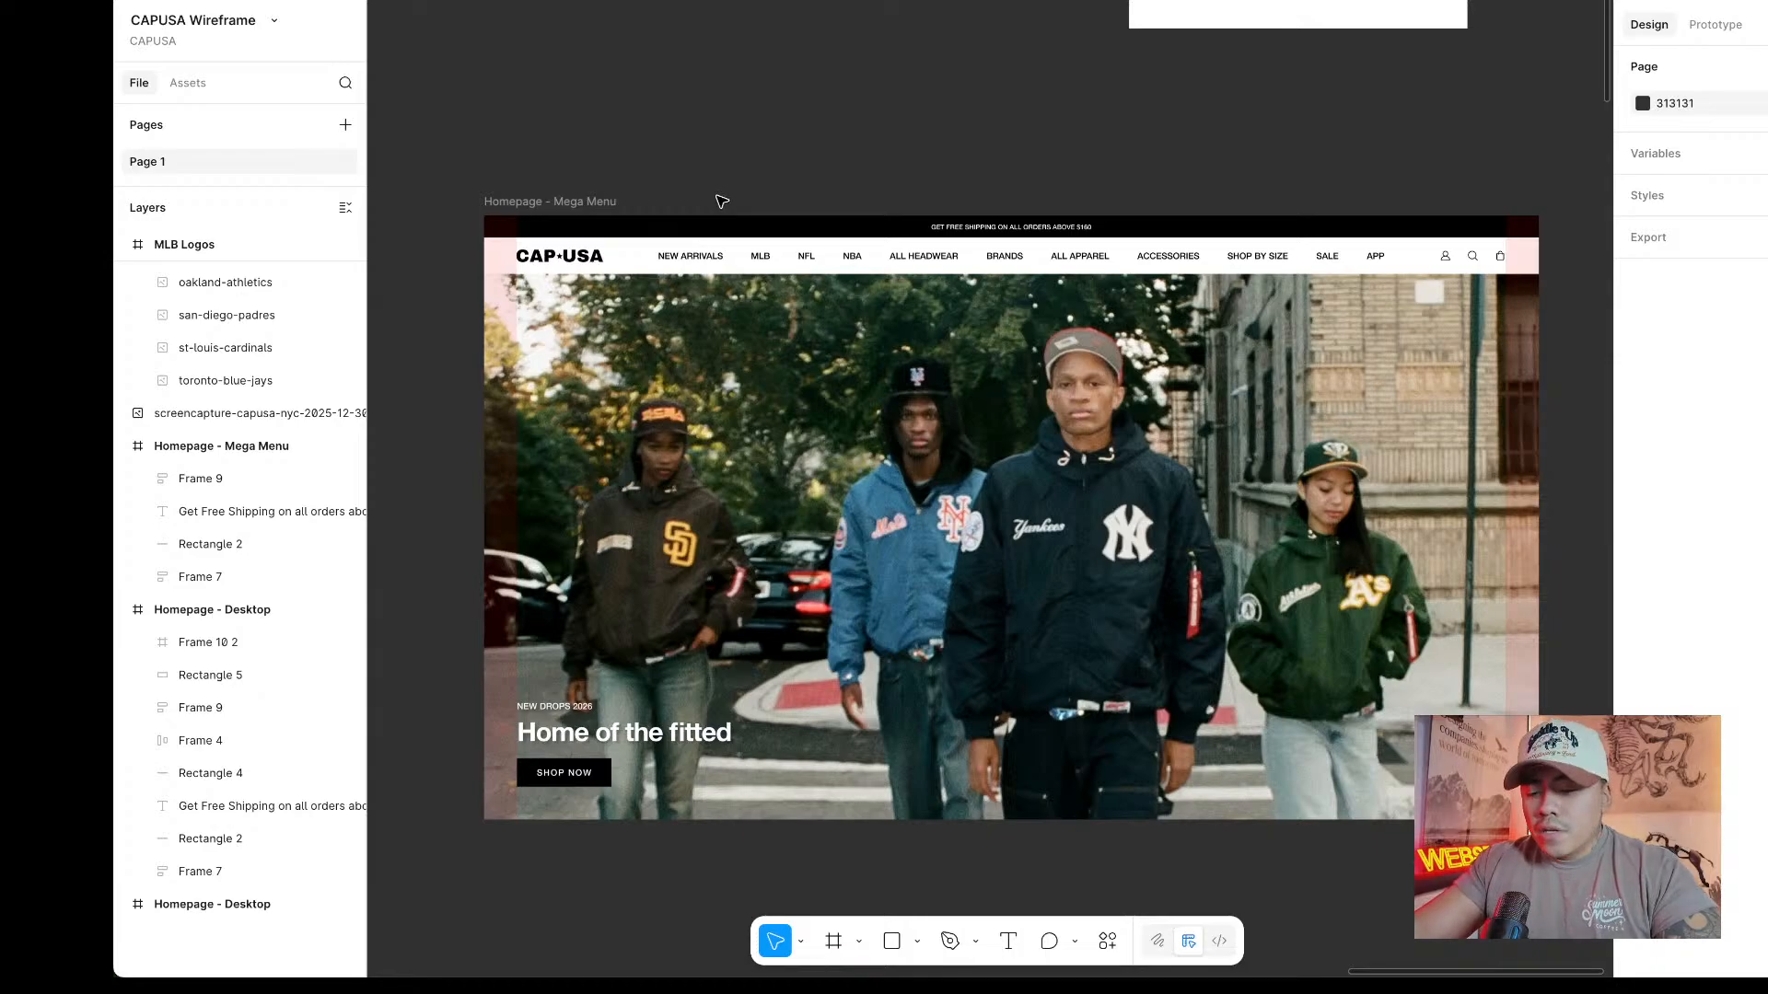
Open the live CAP USA NYC website in a new browser tab.
scroll(721, 201, "down", 2)
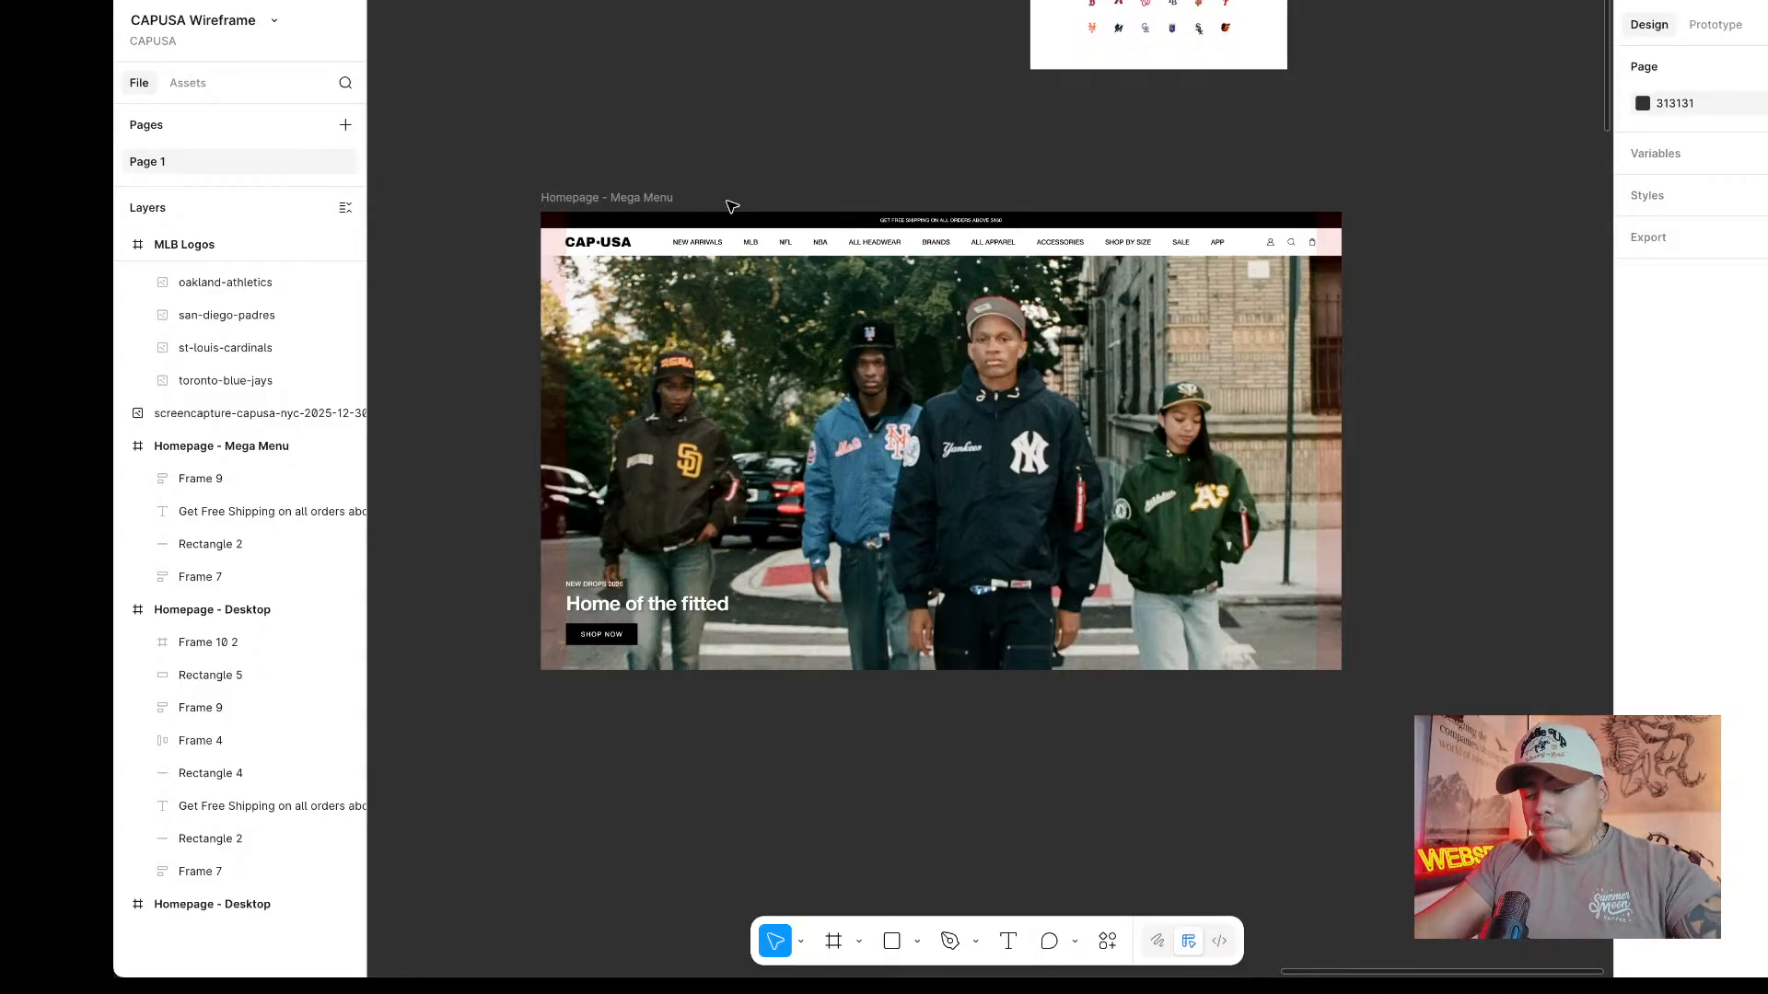
key("super+t")
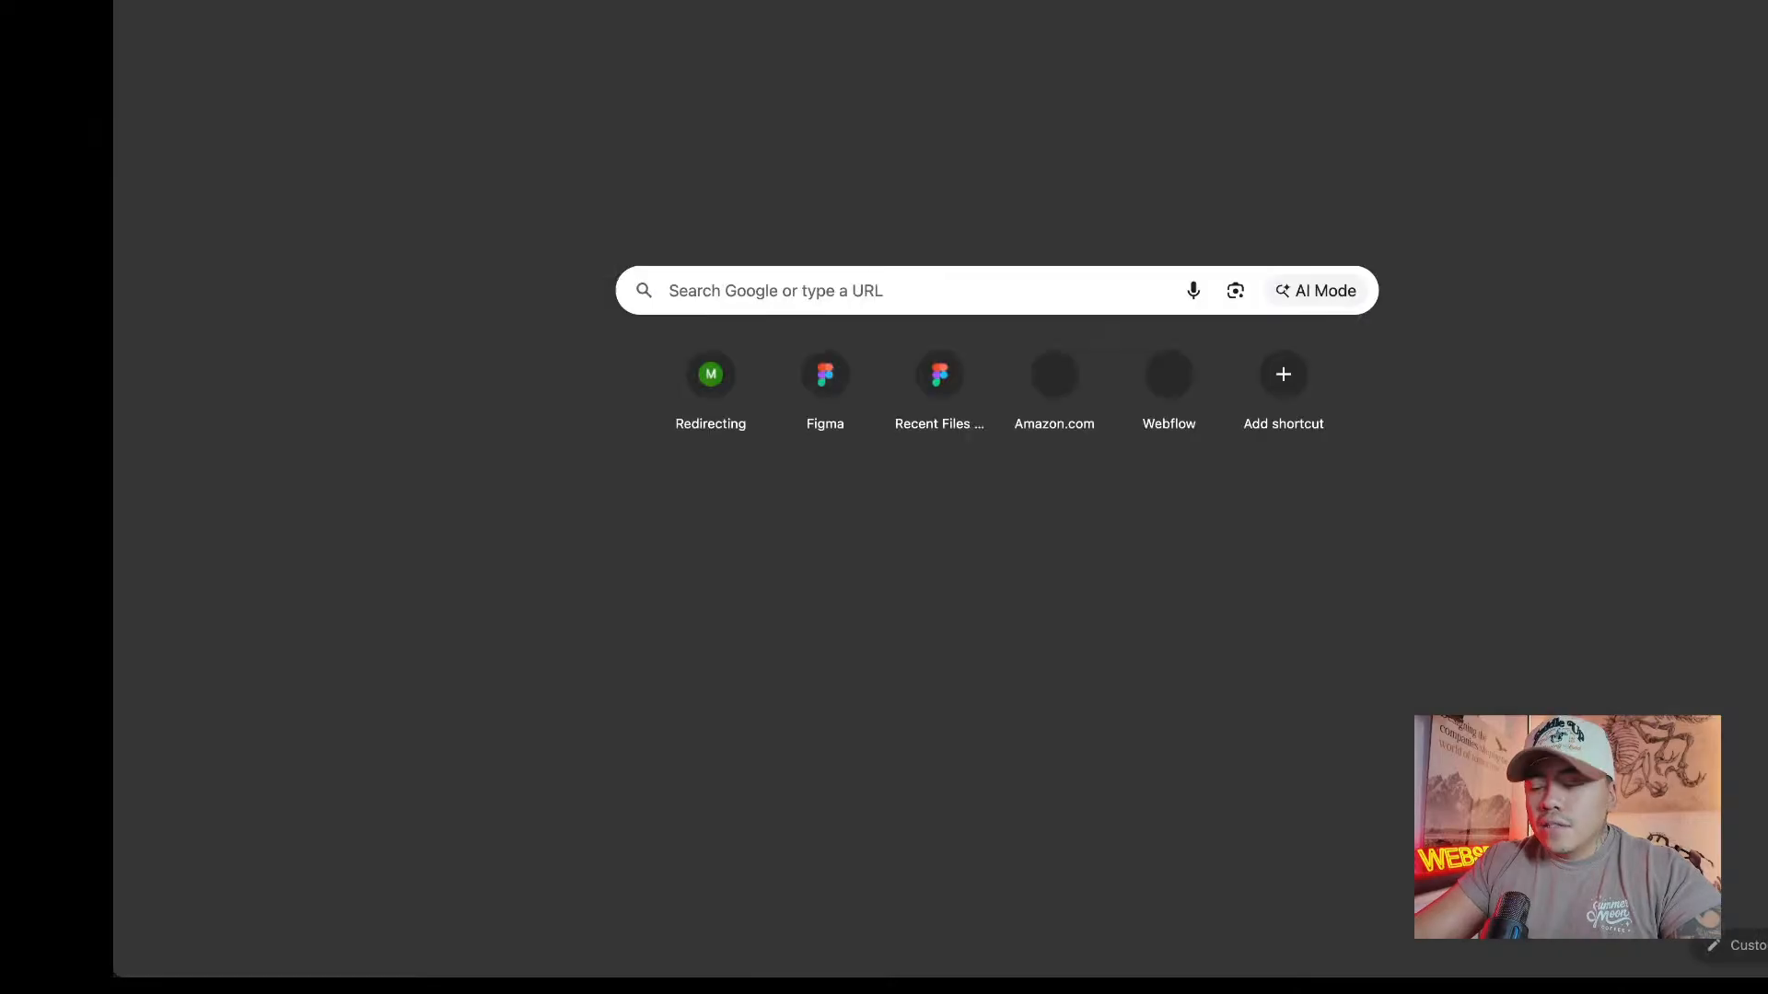
type("cap")
key("Return")
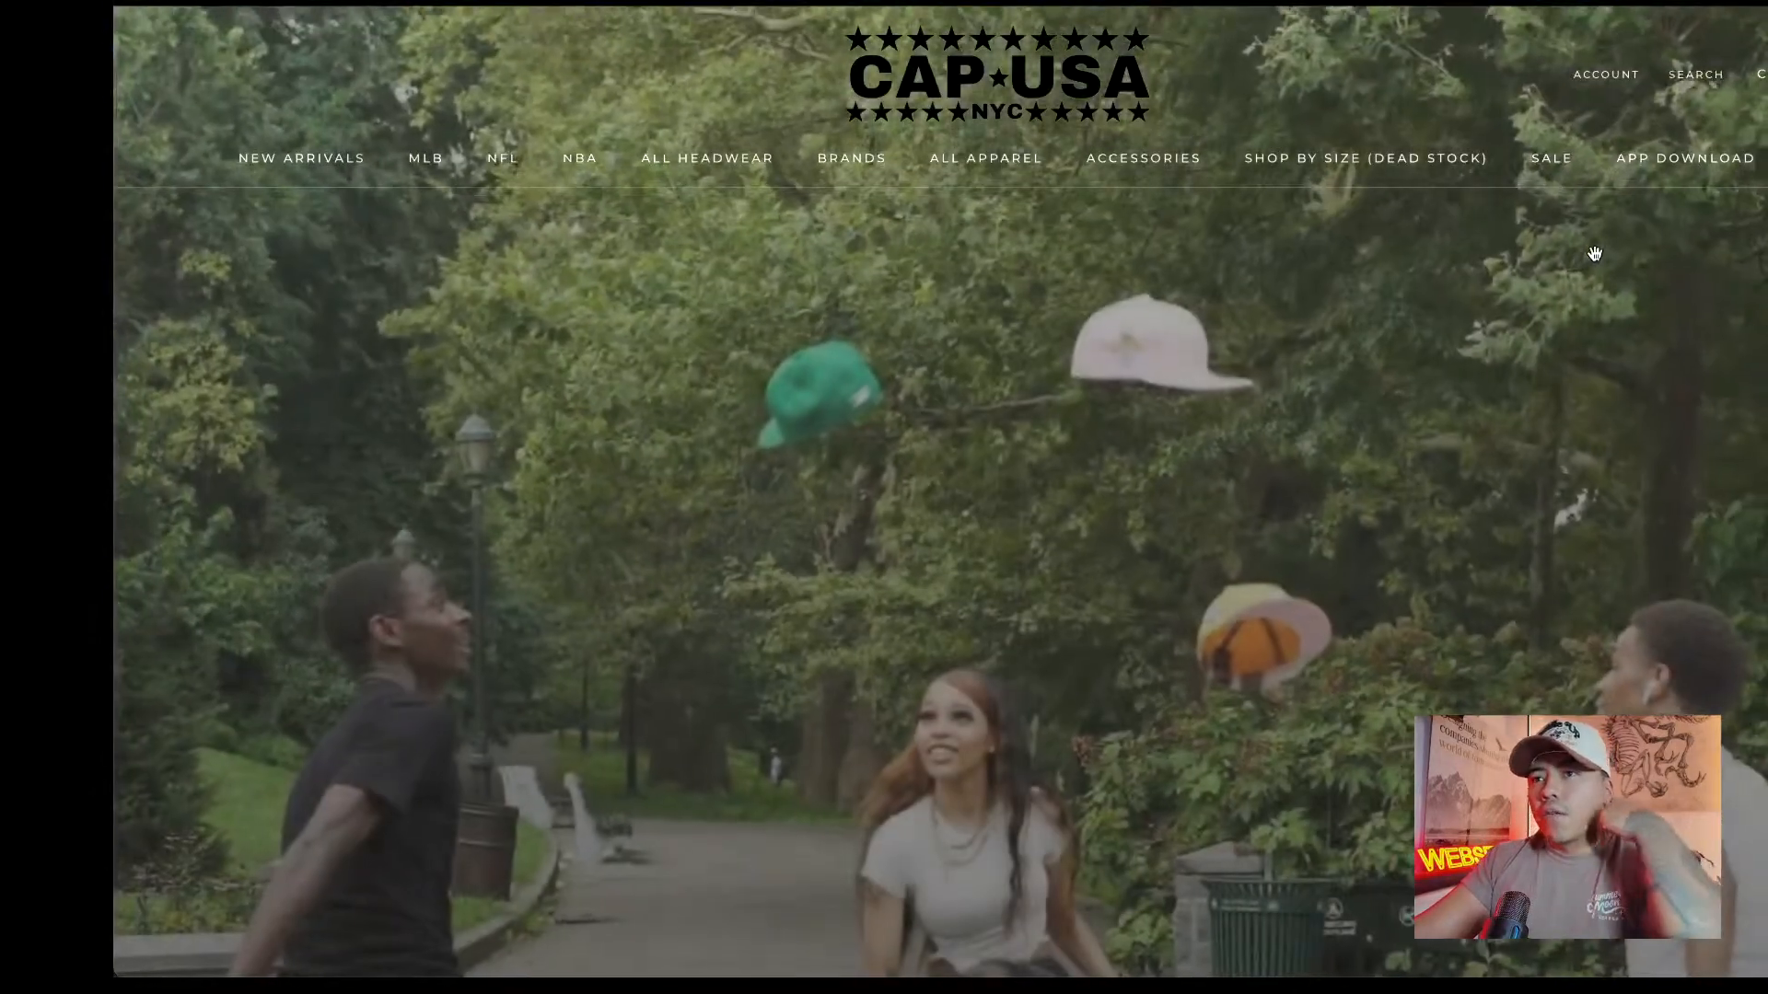
Examine the full CAP USA homepage, from the hero through the product sections to the footer and back.
scroll(1088, 504, "down", 10)
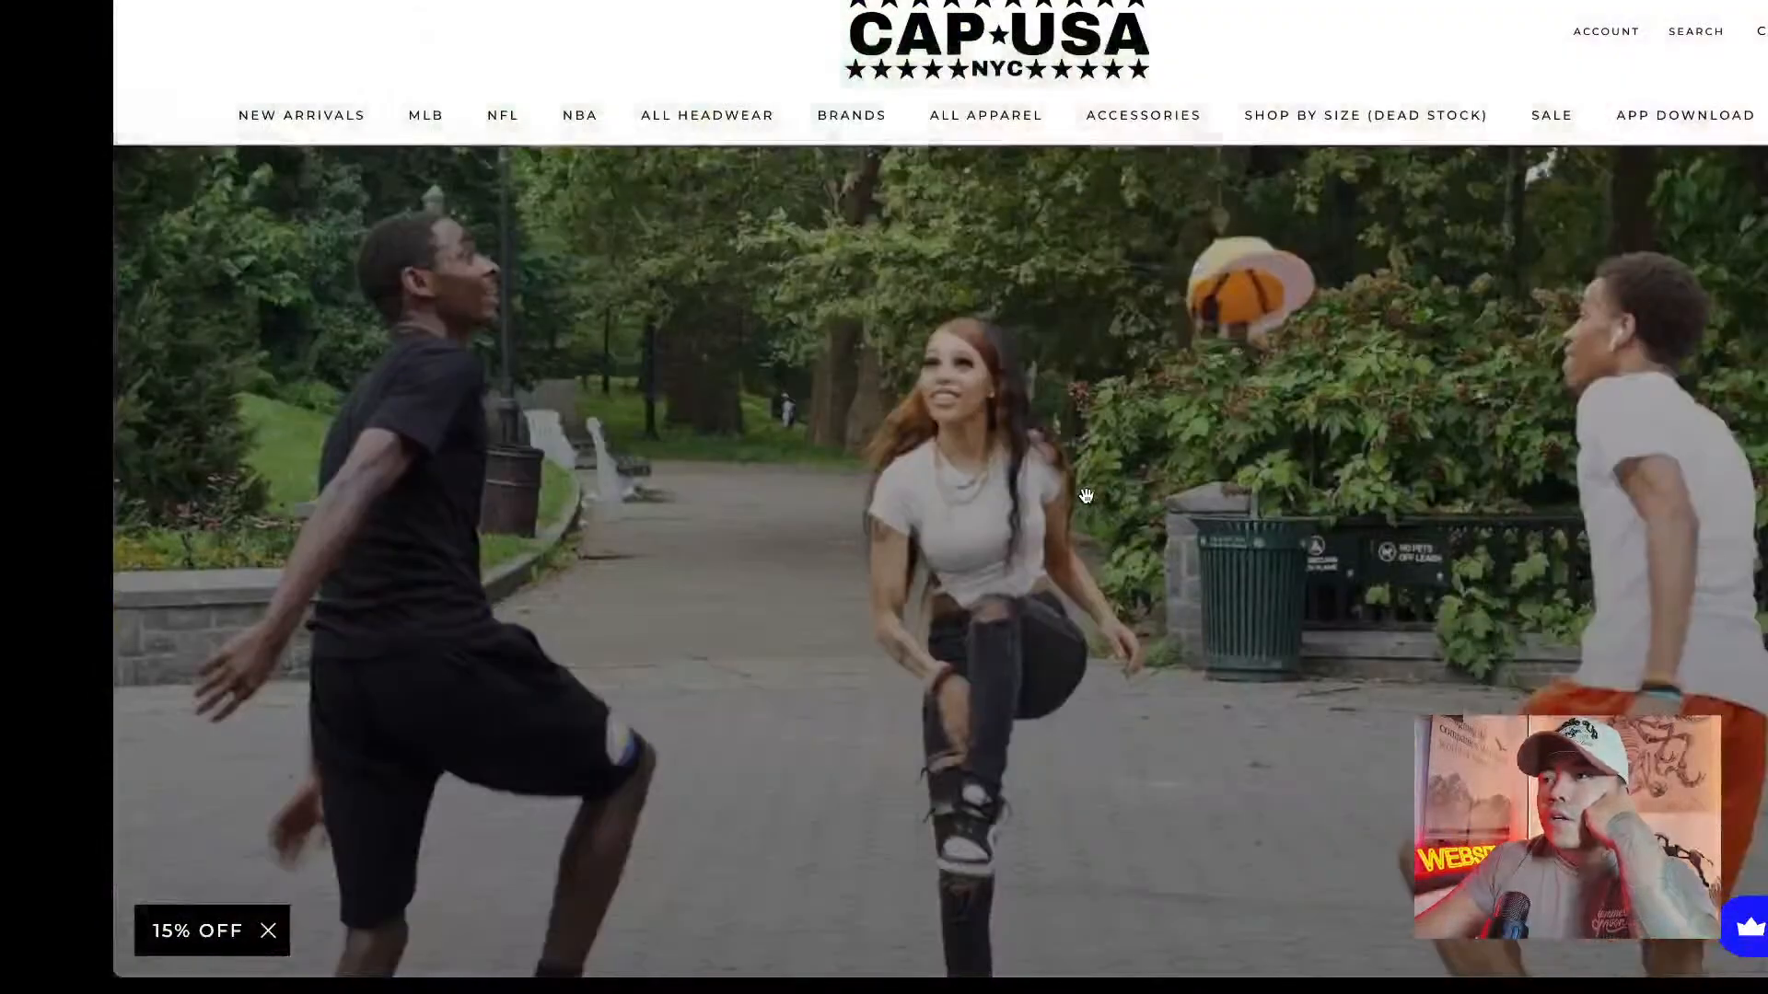
scroll(1088, 503, "down", 8)
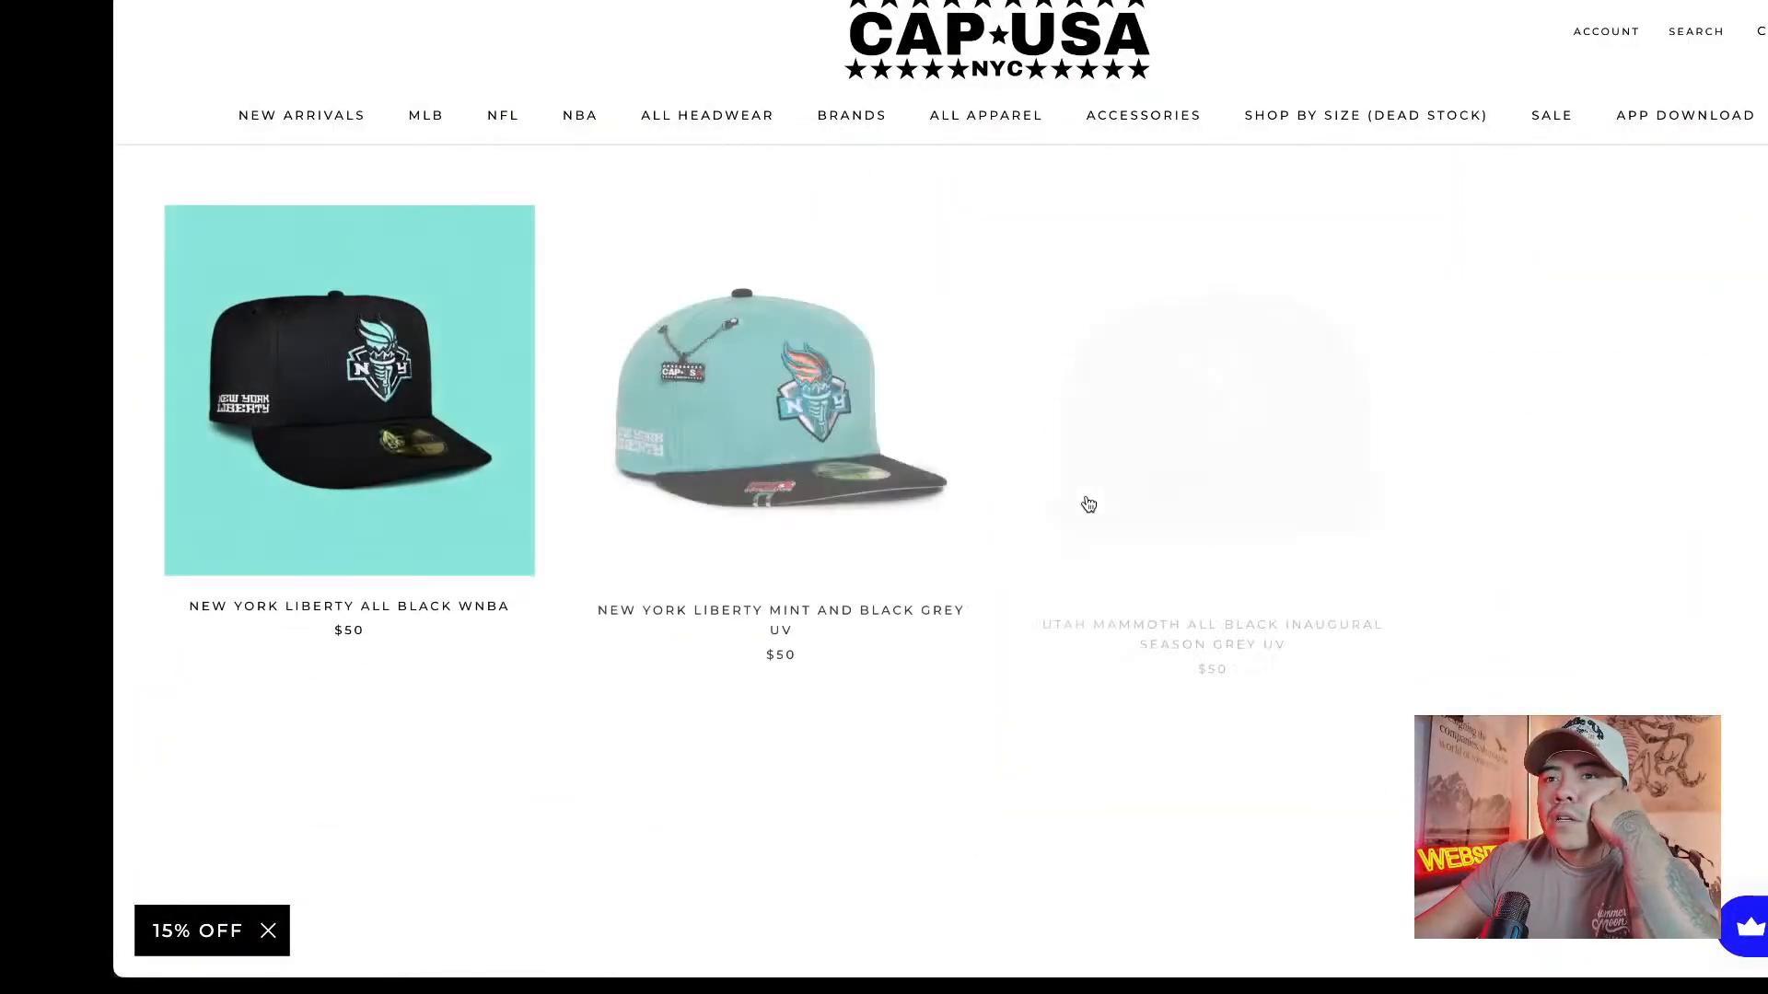
scroll(1087, 504, "down", 12)
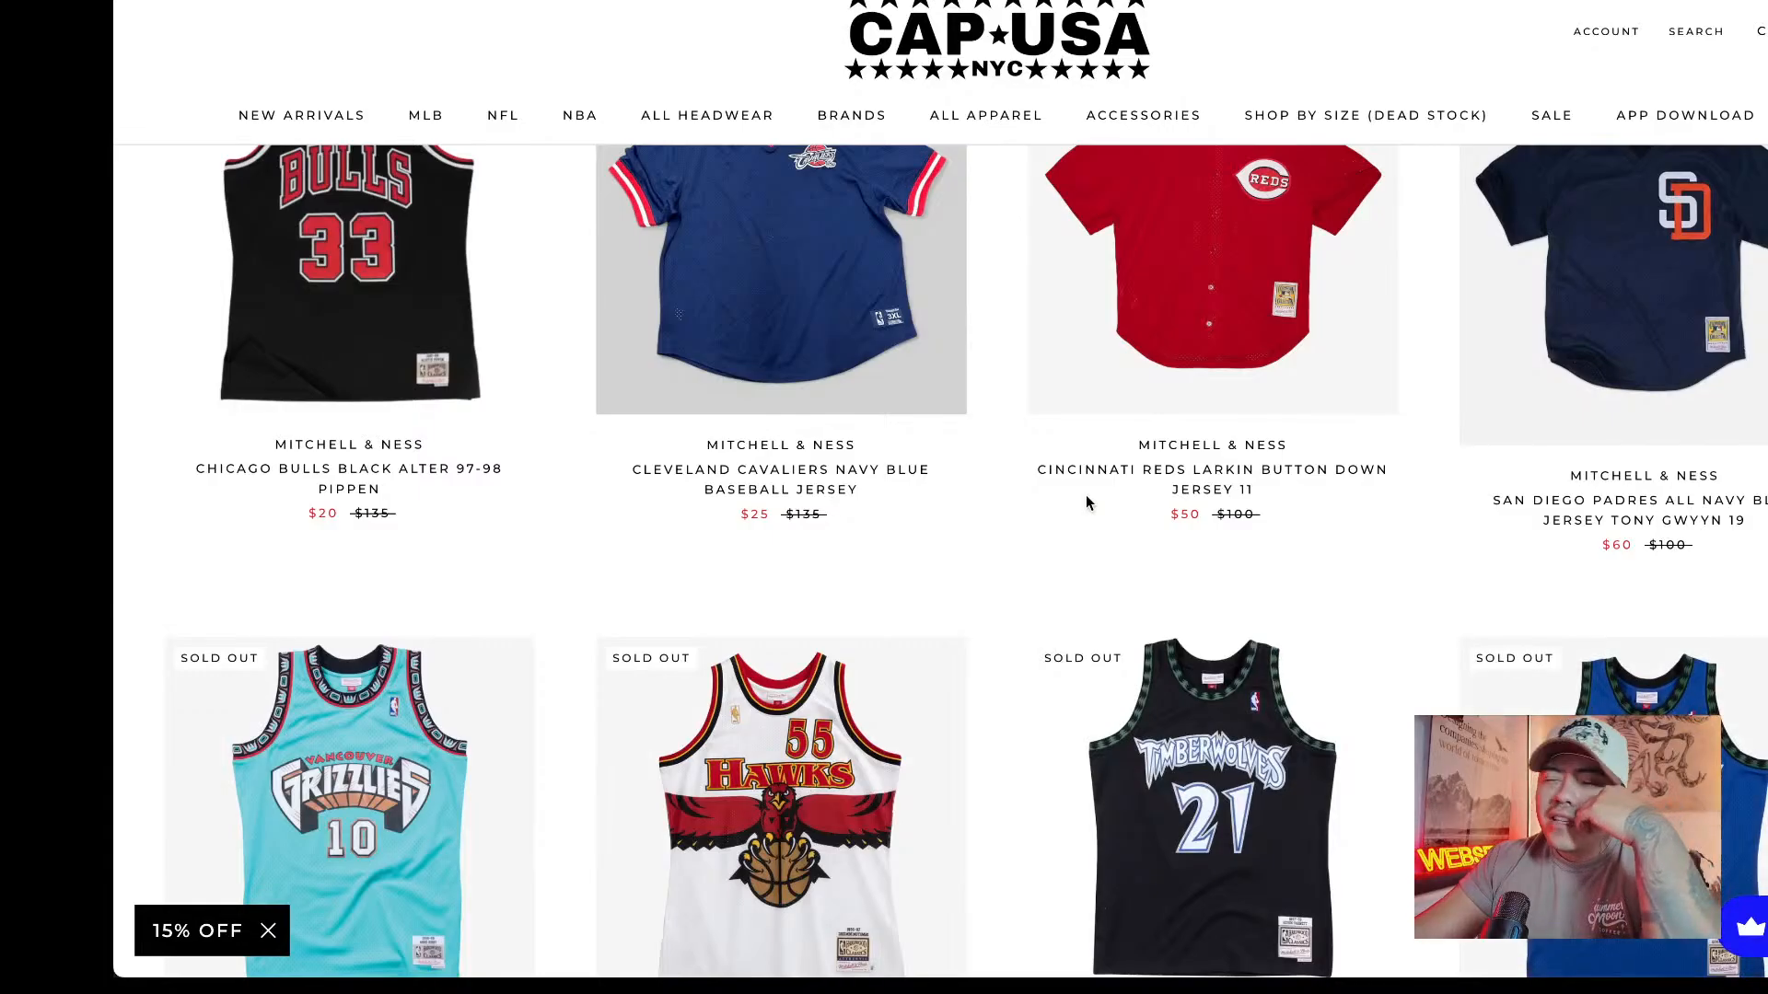
scroll(1086, 502, "down", 8)
scroll(1086, 502, "down", 10)
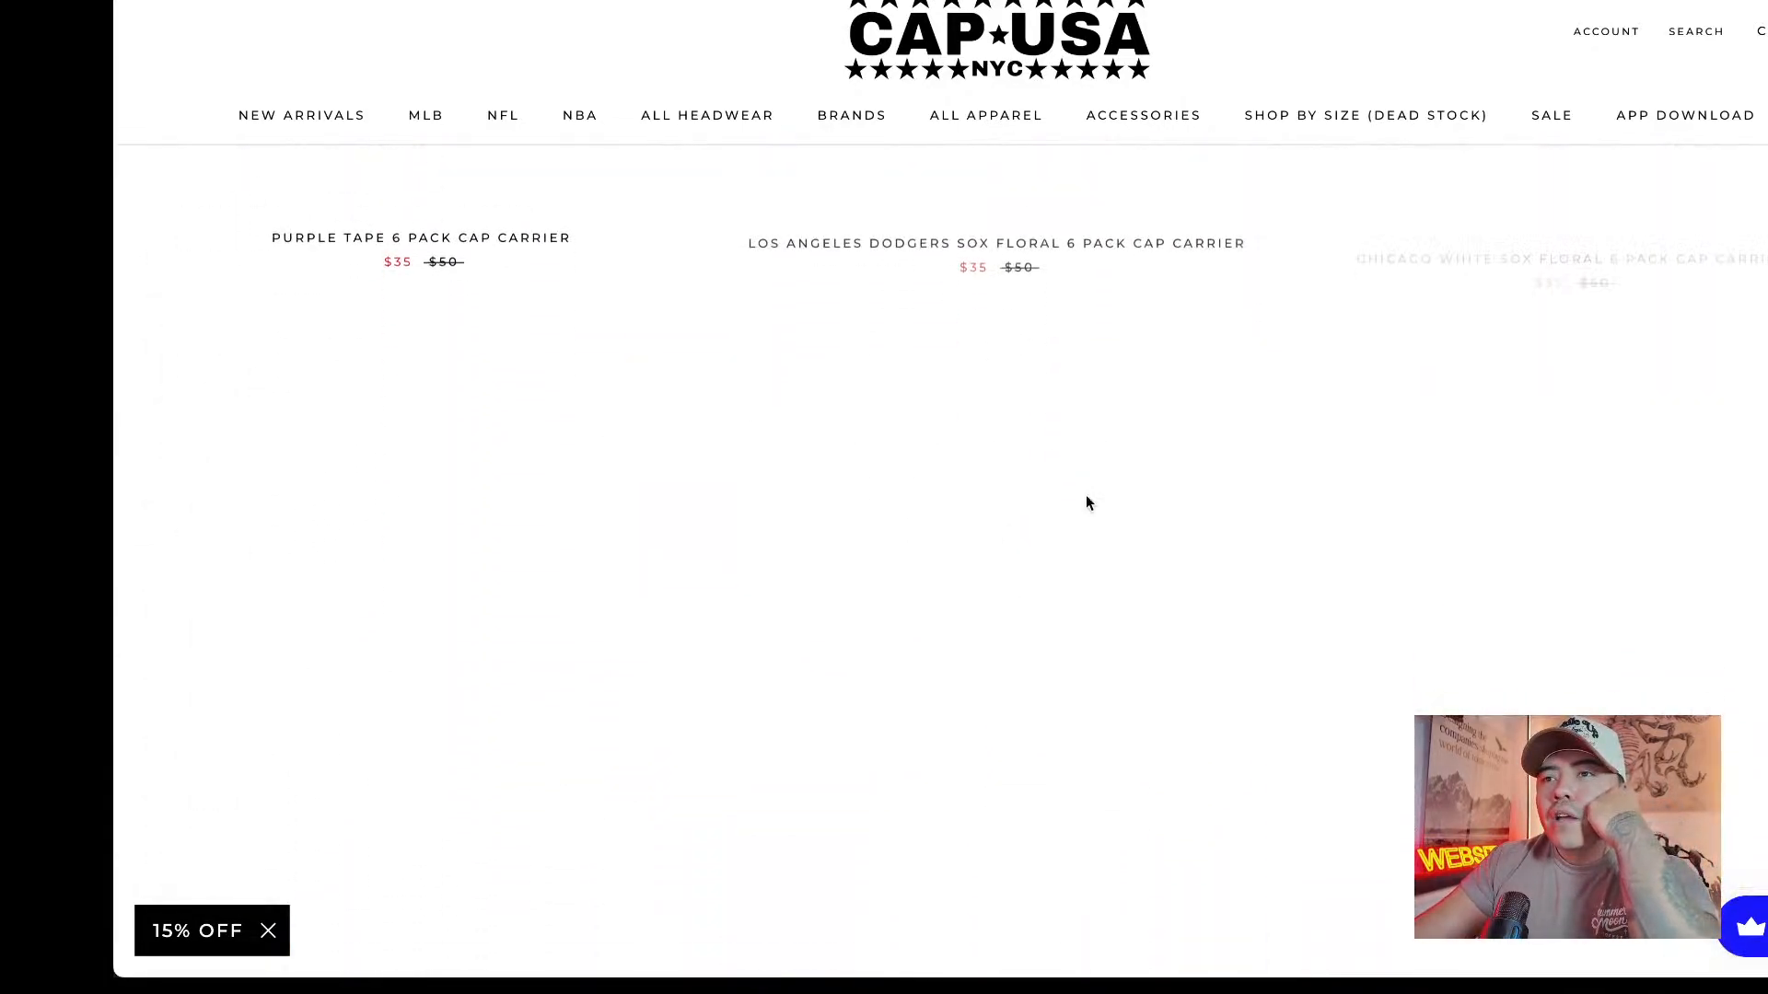
scroll(1086, 501, "down", 6)
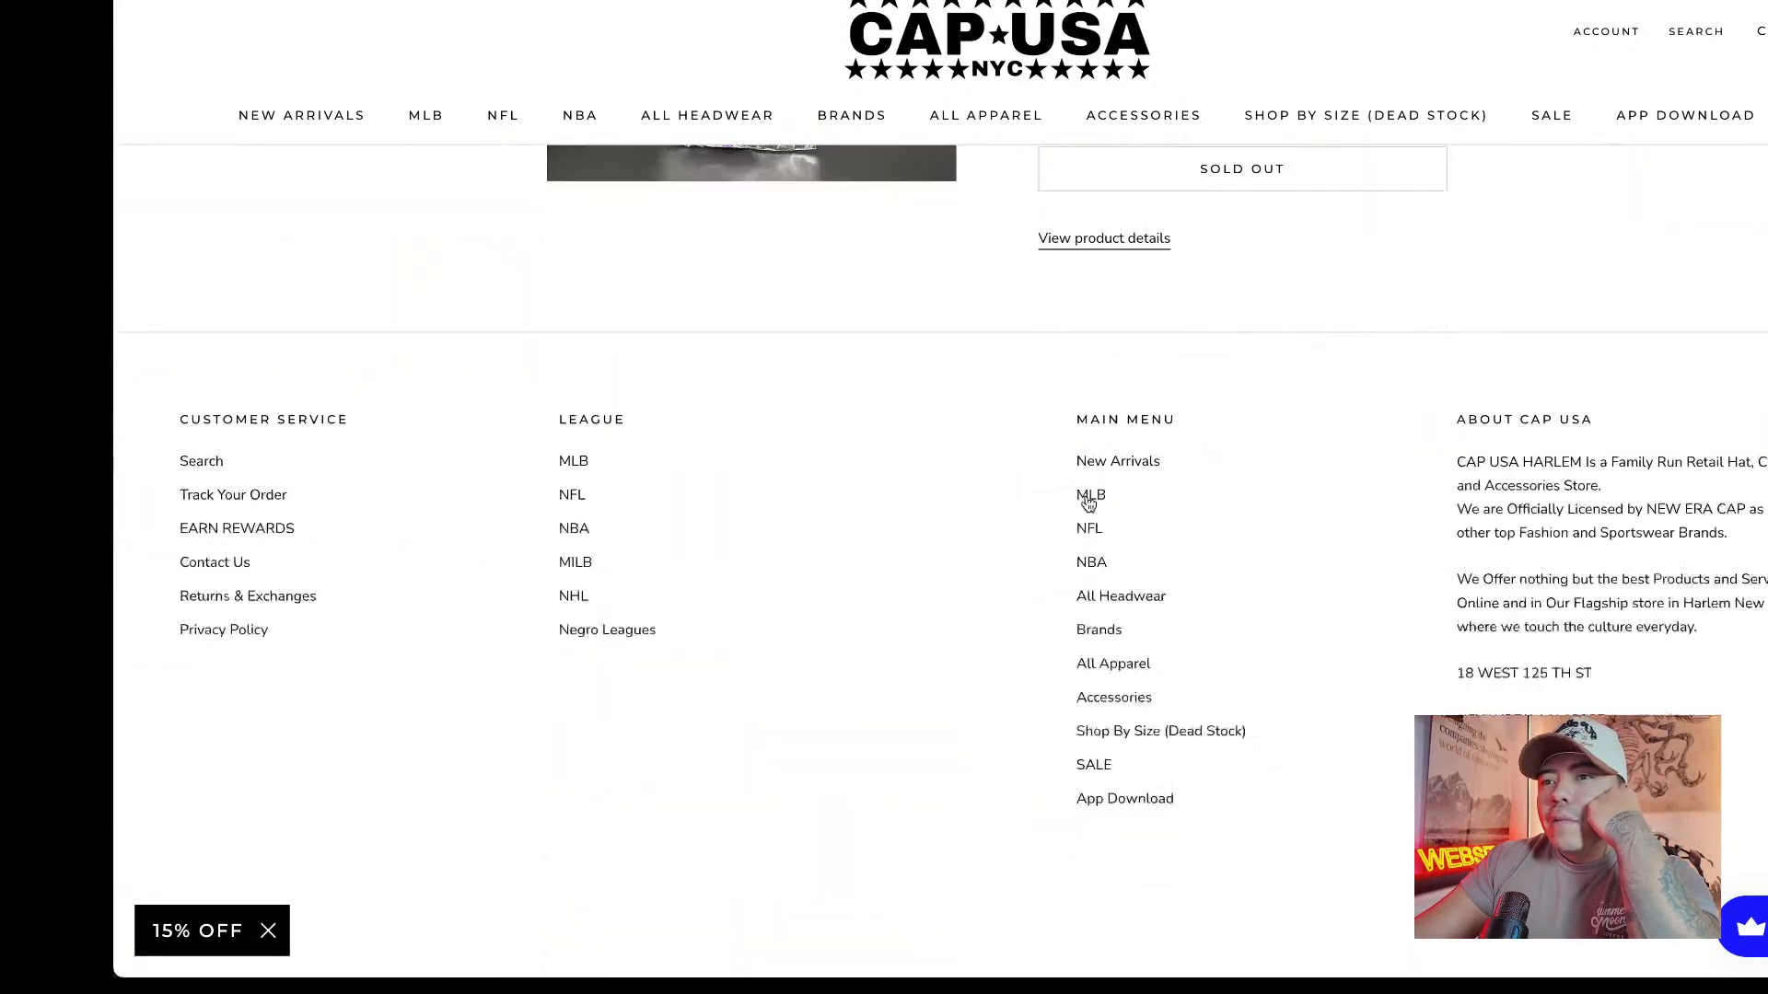
scroll(1087, 502, "up", 12)
scroll(1087, 502, "up", 10)
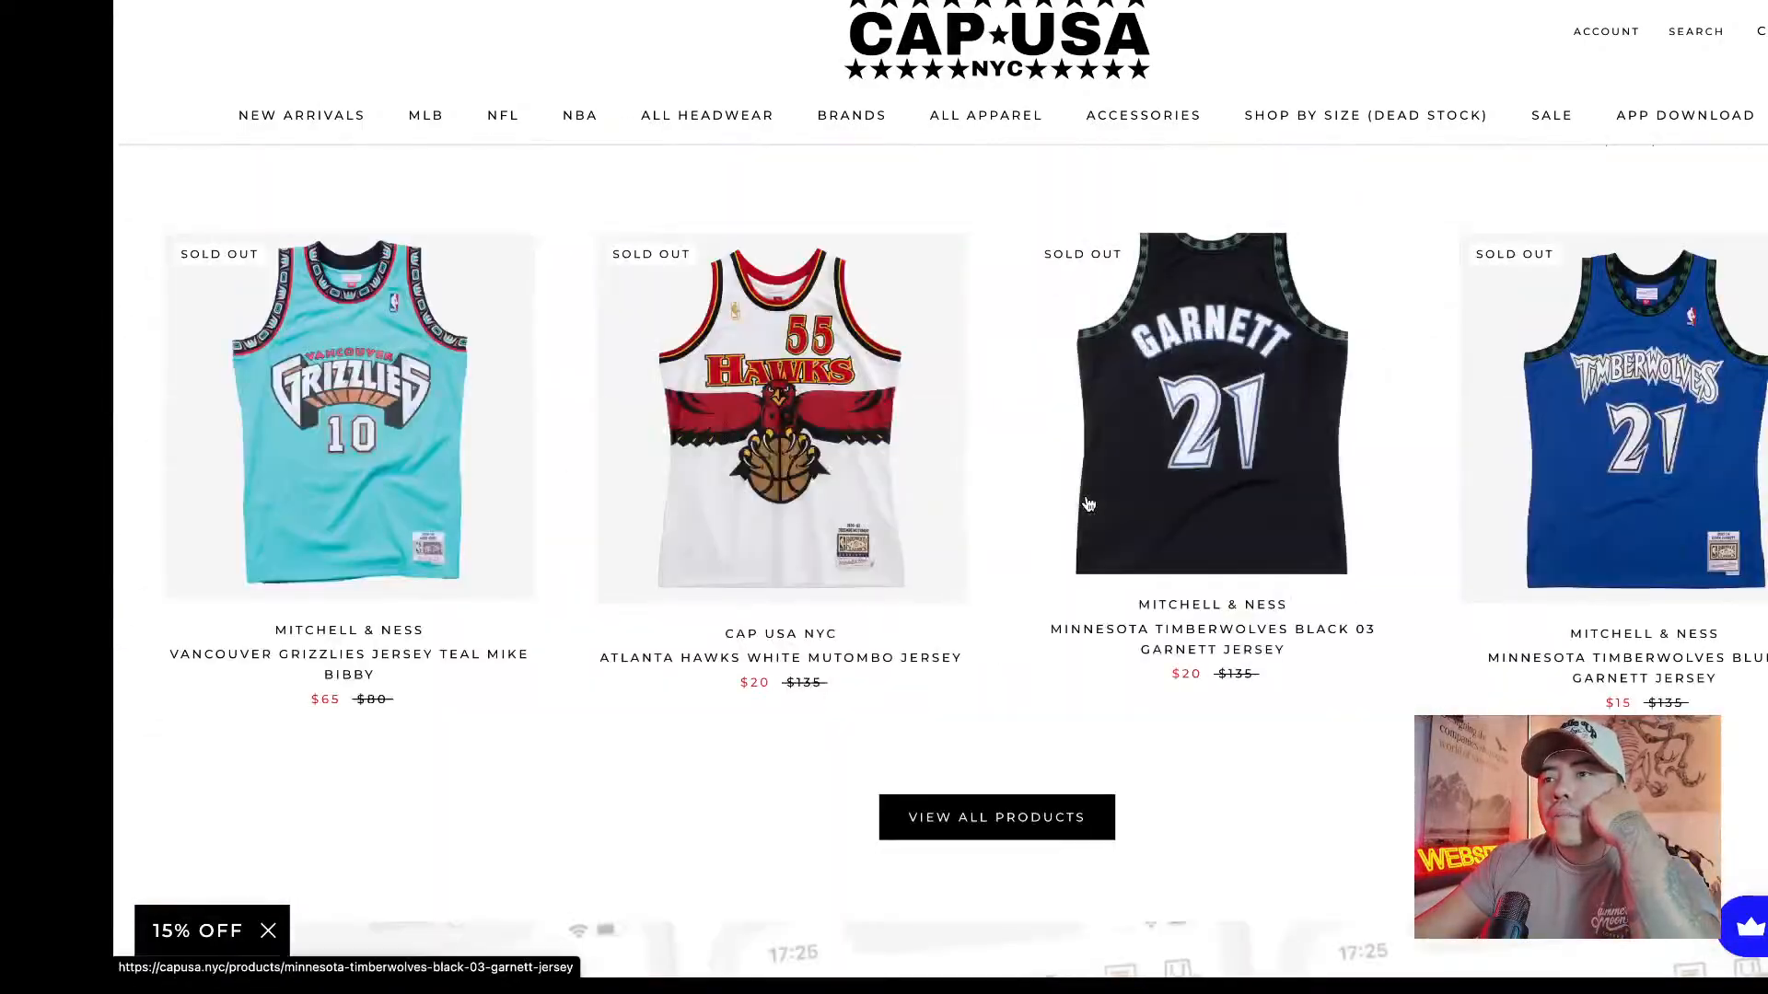
scroll(1087, 498, "up", 8)
Review the layout of the New Arrivals cap grid and the promotional hero above it.
scroll(1087, 501, "down", 12)
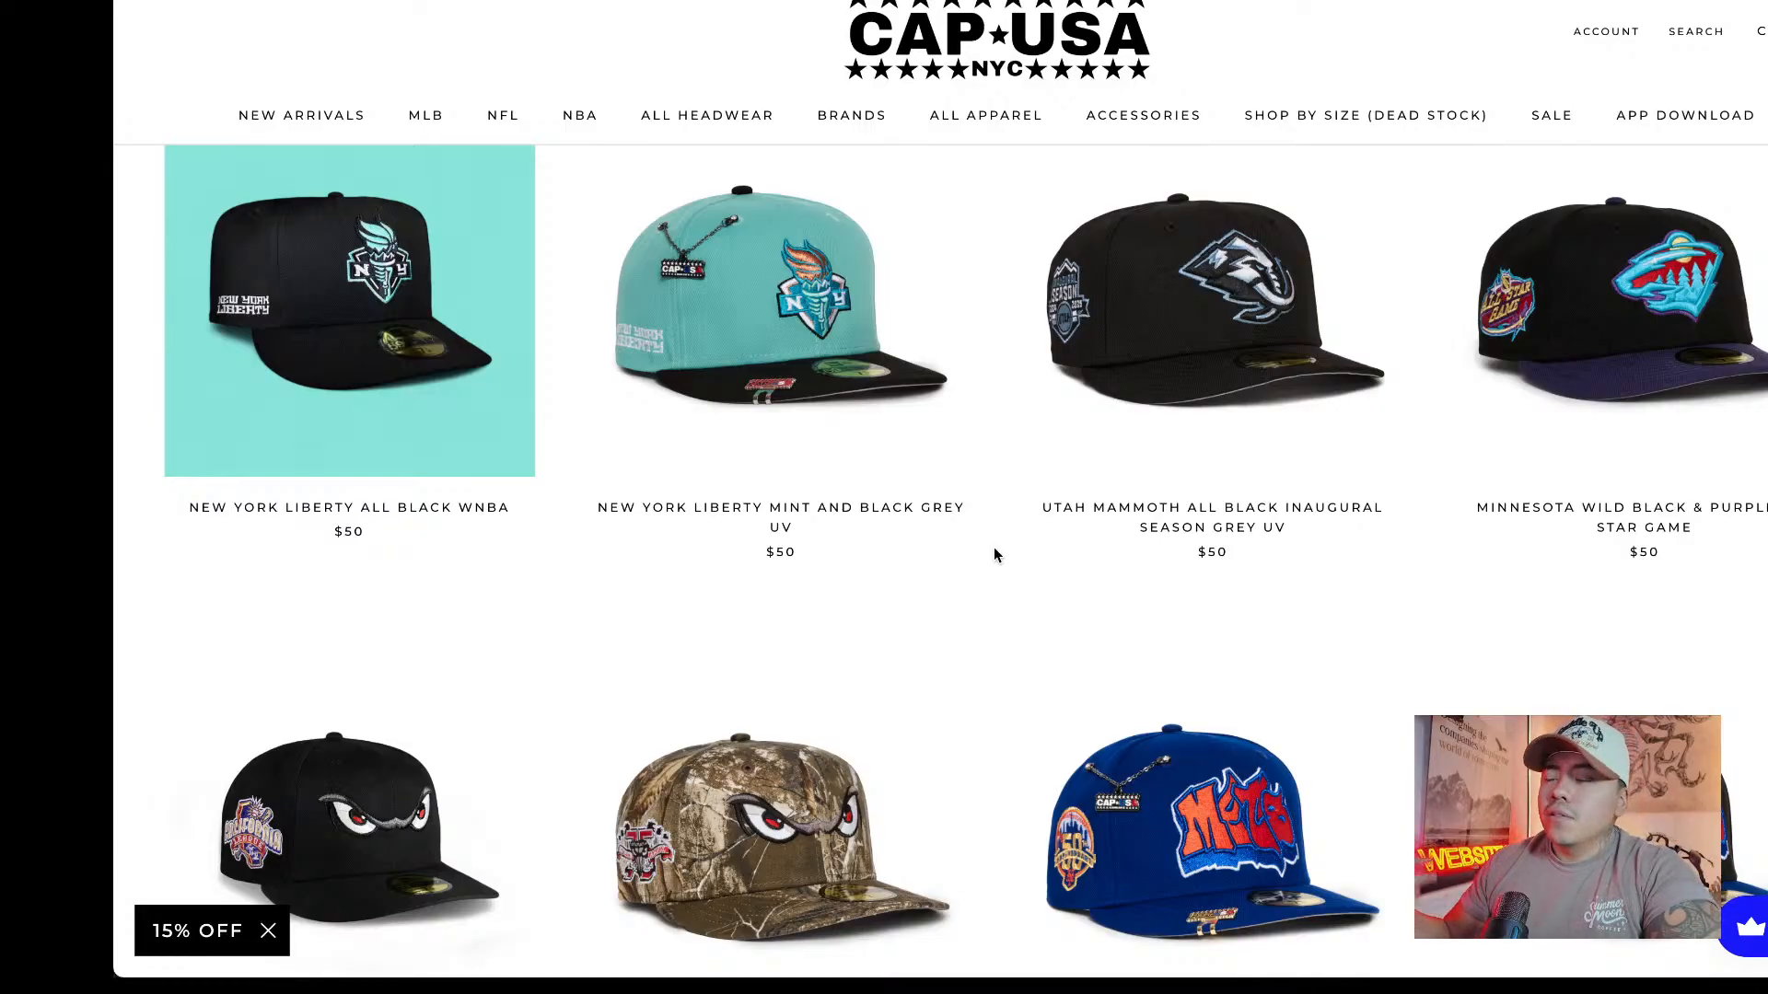
scroll(995, 554, "up", 5)
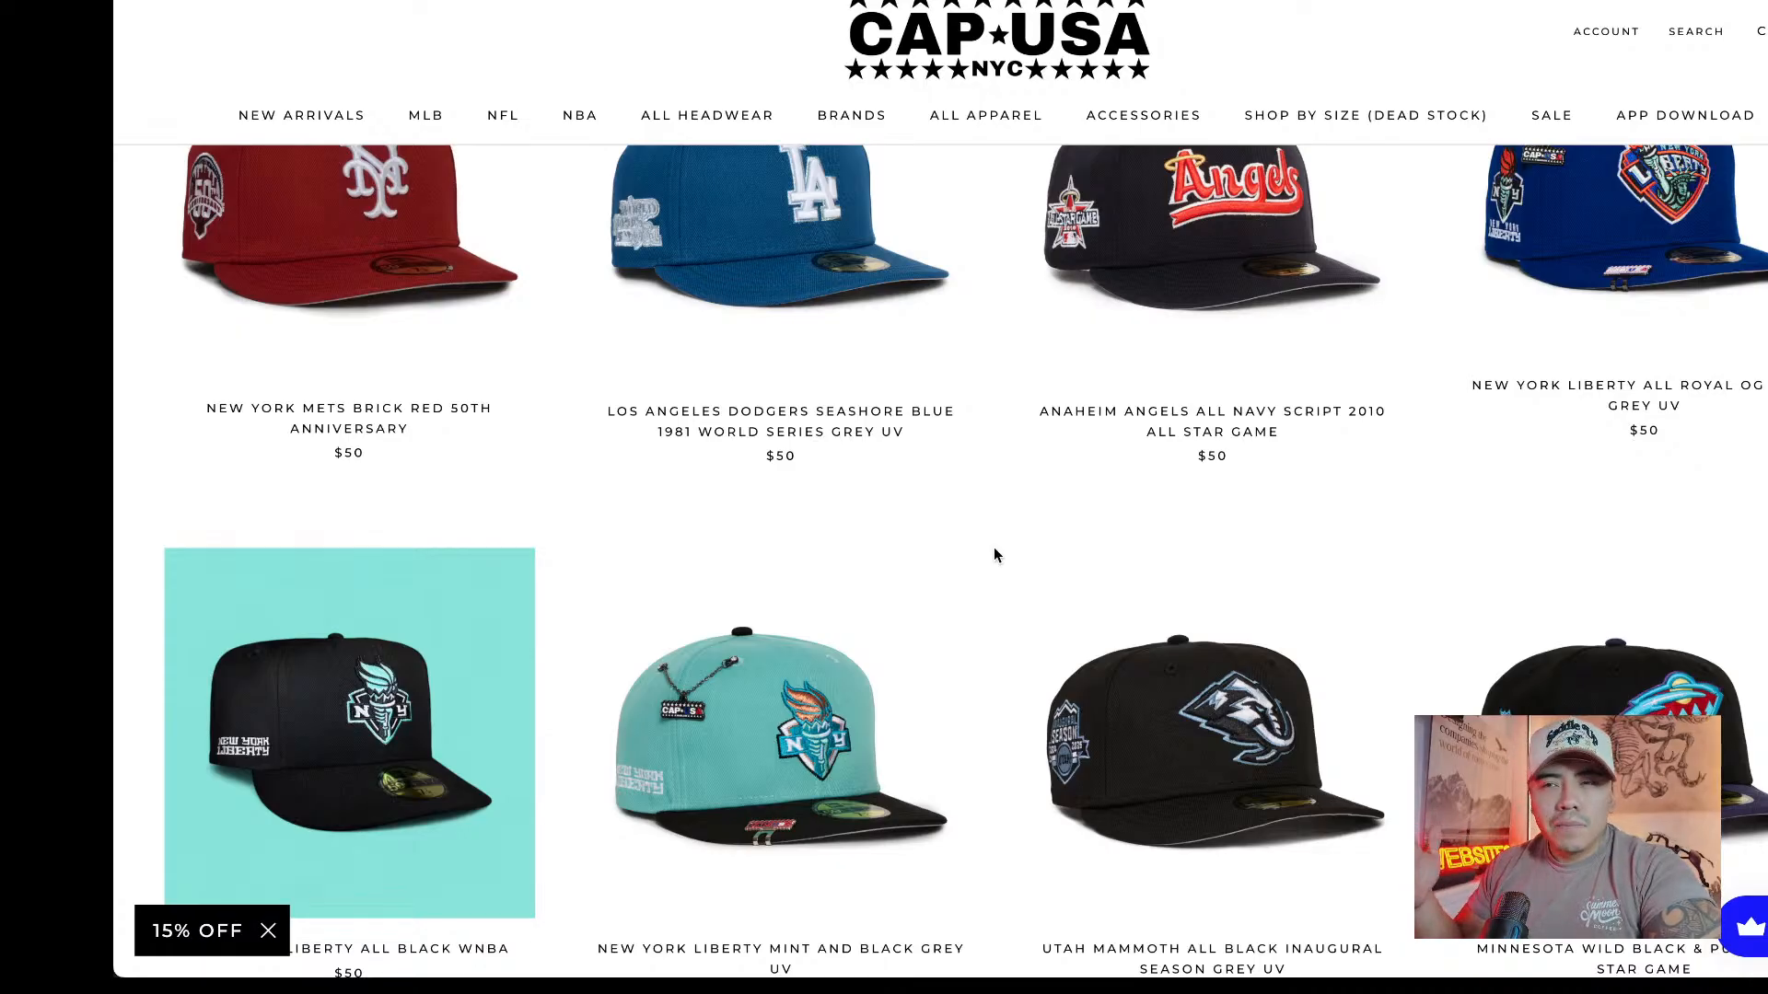
scroll(994, 554, "down", 10)
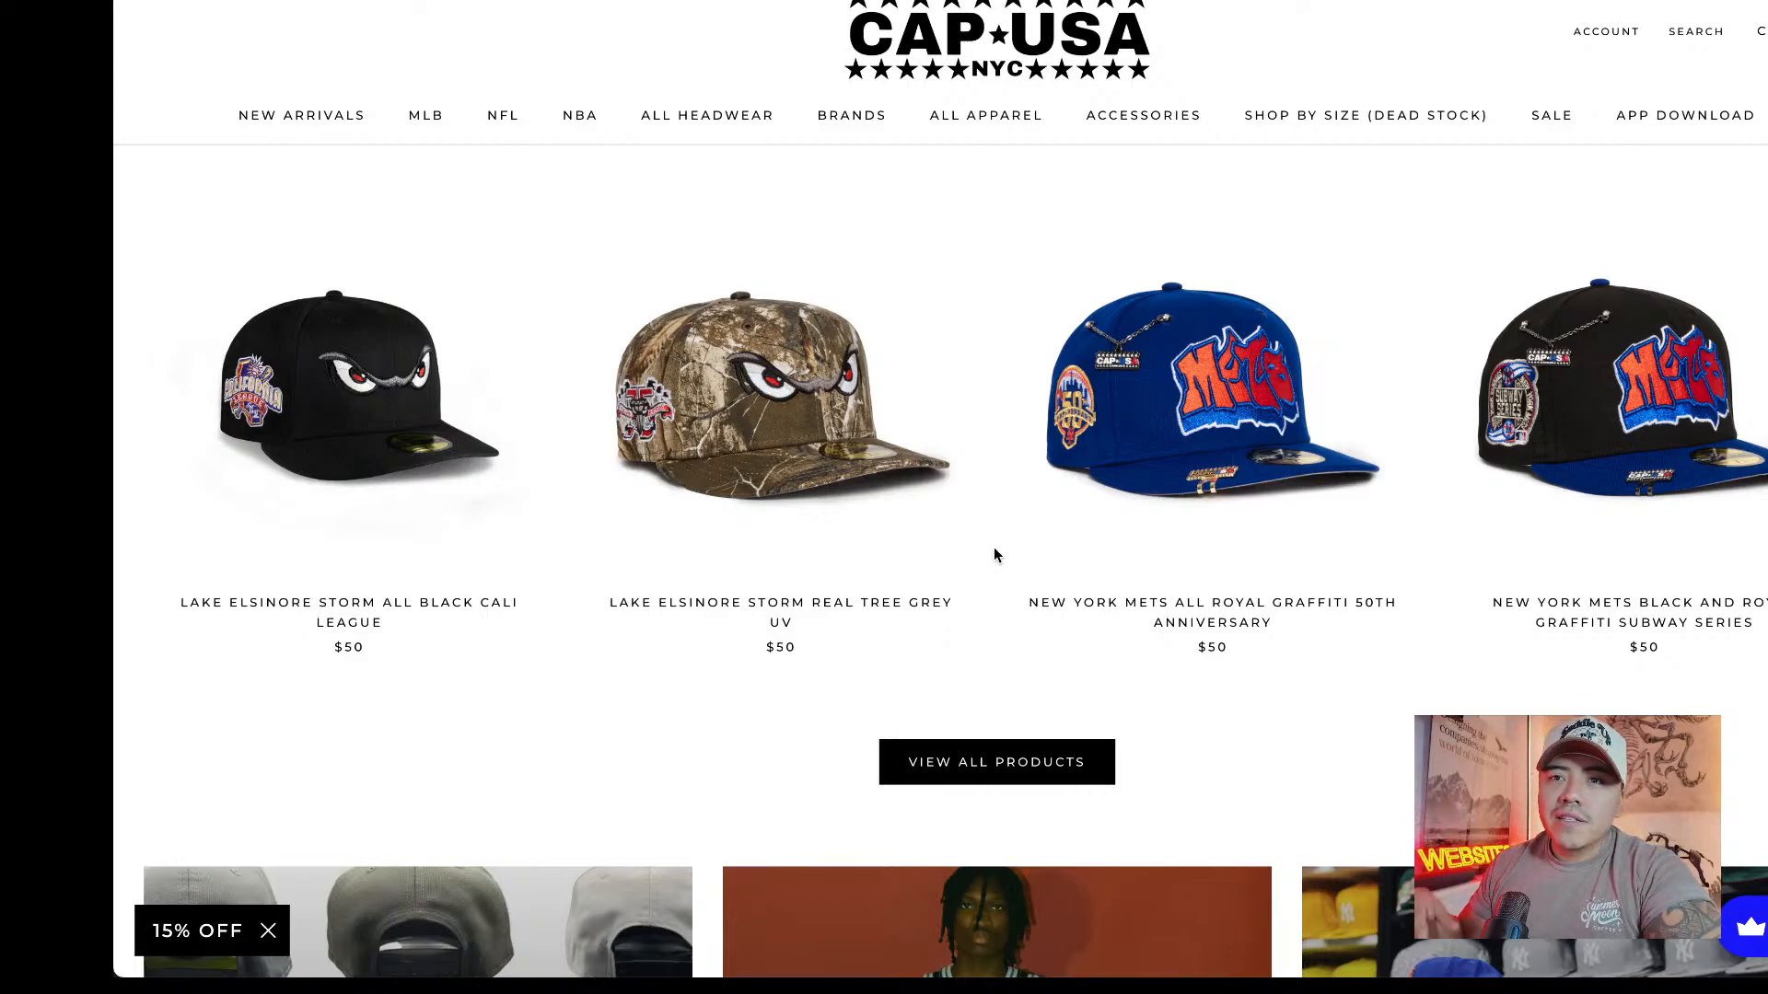
scroll(993, 552, "up", 5)
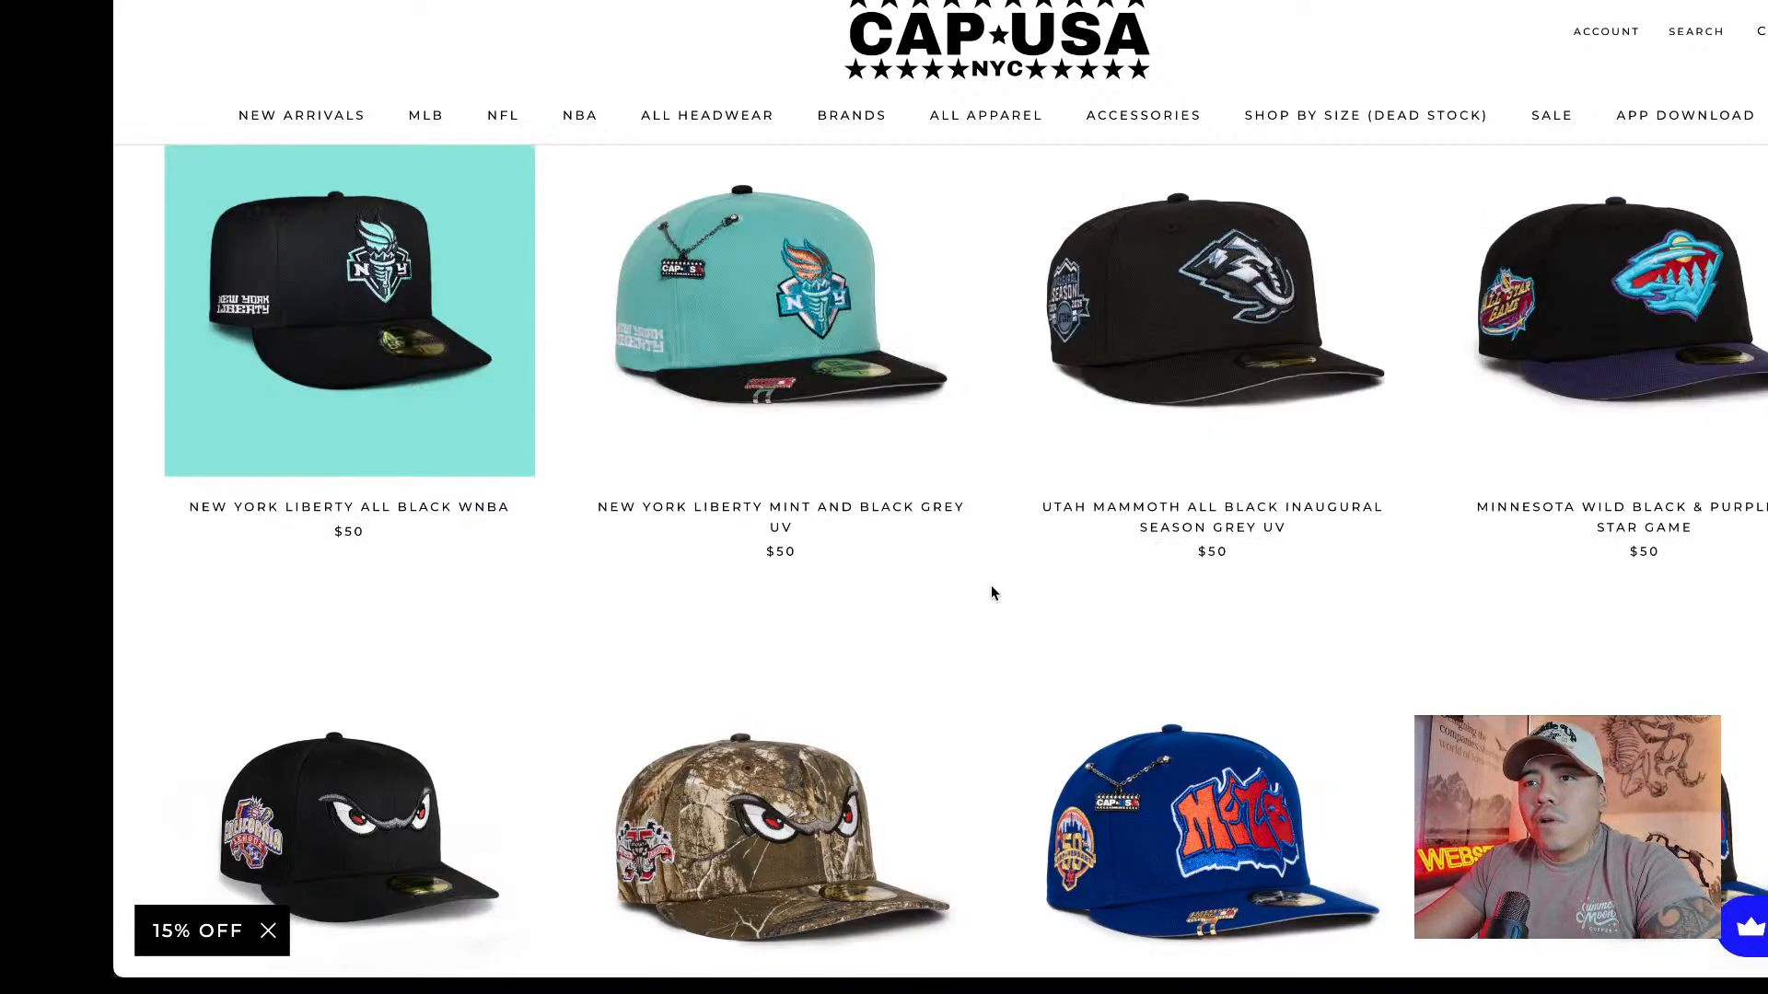
scroll(1001, 635, "up", 4)
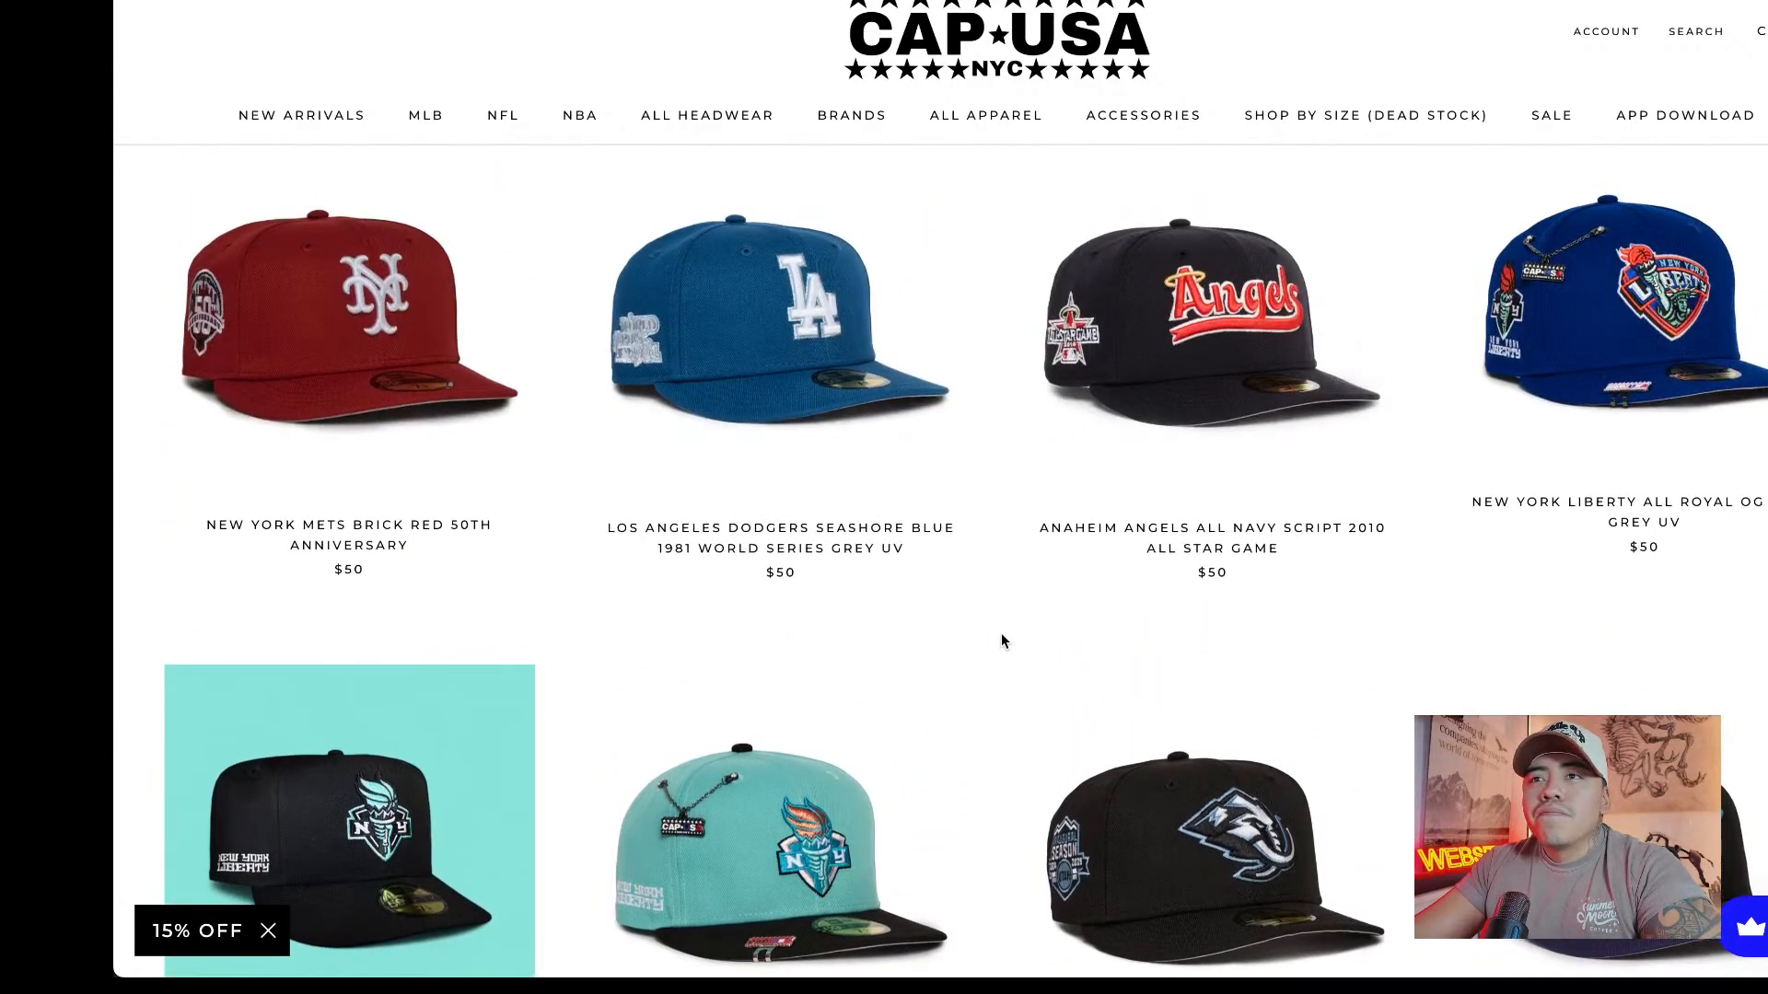
scroll(1000, 635, "up", 4)
scroll(1000, 642, "up", 1)
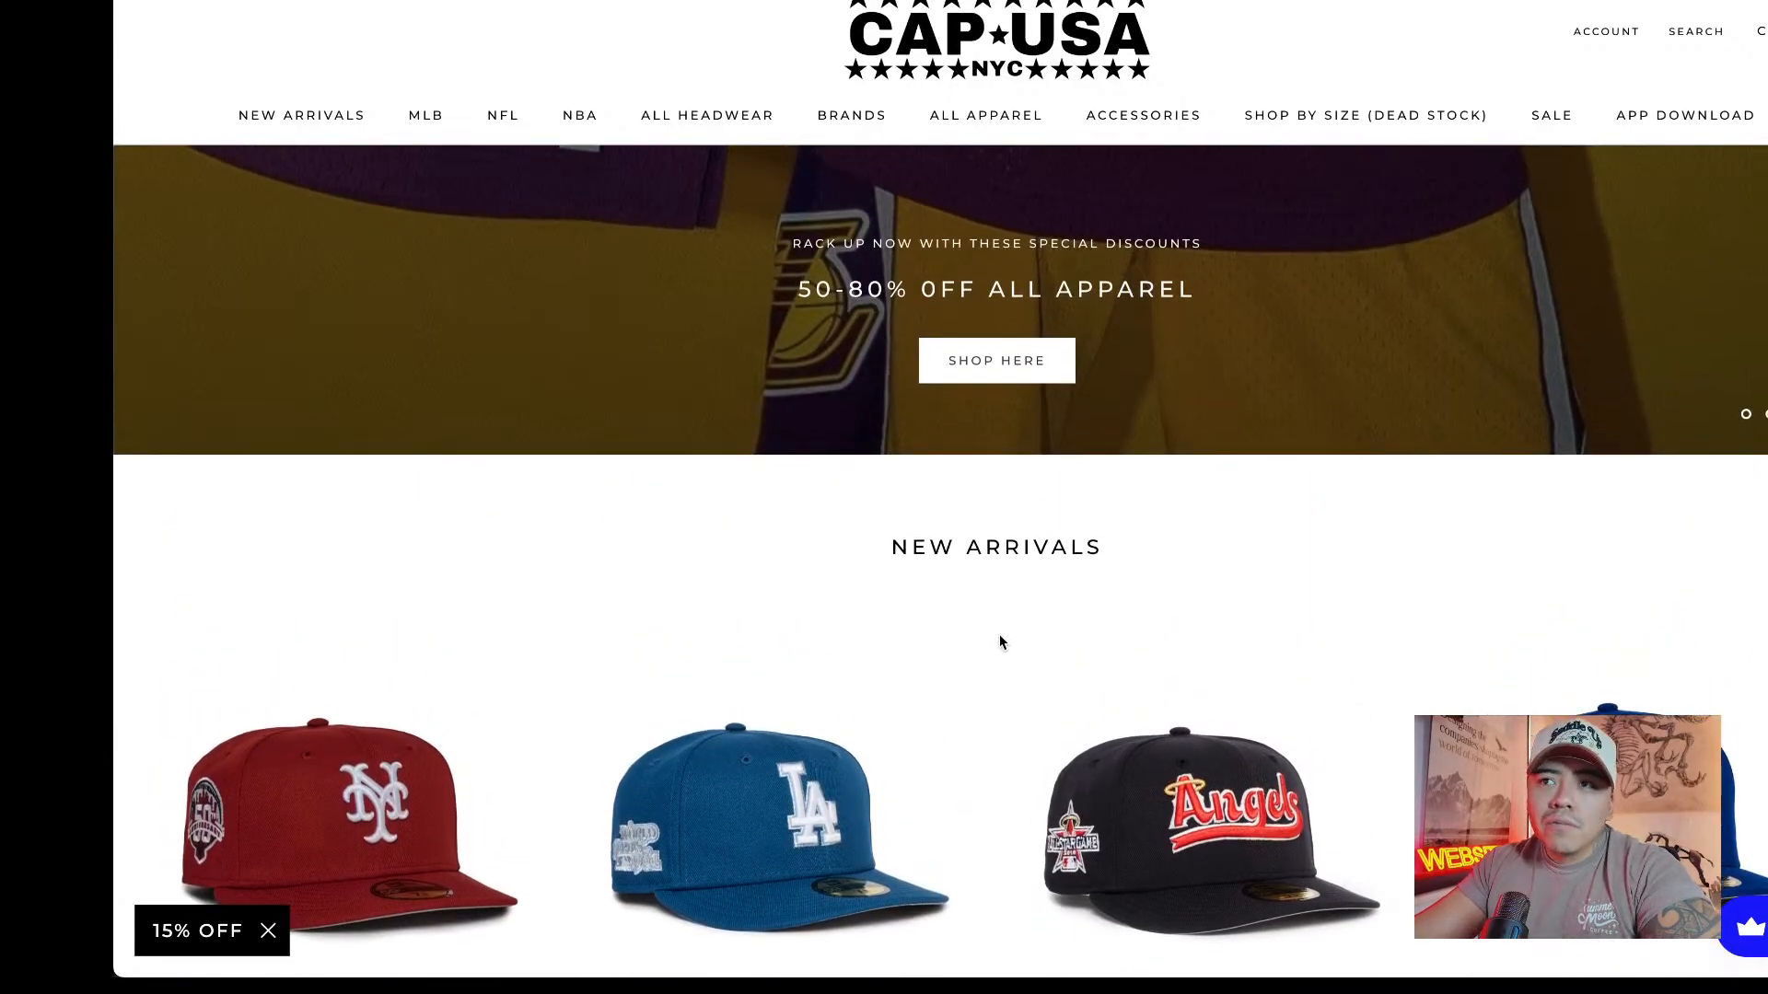
scroll(1003, 626, "up", 6)
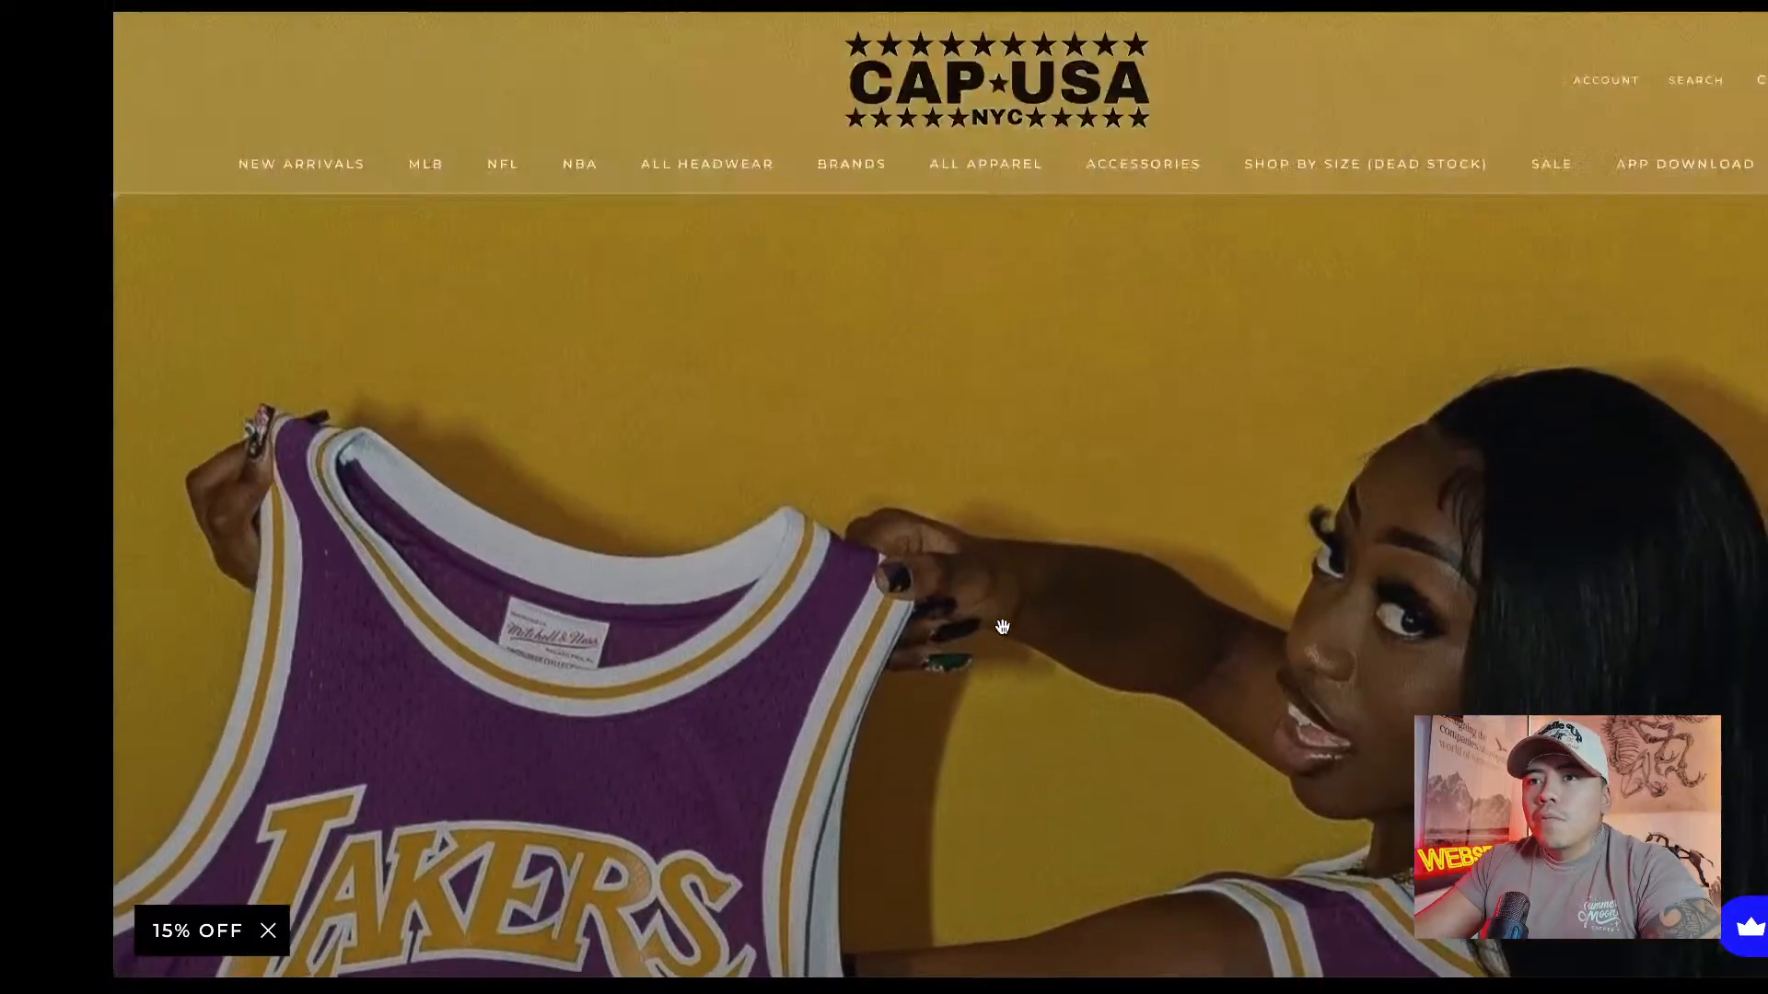
Inspect the team lists in the site's MLB and NBA navigation dropdowns.
mouse_move(425, 164)
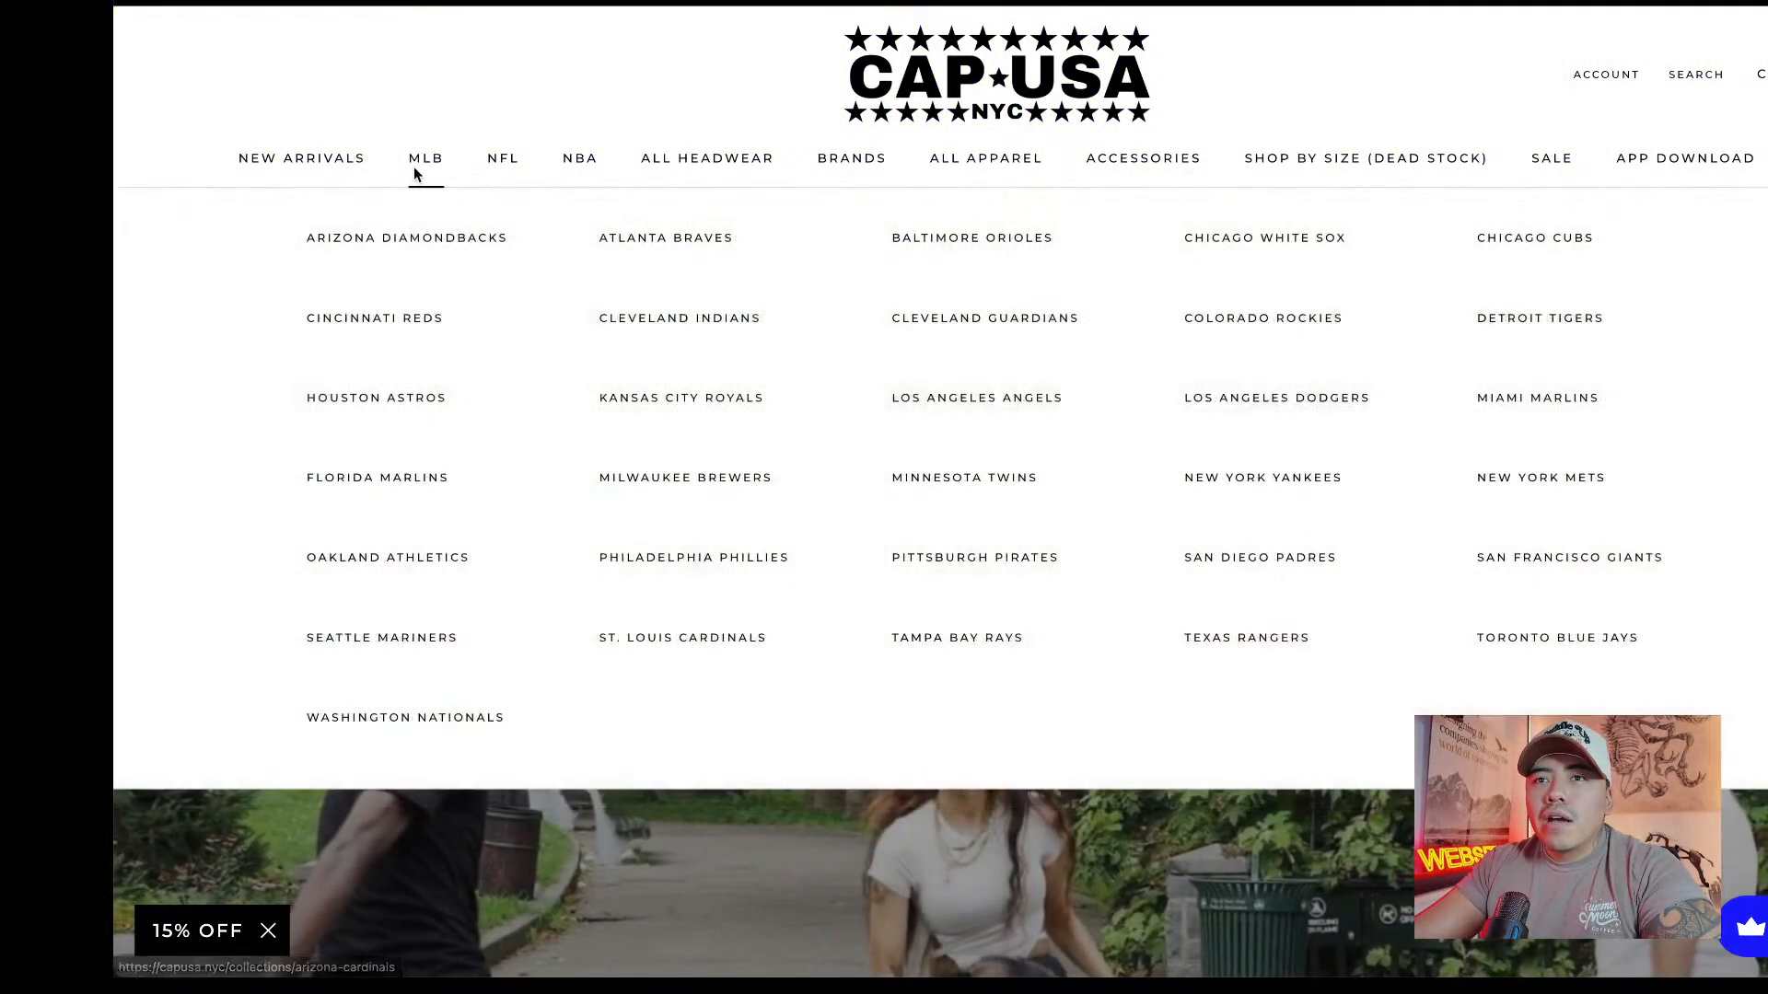
mouse_move(605, 171)
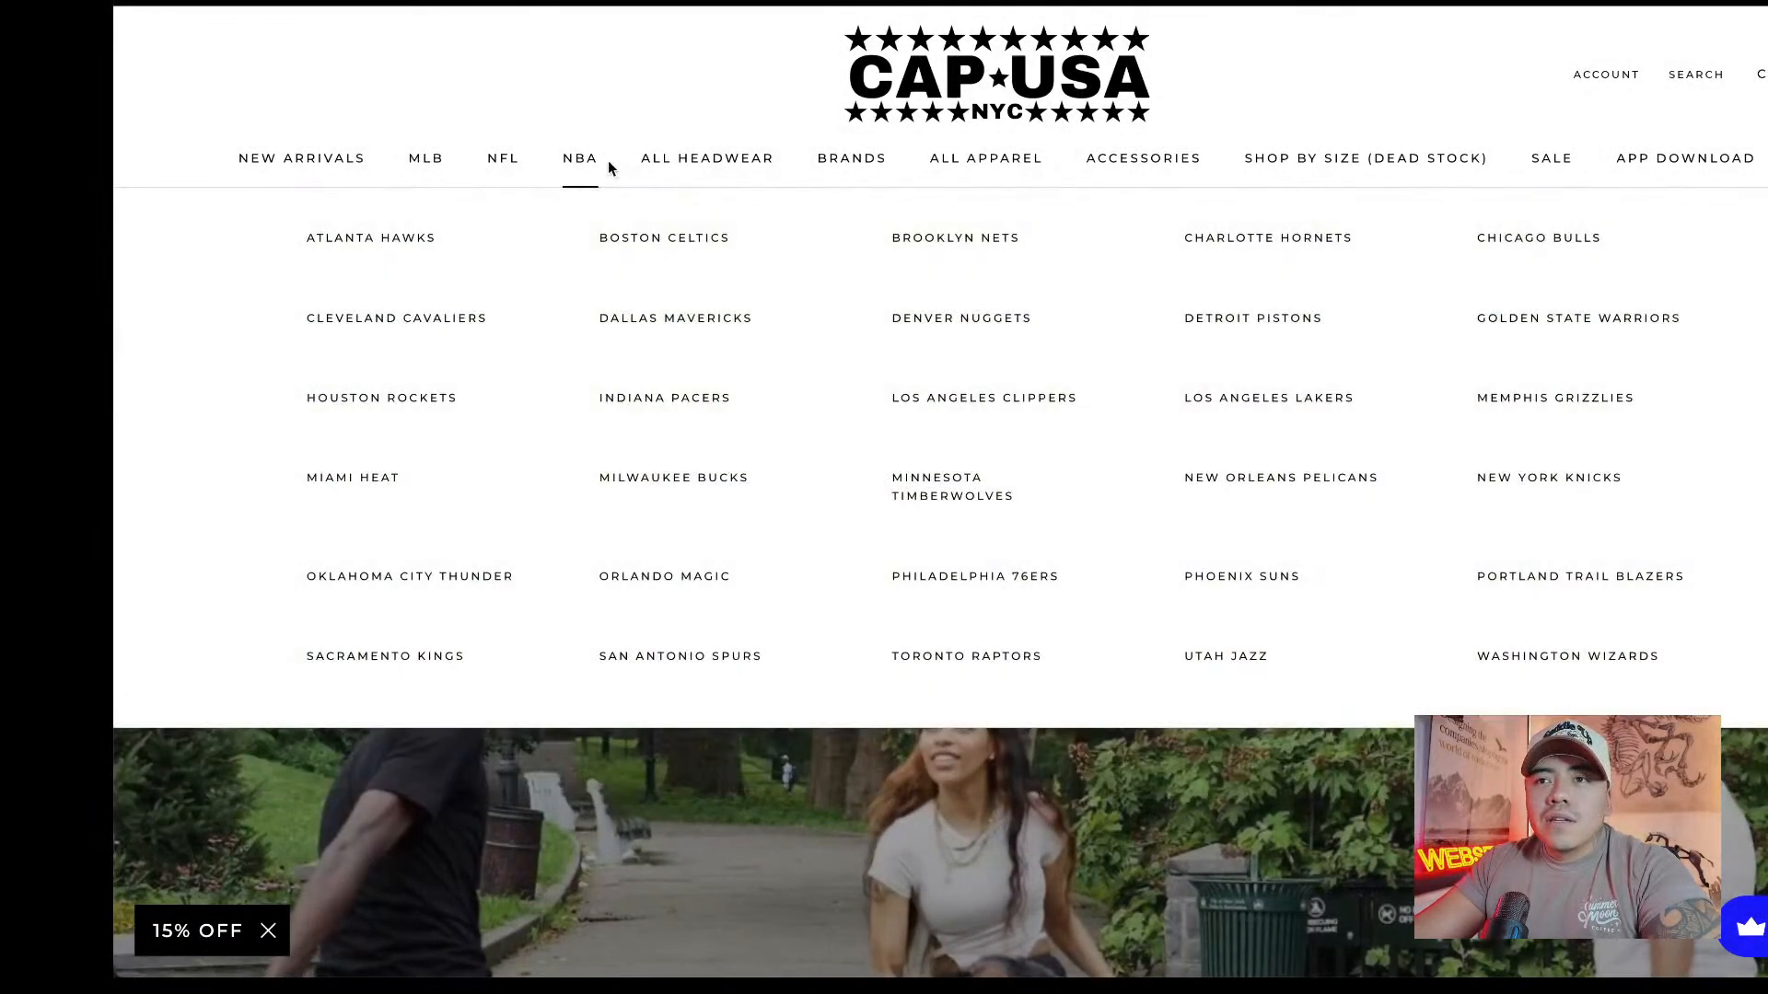
mouse_move(480, 166)
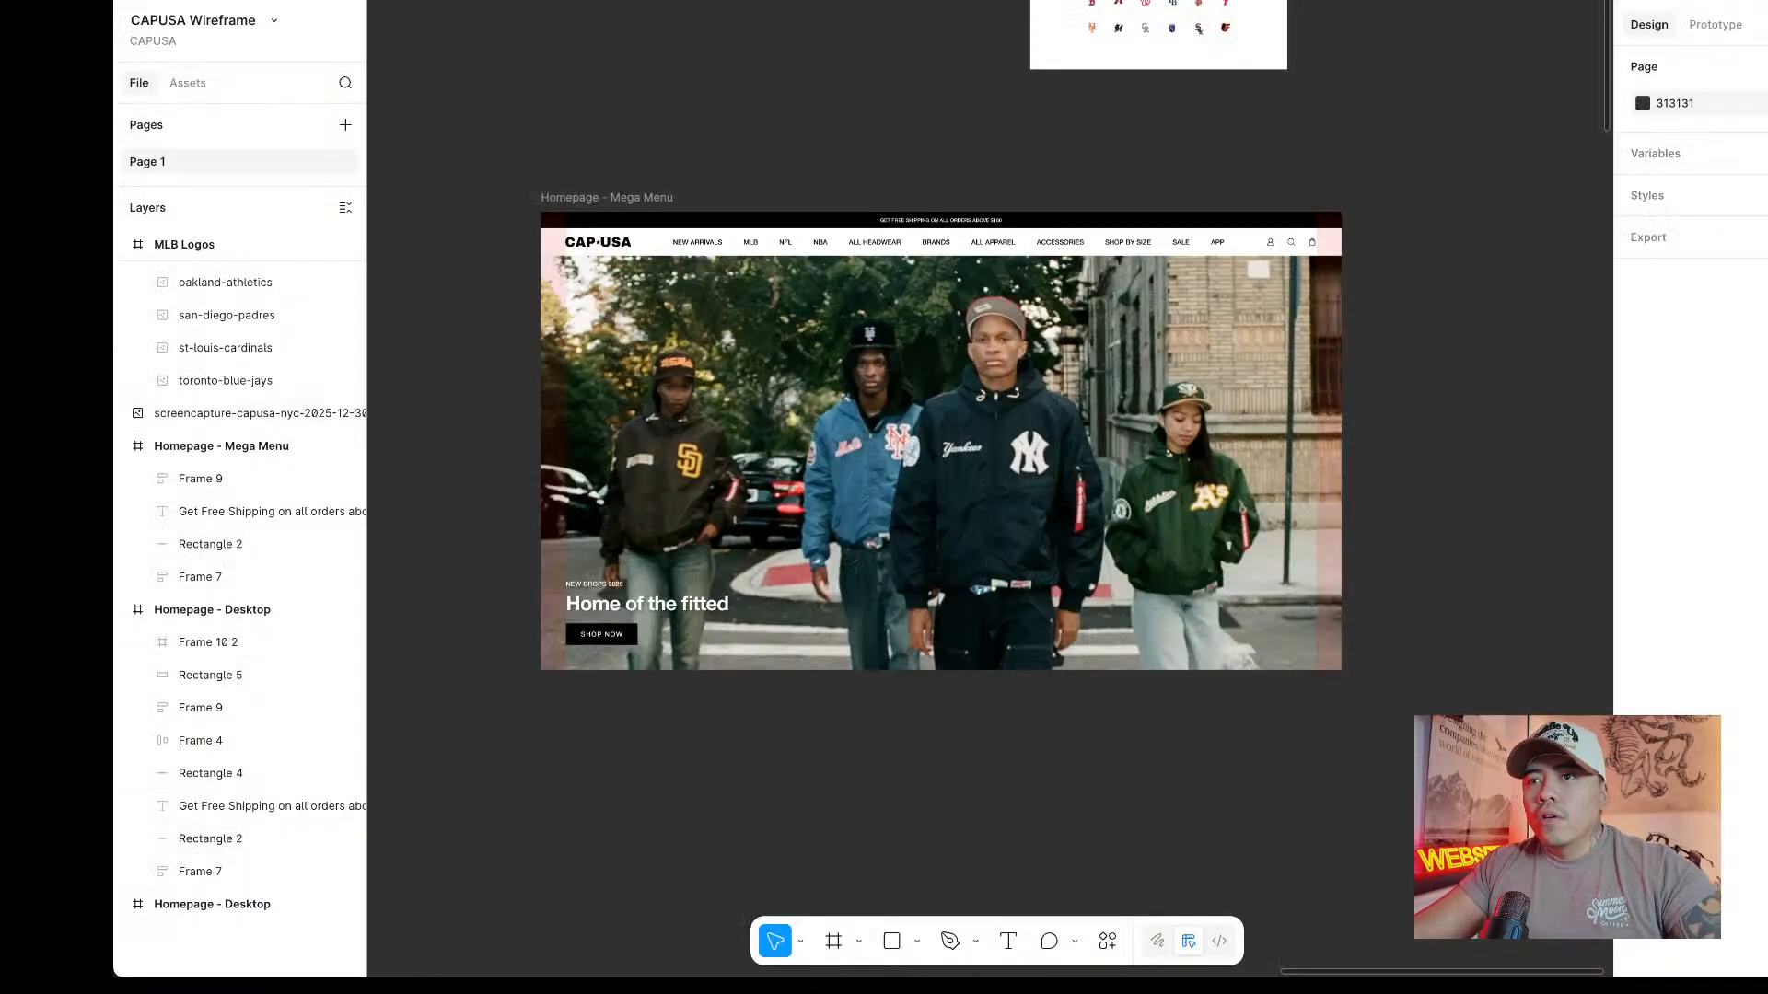
Switch back to the Figma wireframe and examine the header and hero of the Homepage - Mega Menu frame.
scroll(763, 170, "up", 5)
scroll(762, 170, "down", 5)
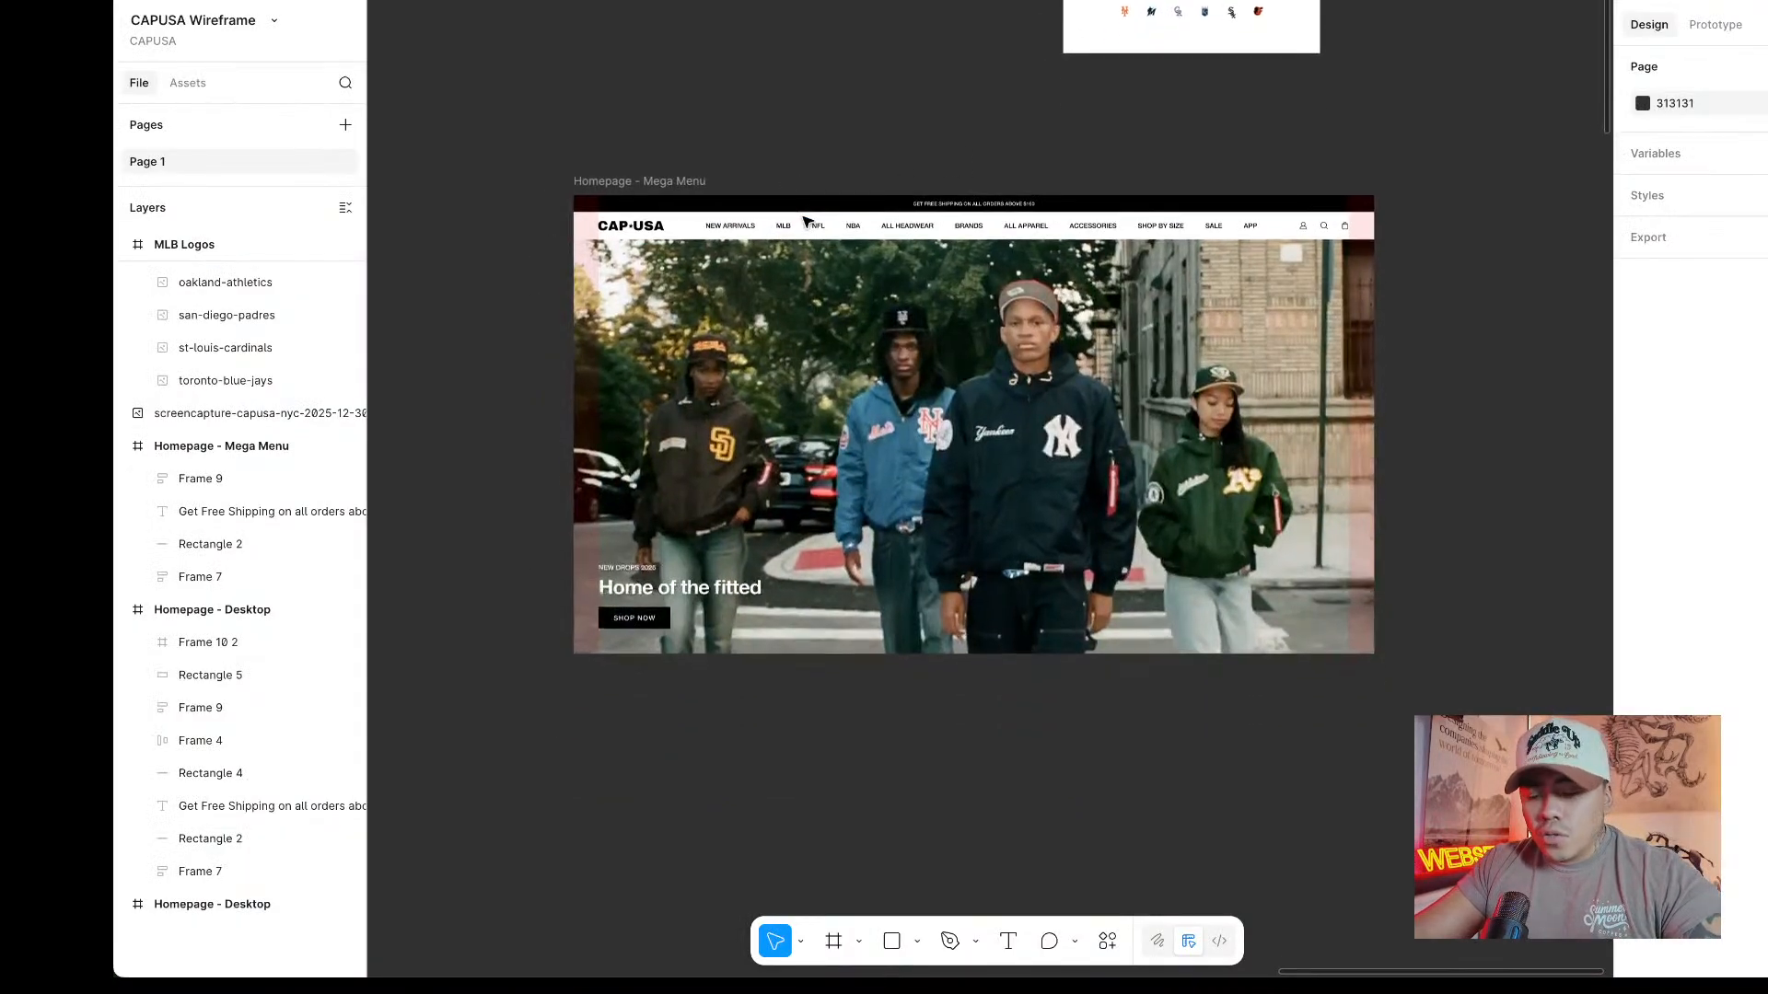
scroll(829, 244, "up", 5)
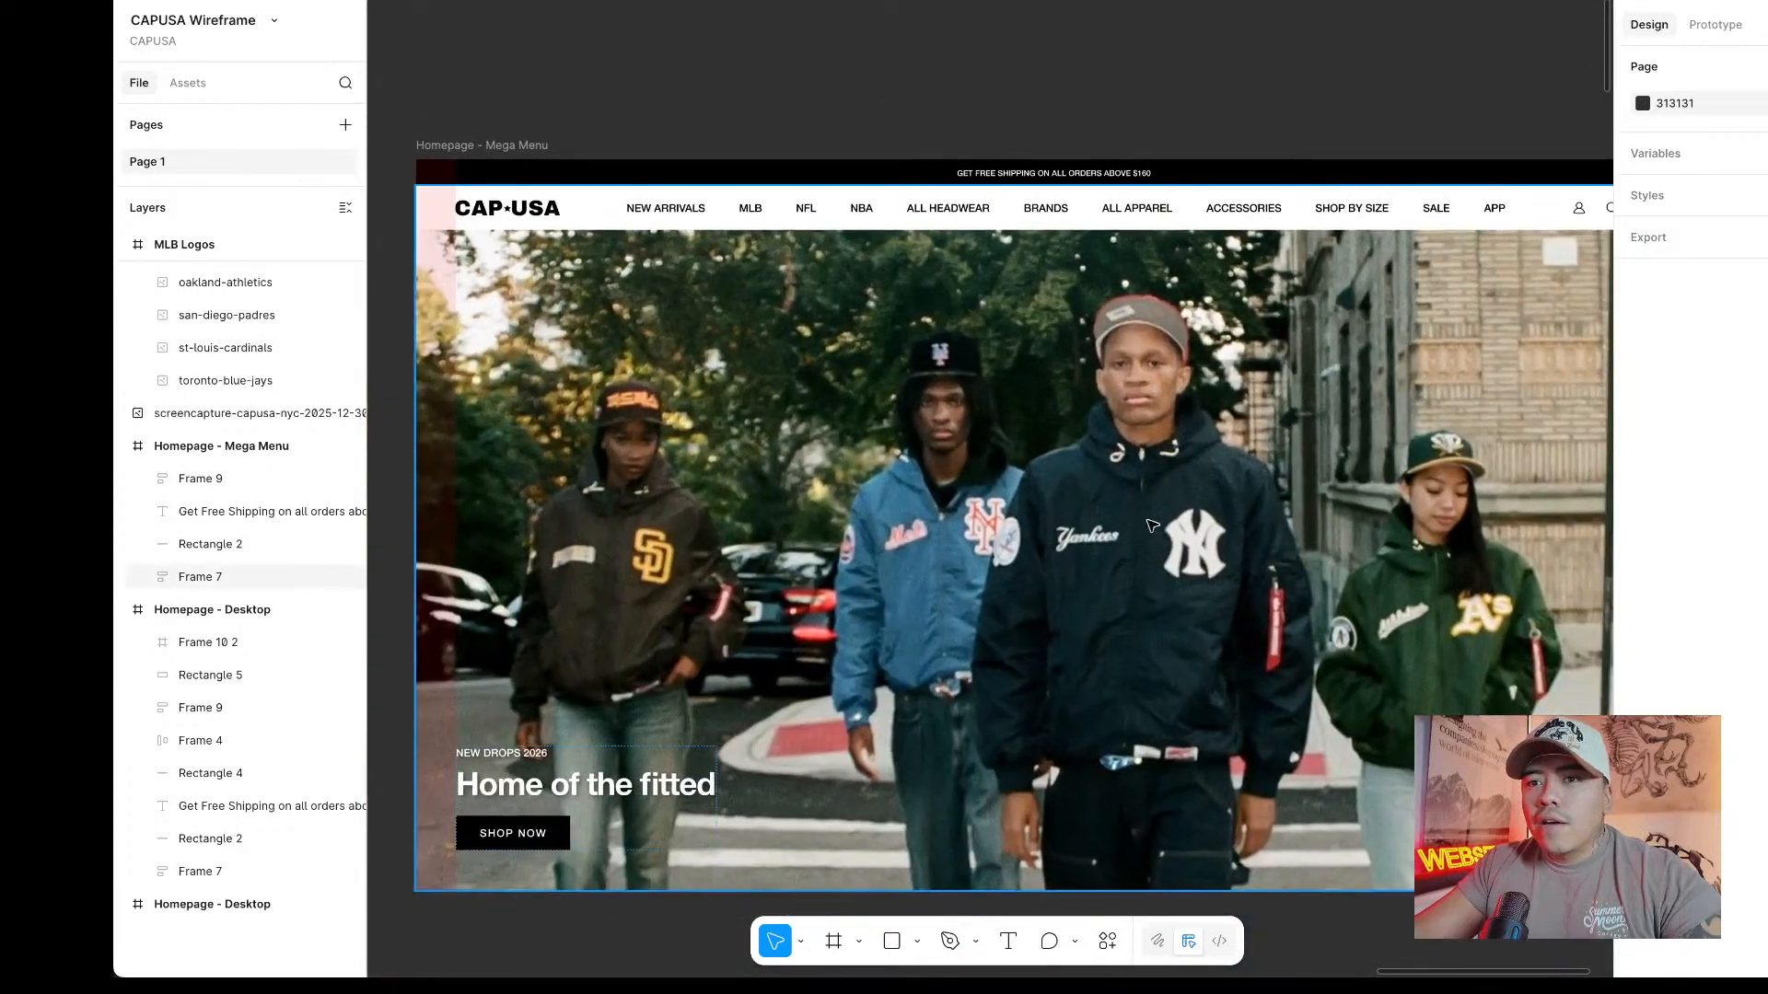
scroll(1152, 525, "up", 2)
scroll(1105, 497, "down", 5)
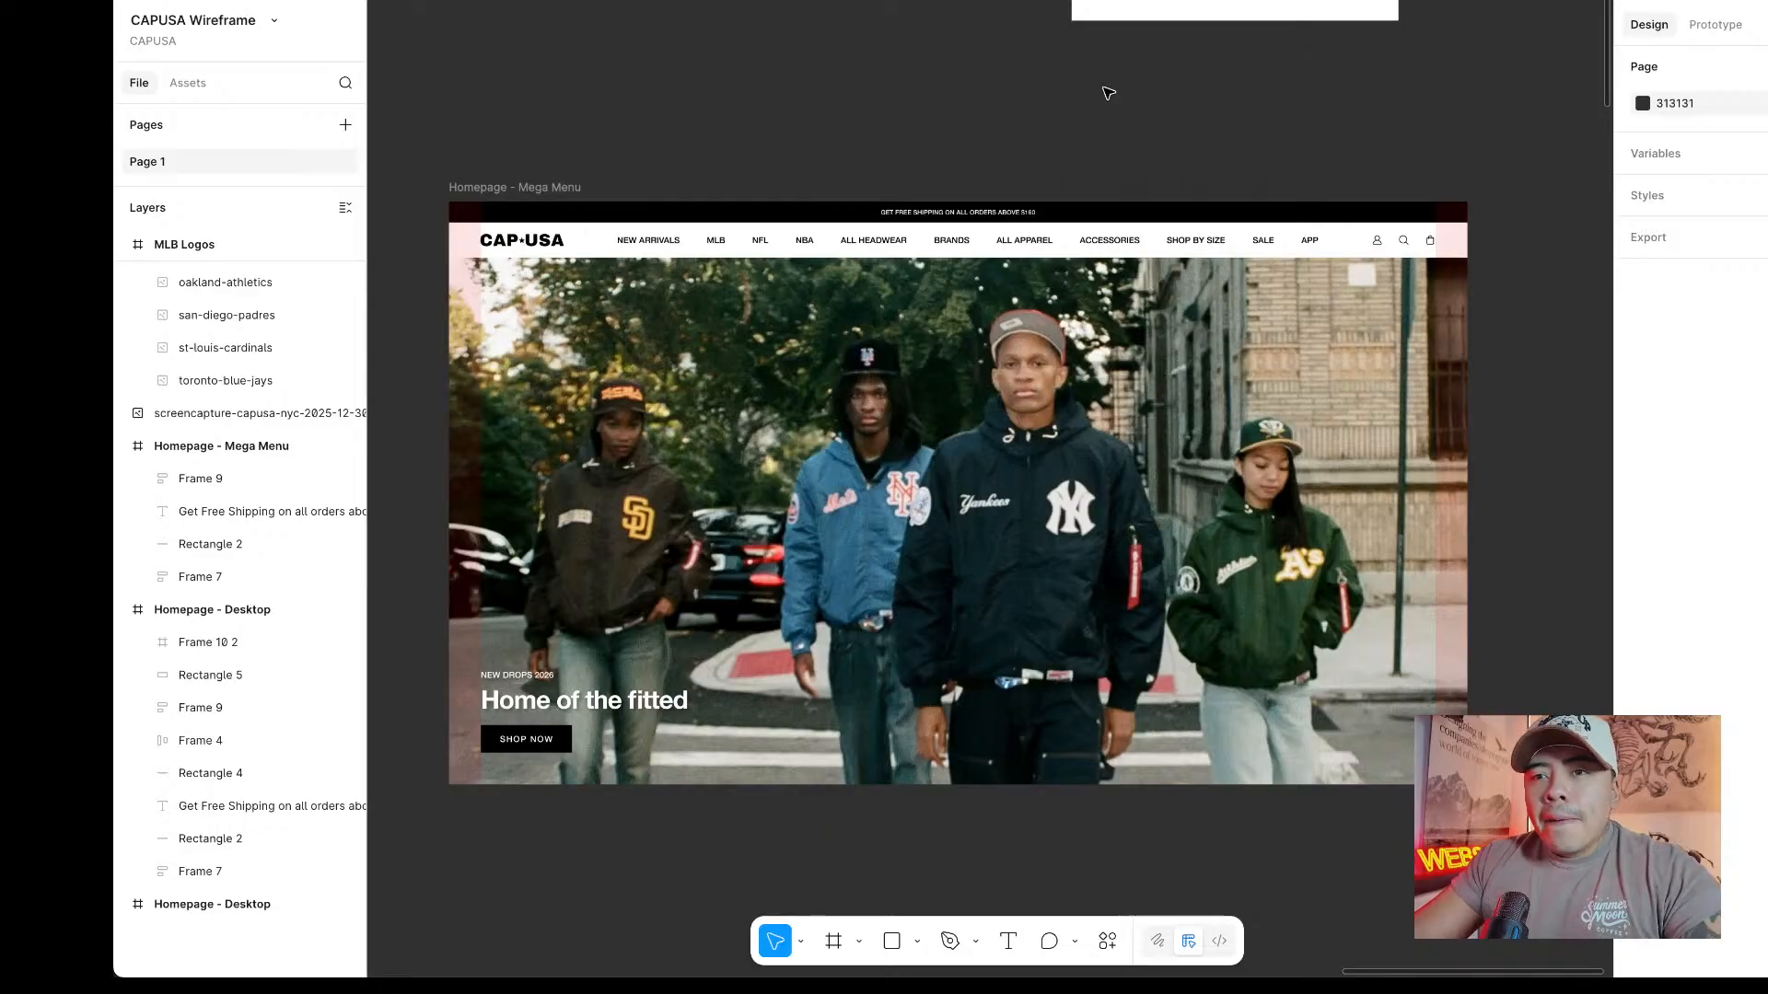
Examine the team logos in the MLB Logos frame alongside the Homepage - Mega Menu navigation bar.
scroll(1117, 115, "up", 3)
scroll(1269, 122, "up", 5)
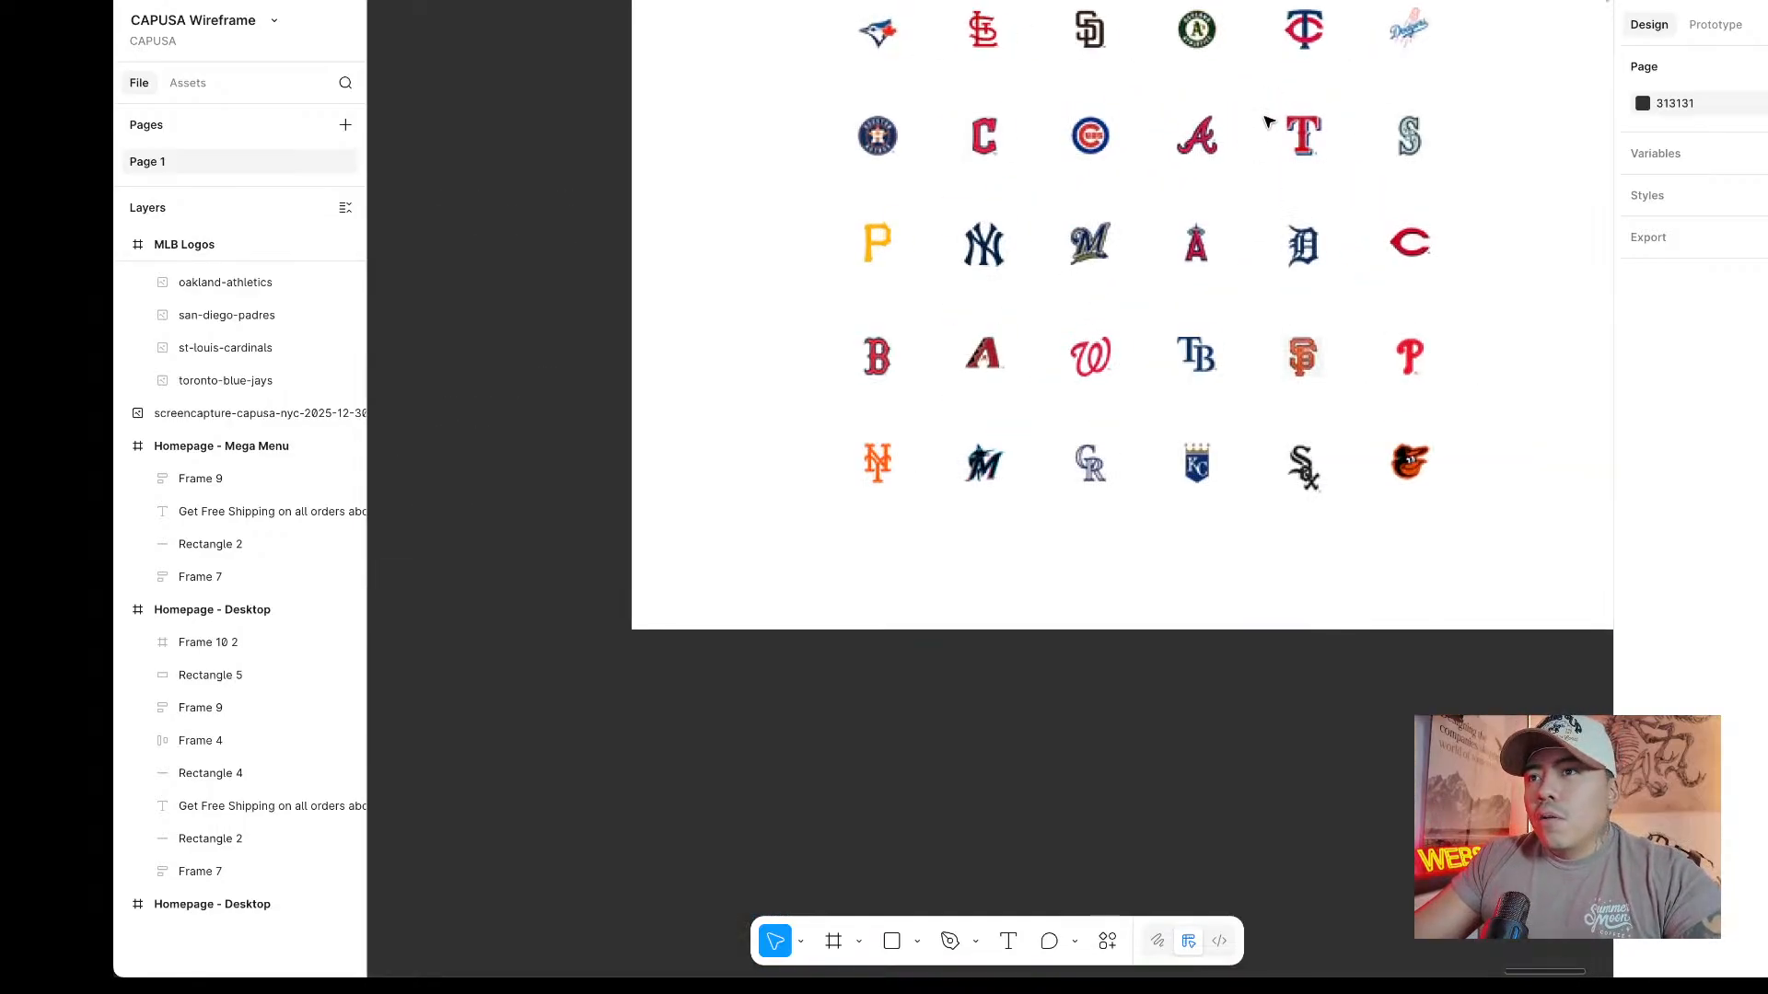
scroll(1268, 122, "up", 3)
scroll(1269, 122, "right", 4)
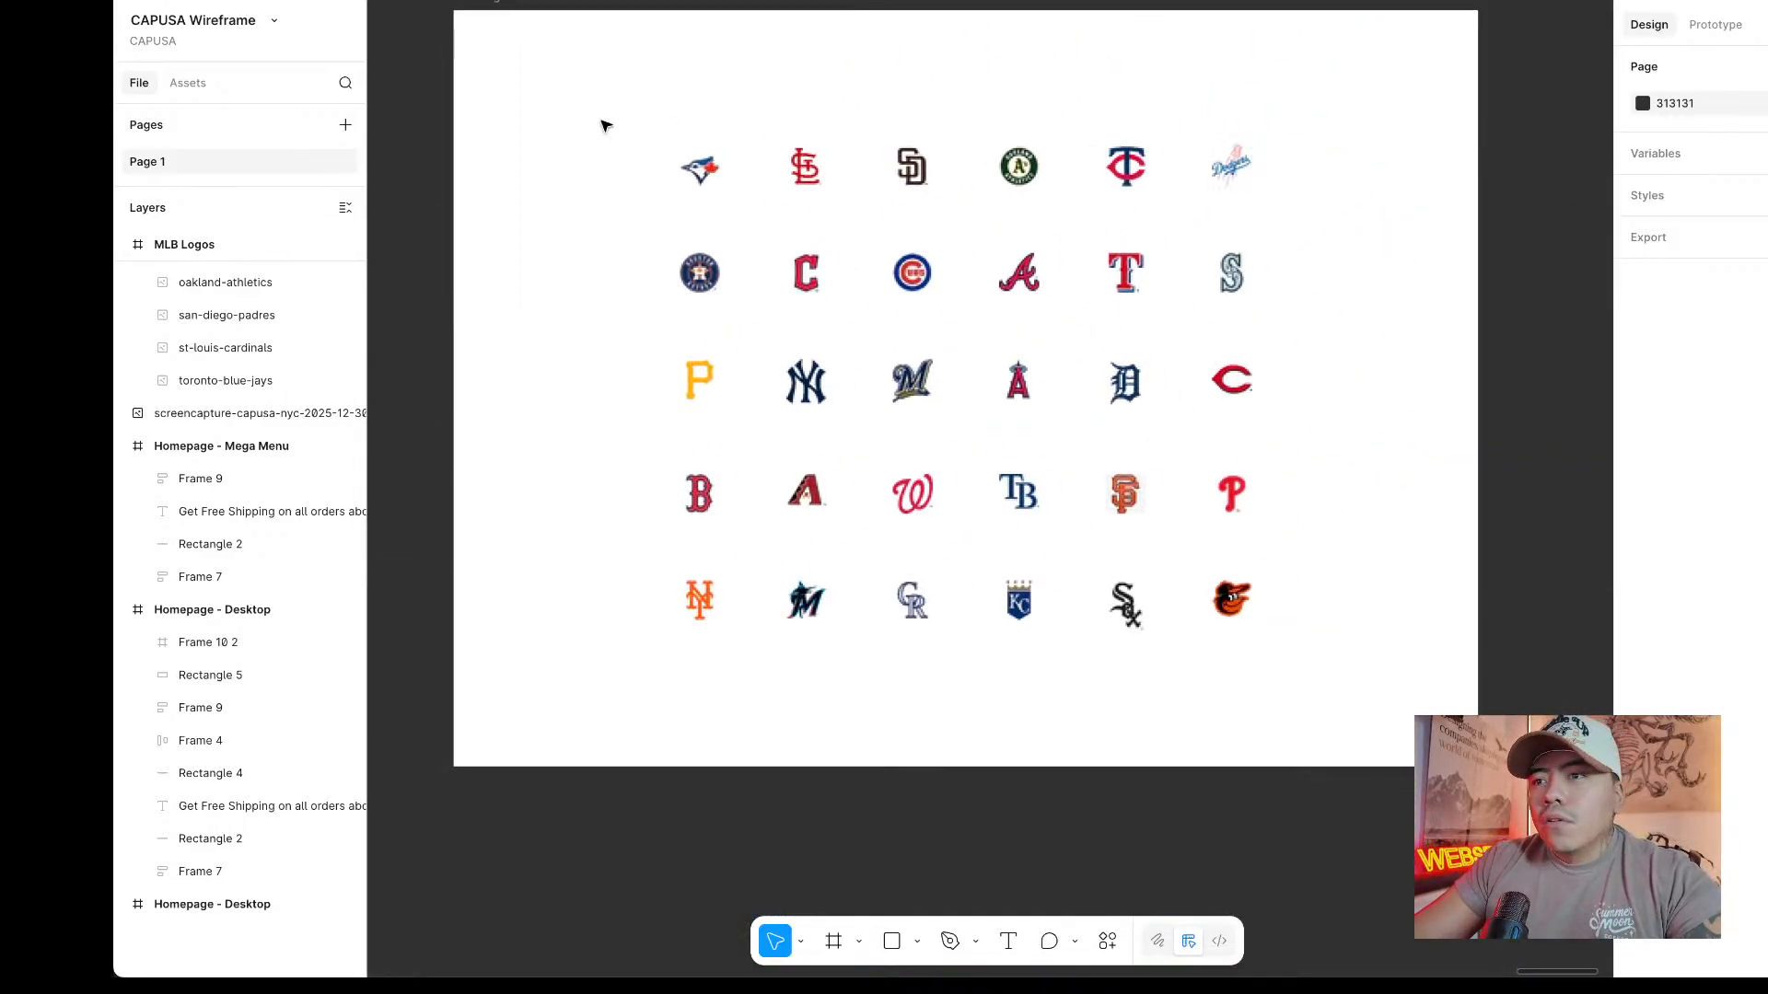
scroll(1138, 252, "down", 5)
scroll(1138, 253, "down", 8)
scroll(1138, 253, "left", 3)
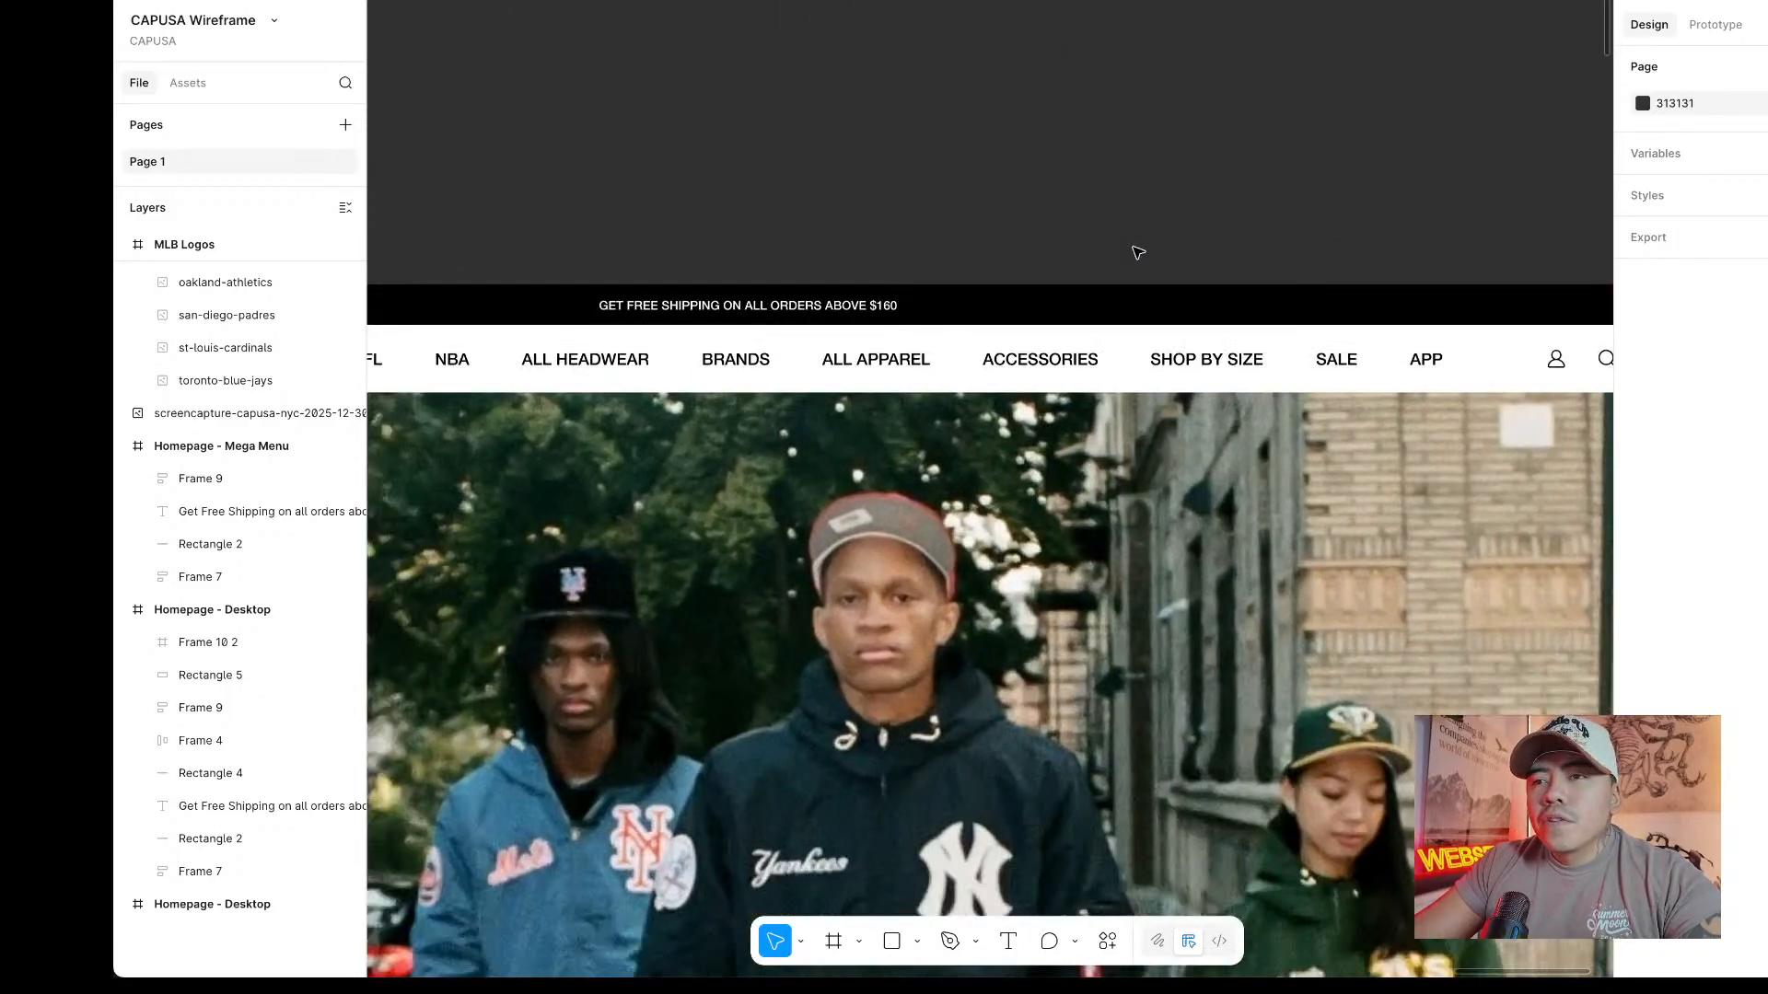
scroll(1138, 252, "down", 5)
scroll(1138, 253, "up", 6)
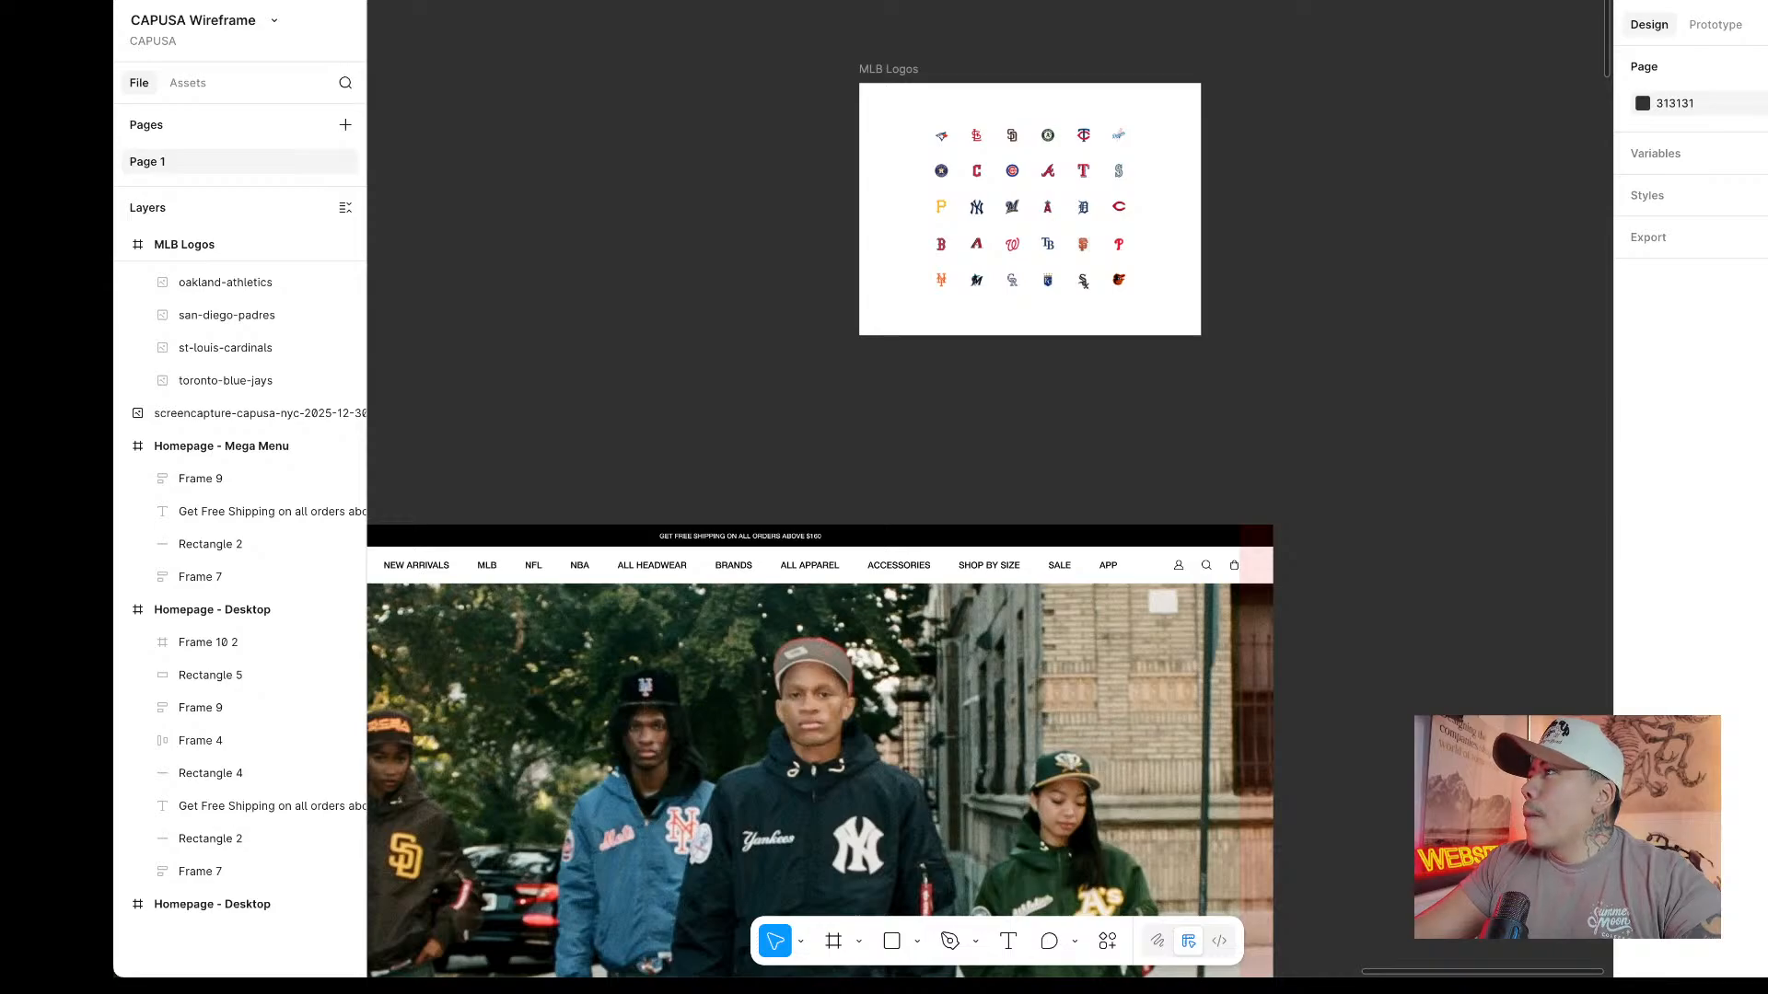
Open the Styleguide file and study the New Era mega menu reference, including its league list, team columns and MLS Collections promo.
left_click(957, 2)
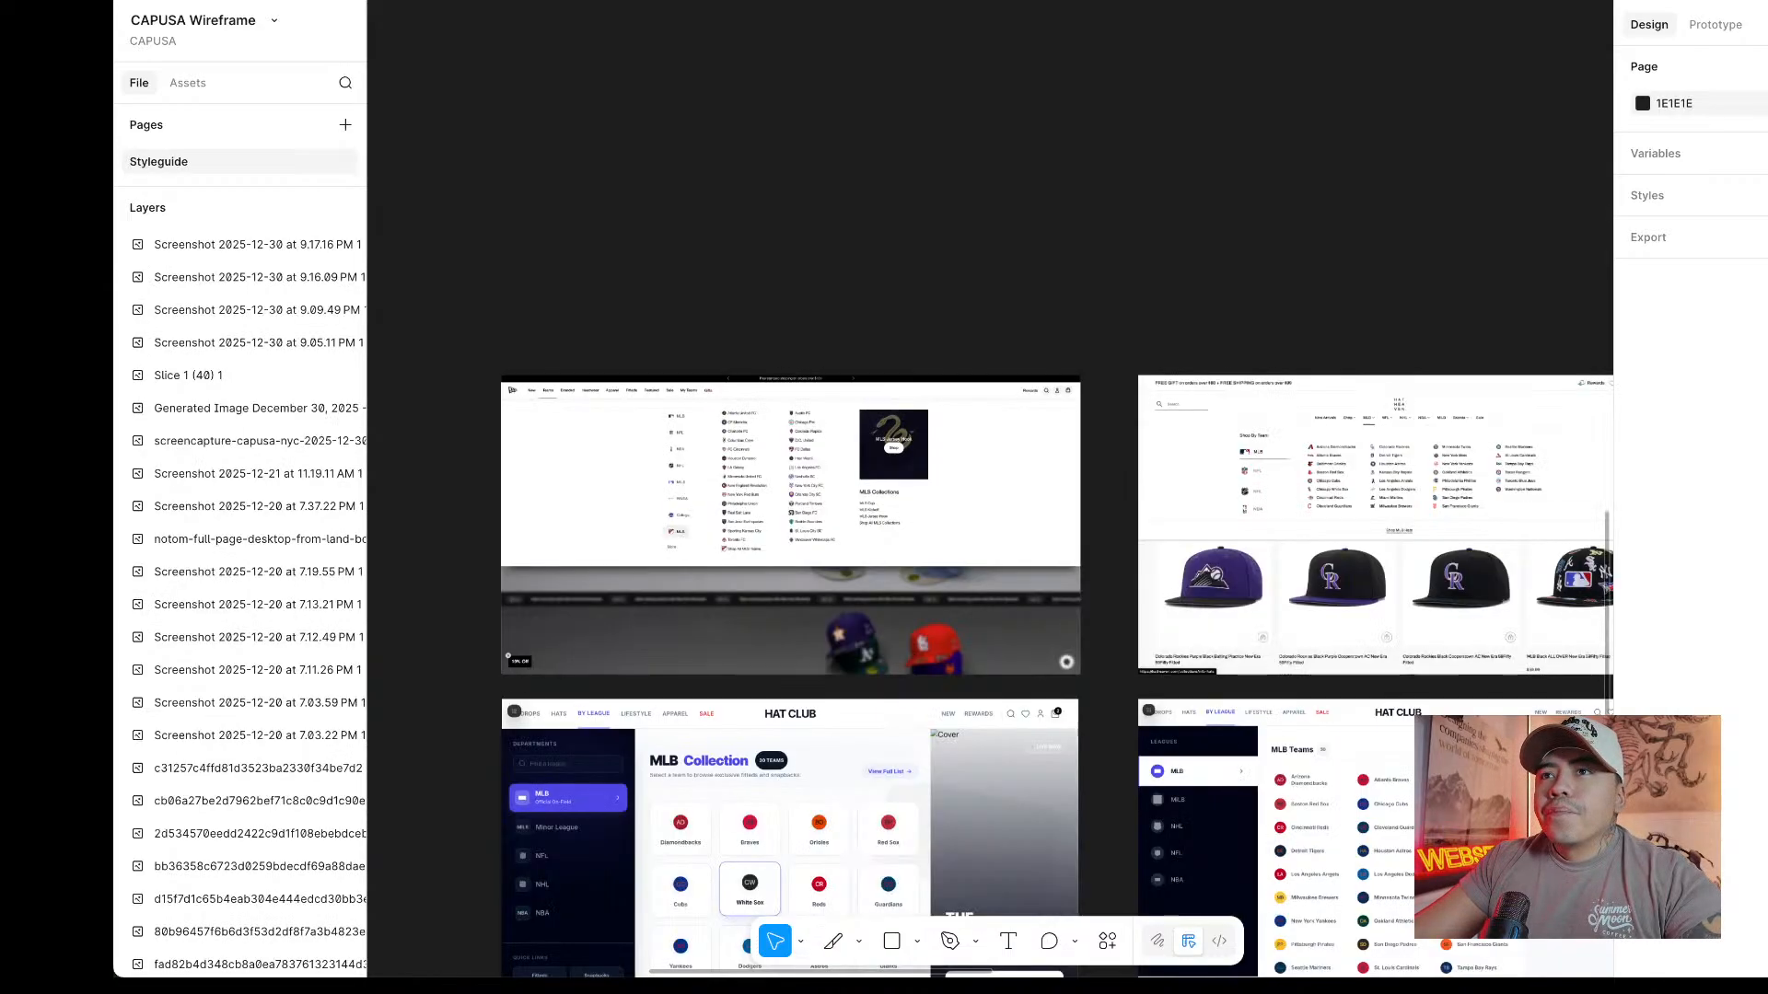
scroll(1160, 205, "down", 3)
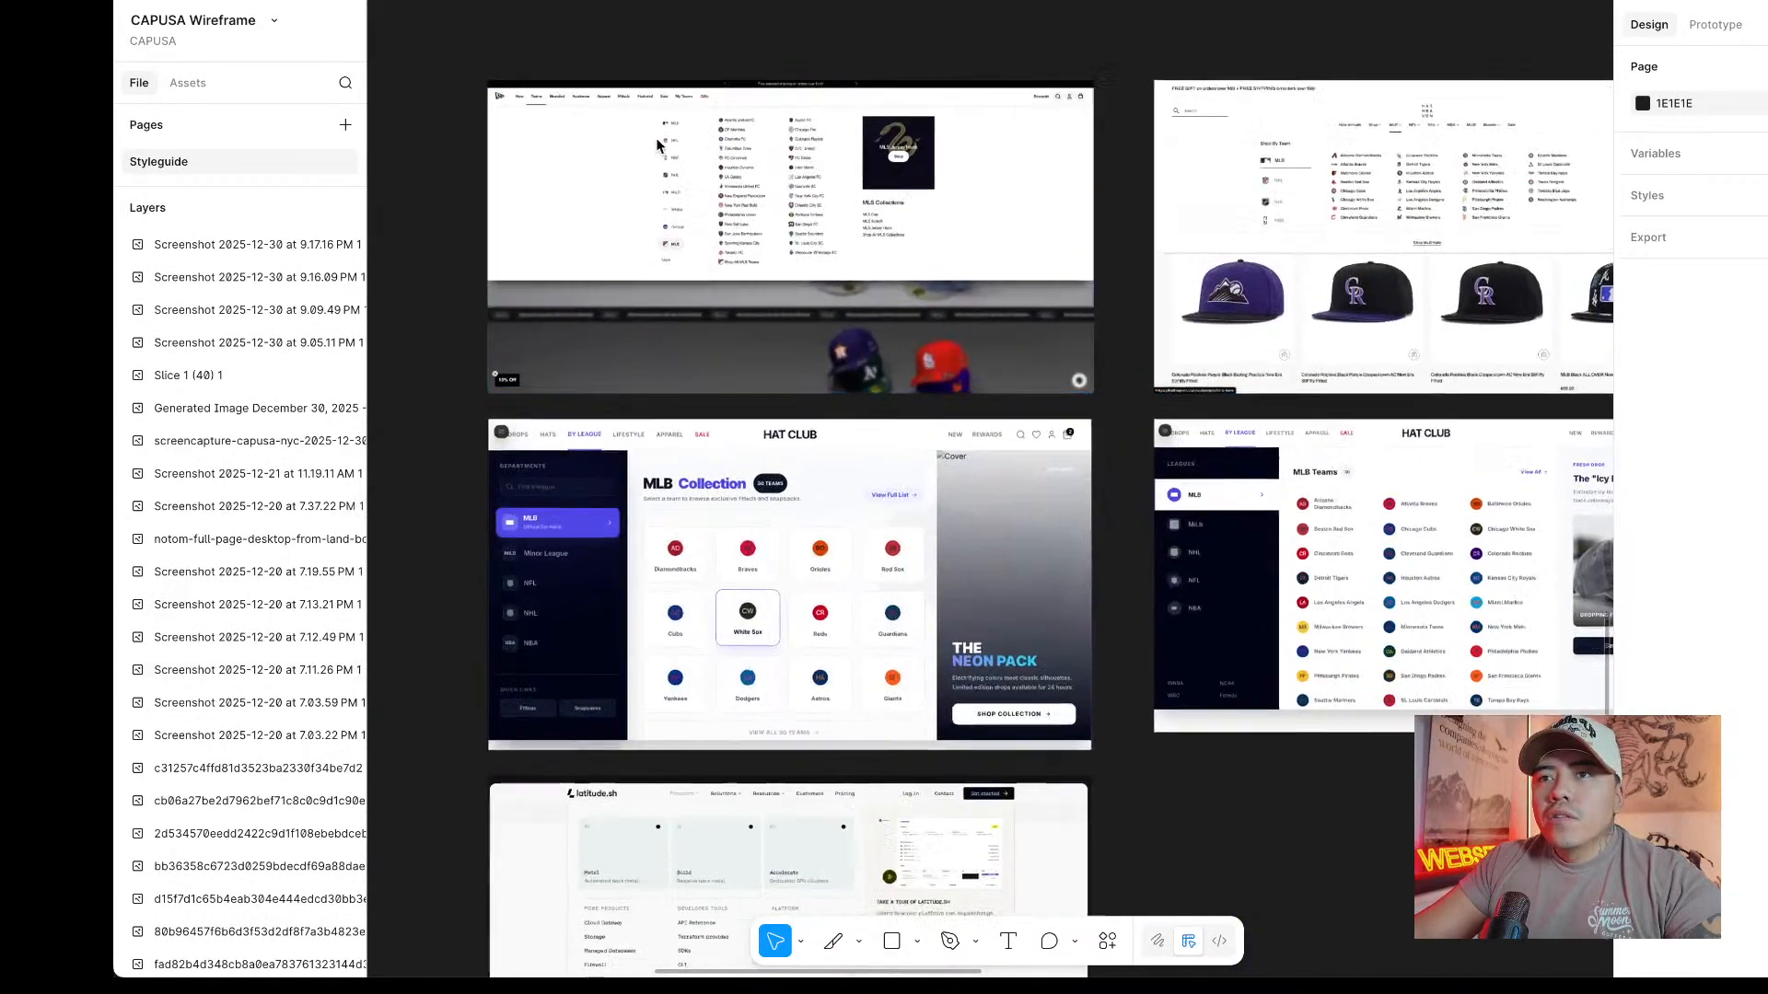
scroll(827, 185, "up", 5, "ctrl")
scroll(827, 180, "up", 2)
scroll(827, 181, "down", 3, "ctrl")
scroll(827, 180, "up", 4, "ctrl")
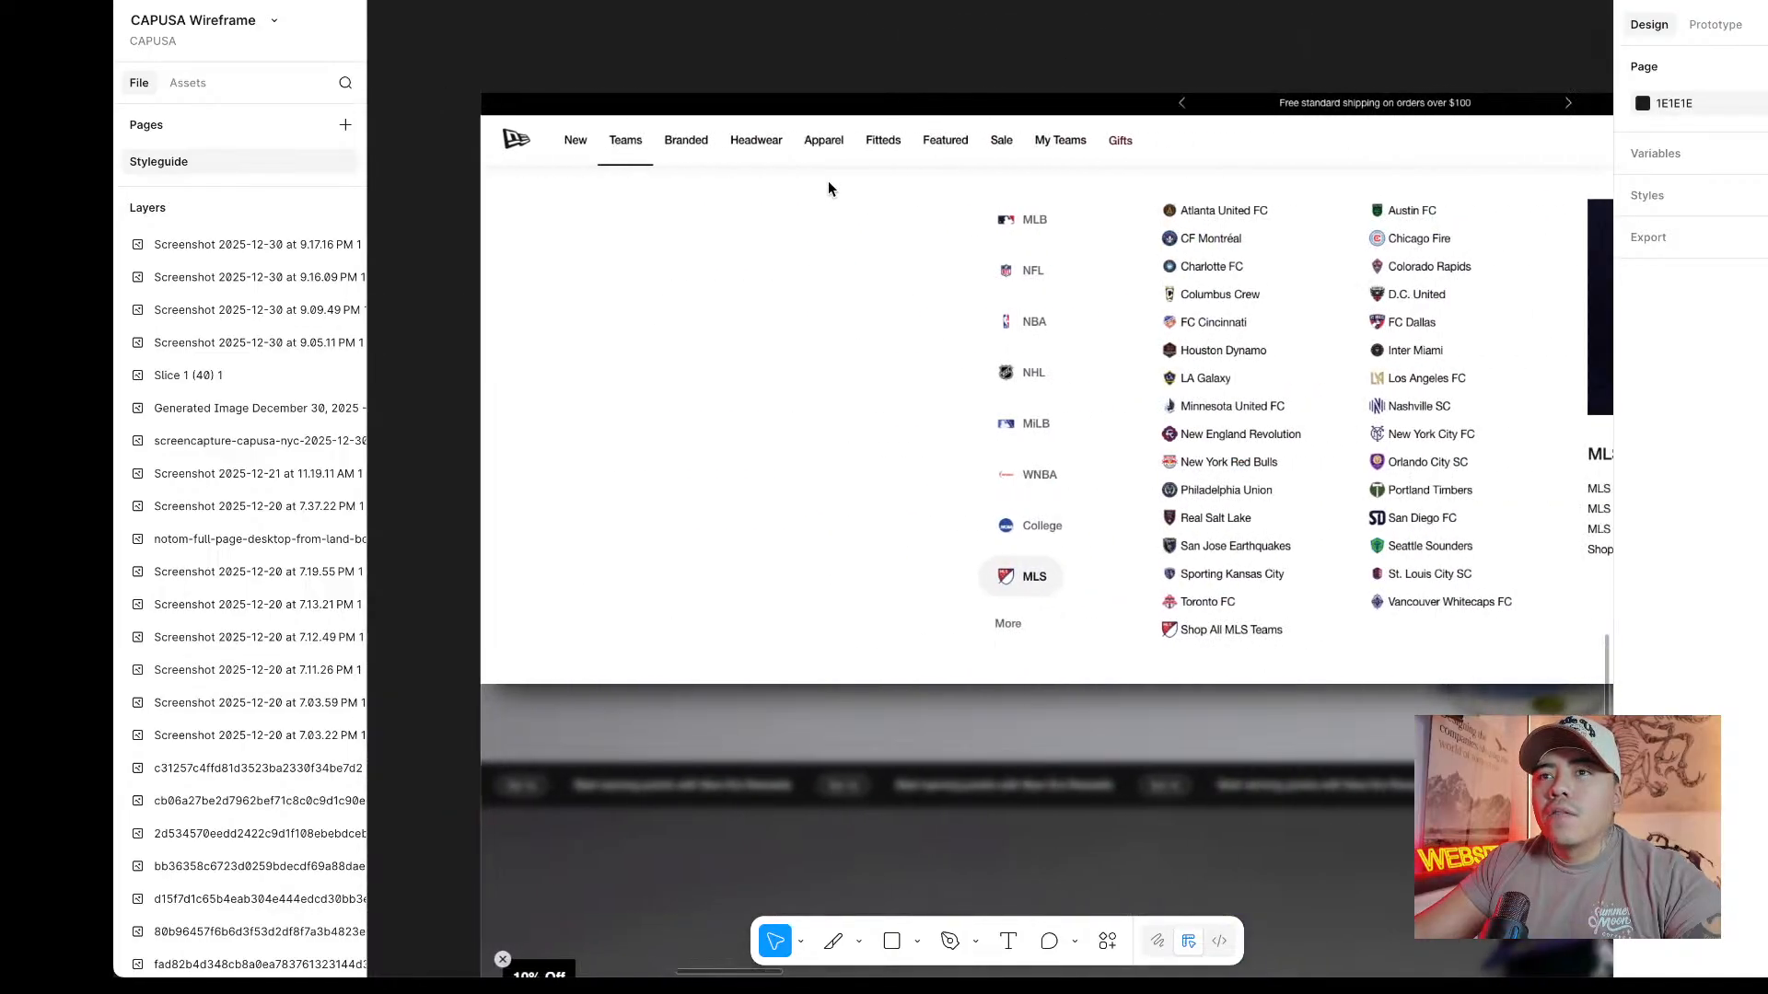
scroll(827, 181, "down", 1)
scroll(1152, 252, "right", 4)
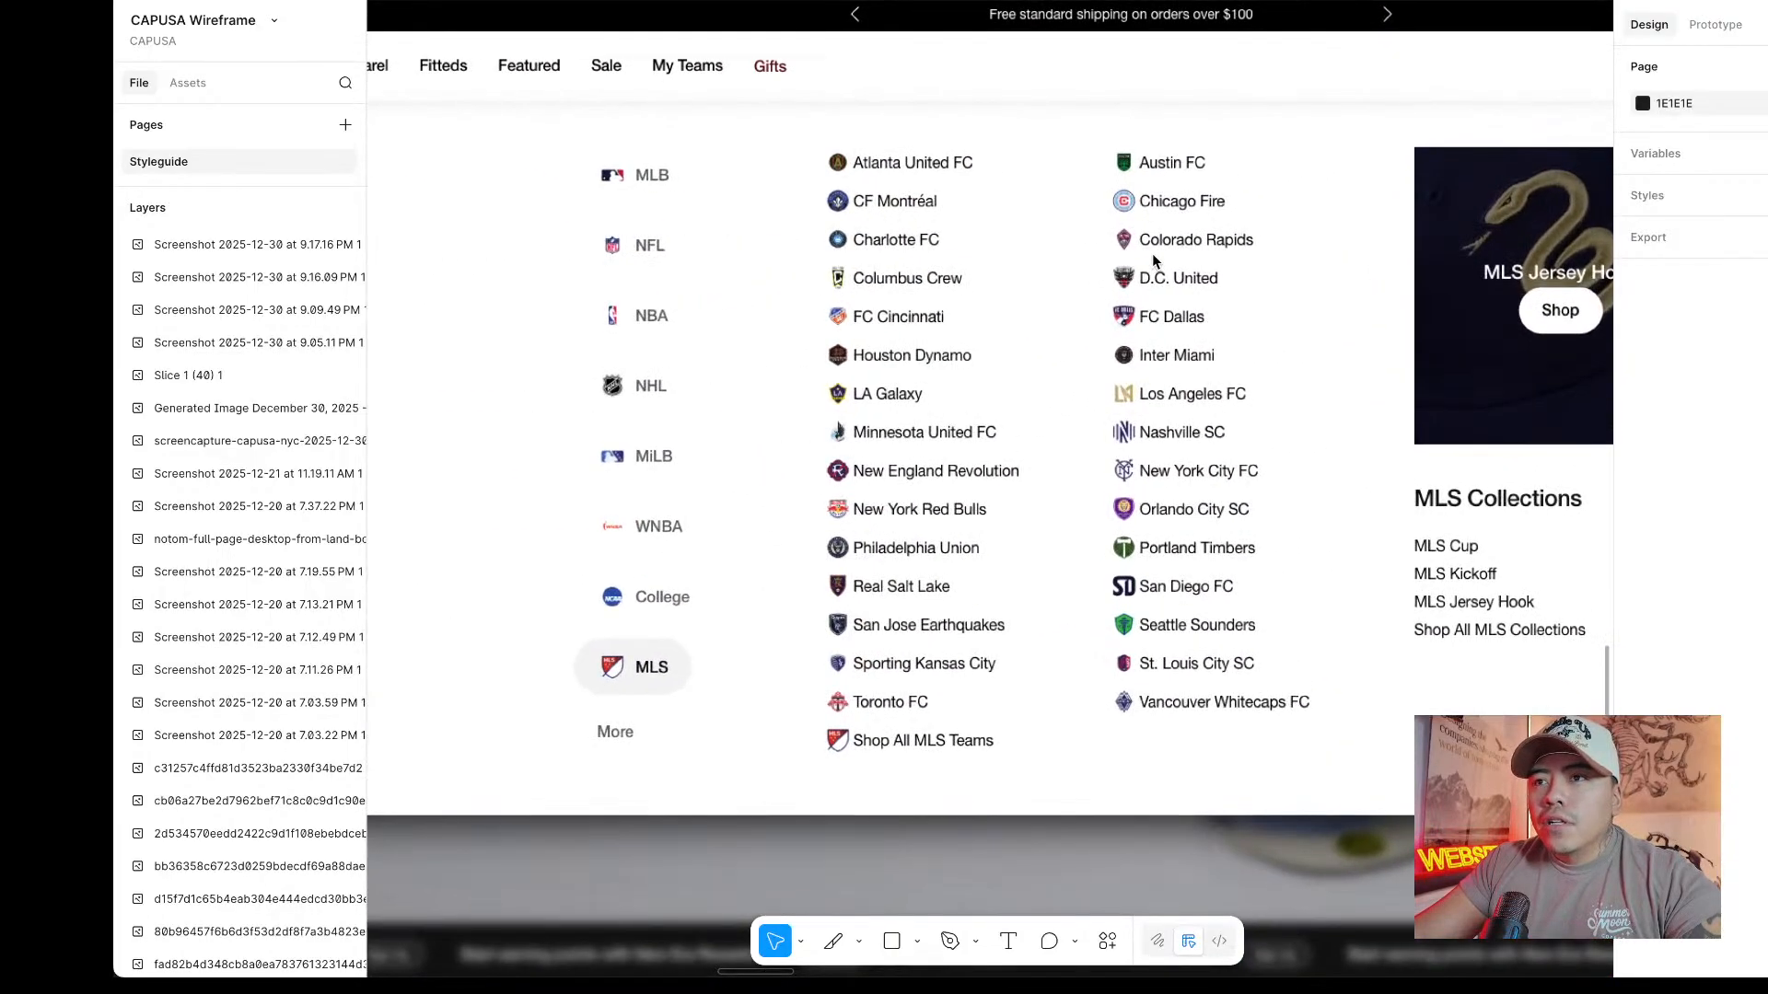
scroll(1152, 252, "down", 3, "ctrl")
scroll(1152, 252, "up", 2, "ctrl")
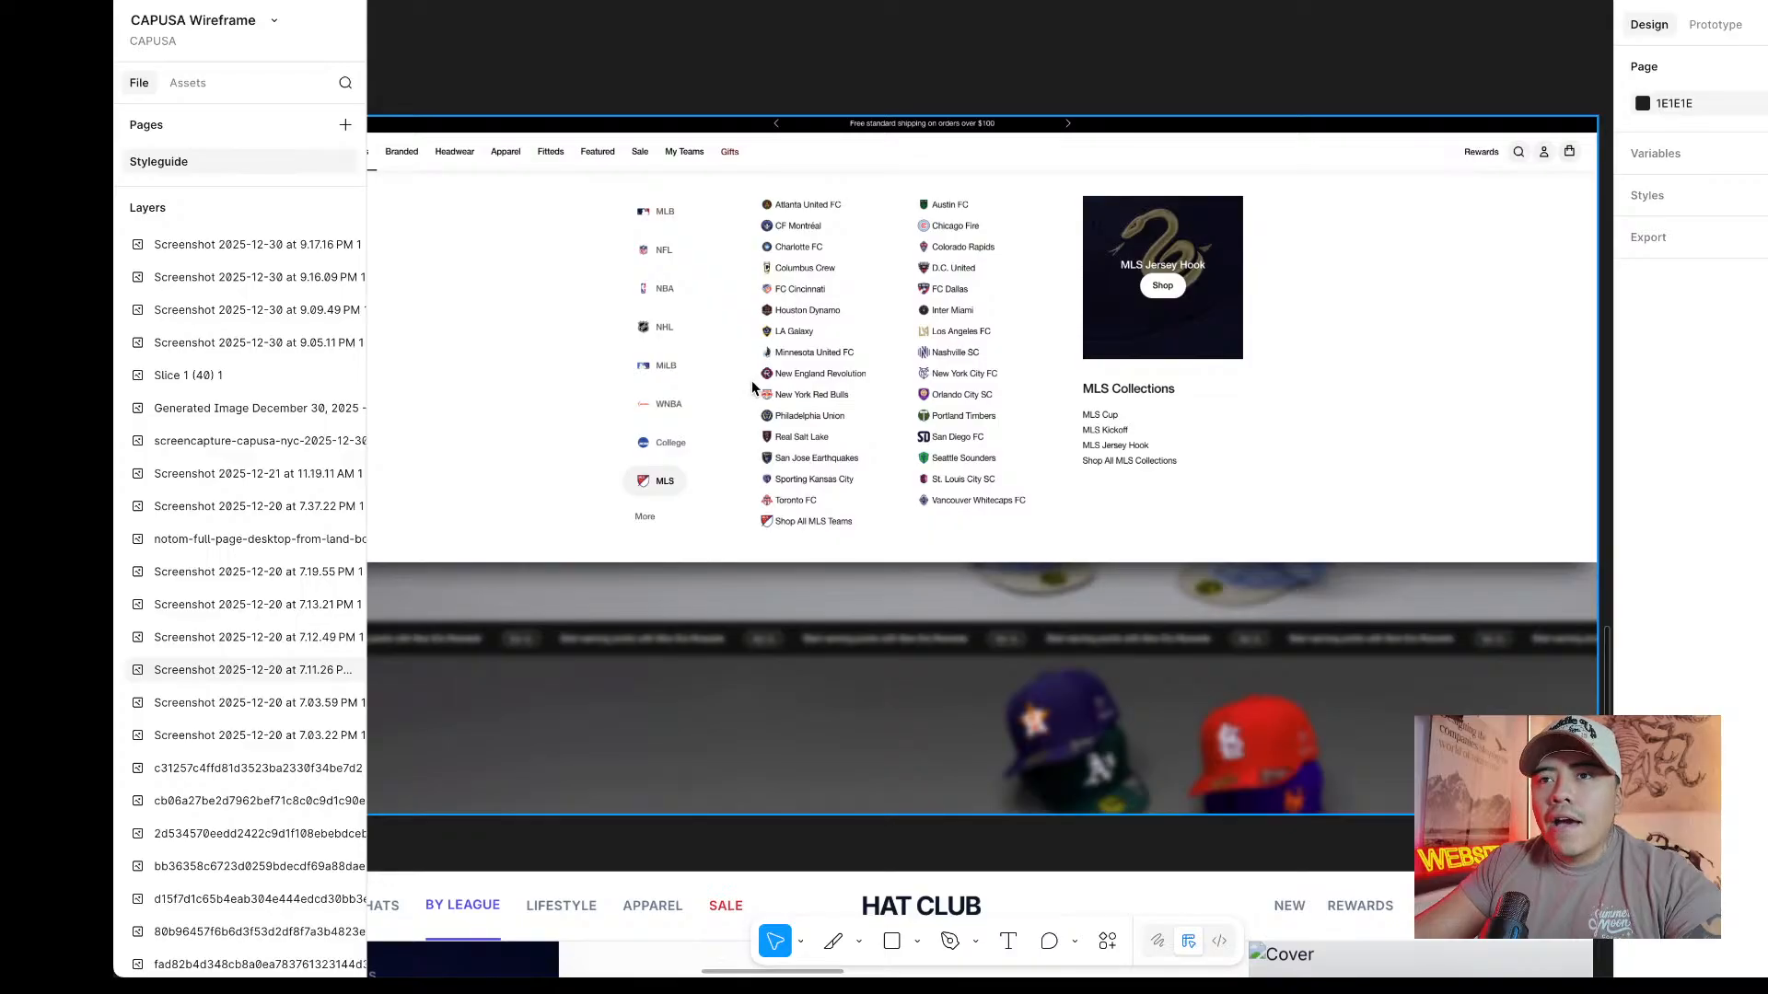
scroll(753, 388, "left", 3)
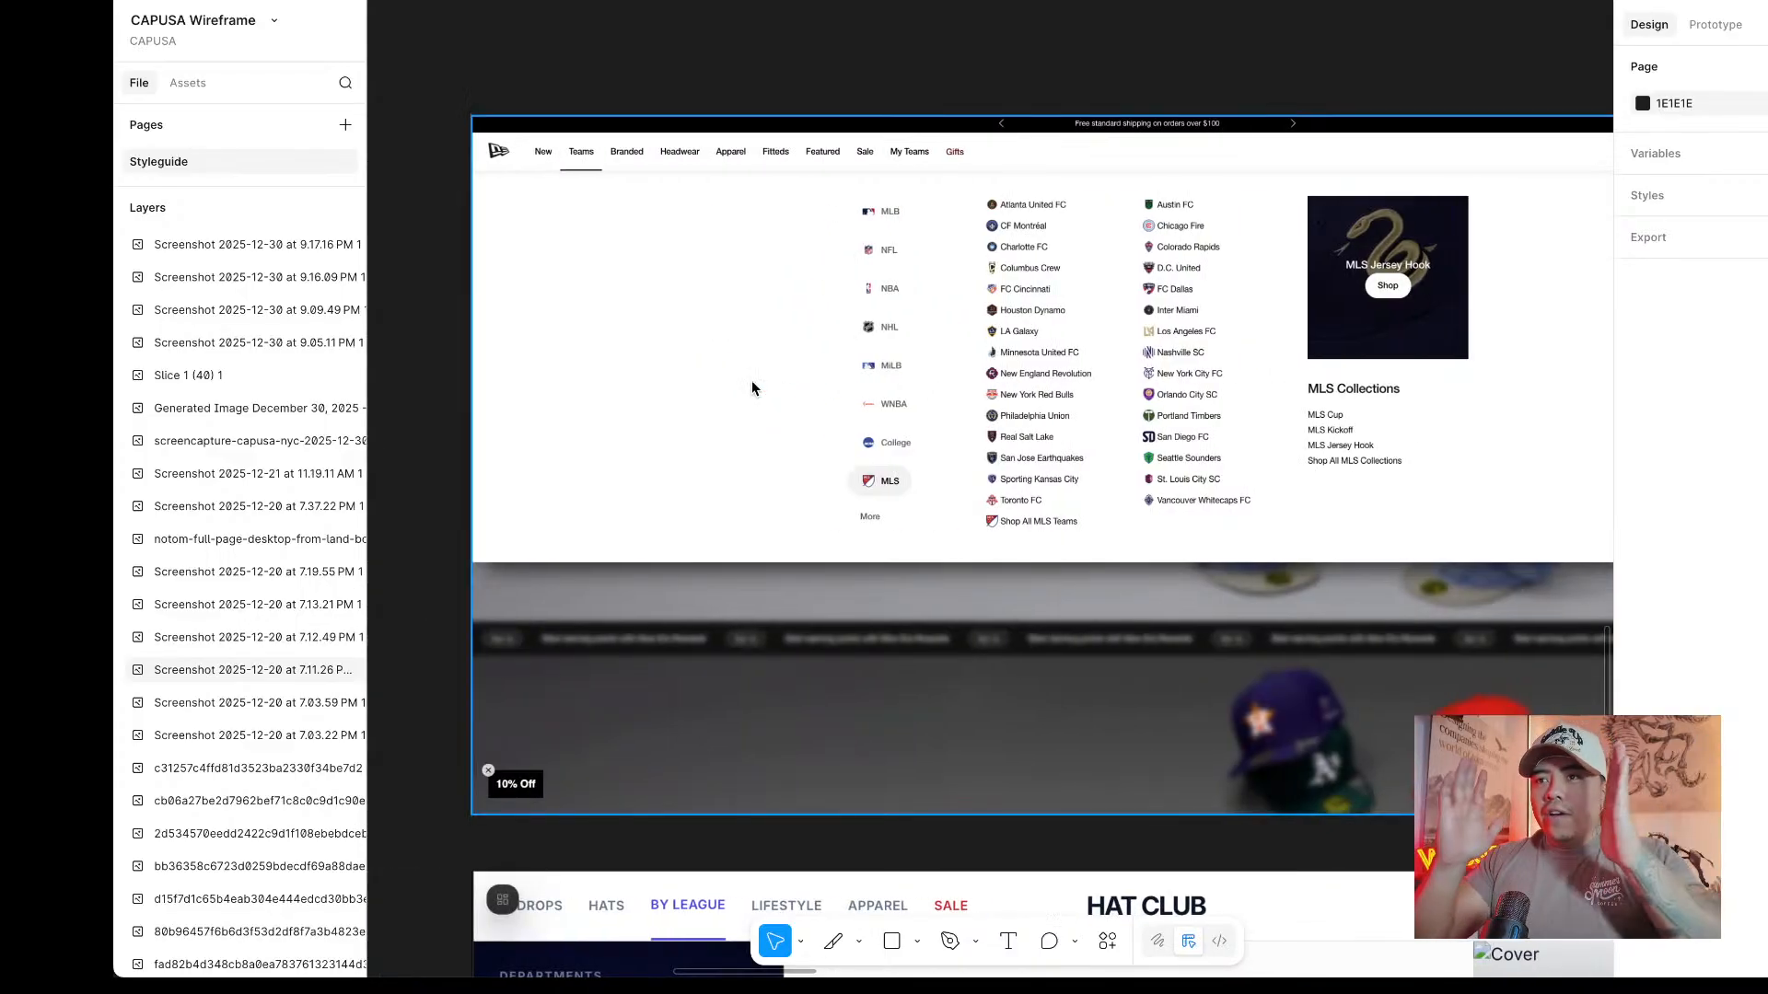
scroll(931, 325, "right", 12)
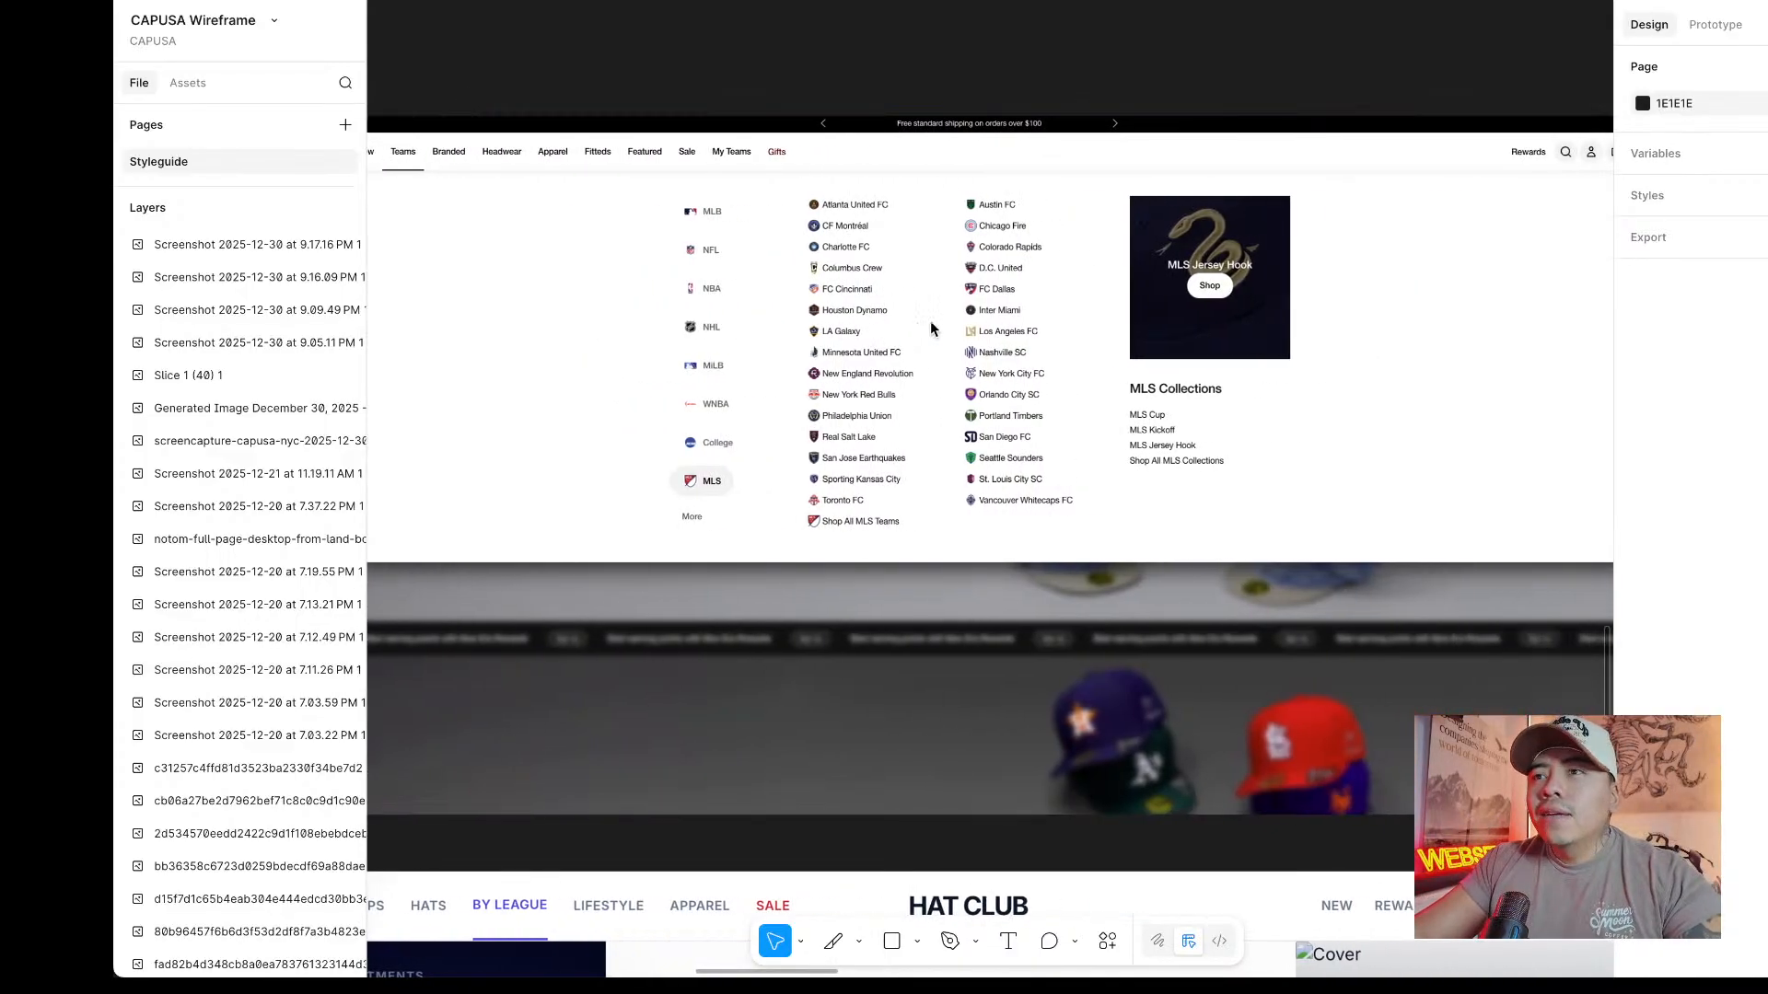
Examine the Hat Heaven mega menu reference with its Shop By Team leagues and MLB team columns.
scroll(929, 326, "left", 5)
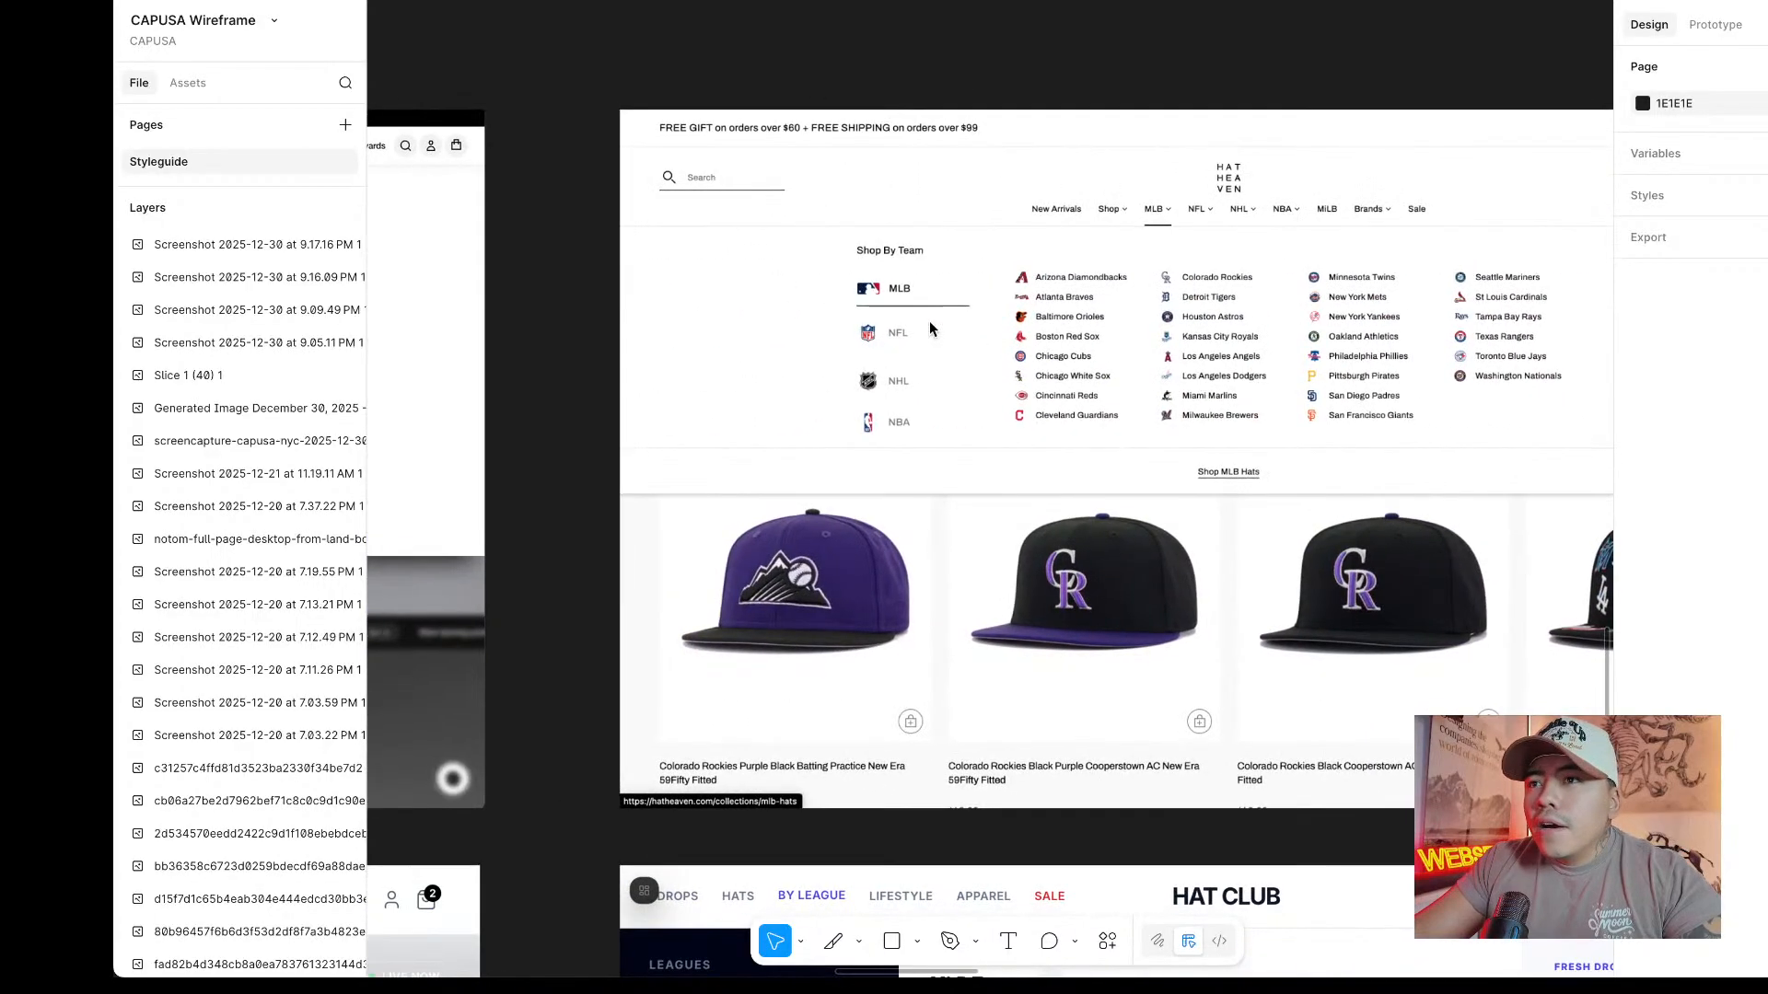
scroll(929, 326, "right", 3)
scroll(925, 212, "up", 5)
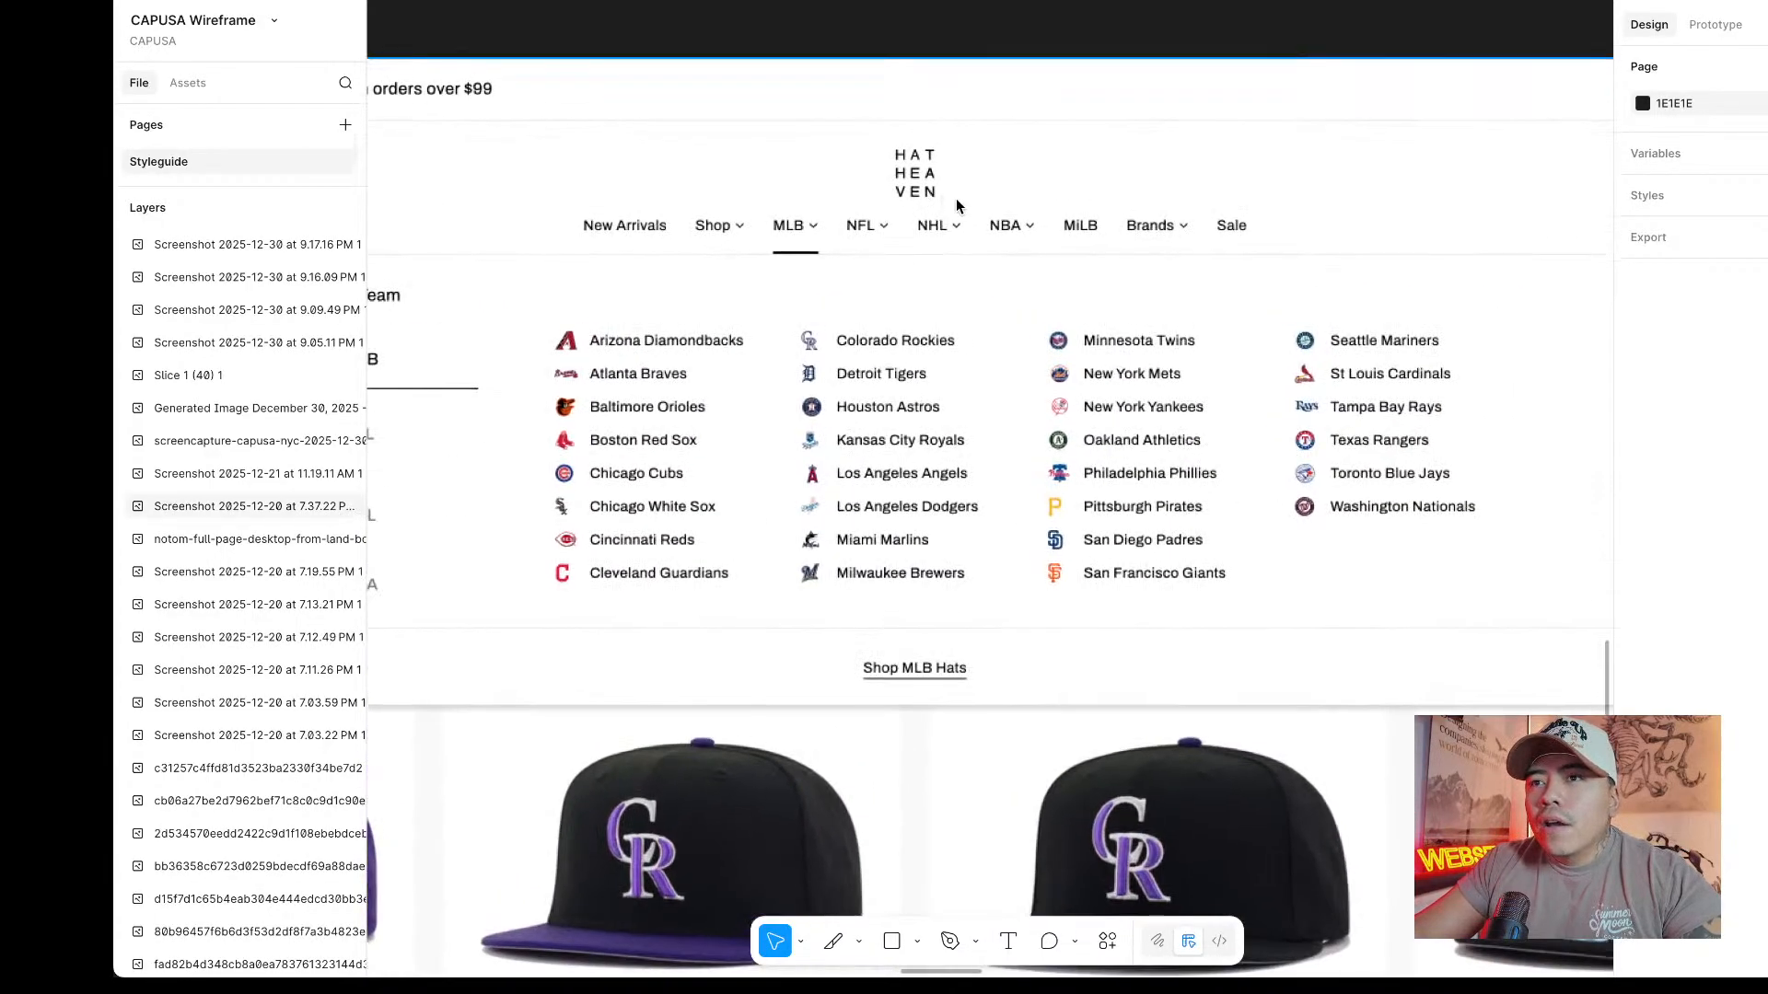
Study the overall Hat Heaven mega menu layout, from its header navigation down to the Shop MLB Hats link.
scroll(956, 214, "down", 6)
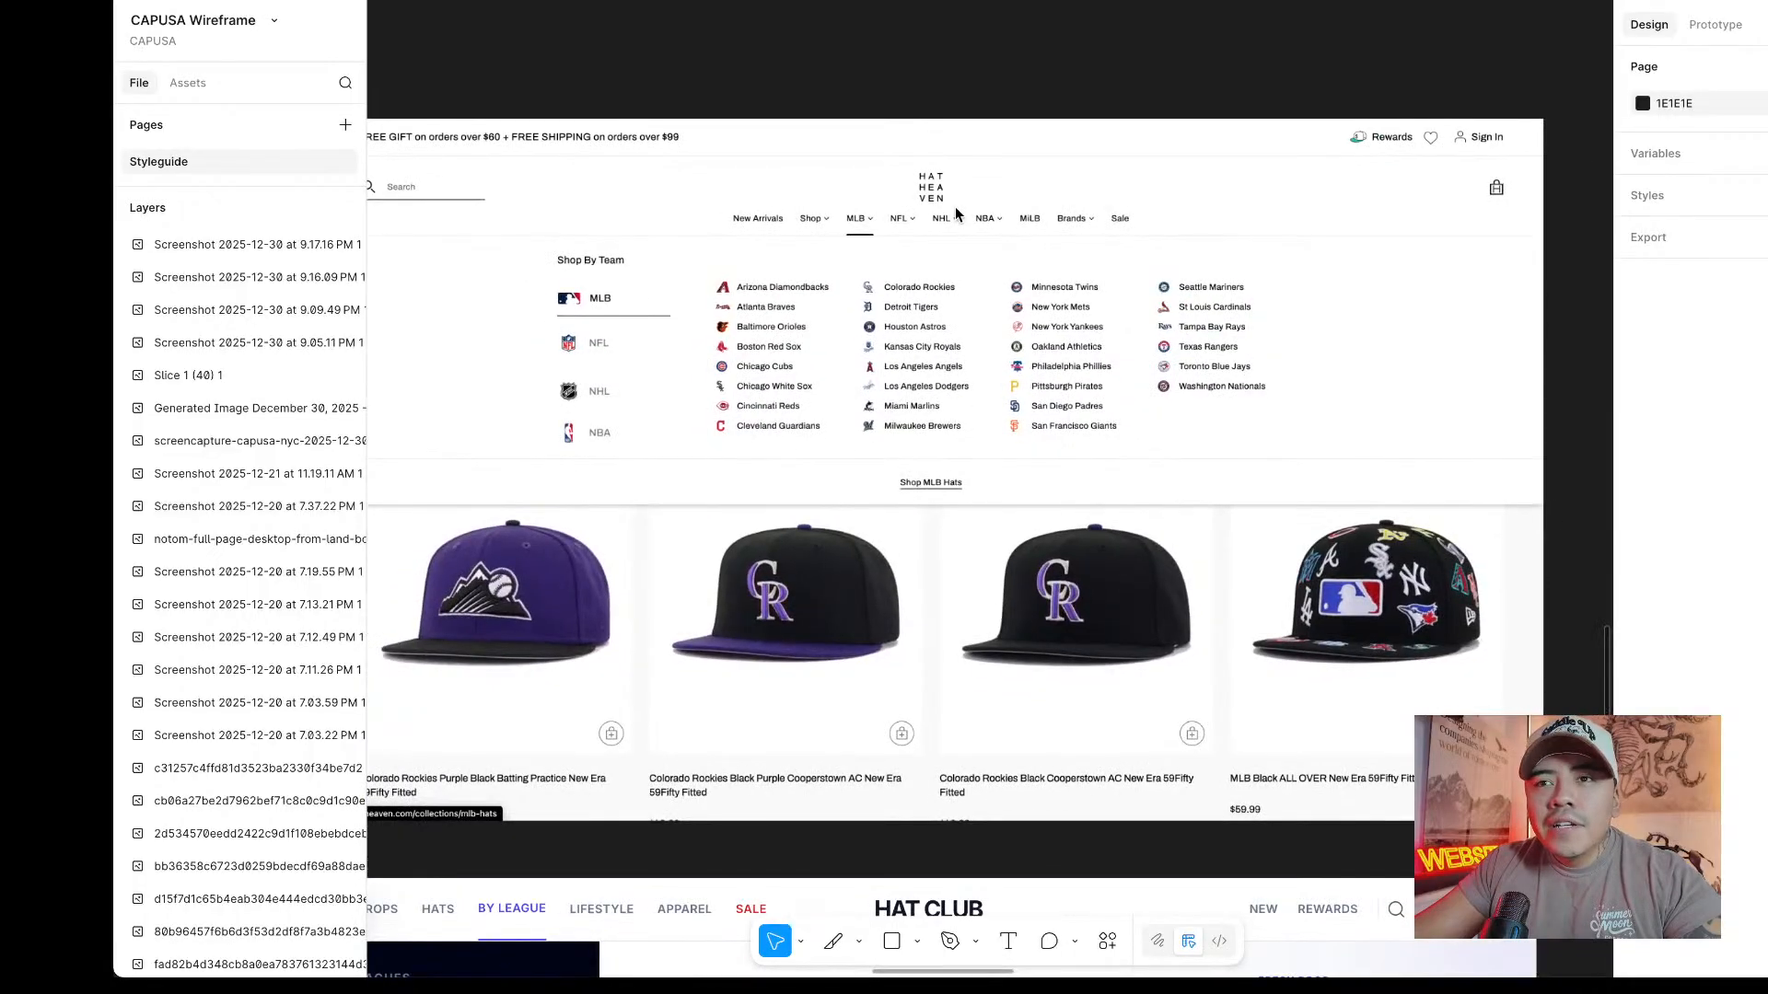
scroll(576, 244, "left", 2)
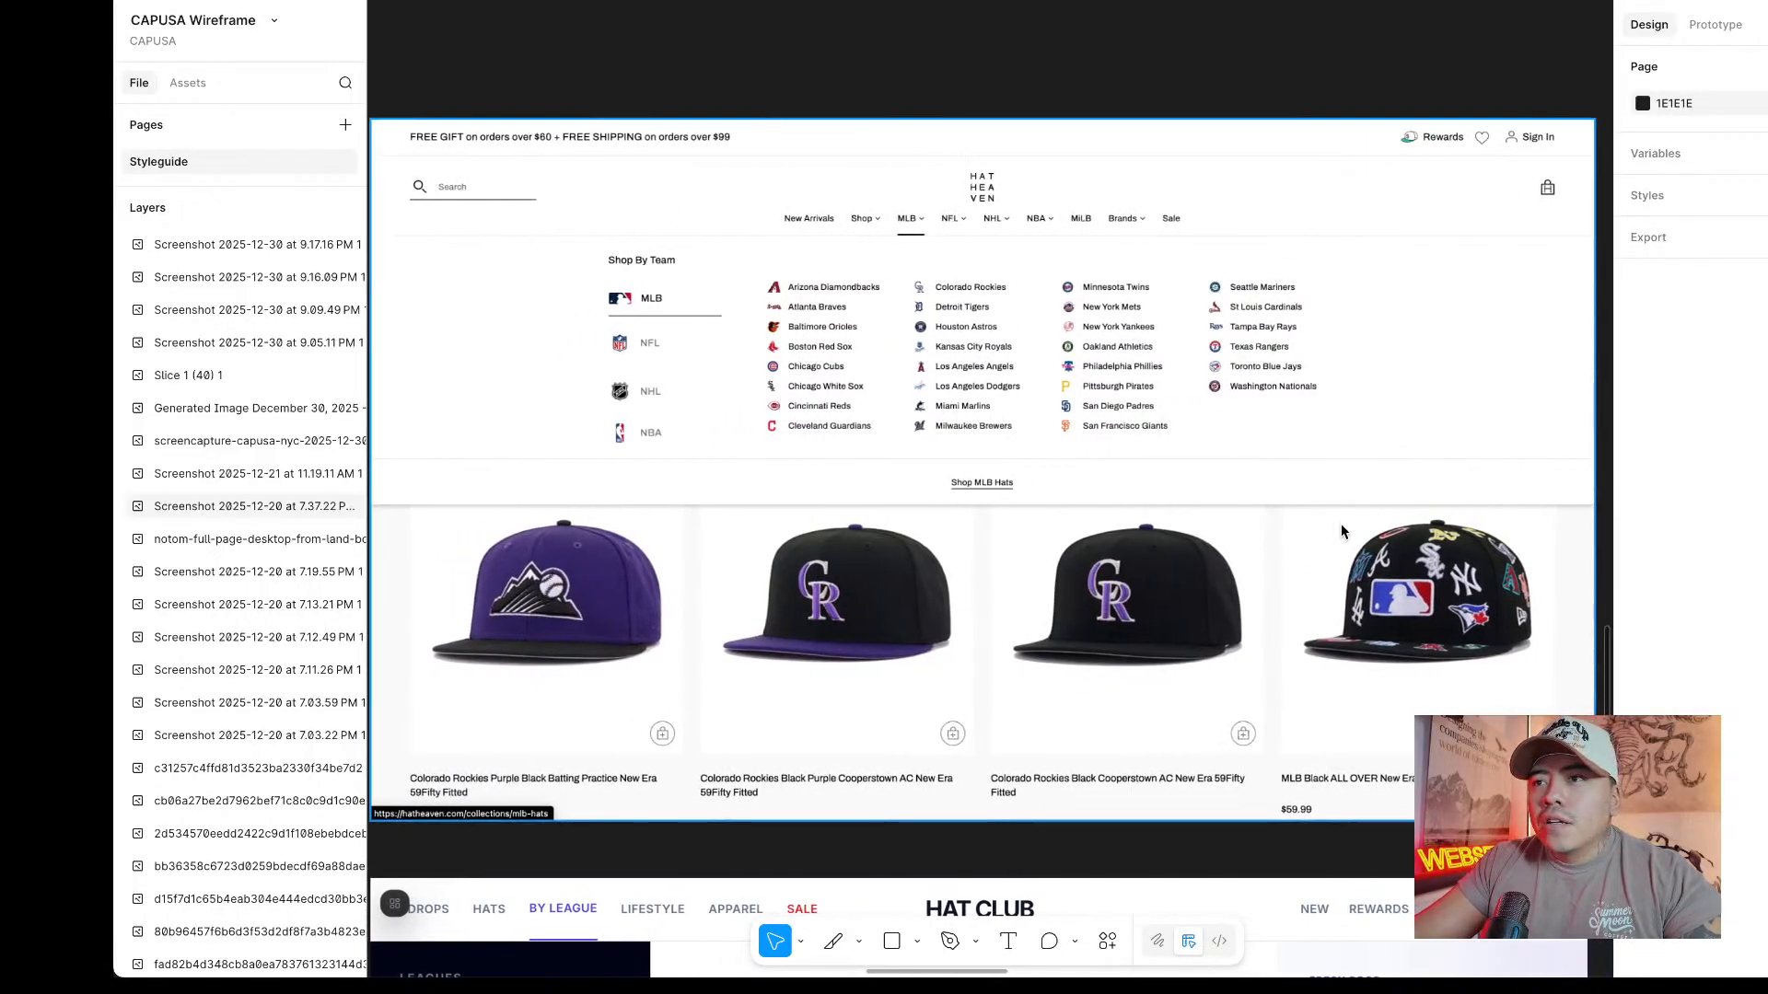
scroll(732, 280, "up", 4)
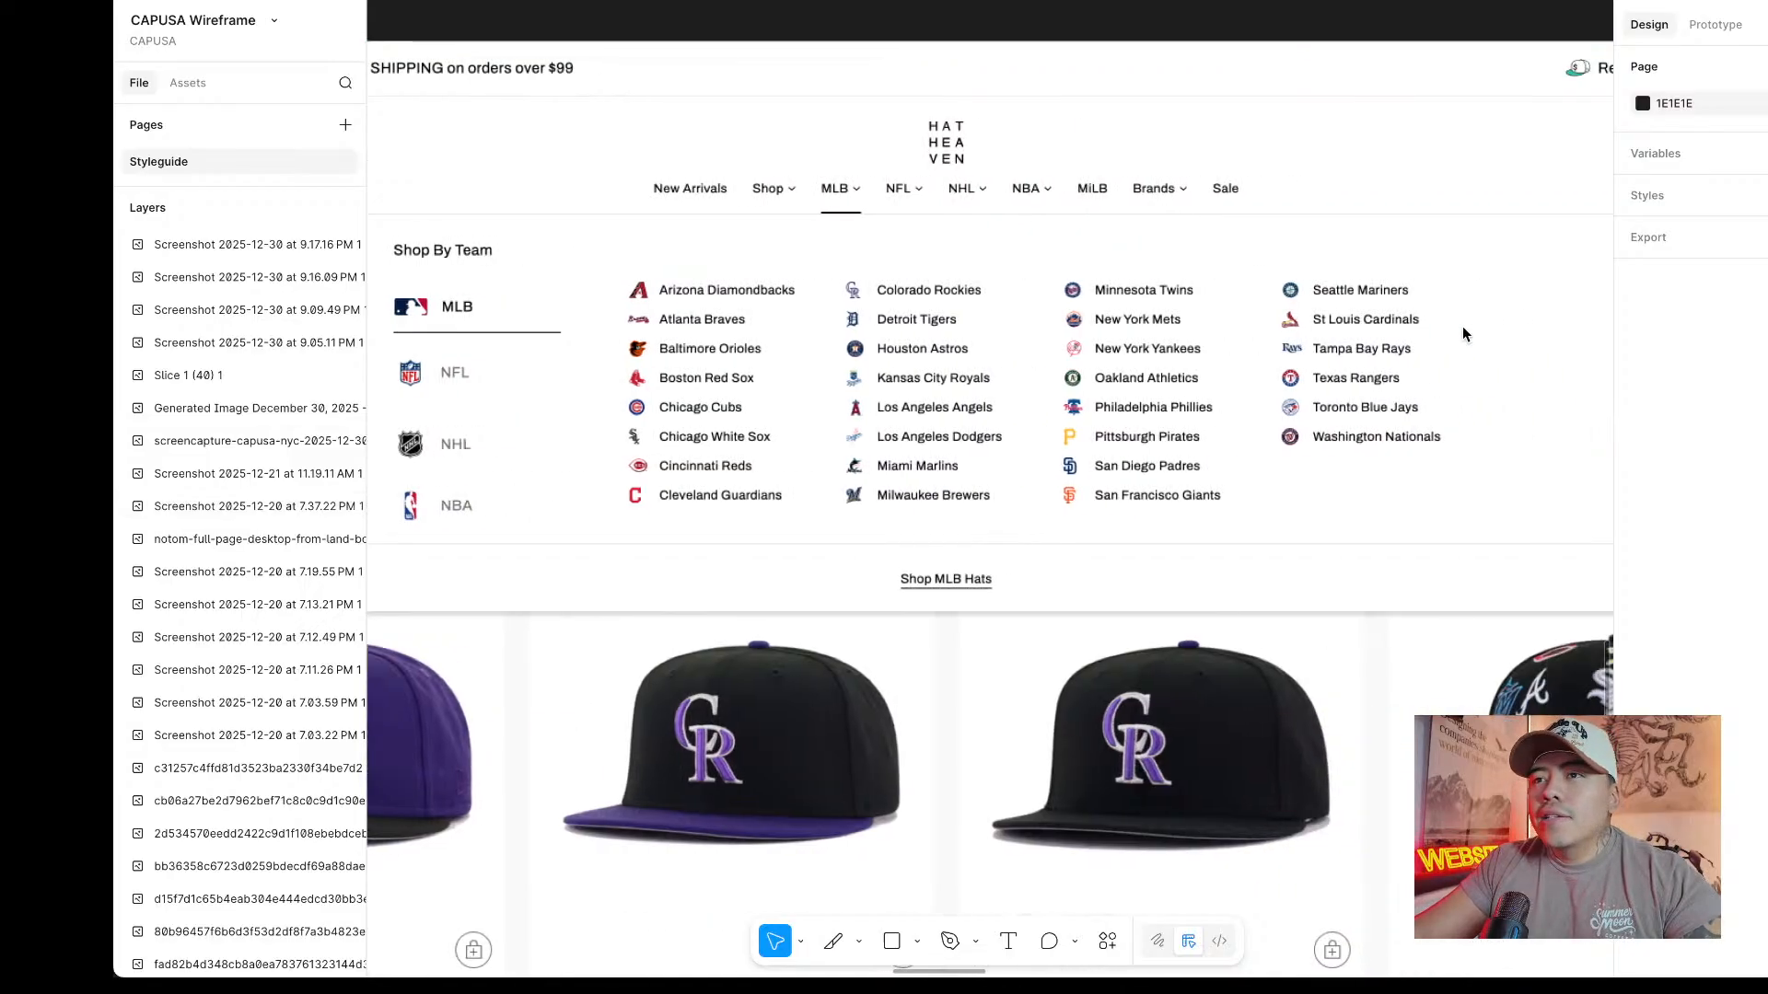
scroll(1469, 336, "right", 3)
Examine the Hat Club By League mega menu reference, including its league sidebar and the three columns of MLB teams.
scroll(758, 357, "down", 8)
scroll(875, 333, "right", 9)
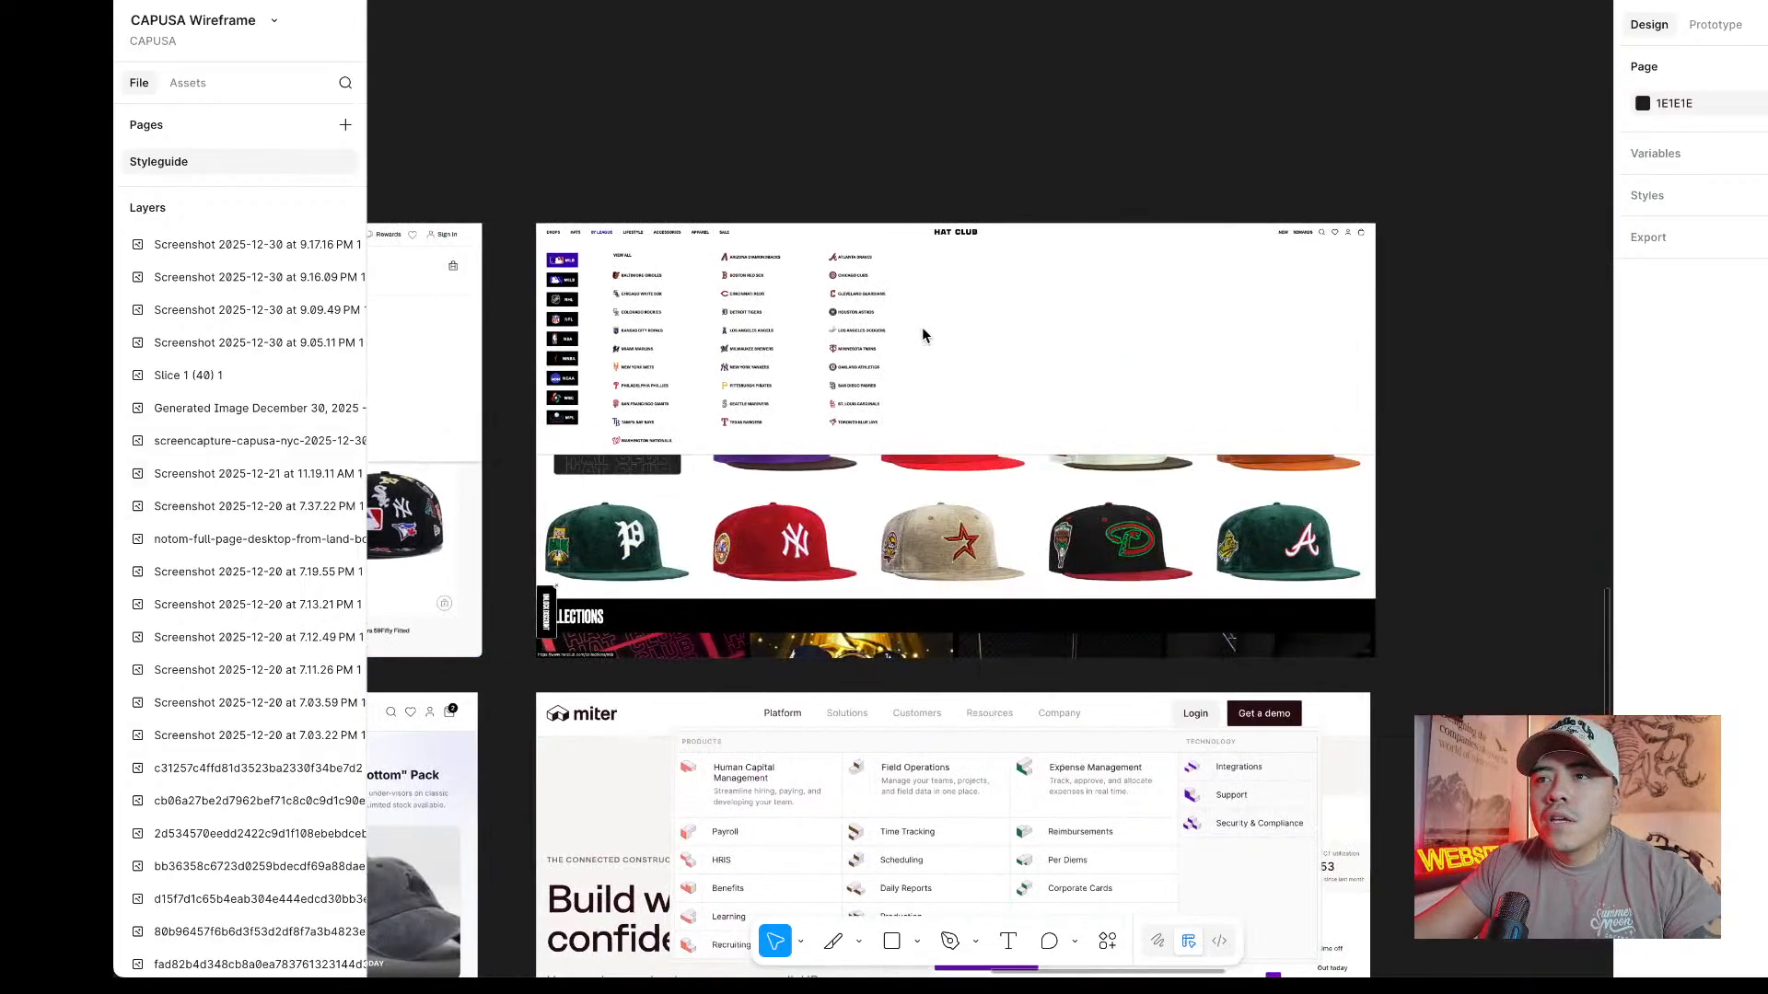
scroll(747, 273, "up", 6)
scroll(1193, 300, "left", 1)
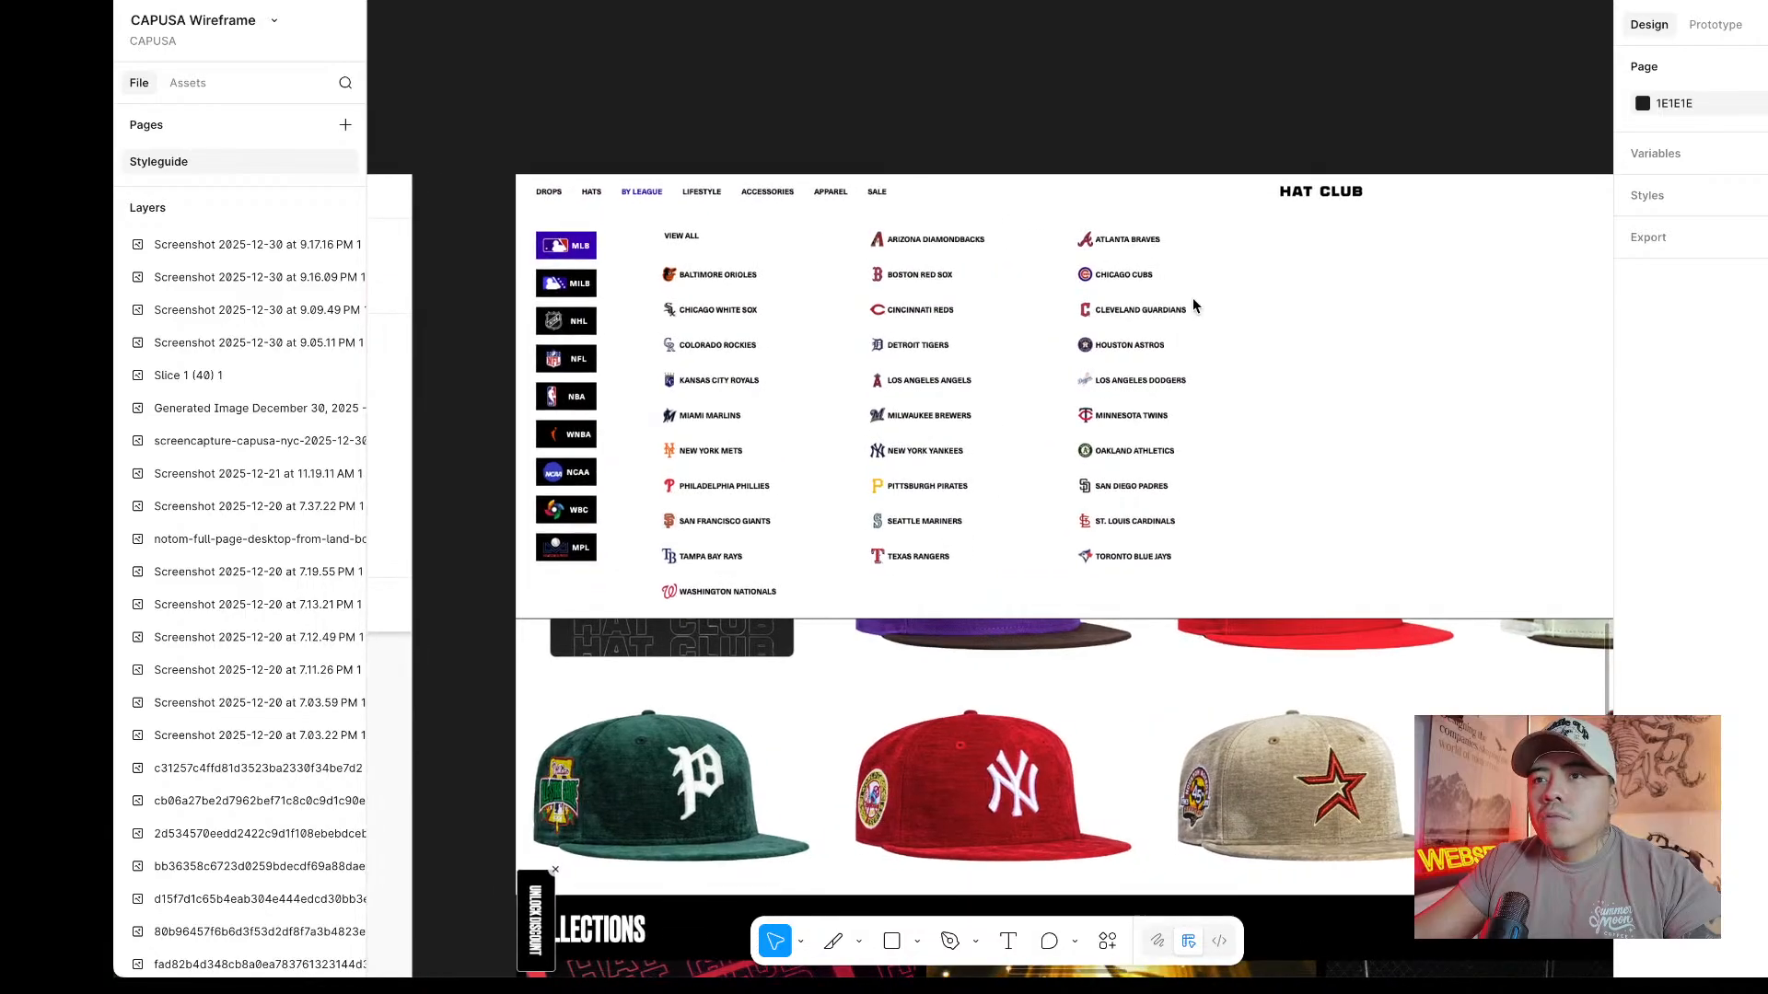
scroll(1194, 300, "up", 3)
scroll(1194, 299, "down", 4)
scroll(1194, 299, "right", 1)
scroll(928, 325, "right", 3)
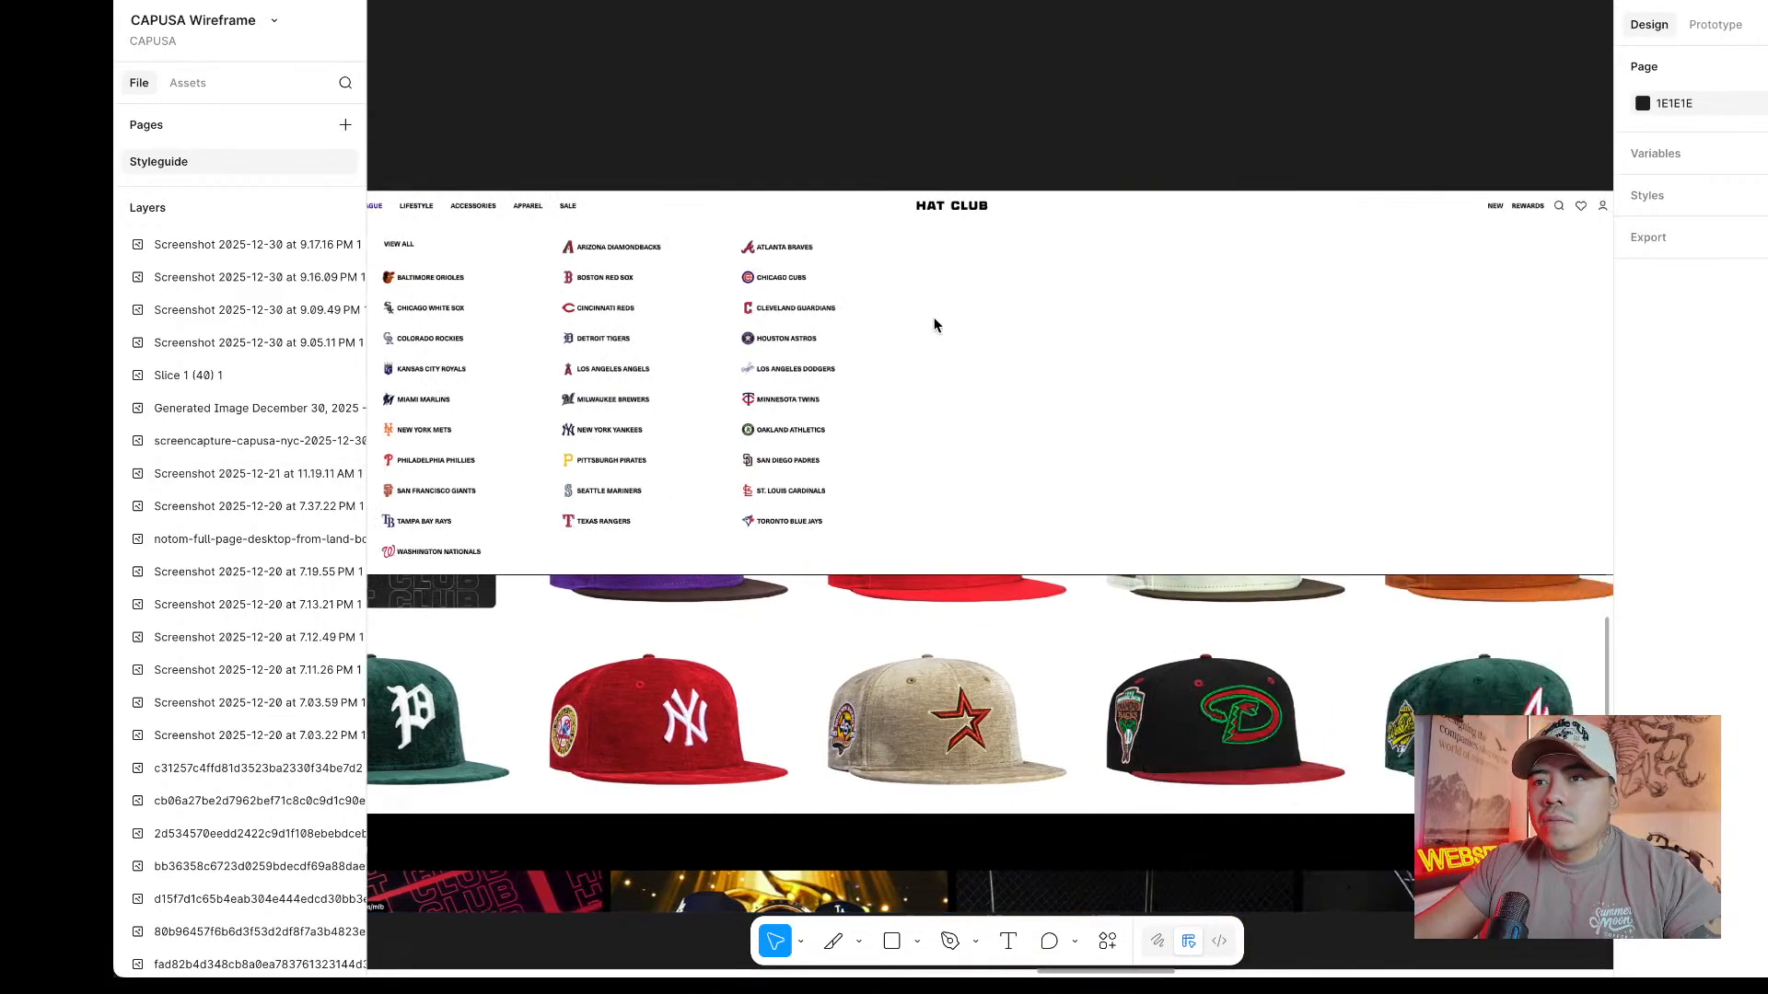
scroll(1405, 348, "right", 2)
scroll(1424, 349, "left", 3)
scroll(827, 289, "left", 3)
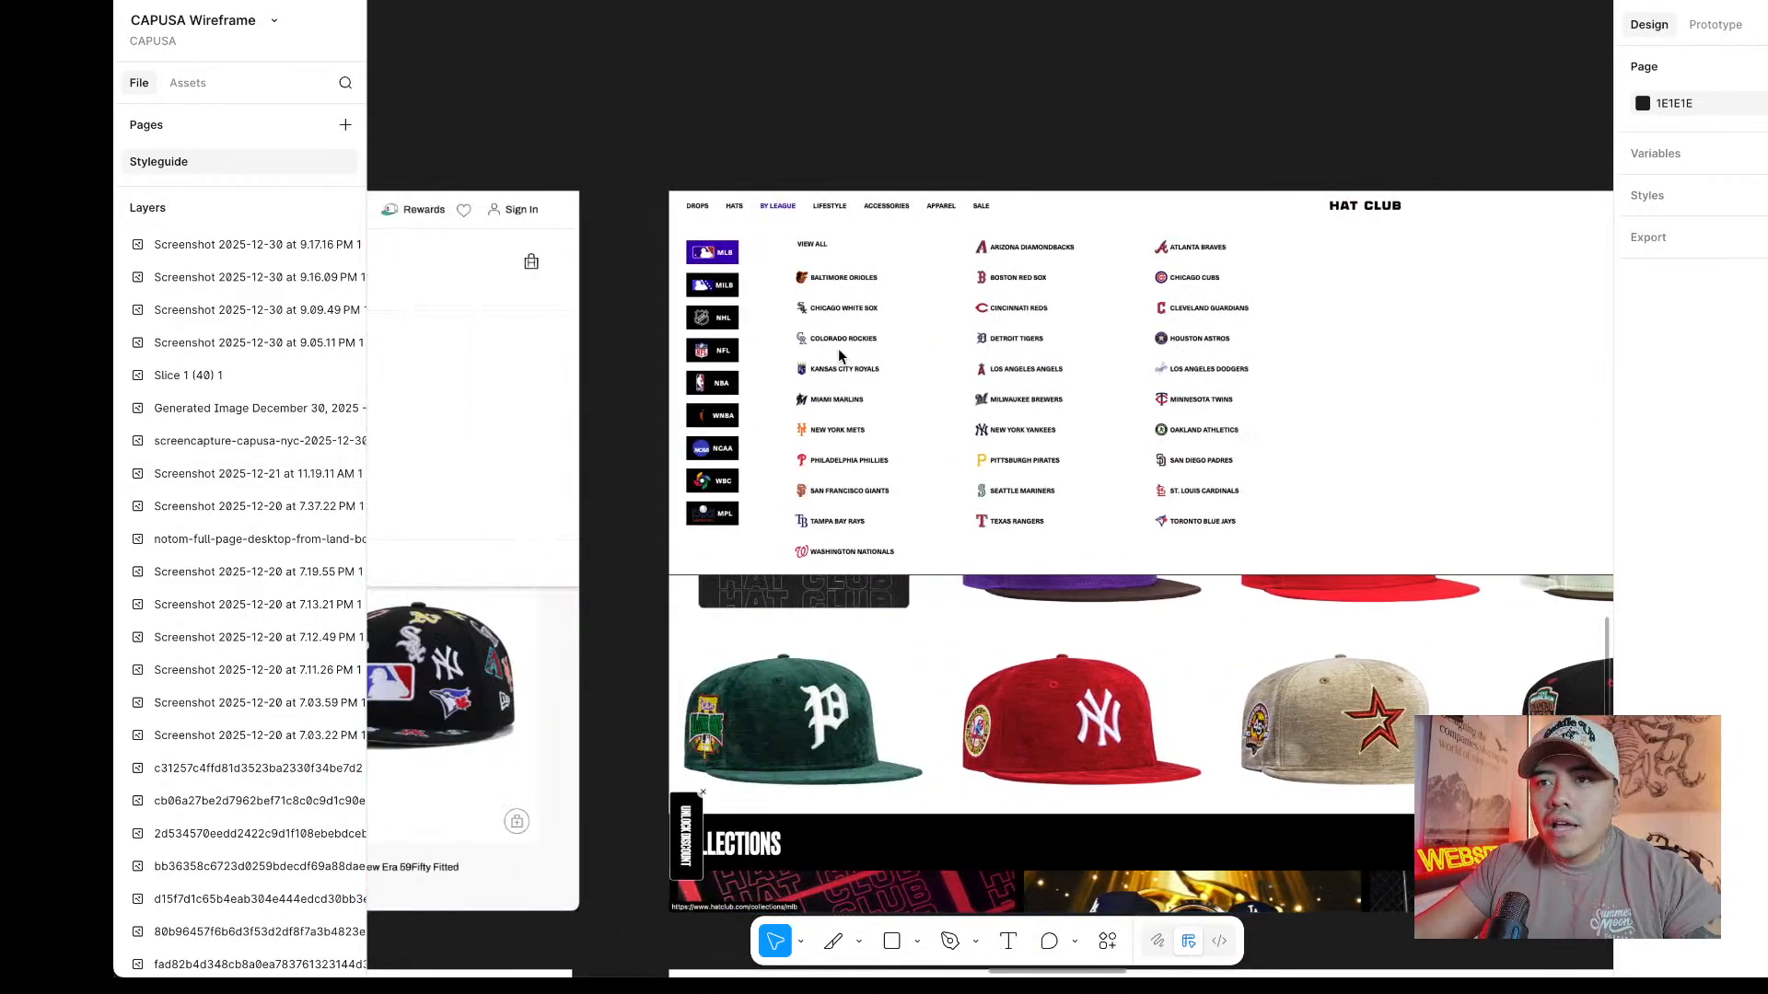
scroll(834, 287, "up", 5)
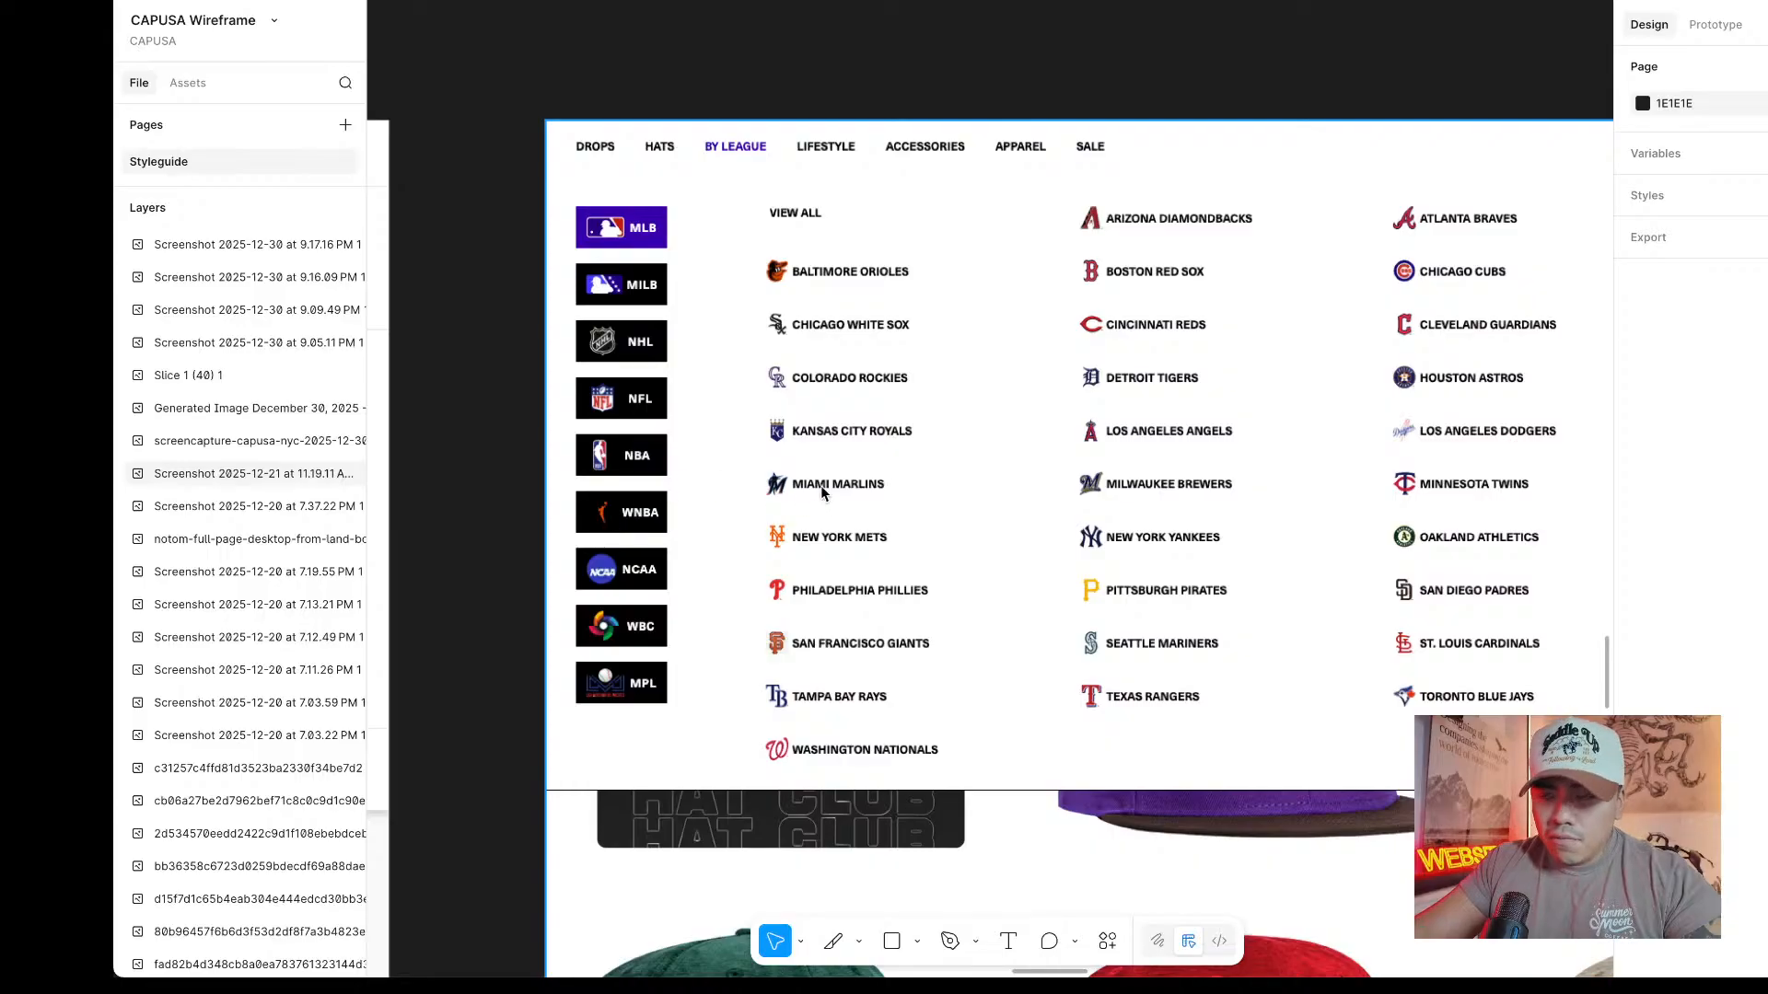
scroll(957, 483, "down", 3)
scroll(985, 478, "down", 4)
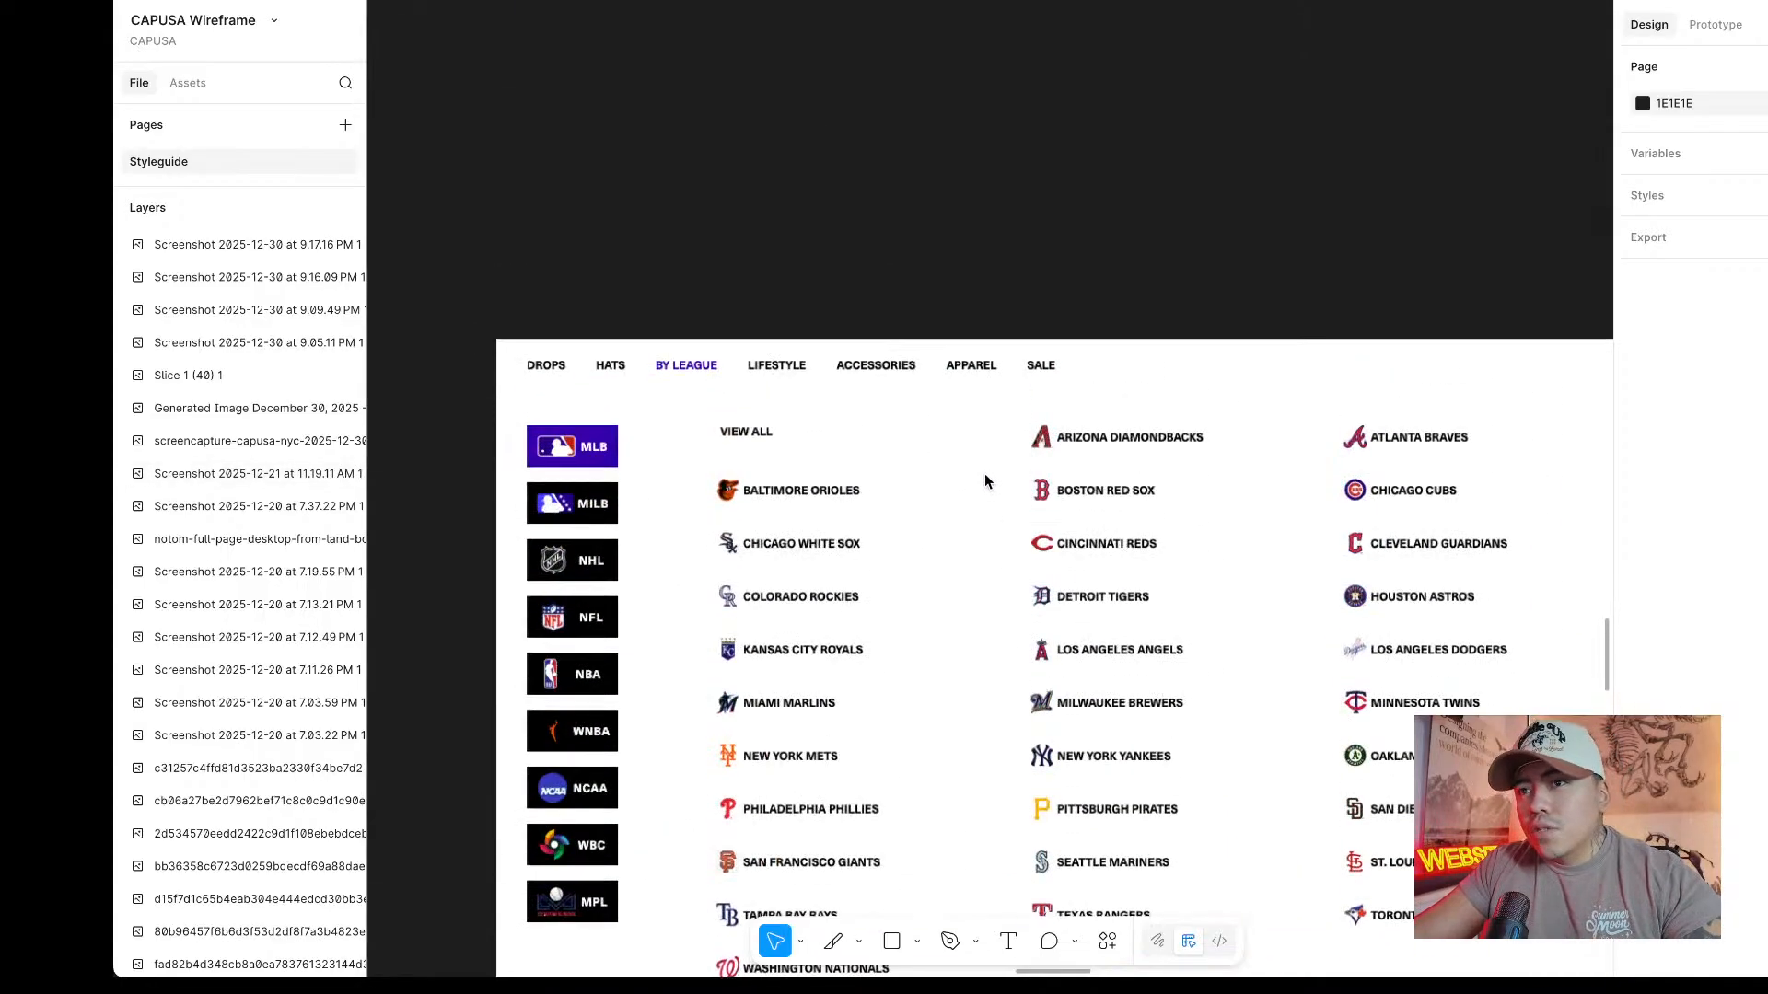
Compare the Hat Club reference with Hat Heaven's Shop By Team league list and team logos.
scroll(987, 482, "right", 2)
scroll(987, 482, "down", 3)
scroll(987, 481, "down", 2)
scroll(987, 482, "left", 10)
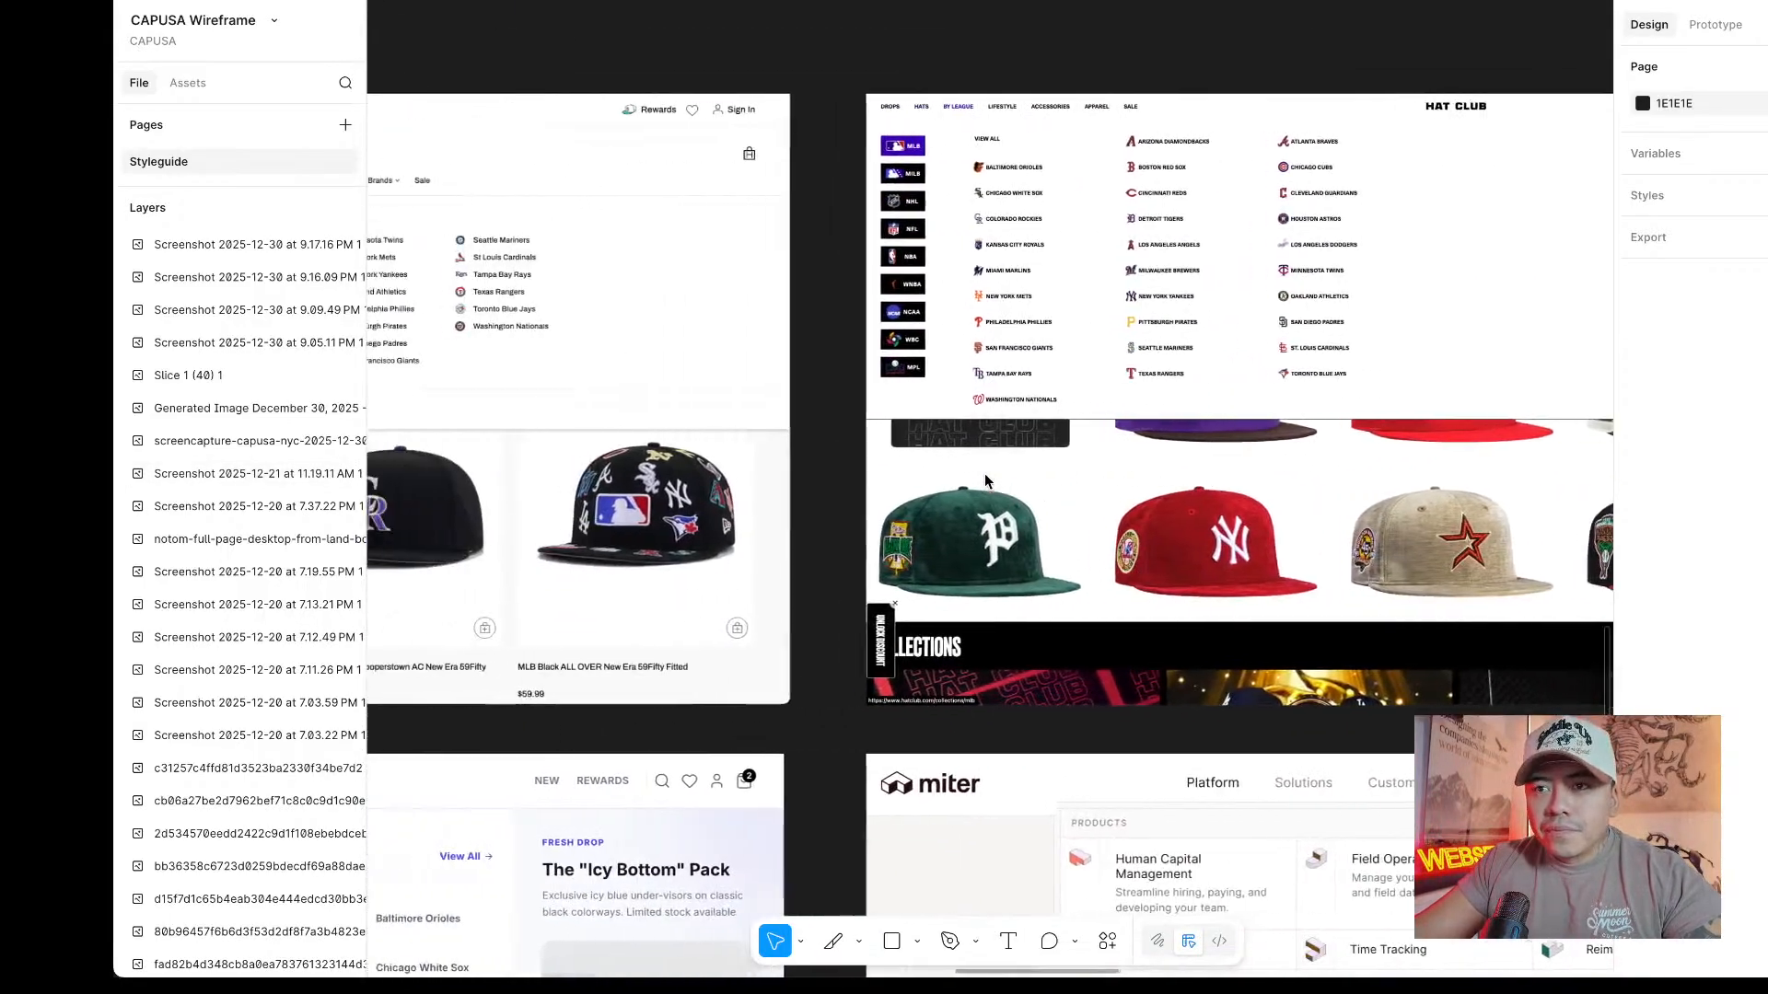
scroll(982, 477, "right", 5)
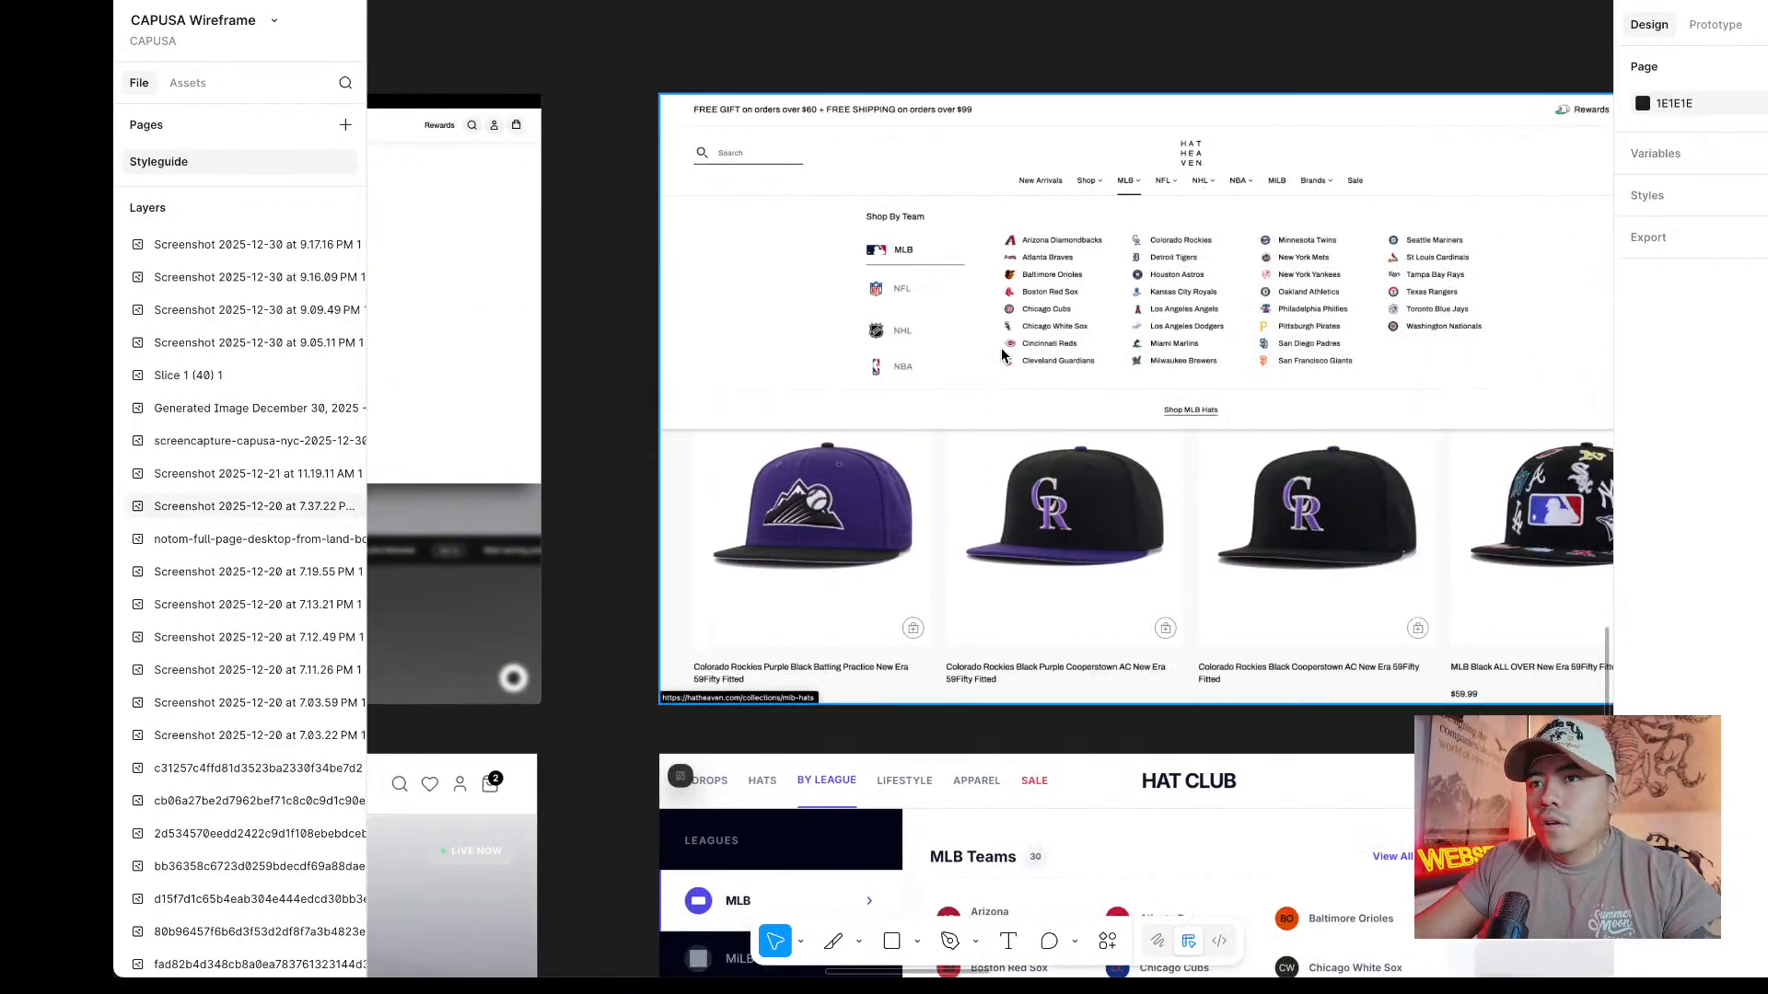
scroll(828, 234, "up", 4)
scroll(768, 417, "up", 3)
scroll(768, 417, "right", 2)
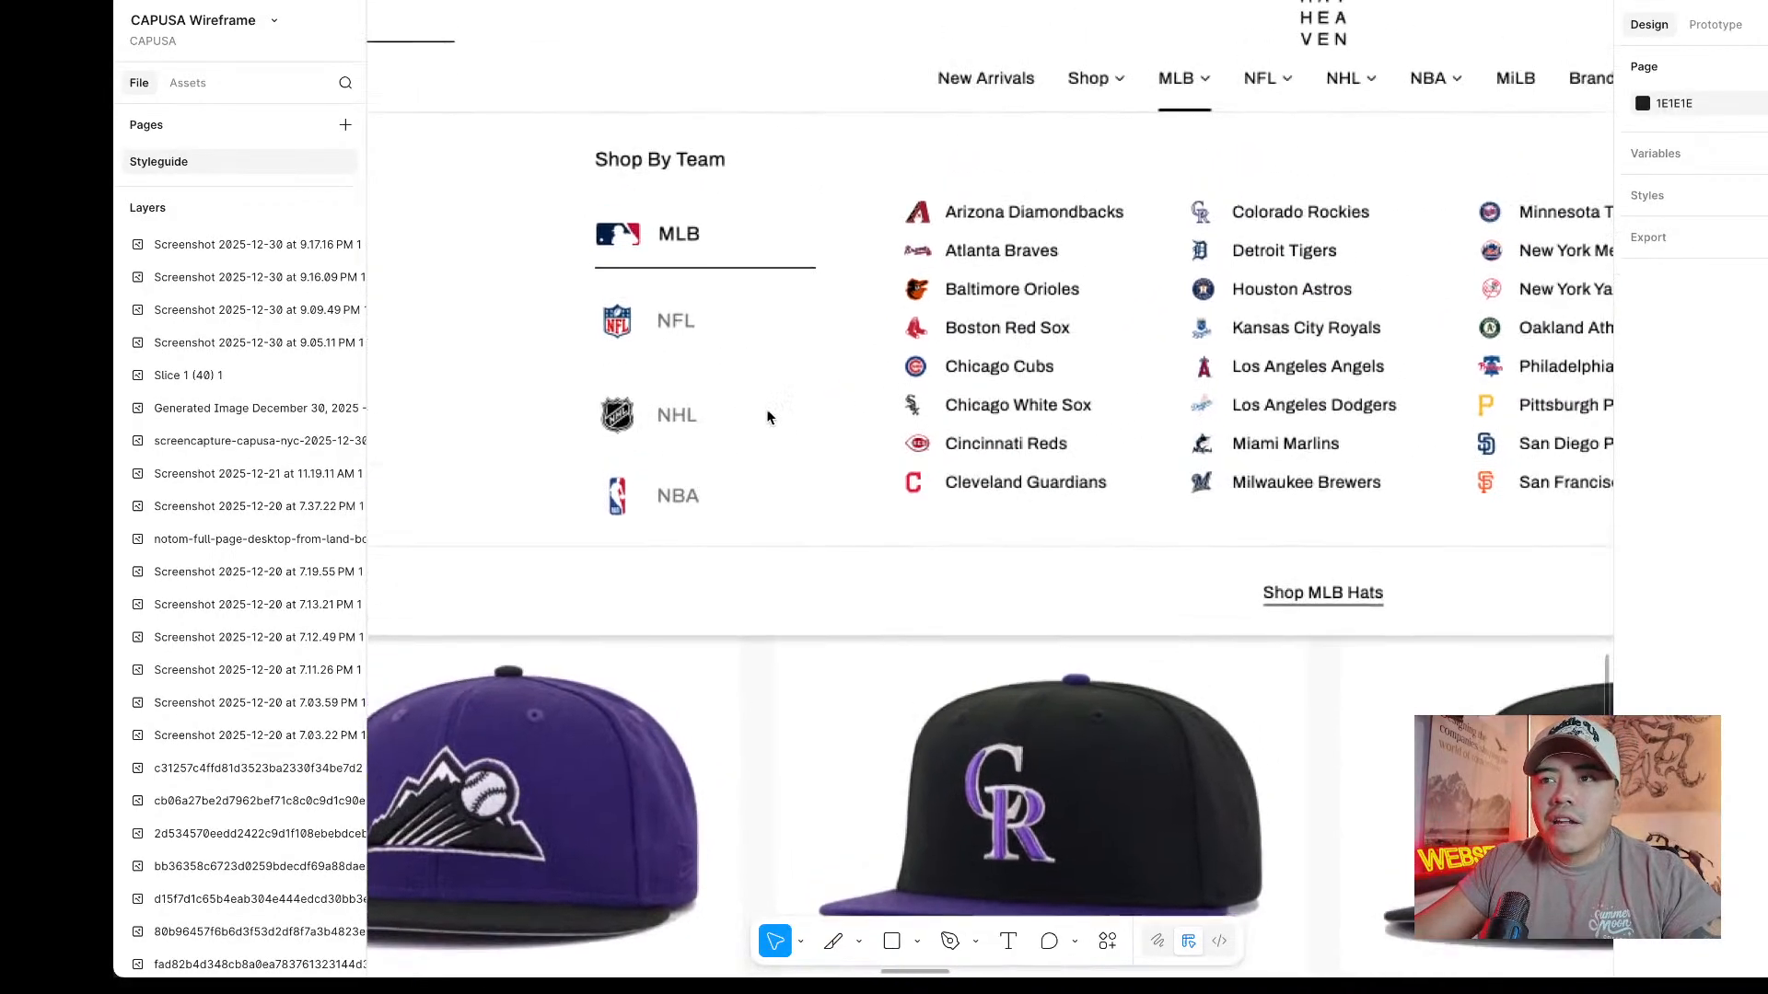
Inspect the league logo buttons from MLB to MPL up close in the Hat Club reference.
scroll(825, 405, "down", 4)
scroll(825, 405, "right", 8)
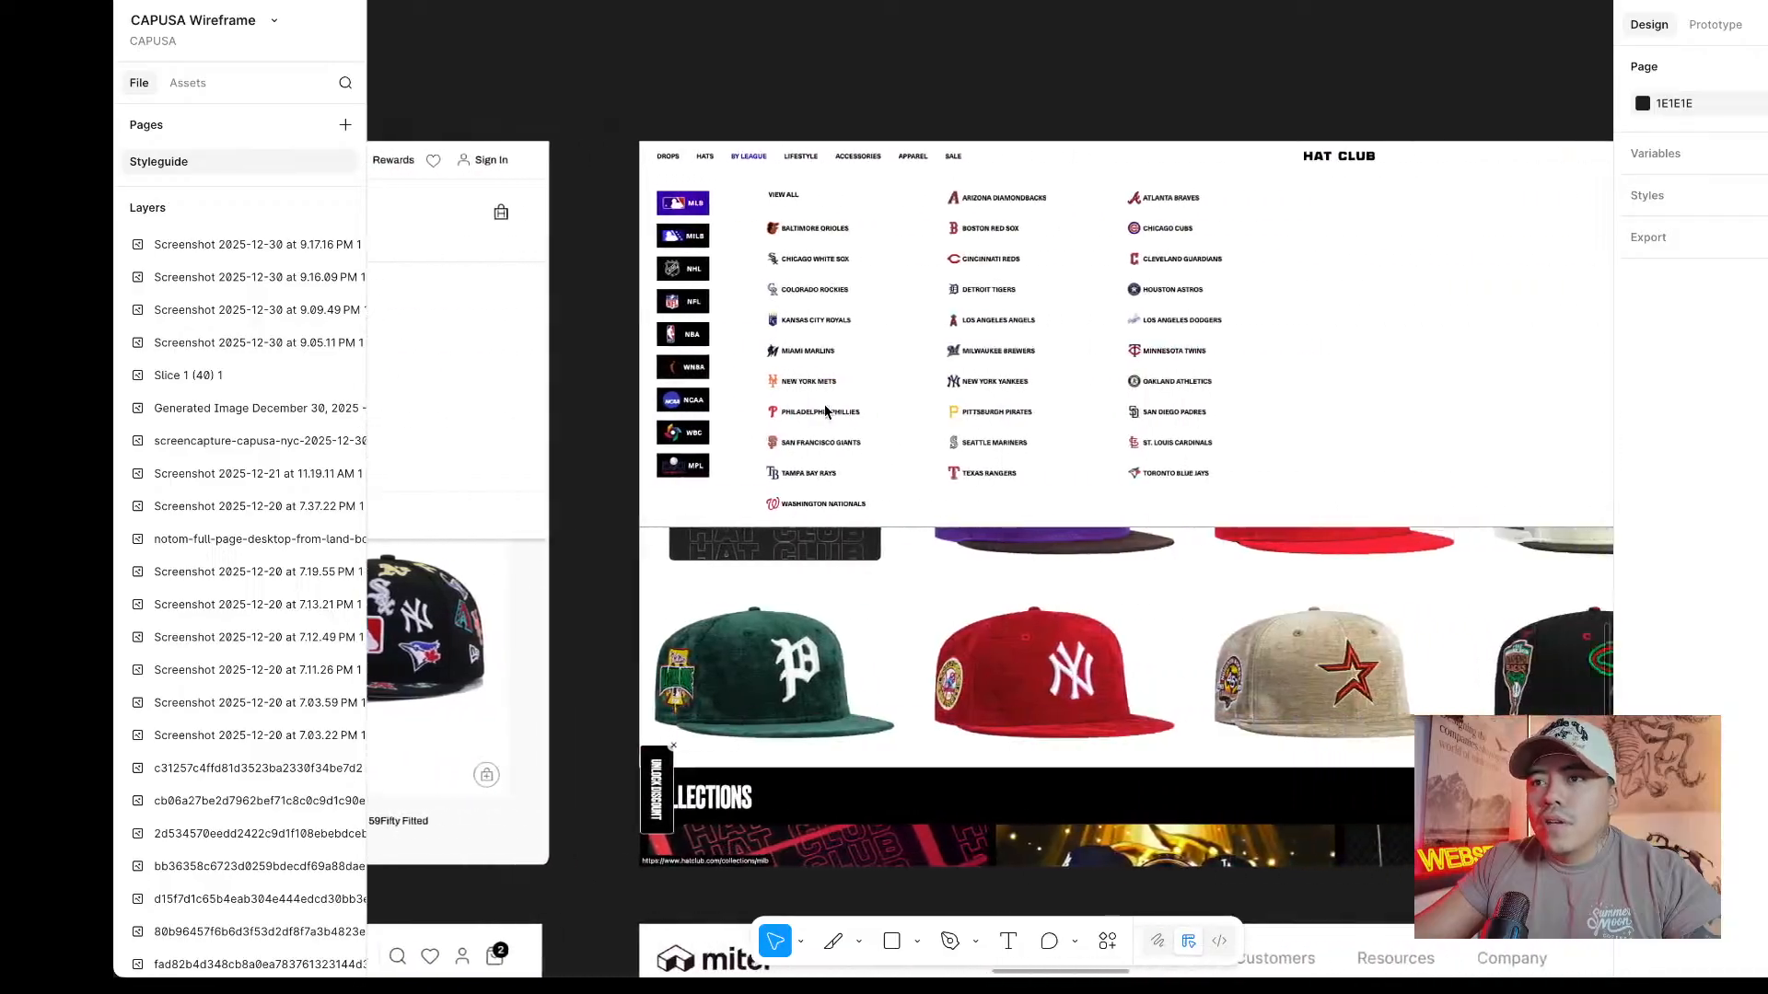
scroll(827, 412, "up", 3)
scroll(828, 412, "left", 3)
scroll(921, 419, "up", 8)
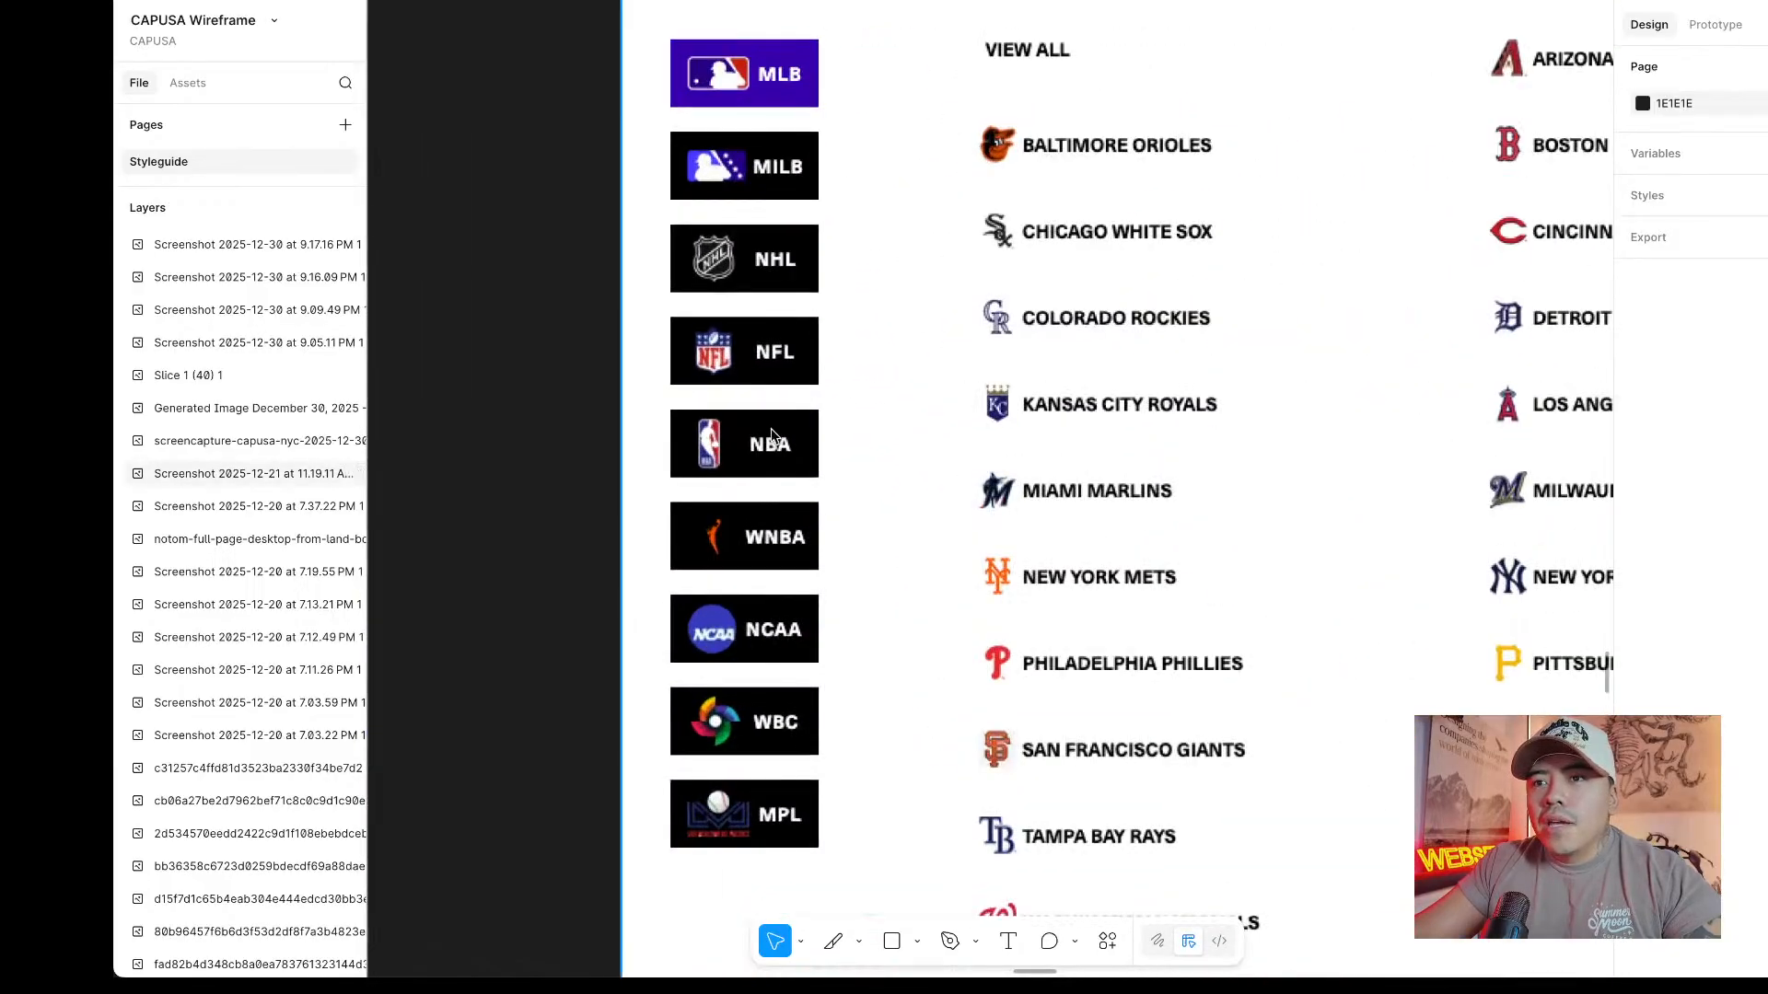
left_click(951, 423)
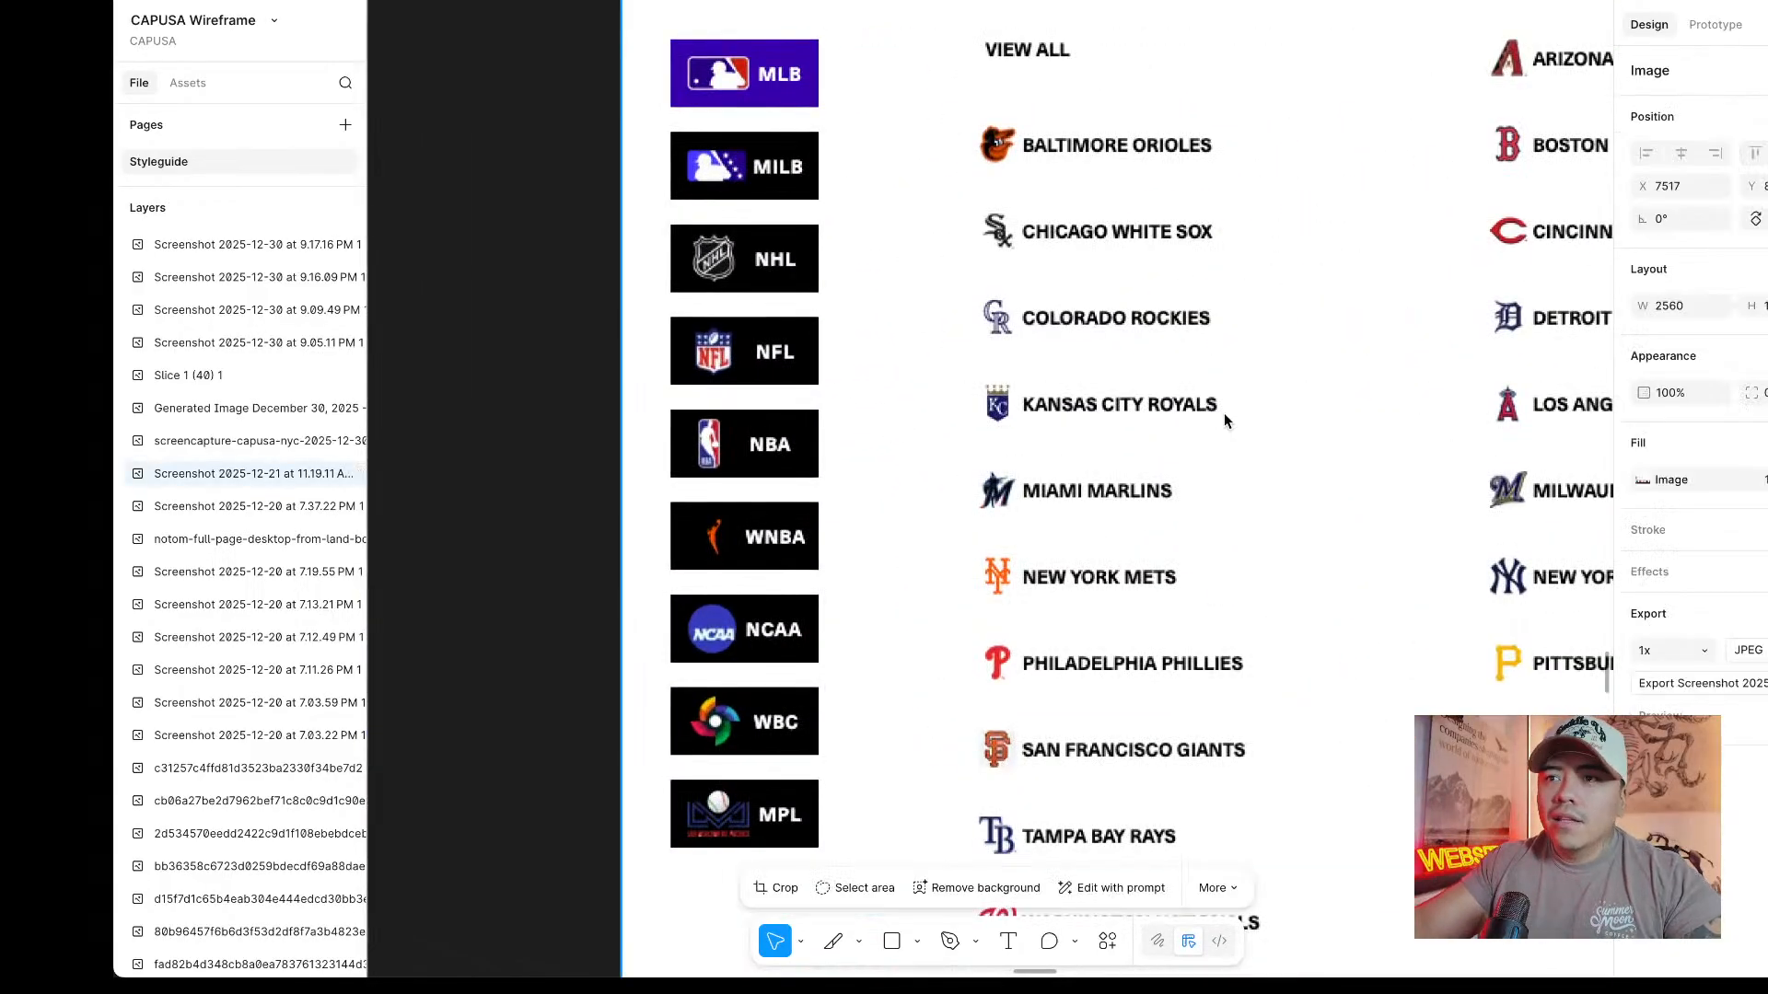
Deselect the Hat Club screenshot and survey the whole group of mega menu references.
scroll(1223, 413, "down", 10)
scroll(1234, 440, "down", 5)
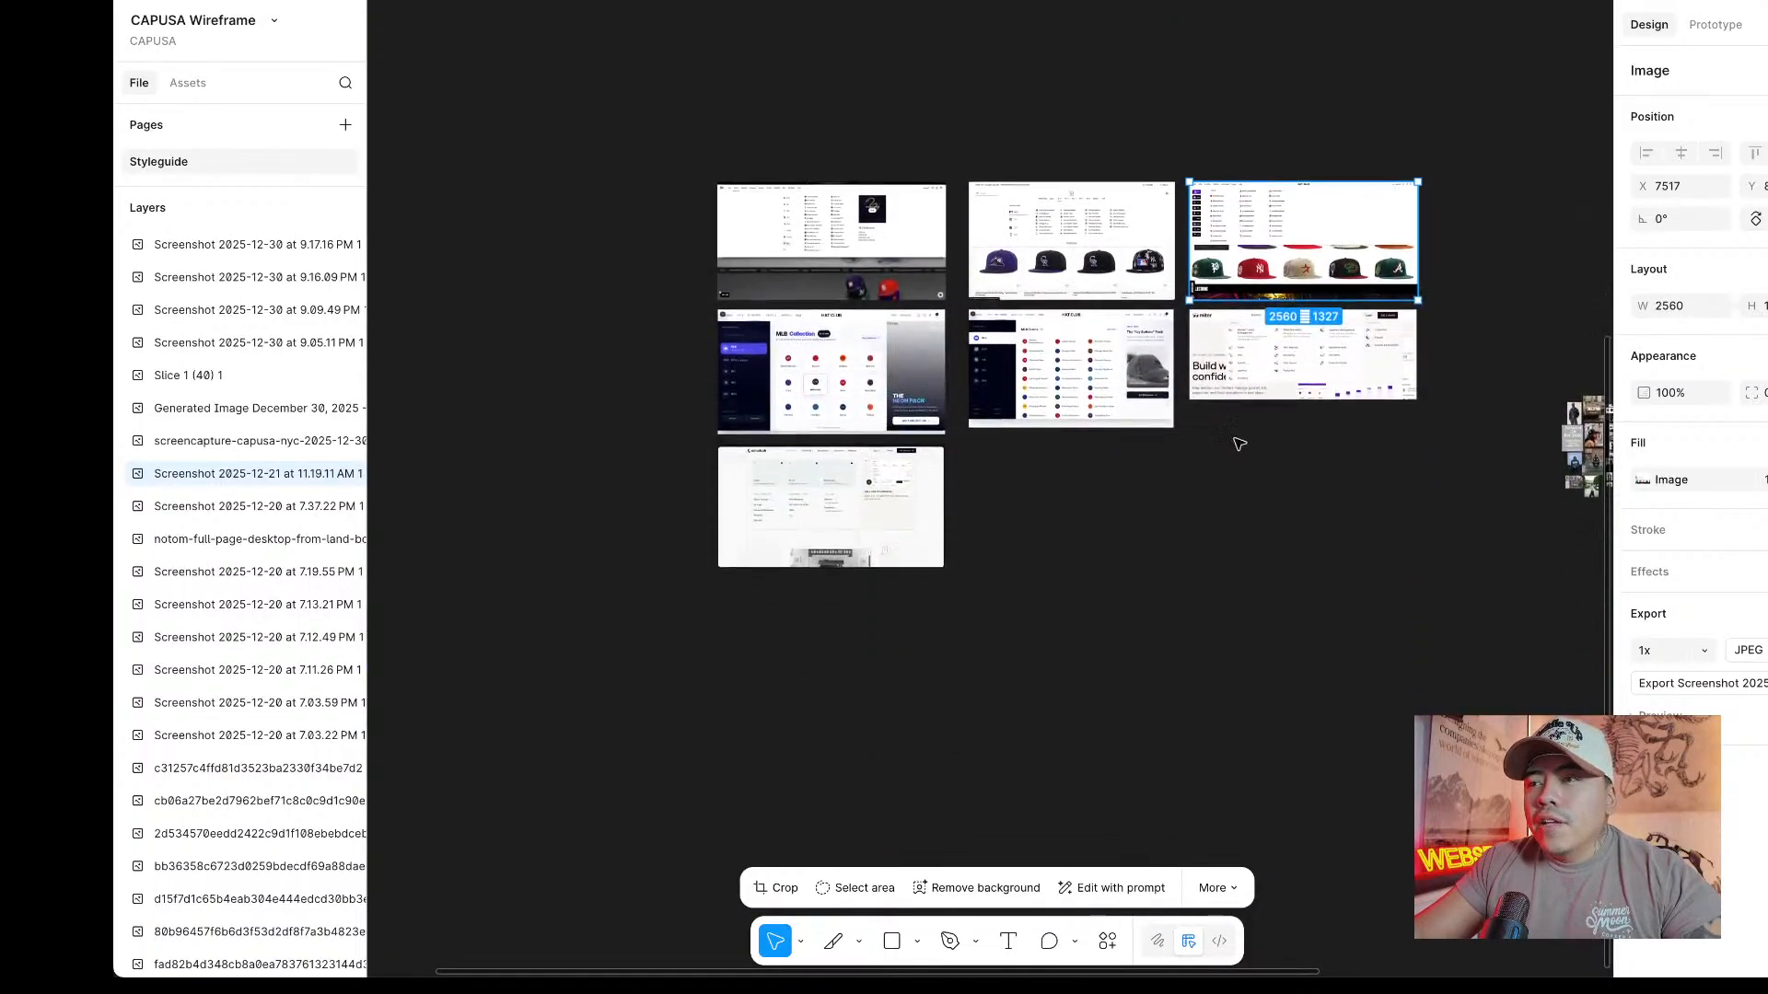
left_click(1306, 414)
scroll(1298, 411, "right", 2)
scroll(1240, 442, "up", 5)
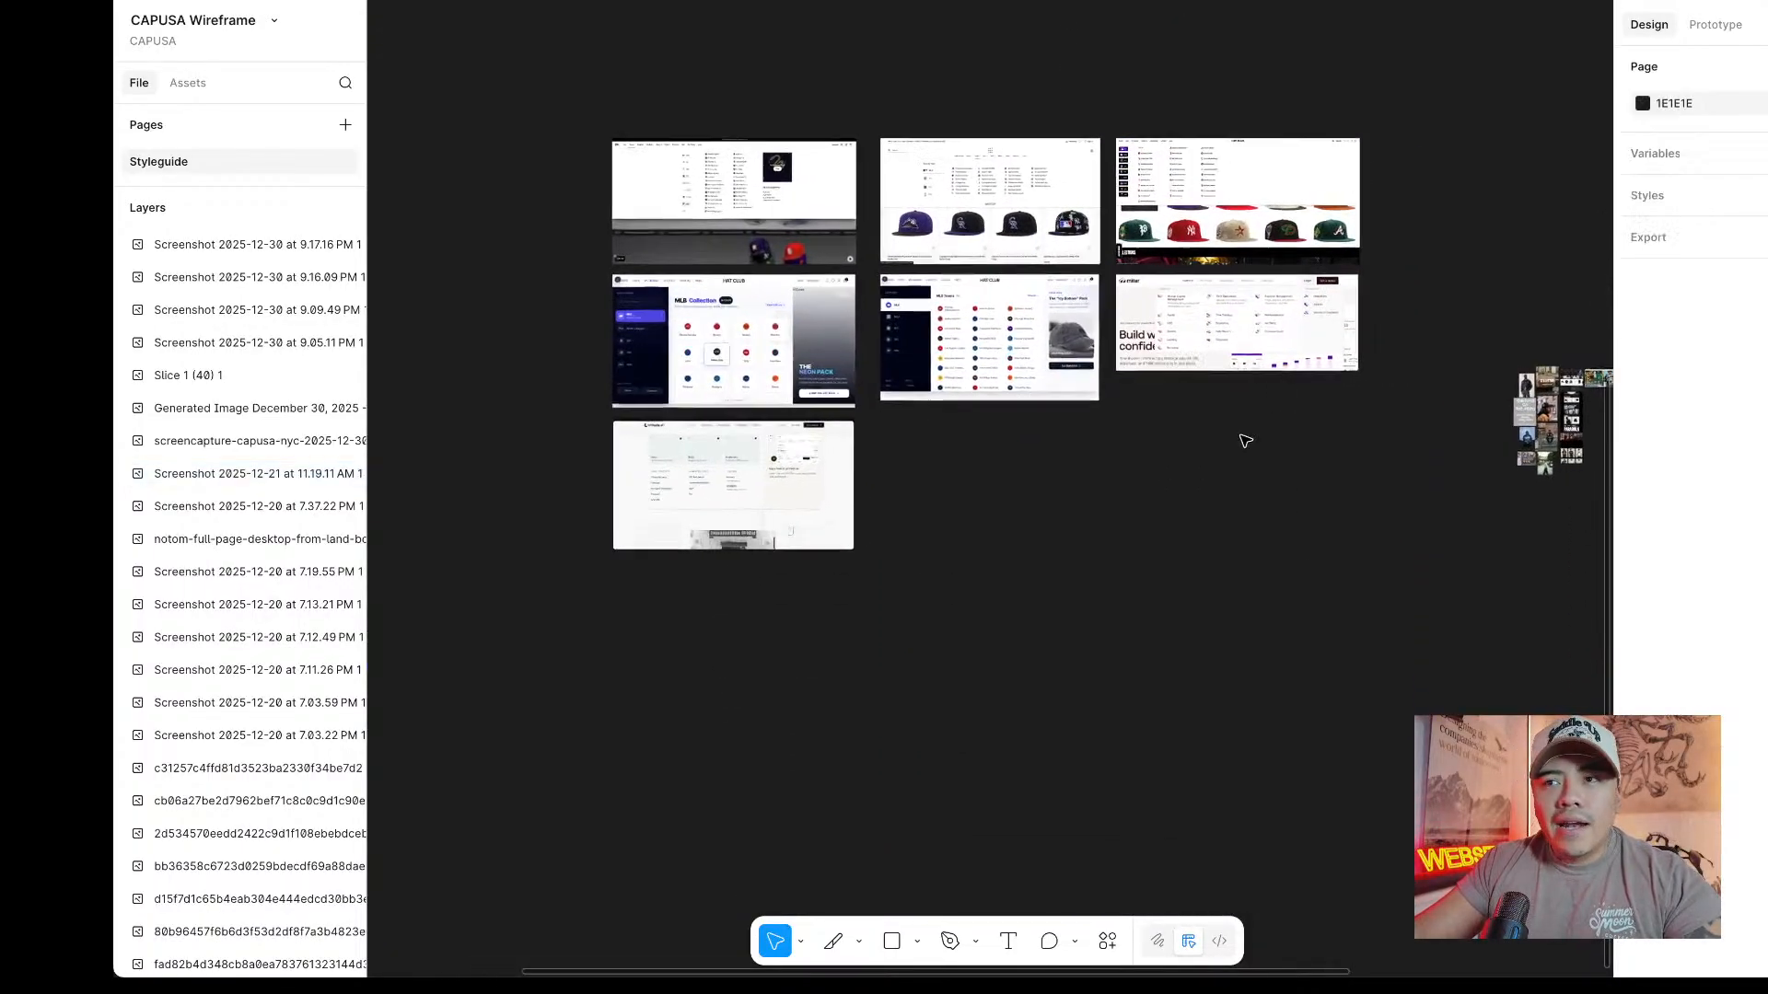
scroll(1246, 441, "left", 2)
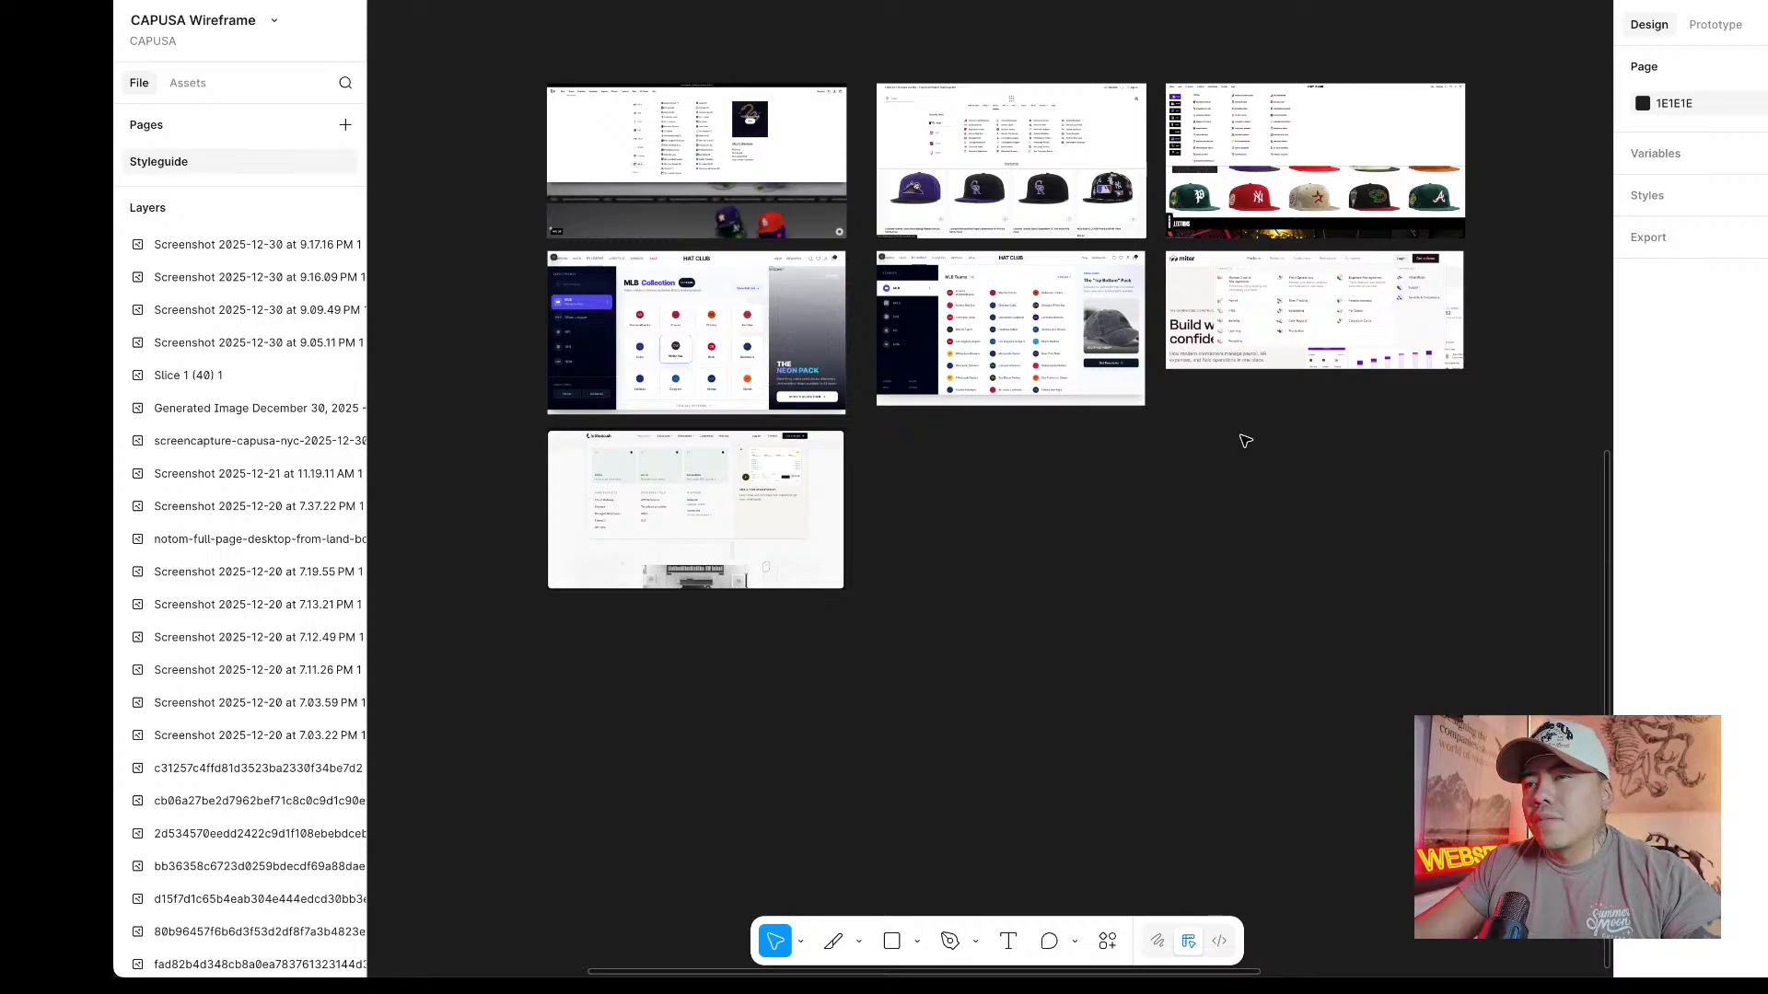
scroll(1246, 441, "up", 3)
scroll(1105, 452, "left", 3)
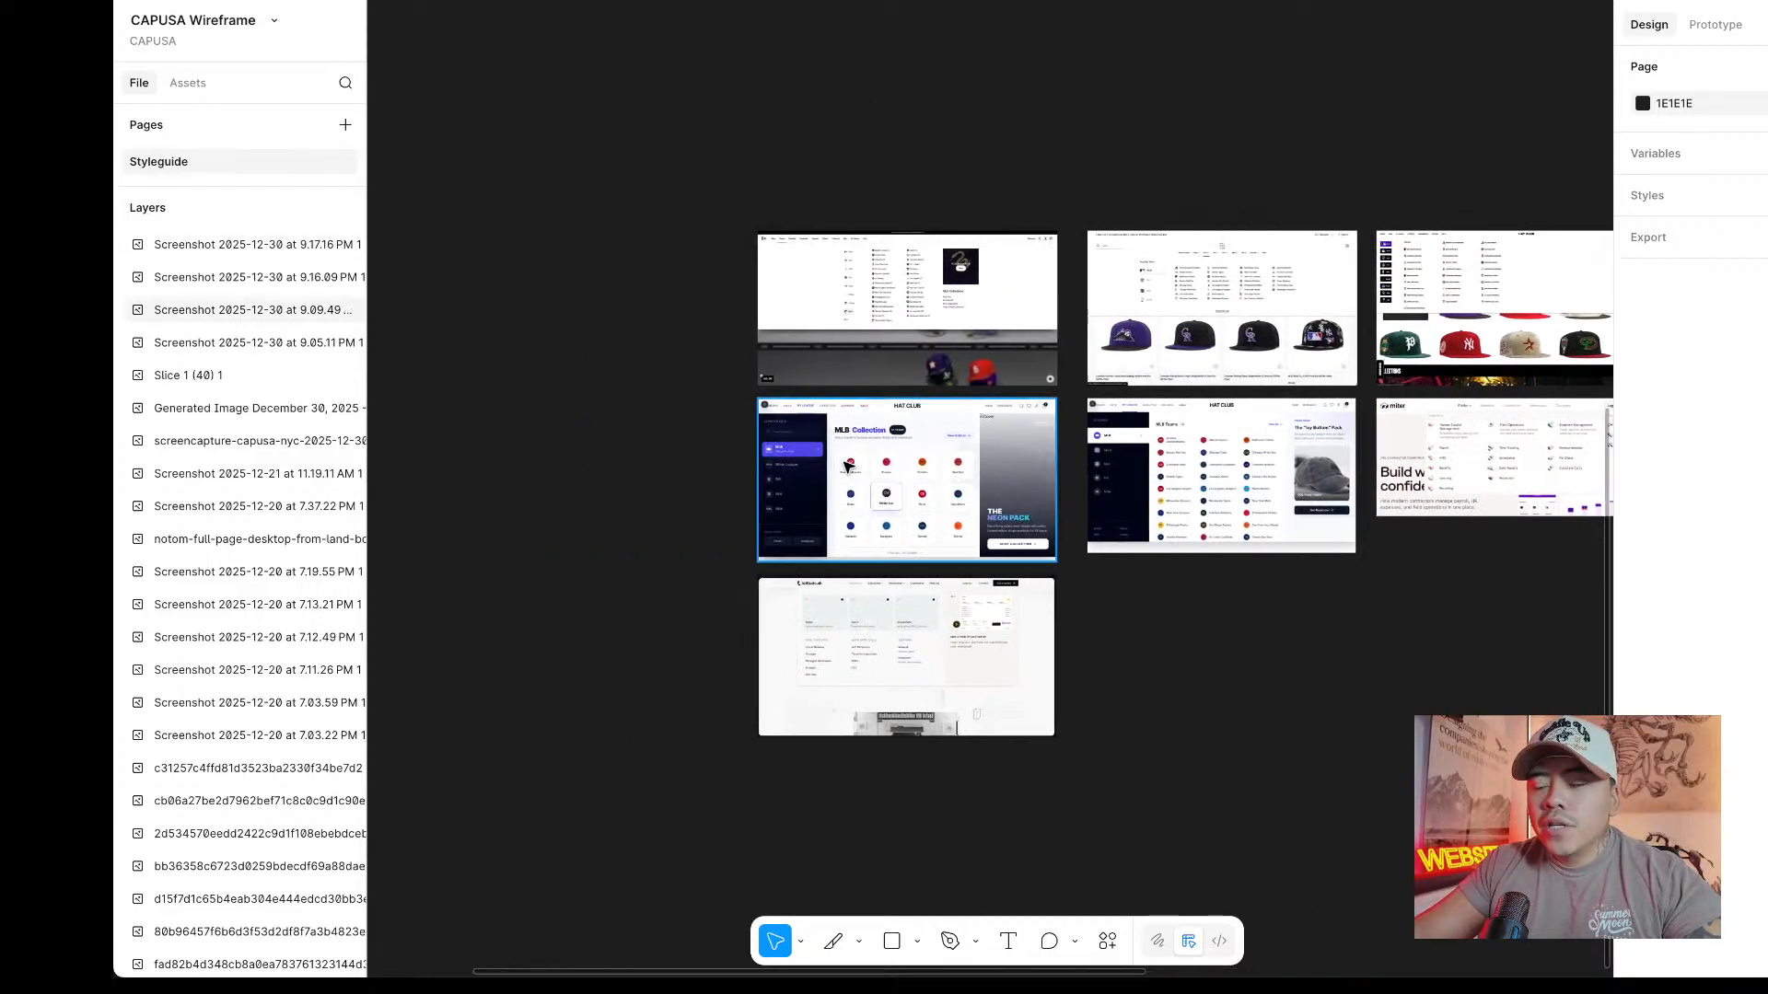
Examine the Hat Club MLB Collection mockup with its Departments sidebar, team card grid and Quick Links.
scroll(848, 466, "up", 5)
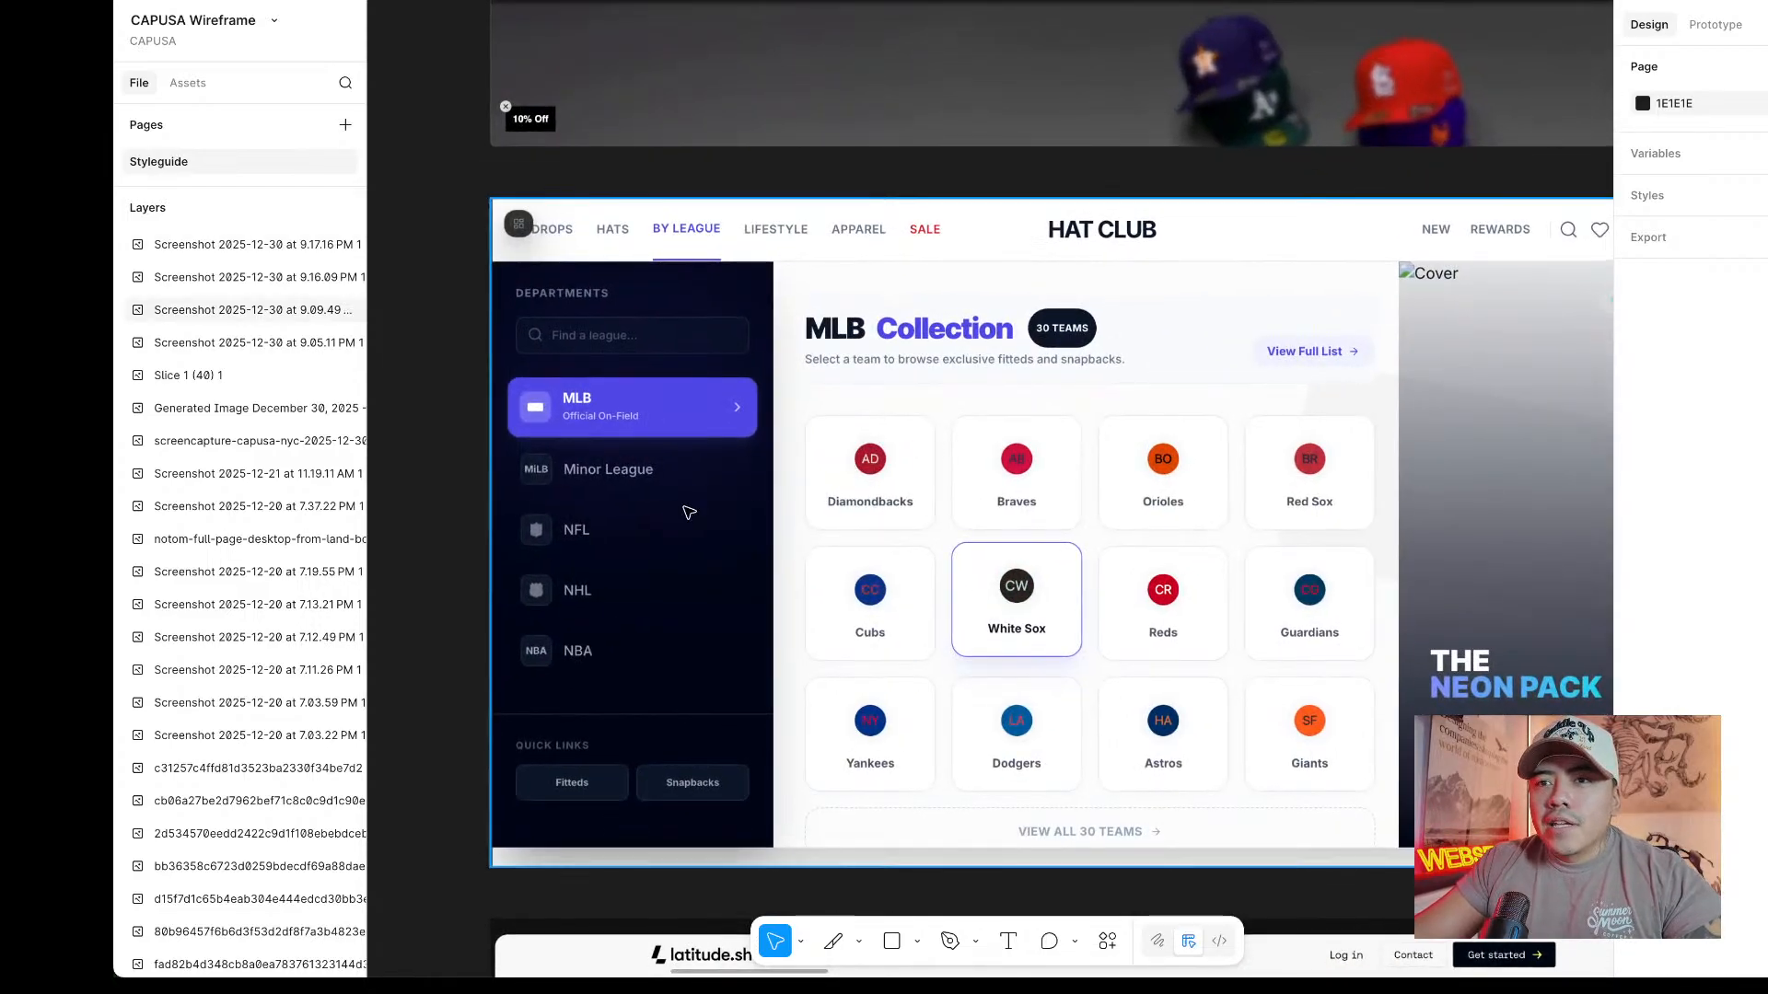
scroll(689, 512, "up", 2)
scroll(873, 513, "down", 2)
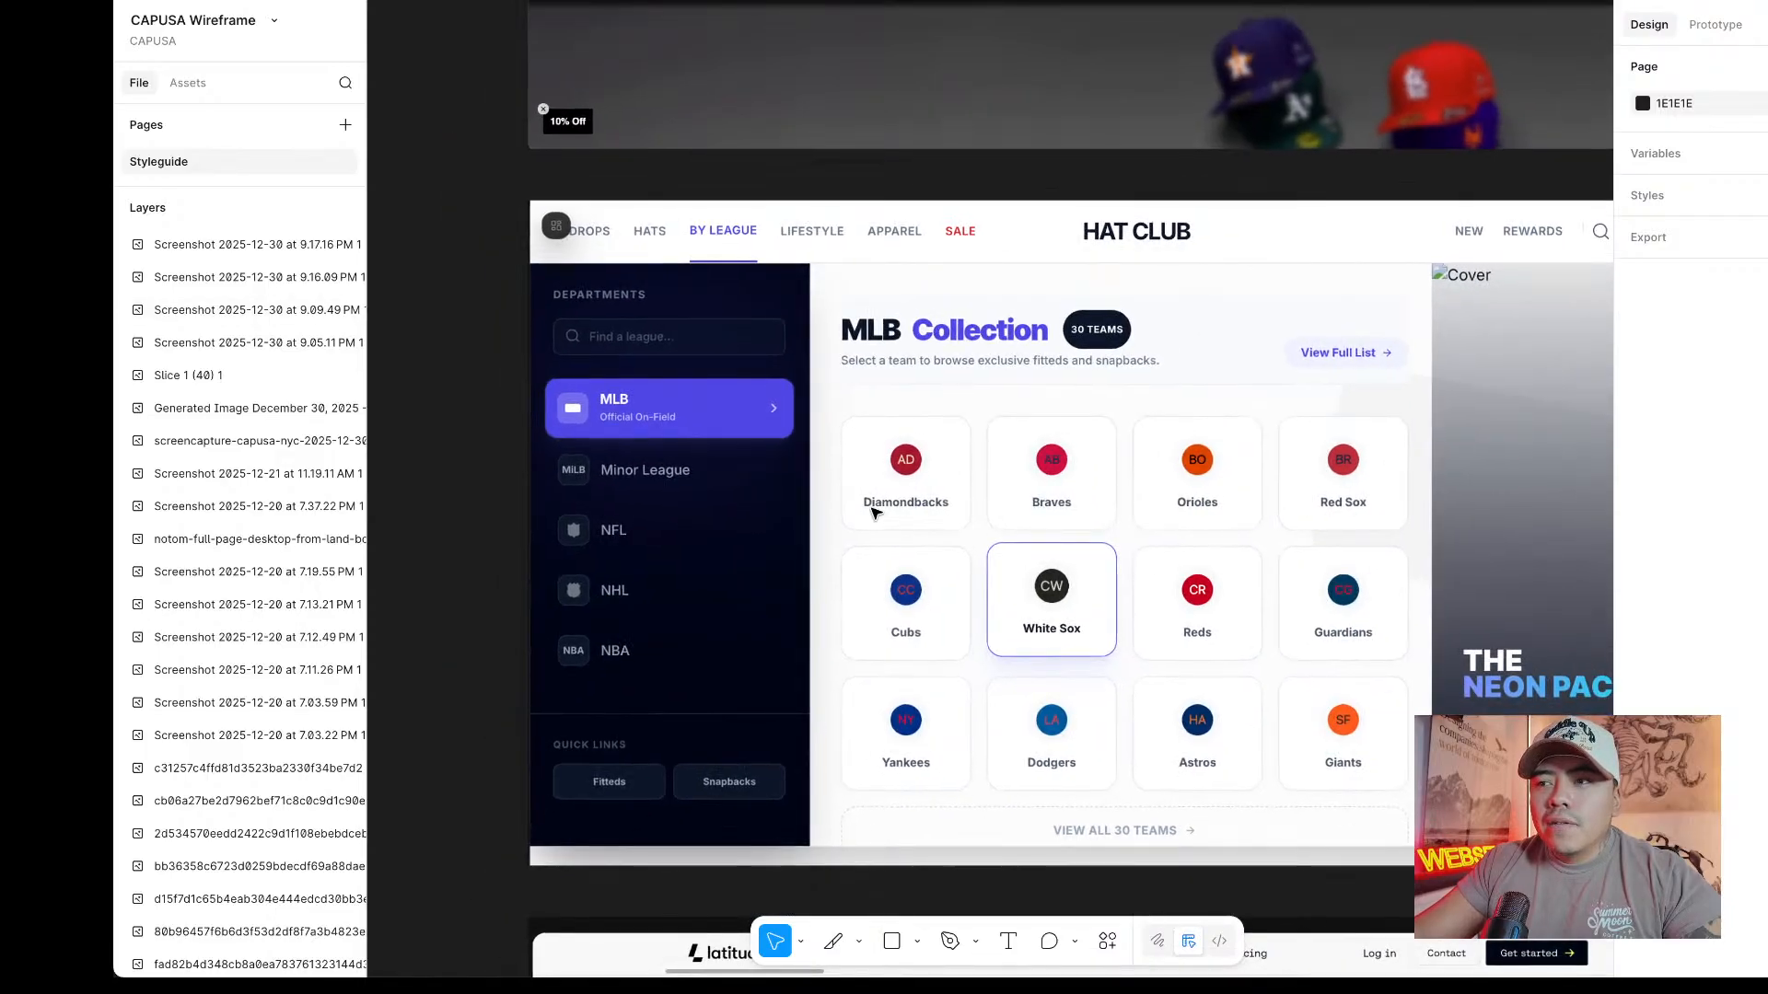
scroll(873, 513, "right", 3)
scroll(873, 513, "down", 3)
scroll(873, 513, "up", 1)
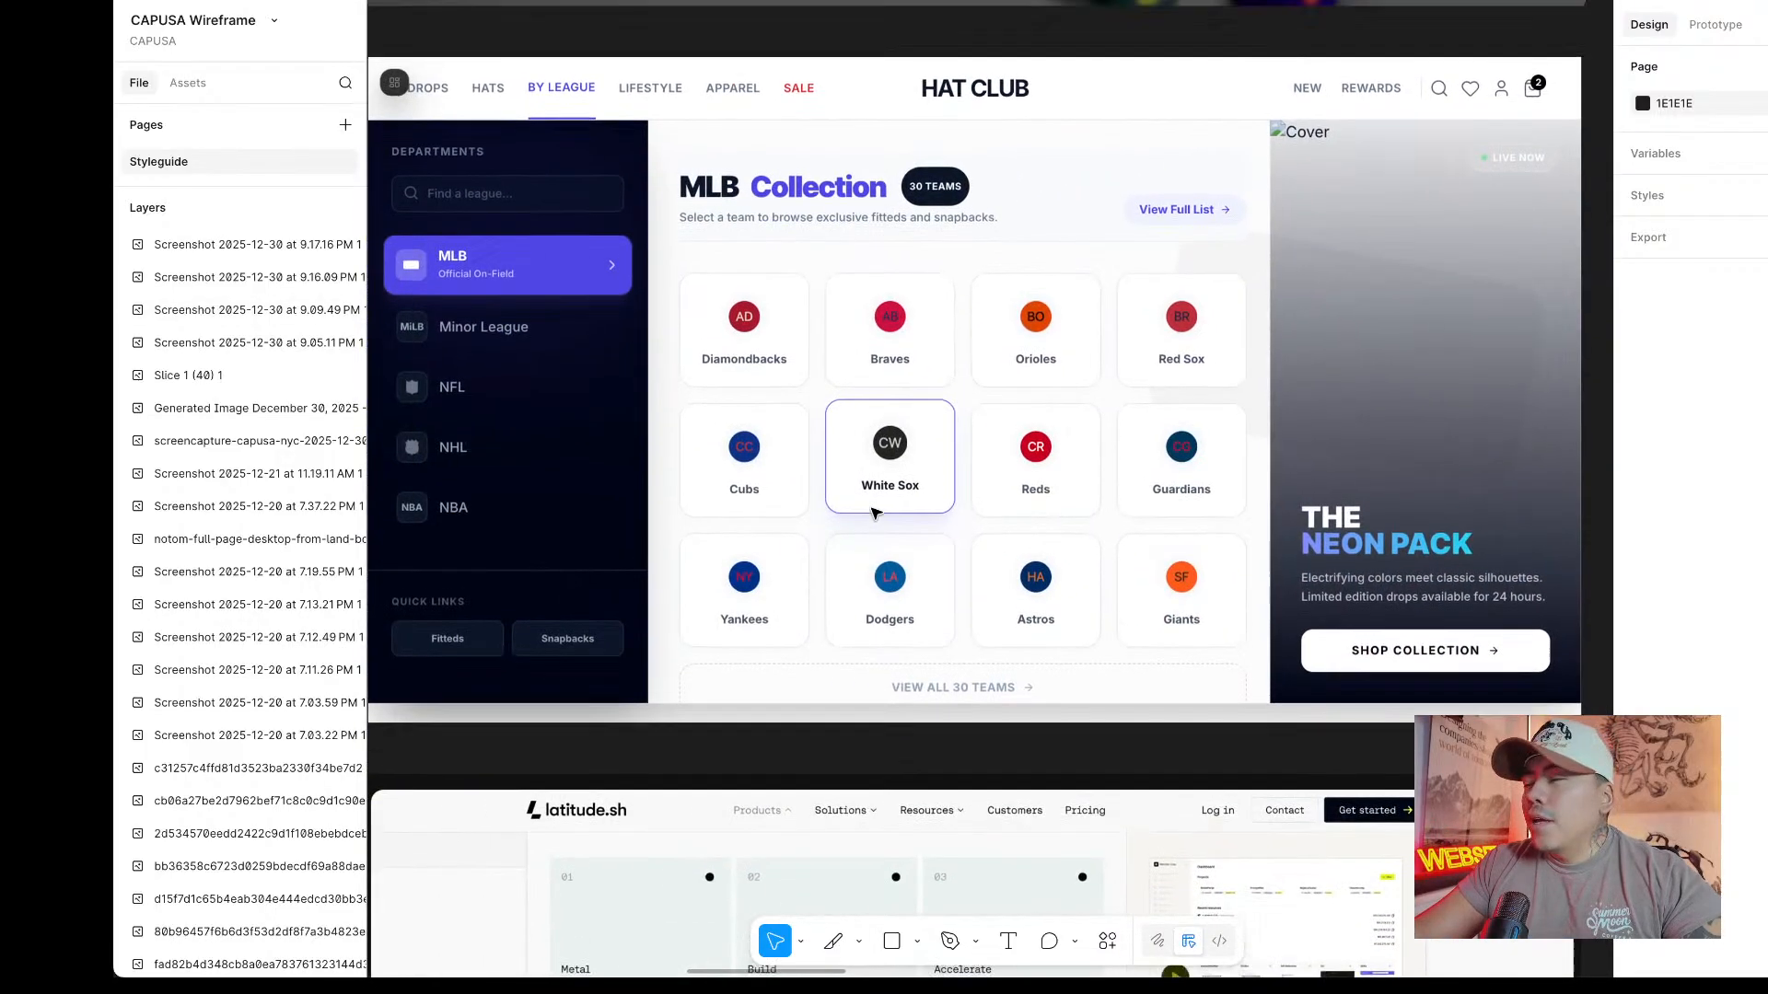
scroll(874, 513, "up", 1)
scroll(875, 513, "left", 1)
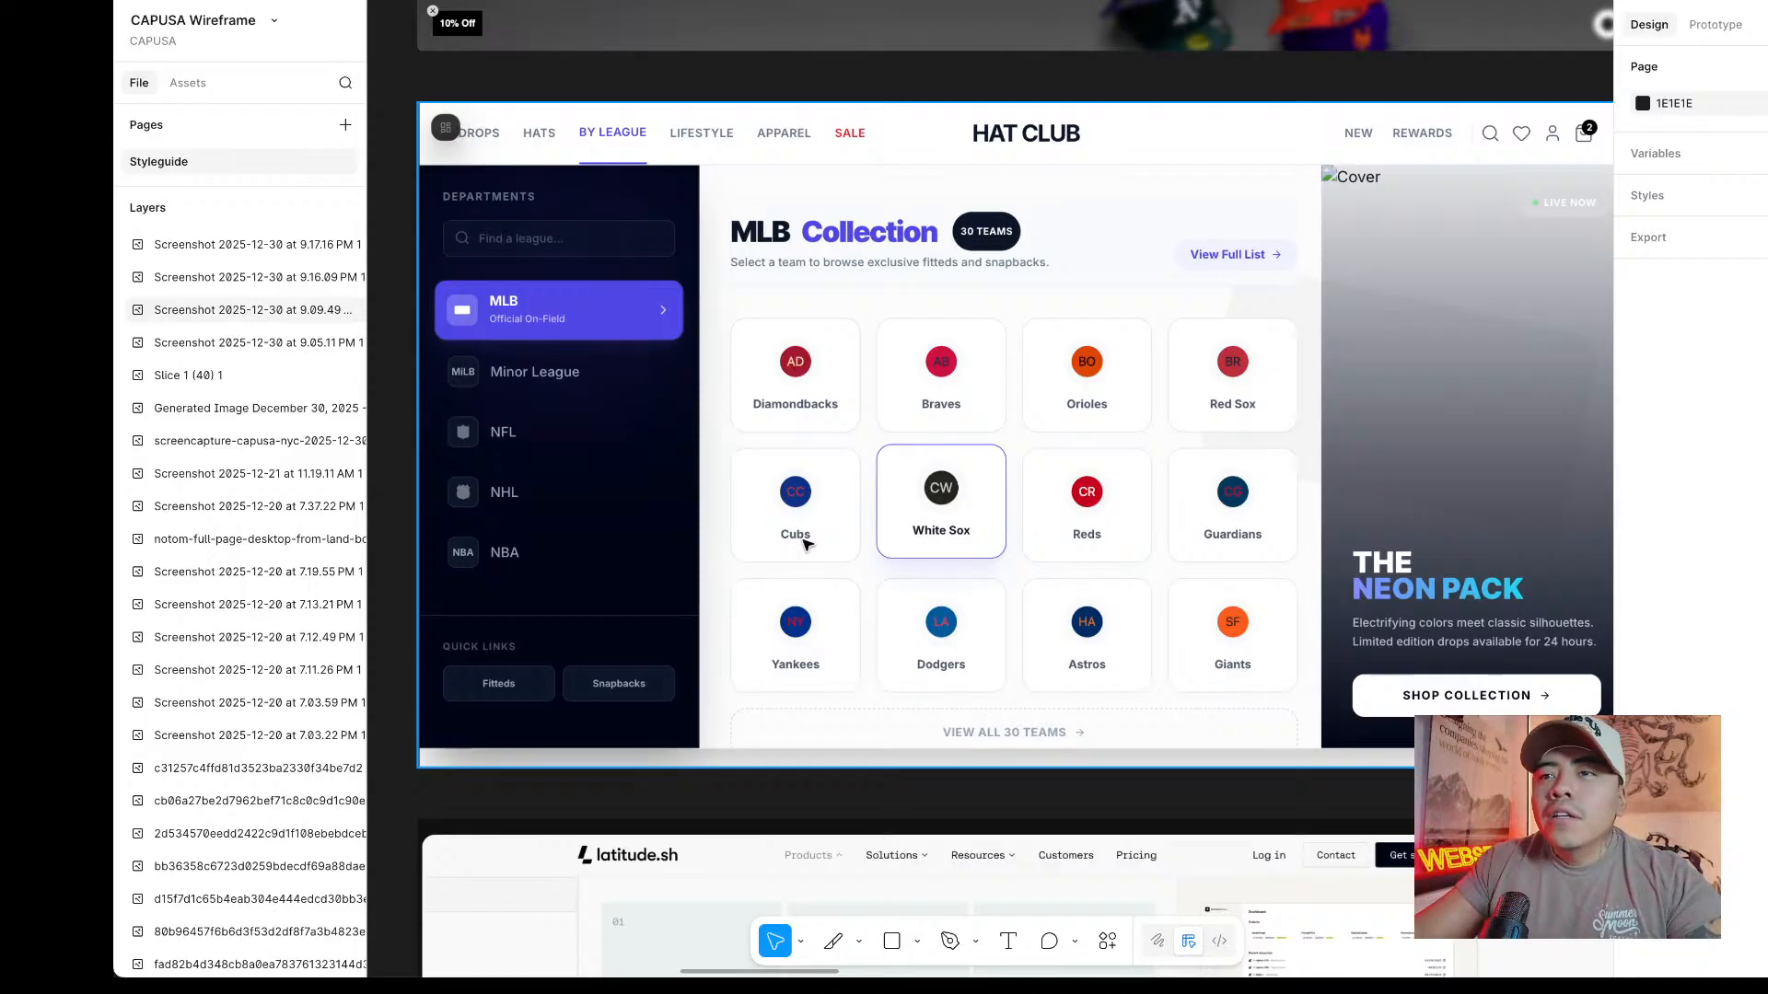
Review the MLB Collection mockup across its full width, from the league sidebar to The Neon Pack promo.
scroll(1151, 313, "right", 3)
scroll(1103, 261, "left", 3)
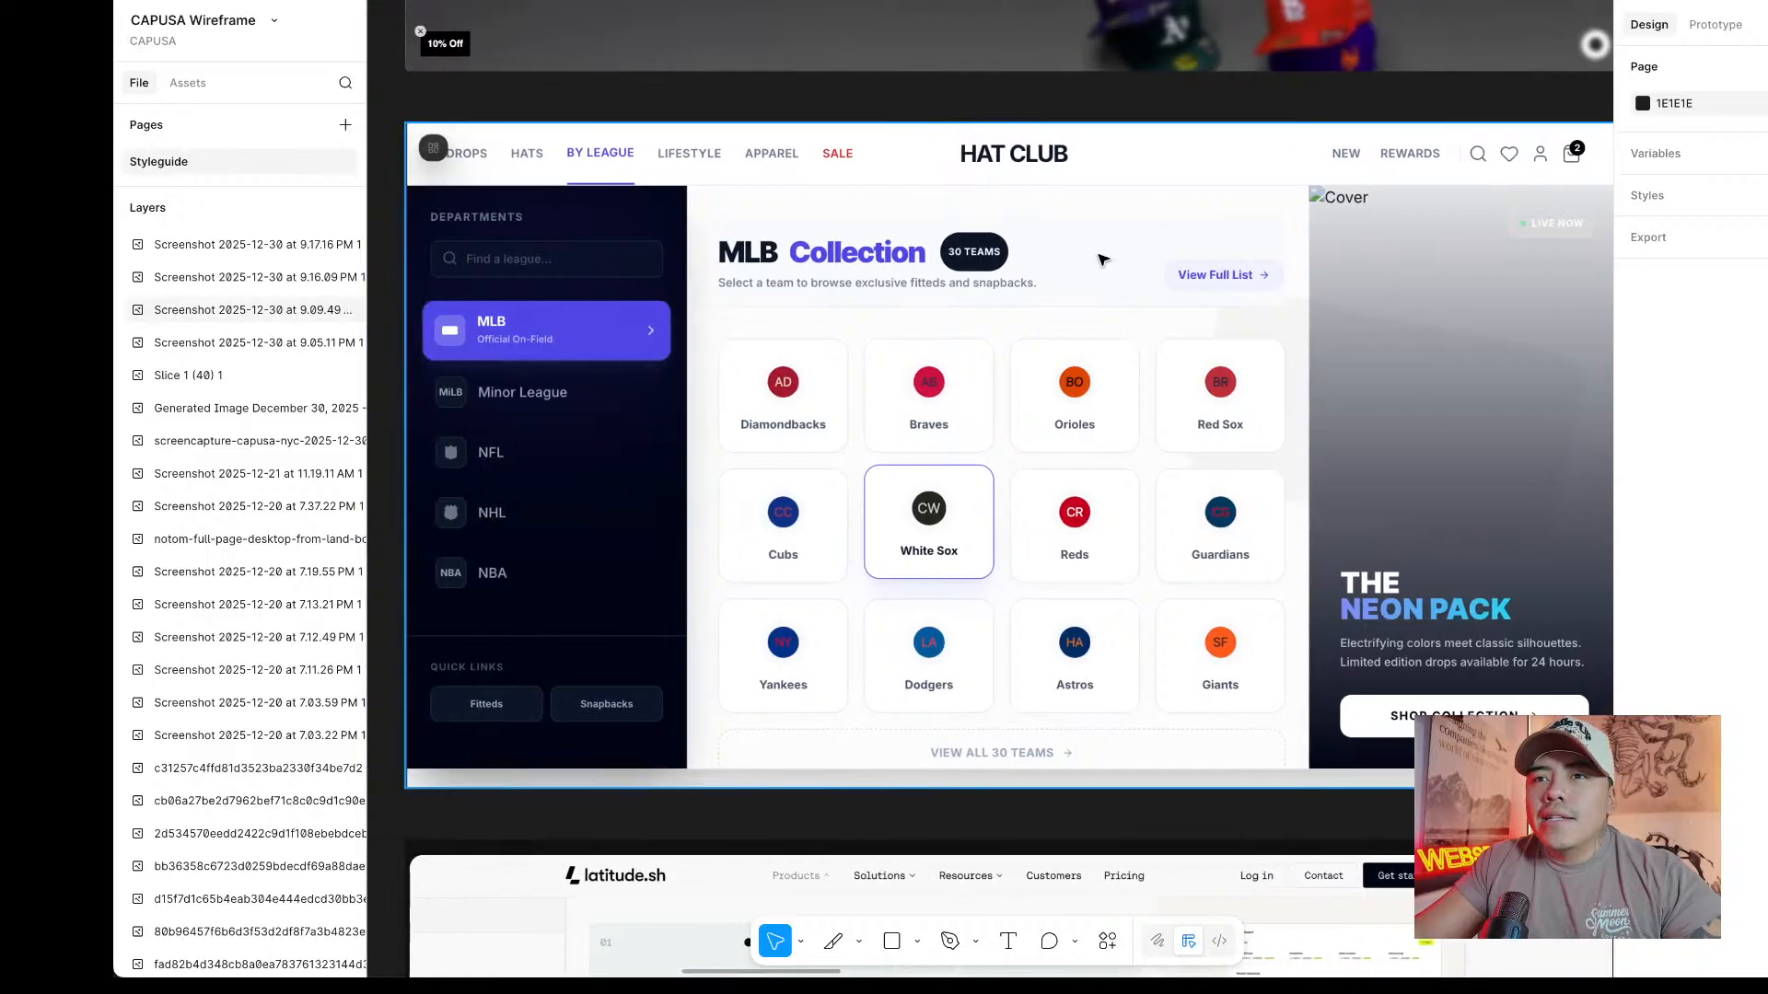
scroll(1102, 261, "right", 2)
scroll(1041, 189, "left", 10)
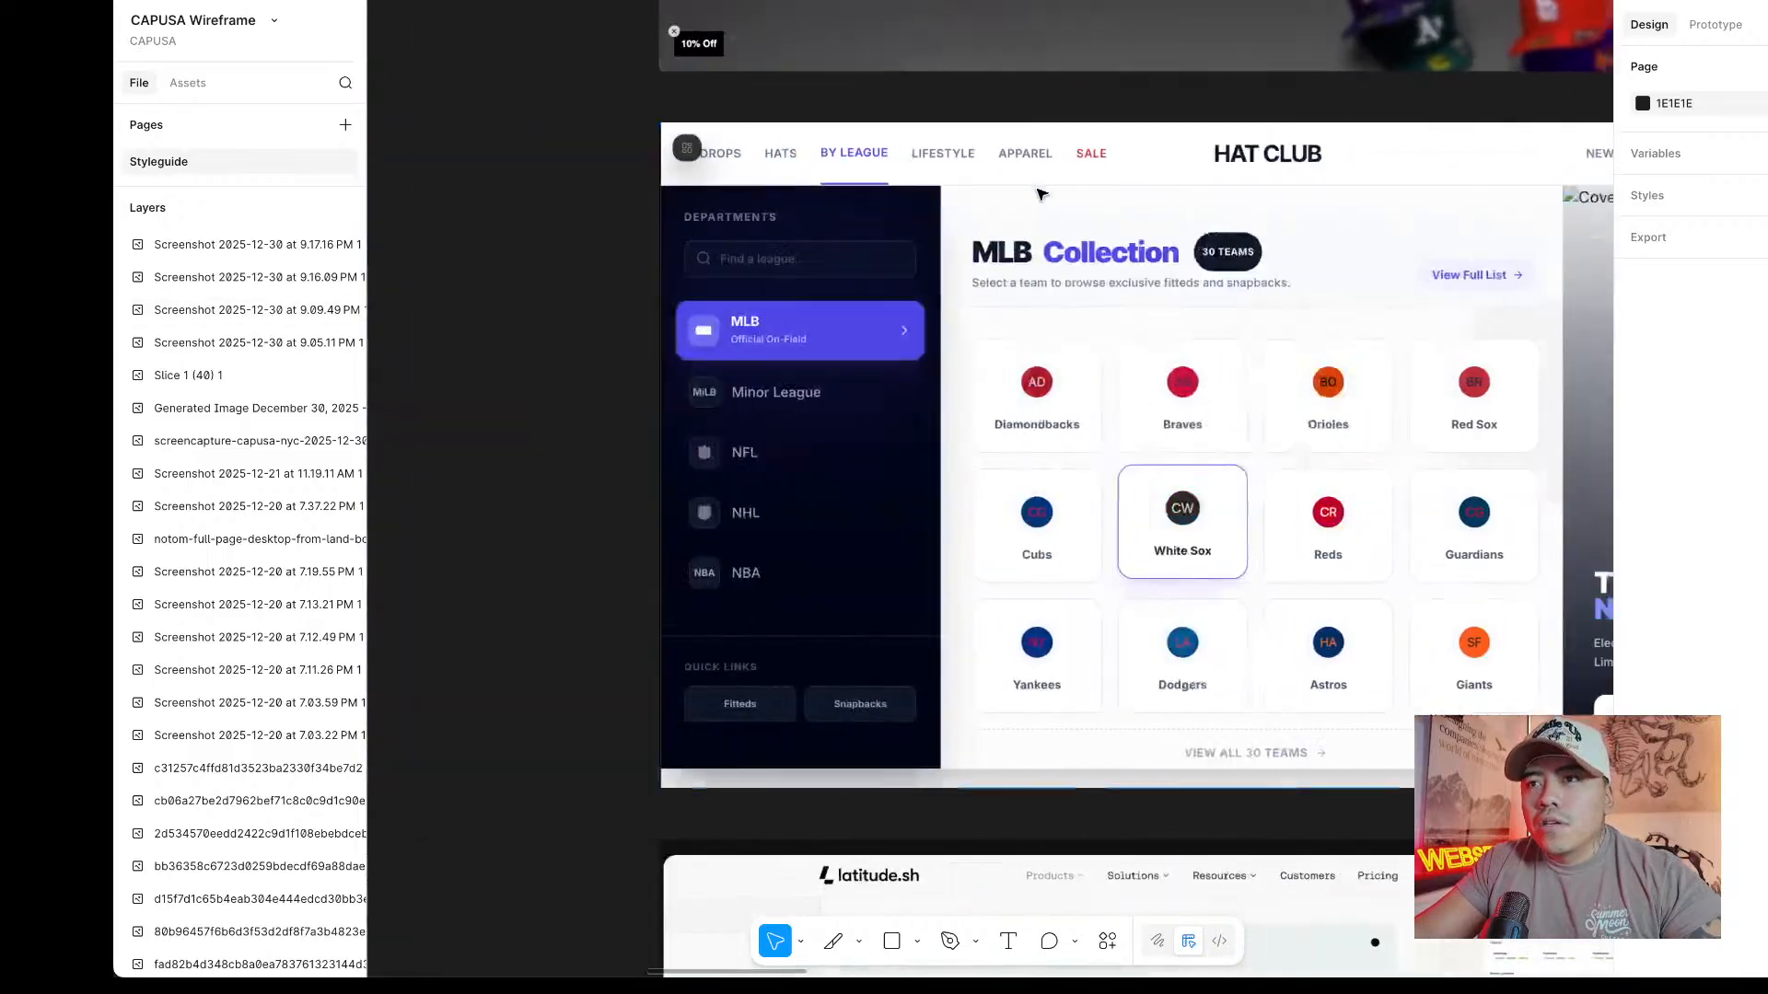
scroll(1041, 193, "right", 7)
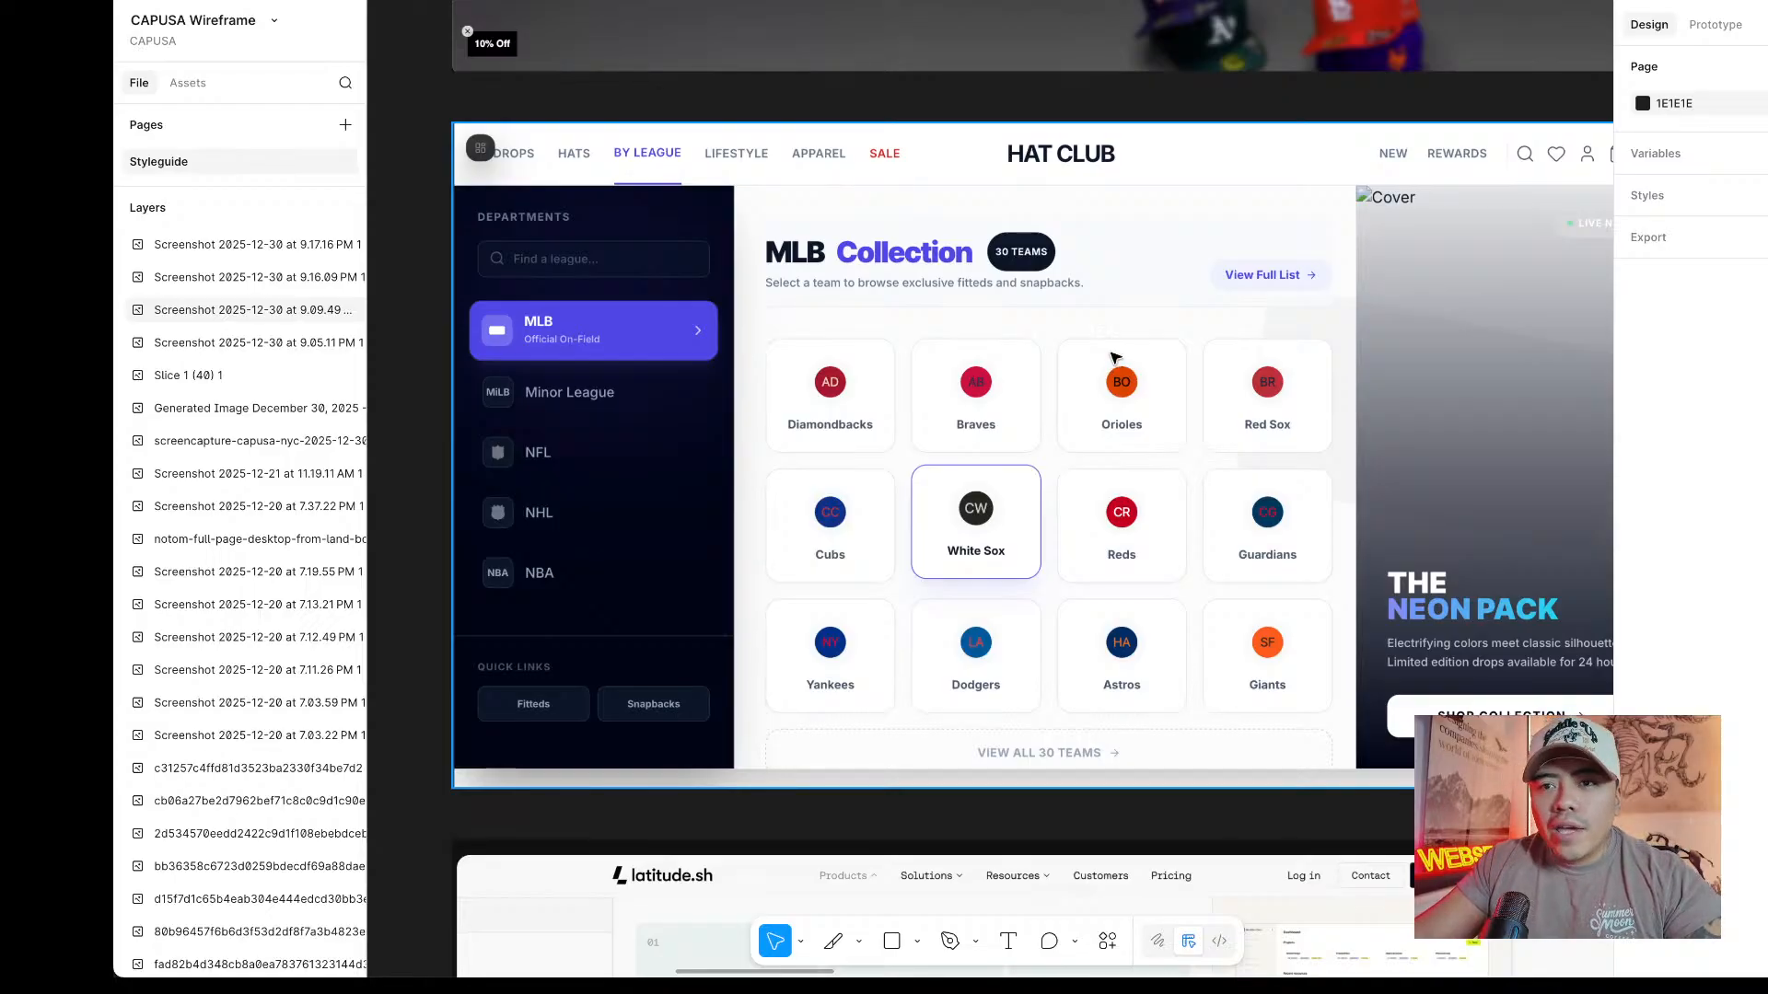
scroll(1114, 357, "right", 10)
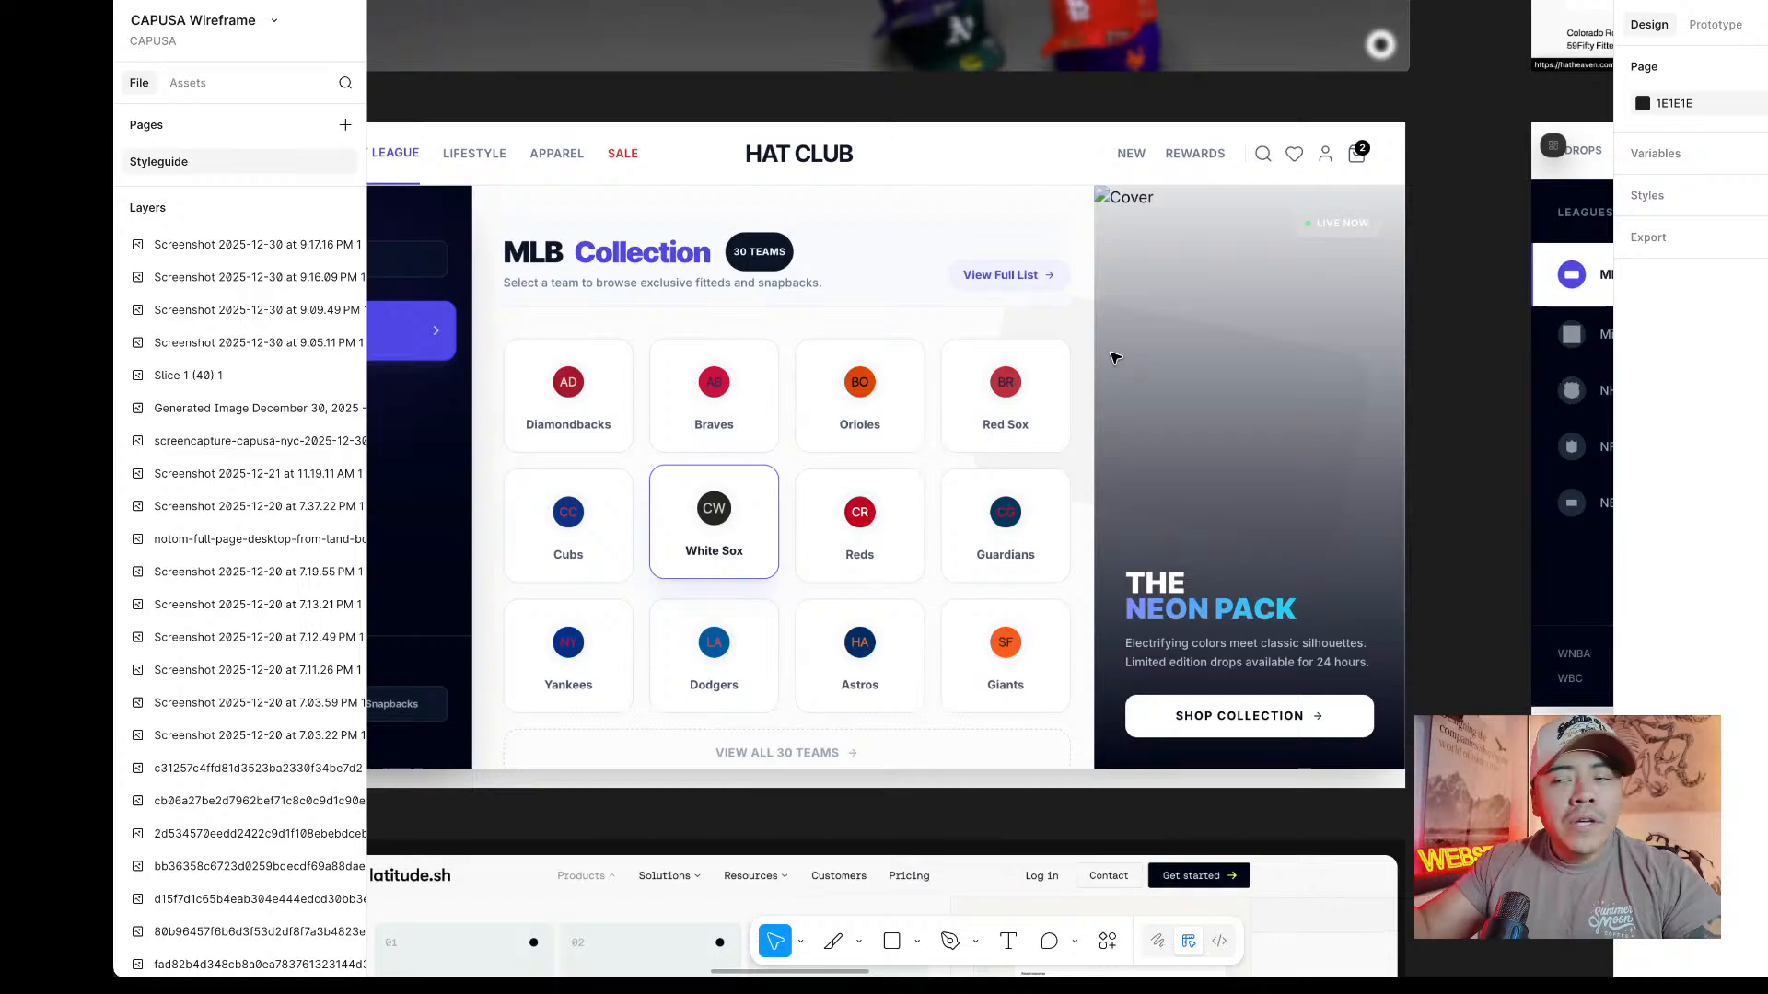
scroll(1114, 358, "left", 10)
scroll(1114, 357, "right", 10)
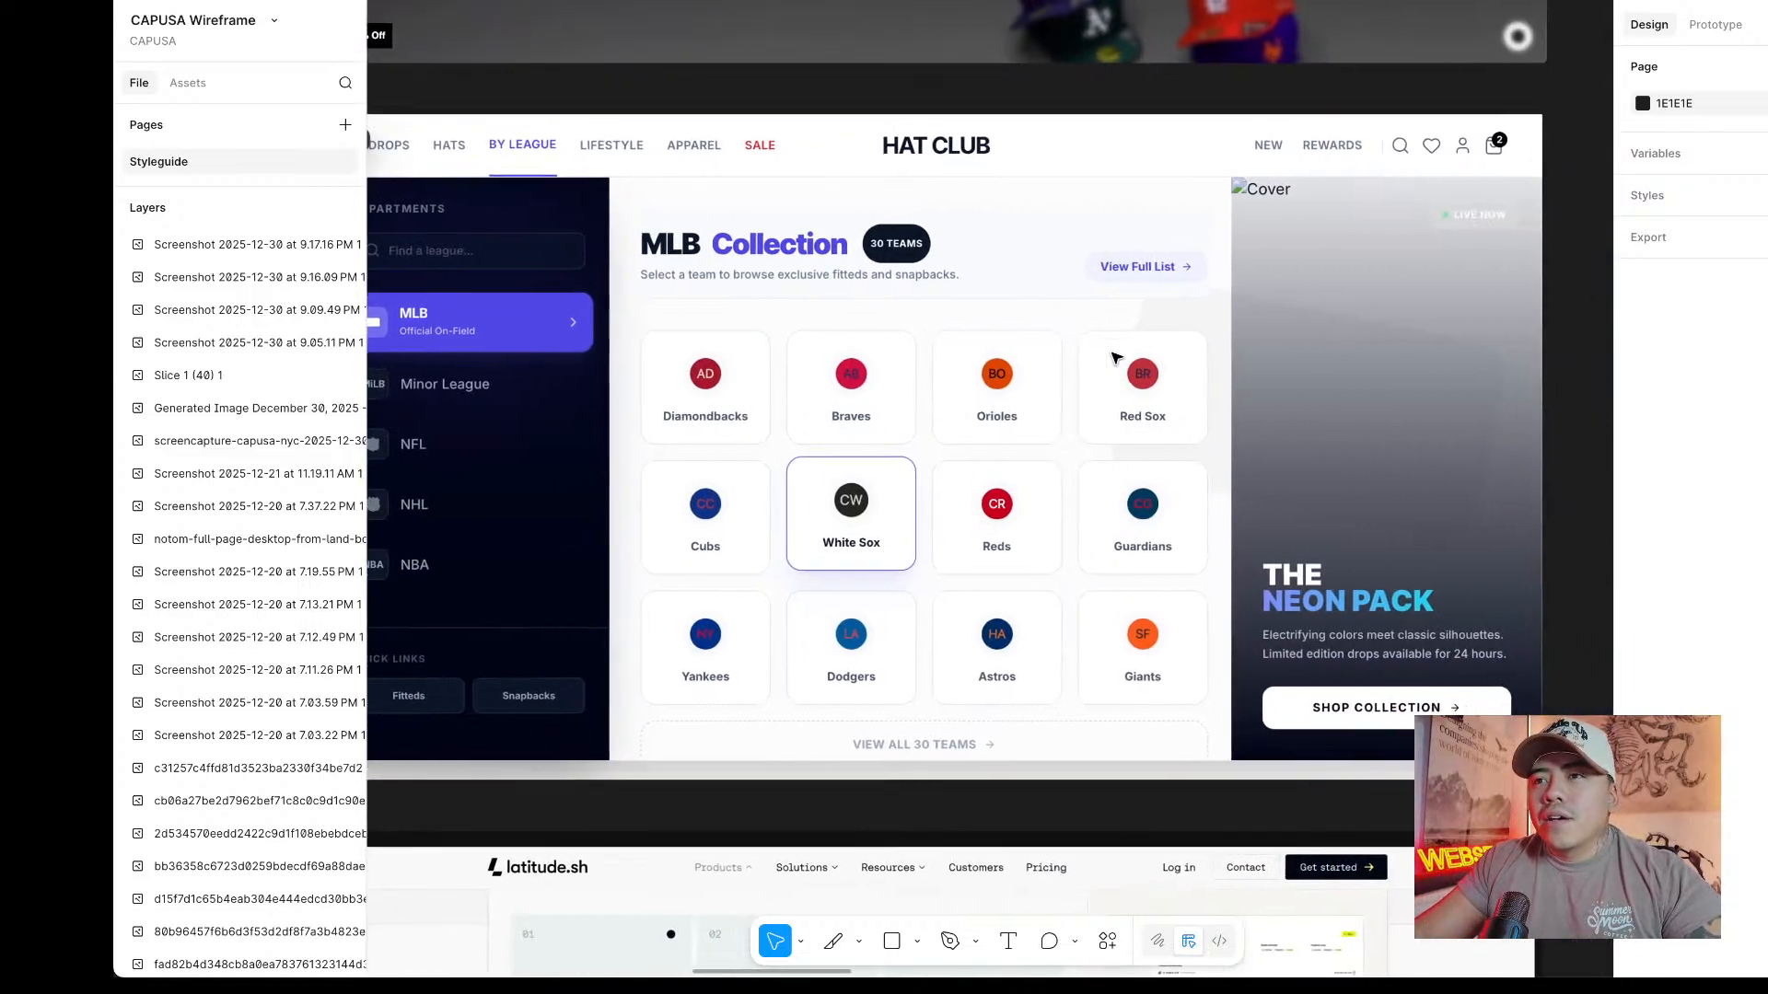
Examine the Hat Club MLB Teams mockup with its Leagues sidebar, three team columns and "Icy Bottom" Pack promo.
scroll(1116, 357, "right", 8)
scroll(1114, 357, "right", 10)
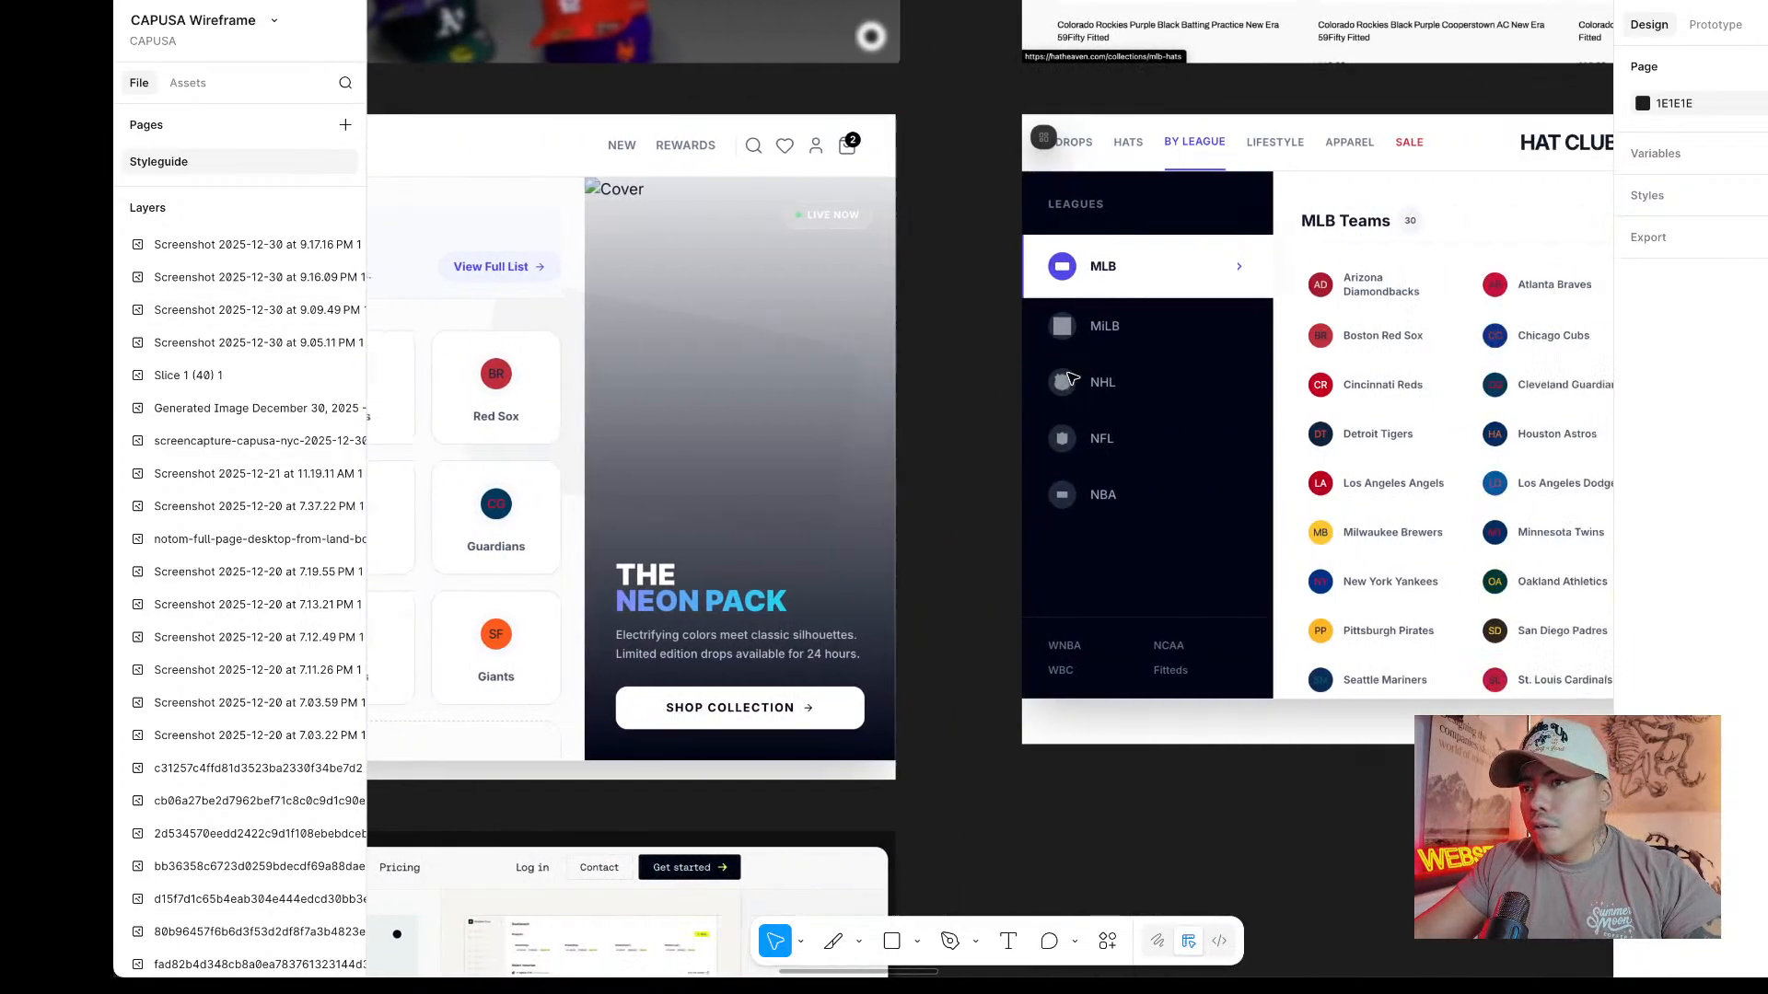
scroll(907, 387, "right", 5)
scroll(907, 387, "right", 2)
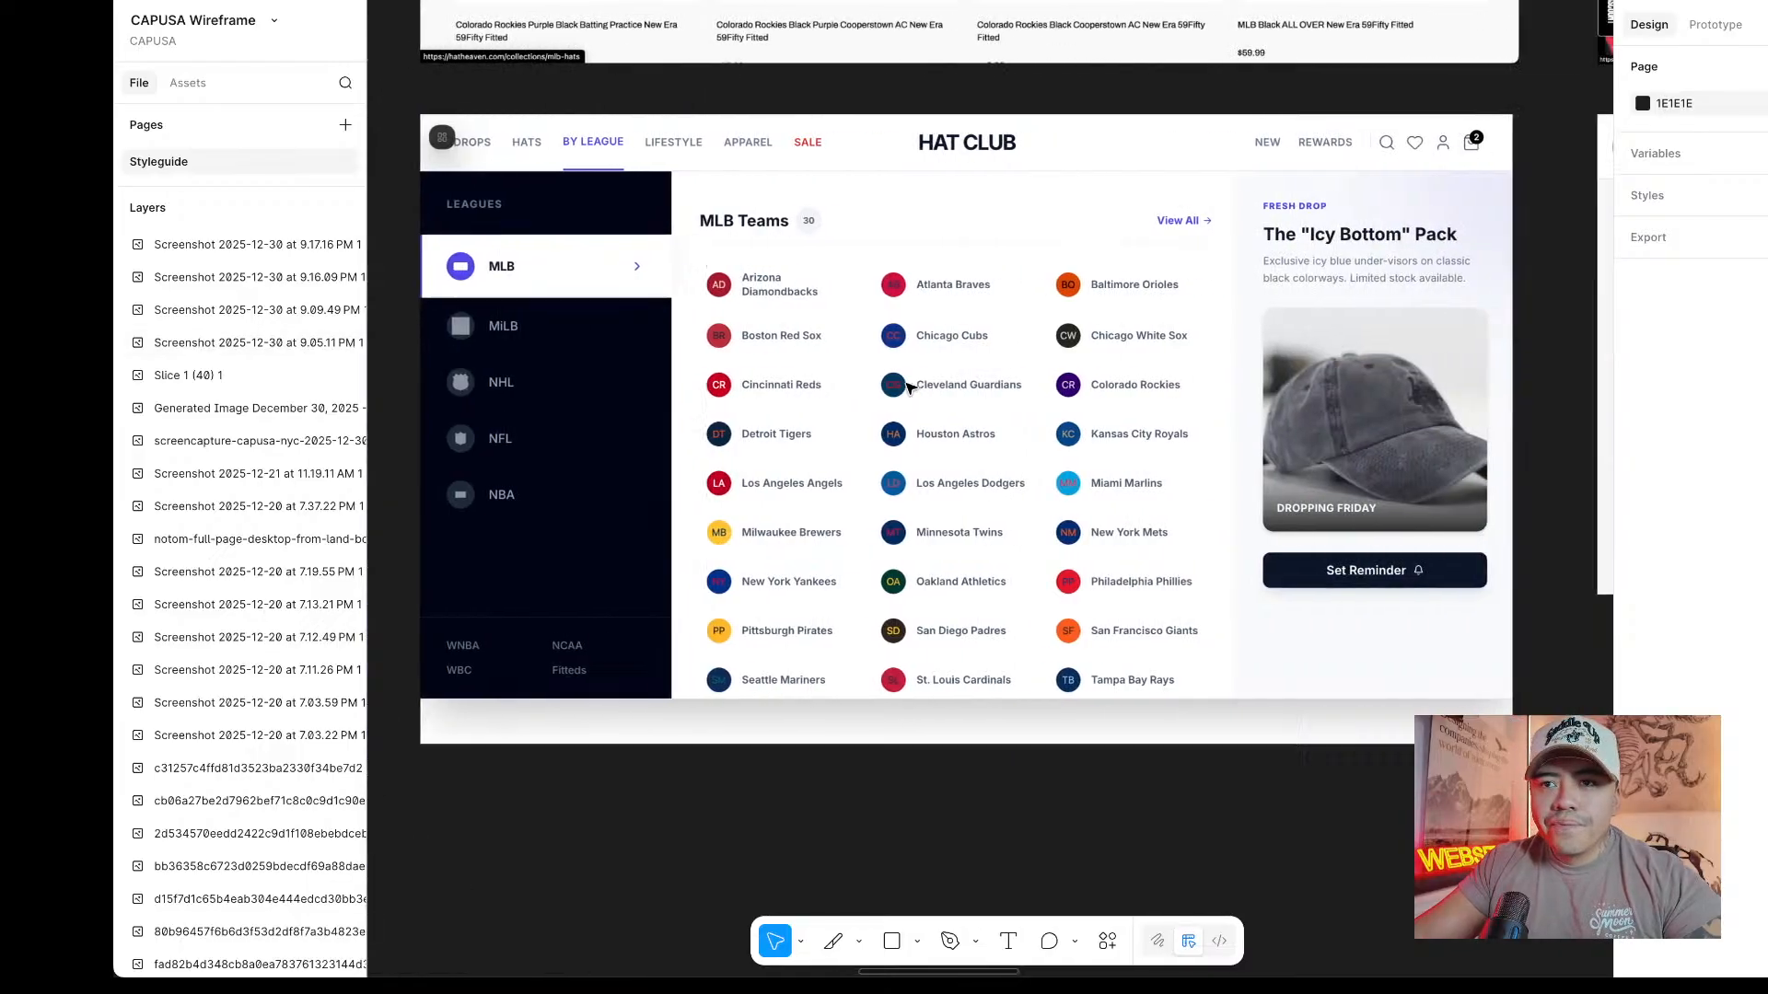
scroll(907, 387, "up", 3)
scroll(910, 389, "down", 2)
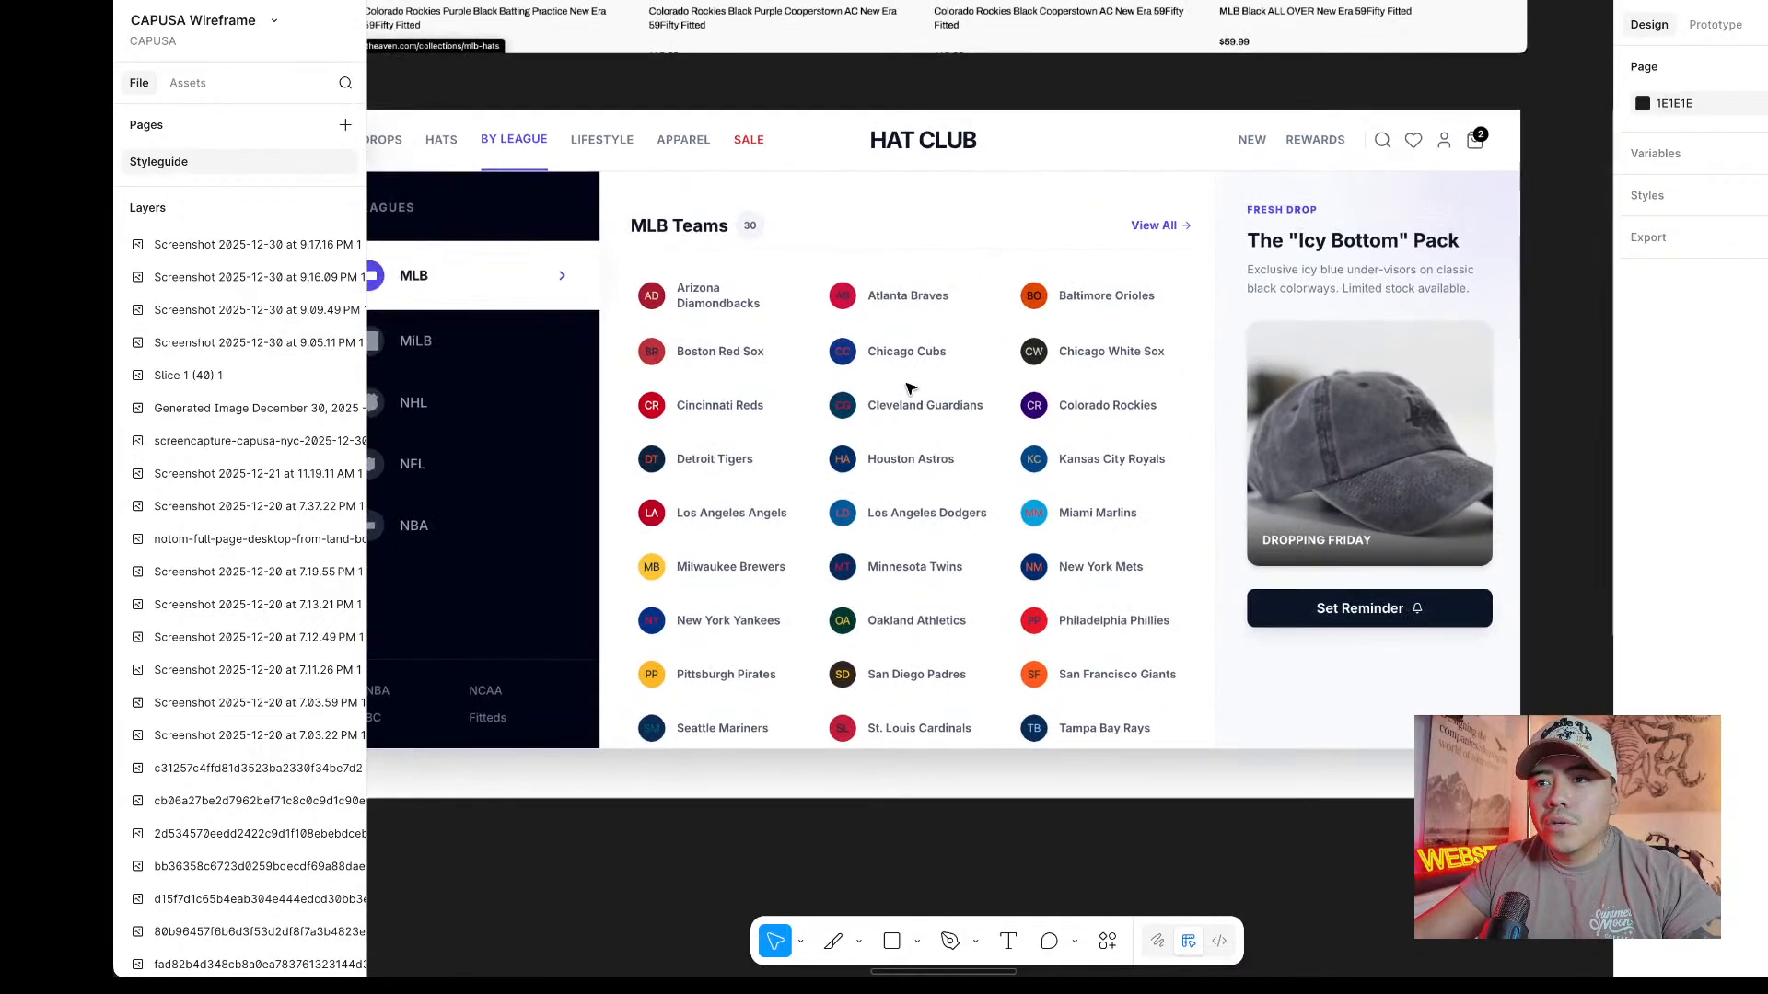
scroll(908, 388, "left", 4)
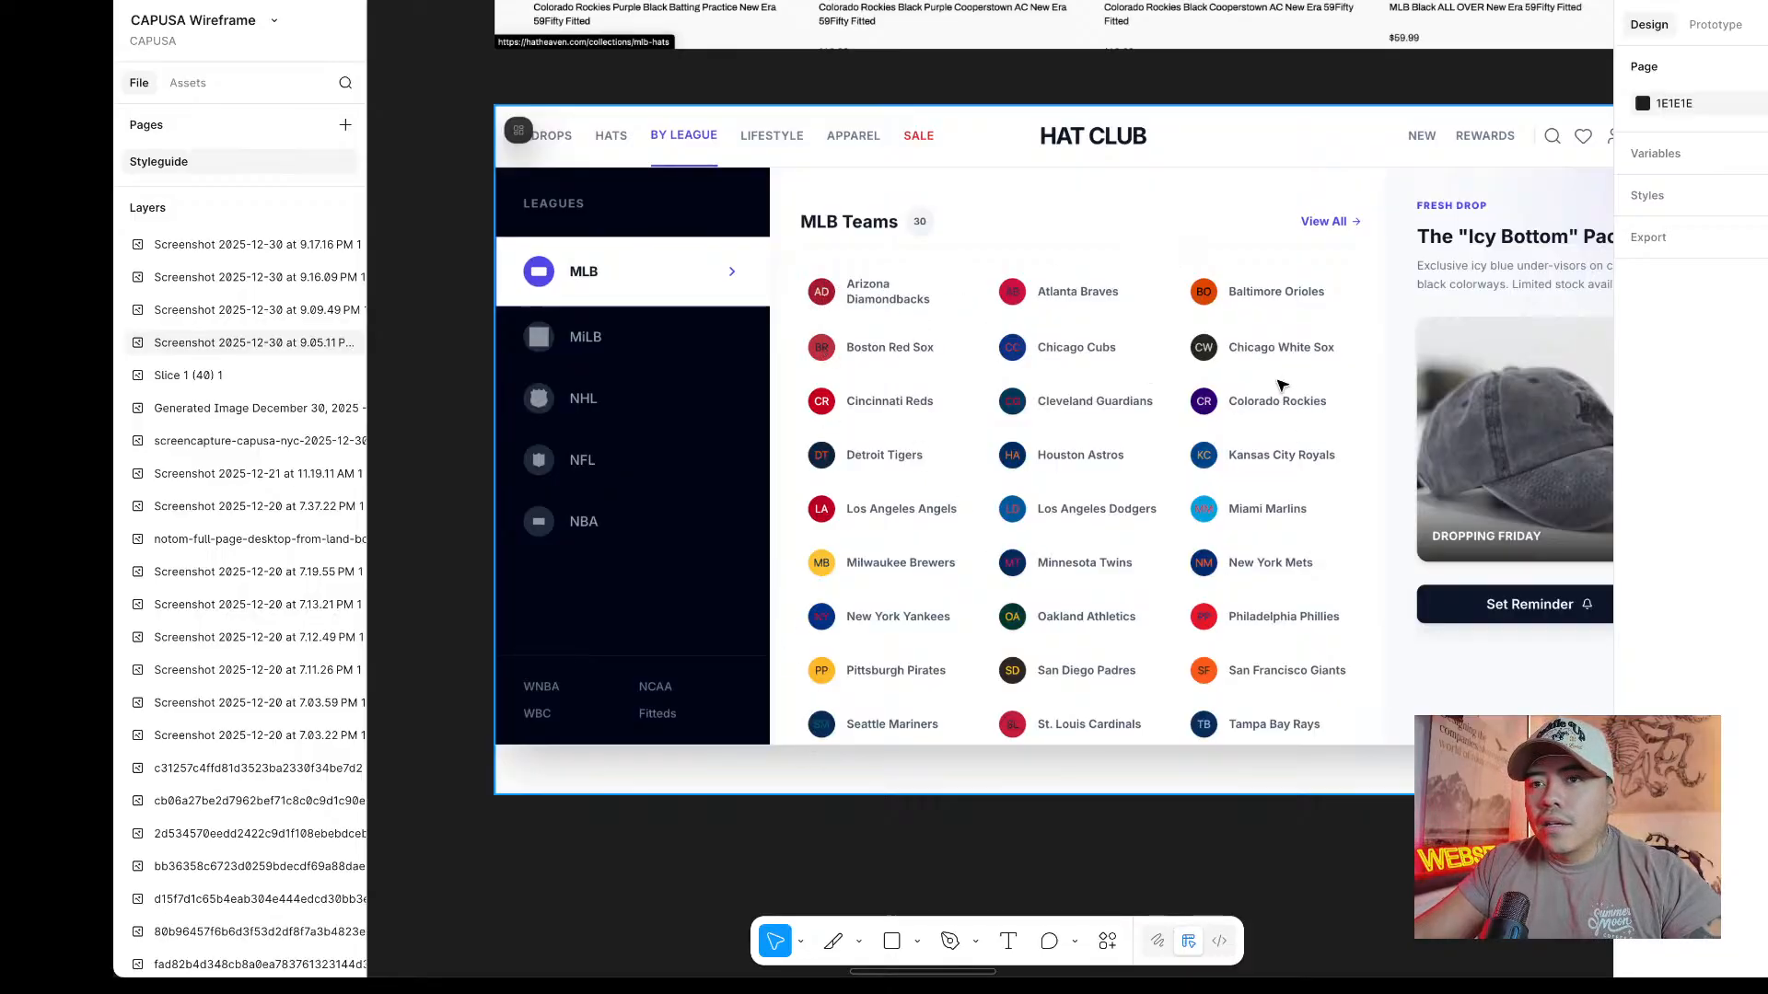
Examine the Miter Platform mega menu reference with its Products columns and Technology section.
scroll(923, 284, "right", 10)
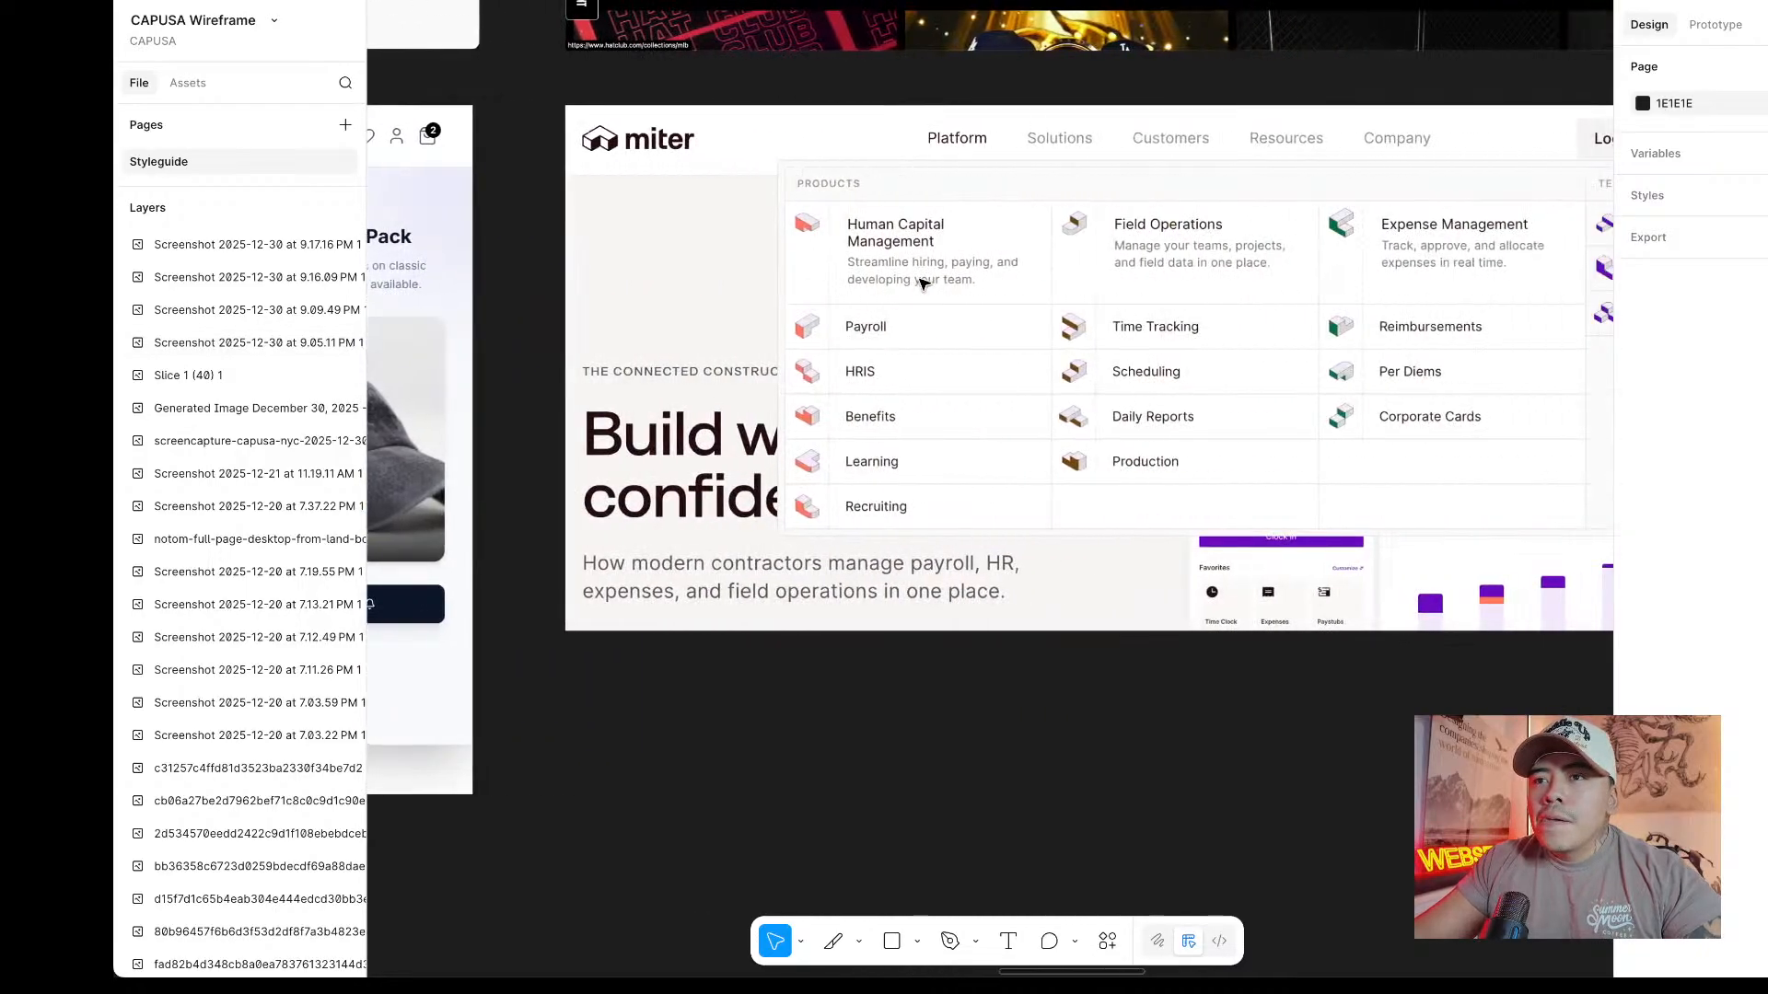
scroll(924, 283, "up", 3)
scroll(924, 284, "down", 3)
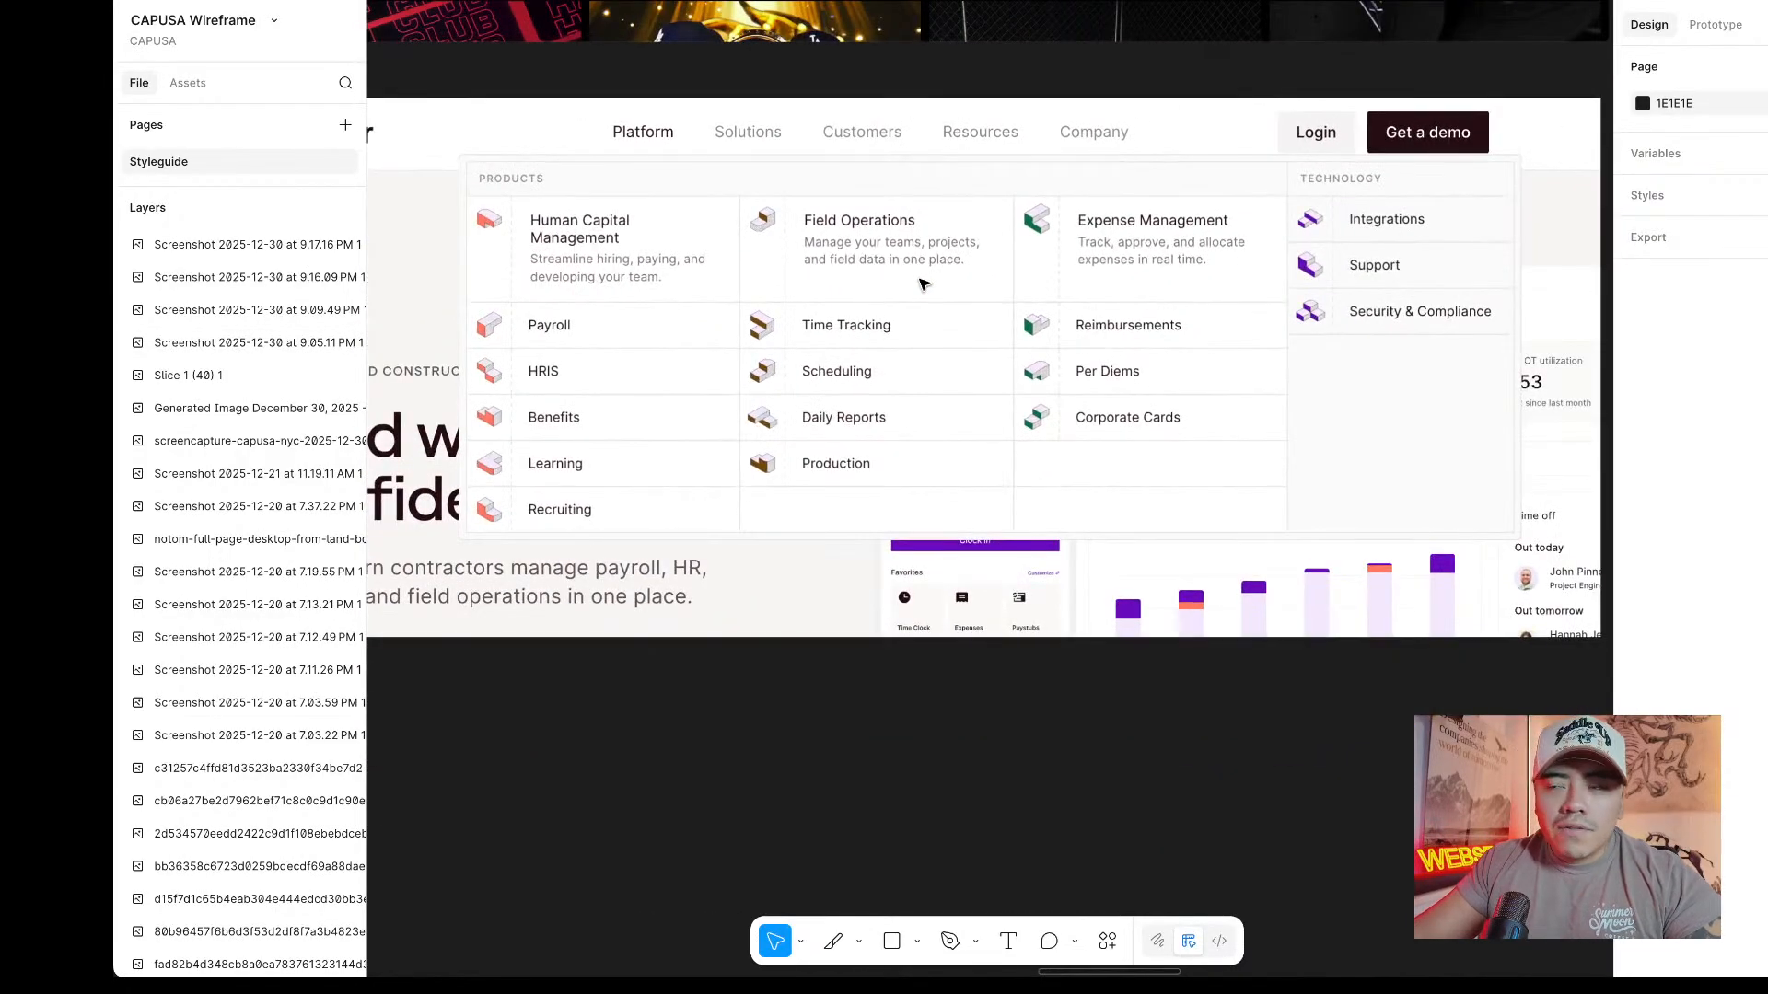
scroll(916, 272, "left", 4)
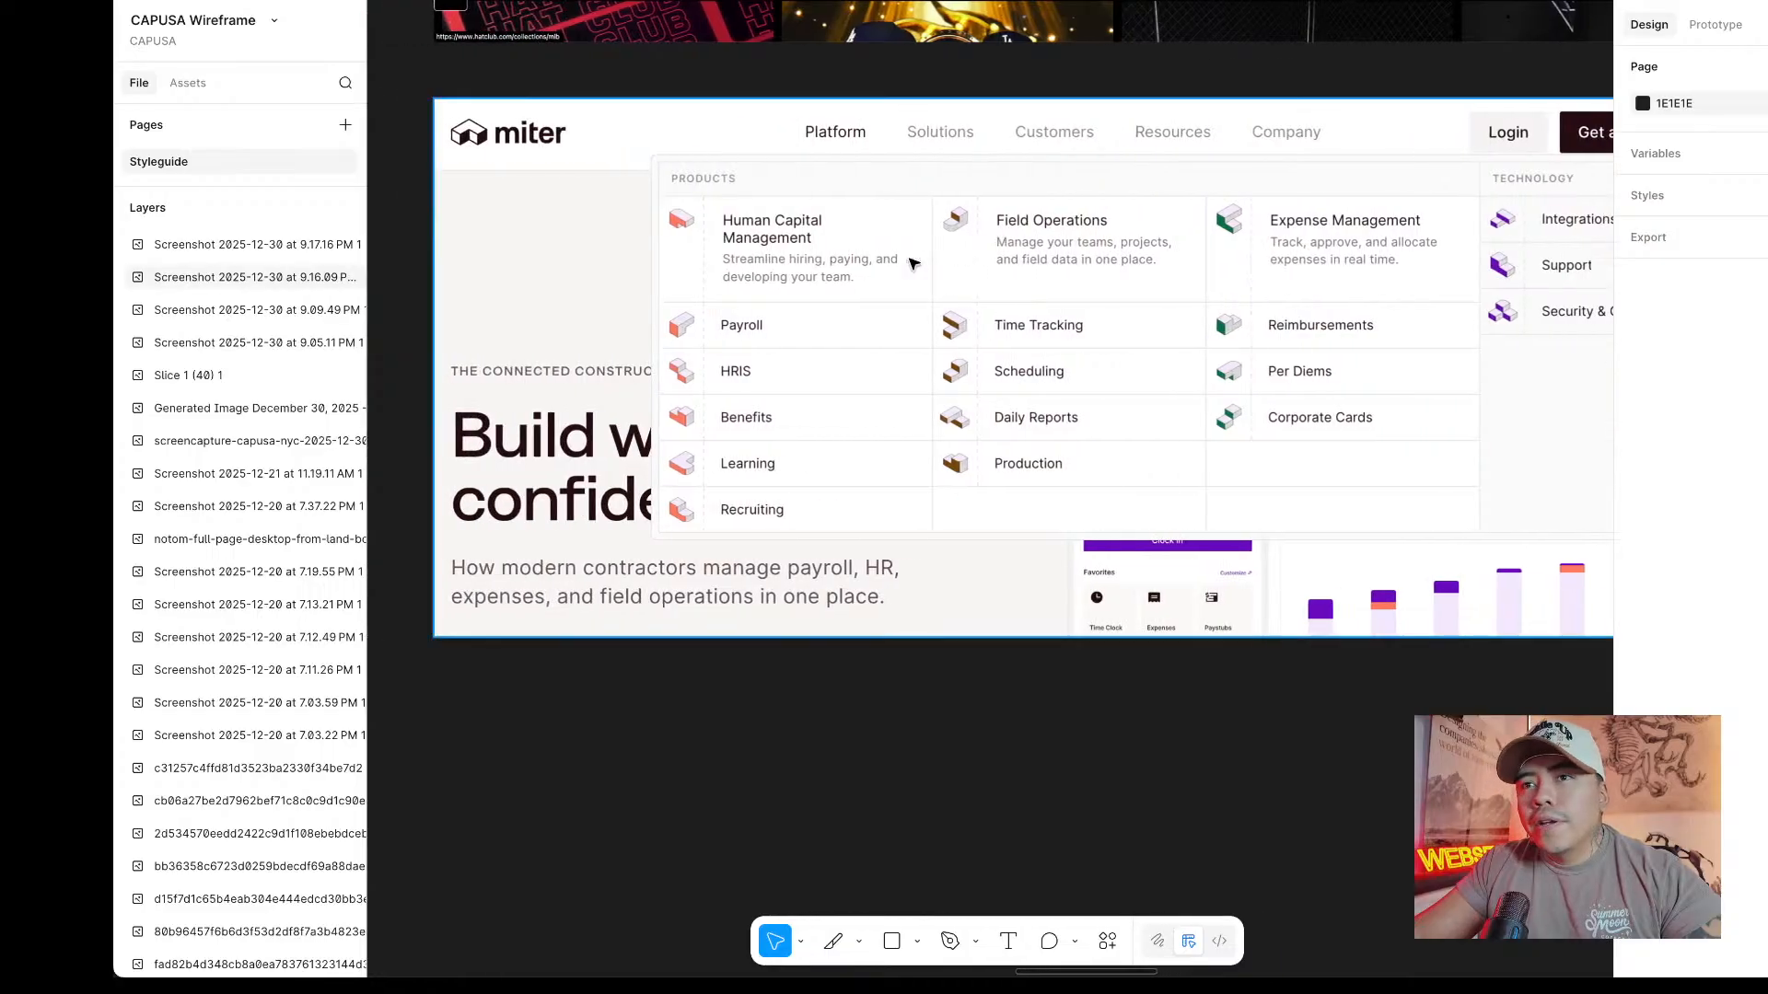
Compare the Miter menu with the Hat Club mockups and examine the latitude.sh Products mega menu with its numbered cards and link columns.
scroll(914, 264, "up", 1)
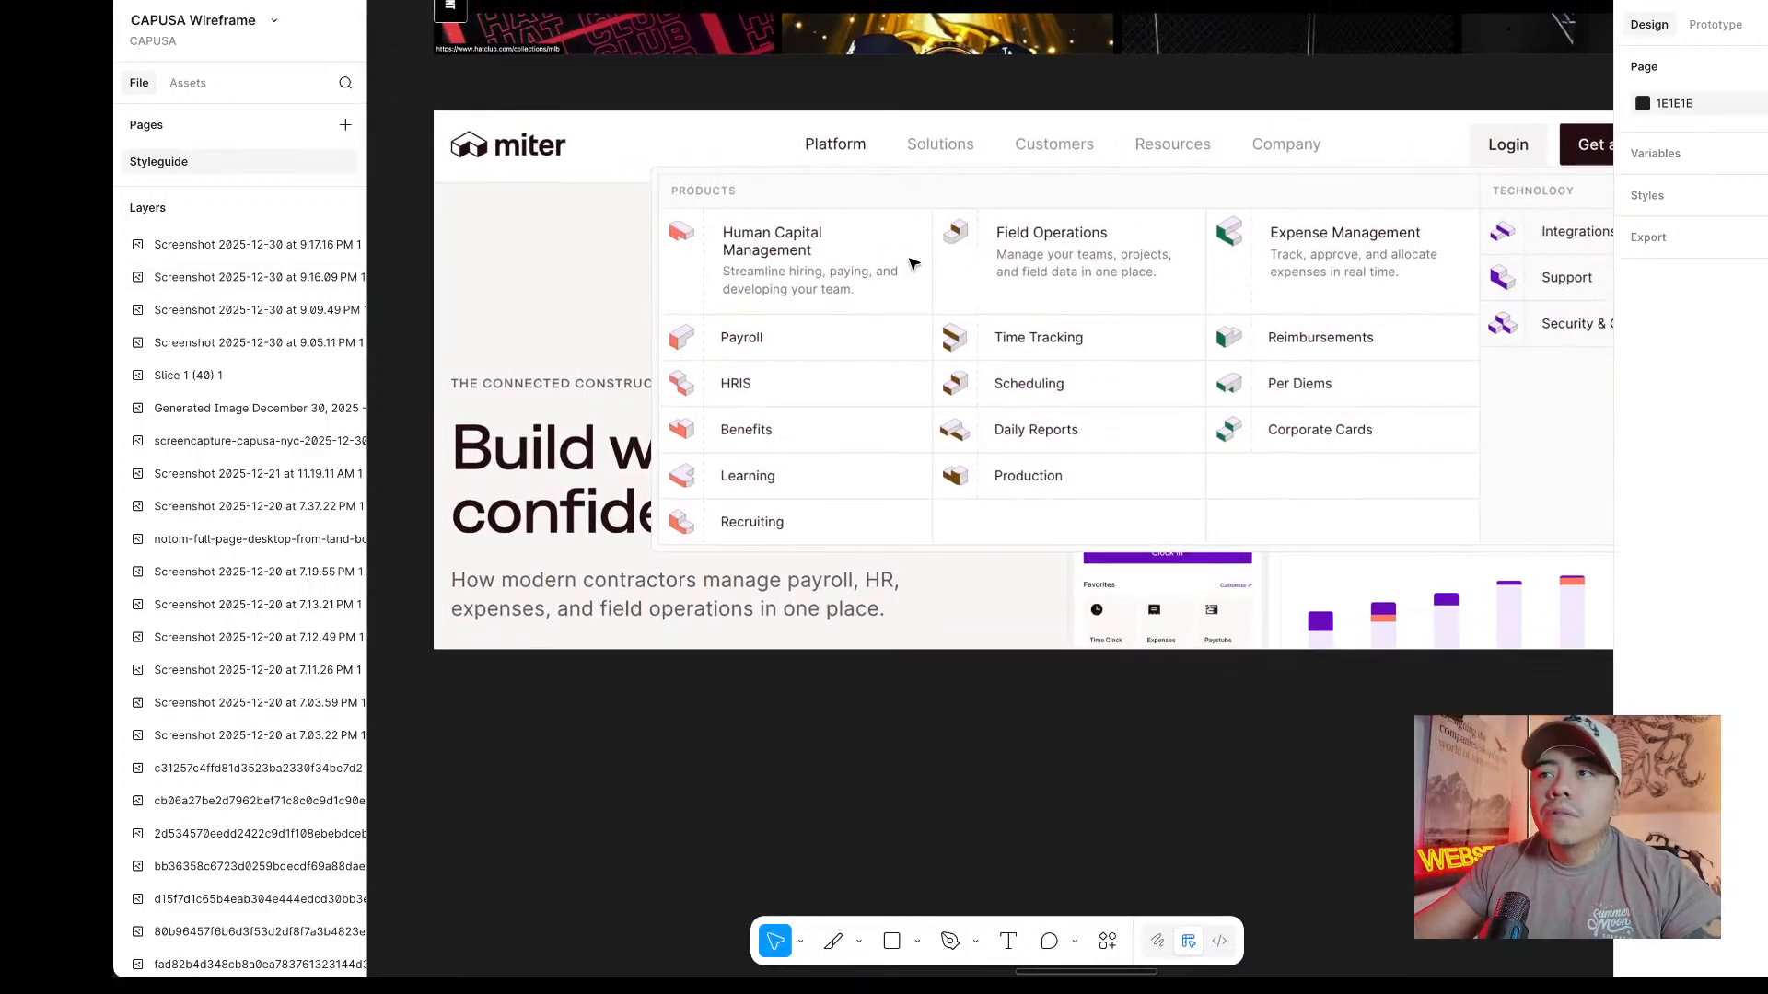
scroll(1100, 297, "down", 5)
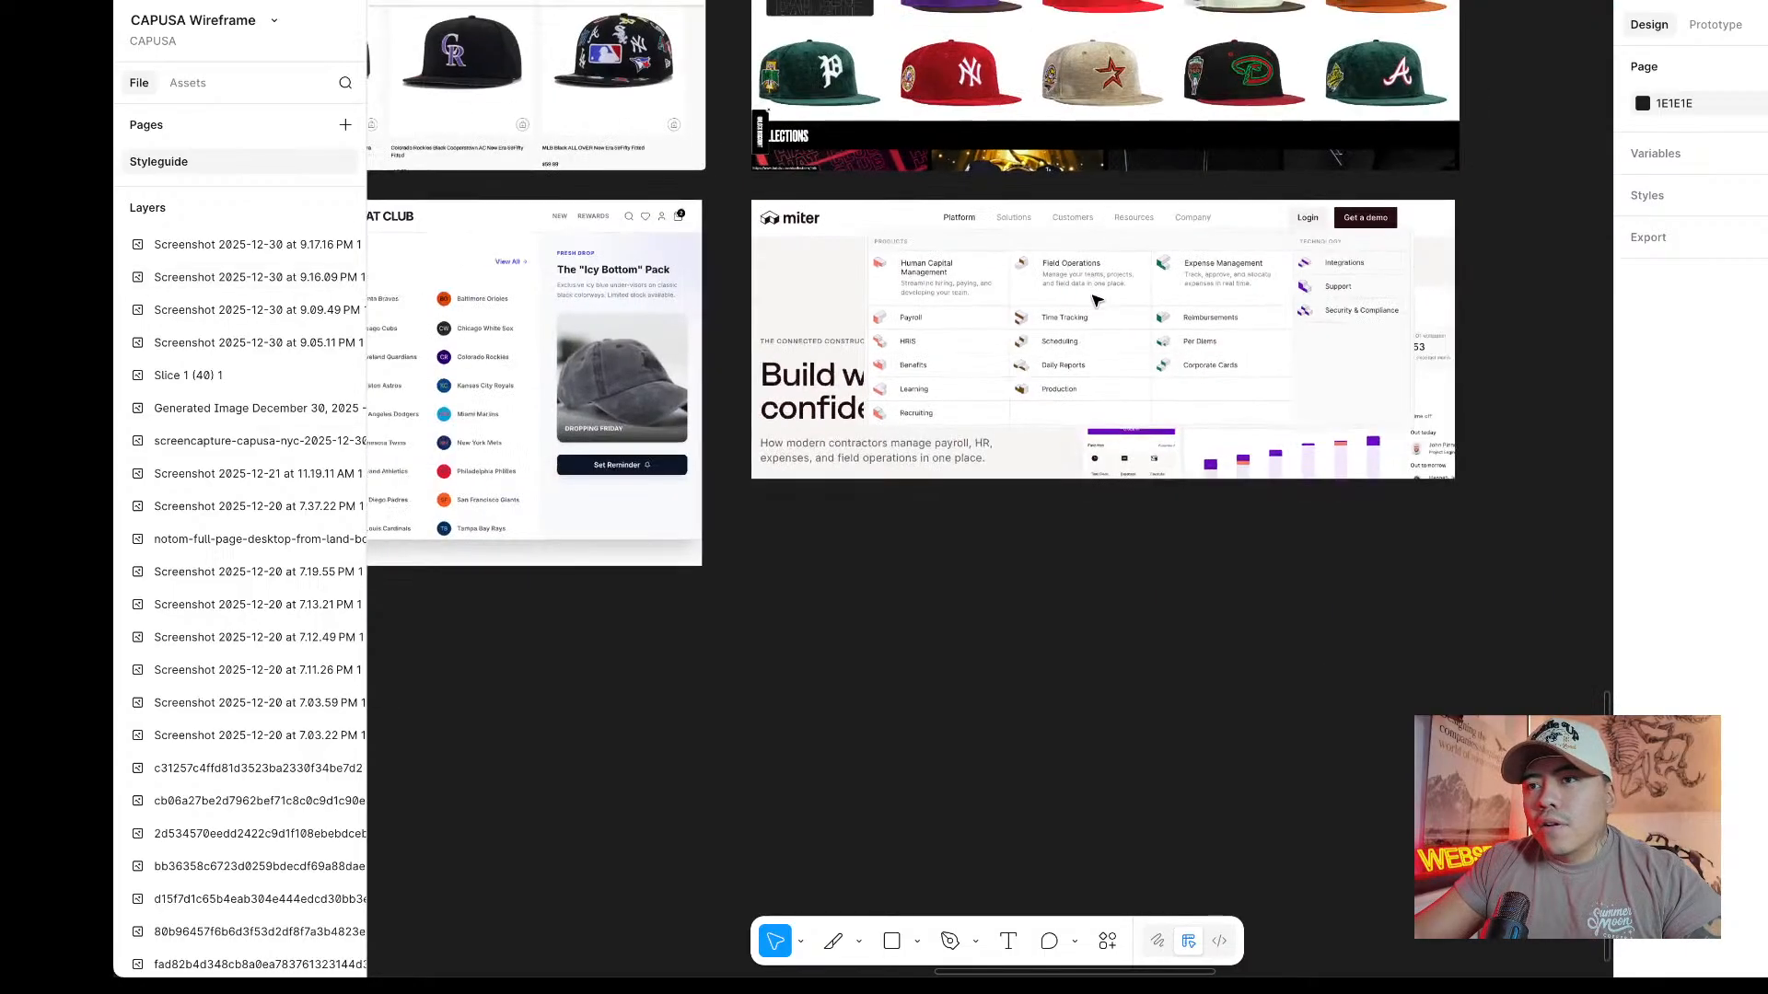
scroll(1097, 299, "up", 3)
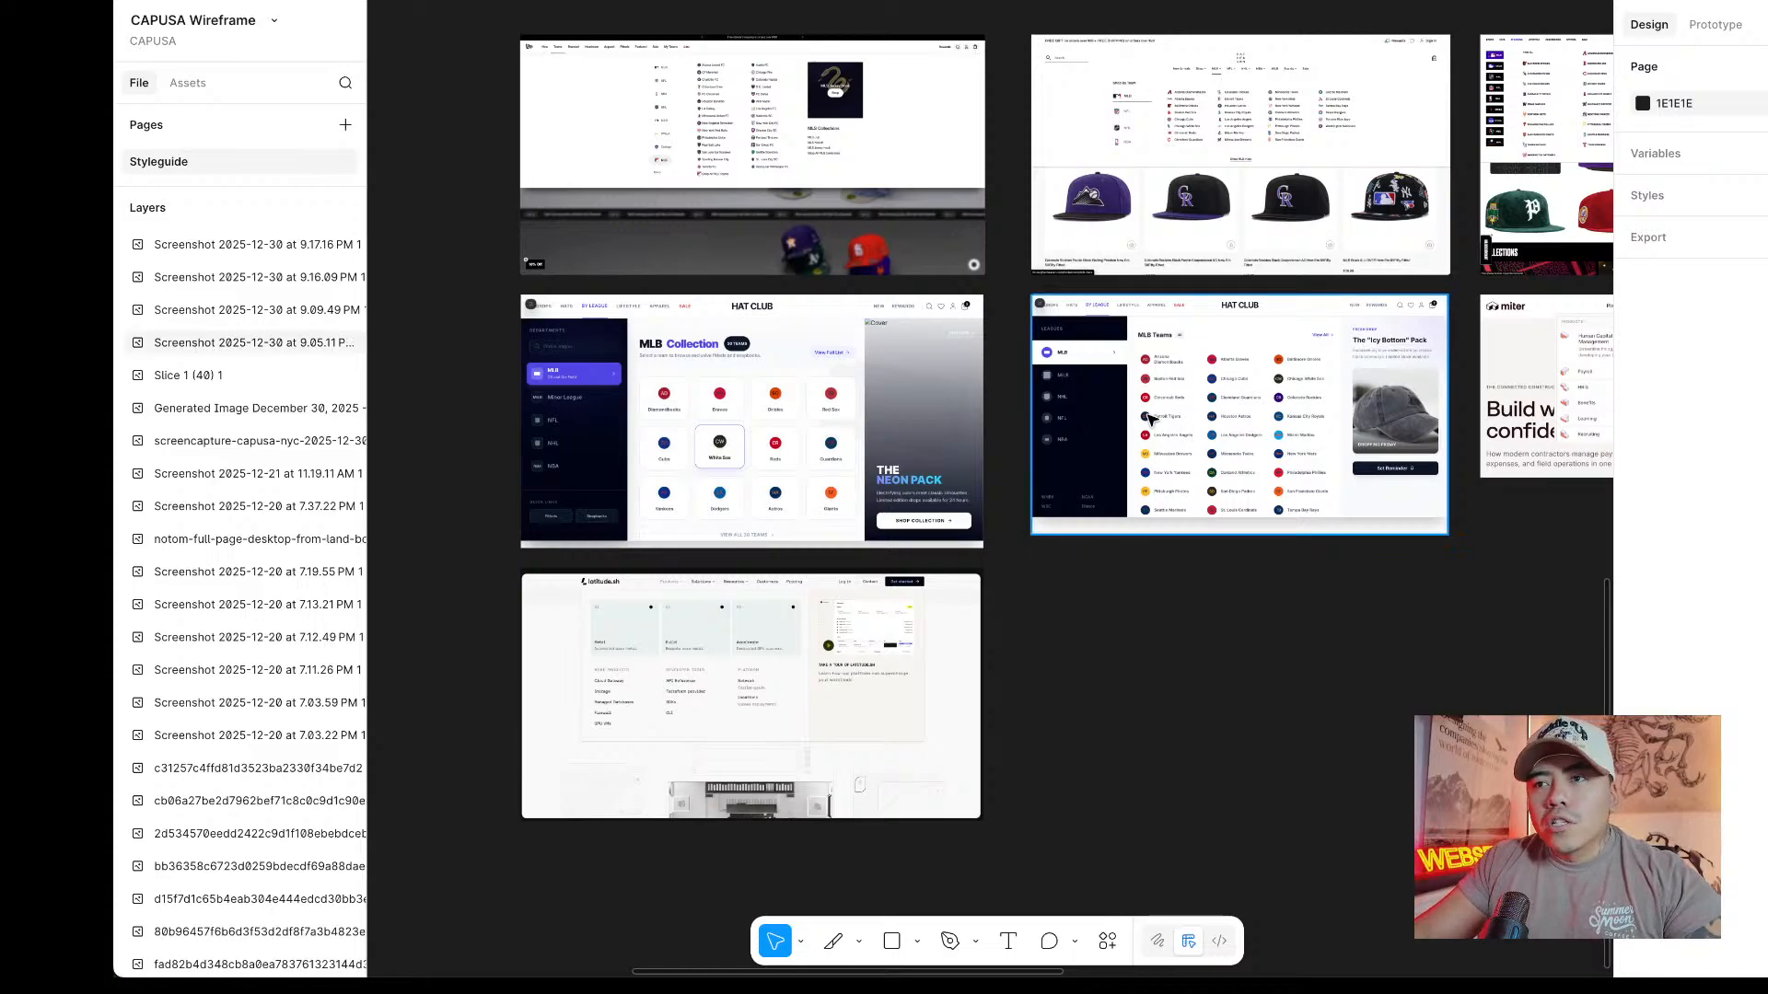
scroll(1153, 419, "left", 2)
scroll(1153, 419, "right", 3)
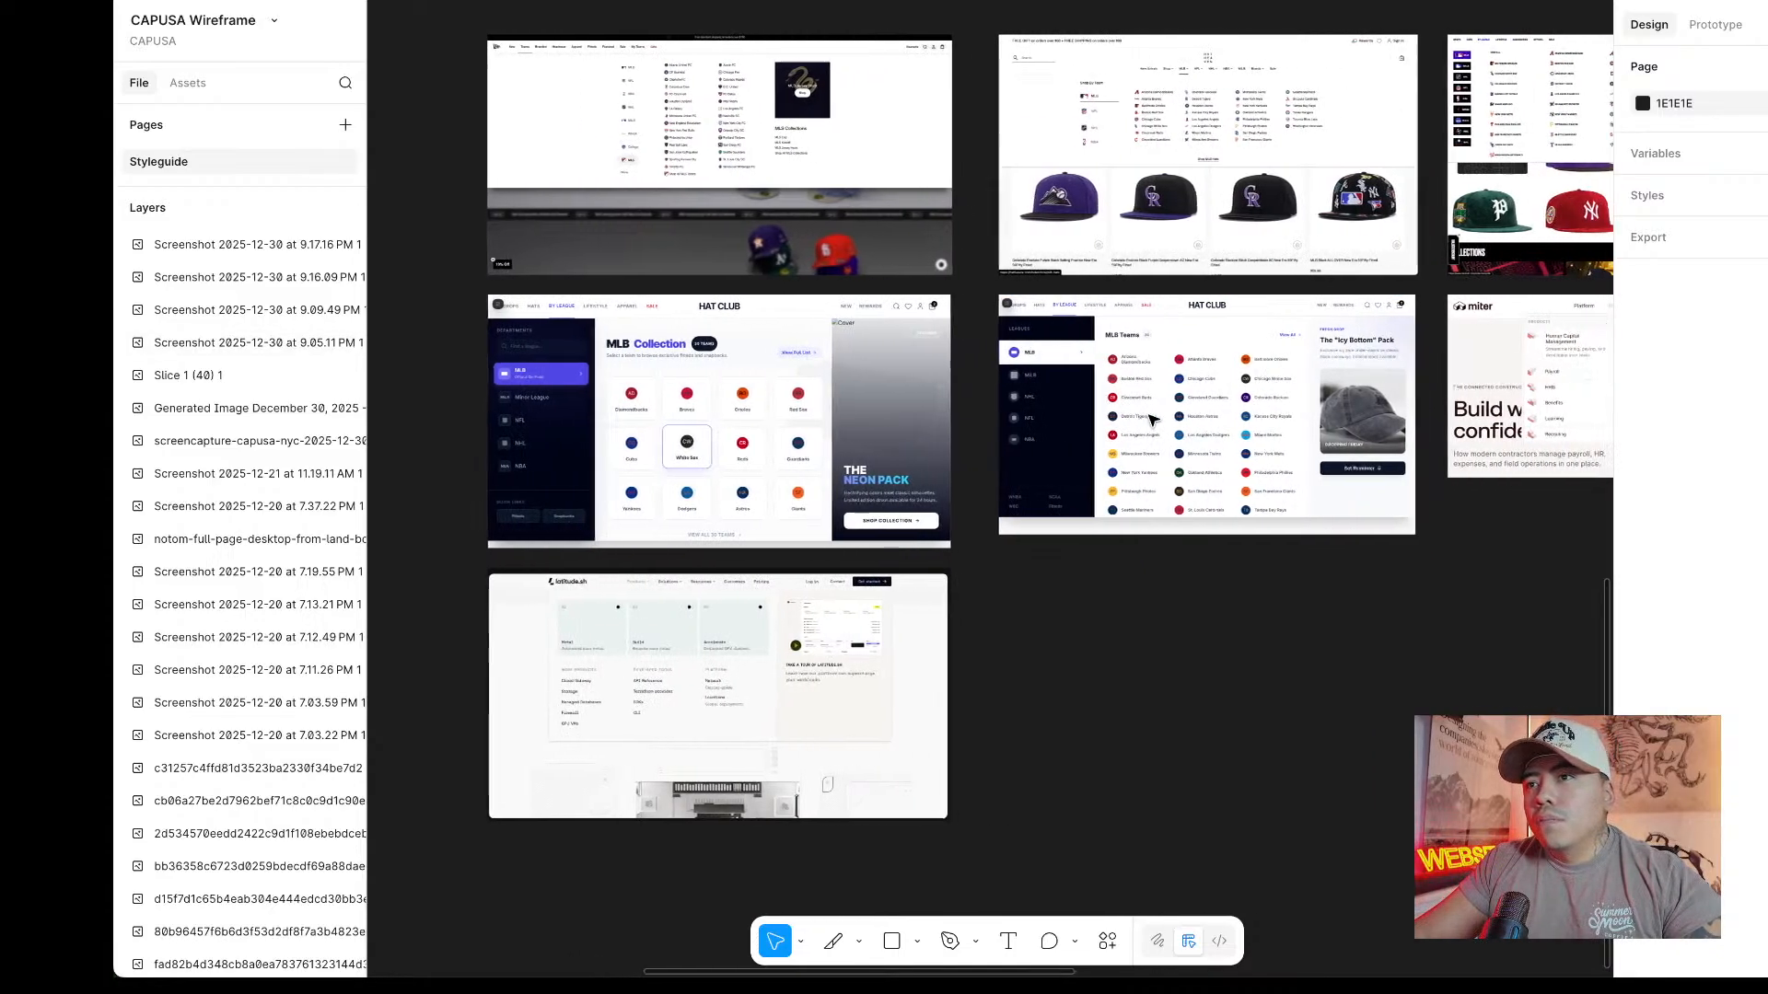
scroll(1153, 419, "left", 8)
scroll(1153, 419, "down", 9)
scroll(982, 323, "up", 8)
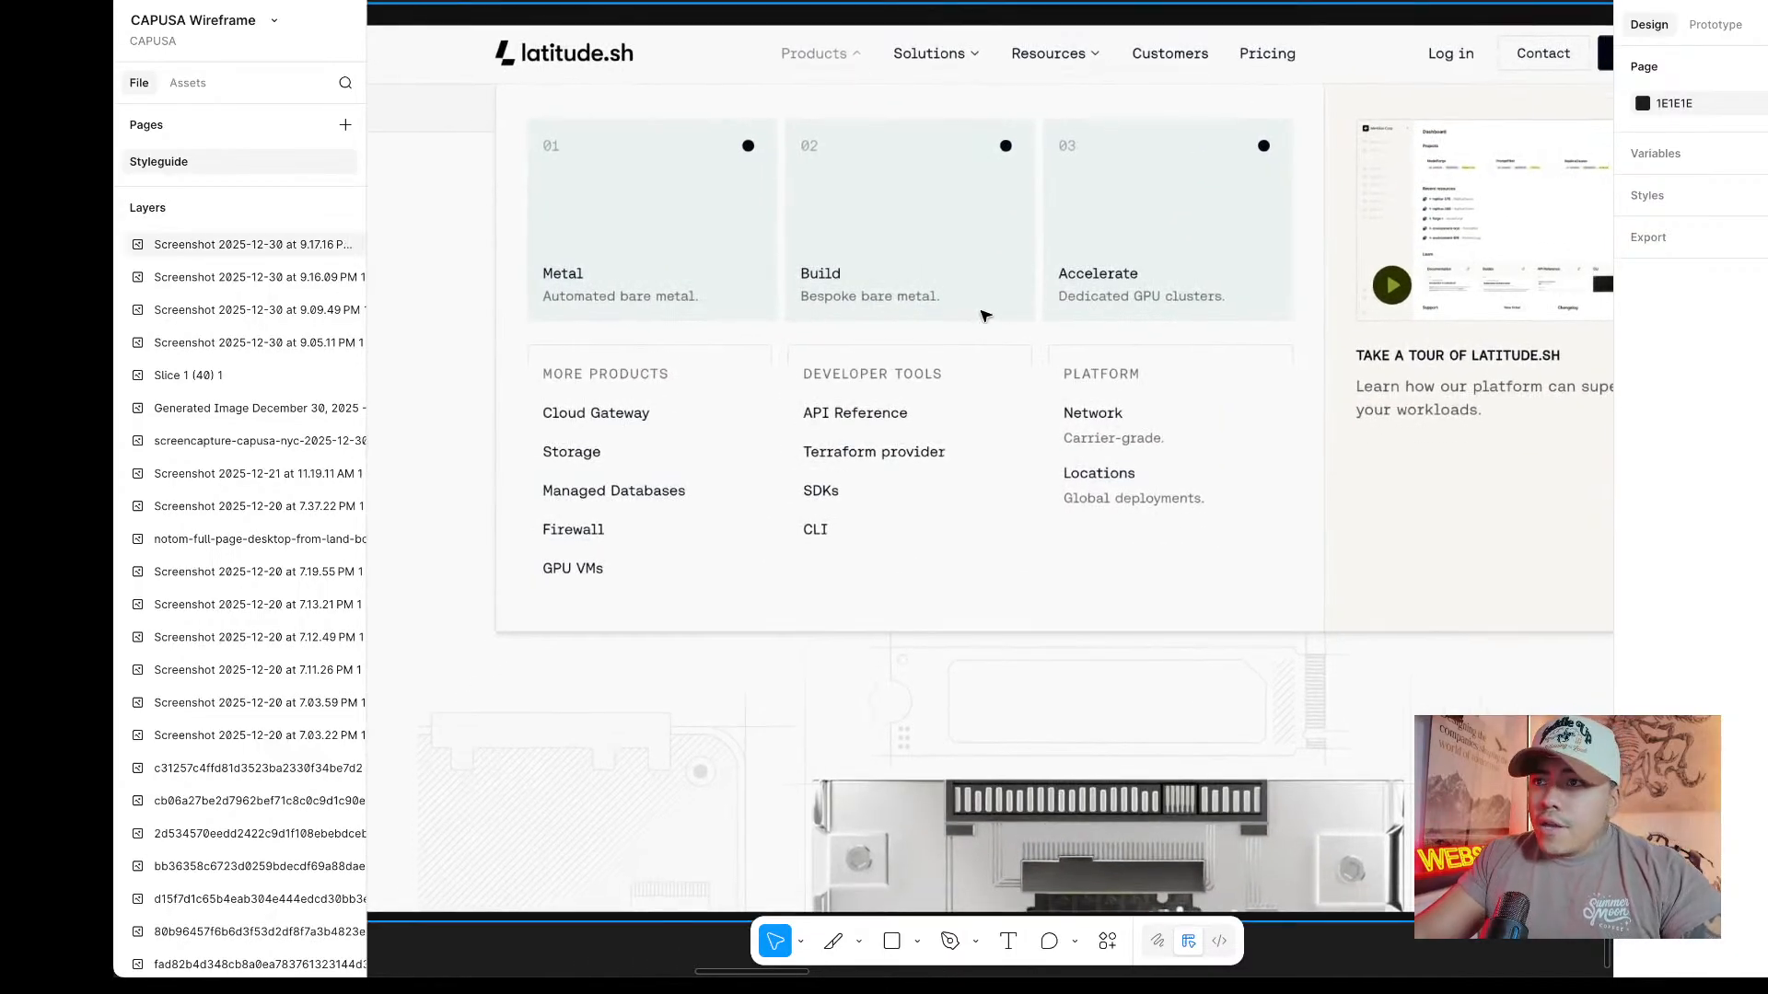
scroll(1267, 148, "down", 2)
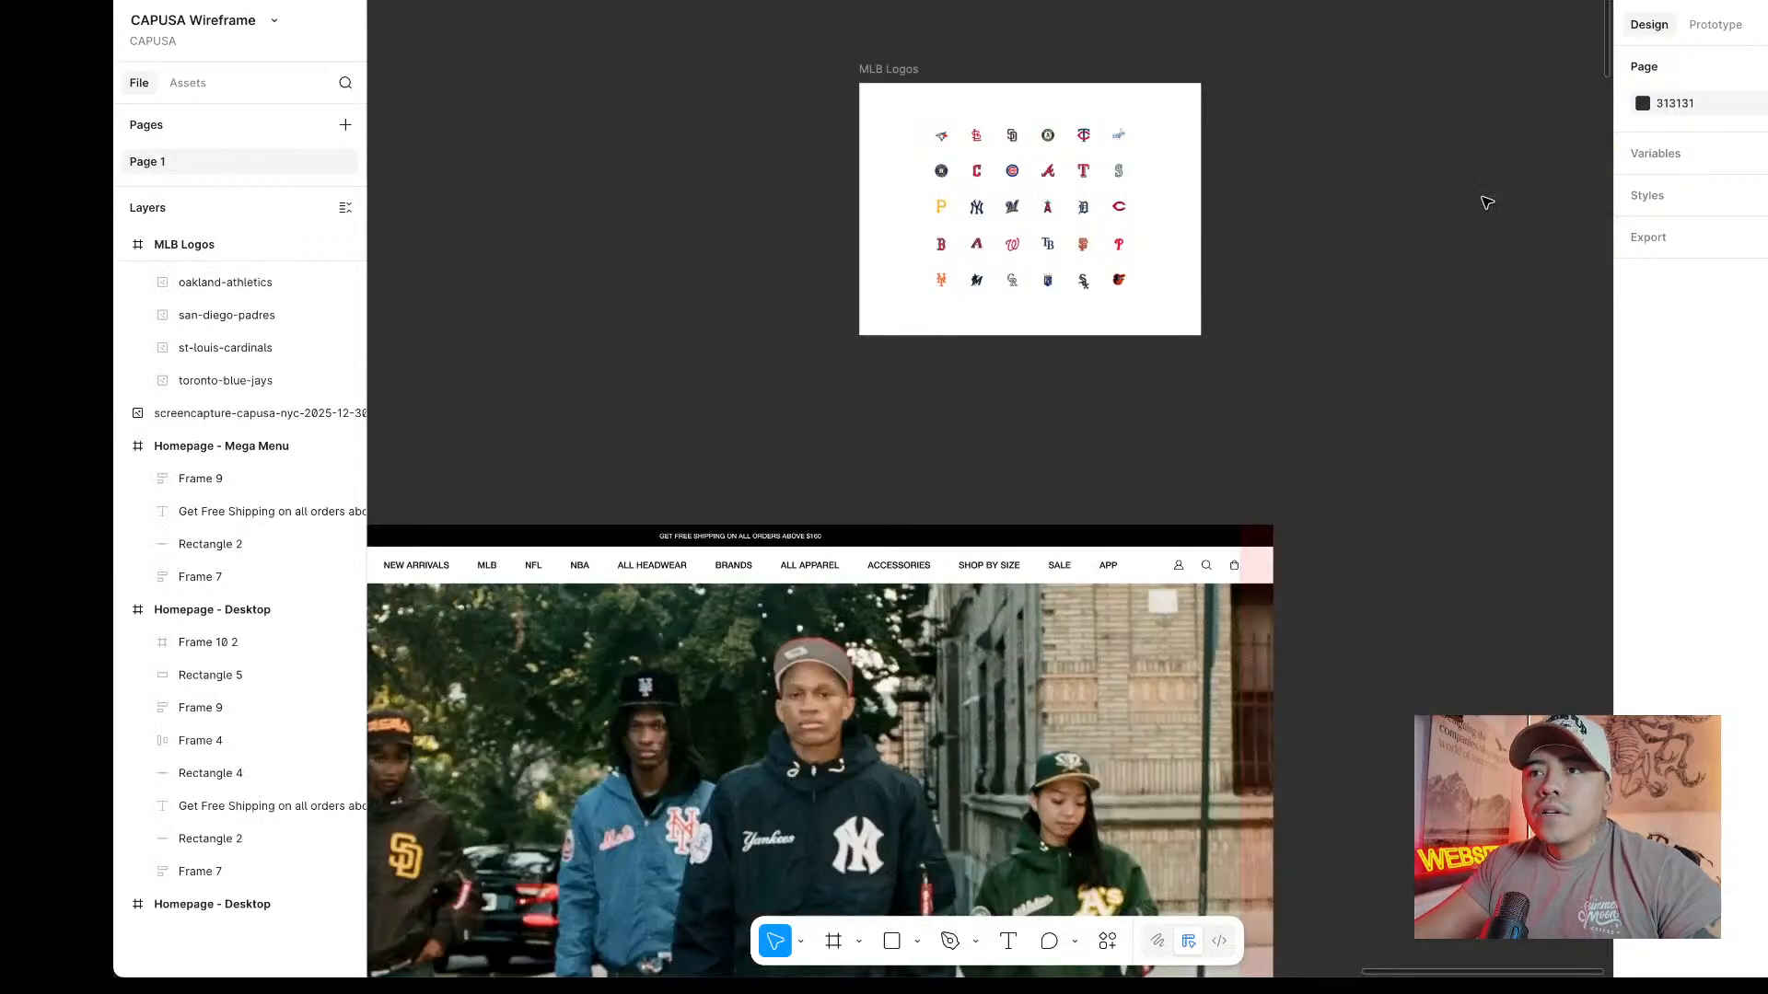
Examine the Homepage - Desktop and Homepage - Mega Menu frames and the MLB Logos frame on Page 1.
scroll(1381, 248, "down", 5)
scroll(1381, 248, "down", 2)
scroll(1381, 248, "left", 6)
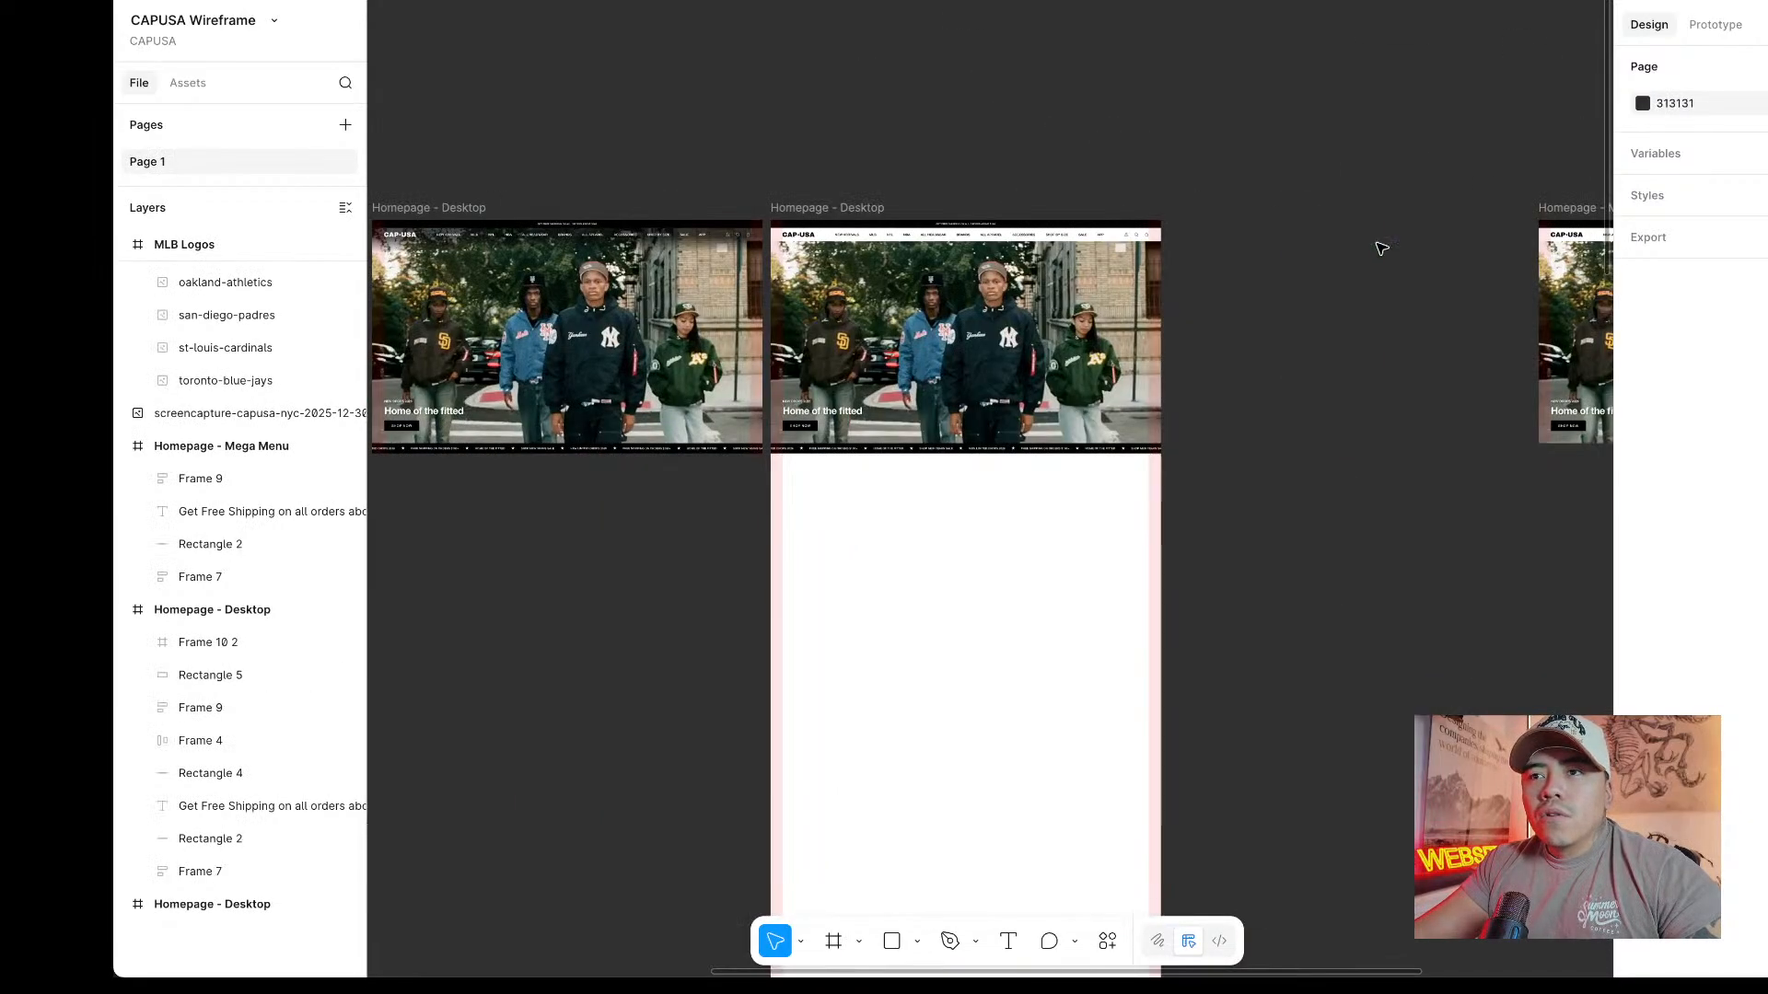
scroll(1381, 249, "down", 5)
scroll(1382, 249, "right", 5)
scroll(1381, 249, "up", 3)
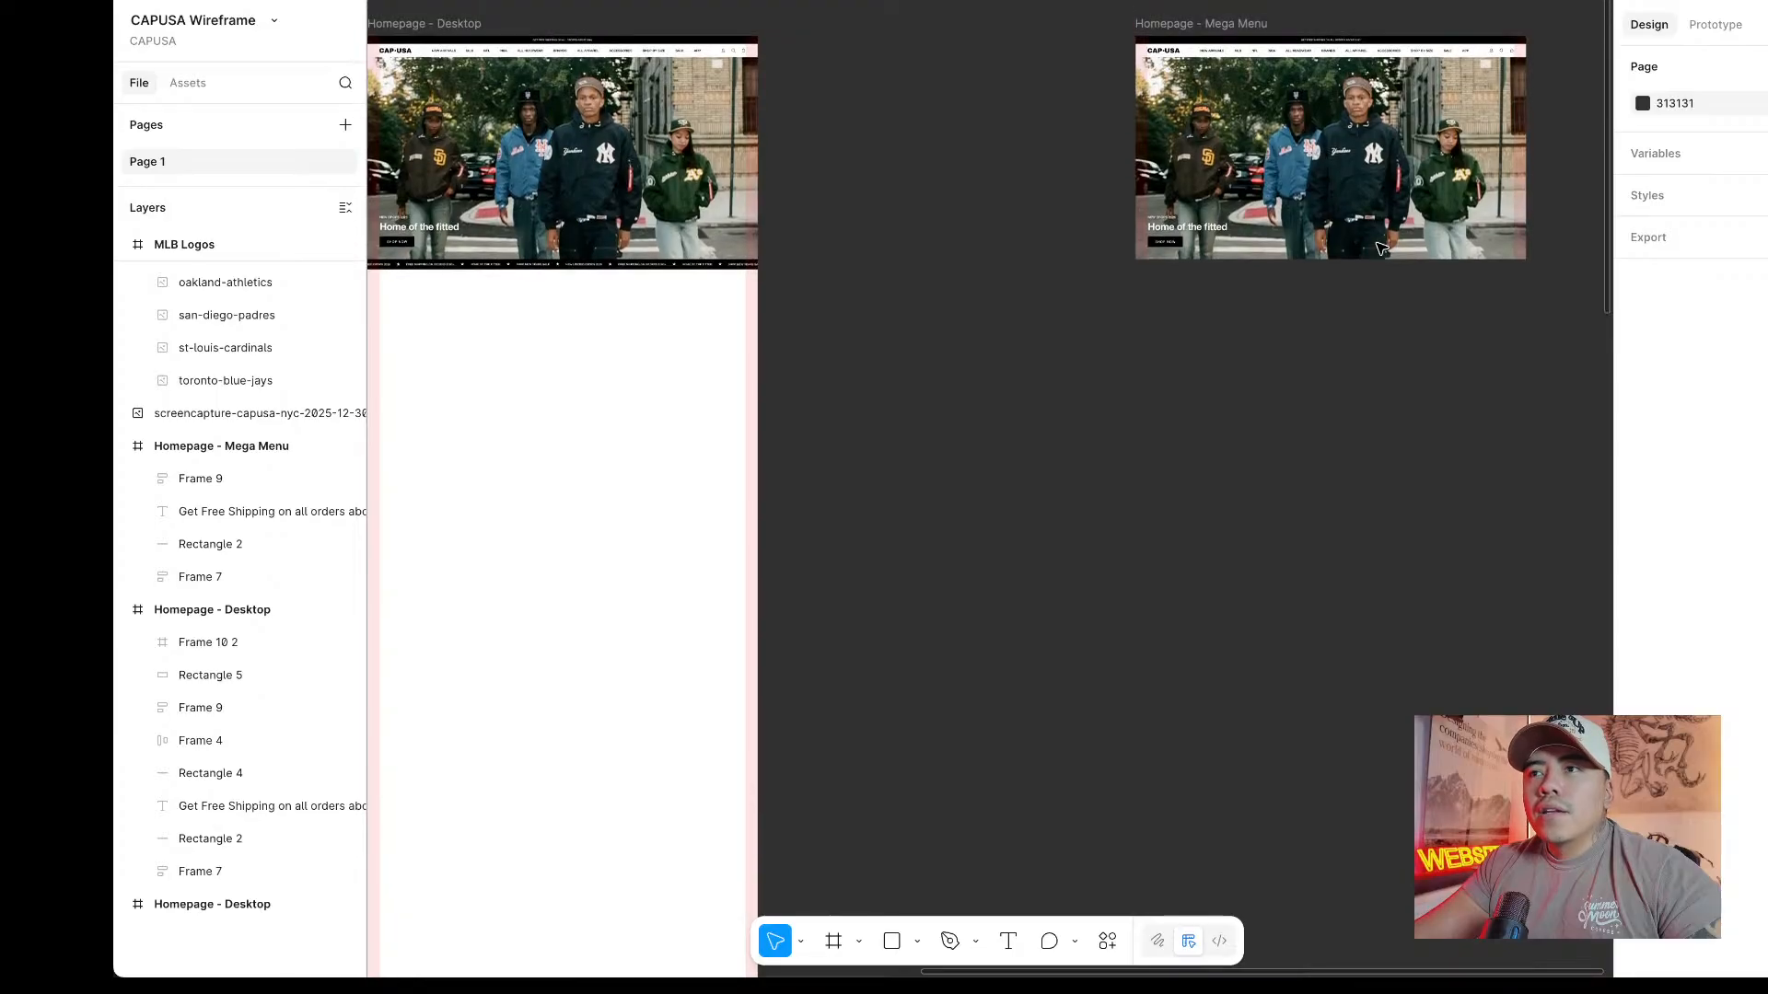
scroll(1324, 98, "right", 3)
scroll(1323, 99, "up", 5)
scroll(1323, 99, "down", 3)
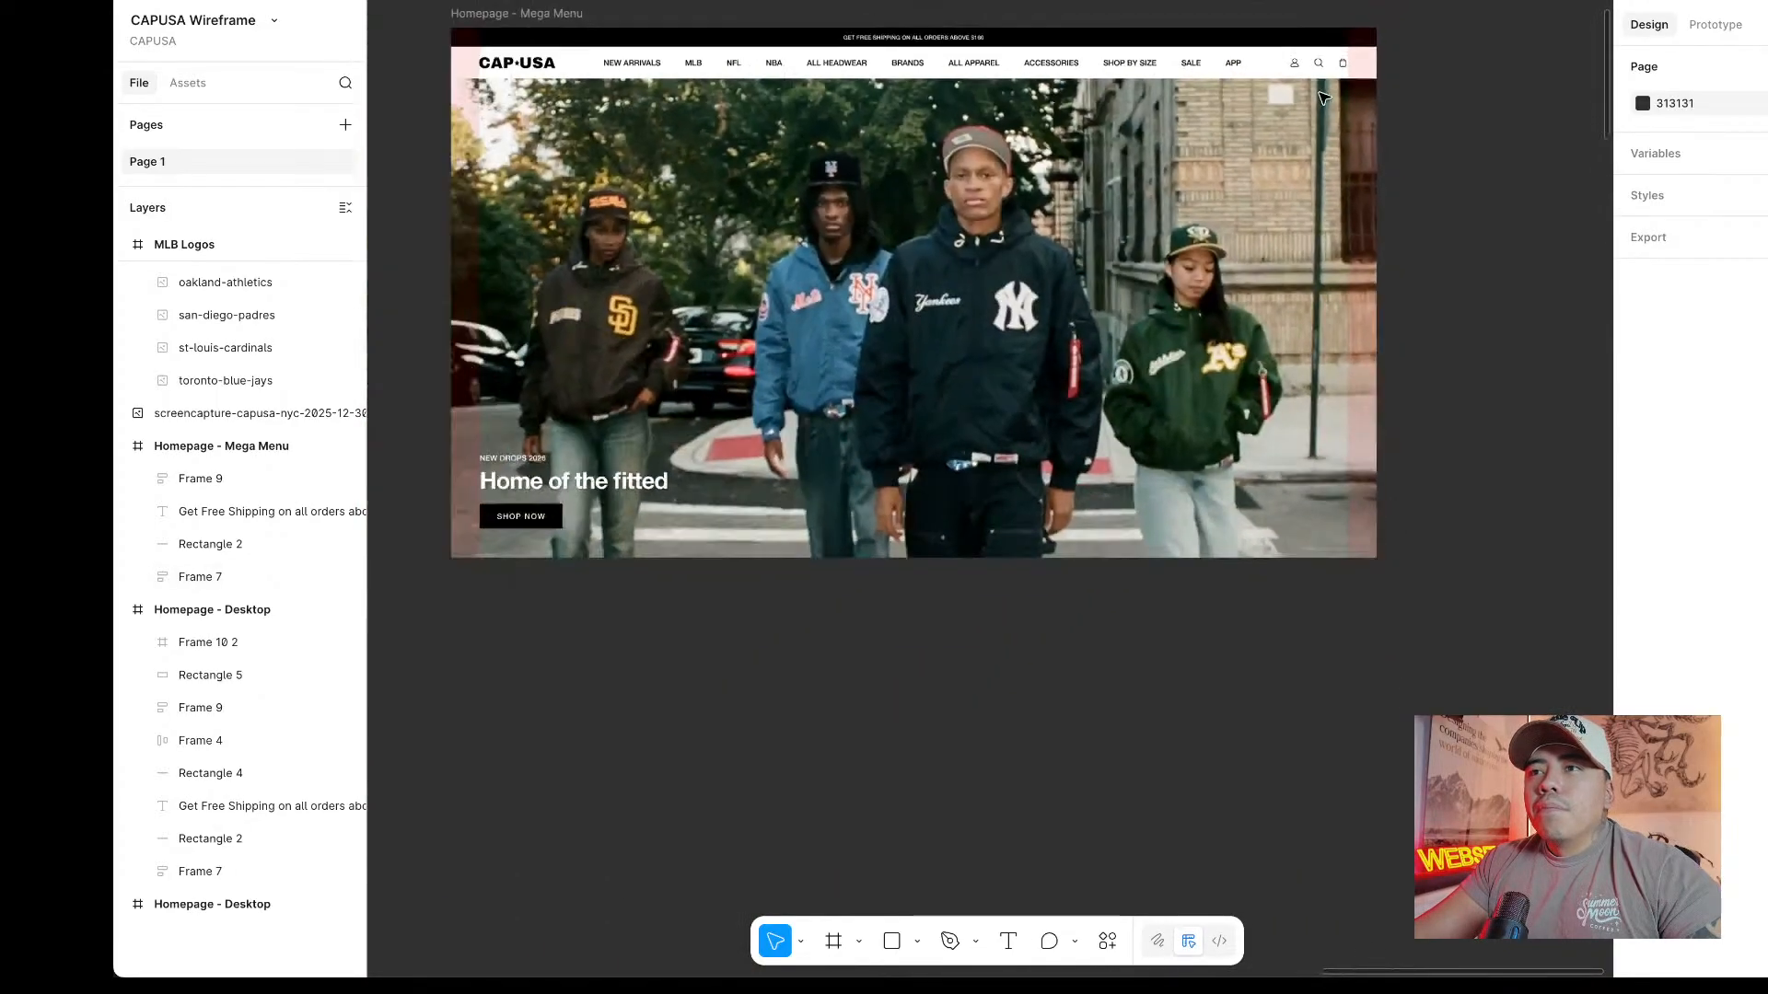
scroll(1323, 98, "down", 1)
scroll(1324, 98, "left", 2)
scroll(1323, 98, "up", 2)
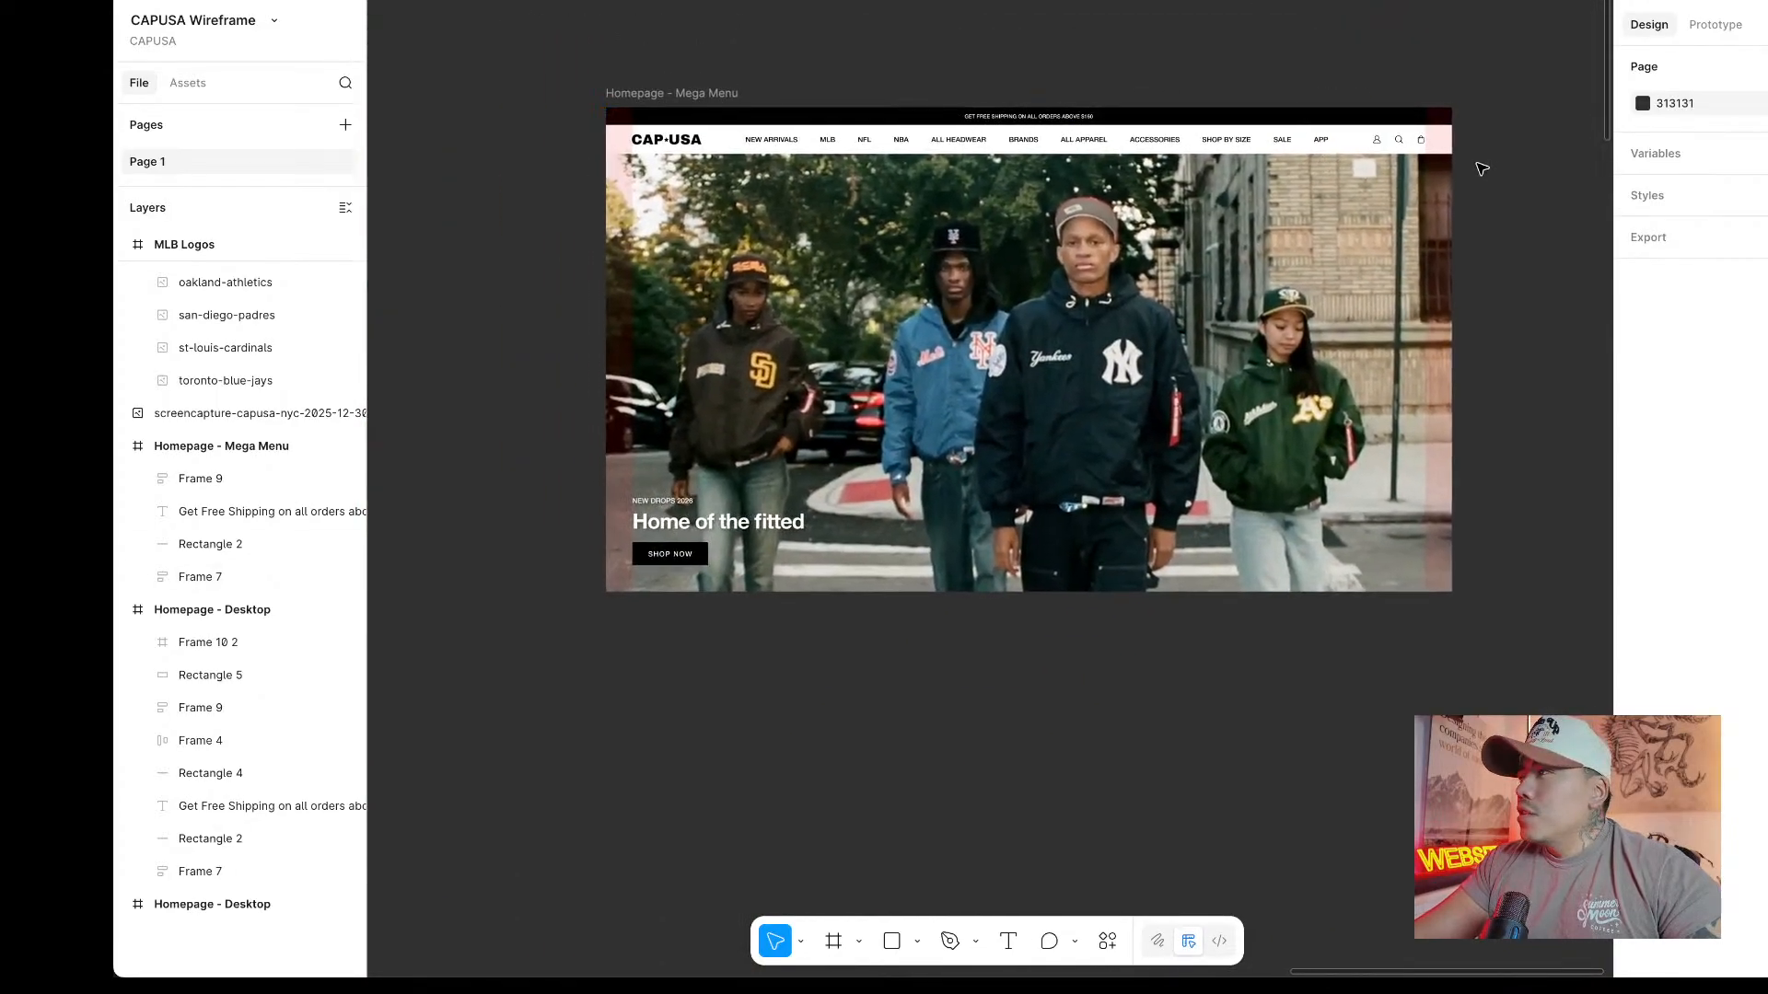
scroll(1481, 169, "up", 5)
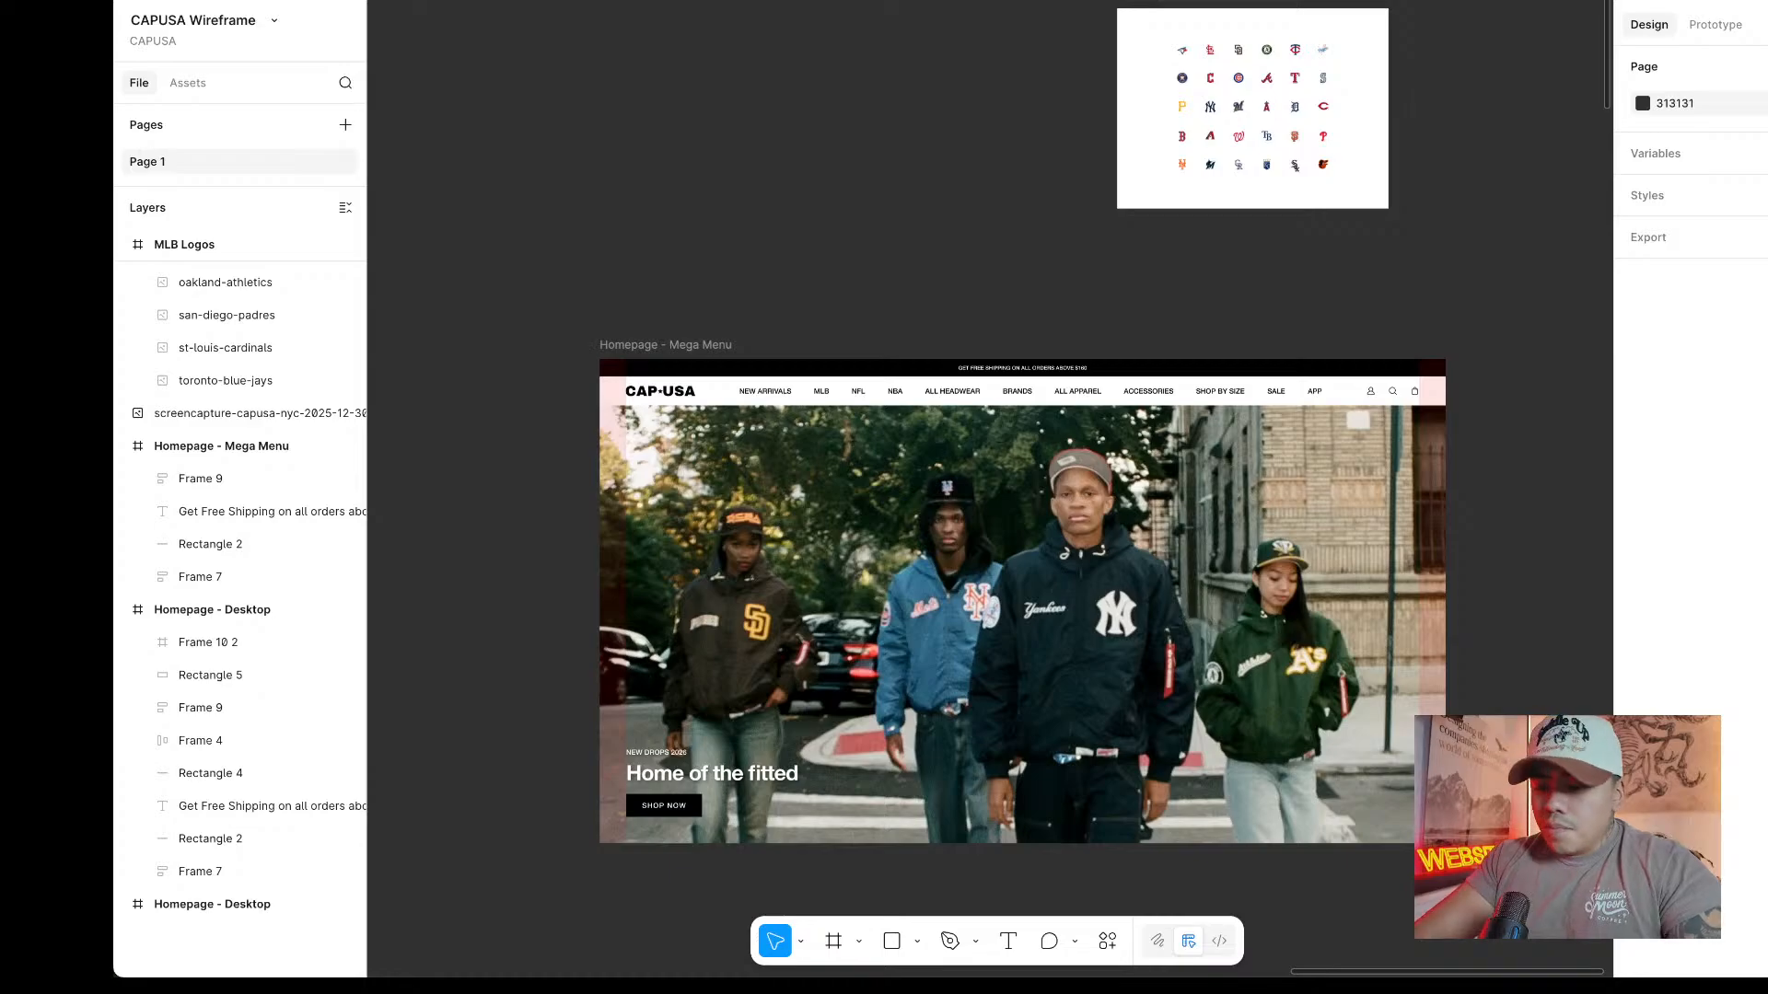
key("y")
key("o")
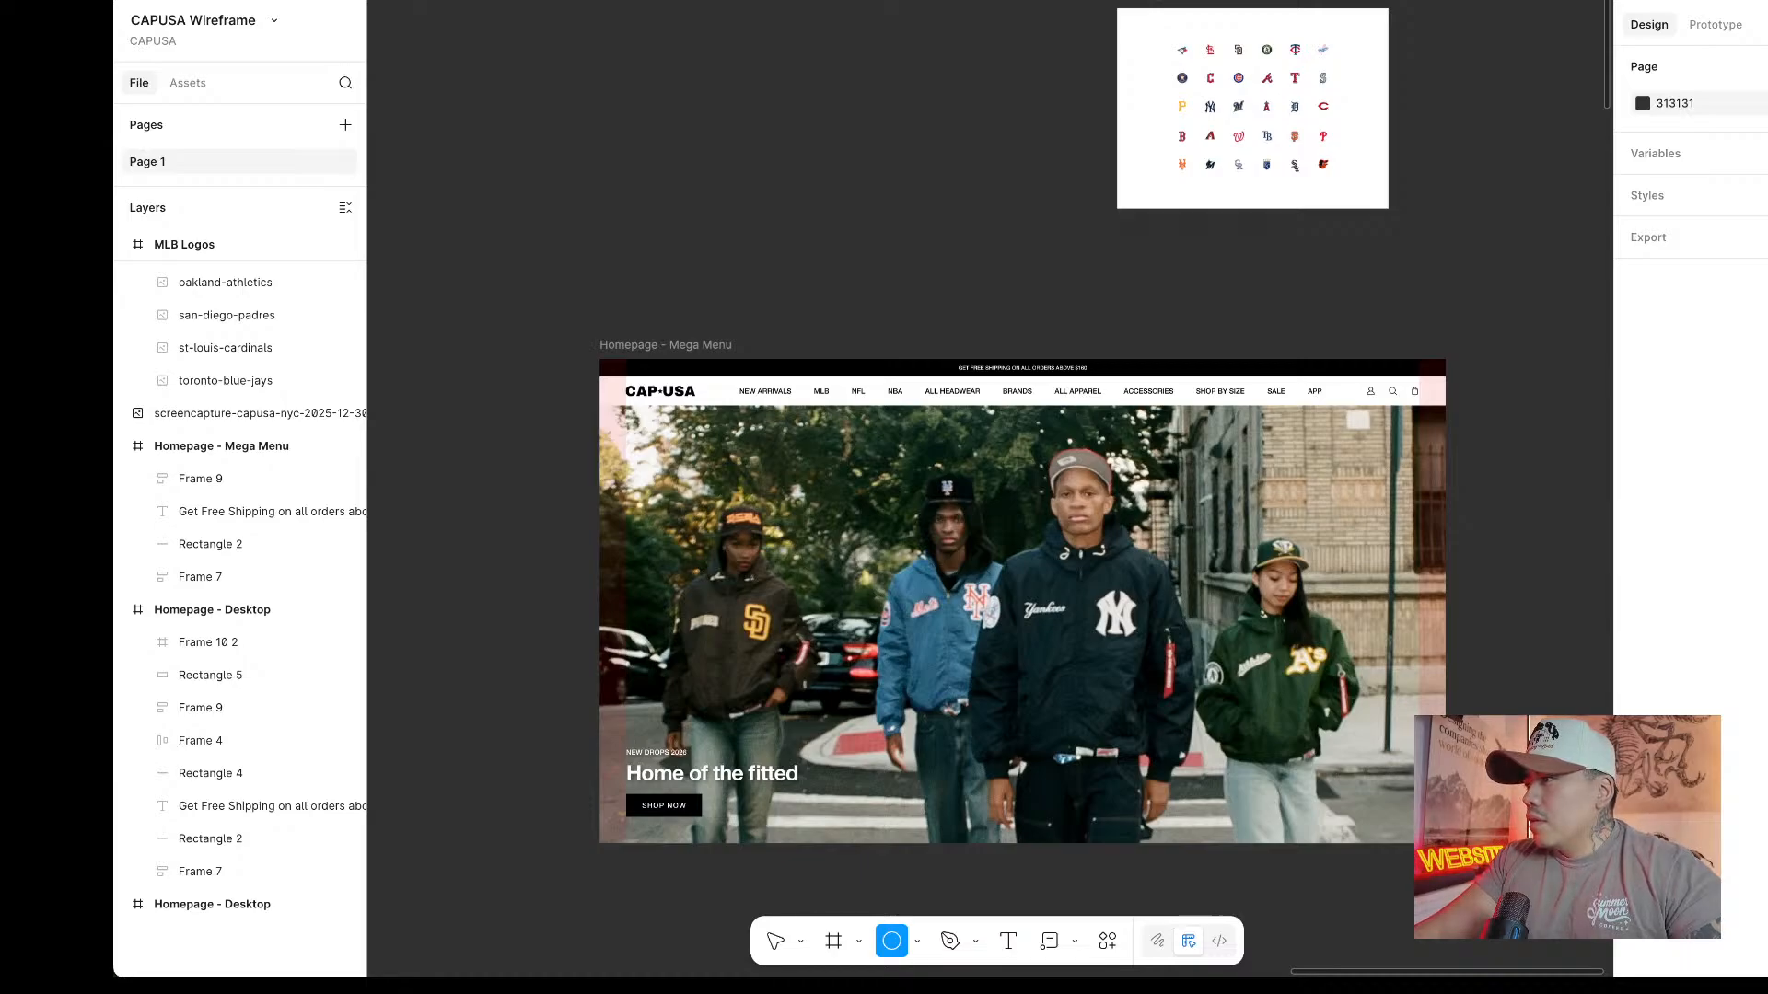
key("XF86AudioLowerVolume")
key("XF86AudioLowerVolume")
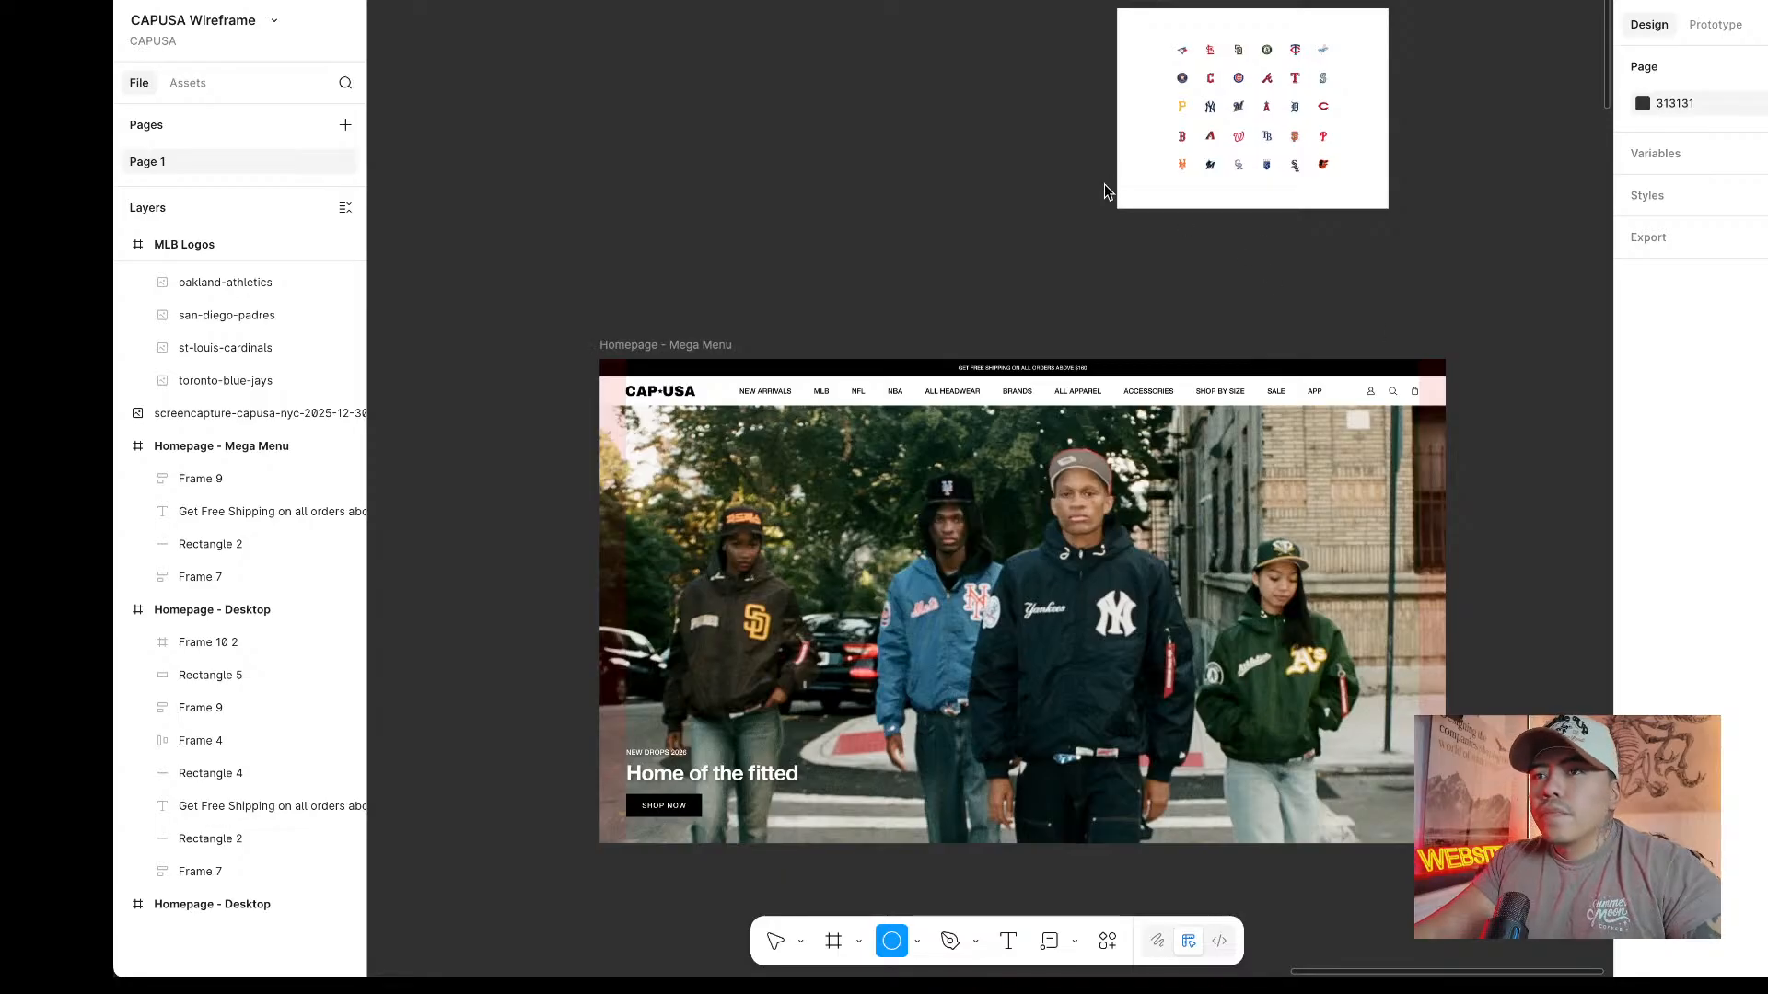
scroll(990, 264, "down", 2)
scroll(991, 264, "right", 2)
scroll(990, 265, "right", 3)
scroll(785, 259, "left", 2)
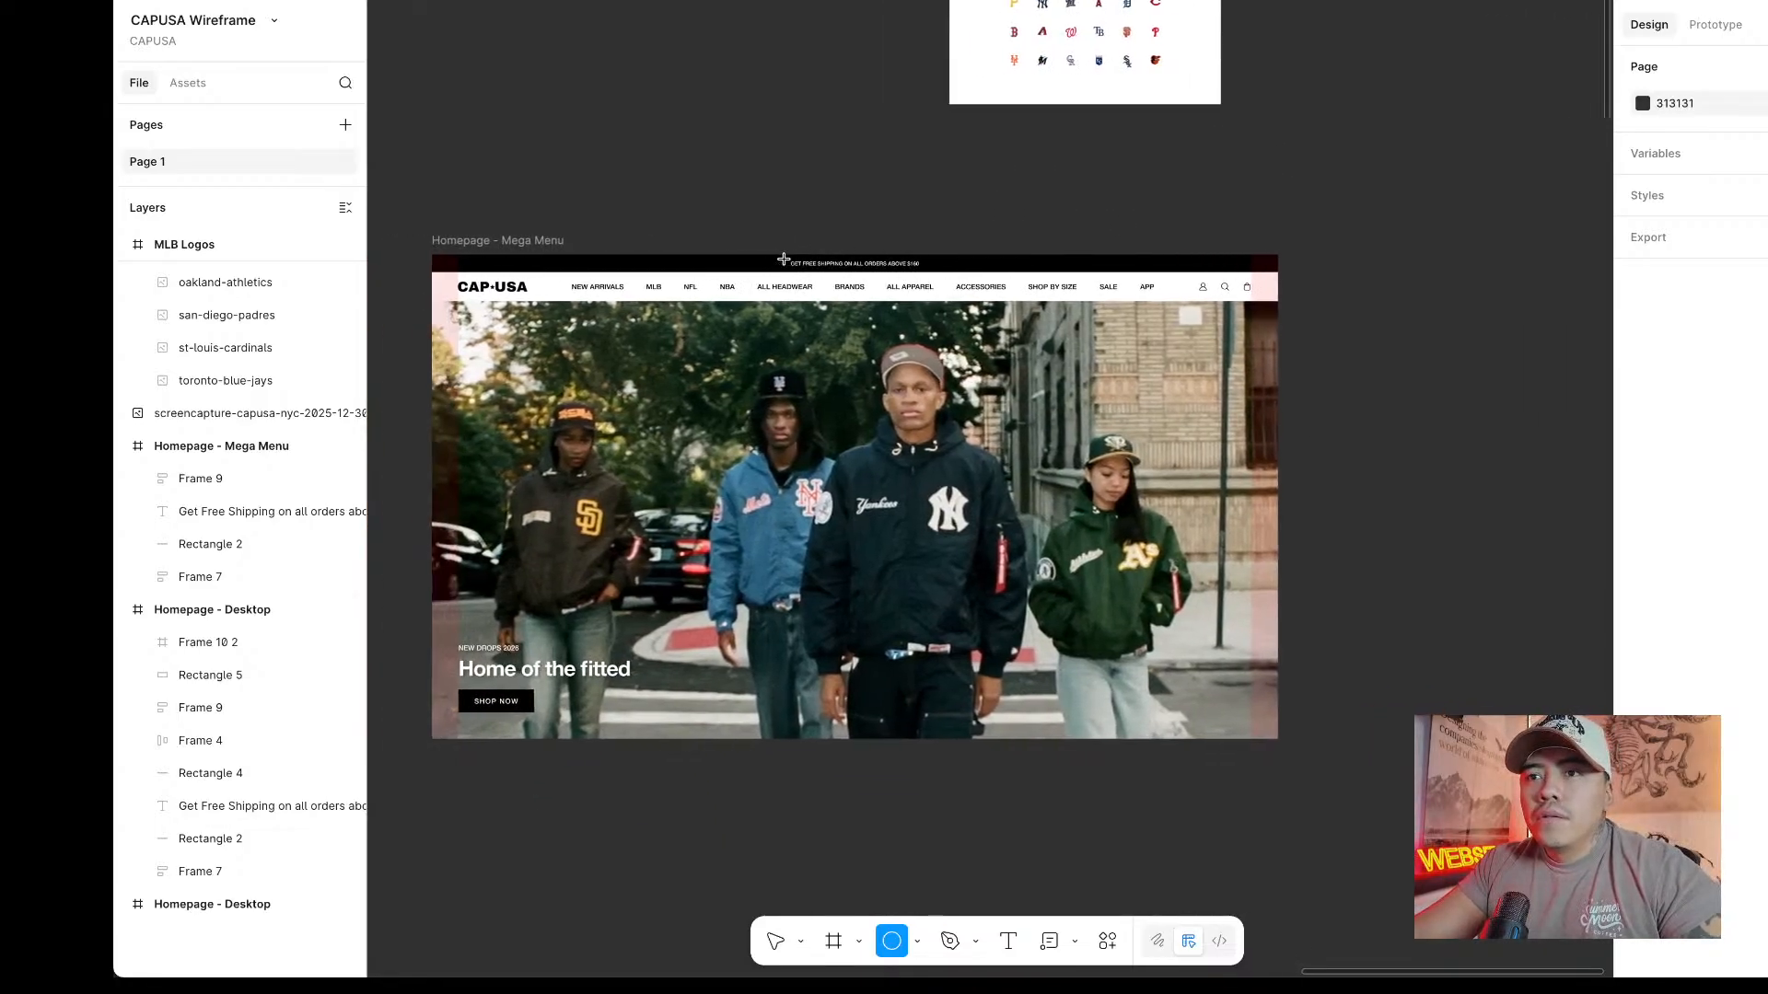
scroll(785, 260, "right", 1)
scroll(784, 260, "up", 1)
scroll(989, 776, "left", 2)
scroll(989, 776, "left", 1)
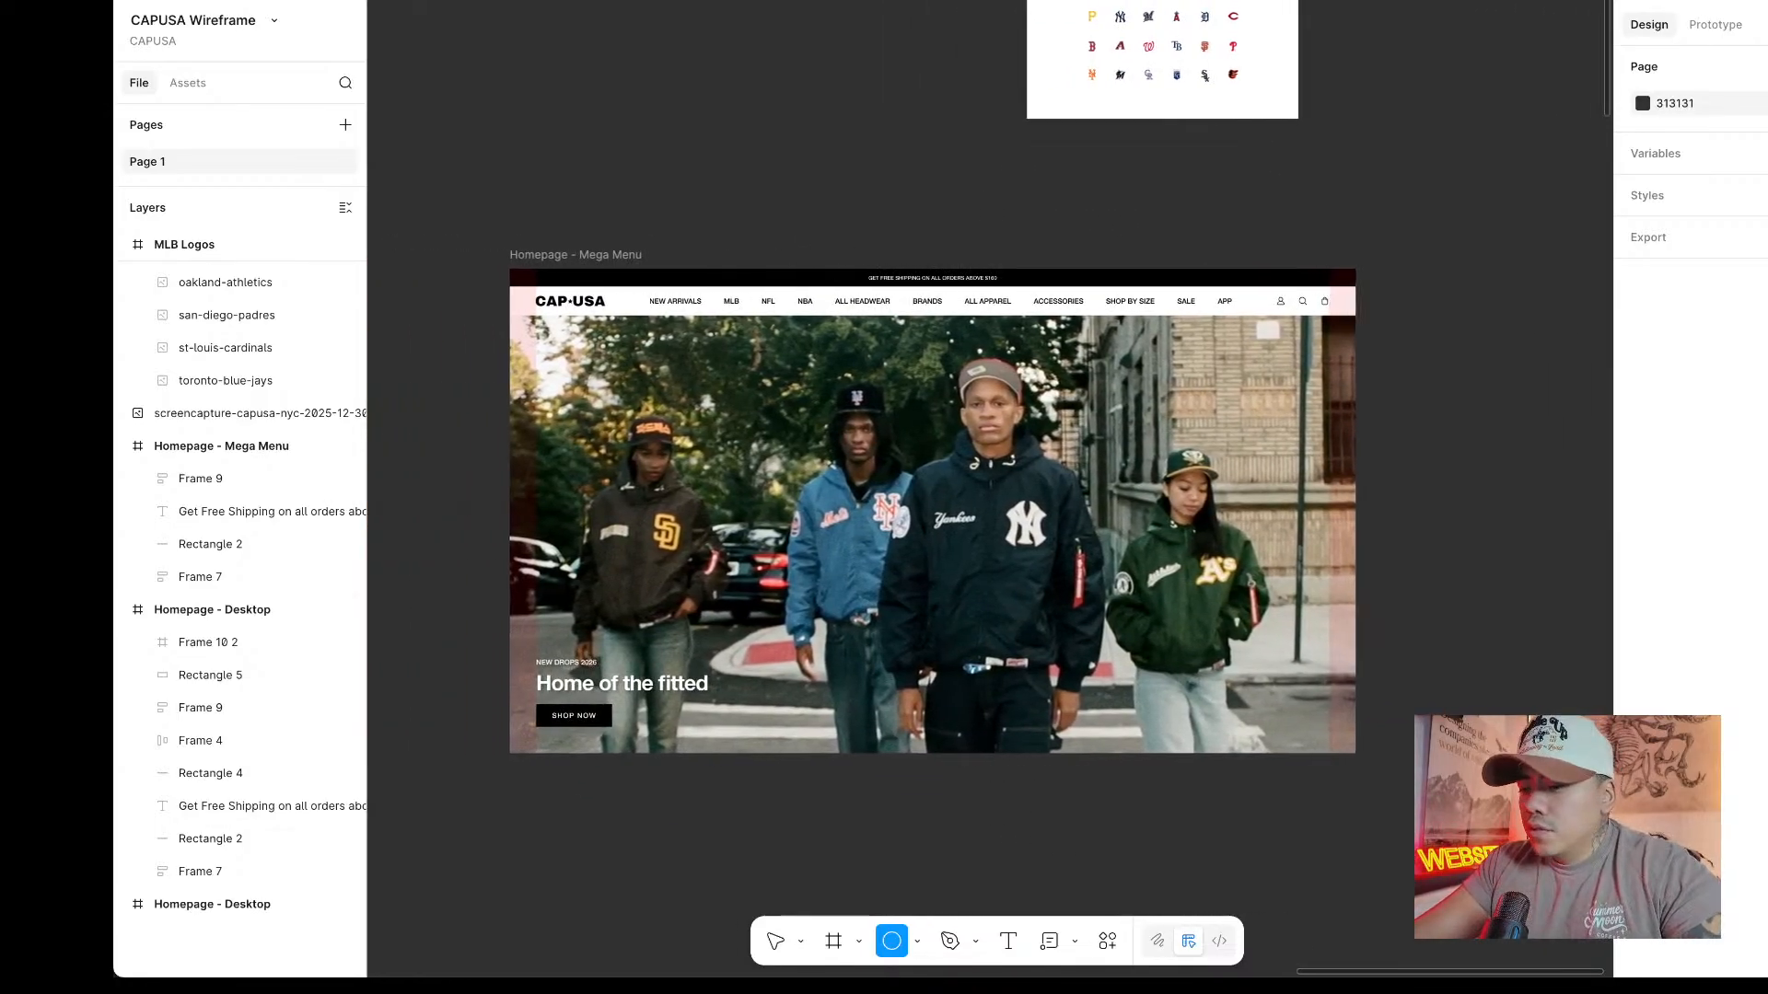
key("XF86AudioLowerVolume")
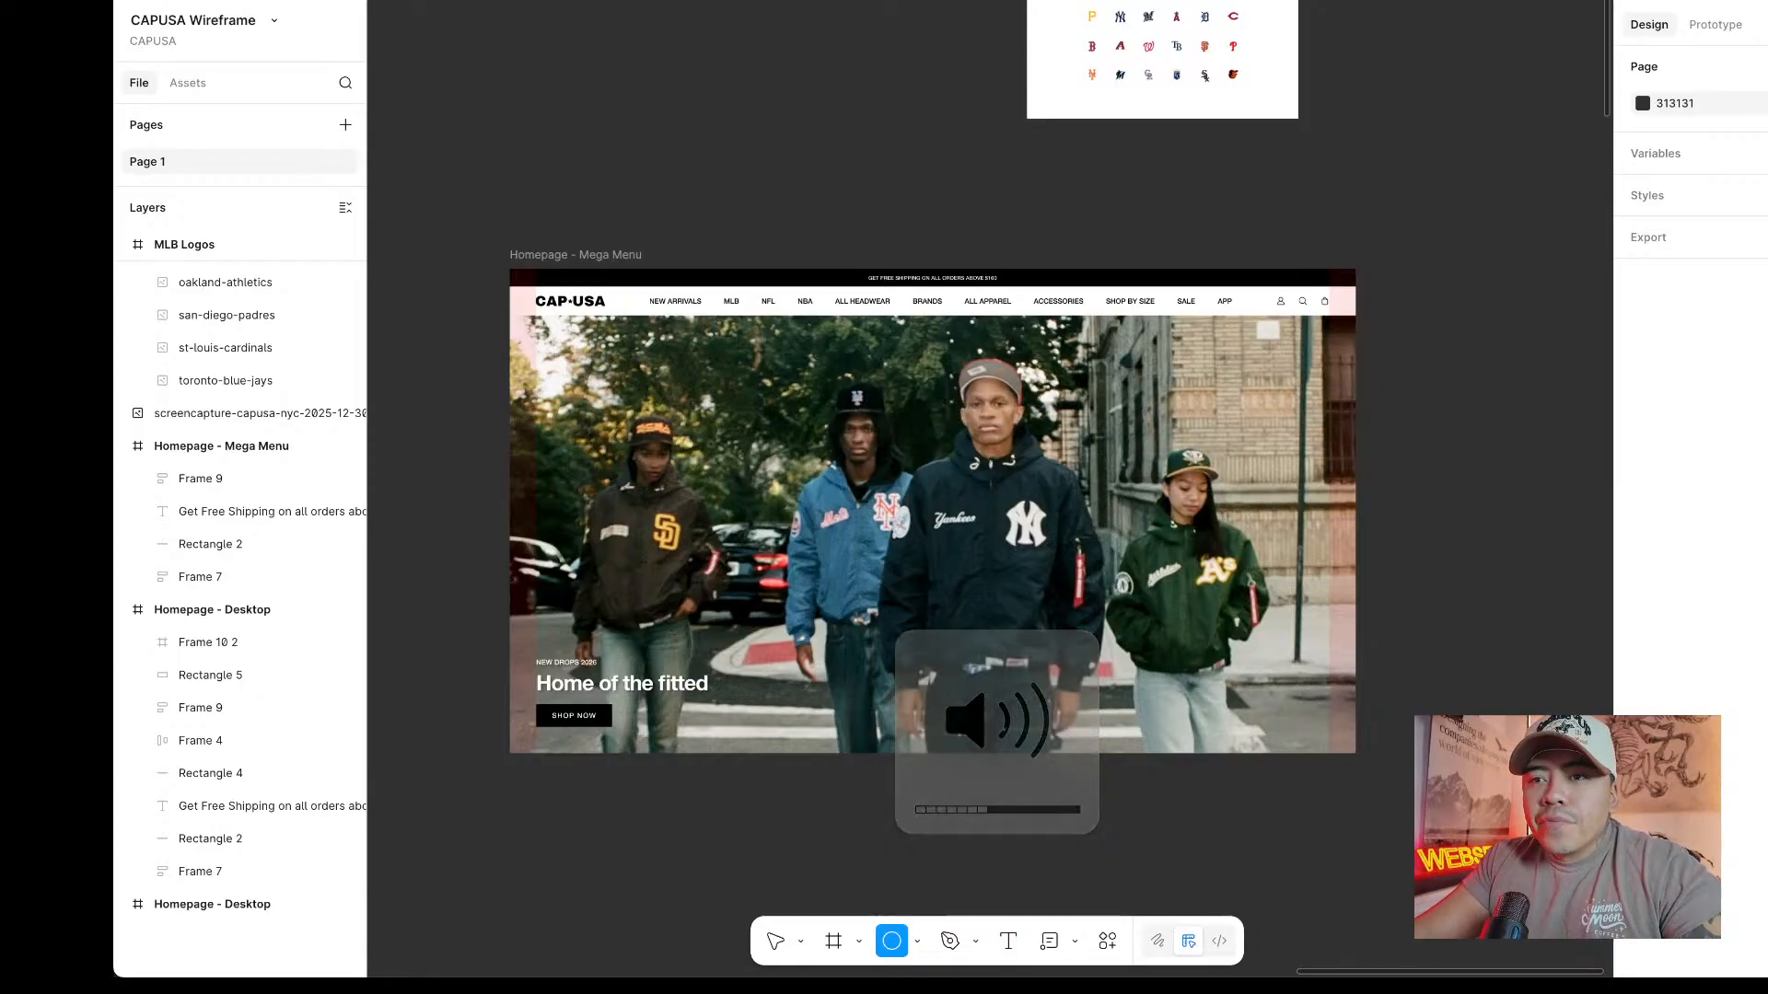
left_click(734, 773)
scroll(734, 772, "up", 2)
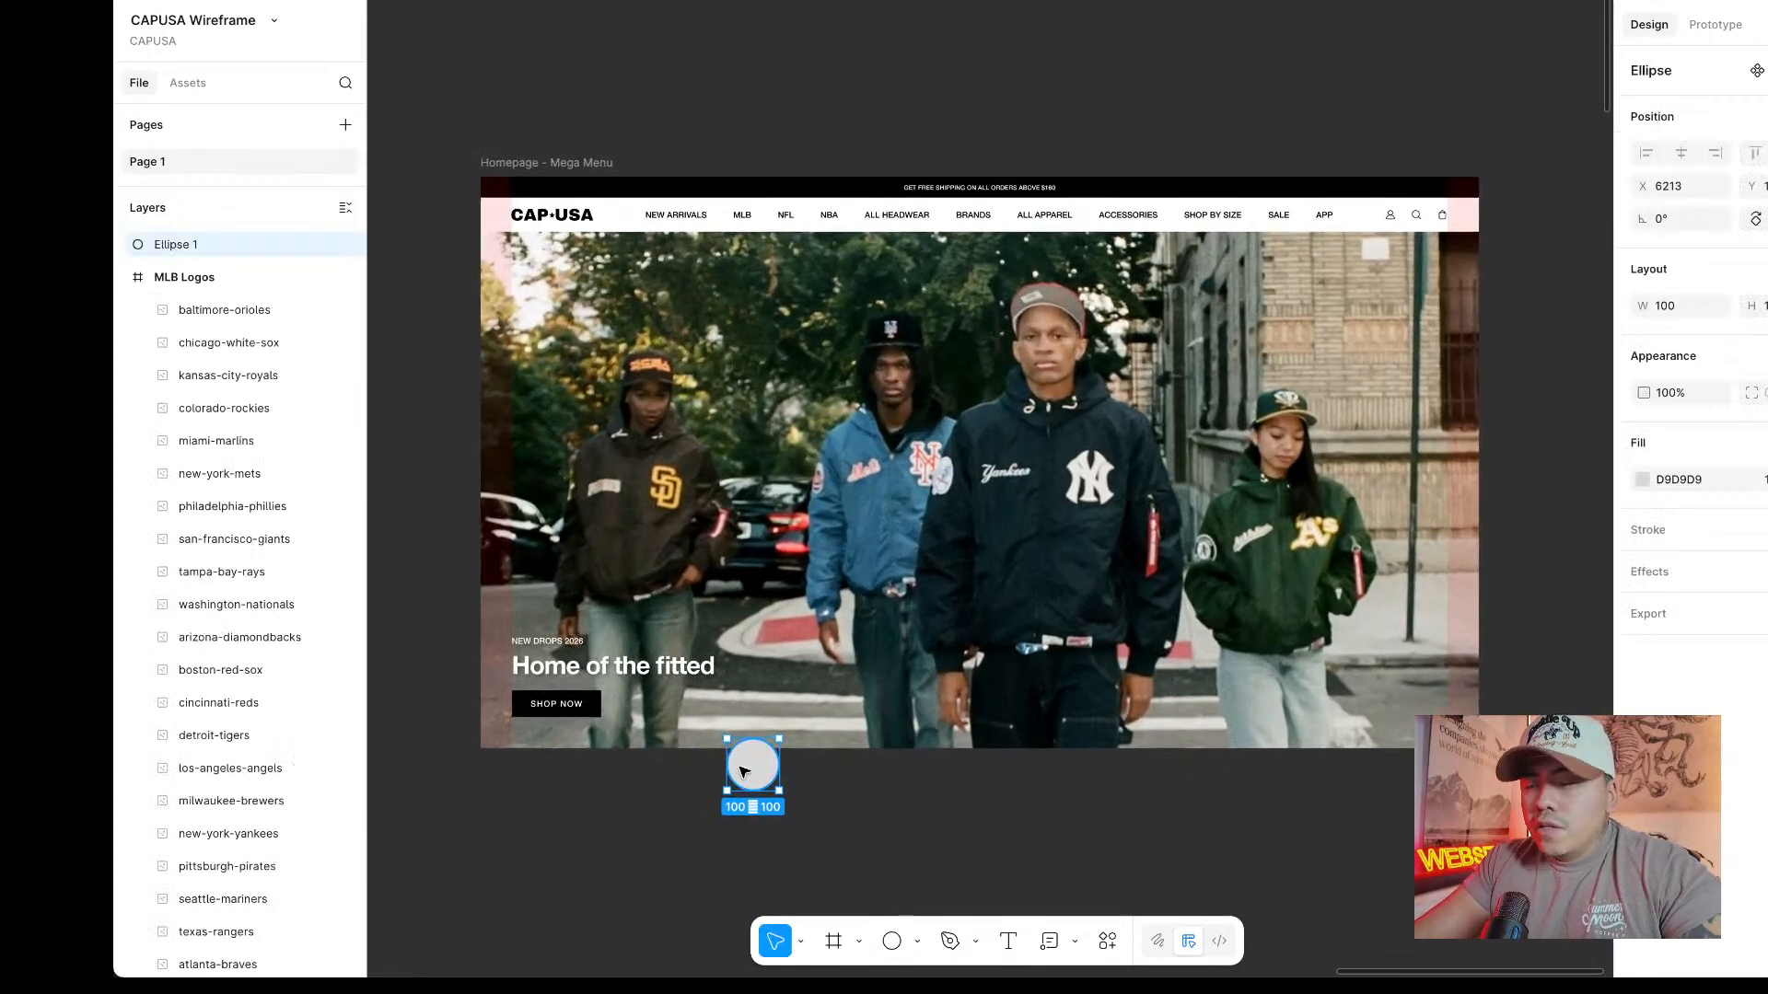
key("Delete")
Try to draw a rectangle of about 463 × 273 over the hero image in the Homepage - Mega Menu frame.
left_click(918, 942)
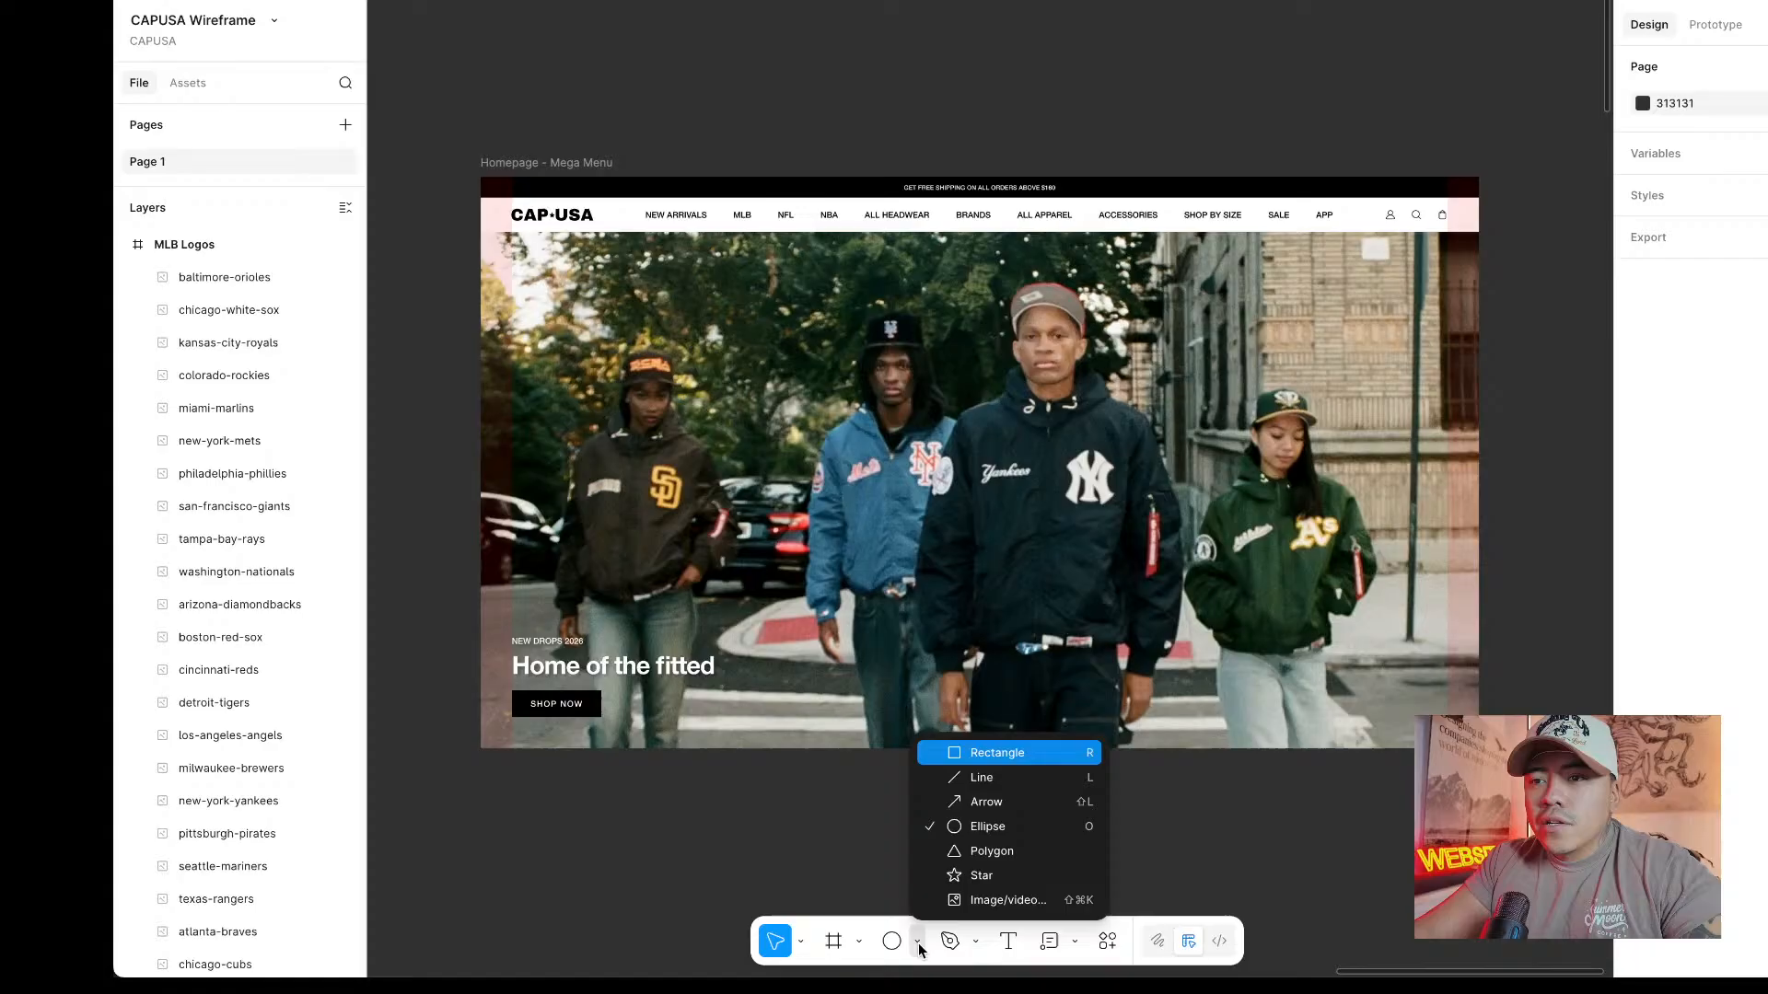
left_click(996, 753)
scroll(471, 185, "up", 2)
left_click_drag(483, 243, 803, 340)
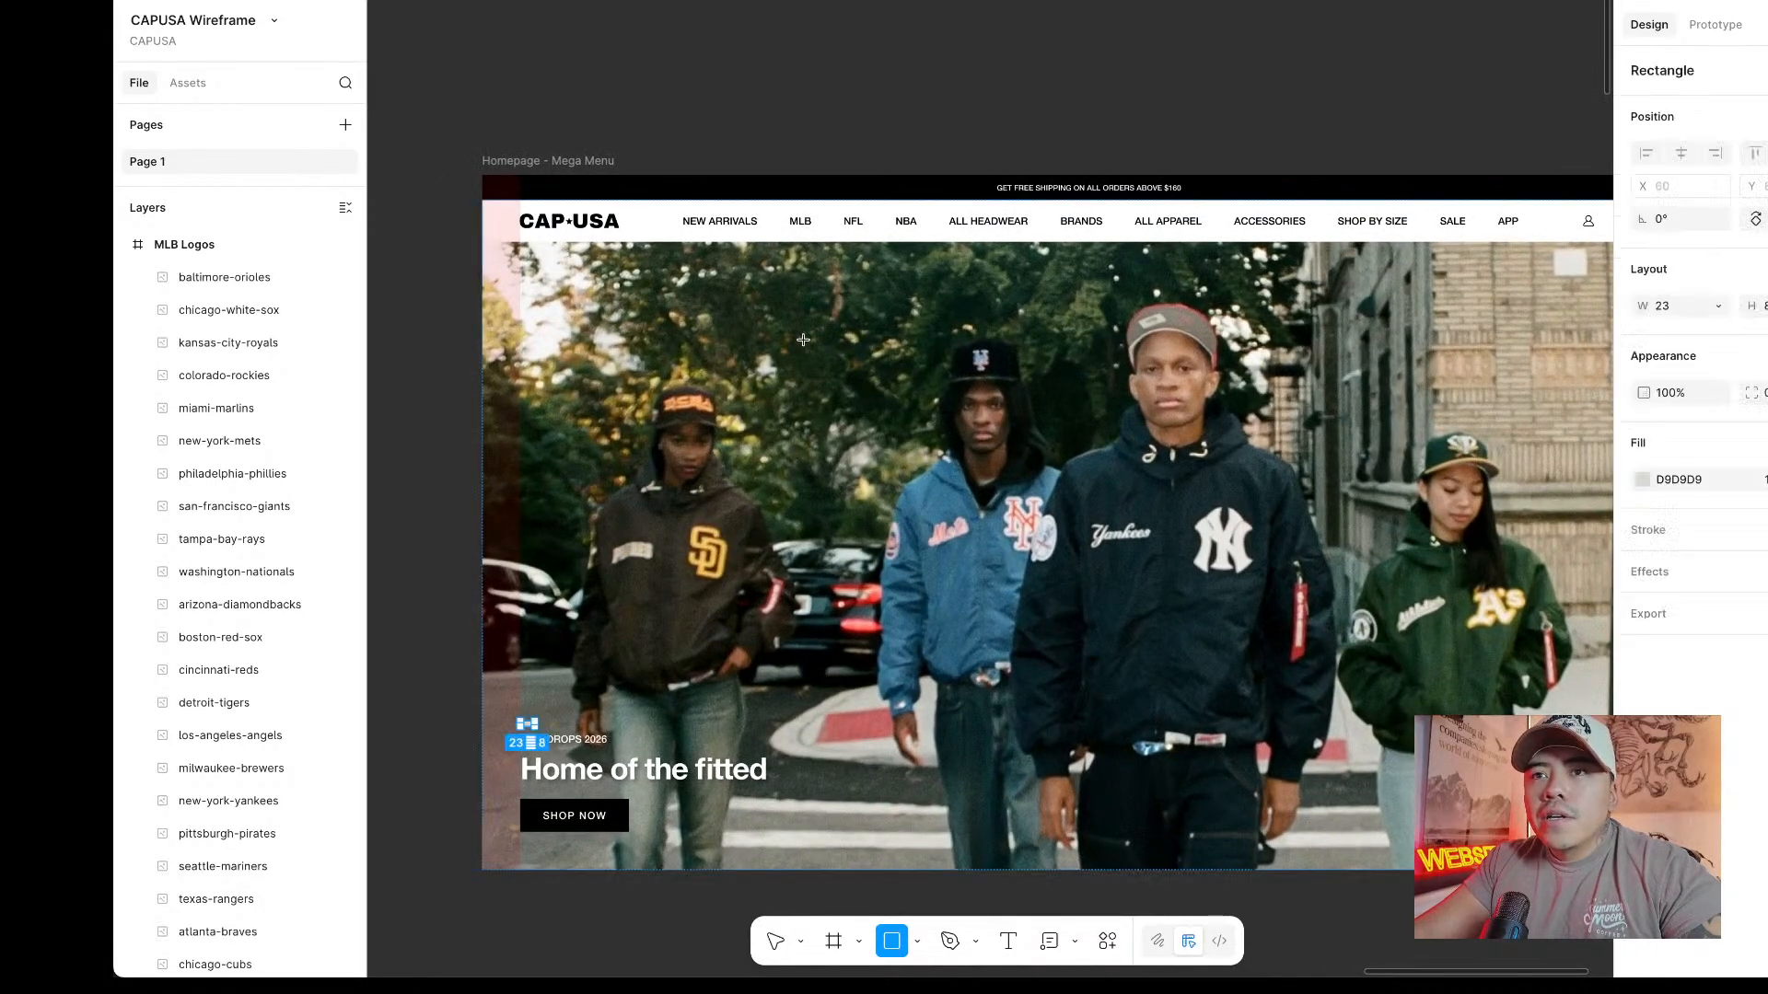
left_click_drag(521, 727, 979, 572)
key("Delete")
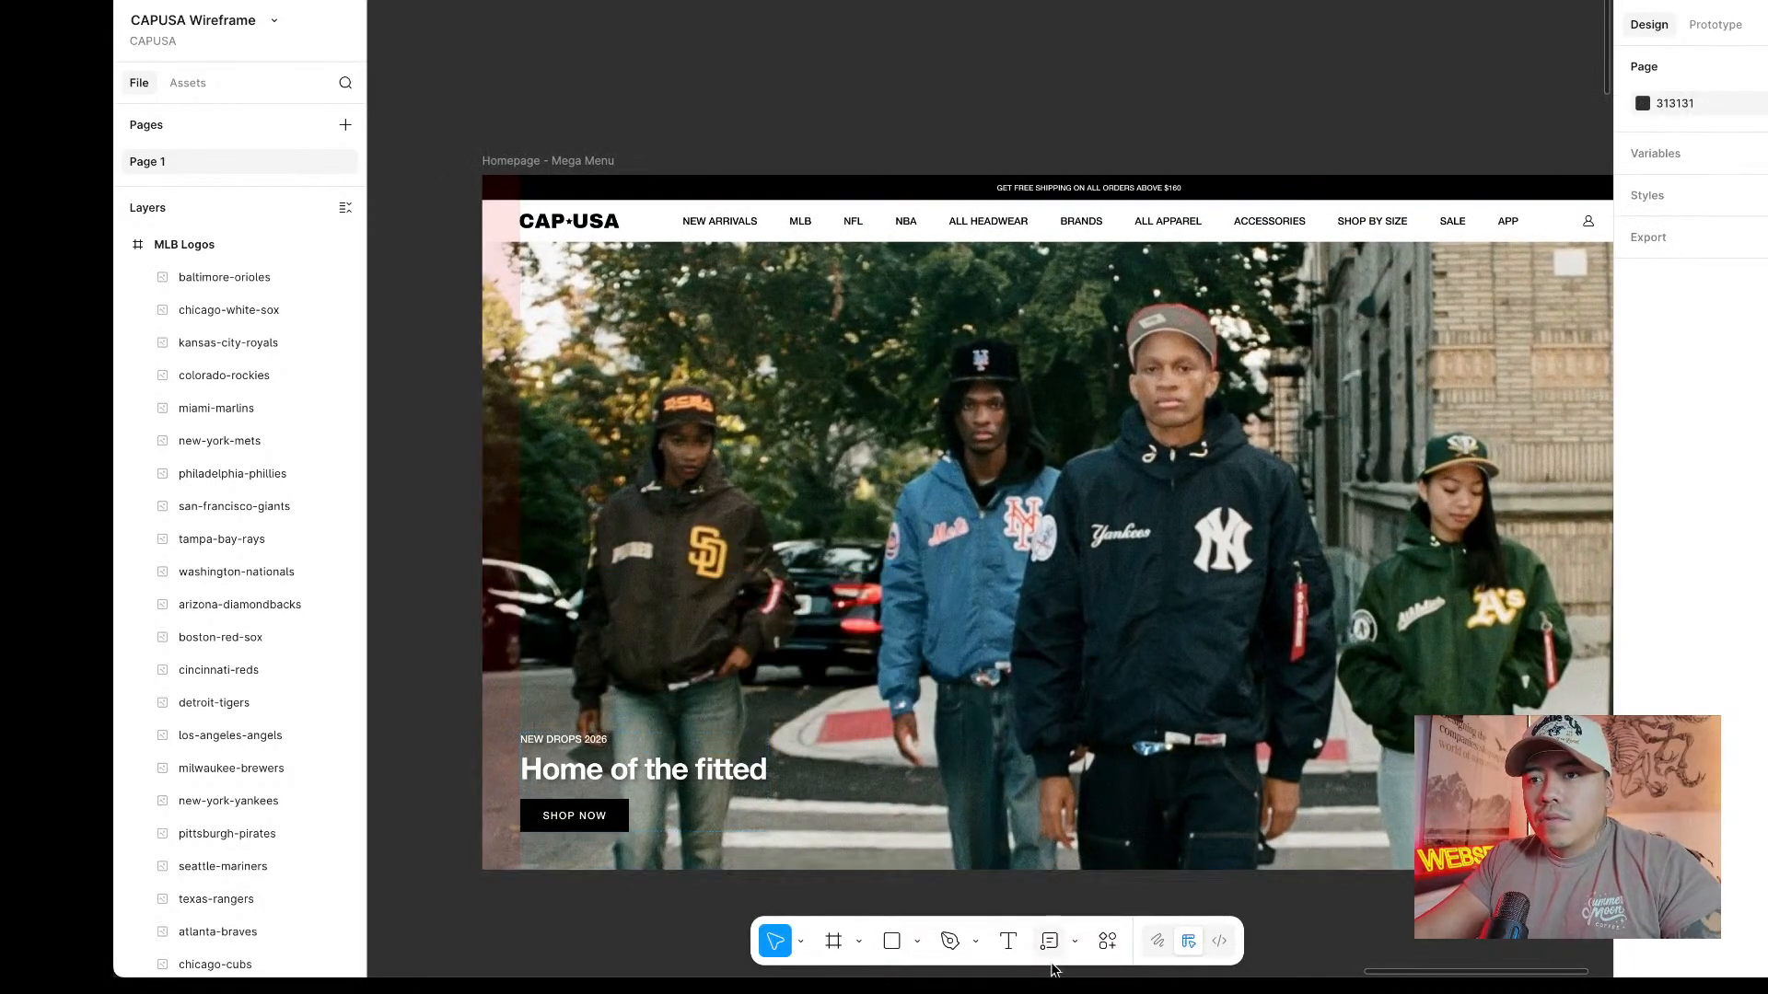
left_click(891, 941)
left_click_drag(520, 727, 813, 553)
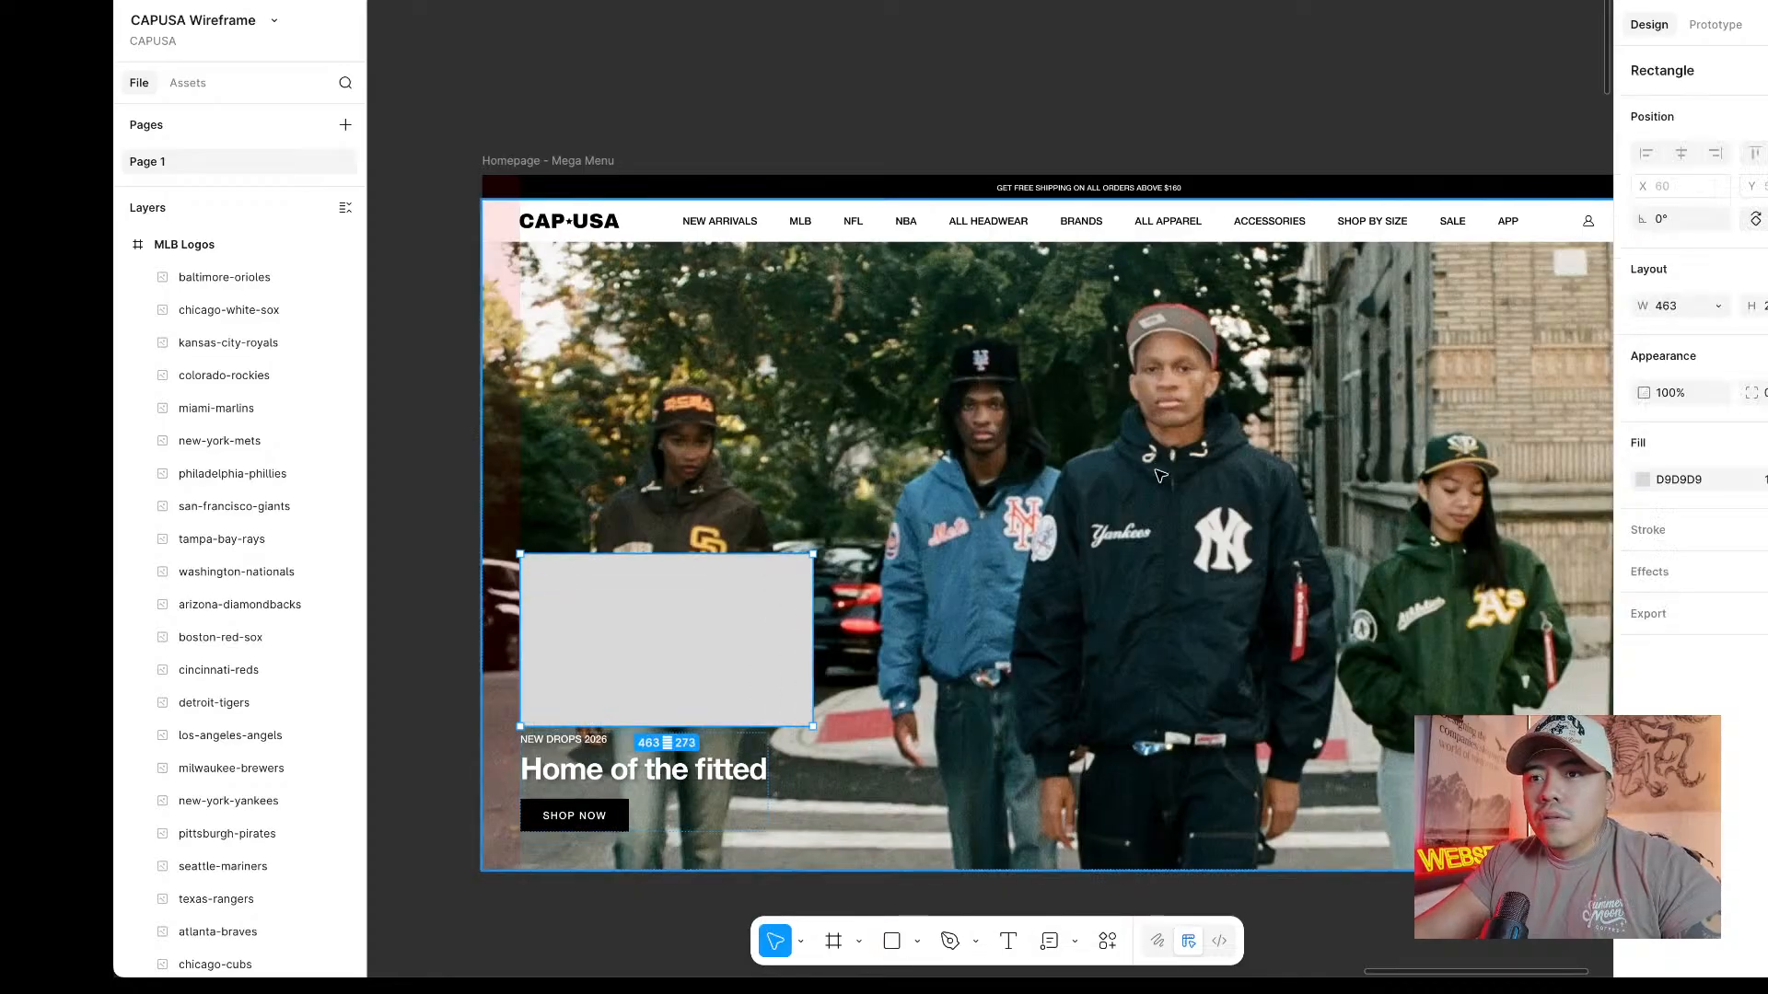
key("Delete")
Lock the hero image layer Frame 7 in the Homepage - Mega Menu frame.
left_click(1067, 475)
scroll(502, 534, "right", 2)
scroll(403, 663, "left", 2)
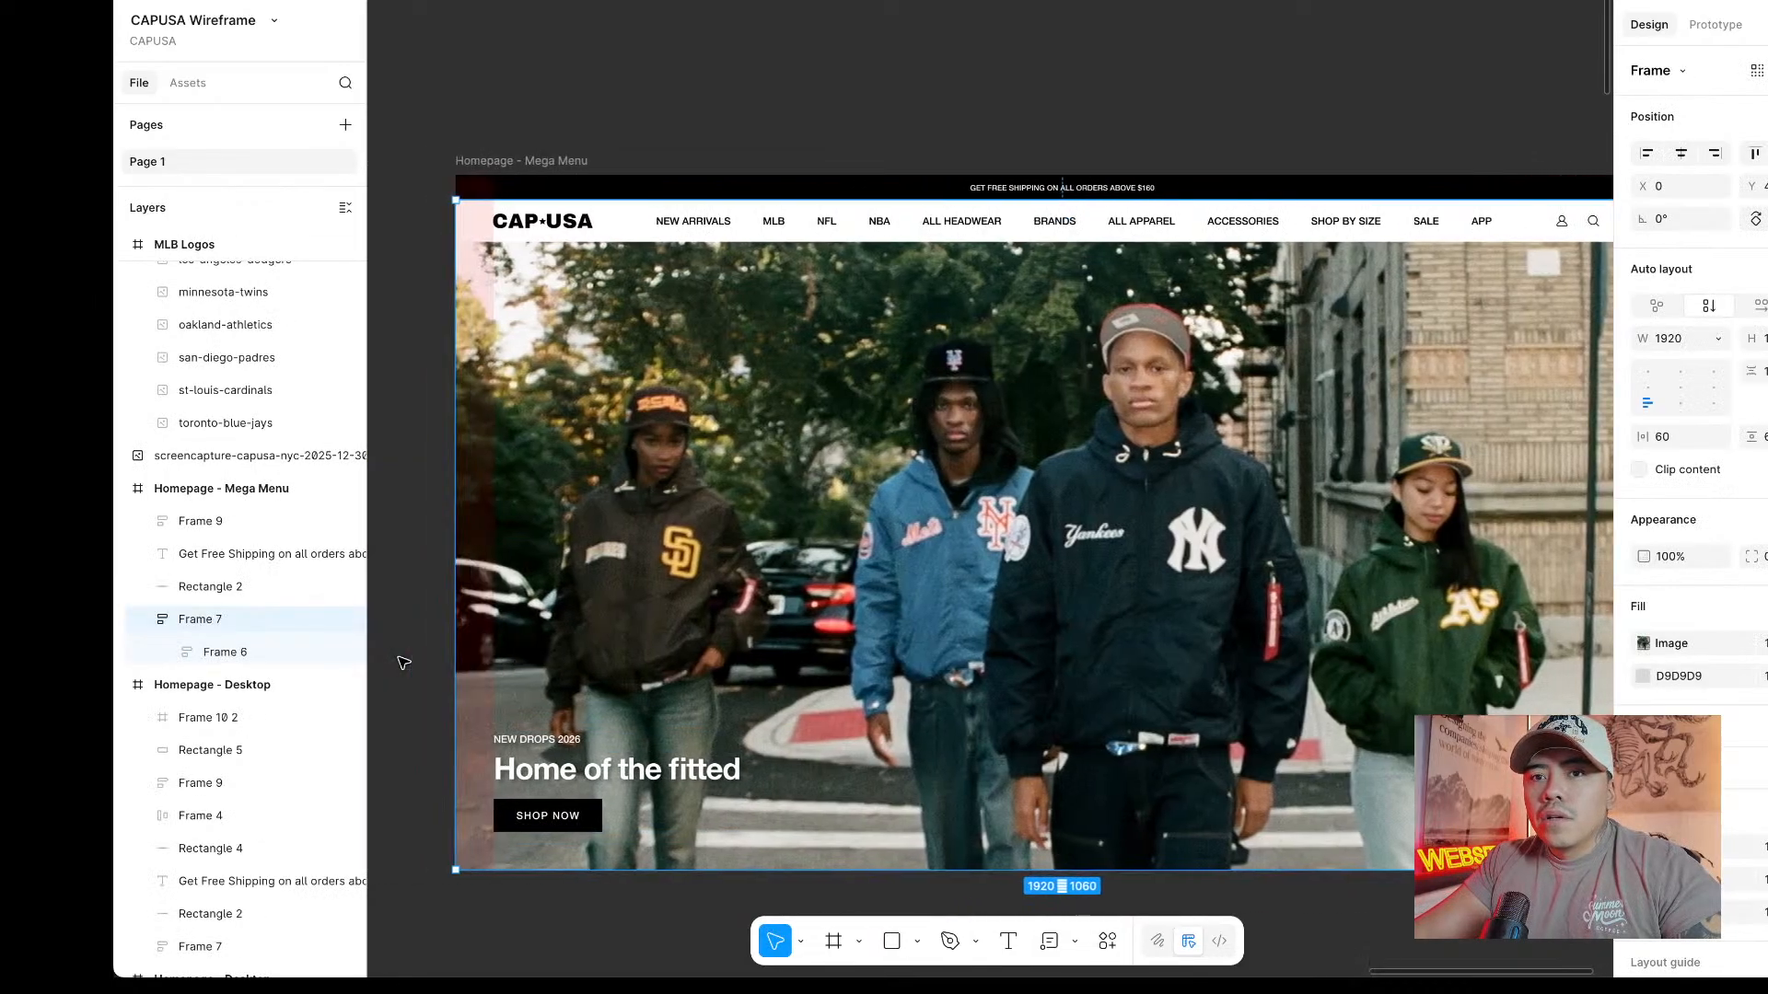
scroll(403, 663, "left", 2)
left_click(414, 790)
left_click(226, 633)
right_click(188, 636)
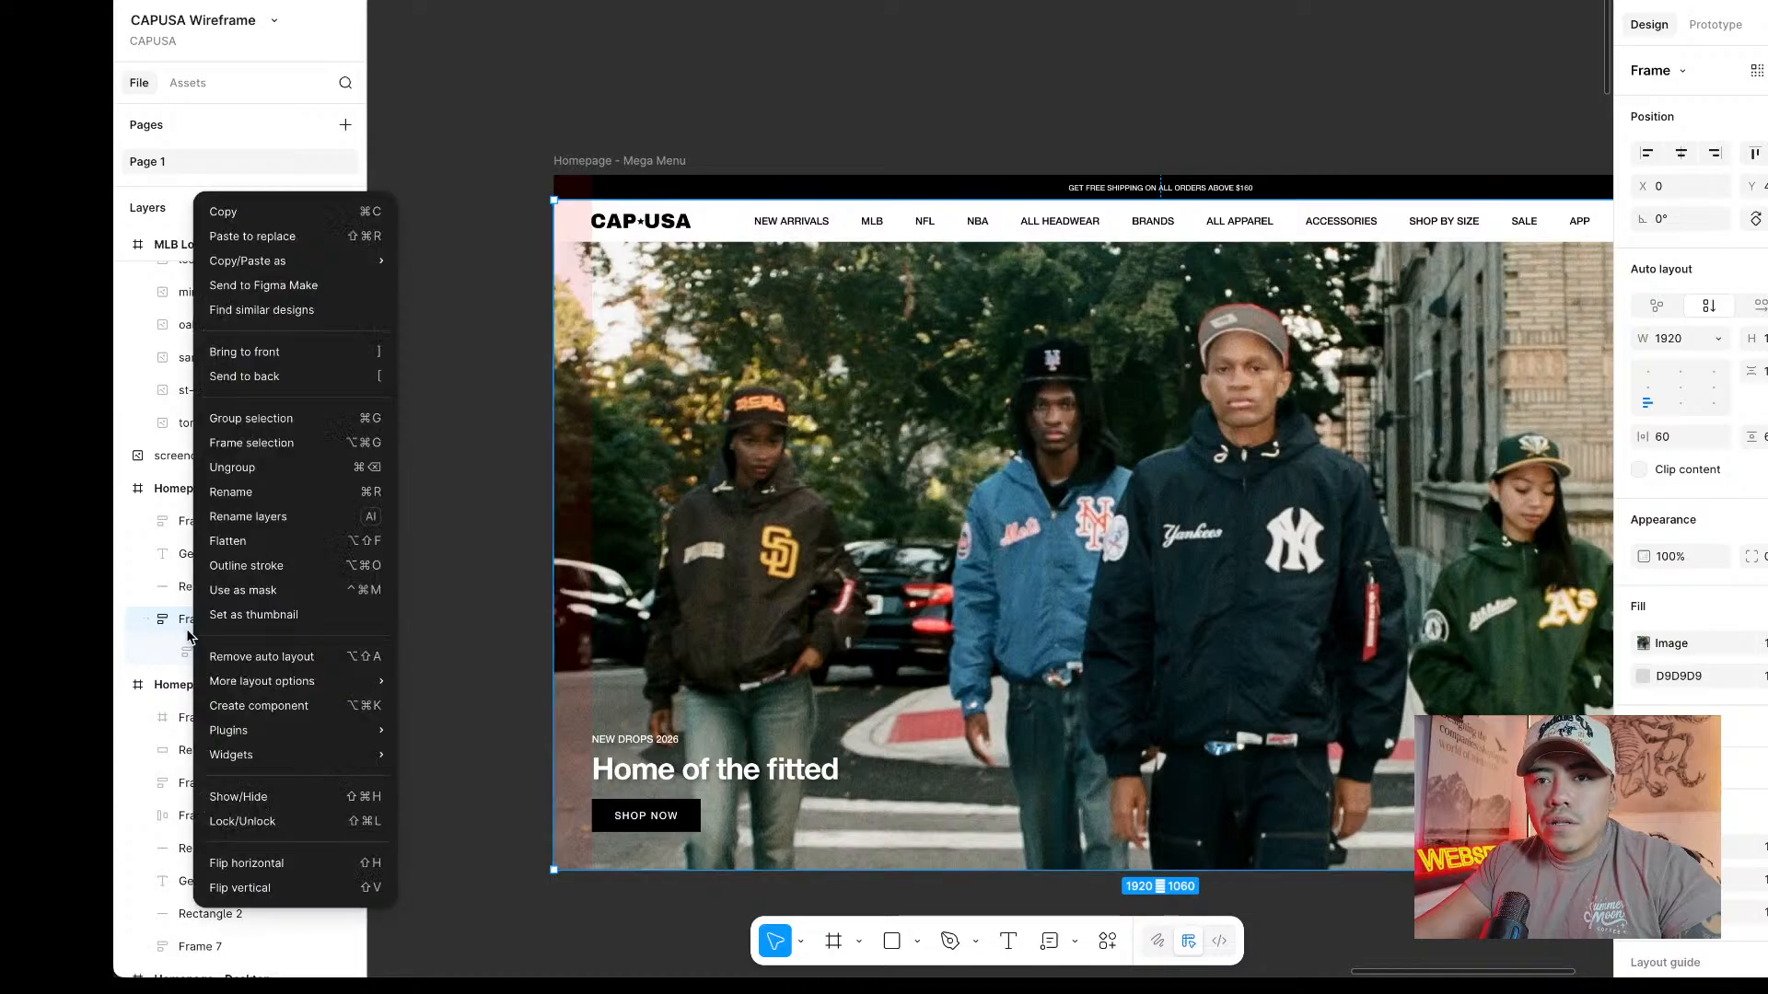
mouse_move(205, 730)
left_click(170, 619)
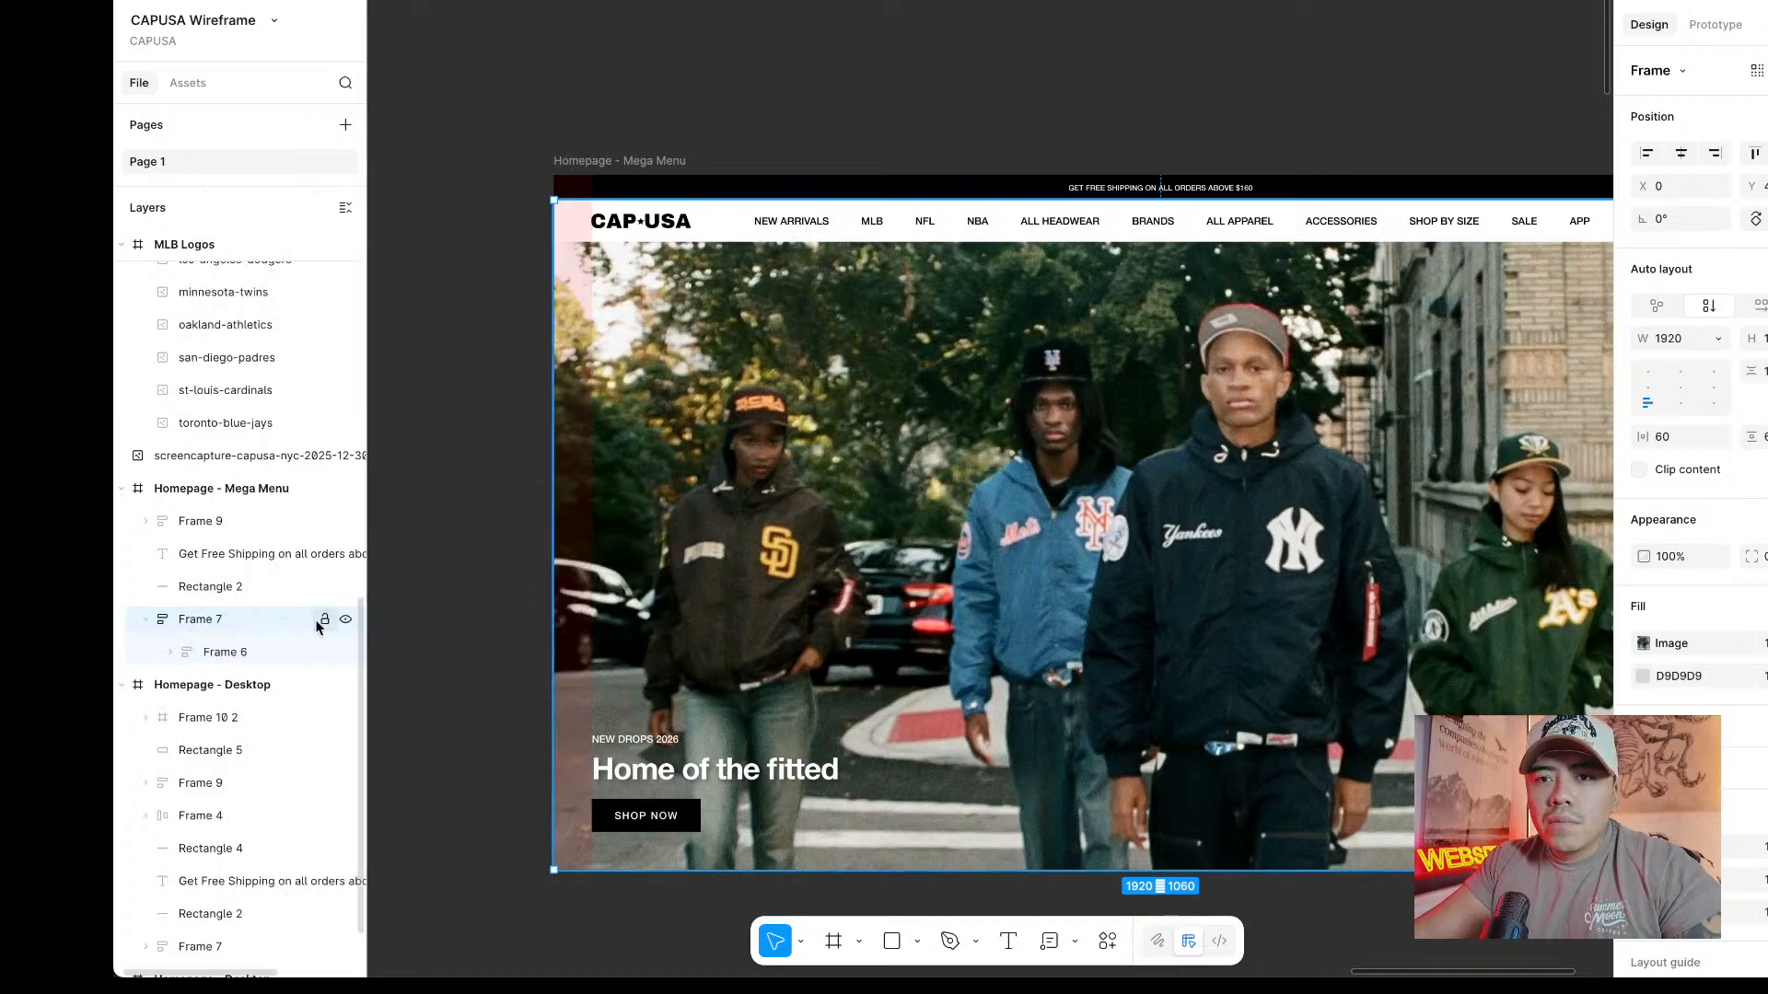
left_click(326, 620)
left_click(973, 769)
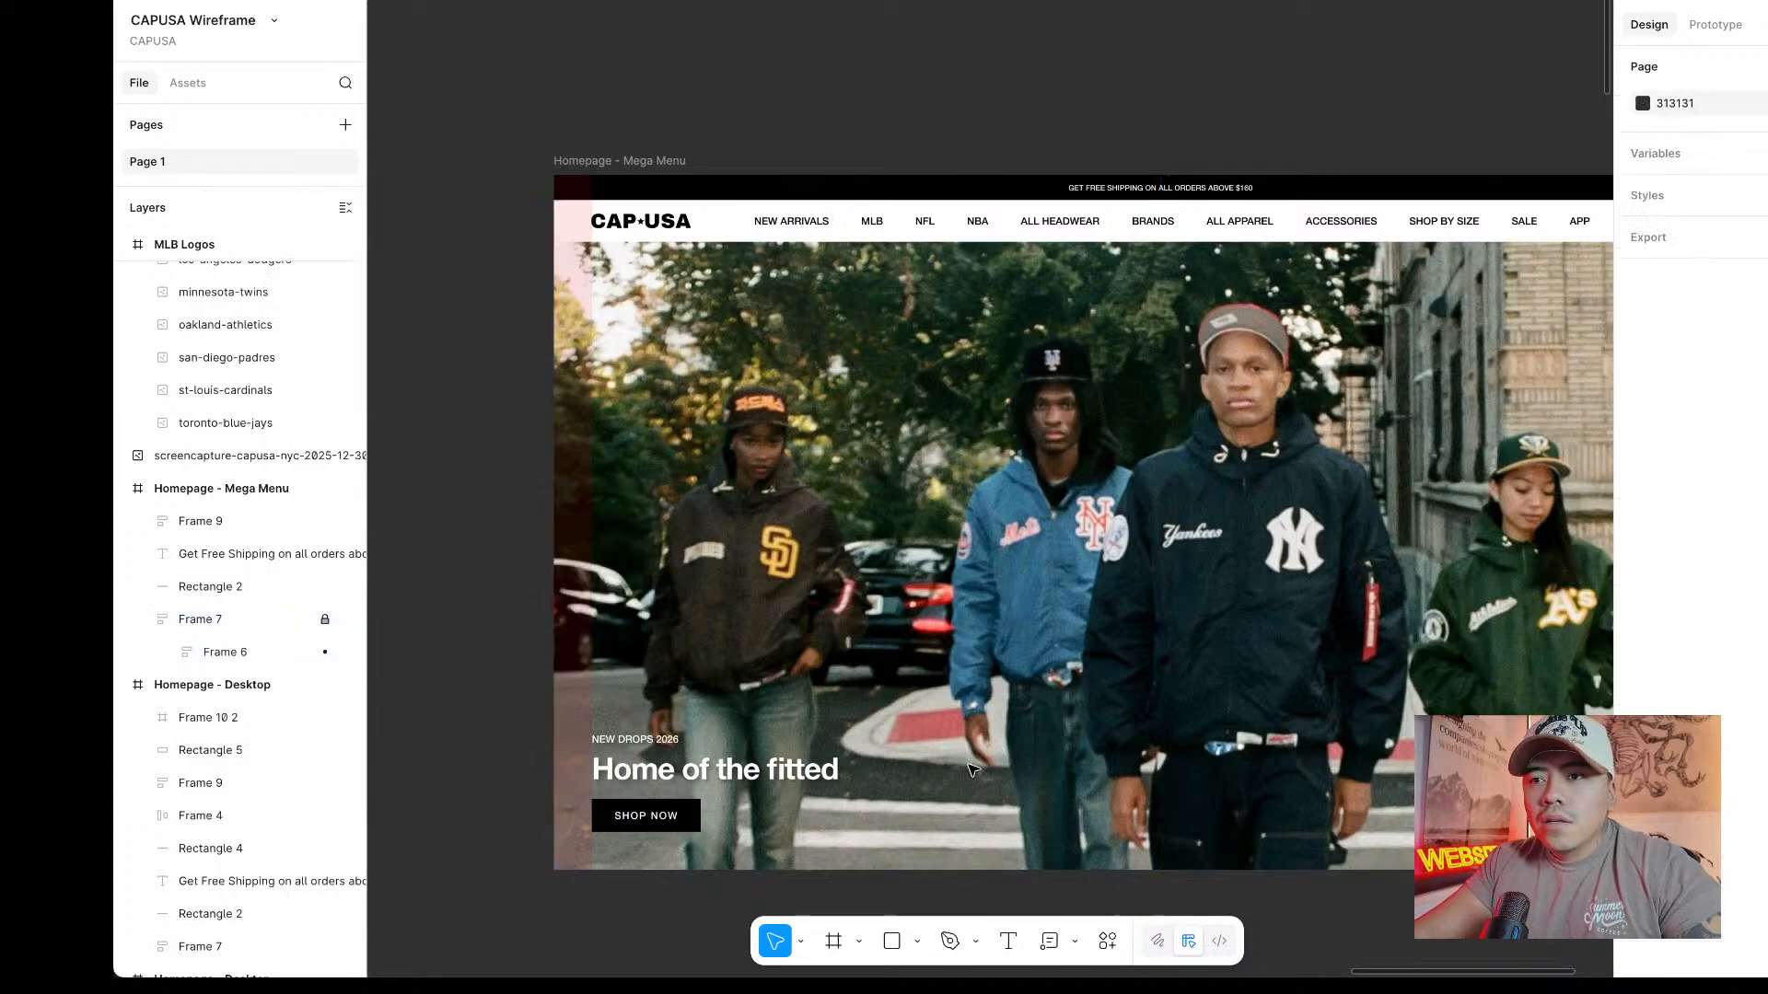
Draw a rectangle about 590 × 298 and place it directly under the navigation bar at the Mega Menu frame's left edge.
left_click(891, 940)
left_click_drag(615, 270, 989, 459)
left_click_drag(827, 384, 762, 359)
scroll(801, 359, "right", 3)
scroll(804, 360, "left", 4)
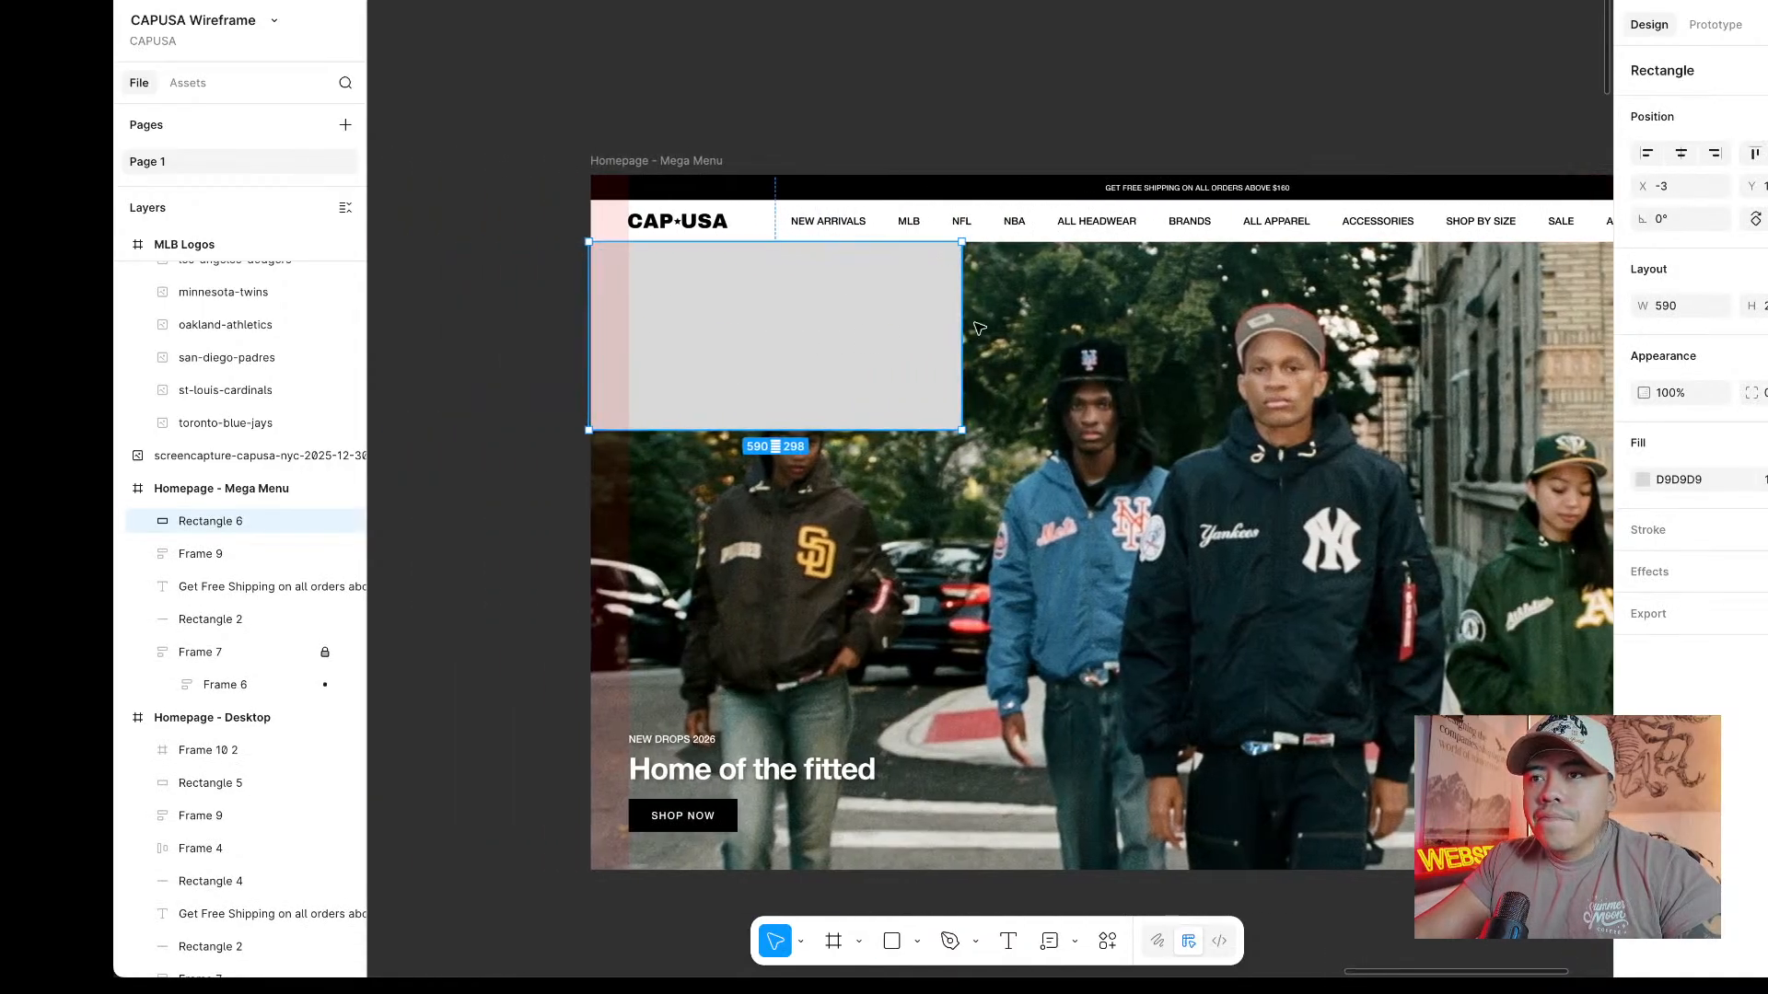
Stretch the rectangle across the full frame to about 1923 wide and extend it downward to about 480 high.
scroll(1132, 324, "right", 3)
left_click_drag(969, 328, 1518, 328)
scroll(1176, 403, "left", 3)
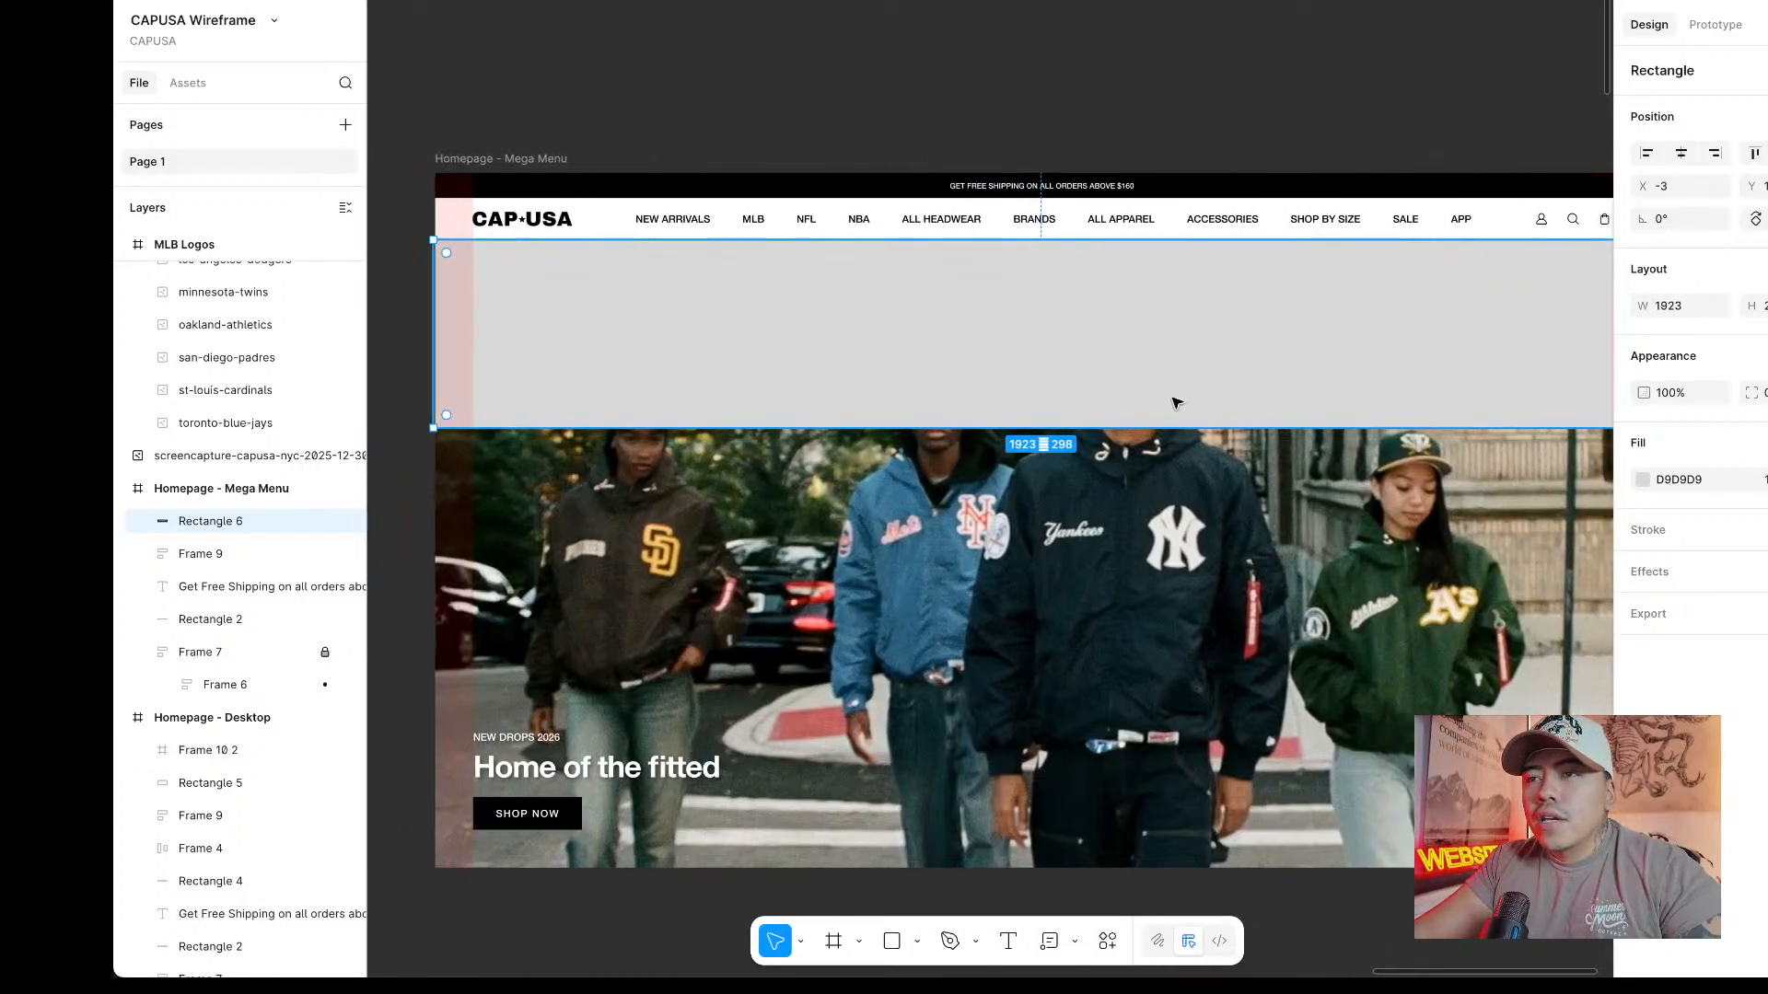
left_click_drag(1147, 426, 1149, 544)
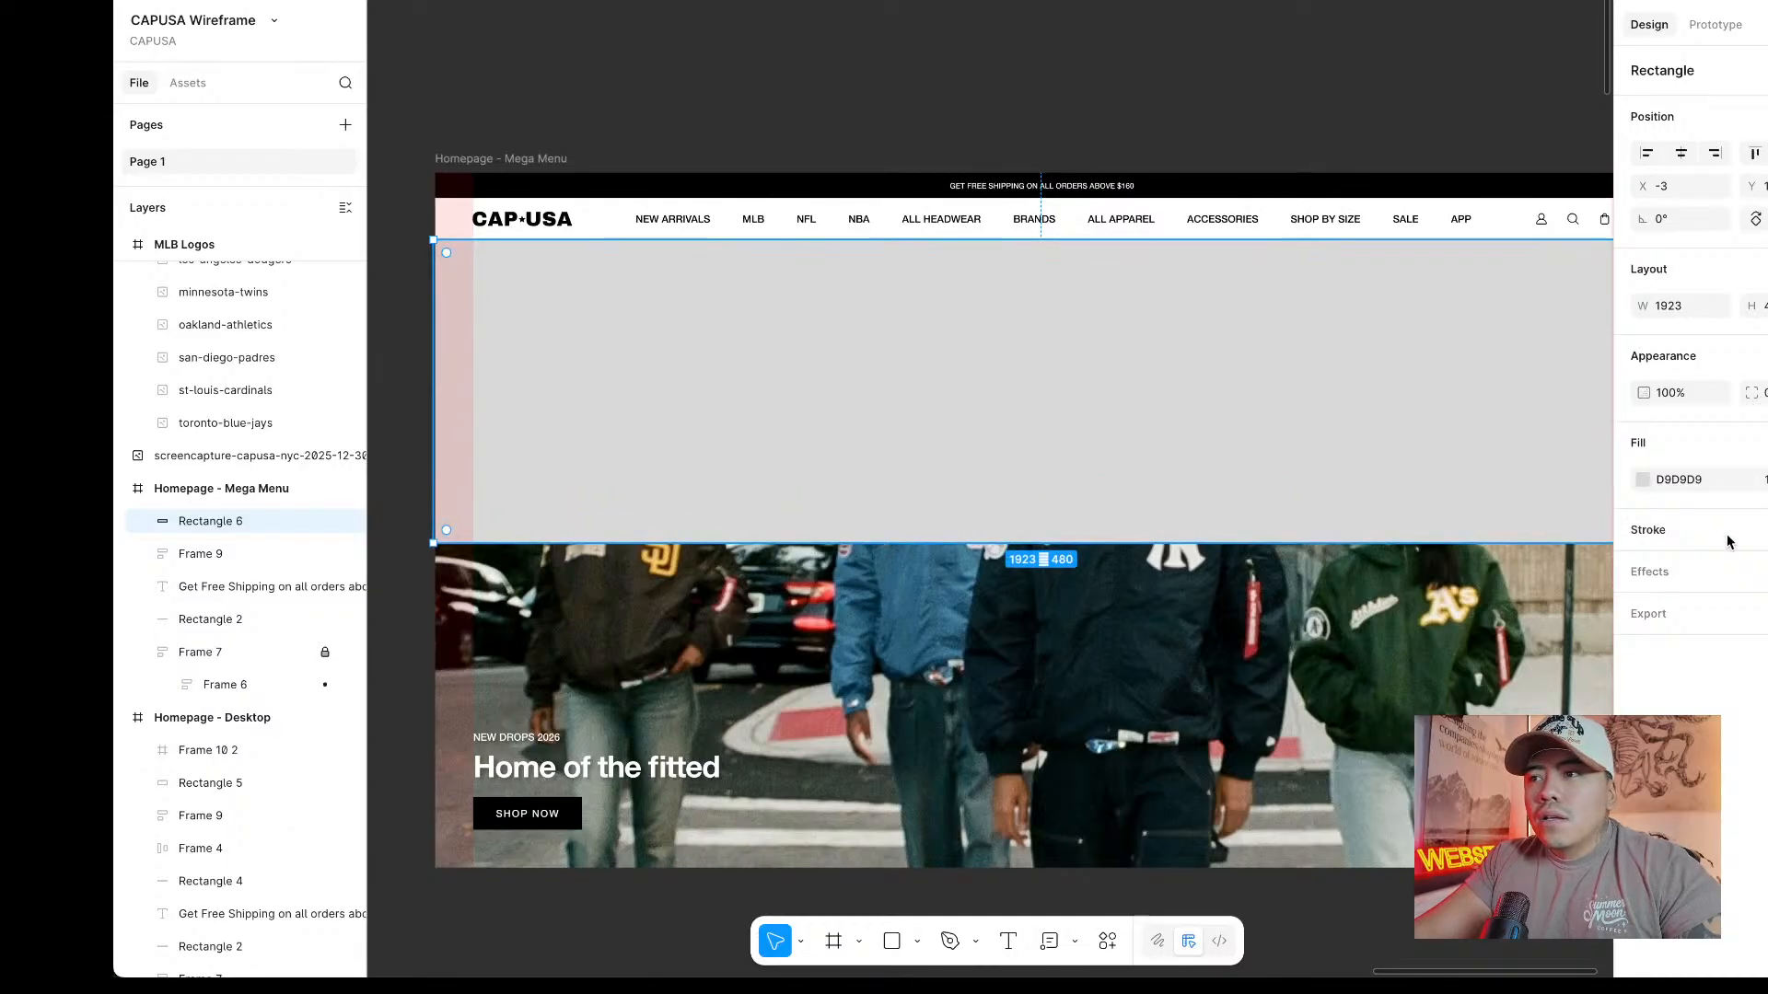
Change the mega menu rectangle's fill to white (FFFFFF) by sampling the colour with the eyedropper.
left_click(1643, 480)
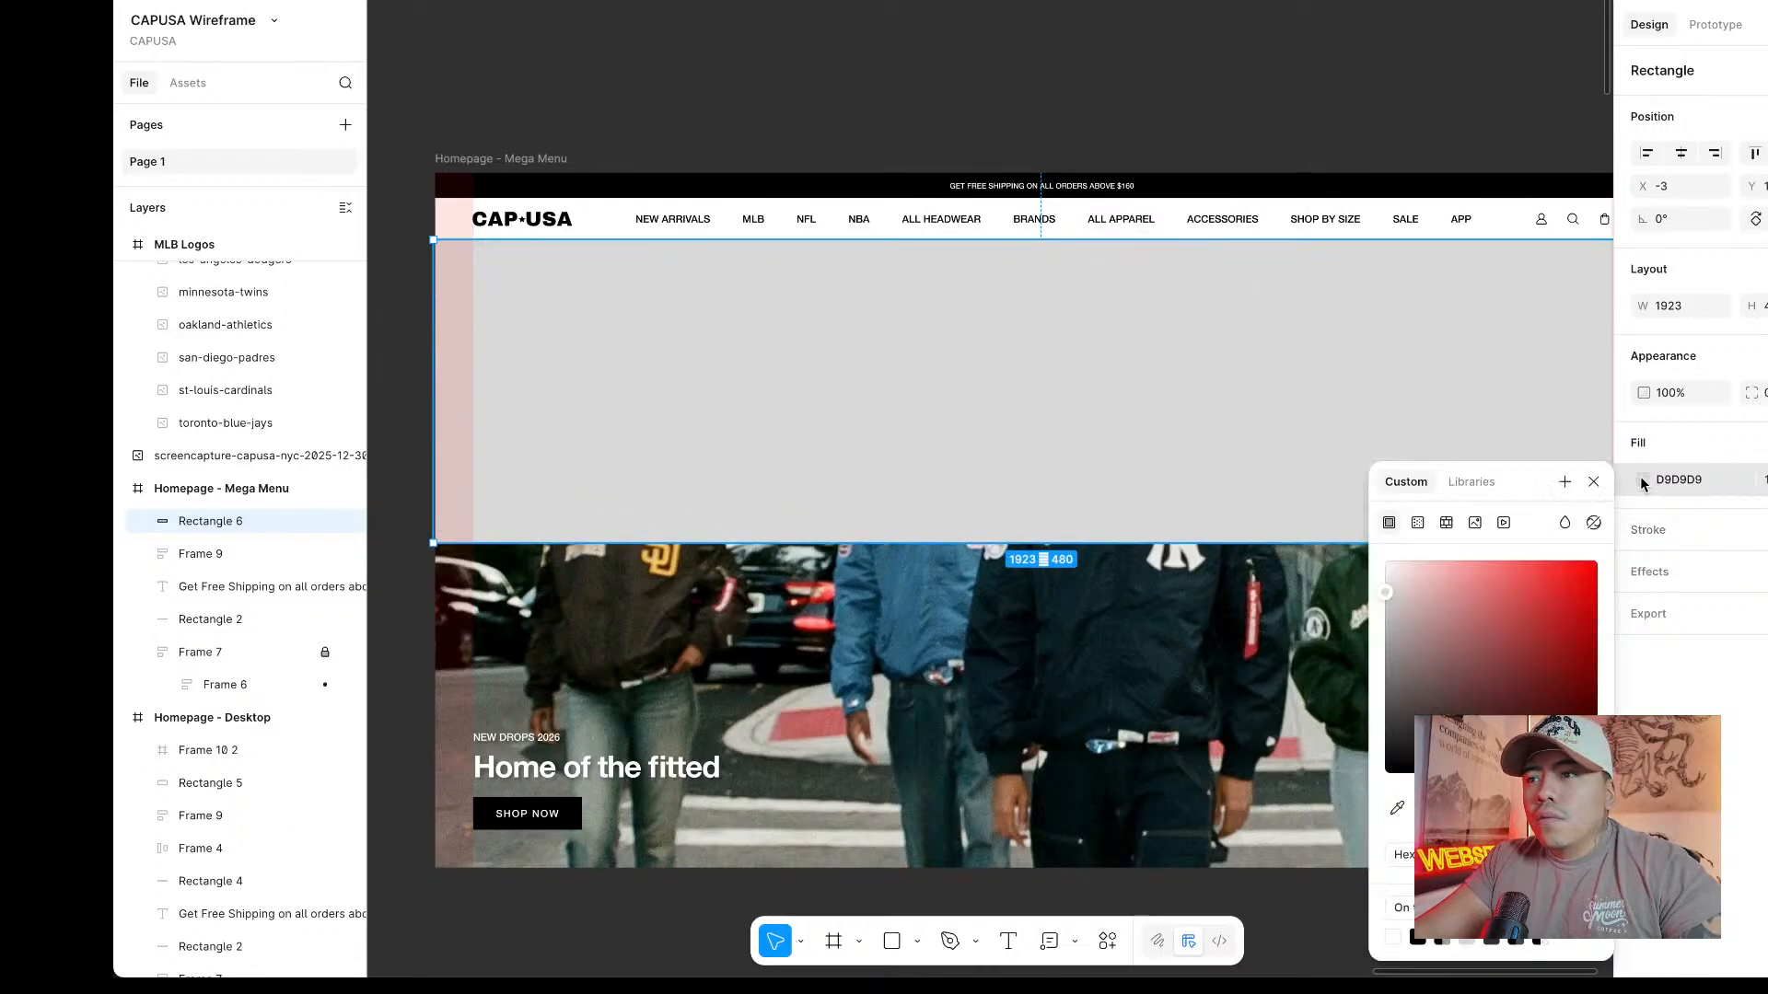
left_click(1397, 807)
key("Escape")
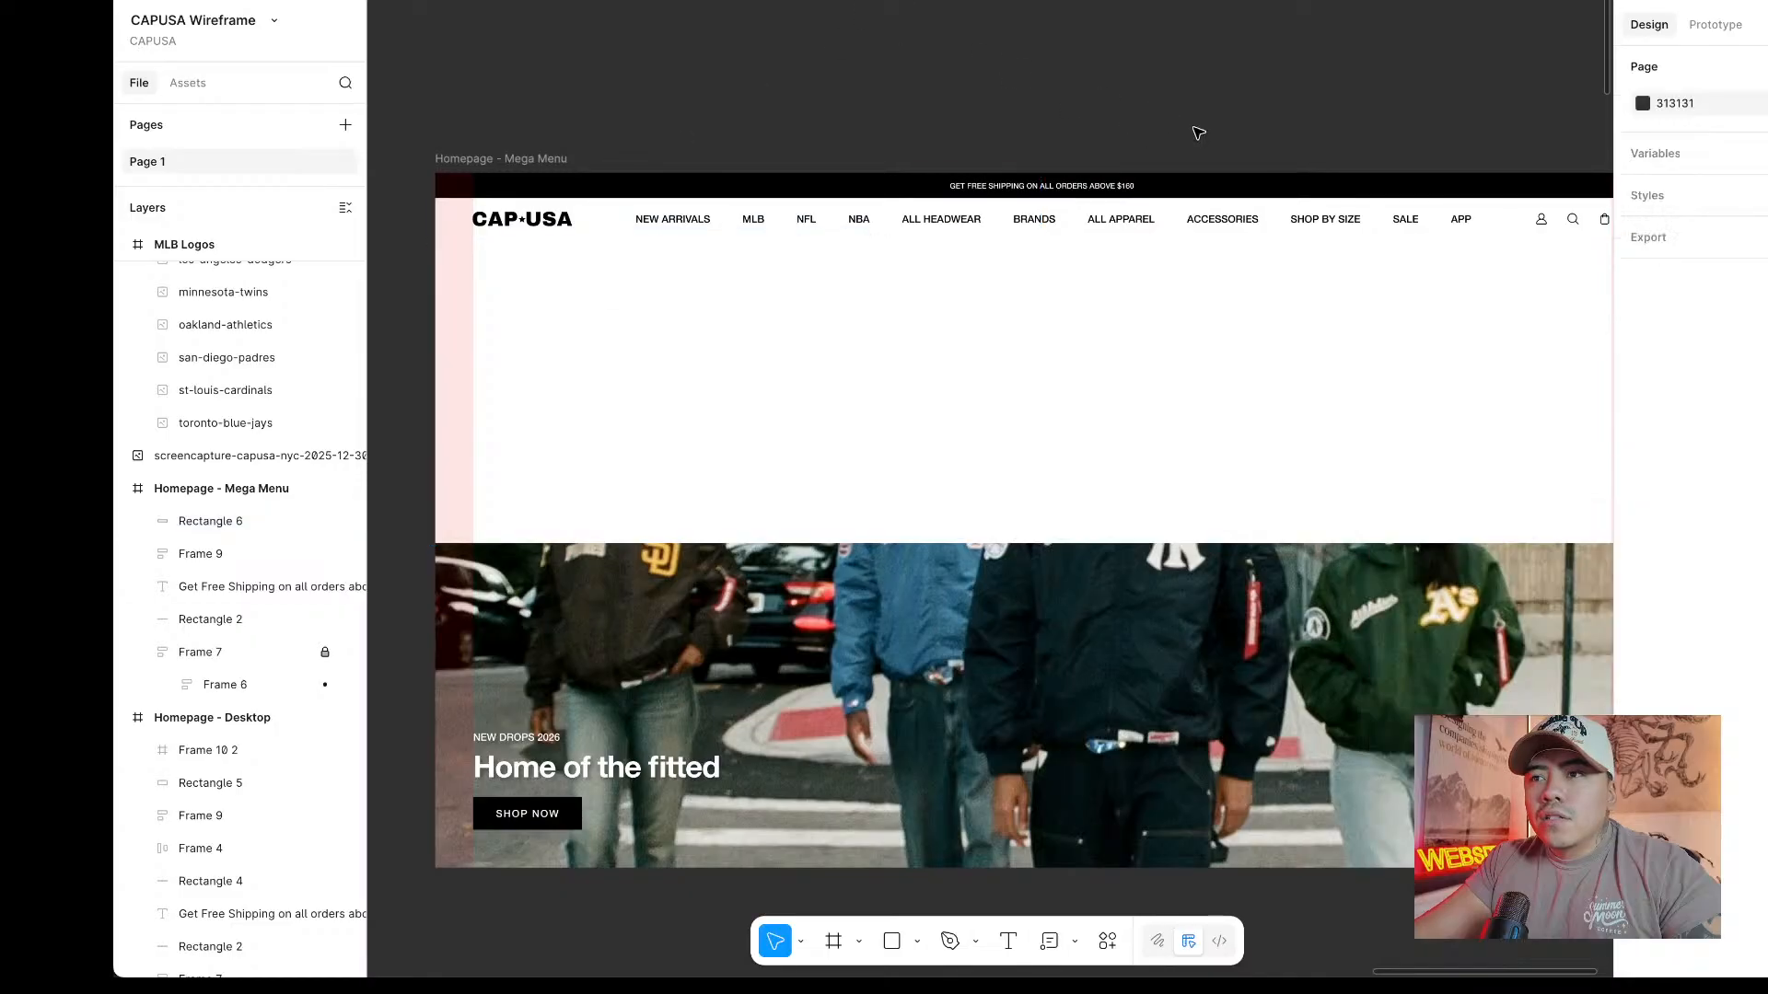
Add a black (000000) inside stroke of weight 1 to the white mega menu panel, limited to its top edge.
scroll(1219, 138, "right", 5)
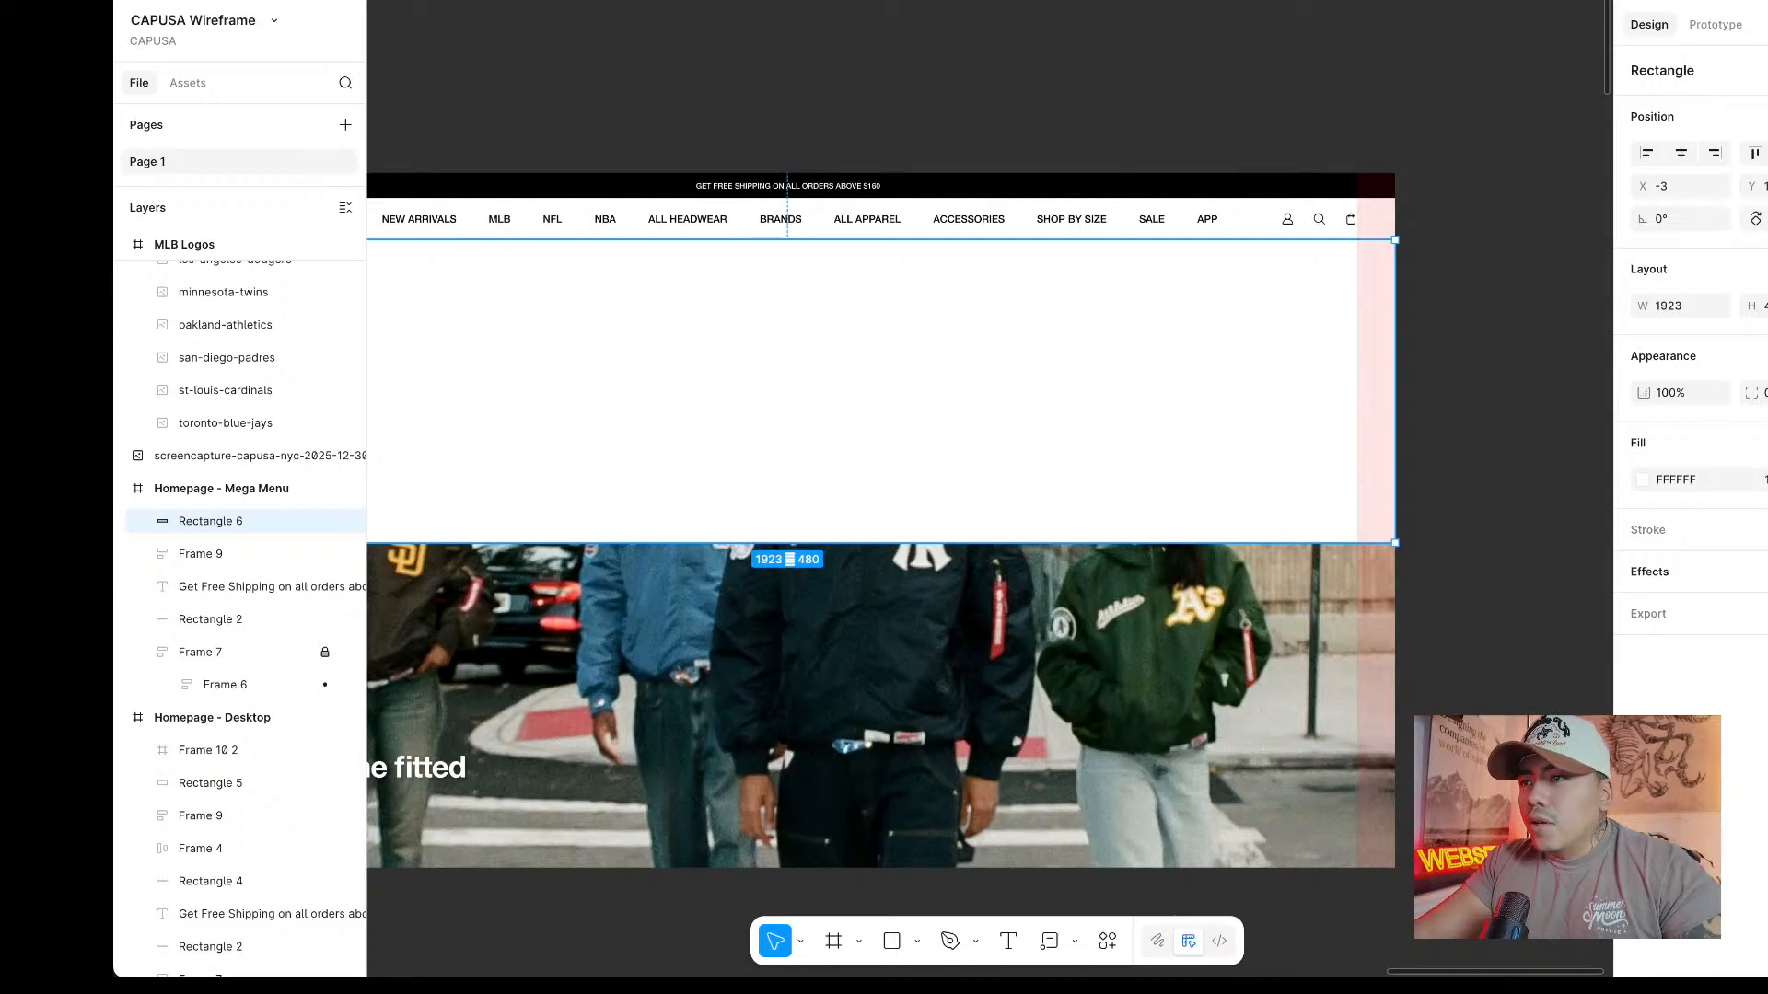
left_click(1760, 530)
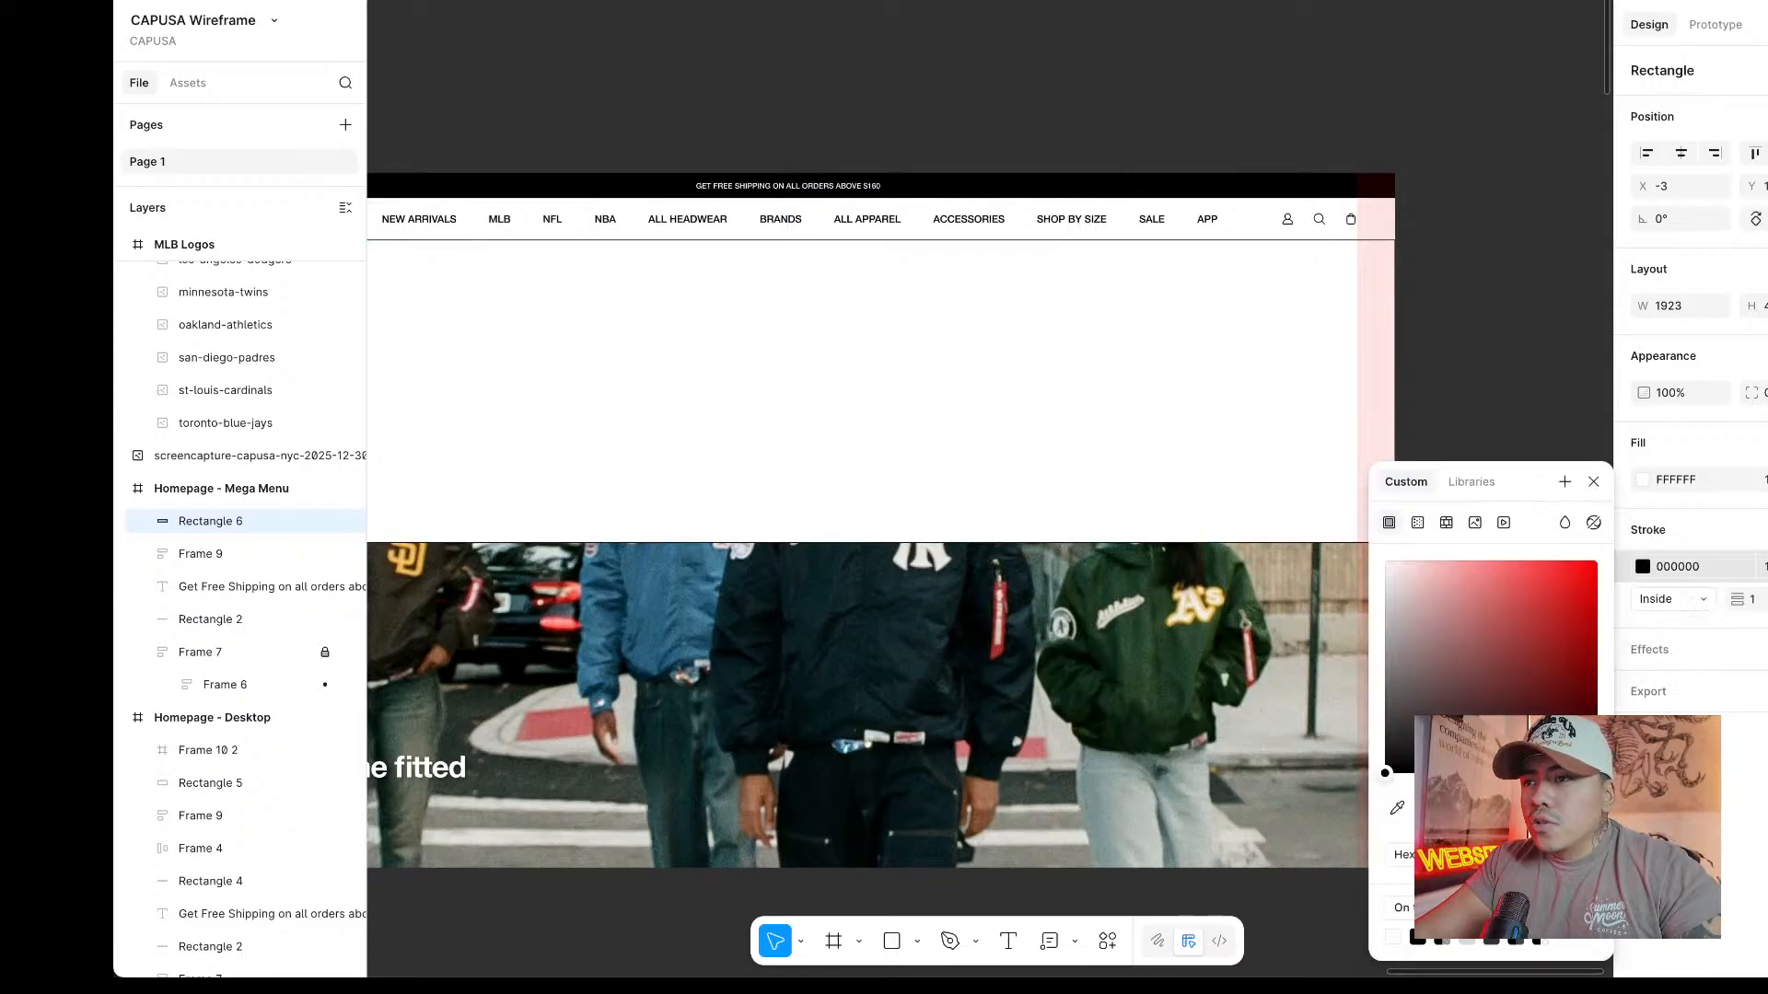
left_click(1673, 597)
left_click(1662, 599)
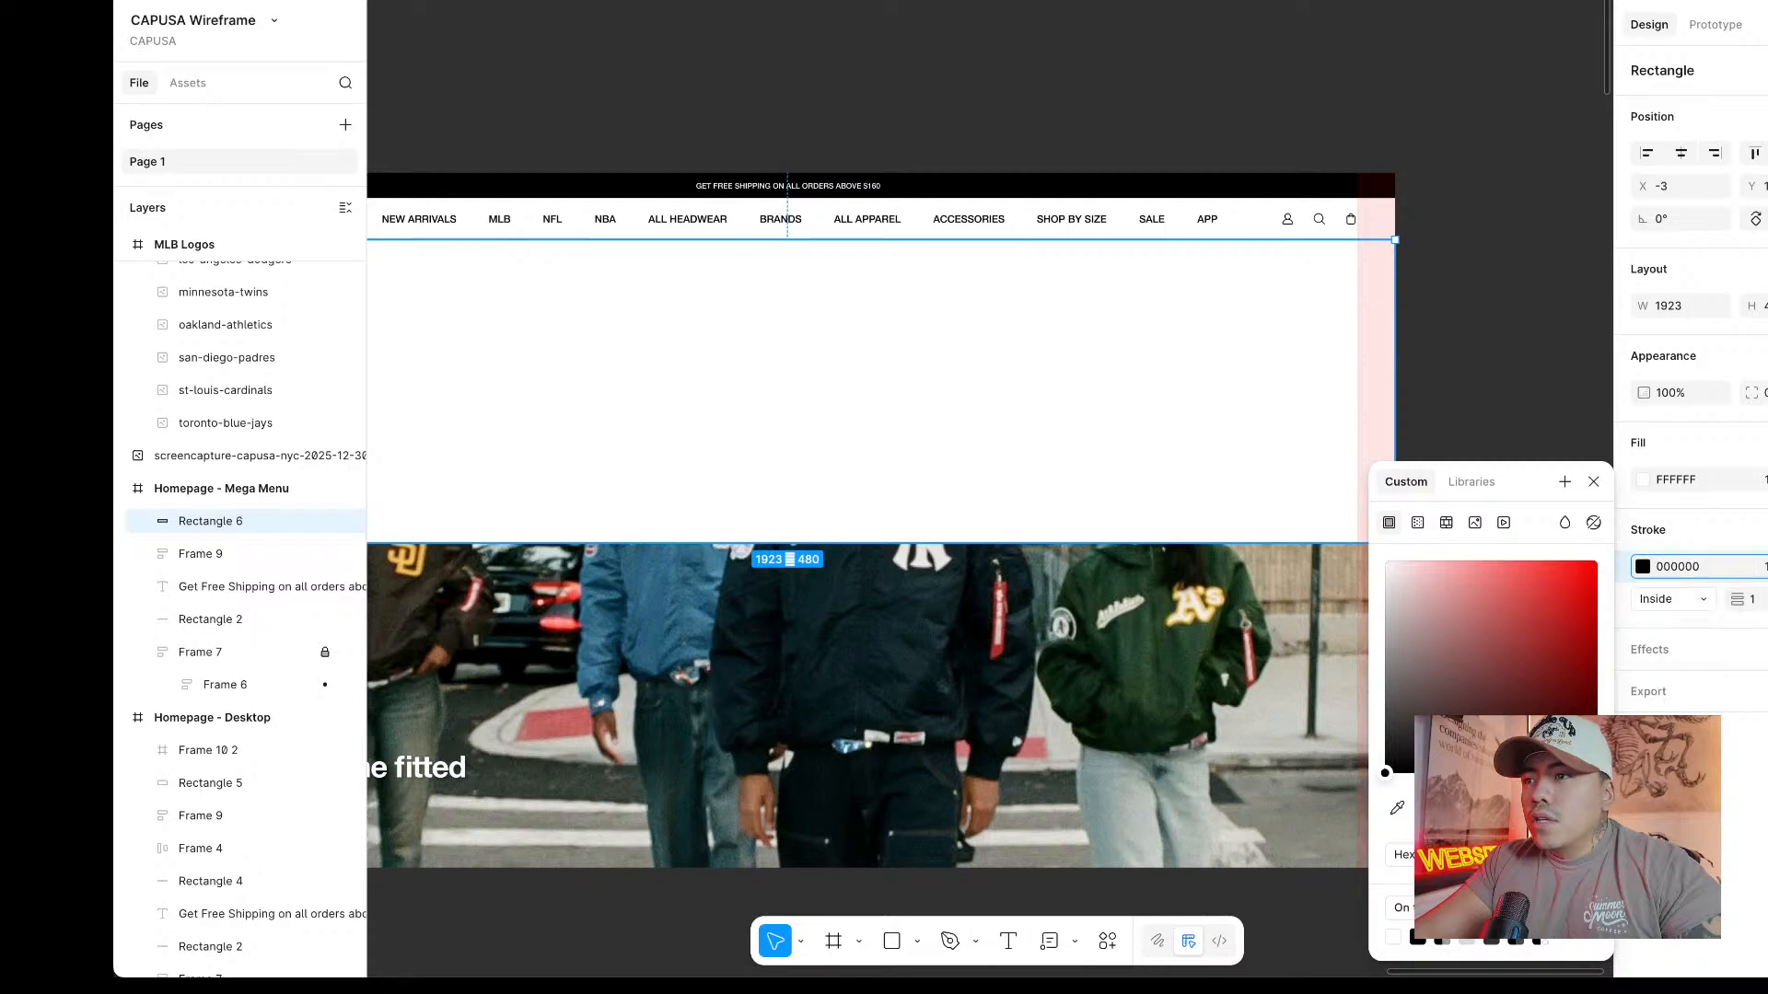
left_click(1690, 568)
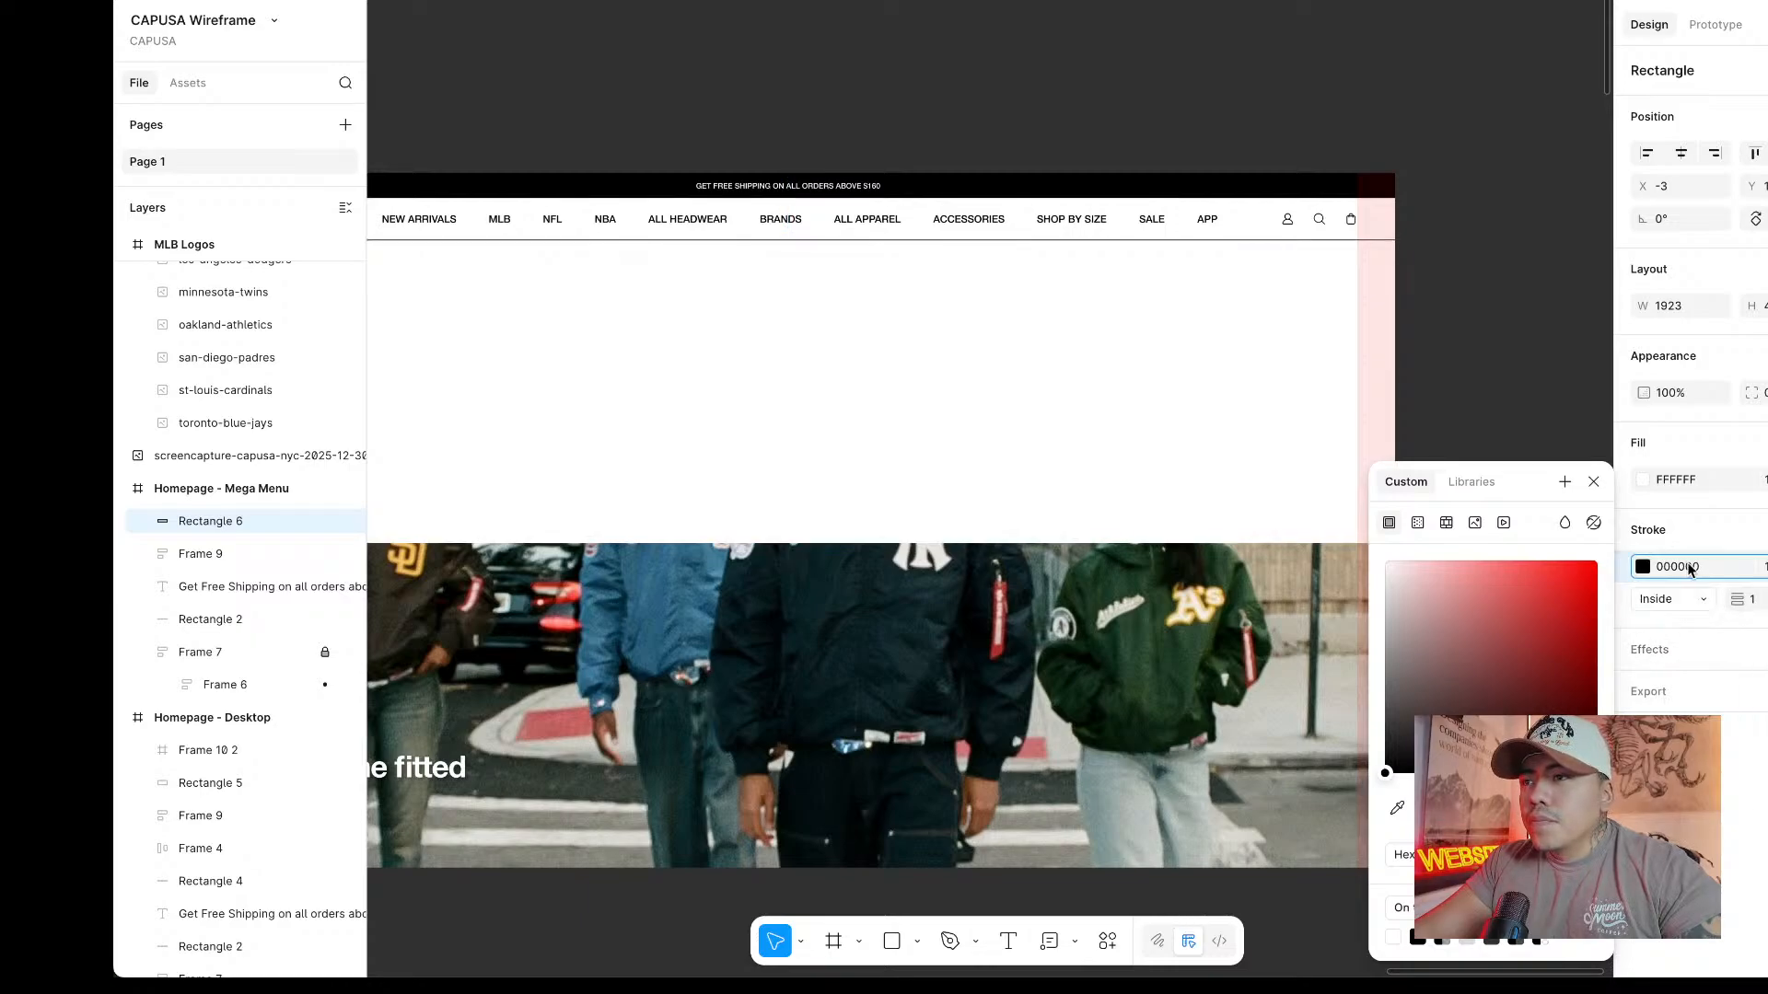
left_click(1500, 418)
scroll(1500, 418, "left", 5)
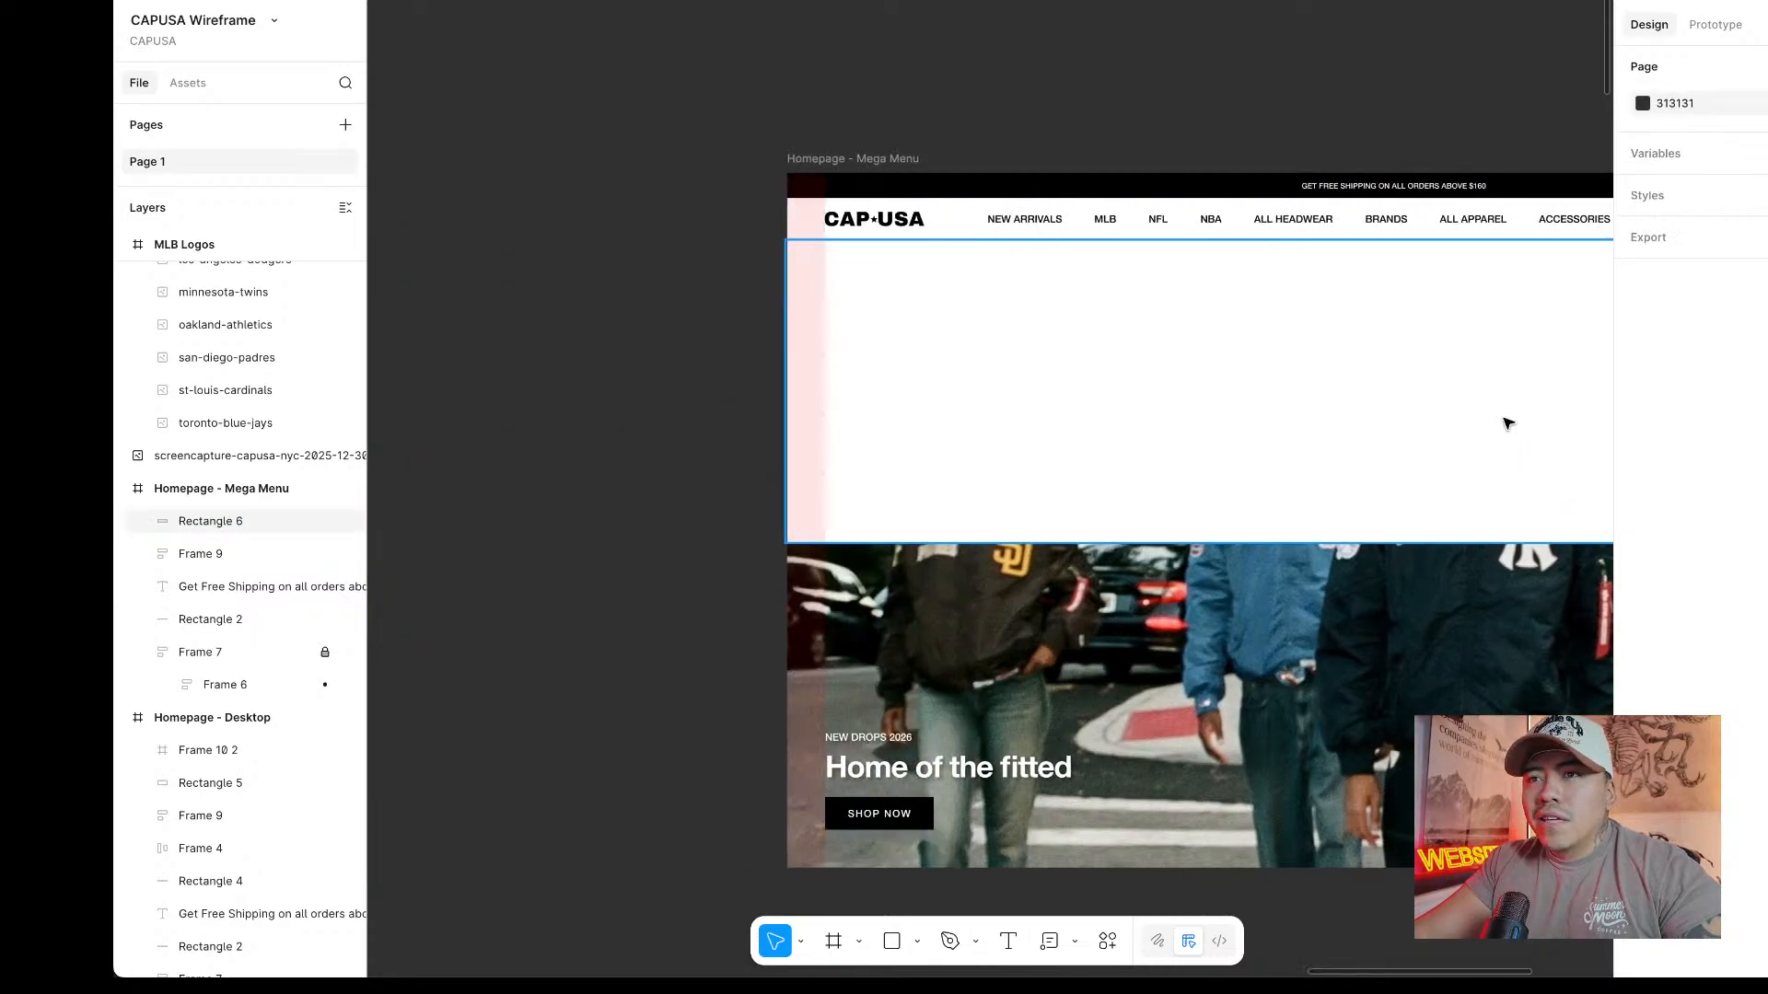
left_click(789, 410)
left_click(770, 415)
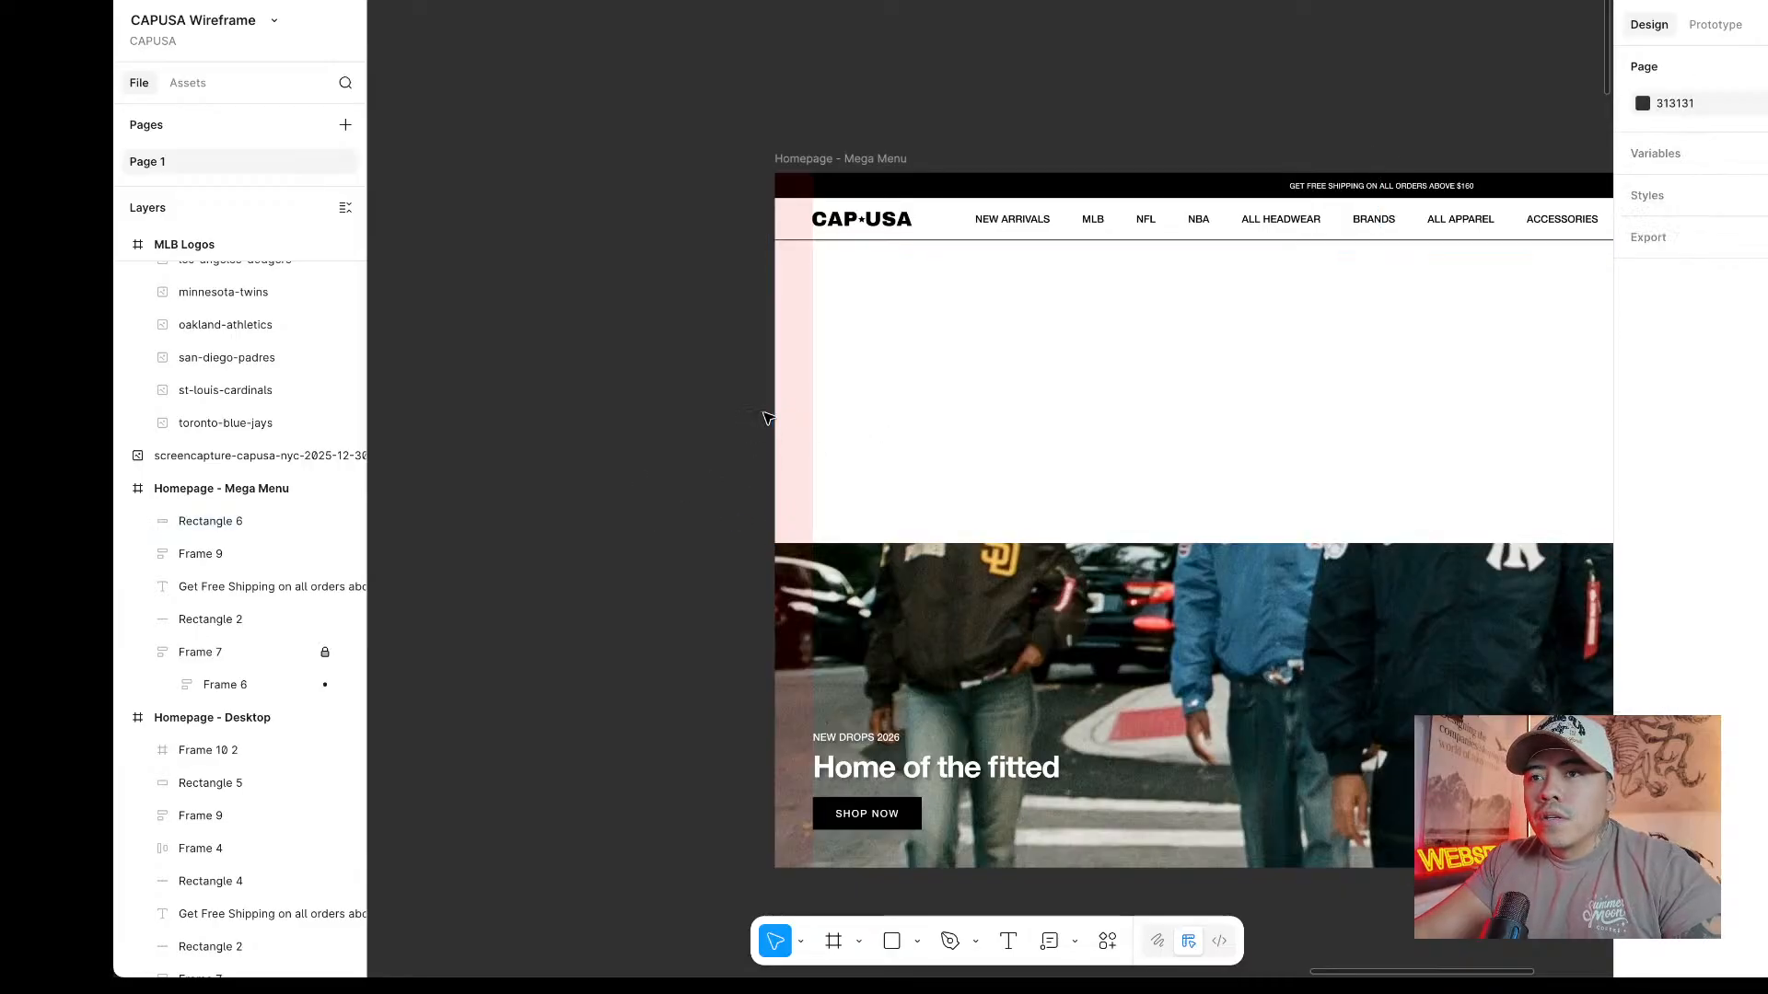
left_click(810, 406)
key("Escape")
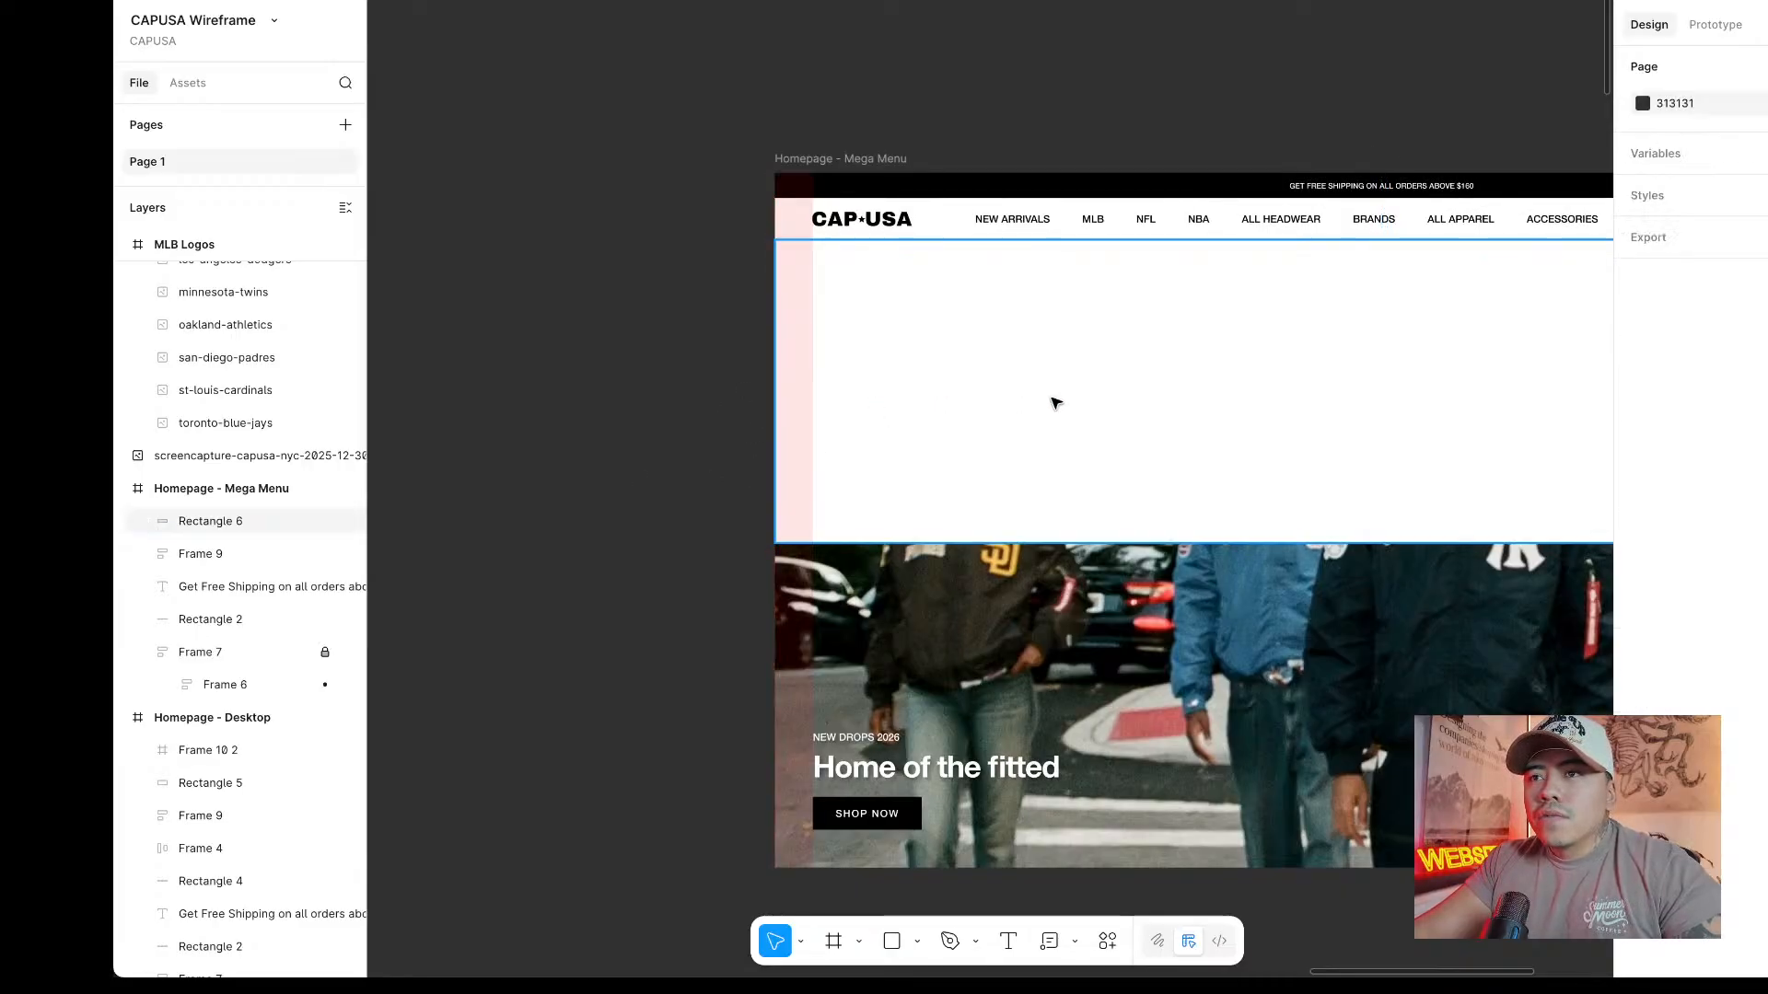
Review the latitude.sh, New Era and Hat Heaven mega menu screenshots on the Styleguide page.
scroll(1050, 402, "right", 4)
scroll(1051, 403, "down", 5)
scroll(1050, 403, "up", 6)
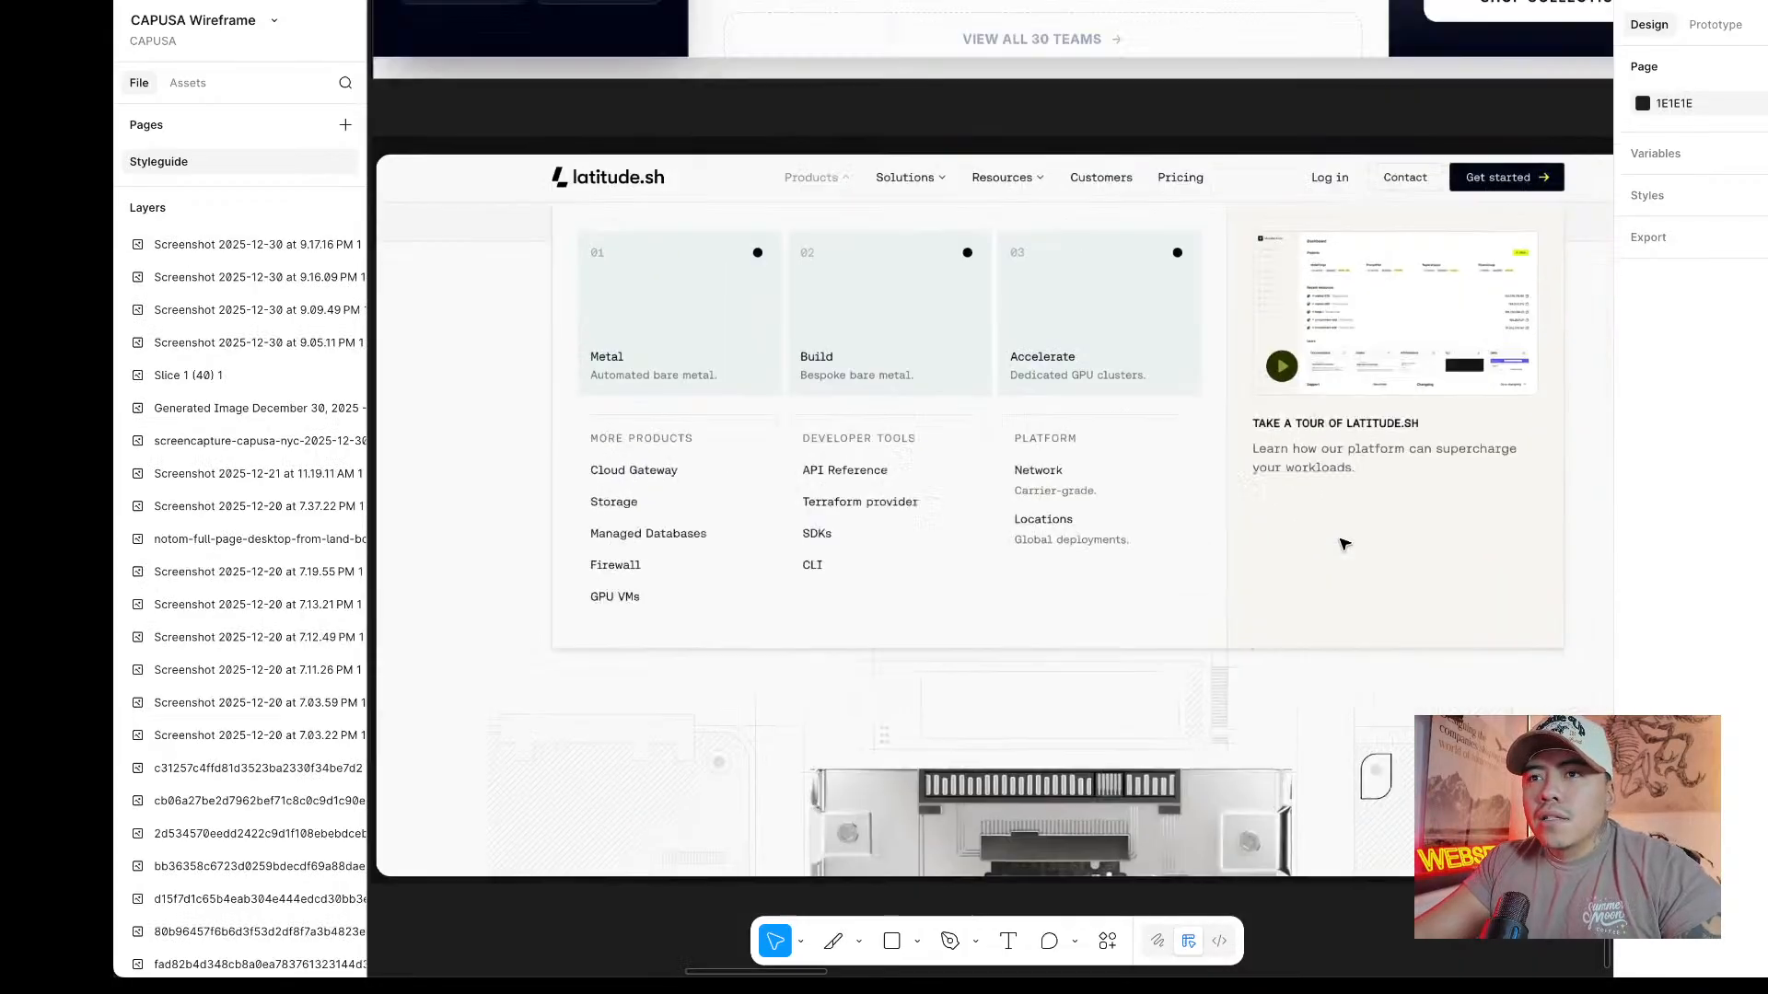
scroll(1344, 544, "up", 10)
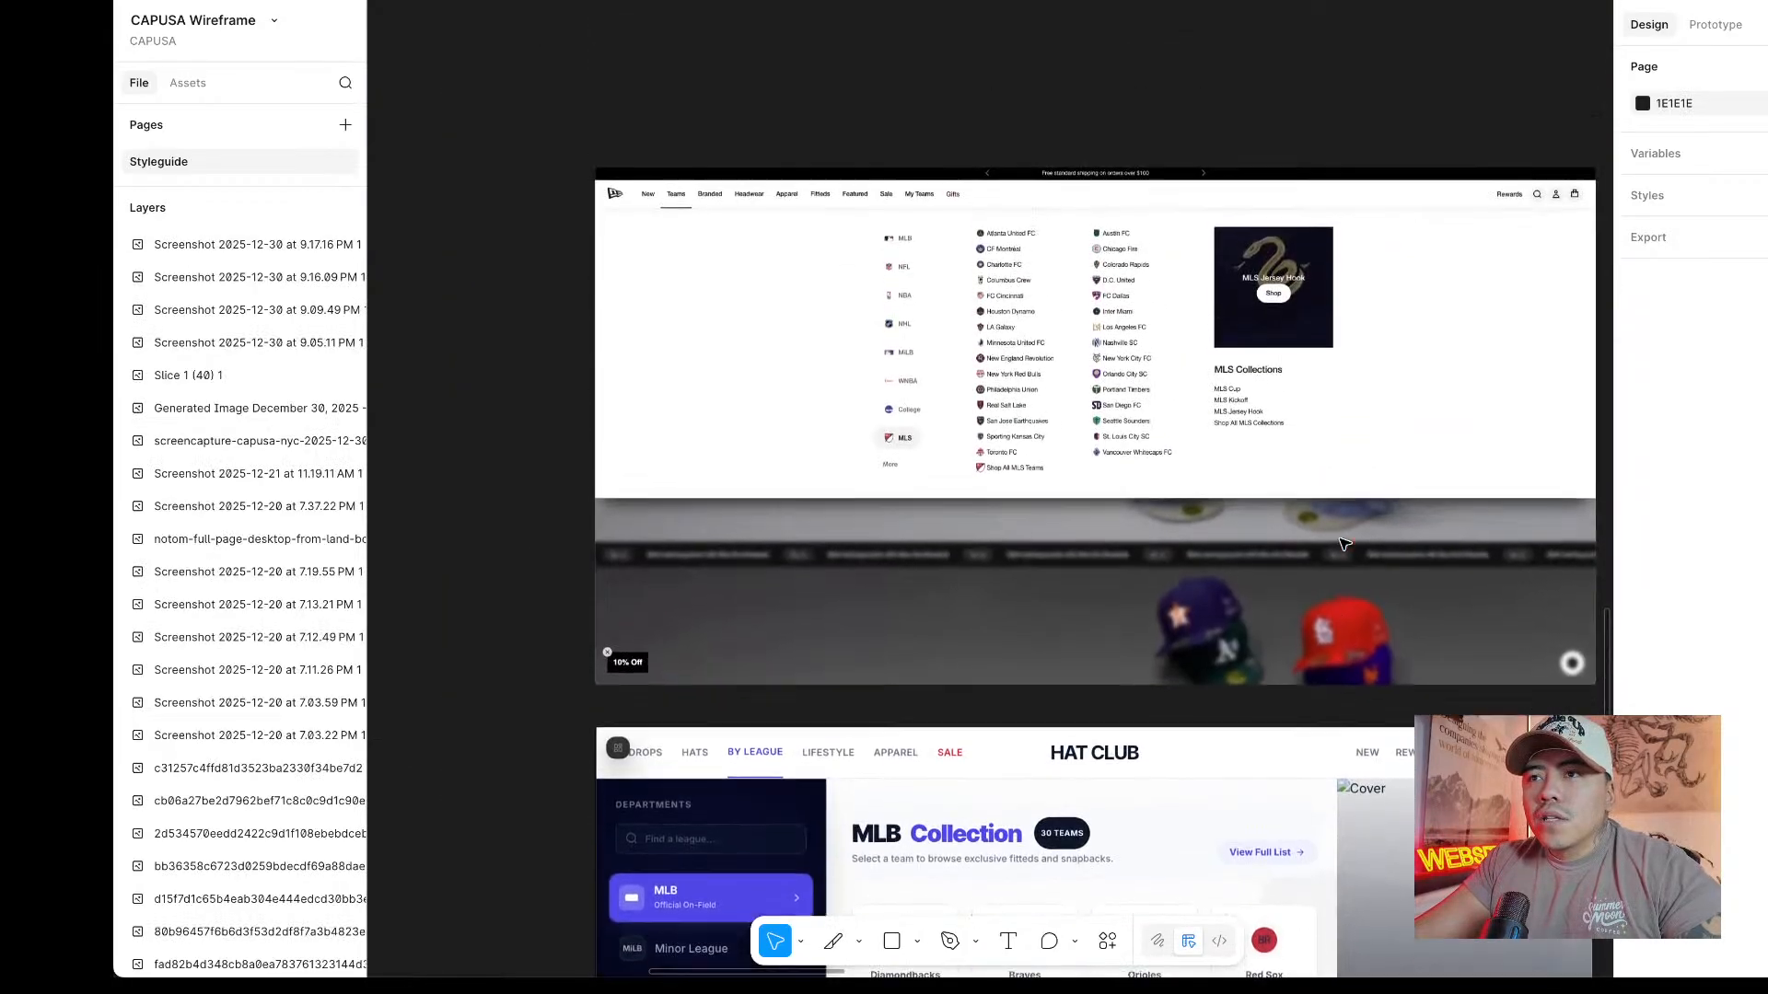
scroll(1345, 544, "right", 5)
scroll(790, 502, "up", 10)
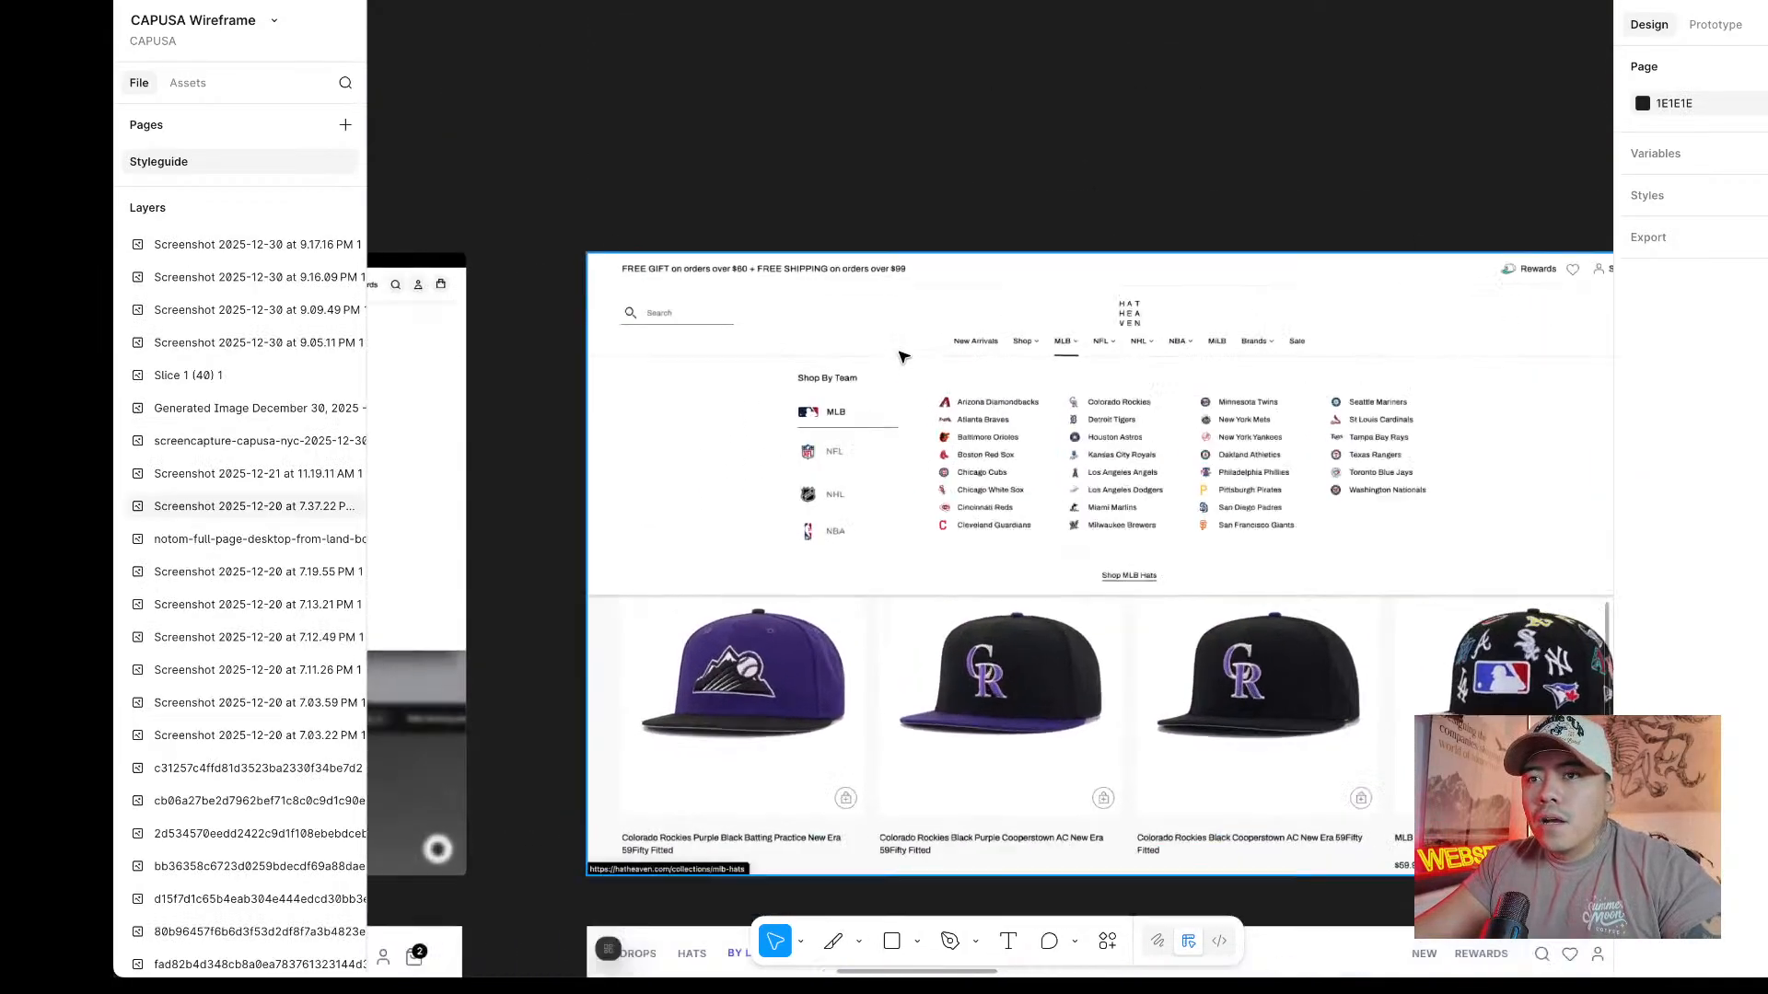
scroll(790, 503, "down", 5)
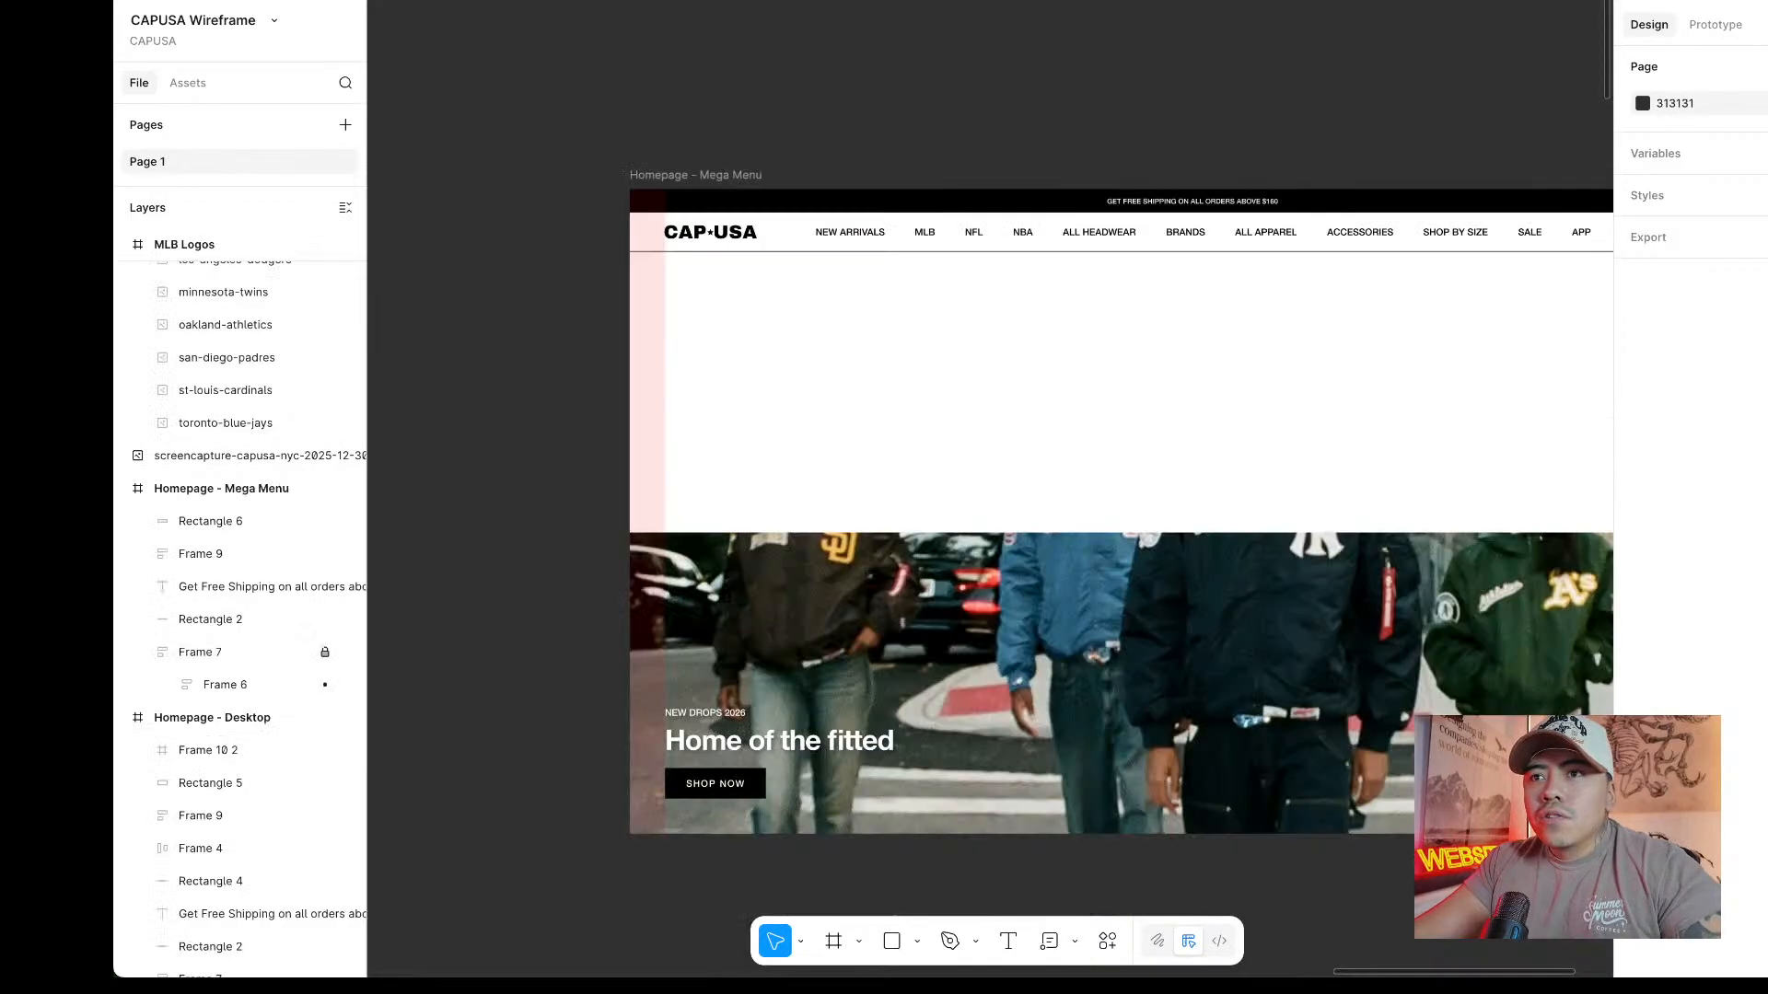
Compare how the Hat Heaven, New Era and Hat Club reference menus arrange their league lists and team columns.
left_click(864, 343)
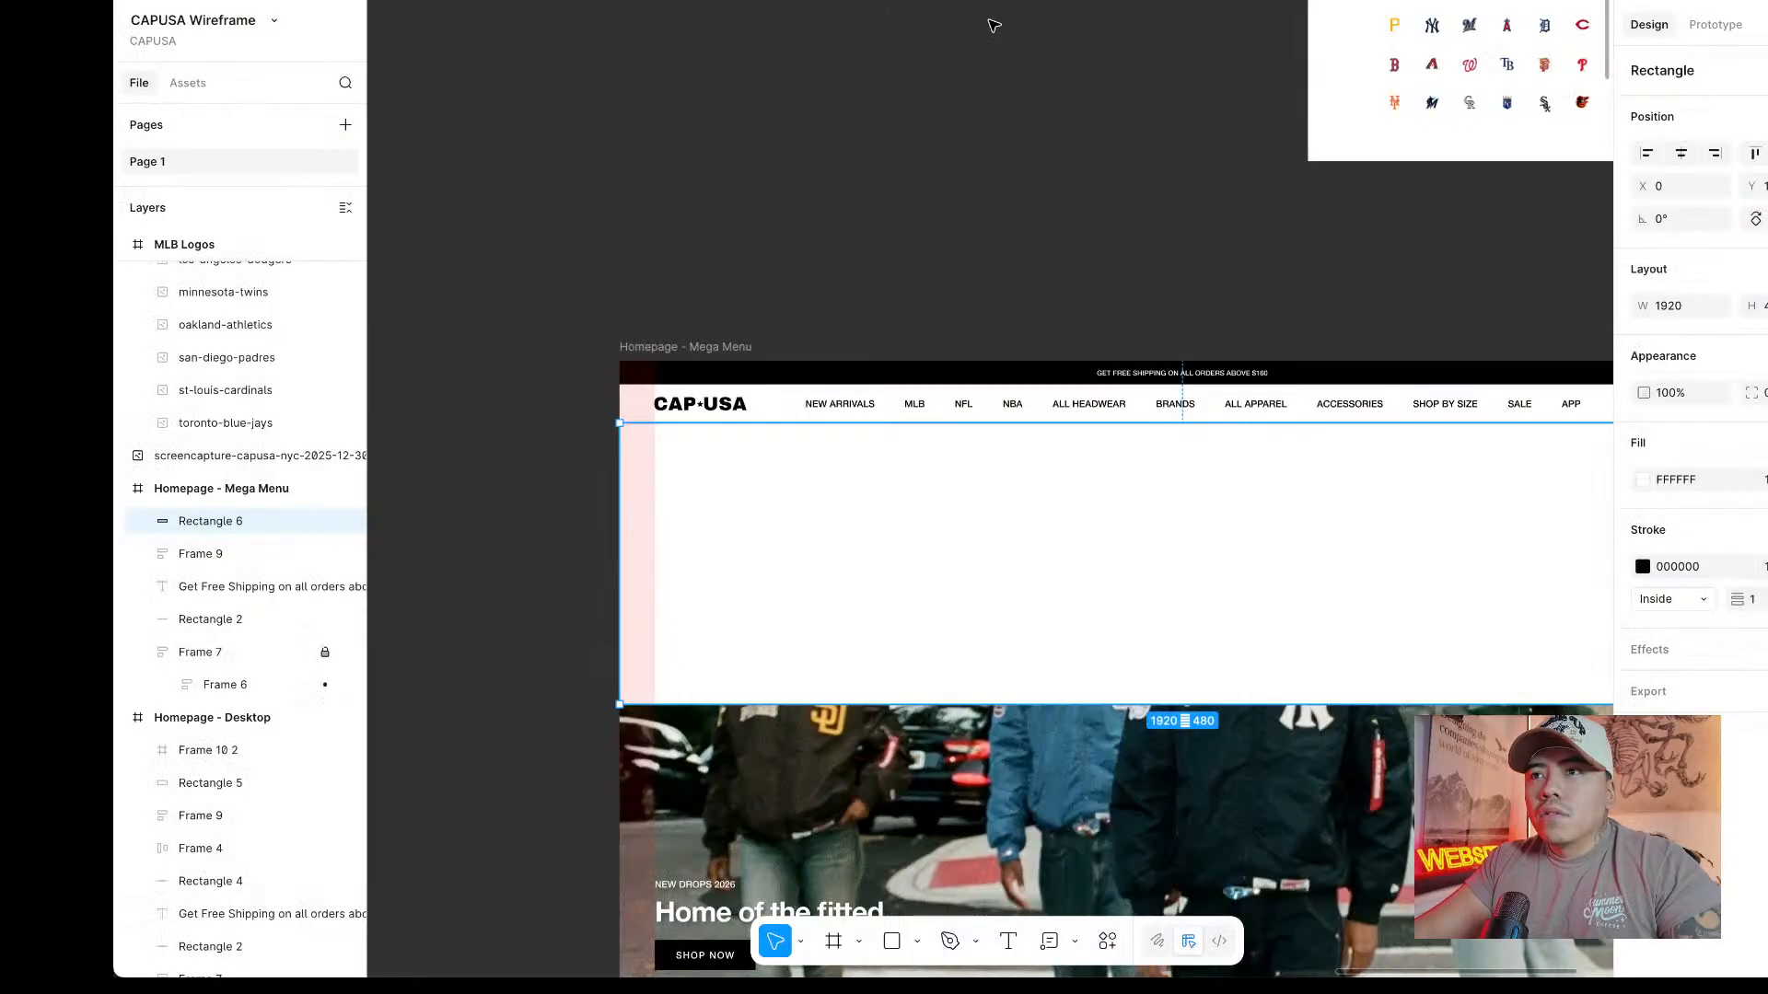
scroll(1302, 225, "right", 5)
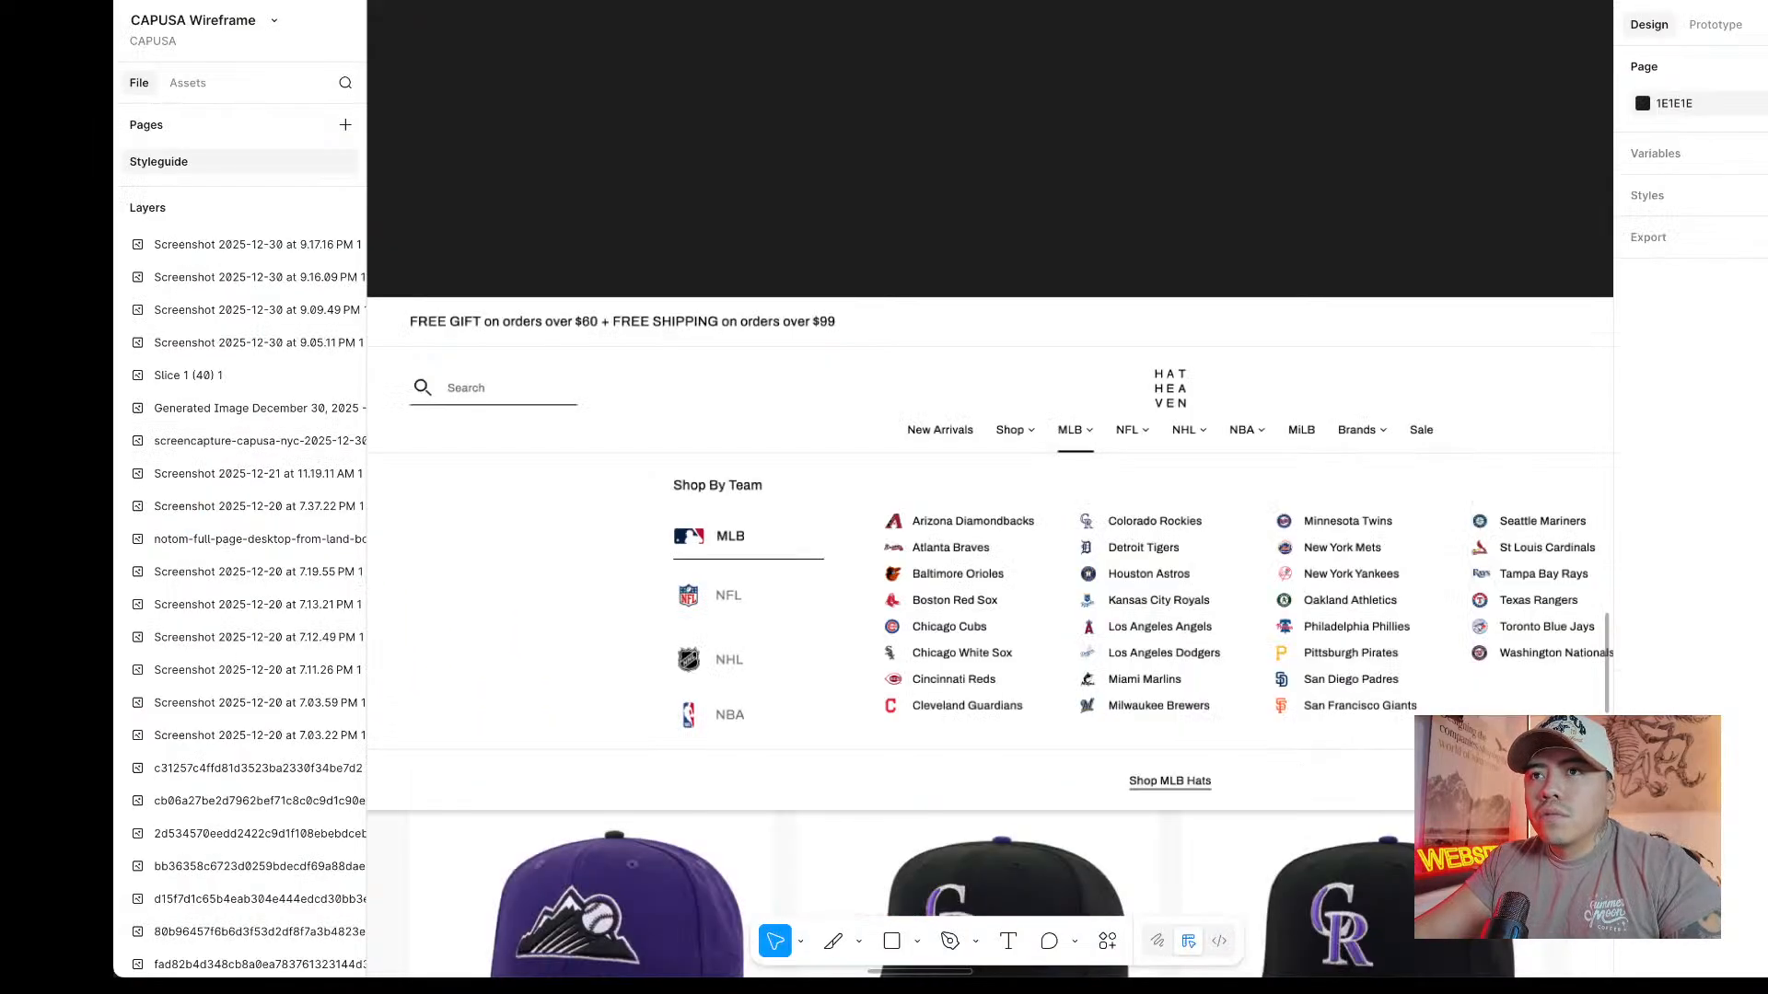
scroll(848, 390, "left", 10)
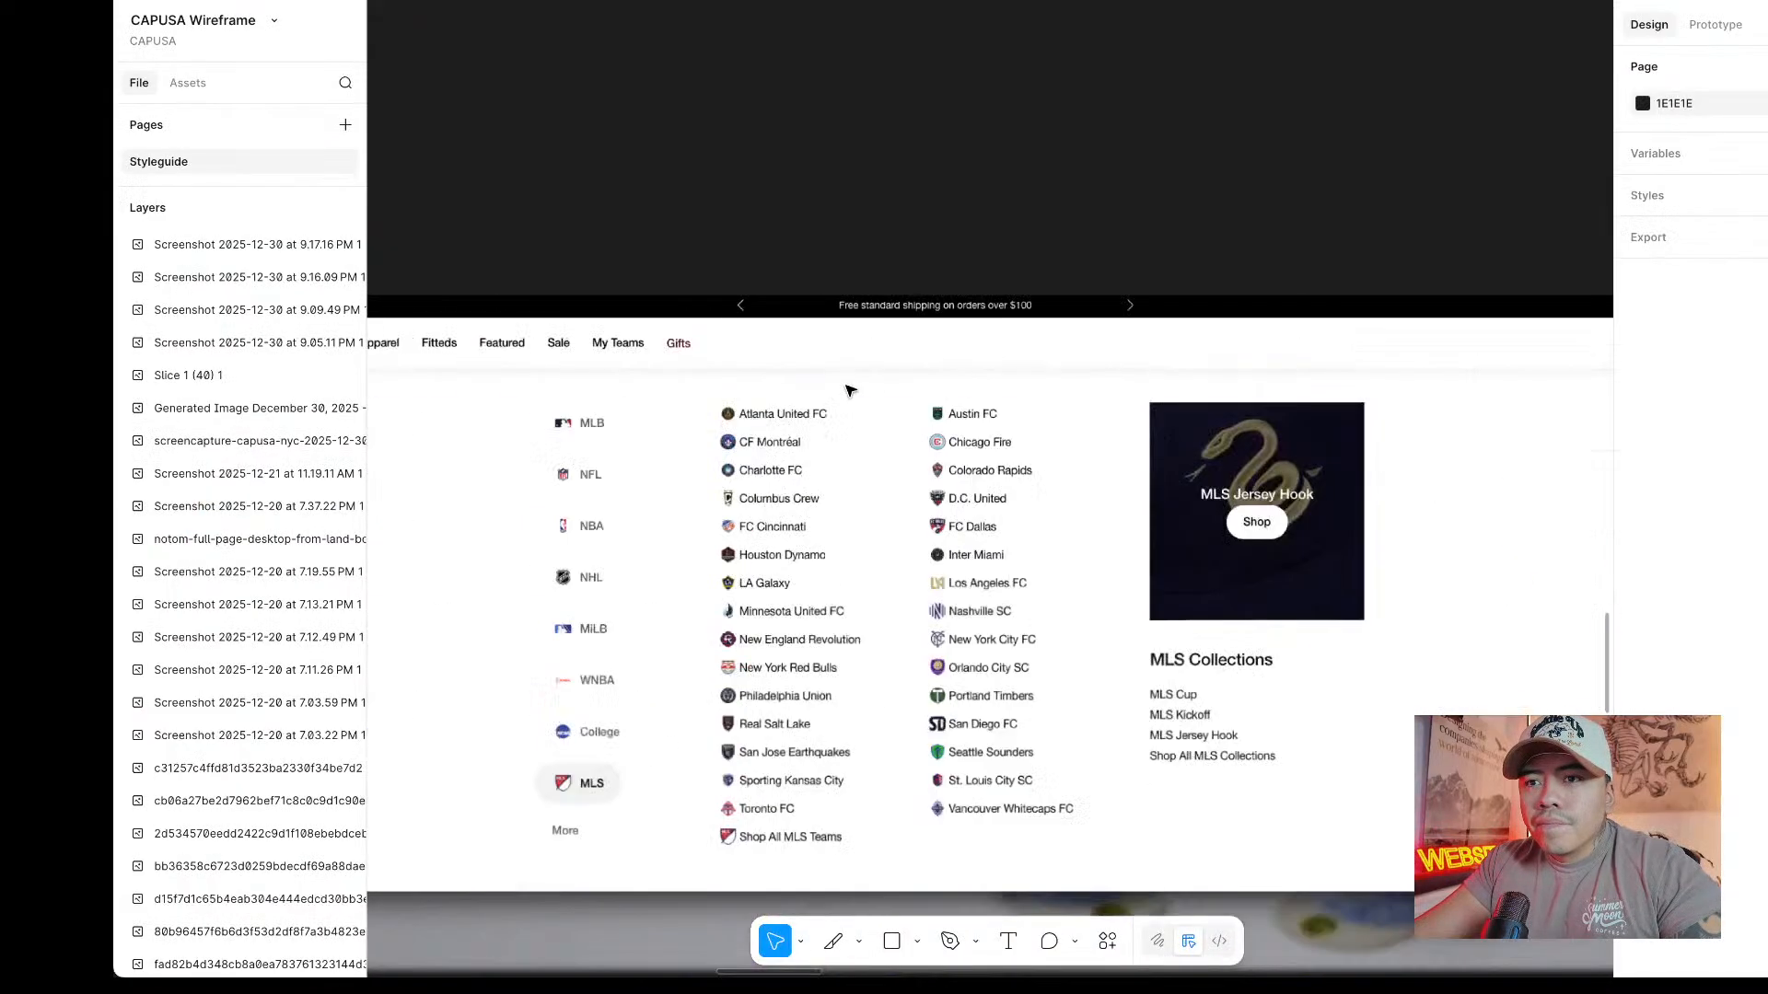
scroll(848, 391, "left", 10)
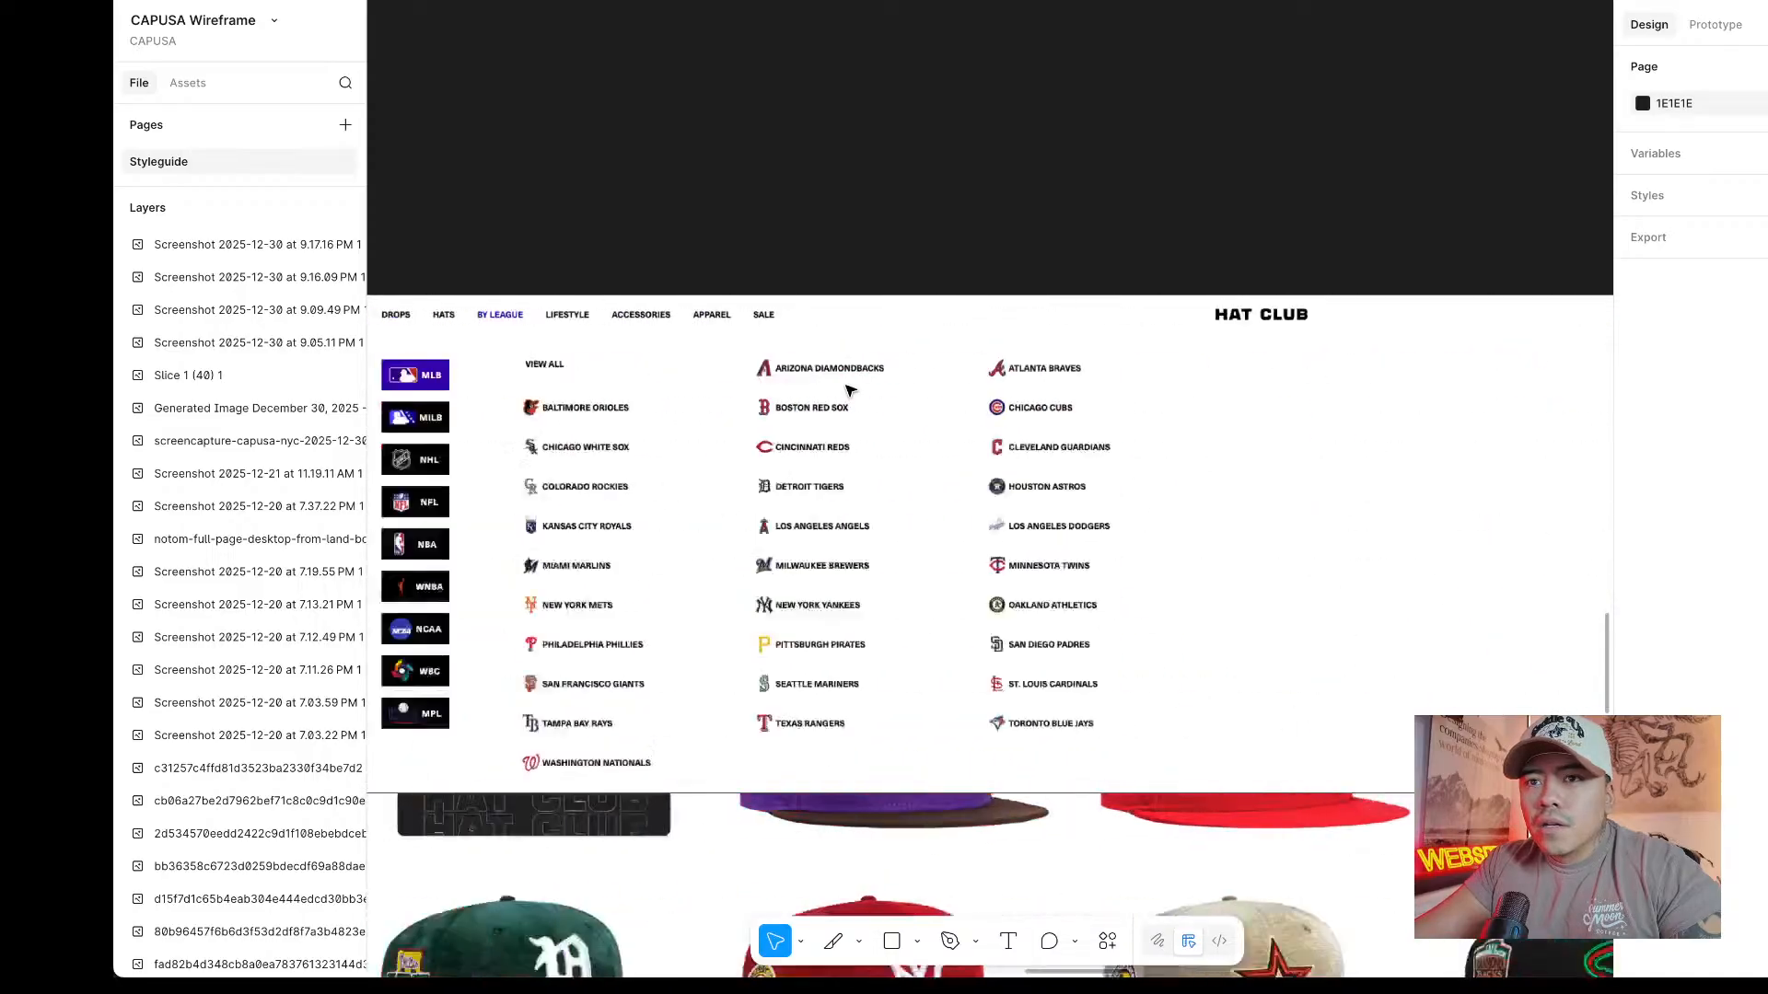
scroll(848, 390, "left", 5)
scroll(848, 391, "left", 10)
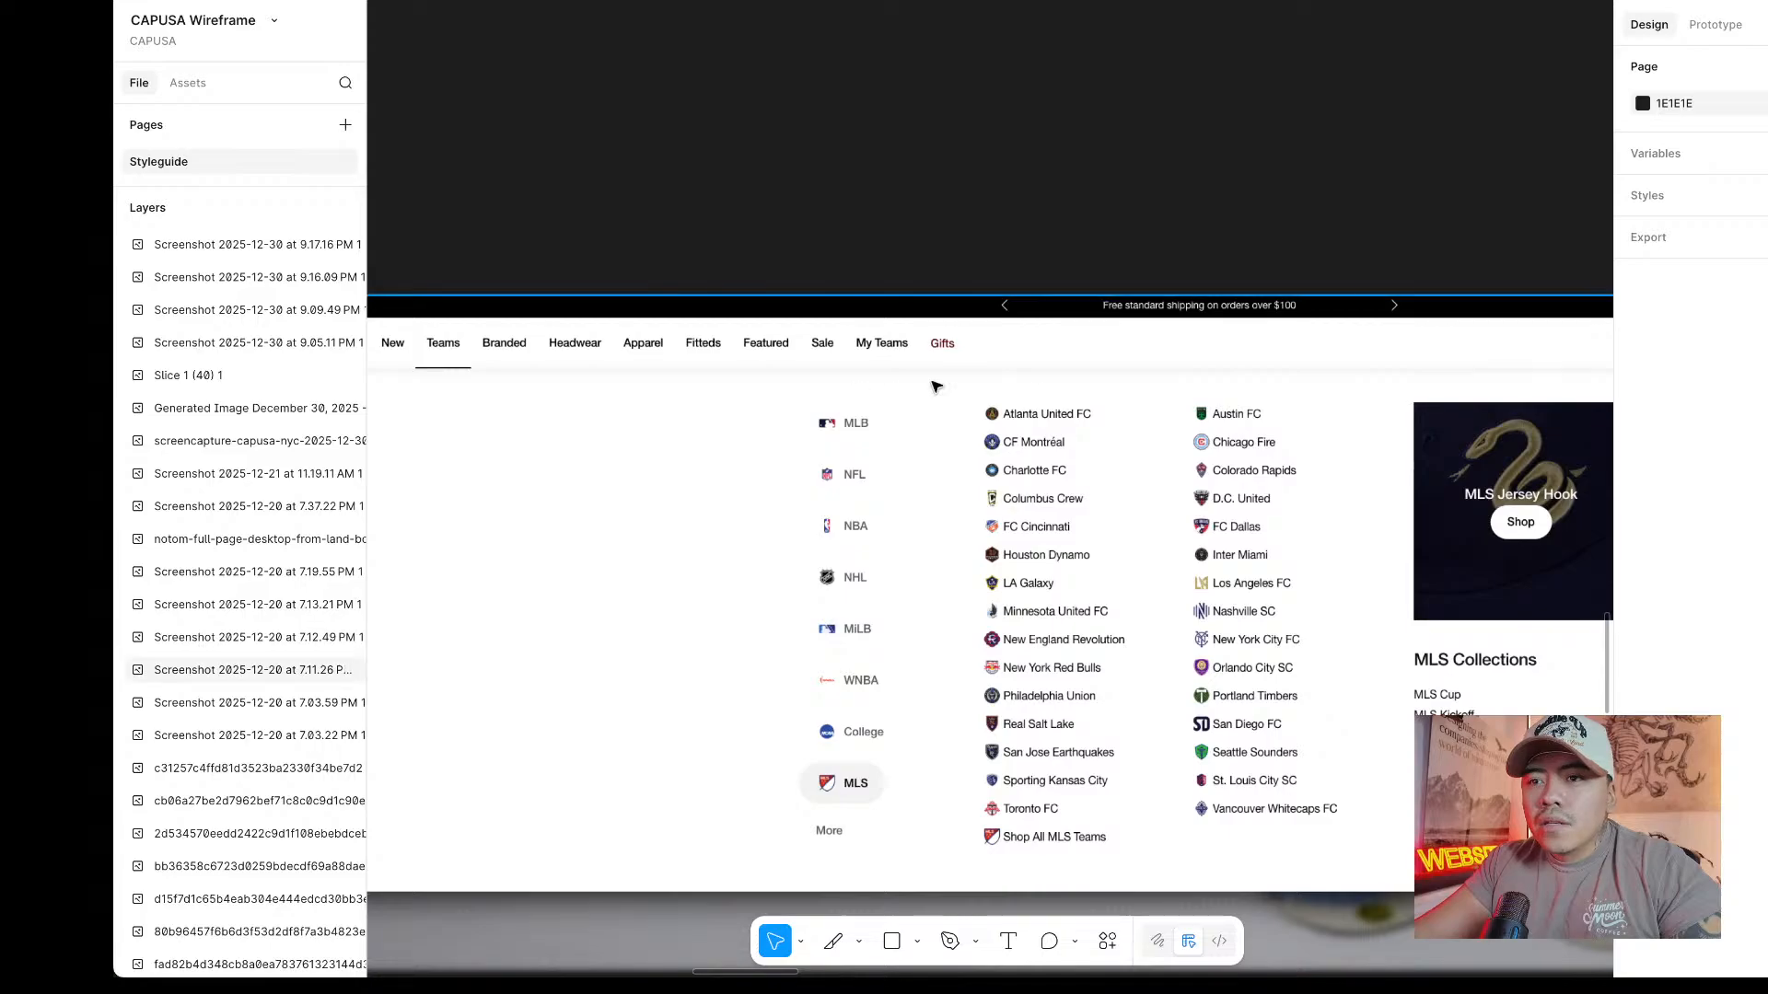
scroll(848, 390, "right", 15)
scroll(1044, 392, "right", 3)
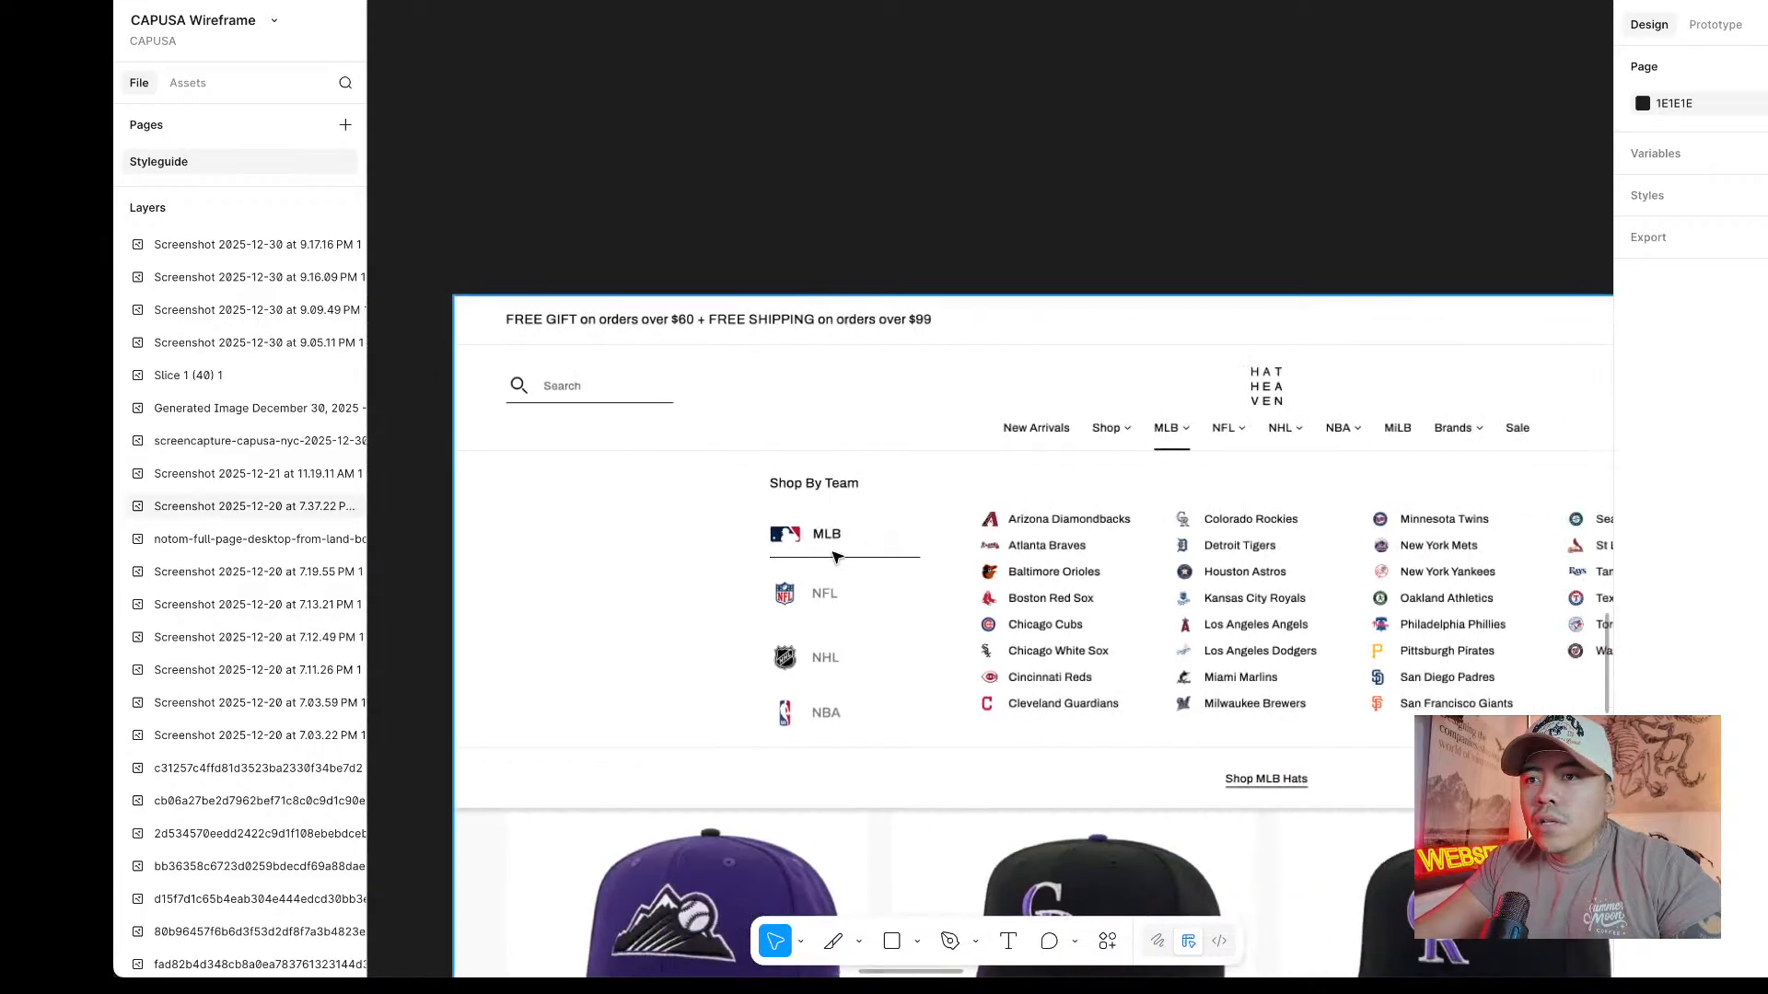
Search the web for "hat heaven" in a new browser tab and open the Hat Heaven store site.
key("super+t")
type("ha")
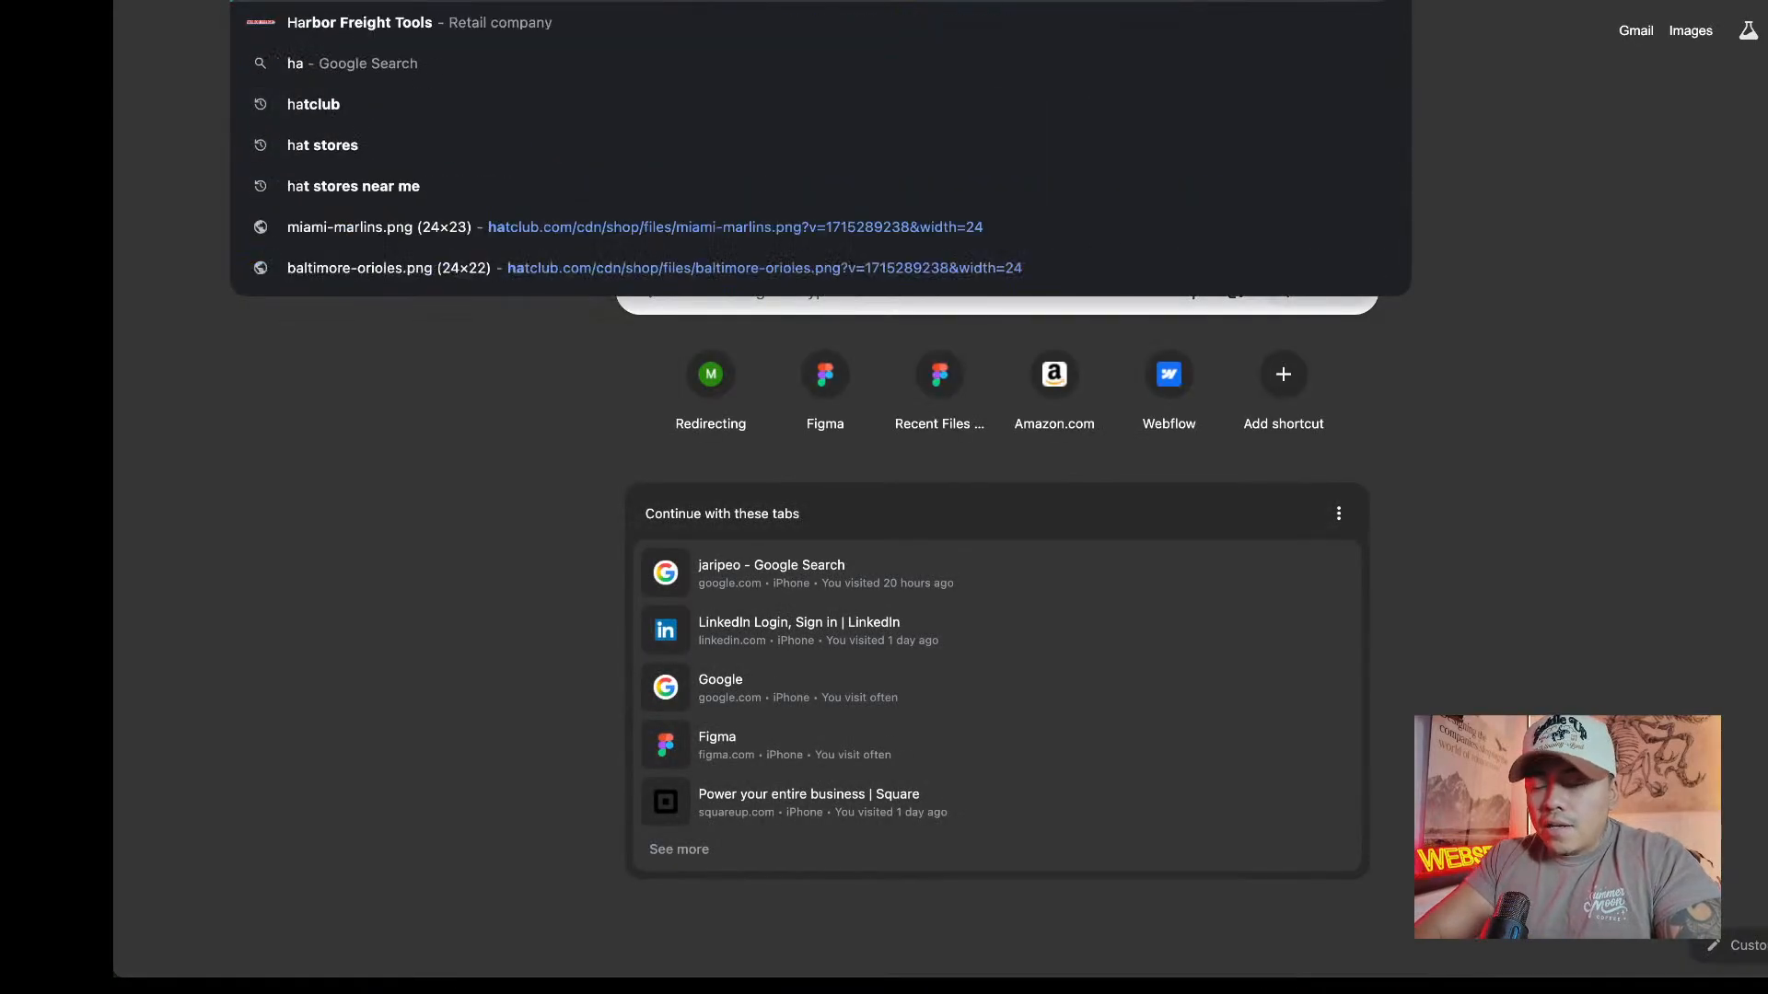
type("t heaven")
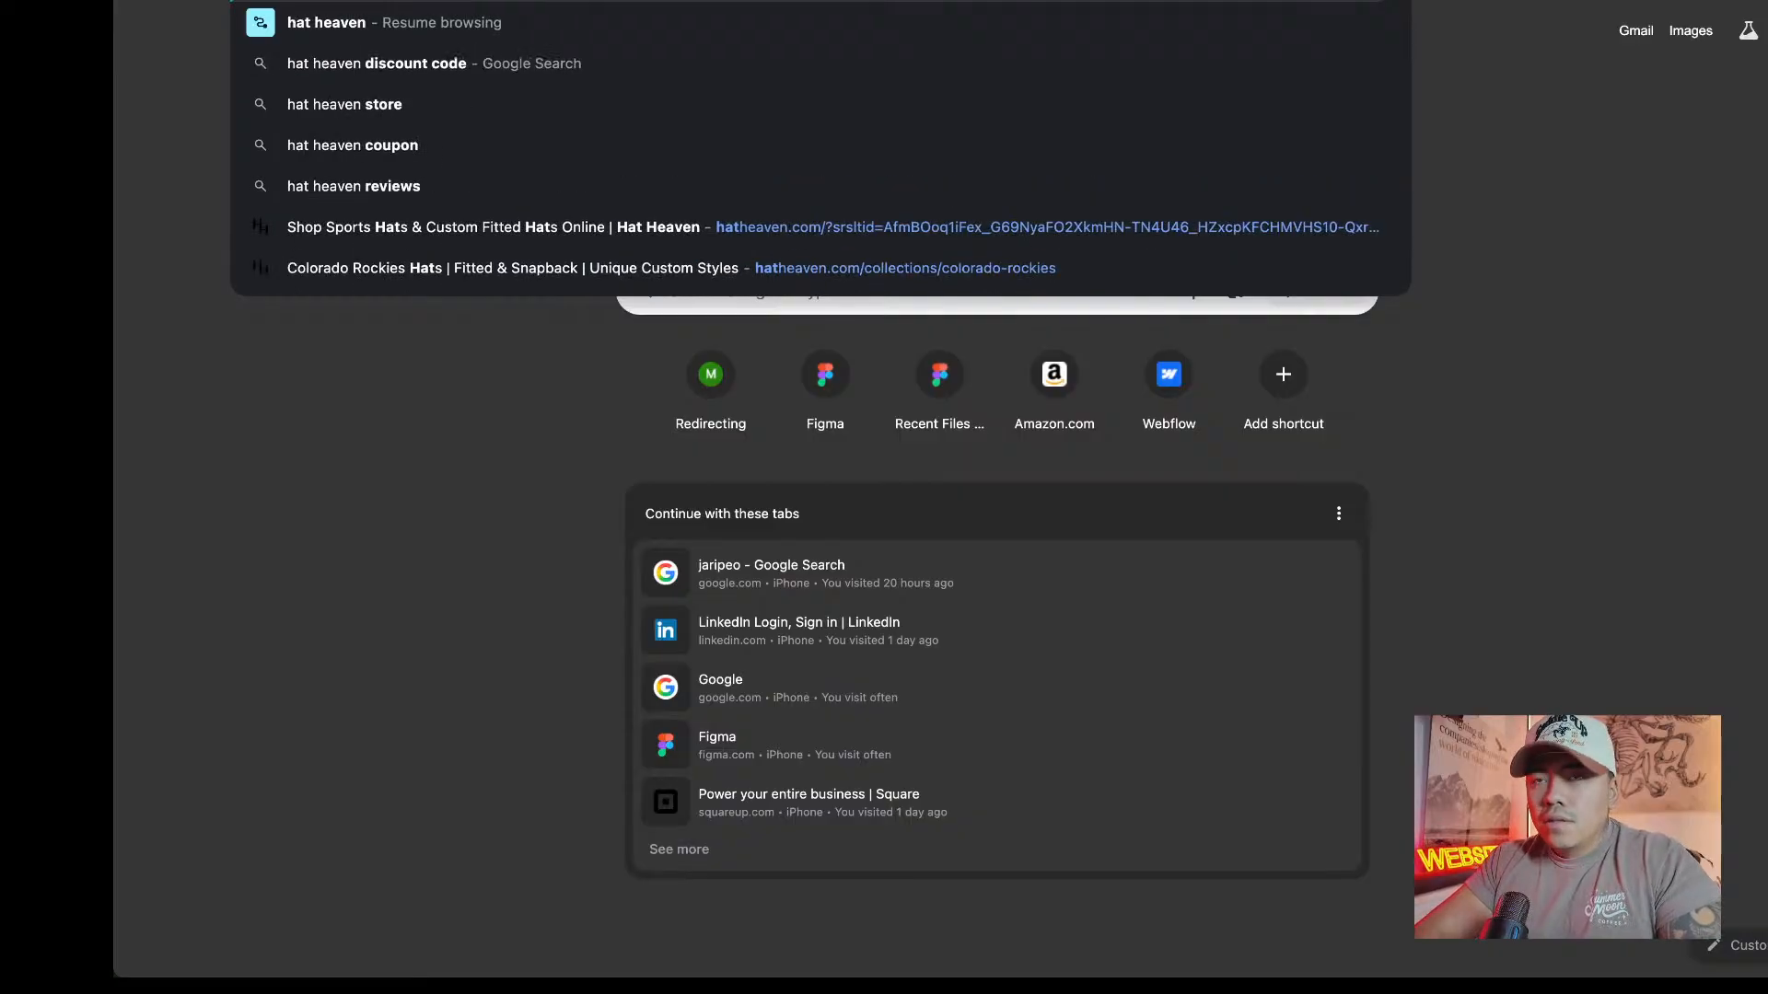
key("Return")
scroll(473, 455, "down", 1)
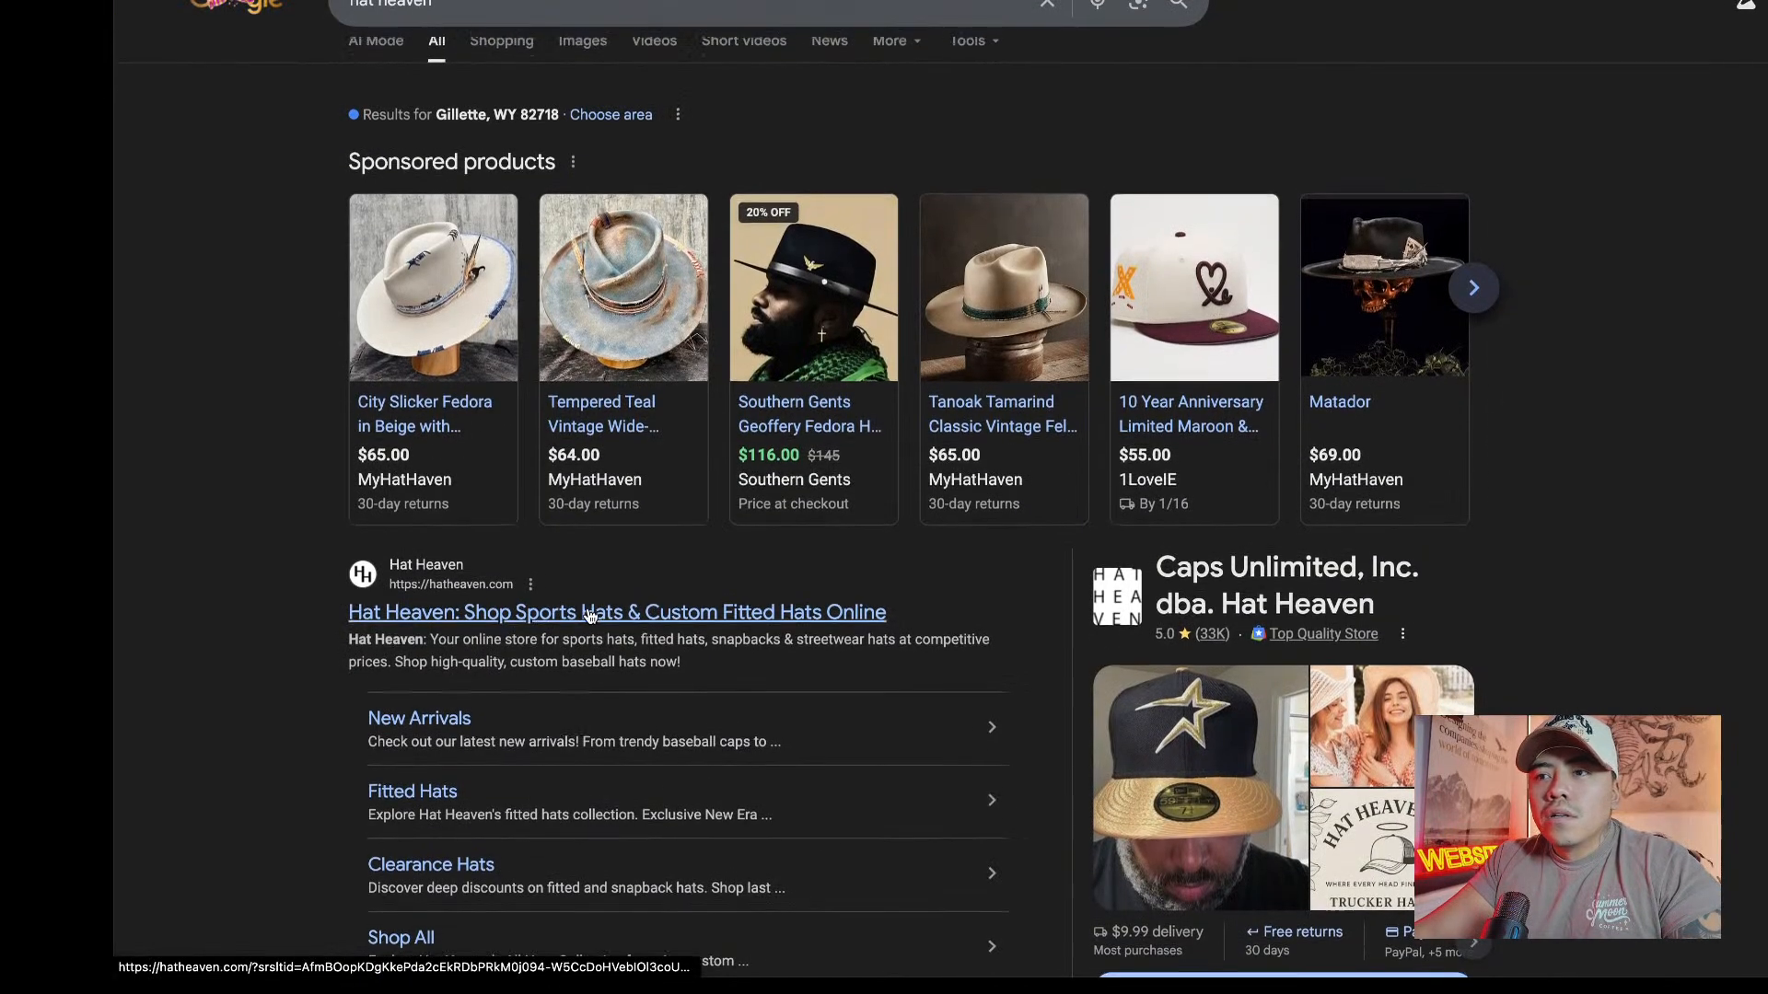
left_click(594, 617)
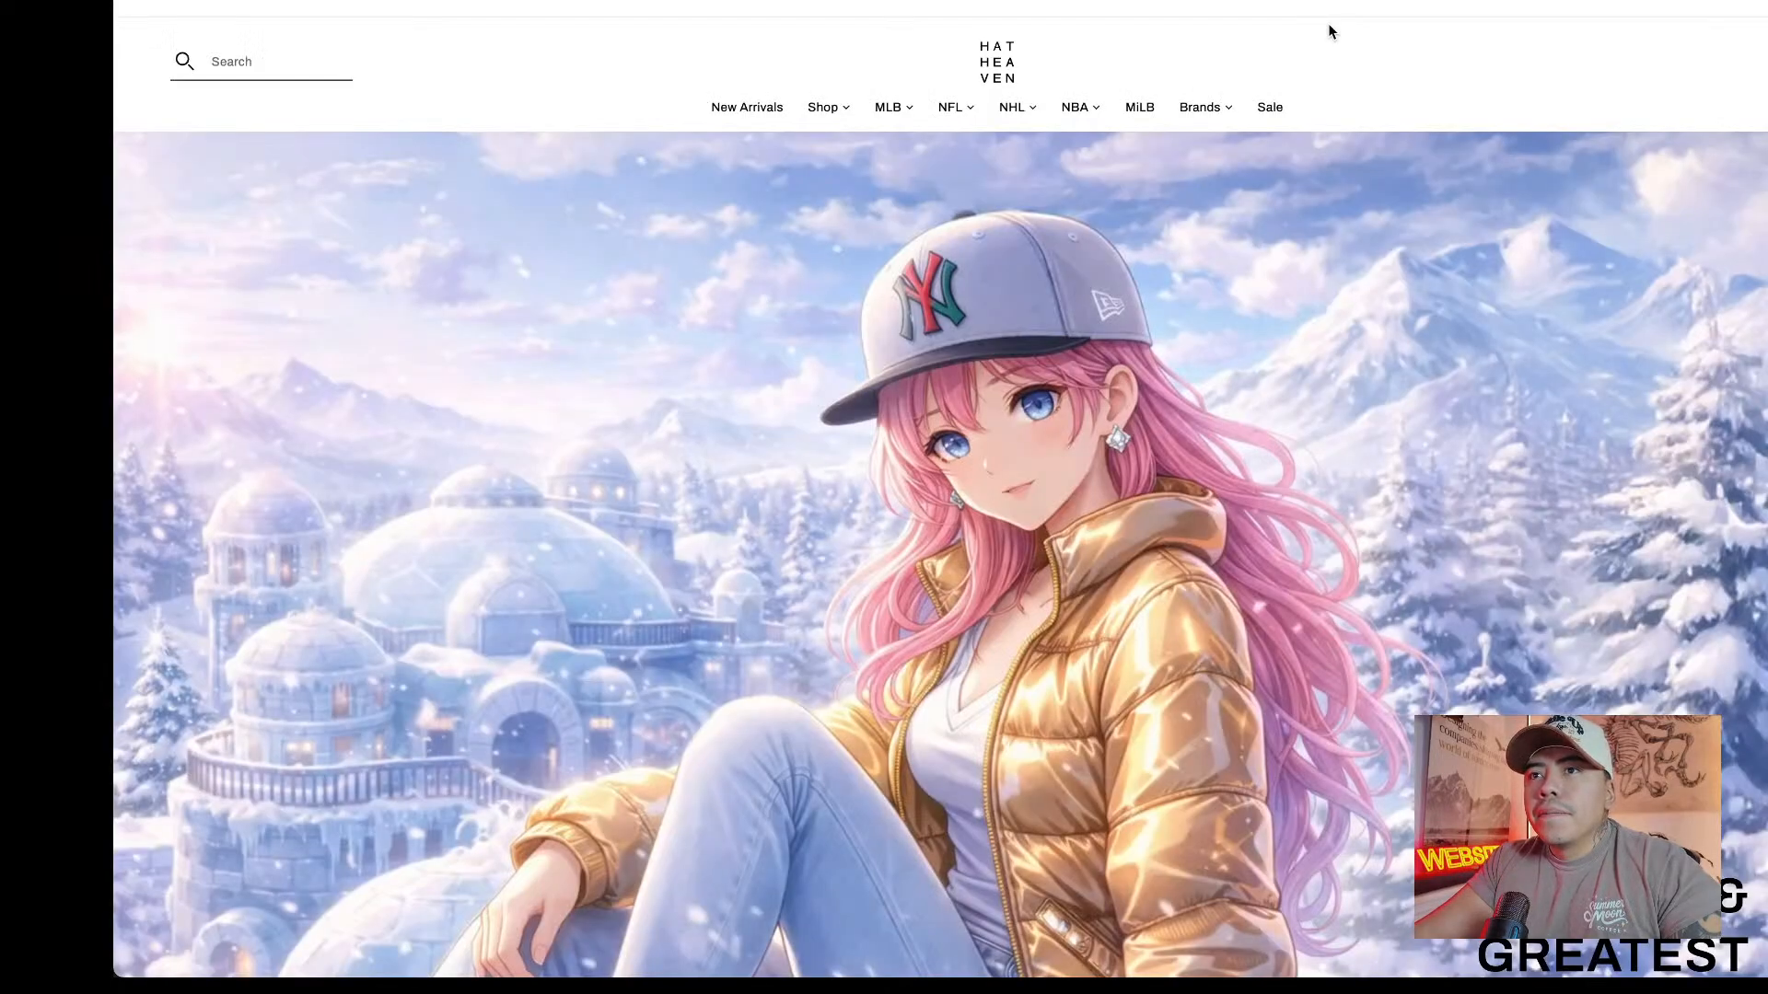
Try to get image options for the MLB logo in Hat Heaven's MLB menu, and dismiss the discount pop-up.
mouse_move(893, 113)
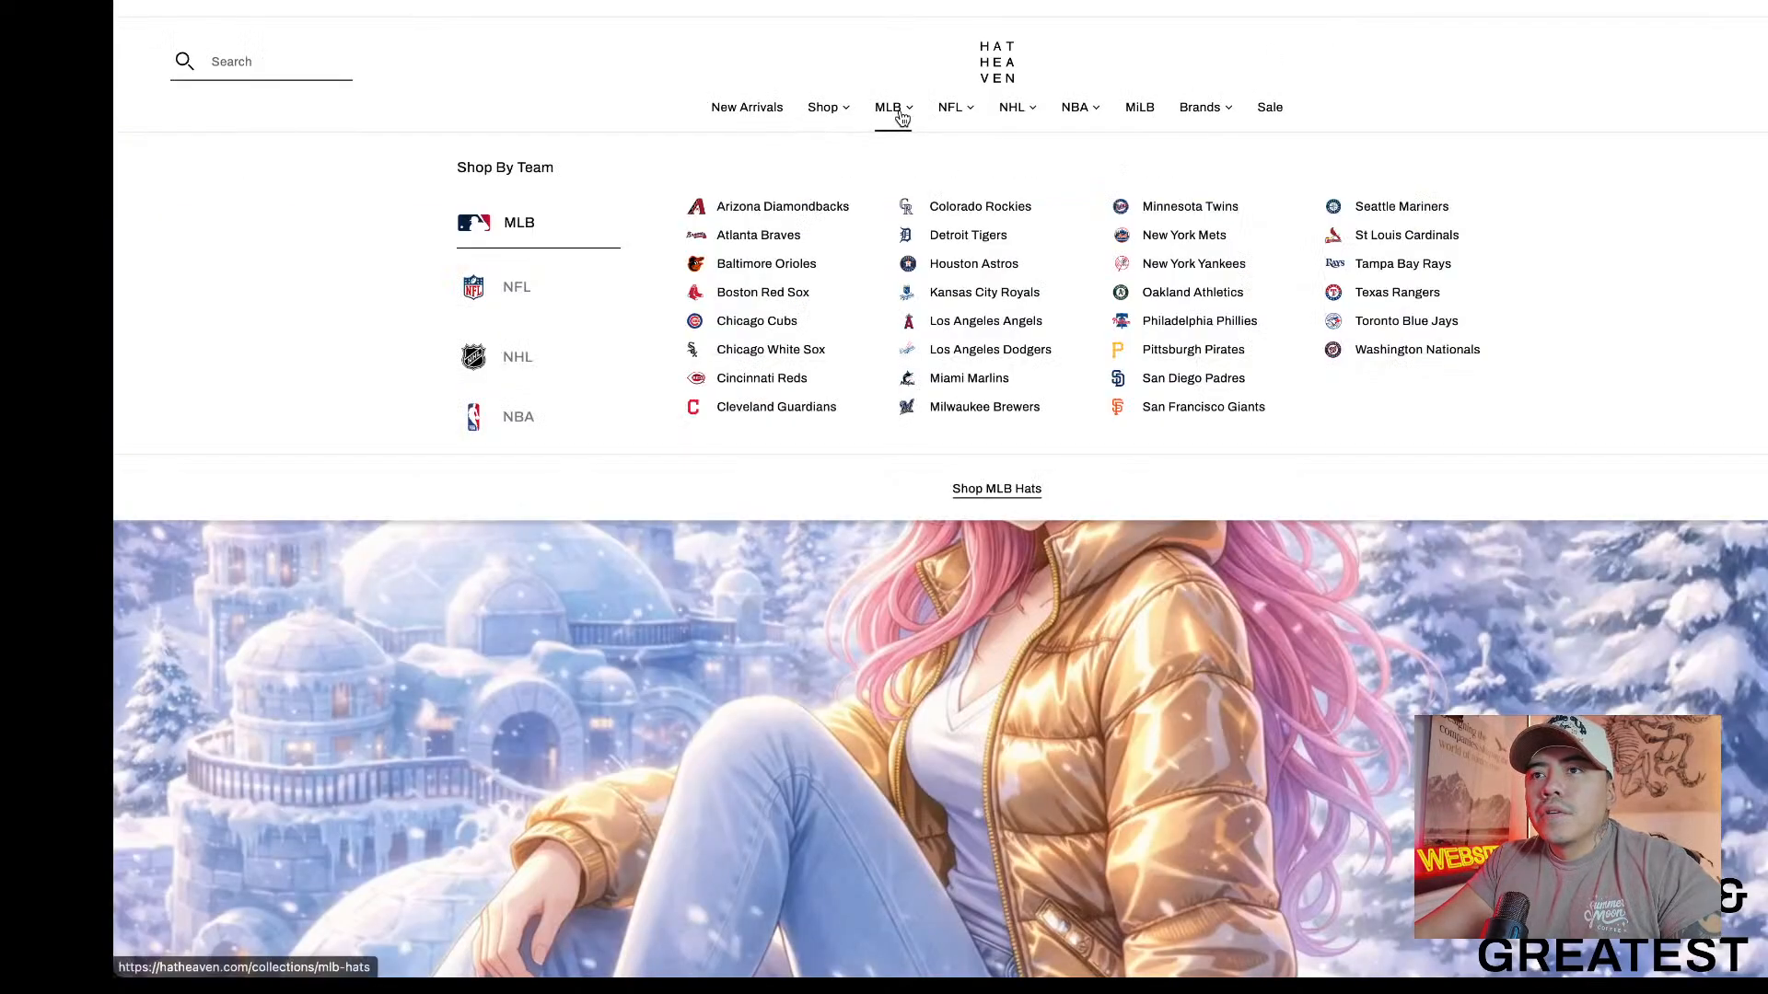
right_click(479, 236)
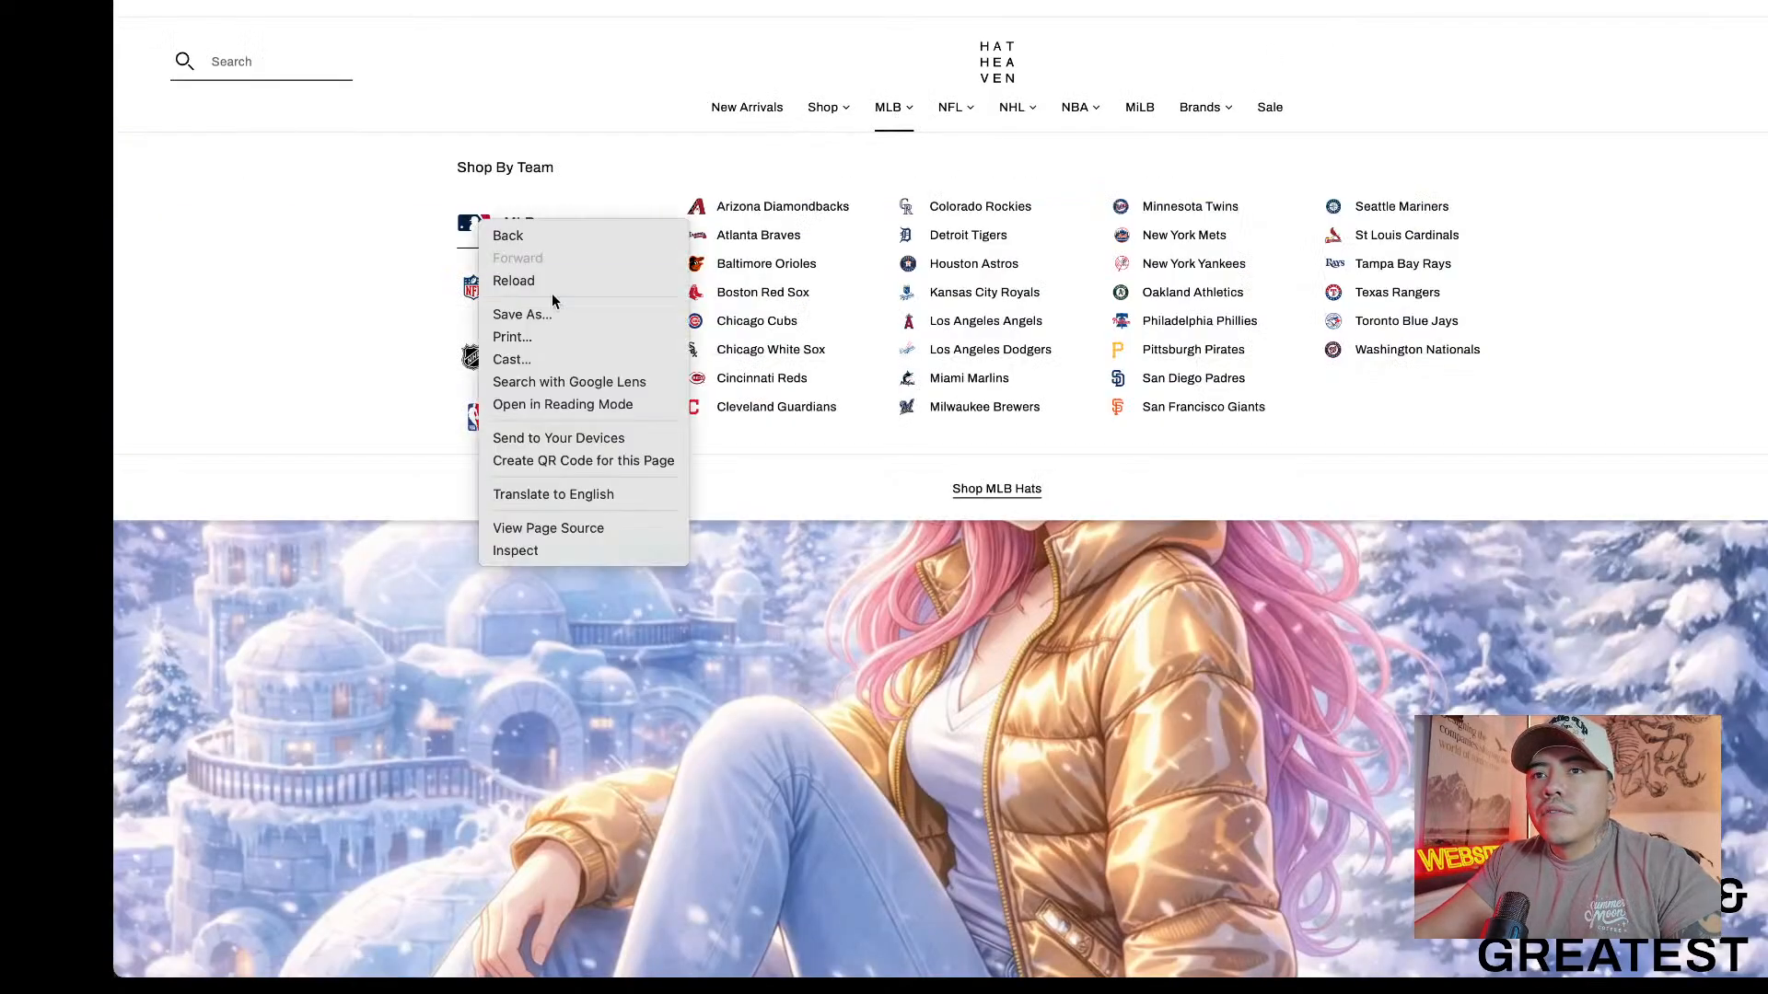
left_click(423, 197)
mouse_move(1005, 120)
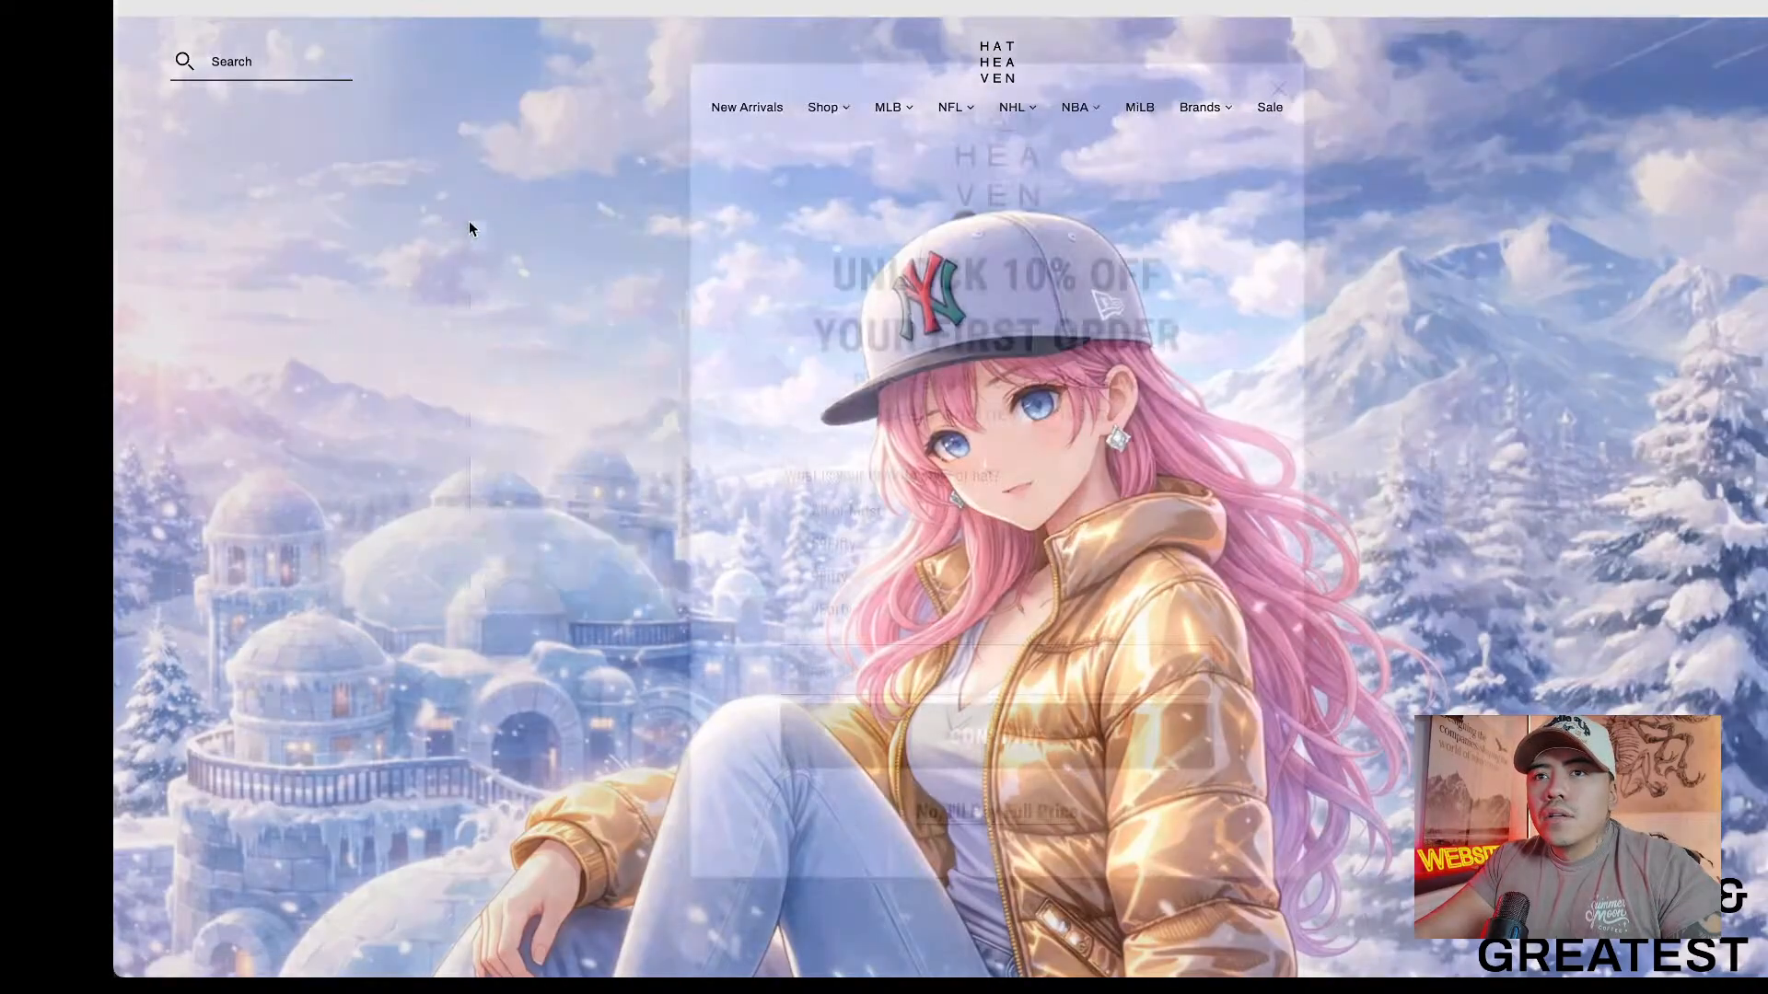
right_click(469, 220)
left_click(1367, 132)
left_click(1278, 89)
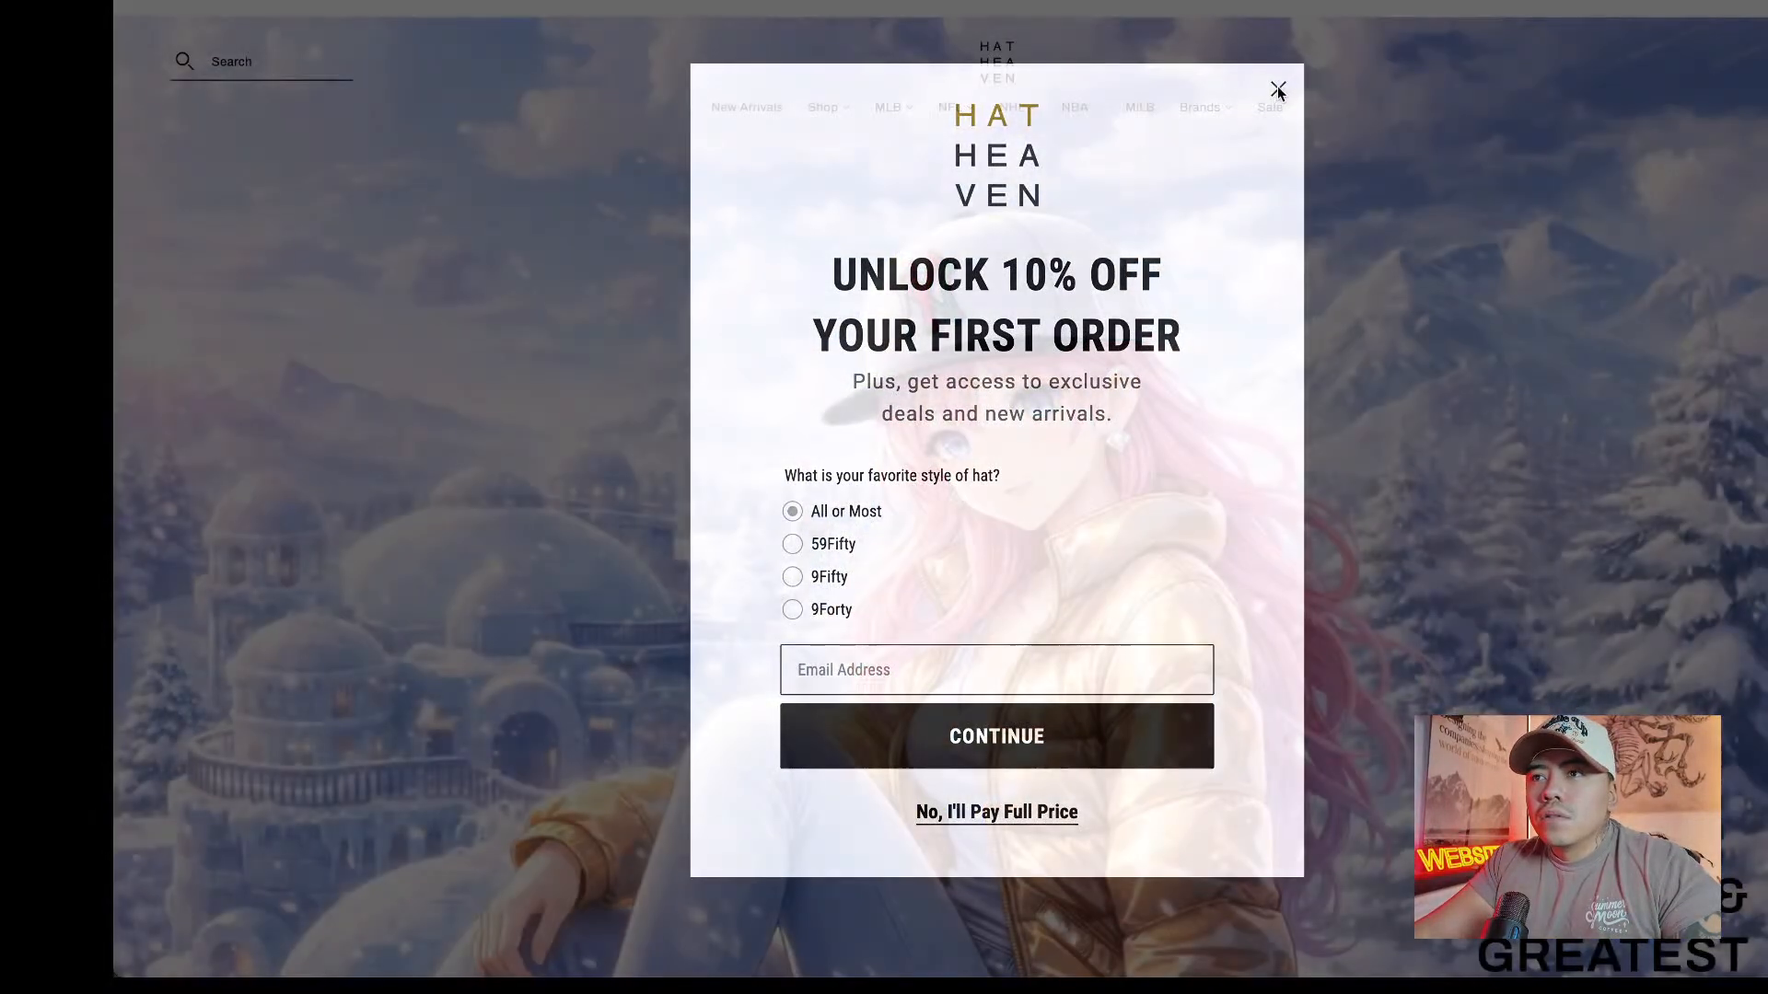
Inspect the MLB logo in Hat Heaven's NBA mega menu with the browser's developer tools.
mouse_move(1074, 109)
right_click(469, 221)
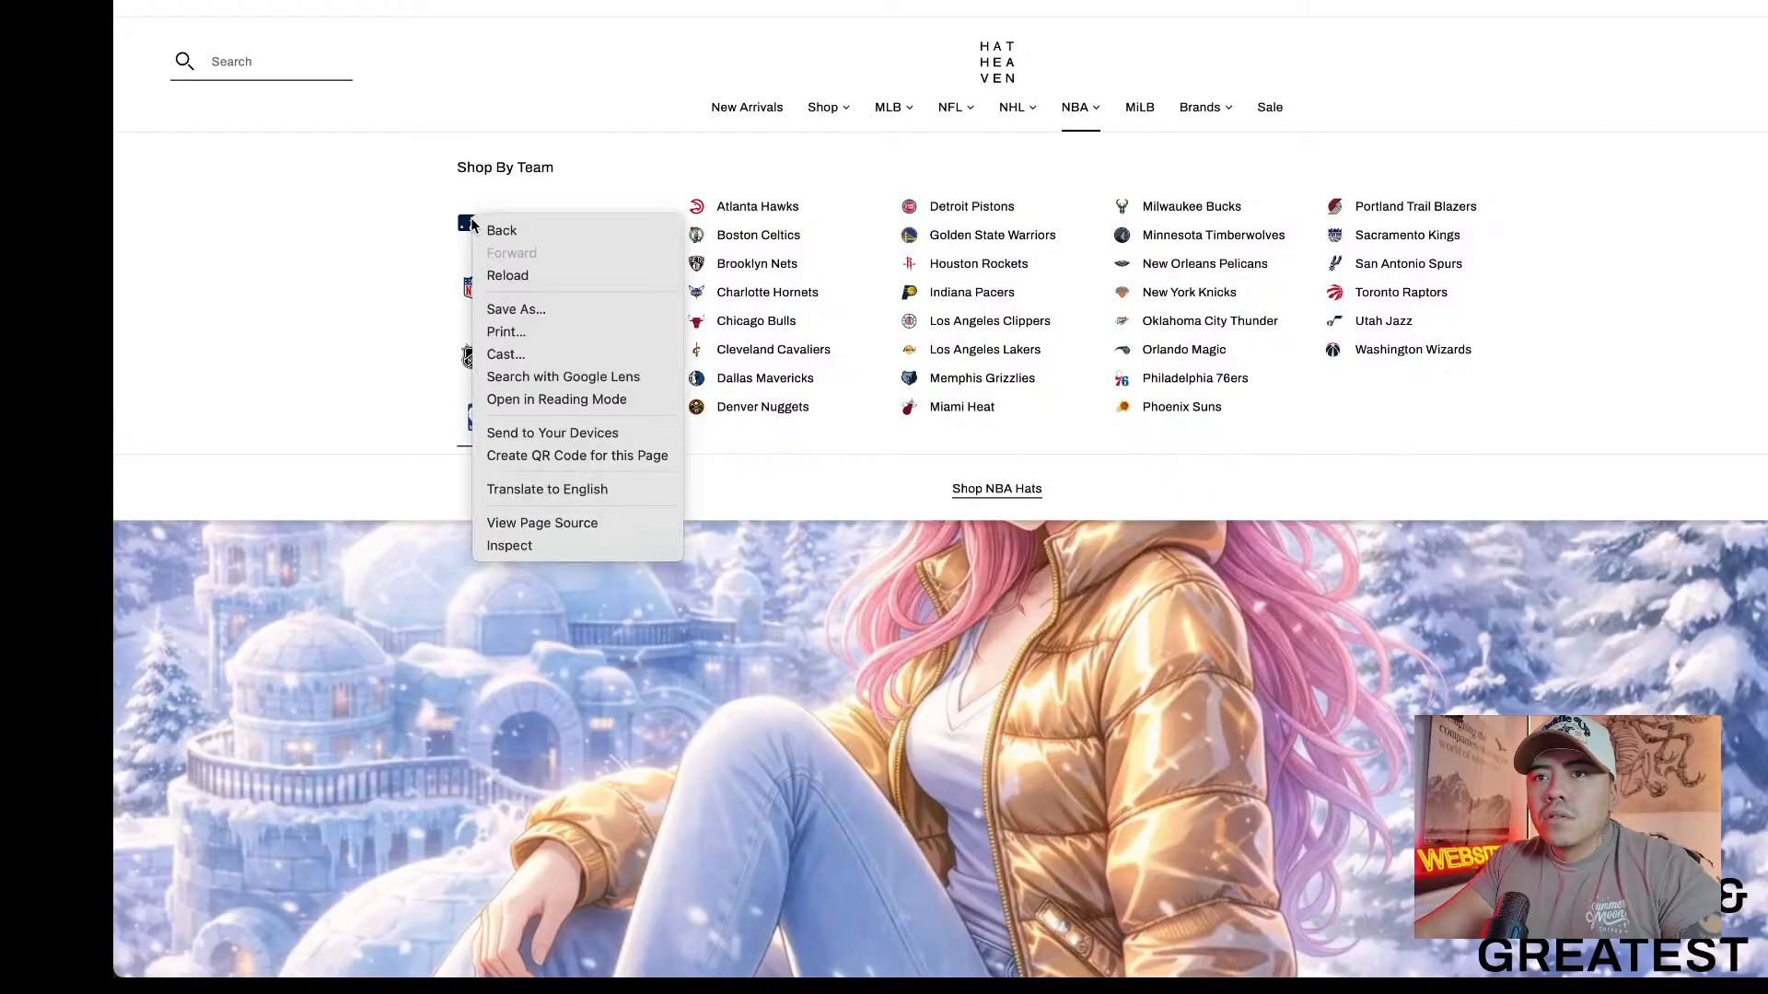
left_click(592, 545)
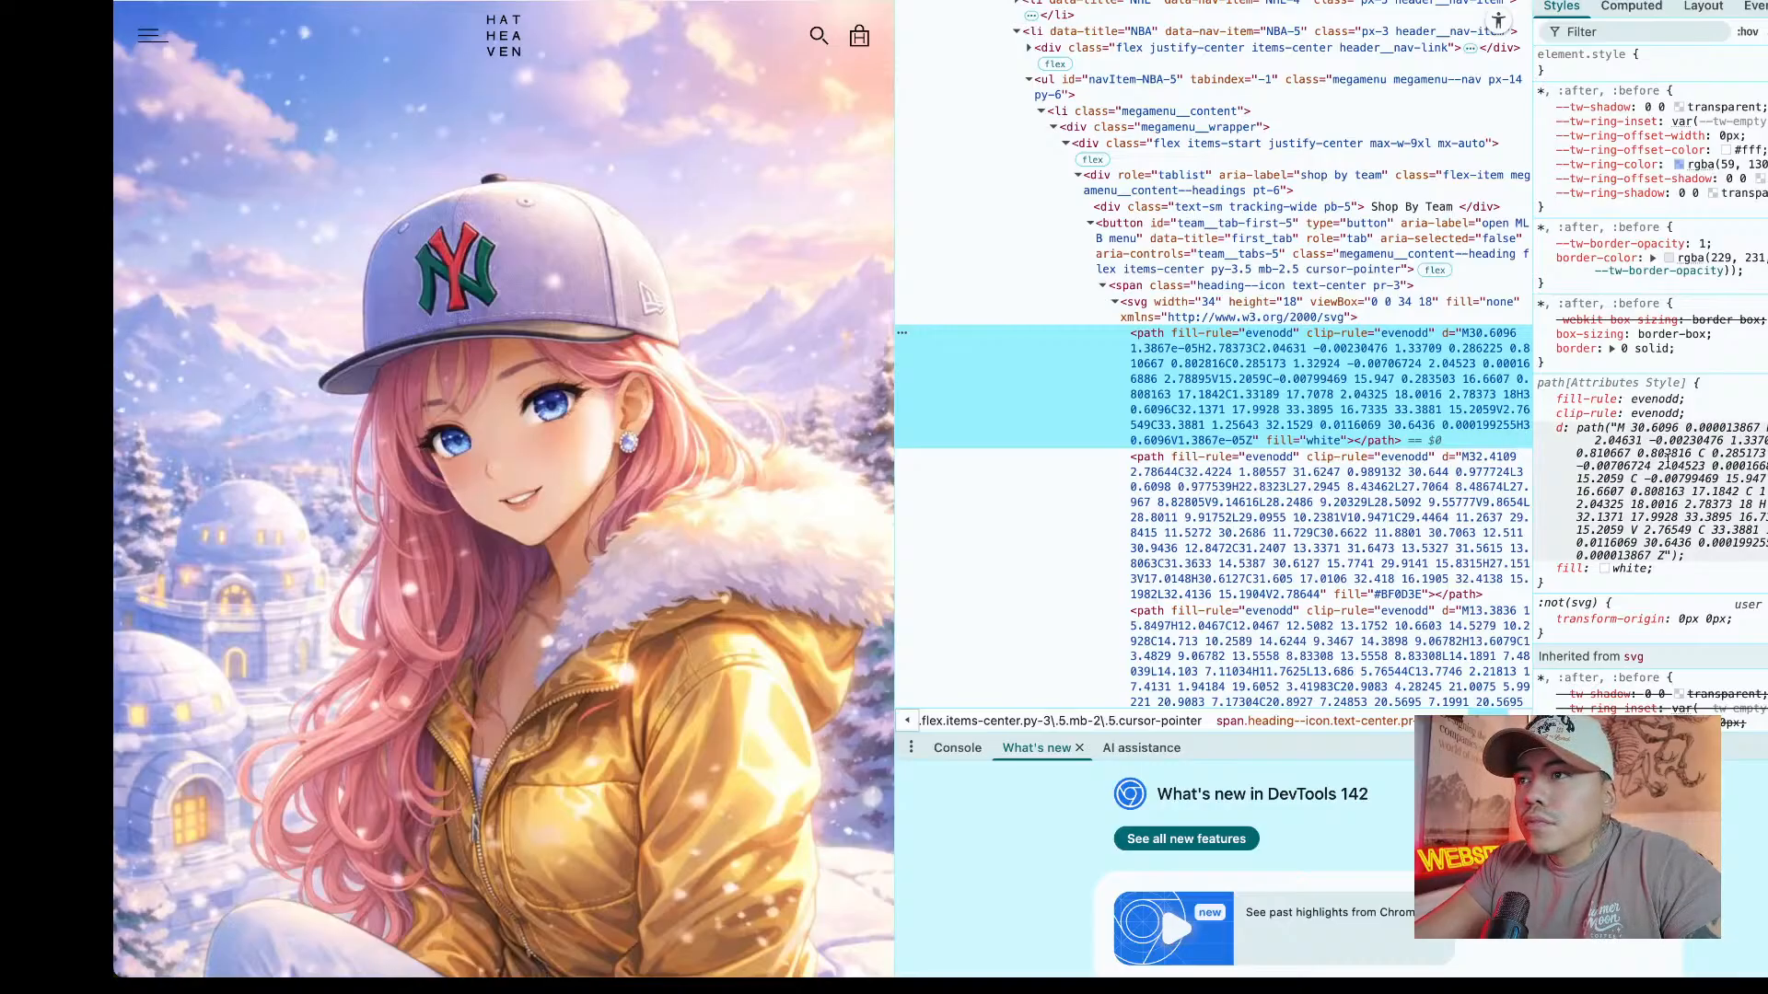
Examine the MLB logo's SVG paths and the surrounding mega menu markup and styles for a usable logo source.
scroll(1665, 461, "down", 15)
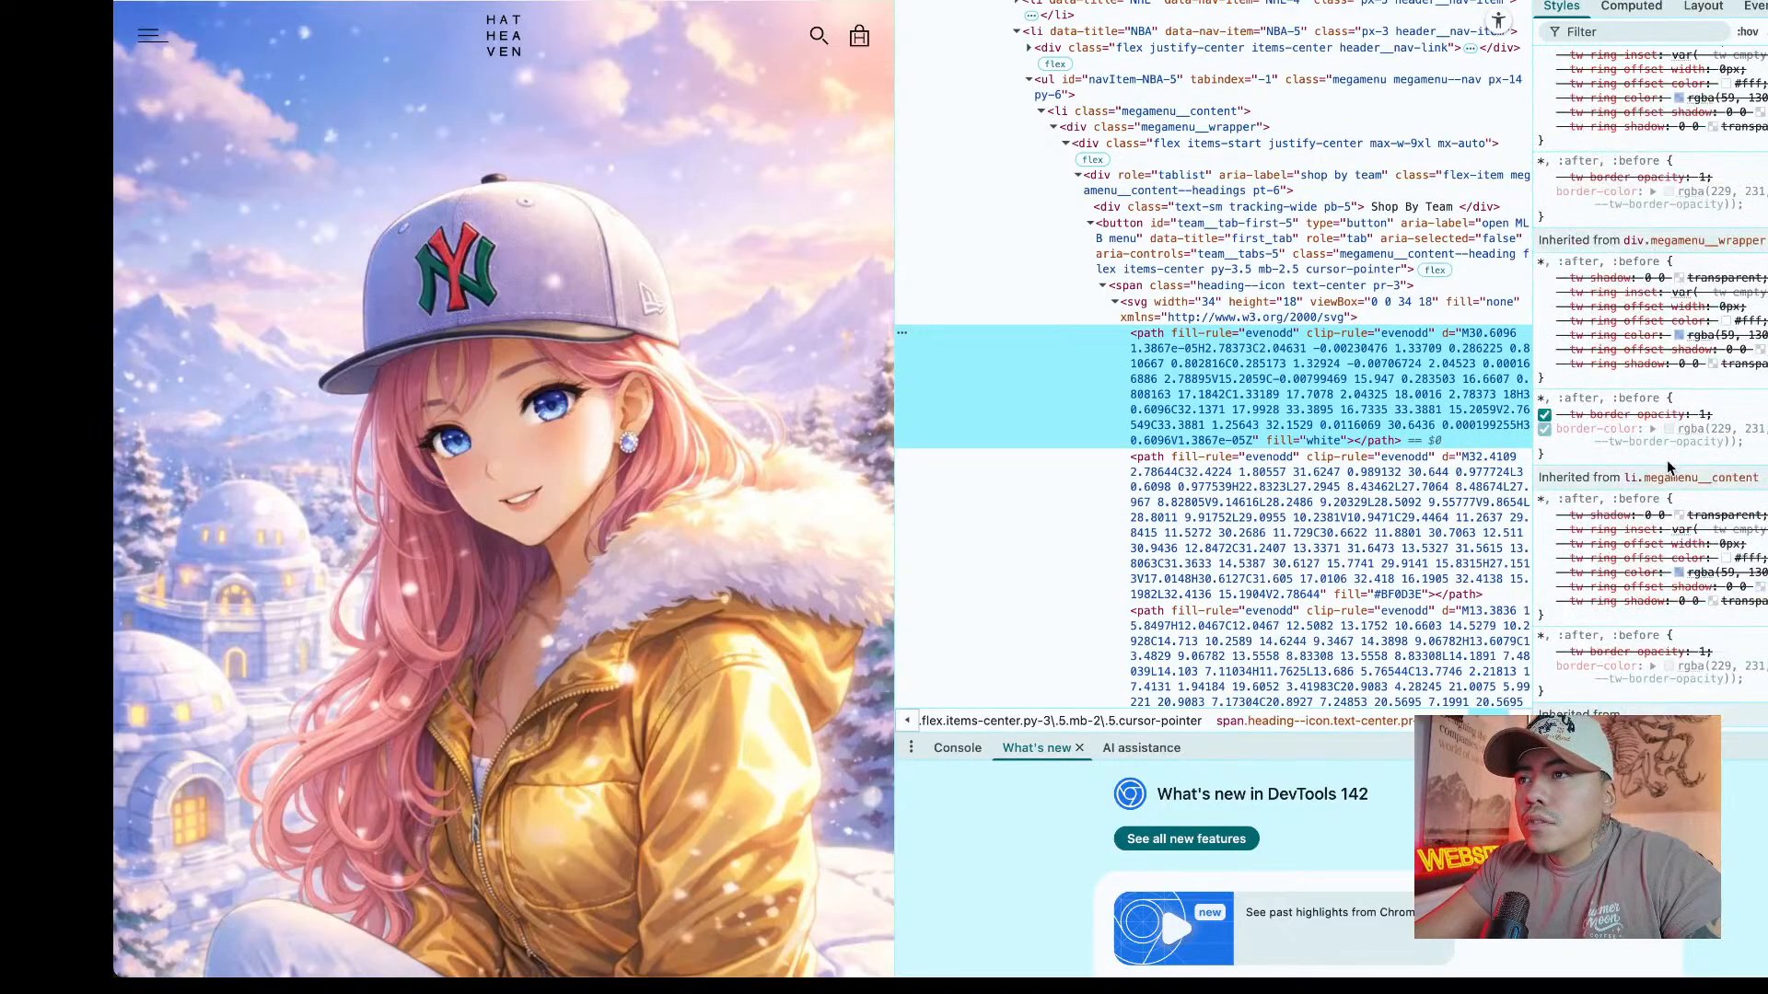
scroll(1667, 461, "down", 10)
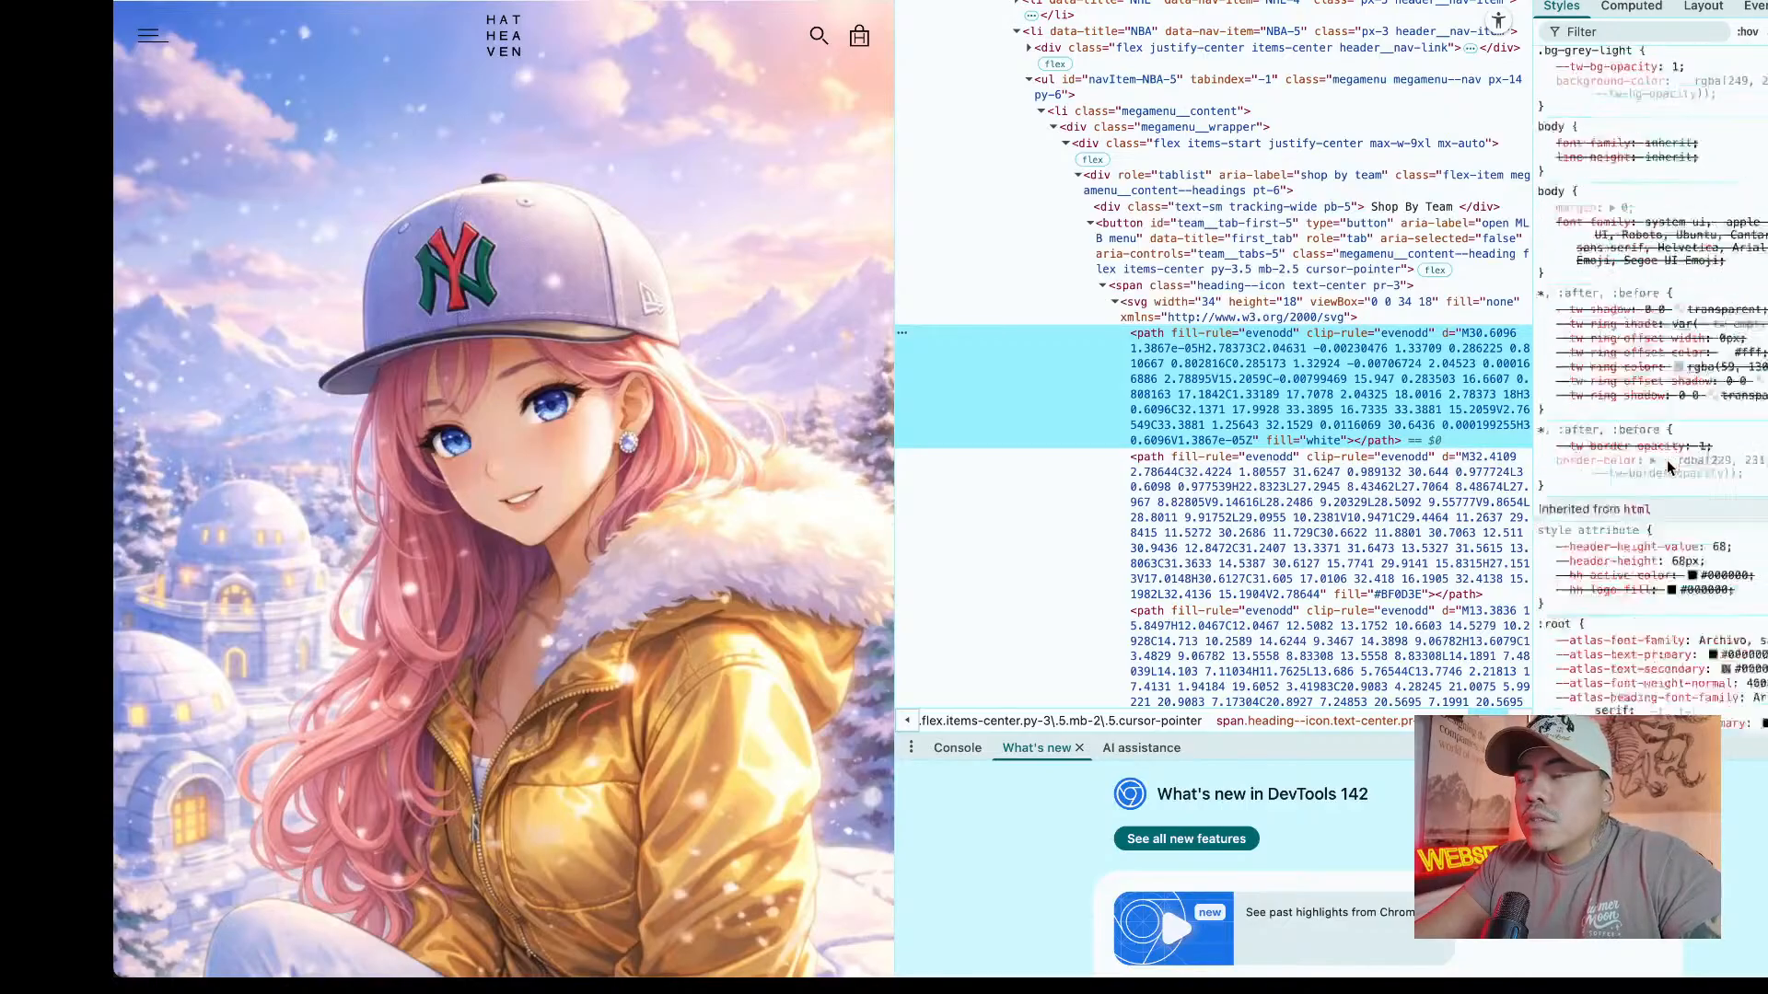
scroll(1666, 461, "down", 10)
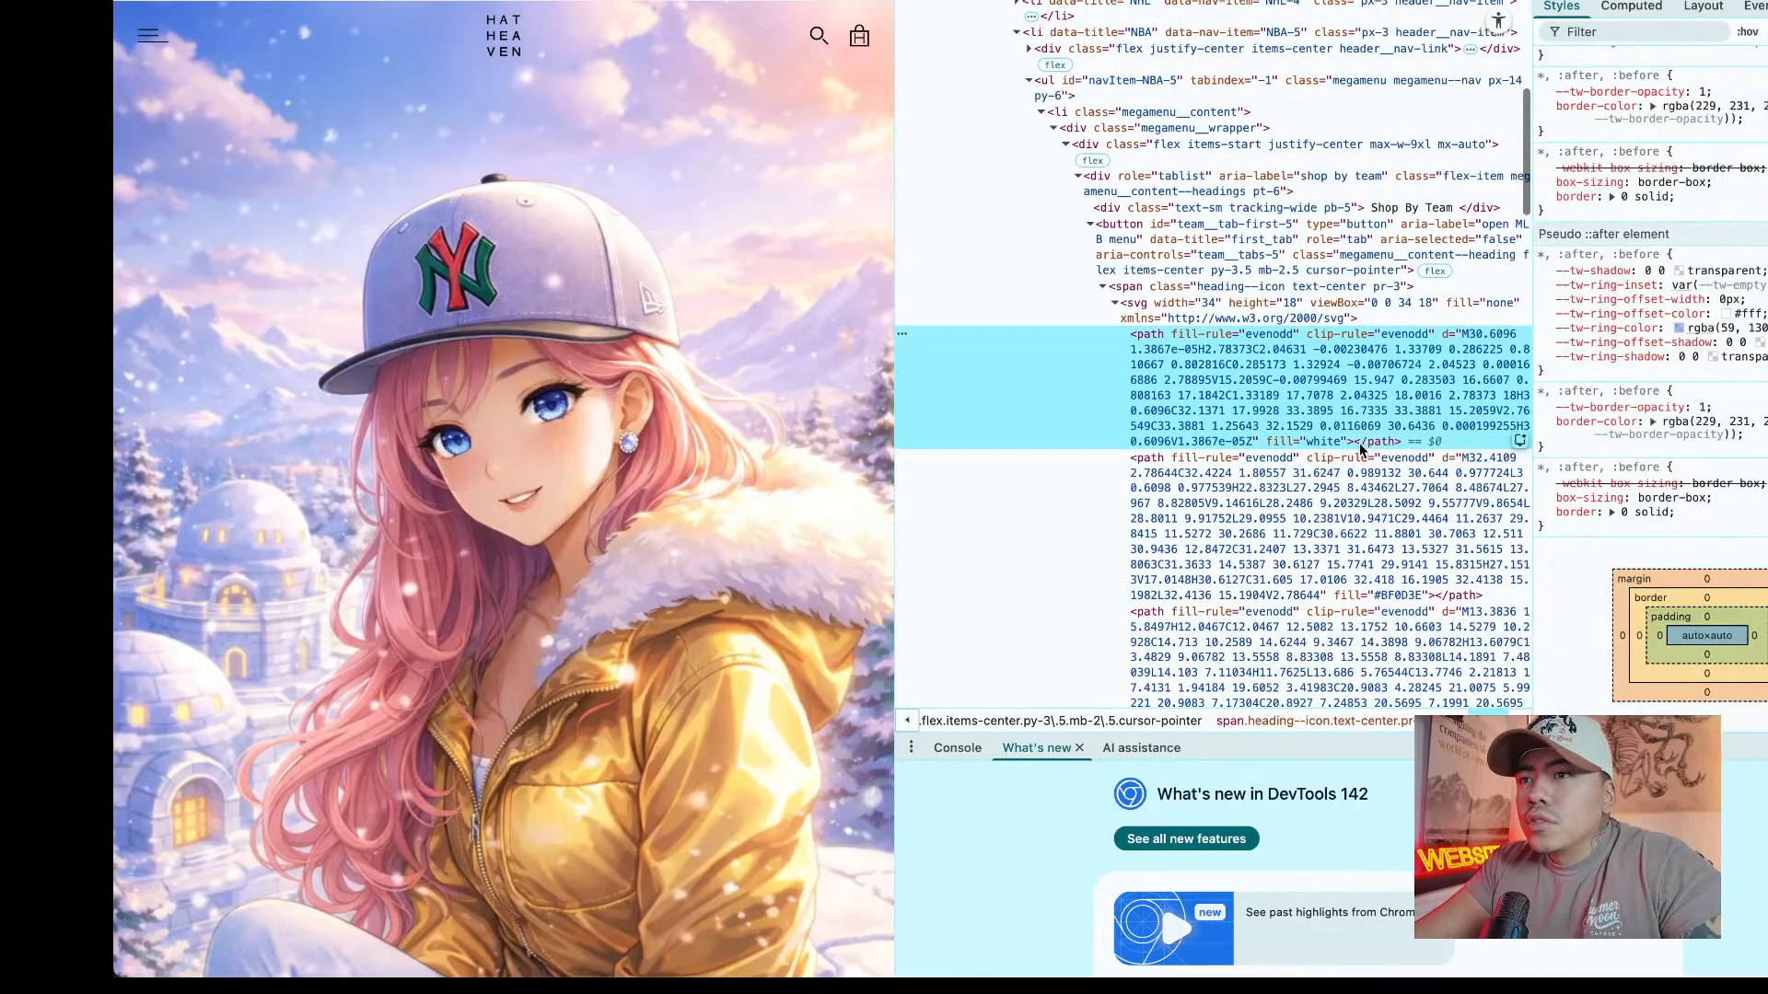
scroll(1354, 450, "down", 4)
left_click(1249, 235)
scroll(1384, 282, "up", 1)
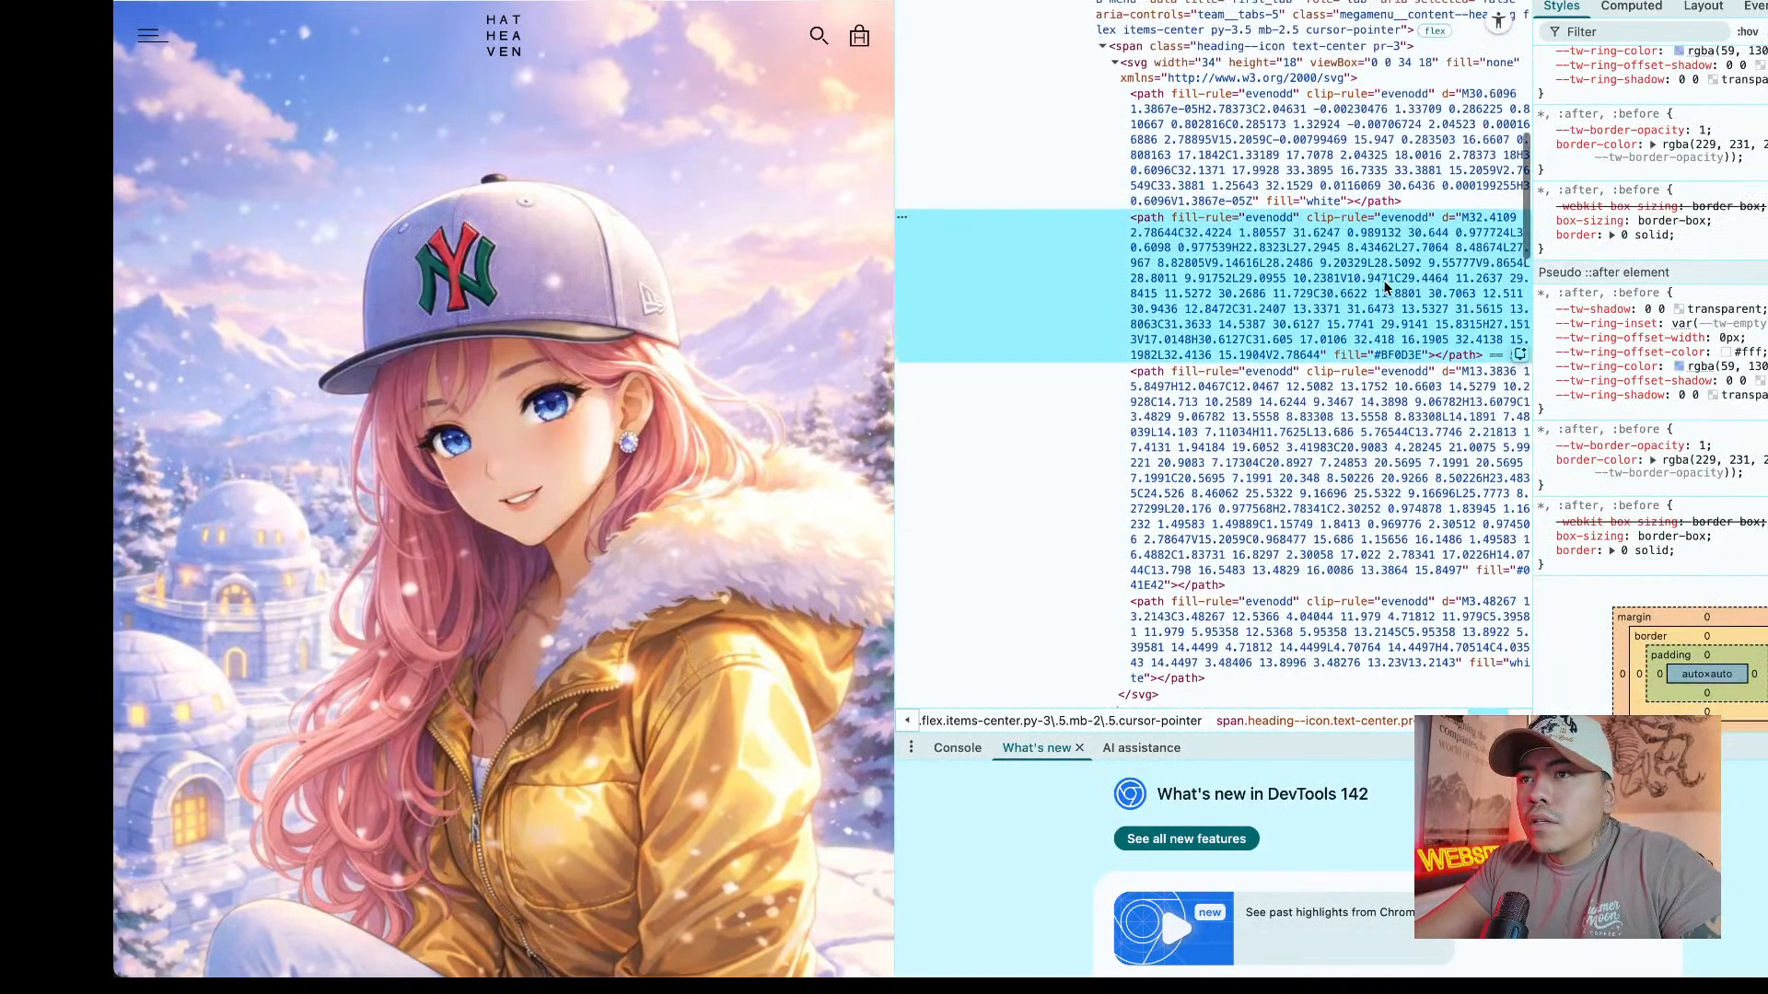
left_click(1424, 578)
scroll(1424, 578, "down", 4)
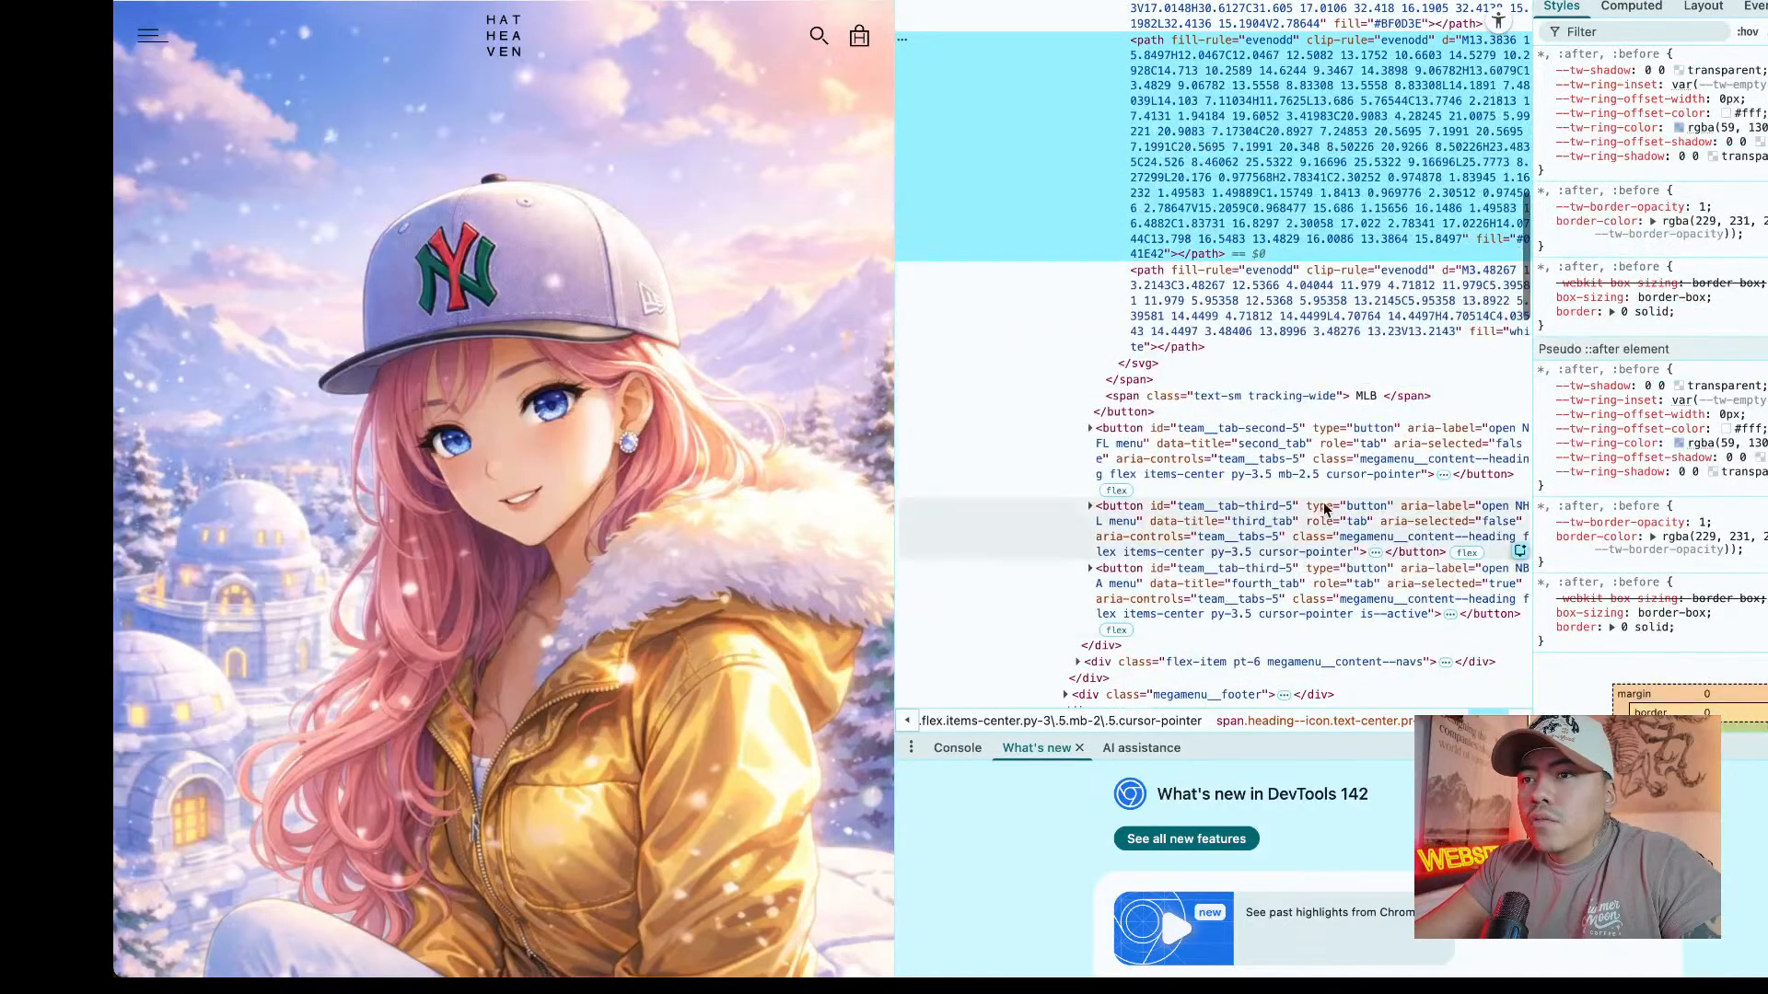
left_click(1153, 344)
scroll(1153, 343, "up", 2)
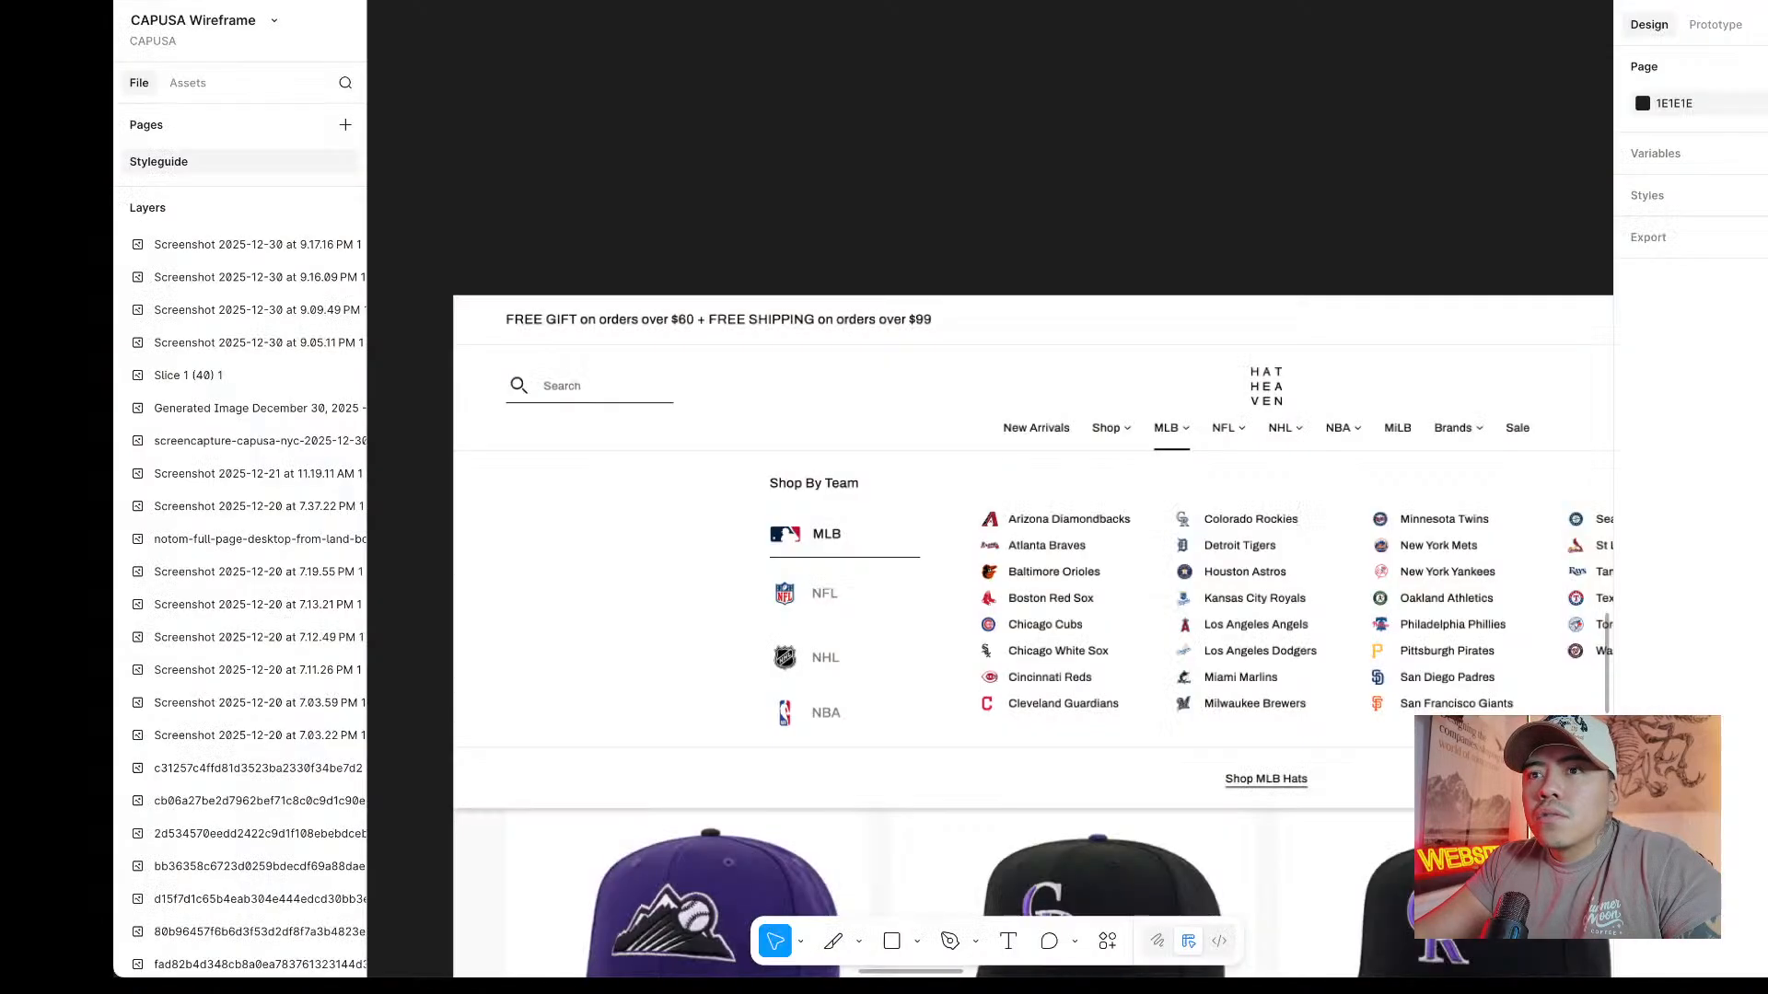
Check the New Era reference menu on the Styleguide page and open the New Era website in the browser.
scroll(806, 346, "down", 10)
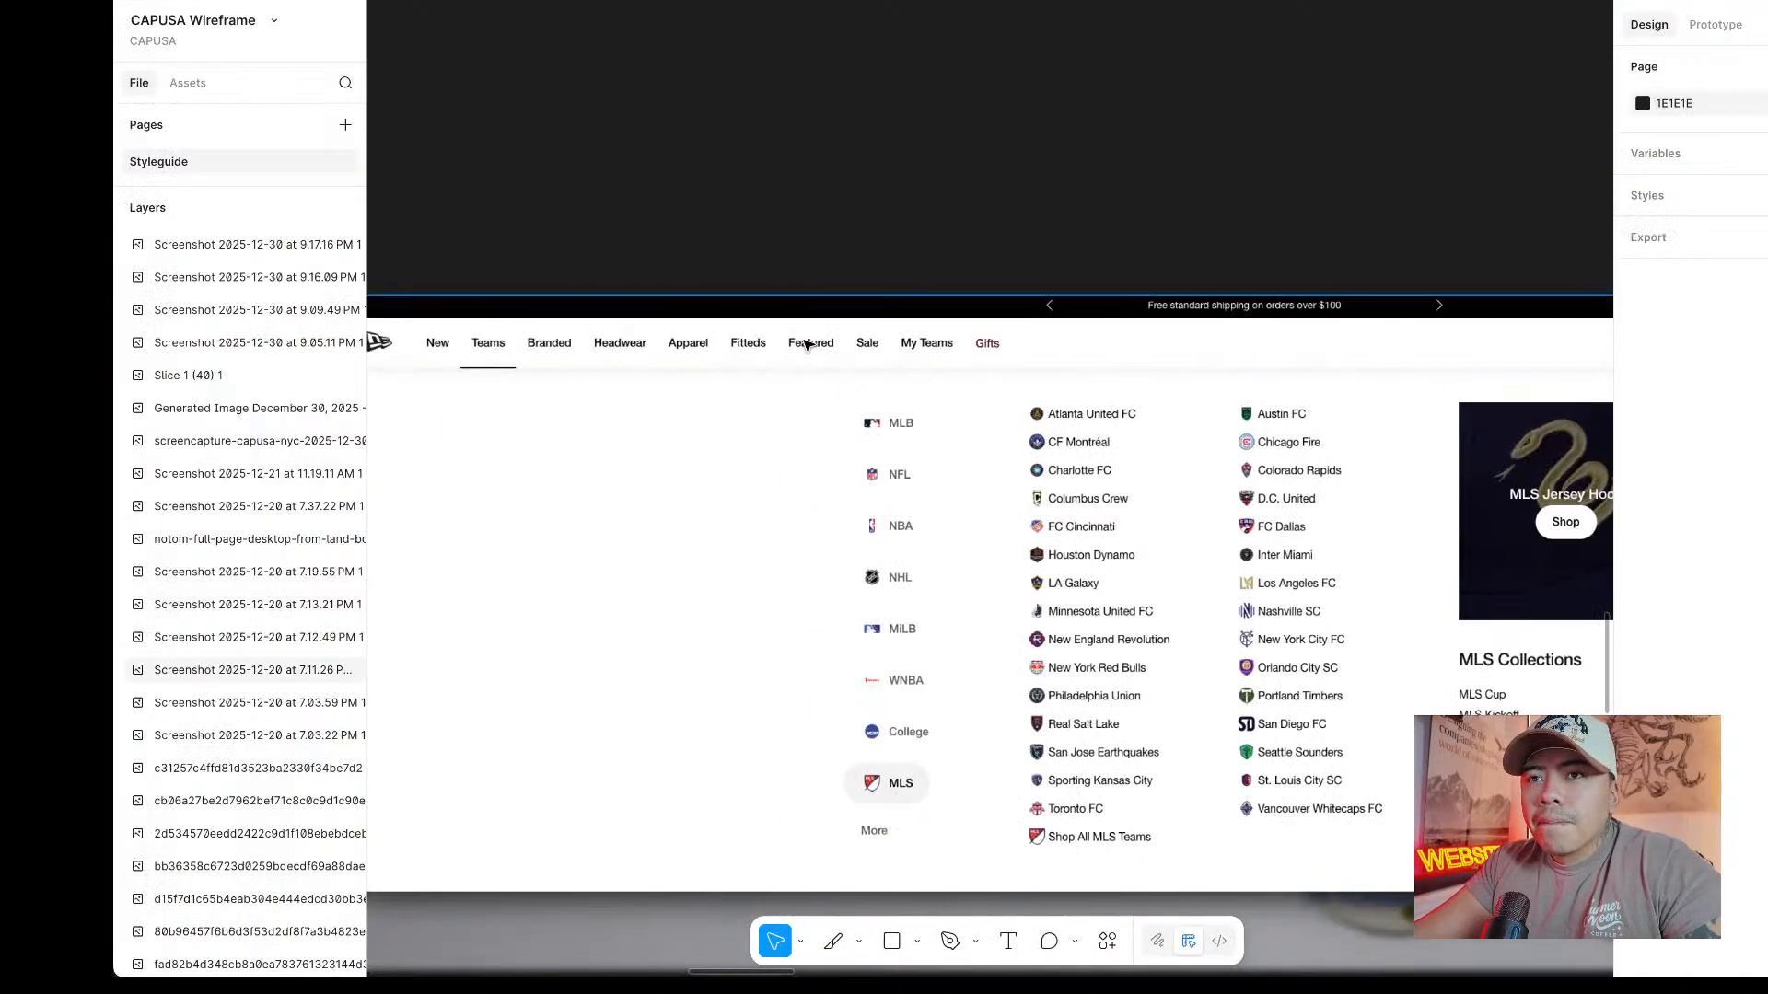
scroll(806, 345, "up", 1)
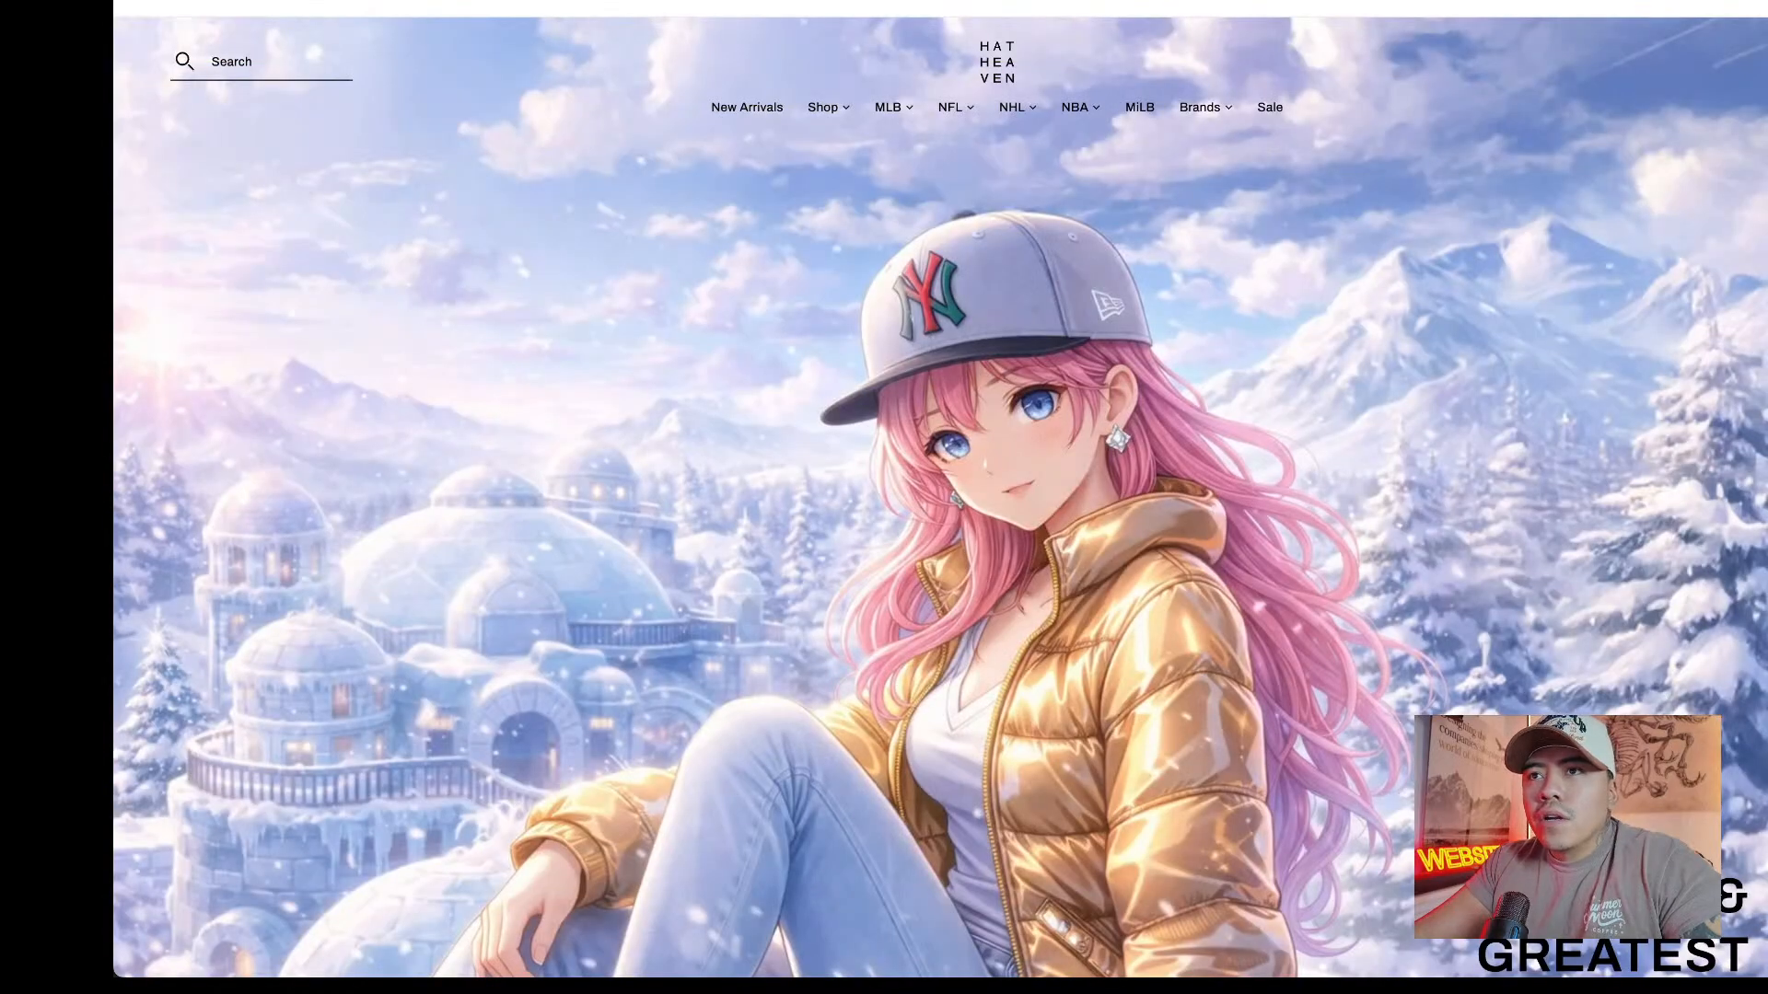
key("super+l")
type("ne")
key("Escape")
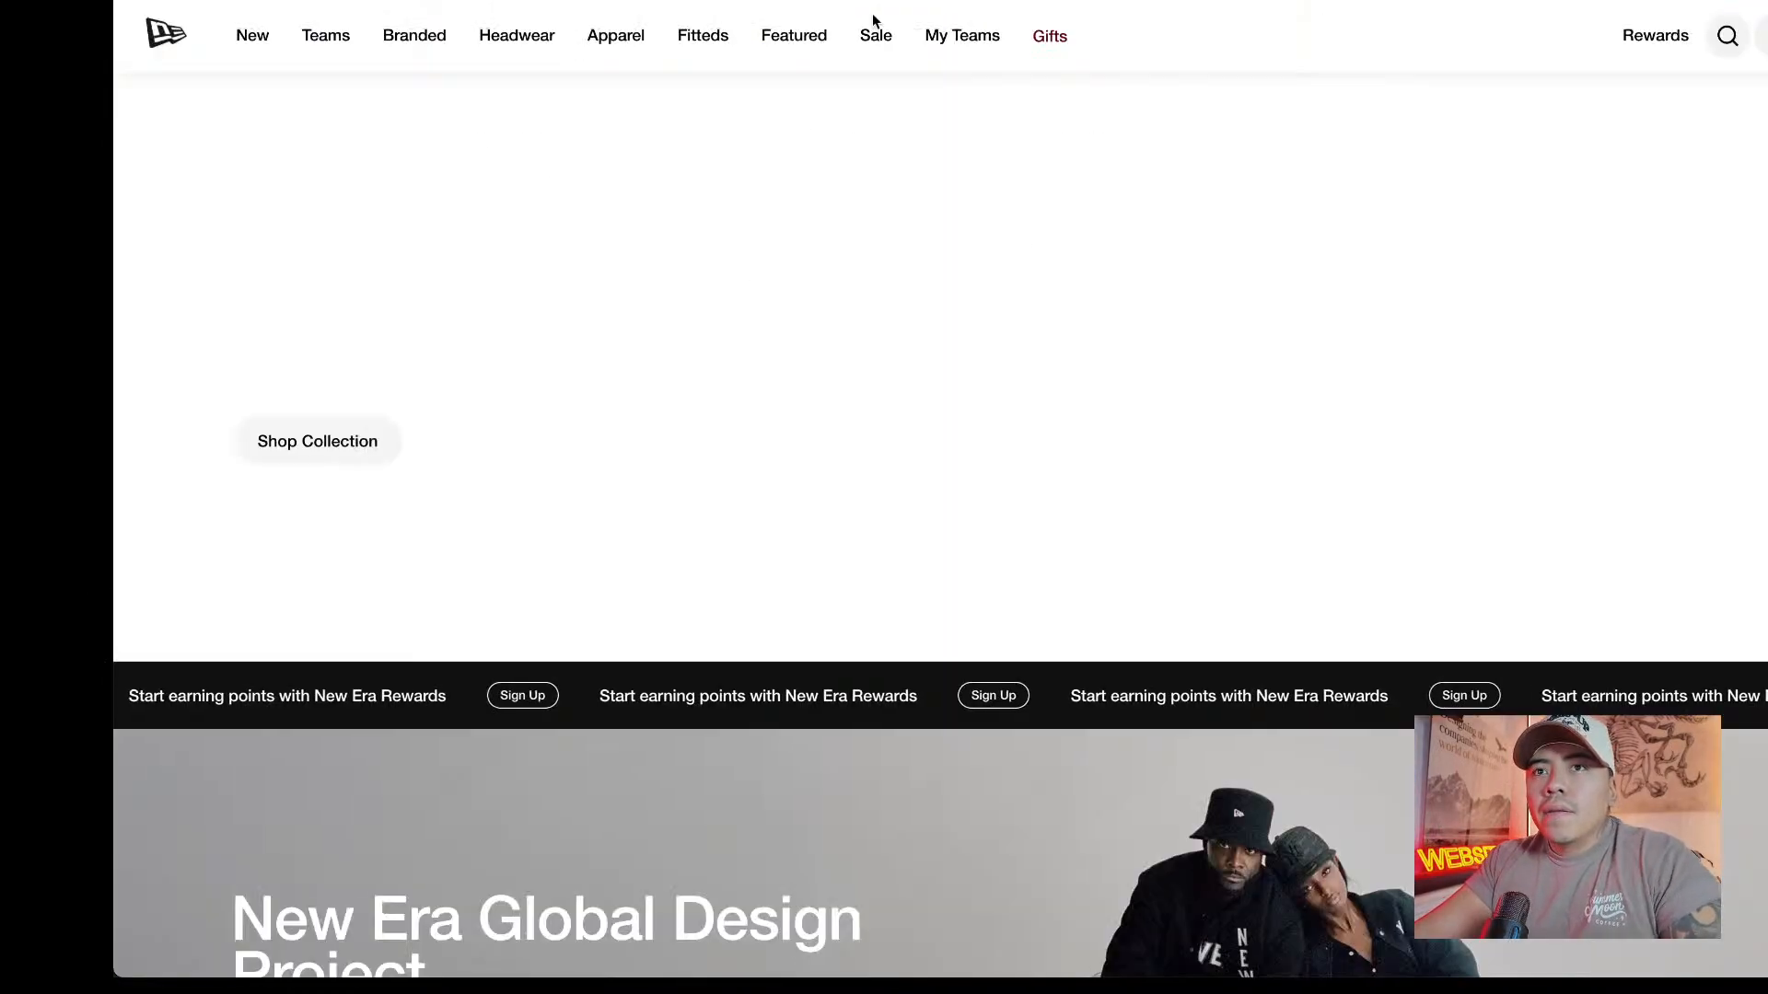
Open the MLB logo image from the Leagues list of New Era's Sale menu in its own browser tab.
mouse_move(874, 27)
right_click(468, 191)
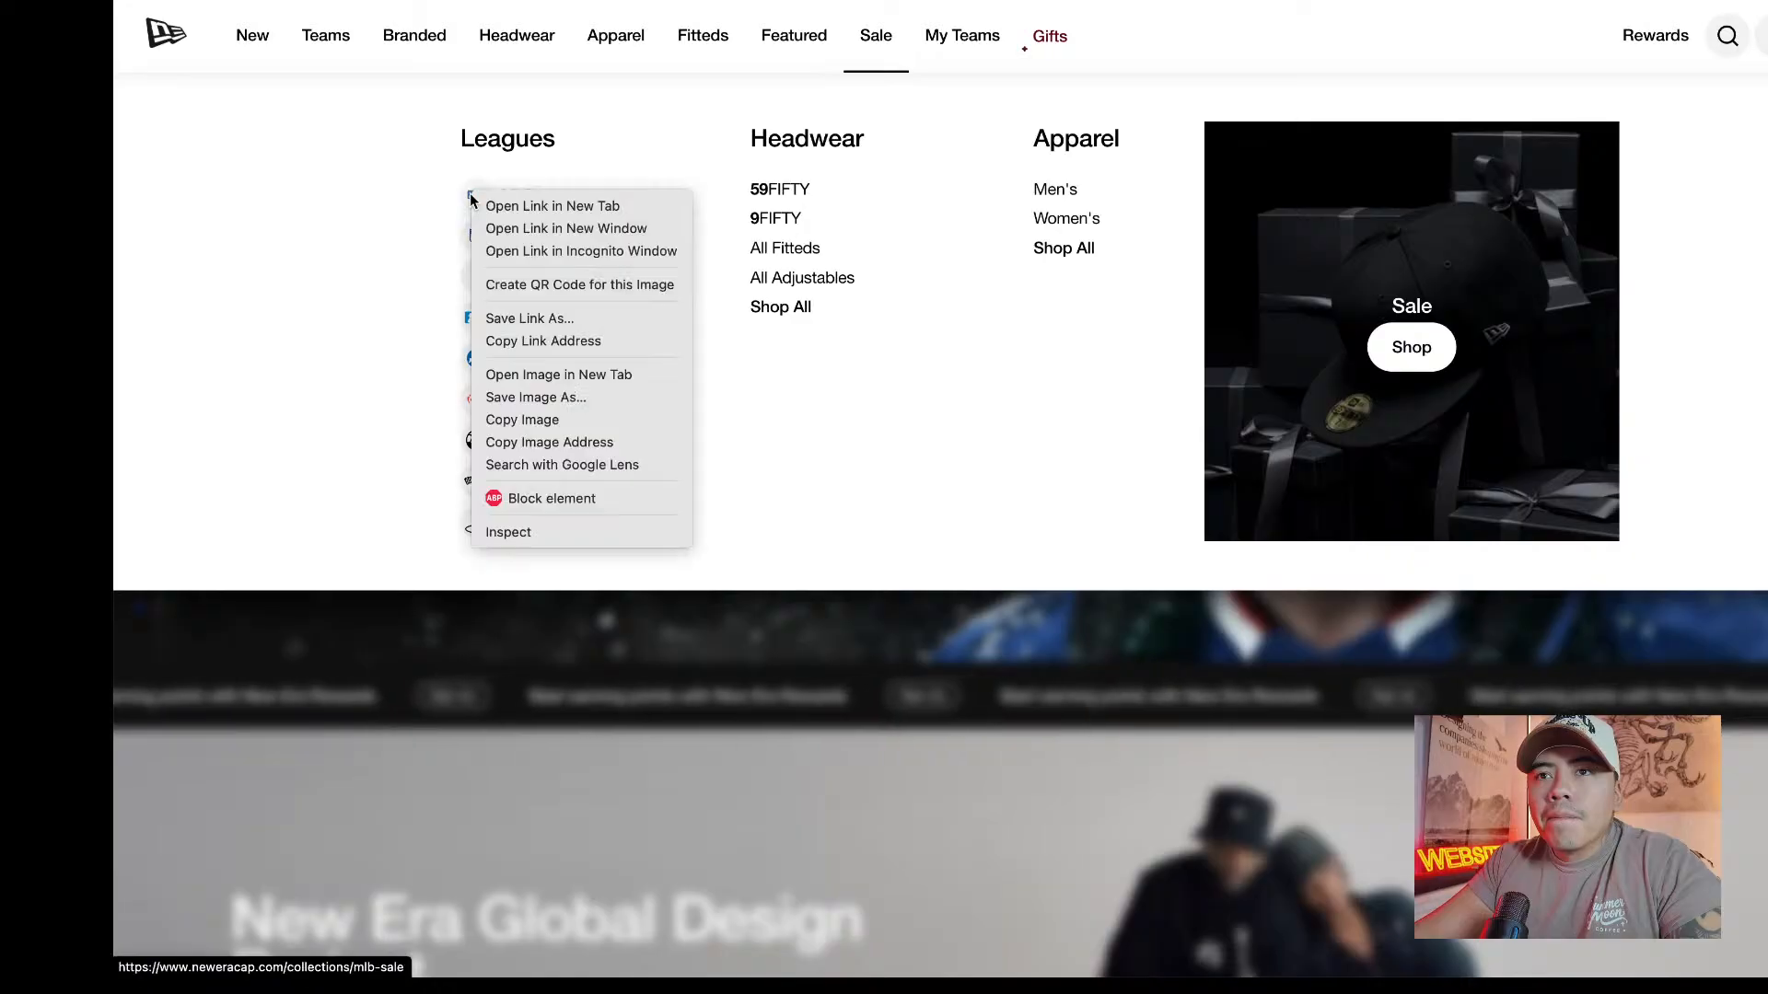
left_click(1144, 68)
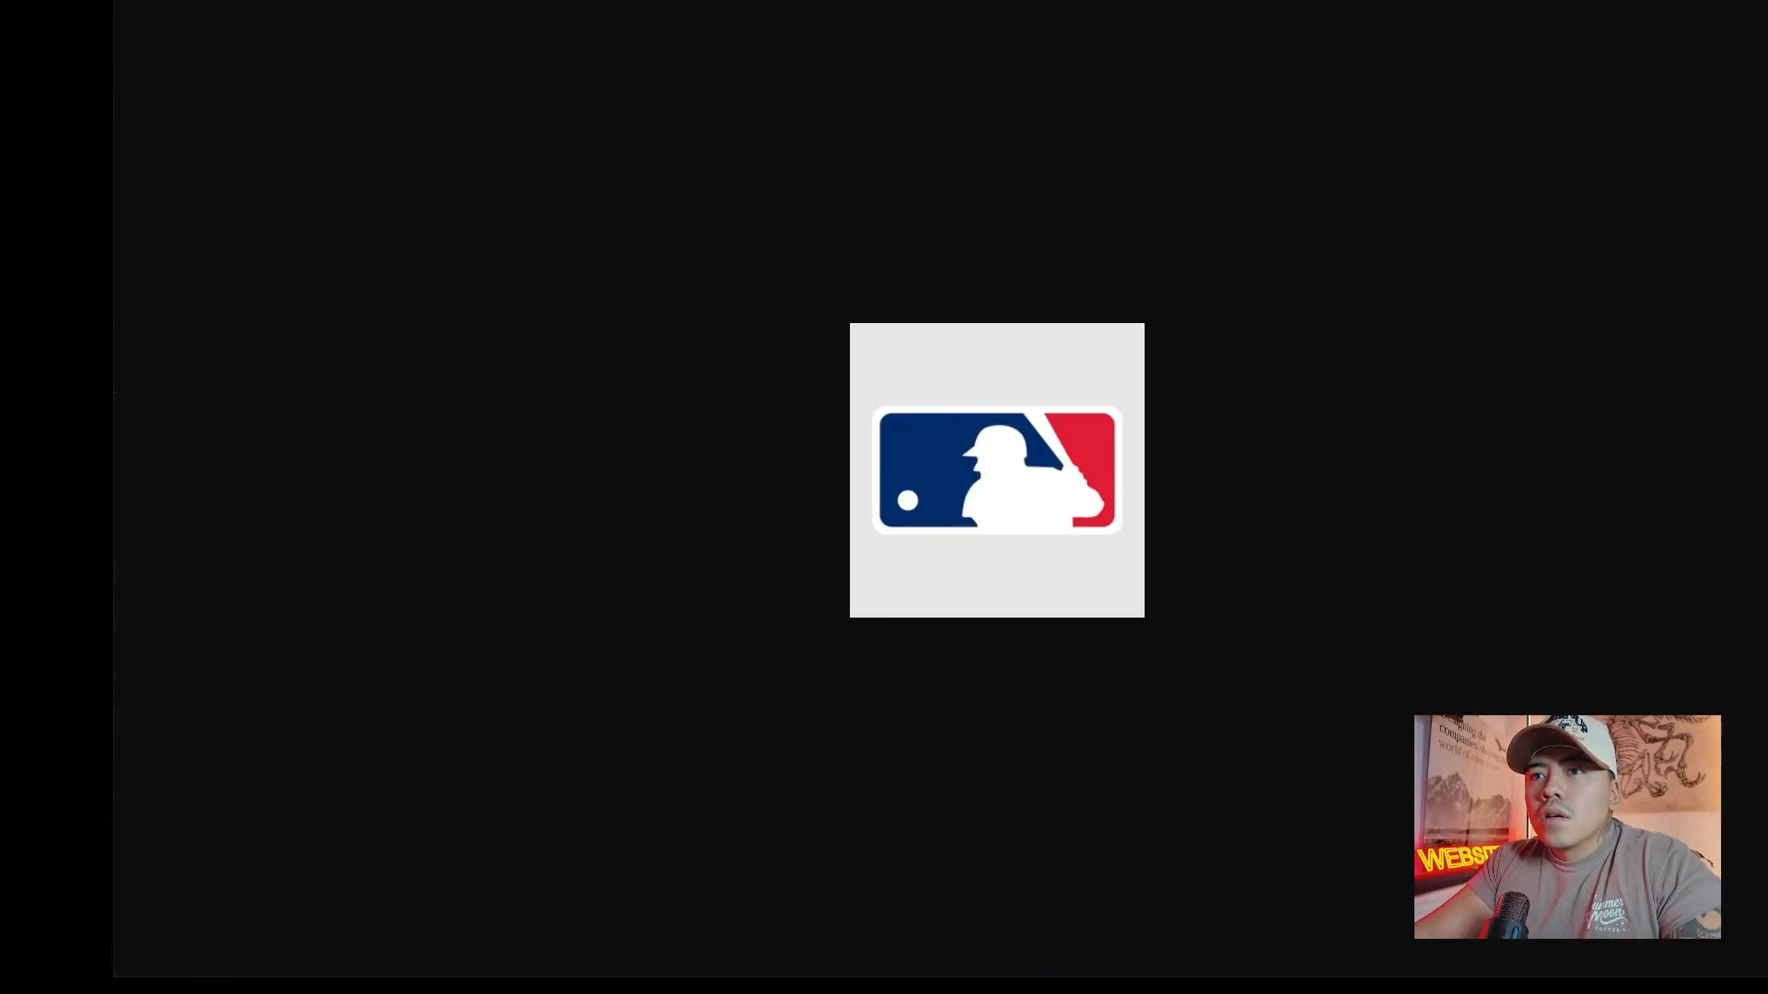
Save the opened MLB logo image as league-mlb in the MLB TEAMS folder.
right_click(998, 413)
left_click(1087, 466)
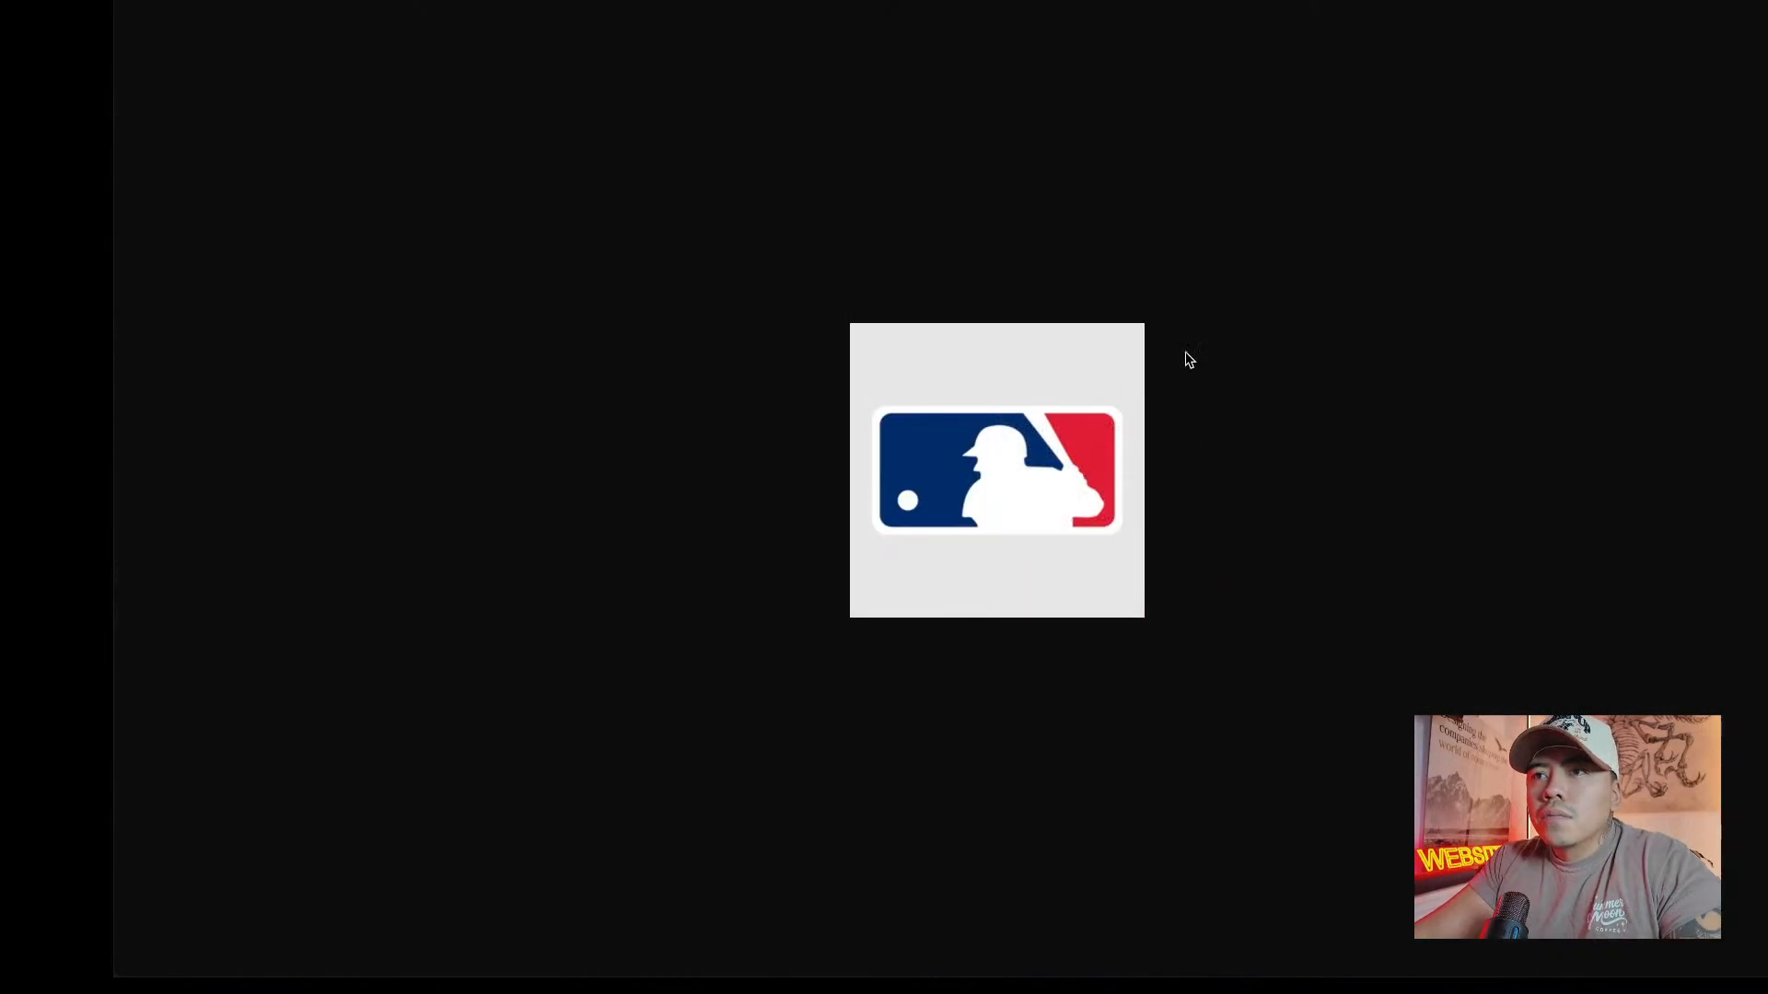
right_click(993, 385)
left_click(1054, 426)
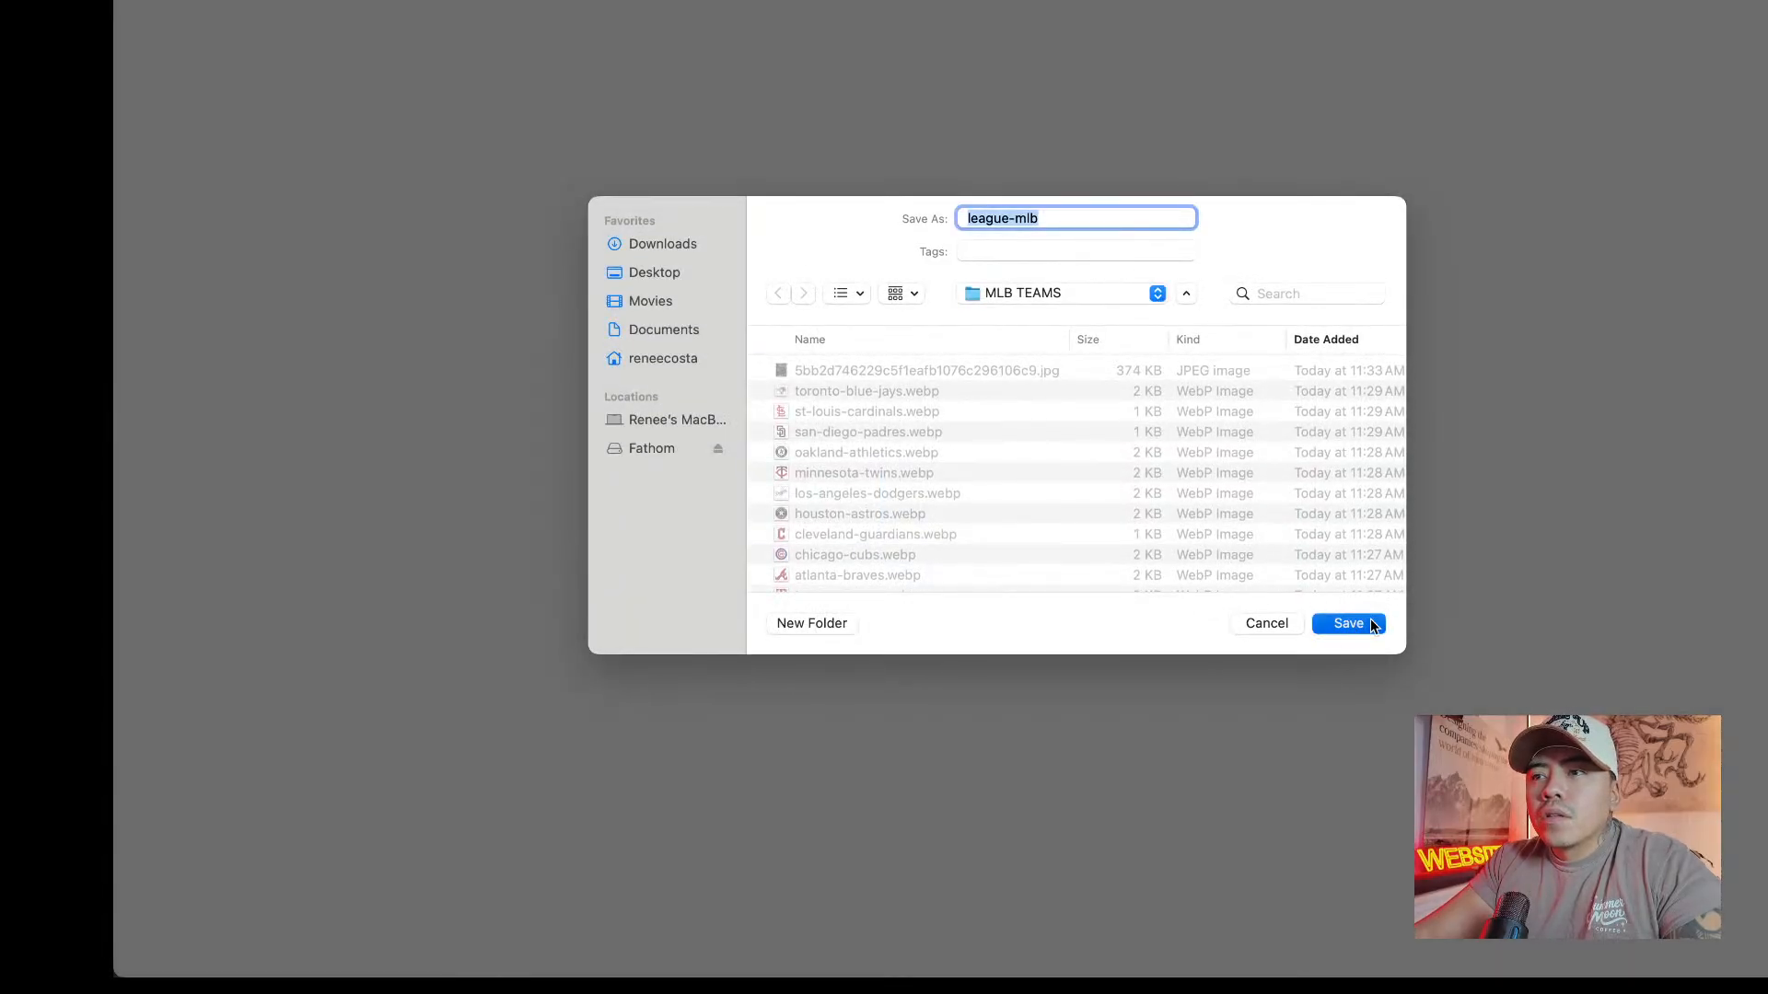
left_click(1369, 623)
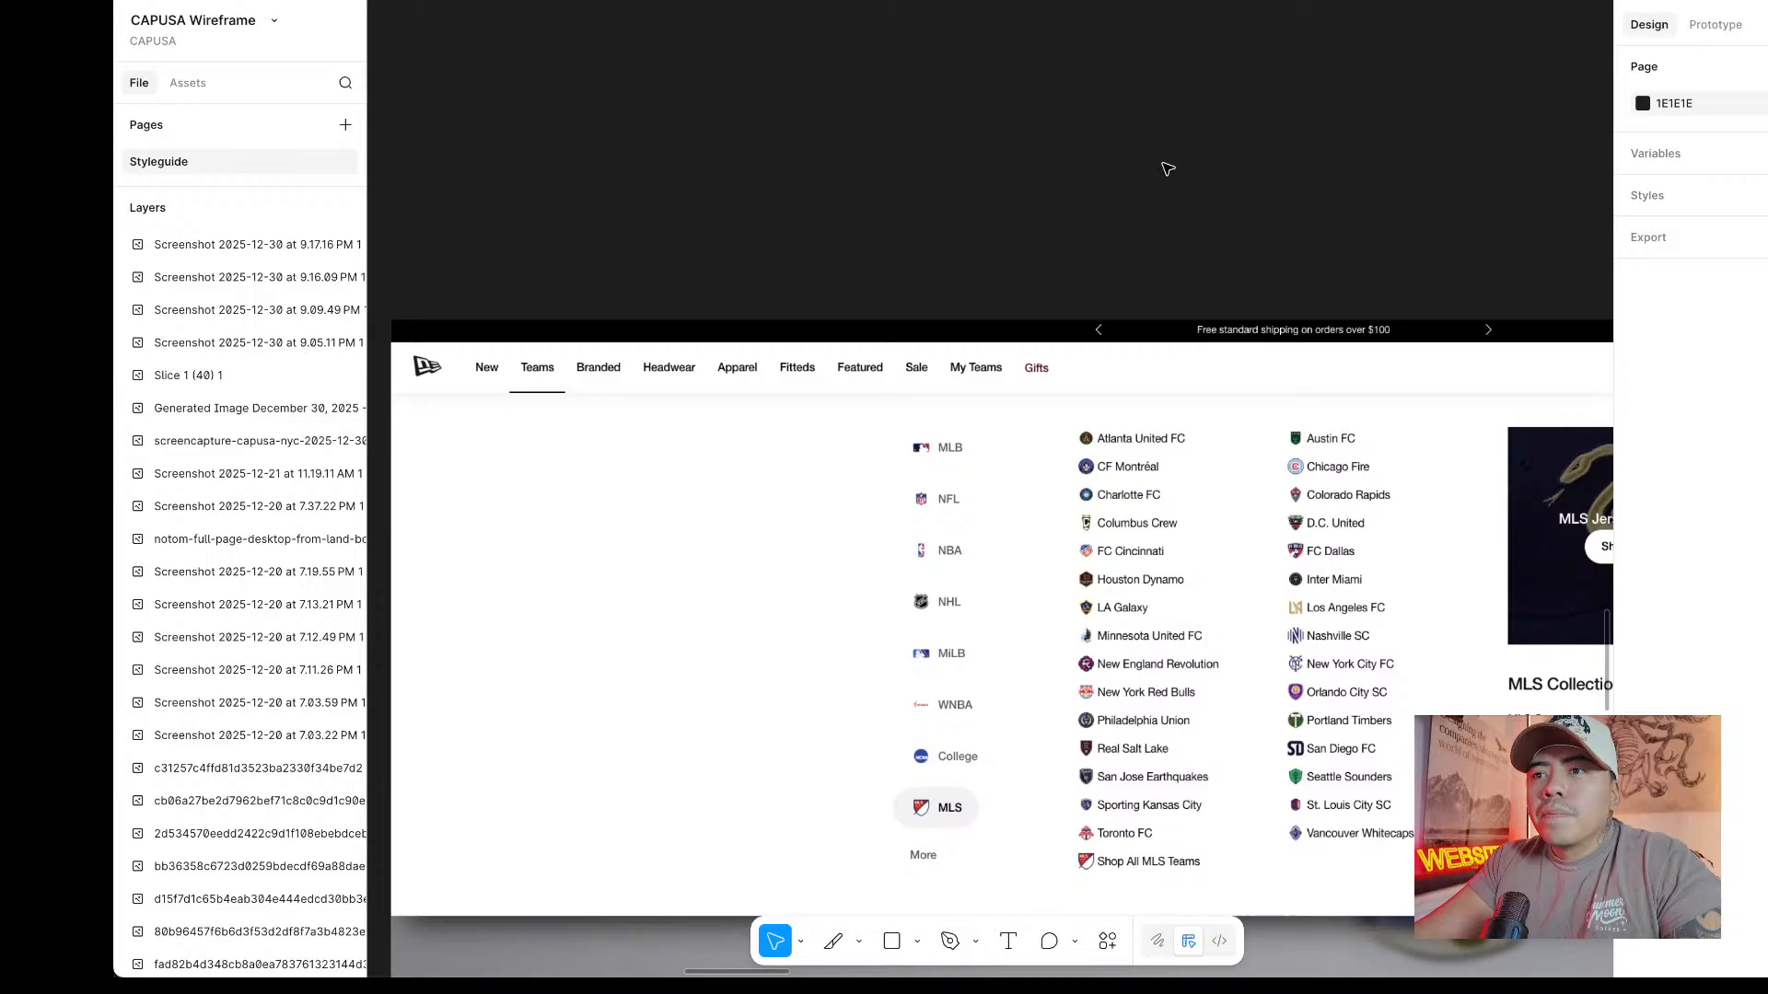
Switch to the CAPUSA Wireframe in Figma and place league-mlb.avif from the MLB TEAMS folder into the blank mega menu panel.
scroll(1157, 202, "down", 5)
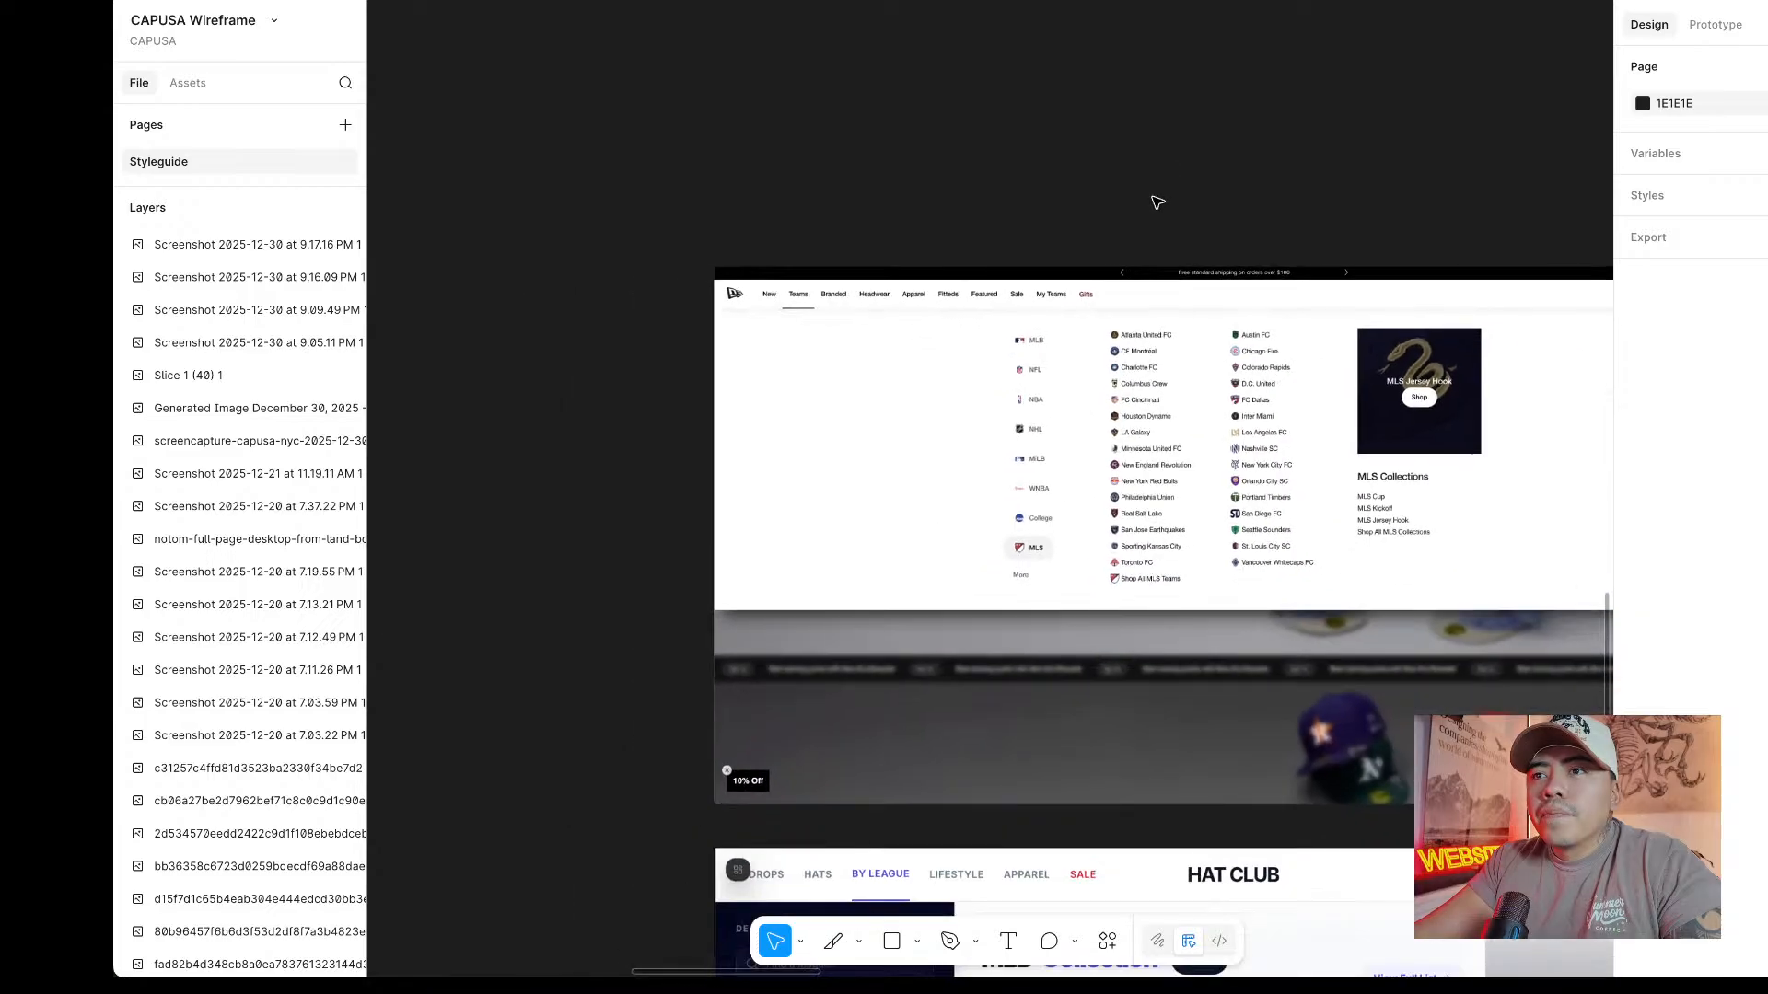
scroll(1157, 201, "up", 6)
scroll(1147, 202, "right", 12)
scroll(1146, 202, "down", 5)
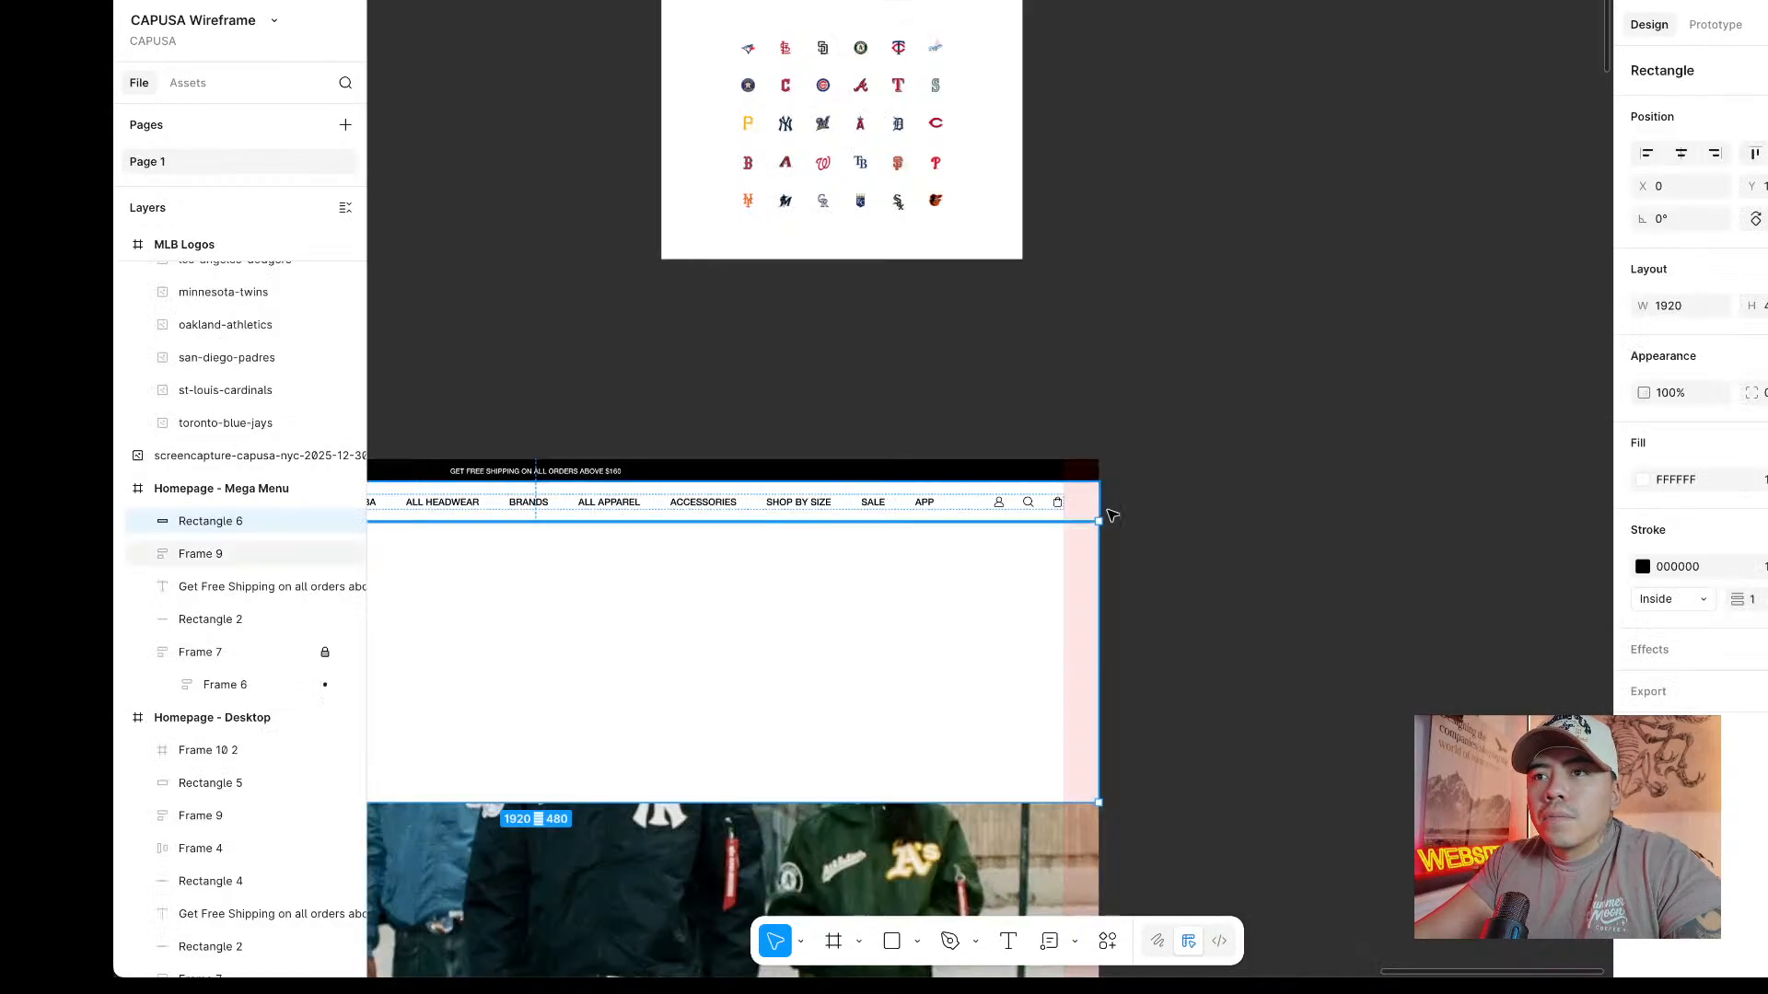
scroll(1081, 368, "up", 3)
left_click(1081, 369)
scroll(1081, 368, "down", 3)
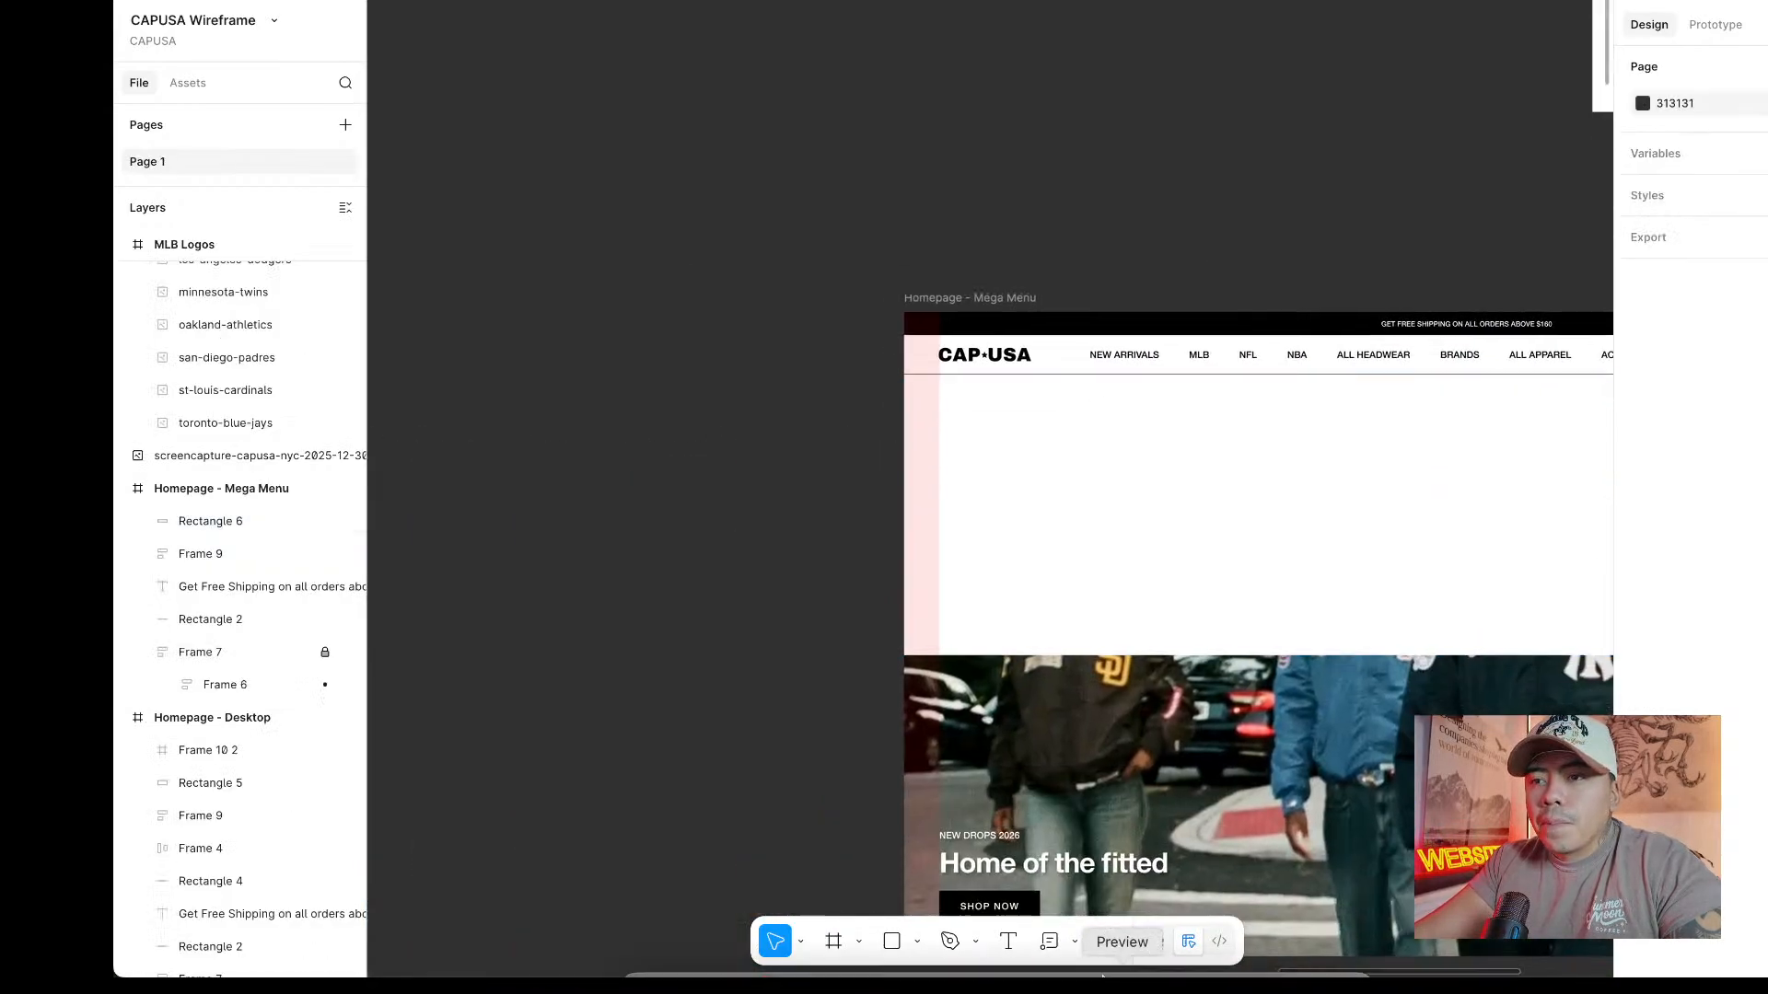
left_click(634, 959)
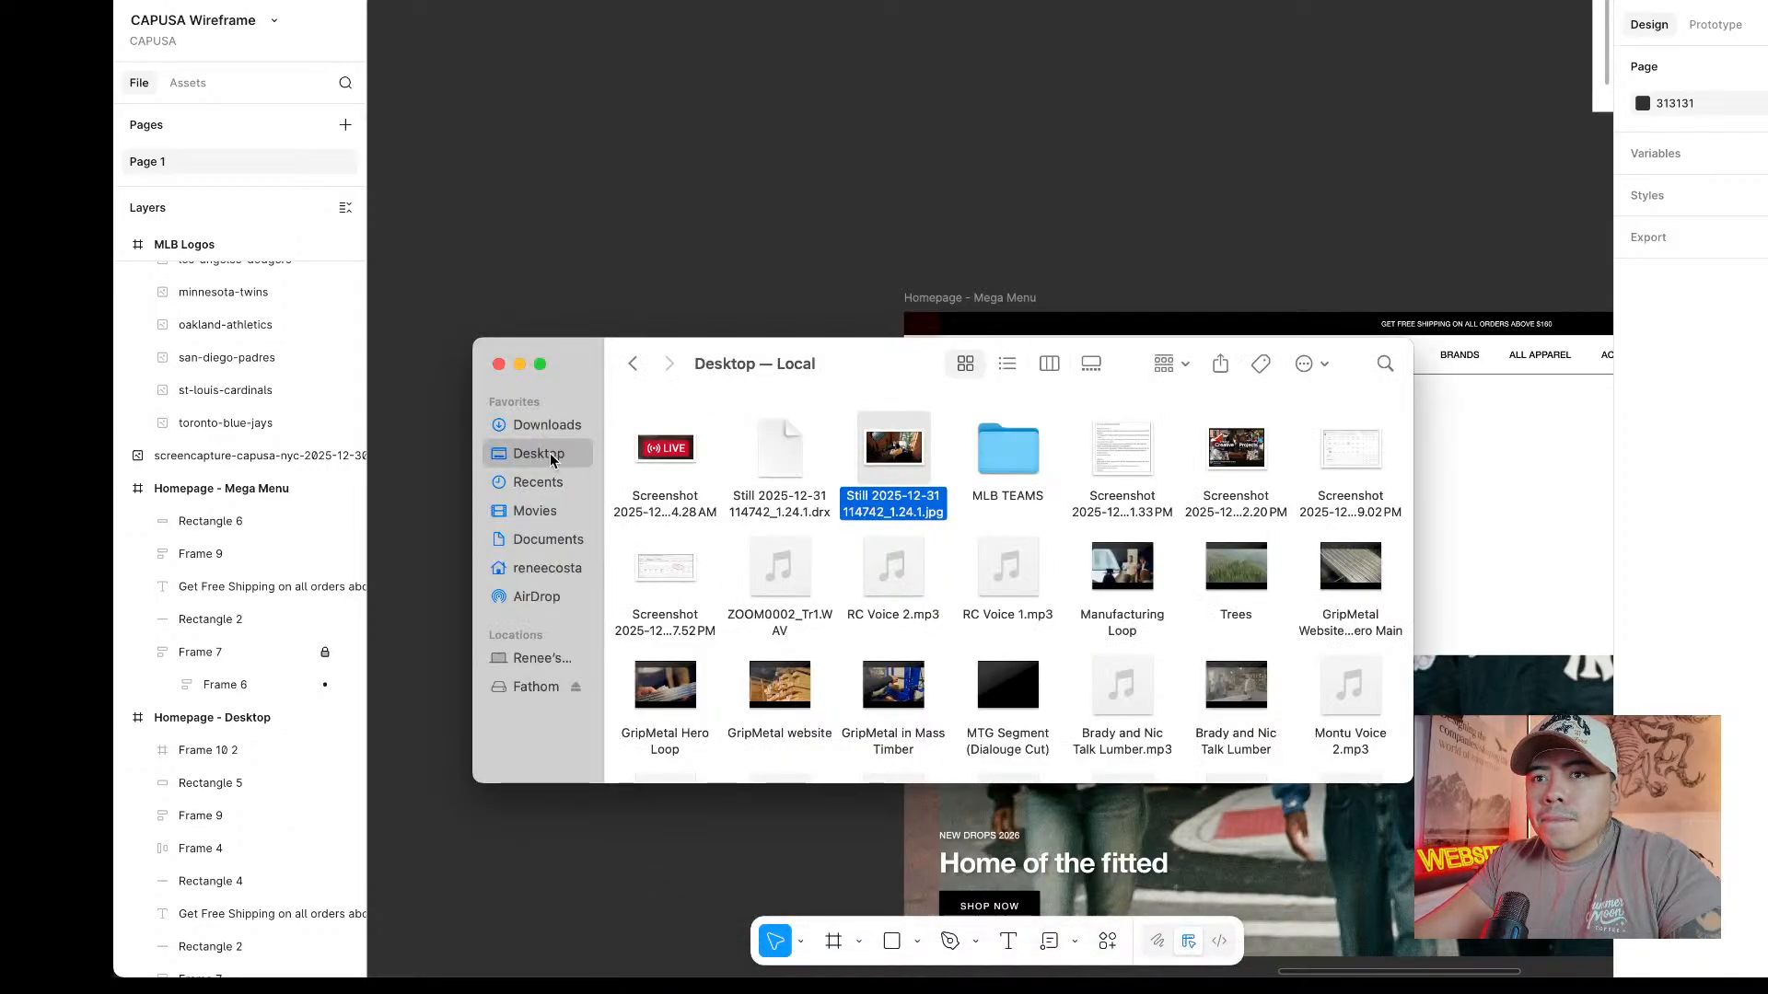
double_click(1008, 458)
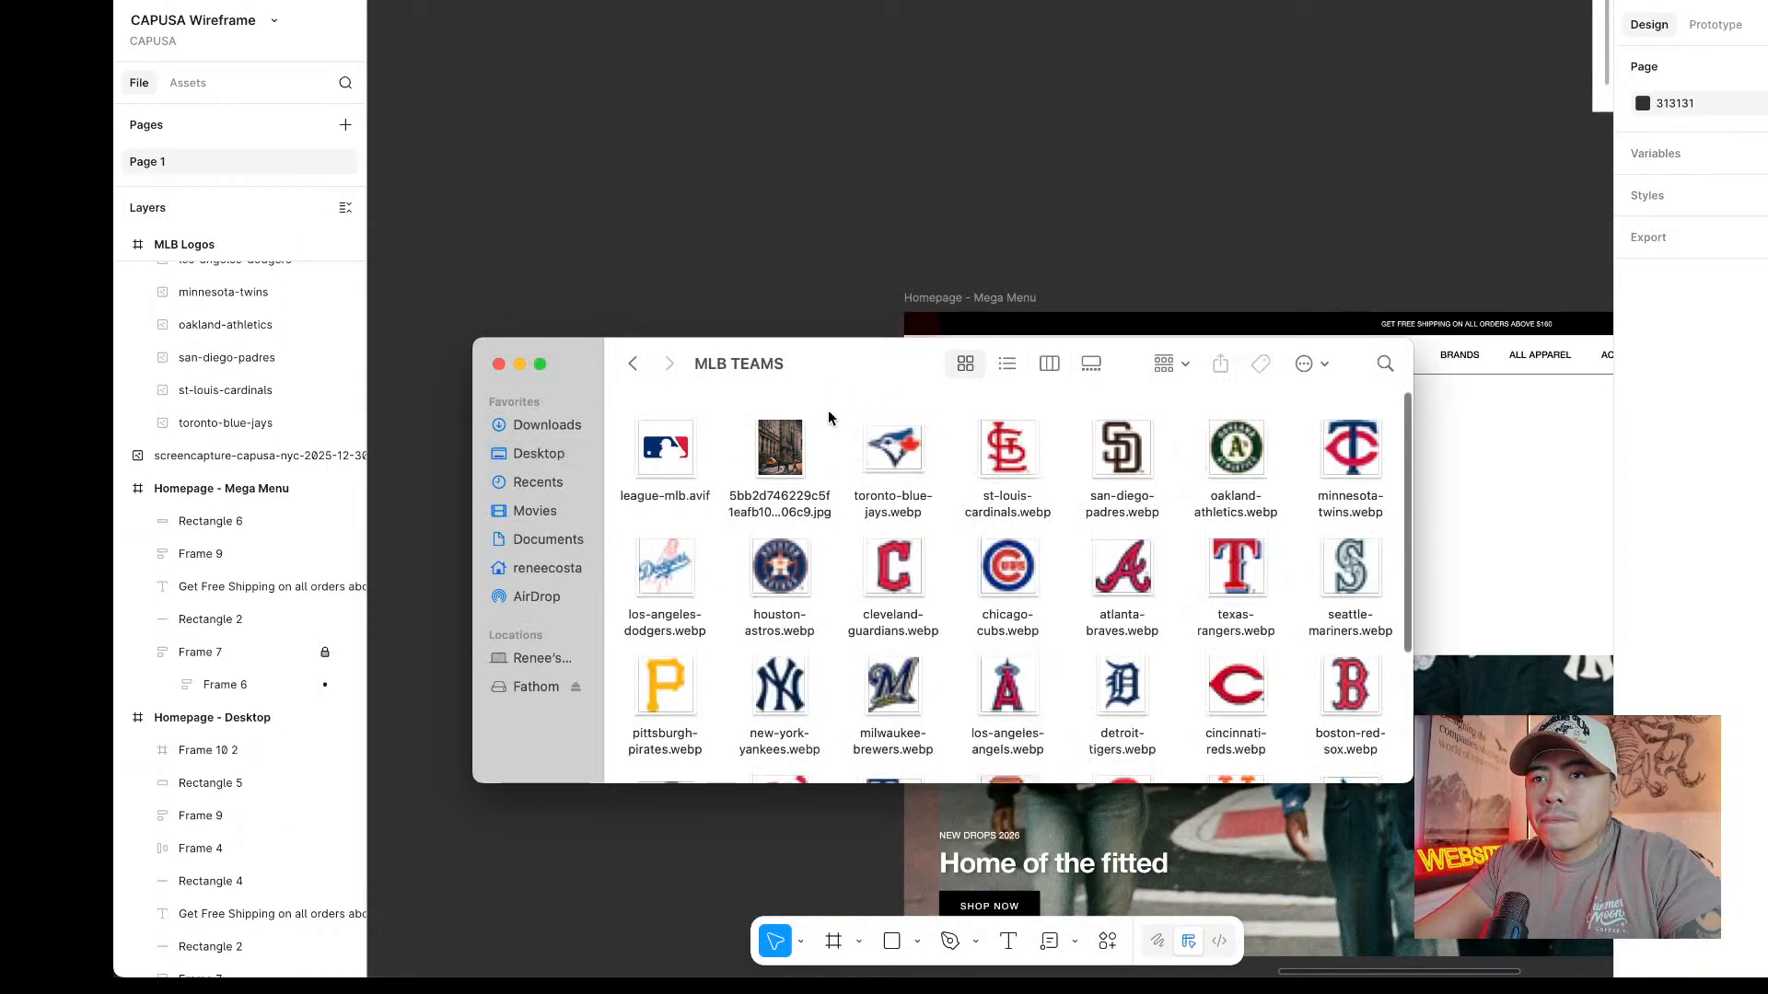
left_click_drag(665, 448, 1516, 534)
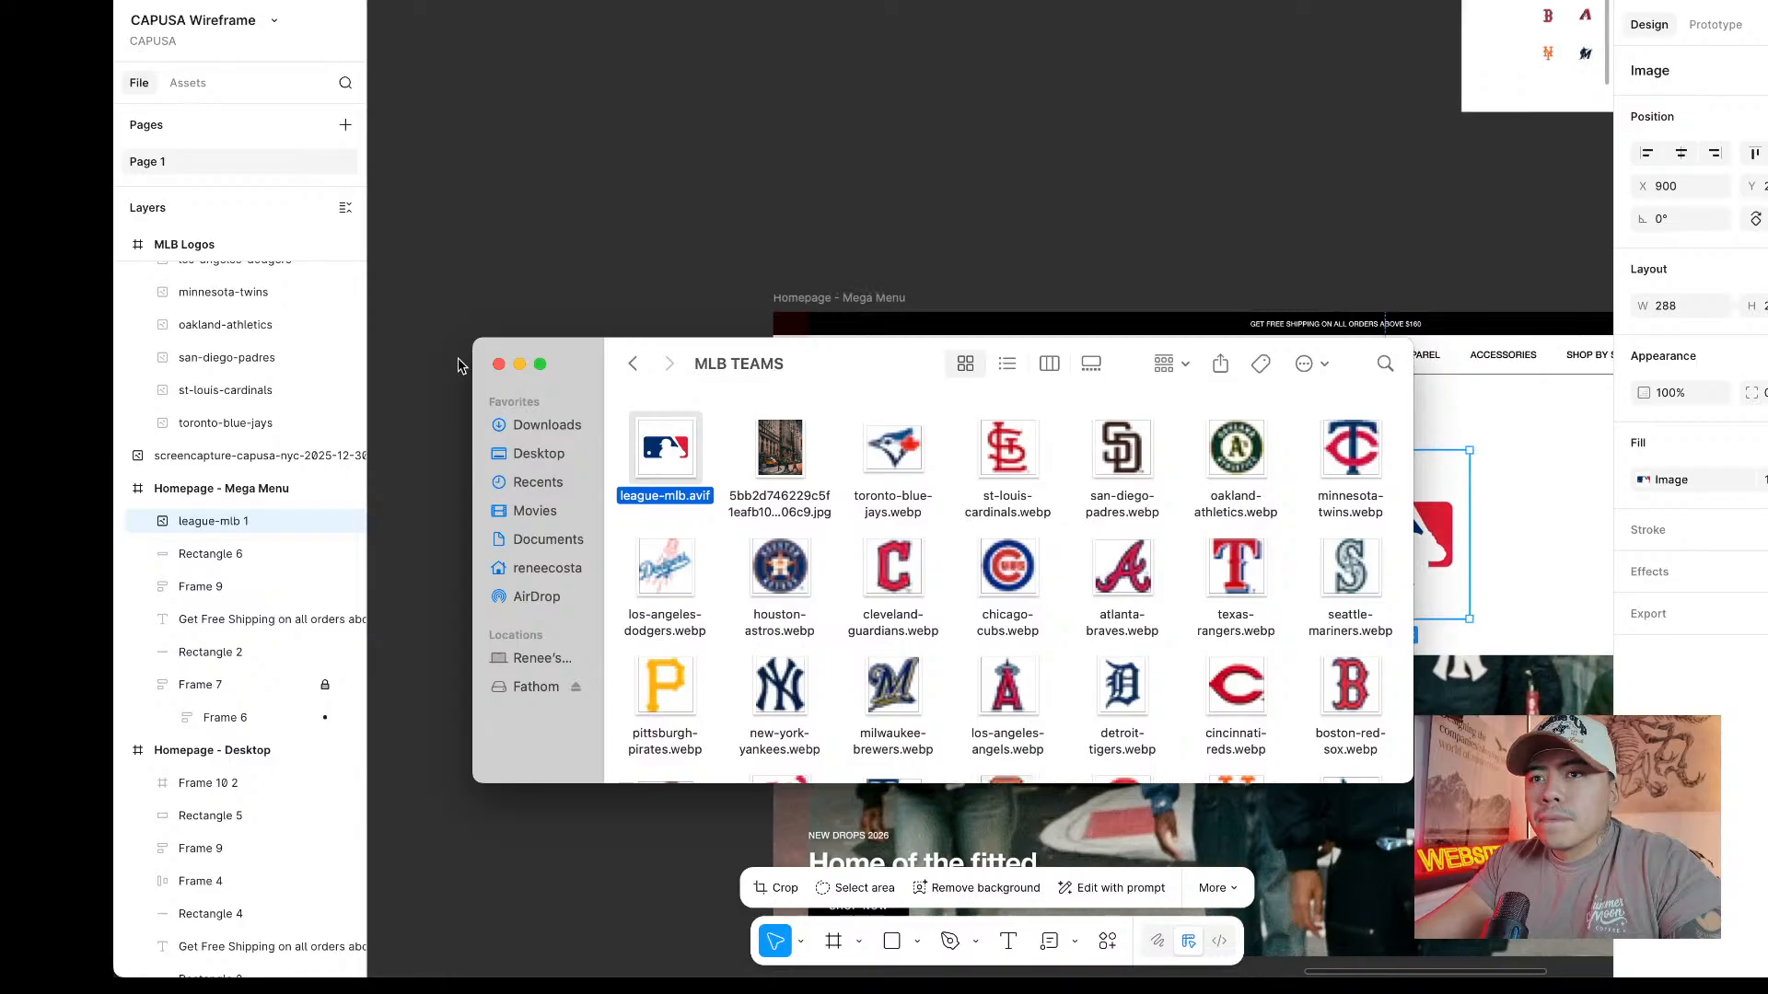
left_click(499, 364)
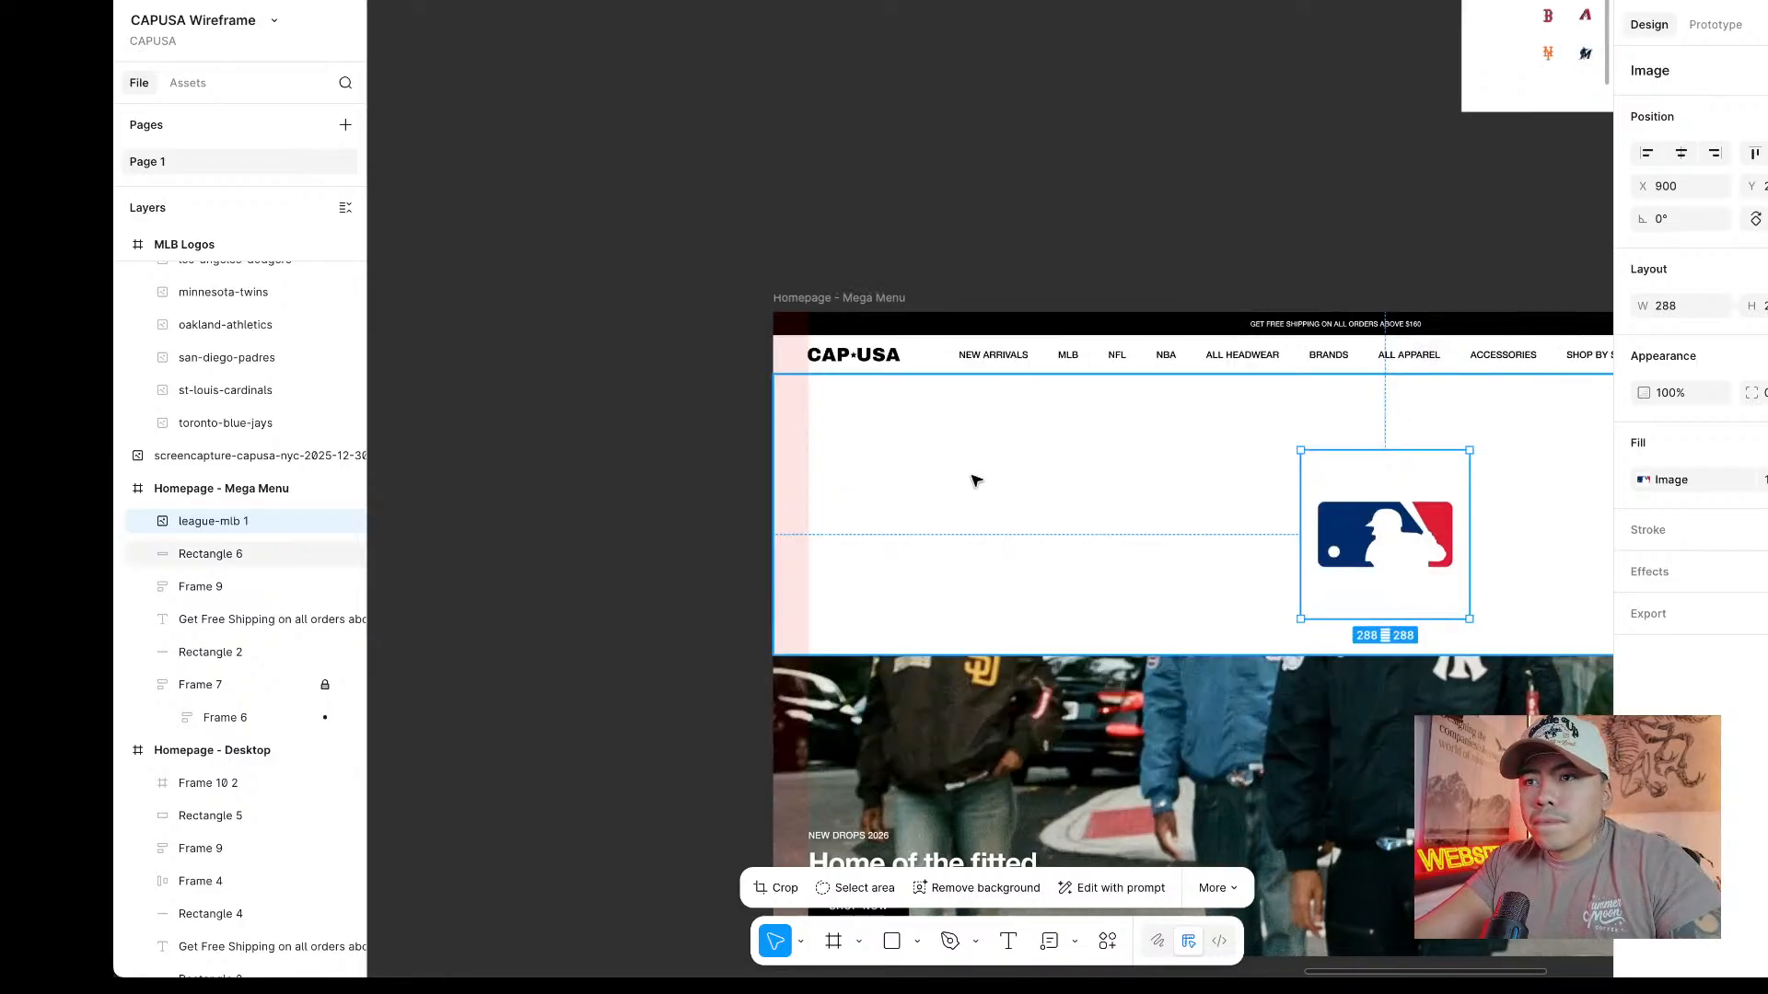
Move the MLB logo toward the panel's left side and crop away its surrounding blank area to about 219 × 107.
left_click_drag(1415, 571, 1014, 551)
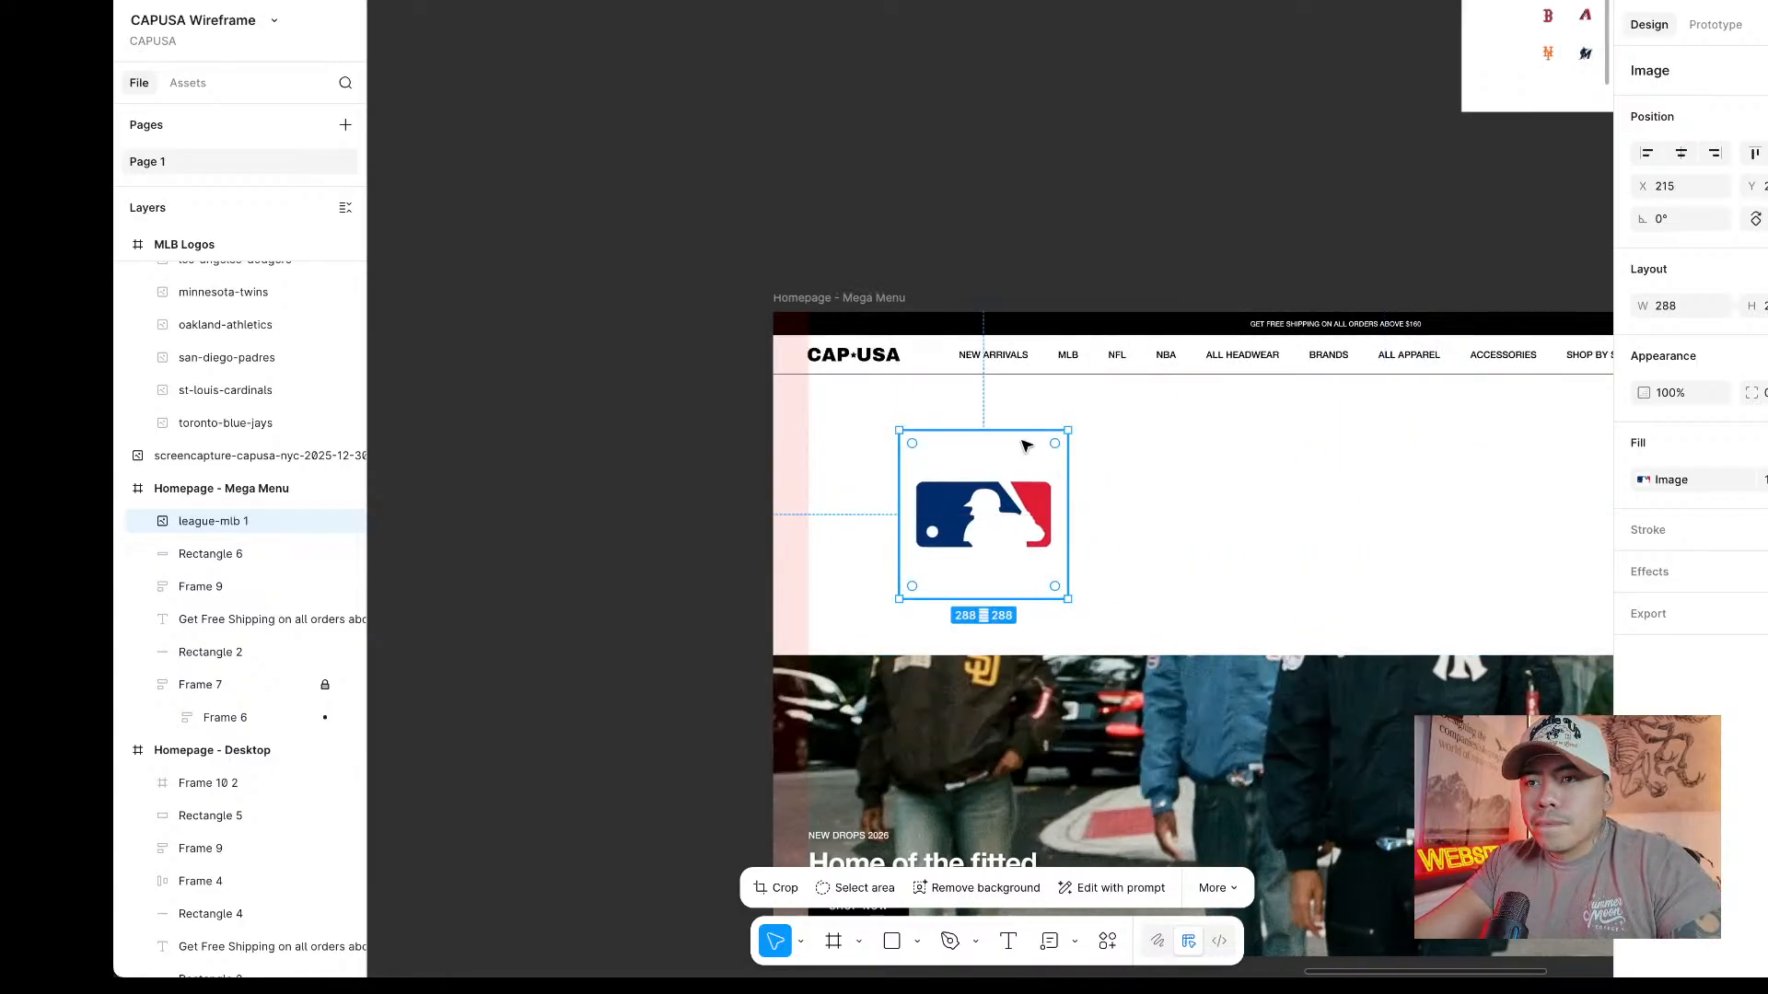
scroll(1036, 516, "up", 5)
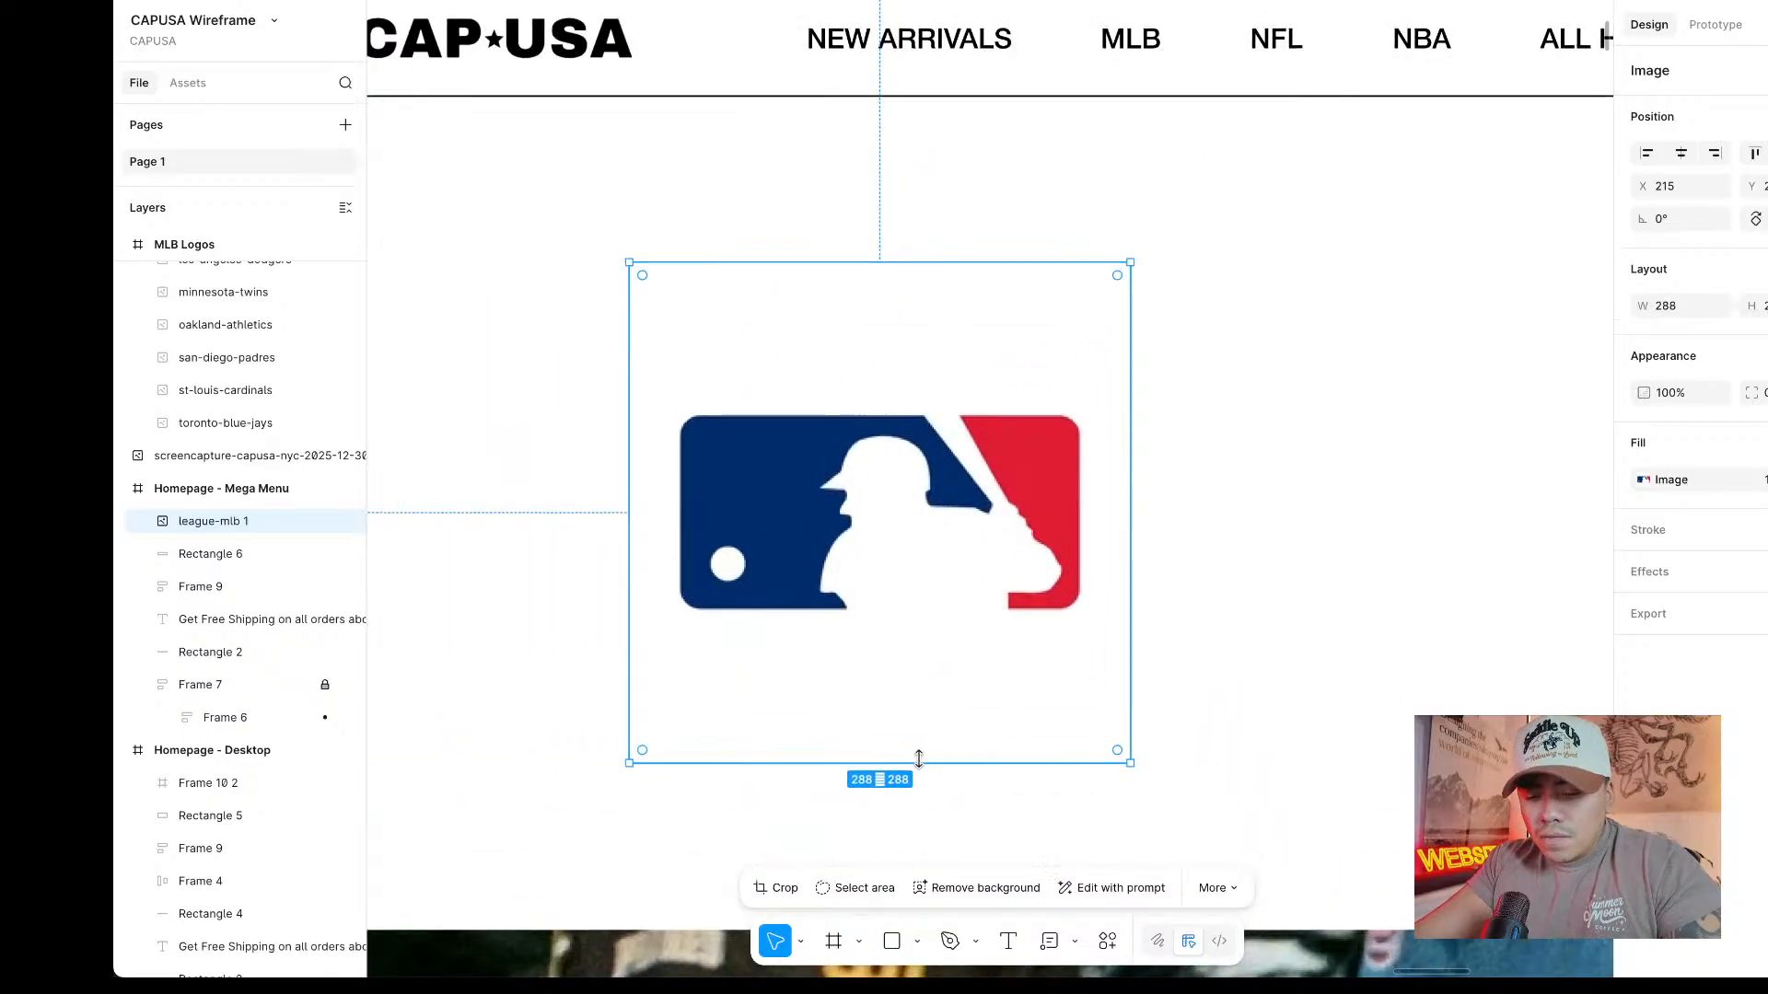
scroll(919, 762, "right", 1)
left_click_drag(919, 765, 949, 587)
left_click(915, 743)
left_click(949, 629)
left_click_drag(623, 480, 670, 479)
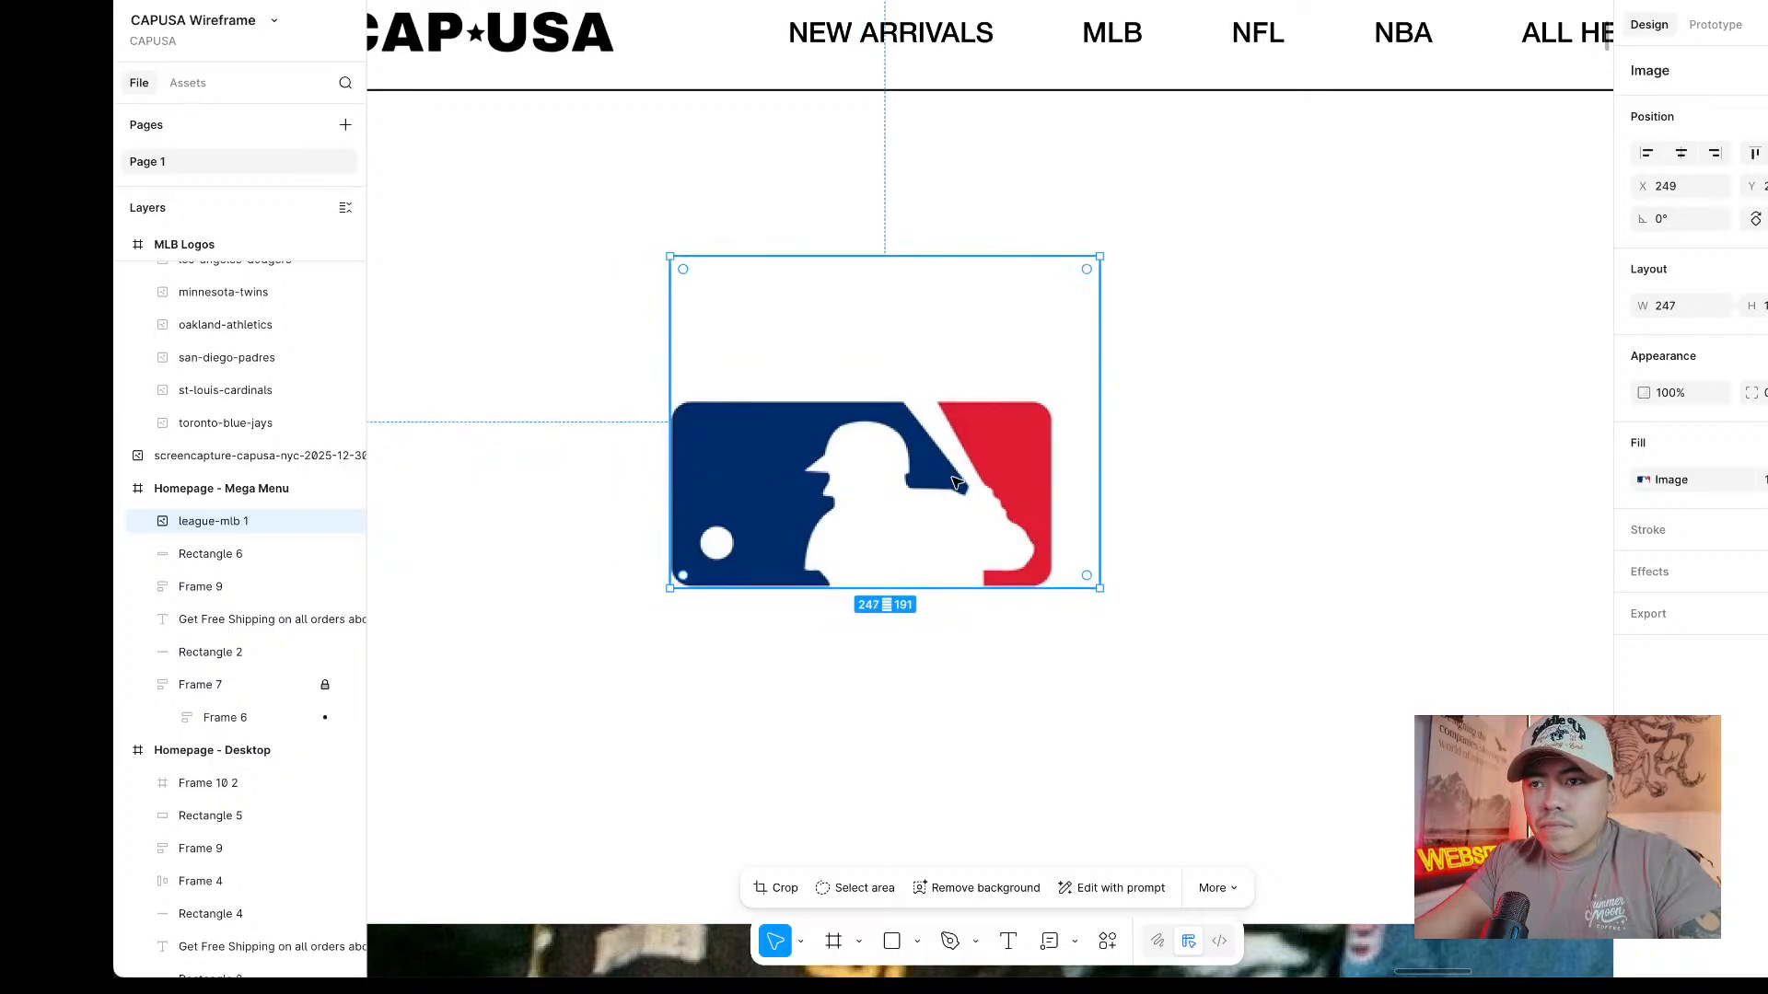
left_click_drag(1101, 480, 1051, 483)
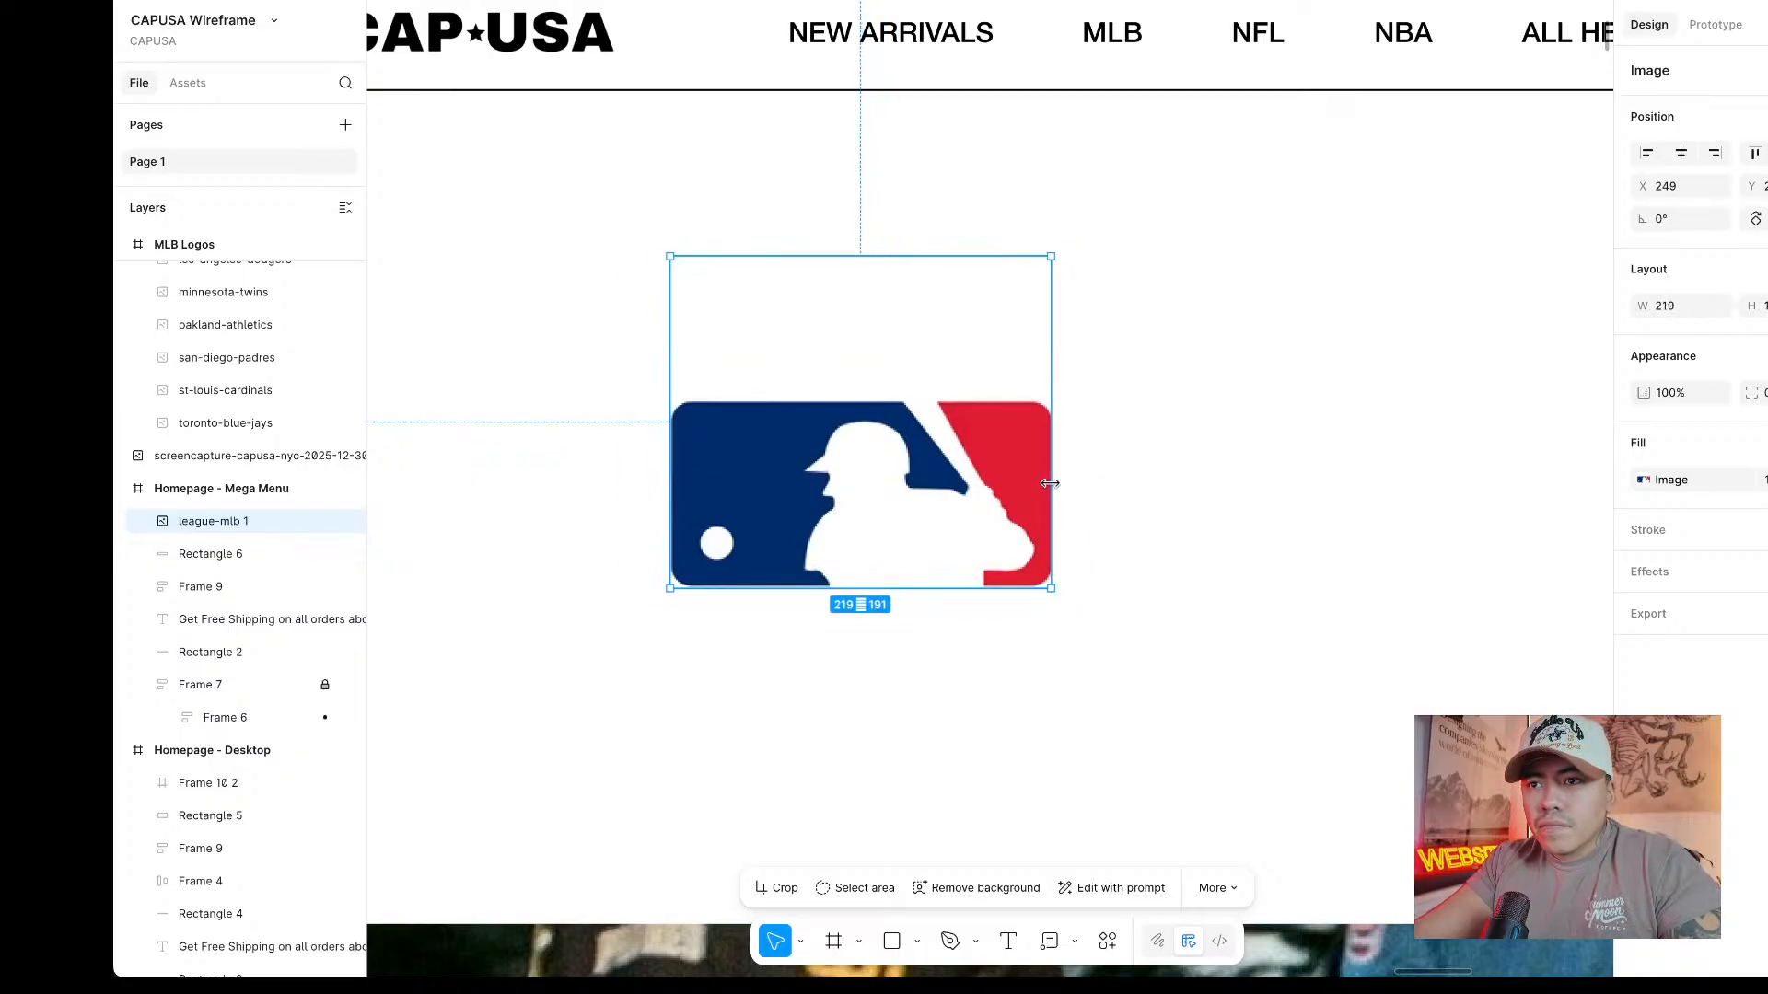
left_click_drag(853, 256, 848, 403)
left_click(865, 348)
left_click(974, 481)
scroll(975, 482, "left", 4)
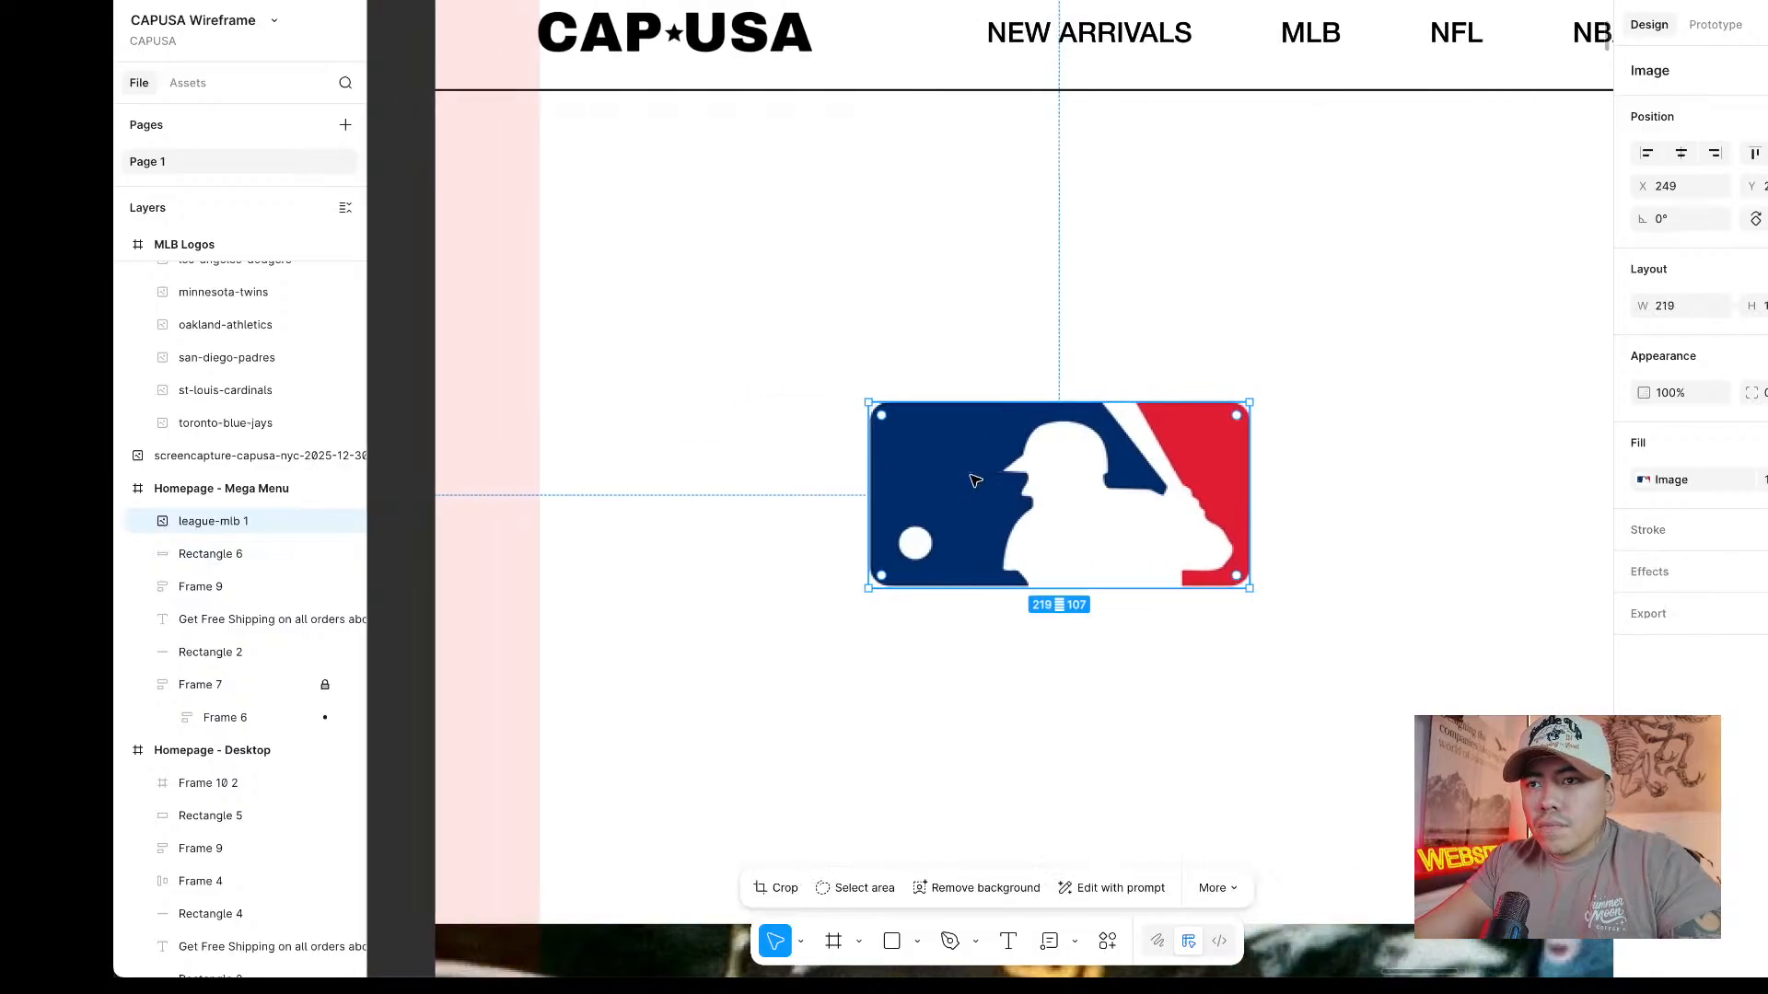
Scale the MLB logo down to about 51 × 25 and align it with the left layout margin at X 60.
left_click_drag(1144, 490, 872, 306)
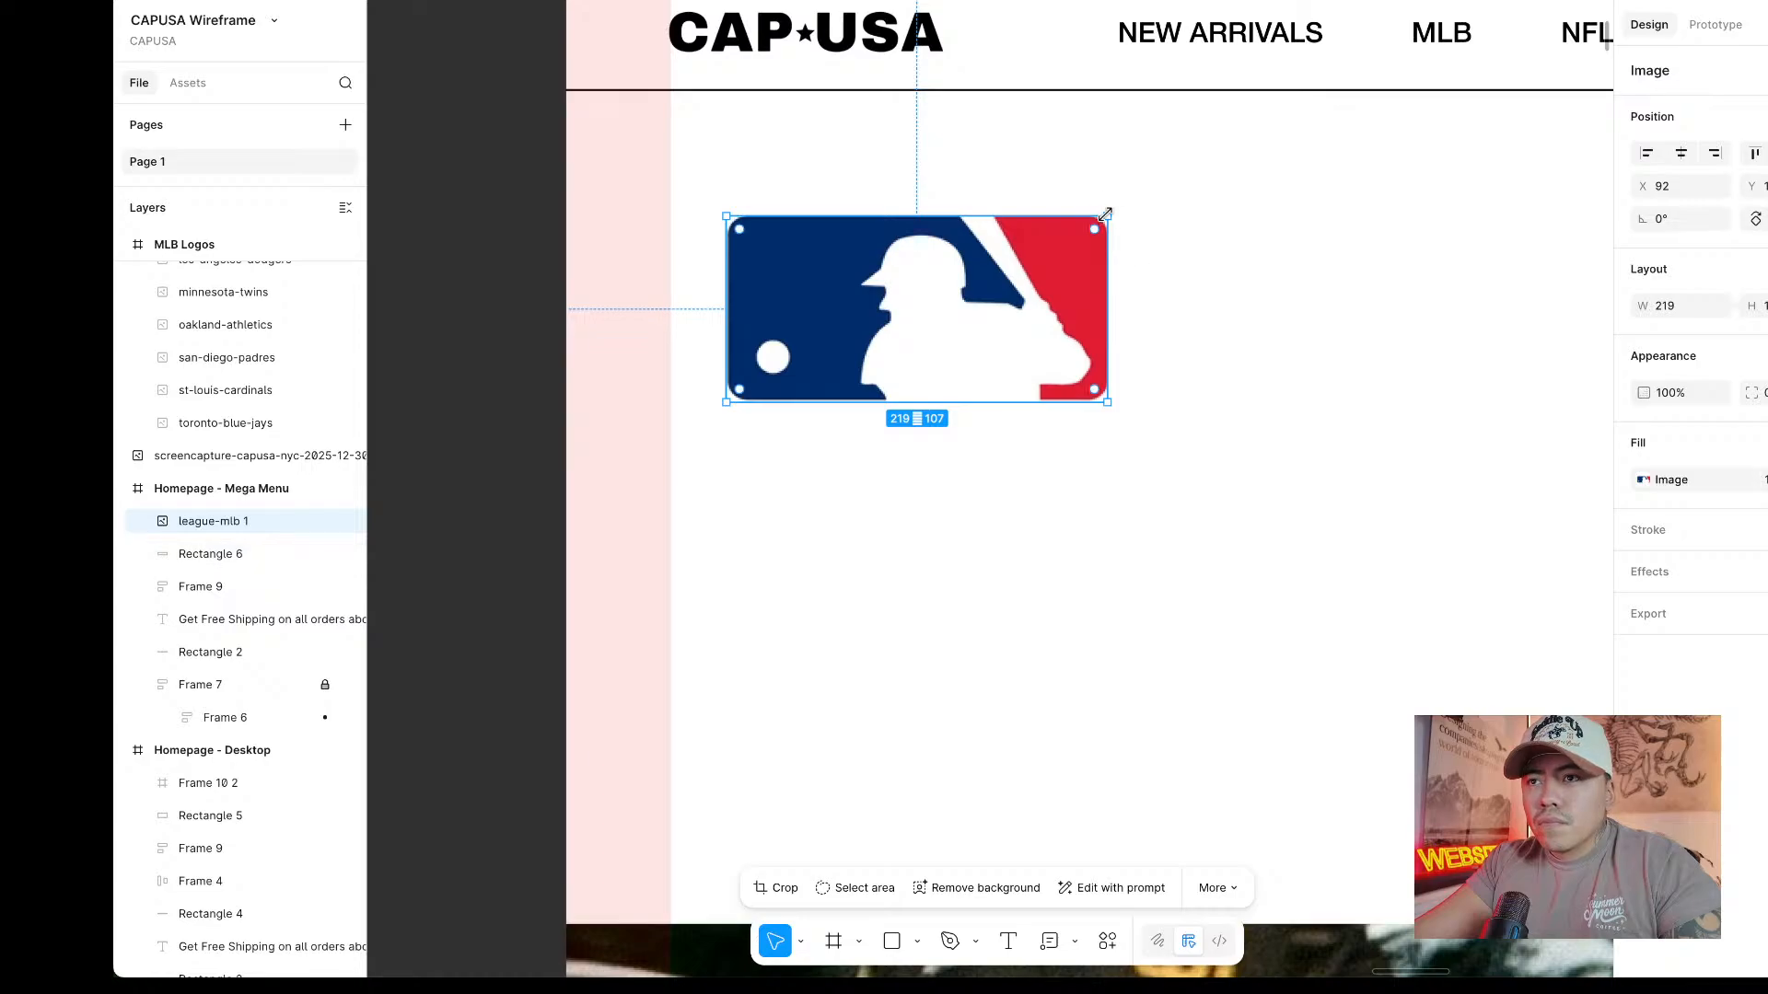
left_click_drag(1108, 219, 728, 305)
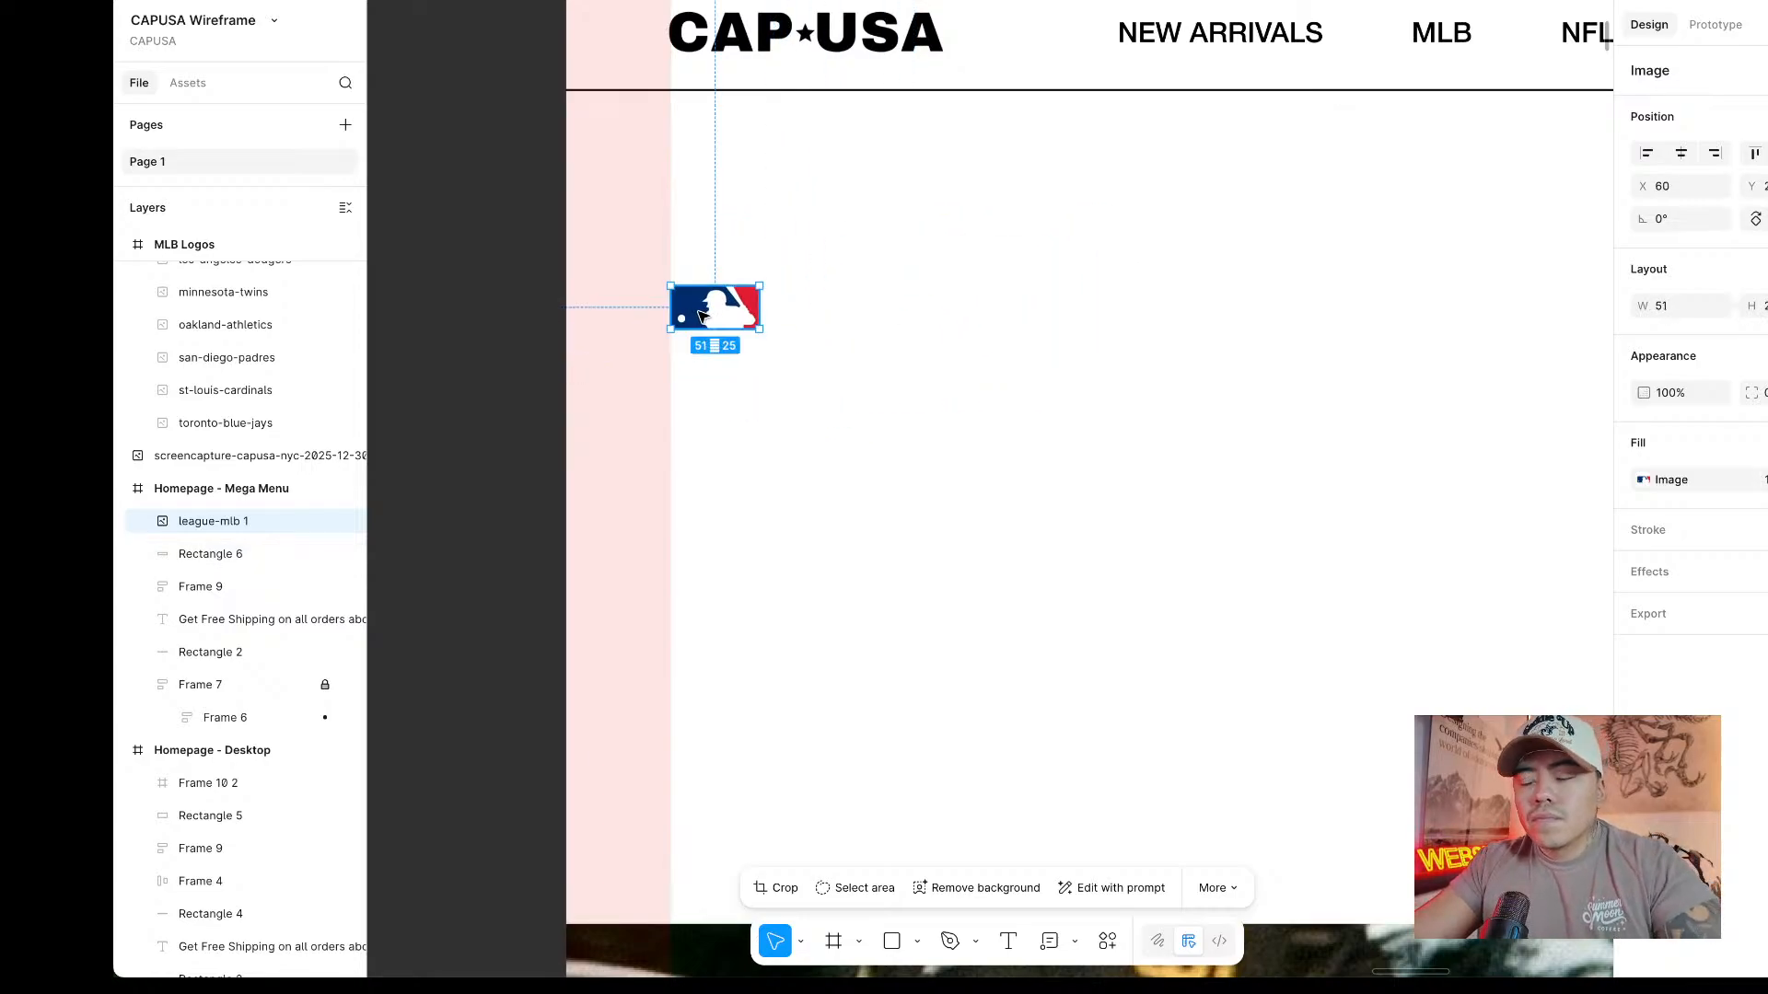
left_click(893, 316)
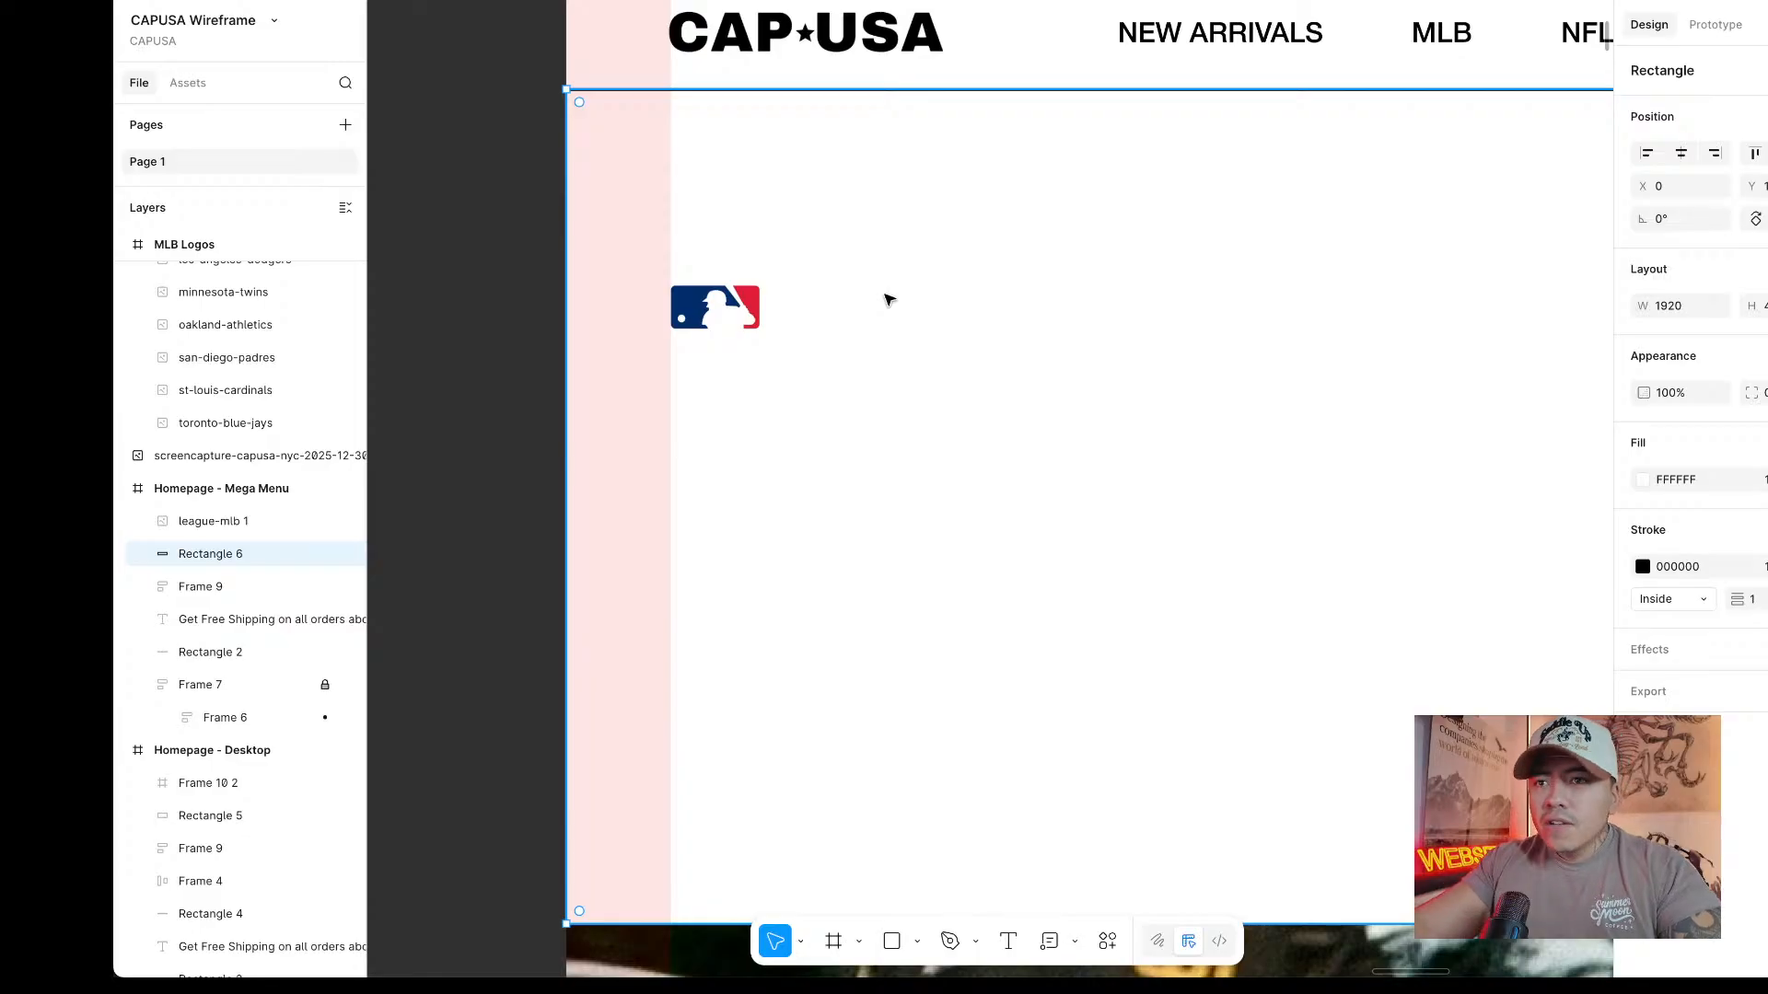
scroll(892, 359, "left", 3)
scroll(930, 357, "right", 5)
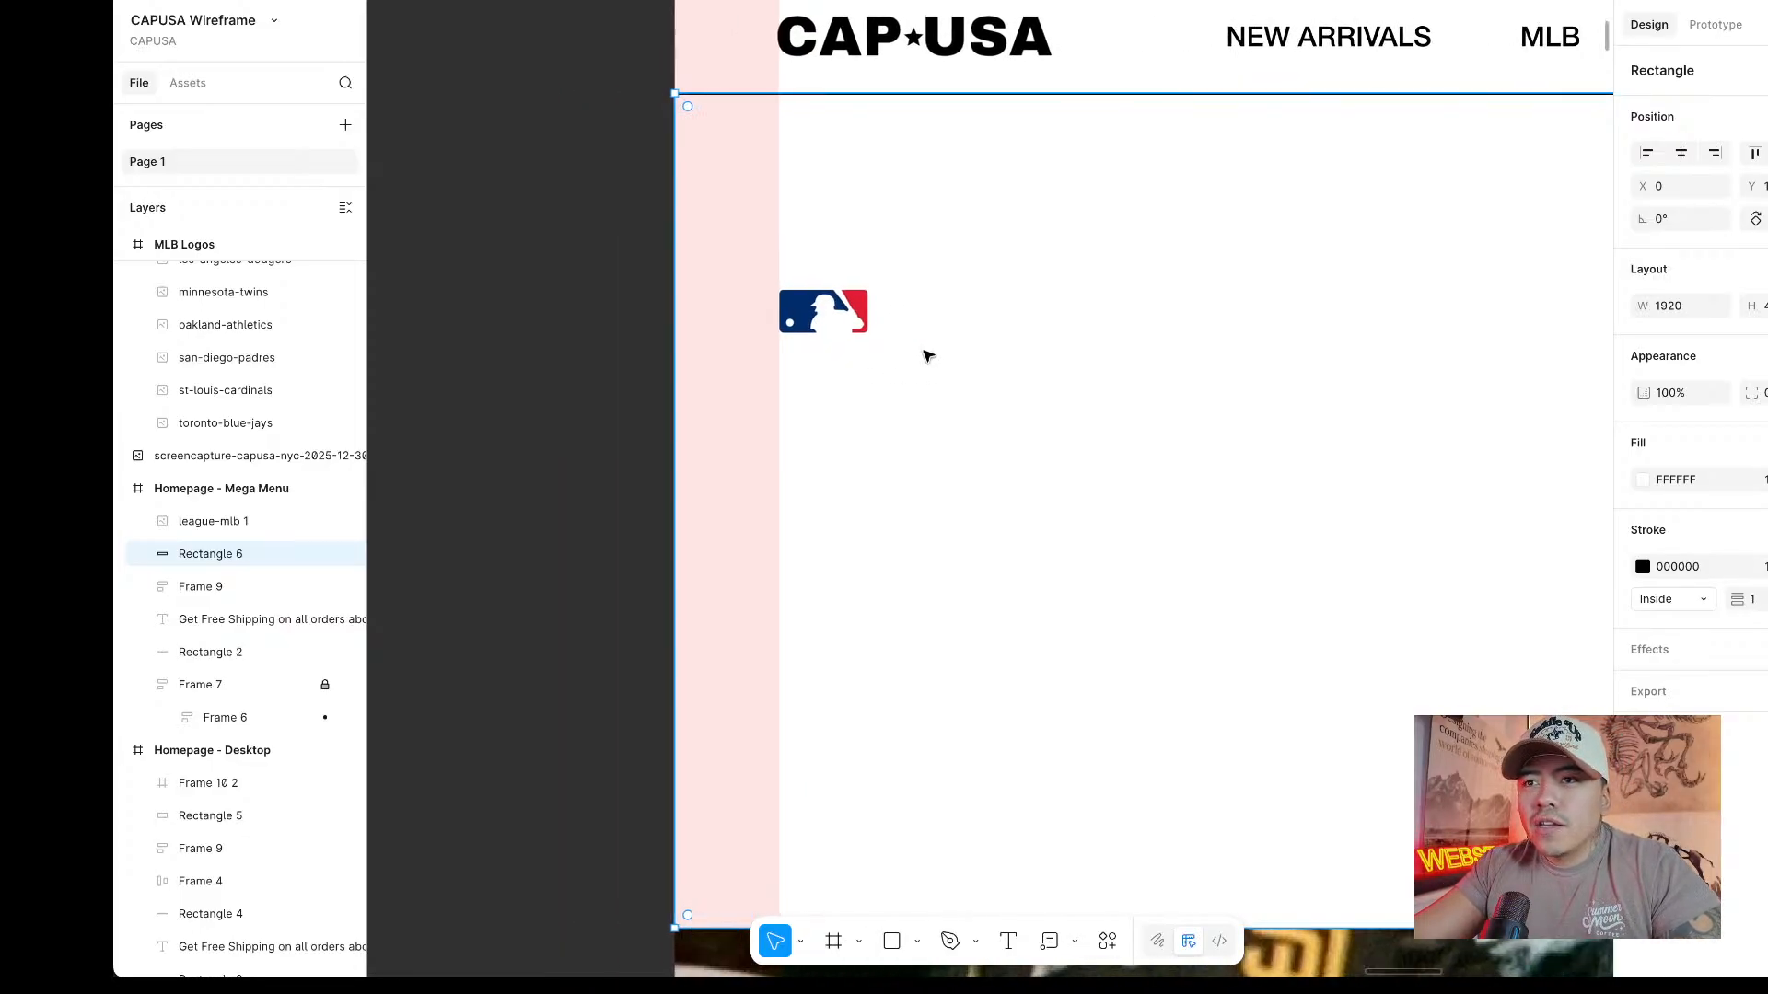
scroll(928, 356, "left", 2)
scroll(927, 351, "right", 3)
scroll(963, 374, "down", 5)
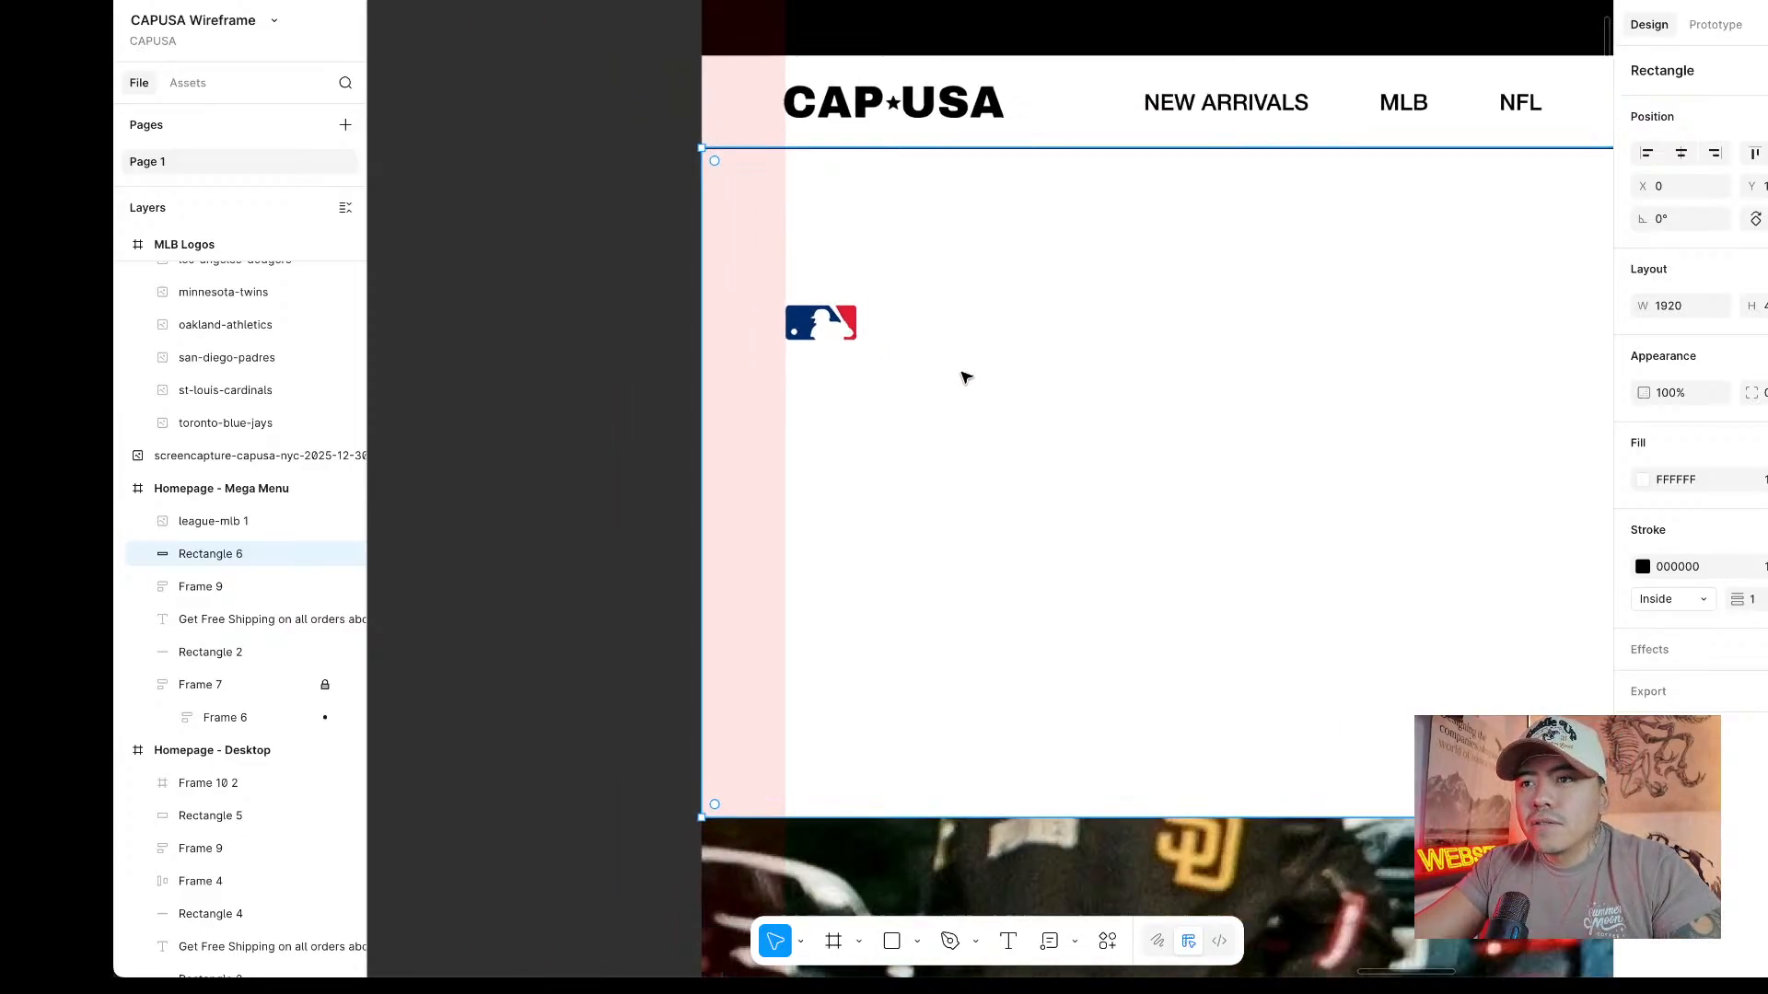
scroll(965, 378, "left", 10)
scroll(1423, 402, "up", 5)
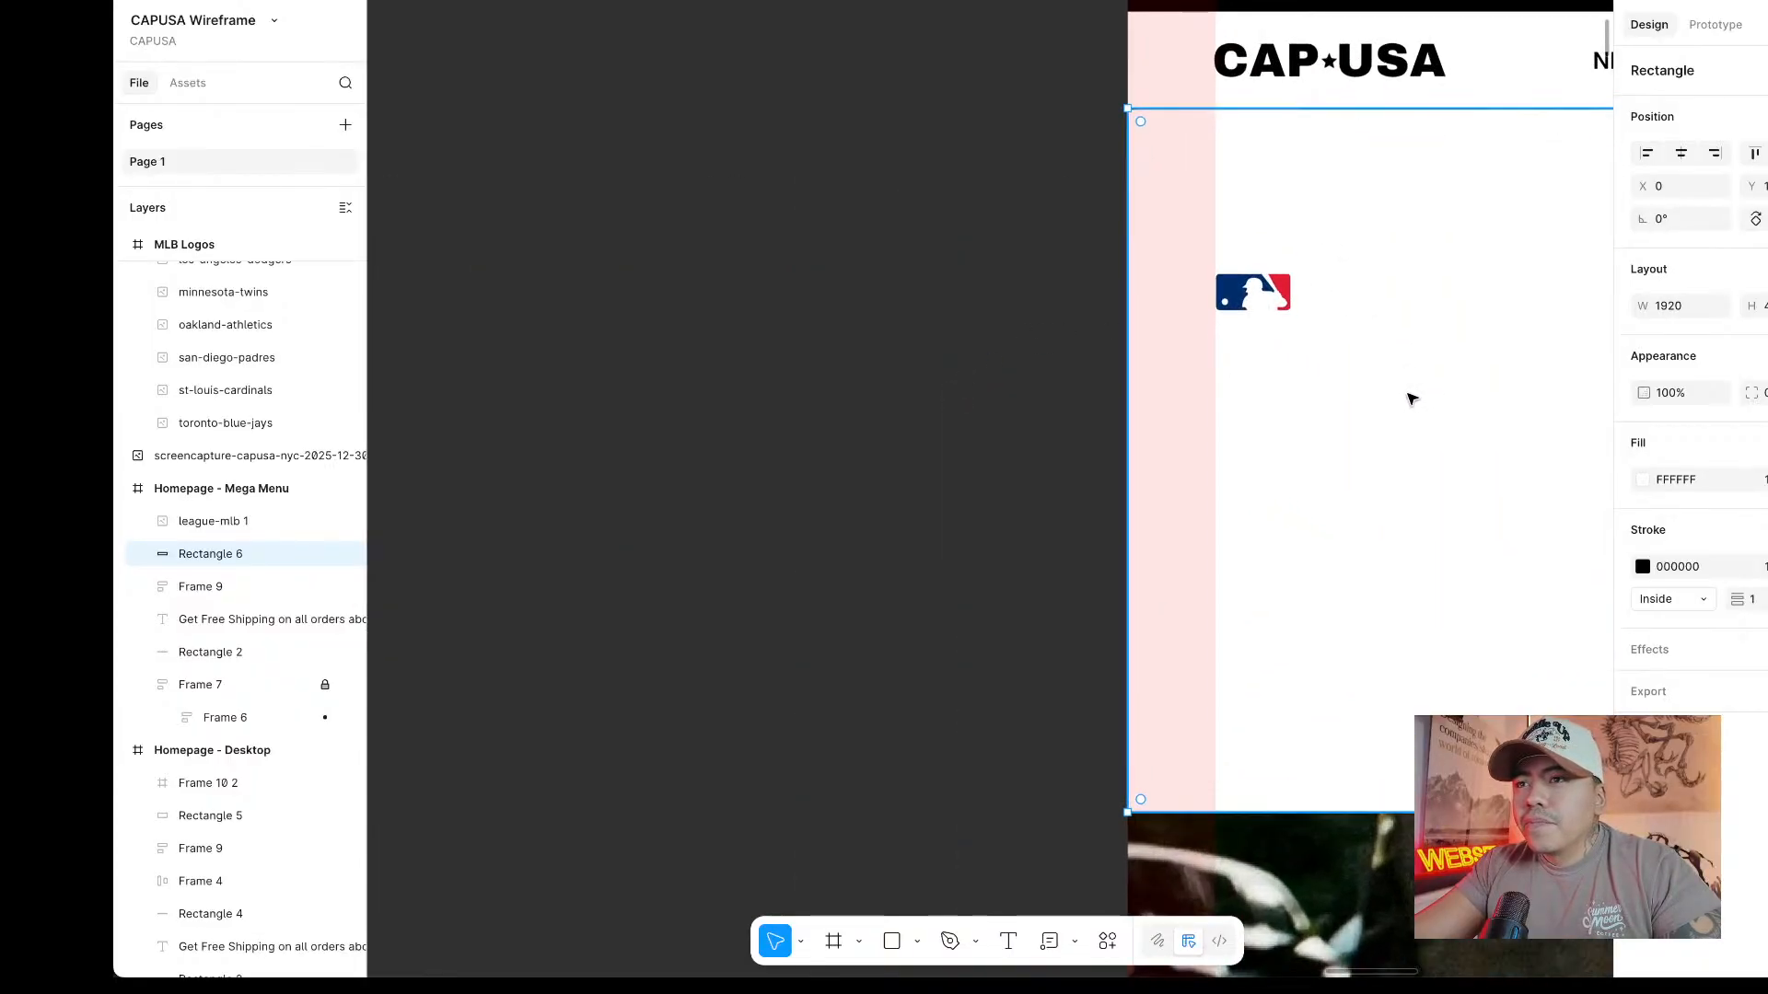
Add the text label "MLB" and position it directly beneath the MLB logo.
scroll(1360, 323, "up", 3)
scroll(1105, 361, "up", 2)
left_click(930, 360)
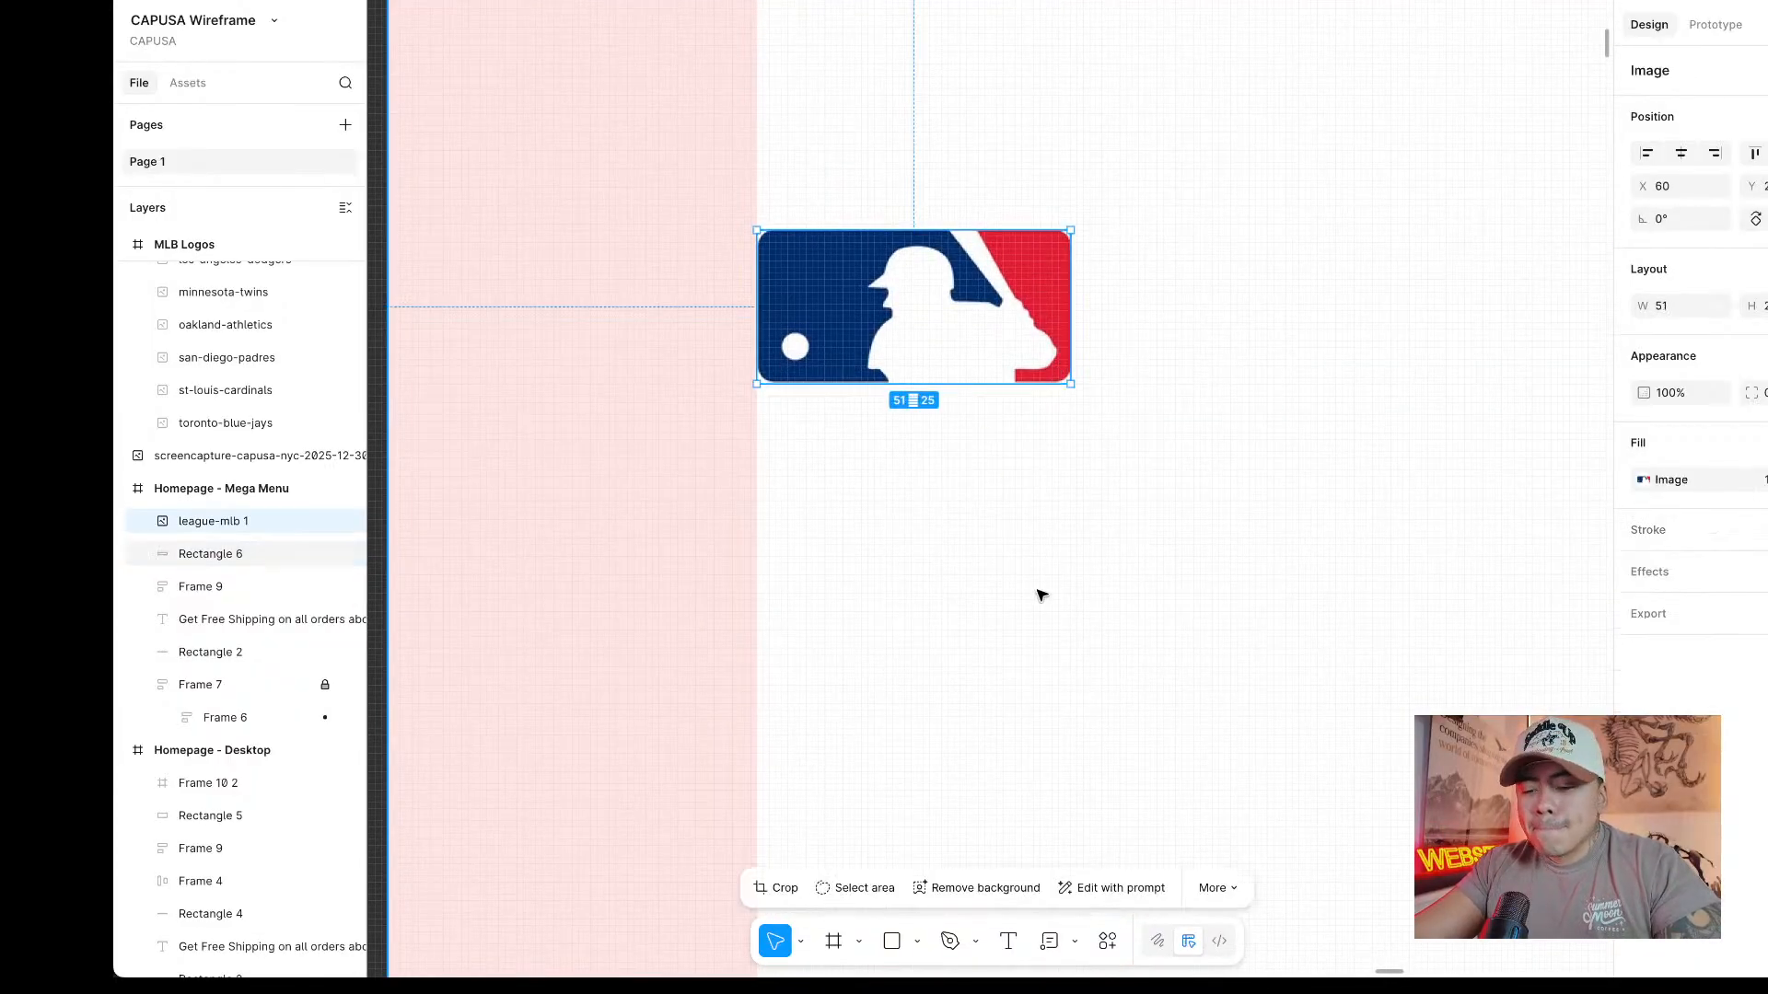
left_click(1131, 613)
key("t")
left_click(1028, 478)
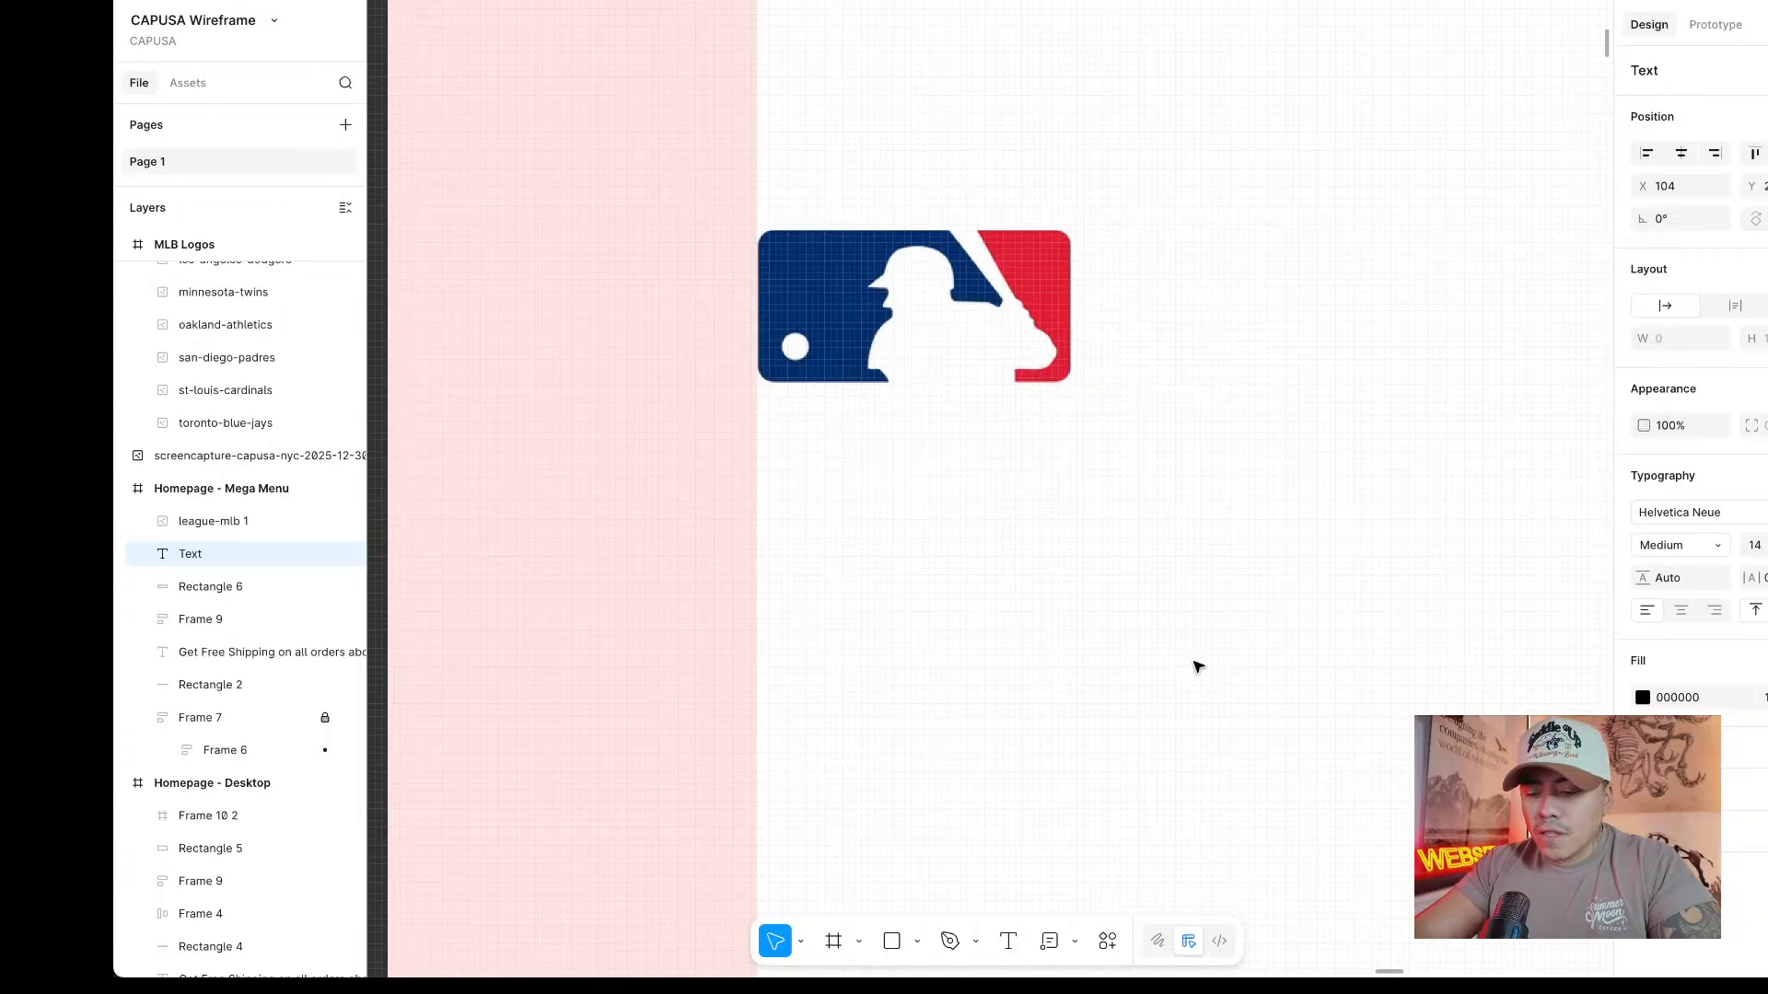
type("MLB")
key("Escape")
scroll(1342, 635, "down", 3)
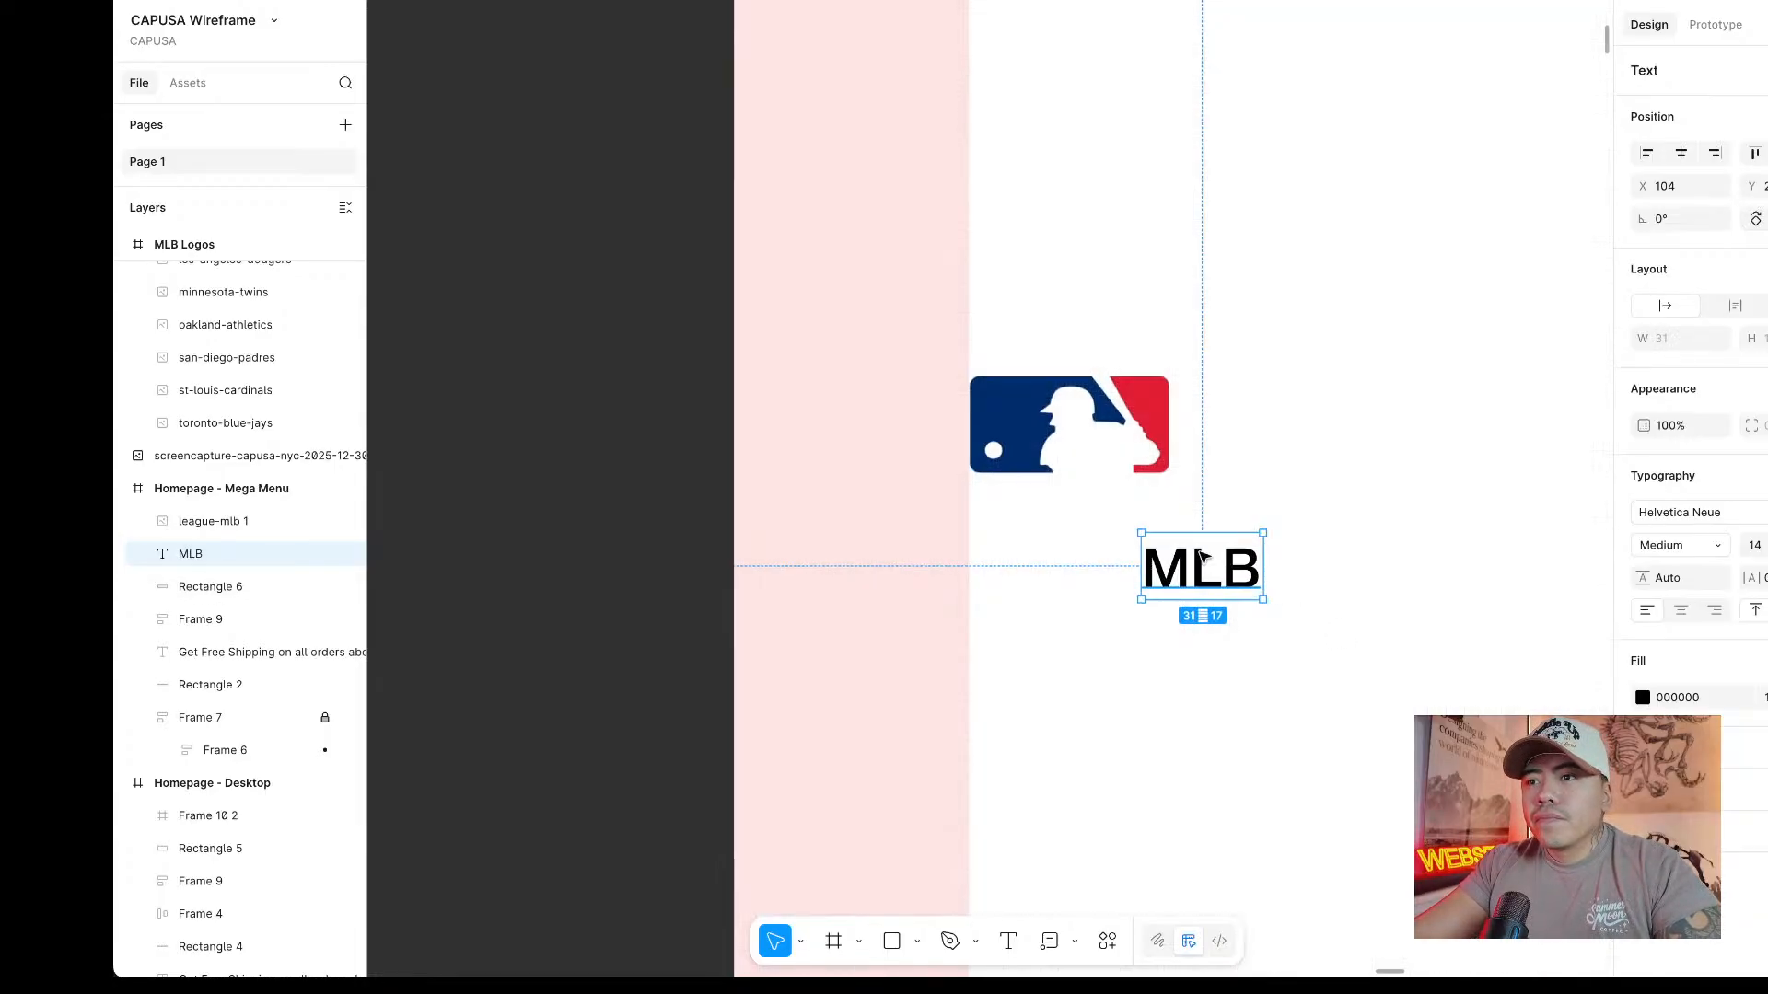
left_click_drag(1202, 556, 1054, 518)
Compare the layouts of the reference mega menu screenshots collected on the Styleguide page.
scroll(1168, 545, "down", 4)
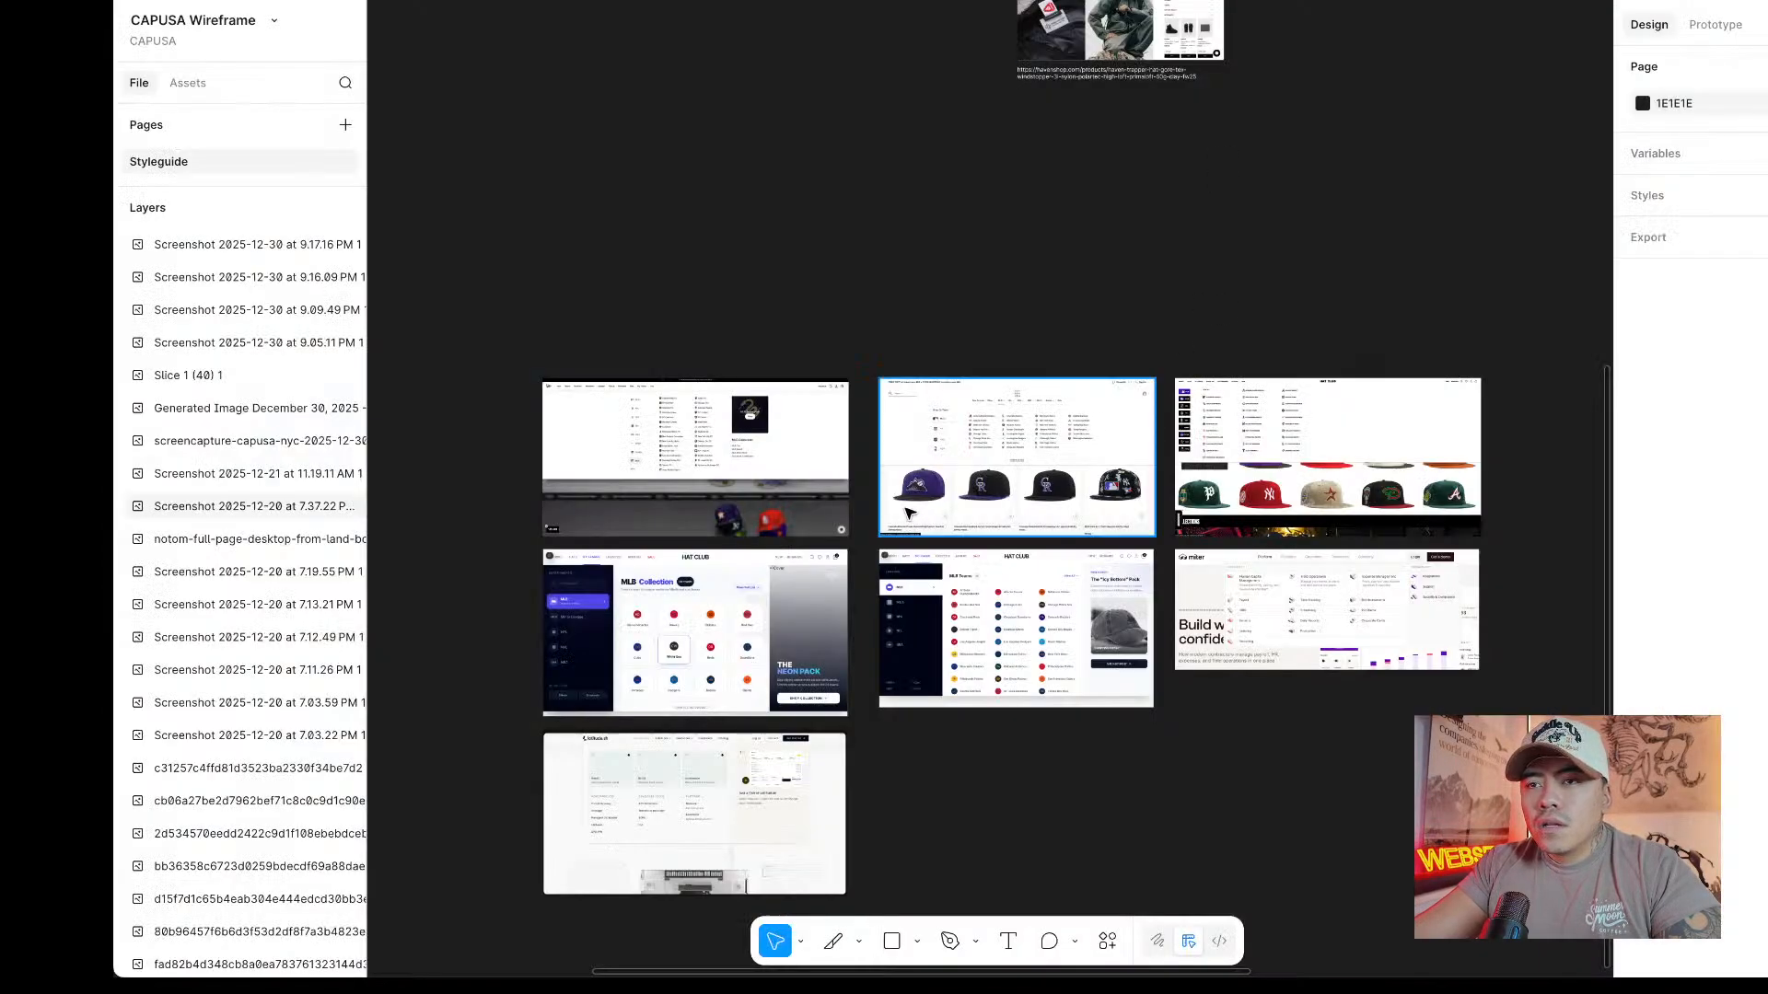
scroll(709, 425, "up", 5)
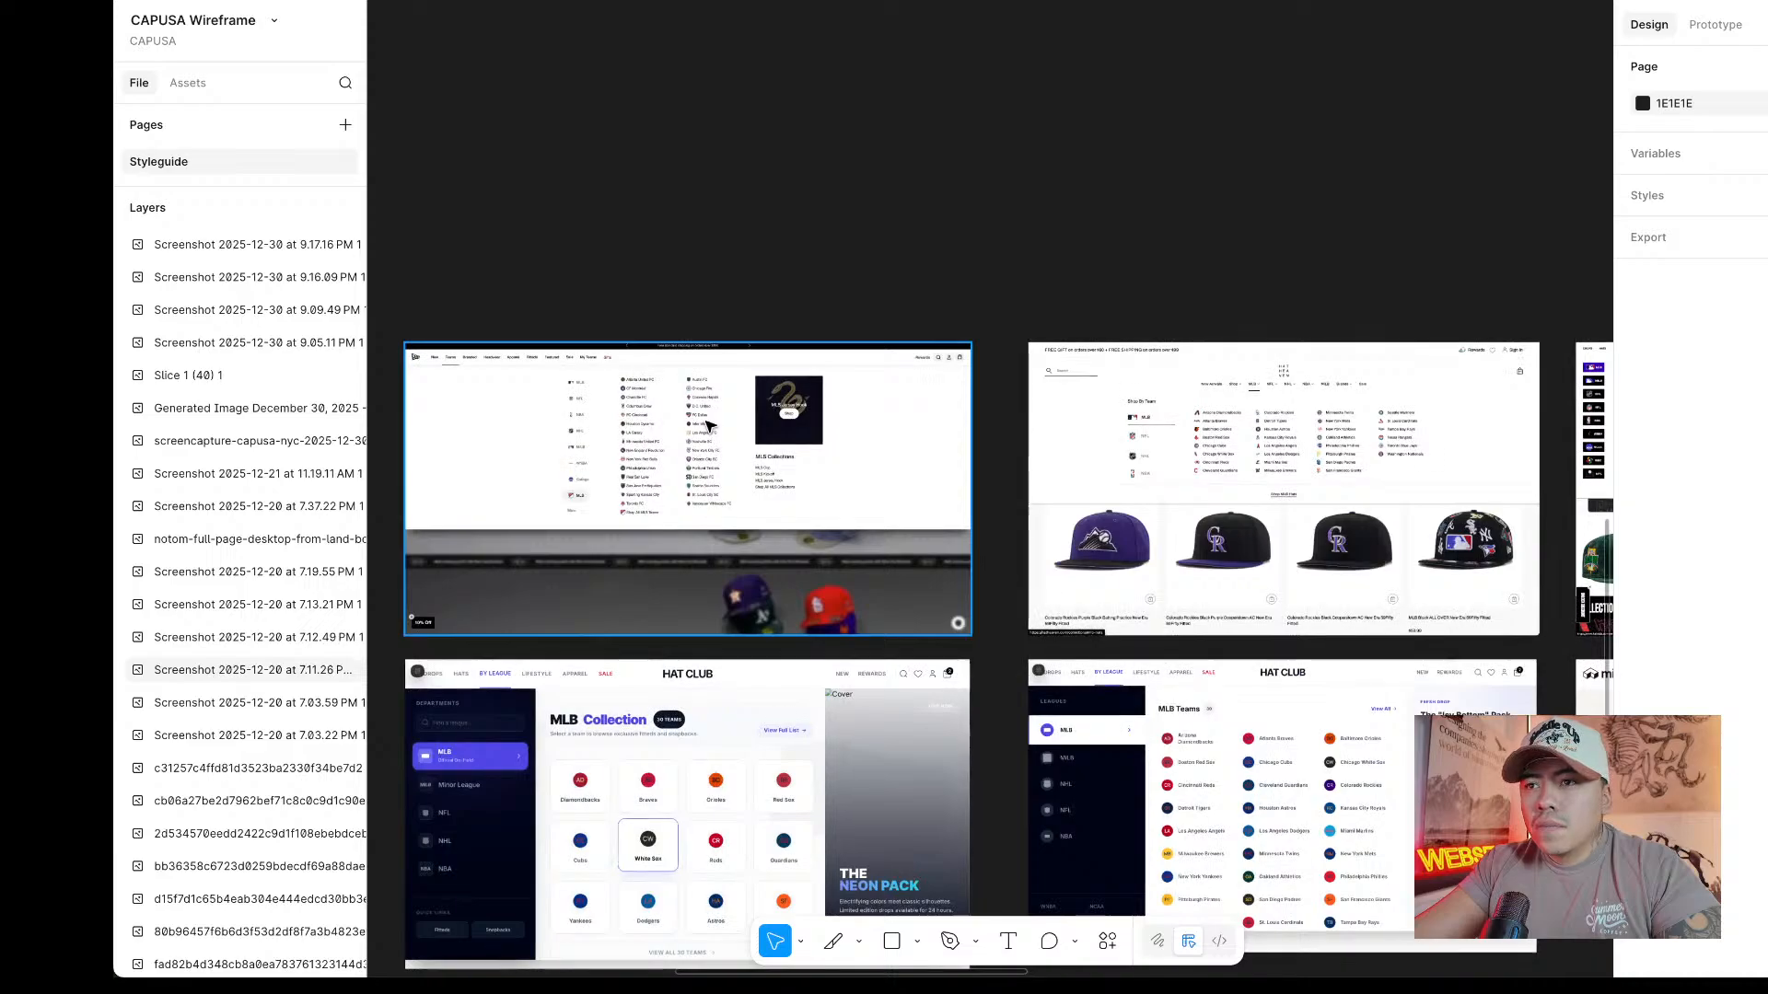
scroll(580, 417, "right", 2)
scroll(921, 419, "down", 3)
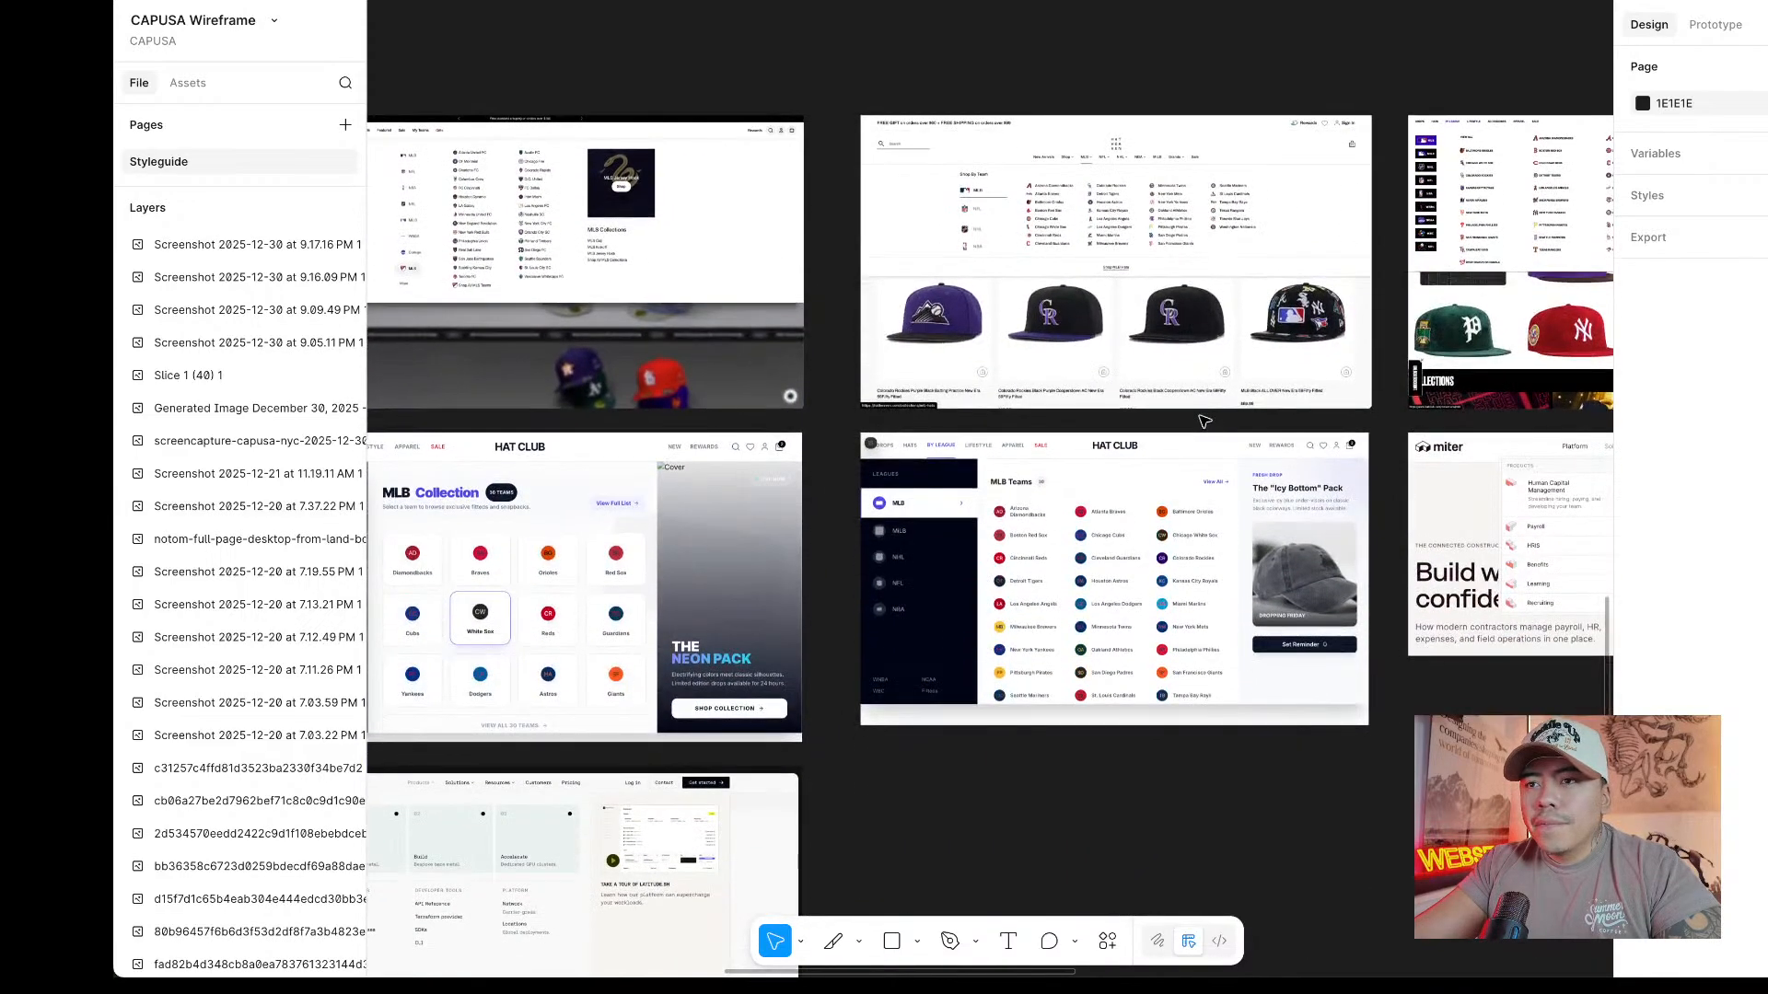
scroll(1204, 421, "left", 4)
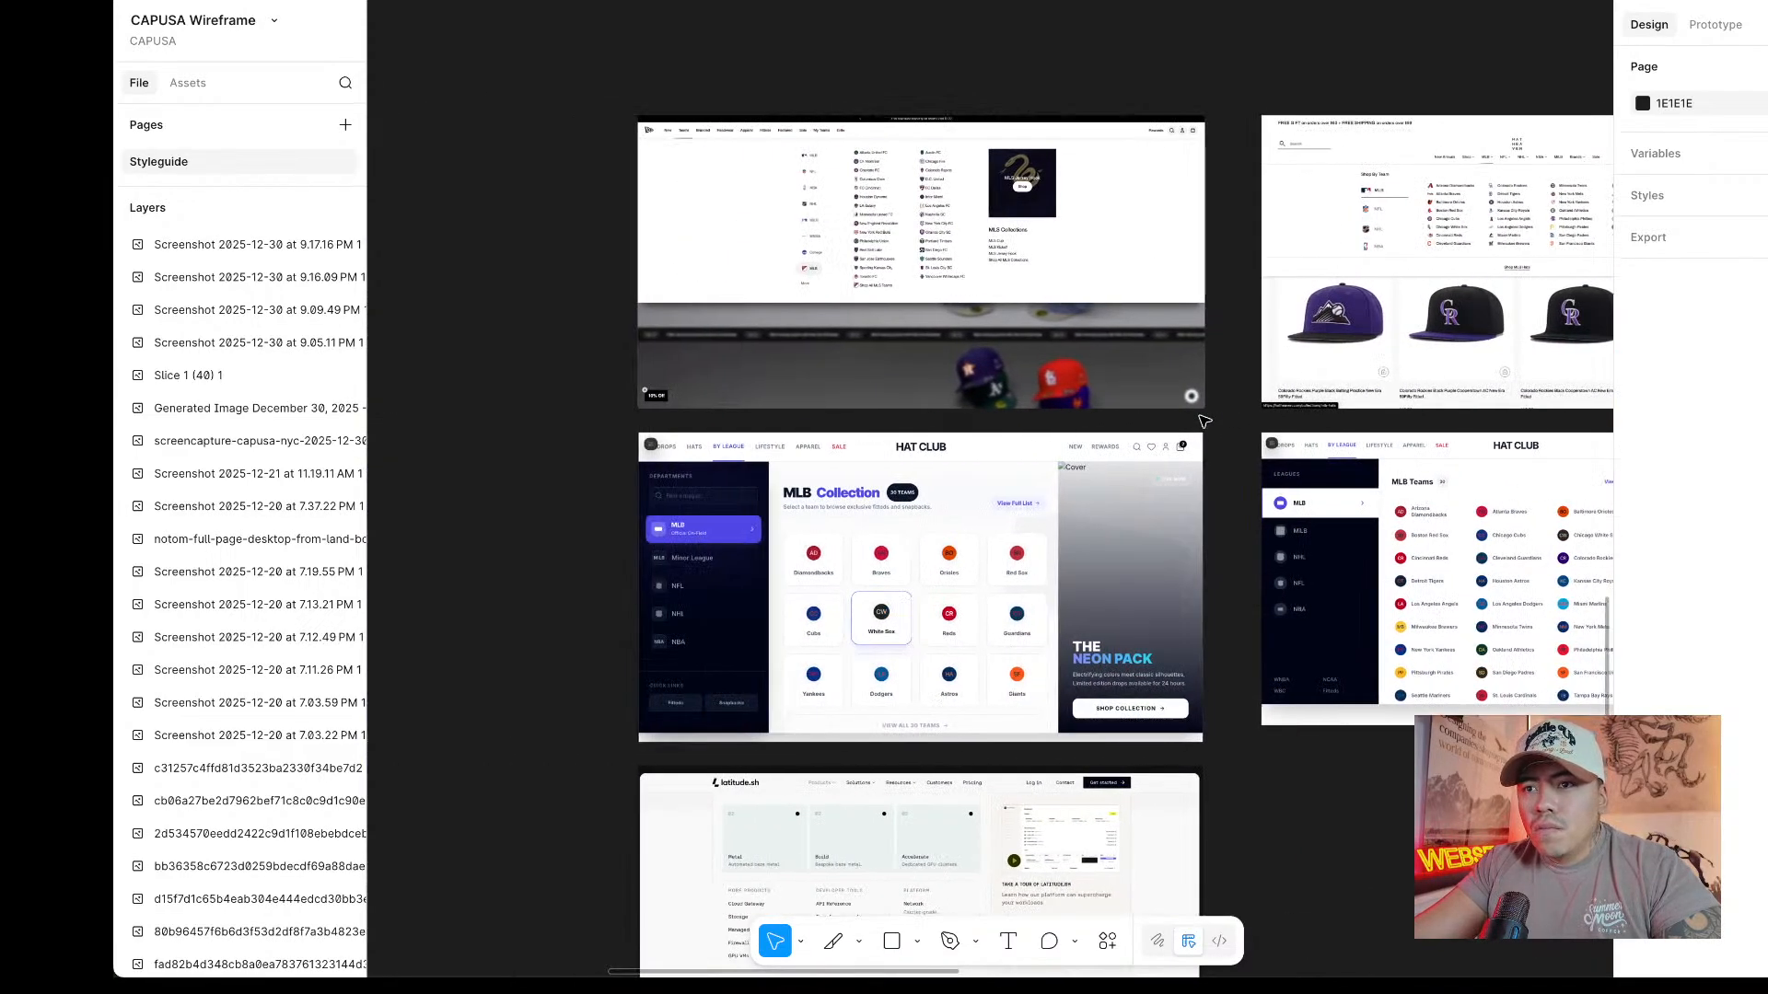
scroll(1204, 421, "right", 7)
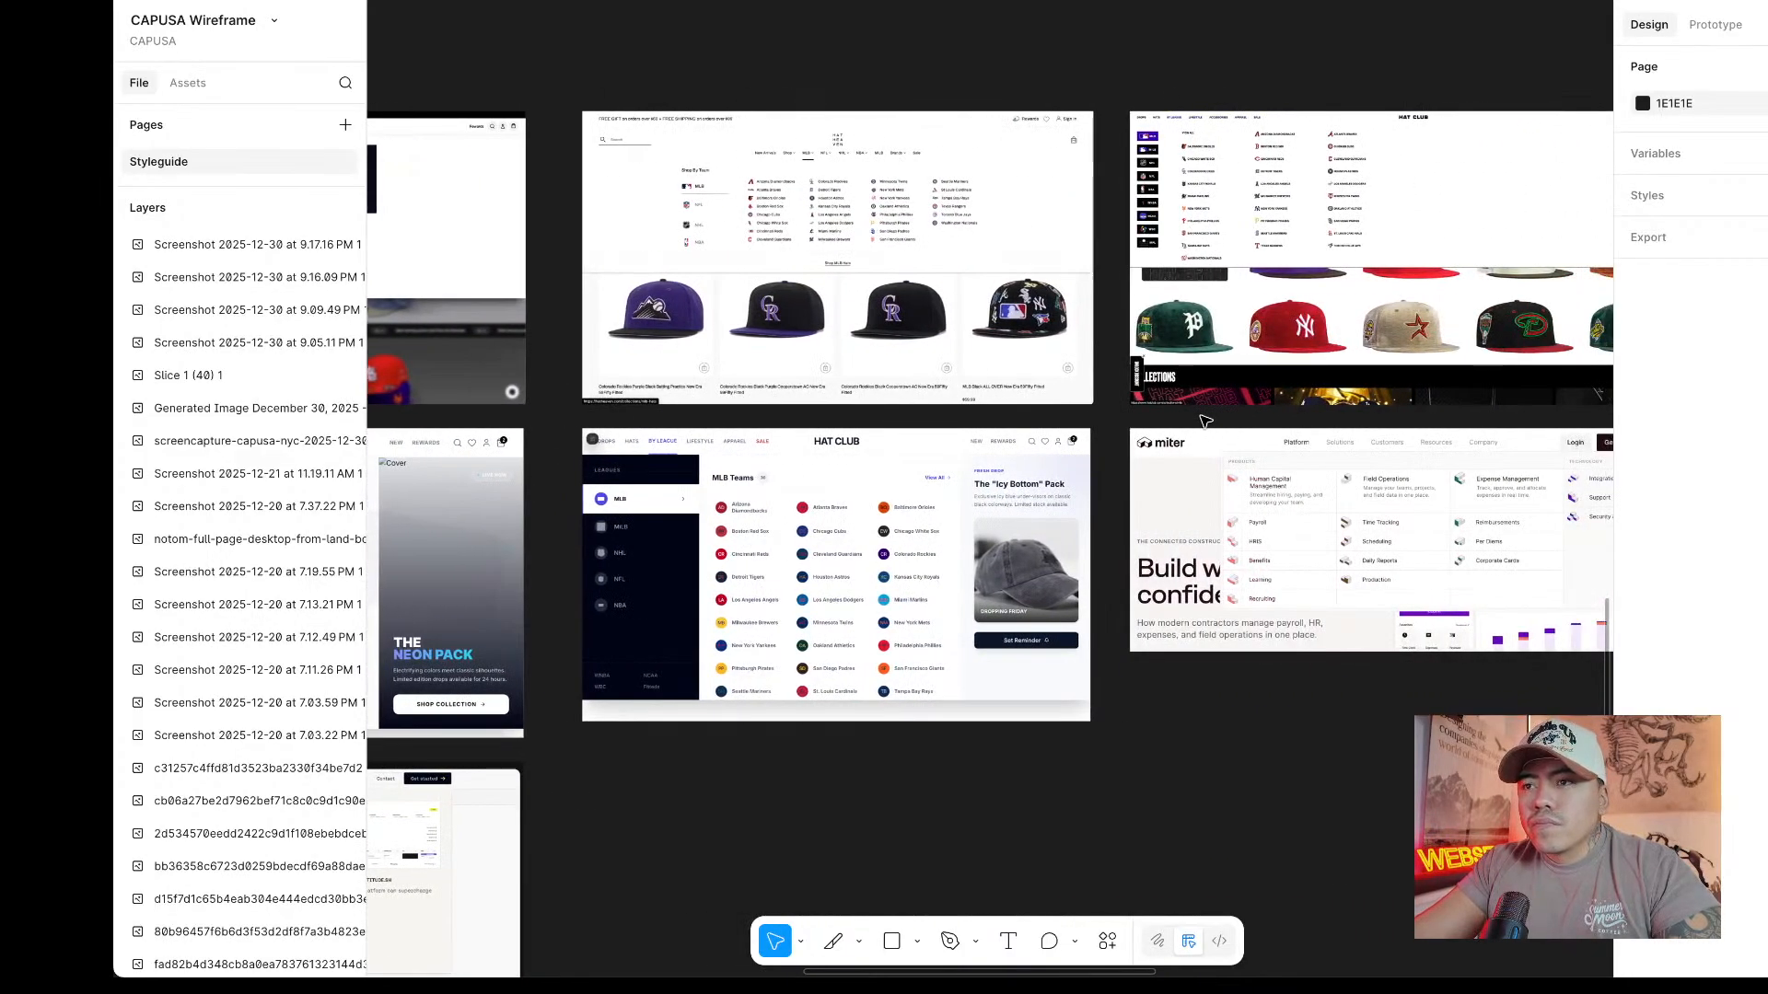
scroll(1204, 421, "left", 4)
scroll(1207, 421, "right", 8)
scroll(1208, 420, "left", 14)
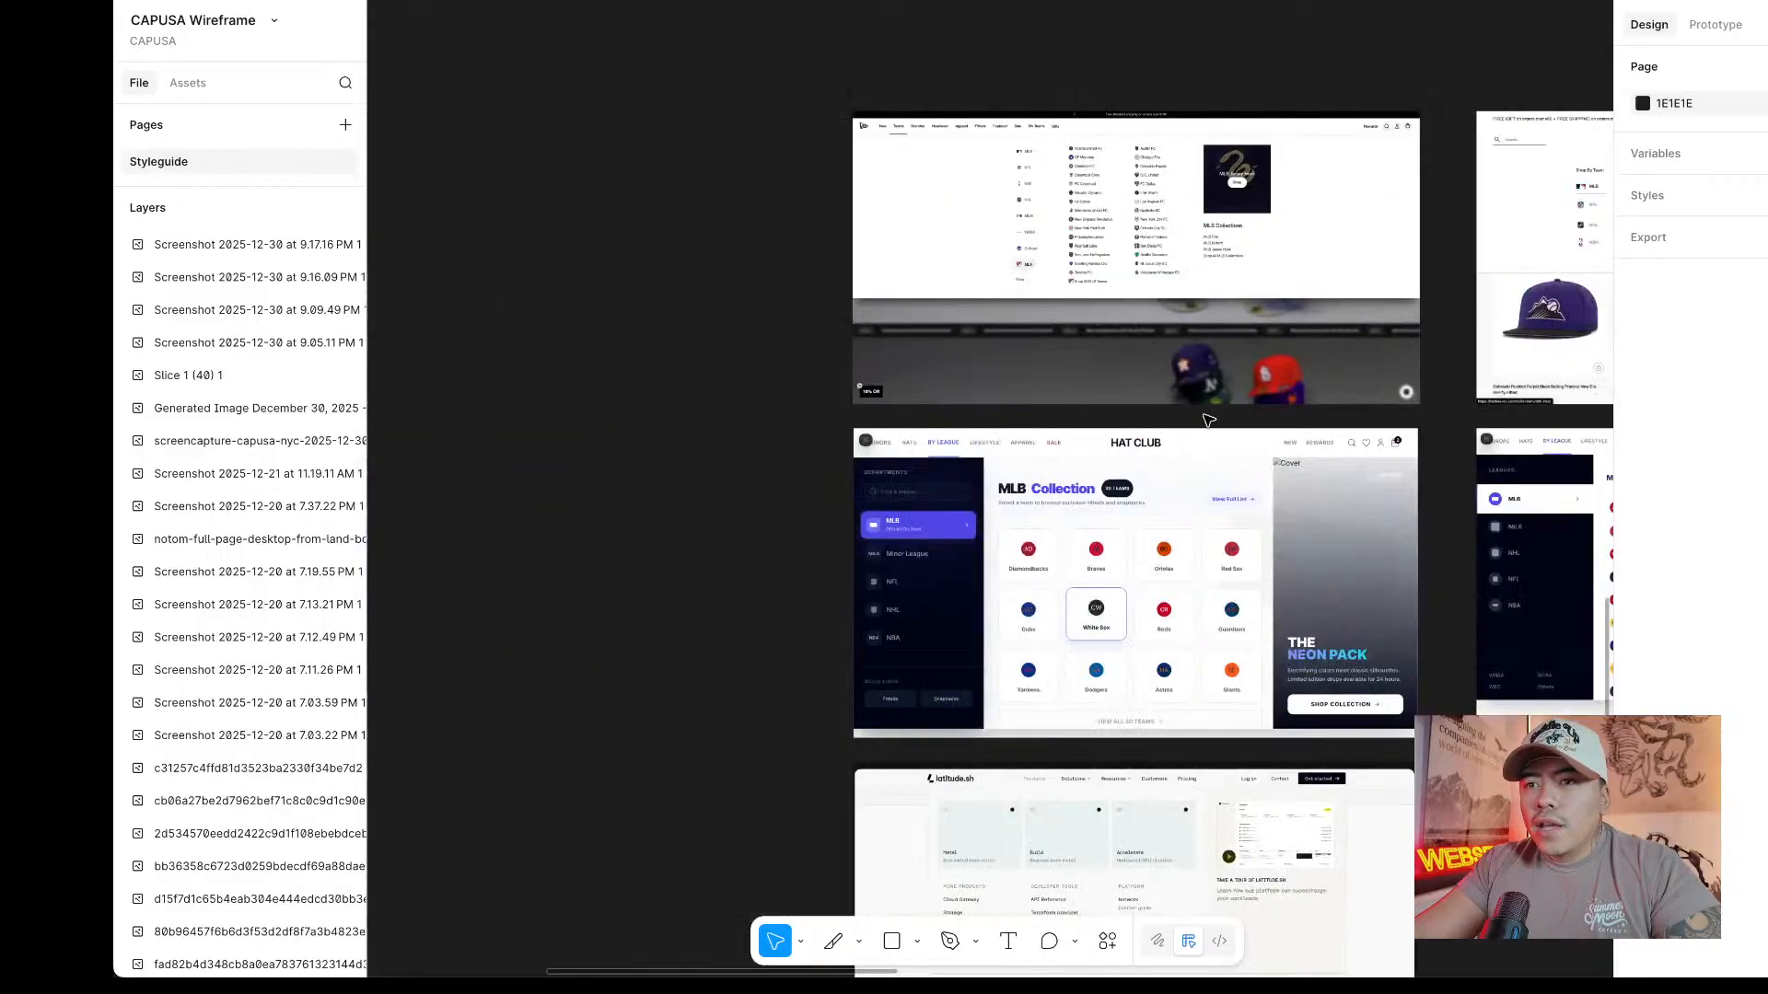
Examine the league sidebars and MLB team grids in the two Hat Club mega menu references.
scroll(1208, 420, "up", 5)
scroll(1085, 513, "up", 5)
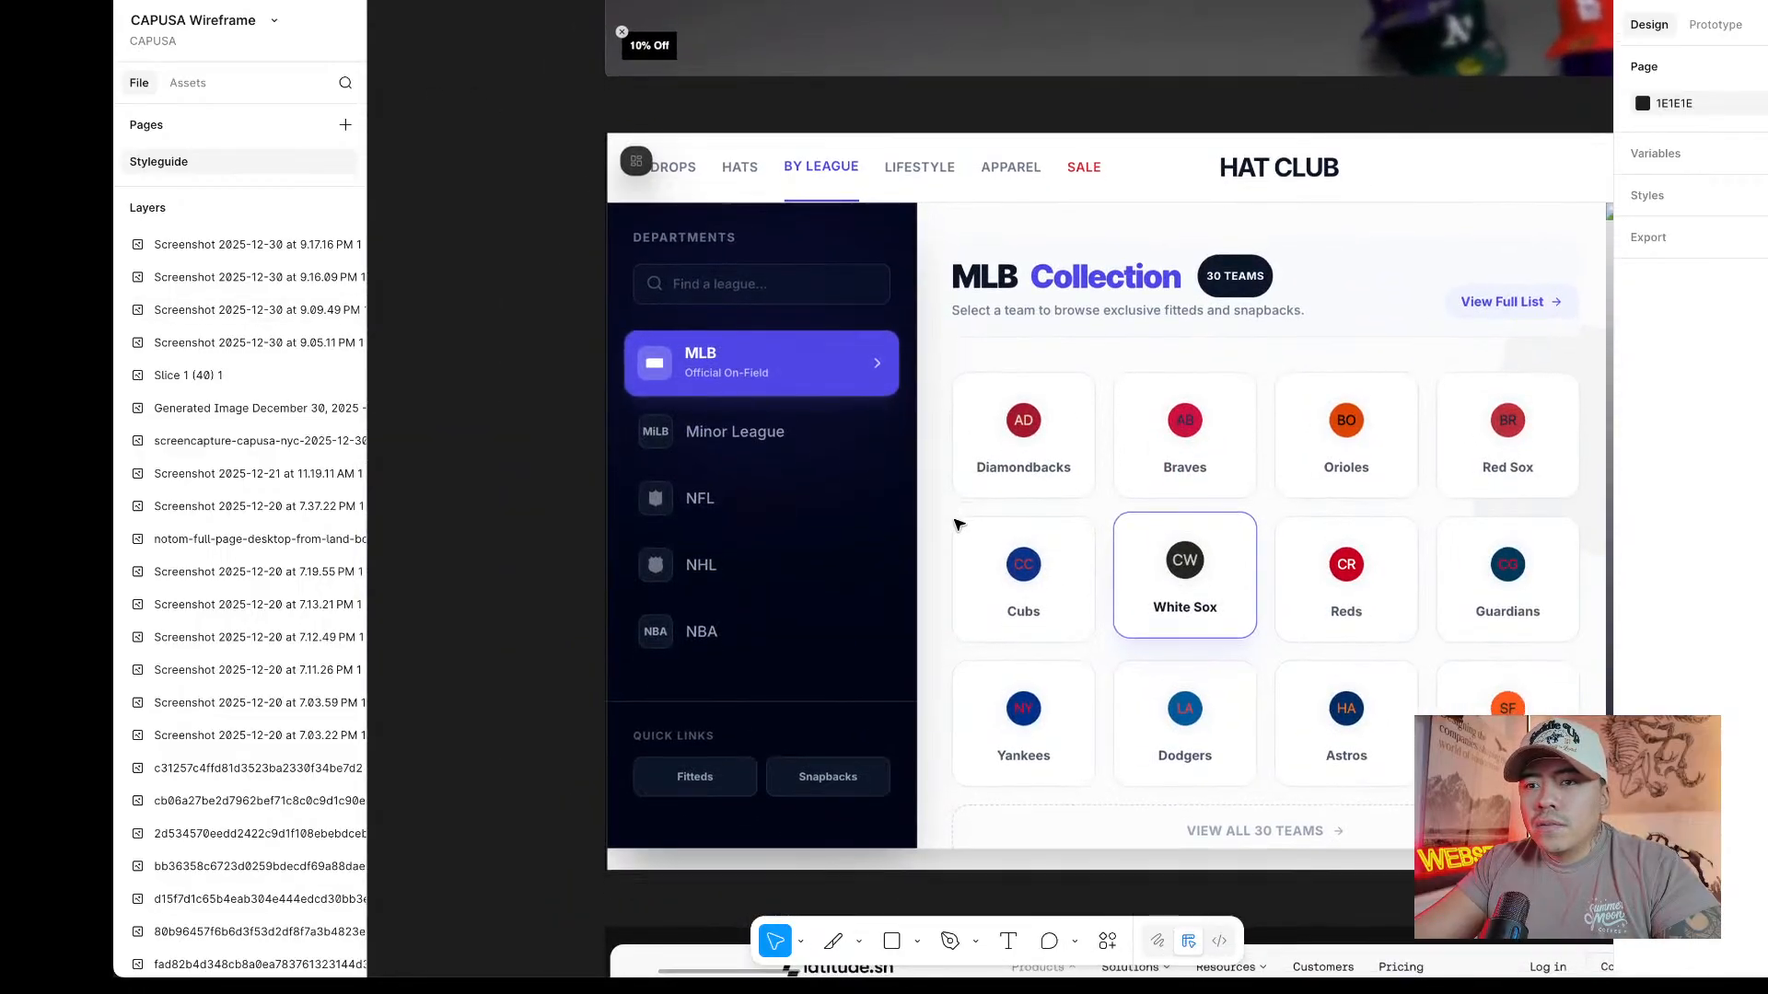
scroll(976, 518, "left", 1)
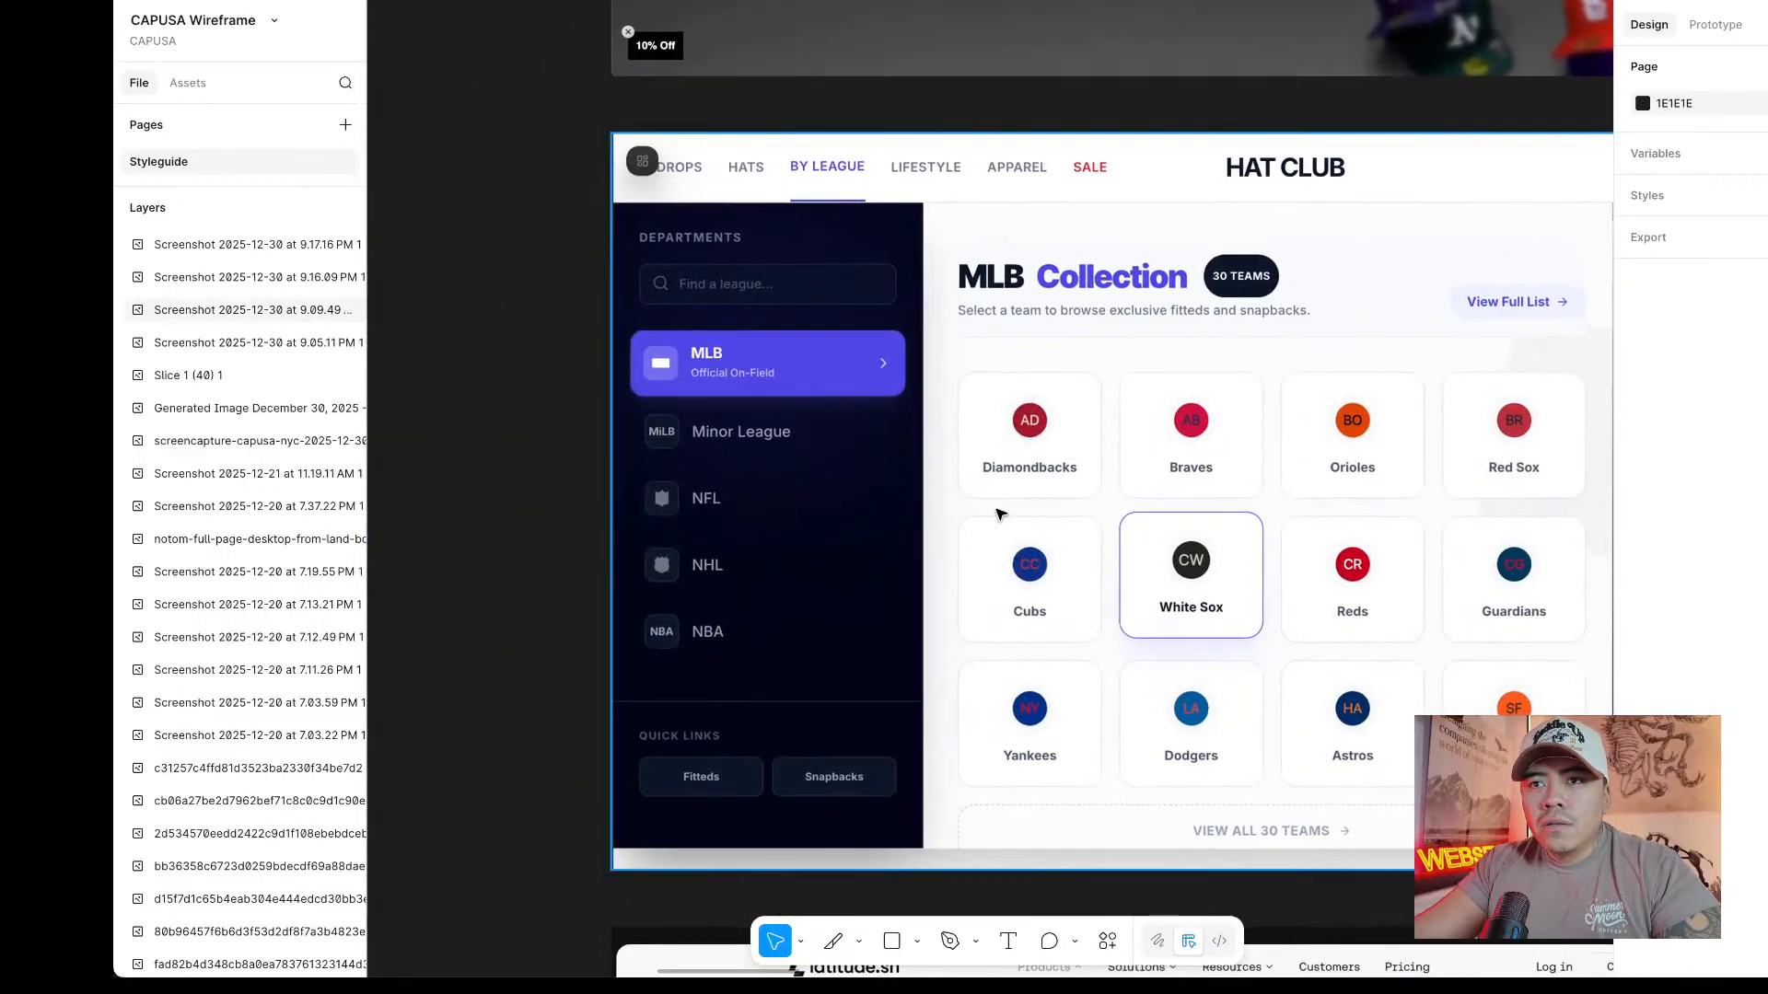
scroll(999, 512, "right", 15)
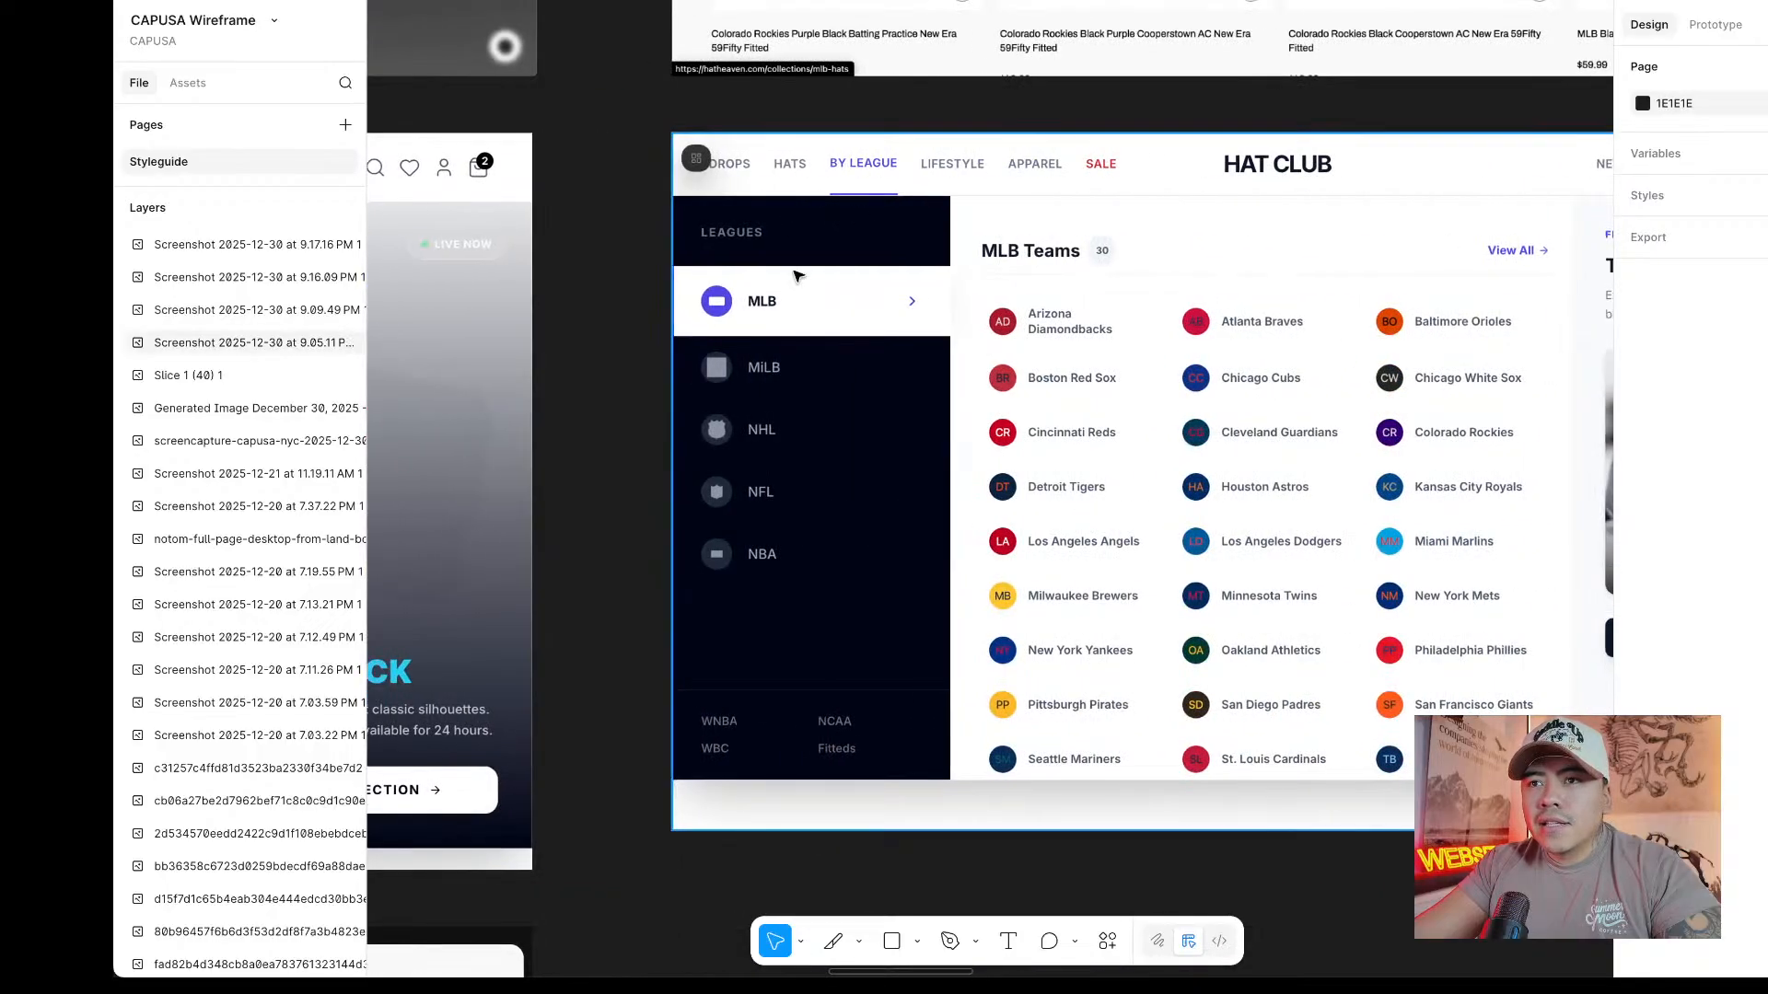
scroll(797, 276, "right", 3)
scroll(797, 277, "up", 2)
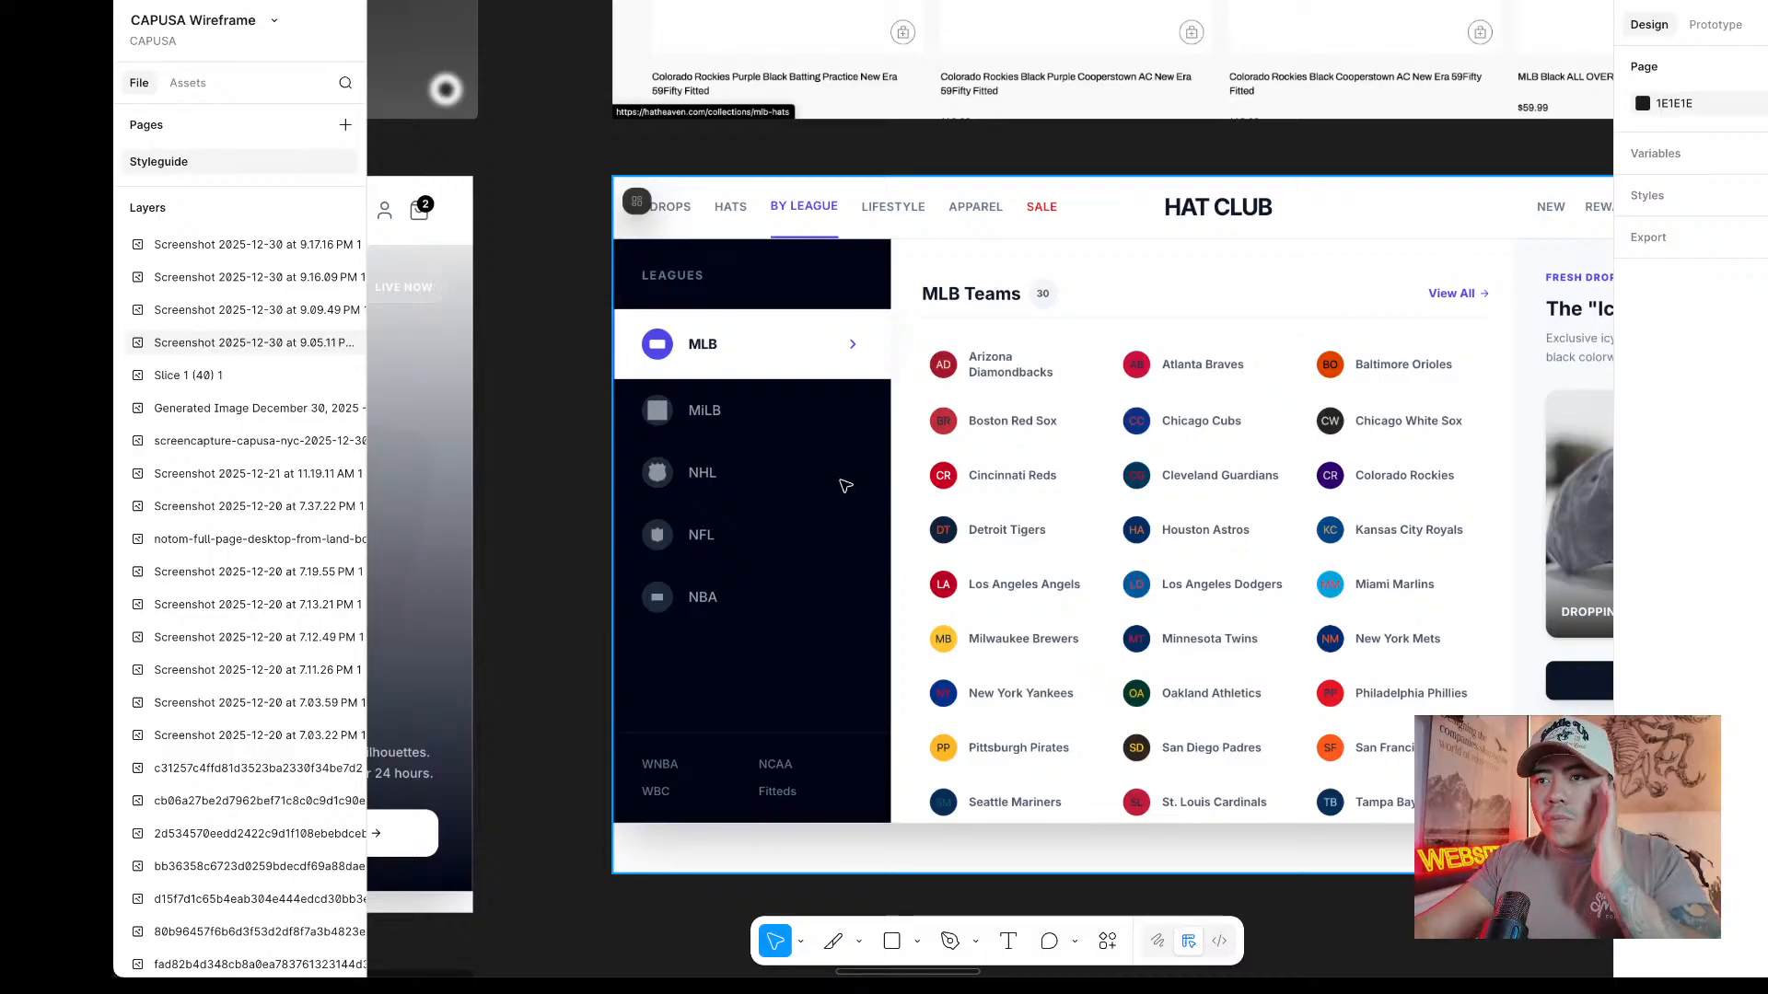
scroll(846, 485, "up", 5)
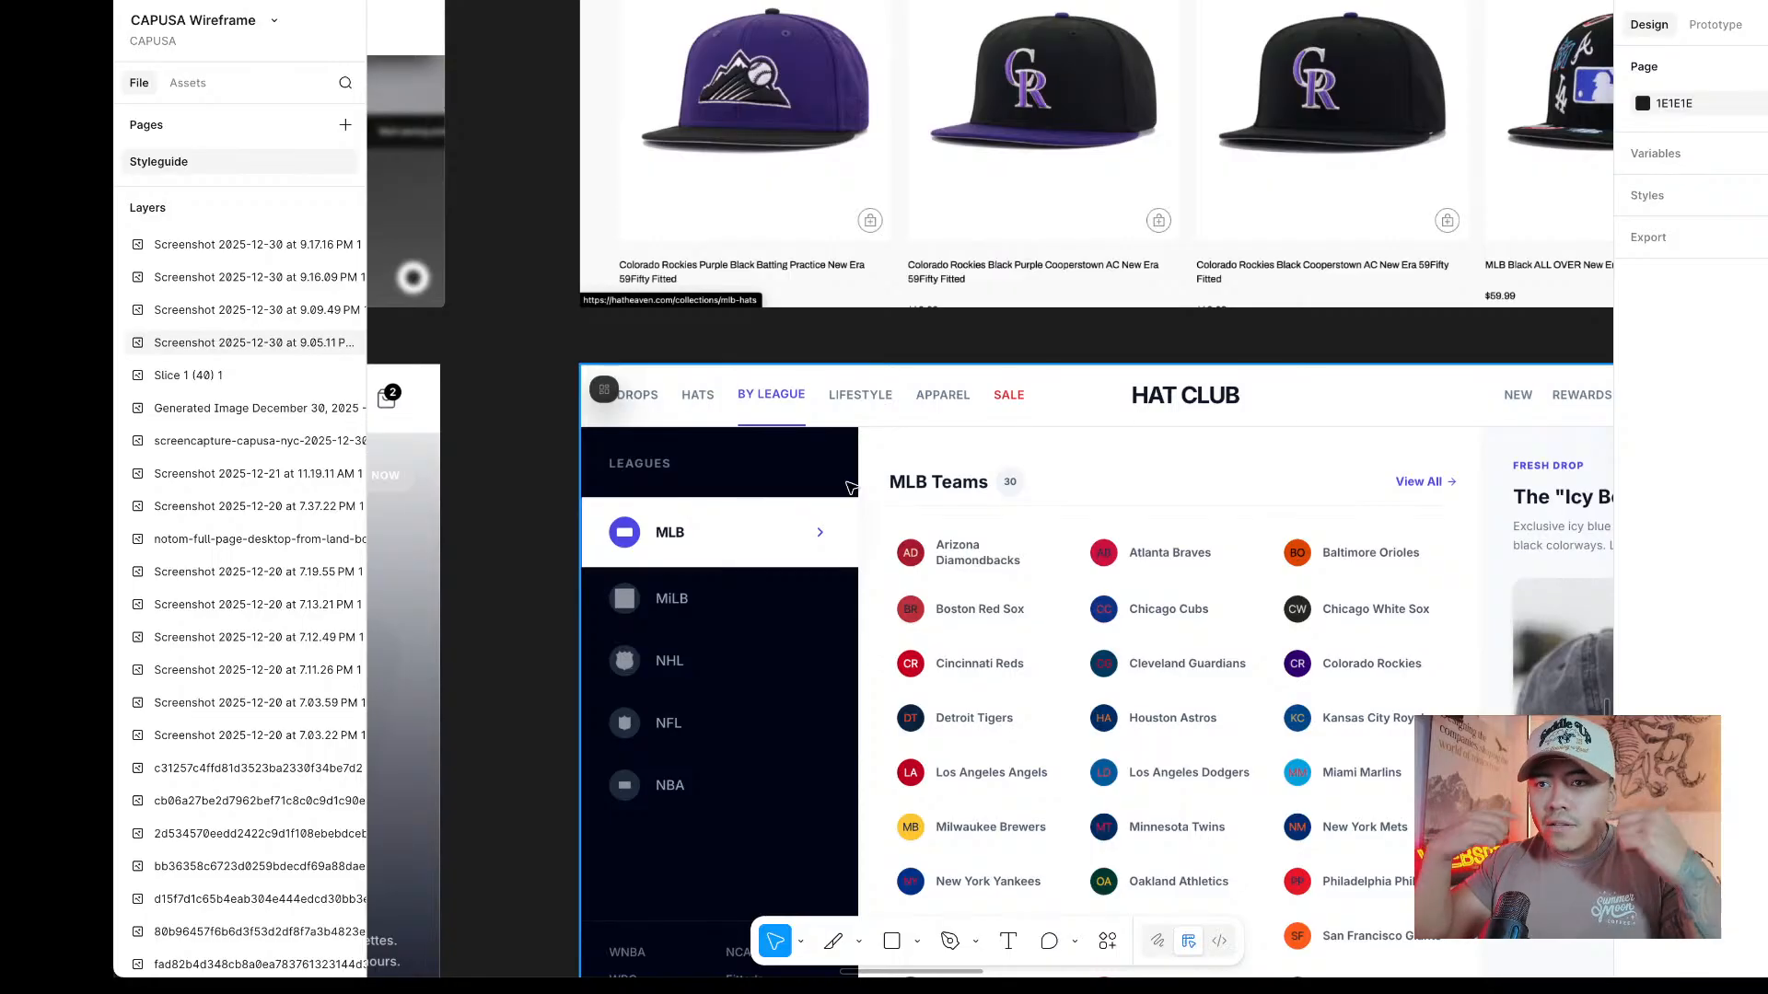
Examine the Hat Heaven mega menu's league list and team columns, and compare it with the neighbouring reference screenshots.
scroll(853, 494, "down", 2)
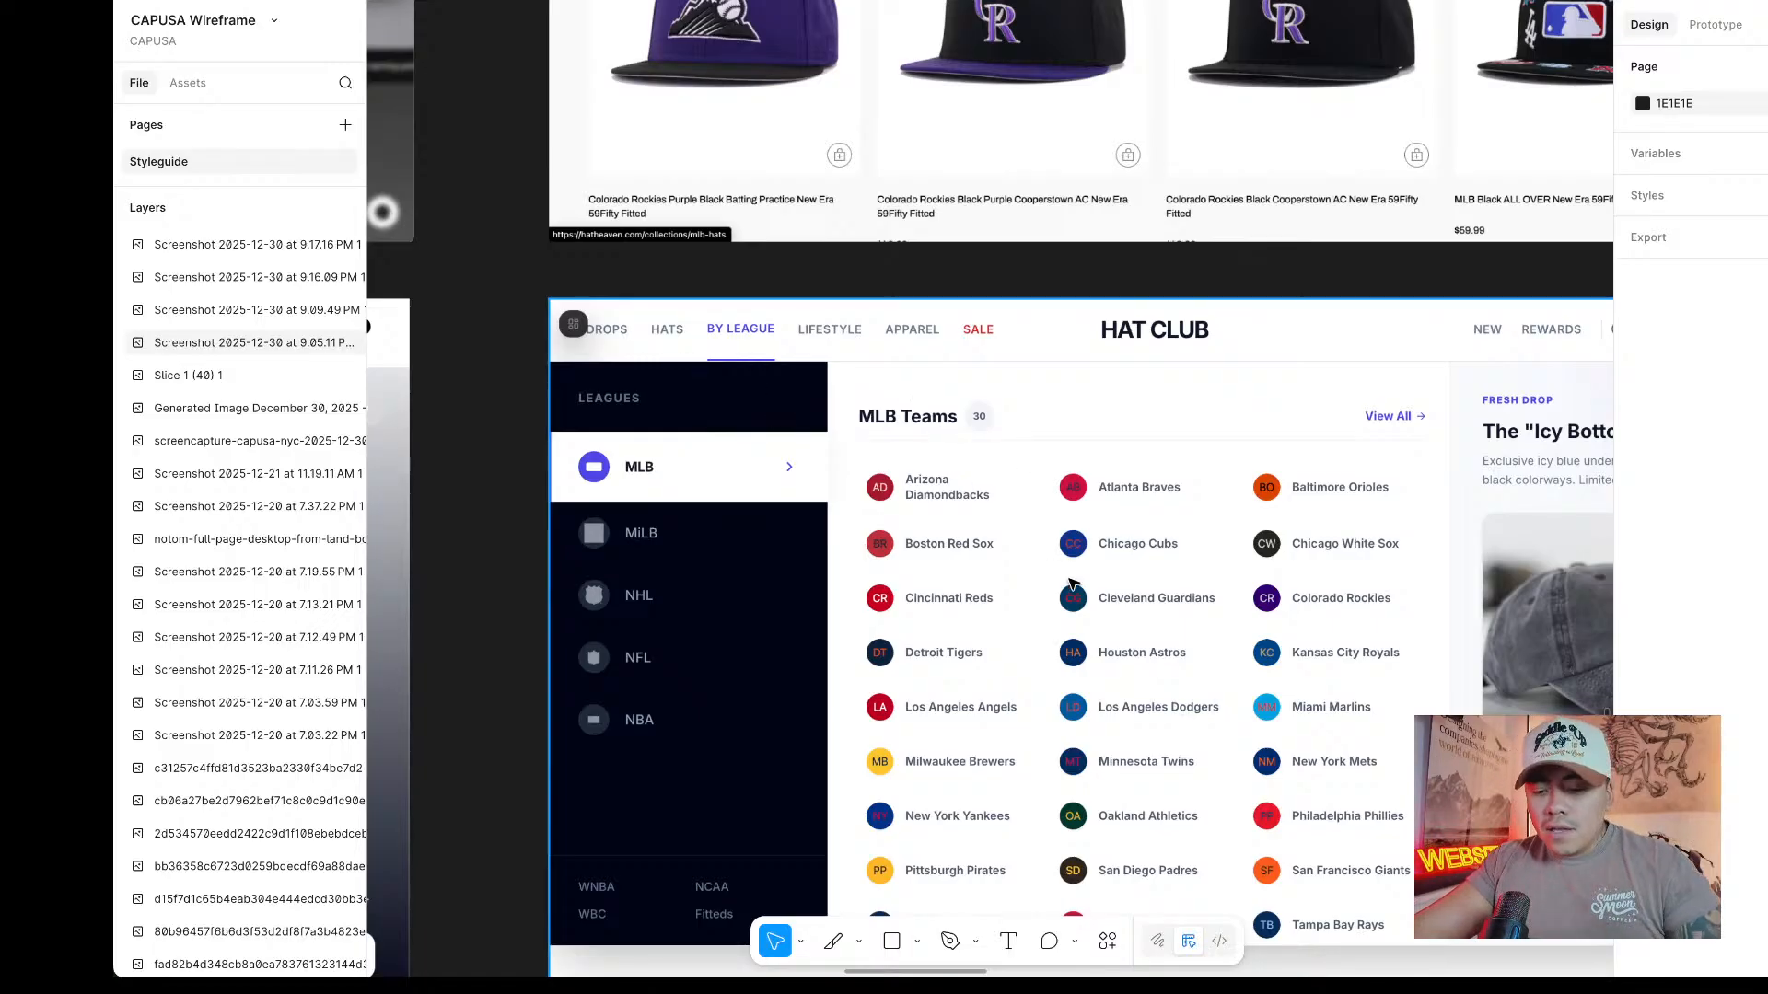
scroll(1071, 583, "up", 6)
left_click(826, 317)
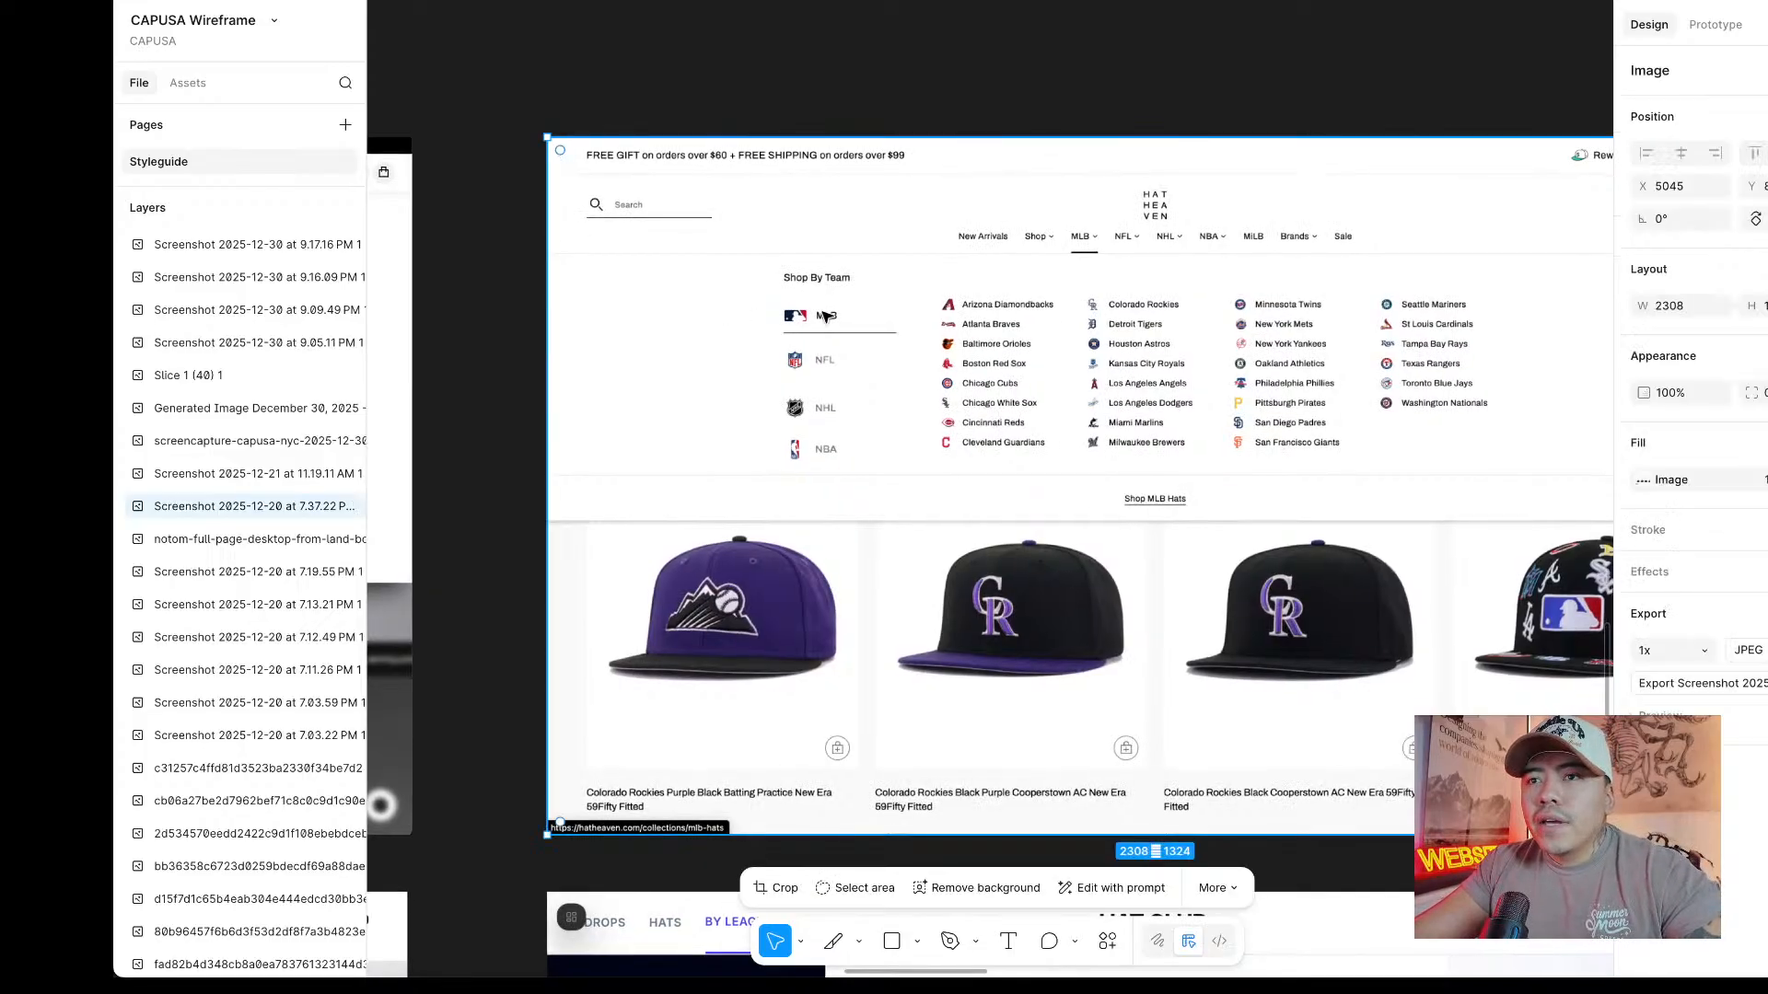
scroll(871, 319, "down", 6)
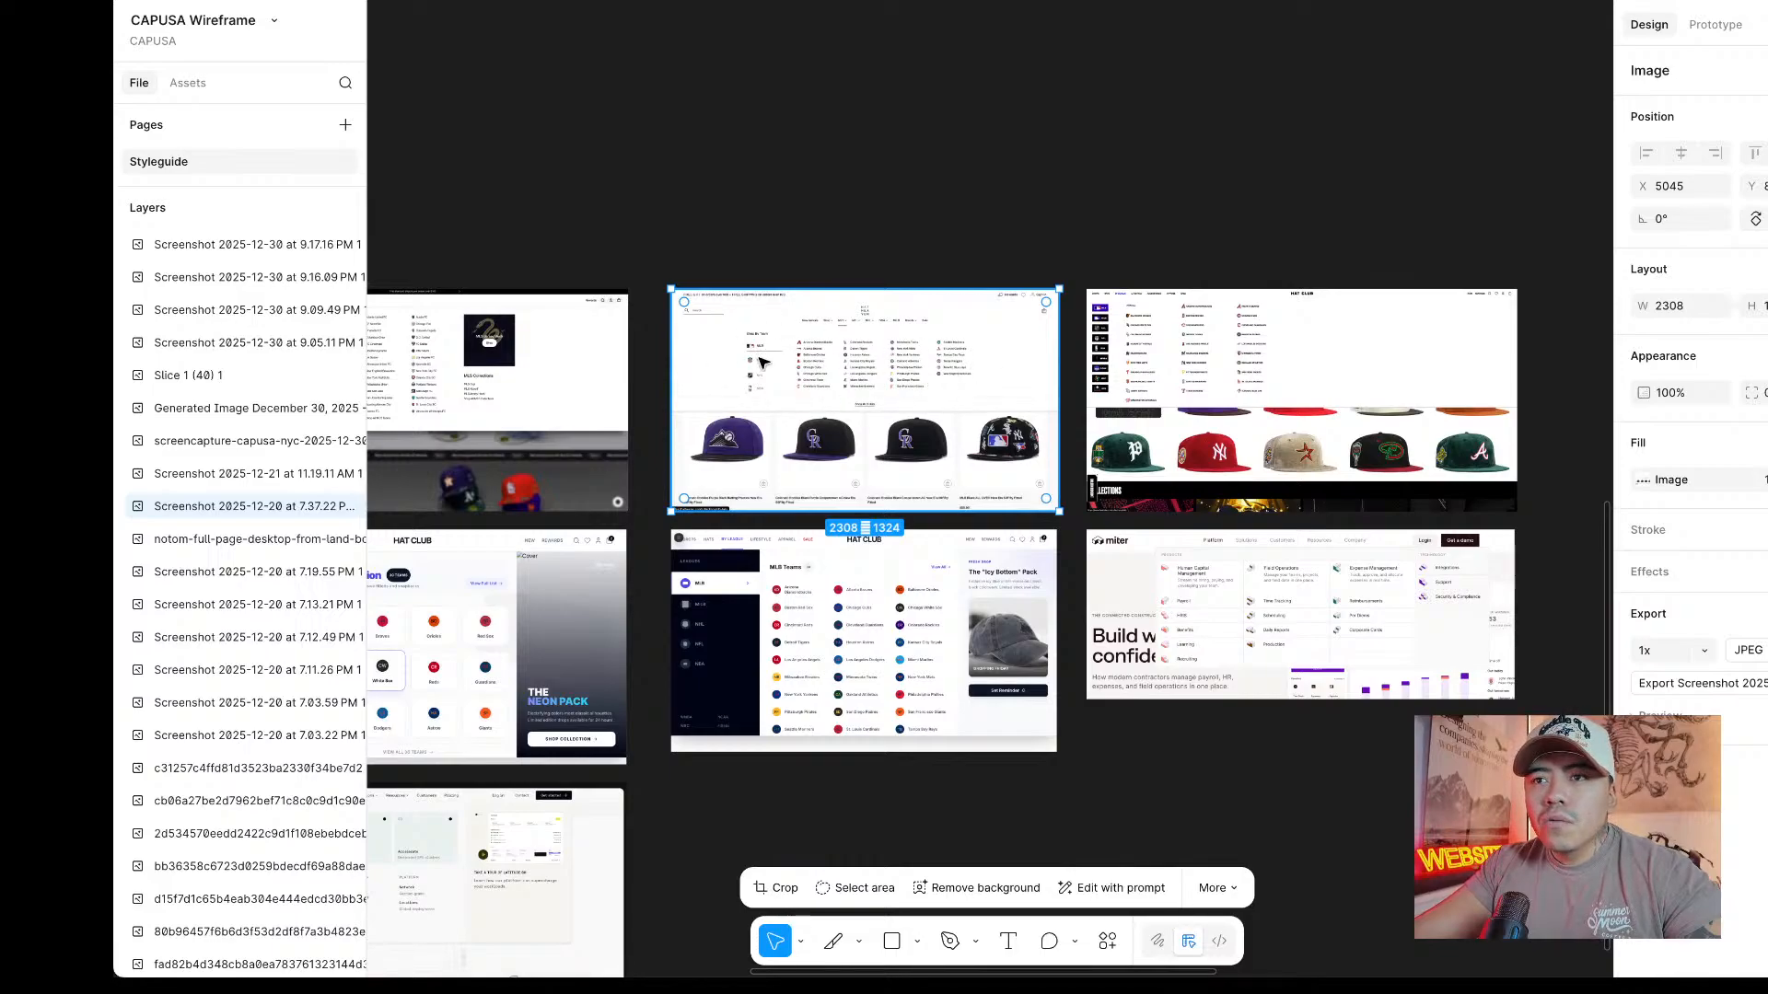
scroll(854, 351, "left", 2)
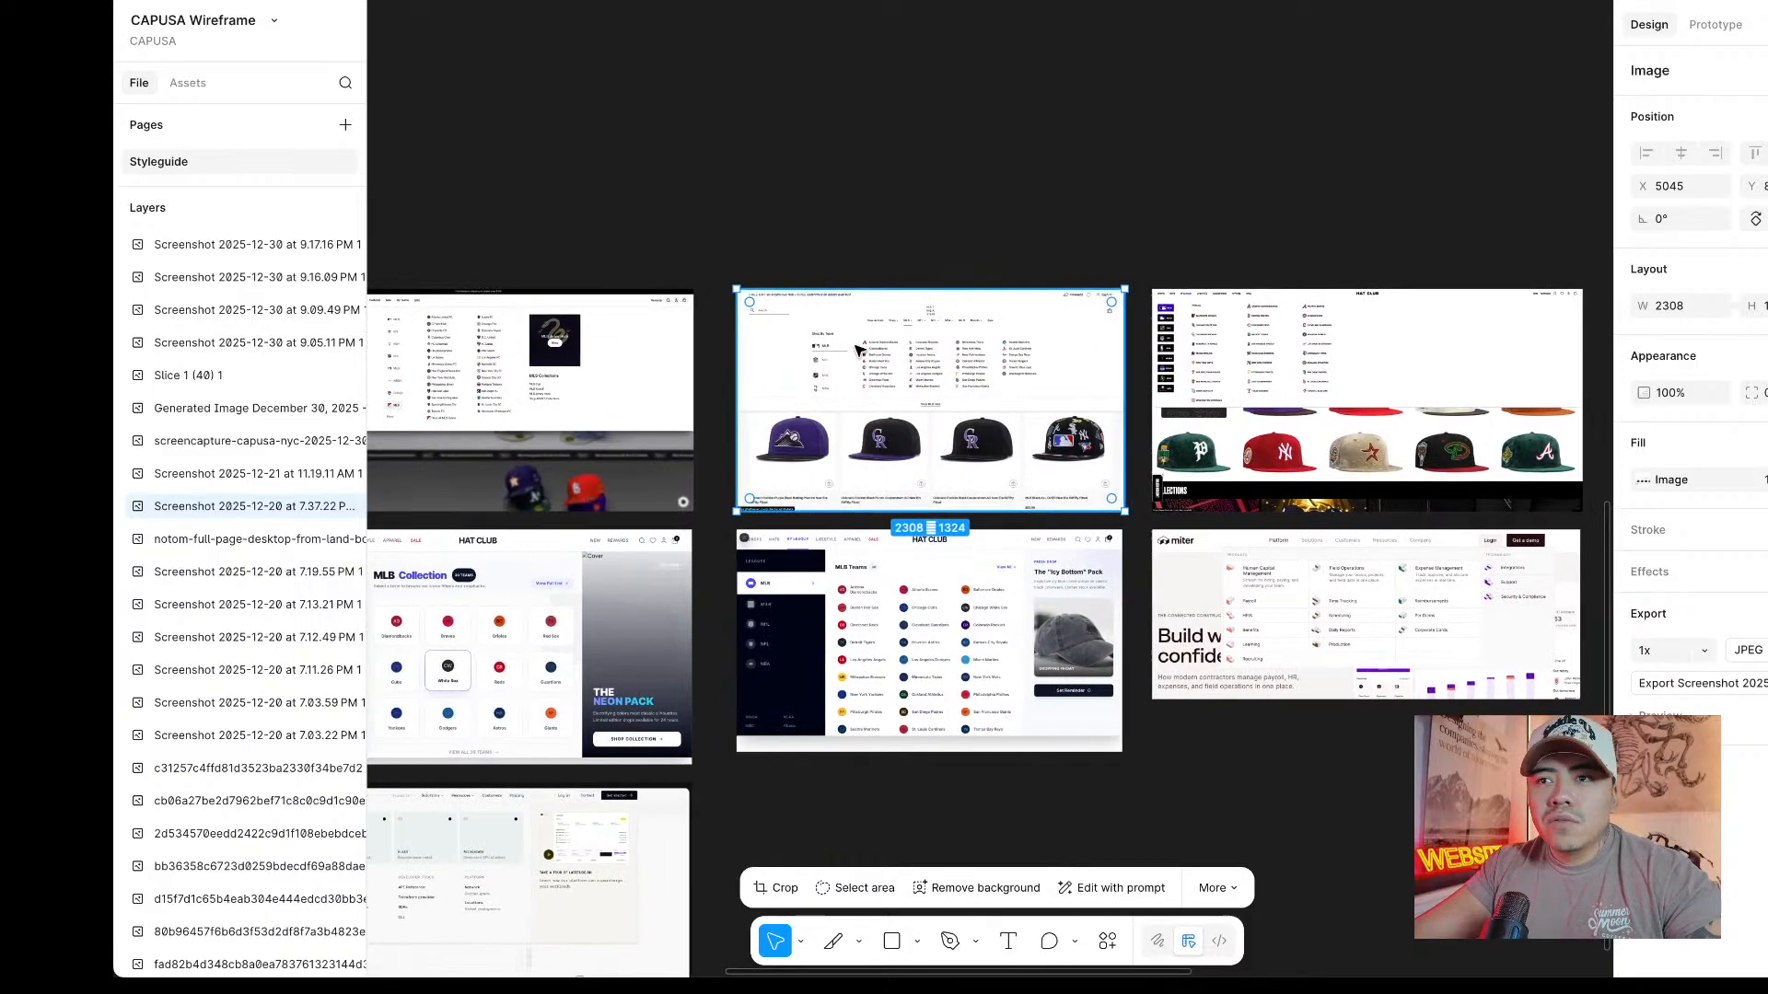
scroll(990, 373, "left", 10)
left_click(990, 373)
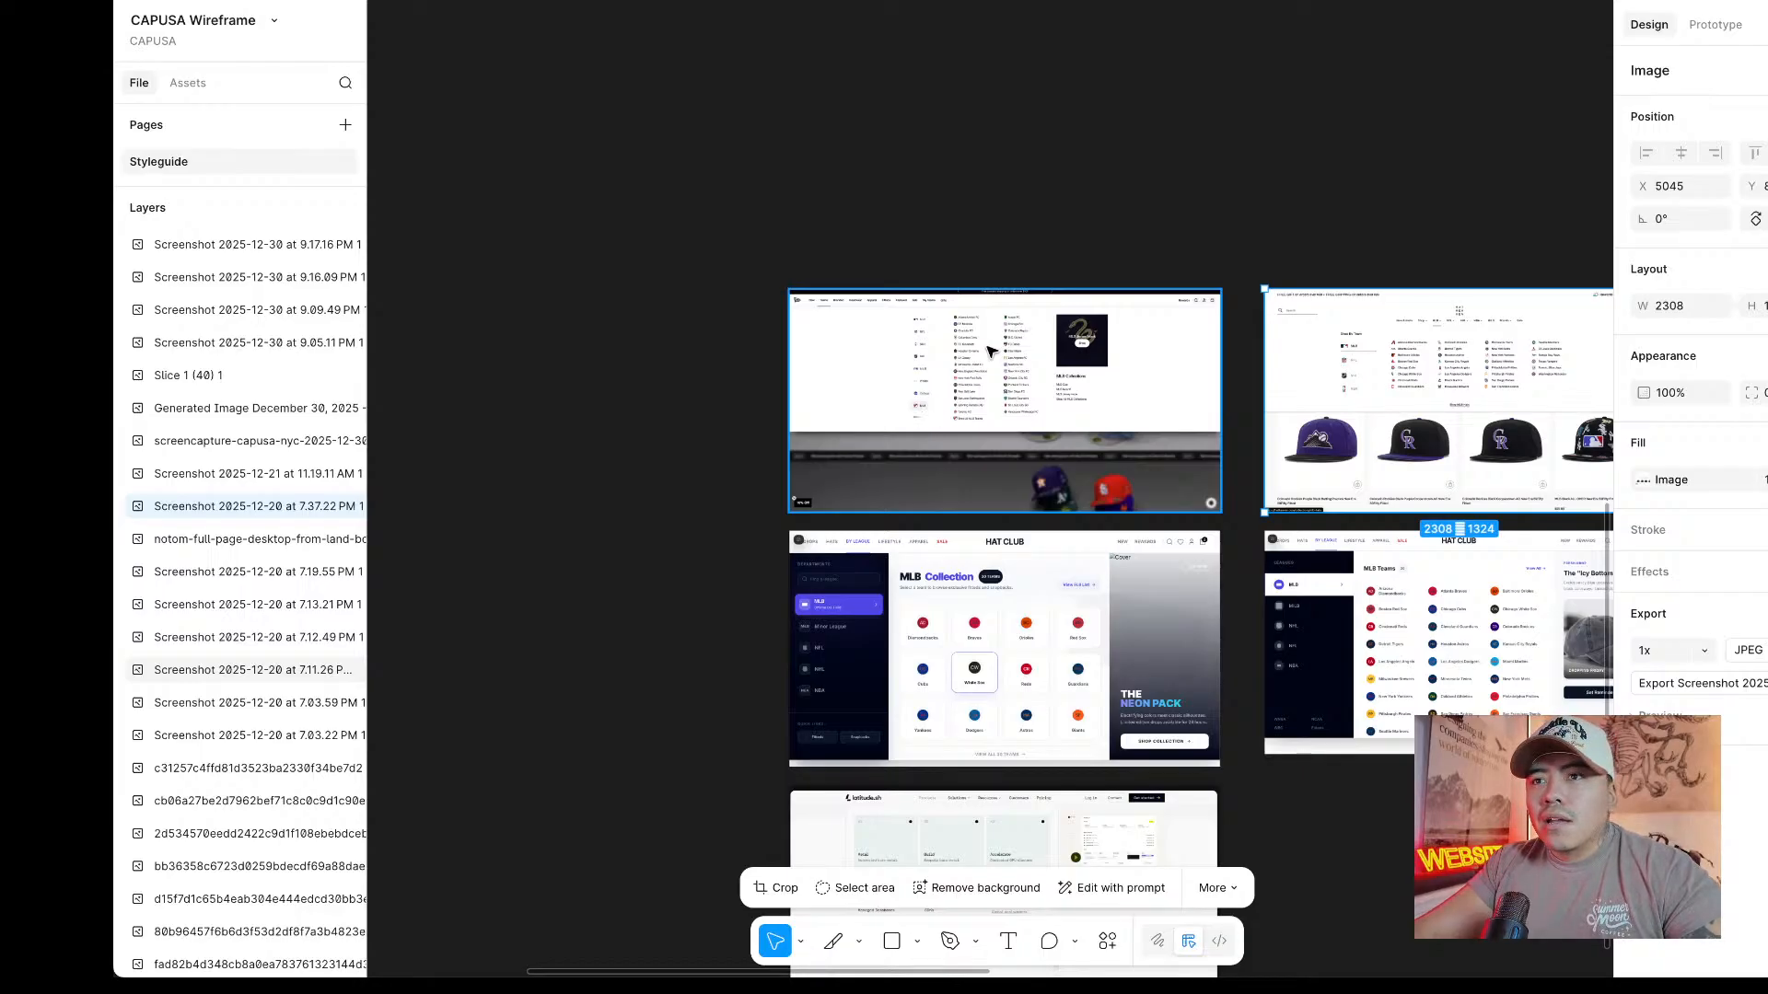
scroll(990, 350, "down", 3)
scroll(990, 351, "up", 4)
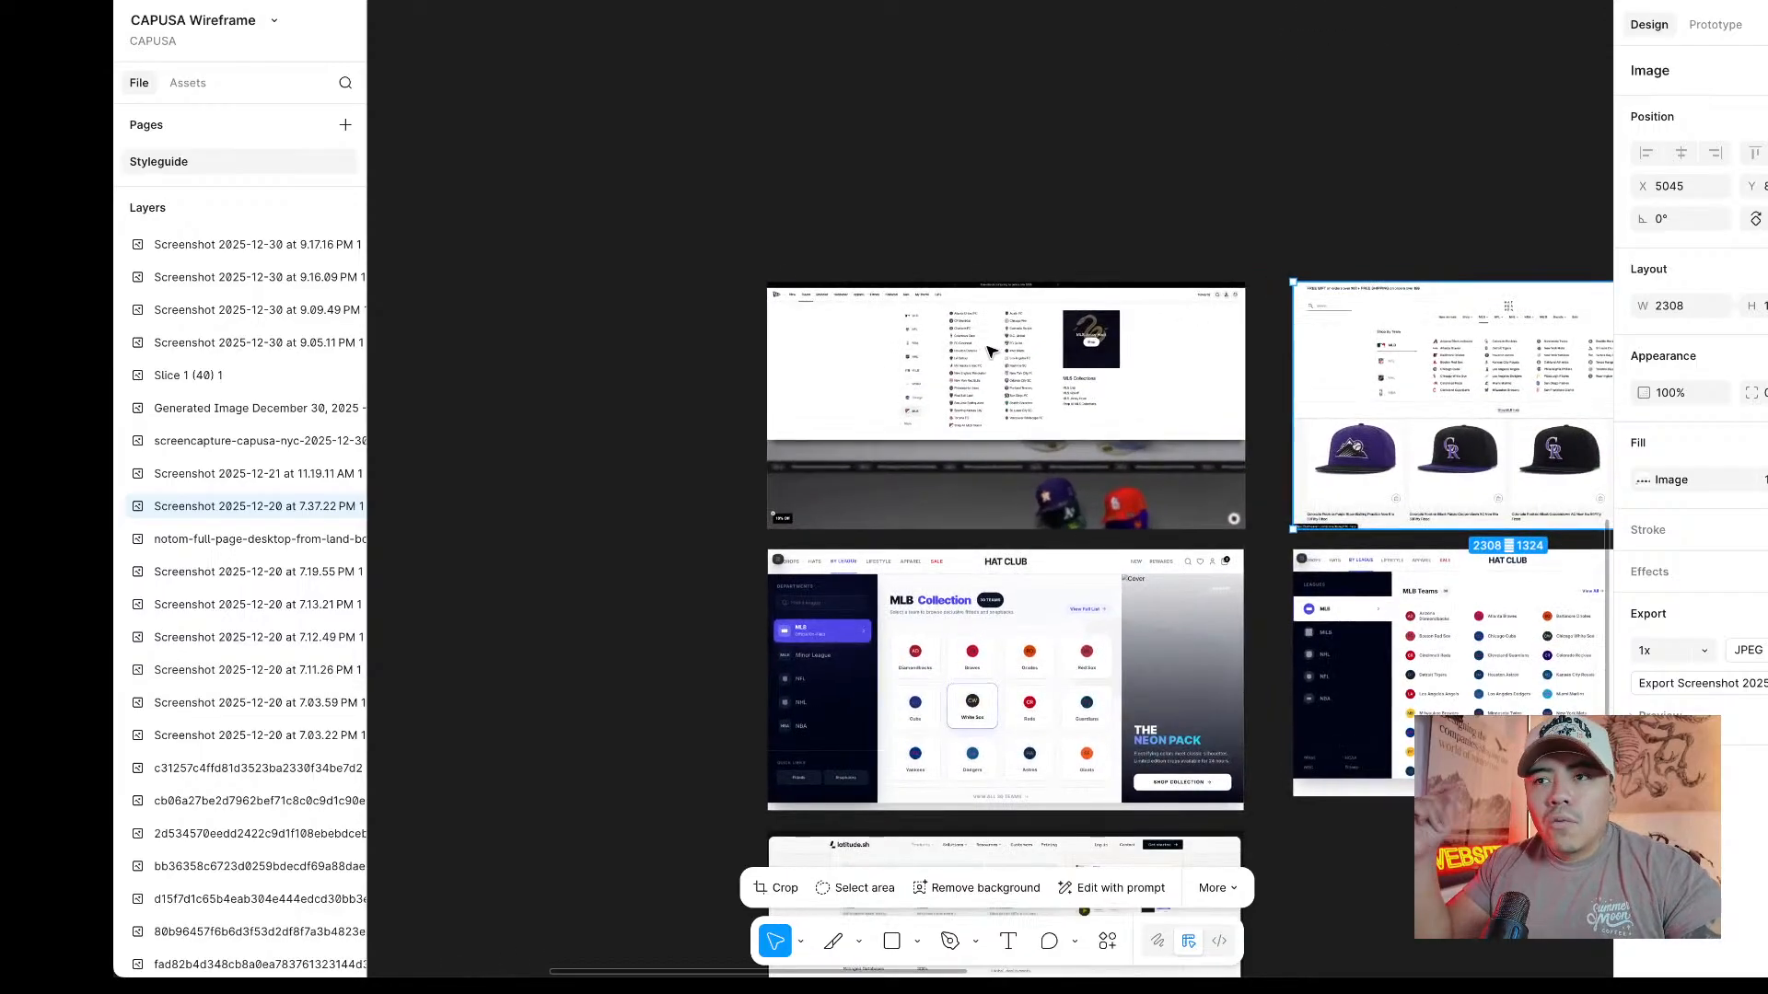
Examine the league logo sidebar in the original Hat Club mega menu and compare it with the Miter and other reference layouts.
scroll(990, 351, "right", 15)
scroll(832, 359, "left", 2)
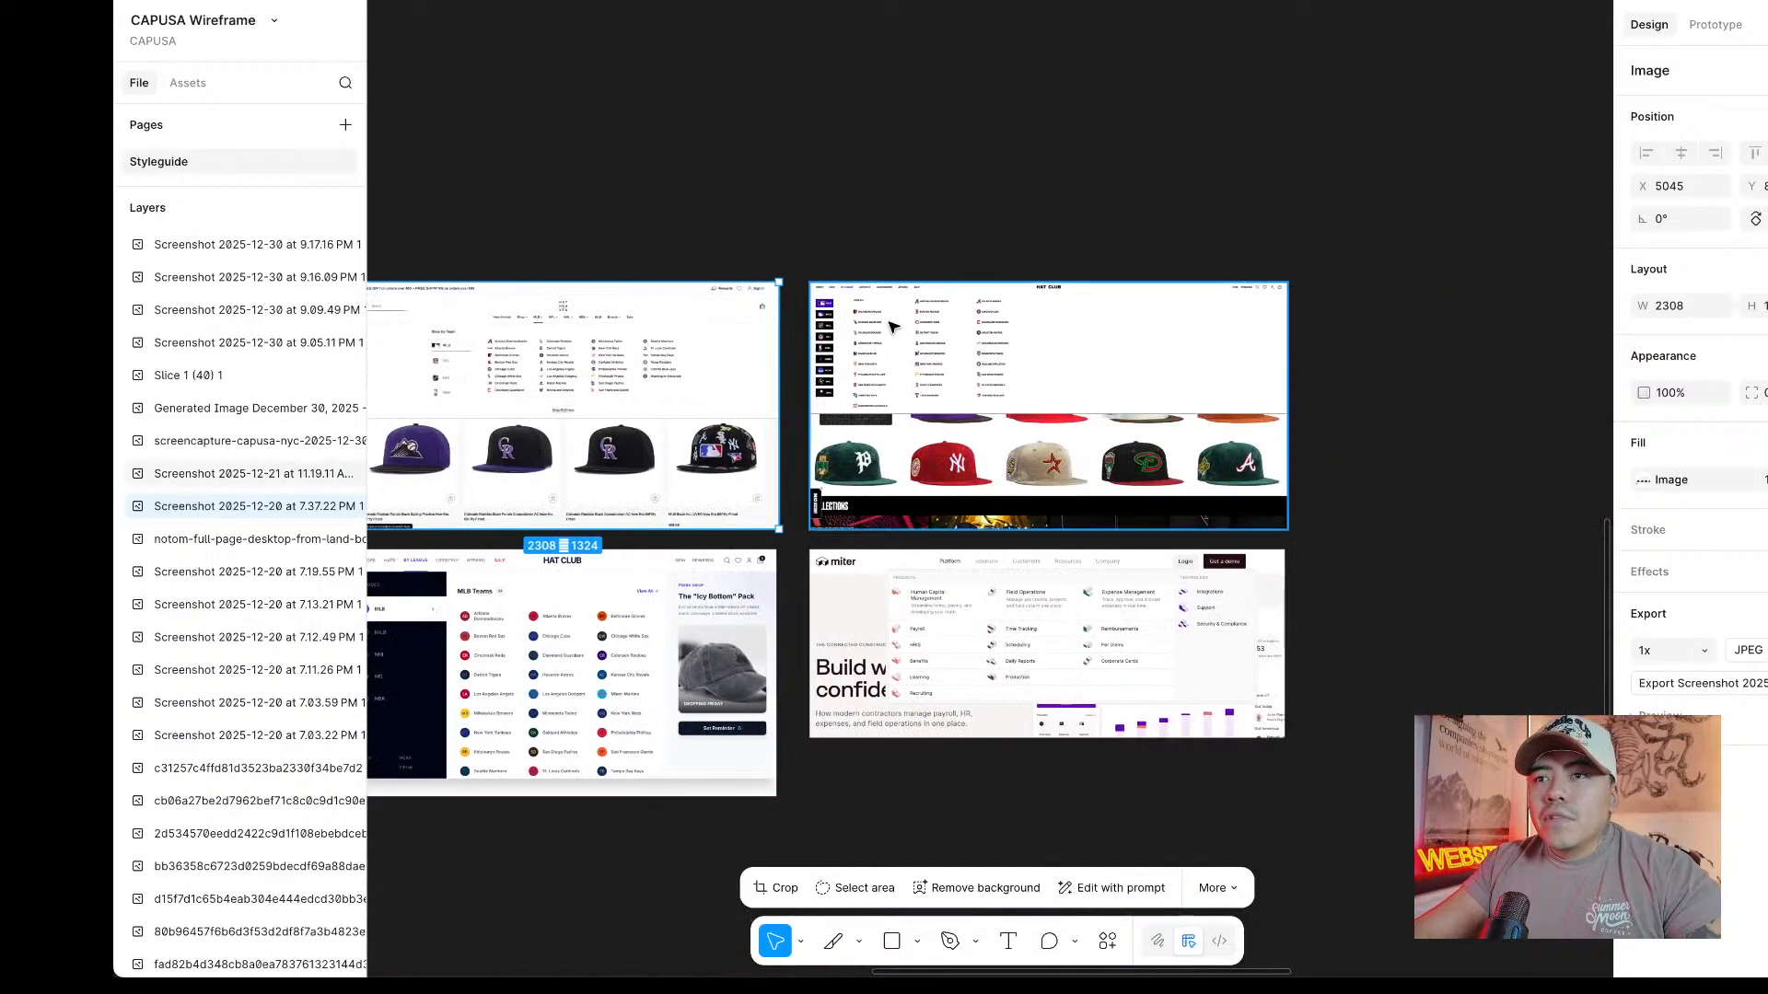
scroll(829, 318, "up", 10)
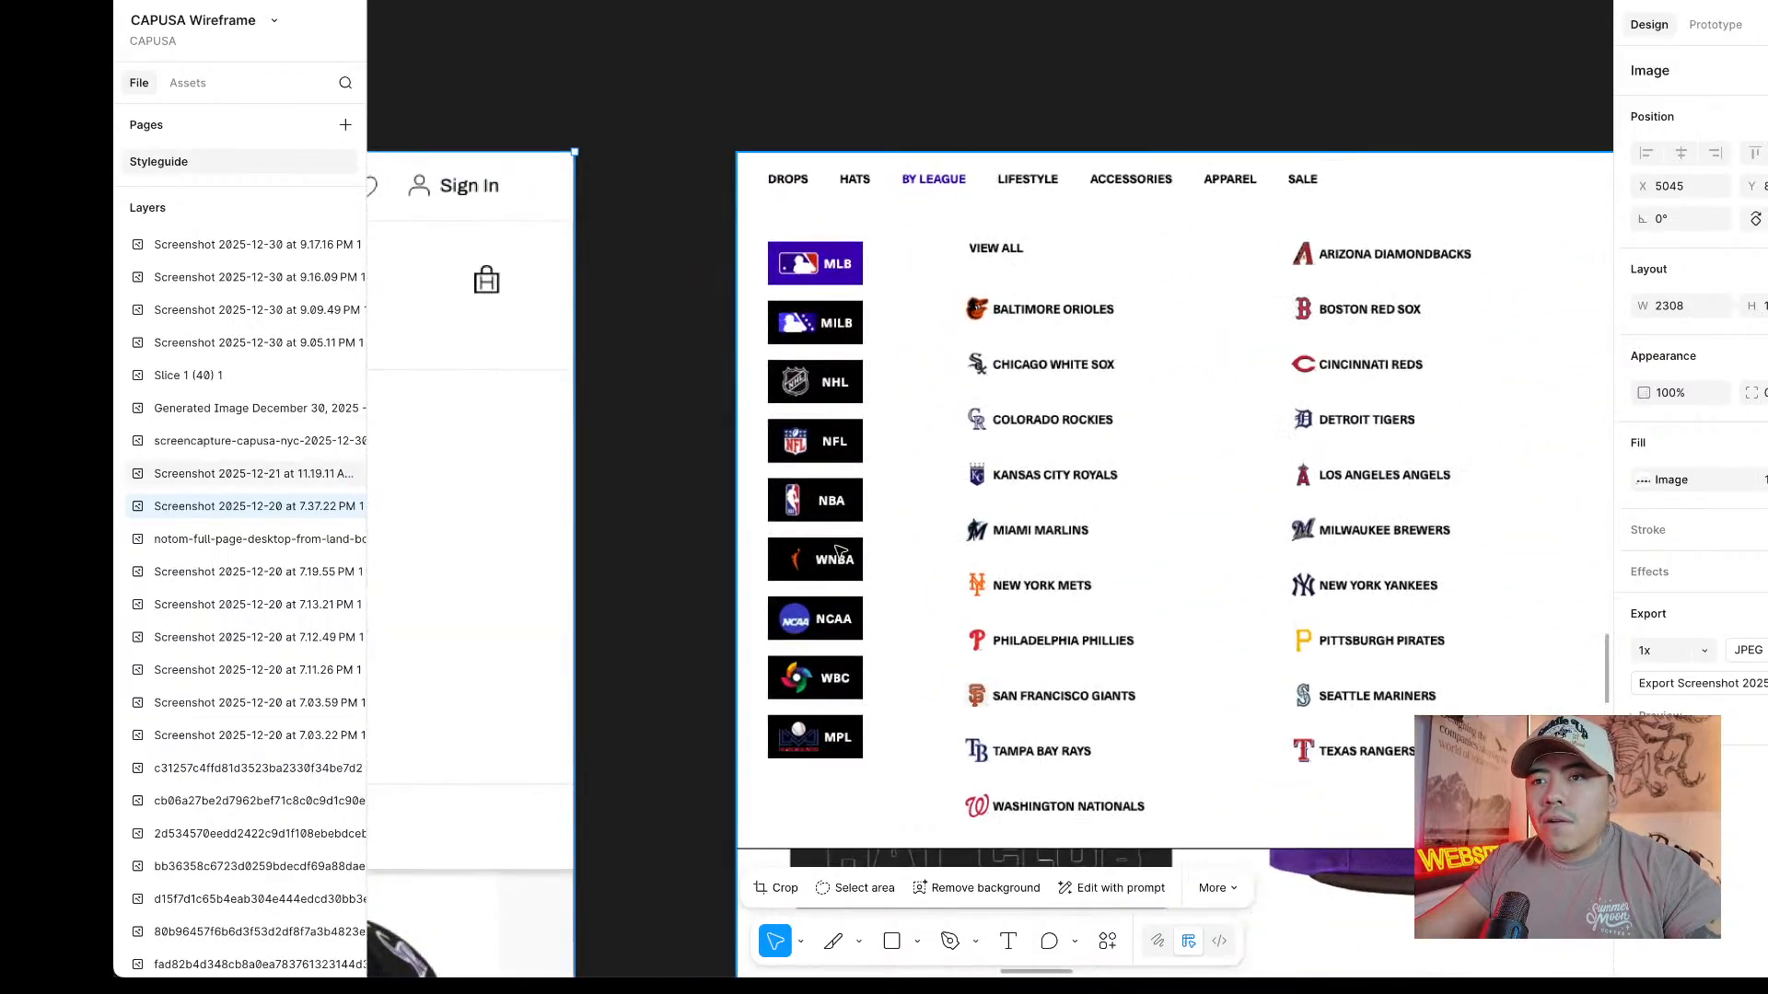
scroll(854, 544, "down", 10)
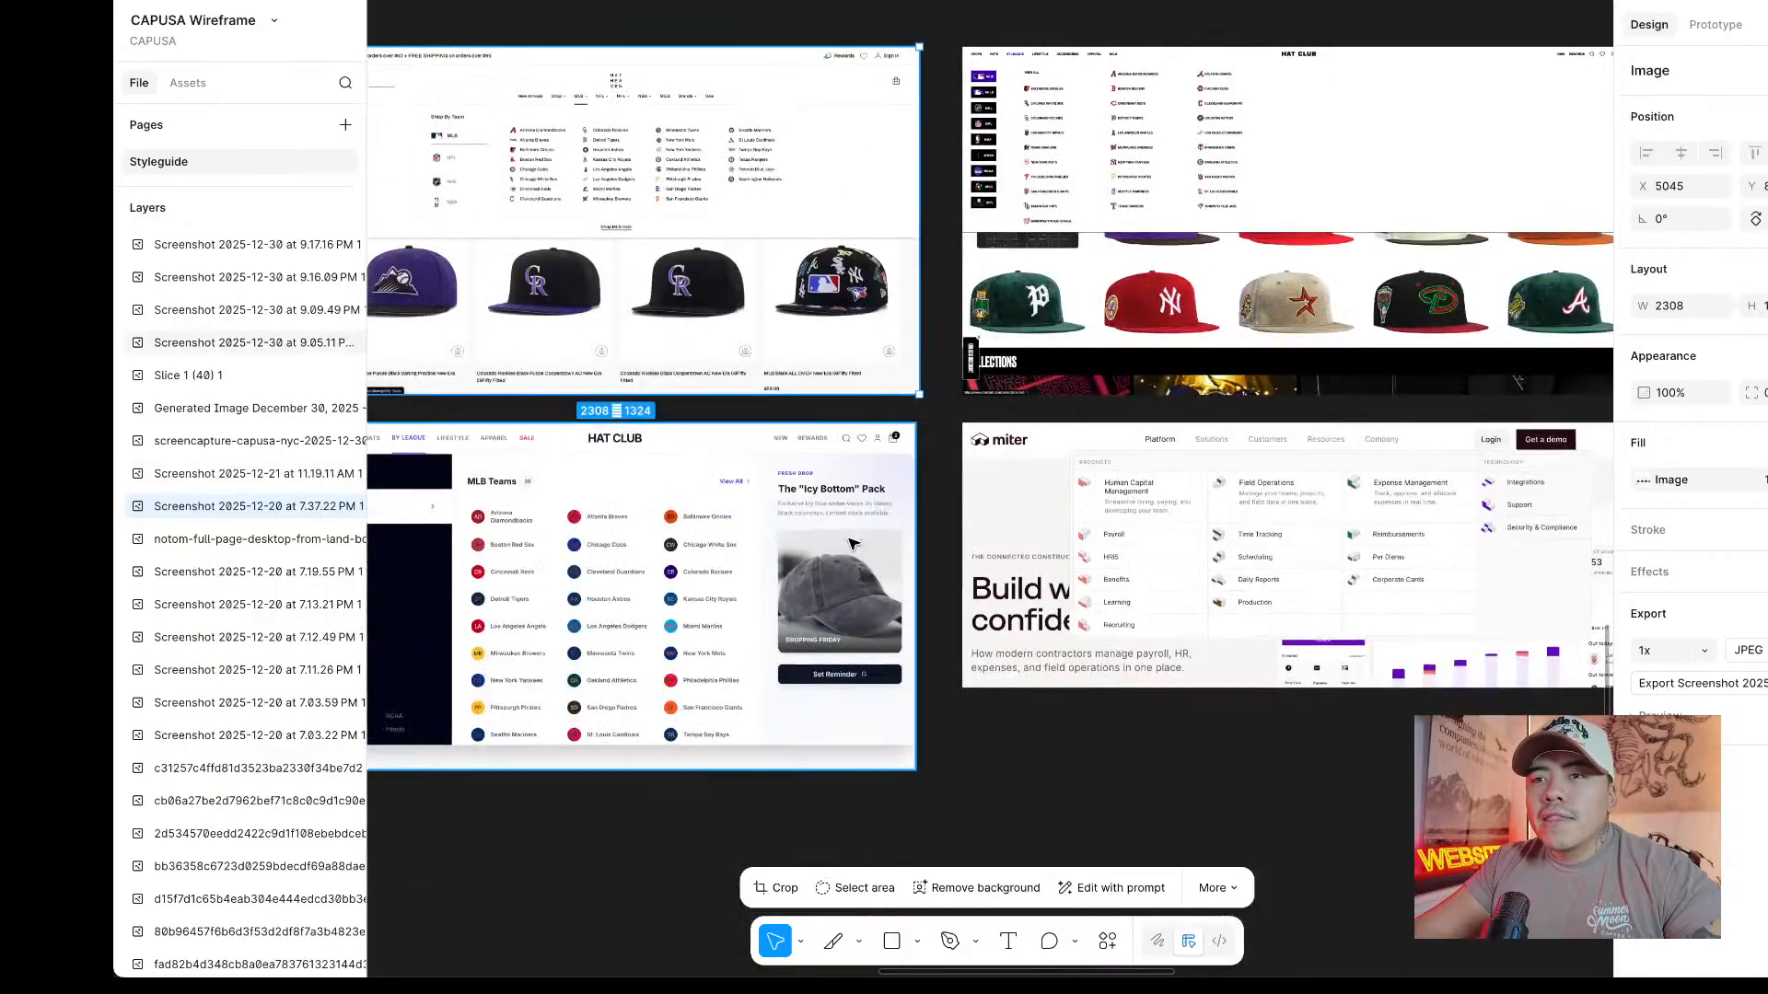
scroll(853, 544, "up", 2)
scroll(853, 543, "left", 10)
scroll(1396, 525, "right", 7)
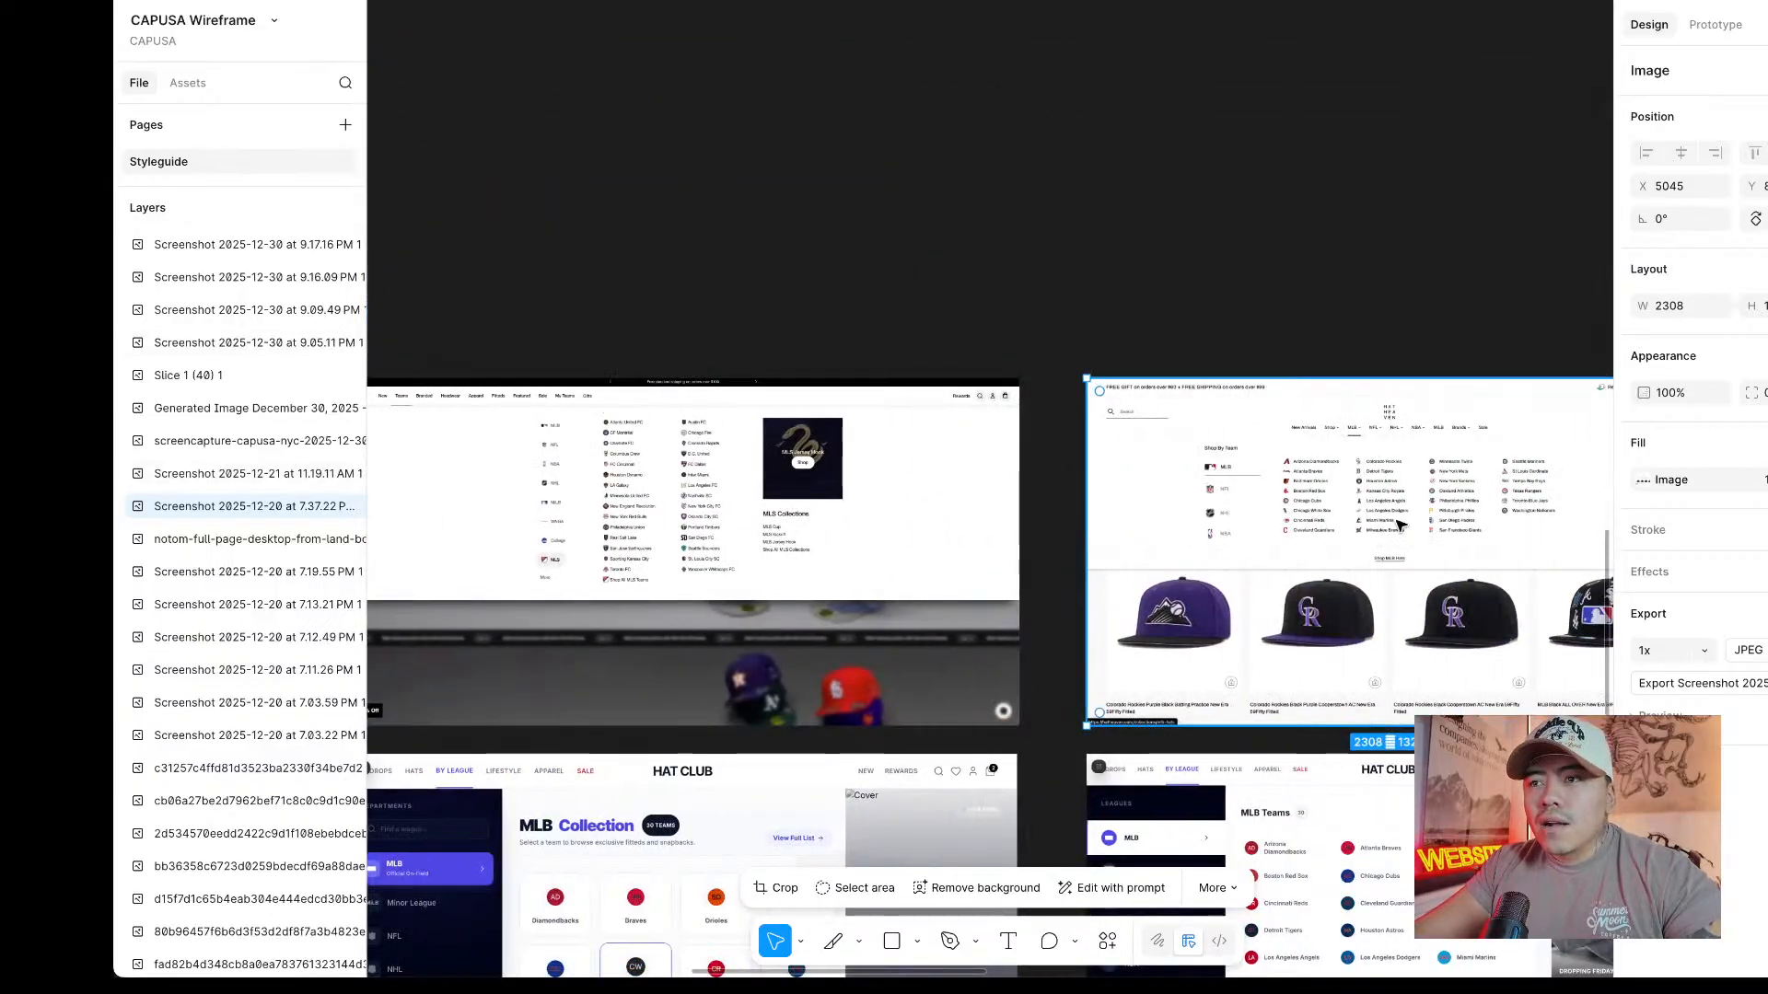
scroll(1397, 525, "right", 5)
scroll(1396, 526, "down", 5)
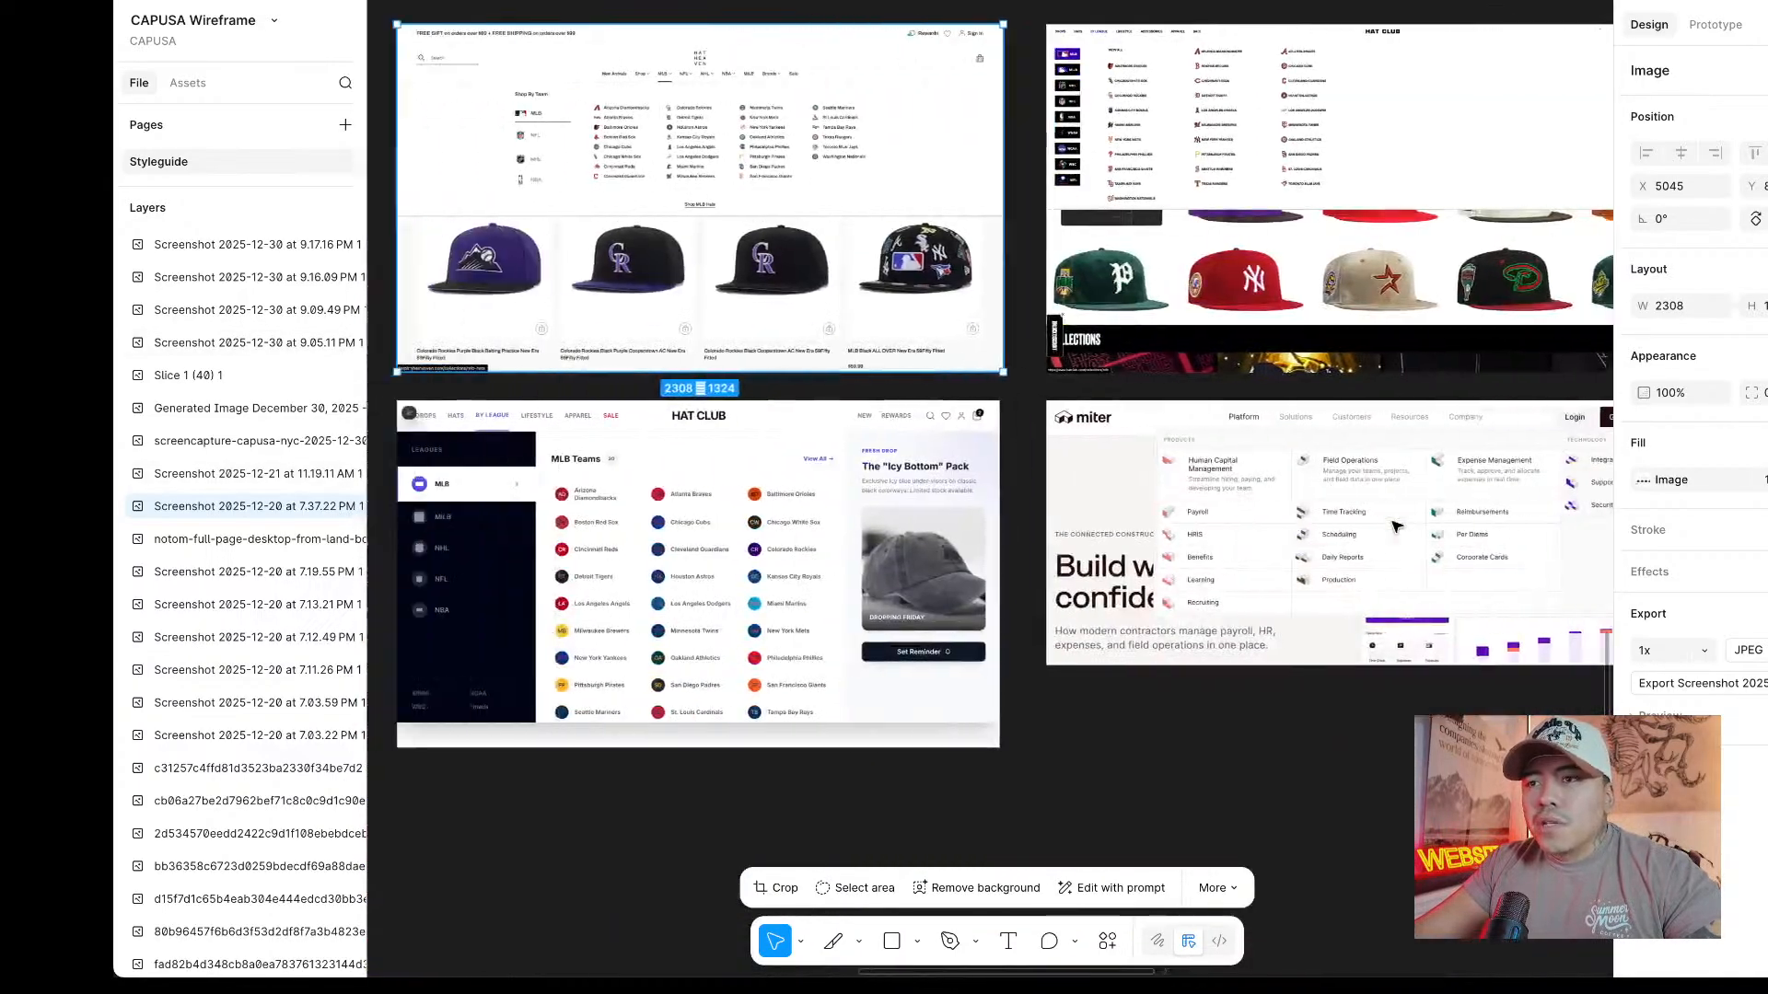
scroll(1397, 525, "left", 5)
scroll(923, 535, "up", 5)
scroll(924, 534, "down", 2)
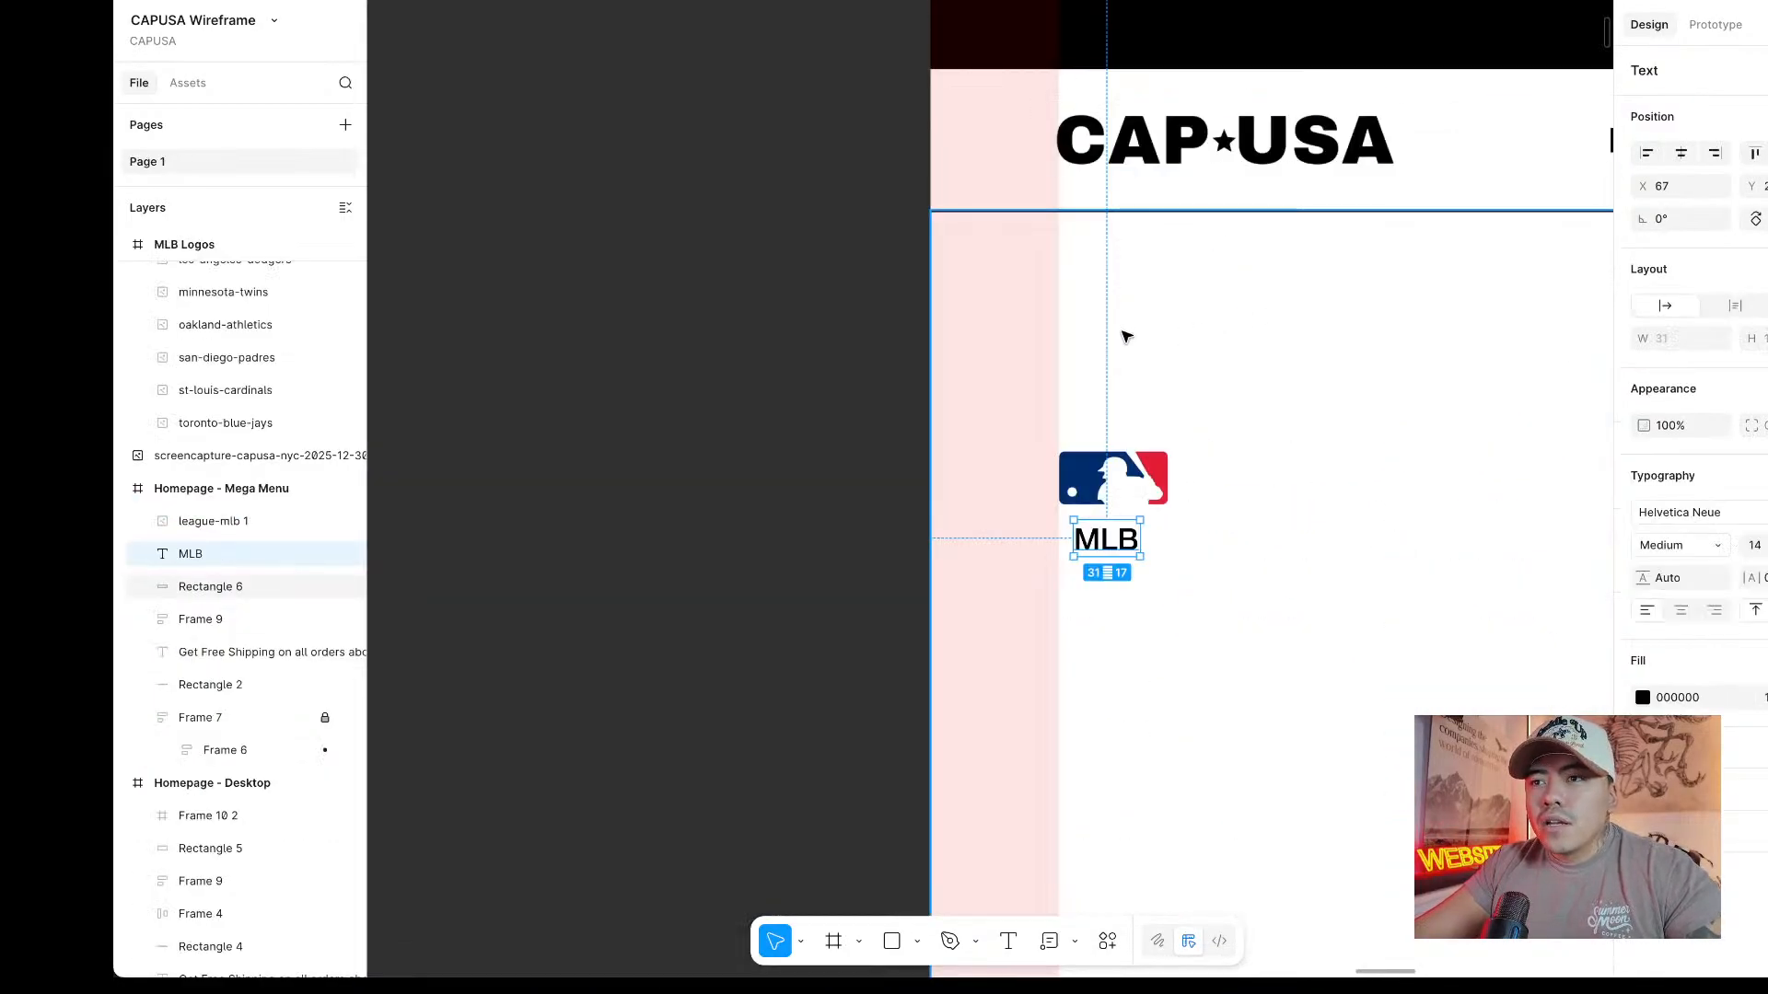
Draw a rectangle about 97 × 480 along the left edge of the mega menu panel on Page 1, spanning the panel's full height.
scroll(1124, 335, "down", 3)
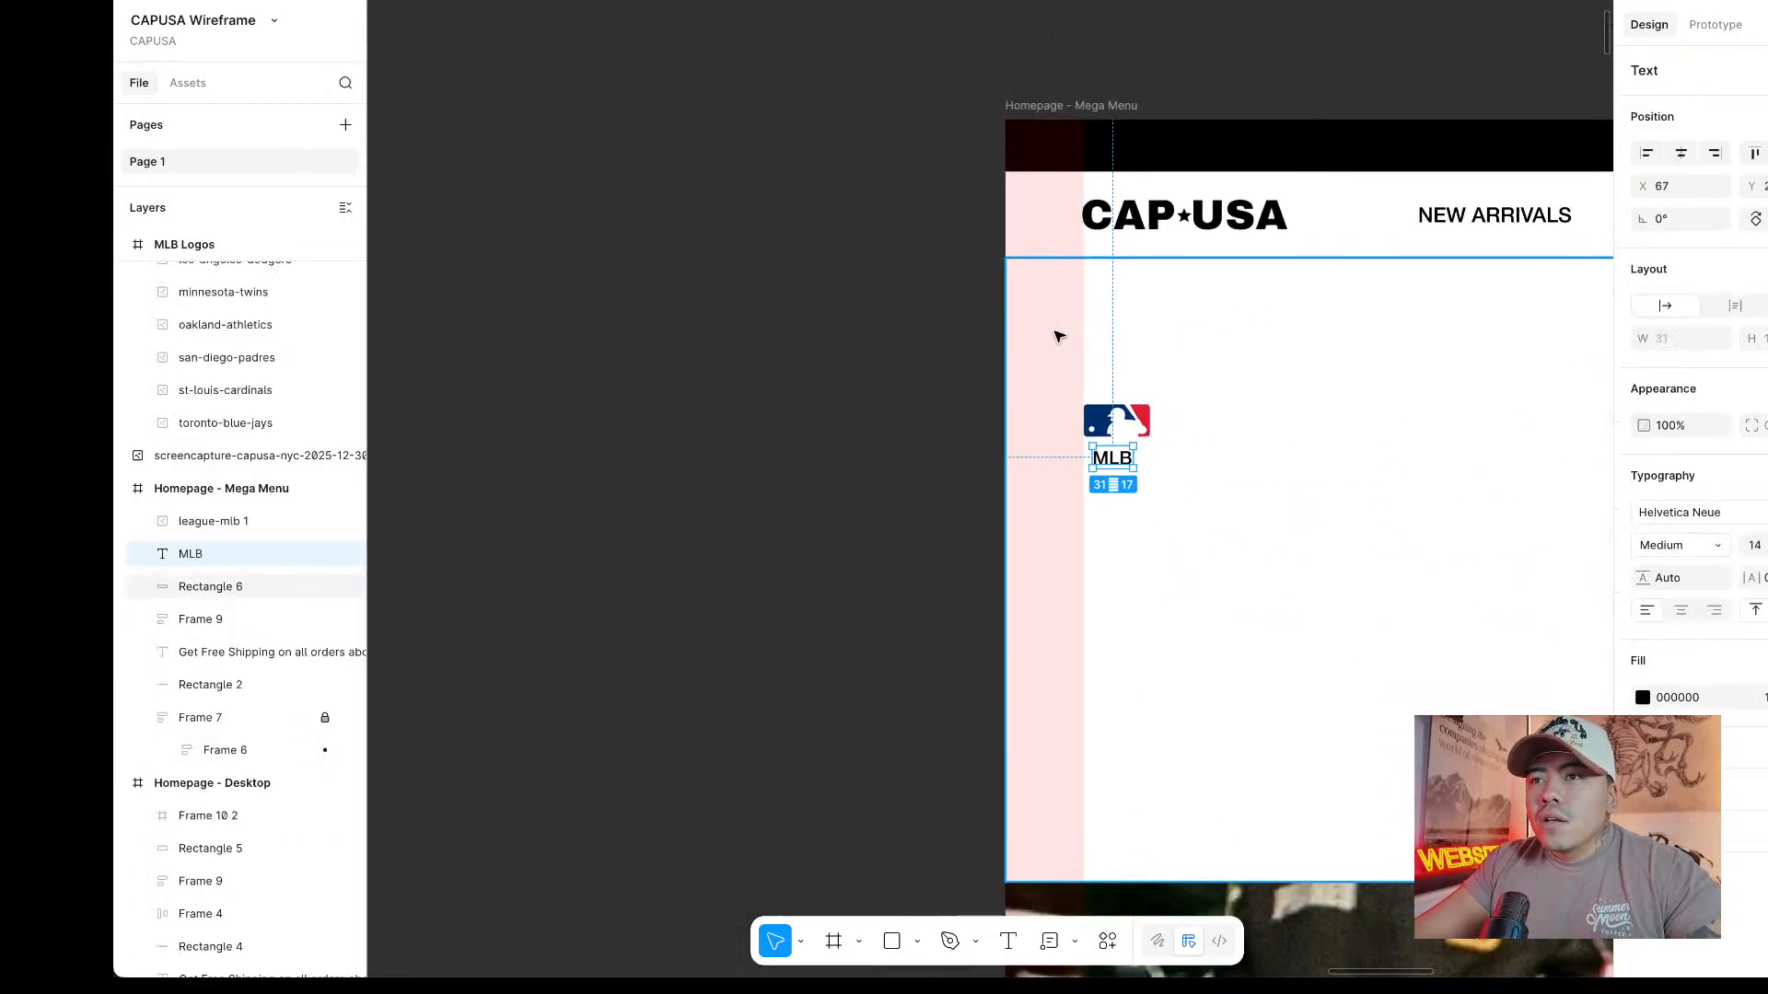
scroll(829, 336, "down", 5)
scroll(931, 340, "right", 2)
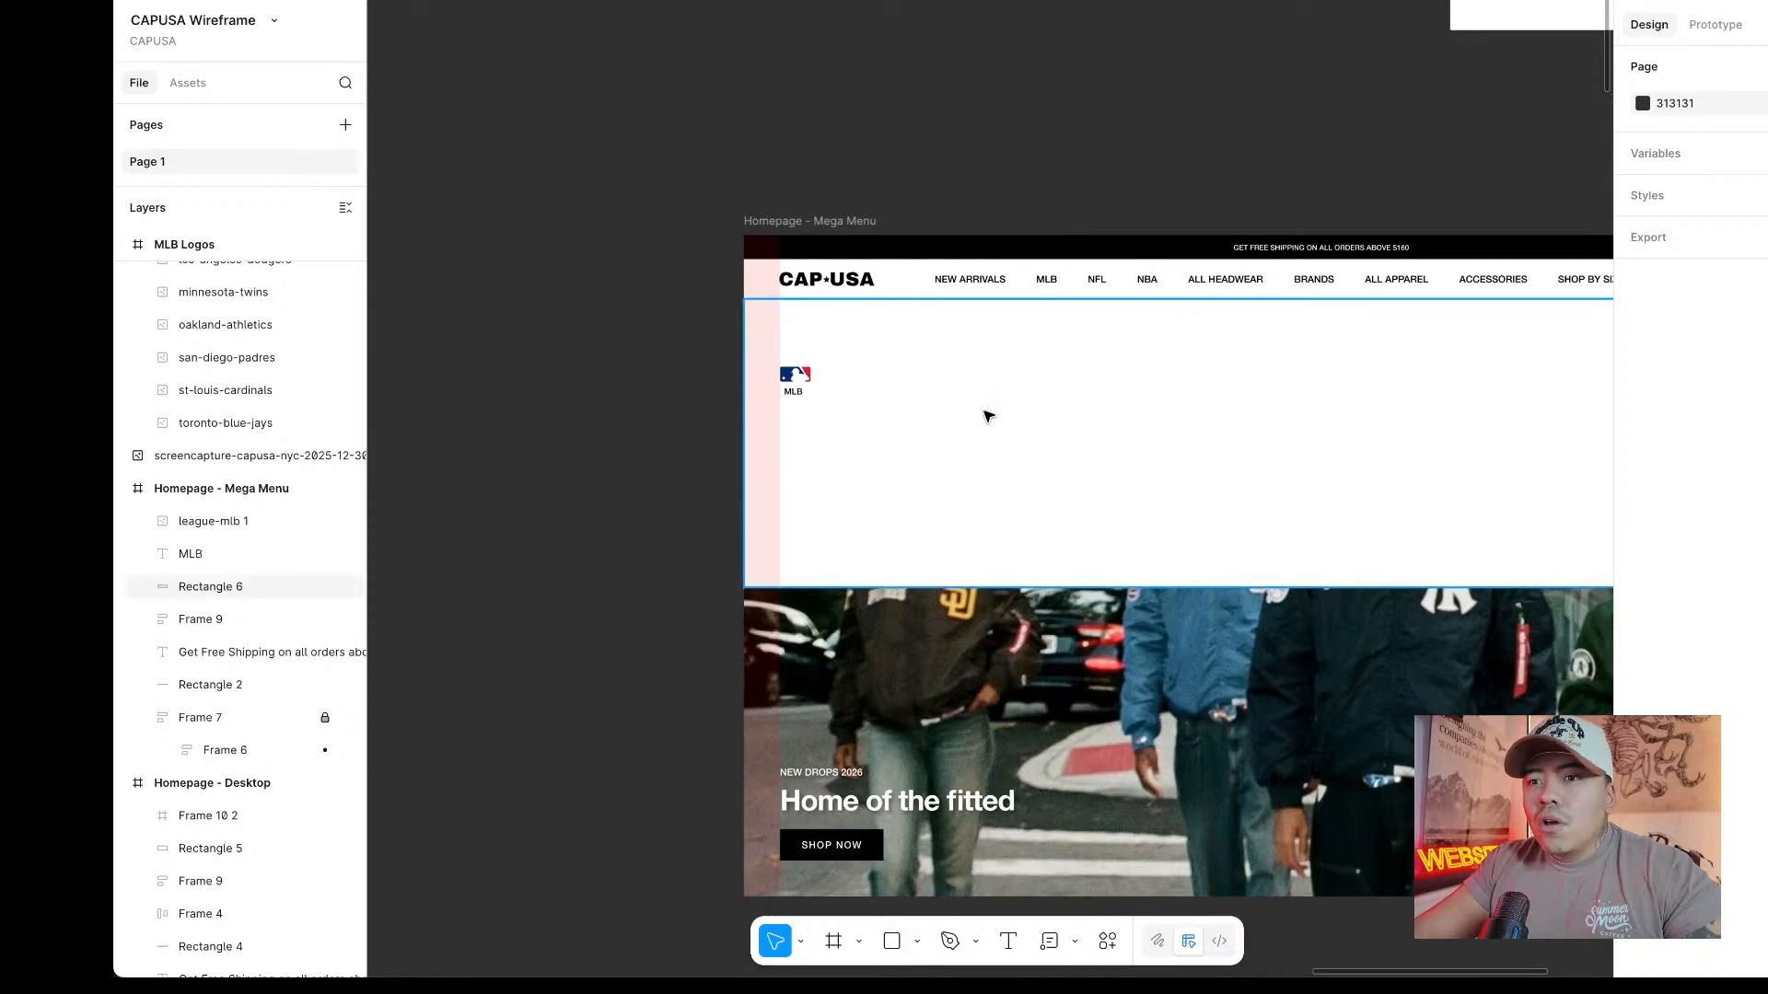
scroll(987, 410, "up", 2)
scroll(1144, 412, "up", 1)
left_click(891, 940)
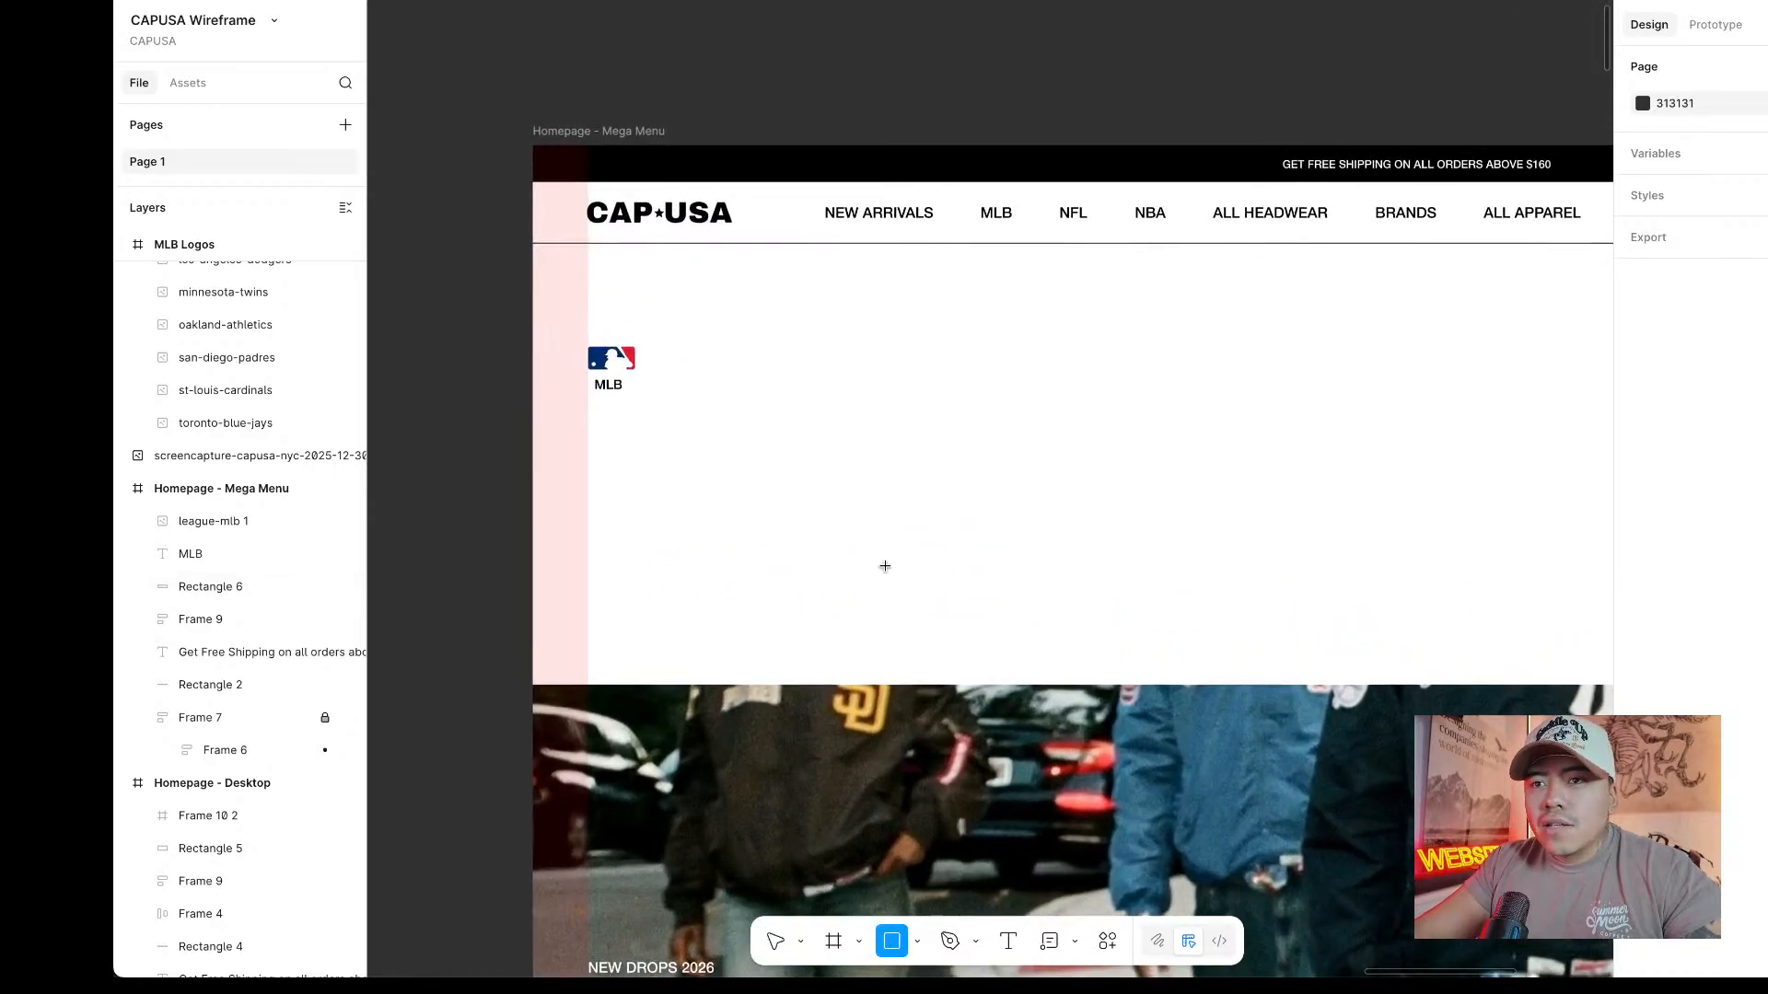
mouse_move(907, 642)
left_mouse_down()
mouse_move(748, 523)
mouse_move(533, 550)
mouse_move(624, 244)
left_mouse_up()
left_click_drag(676, 642, 673, 684)
left_click_drag(906, 544, 621, 537)
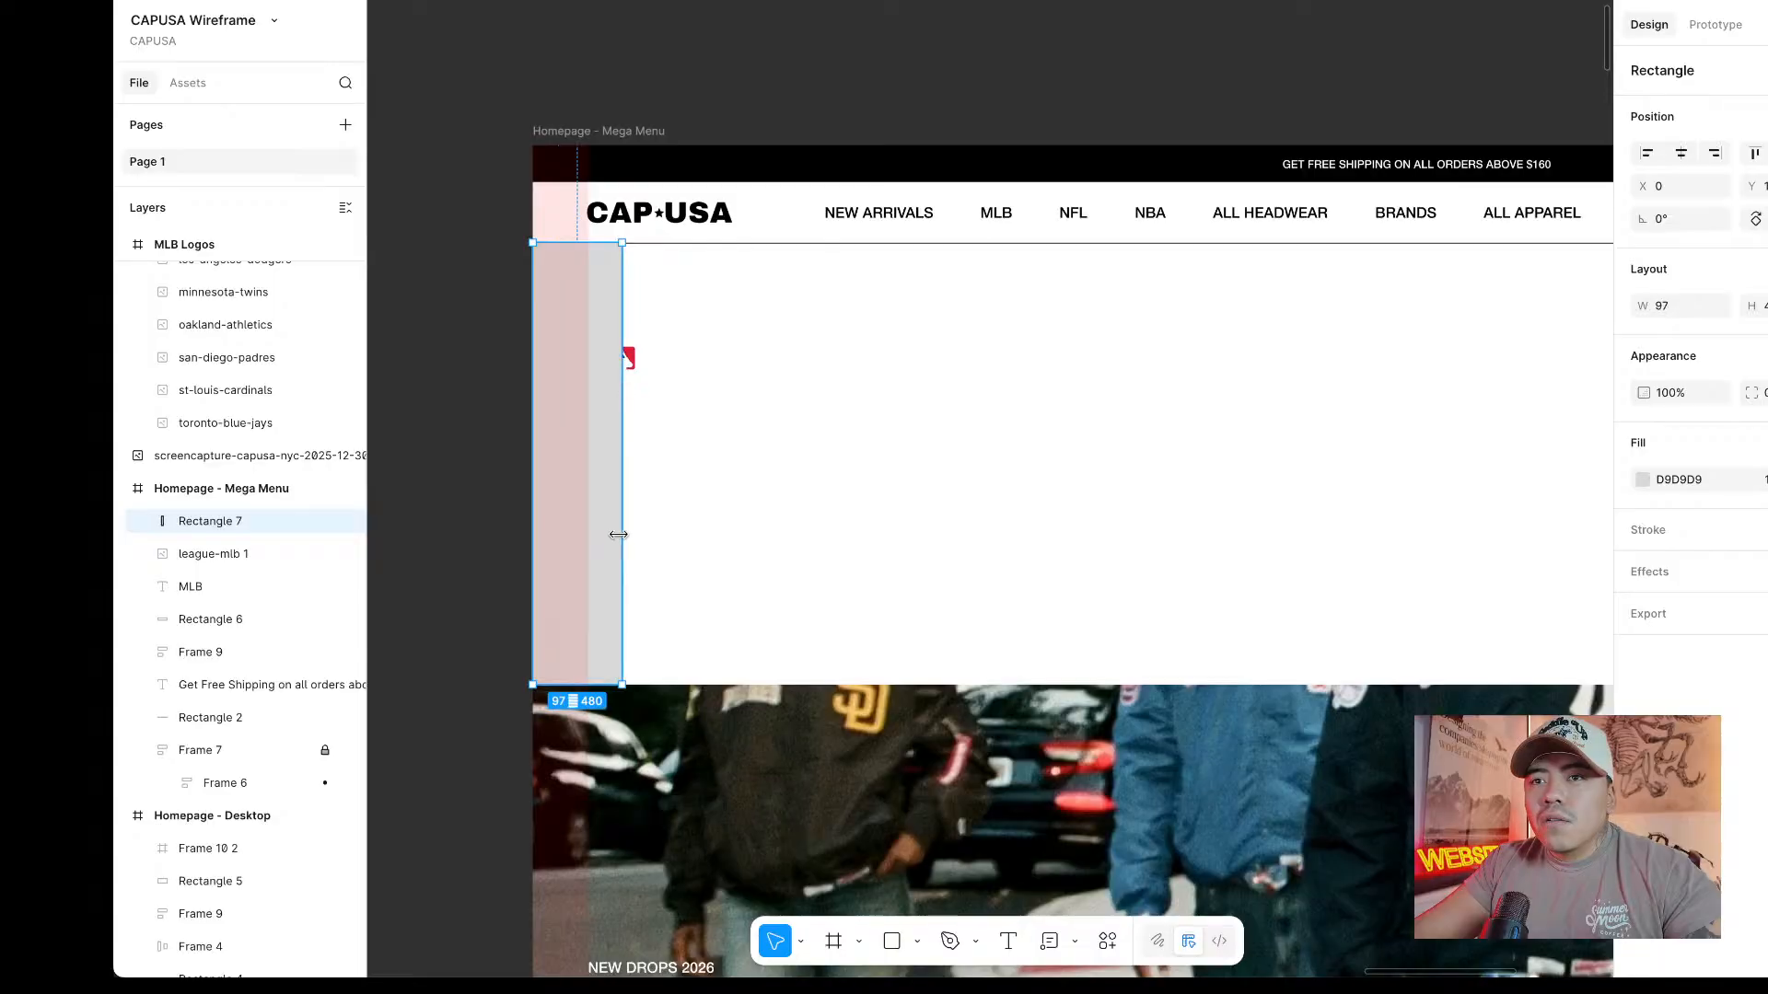
Reorder the new sidebar rectangle so it sits behind the MLB logo and label but above the white panel.
left_click(629, 362)
scroll(663, 361, "left", 1)
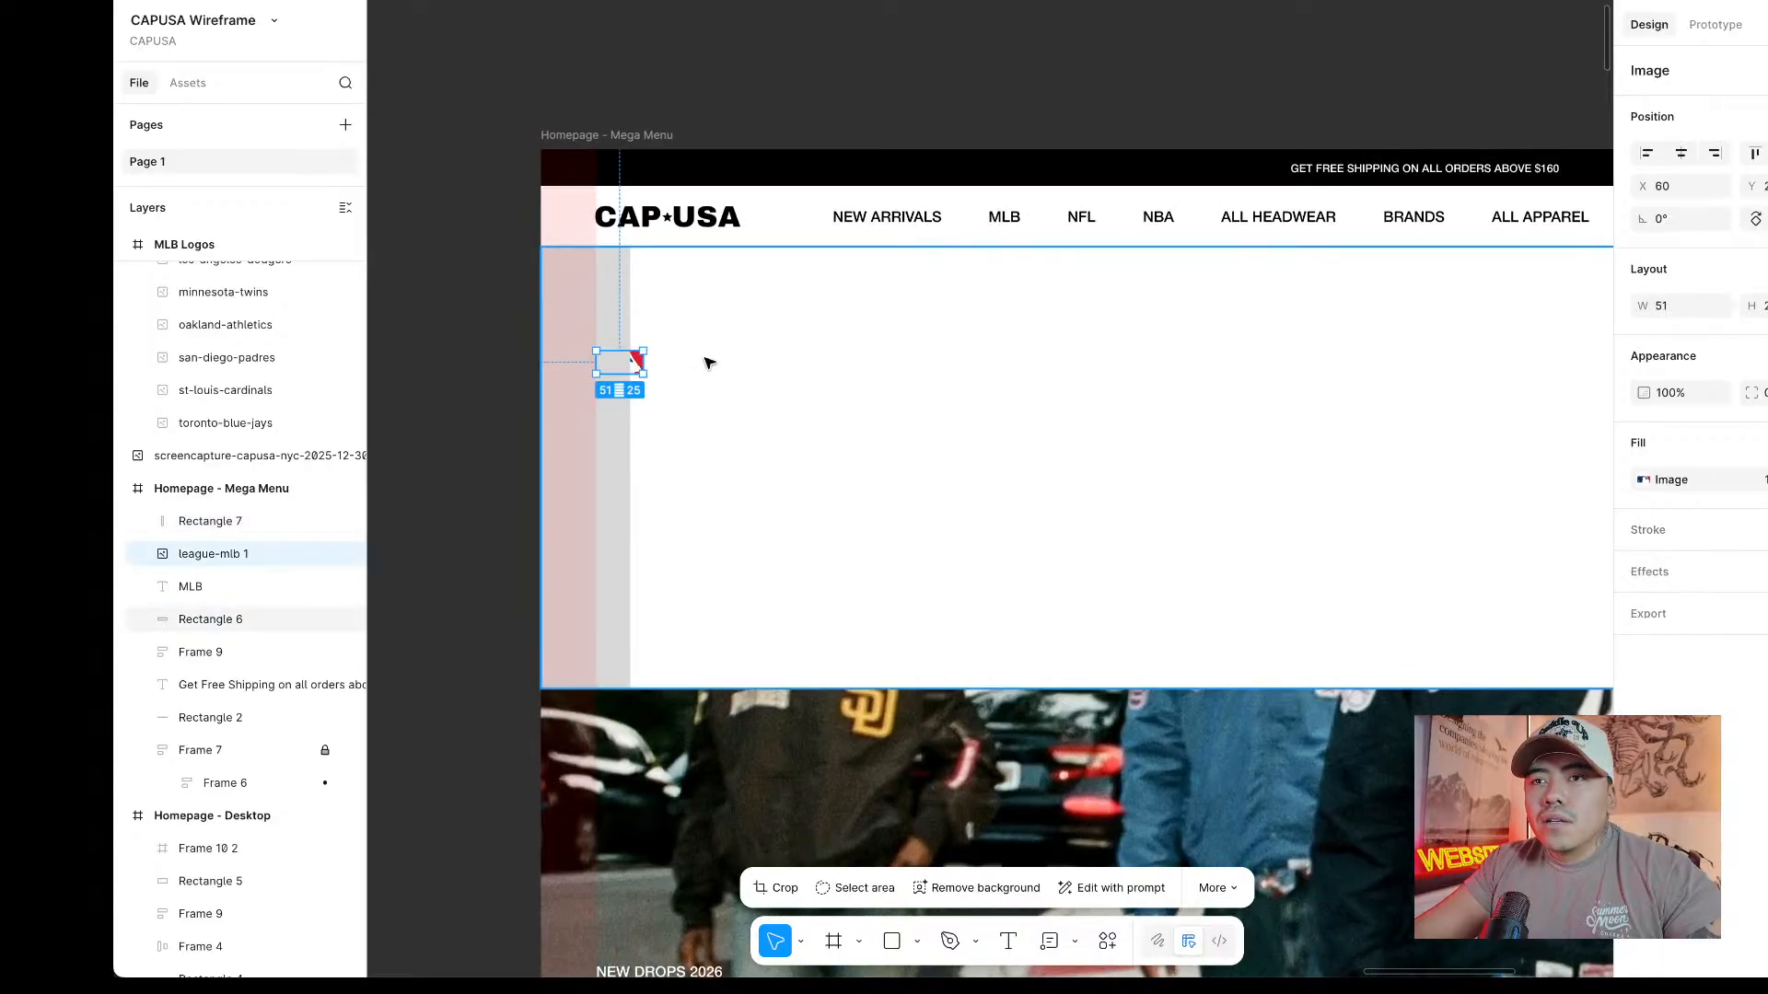
left_click(596, 481)
left_click(795, 499)
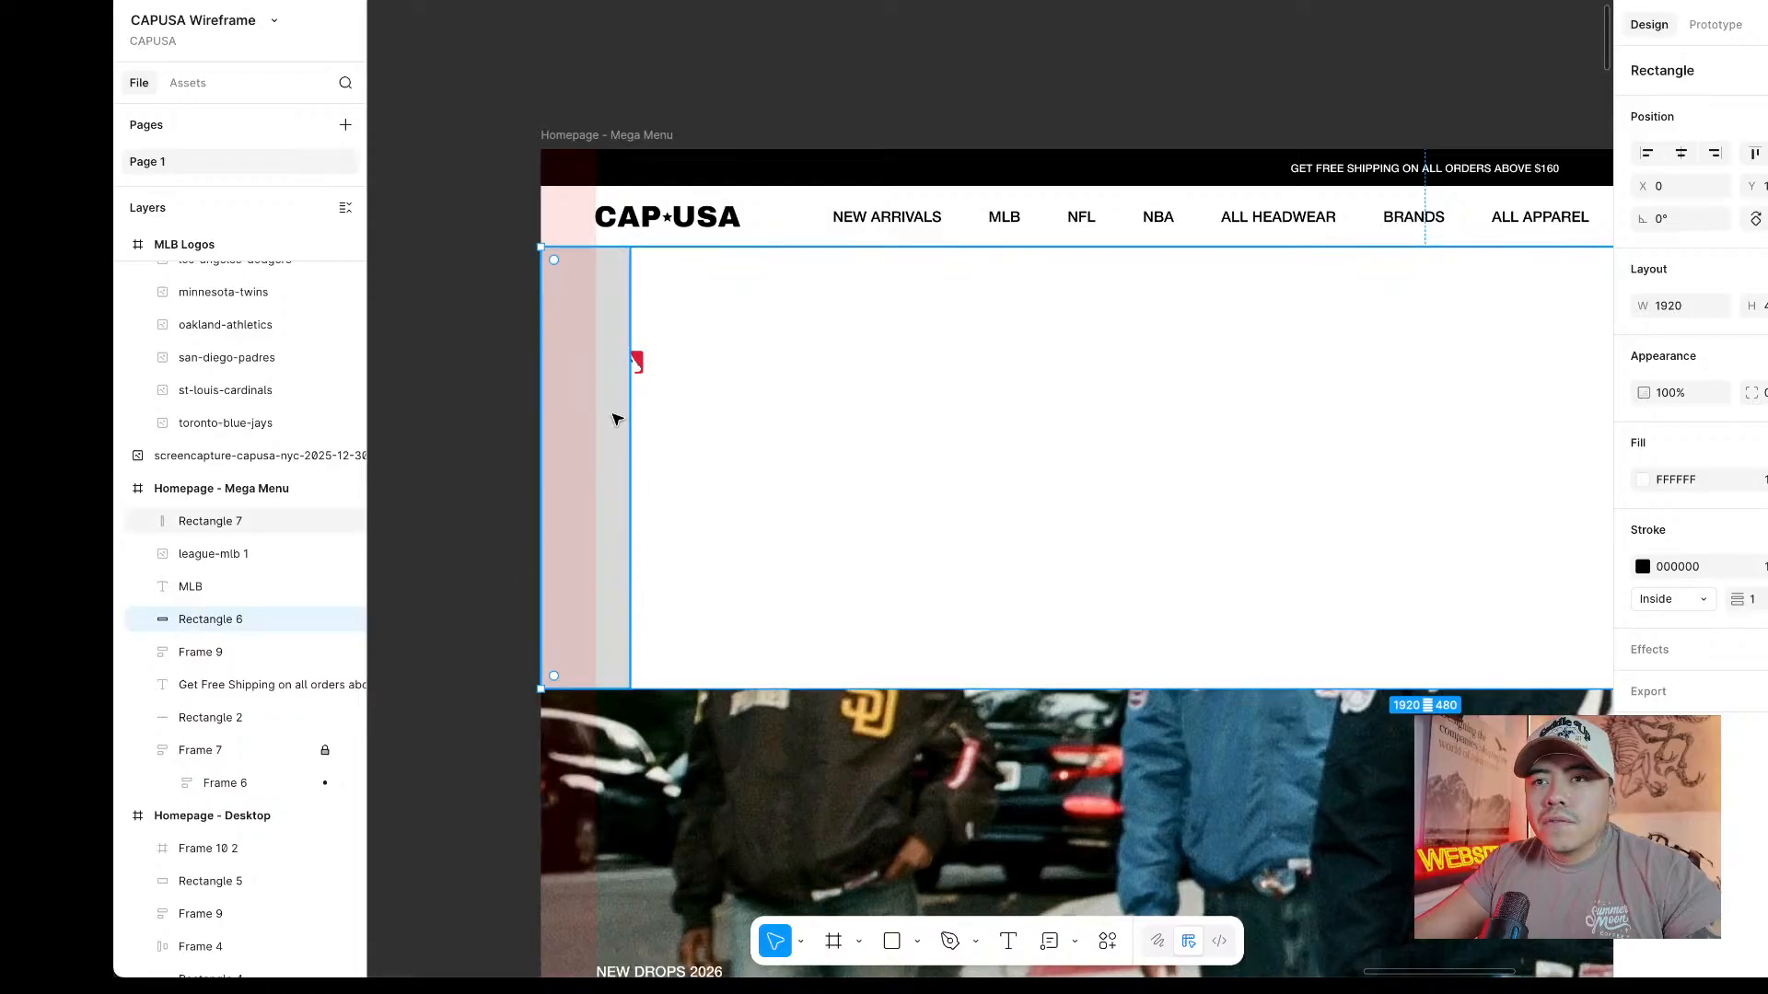
left_click(586, 476)
left_click_drag(229, 523, 223, 639)
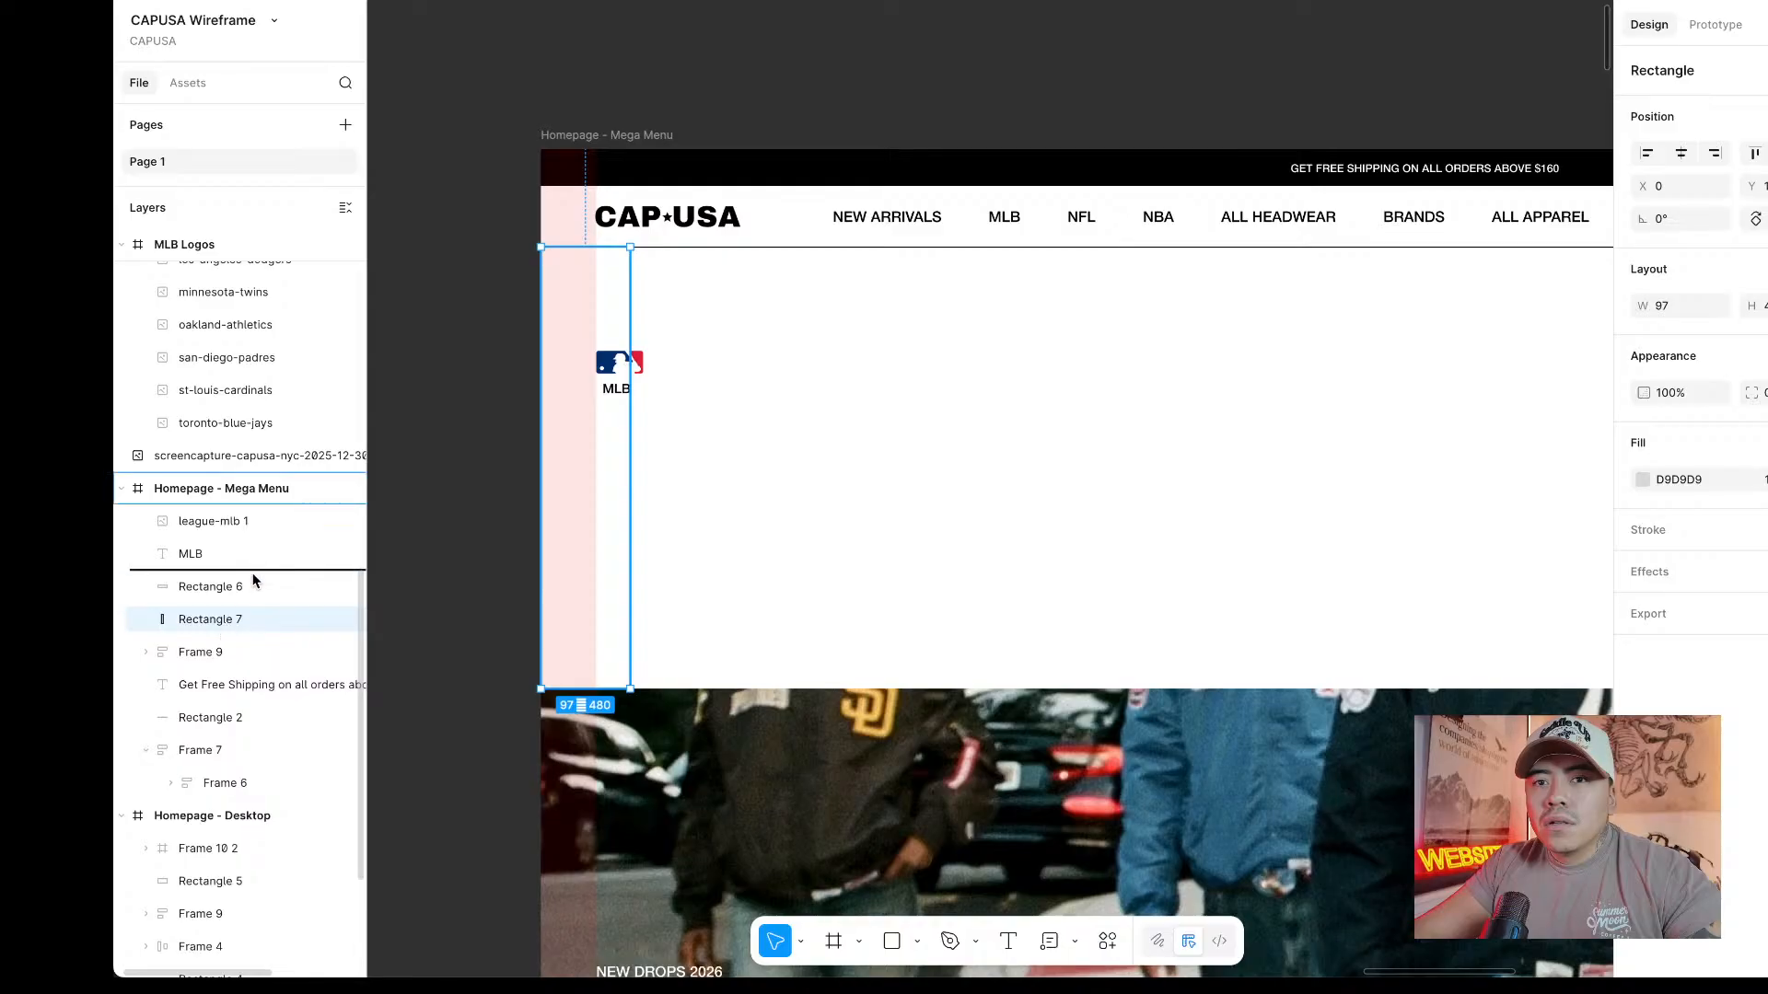
key("ctrl+bracketright")
Widen the sidebar rectangle to 410 and fill it with black sampled from the announcement bar.
left_click_drag(630, 482, 917, 478)
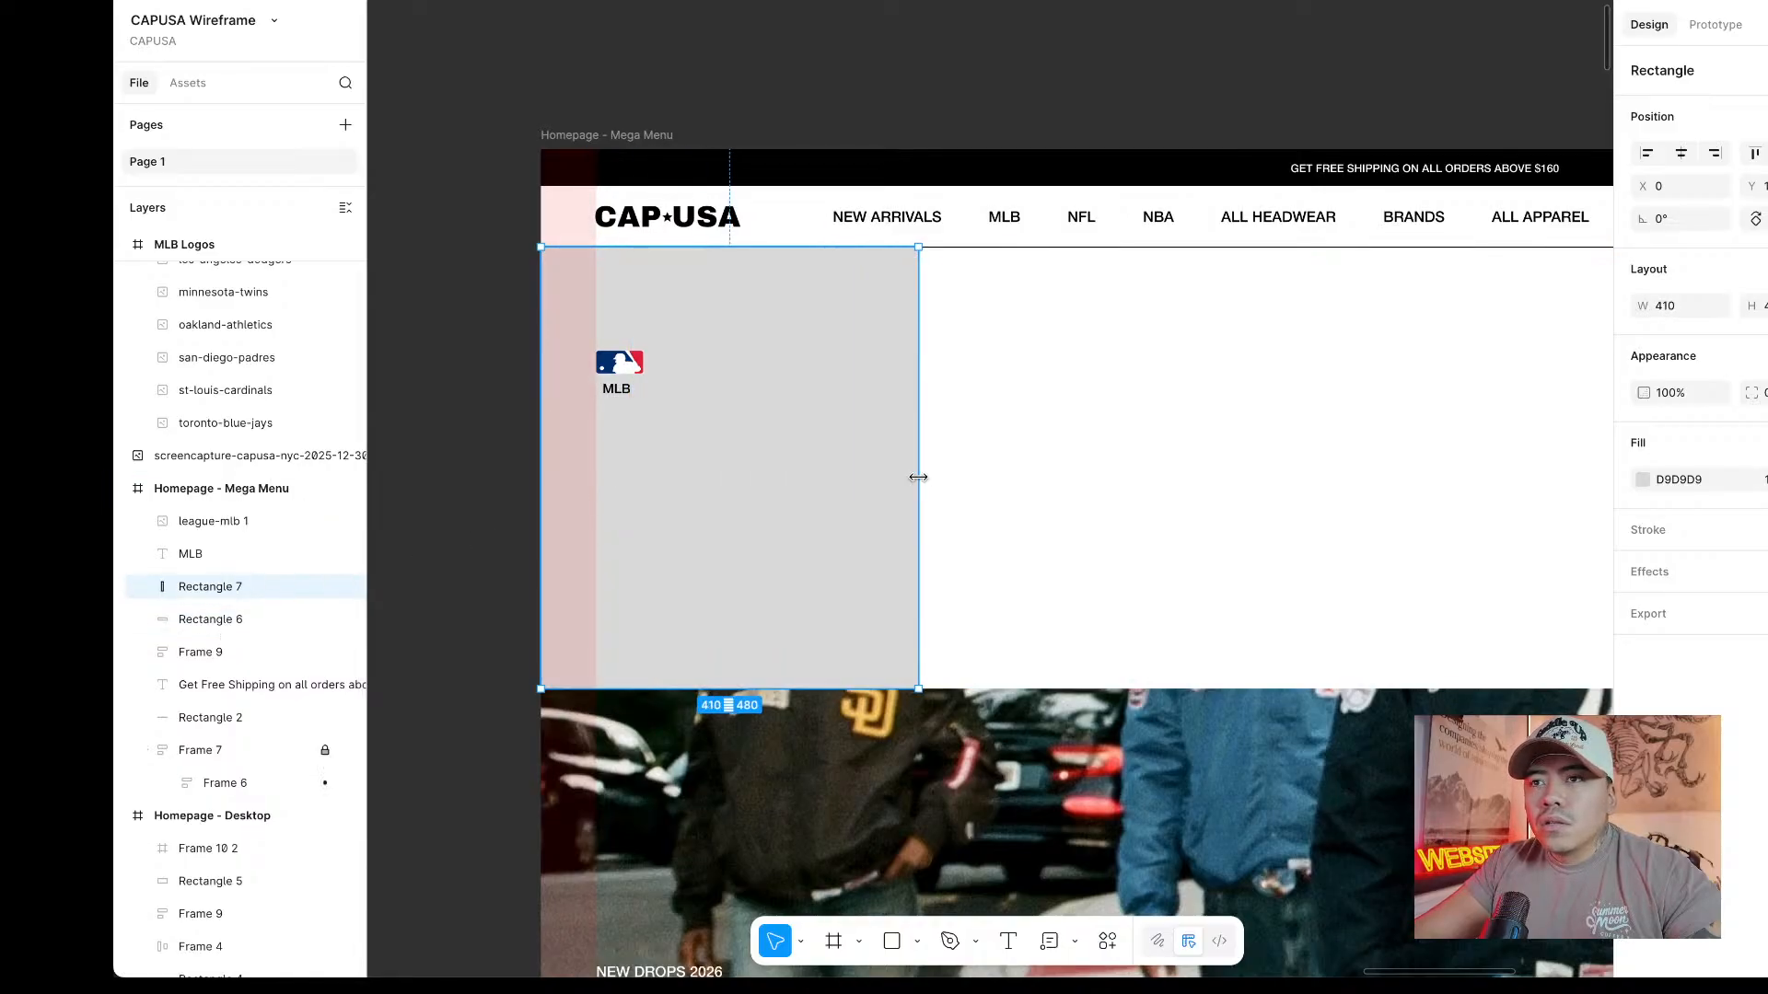
left_click(1642, 480)
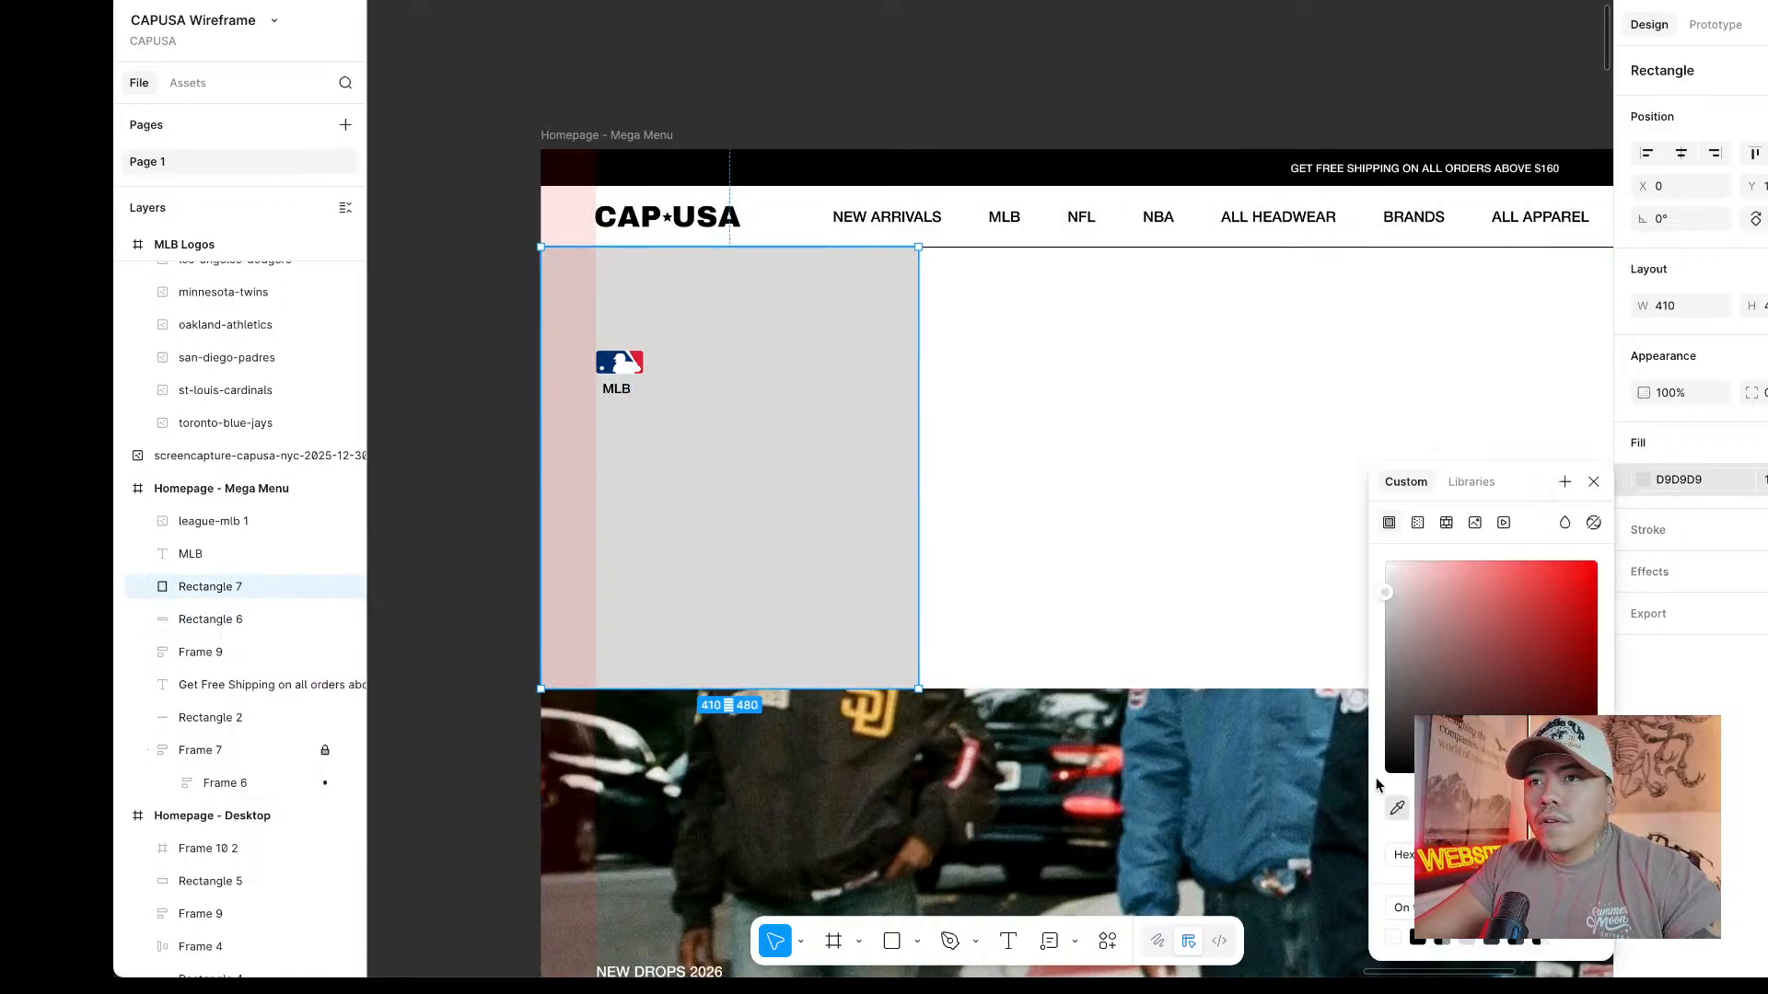
left_click(1397, 808)
left_click(998, 170)
left_click(994, 87)
Change the fill of the "MLB" text label to white, FFFFFF.
left_click(617, 389)
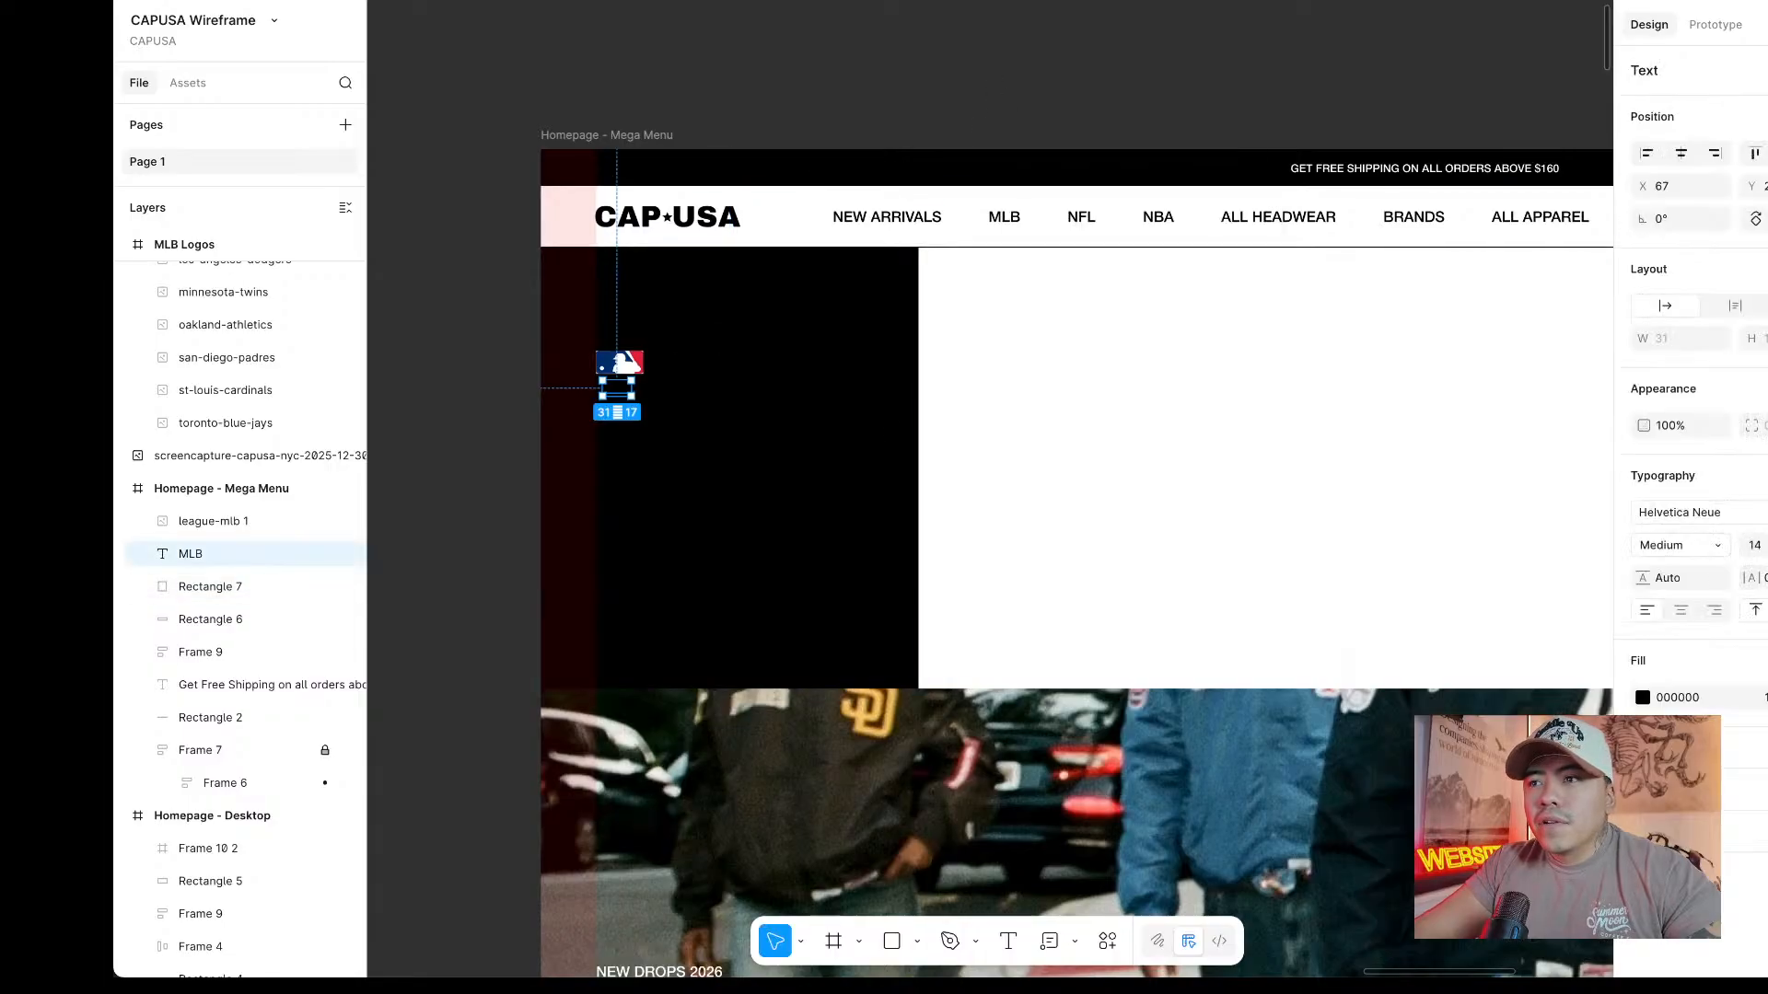
left_click(1641, 697)
left_click(1386, 562)
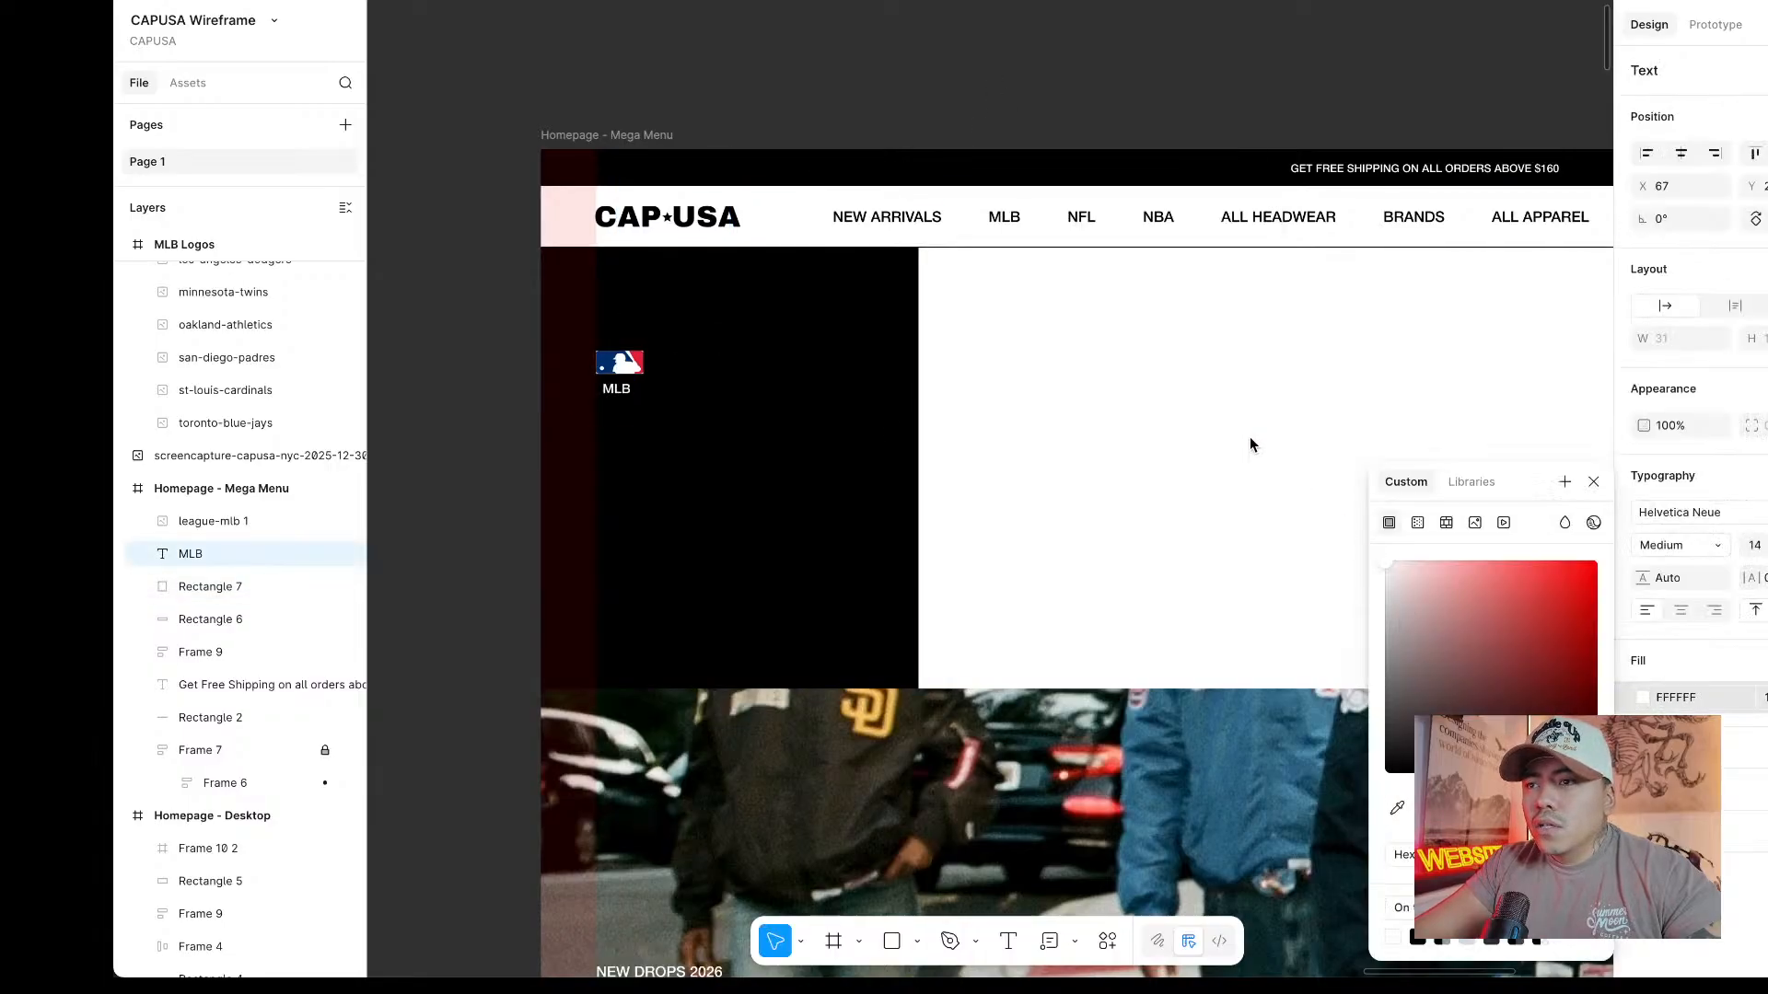
left_click(935, 84)
Lighten the sidebar rectangle's fill to the near-black 121212.
left_click(904, 440)
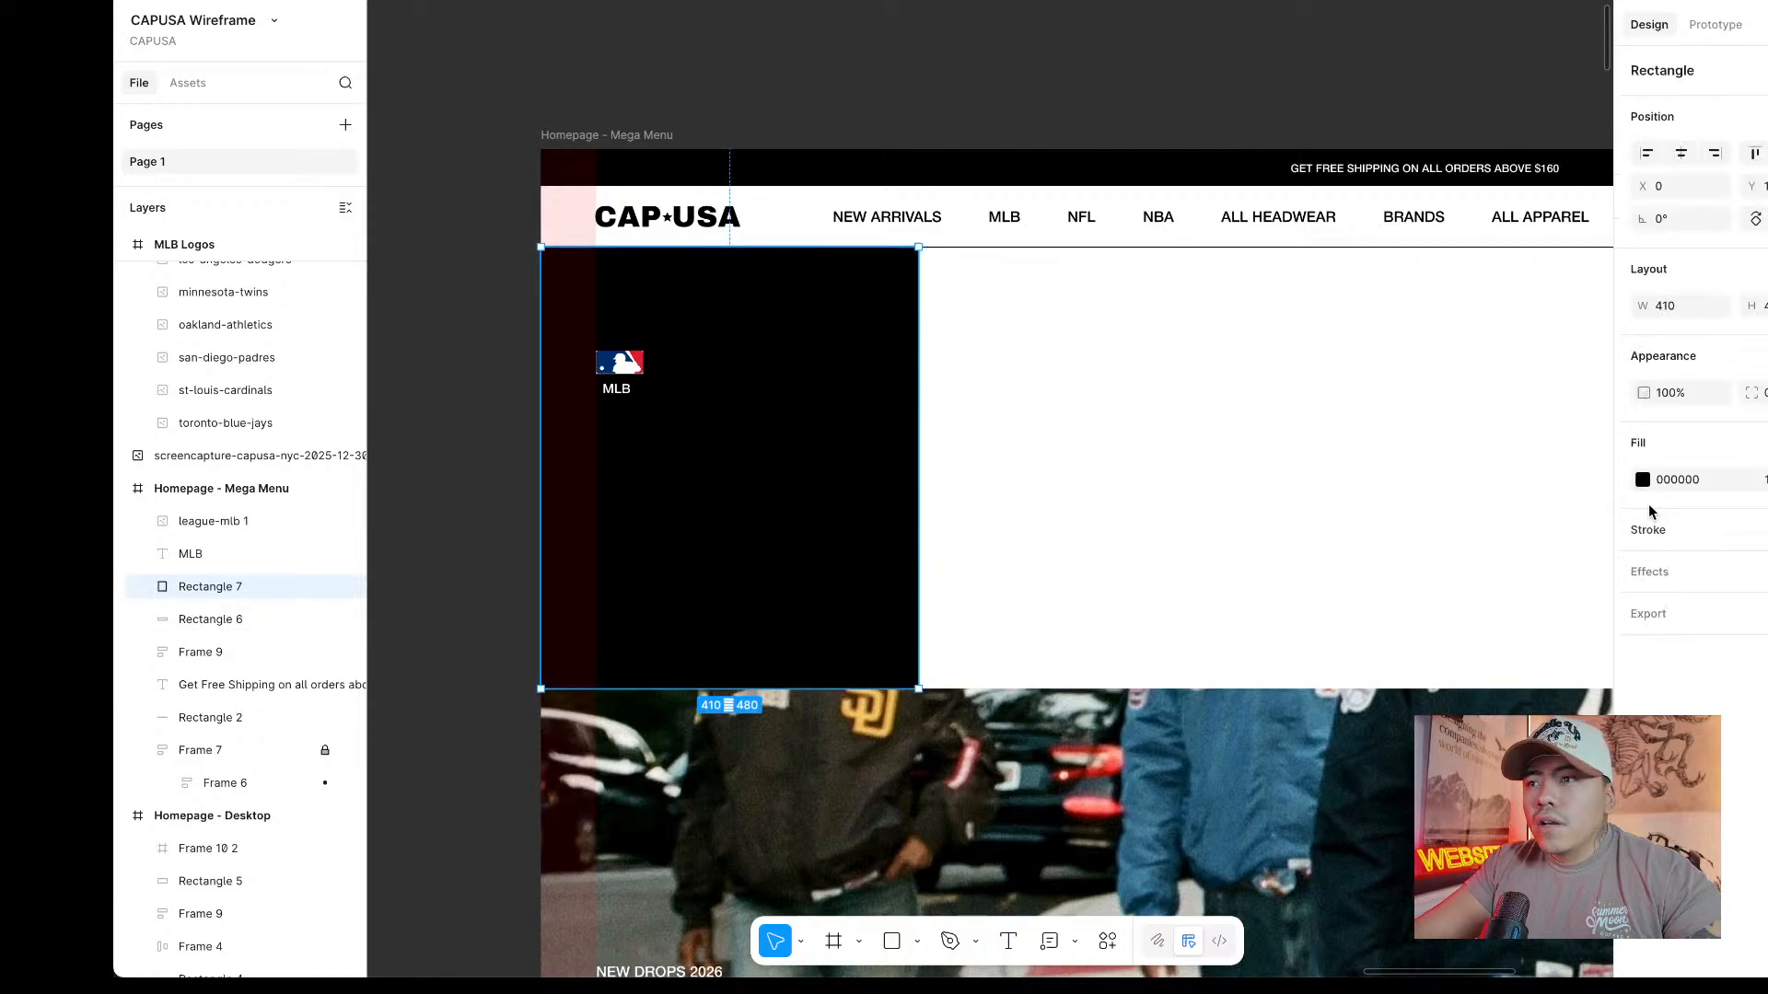
left_click(1643, 481)
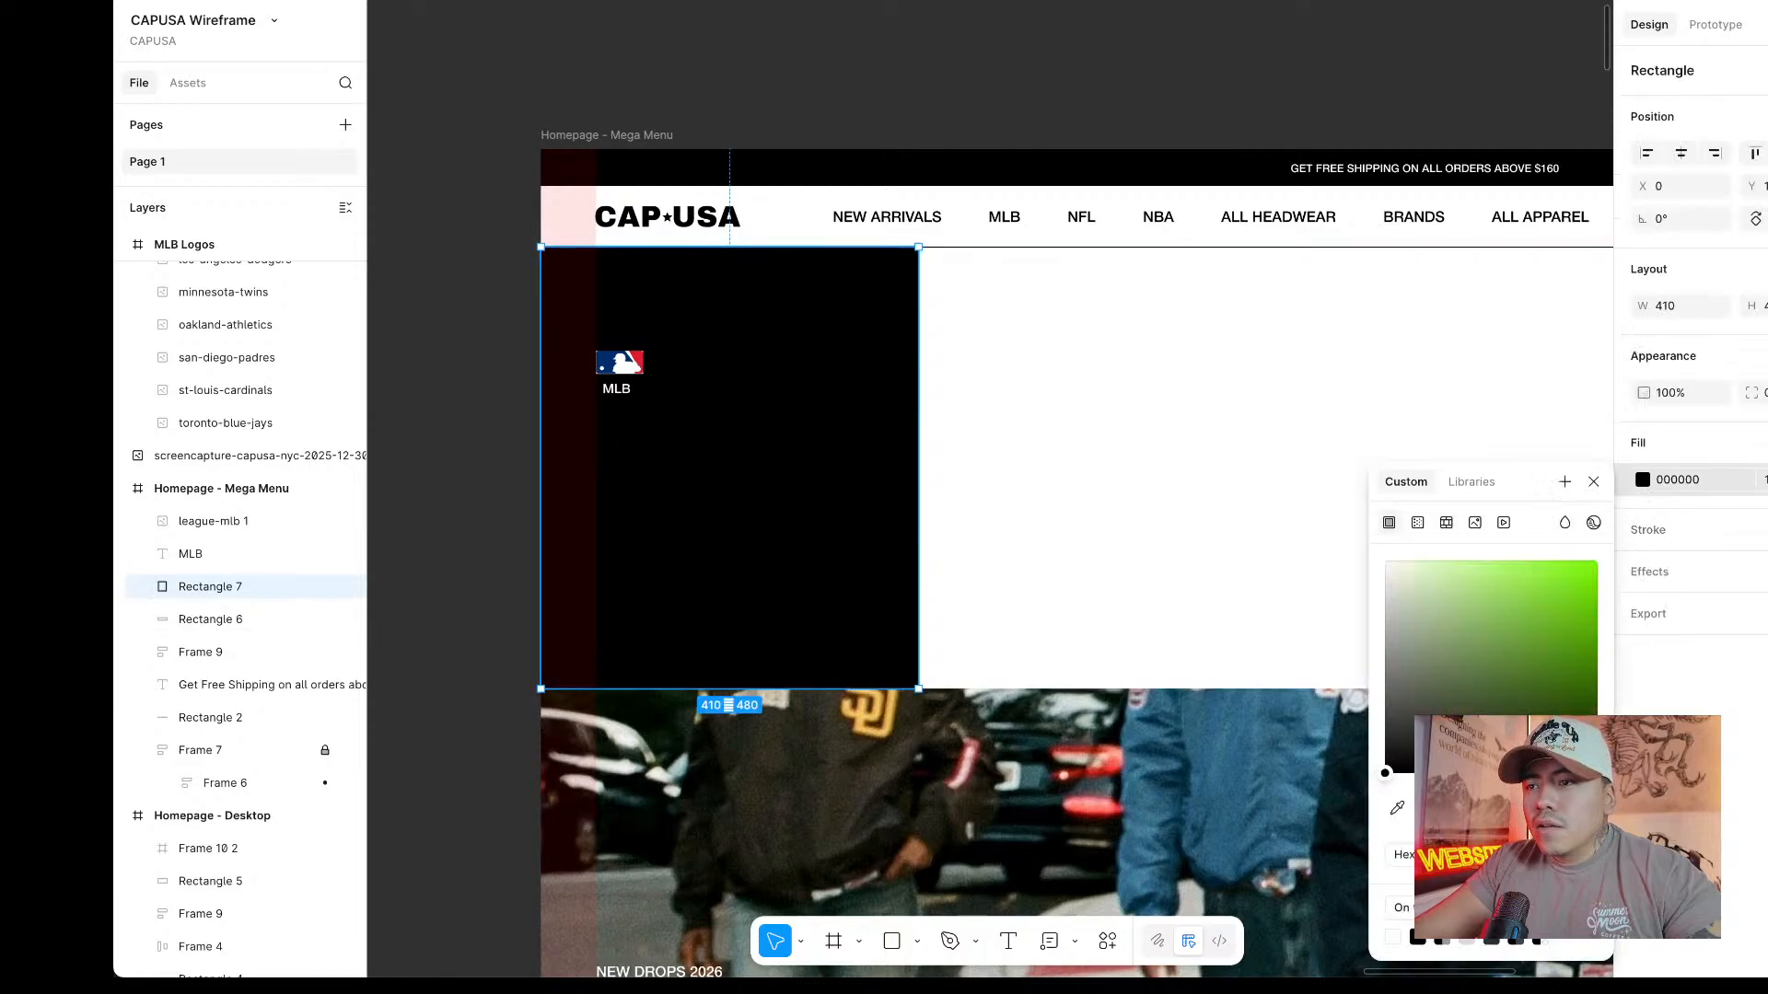
left_click_drag(1470, 797, 1533, 798)
left_click_drag(1388, 776, 1392, 774)
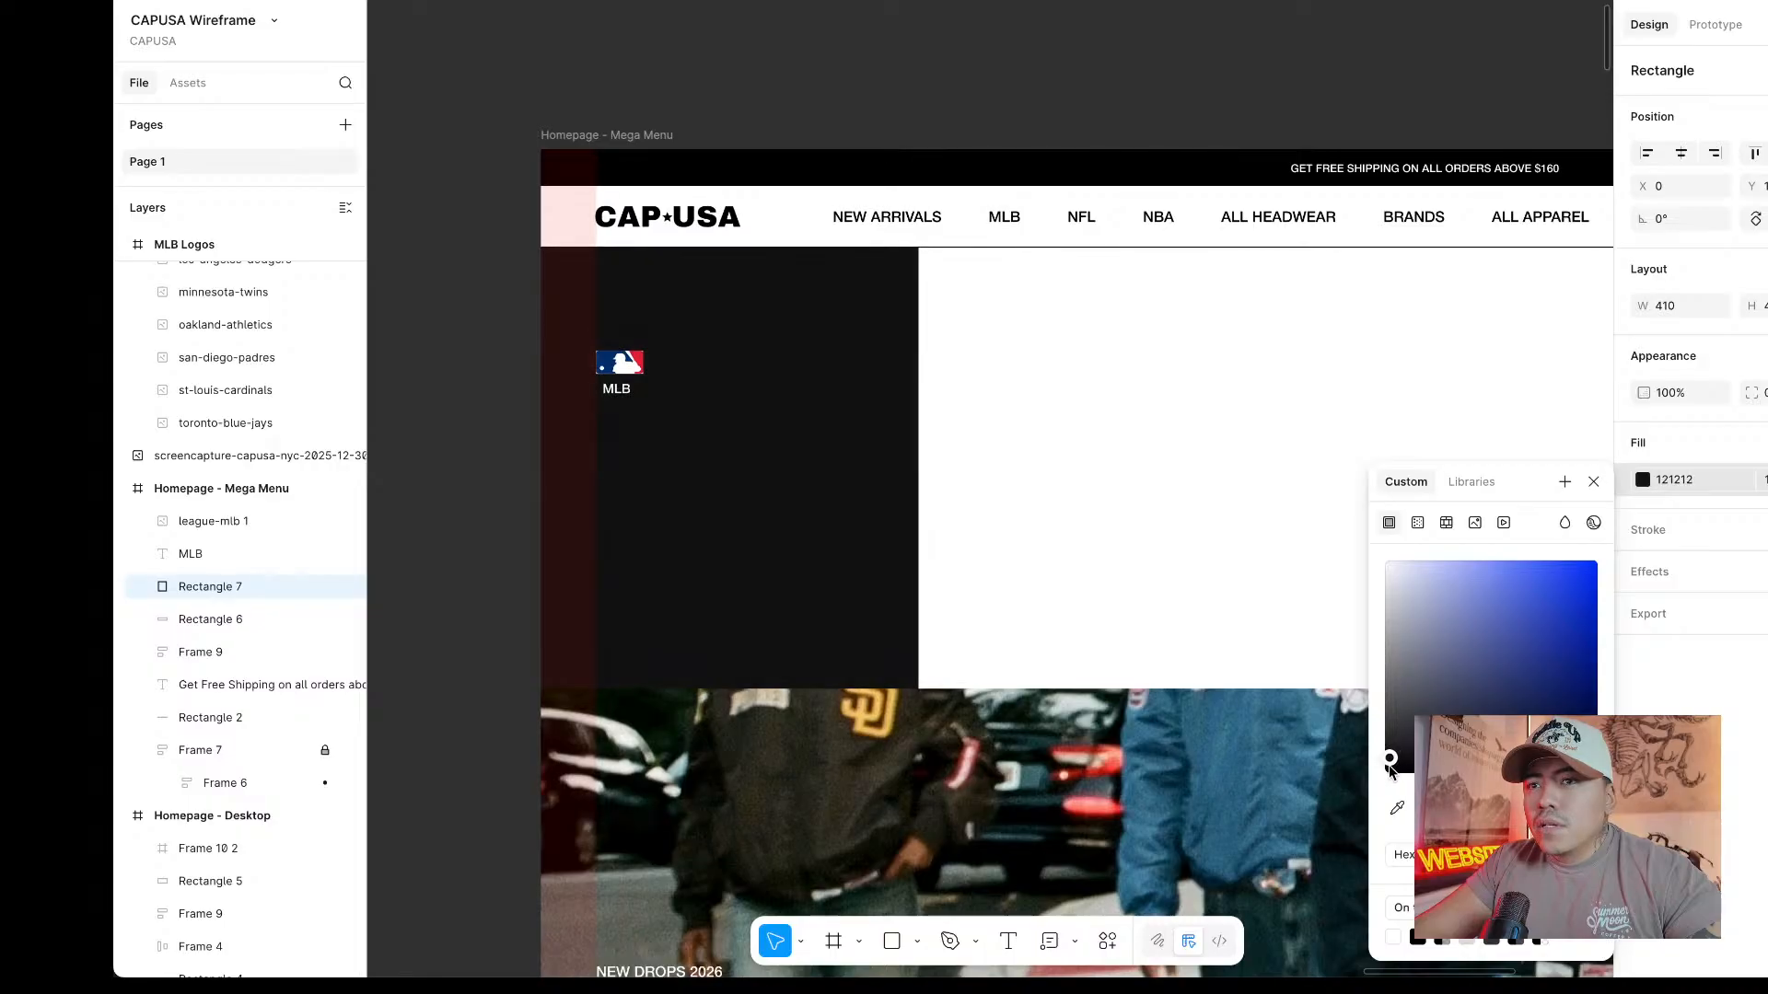
left_click(1594, 482)
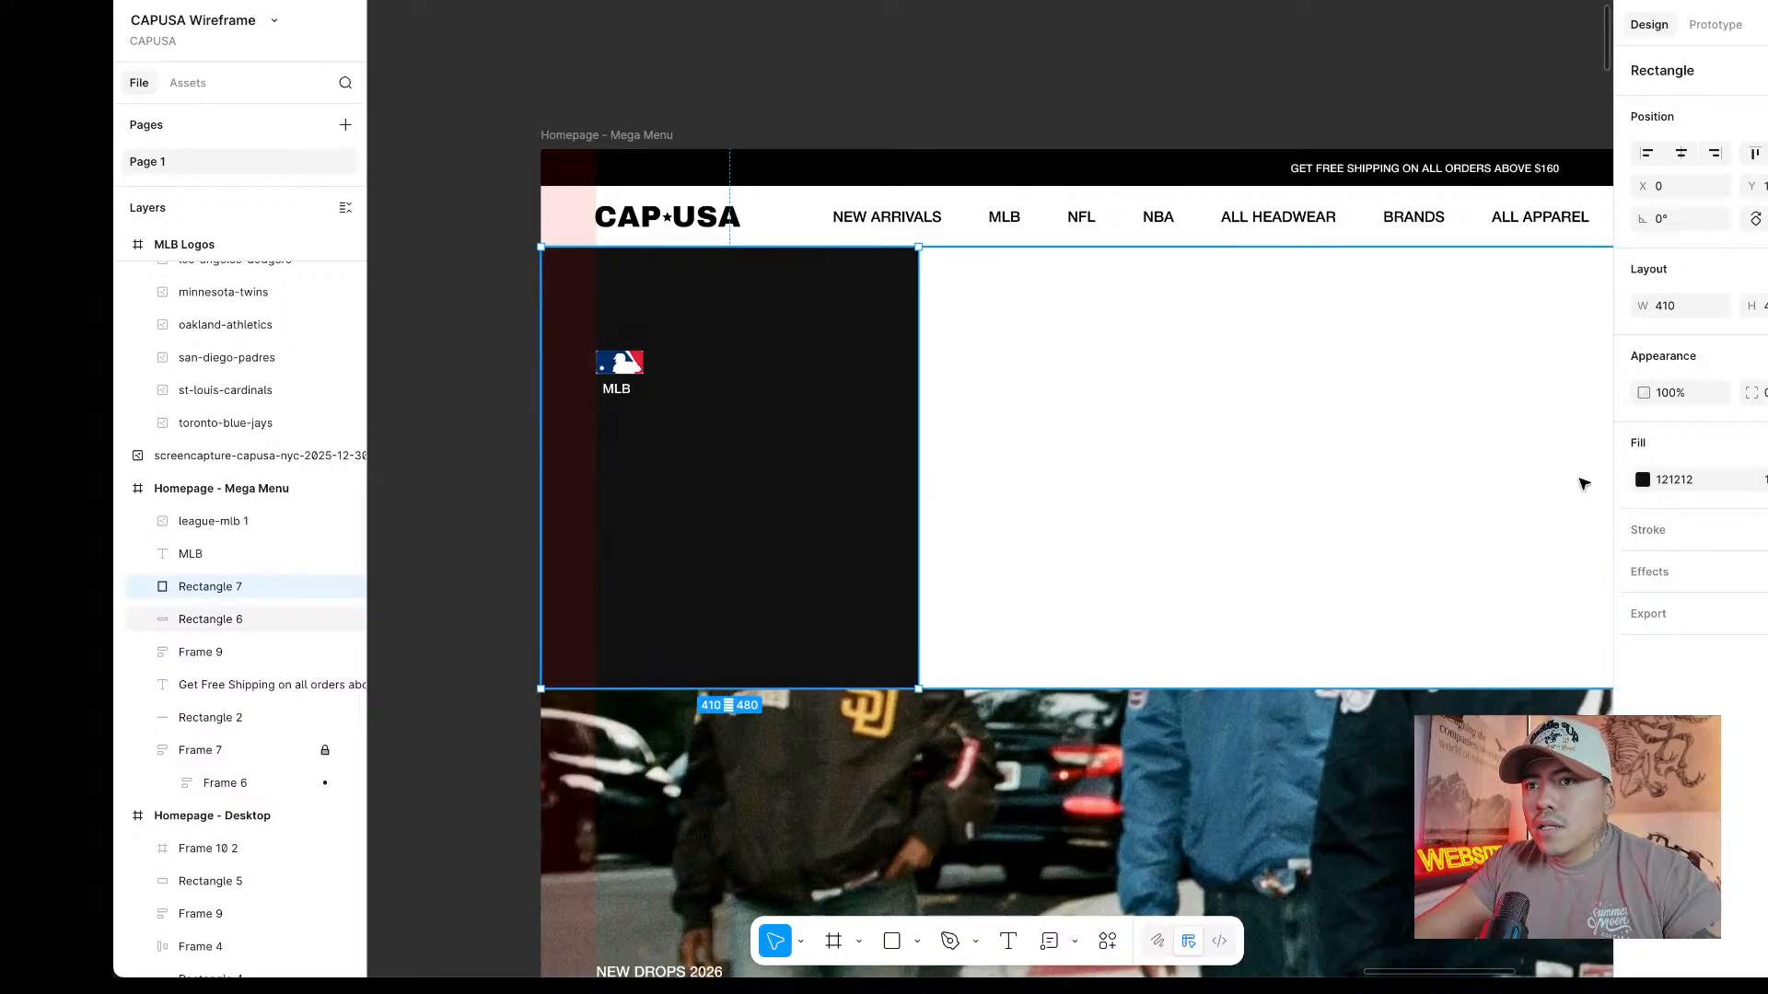
left_click(1245, 436)
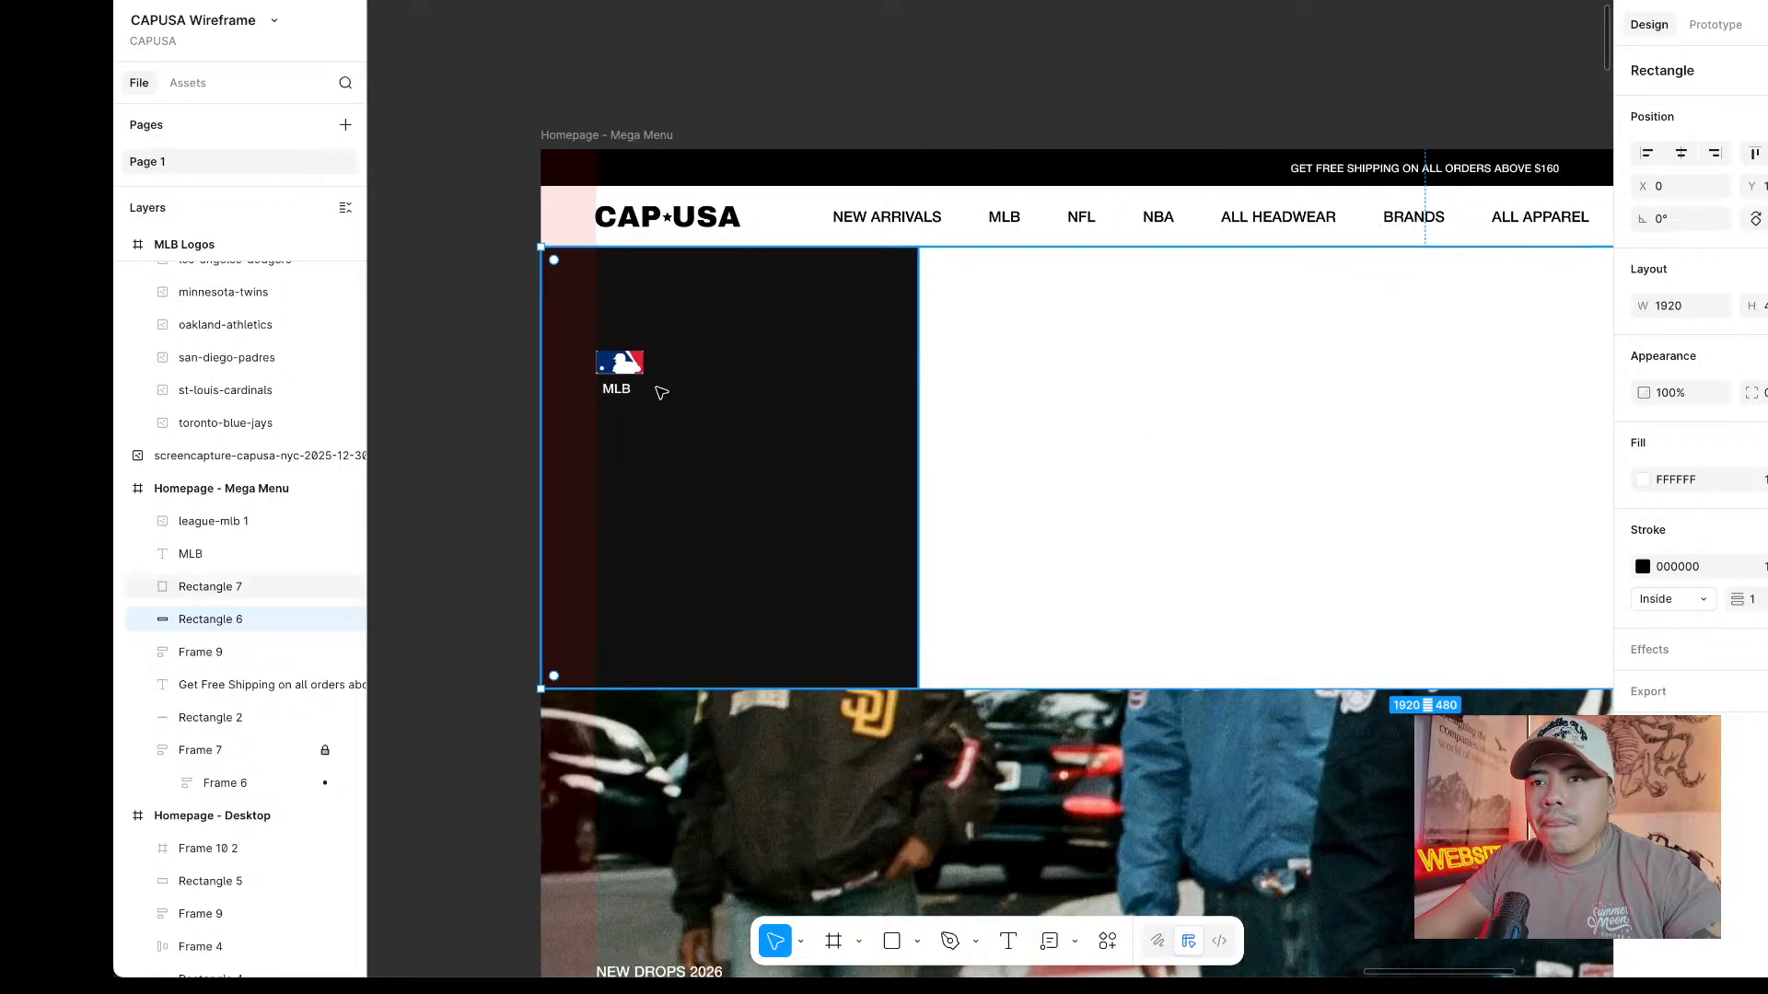
Remove the background from the MLB logo image in the sidebar and dismiss the completion notice.
scroll(645, 387, "up", 5, "ctrl")
scroll(566, 327, "up", 5, "ctrl")
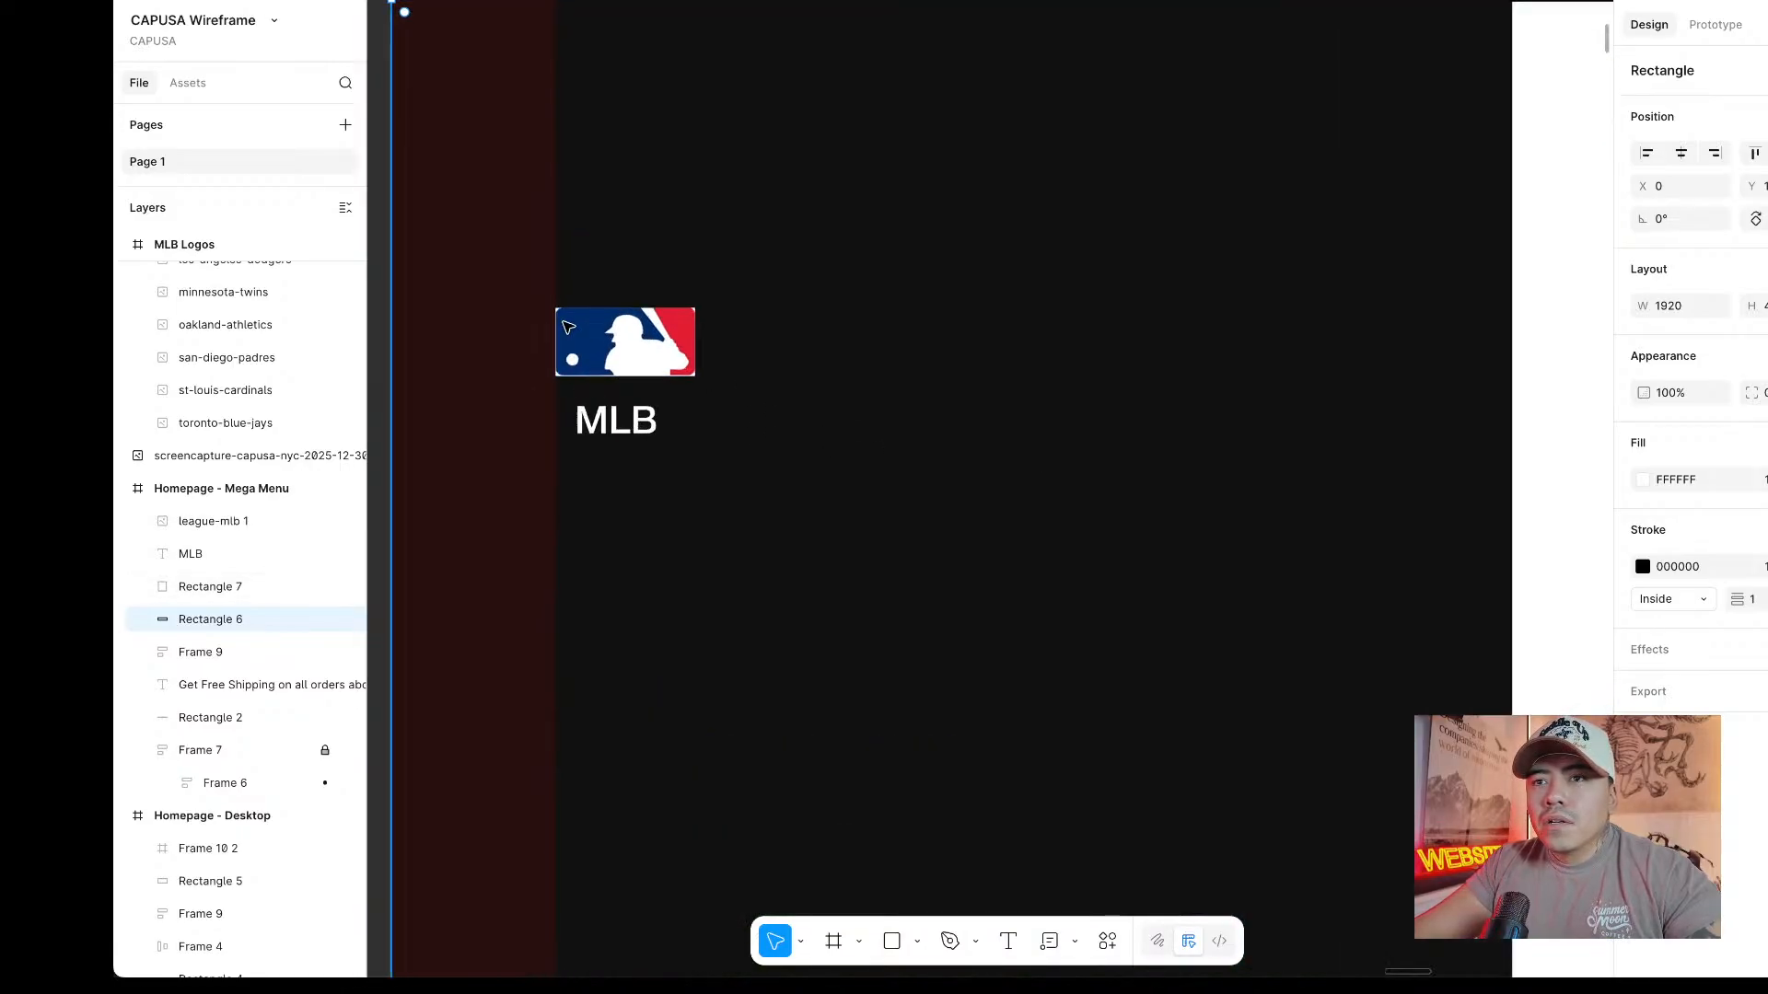
left_click(809, 382)
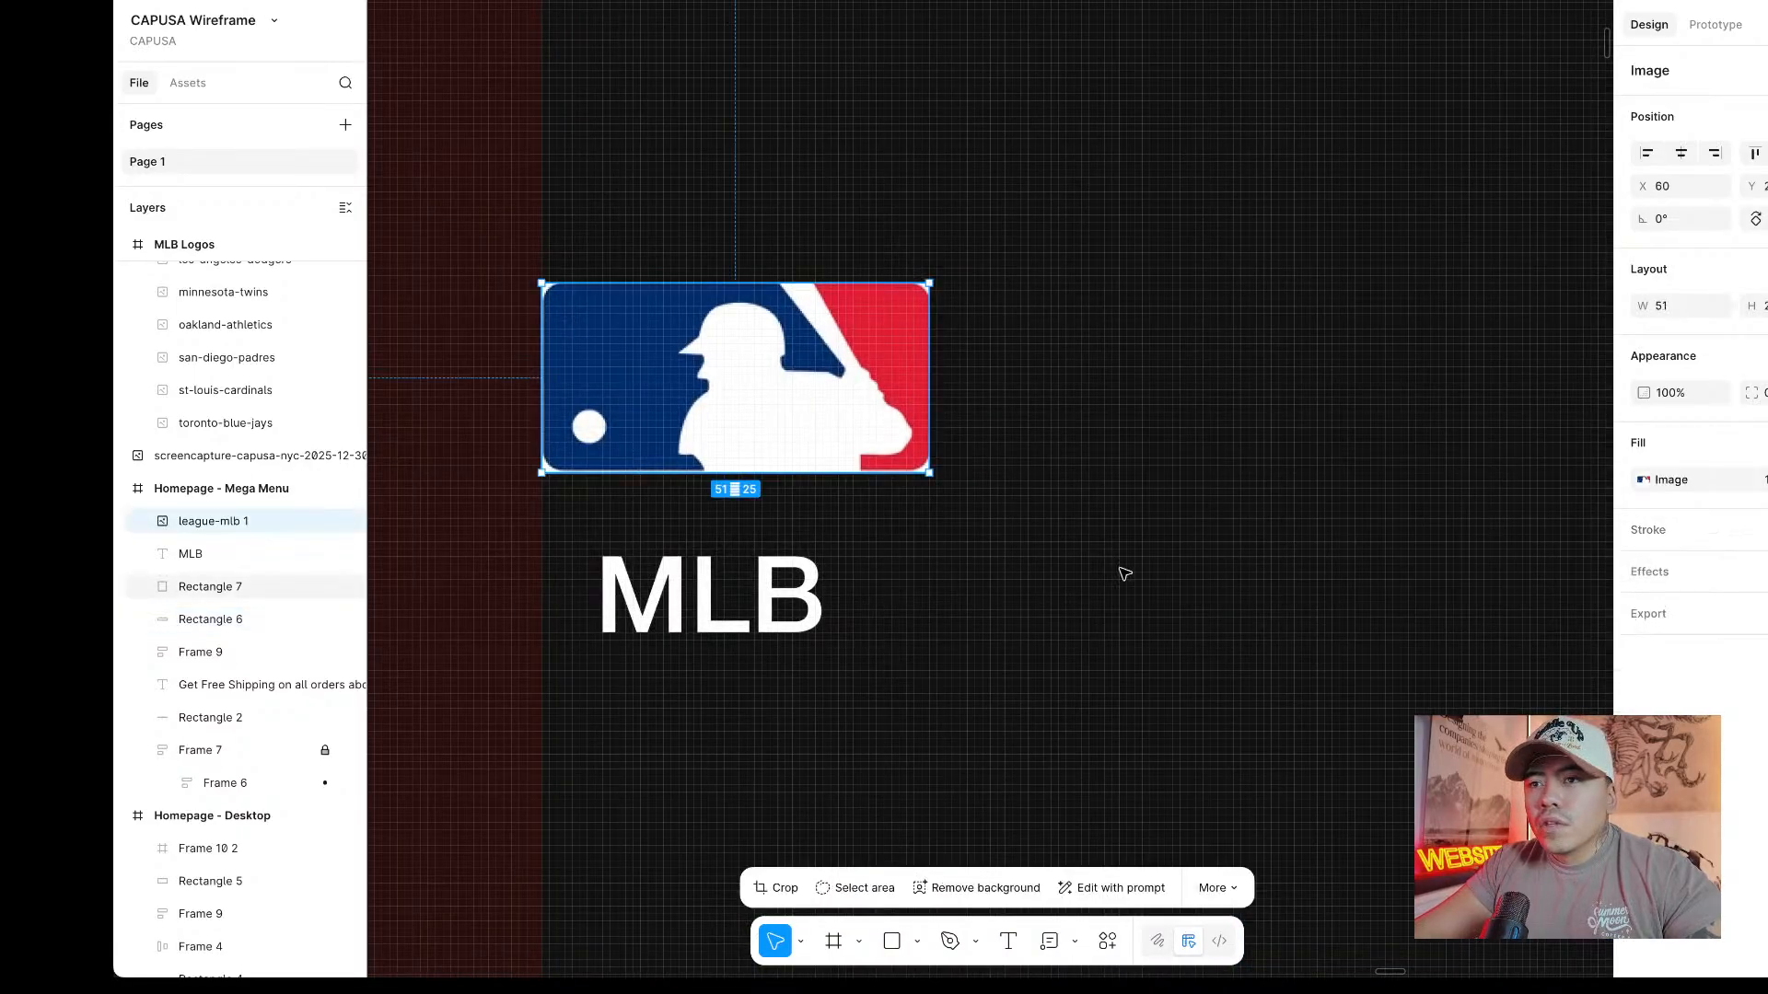
scroll(1086, 736, "up", 4)
left_click(1003, 886)
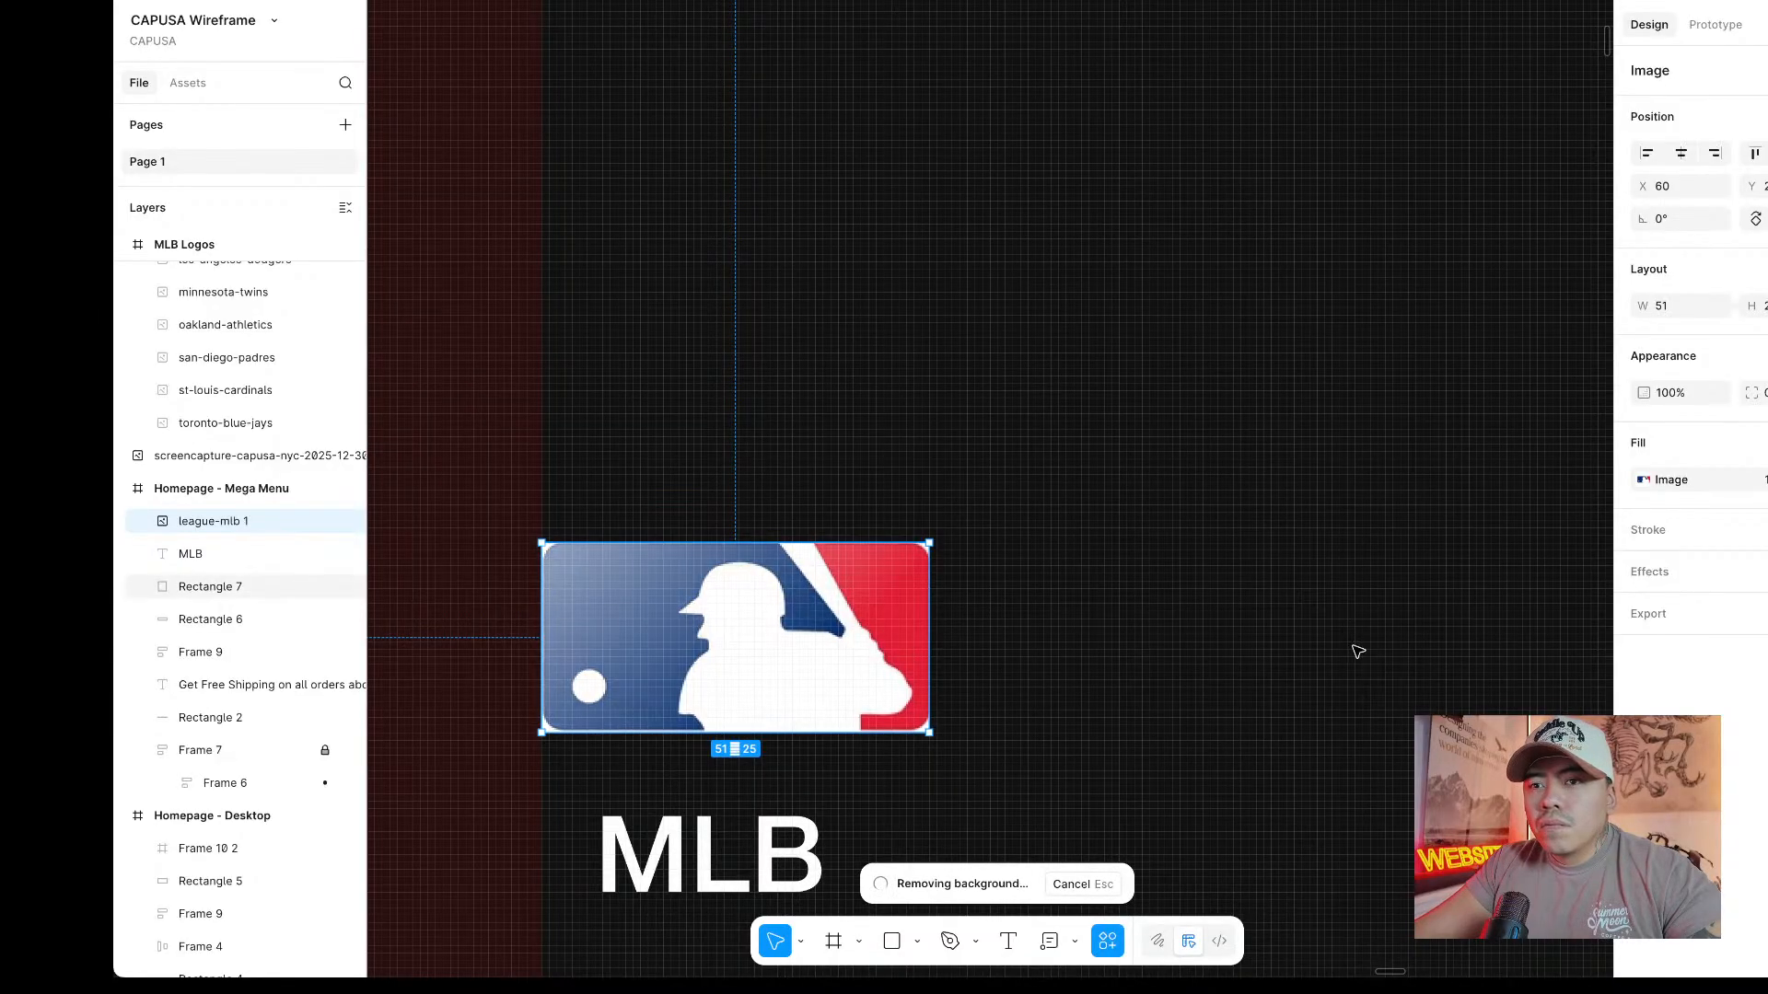
scroll(912, 728, "up", 5, "ctrl")
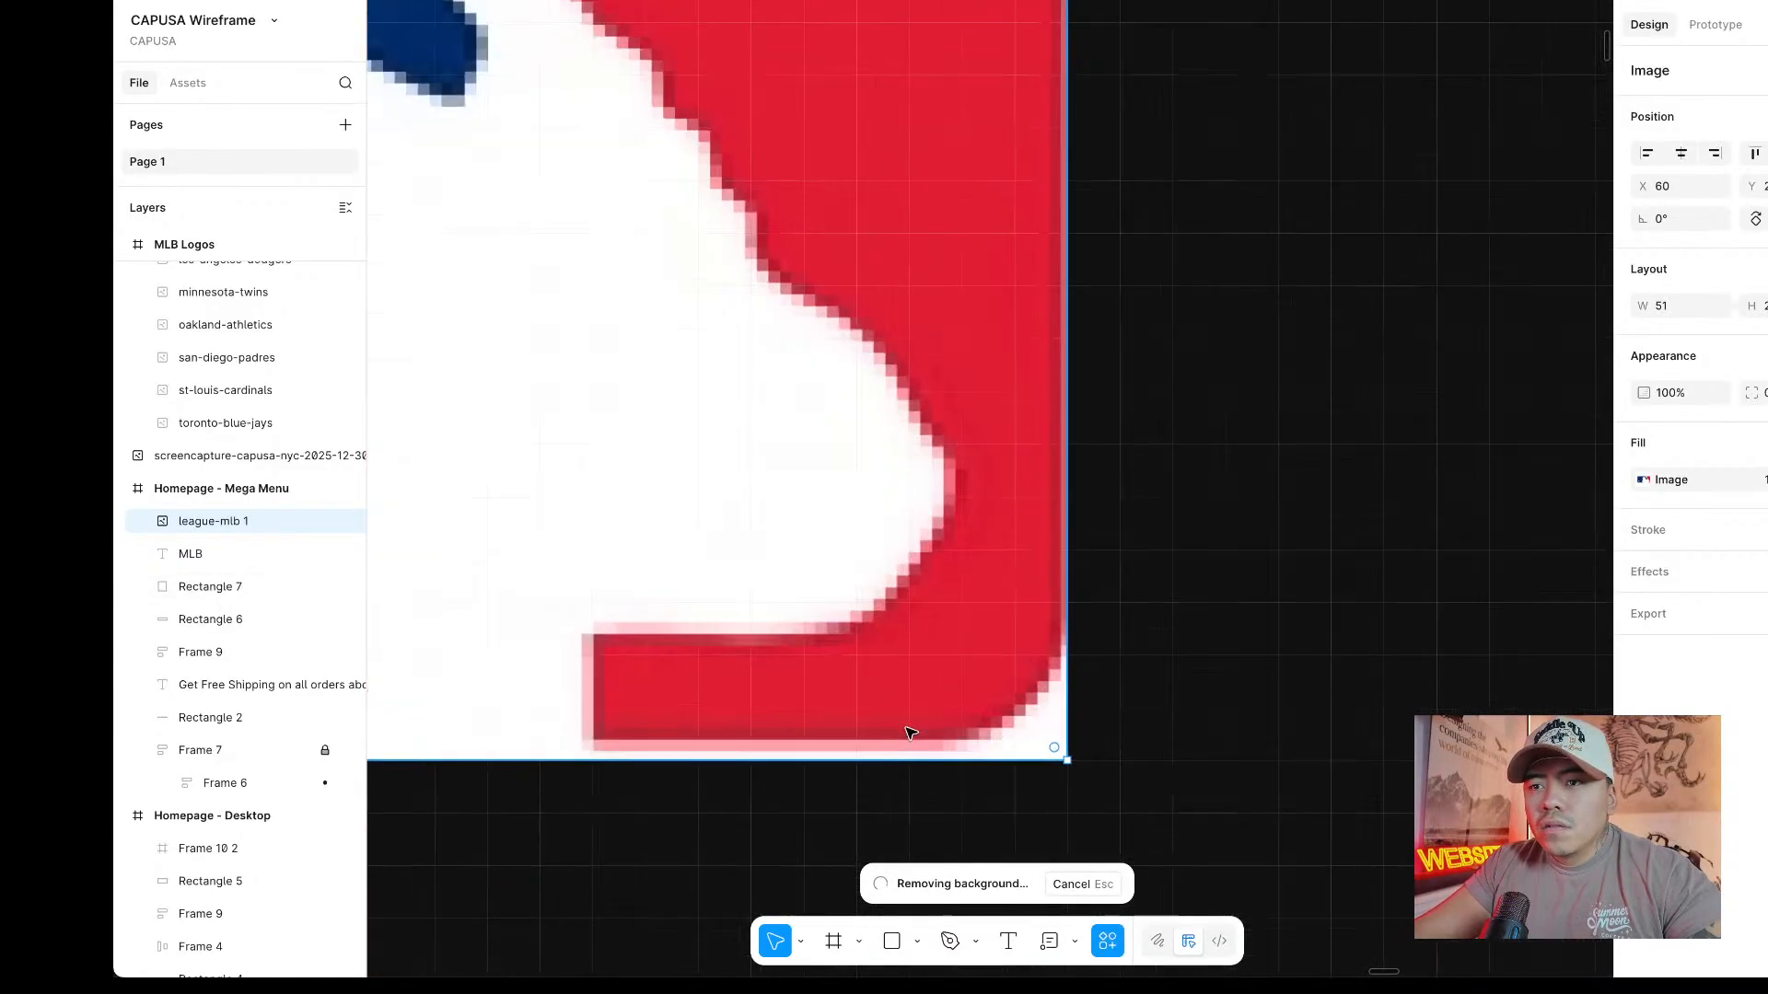
scroll(1228, 744, "down", 5, "ctrl")
left_click(1326, 732)
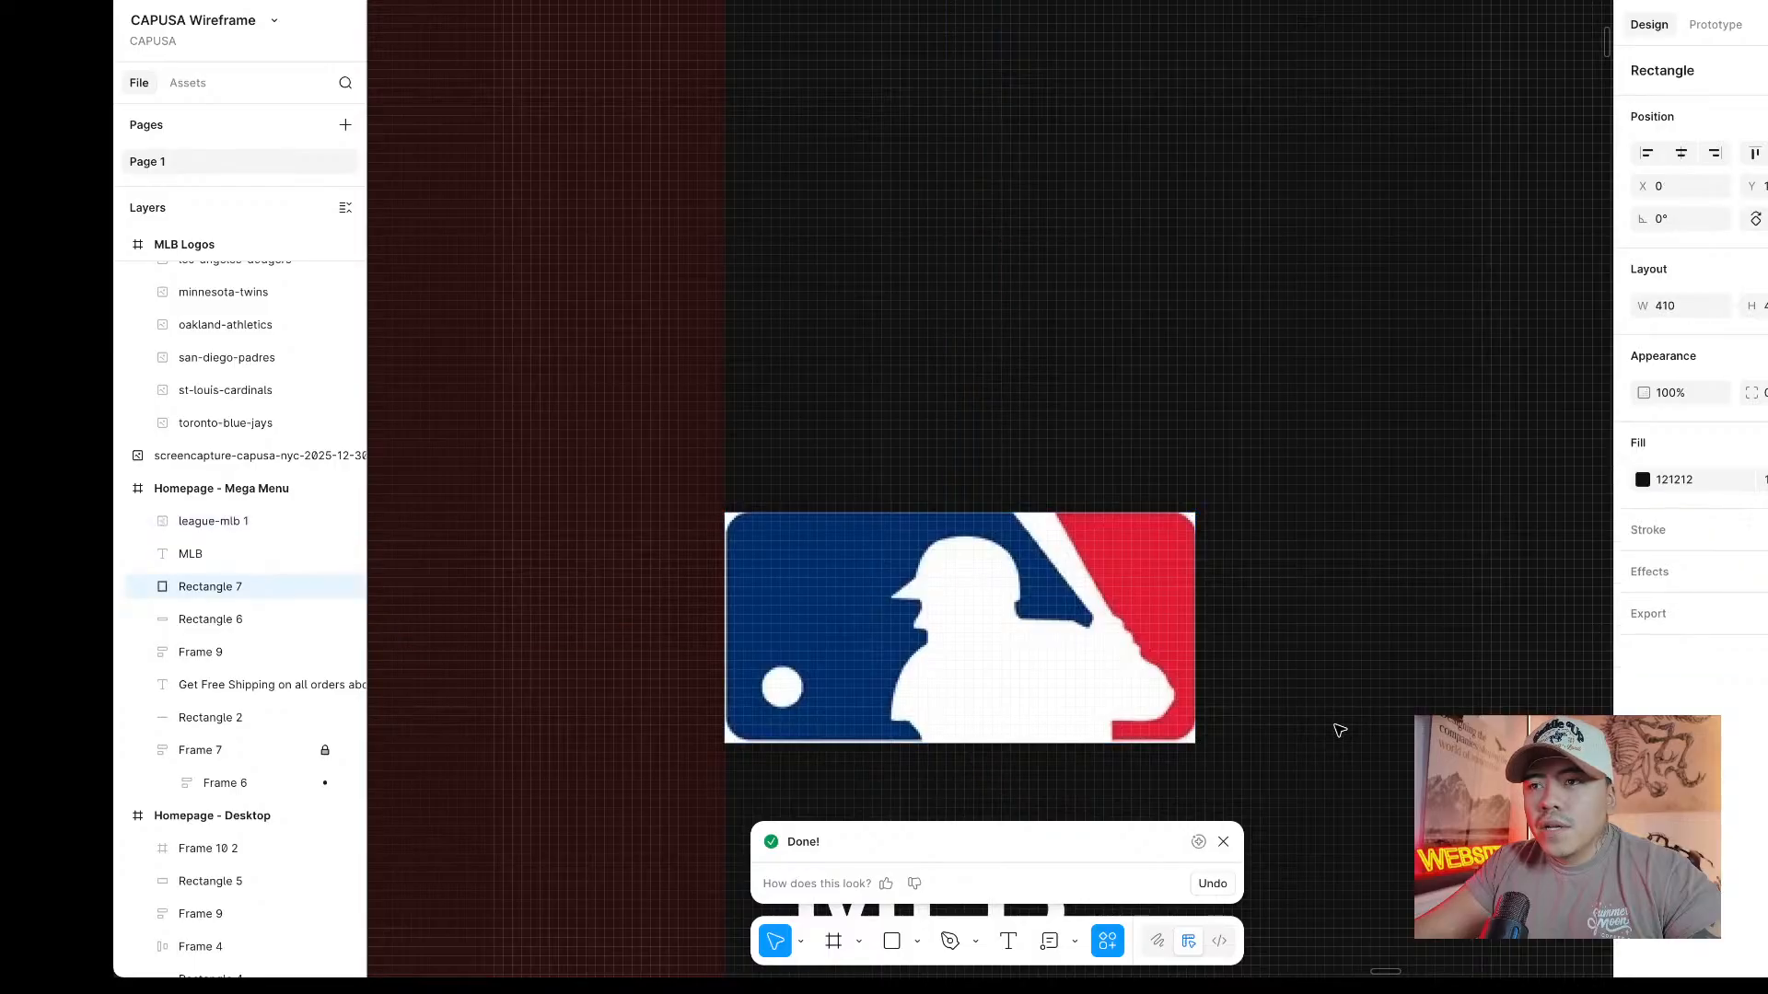
left_click(1074, 715)
left_click(1224, 841)
Expand the MLB logo's crop outward to 57 by 29 and run background removal on it again.
mouse_move(1038, 742)
left_mouse_down()
mouse_move(1035, 771)
mouse_move(1042, 756)
left_mouse_up()
key("ctrl+z")
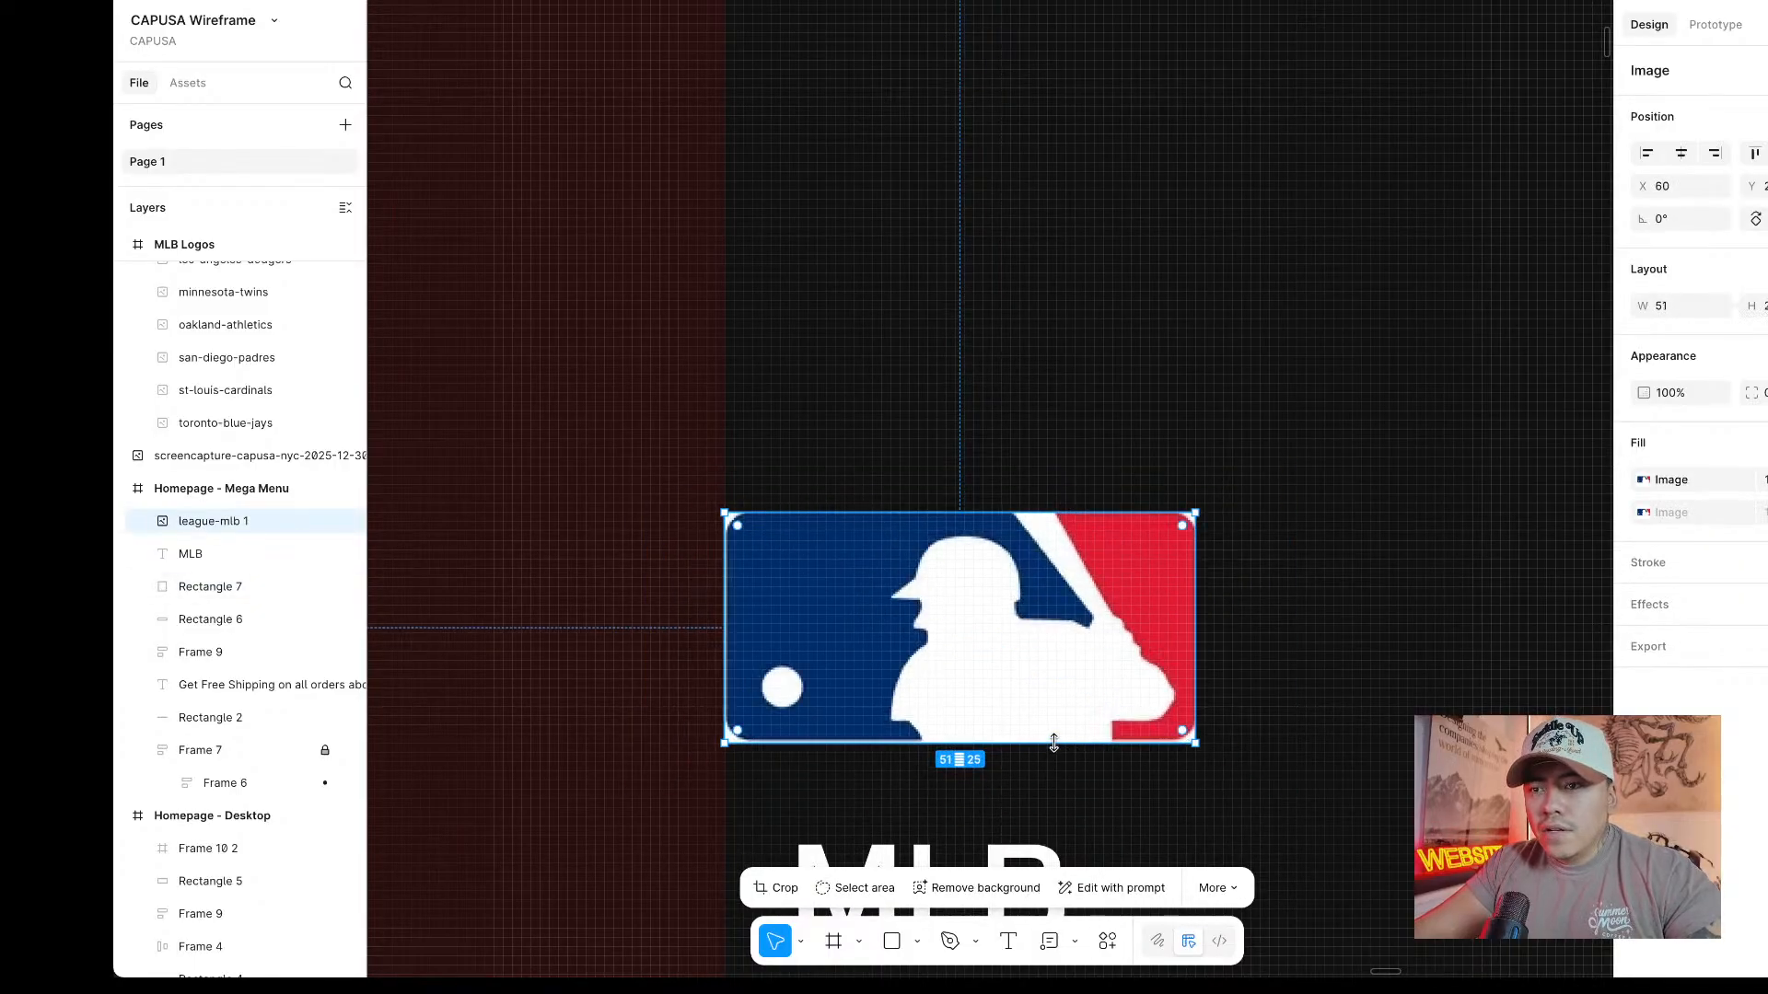
double_click(1100, 665)
left_click_drag(977, 737, 968, 762)
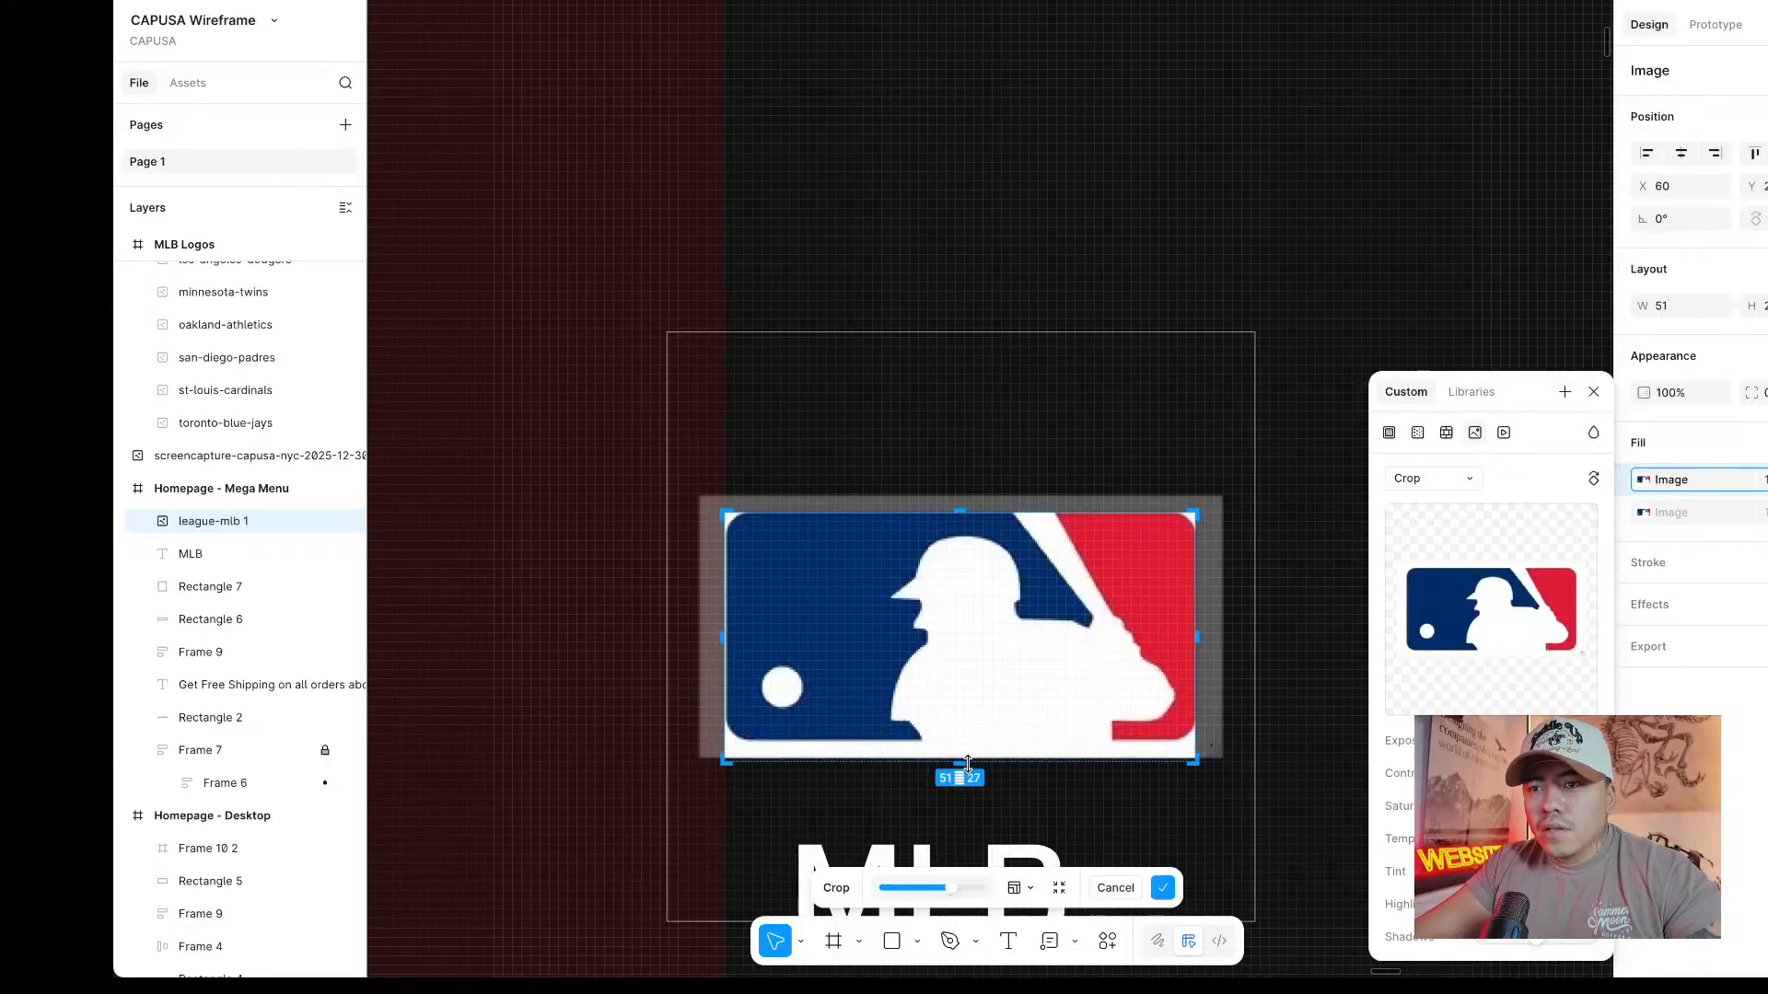
left_click_drag(727, 632, 698, 633)
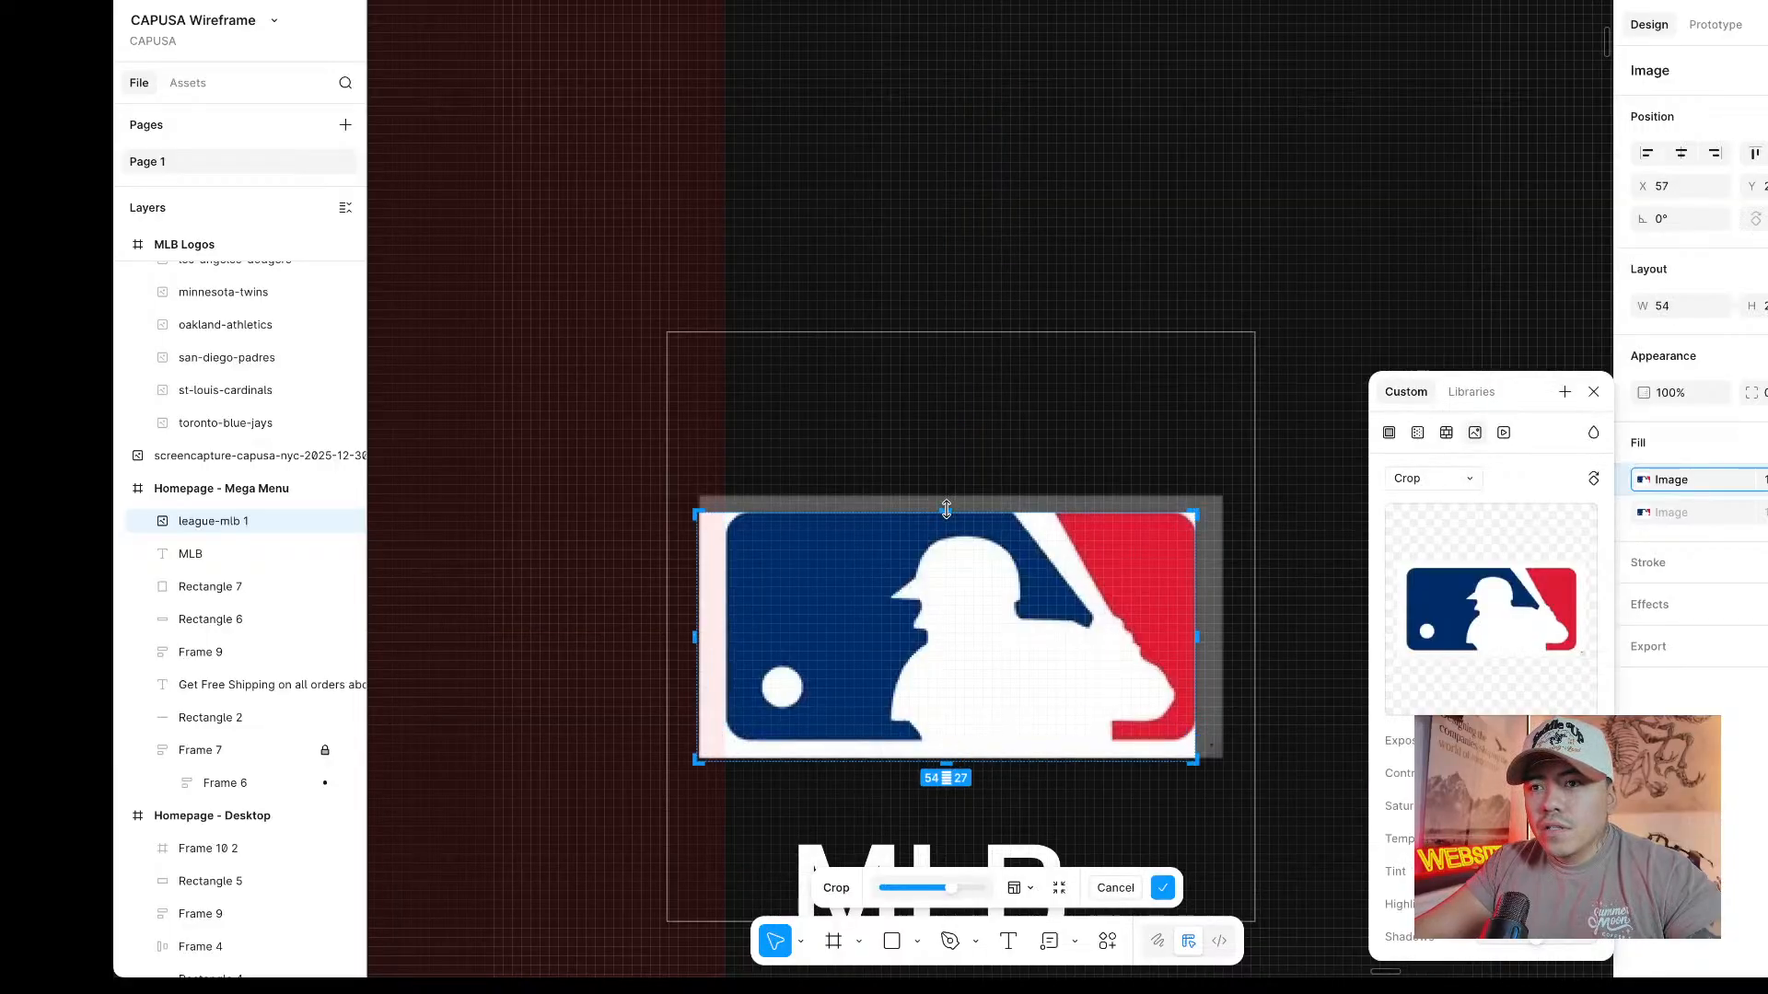
left_click_drag(947, 509, 947, 494)
left_click_drag(1197, 627, 1222, 626)
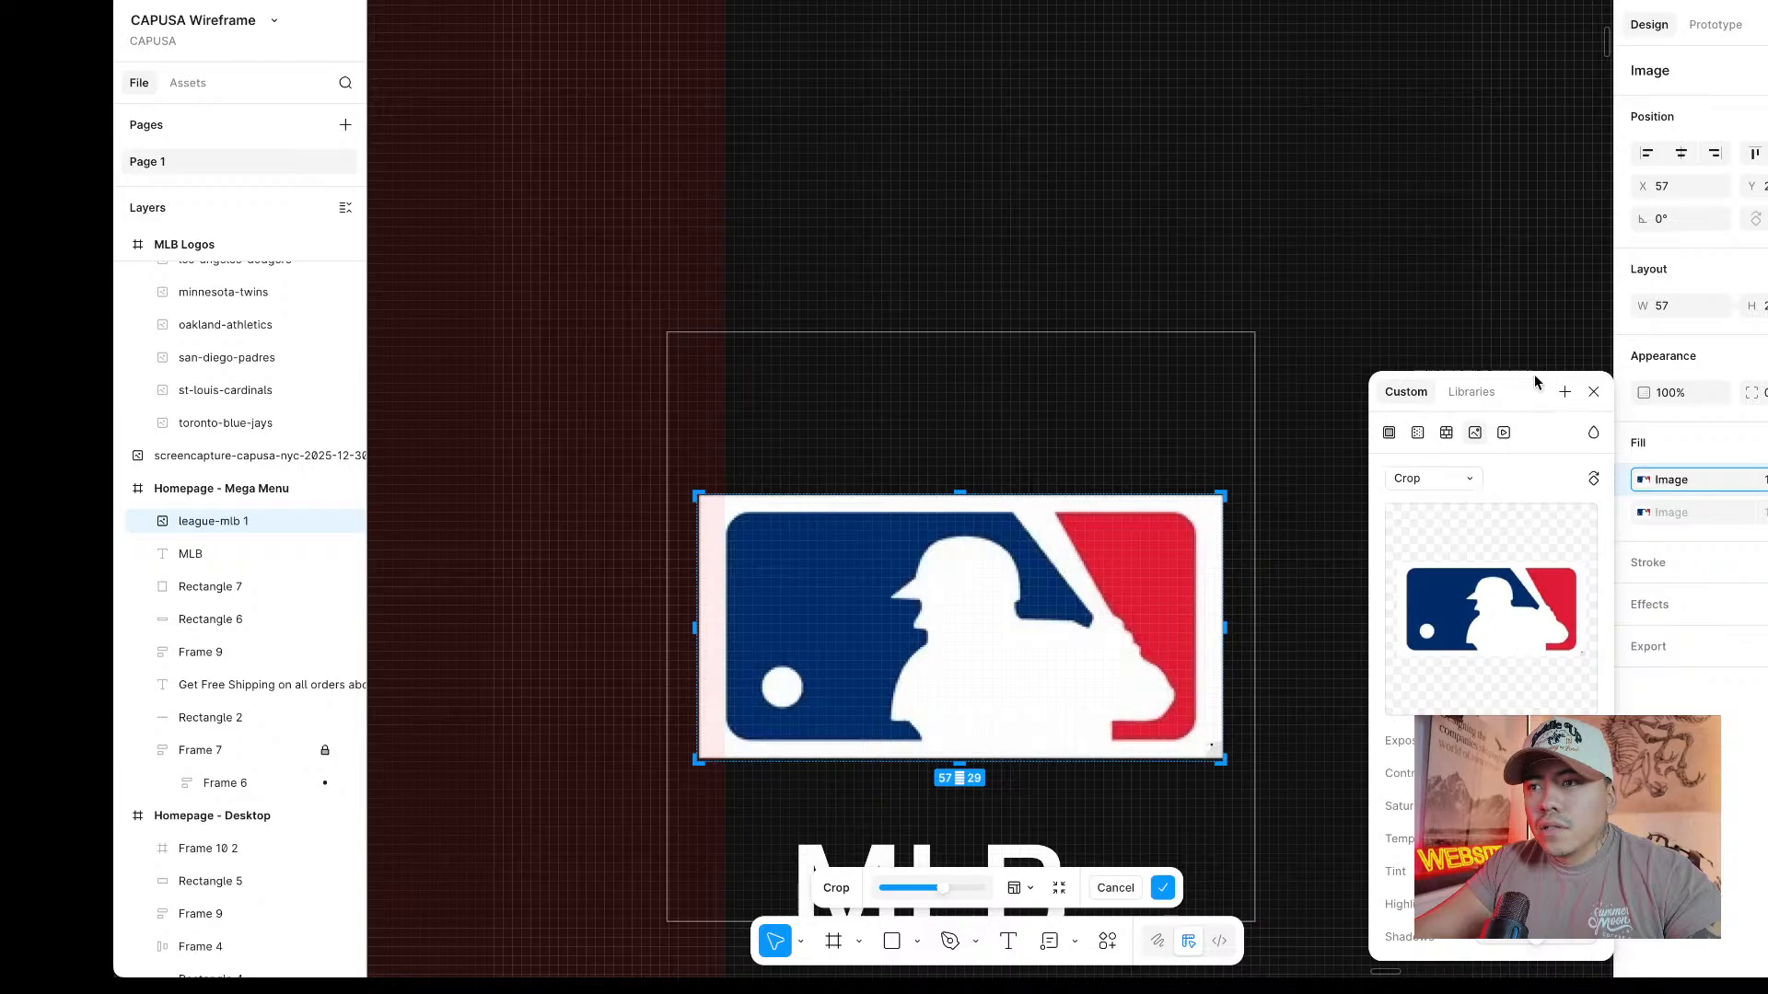
left_click(1163, 889)
left_click(1004, 886)
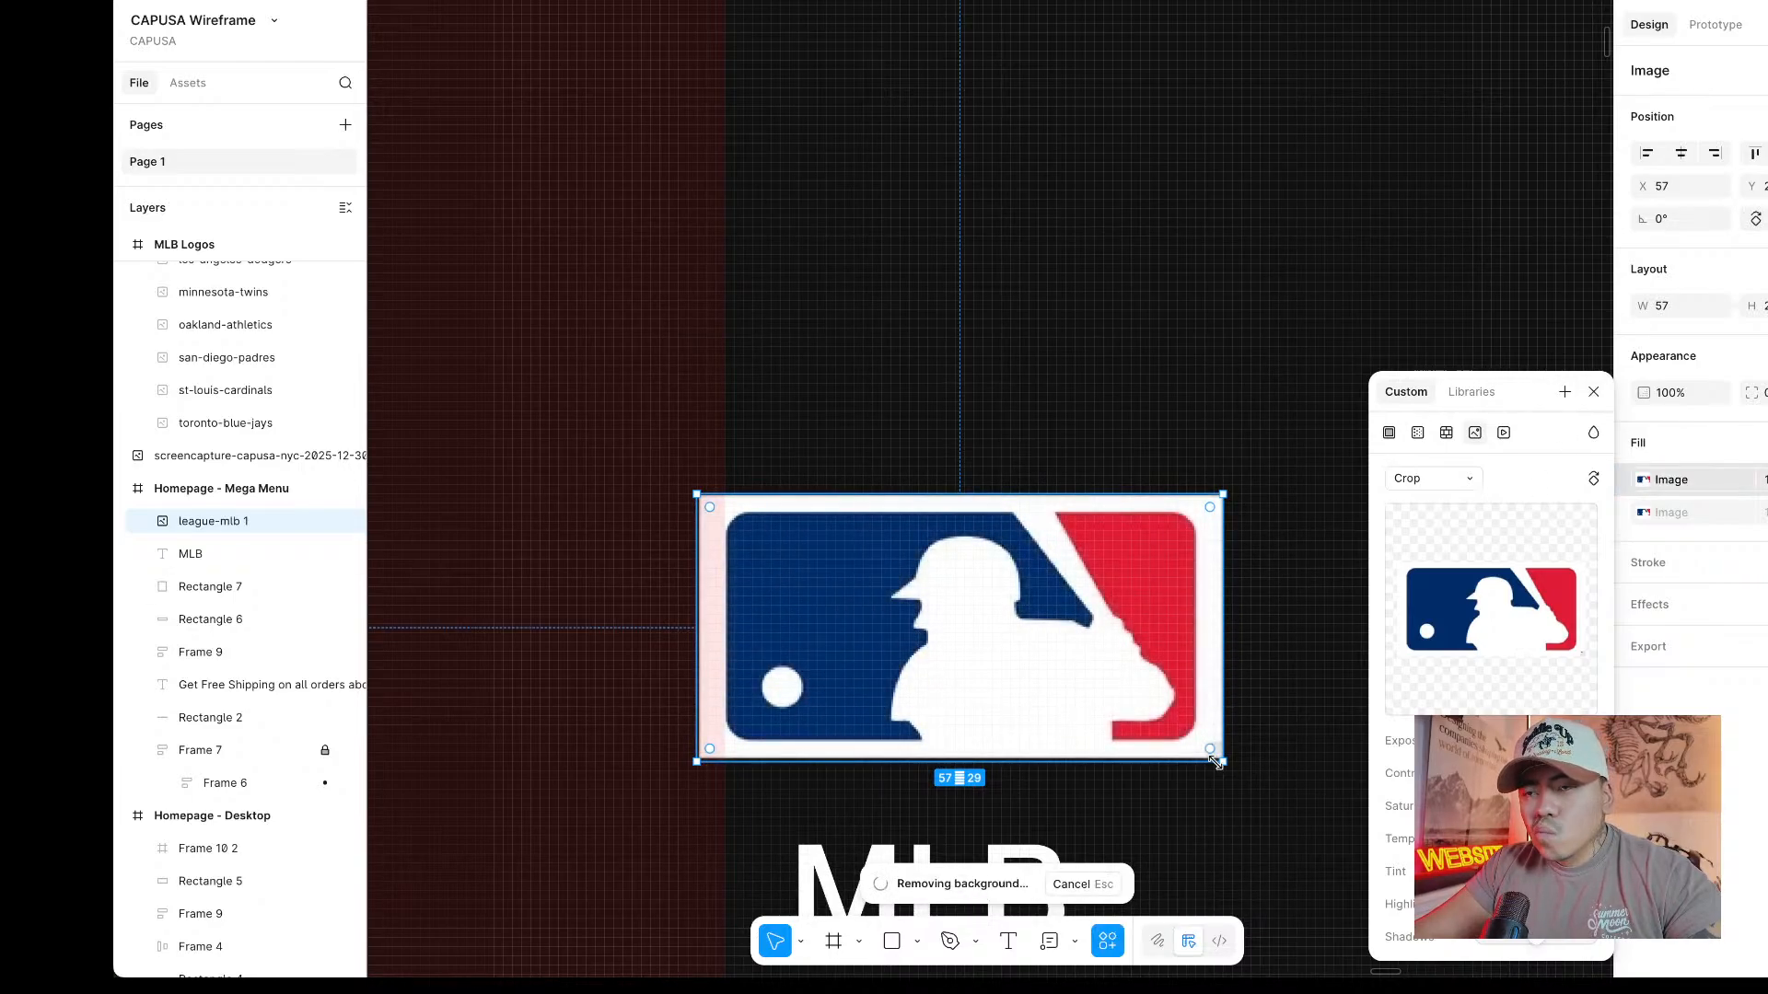
Trim all four sides of the MLB logo image to 51 by 25 to cut off its white border.
left_click(1594, 392)
left_click(1379, 723)
left_click(1046, 753)
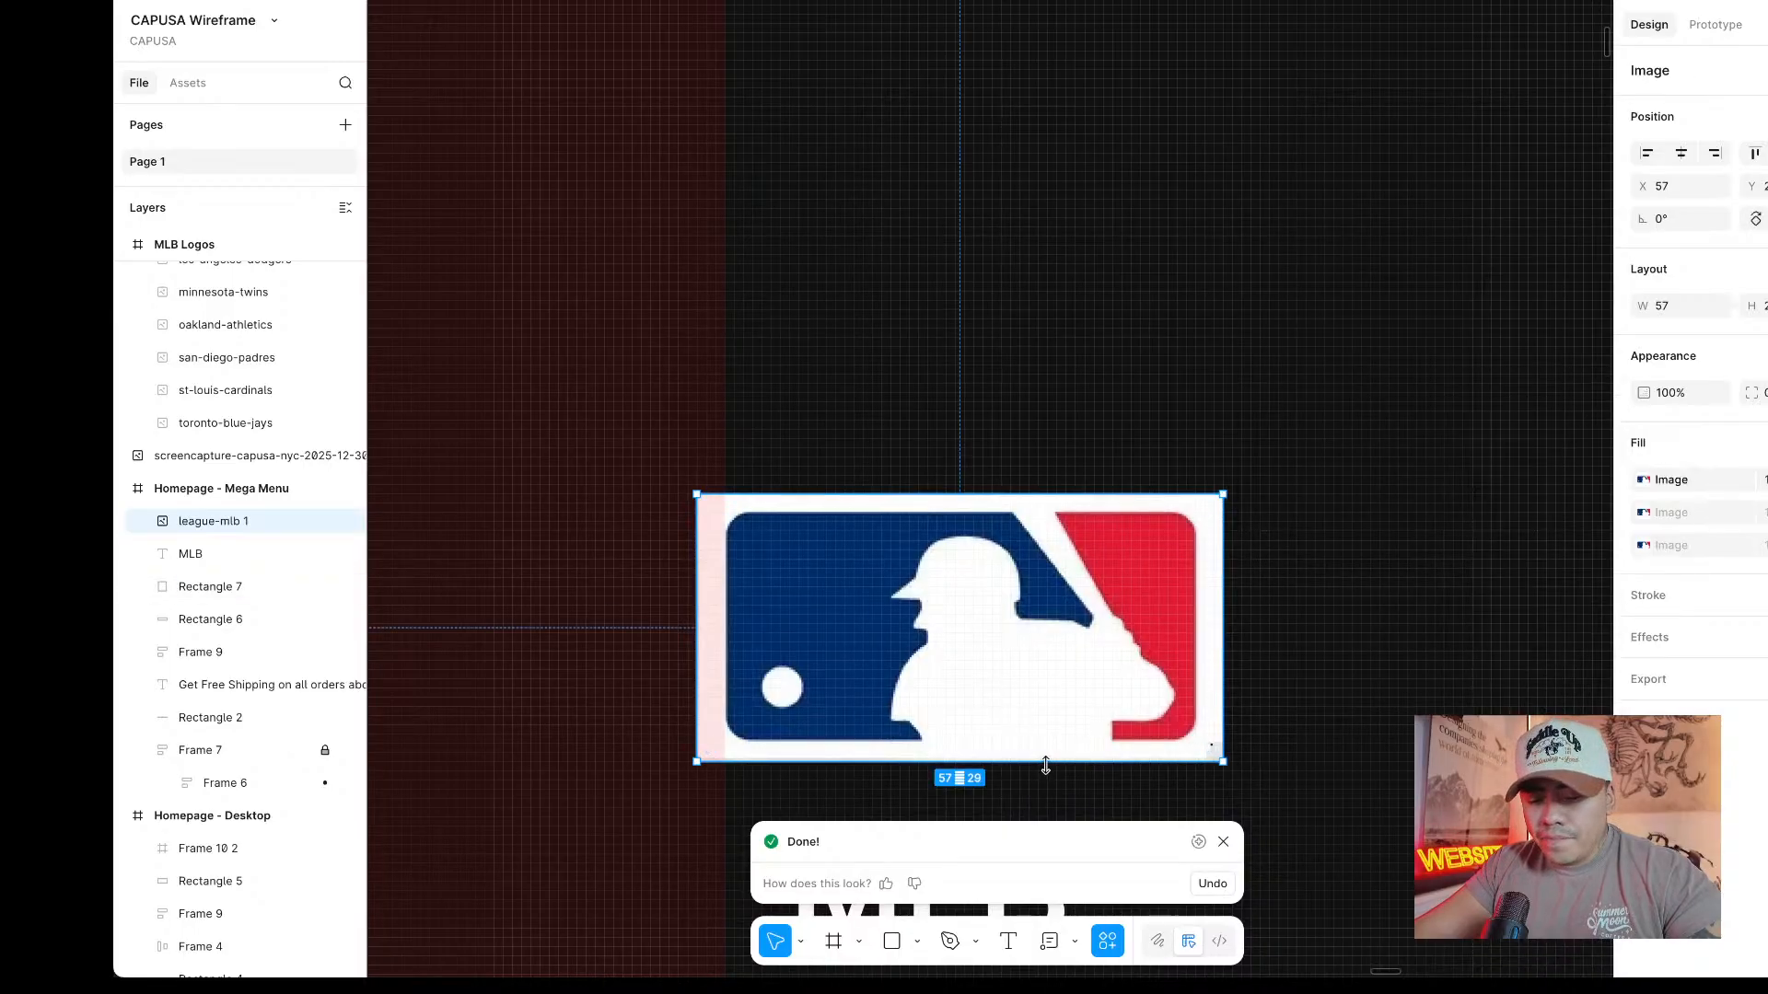
left_click_drag(1011, 755, 1013, 742)
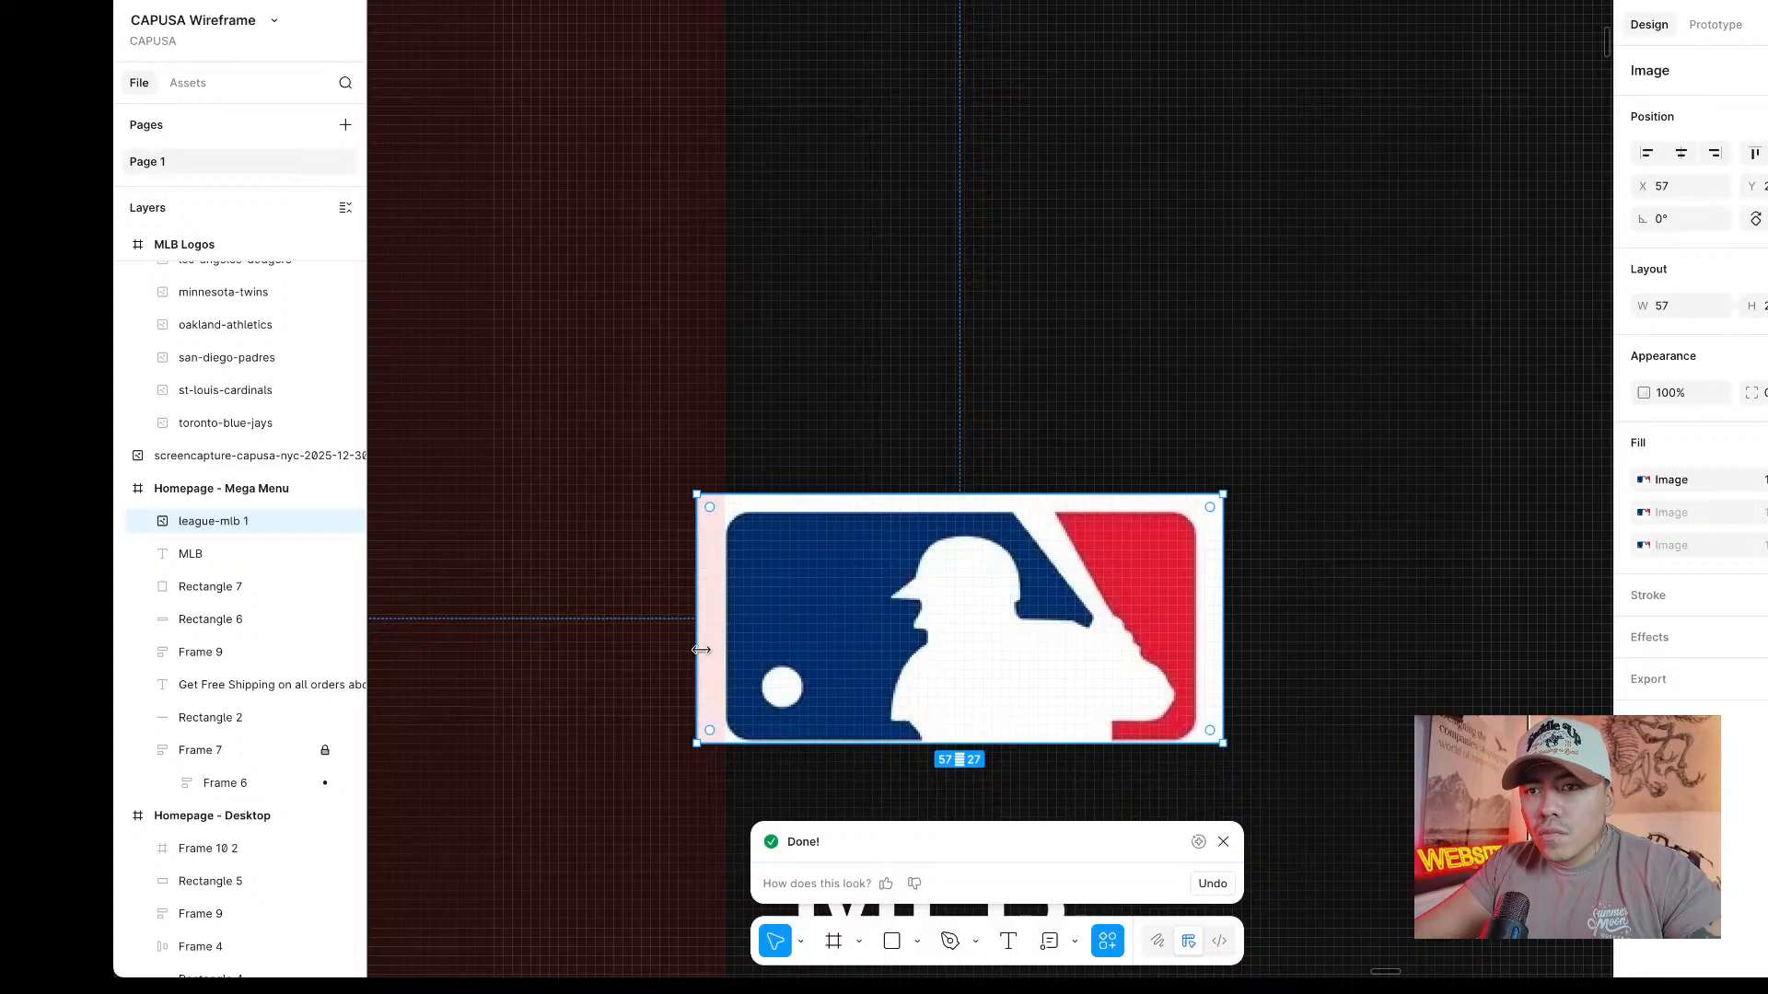
left_click_drag(701, 650, 724, 649)
left_click_drag(1223, 651, 1194, 652)
left_click_drag(1038, 498, 1040, 512)
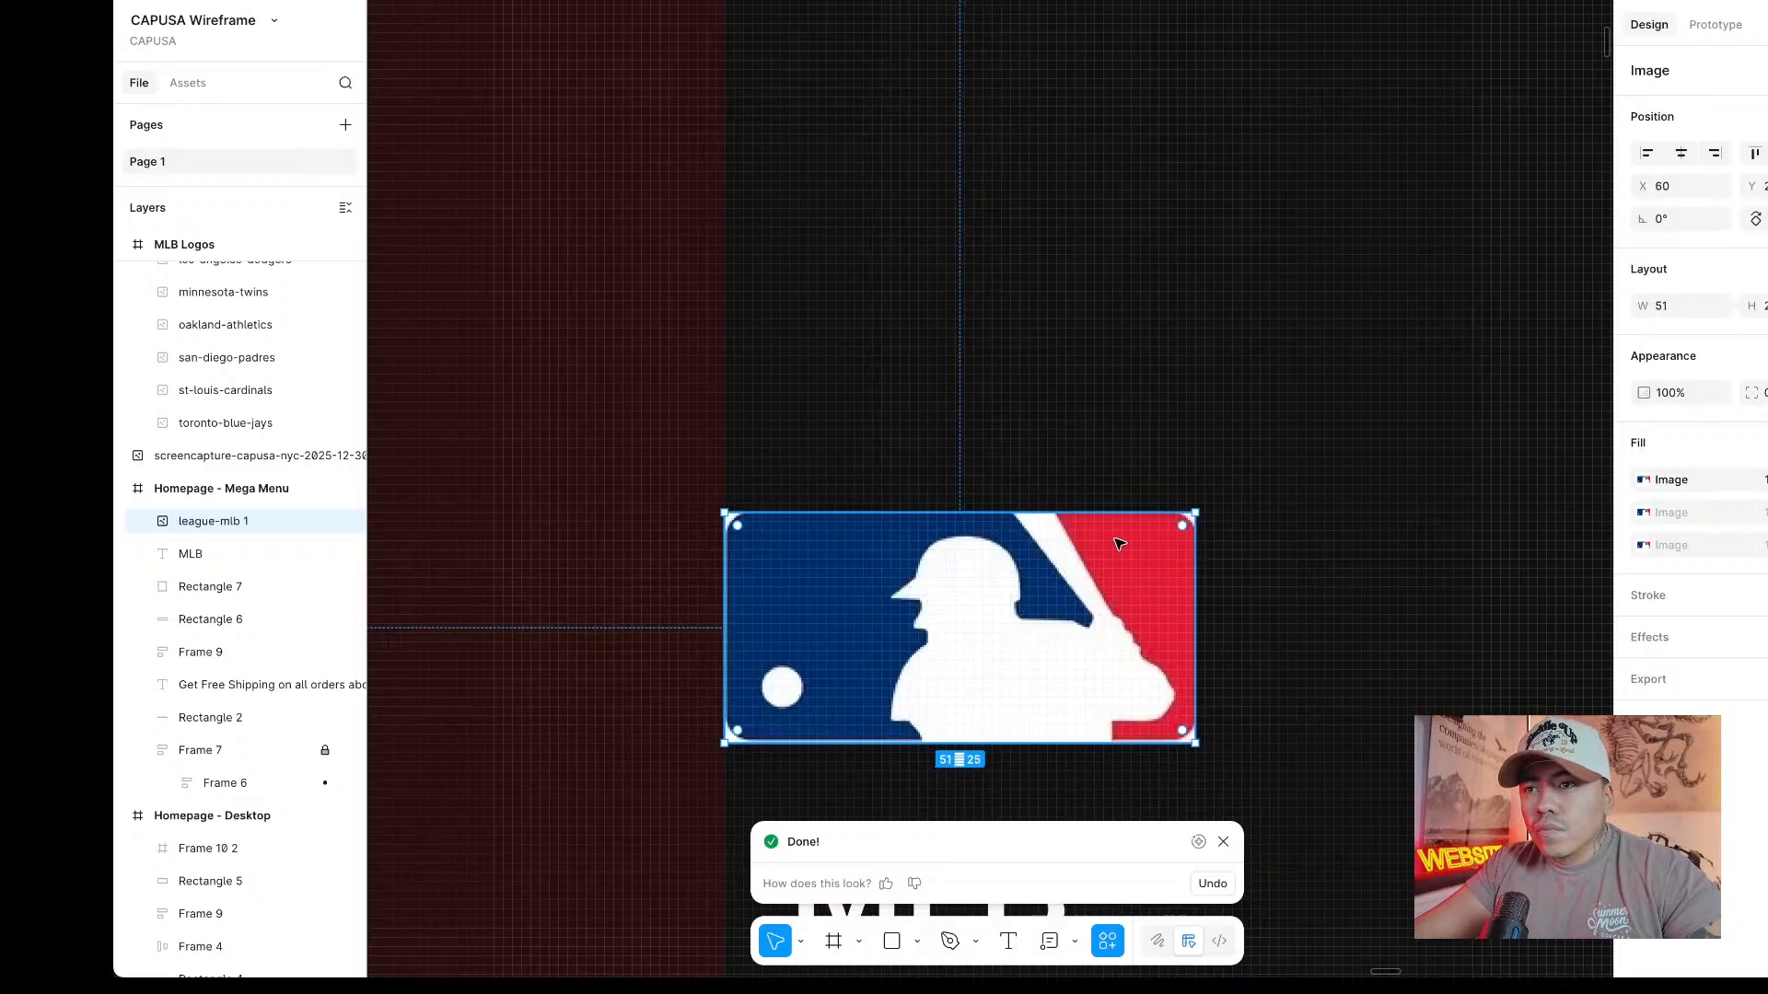
Round the MLB logo's corners with a radius of 3 and trim its left and bottom edges to 50 by 24.
type("3")
key("Return")
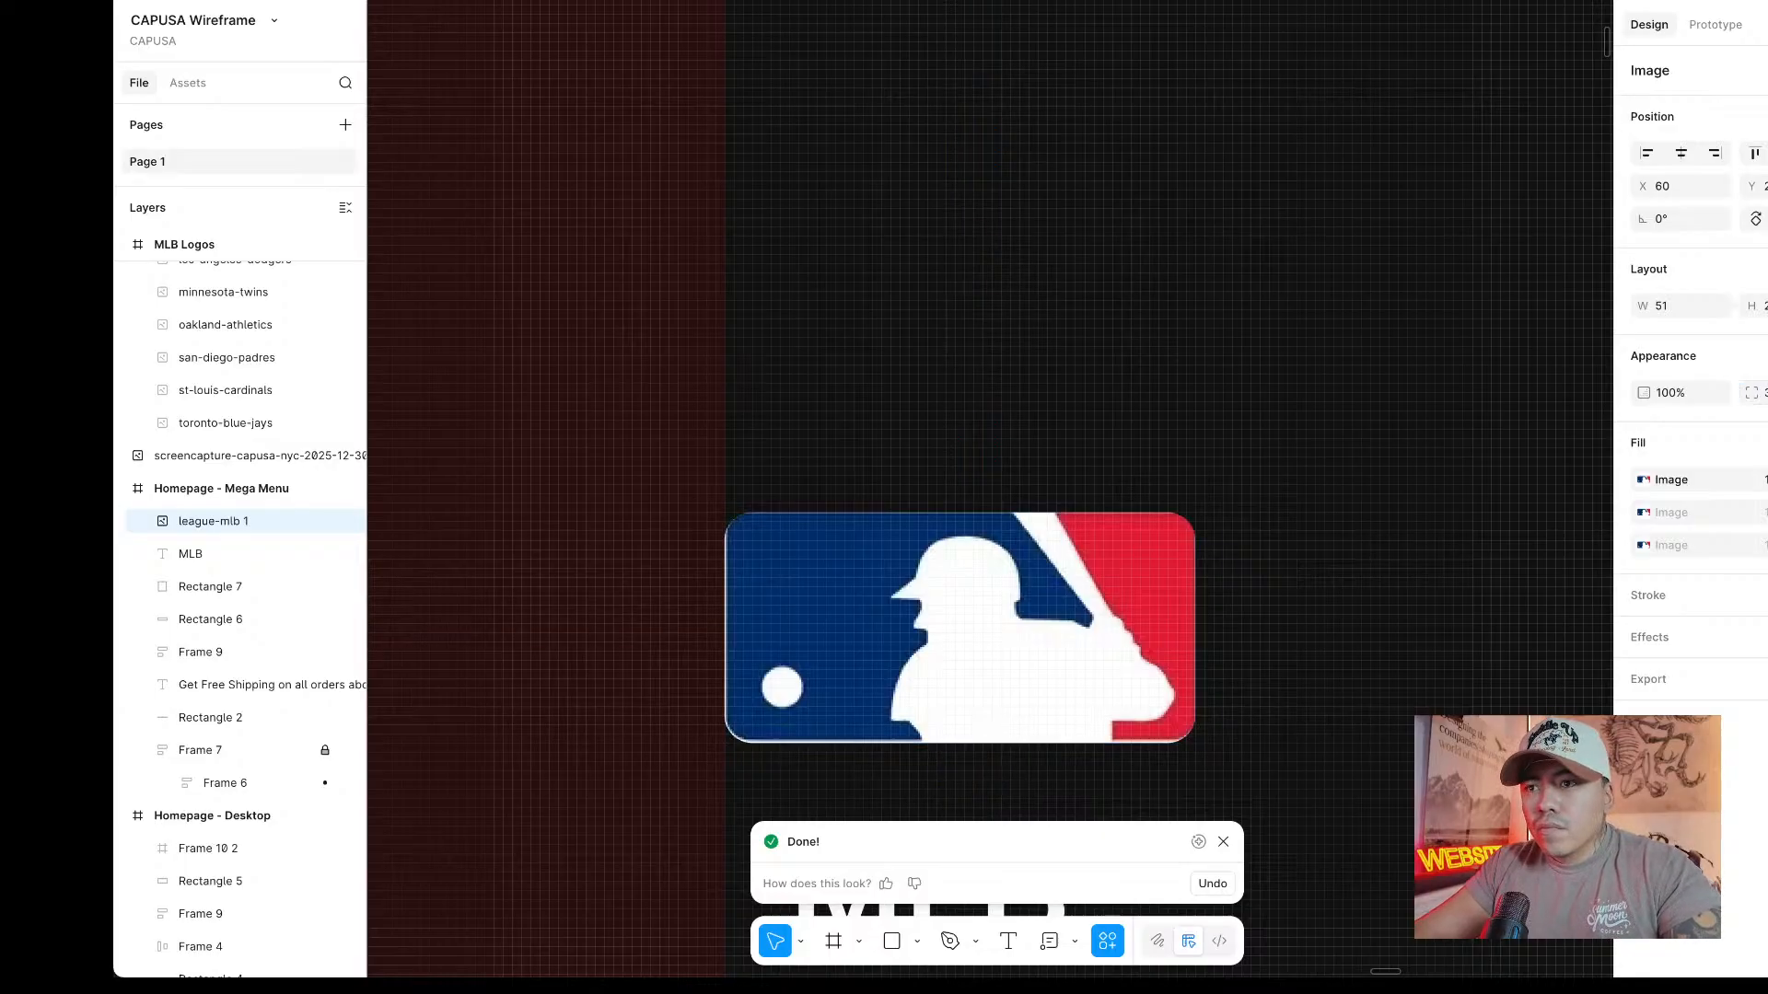
scroll(709, 667, "up", 5)
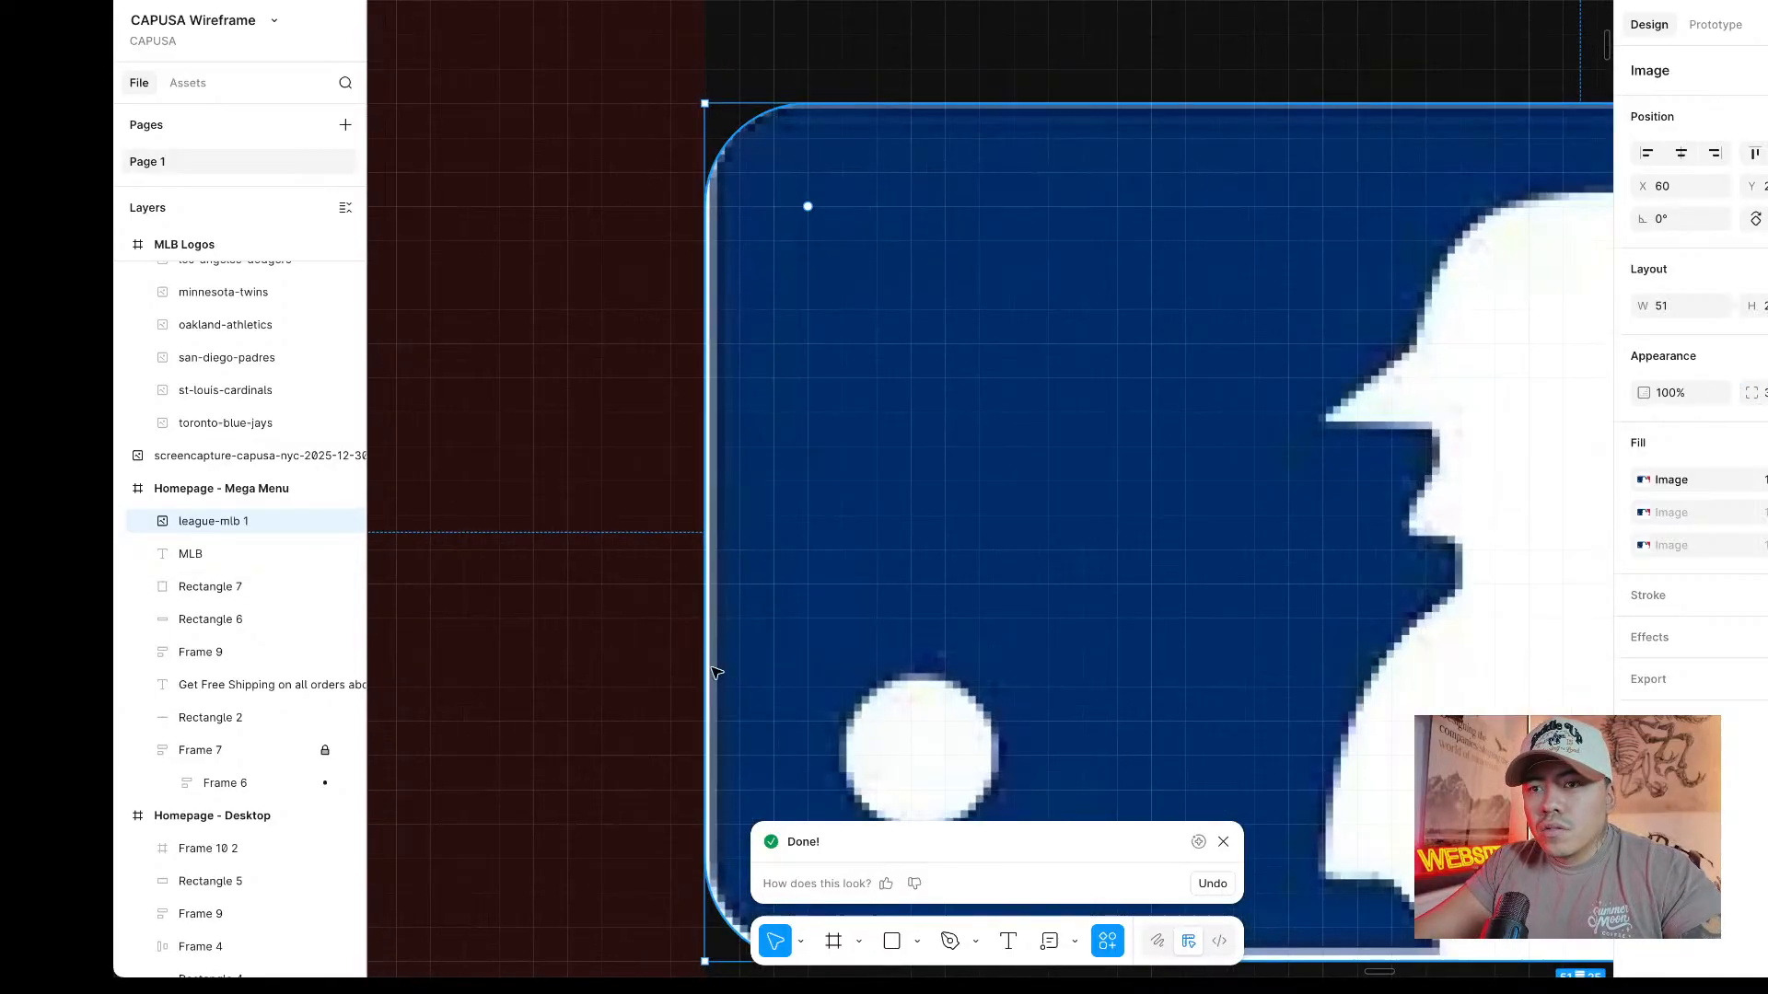
left_click_drag(709, 666, 722, 659)
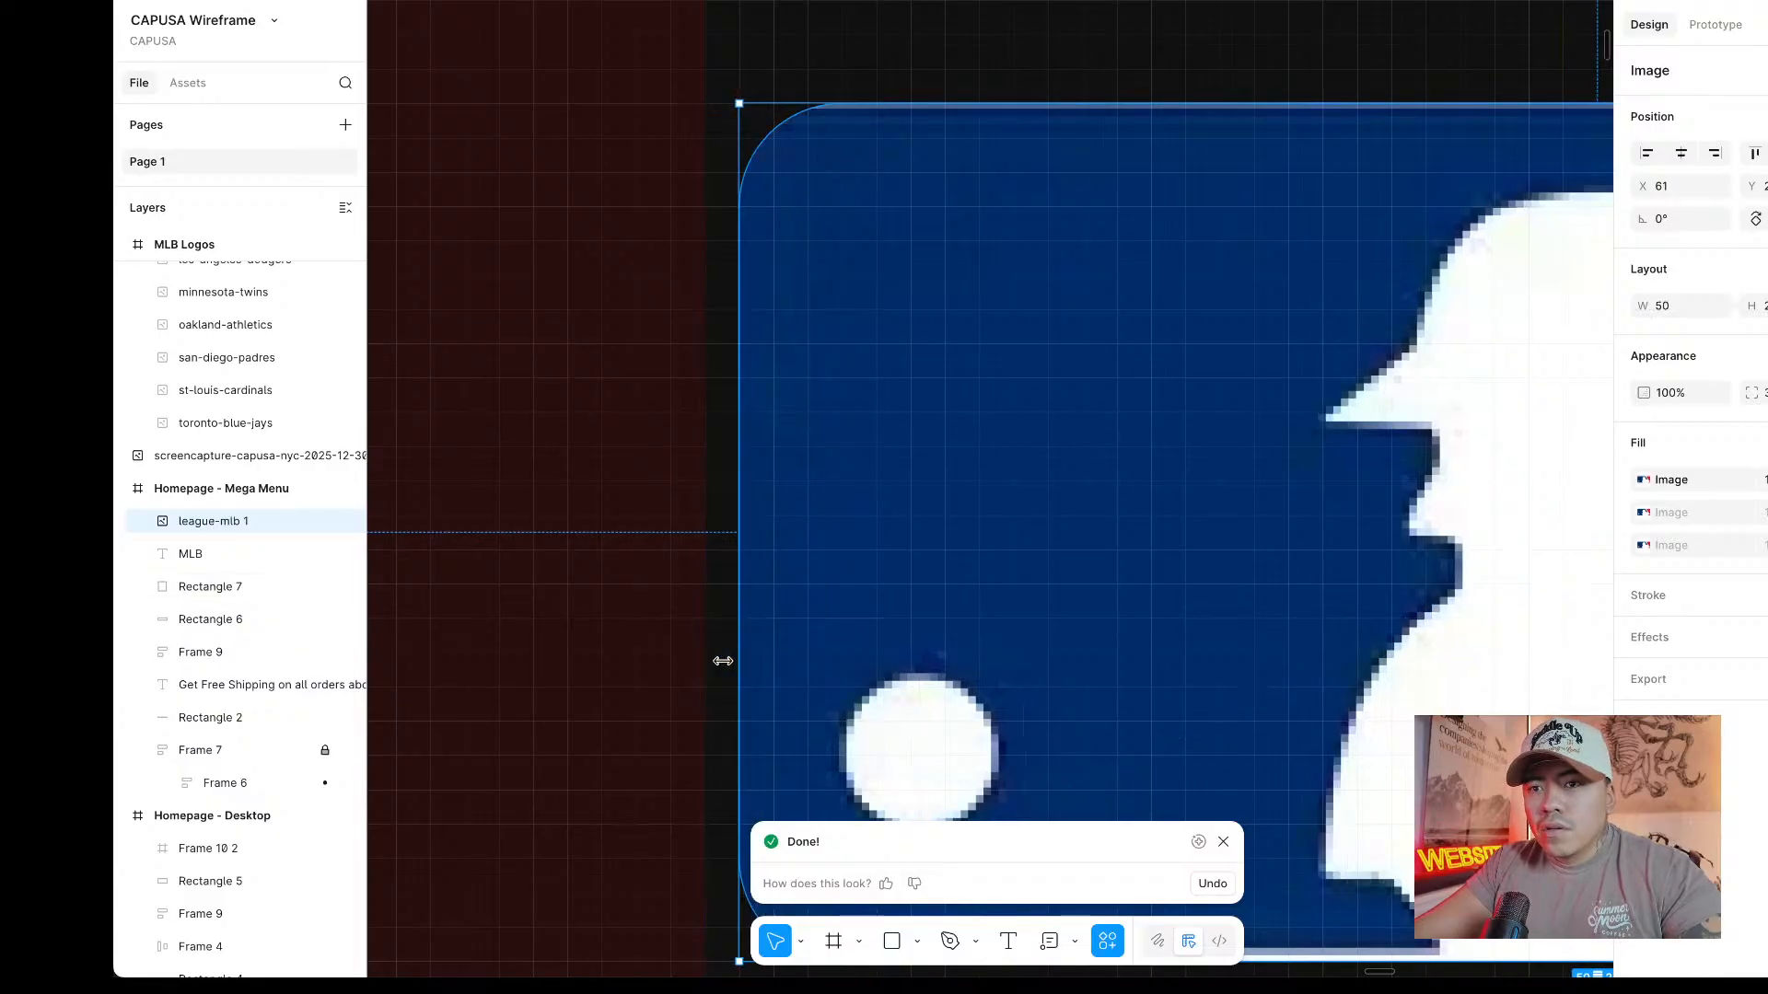
scroll(790, 678, "down", 6)
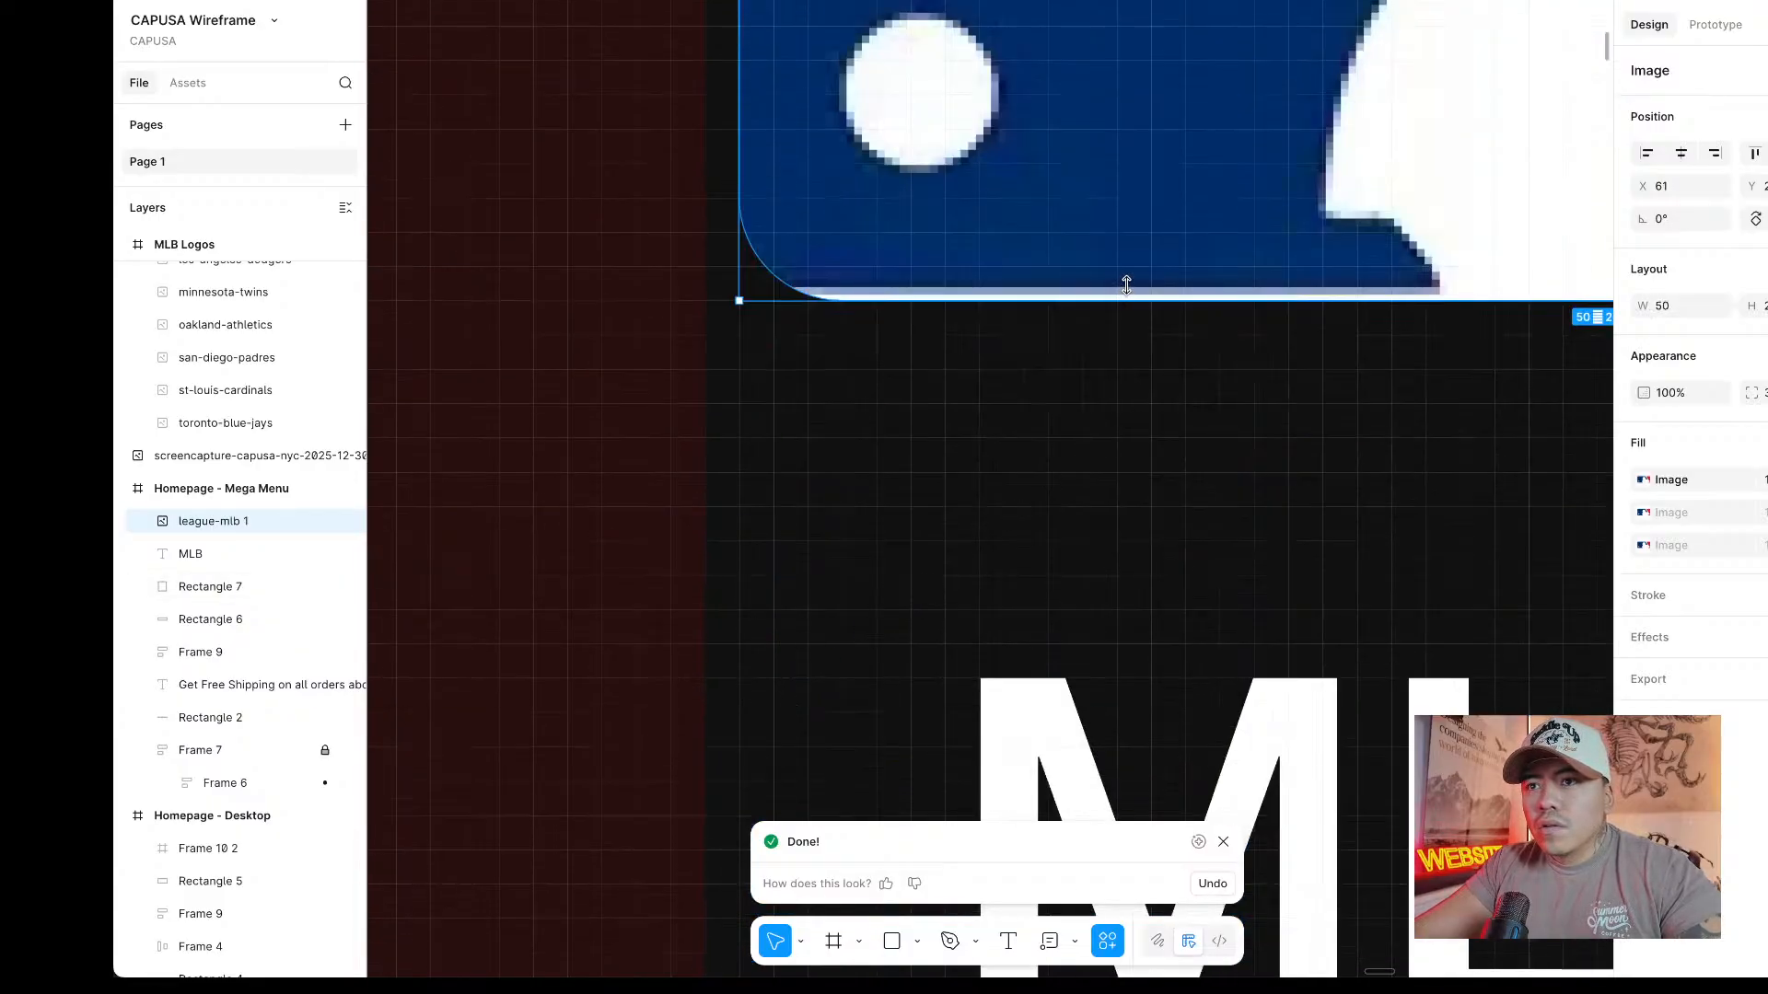
left_click(1114, 409)
scroll(1113, 415, "down", 1)
scroll(1113, 414, "down", 5)
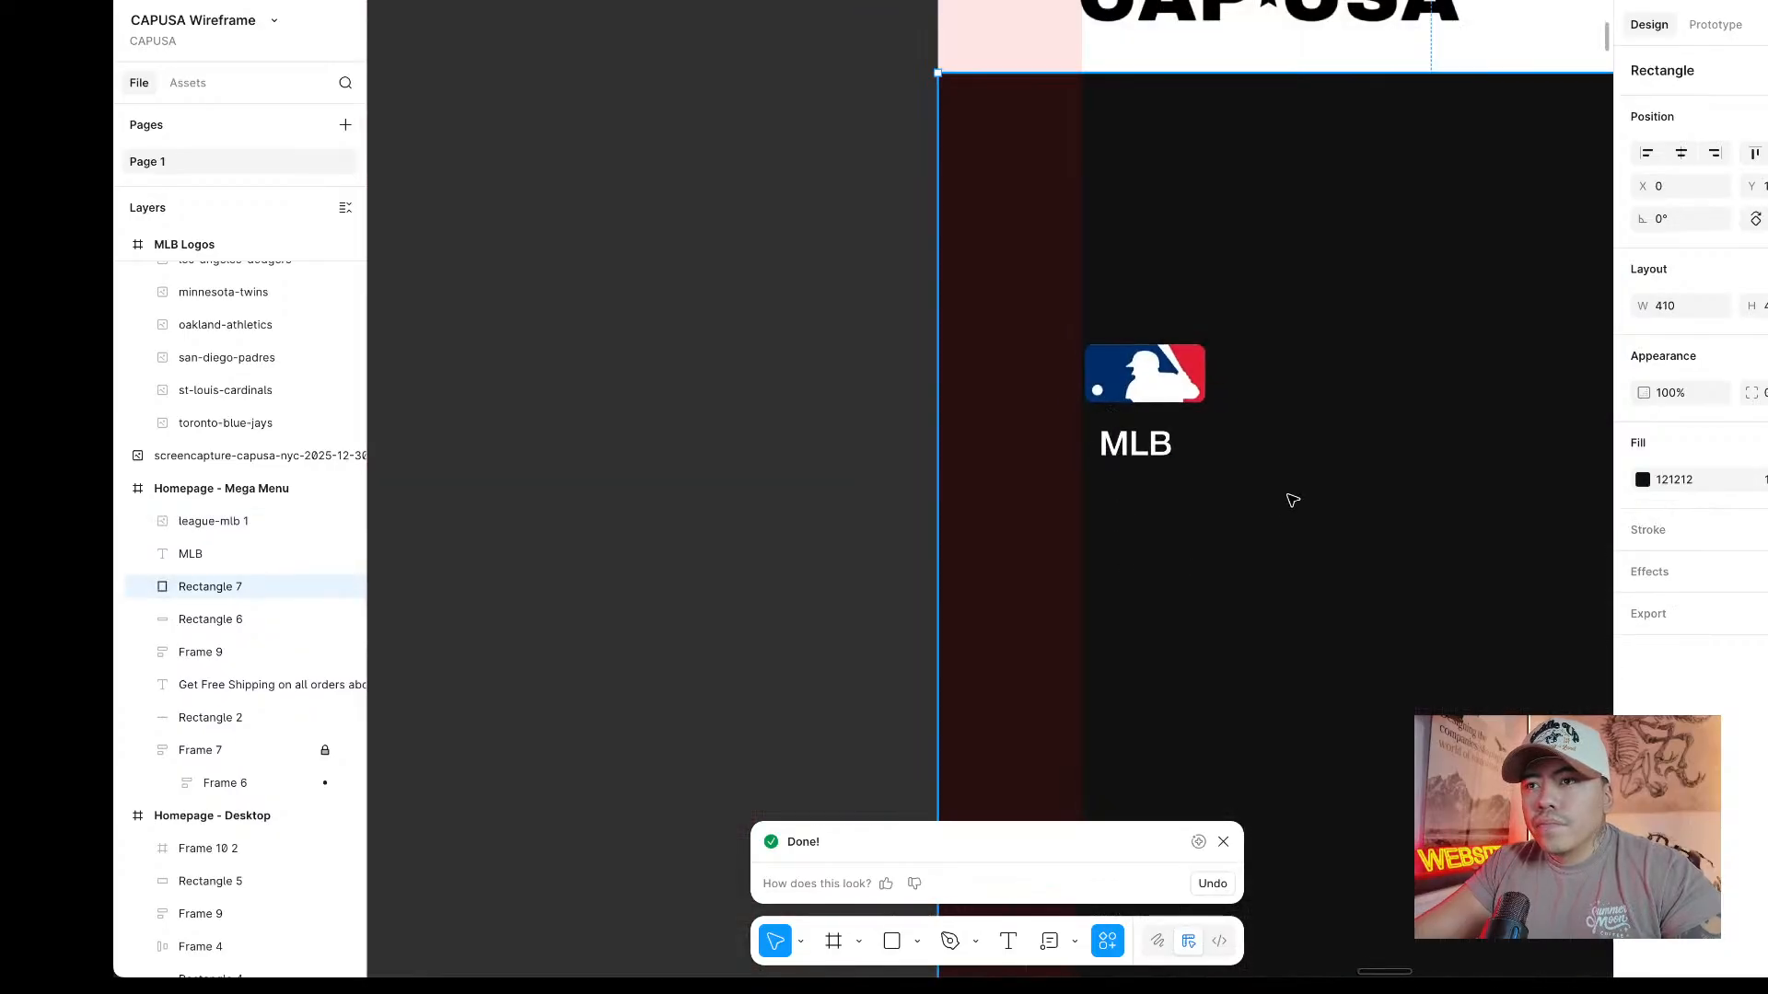
Center the "MLB" label beneath the logo.
scroll(1285, 525, "right", 2)
scroll(1272, 552, "up", 3)
left_click(1026, 470)
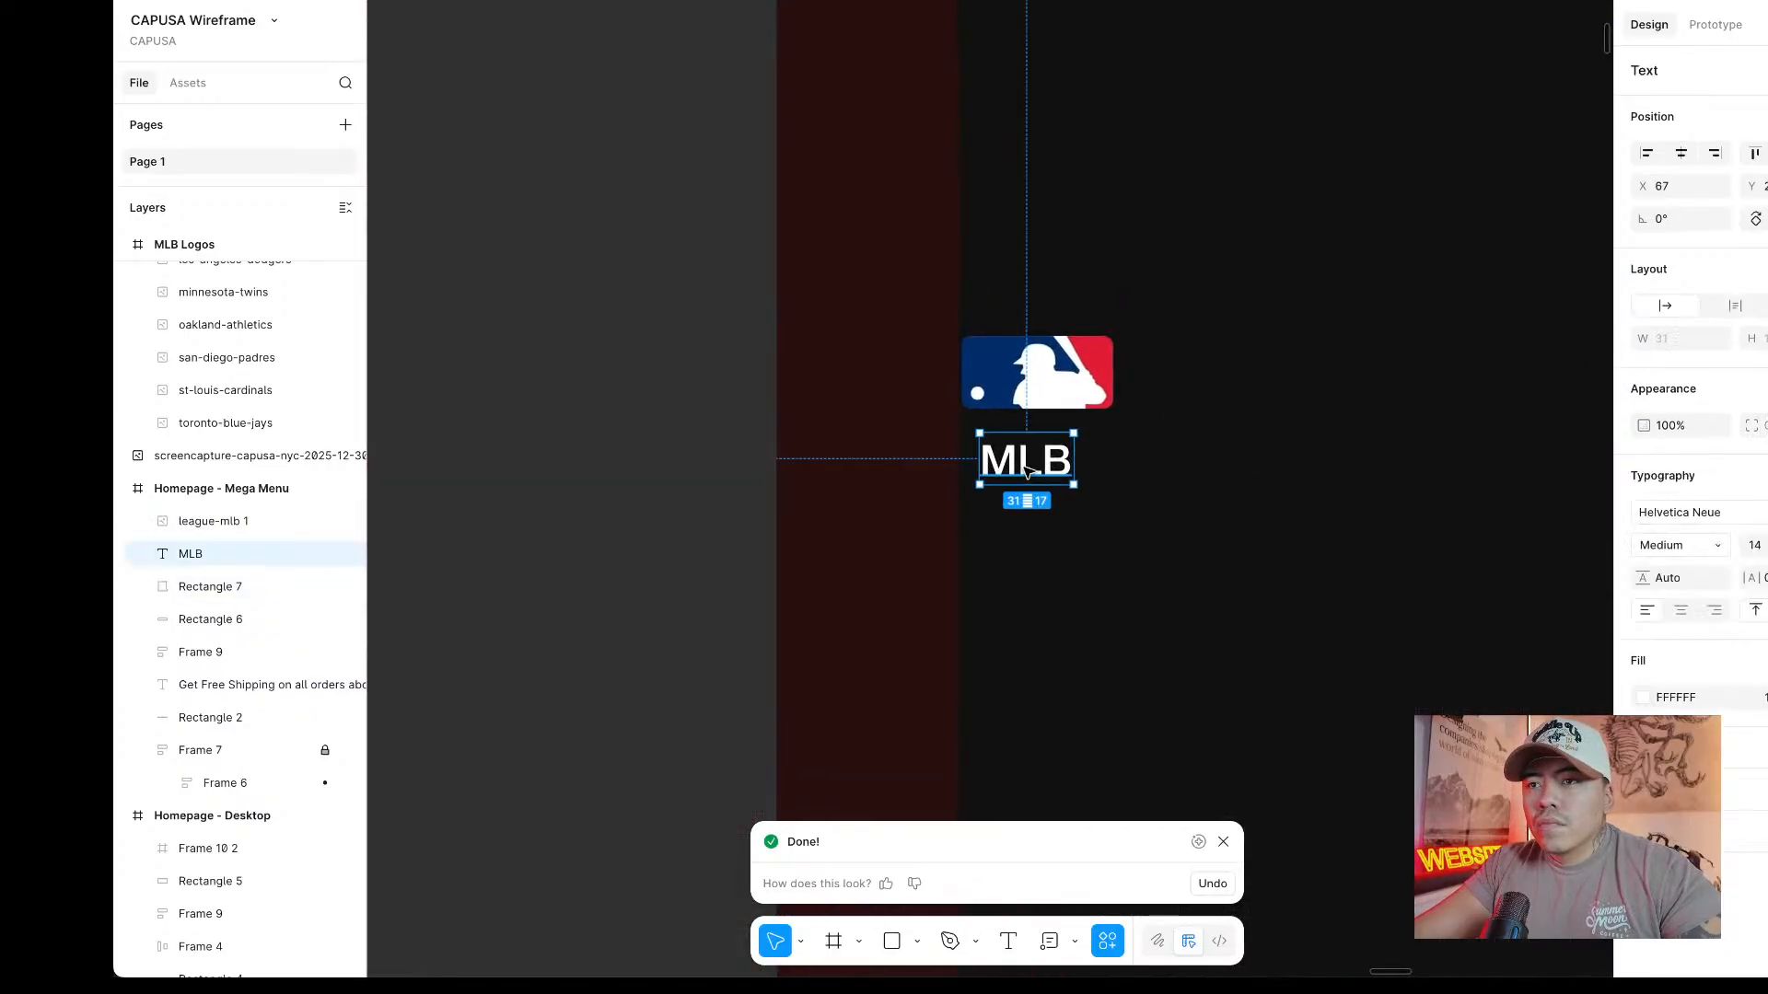
left_click_drag(1027, 470, 1035, 468)
left_click(1185, 466)
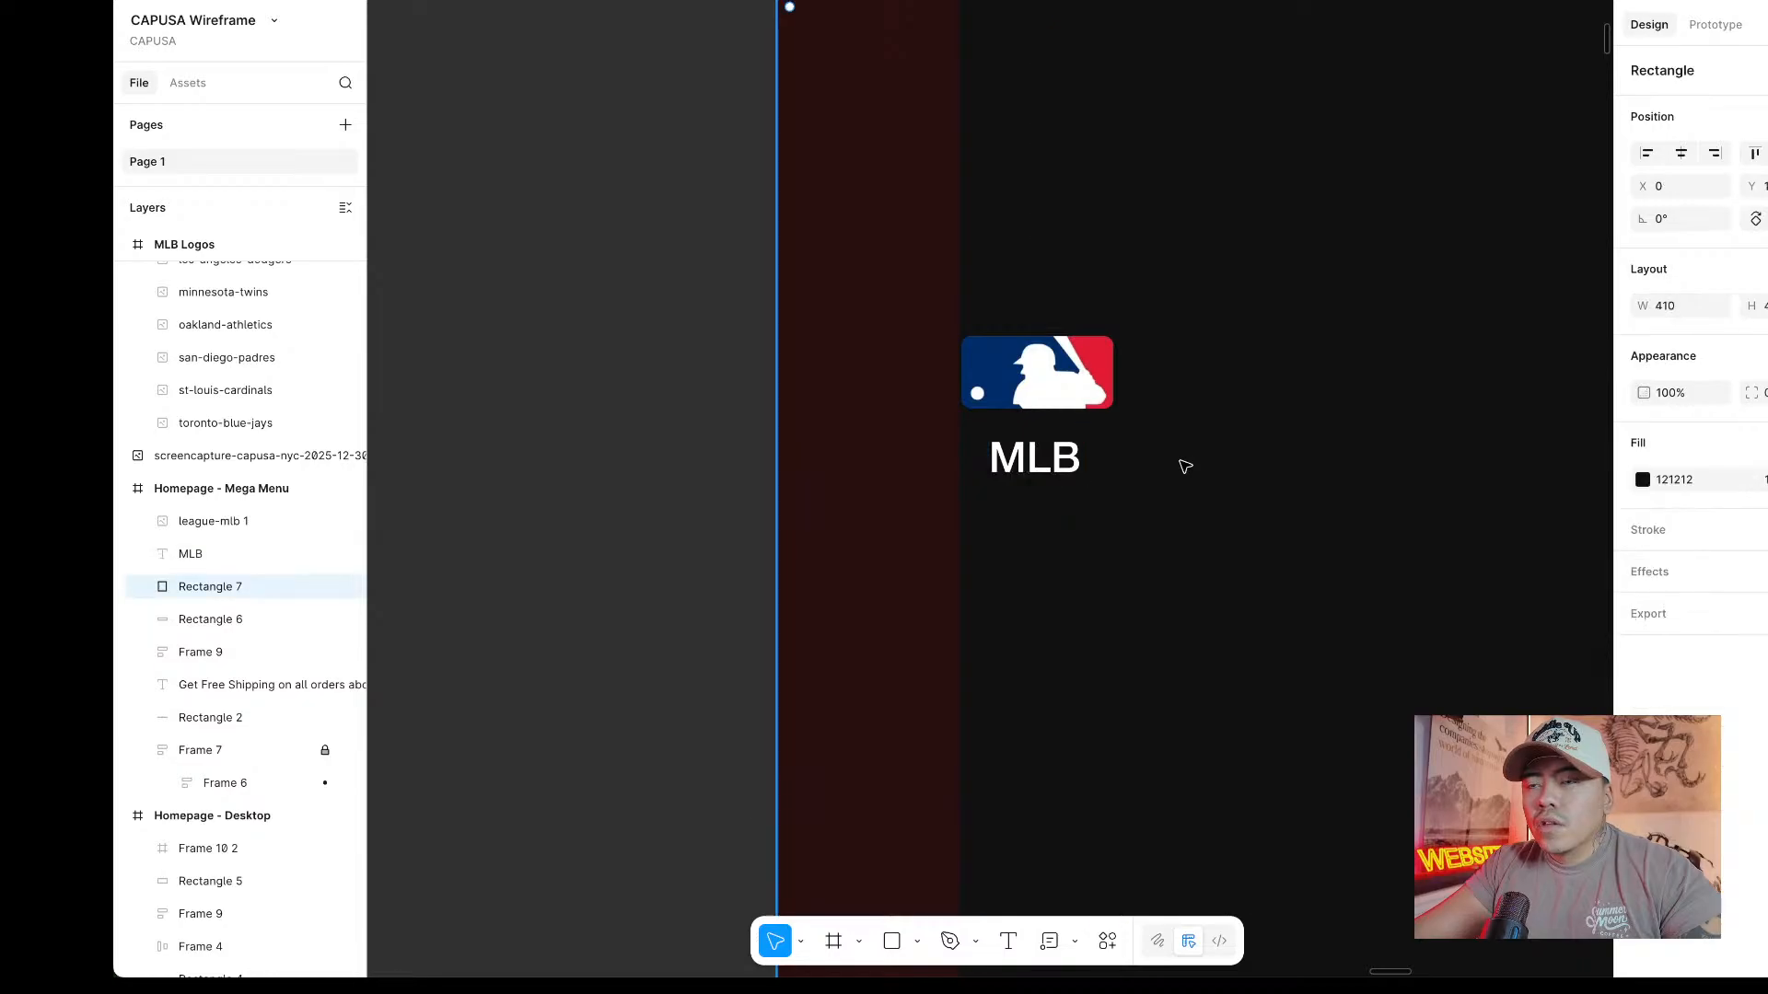
Place the MLB logo and its label side by side higher in the sidebar, 16 apart, starting at the left margin guide.
scroll(1185, 466, "down", 4)
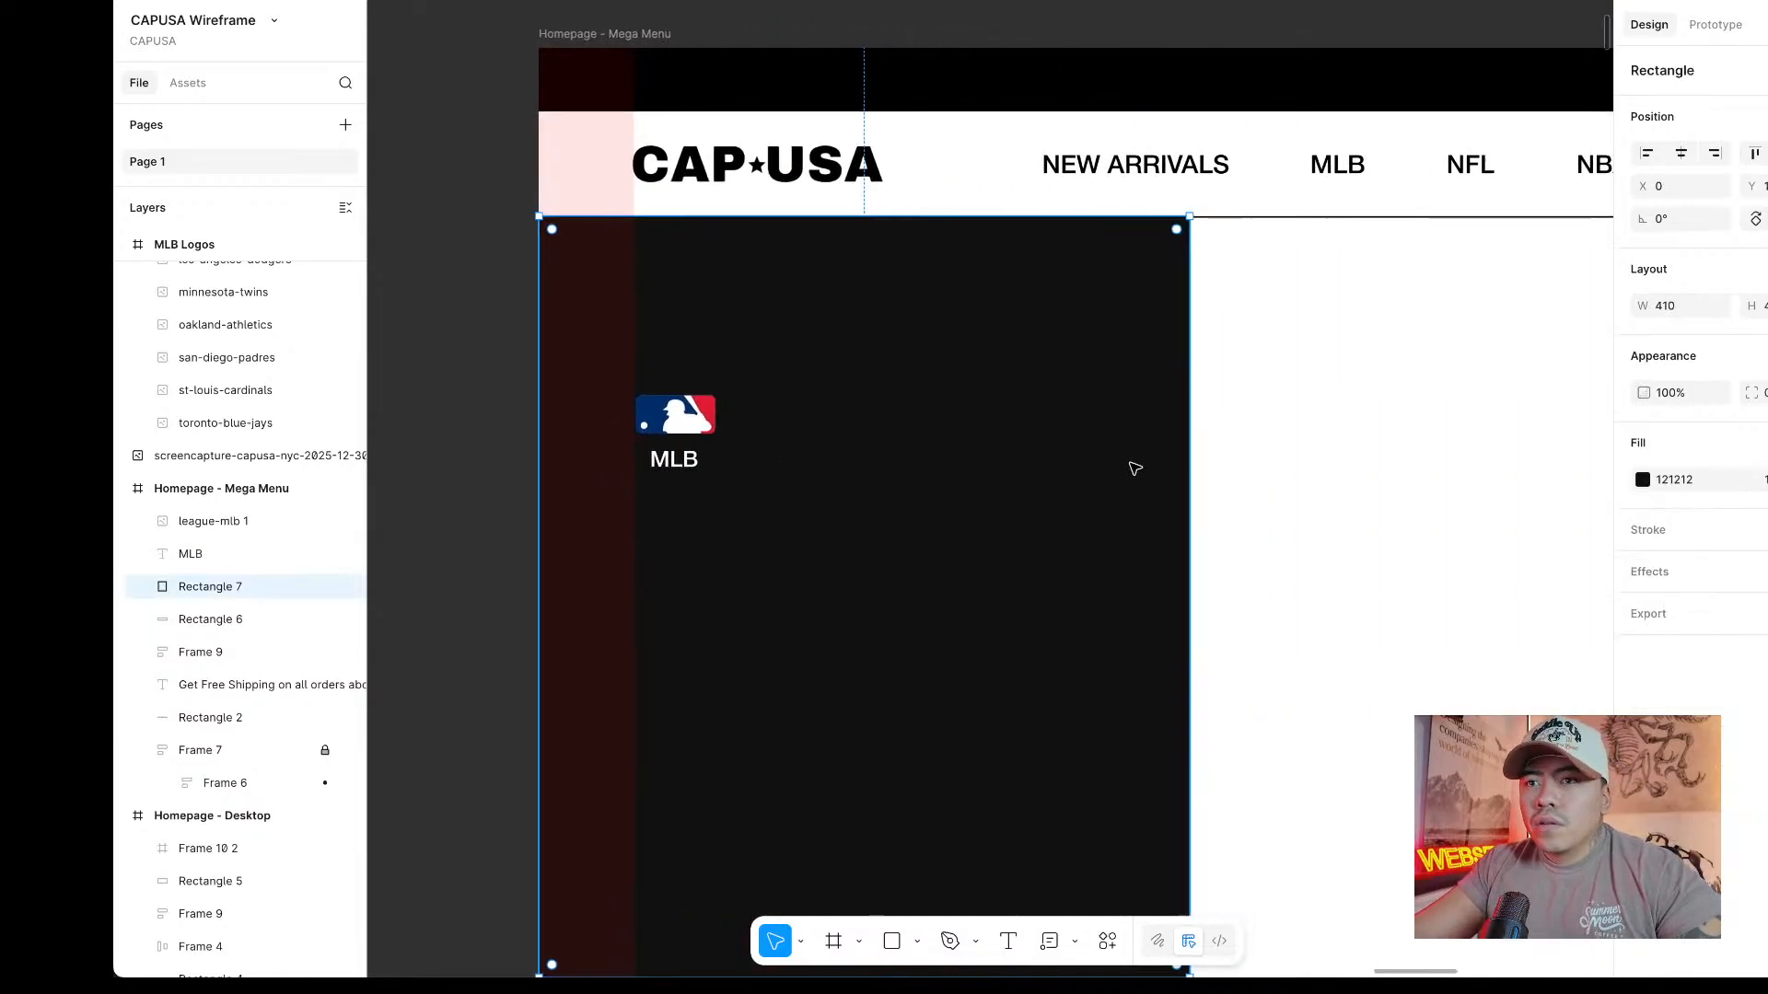
scroll(1134, 467, "down", 2)
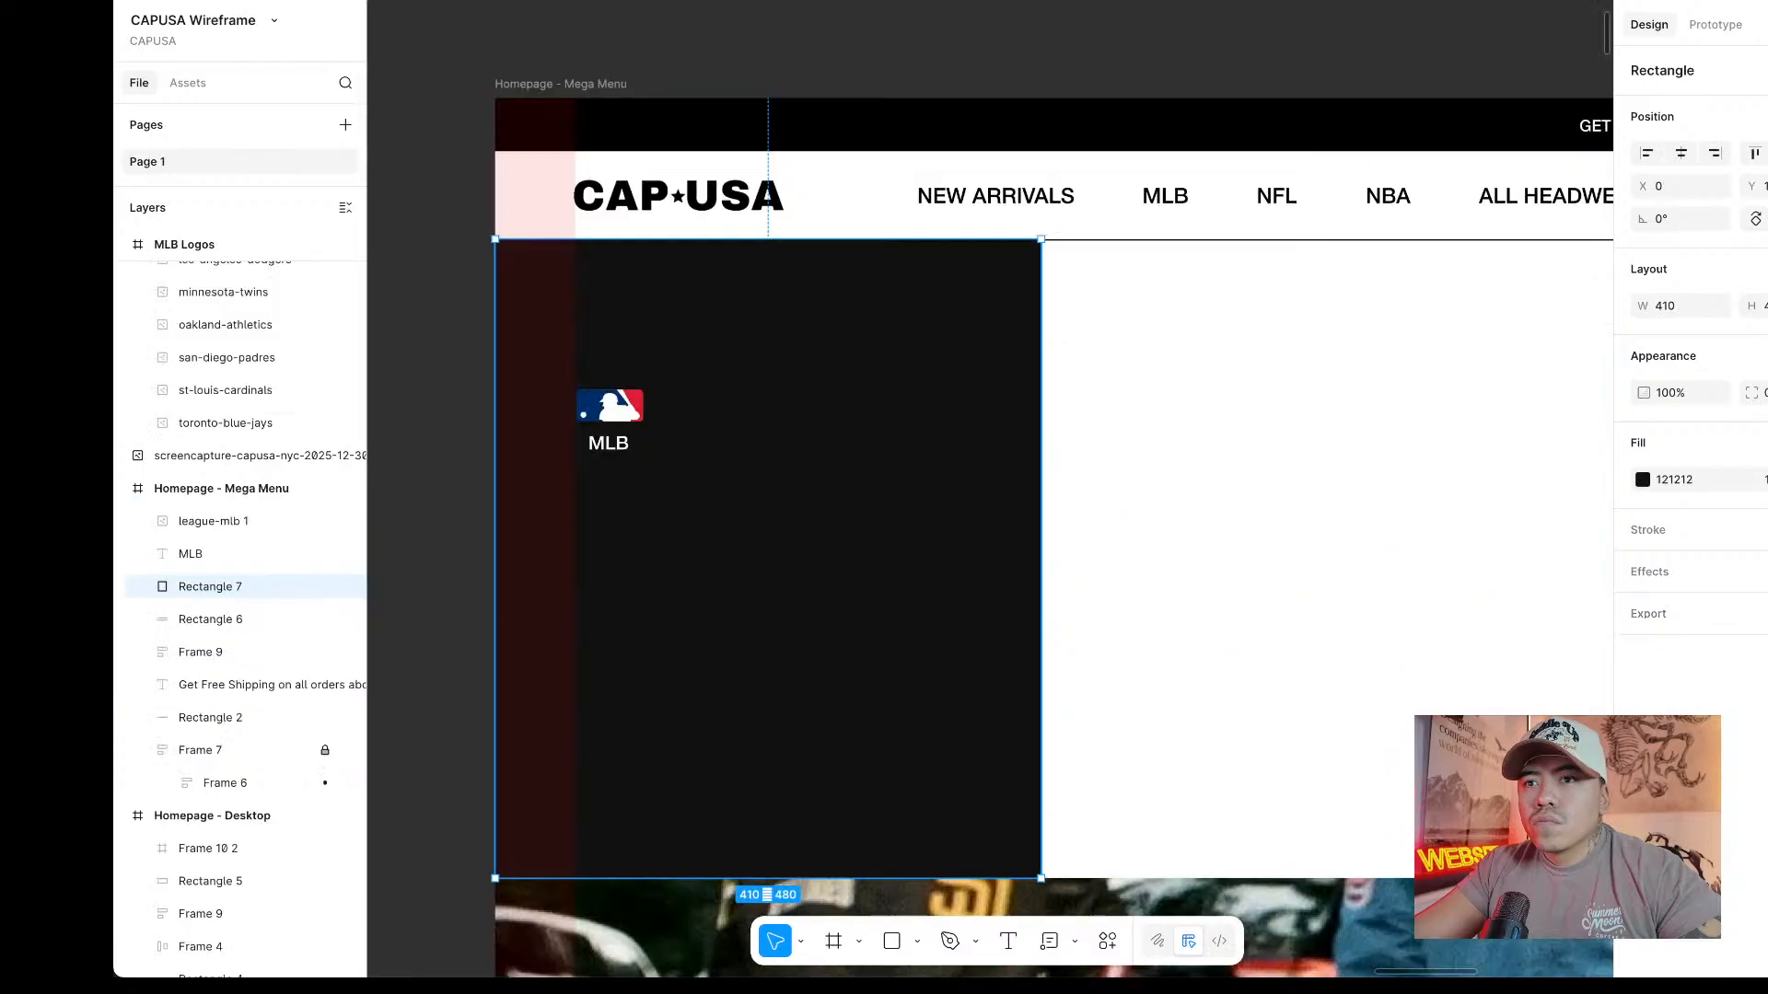
scroll(655, 363, "up", 2)
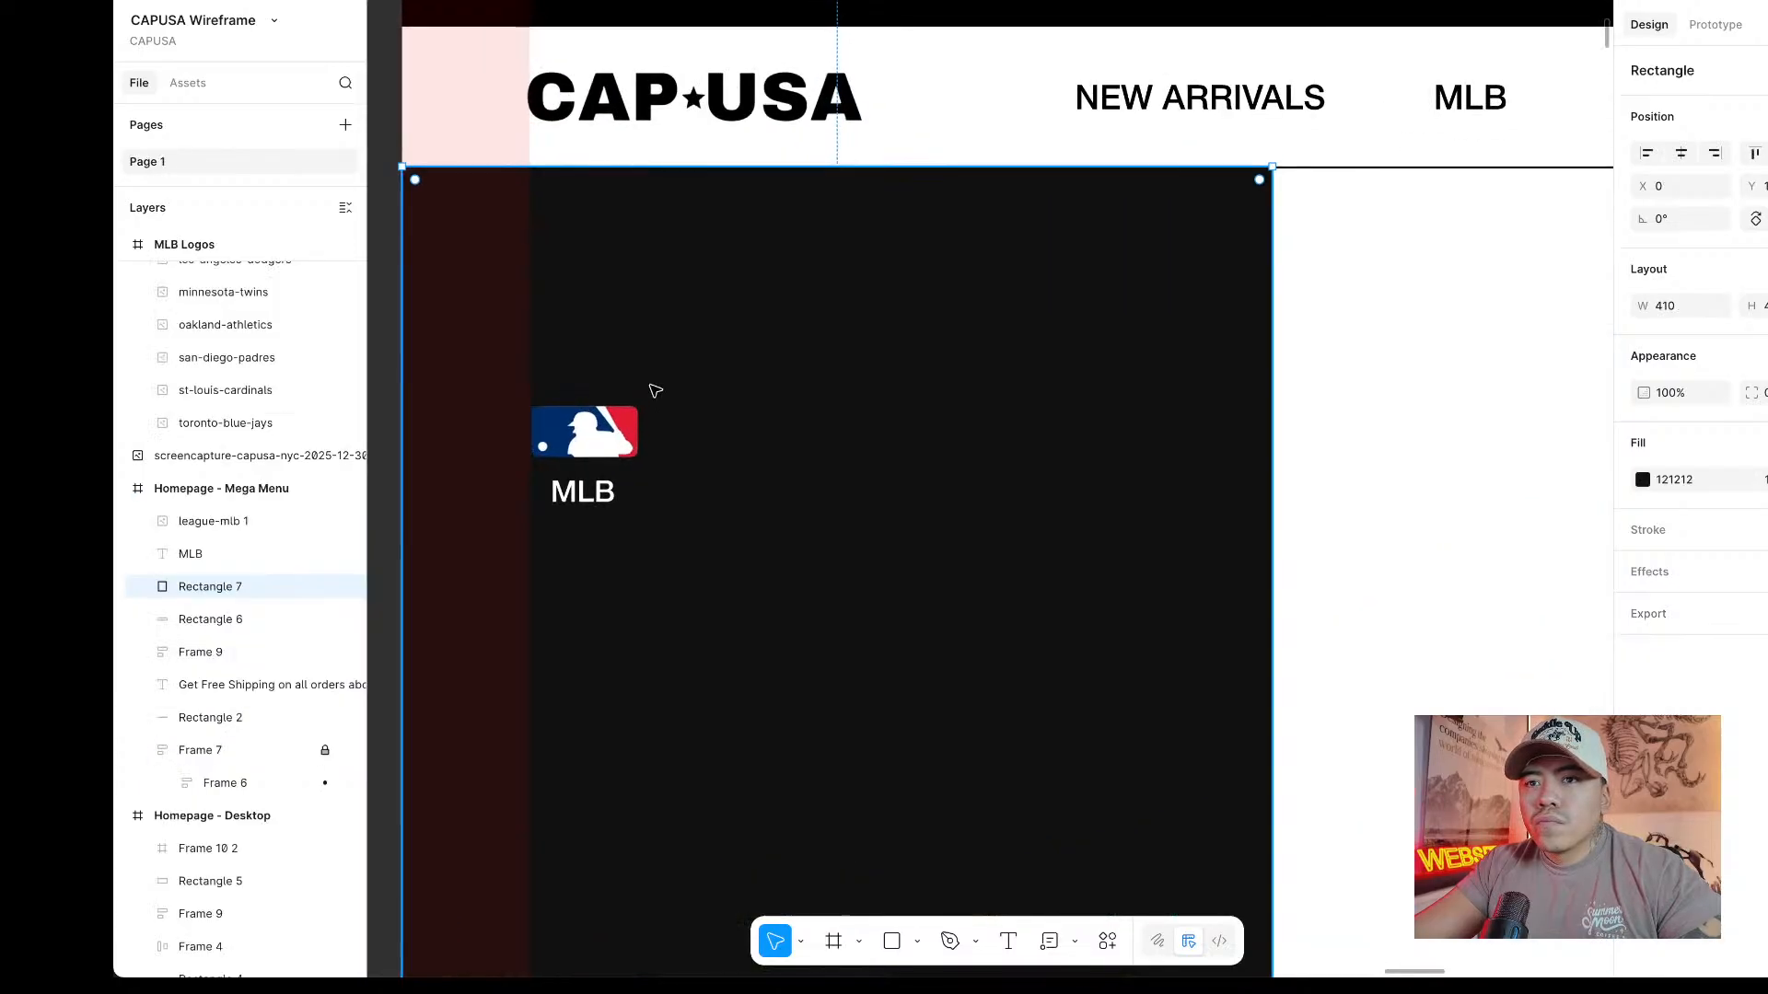
left_click_drag(573, 497, 614, 327)
left_click(614, 442, "shift")
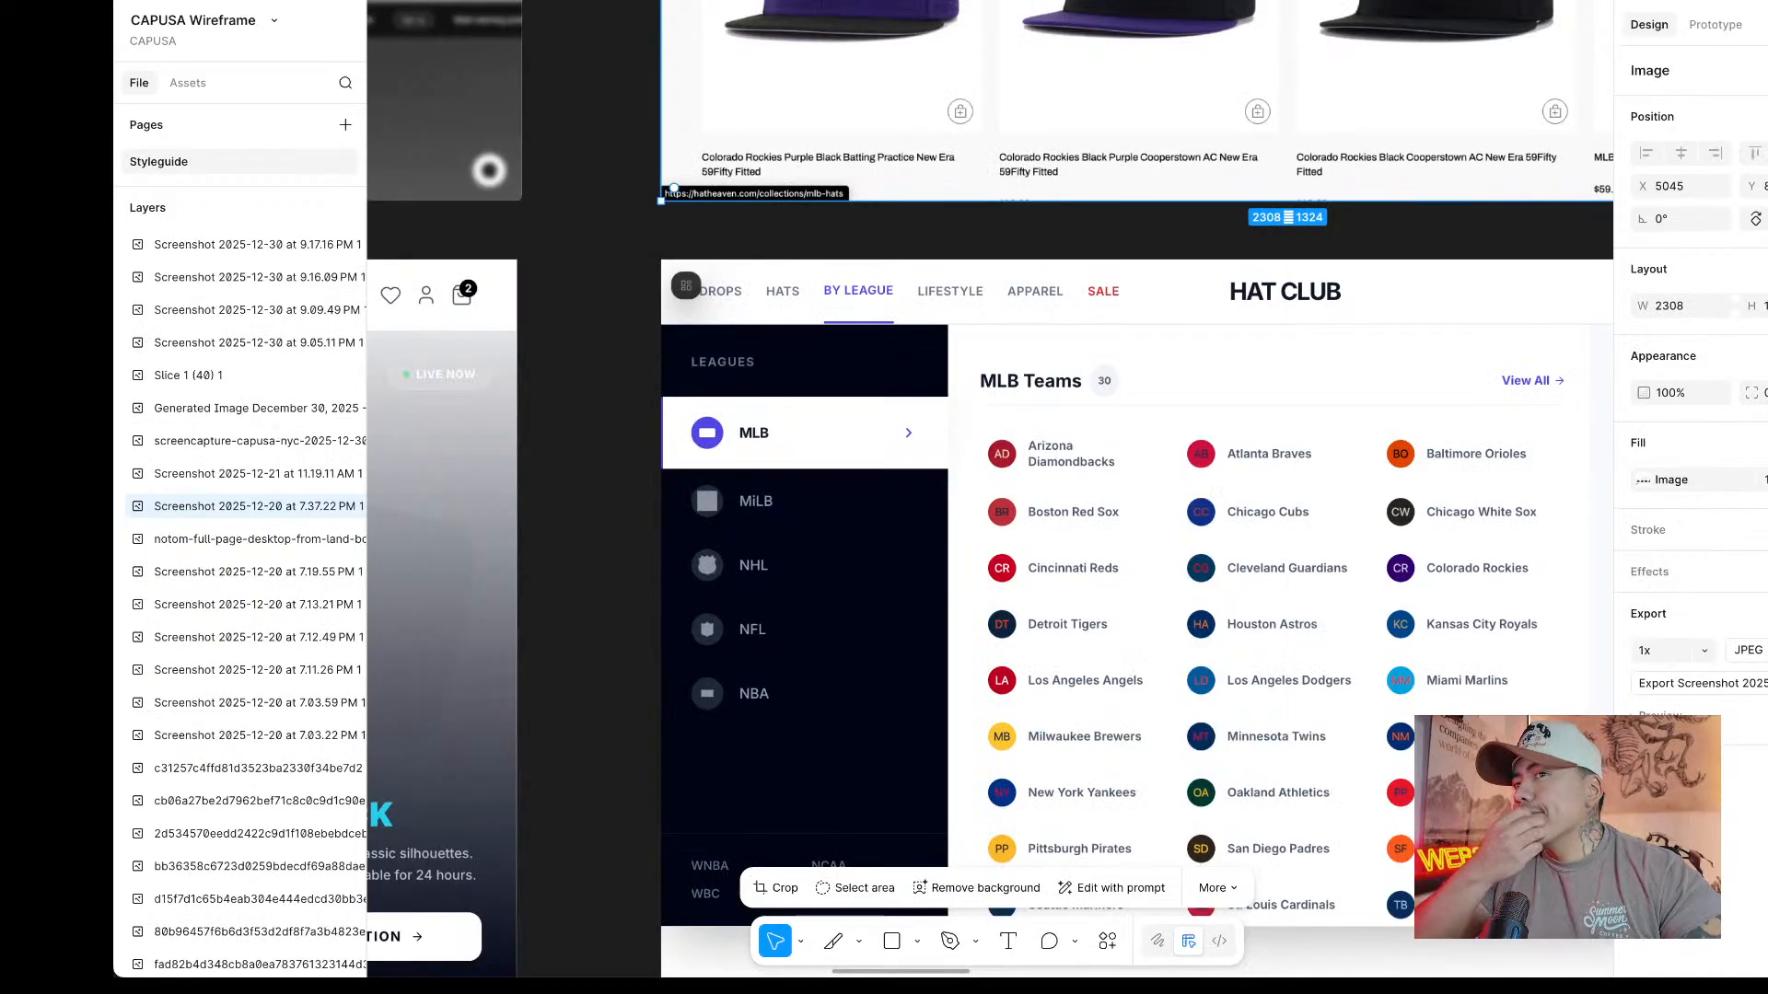
Move the MLB logo and label down together to leave room for a heading above them.
scroll(928, 116, "left", 14)
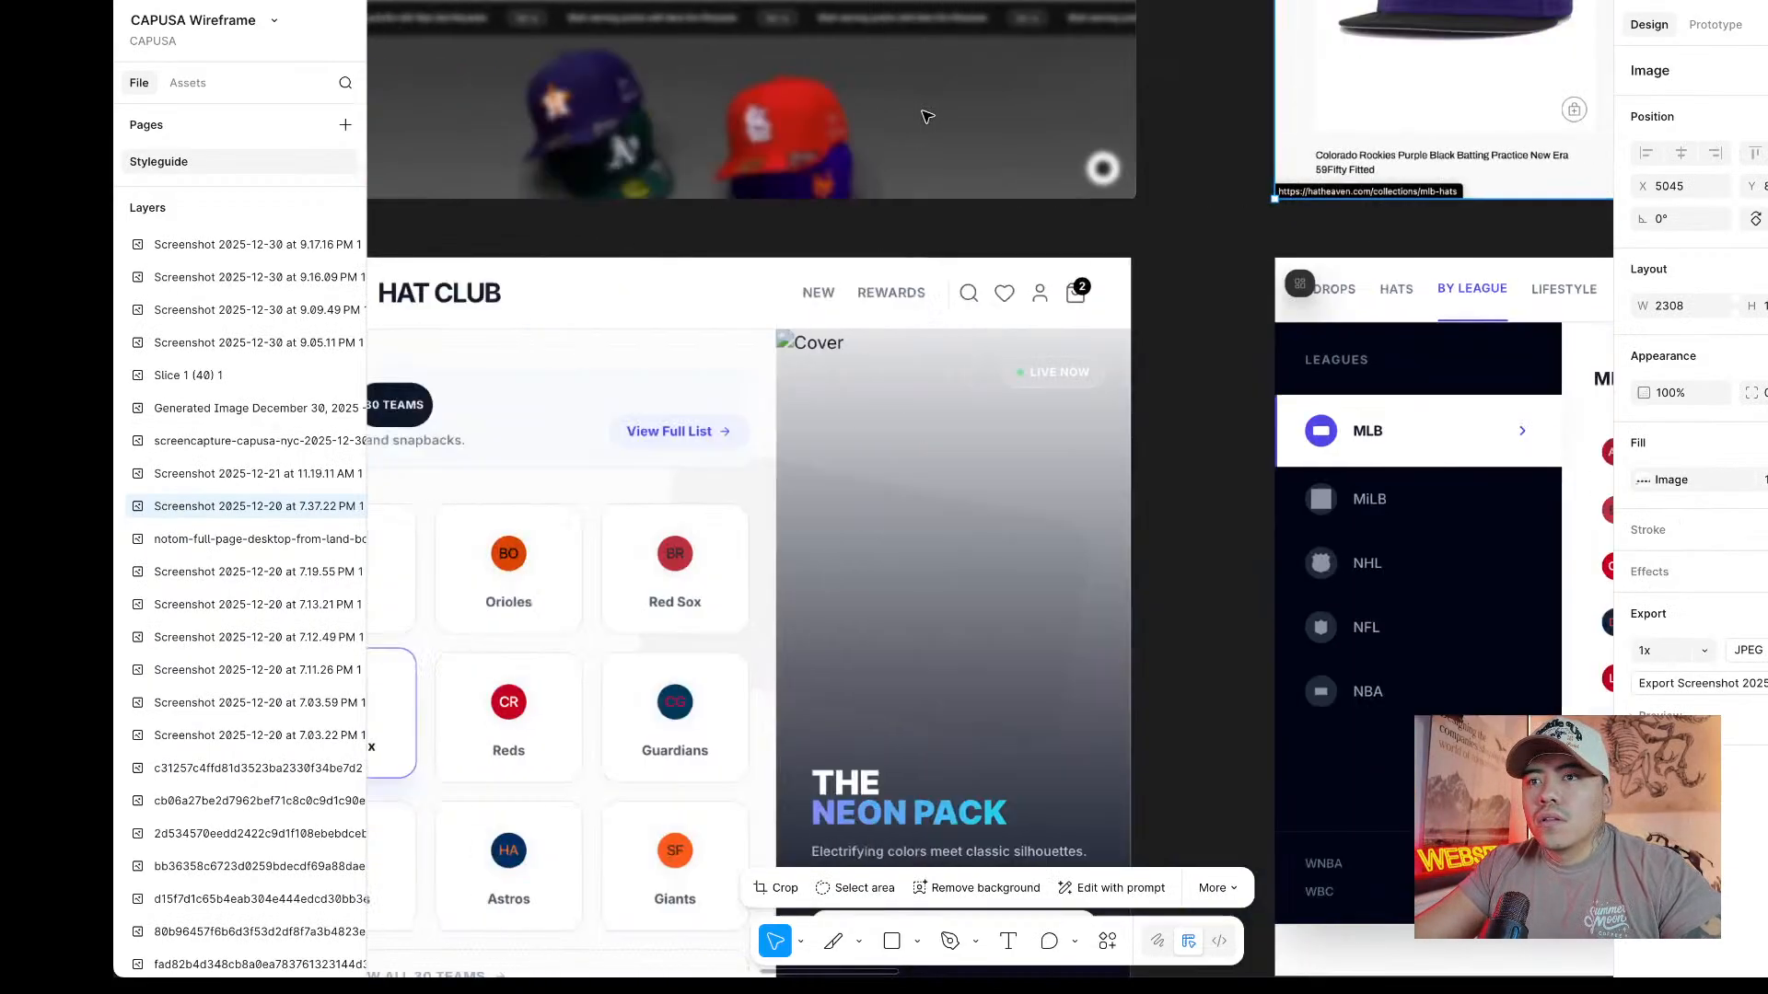
scroll(927, 117, "right", 12)
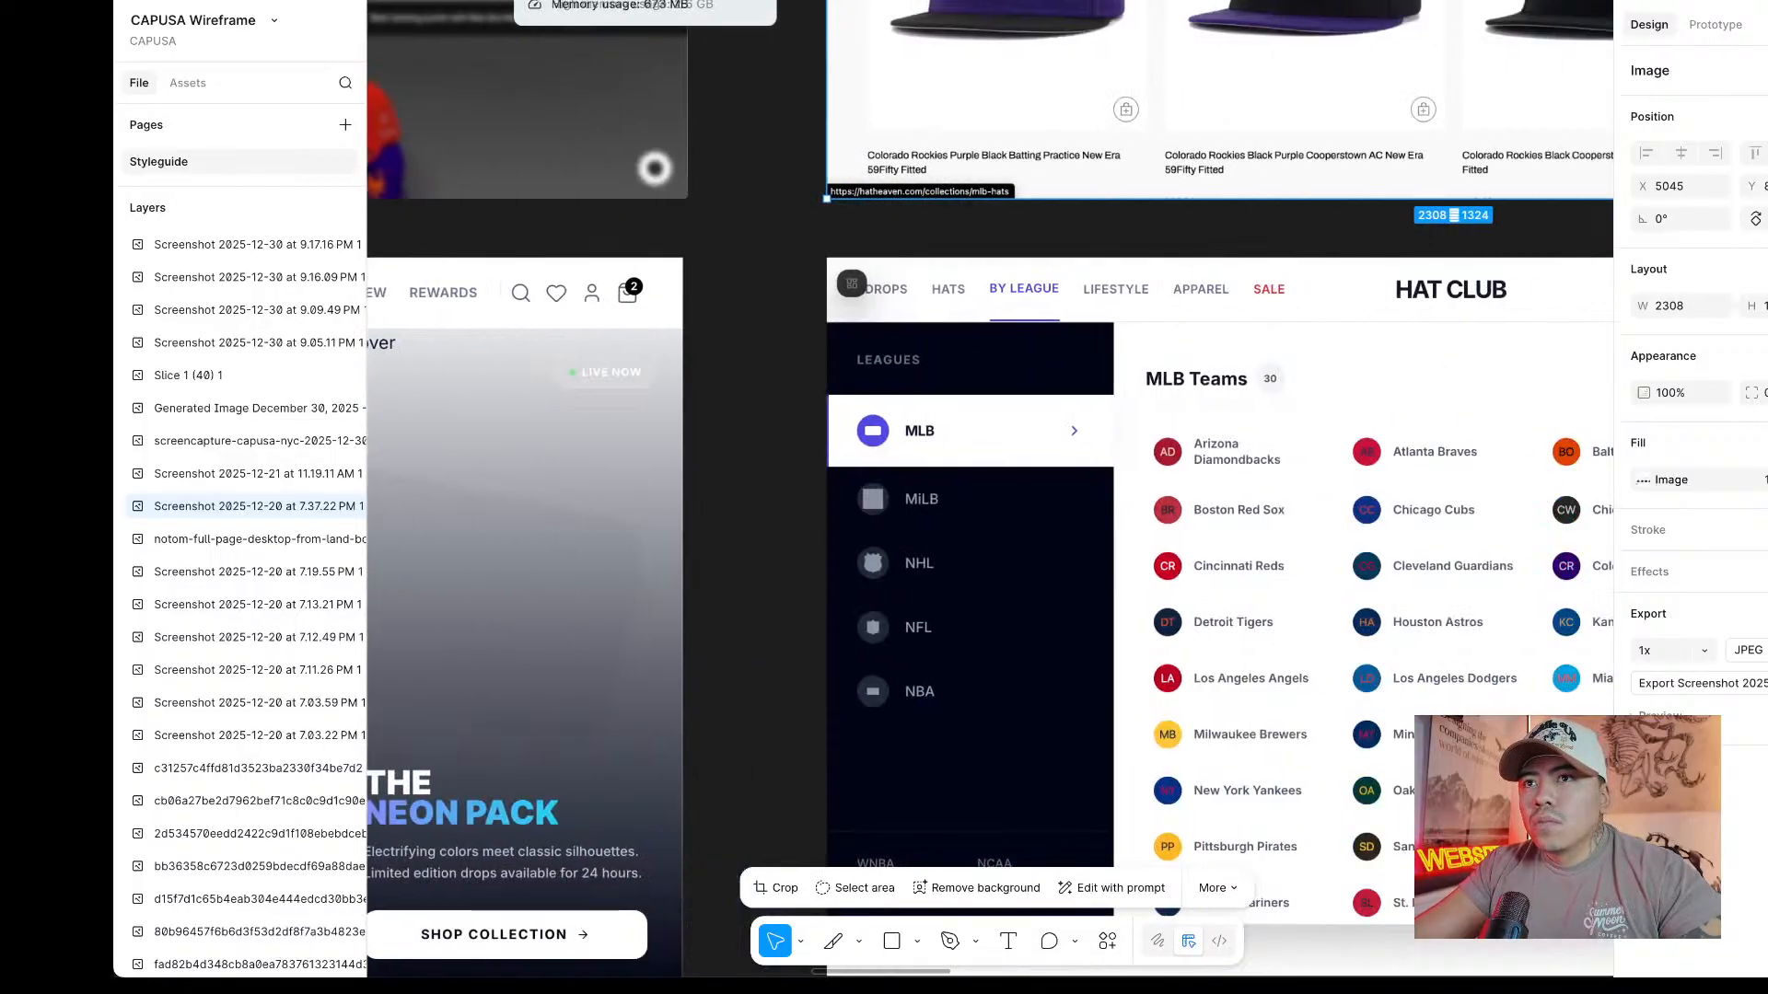
scroll(1058, 173, "right", 5)
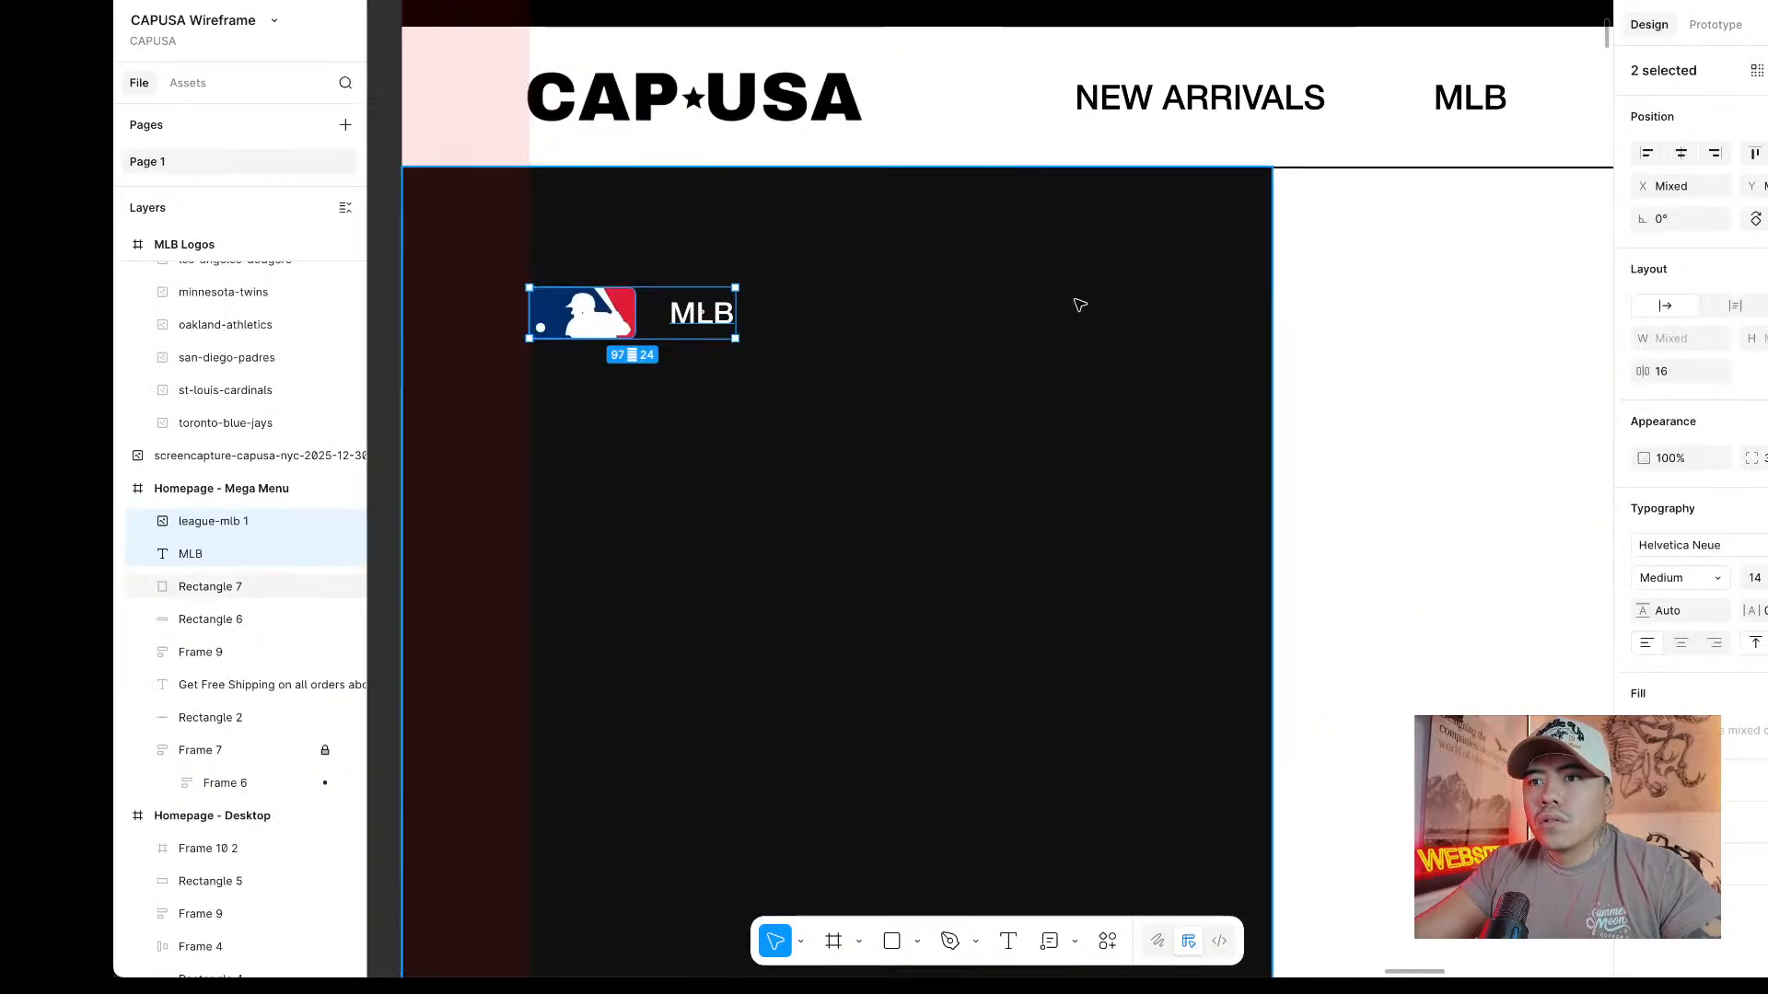
scroll(1074, 299, "down", 3)
scroll(810, 309, "up", 4)
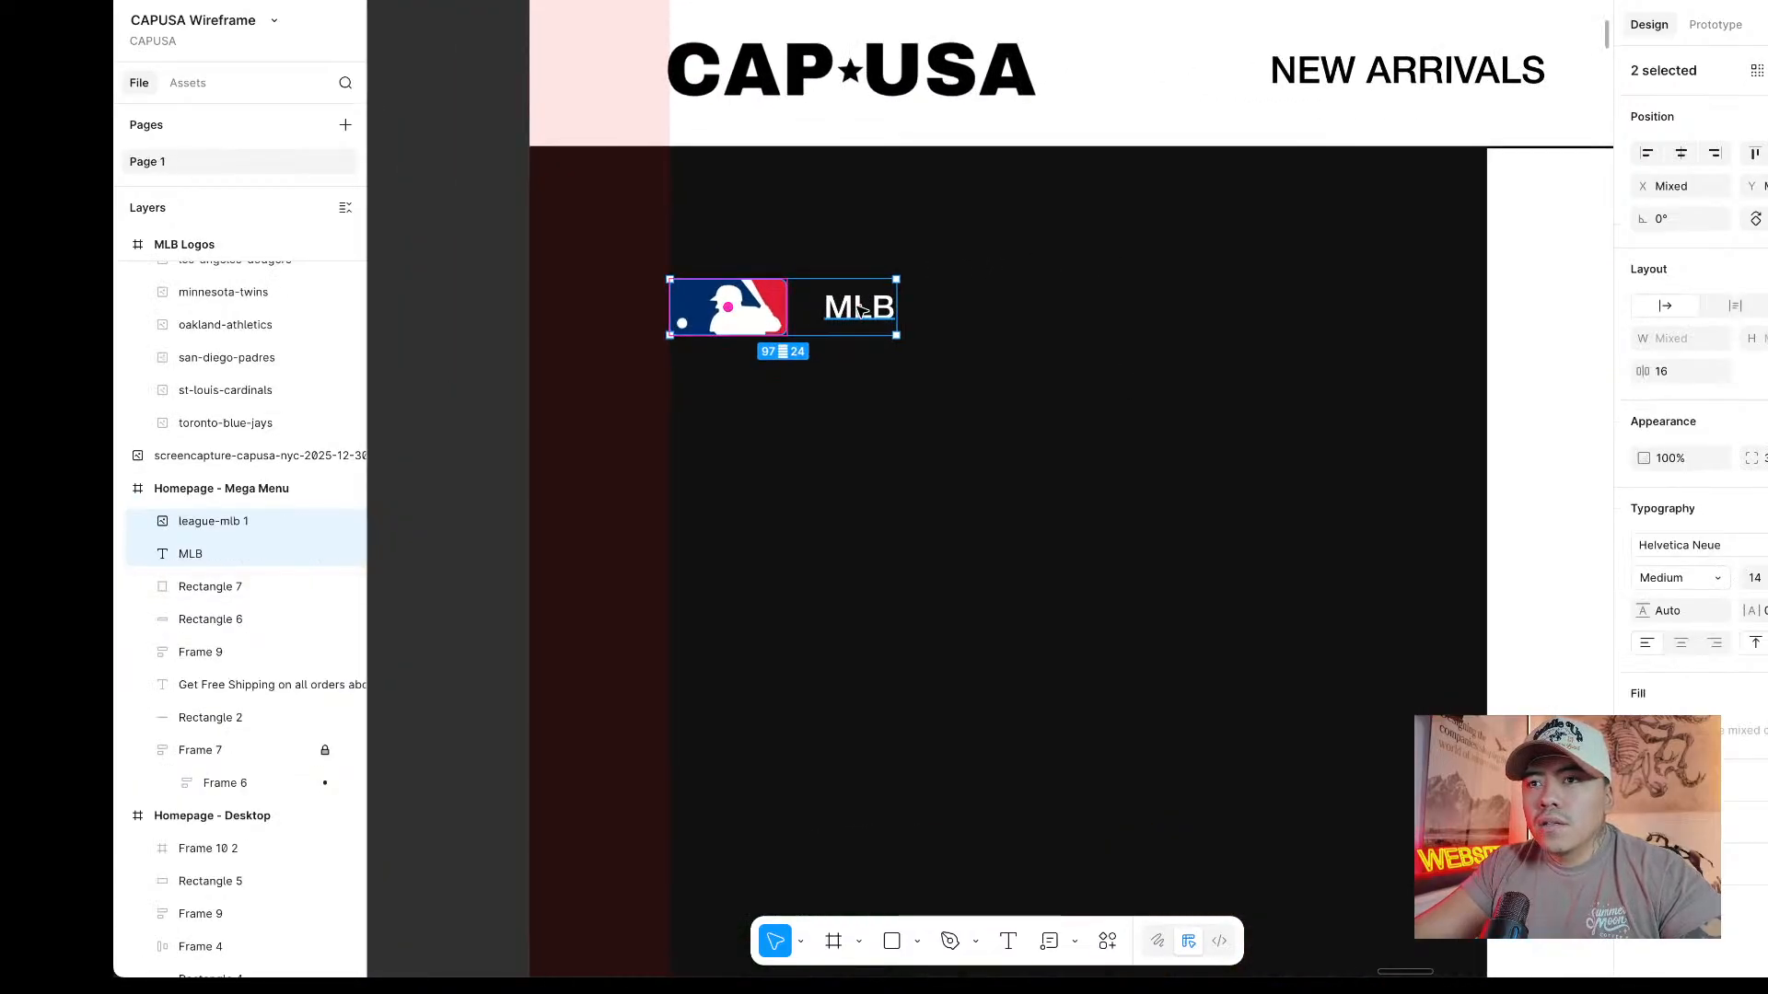
left_click(779, 300)
left_click(859, 306, "shift")
left_click_drag(859, 307, 860, 384)
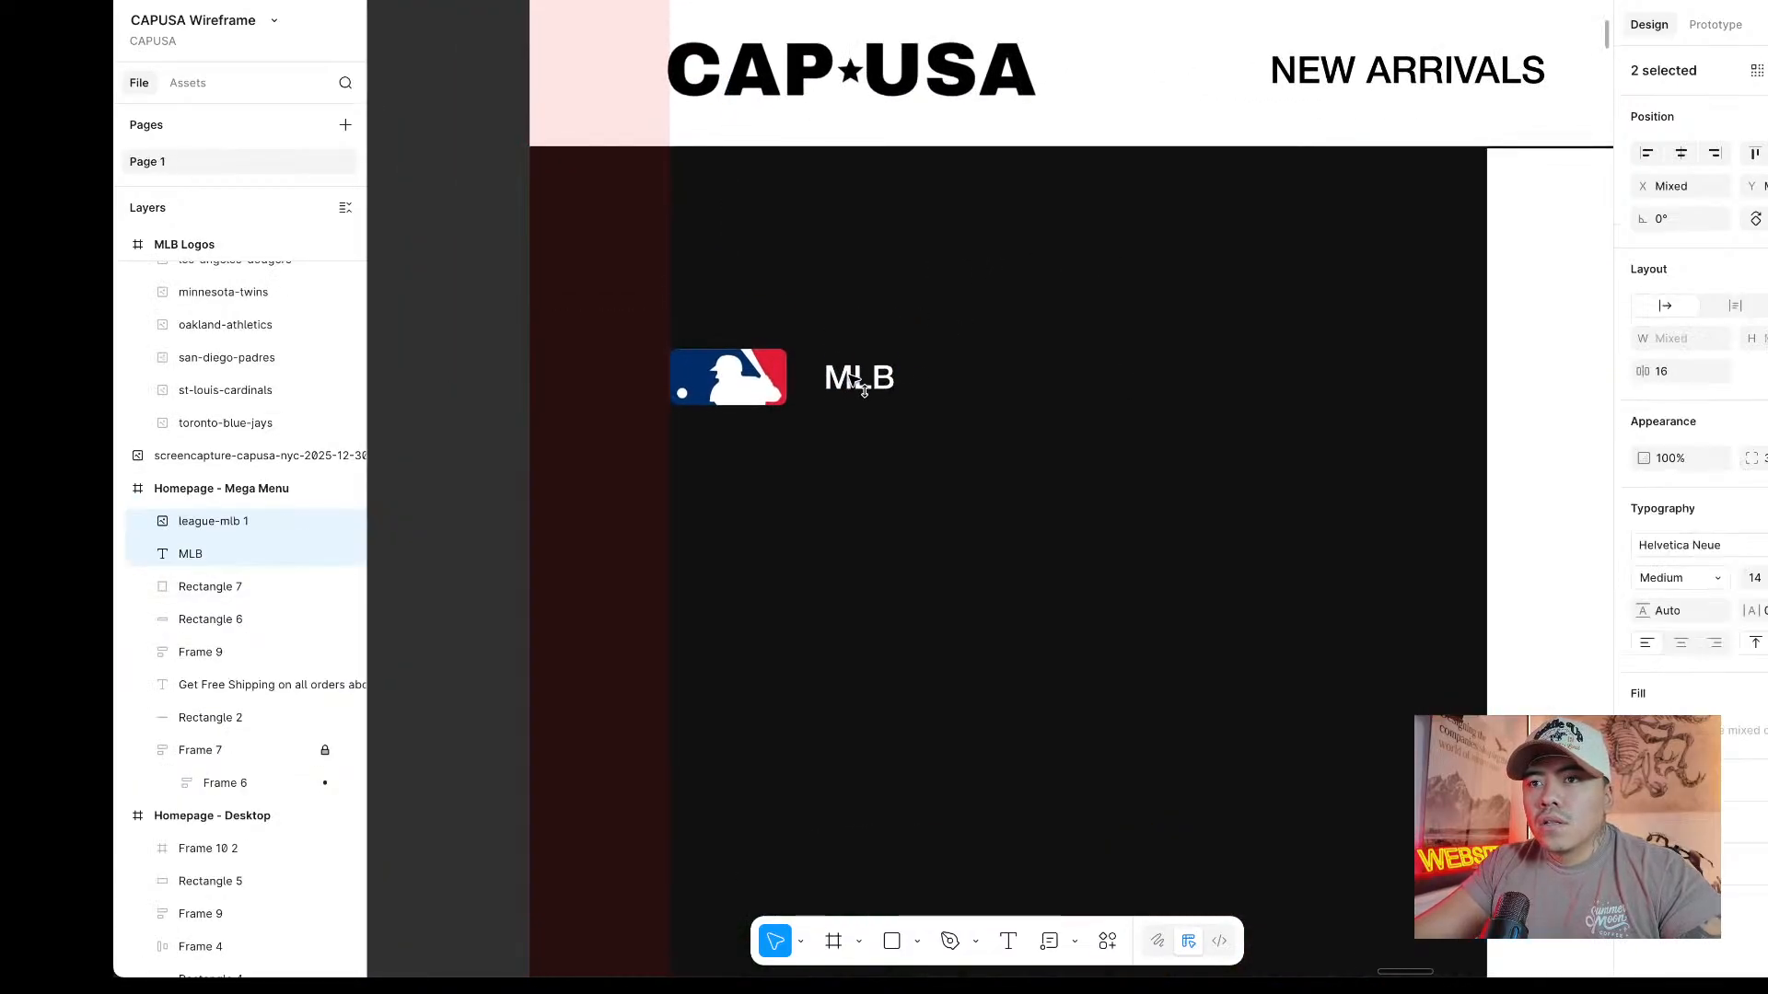
Add a "LEAGUES" text heading above the MLB logo, align it to the left margin at X 60 and set its font size to 16.
left_click(1008, 949)
left_click(786, 258)
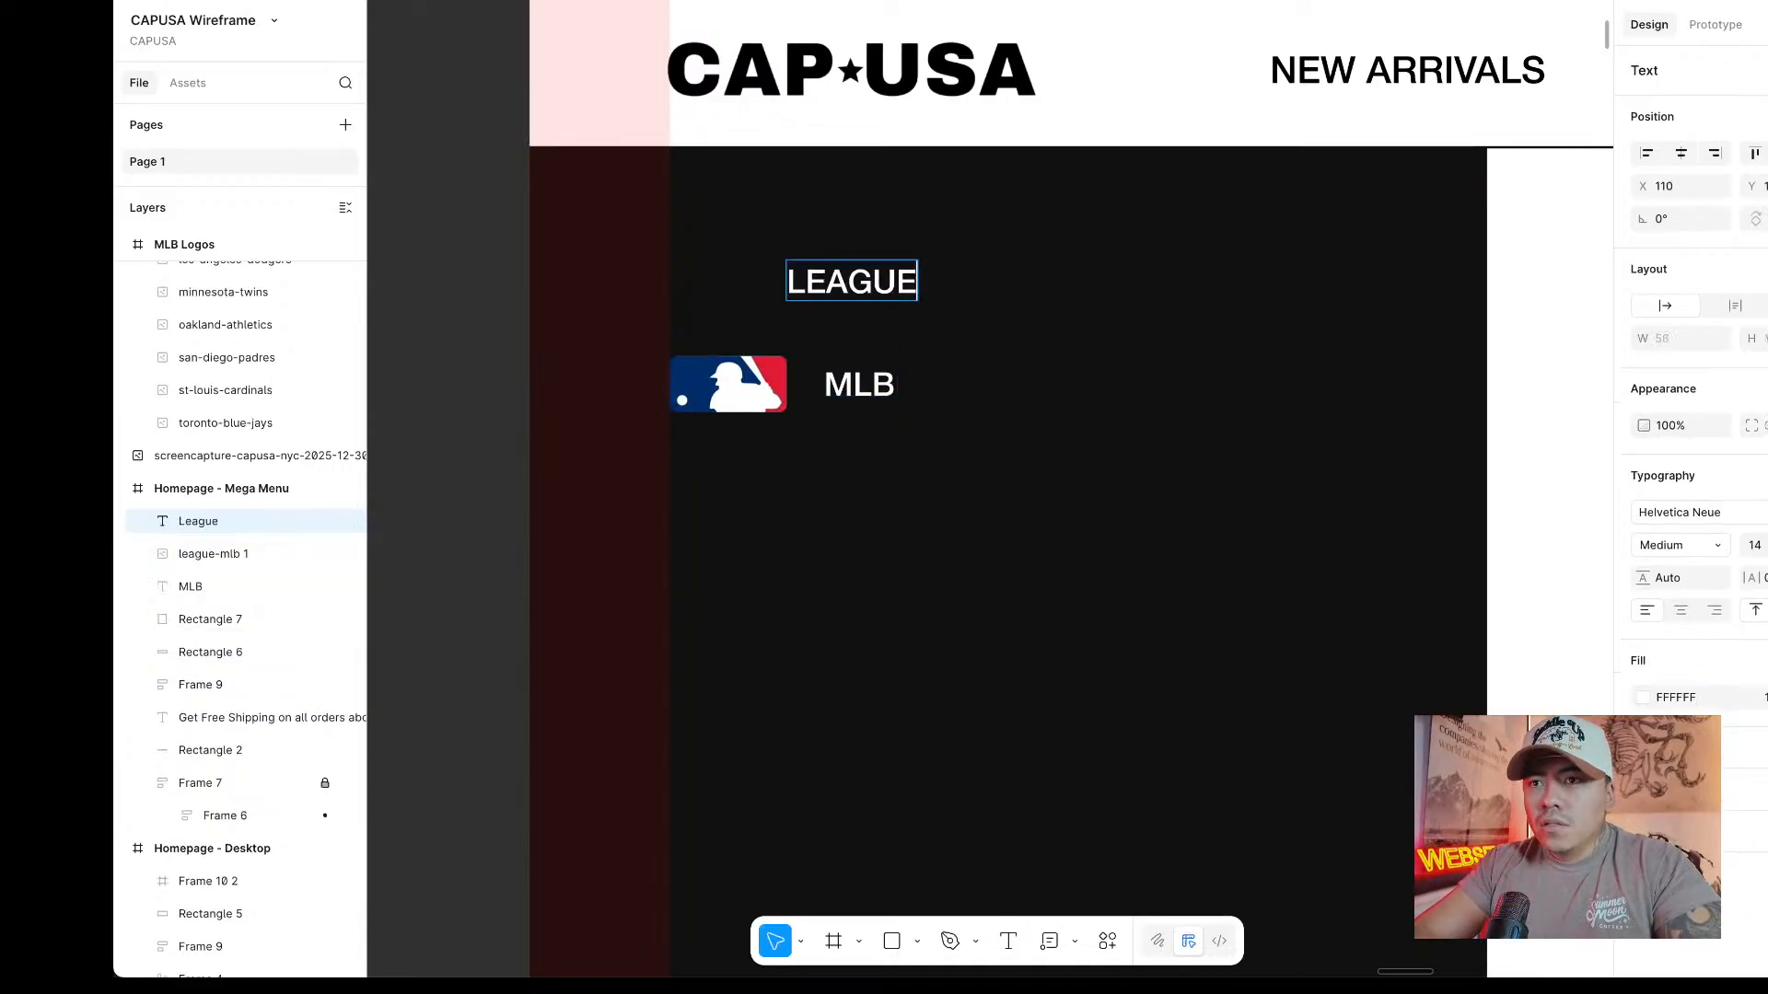
left_click_drag(882, 292, 762, 262)
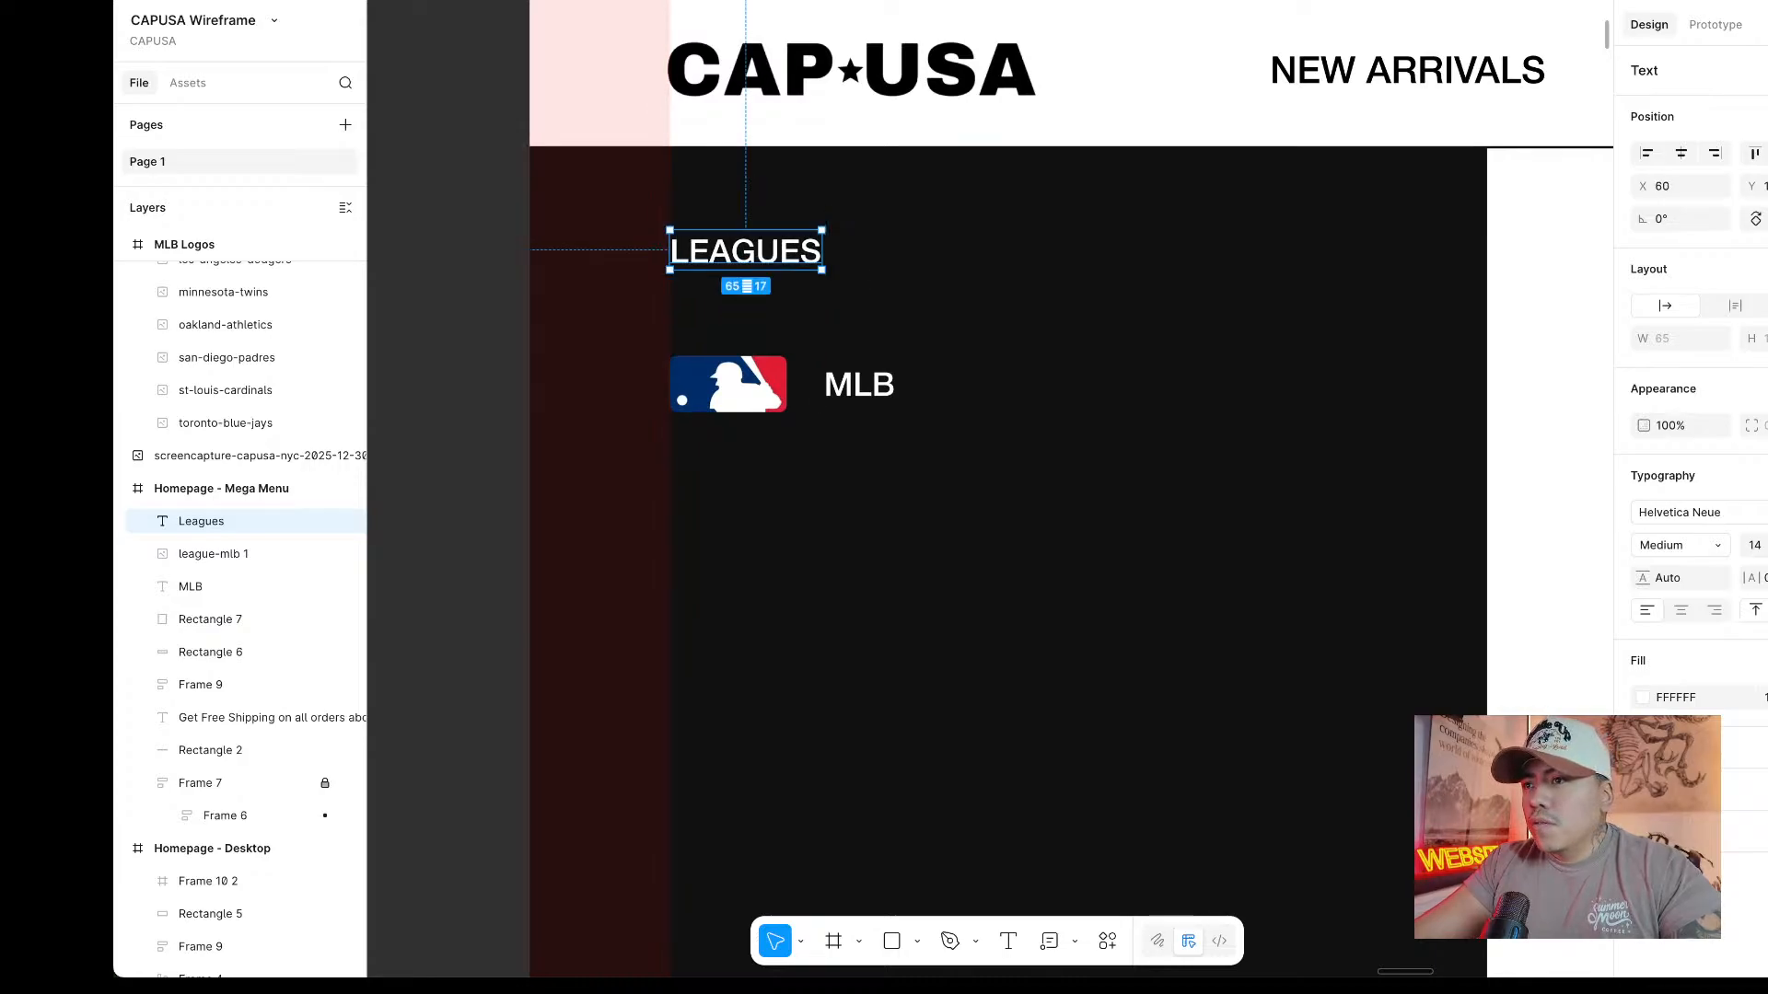
key("Return")
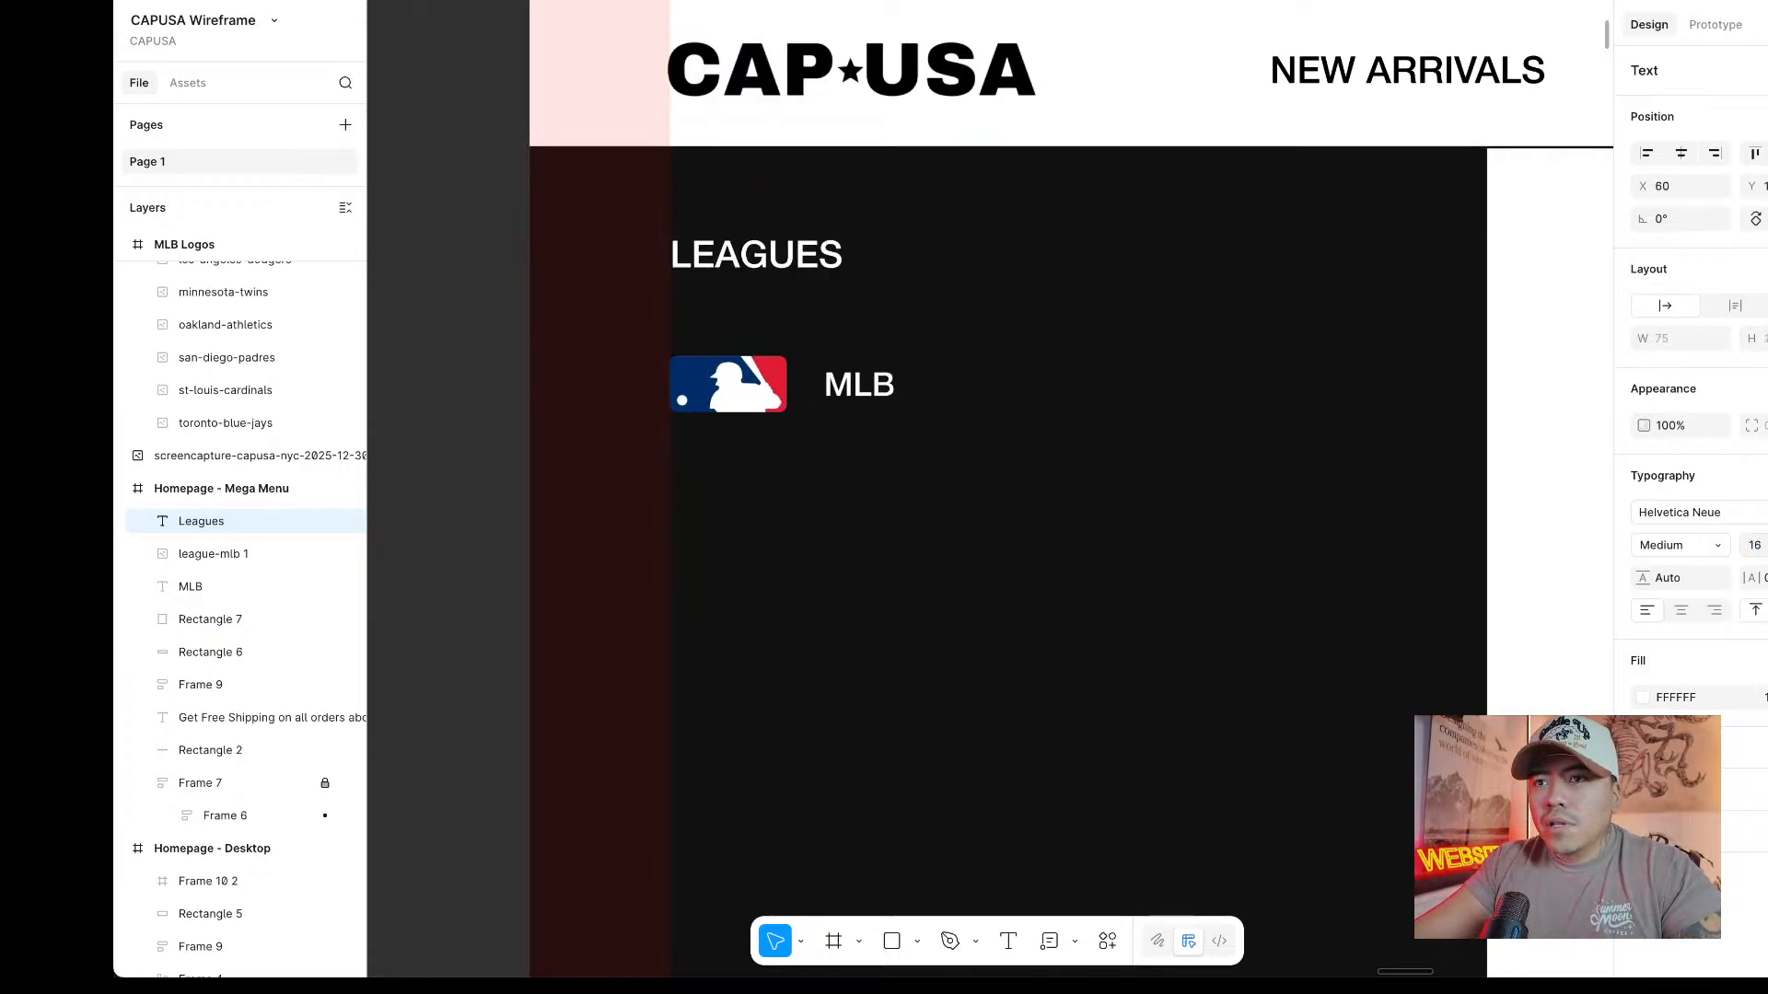
left_click(732, 340)
left_click(771, 386)
left_click(863, 386, "shift")
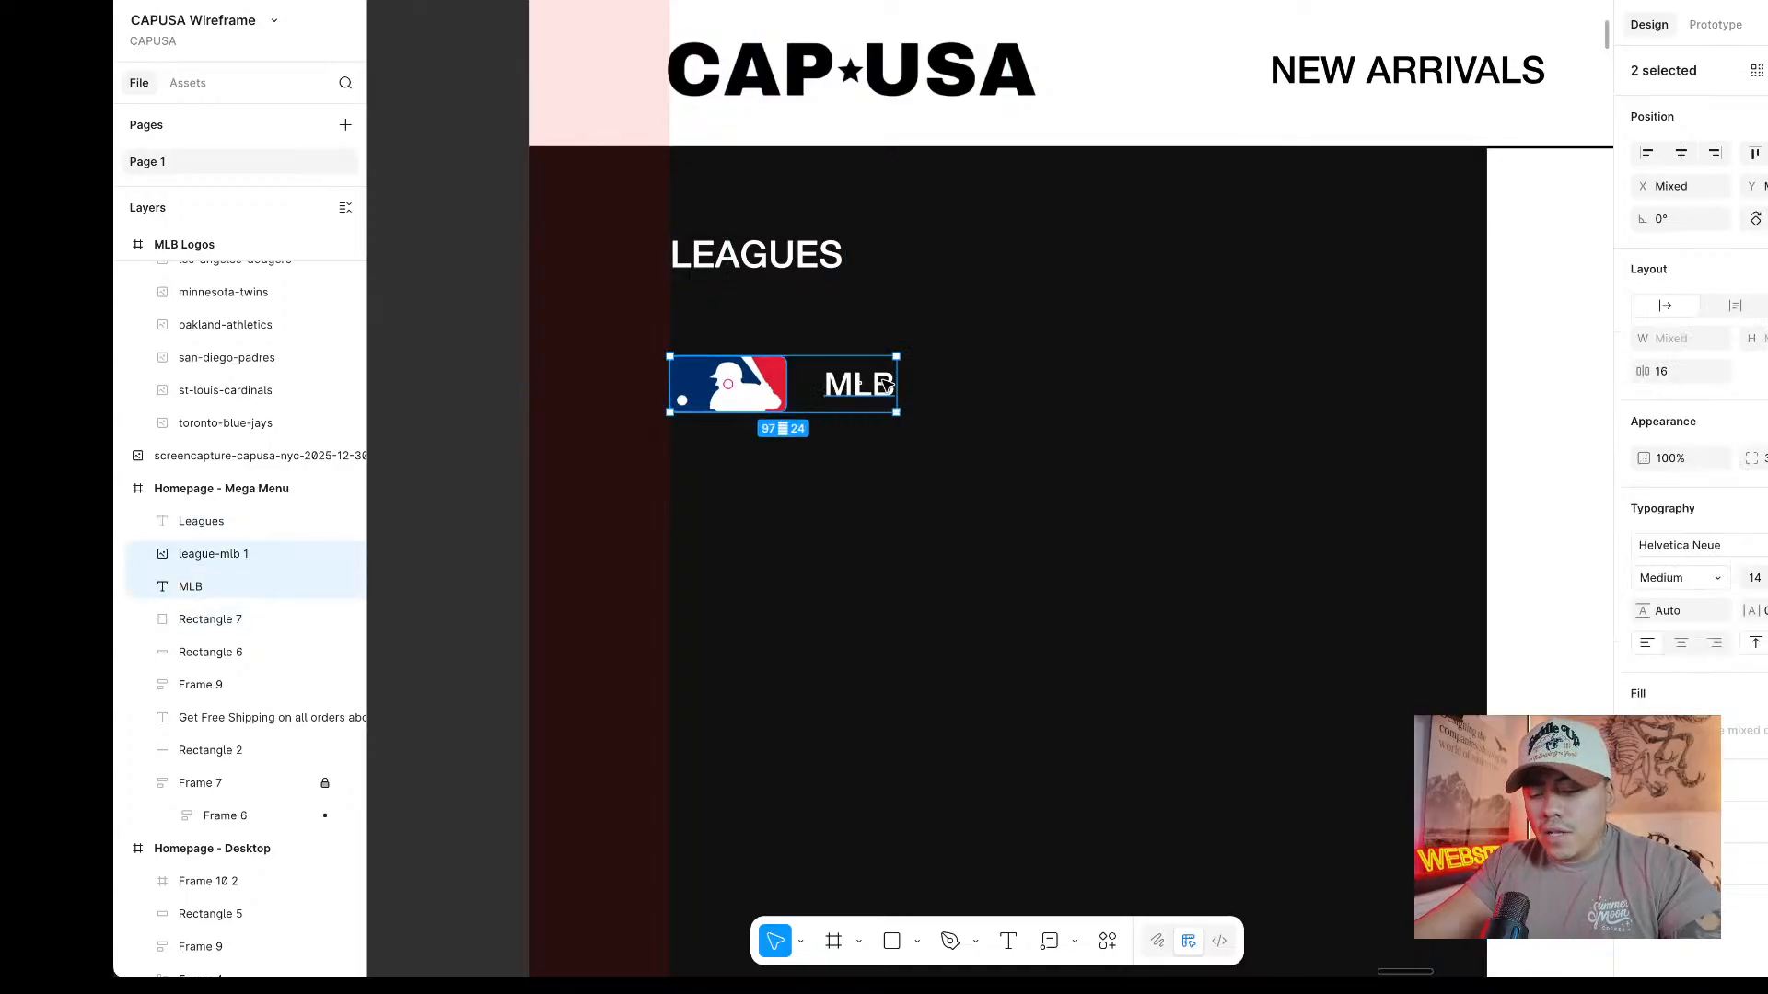
left_click(1065, 394)
Preview the Homepage - Mega Menu frame as a presentation, scaled to fit the width.
left_click(450, 210)
scroll(451, 211, "down", 5)
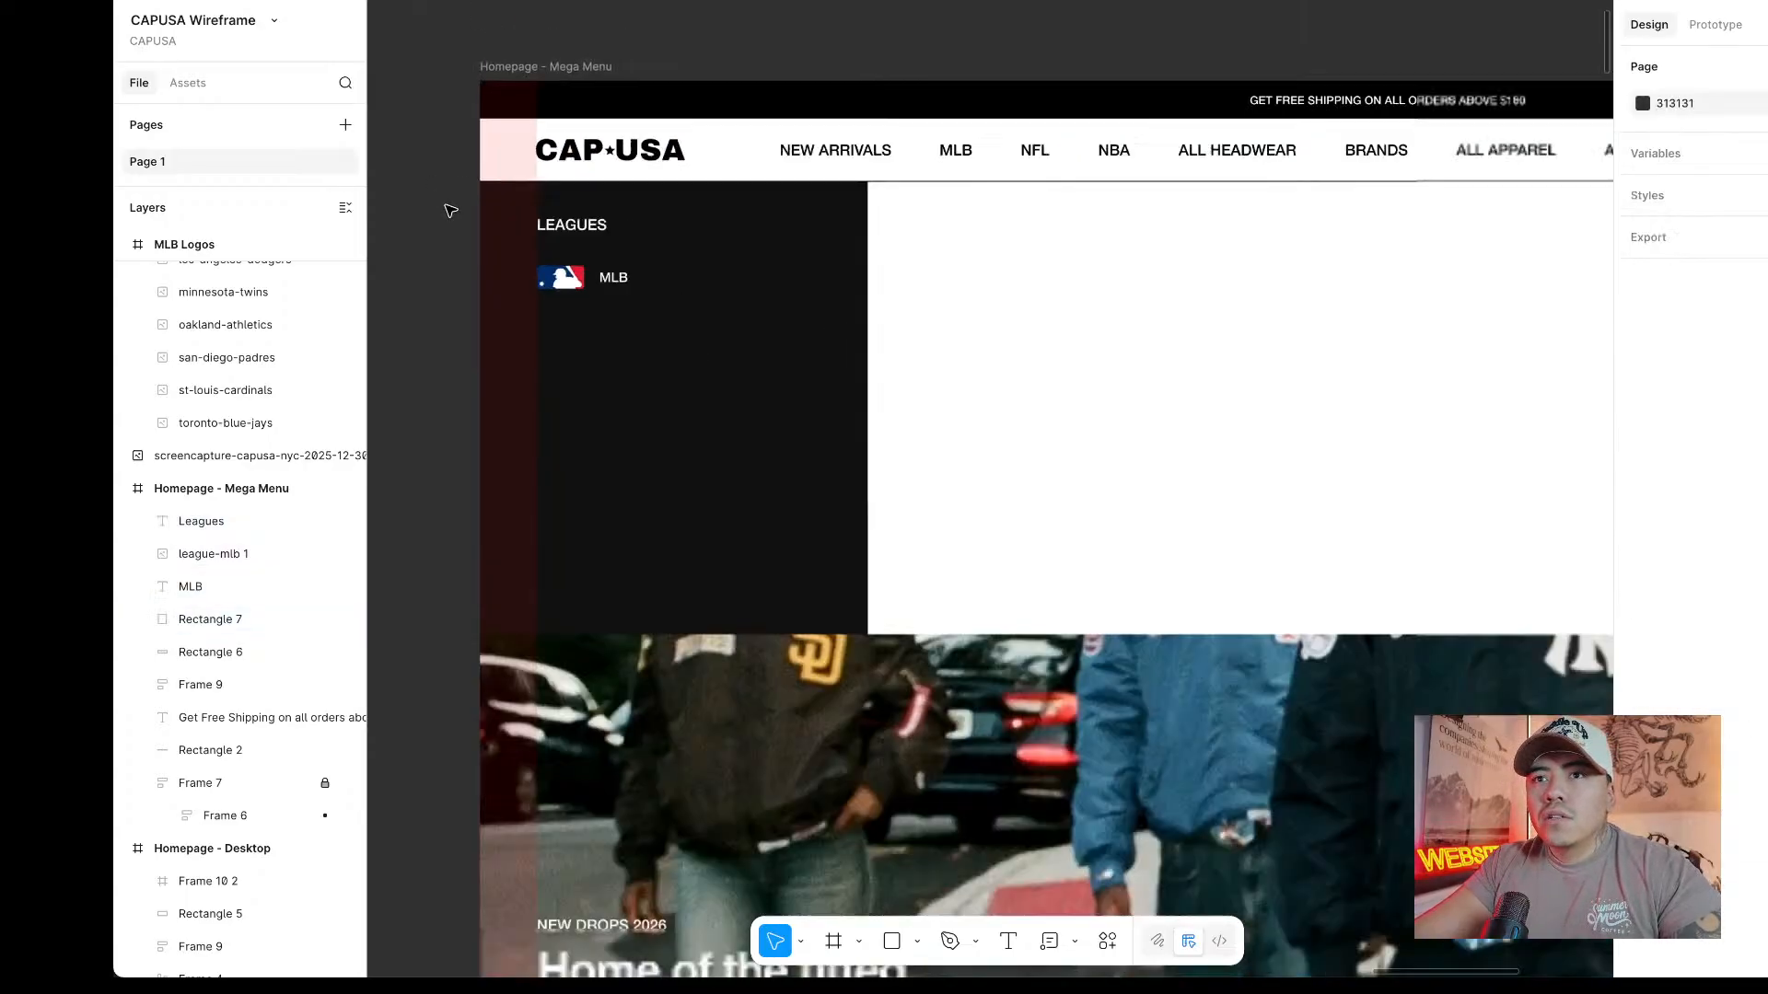
scroll(450, 211, "down", 2)
left_click(501, 84)
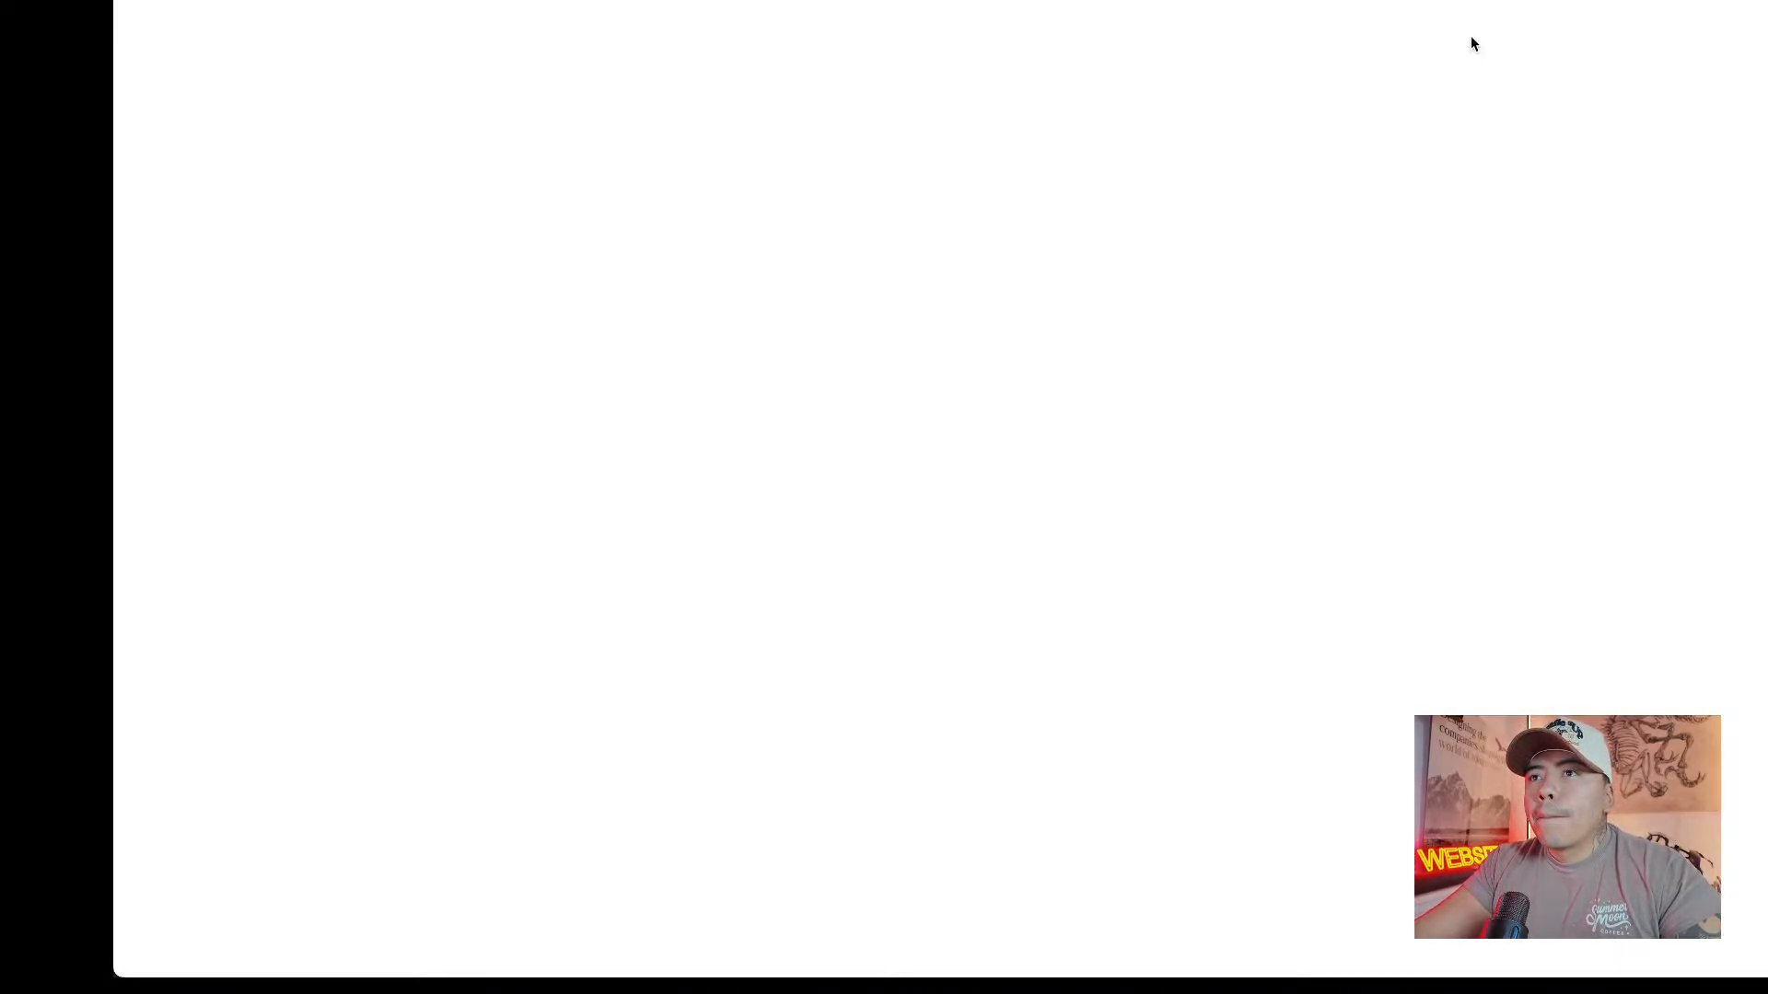
left_click(1704, 2)
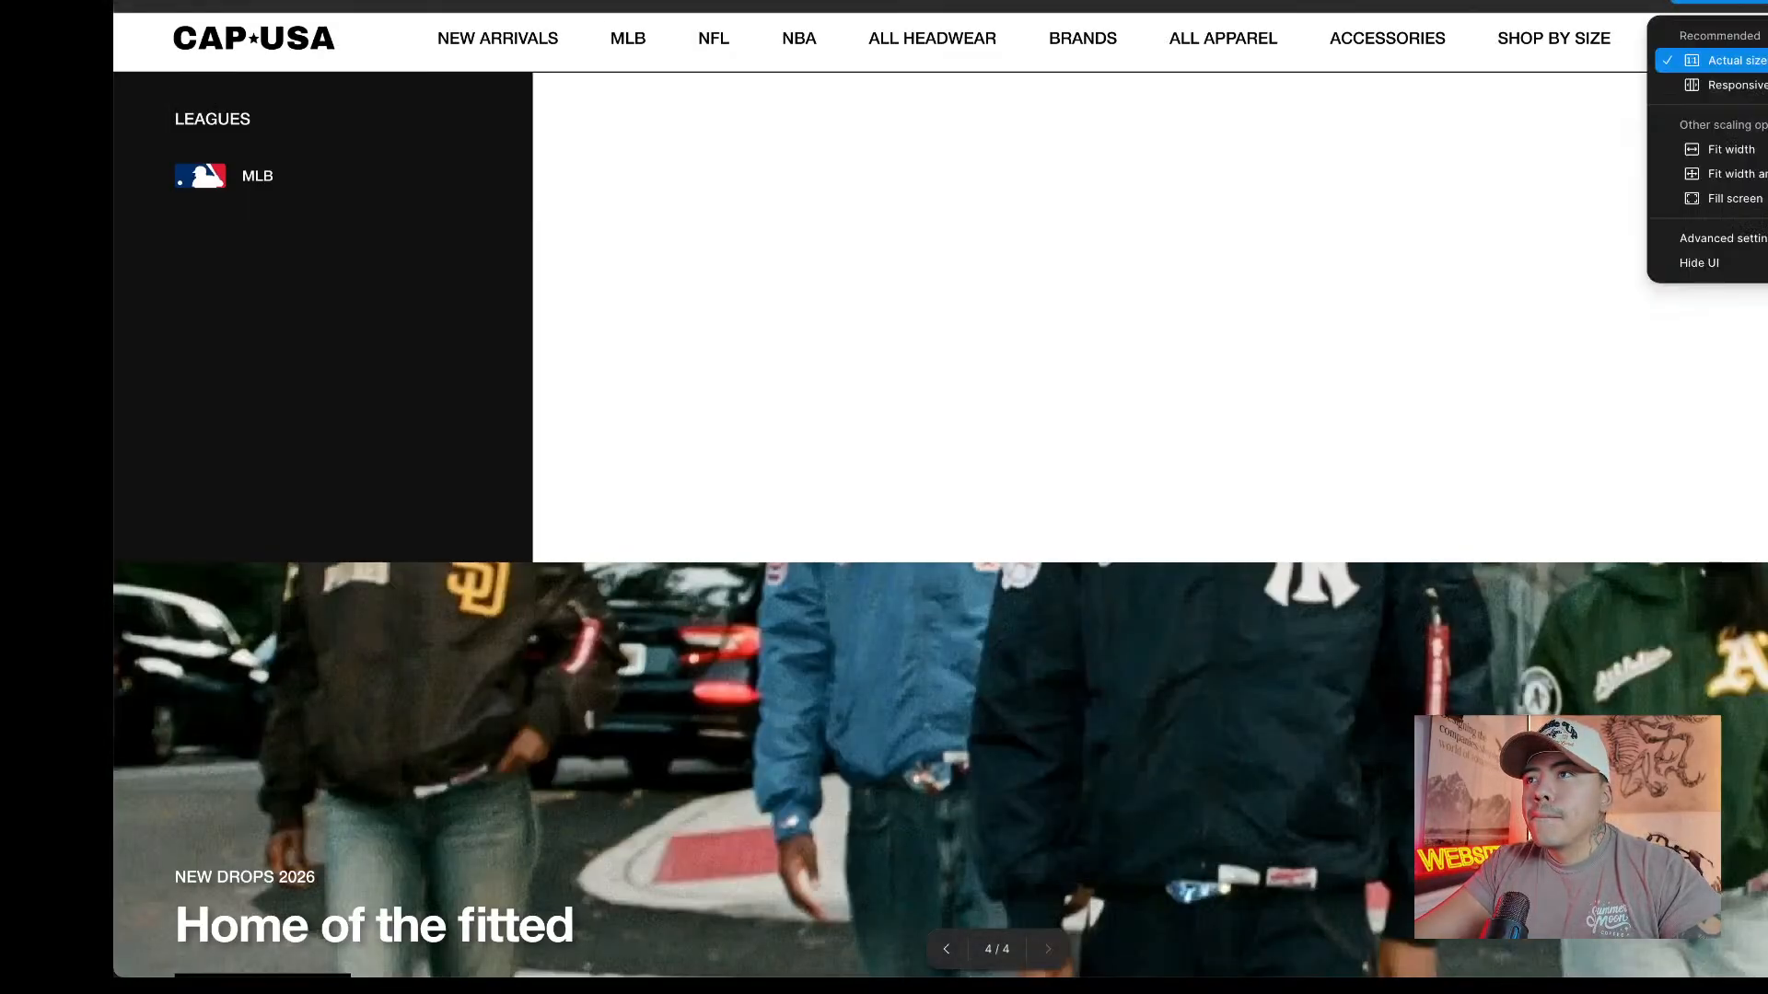
left_click(1732, 149)
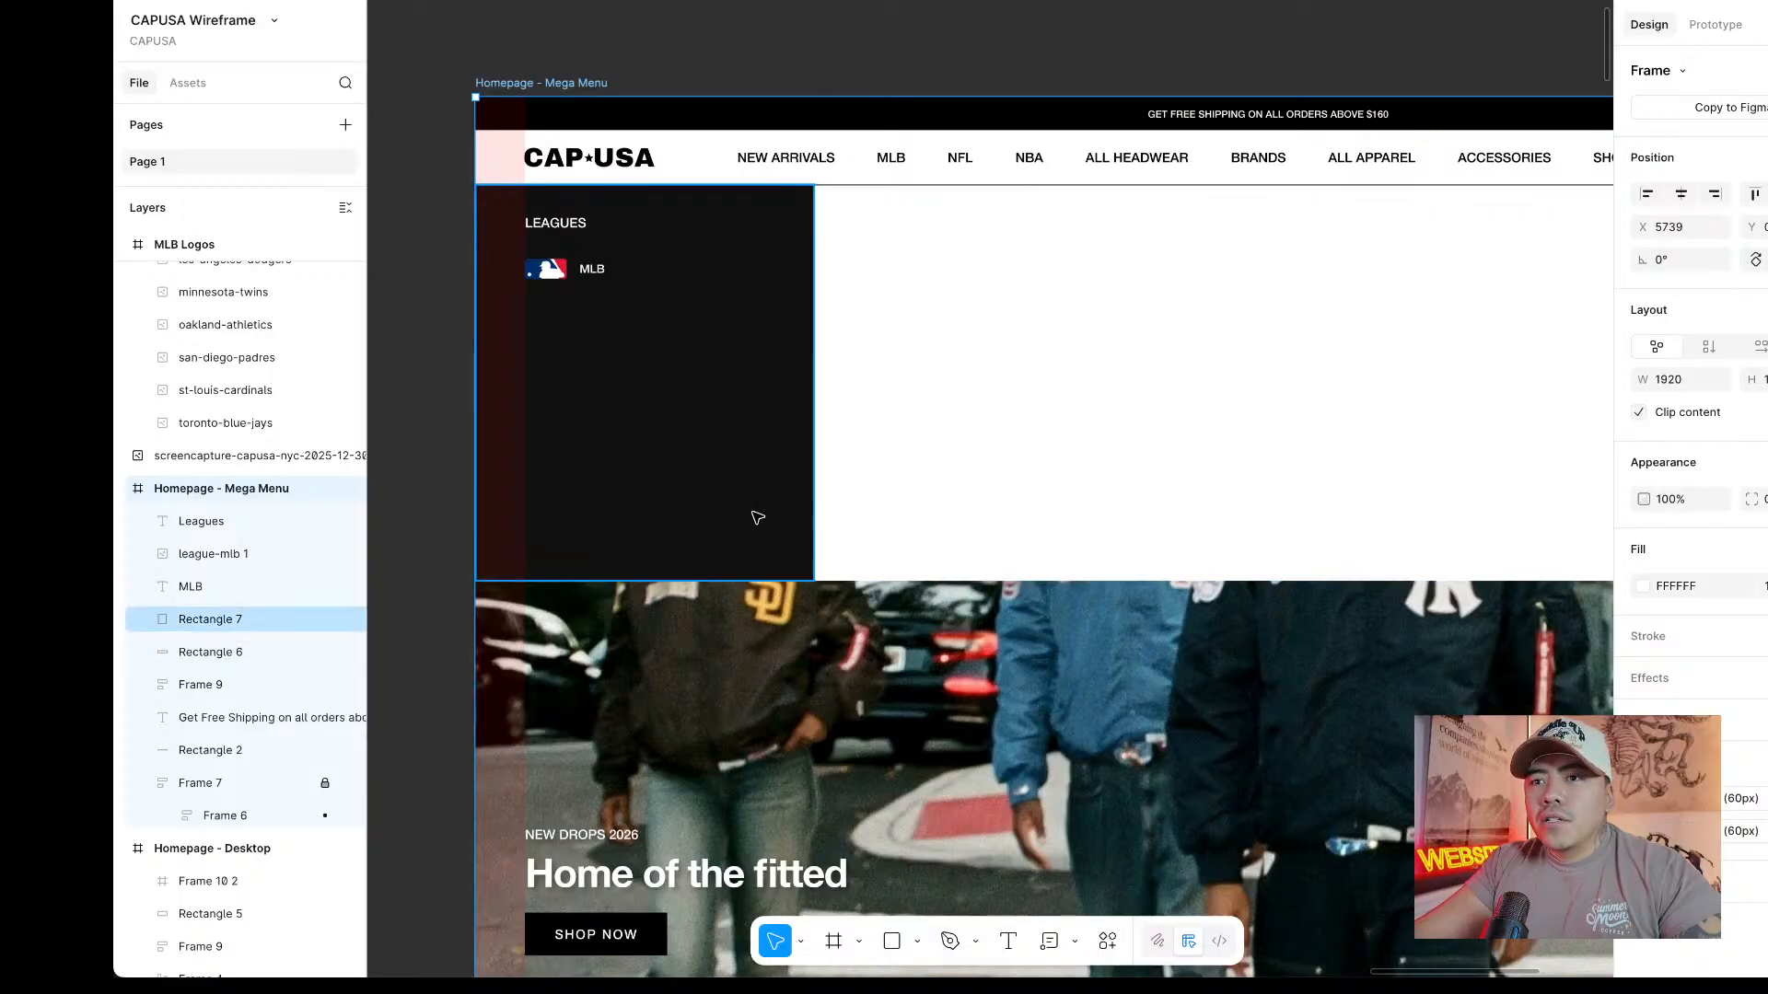
Extend the dark sidebar and the white mega menu panel downward together to a height of 612.
left_click_drag(994, 580, 995, 689)
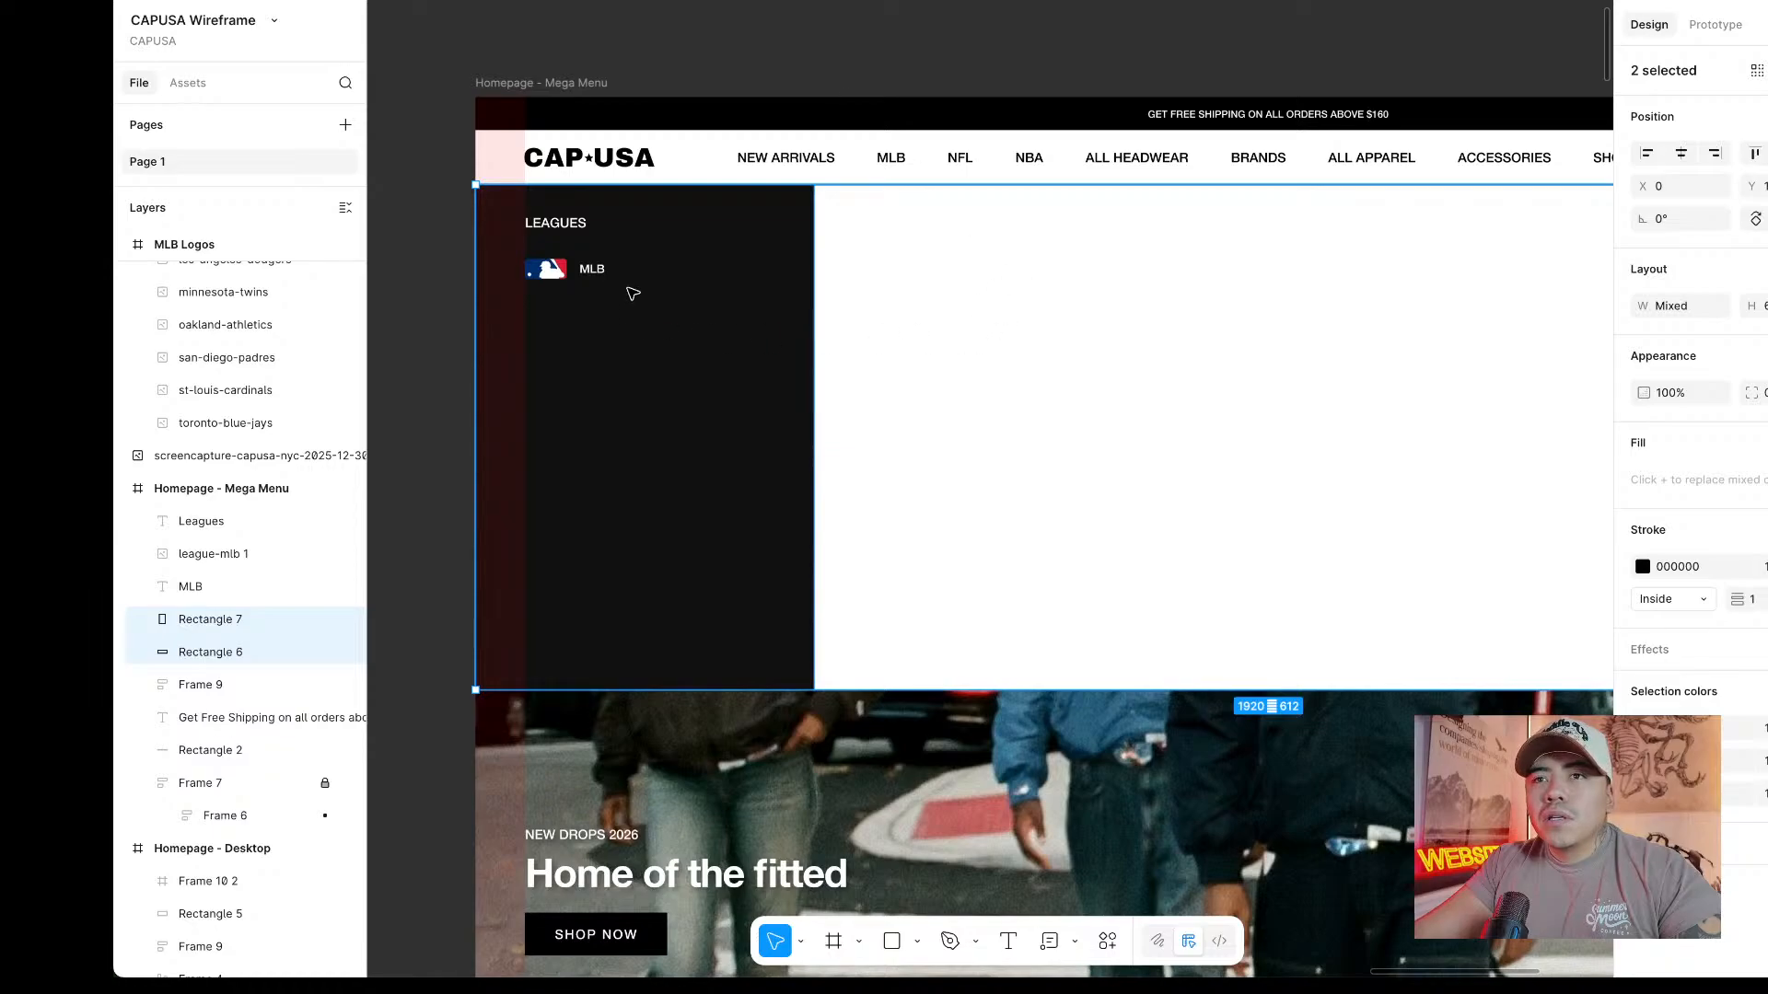
Move the "MLB" label farther right of its logo to X 169, keeping it on the logo's row.
scroll(565, 271, "up", 5)
left_click(553, 269)
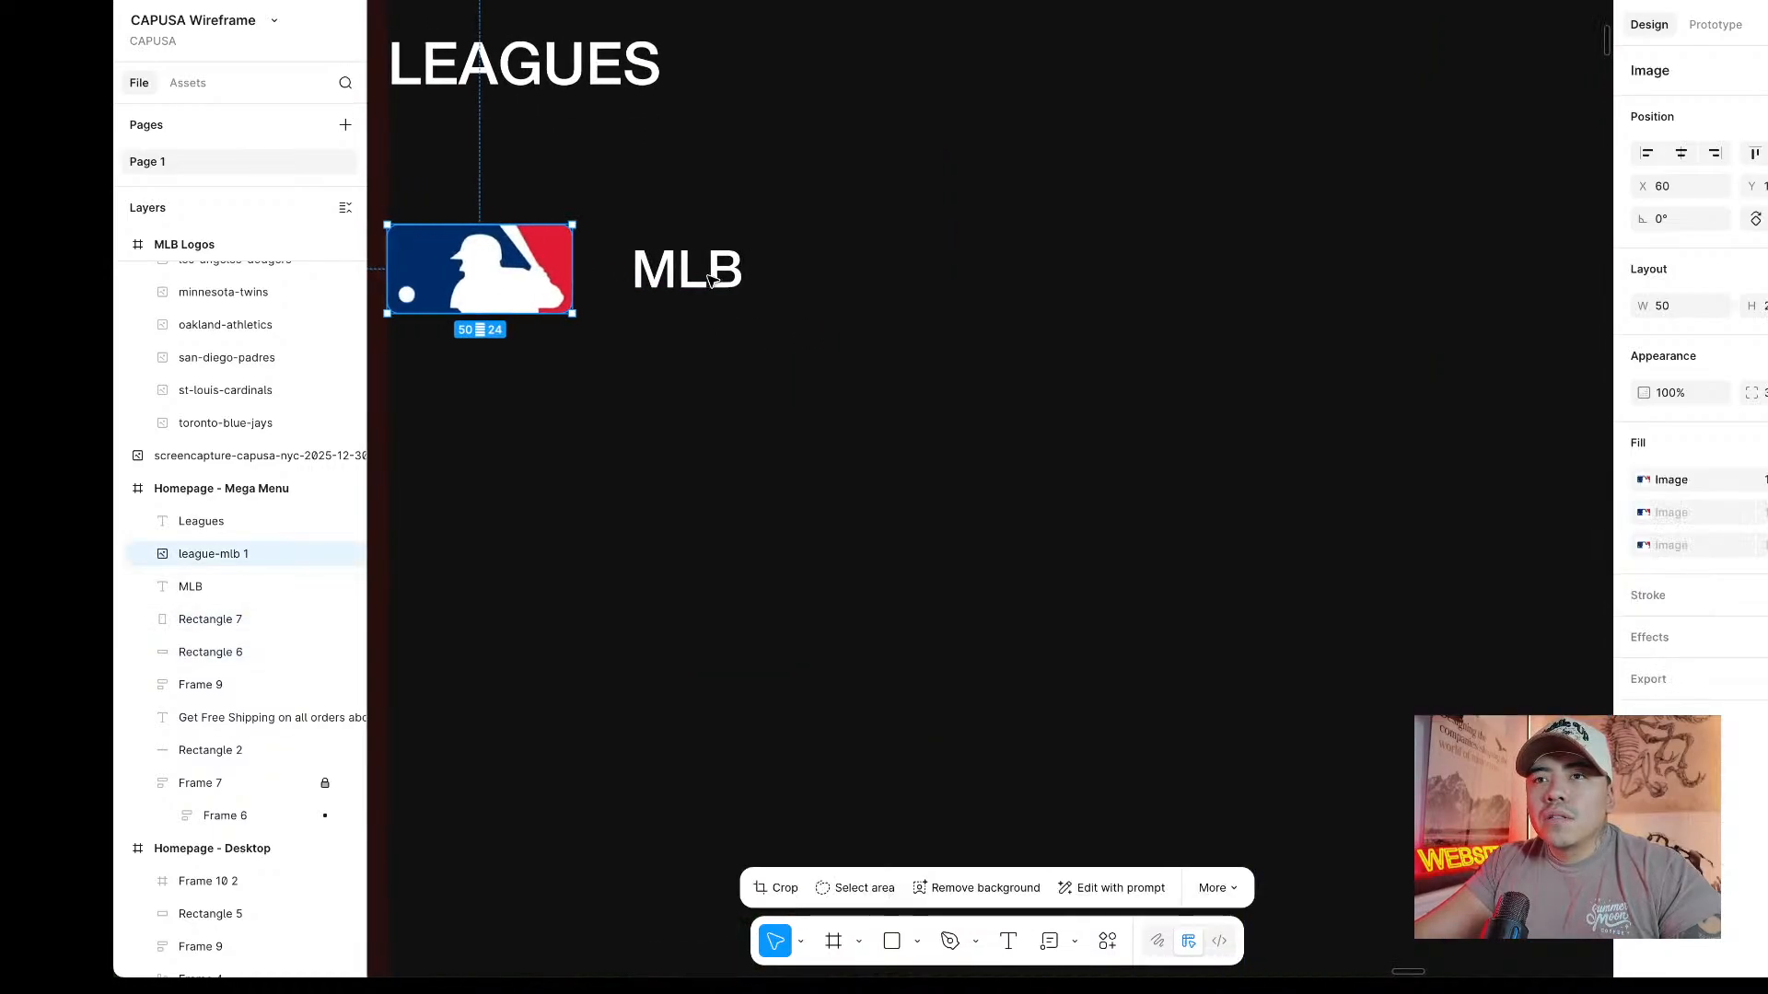
scroll(709, 279, "down", 2)
left_click(707, 278)
left_click_drag(703, 279, 820, 284)
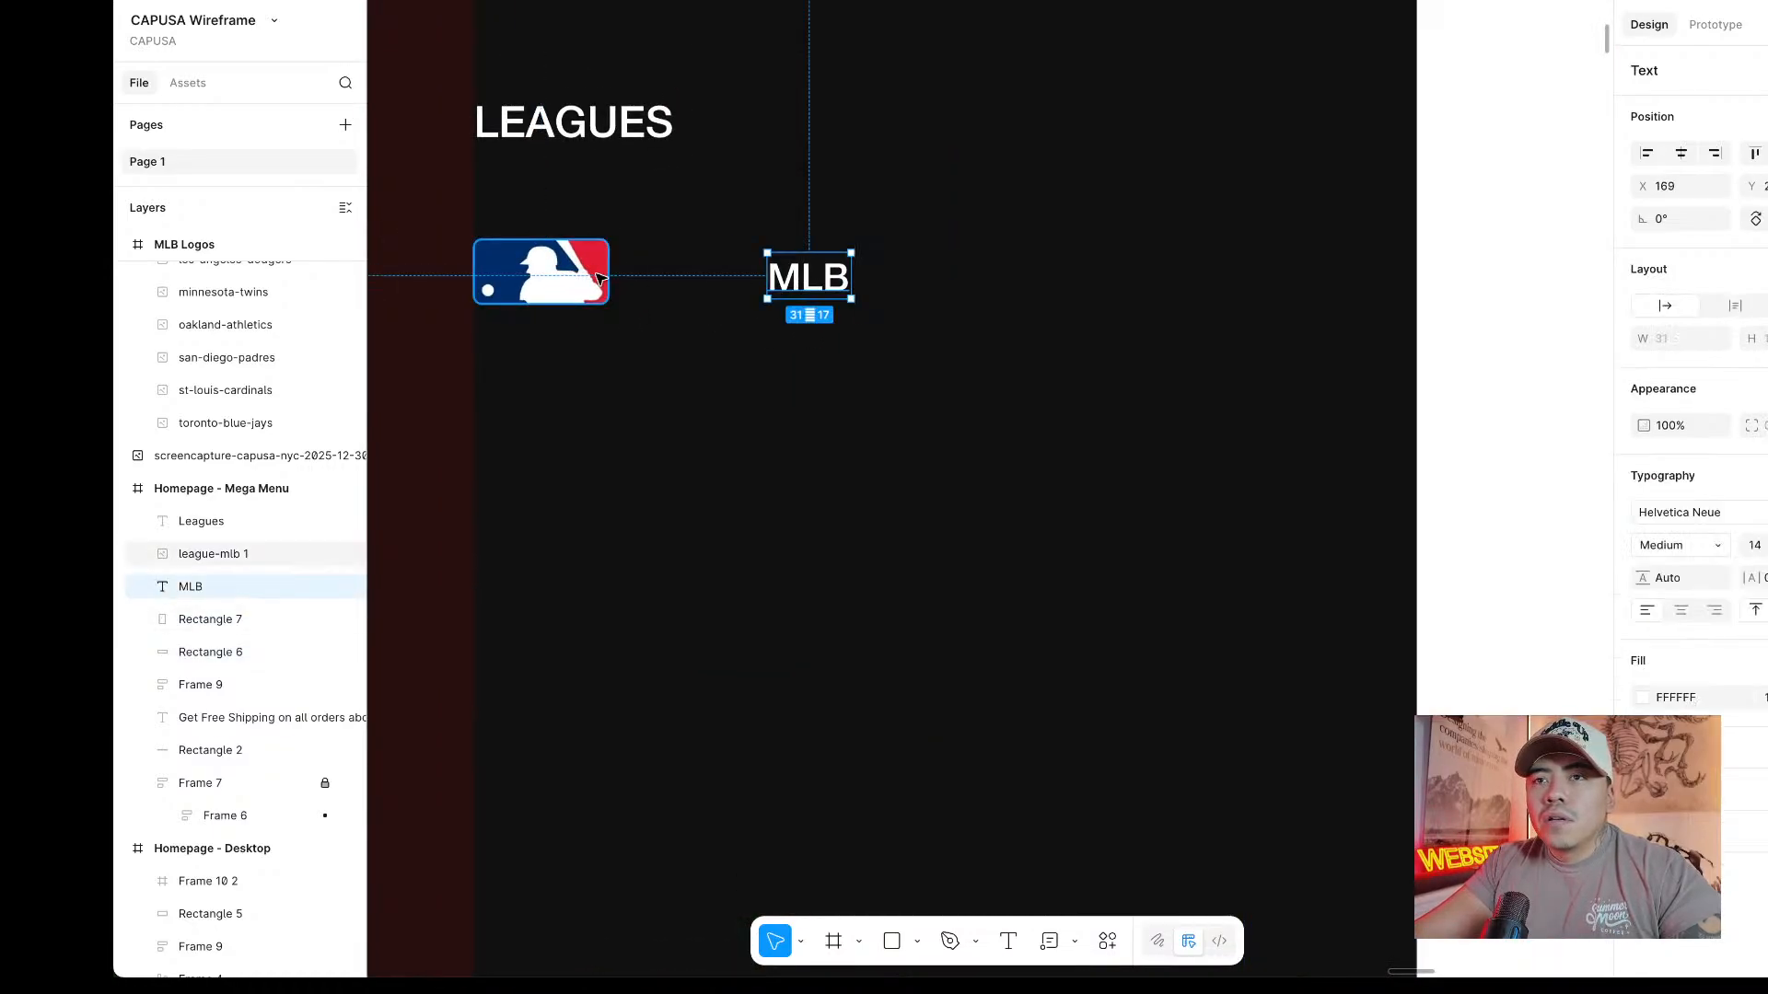
Set the MLB logo's width to 80 and move the MLB label to X 171, centred on the logo's row.
left_click(569, 275)
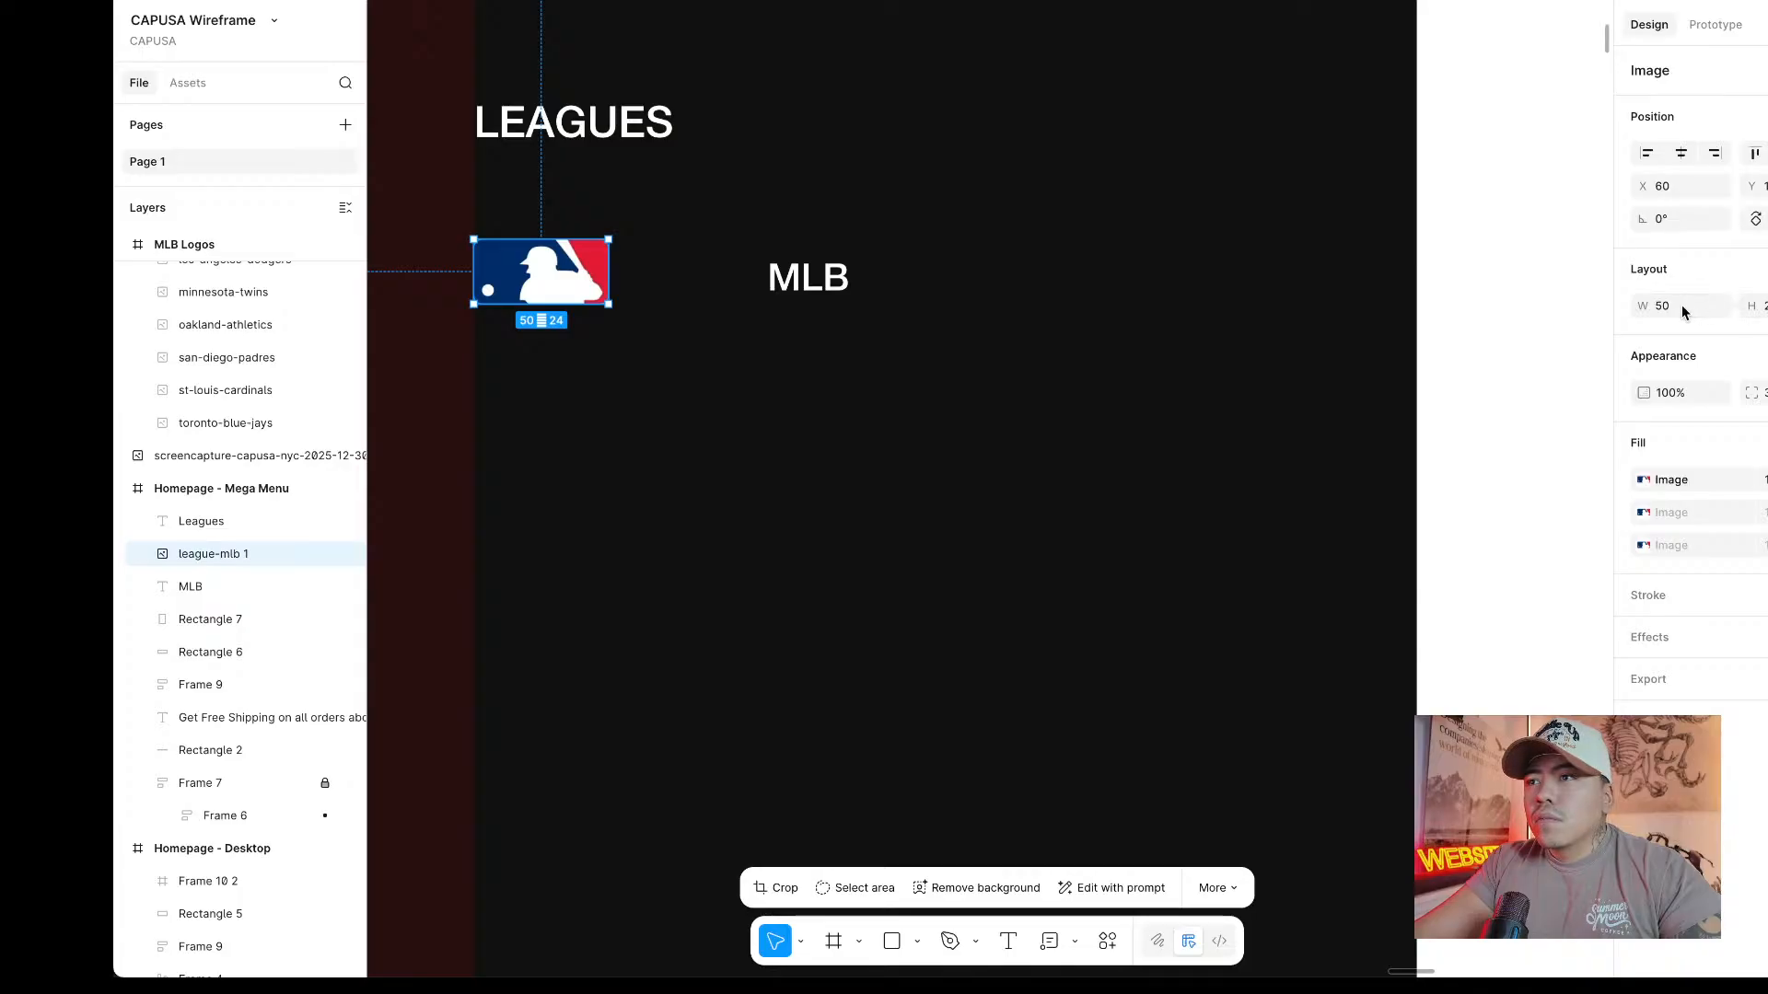
type("80")
key("Return")
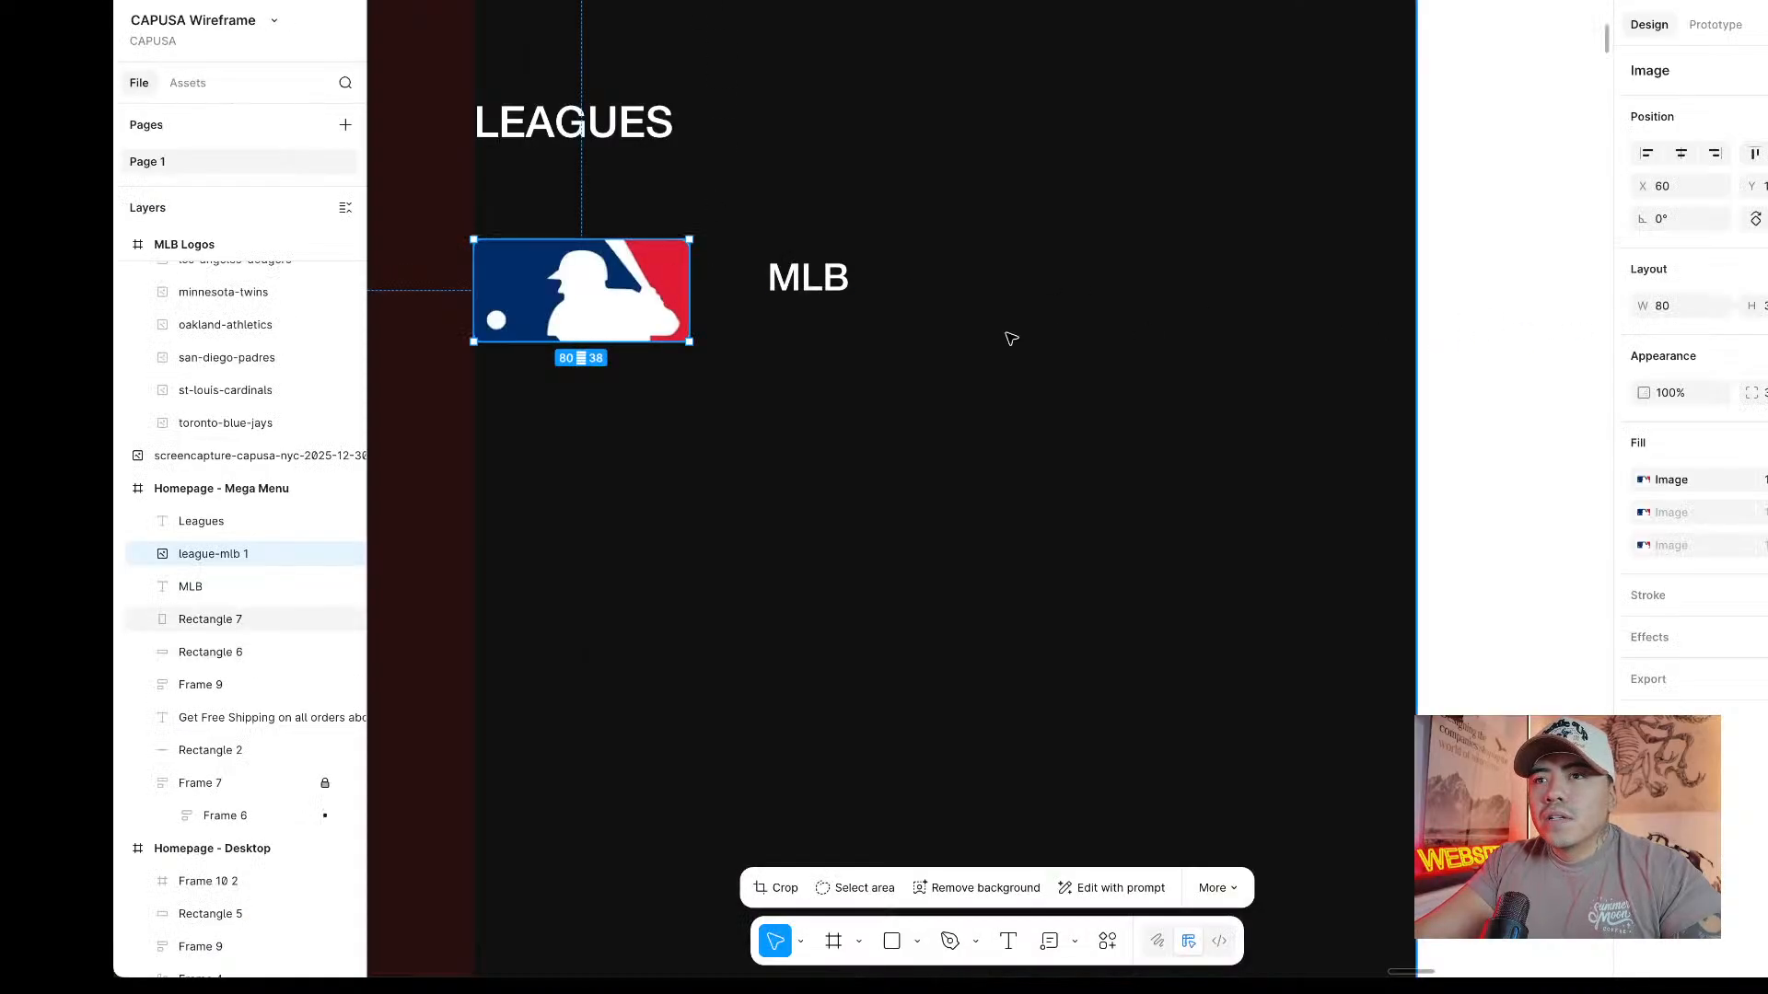
left_click_drag(817, 279, 812, 291)
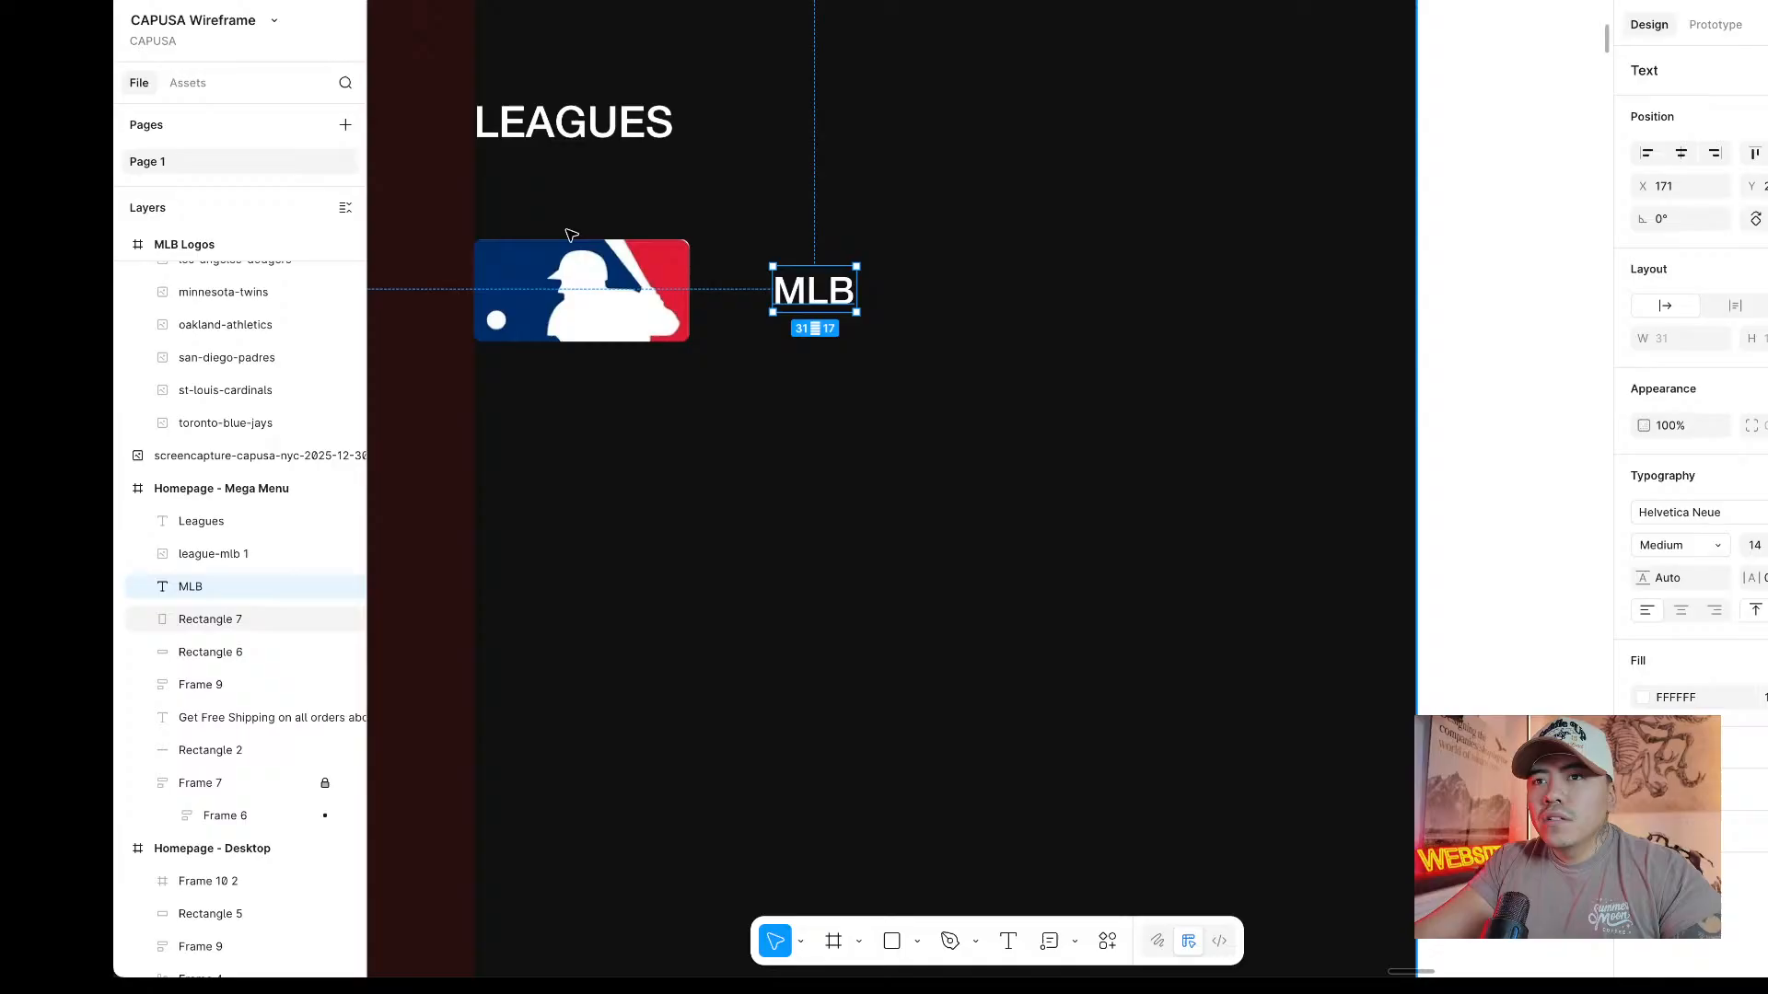
Set the MLB logo's width to 60 and move the MLB label to X 144, vertically centred beside the logo.
left_click(212, 553)
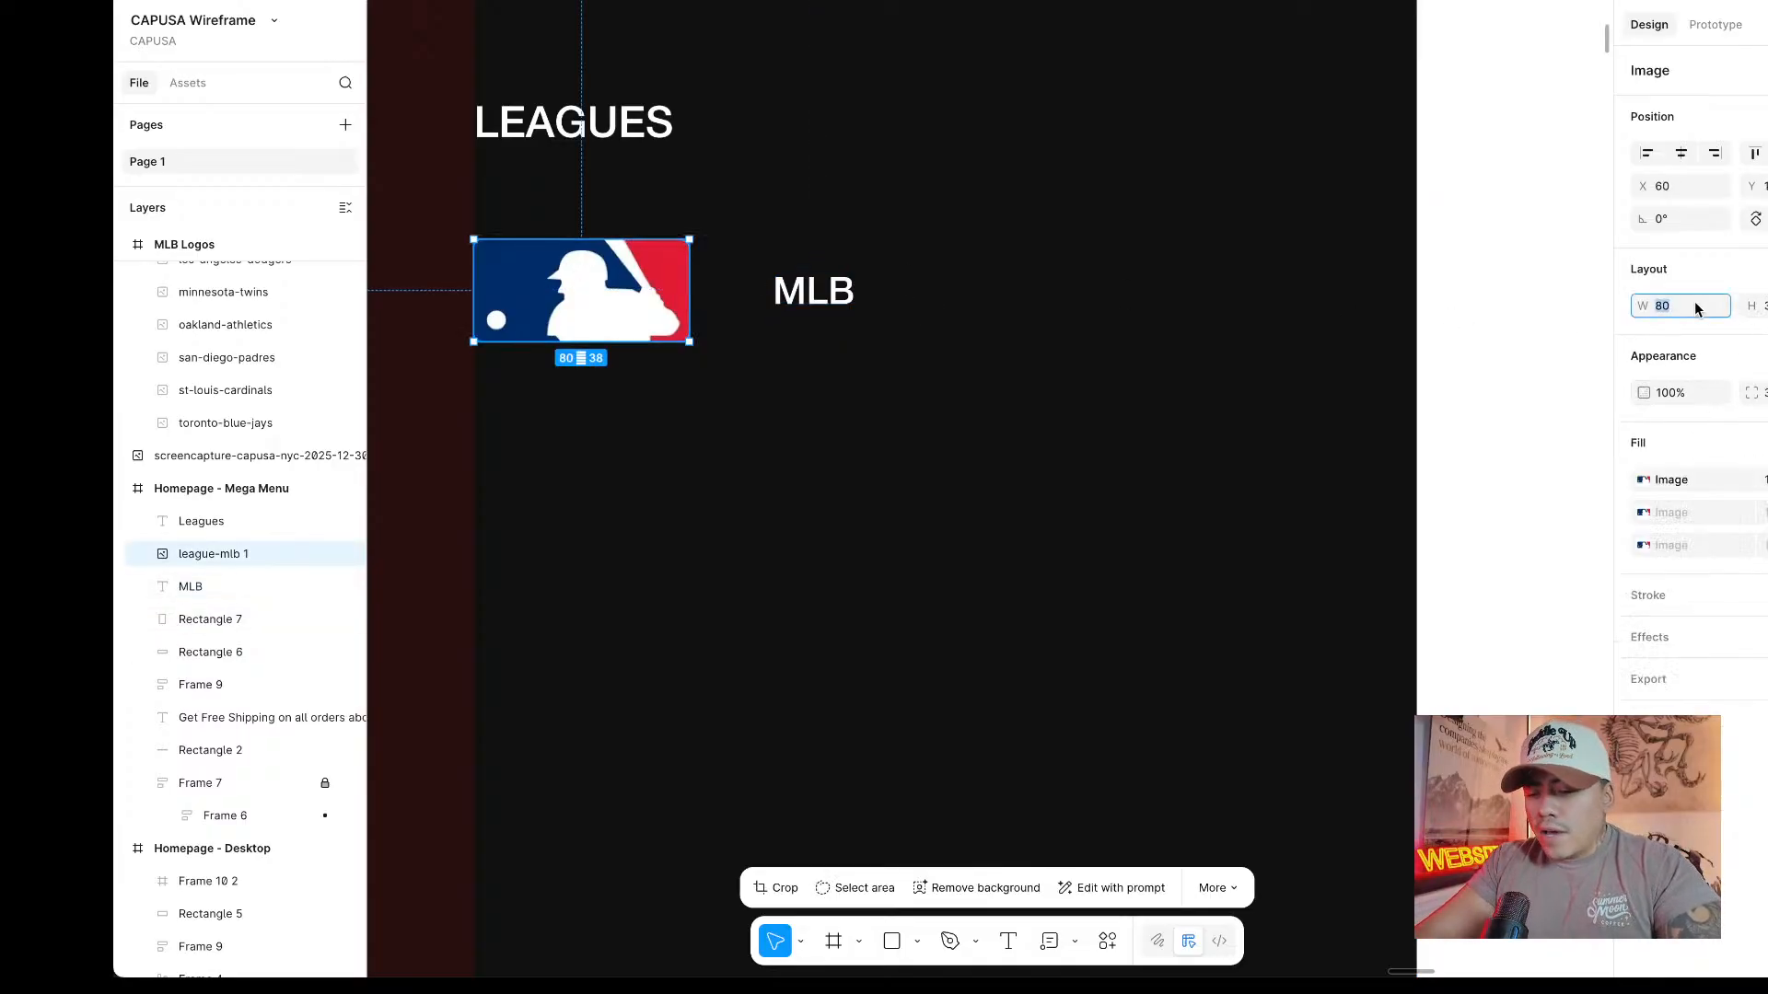
type("60")
key("Return")
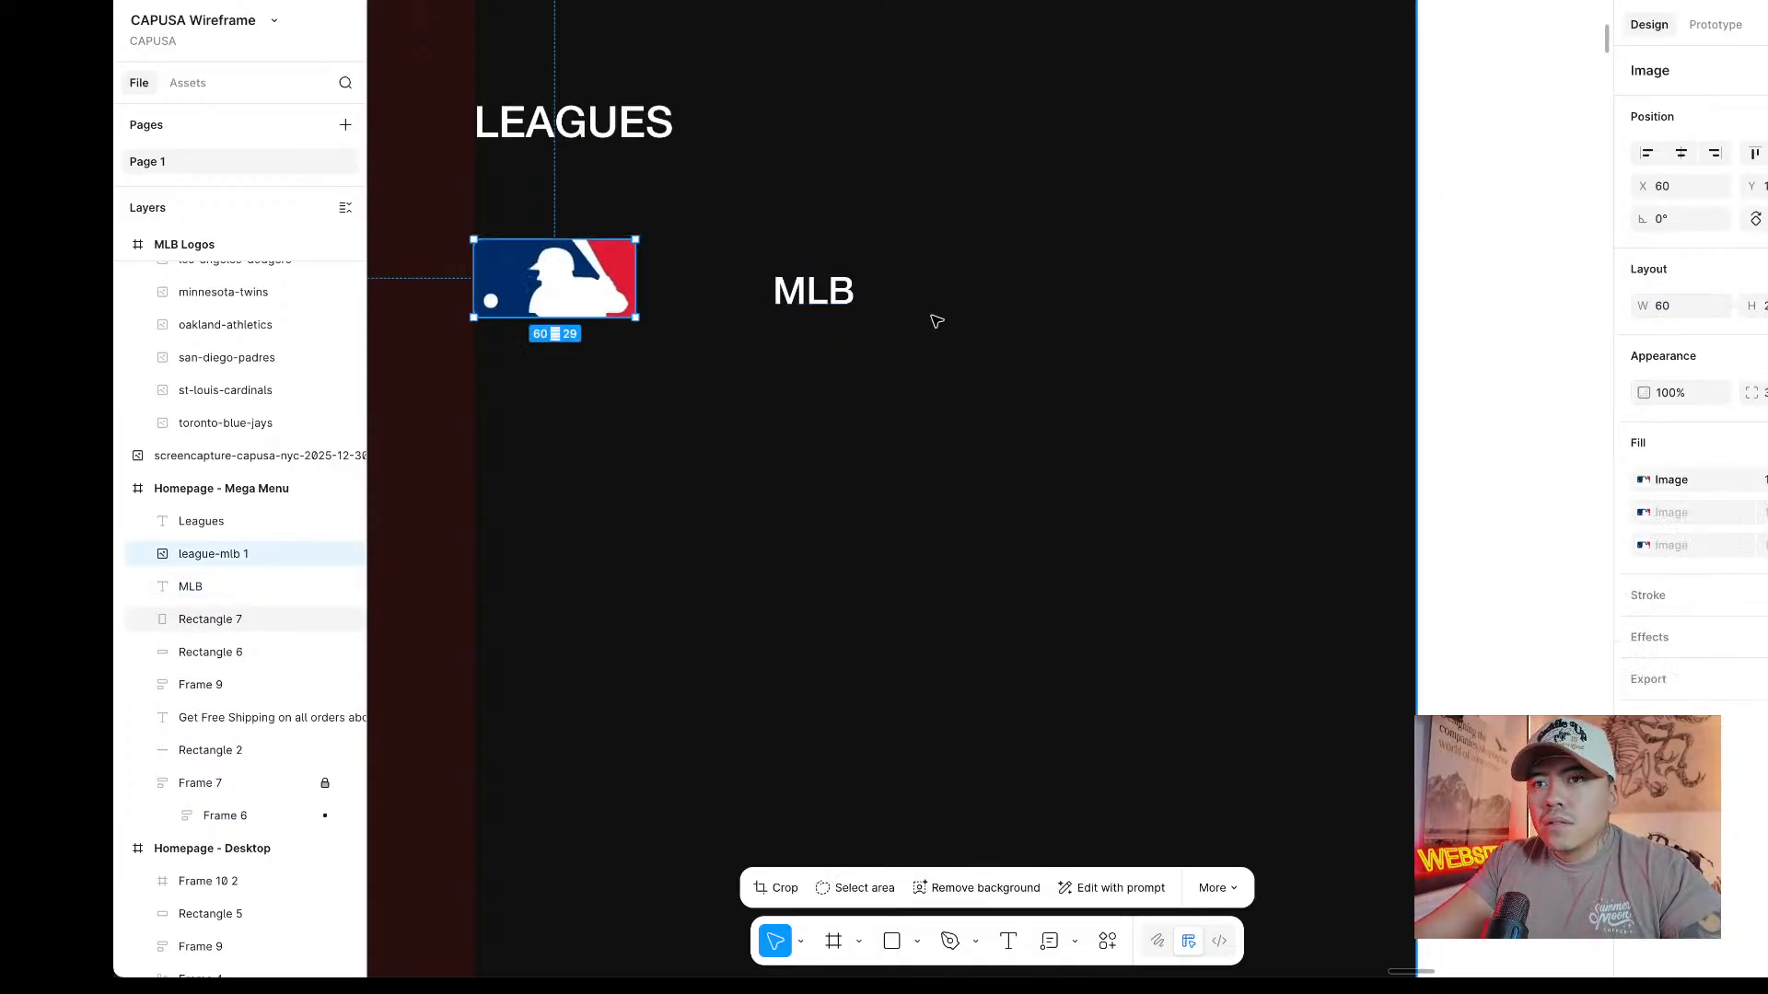
left_click_drag(822, 293, 747, 293)
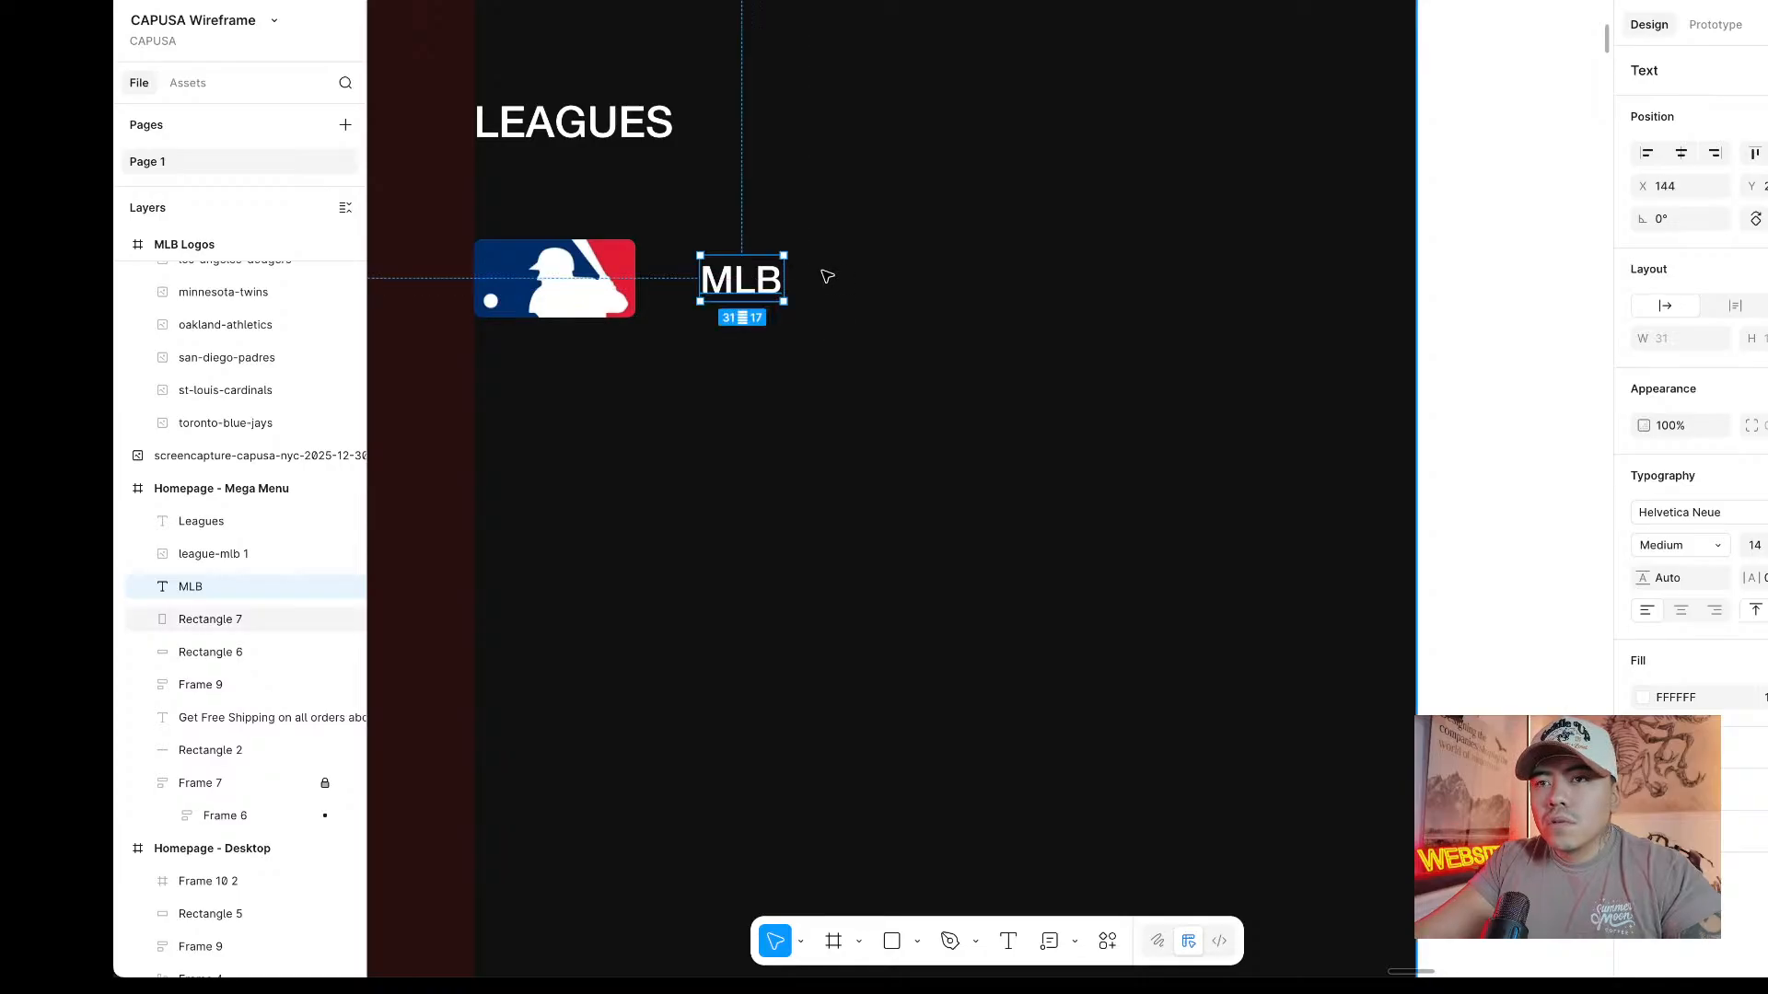
Combine the MLB logo and its label in a horizontal auto layout with a gap of 30.
scroll(825, 277, "down", 3)
left_click(651, 281, "shift")
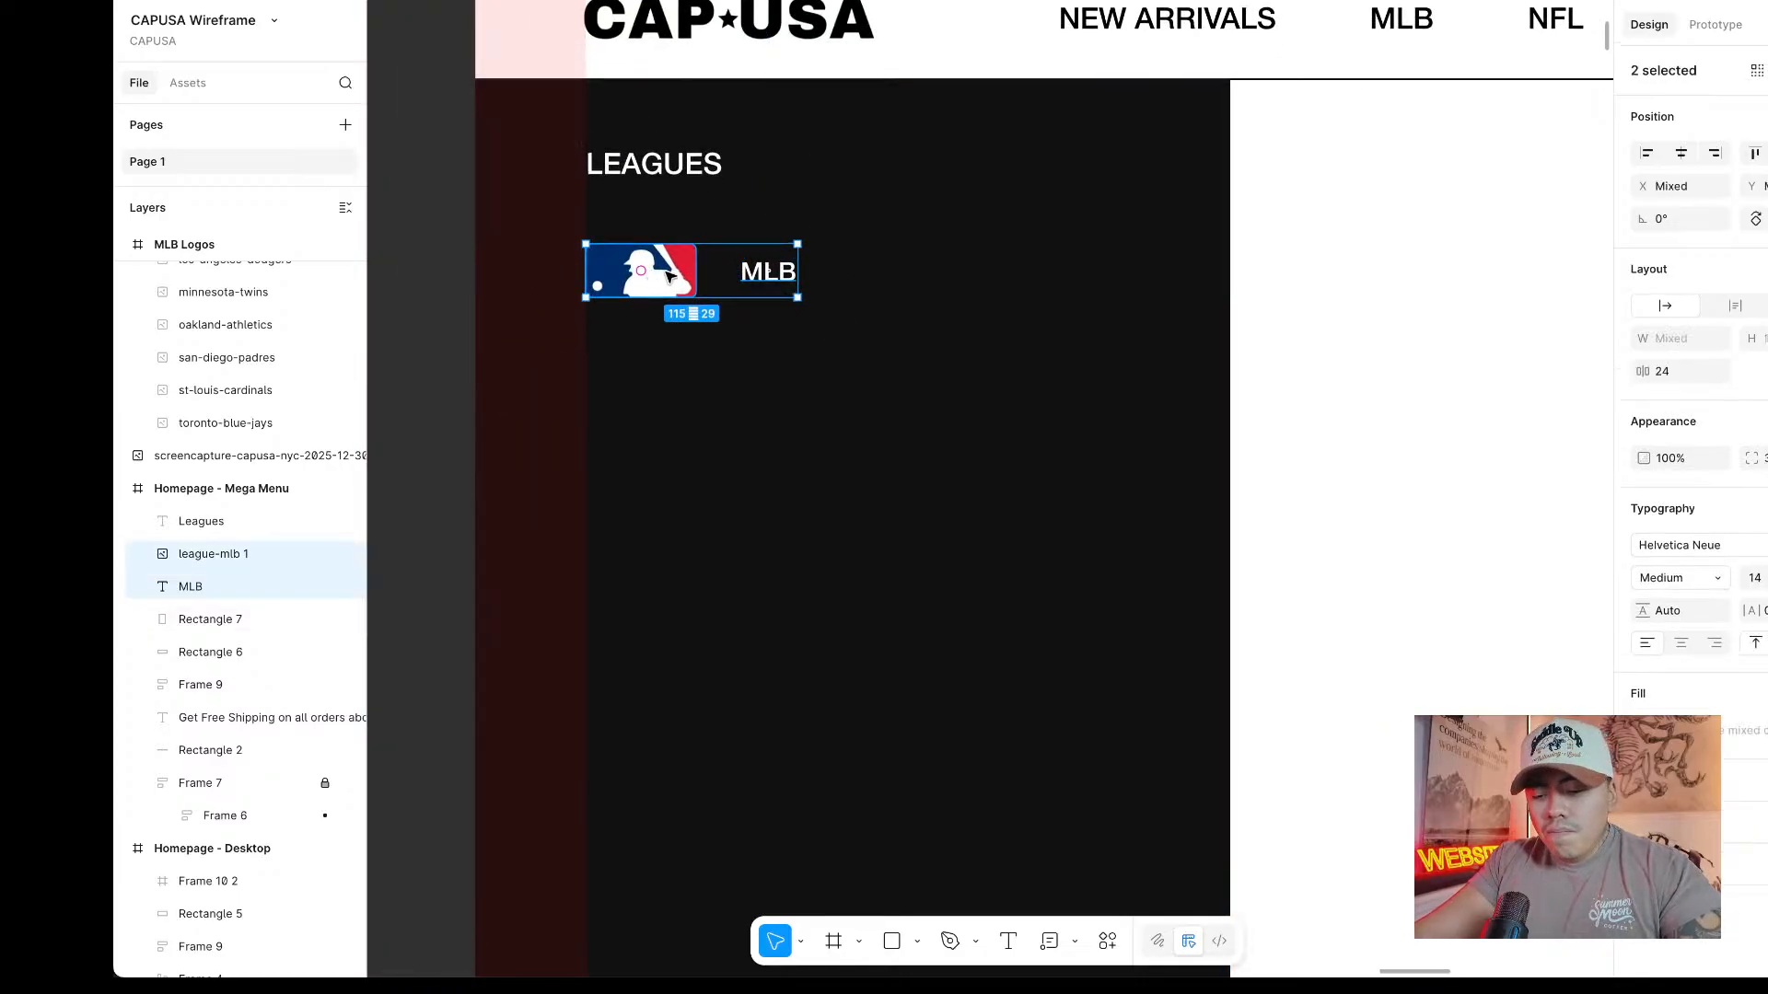
right_click(772, 271)
mouse_move(863, 691)
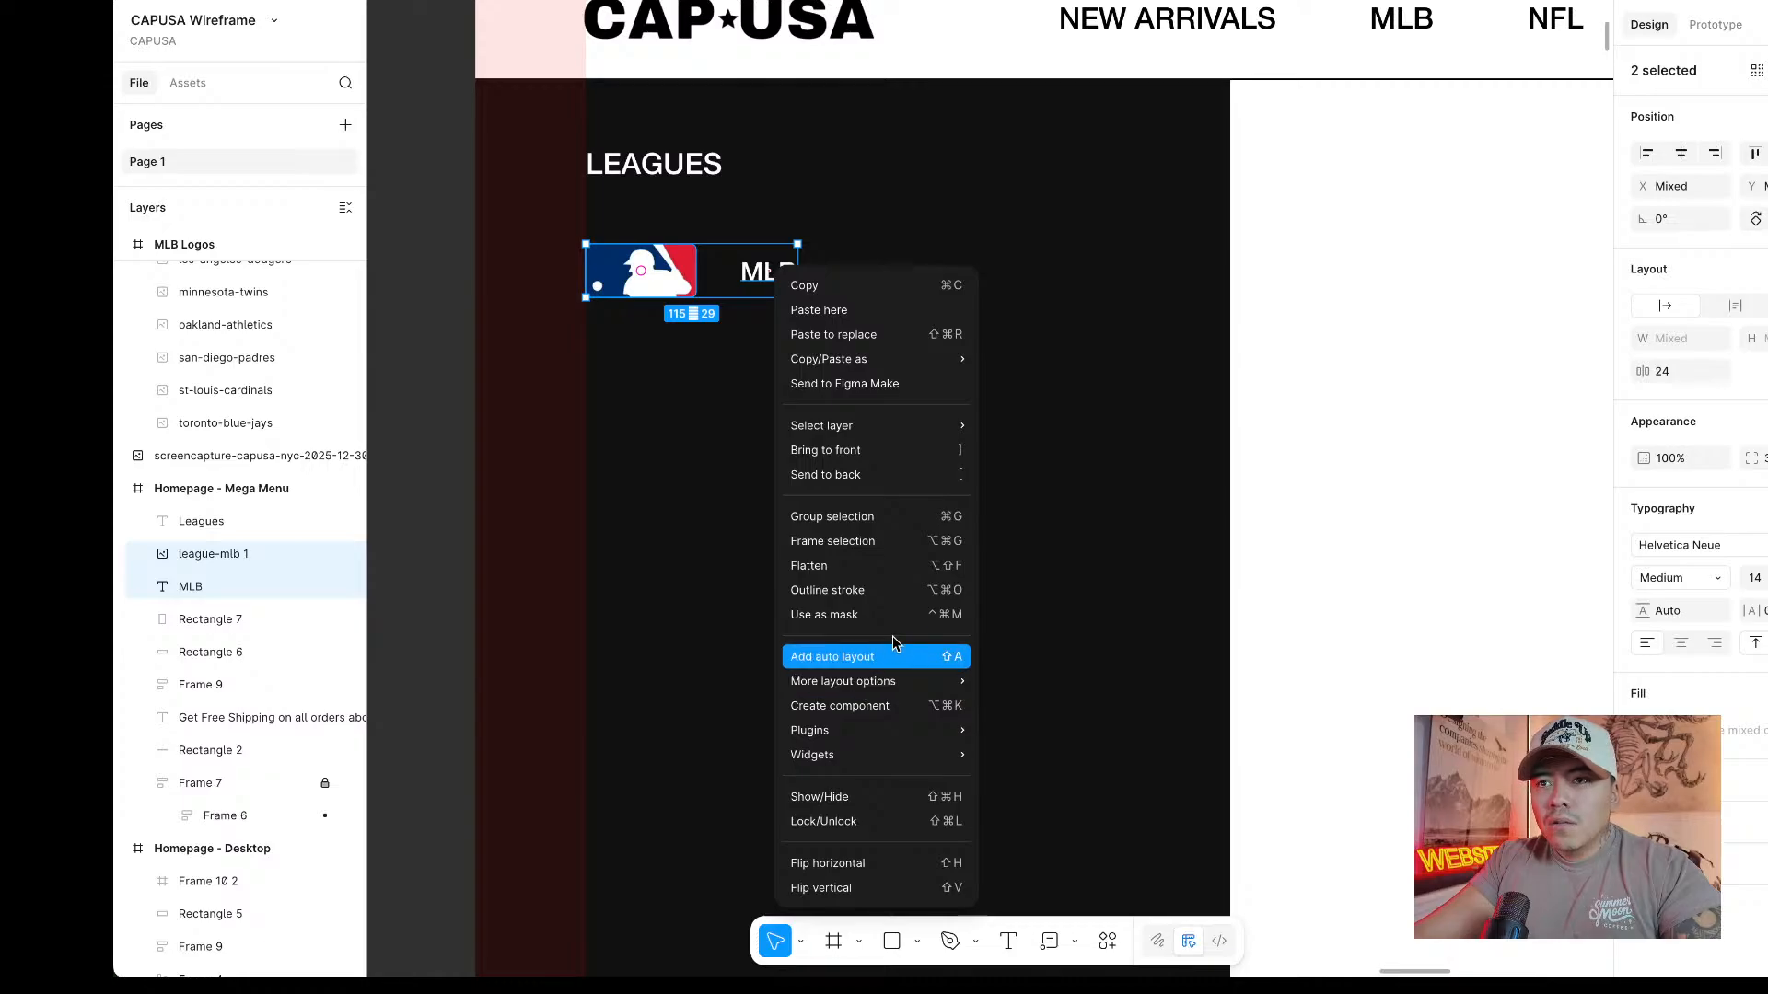
left_click(893, 655)
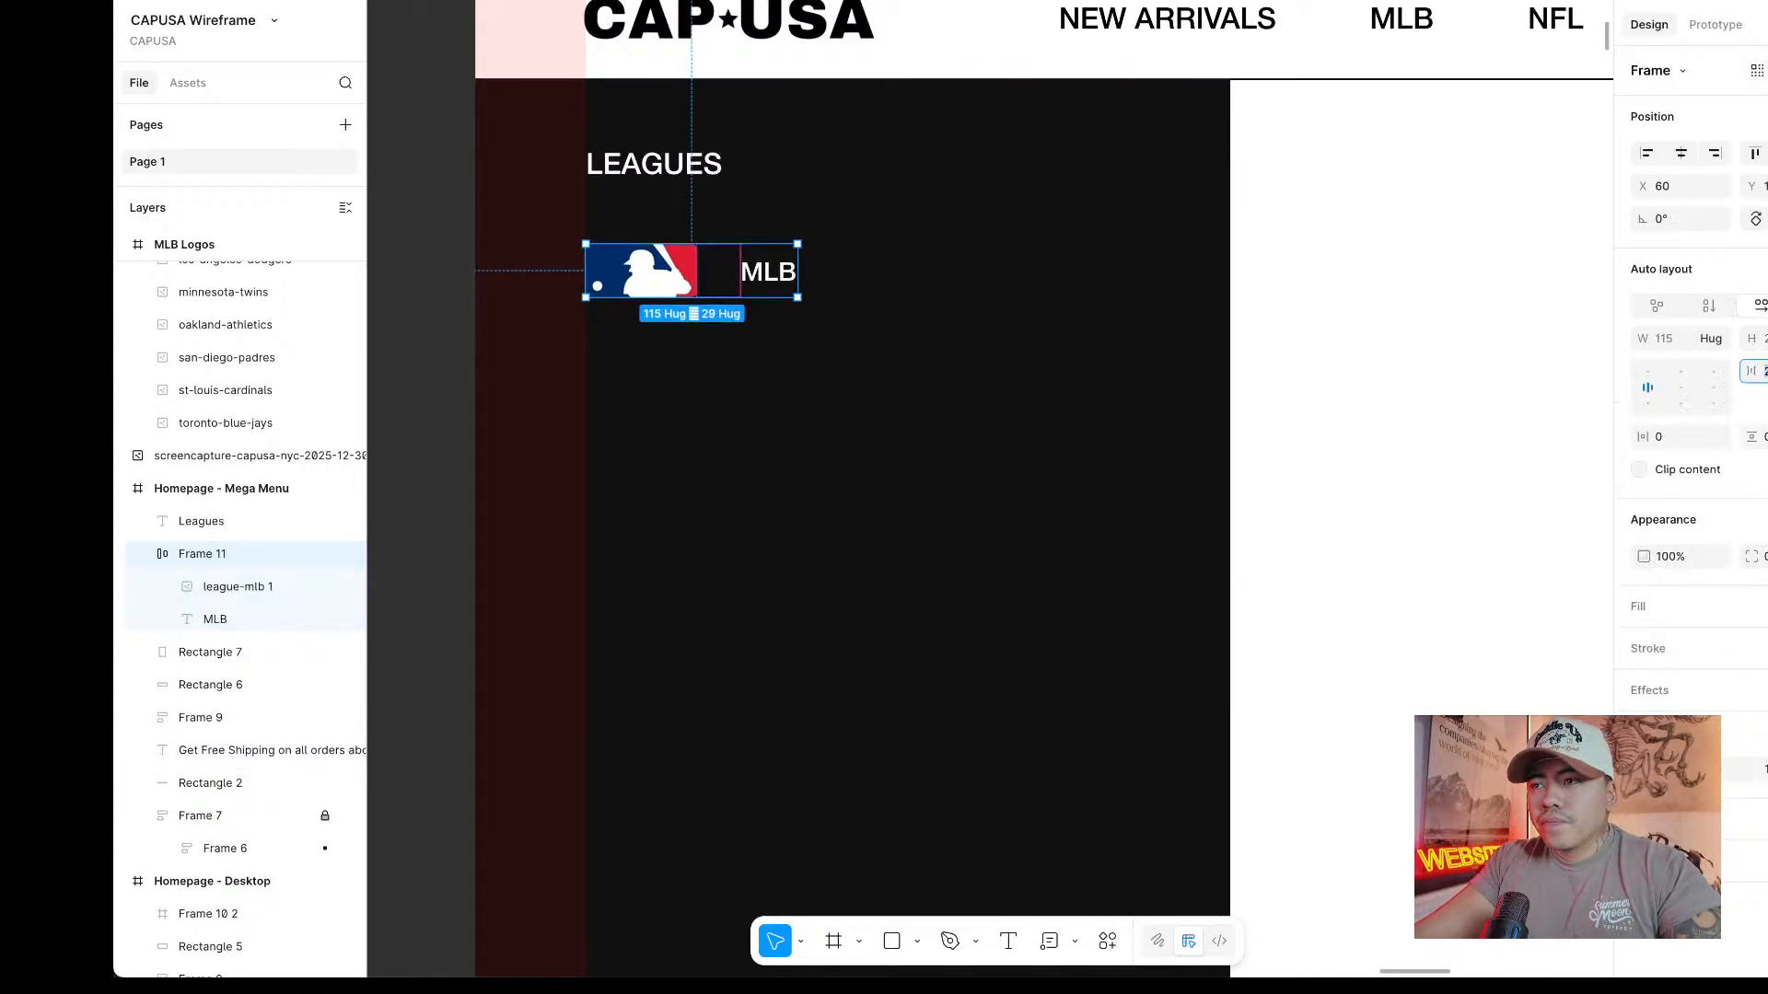
type("30")
key("Return")
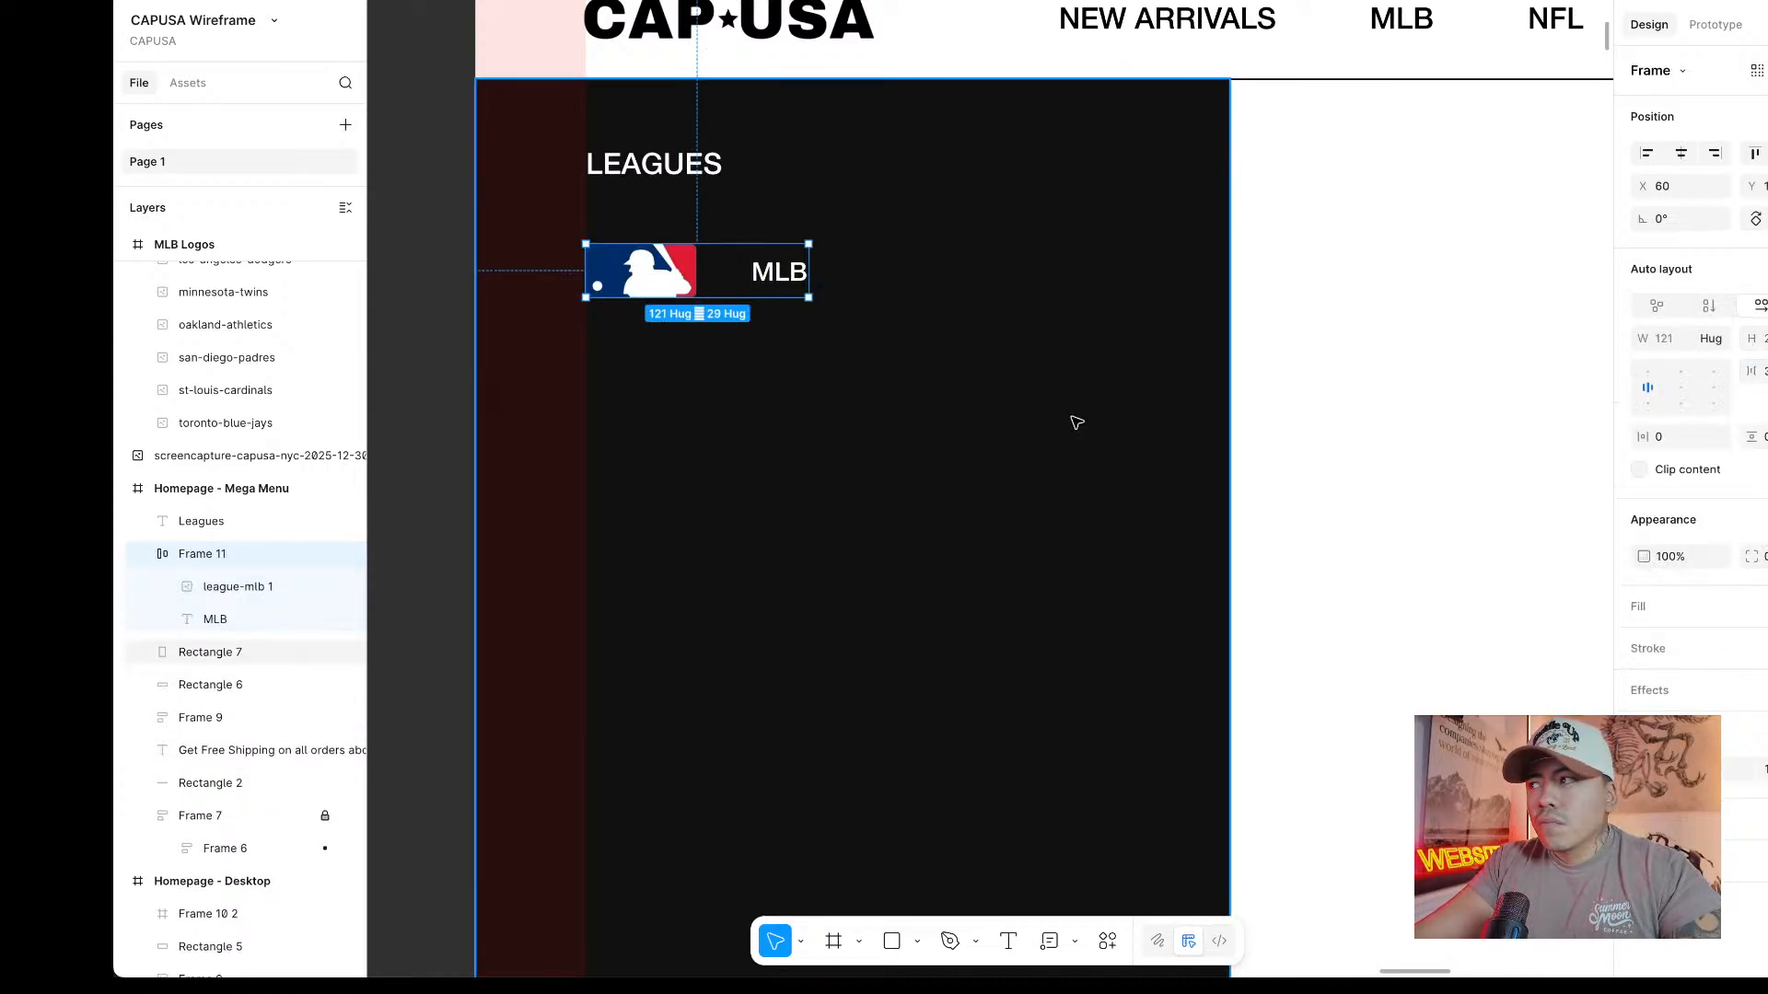
Duplicate the MLB row directly below with a spacing of 20 and wrap both rows in an auto layout.
scroll(1289, 405, "down", 1)
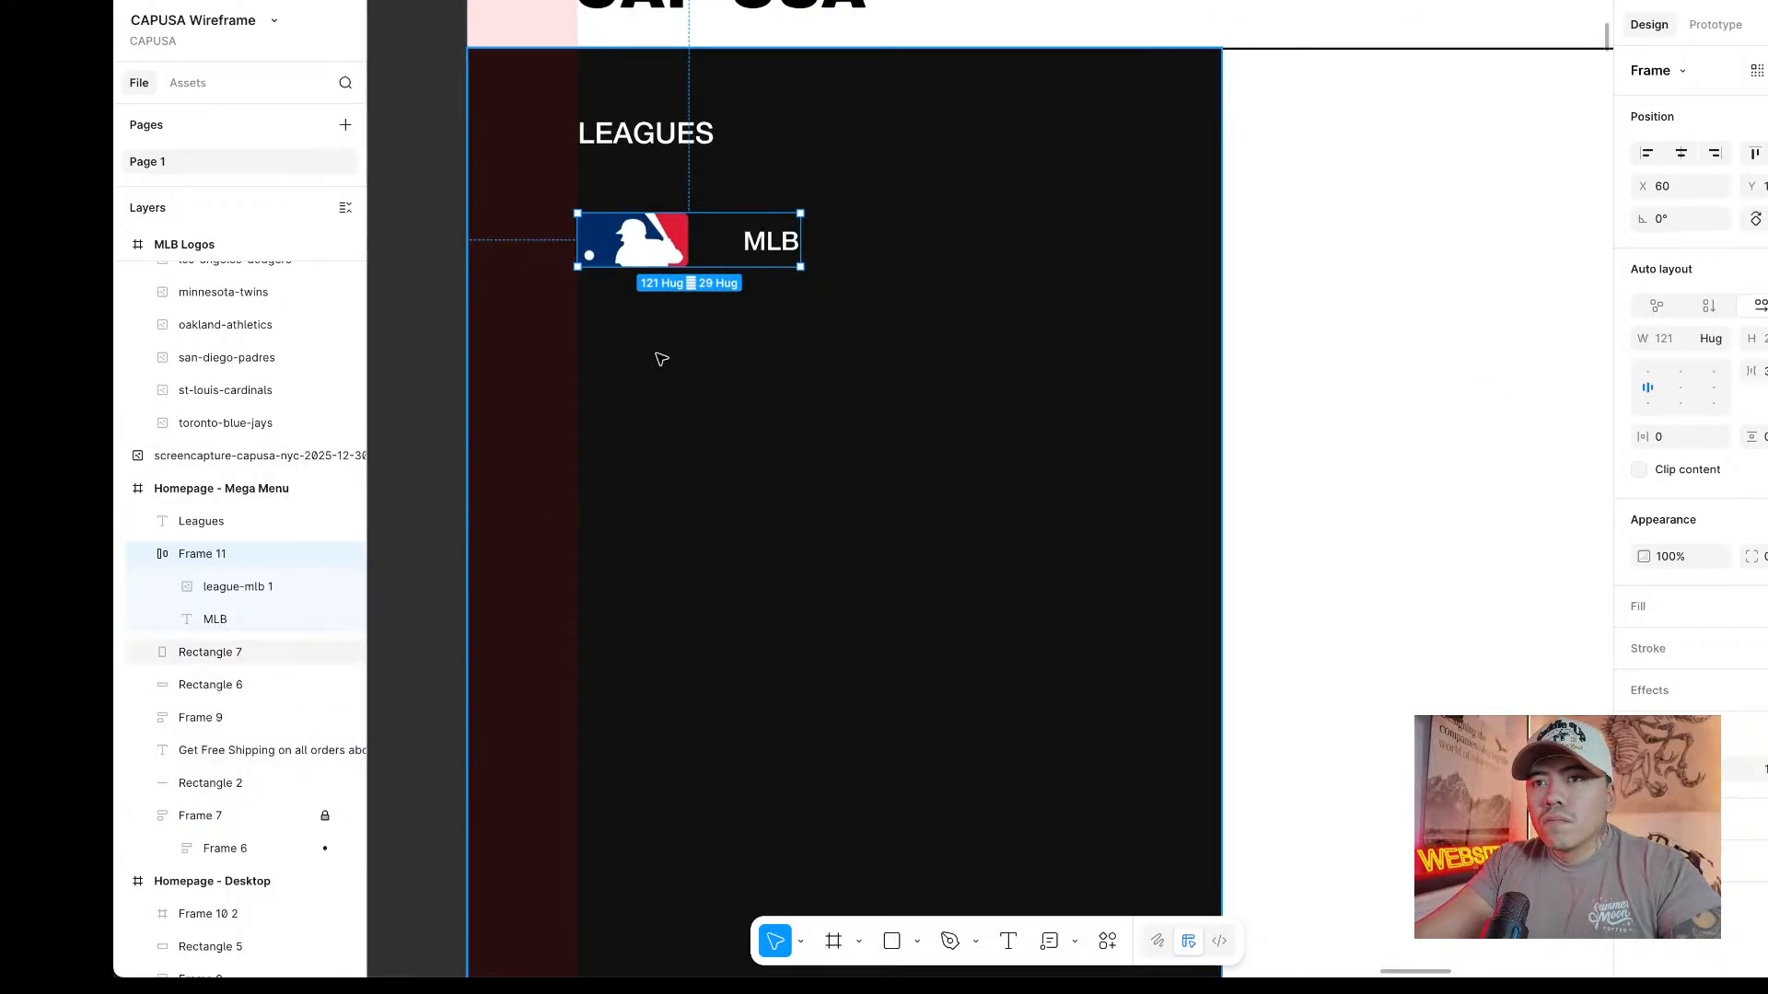
left_click_drag(637, 257, 636, 348)
key("Down")
key("Down")
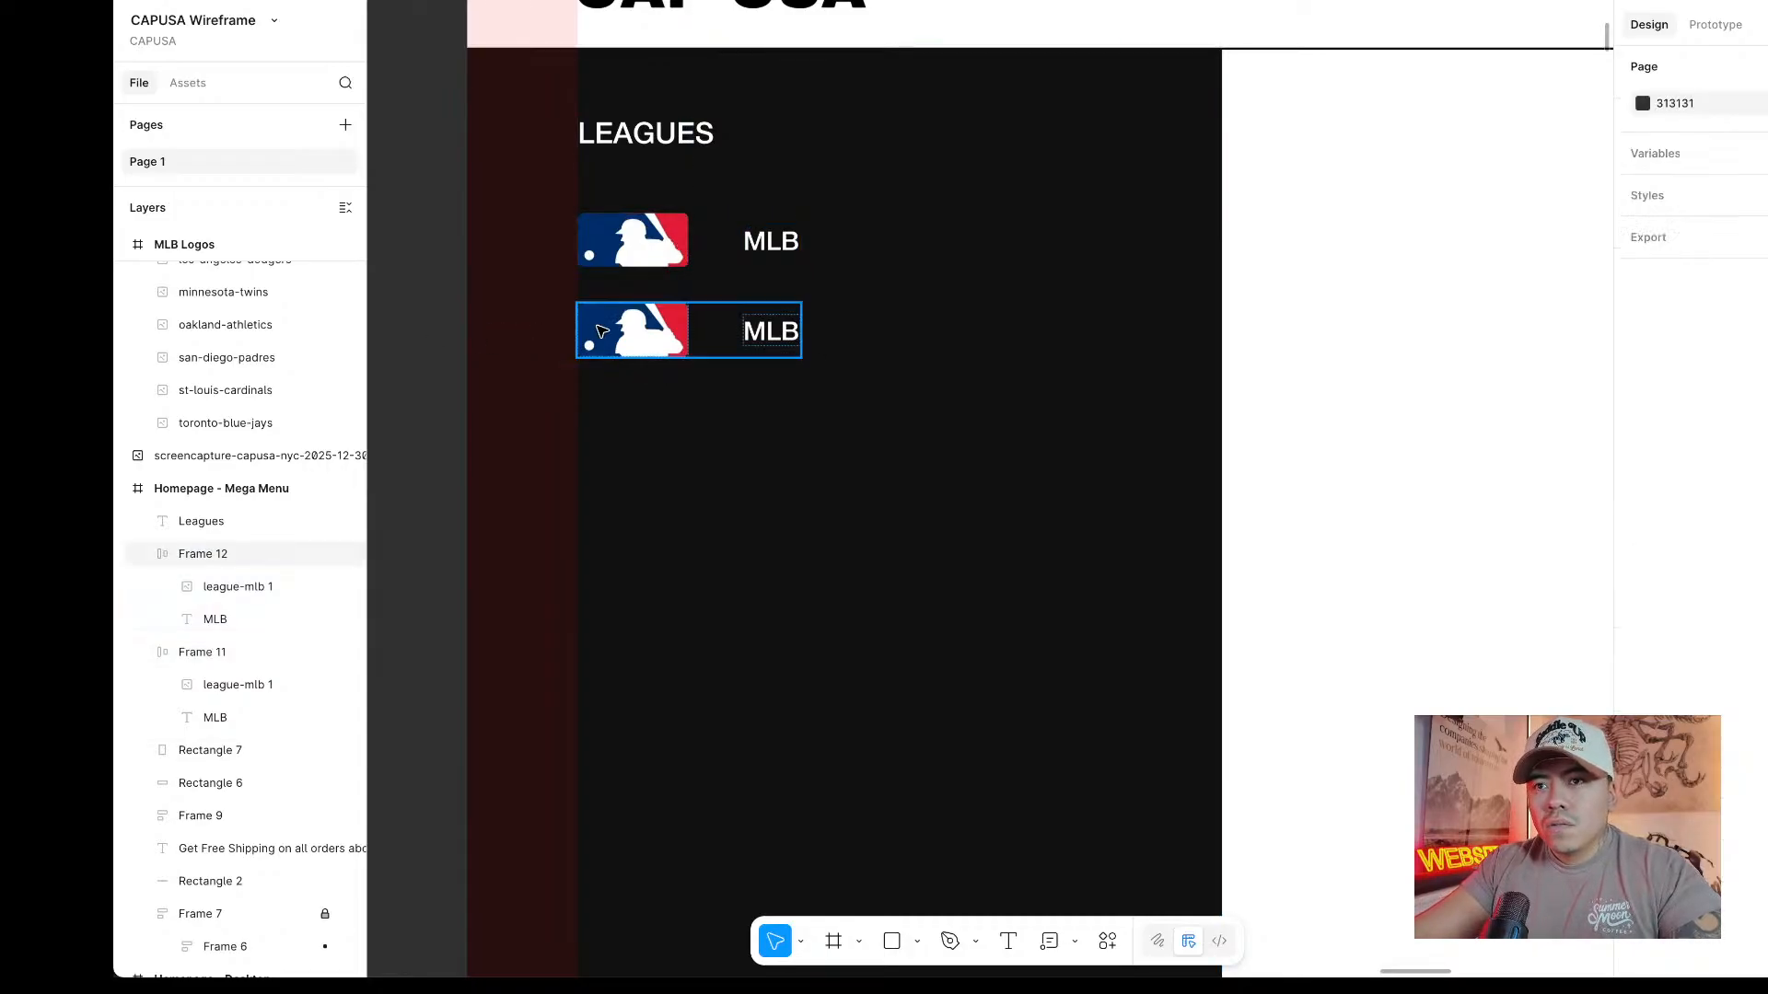
left_click(645, 241, "shift")
right_click(648, 243)
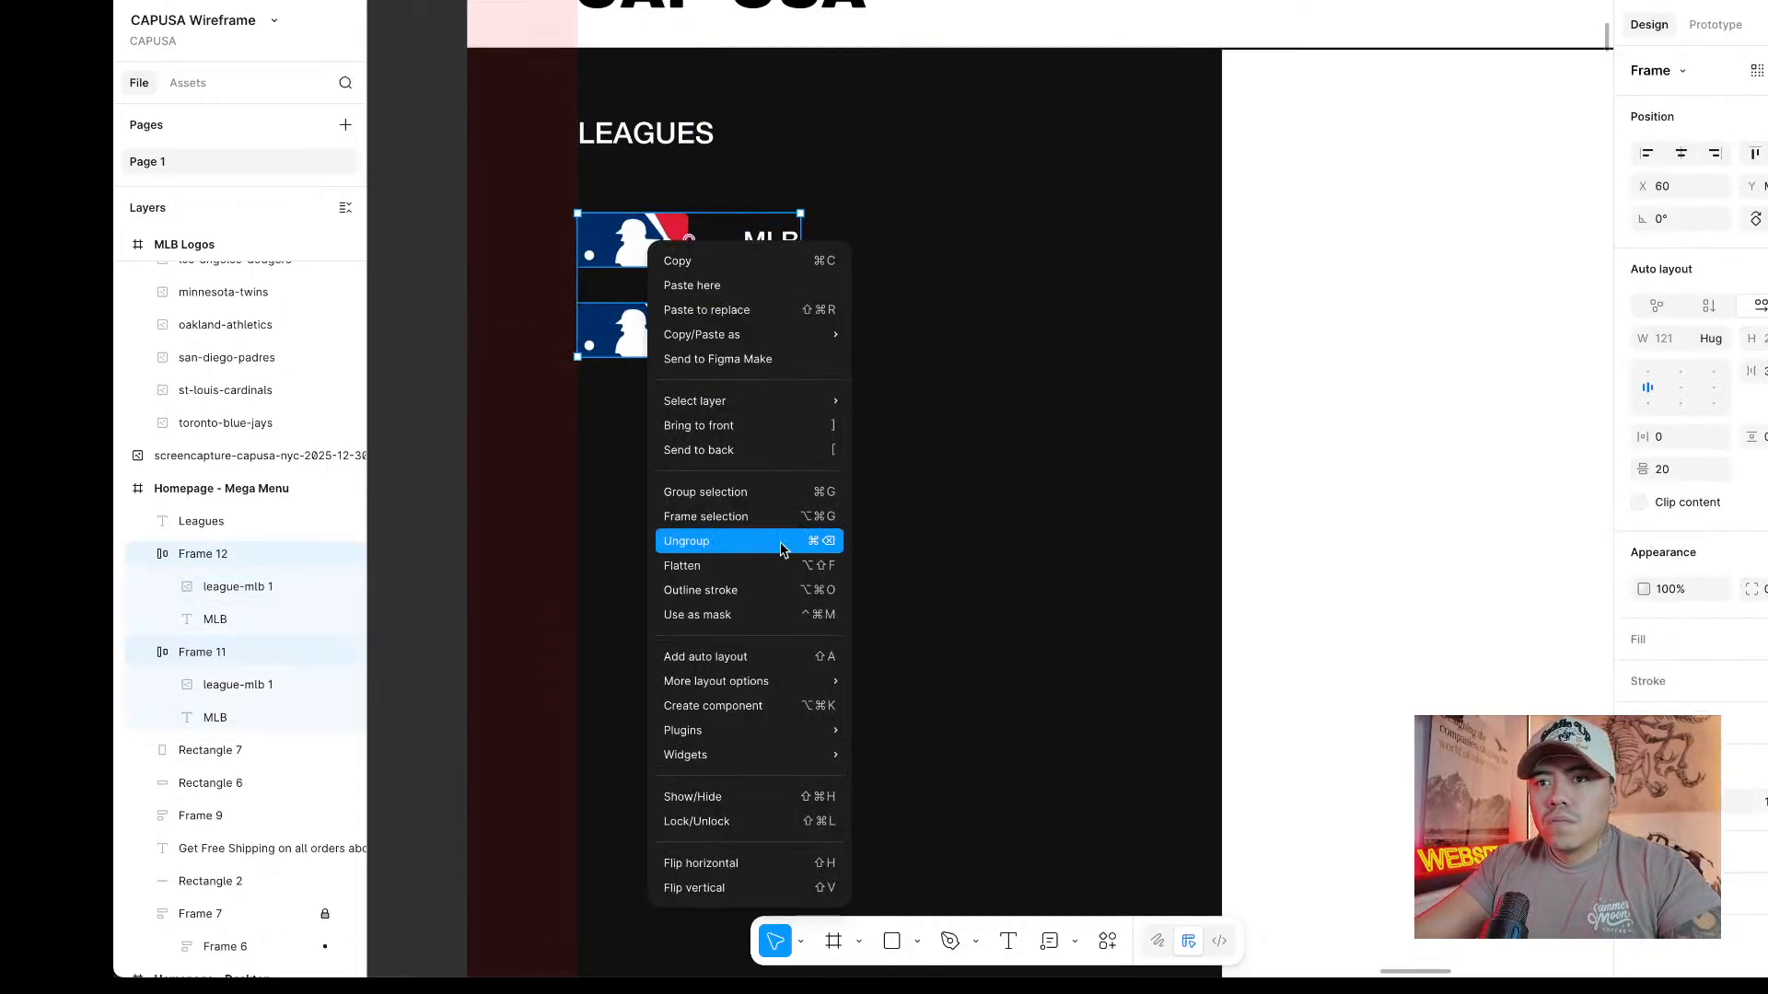
left_click(753, 656)
Duplicate the second MLB row three times inside the auto layout to make five league rows.
left_click(649, 333)
key("super+d")
key("super+d")
key("super+d")
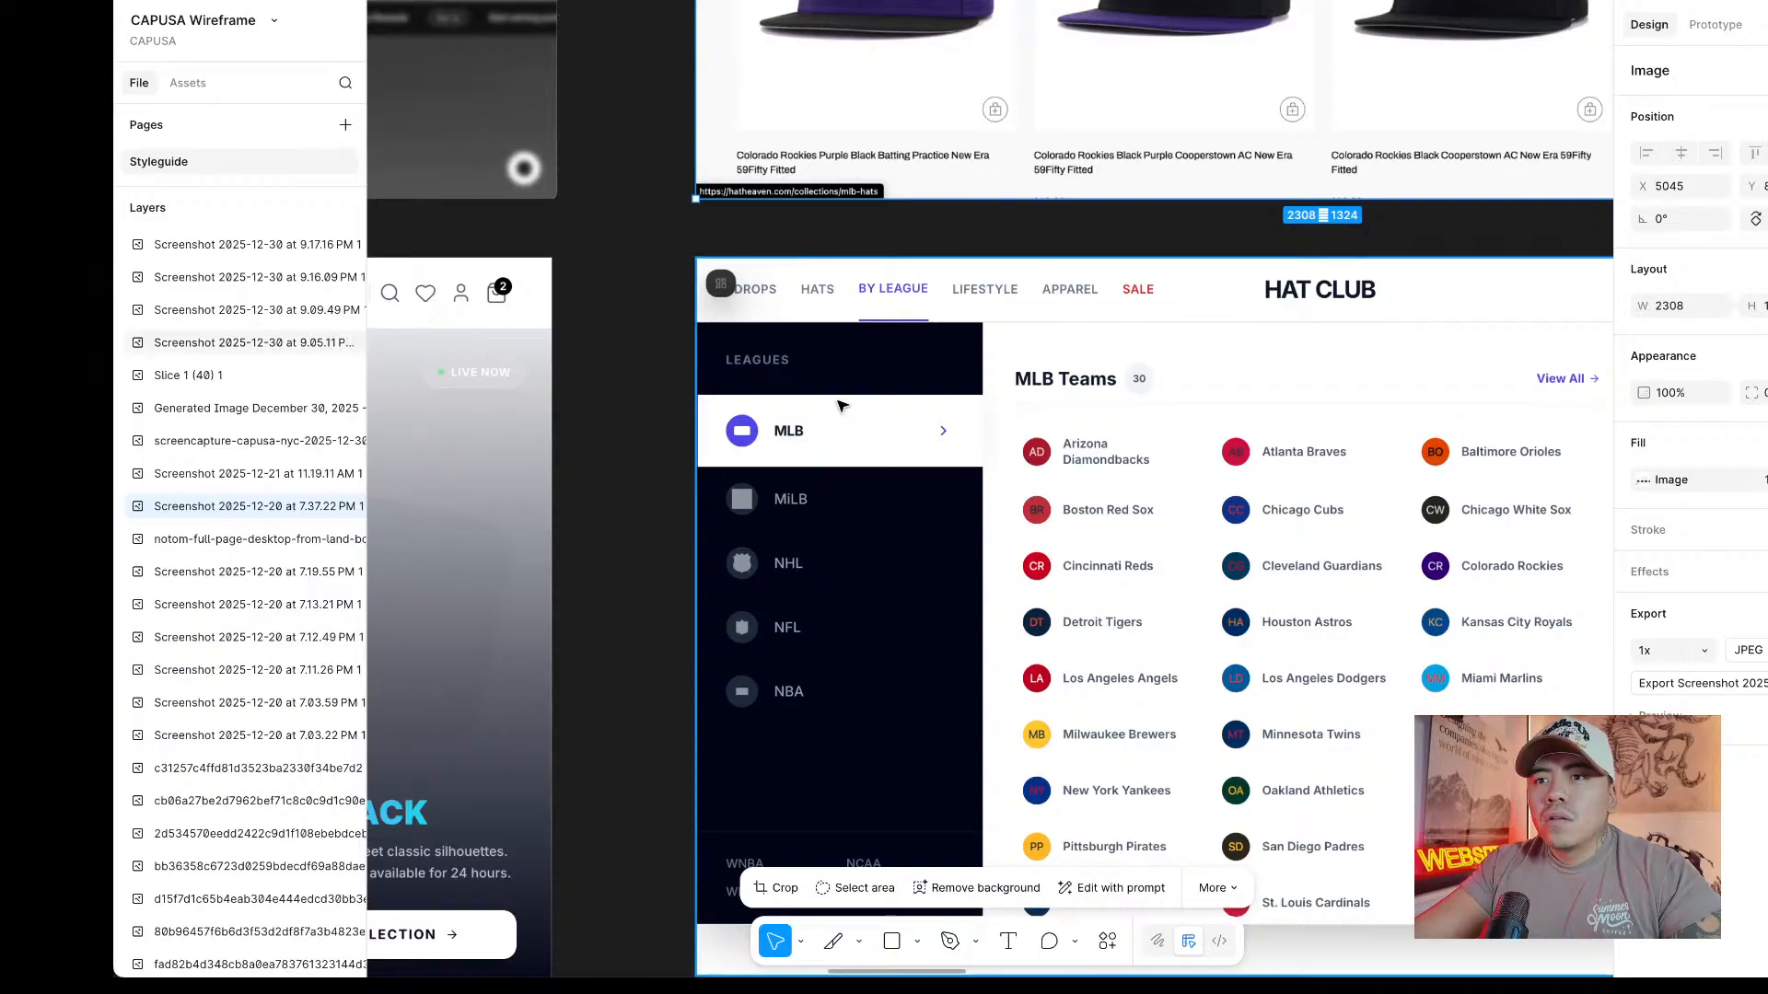
Examine the league lists in the reference mega menu screenshots on the Styleguide page.
scroll(841, 403, "down", 5)
scroll(841, 402, "up", 4)
scroll(902, 363, "up", 8)
scroll(904, 364, "down", 3)
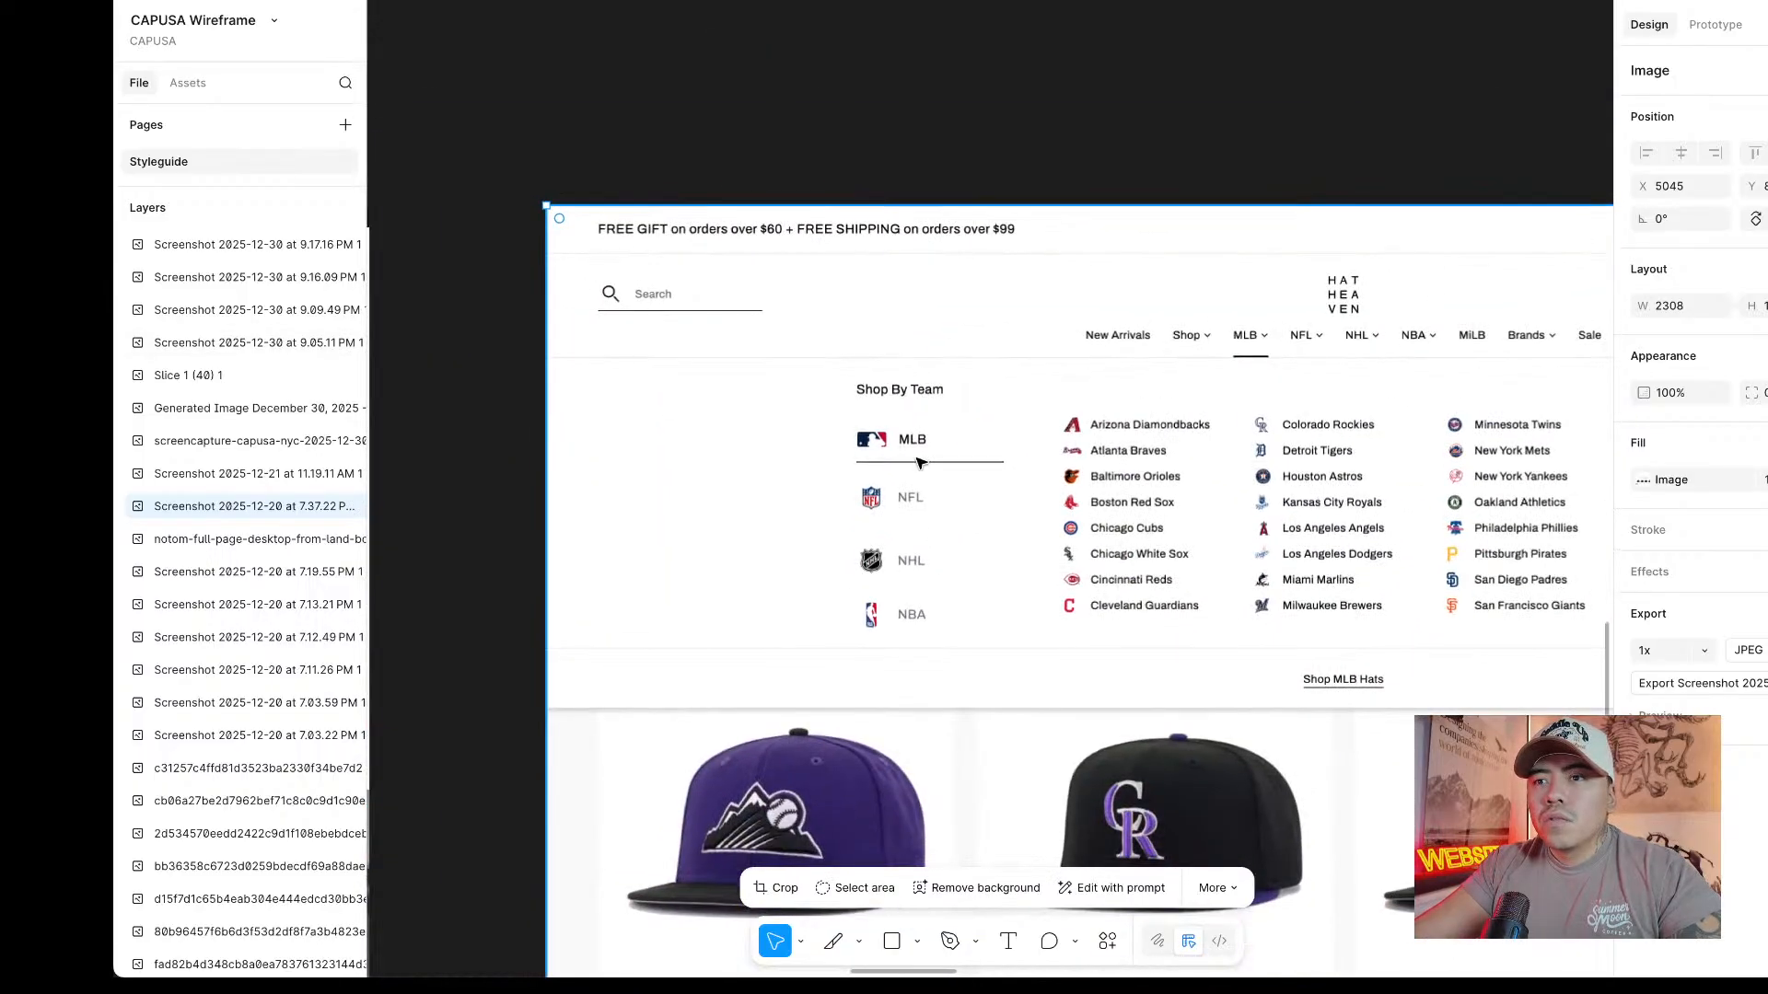
scroll(919, 462, "down", 8)
scroll(919, 462, "up", 4)
scroll(919, 462, "right", 2)
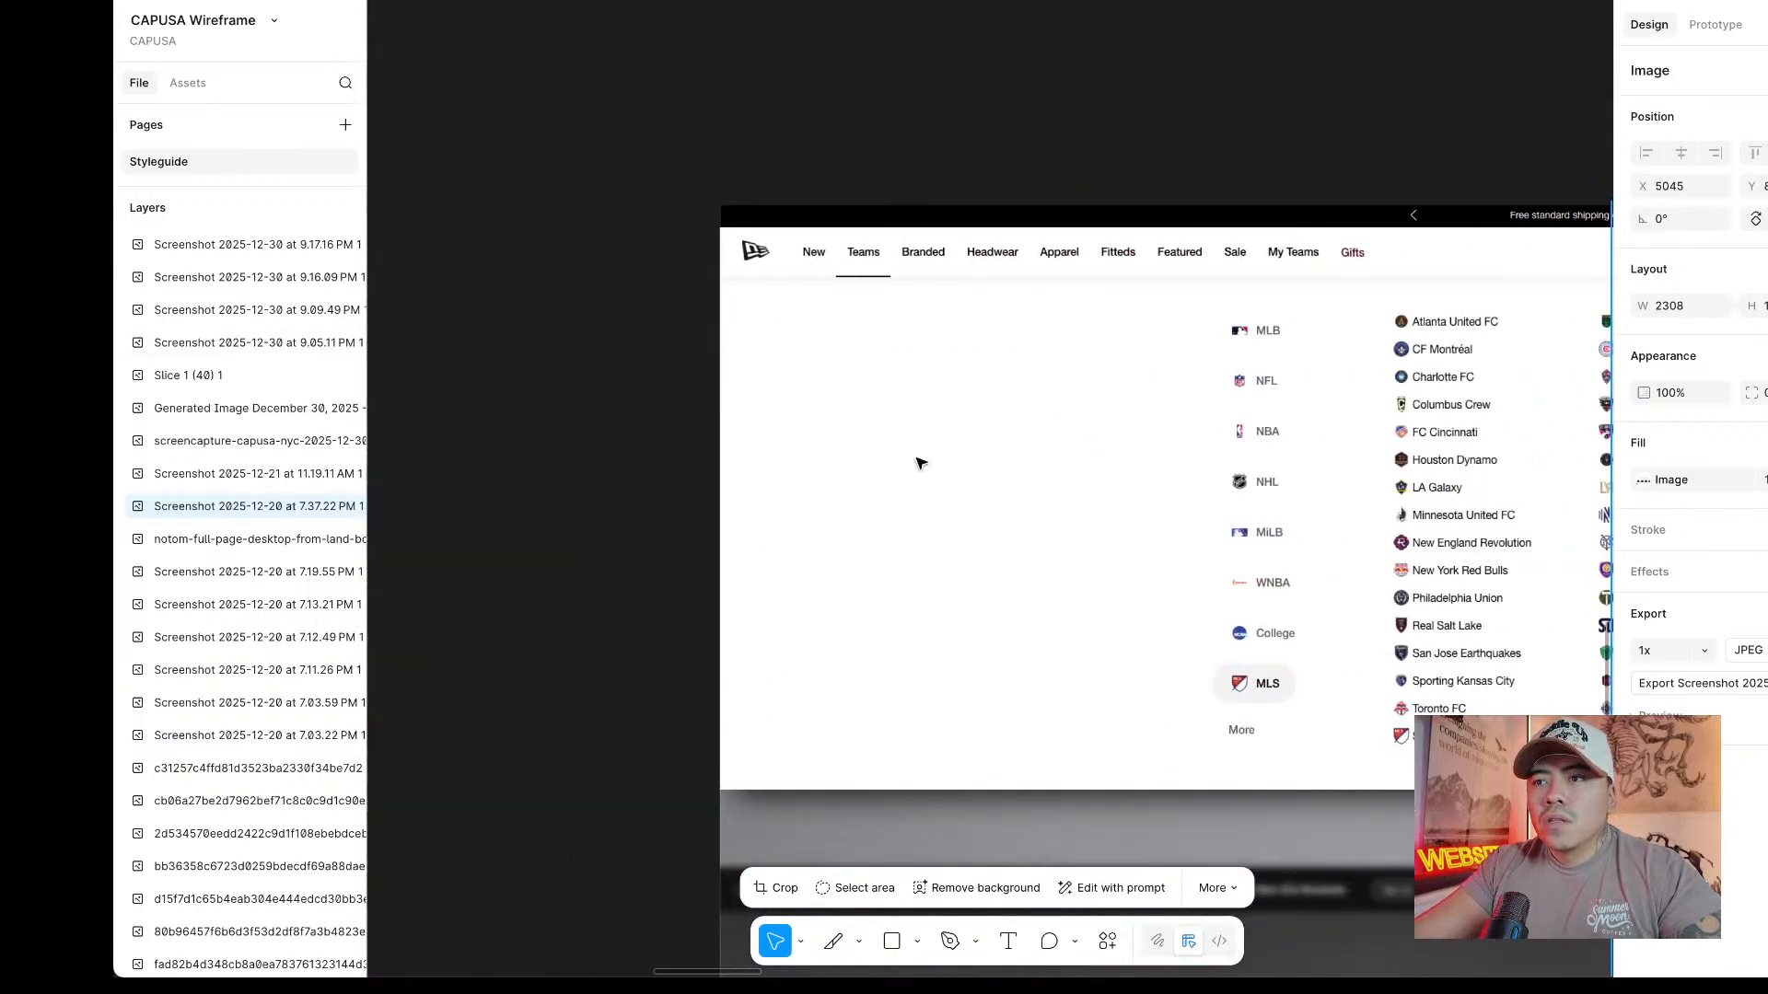
scroll(919, 462, "right", 10)
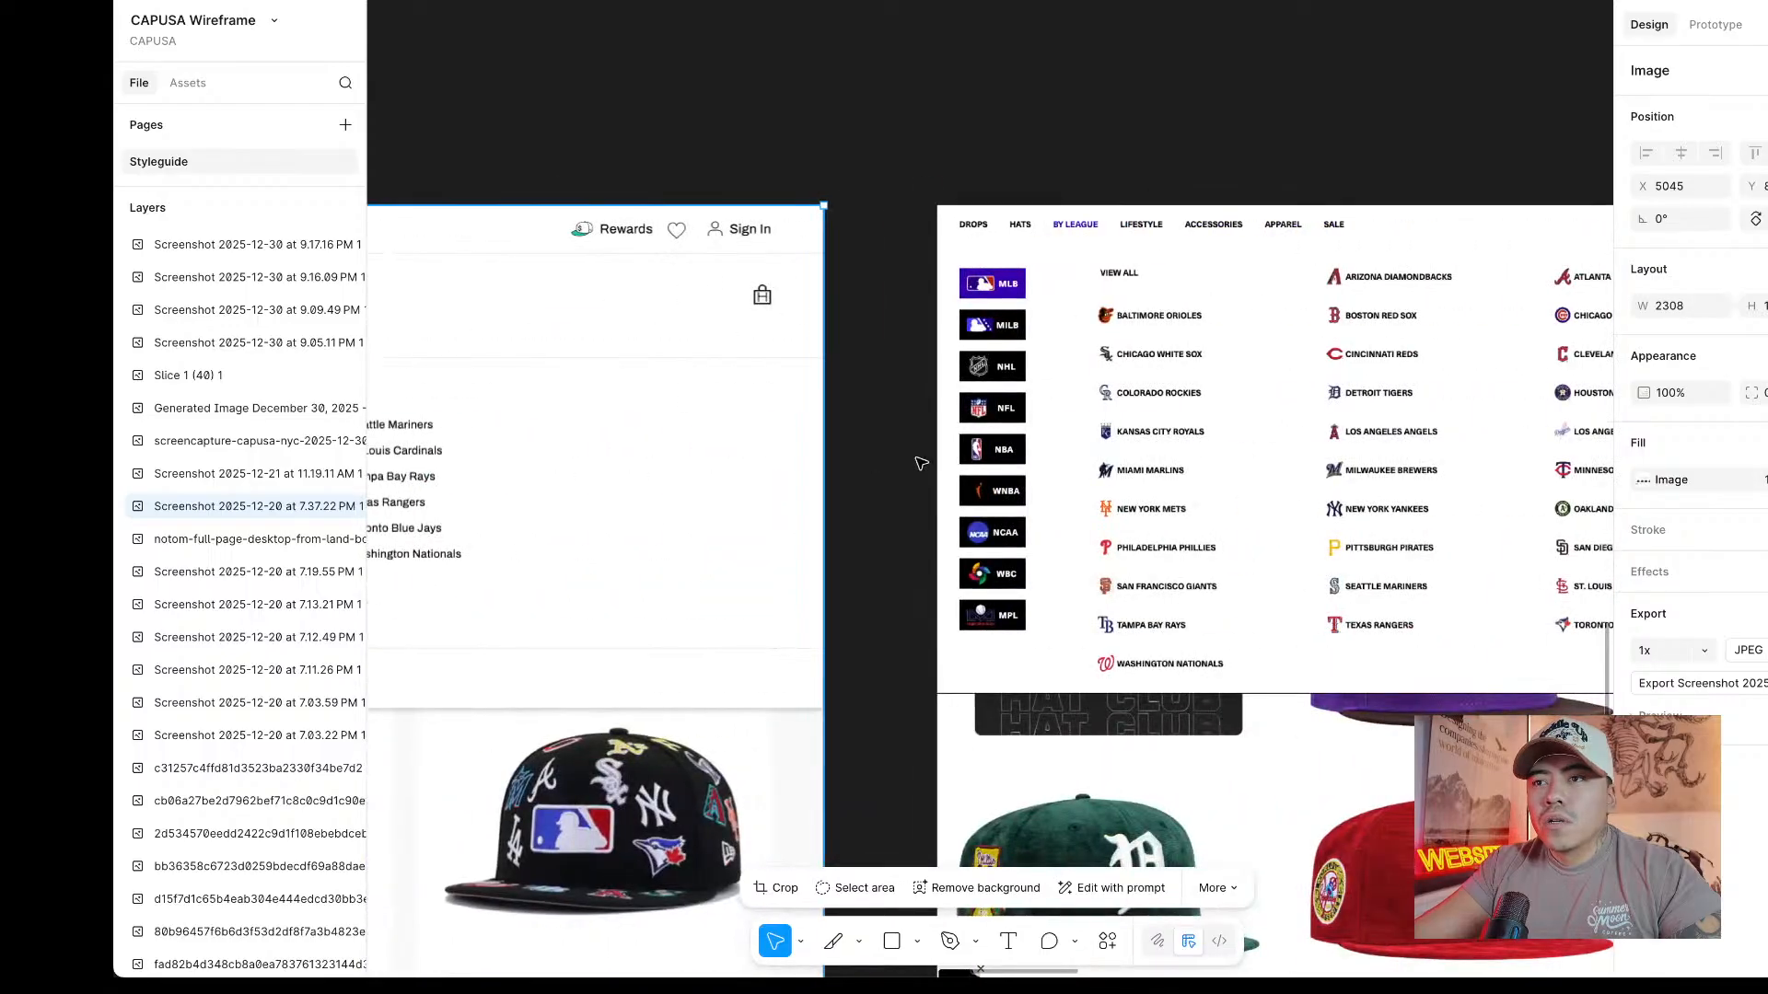
scroll(922, 463, "left", 11)
scroll(922, 464, "down", 2)
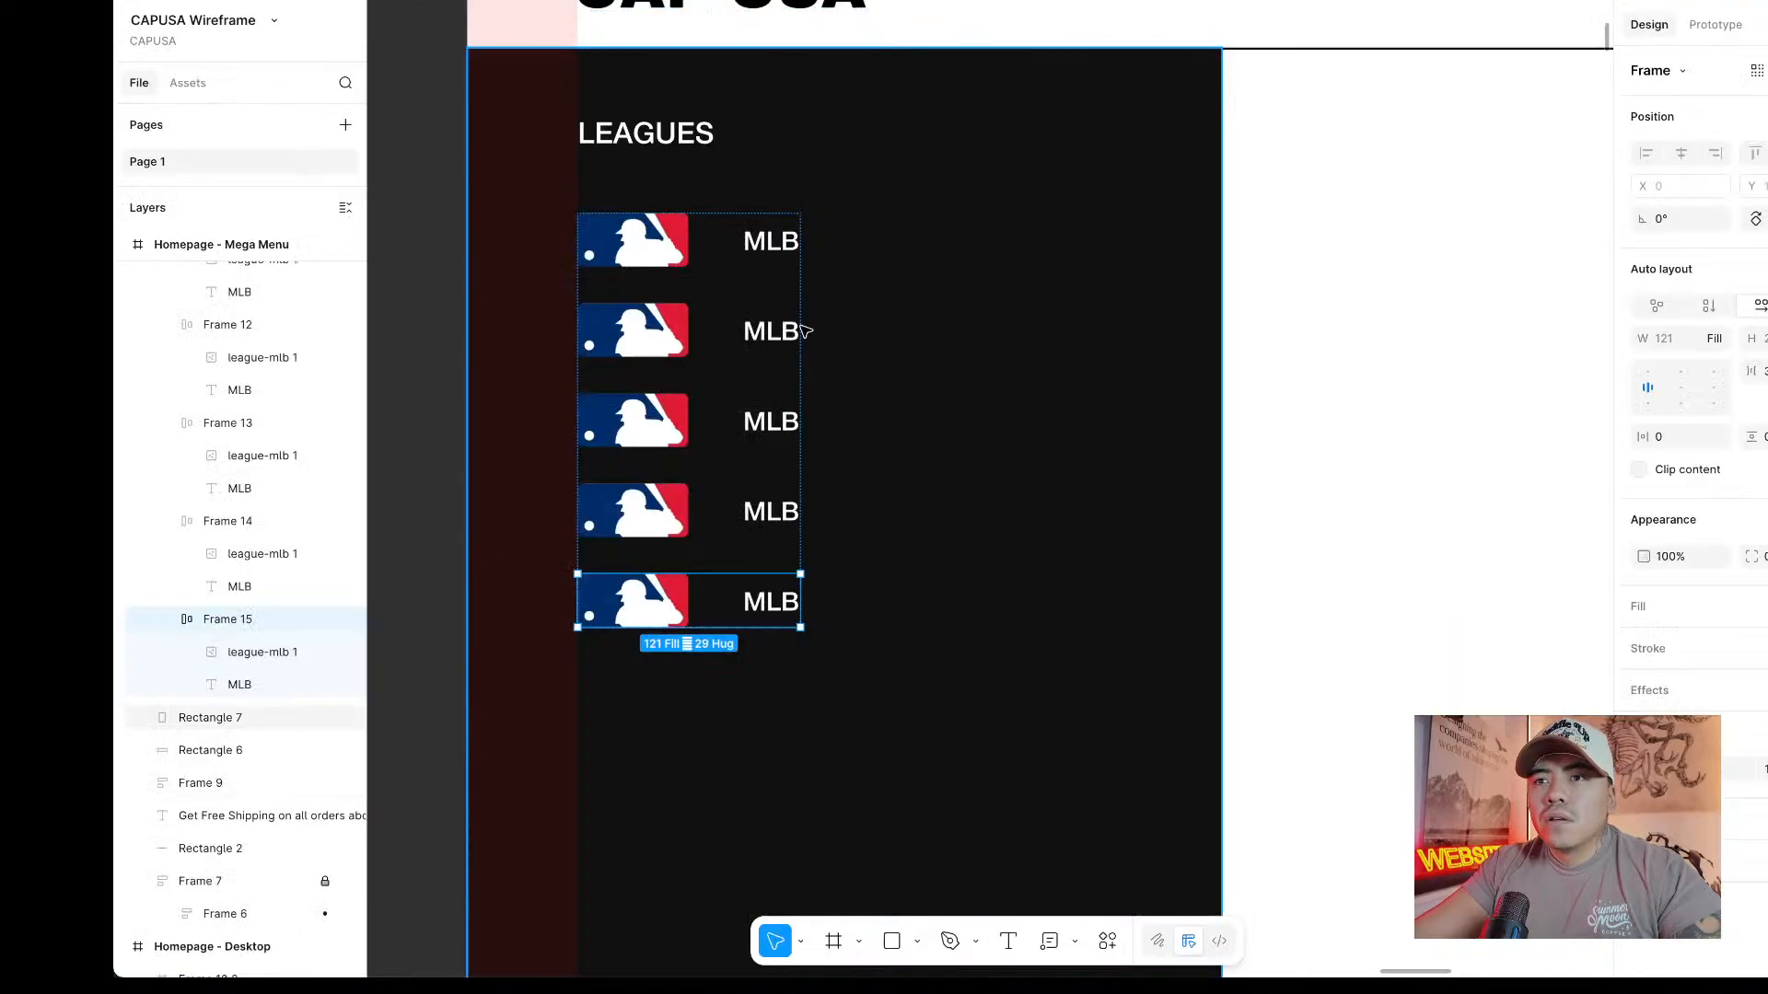
Change the second row's label to "NFL" and the third row's label to "NBA".
double_click(778, 331)
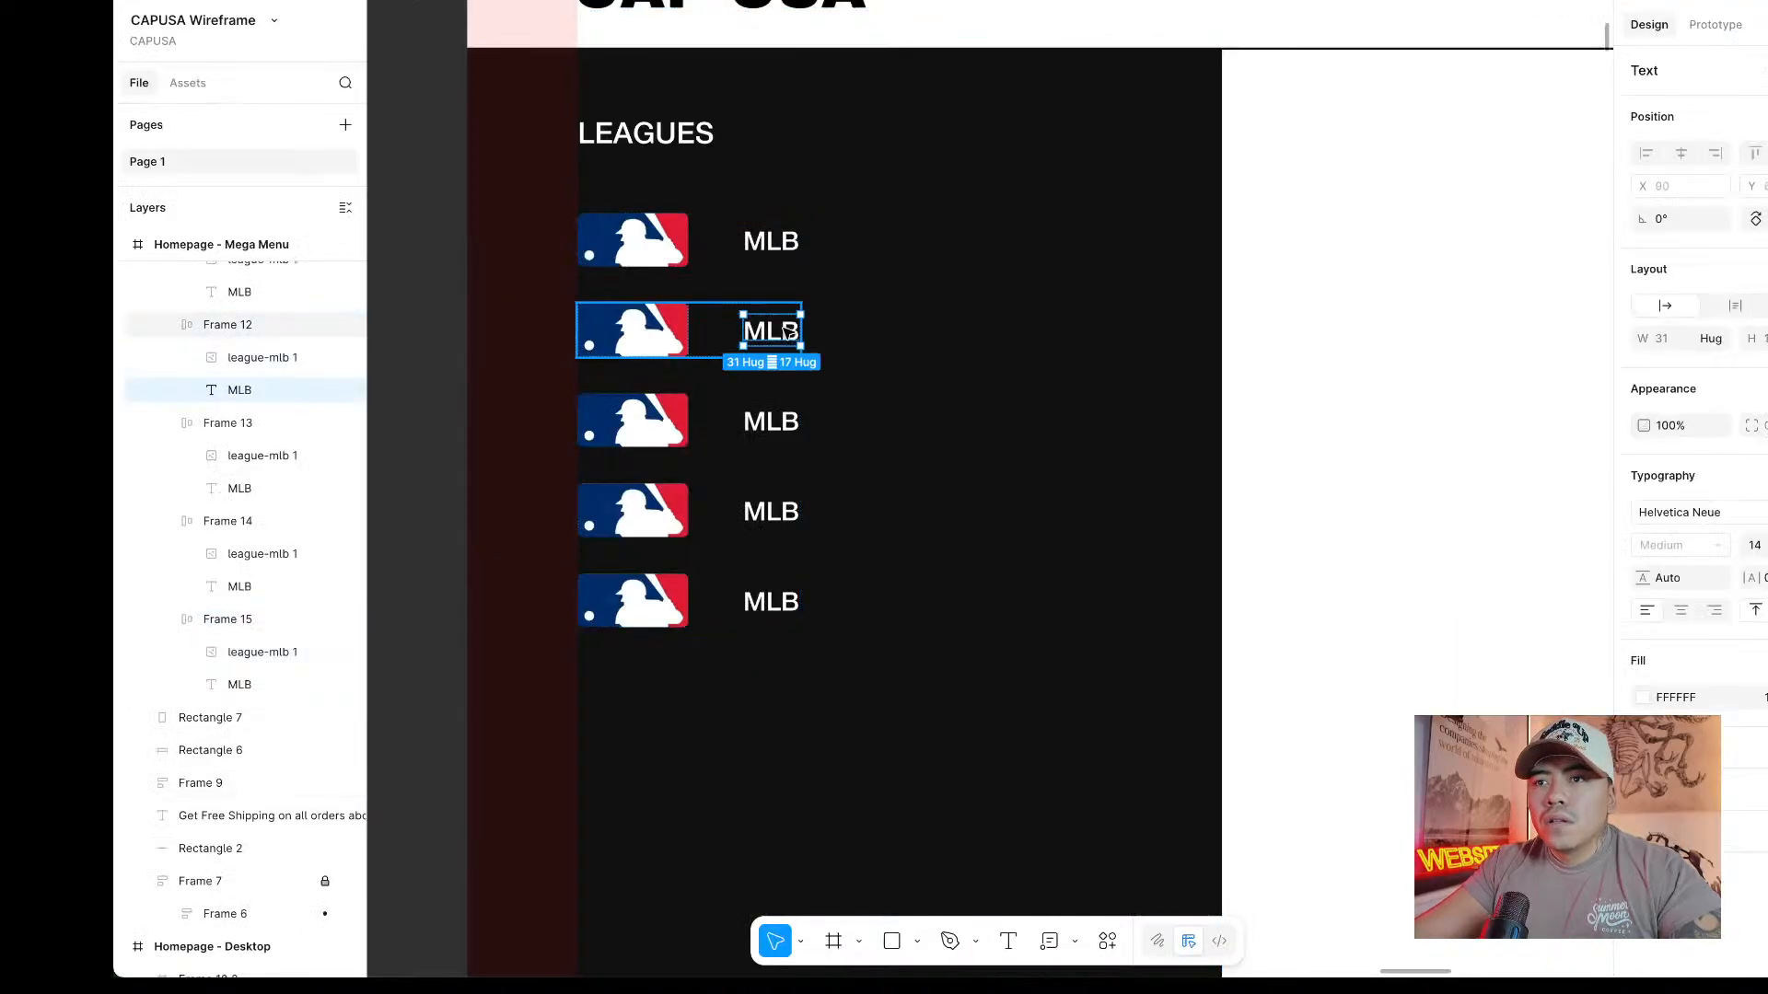
double_click(782, 330)
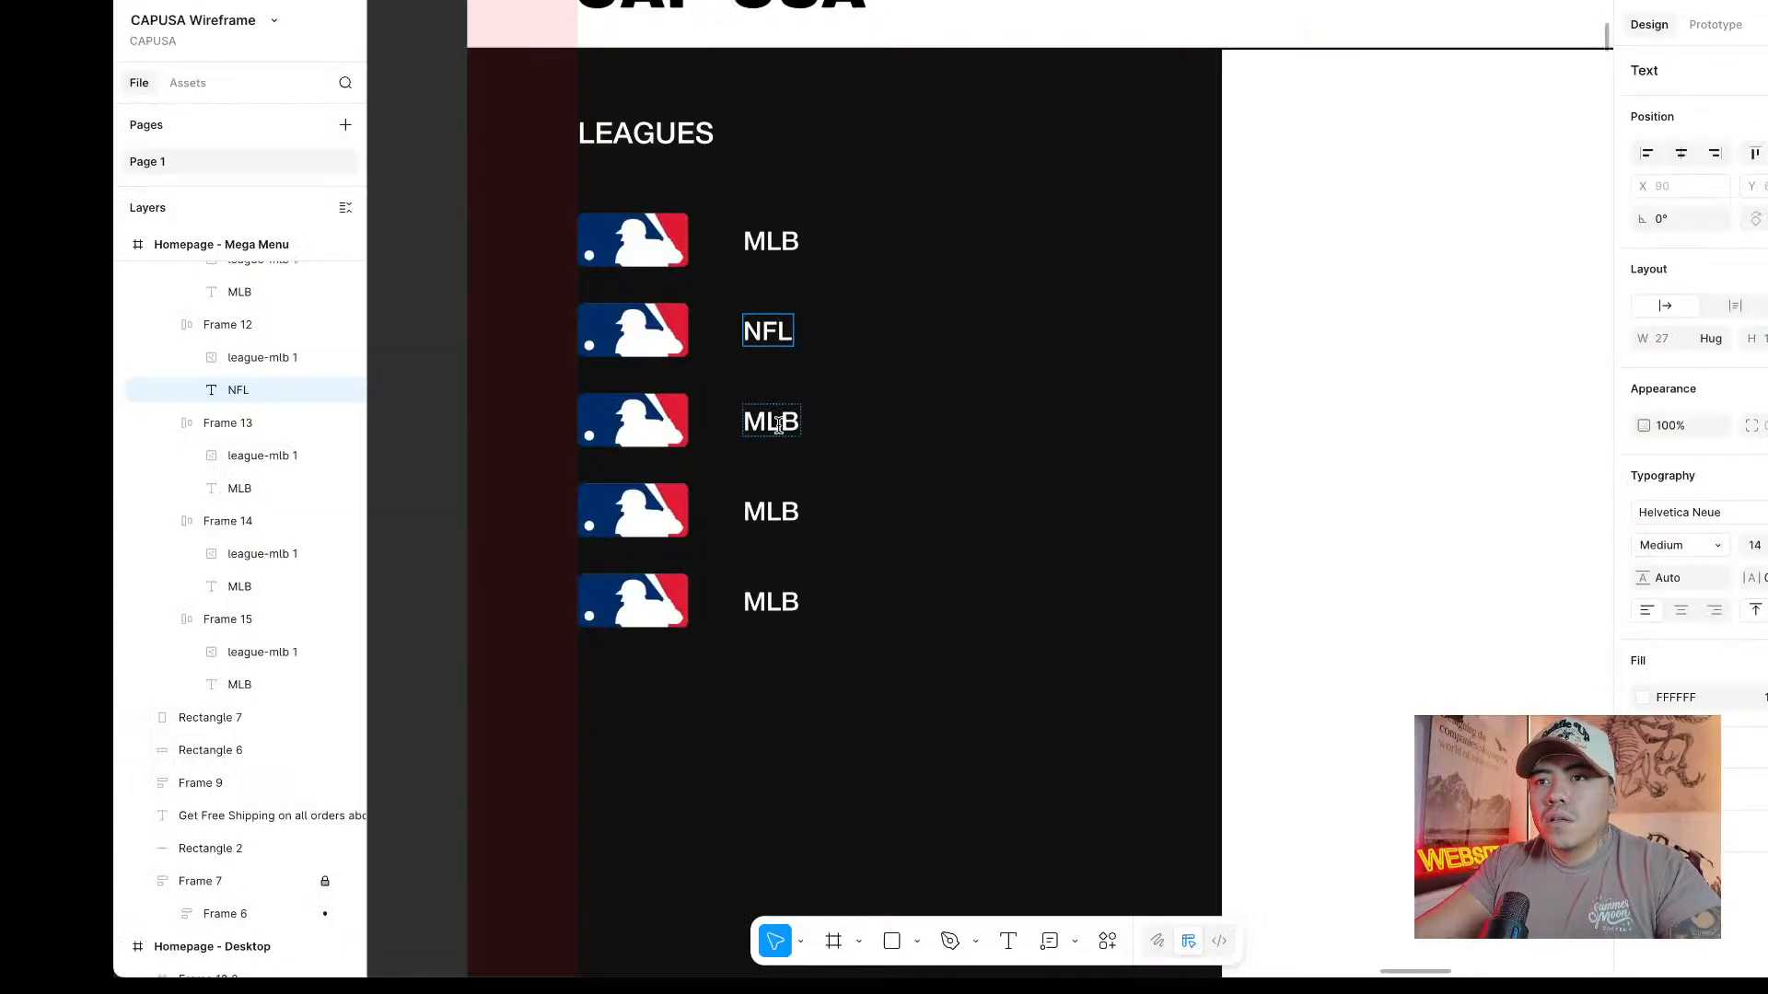
double_click(778, 423)
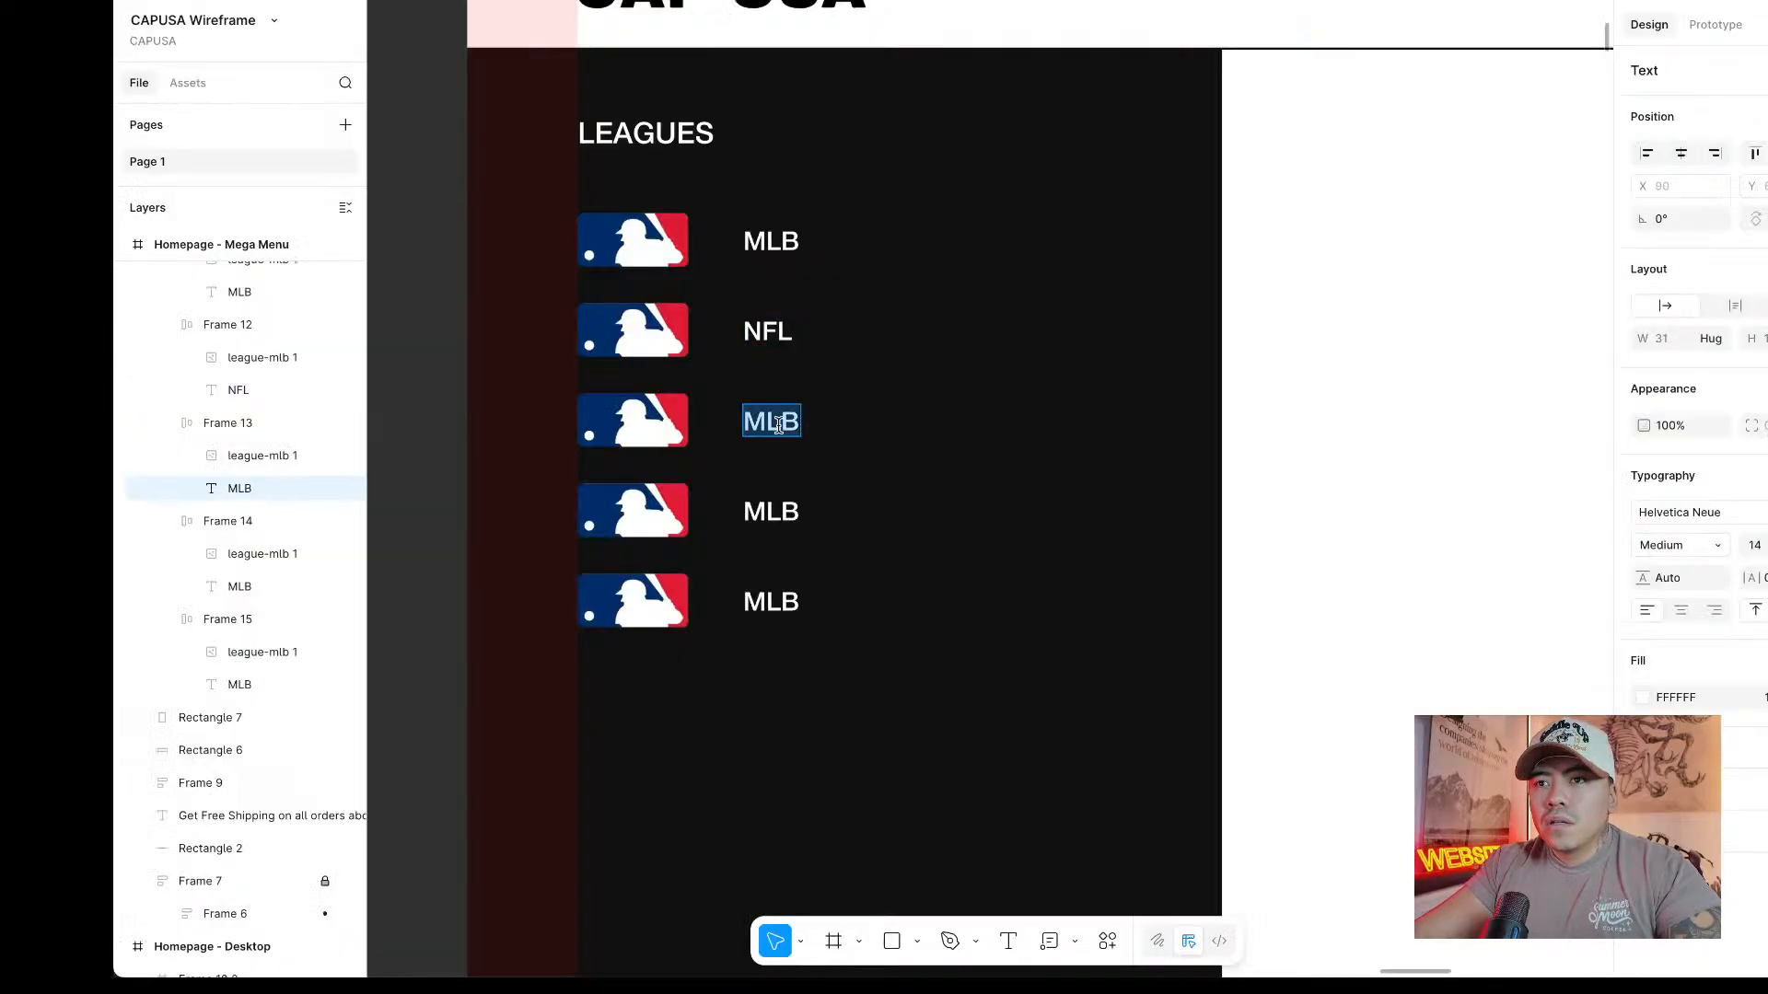
Delete the fourth and fifth league rows that still carry the MLB label.
left_click(687, 512)
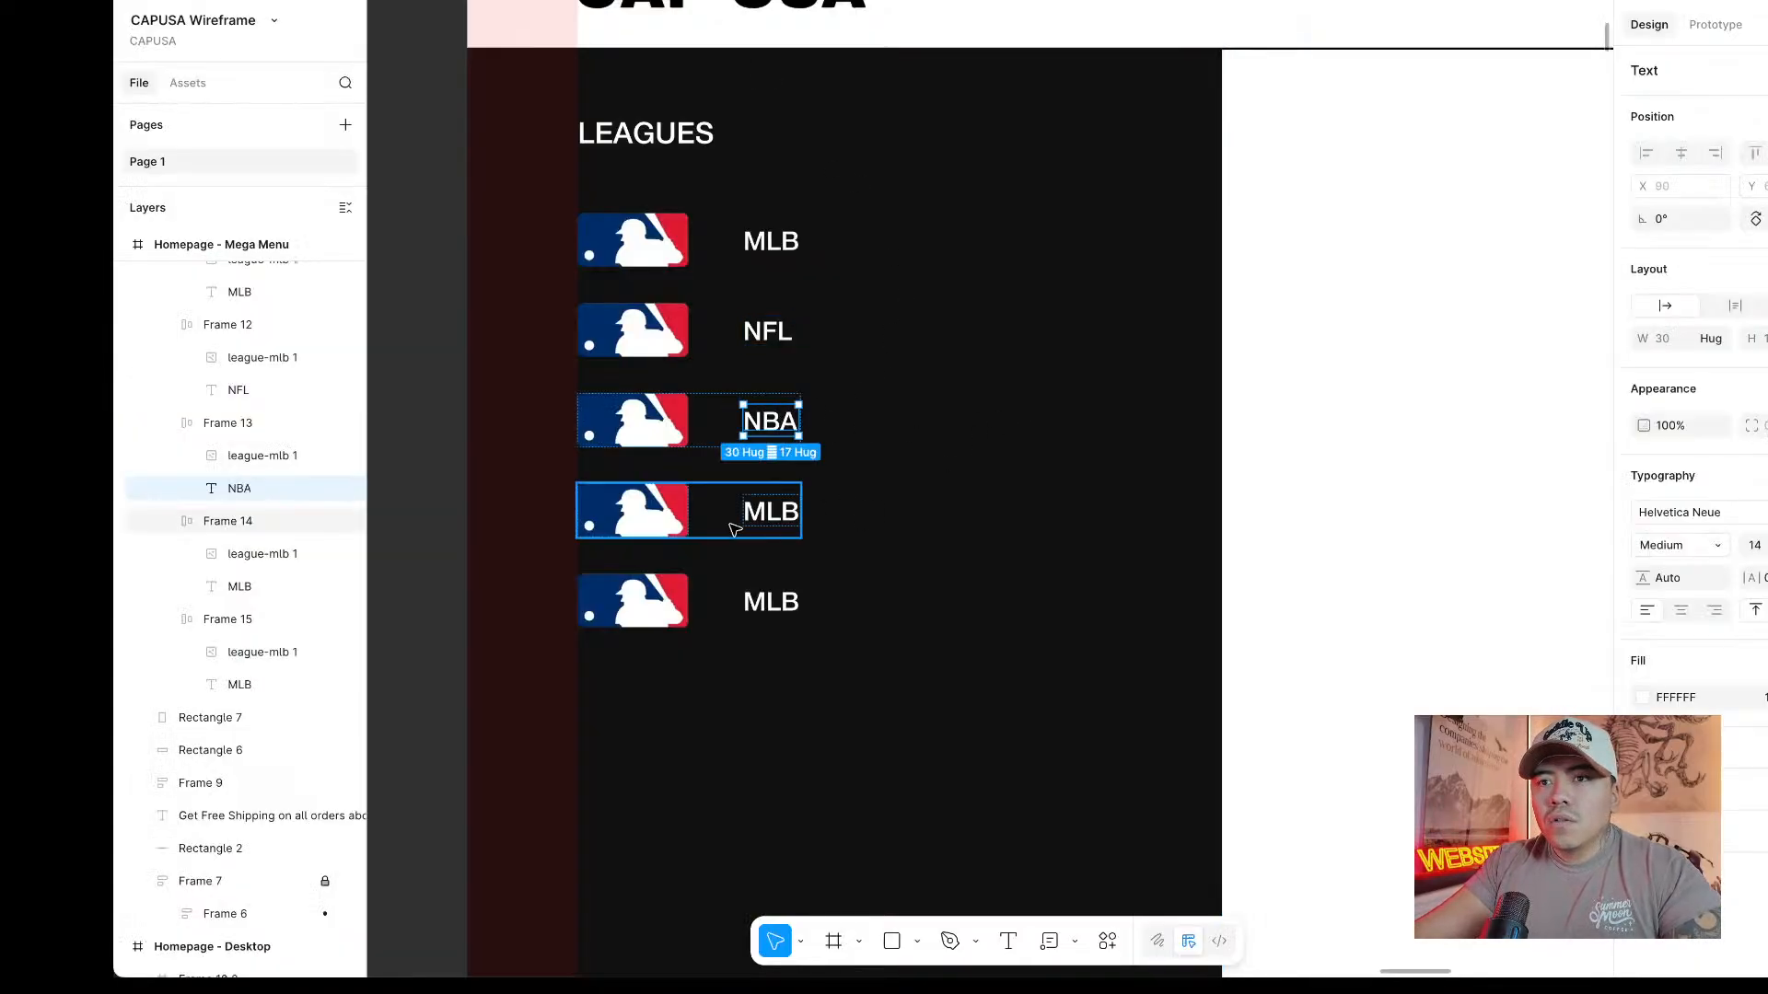
left_click(687, 599, "shift")
key("Delete")
scroll(913, 528, "down", 2)
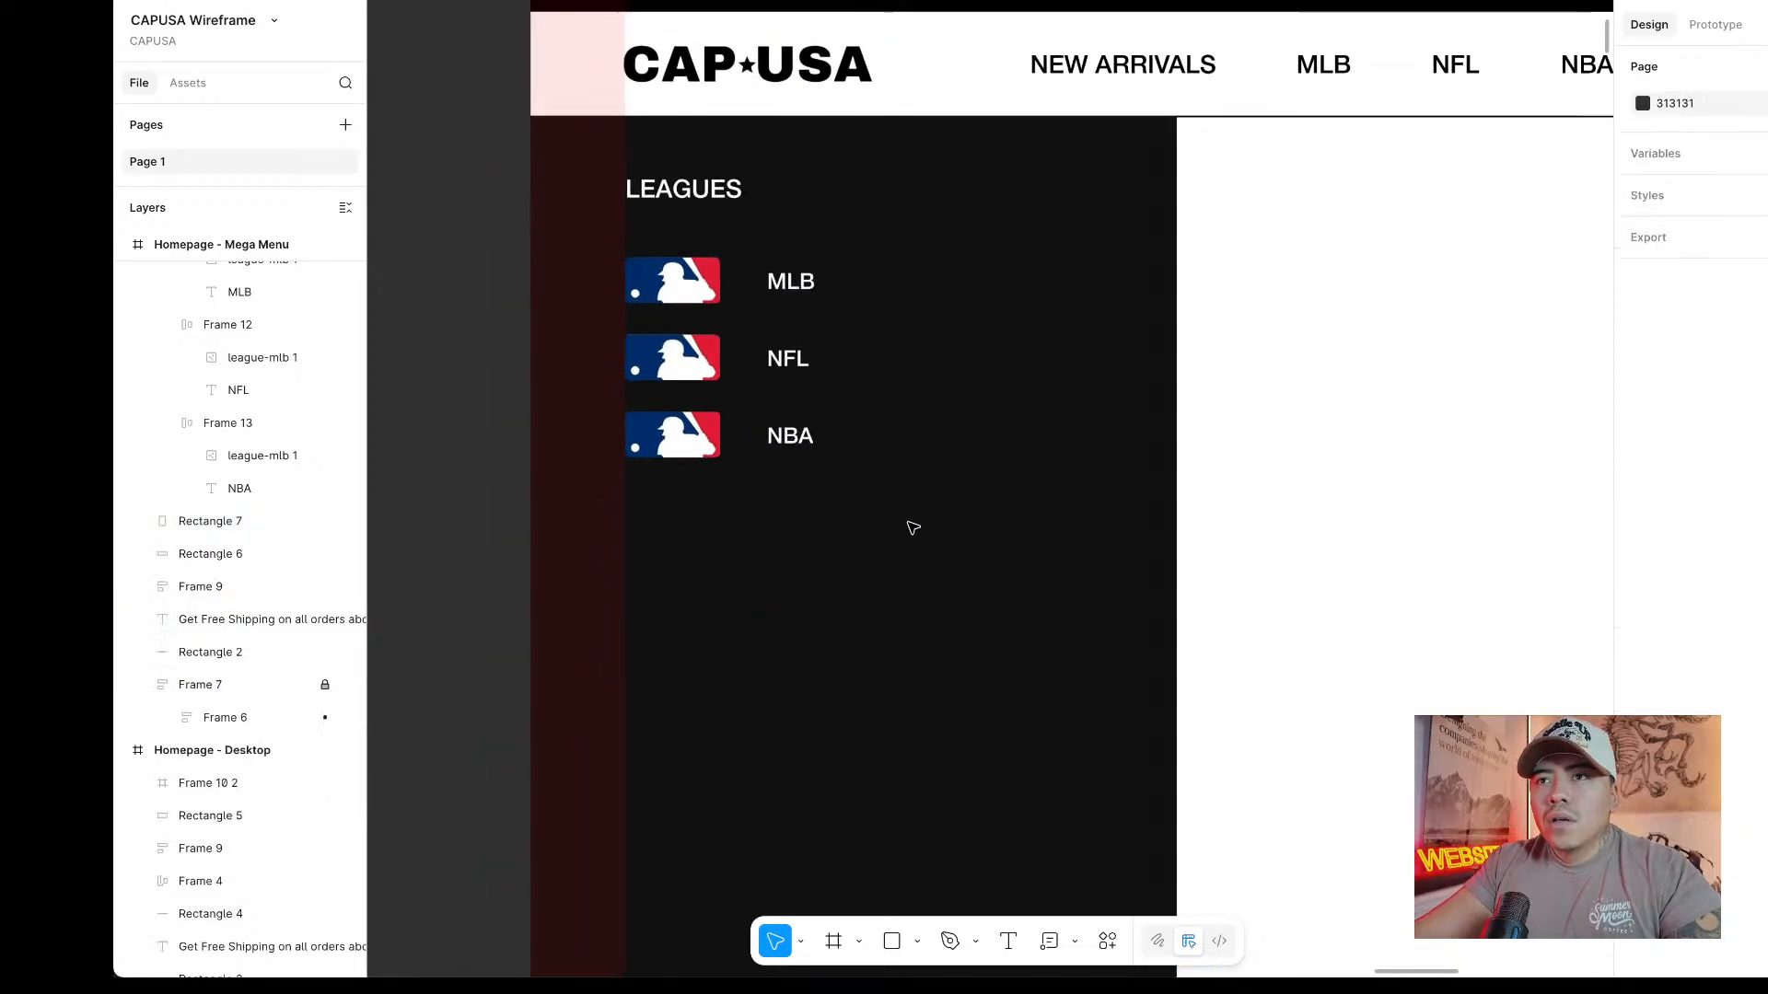
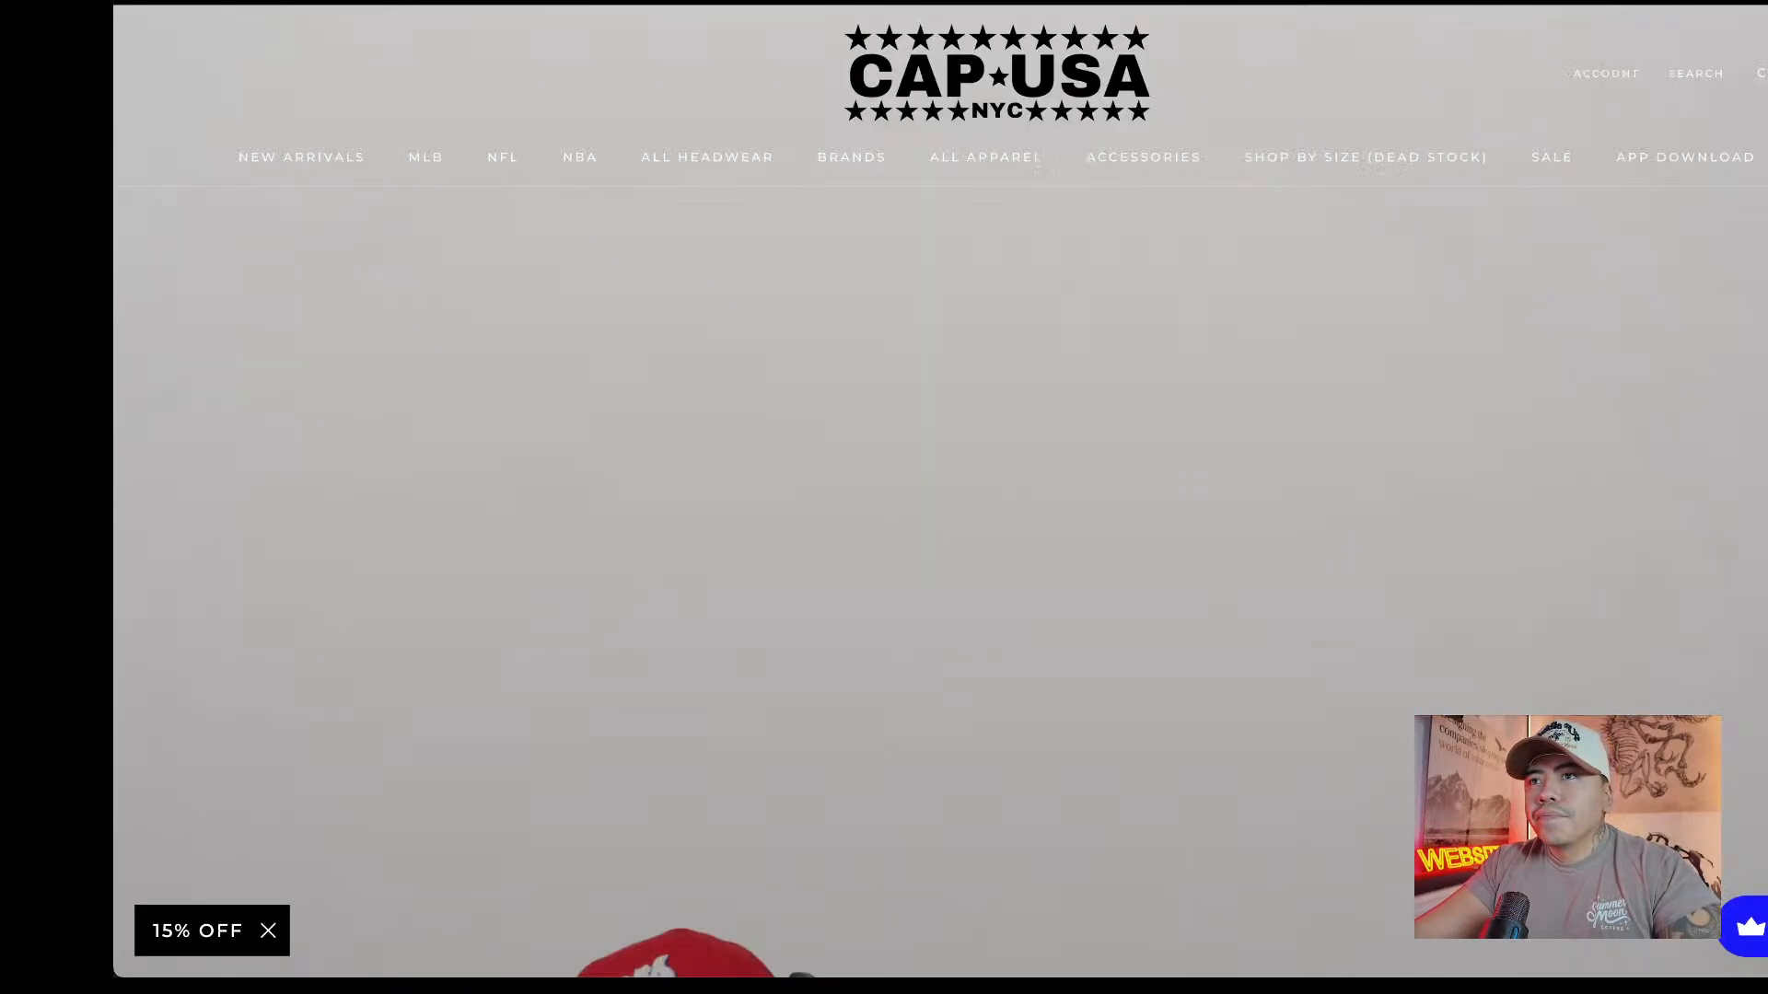
Open the New Era Cap website in the browser and show its Teams mega menu.
key("super+l")
type("new")
key("Return")
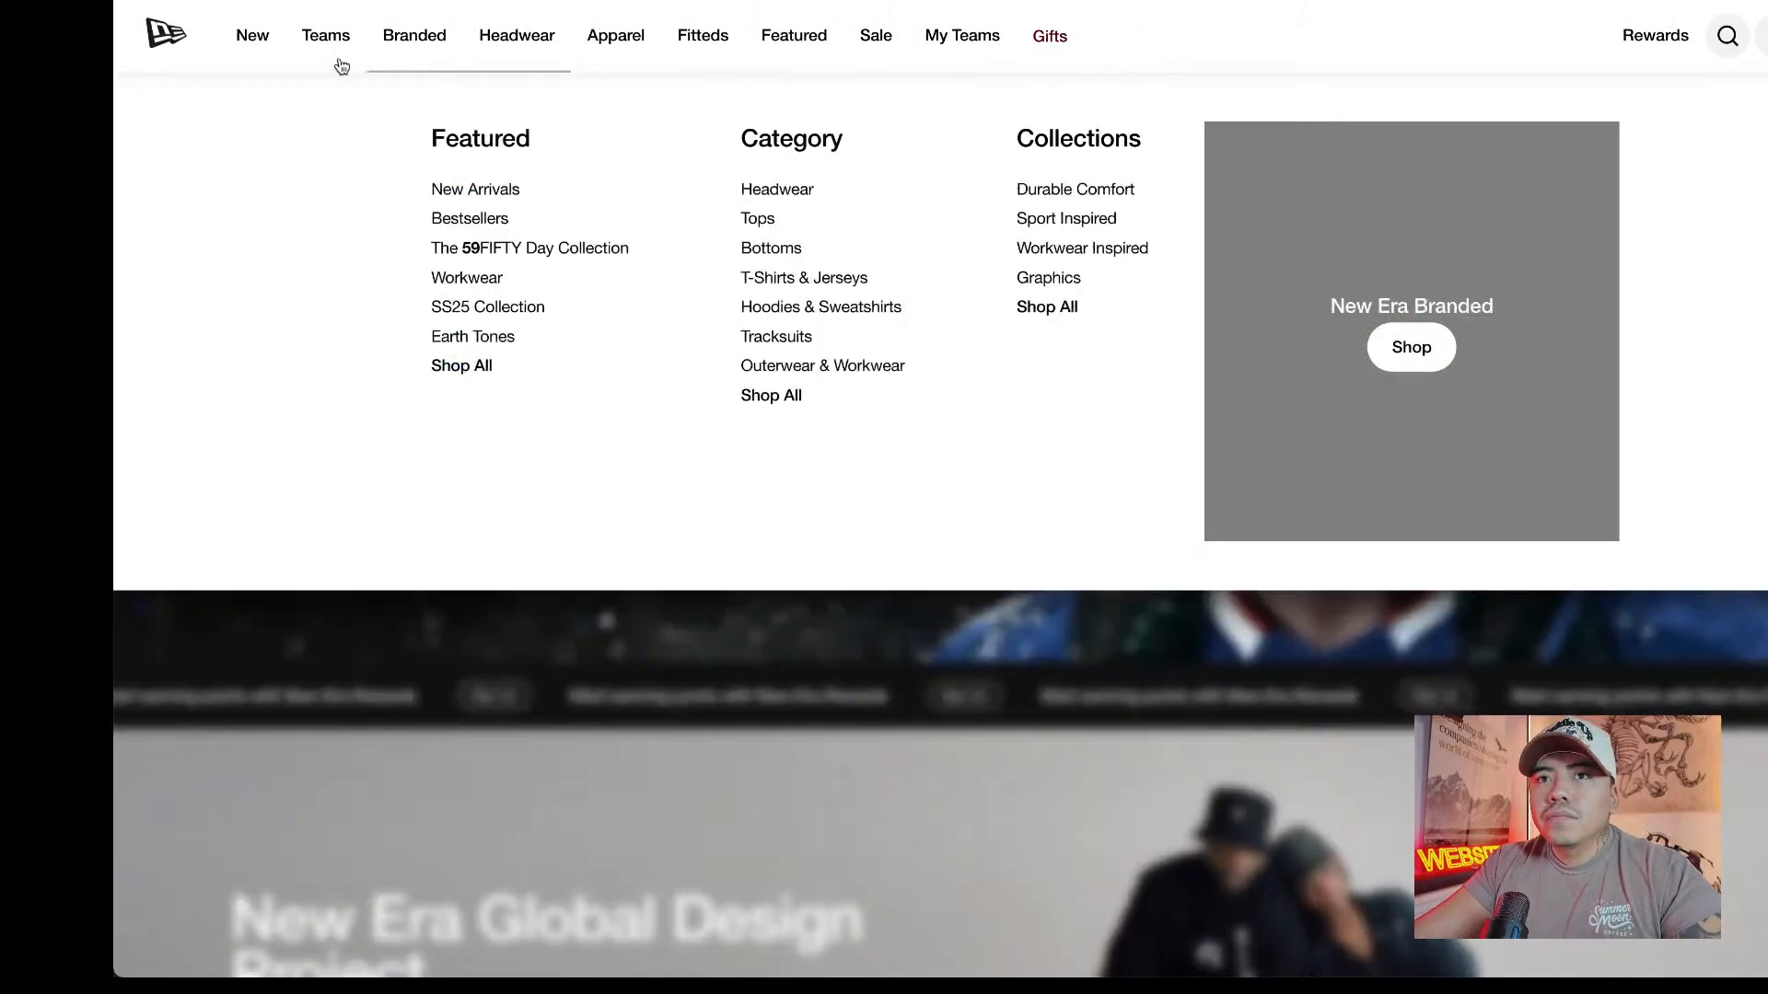
mouse_move(337, 45)
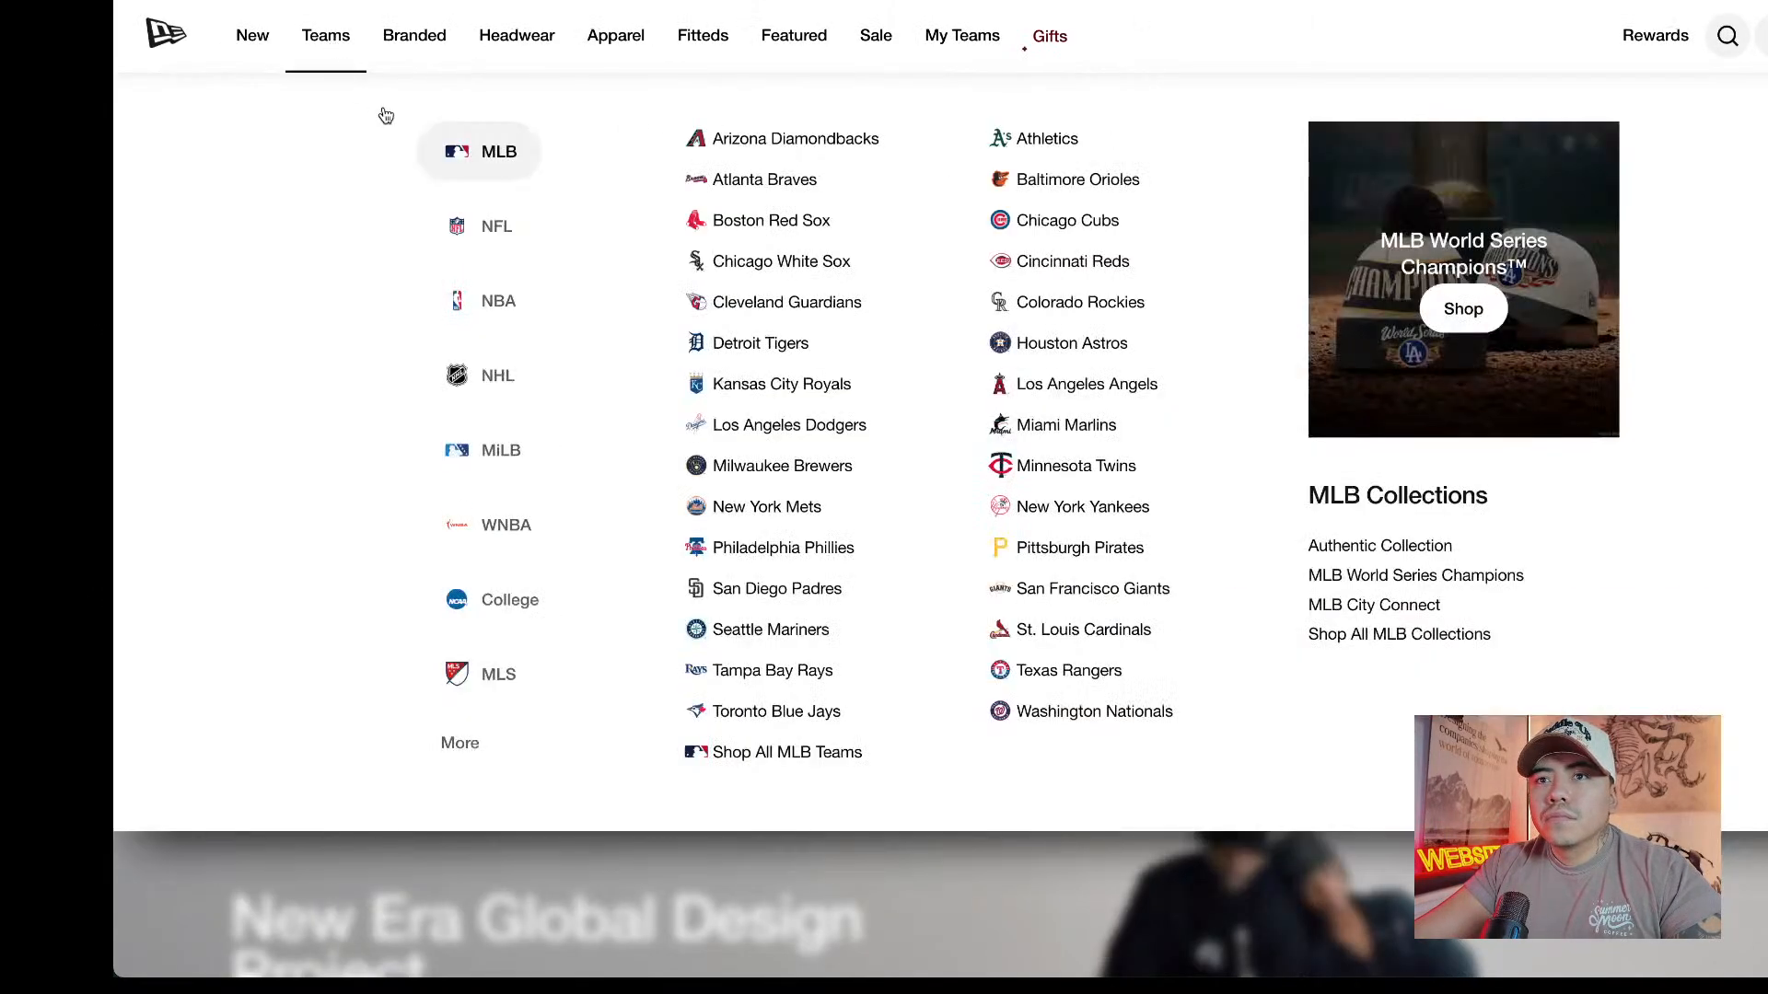
Save the Teams menu's NFL logo as league-nfl in the MLB TEAMS folder and place it in the Figma sidebar below the league rows.
right_click(457, 227)
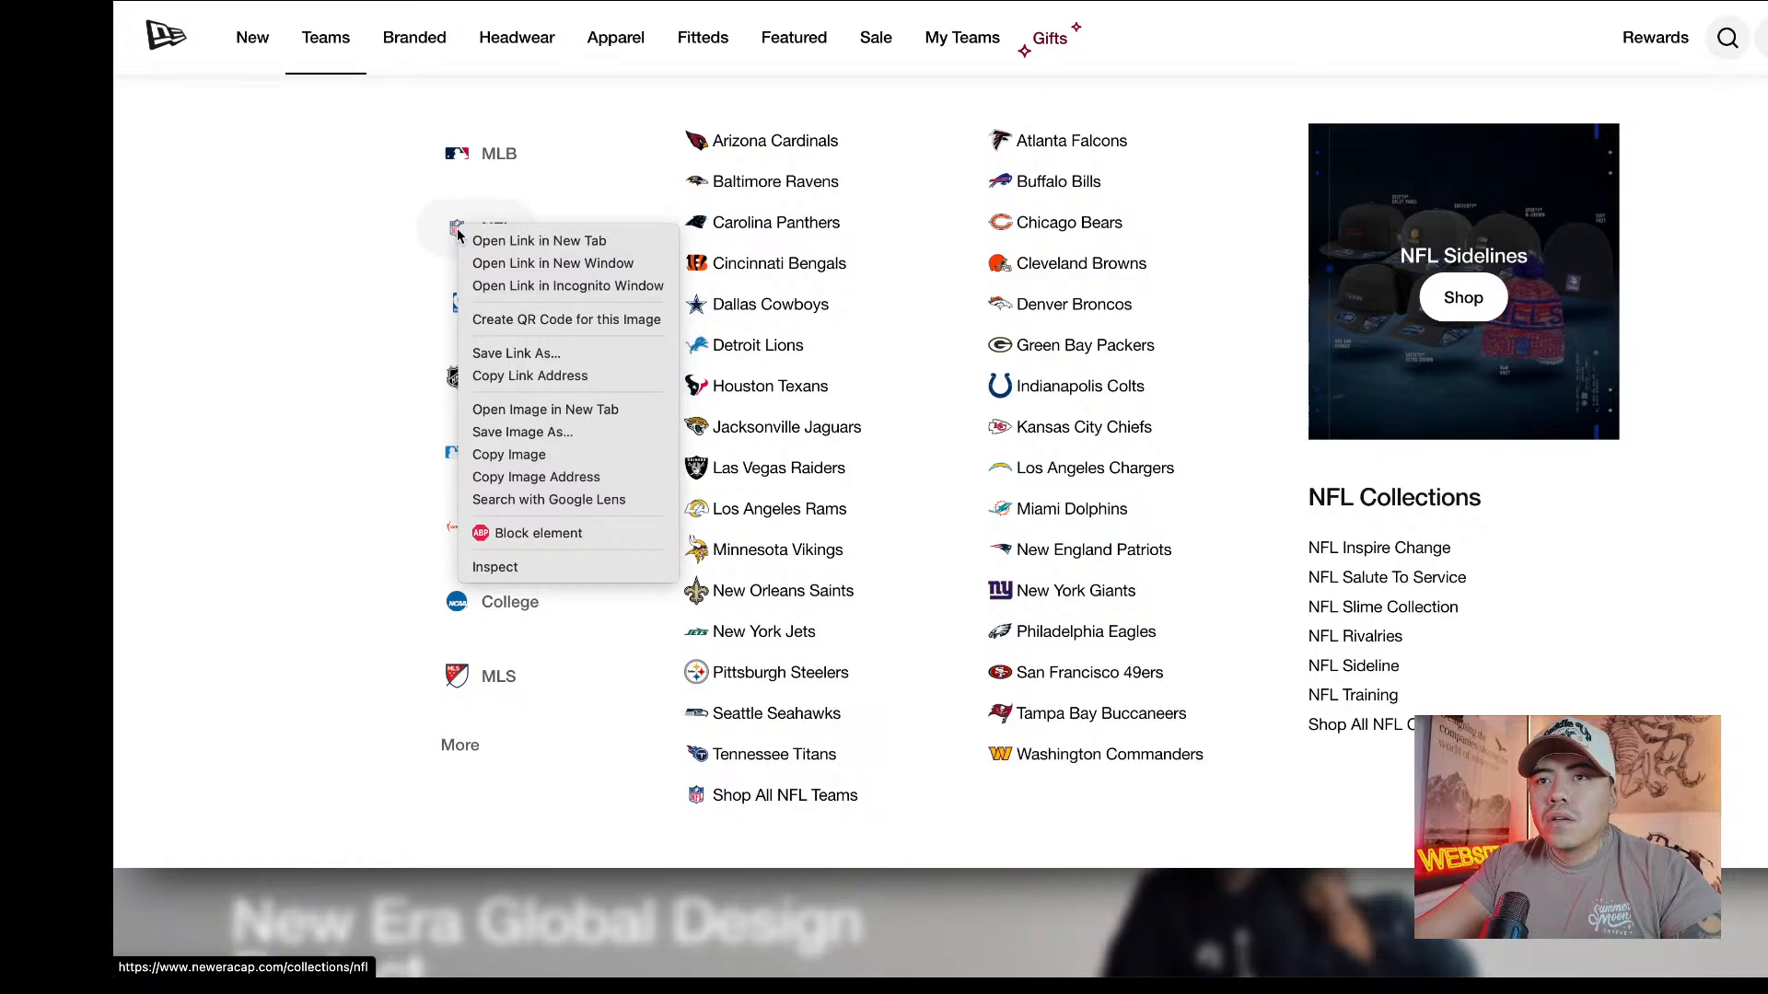
left_click(559, 411)
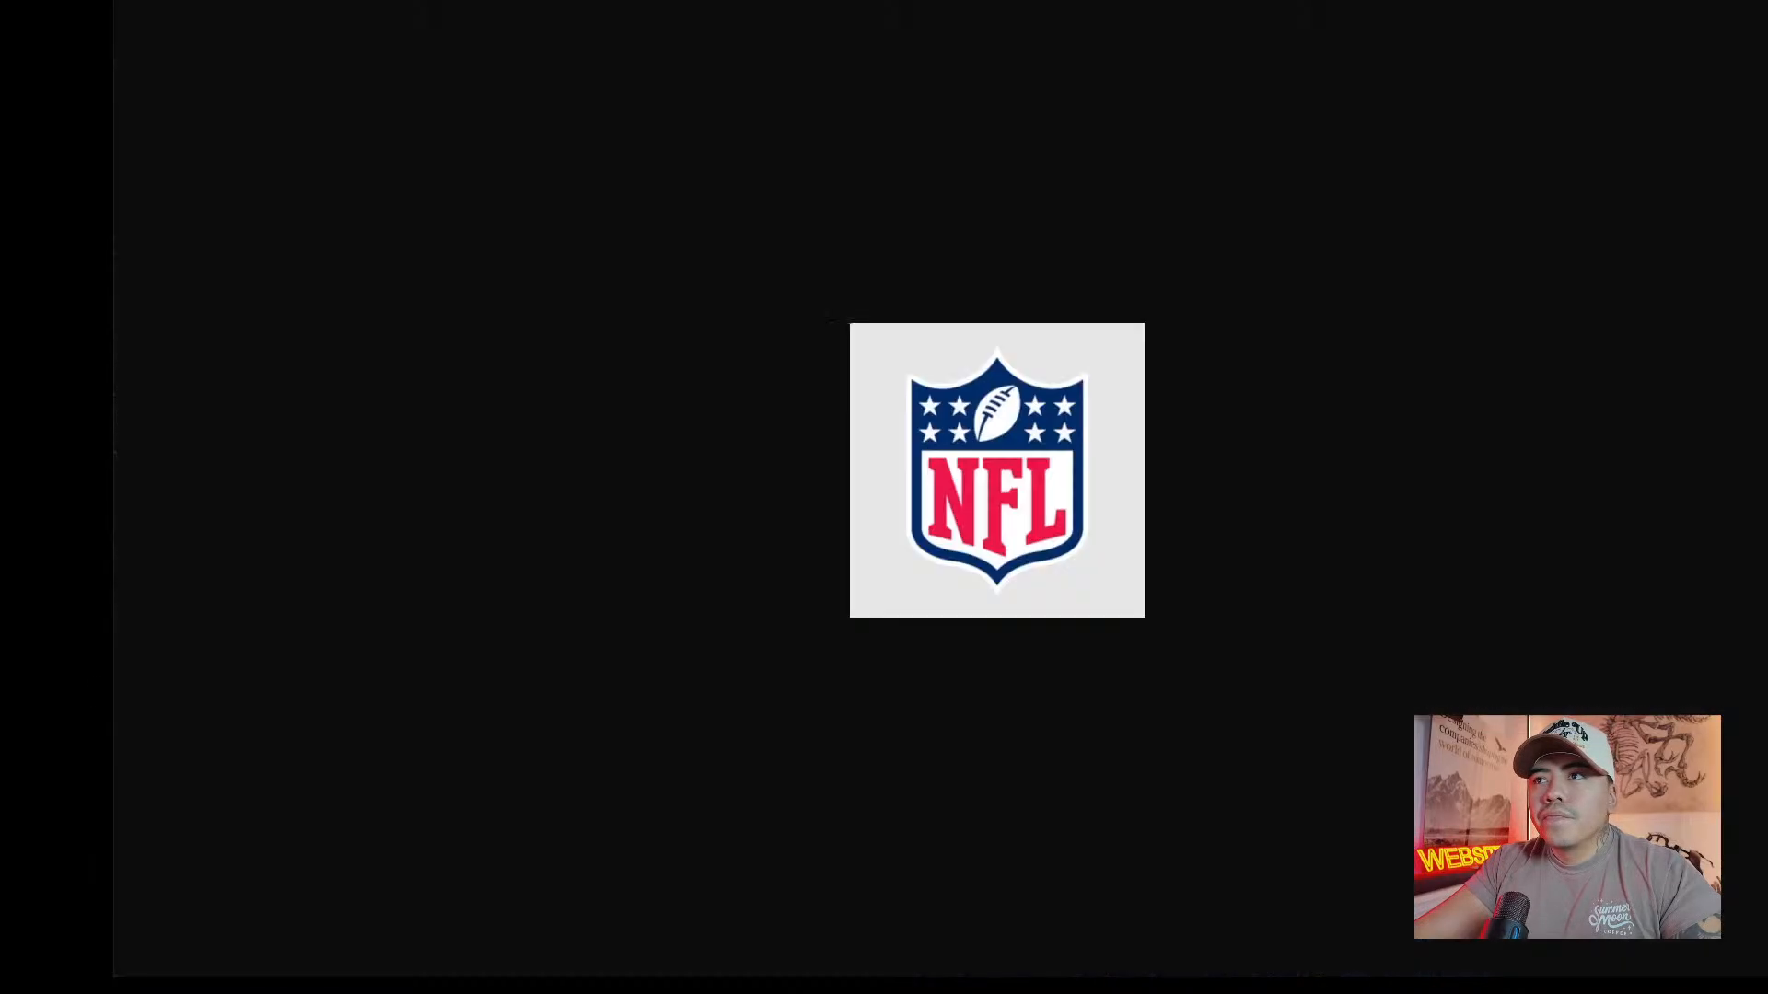
right_click(974, 418)
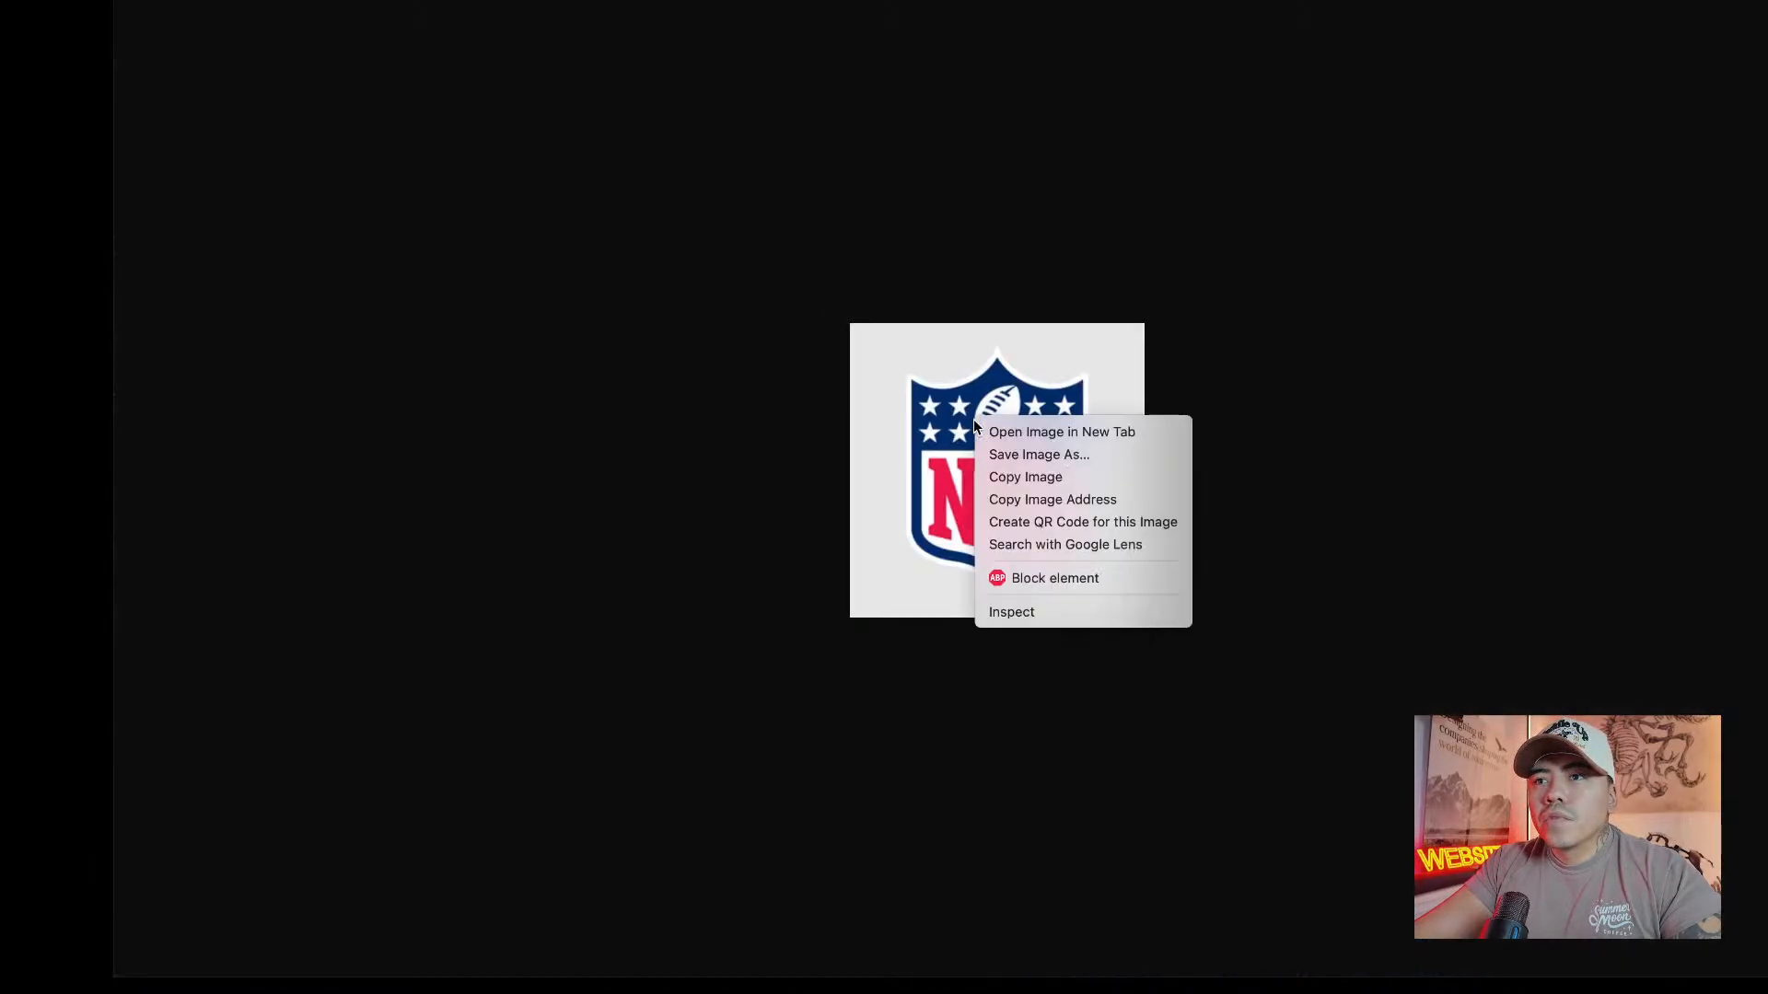
left_click(1027, 454)
left_click(1350, 624)
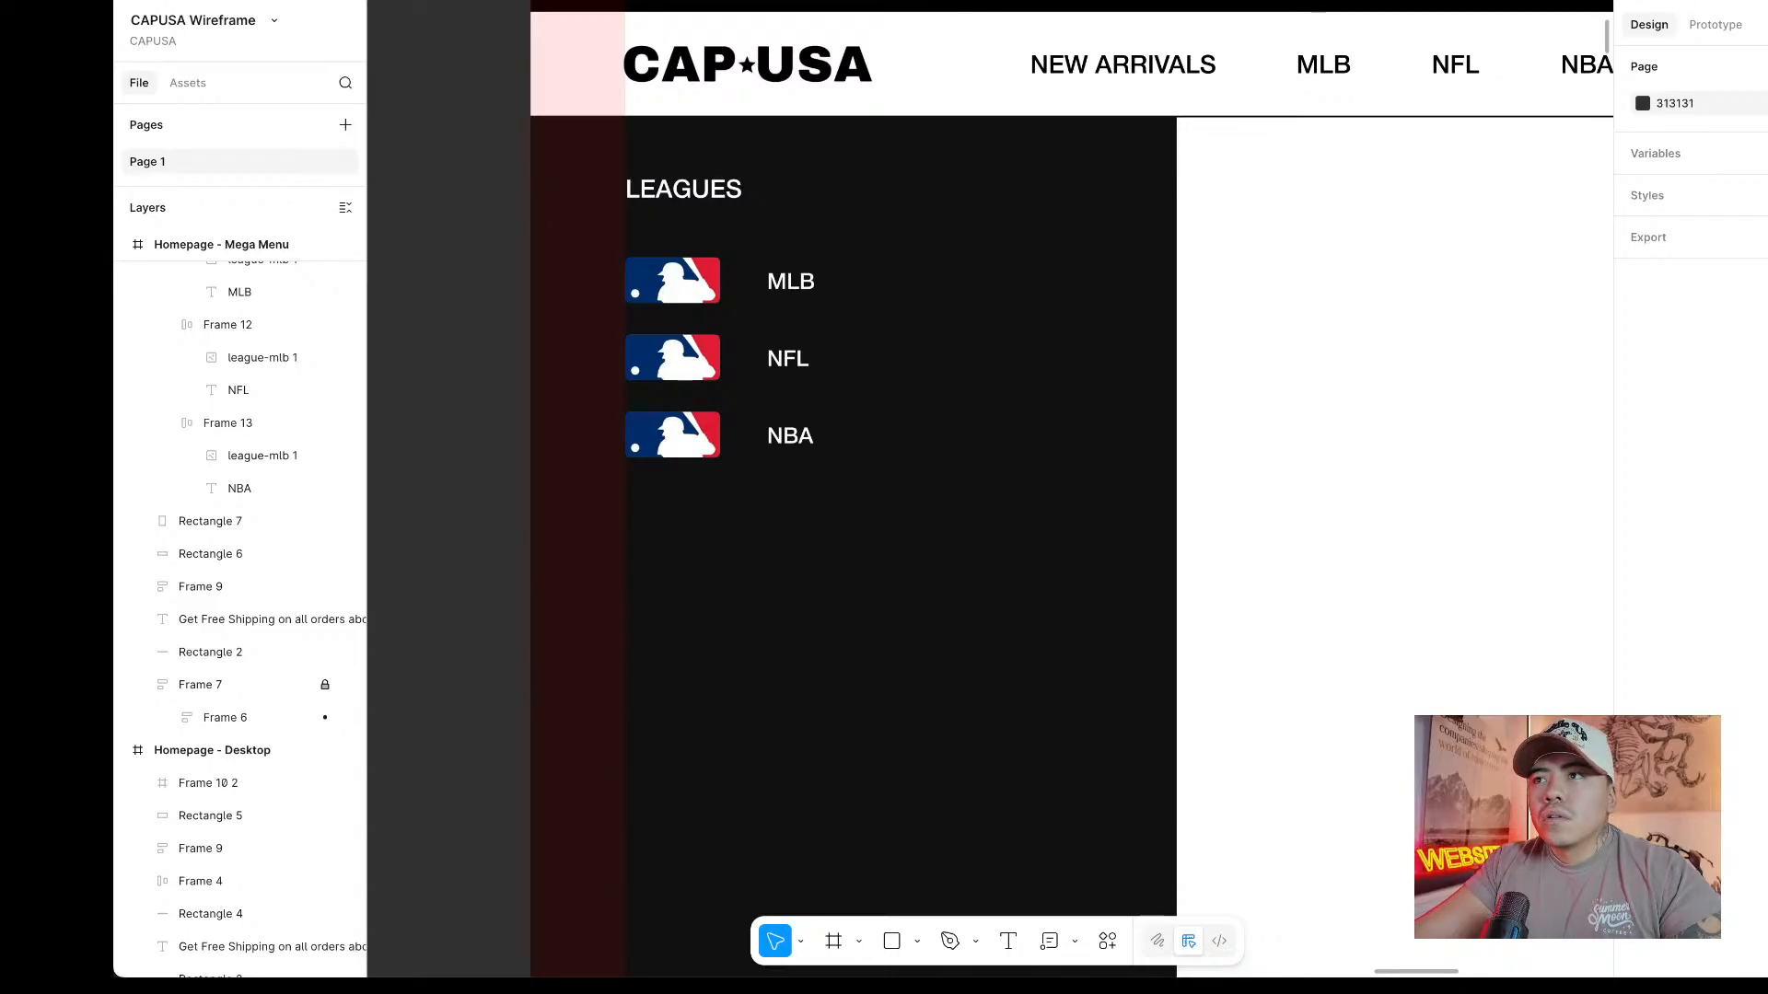
left_click_drag(1464, 20, 935, 700)
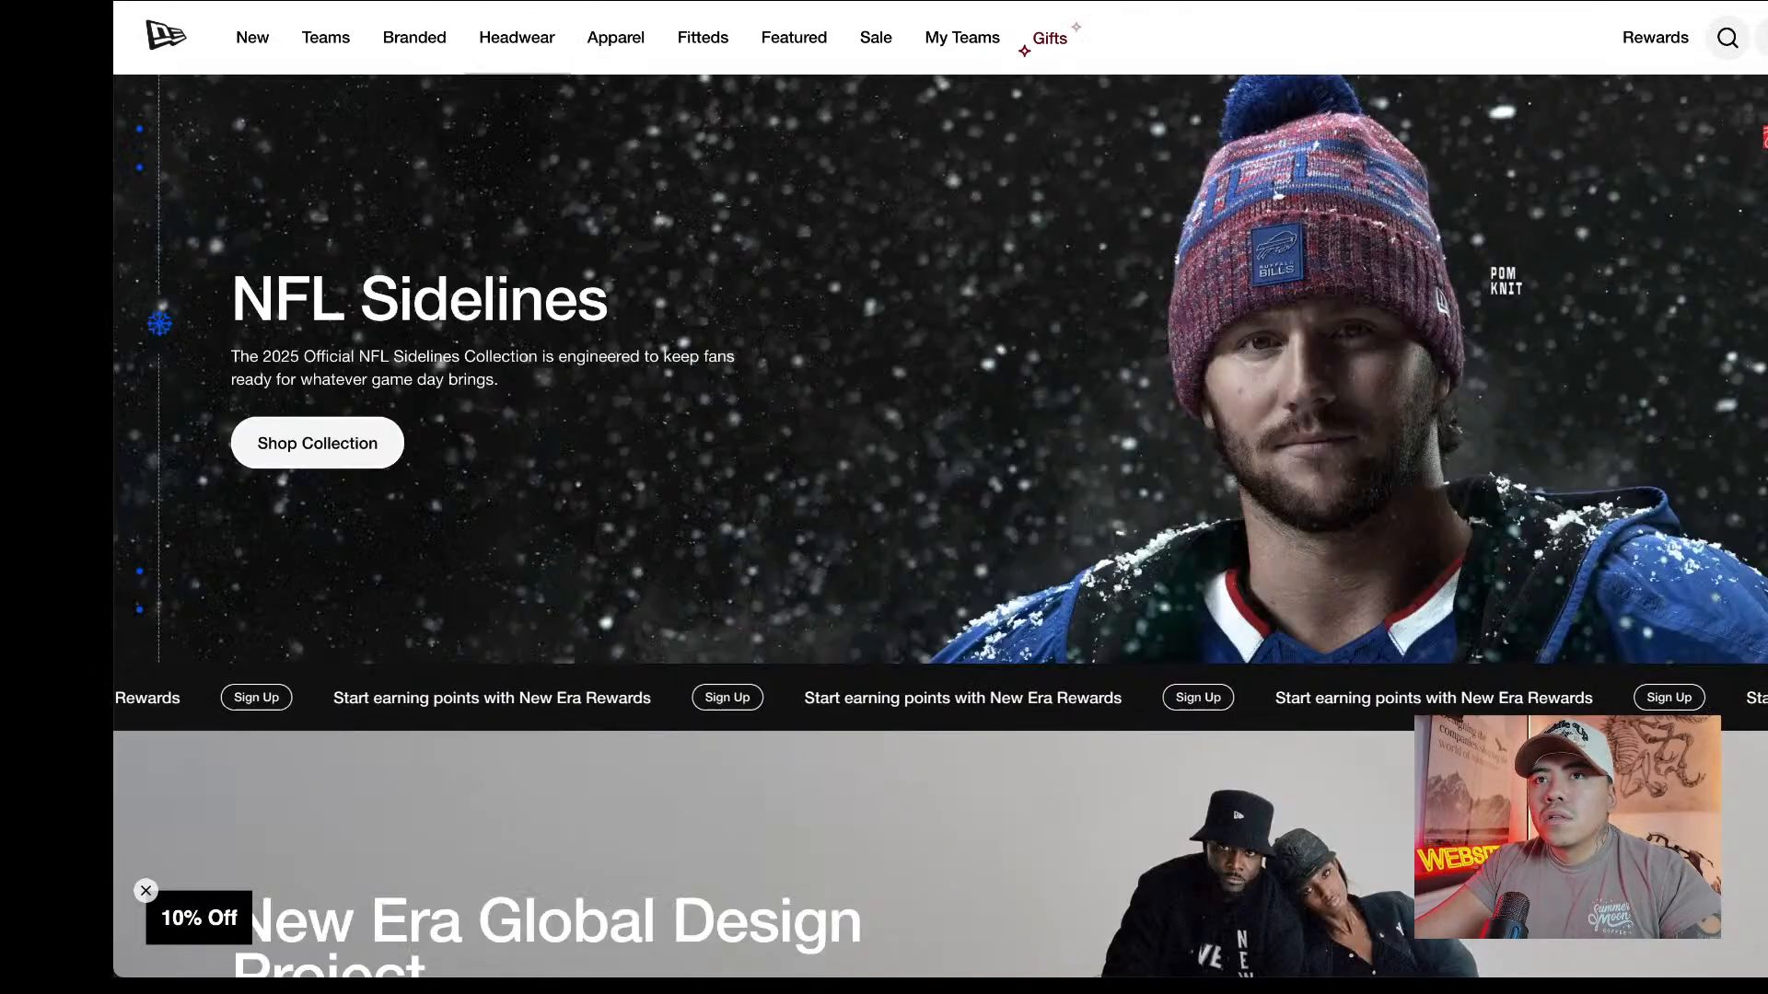
Open the NBA logo from the New Era Teams menu as an image and save it as league-nba in the MLB TEAMS folder.
mouse_move(326, 55)
right_click(458, 304)
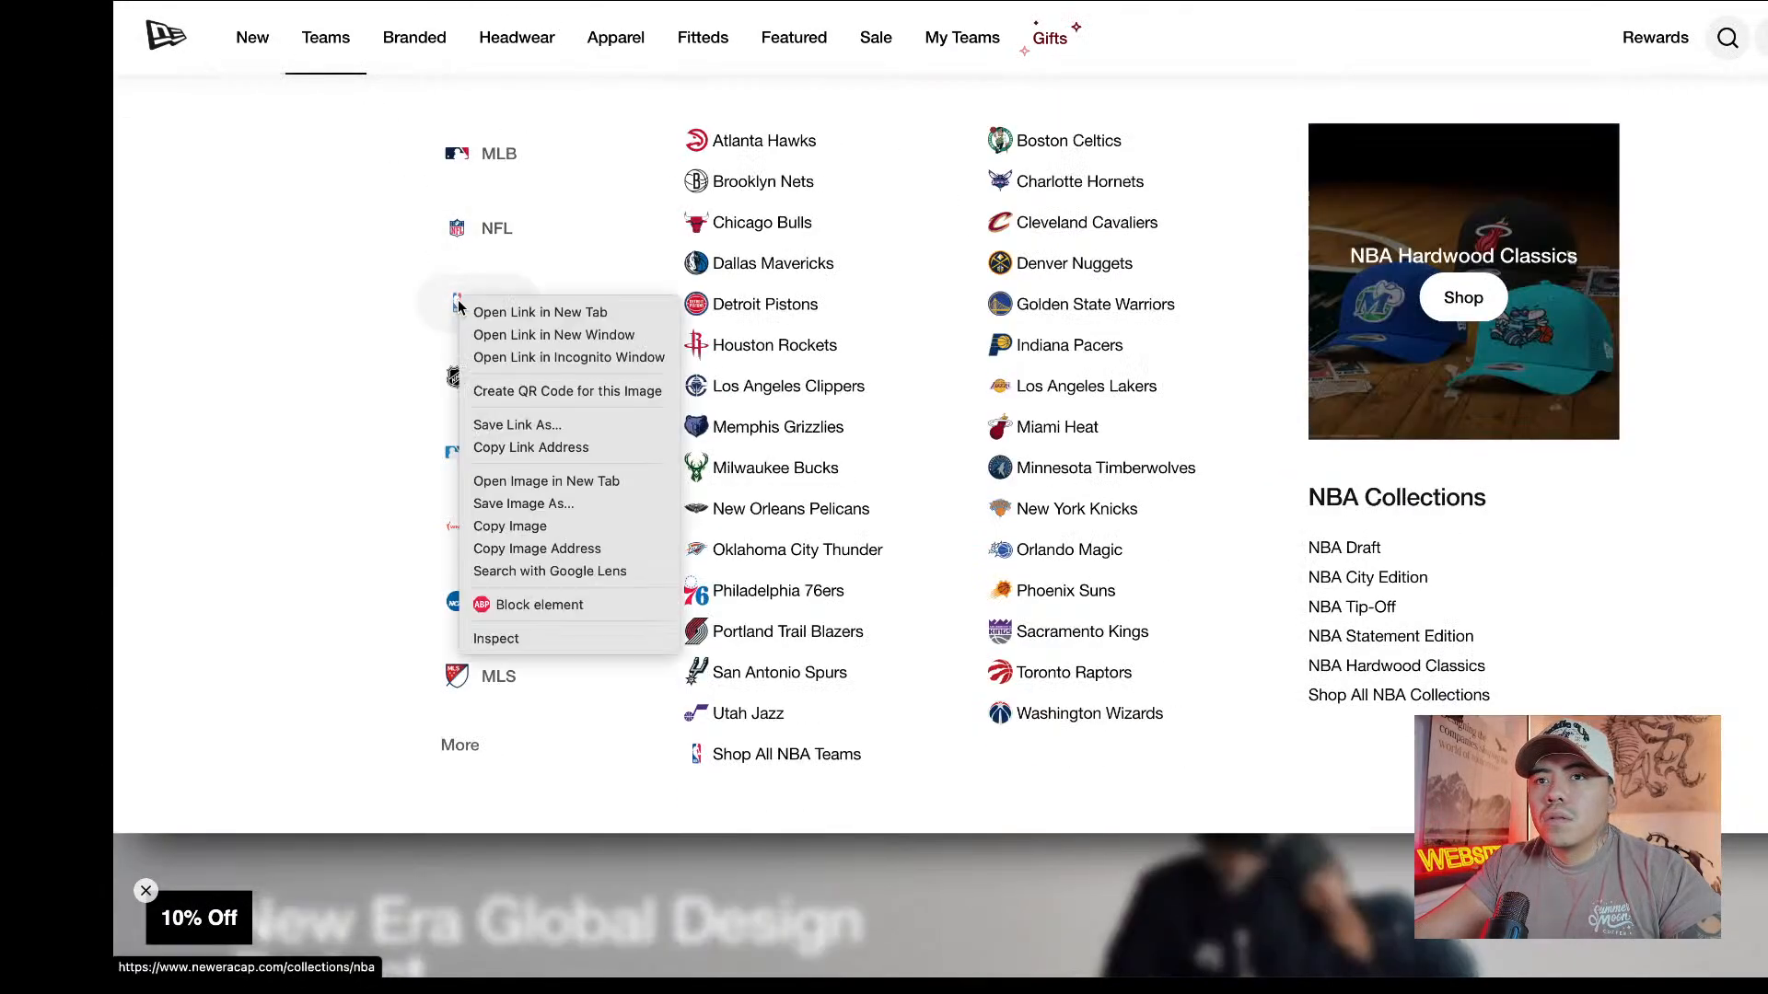
left_click(593, 479)
left_click(1492, 1)
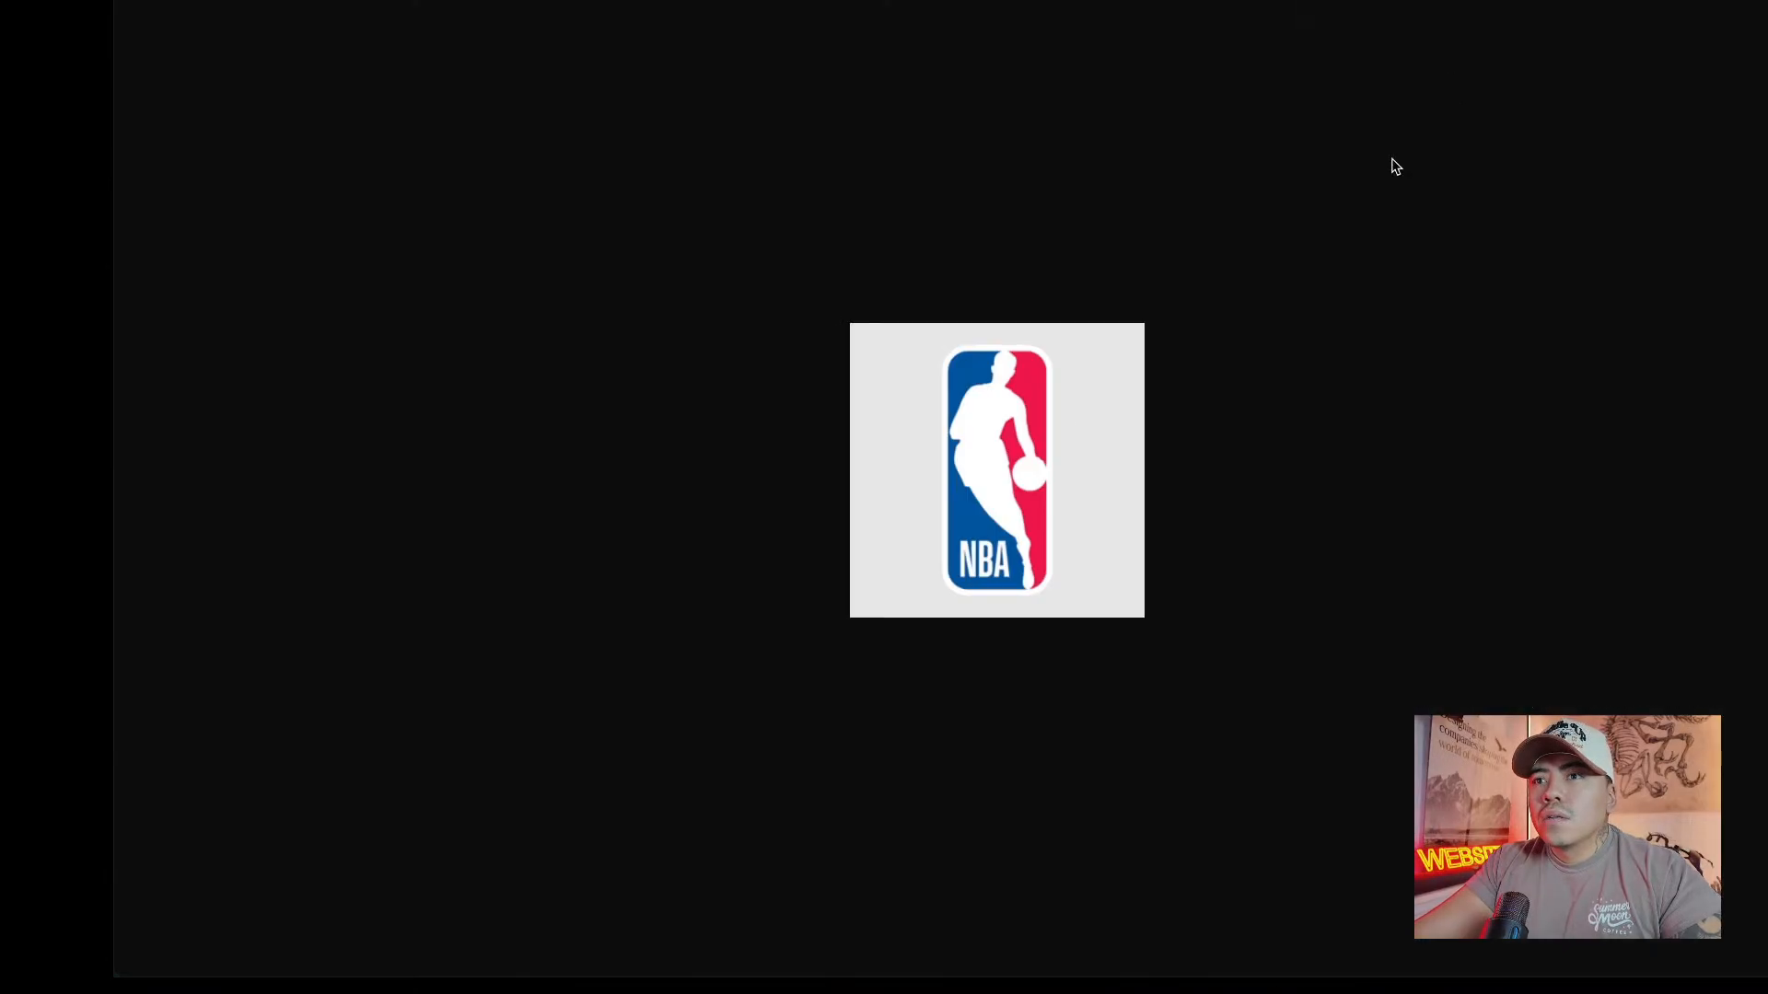
right_click(1006, 429)
left_click(1097, 453)
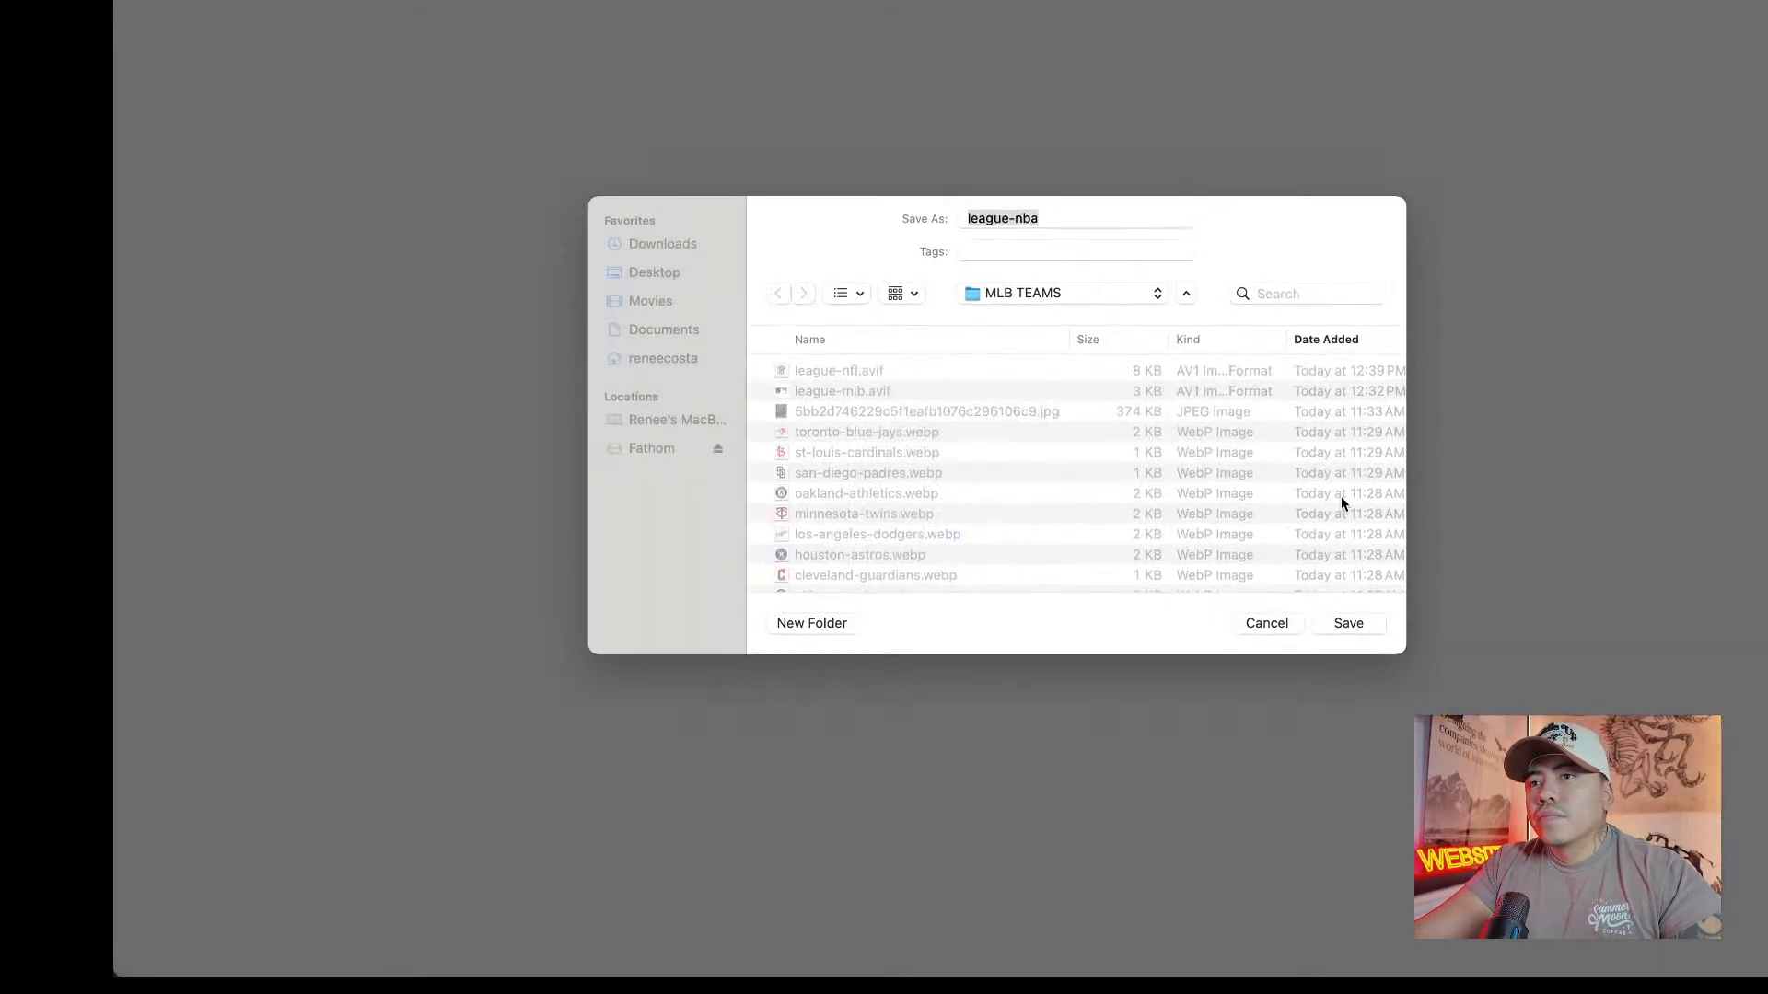
left_click(1349, 629)
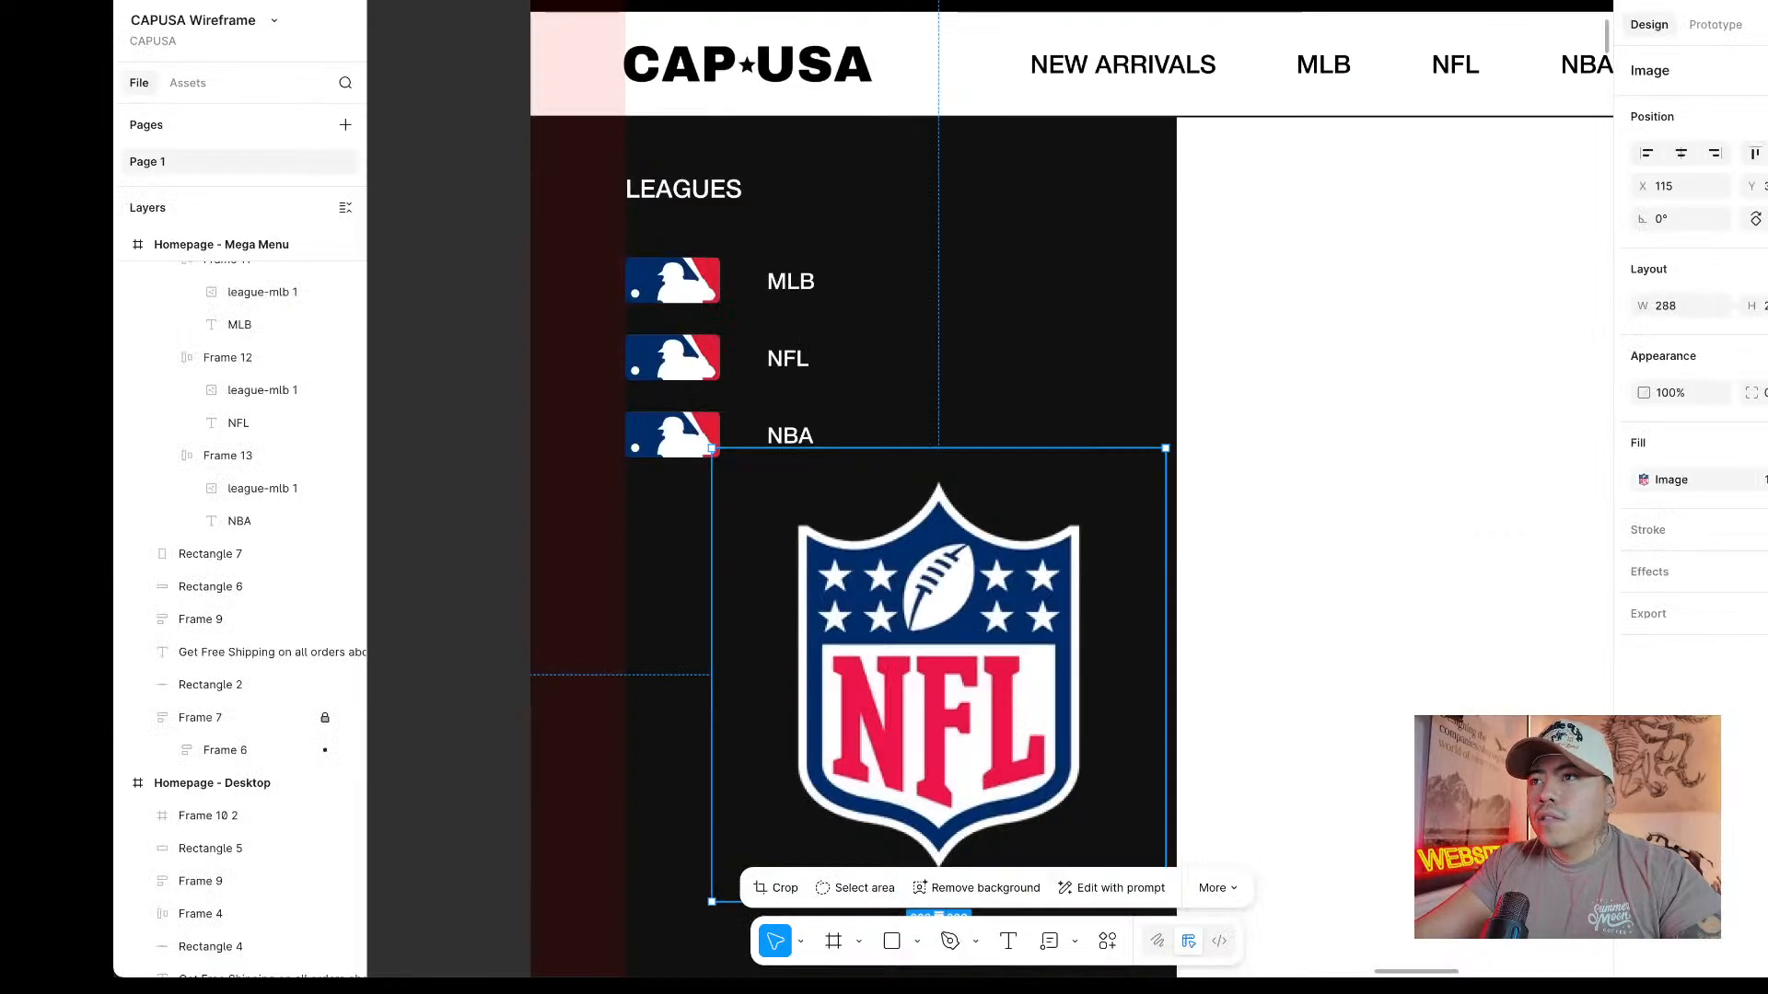
Place the downloaded league-nba image on the canvas beside the large NFL logo.
left_click(1652, 2)
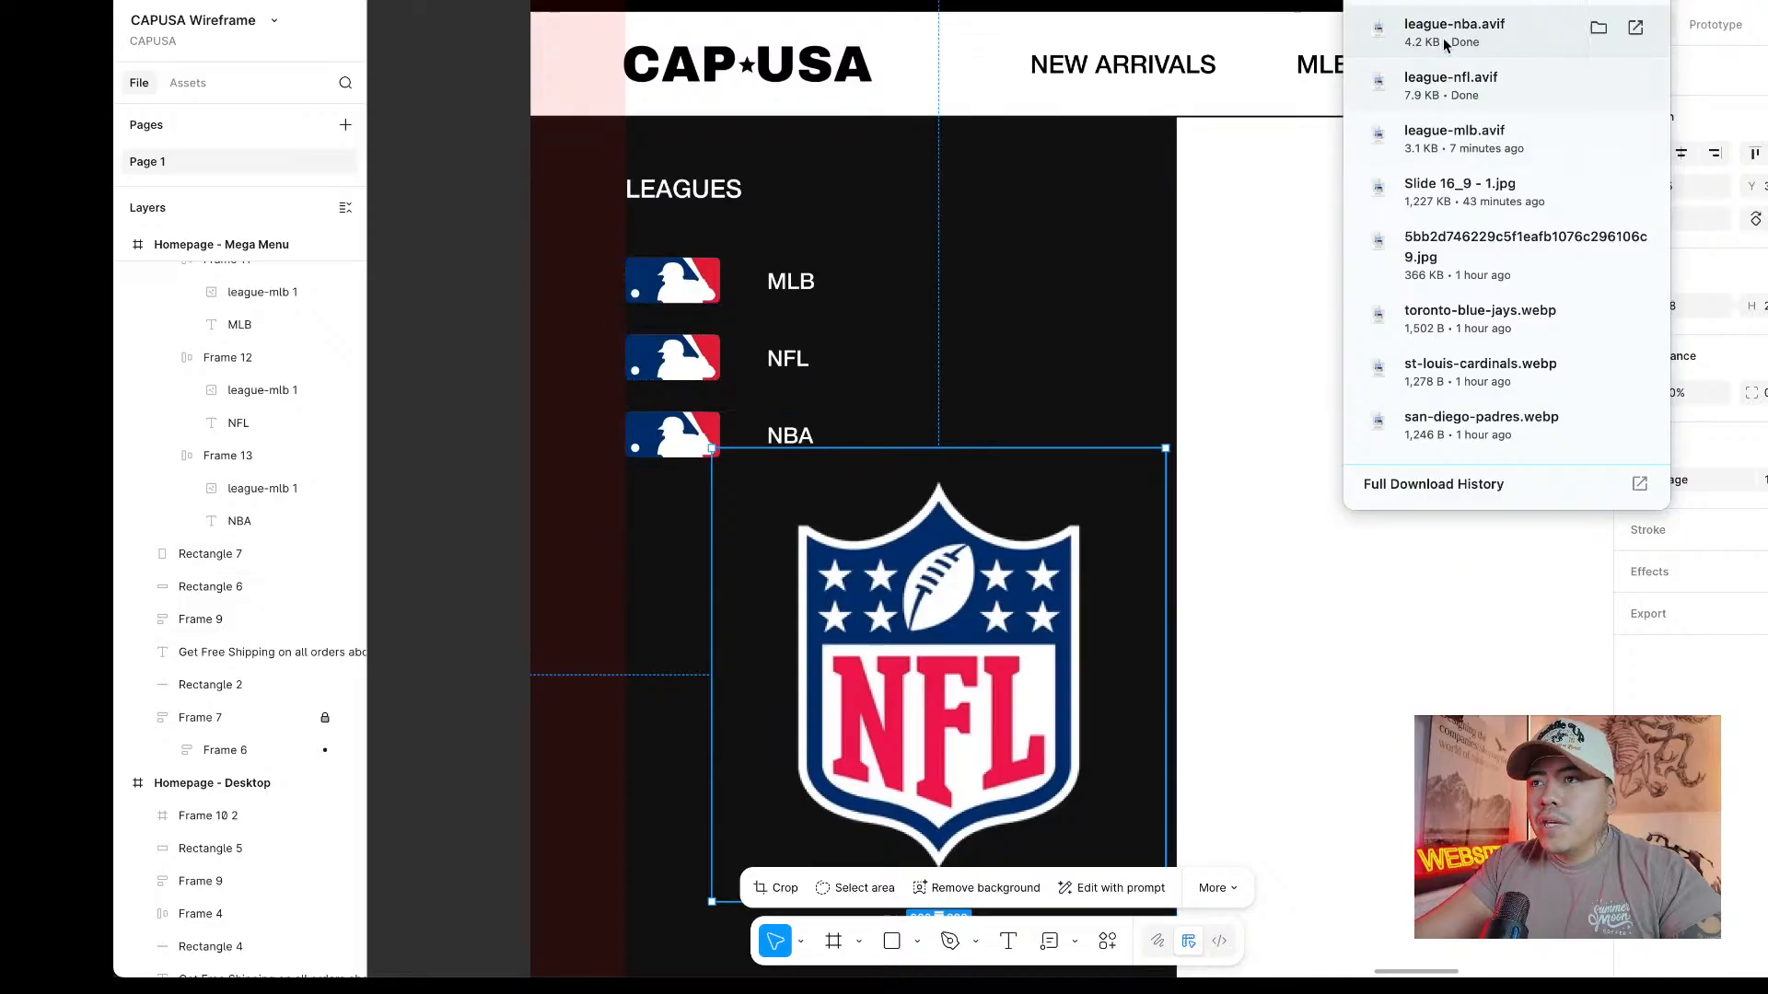
left_click_drag(1446, 65, 1280, 687)
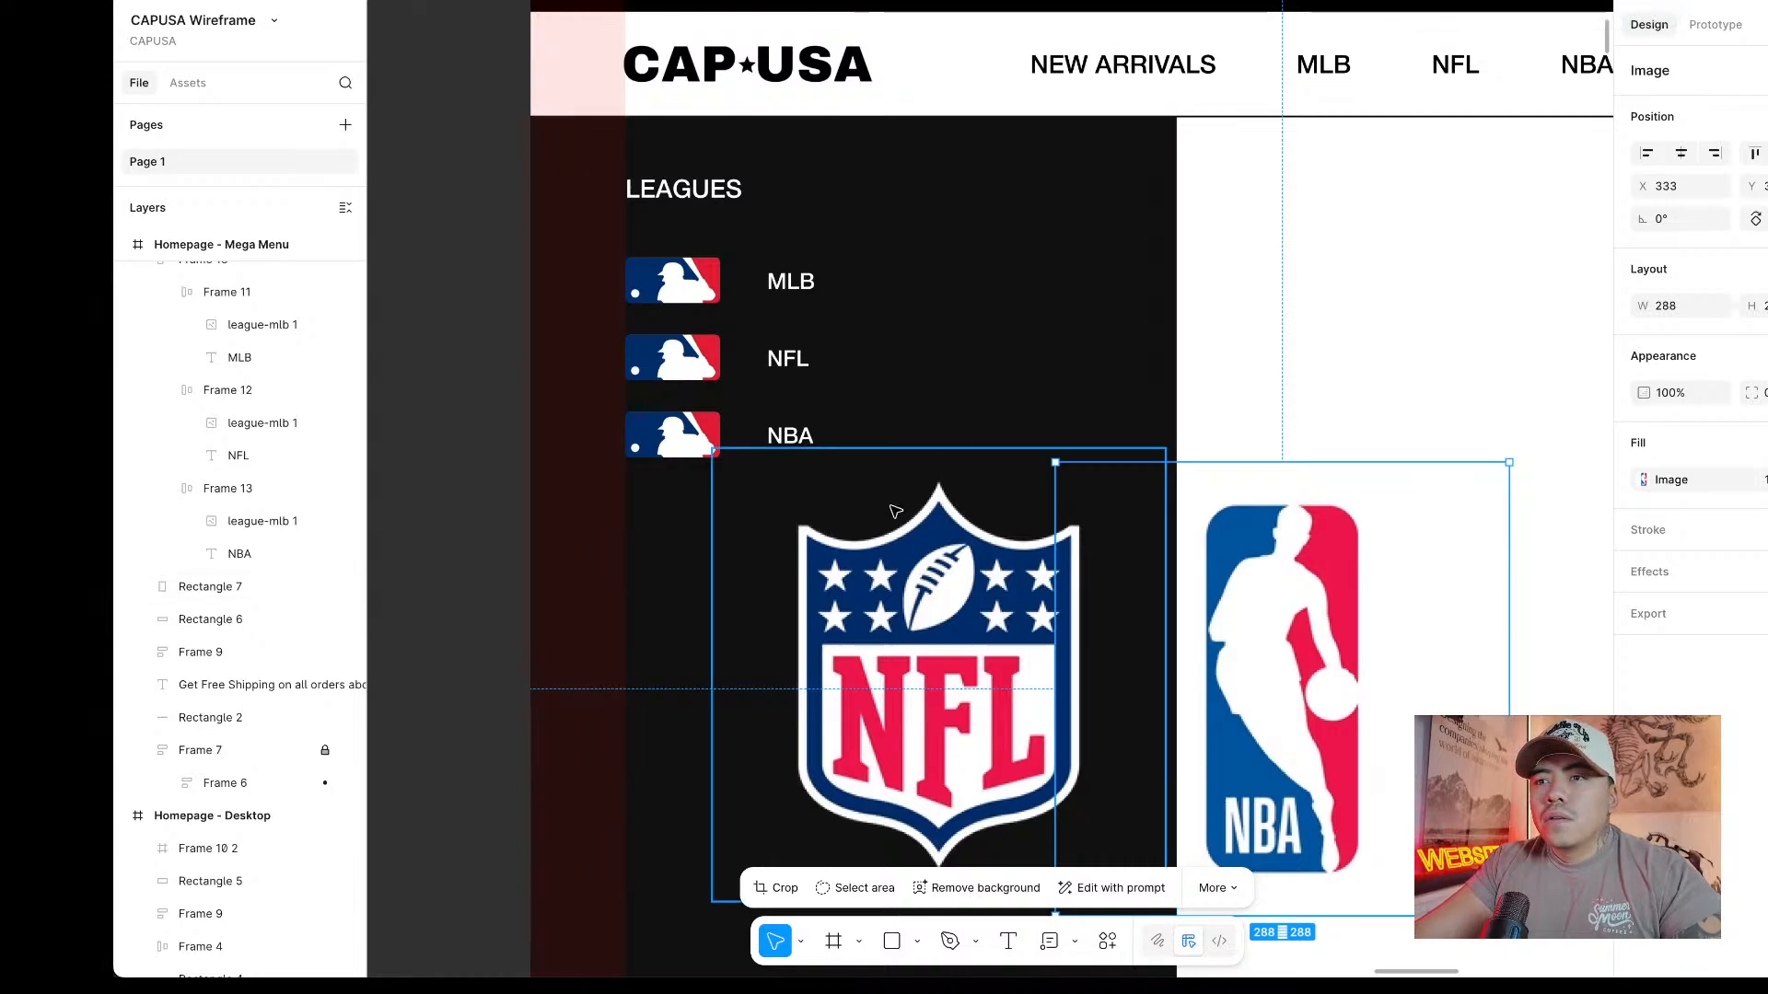
left_click(939, 550, "shift")
Trim the empty margins around the NFL logo so its image frame is about 180 × 246.
left_click(895, 527)
scroll(903, 527, "down", 1)
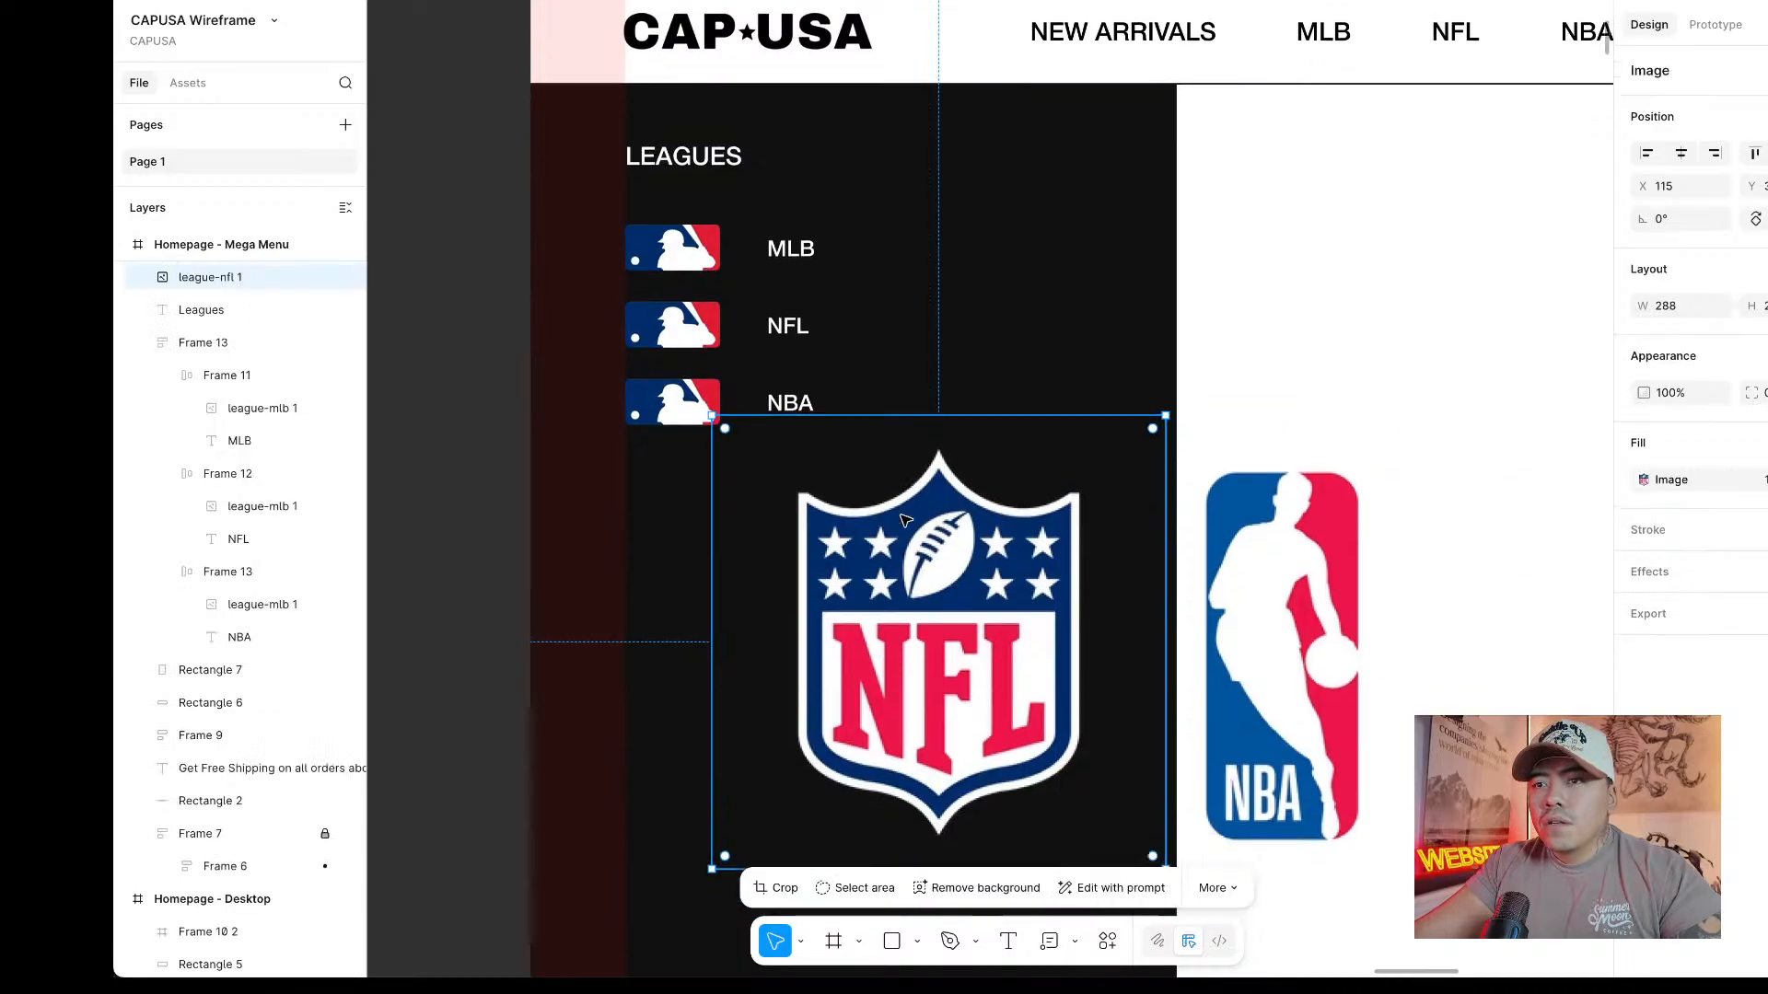
left_click_drag(953, 380, 953, 410)
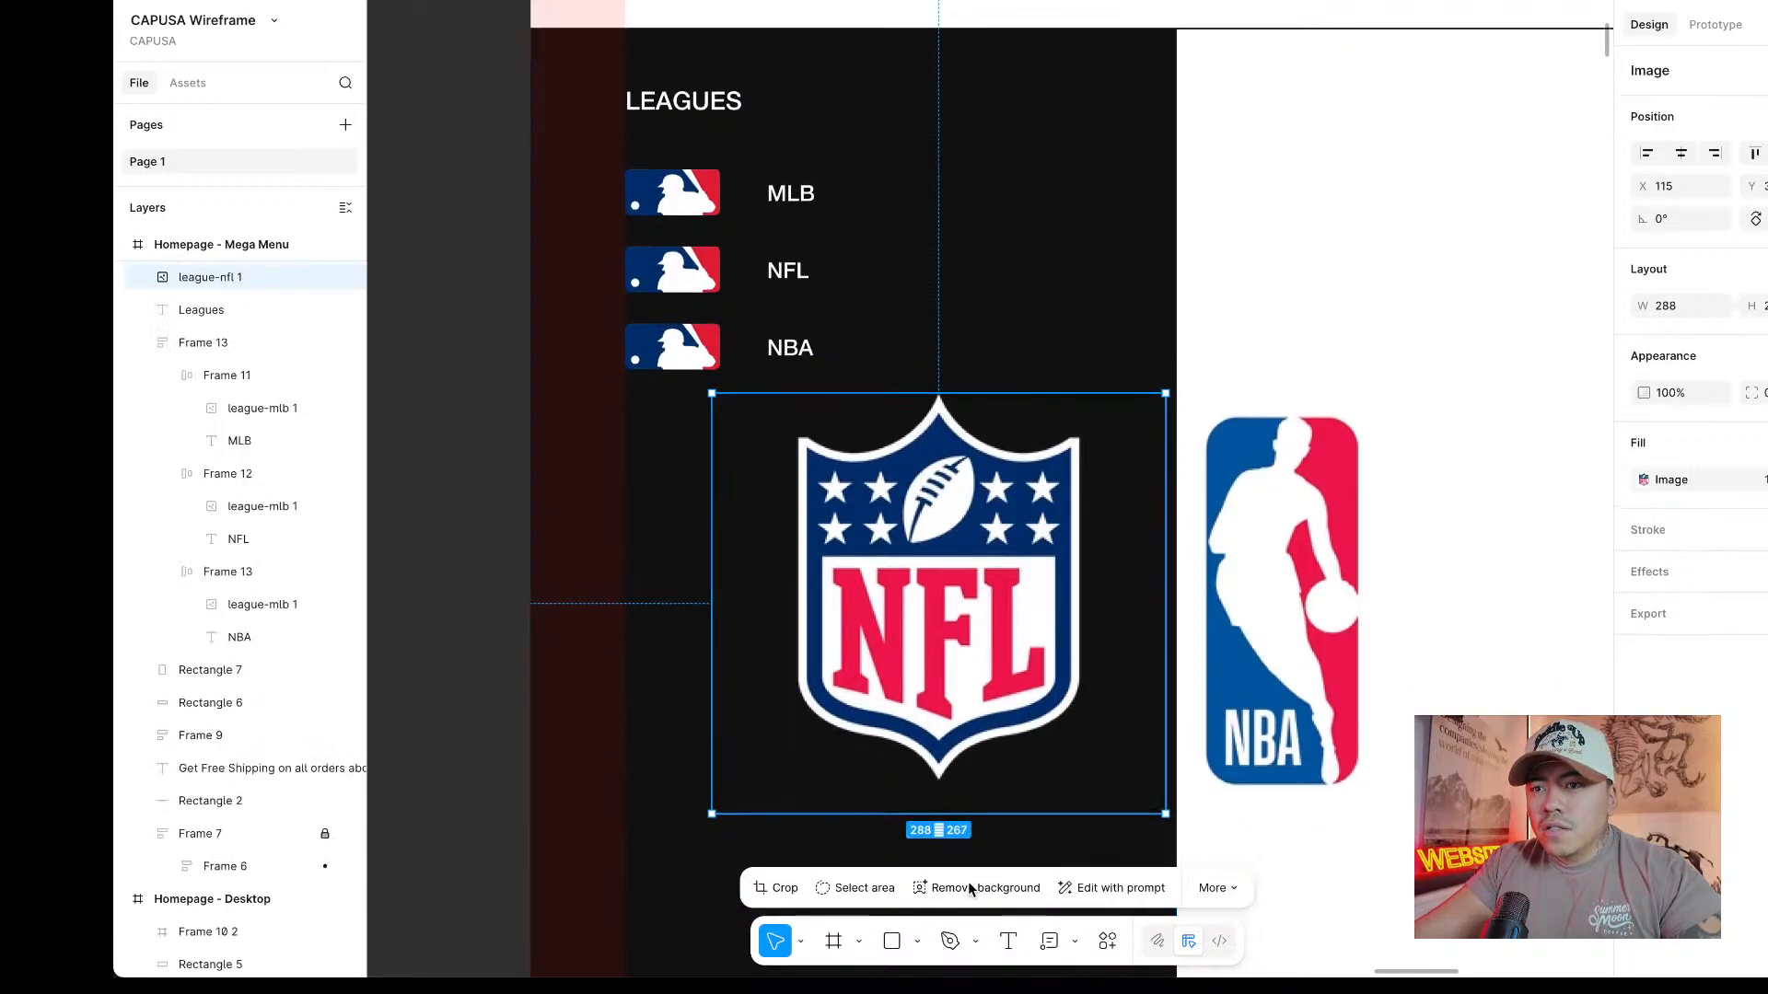
left_click_drag(959, 813, 960, 781)
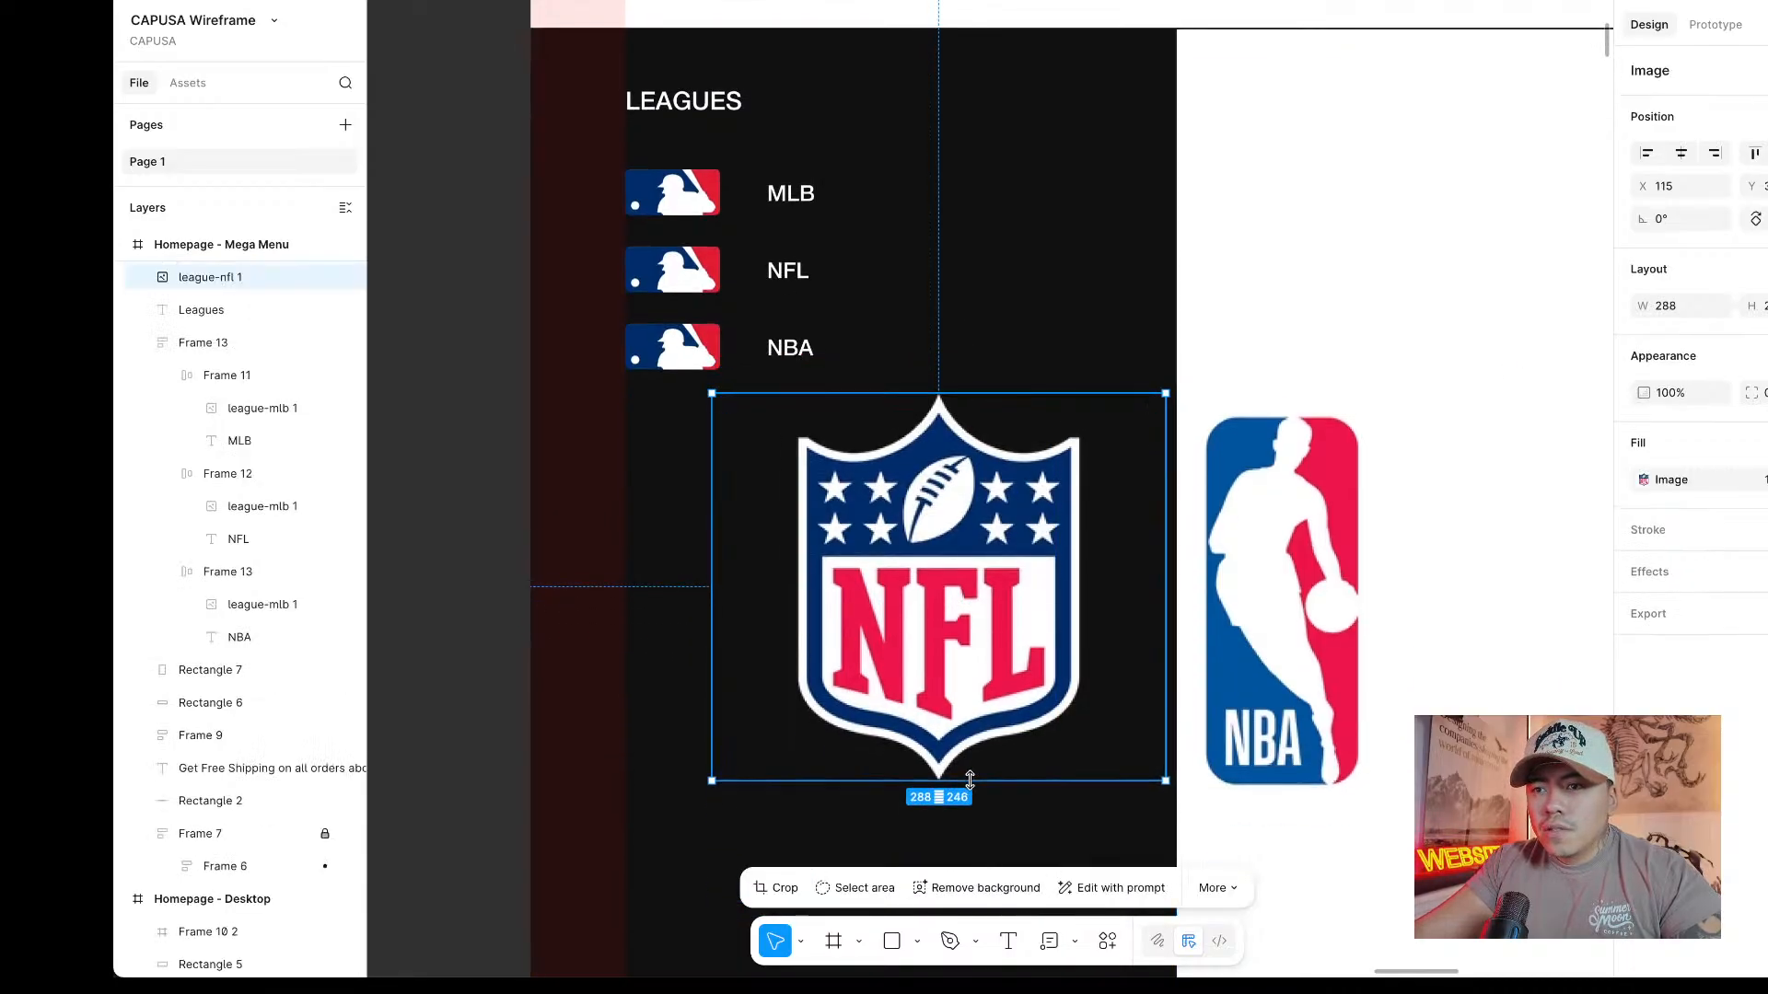
left_click(1181, 674)
left_click(978, 608)
left_click_drag(1165, 610, 1080, 624)
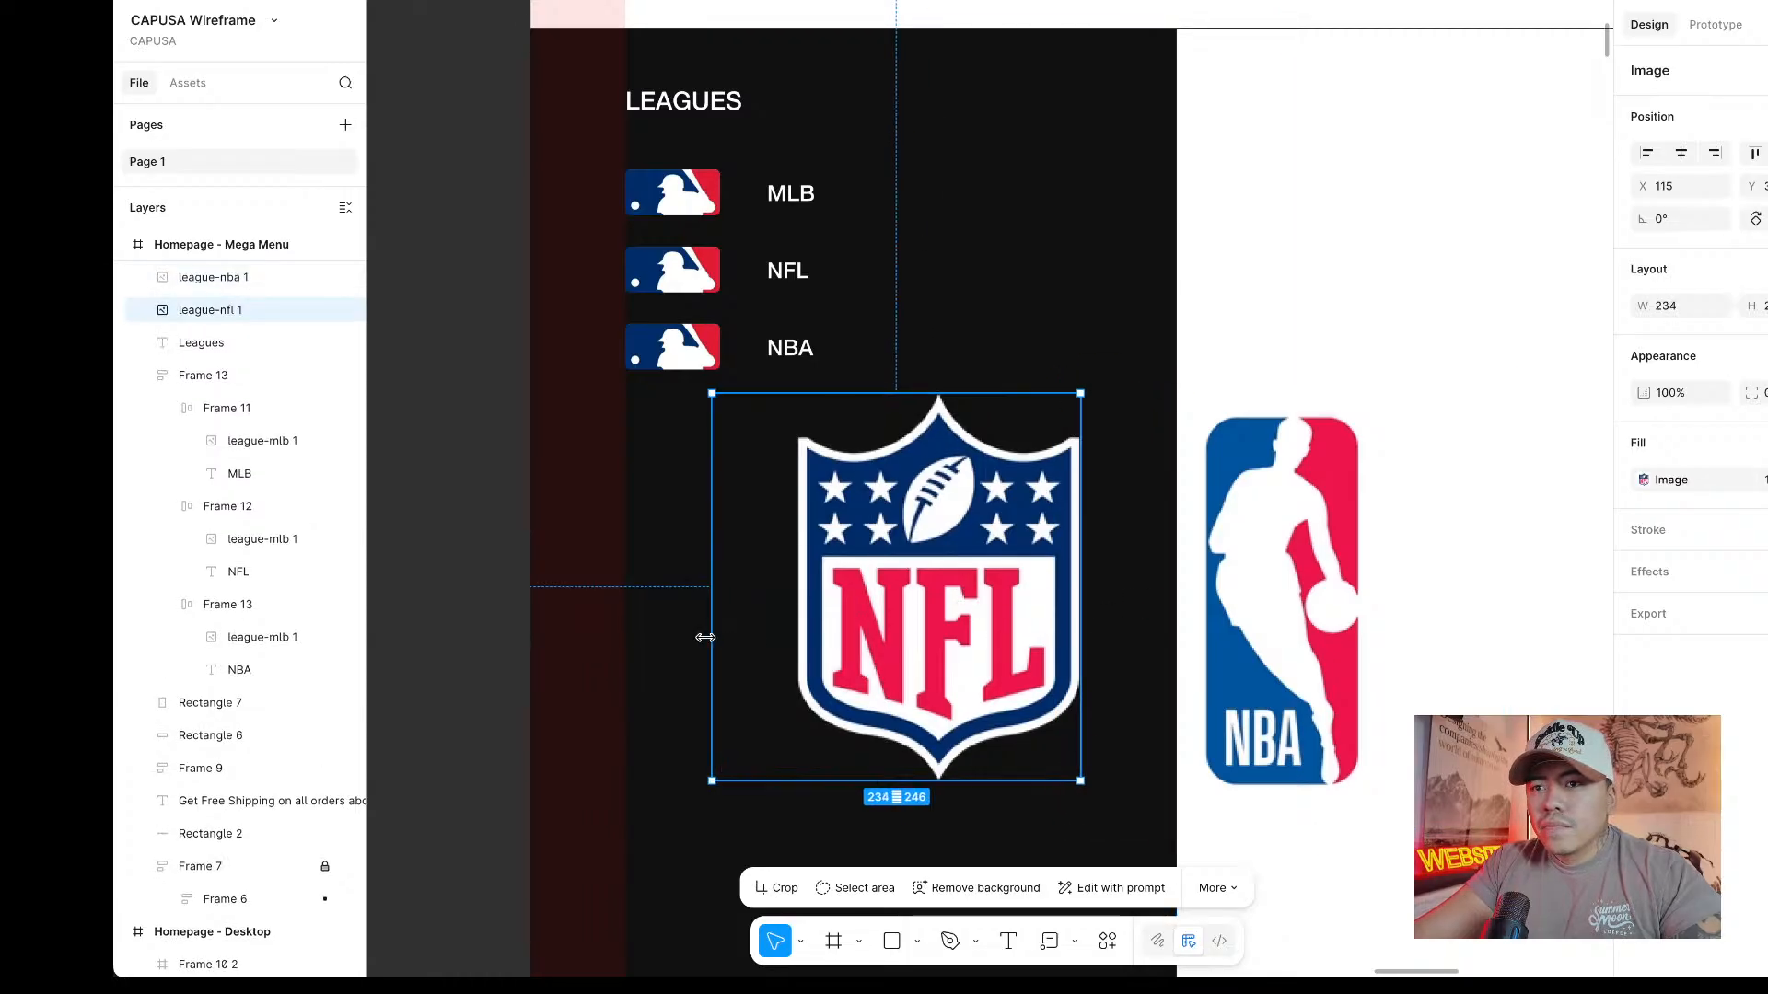
left_click_drag(705, 637, 798, 637)
Examine the trimmed NFL logo up close to check how tightly its frame fits the shield on all sides.
scroll(799, 626, "up", 10)
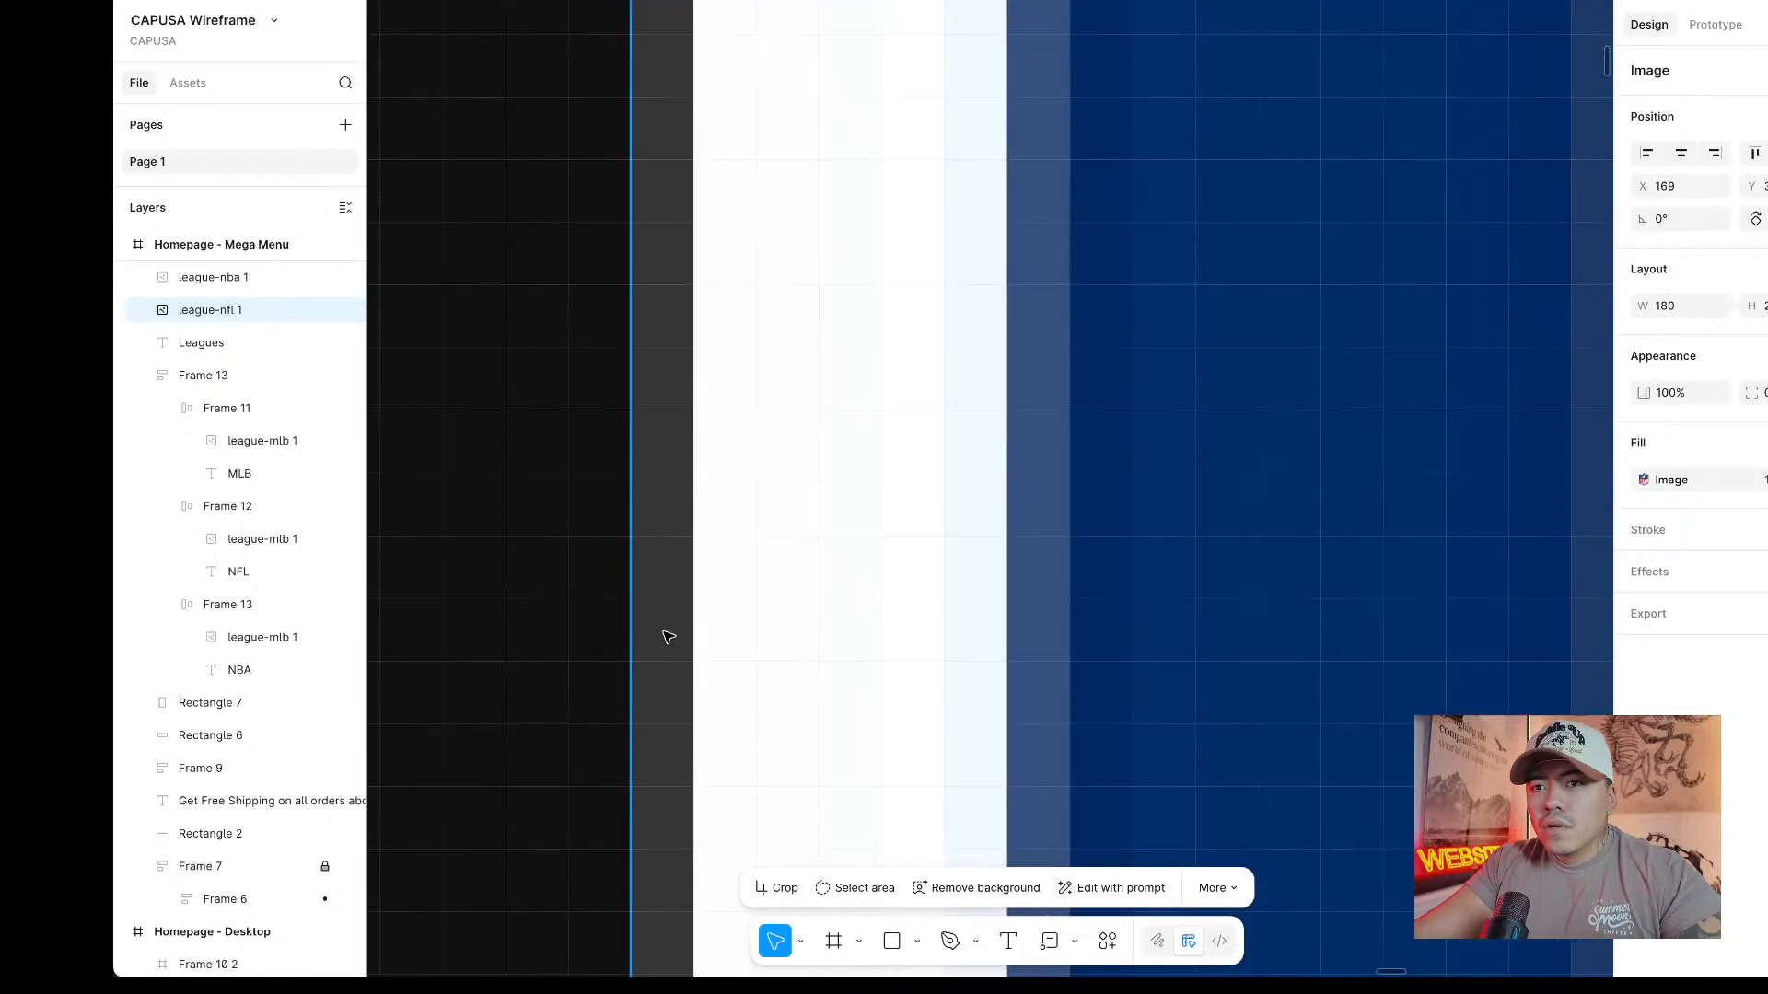
scroll(684, 638, "down", 6)
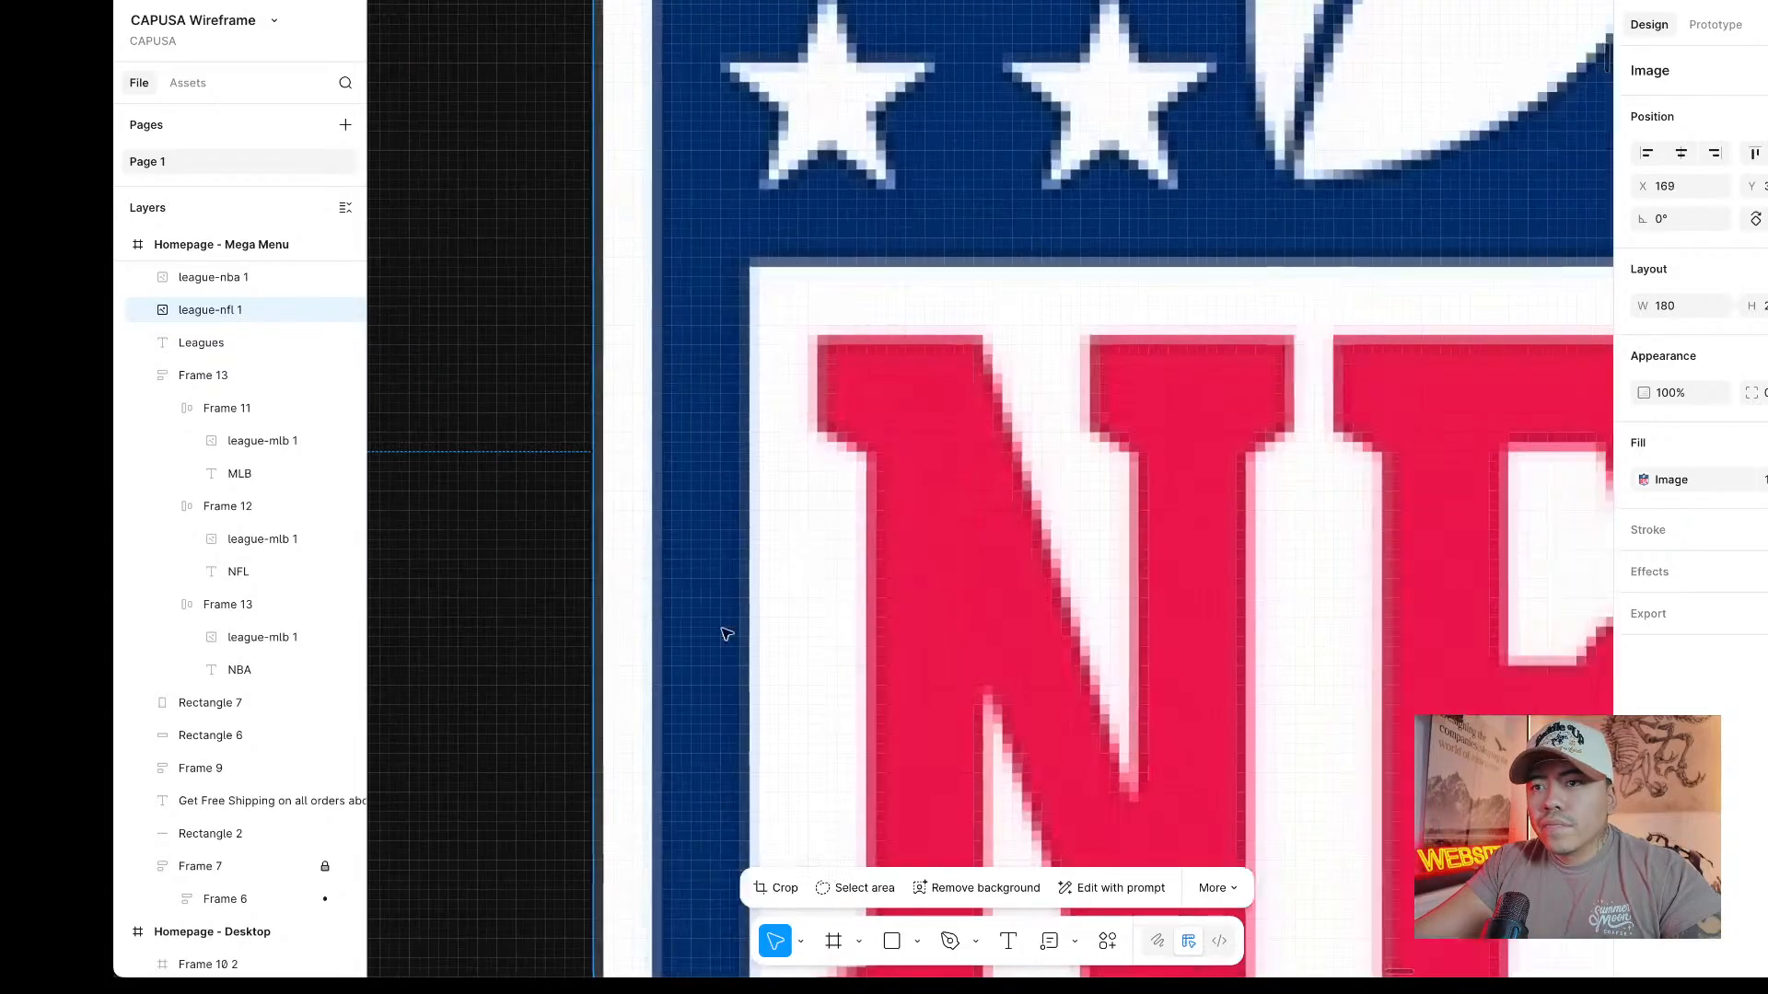
scroll(725, 632, "right", 10)
scroll(726, 632, "left", 5)
scroll(1389, 604, "up", 5)
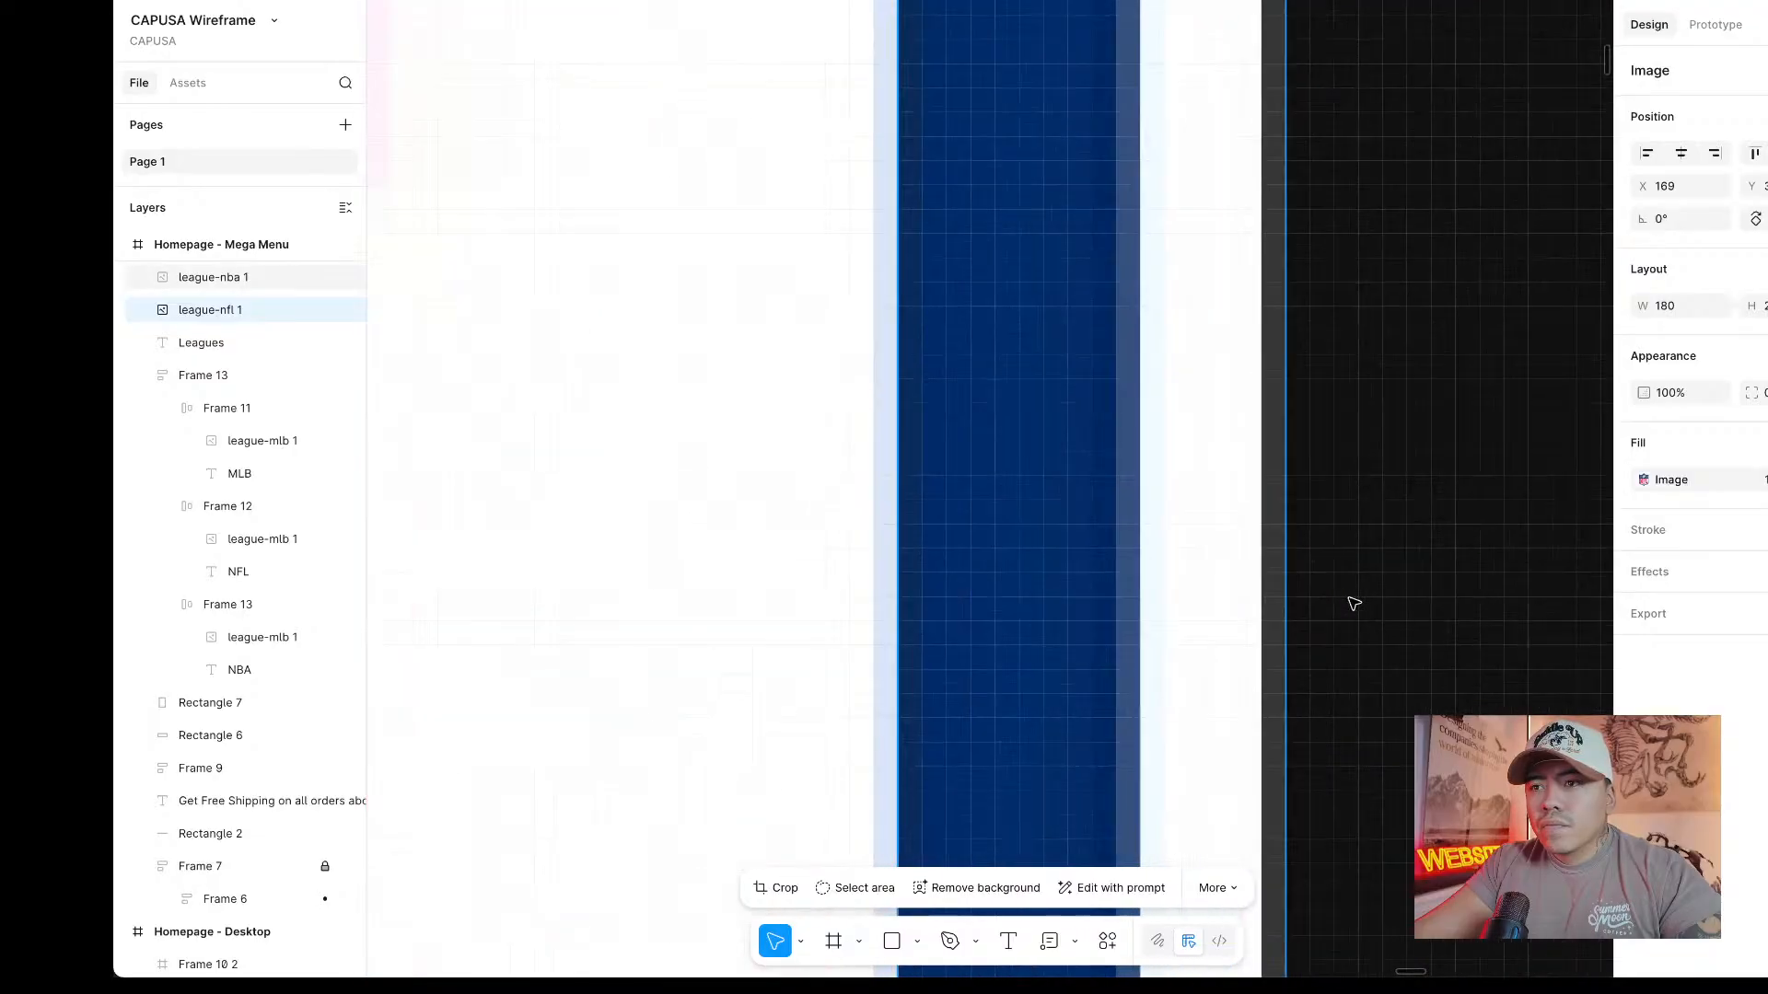
scroll(1255, 606, "down", 10)
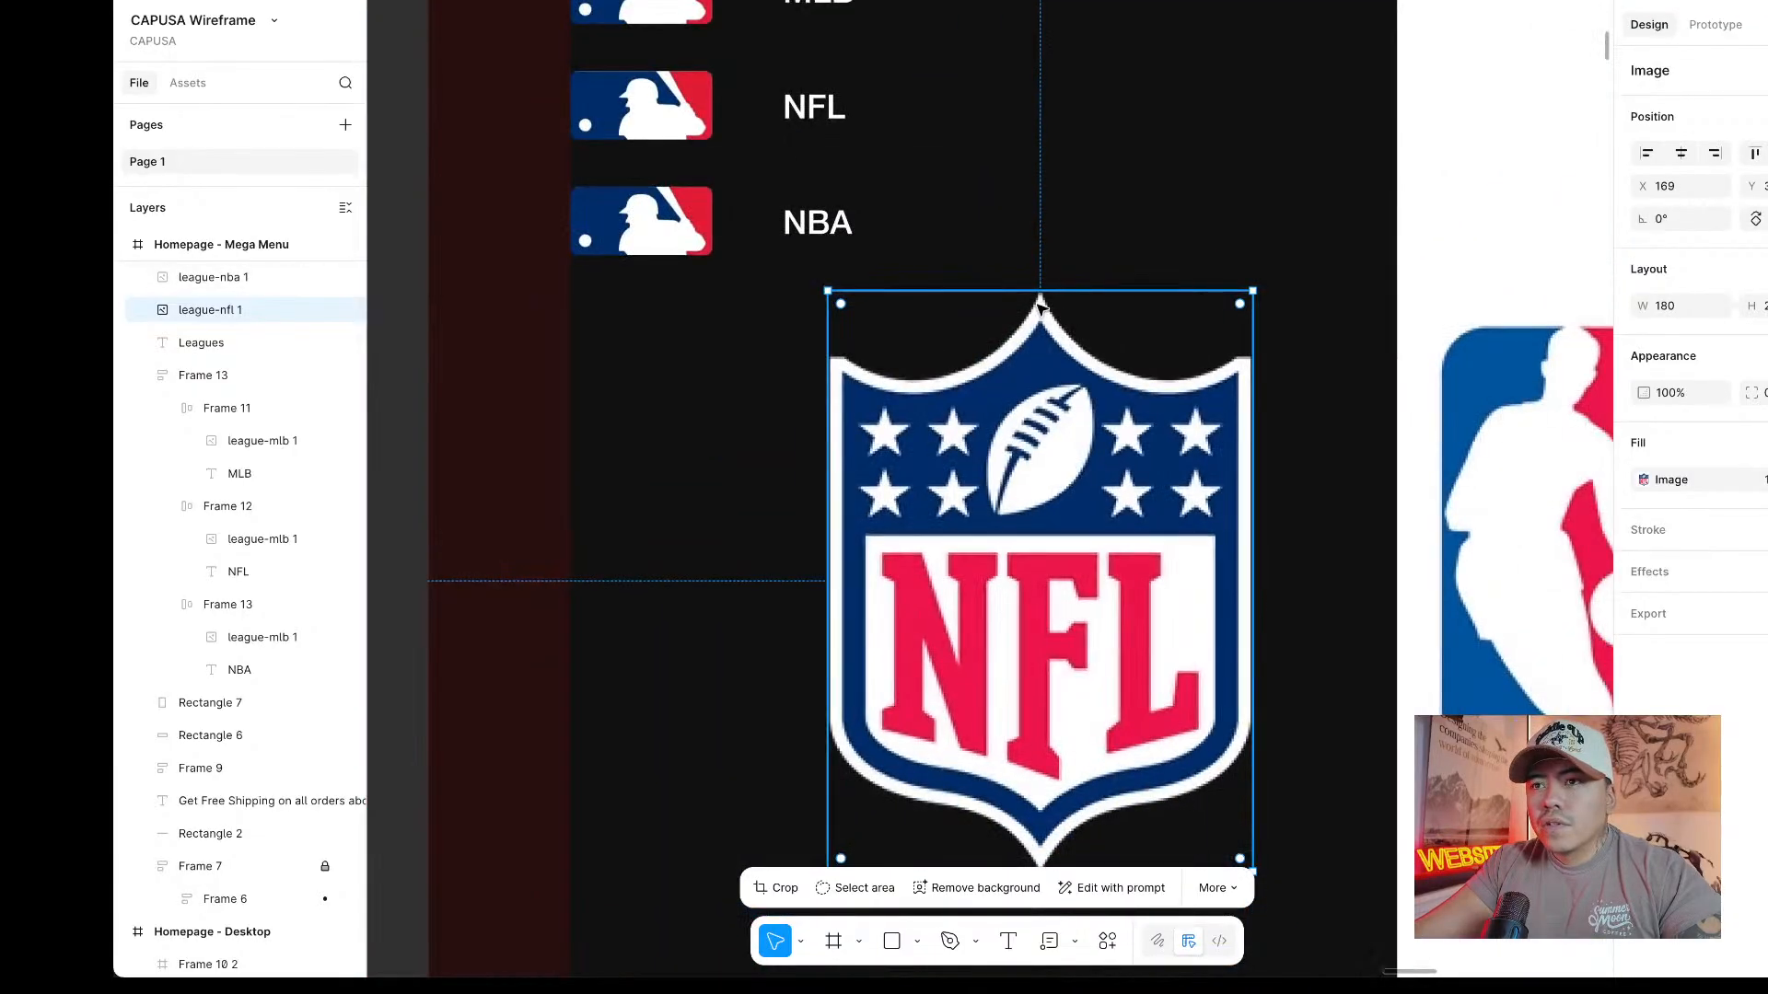
scroll(1052, 302, "up", 10)
scroll(1056, 305, "down", 10)
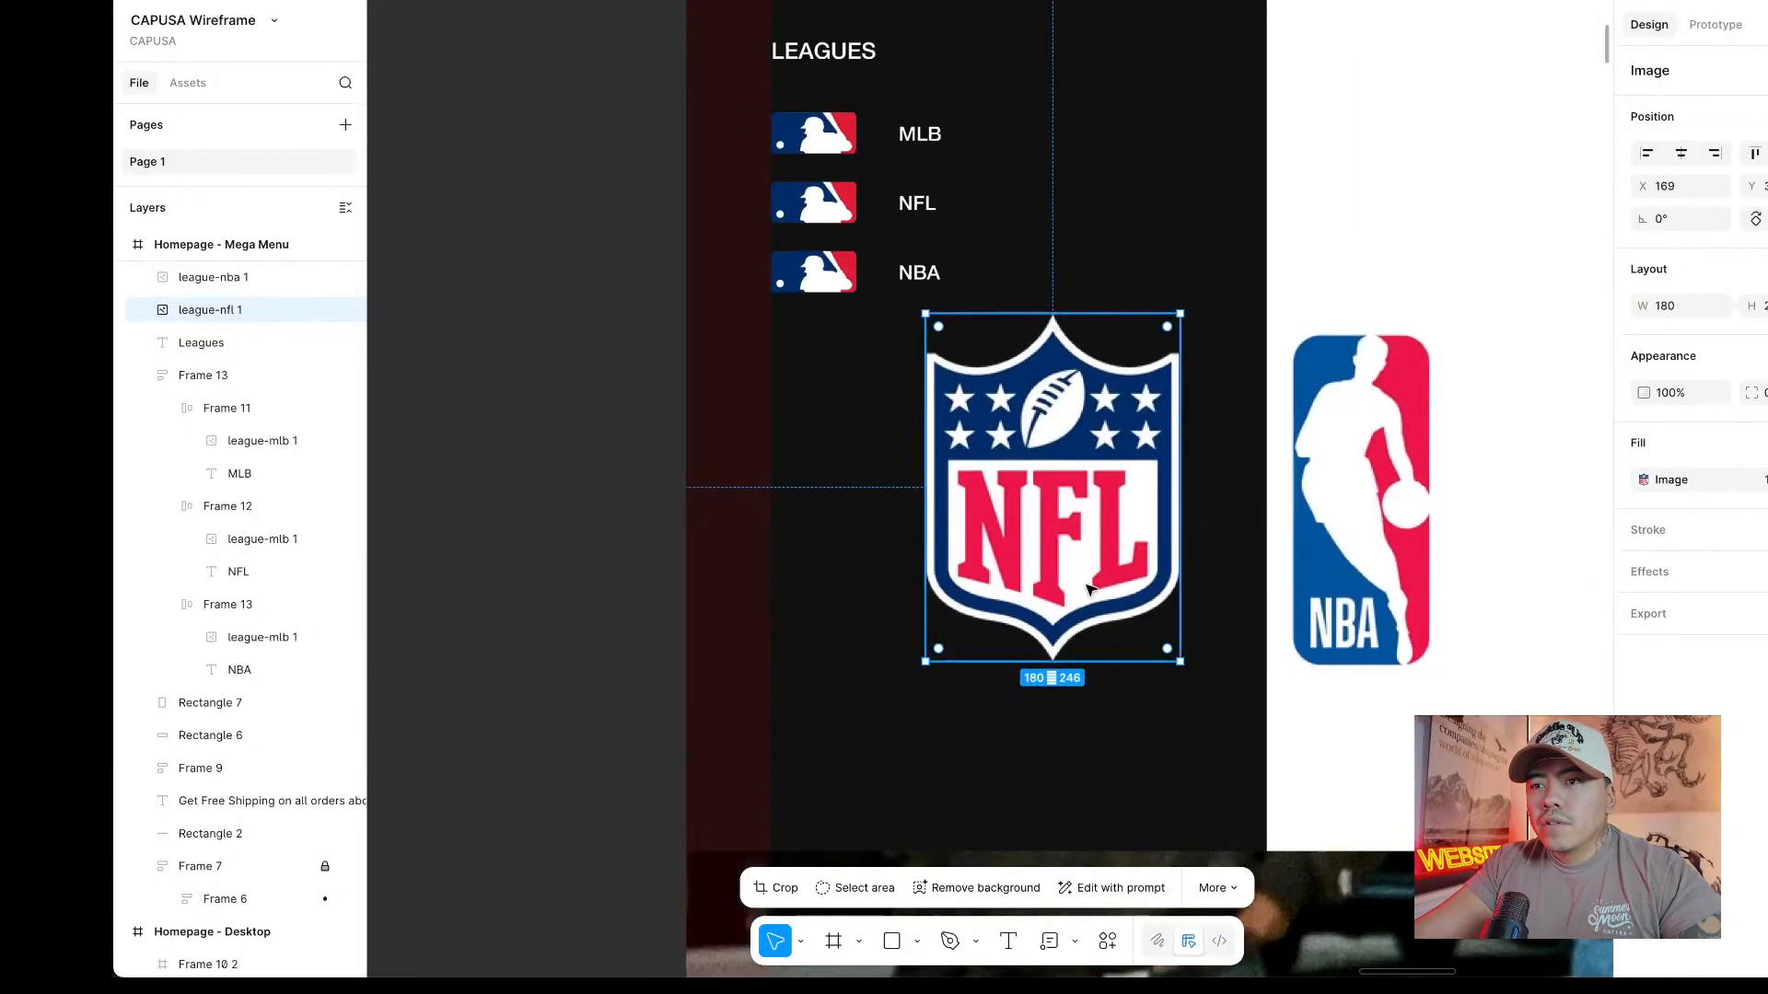
scroll(1059, 661, "up", 10)
scroll(1063, 663, "up", 8)
scroll(1061, 663, "down", 10)
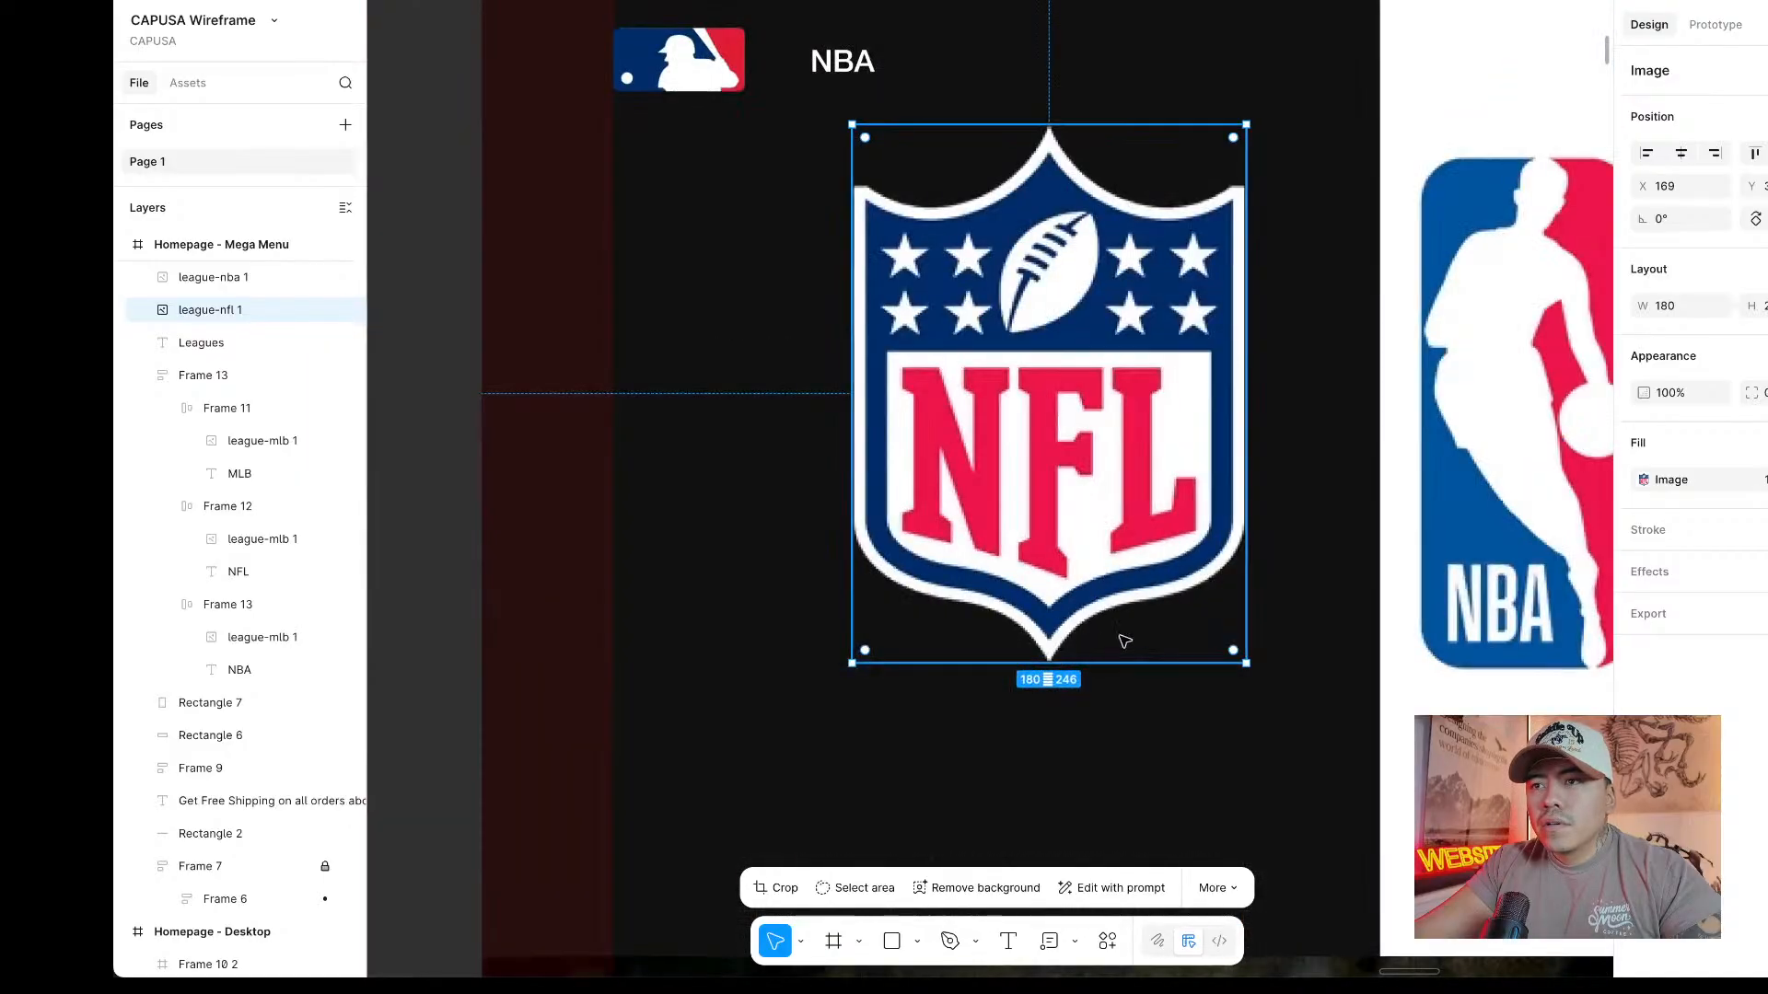
Trim the empty margins around the NBA logo so its image frame is about 97 × 233.
scroll(1124, 632, "right", 5)
left_click(967, 458)
left_click_drag(1295, 458, 1083, 462)
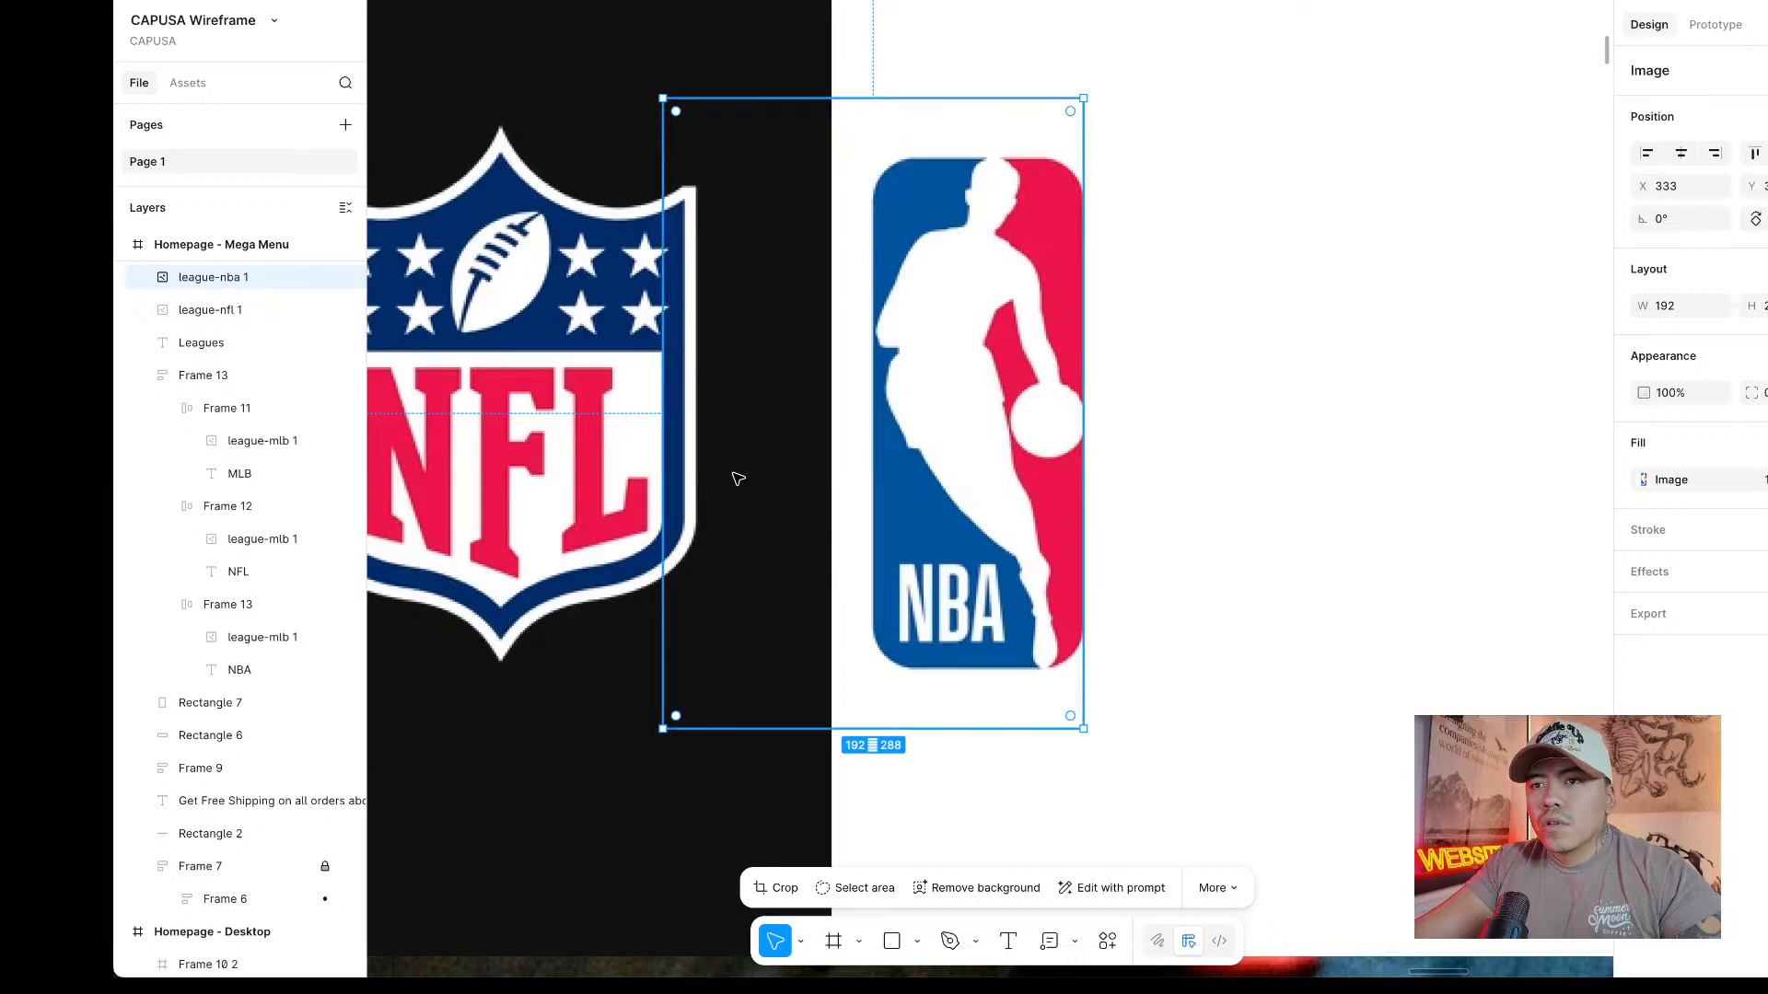
left_click_drag(674, 482, 871, 481)
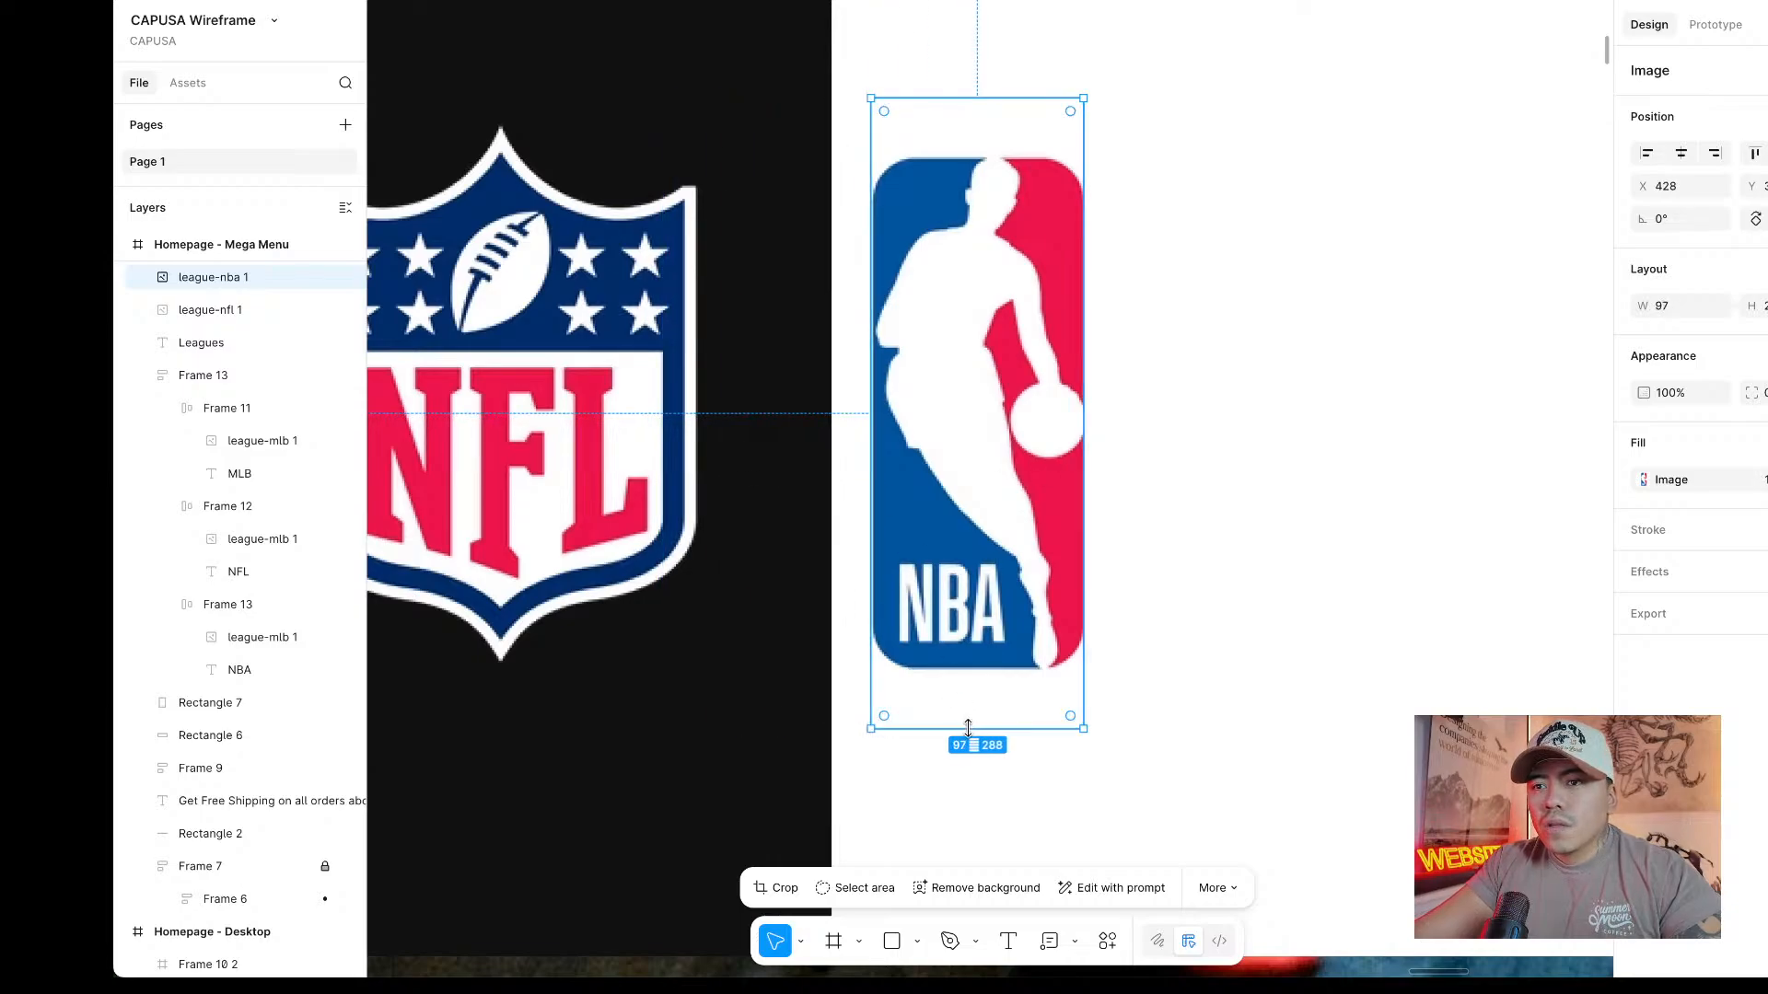
left_click_drag(1013, 728, 1067, 669)
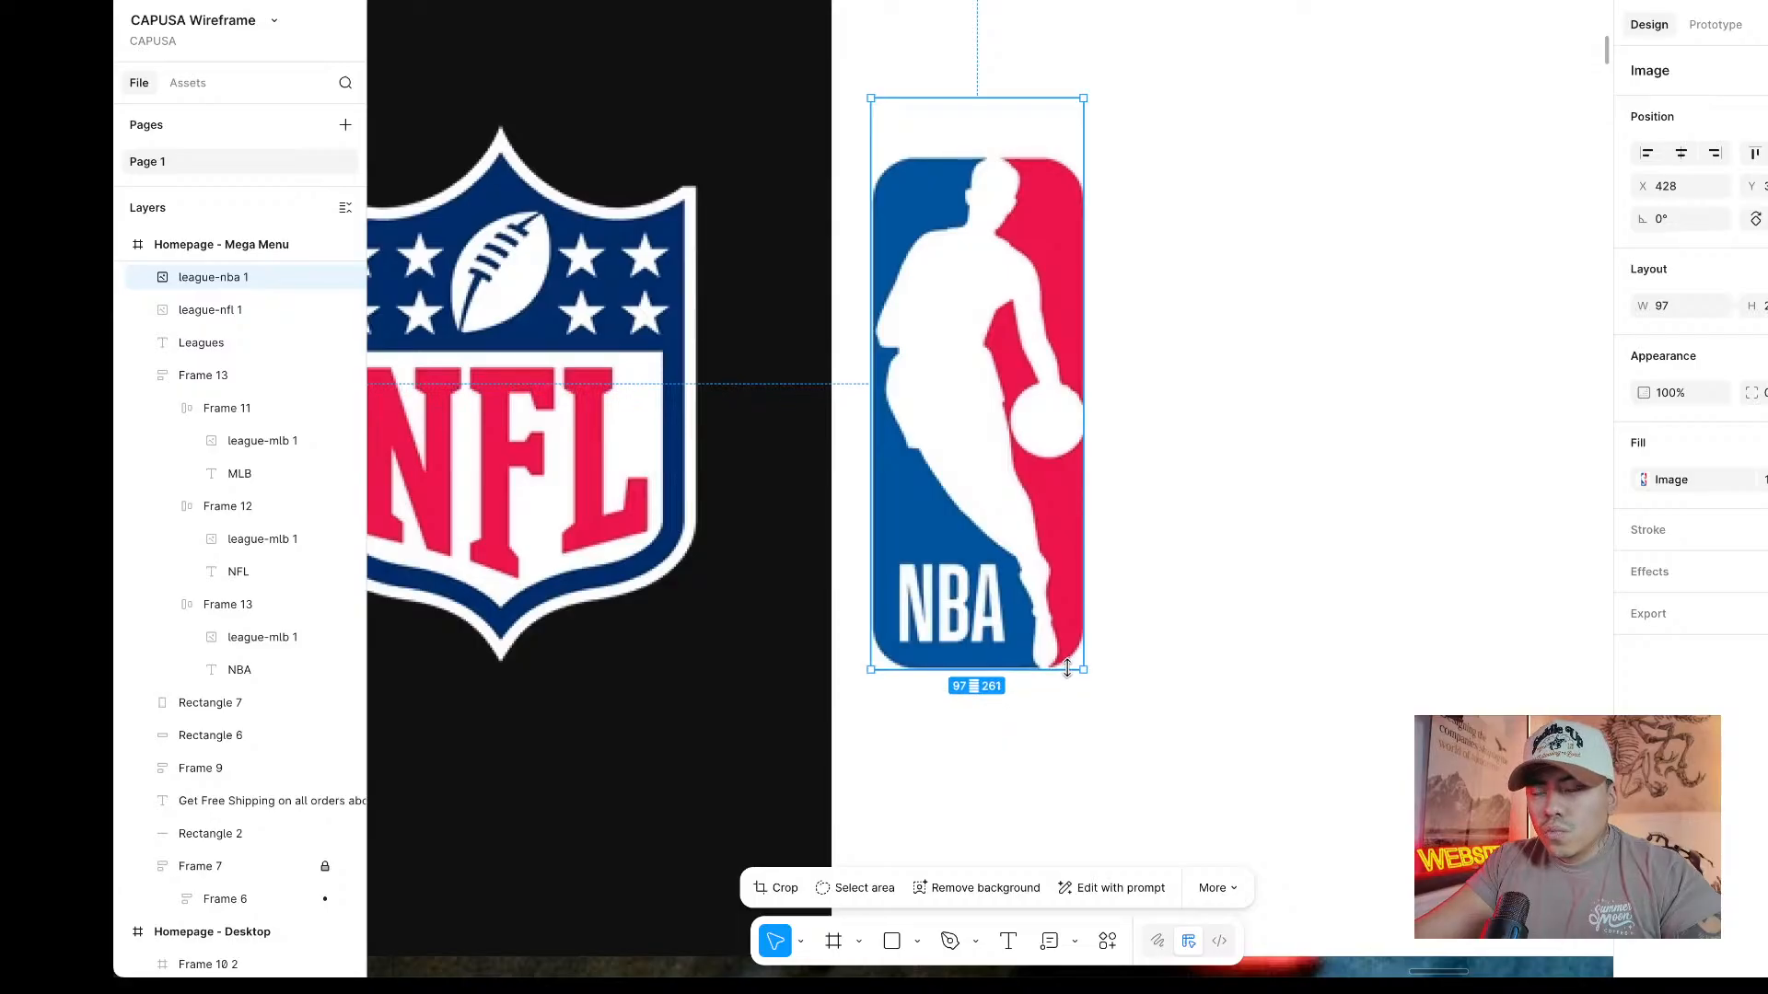
left_click_drag(972, 99, 1006, 158)
left_click(1274, 170)
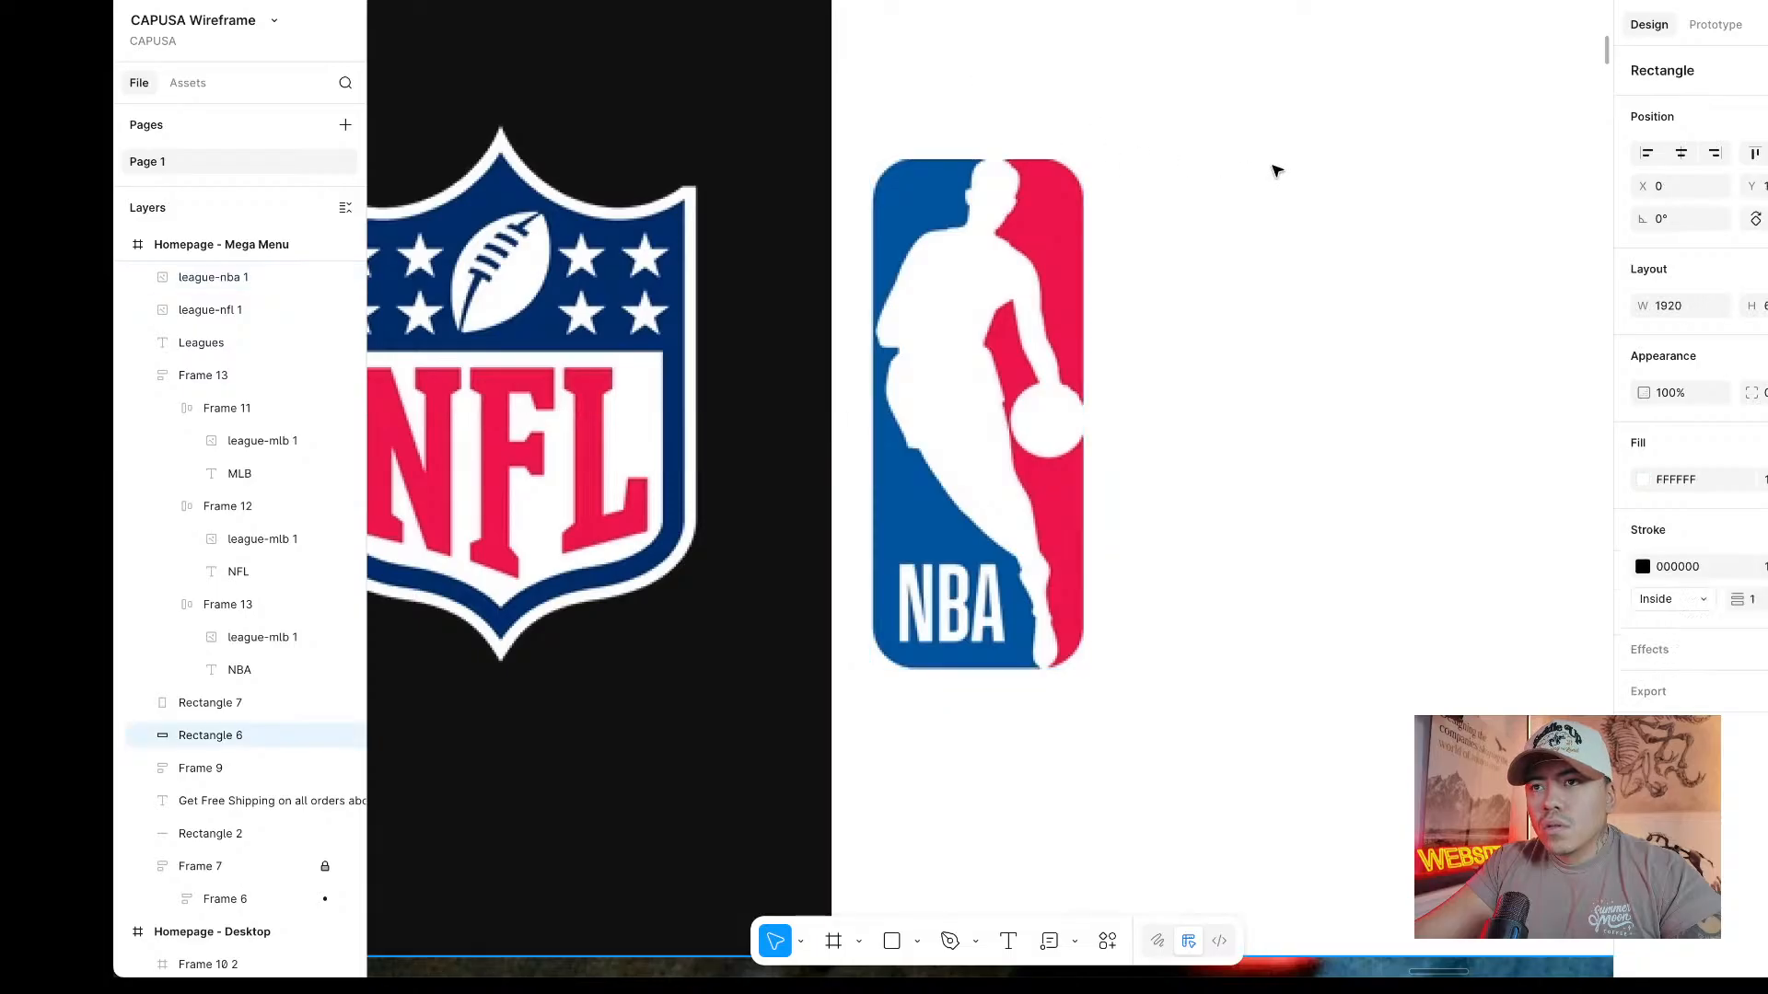
Scale the NFL and NBA logos down together to about 105 × 73 overall and place them just below the league rows.
left_click(1026, 267)
scroll(1027, 267, "down", 5)
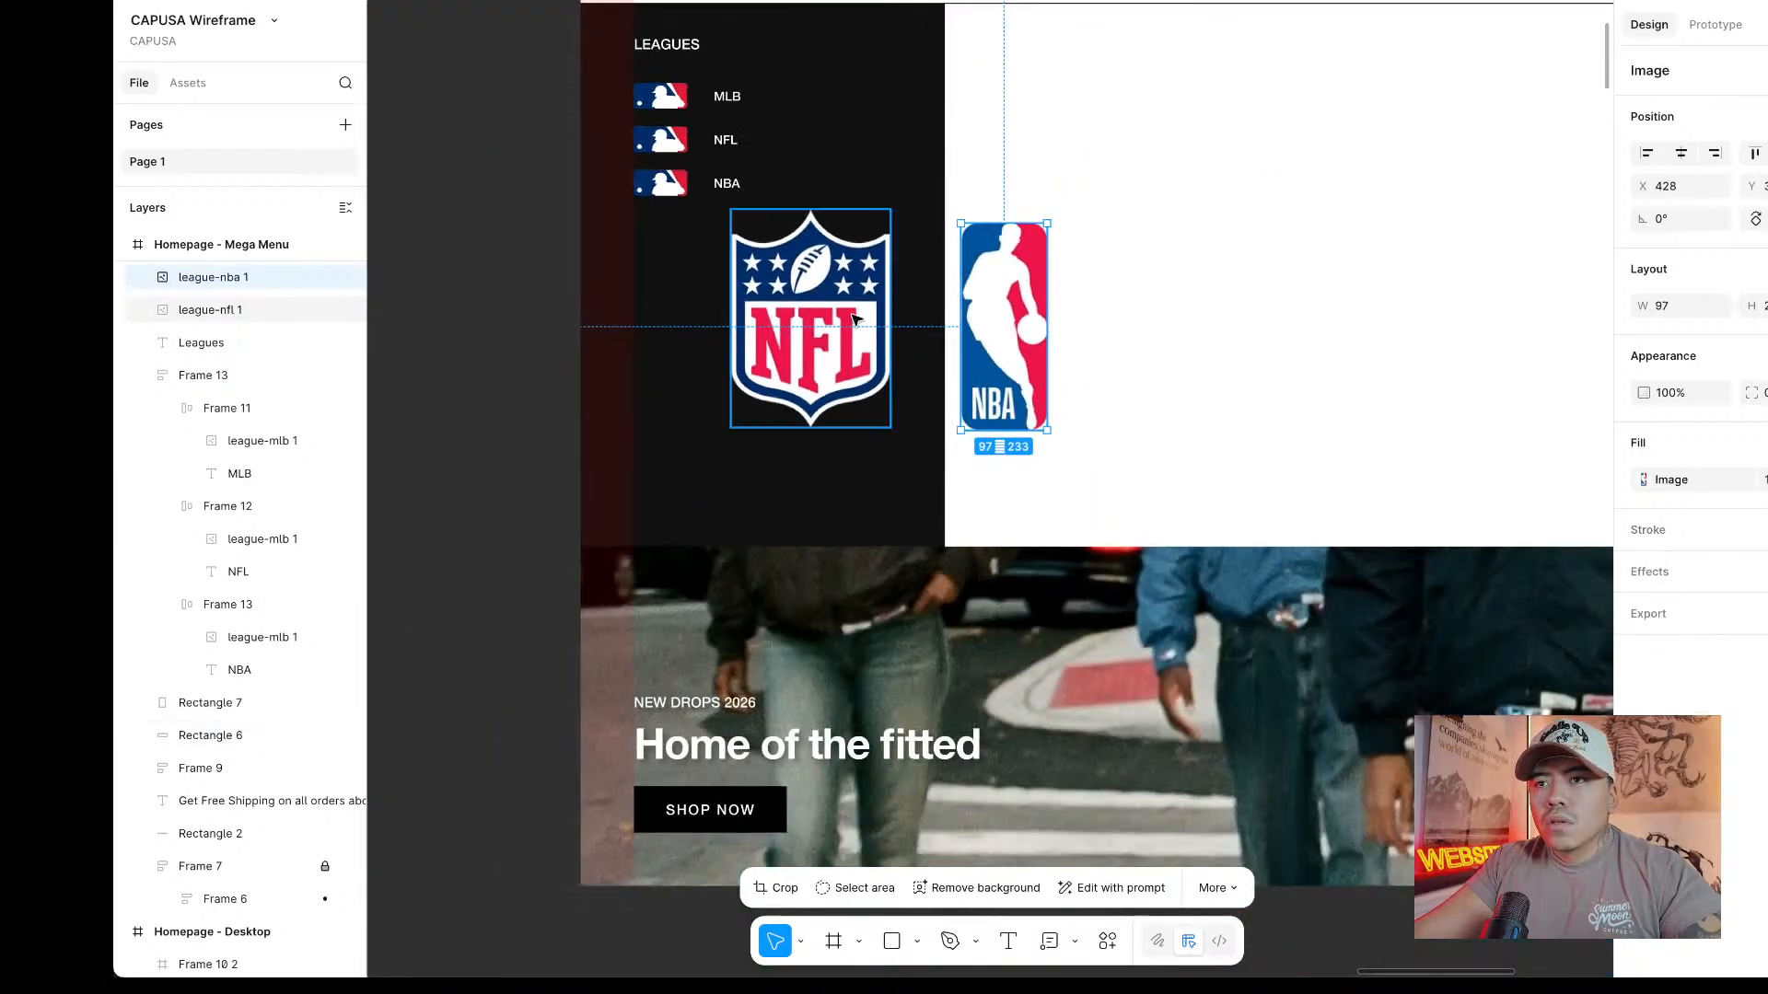
left_click(852, 279, "shift")
left_click_drag(1048, 277, 824, 269)
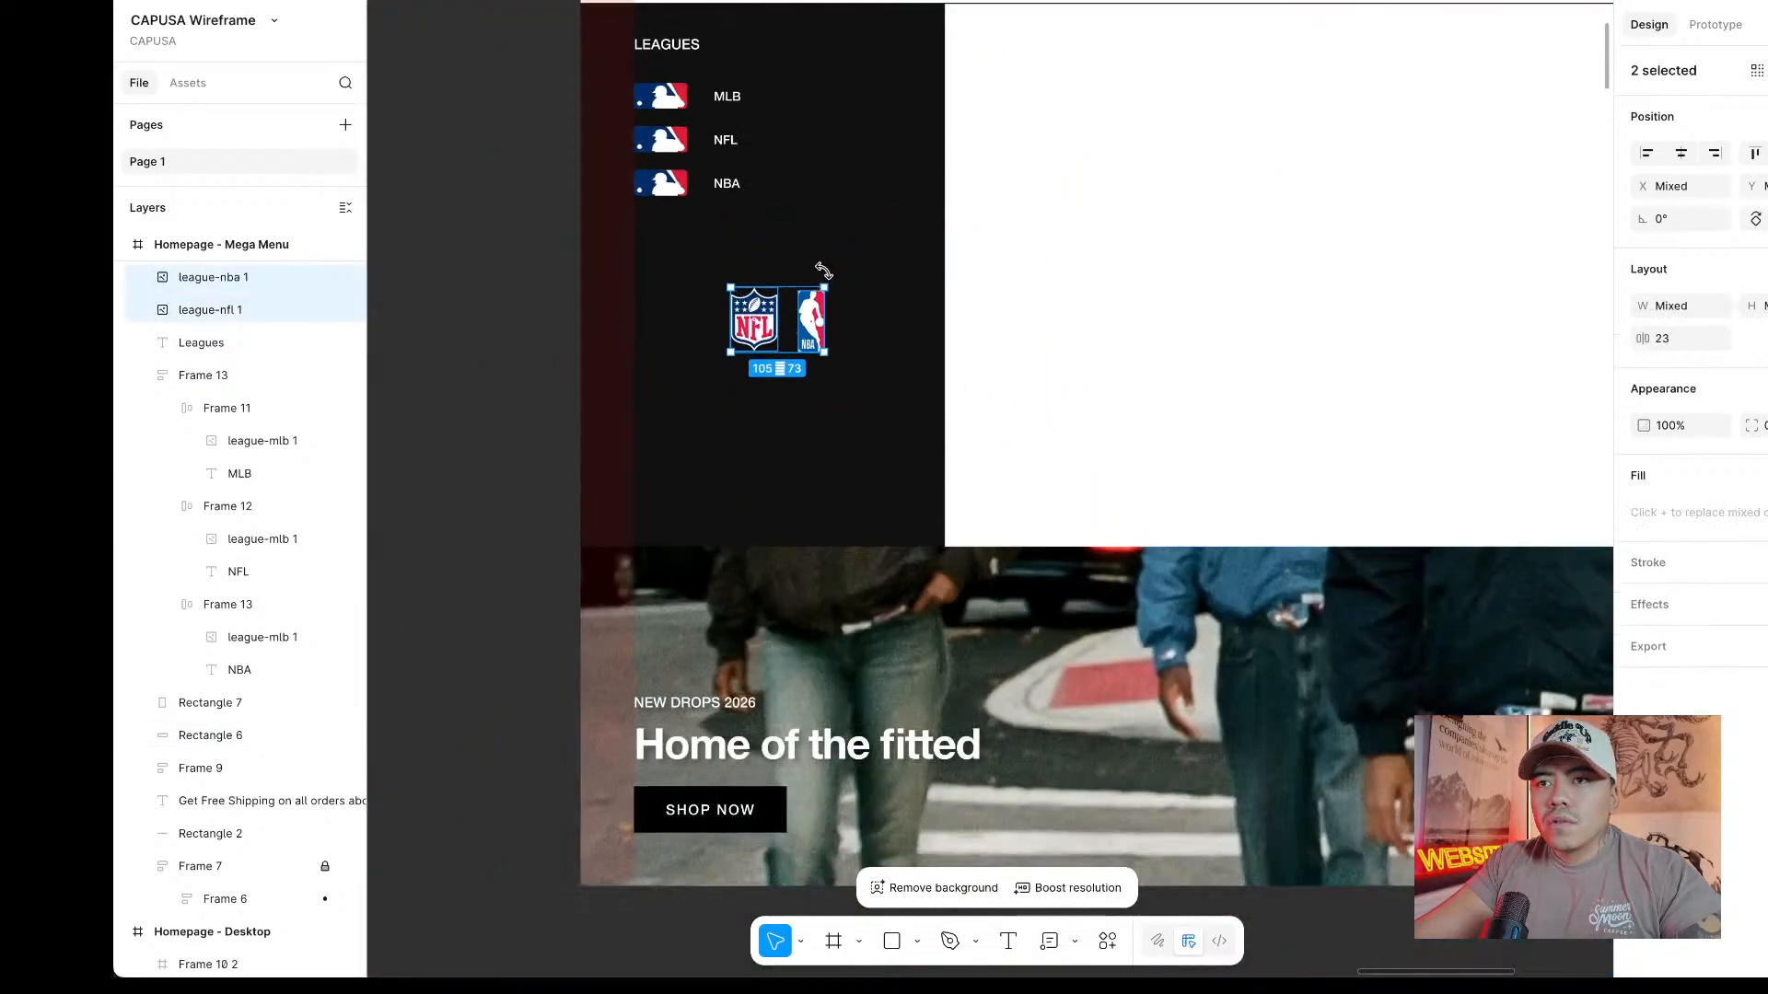
left_click_drag(764, 324, 683, 281)
left_click(485, 256)
scroll(552, 244, "up", 3)
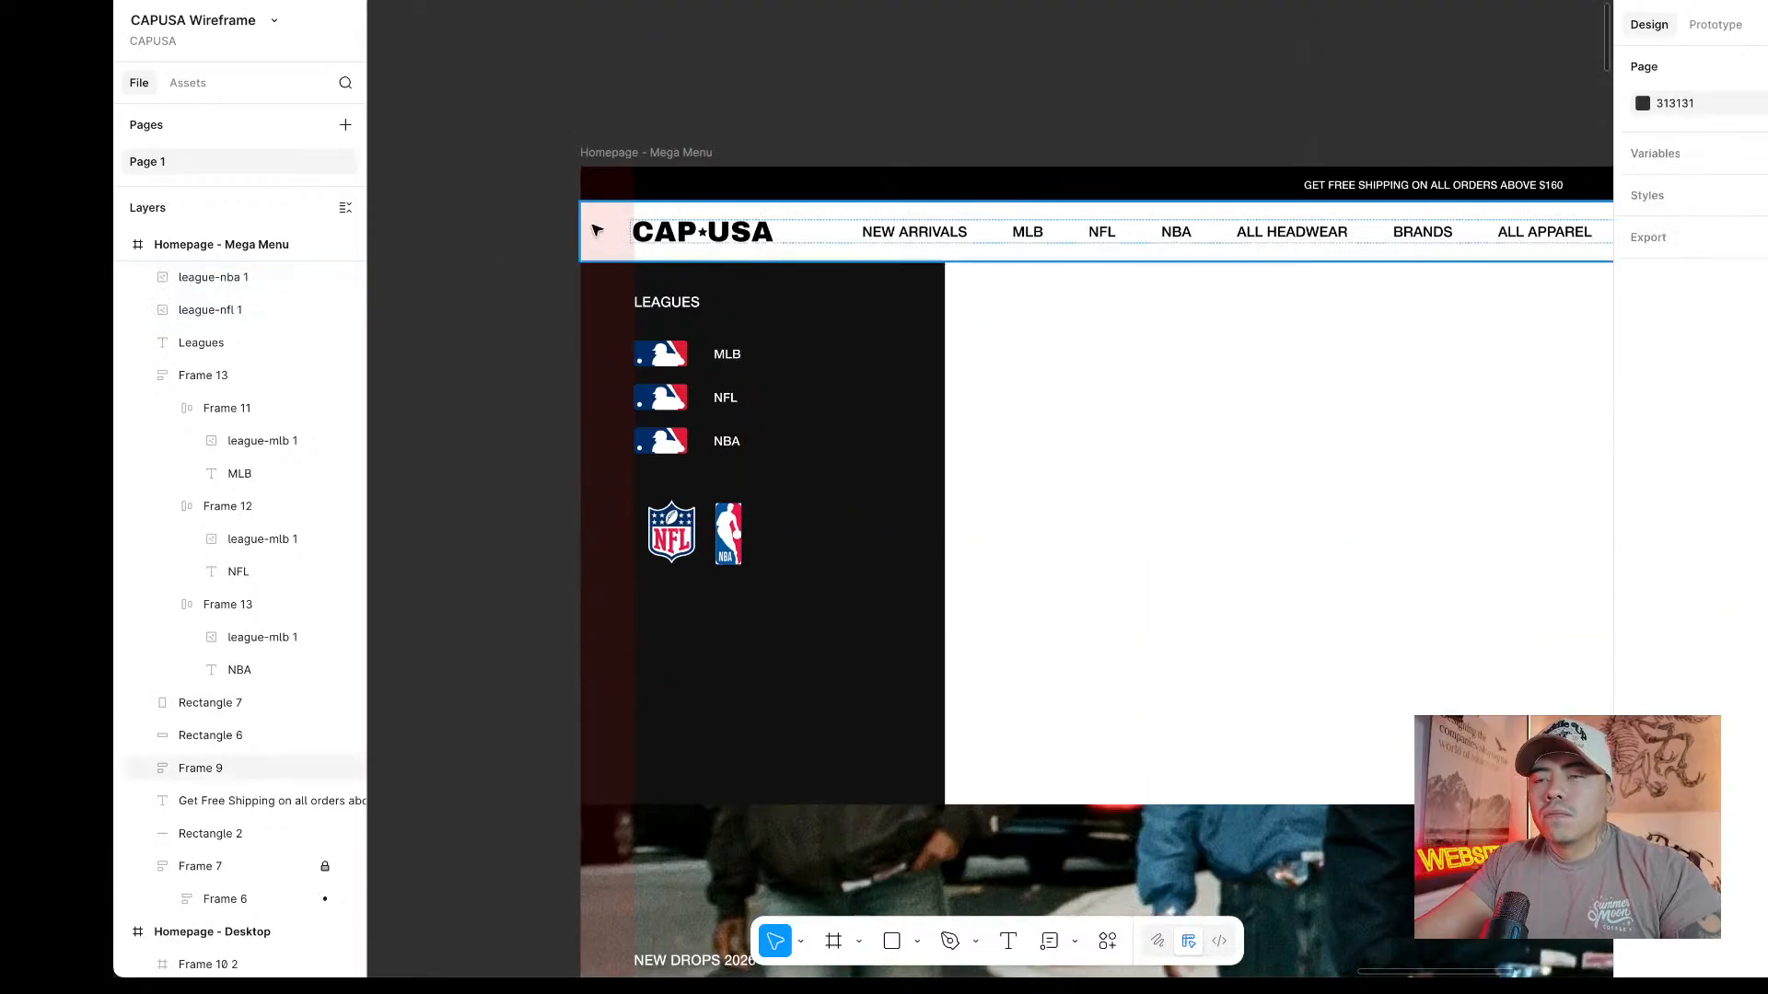
scroll(680, 225, "down", 2)
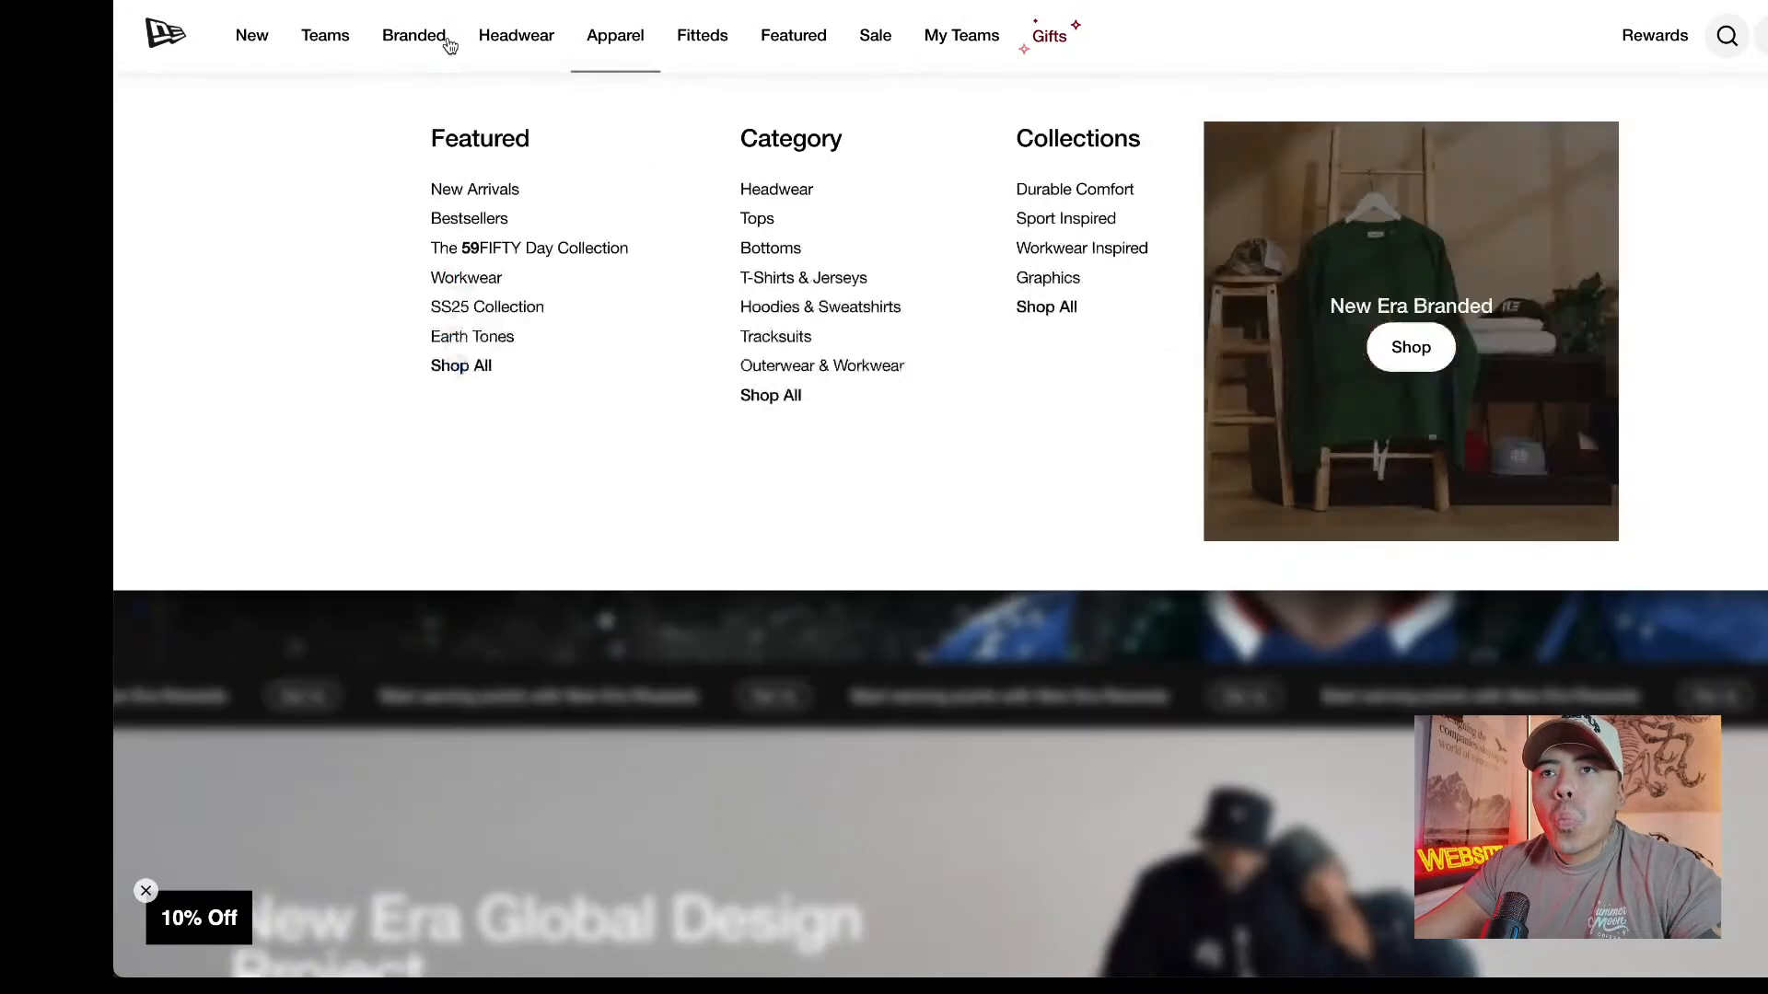
Review the New Era site's menus in the browser and the Hat Club mega menu references on the Figma Styleguide page.
mouse_move(556, 57)
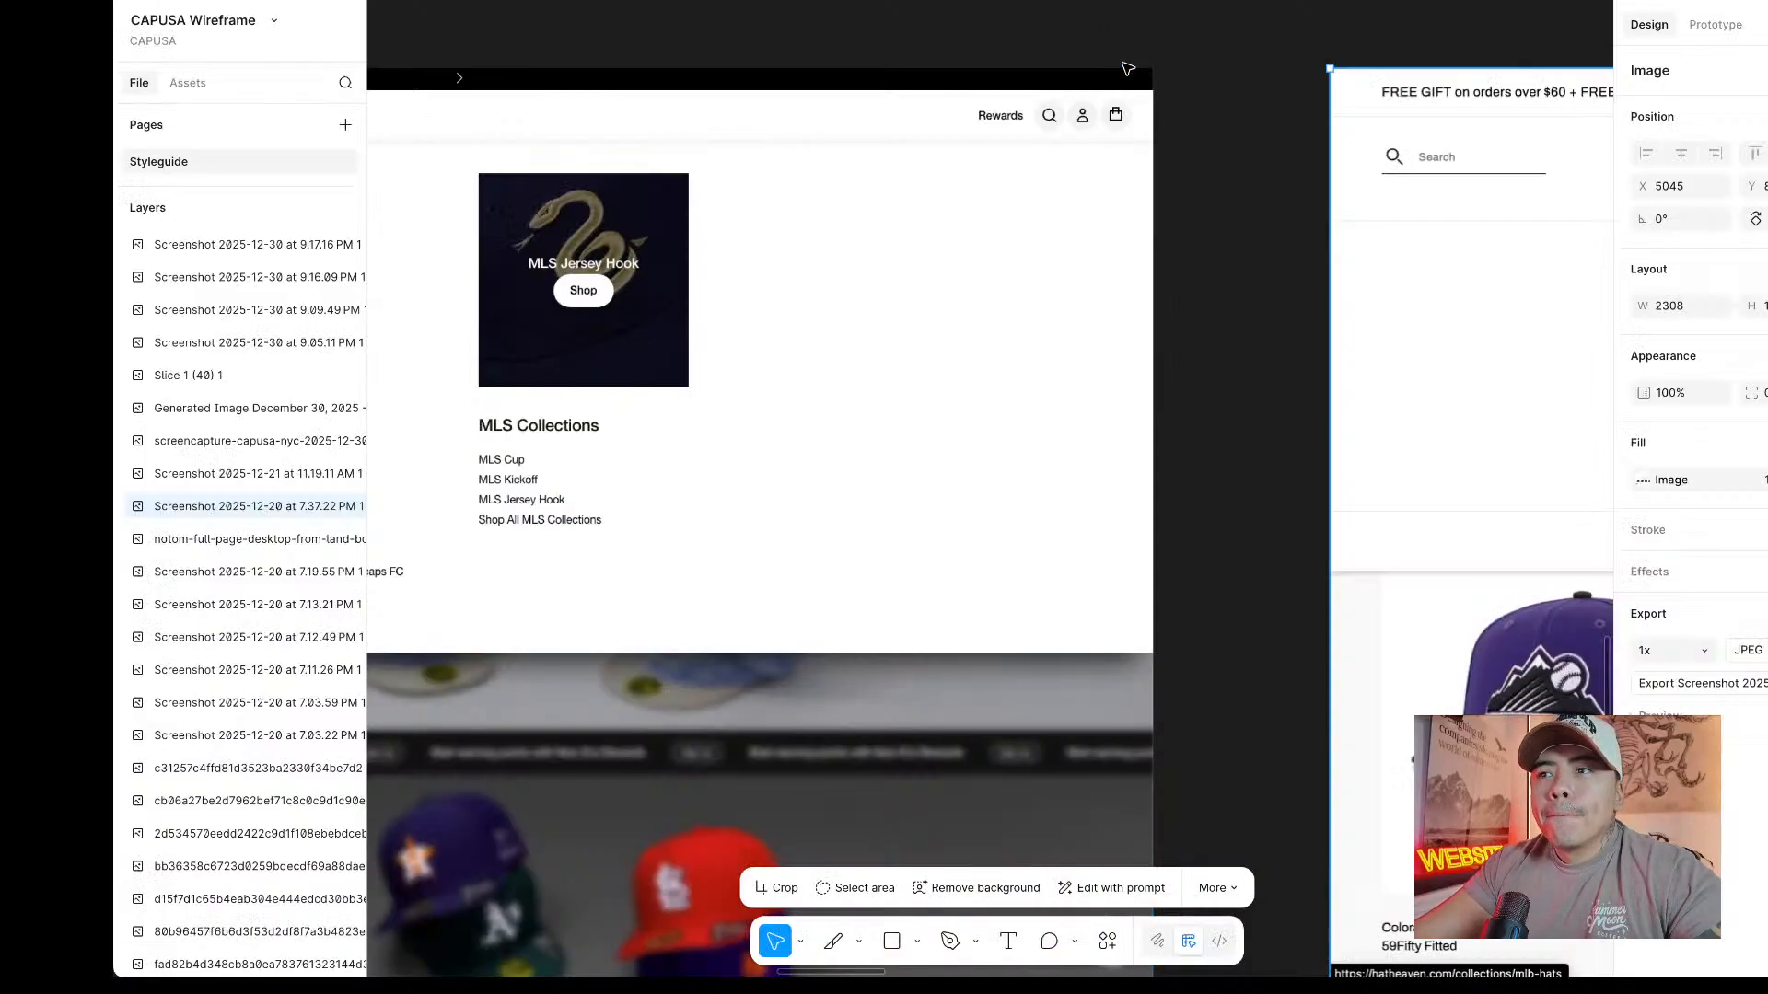
scroll(1124, 79, "down", 3)
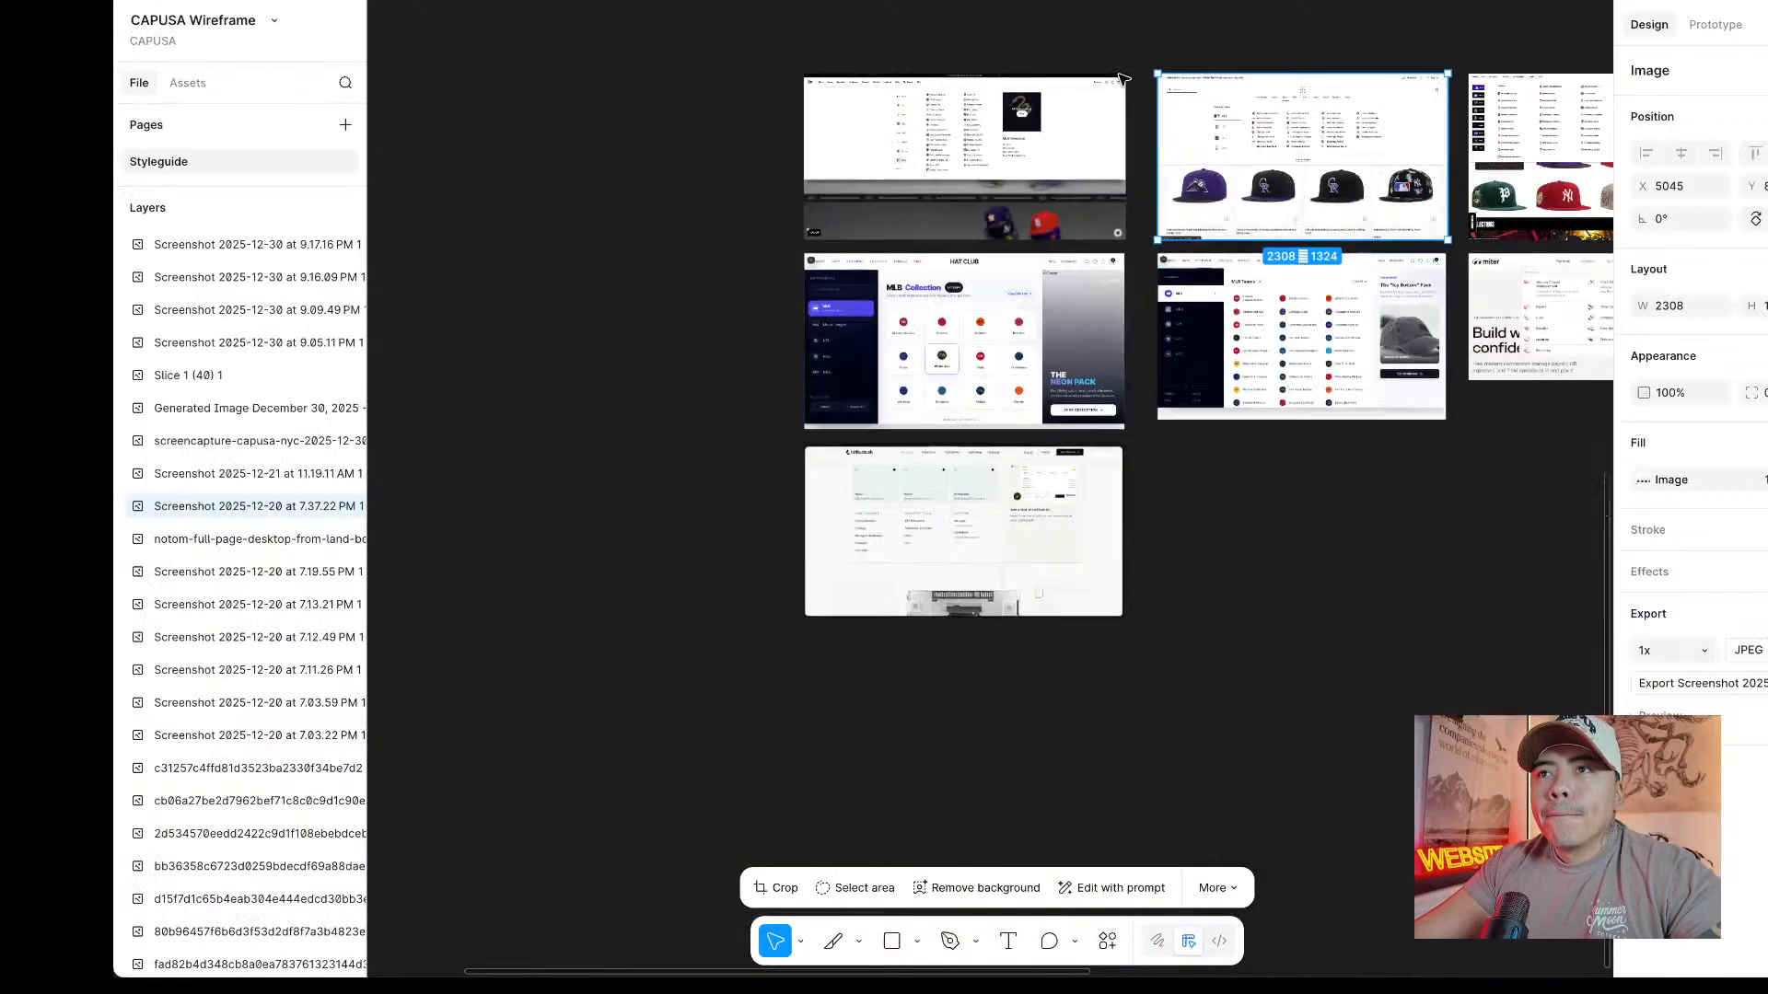
scroll(1059, 230, "up", 5)
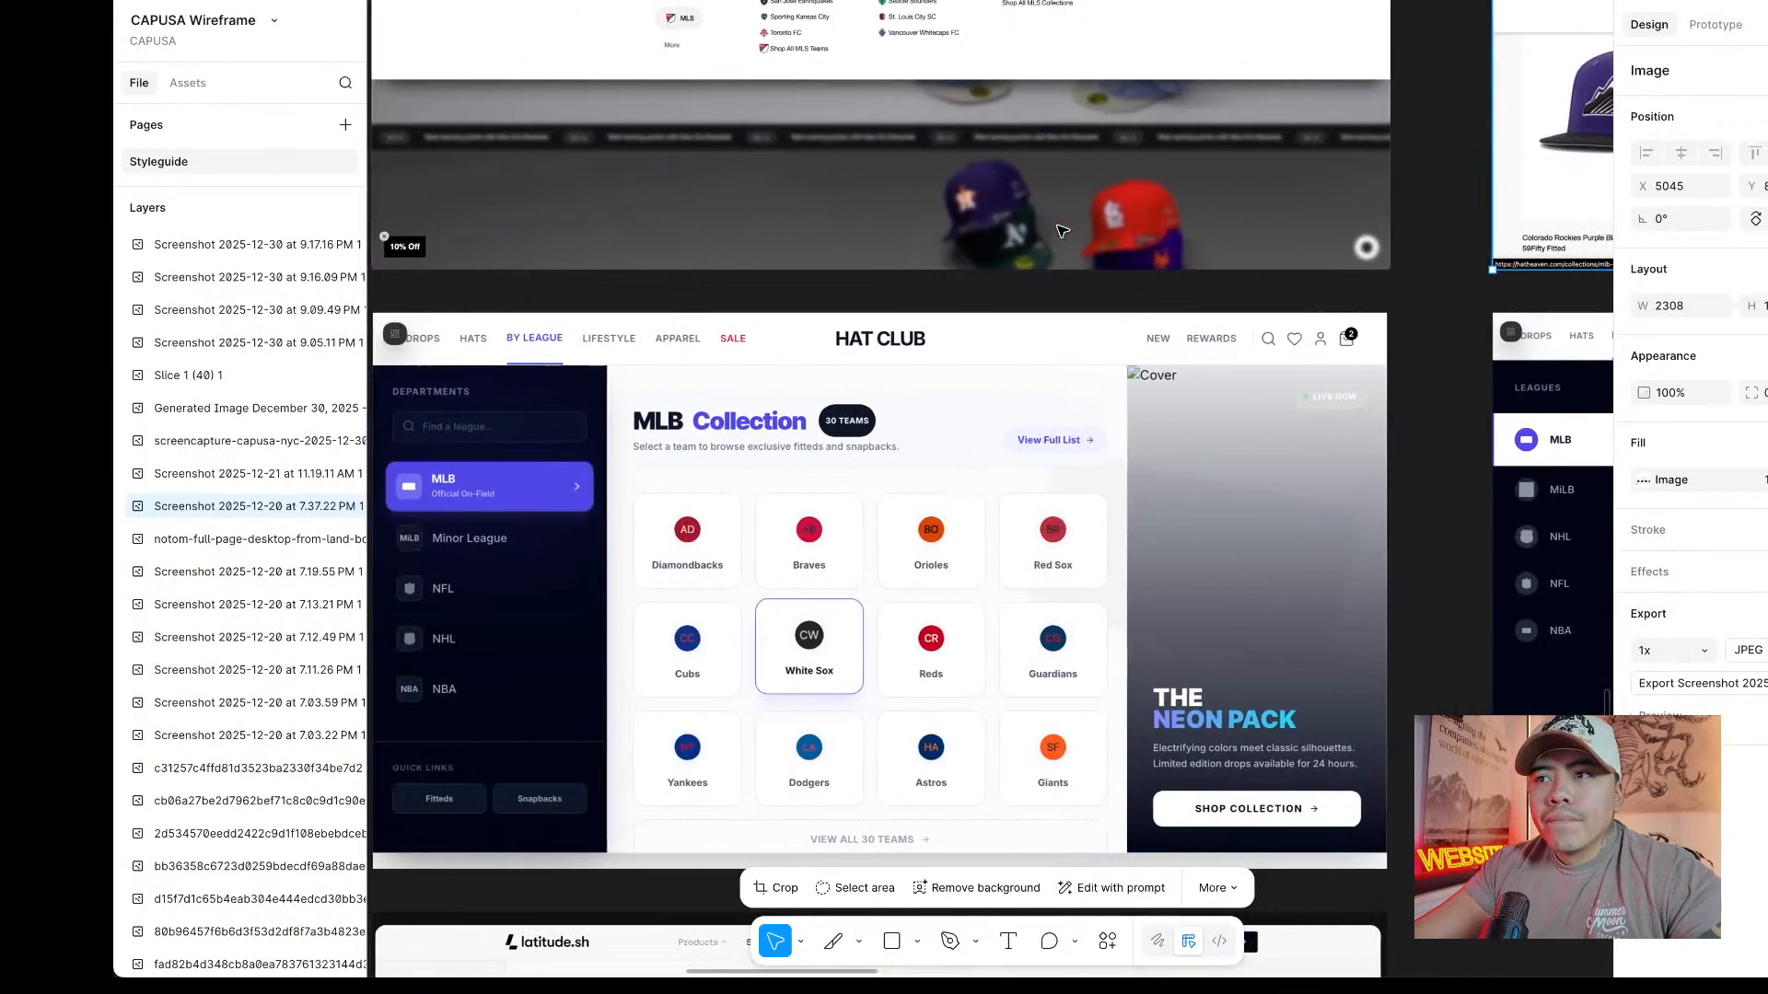
scroll(1062, 230, "left", 2)
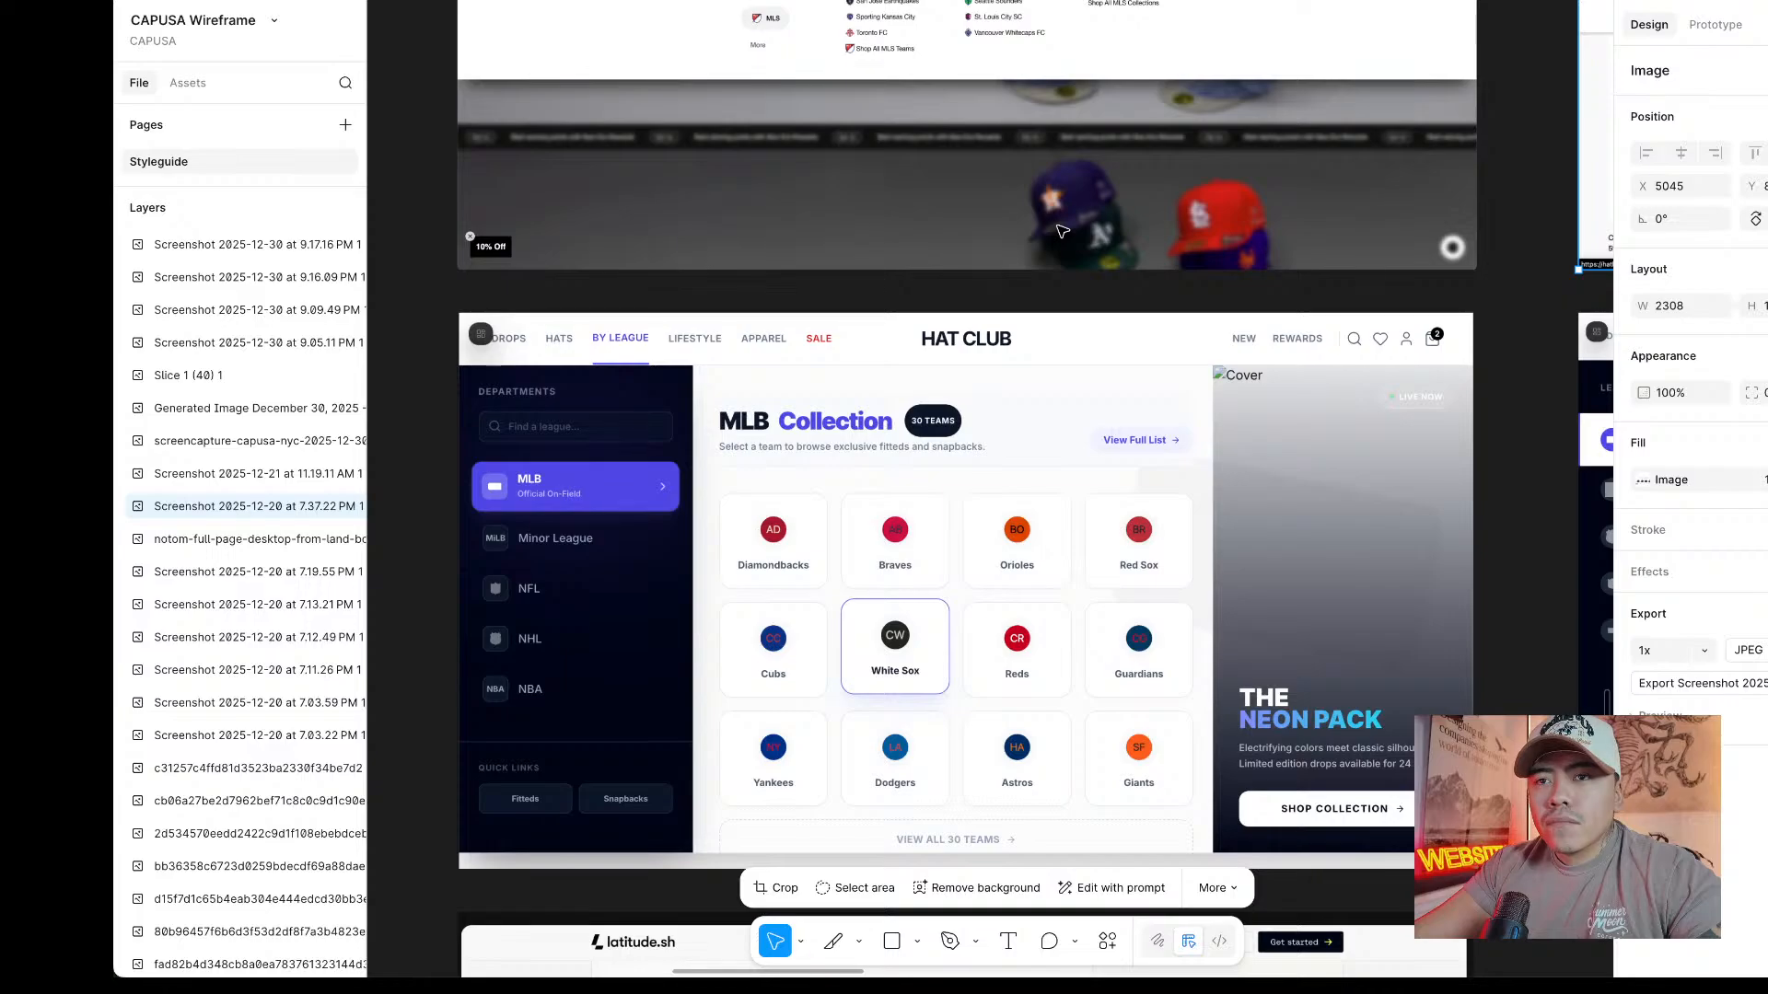
scroll(1062, 231, "right", 10)
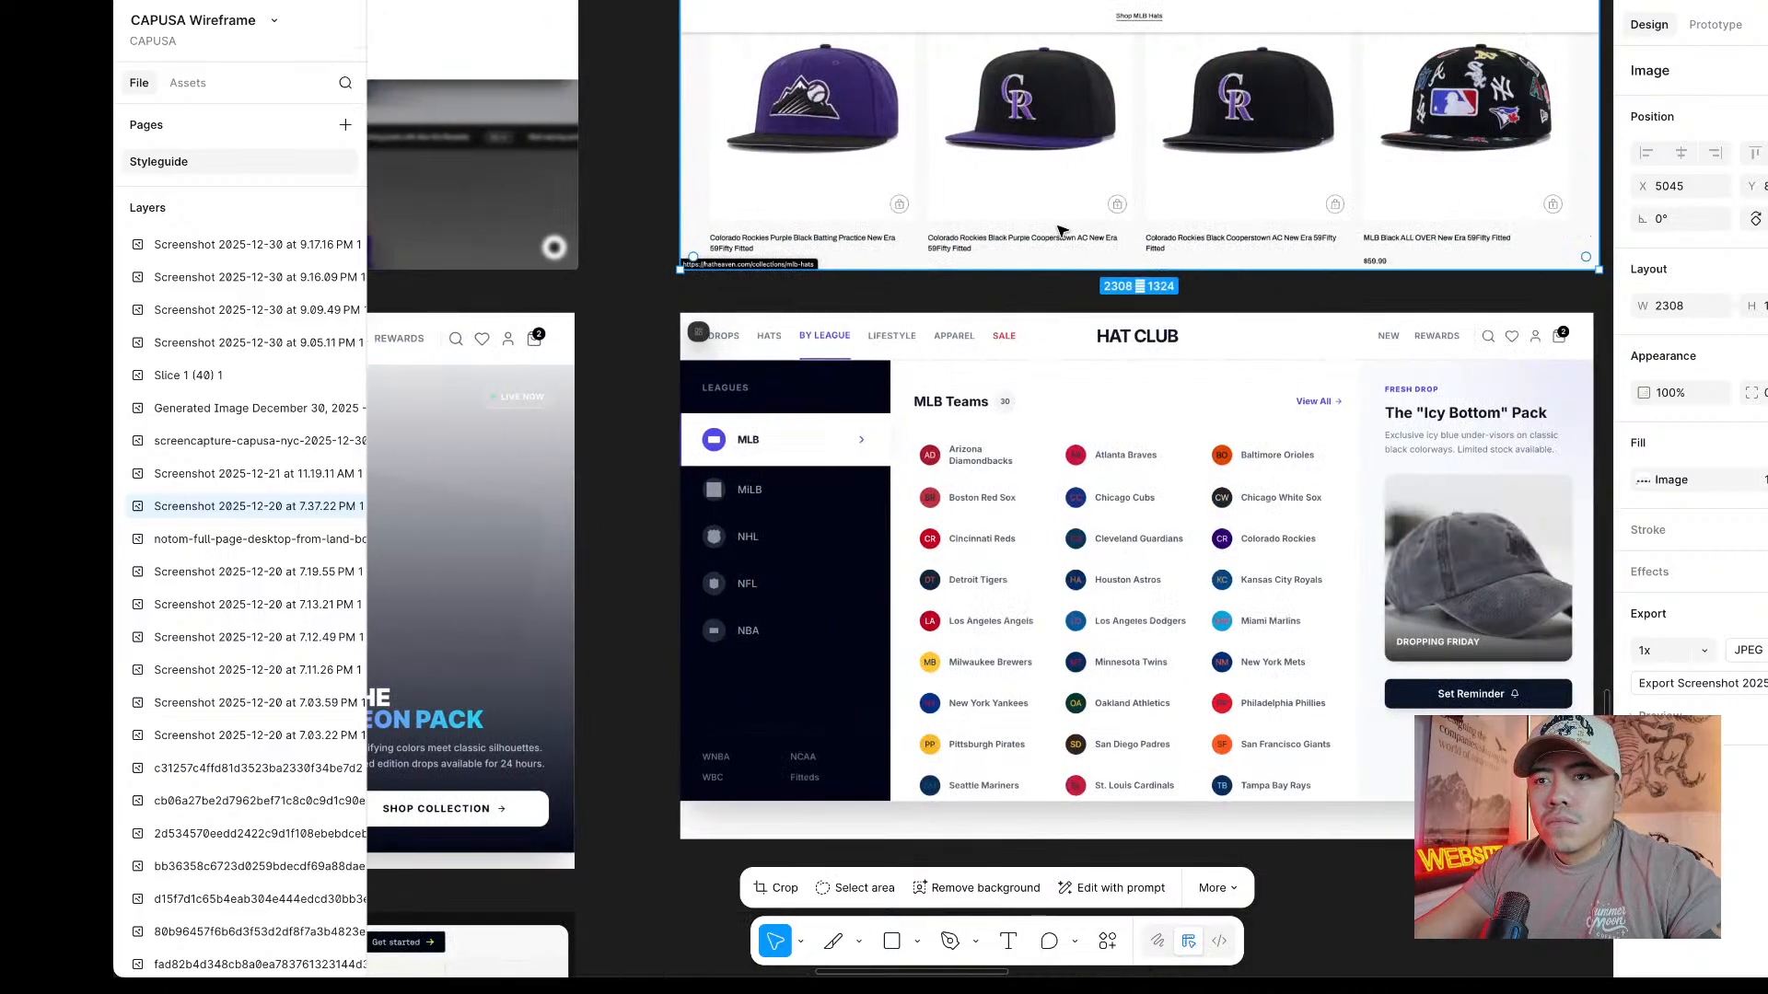
scroll(1060, 230, "left", 6)
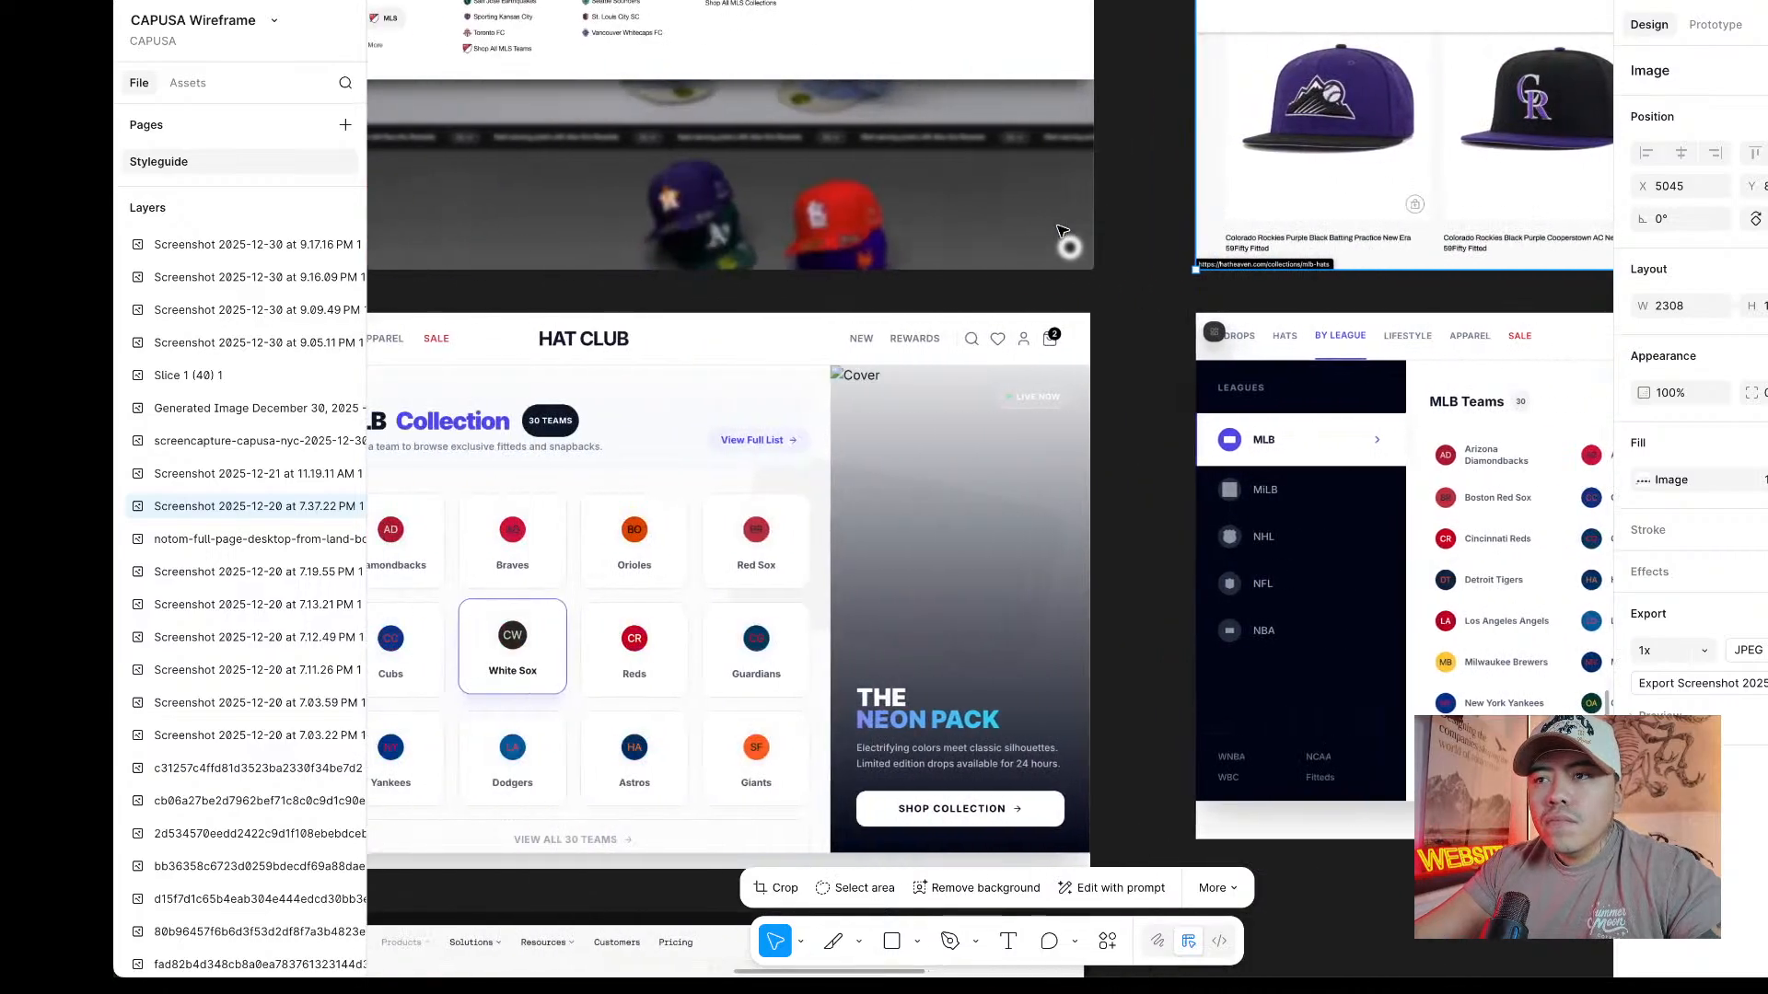
scroll(1062, 230, "left", 5)
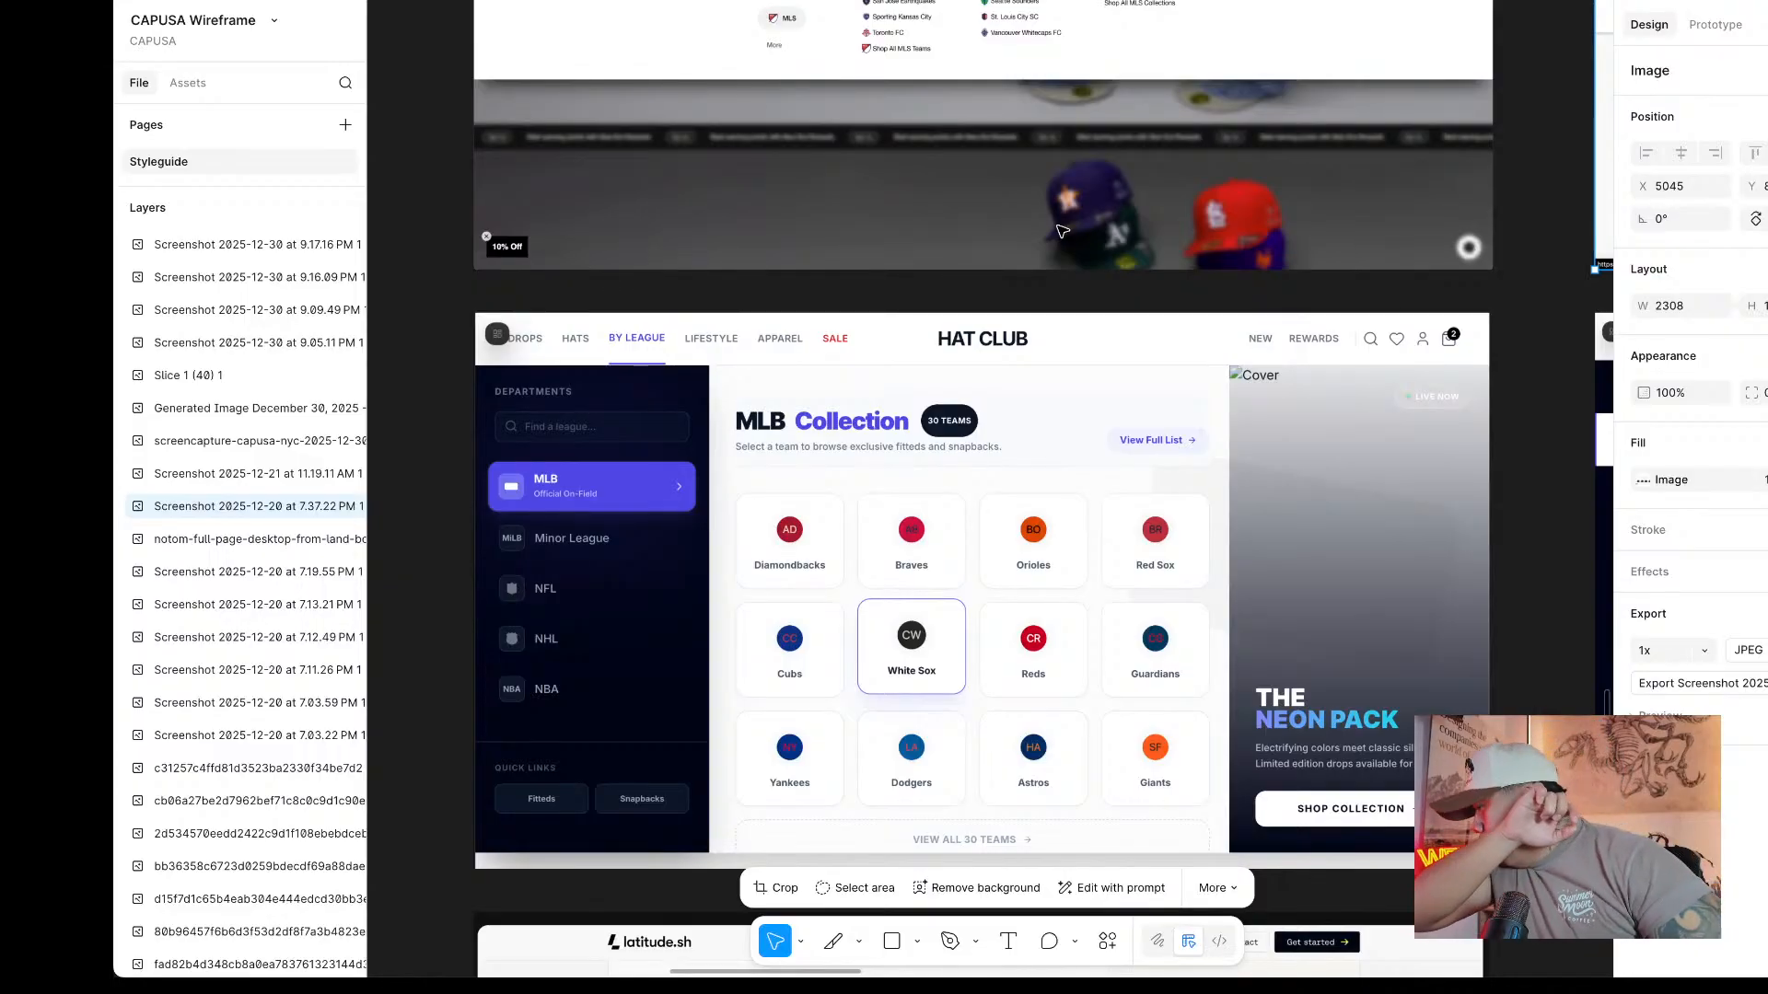
scroll(491, 511, "up", 5)
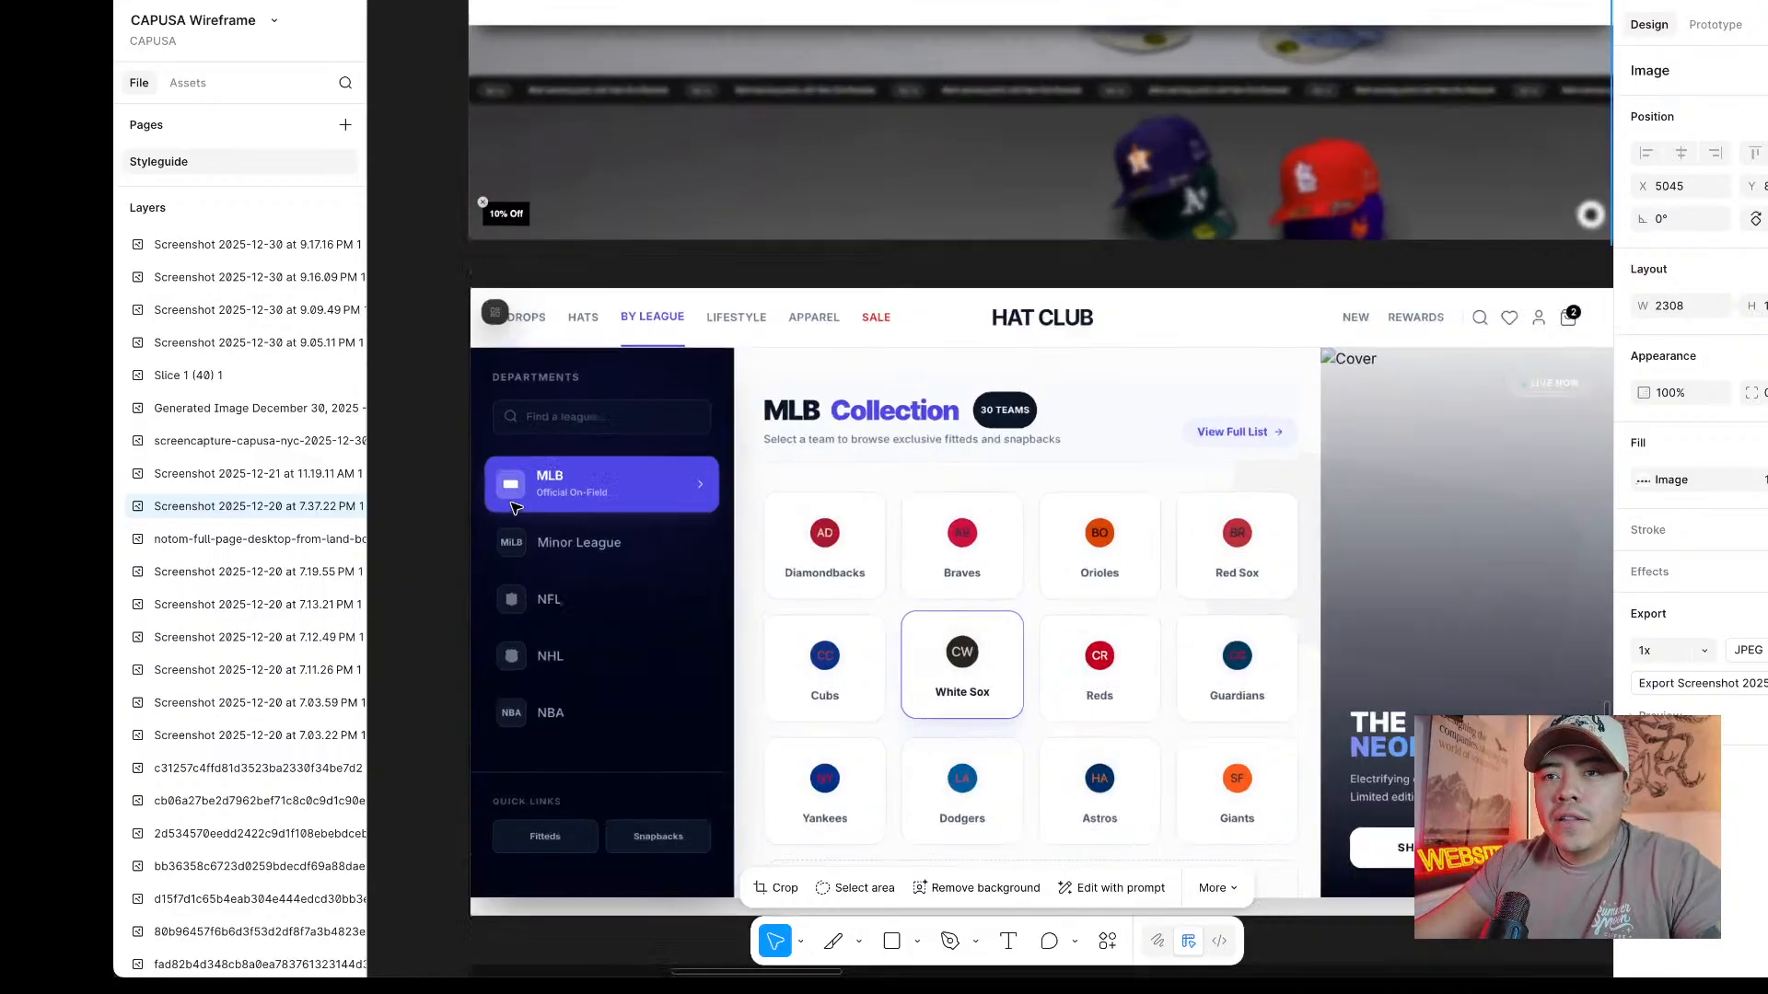
scroll(520, 530, "left", 1)
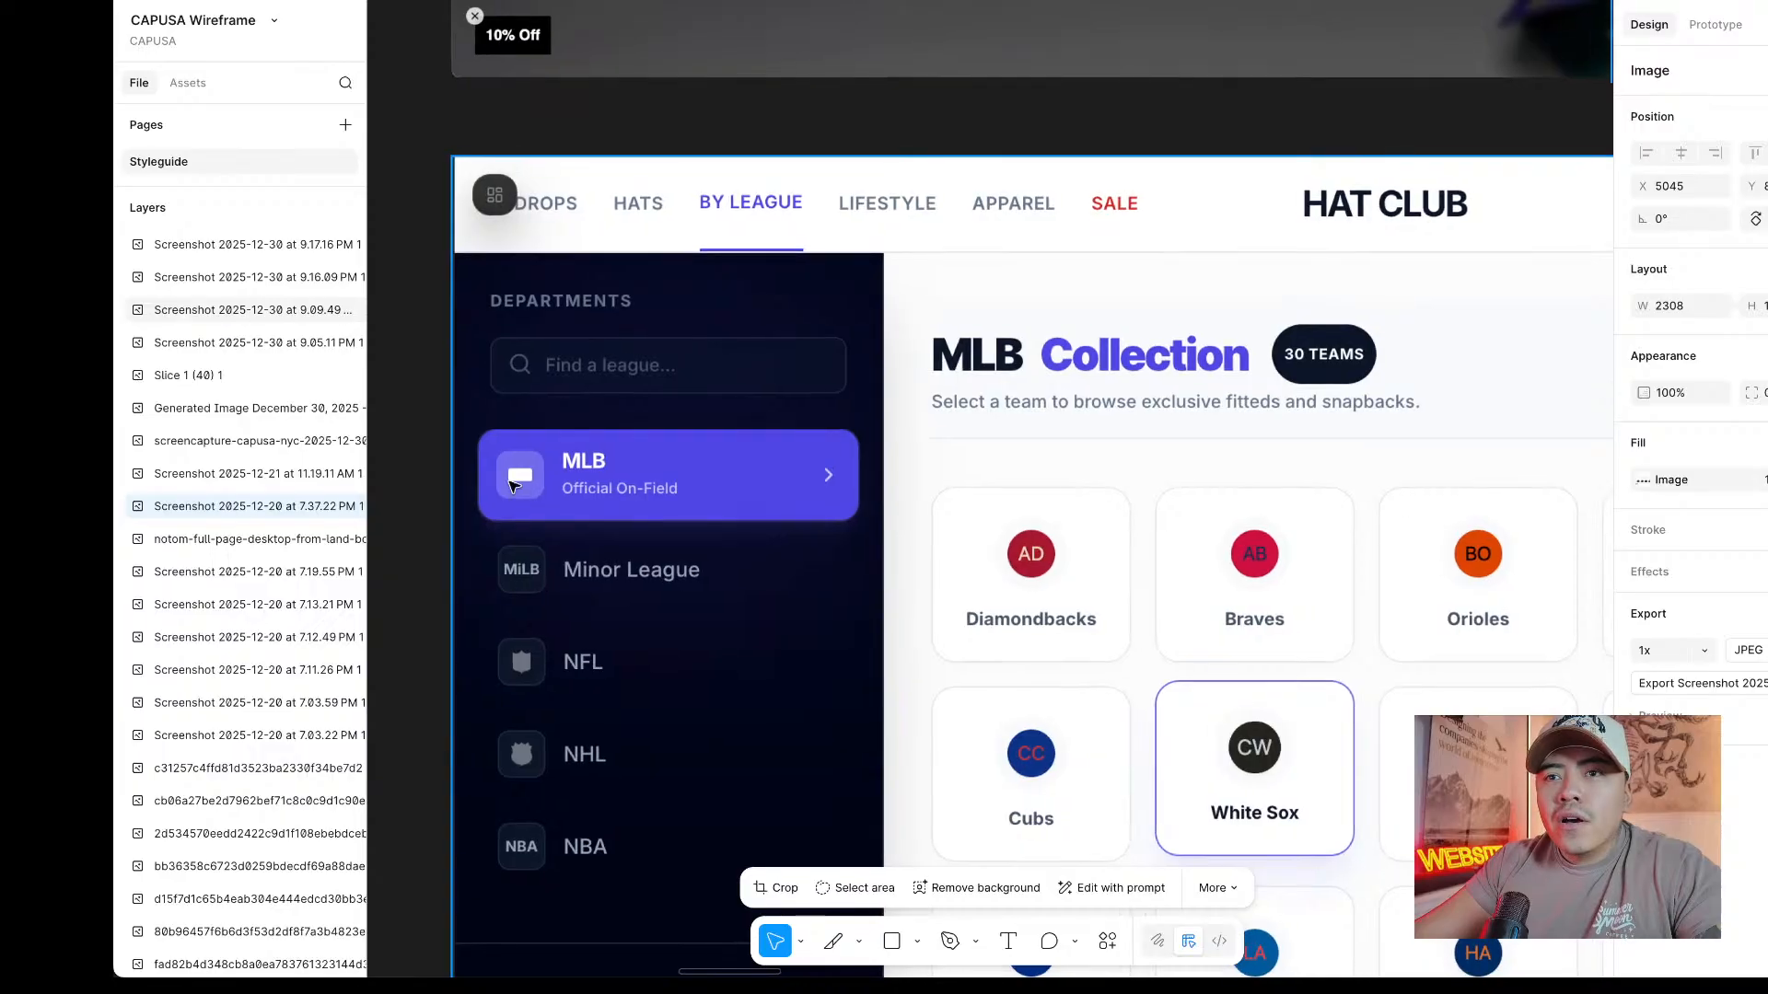
scroll(578, 400, "right", 2)
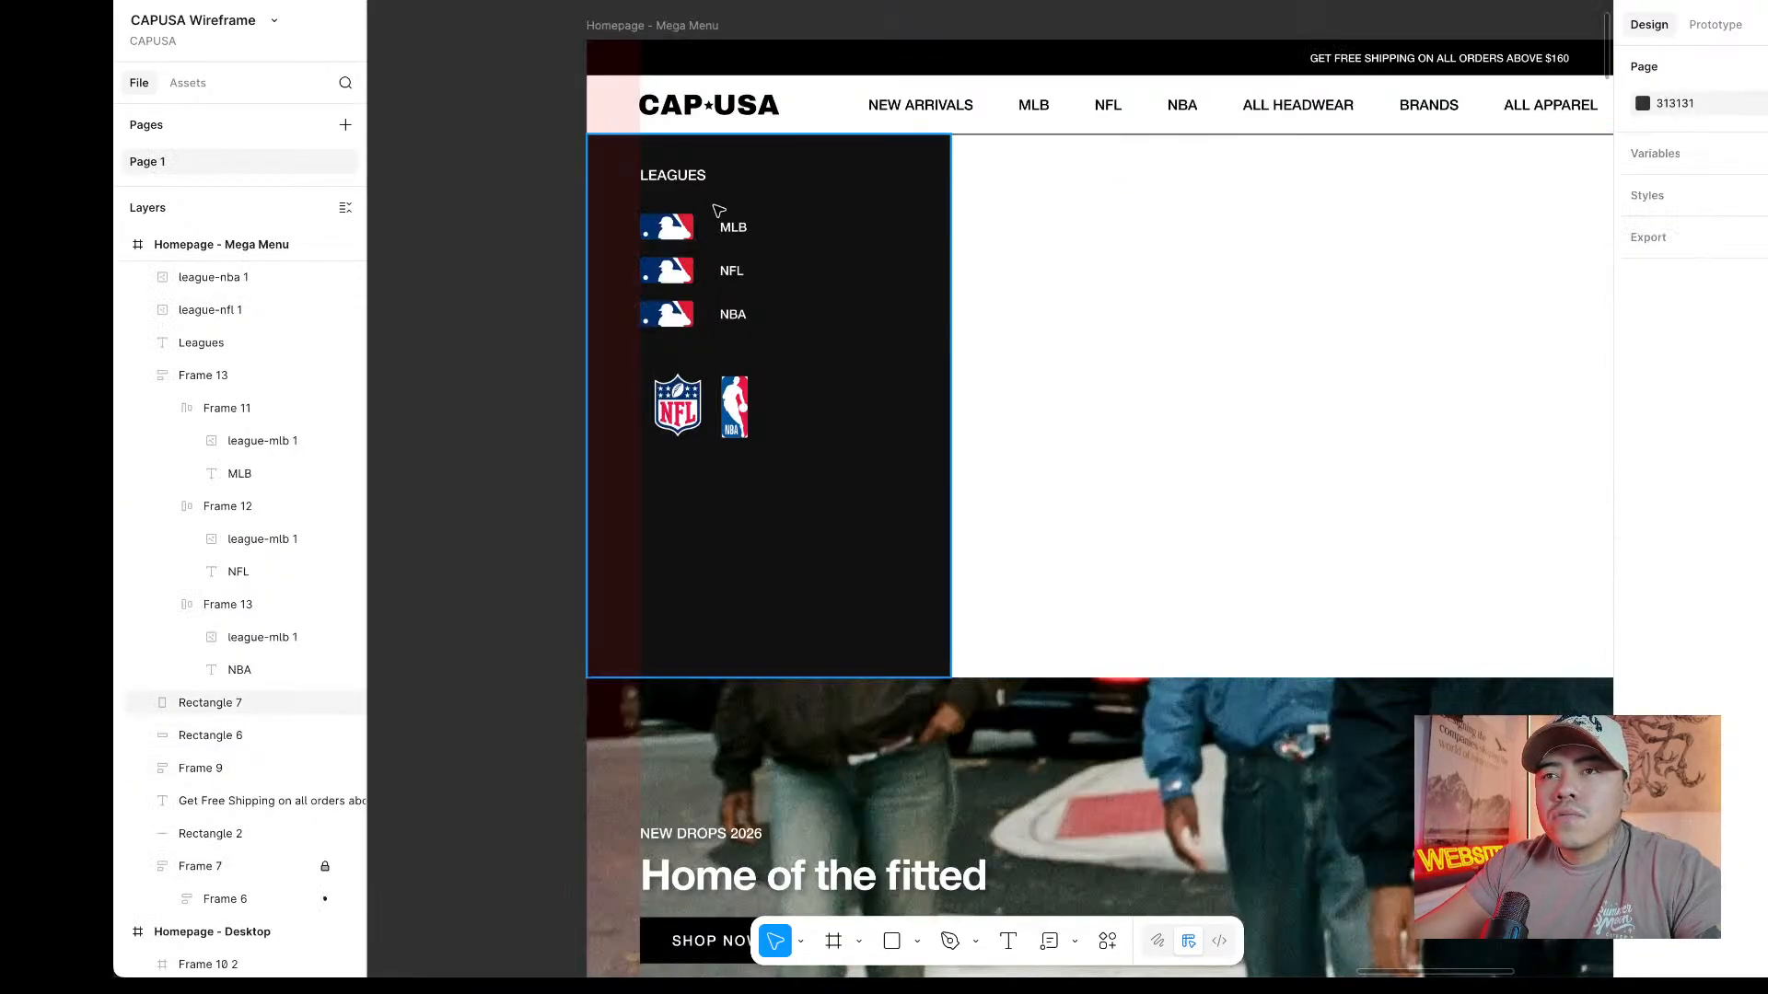
Remove auto layout from the frame holding the three league rows and ungroup it into separate rows.
scroll(719, 210, "up", 3)
left_click(829, 233)
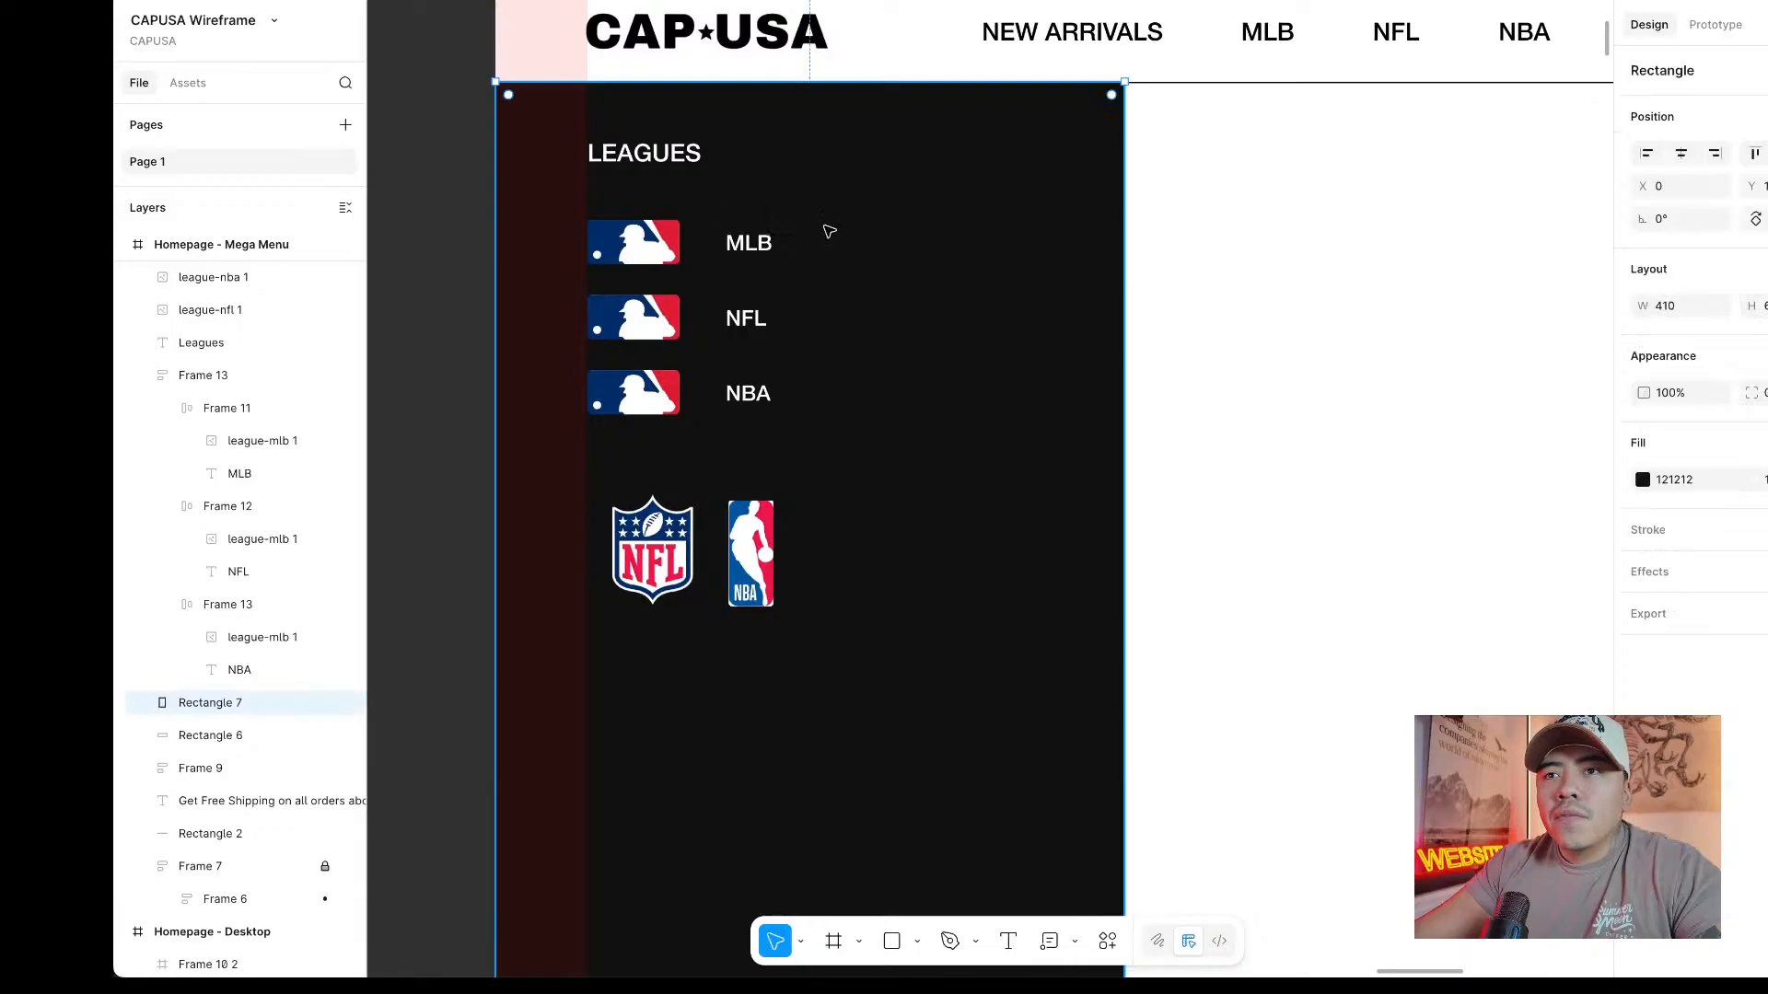
double_click(691, 323)
scroll(657, 244, "up", 3)
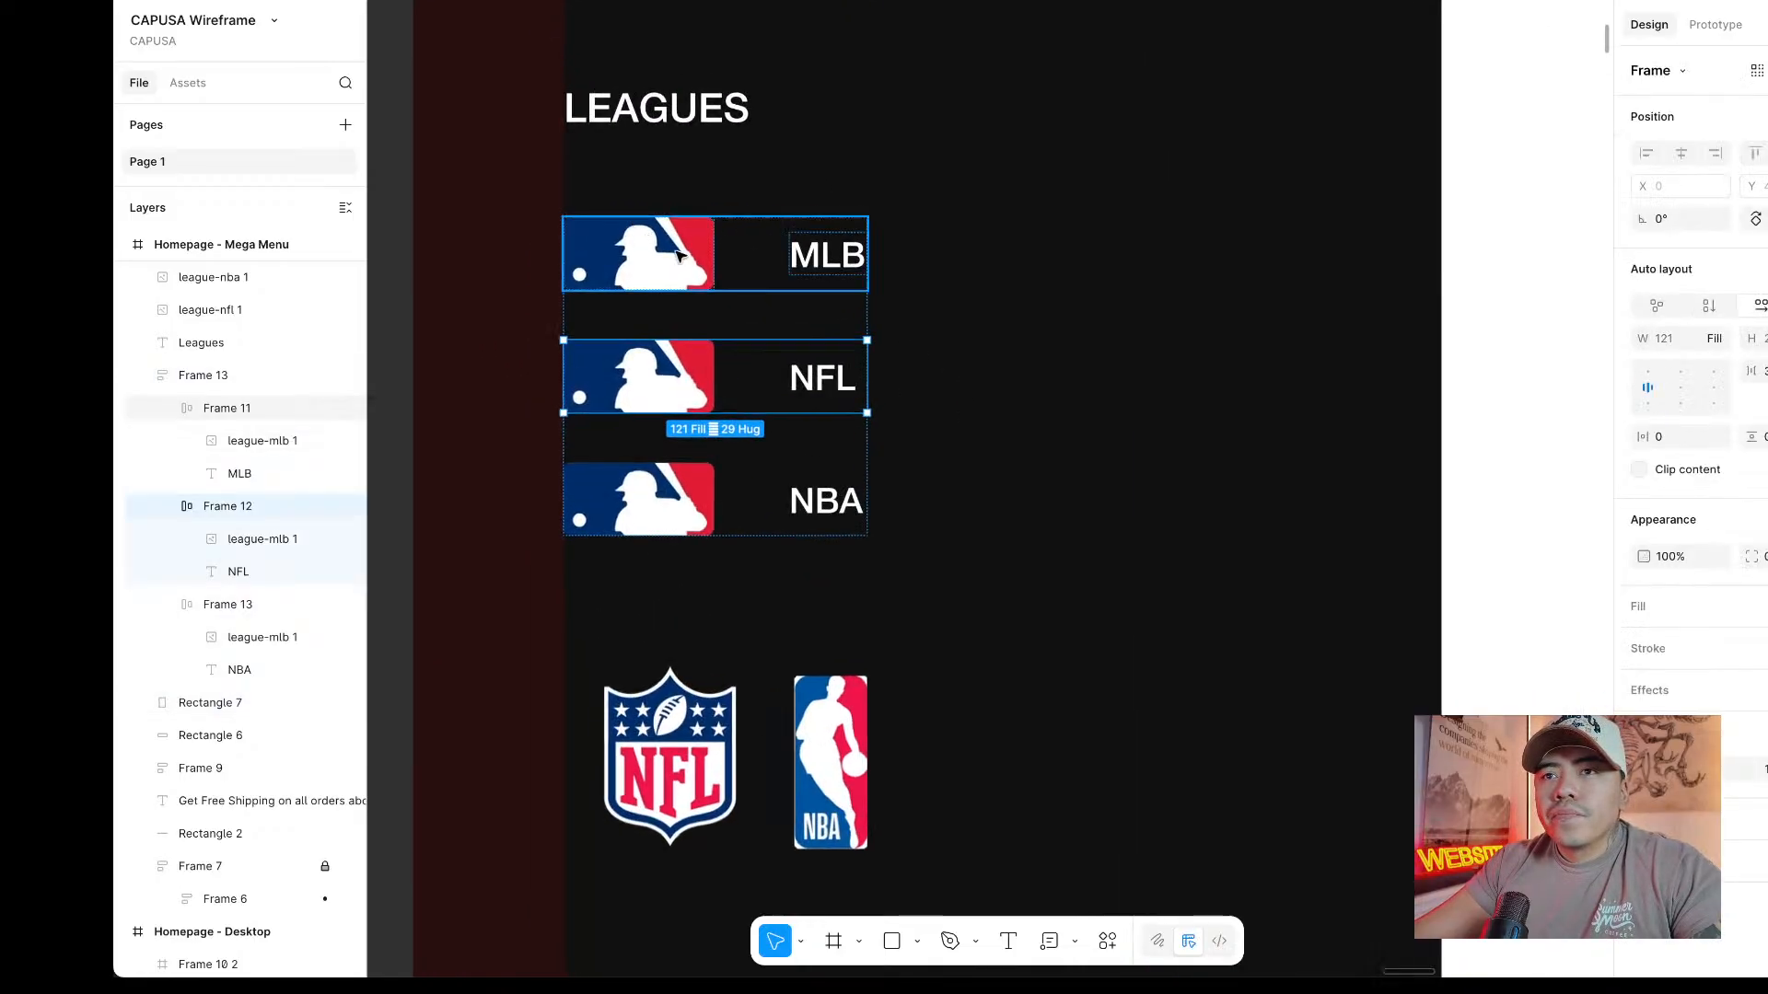
left_click(620, 433)
right_click(700, 378)
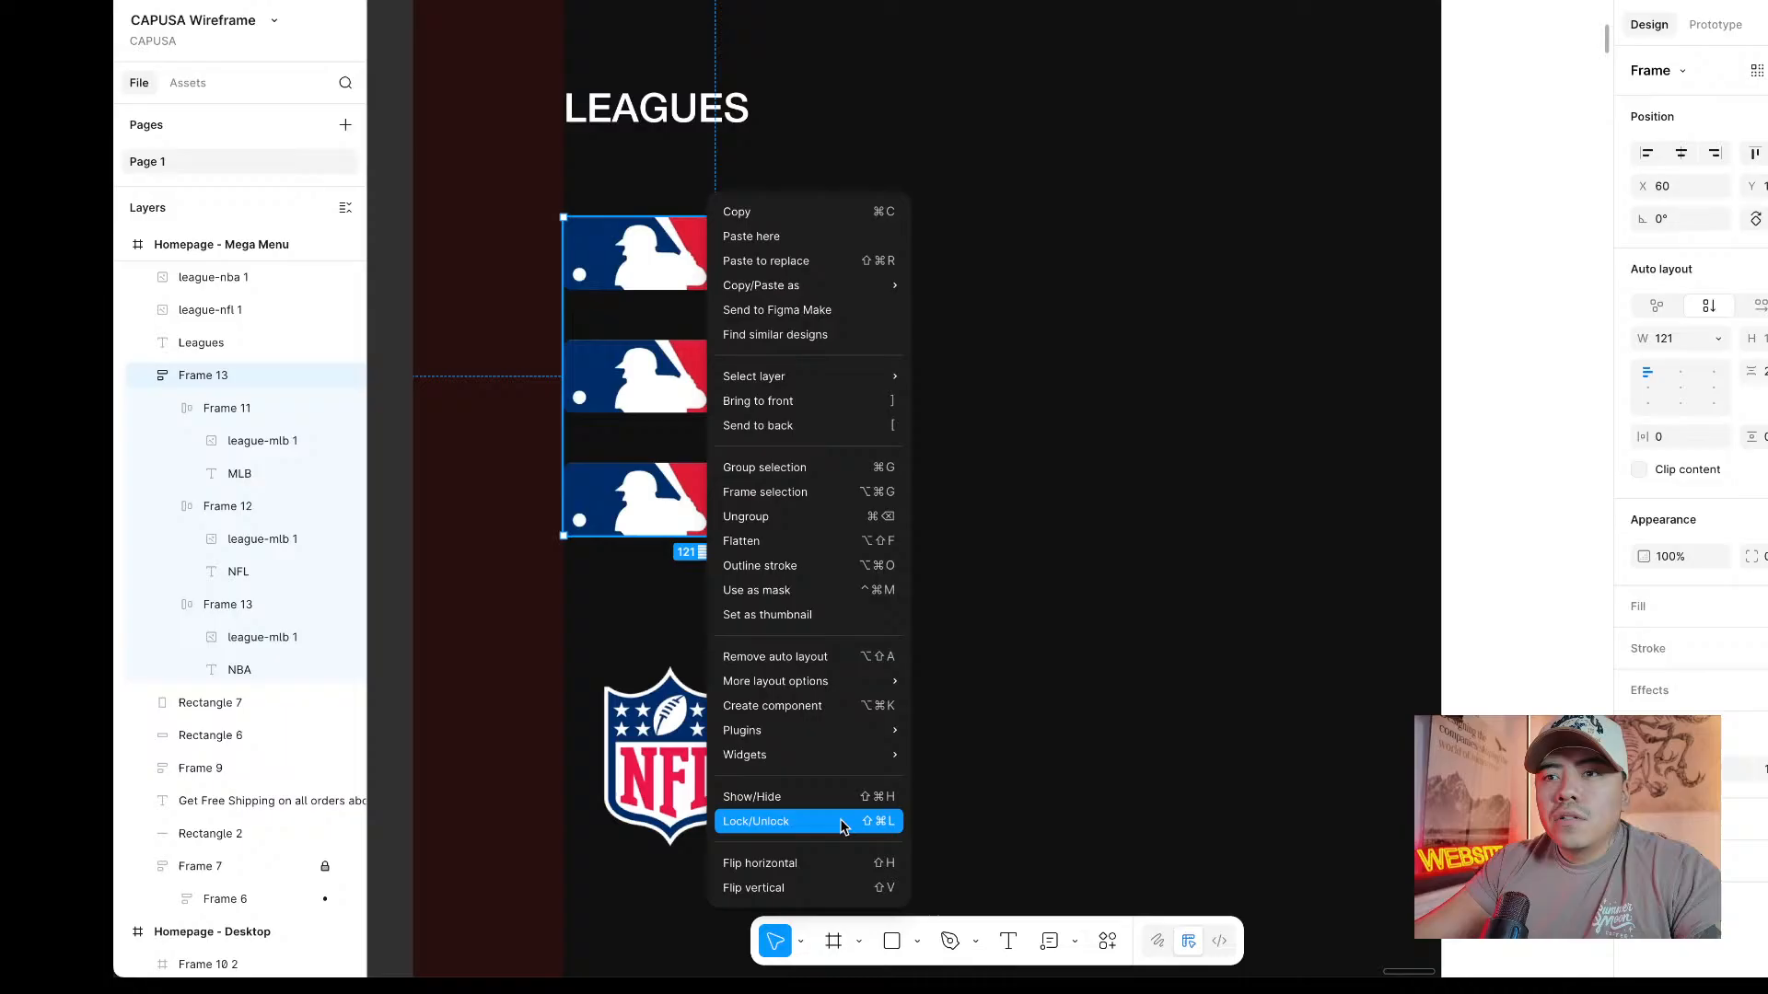
left_click(814, 657)
right_click(685, 378)
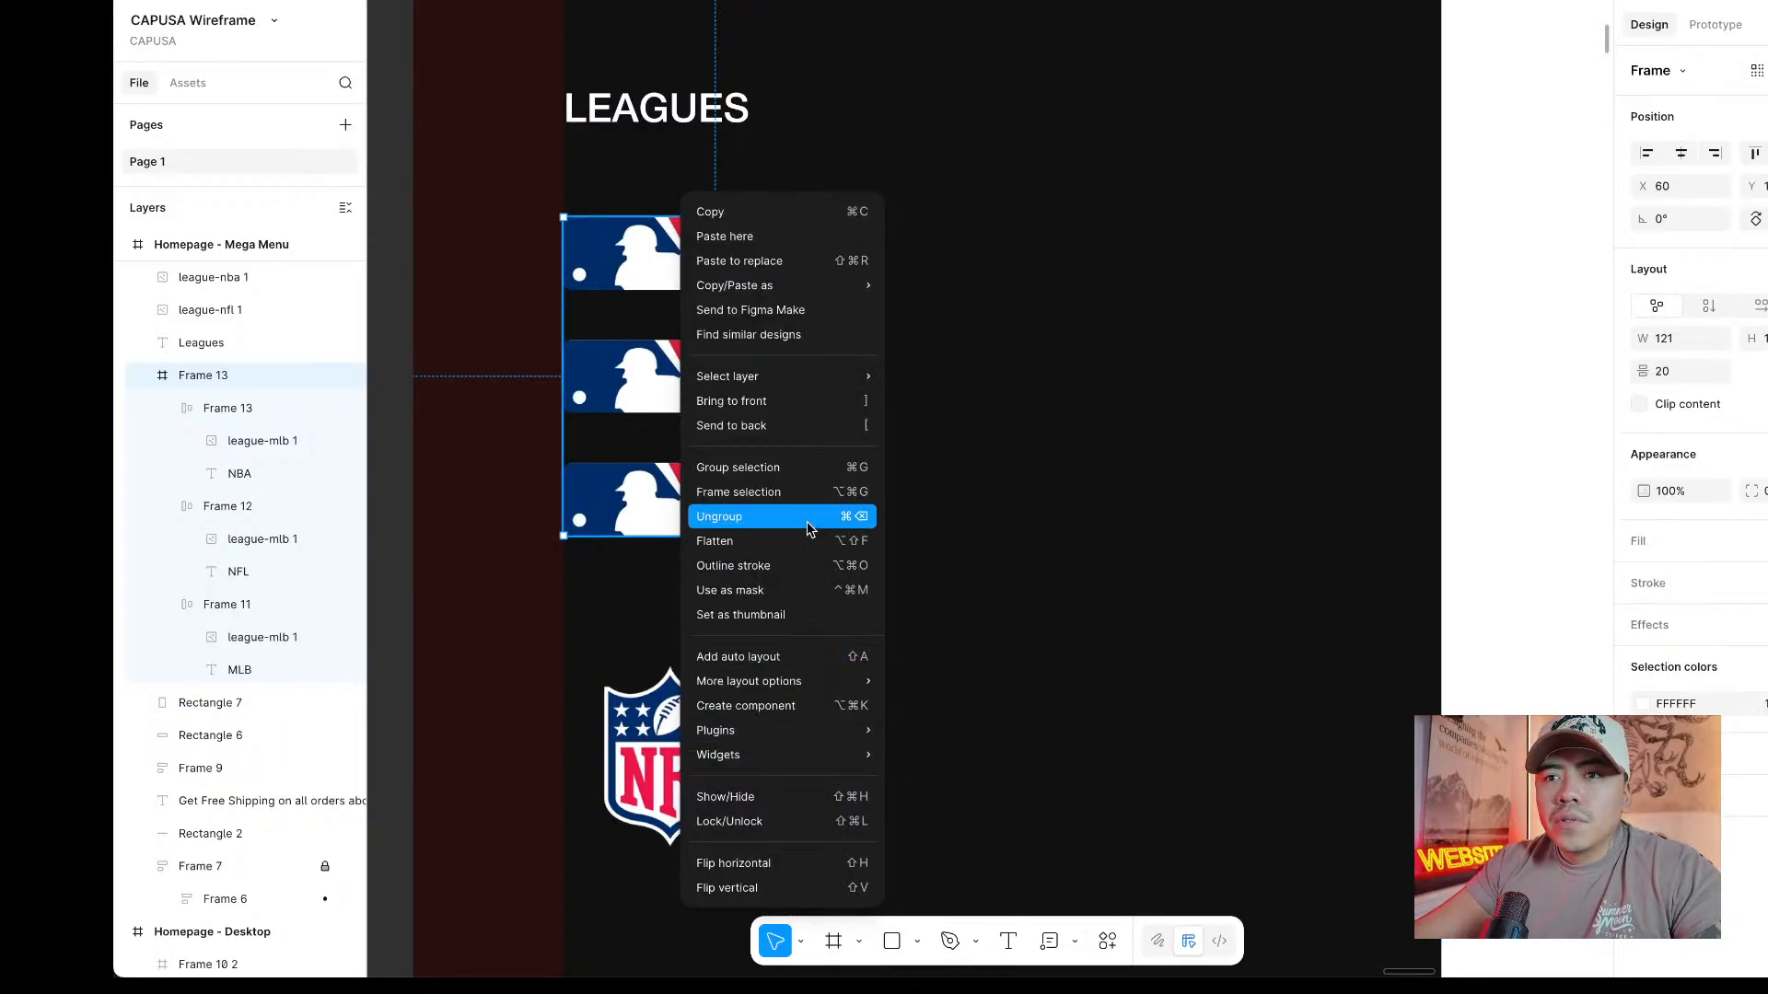
left_click(832, 517)
left_click(860, 399)
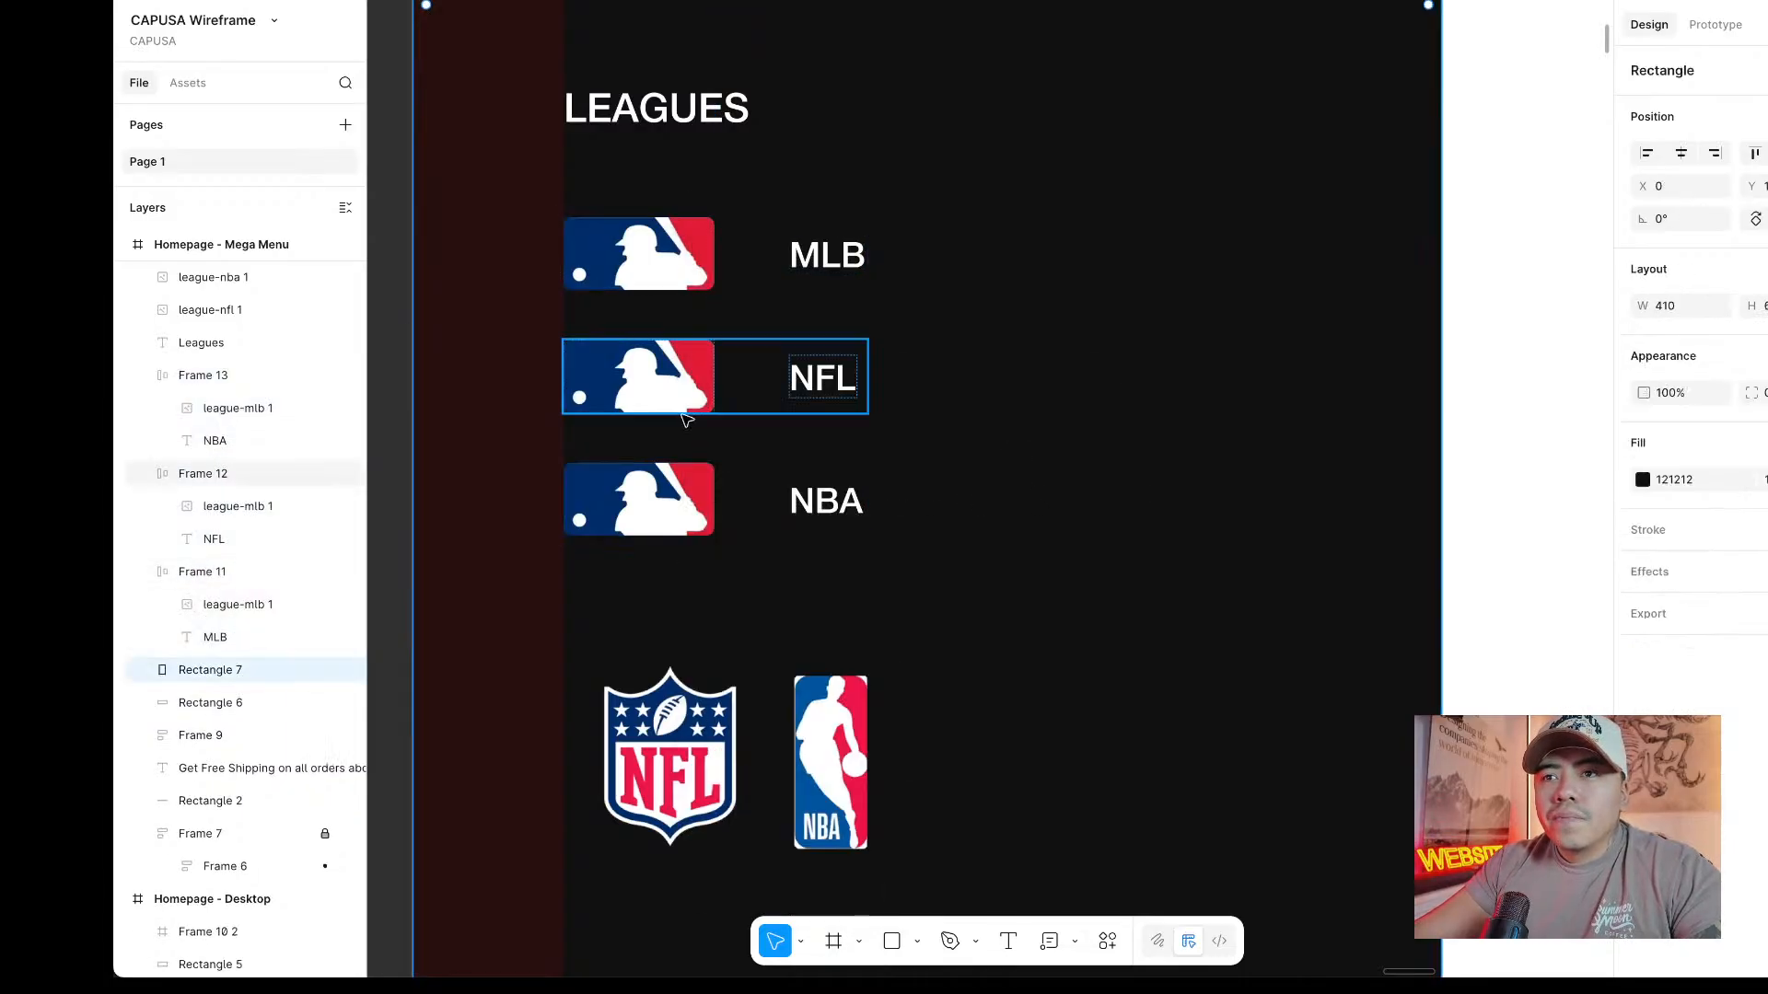
Delete the NFL and NBA rows that still carry copies of the MLB logo.
left_click(686, 390)
key("Delete")
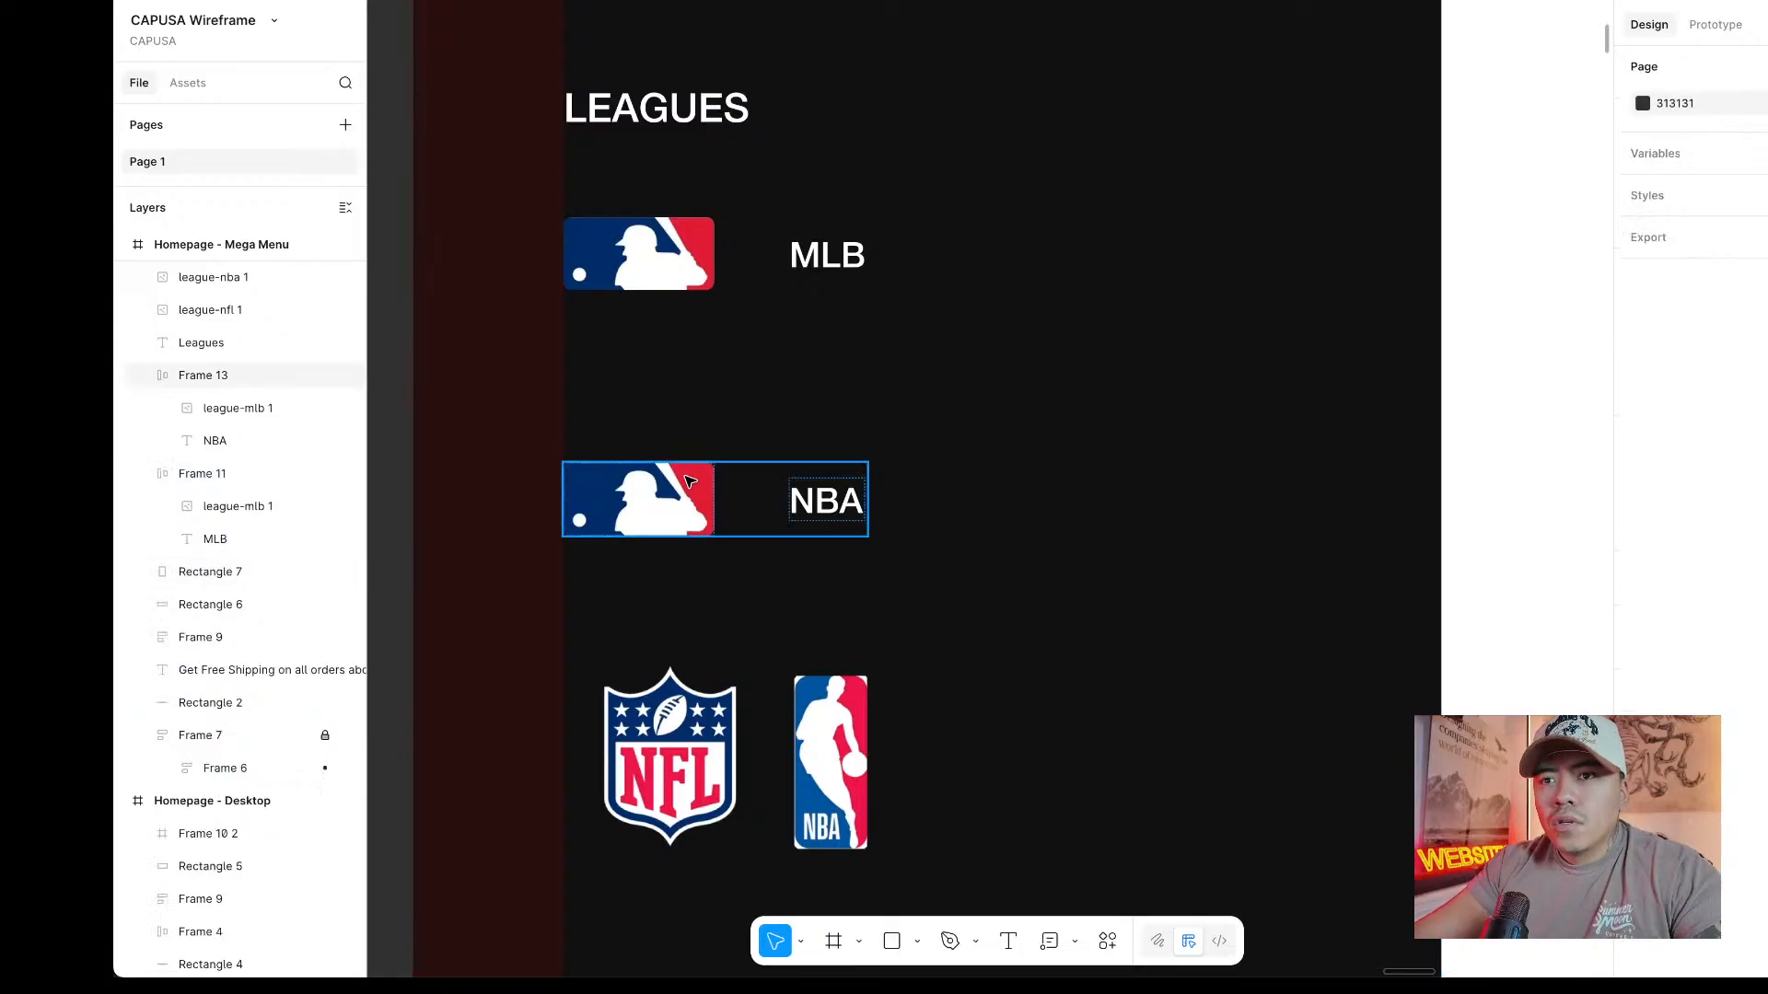
left_click(690, 481)
key("Delete")
scroll(671, 247, "up", 5)
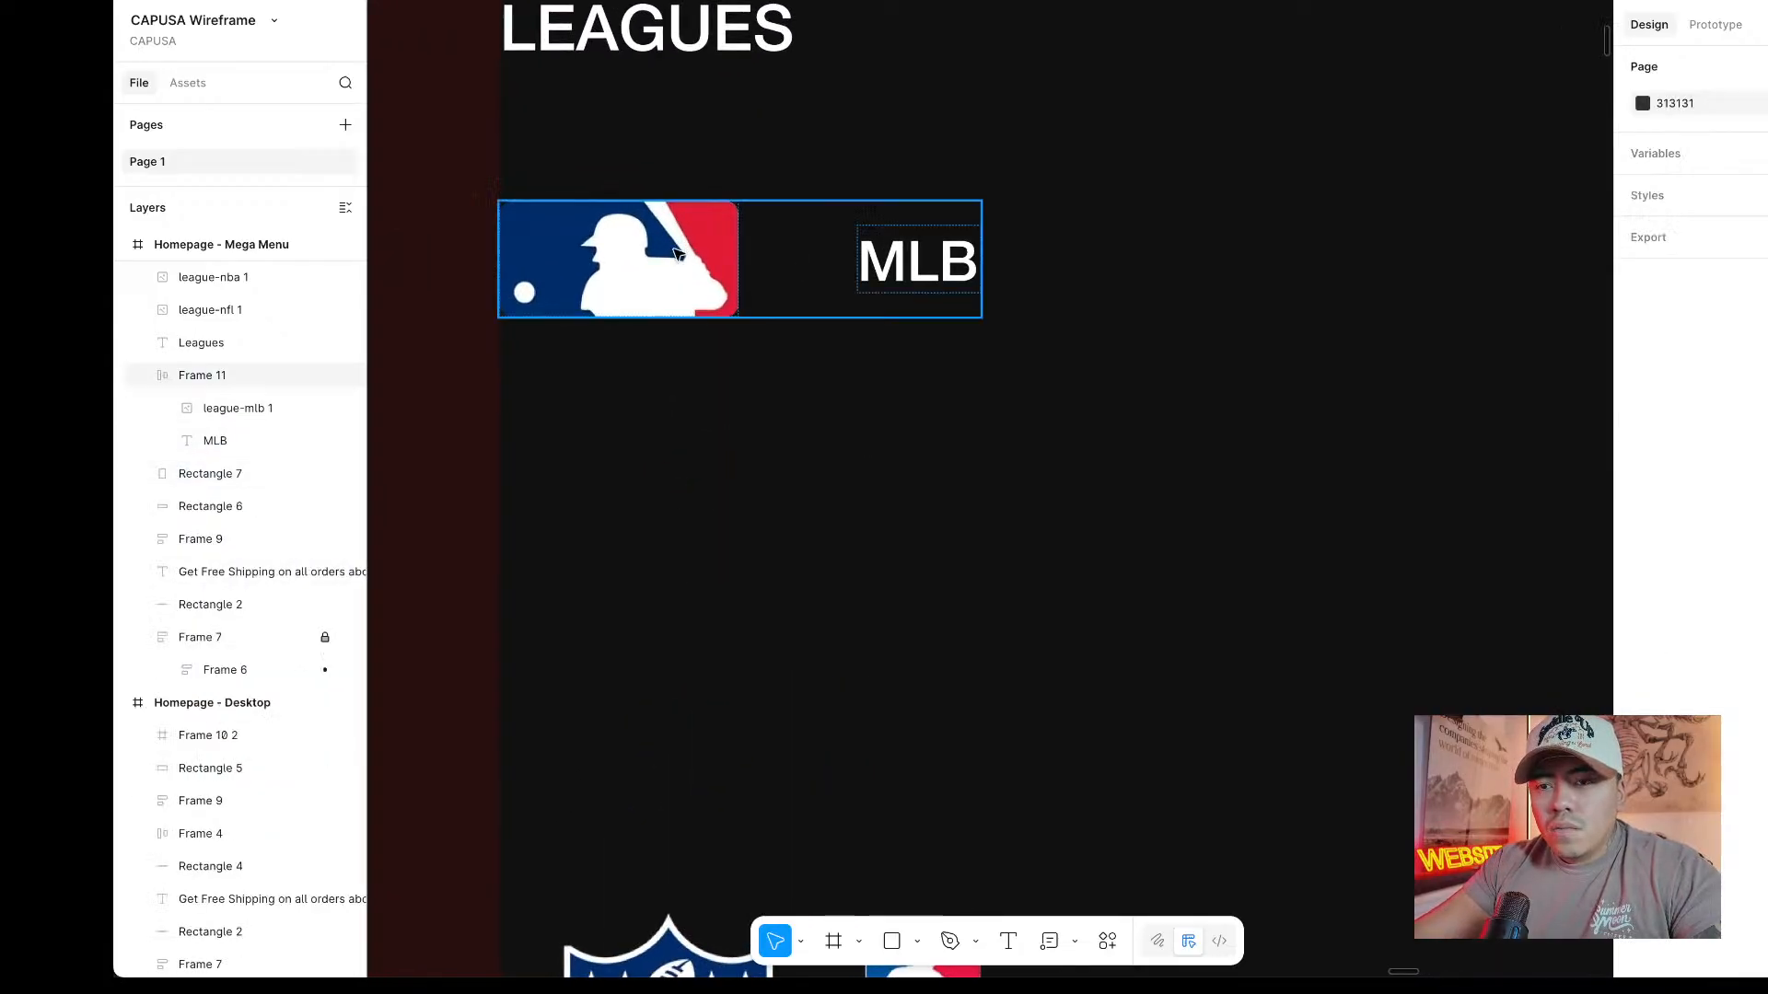
scroll(674, 302, "down", 3)
Remove auto layout from the MLB row and ungroup it into a separate logo and label.
left_click(697, 851)
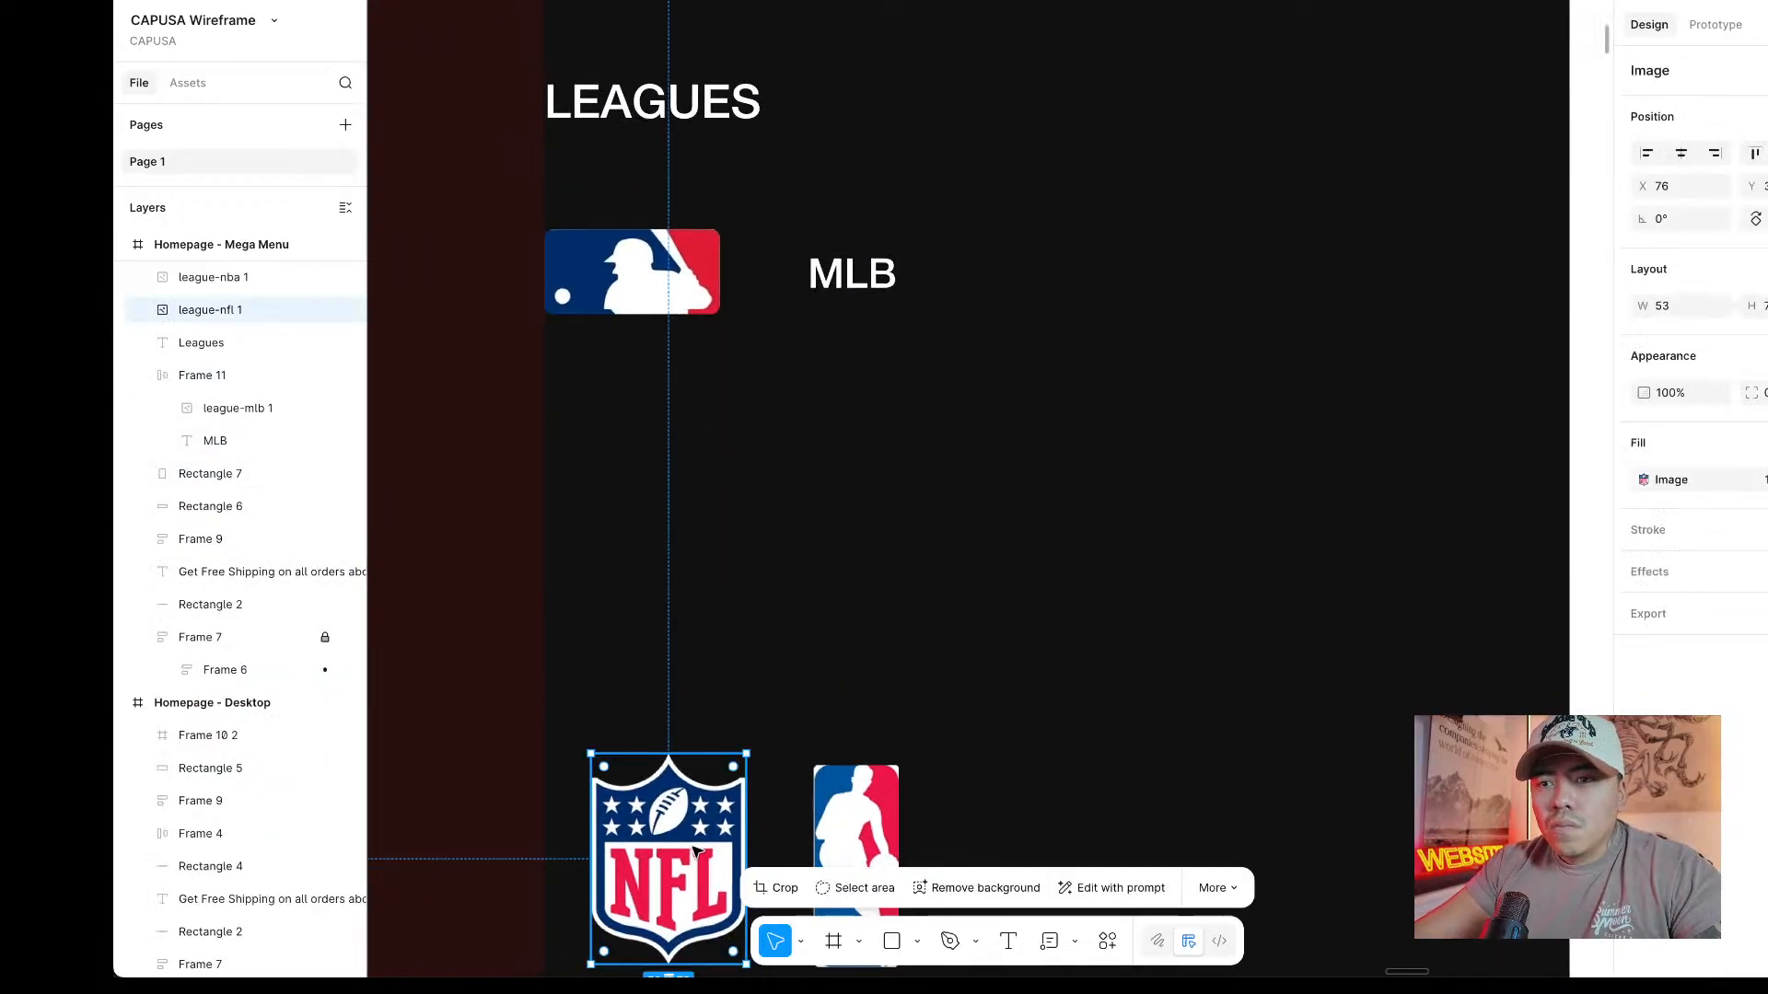
right_click(724, 264)
left_click(858, 657)
right_click(682, 277)
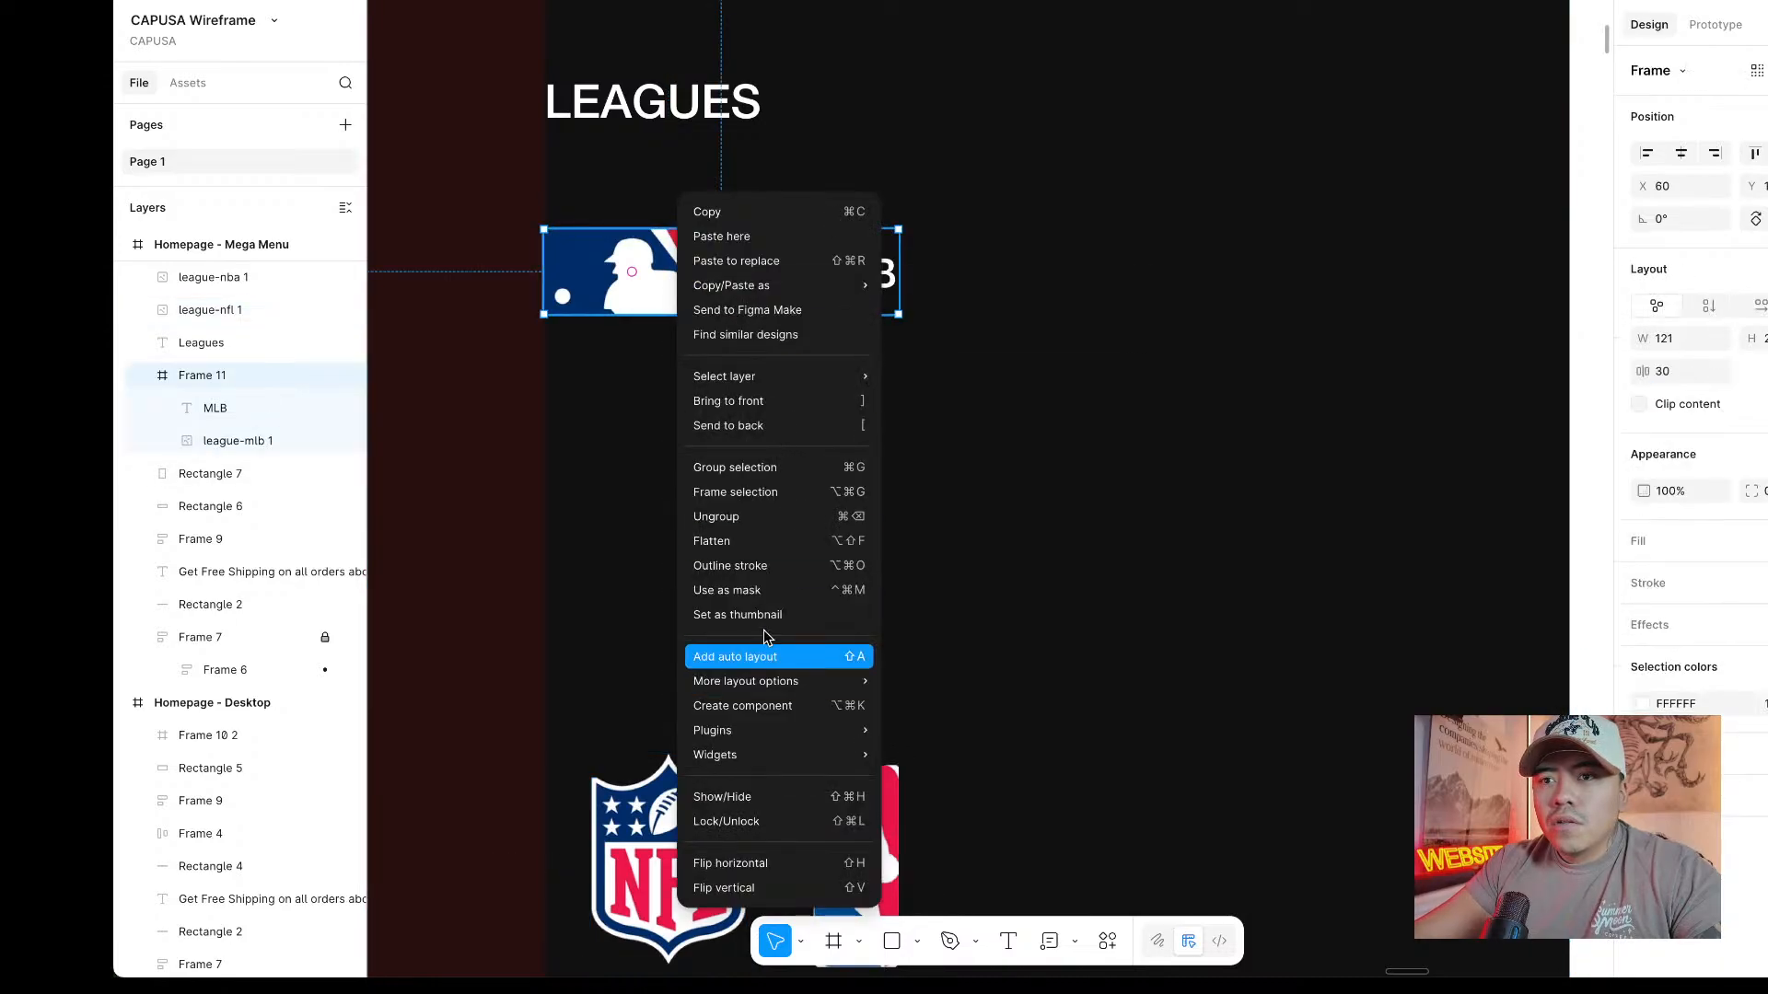
left_click(801, 517)
left_click(1032, 525)
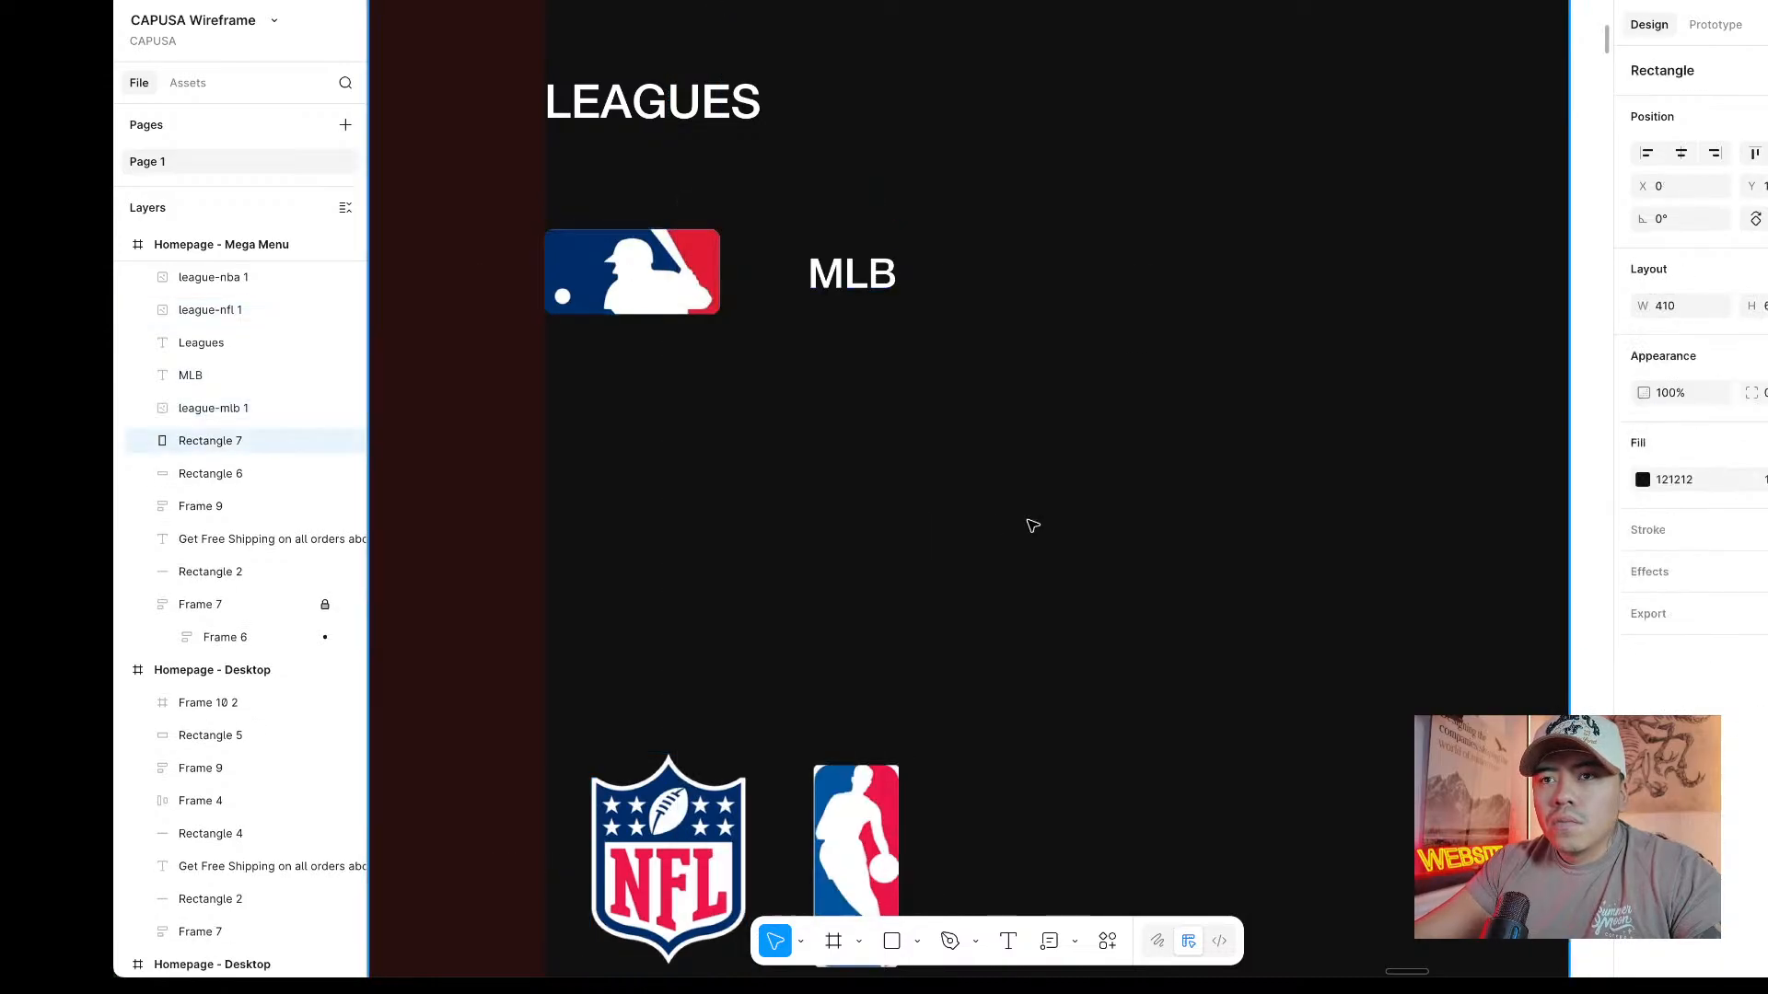
Move the MLB logo straight down below its label and place a rectangle about 90 × 48 behind it.
left_click(640, 270)
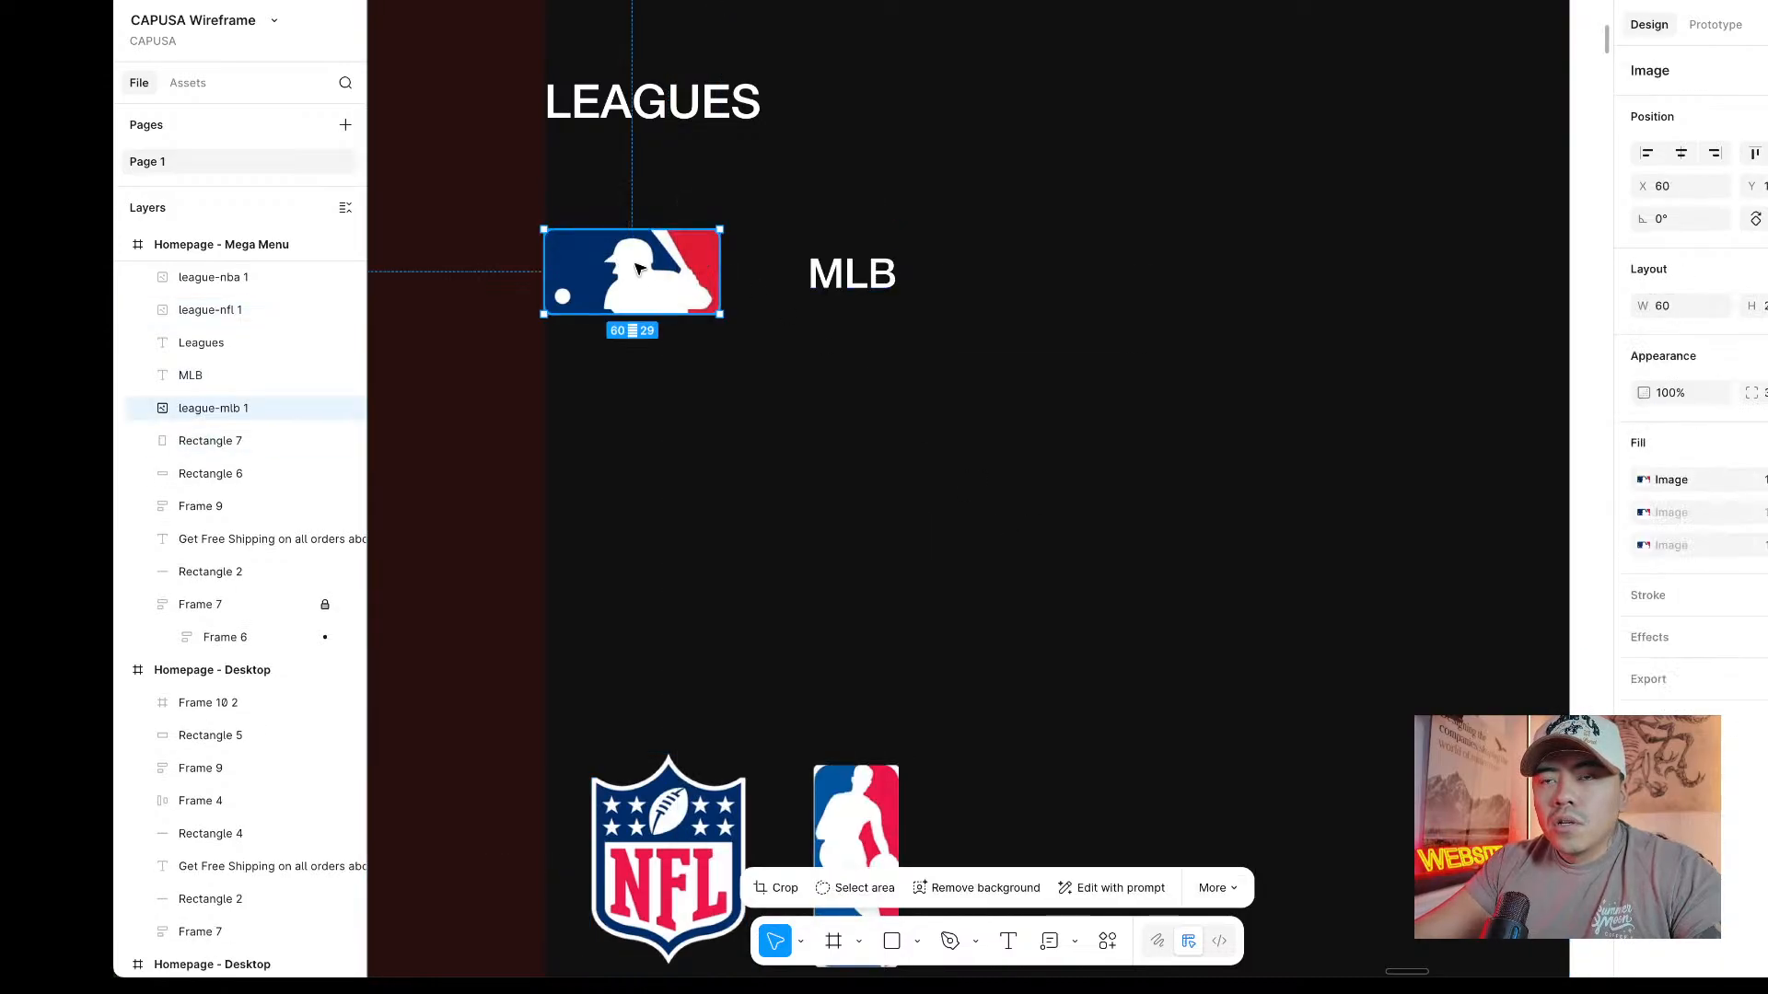
left_click_drag(674, 302, 674, 422)
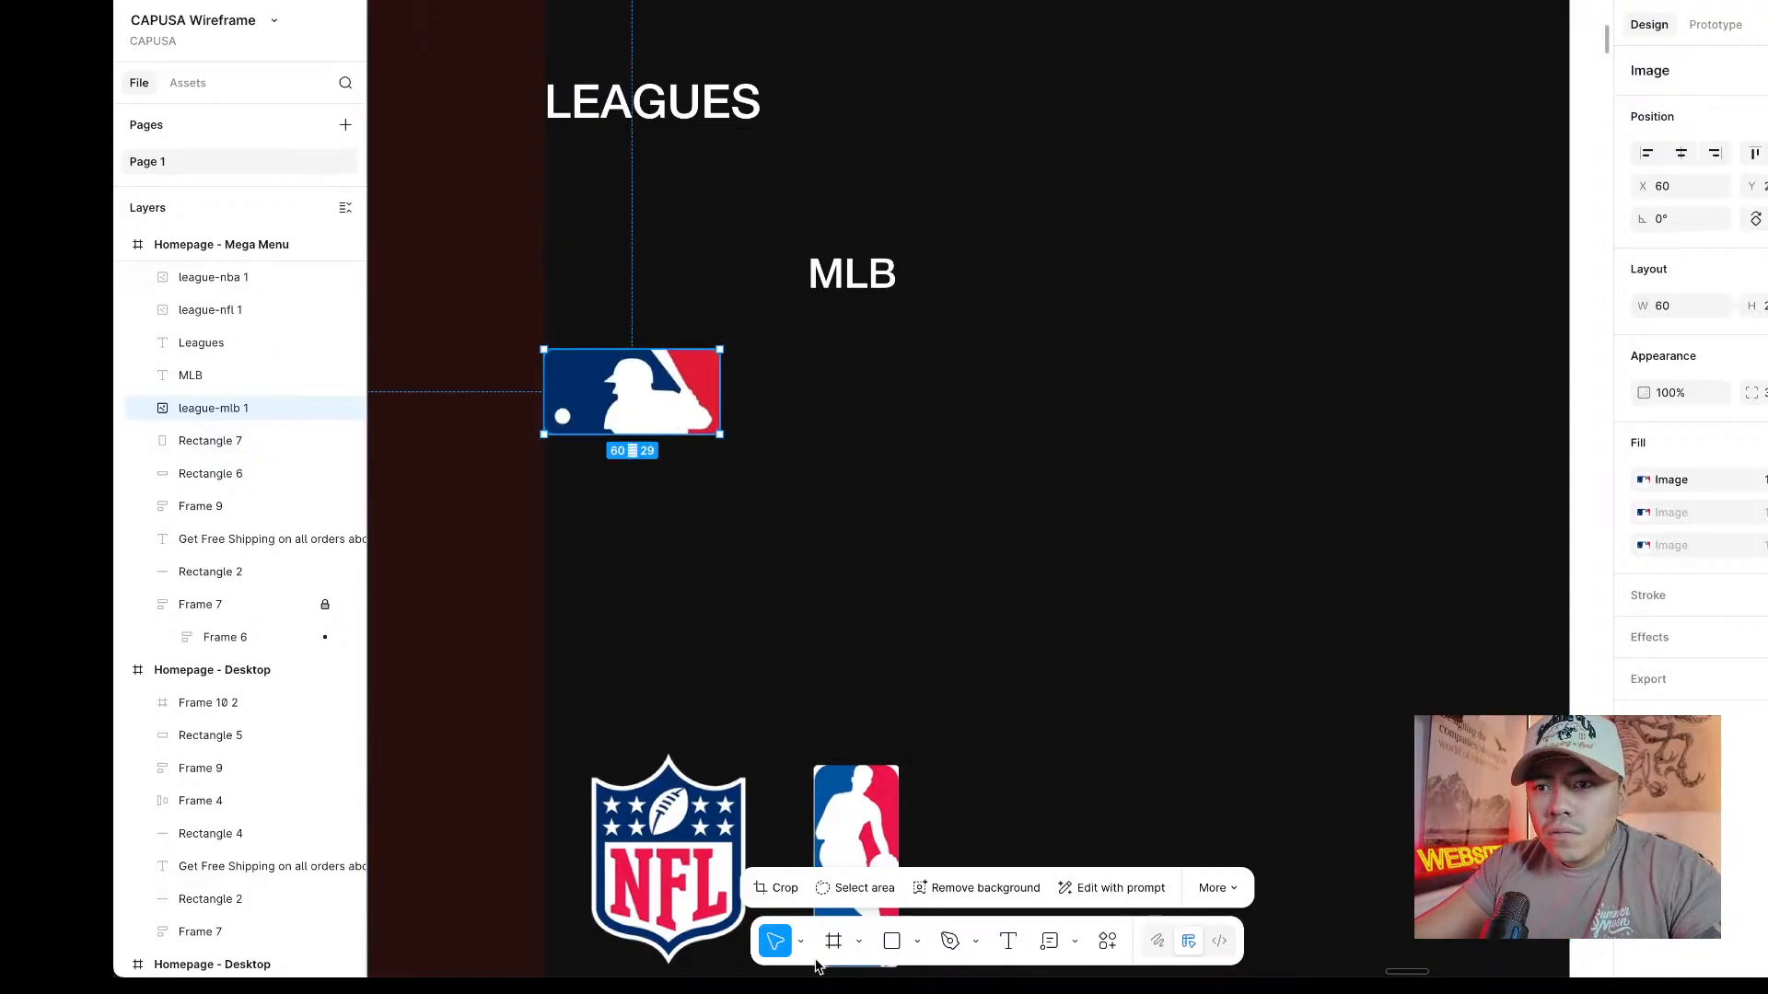
left_click(891, 941)
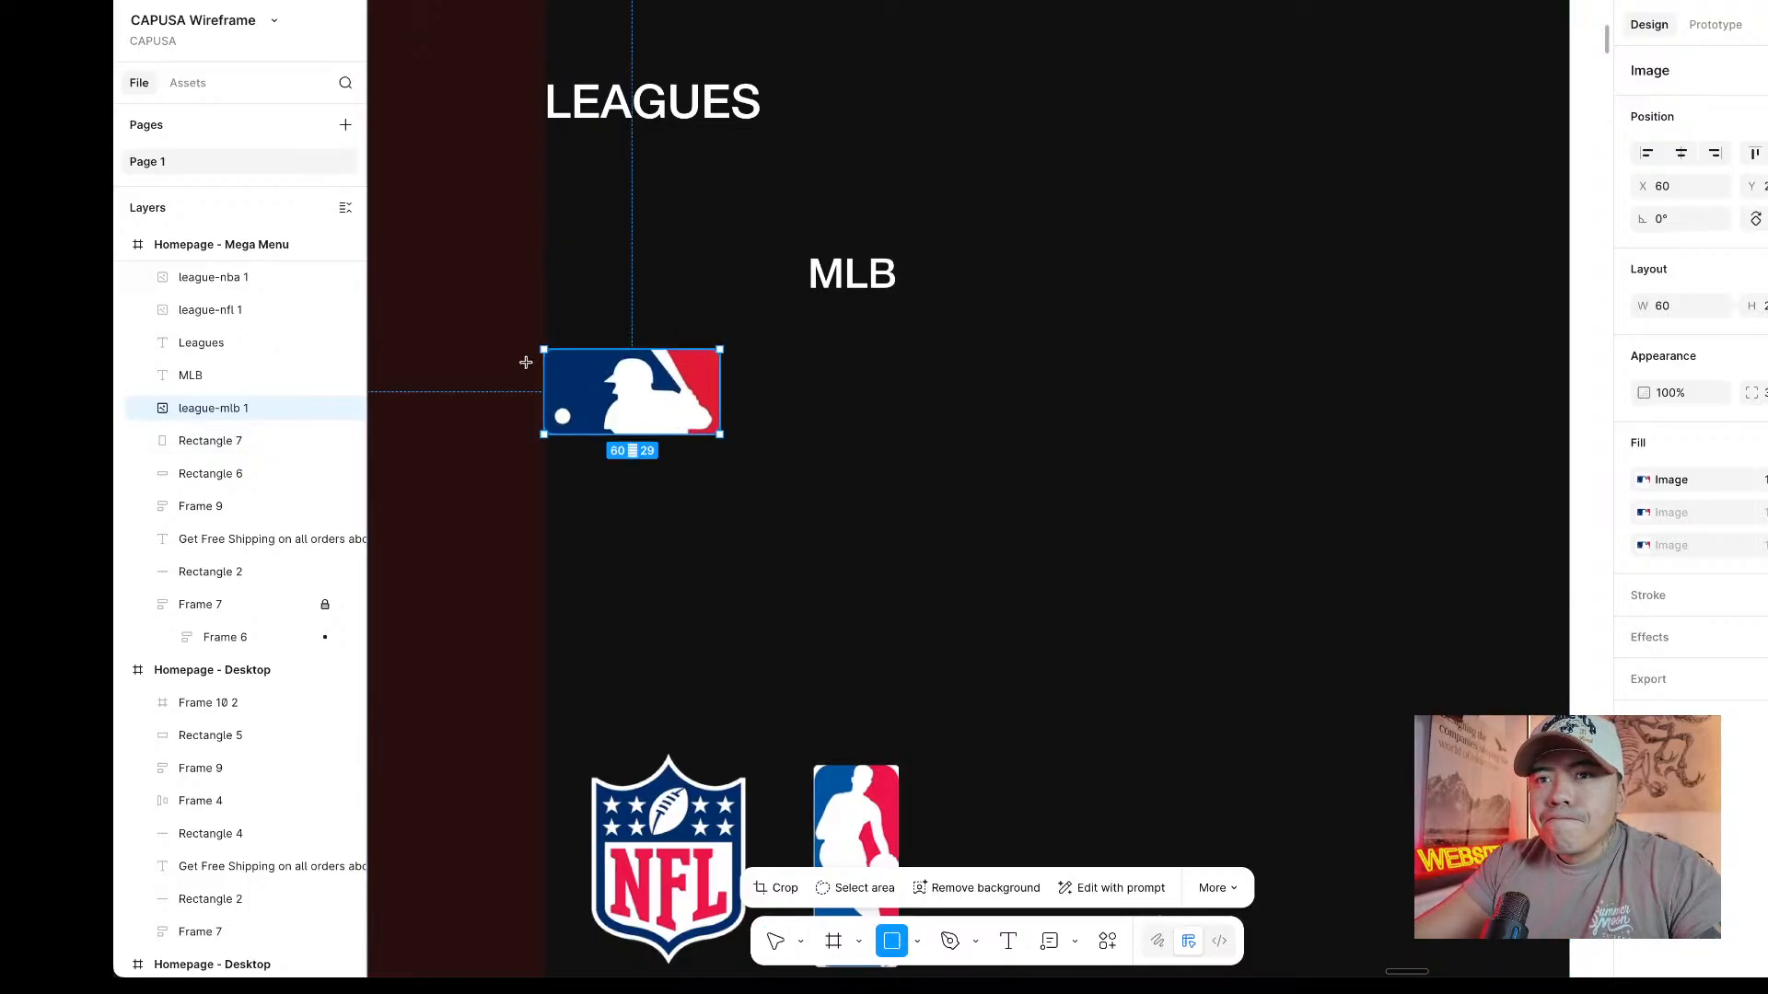
left_click_drag(544, 329, 808, 469)
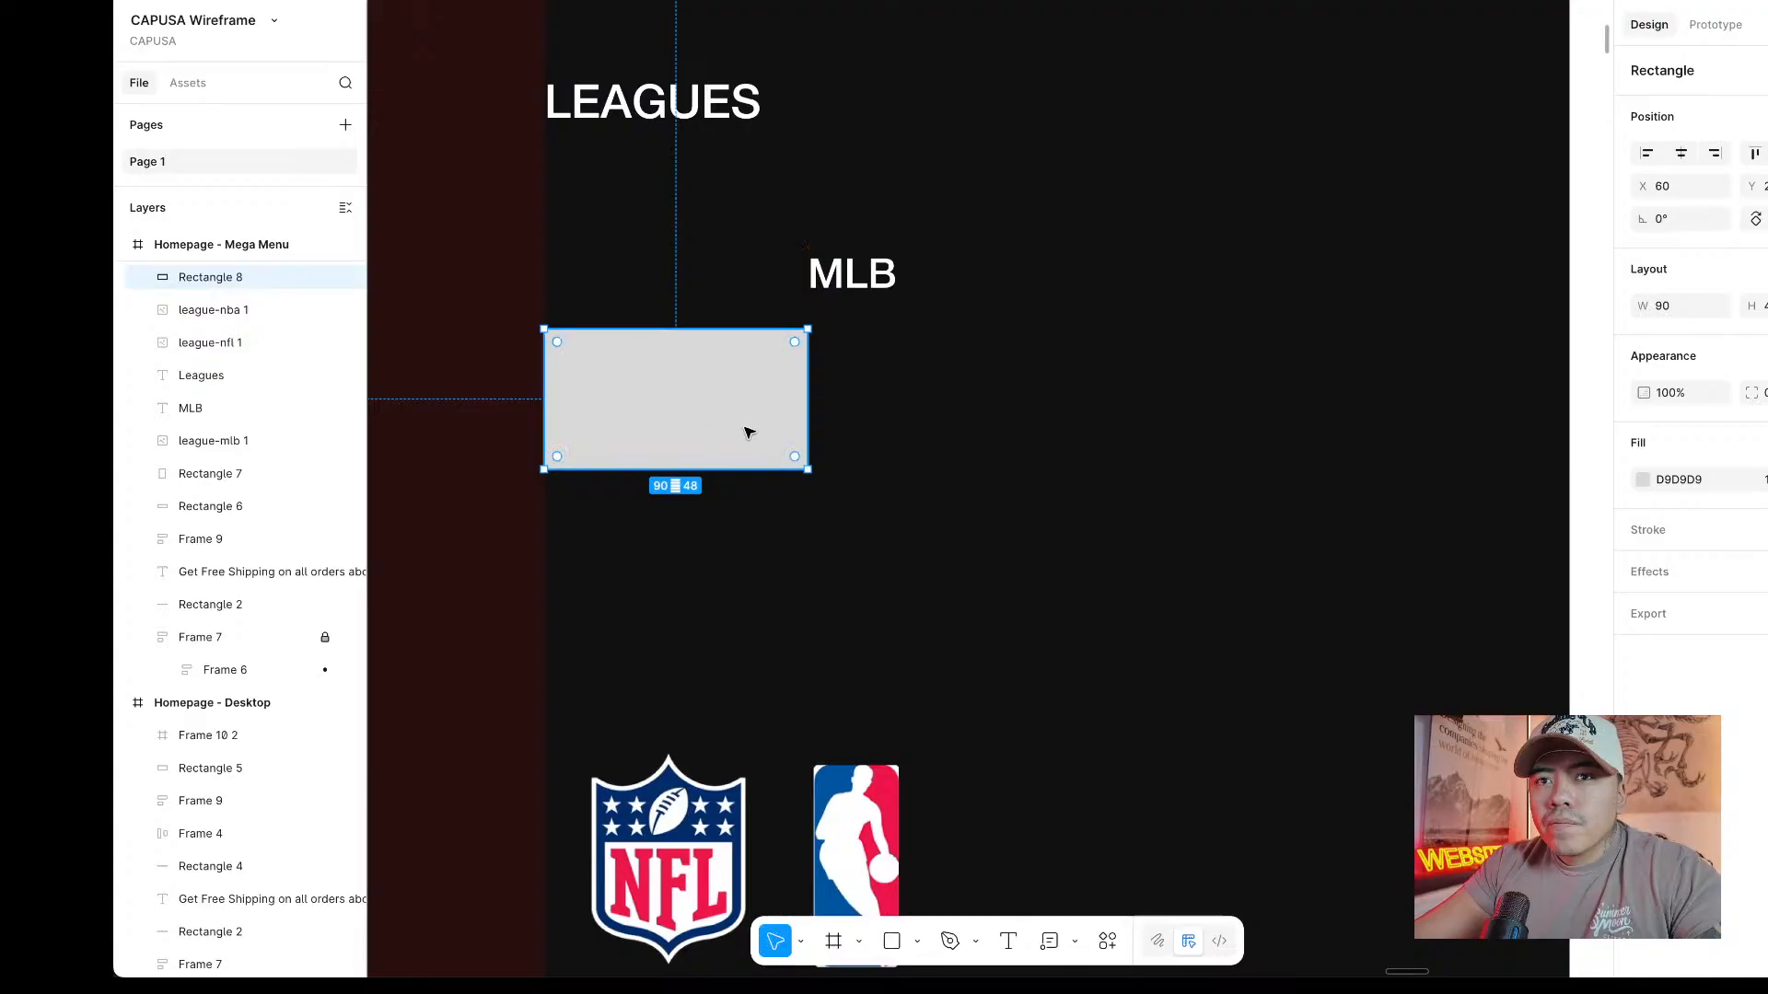
left_click(207, 311)
left_click(221, 281)
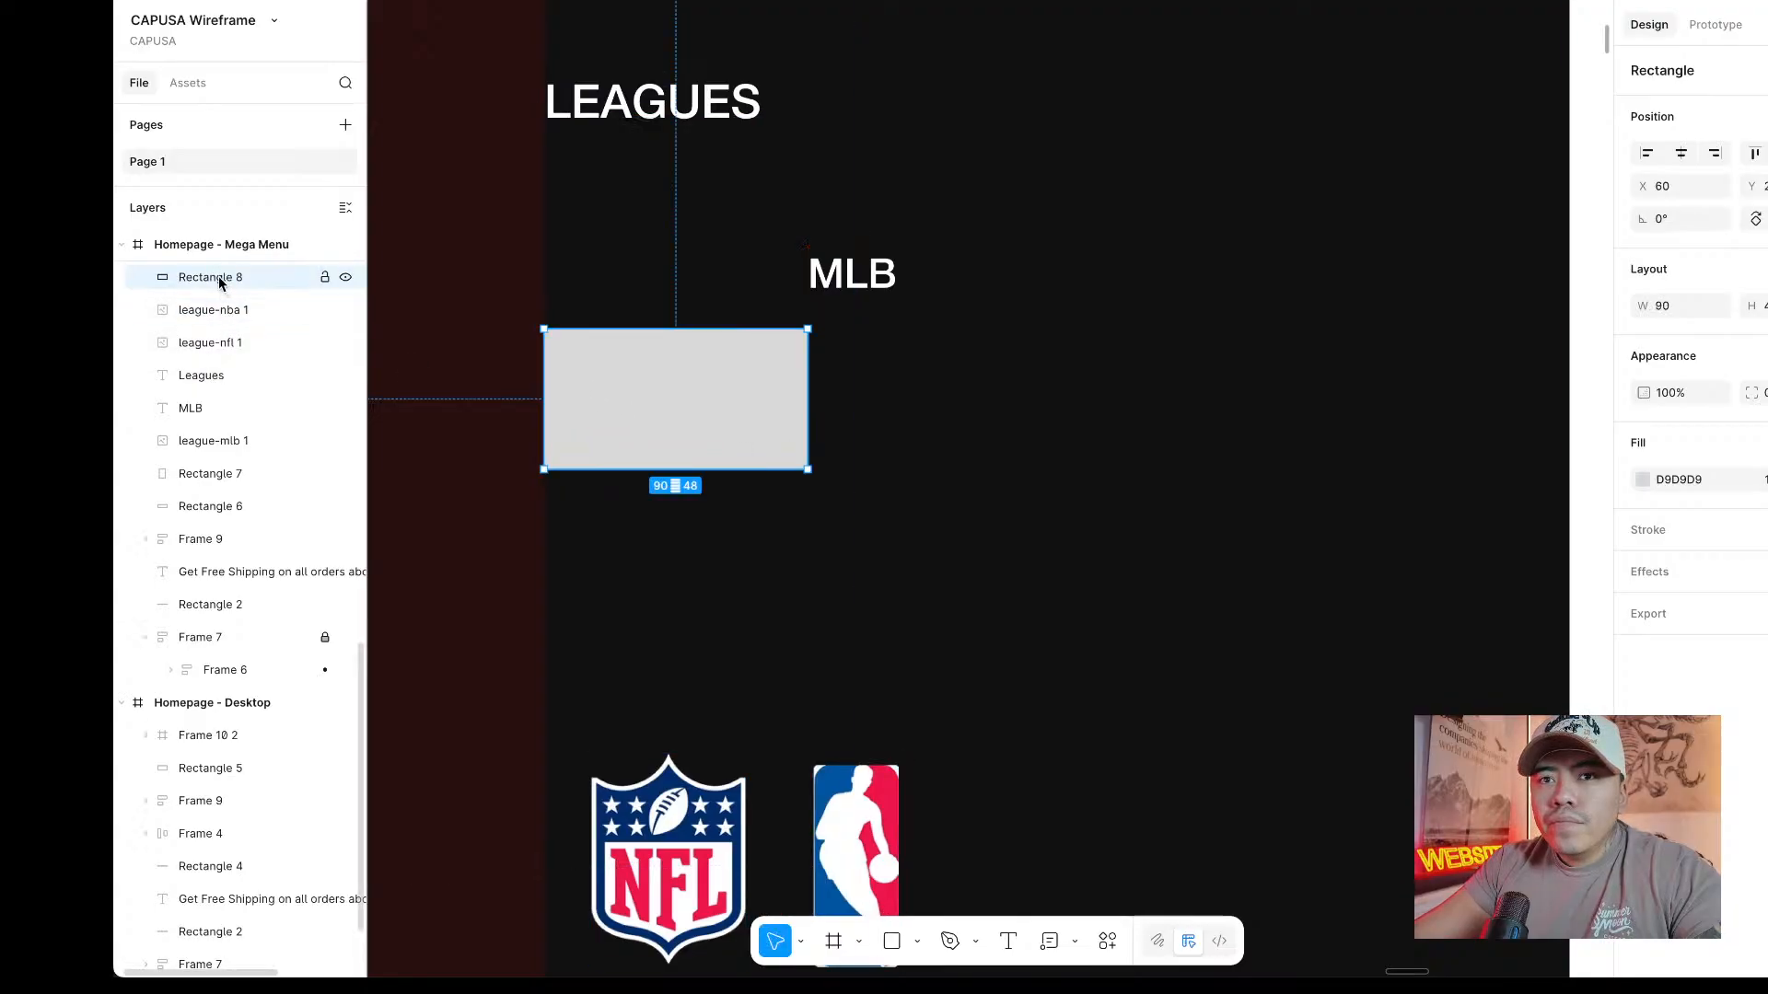
left_click_drag(221, 278, 364, 425)
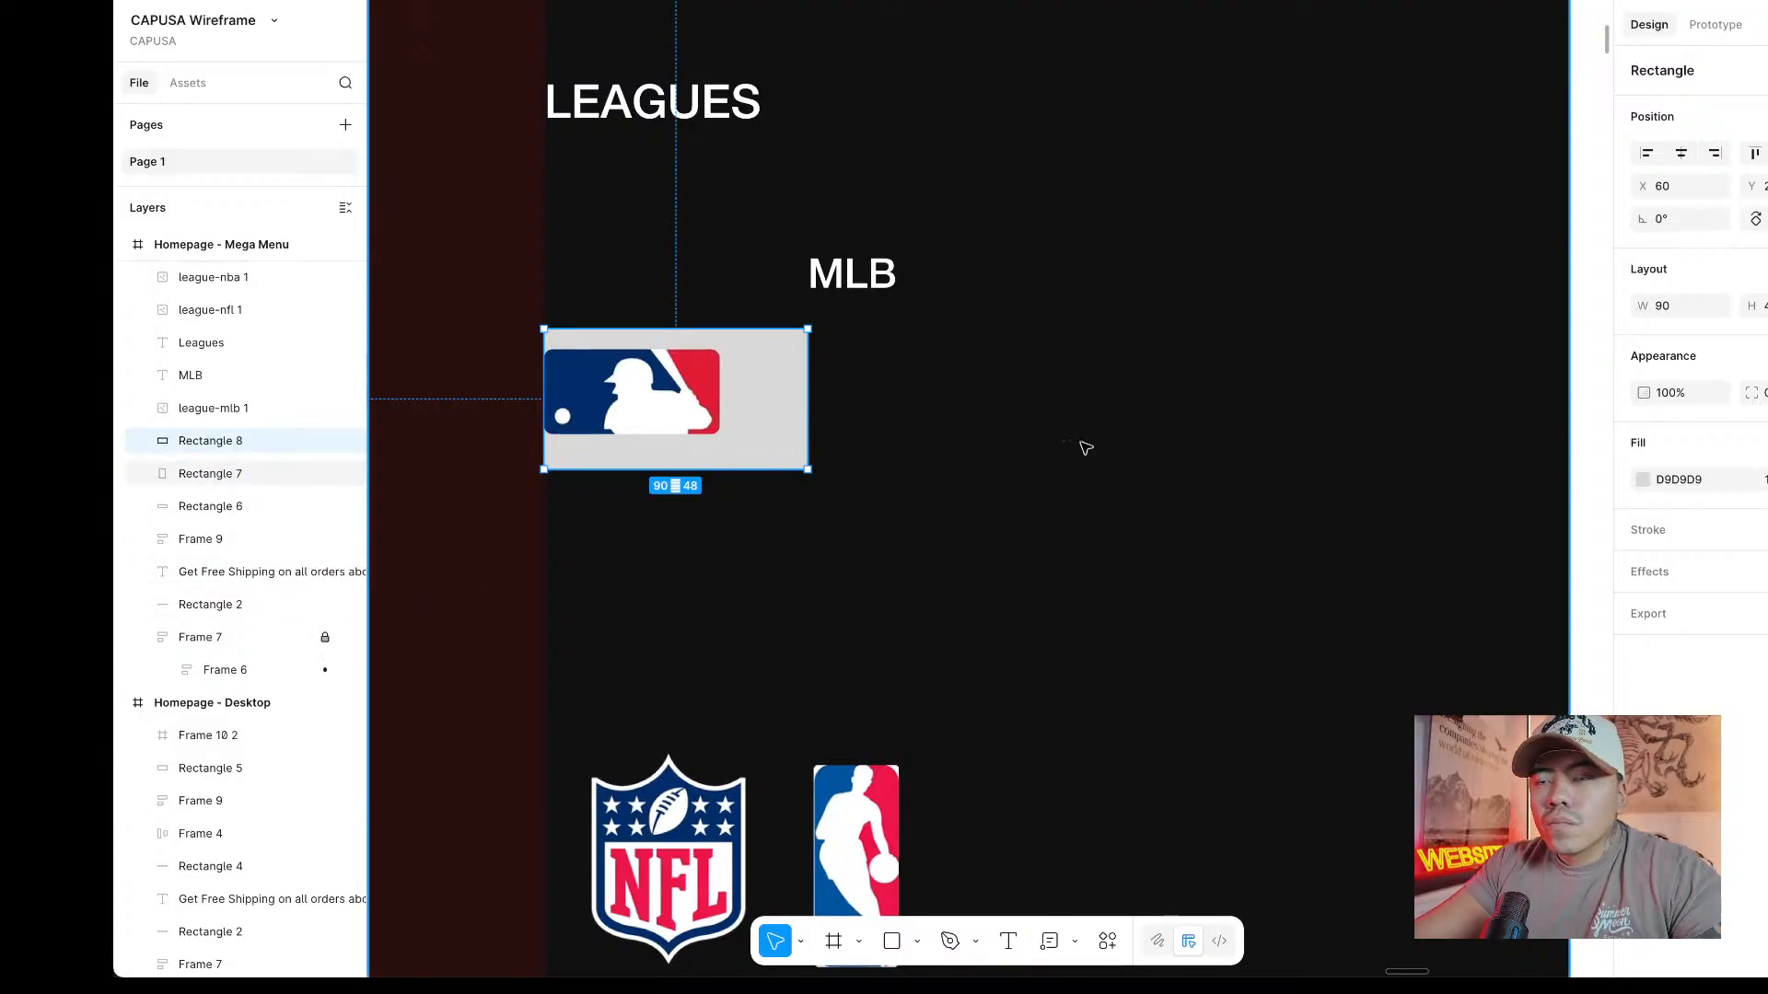
Fill the rectangle behind the MLB logo with dark grey 2B2B2B.
left_click(1644, 480)
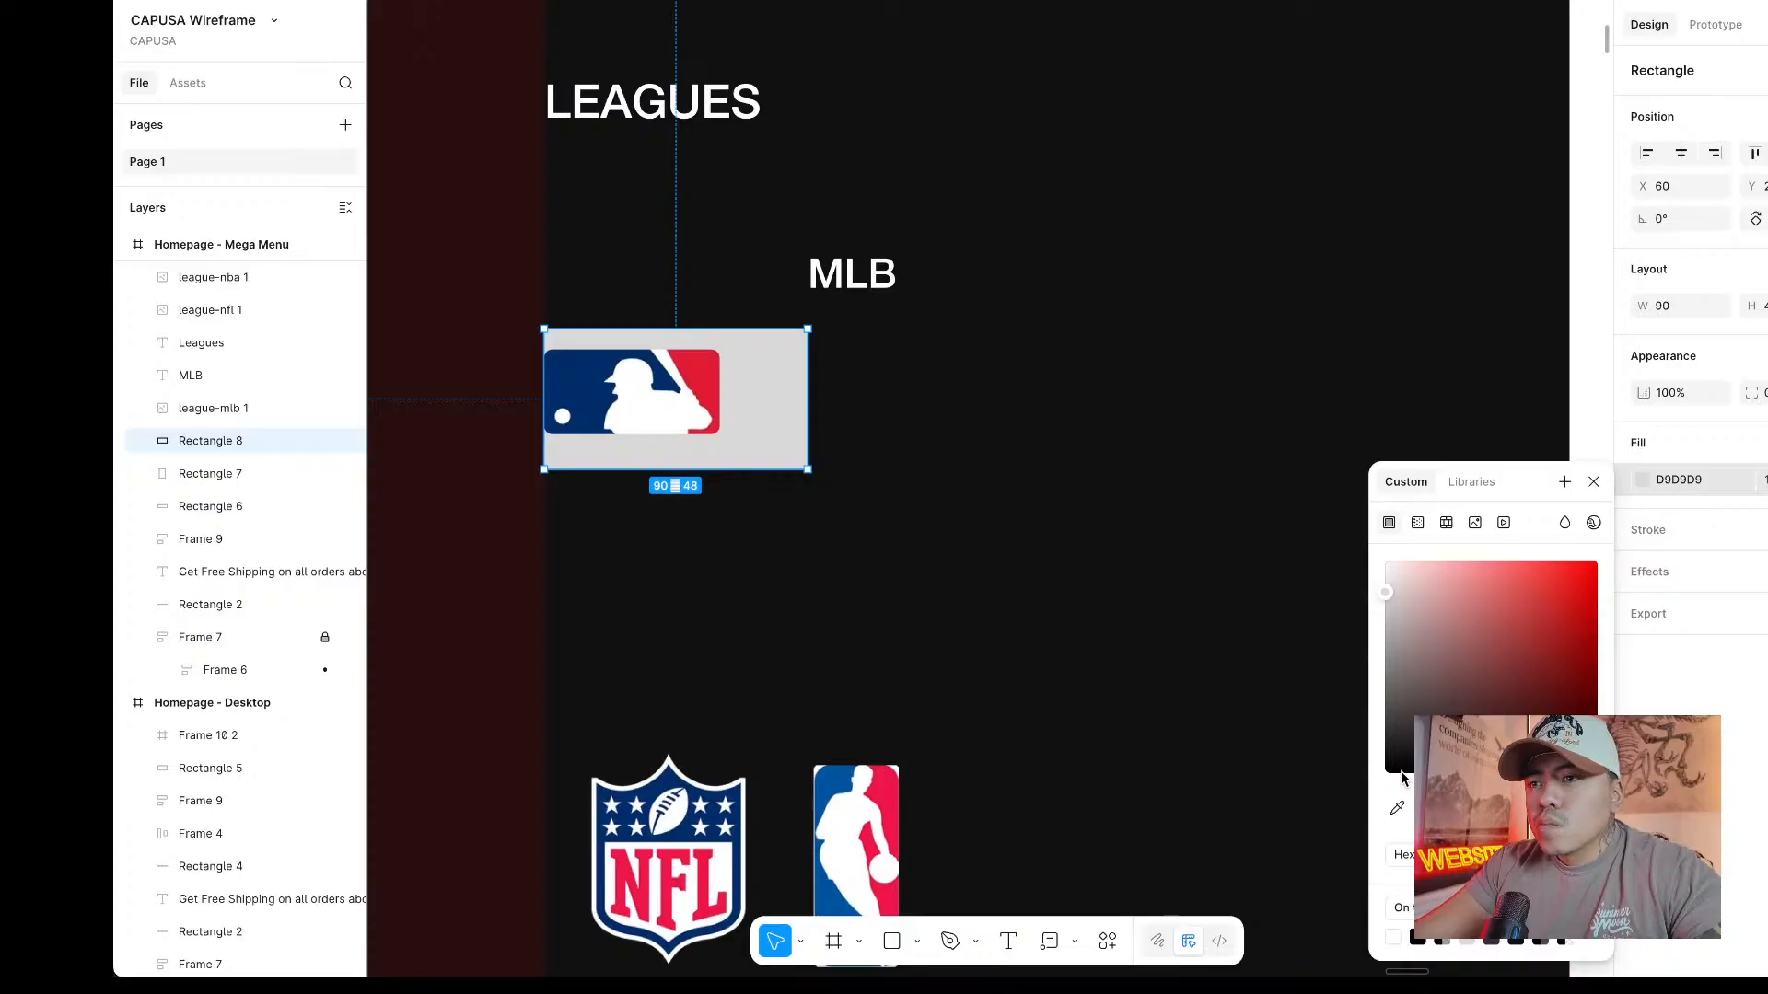
left_click(1395, 739)
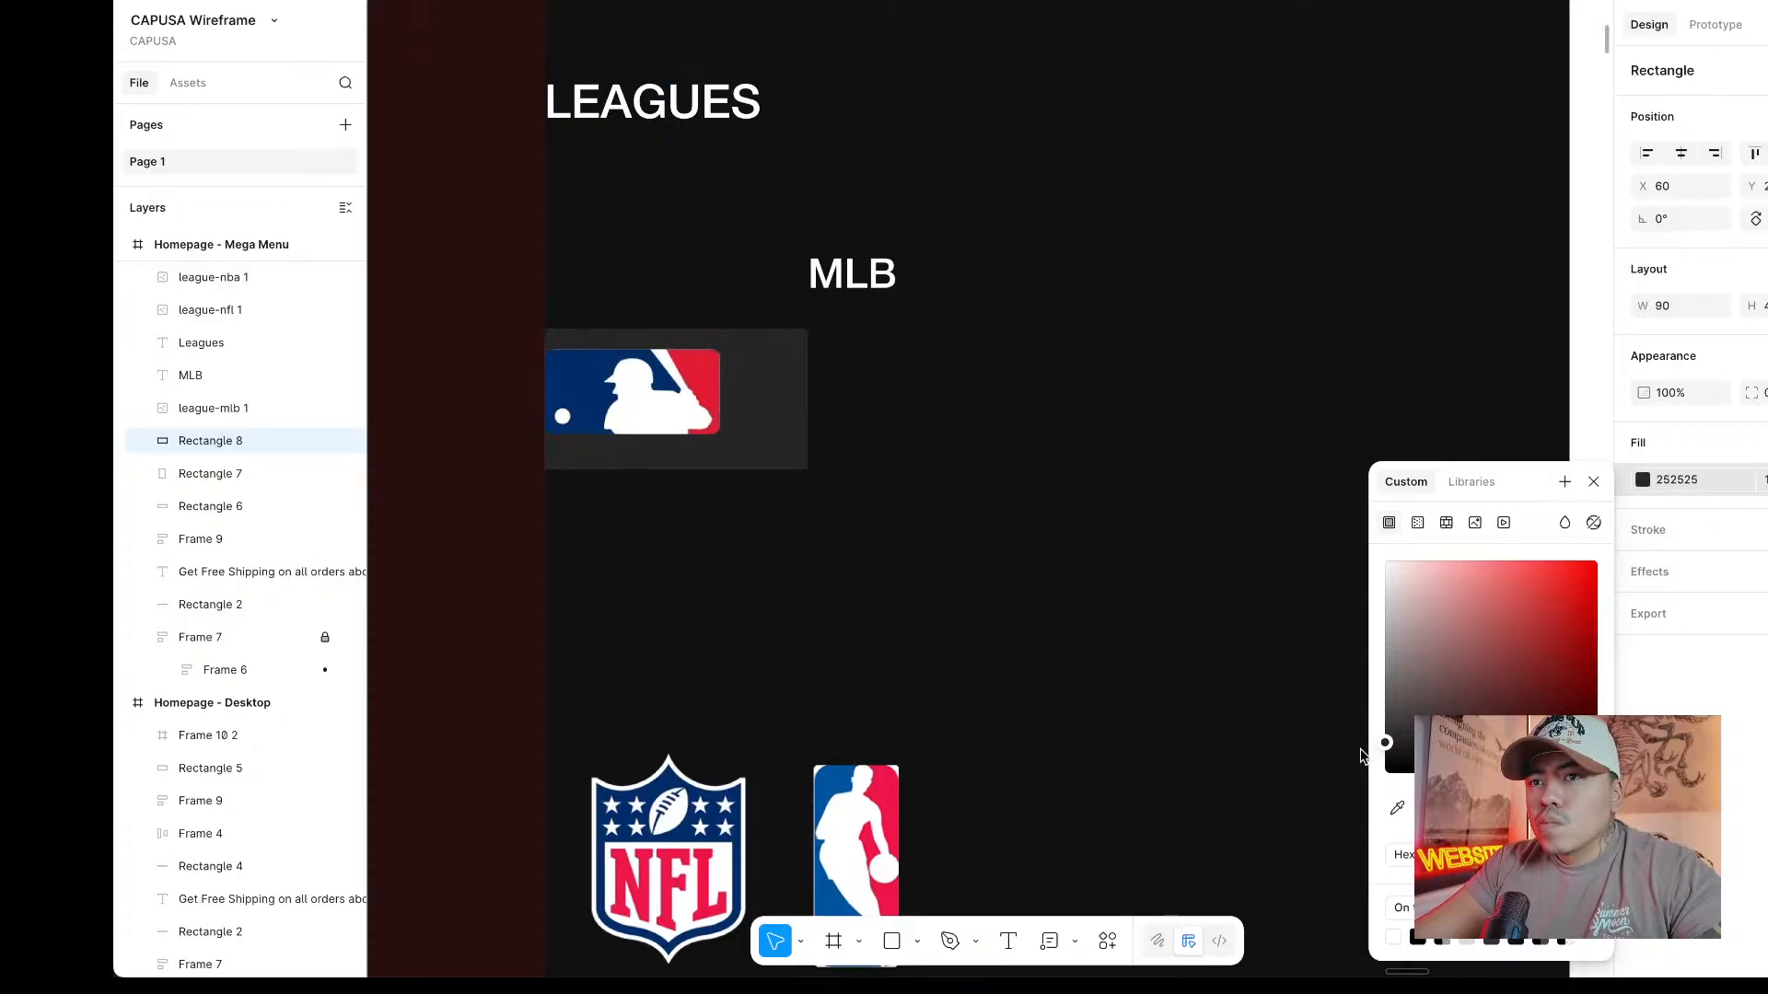
key("Escape")
Enlarge the grey rectangle to about 90 × 60 around the MLB logo and move the MLB label clear of it.
left_click(639, 401)
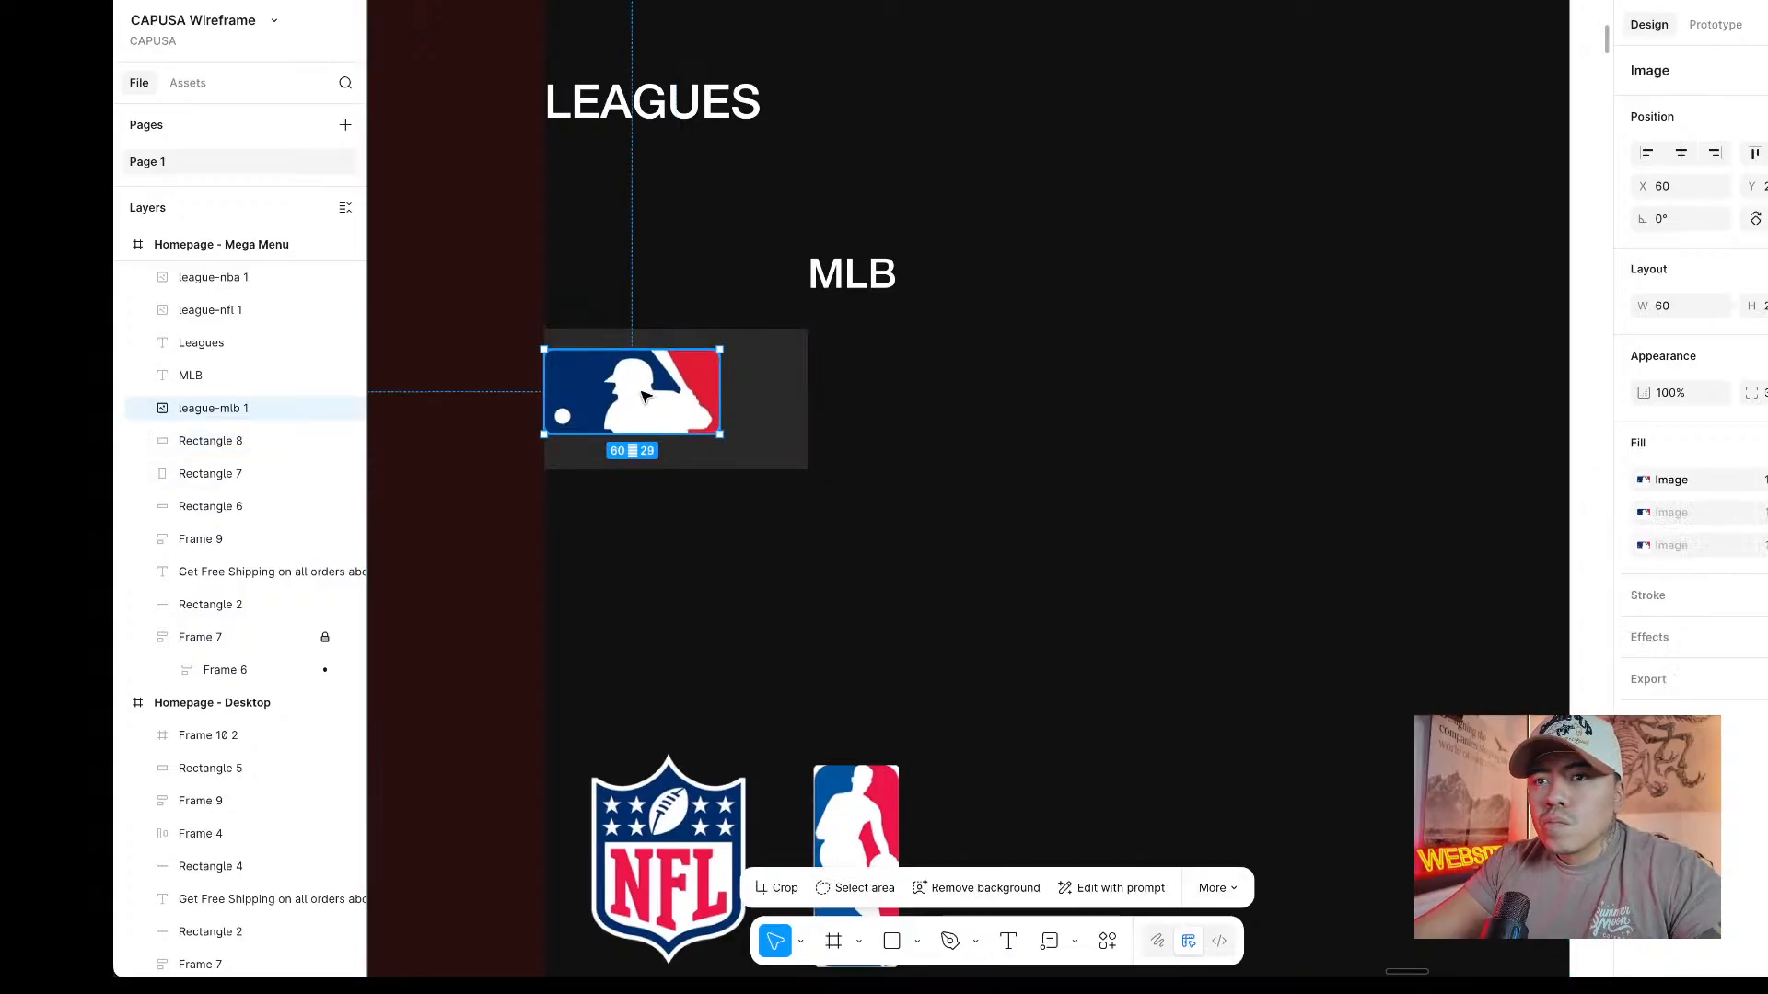
left_click_drag(639, 401, 684, 400)
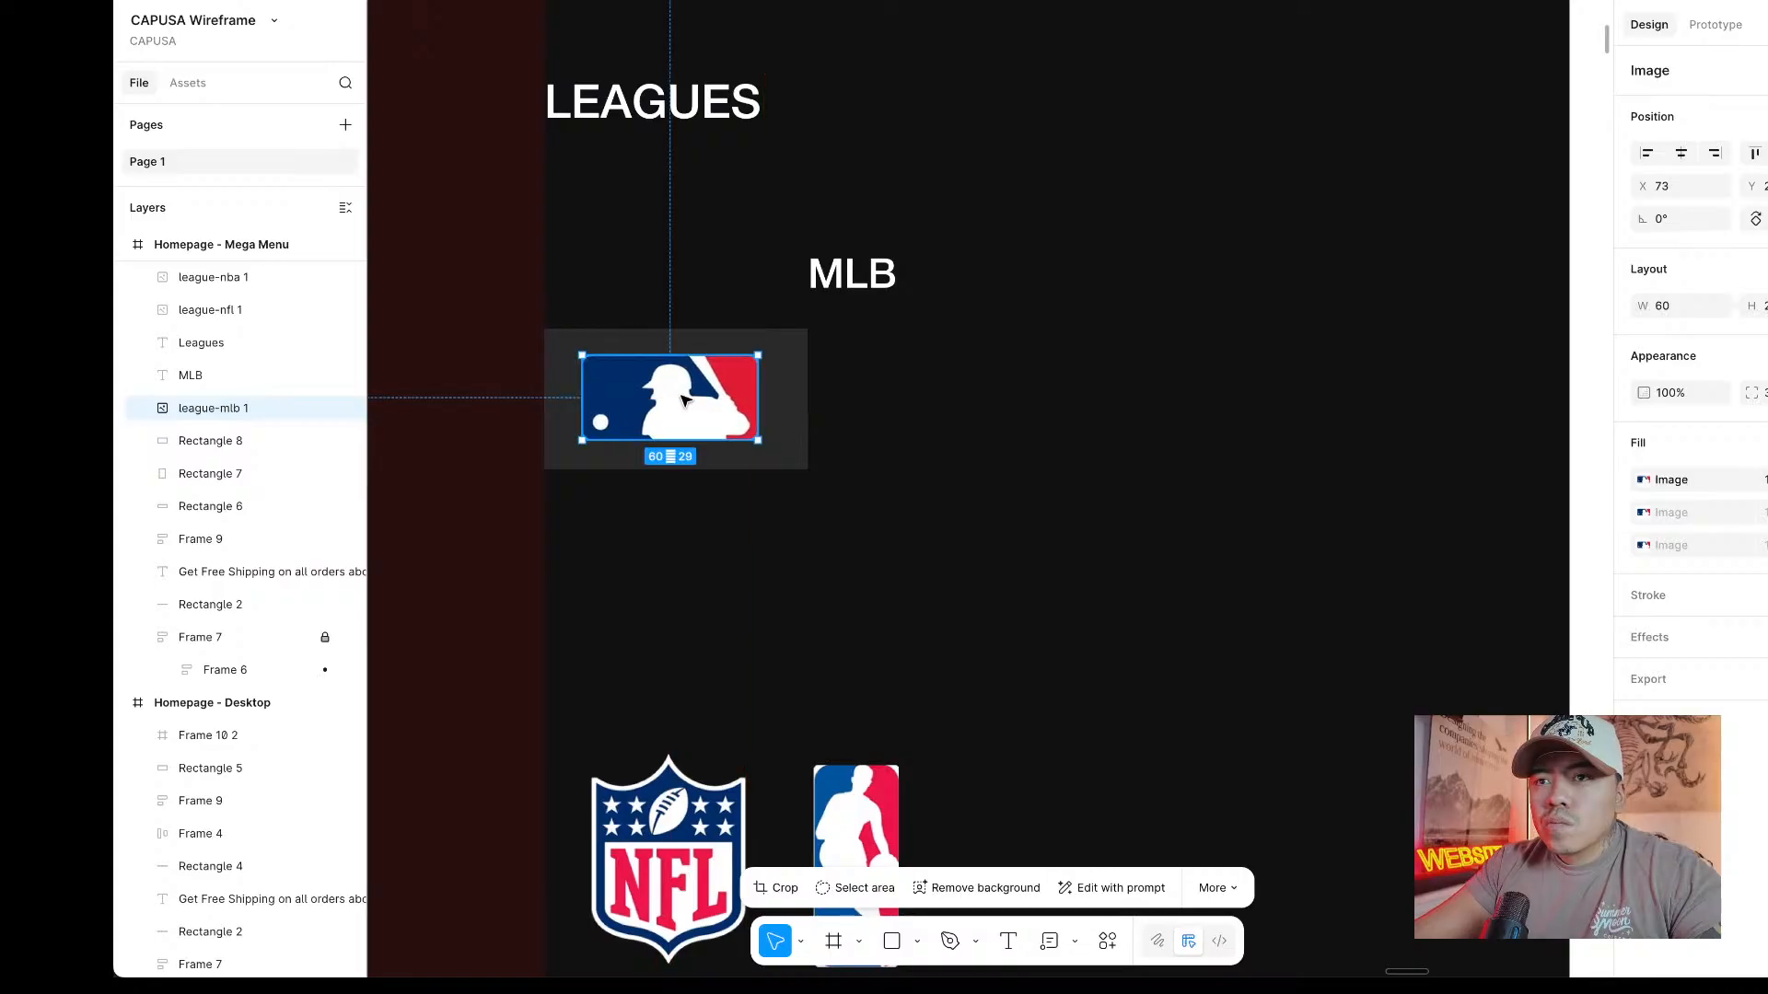
left_click(751, 336)
left_click_drag(727, 328, 732, 301)
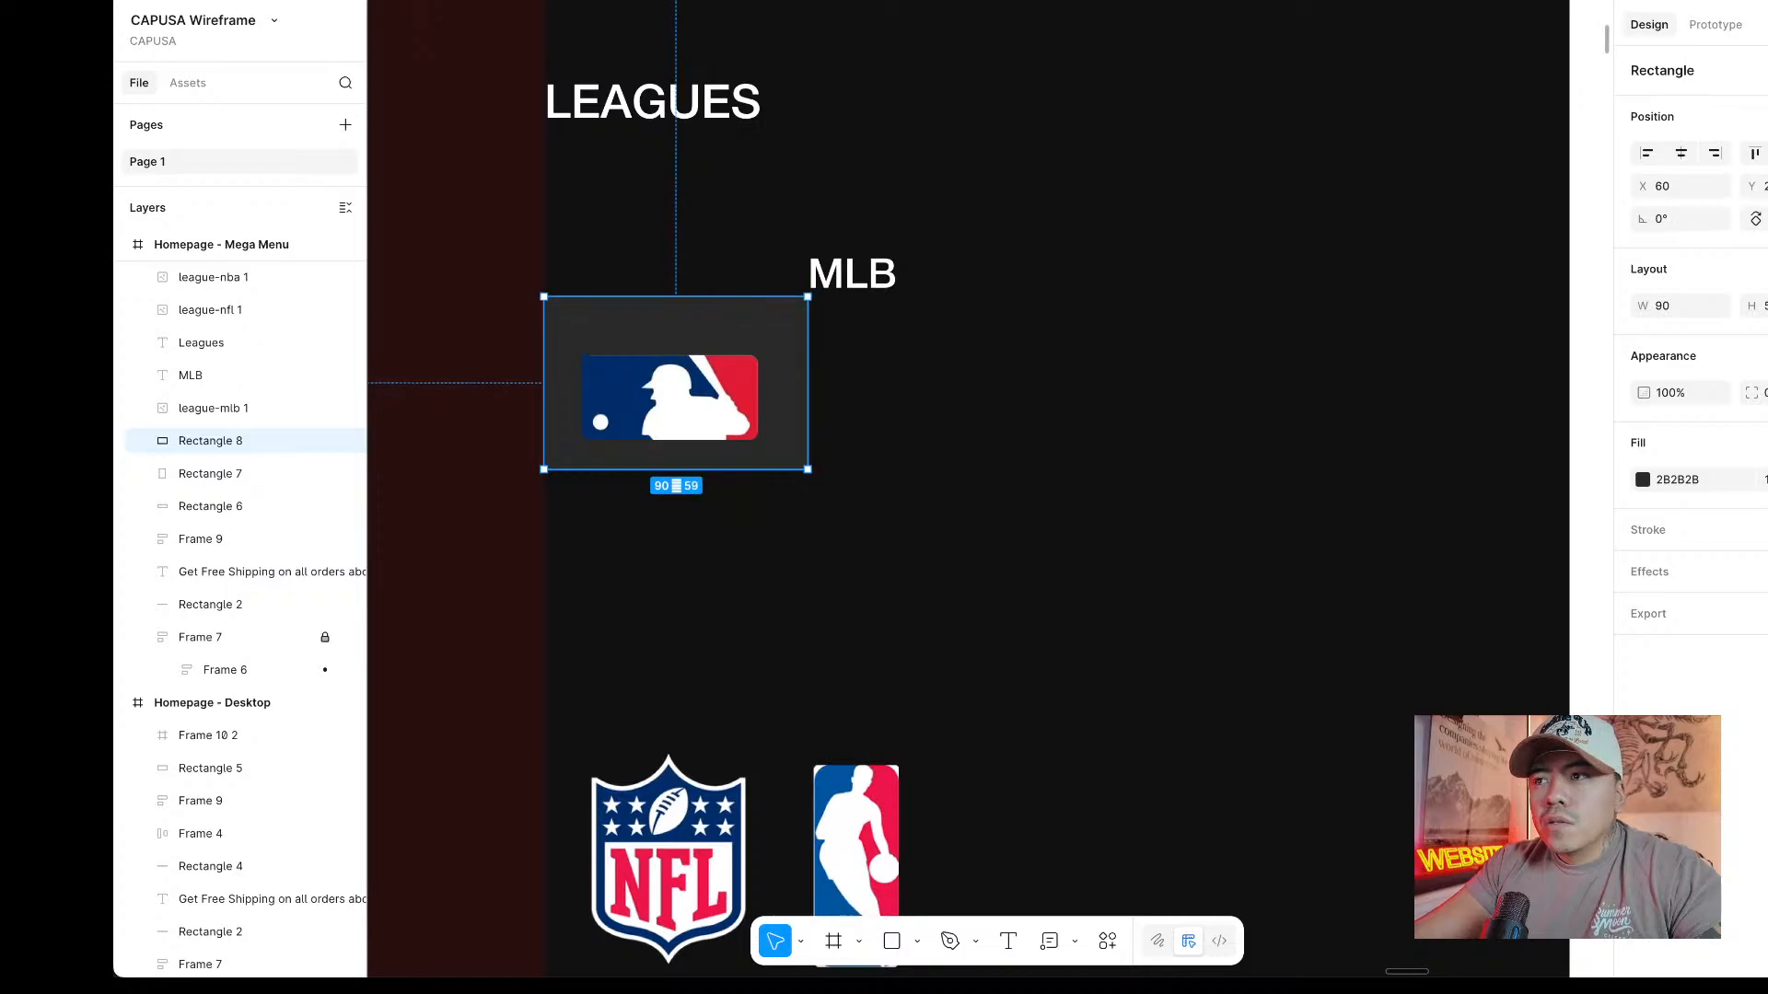
left_click_drag(850, 278, 911, 220)
left_click(698, 405)
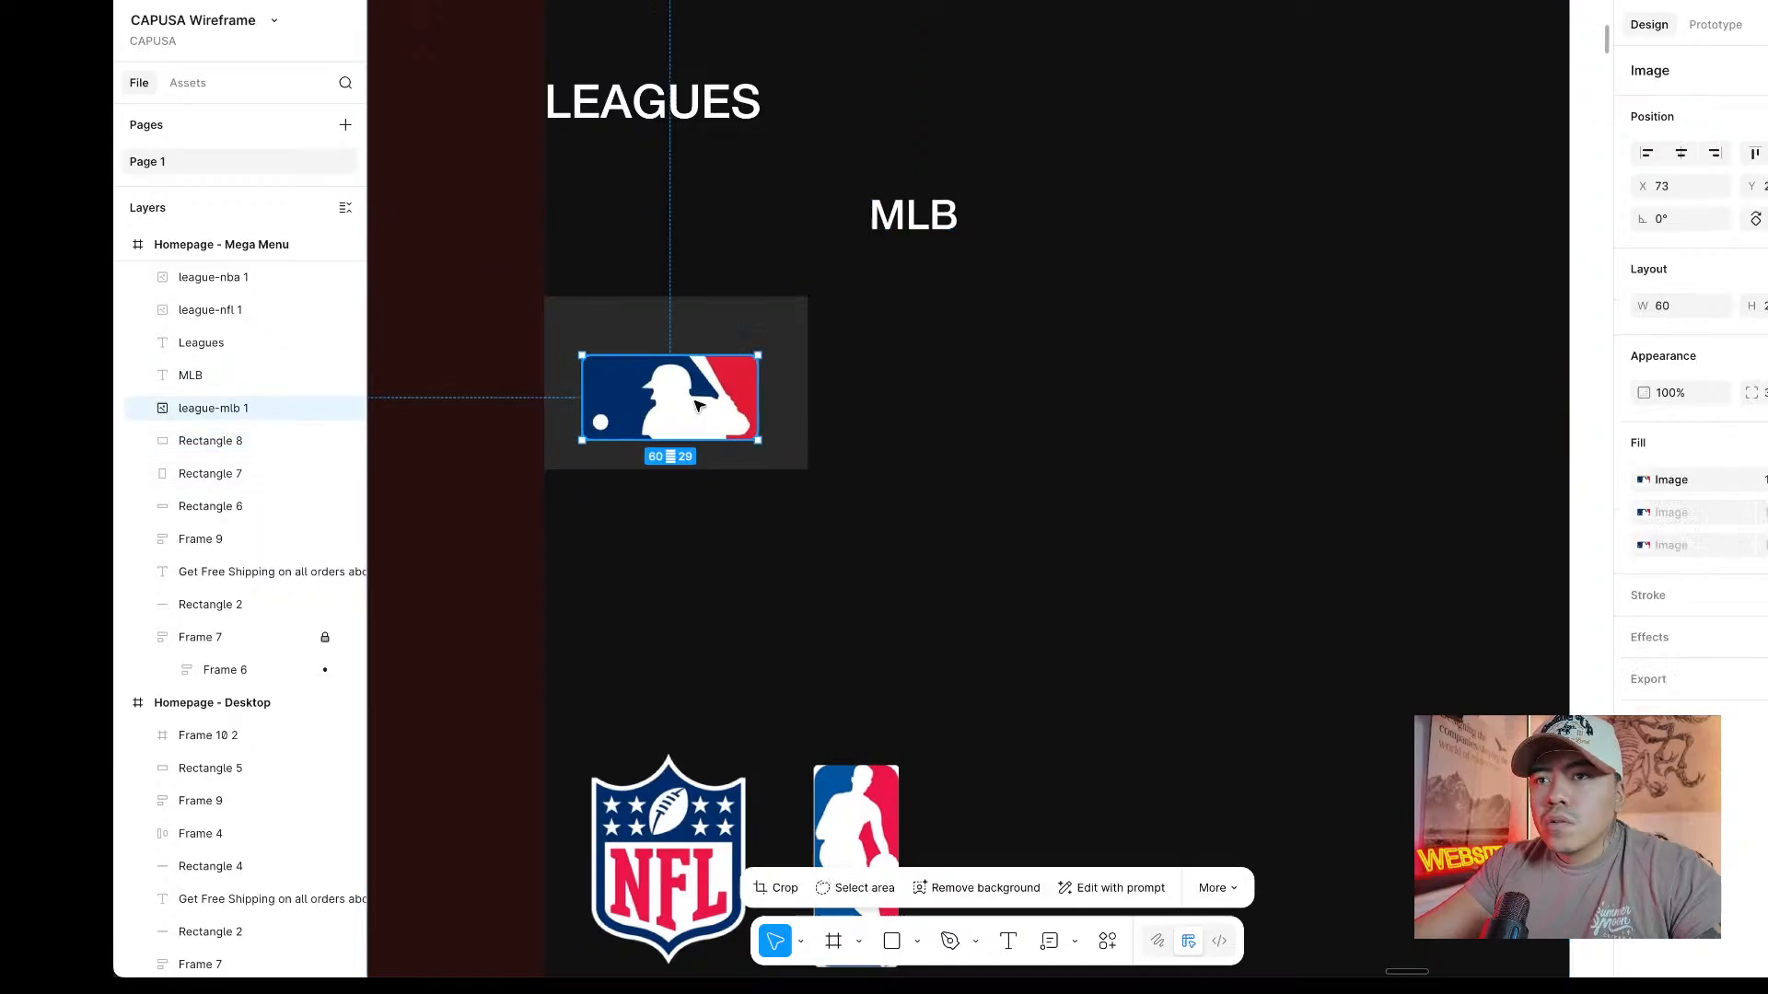
left_click(730, 340)
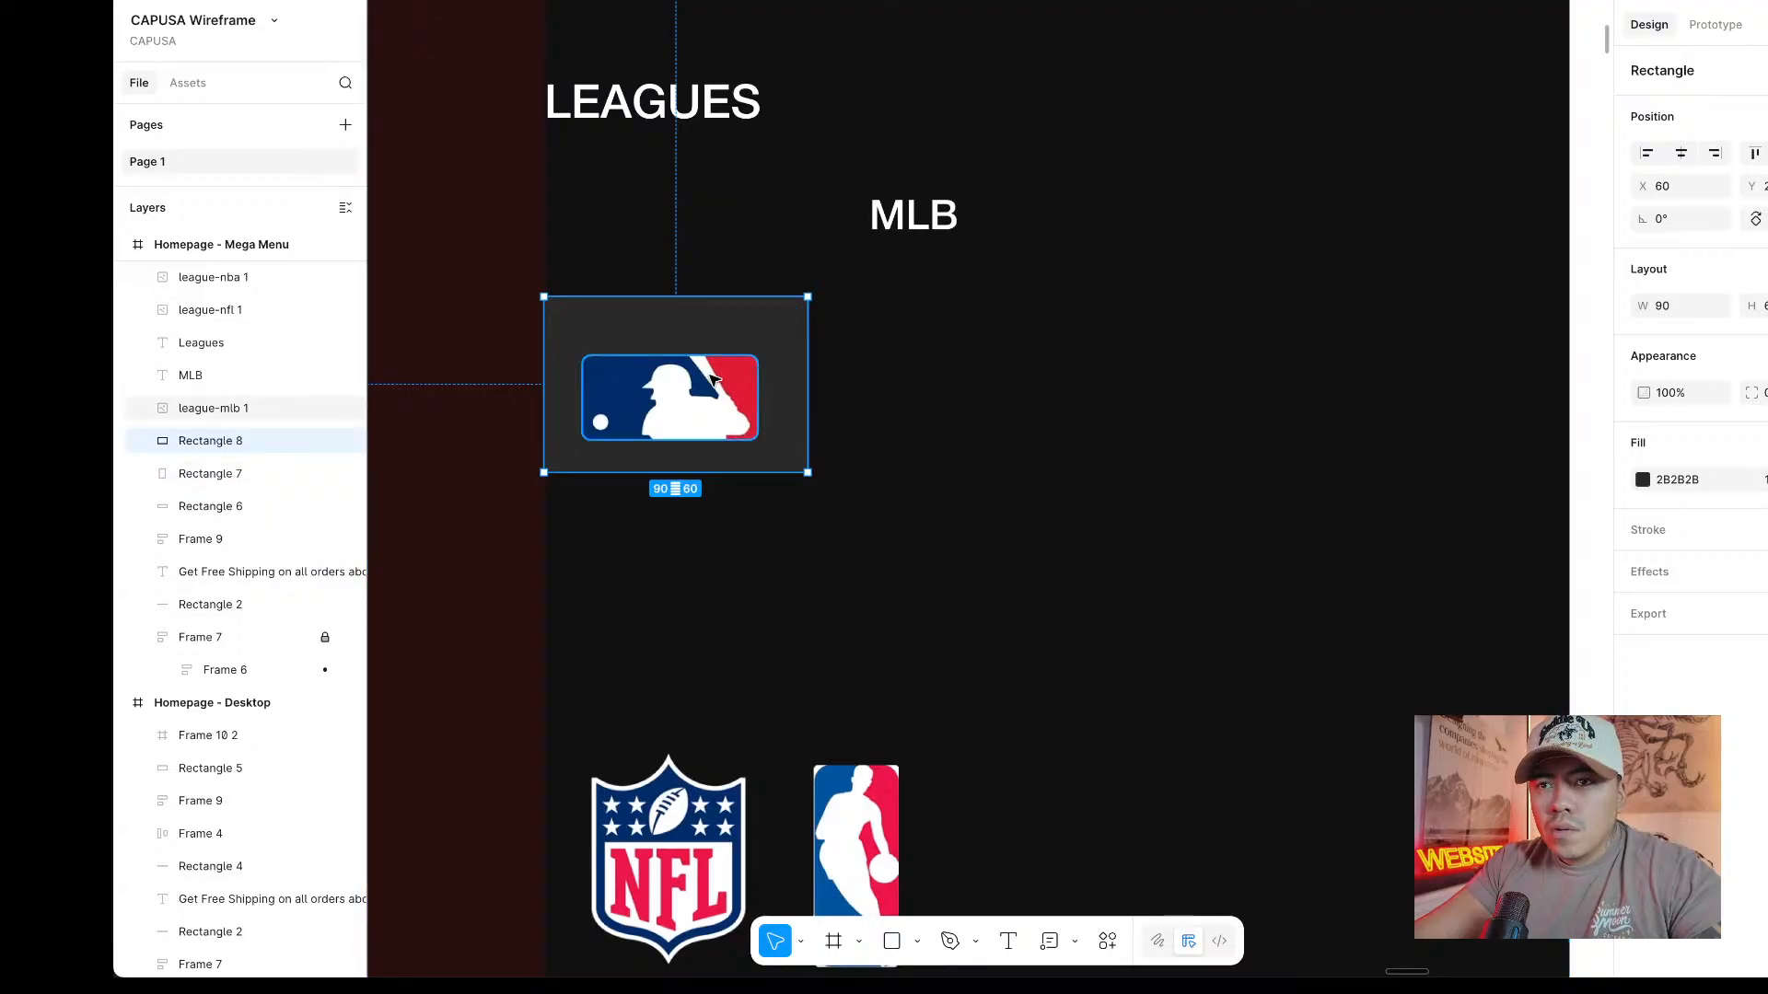
Widen the grey rectangle to about 113 and centre the MLB logo on it.
left_click_drag(668, 402, 668, 387)
left_click(797, 341)
left_click_drag(807, 342, 878, 344)
left_click_drag(644, 385, 669, 385)
Combine the MLB logo and grey rectangle into an auto layout frame that hugs its contents in width and height.
left_click(586, 340, "shift")
right_click(590, 339)
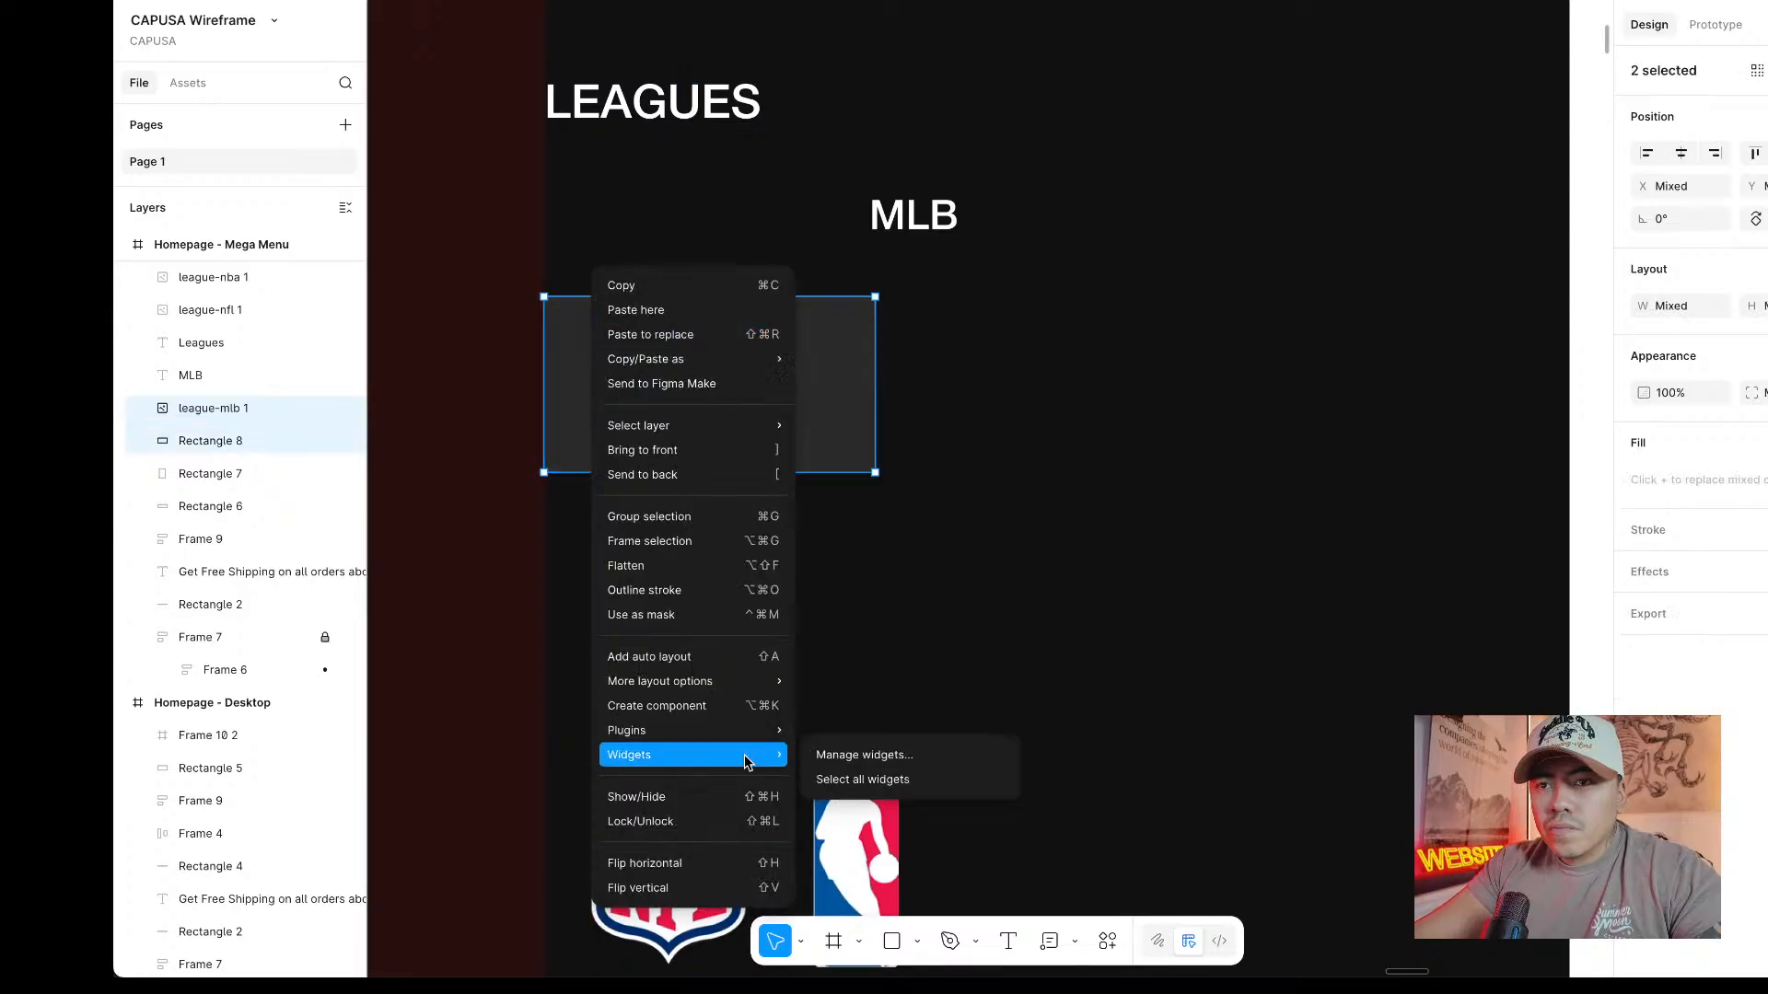
left_click(707, 668)
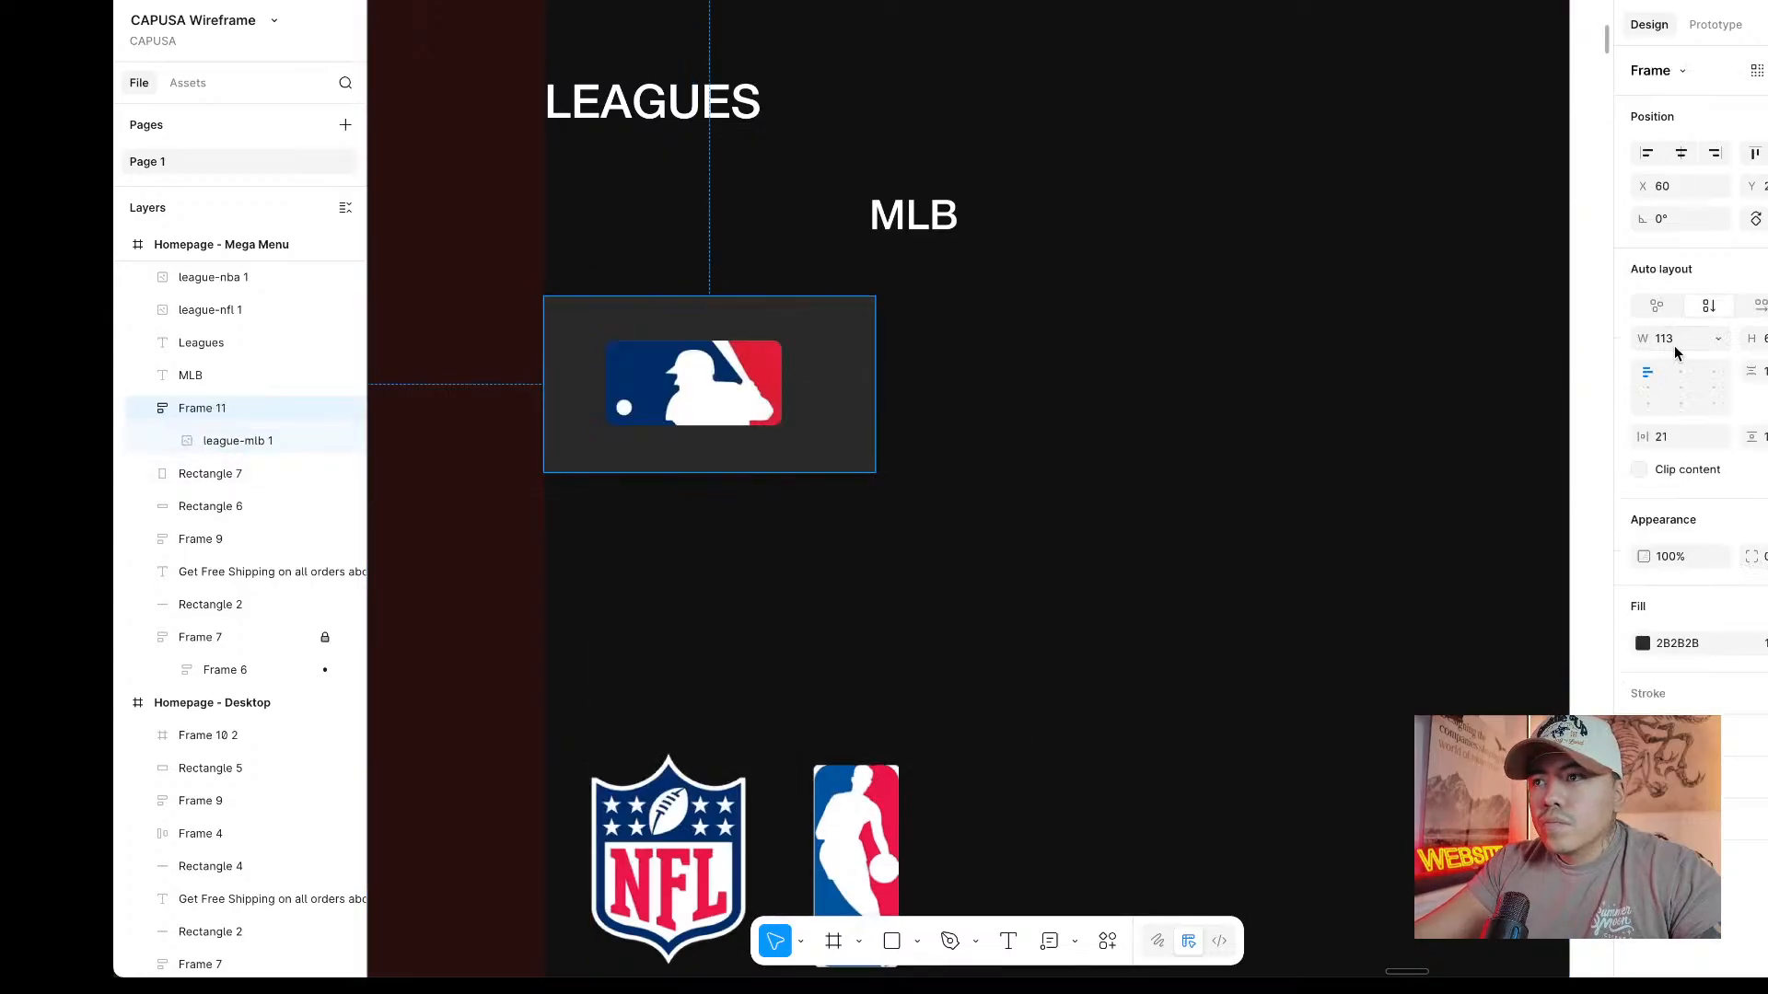
left_click(1711, 338)
left_click(1657, 364)
left_click(1764, 338)
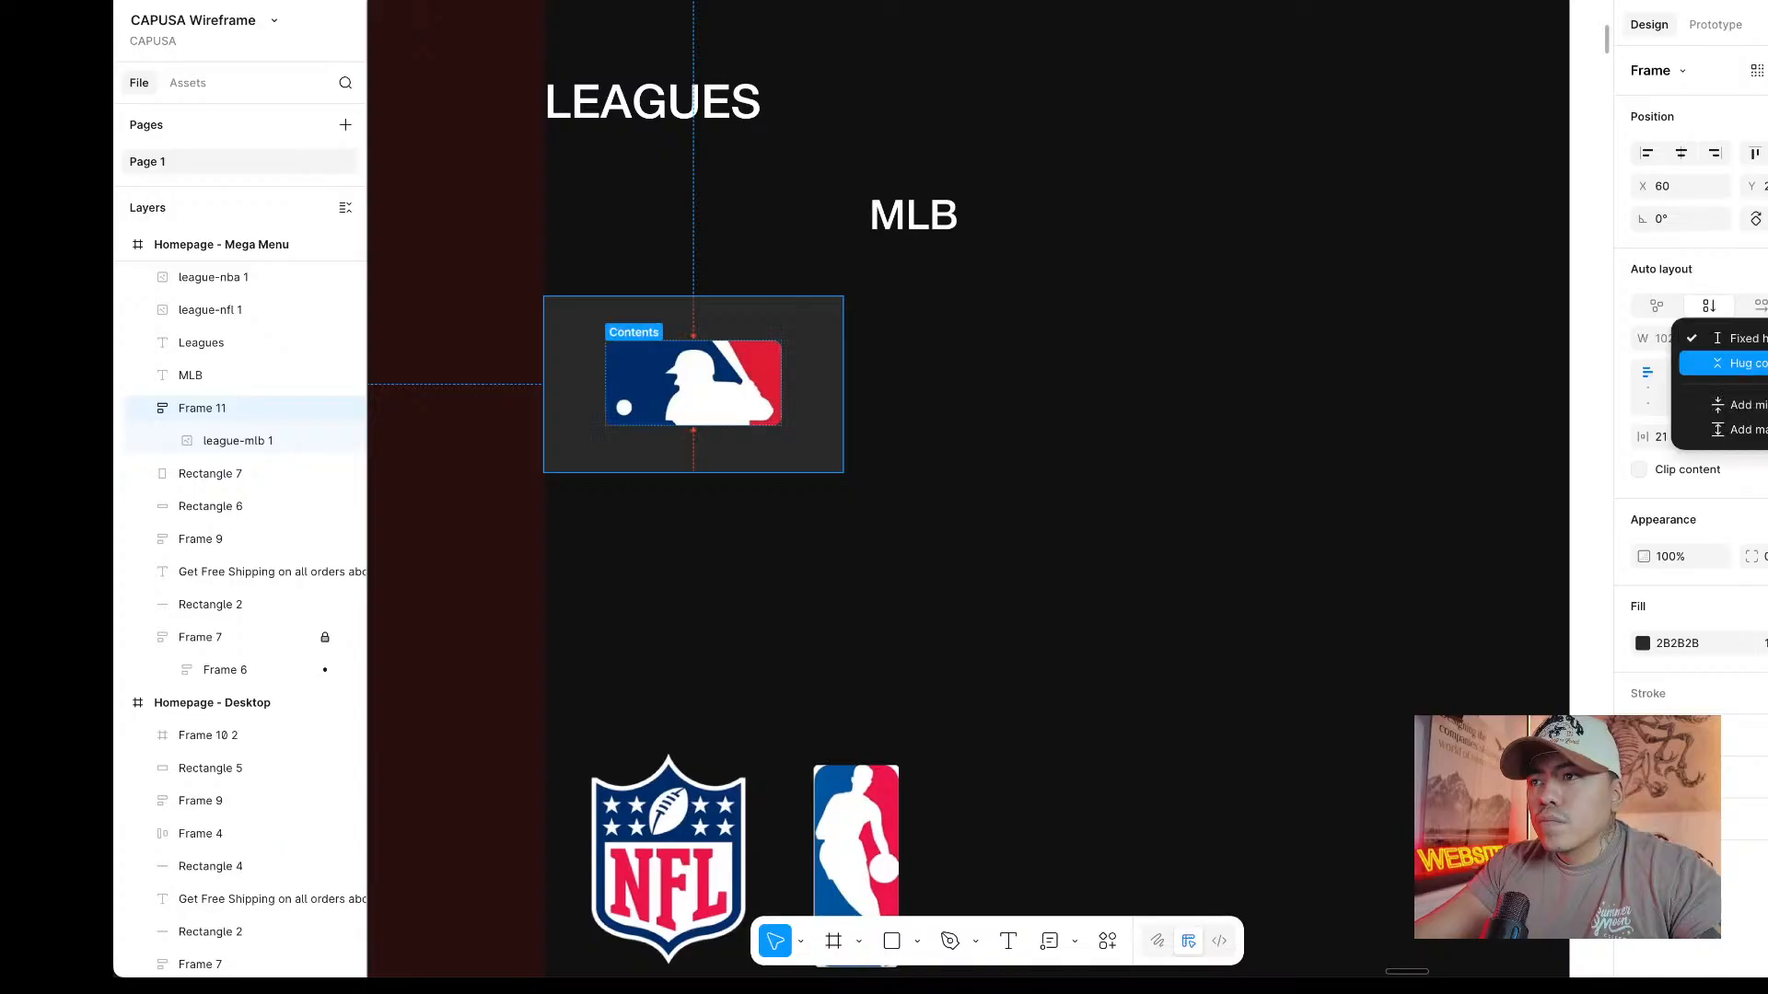
left_click(1738, 364)
left_click(813, 387)
Set the MLB logo frame's horizontal padding to 20 and vertical padding to 12.
left_click(1671, 439)
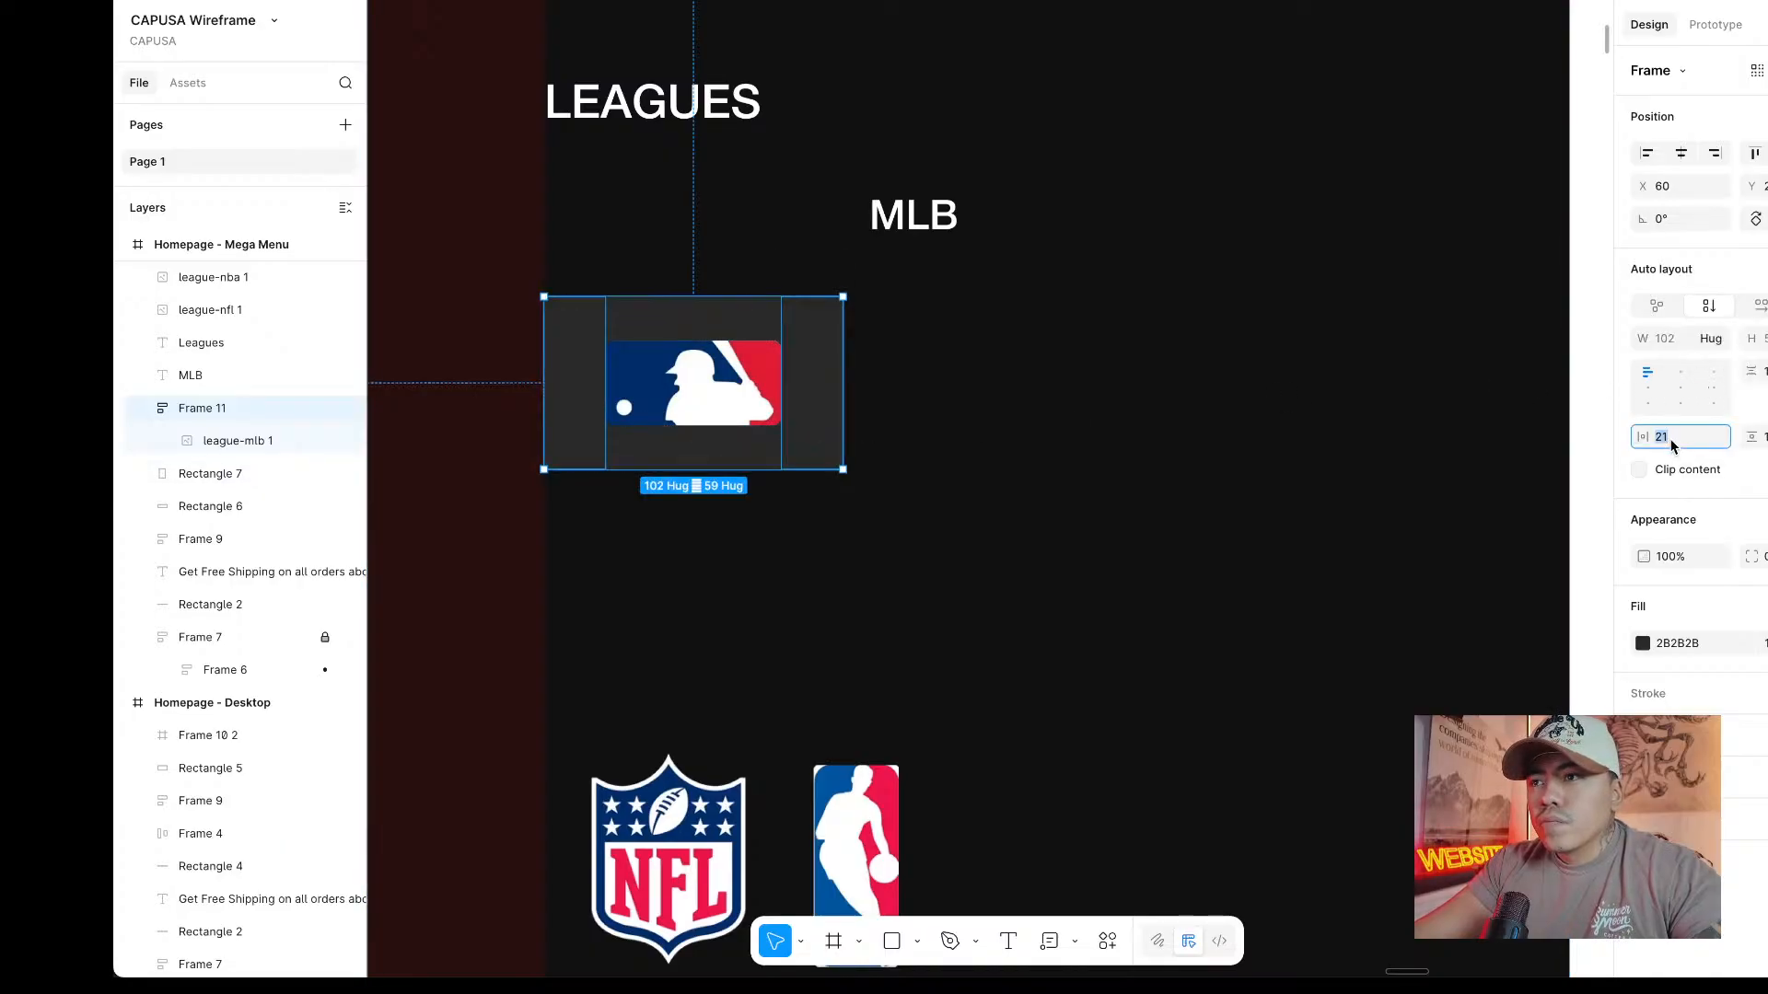
type("20")
key("Return")
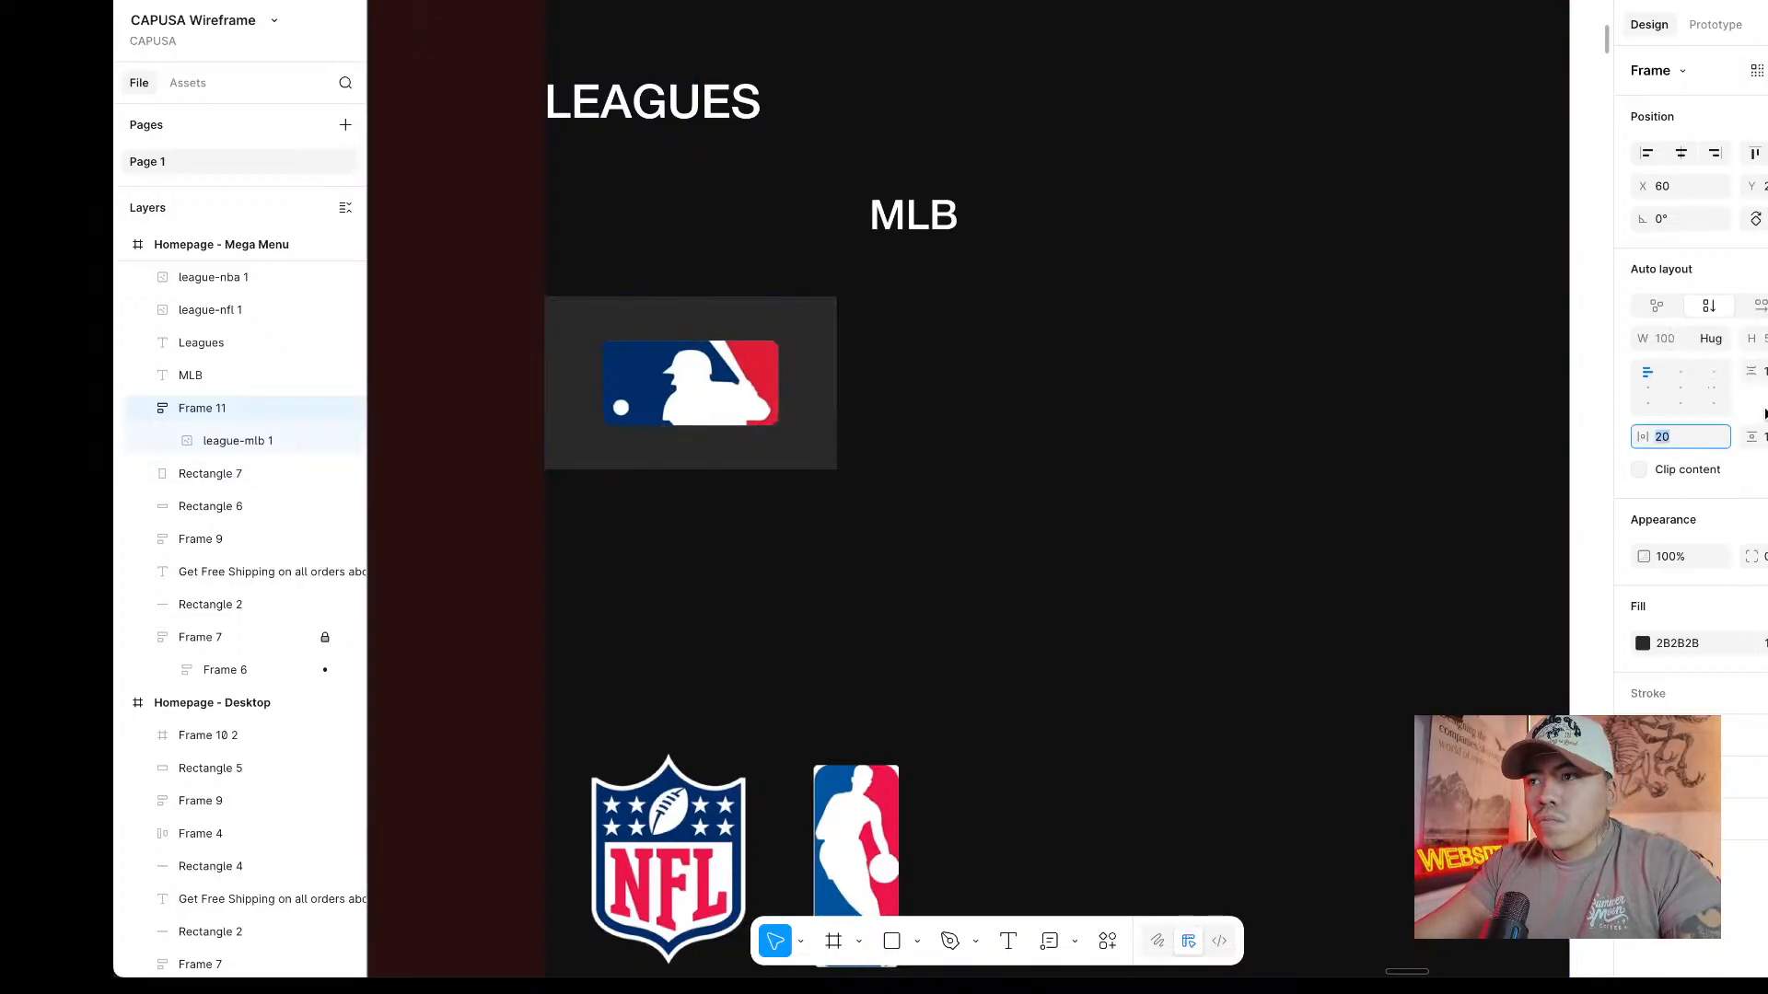
key("Tab")
type("12")
key("Return")
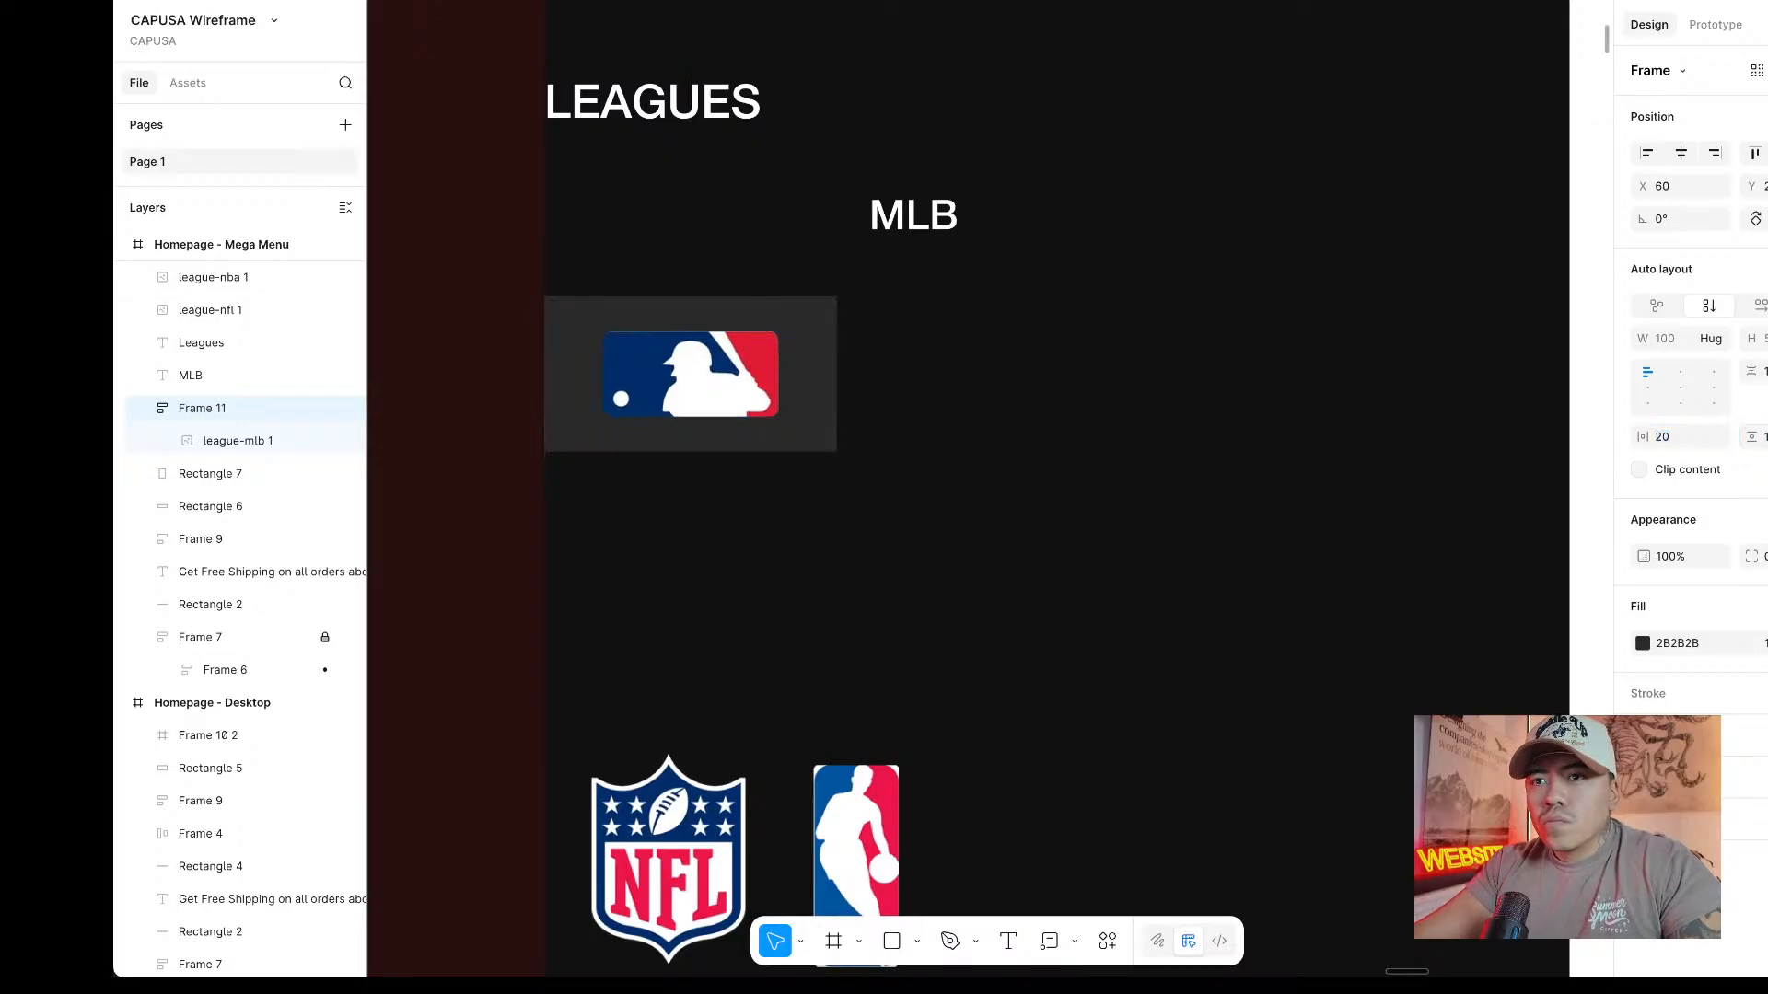
Round the corners of the grey MLB logo frame to a radius of 6.
left_click(912, 395)
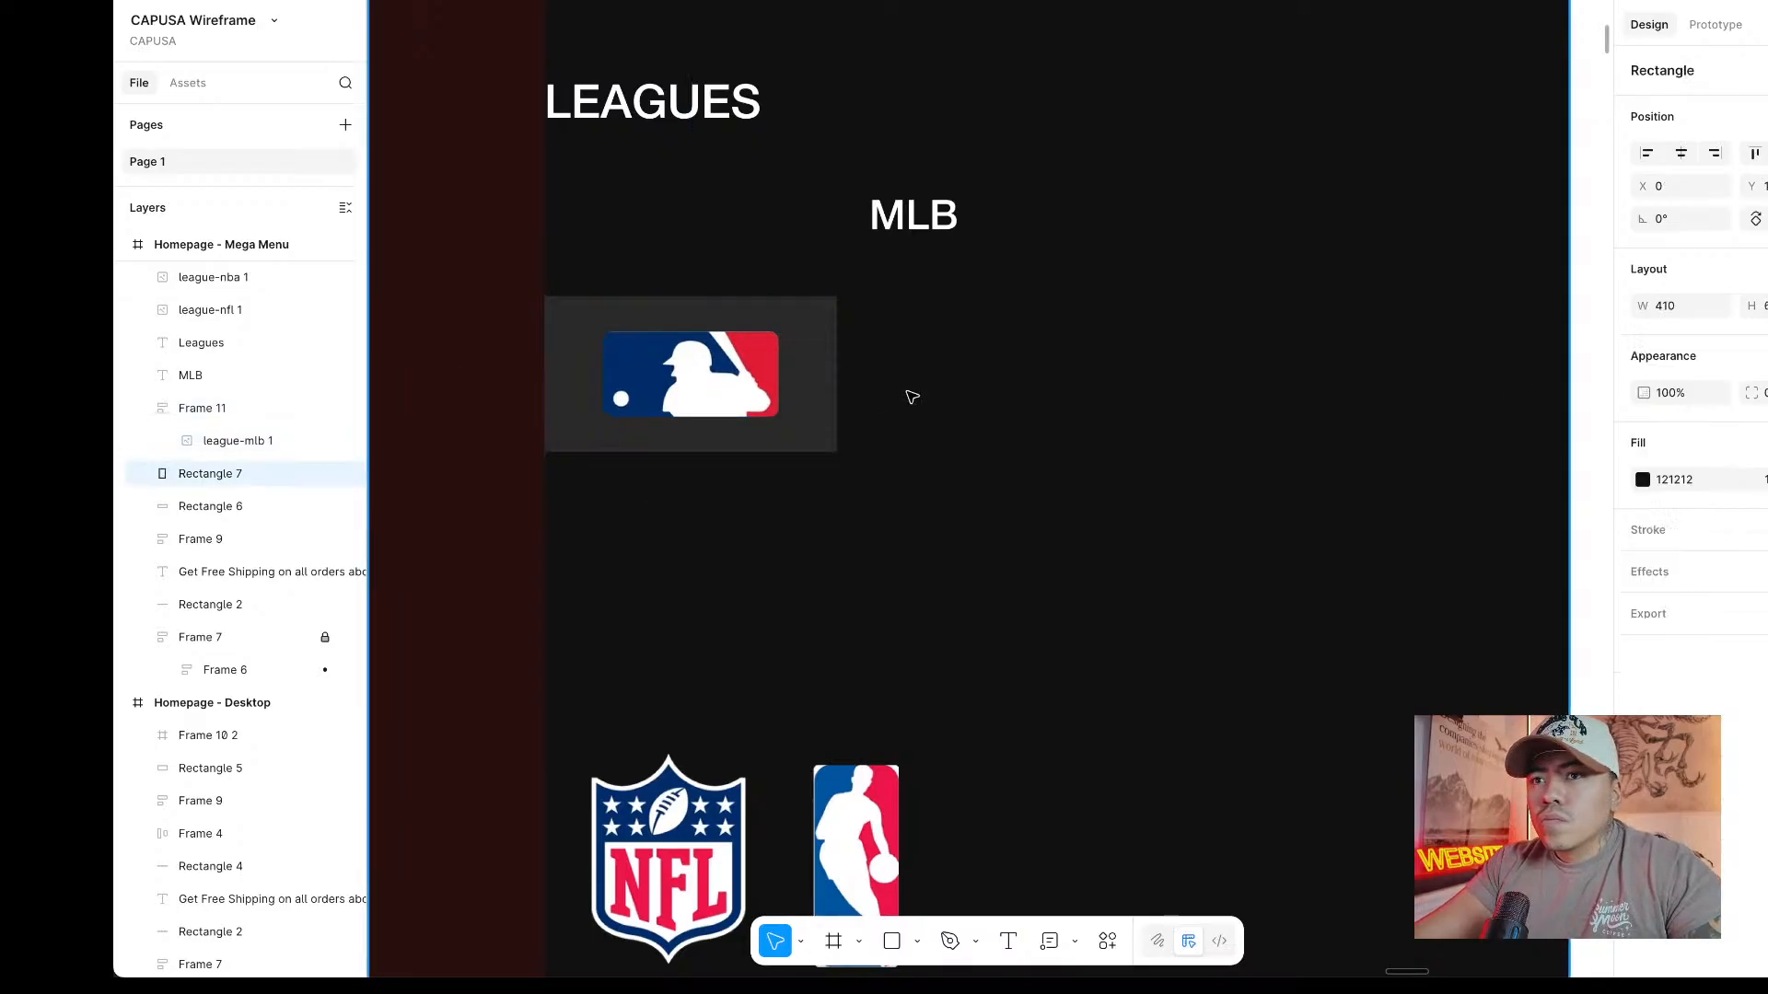
left_click(799, 388)
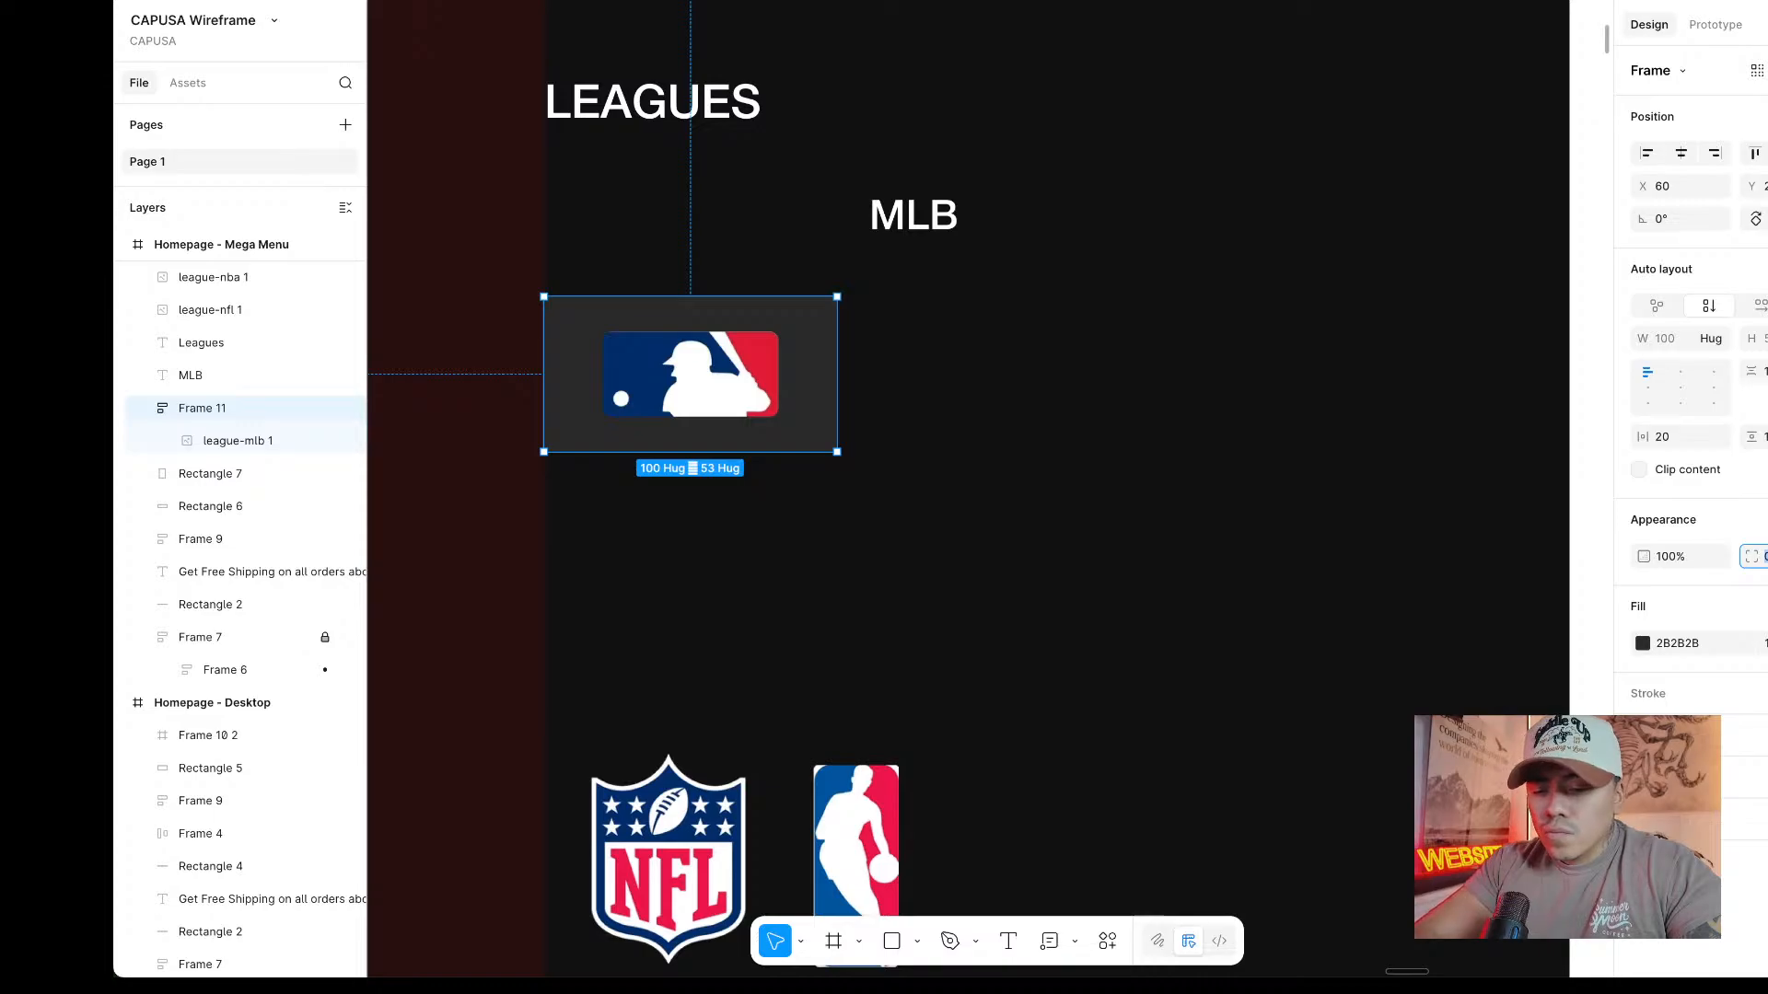
left_click(1160, 534)
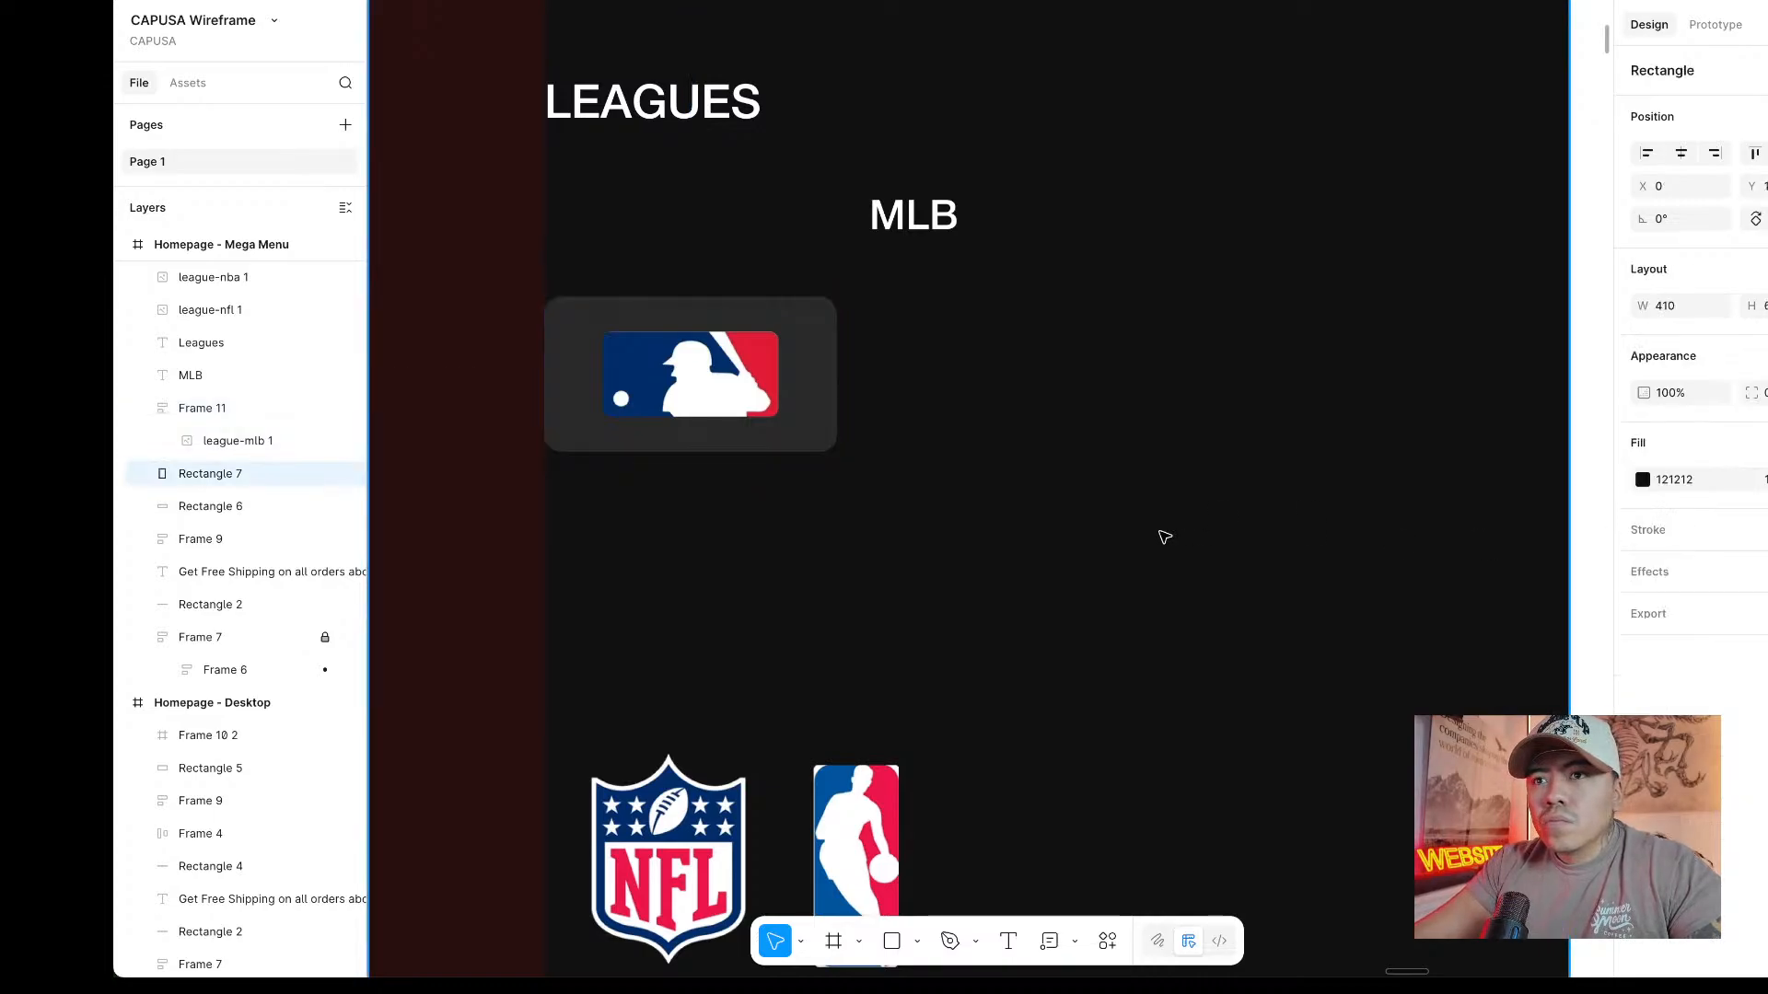
Add a white stroke with a weight of 0.75 to the MLB logo frame.
left_click(773, 379)
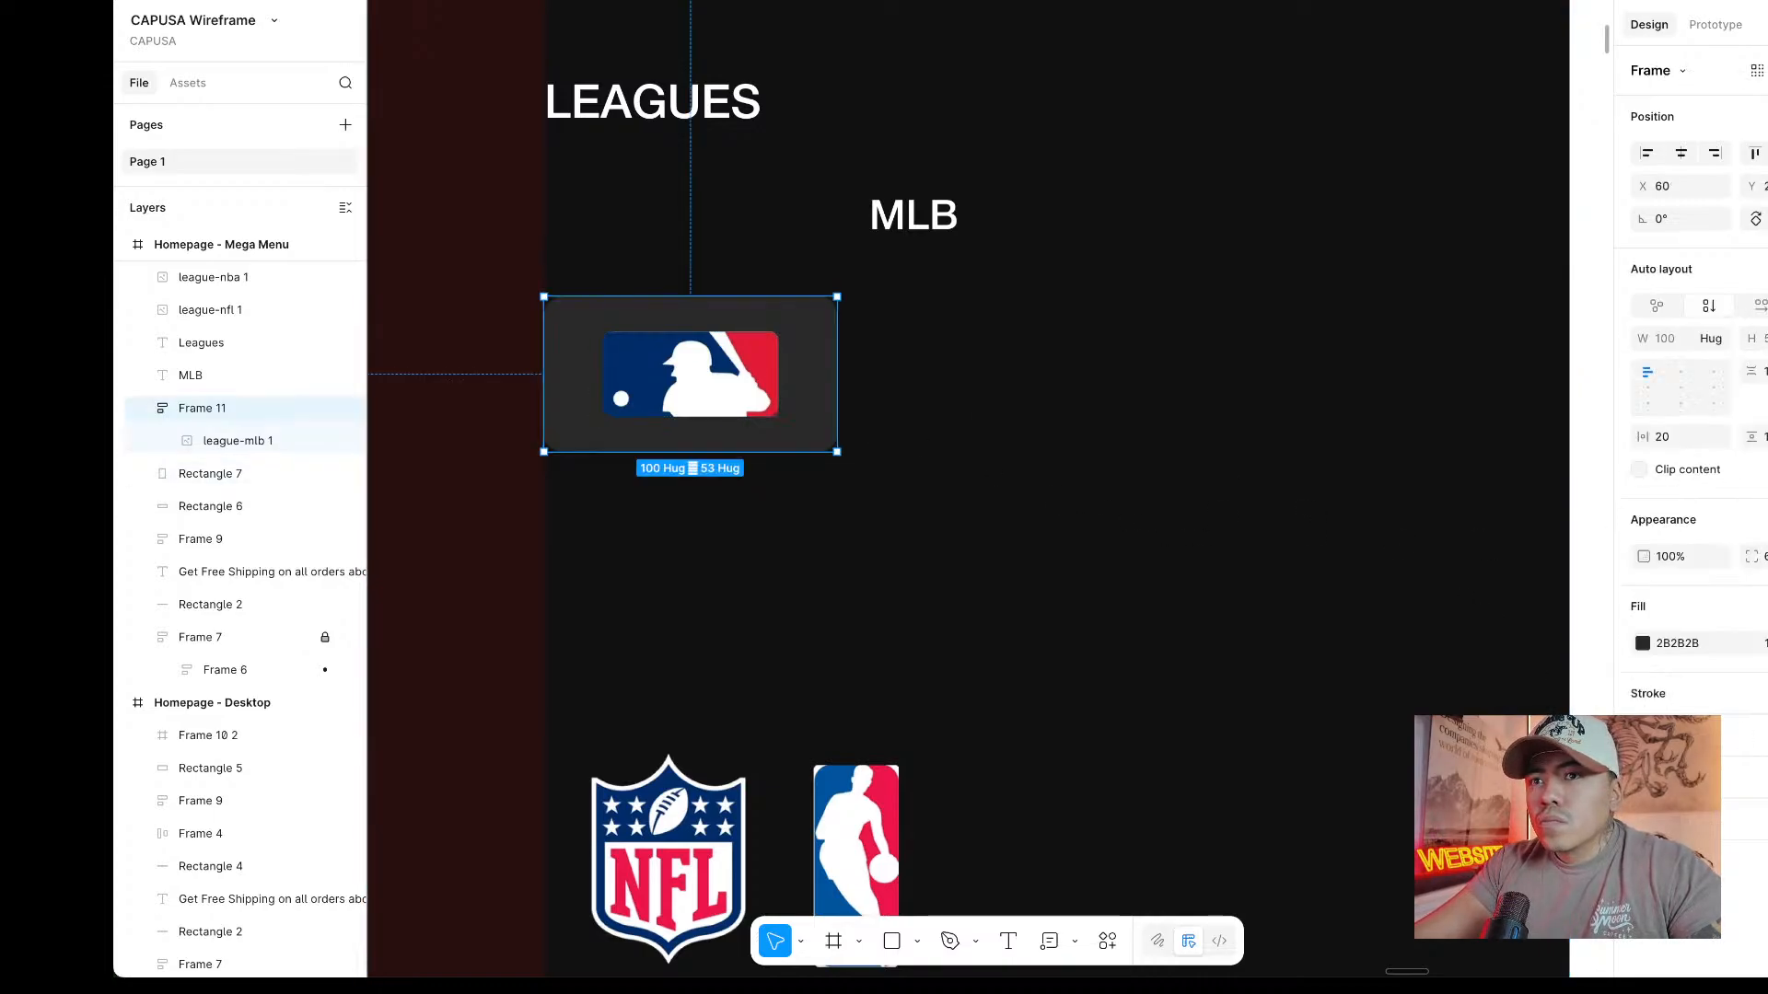
left_click(1763, 694)
left_click(1388, 564)
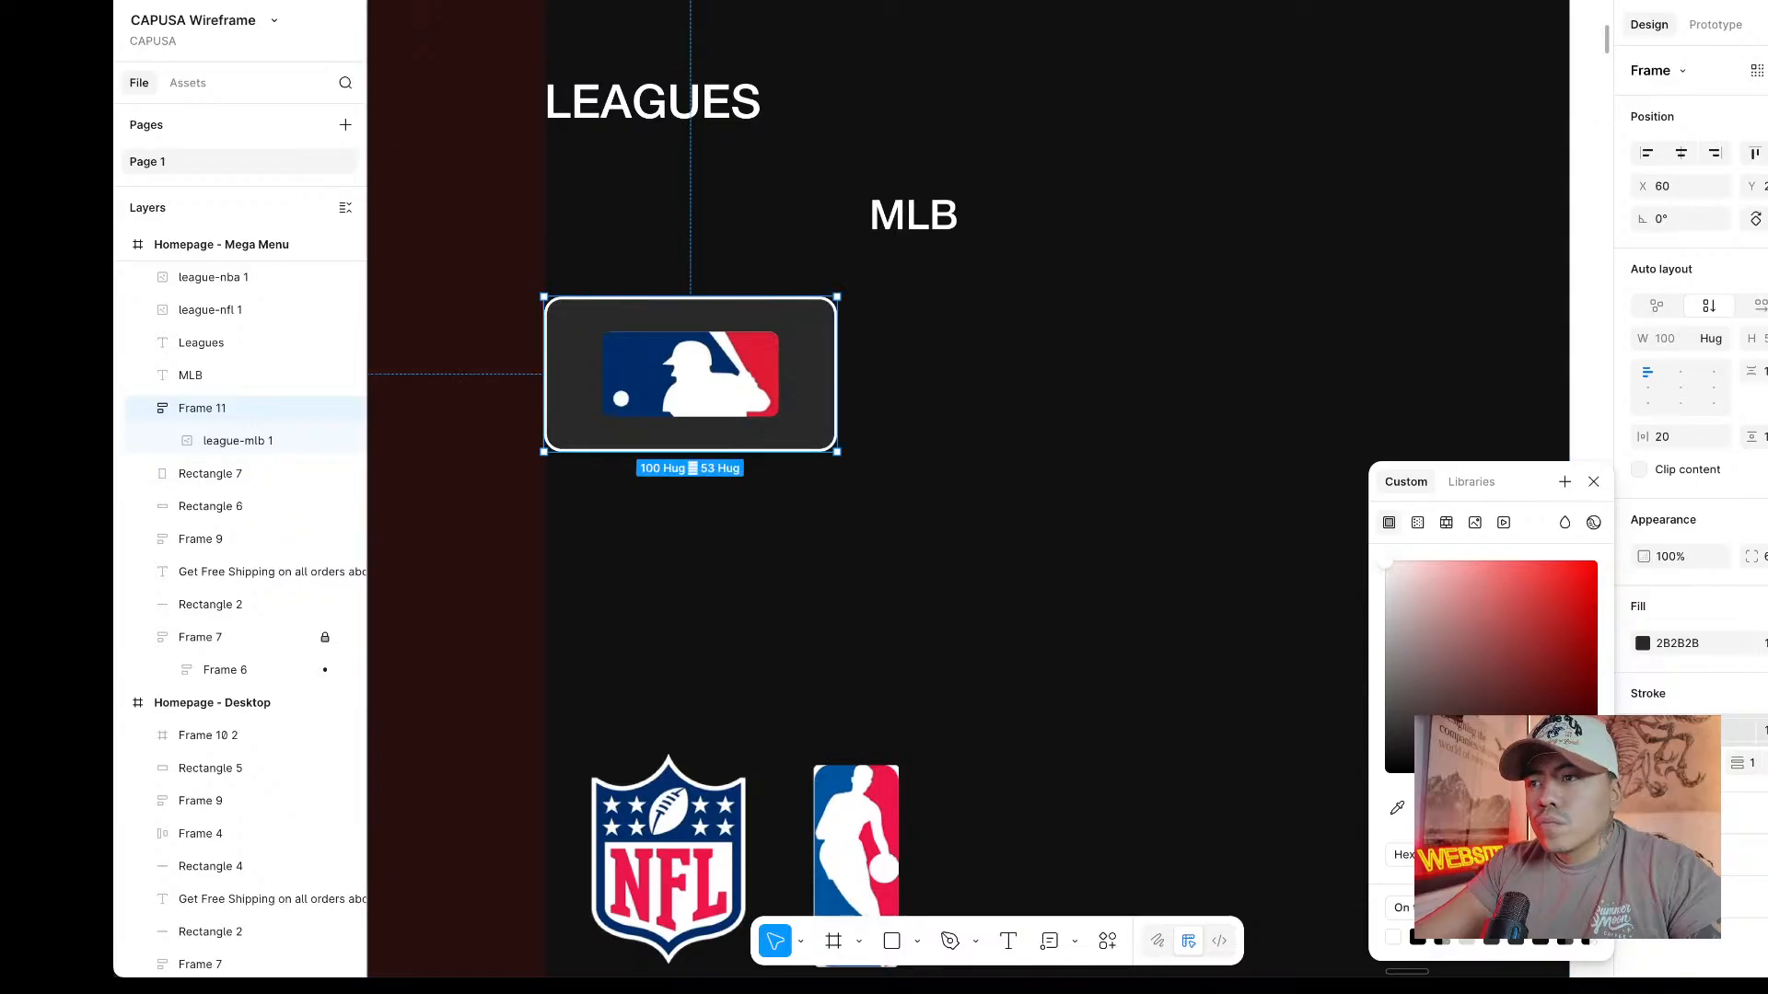
type("0.5")
key("Return")
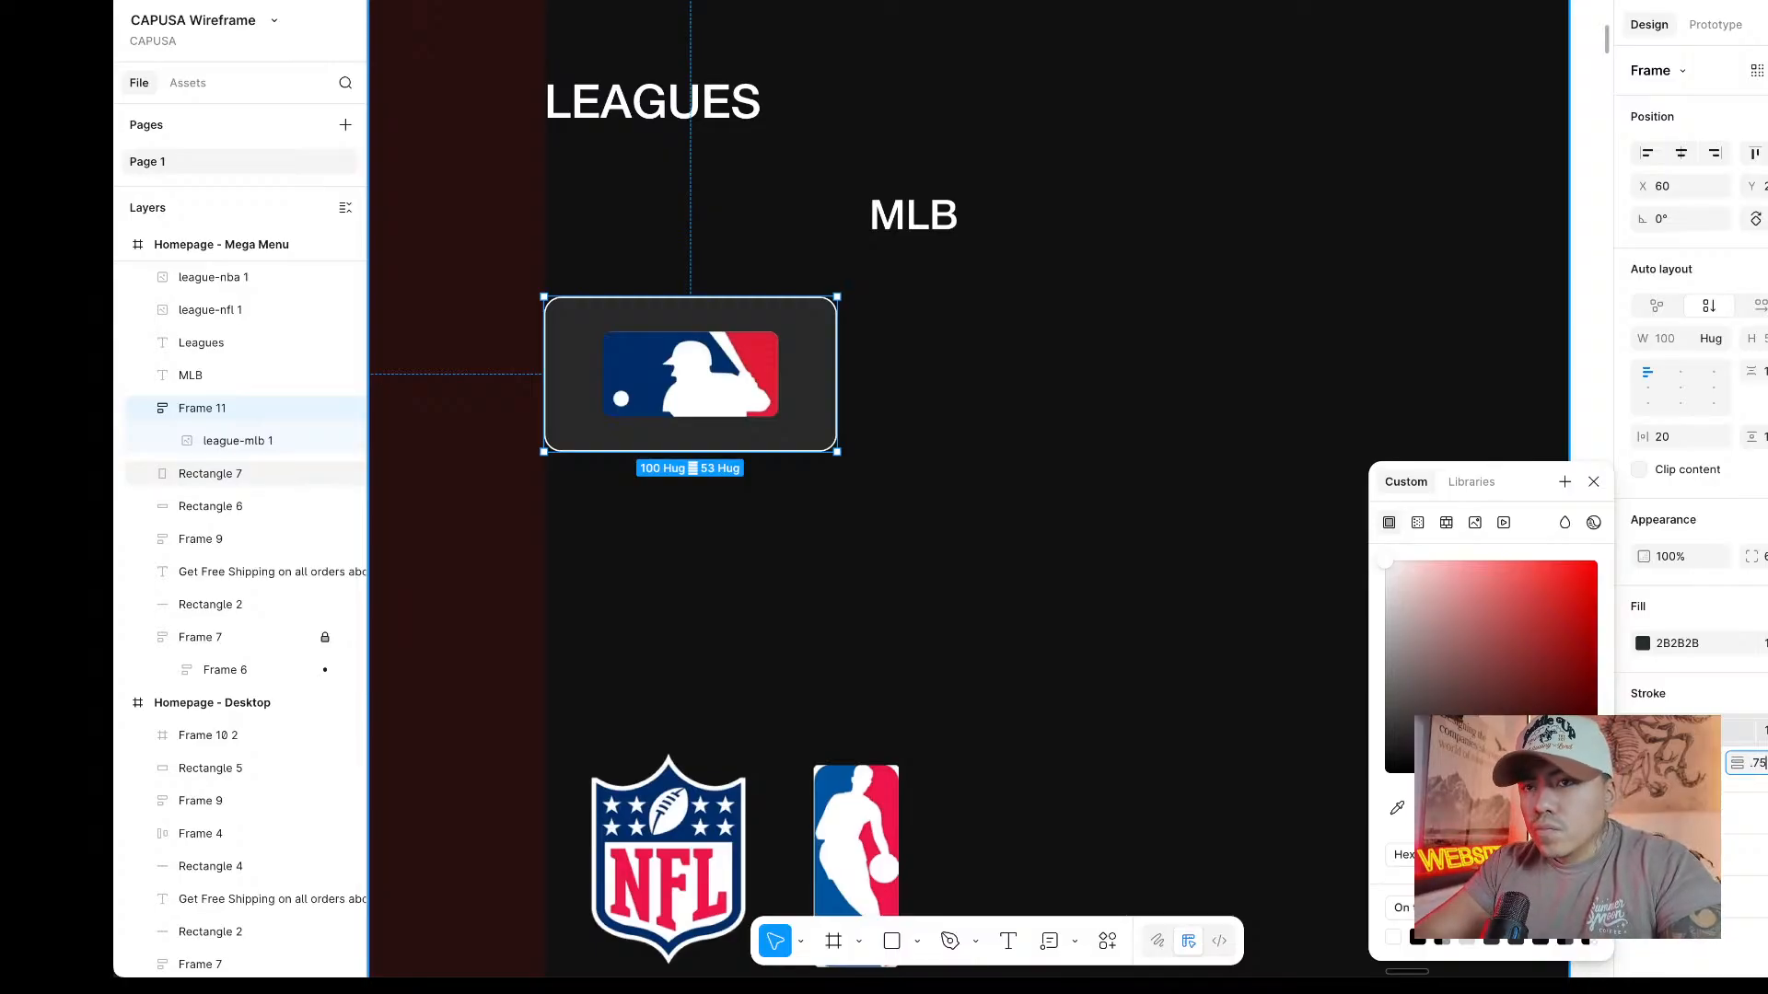
type(".75")
key("Return")
Lower the MLB frame's stroke opacity to 20% and set its weight to 0.5.
left_click(1760, 730)
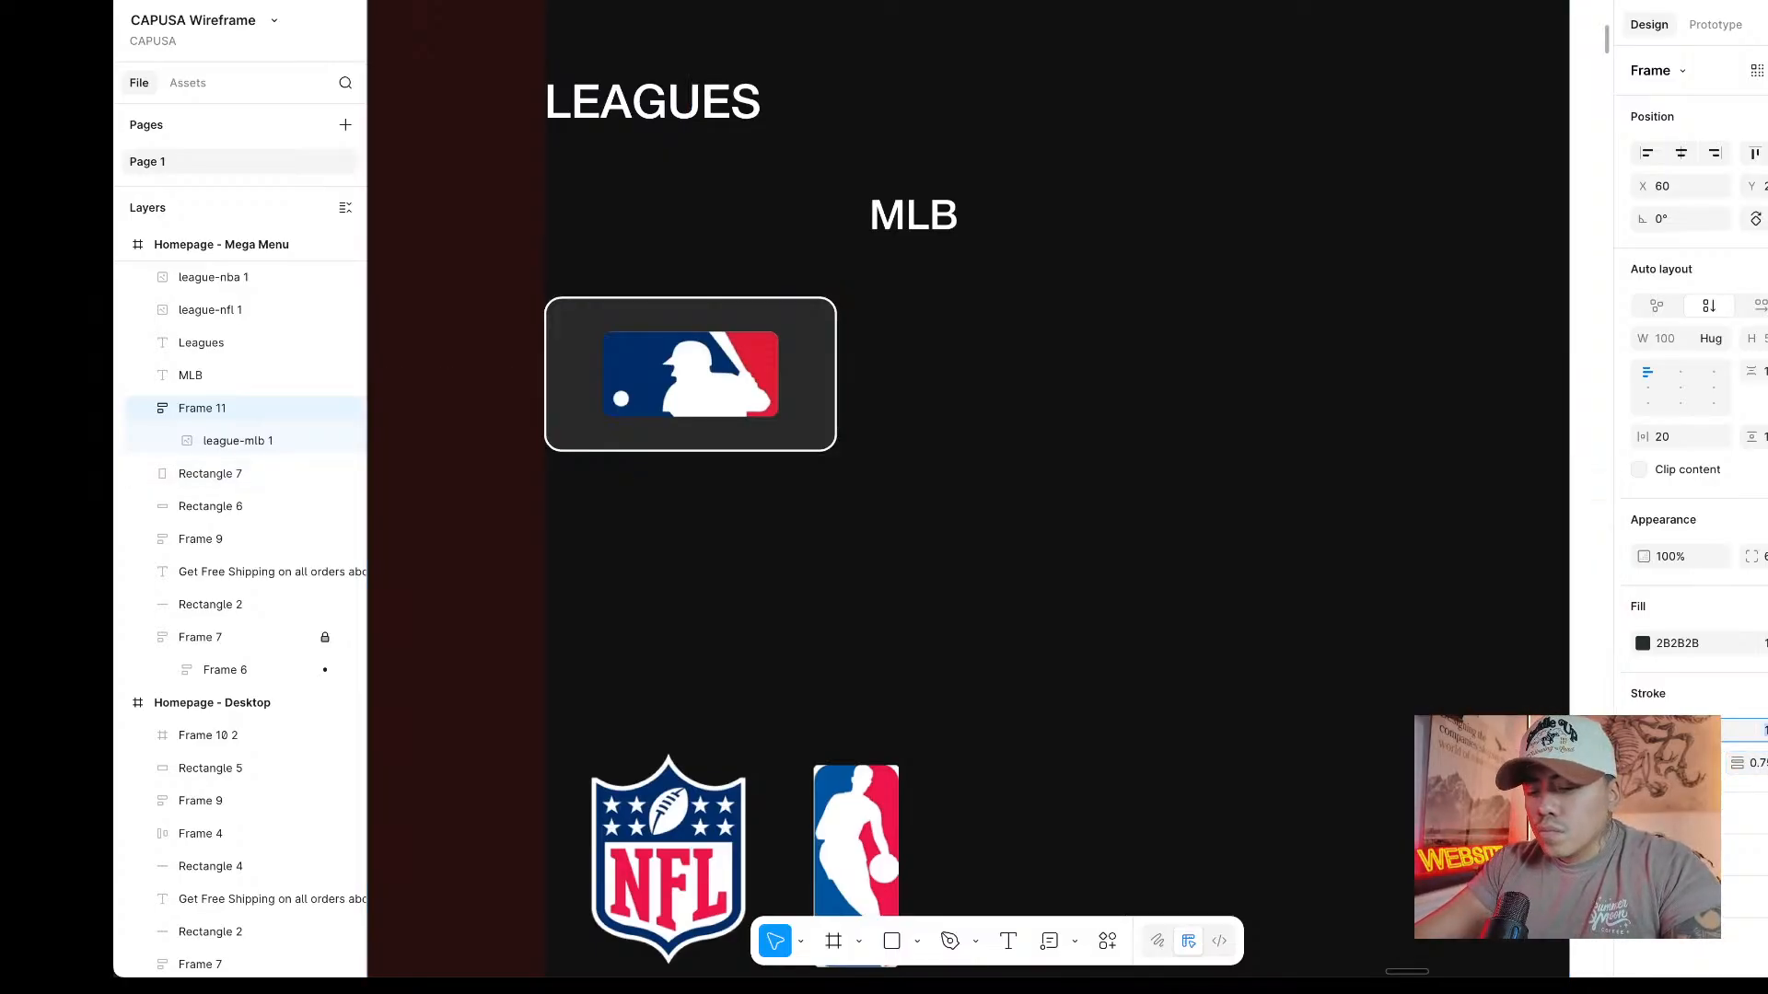
type("20")
key("Return")
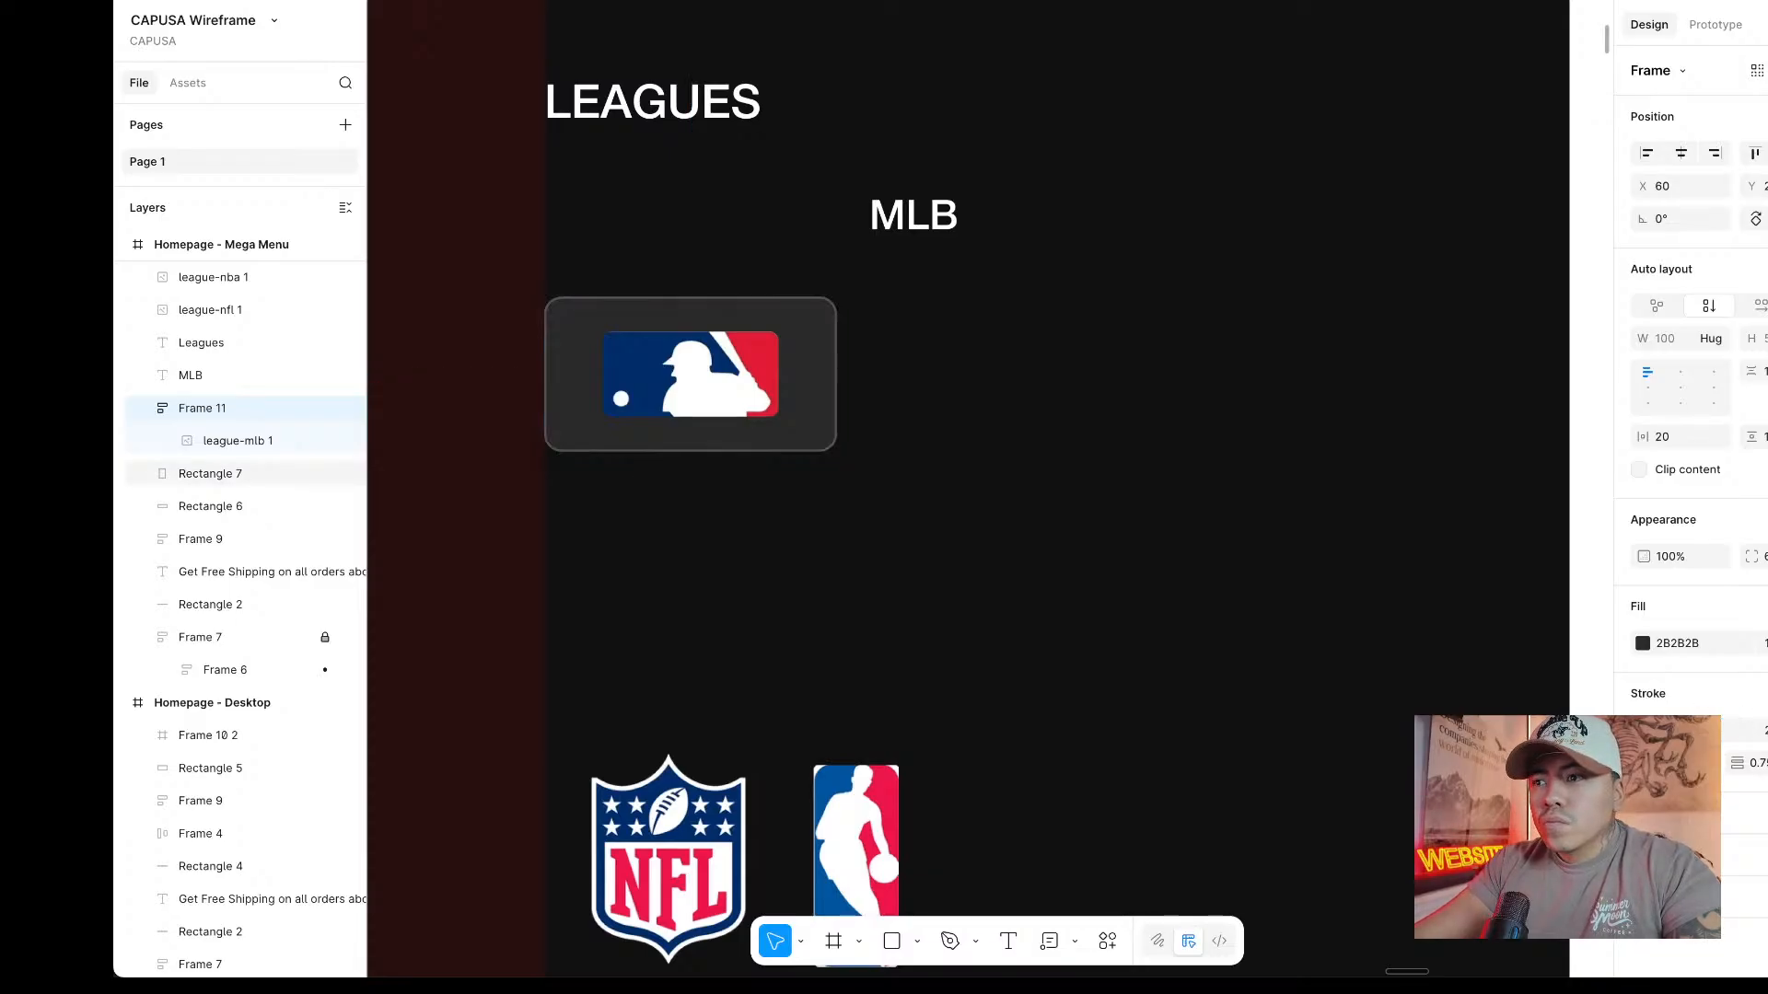
left_click(1758, 763)
key("Return")
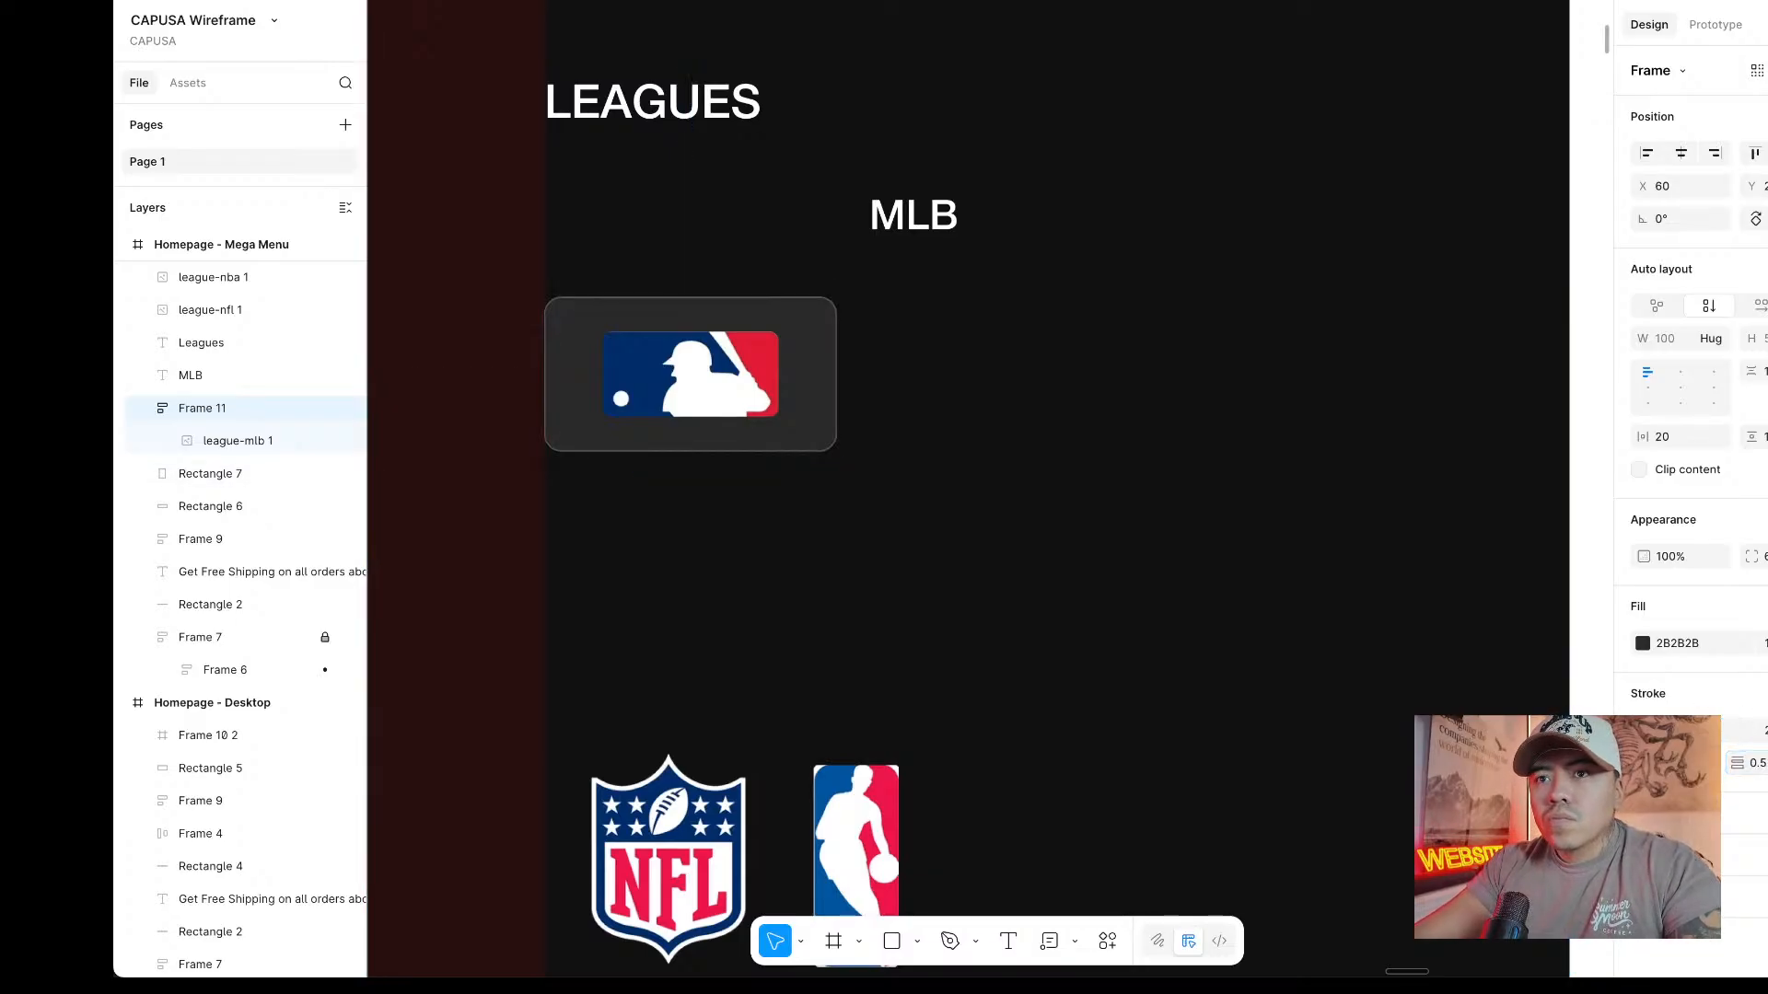
Undo the last accidental shift of the dark sidebar background rectangle.
left_click(1188, 433)
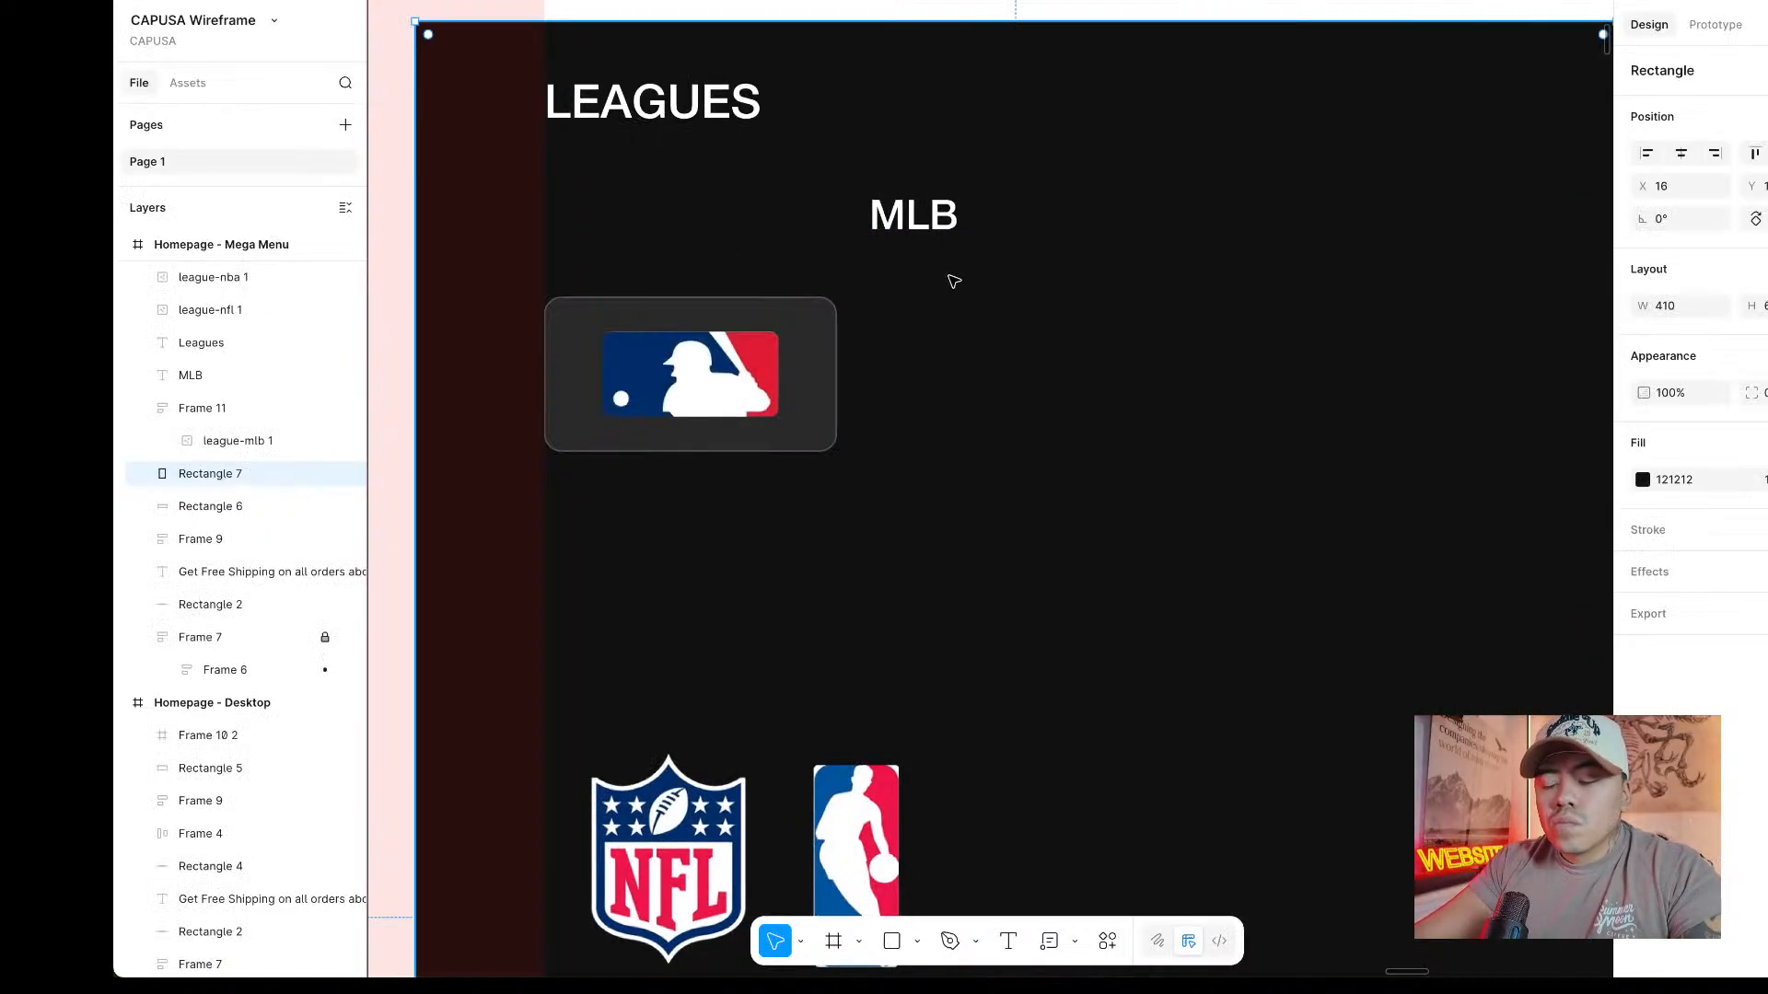
key("ctrl+z")
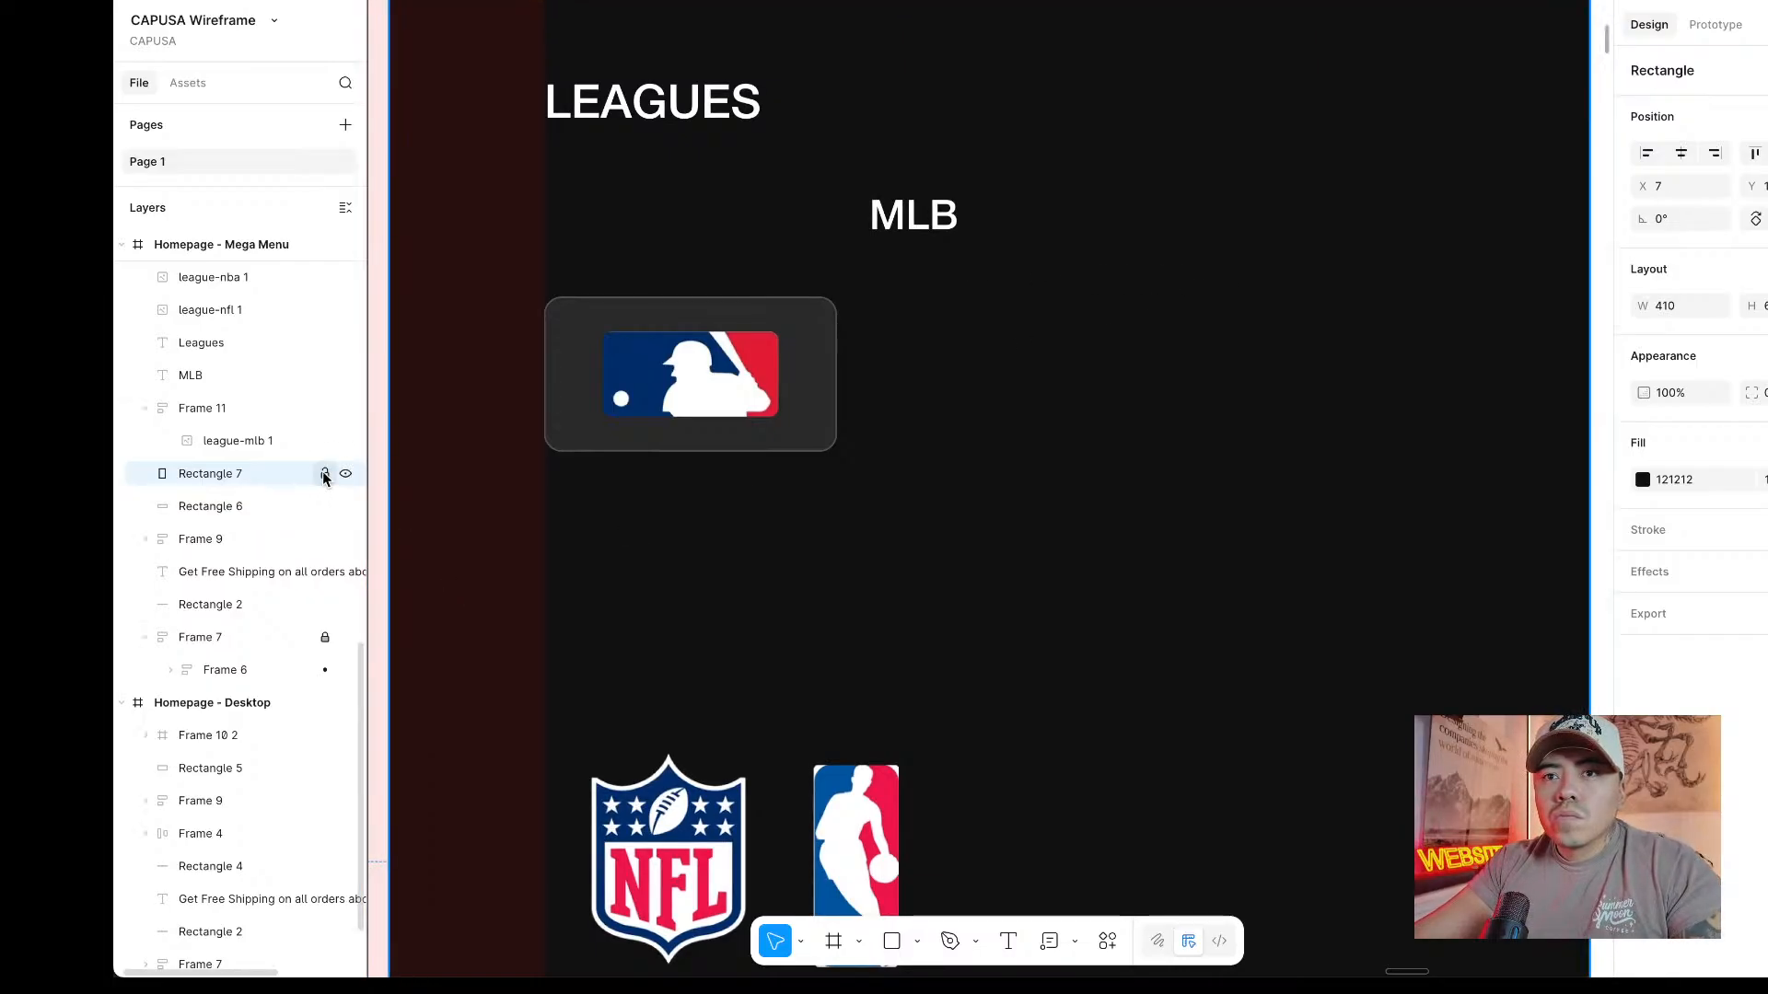
Lock the dark sidebar background rectangle and place the MLB text to the right of the MLB logo card.
left_click(324, 473)
left_click(932, 223)
left_click_drag(921, 223, 952, 379)
scroll(952, 378, "down", 1)
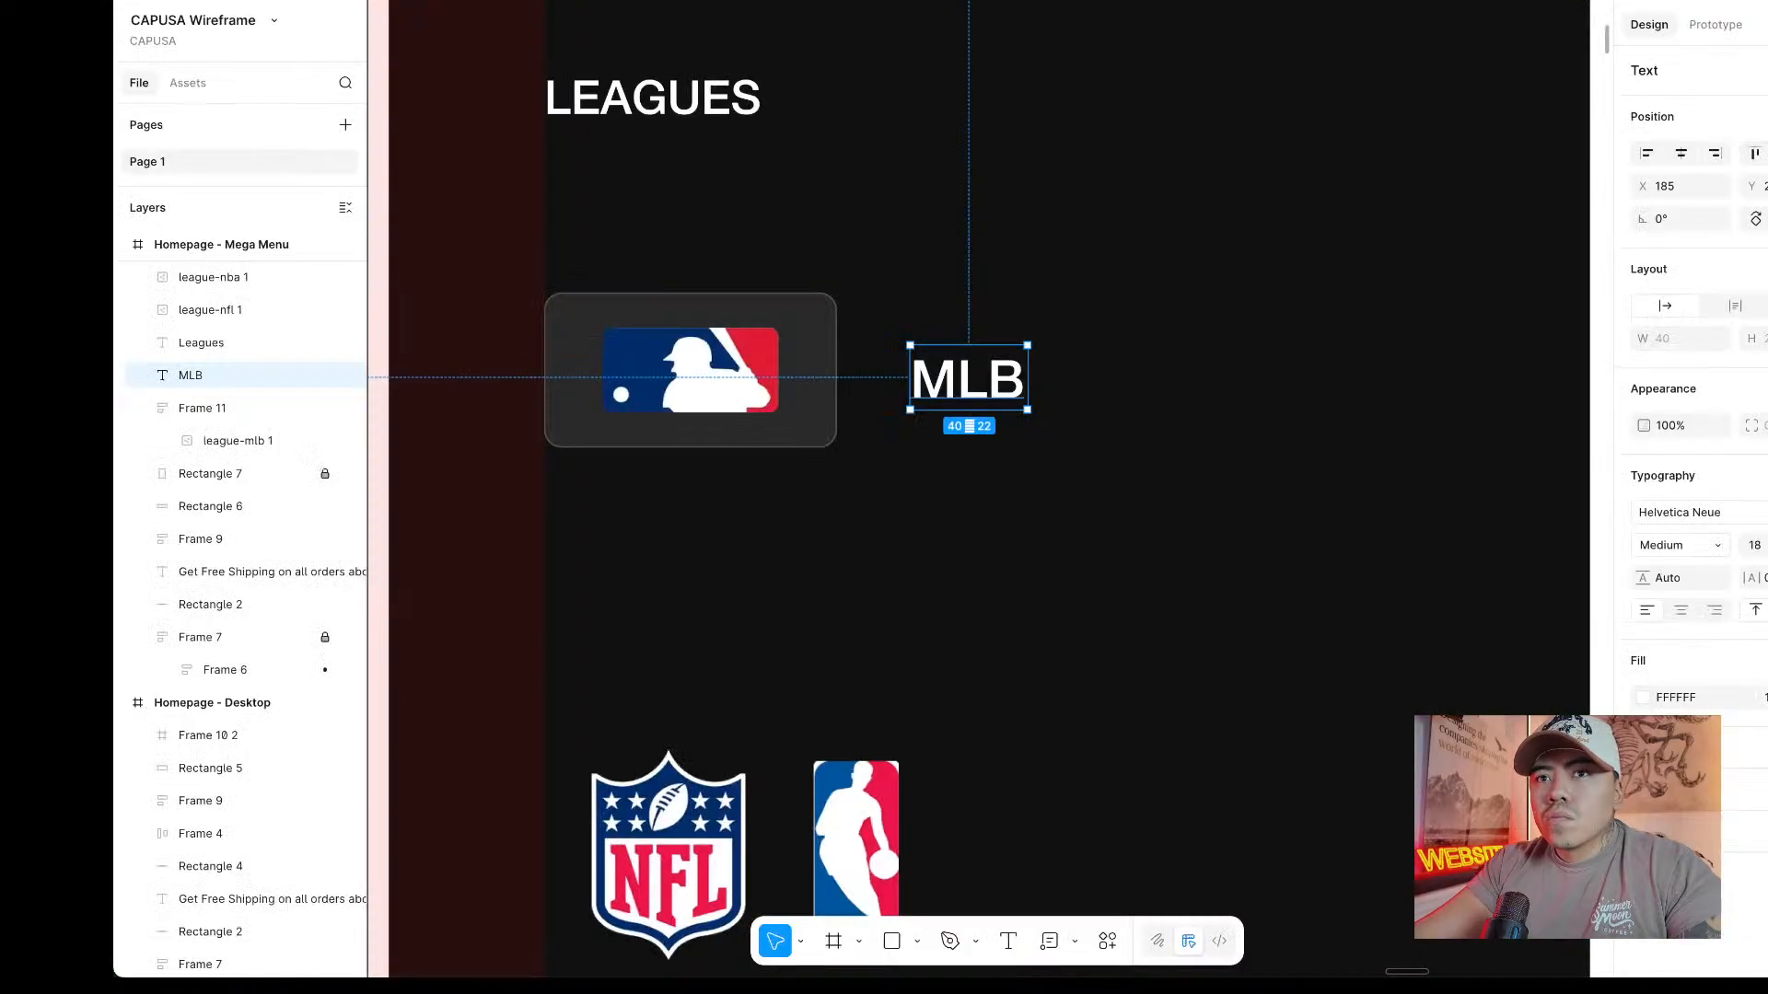
scroll(1117, 426, "down", 2)
left_click(1117, 426)
Duplicate the grey MLB logo card directly below the original, aligned to its edges.
scroll(822, 398, "up", 5)
left_click(823, 399)
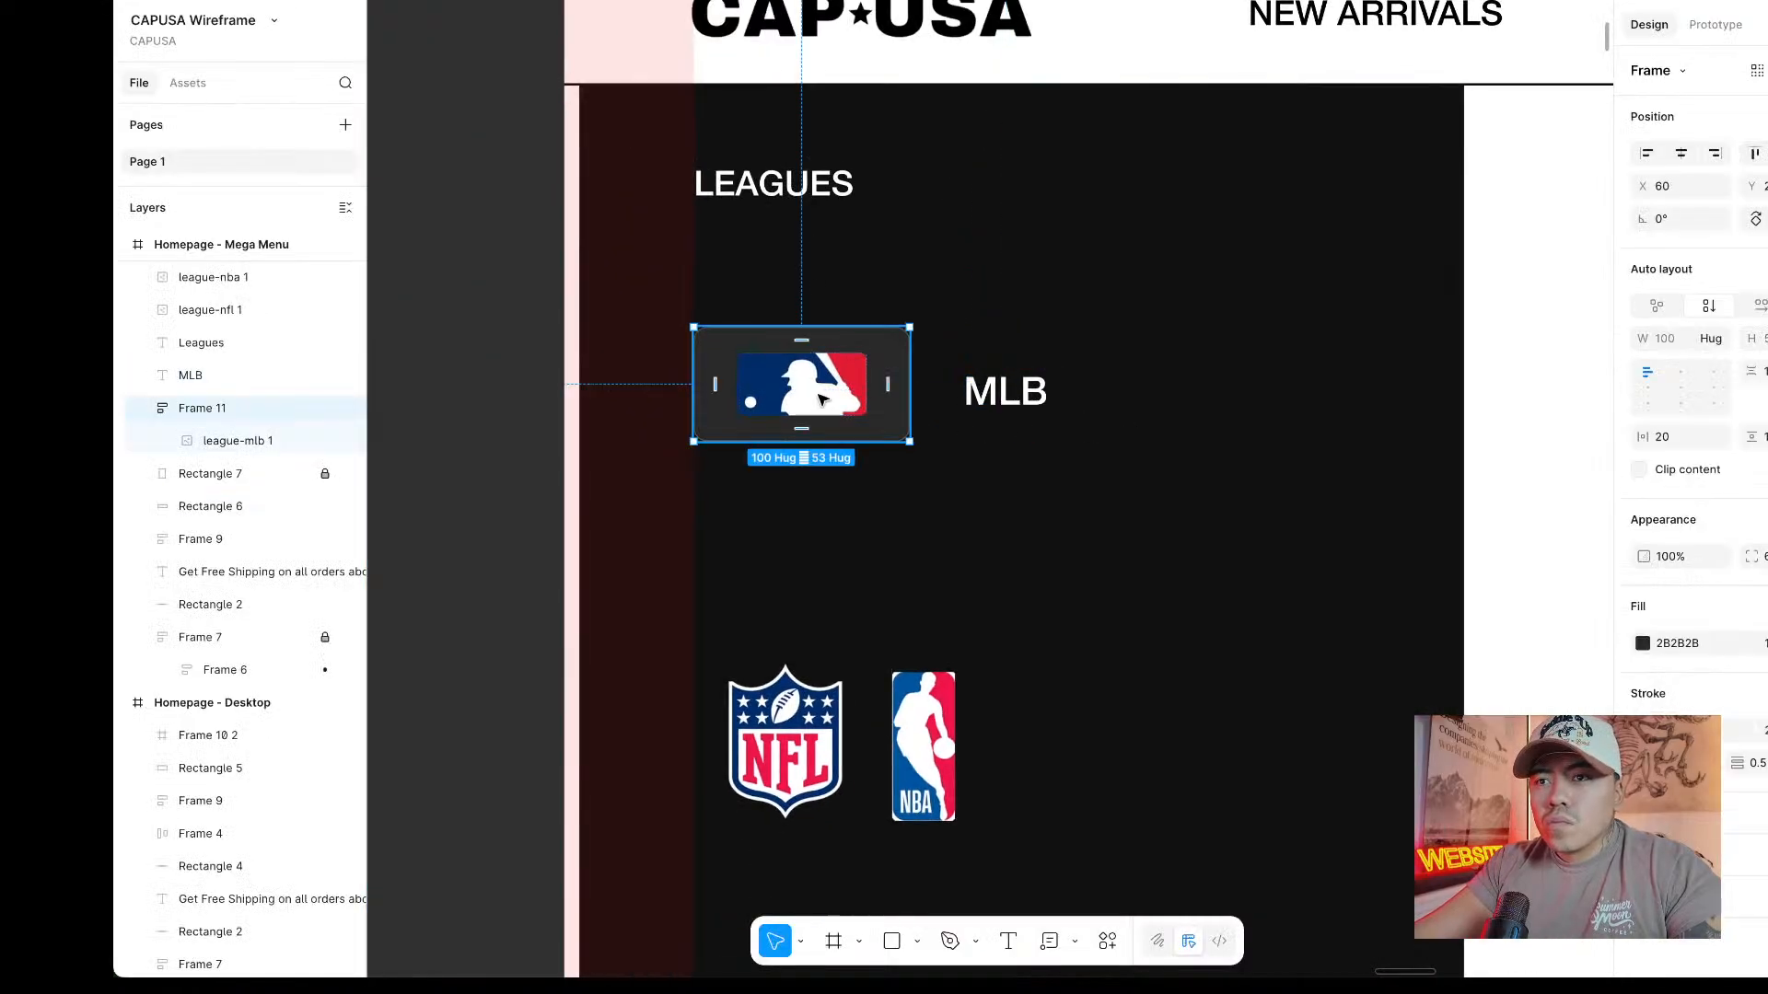
scroll(1058, 399, "up", 2)
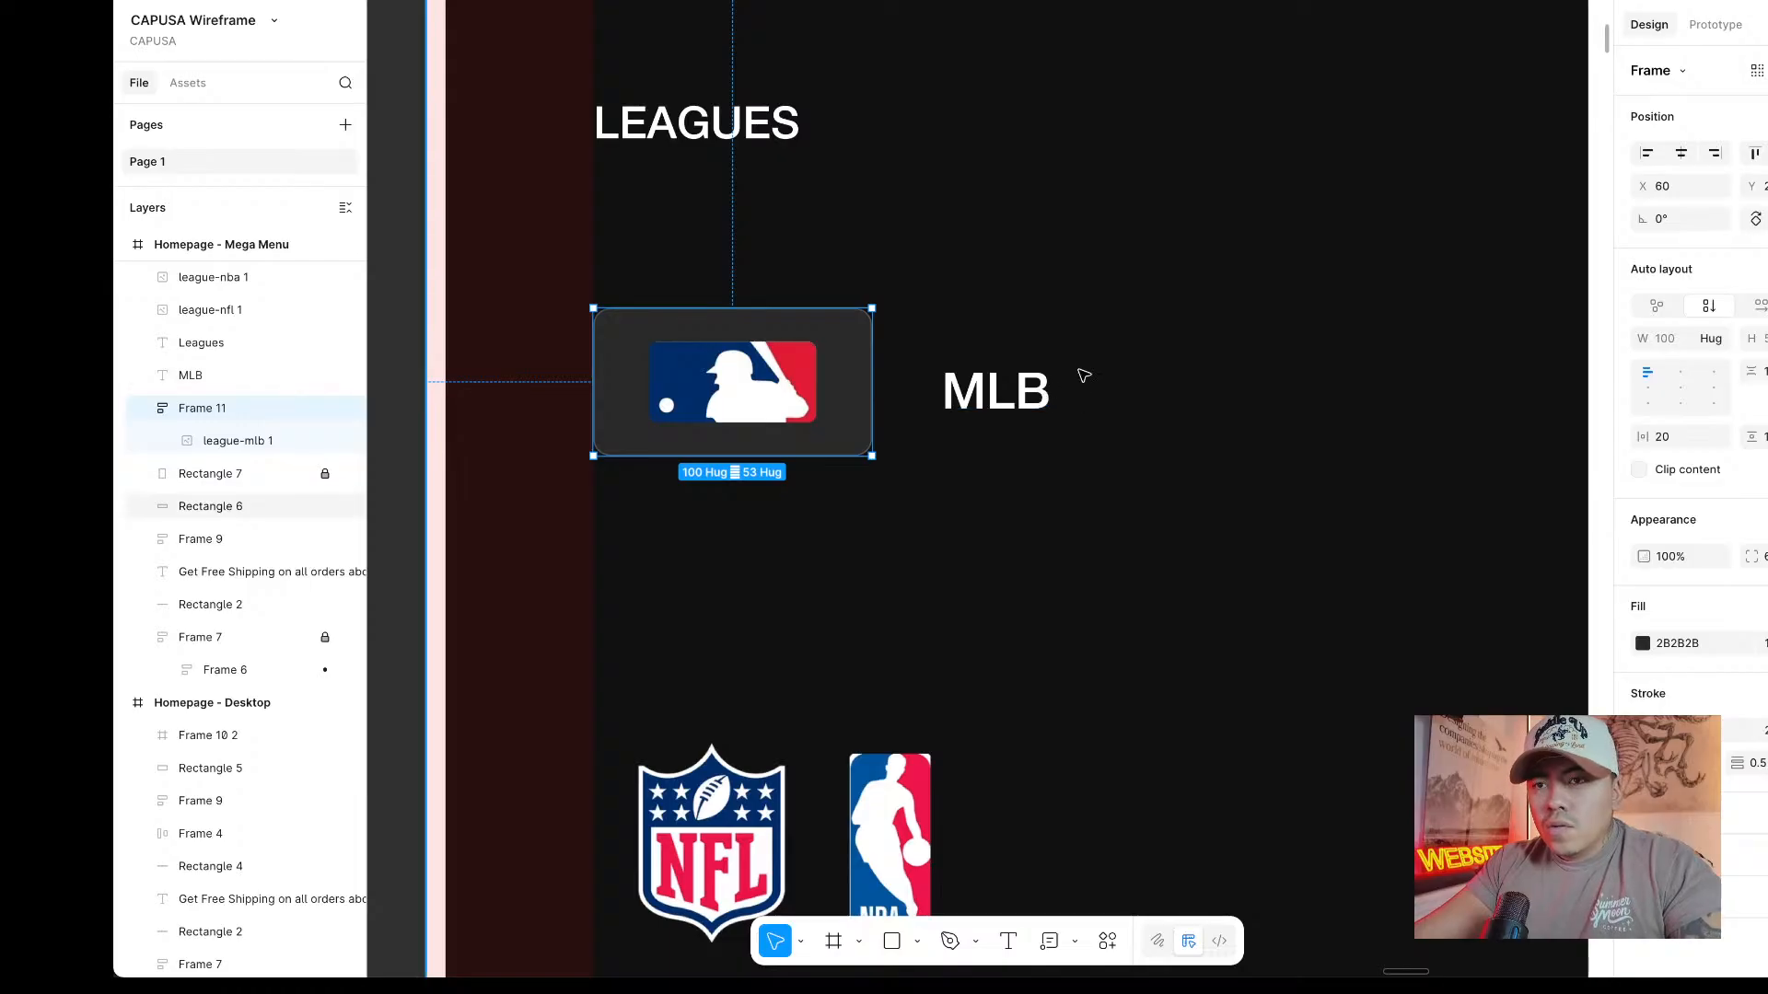
left_click_drag(761, 397, 761, 592)
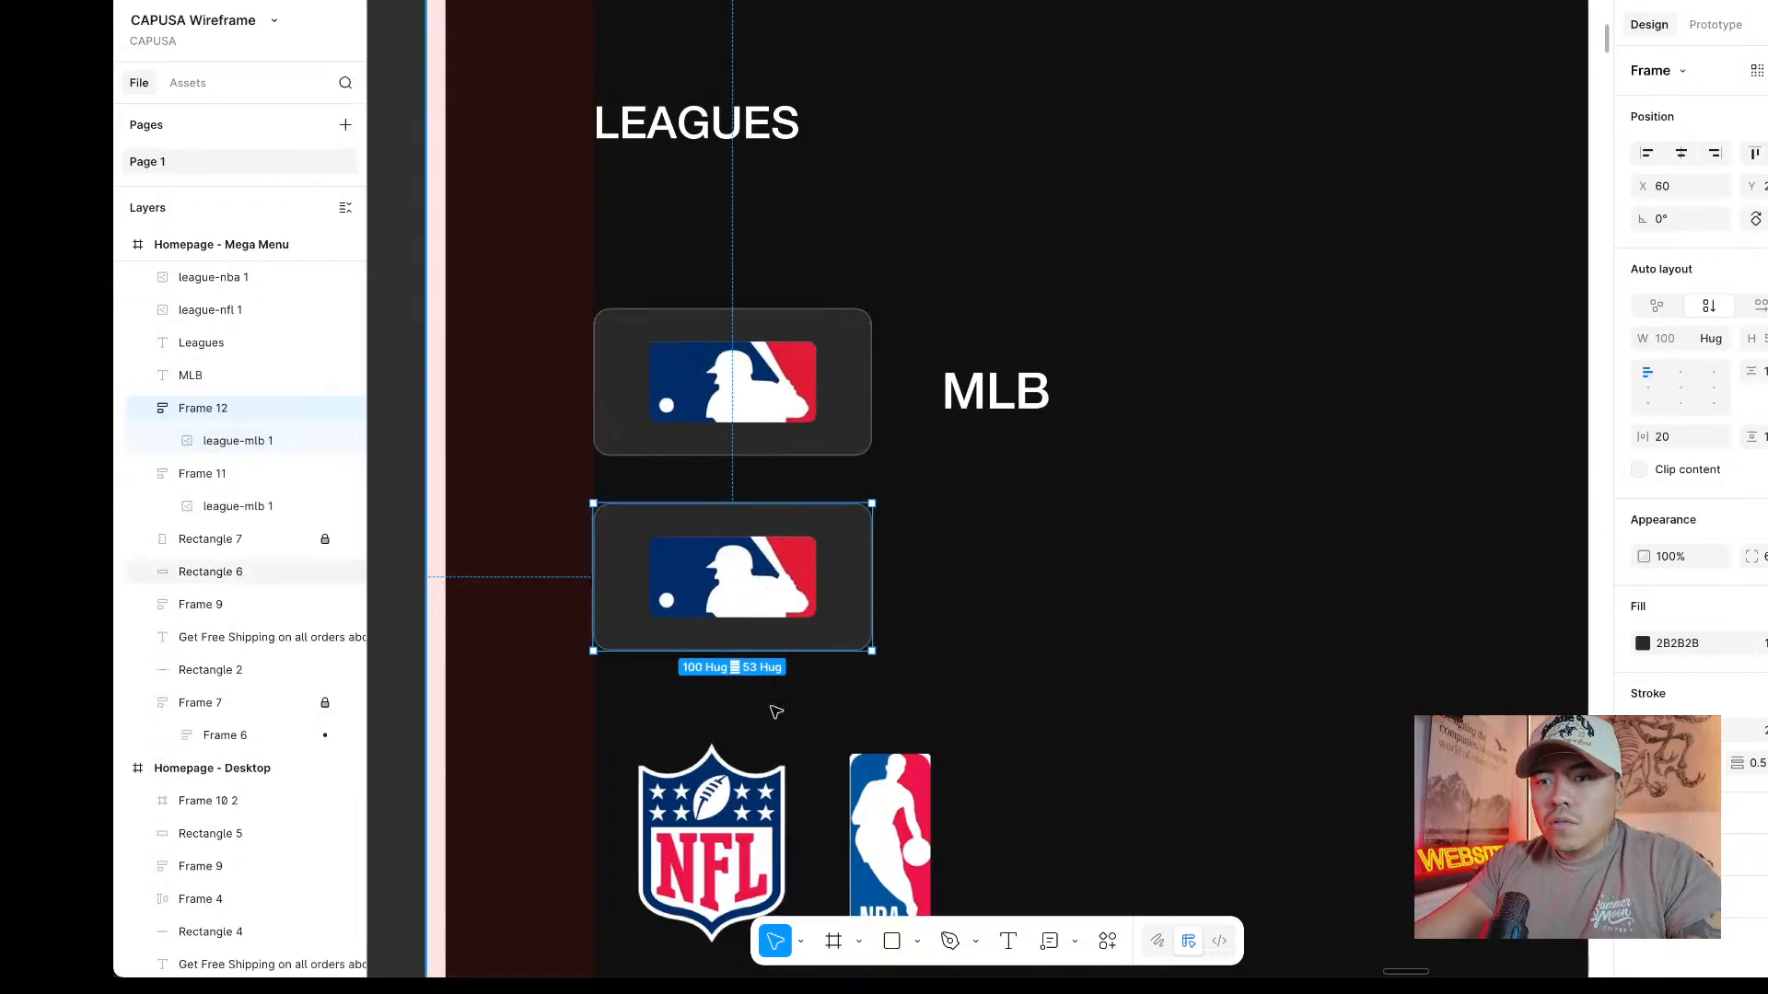
scroll(773, 710, "down", 1)
Shrink the loose NFL logo proportionally to about 21 × 29, below the duplicated card.
double_click(764, 584)
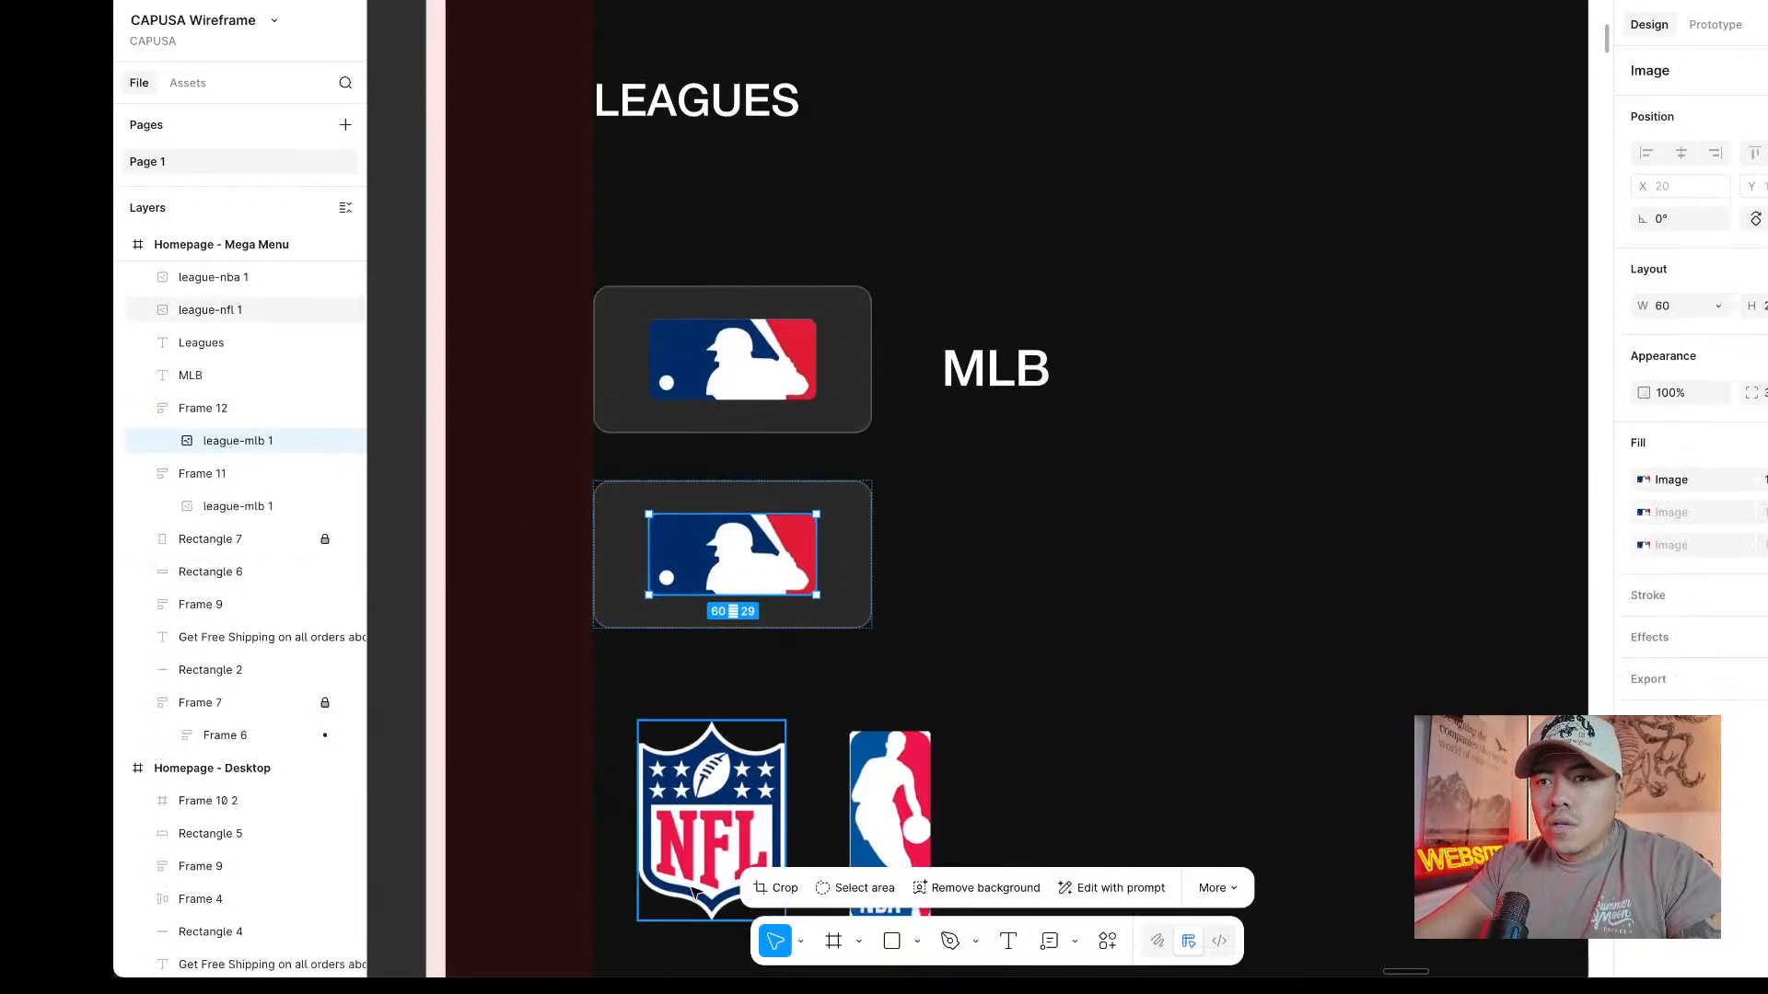
left_click(718, 856)
scroll(725, 786, "down", 2)
left_click_drag(726, 785, 747, 679)
Set the heights of the MLB logo in the duplicated card and the loose NFL logo to 30, keeping proportions.
left_click(785, 462)
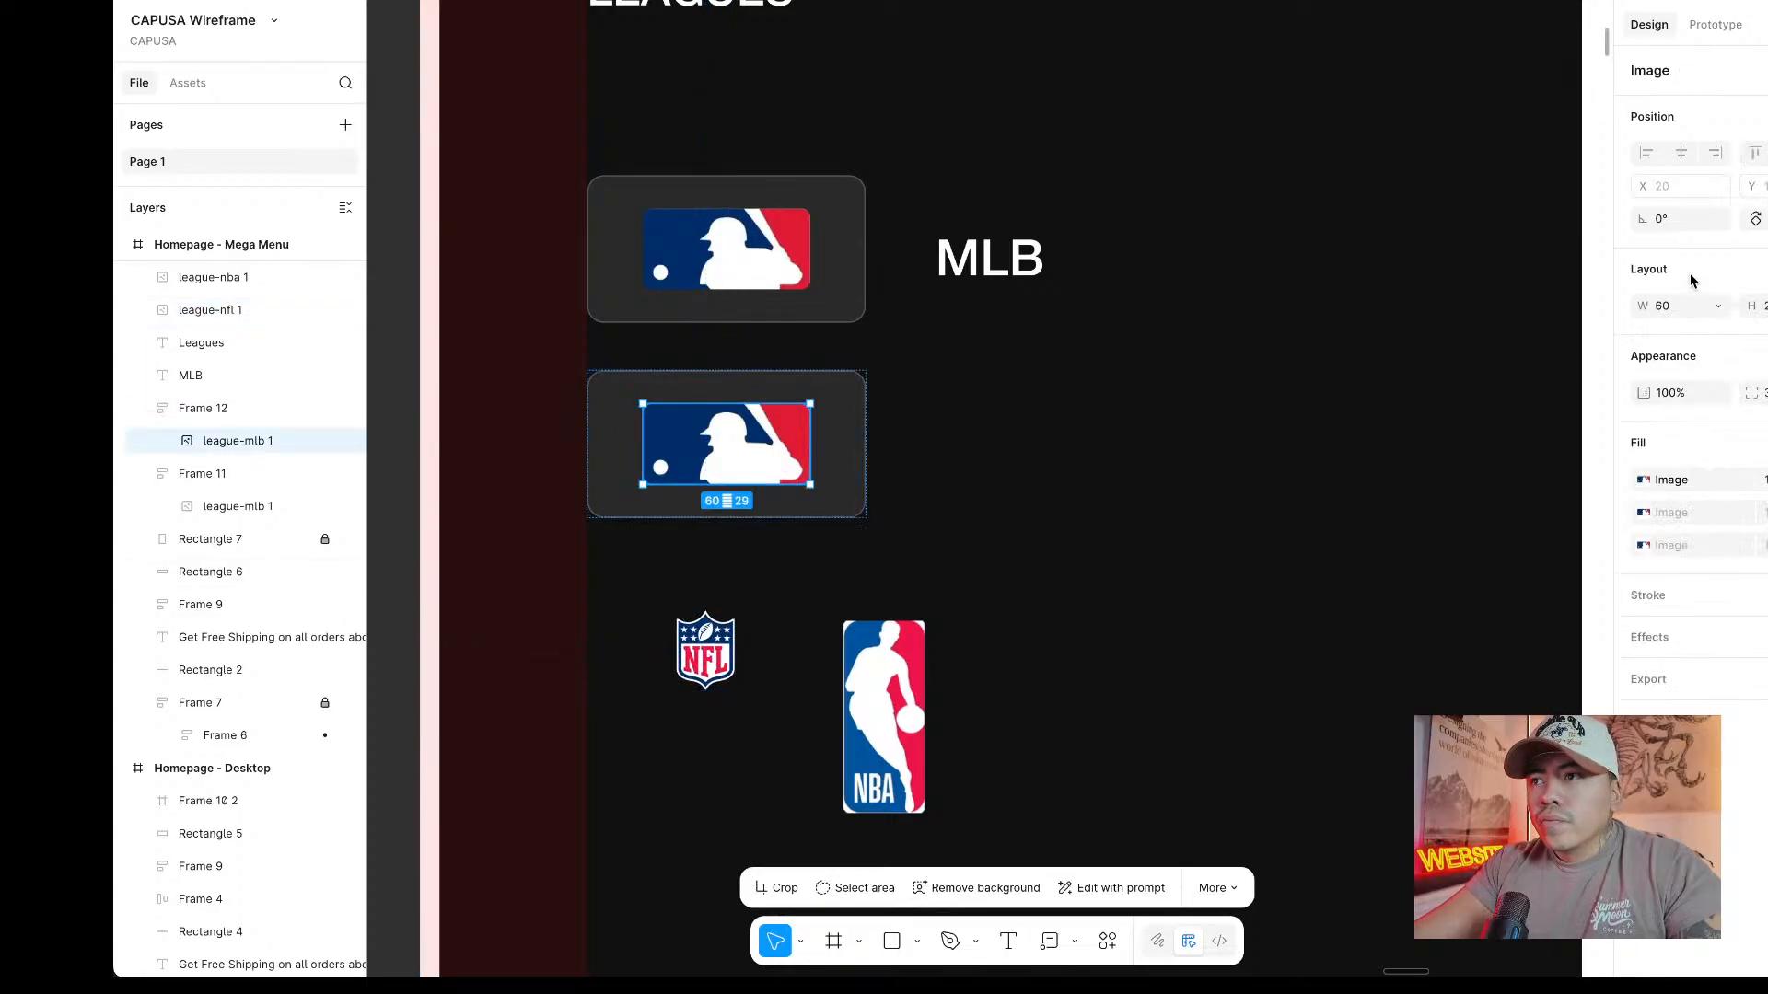
type("3")
key("Return")
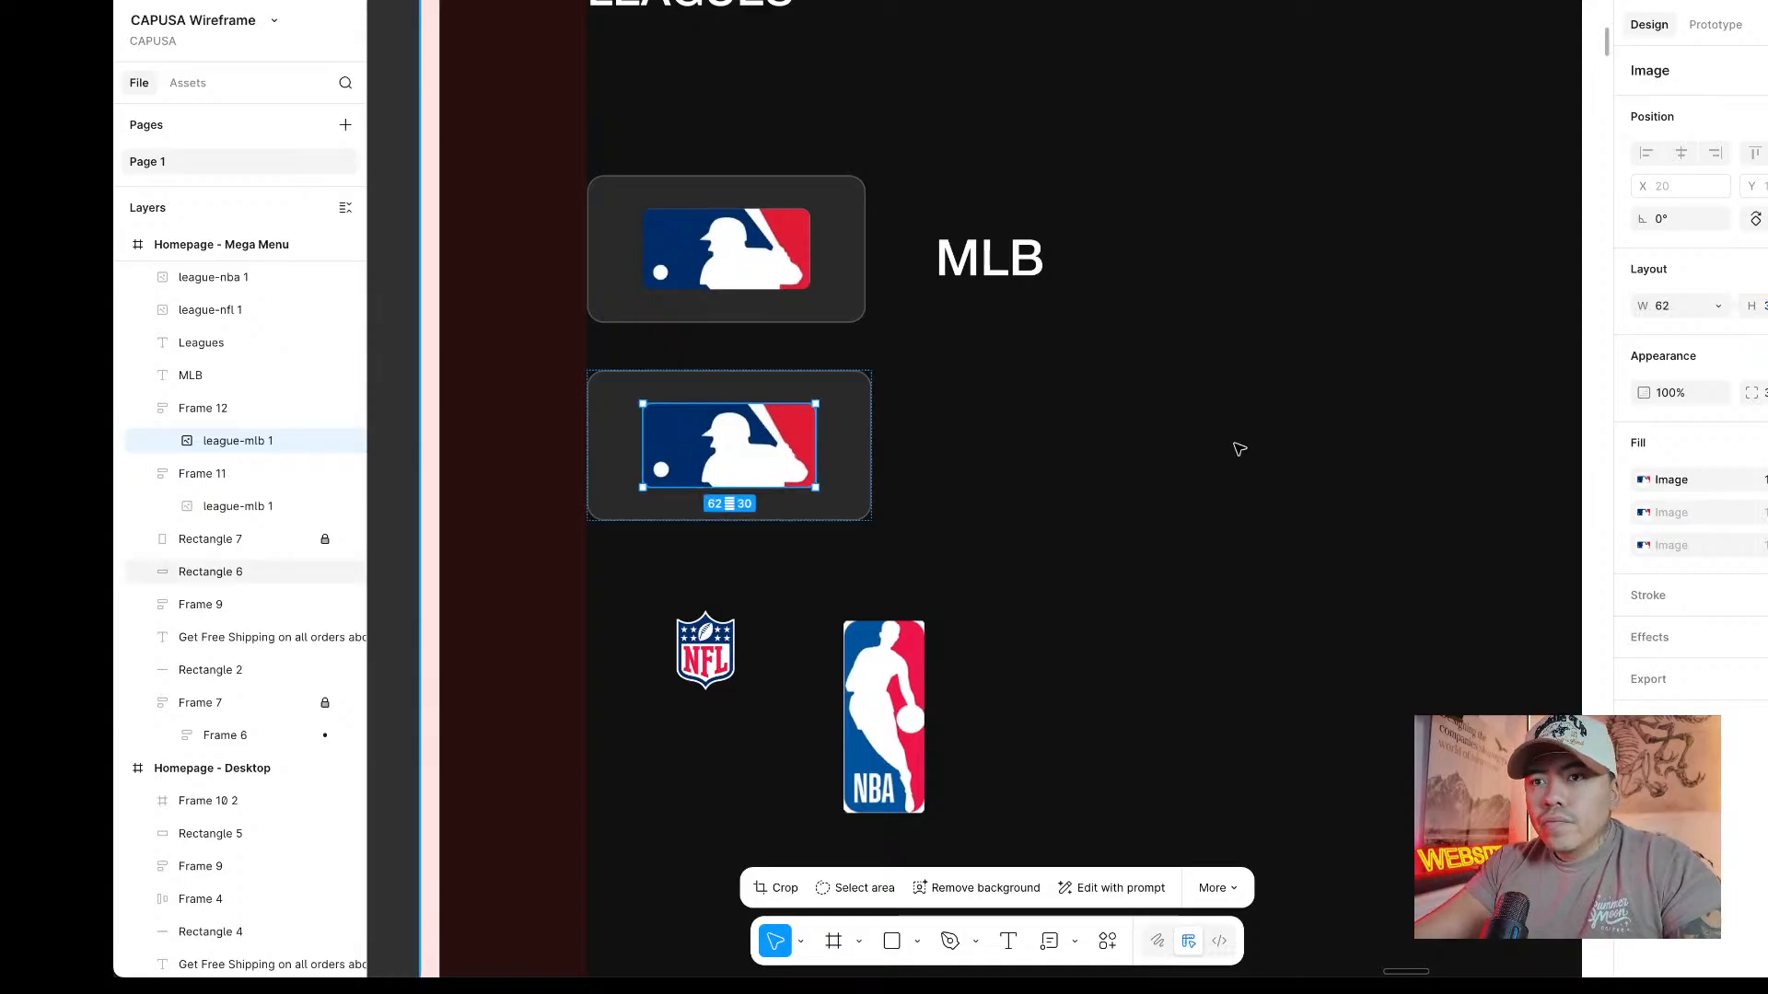
left_click(722, 641)
scroll(705, 679, "up", 1)
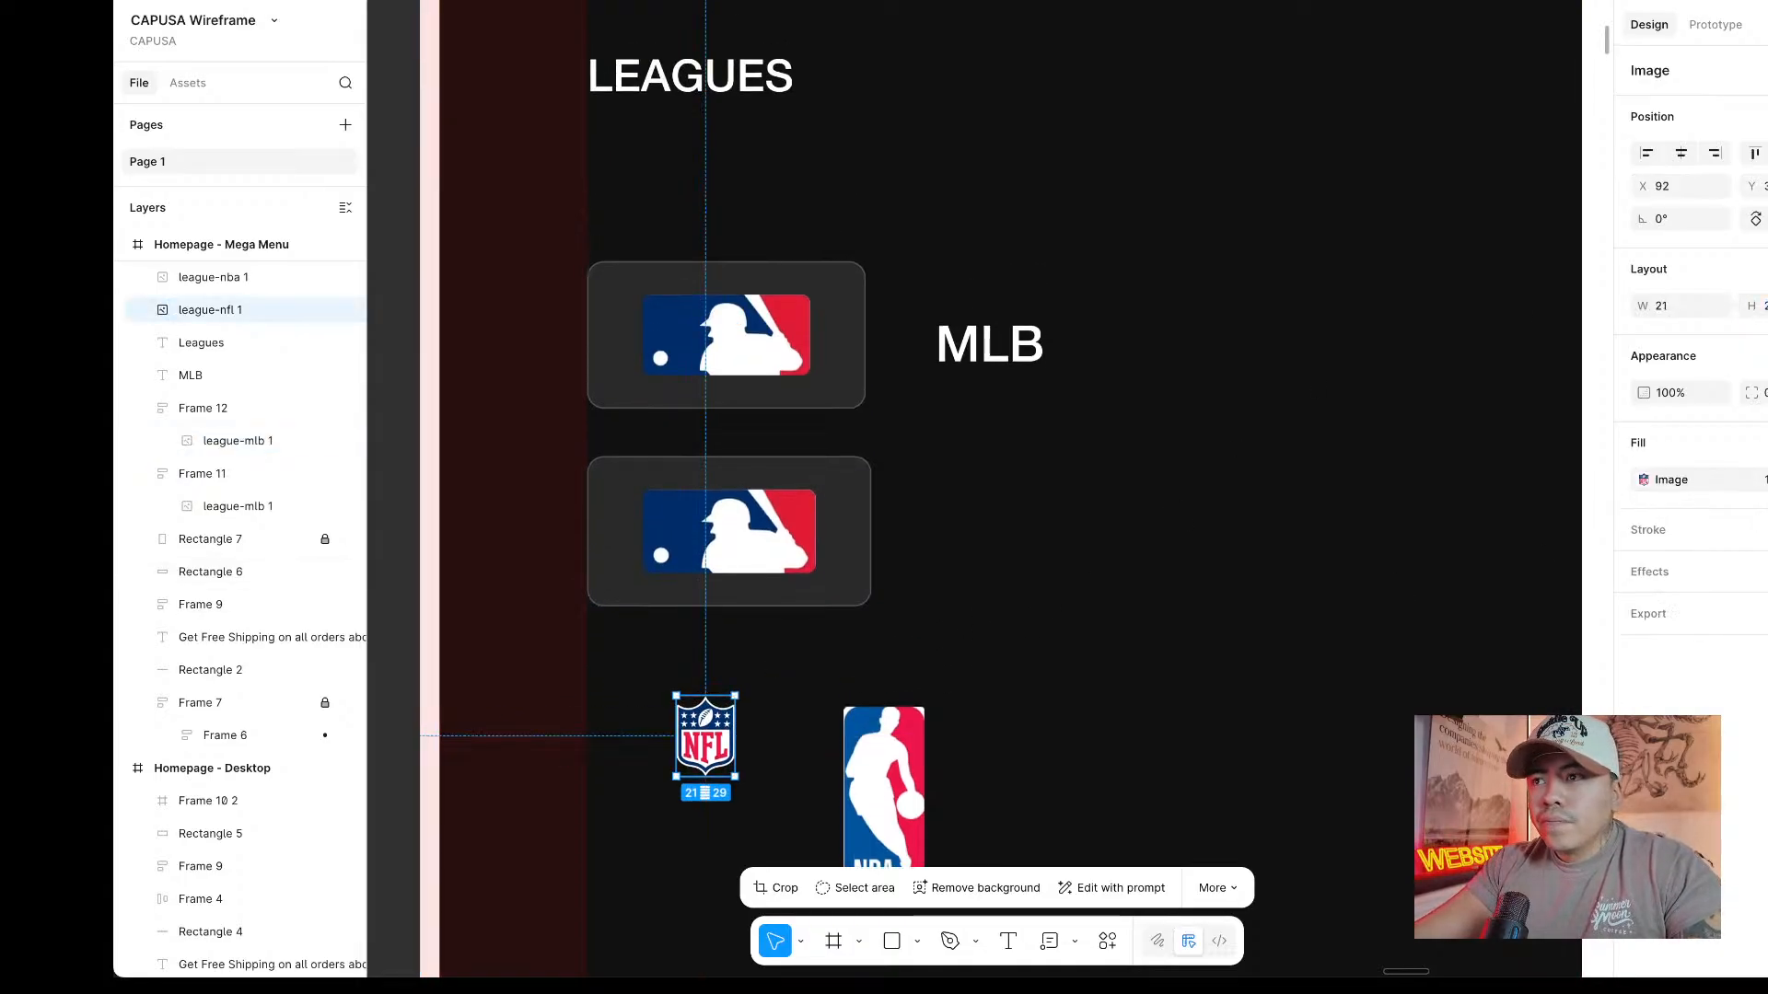
key("Return")
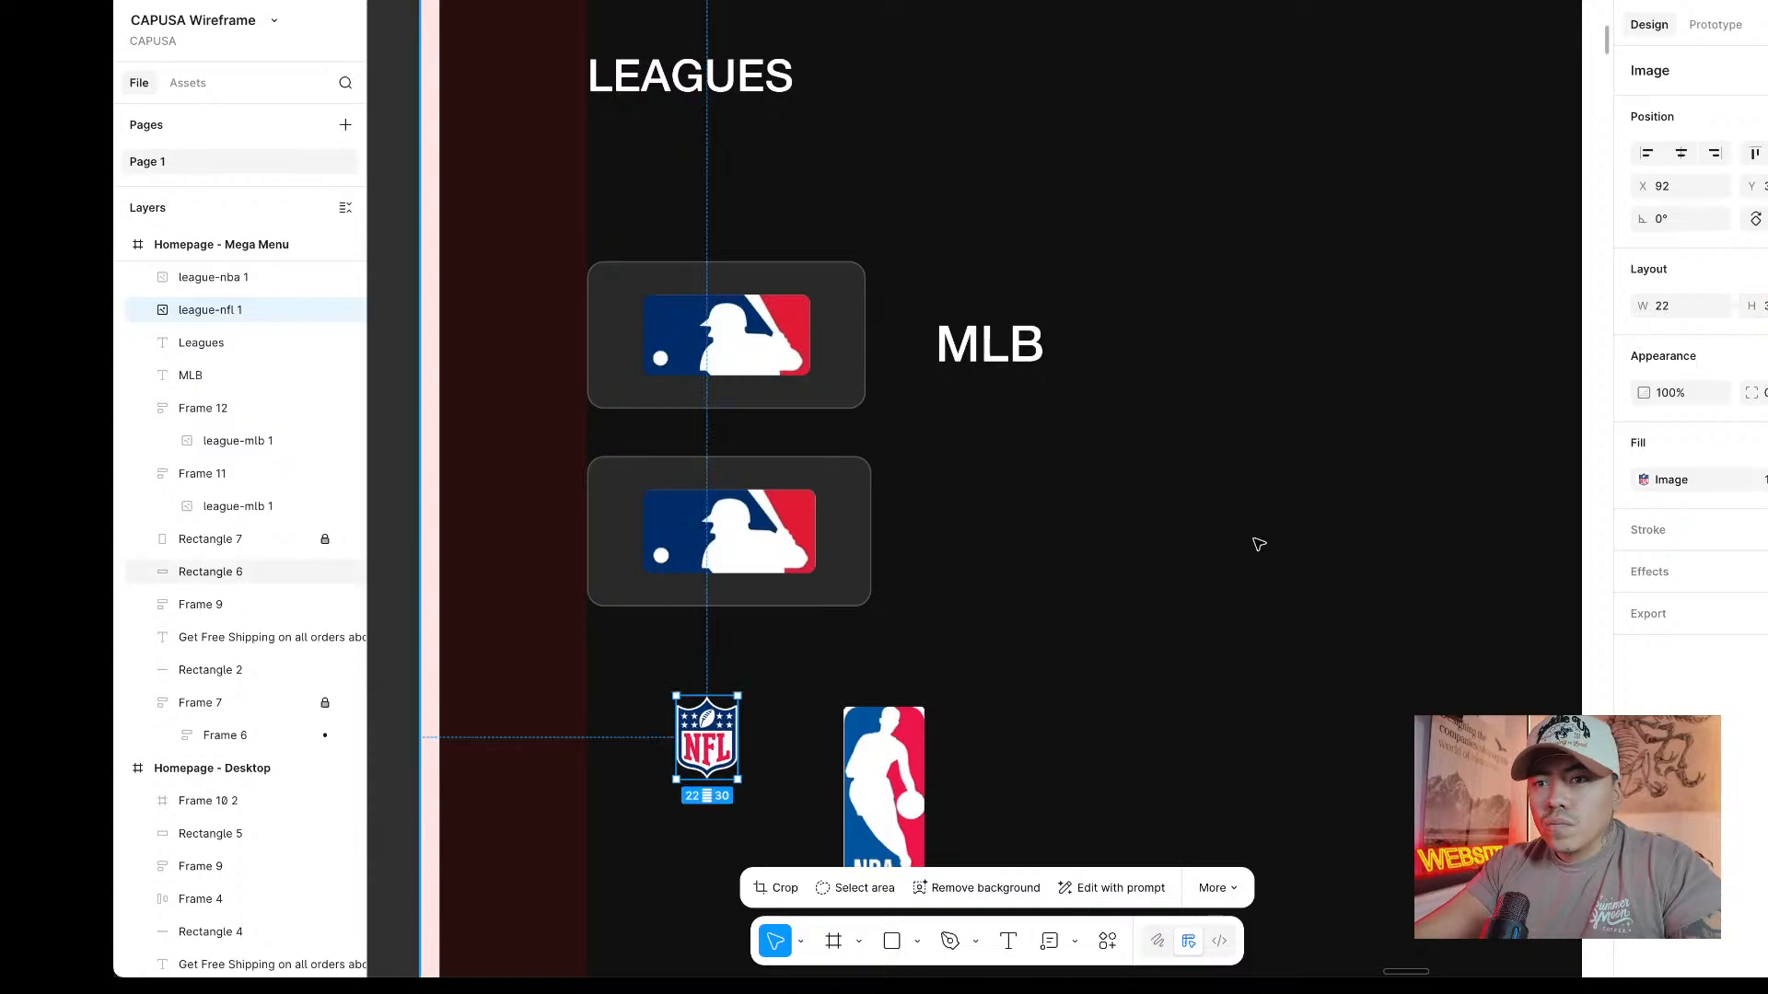
Replace the MLB logo in the duplicated card with the NFL logo and delete the loose NFL logo.
double_click(750, 529)
right_click(755, 530)
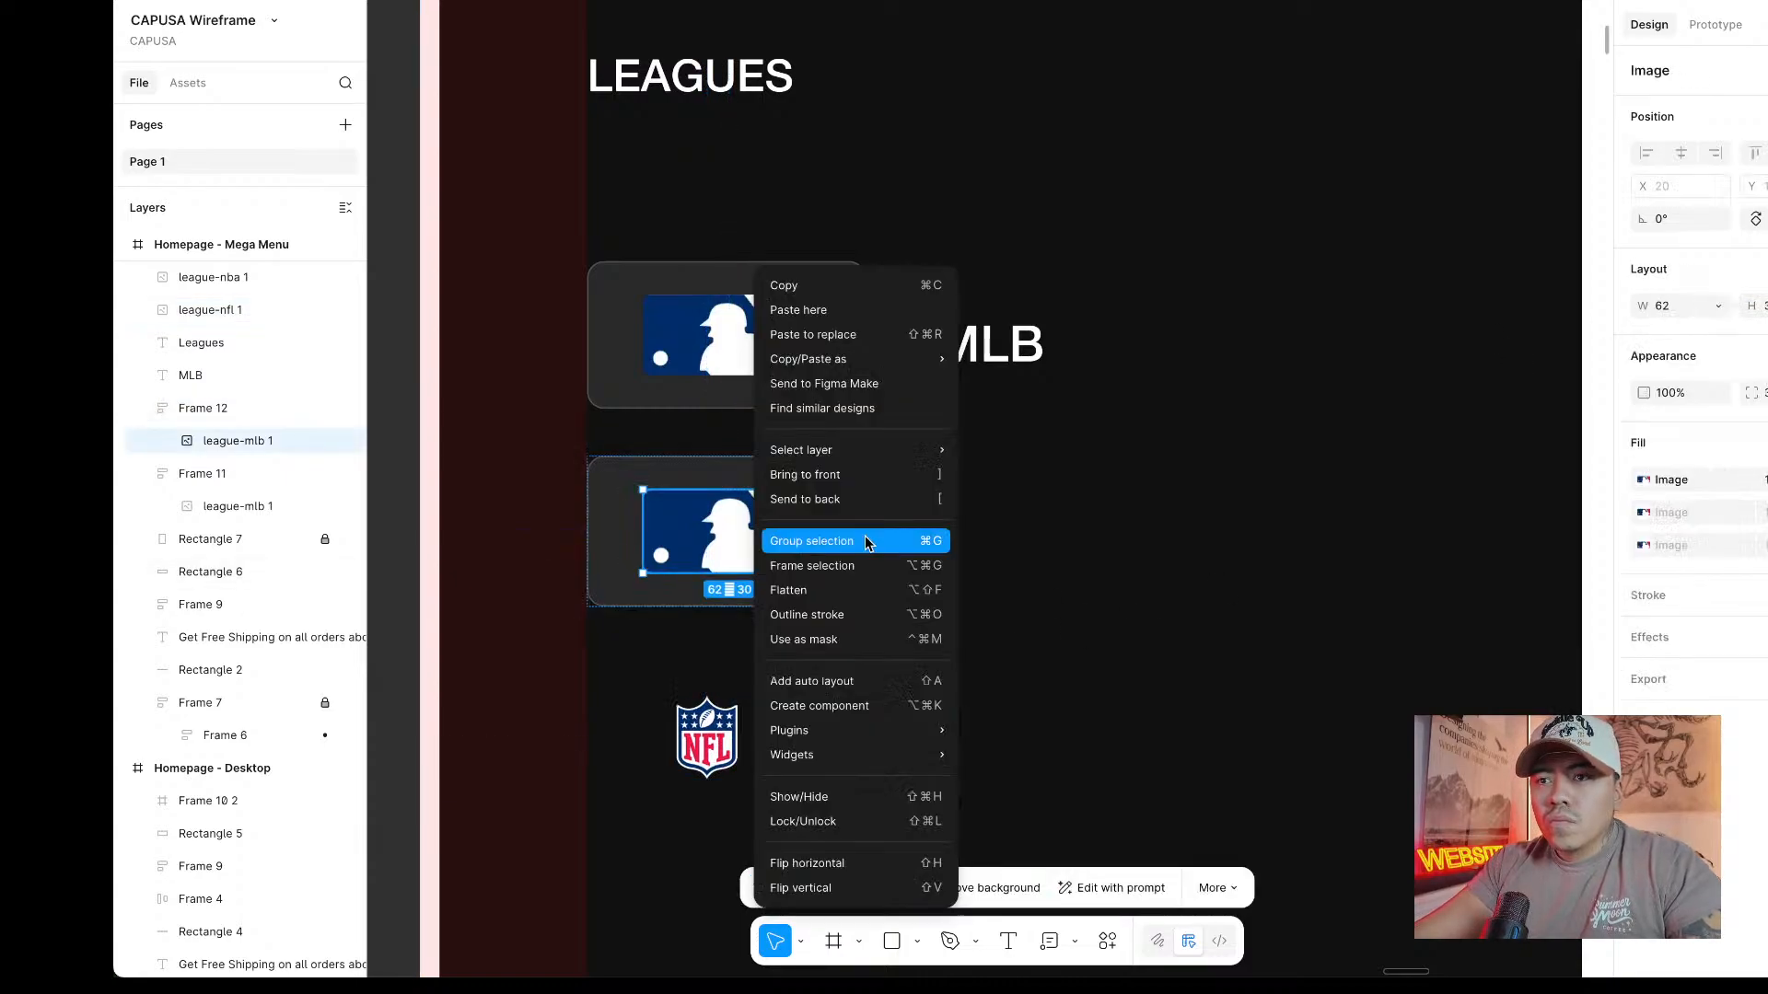
left_click(874, 340)
key("Escape")
left_click(706, 740)
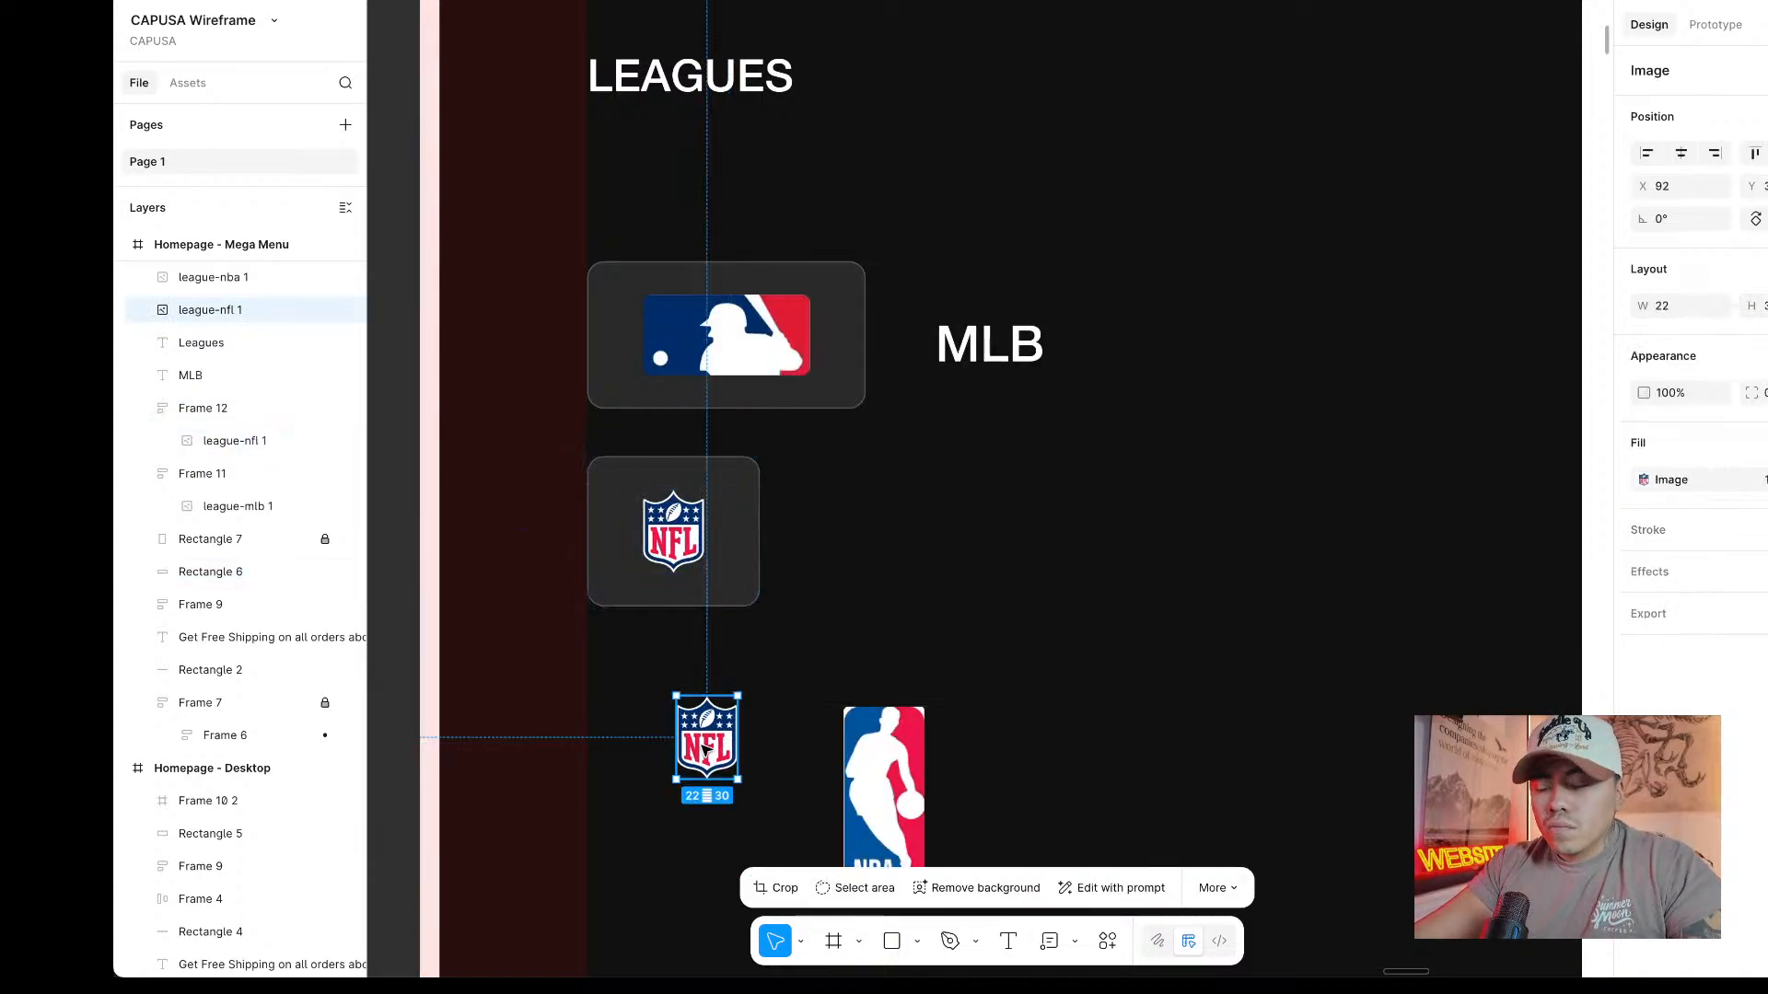
key("Delete")
left_click(1210, 518)
Widen the NFL card to 100 to match the MLB card and centre the logo inside it.
left_click(840, 383)
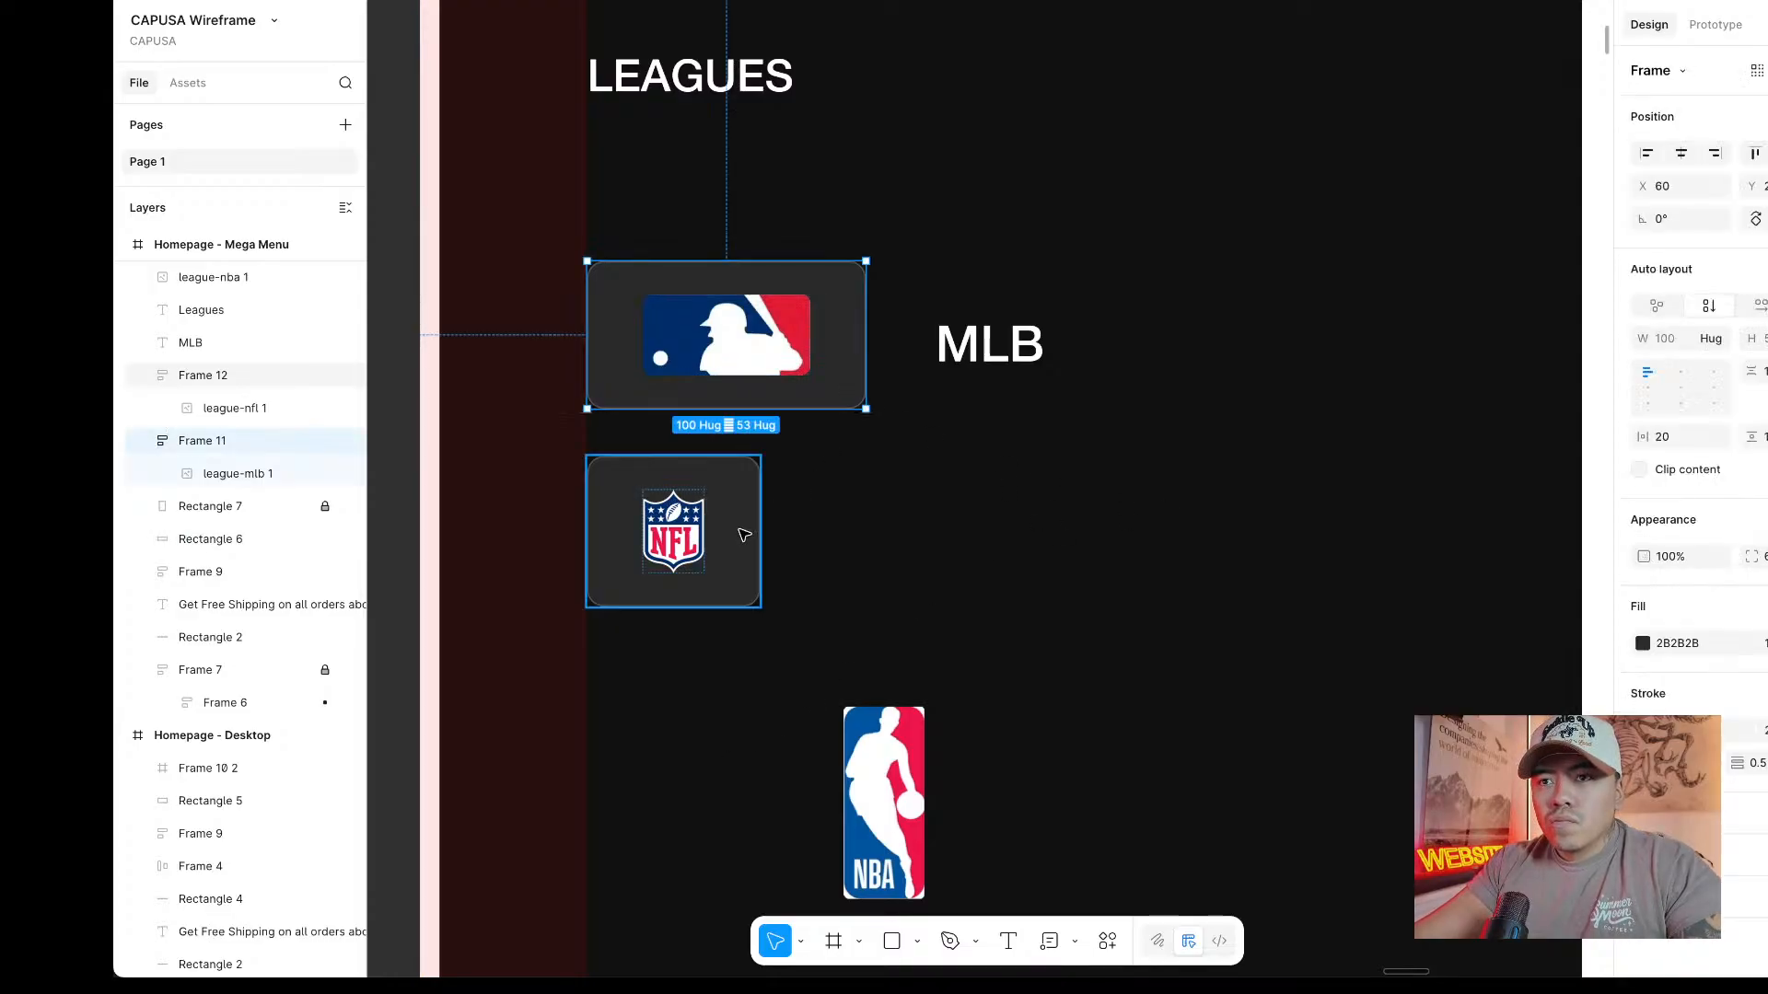
left_click(738, 529)
left_click_drag(759, 530, 865, 526)
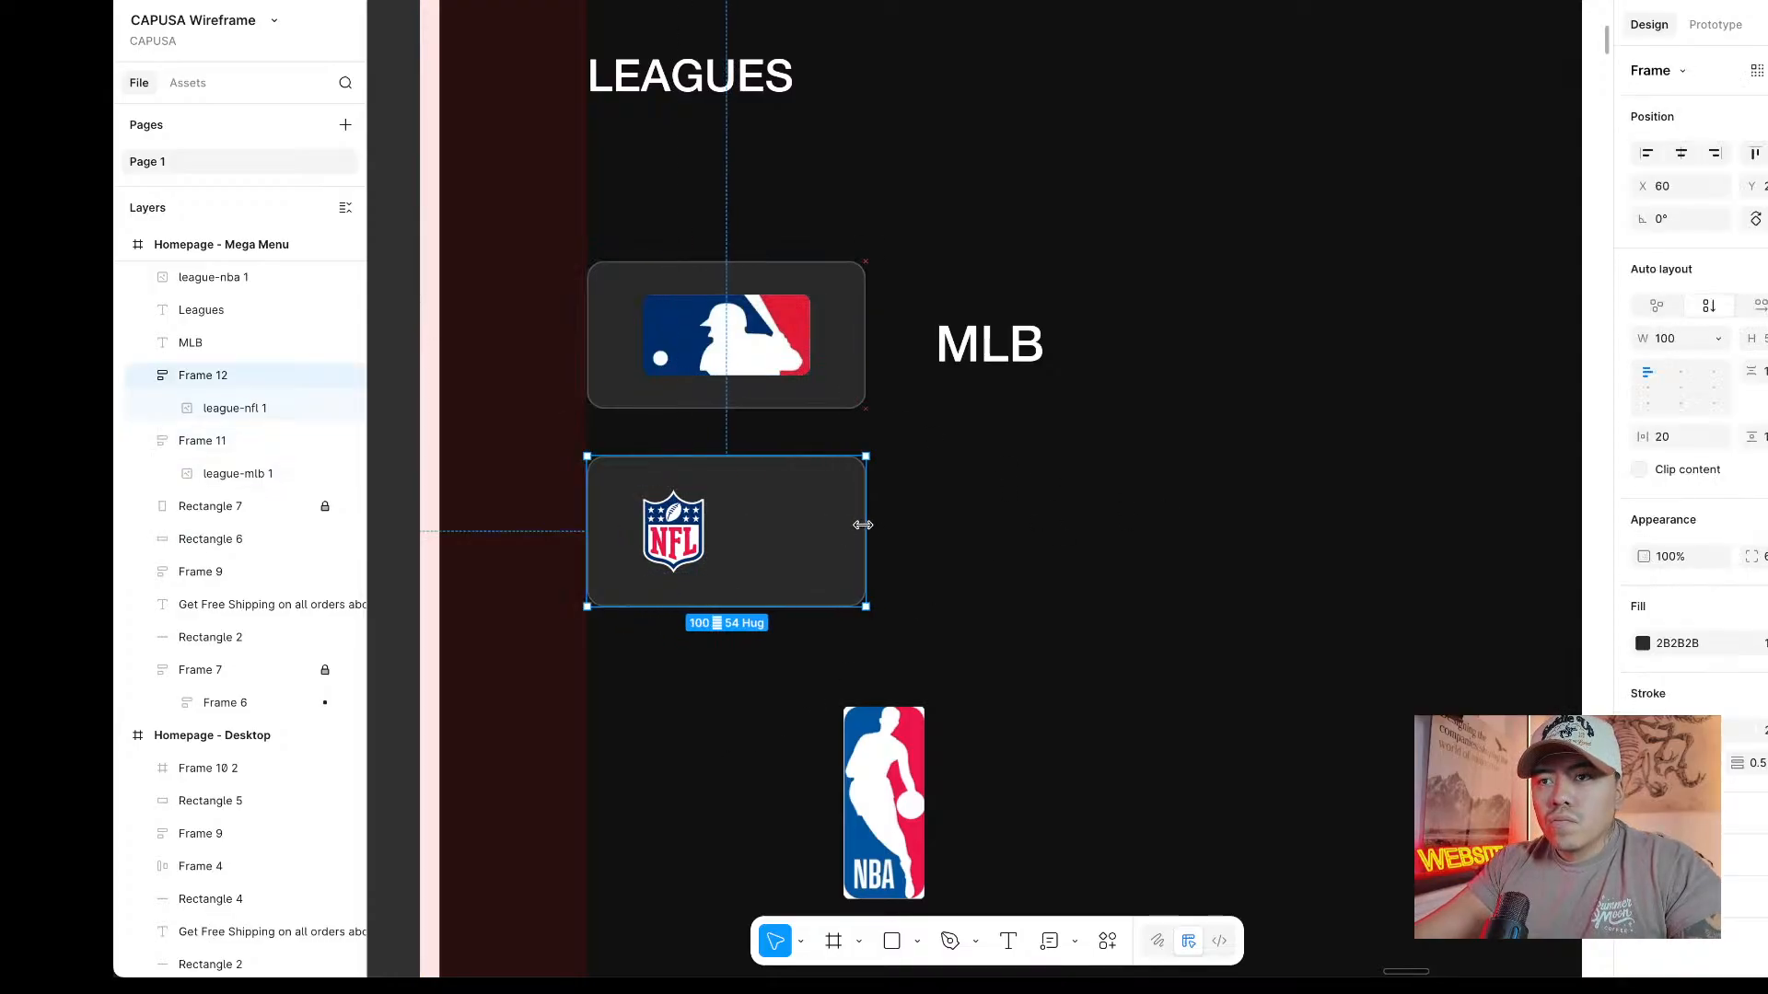
left_click(1676, 390)
left_click(1213, 507)
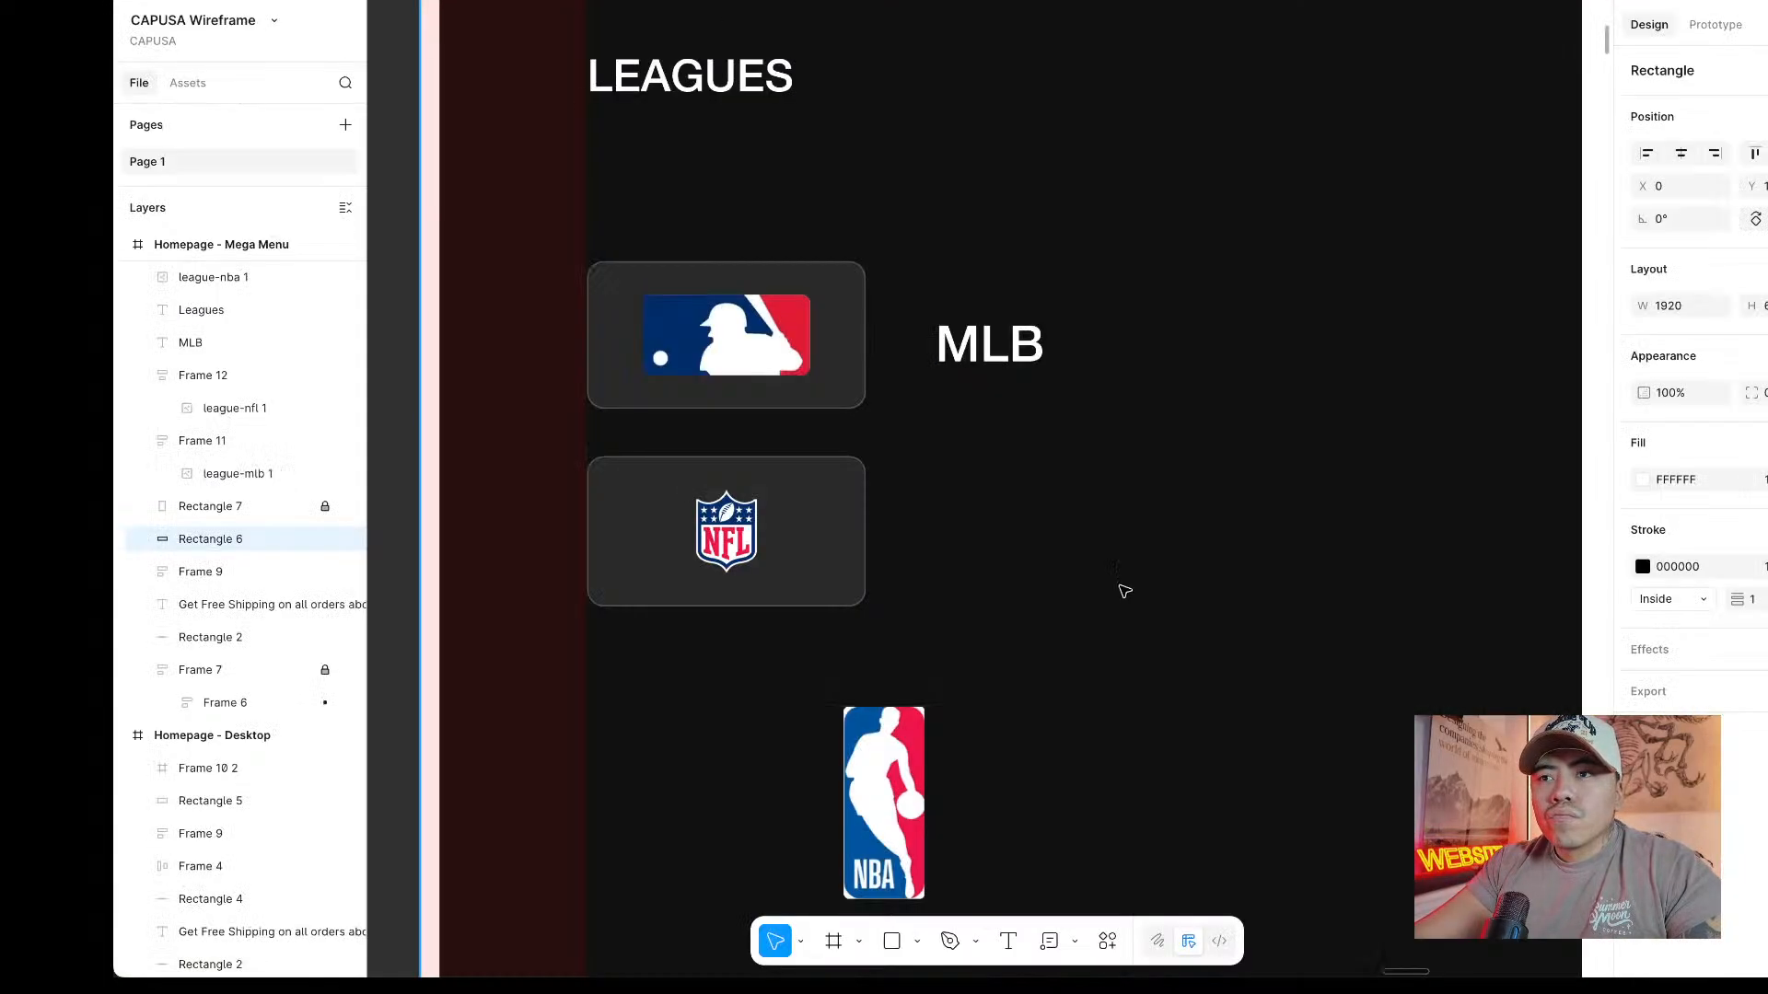
Move the loose NBA logo out to the right and duplicate the NFL card below itself.
scroll(1072, 660, "down", 2)
left_click(770, 405)
left_click_drag(888, 635, 1212, 624)
left_click(728, 372)
left_click_drag(780, 361, 792, 553)
Round the corners of the NBA logo to a radius of 6 to hide its white corners.
left_click(1199, 602)
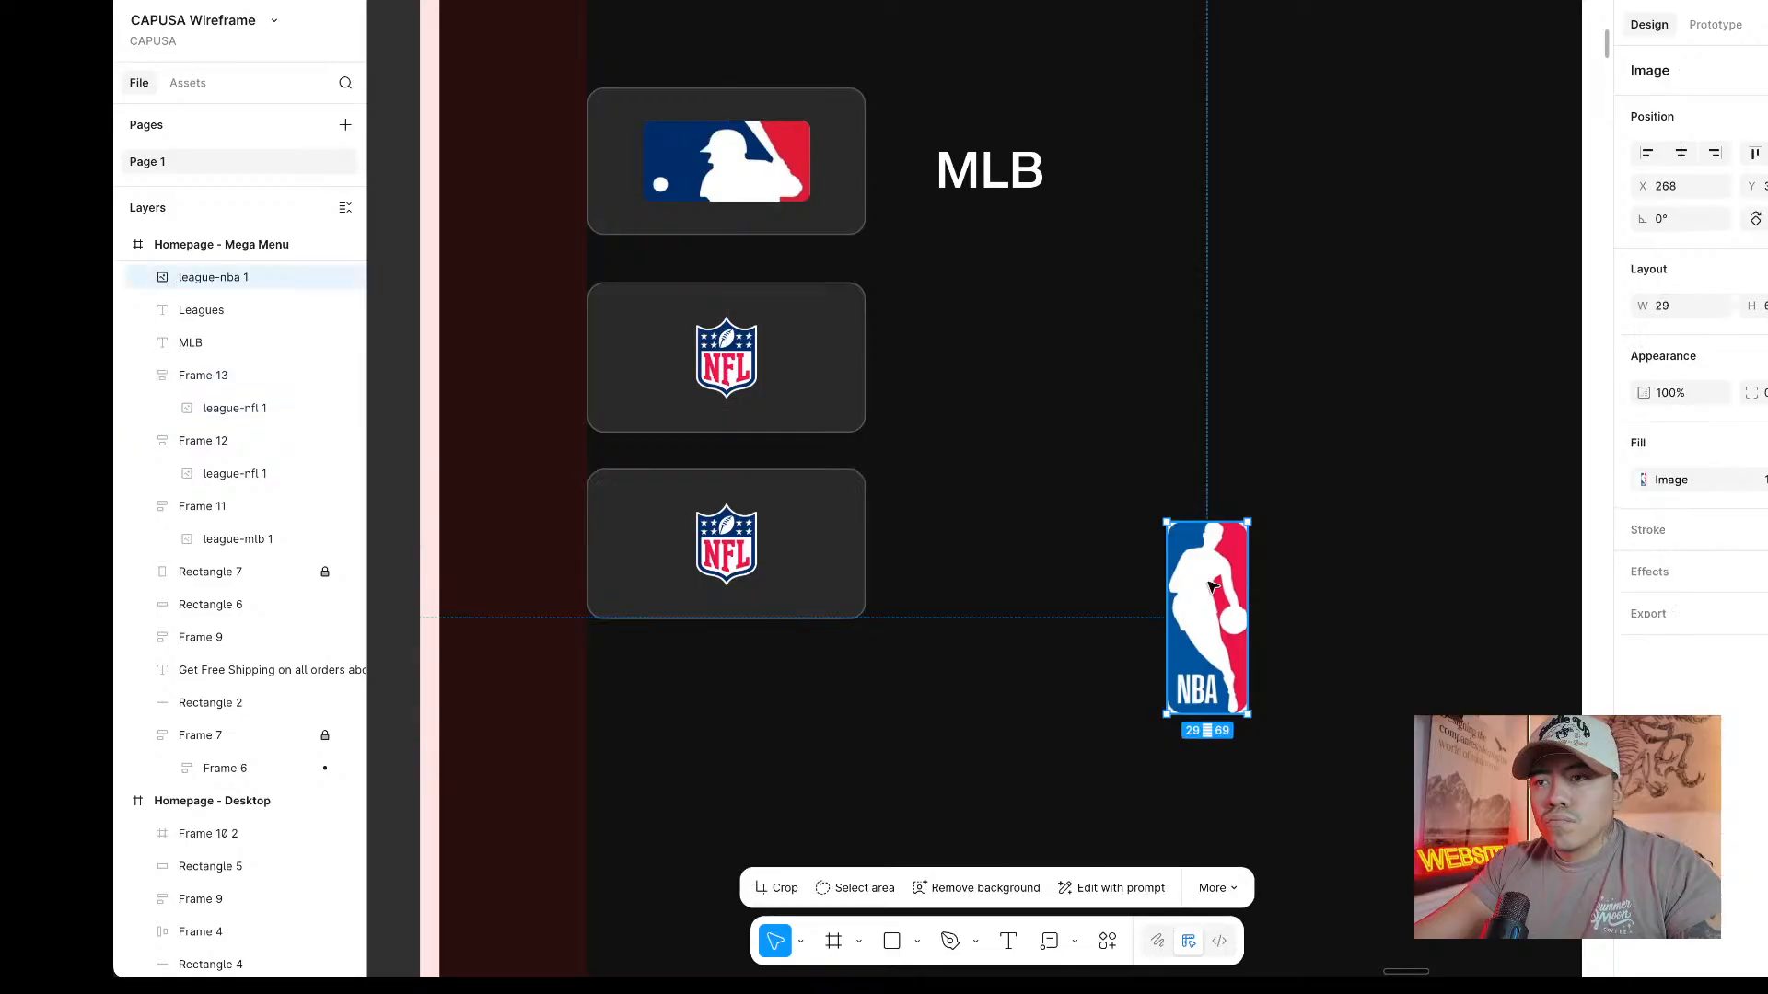
key("shift+2")
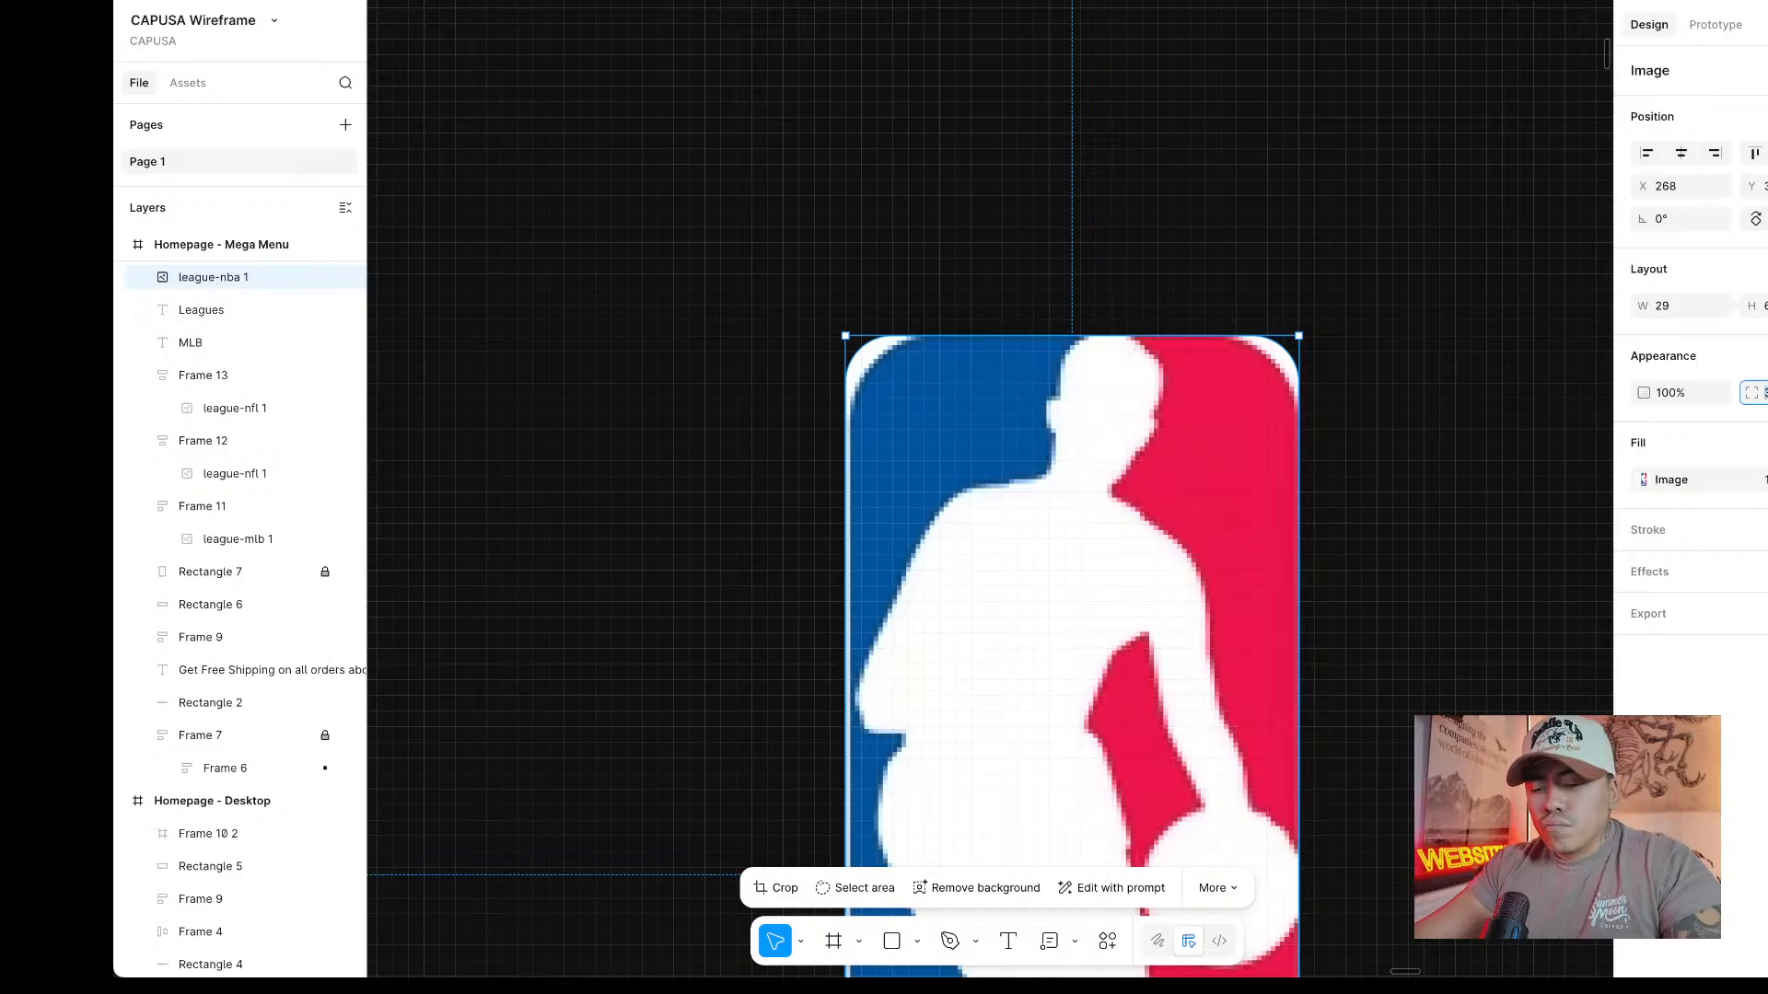
type("4")
key("Return")
type("6")
key("Return")
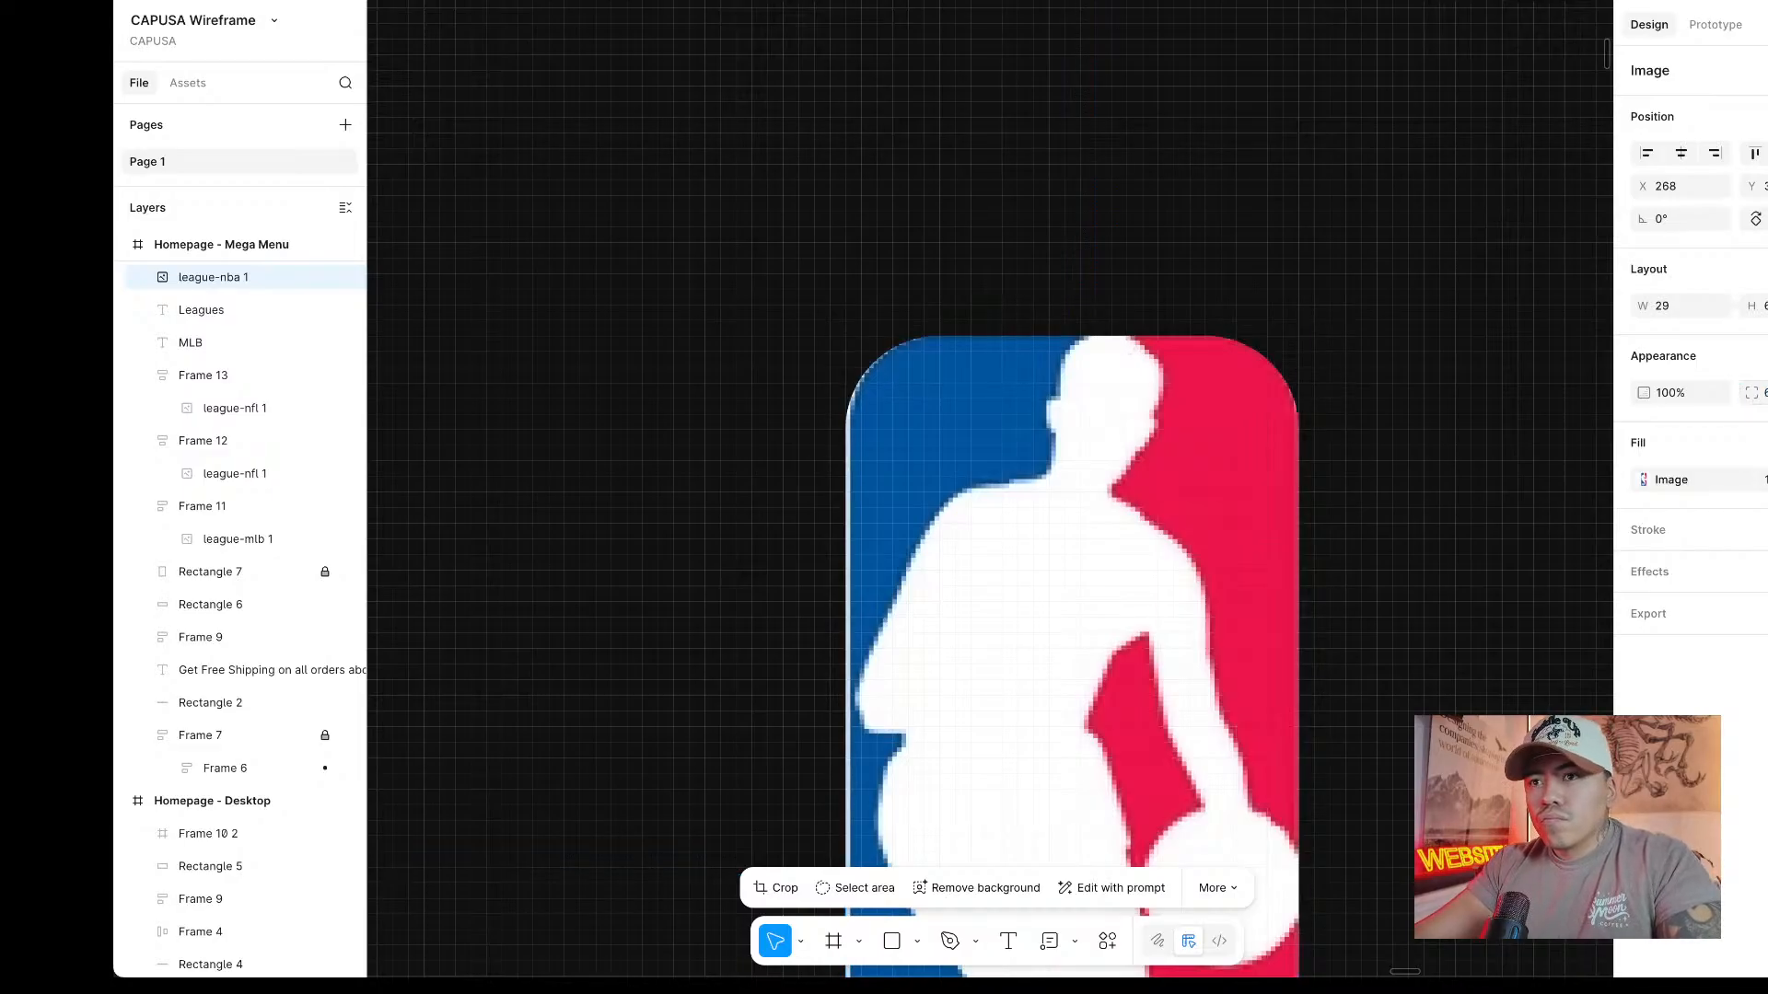
Trim the pale strip from the NBA logo's left edge, narrowing the image to a width of 28.
scroll(1381, 663, "down", 4)
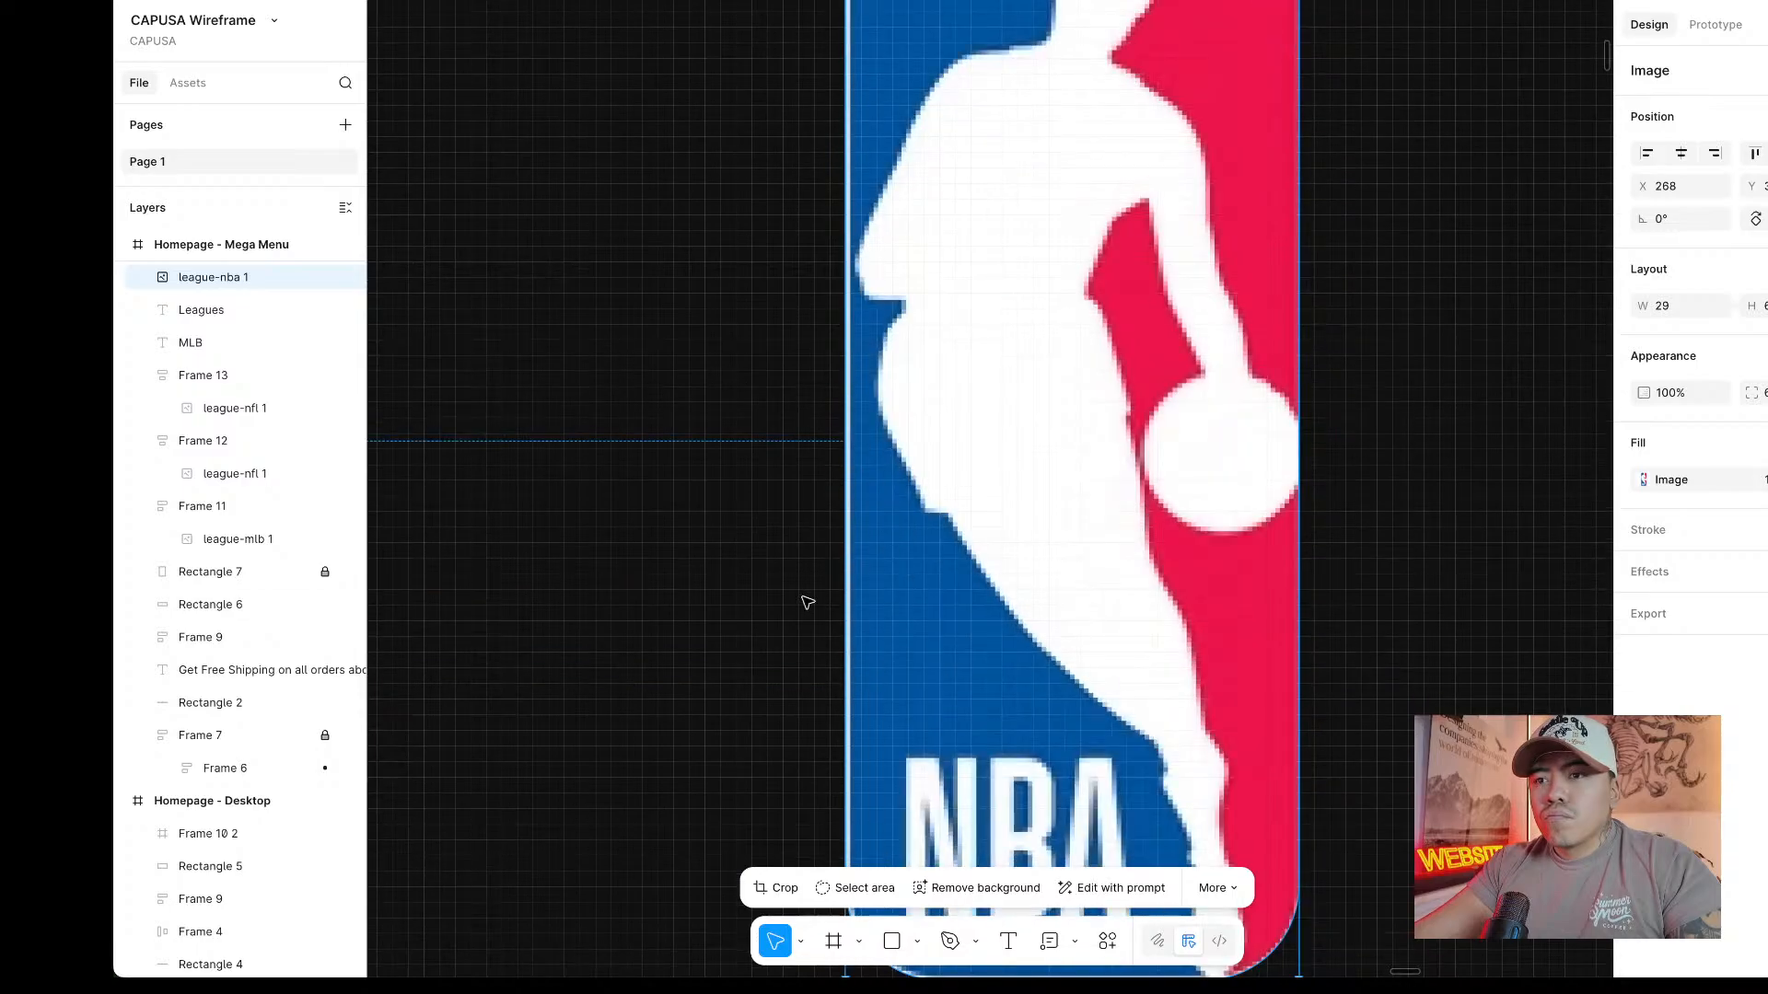
scroll(829, 515, "up", 2)
scroll(856, 590, "up", 3)
scroll(843, 626, "down", 3)
scroll(830, 576, "up", 8)
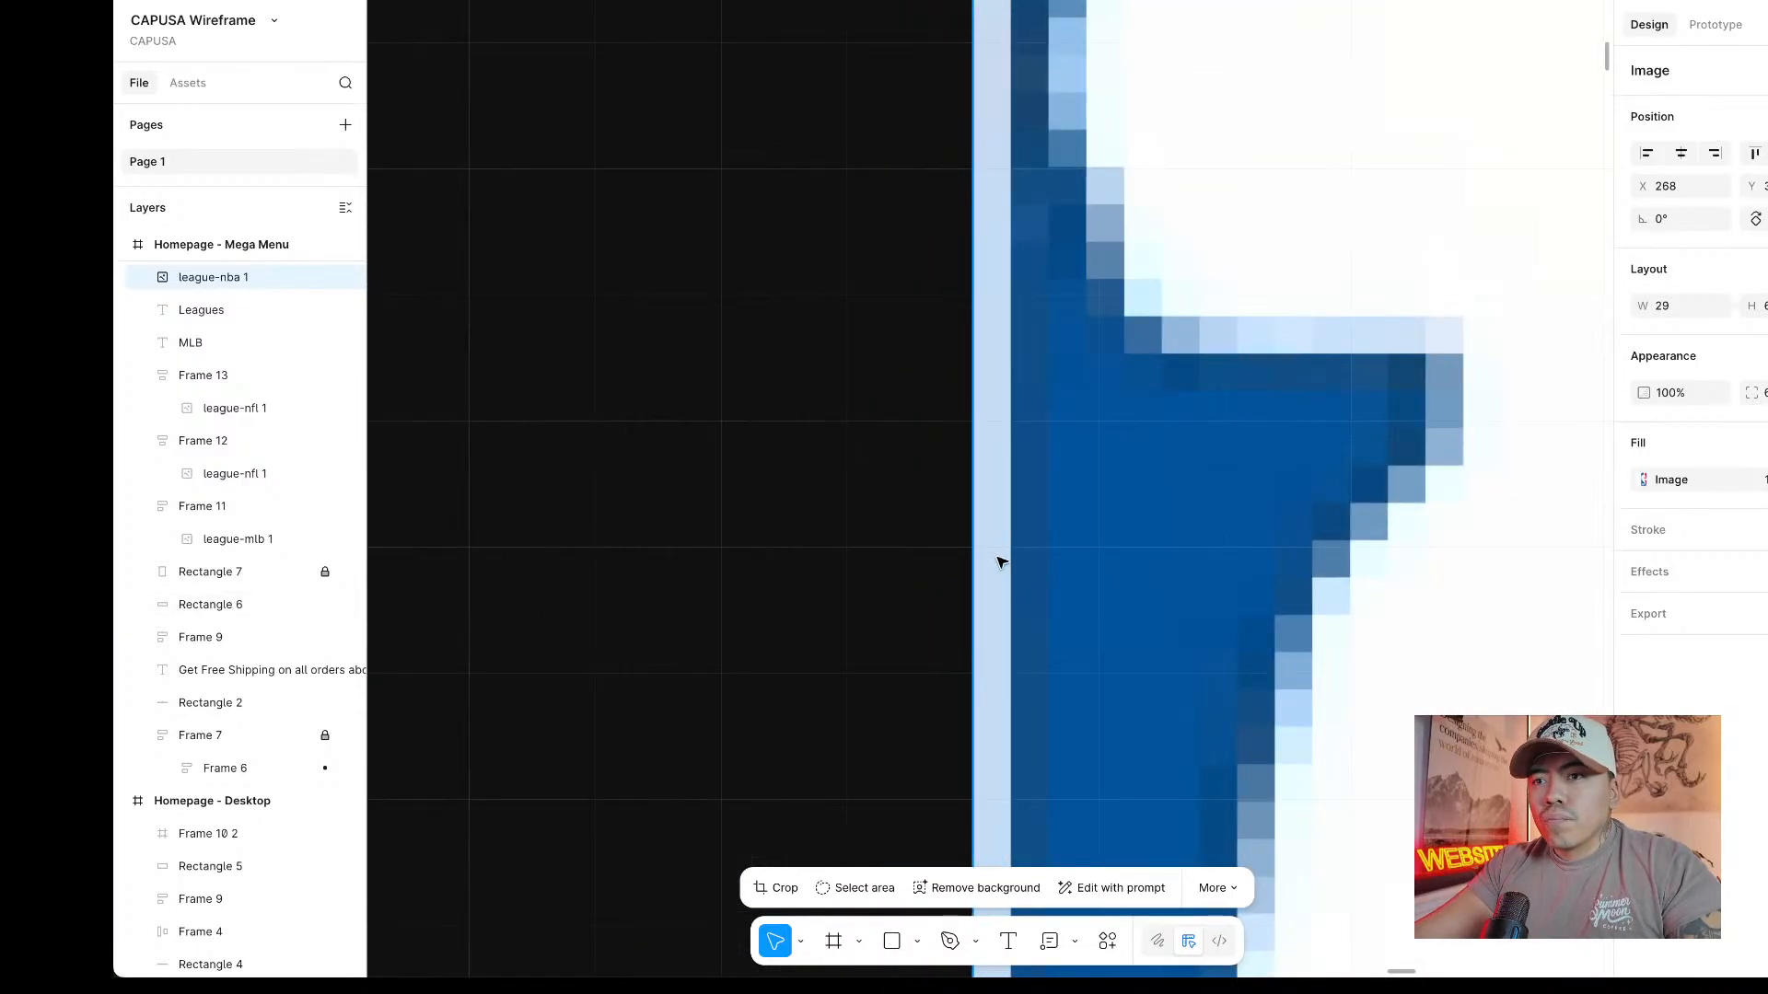
scroll(1124, 544, "down", 8)
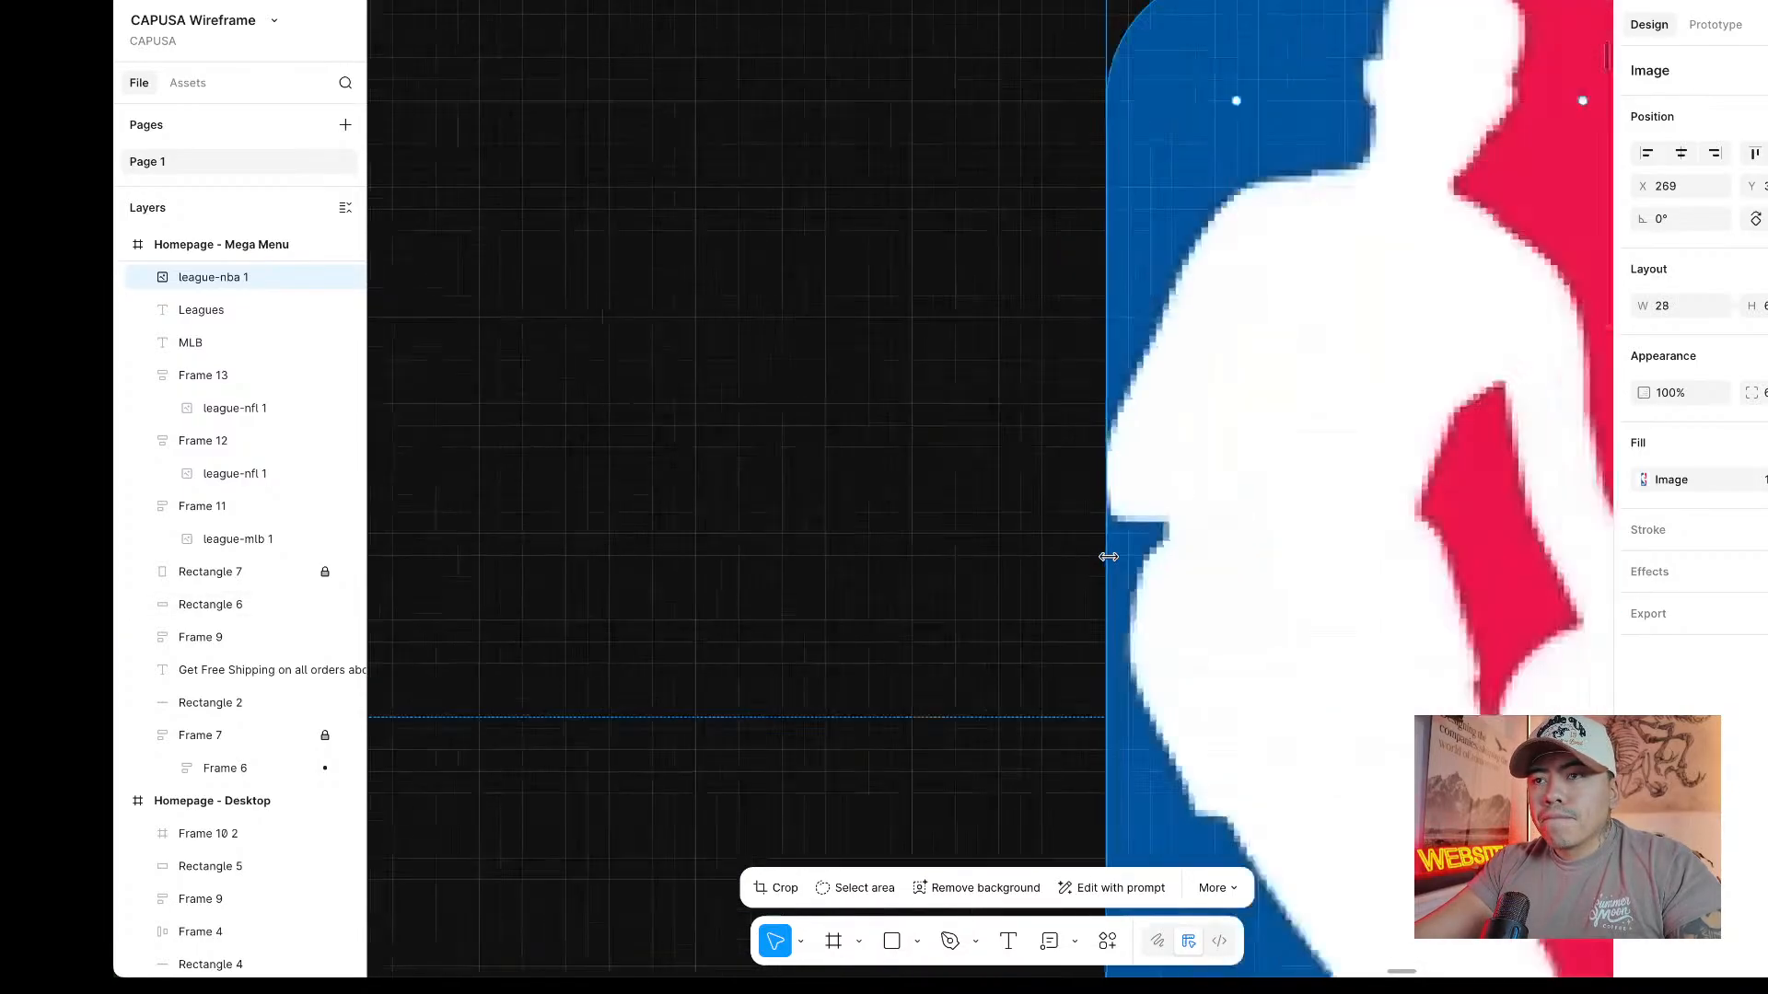
left_click(1191, 563)
scroll(1191, 563, "up", 2)
scroll(1191, 563, "up", 2)
Set the NBA logo's height to 30 with proportional width and reduce its corner radius to 3.
left_click(1058, 571)
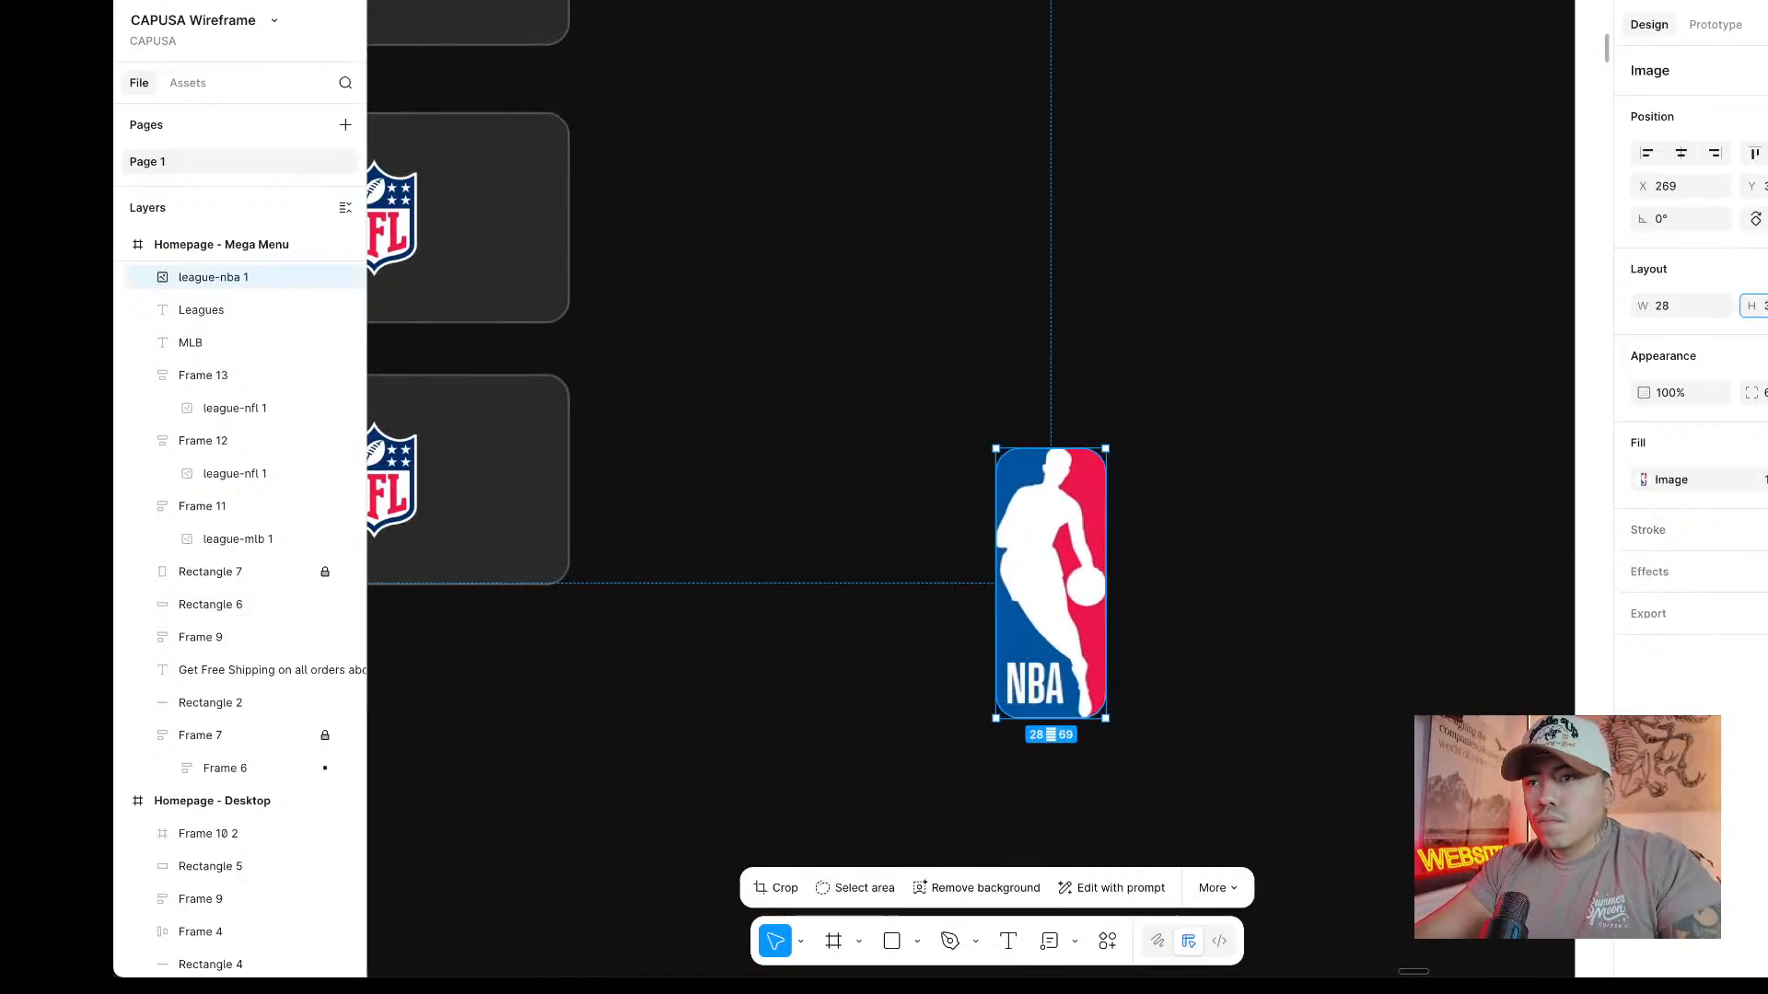
key("Return")
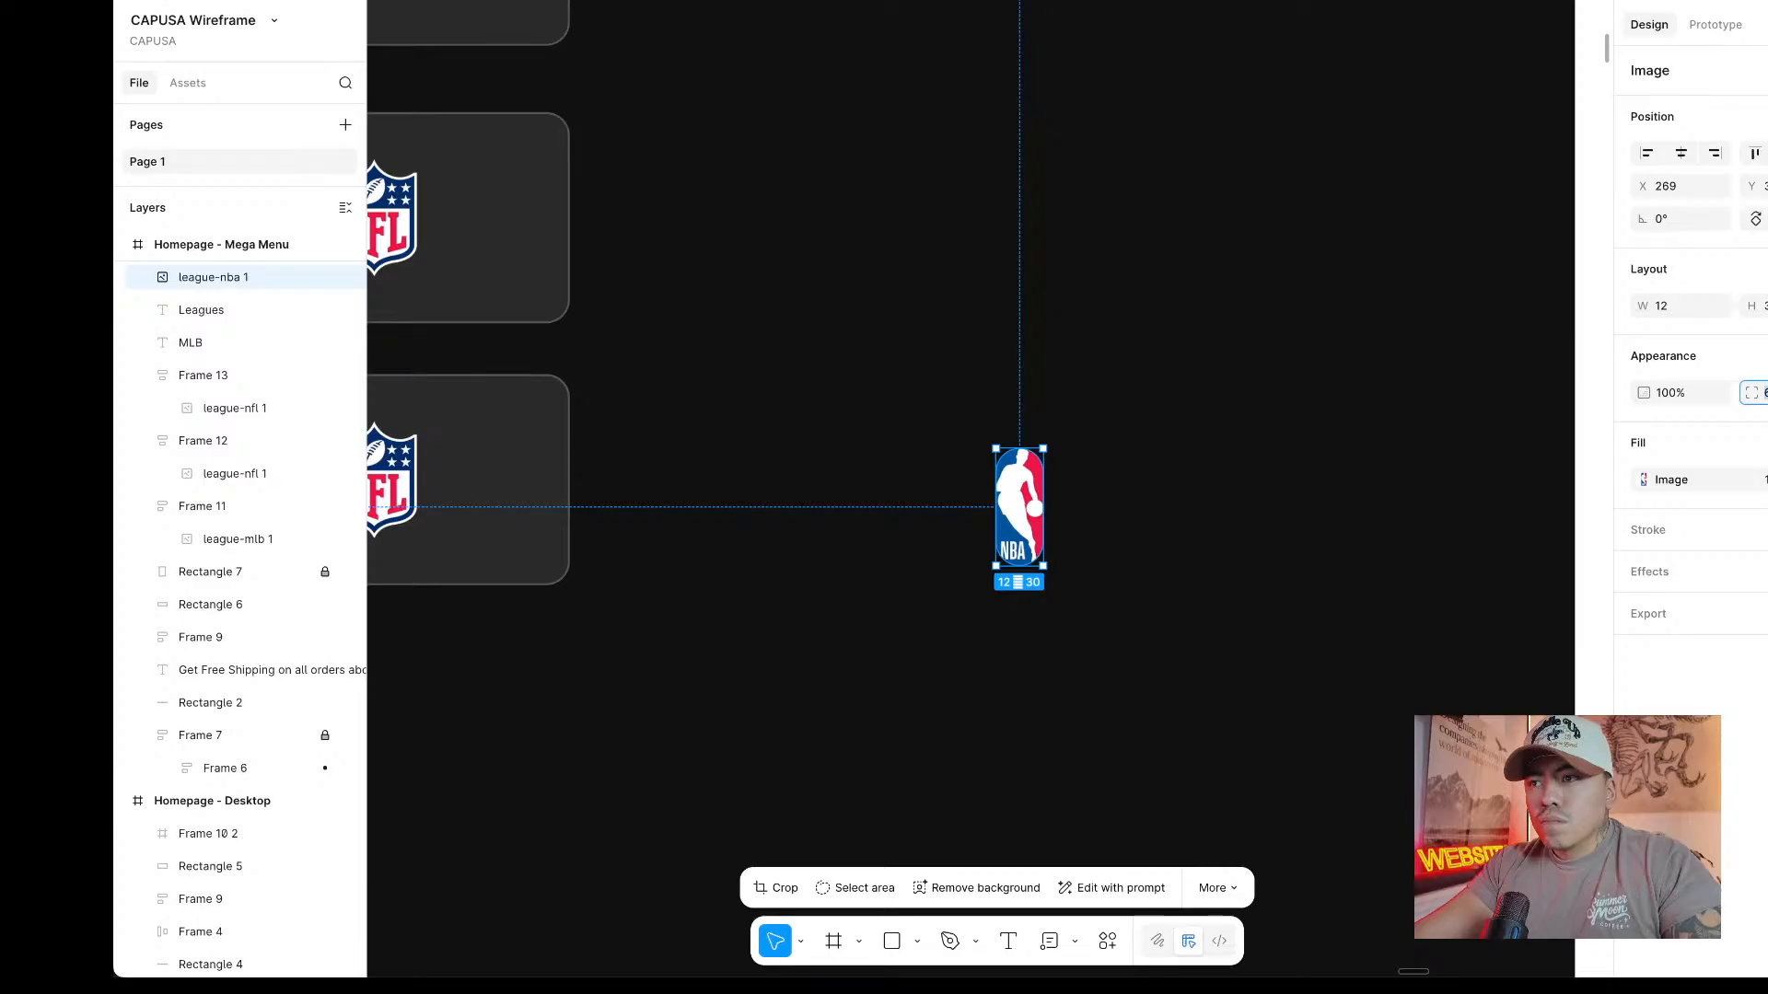
scroll(1001, 463, "up", 5)
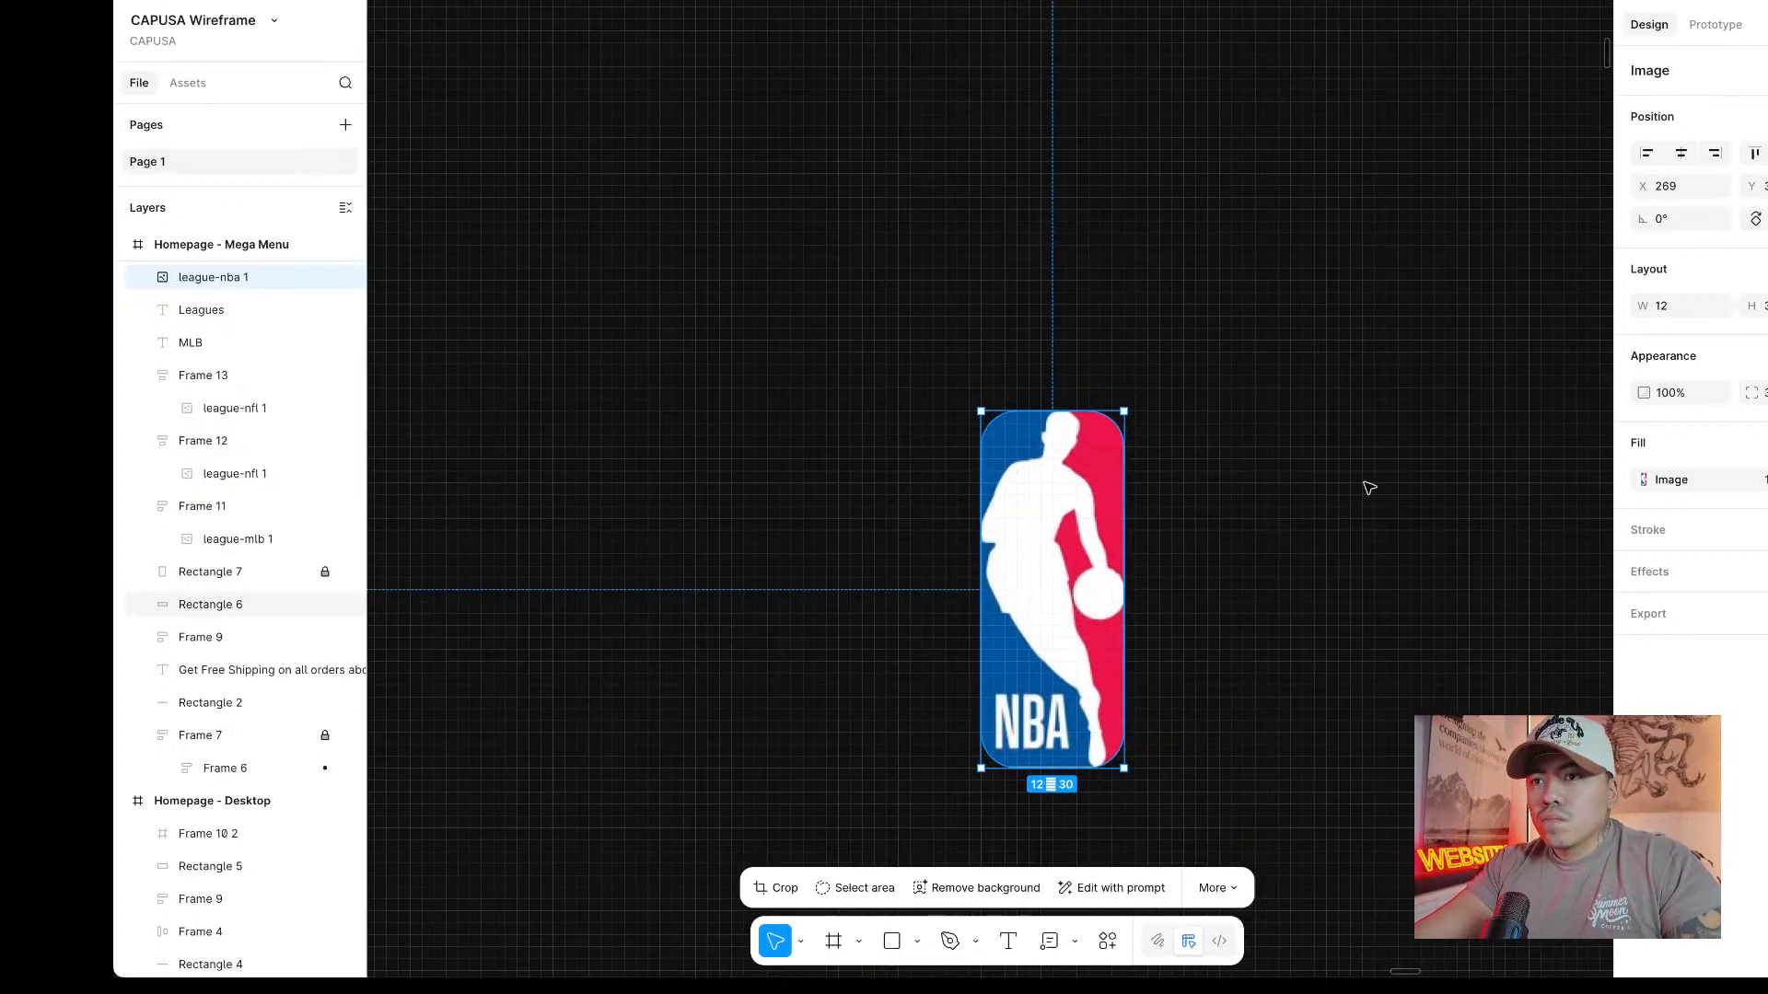
left_click(1069, 527)
left_click(1068, 527)
Replace the NFL logo in the third card with the NBA logo.
scroll(967, 516, "down", 5)
scroll(811, 502, "left", 3)
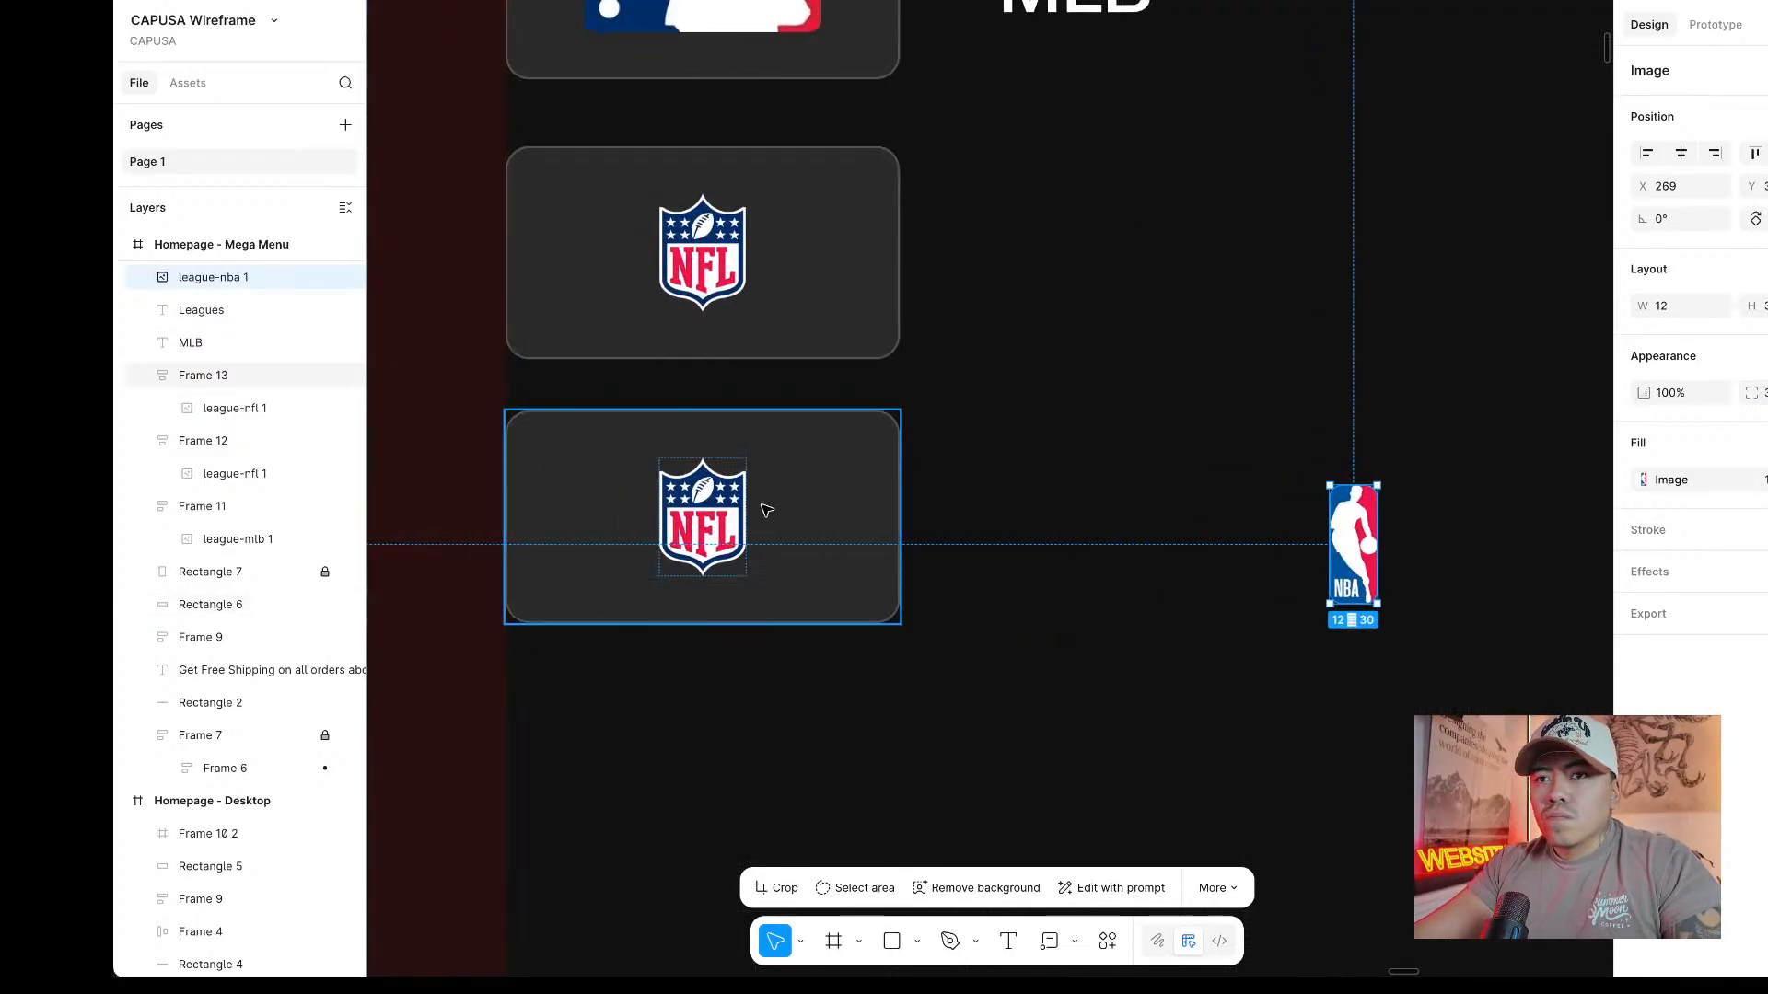
left_click(700, 506)
right_click(700, 506)
left_click(789, 329)
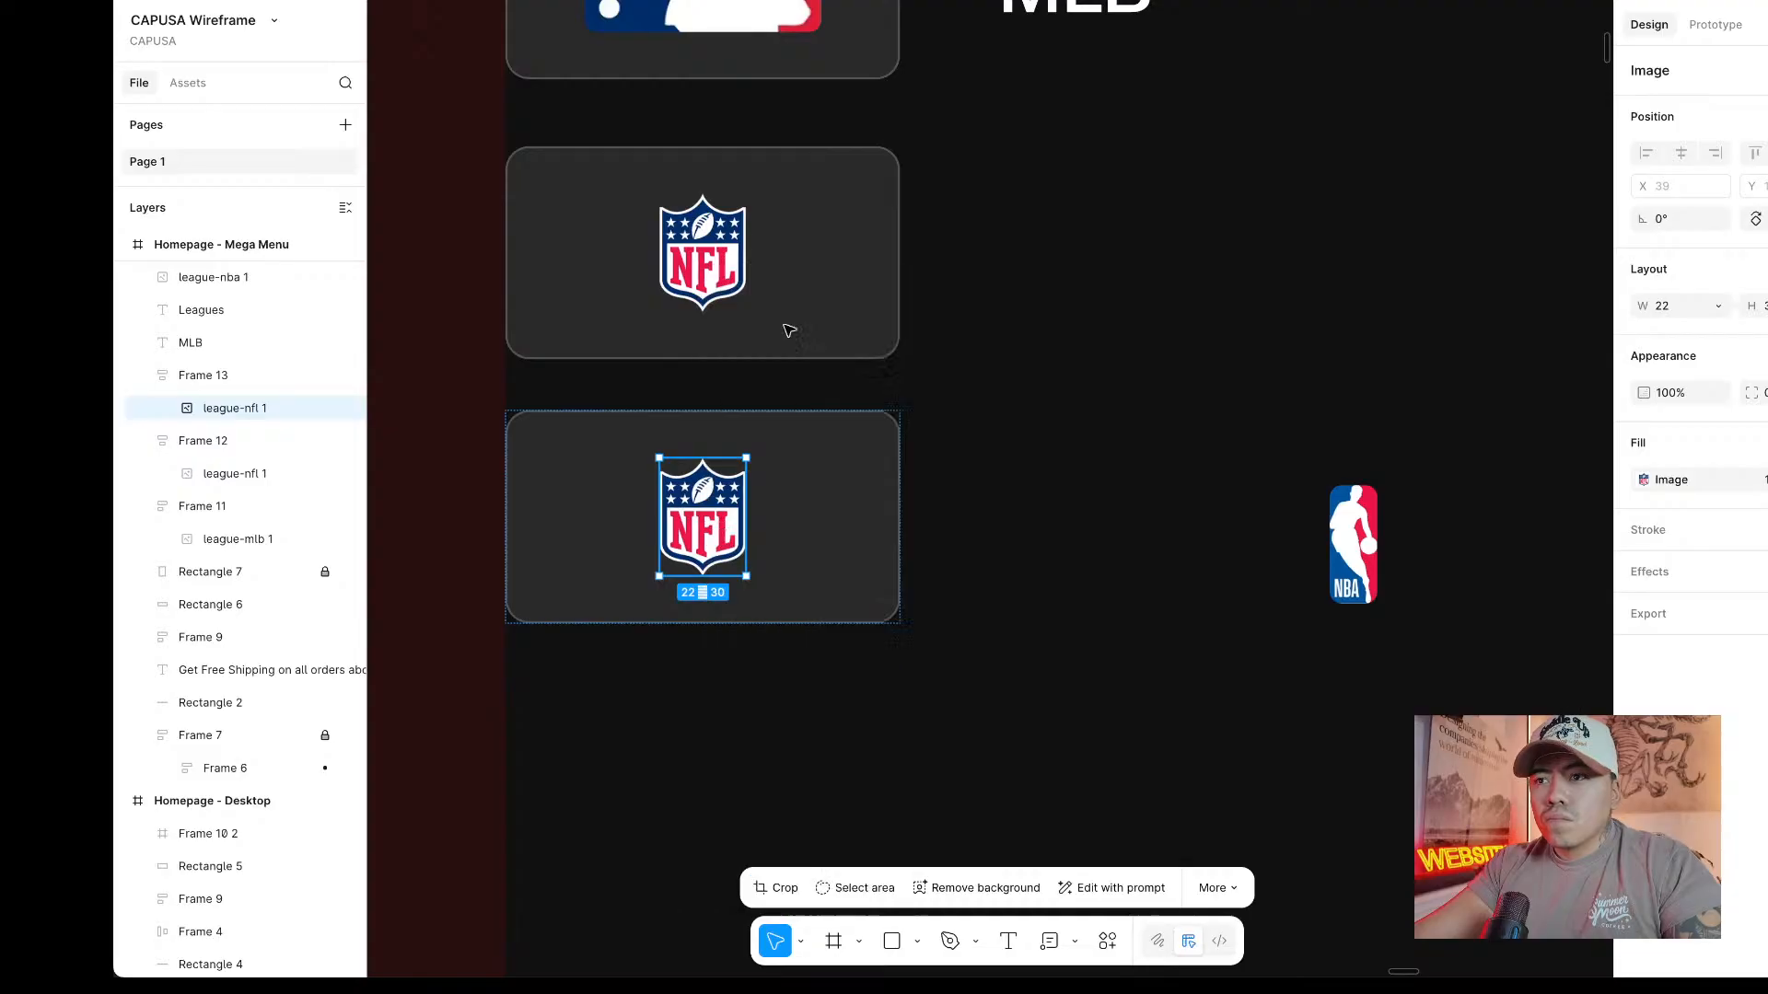
Replace the NFL logo in the third league card with the NBA logo and delete the loose NBA copy.
left_click(1372, 571)
key("Escape")
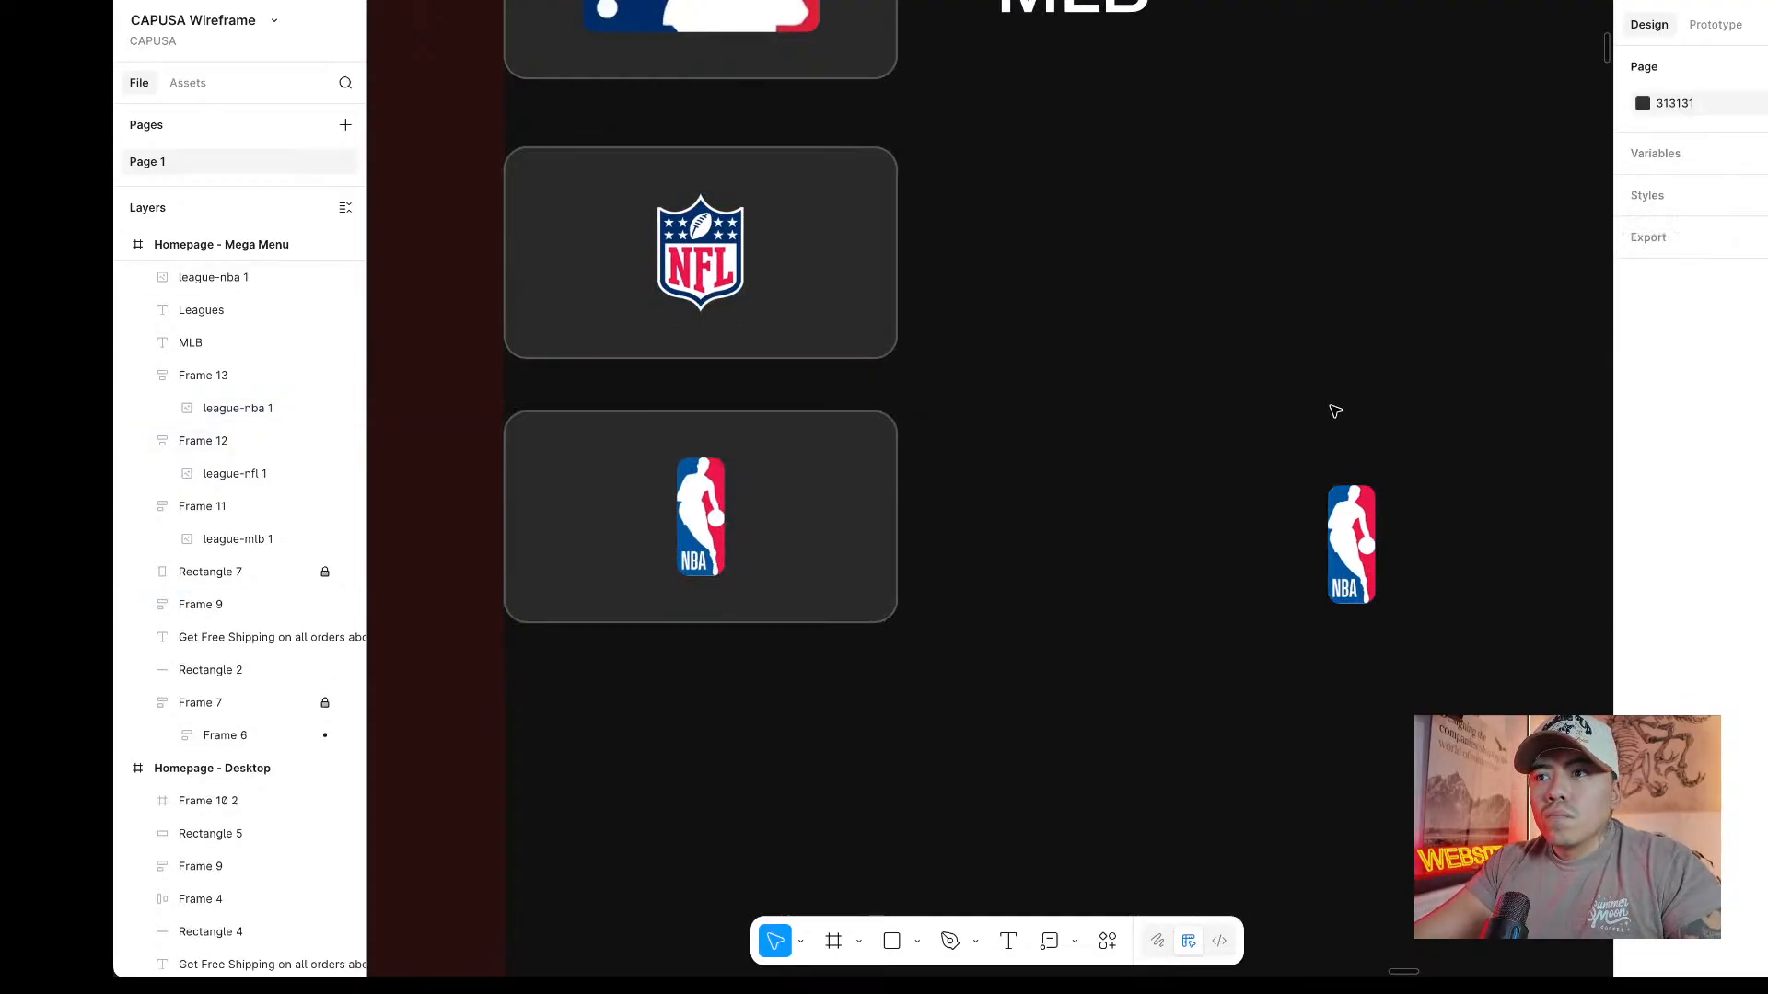
left_click(1351, 506)
key("Delete")
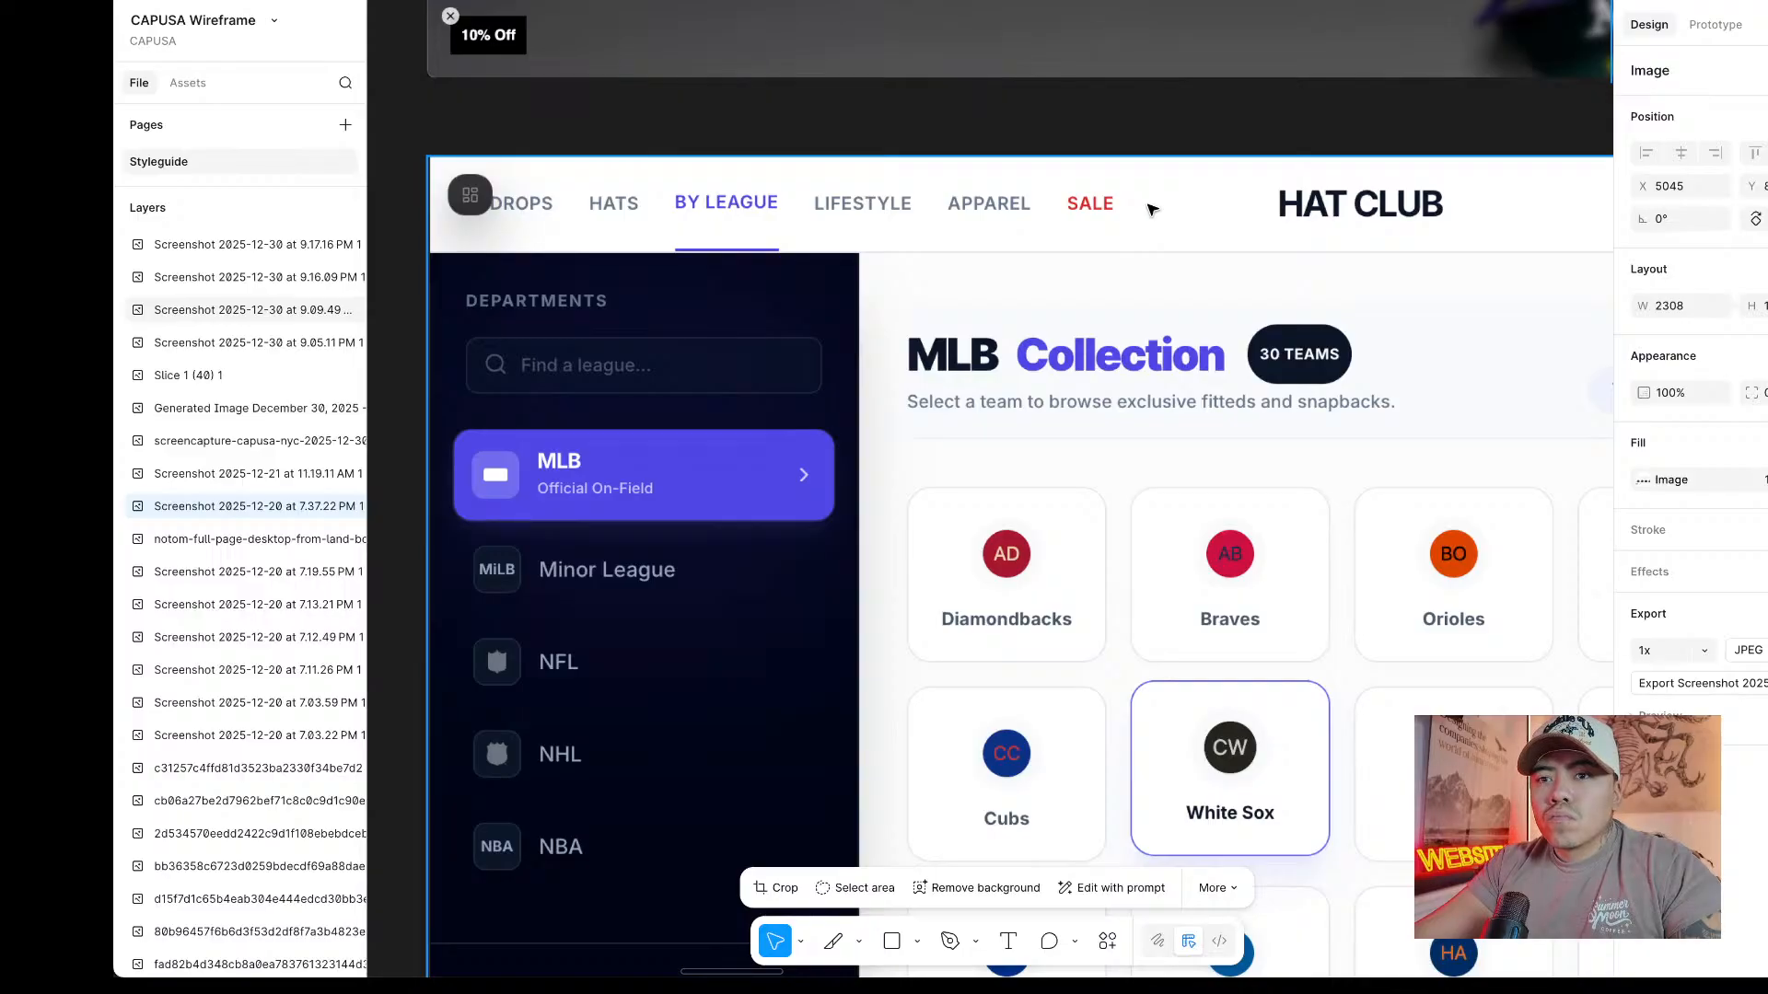
Examine the mega menu references on the Styleguide page, comparing how Hat Club, latitude.sh and Hat Heaven list leagues and teams.
scroll(1152, 209, "left", 1)
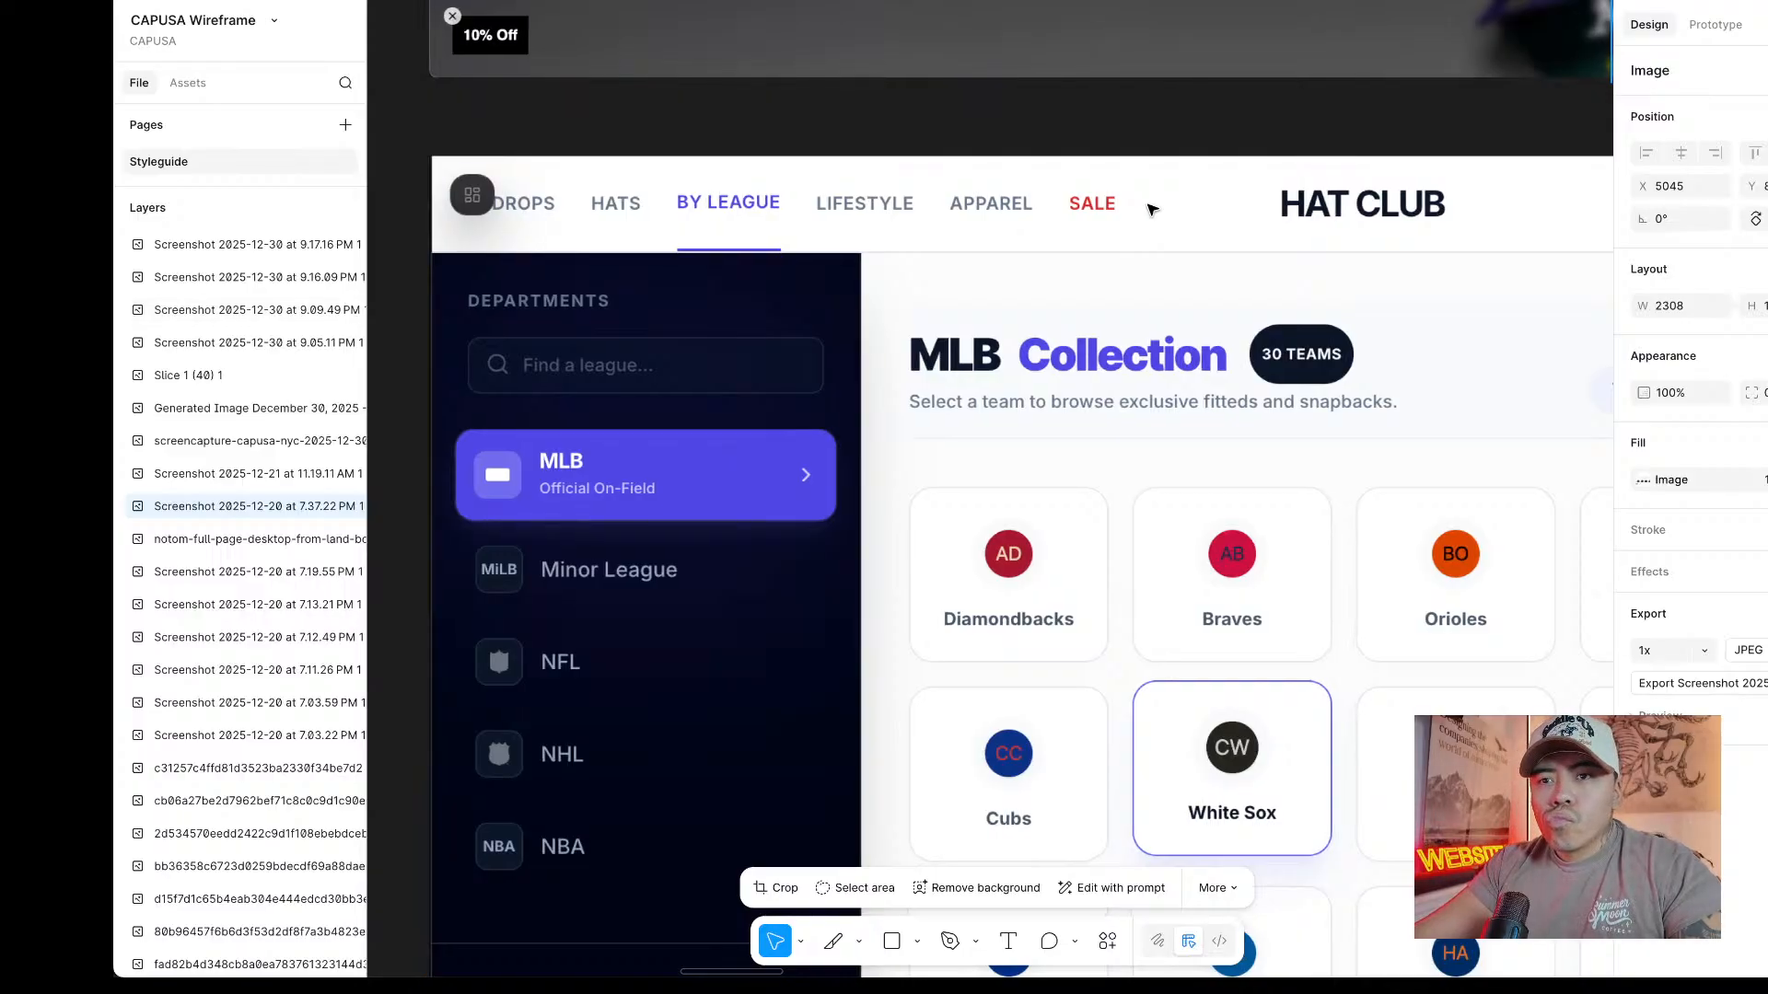
scroll(1152, 209, "down", 10)
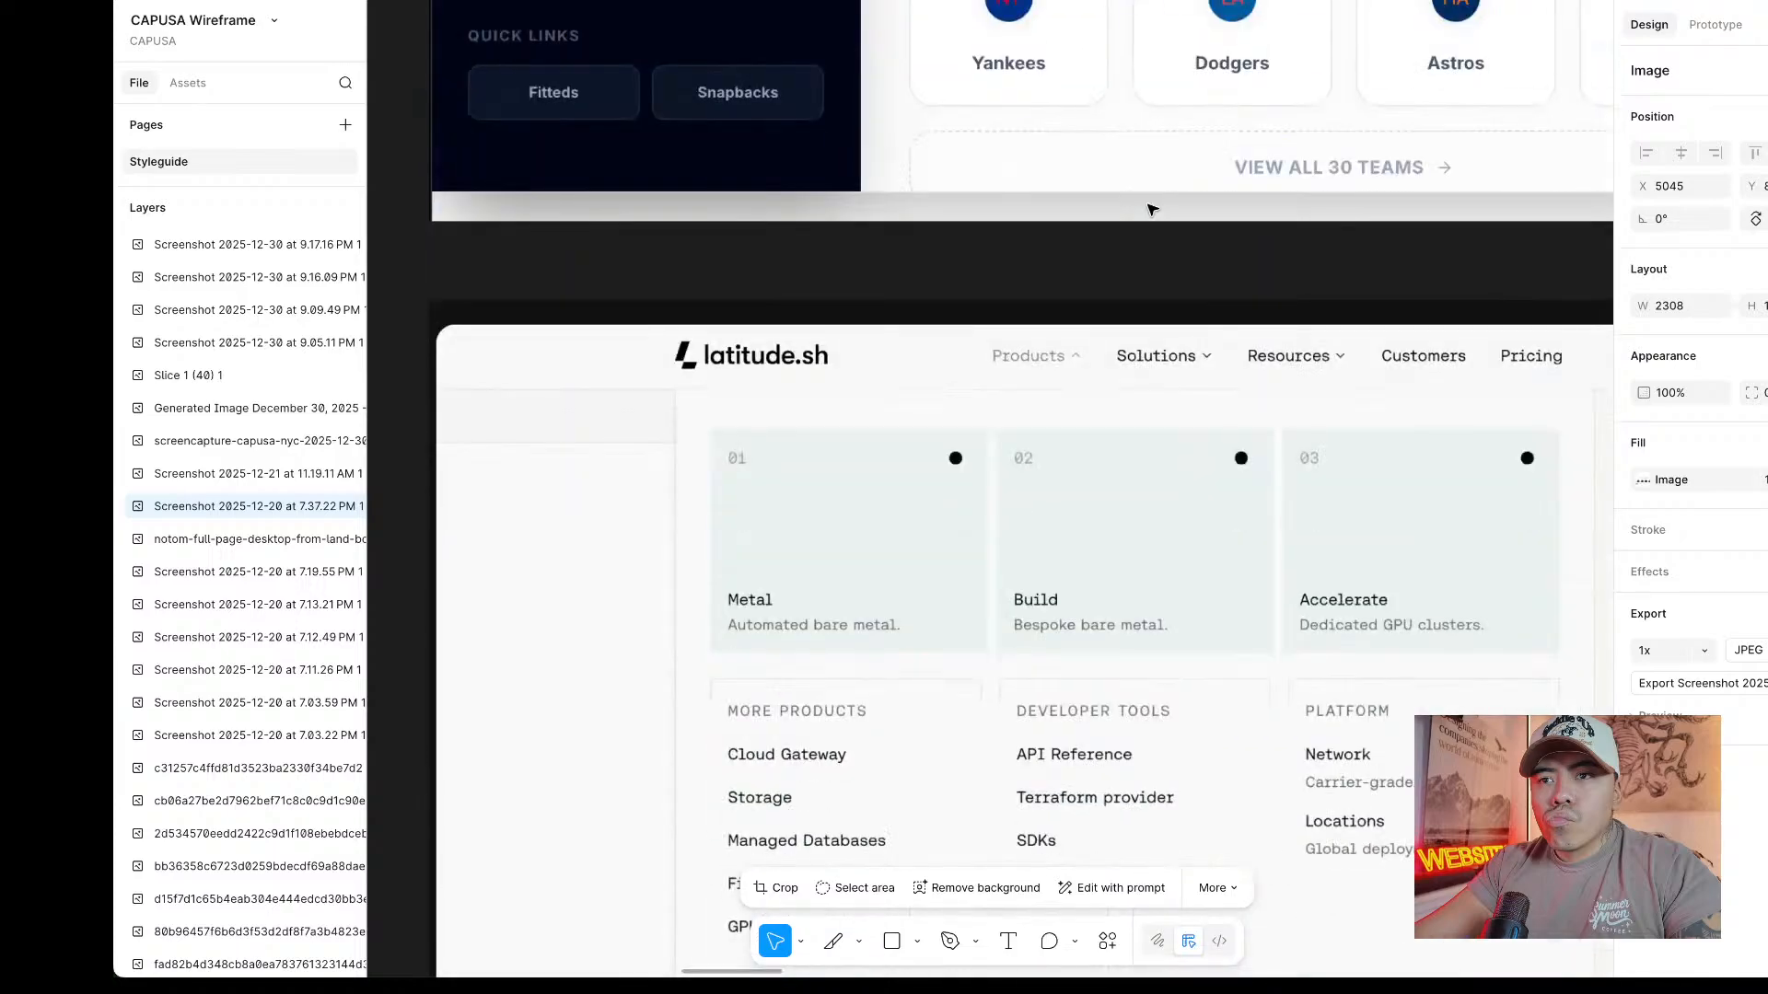
scroll(1152, 209, "down", 6)
scroll(1152, 209, "up", 8)
scroll(1152, 209, "right", 5)
scroll(1152, 209, "right", 2)
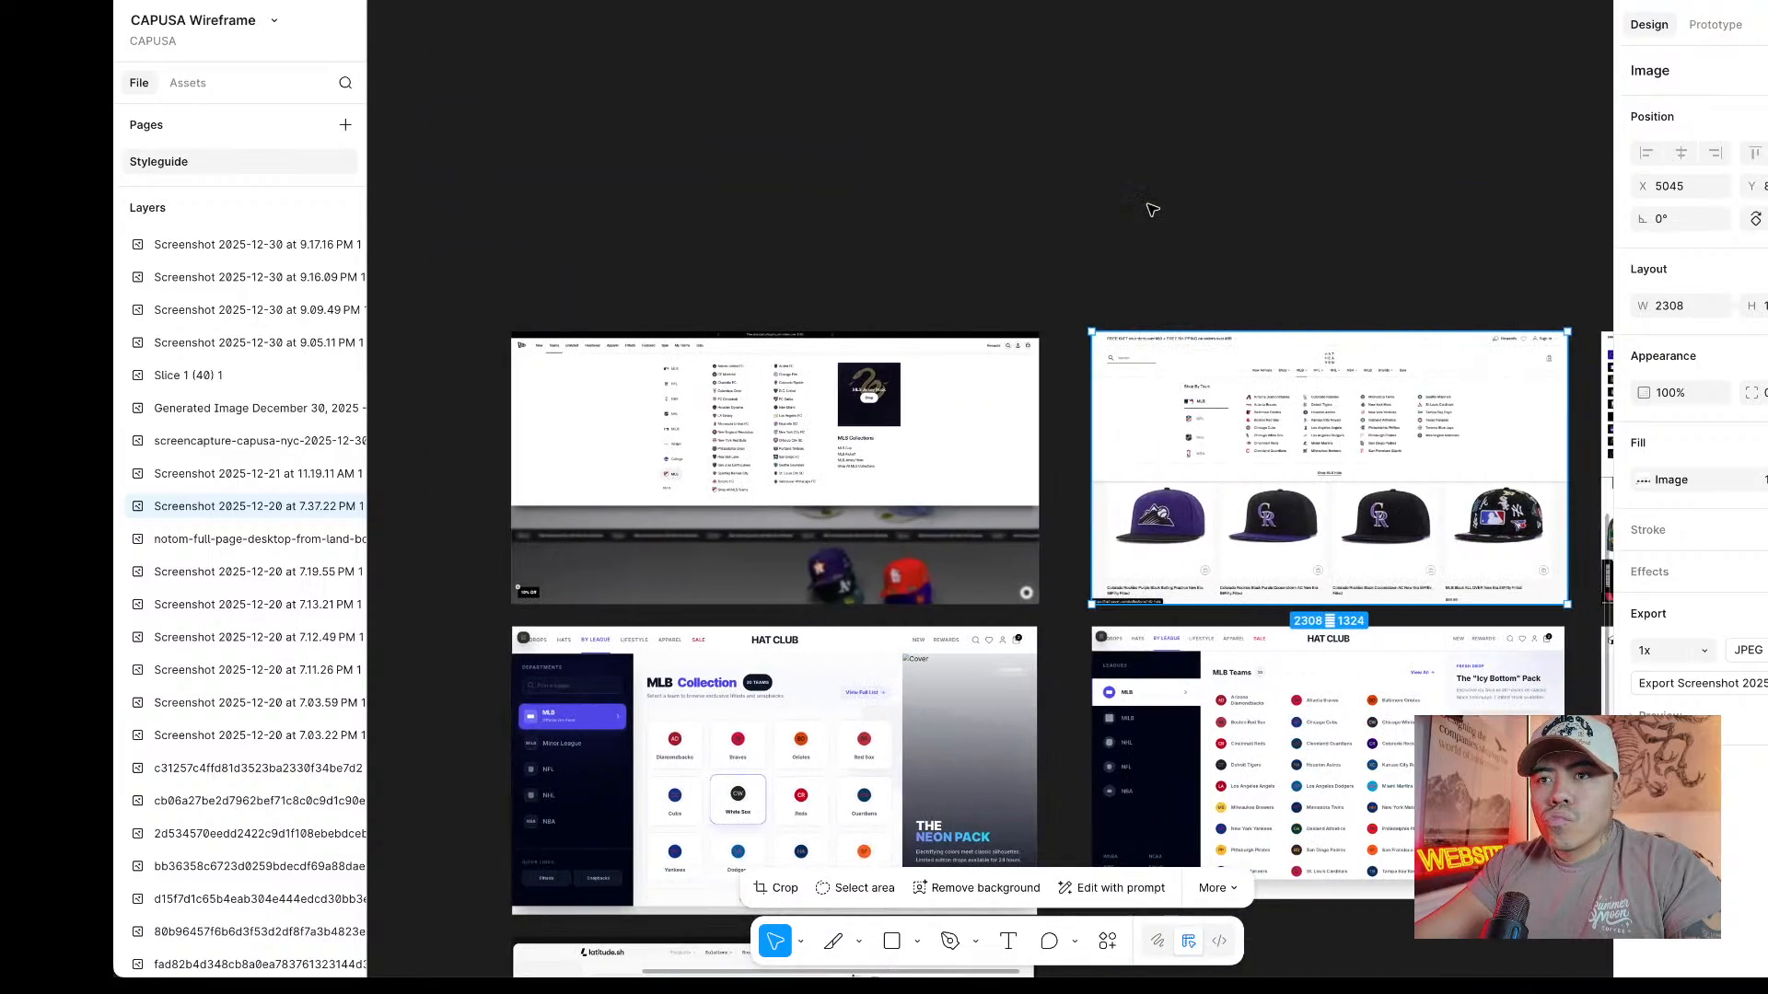
scroll(1261, 457, "up", 10)
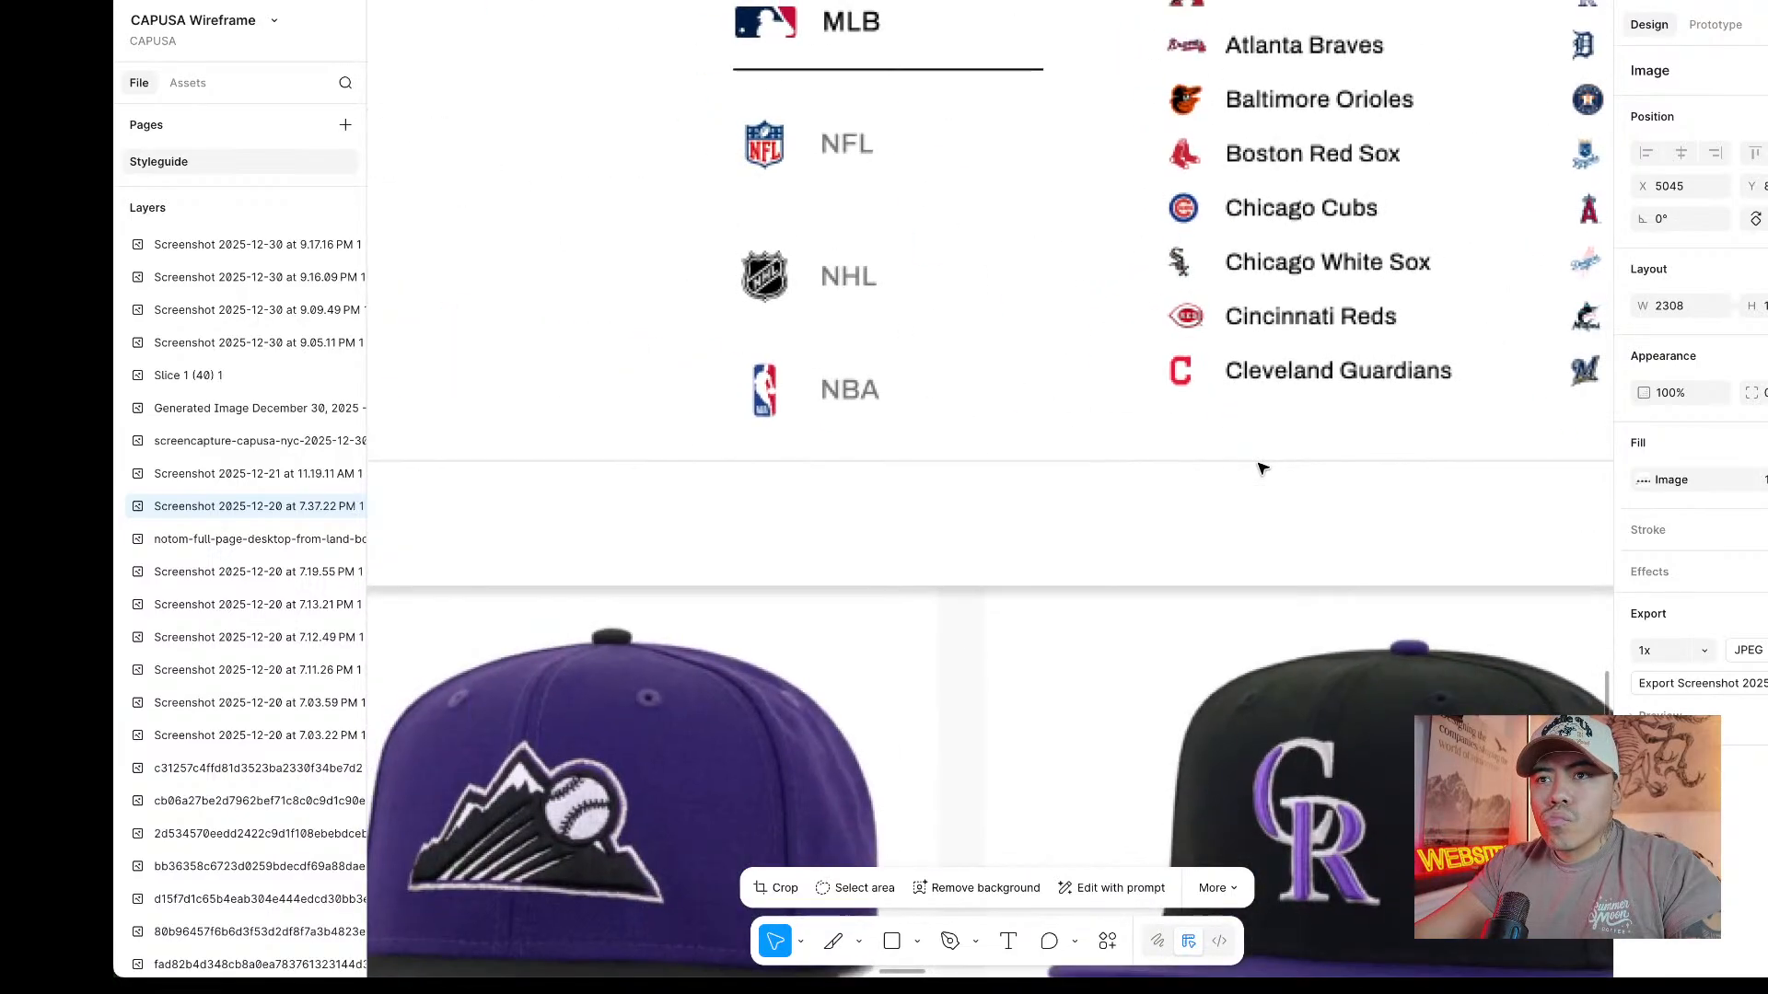
scroll(1260, 458, "down", 8)
scroll(1206, 309, "up", 6)
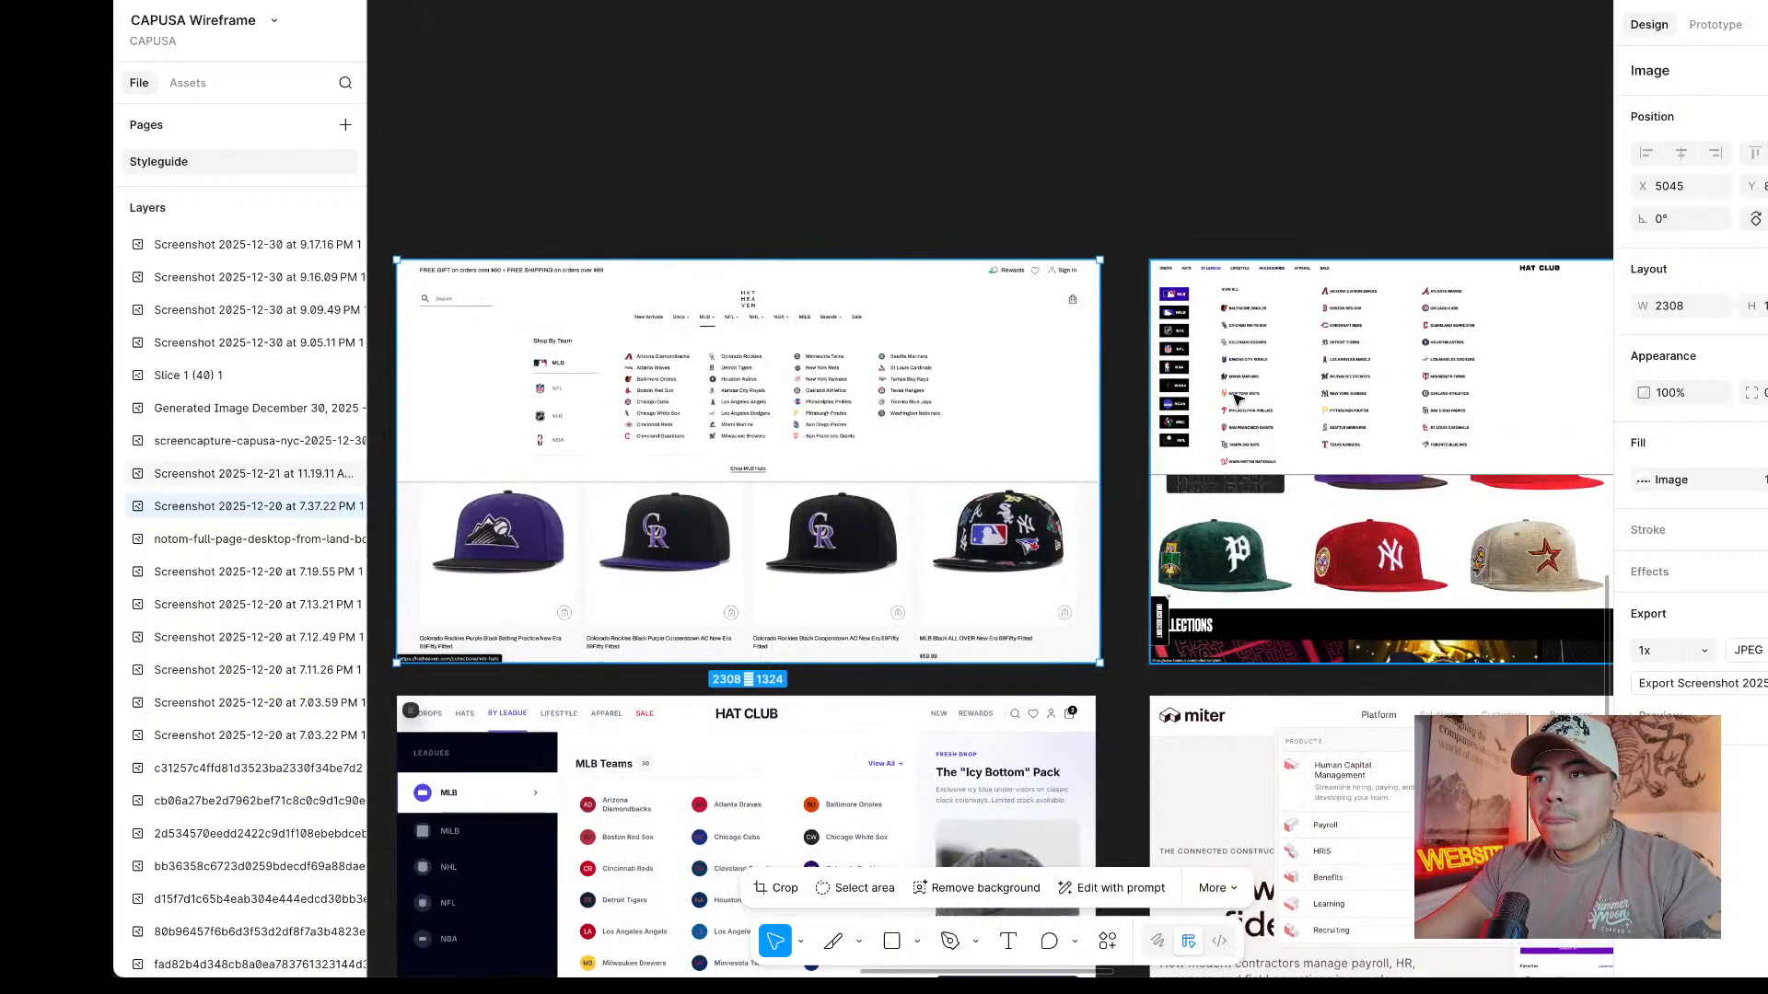
scroll(1206, 308, "up", 3)
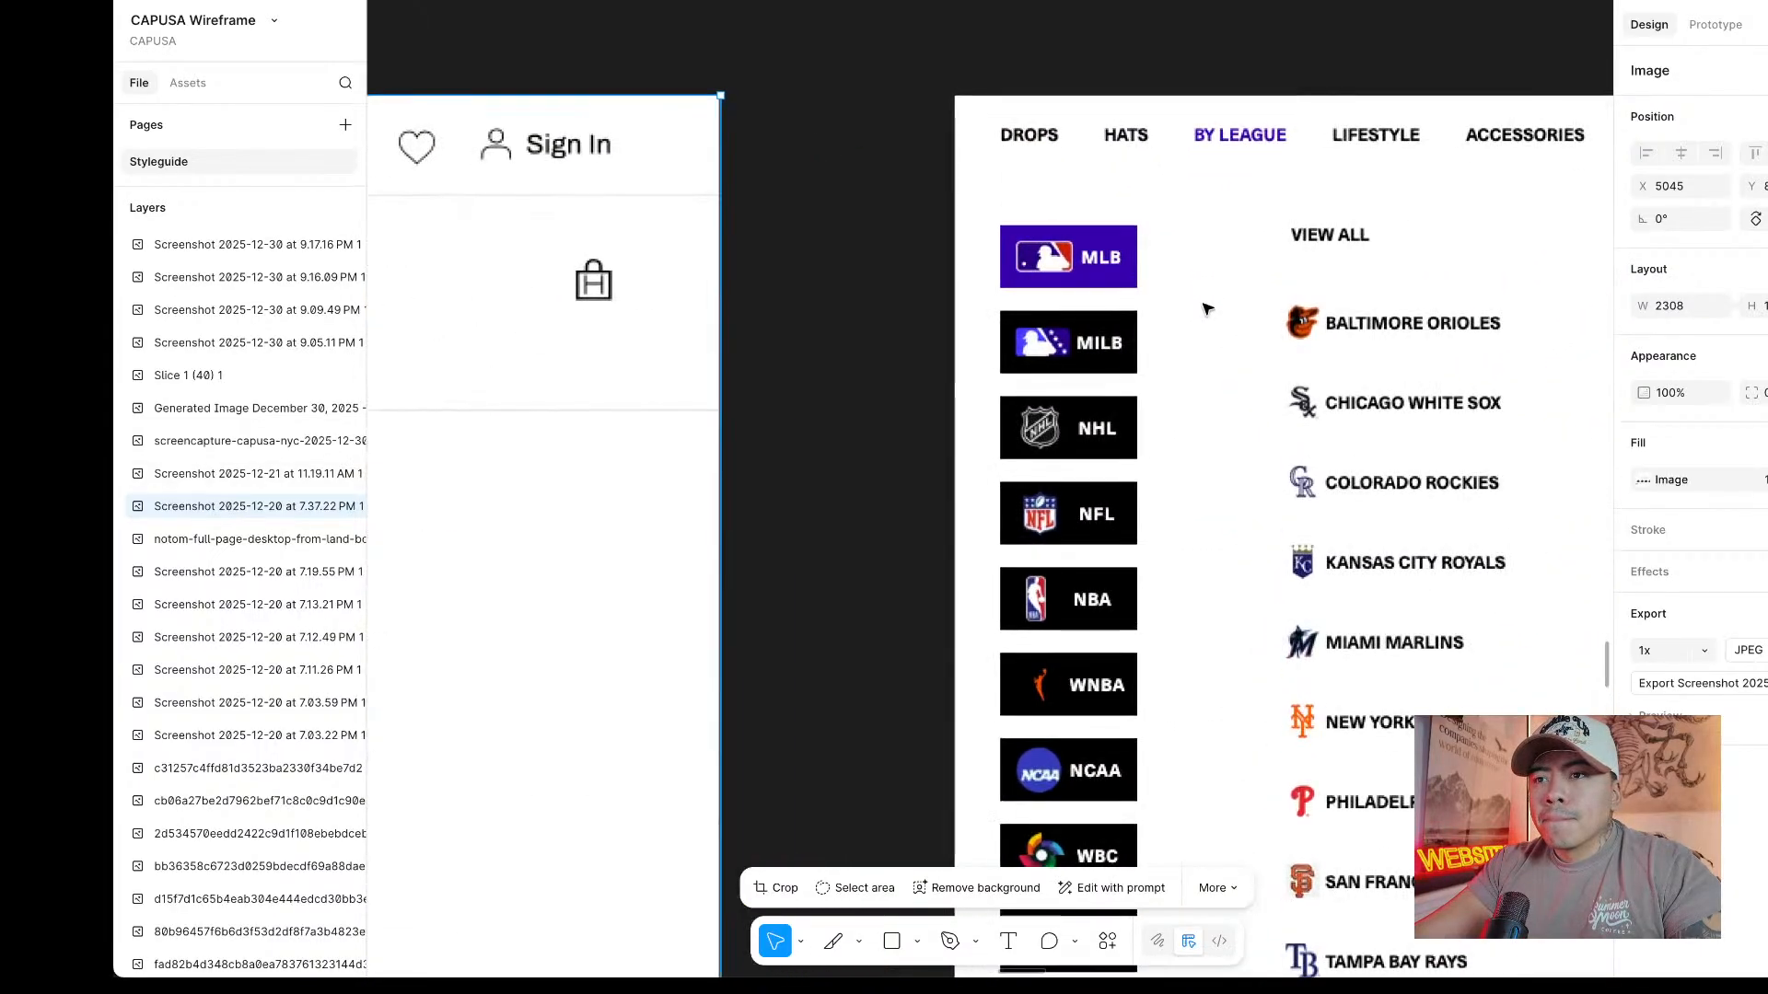
scroll(1209, 309, "down", 5)
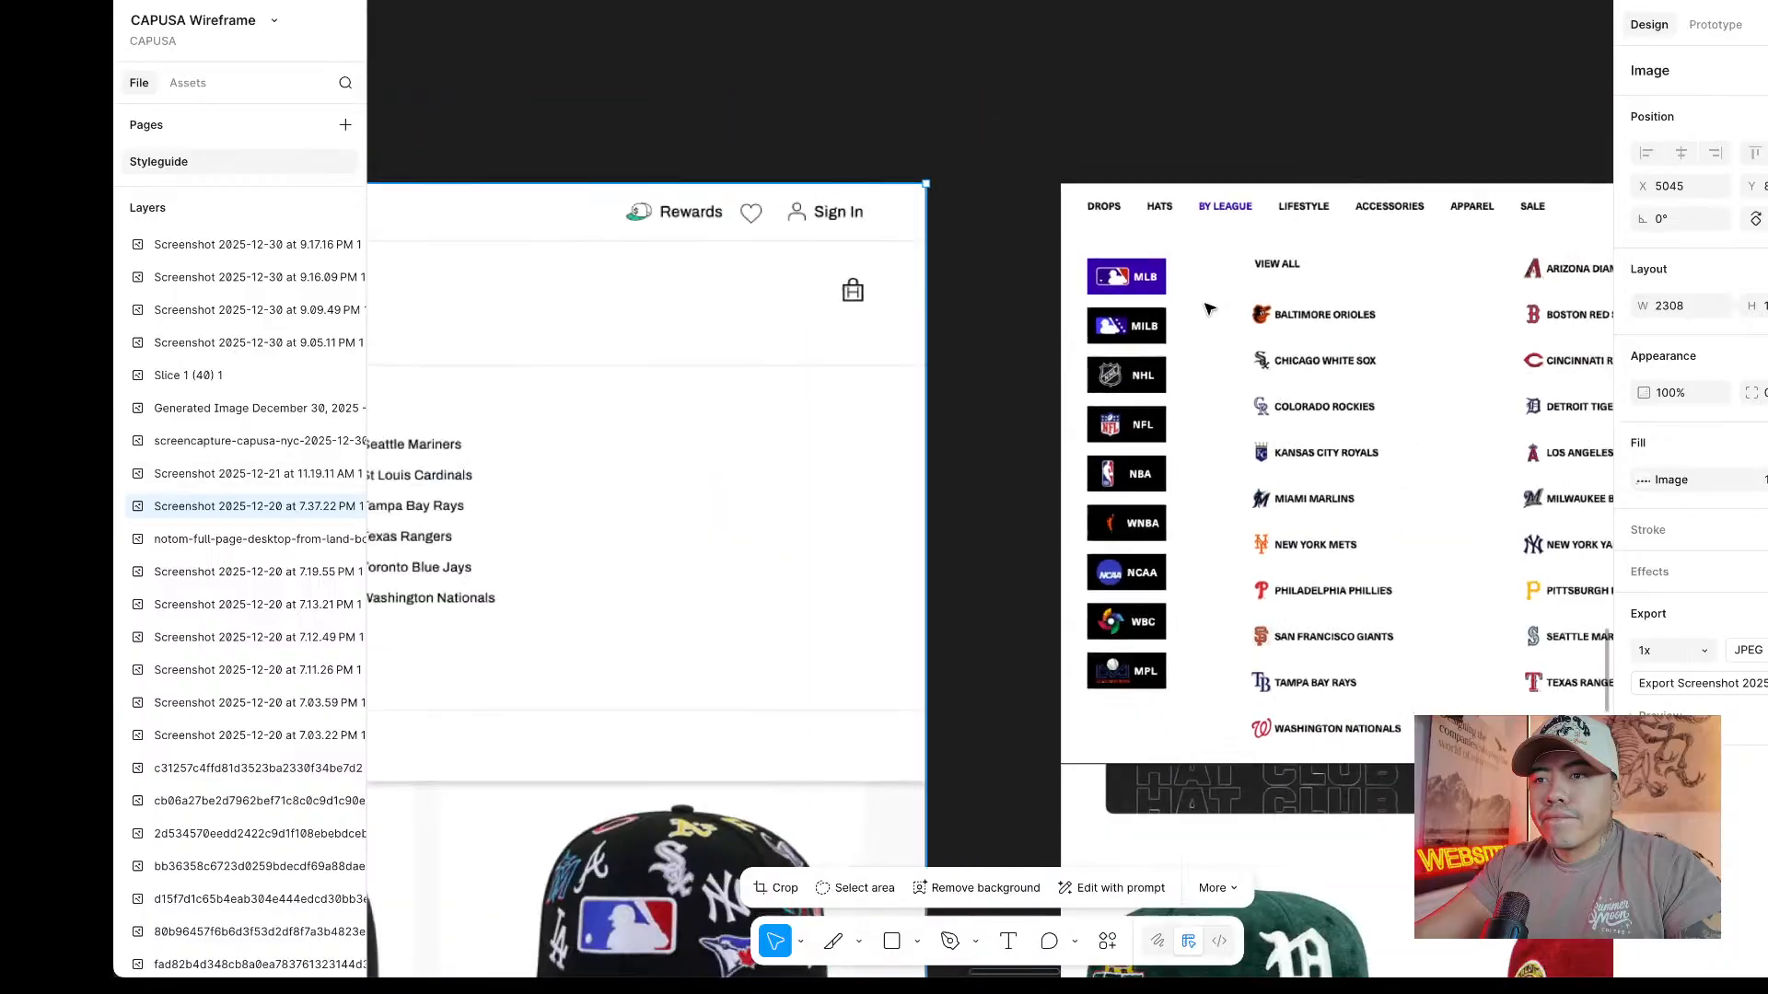
scroll(1209, 309, "up", 6)
scroll(1209, 308, "down", 4)
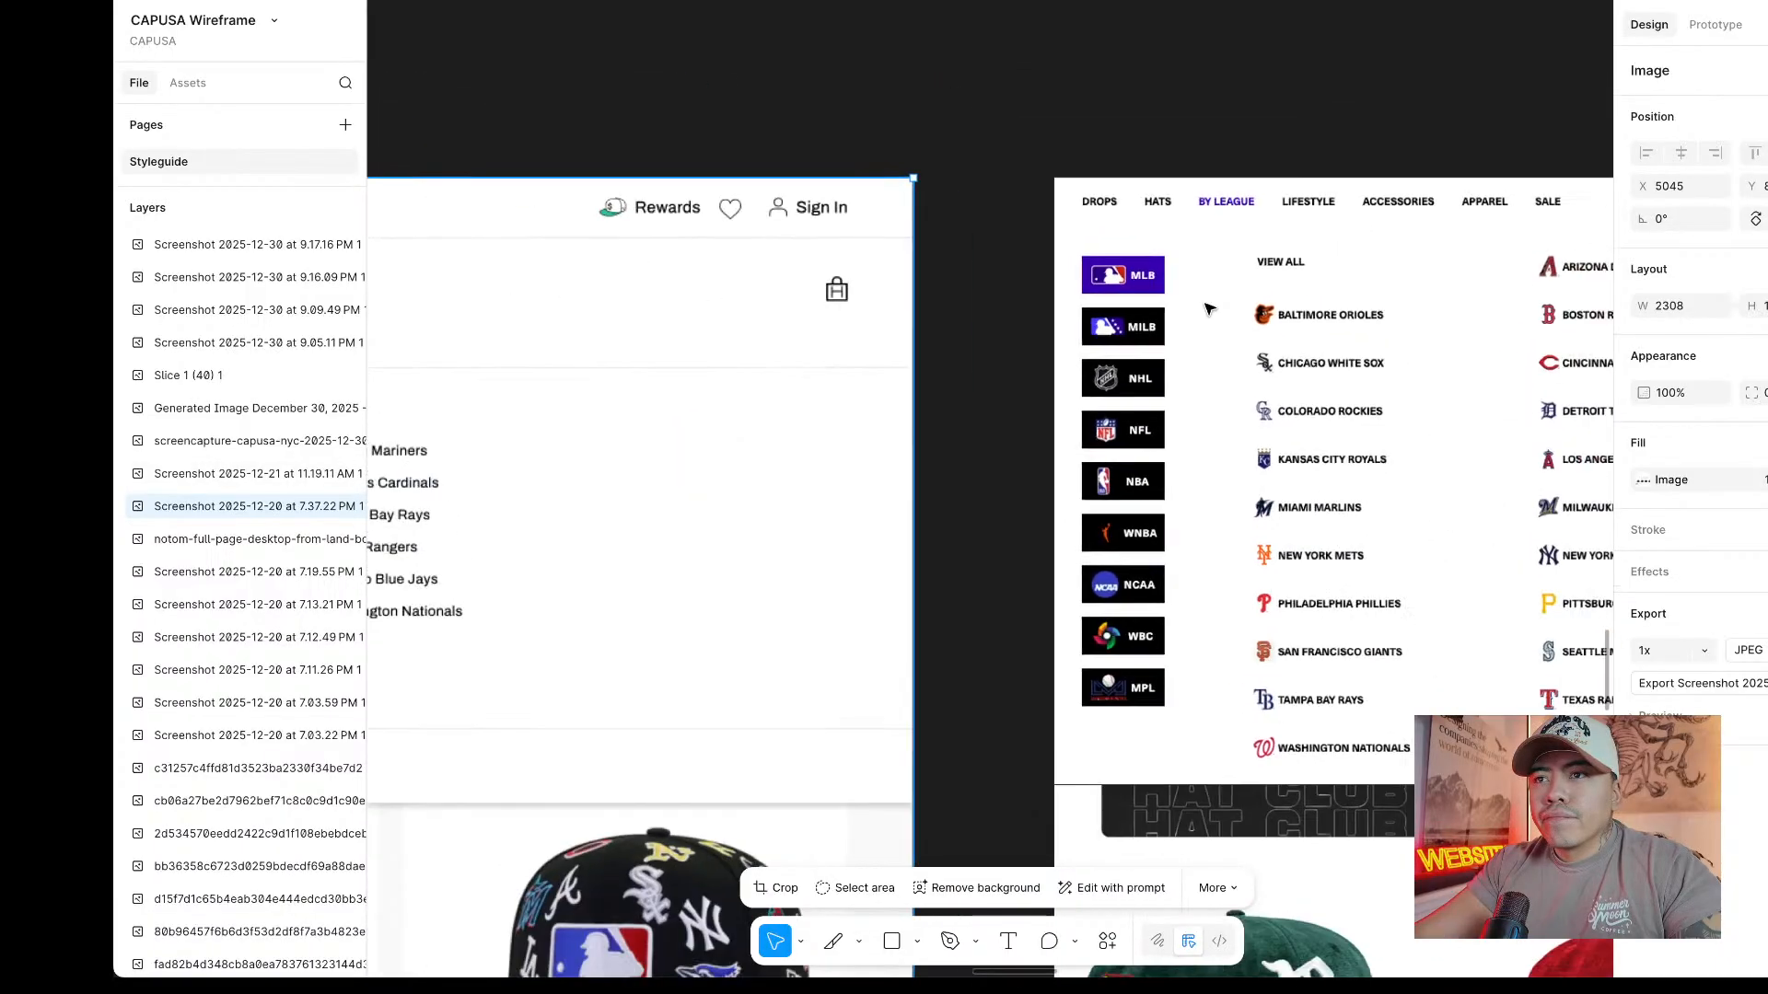
Compare the league sidebars and team grids of the two Hat Club menu concepts with the neighbouring references.
scroll(1209, 308, "left", 12)
scroll(1209, 309, "left", 15)
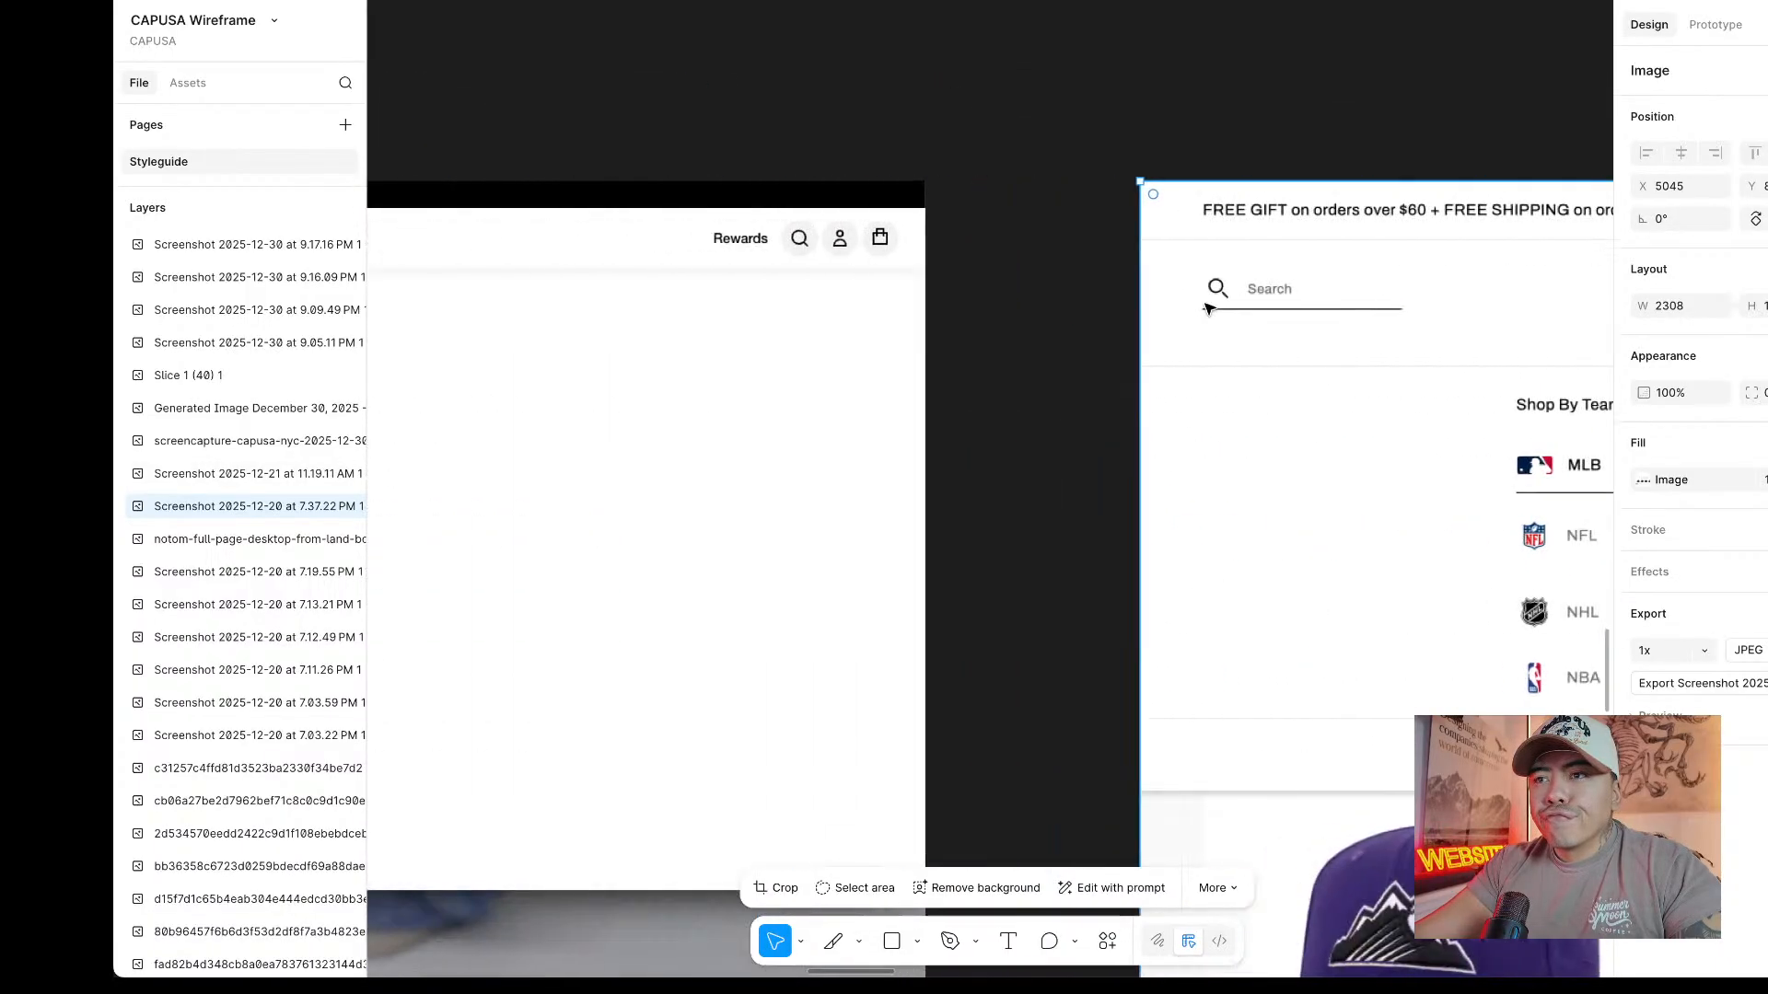
scroll(1209, 309, "up", 5)
scroll(1209, 308, "down", 2)
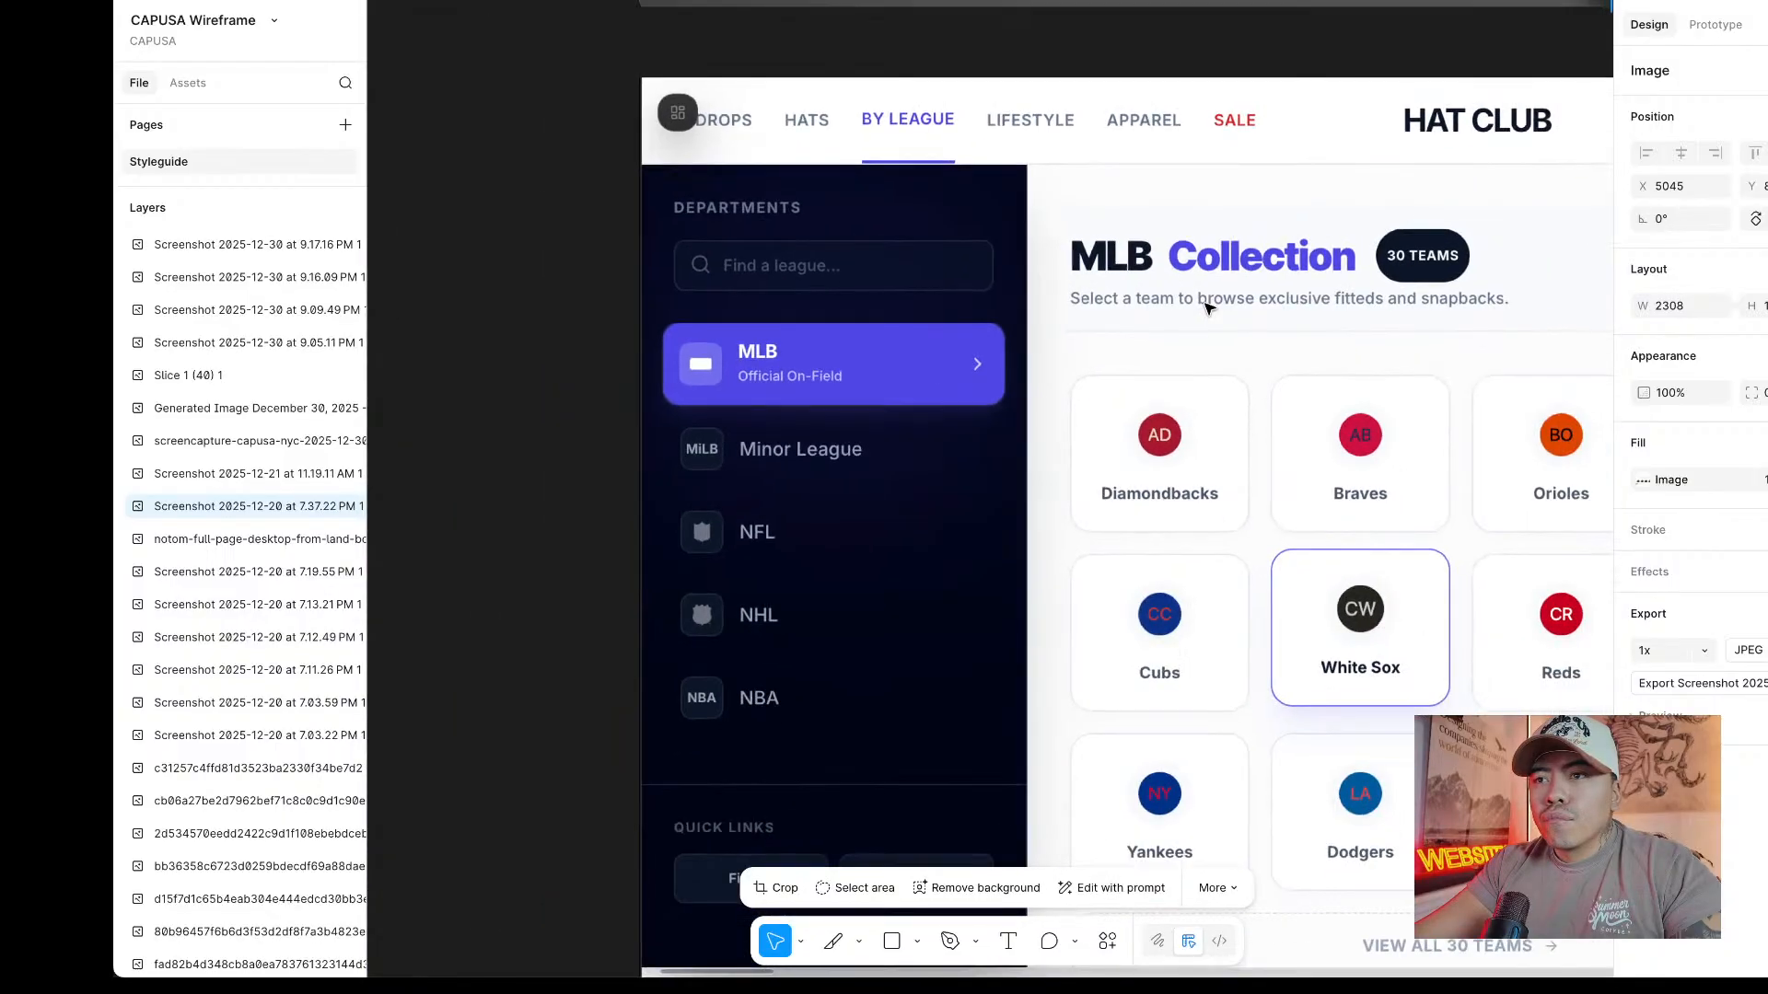
scroll(1209, 309, "right", 8)
scroll(1209, 308, "down", 4)
scroll(1209, 309, "up", 4)
scroll(1209, 309, "right", 11)
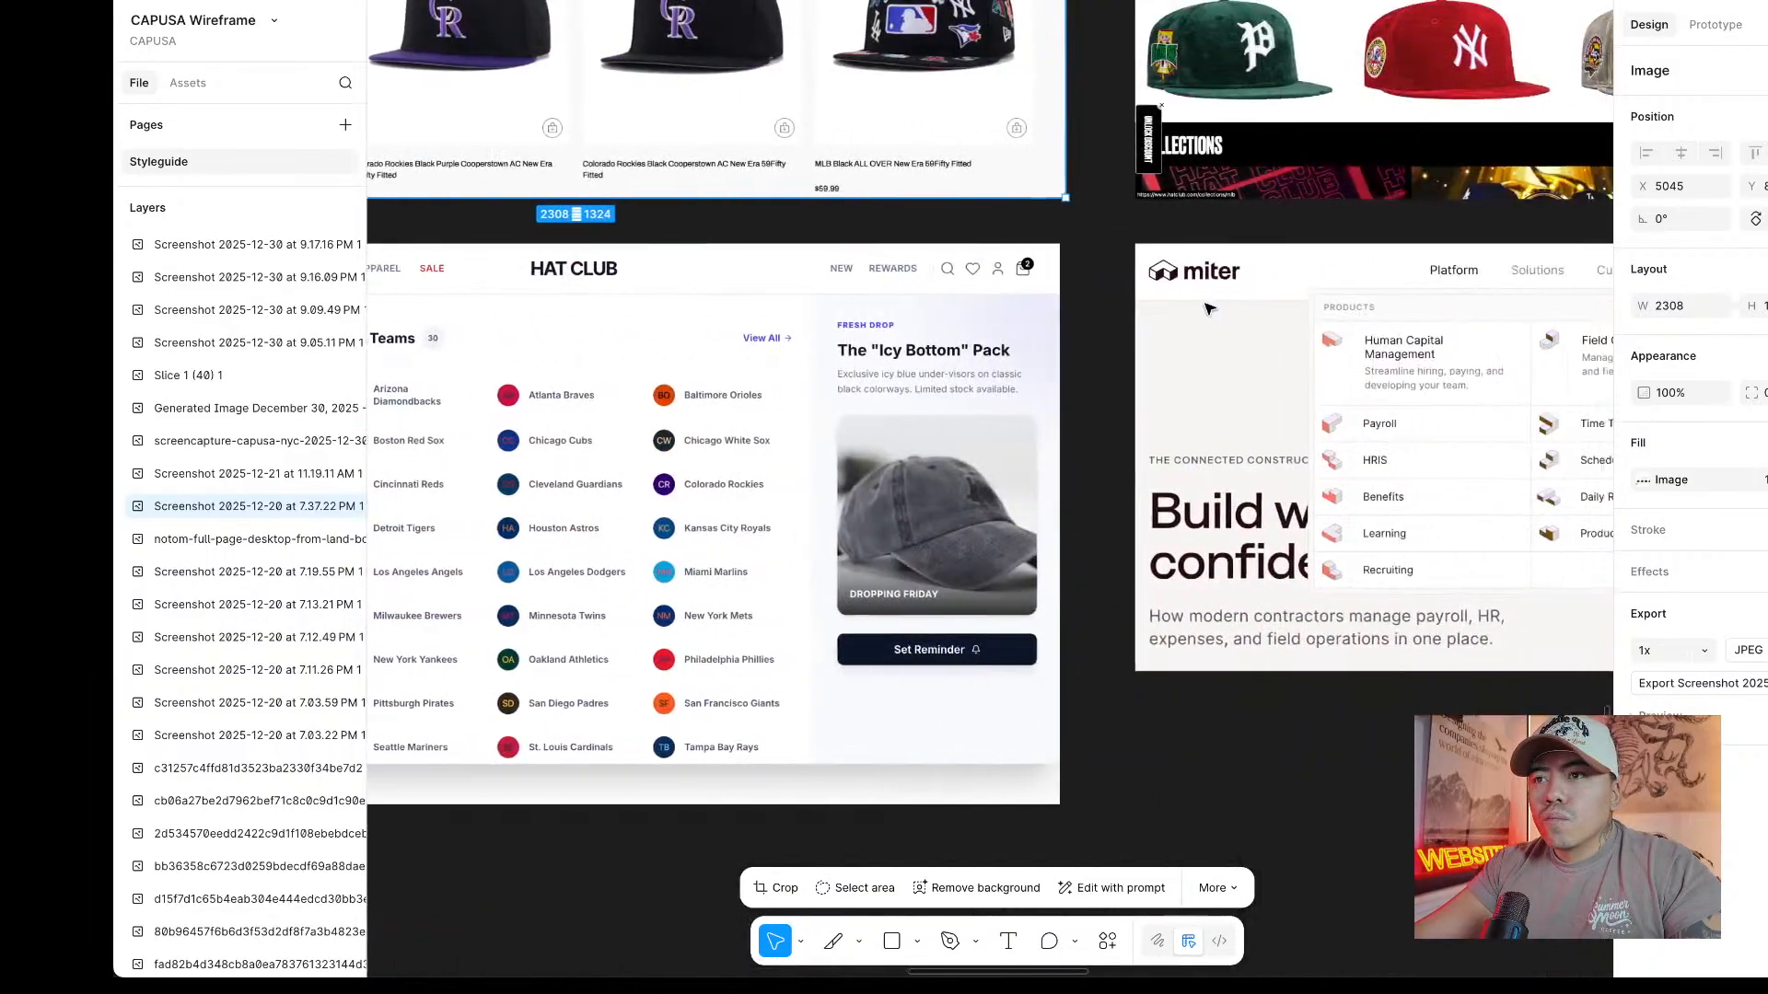
scroll(1209, 308, "left", 7)
scroll(1209, 309, "down", 12)
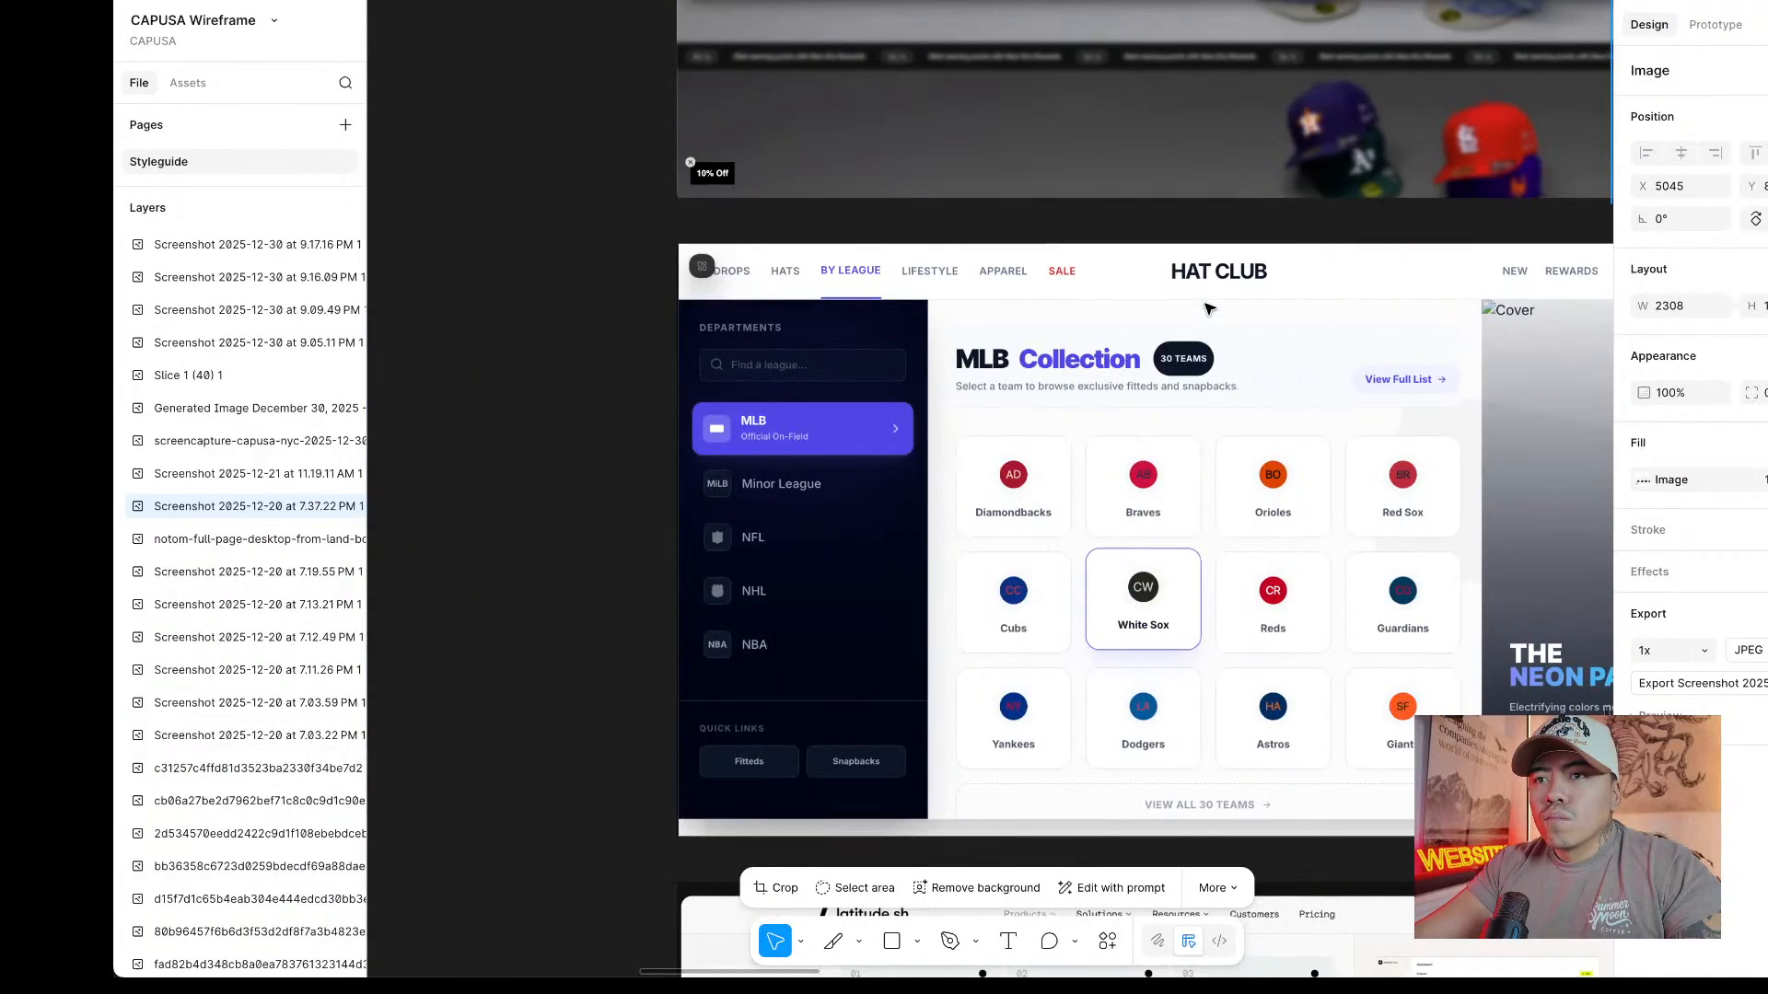
scroll(1209, 309, "left", 2)
scroll(1209, 309, "up", 5)
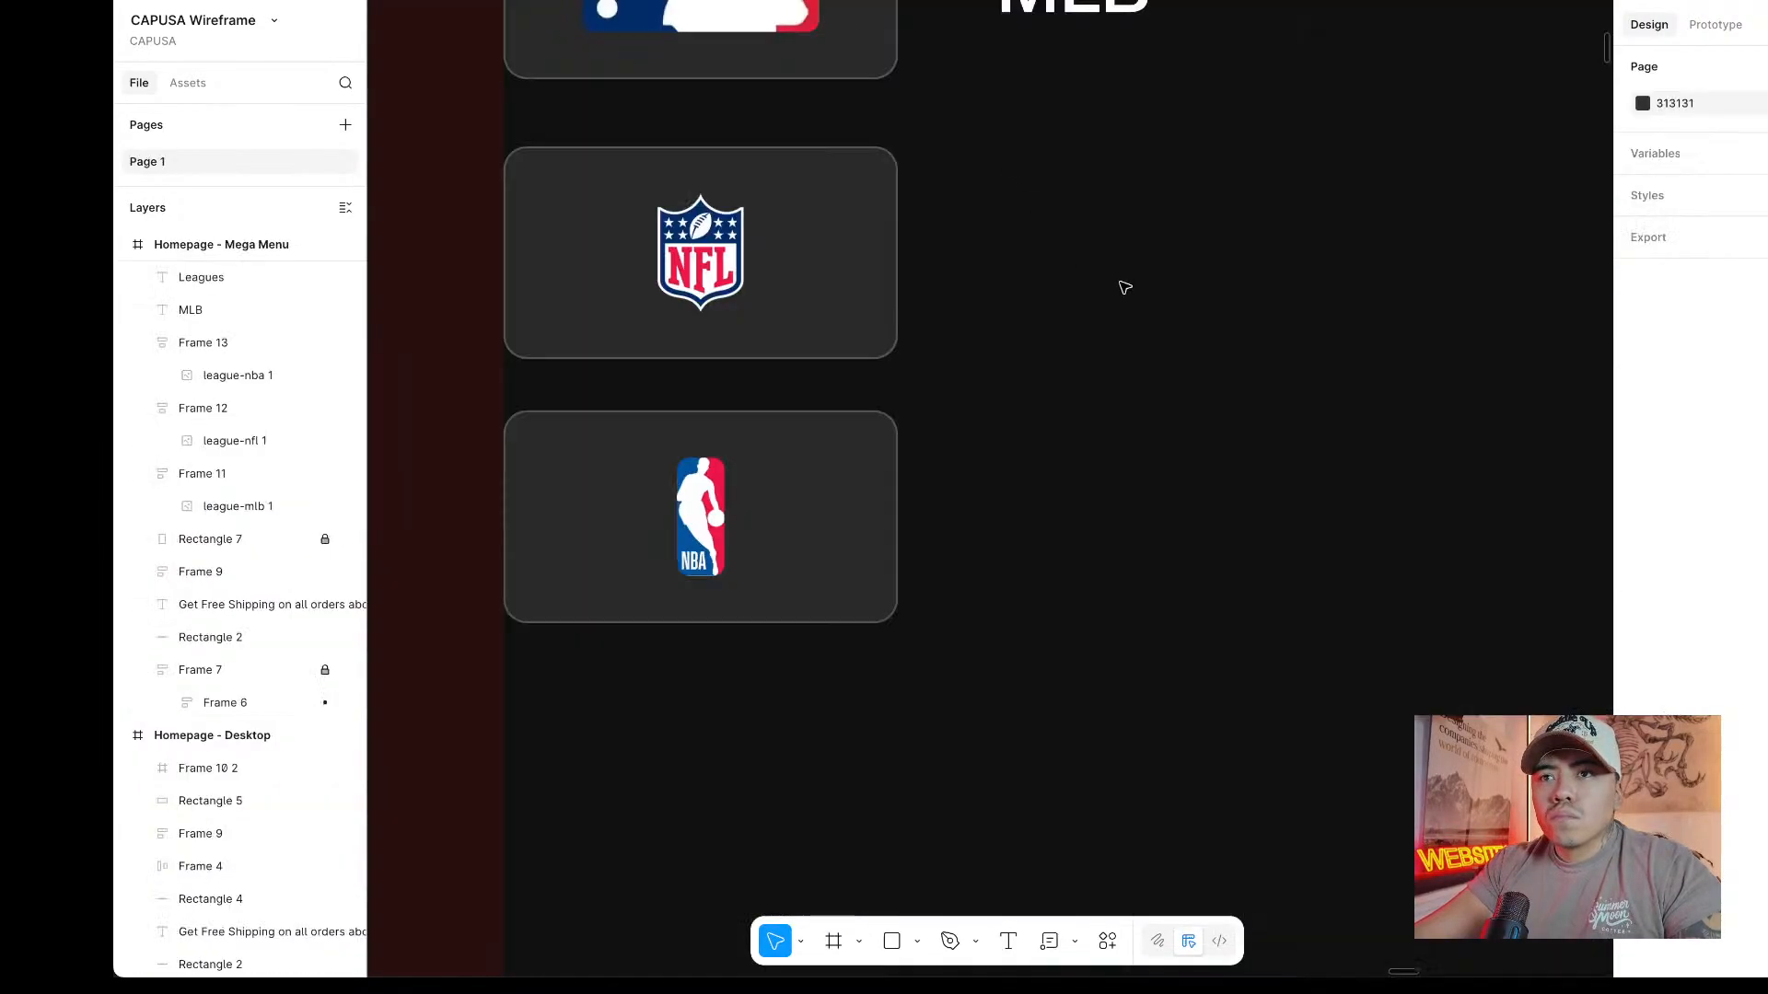
Unlock Rectangle 7, extend its left edge to the homepage frame's edge at X 0 for a width of 417, and relock it.
scroll(1125, 288, "up", 3)
scroll(1122, 283, "down", 8)
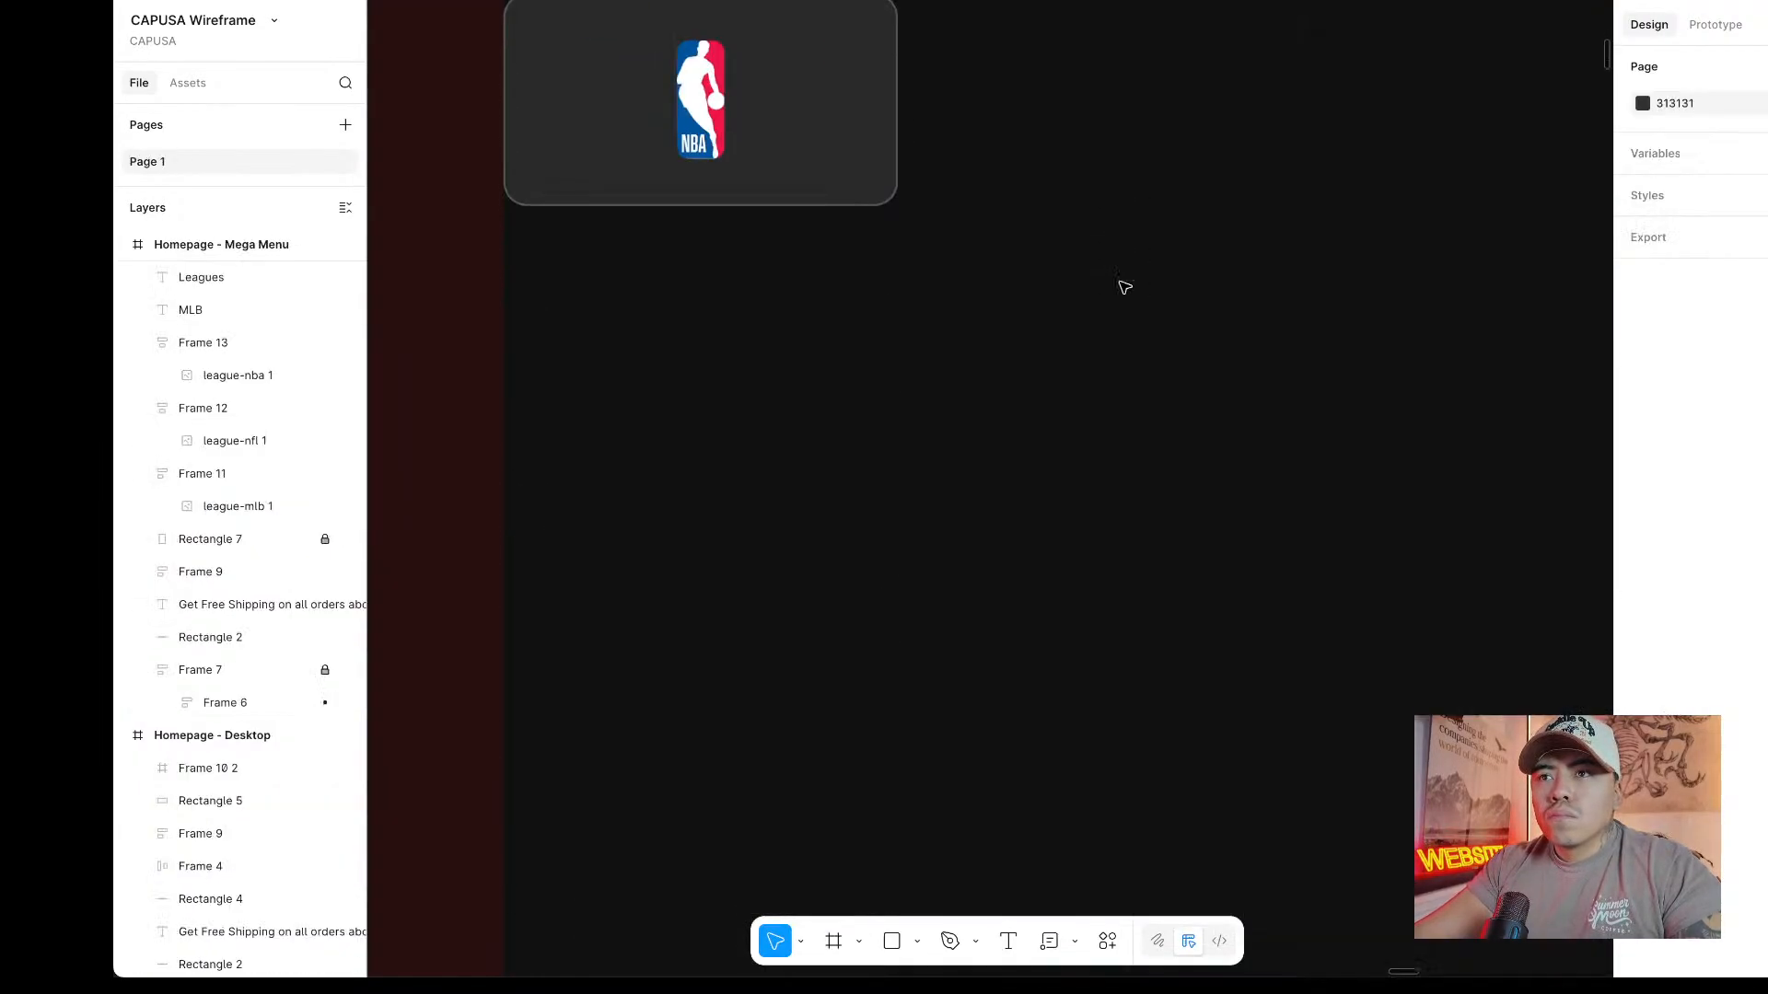
scroll(1118, 284, "up", 8)
scroll(1116, 284, "down", 2)
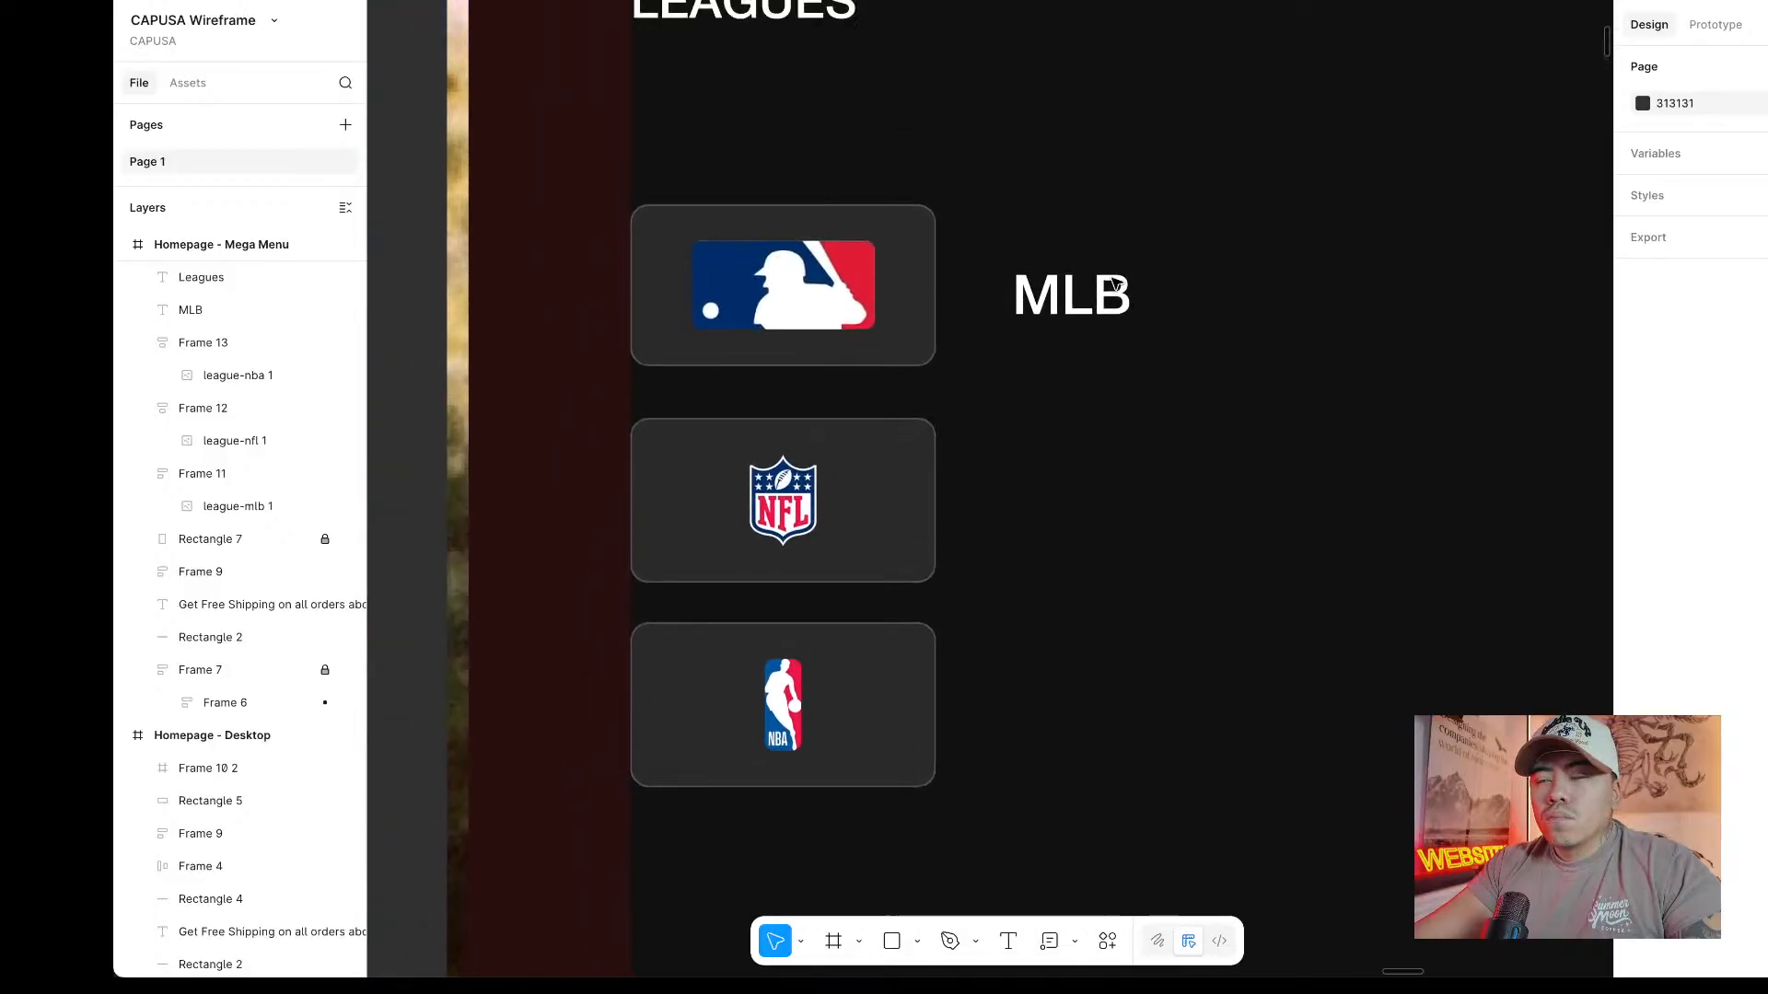
left_click(324, 539)
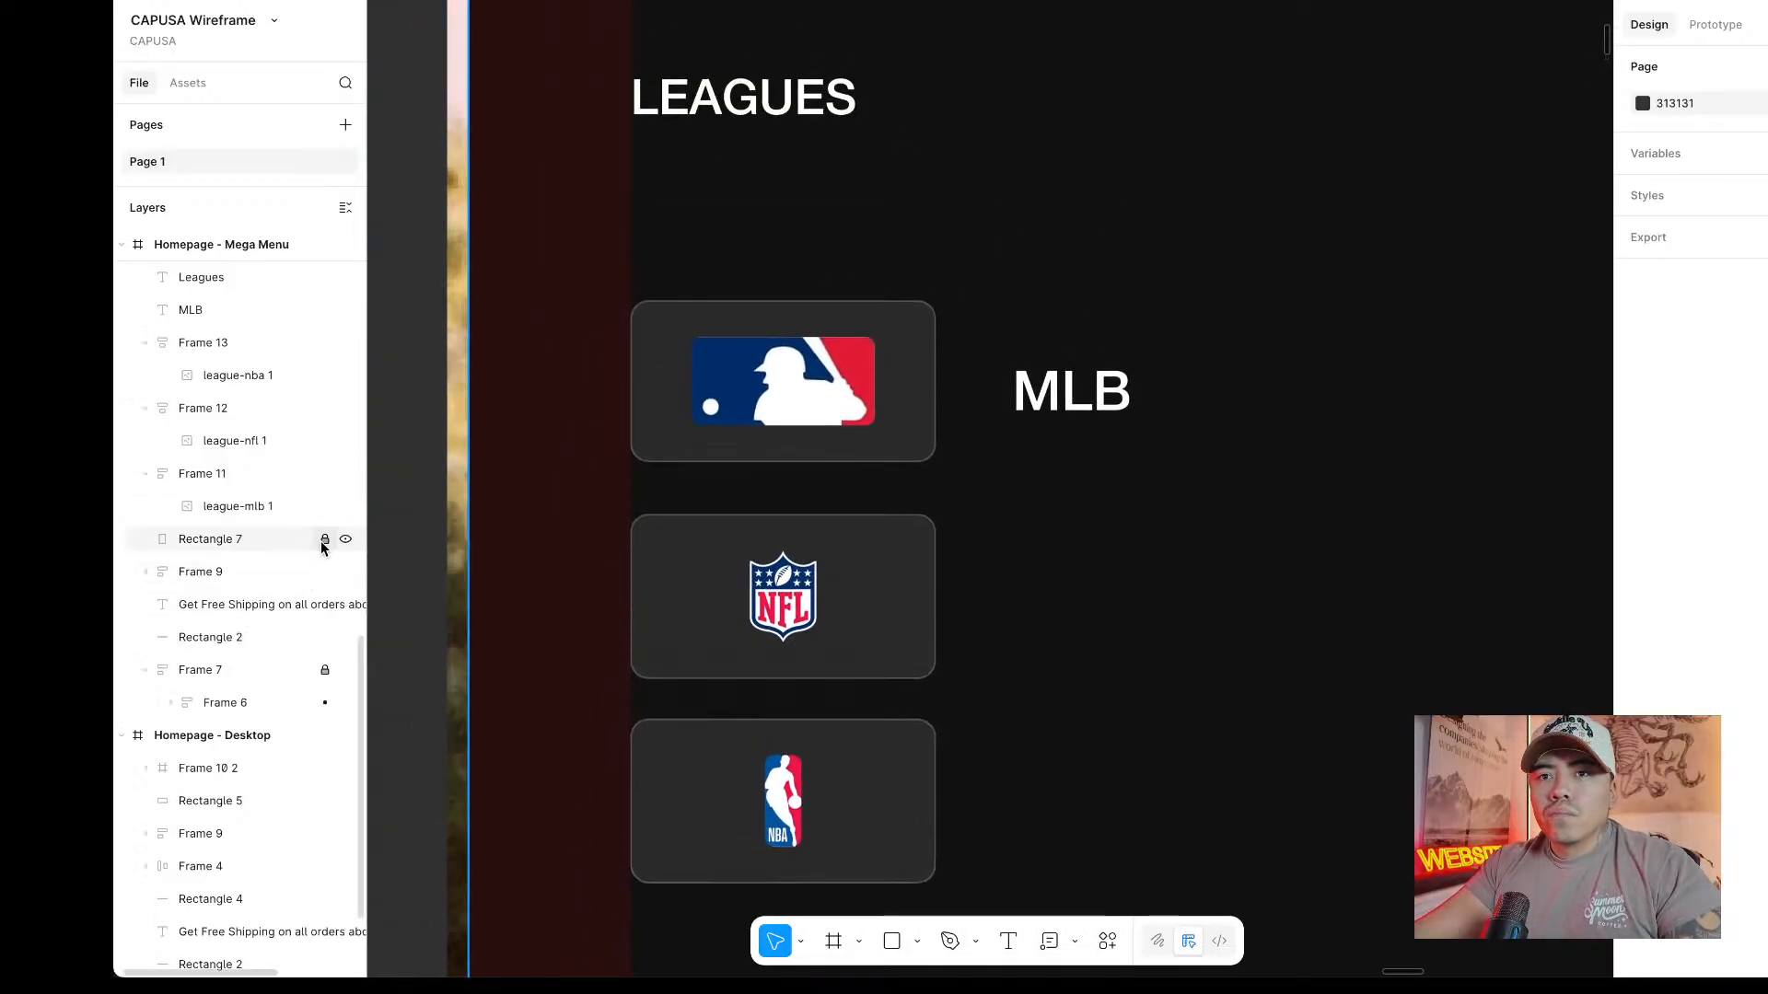
left_click(470, 543)
left_click_drag(472, 543, 447, 549)
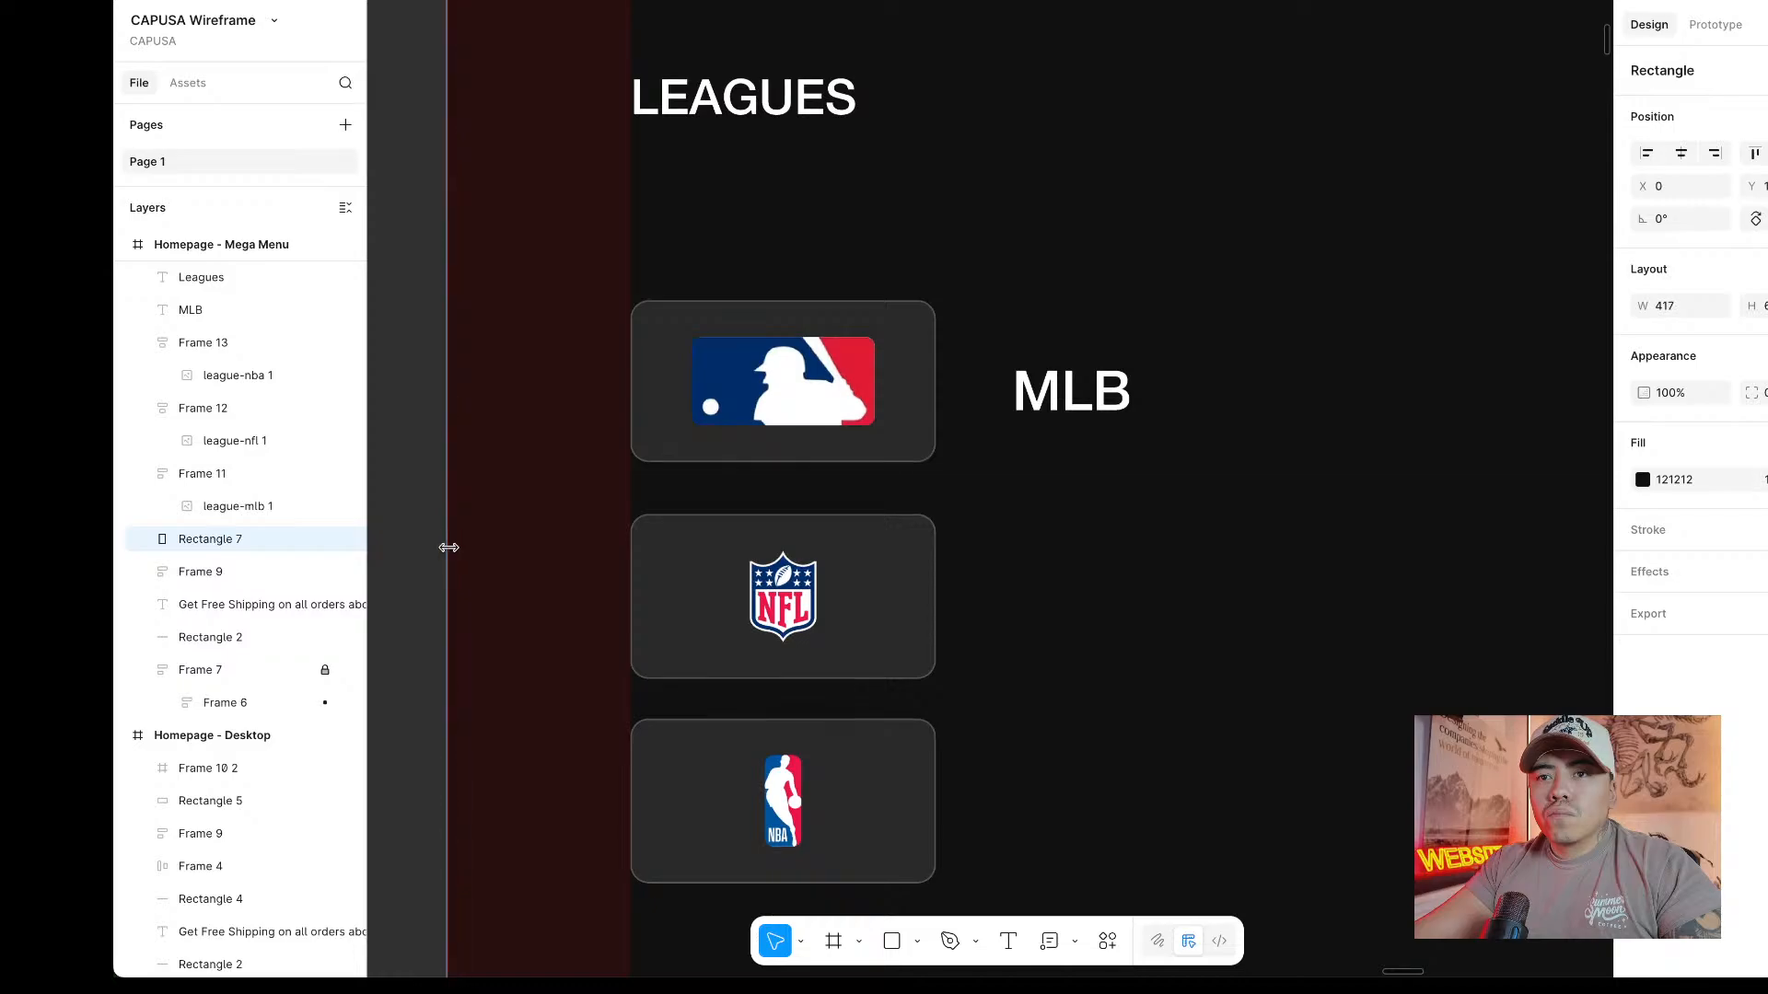
left_click(325, 539)
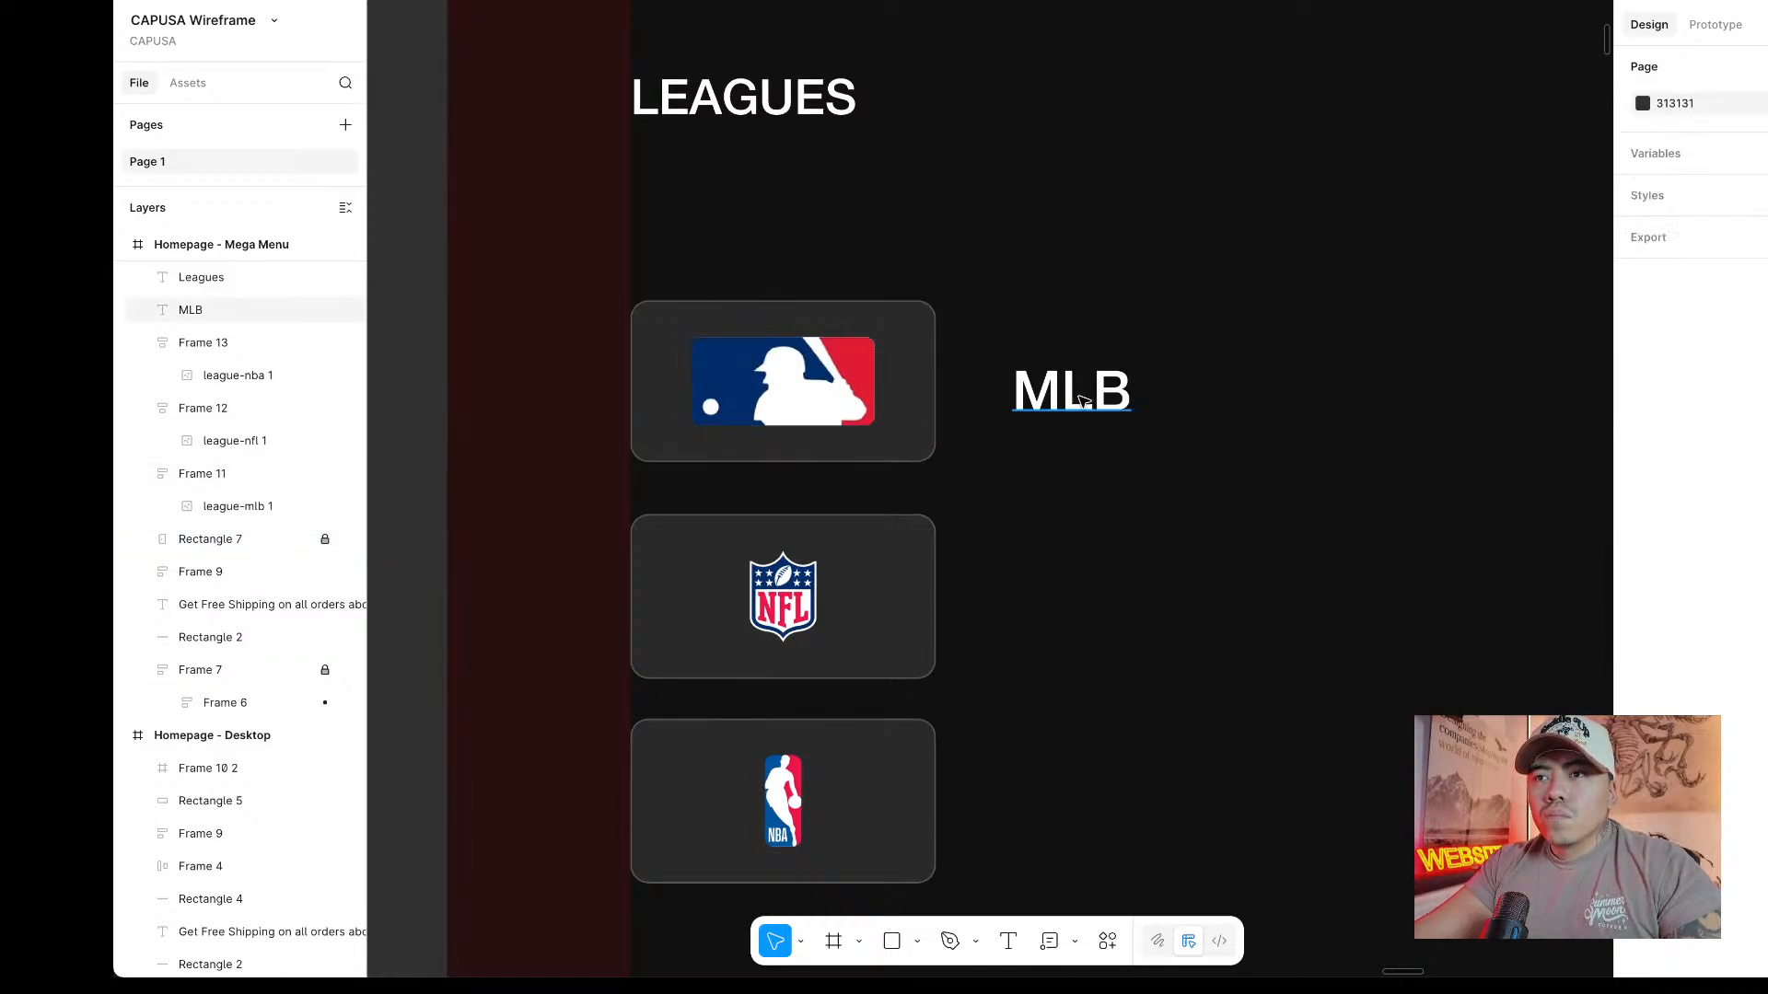
Try the MLB label inside the MLB logo card with horizontal auto layout and left-centre alignment, previewing the page.
left_click_drag(1079, 402, 875, 402)
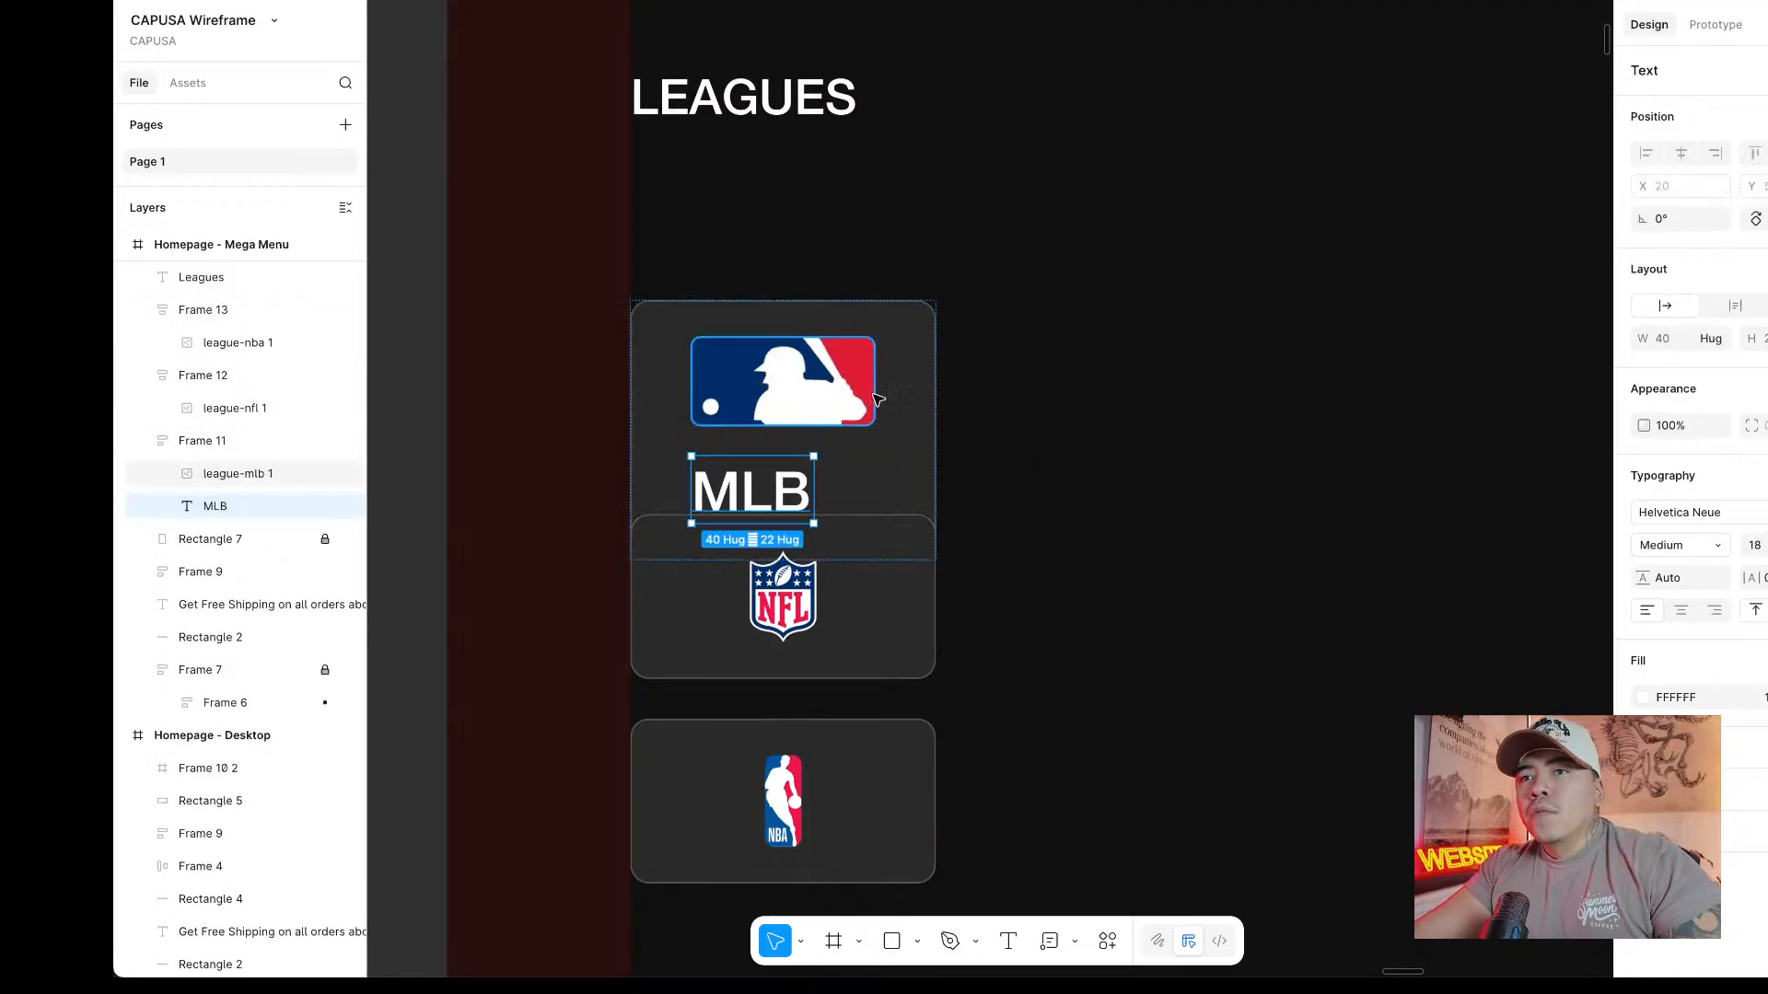
left_click(887, 398)
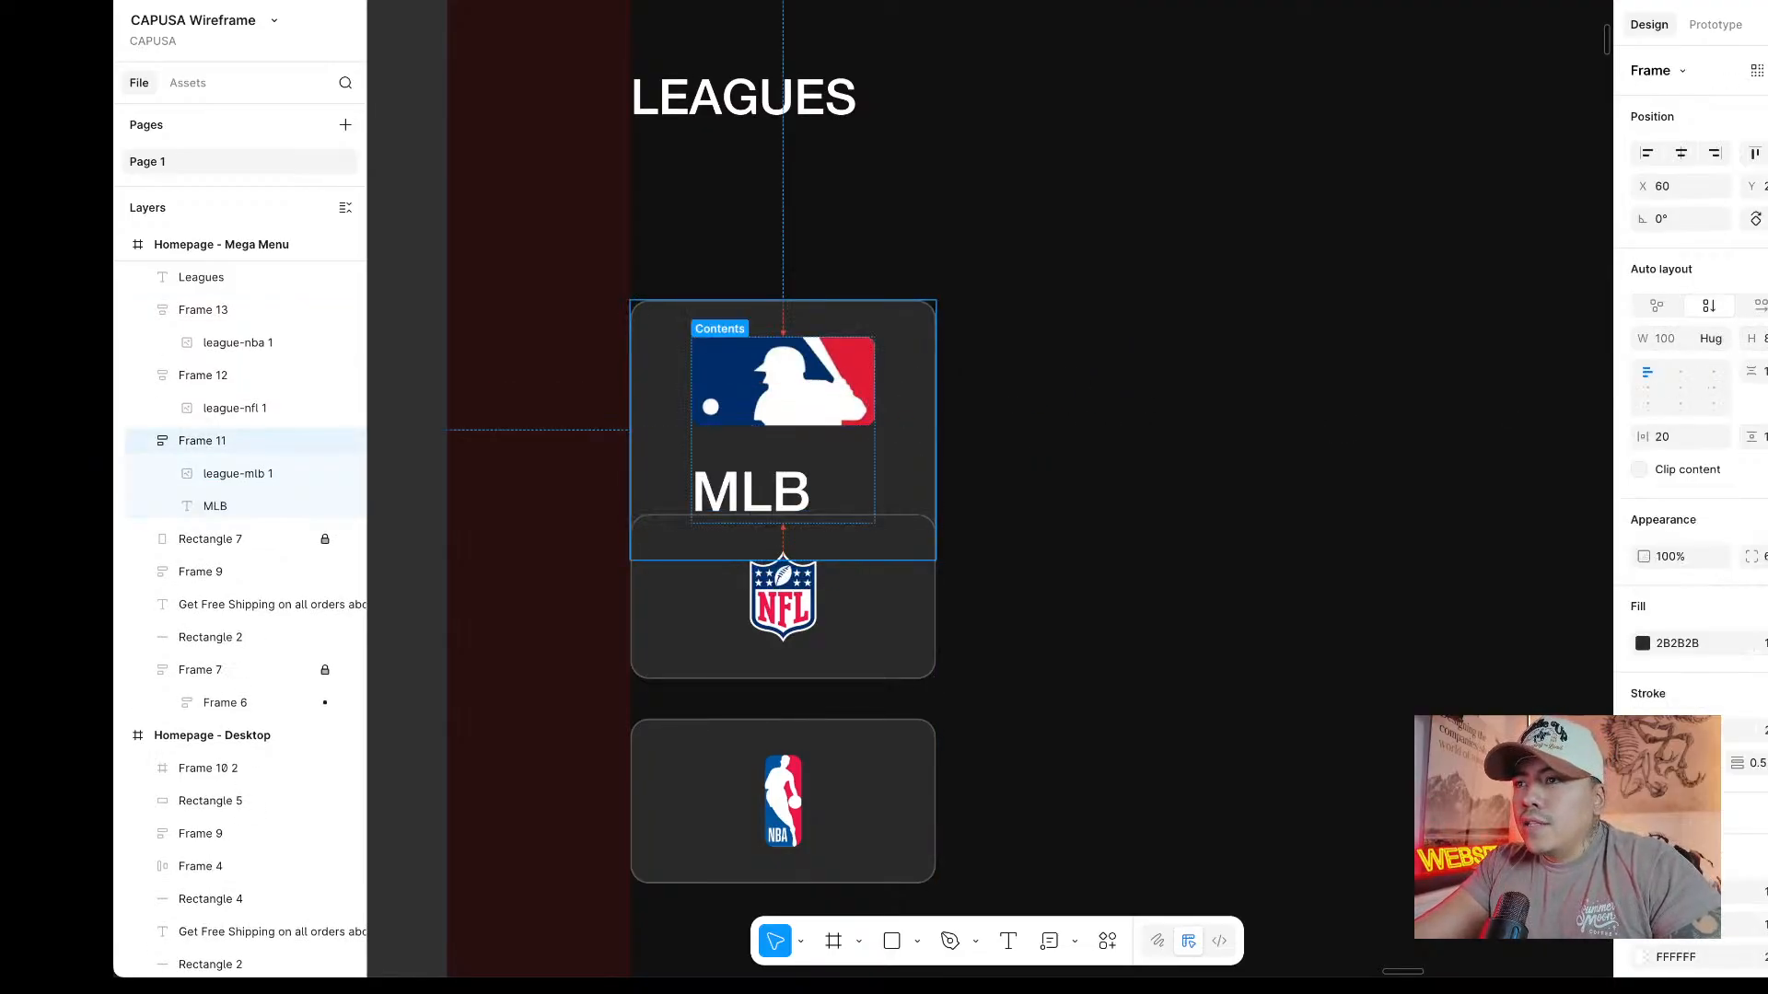
left_click(1757, 306)
left_click(932, 9)
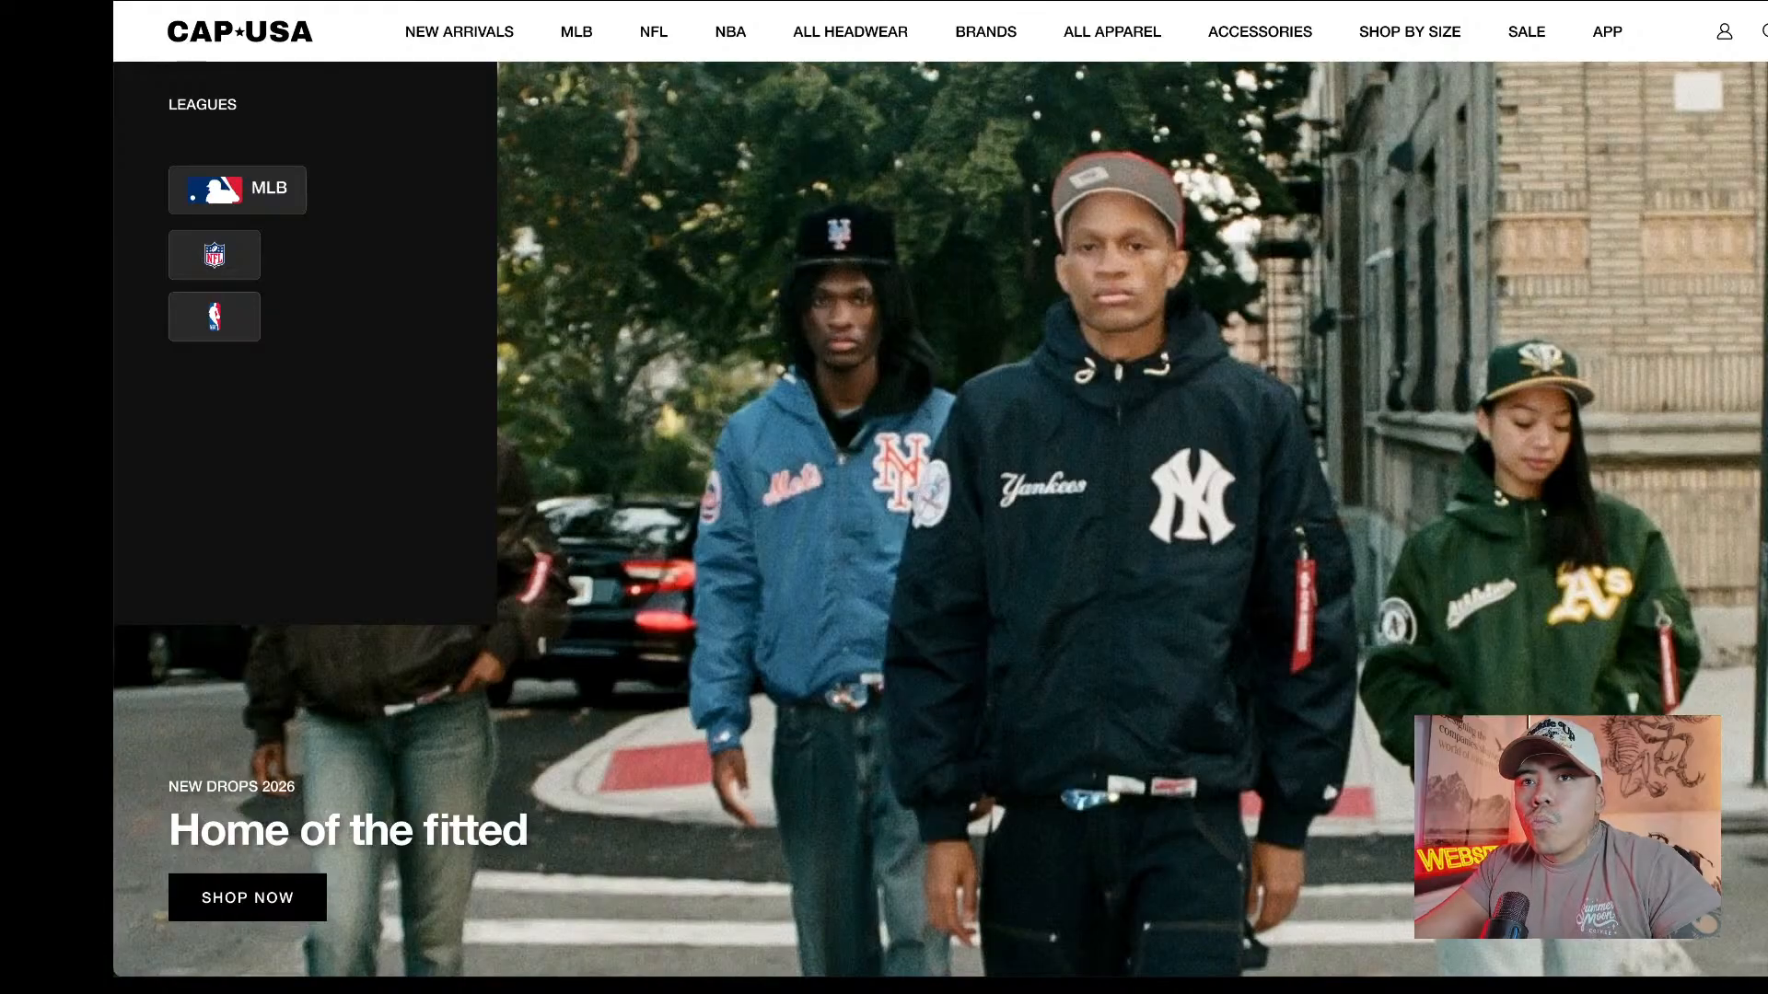
left_click(967, 323)
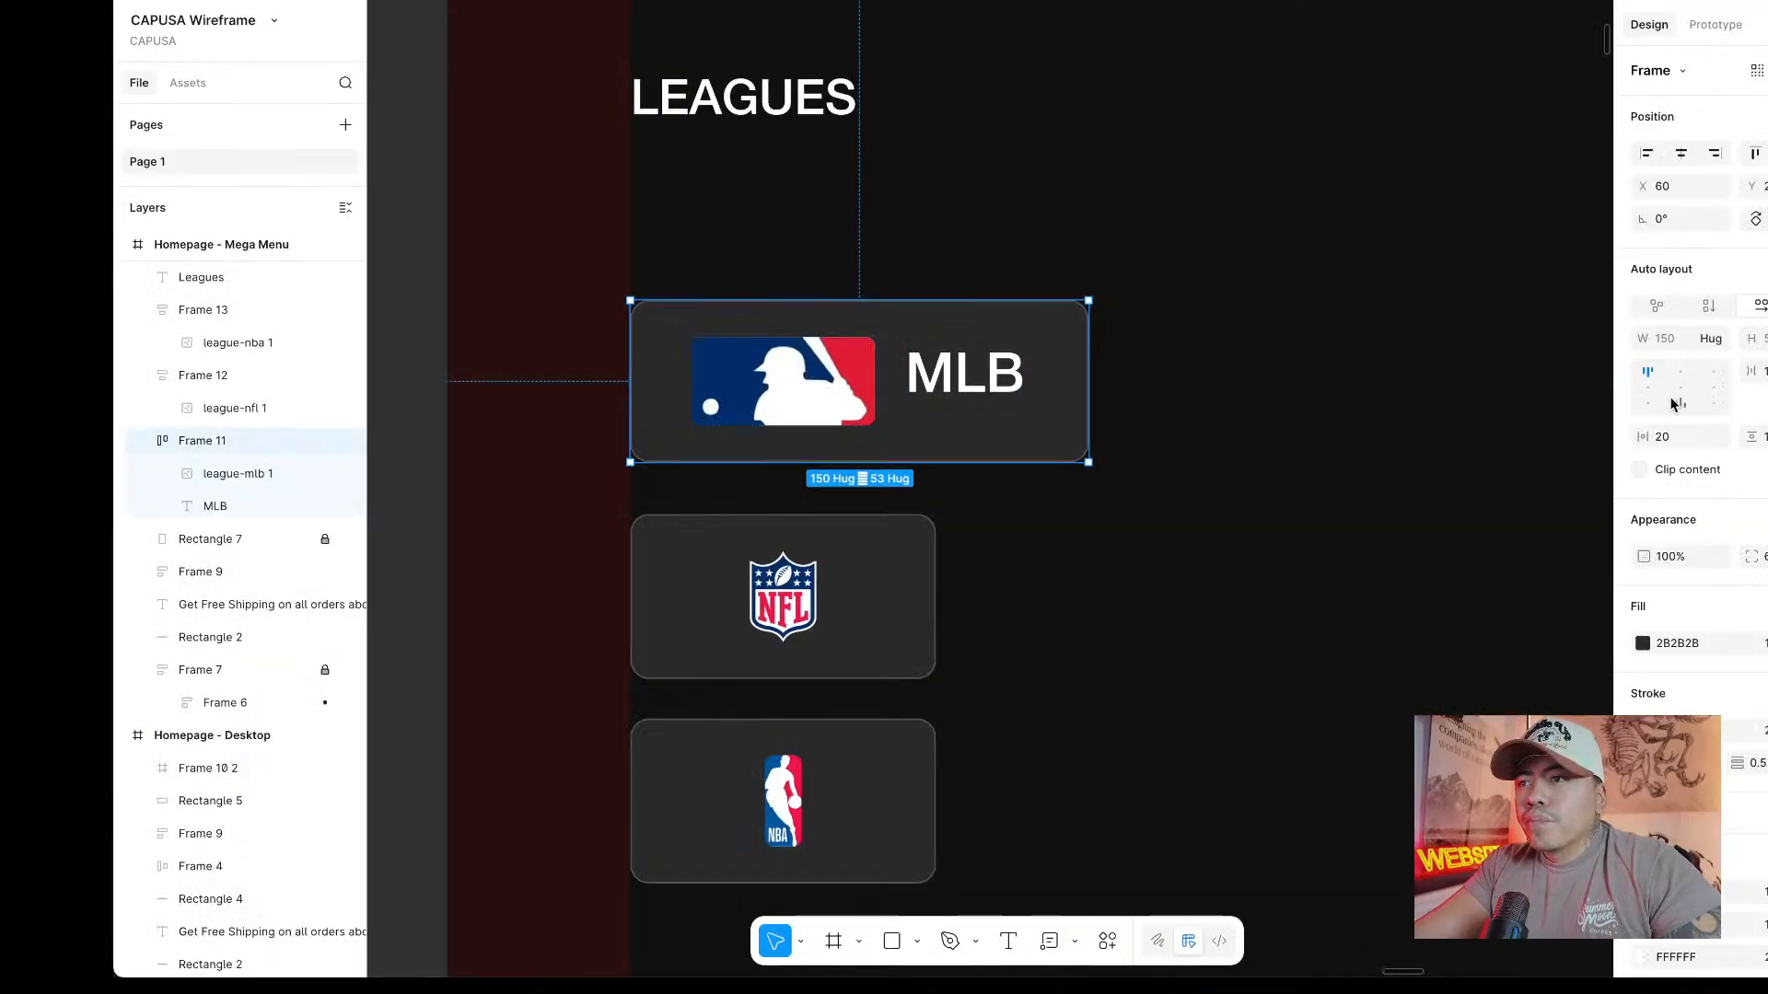
left_click(1681, 387)
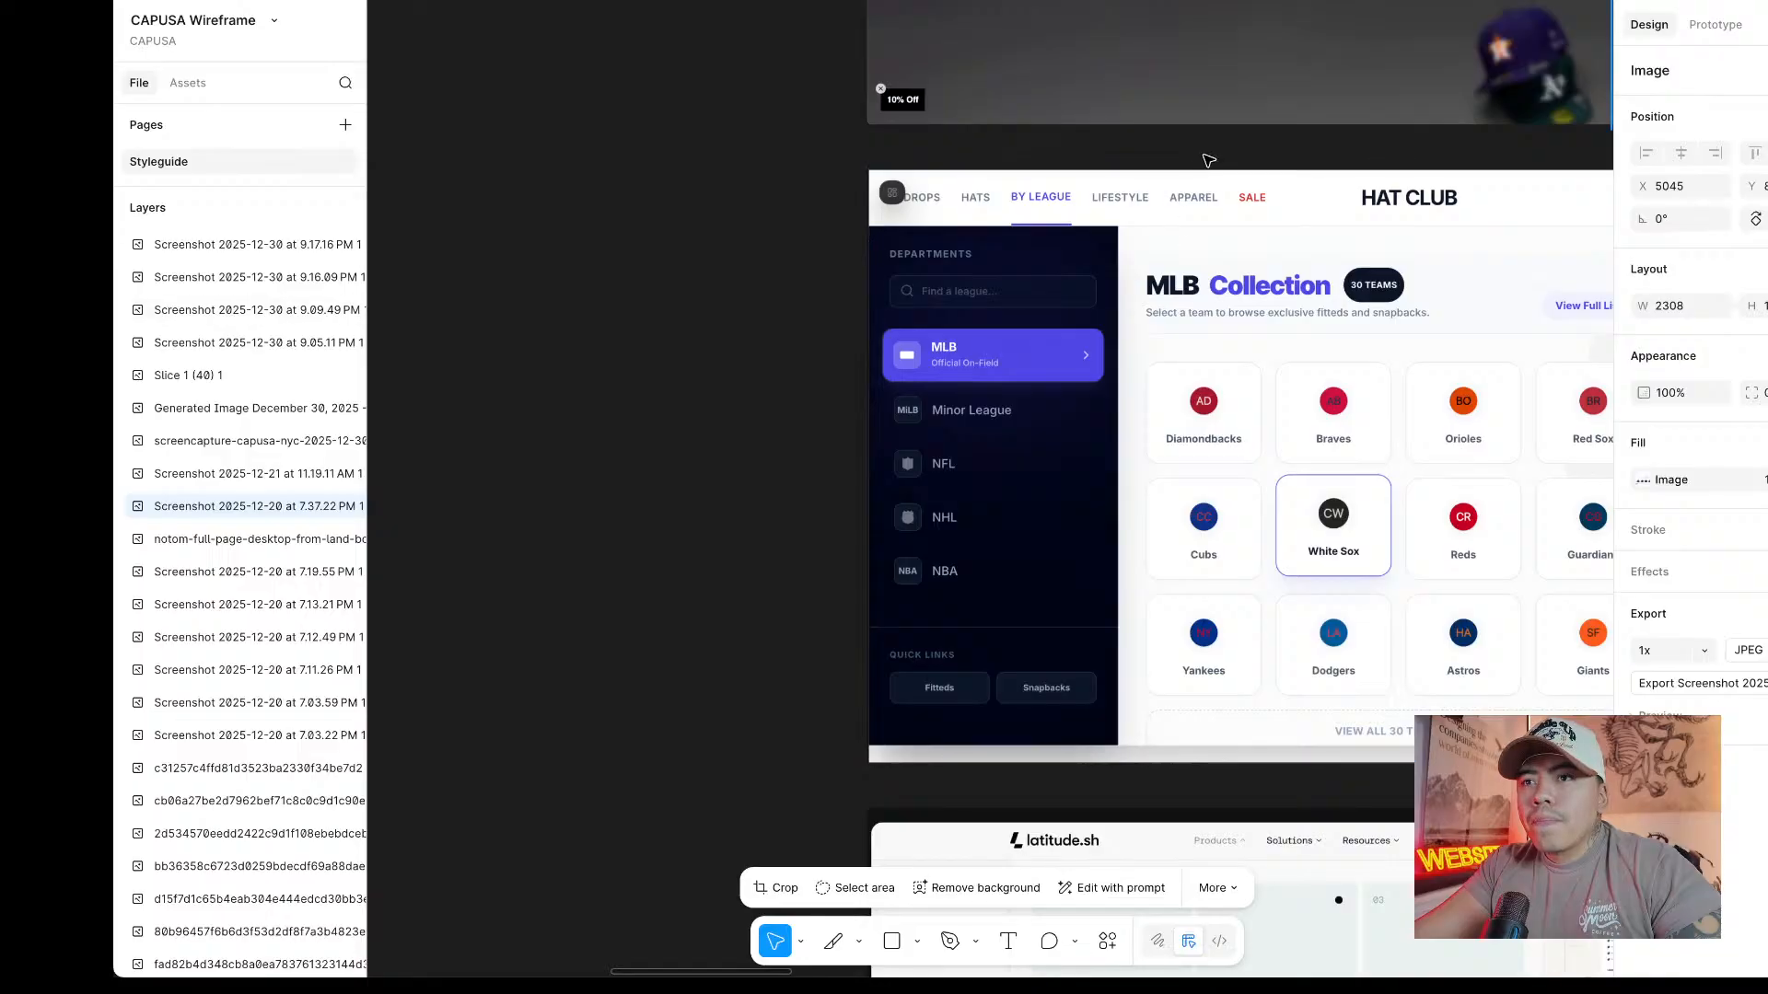
Review the Styleguide references again for how league logos and names are paired in the menu lists.
scroll(1195, 265, "right", 3)
scroll(1195, 265, "right", 1)
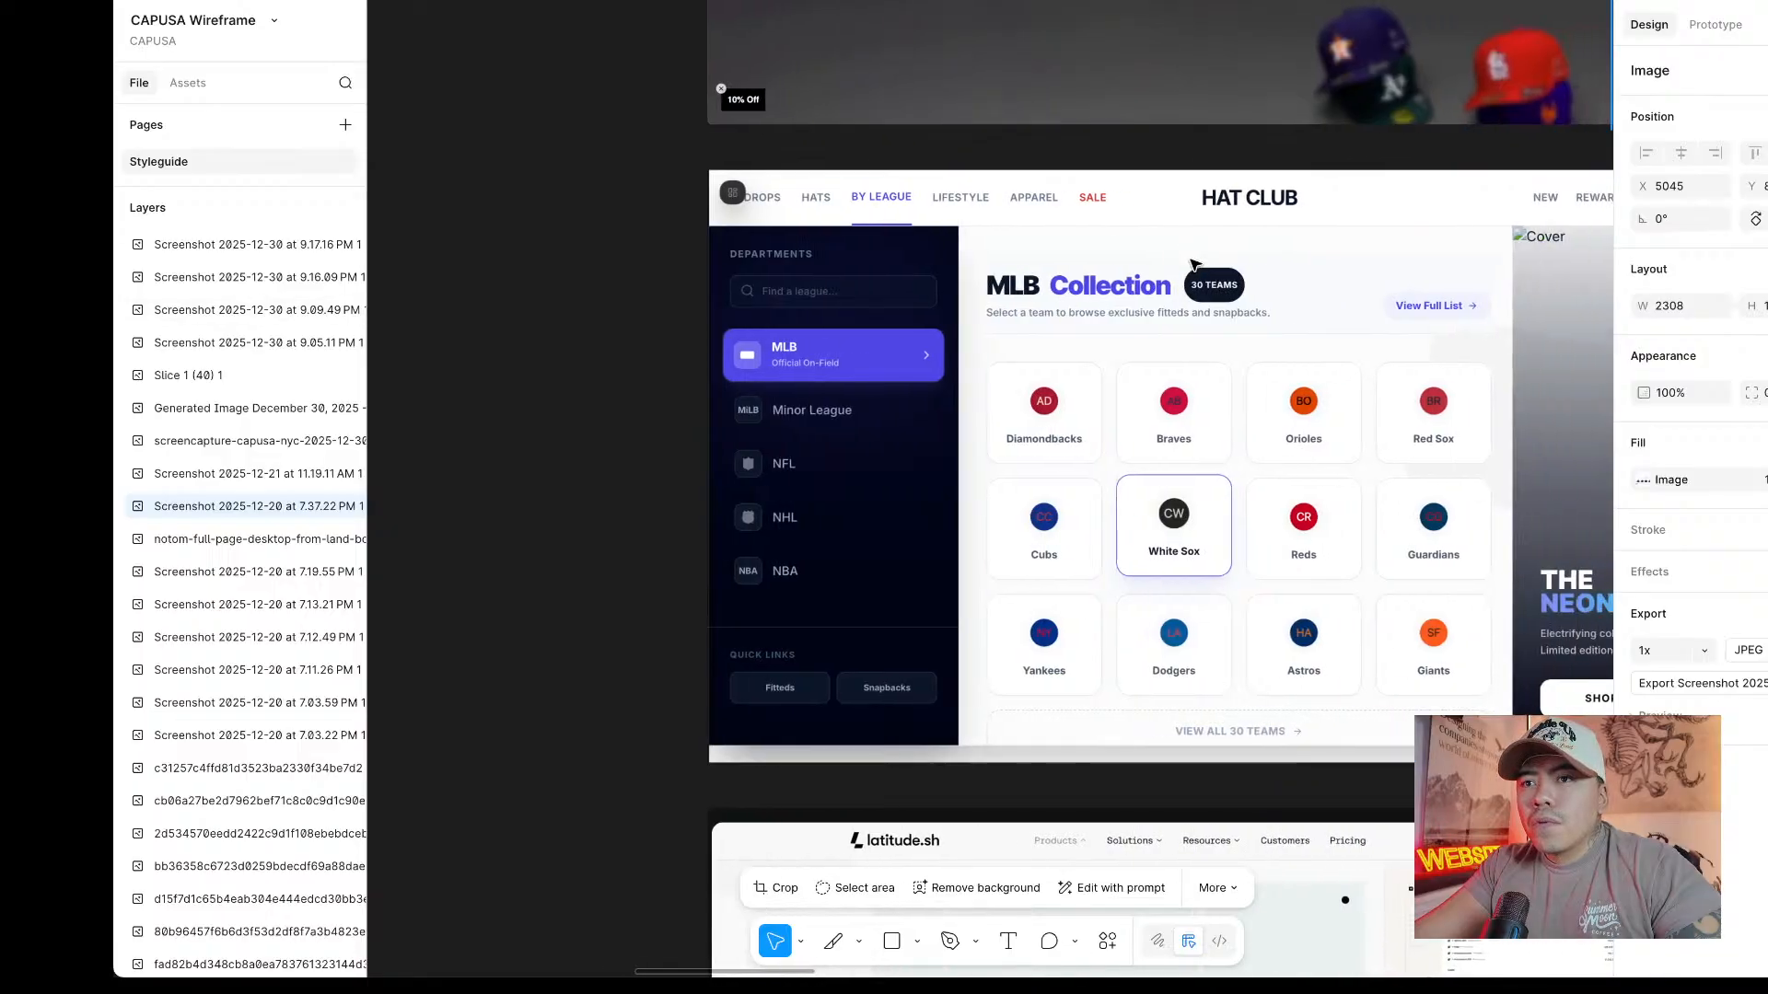
scroll(1194, 265, "right", 12)
scroll(1194, 265, "left", 12)
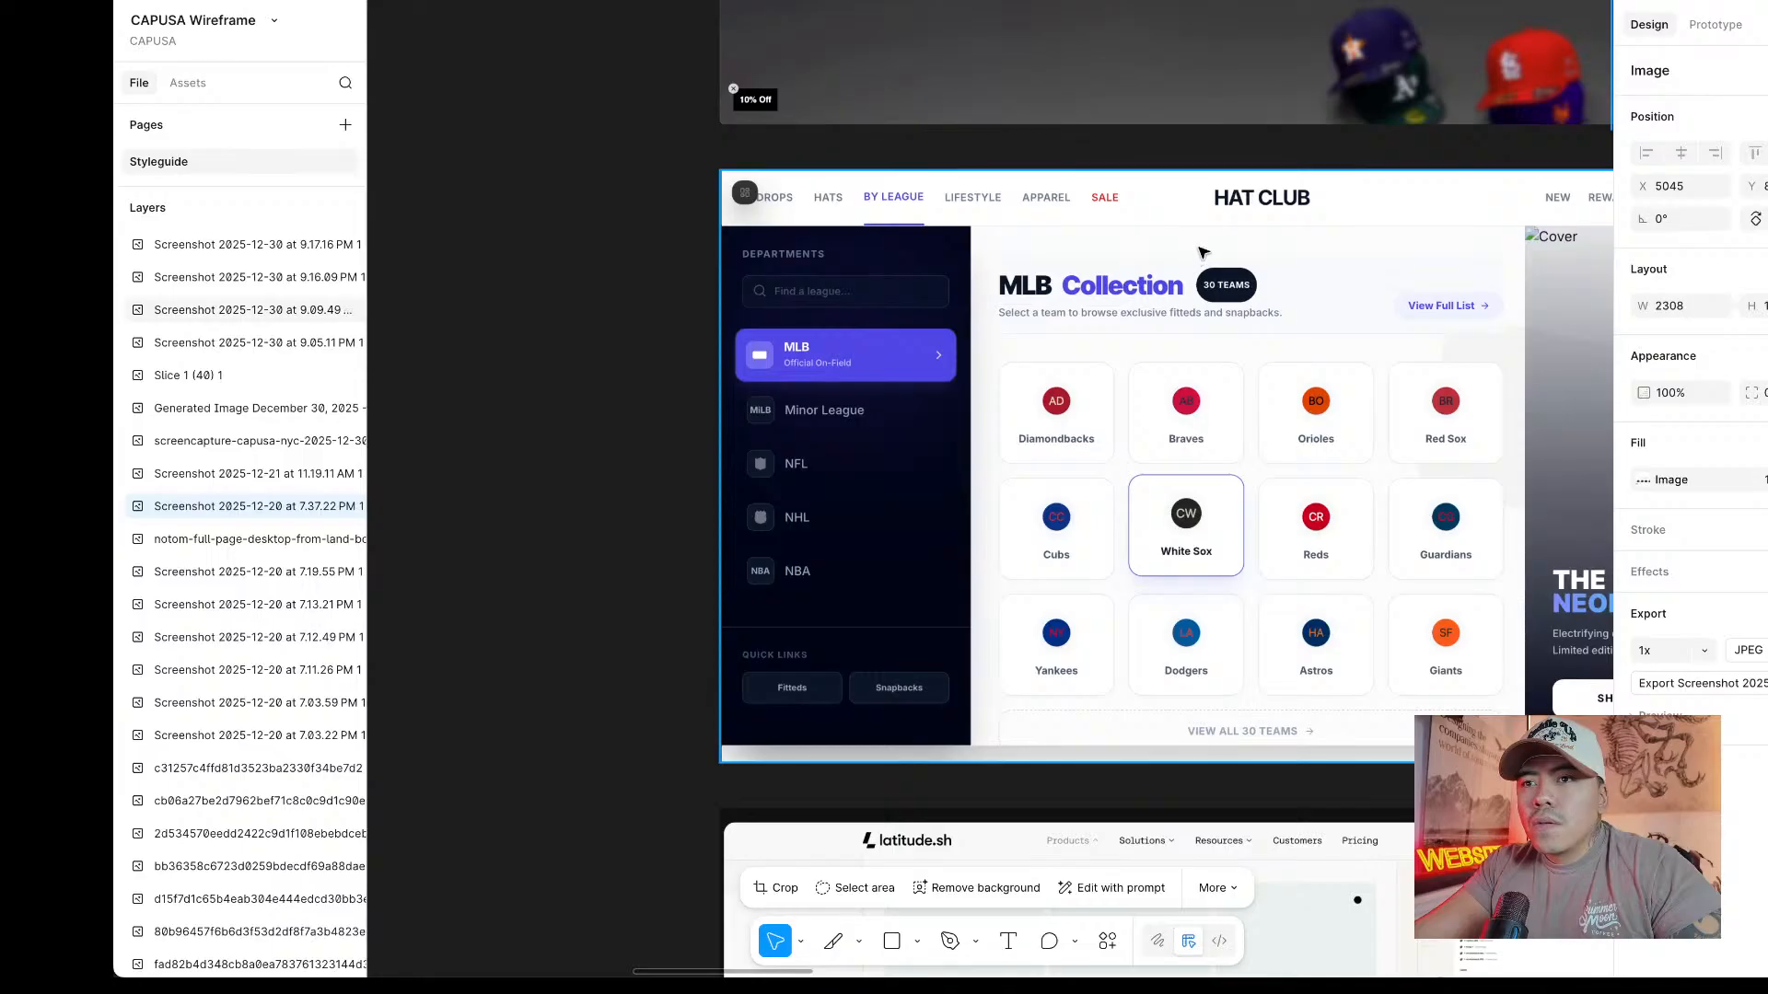
scroll(1201, 251, "down", 3)
scroll(1201, 250, "up", 15)
scroll(1202, 250, "right", 8)
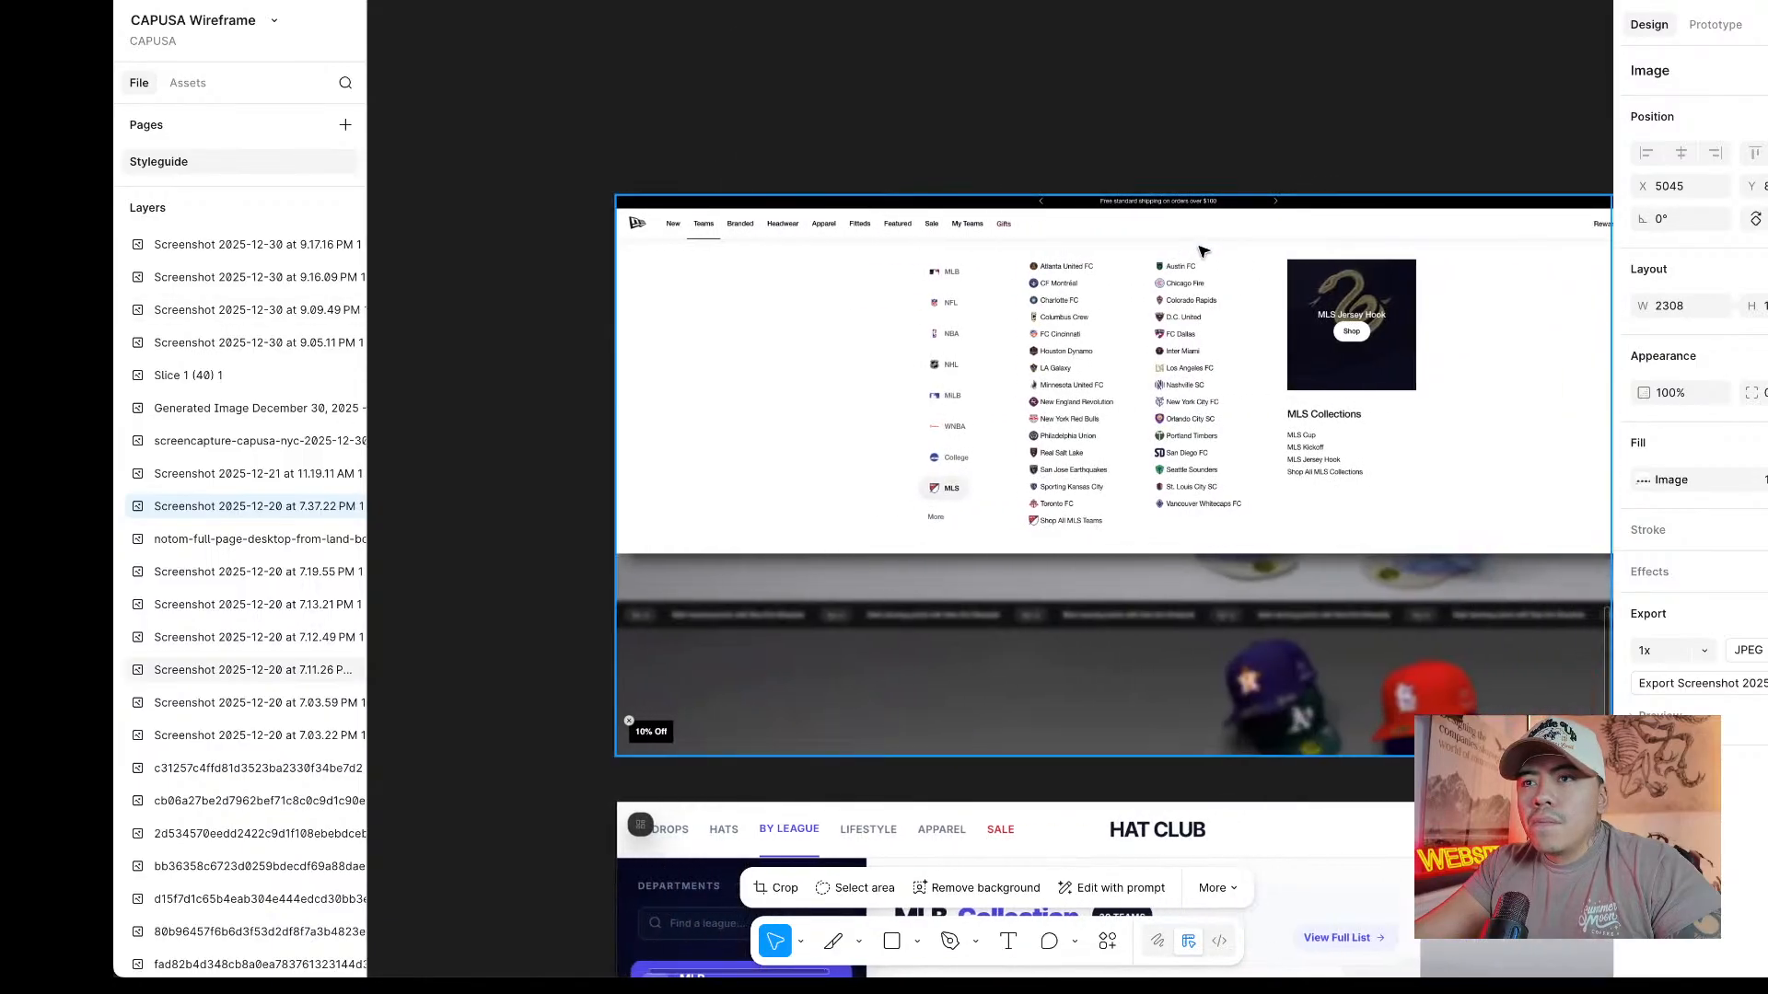
scroll(1201, 250, "down", 5)
scroll(1201, 250, "right", 5)
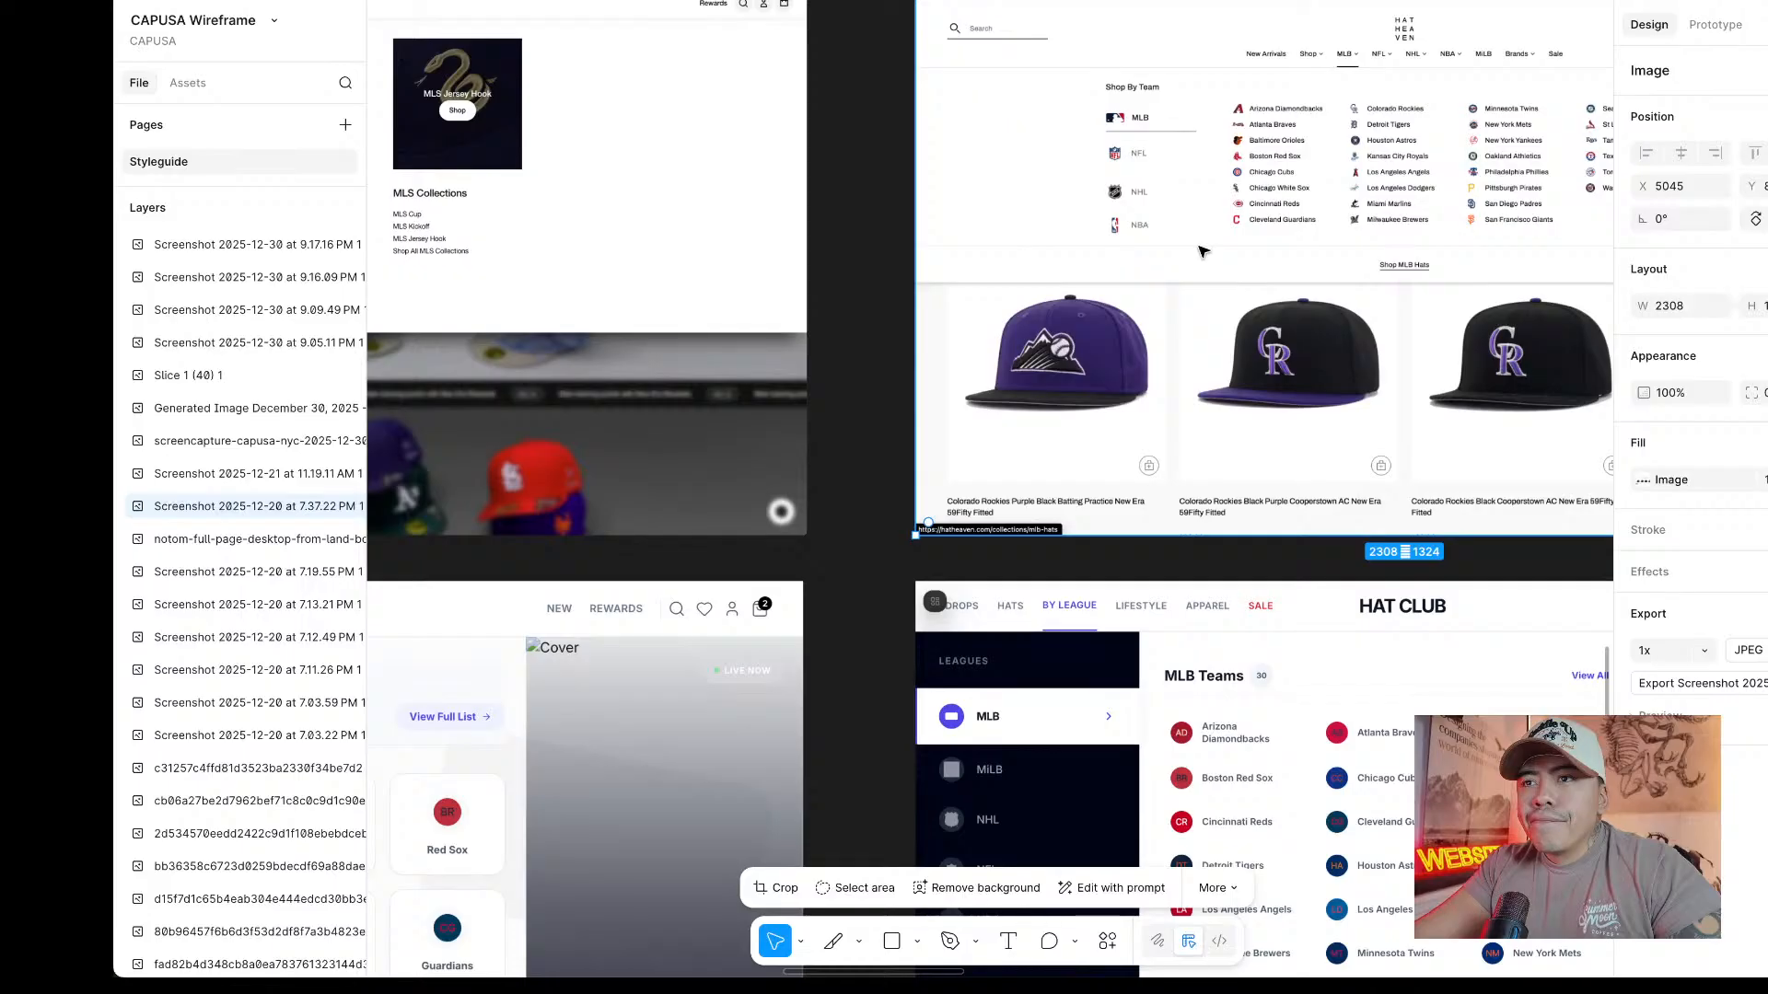
scroll(1202, 250, "down", 5)
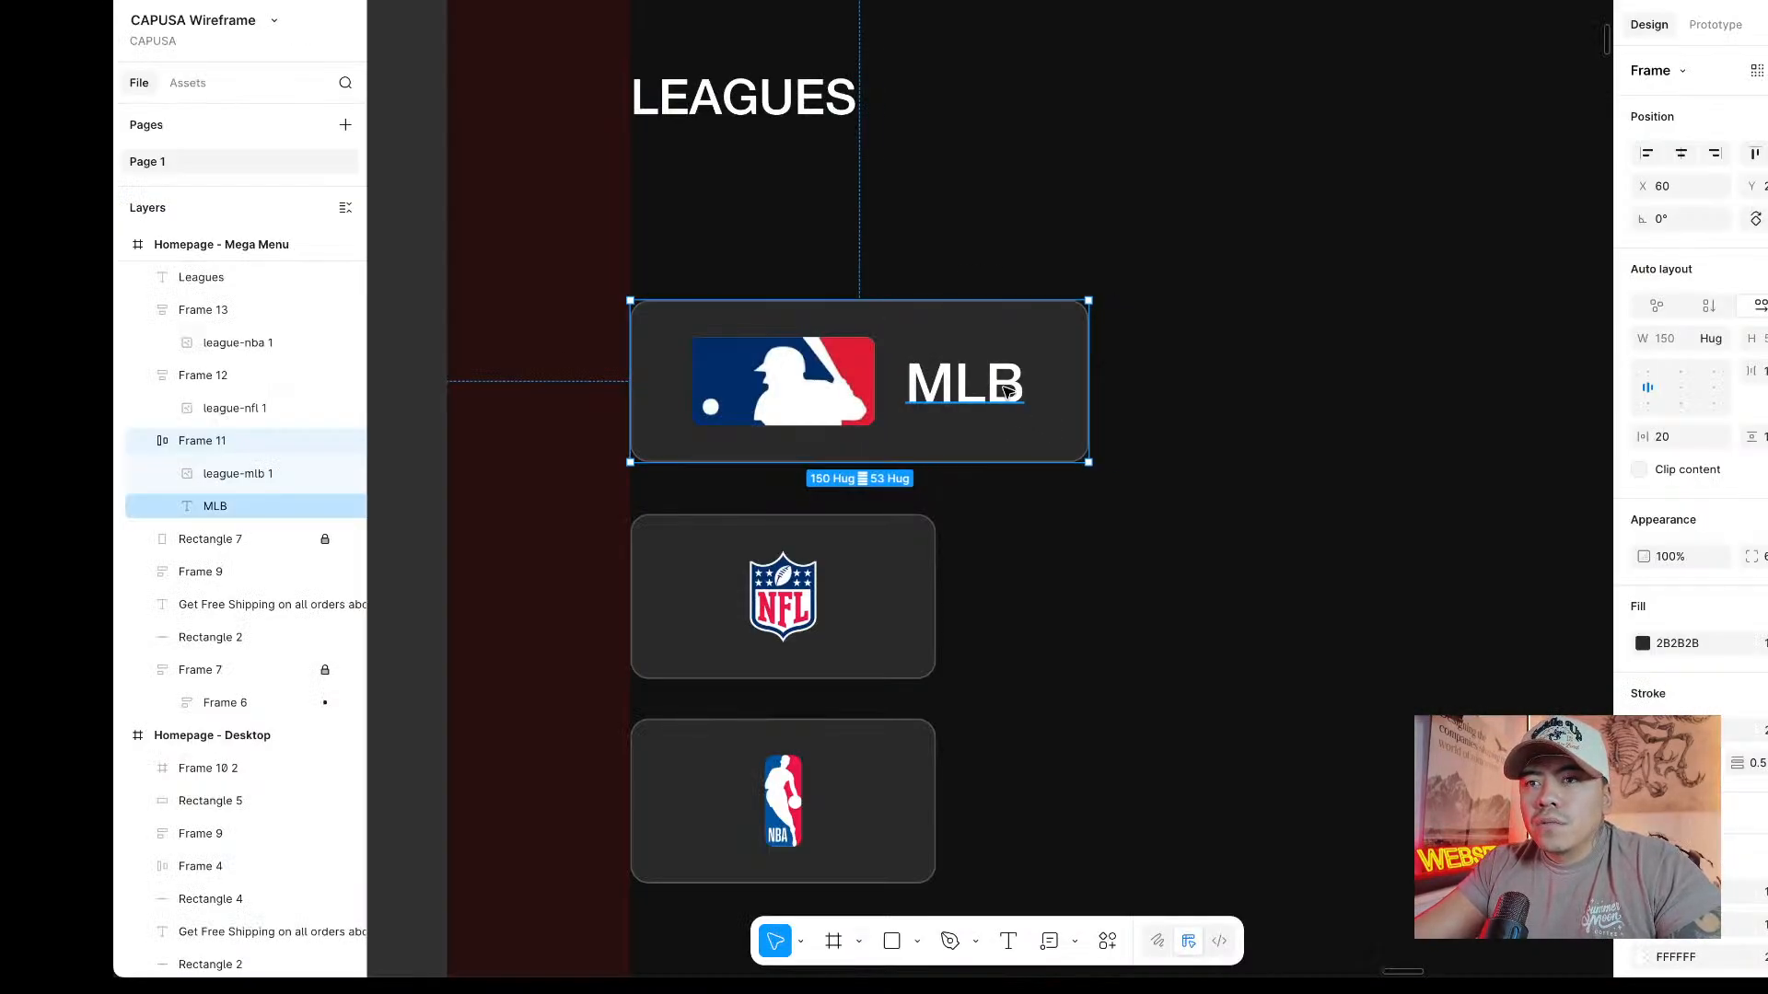
Undo placing the MLB label in the logo card so it sits beside the card again.
left_click_drag(1007, 391, 1007, 391)
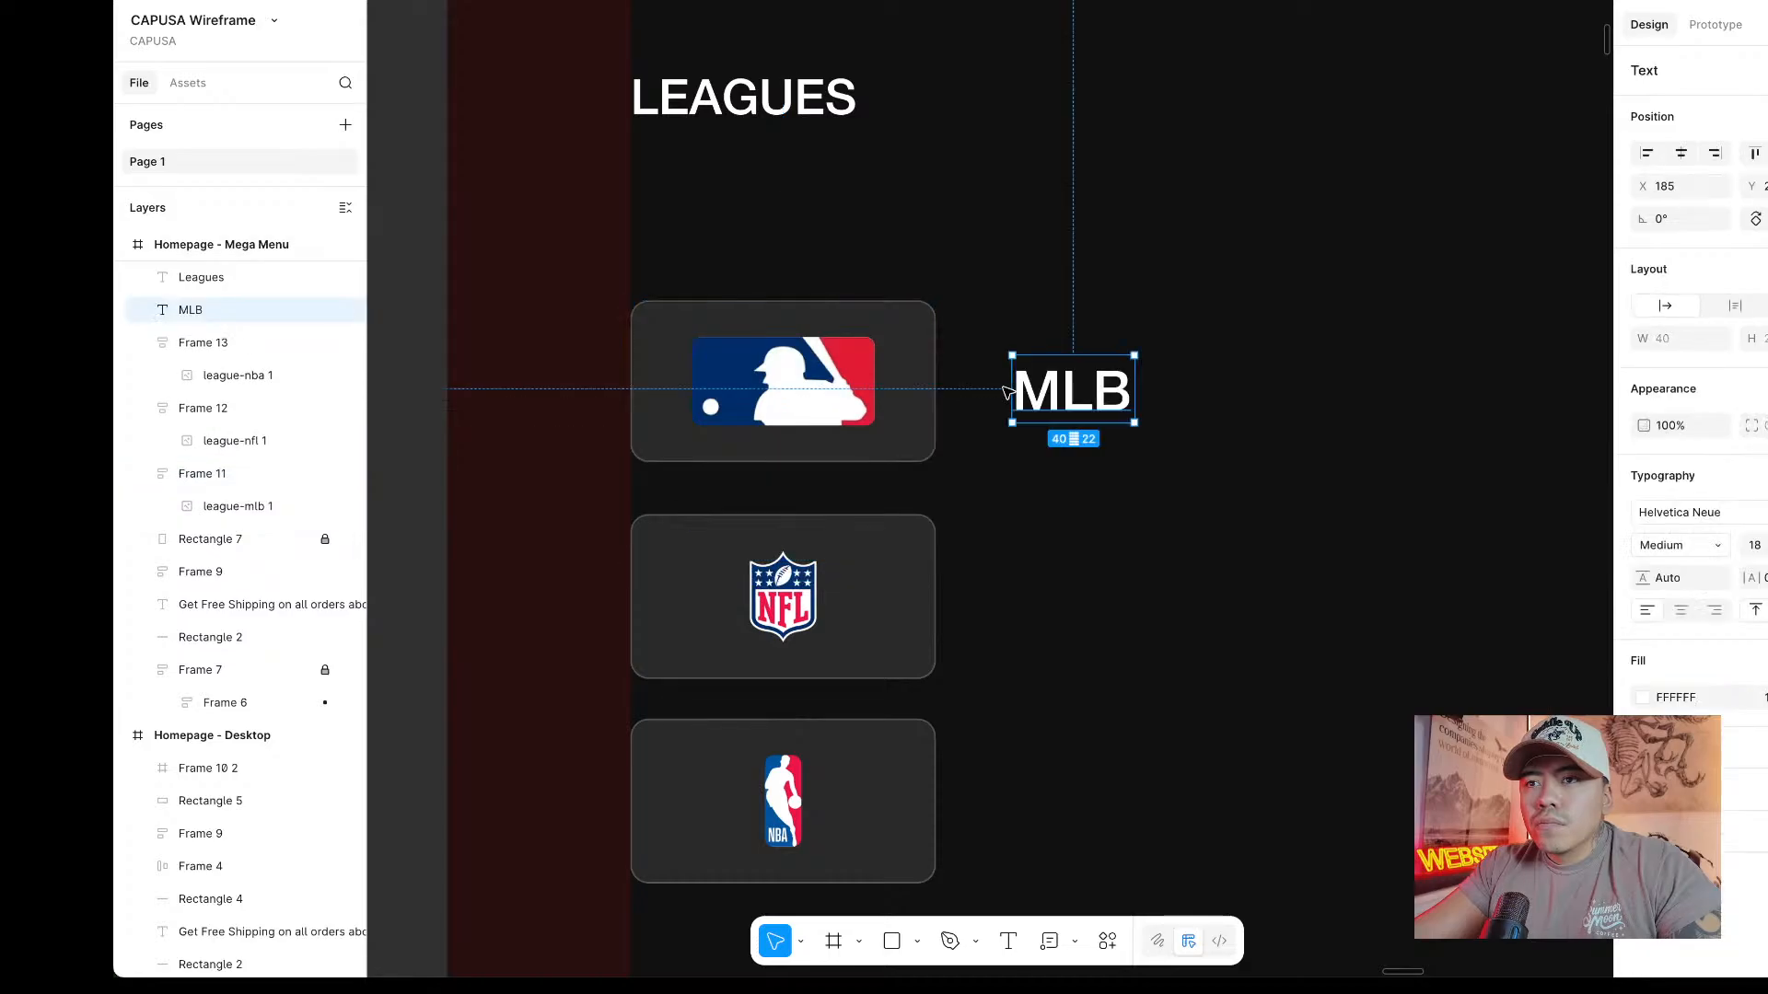
left_click(1265, 412)
Set the width of the logo image inside the MLB card to 40.
left_click(885, 396)
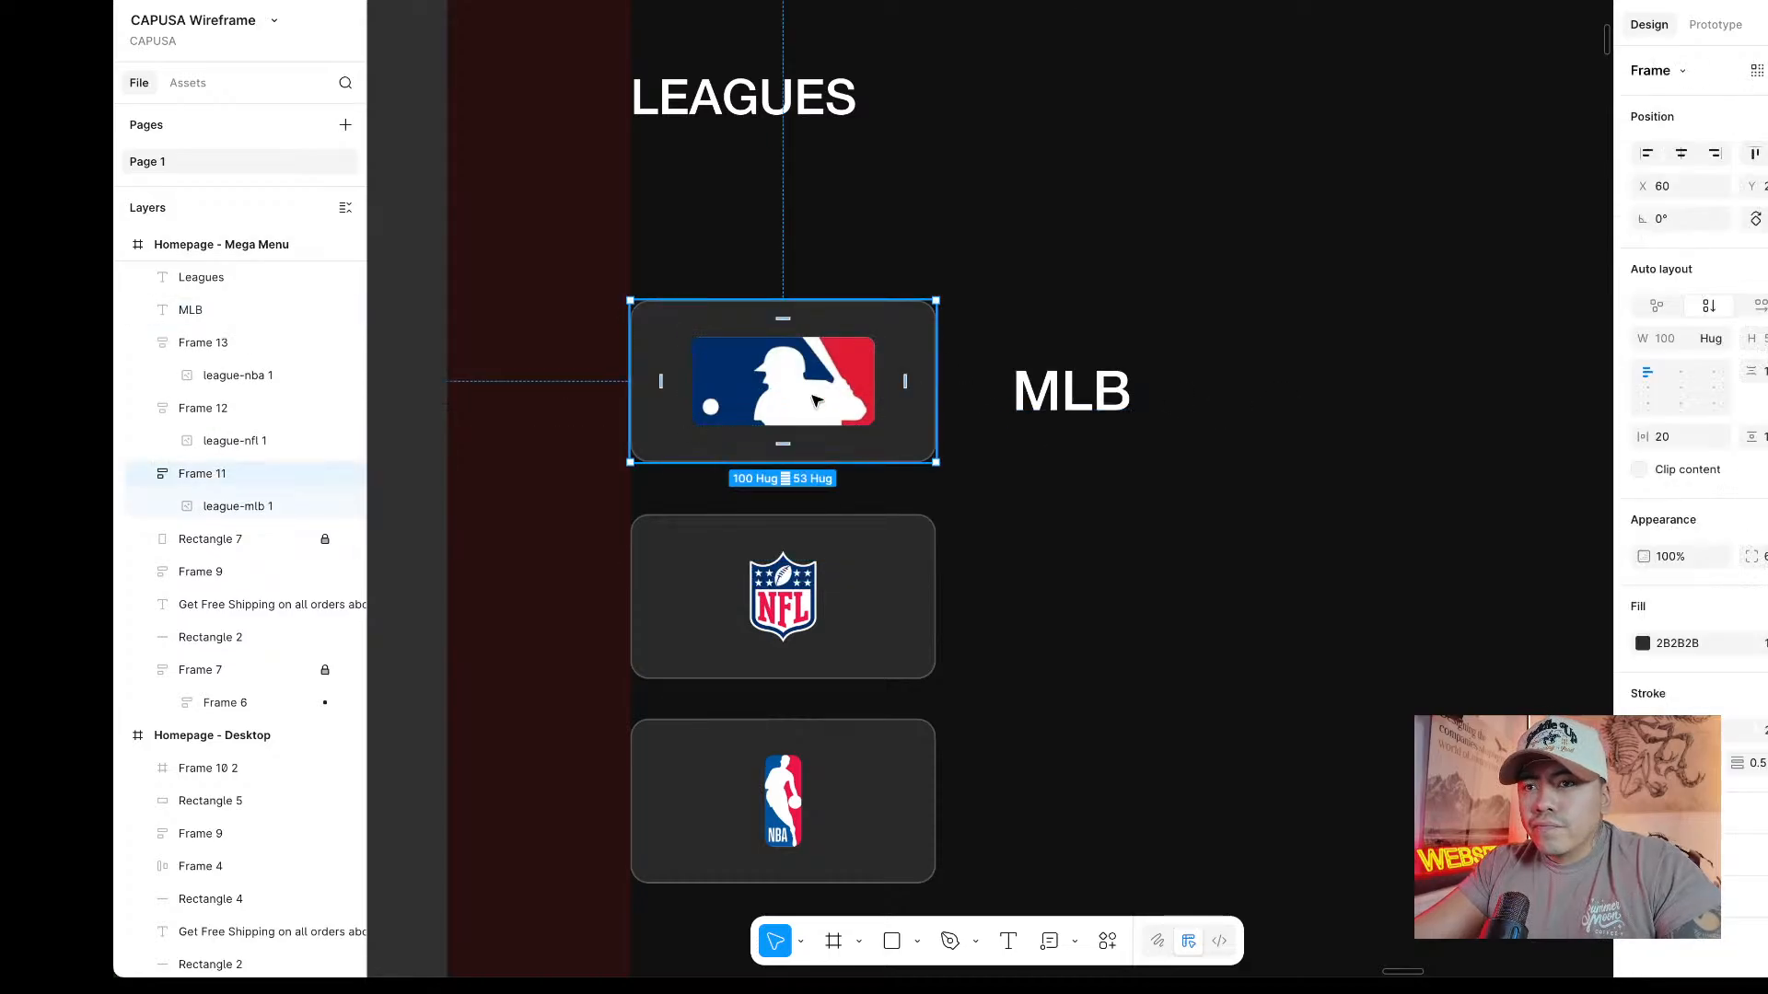
left_click(873, 612, "shift")
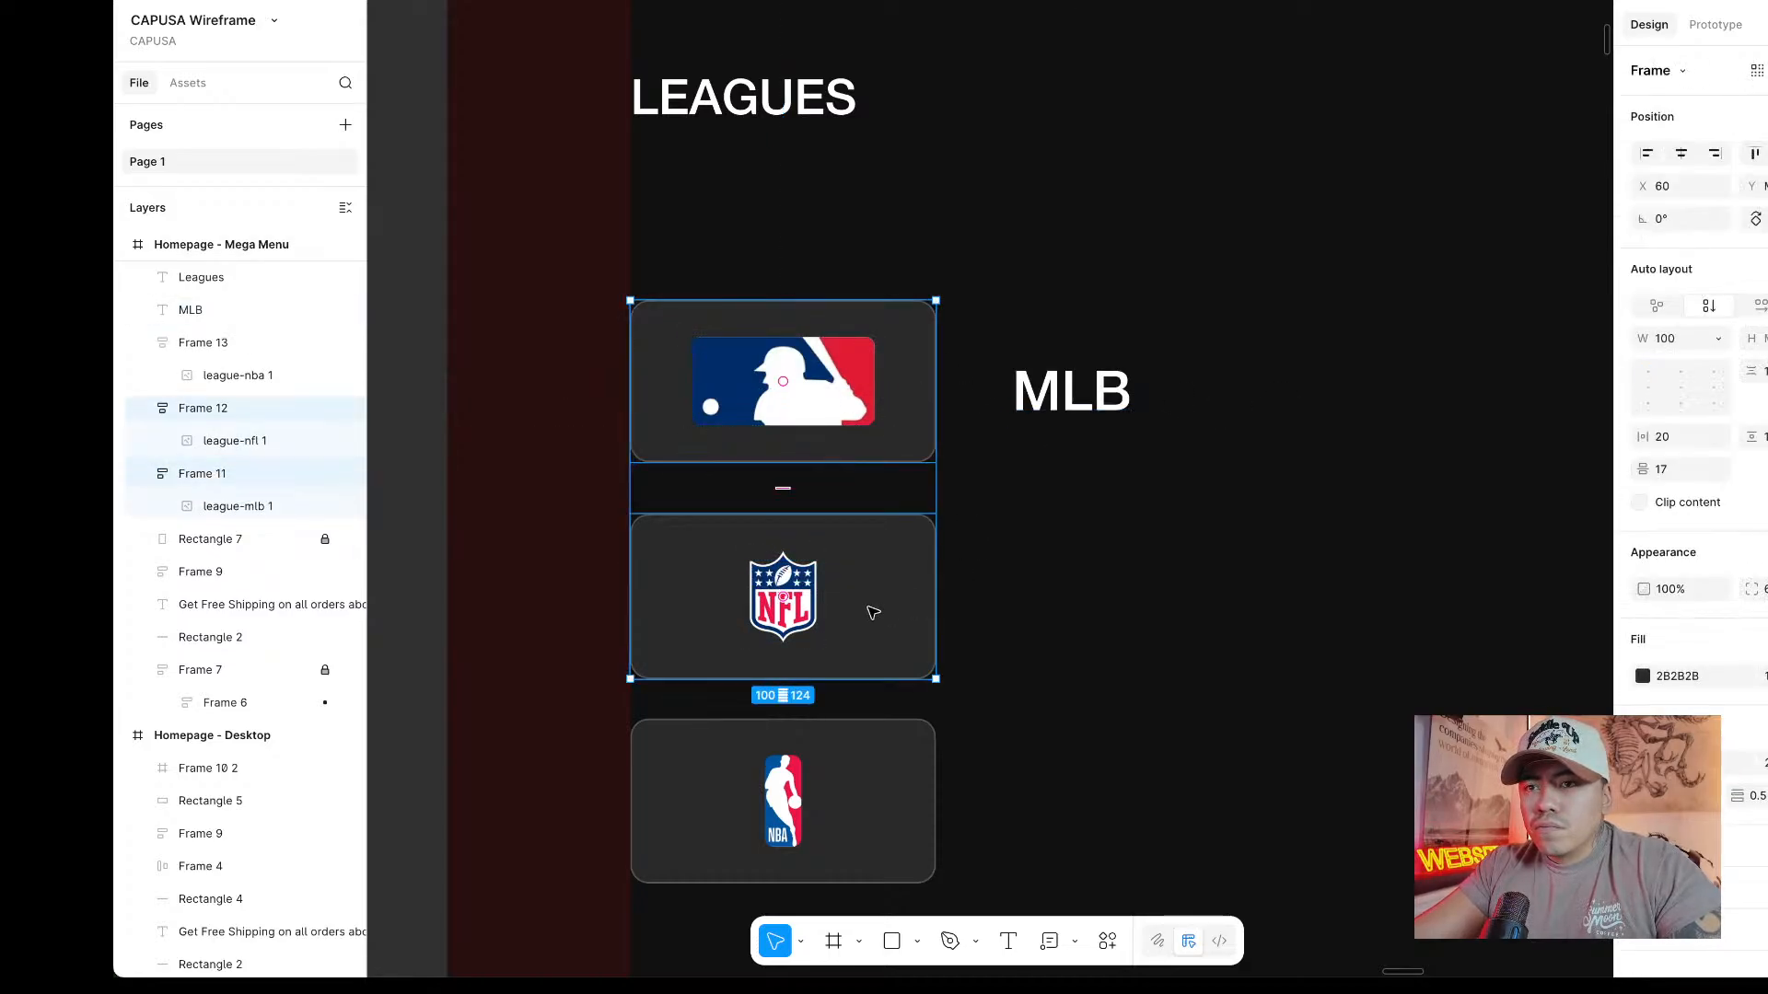
left_click(860, 457)
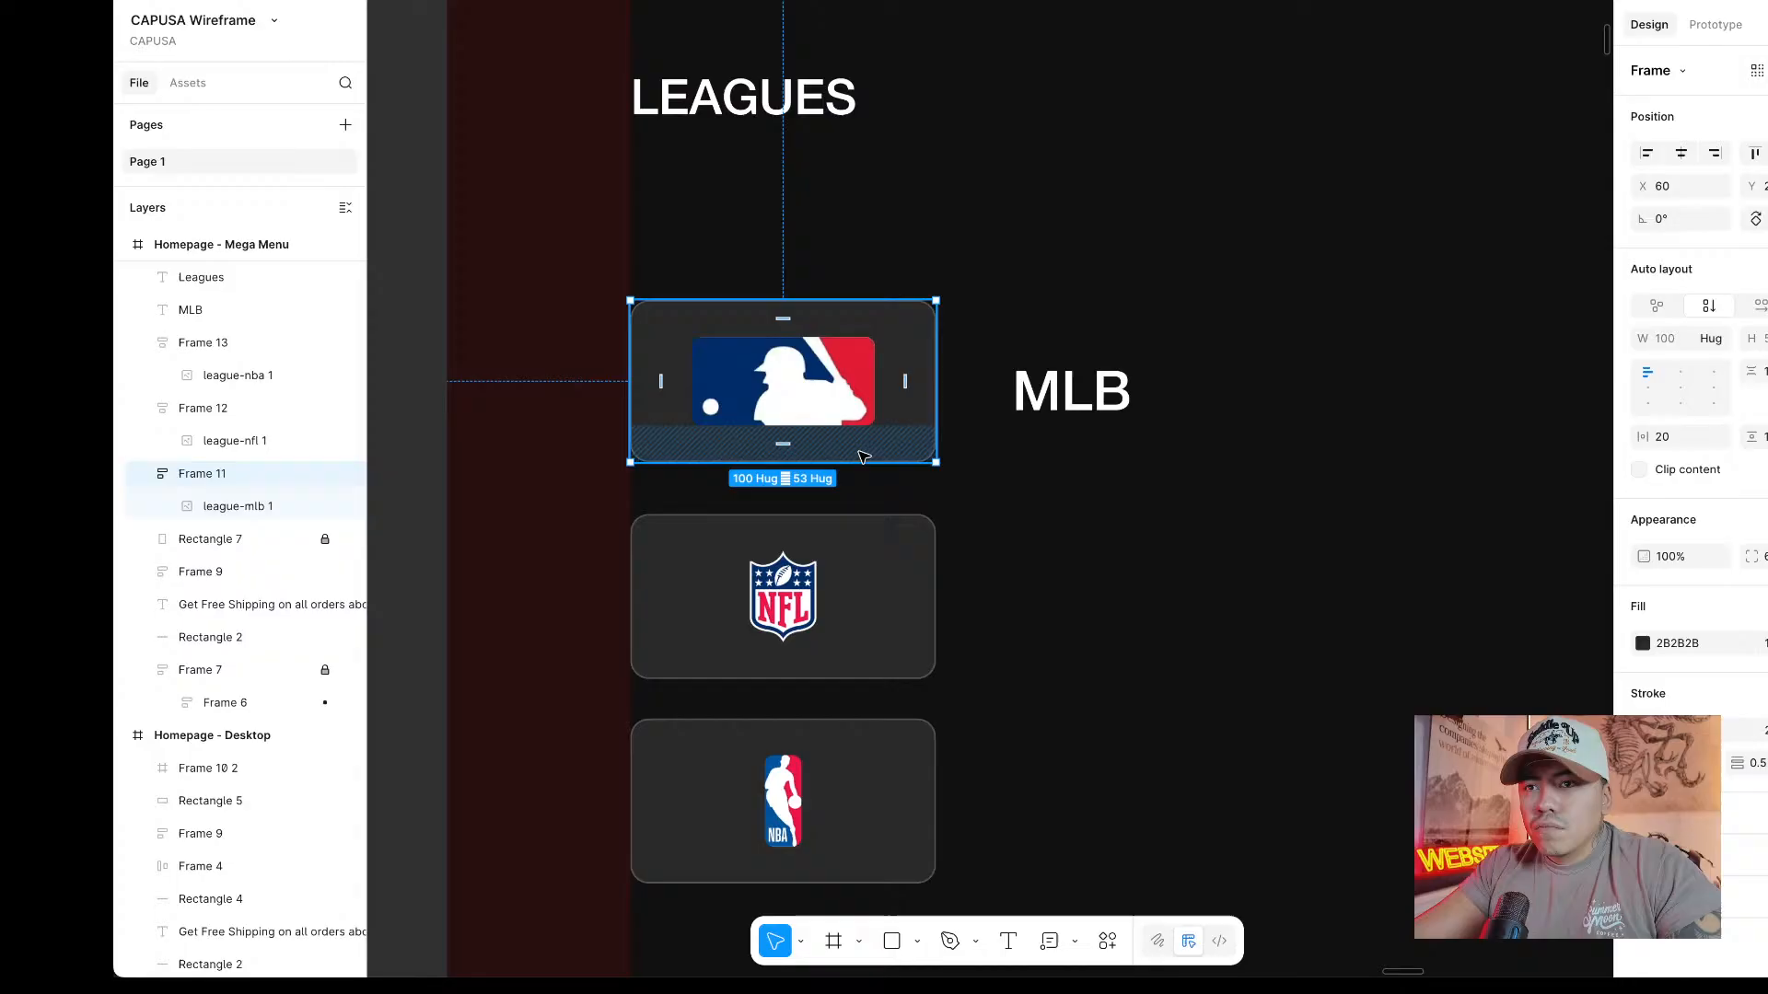
double_click(786, 385)
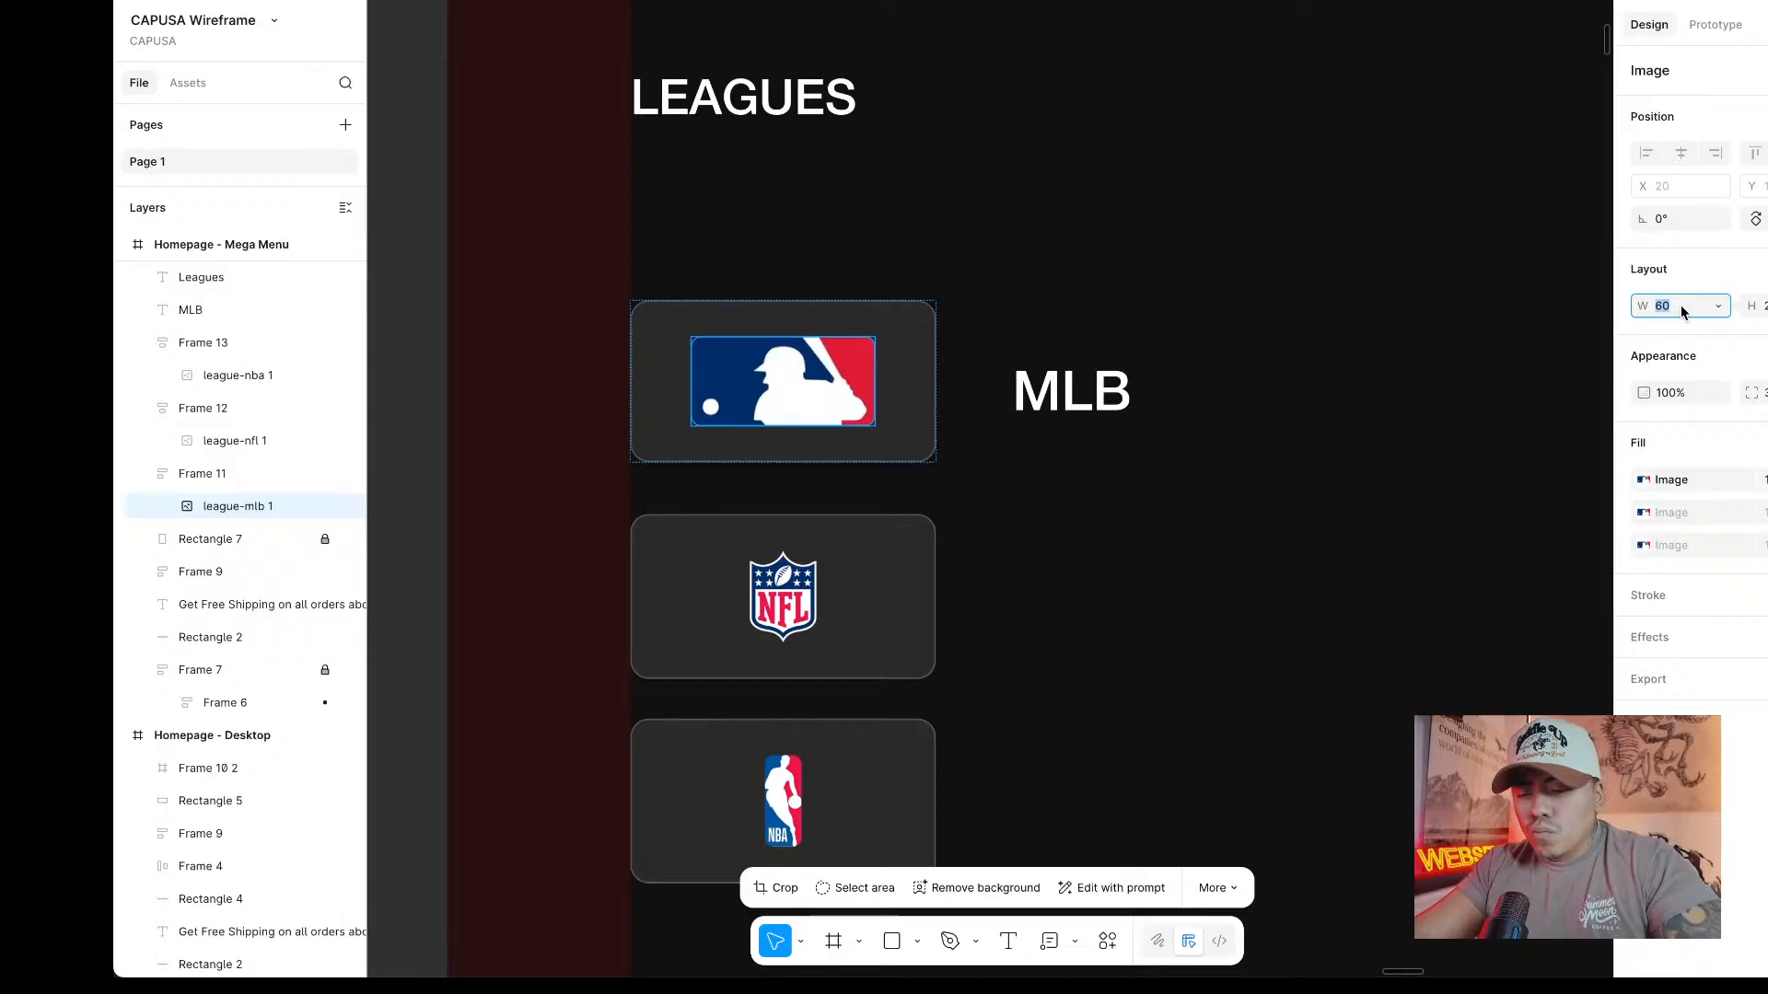
type("40")
key("Return")
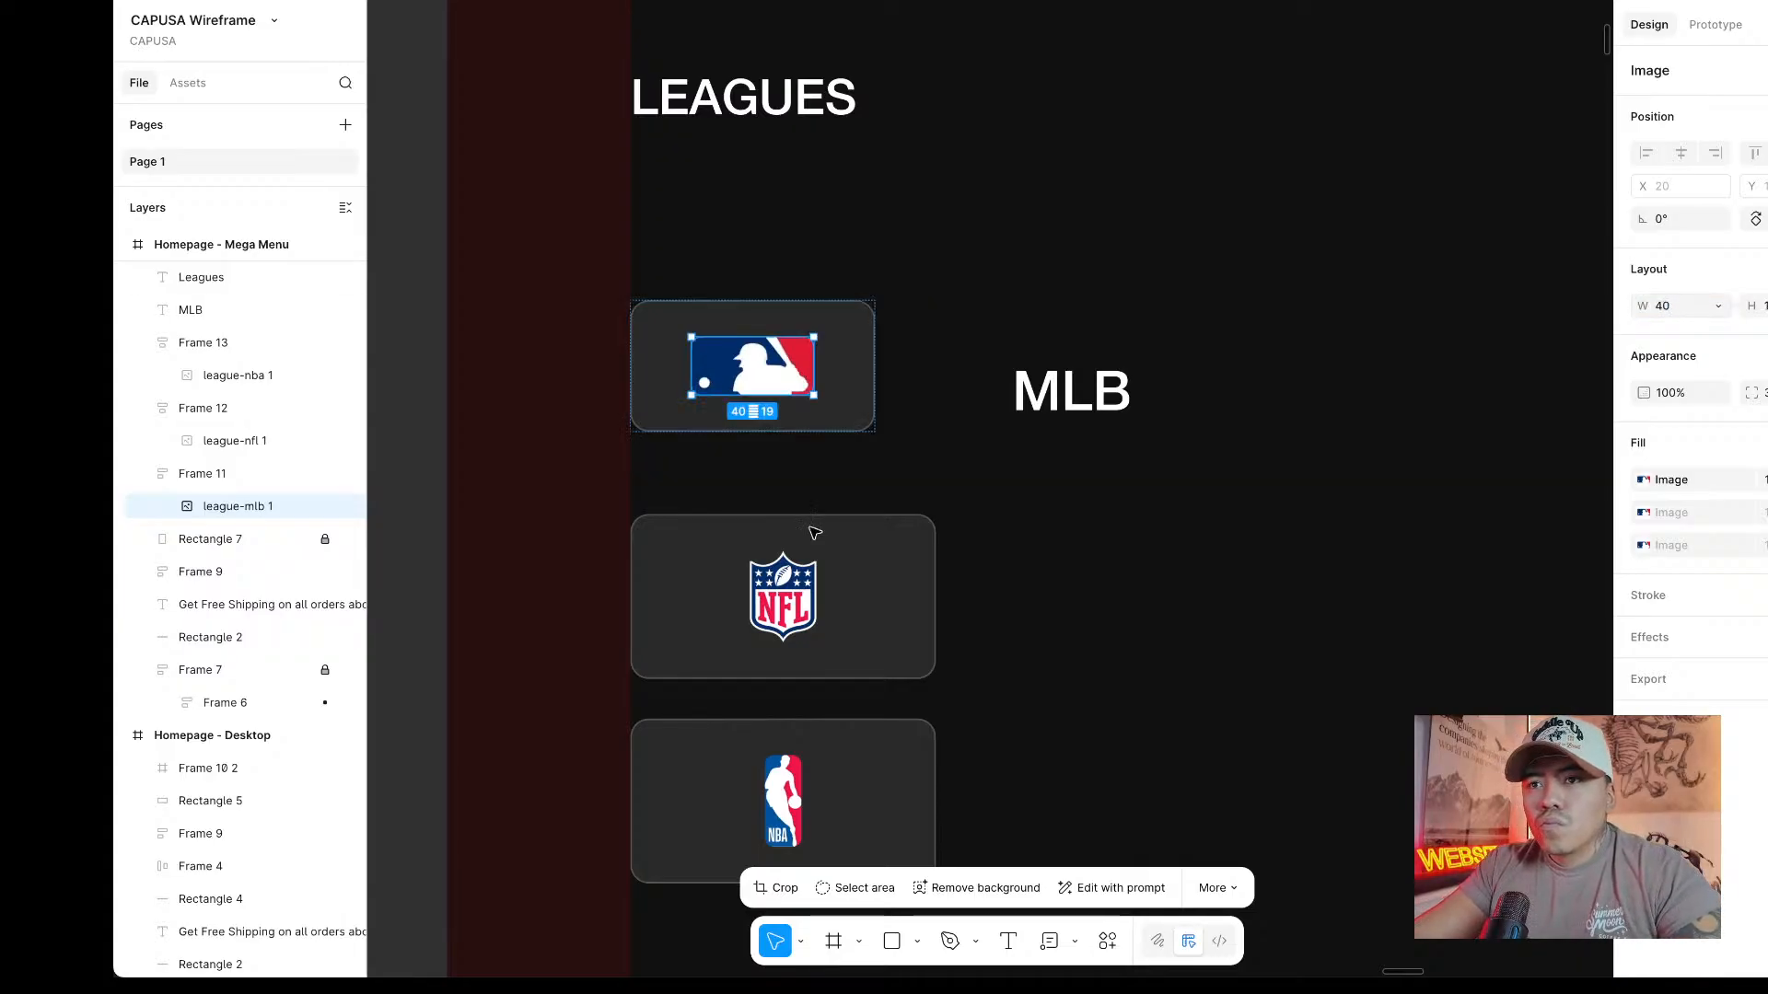
Set the MLB logo image's height to 24, keeping its proportions.
left_click(810, 548)
left_click(801, 573)
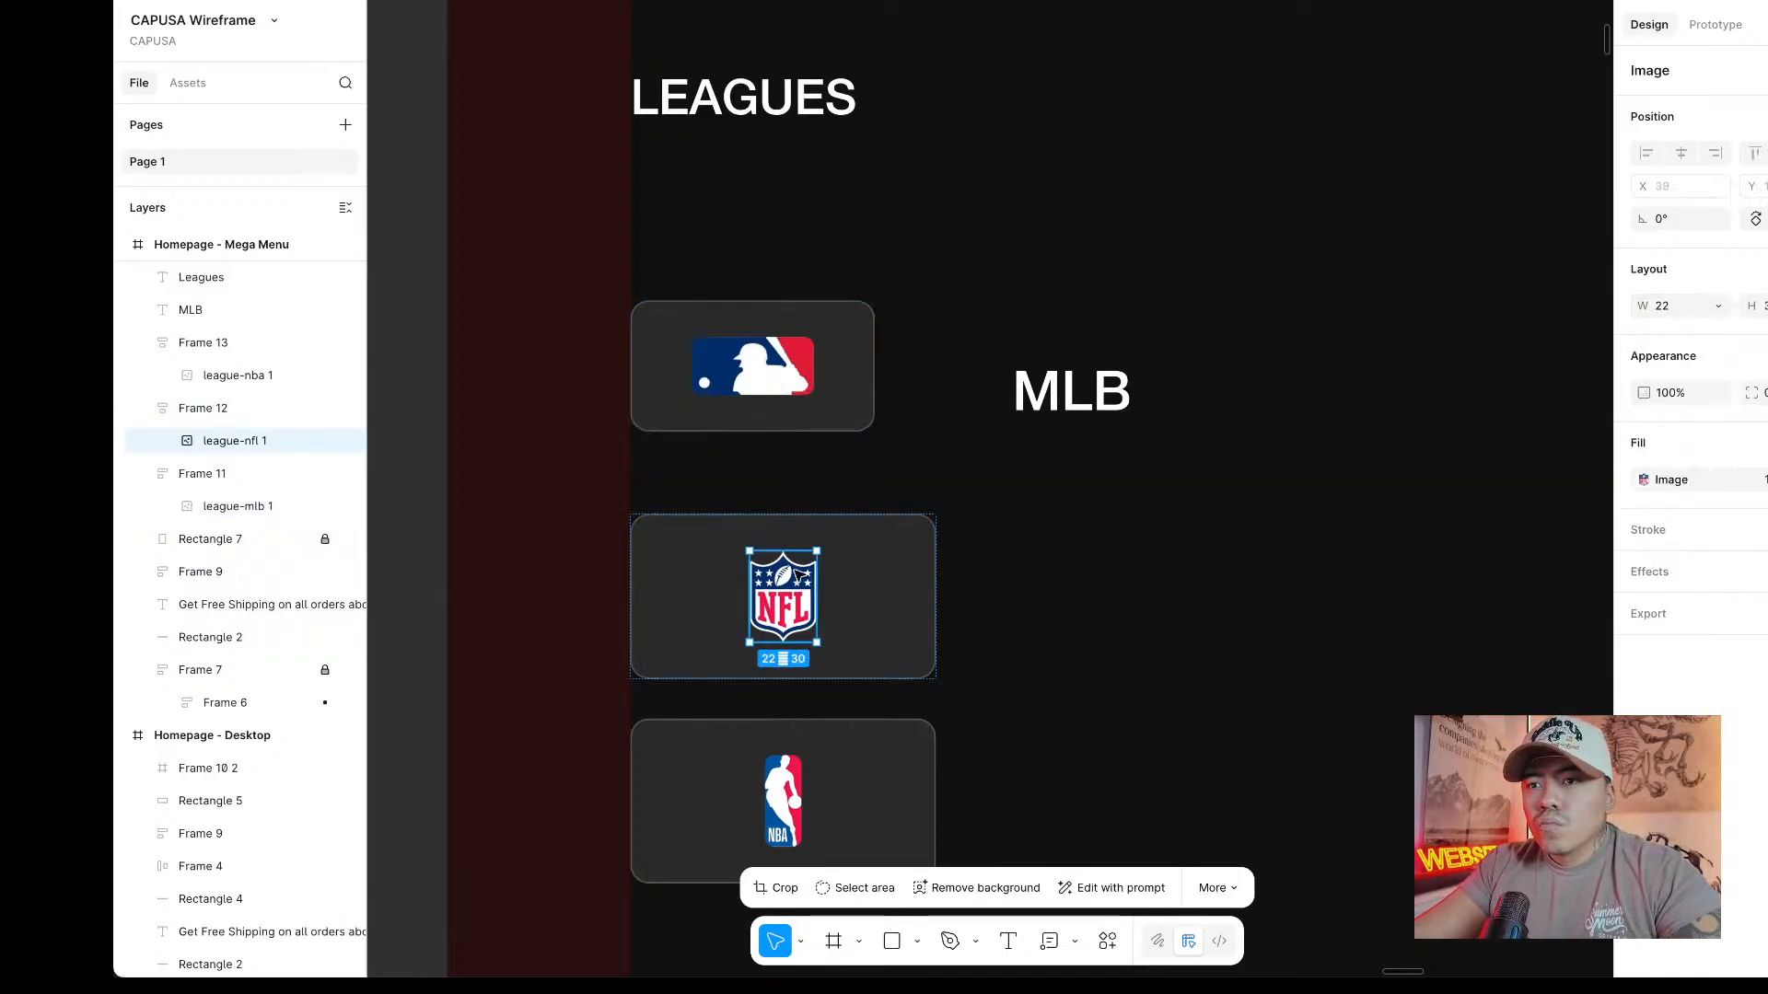
left_click(769, 366)
left_click(772, 364)
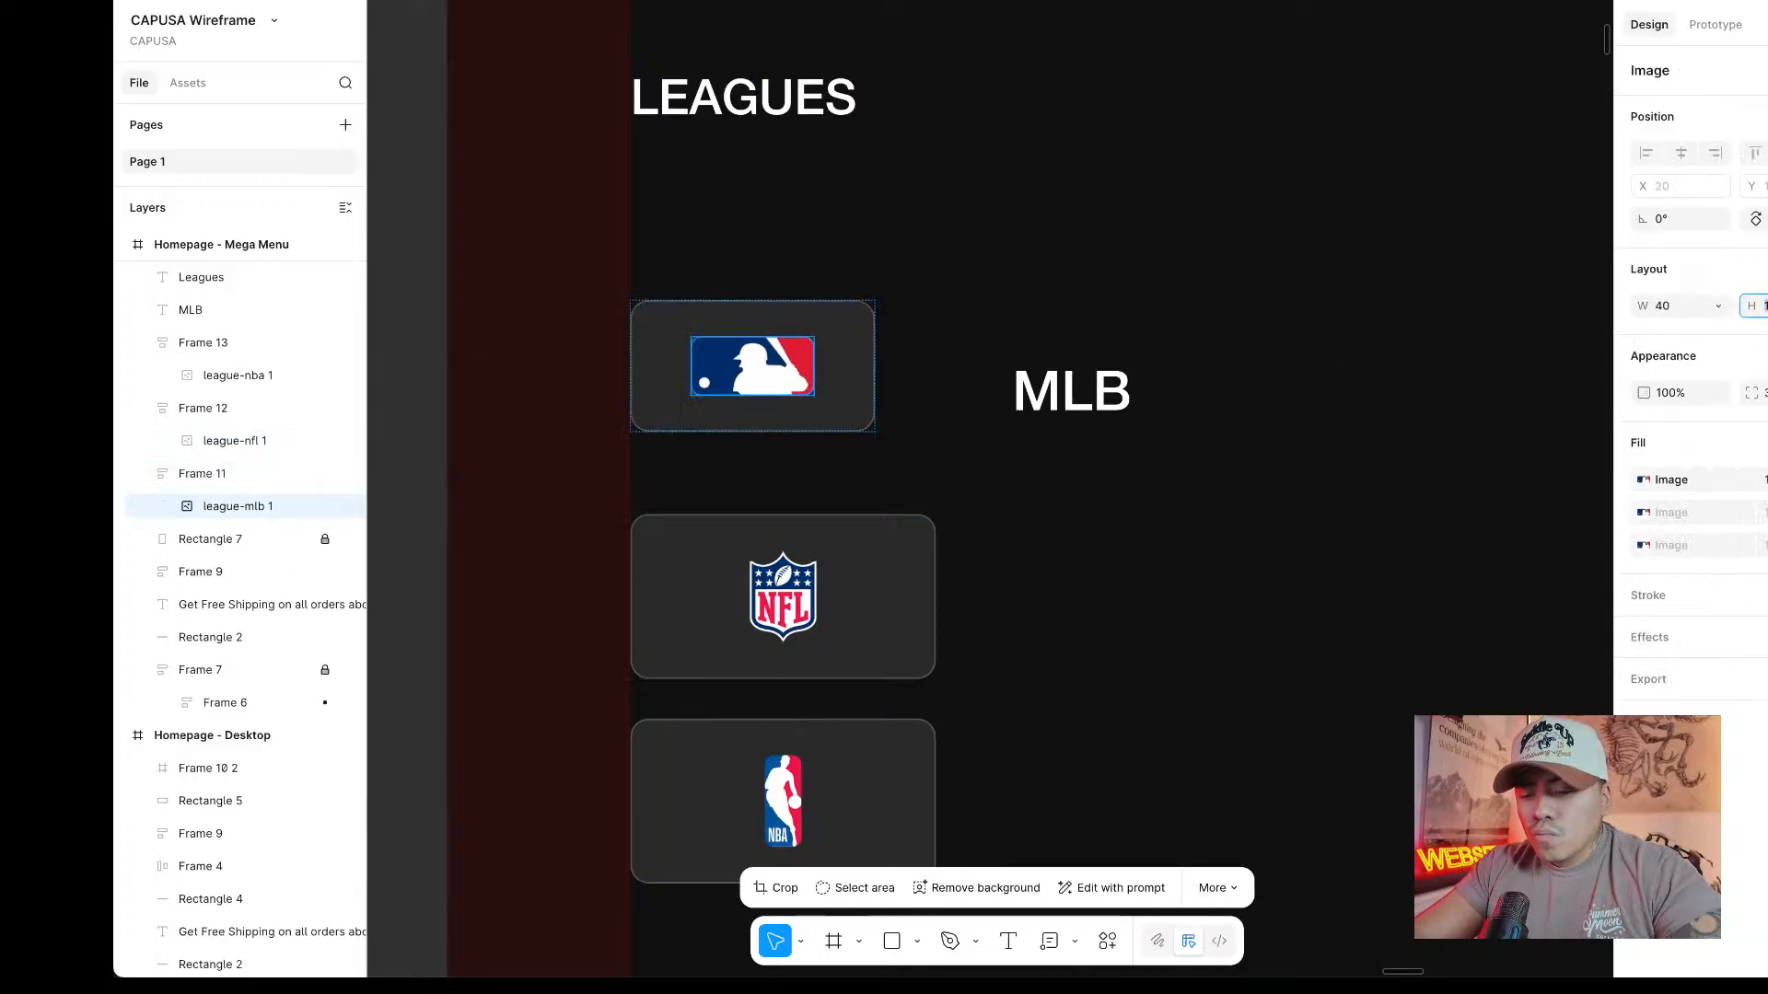
type("24")
key("Return")
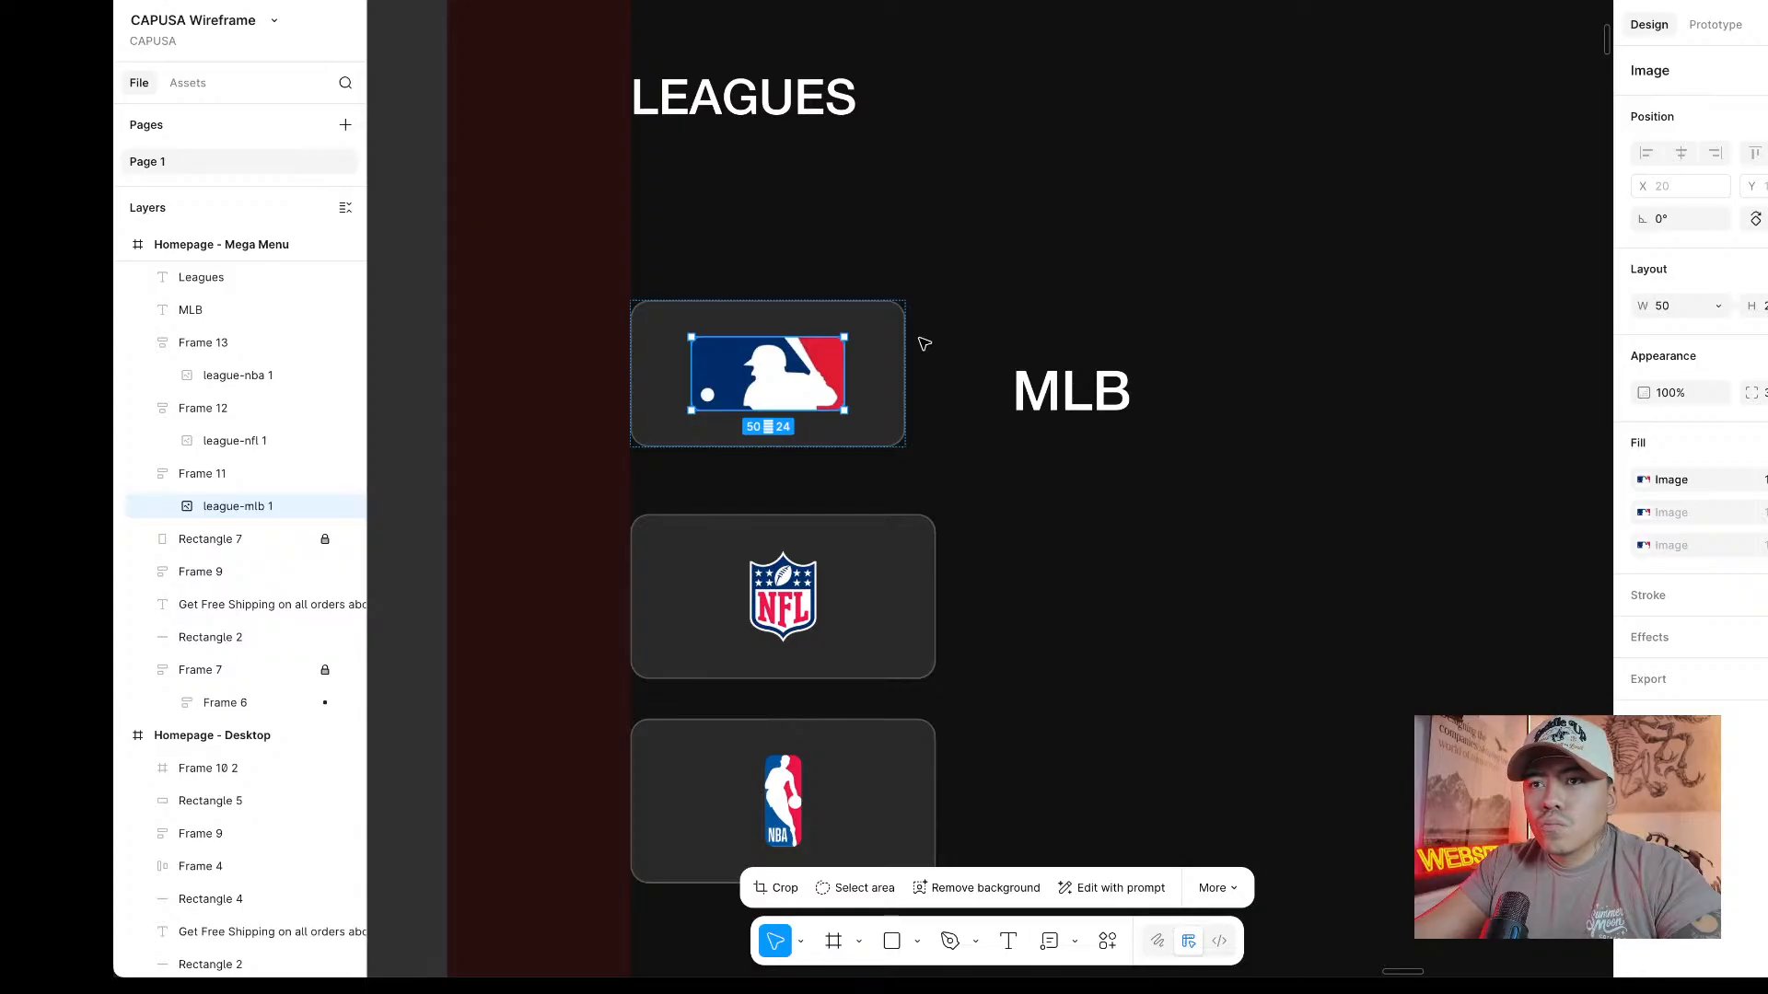
Move the MLB label farther right, away from the MLB logo card.
left_click(1101, 542)
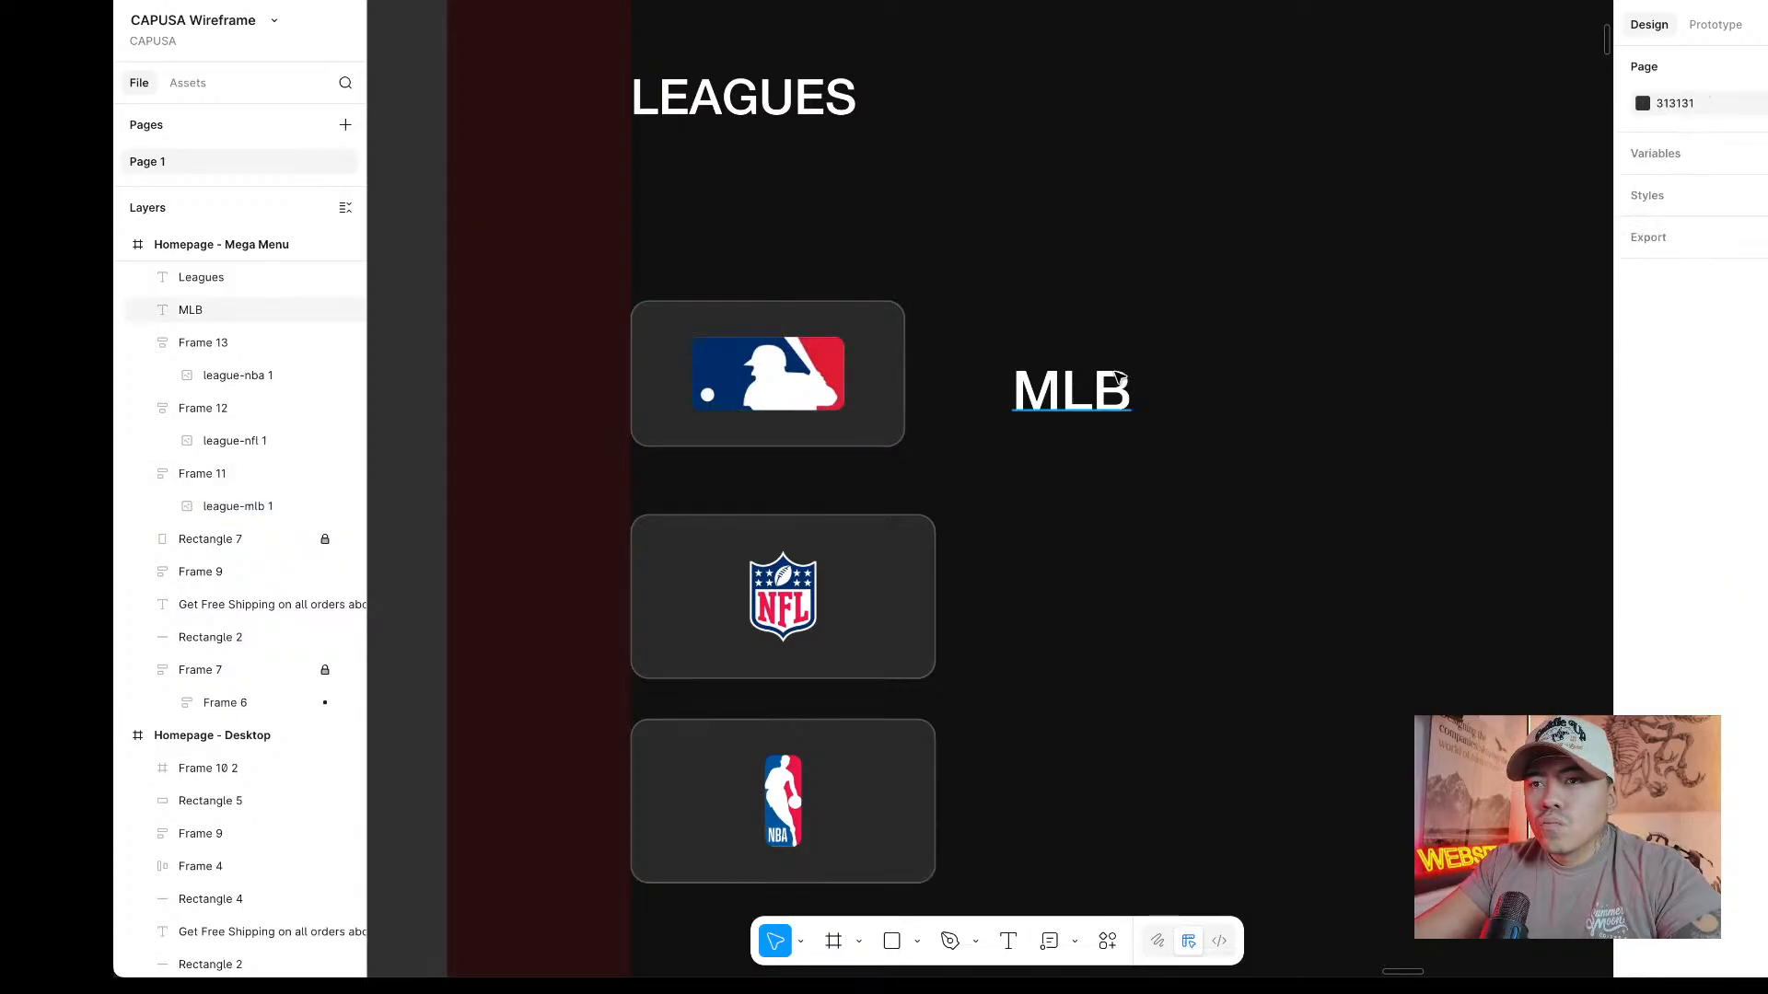
left_click_drag(1117, 377, 1410, 379)
left_click(895, 385)
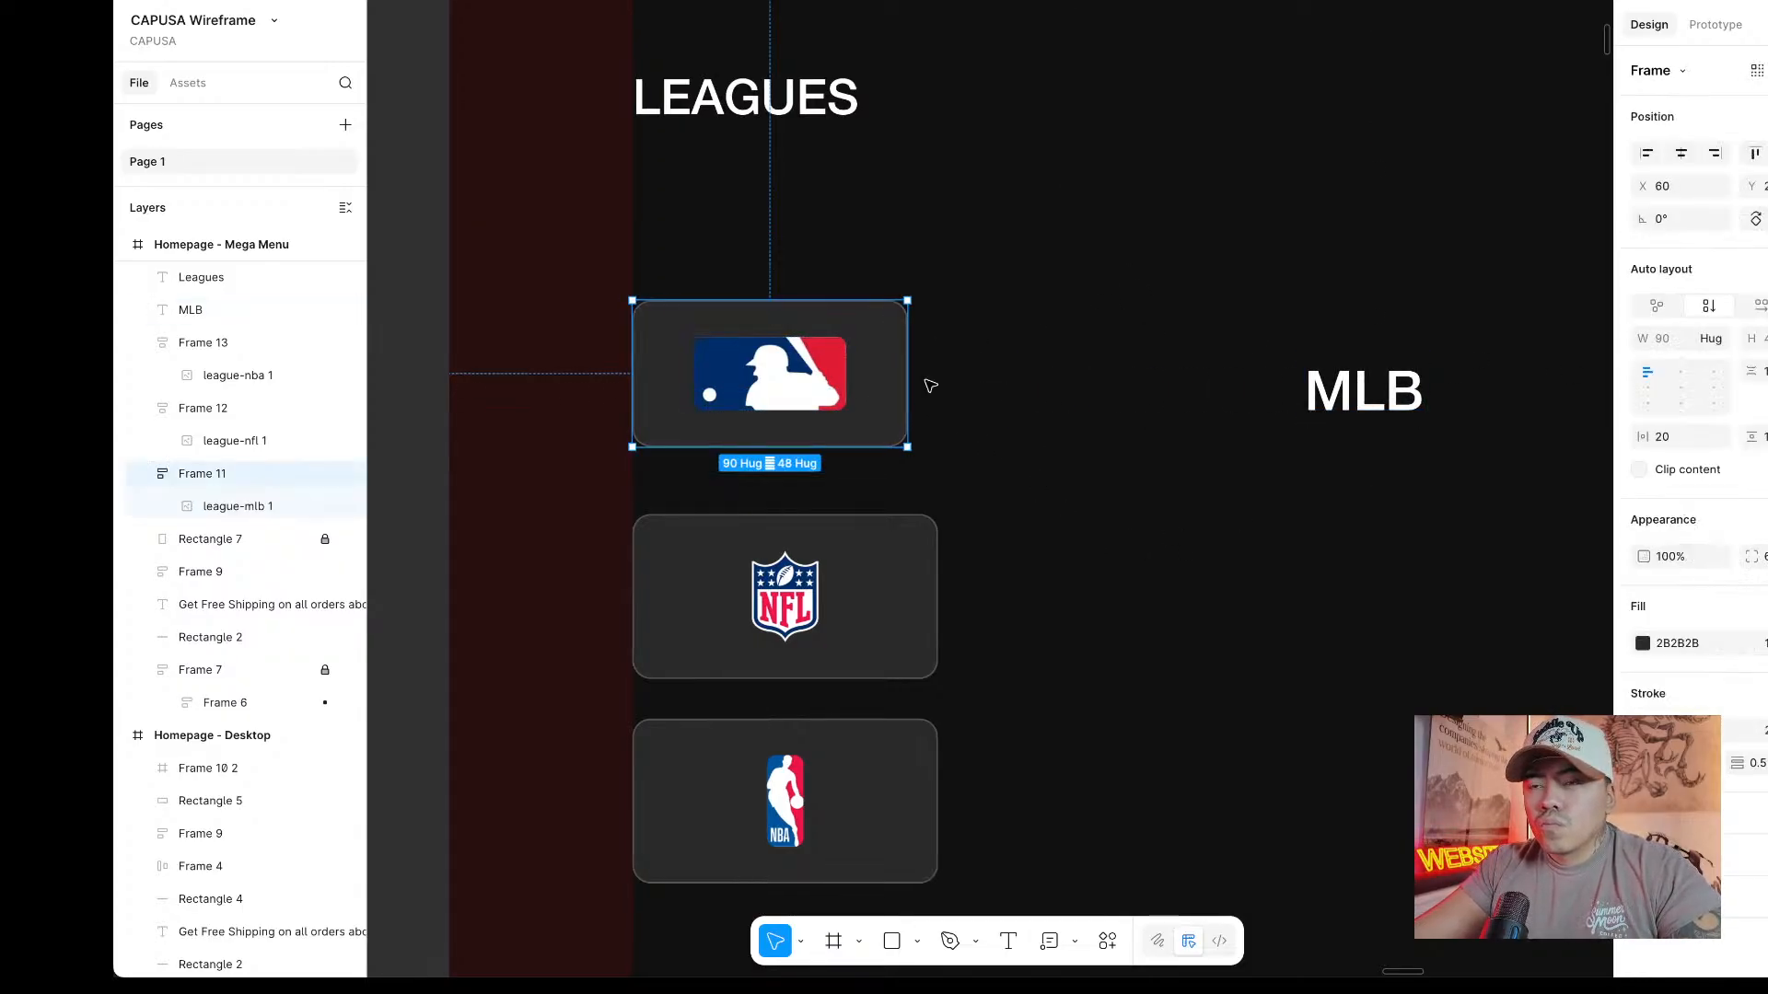
scroll(930, 384, "down", 2)
left_click(928, 386, "shift")
left_click(825, 561, "shift")
scroll(1033, 502, "down", 4)
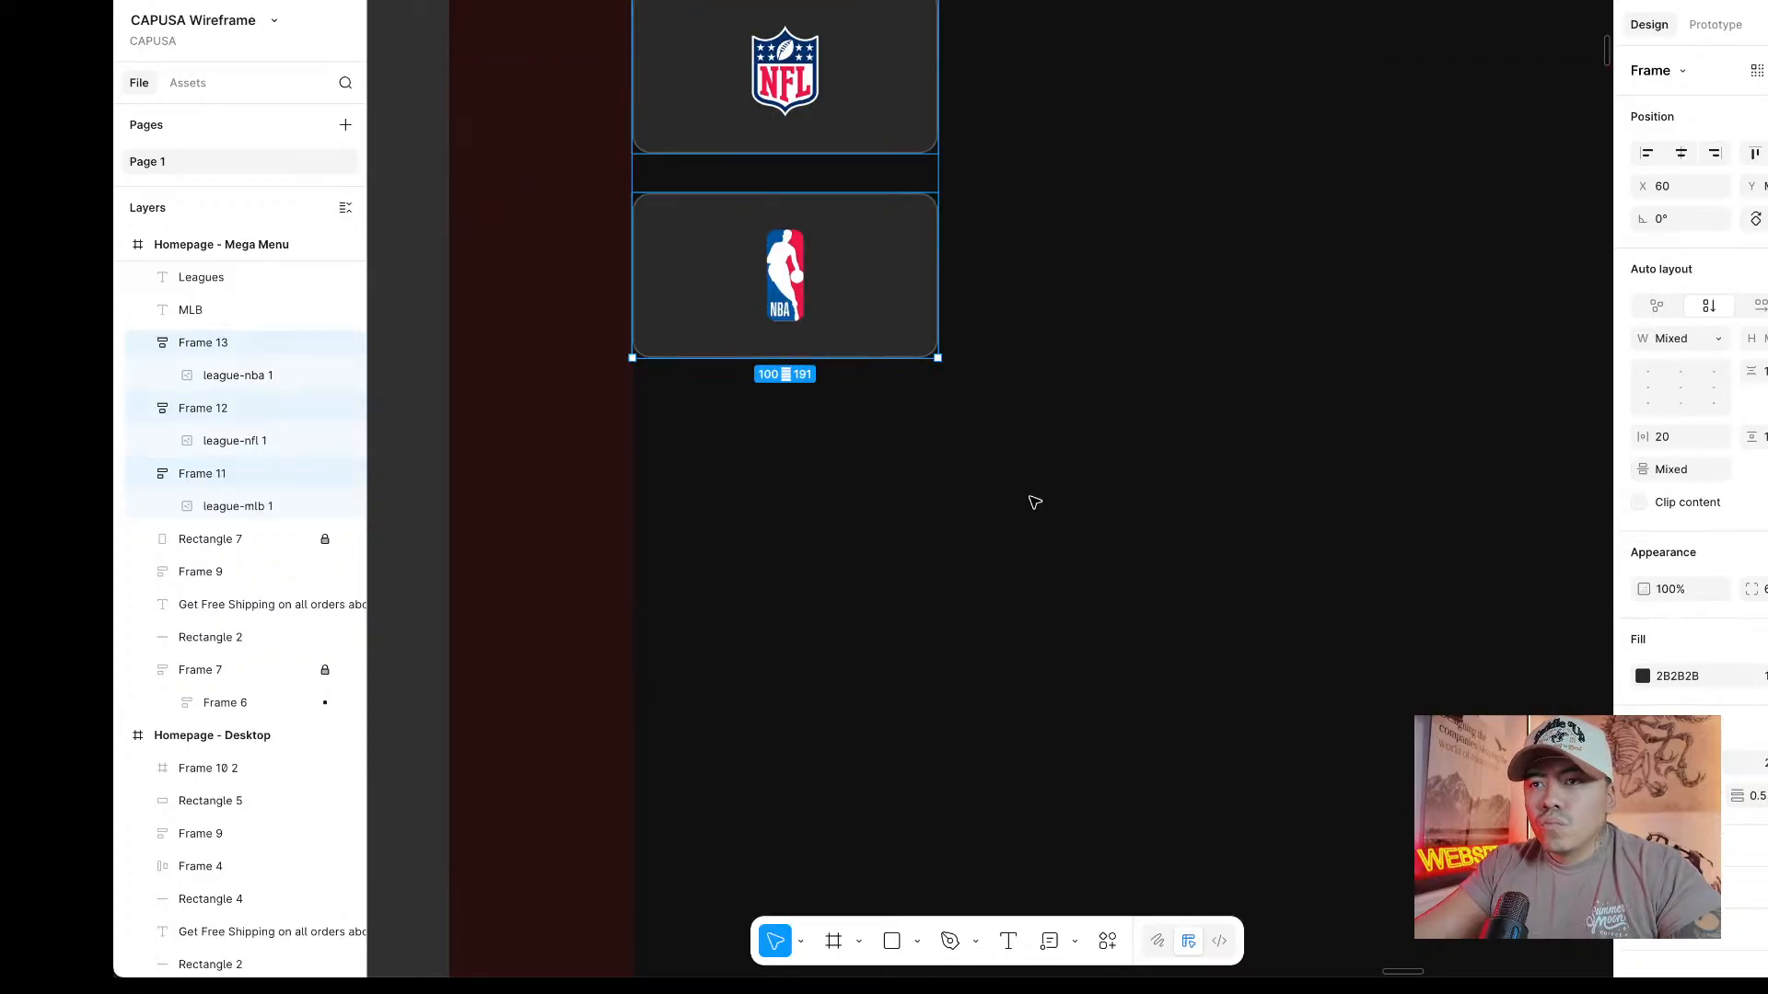
scroll(1035, 502, "up", 4)
Set the MLB card's content alignment to bottom centre and its width to 100.
left_click(873, 189)
left_click_drag(909, 185, 988, 184)
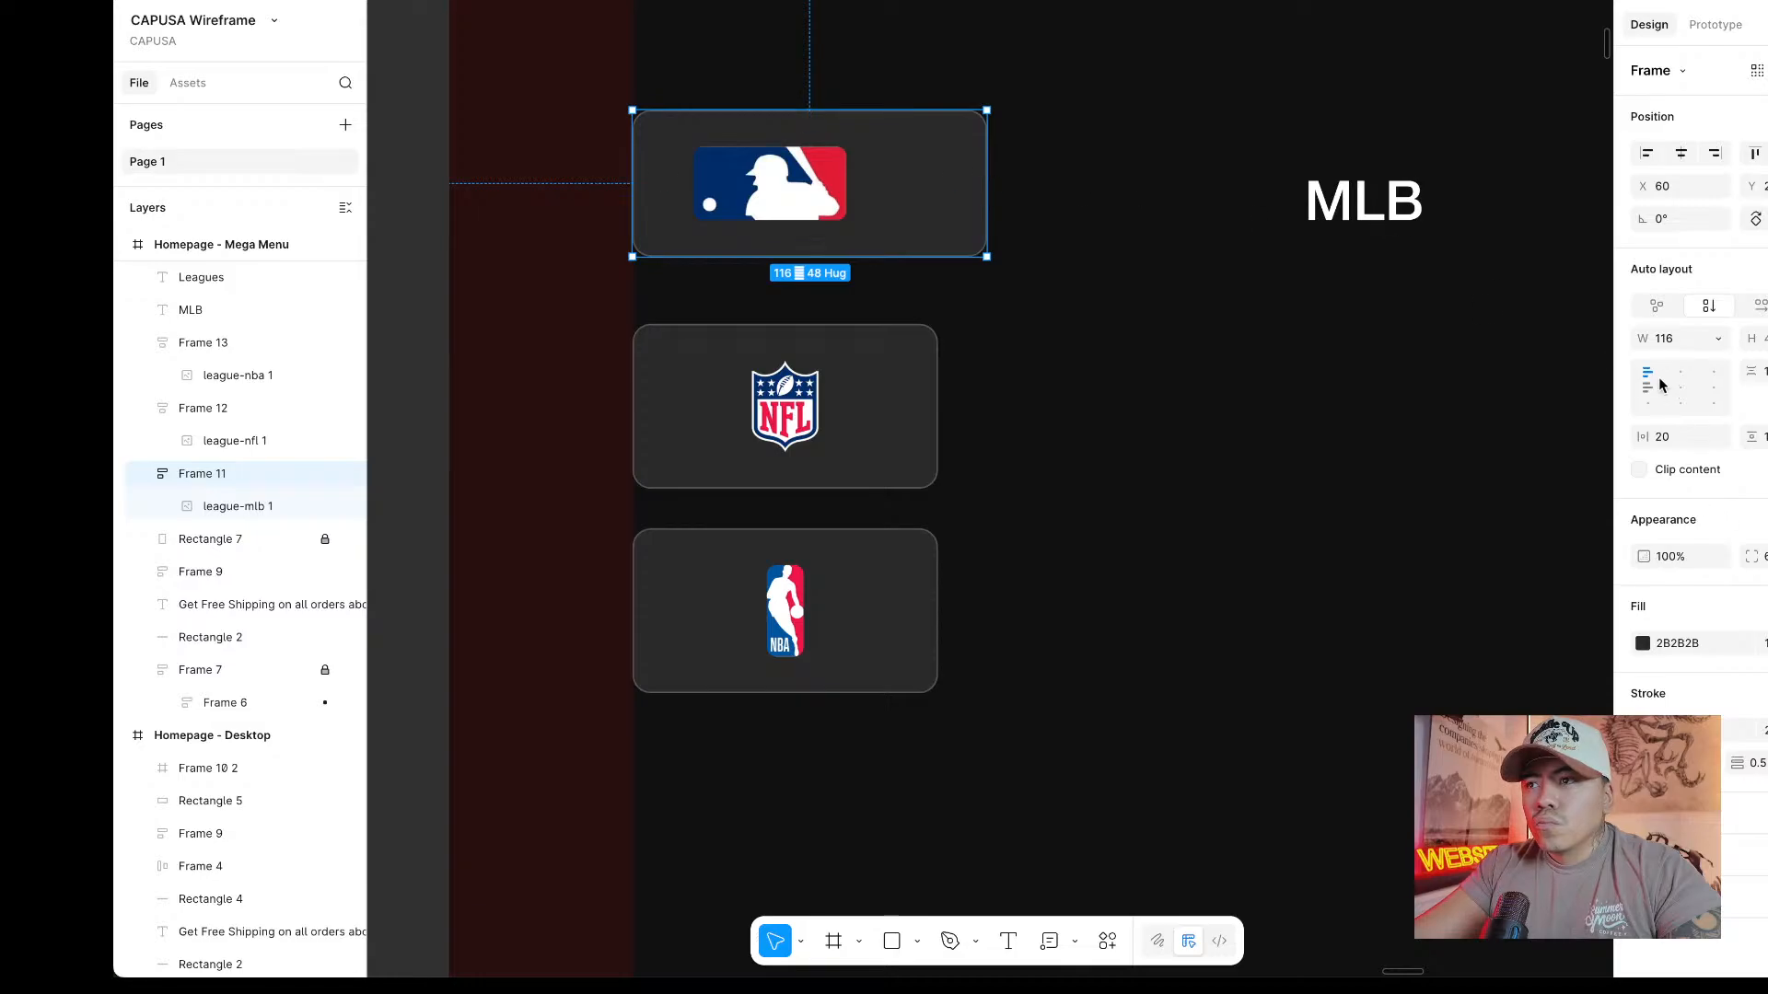
left_click(1683, 400)
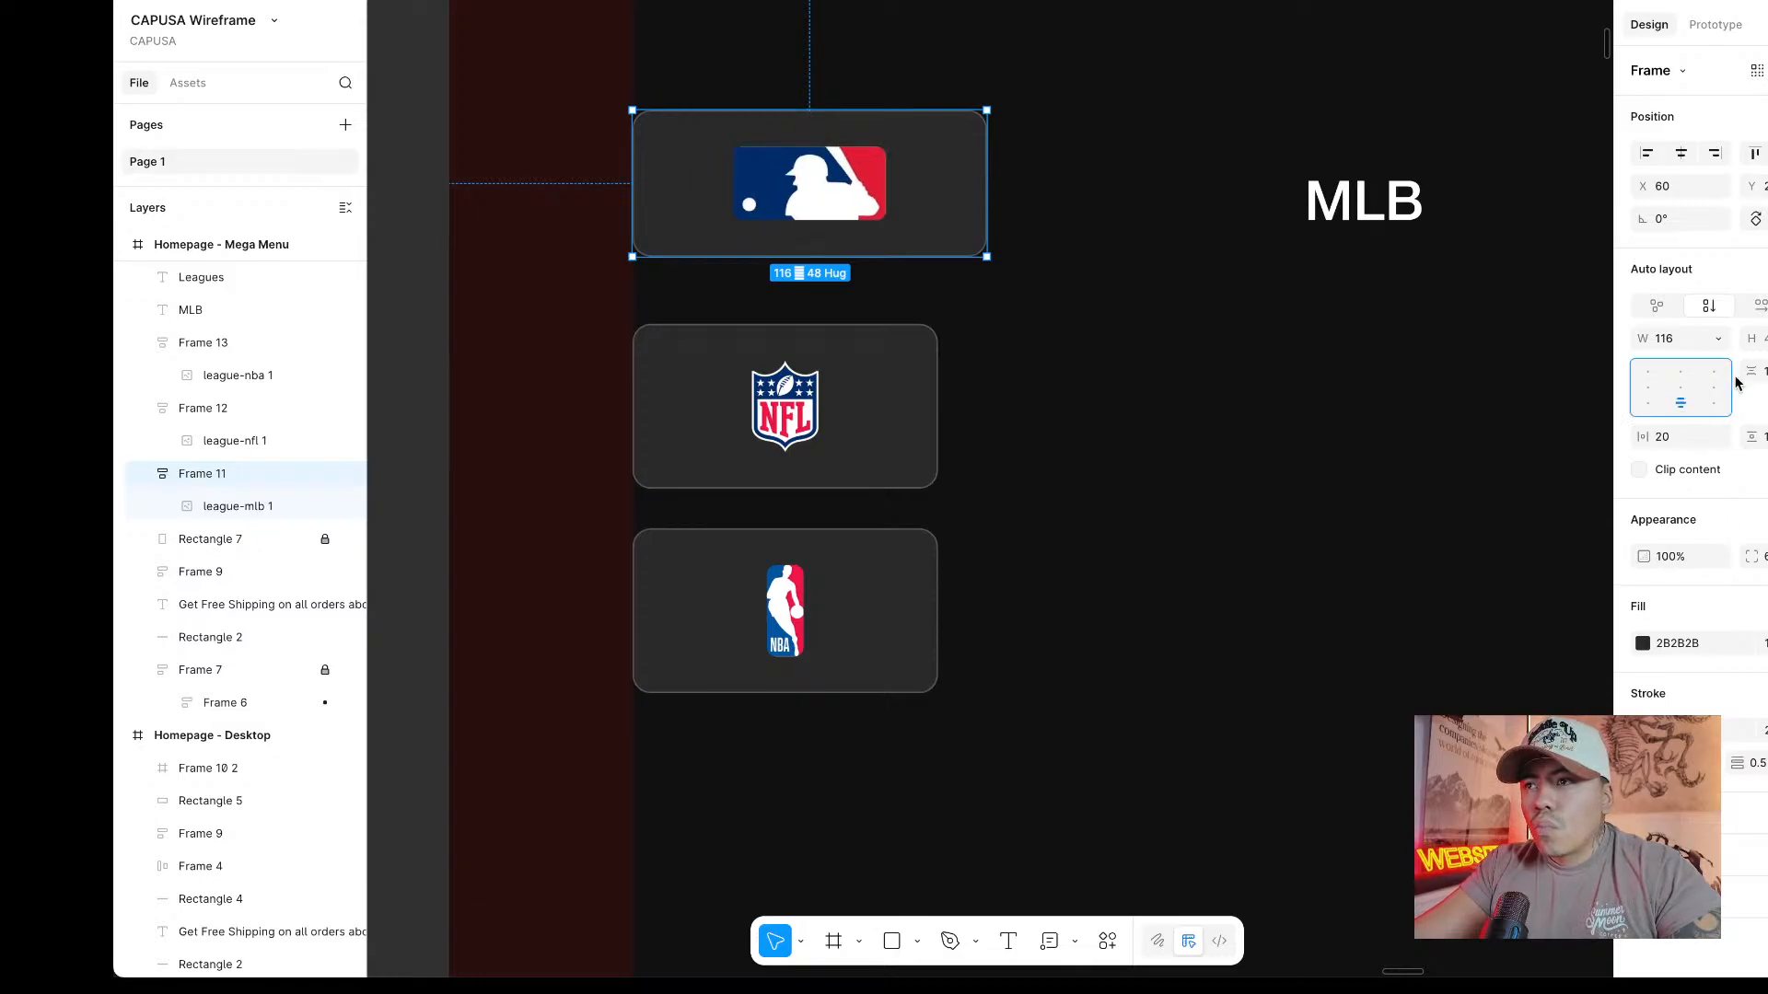
left_click(1693, 343)
type("100")
key("Return")
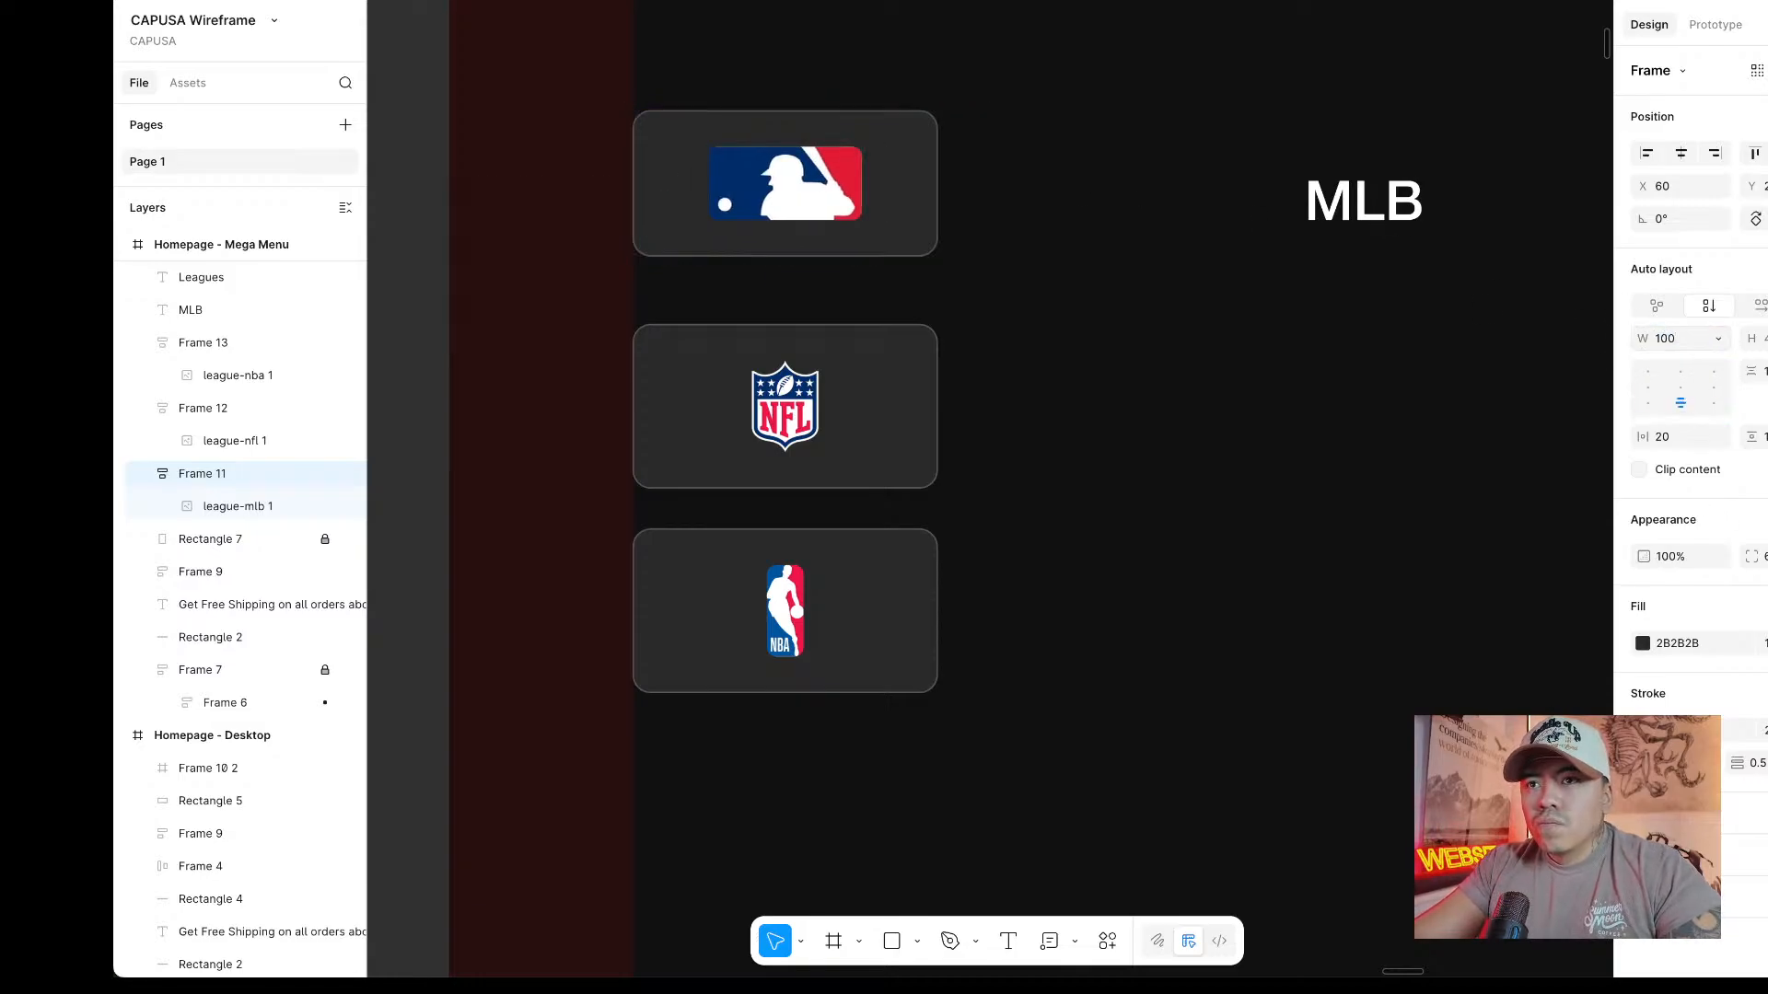
Widen the MLB, NFL and NBA logo cards to 120 each.
left_click(1685, 338)
type("12")
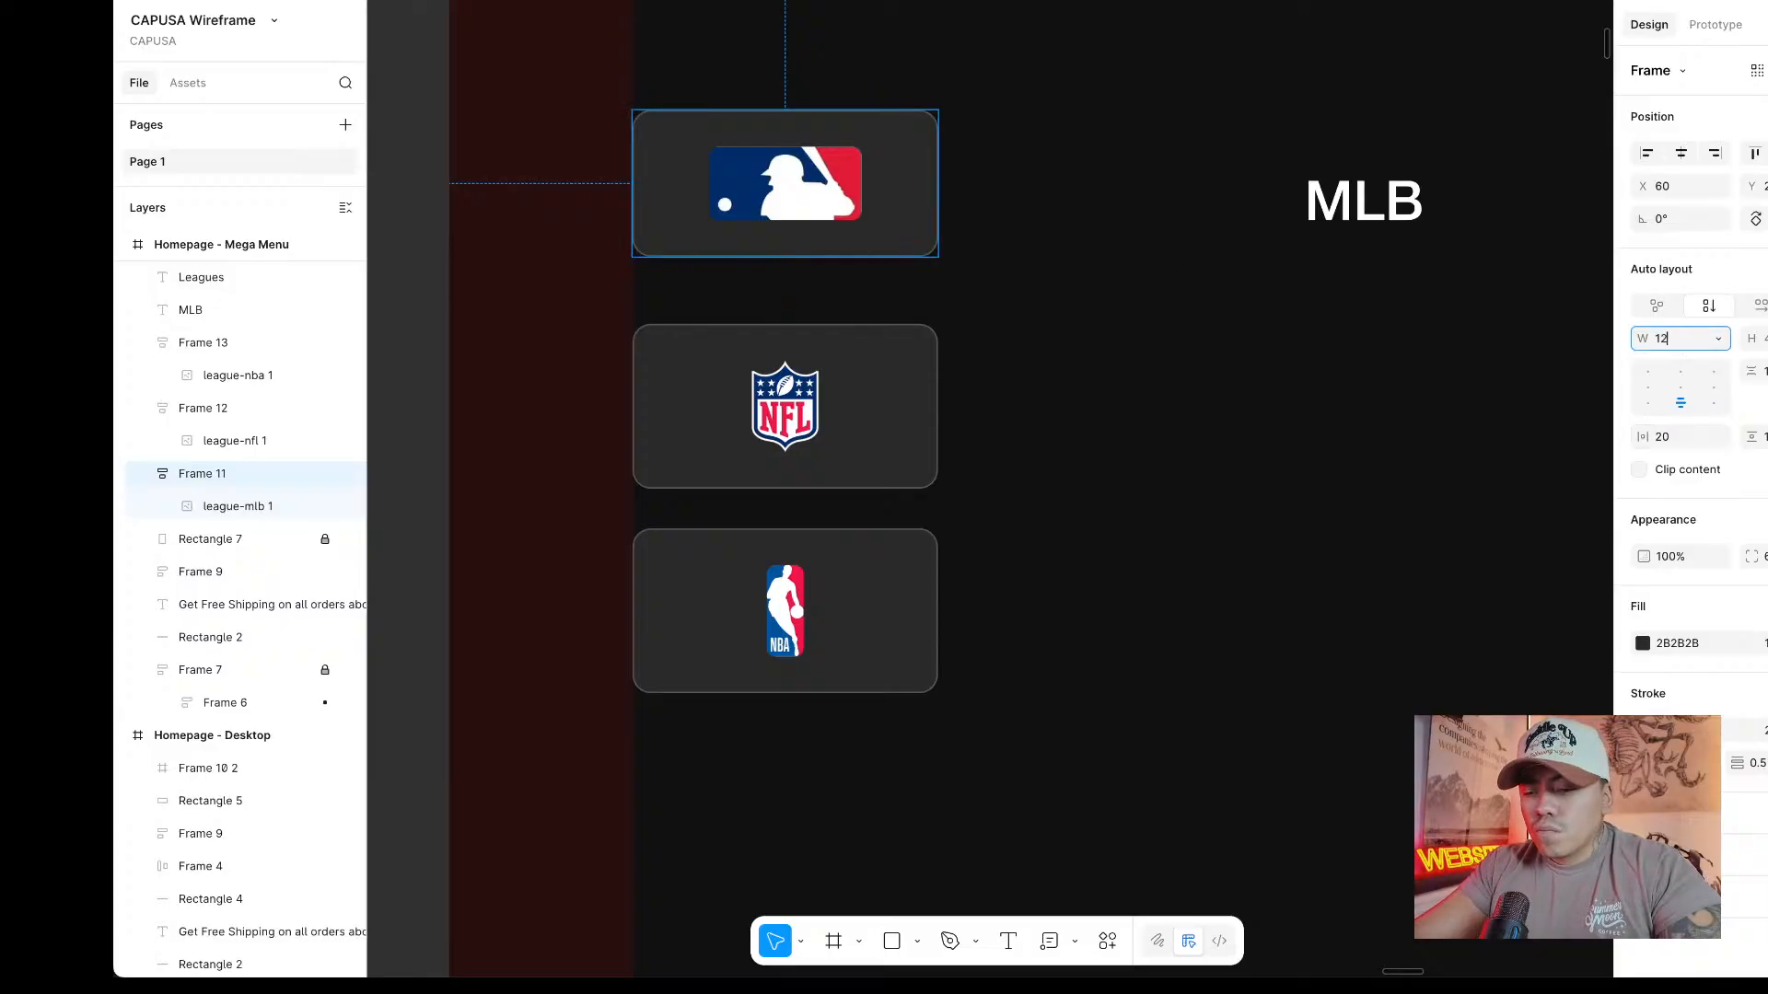
type("4")
key("Return")
left_click(928, 414)
left_click_drag(935, 410, 999, 404)
left_click(926, 571)
left_click_drag(937, 569, 1000, 569)
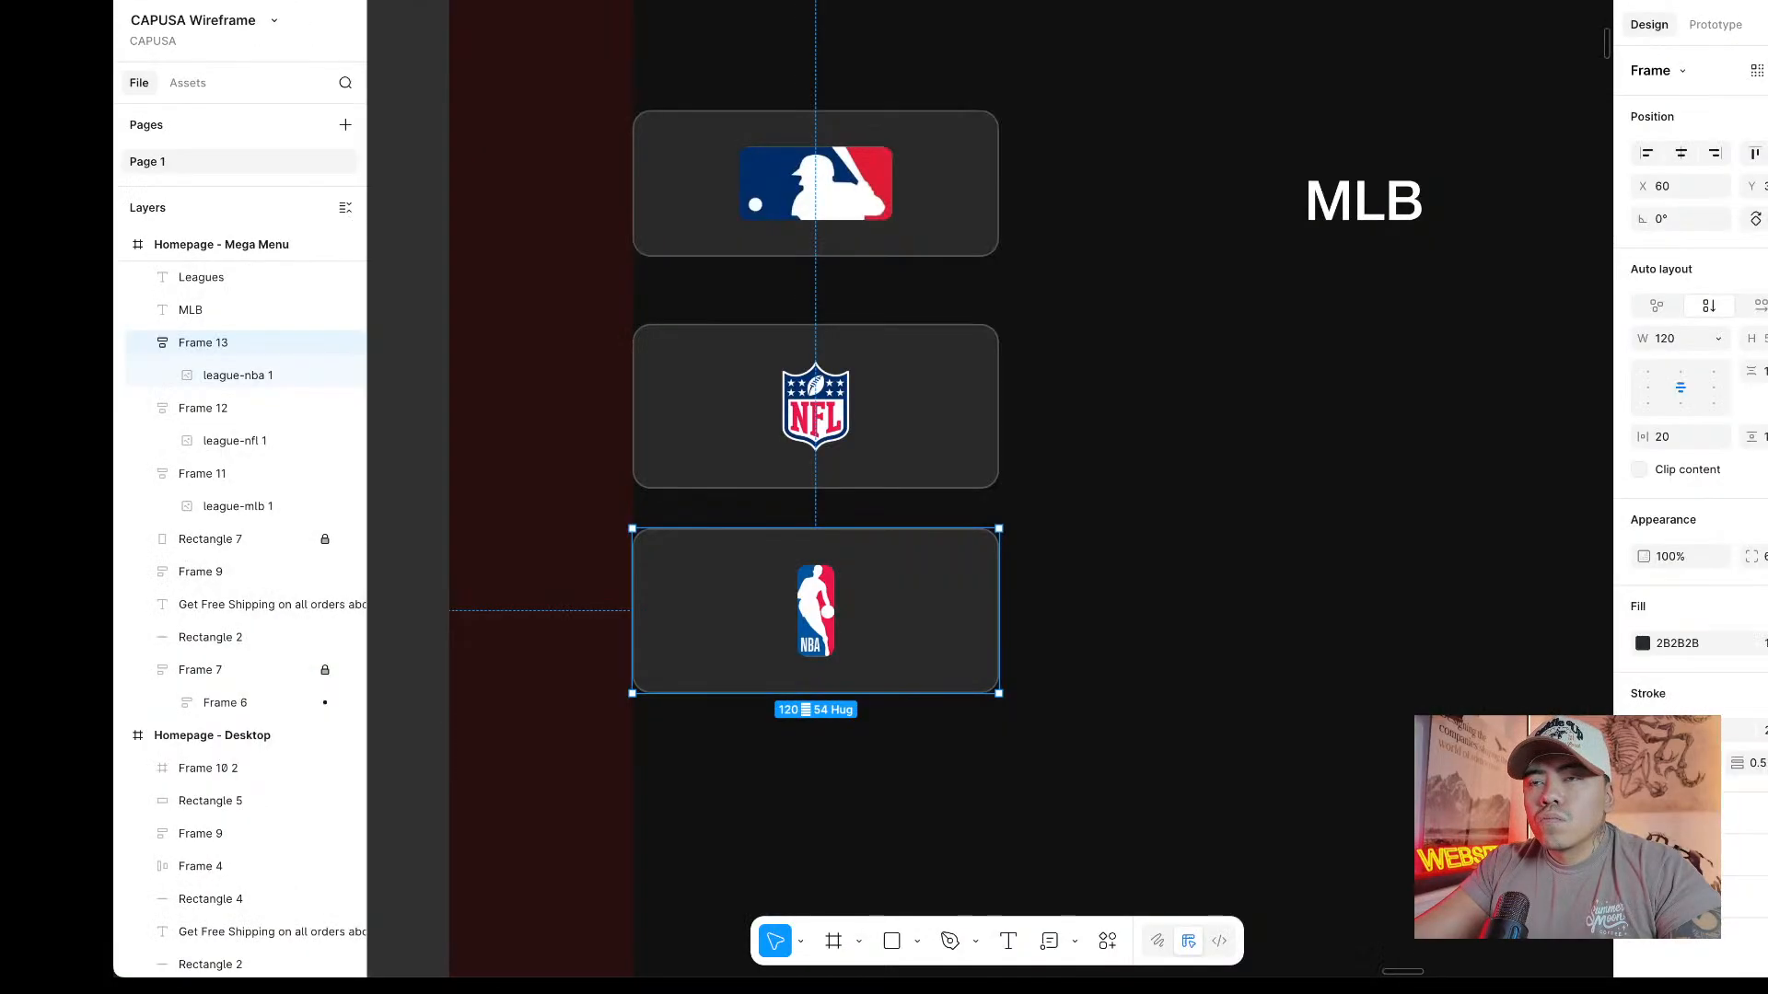
Set the width of all three league logo cards together to 80.
left_click(848, 230)
left_click(879, 423, "shift")
left_click(884, 564, "shift")
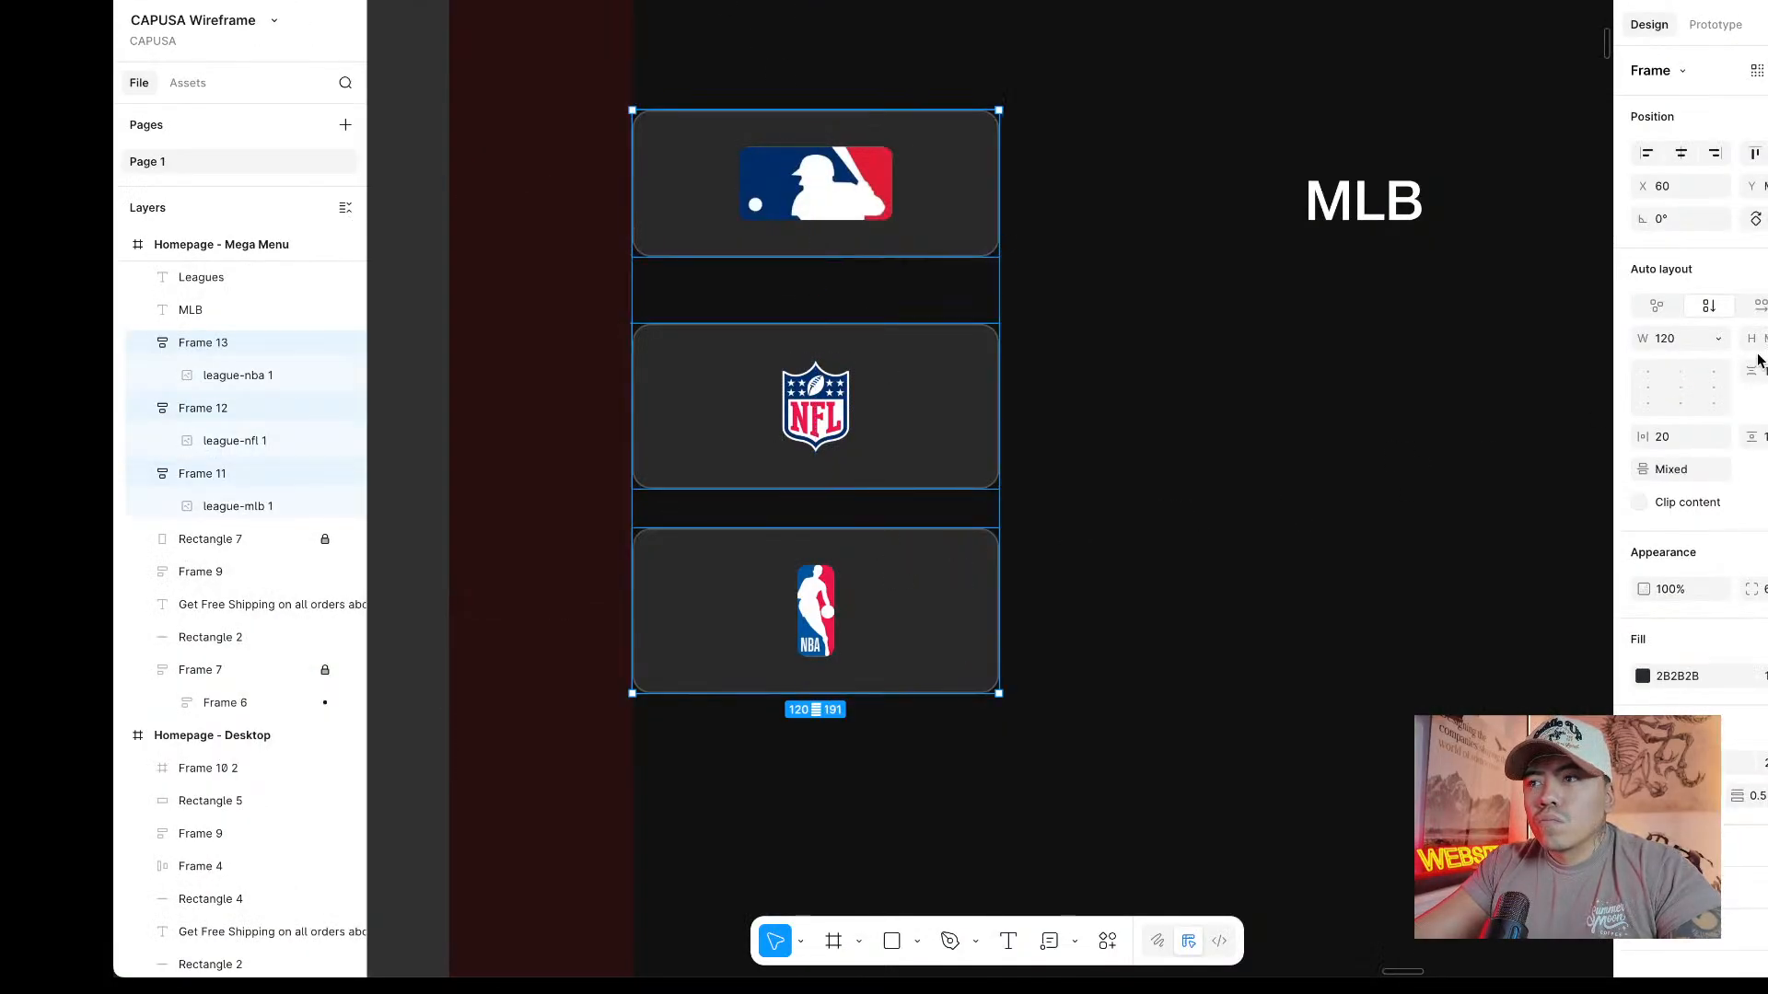
left_click(1690, 343)
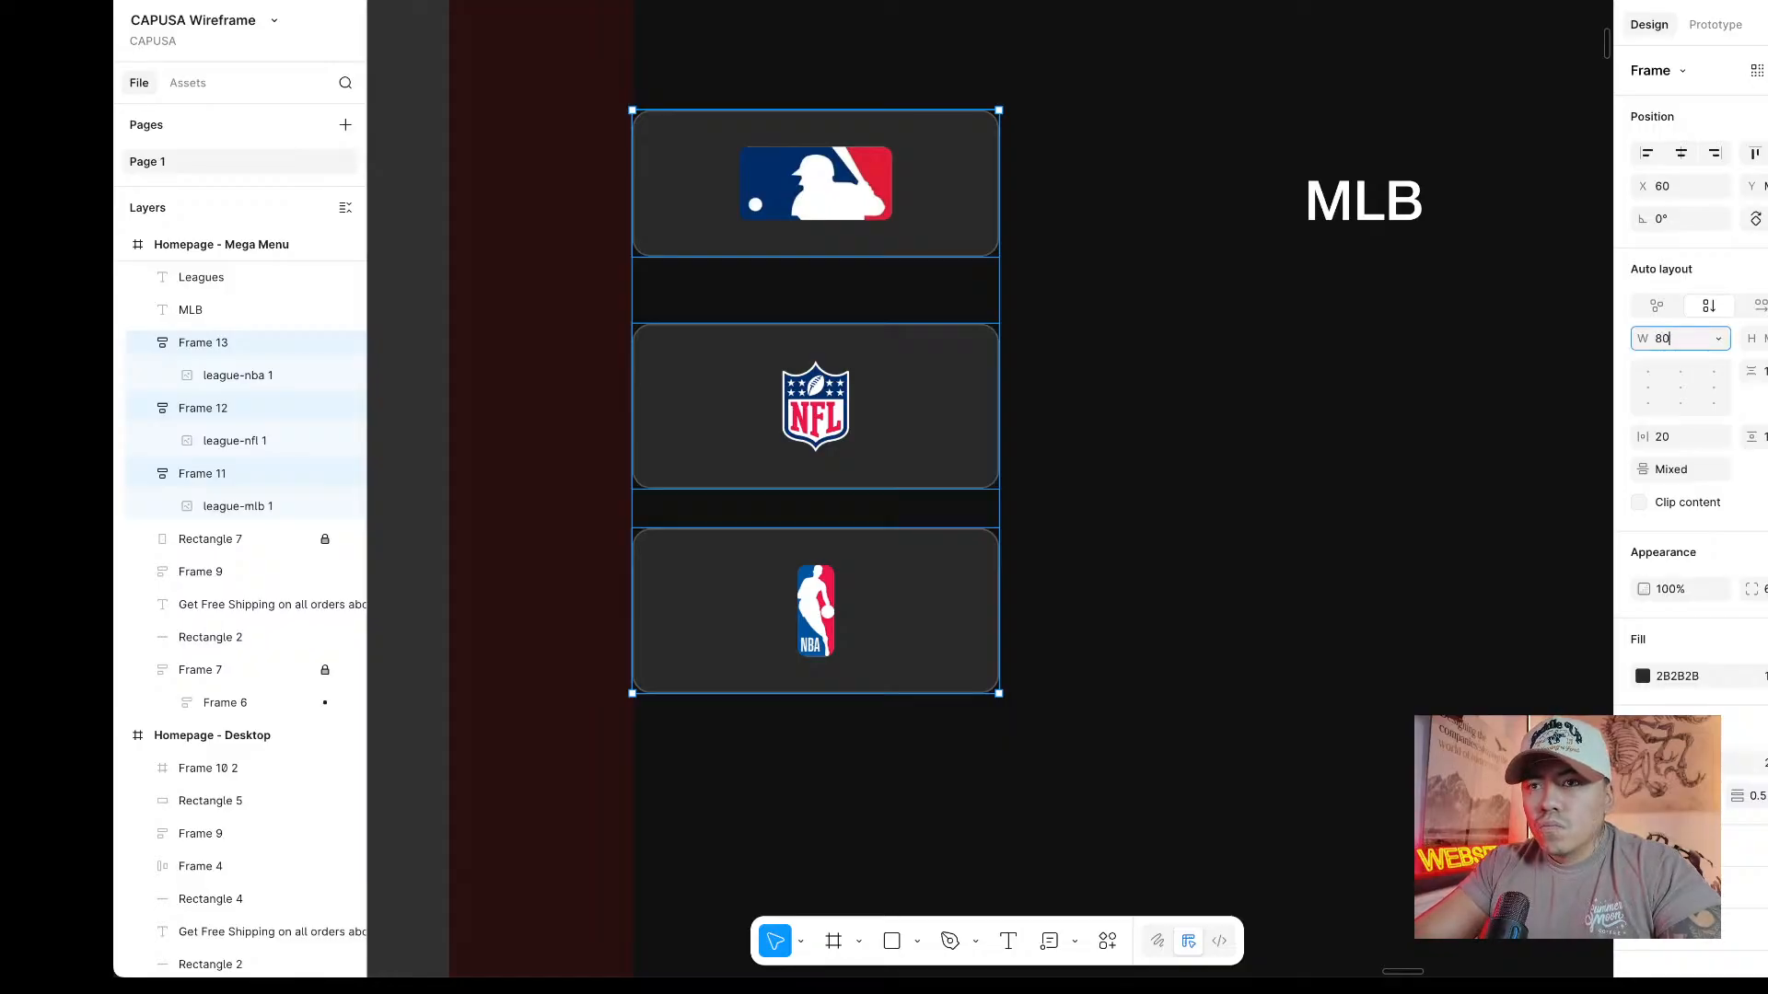
type("80")
key("Return")
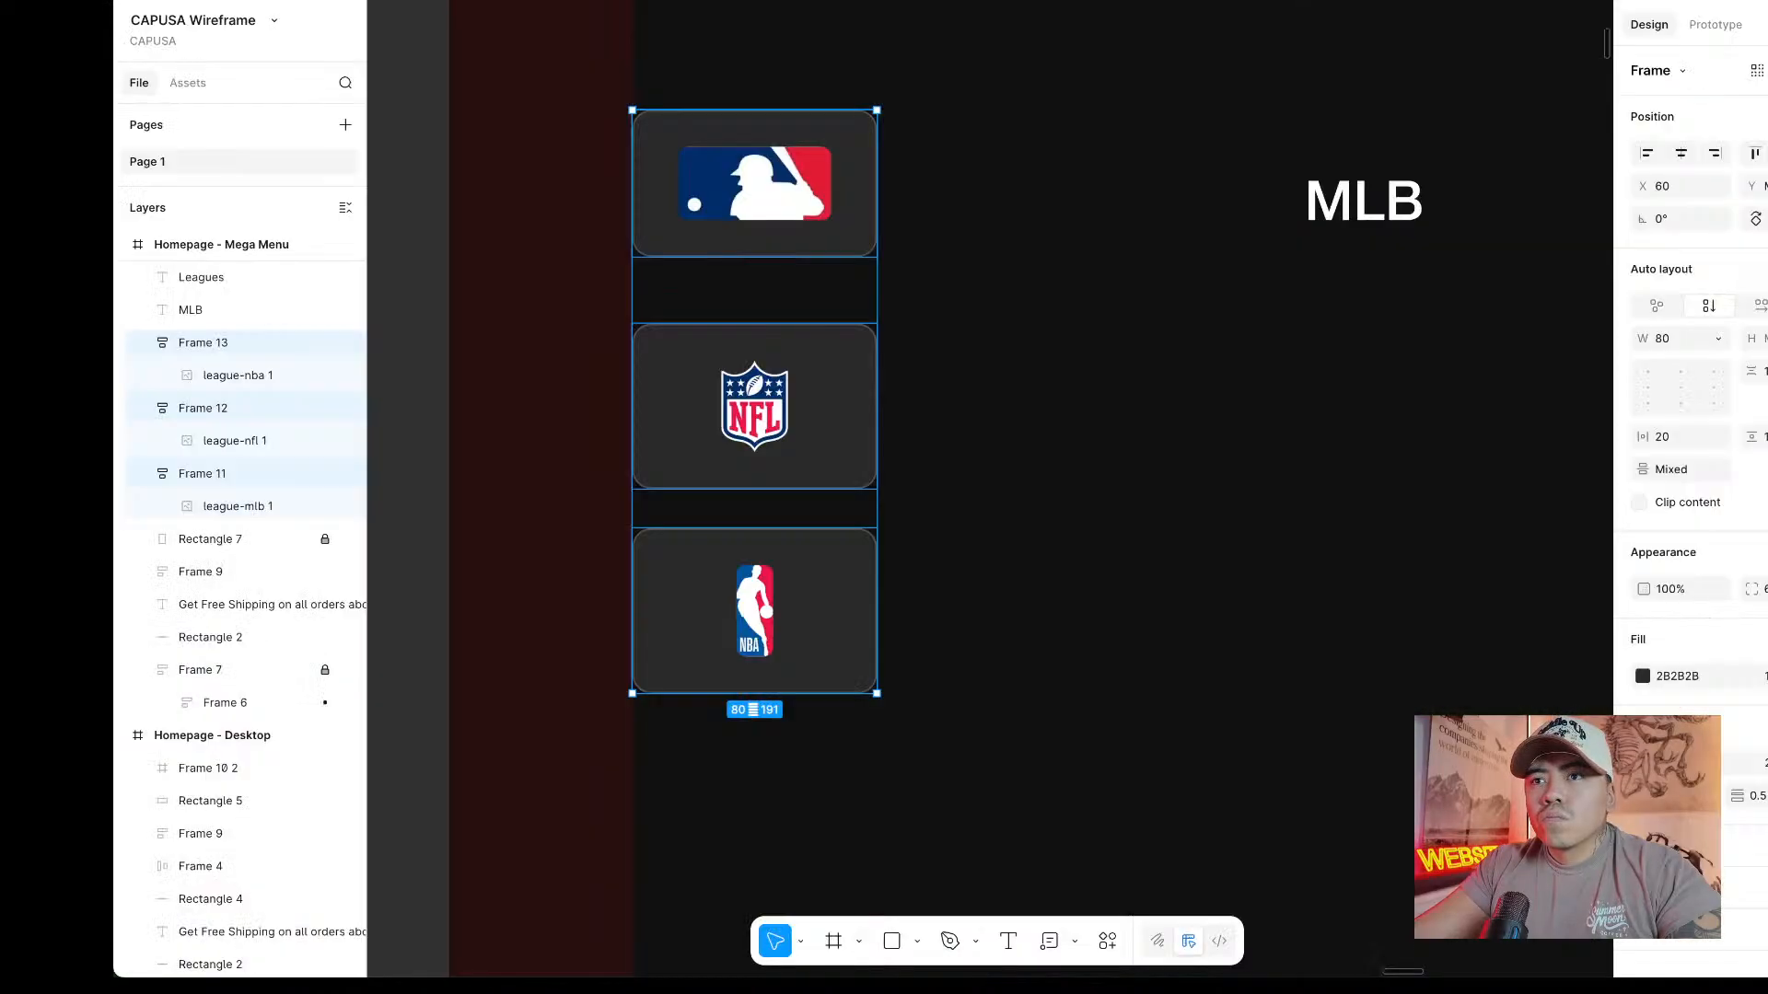
Set the NFL logo image's height to 24, matching the MLB logo.
left_click(755, 184)
left_click(756, 184)
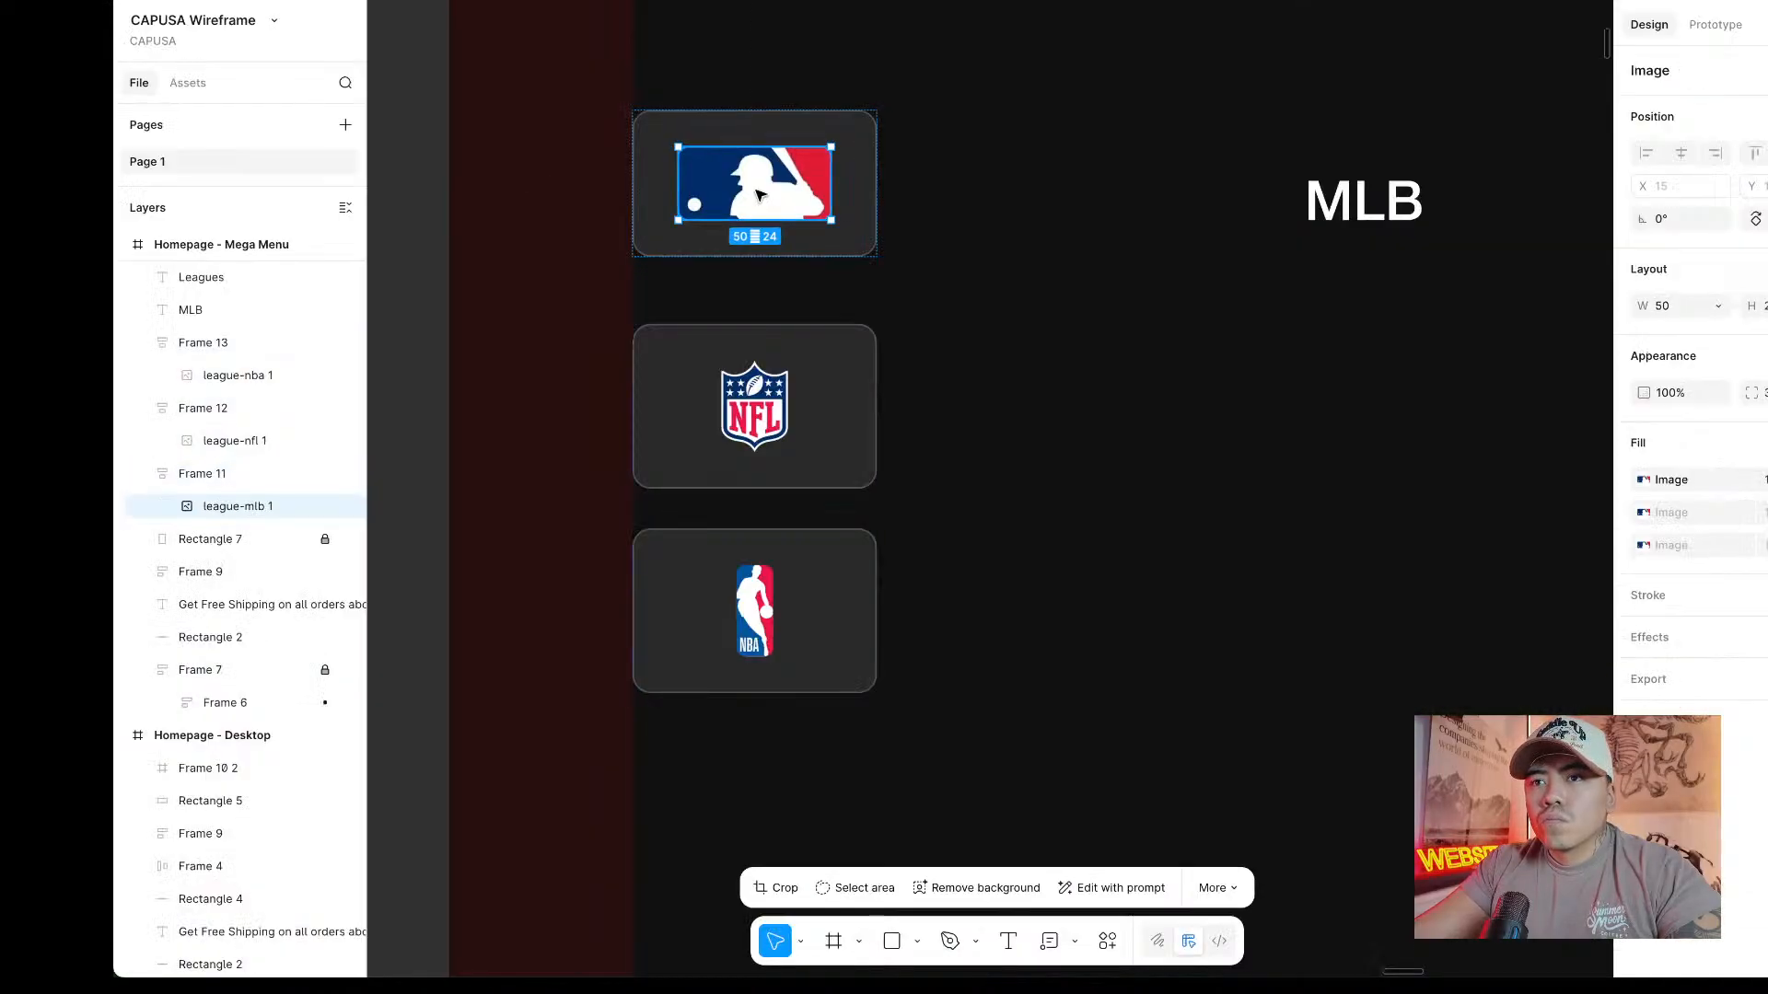
left_click(753, 426)
left_click(803, 191)
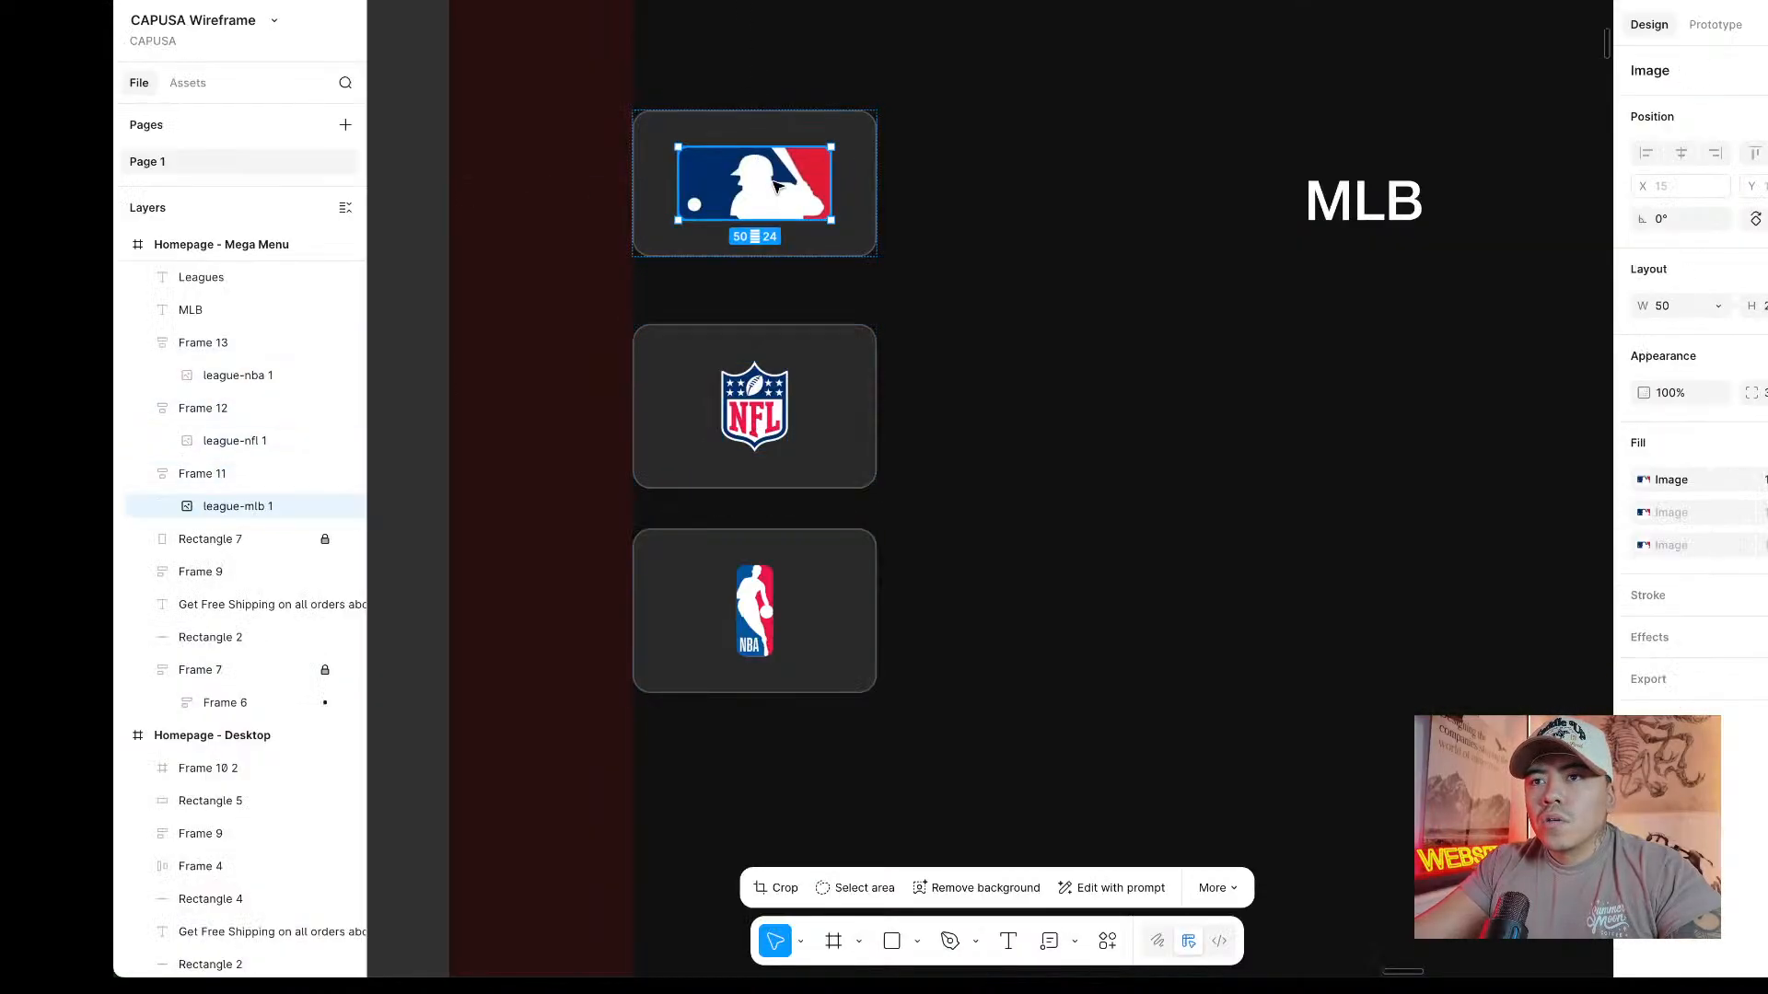
left_click(761, 420)
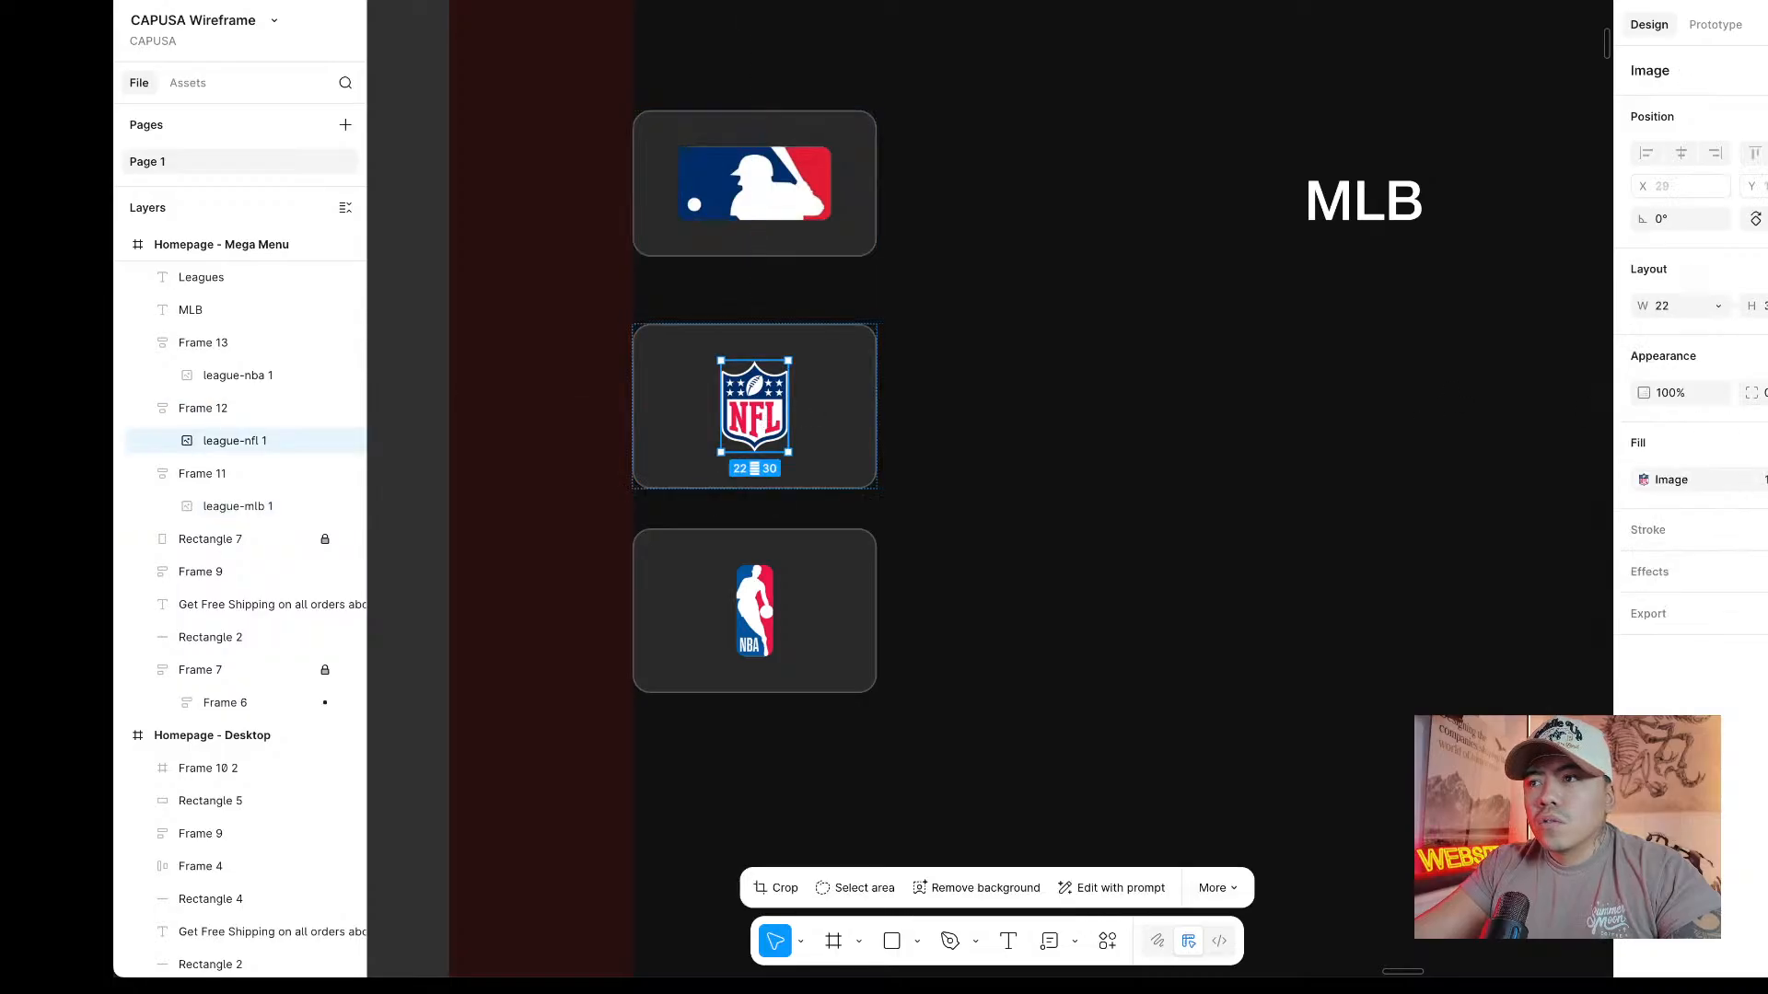
type("24")
key("Return")
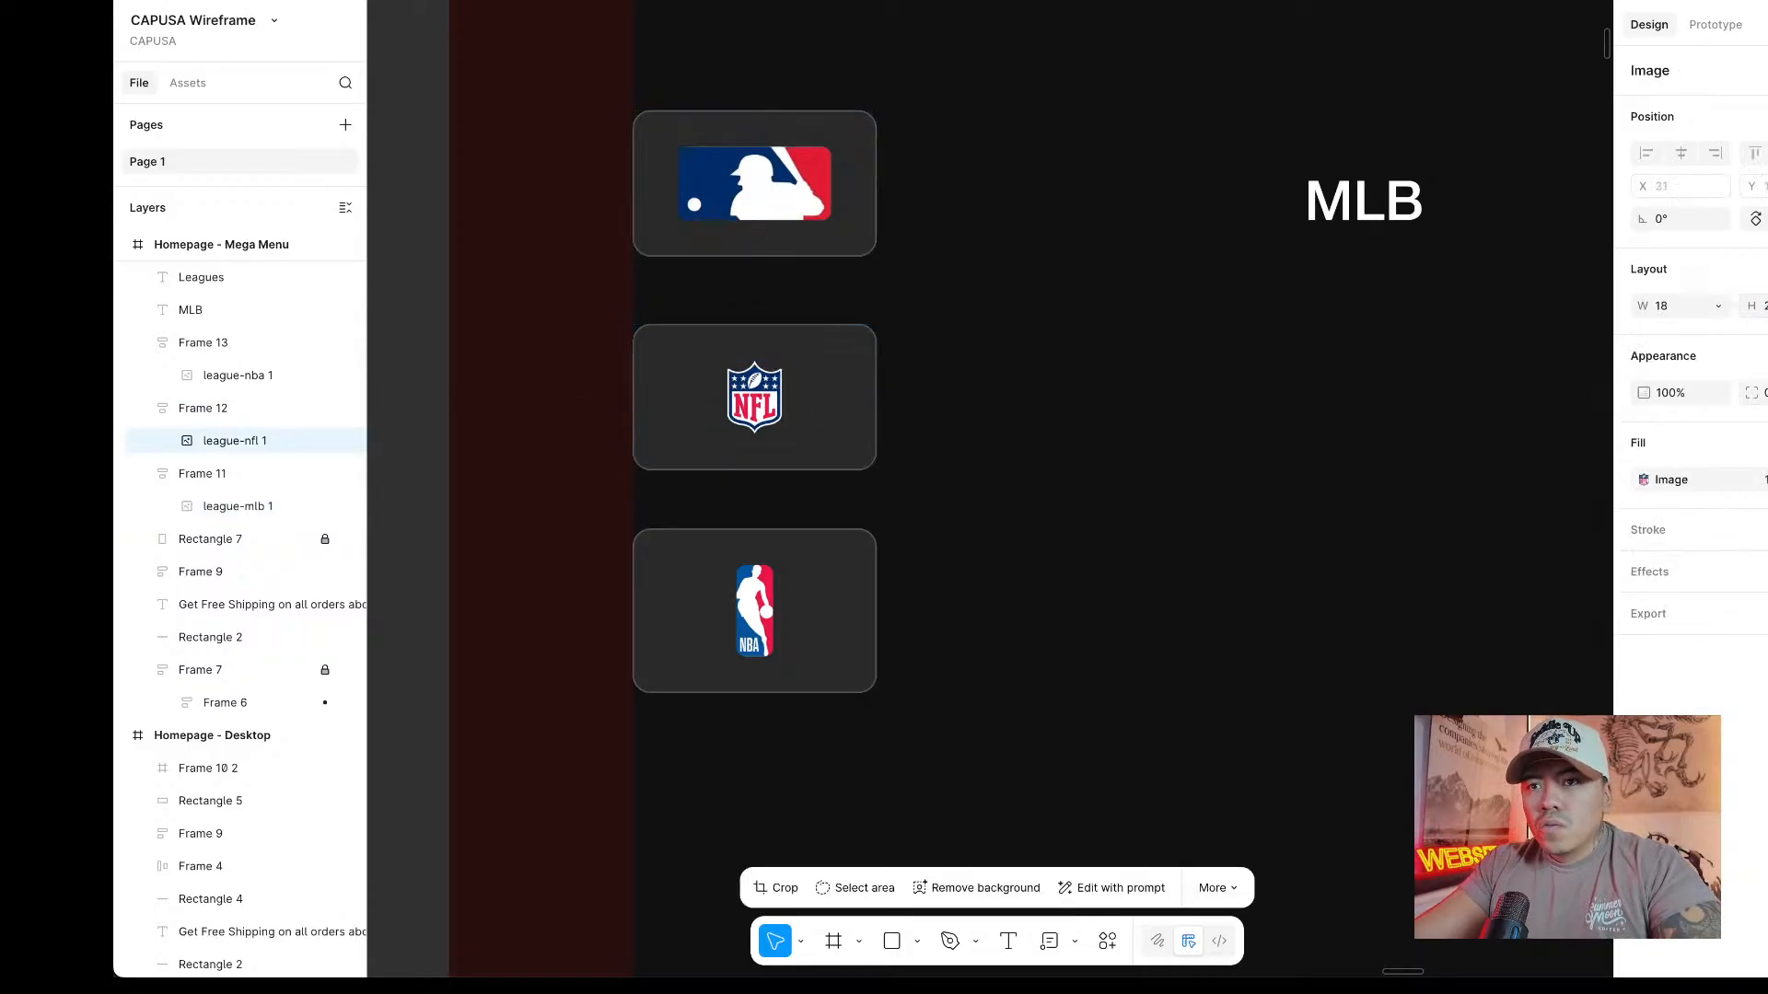
Try a height of 40 on the NFL logo image.
left_click(761, 604)
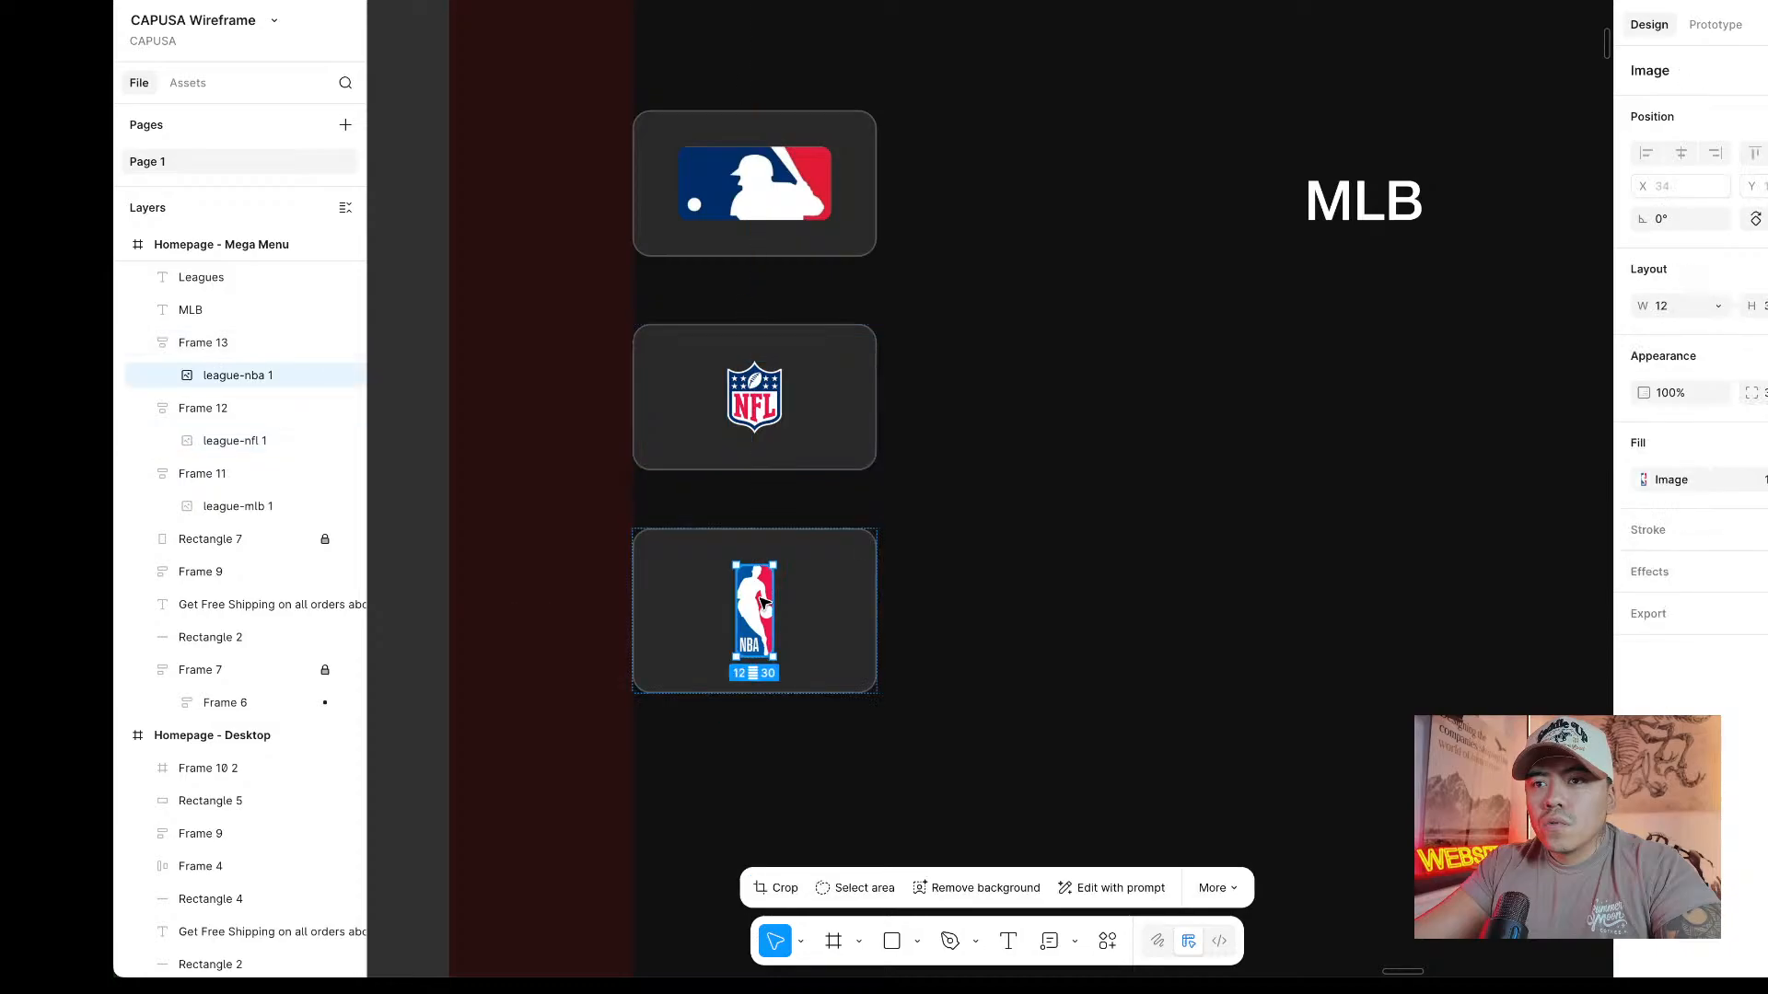
left_click(1752, 306)
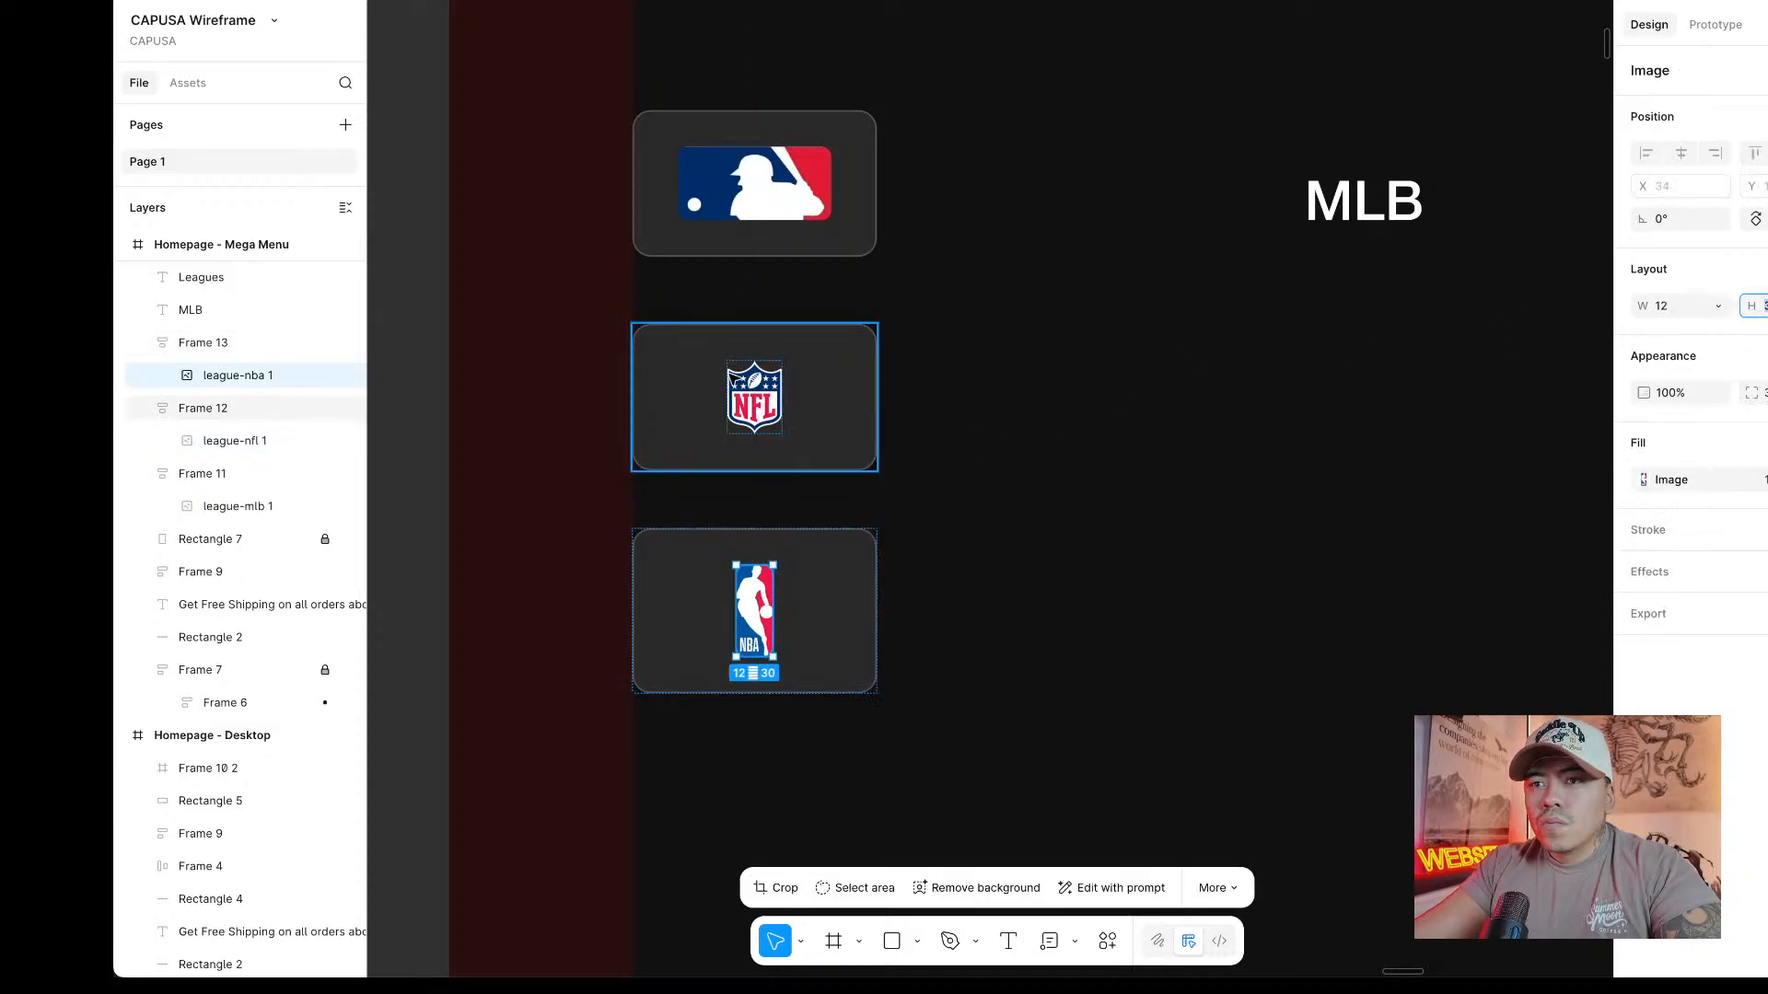
left_click(755, 382)
left_click(1752, 306)
type("4")
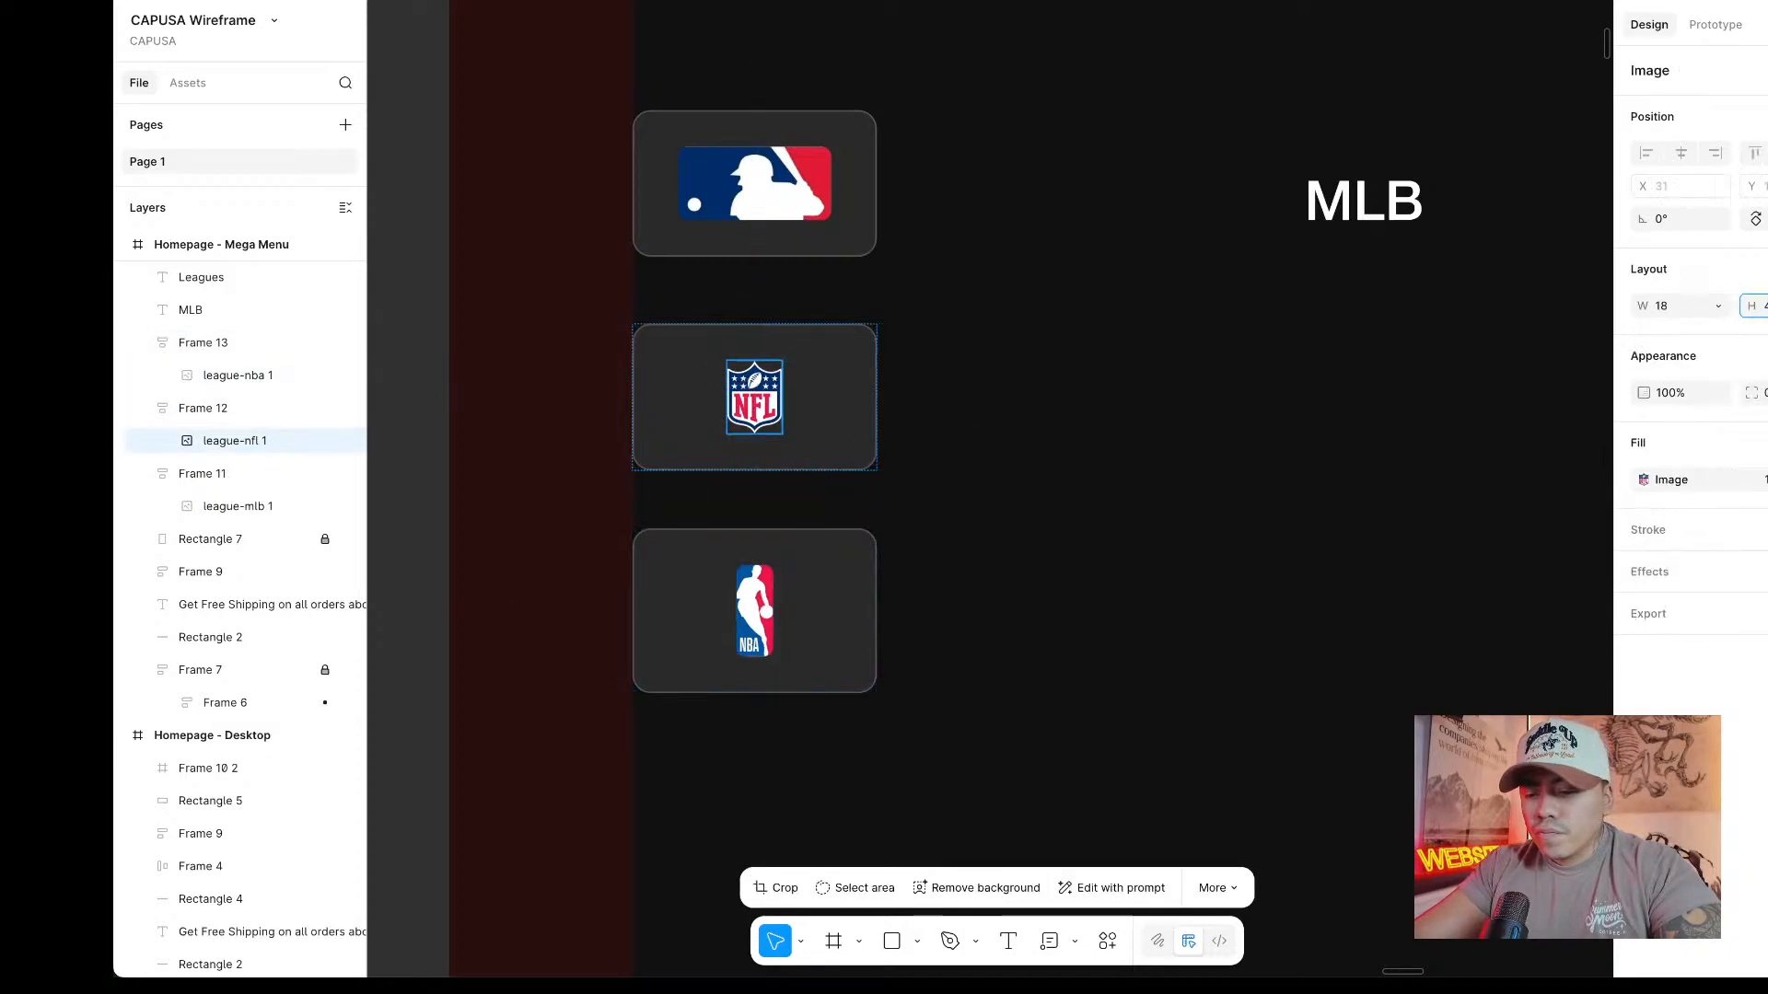
type("0")
key("Return")
Set the NFL logo image's height to 28.7 and compare its card with the MLB and NBA cards.
left_click(1752, 306)
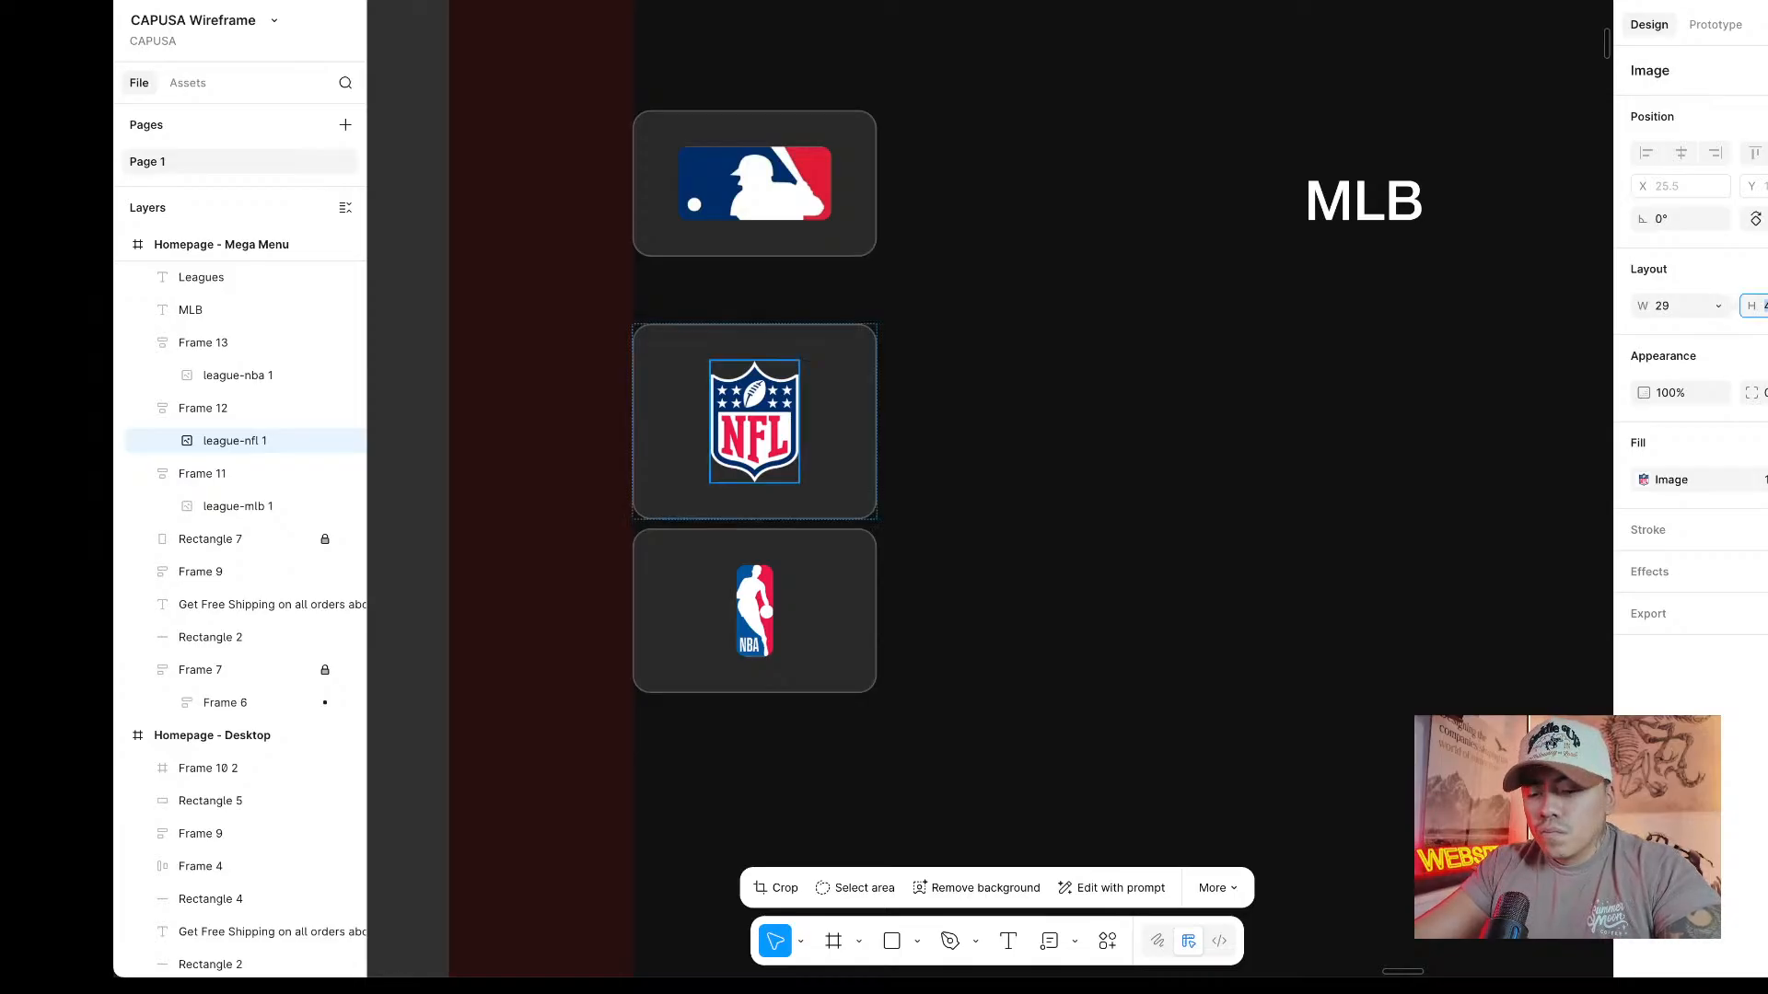
type("28.7")
key("Return")
left_click(783, 542)
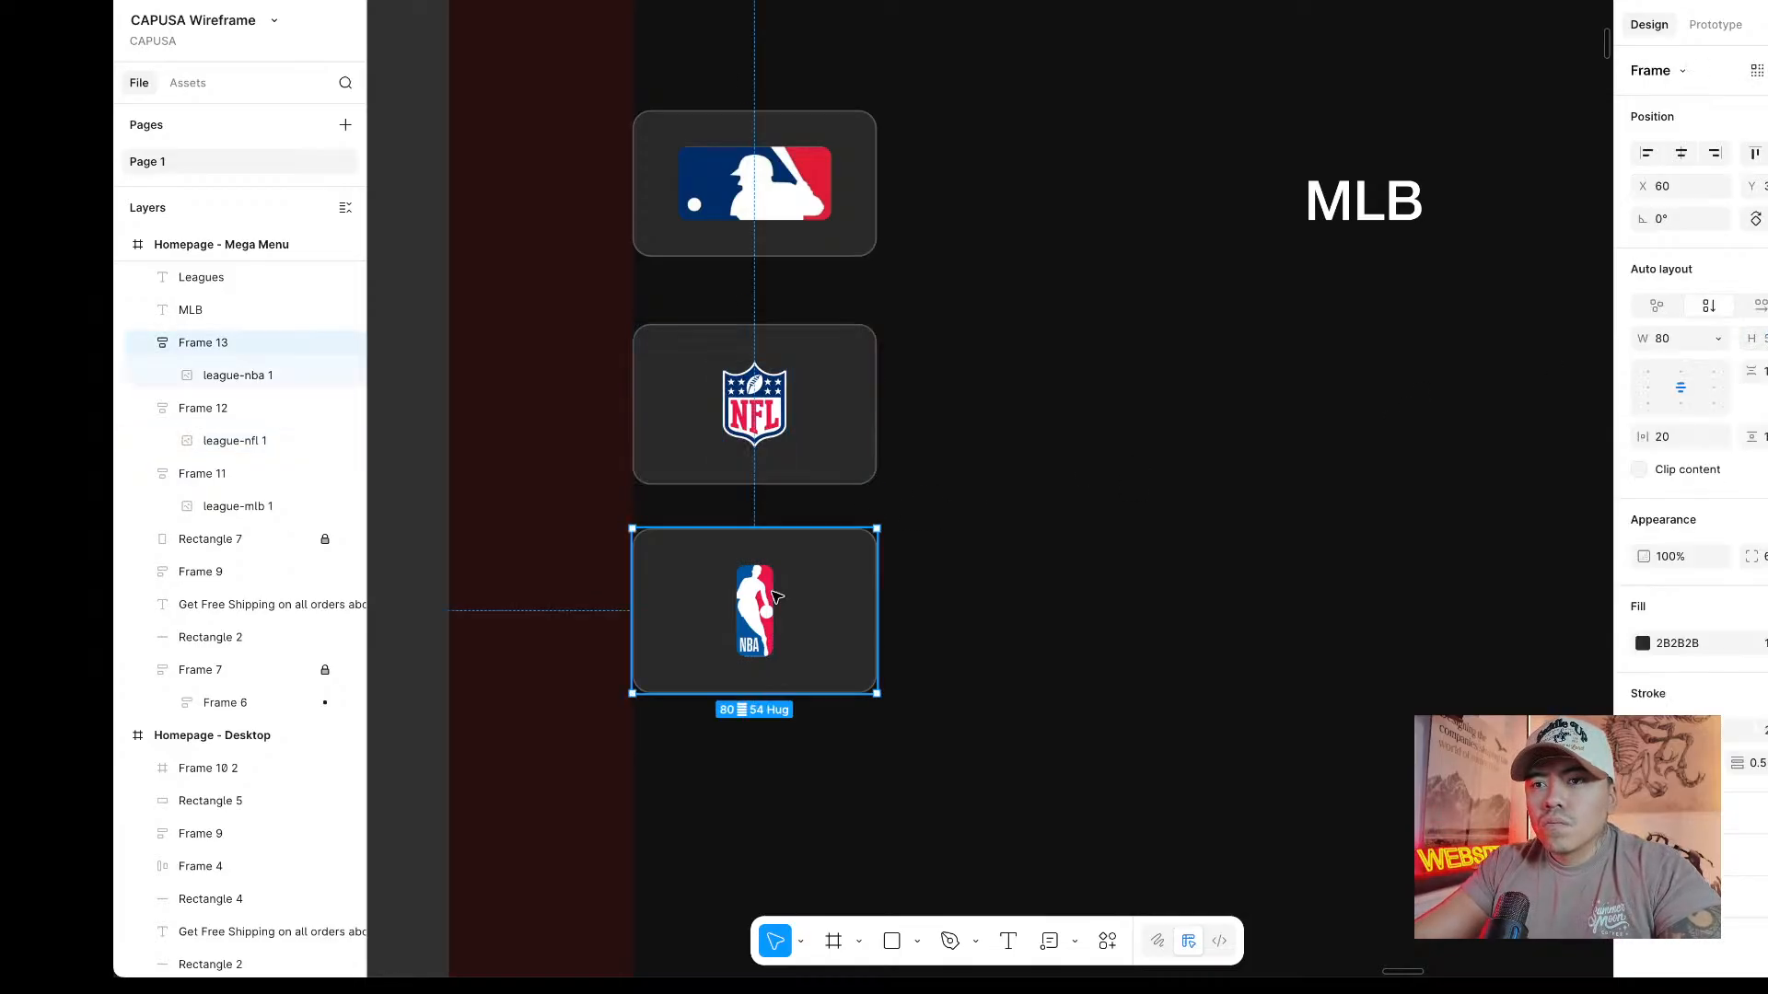
left_click(801, 242)
left_click(797, 415)
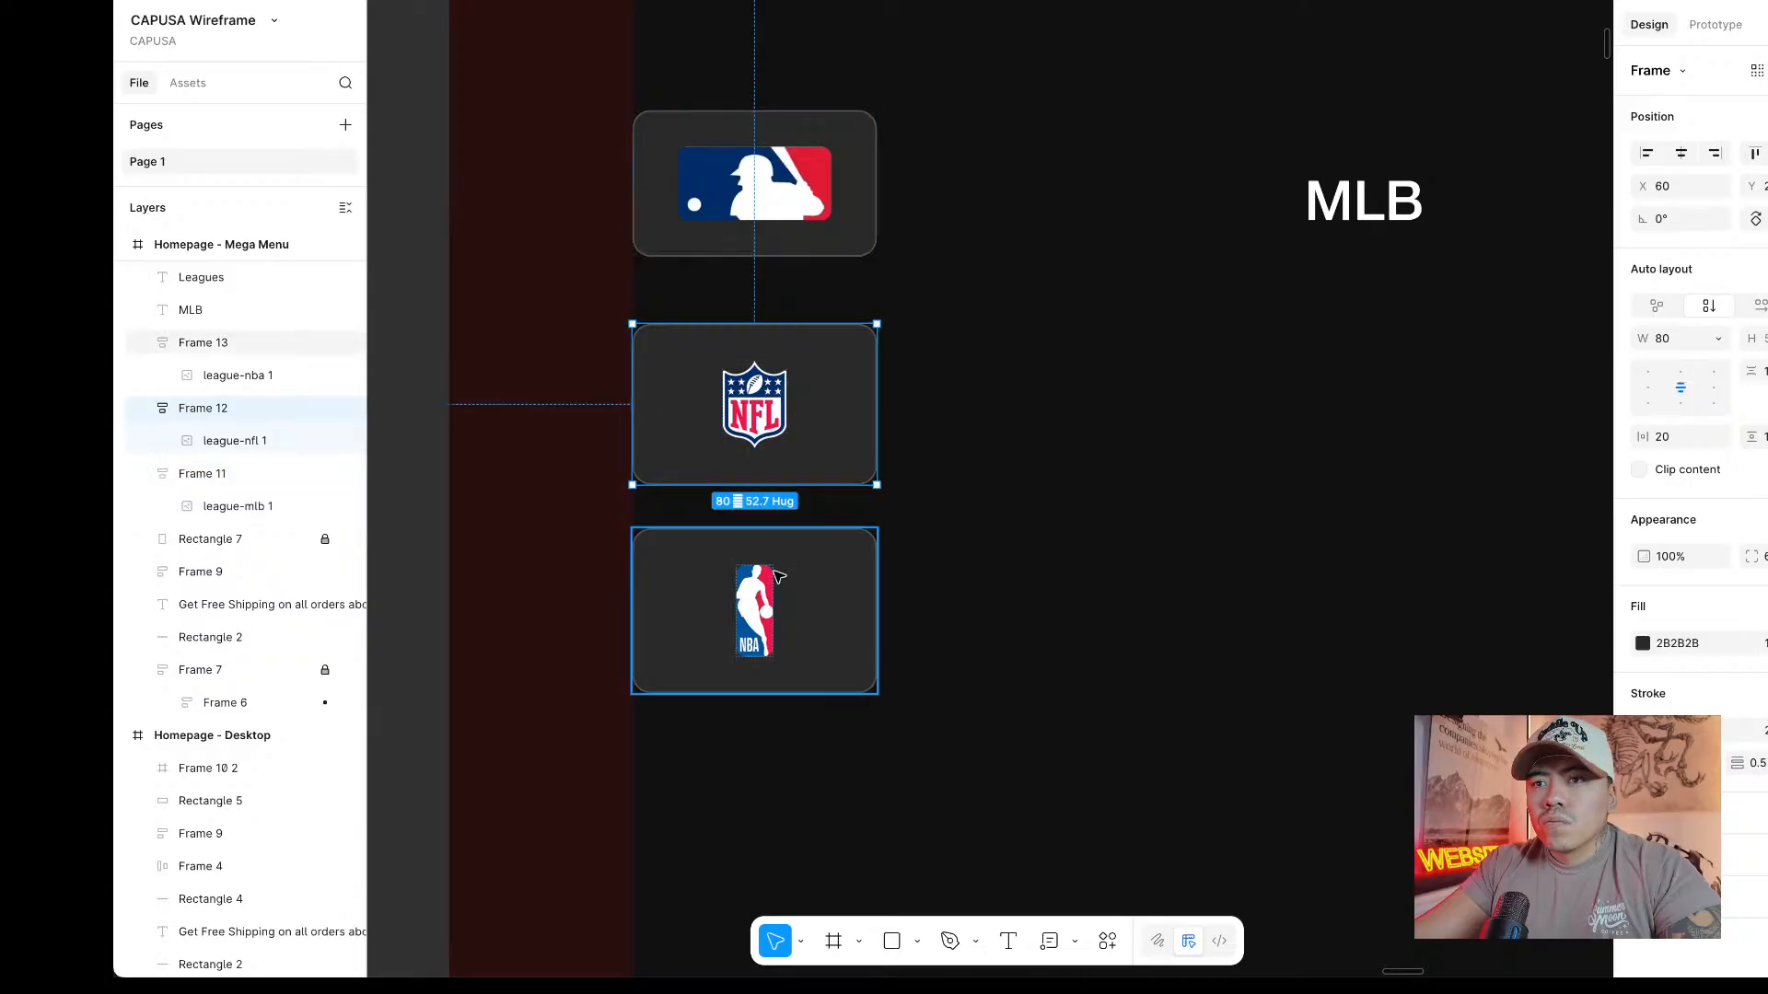
Increase the MLB logo card's vertical padding to 16.
left_click(779, 184)
double_click(780, 185)
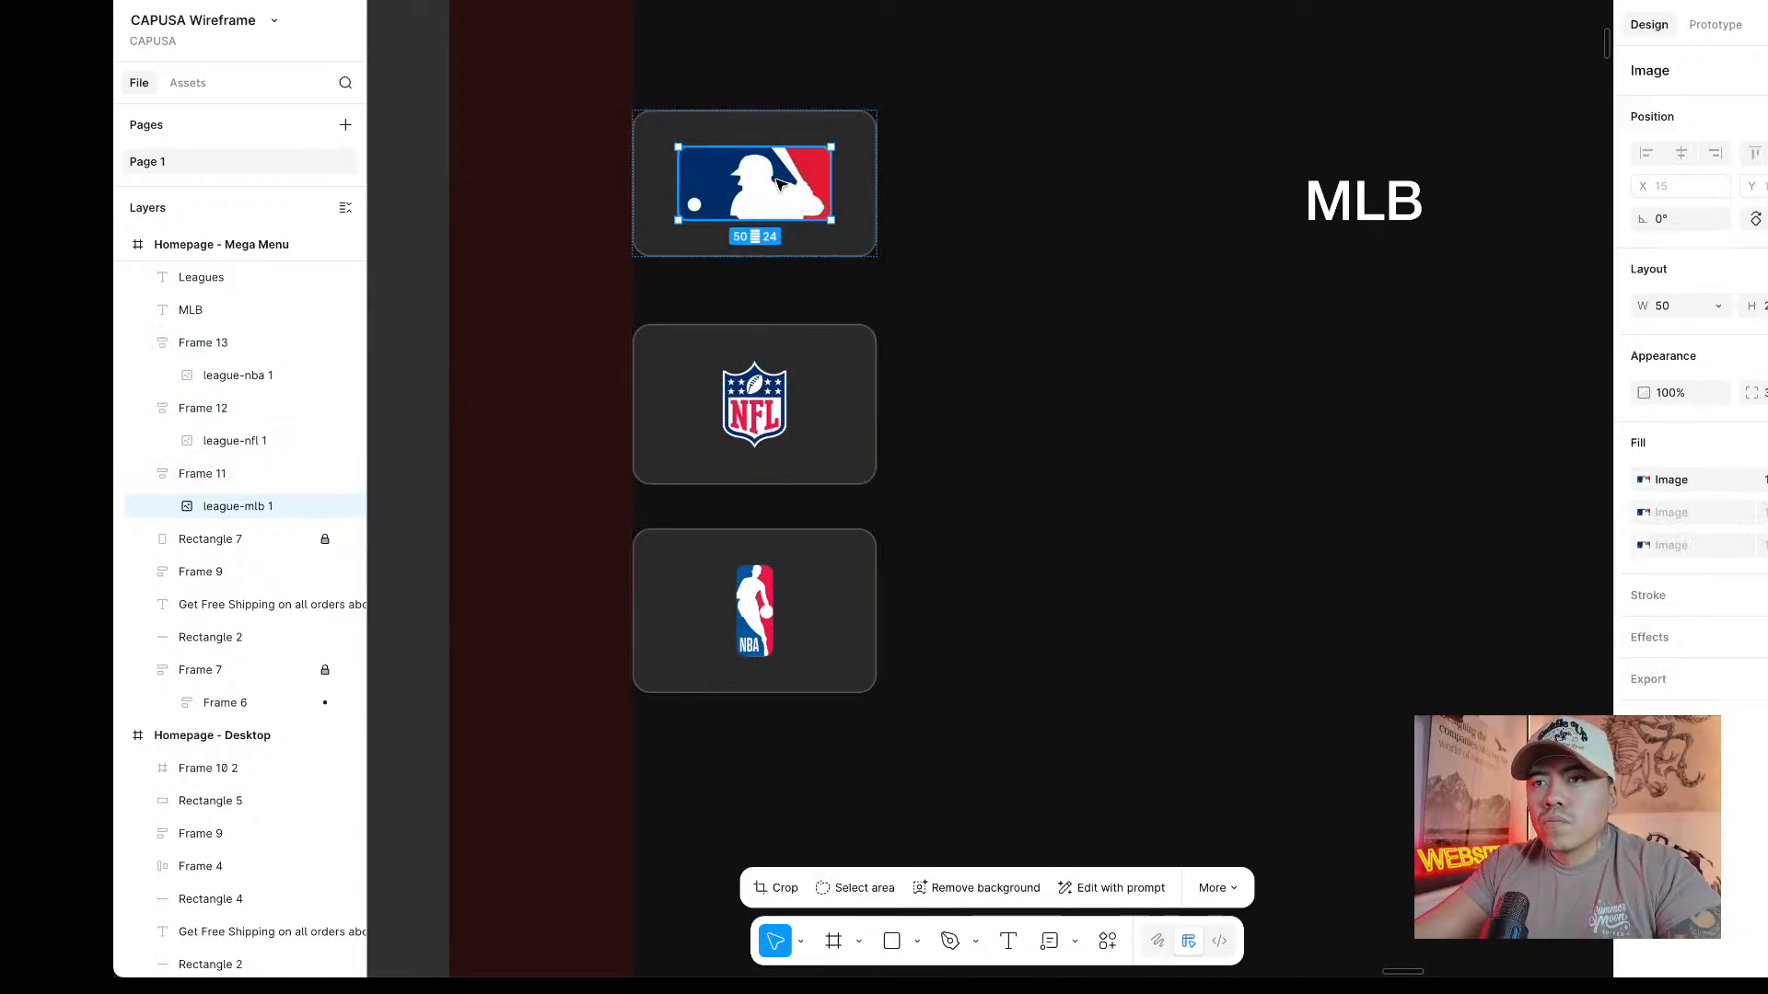
left_click(1049, 161)
left_click(826, 164)
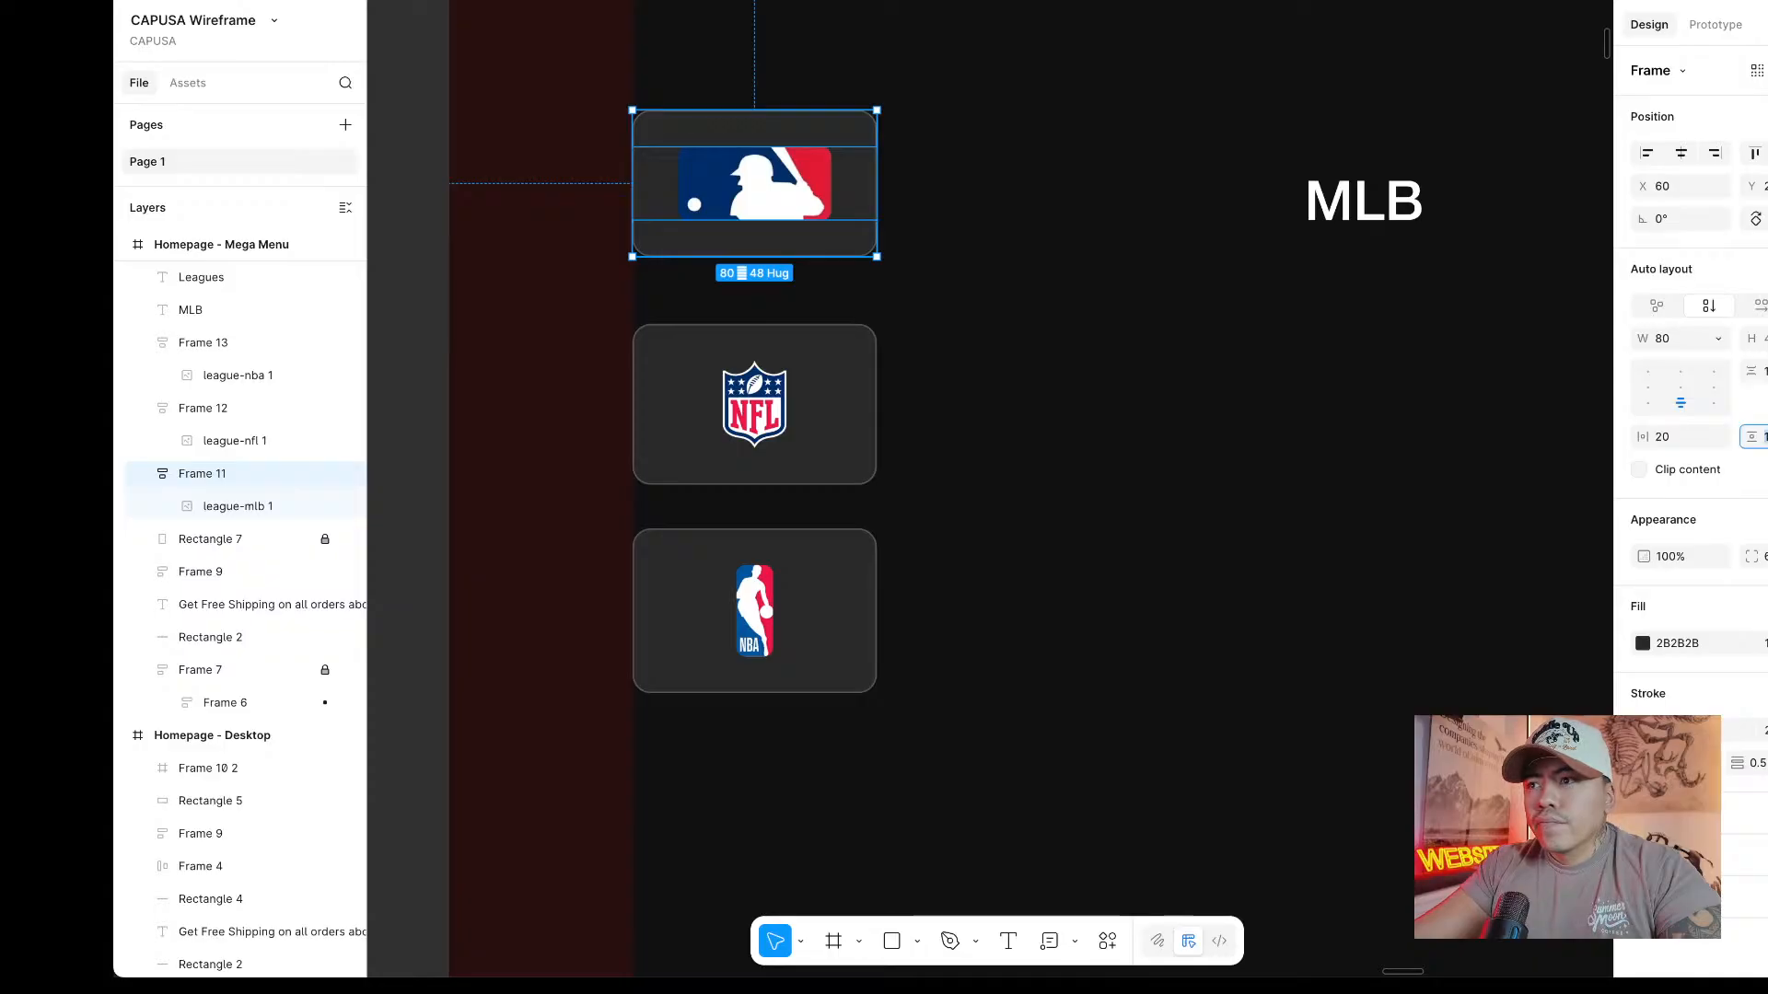
key("Return")
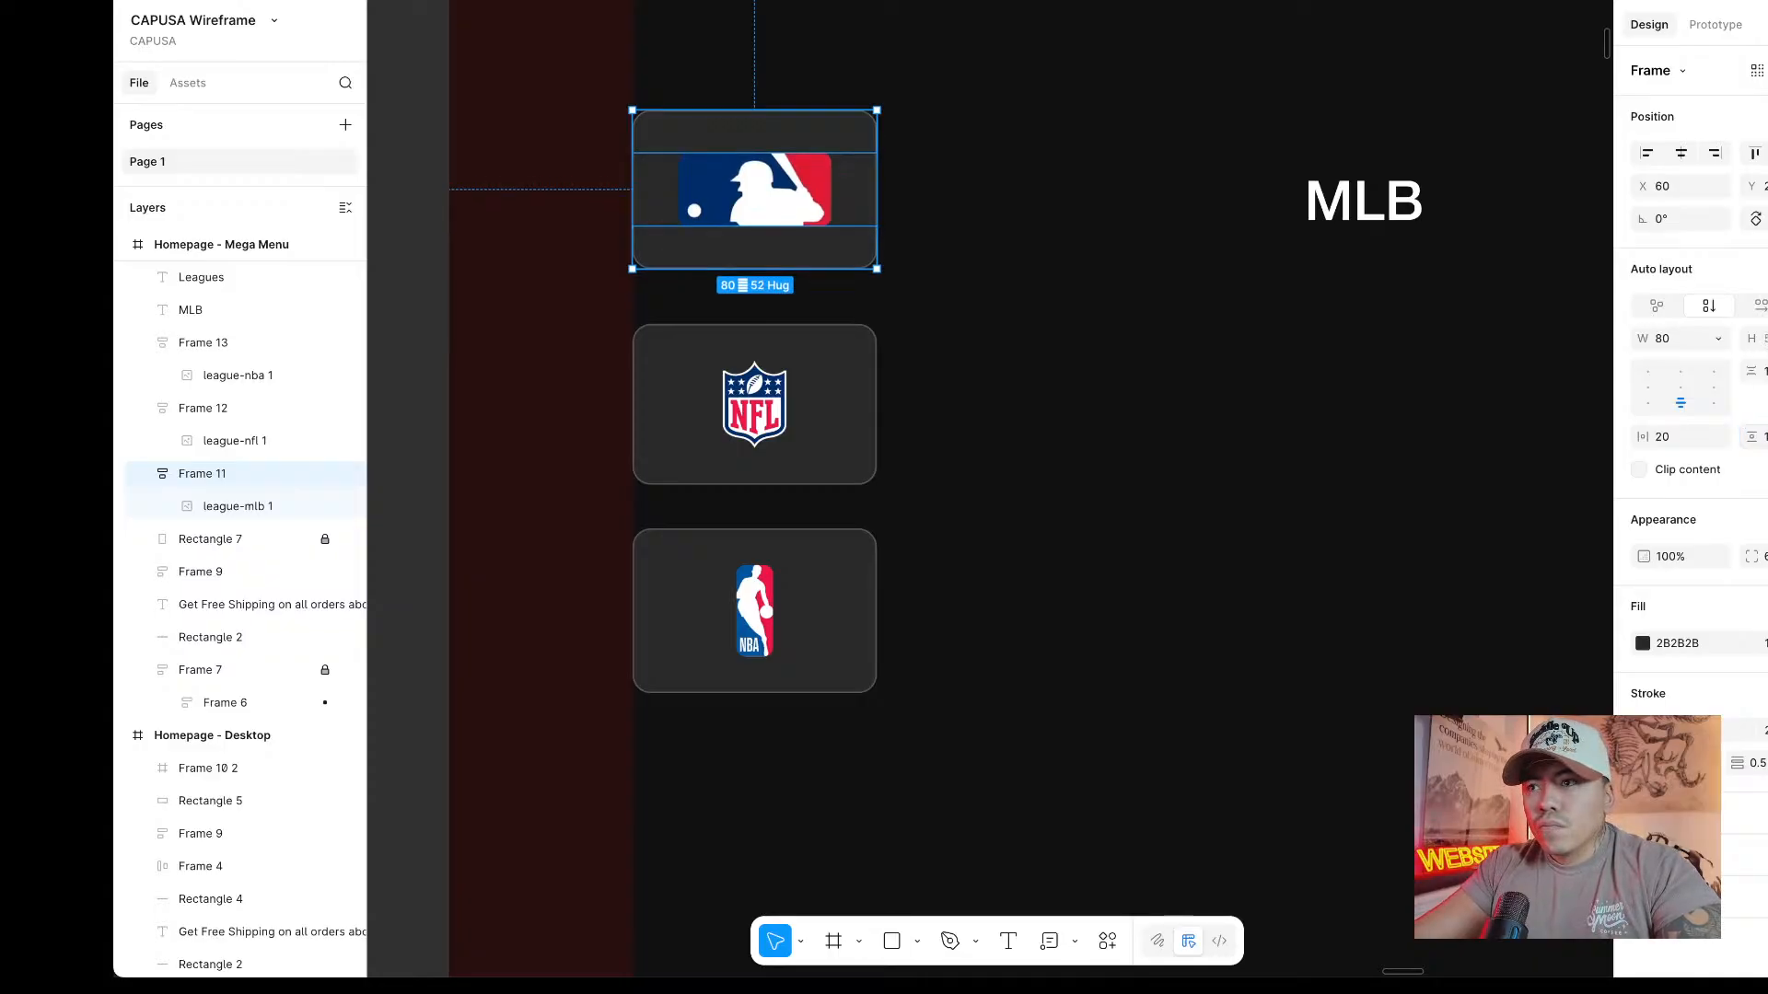
type("16")
key("Return")
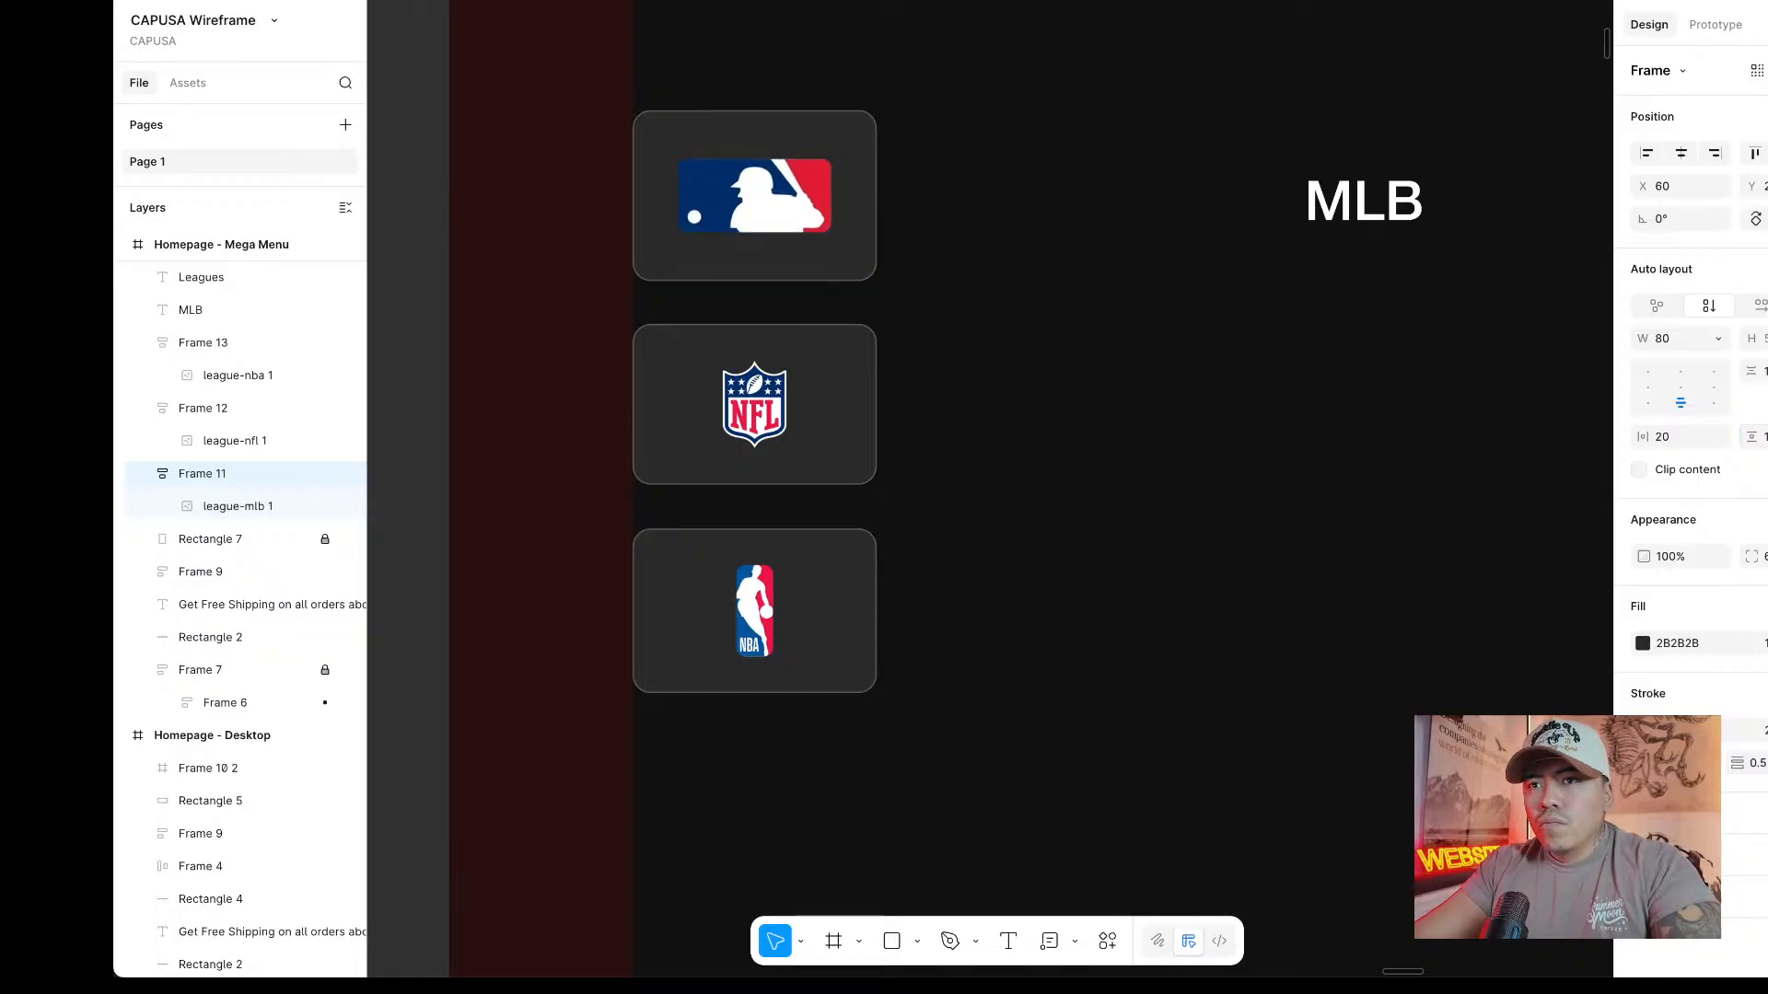
Apply the same vertical padding of 16 to the NFL and NBA logo cards.
left_click(860, 458)
left_click(856, 645, "shift")
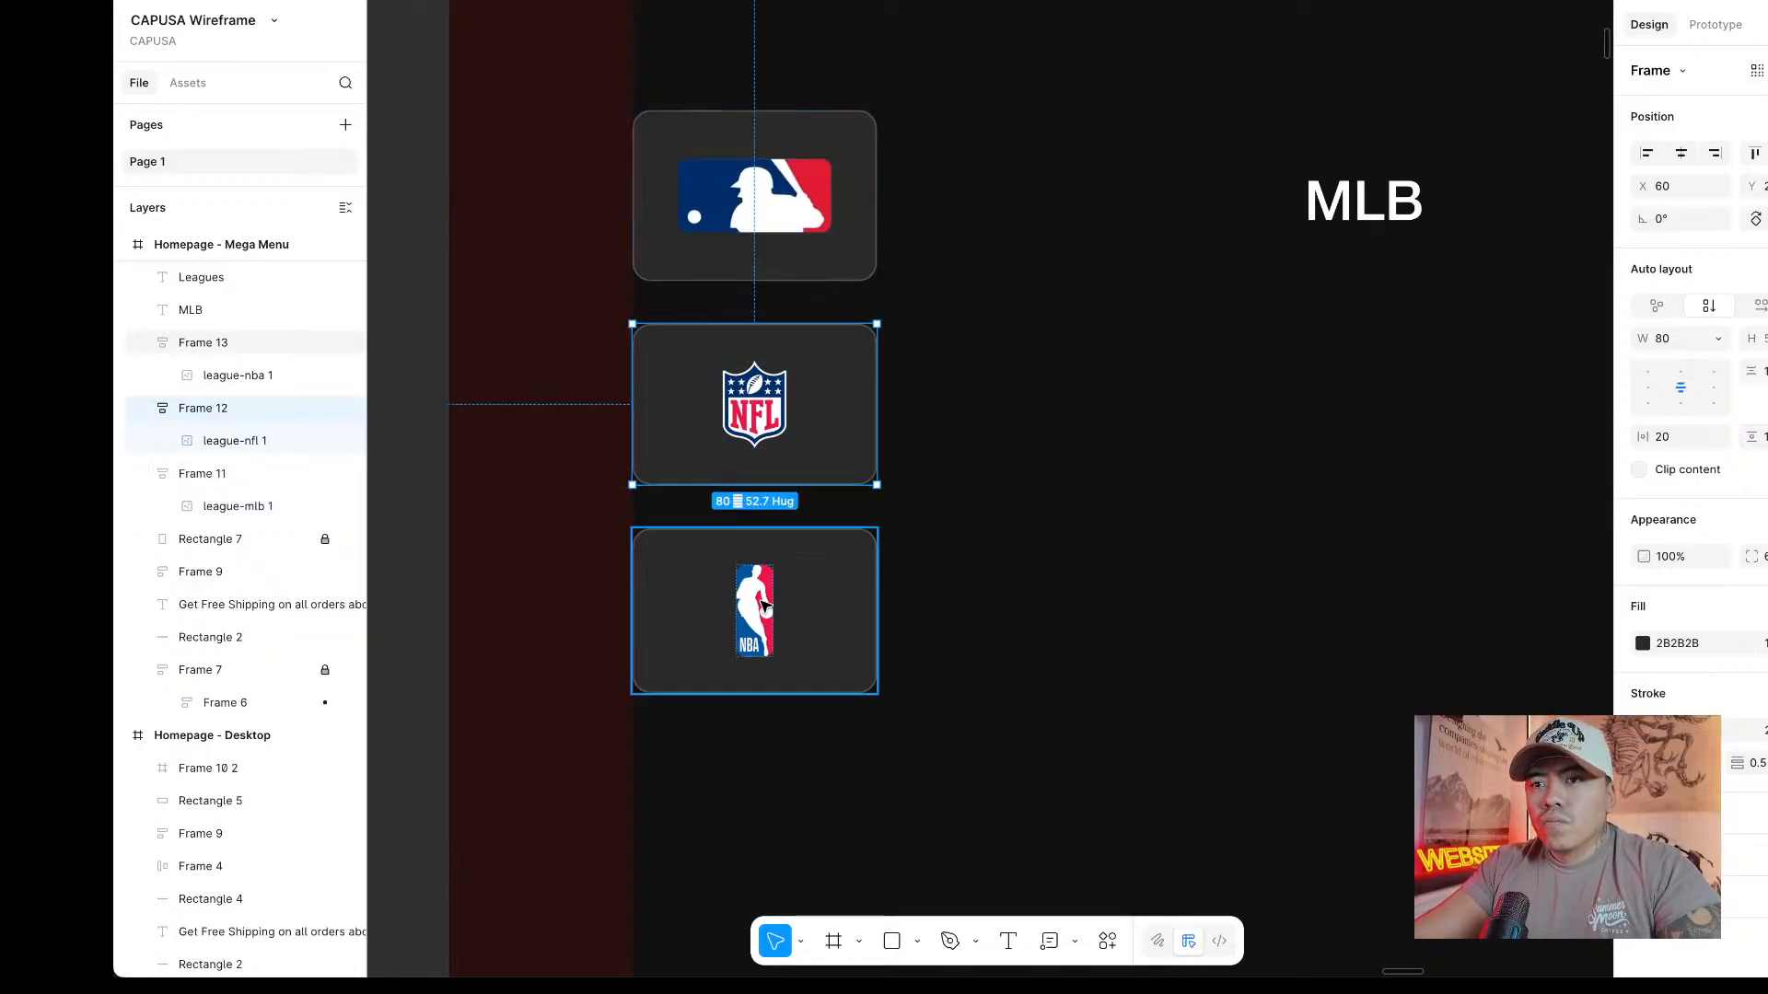
key("Return")
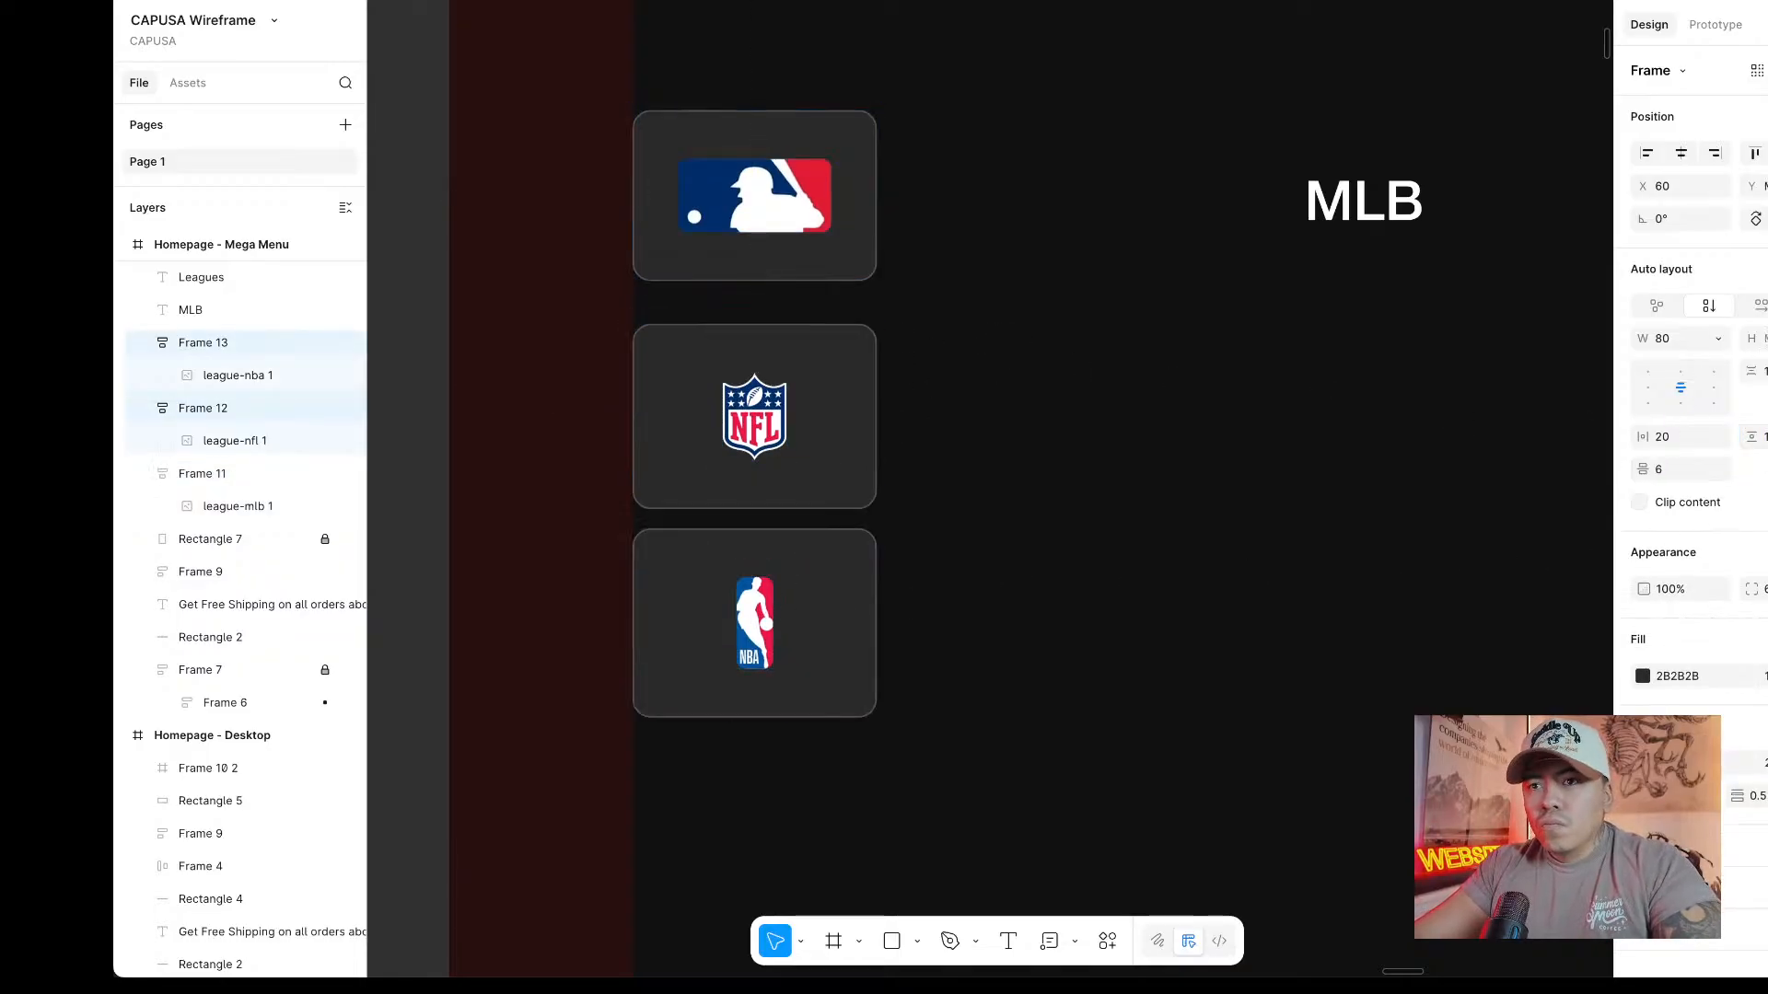
Move the NBA logo card down to widen the gap below the NFL card, keeping its left edge aligned at X 60.
left_click(840, 583)
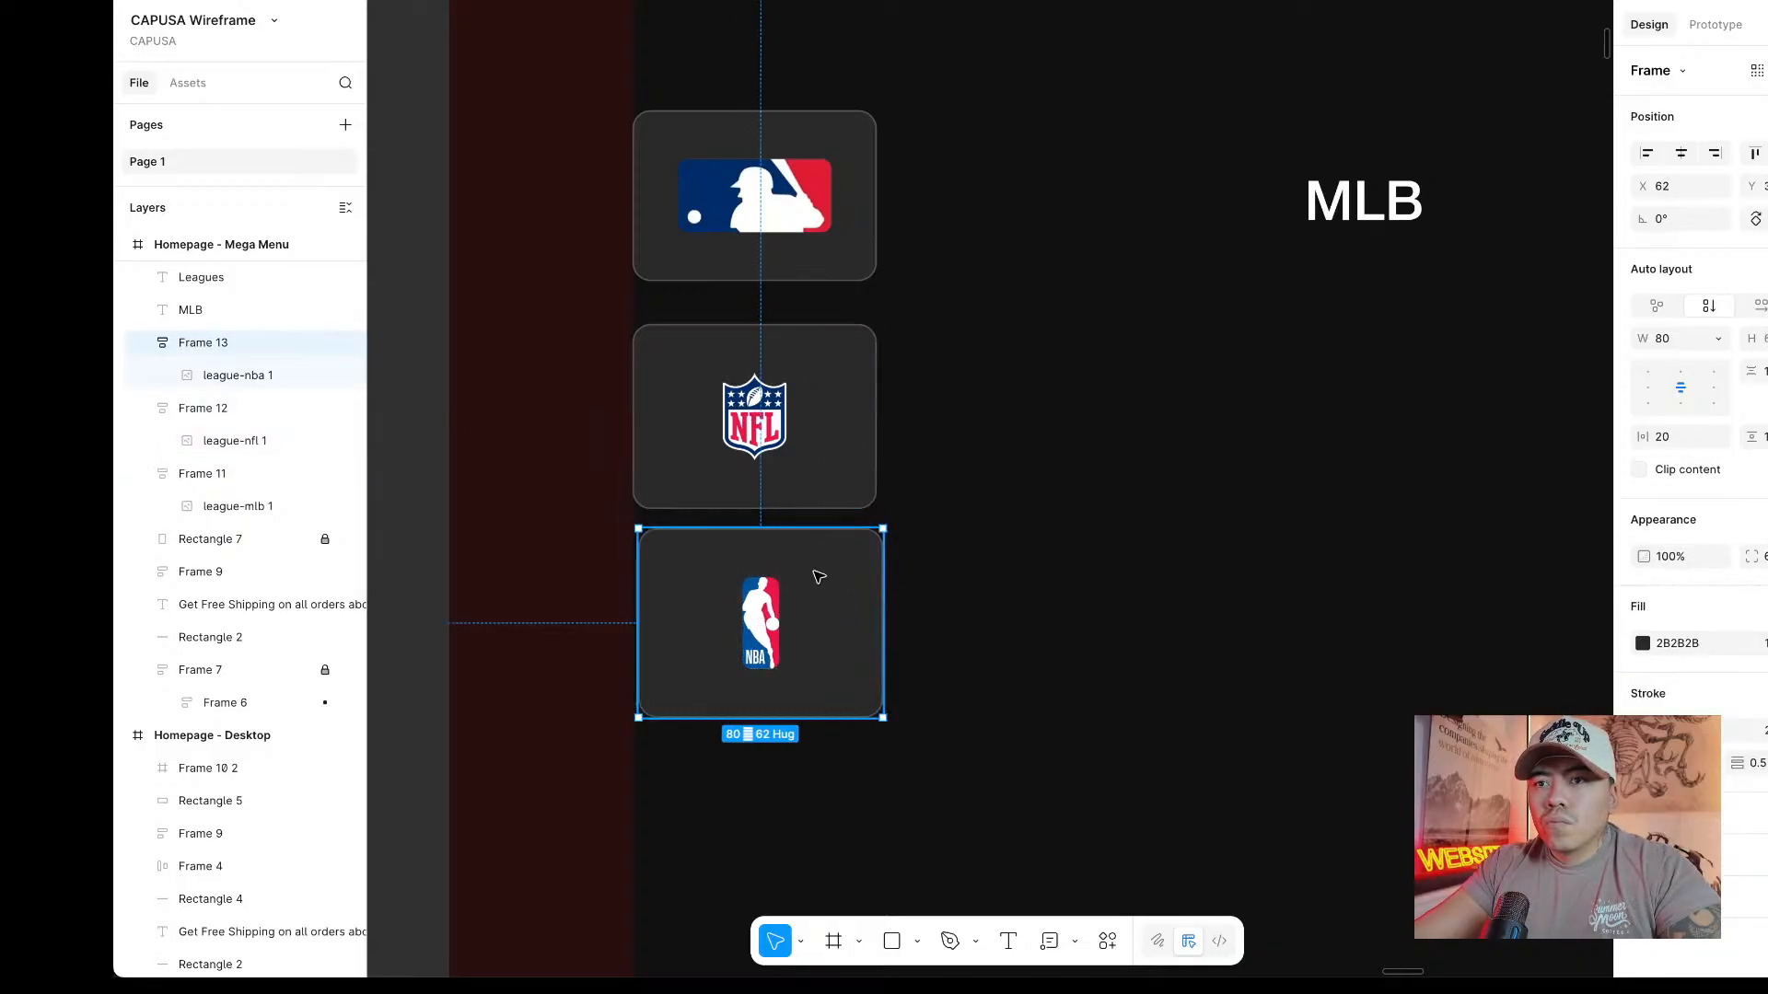
left_click_drag(817, 576, 806, 601)
Compare the sizes and layout settings of the MLB, NFL and NBA logo cards and their images.
left_click(786, 248)
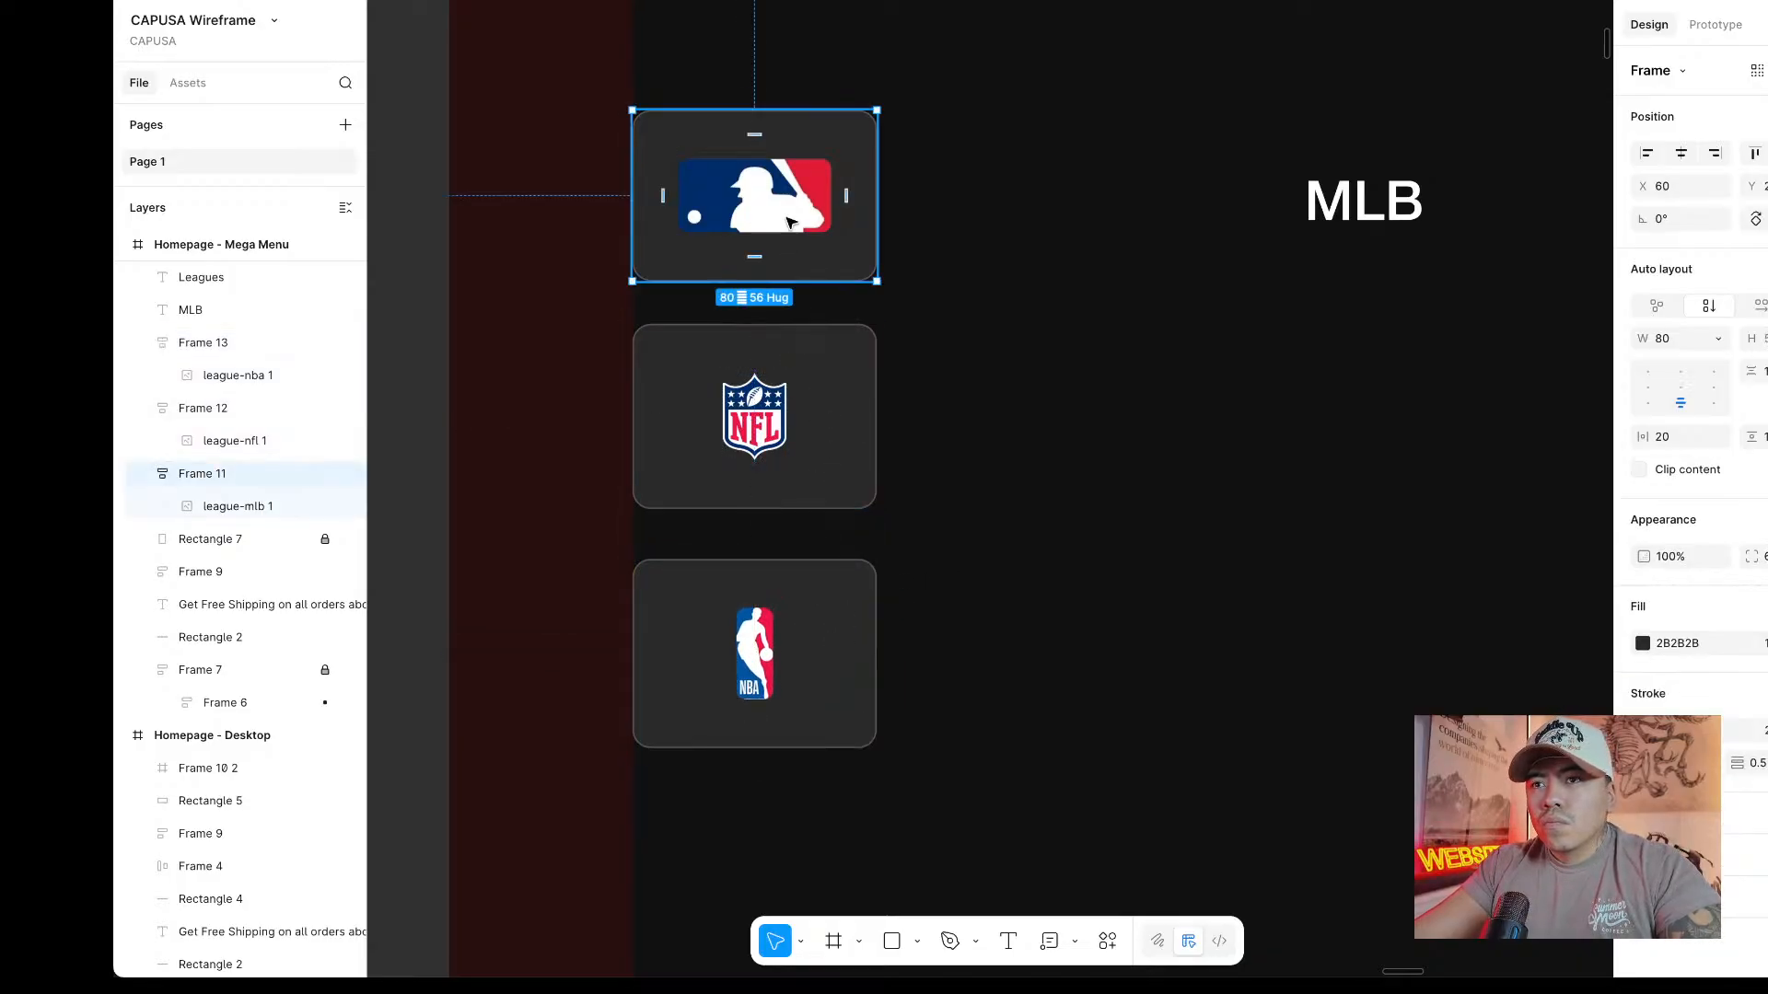
left_click(790, 224)
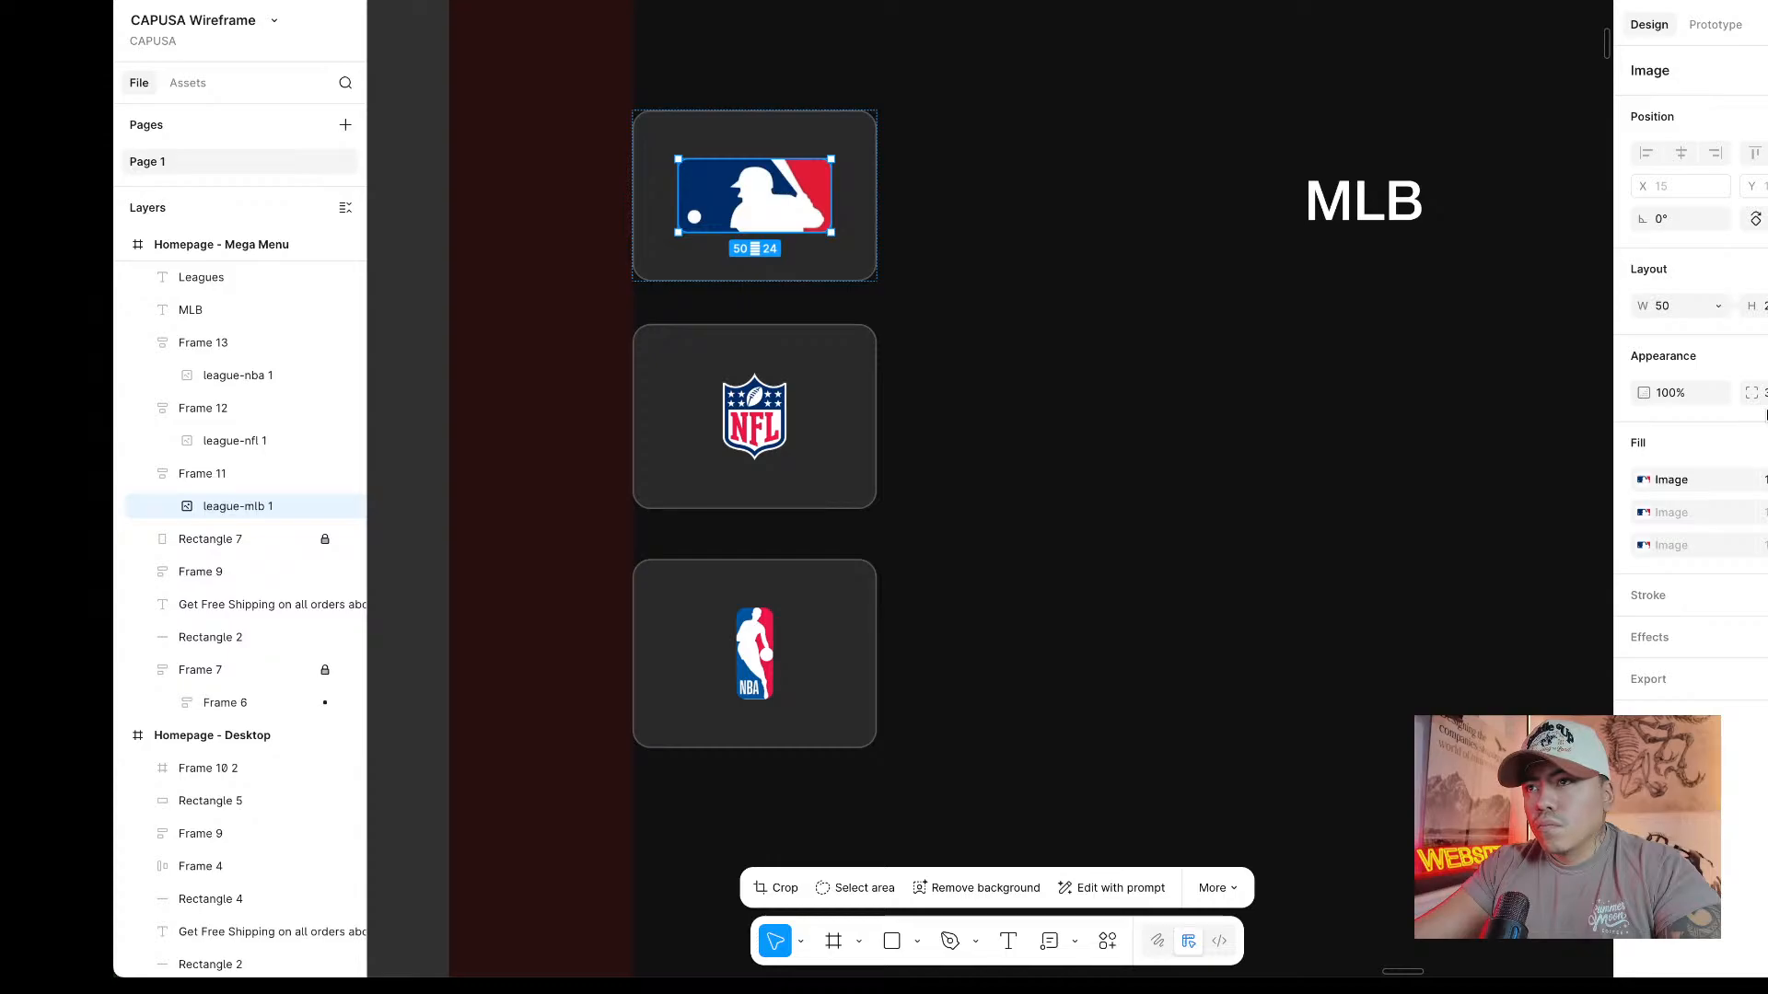
key("Escape")
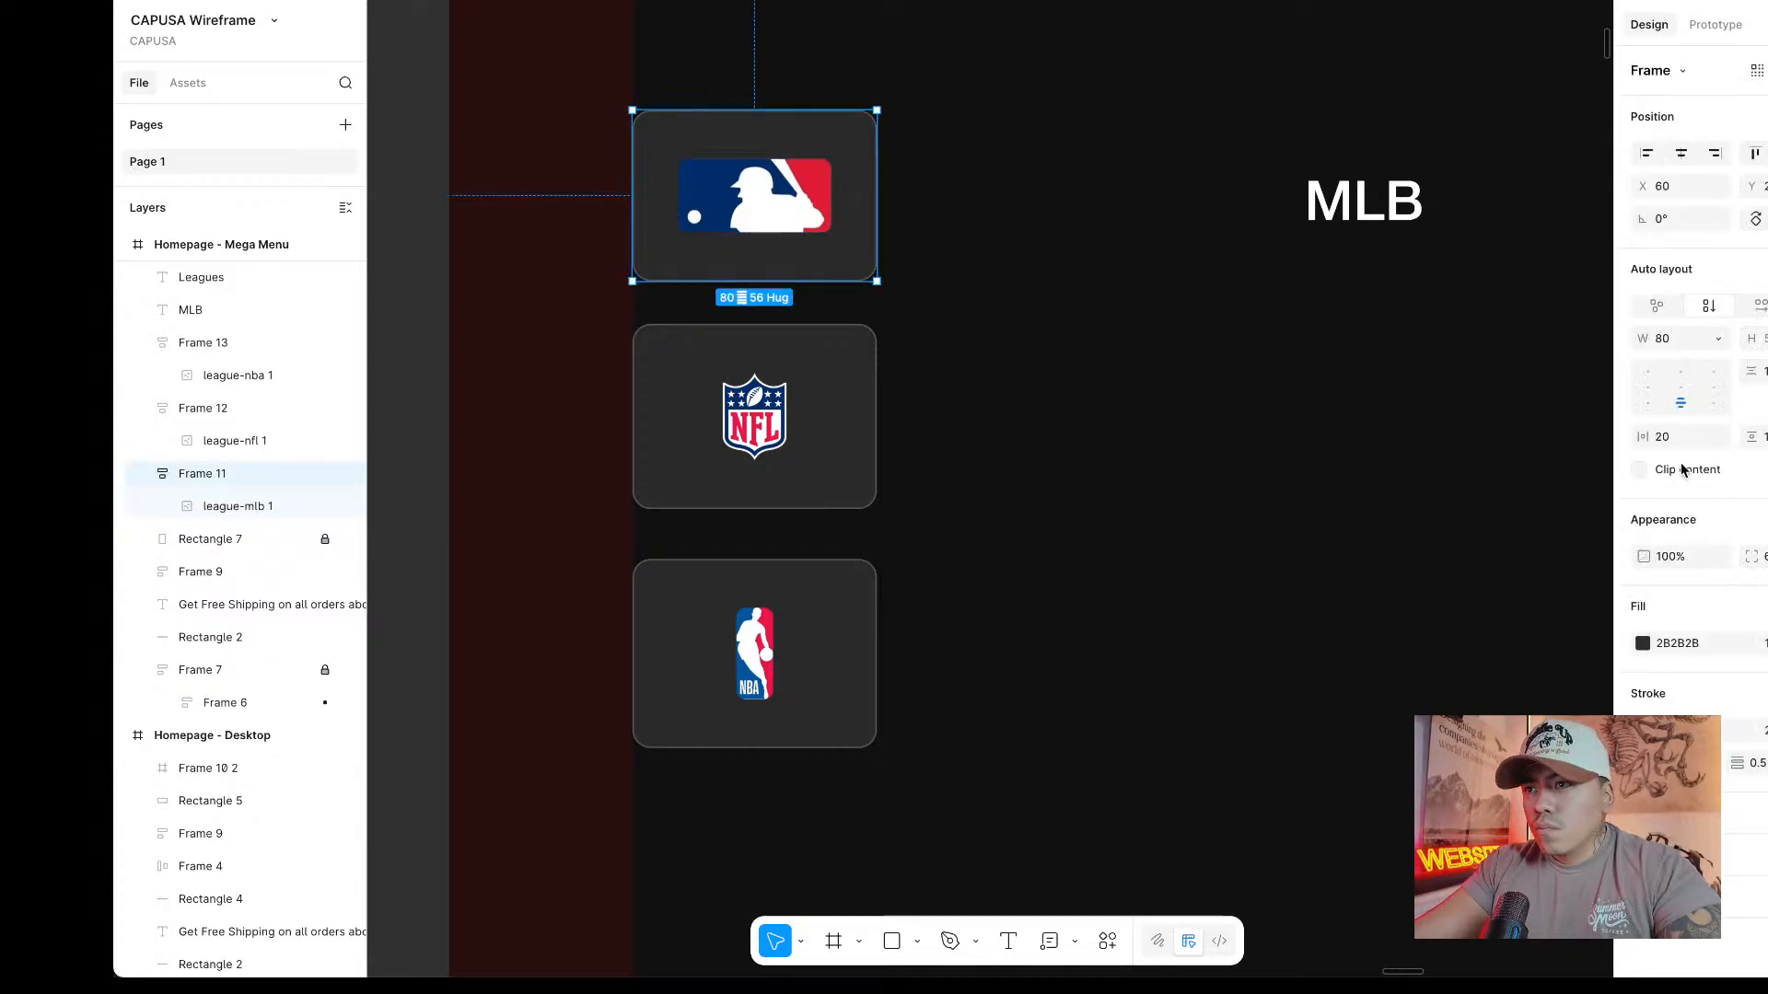
left_click(825, 410)
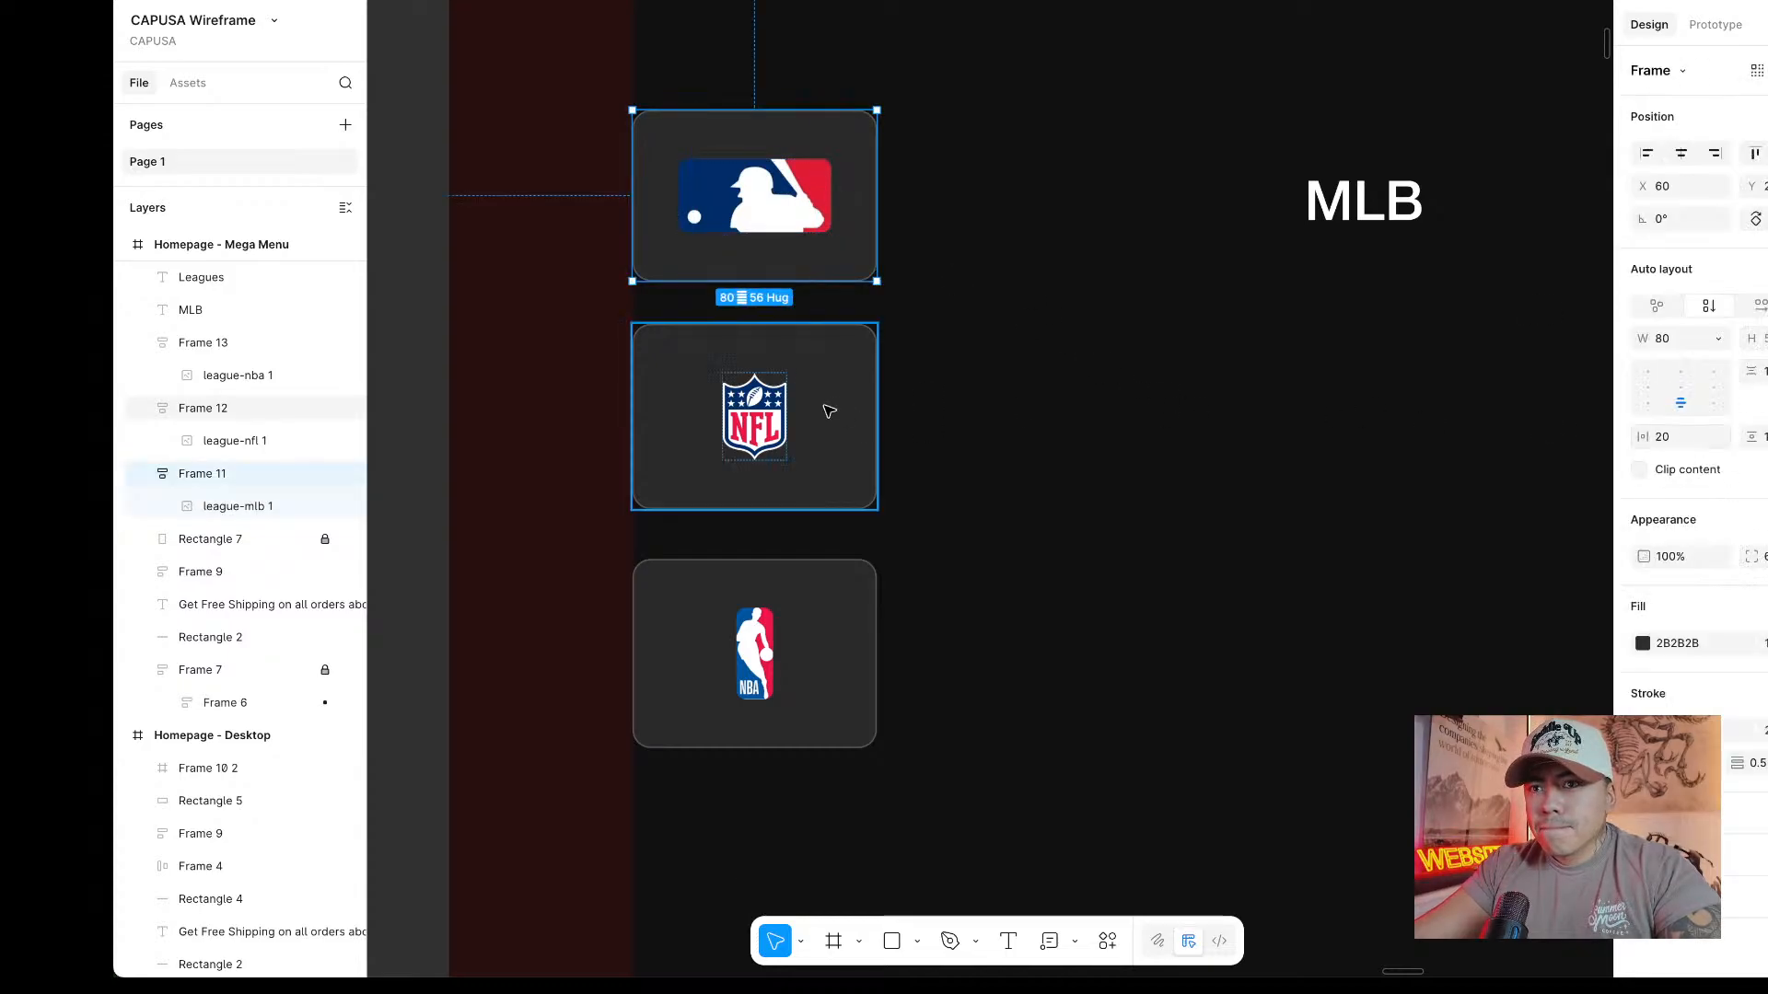
left_click(805, 639)
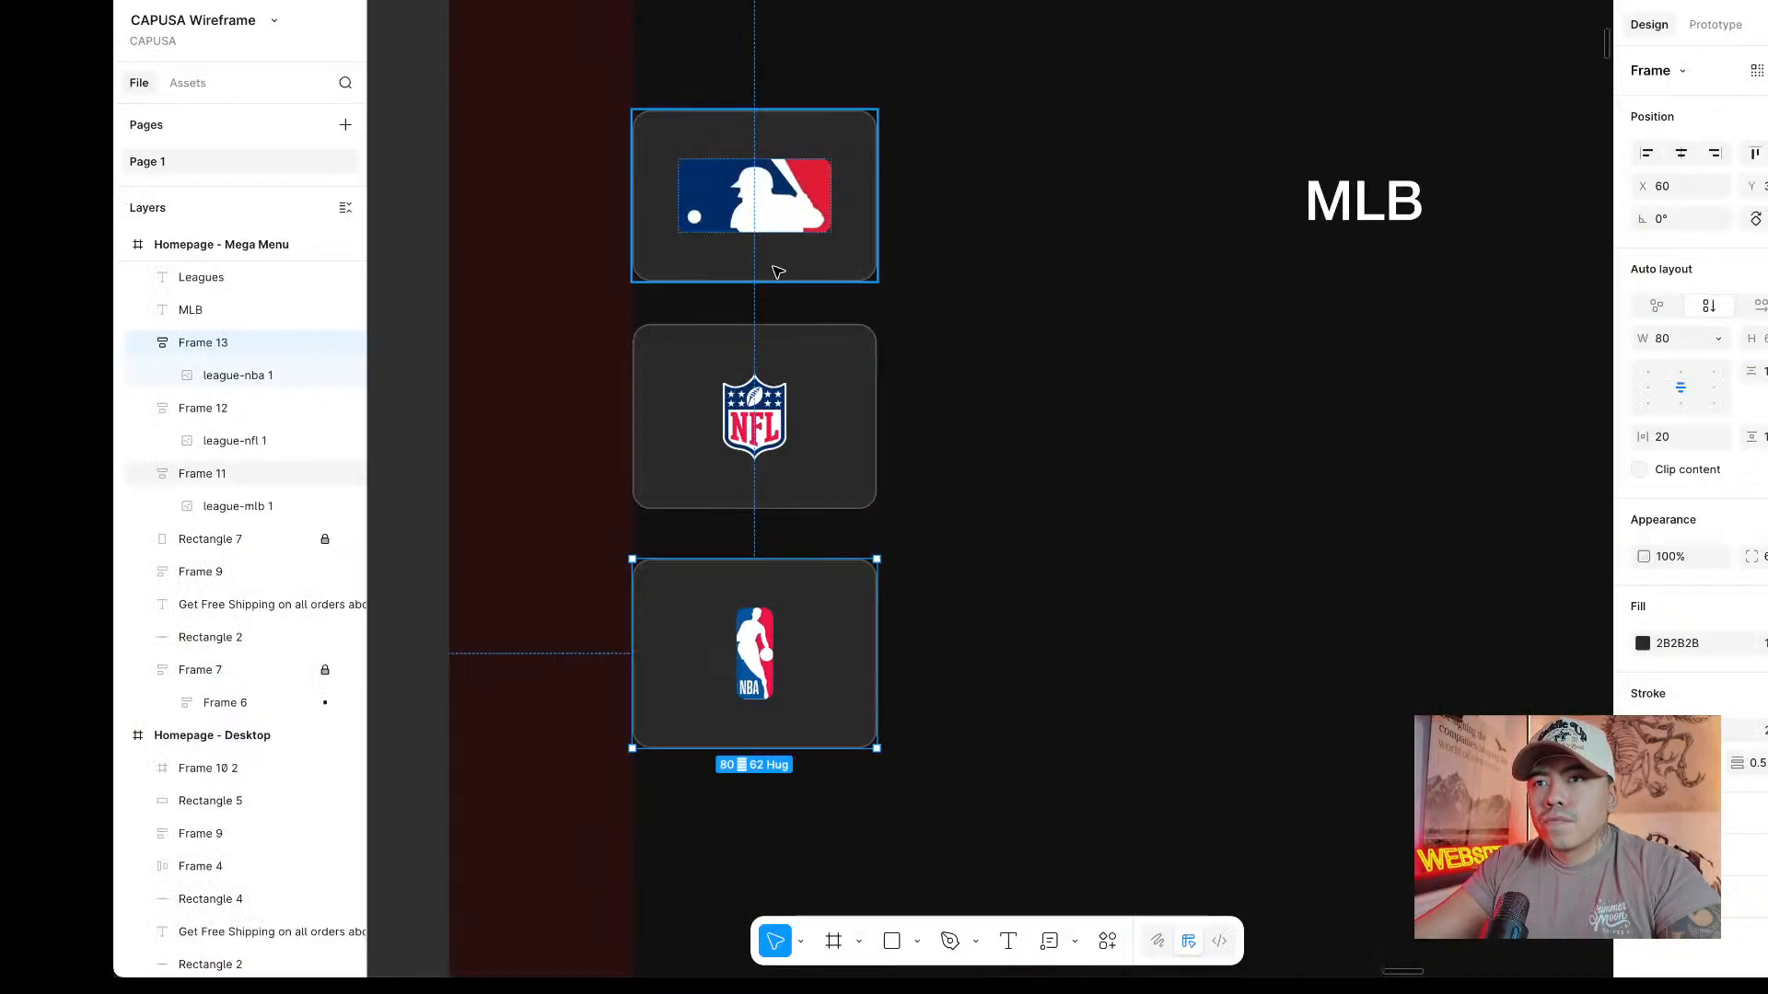
left_click(770, 259)
double_click(760, 410)
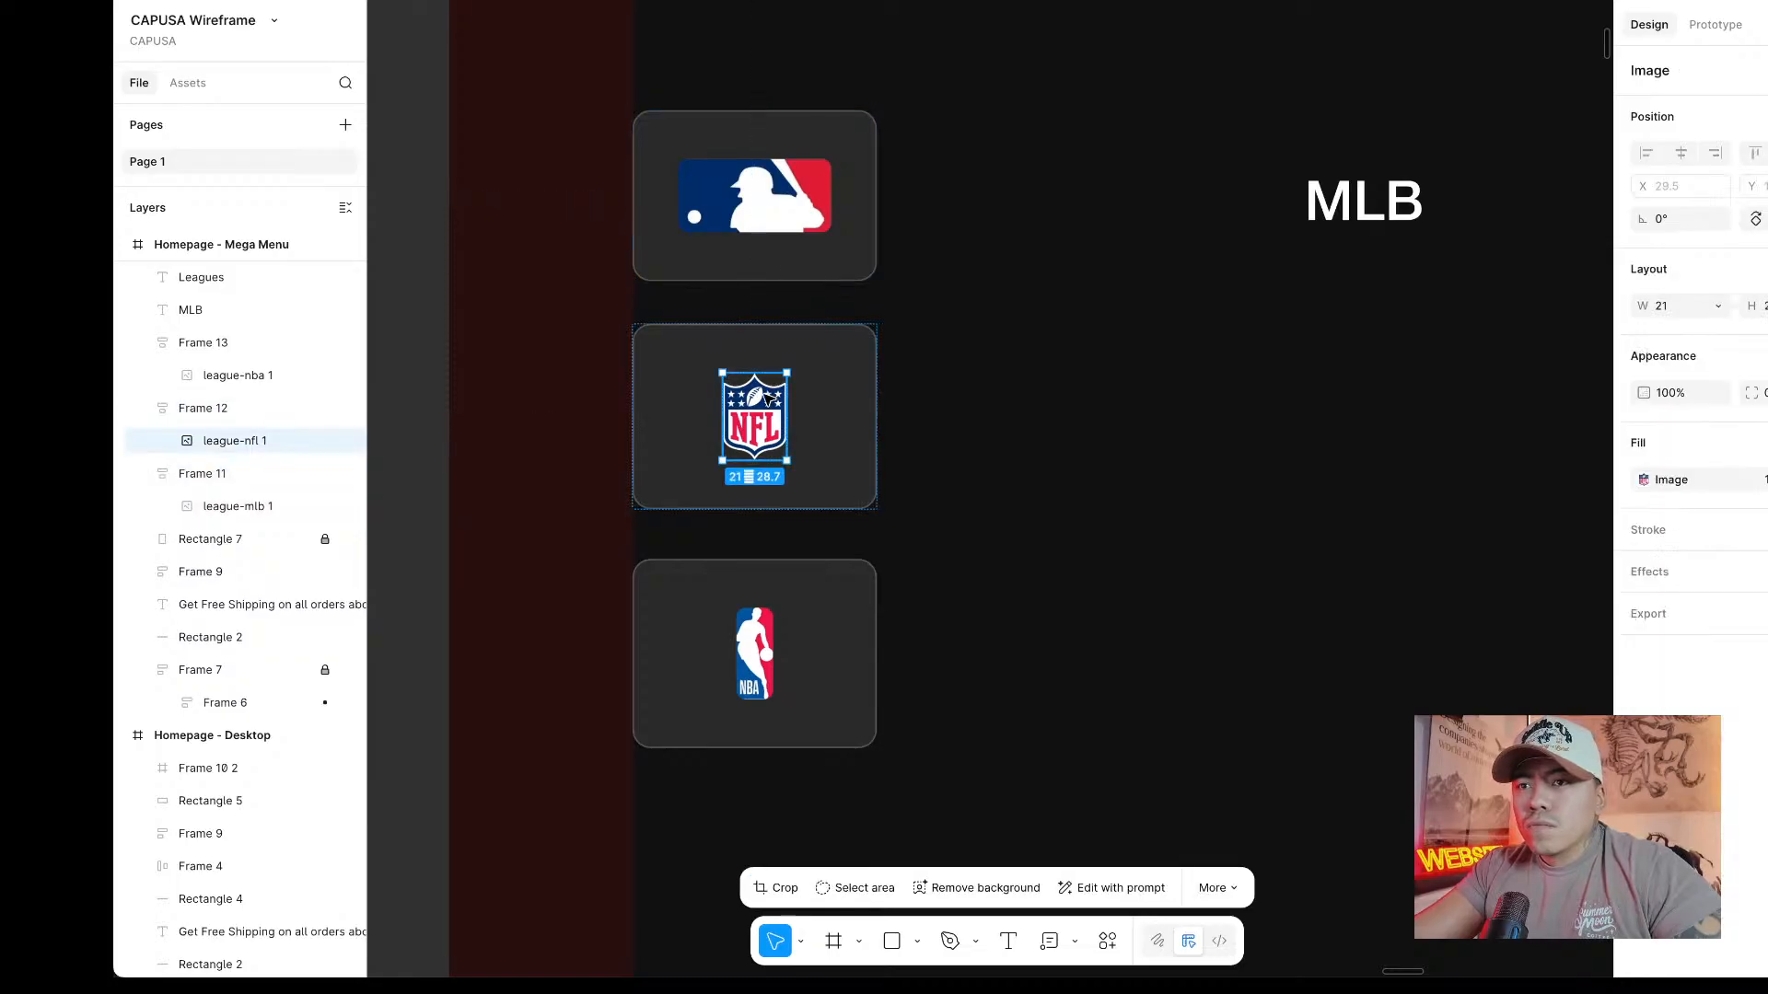
left_click(772, 637)
left_click(755, 414)
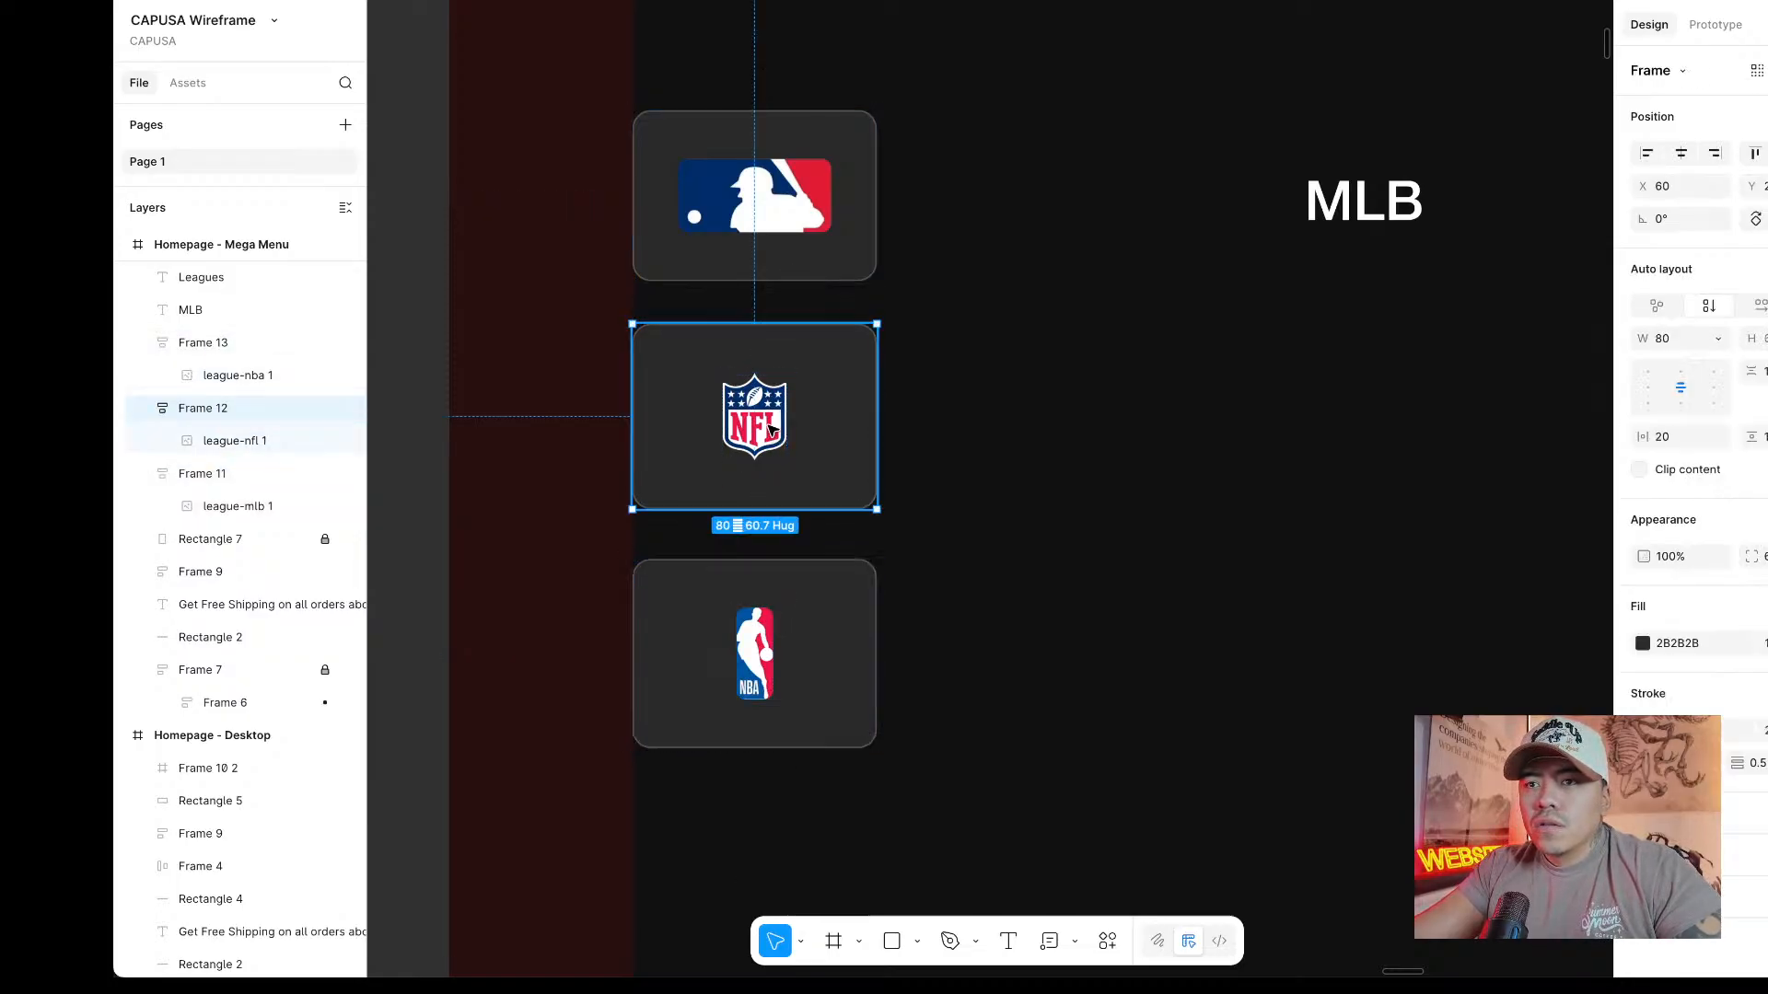
Enlarge the NFL logo image slightly until its card is as tall as the NBA card.
left_click(755, 415)
left_click(1758, 306)
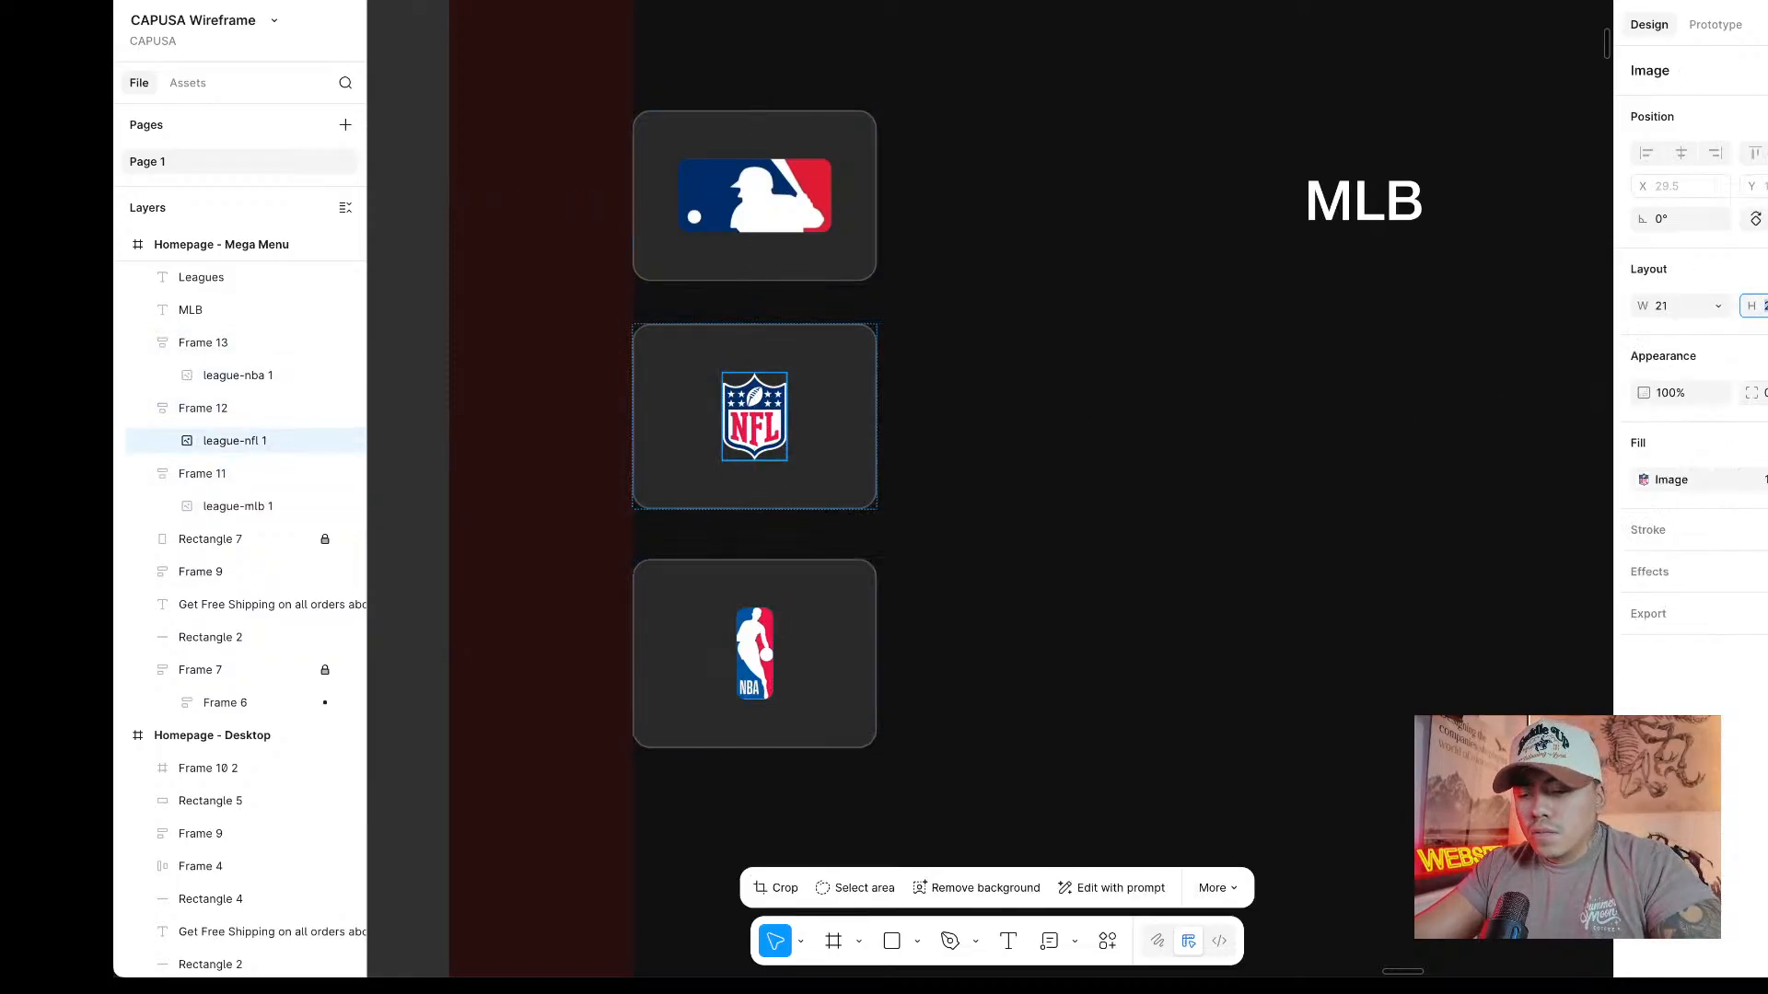
key("Return")
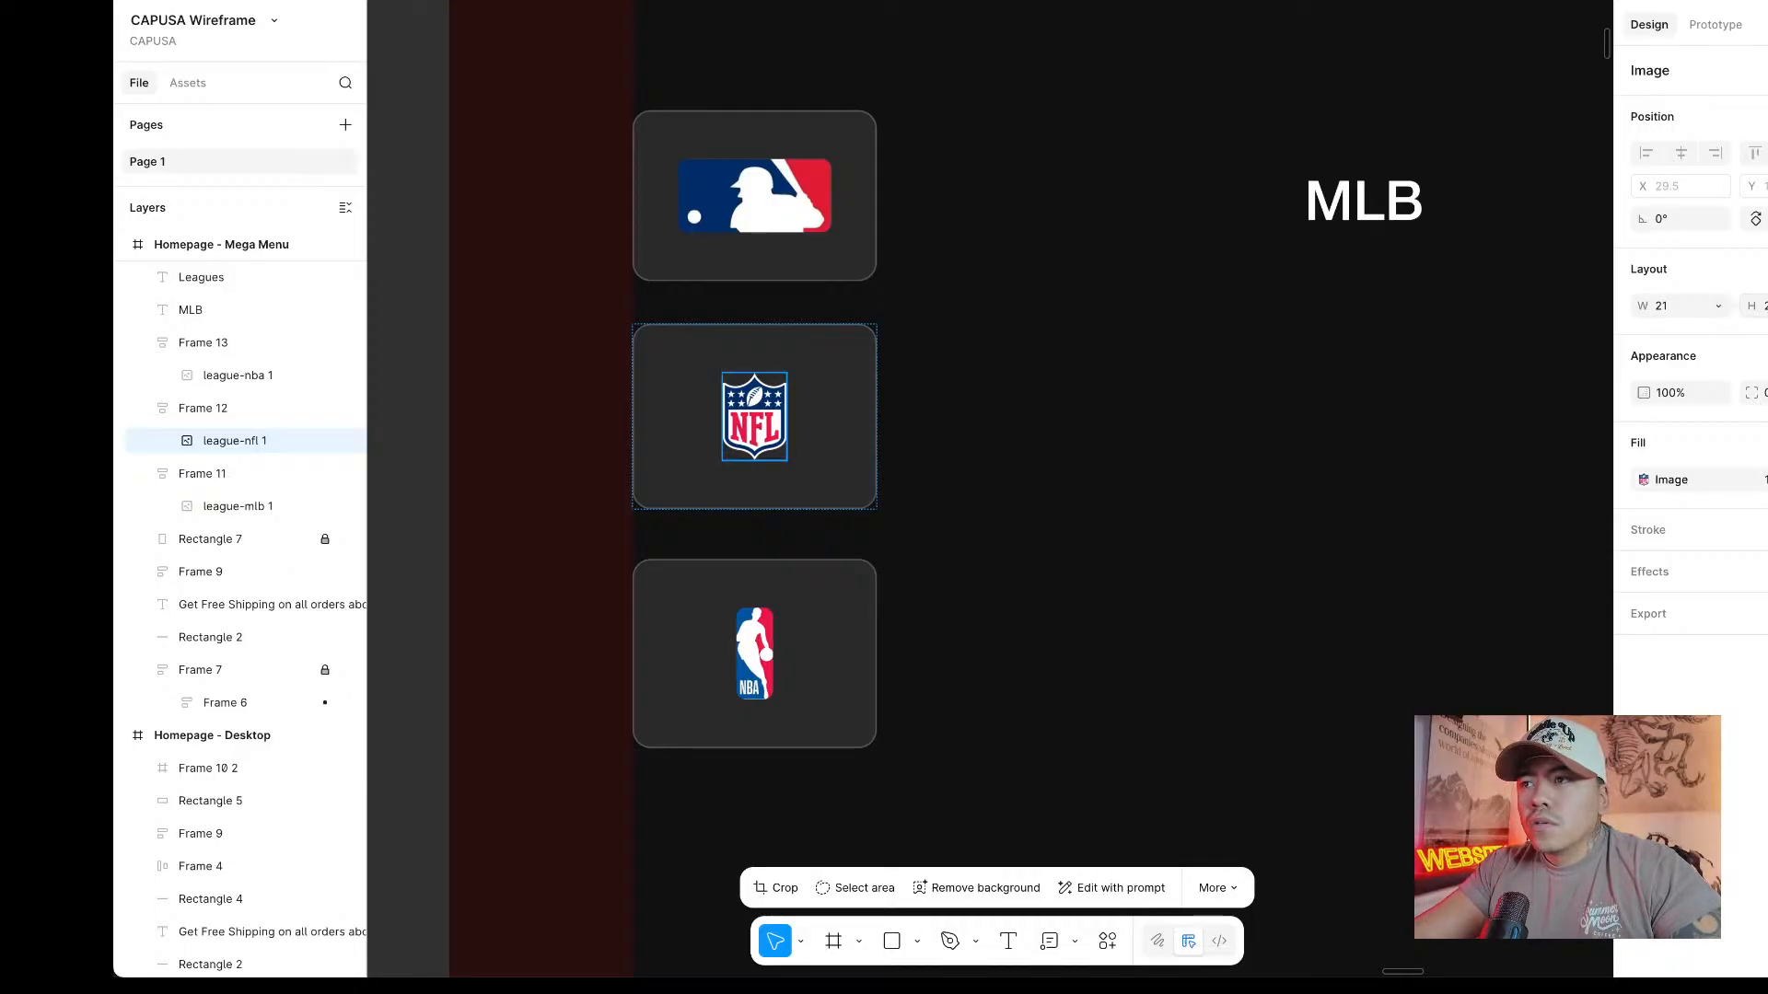
left_click(1759, 306)
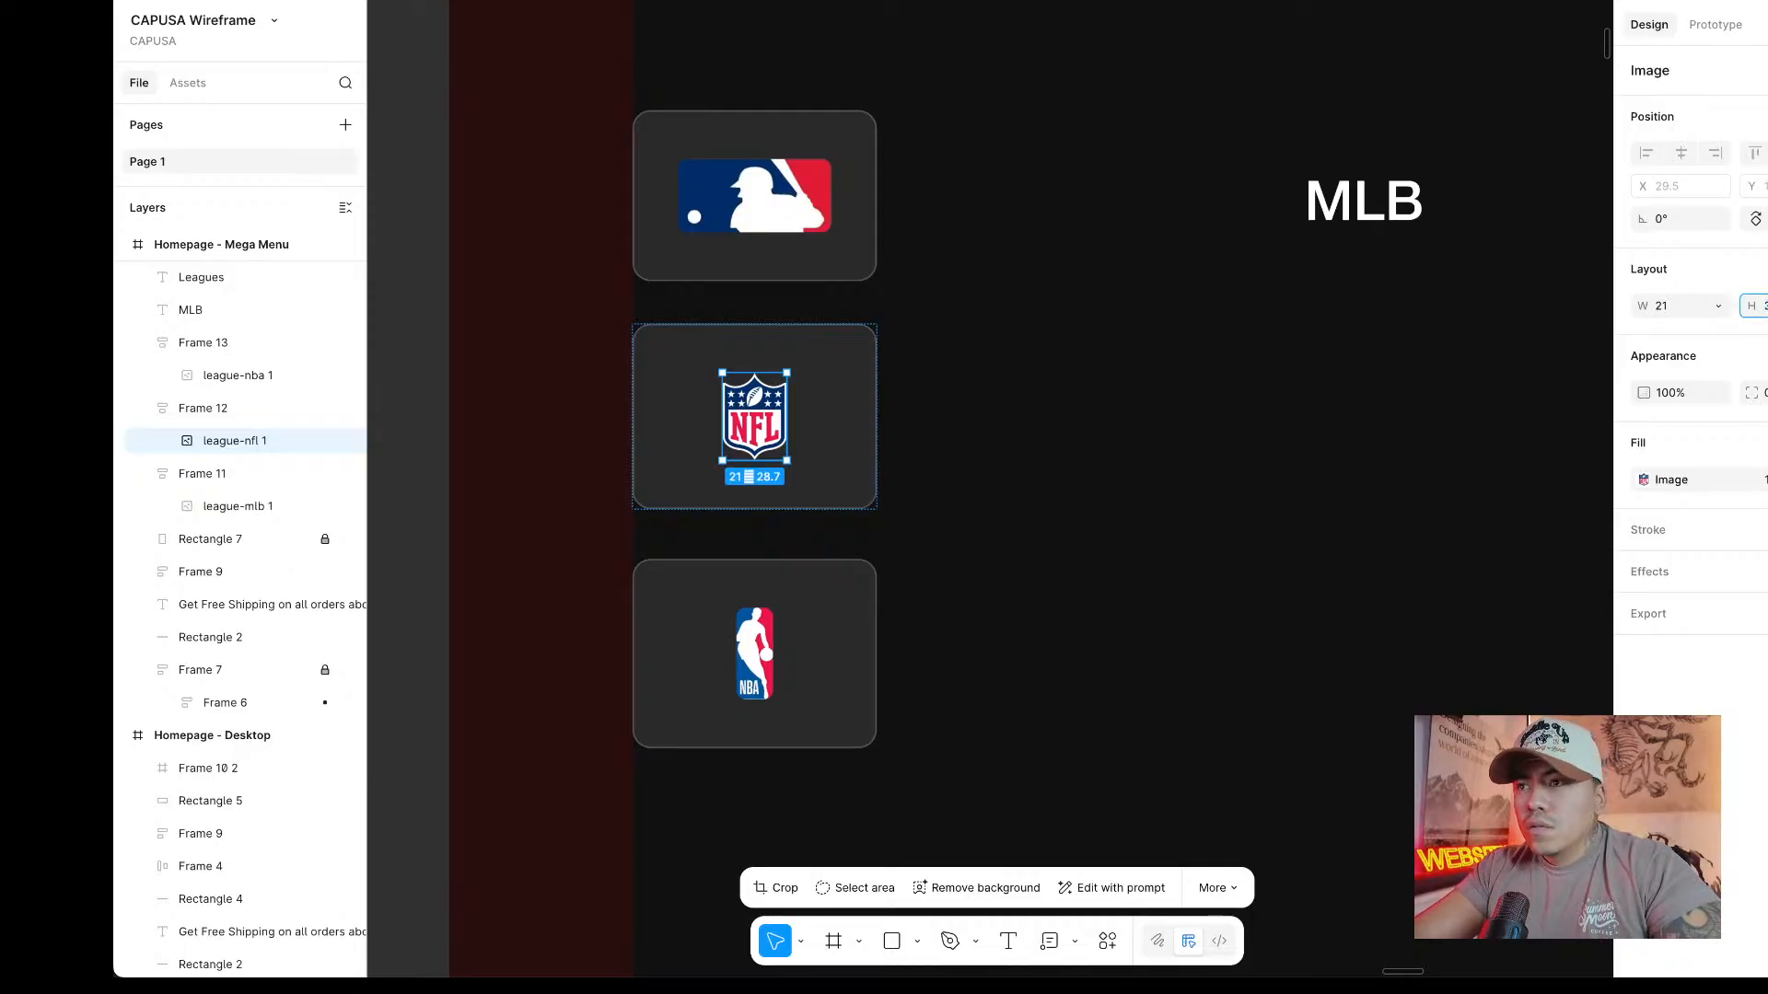
key("Return")
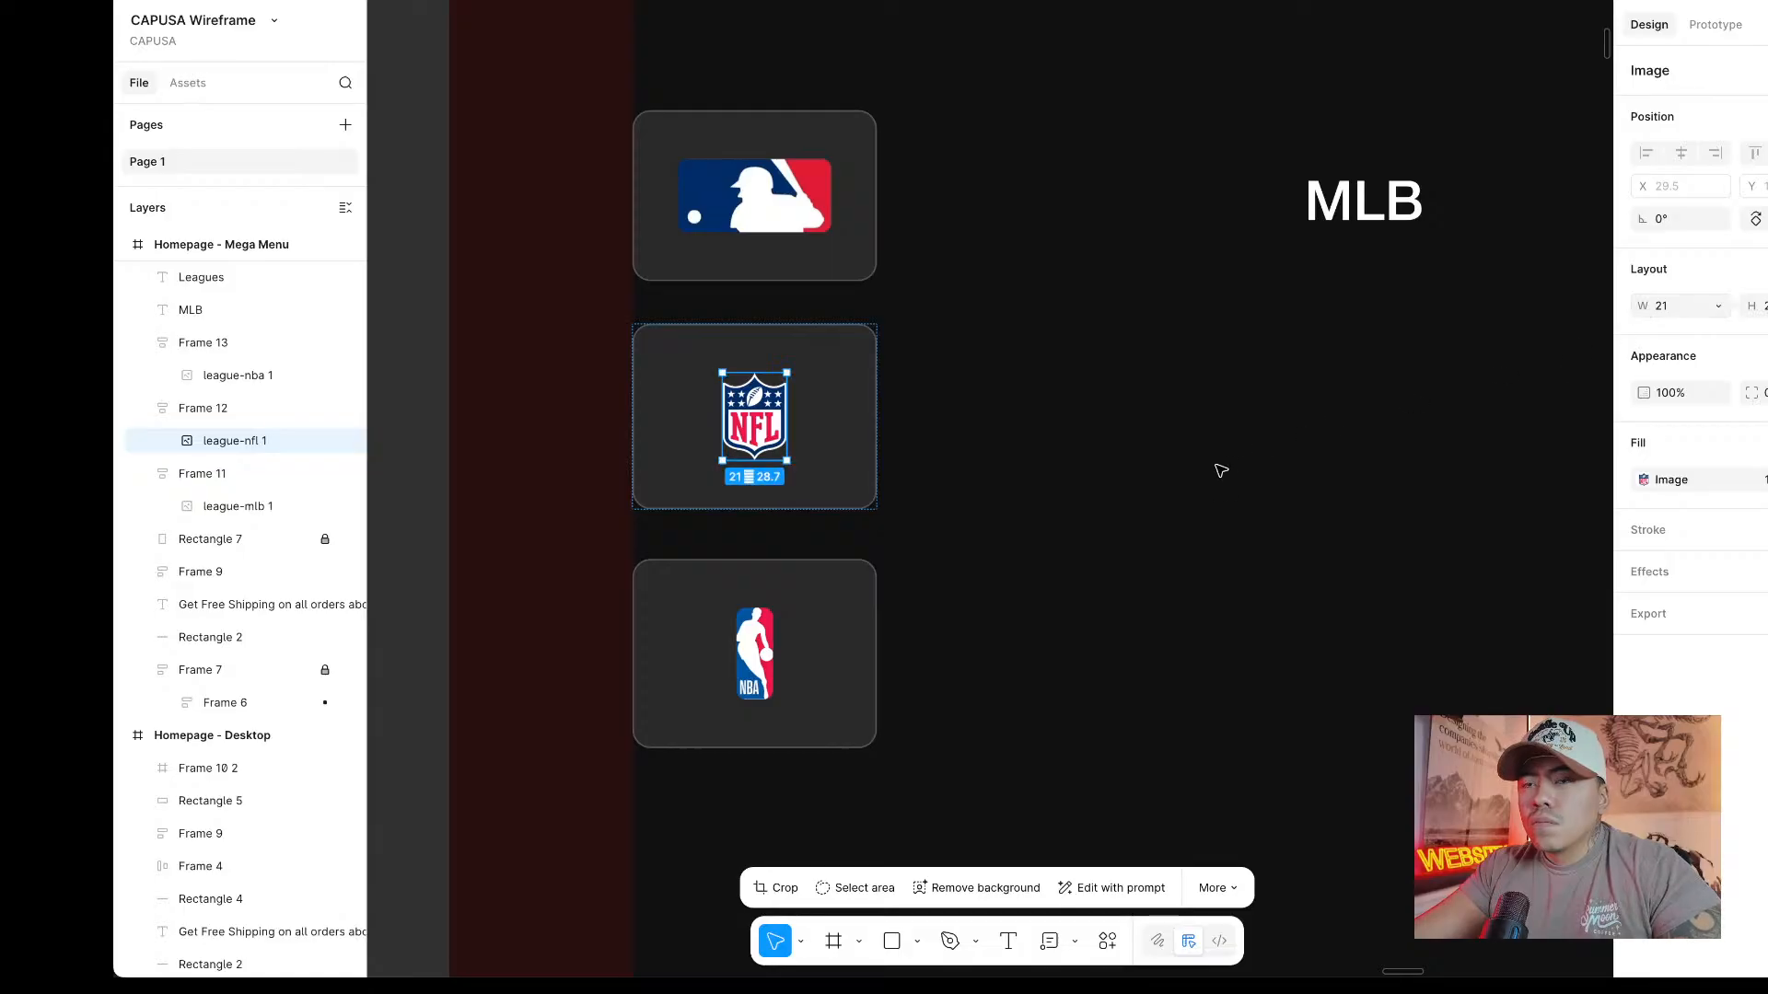
left_click(1206, 468)
double_click(752, 412)
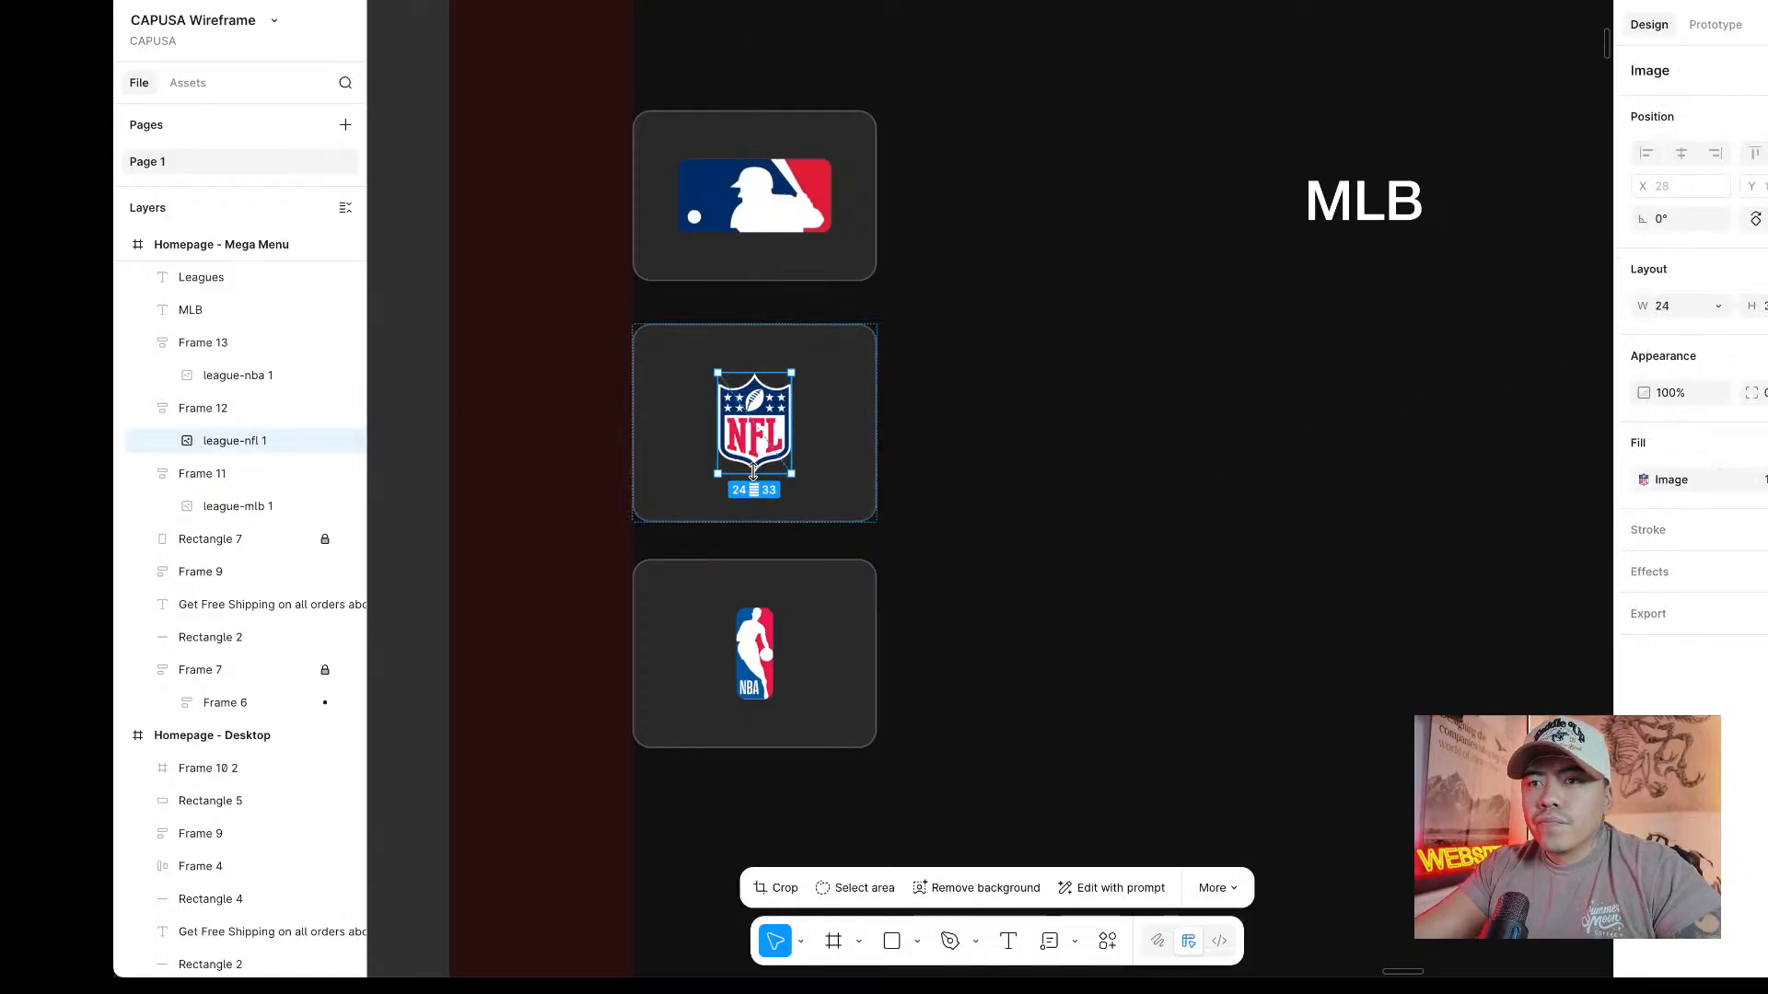
left_click(971, 438)
Check the dimensions of the NFL, MLB and NBA logo images in their cards.
scroll(1022, 432, "left", 2)
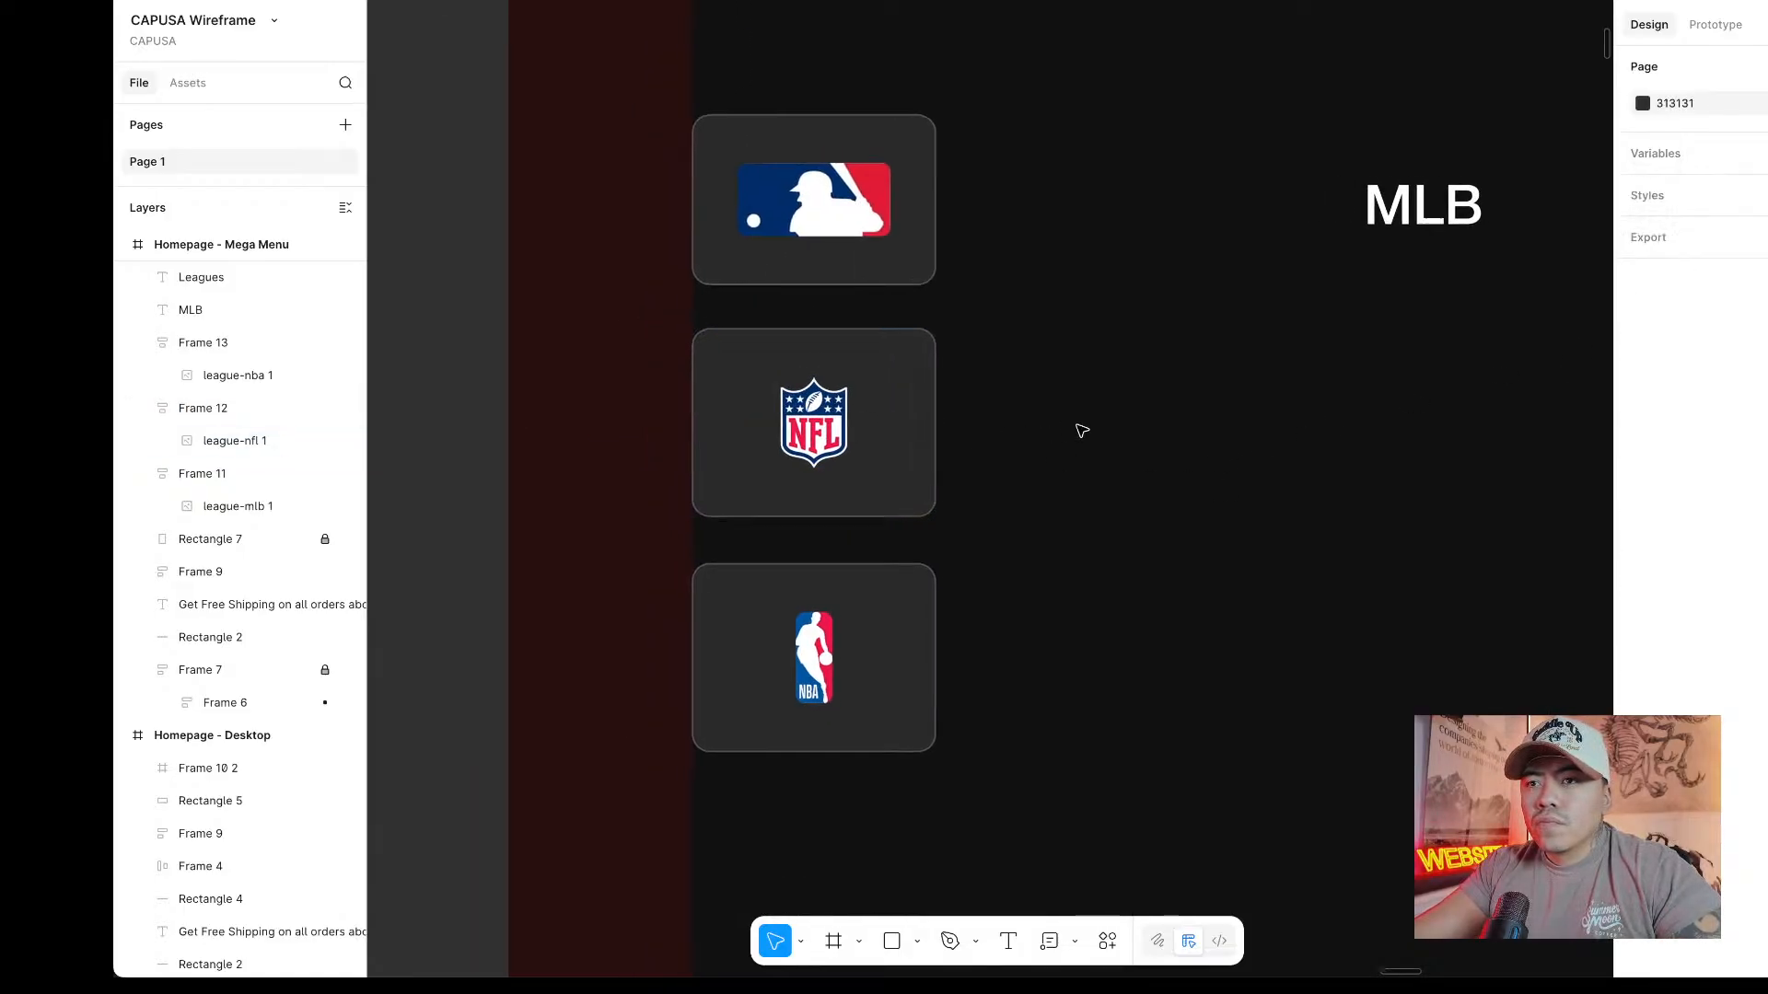
scroll(1082, 430, "up", 2)
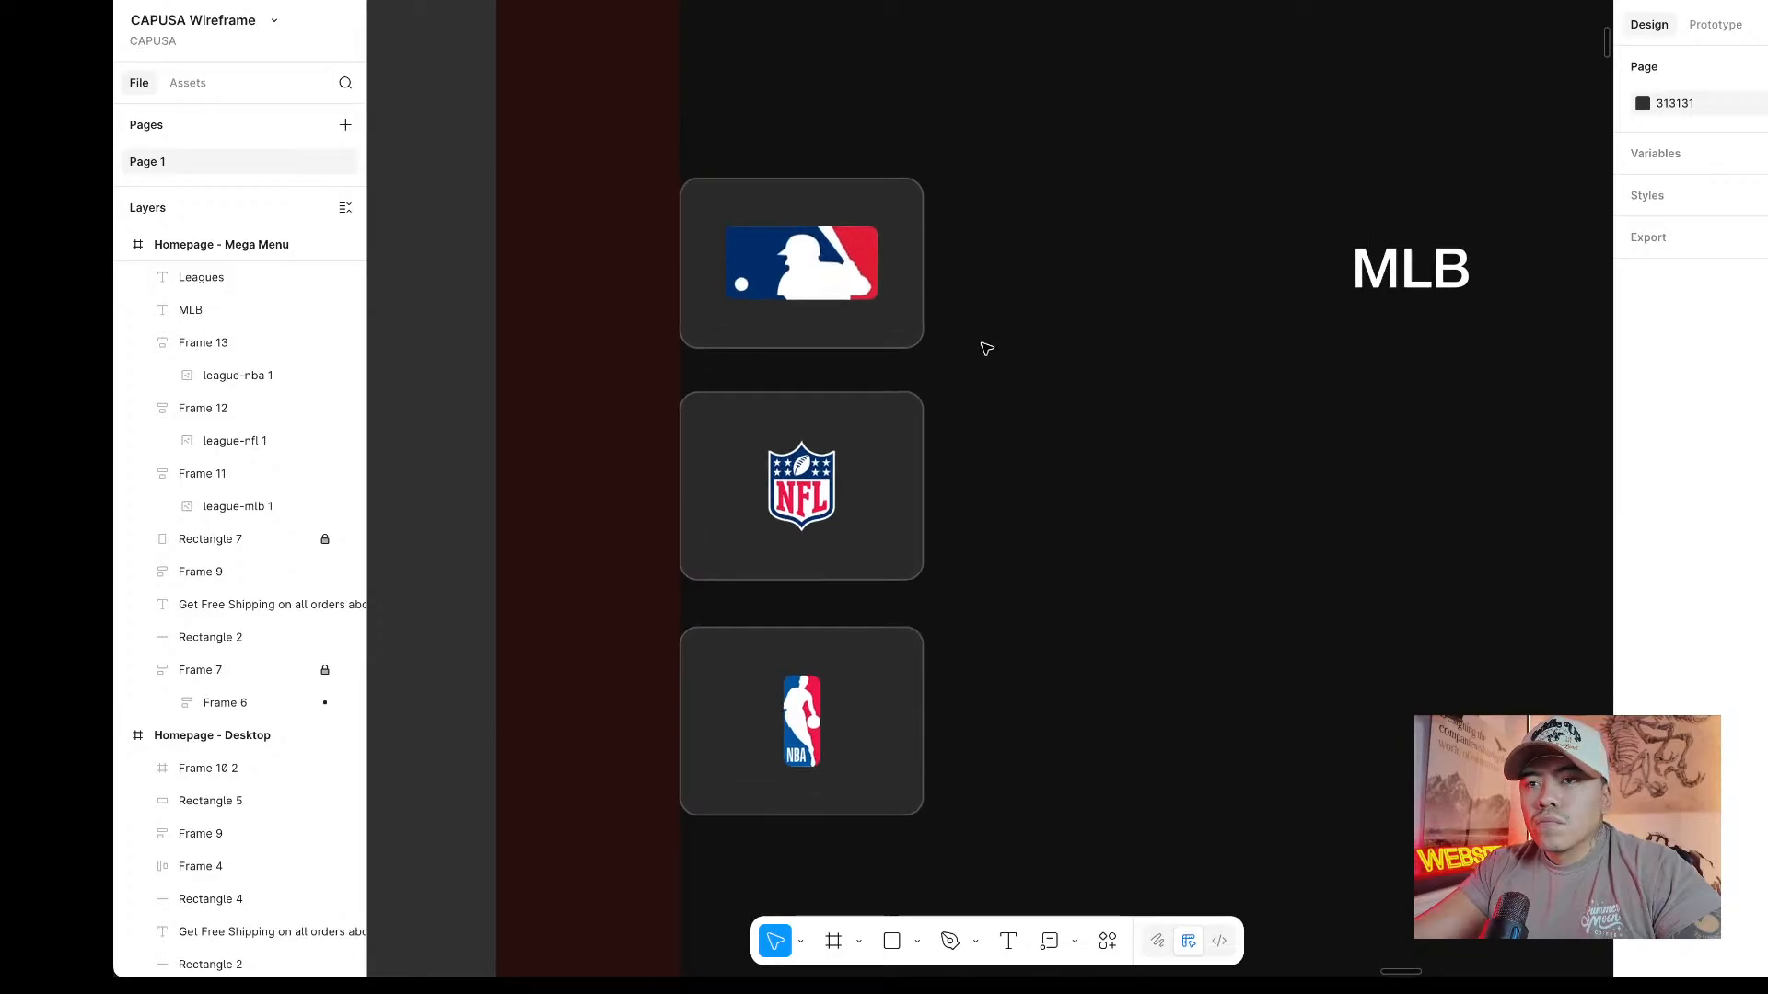
left_click(815, 493)
left_click(815, 493)
double_click(815, 276)
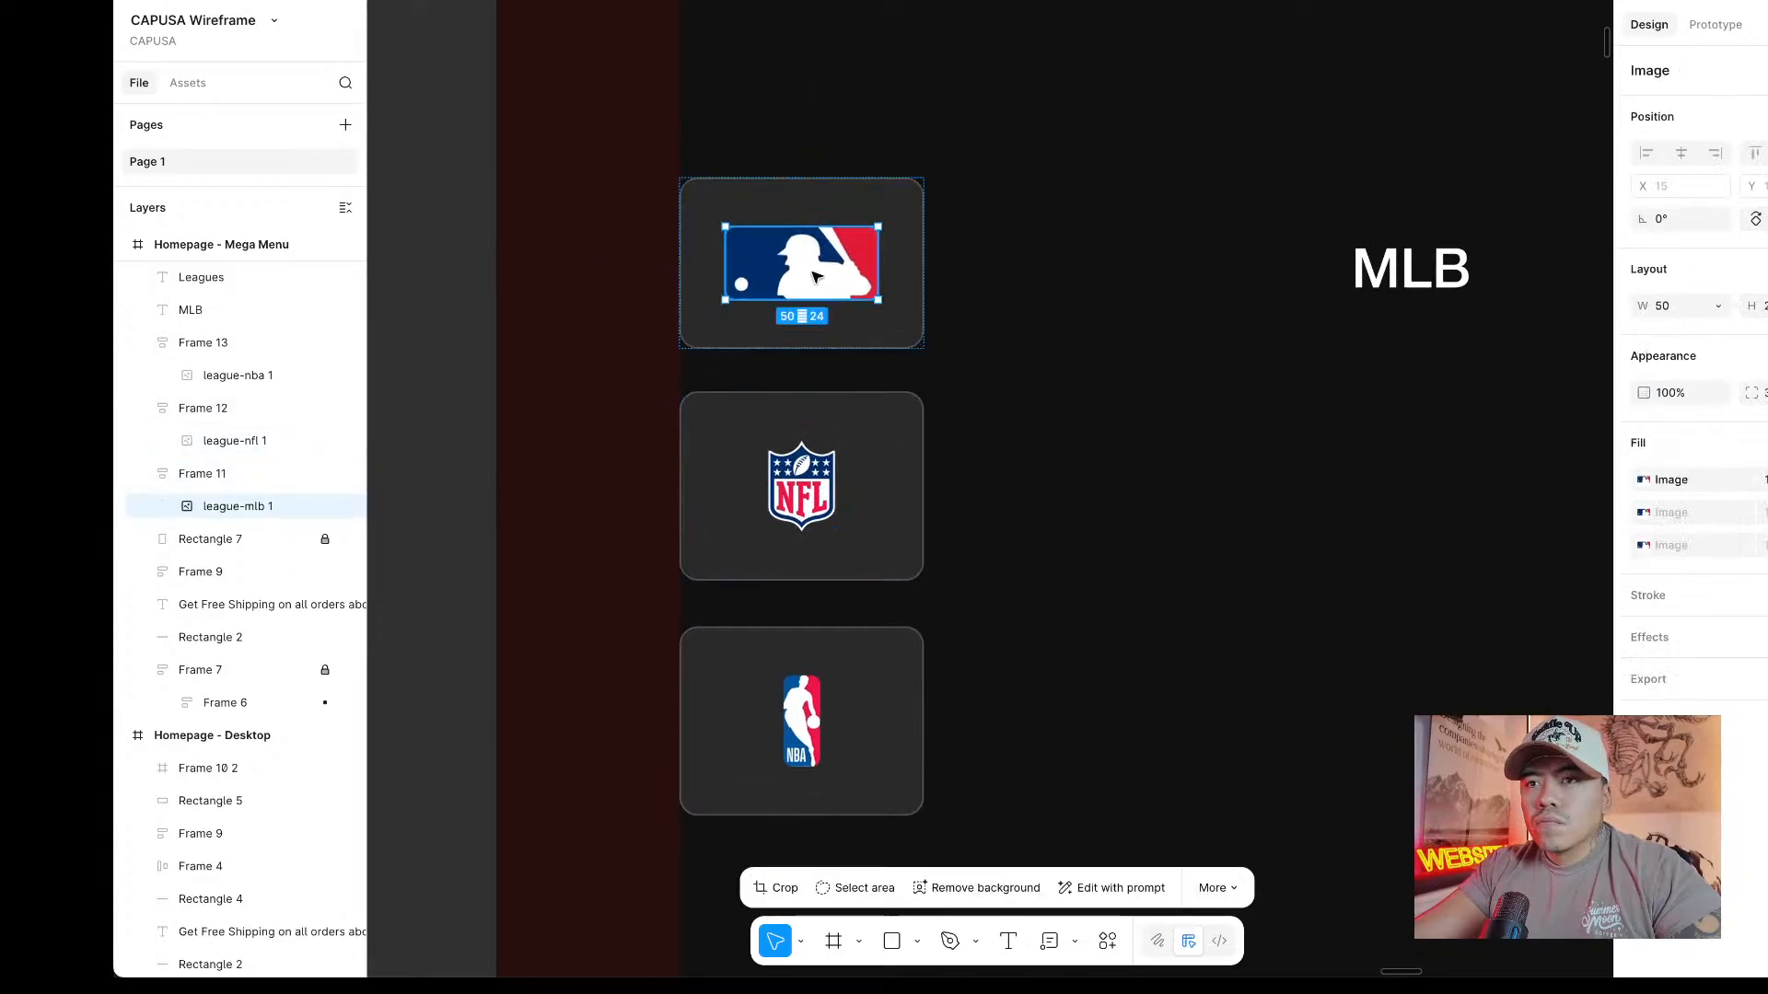
left_click(804, 702)
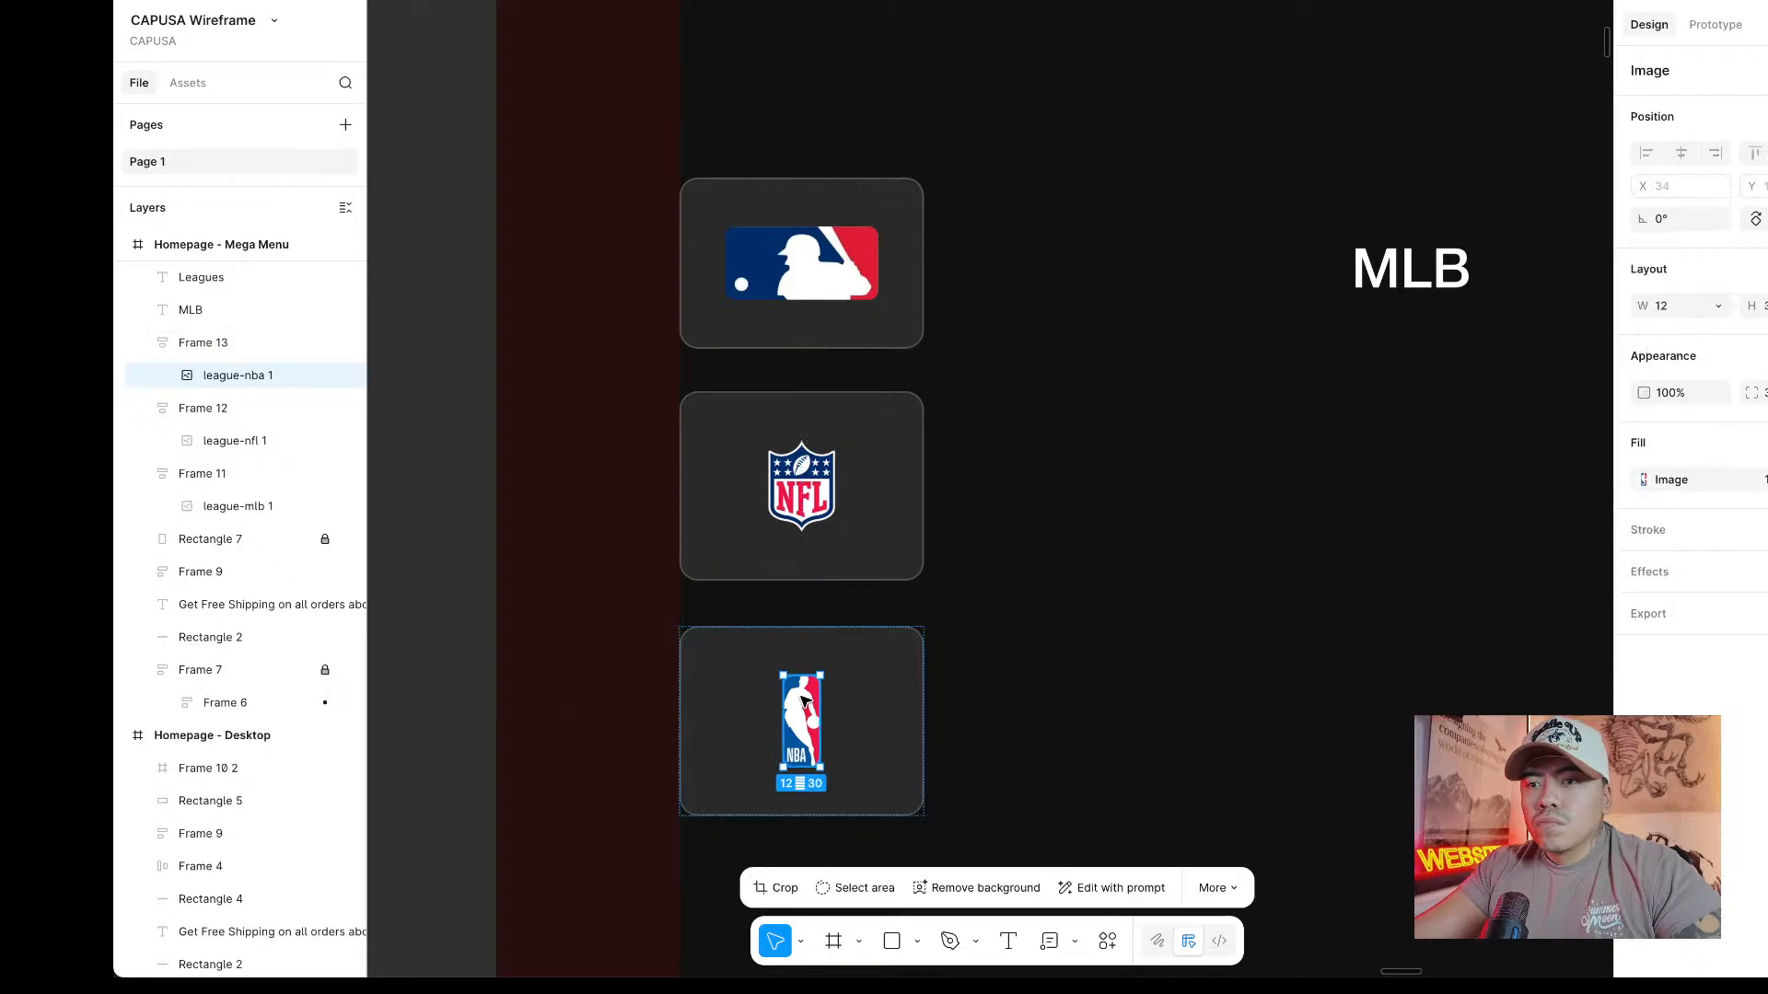
left_click(1192, 672)
Review the Leagues panel as a whole, checking the spacing and alignment of the three logo cards.
scroll(1194, 678, "down", 1)
scroll(1193, 678, "down", 5)
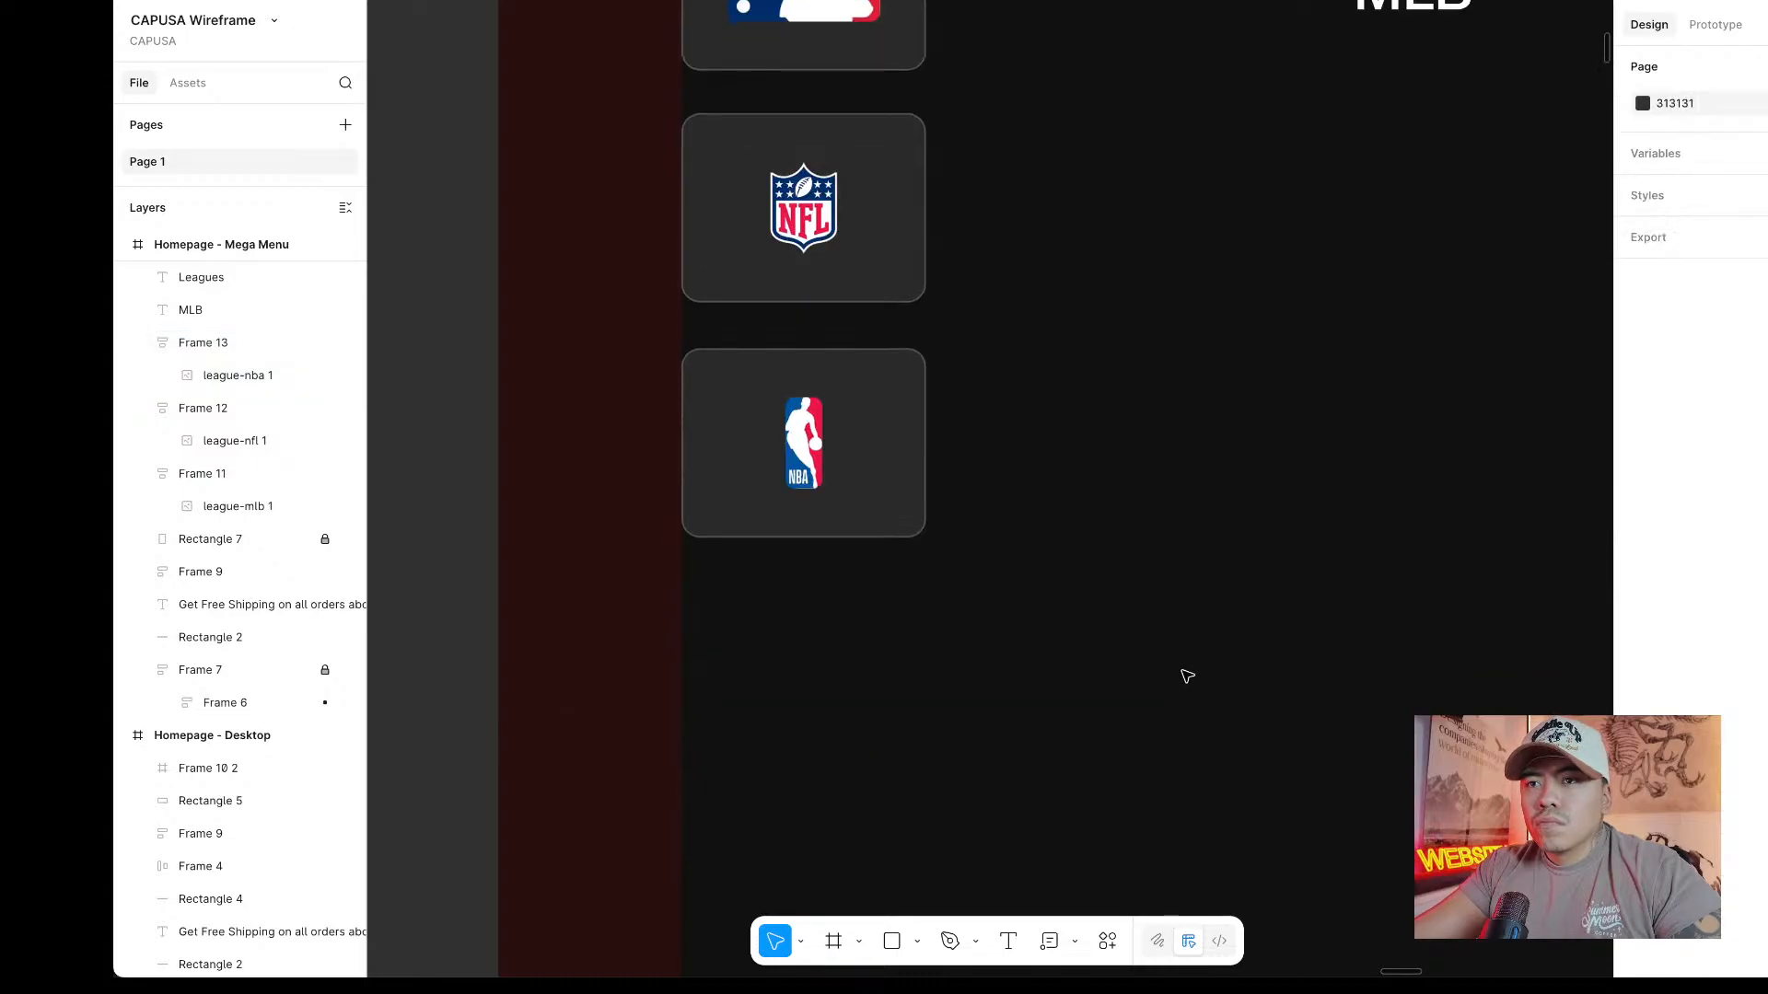
scroll(1184, 677, "down", 5)
scroll(1185, 677, "right", 3)
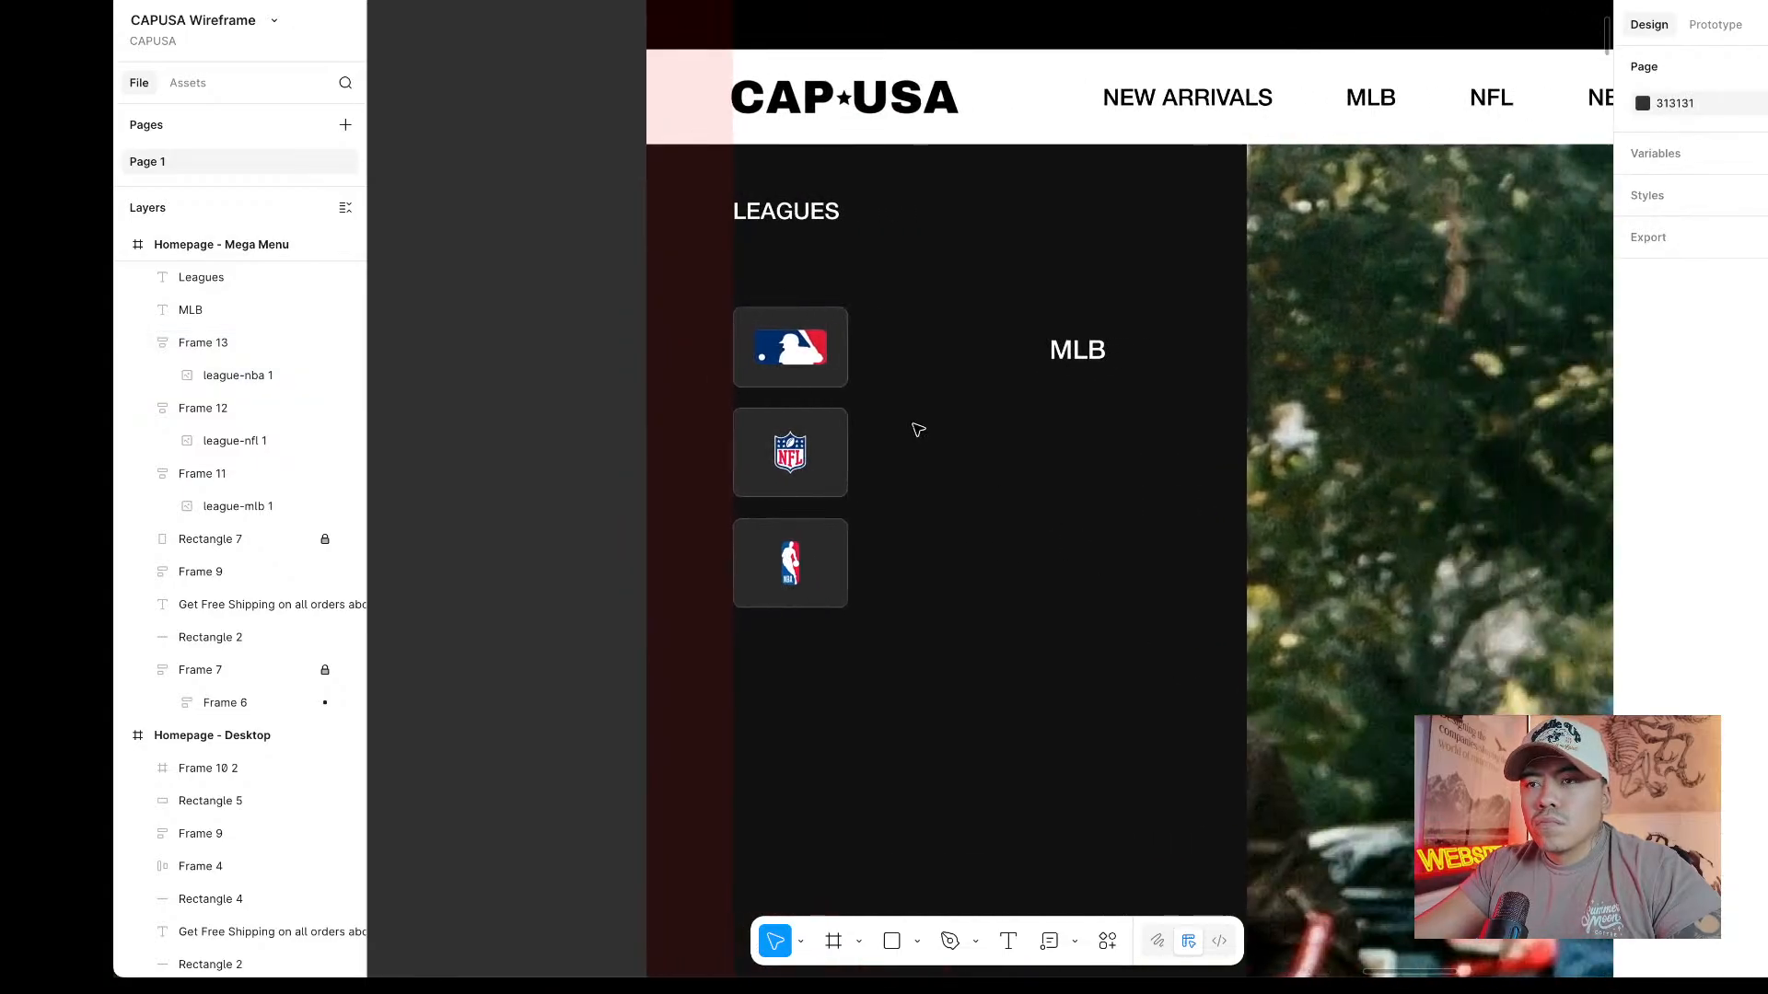
scroll(916, 426, "up", 3)
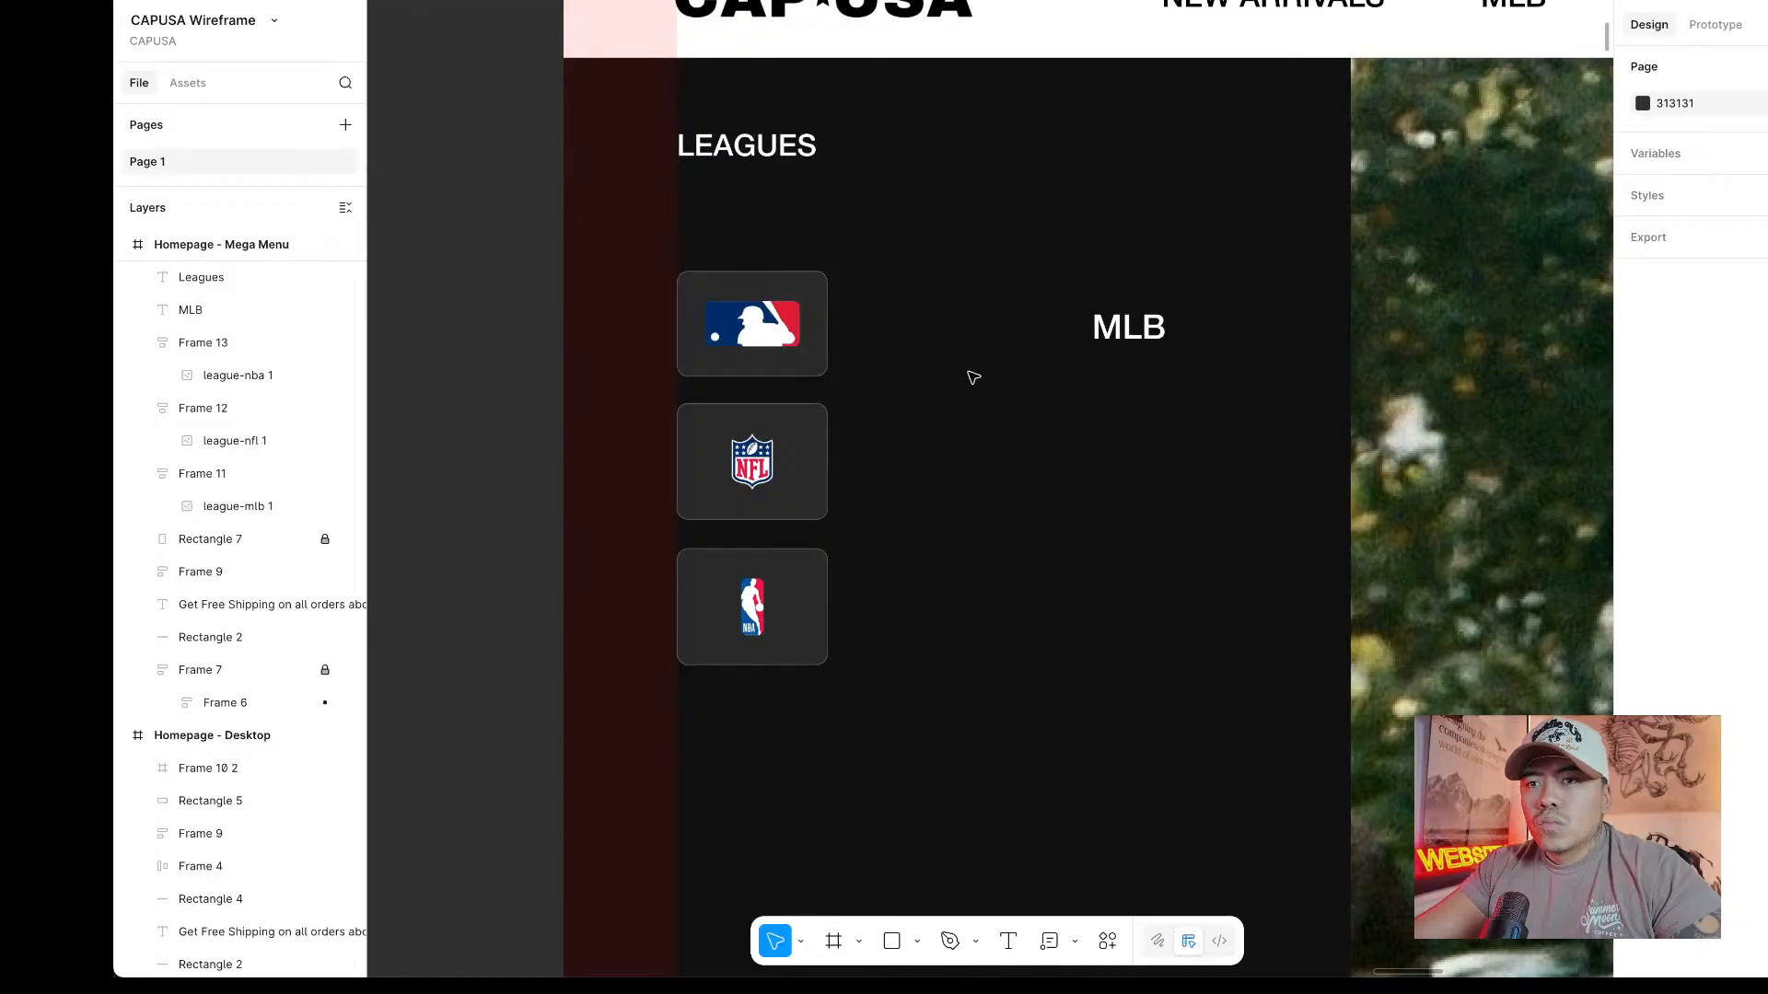
left_click(794, 323)
left_click(809, 502, "shift")
left_click(773, 583, "shift")
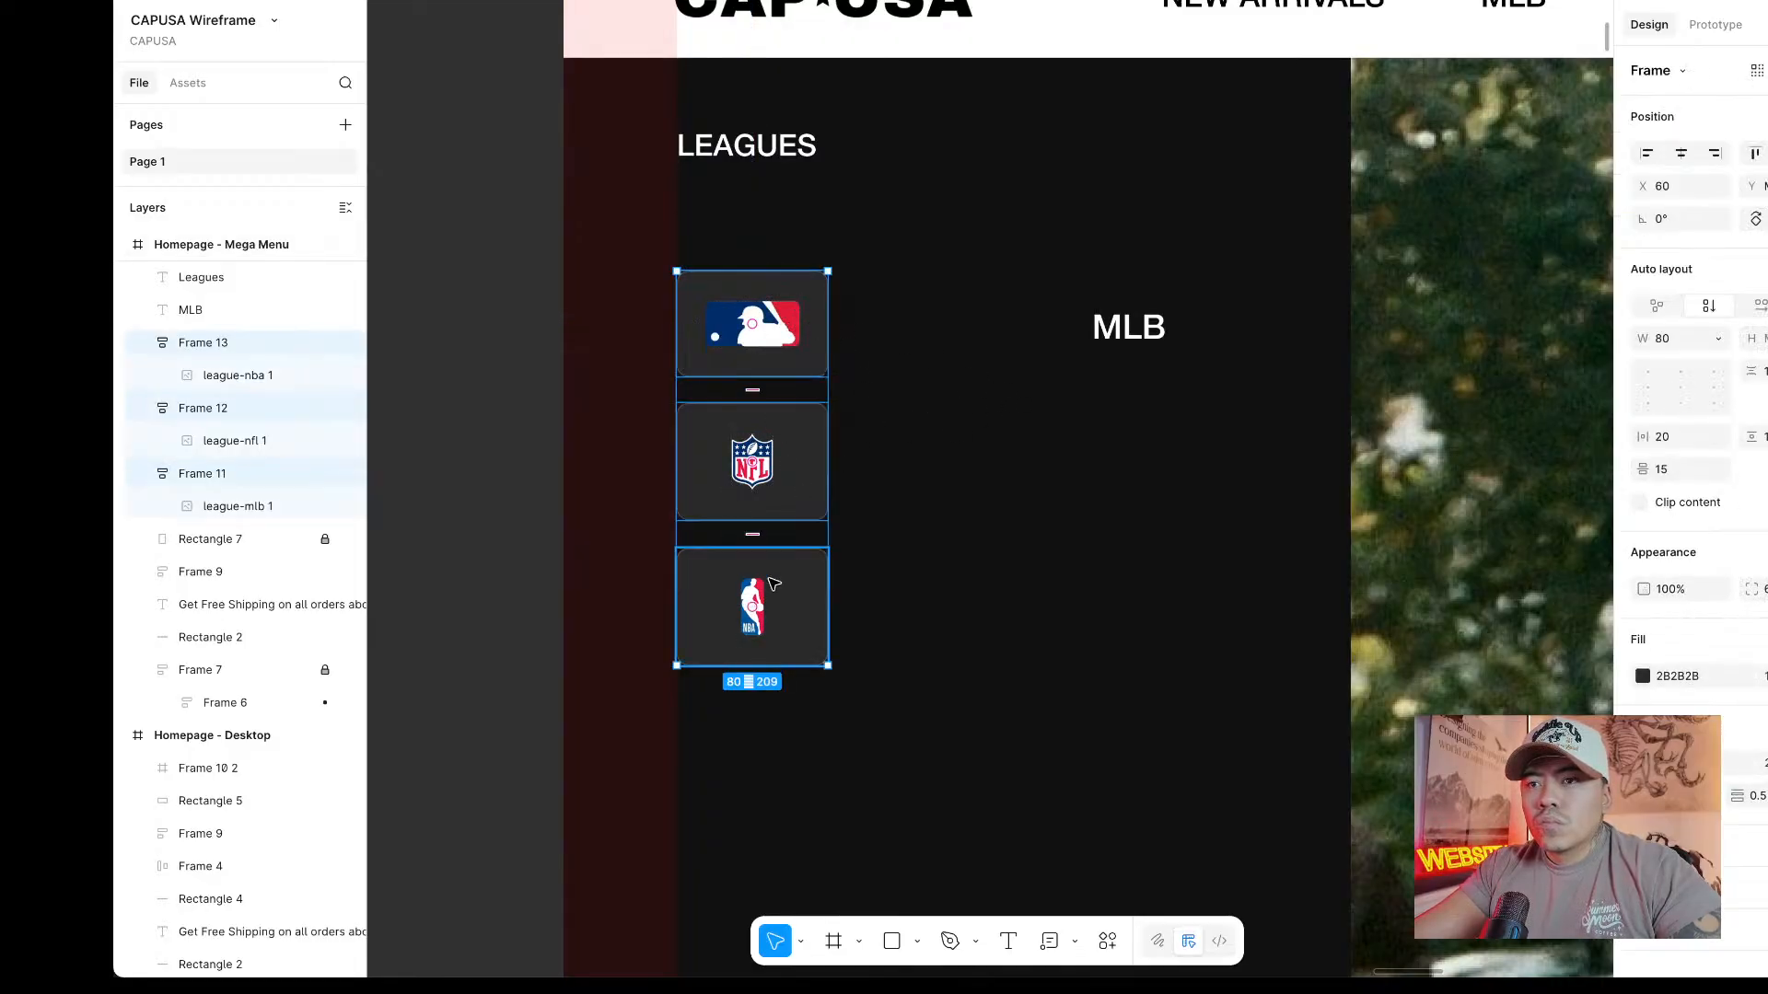
left_click(944, 529)
scroll(952, 359, "down", 1)
scroll(952, 359, "left", 1)
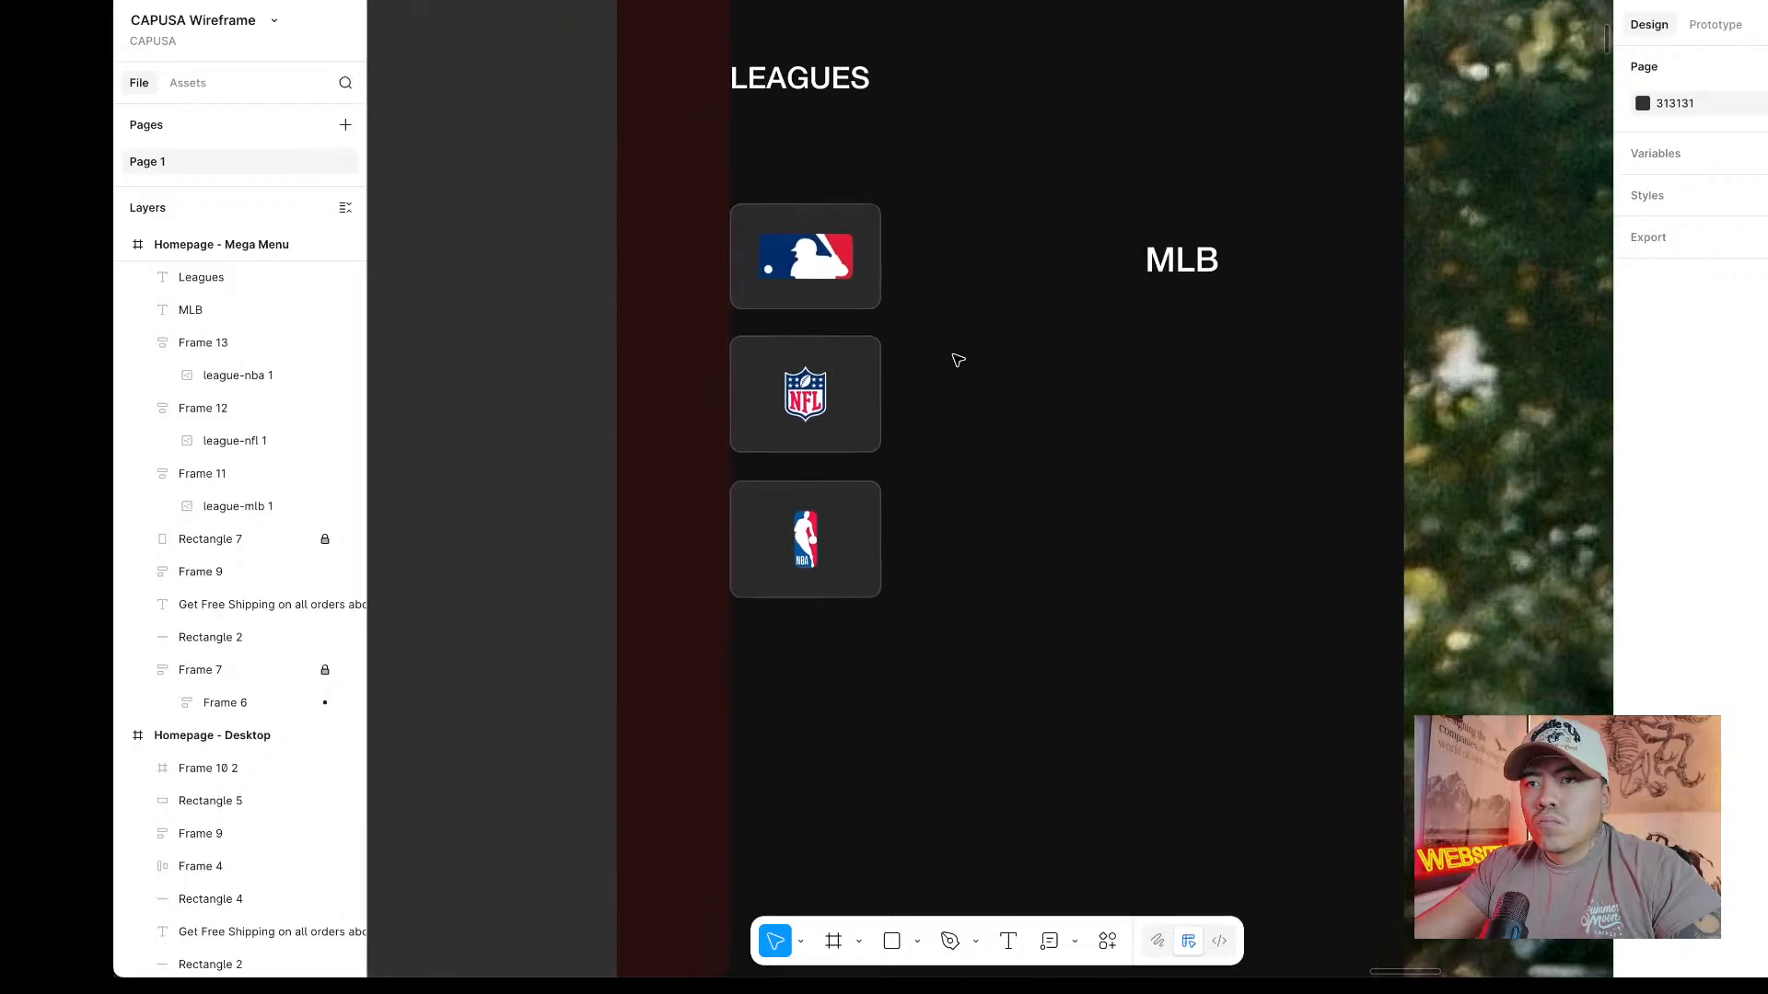
scroll(957, 360, "left", 1)
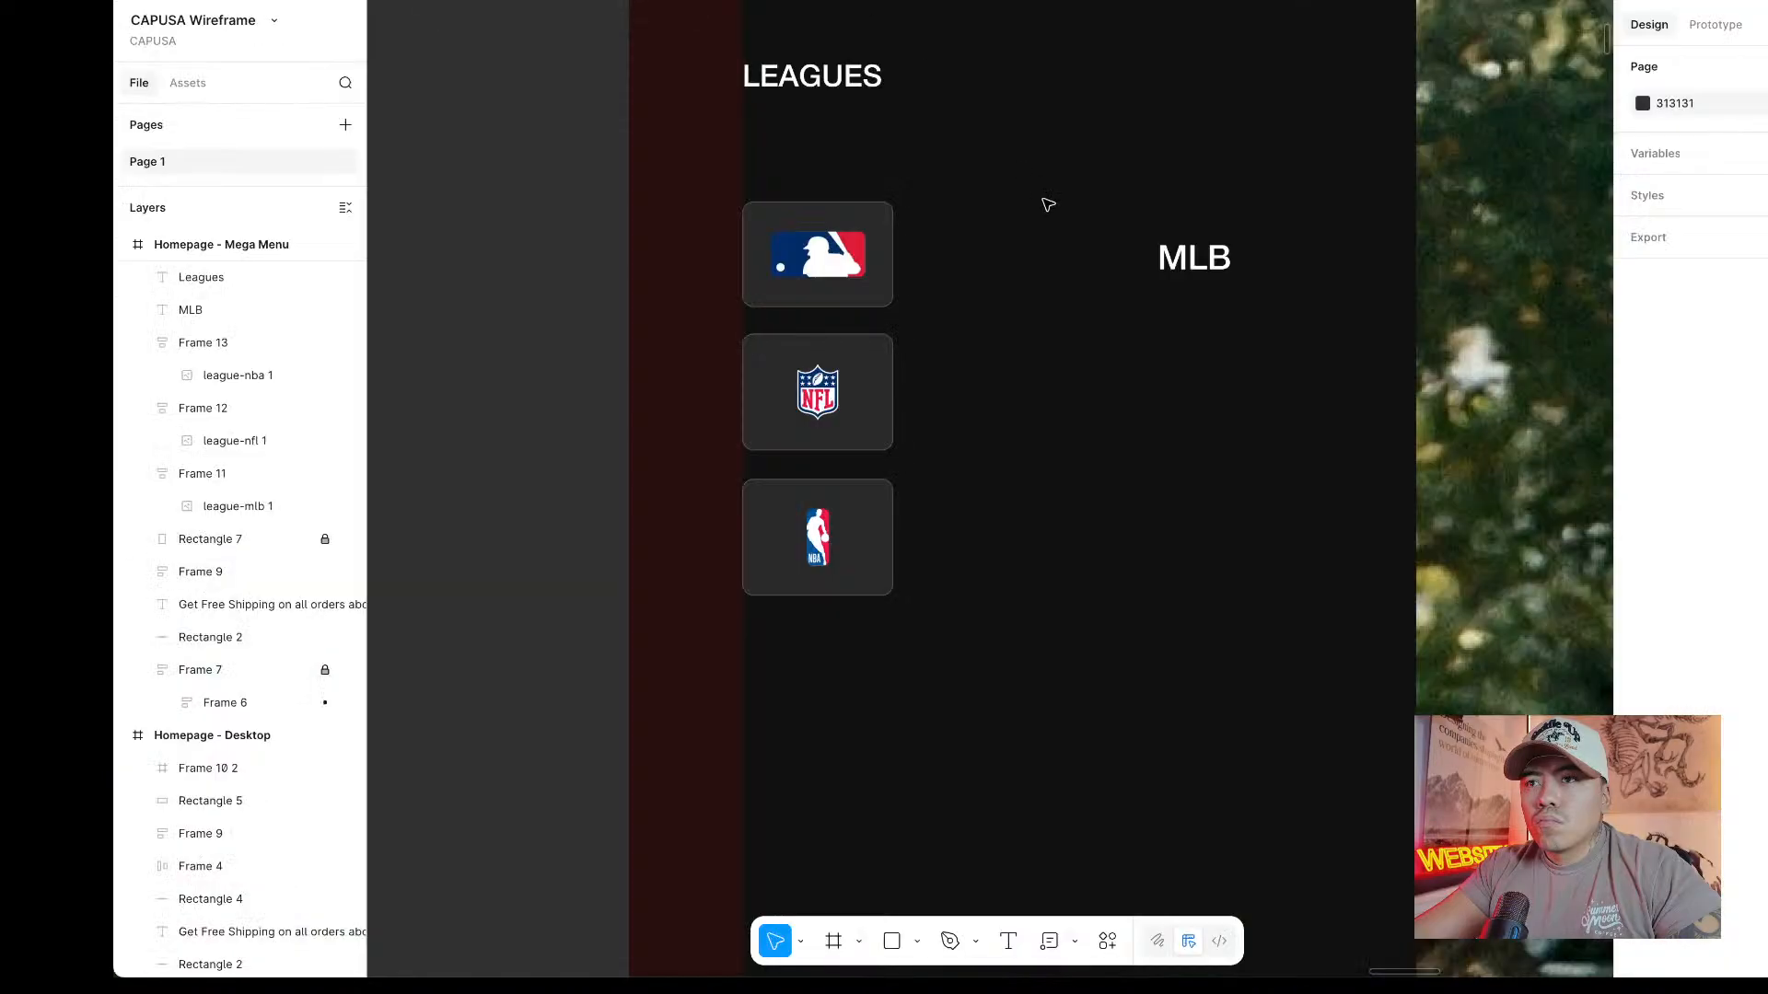
Move the MLB label close beside the MLB logo card, vertically centred on it.
left_click_drag(1189, 254, 969, 266)
key("alt")
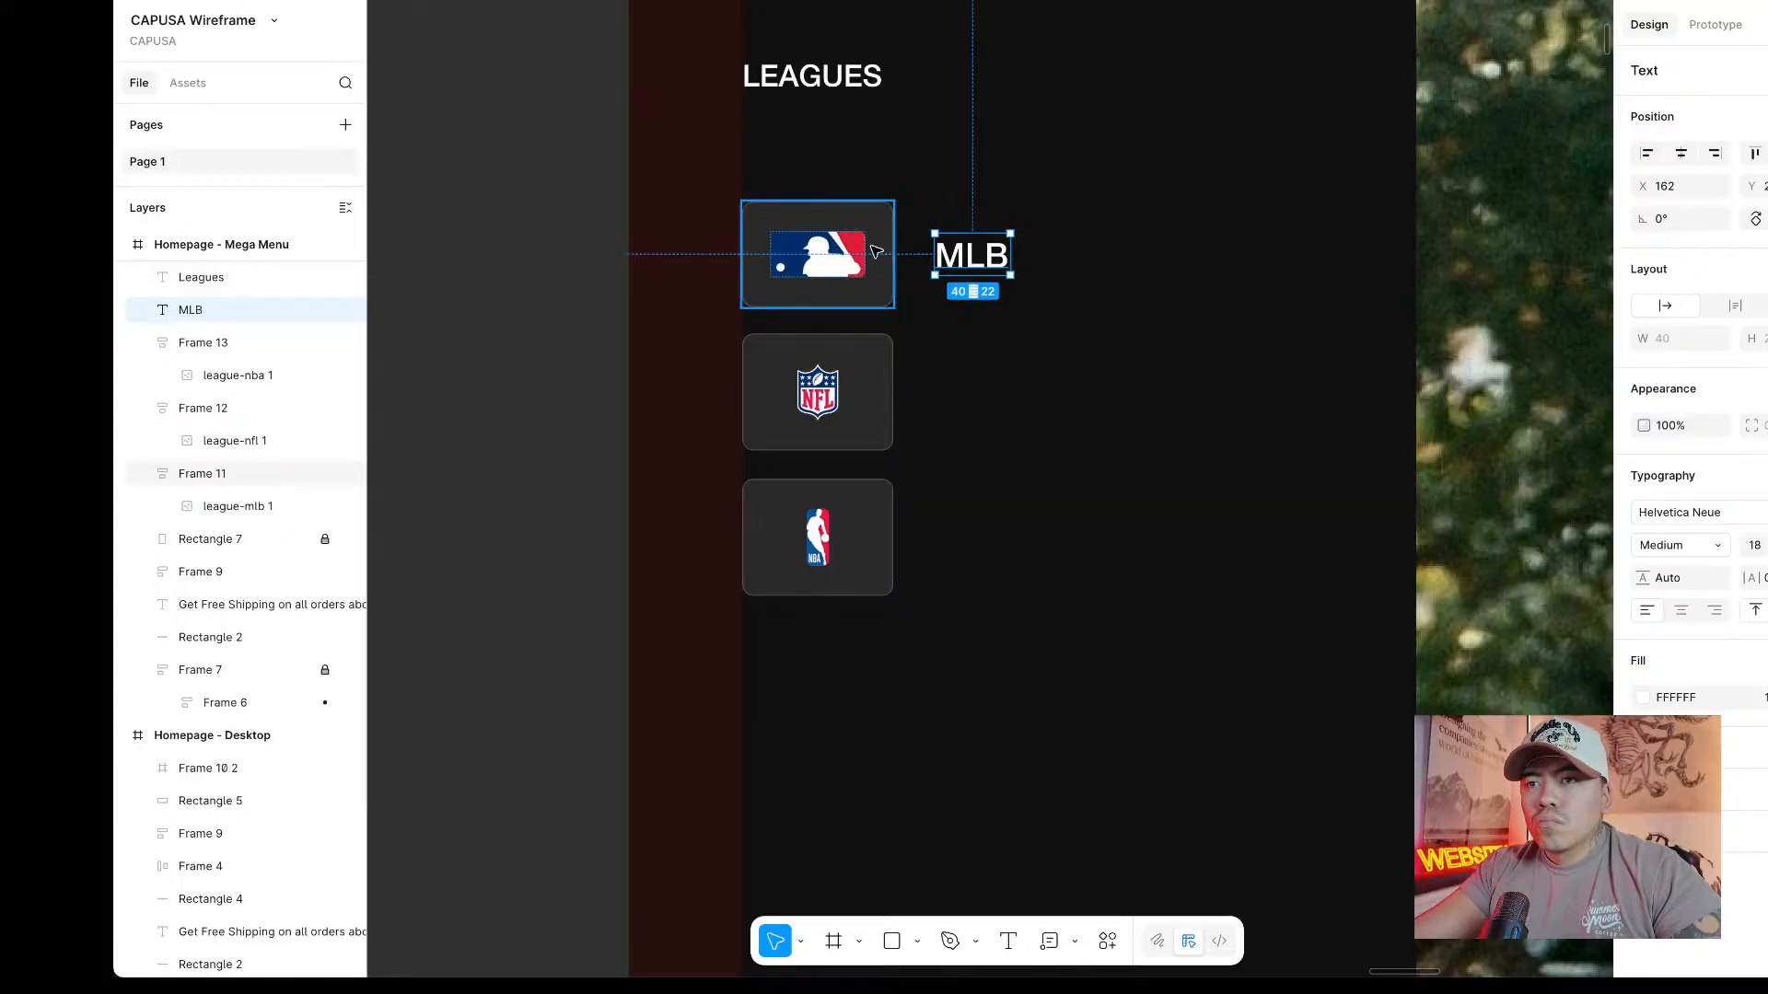
left_click(829, 266)
left_click(979, 269)
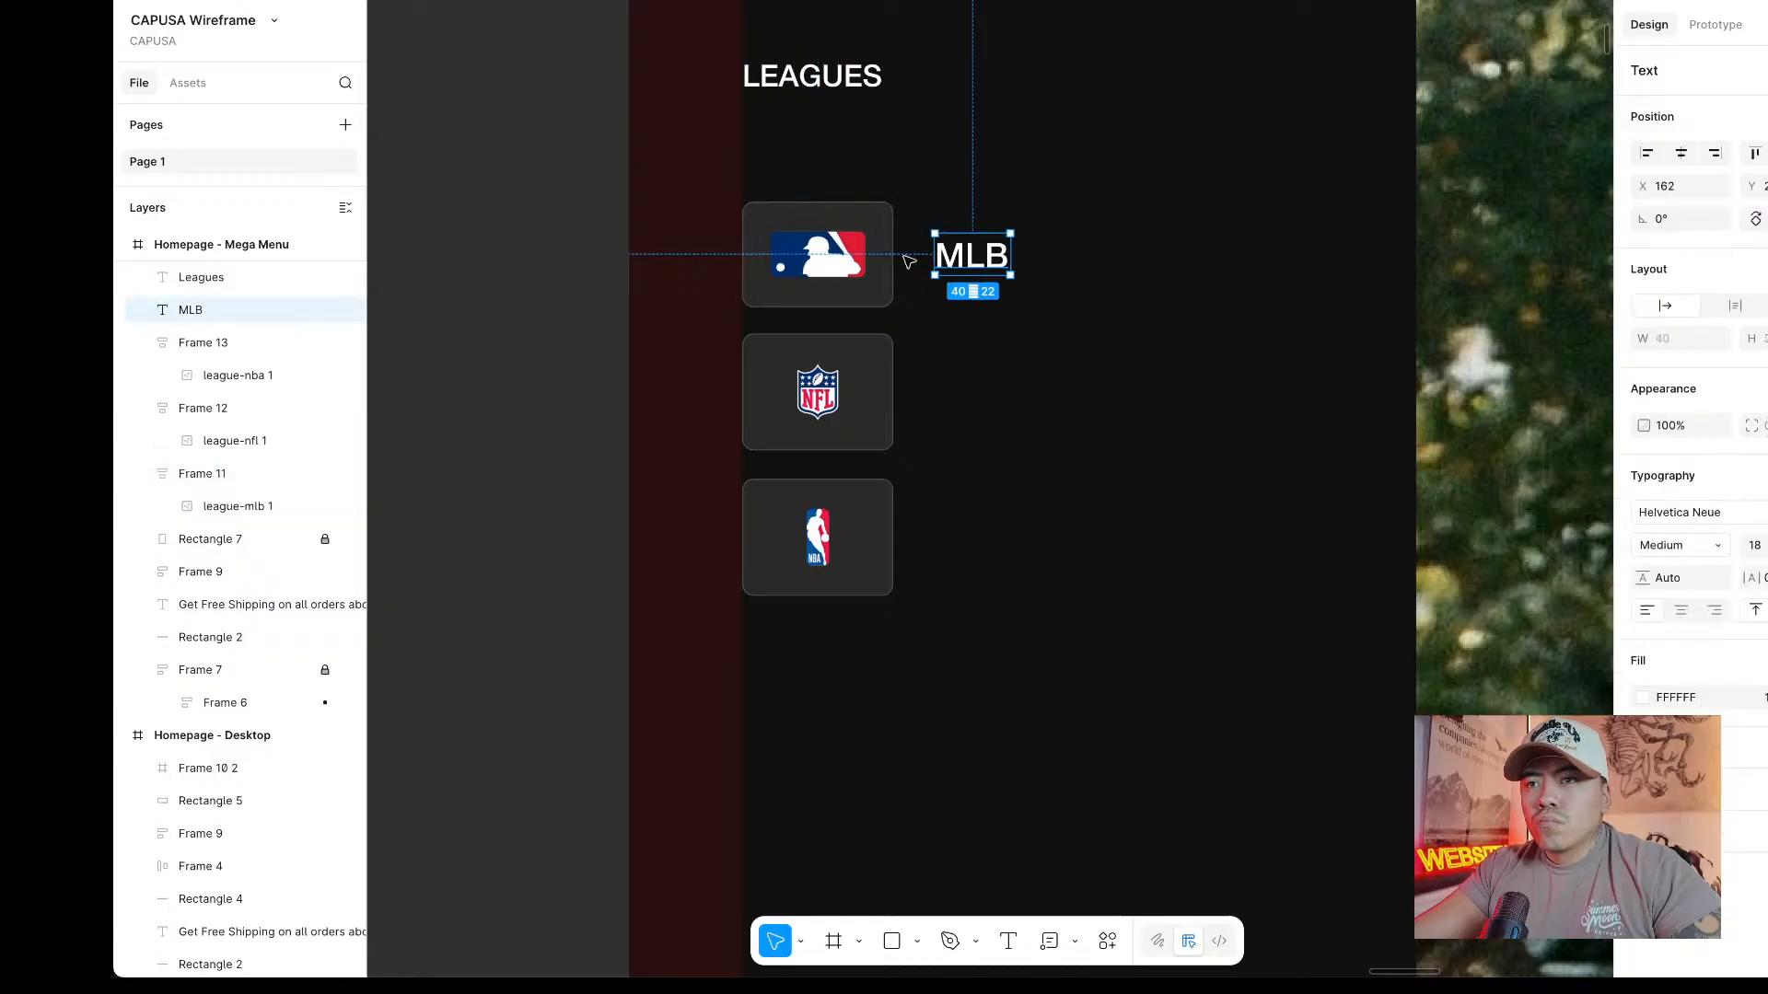
Fine-tune the MLB label's horizontal position to X 160, leaving a 20 px gap to the MLB logo card.
key("alt")
key("Right")
key("Right")
key("Right")
key("Right")
key("Right")
key("Right")
key("Right")
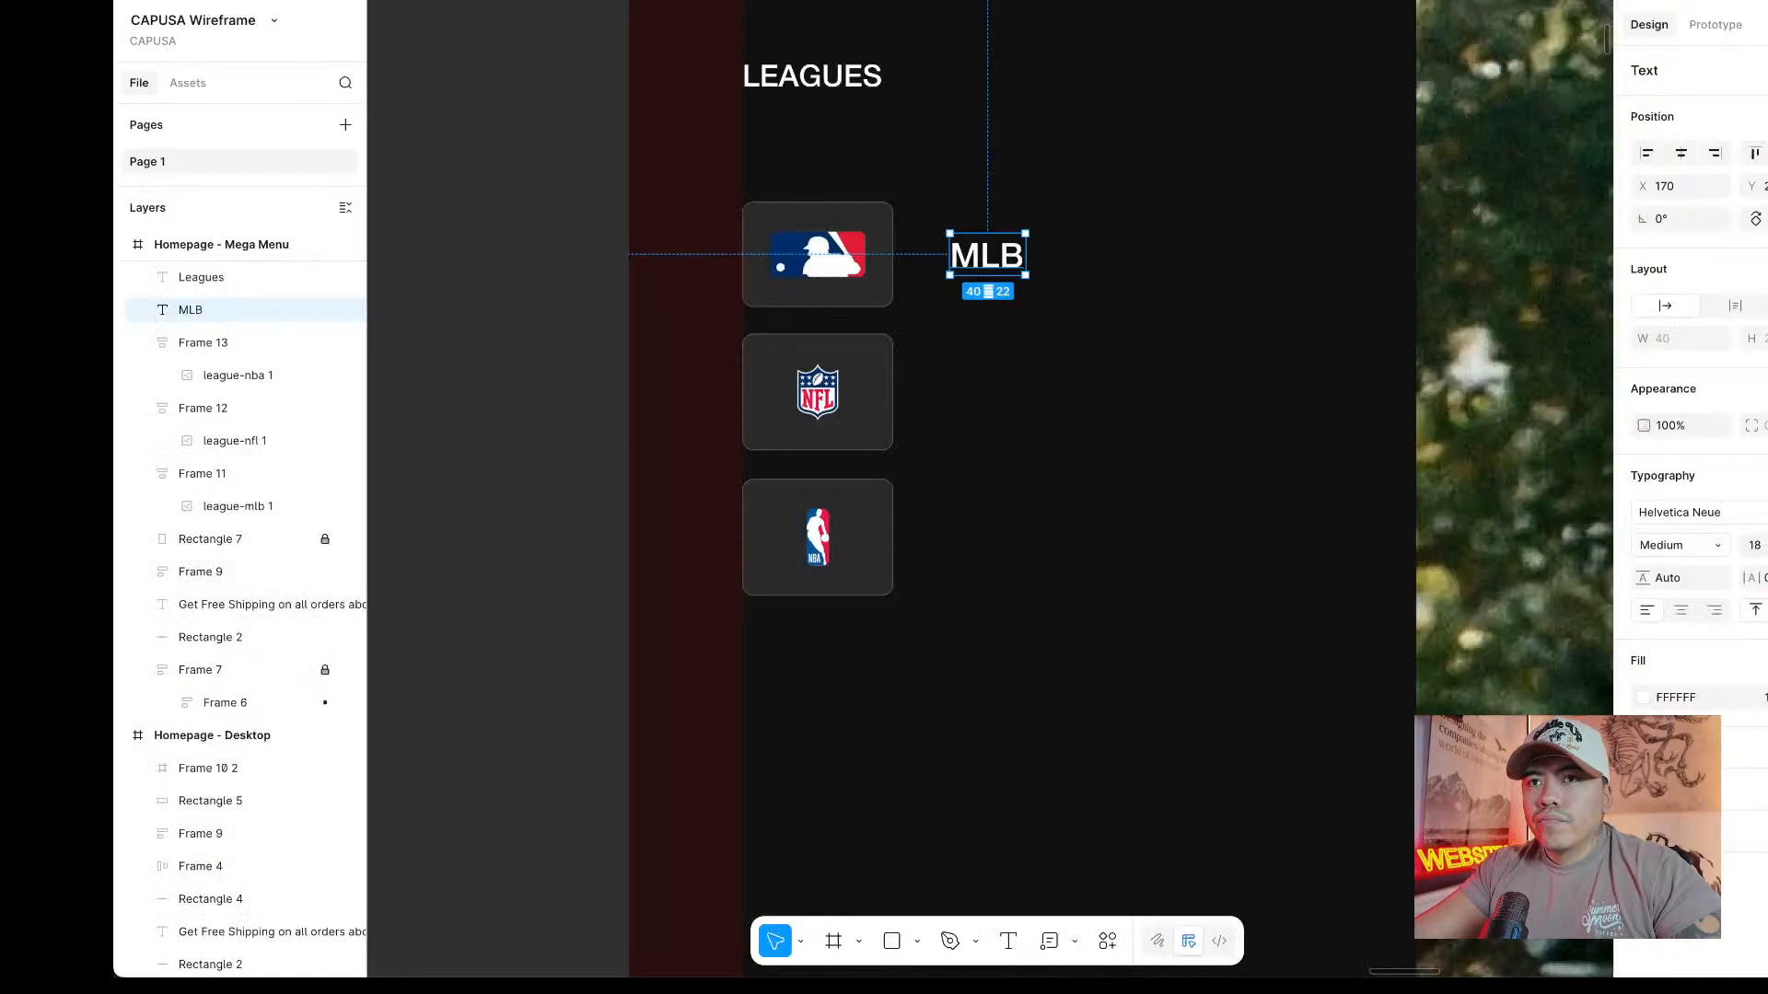
key("alt")
key("Left")
key("Left")
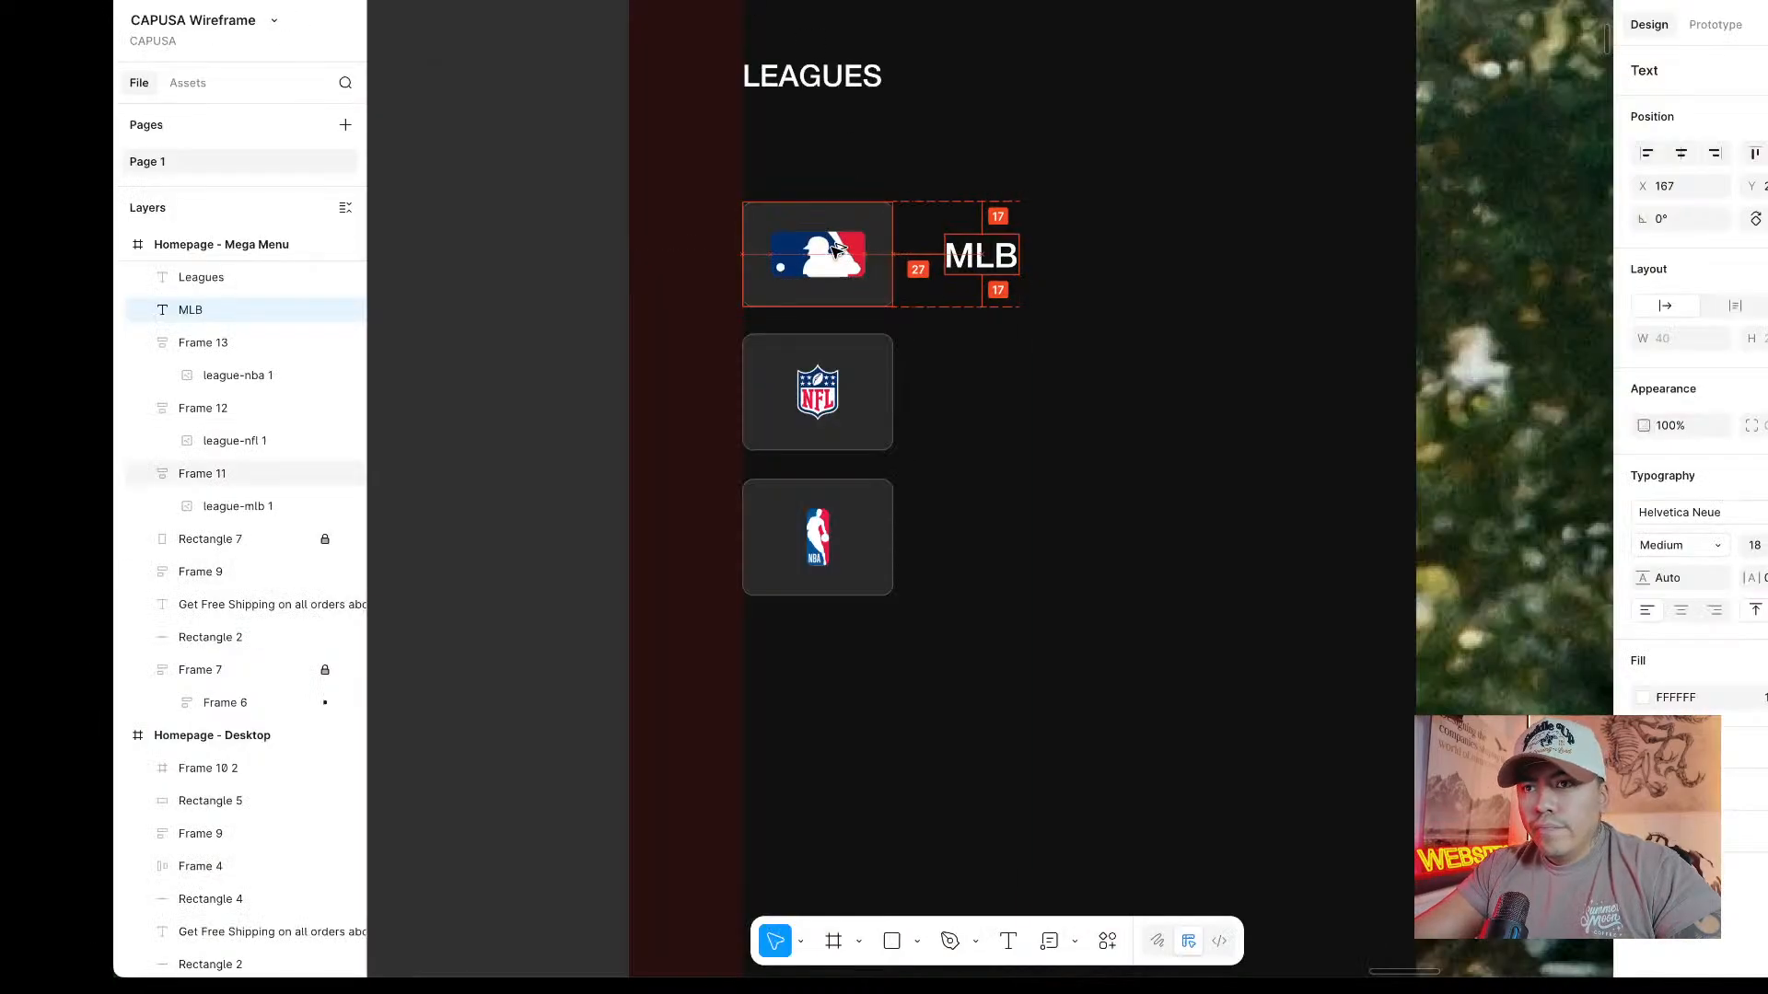
key("Left")
key("Left")
key("Left")
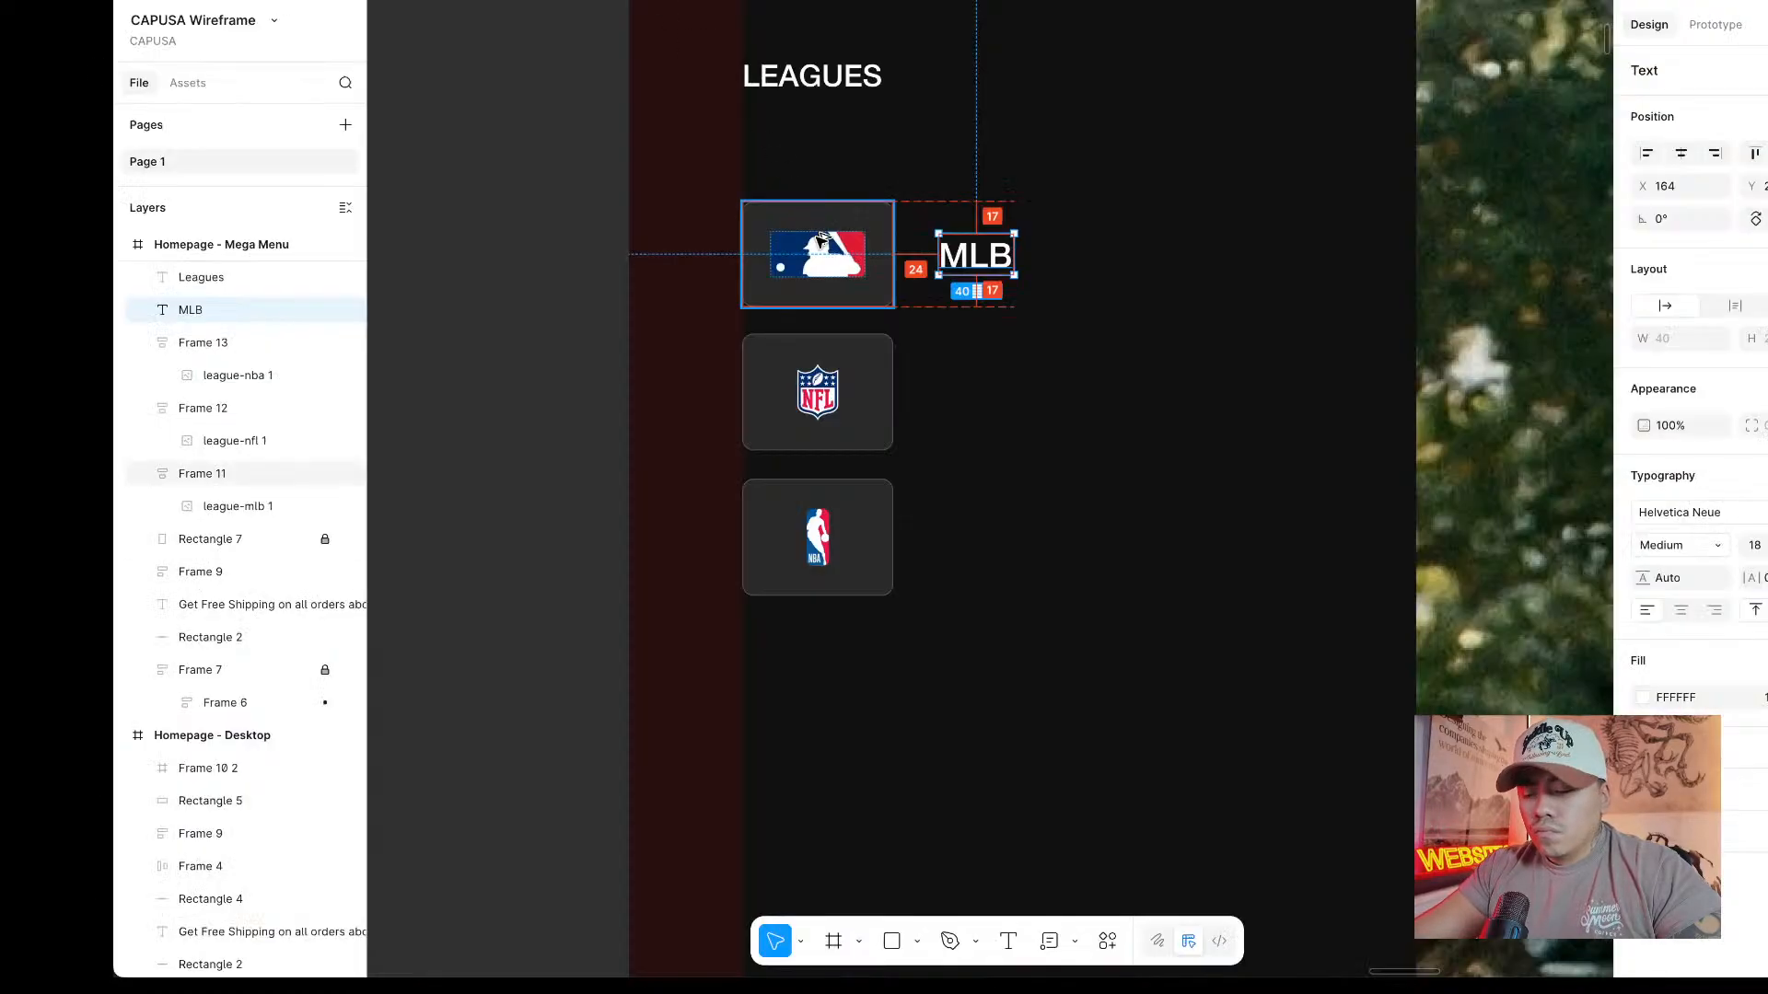
key("Left")
key("Left")
key("Left")
key("Left")
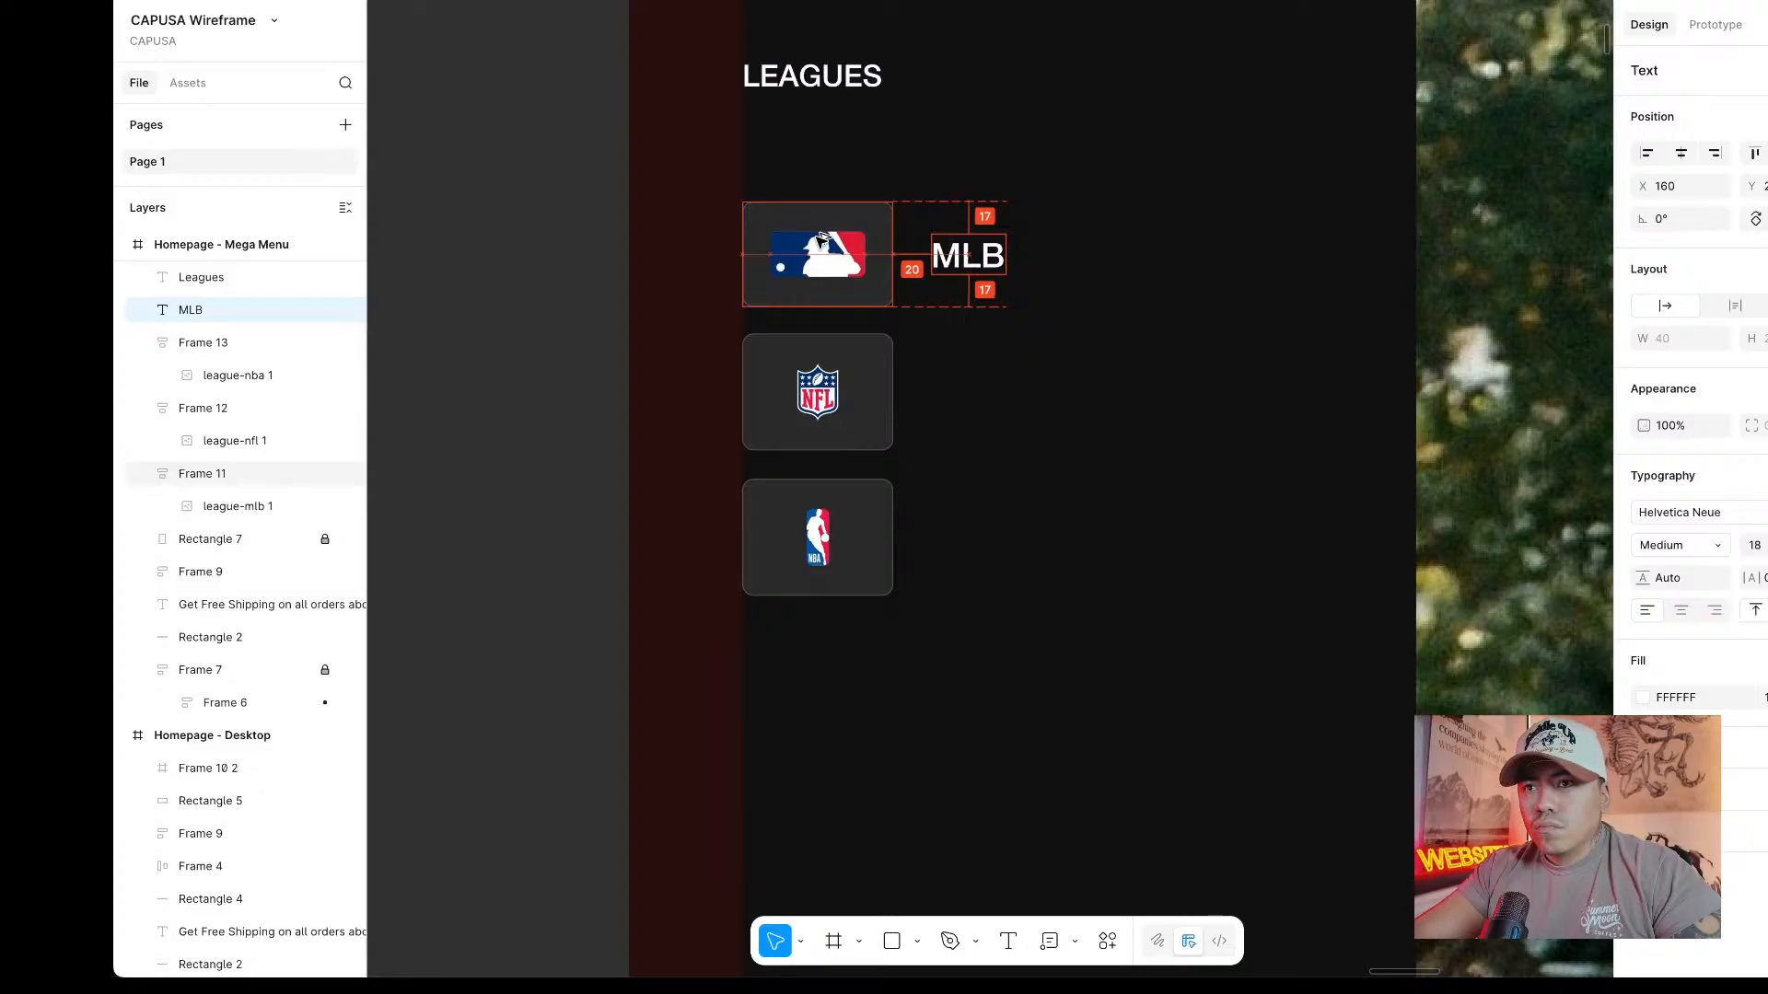
Combine the MLB logo card and its label in an auto layout frame.
left_click(820, 254, "shift")
right_click(826, 249)
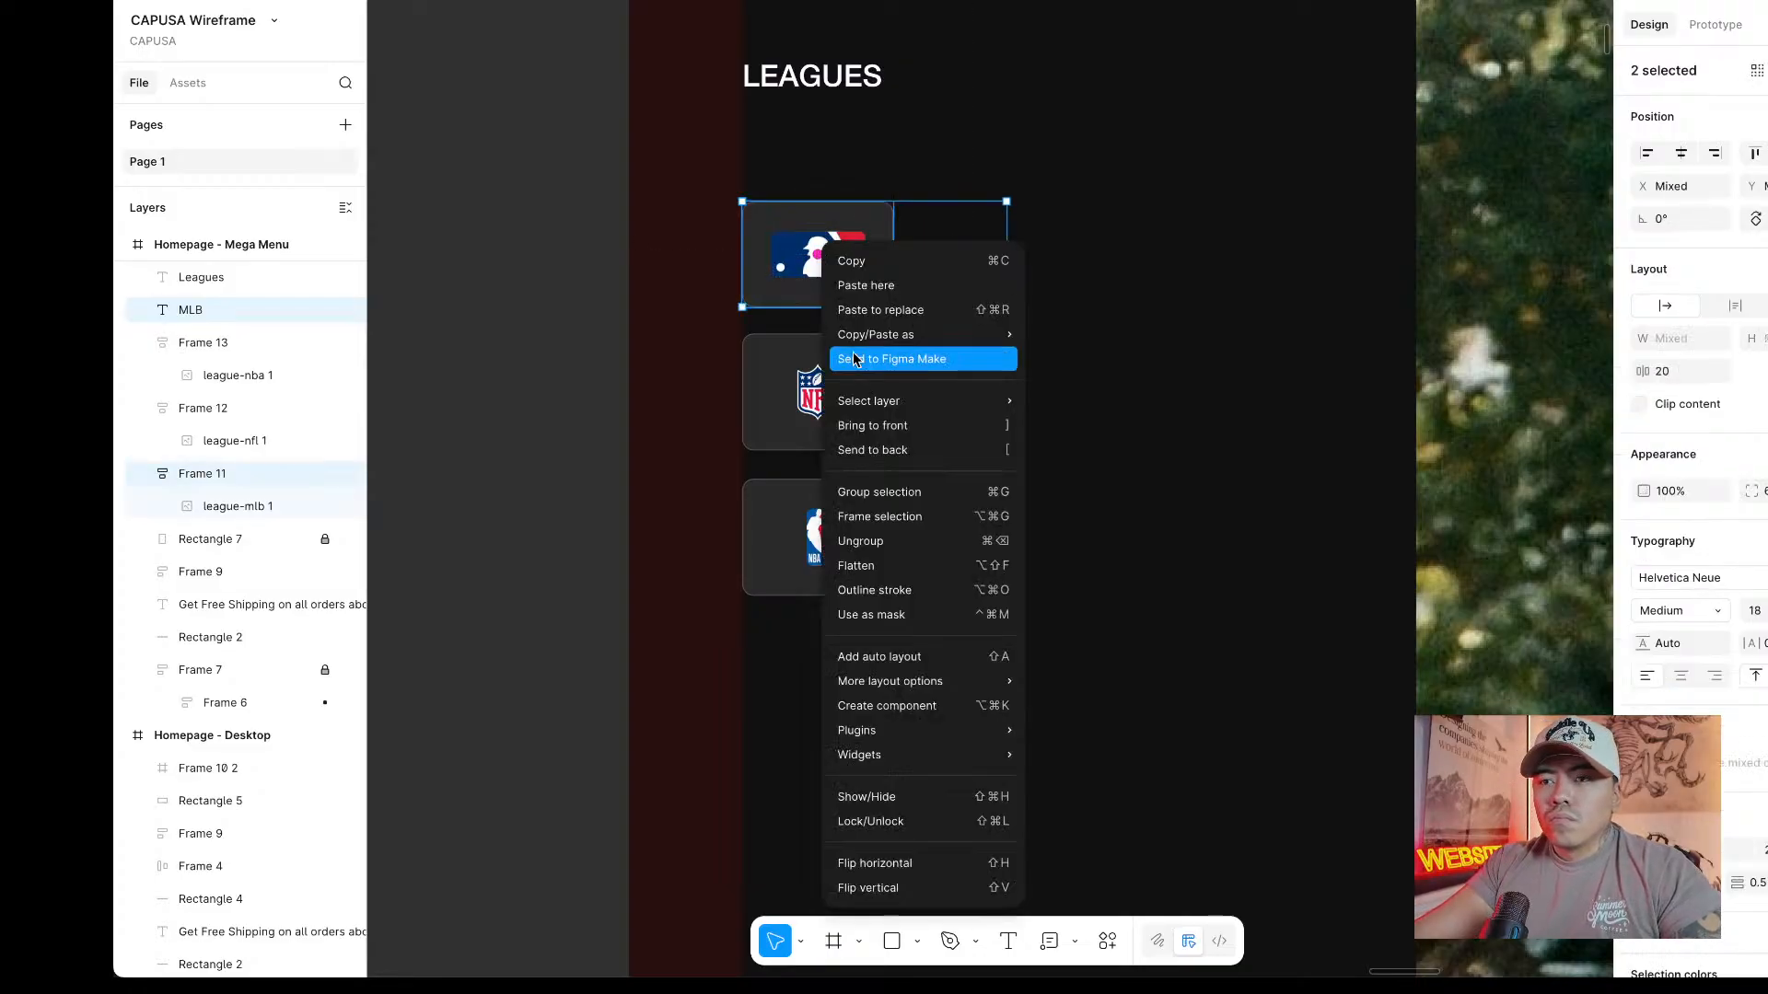
left_click(915, 666)
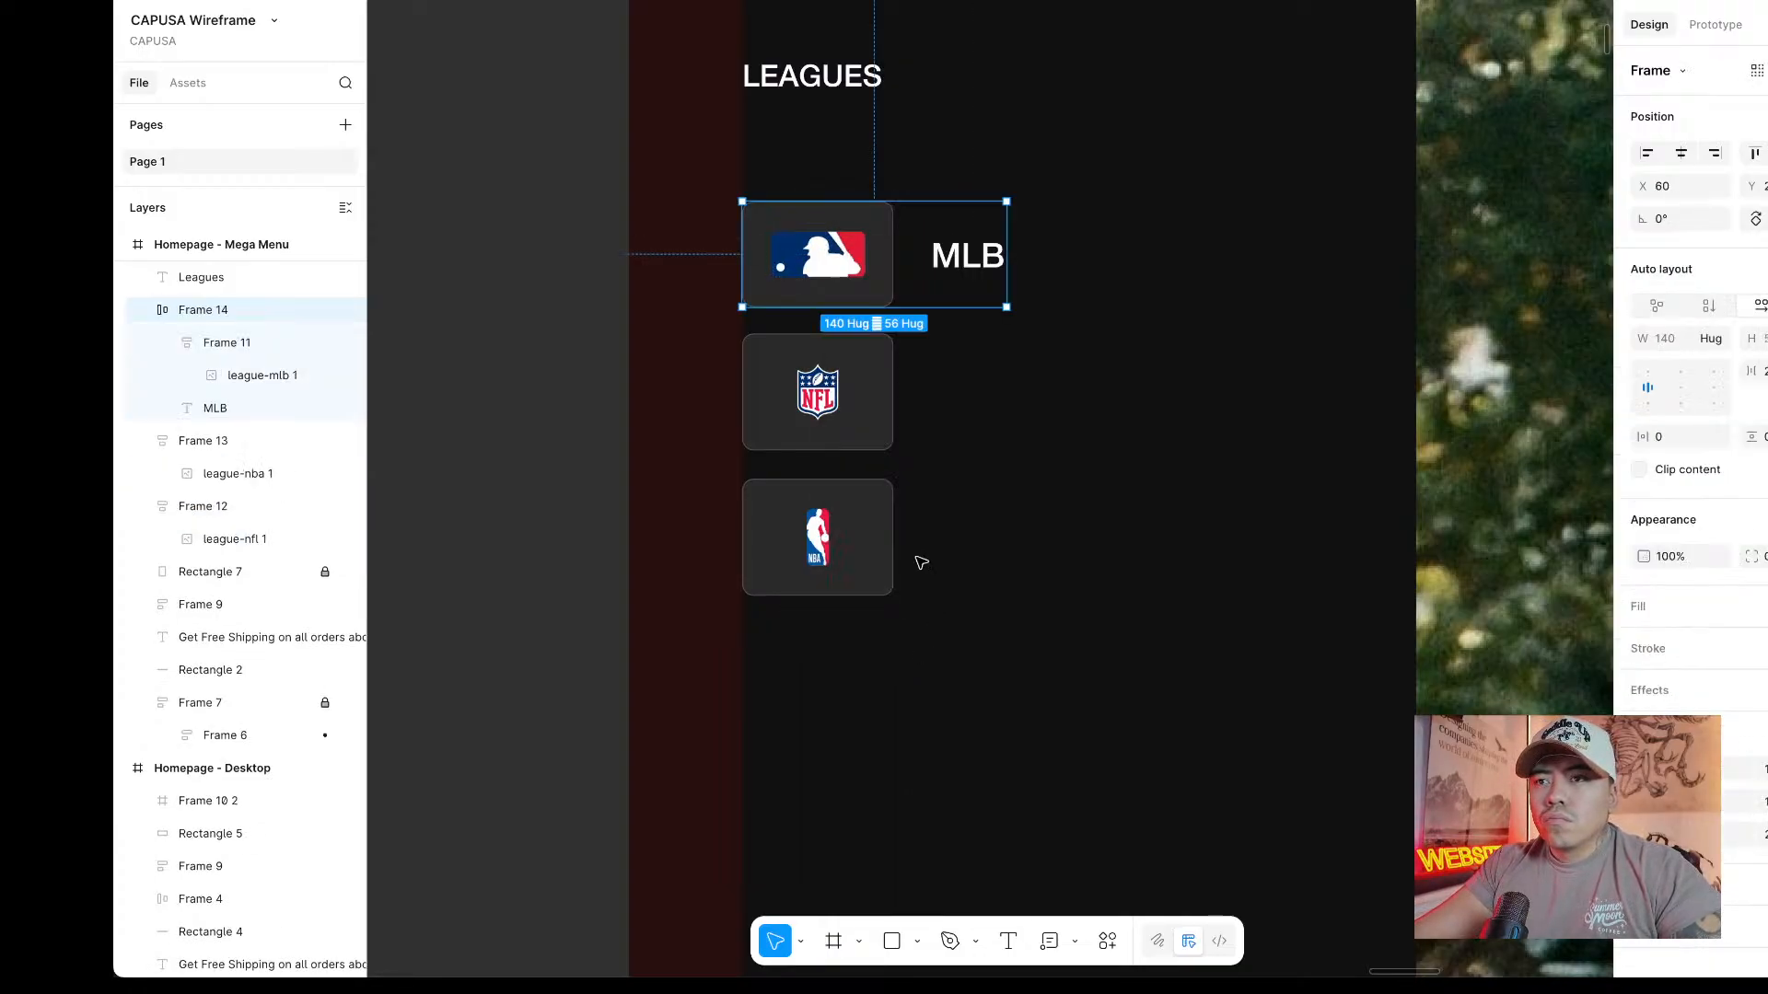
Duplicate the MLB label beside the NFL logo card and change the copy's text to NFL.
left_click(981, 274)
left_click_drag(982, 274, 973, 397)
double_click(967, 394)
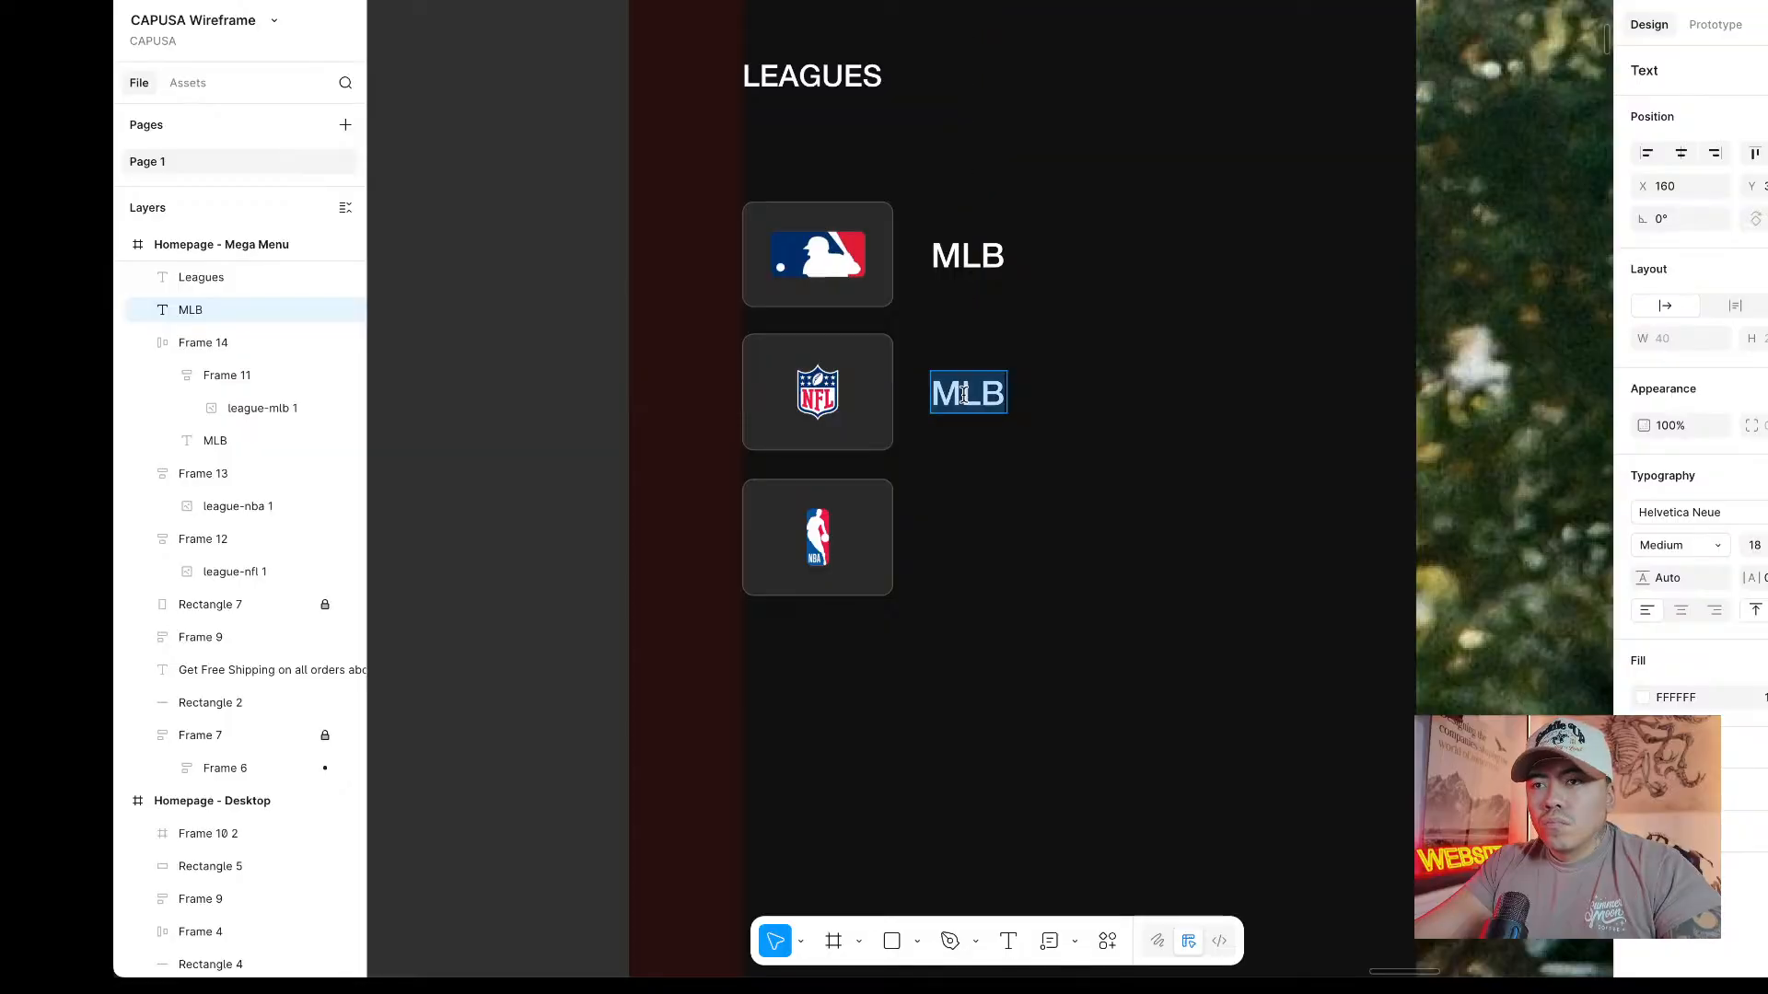
type("NFL")
key("Escape")
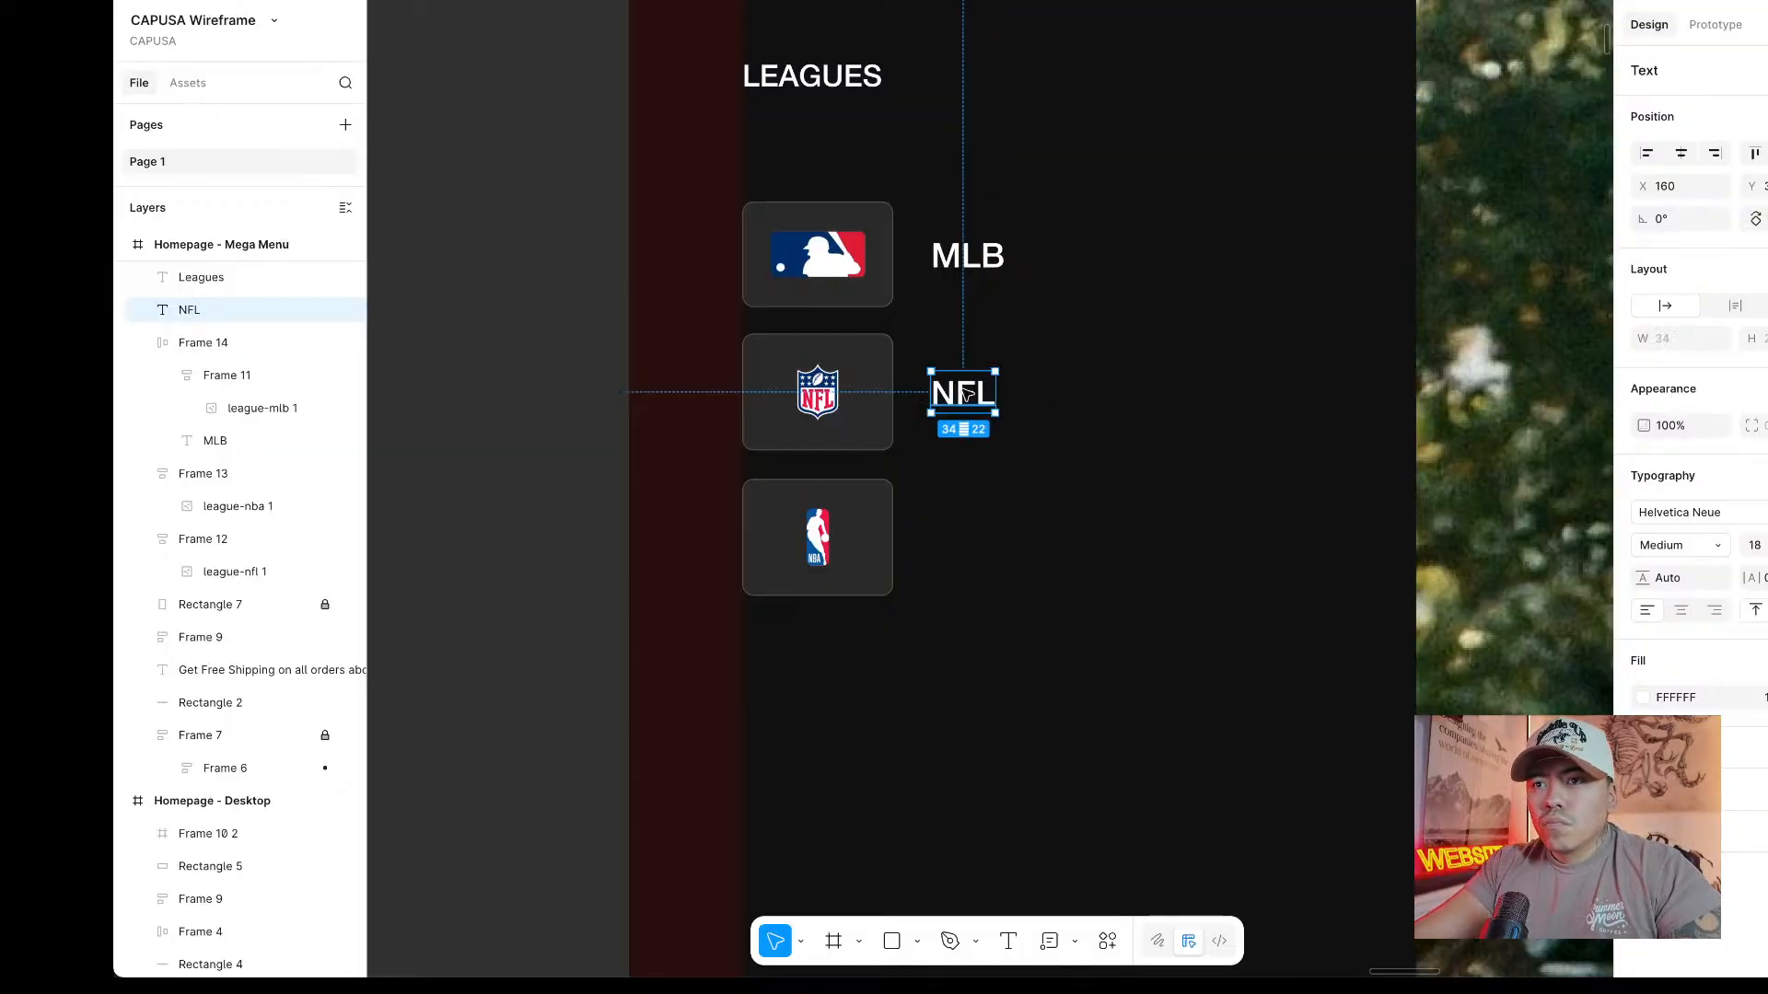
left_click(868, 396, "shift")
right_click(867, 396)
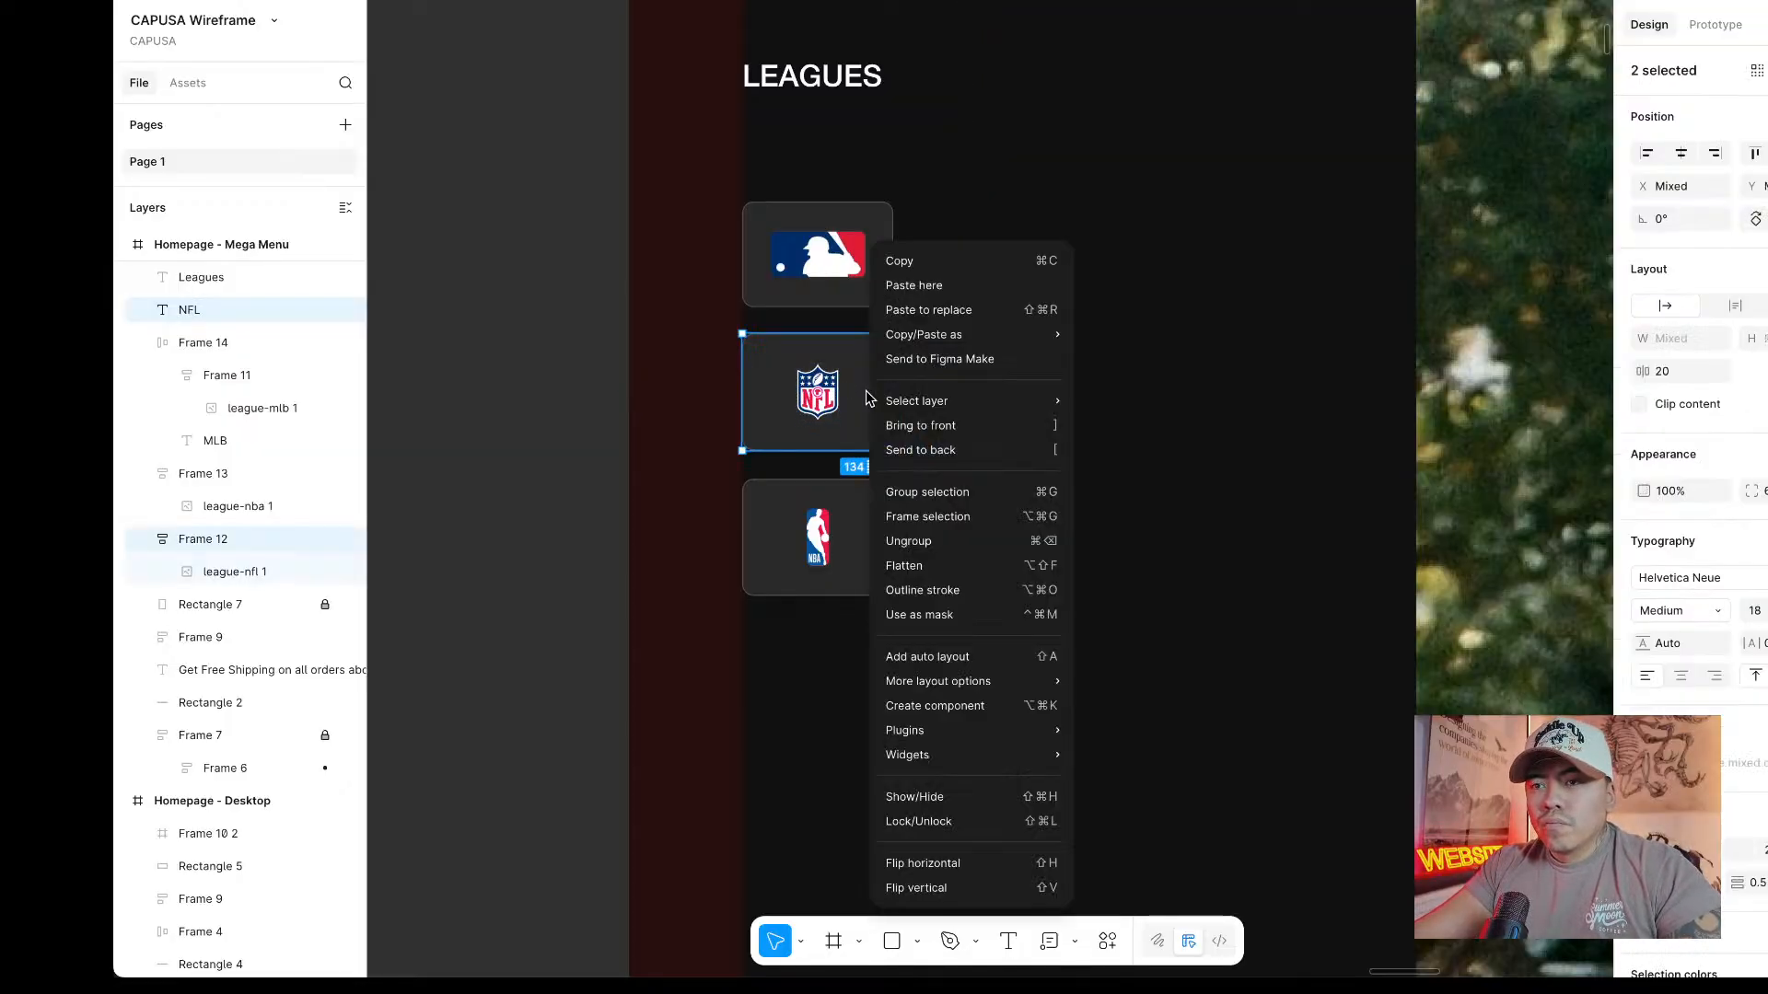
key("Escape")
left_click(957, 396)
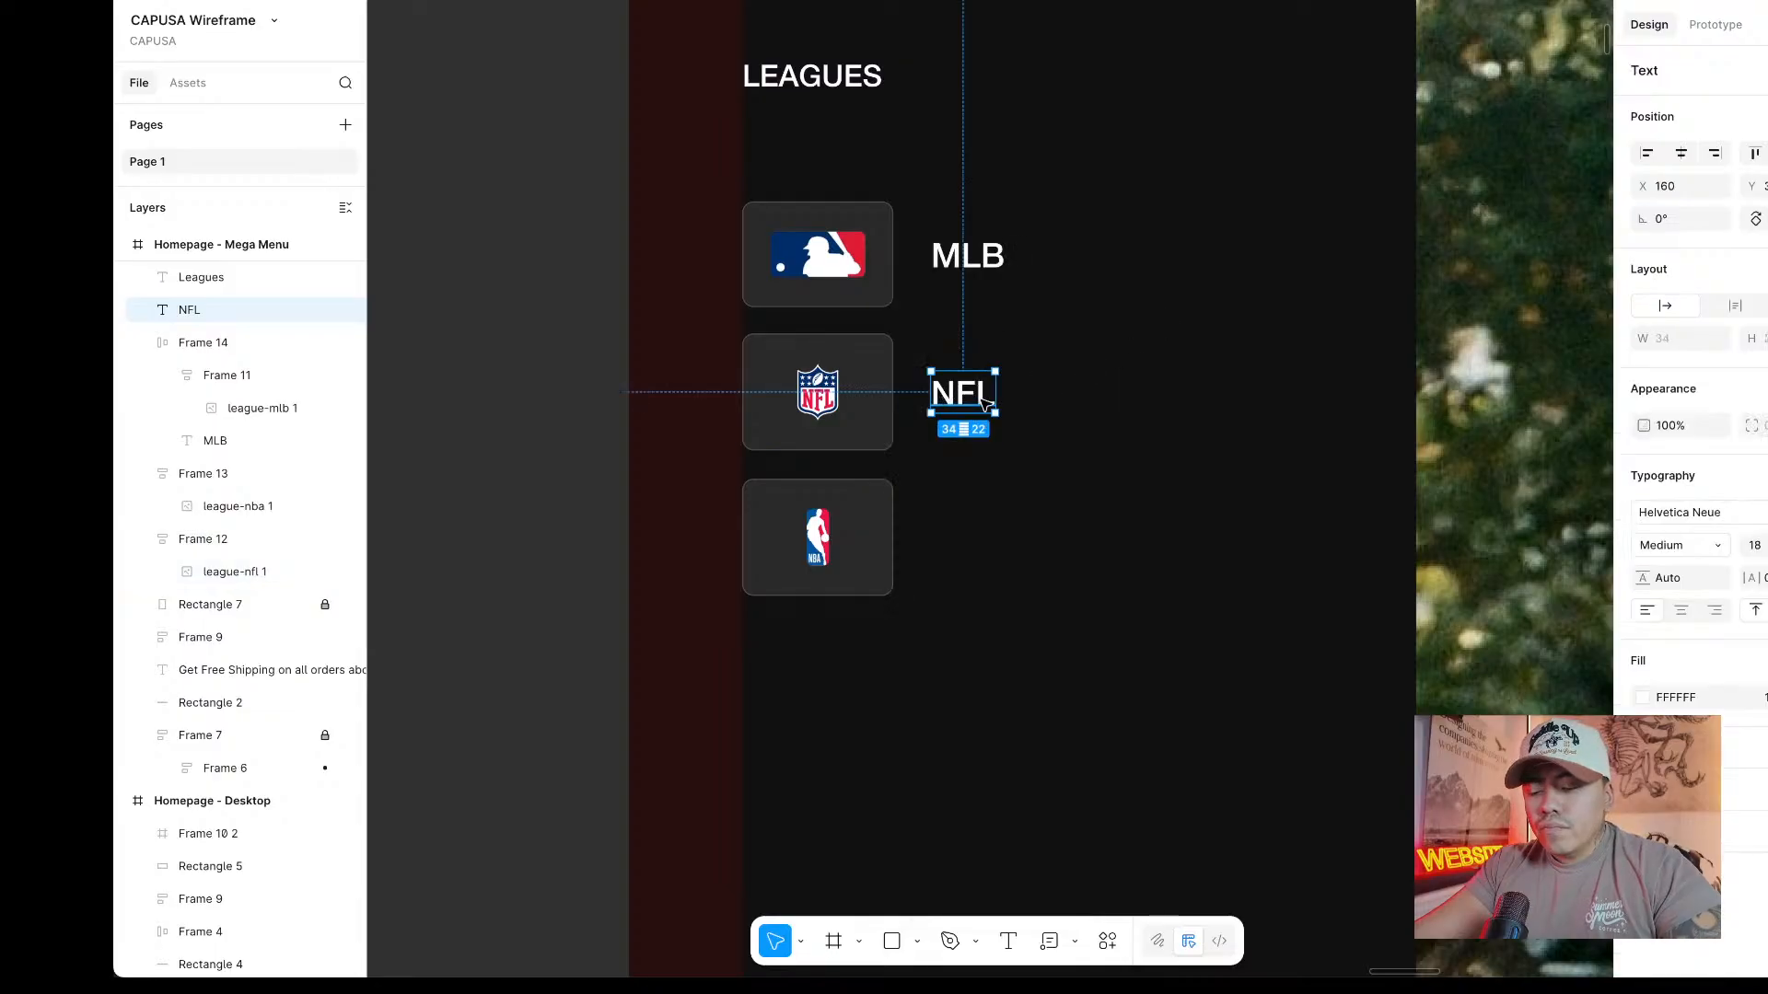
Duplicate the NFL label beside the NBA logo card and change the copy's text to NBA.
left_click_drag(979, 405, 982, 548)
double_click(962, 539)
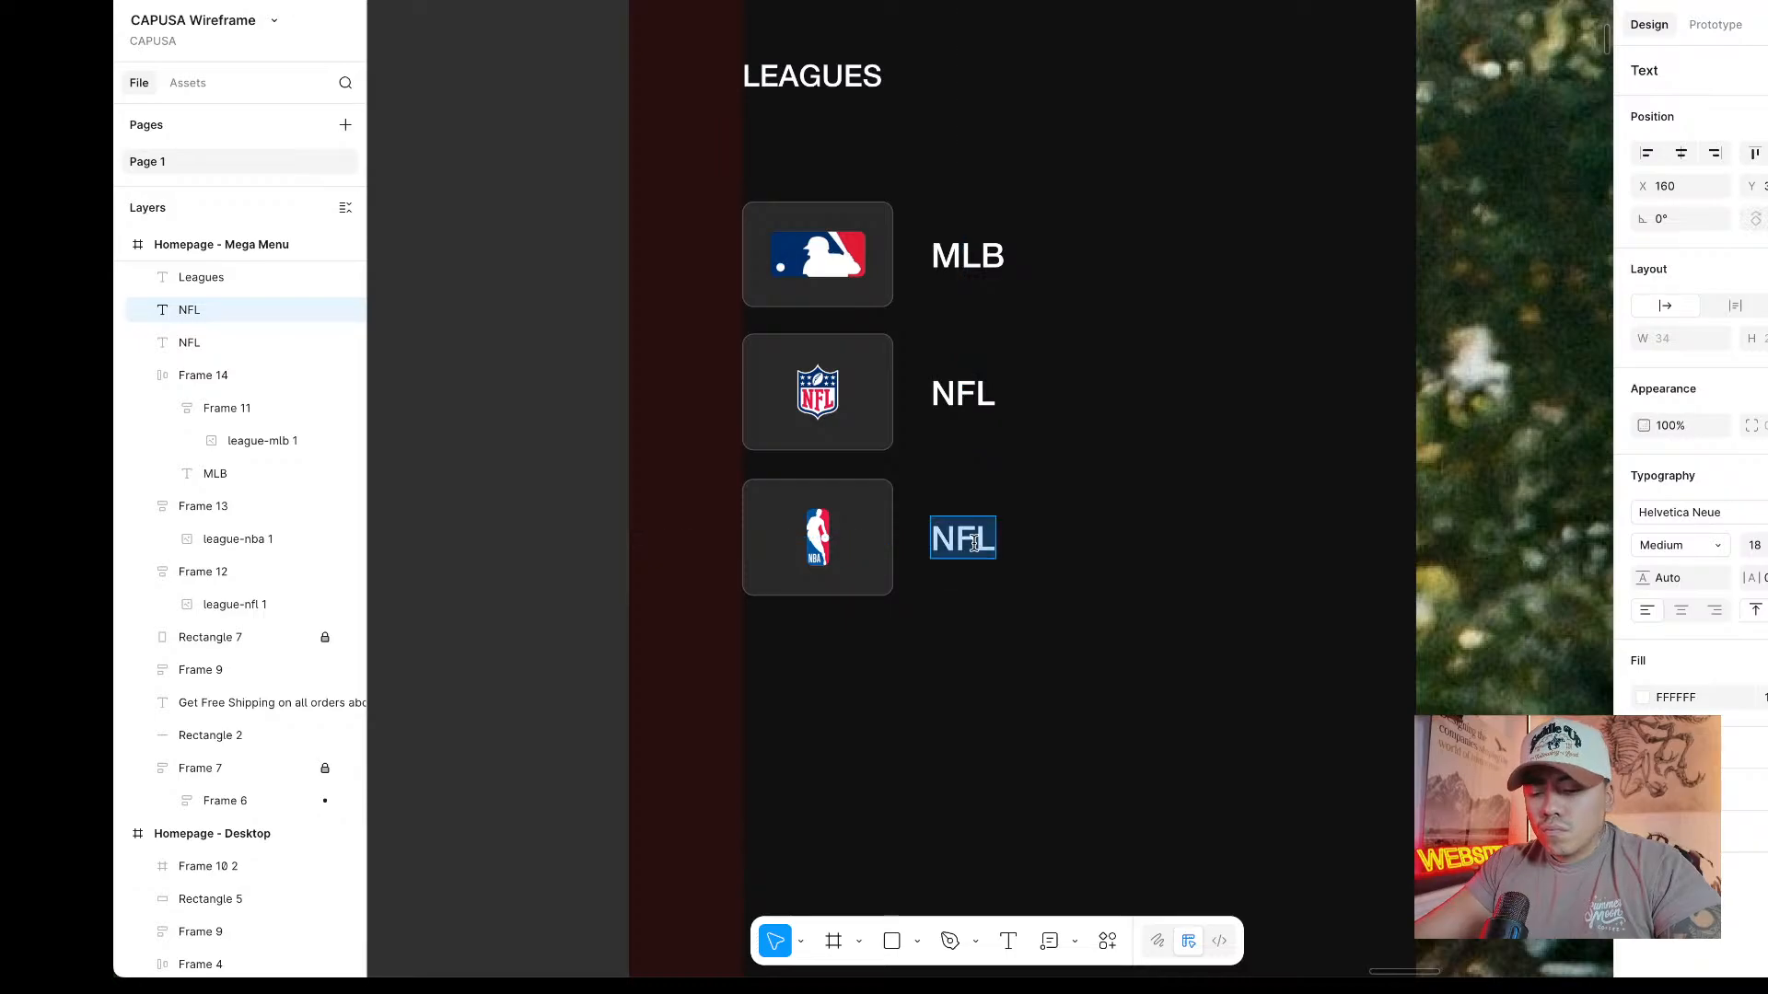
type("NBA")
key("Escape")
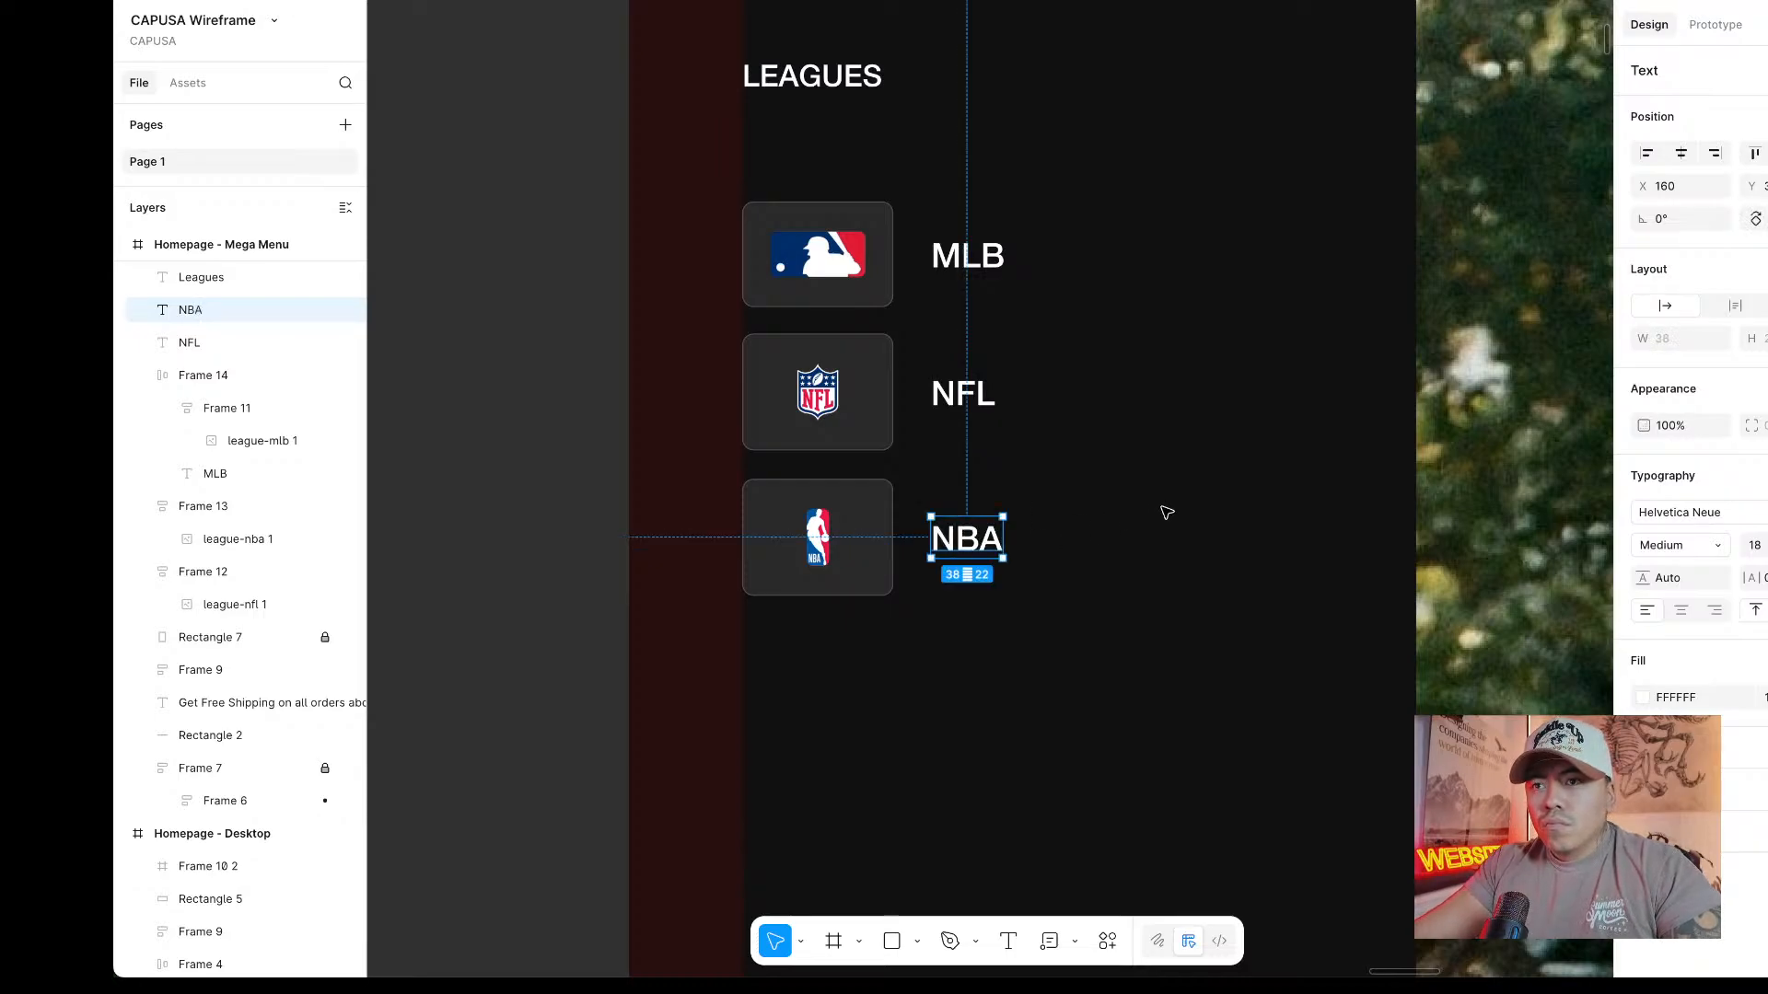
Combine the NFL logo card and its label, and likewise the NBA logo card and its label, in separate auto layout frames.
left_click(860, 368)
left_click(948, 392, "shift")
right_click(969, 392)
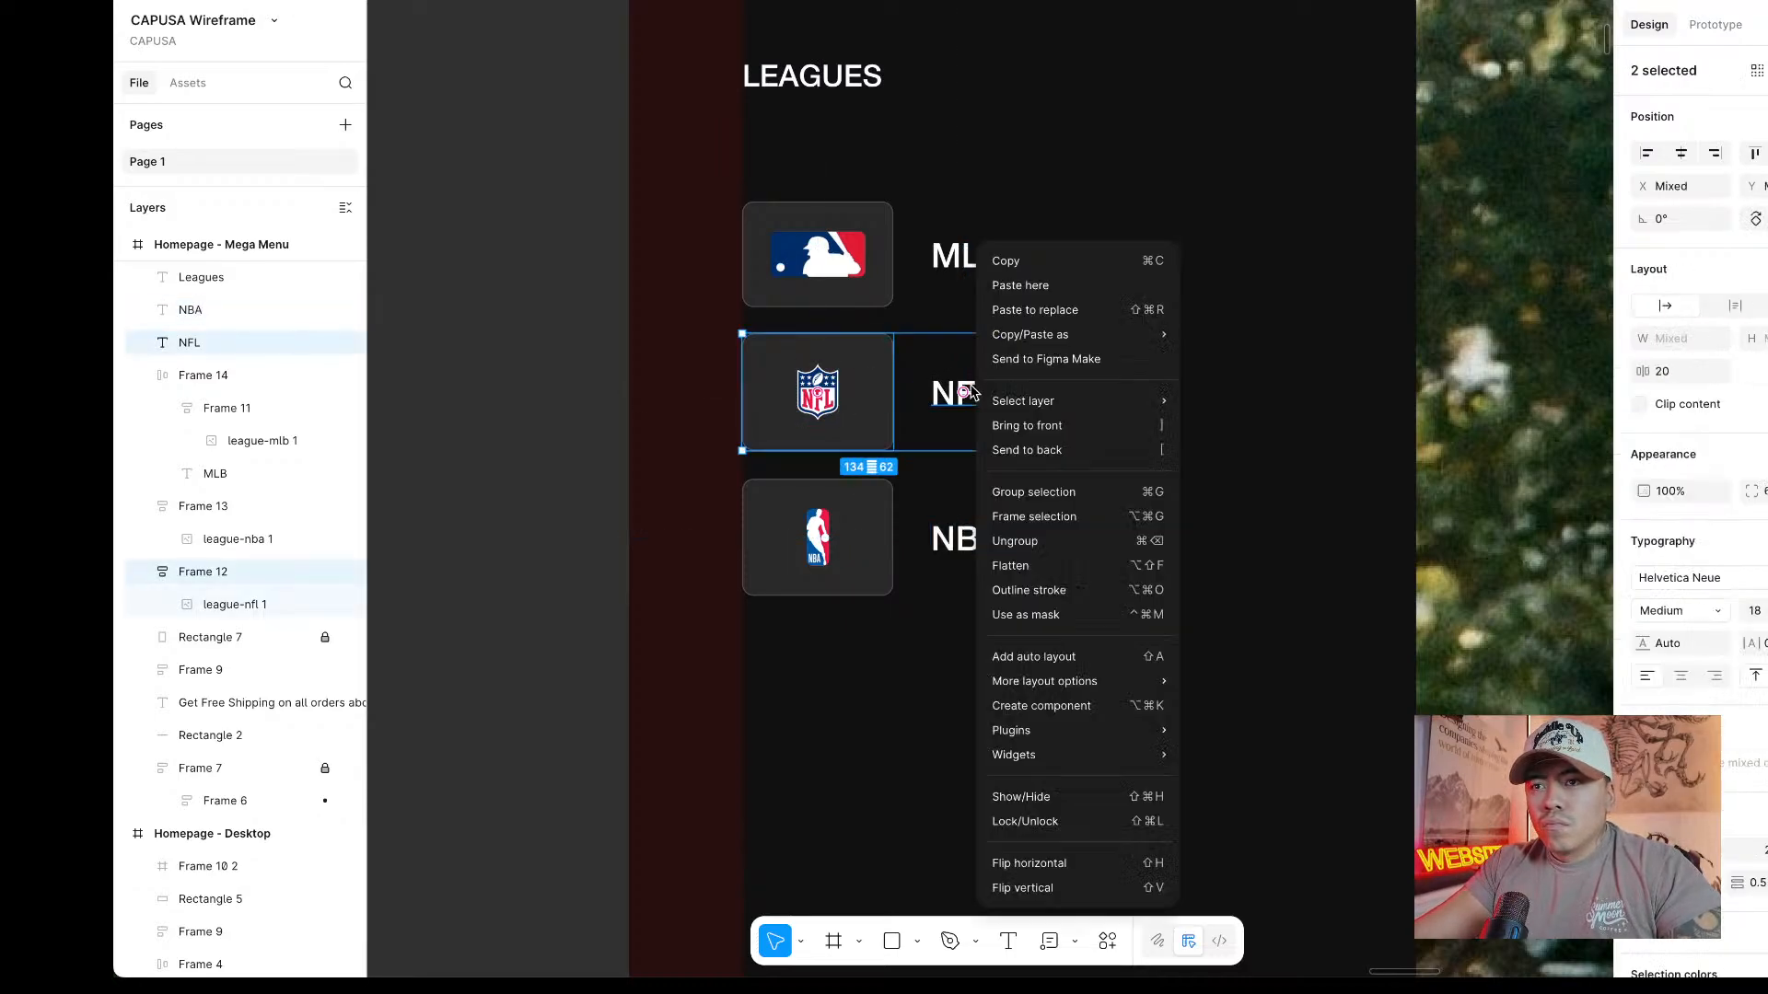
left_click(1033, 657)
left_click(829, 553)
left_click(949, 539, "shift")
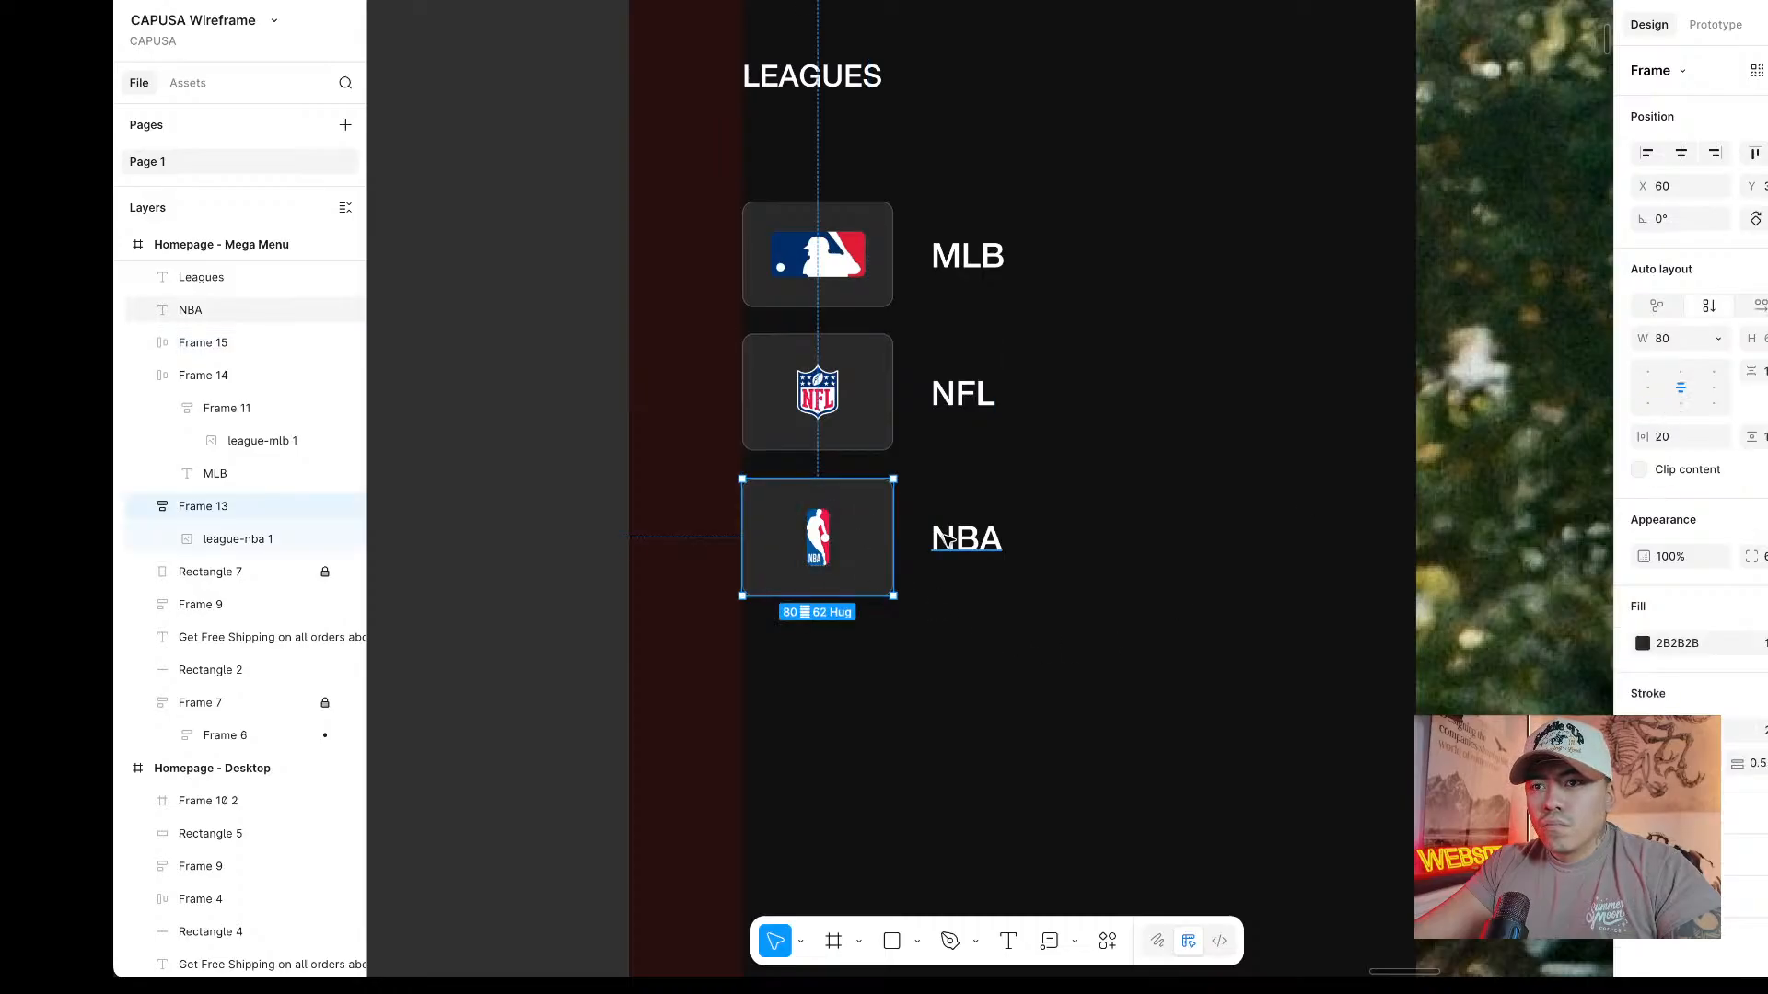
right_click(967, 538)
left_click(1033, 657)
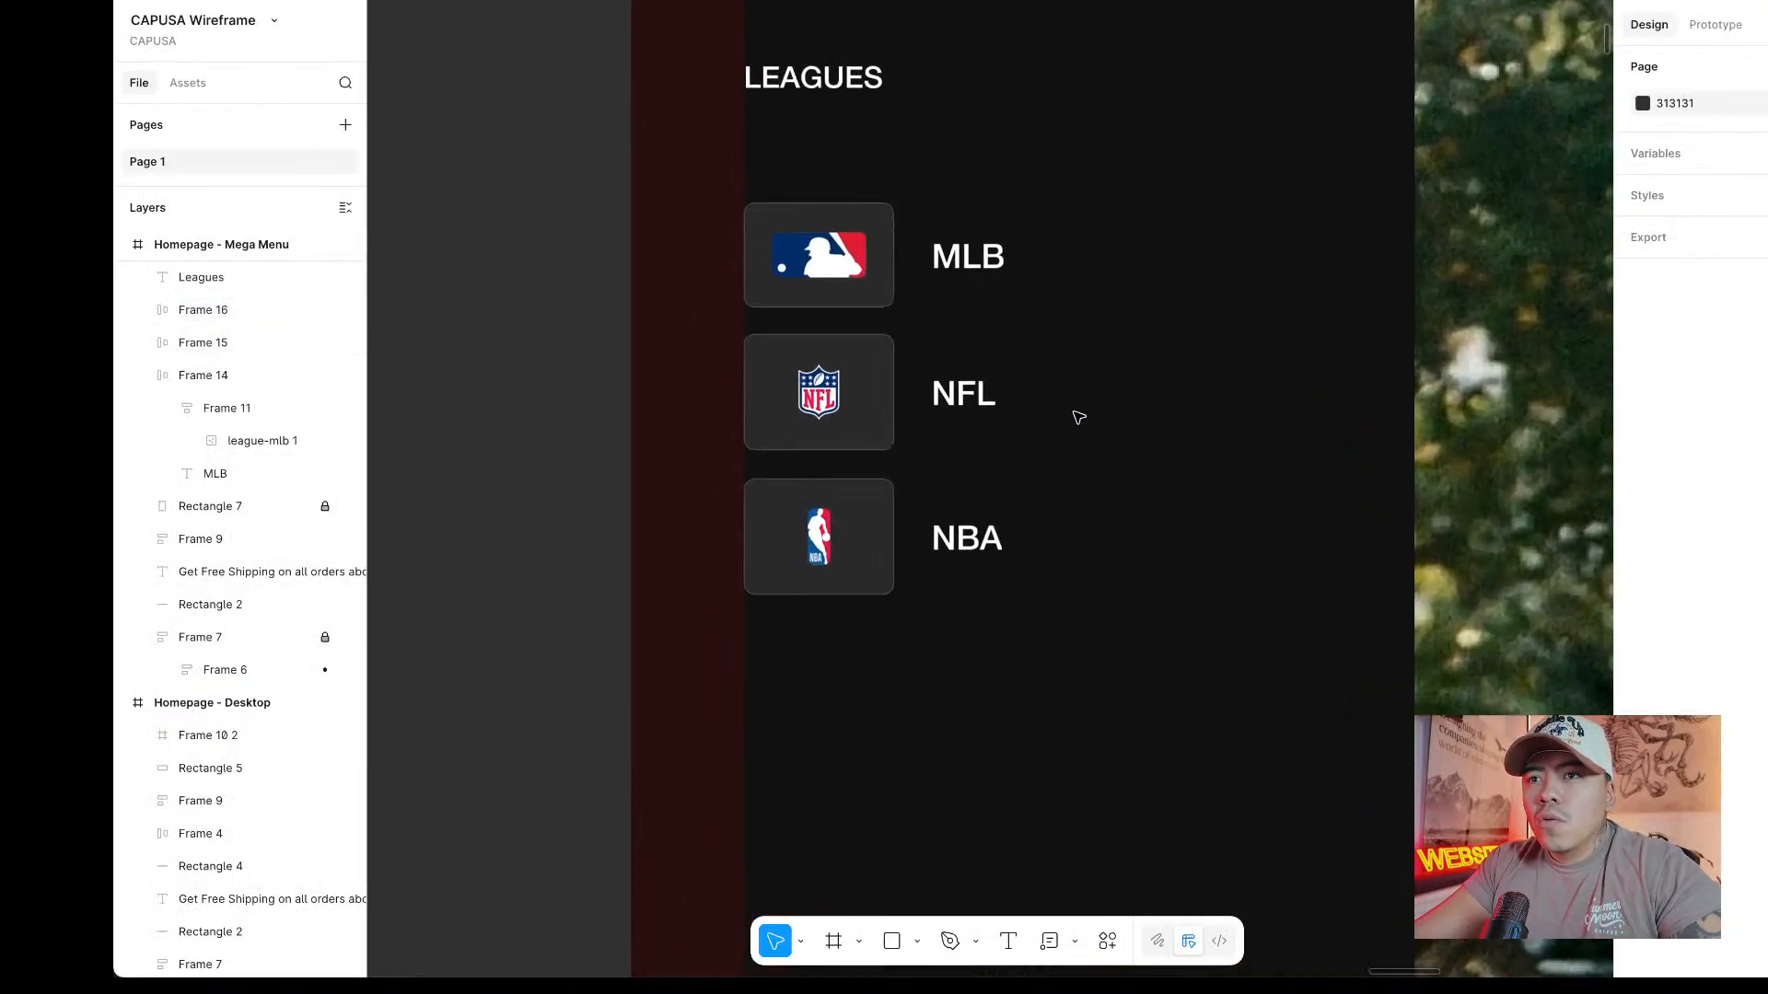
Set the vertical spacing between the MLB, NFL and NBA rows to 20 px.
left_click(864, 288)
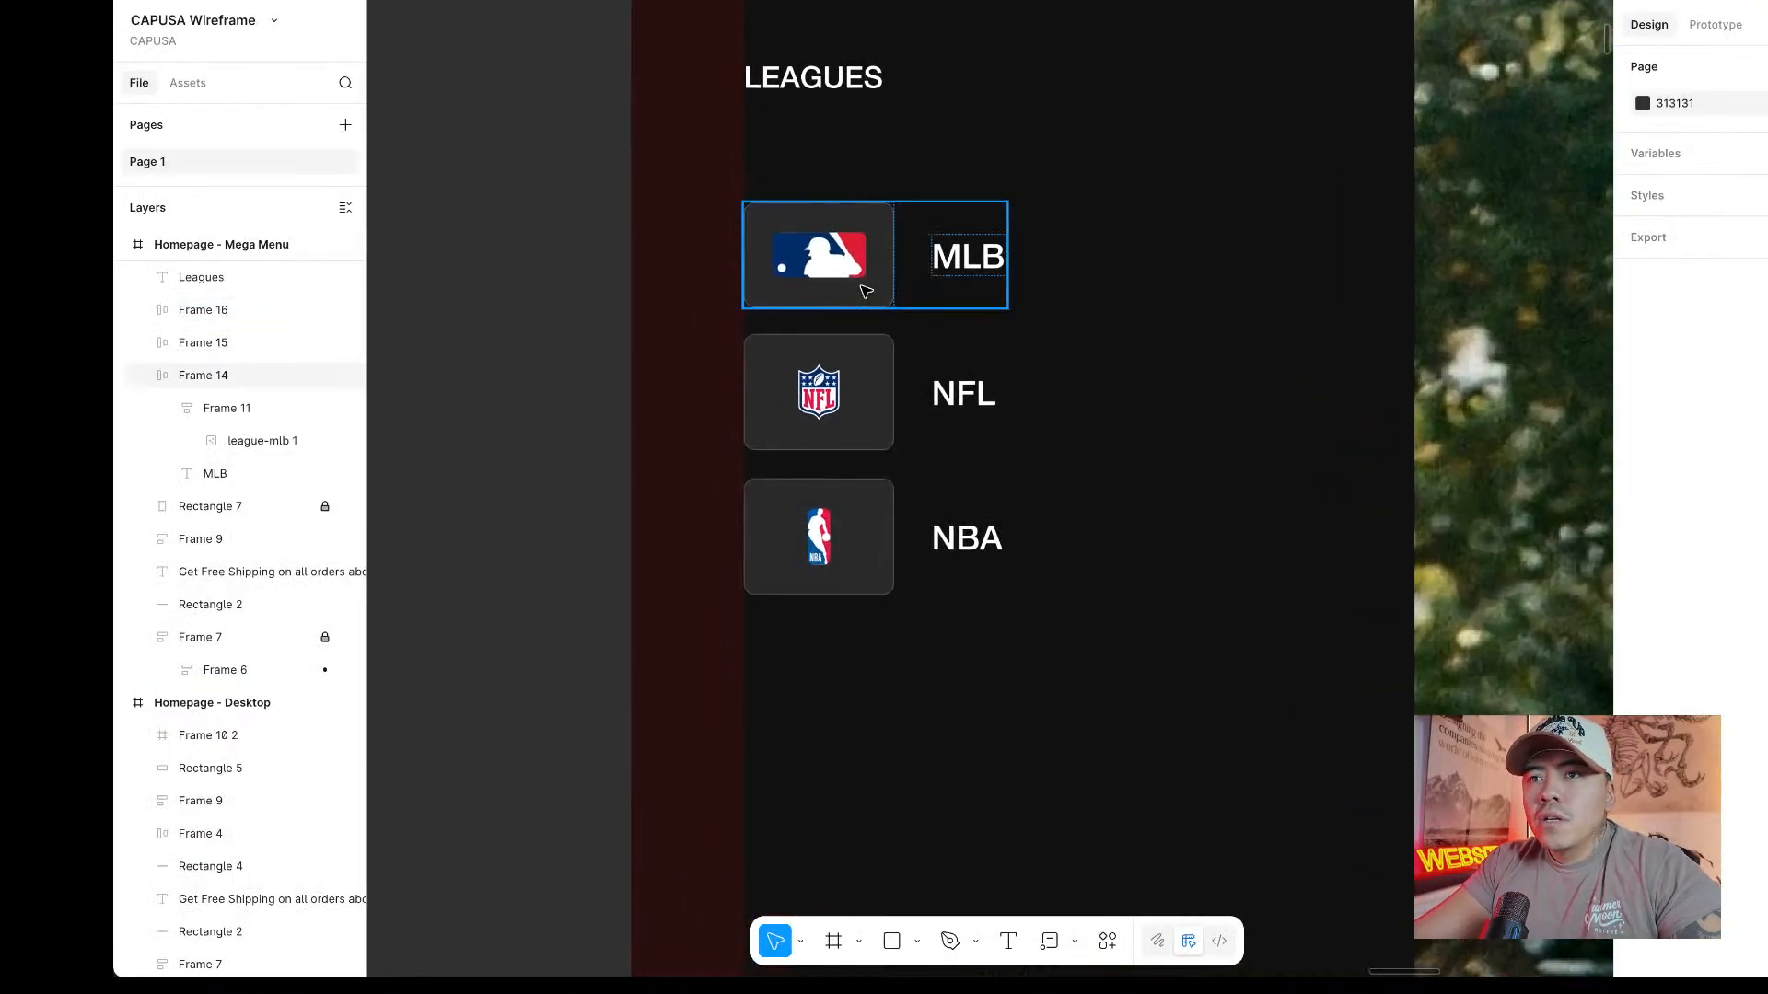
left_click(845, 429, "shift")
left_click(819, 539, "shift")
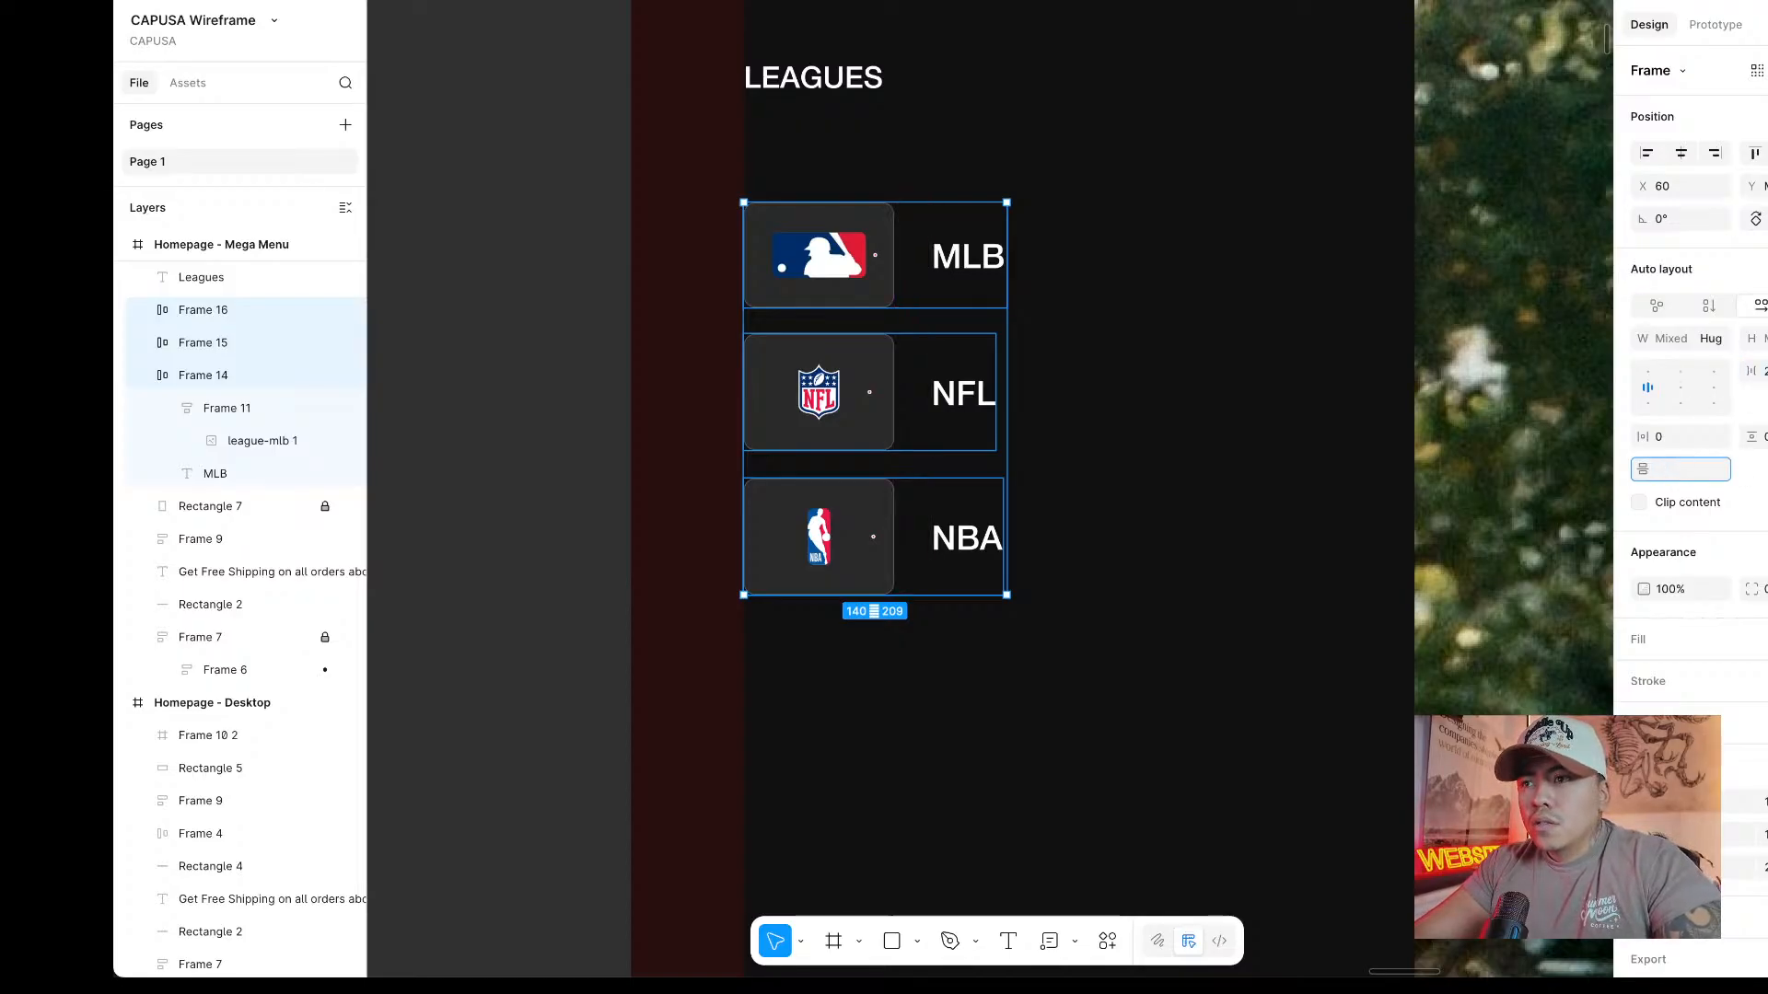
key("Return")
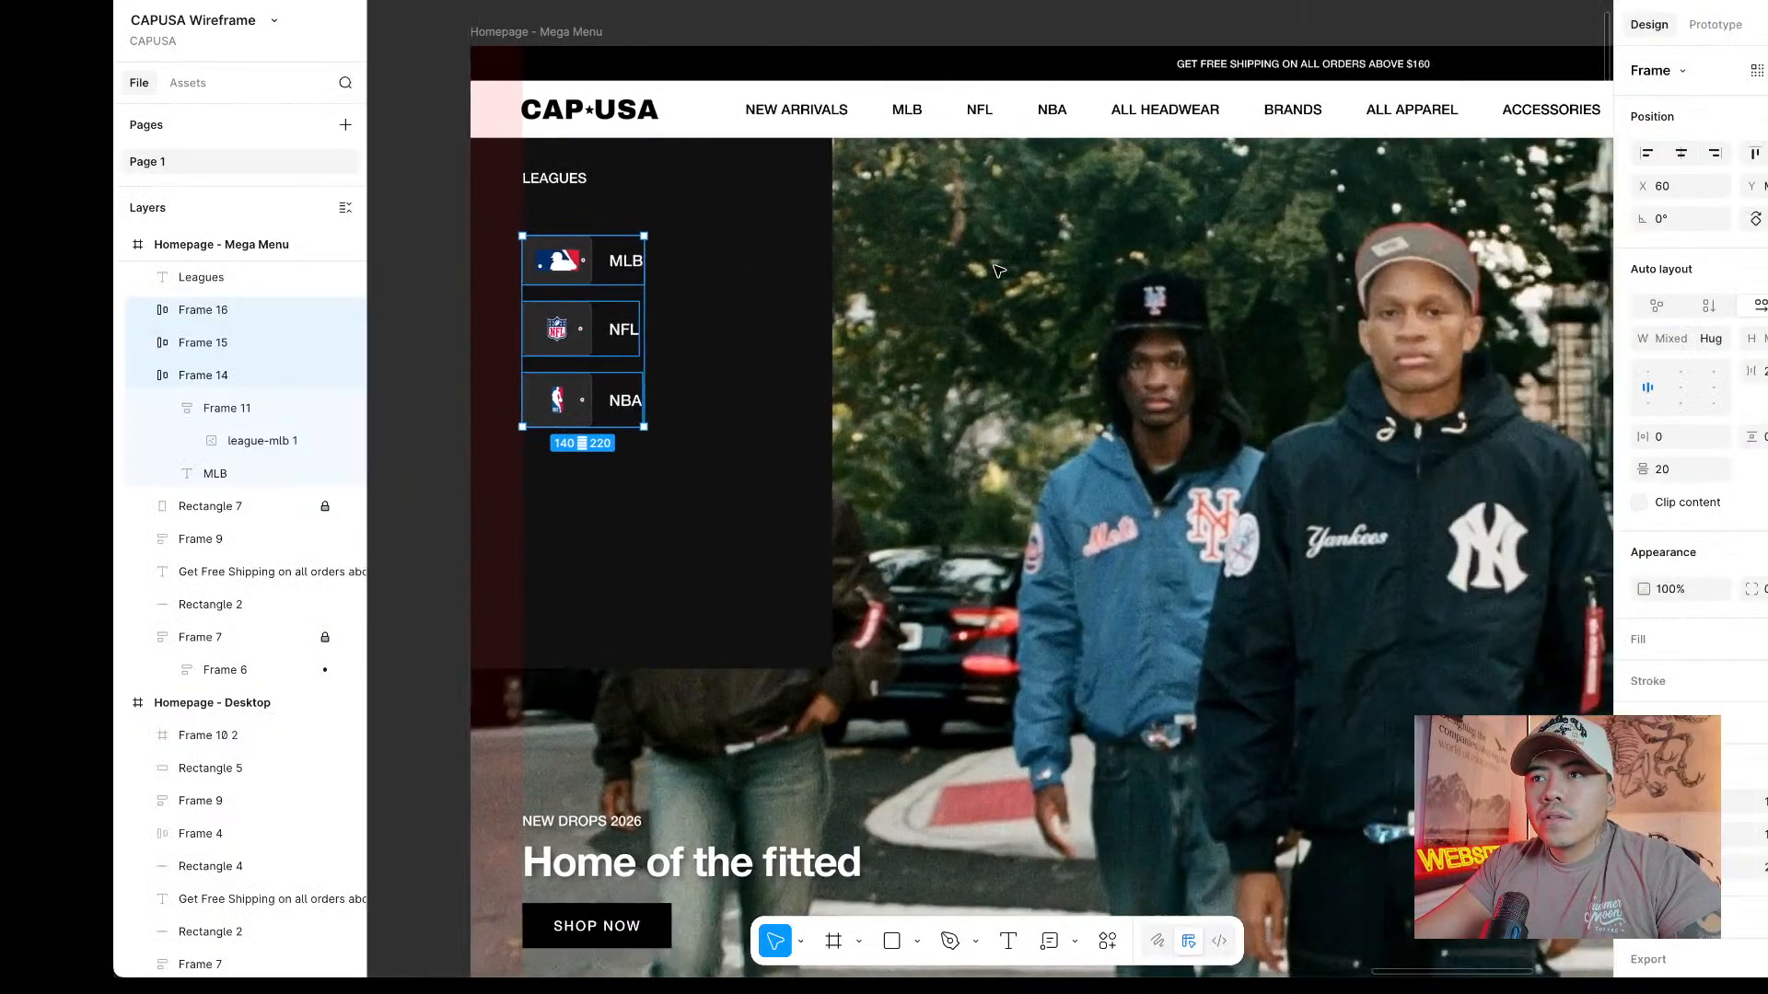
Unlock the dark rectangle behind the Leagues list and narrow it from its right edge to a width of 335 px.
scroll(999, 269, "down", 3)
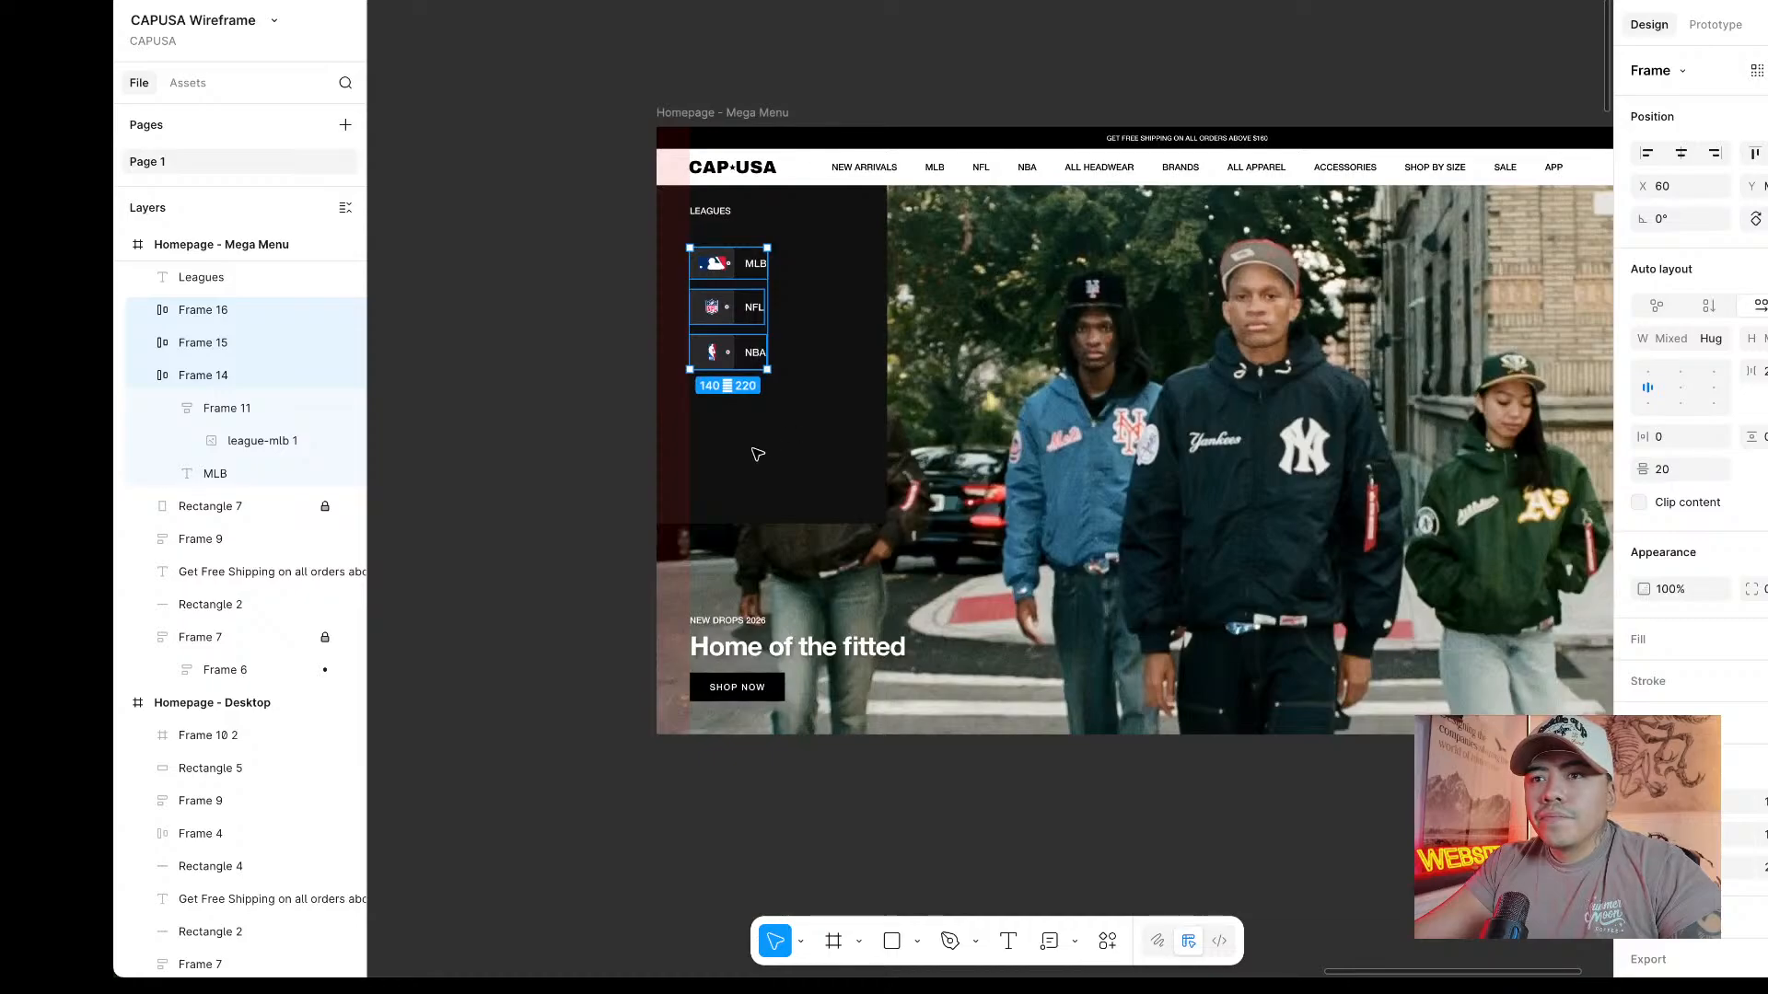
left_click(757, 454)
left_click(304, 505)
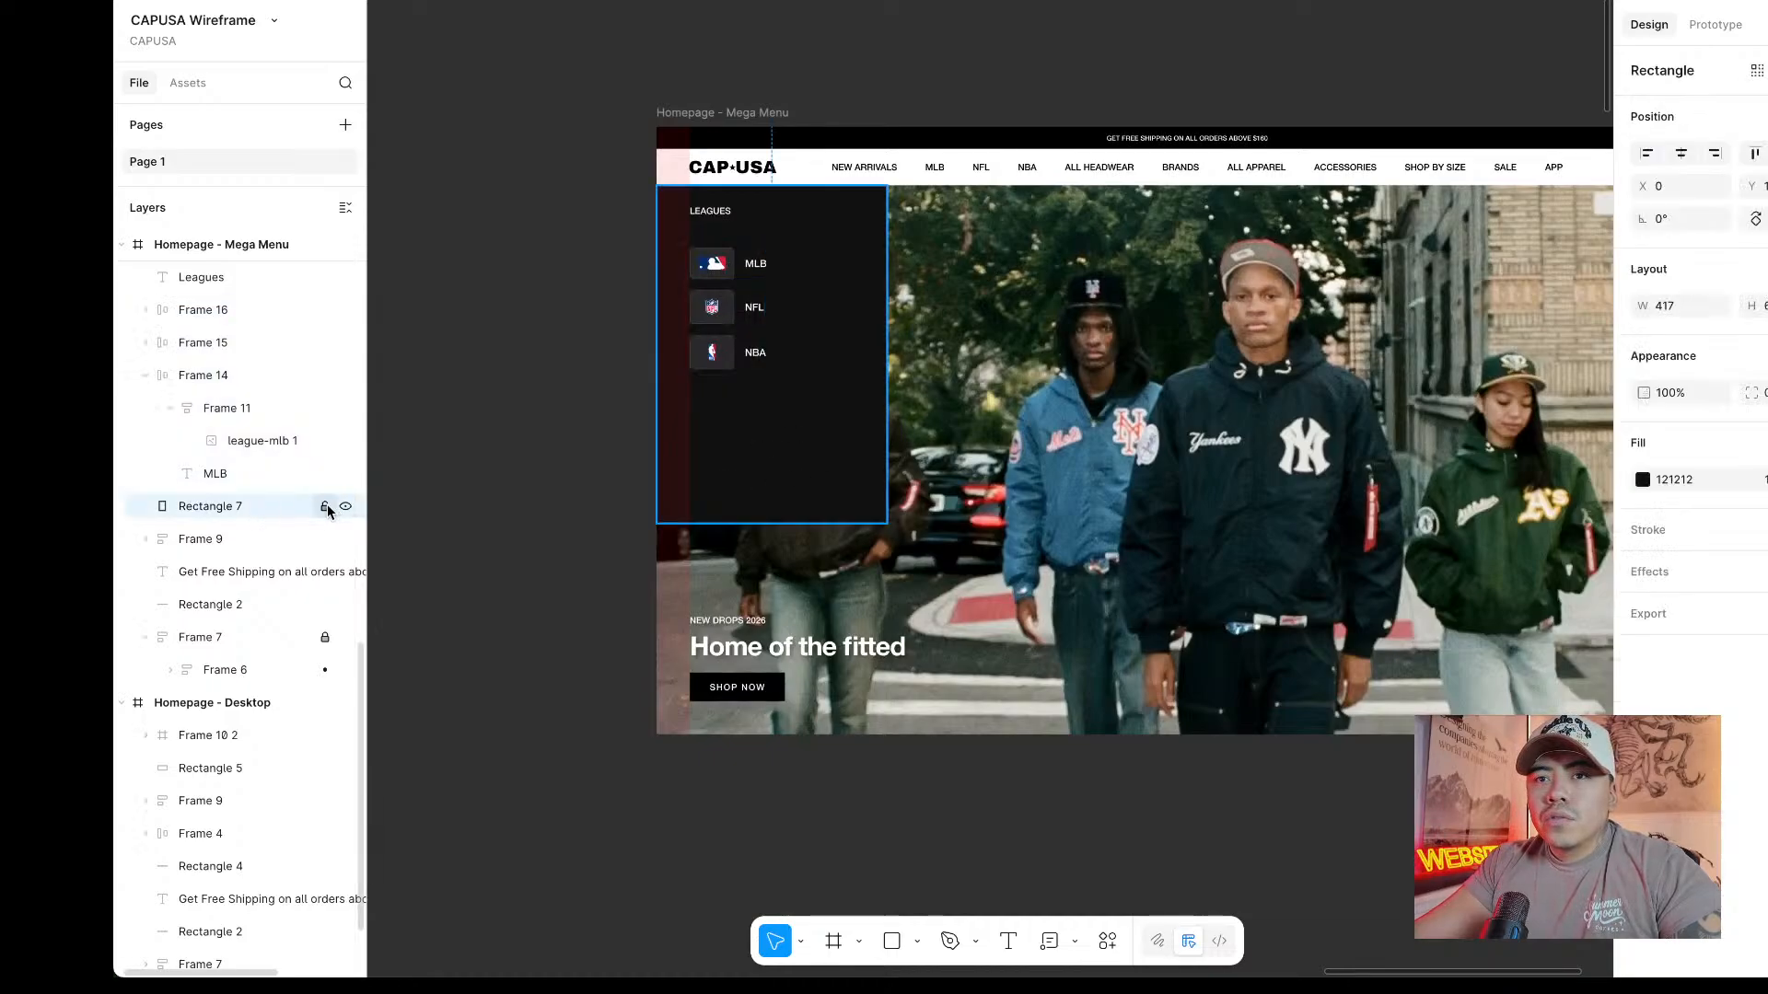
scroll(810, 439, "up", 3)
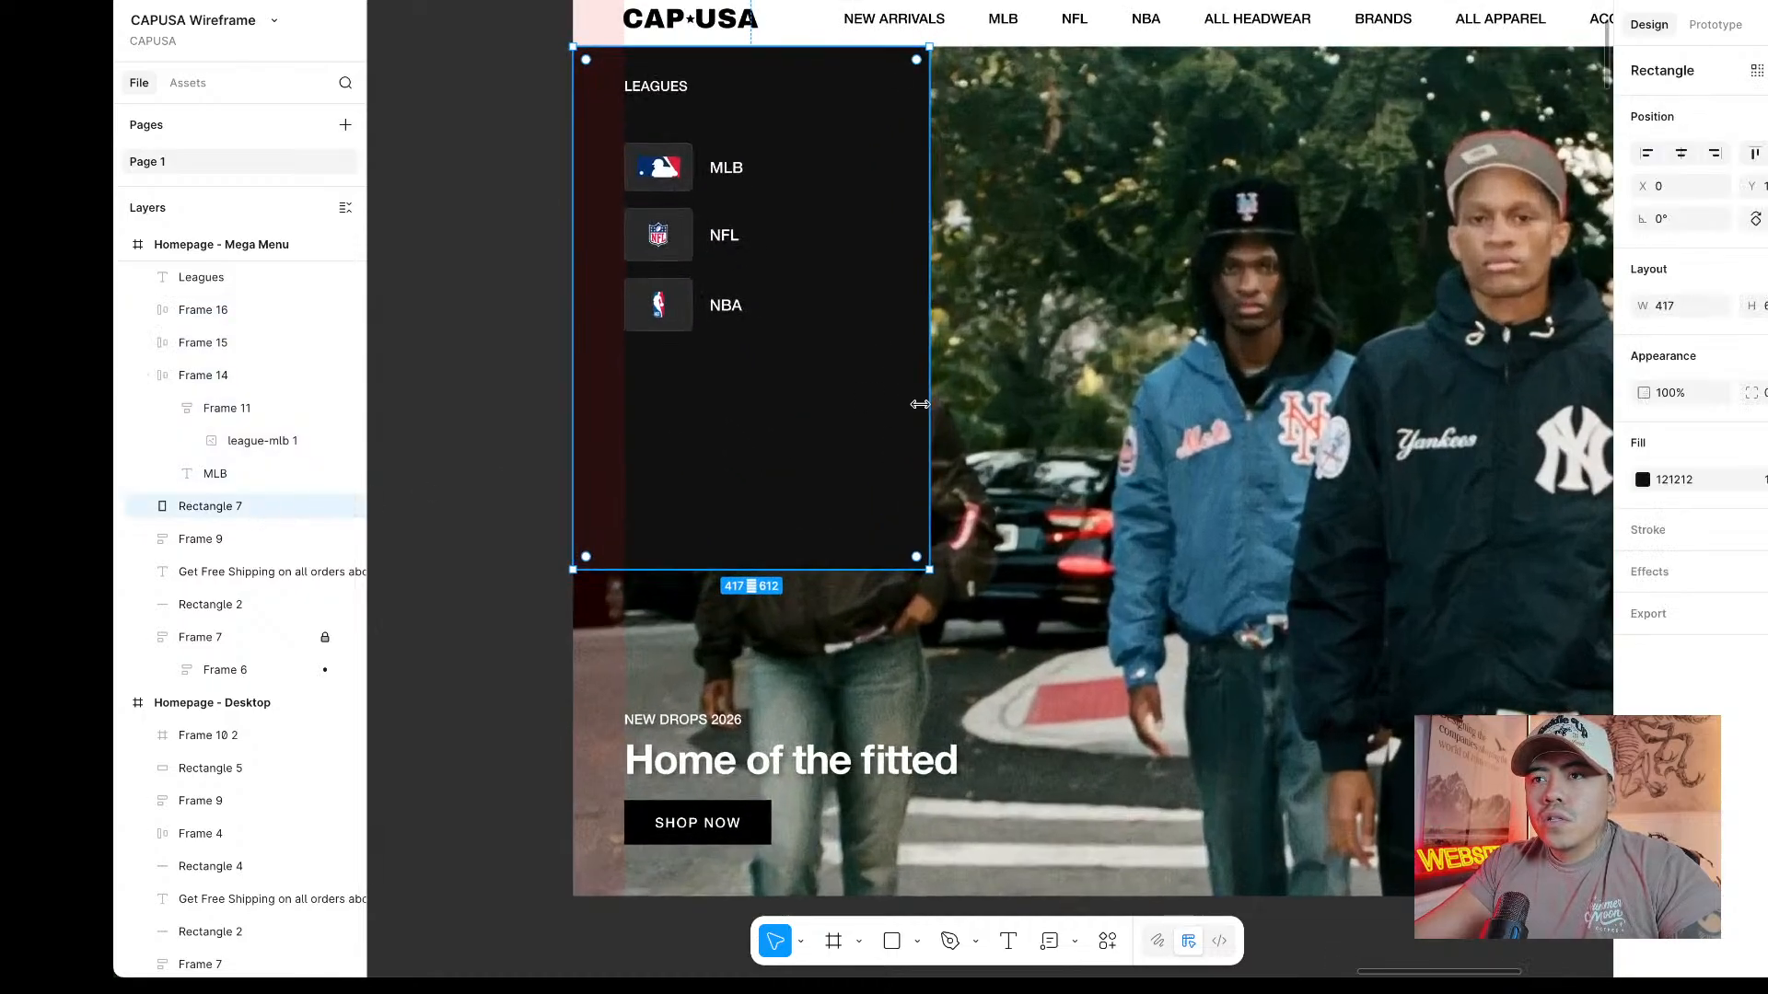
left_click_drag(932, 404, 858, 432)
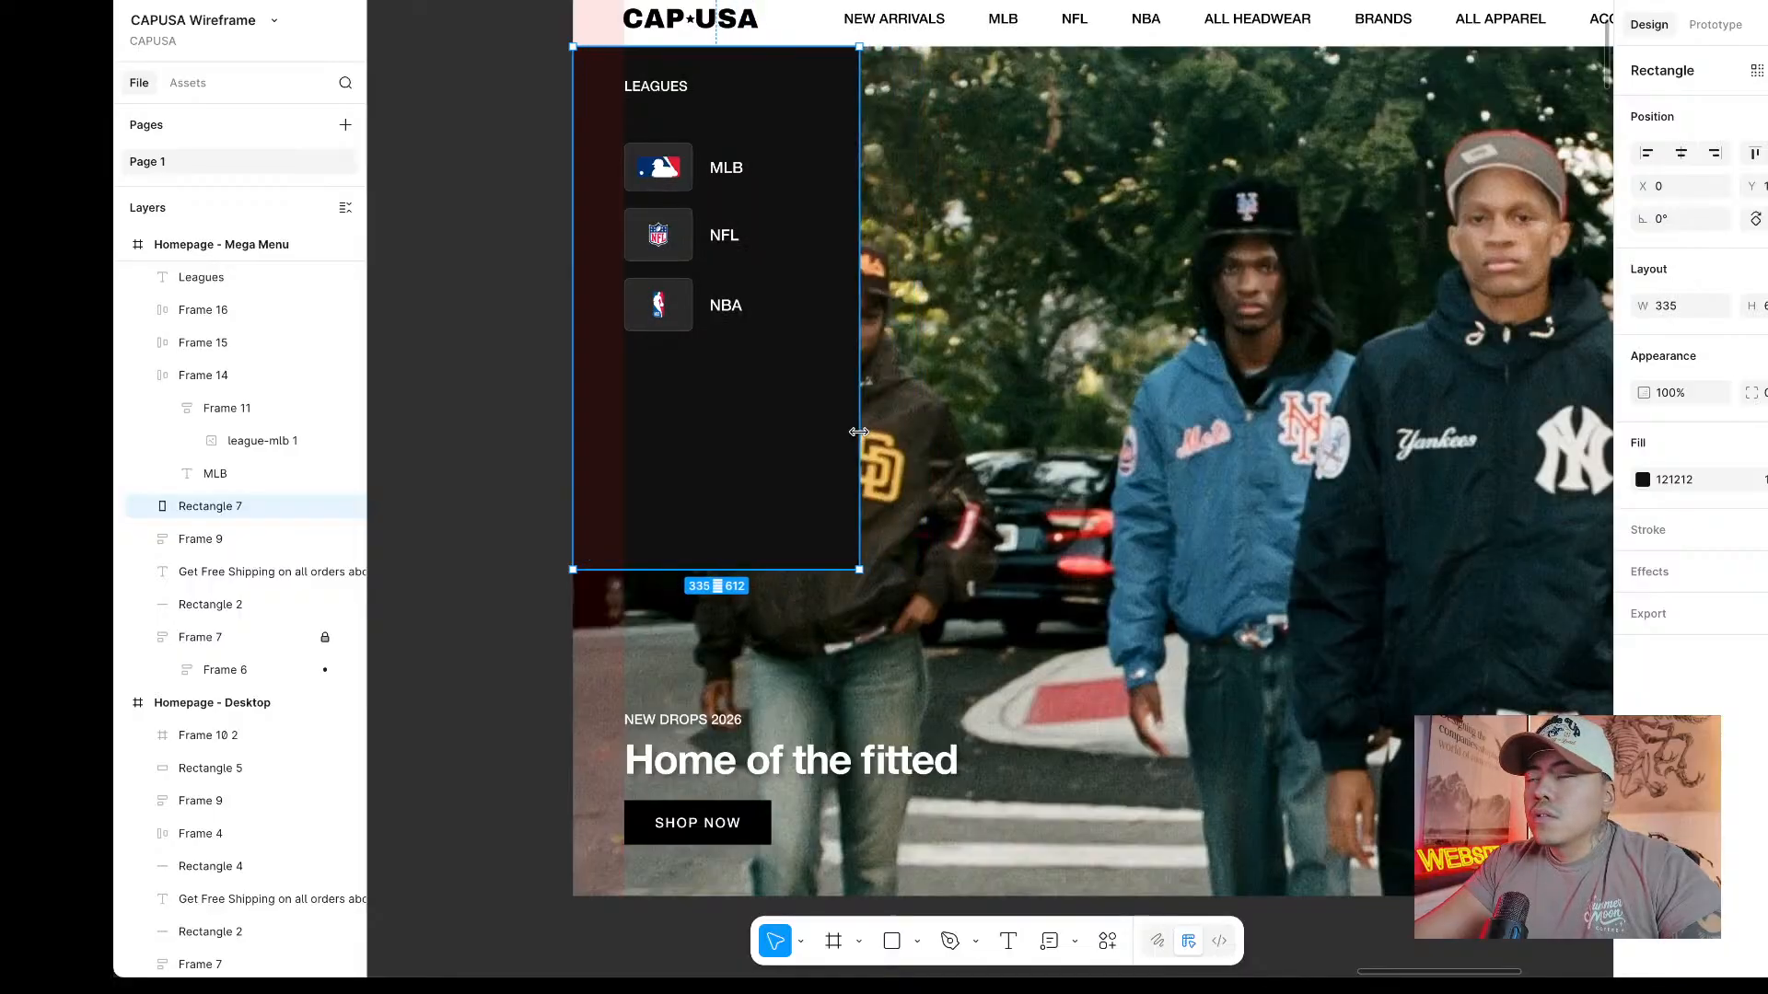
left_click(937, 454)
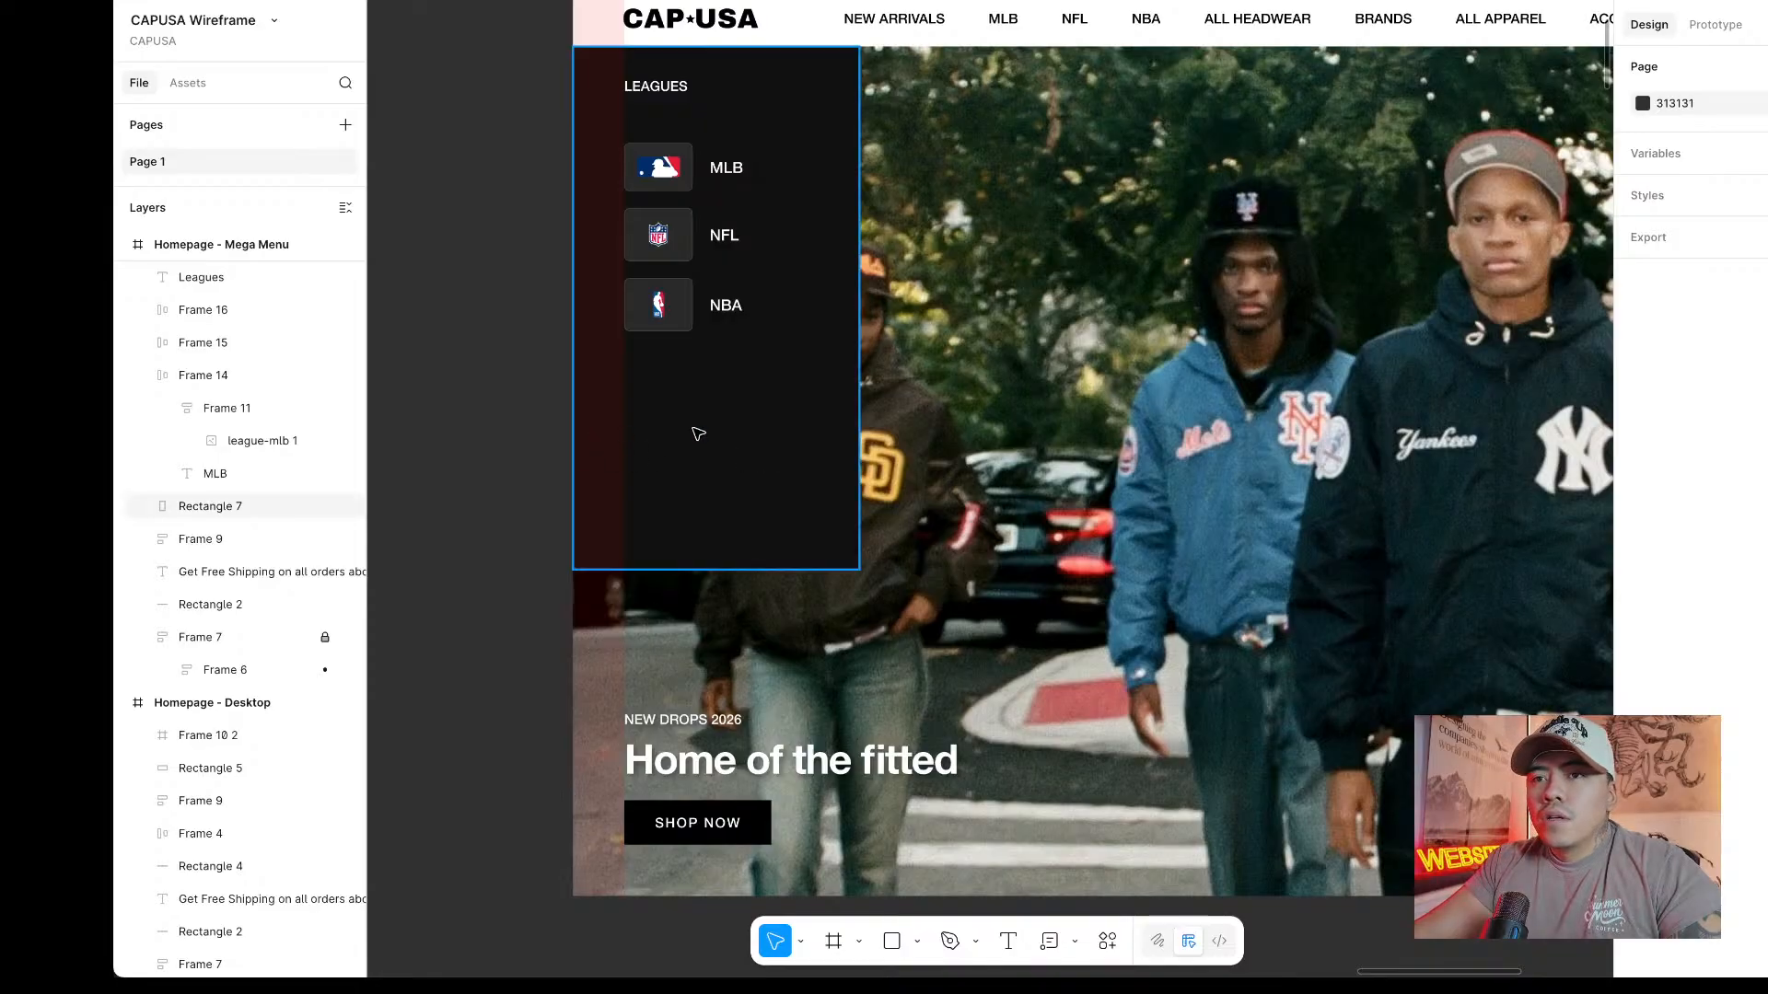
Duplicate the dark panel flush against its right edge at X 335 and widen the copy to 1585 px, up to the frame's right edge.
left_click(698, 434)
scroll(698, 434, "down", 3)
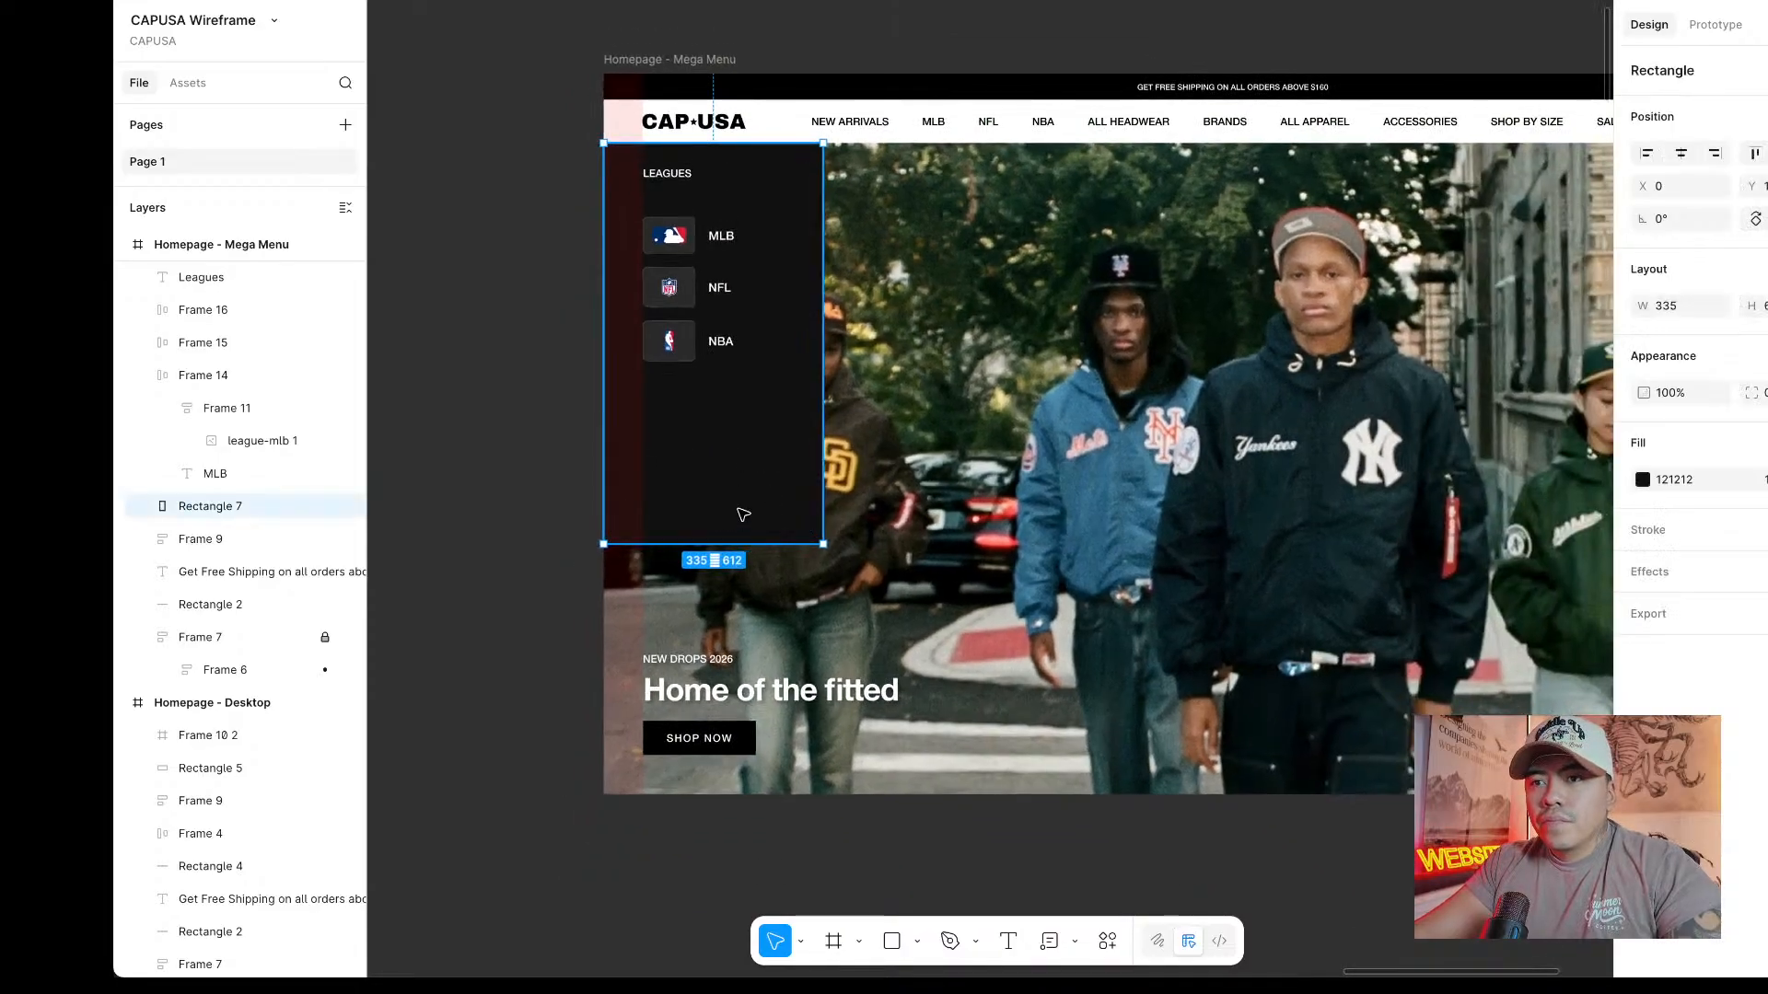
left_click_drag(743, 512, 875, 461)
scroll(875, 461, "right", 5)
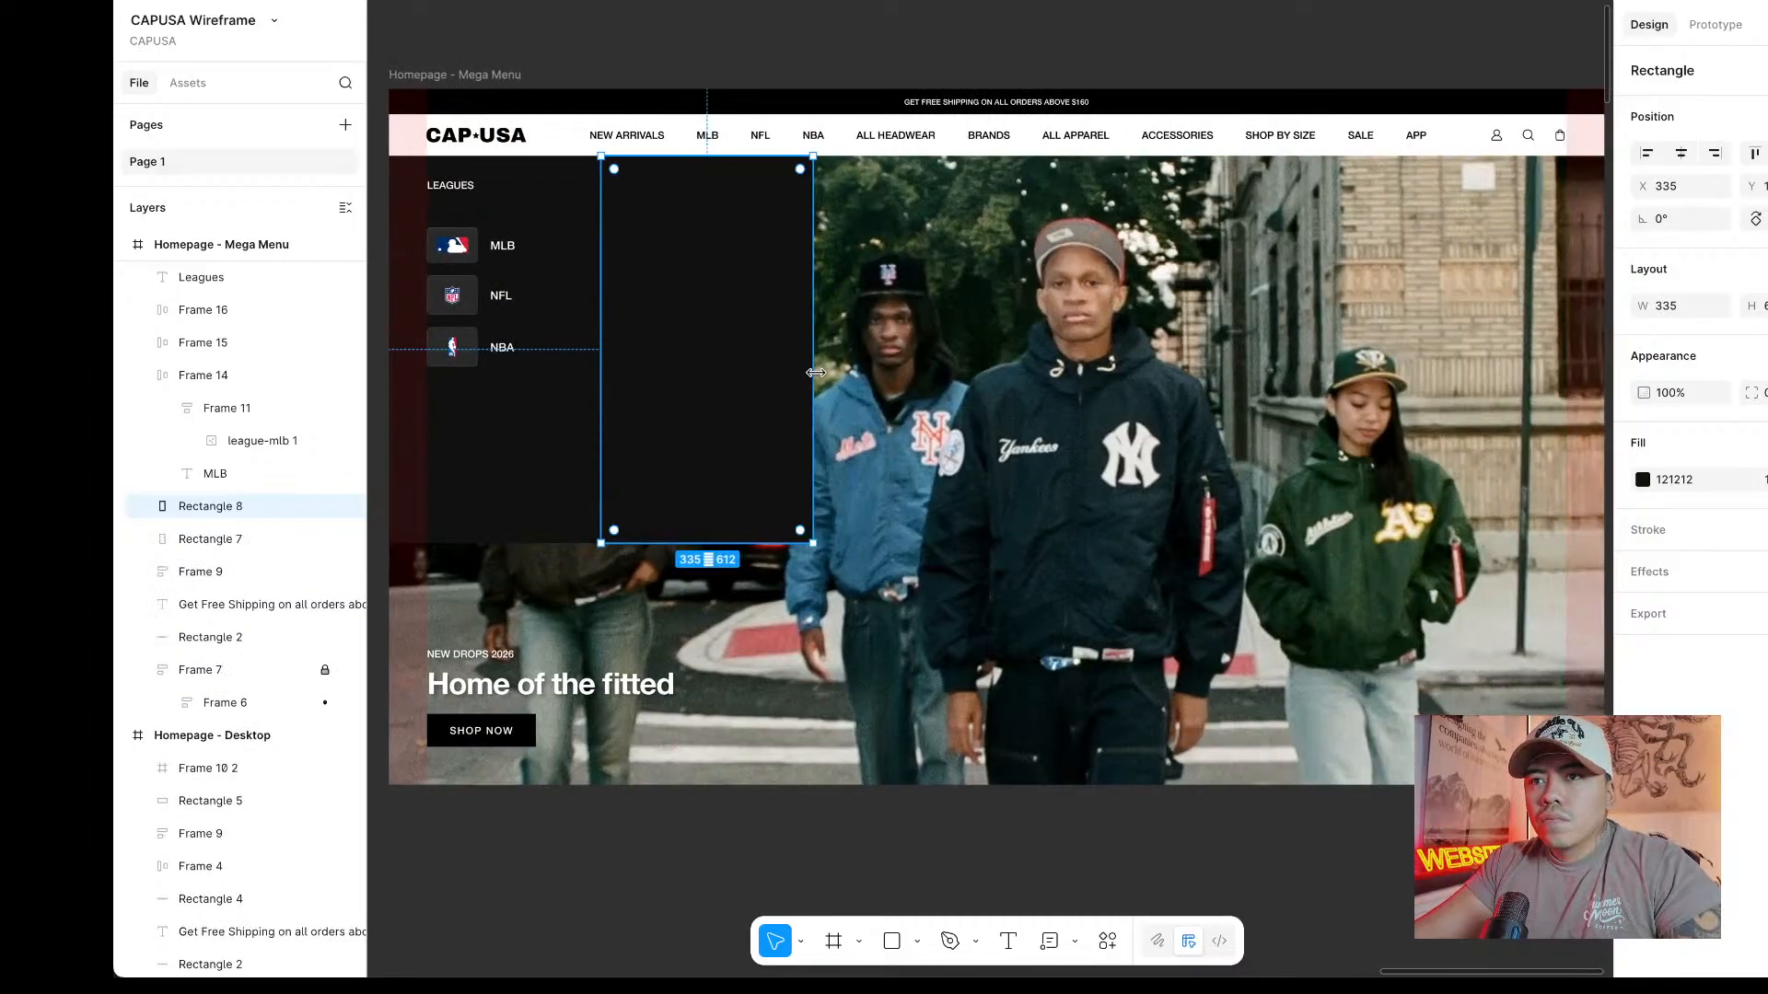
left_click_drag(816, 372, 1306, 373)
scroll(1306, 373, "right", 5)
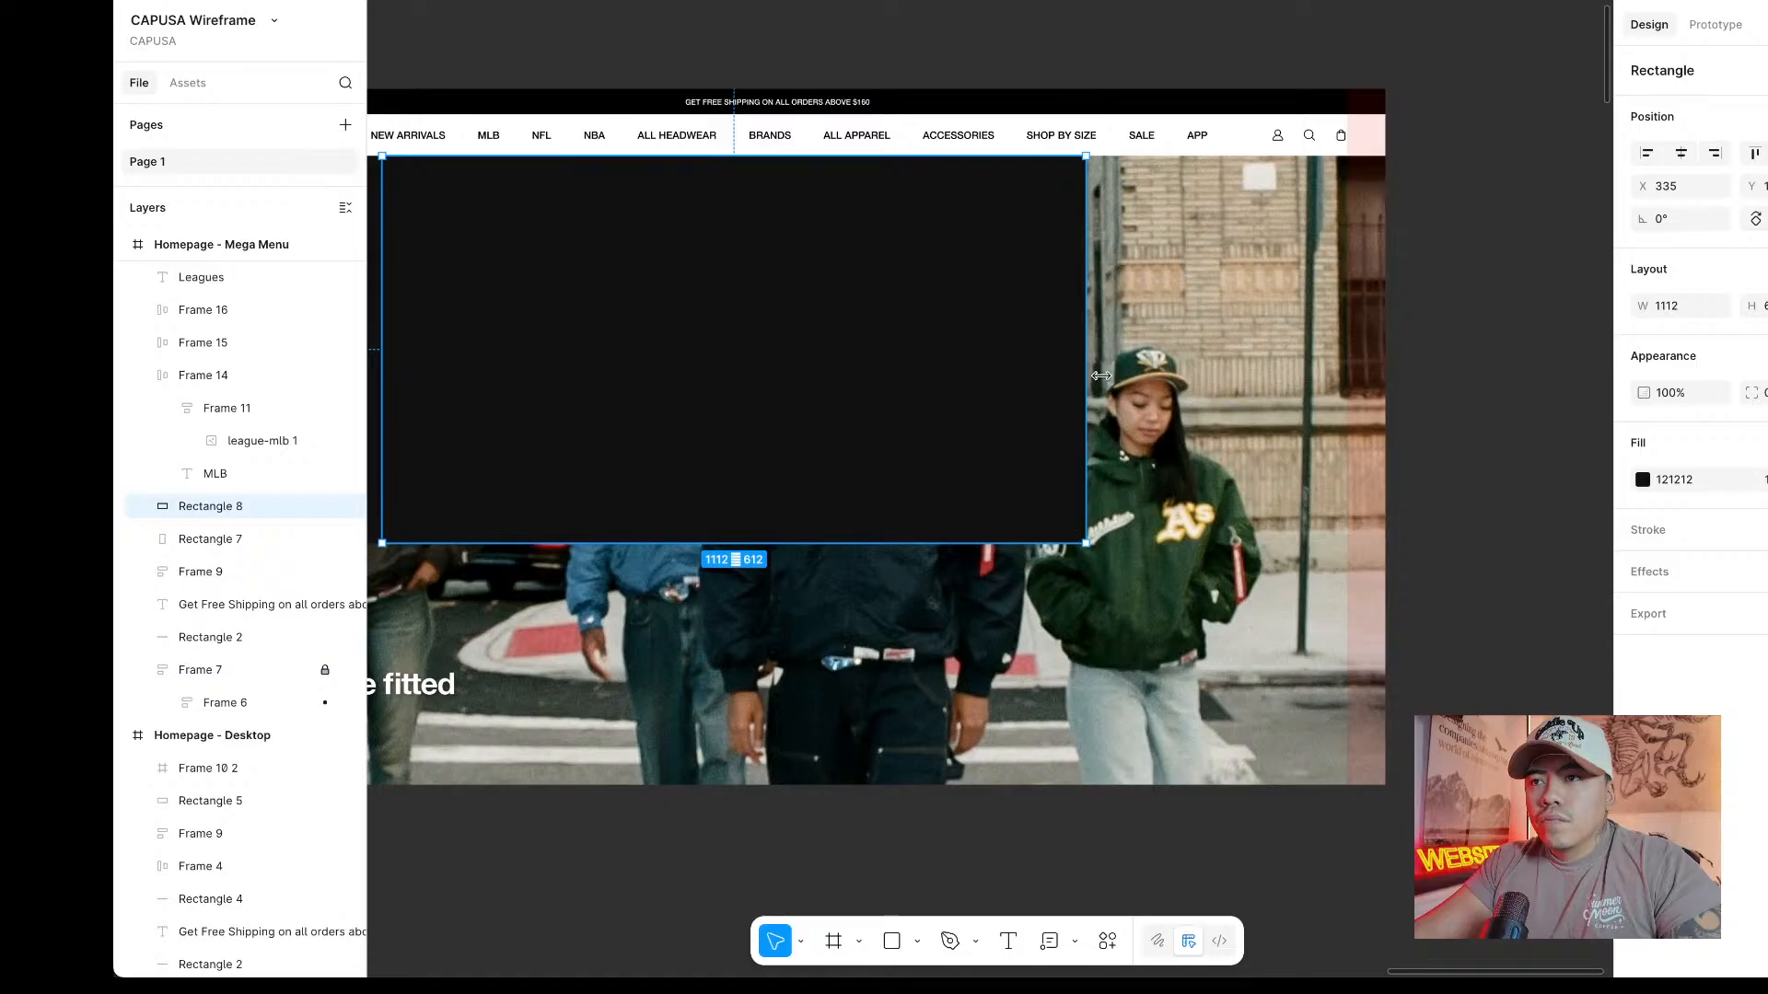
left_click_drag(1102, 376, 1386, 383)
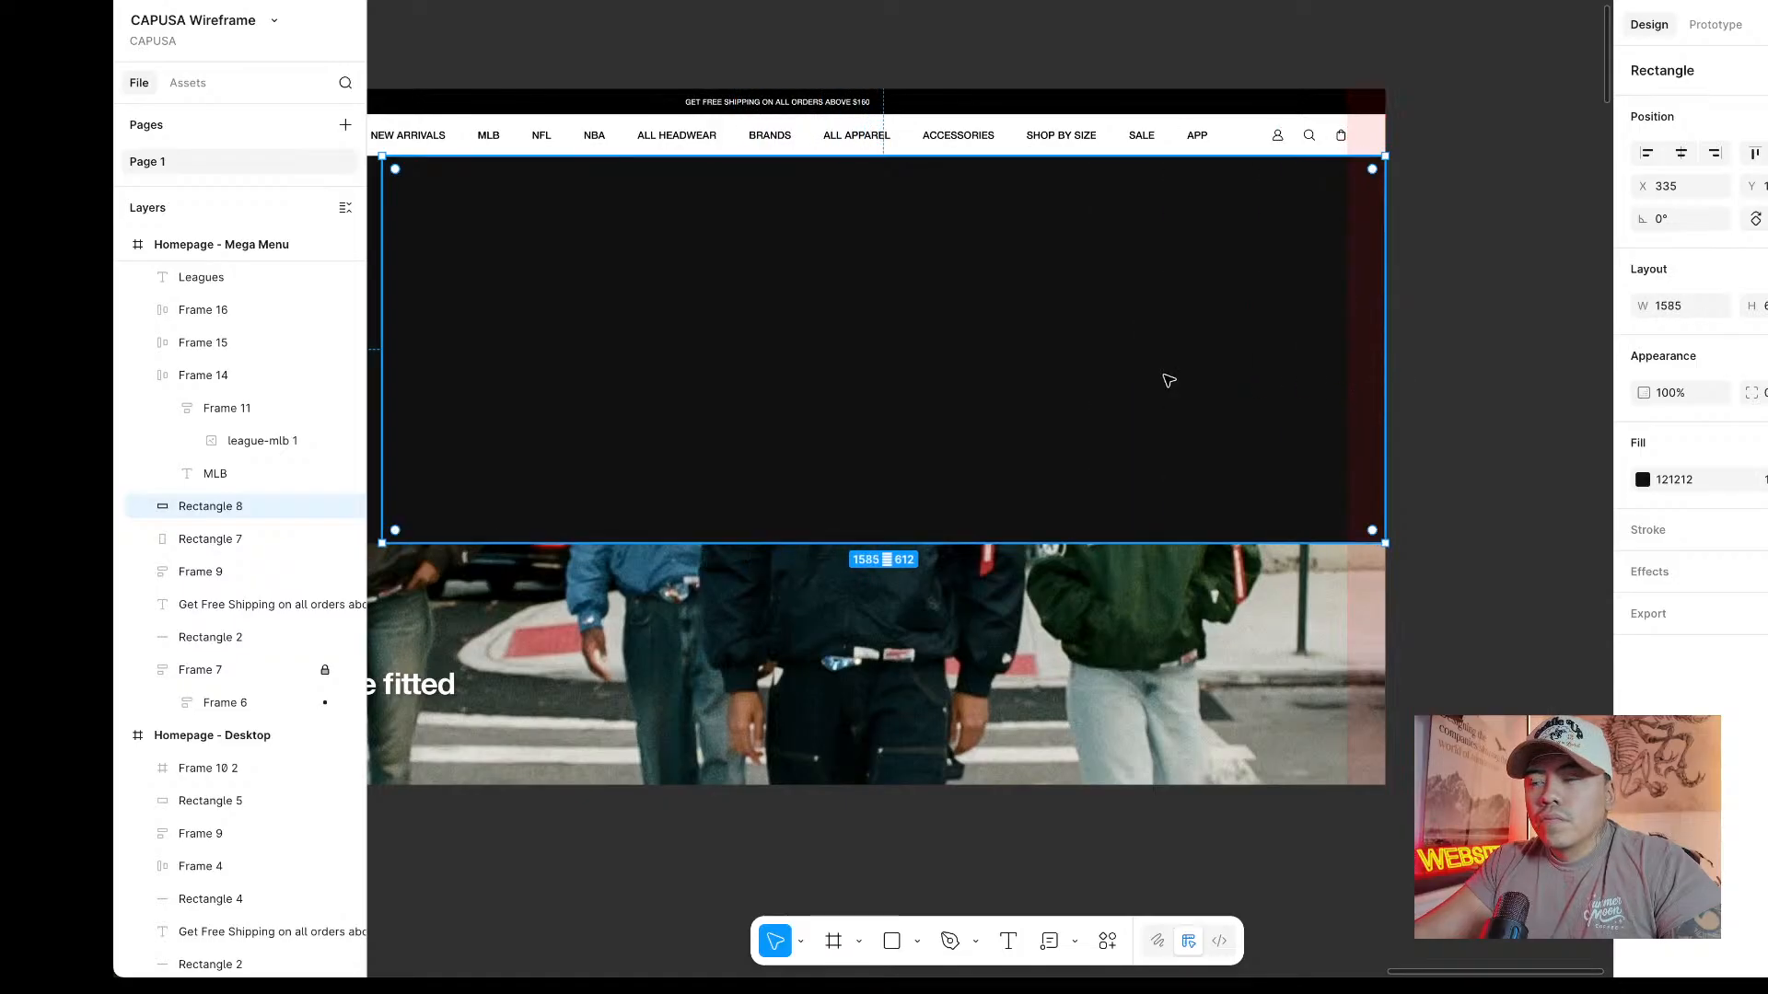
Change the fill of the wide panel beside the Leagues list to white, FFFFFF.
scroll(1169, 380, "left", 6)
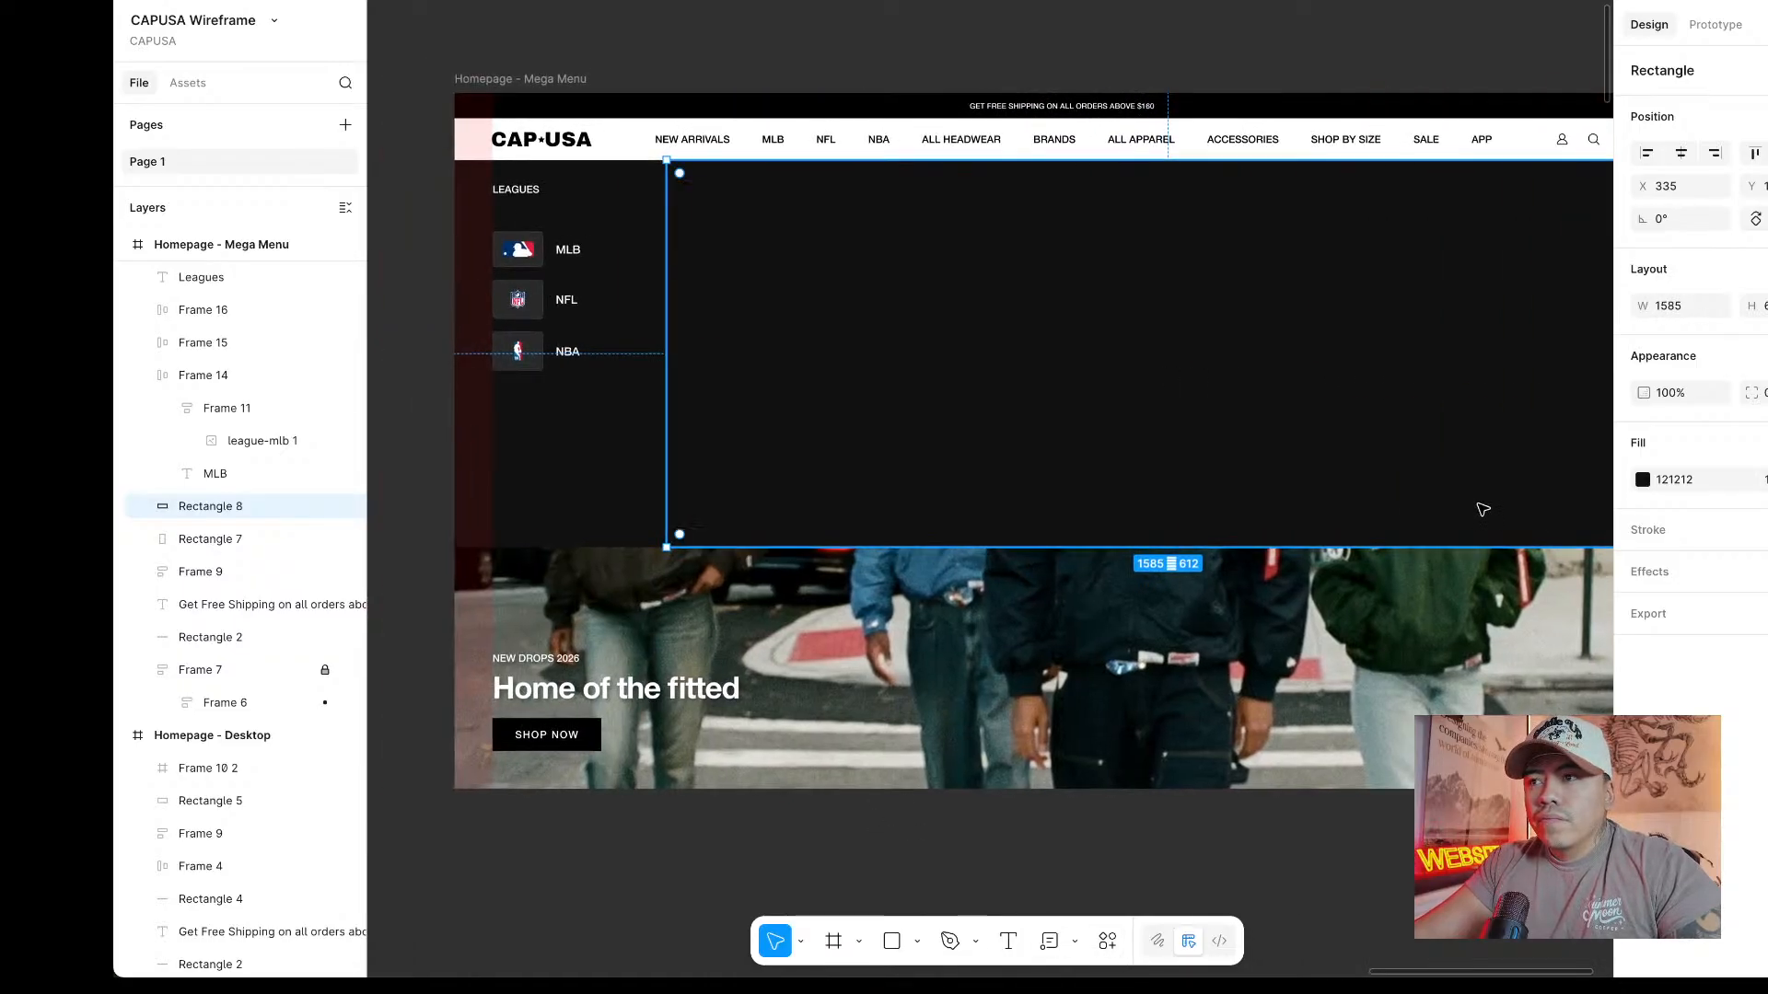
left_click(1643, 480)
left_click(1389, 537)
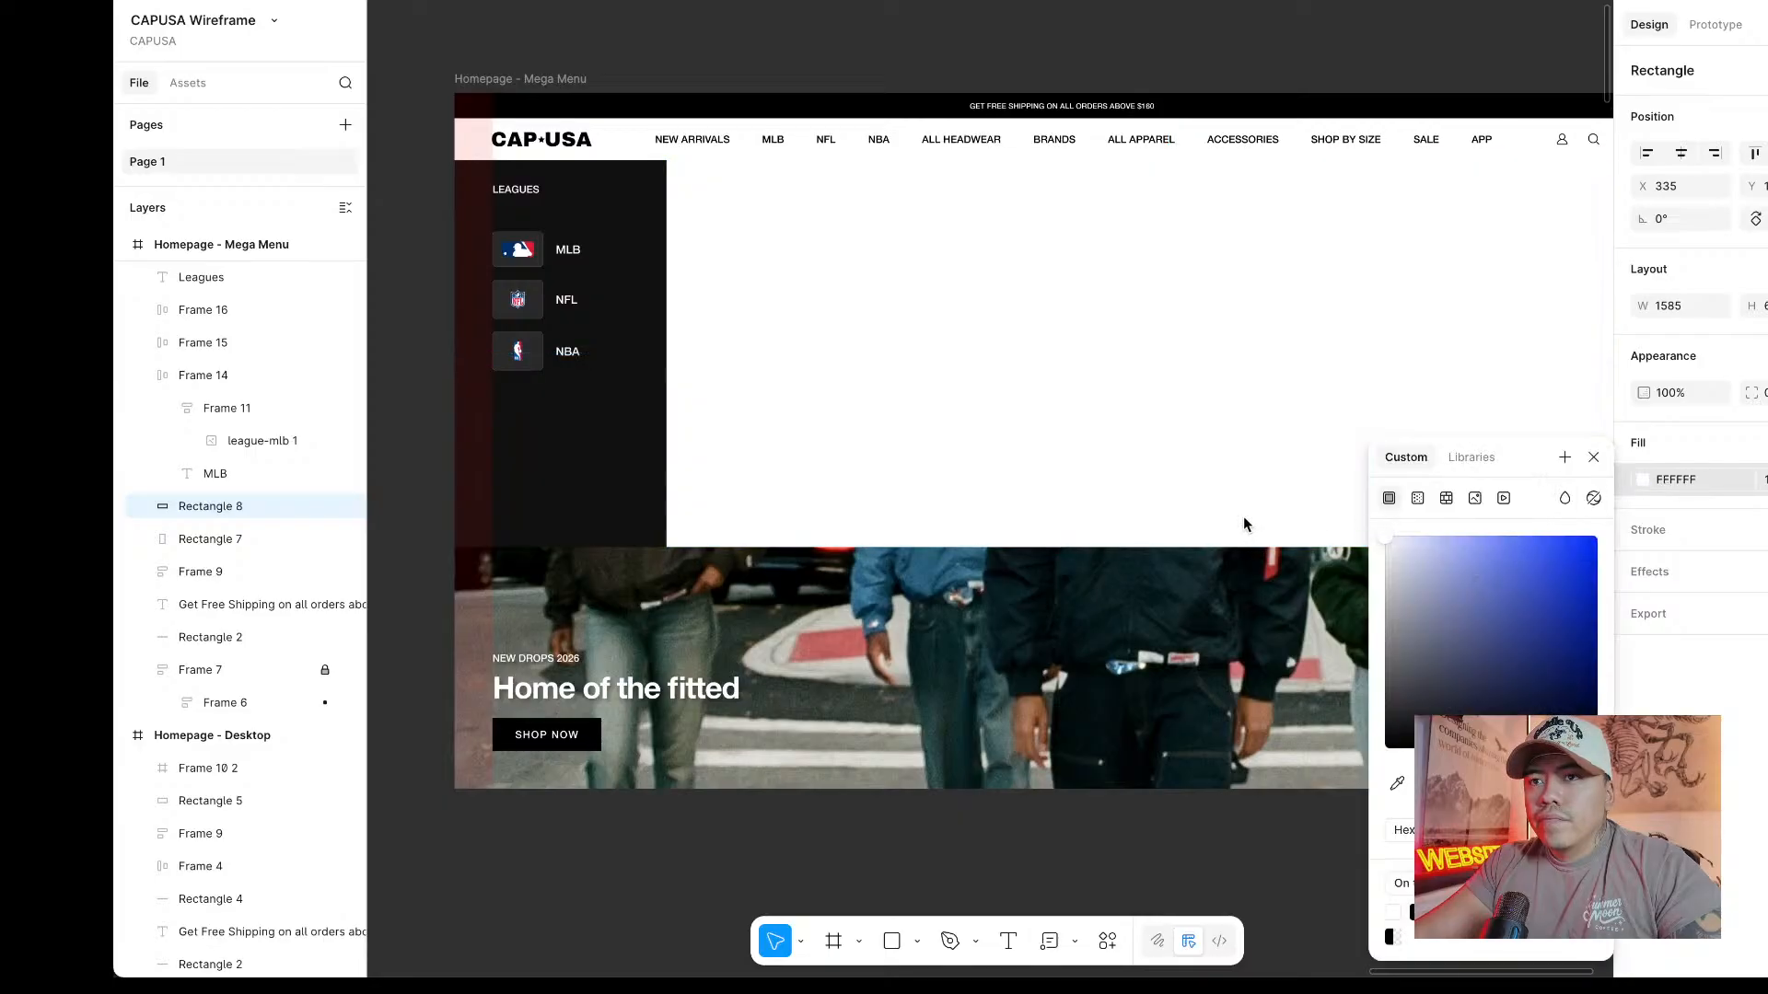
left_click(1594, 456)
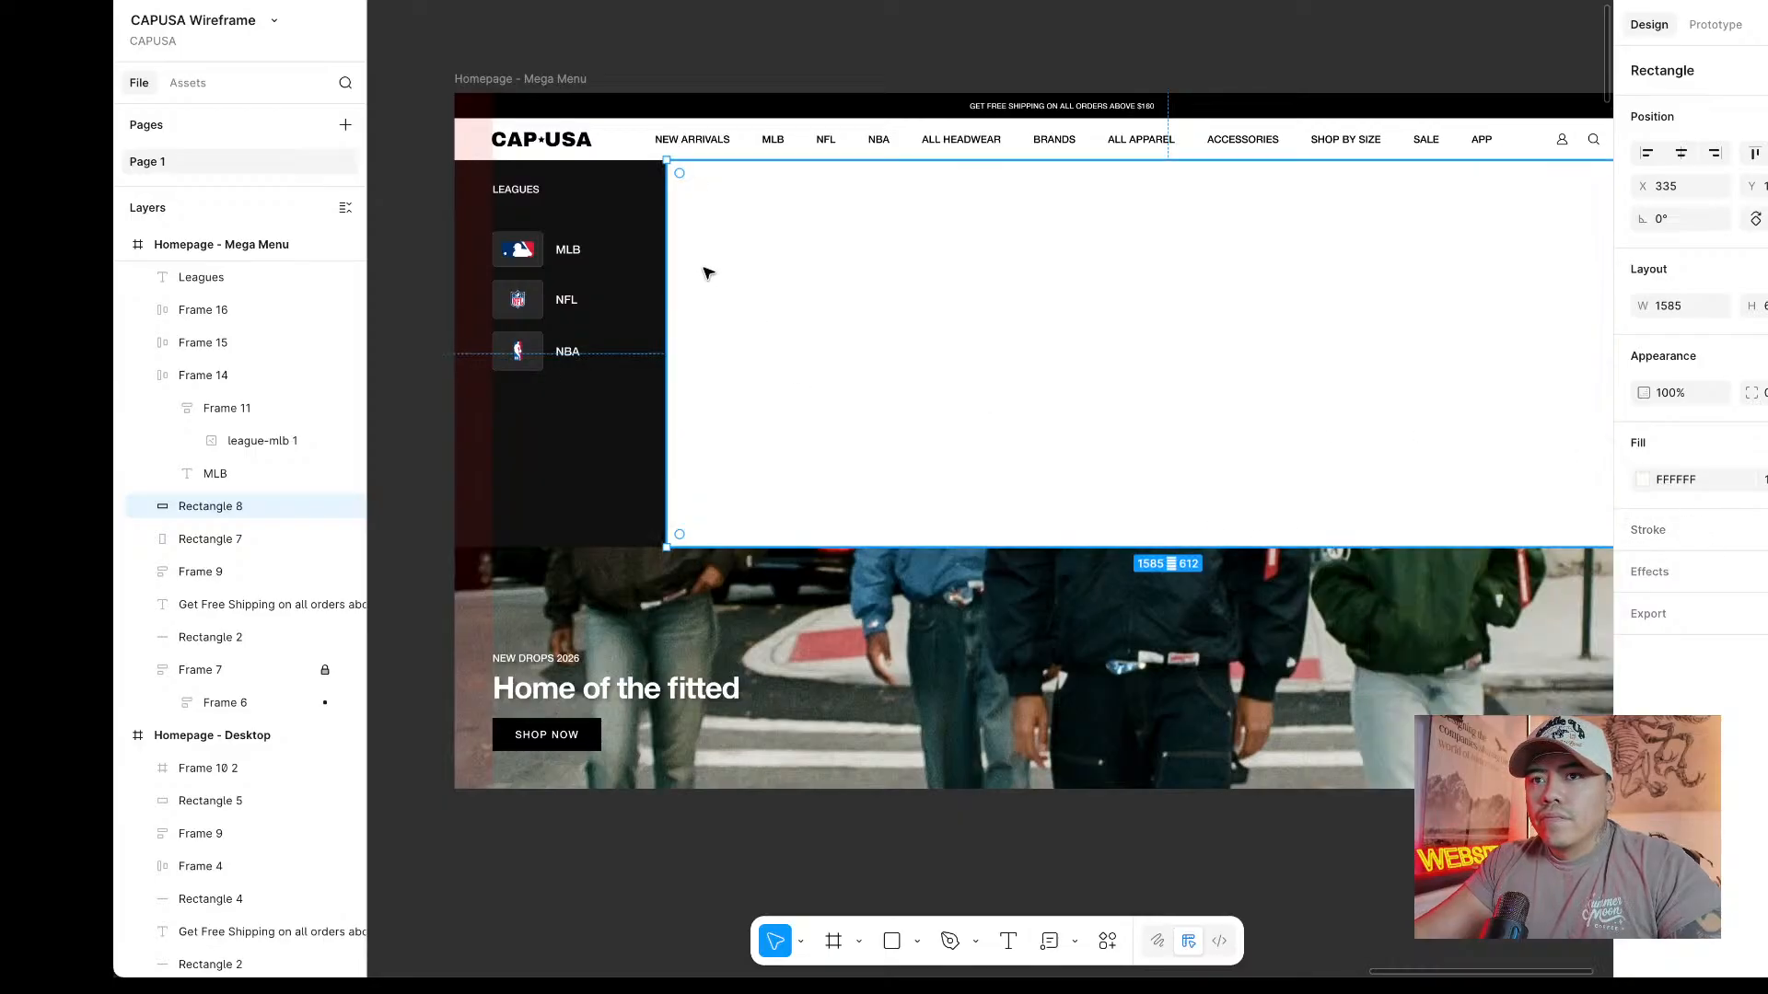
Add a 1 px inside stroke in 000000 to the white panel, limited to its top edge.
scroll(708, 274, "up", 5)
scroll(963, 237, "down", 3)
left_click(902, 280)
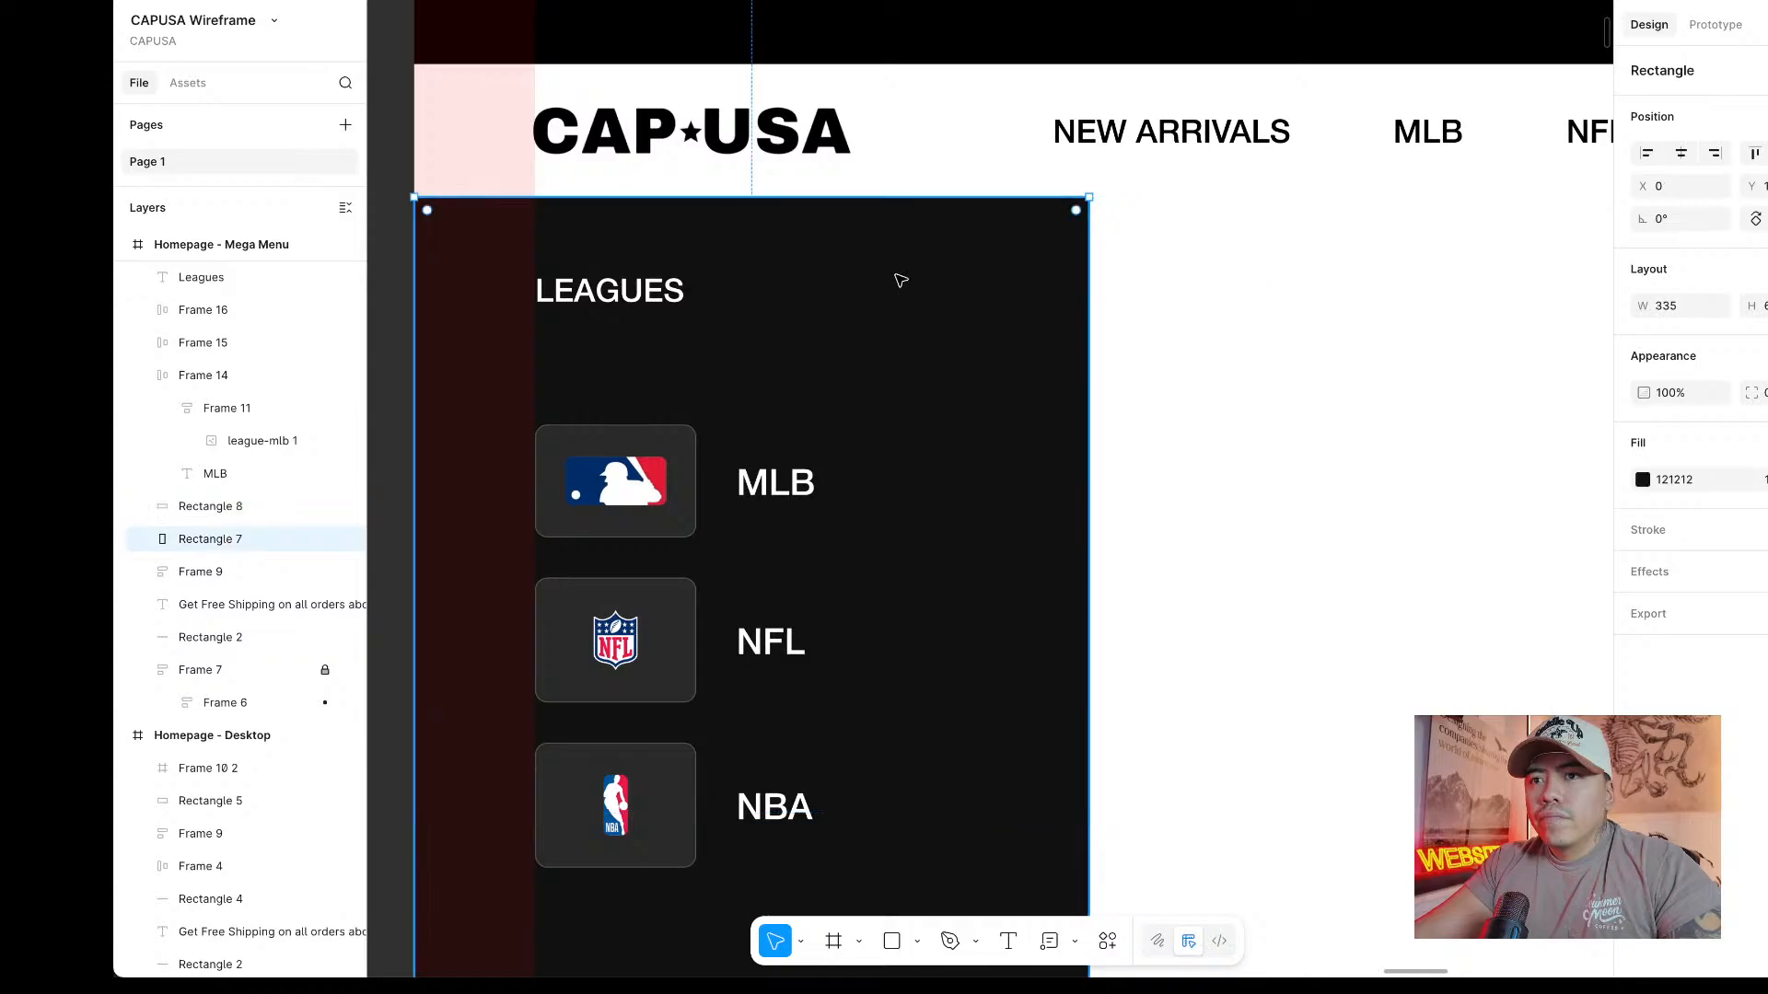
left_click(1314, 335)
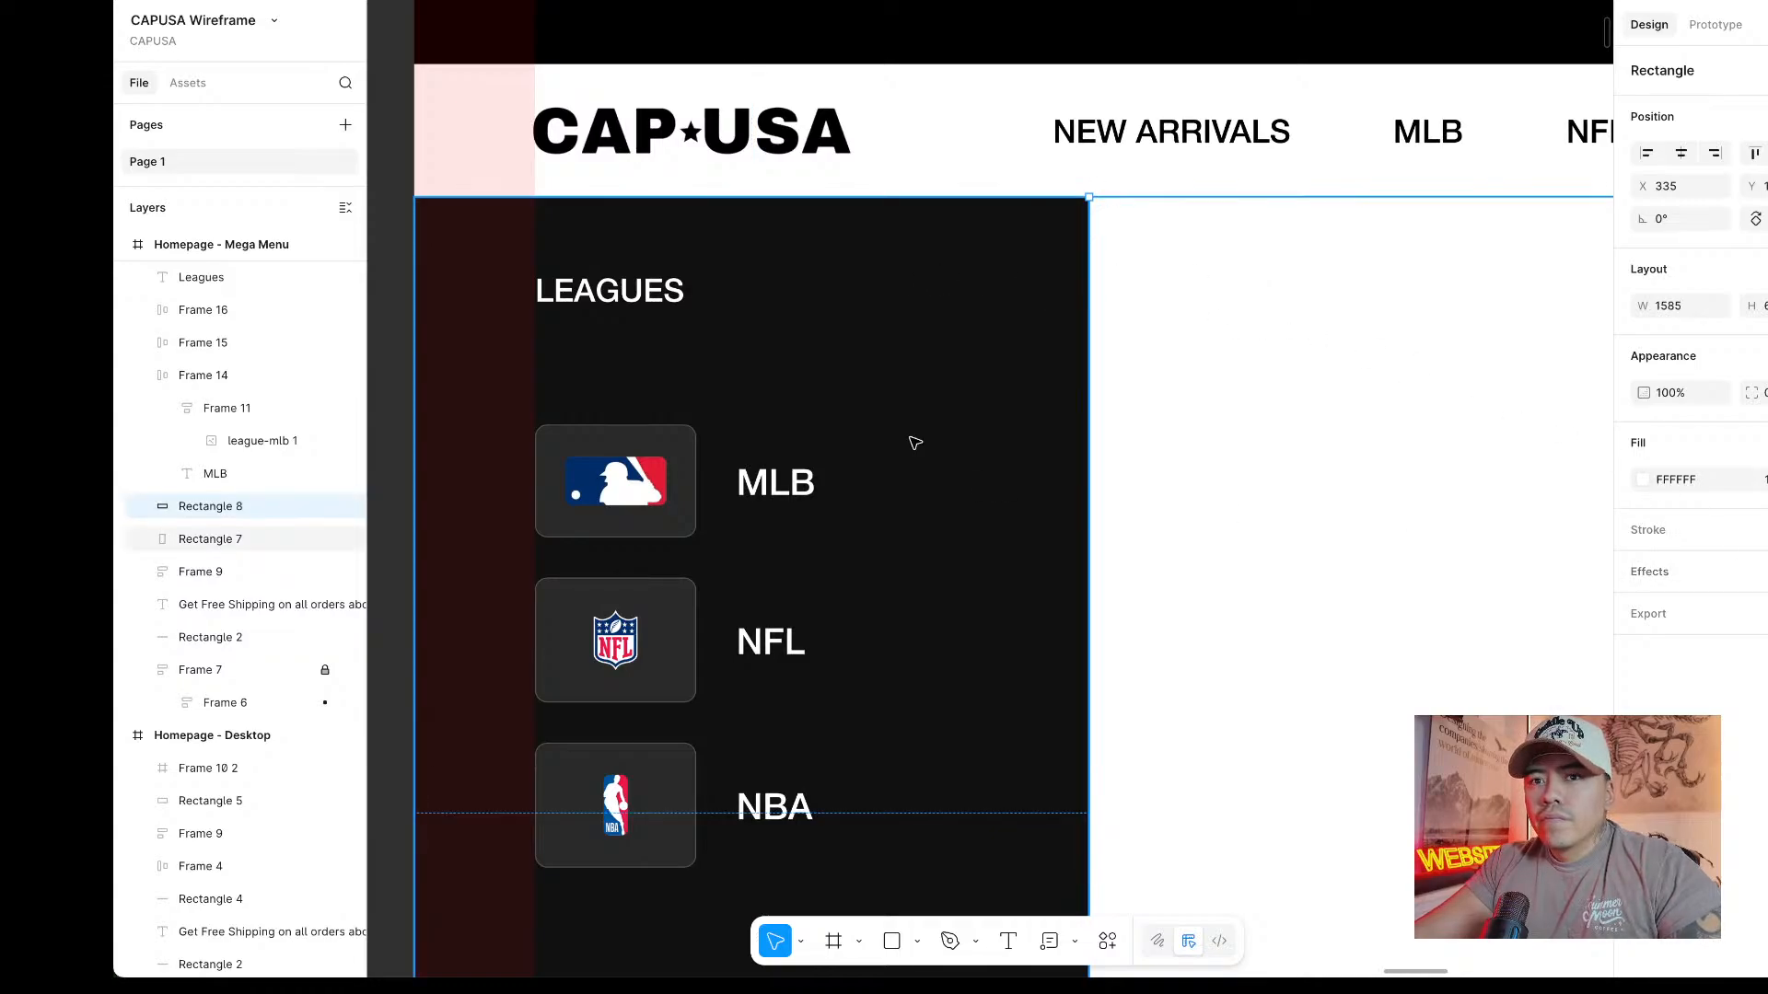
scroll(916, 442, "down", 2)
scroll(1032, 440, "down", 3)
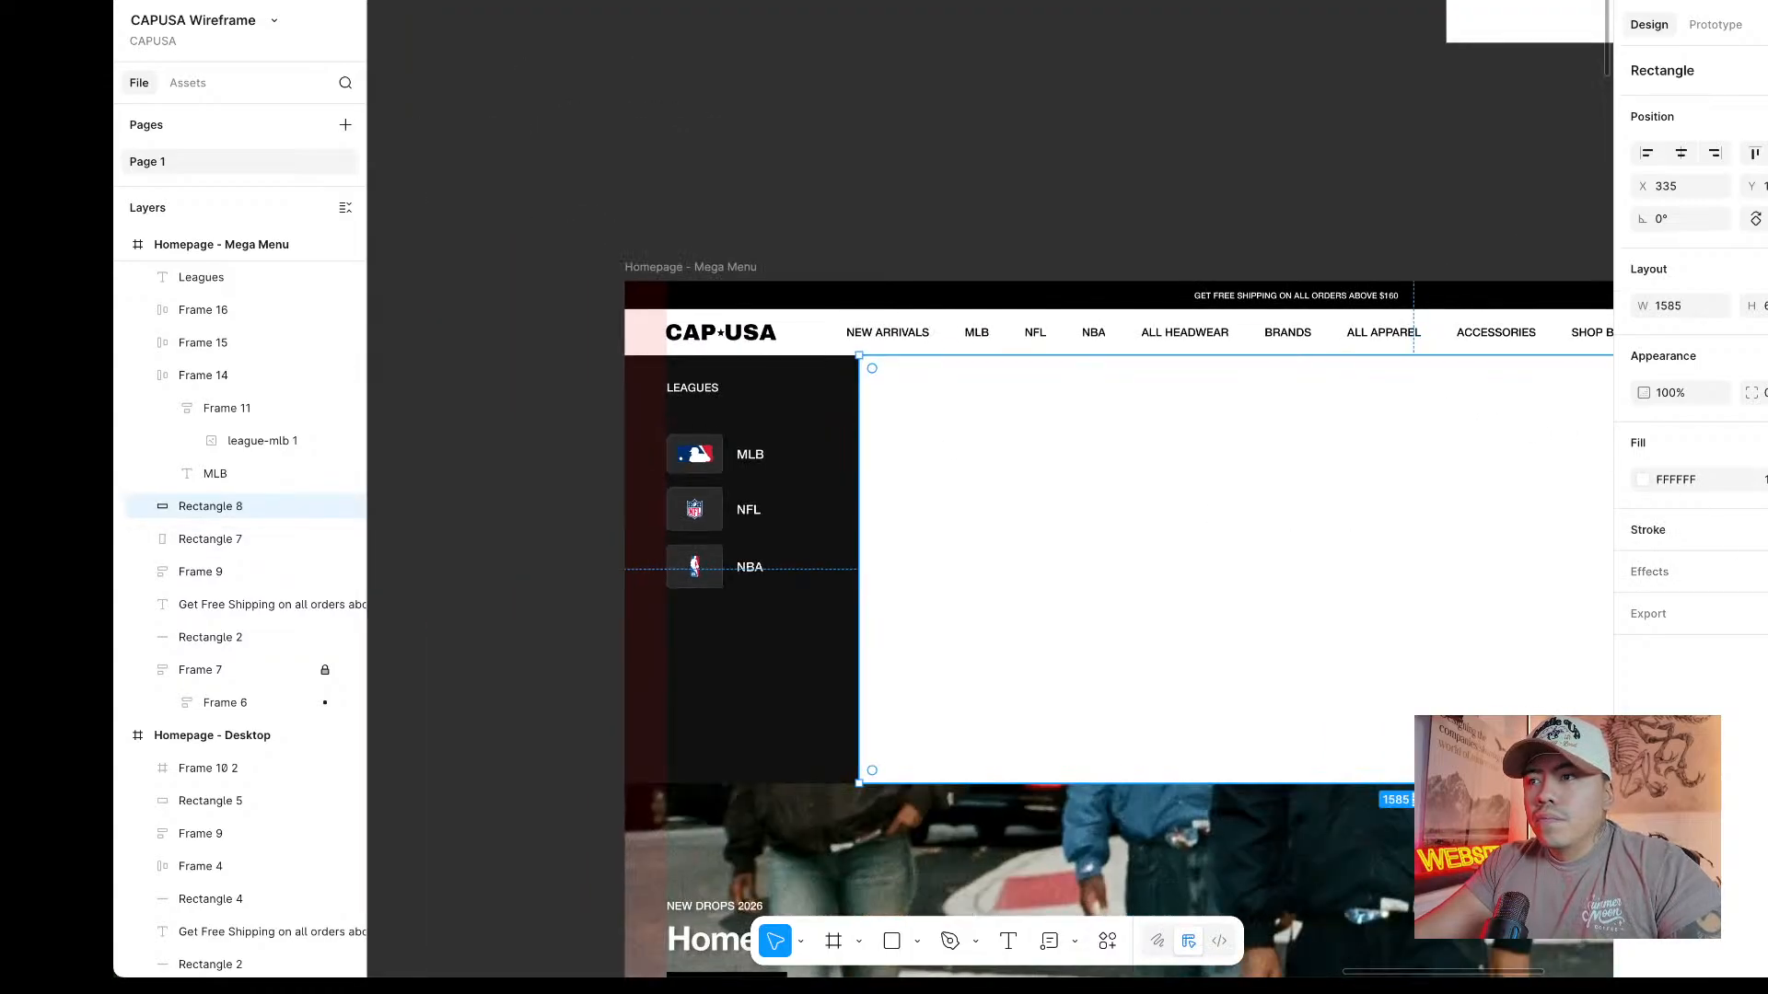
left_click(1767, 530)
left_click(1767, 600)
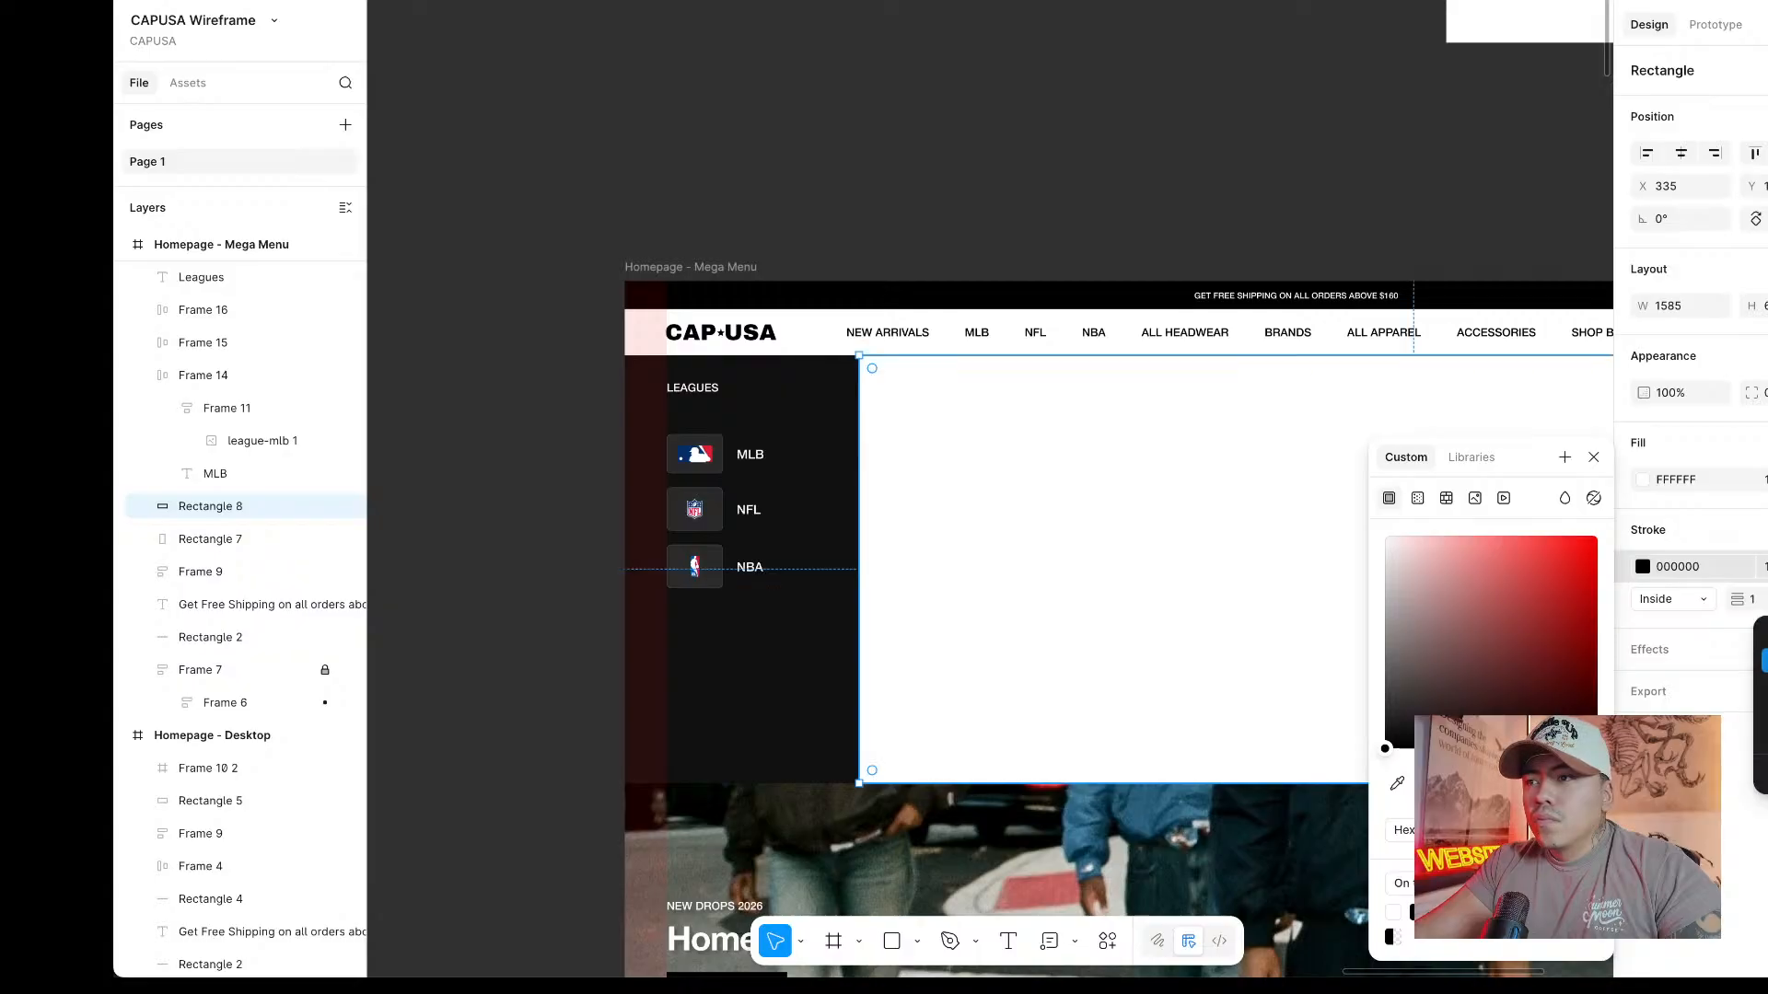
left_click(1767, 661)
left_click(1594, 458)
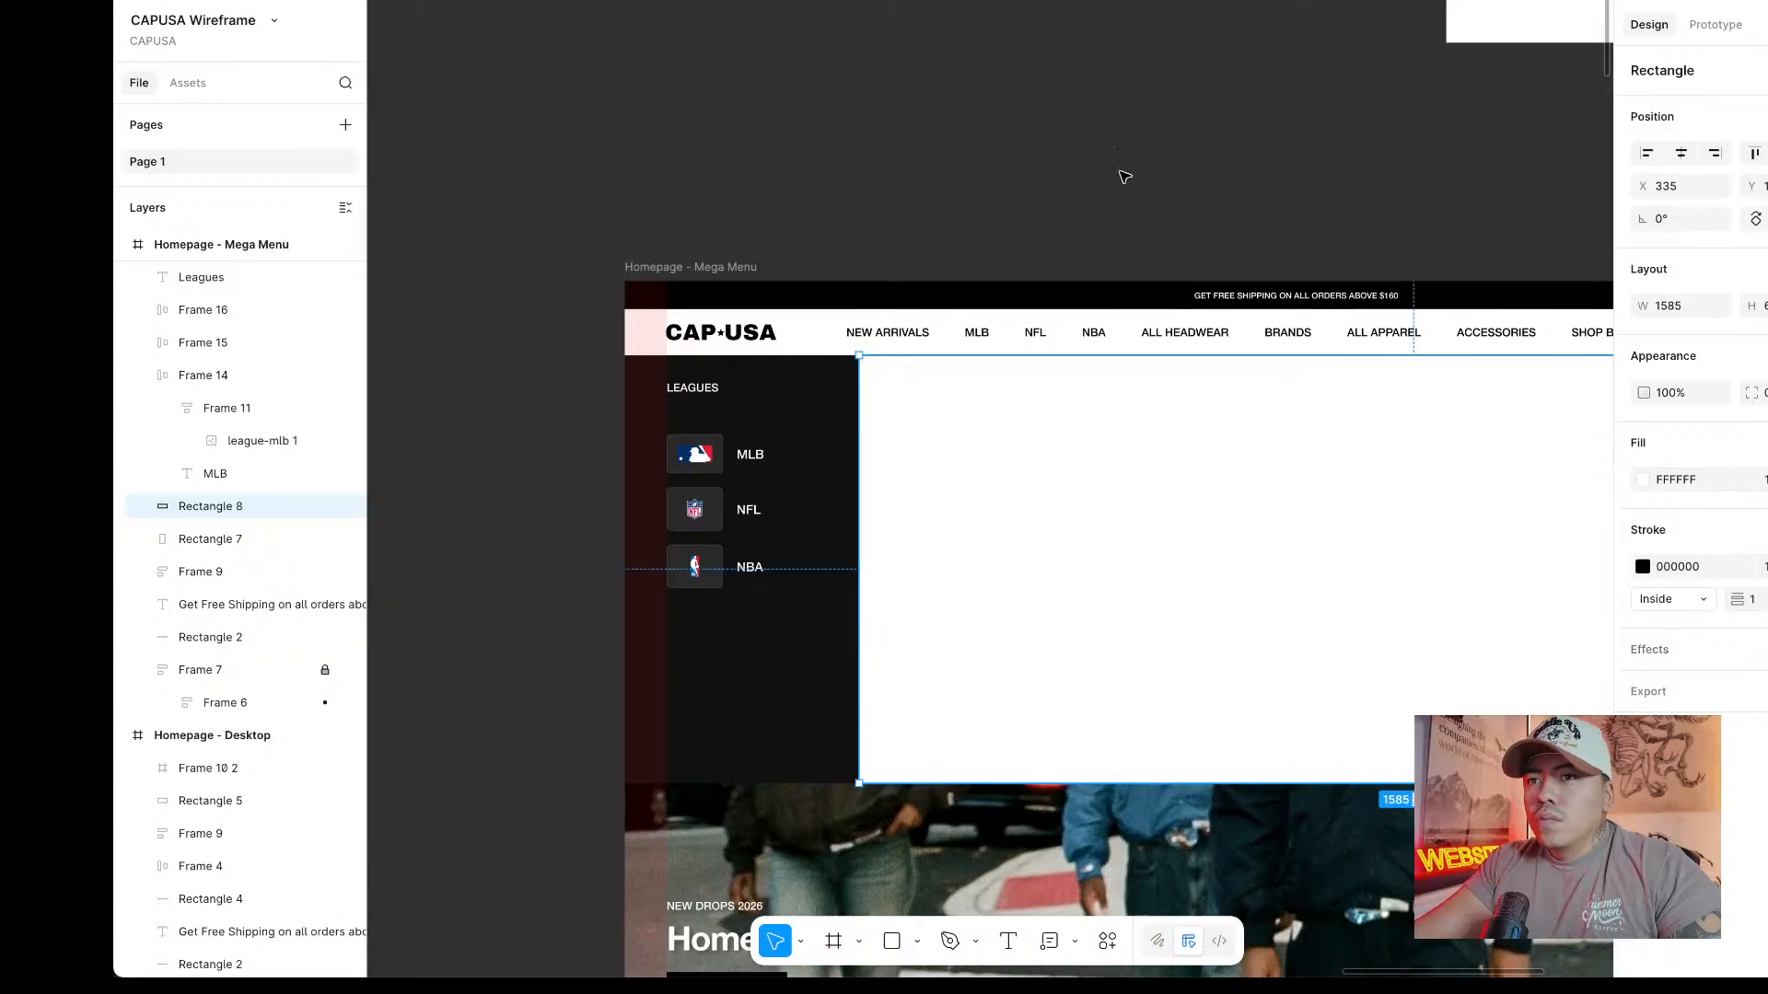
left_click(1124, 174)
Check the mega menu layout in the full-size prototype preview and return to the design canvas.
scroll(1148, 212, "down", 2)
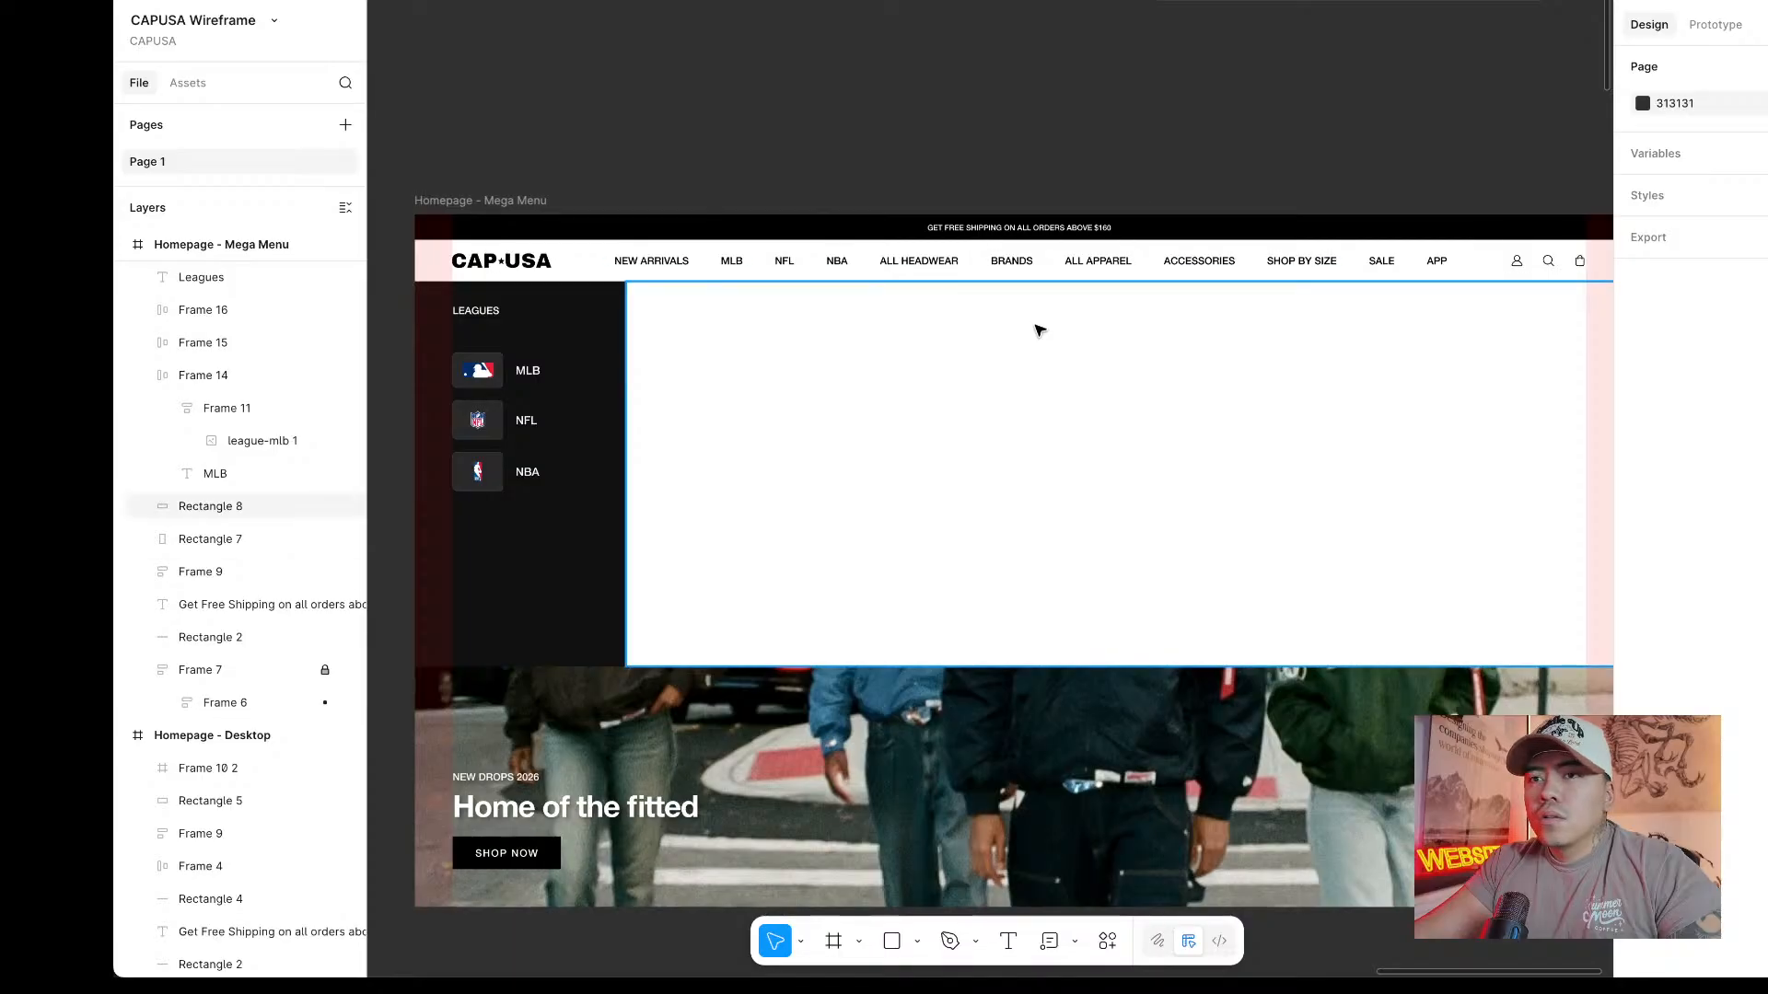
scroll(1037, 330, "down", 2)
scroll(1038, 330, "up", 2)
key("ctrl+Tab")
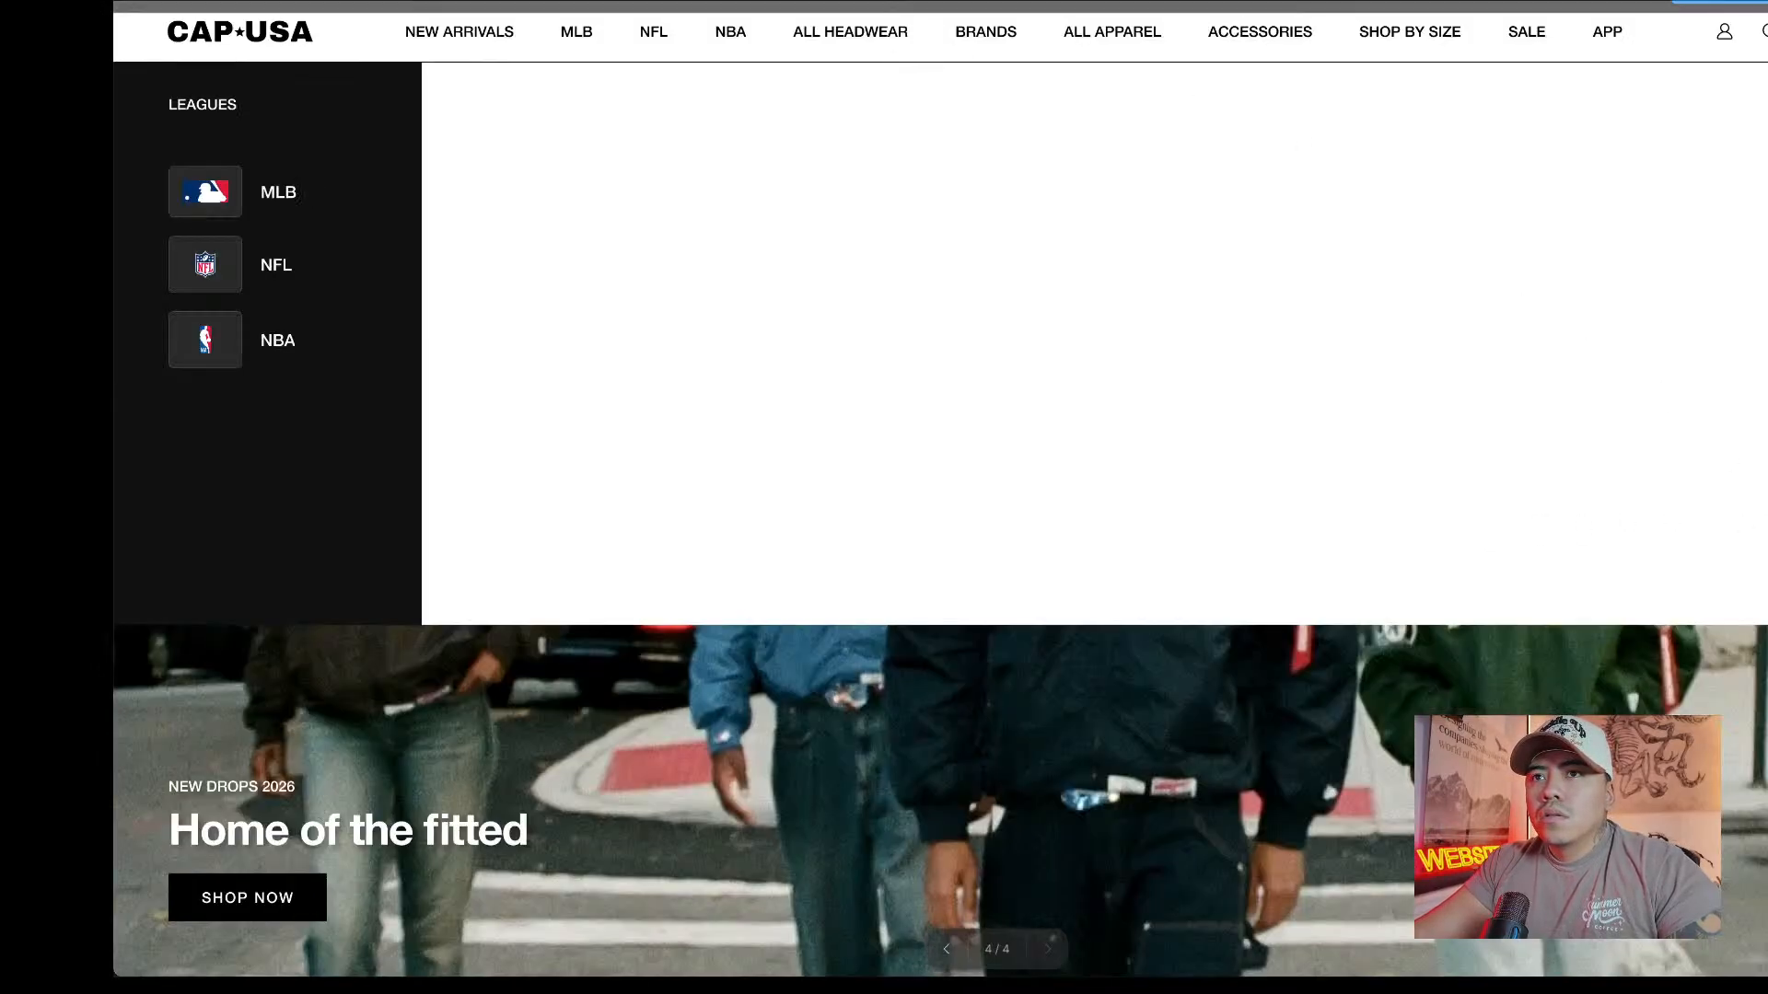
key("Escape")
scroll(1074, 356, "down", 2)
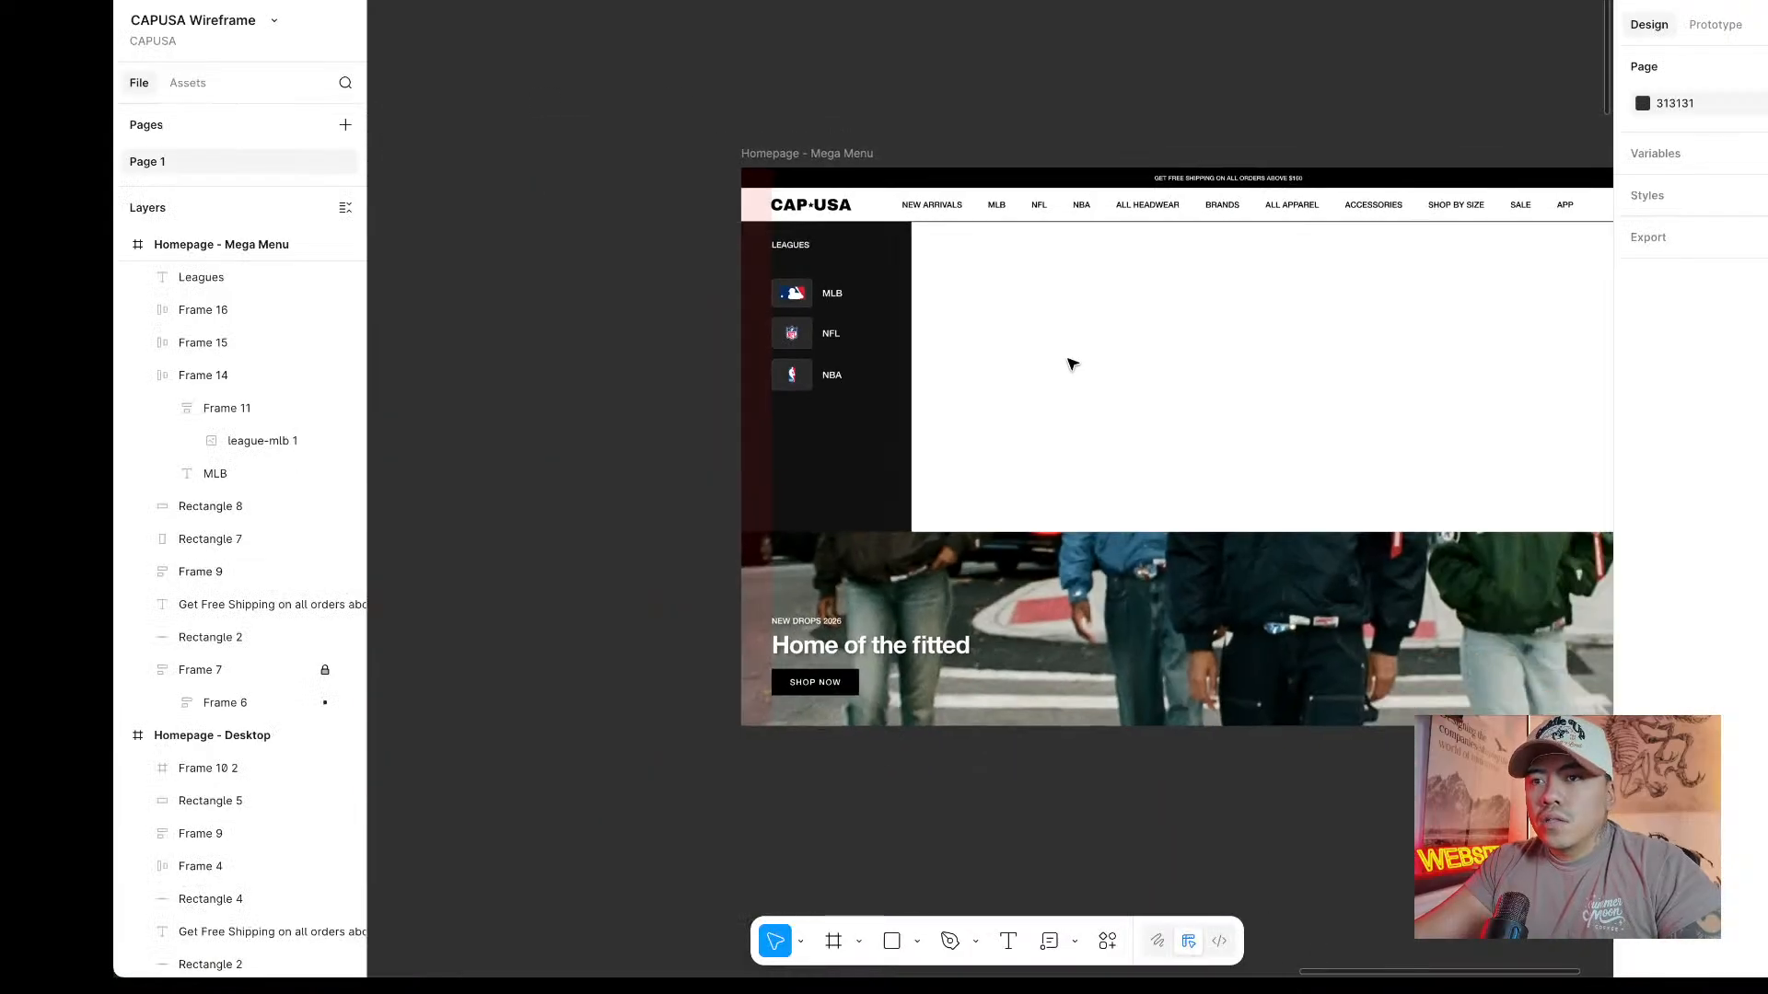
Examine the reference mega menu screenshots on the Styleguide page for how they arrange league lists, team columns and promo areas.
scroll(1069, 360, "up", 10)
scroll(1069, 360, "right", 7)
scroll(1070, 360, "down", 8)
scroll(1073, 363, "down", 2)
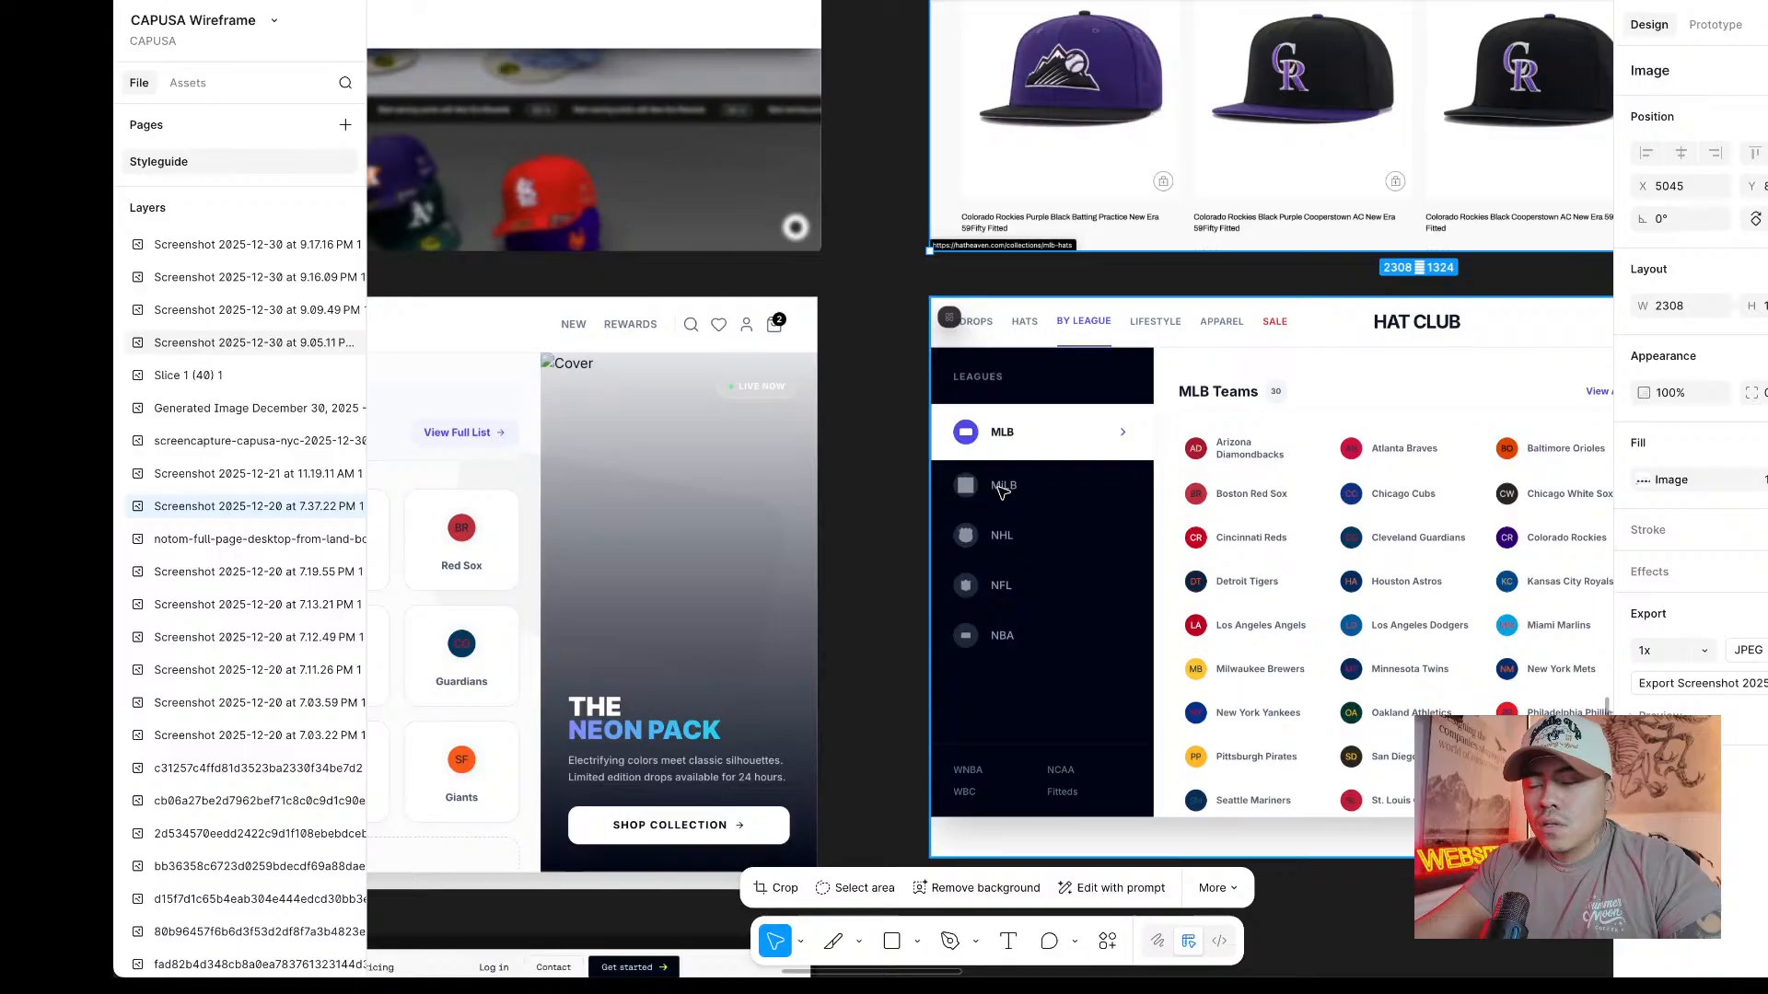
scroll(1002, 491, "right", 5)
scroll(1002, 490, "down", 1)
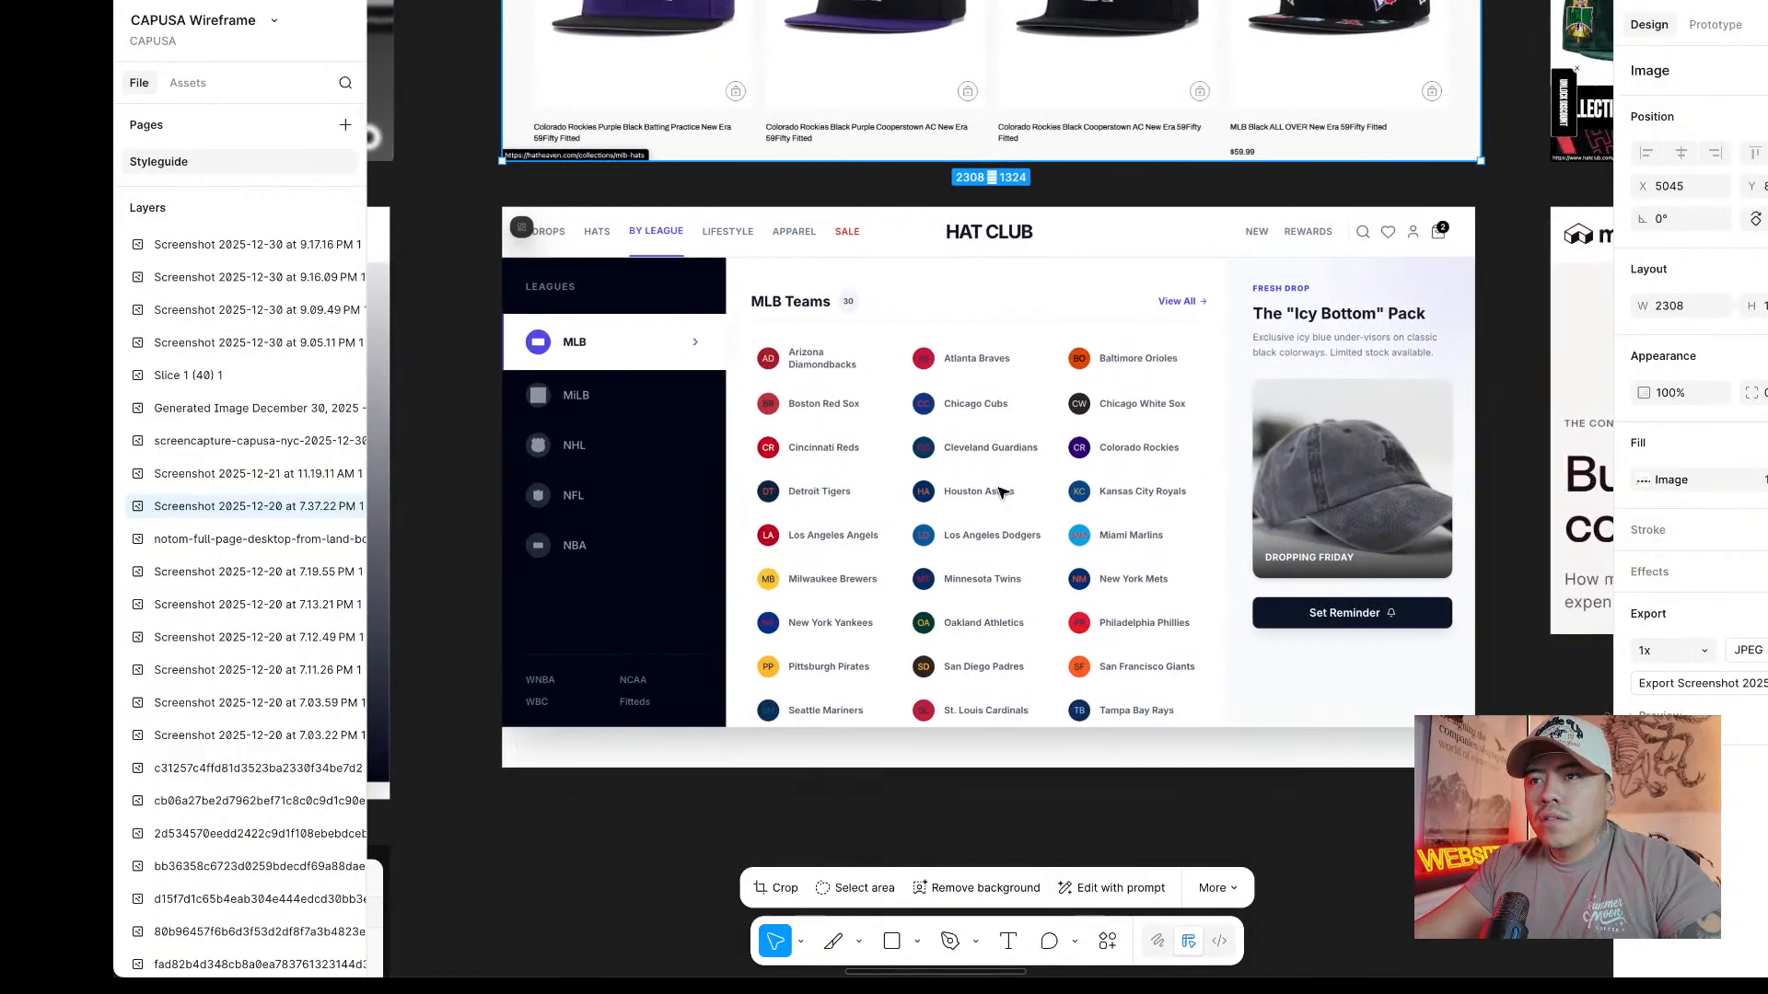
scroll(1002, 491, "left", 10)
scroll(1002, 491, "up", 5)
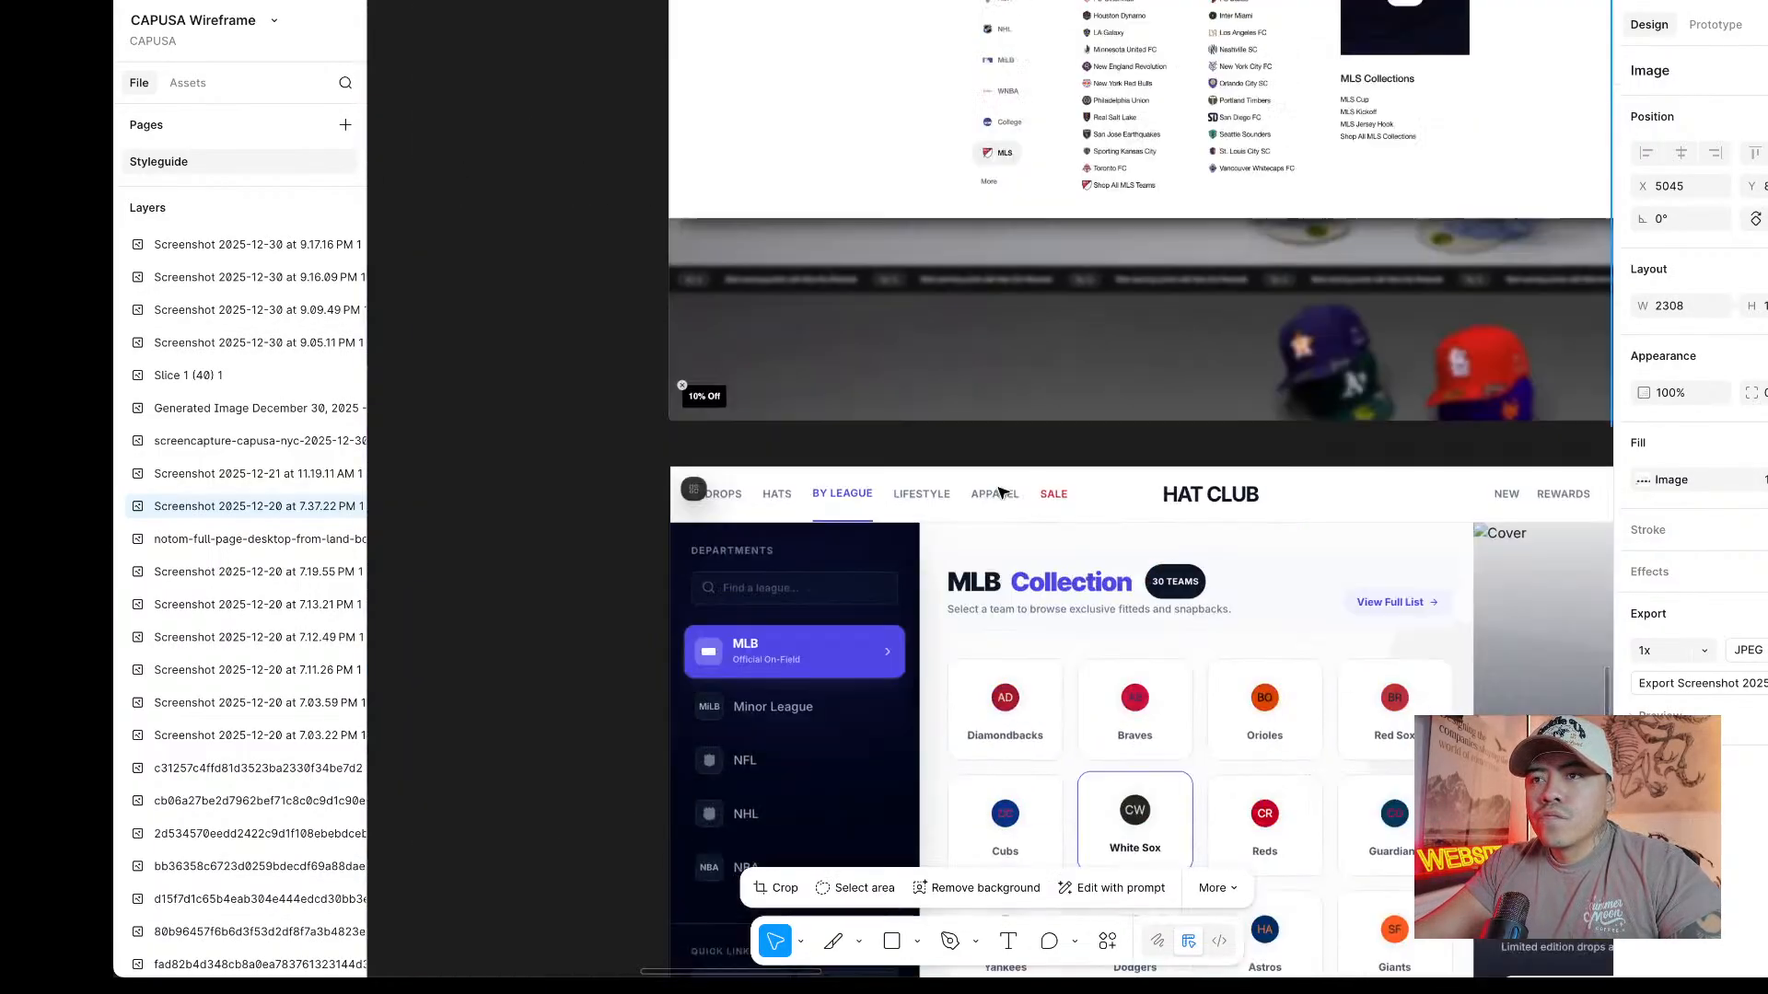
scroll(1001, 491, "up", 5)
scroll(1003, 493, "down", 4)
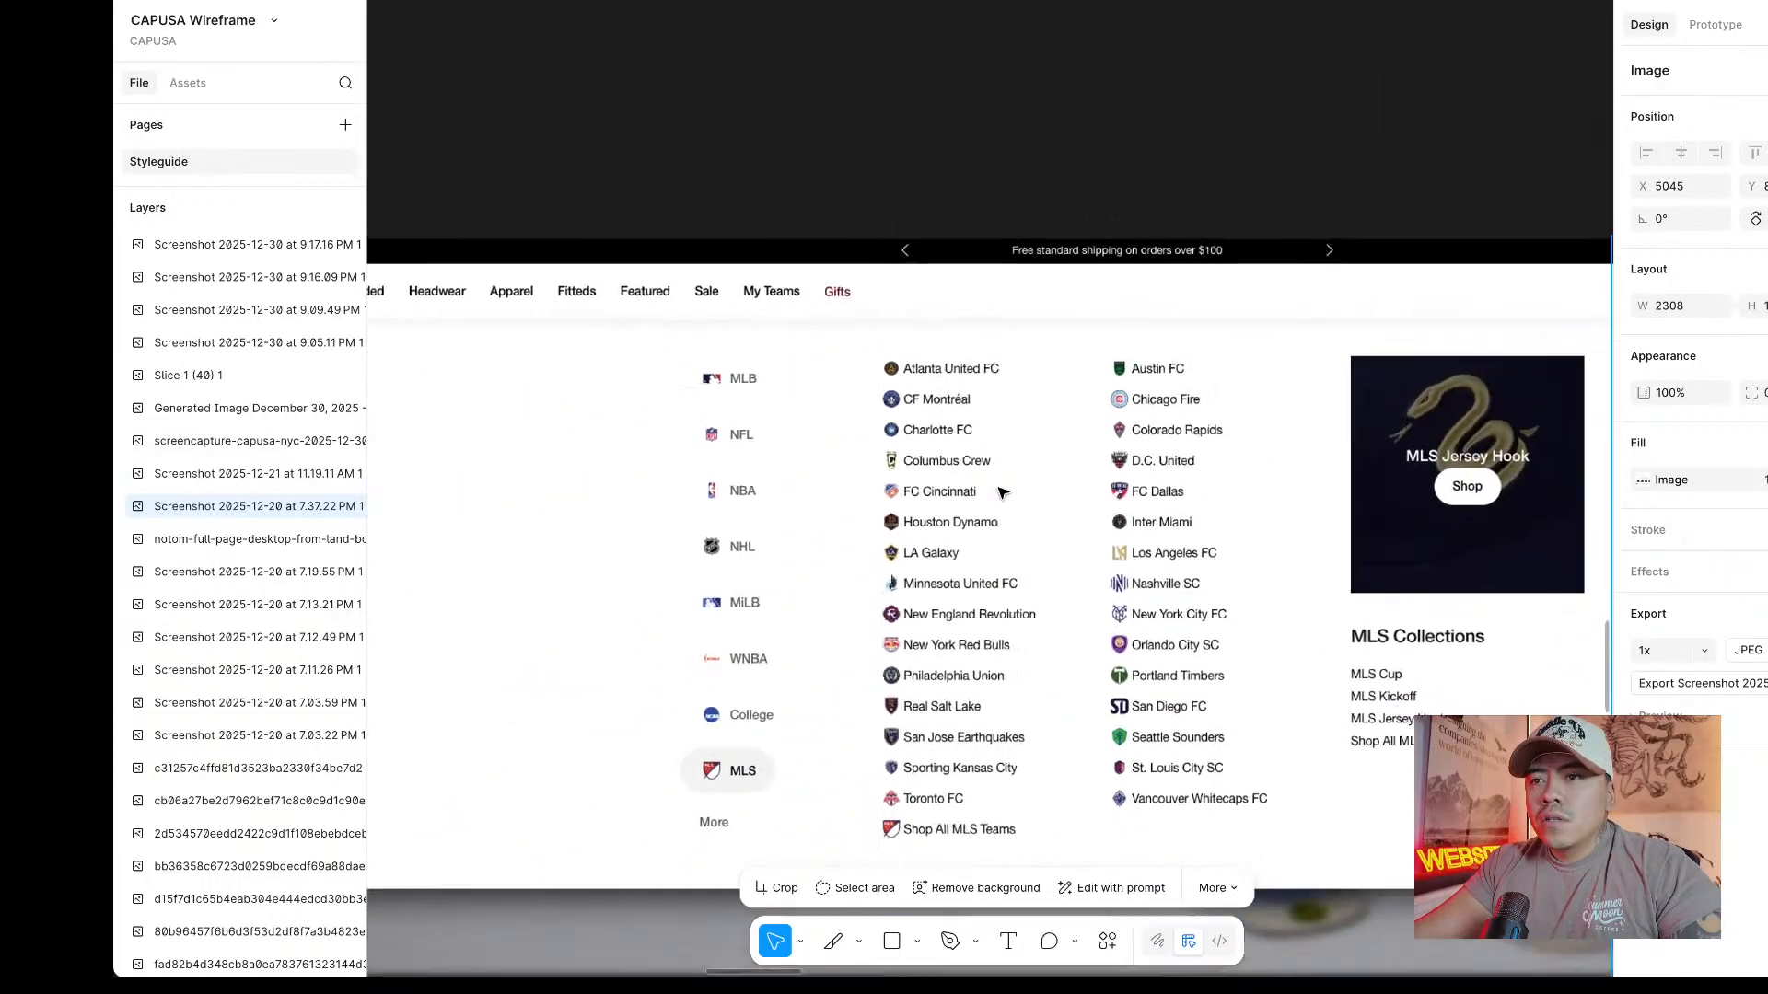
scroll(1003, 494, "right", 5)
scroll(1003, 494, "down", 3)
scroll(1003, 494, "right", 15)
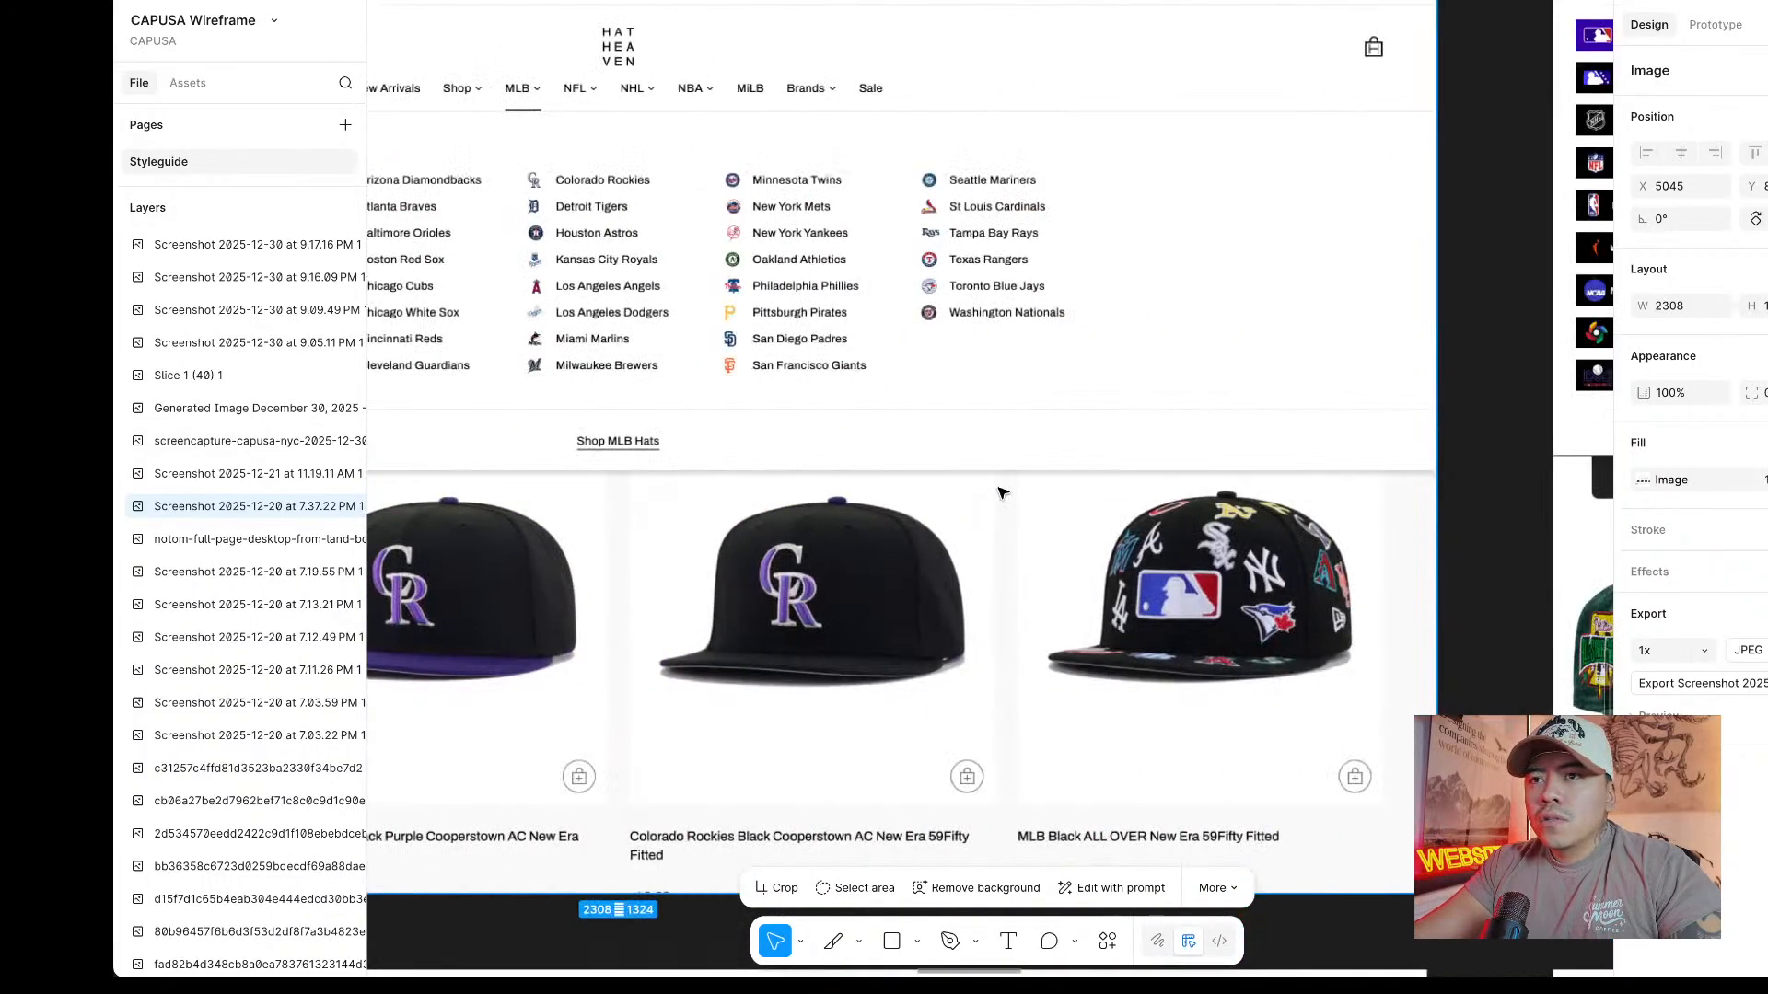
scroll(1003, 493, "left", 6)
scroll(1003, 493, "up", 1)
scroll(1189, 311, "up", 4)
scroll(1189, 311, "down", 6)
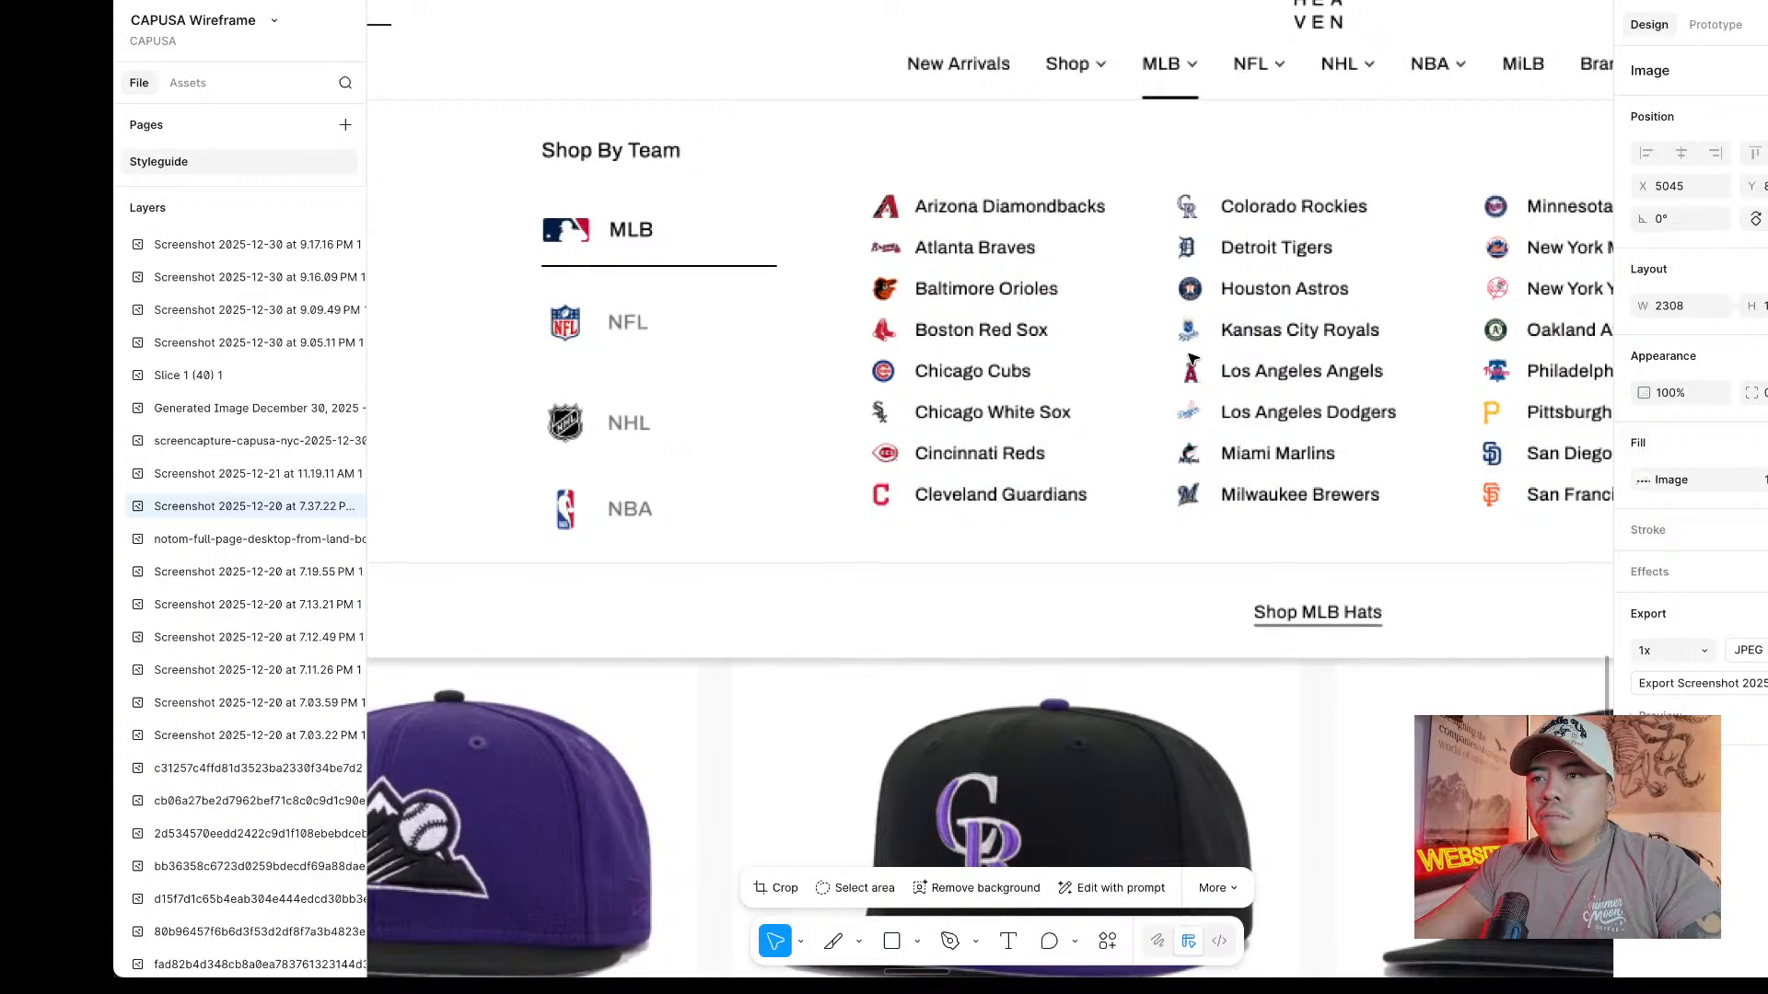
scroll(1282, 328, "up", 3)
scroll(1283, 328, "down", 3)
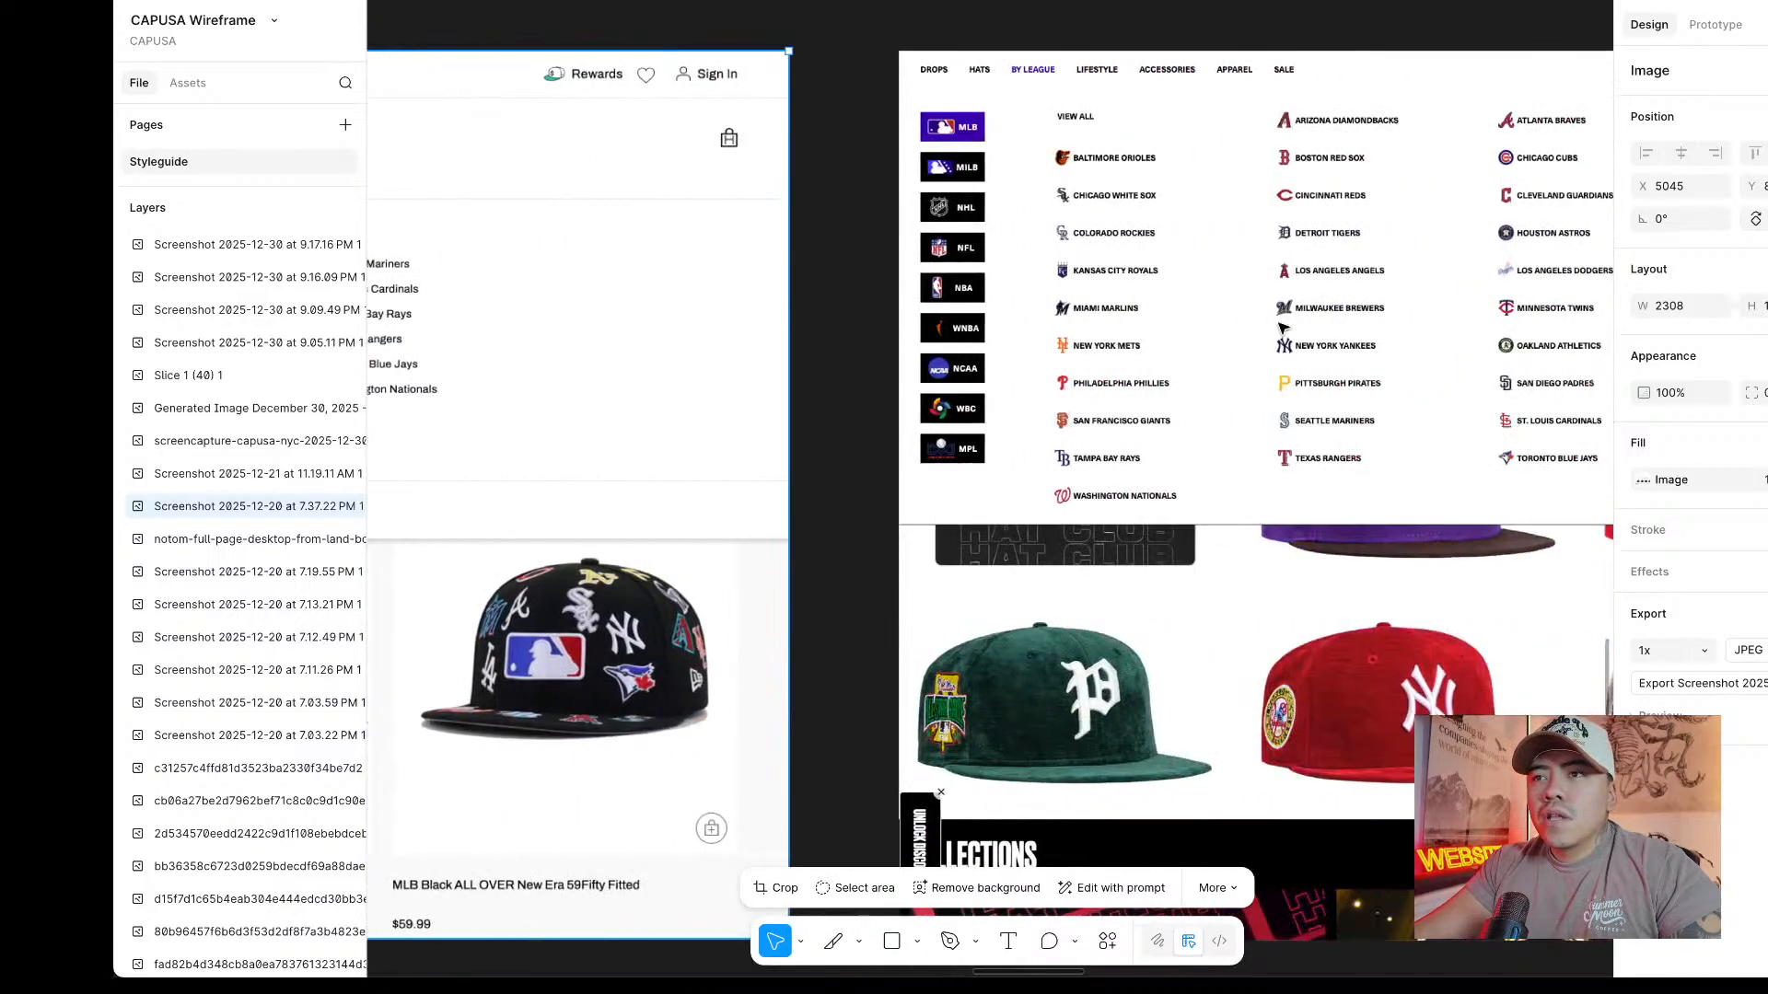
Examine the Hat Club By League reference menu for how its league list and MLB team columns are arranged.
scroll(1105, 368, "right", 3)
scroll(967, 386, "up", 3)
scroll(893, 396, "up", 2)
scroll(893, 396, "up", 3)
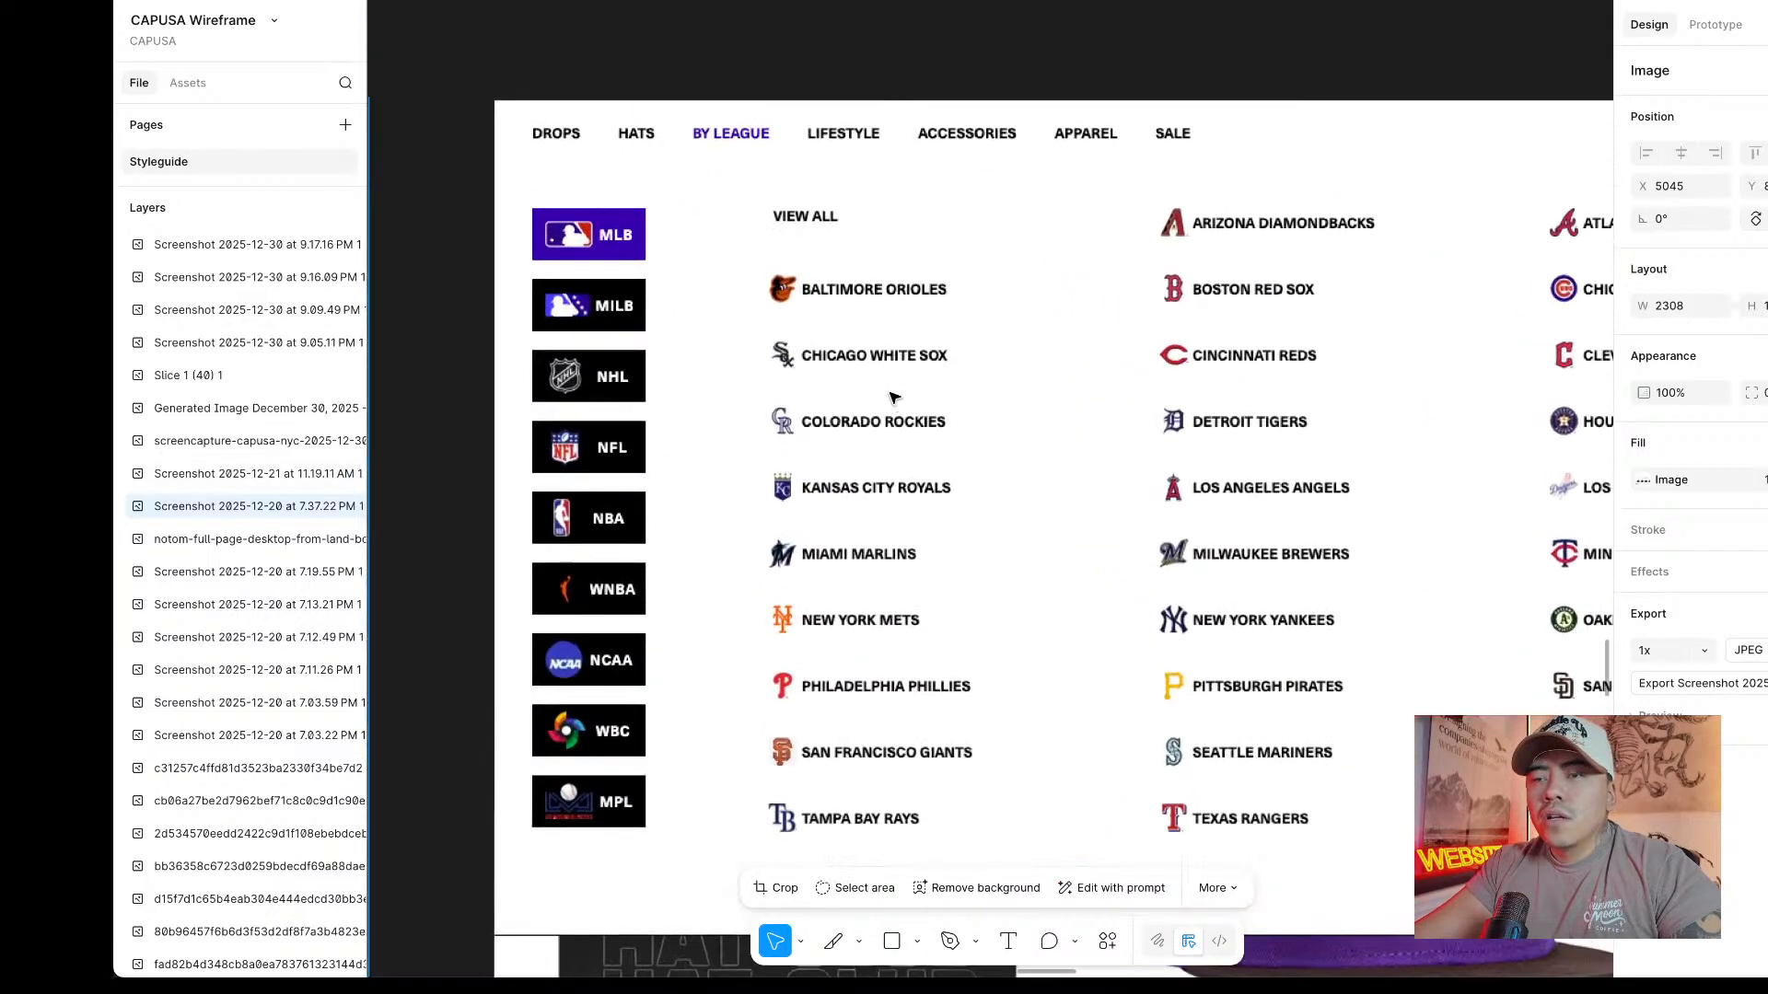
scroll(893, 396, "up", 3)
scroll(894, 396, "down", 2)
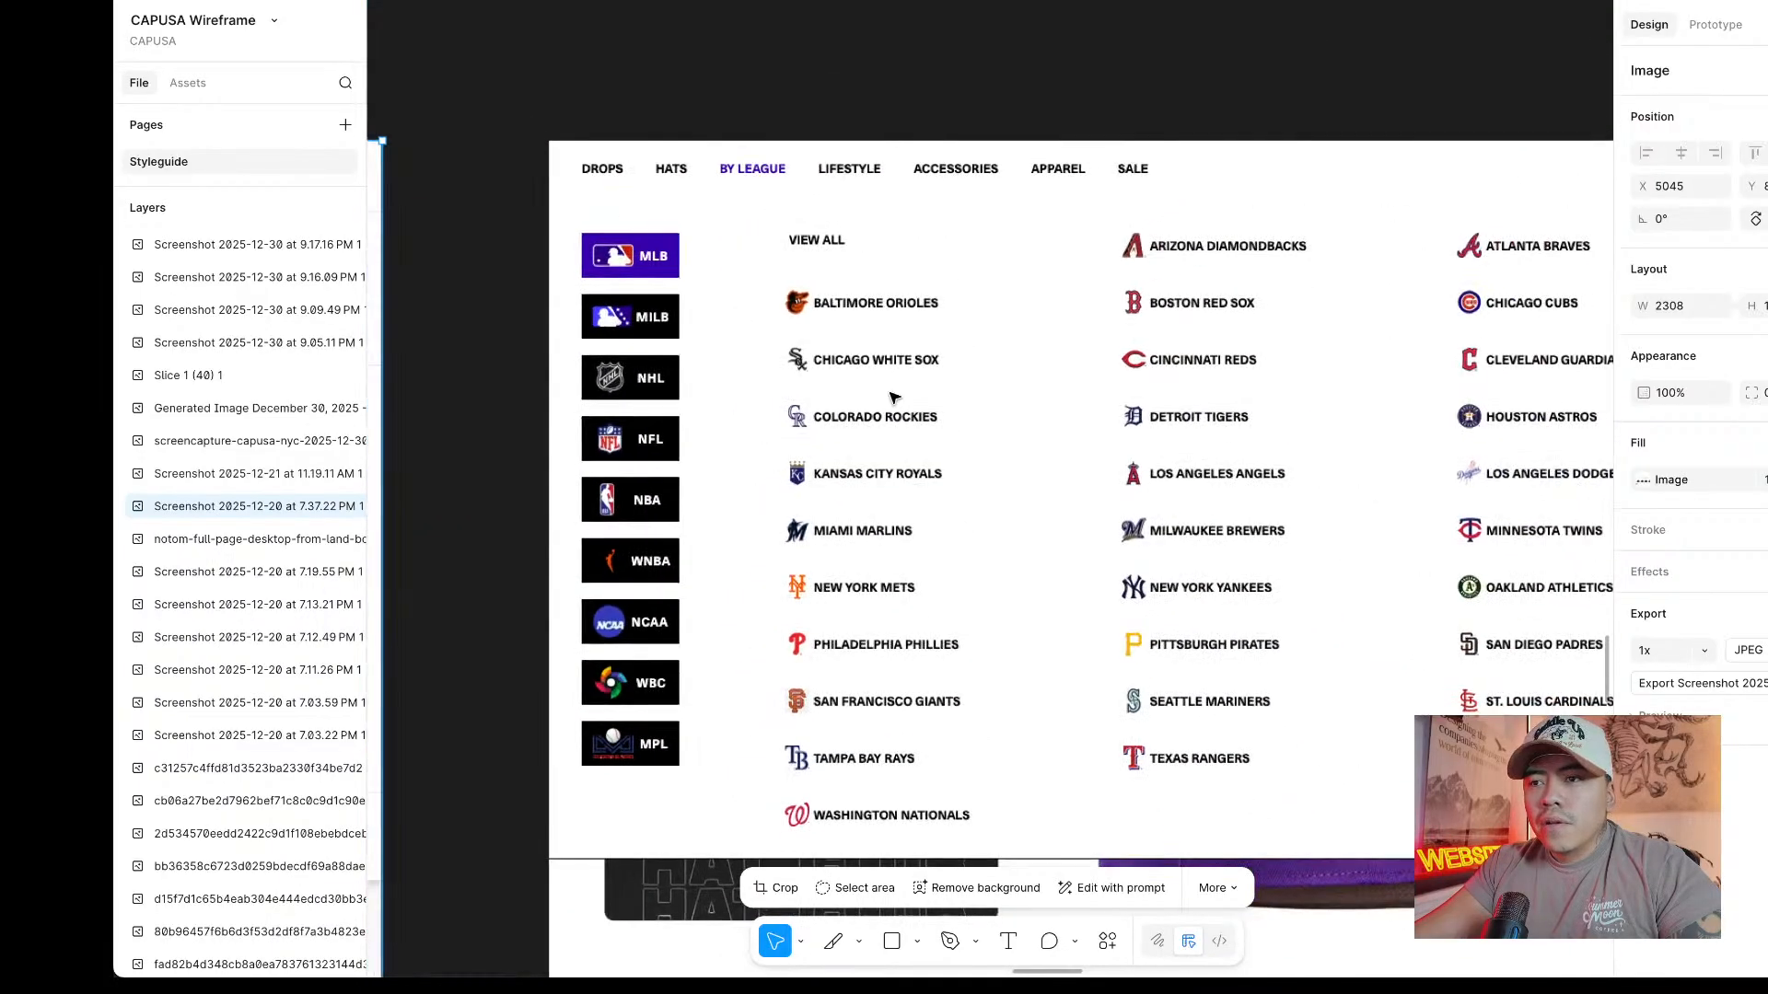
scroll(893, 396, "right", 5)
scroll(893, 396, "left", 5)
scroll(893, 396, "right", 5)
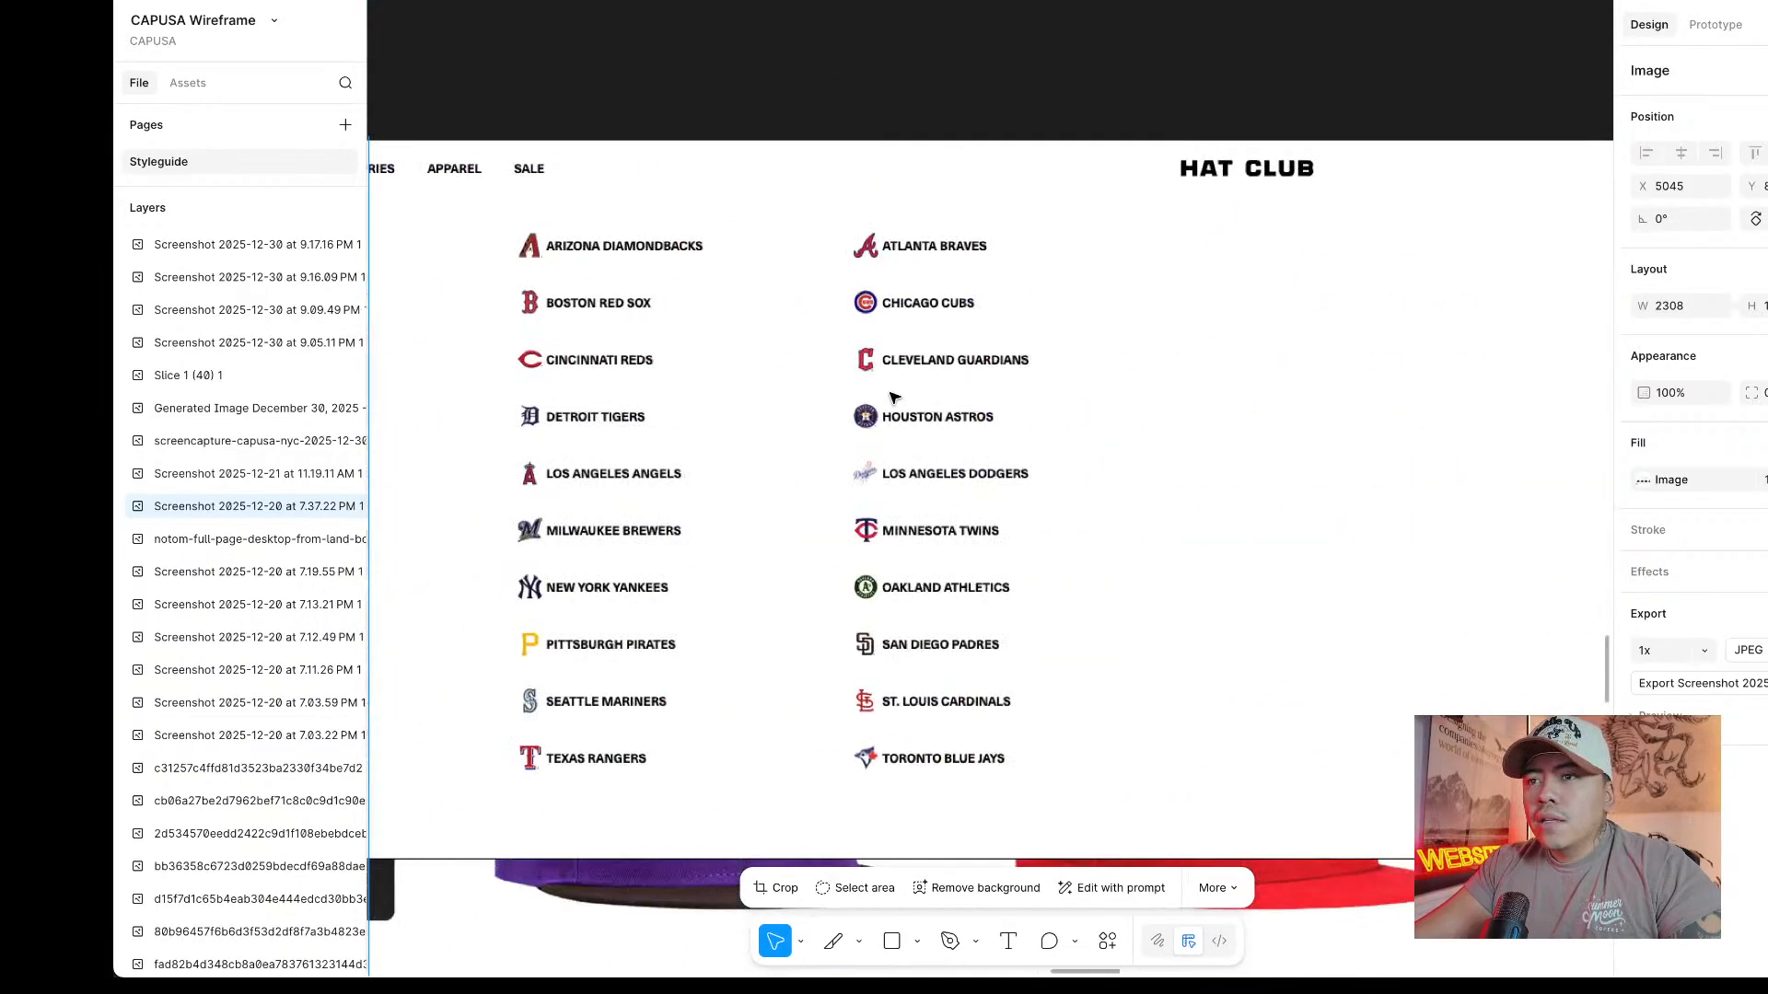
scroll(893, 395, "left", 3)
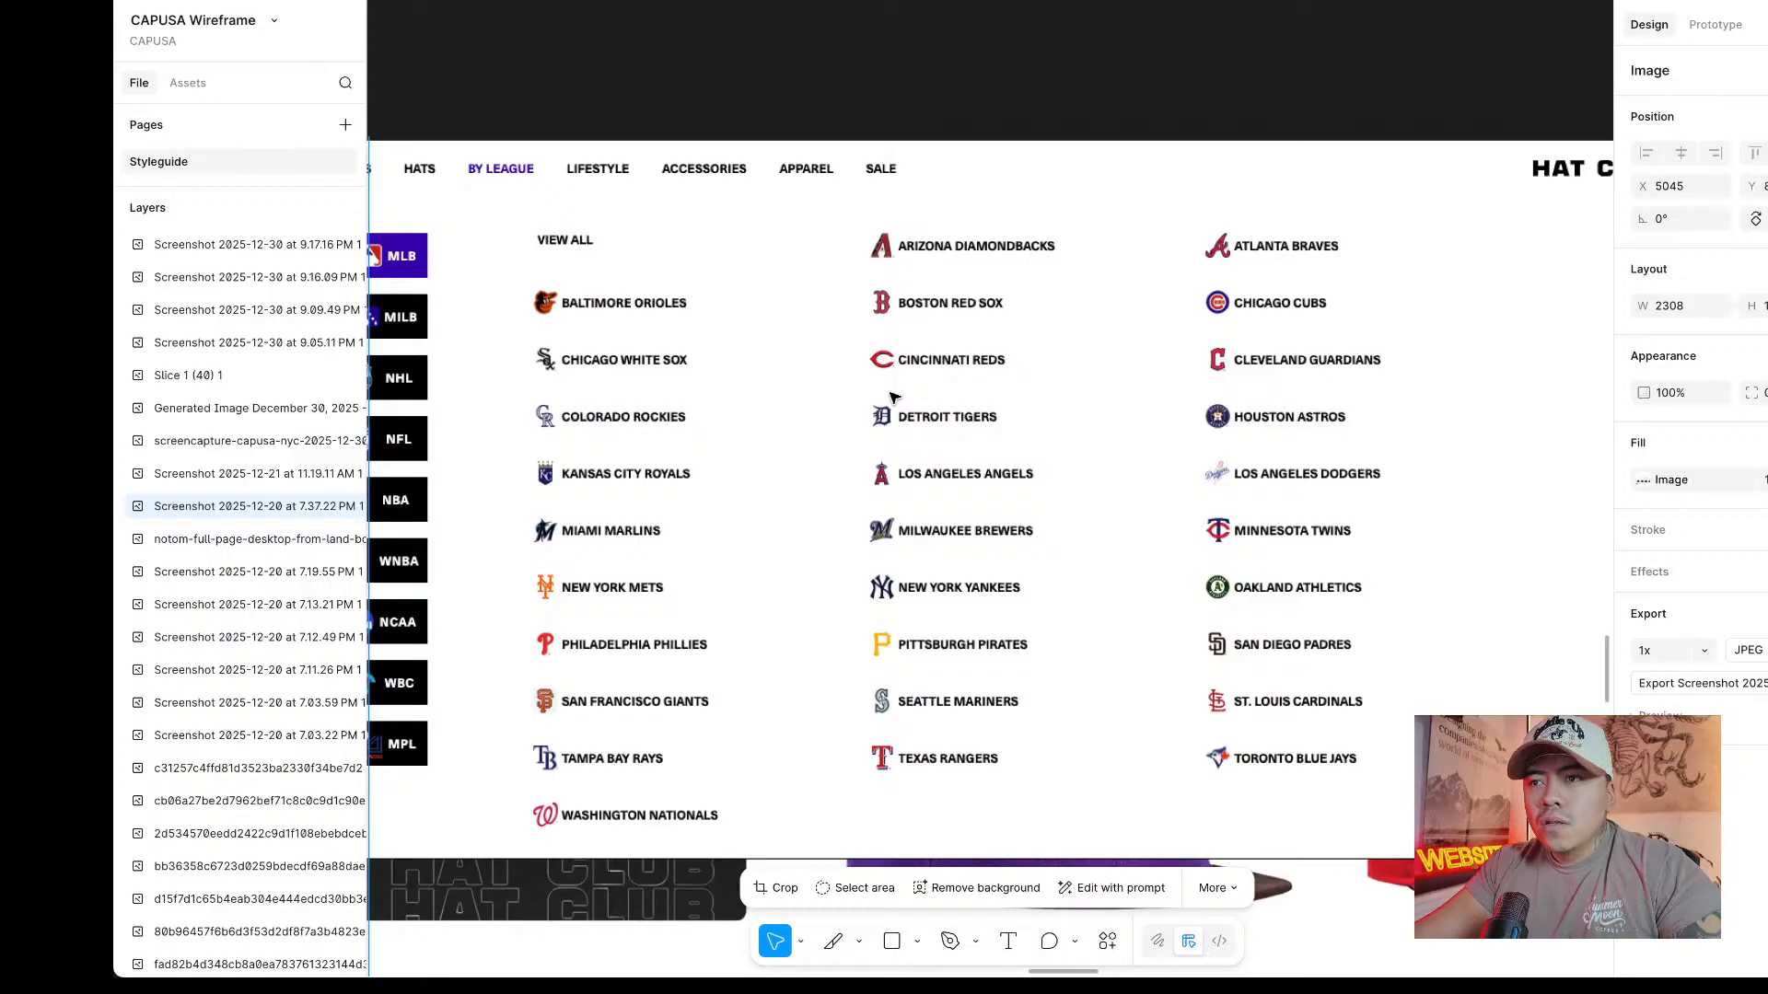
Compare the miter product menu and the dark-sidebar Hat Club references, and return to the Homepage - Mega Menu frame on Page 1.
scroll(893, 396, "down", 3)
scroll(893, 396, "down", 6)
scroll(893, 396, "down", 4)
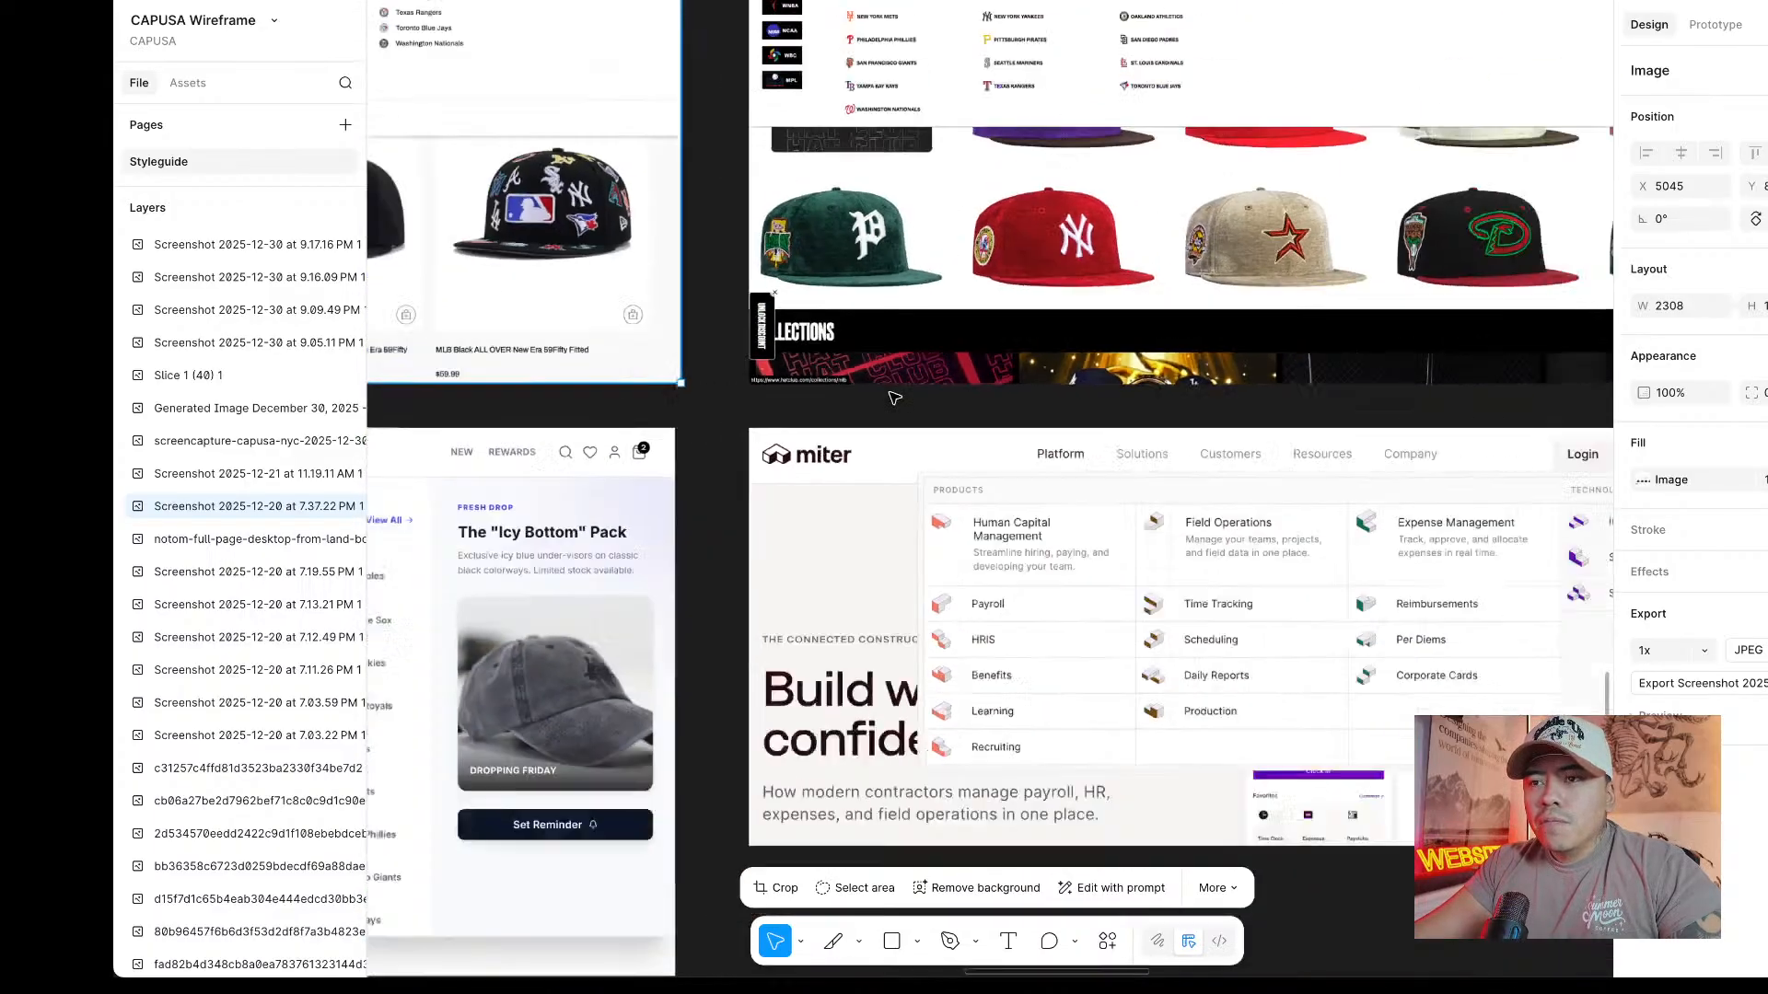
scroll(955, 491, "up", 5)
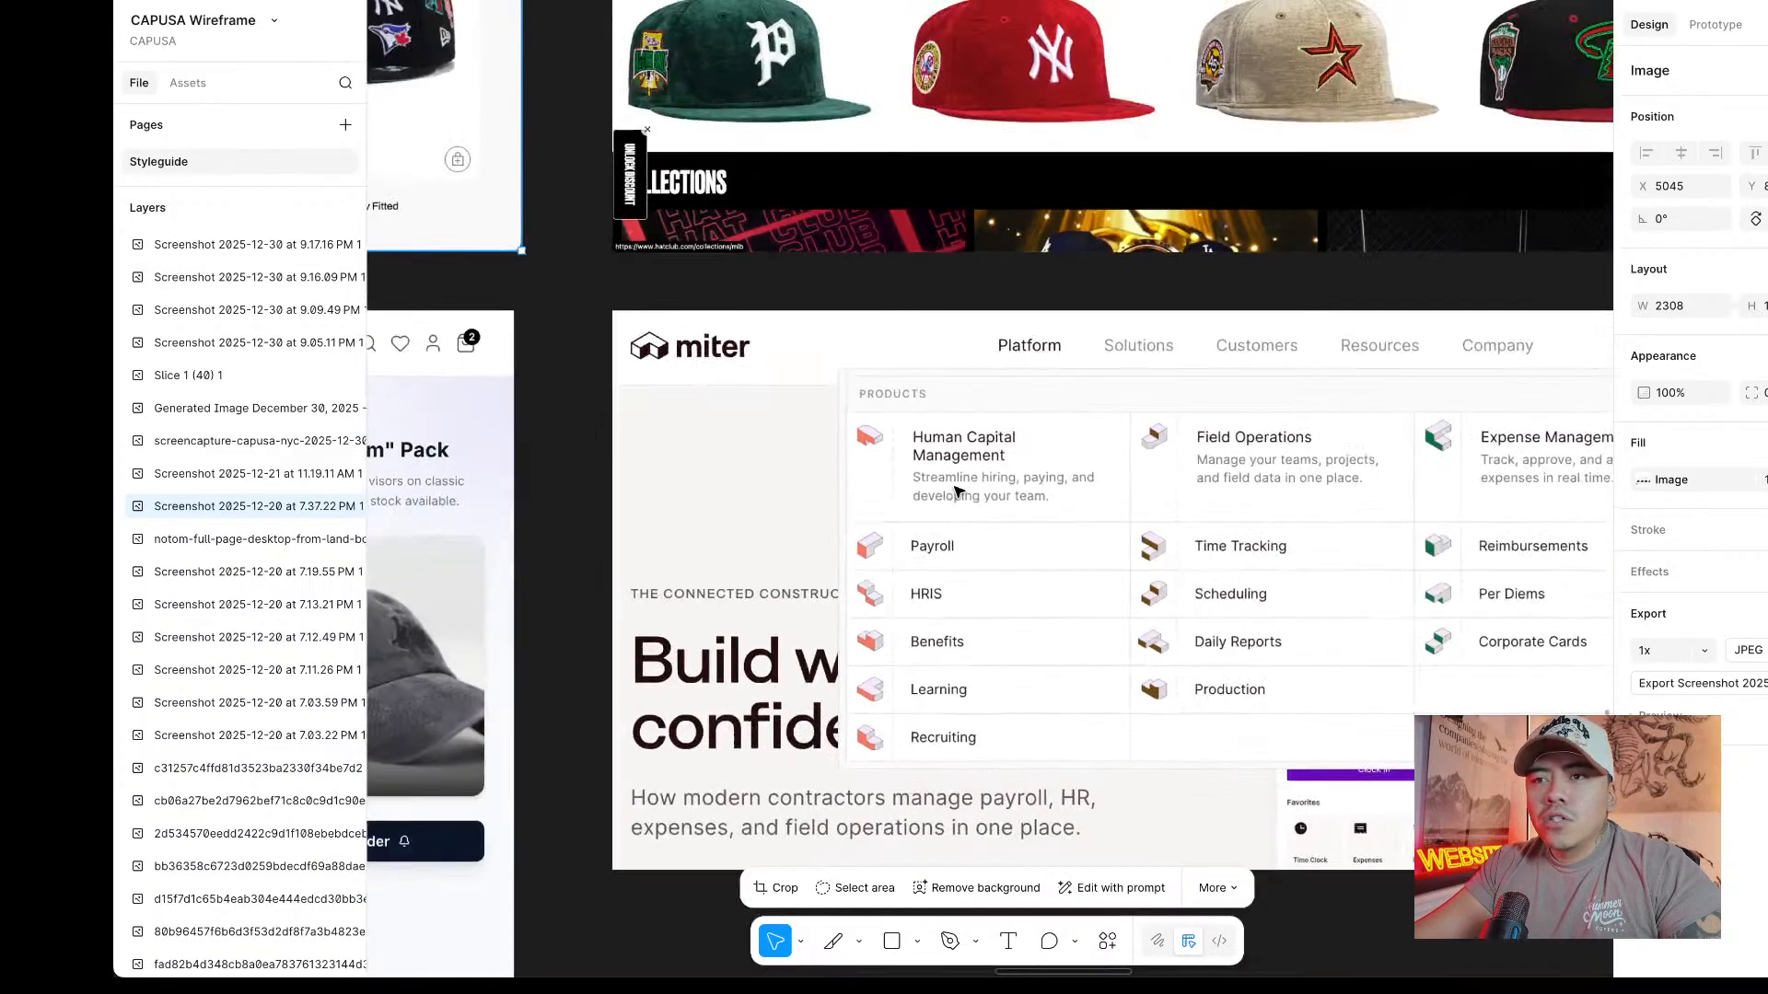
scroll(958, 492, "left", 5)
scroll(955, 491, "down", 10)
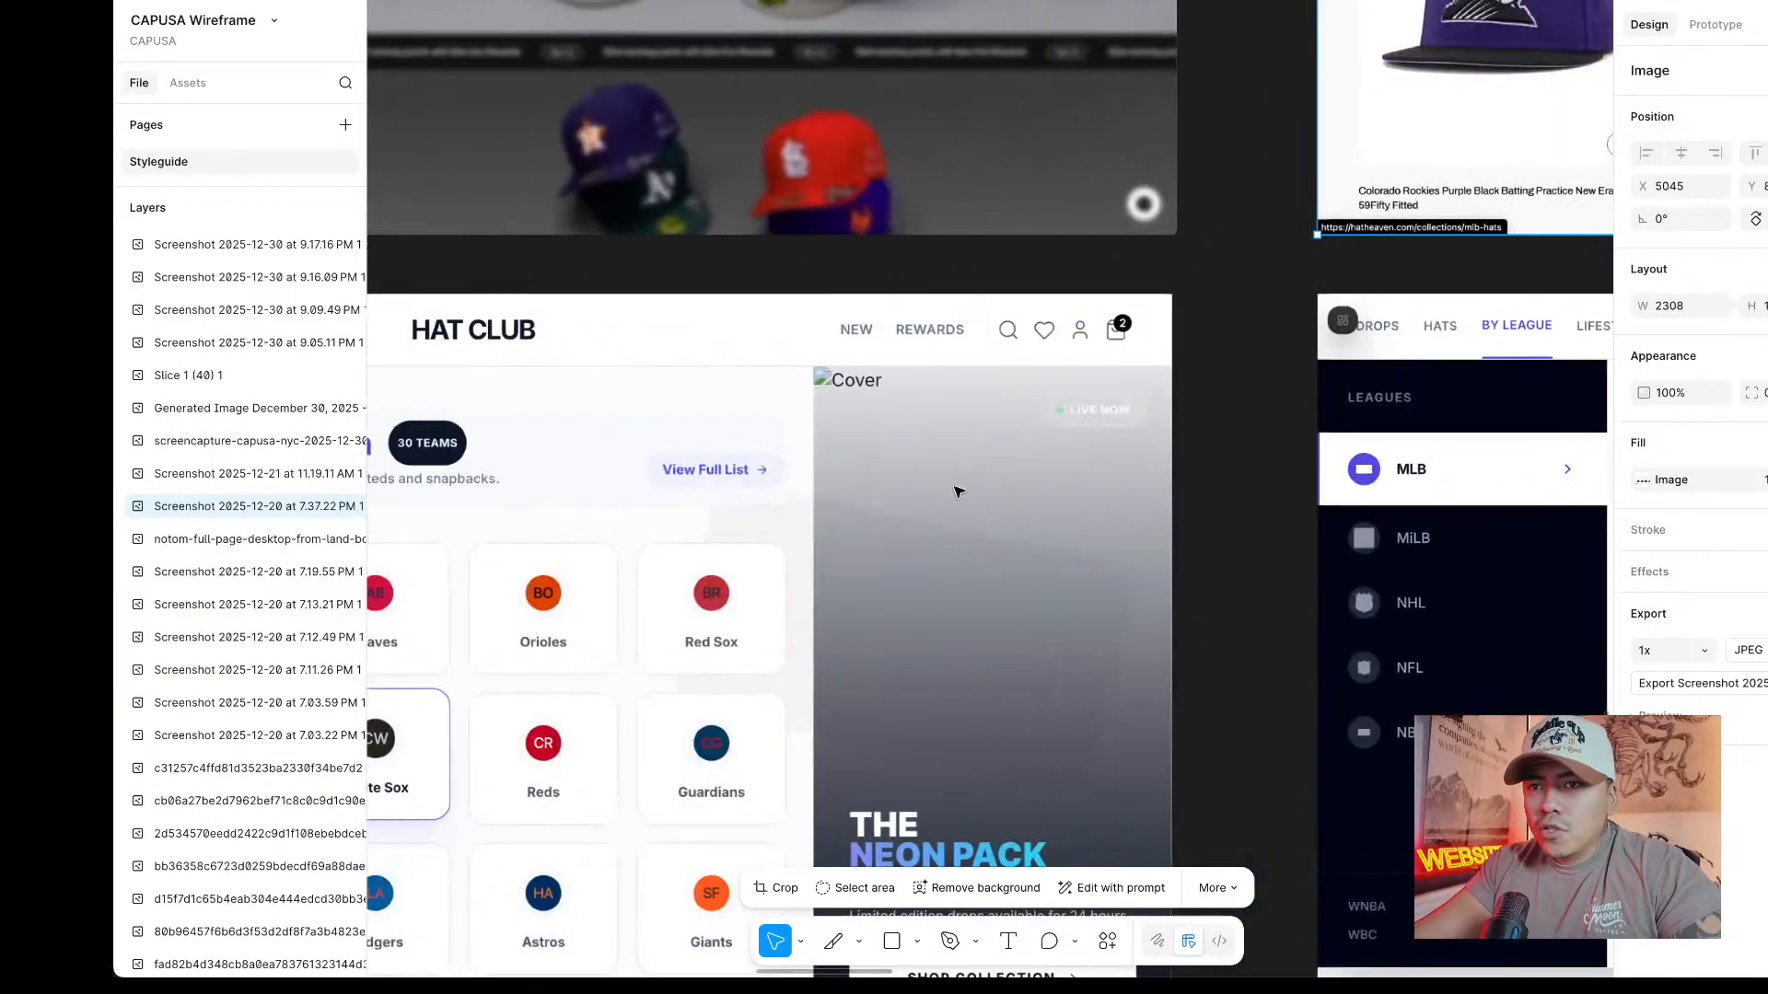
scroll(955, 491, "down", 5)
scroll(955, 491, "right", 4)
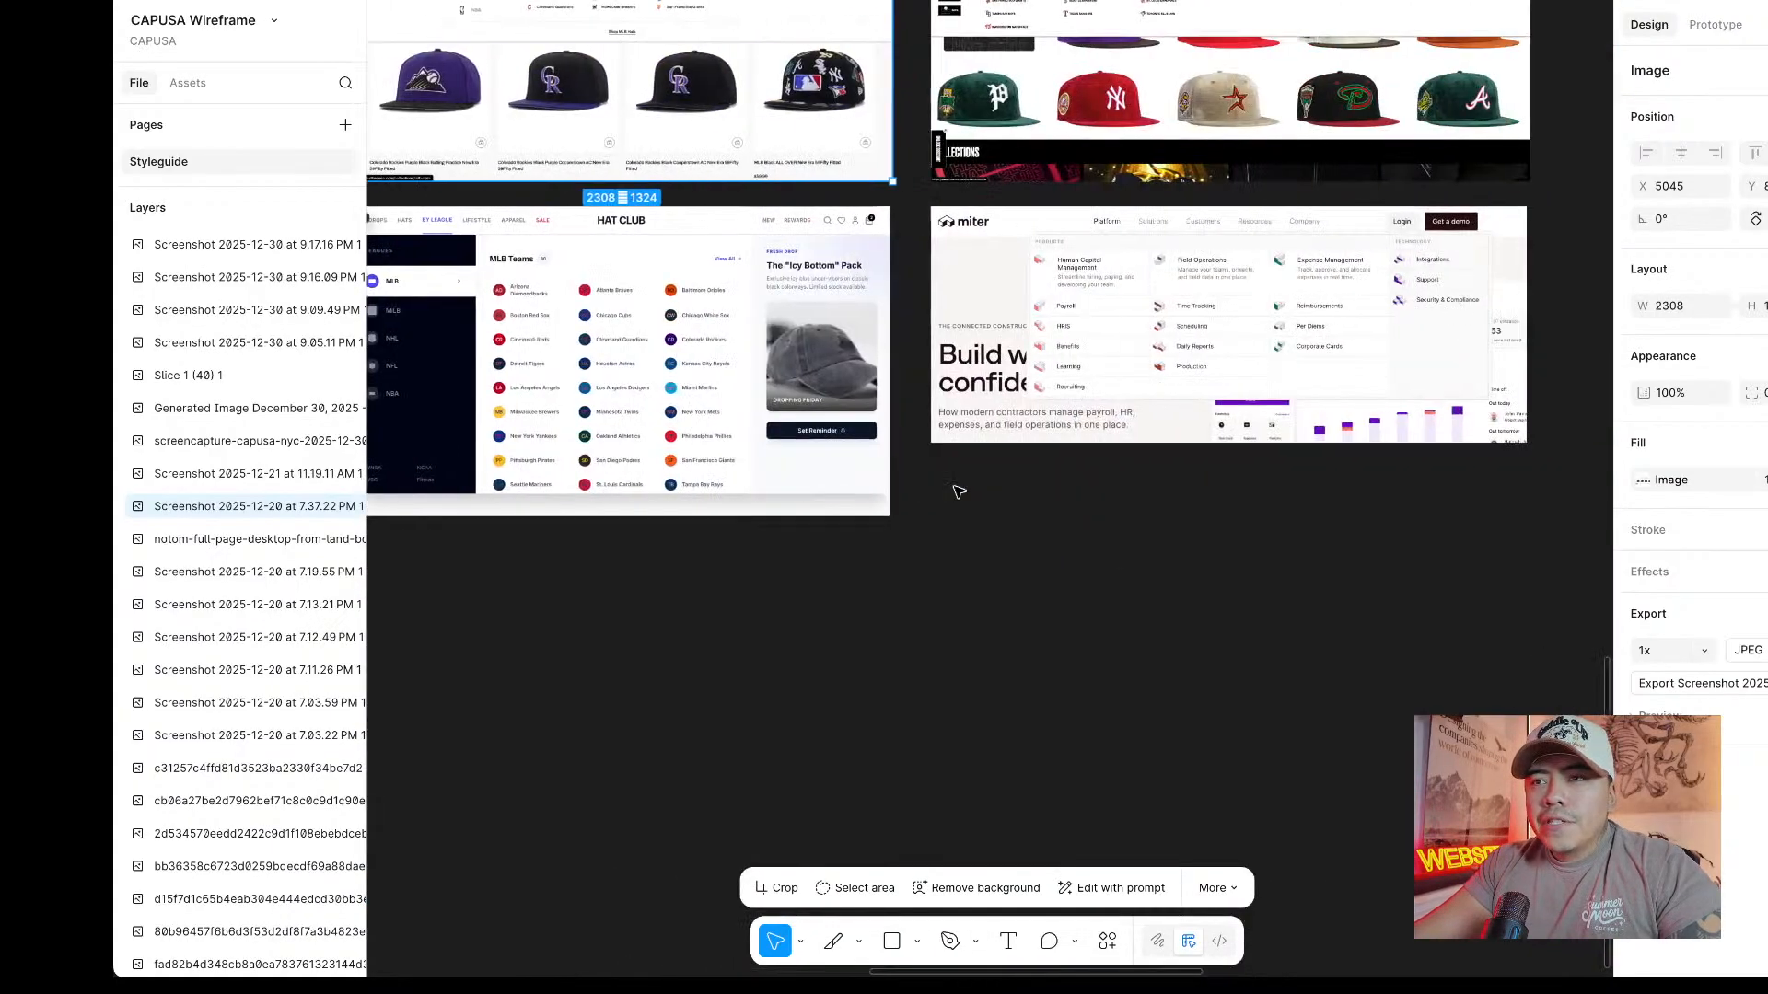
scroll(959, 494, "up", 5)
scroll(1105, 458, "up", 3)
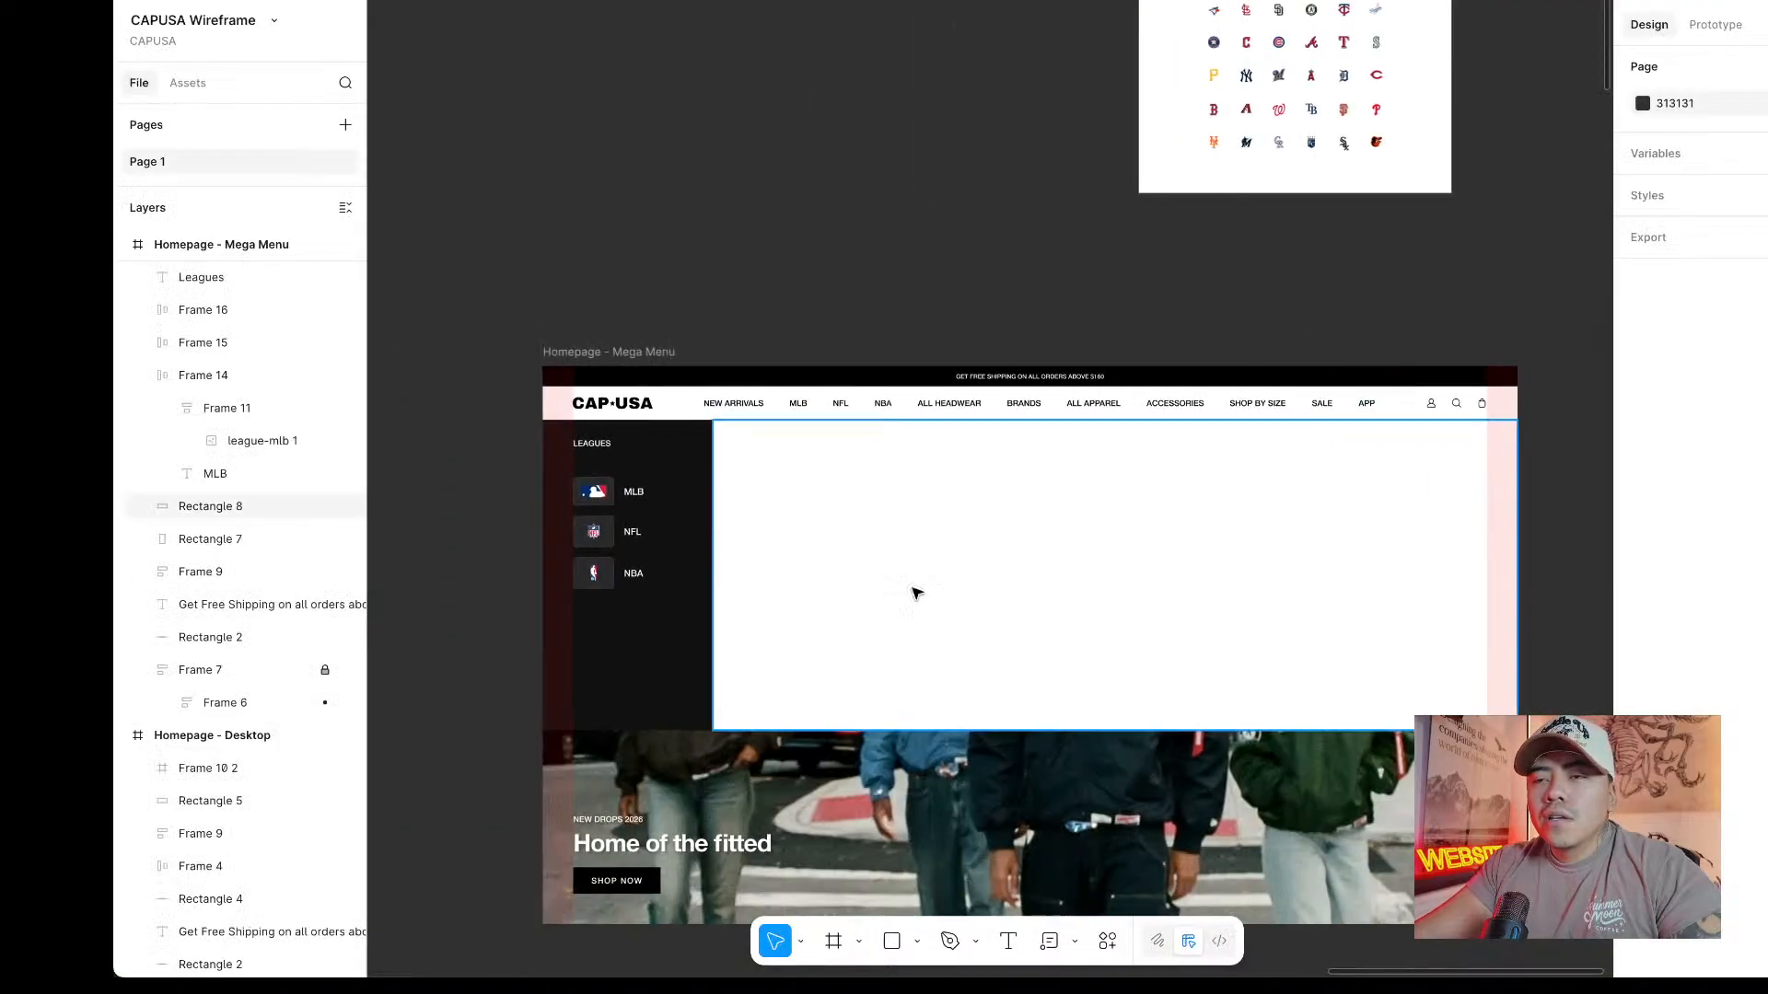
Draw a rectangle of about 199 × 92 px near the white panel's upper-left corner.
scroll(878, 541, "up", 5)
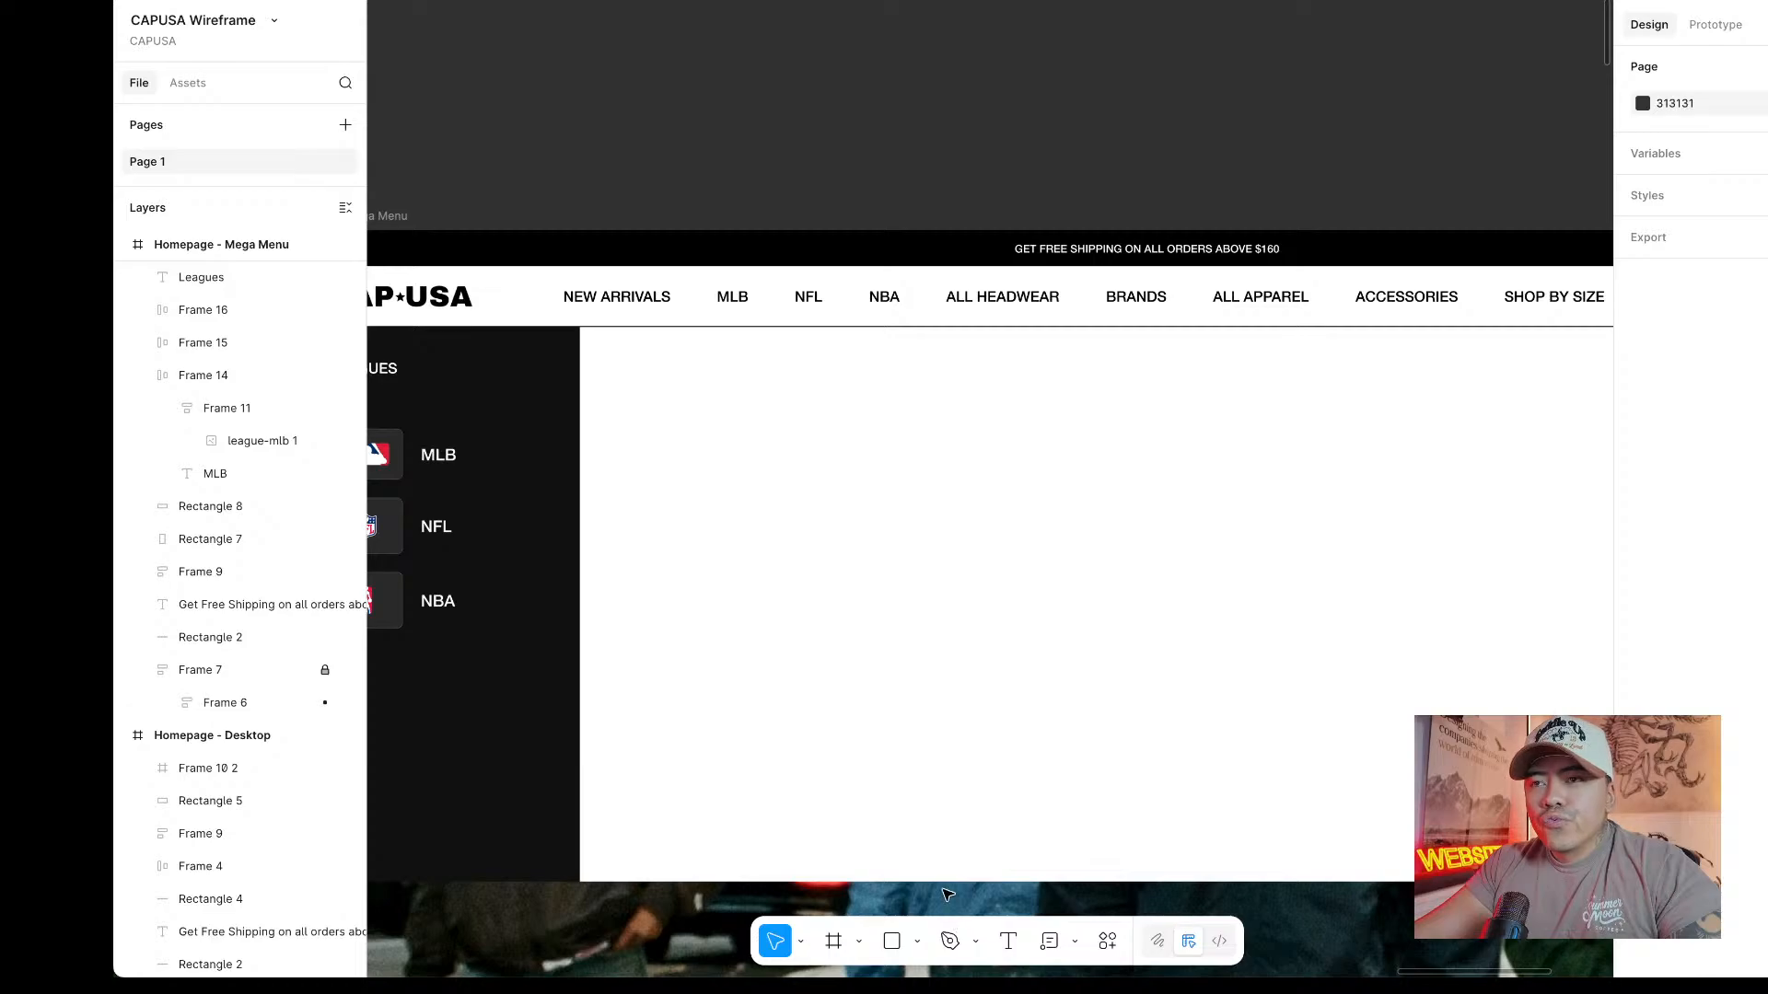
scroll(963, 822, "left", 2)
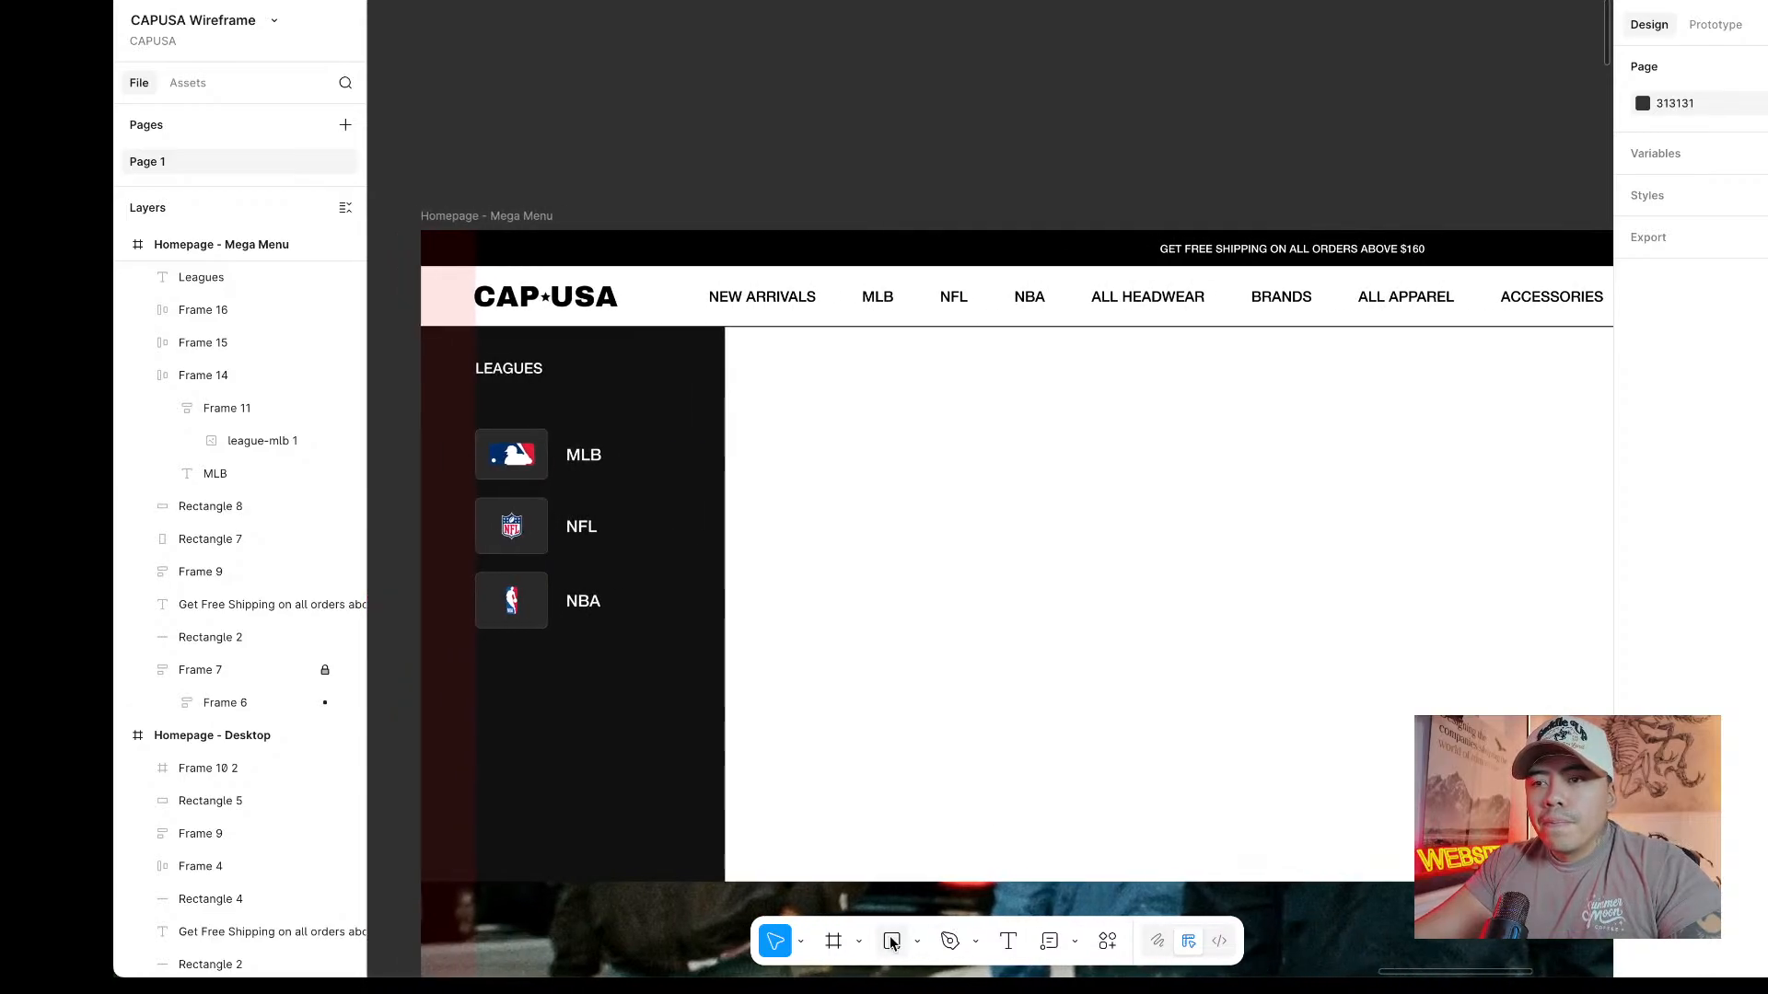
left_click(892, 941)
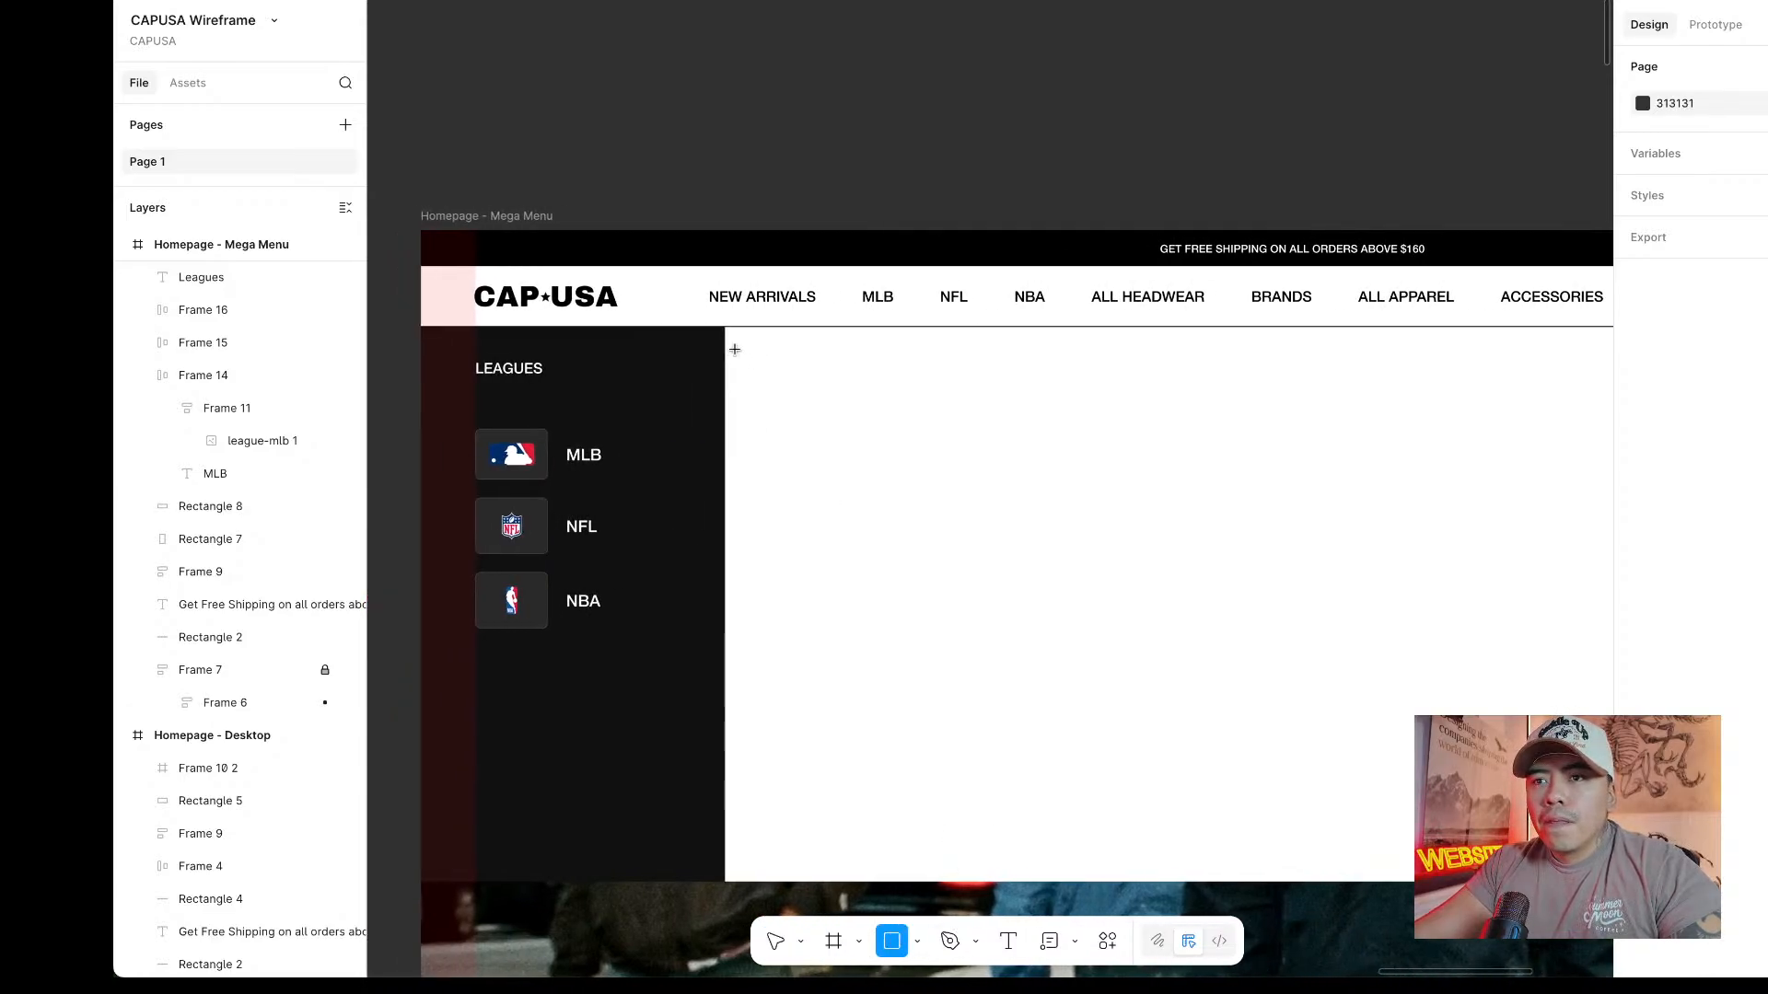
mouse_move(735, 349)
left_mouse_down()
mouse_move(928, 458)
mouse_move(916, 435)
left_mouse_up()
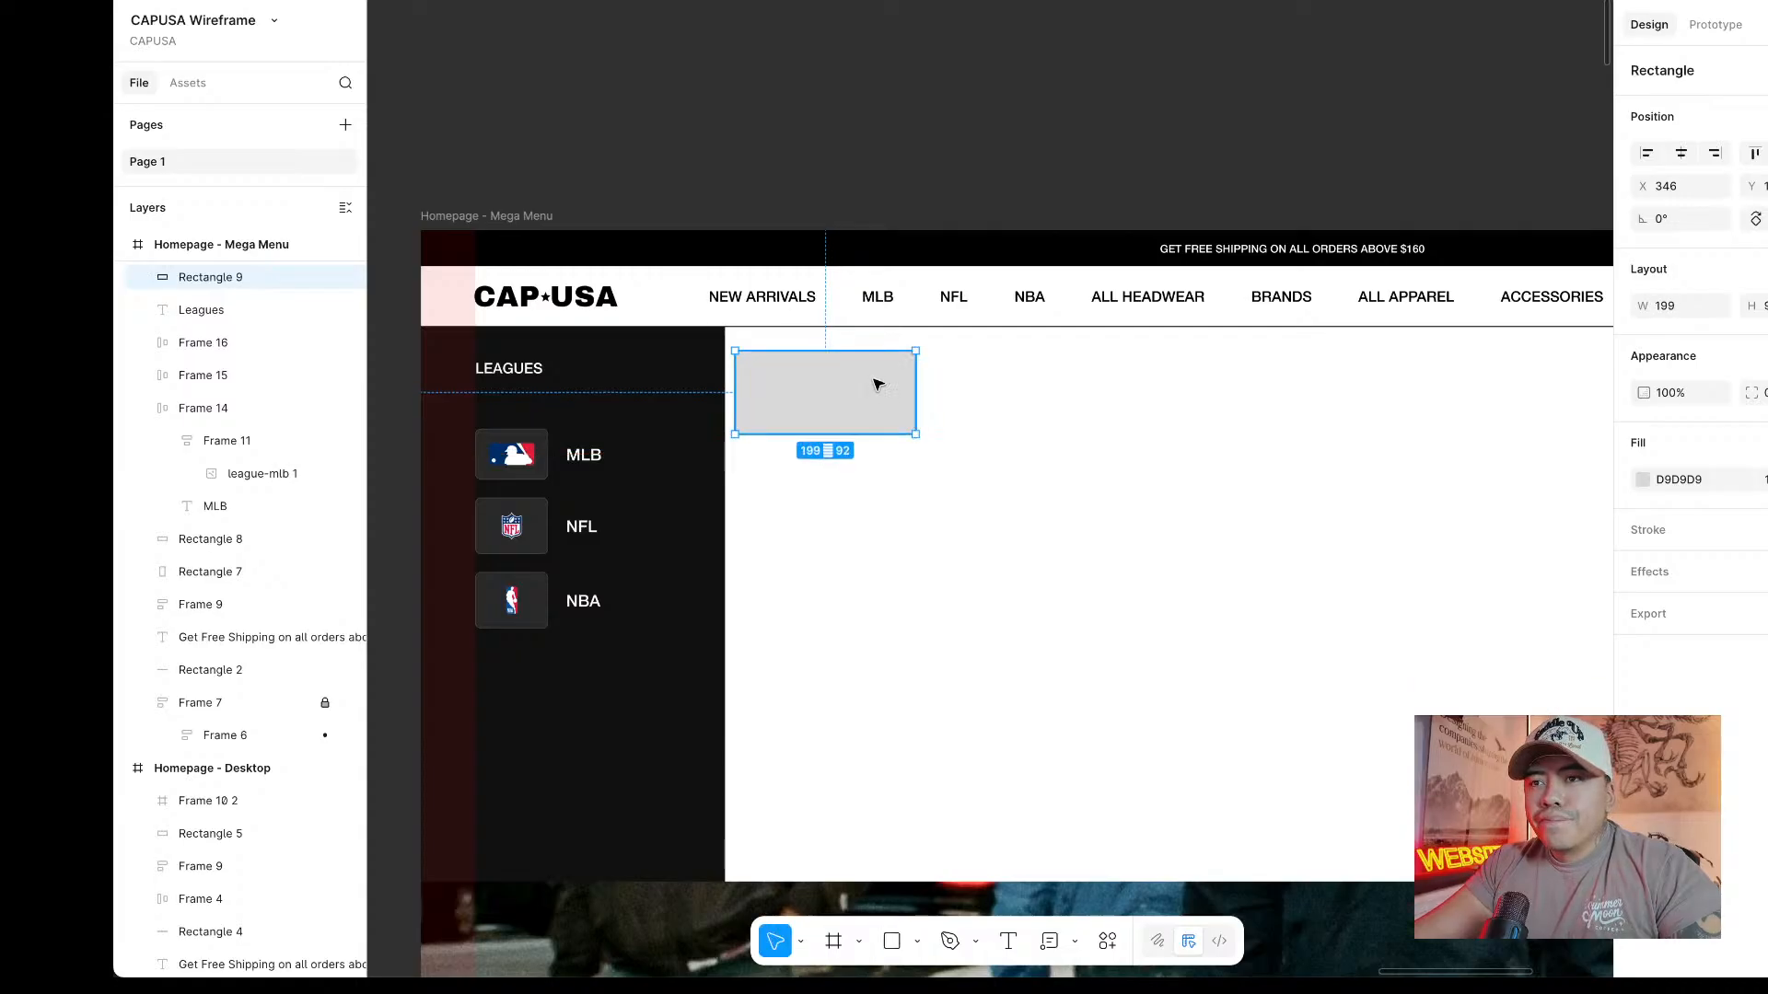
Add a 0.5 px inside stroke in 000000 with lowered opacity to the new rectangle.
scroll(878, 384, "up", 3)
left_click(1761, 531)
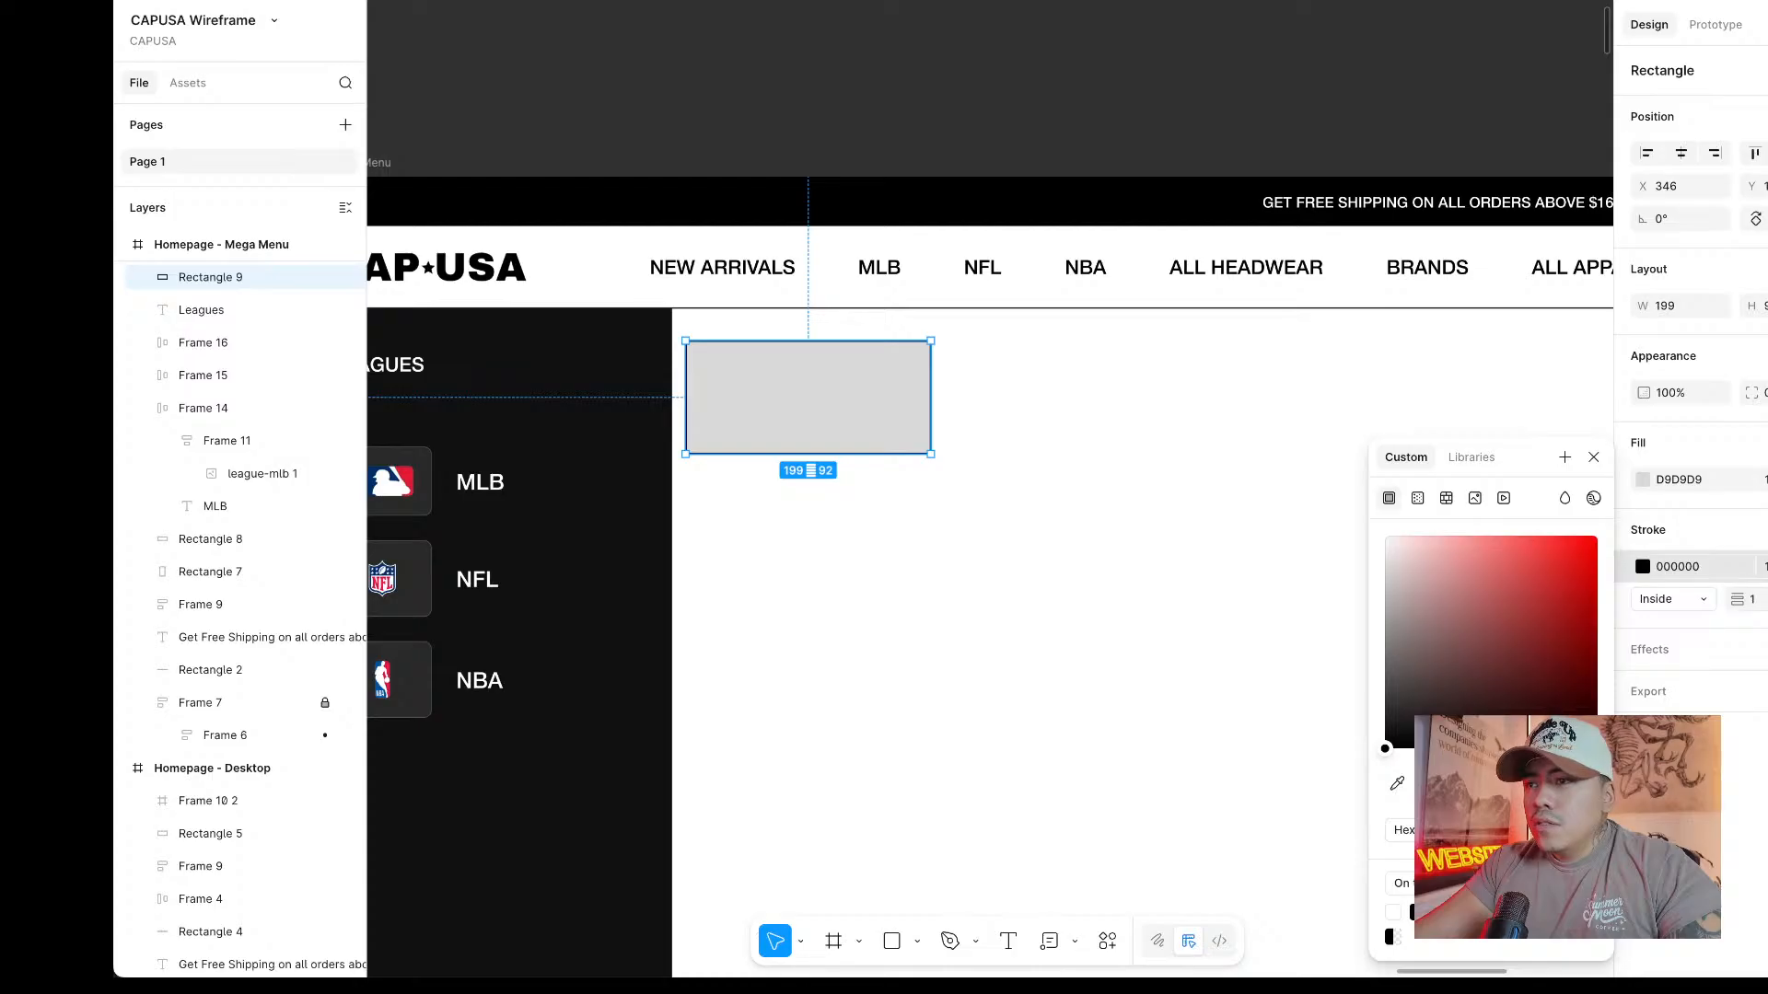
type("0.5")
key("Return")
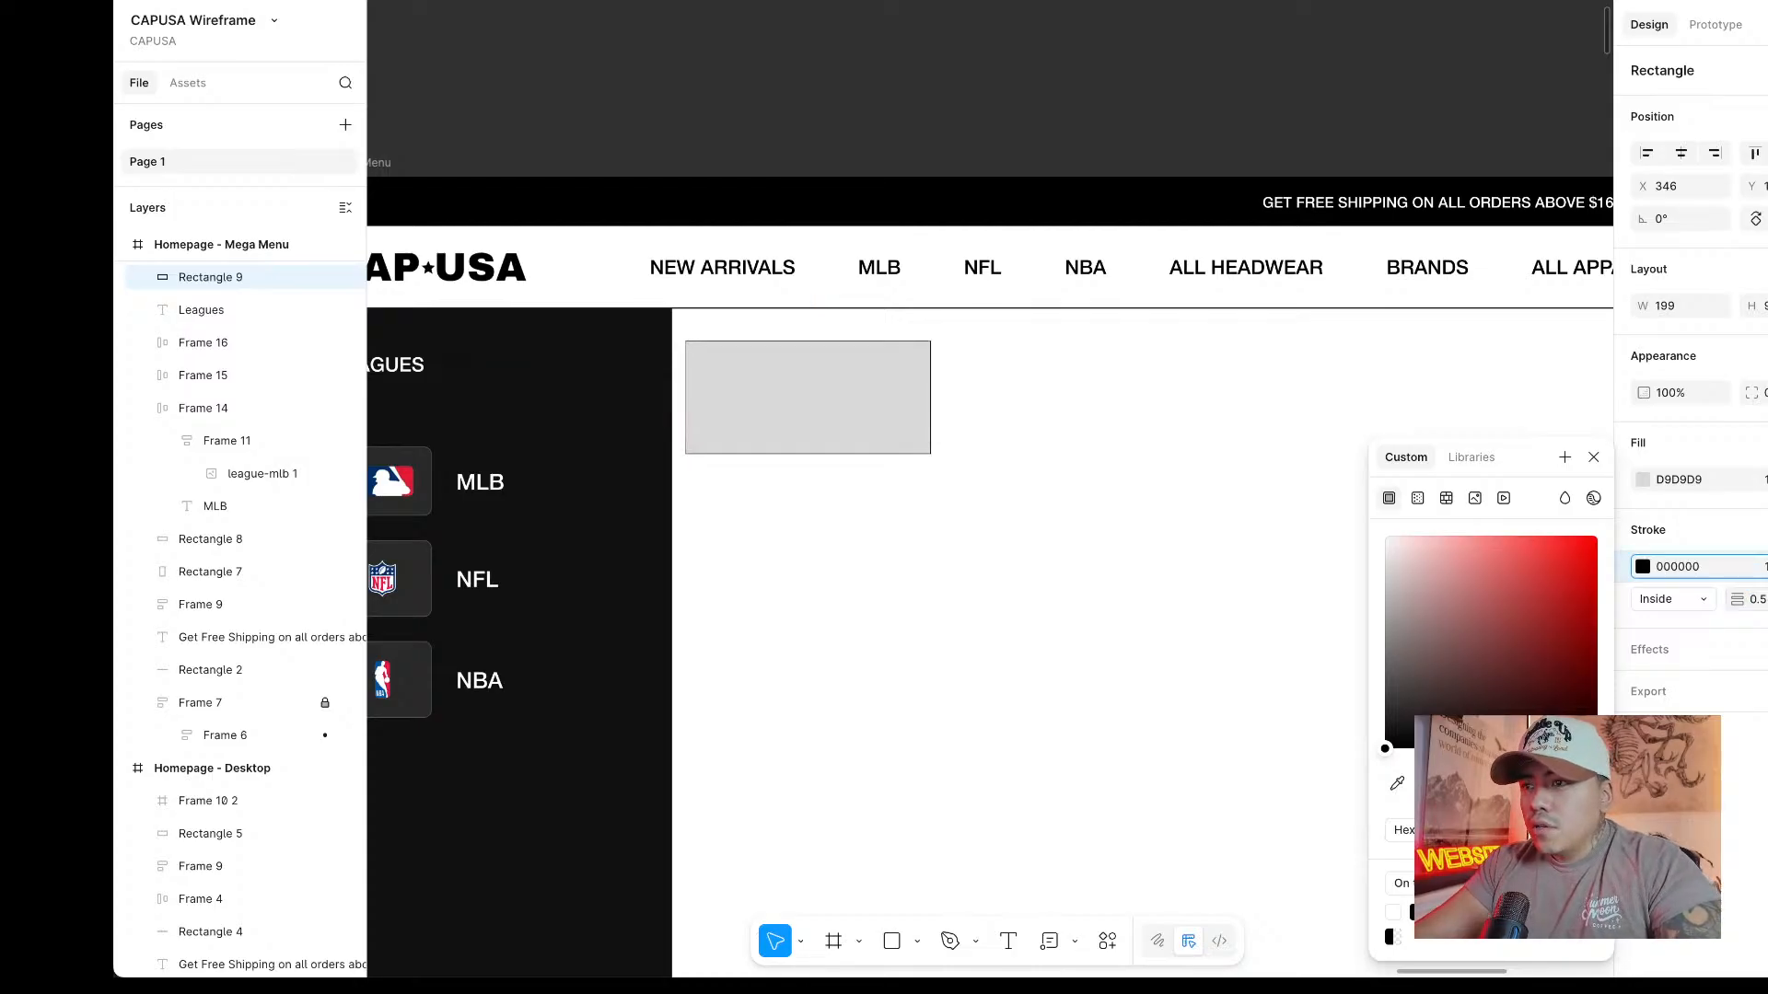
key("Escape")
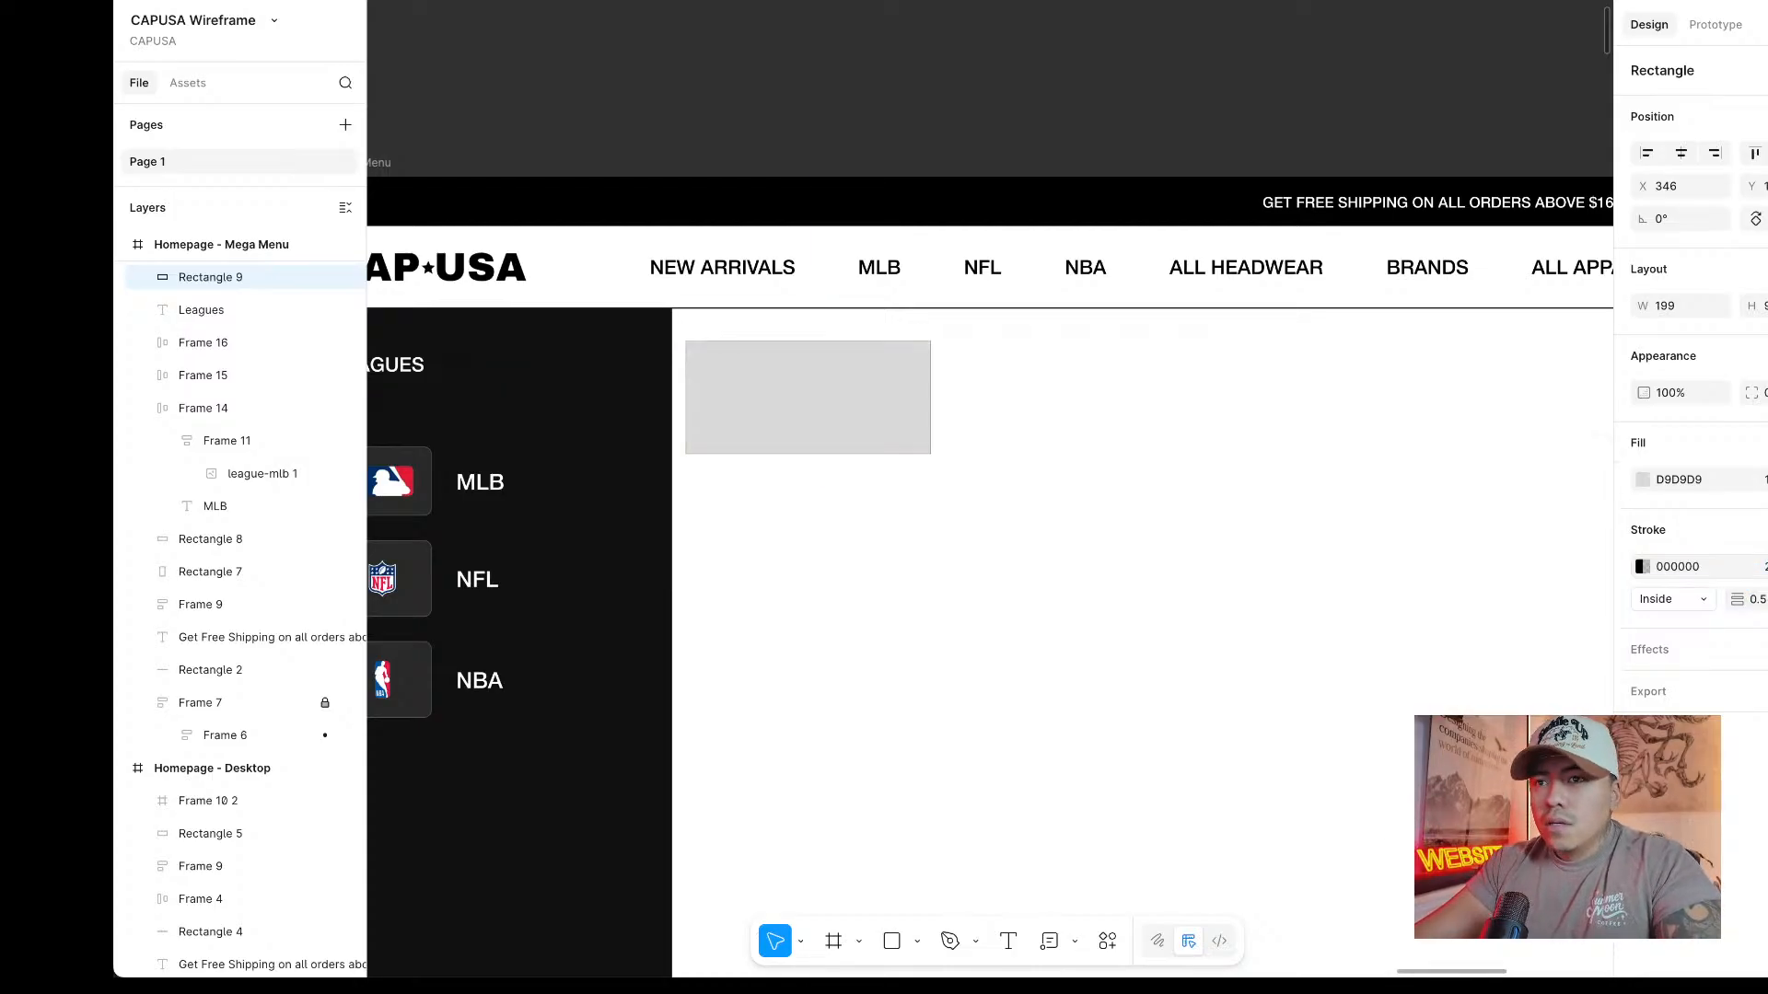
Try white, FFFFFF, as the rectangle's stroke colour.
left_click(1644, 569)
left_click_drag(1509, 568, 1341, 503)
left_click(1592, 458)
left_click(1209, 451)
scroll(1194, 448, "left", 1)
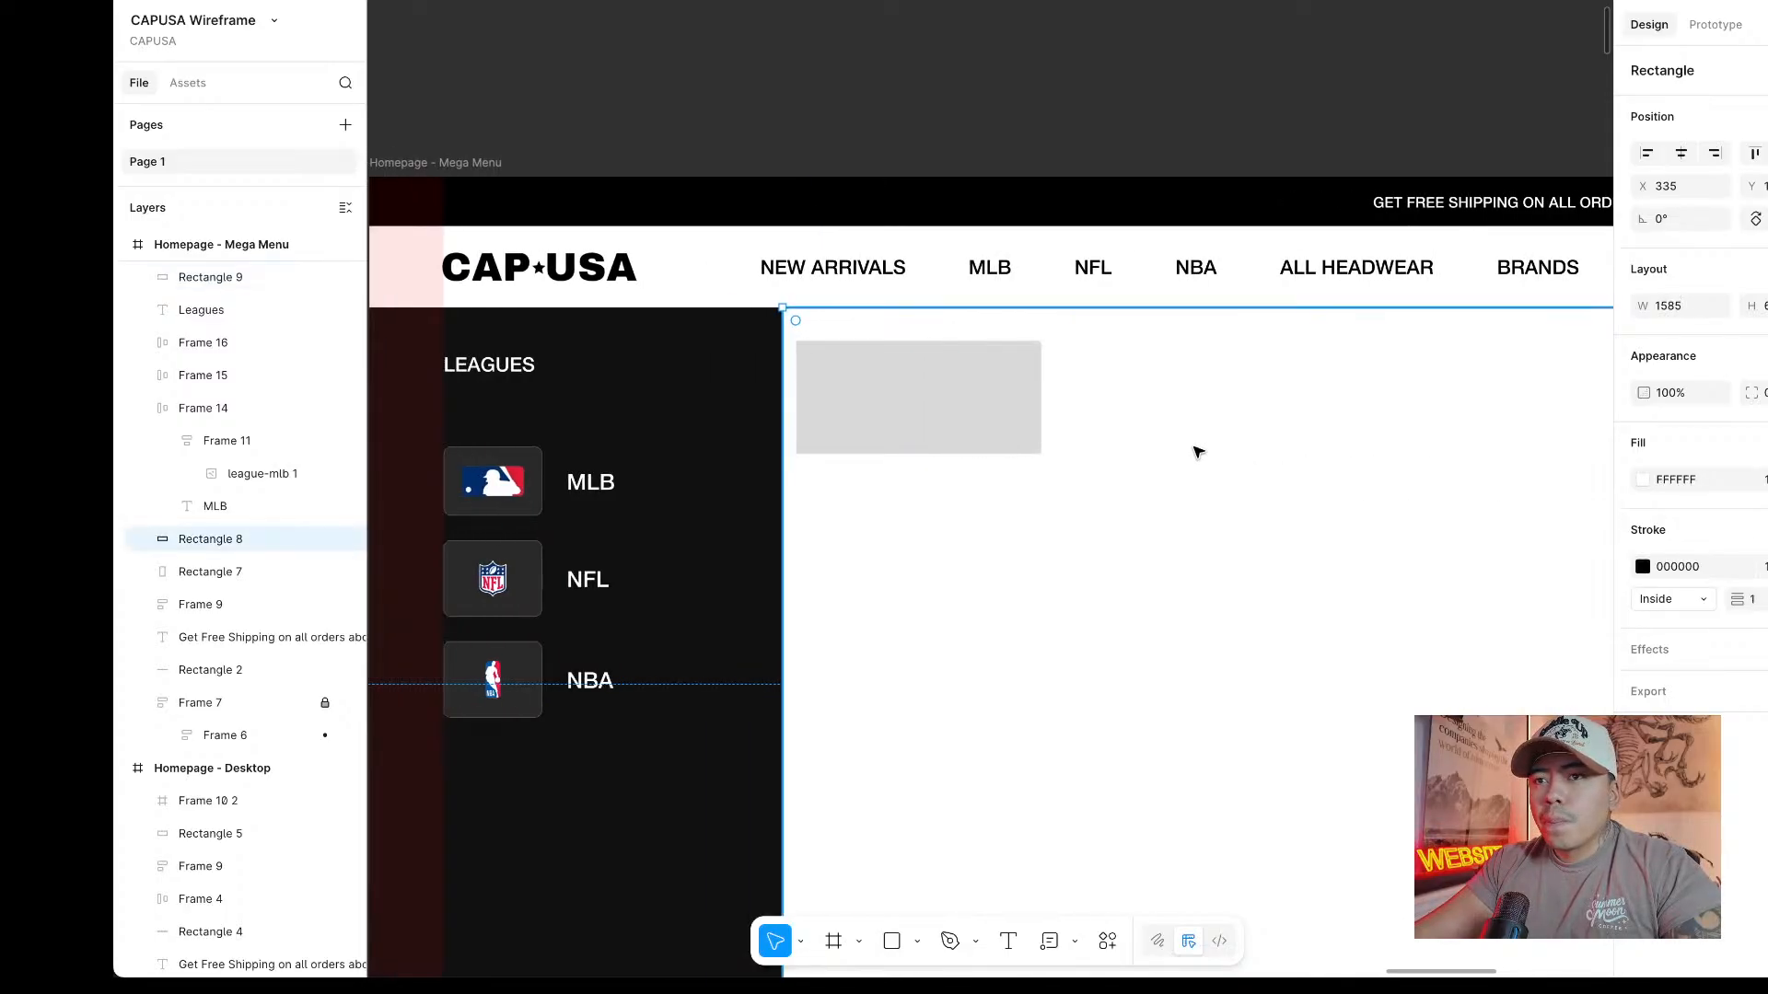
Hide the rectangle's fill and set its stroke colour back to 000000.
left_click(921, 405)
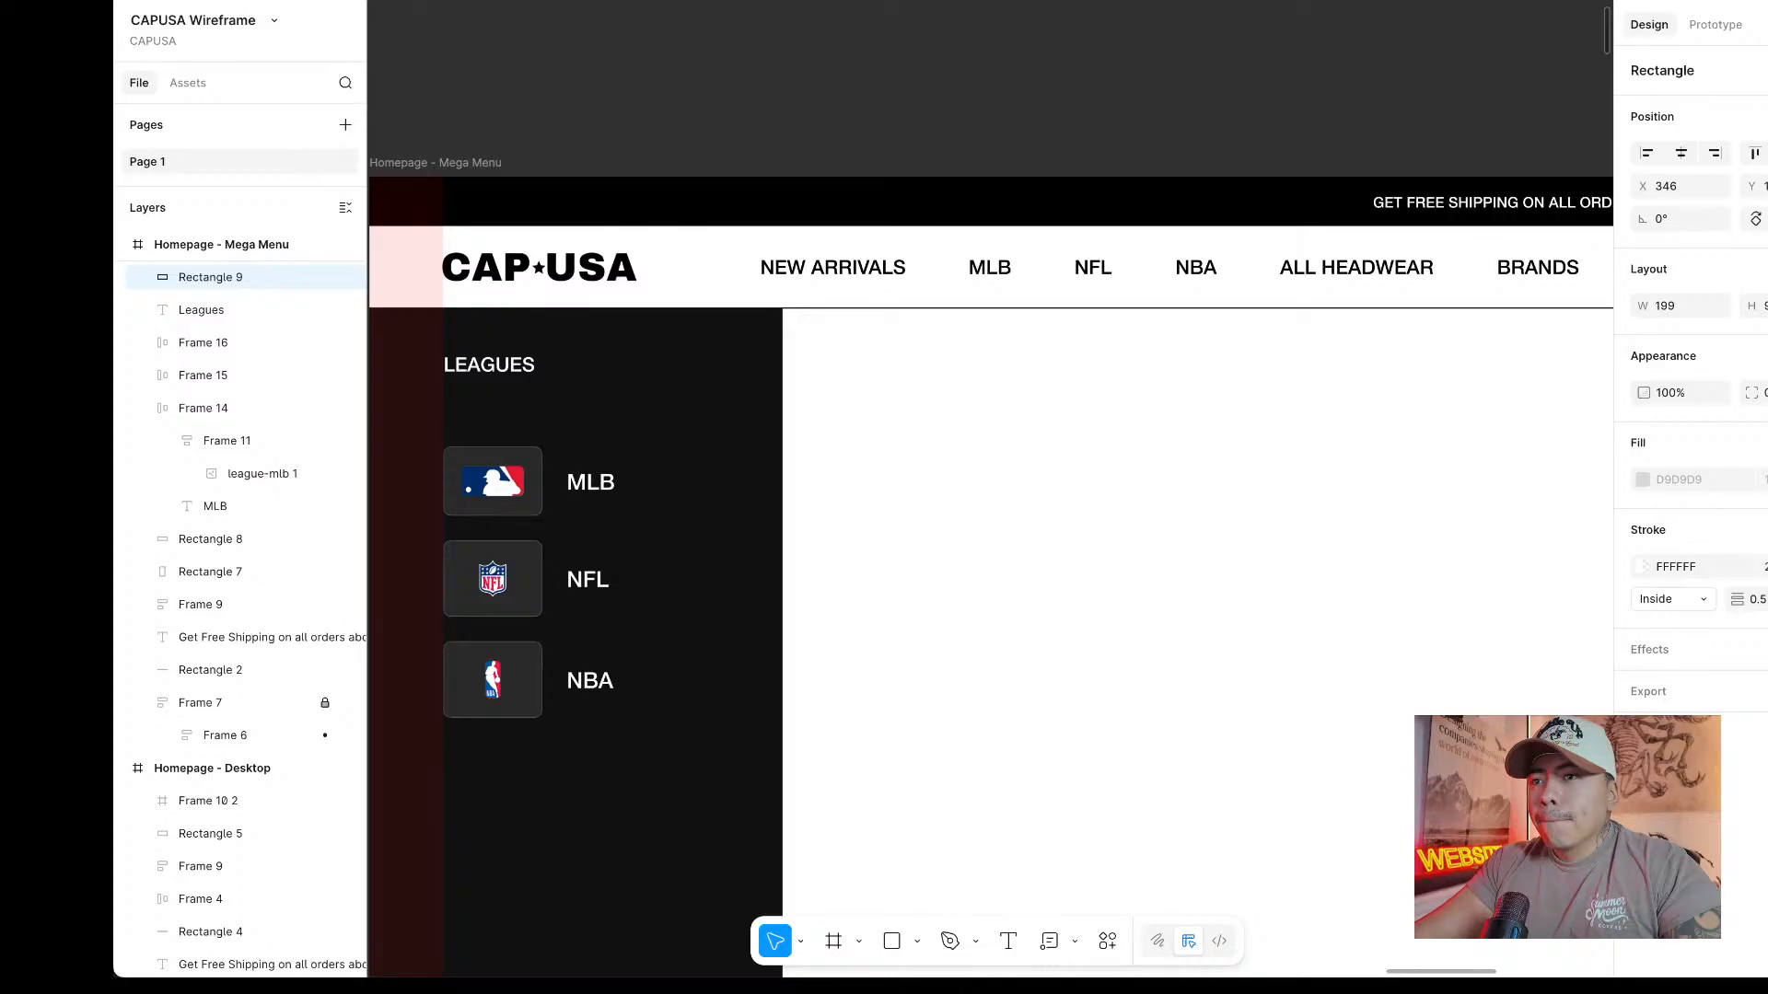
left_click(1643, 567)
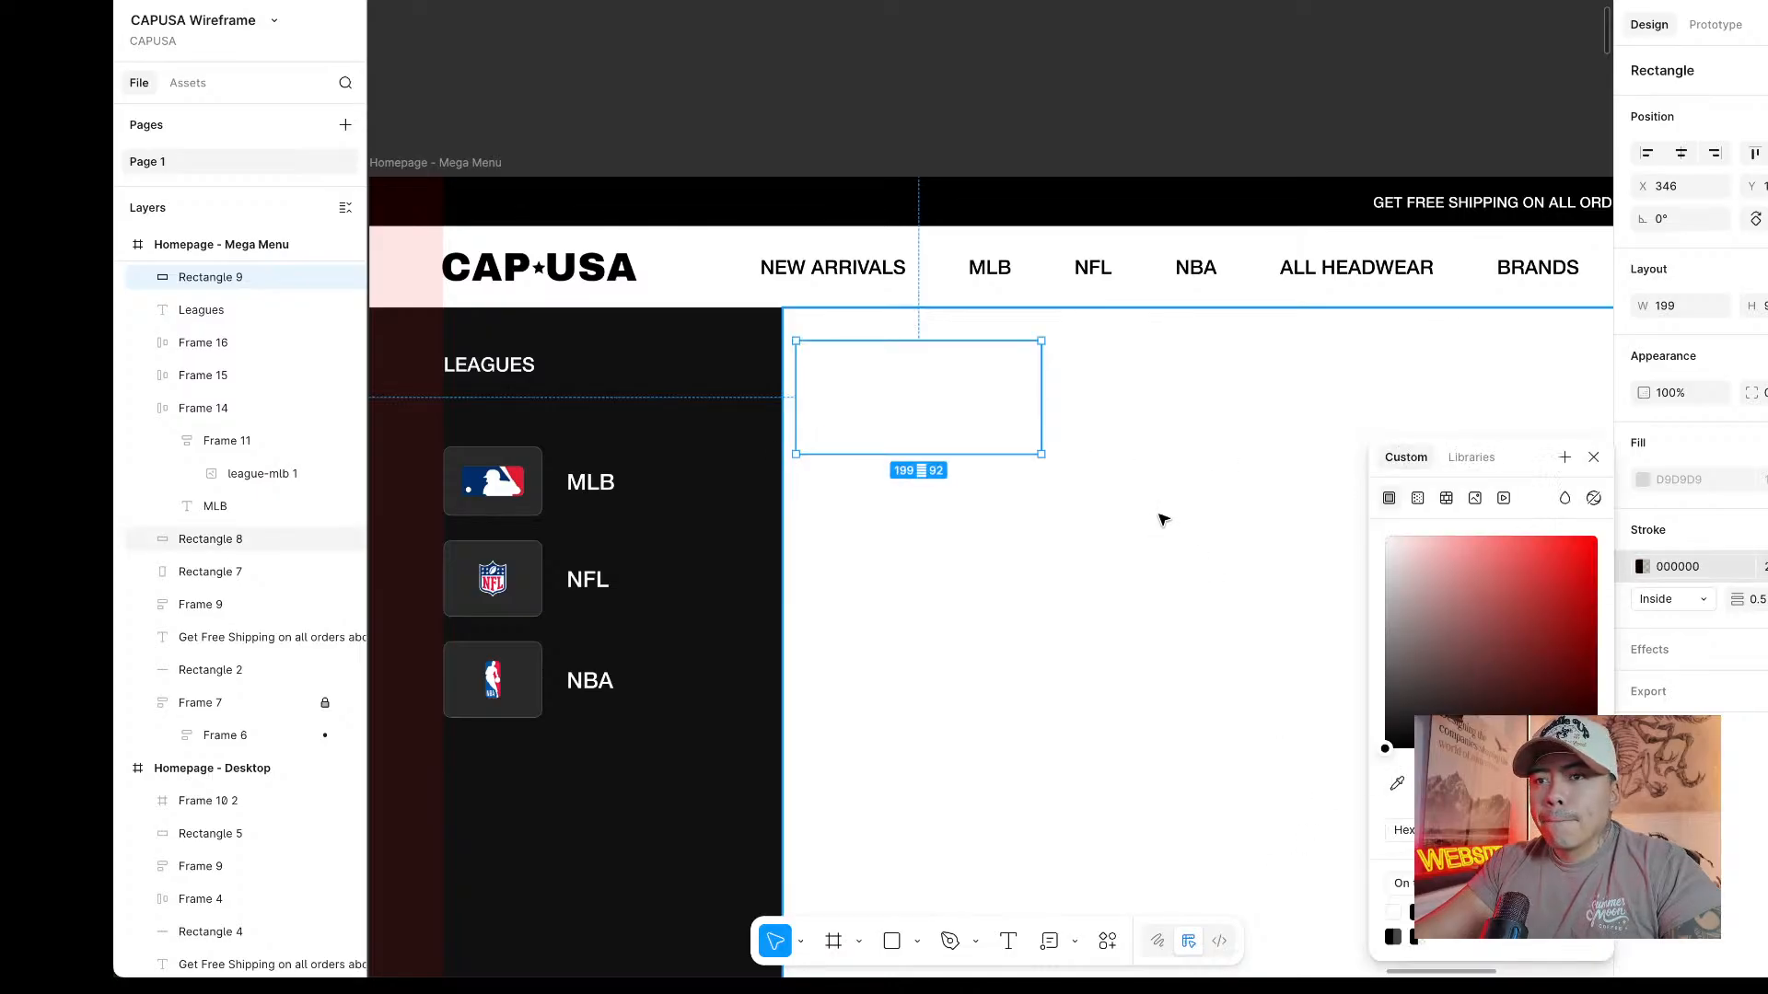
Align the outlined rectangle with the white panel's upper-left corner and widen it to about 327 px.
left_click(997, 429)
left_click(1040, 390)
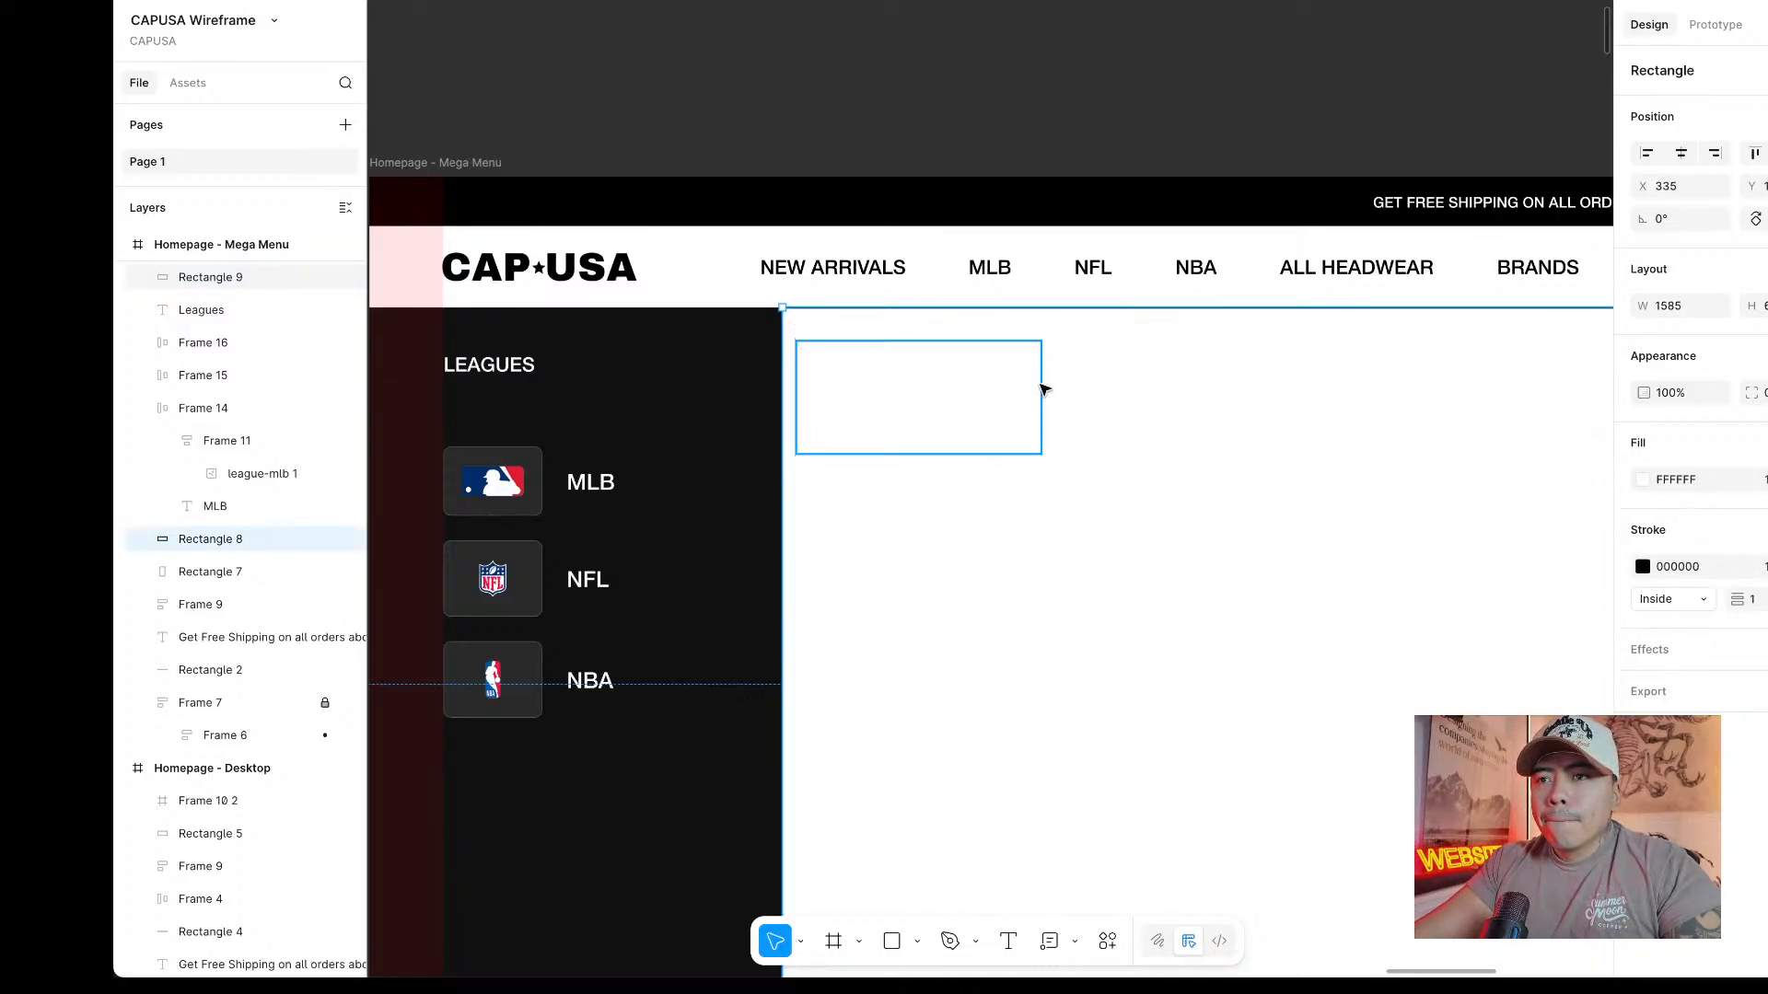
left_click_drag(995, 394, 1186, 367)
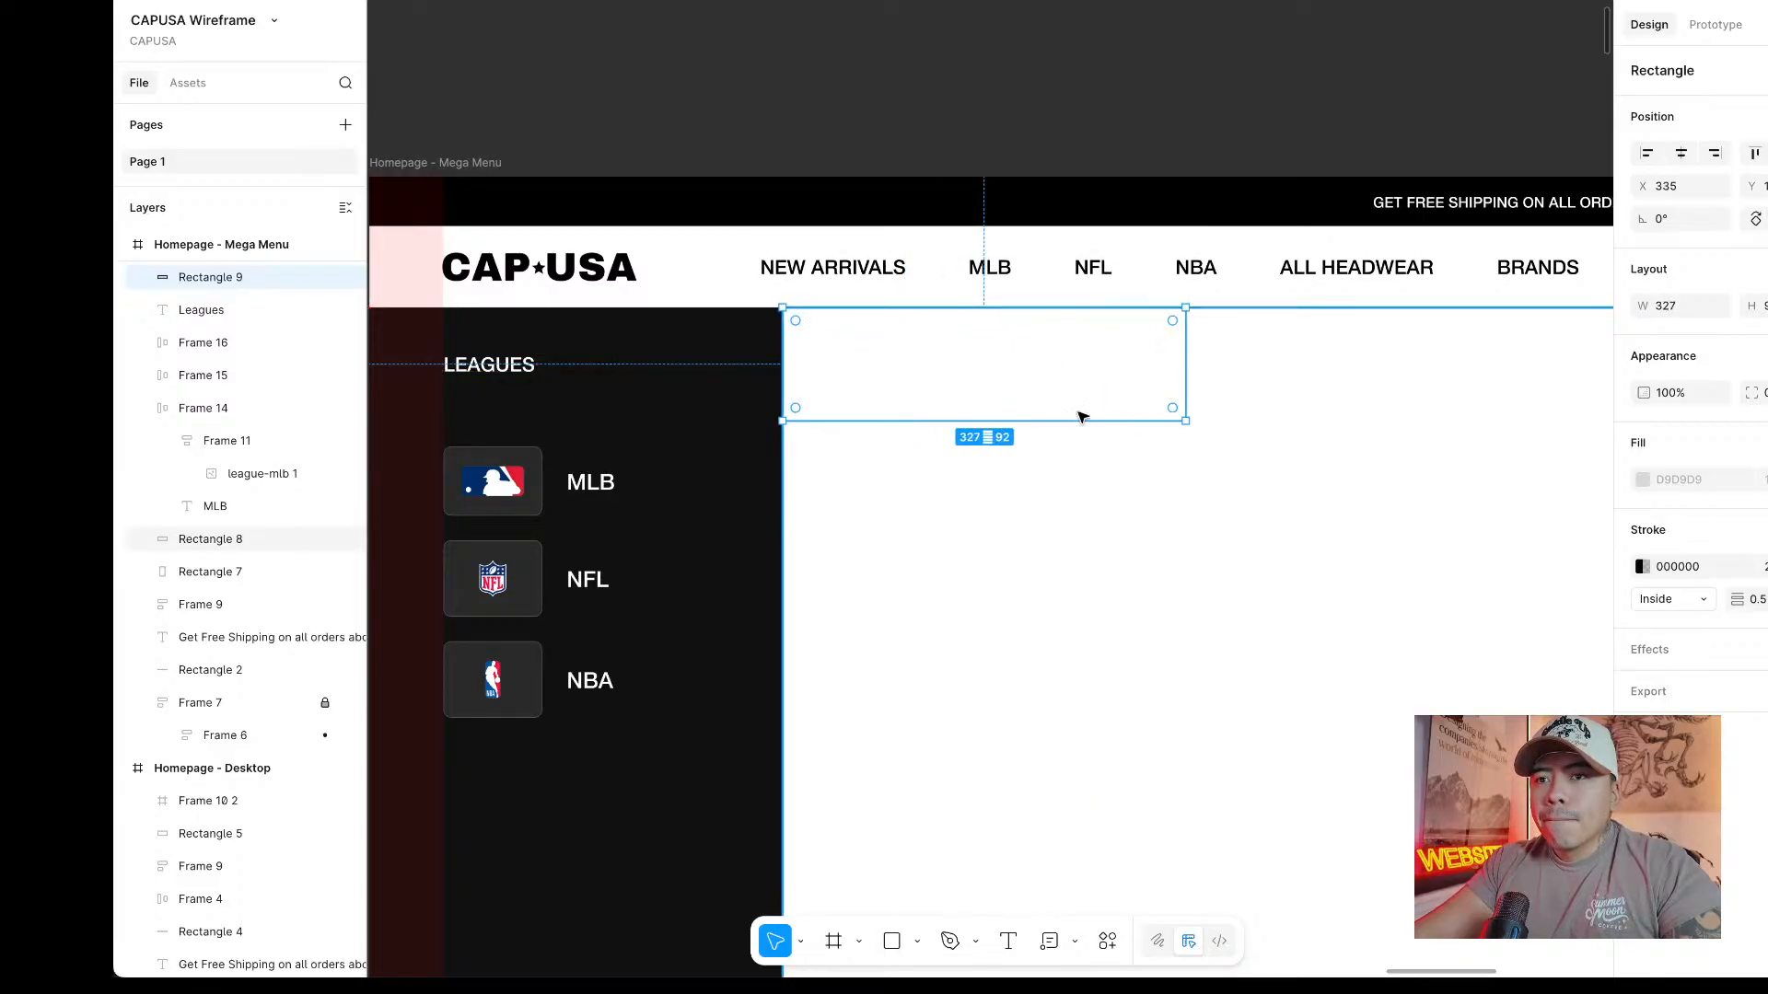
Check the cell grid of the miter and Hat Club reference menus on the Styleguide page and return to the mega menu frame.
scroll(1081, 410, "down", 5)
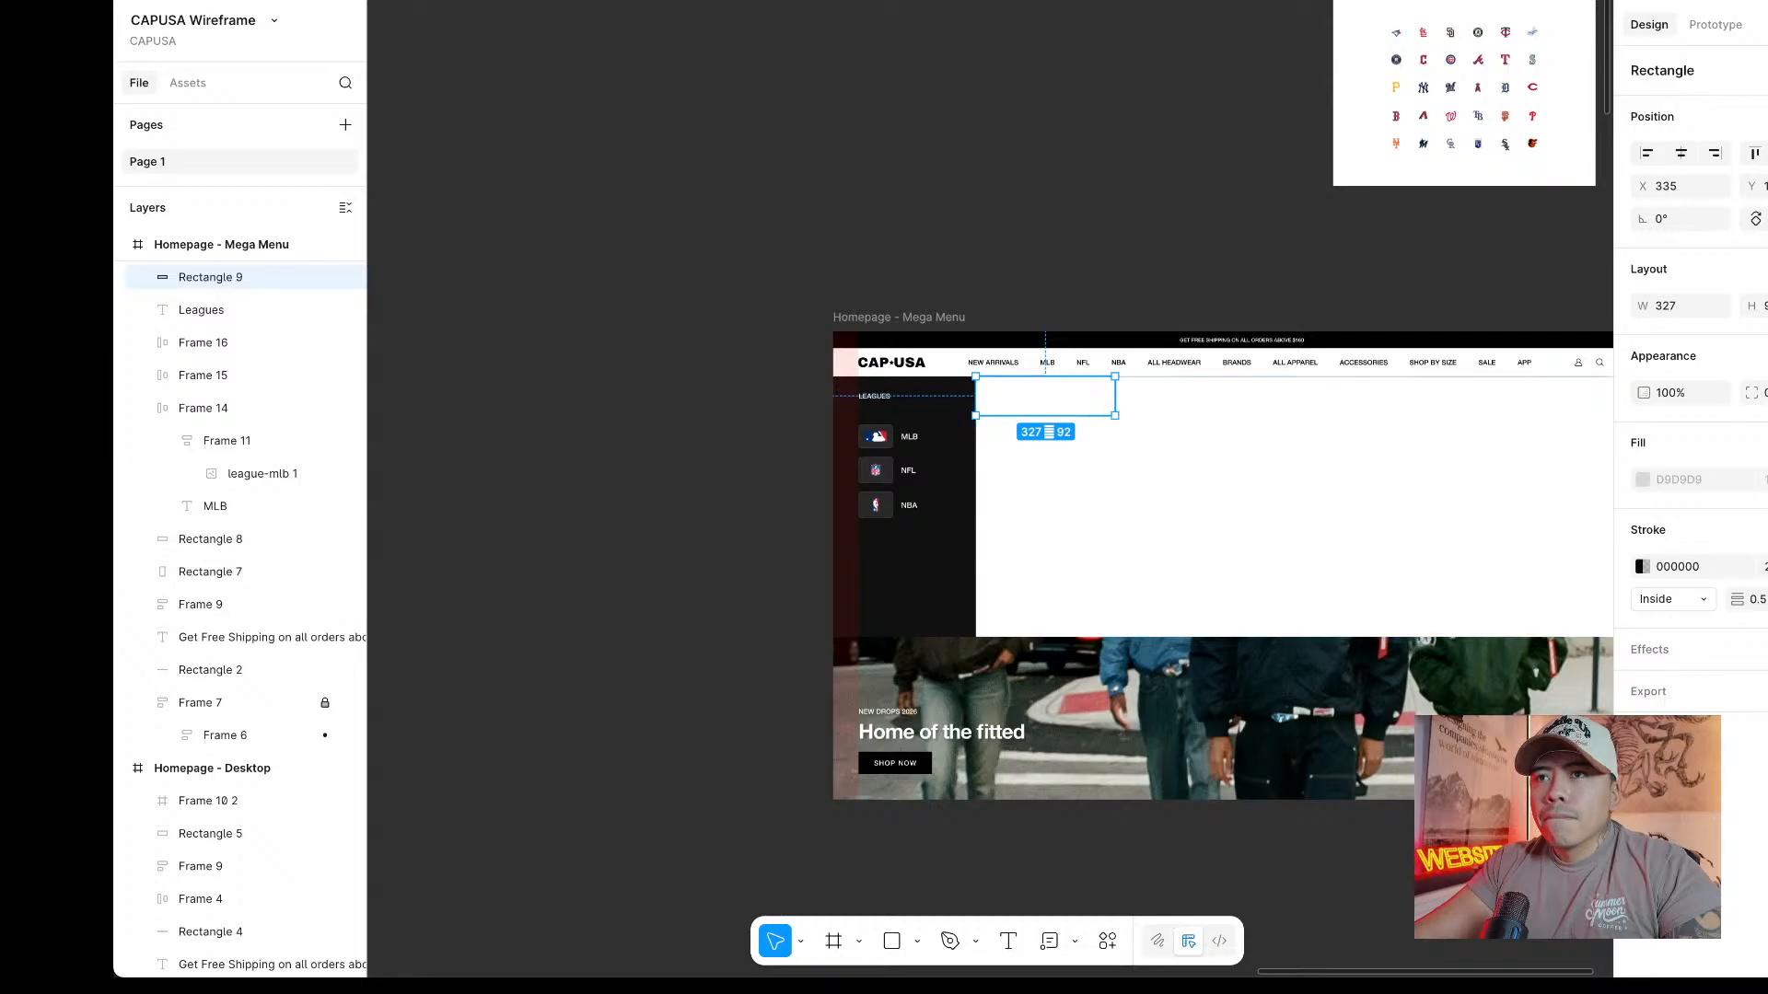
scroll(1120, 318, "down", 3)
scroll(1121, 319, "up", 4)
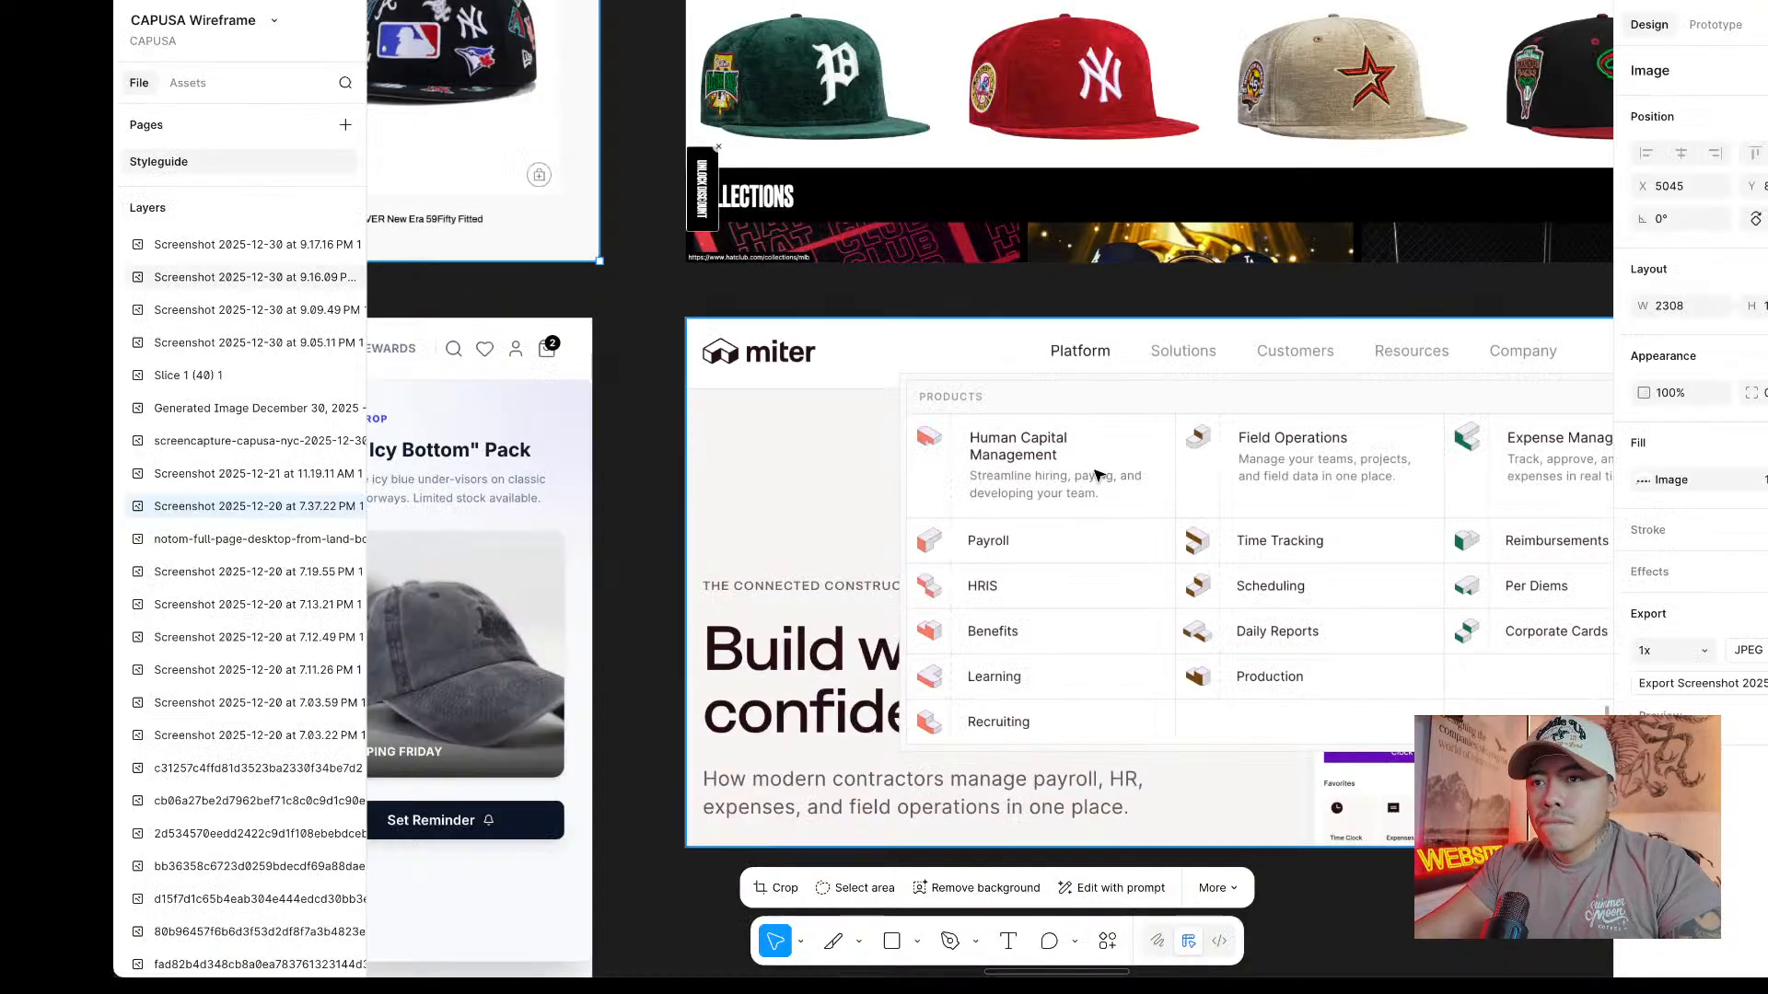
scroll(1098, 475, "up", 8)
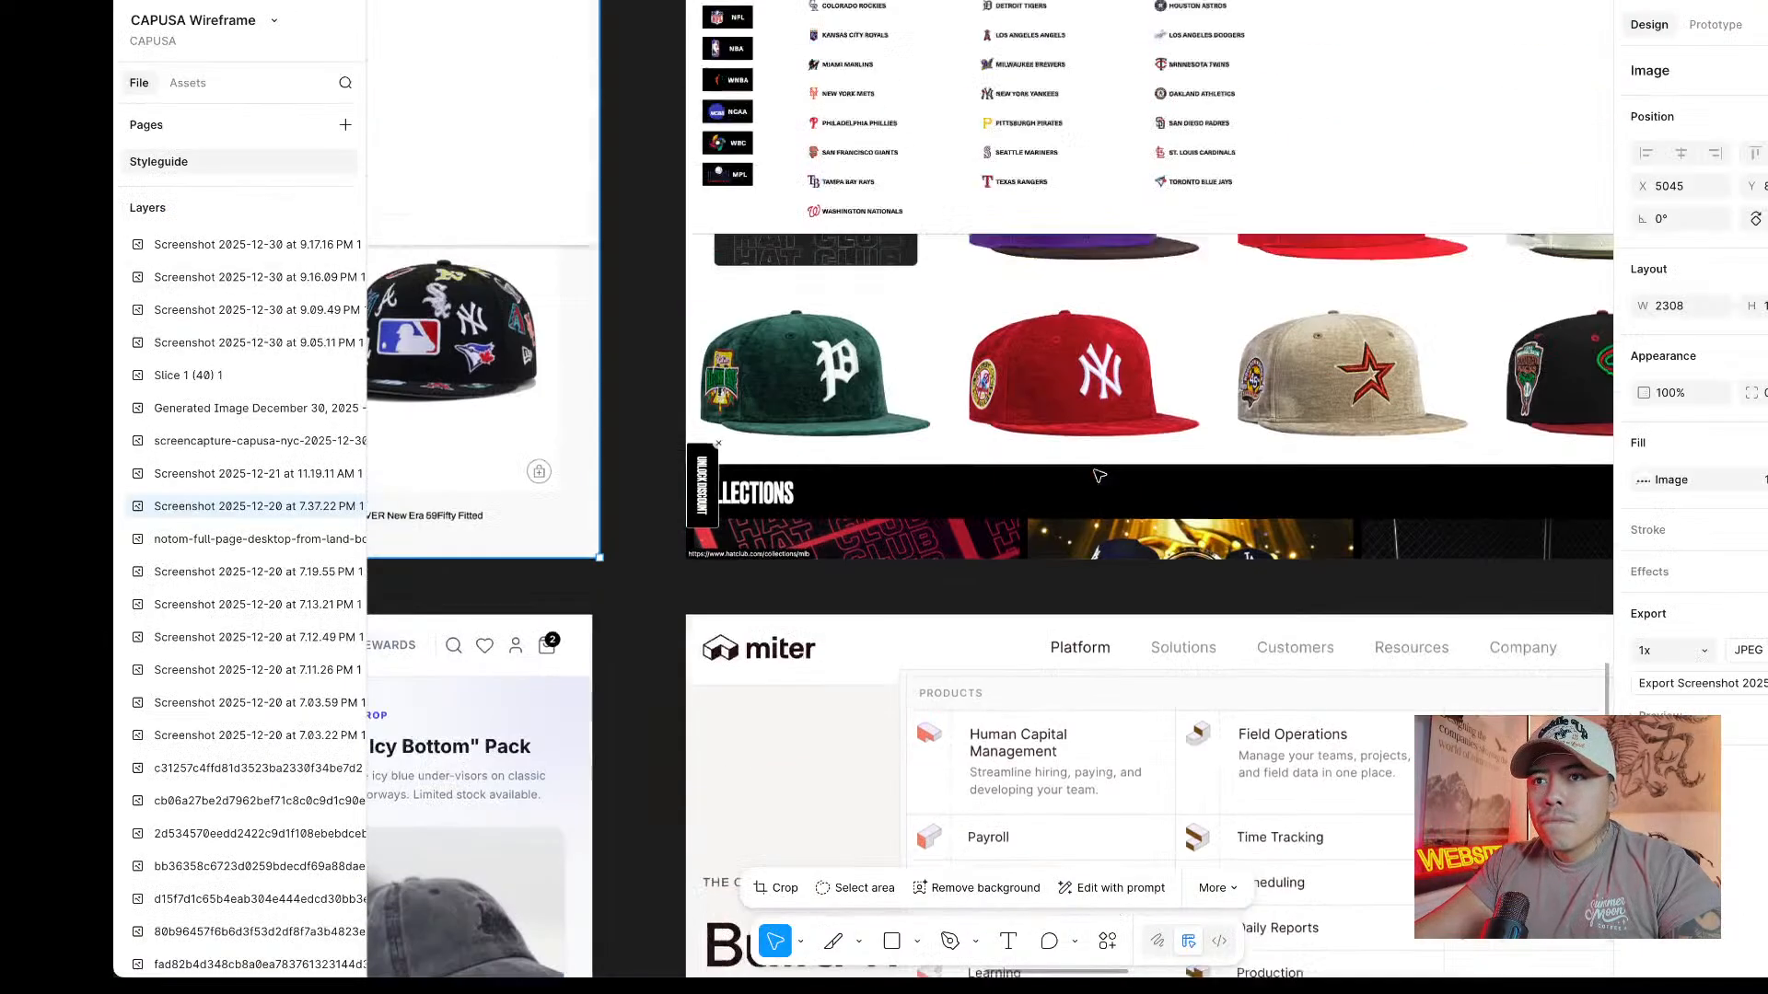
scroll(949, 277, "up", 4)
scroll(949, 277, "left", 8)
scroll(949, 277, "left", 8)
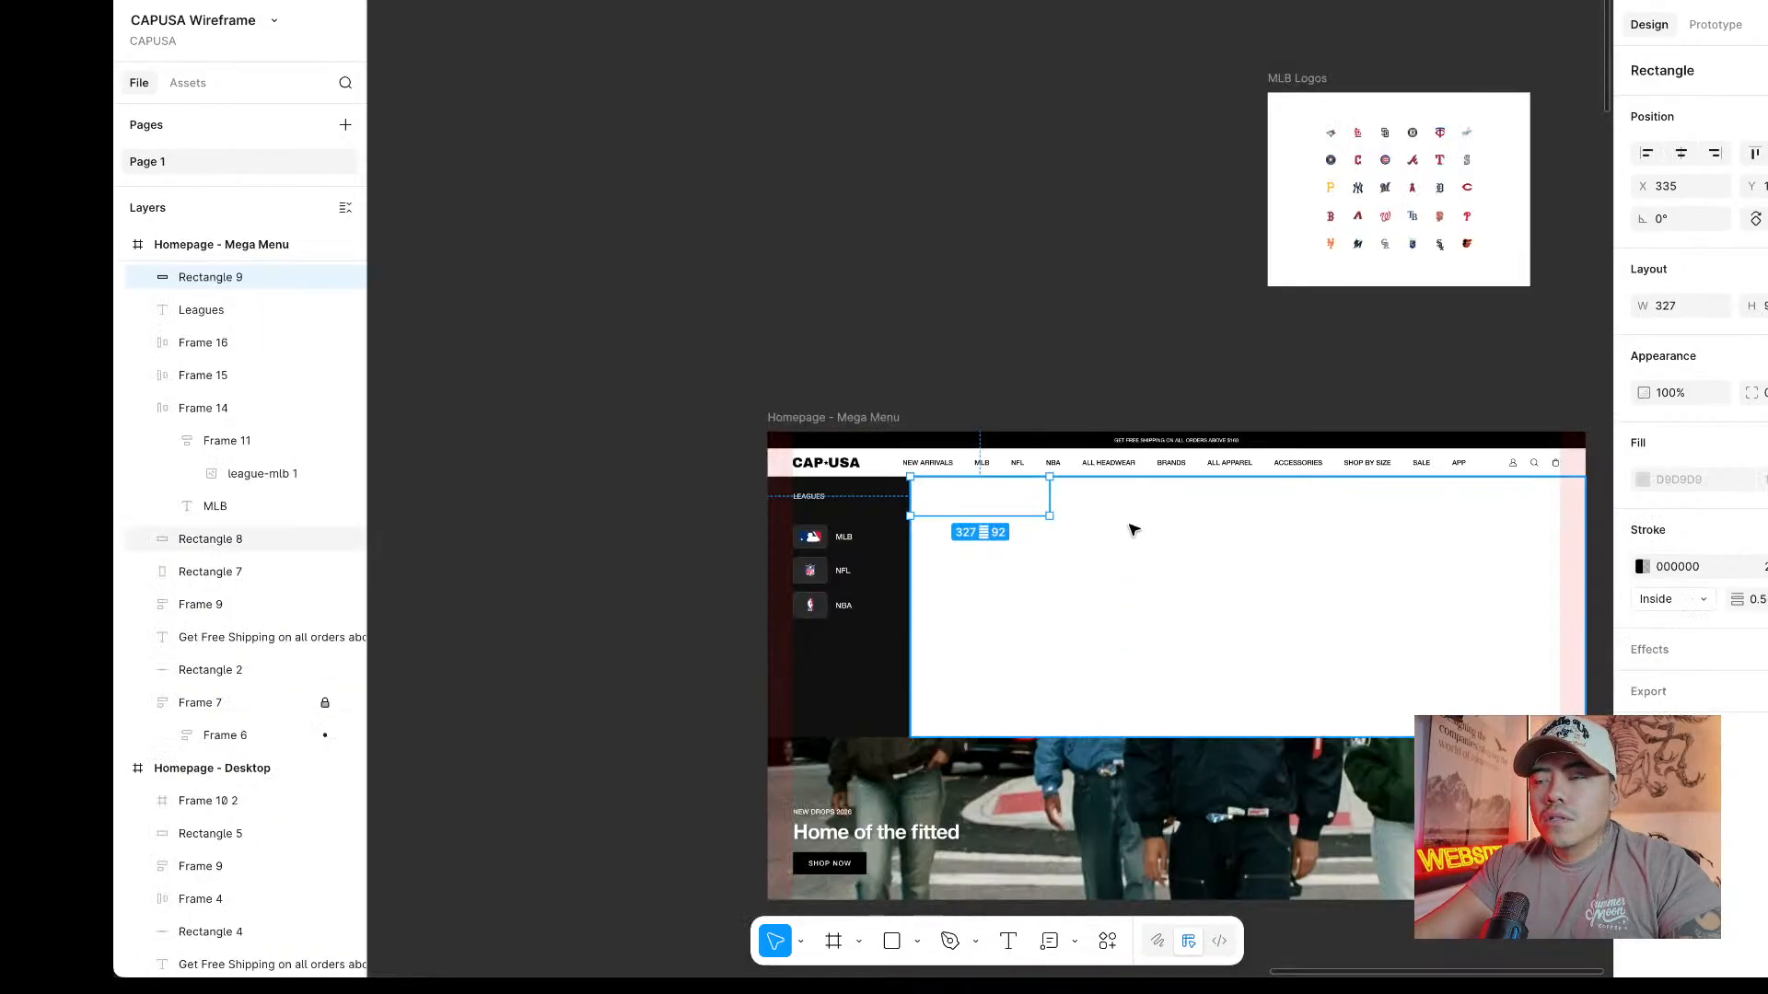
Add the text label "Arizona diamondbacks" inside the outlined rectangle.
scroll(1014, 537, "up", 6)
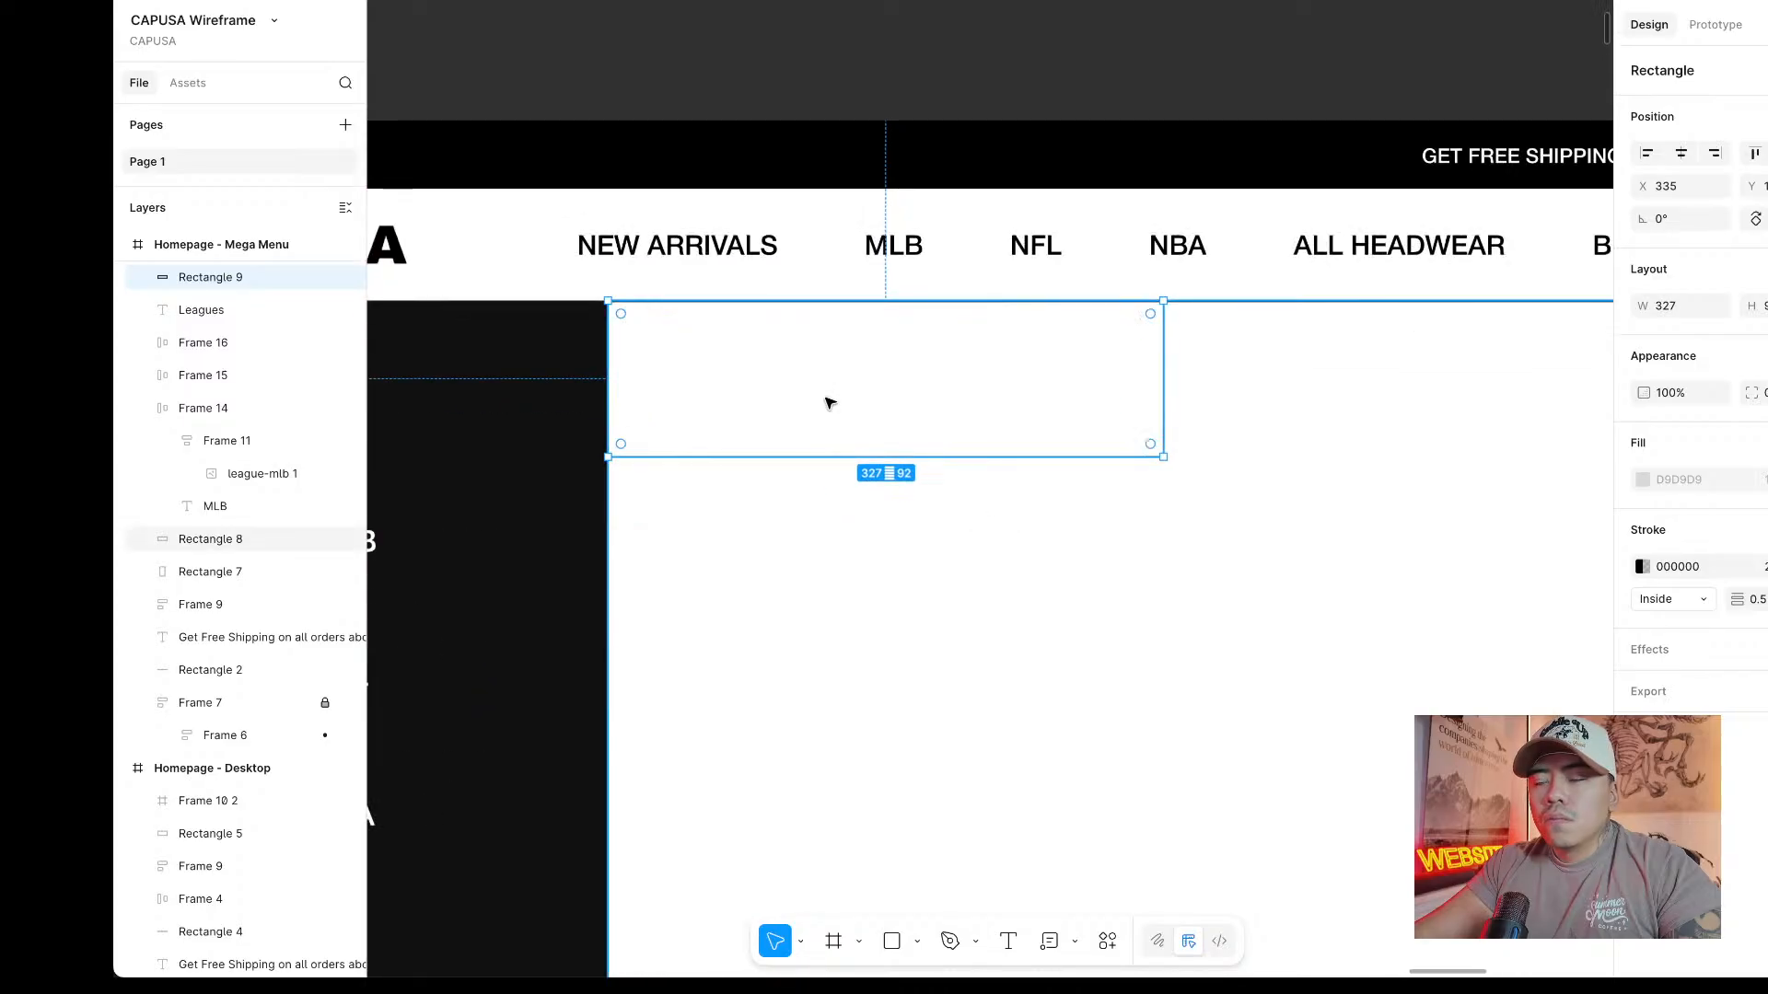
scroll(829, 402, "down", 1)
key("t")
left_click(875, 353)
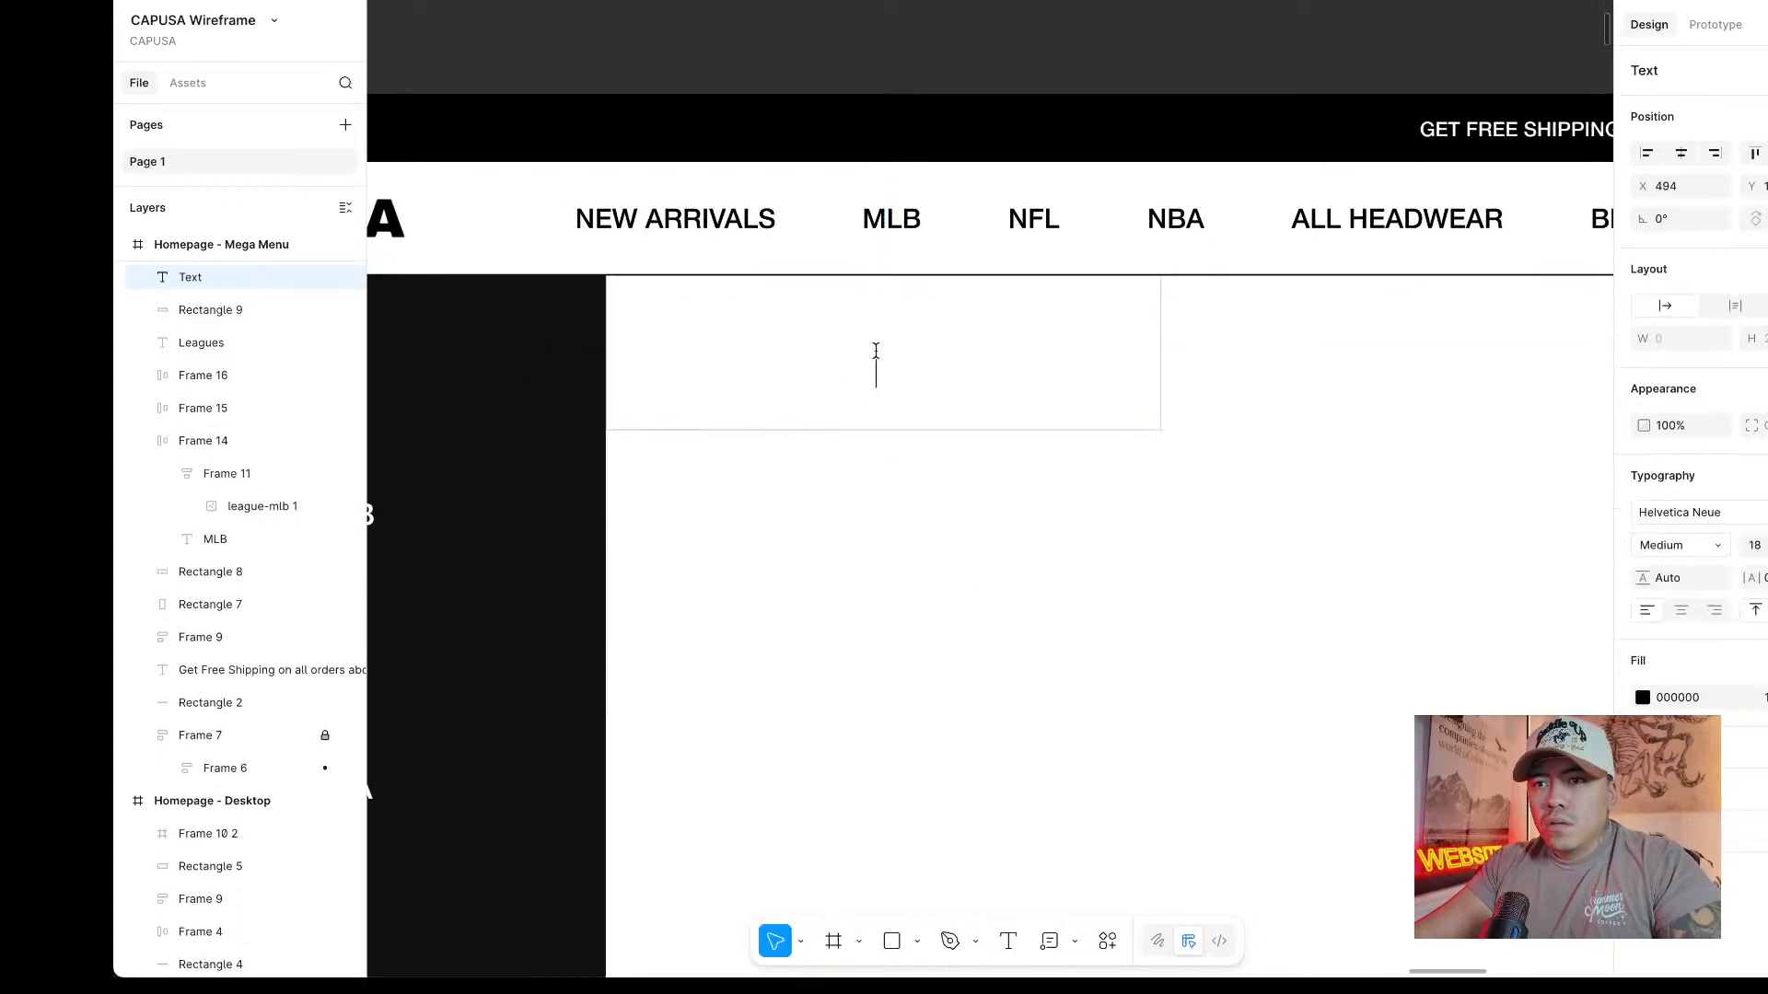
type("Arizona d")
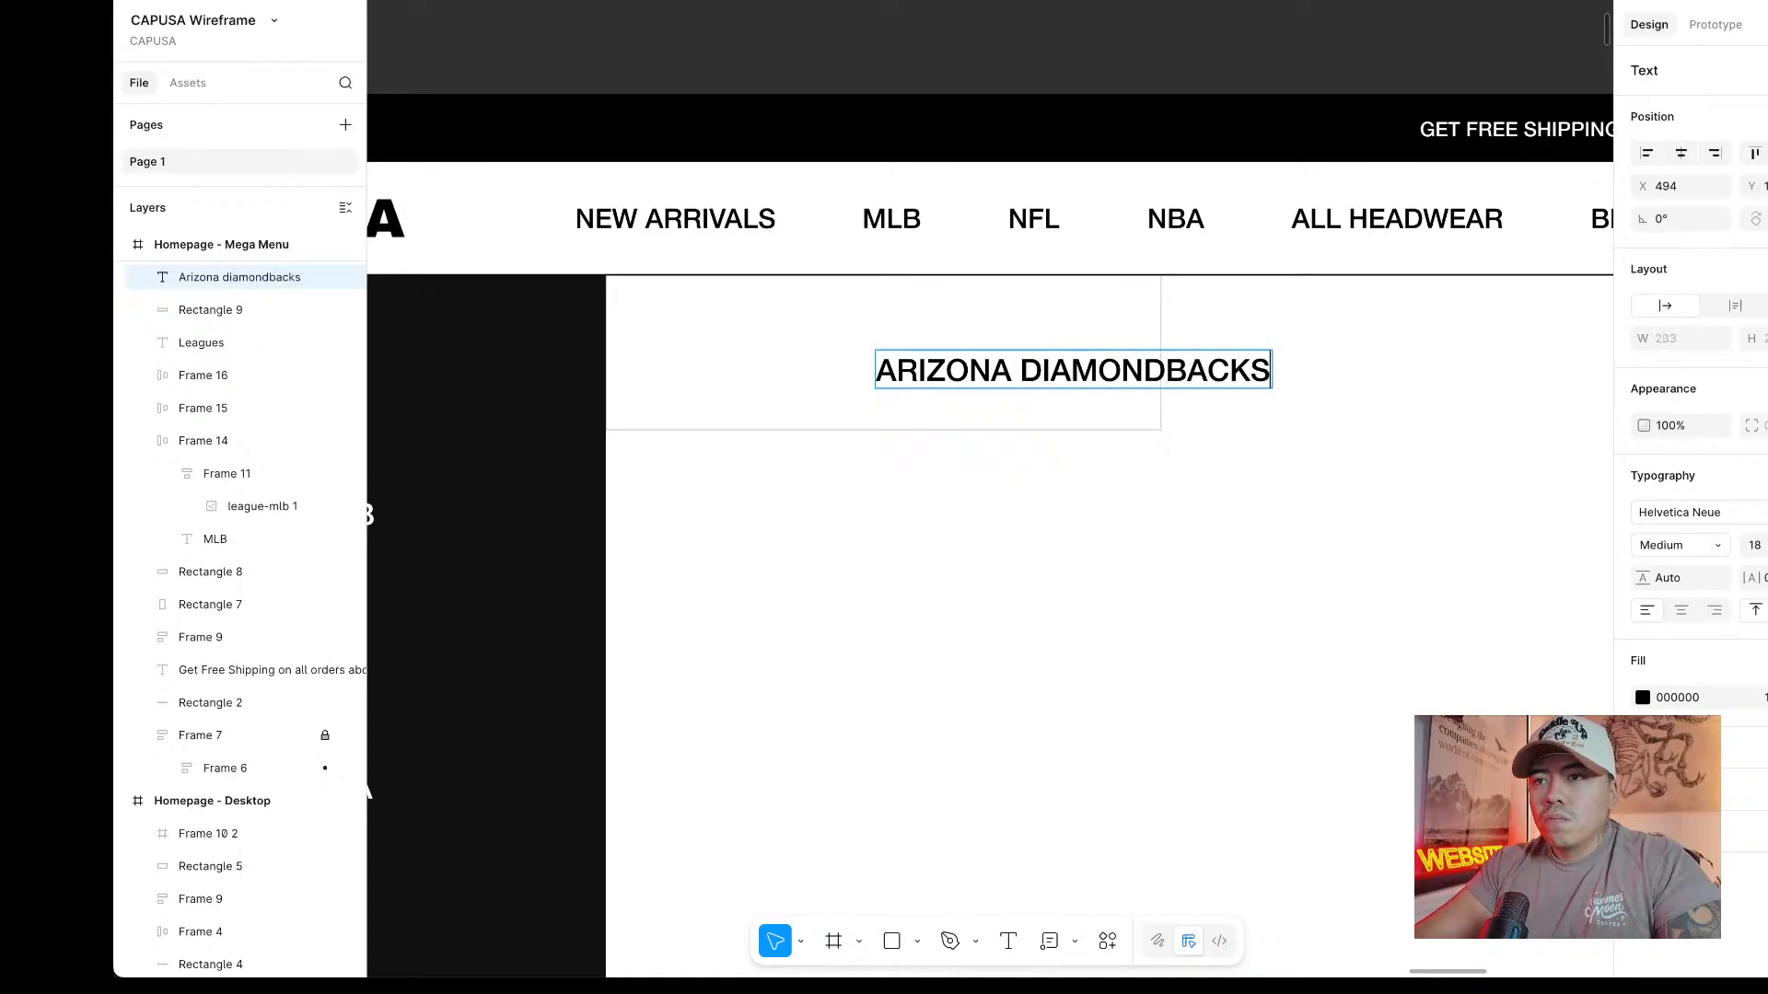
left_click(1212, 534)
Shift the team name toward the Leagues panel and widen the outlined rectangle so the name fits inside.
left_click_drag(1116, 367, 1021, 360)
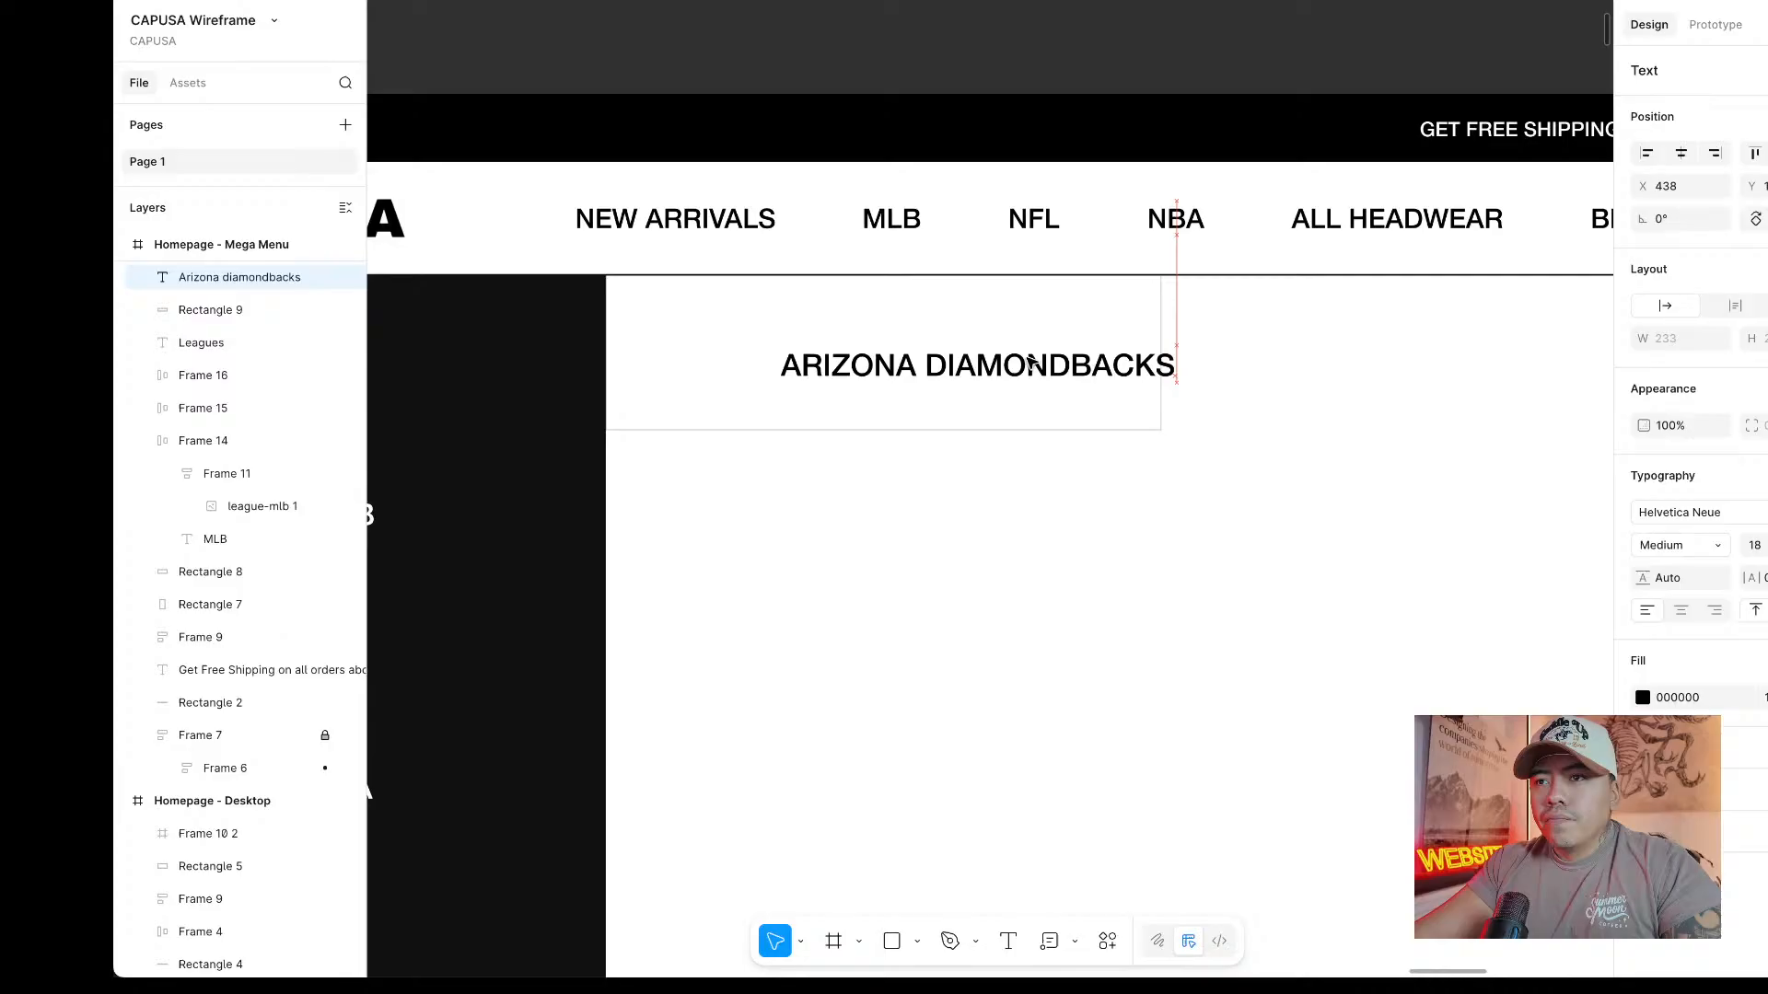
left_click(1161, 311)
left_click_drag(1162, 312, 1305, 317)
Remove the uppercase setting from the team name and correct its text to "Arizona Diamondbacks".
left_click(1086, 365)
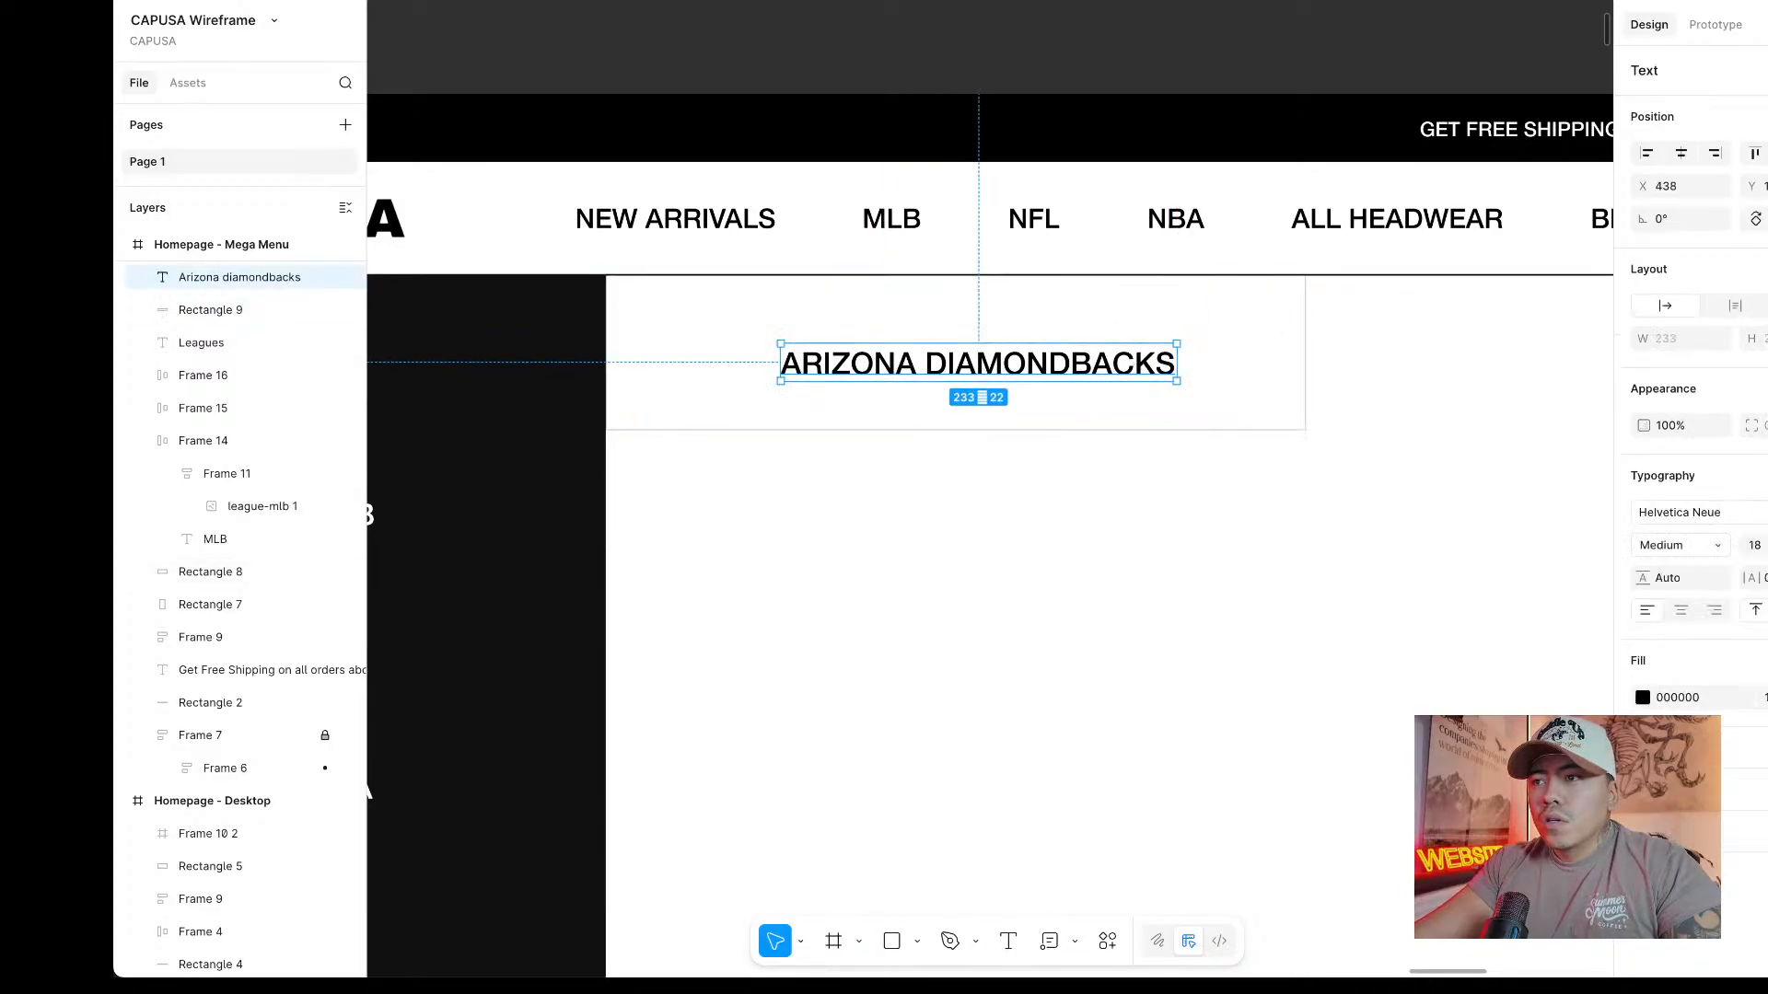
left_click(1767, 611)
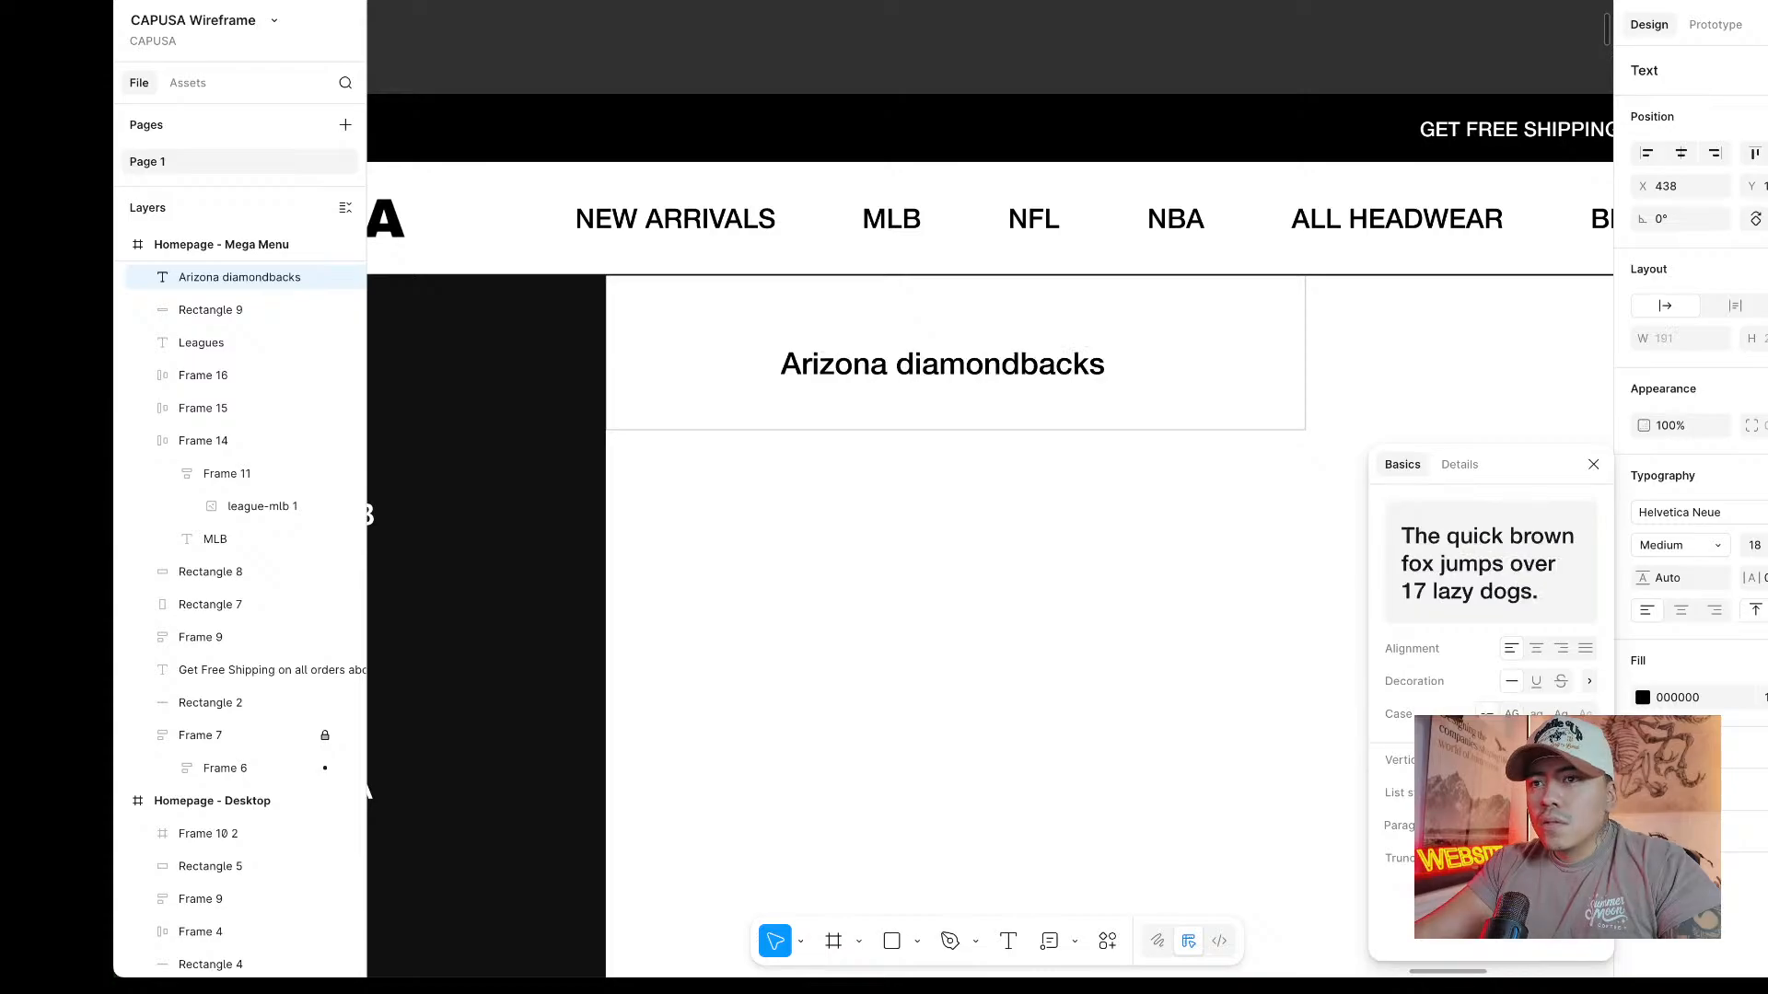
double_click(911, 363)
left_click(917, 363)
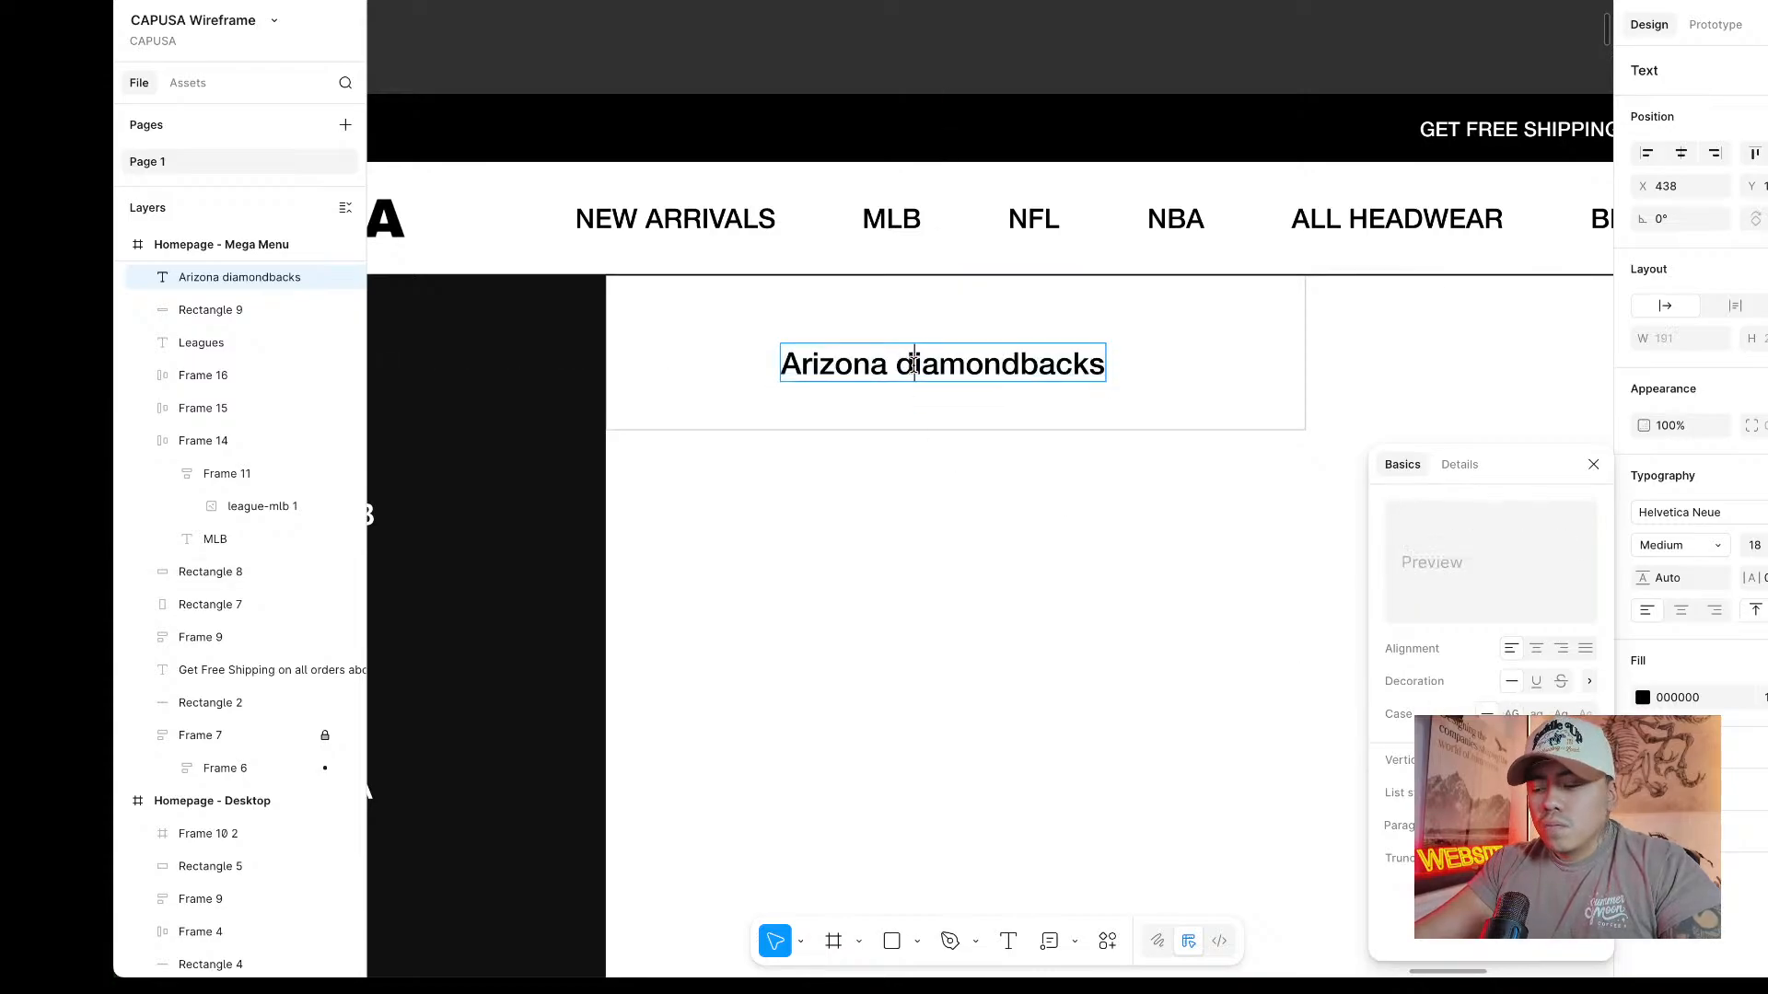
key("BackSpace")
type("D")
left_click(1593, 464)
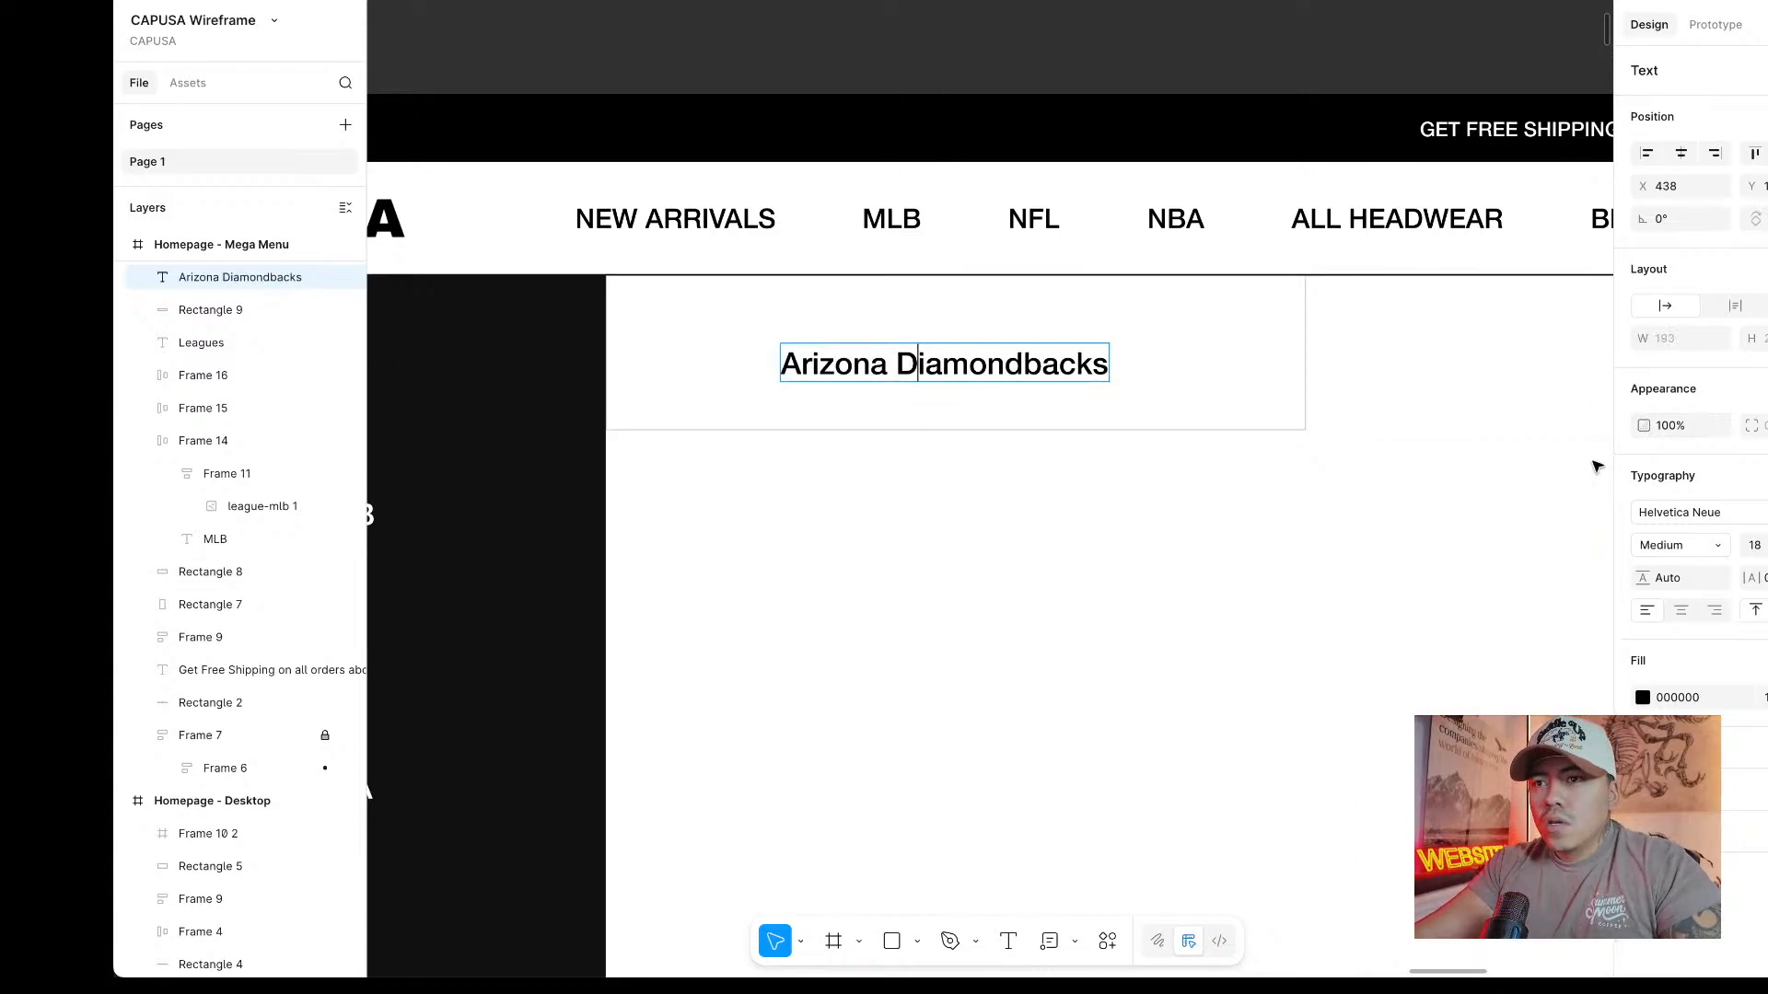
key("Escape")
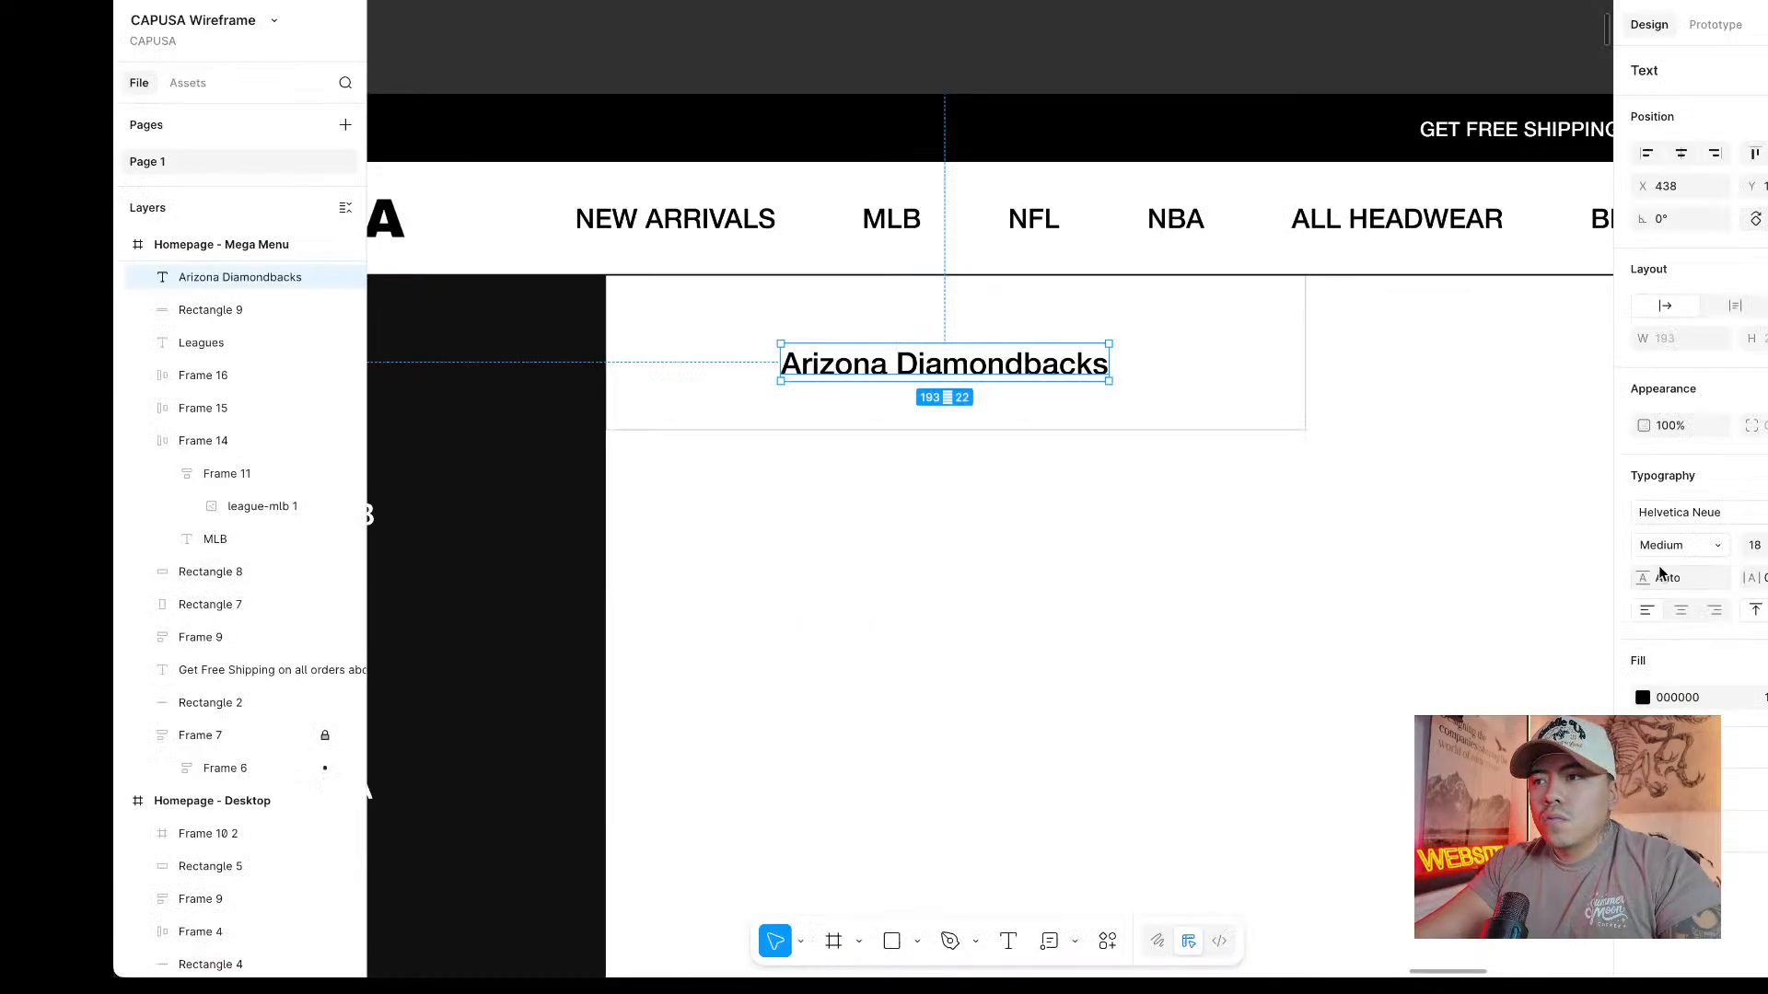
Set the Arizona Diamondbacks label's font weight to Regular.
left_click(1674, 548)
left_click(1697, 518)
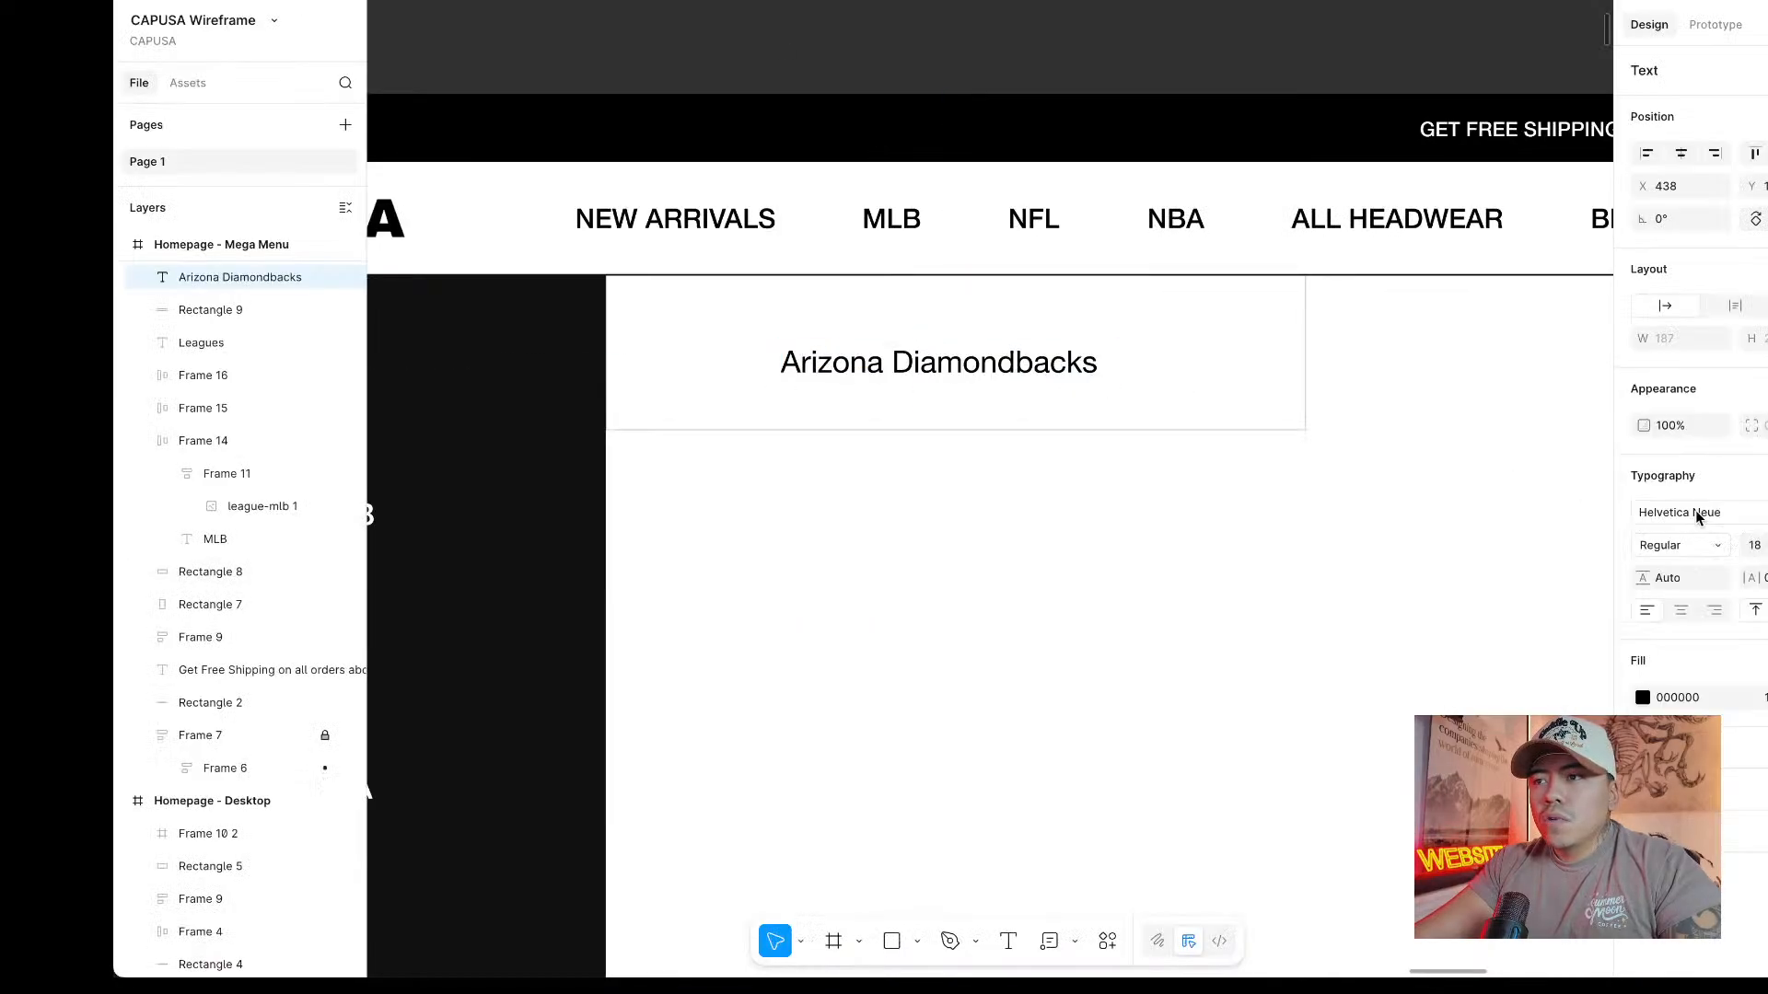
Move the Arizona Diamondbacks label toward the right end of its outlined rectangle, leaving room in front of it for a logo.
left_click(1707, 523)
key("Escape")
left_click(1271, 454)
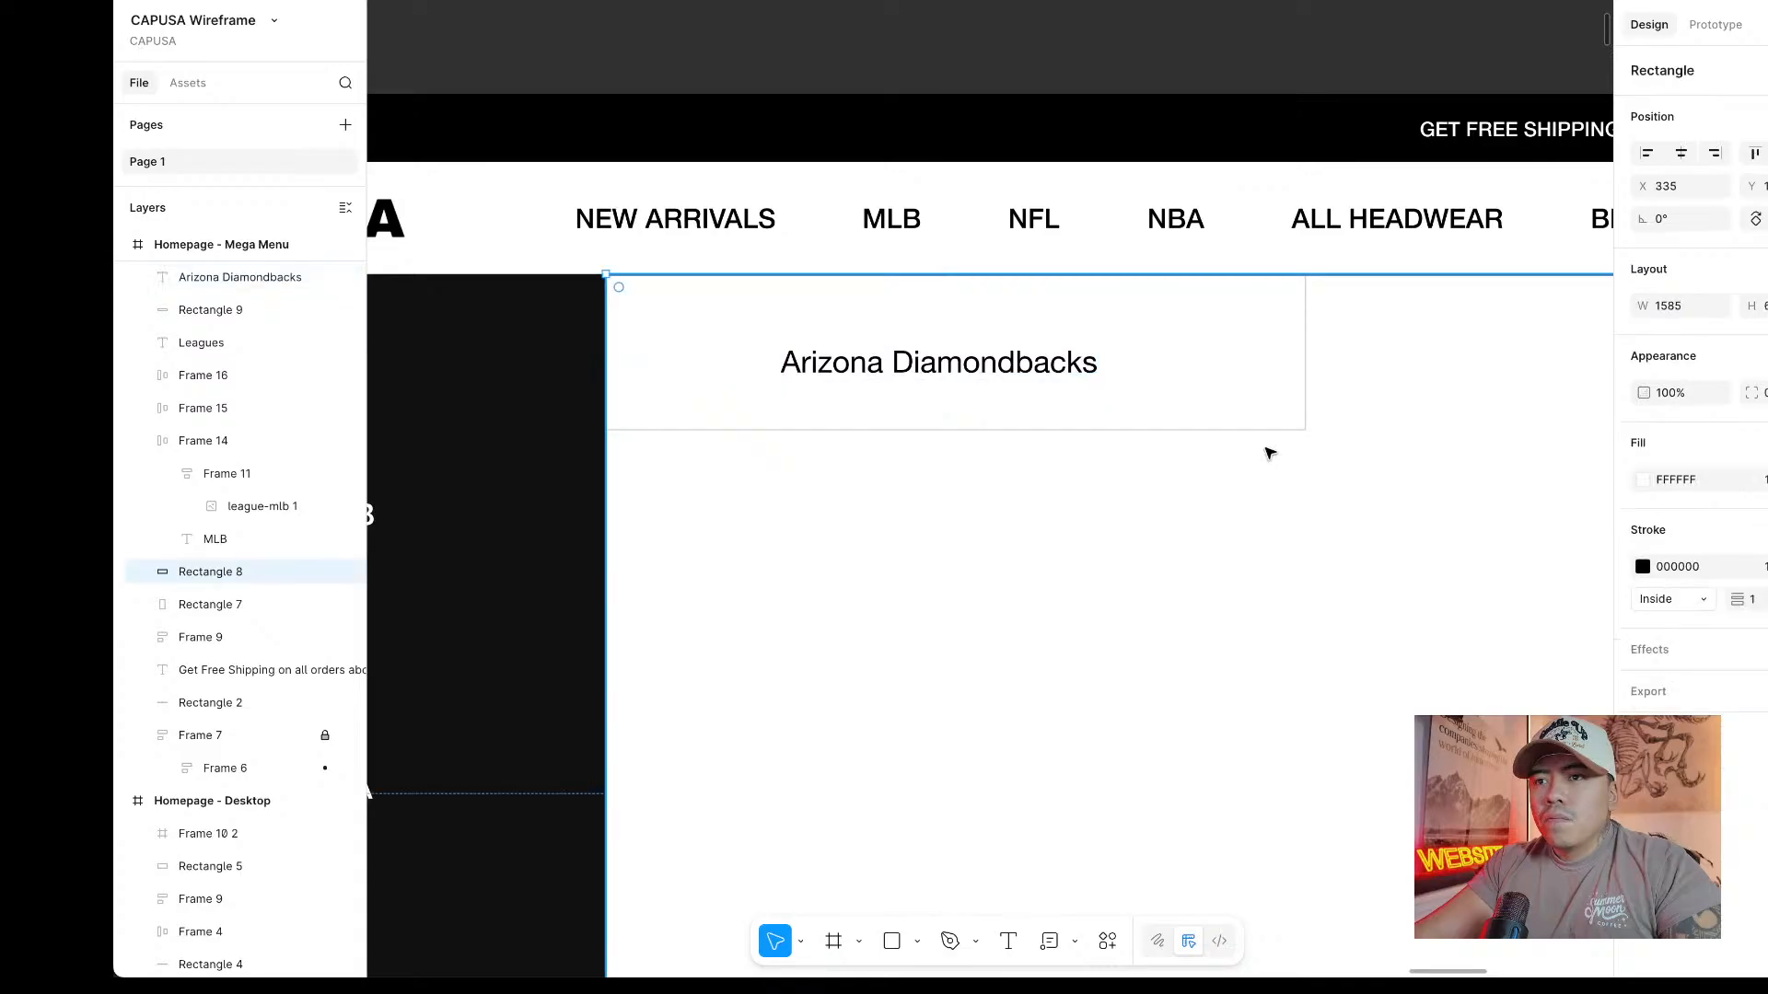
left_click(946, 362)
left_click_drag(946, 362, 1088, 352)
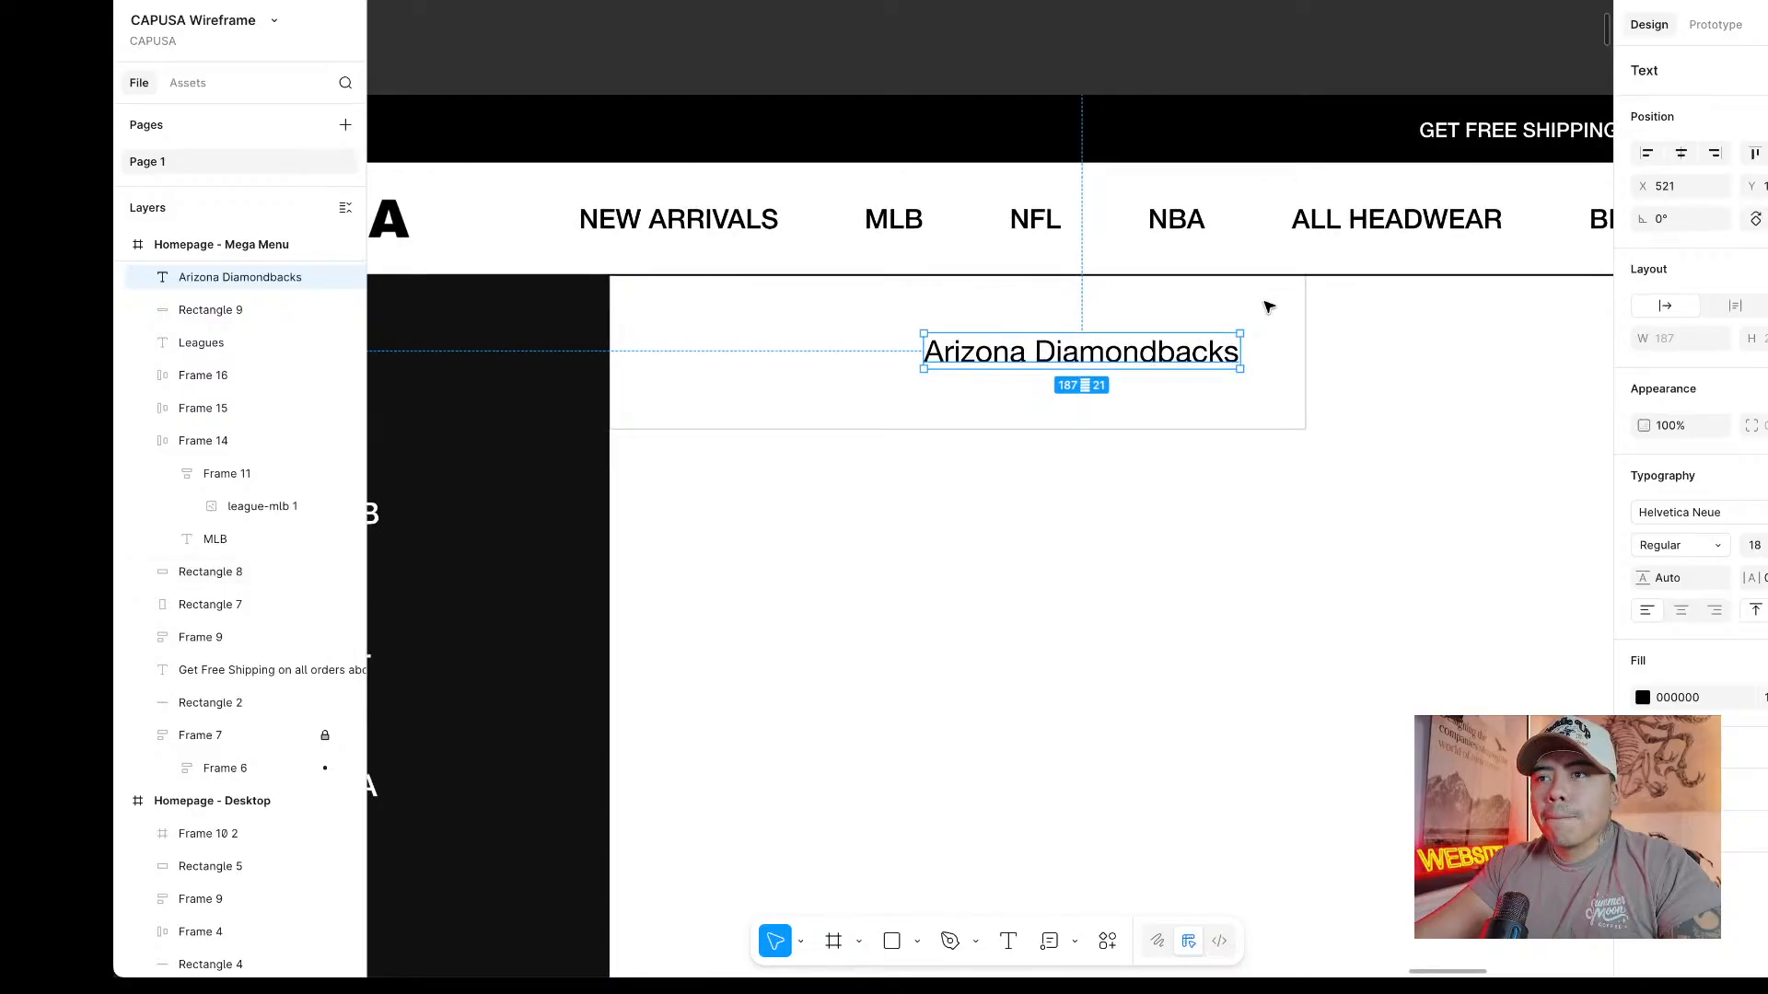
Copy the Arizona Diamondbacks logo from the MLB Logos frame.
scroll(1270, 304, "down", 5)
scroll(1265, 162, "up", 3)
left_click(1265, 162)
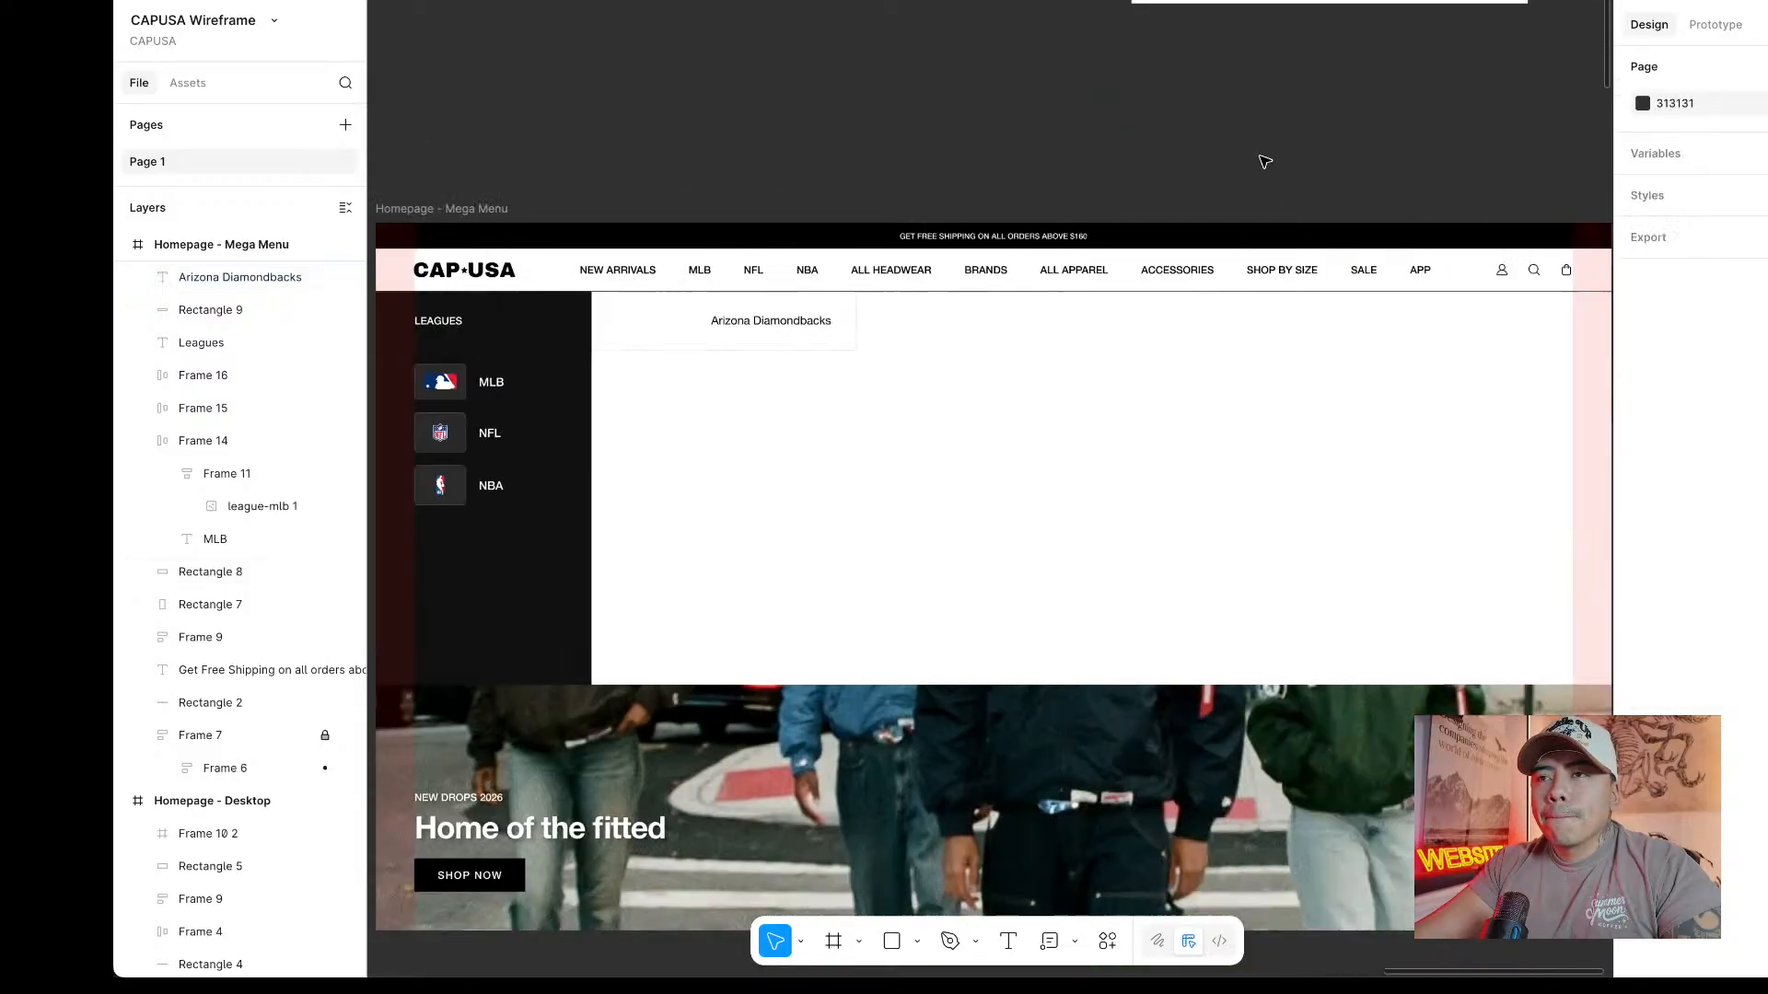
scroll(1265, 162, "up", 3)
scroll(1265, 162, "right", 5)
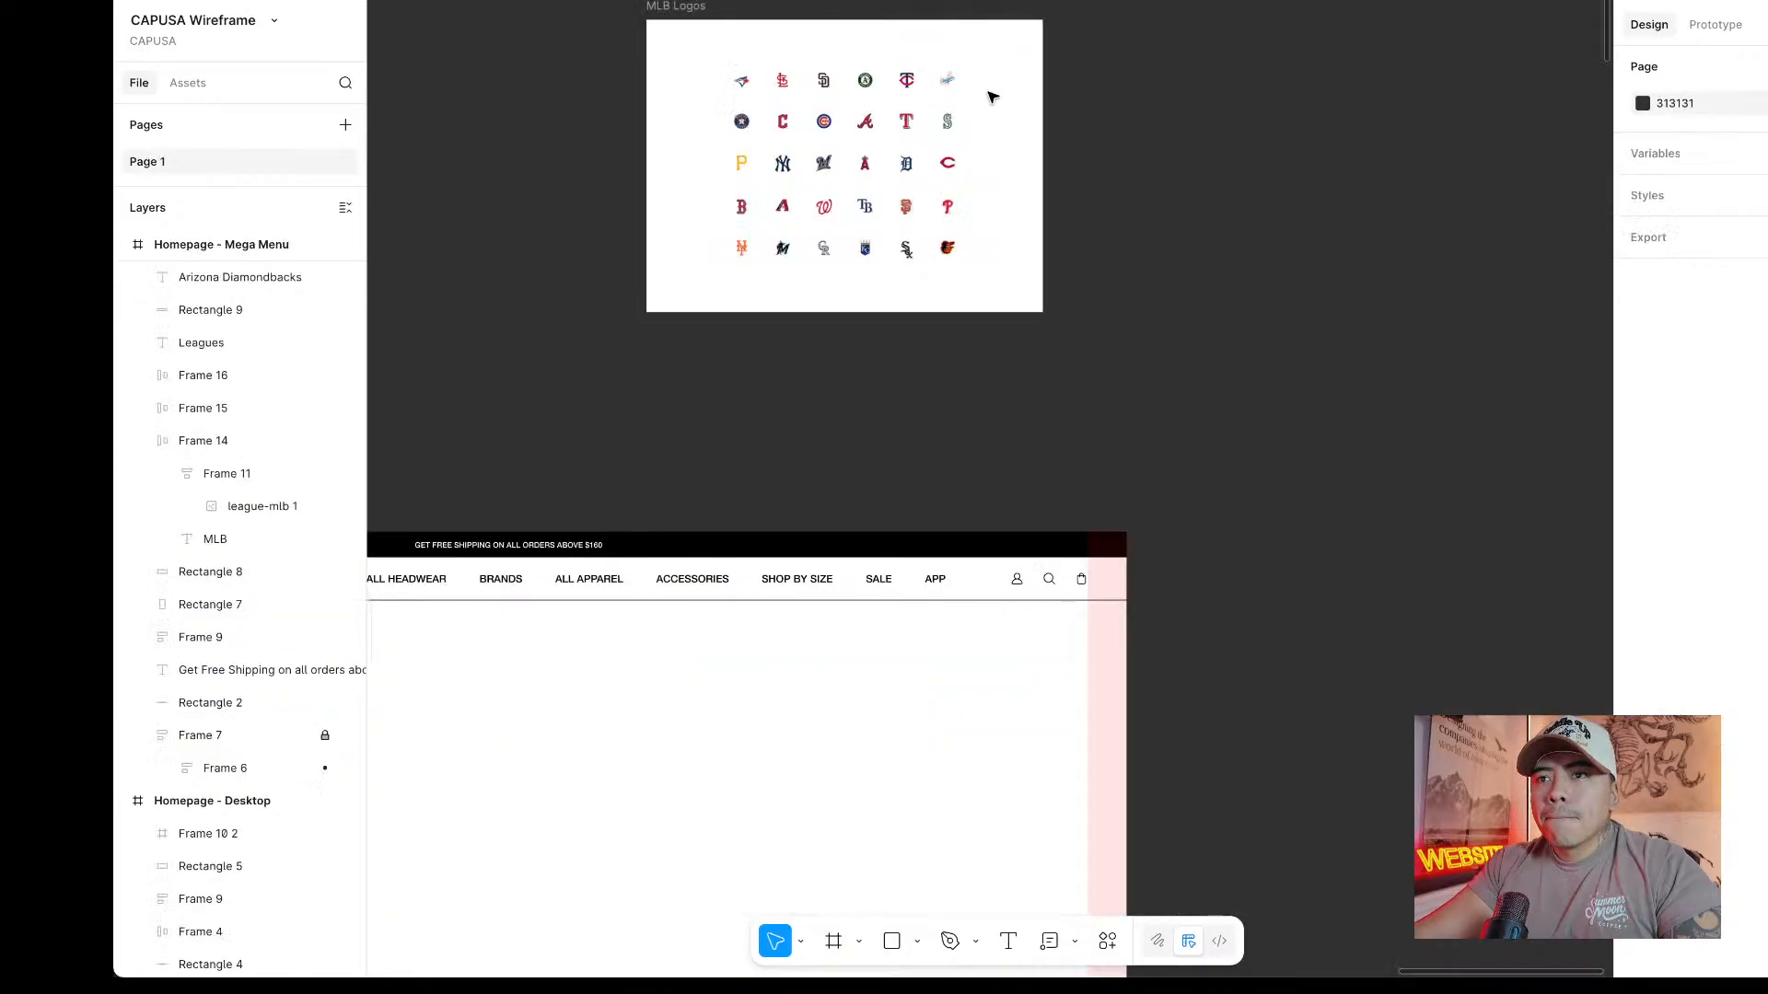
scroll(816, 70, "up", 6)
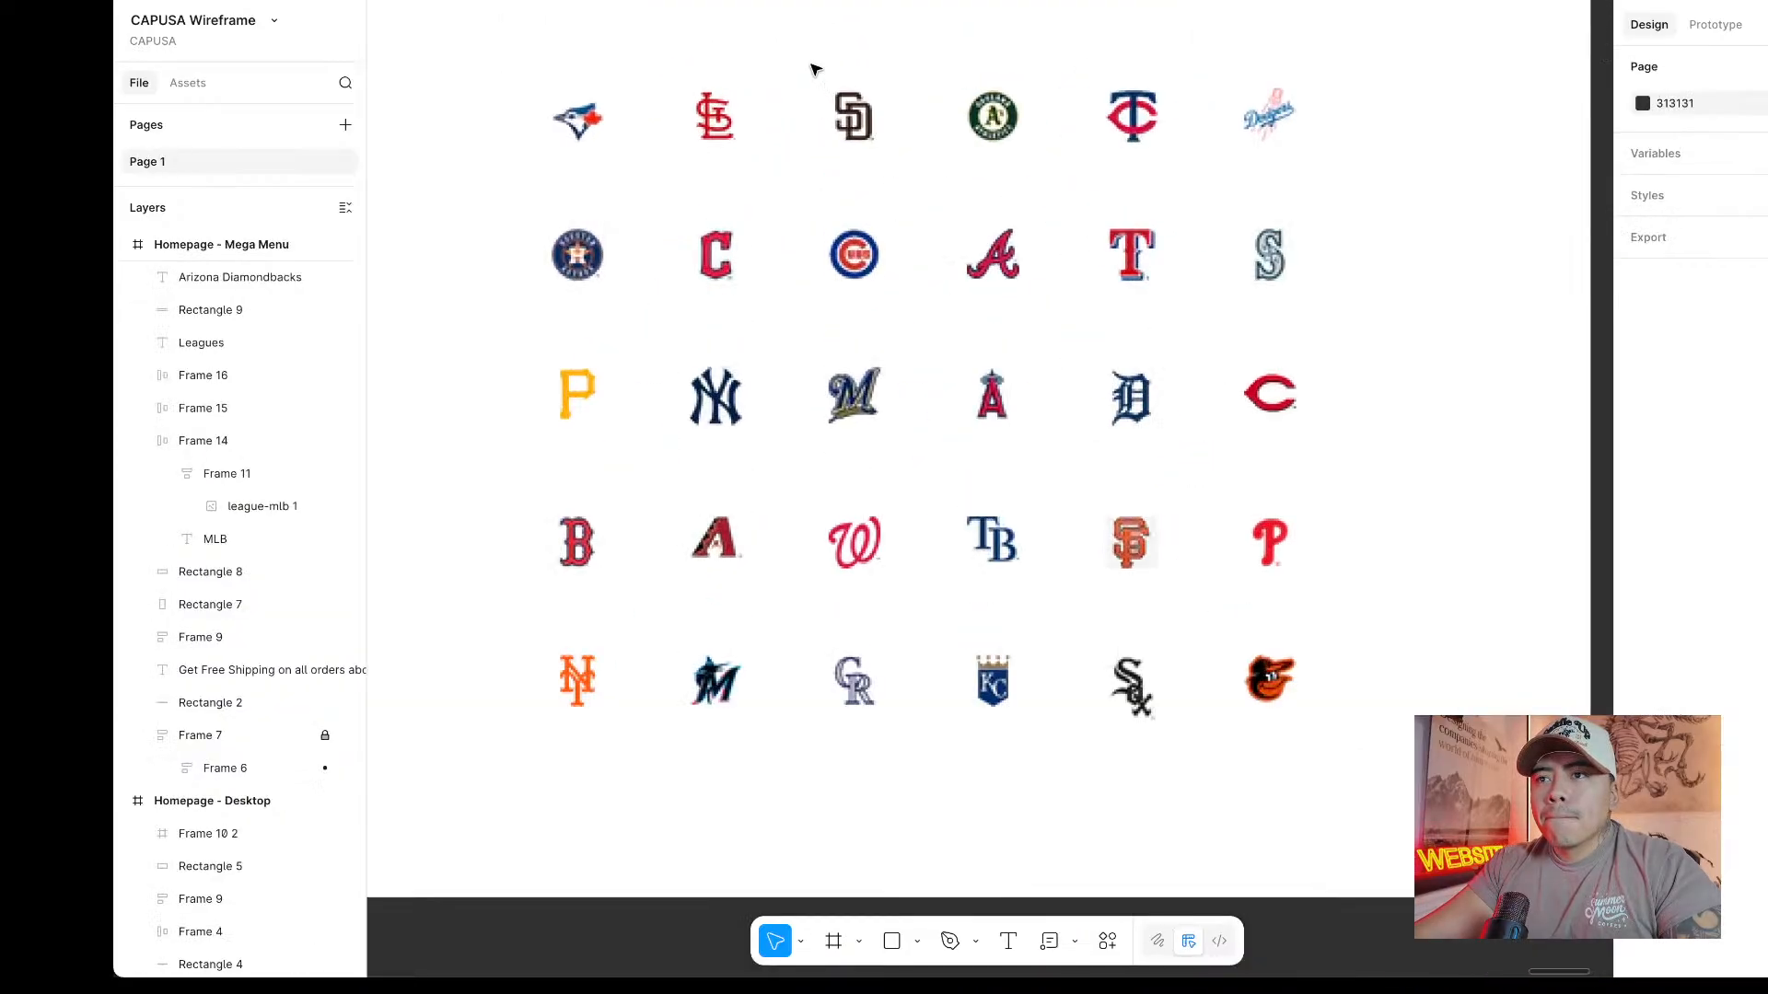
scroll(816, 70, "up", 1)
left_click(748, 588)
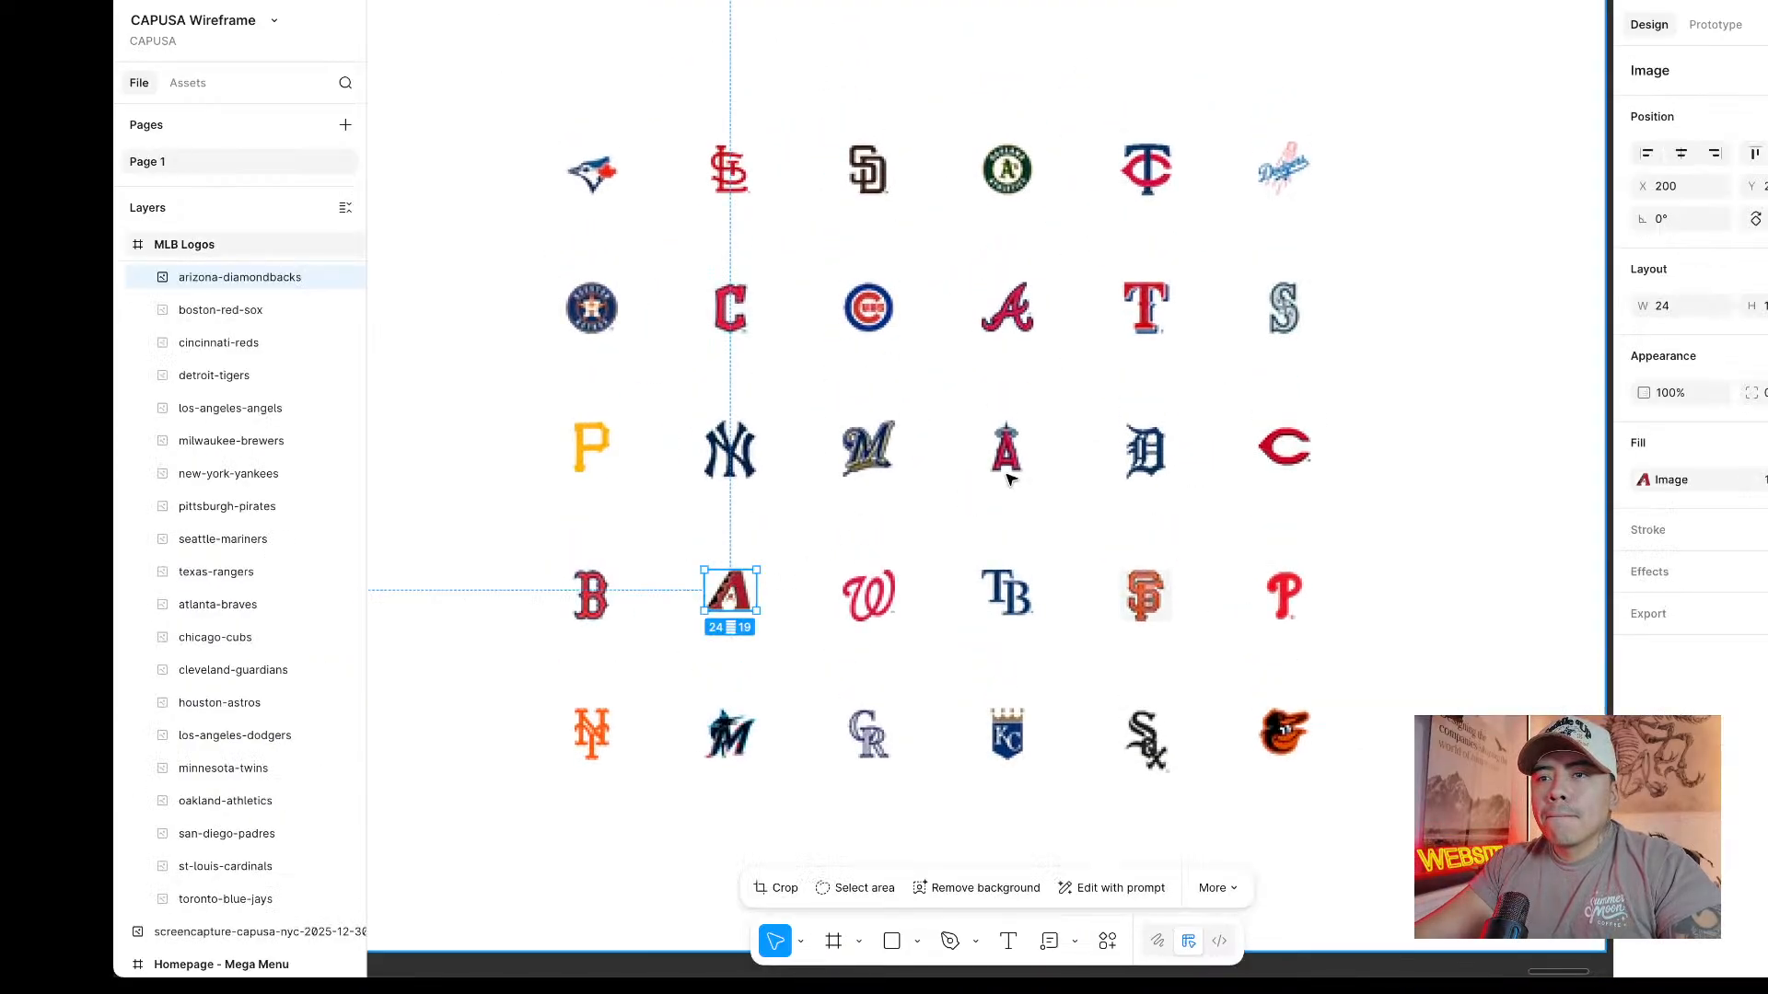
Paste the Arizona Diamondbacks logo into the outlined rectangle in front of the team name.
scroll(1145, 396, "down", 4)
scroll(1137, 379, "down", 10)
scroll(1136, 378, "left", 6)
scroll(1137, 378, "up", 8)
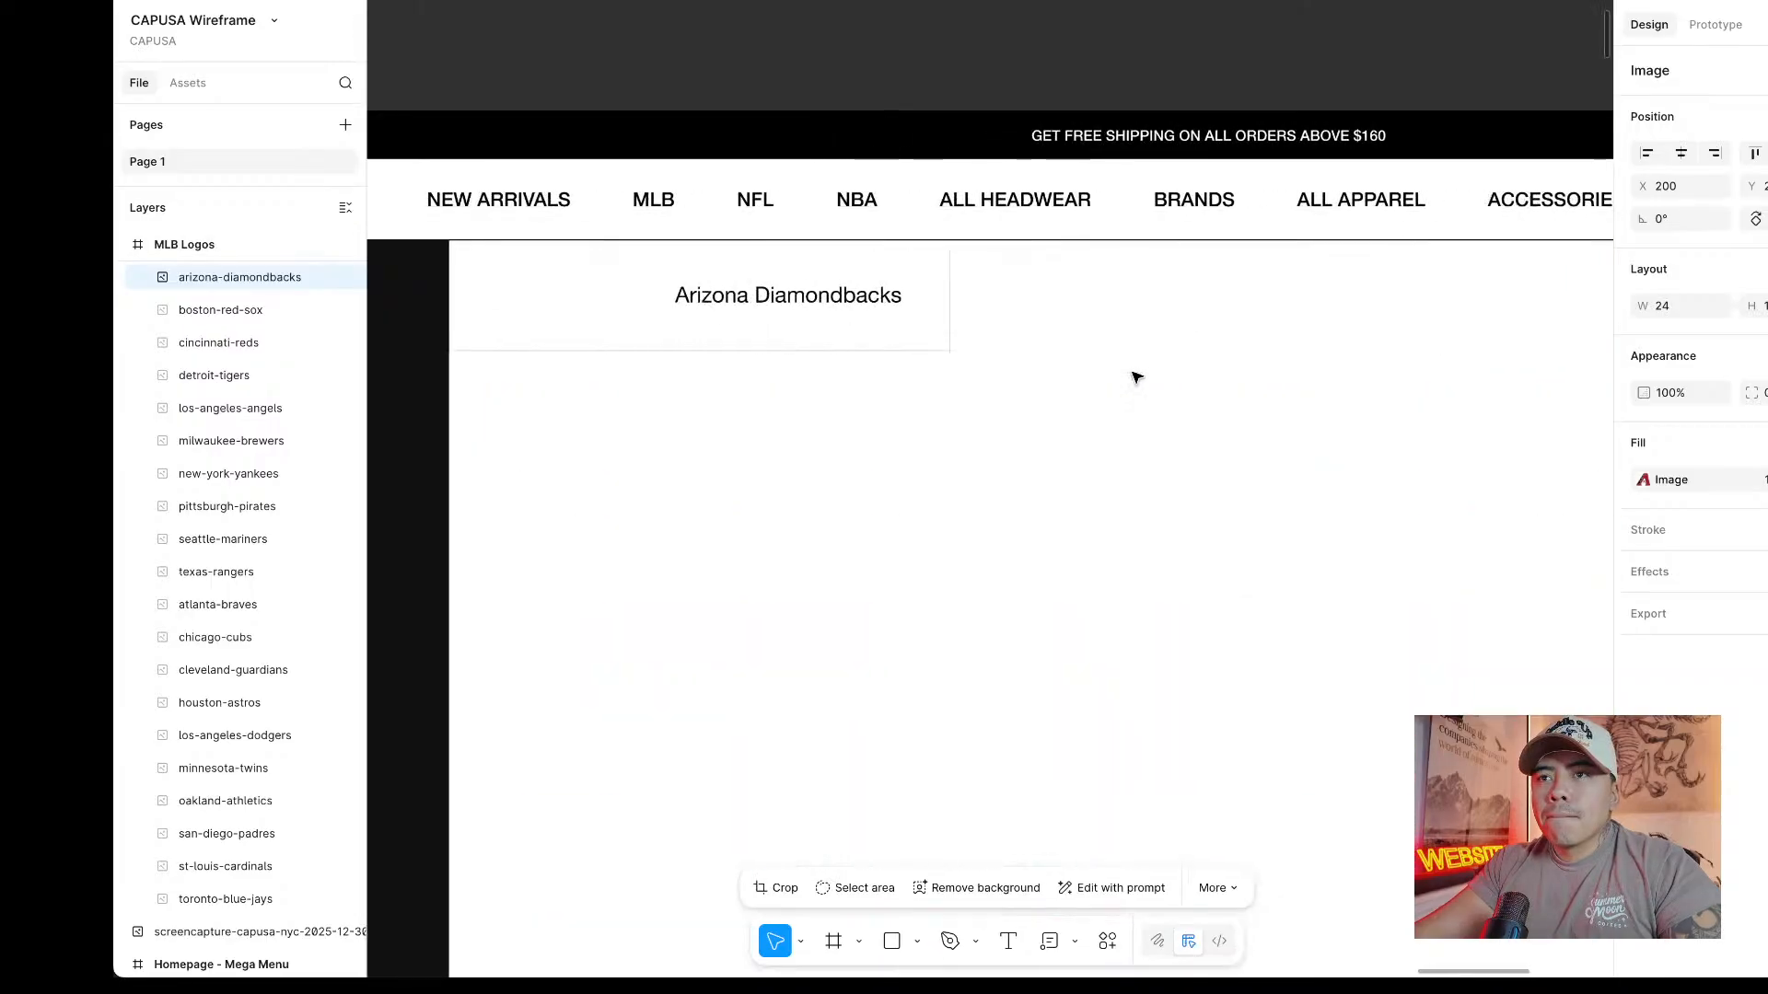
scroll(1137, 379, "left", 2)
left_click(735, 292)
scroll(735, 292, "up", 6)
key("super+v")
scroll(735, 292, "down", 5)
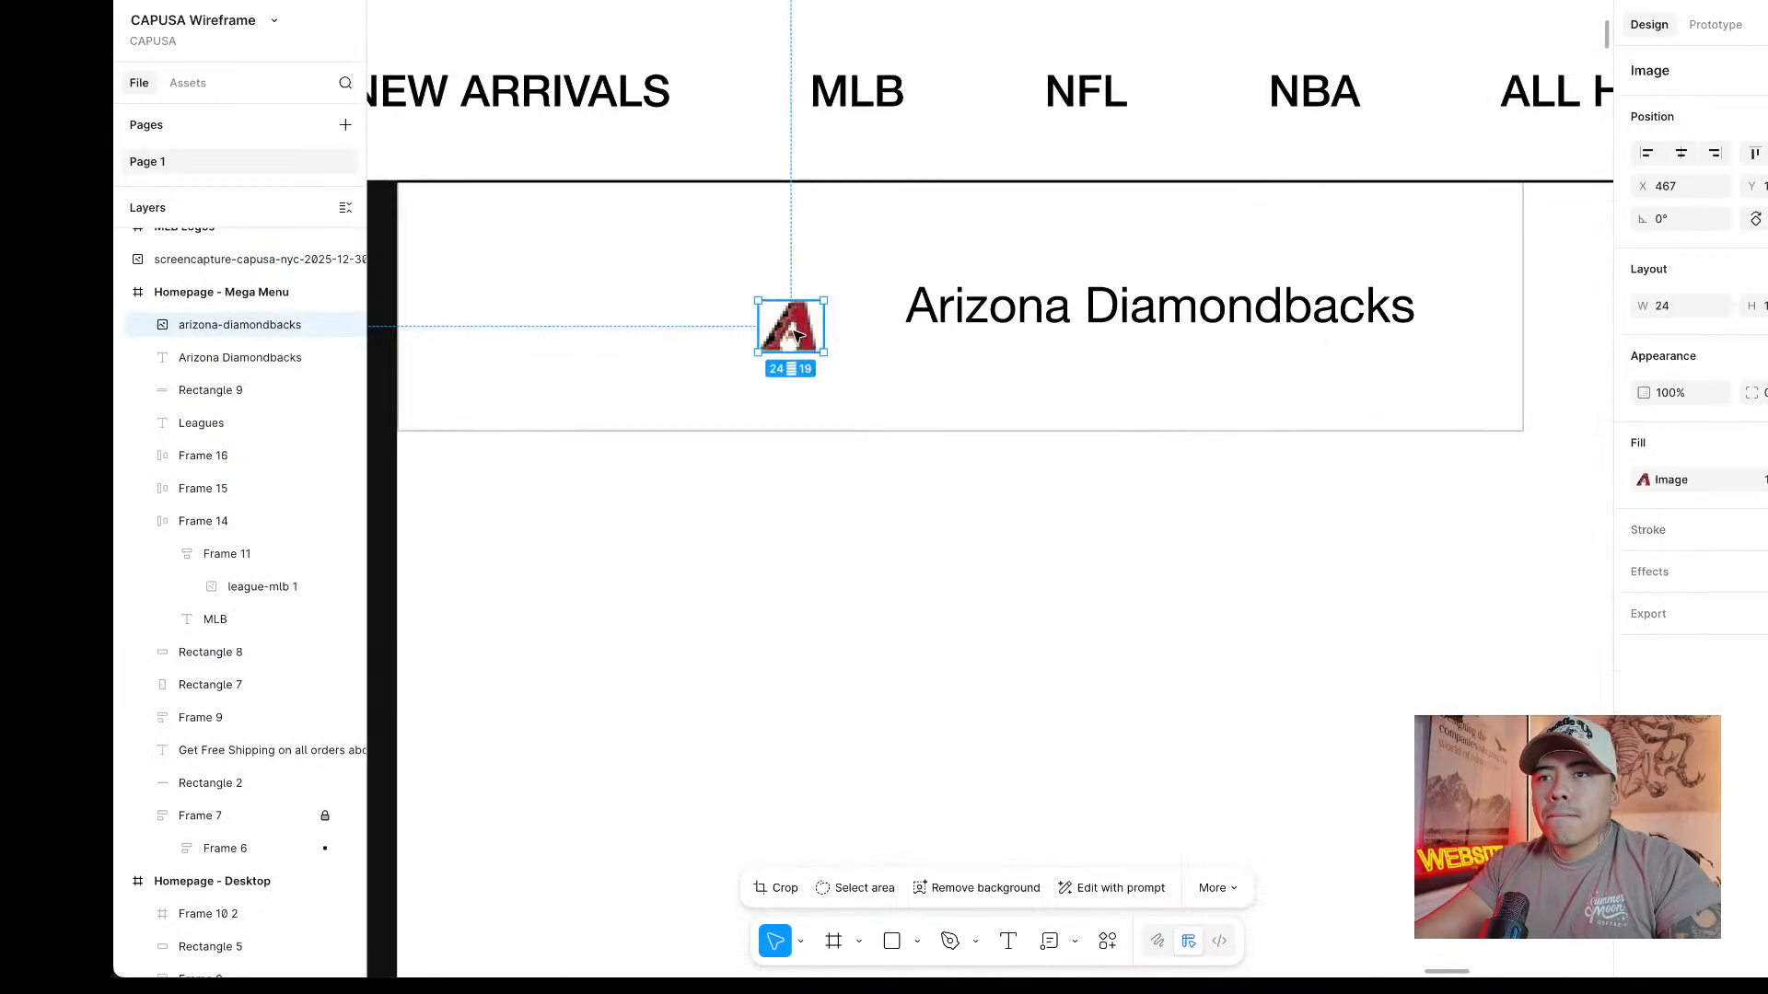
Move the logo near the rectangle's left edge and bring the team name close beside it.
left_click_drag(789, 315, 490, 301)
left_click(1015, 313)
left_click_drag(1016, 313, 670, 313)
Combine the logo and team name in an auto layout and center it vertically in the rectangle, slightly inset from the Leagues panel.
left_click(490, 304, "shift")
right_click(646, 308)
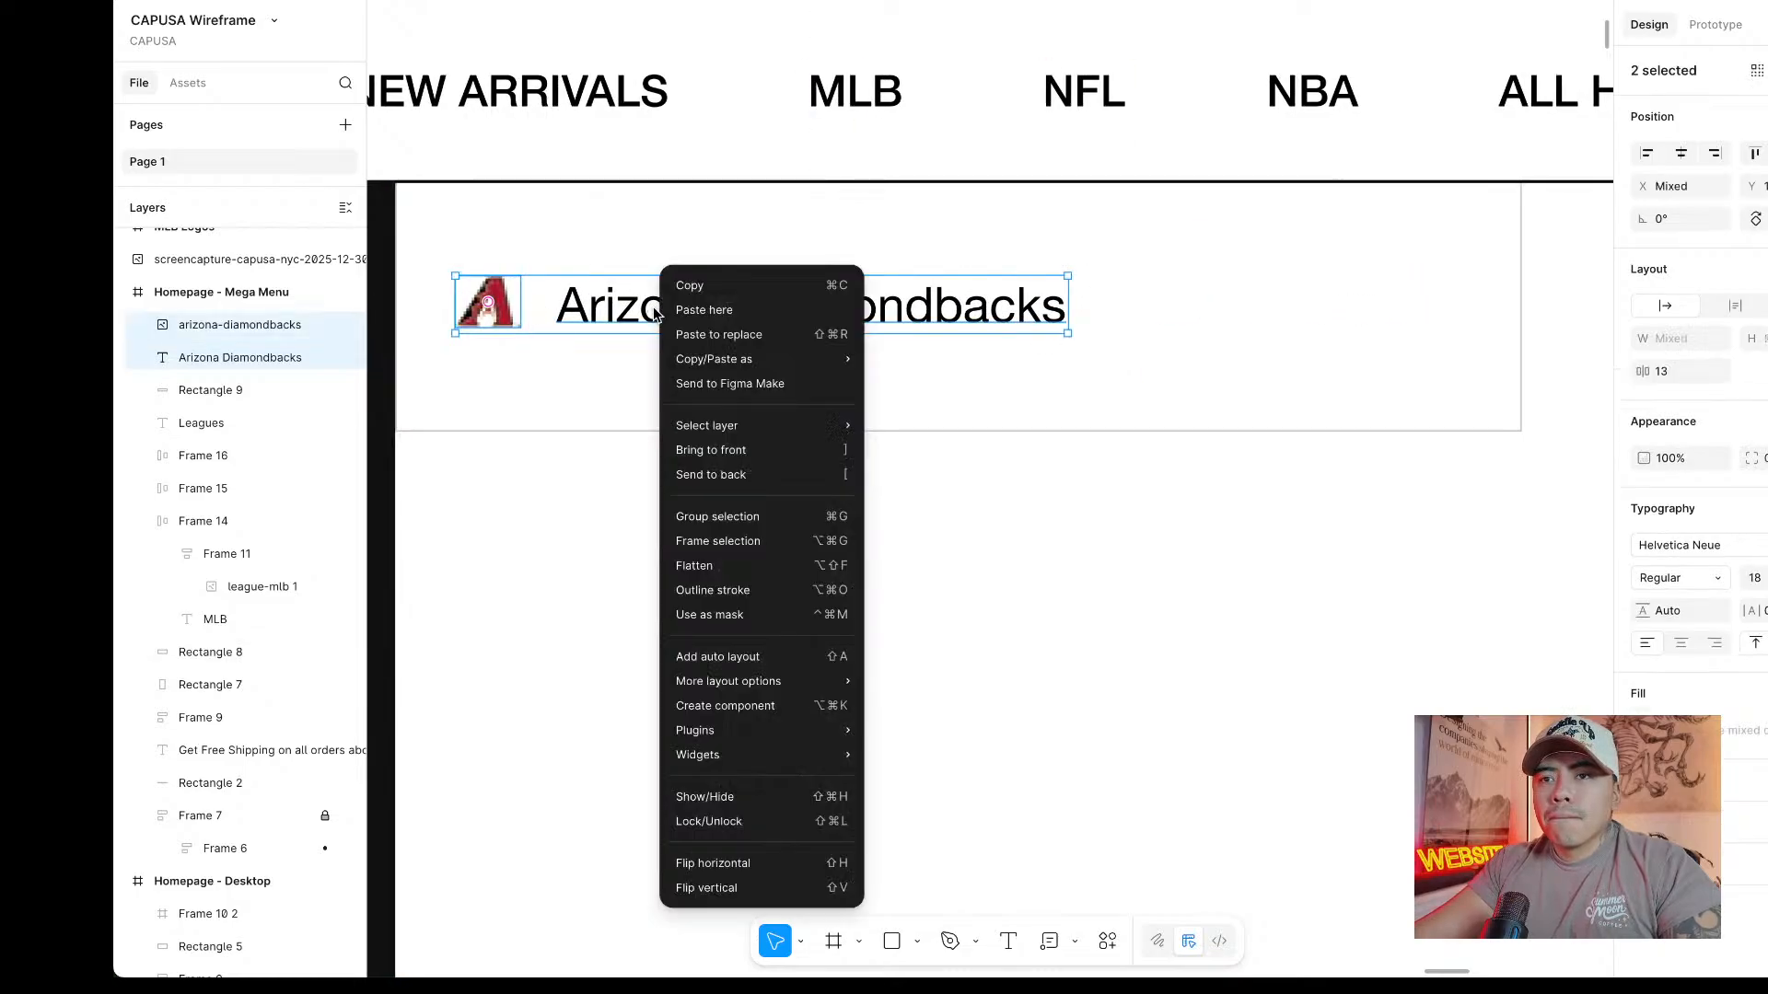
left_click(727, 656)
scroll(829, 620, "down", 2)
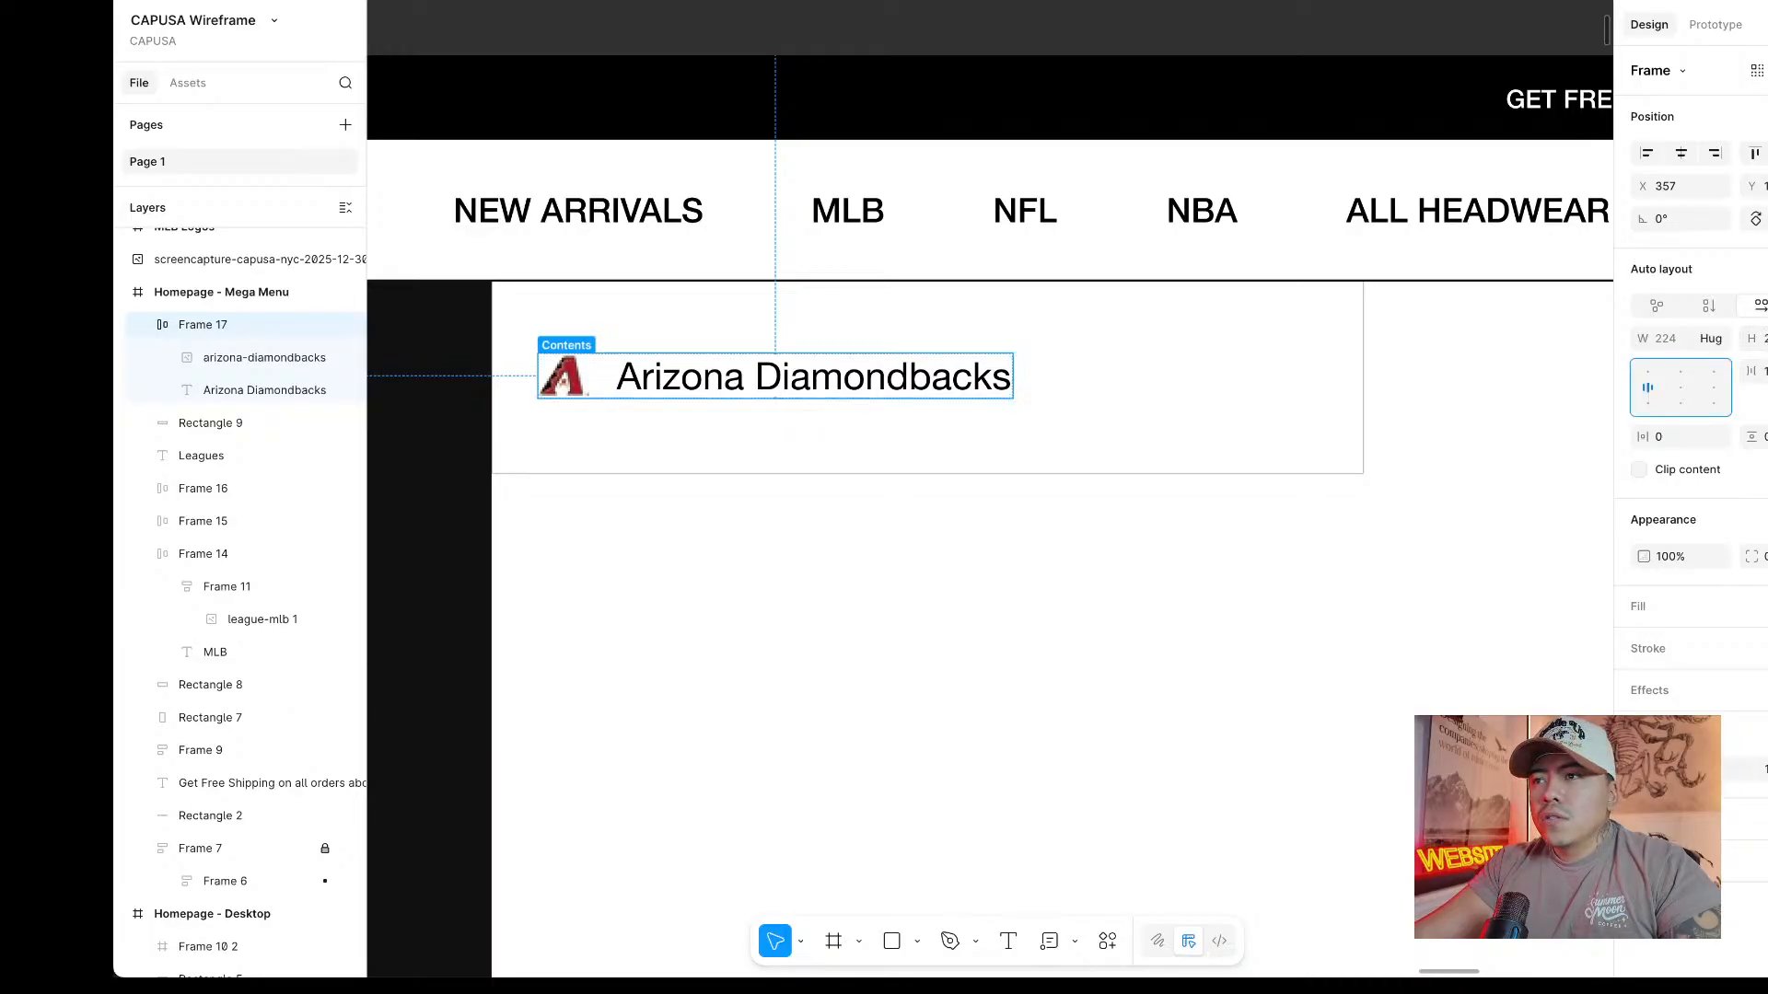
left_click_drag(721, 383, 749, 378)
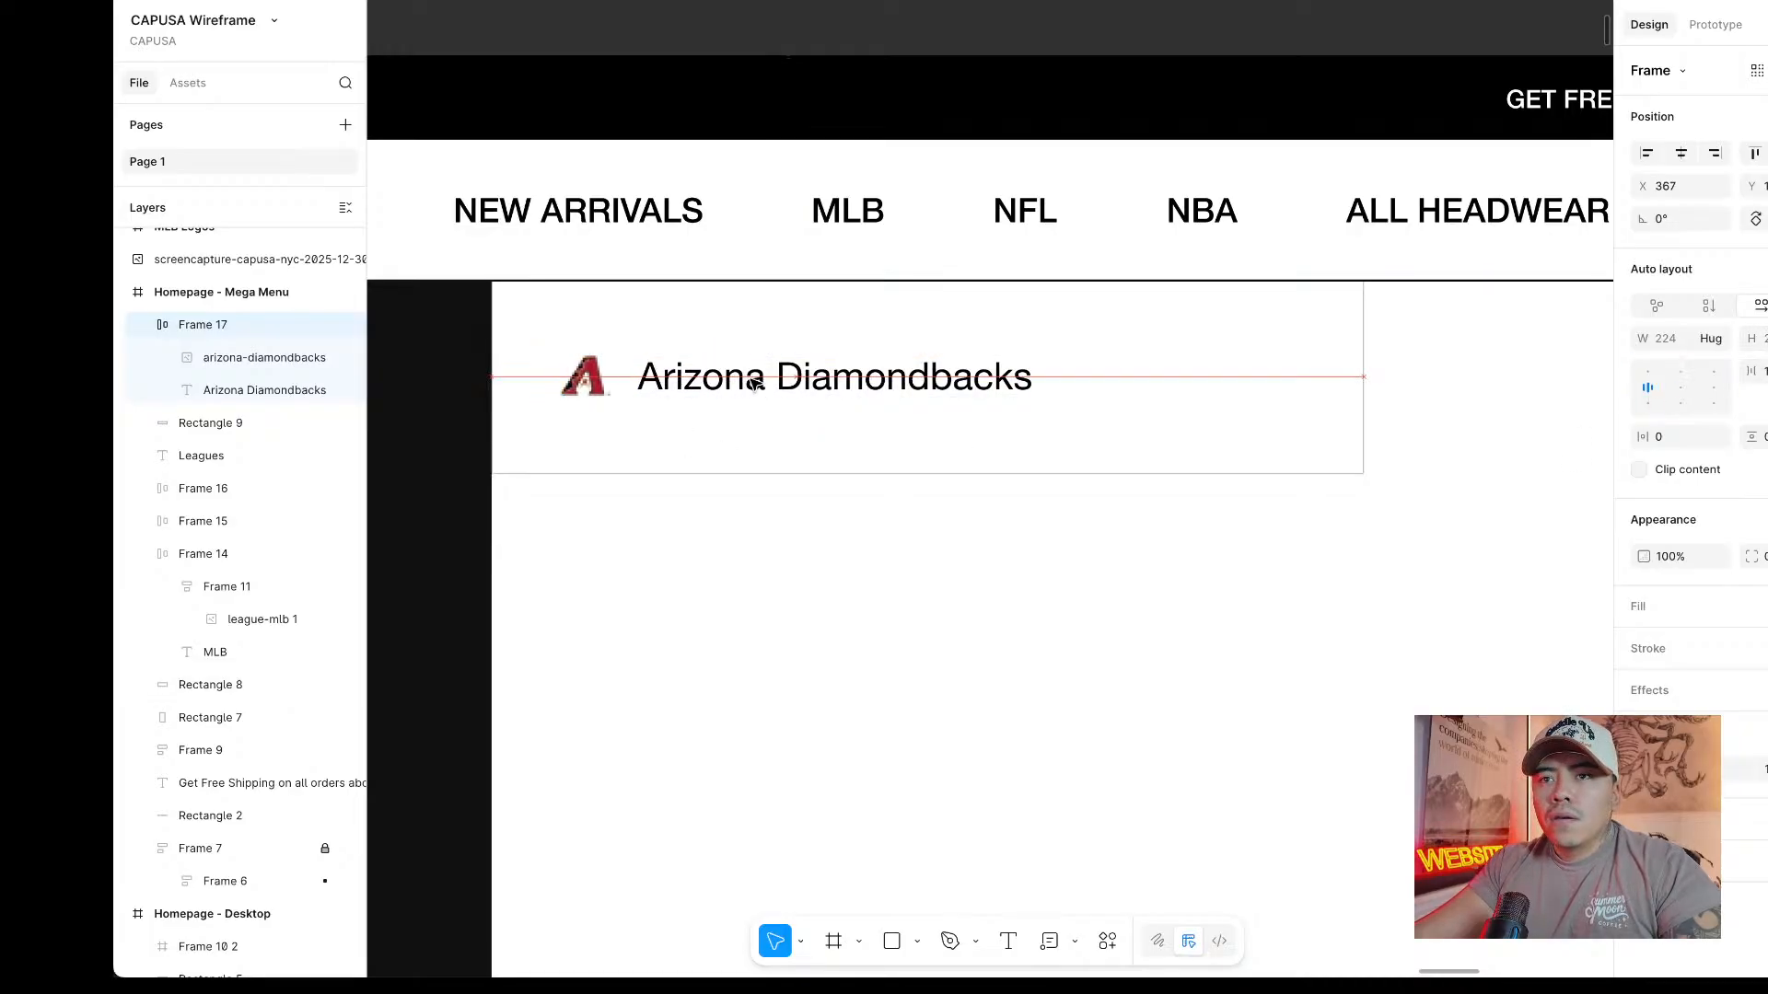
Wrap the outlined rectangle and the logo-and-name row together in an auto layout frame.
left_click(1175, 476)
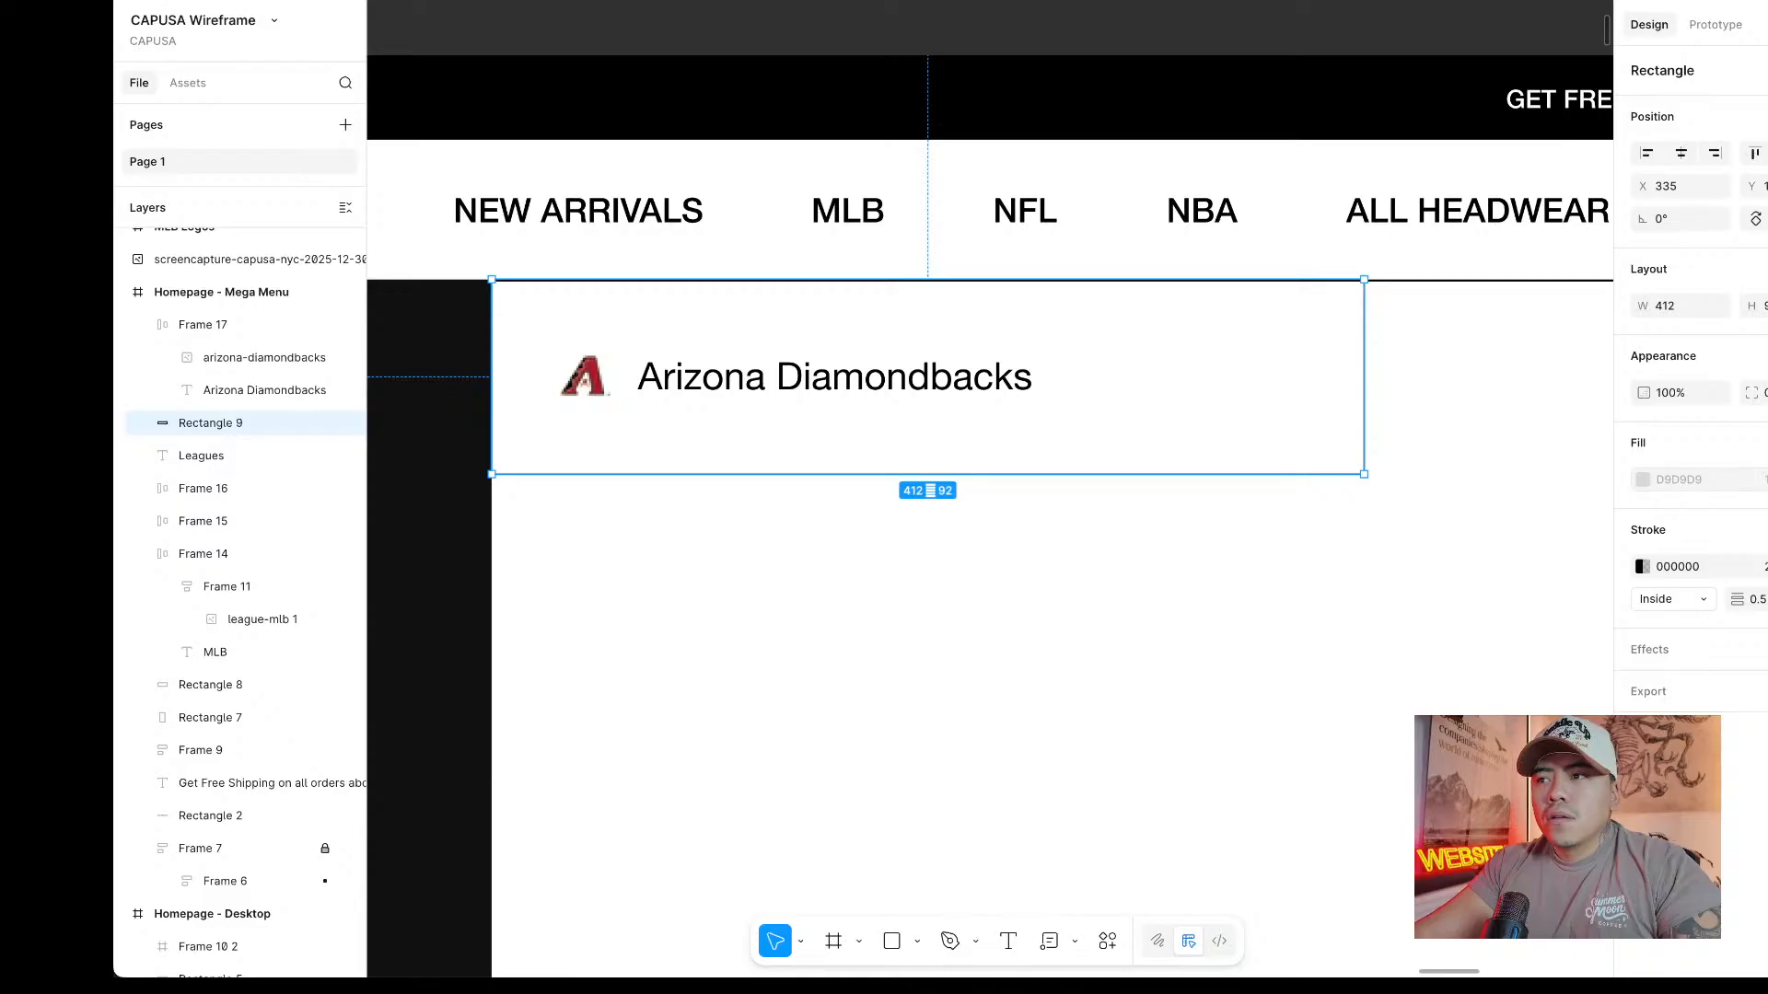
left_click(782, 373, "shift")
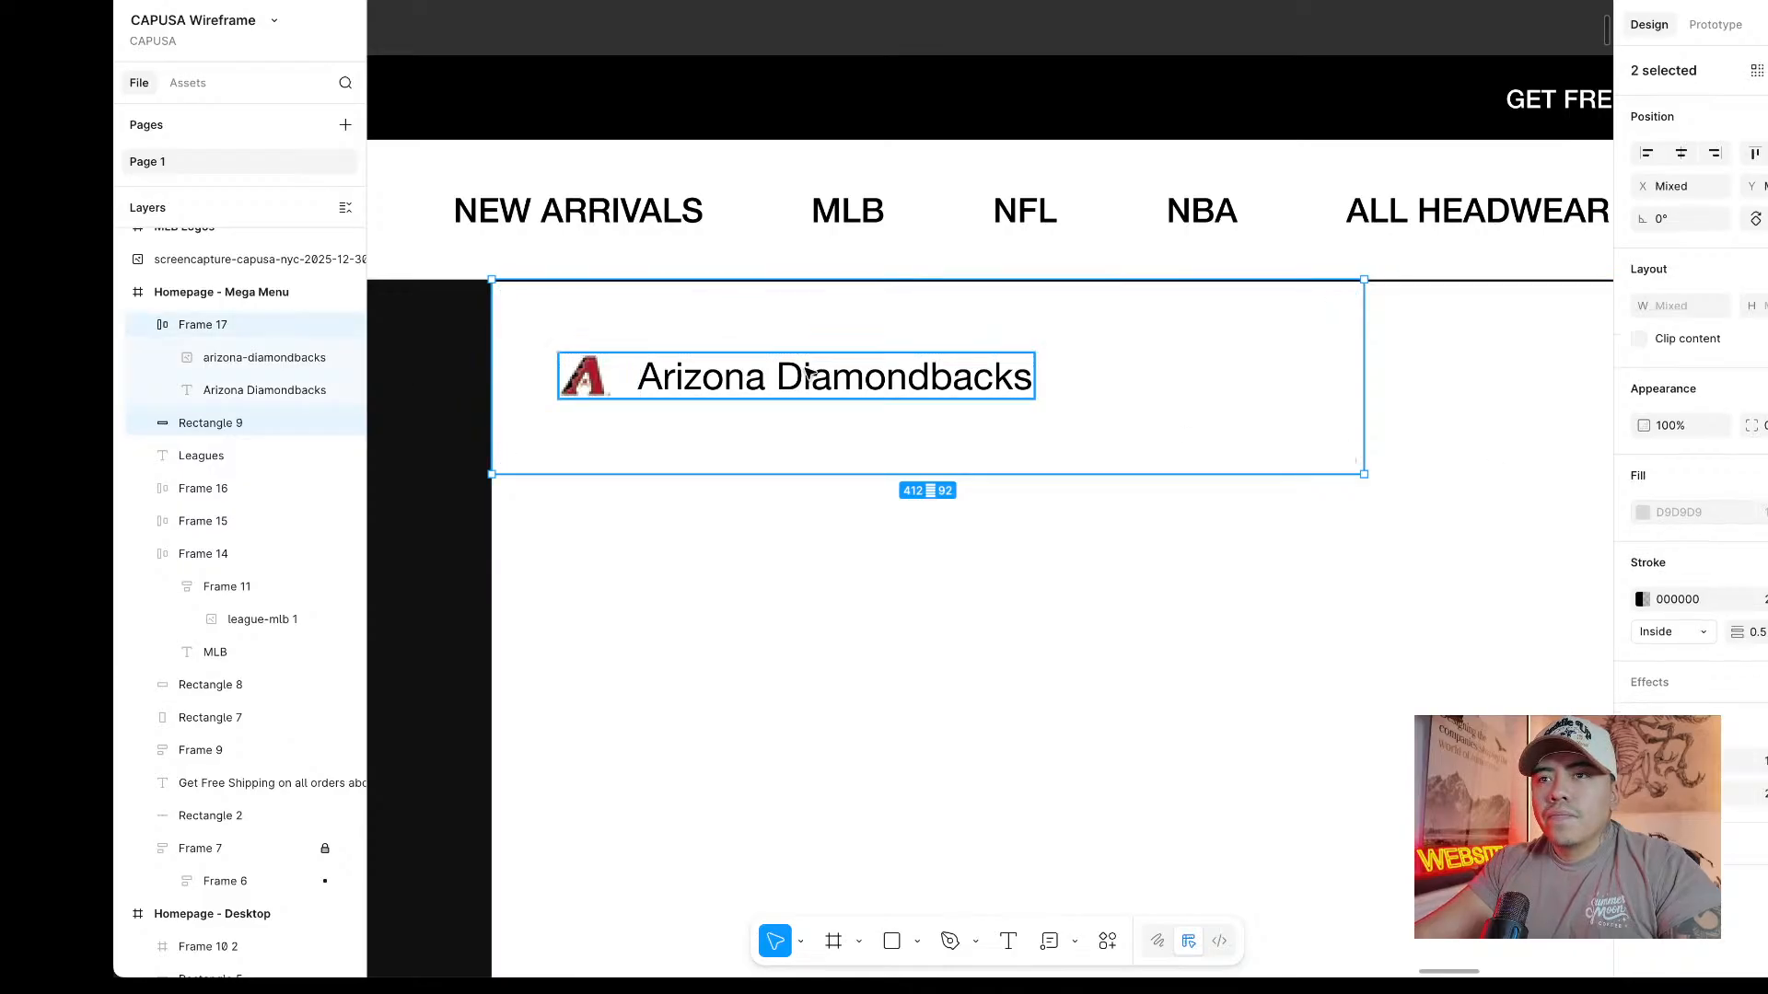
right_click(774, 373)
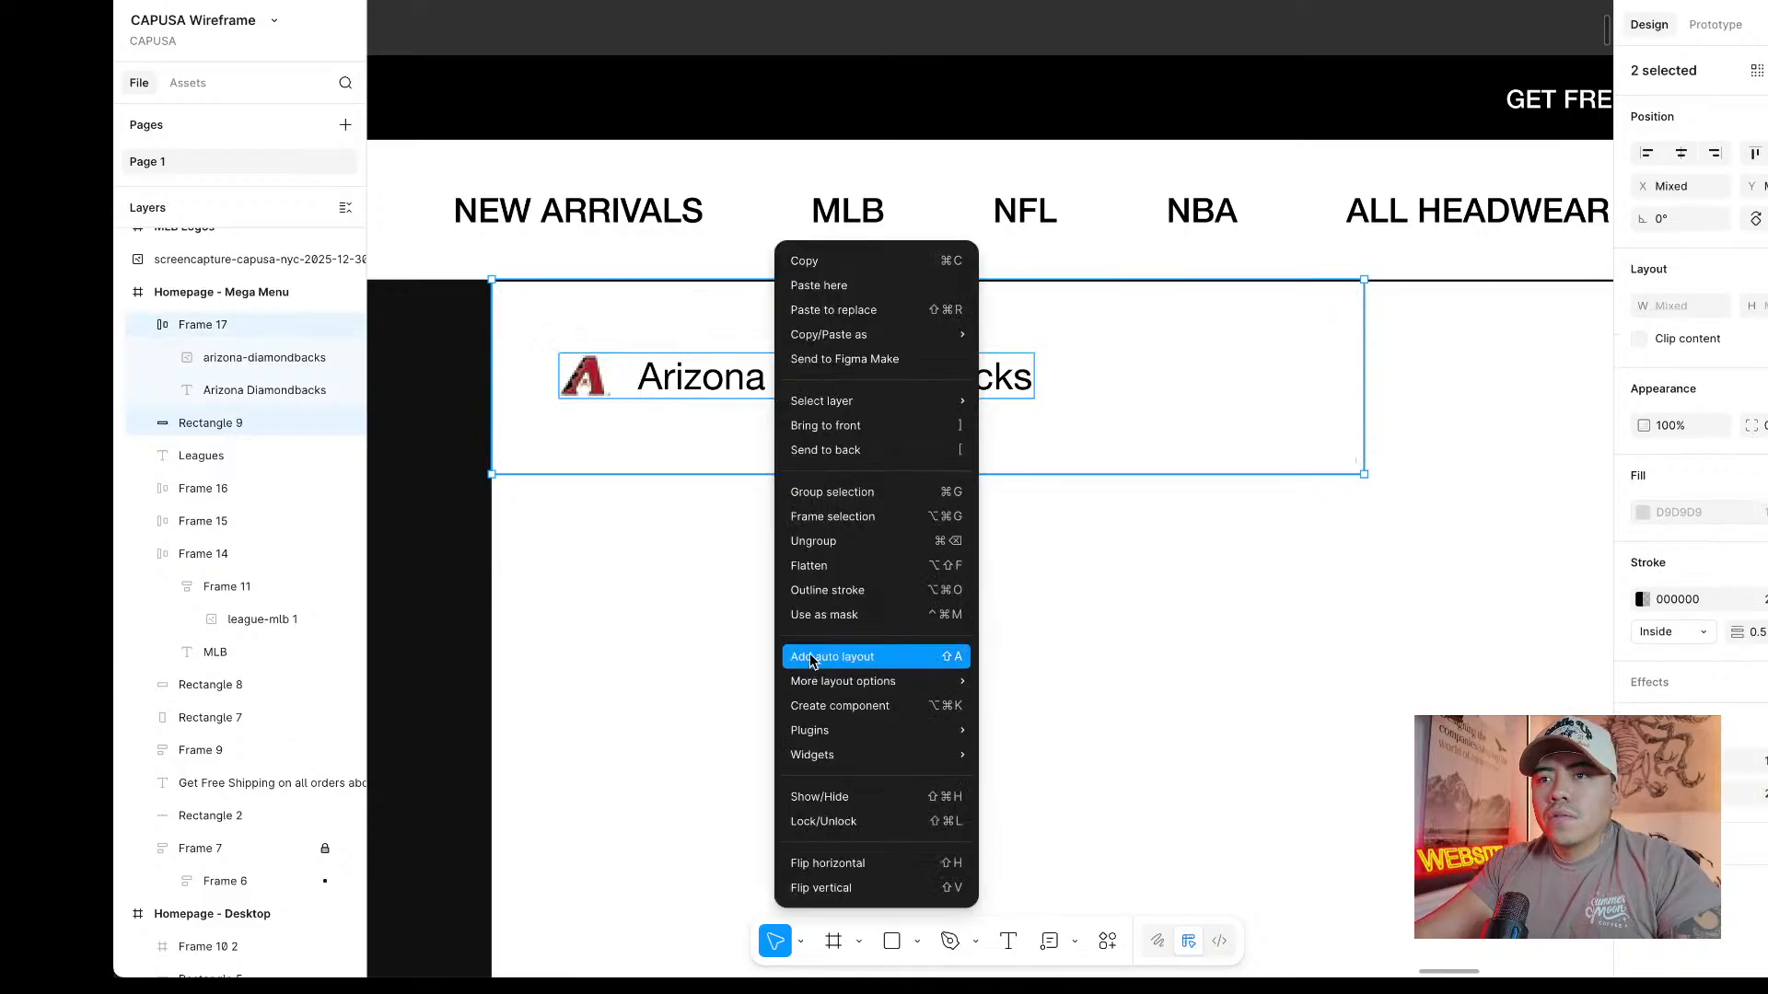
left_click(829, 651)
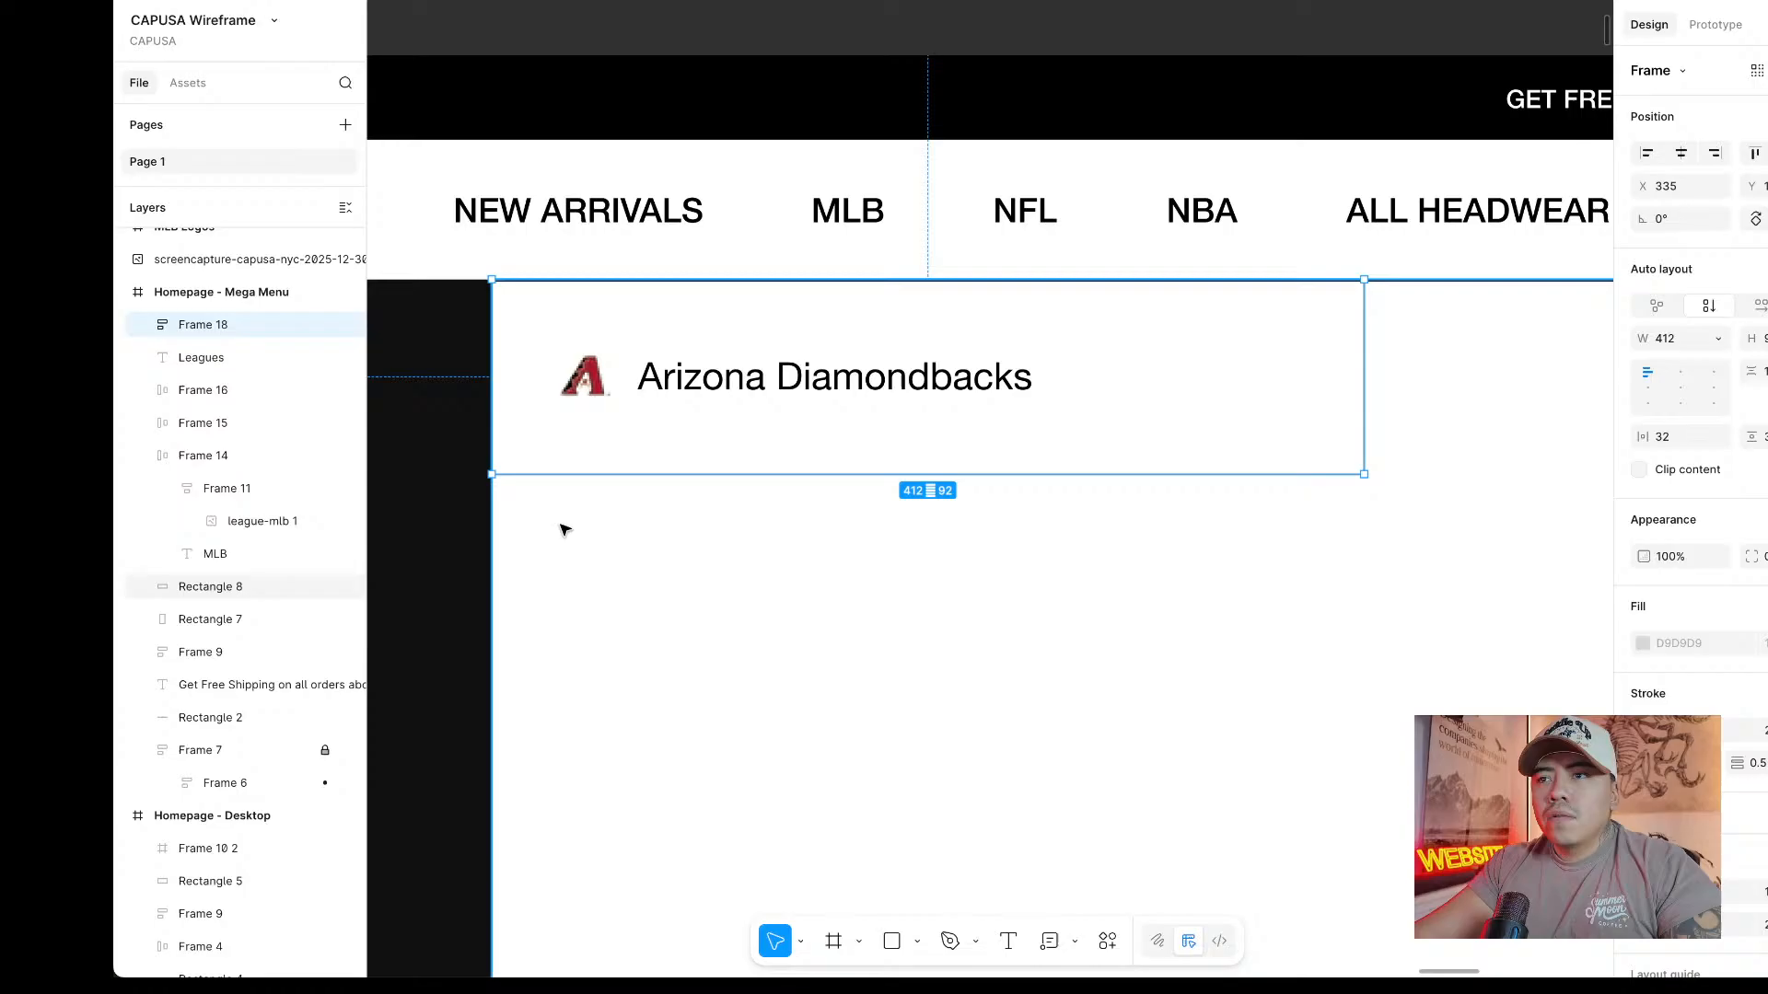
Center the contents of the outlined team cell and set its height to hug contents, keeping the 412 width fixed.
left_click(1681, 391)
left_click(1716, 339)
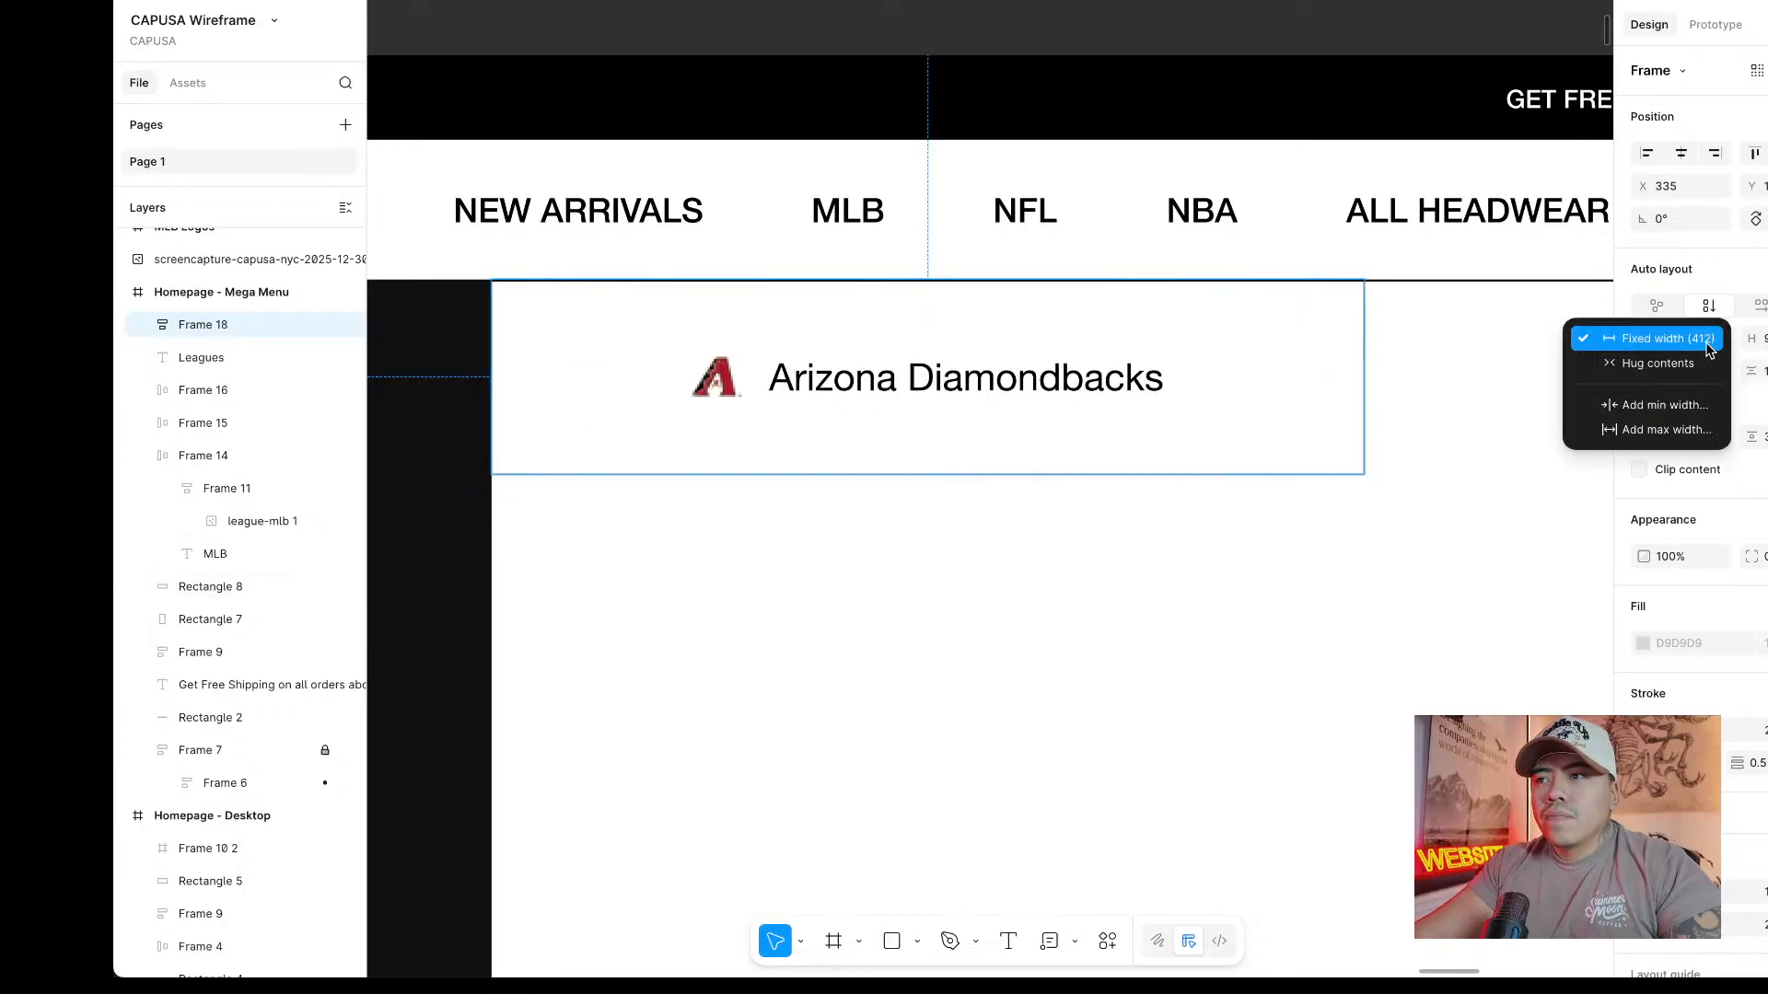
left_click(1723, 339)
left_click(1761, 339)
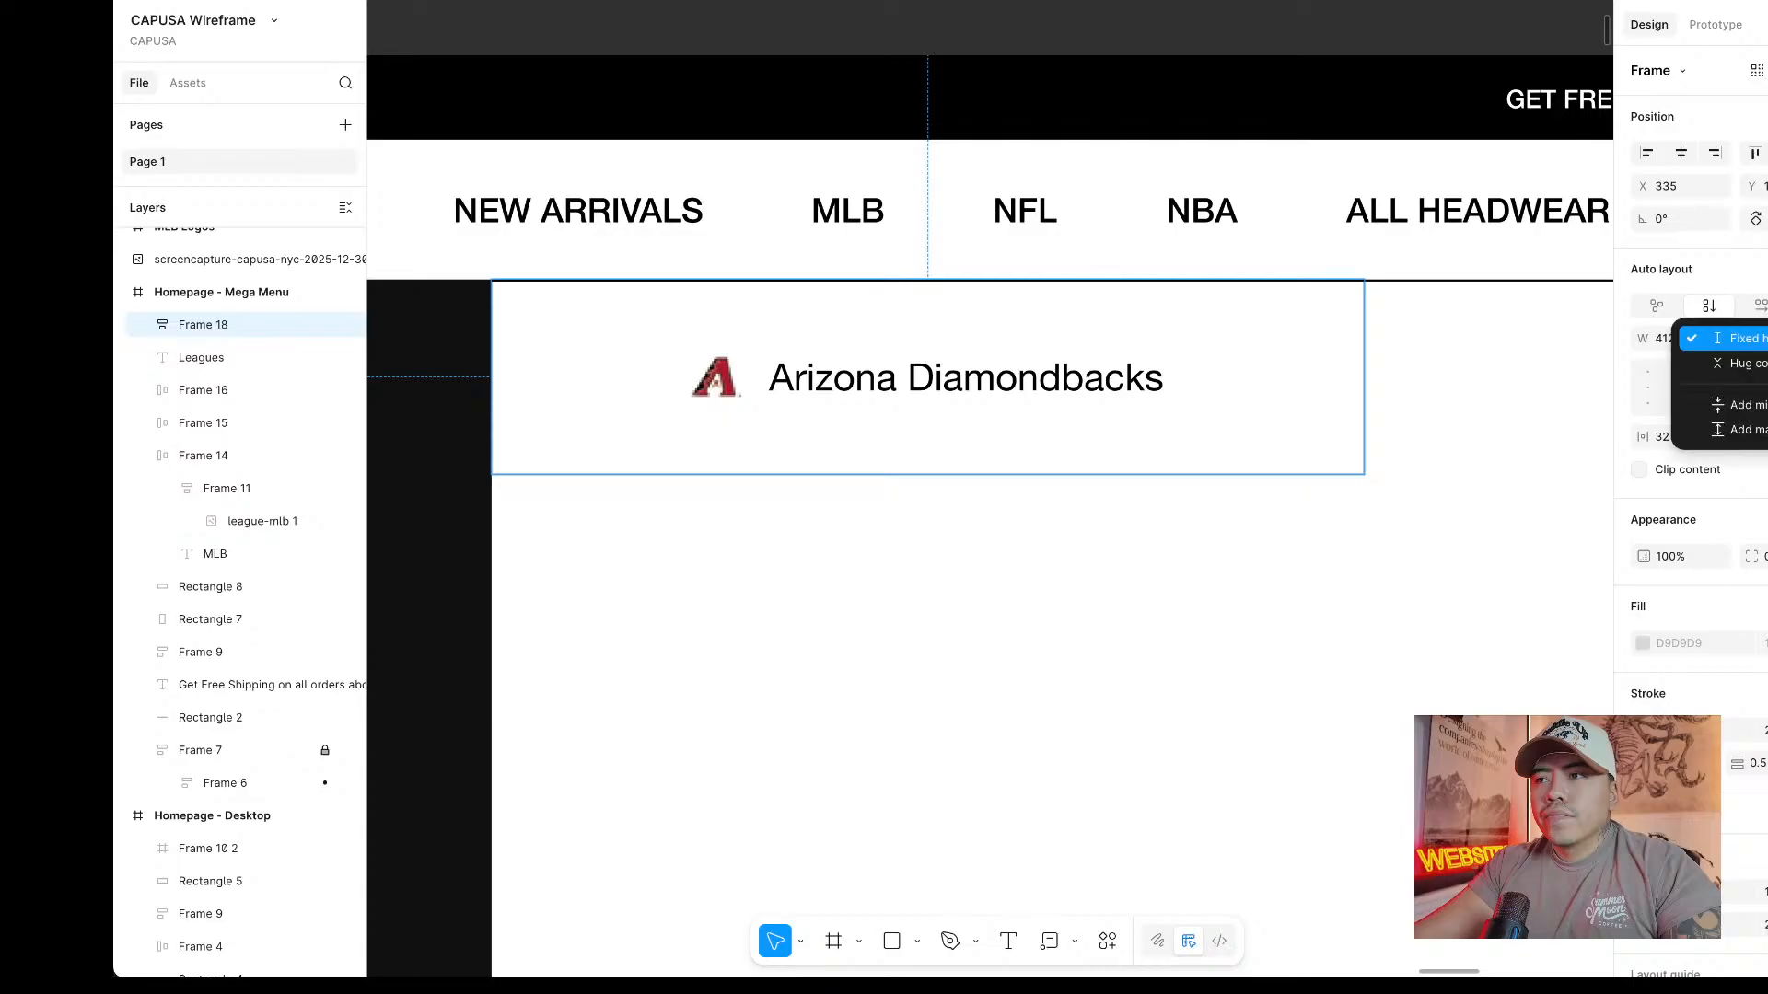
left_click(1736, 363)
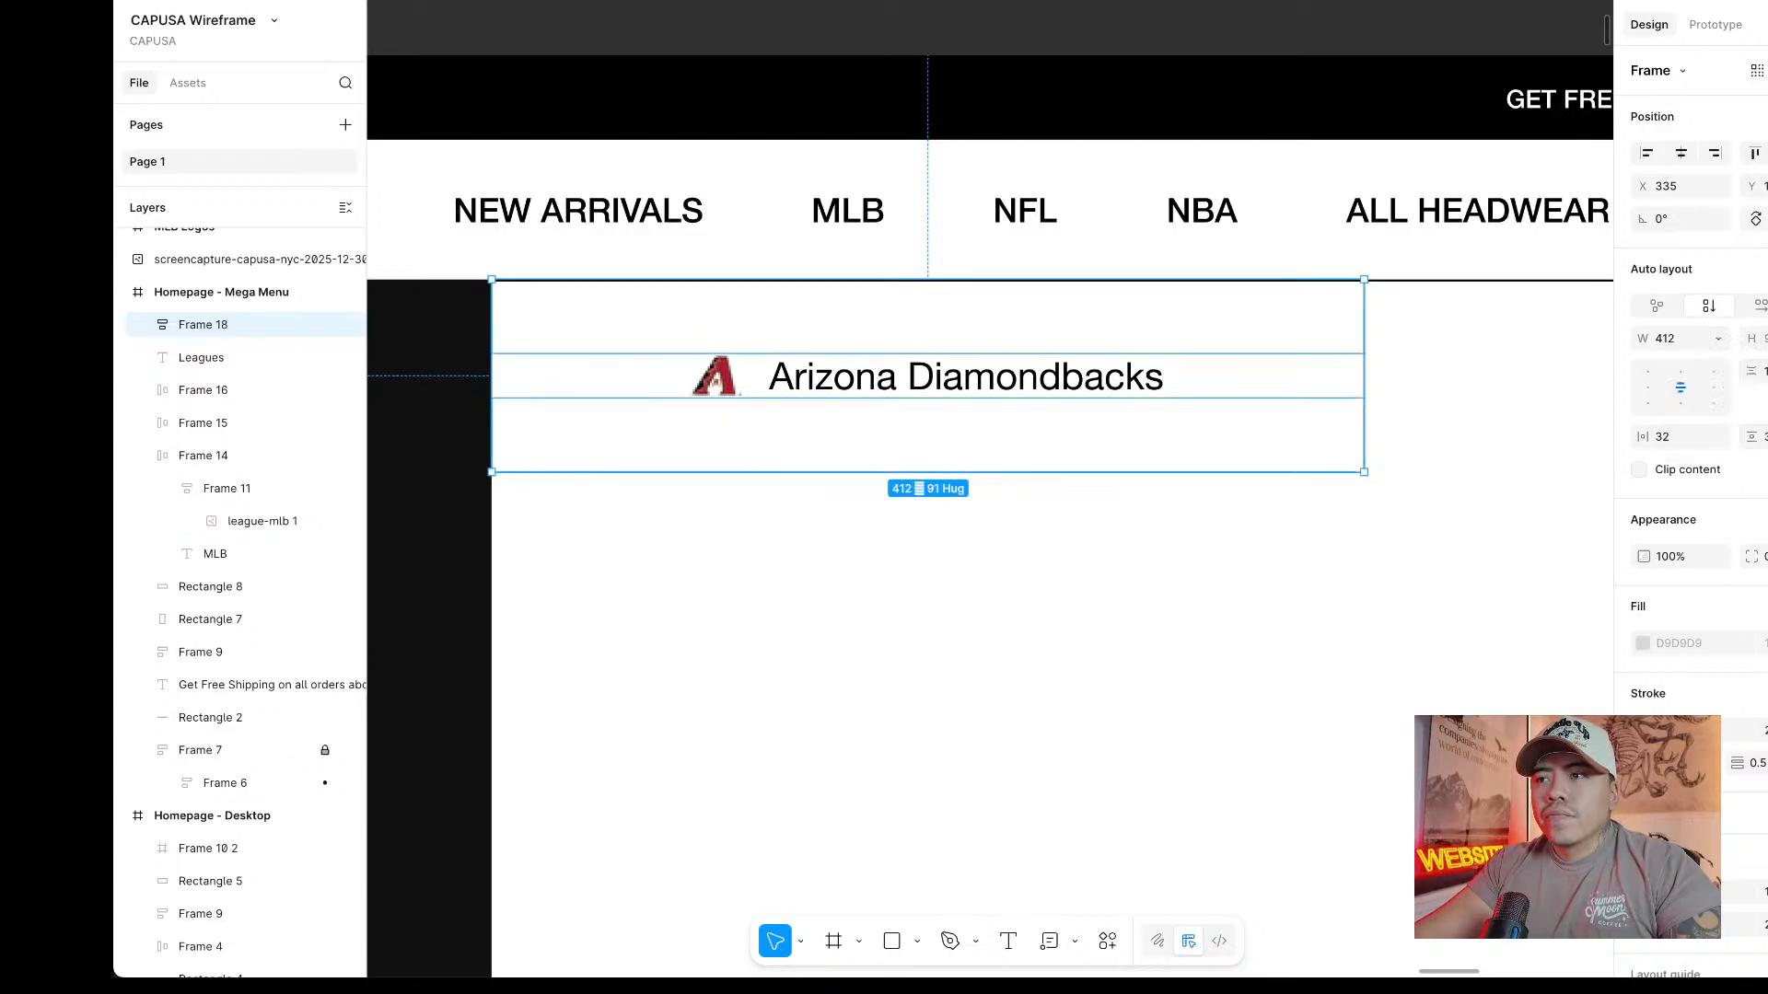
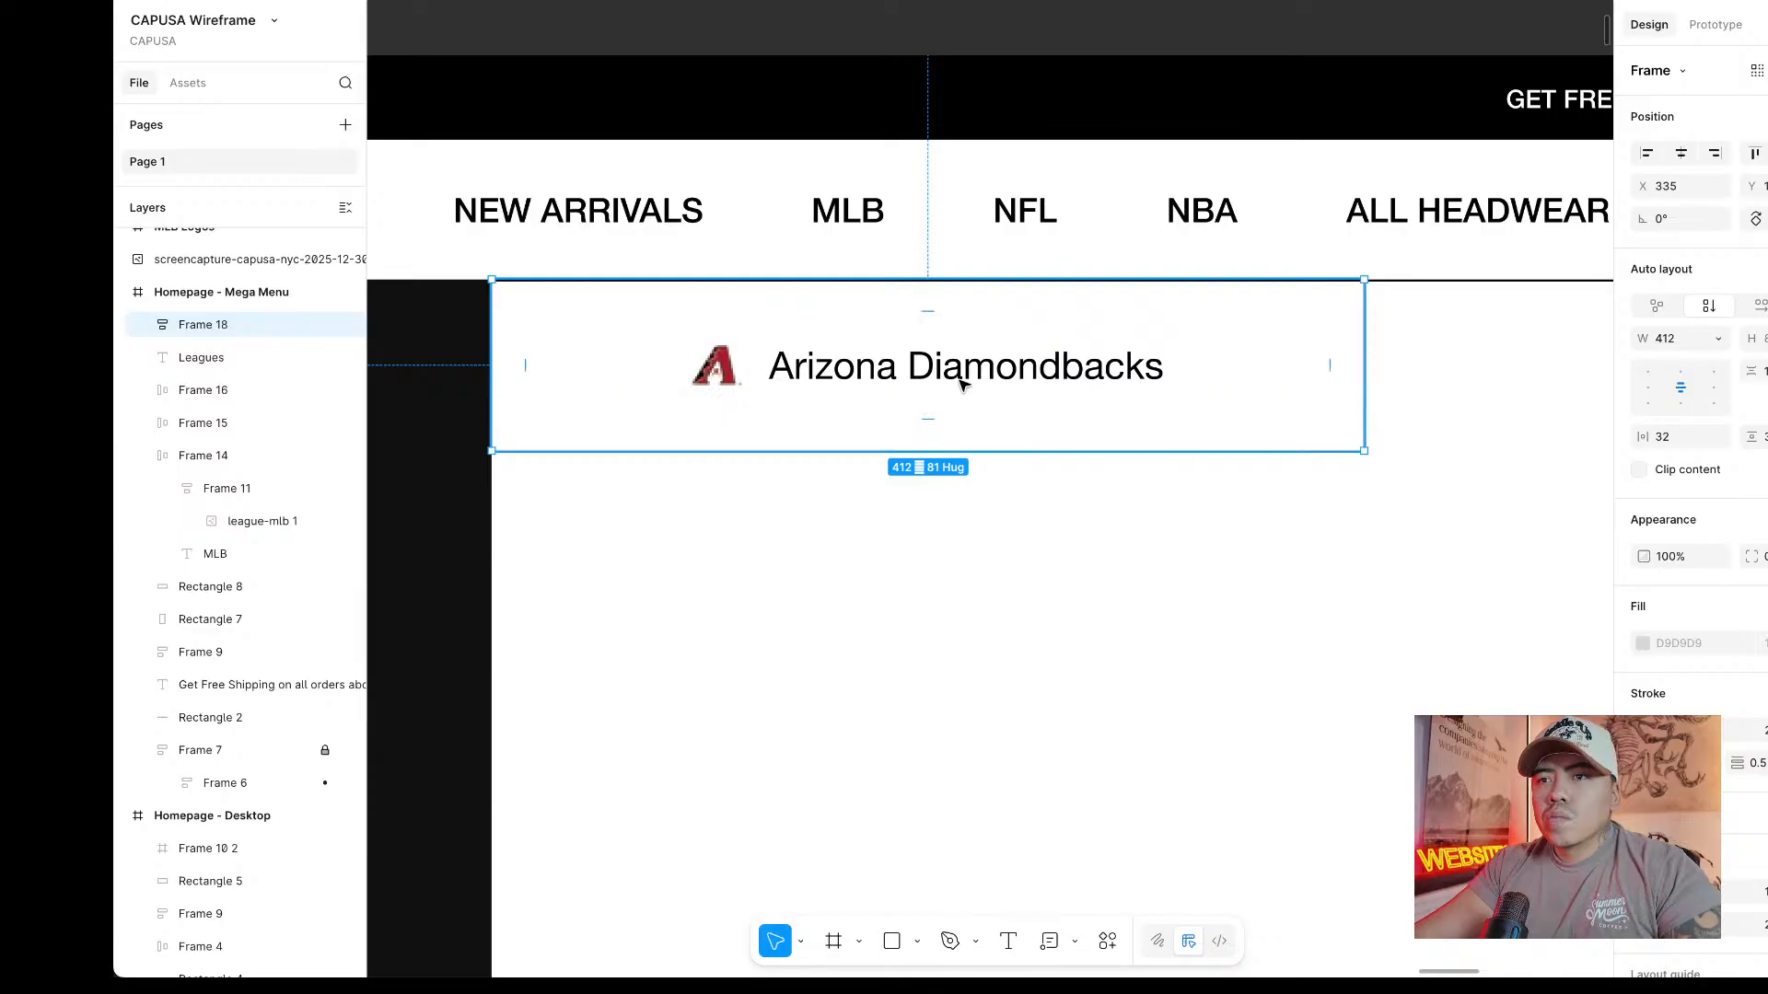
Narrow the outlined team cell to a width of about 309.
double_click(961, 383)
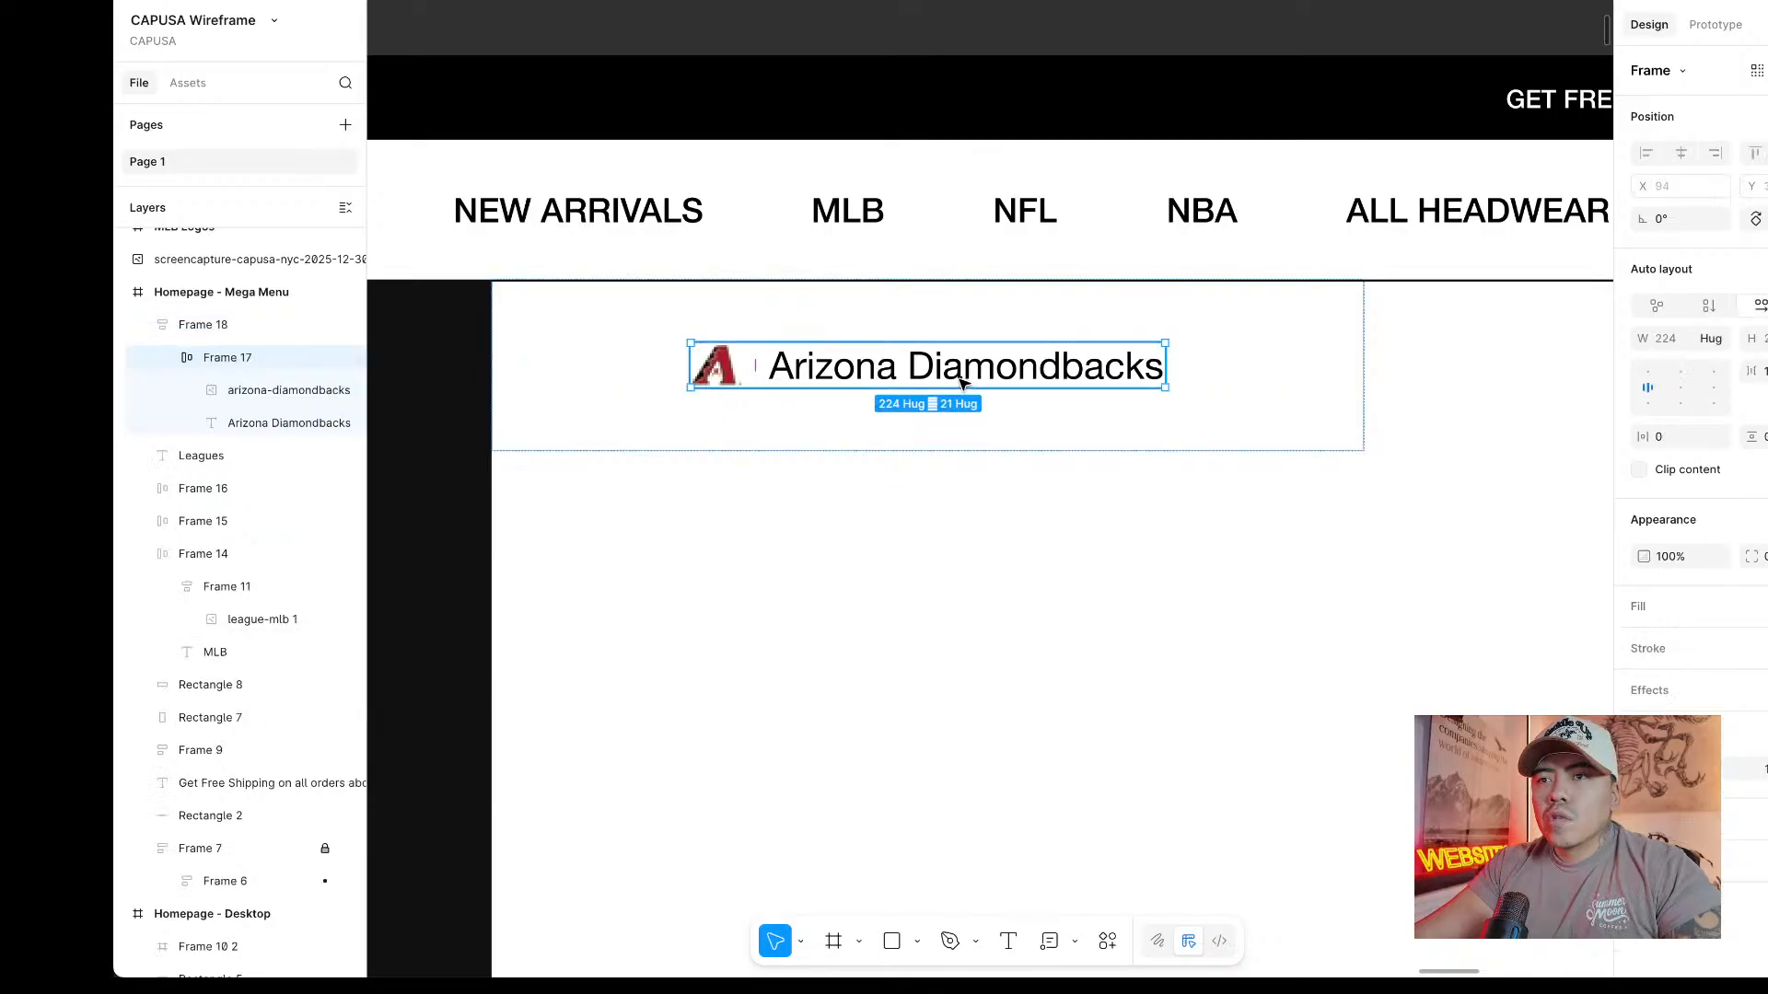
left_click(1362, 350)
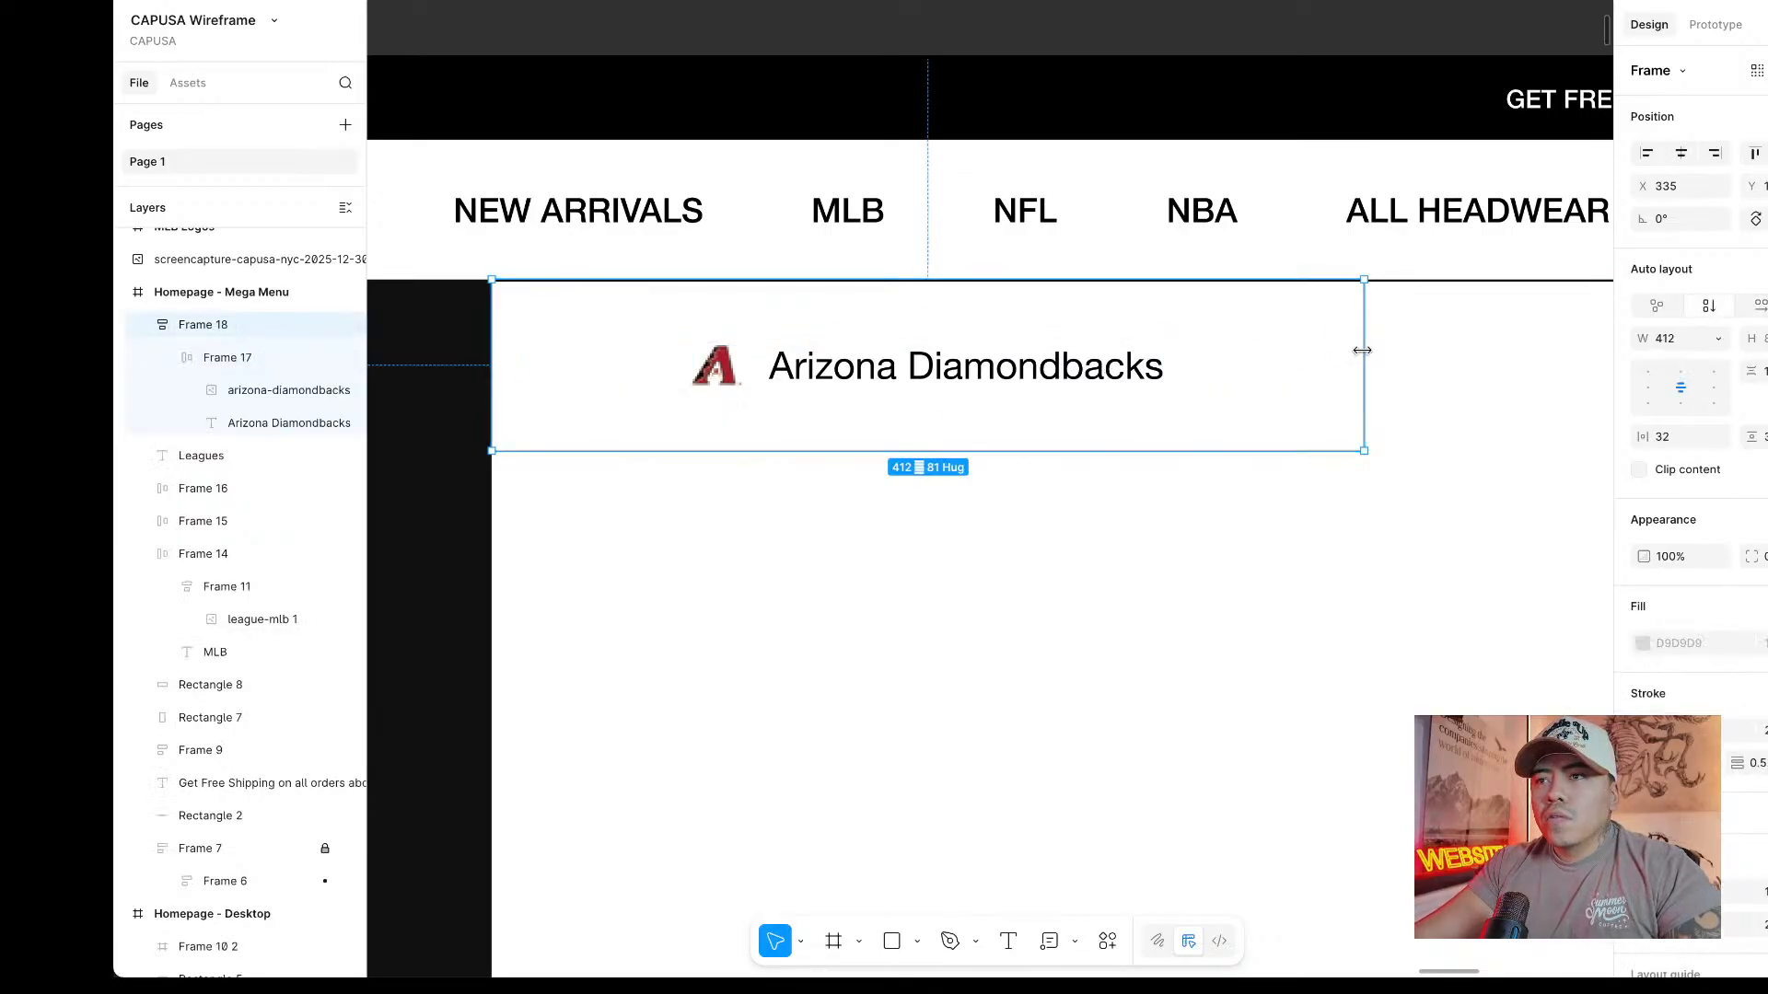
left_click_drag(1362, 350, 1145, 371)
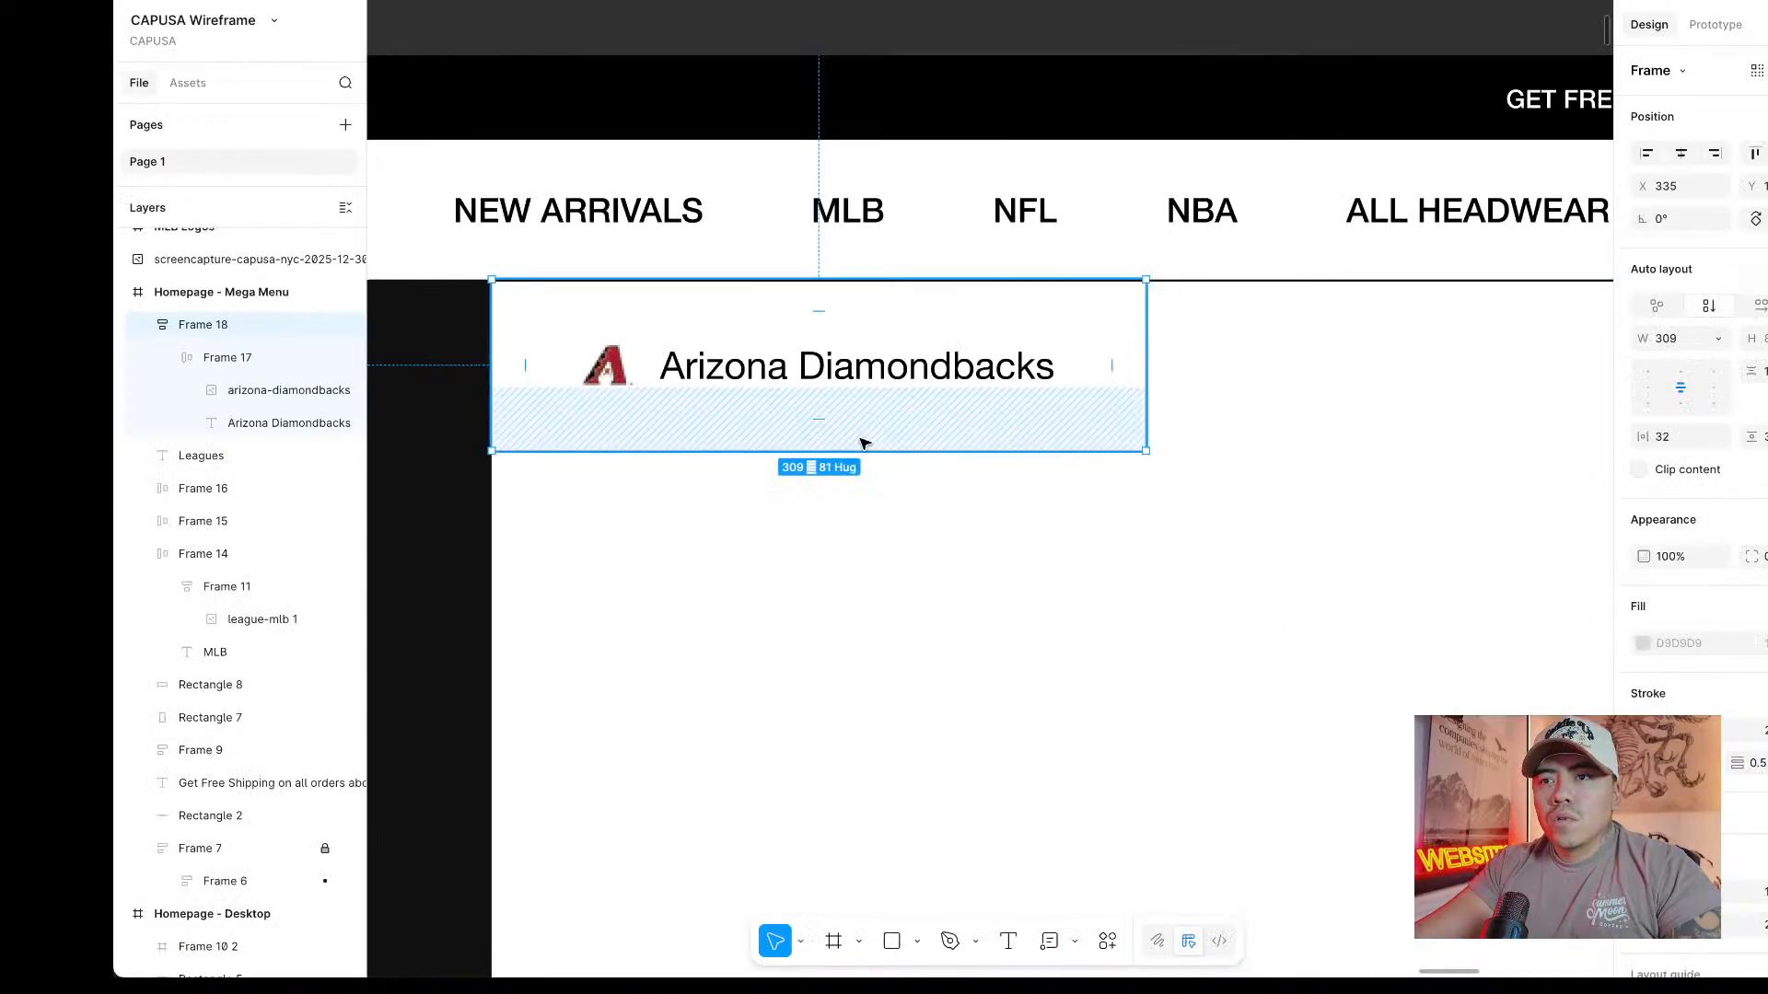
Try removing the auto layout from the outlined team cell and ungrouping the cell.
right_click(927, 414)
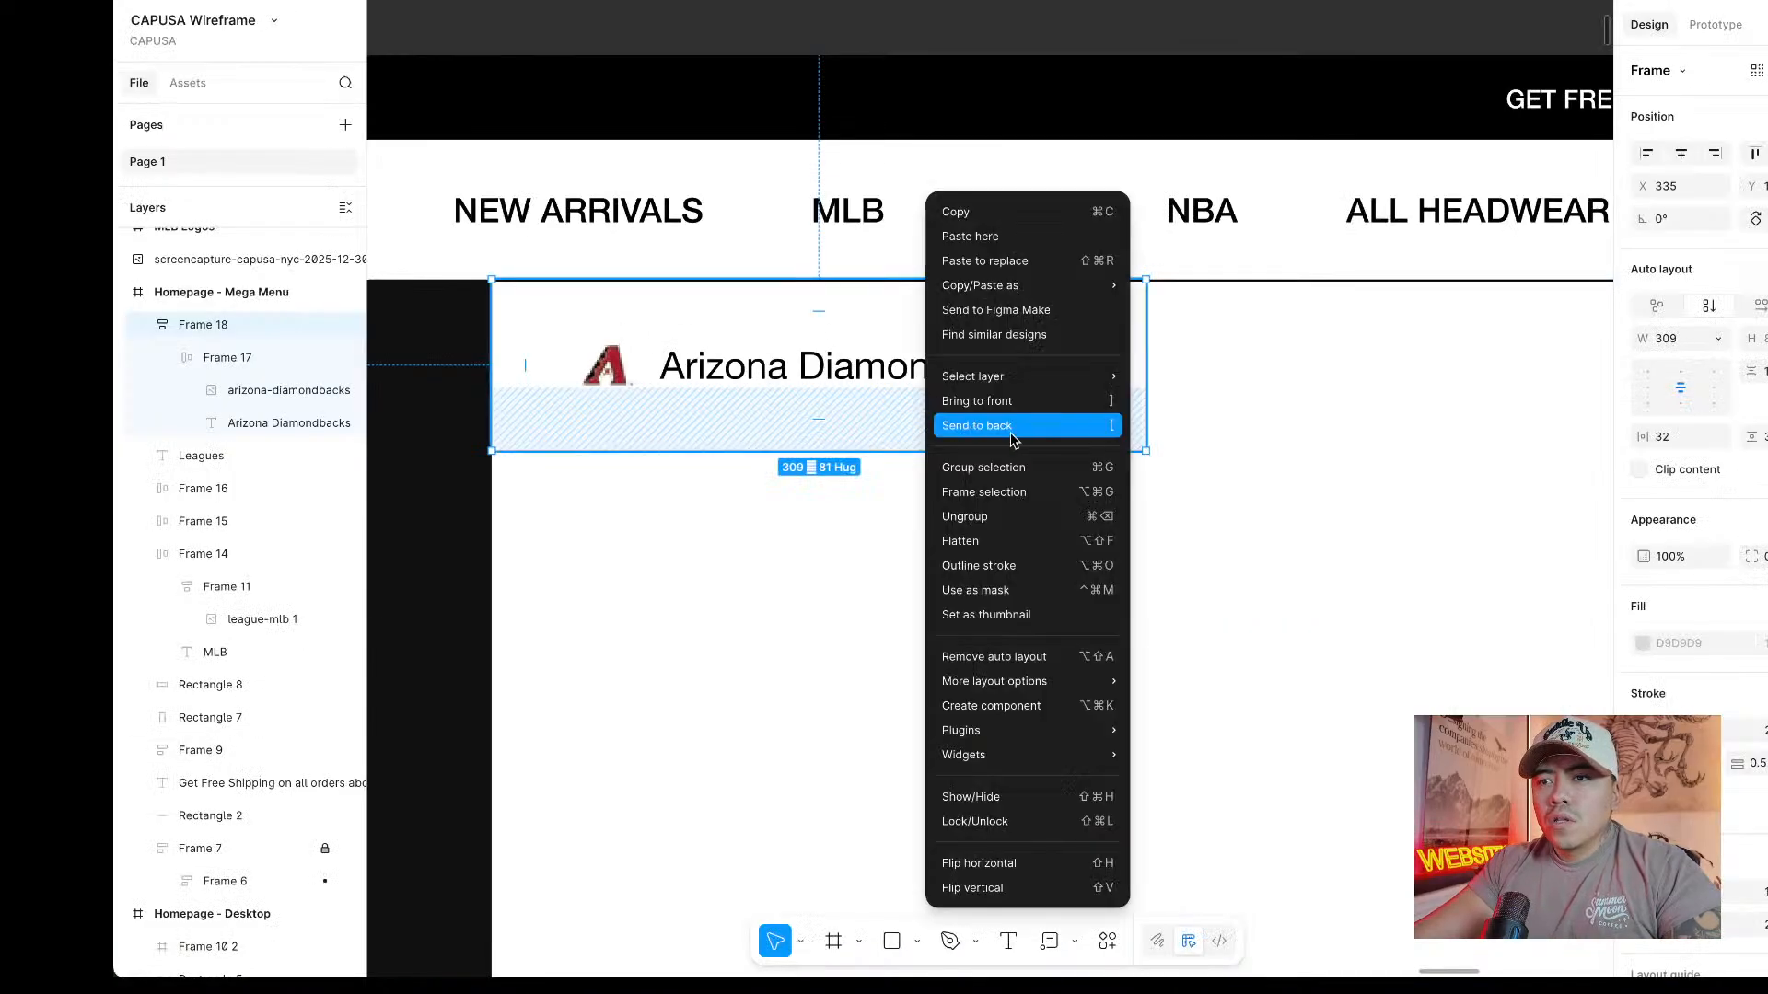
left_click(1035, 657)
right_click(911, 486)
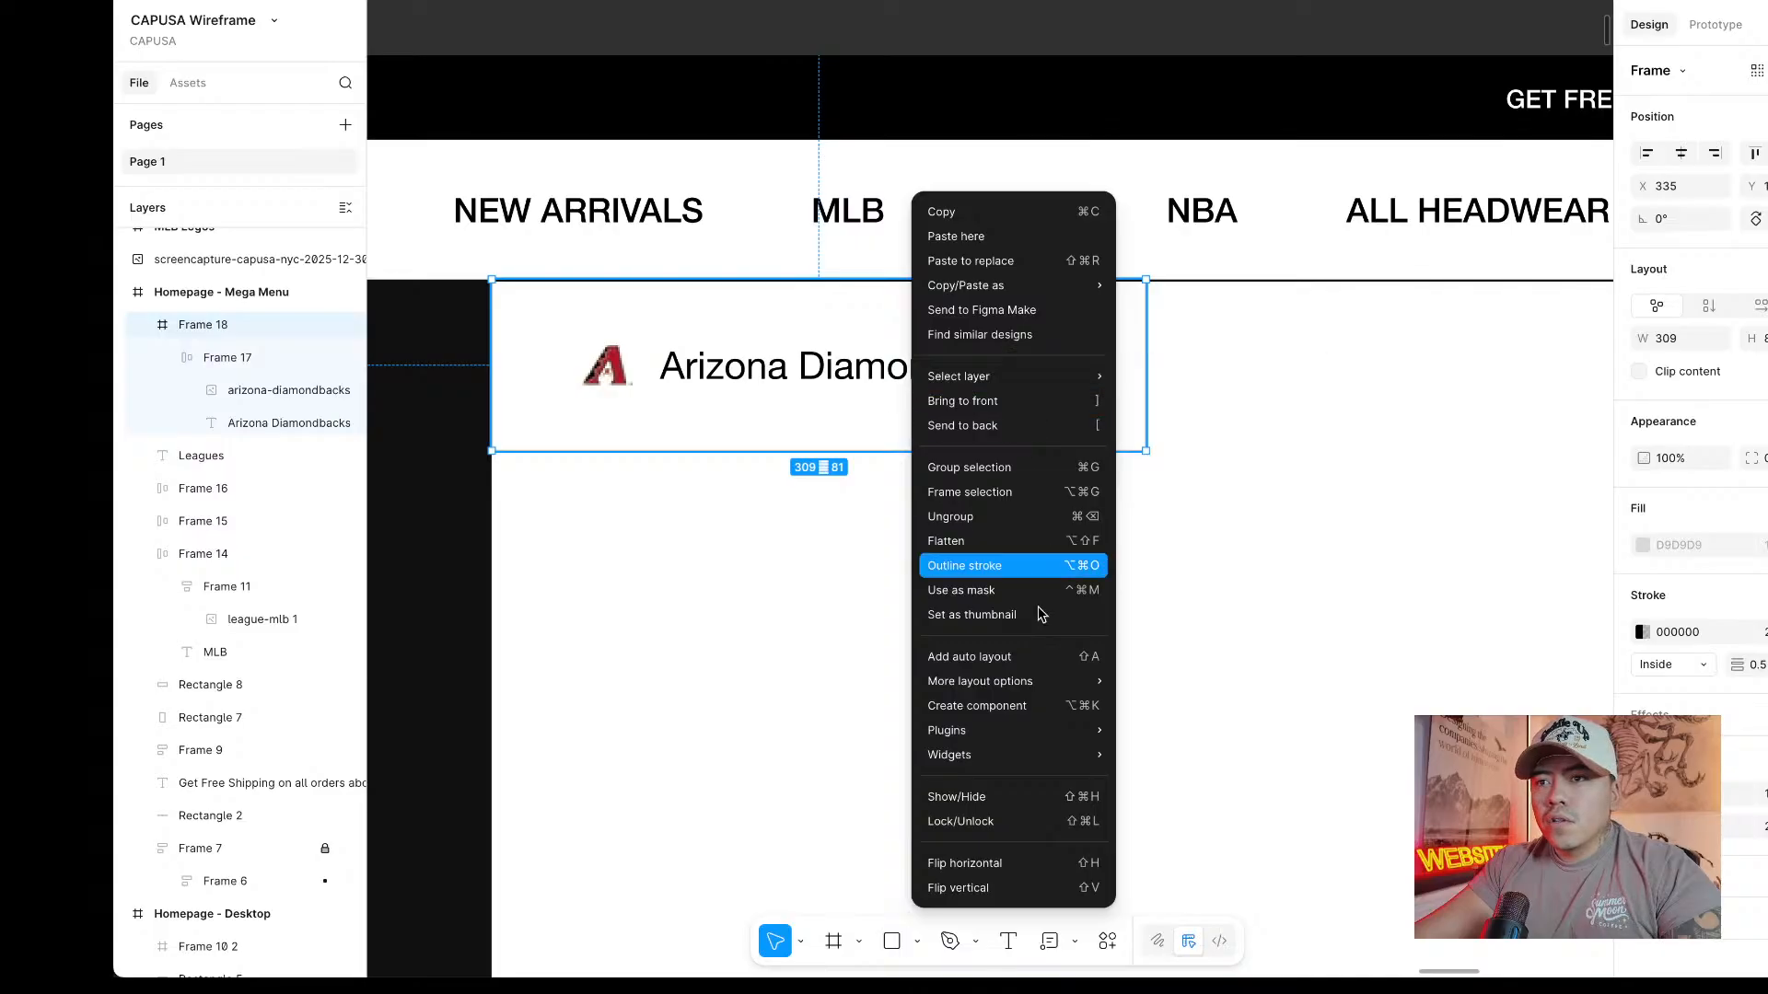
left_click(1004, 516)
left_click(620, 316)
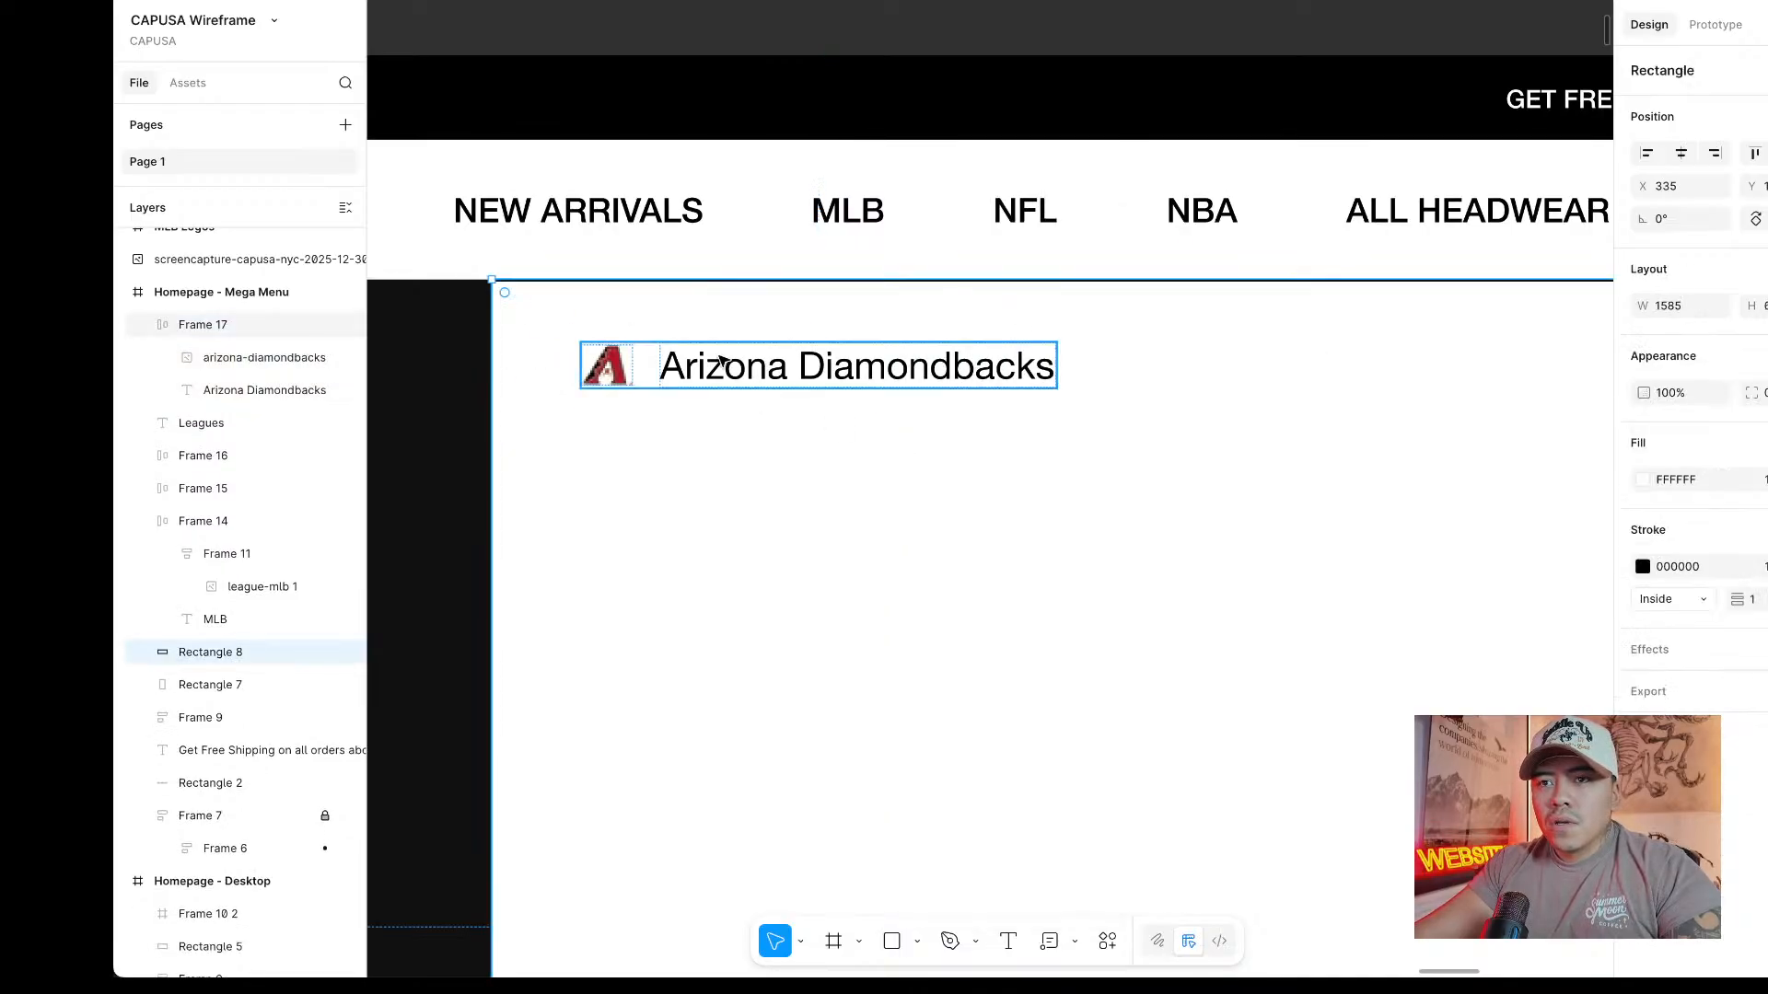
right_click(723, 365)
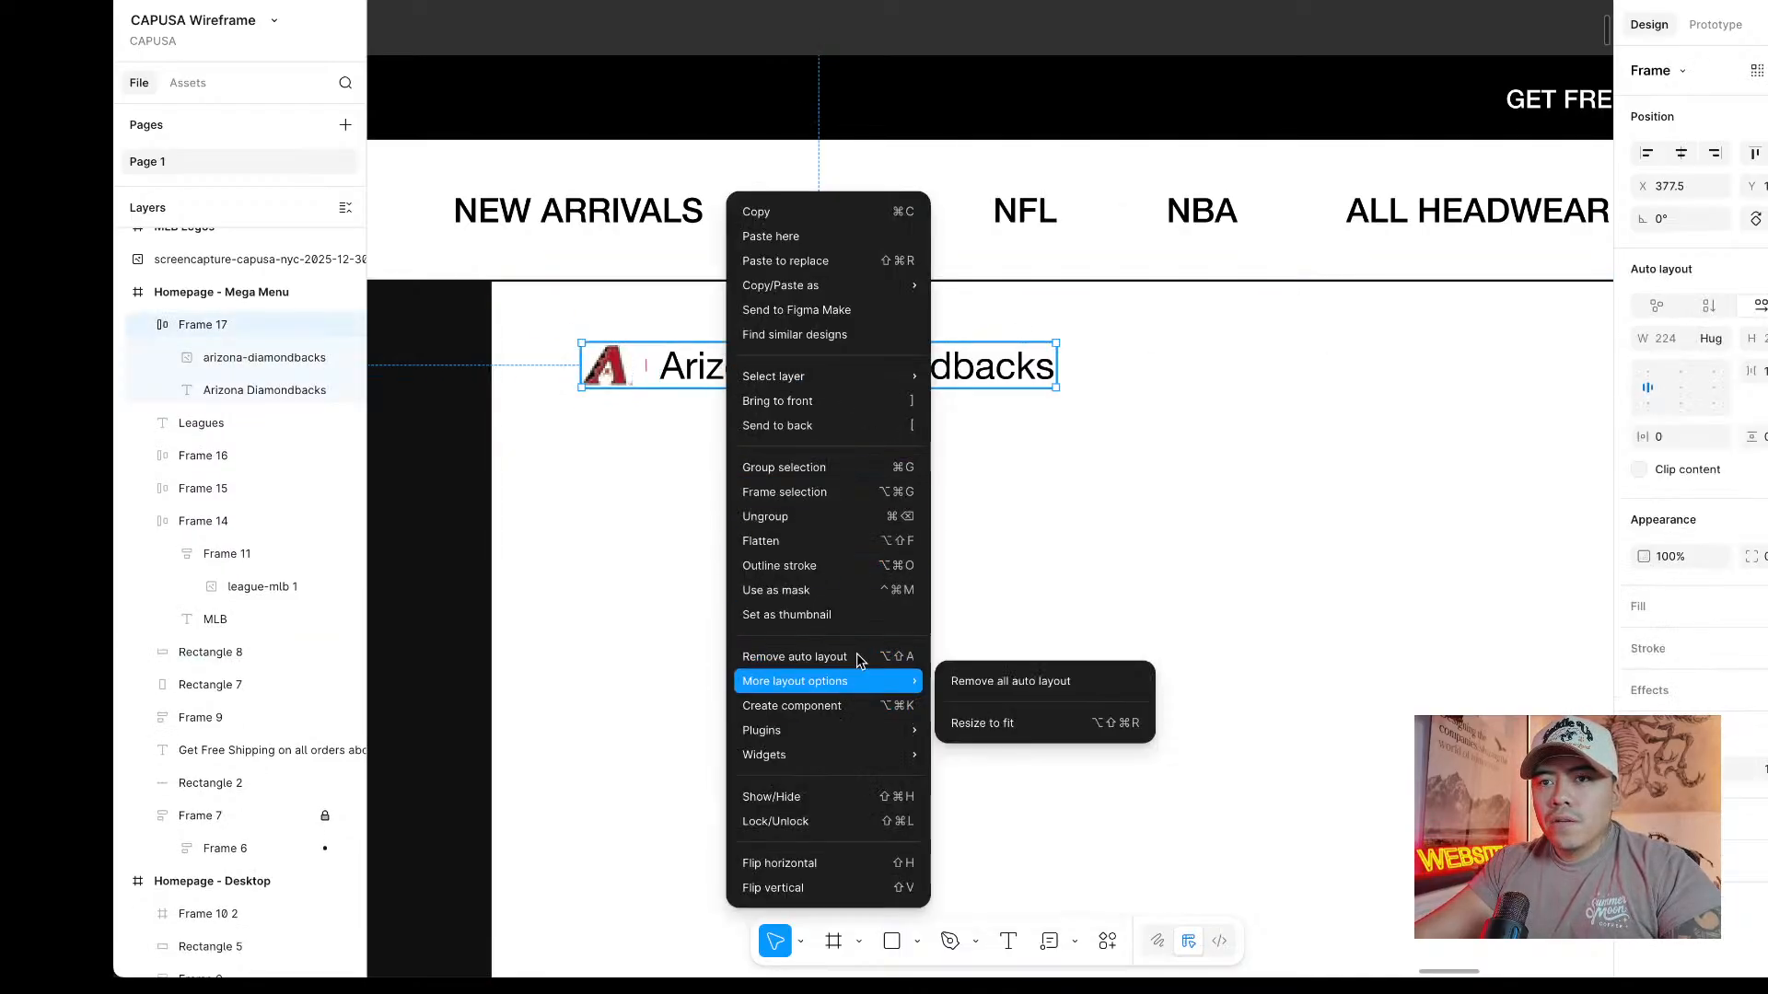
left_click(1123, 543)
Undo the ungrouping and auto layout removal on the outlined team cell.
key("ctrl+z")
key("ctrl+z")
key("ctrl+z")
key("ctrl+z")
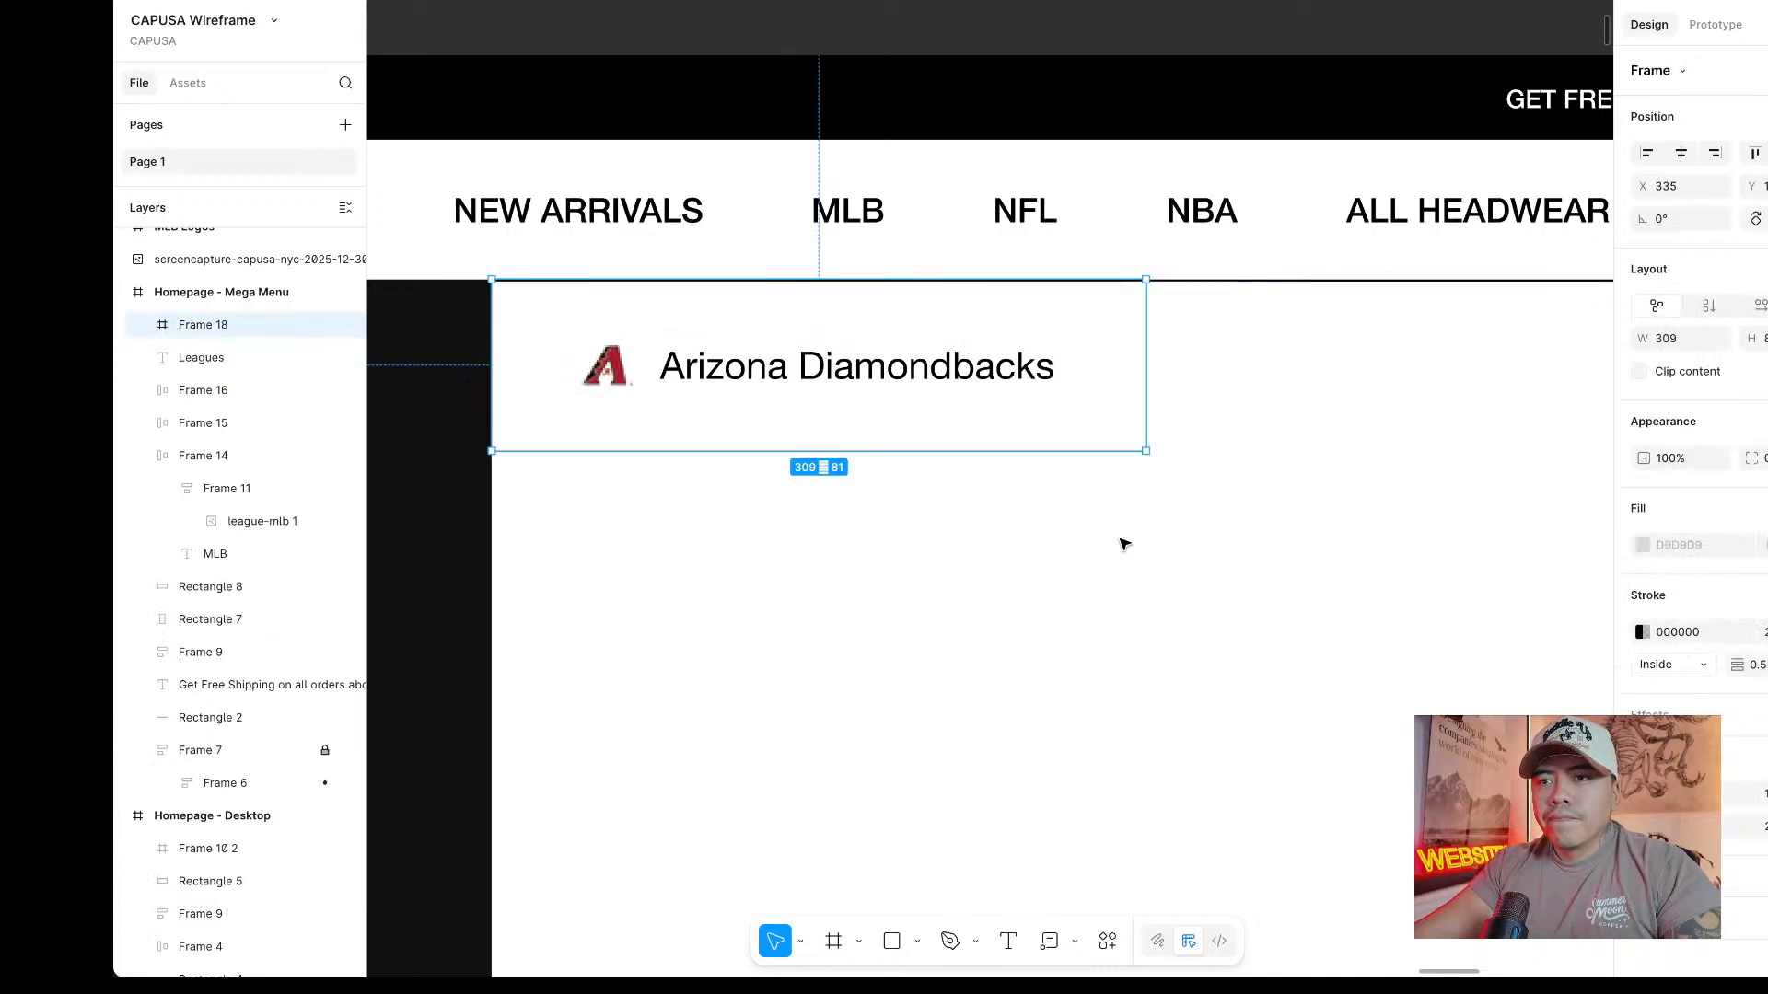
Ungroup the outlined team cell, then remove the inner row's auto layout and ungroup it into a separate logo and team name.
right_click(981, 430)
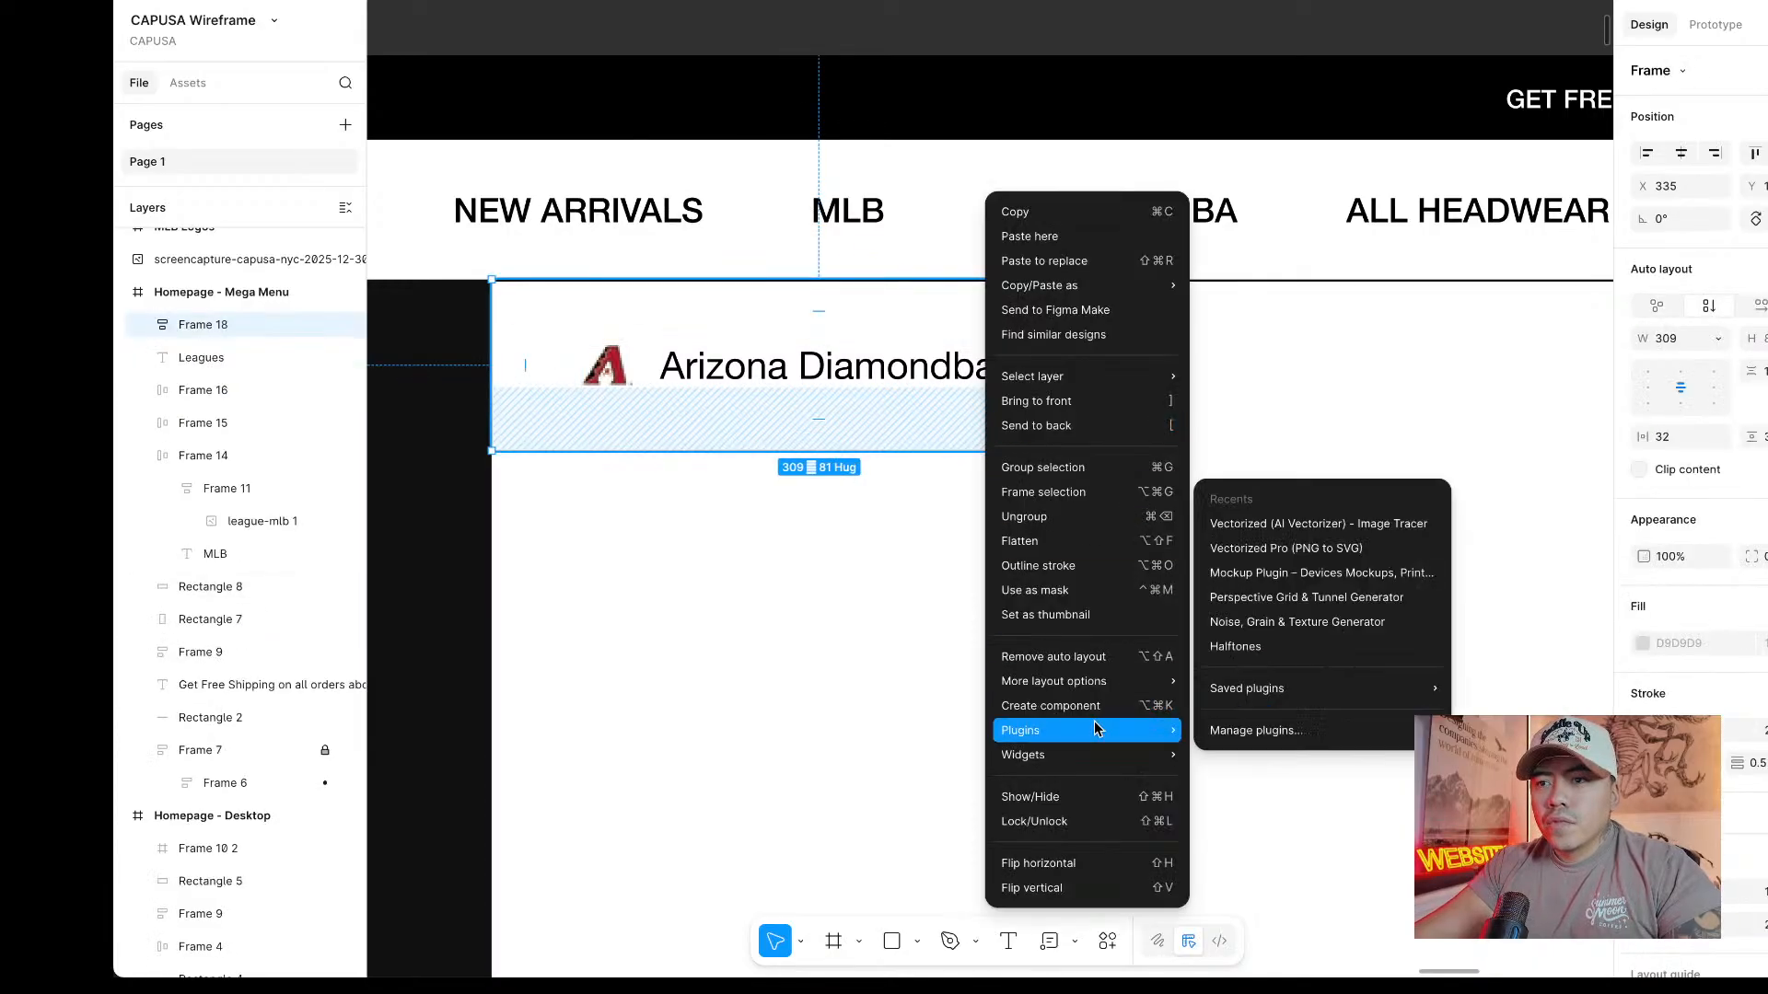
left_click(1112, 517)
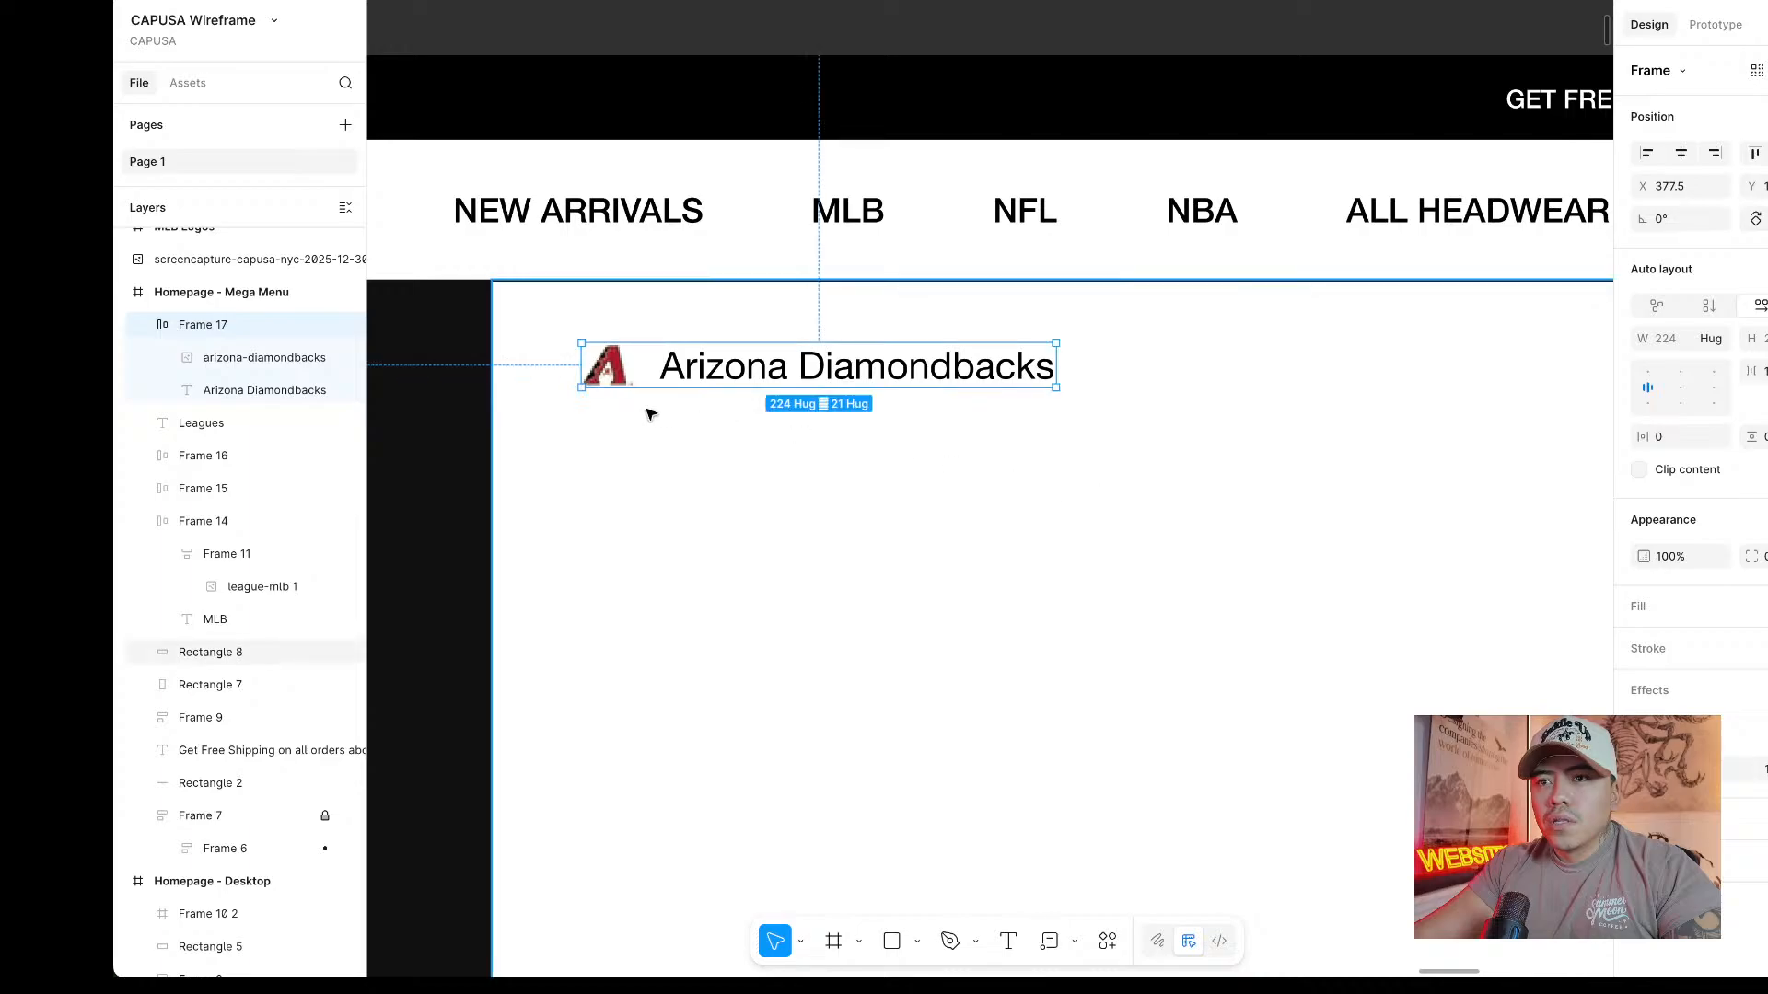
right_click(852, 362)
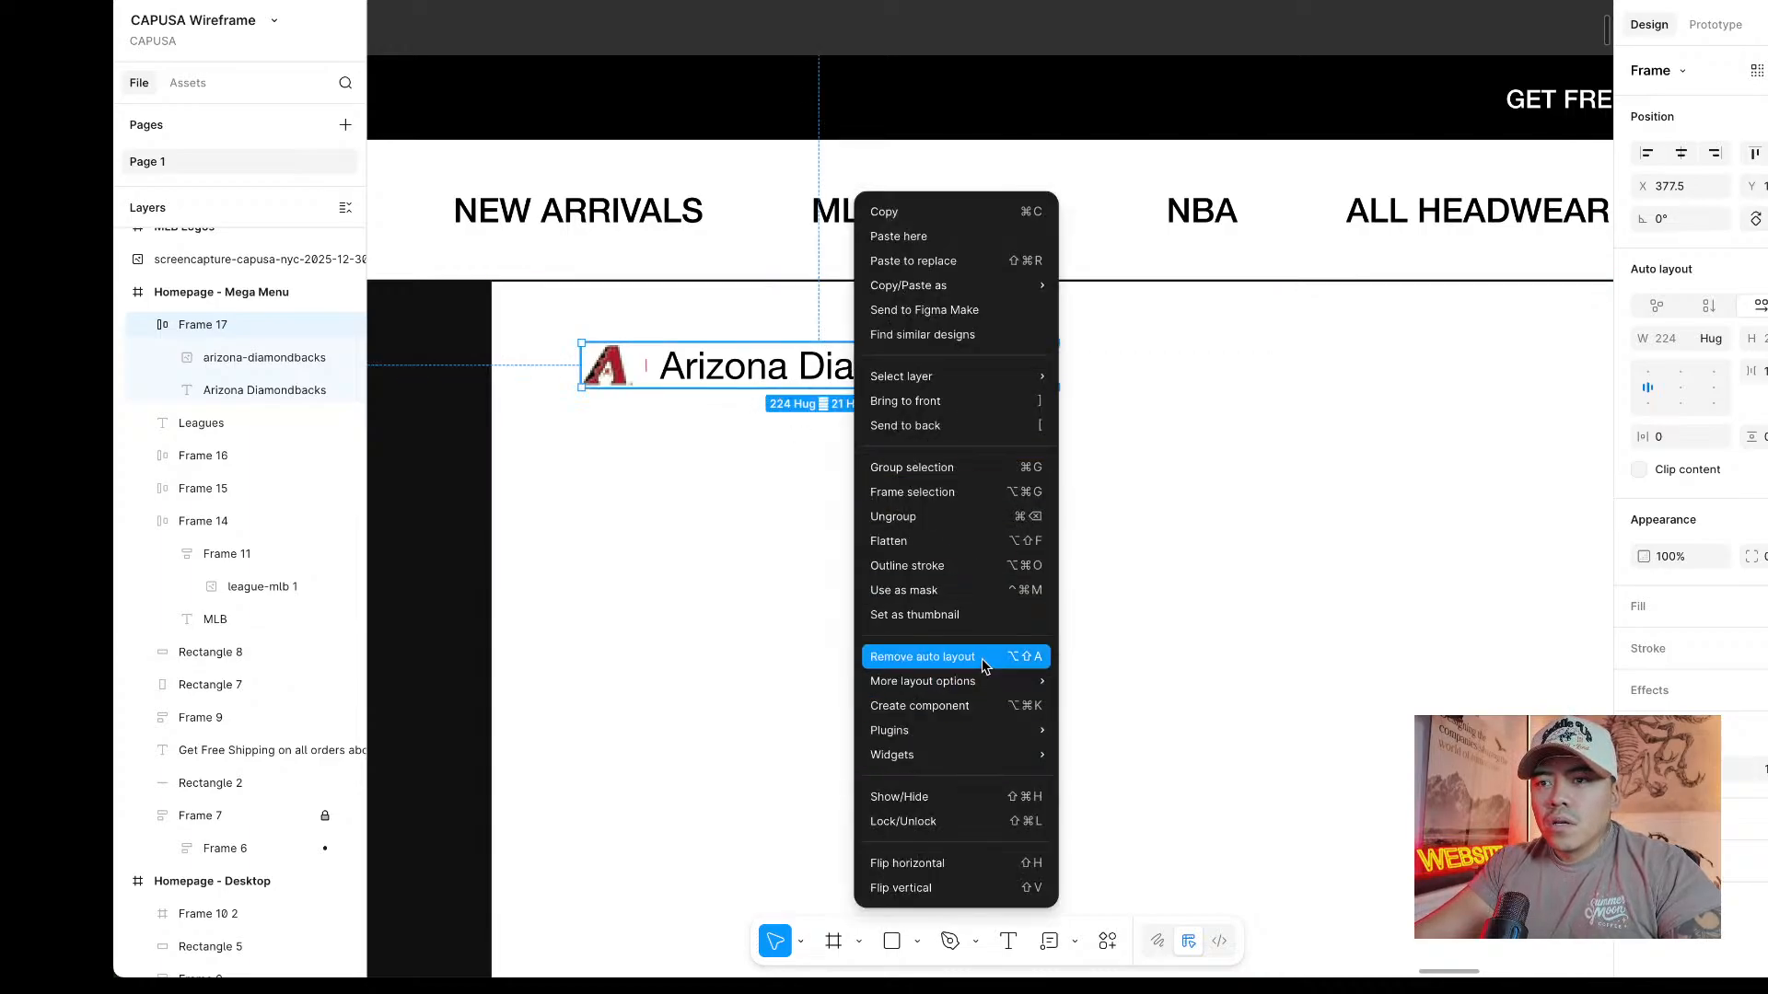
left_click(958, 762)
right_click(742, 366)
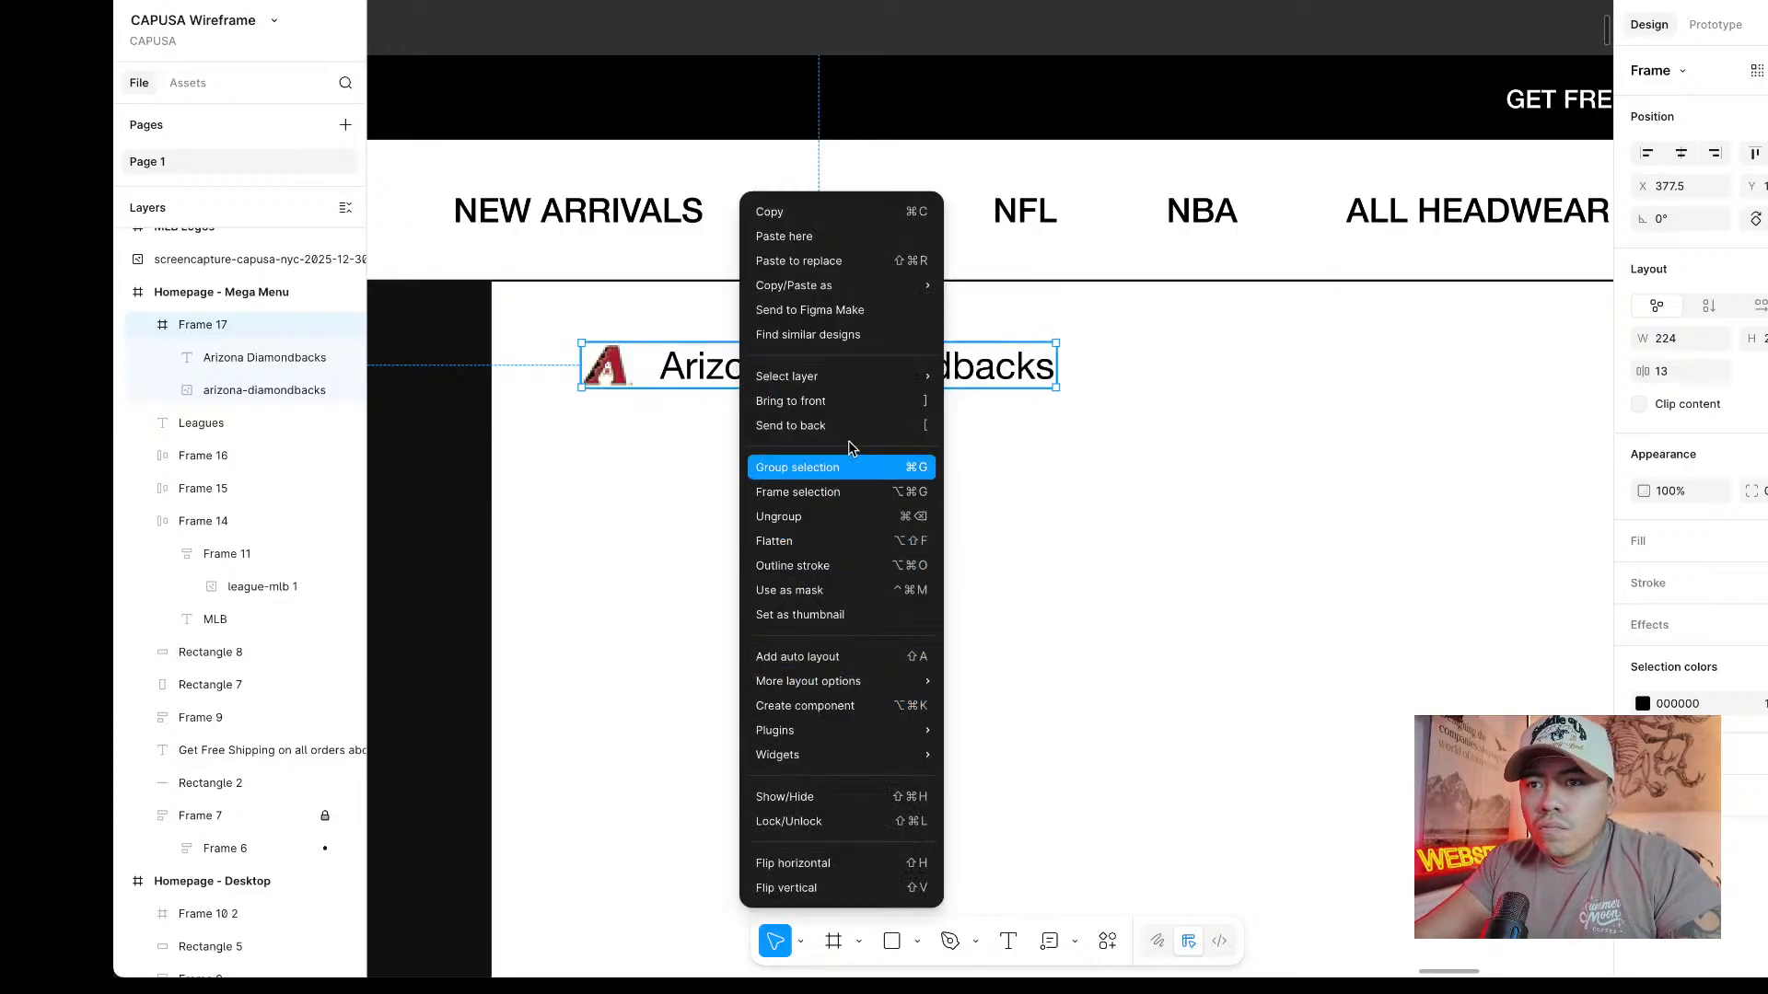
left_click(810, 518)
left_click(746, 418)
Nudge the Arizona Diamondbacks label slightly to the right, away from the logo.
scroll(651, 356, "up", 3)
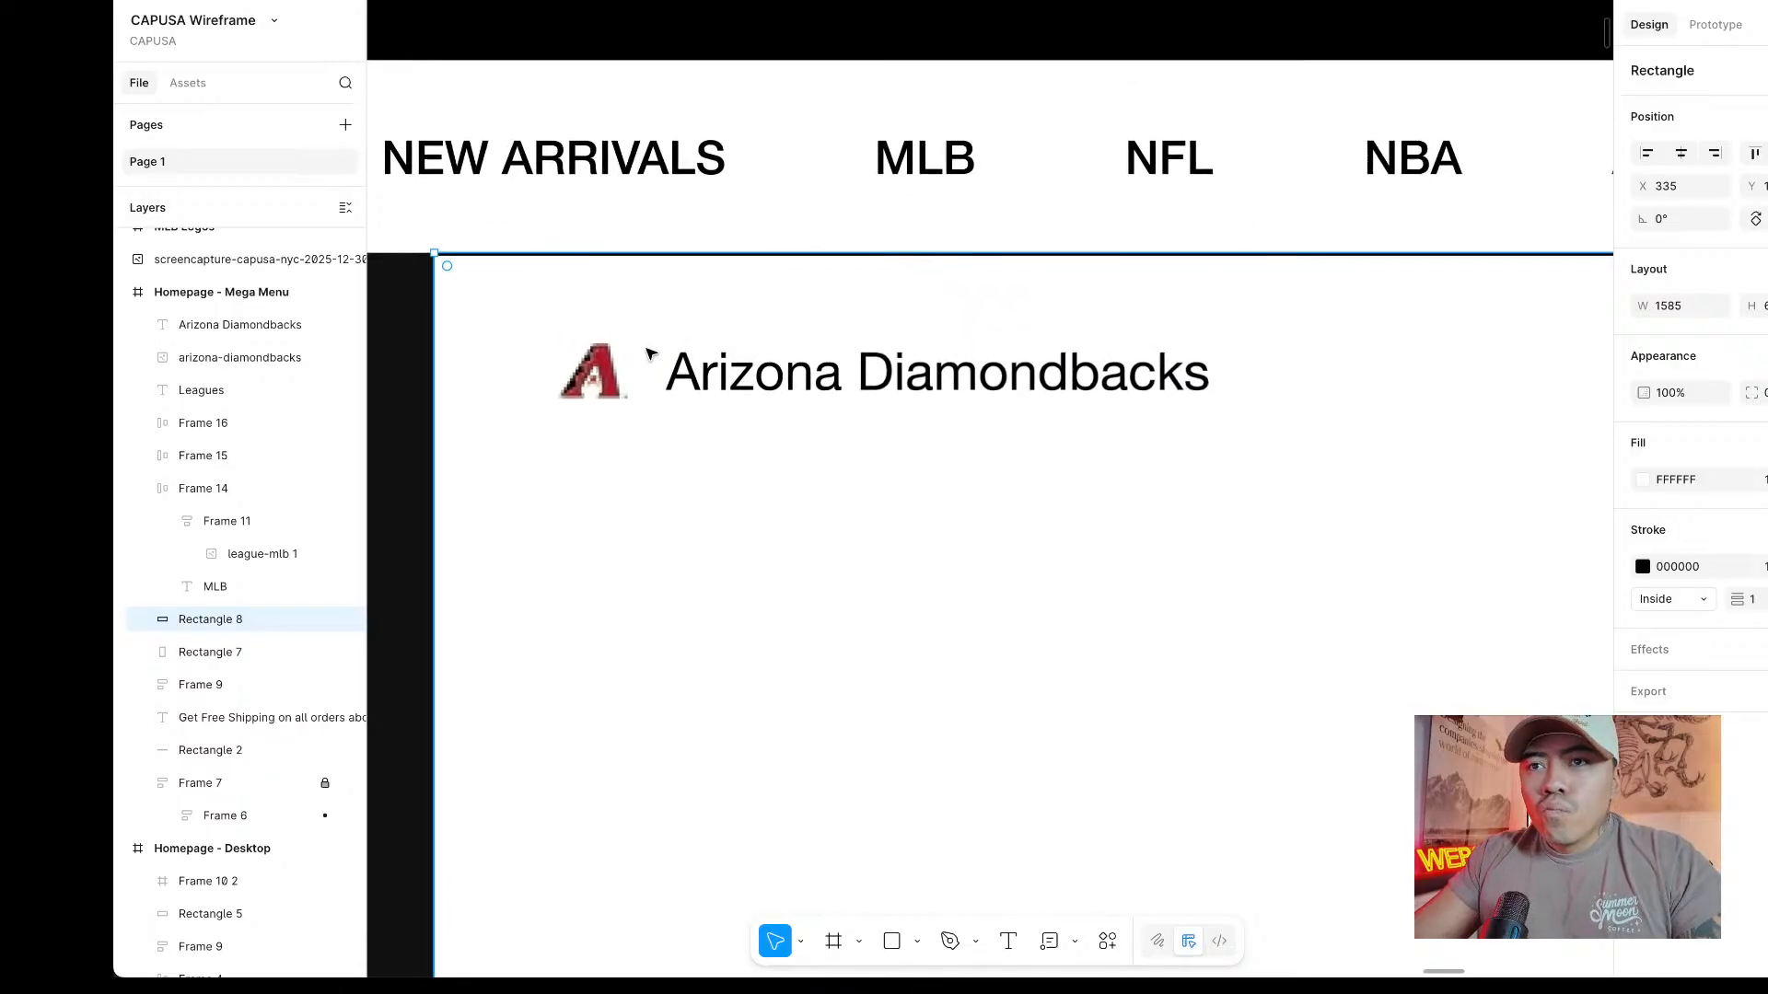
left_click(729, 382)
key("Right")
key("Right")
key("Right")
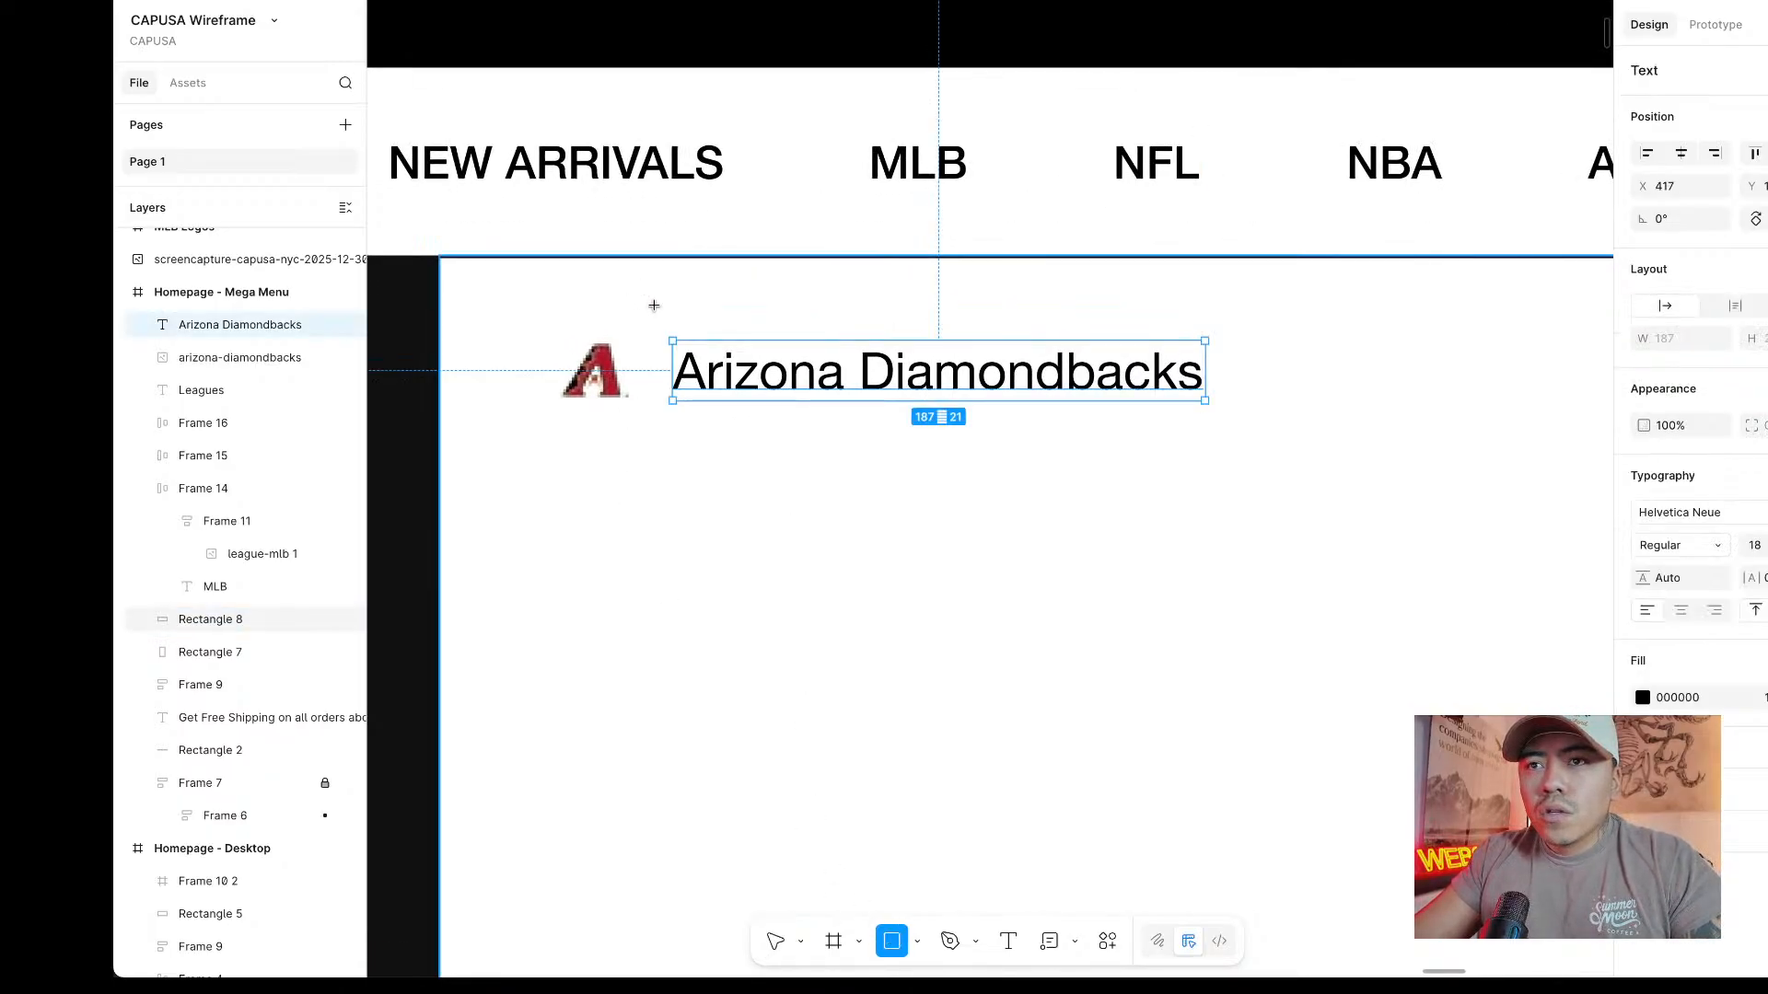
Draw a square about 51 by 51 around the team logo, with no fill and a black 0.5 inside stroke.
left_click_drag(658, 295, 513, 440)
left_click(1767, 530)
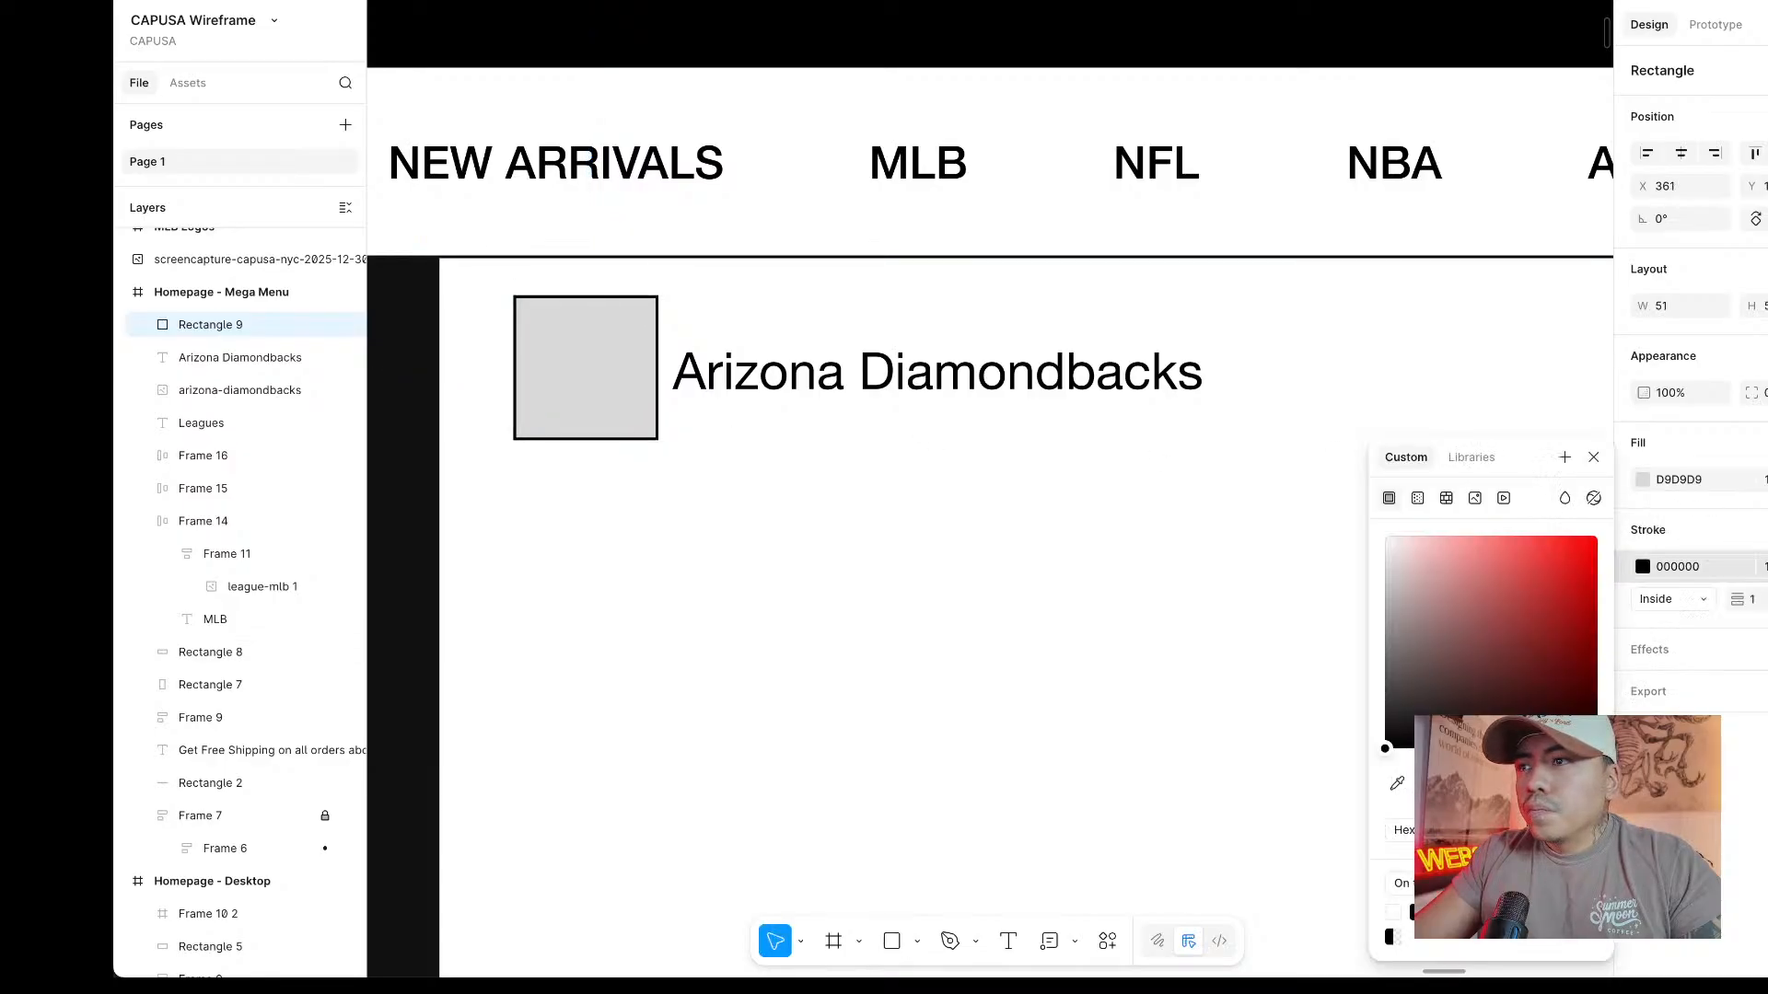
left_click(1767, 480)
left_click(1753, 600)
type(".5")
key("Return")
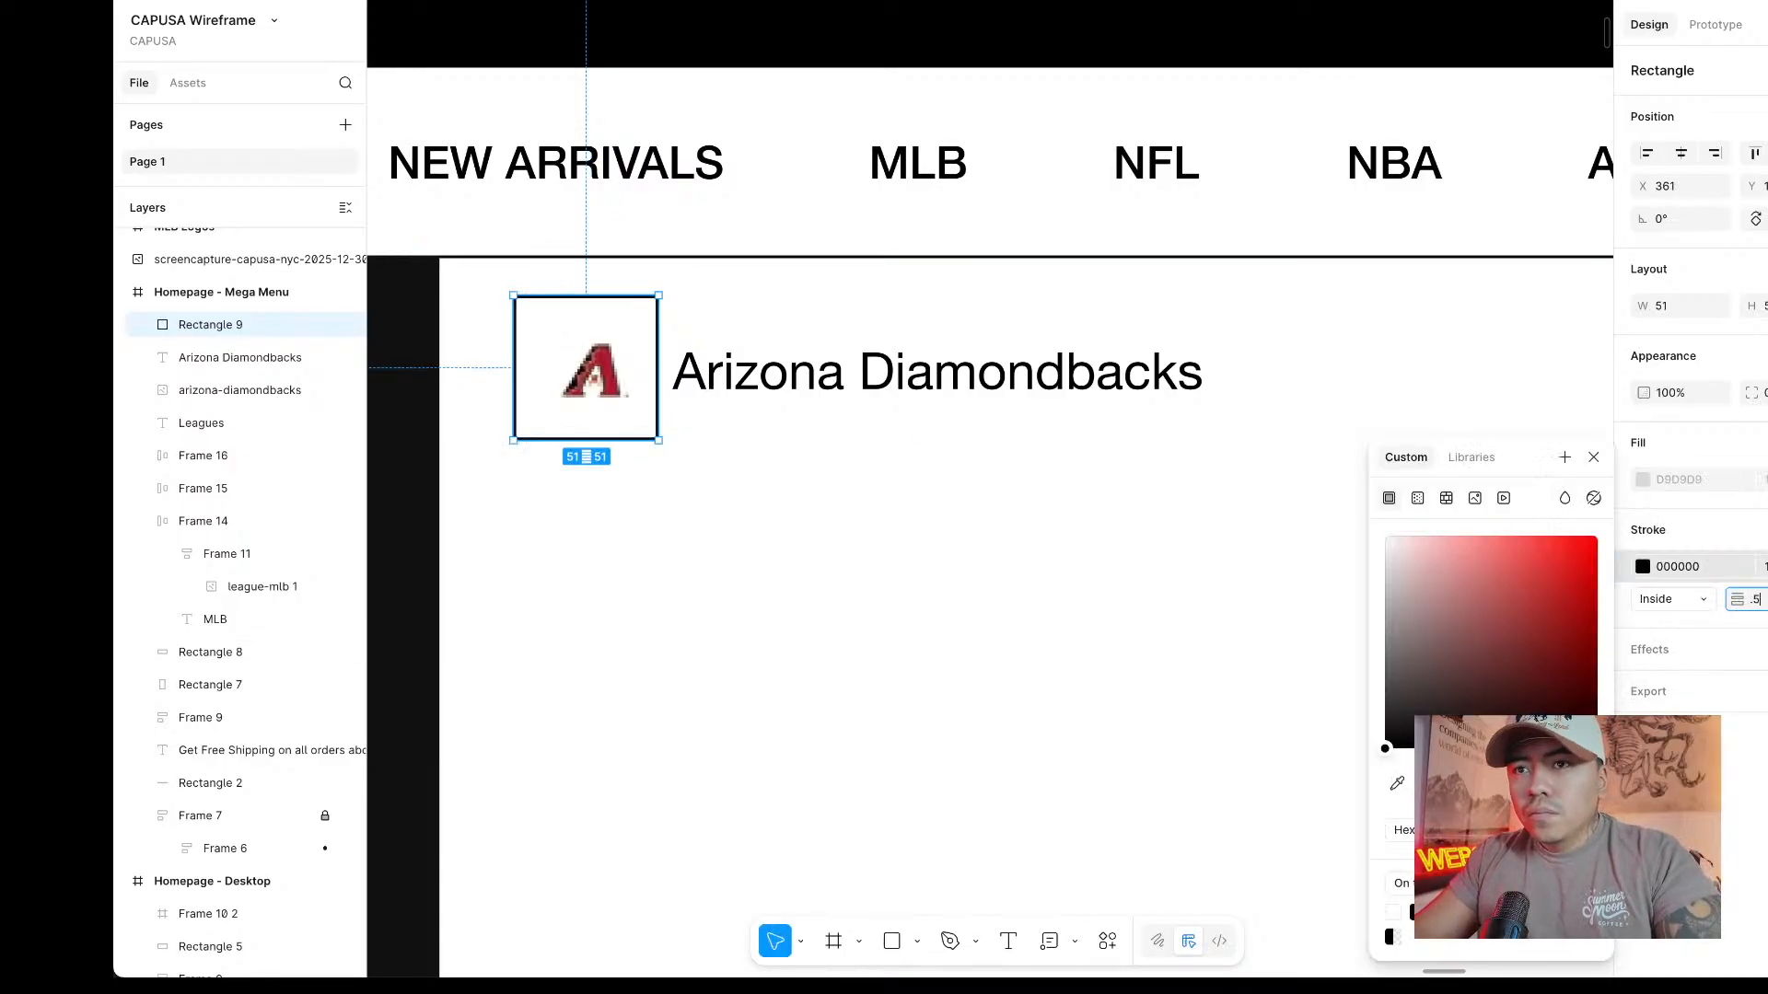
Lower the opacity of the square's black stroke and nudge the Diamondbacks logo to the square's centre.
left_click(1767, 568)
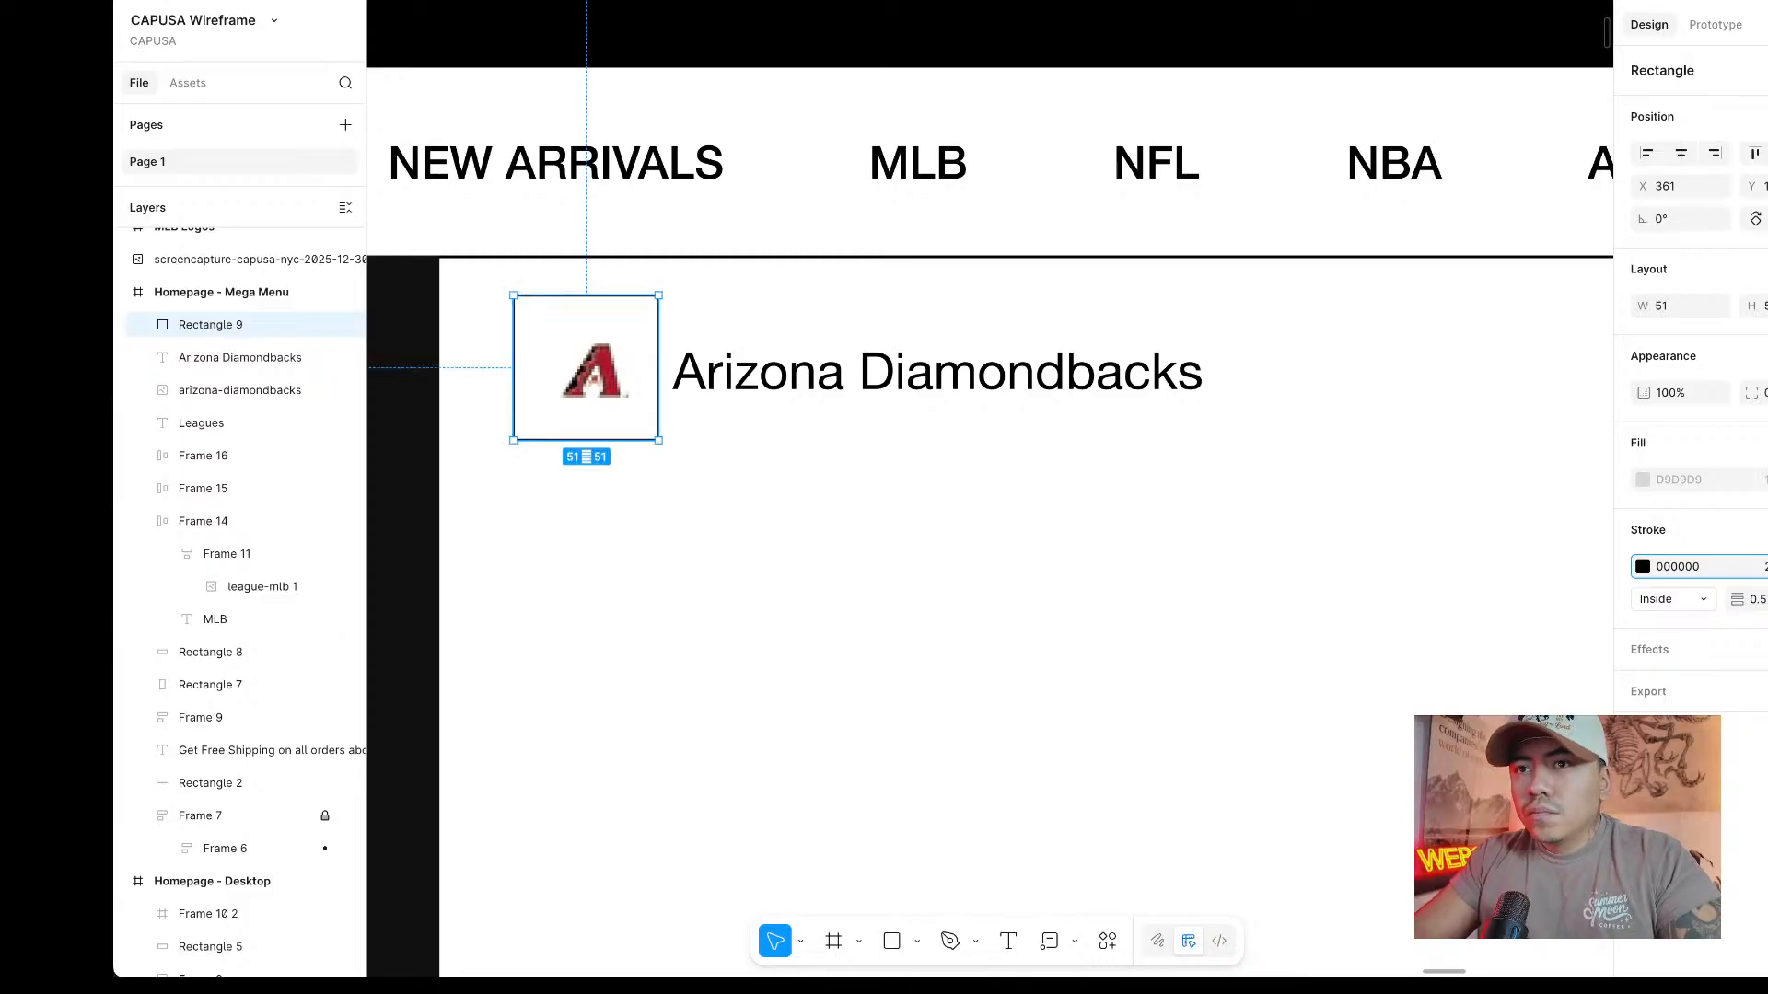
left_click(594, 371)
mouse_move(594, 371)
left_mouse_down()
mouse_move(572, 368)
mouse_move(590, 370)
left_mouse_up()
Wrap the square and the Diamondbacks logo together in an auto layout frame.
left_click(610, 295, "shift")
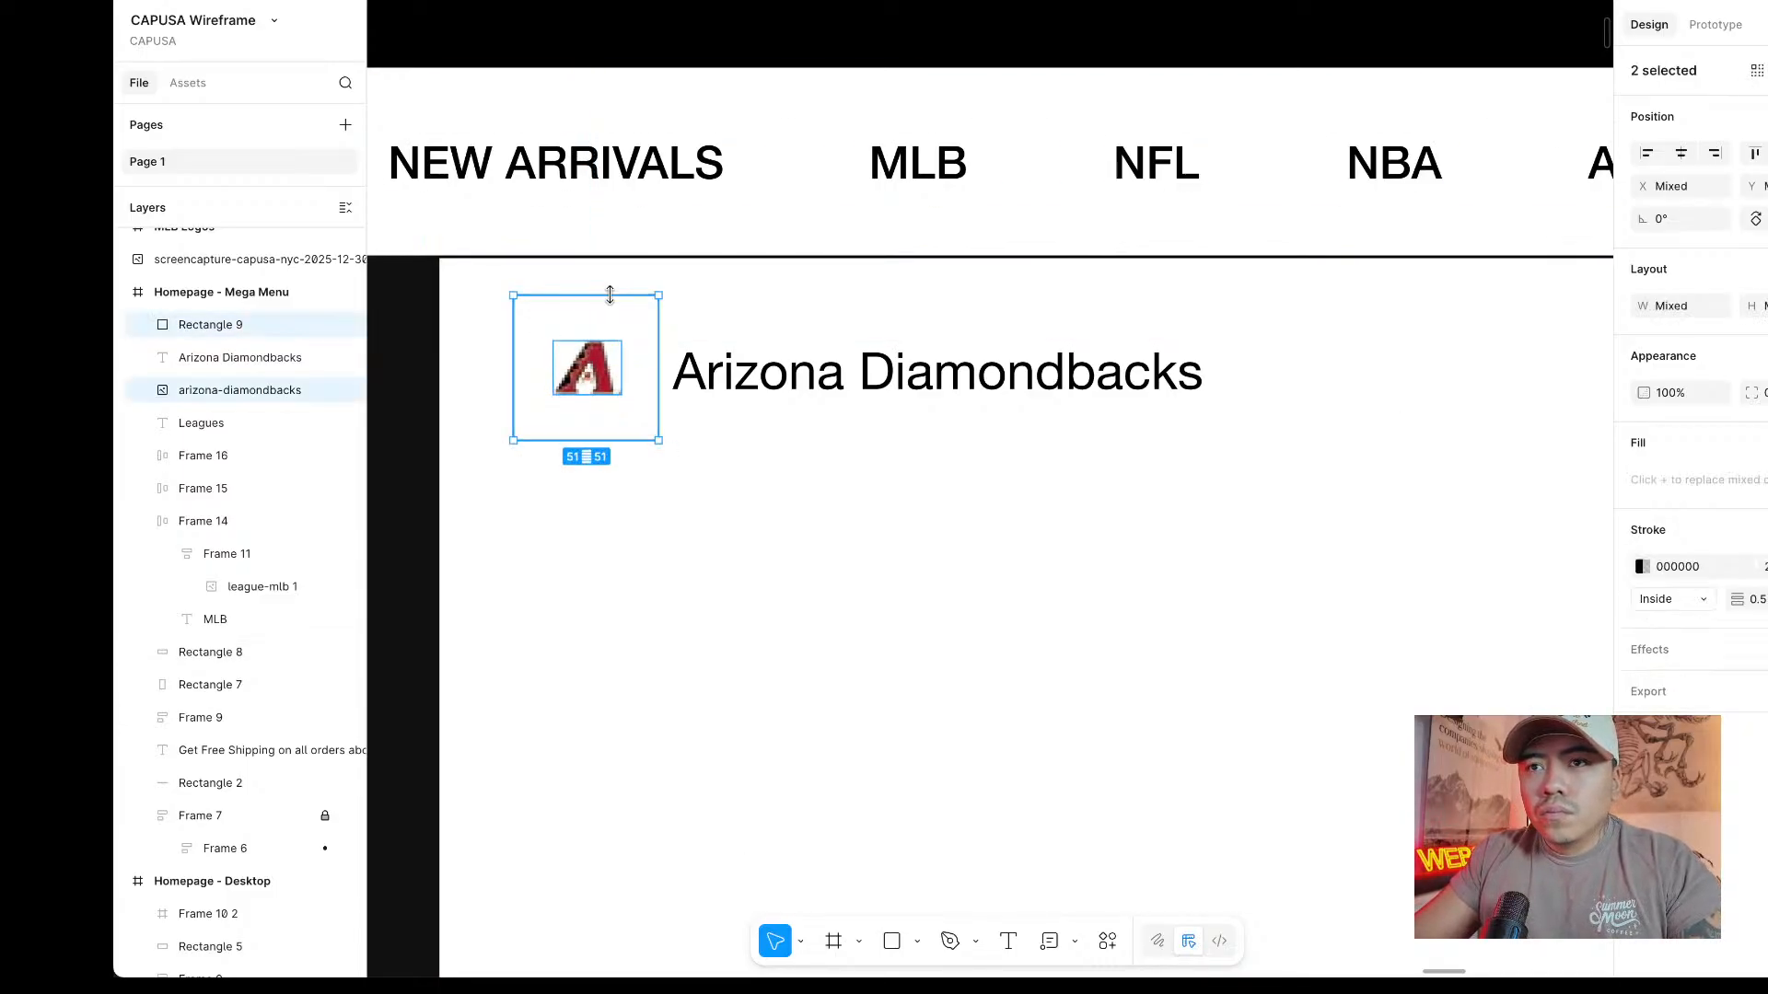
right_click(610, 295)
left_click(690, 654)
scroll(691, 655, "down", 1)
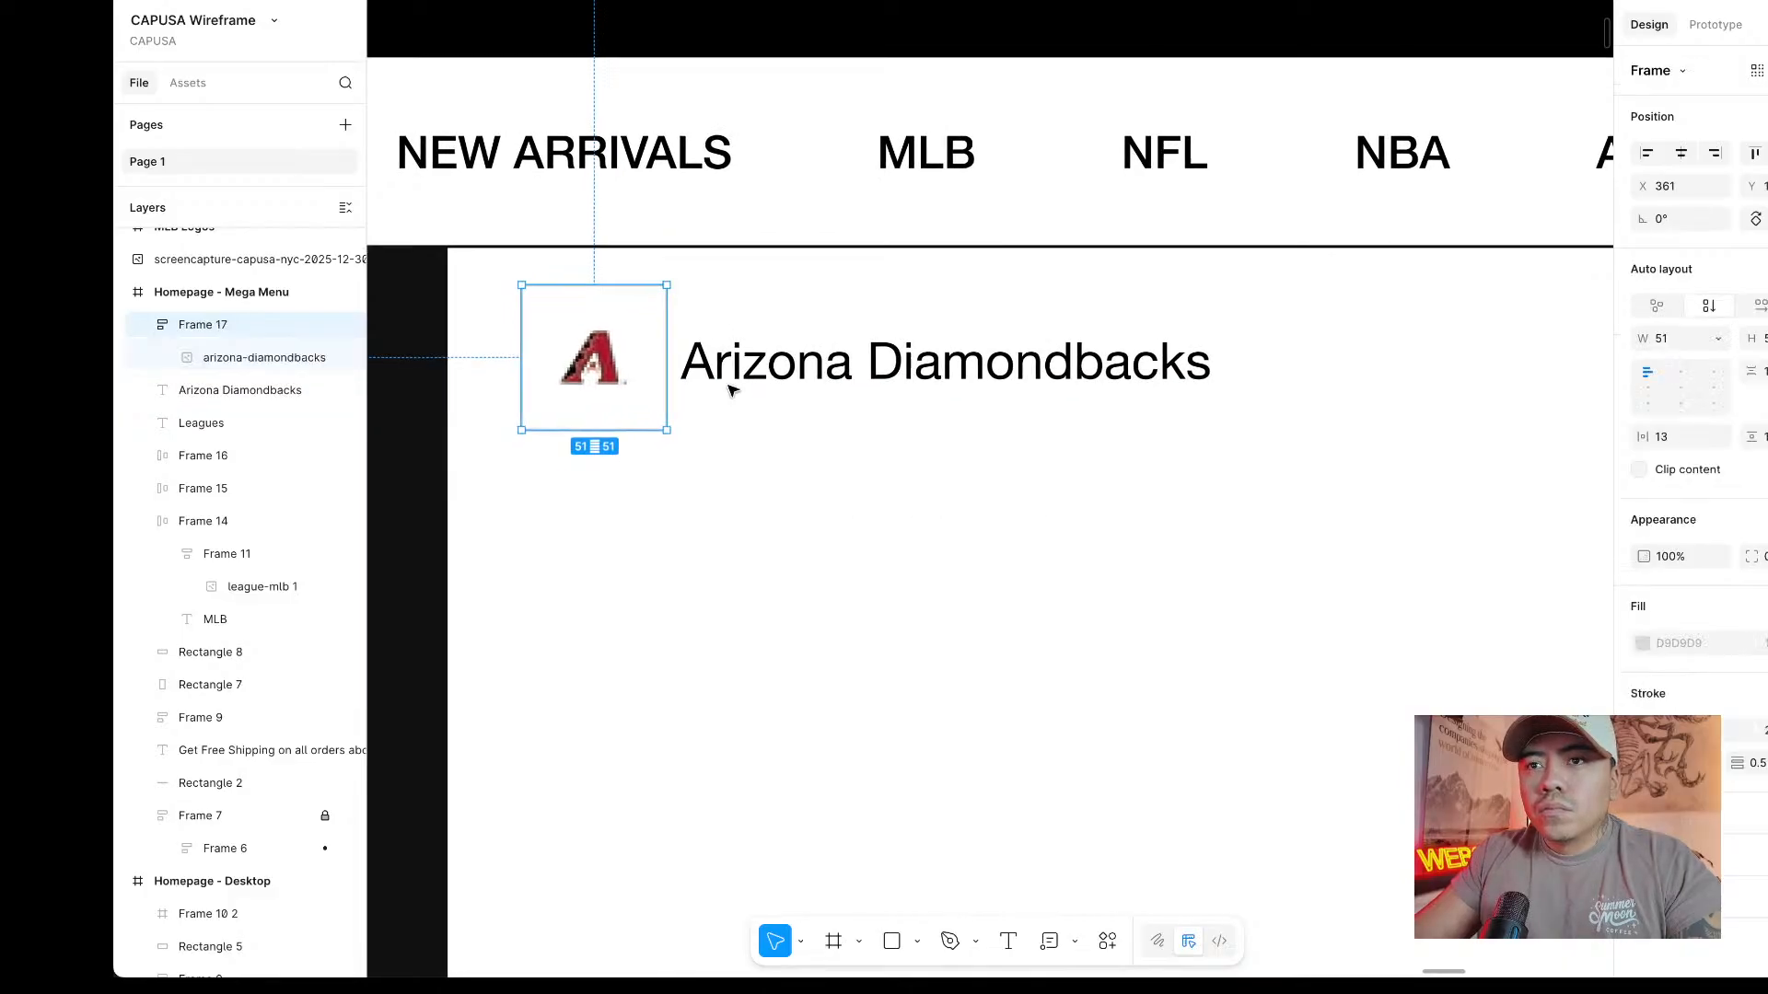
left_click(781, 465)
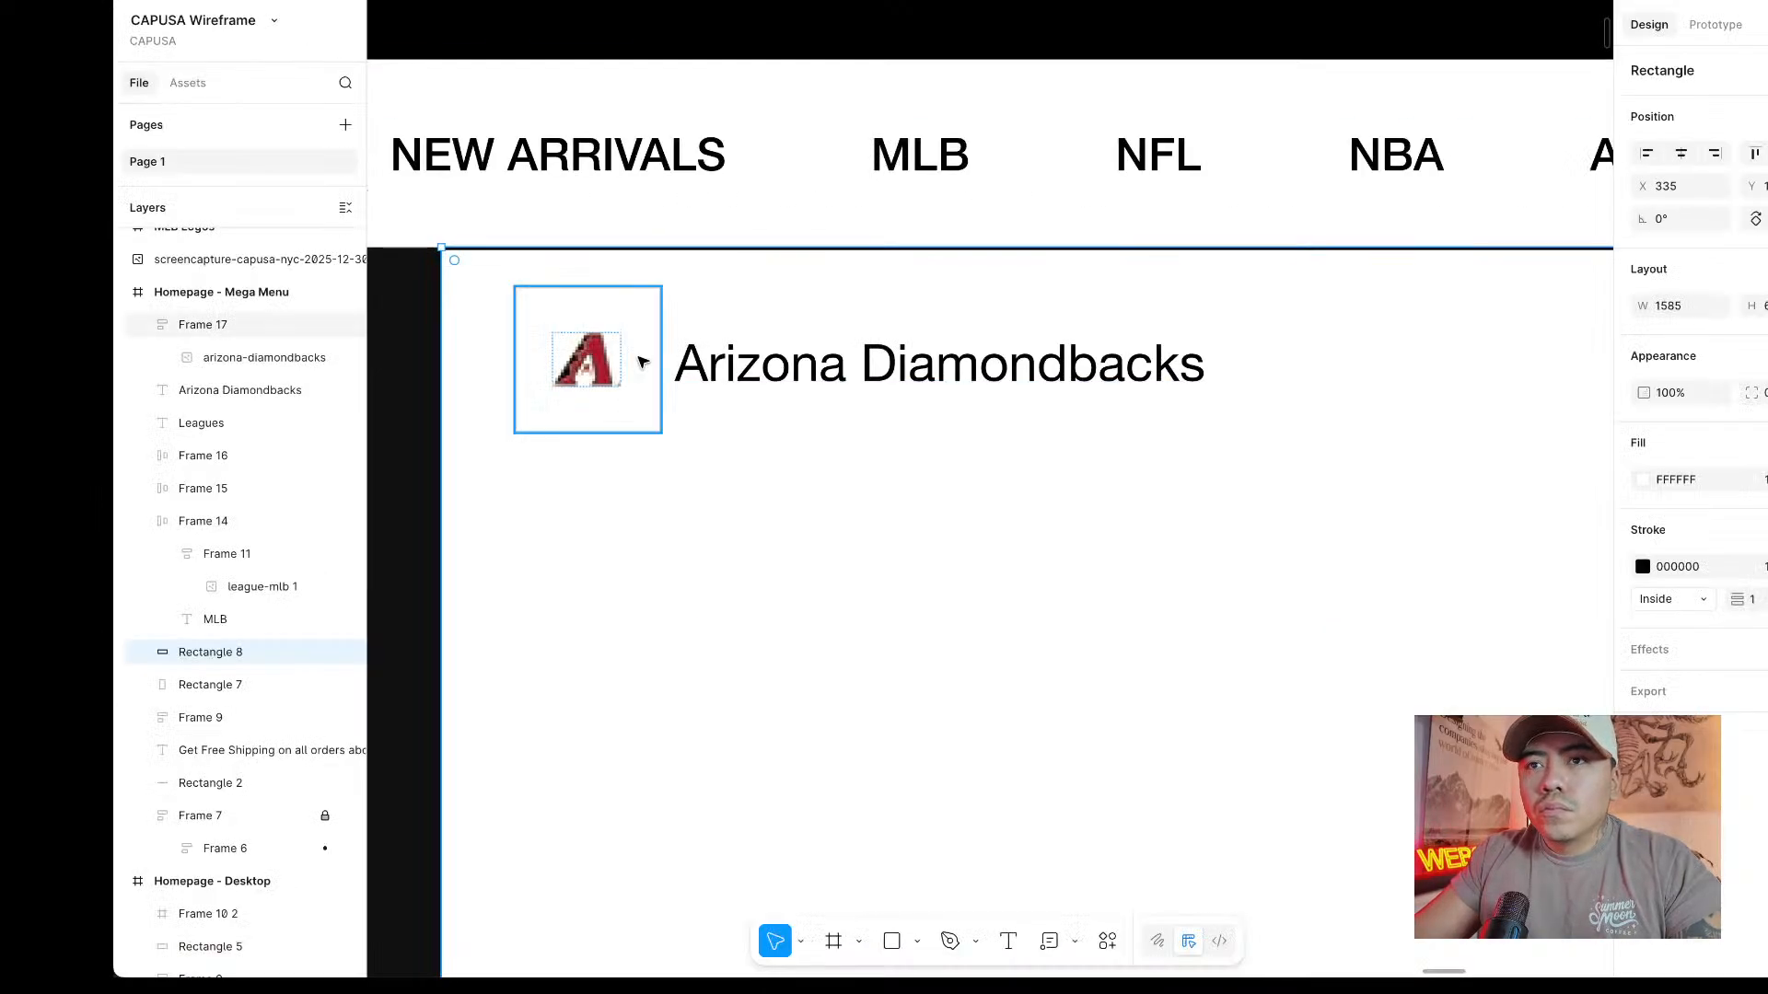
Move the framed logo flush into the white panel's upper corner, against the dark Leagues panel.
left_click(562, 373)
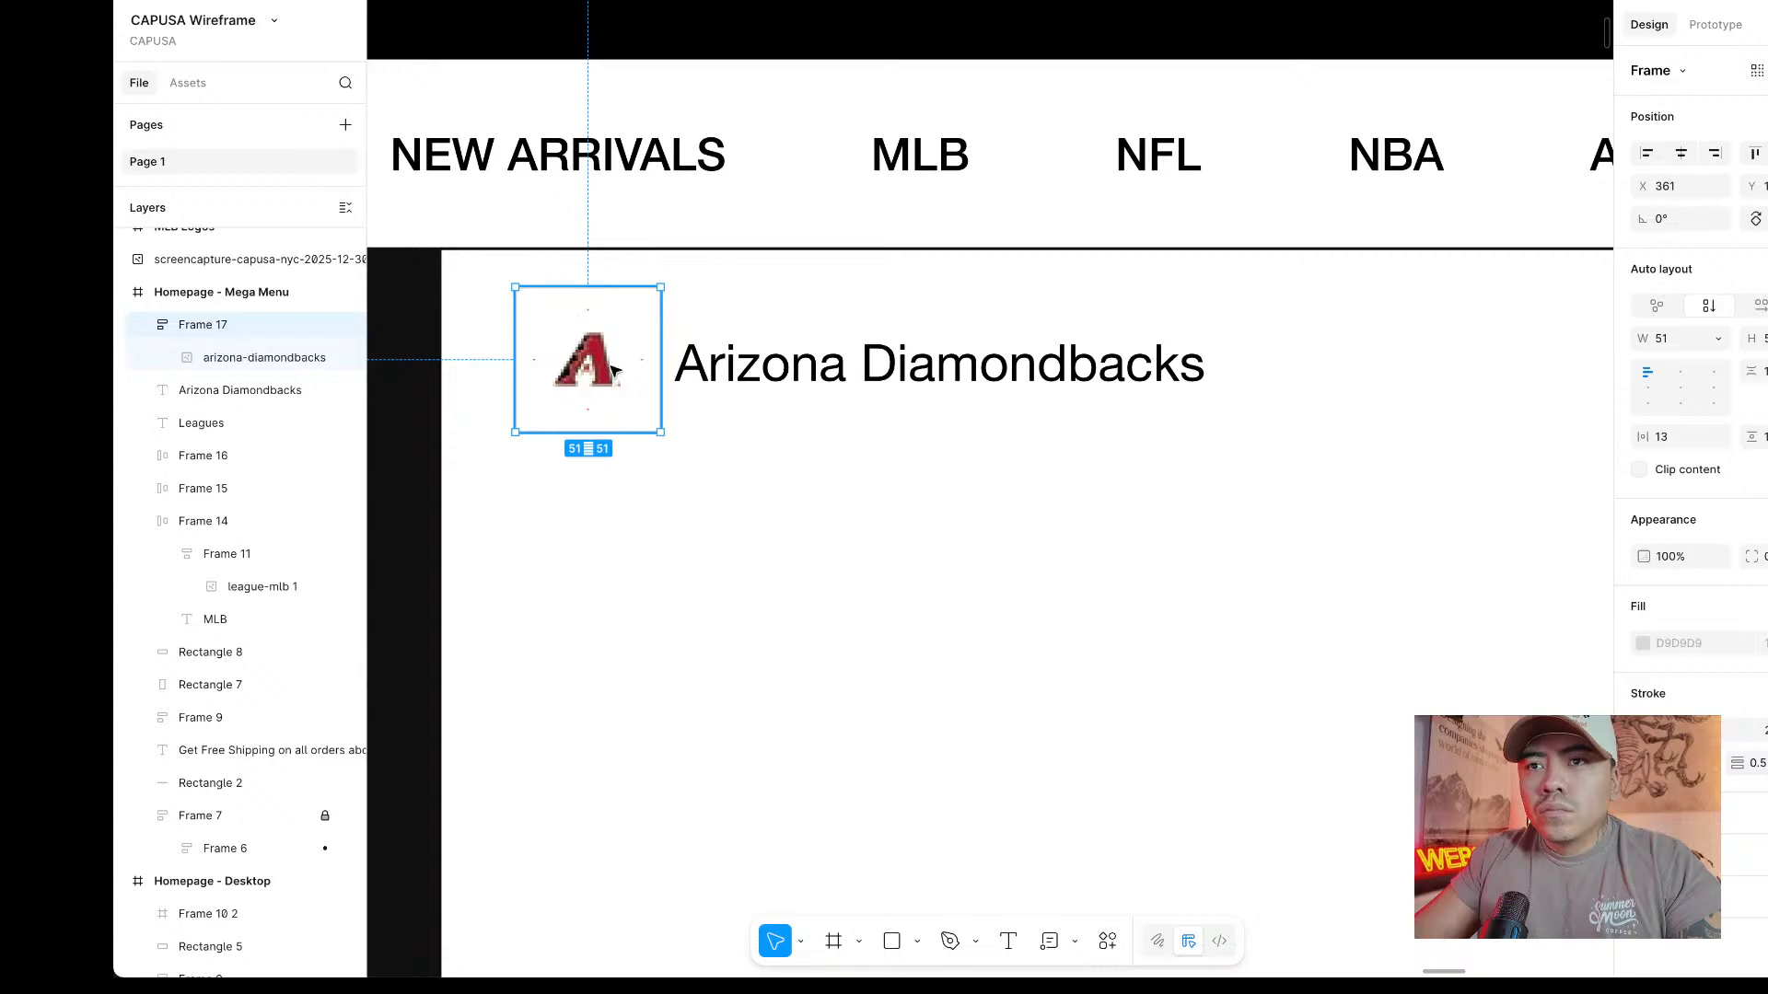
left_click_drag(614, 373, 543, 336)
left_click(851, 367)
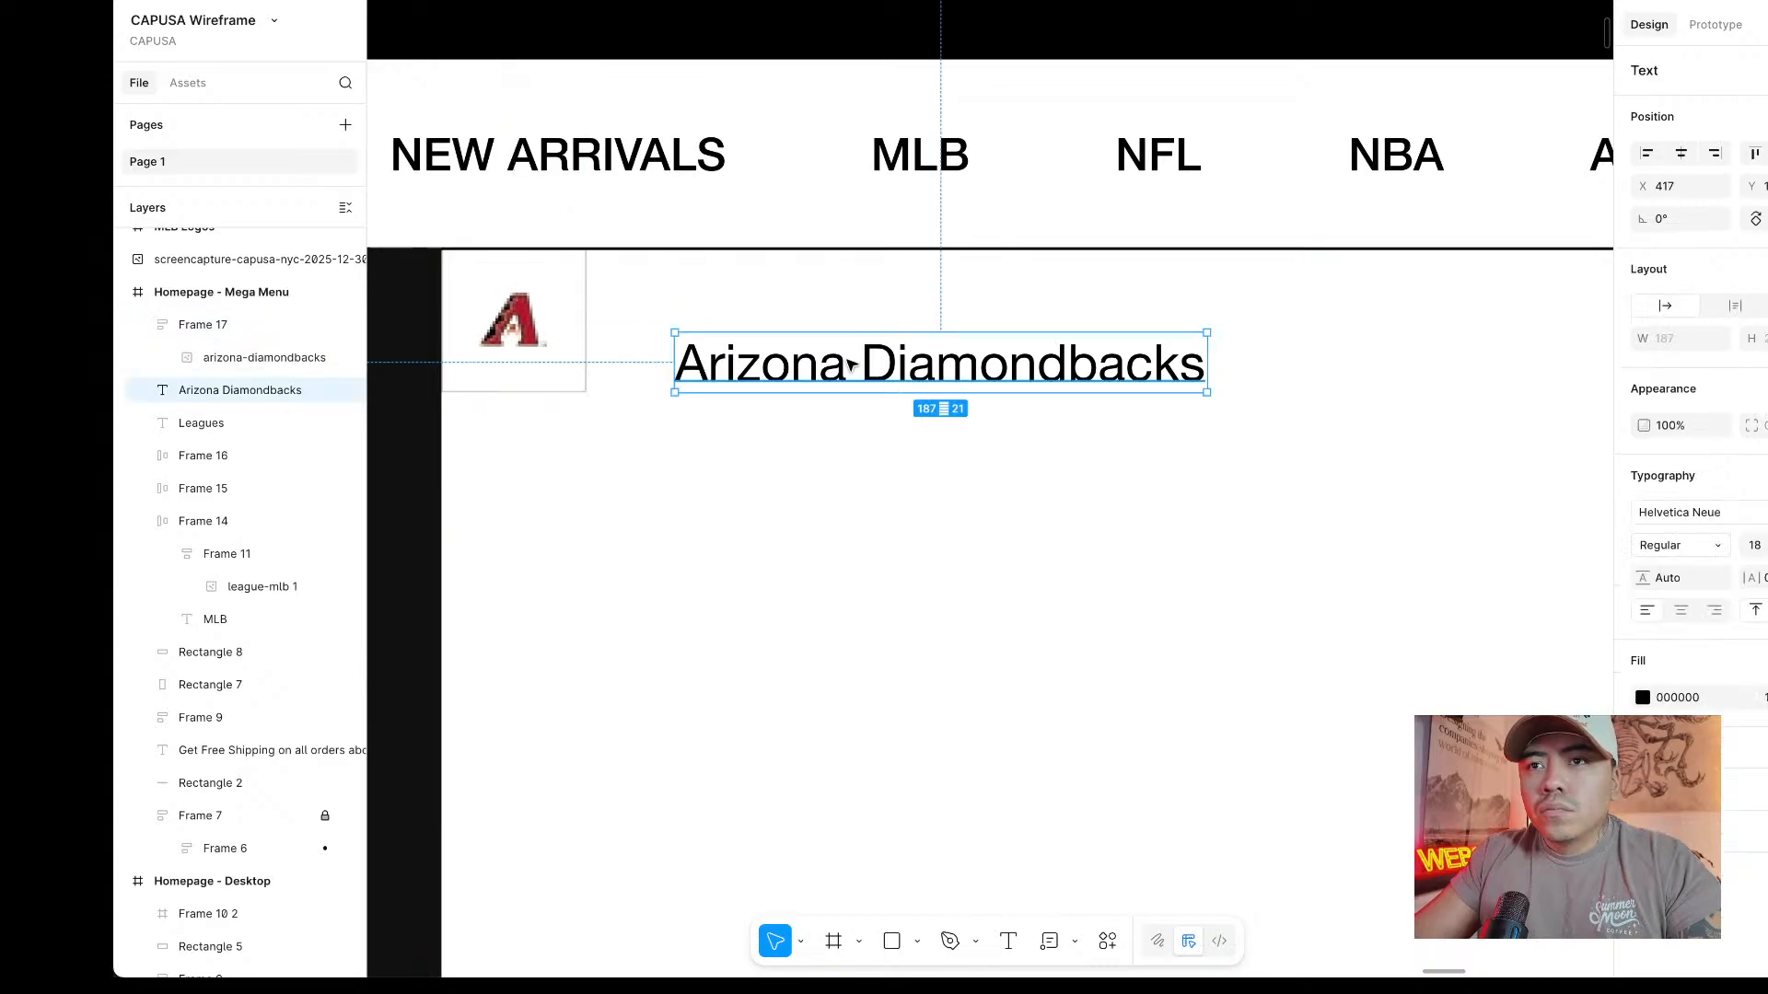
Set the logo frame's height and width to hug its contents.
left_click(513, 326)
left_click(1757, 338)
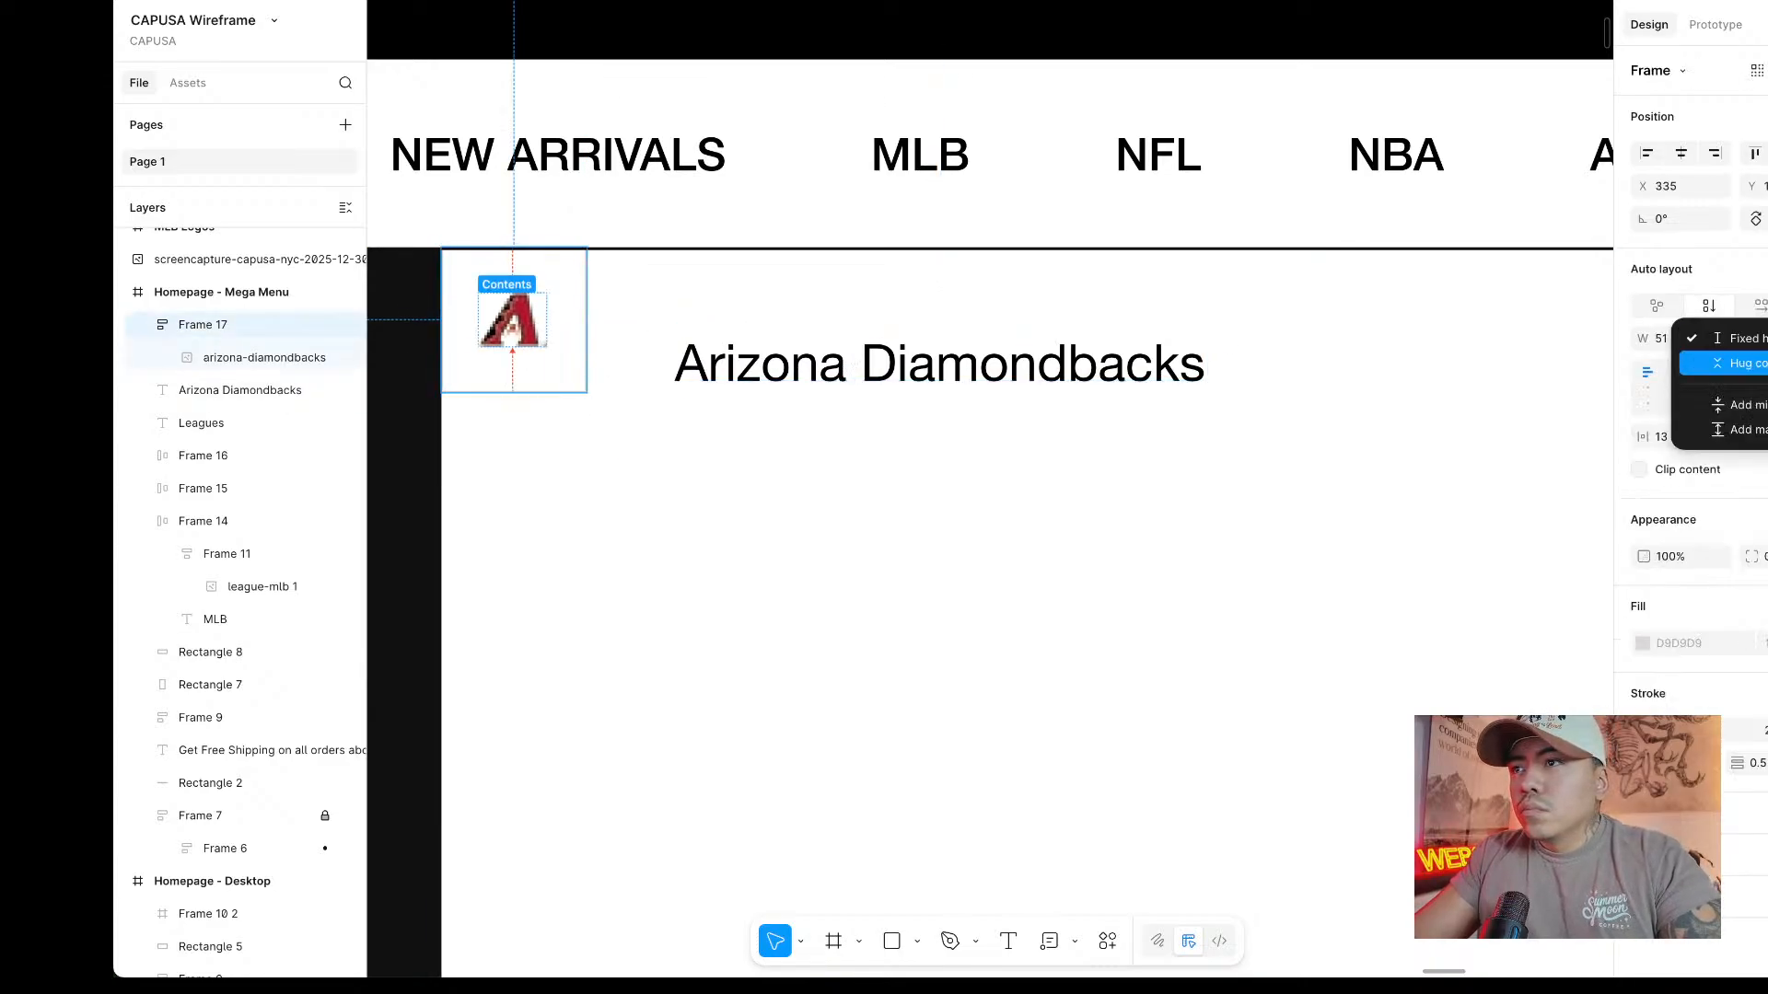
left_click(1722, 363)
left_click(1713, 338)
left_click(1711, 361)
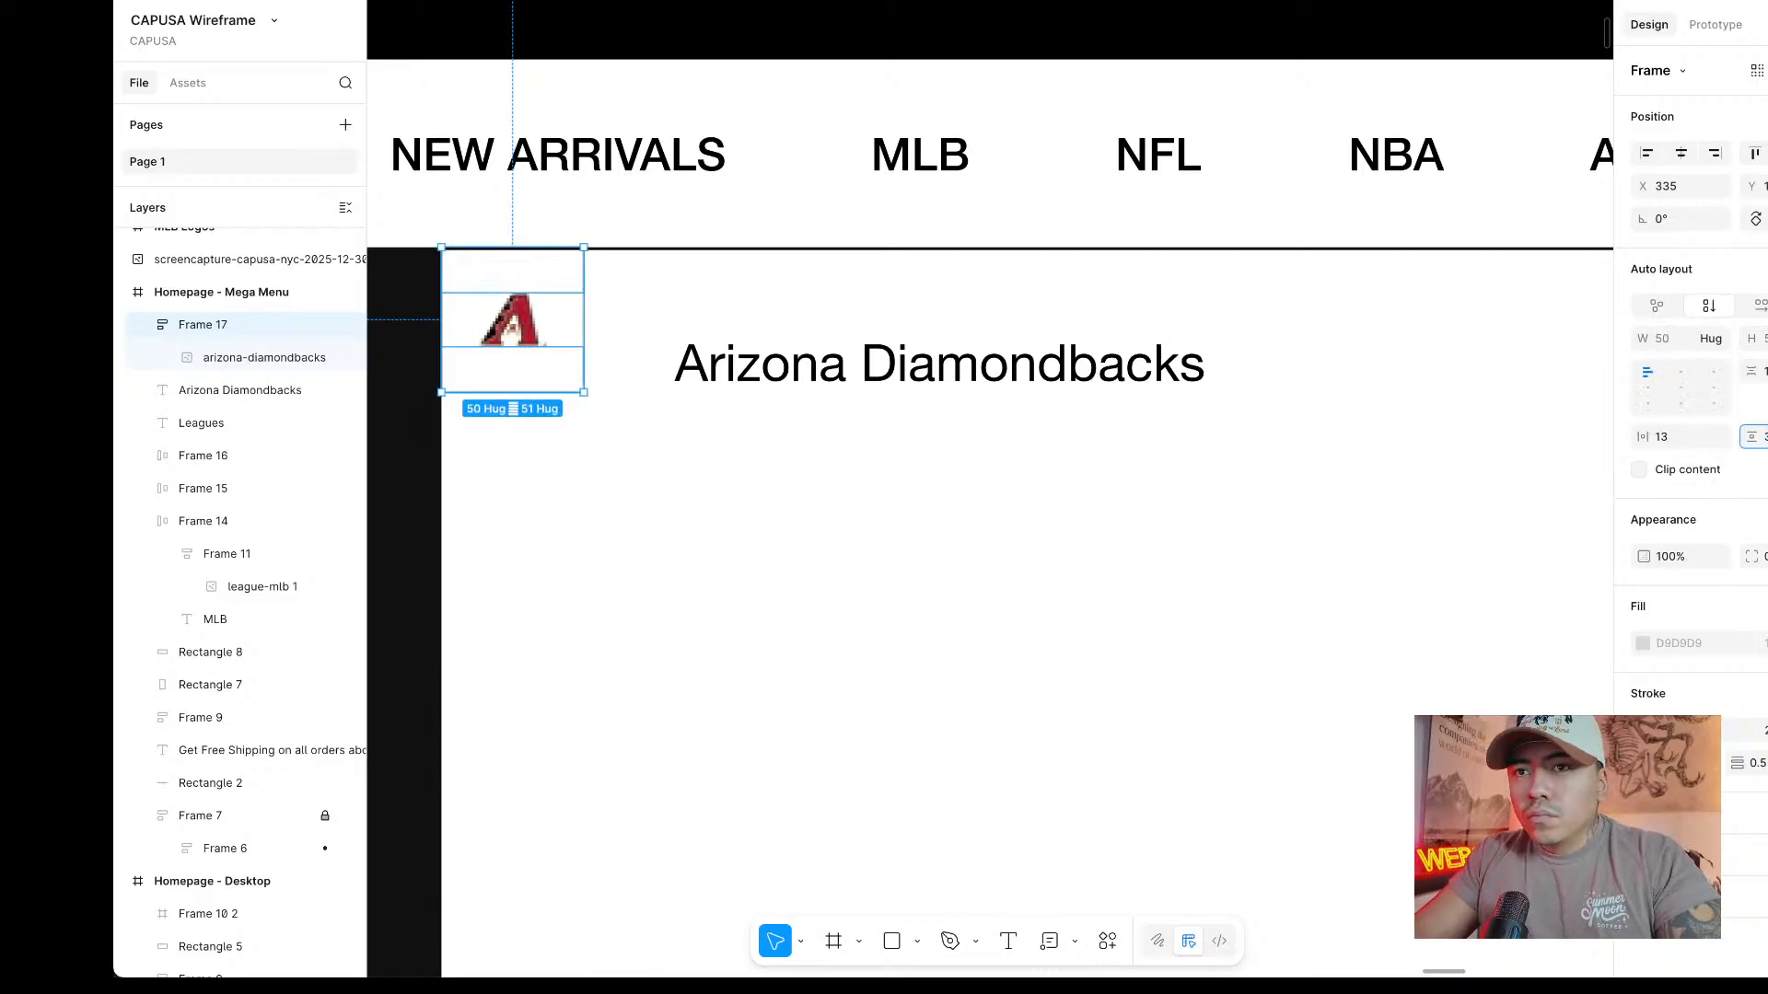
Set the logo frame's vertical and horizontal padding to 24.
key("Return")
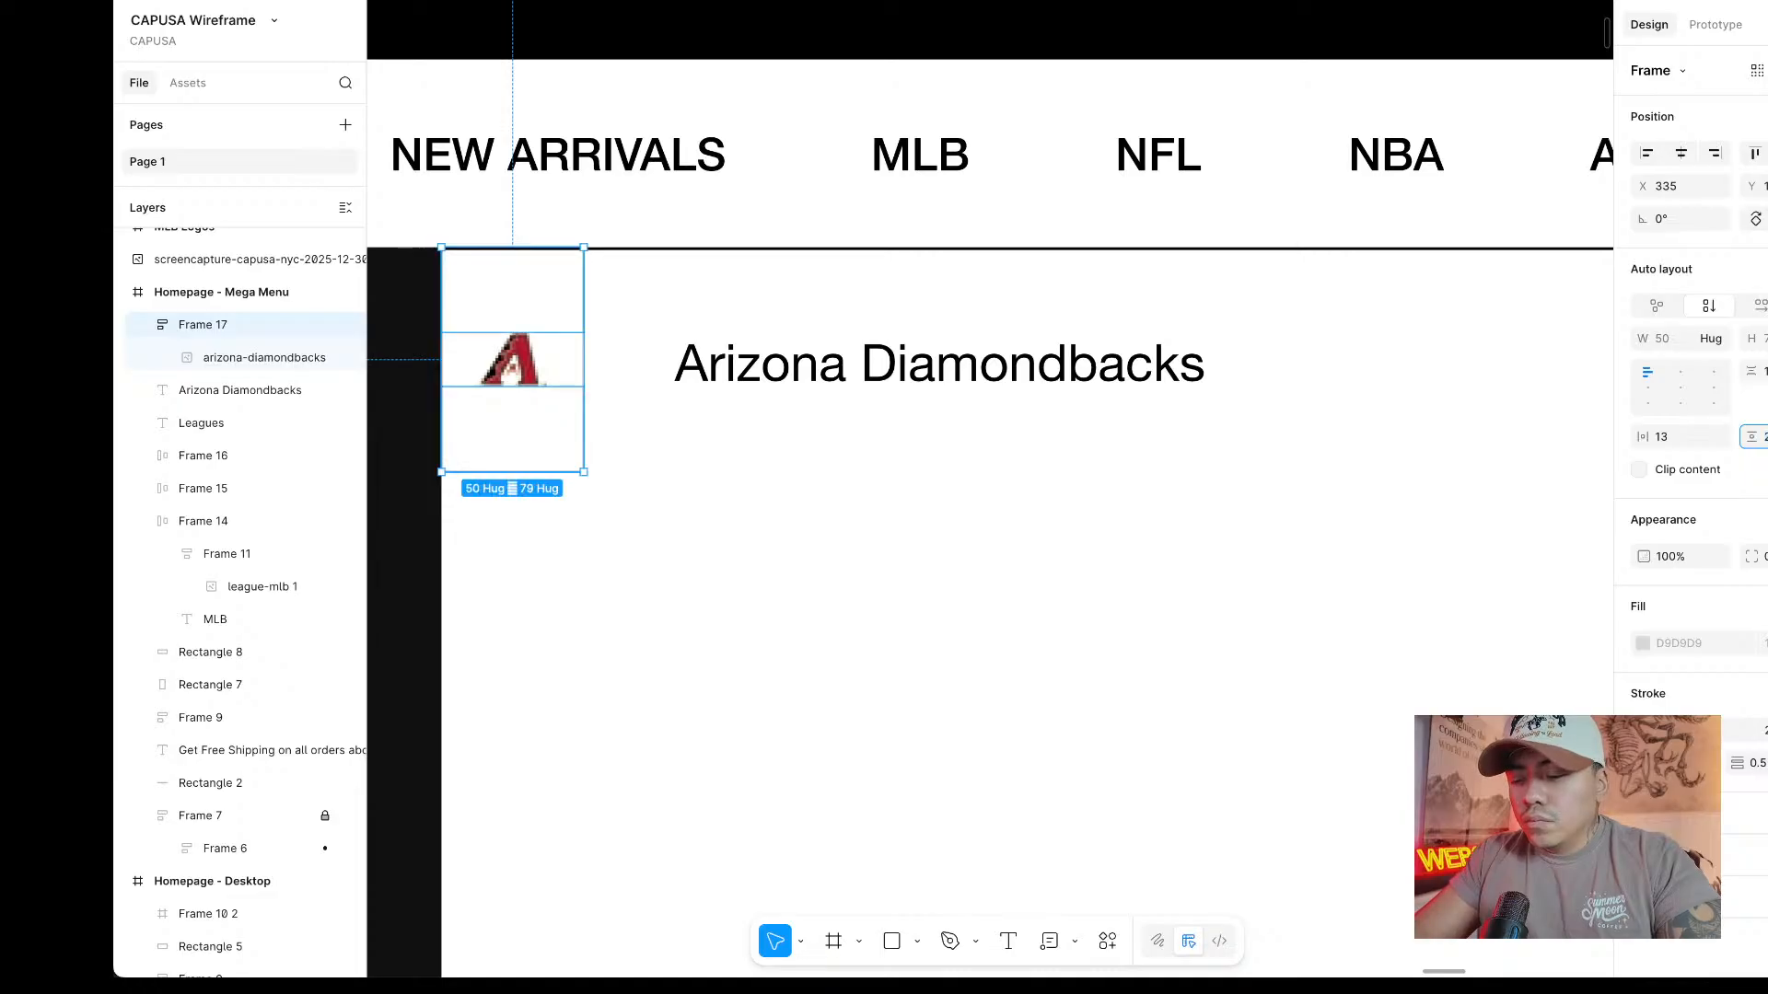
type("24")
key("Return")
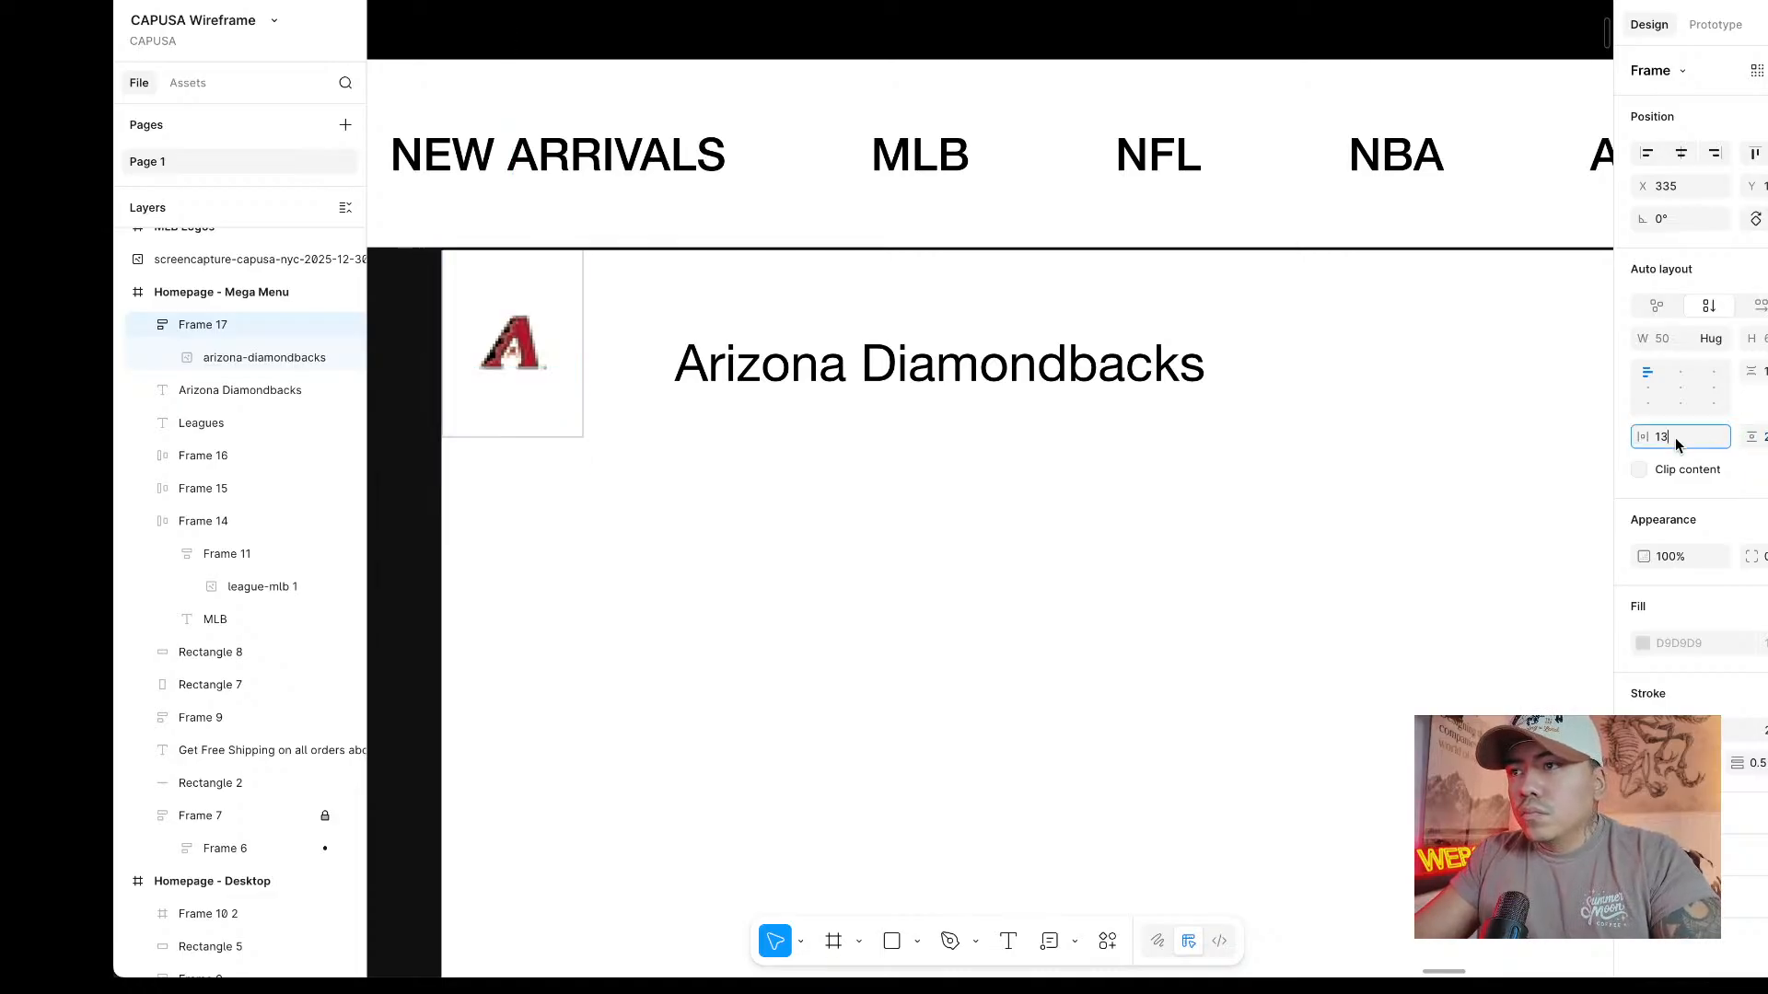
key("BackSpace")
key("BackSpace")
type("20")
key("Return")
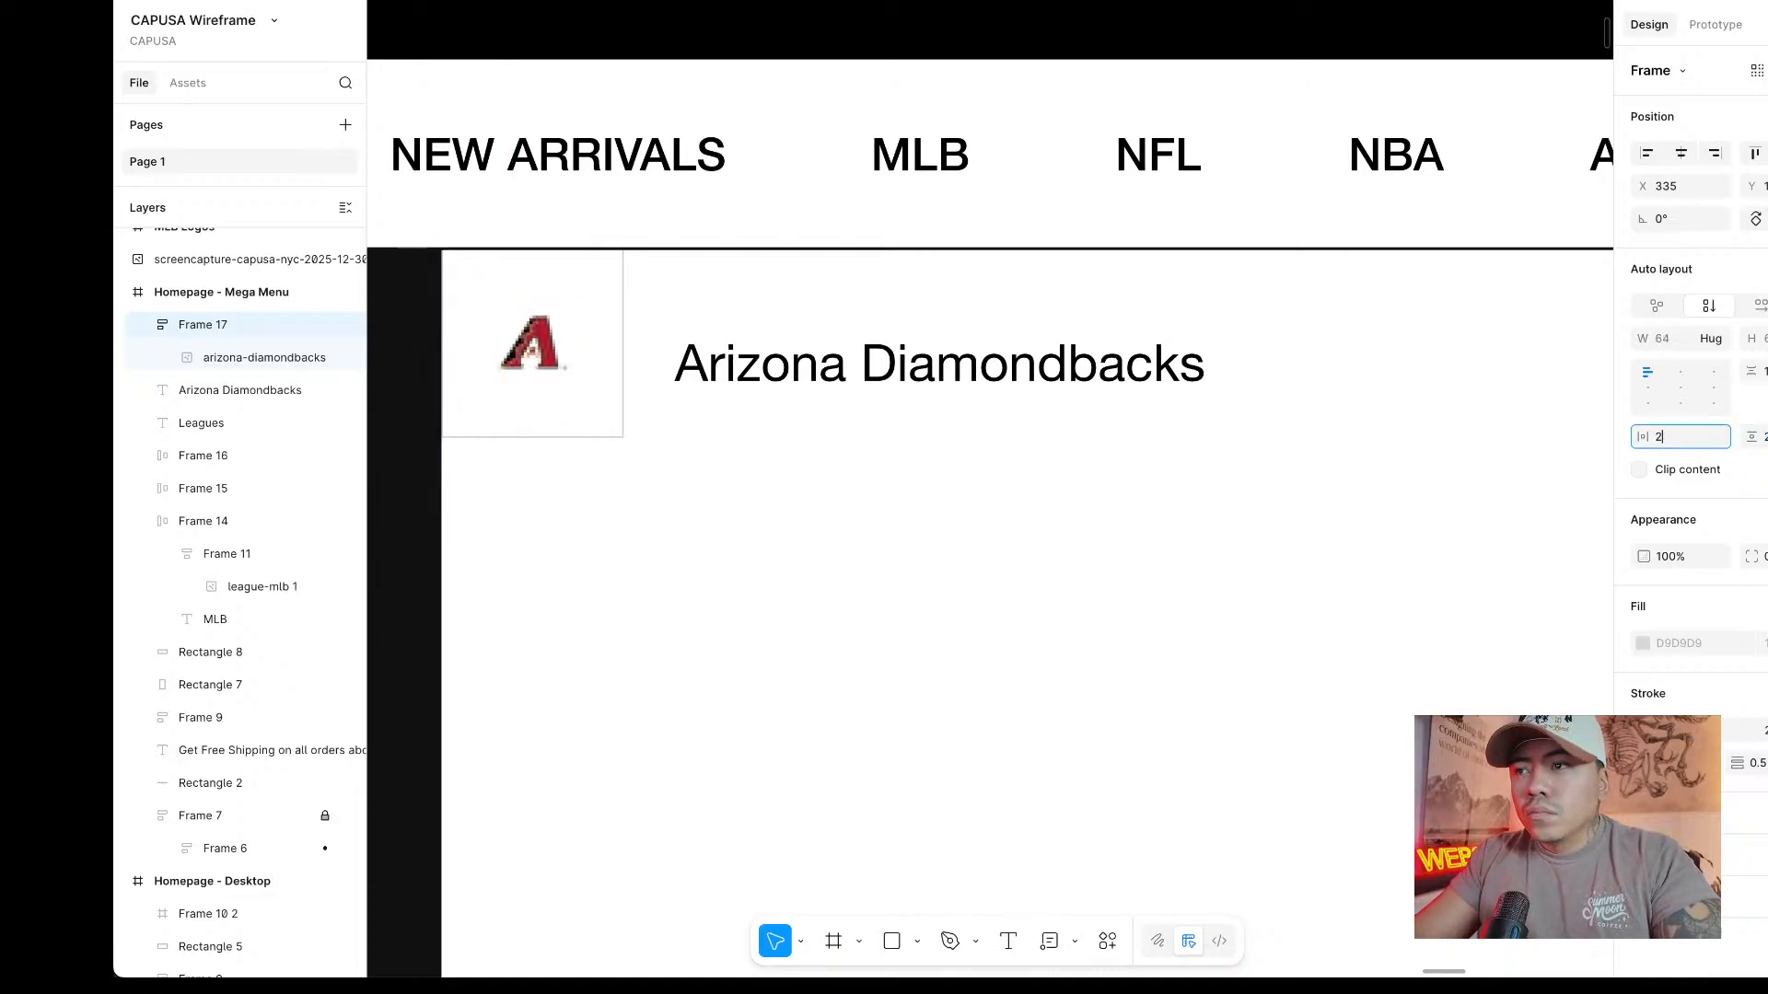
type("4")
key("Return")
Align the Arizona Diamondbacks label with the logo and draw a rectangle about 237 by 66 around it, beside the logo frame.
left_click(790, 382)
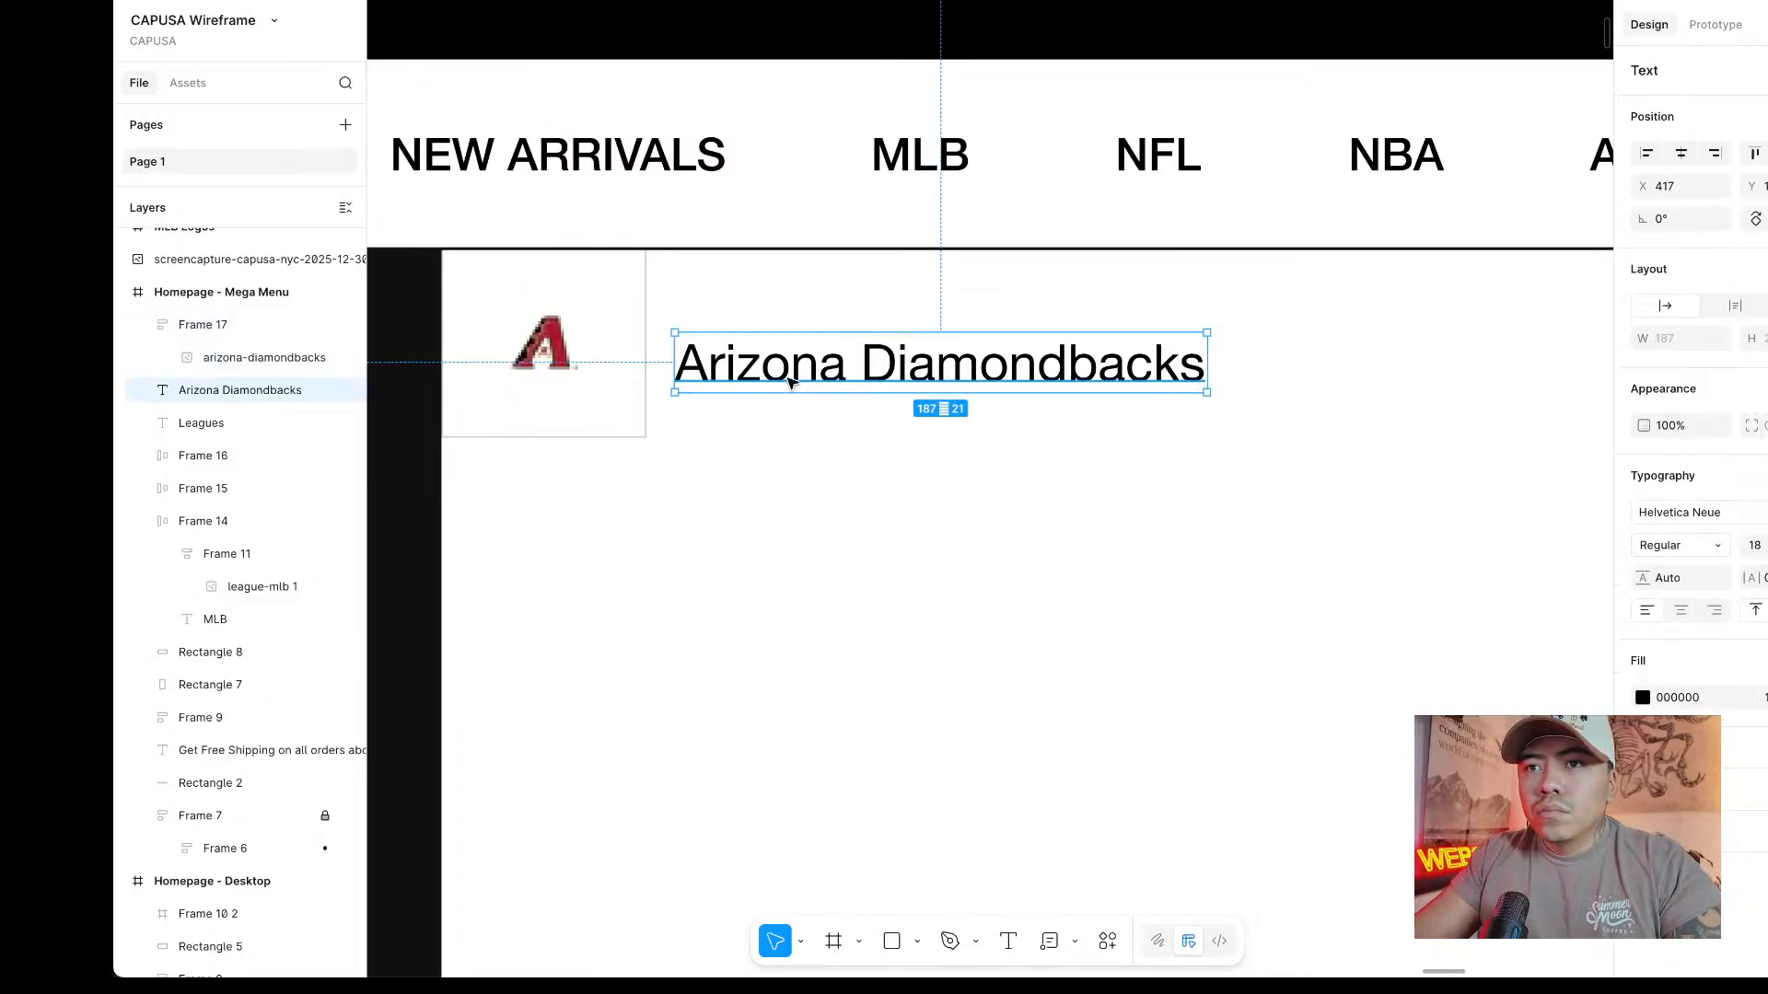
left_click_drag(790, 382, 802, 360)
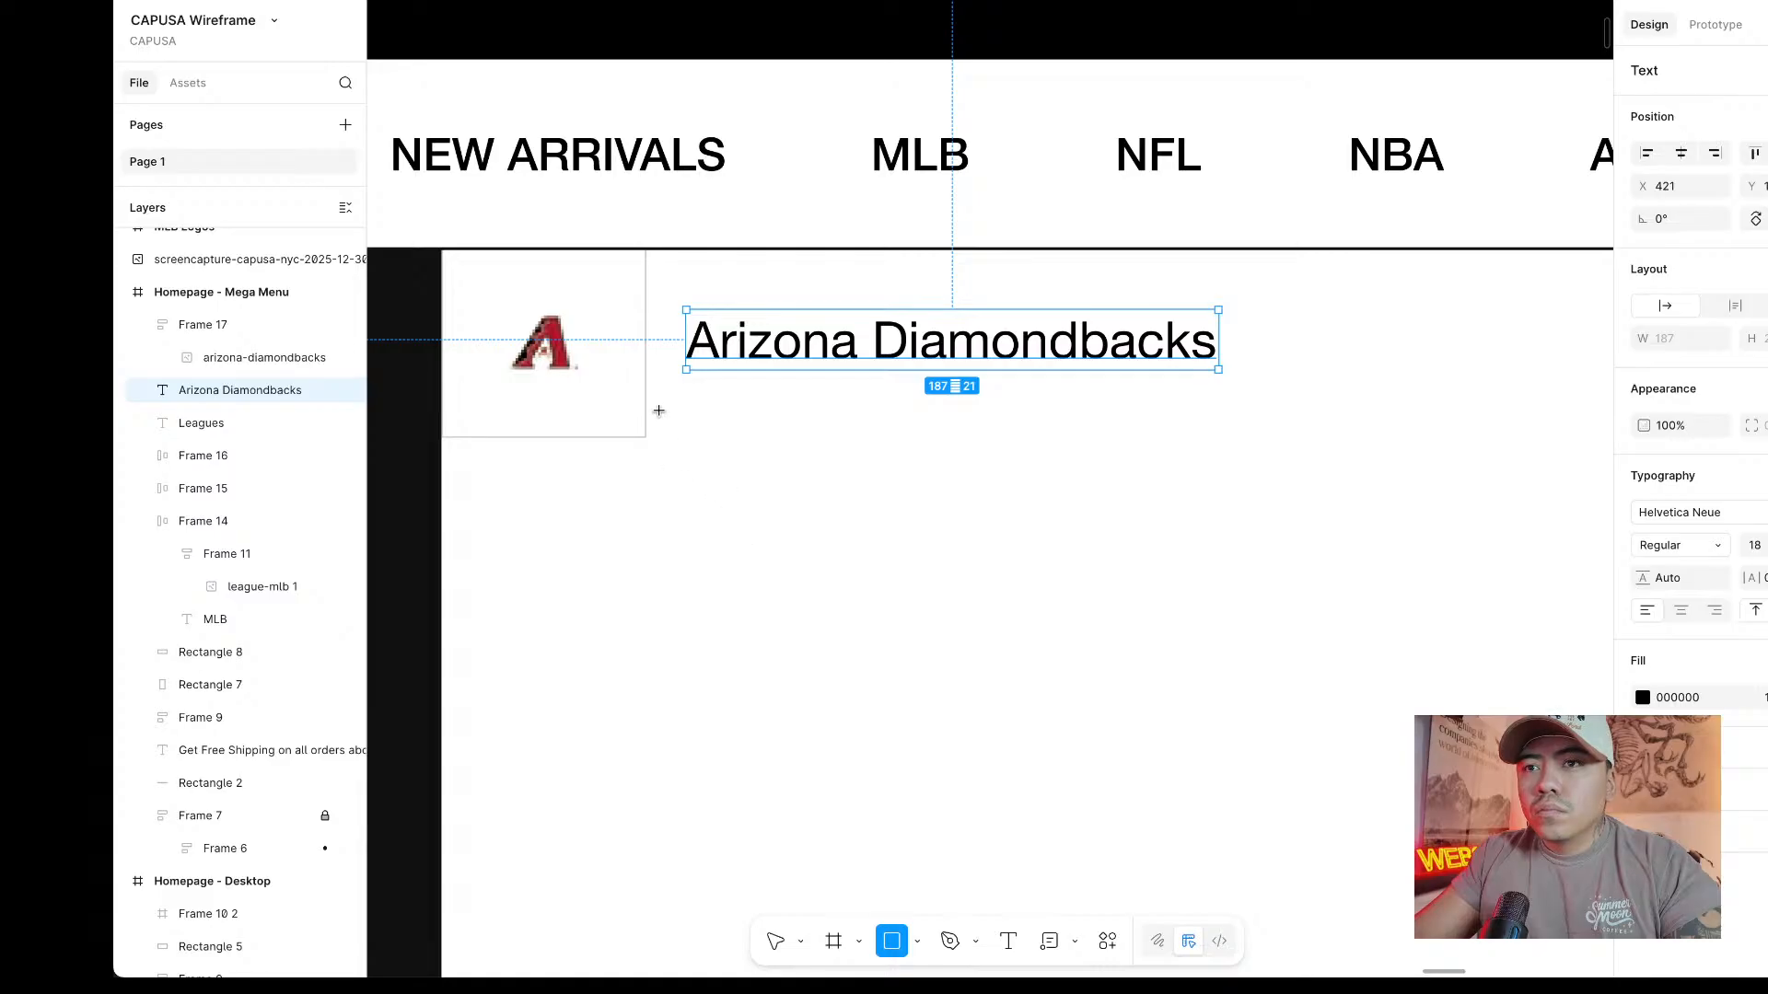
left_click_drag(659, 410, 868, 309)
left_click_drag(761, 347, 749, 307)
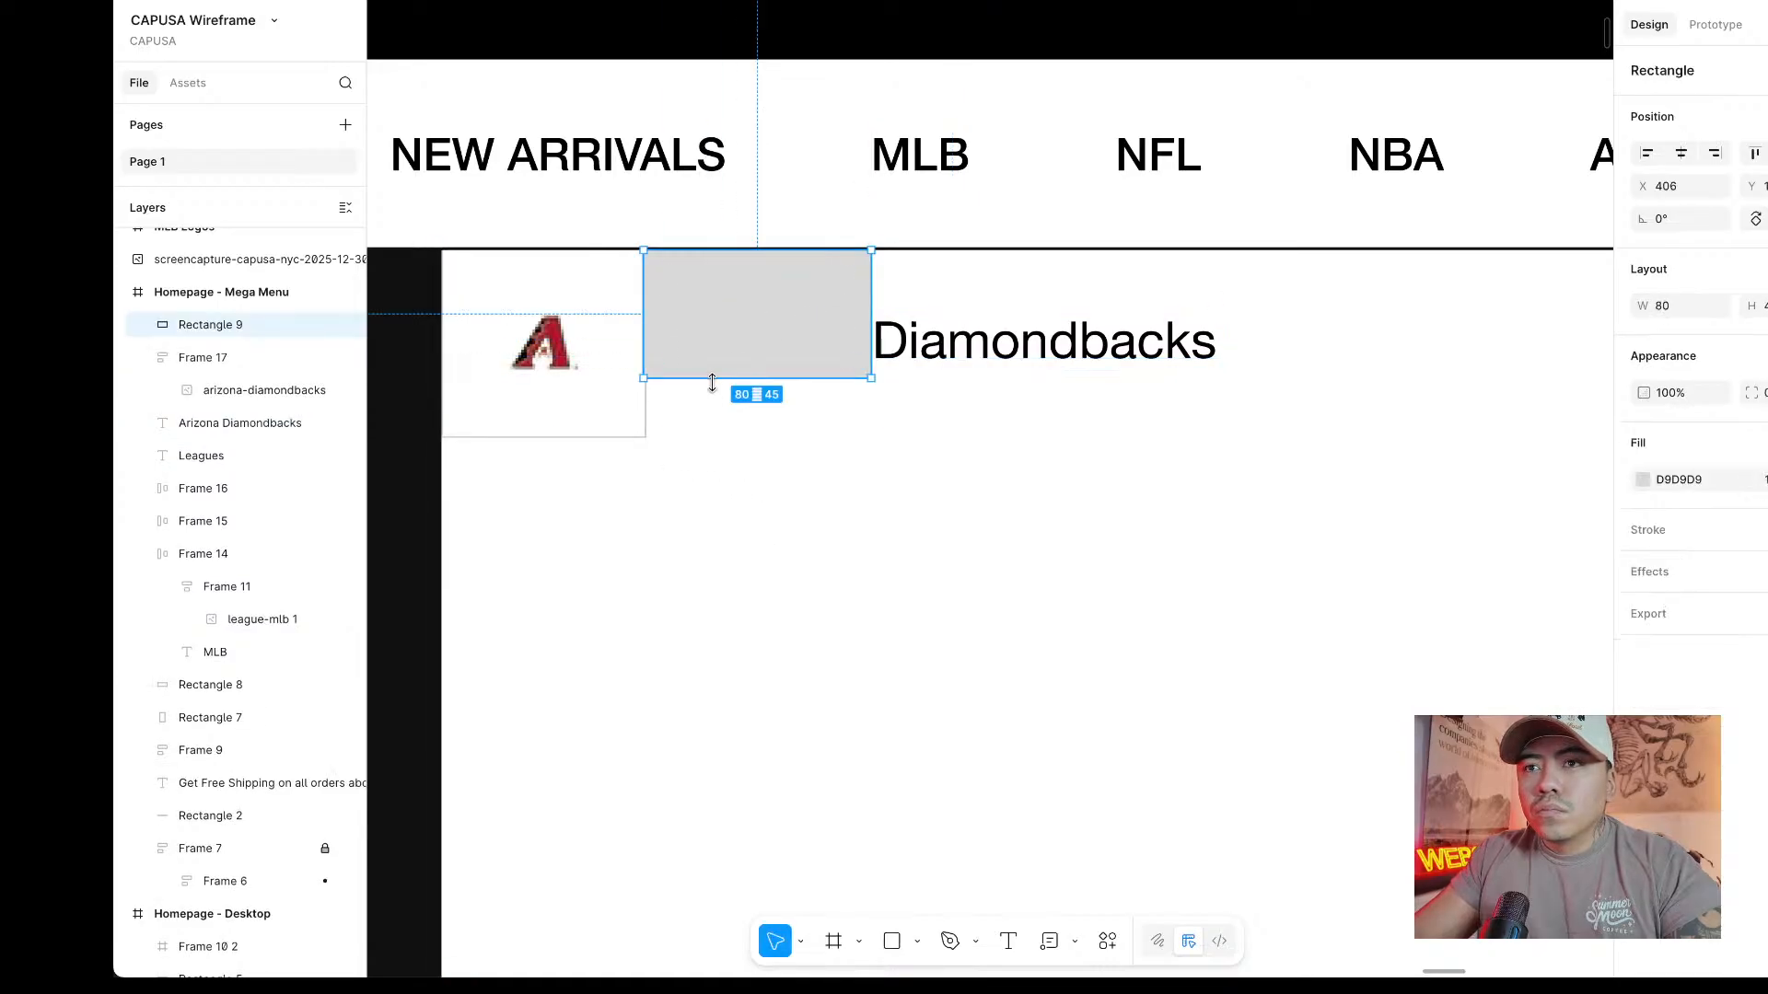
left_click_drag(712, 383, 712, 435)
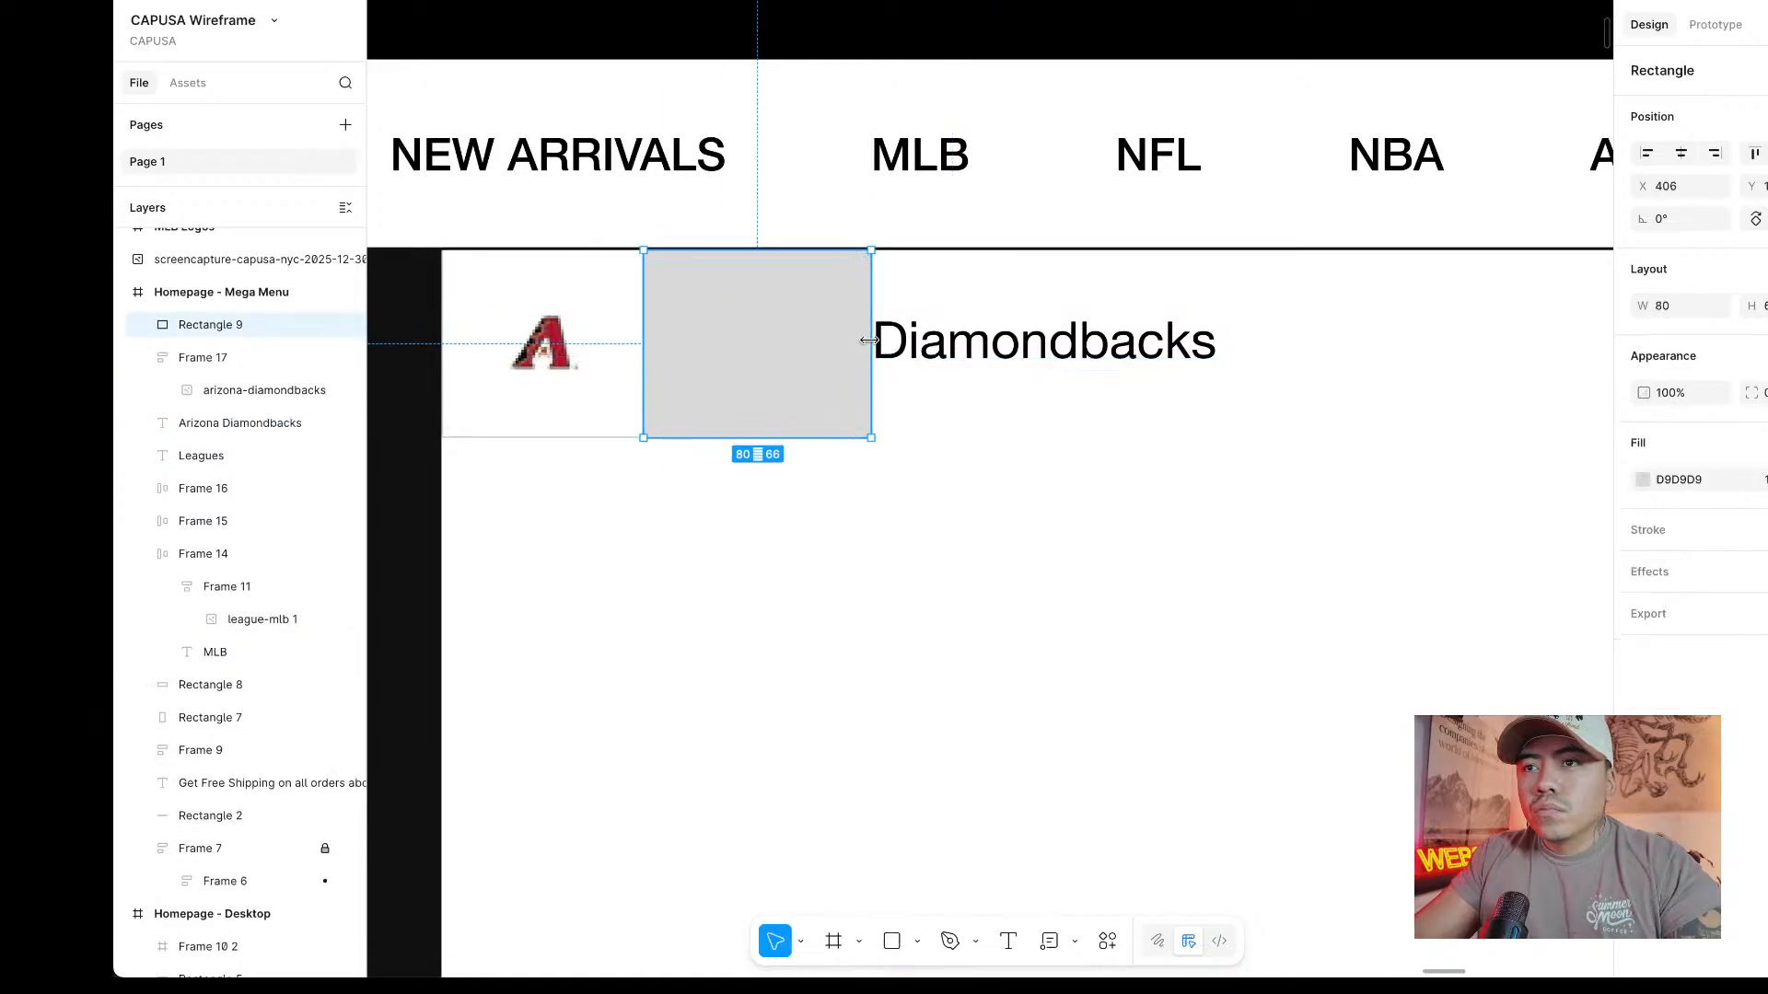
left_click_drag(868, 340, 1318, 342)
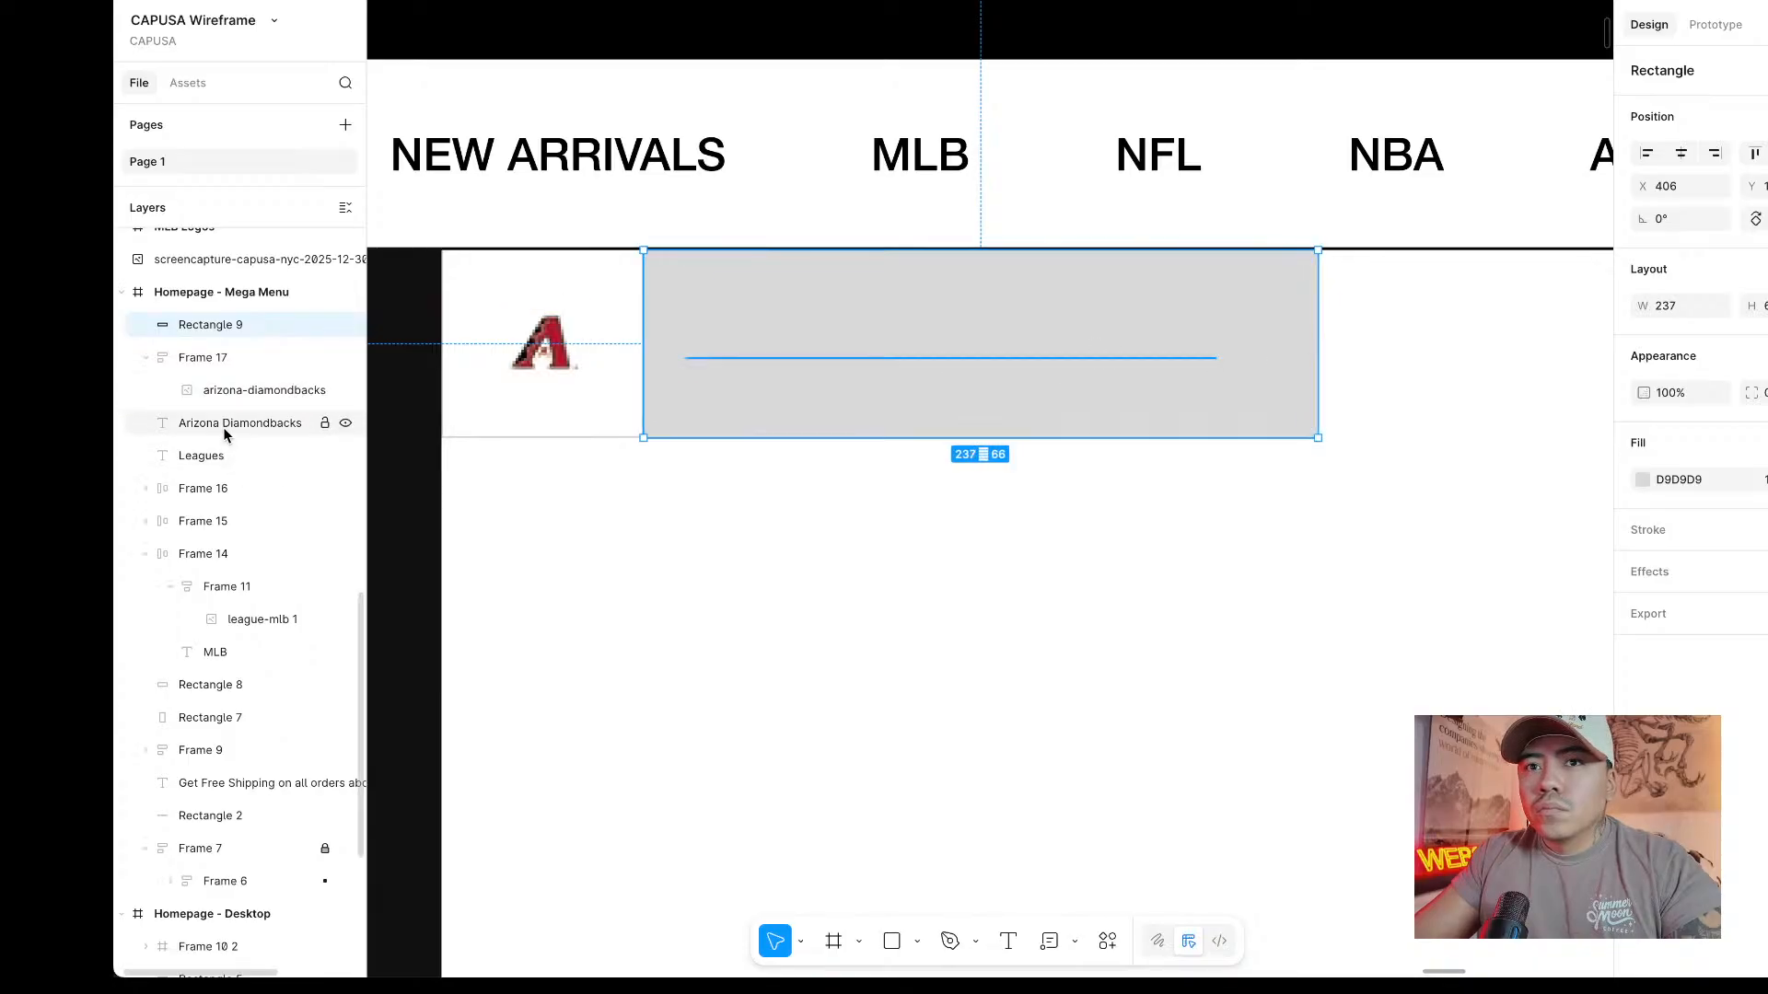
Bring the label in front of the grey rectangle and trim the rectangle to 236 wide so it meets the logo frame.
left_click_drag(225, 431, 258, 315)
left_click(982, 412)
scroll(619, 421, "up", 10)
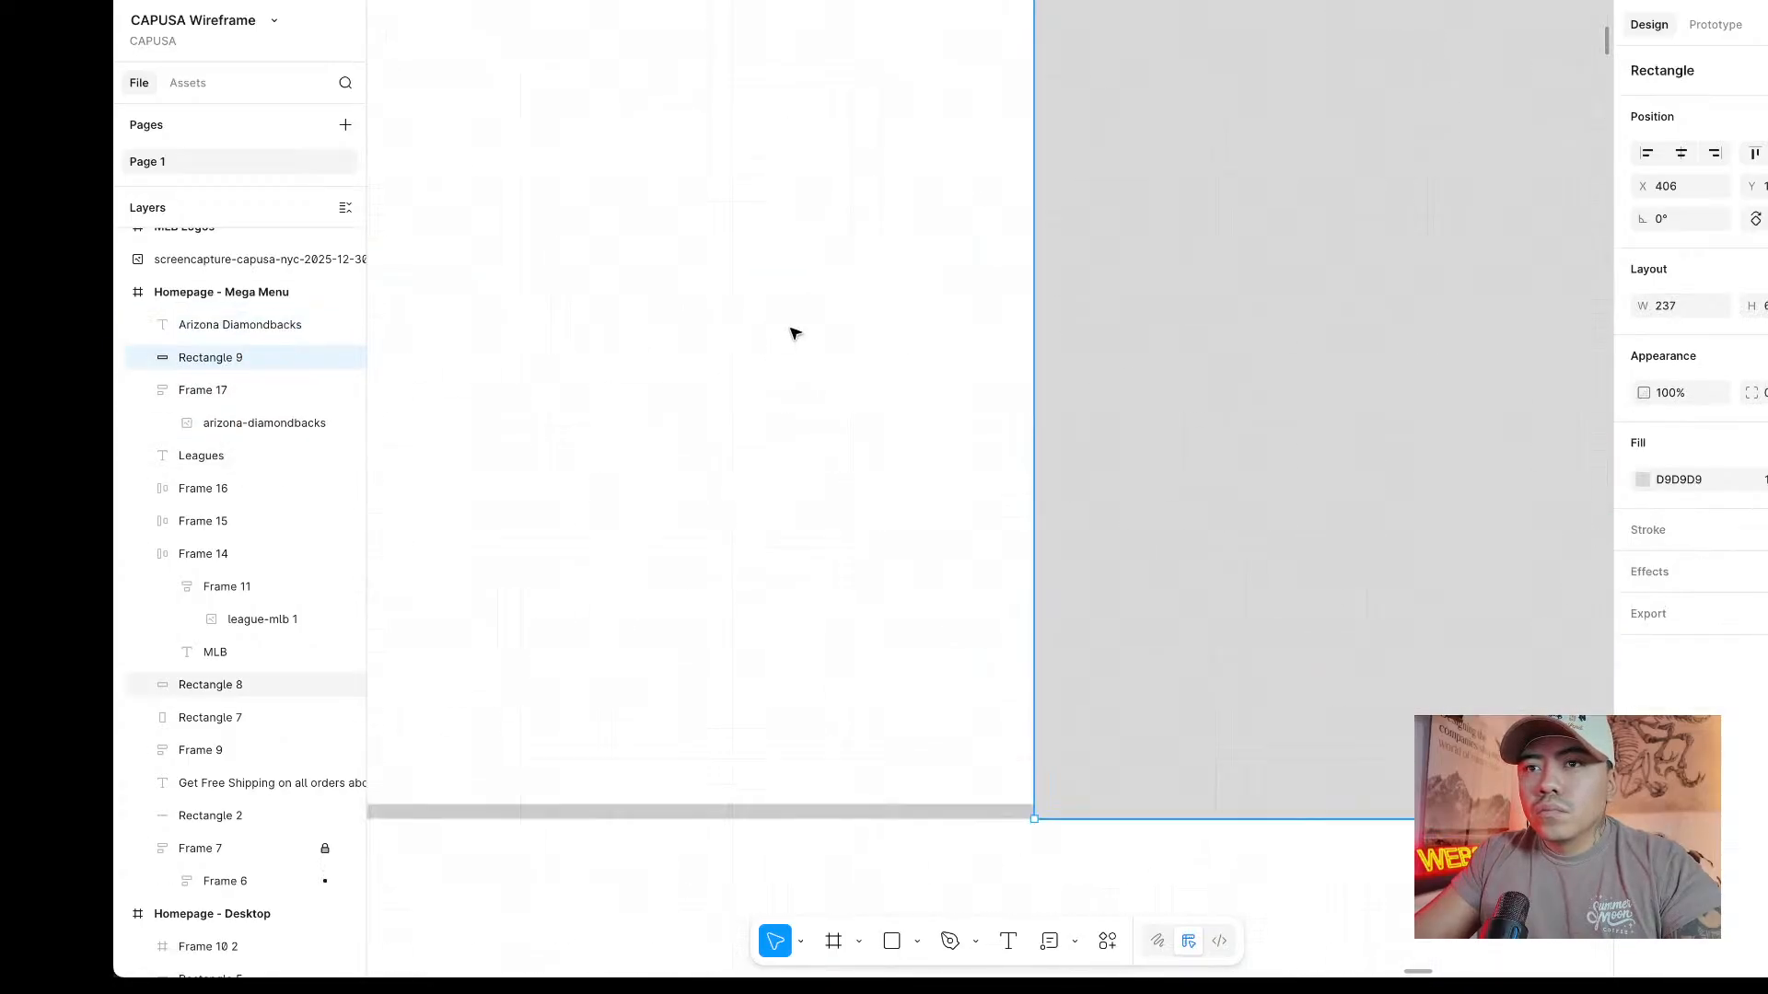
scroll(796, 334, "up", 5)
left_click_drag(1273, 452, 1360, 446)
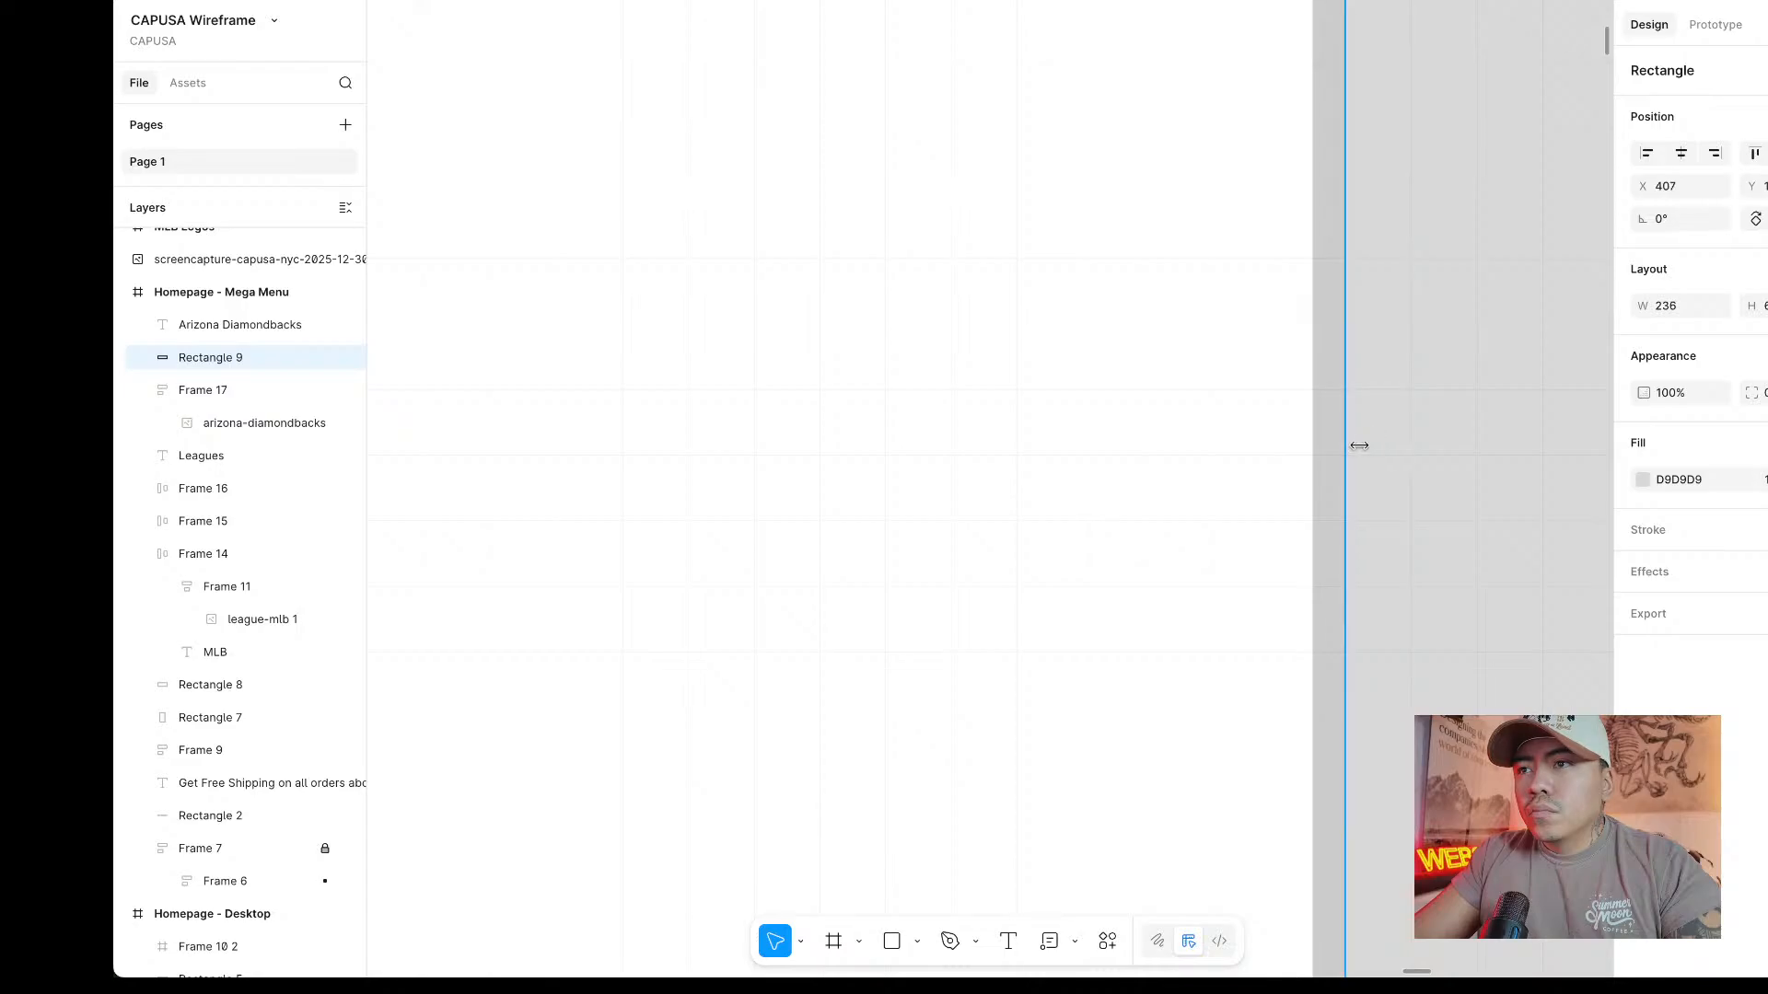
left_click(1282, 446)
scroll(1279, 446, "right", 5)
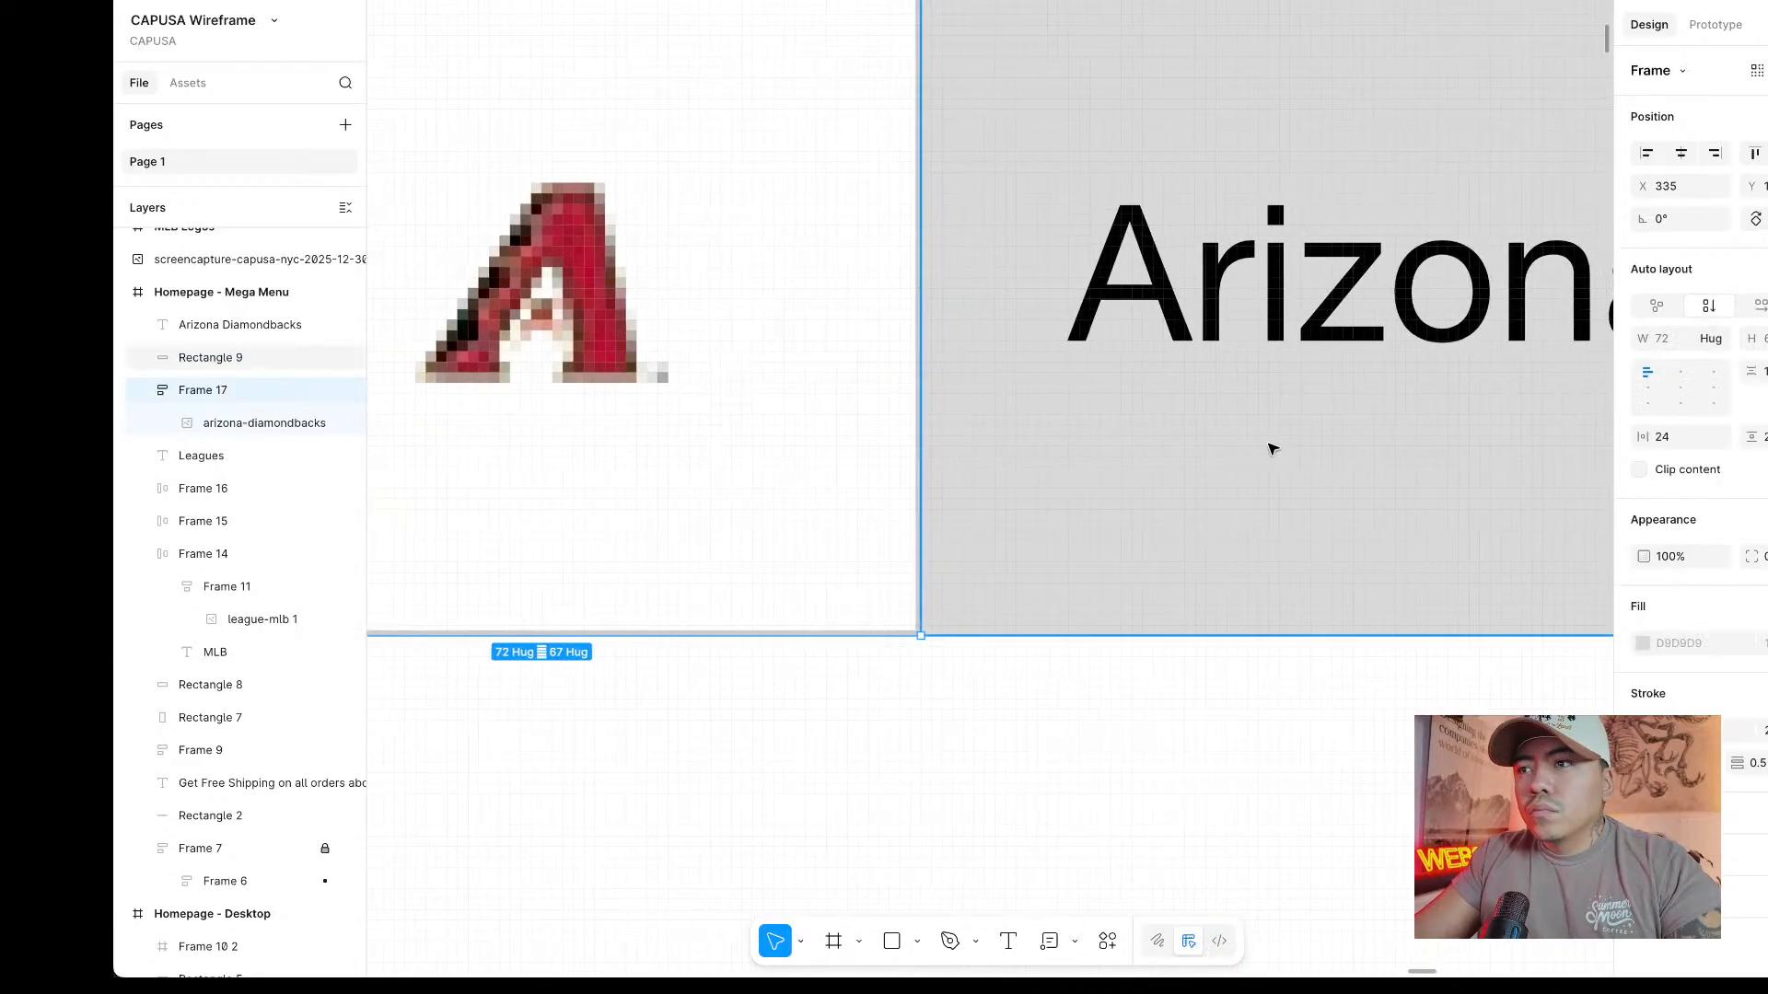
scroll(1272, 449, "down", 10)
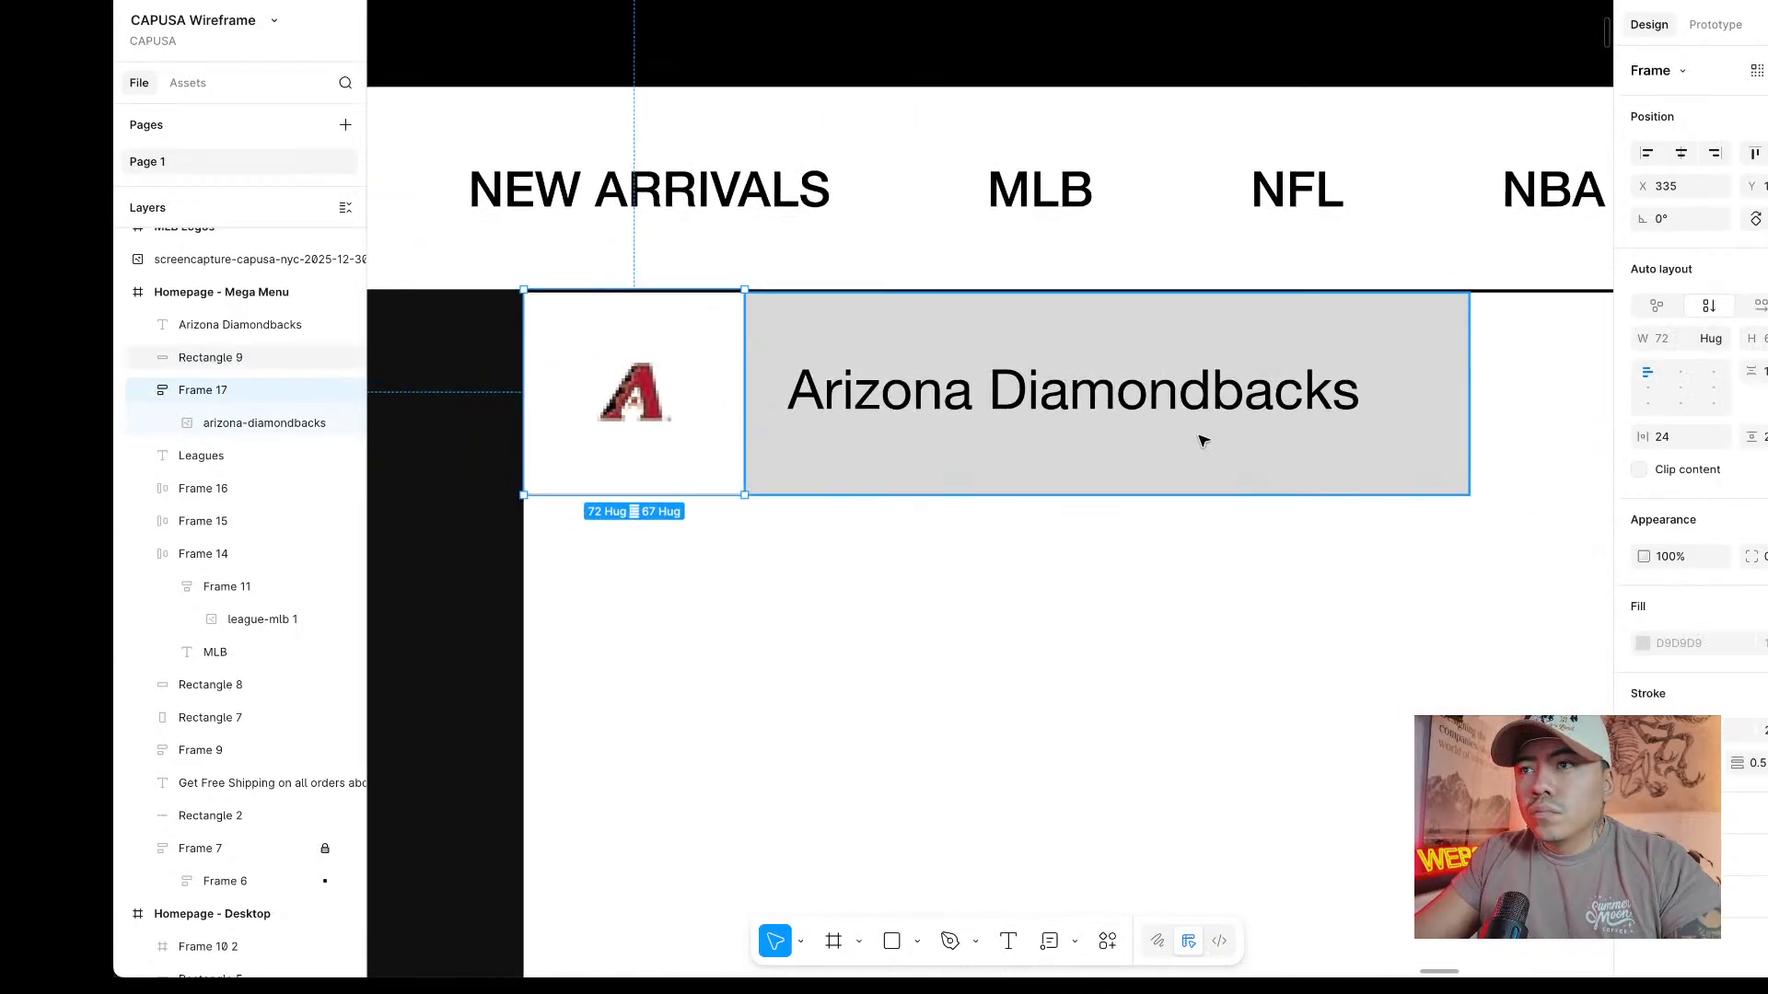
Give the label's rectangle a black 0.5 inside stroke at 20% opacity and hide its grey fill.
left_click(1767, 643)
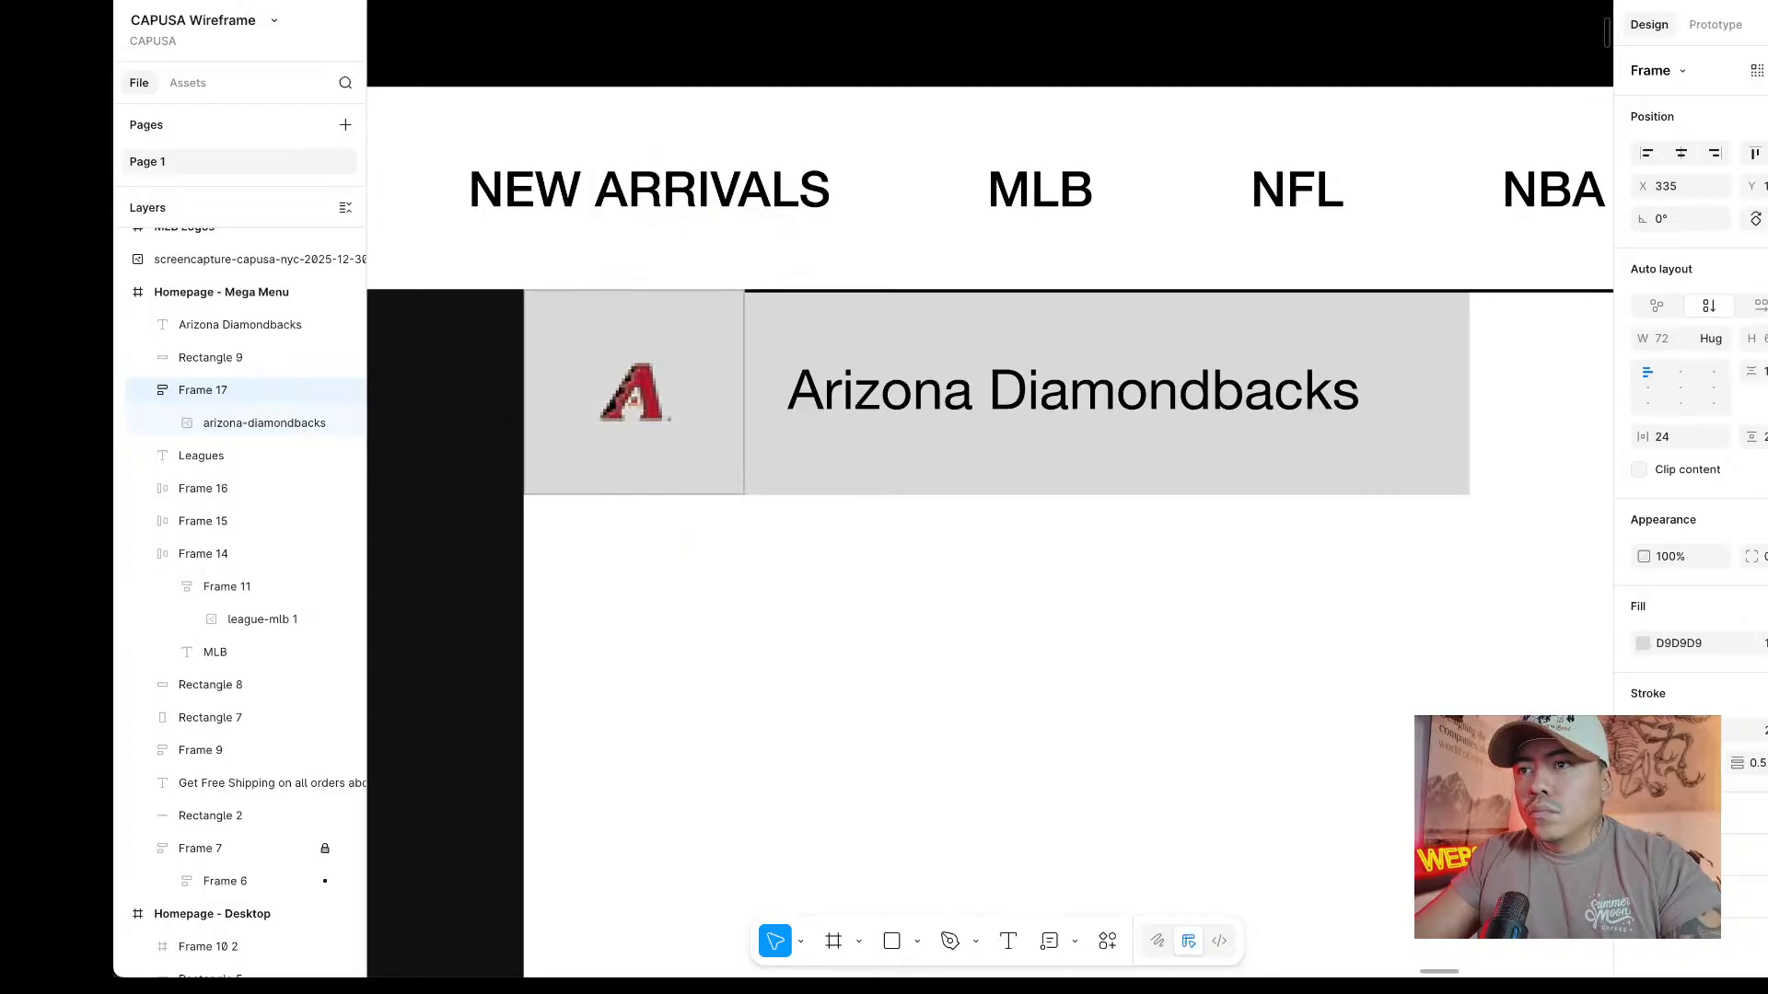
left_click(1767, 644)
left_click(1436, 438)
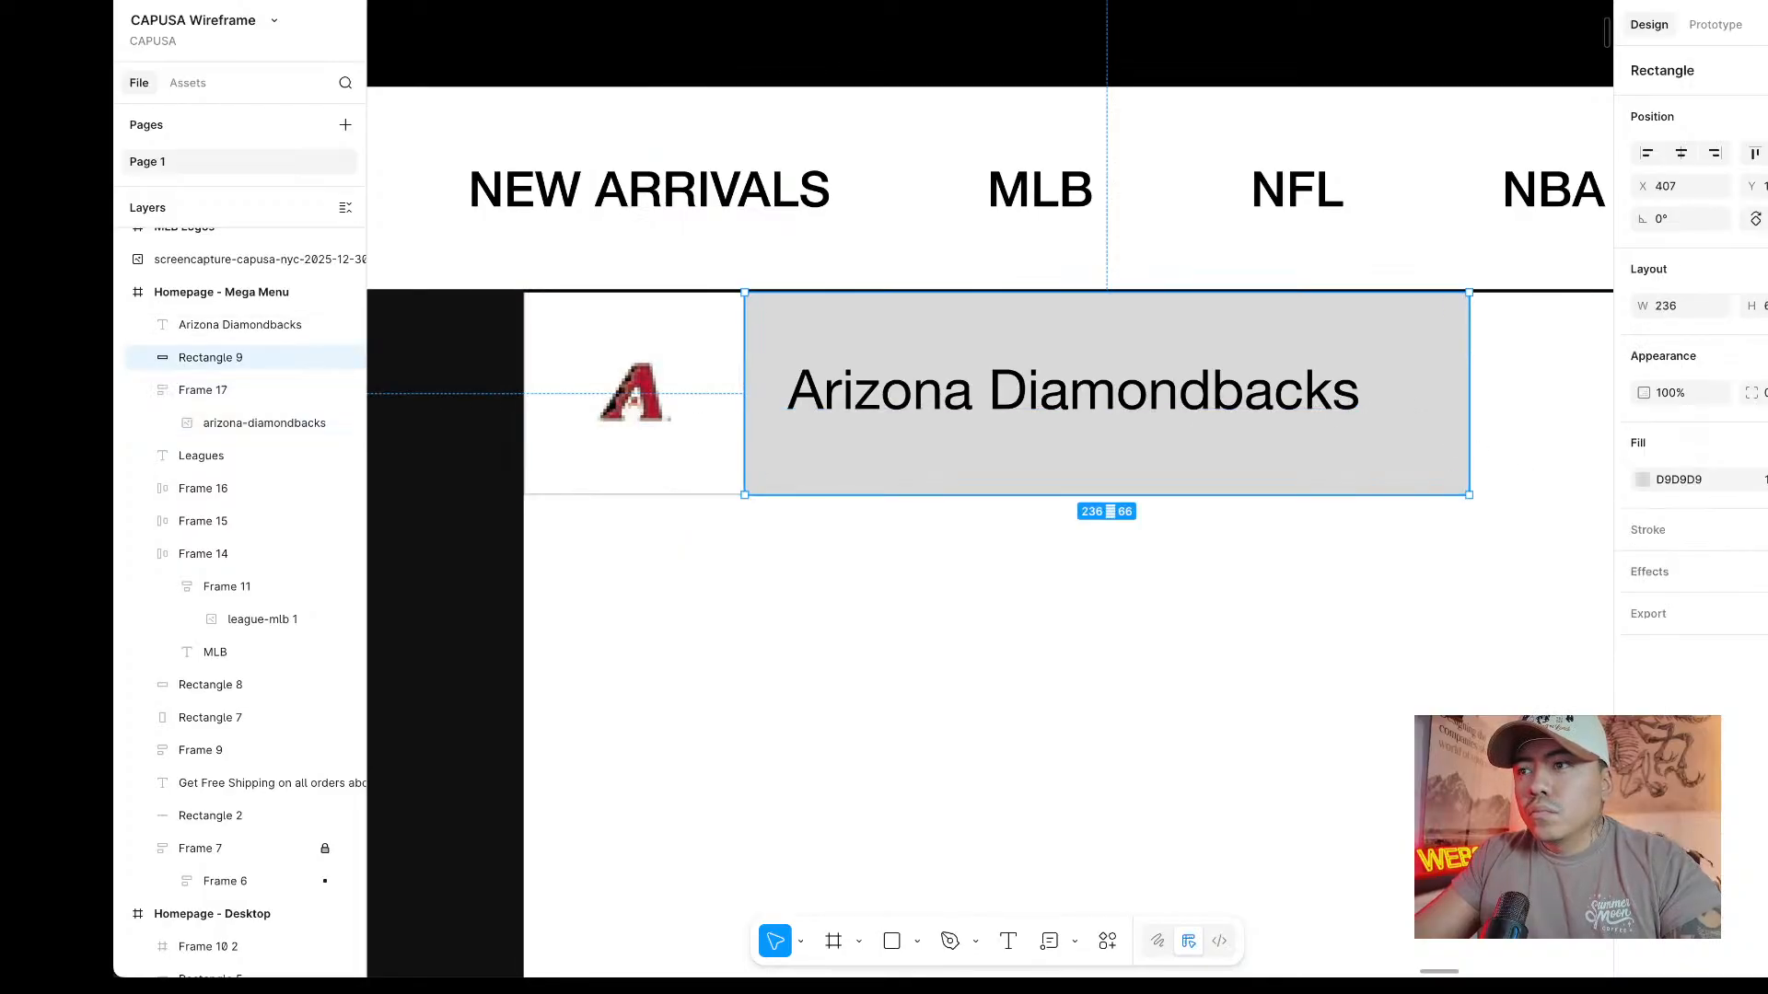
left_click(1767, 531)
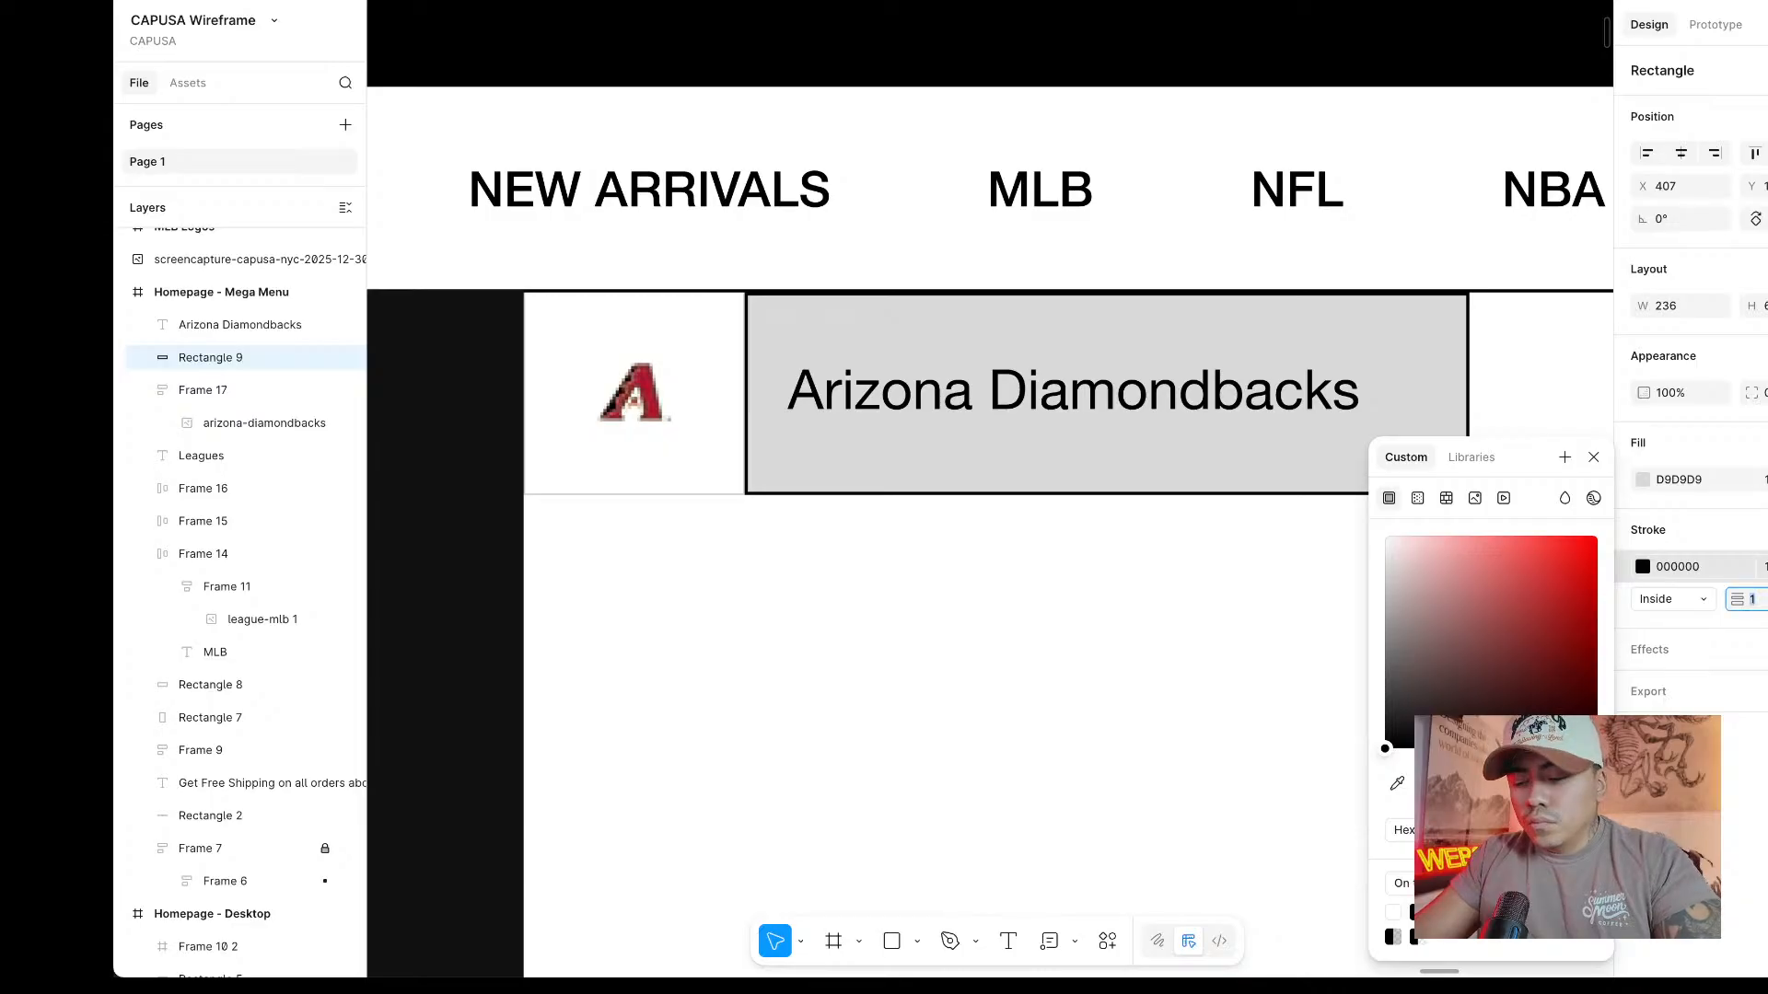
type(".5")
key("shift+Tab")
key("Tab")
key("shift+Tab")
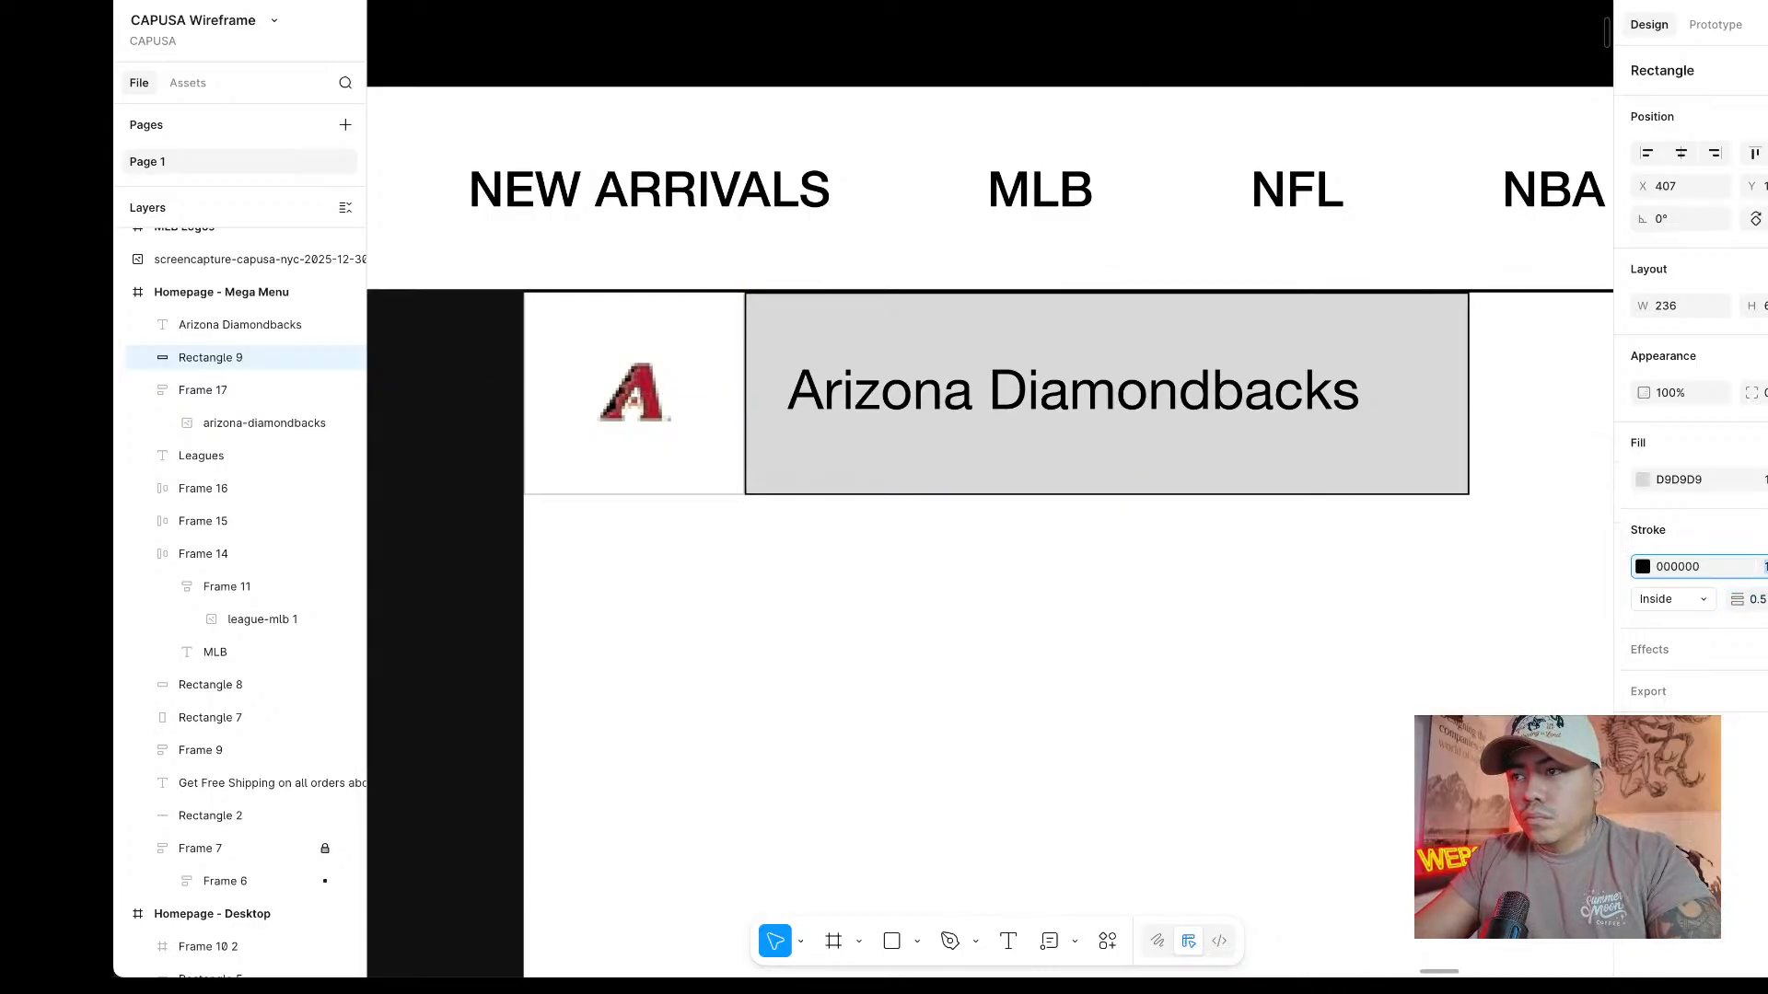
type("20")
key("Return")
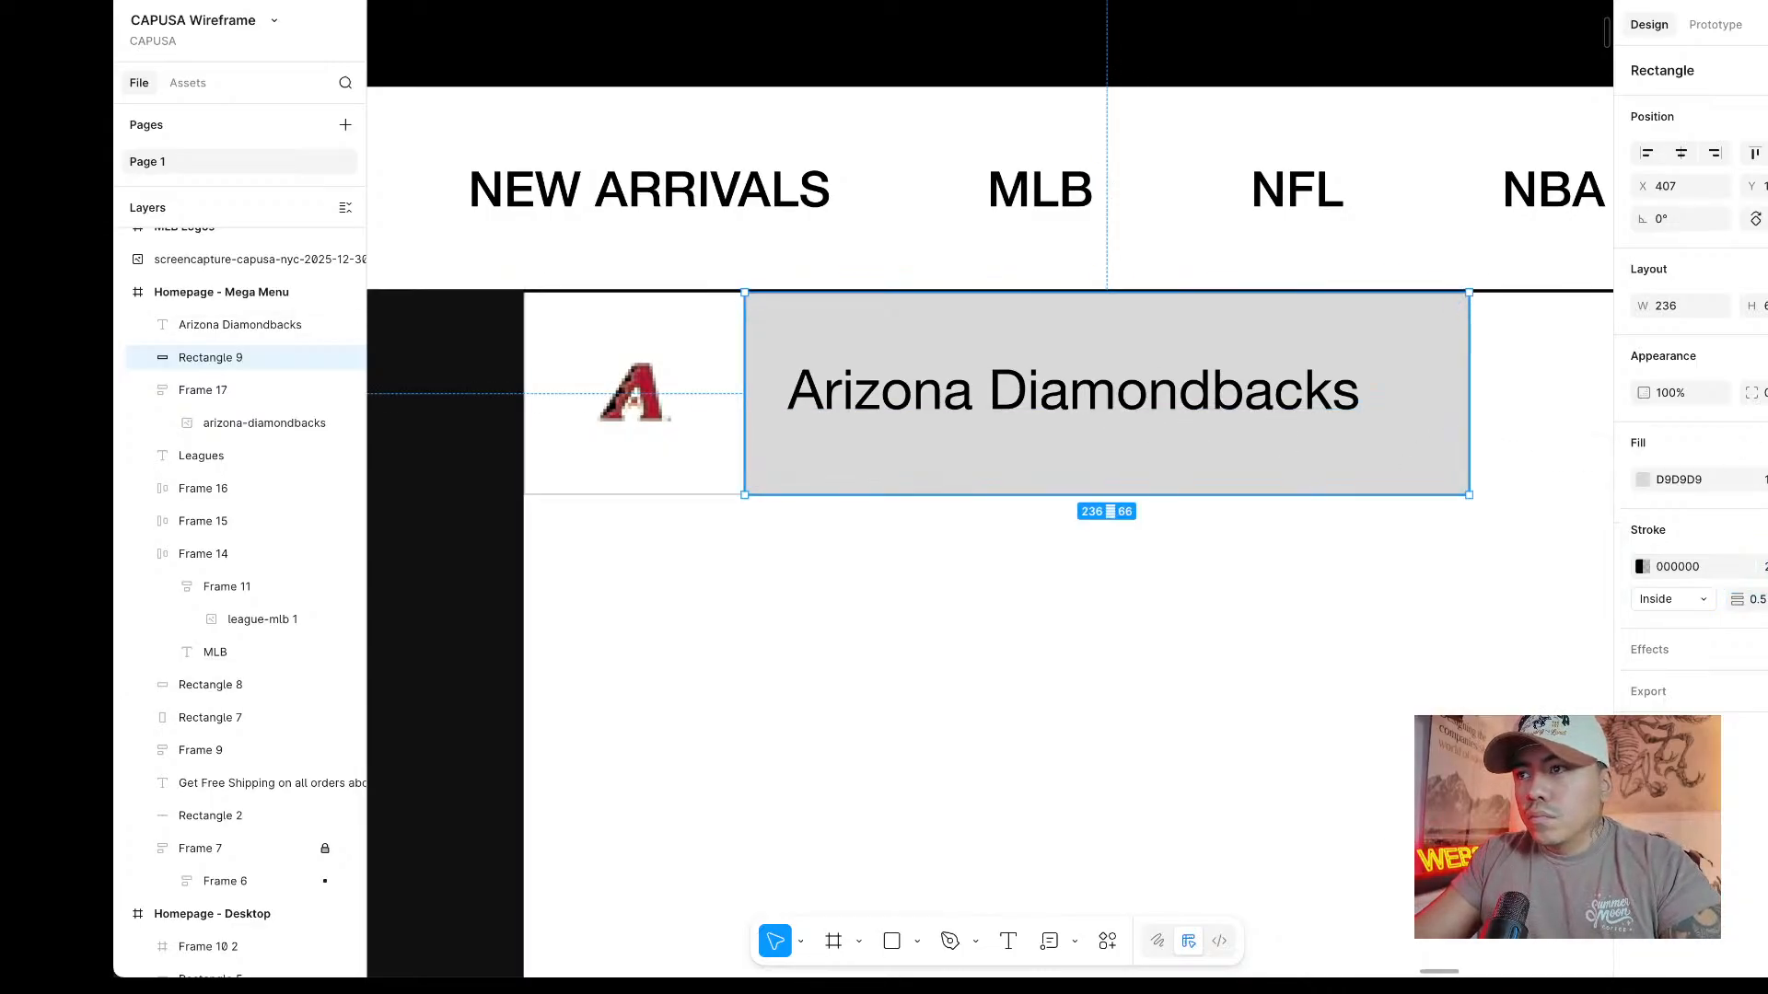
left_click(1767, 480)
Shift the Arizona Diamondbacks label slightly right within its box, to X 427.
left_click_drag(1125, 393, 1129, 391)
left_click_drag(1014, 401, 1048, 398)
key("super+z")
left_click(894, 396)
mouse_move(918, 399)
left_mouse_down()
mouse_move(1068, 400)
mouse_move(938, 400)
left_mouse_up()
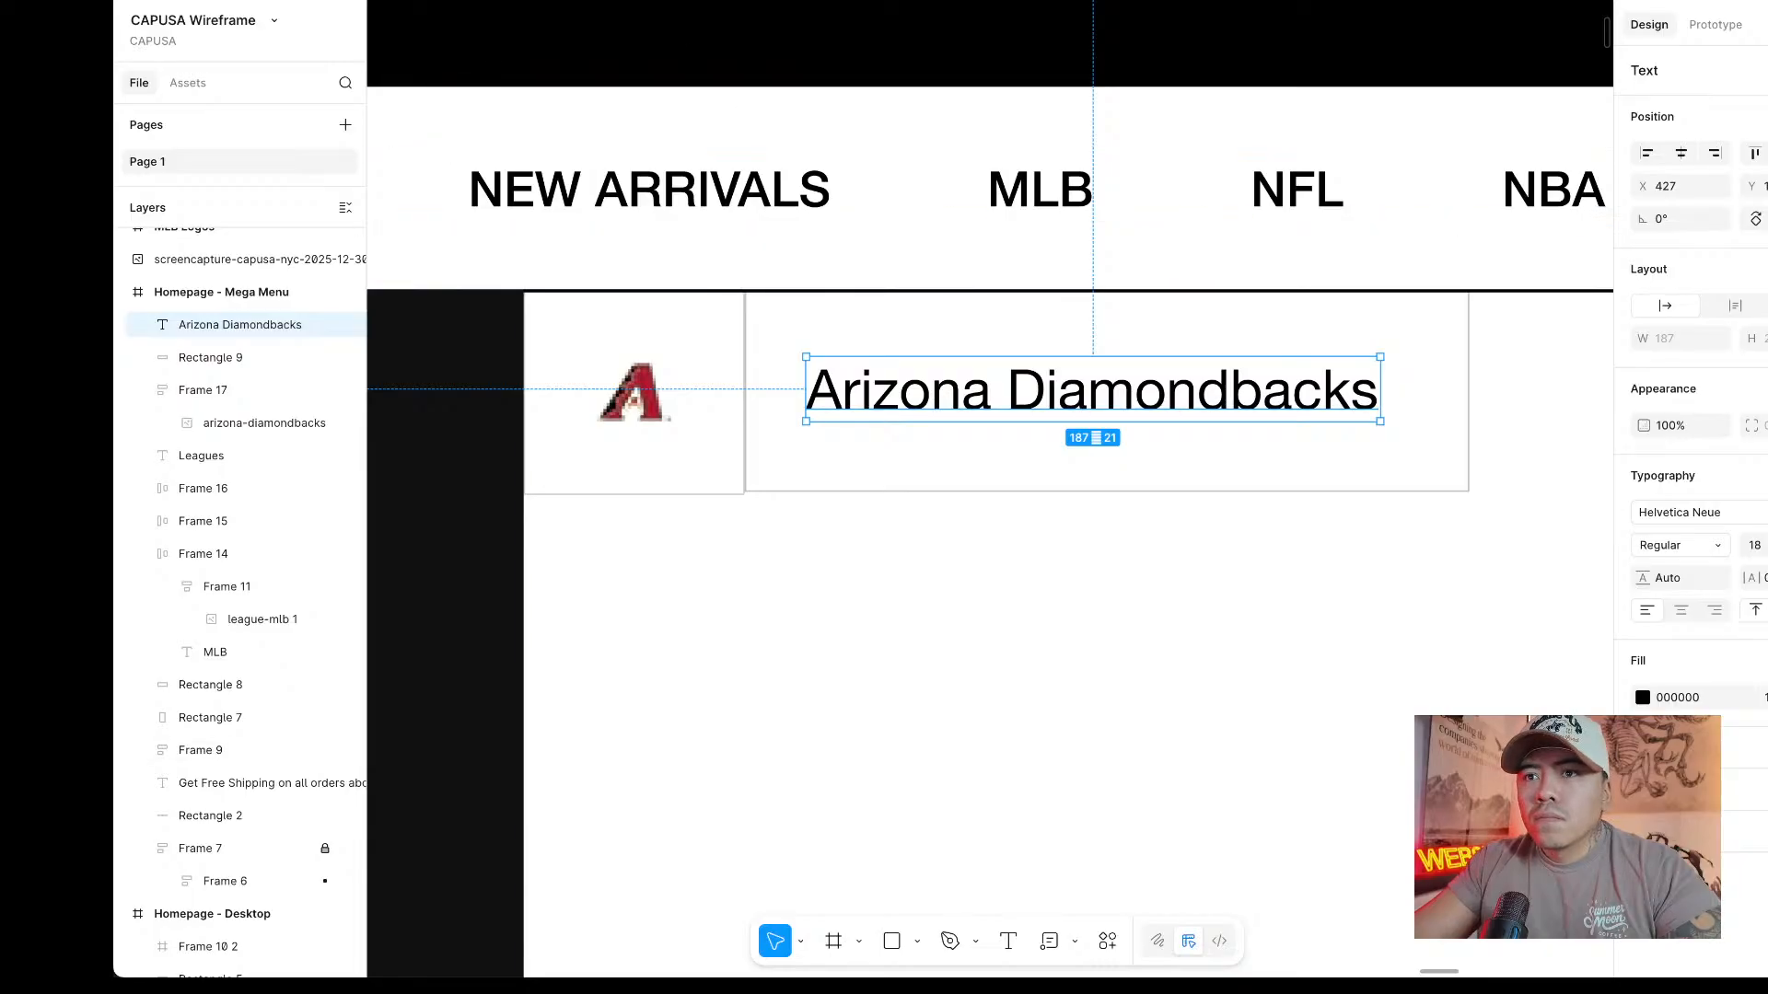
Switch the label rectangle to custom per-side strokes and set its left stroke to 0.
scroll(785, 489, "up", 3)
left_click(789, 403)
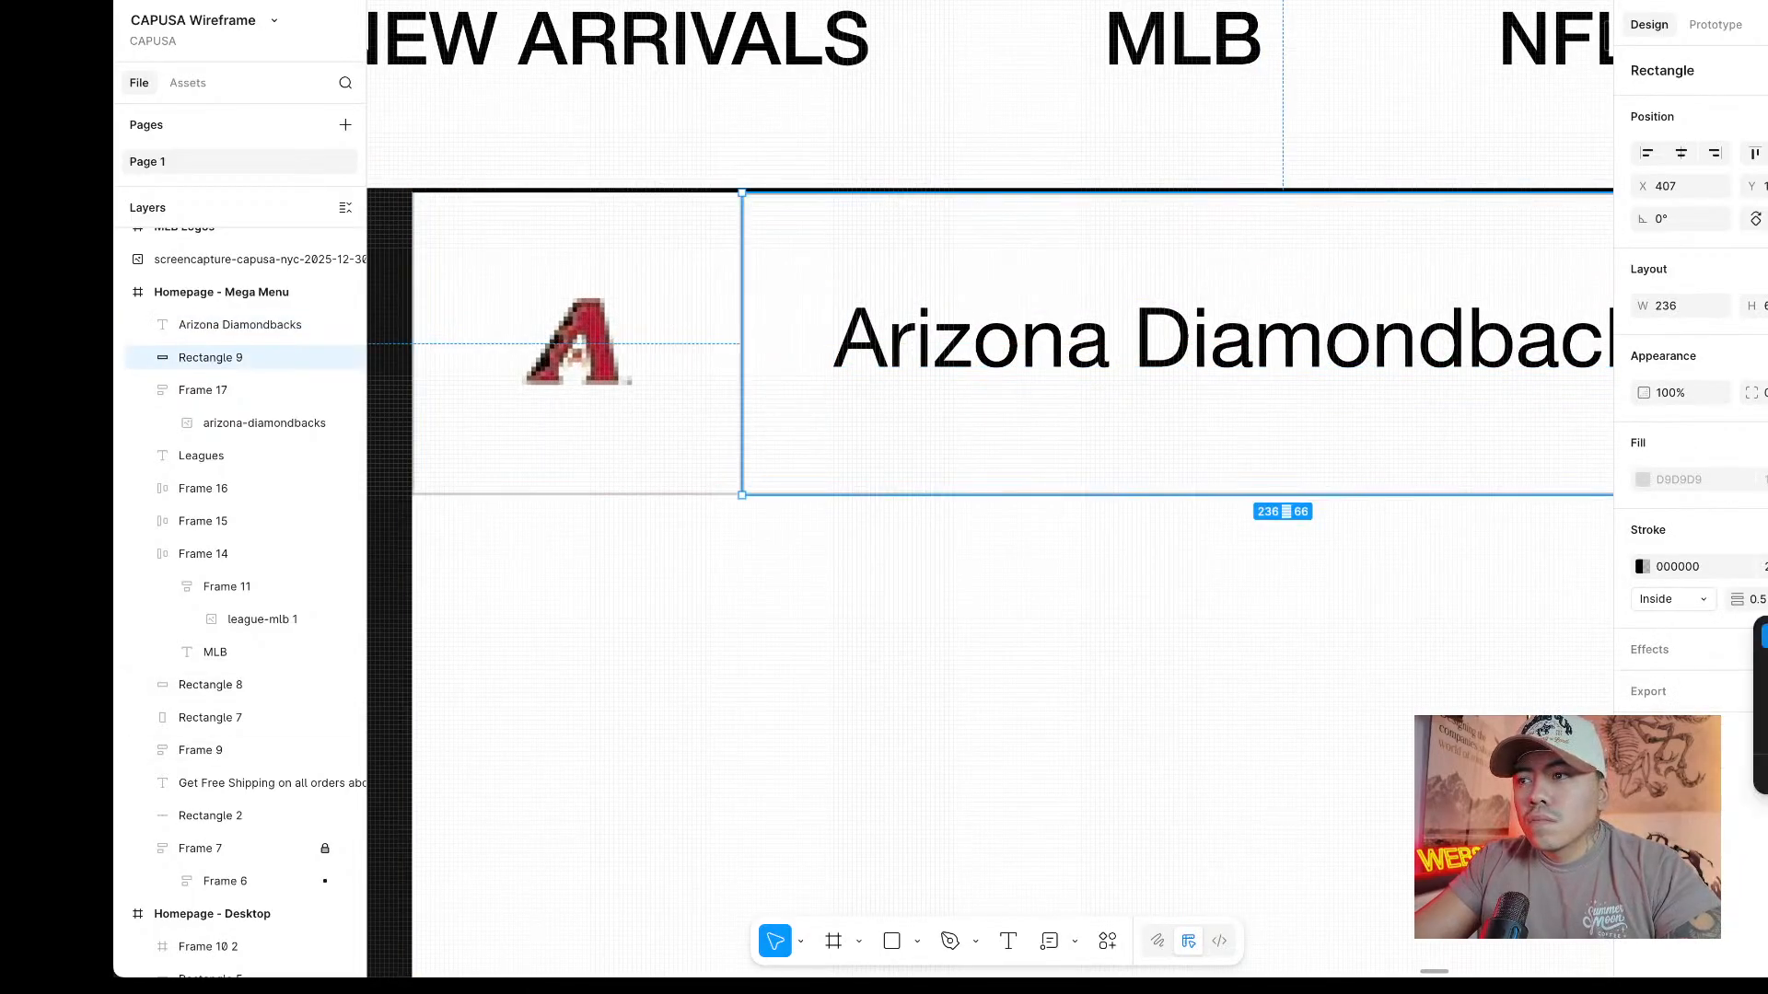
left_click(1760, 774)
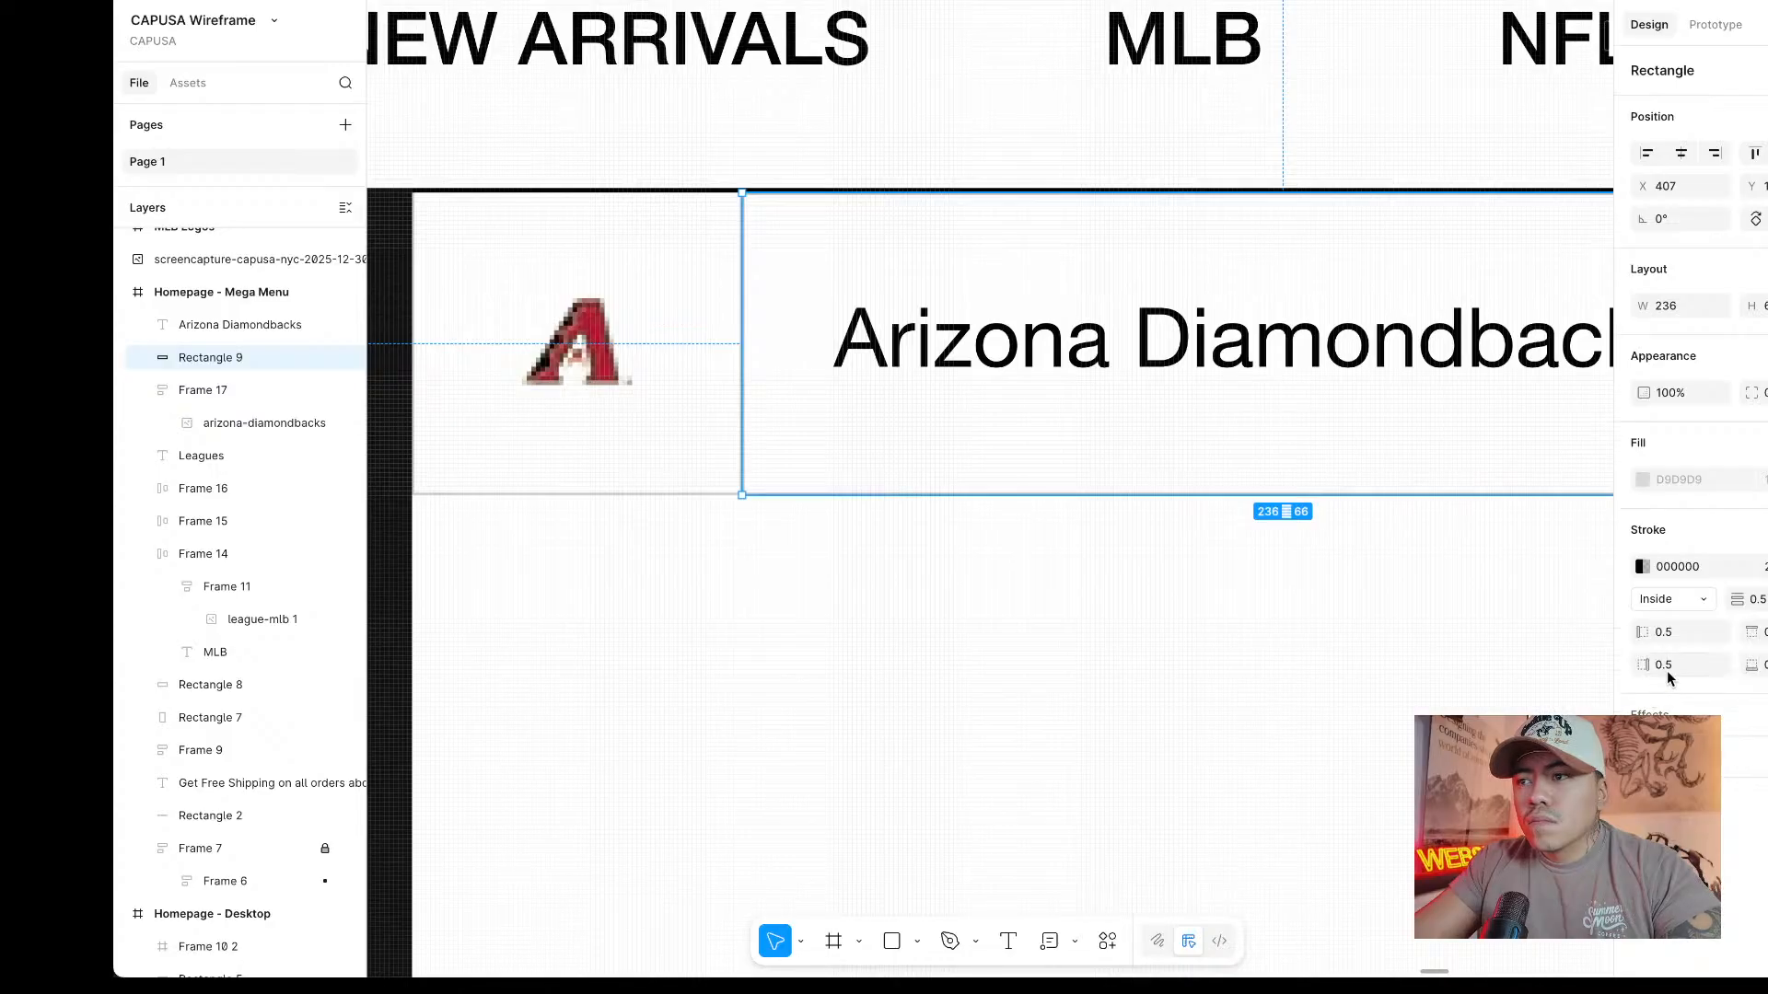
left_click(1678, 634)
key("Return")
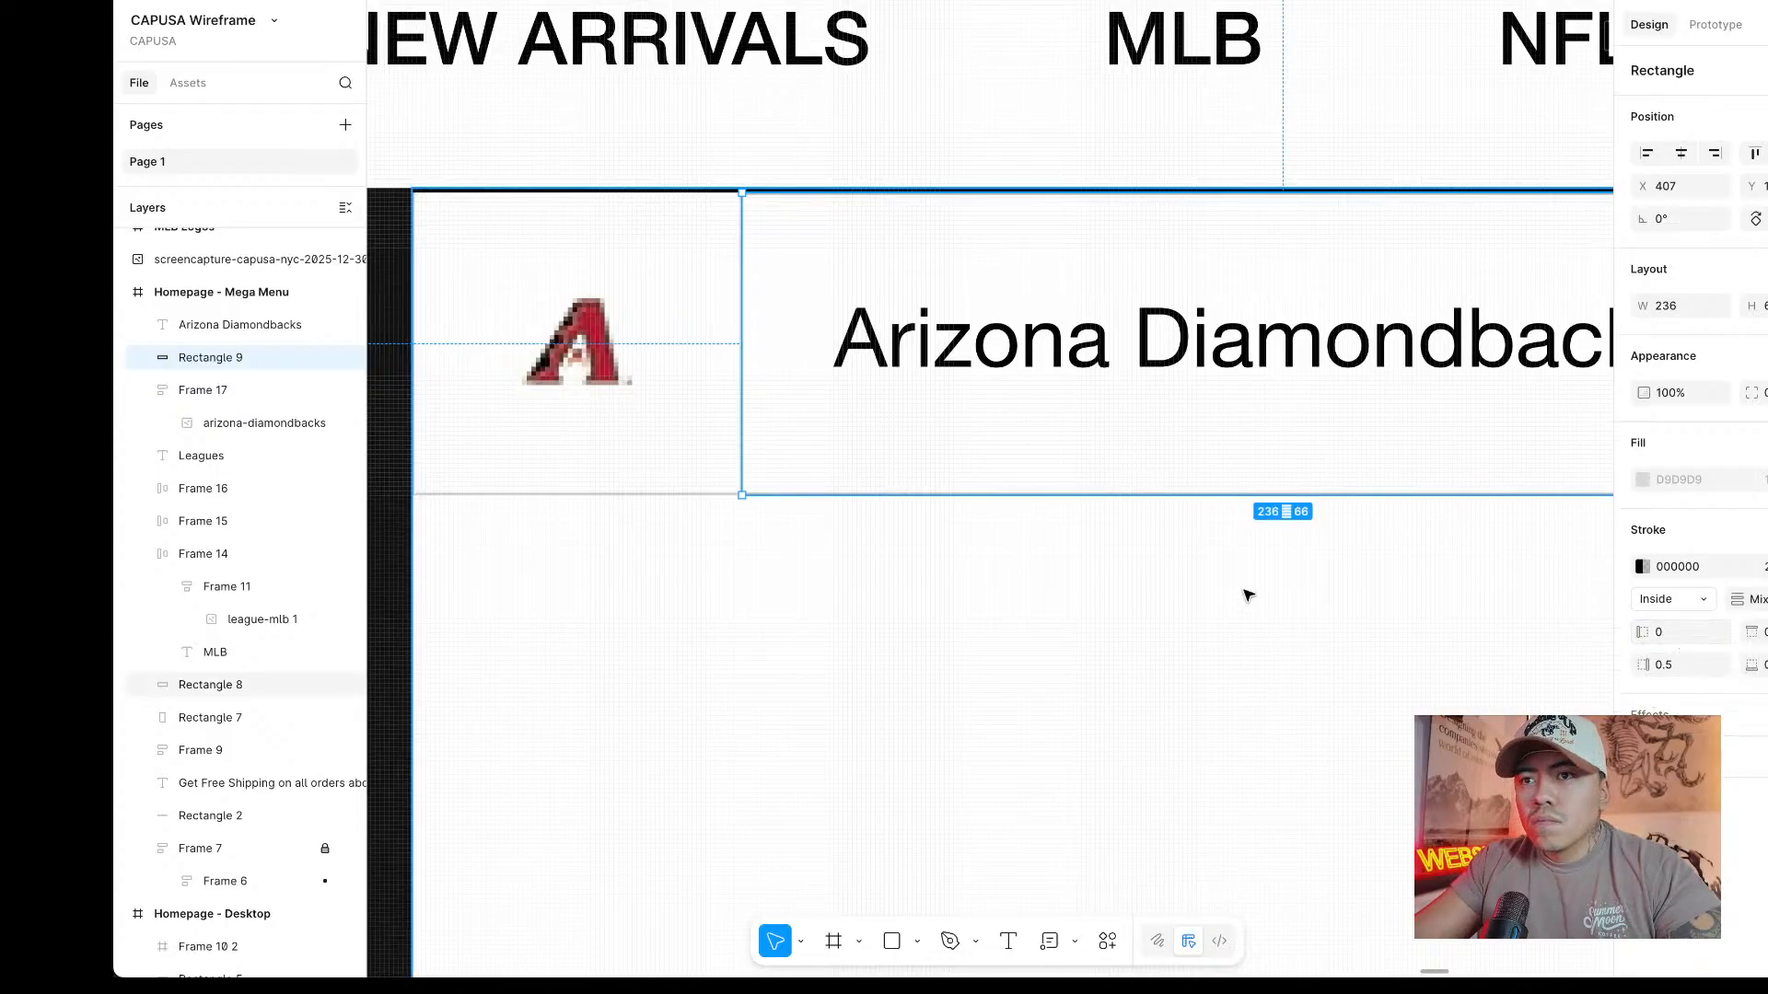
left_click(1247, 596)
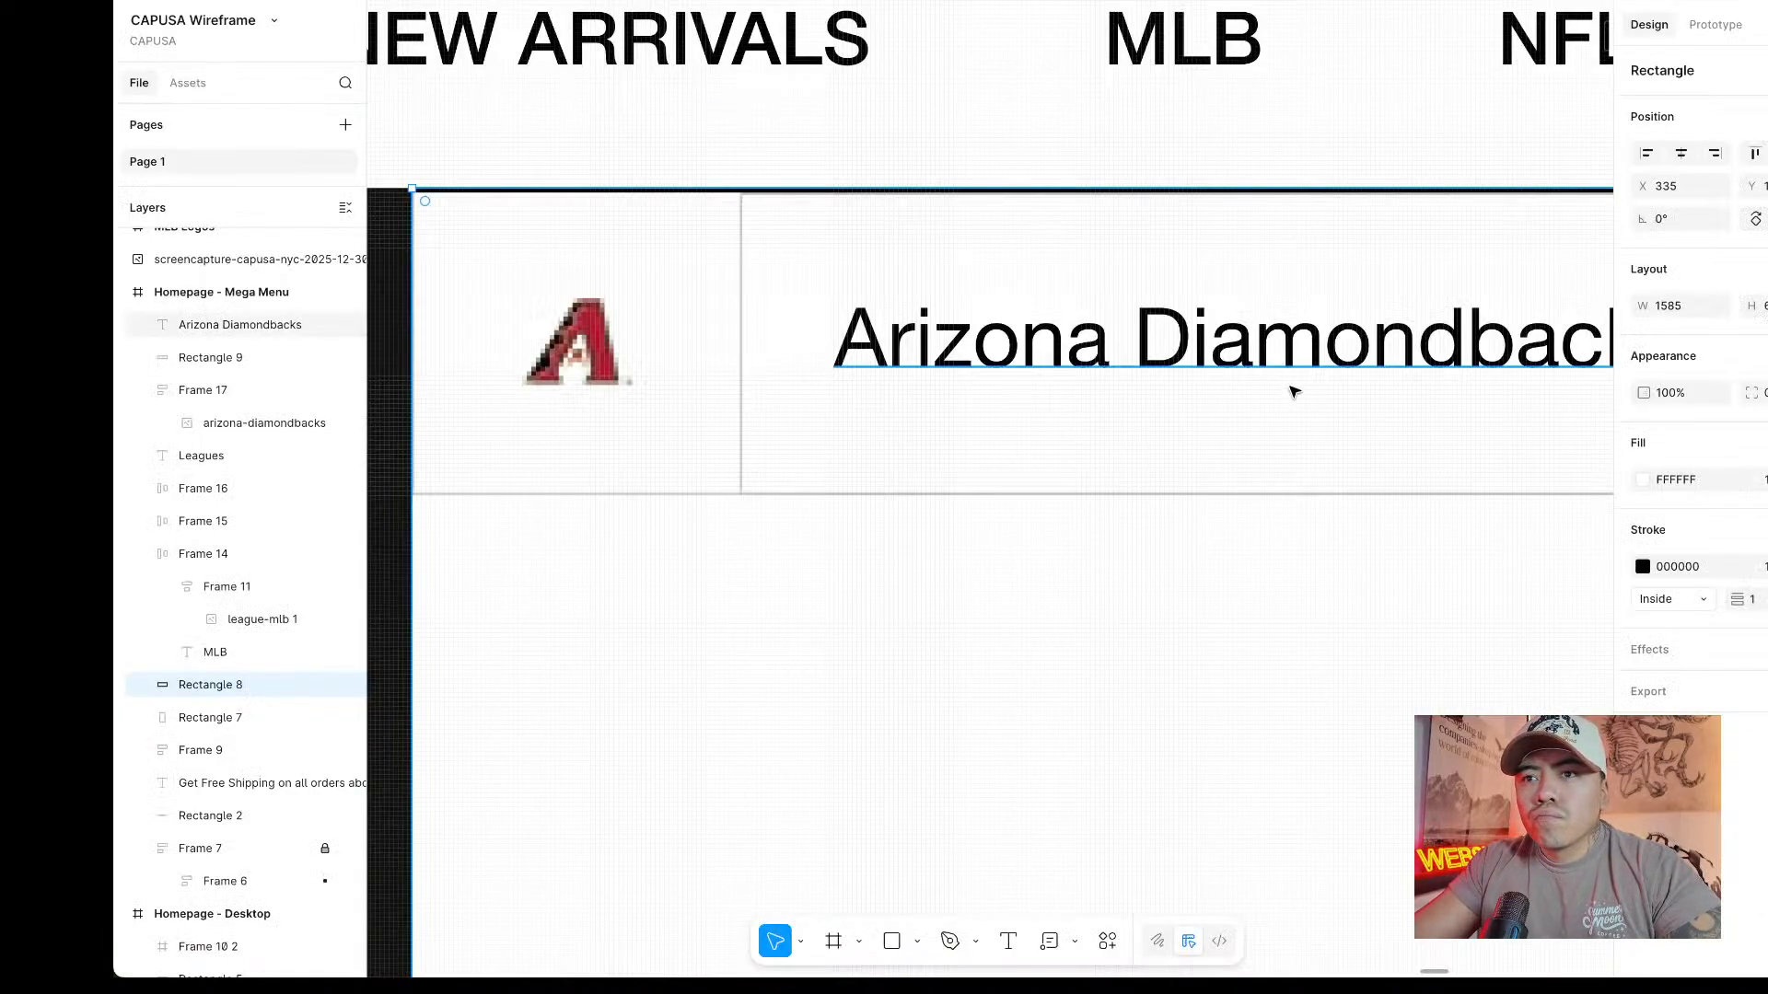
scroll(898, 361, "up", 6)
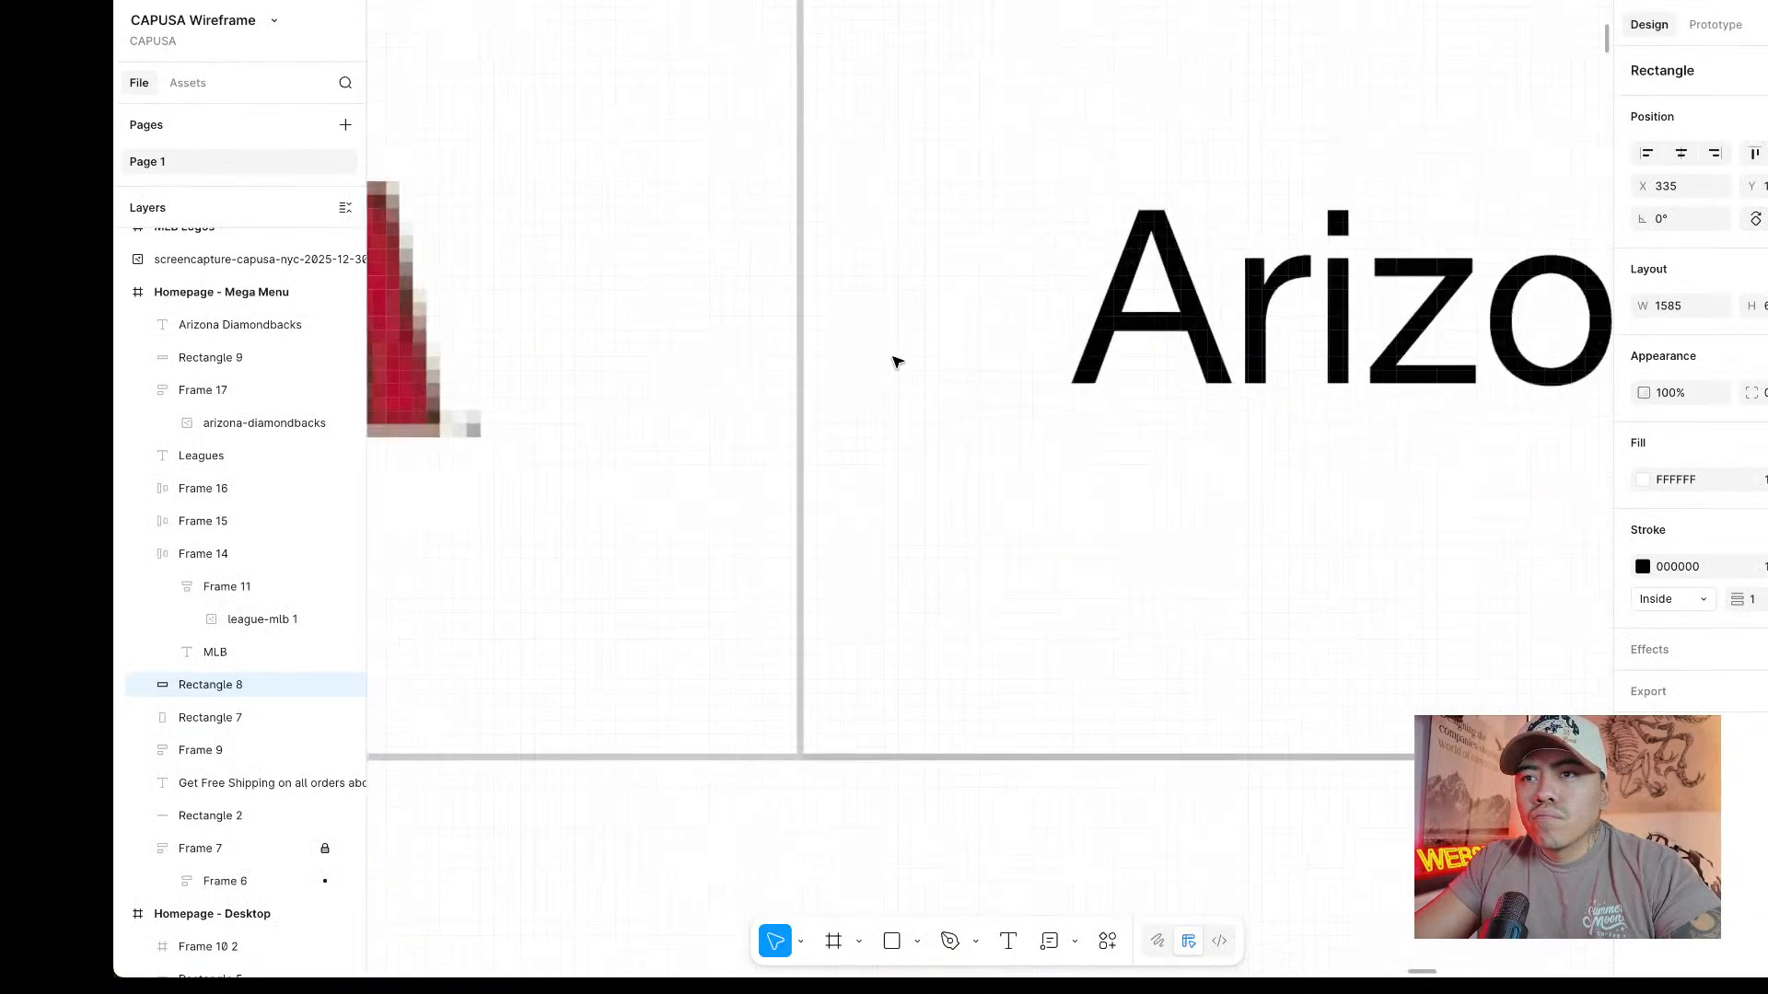
scroll(898, 361, "down", 5)
left_click(861, 471)
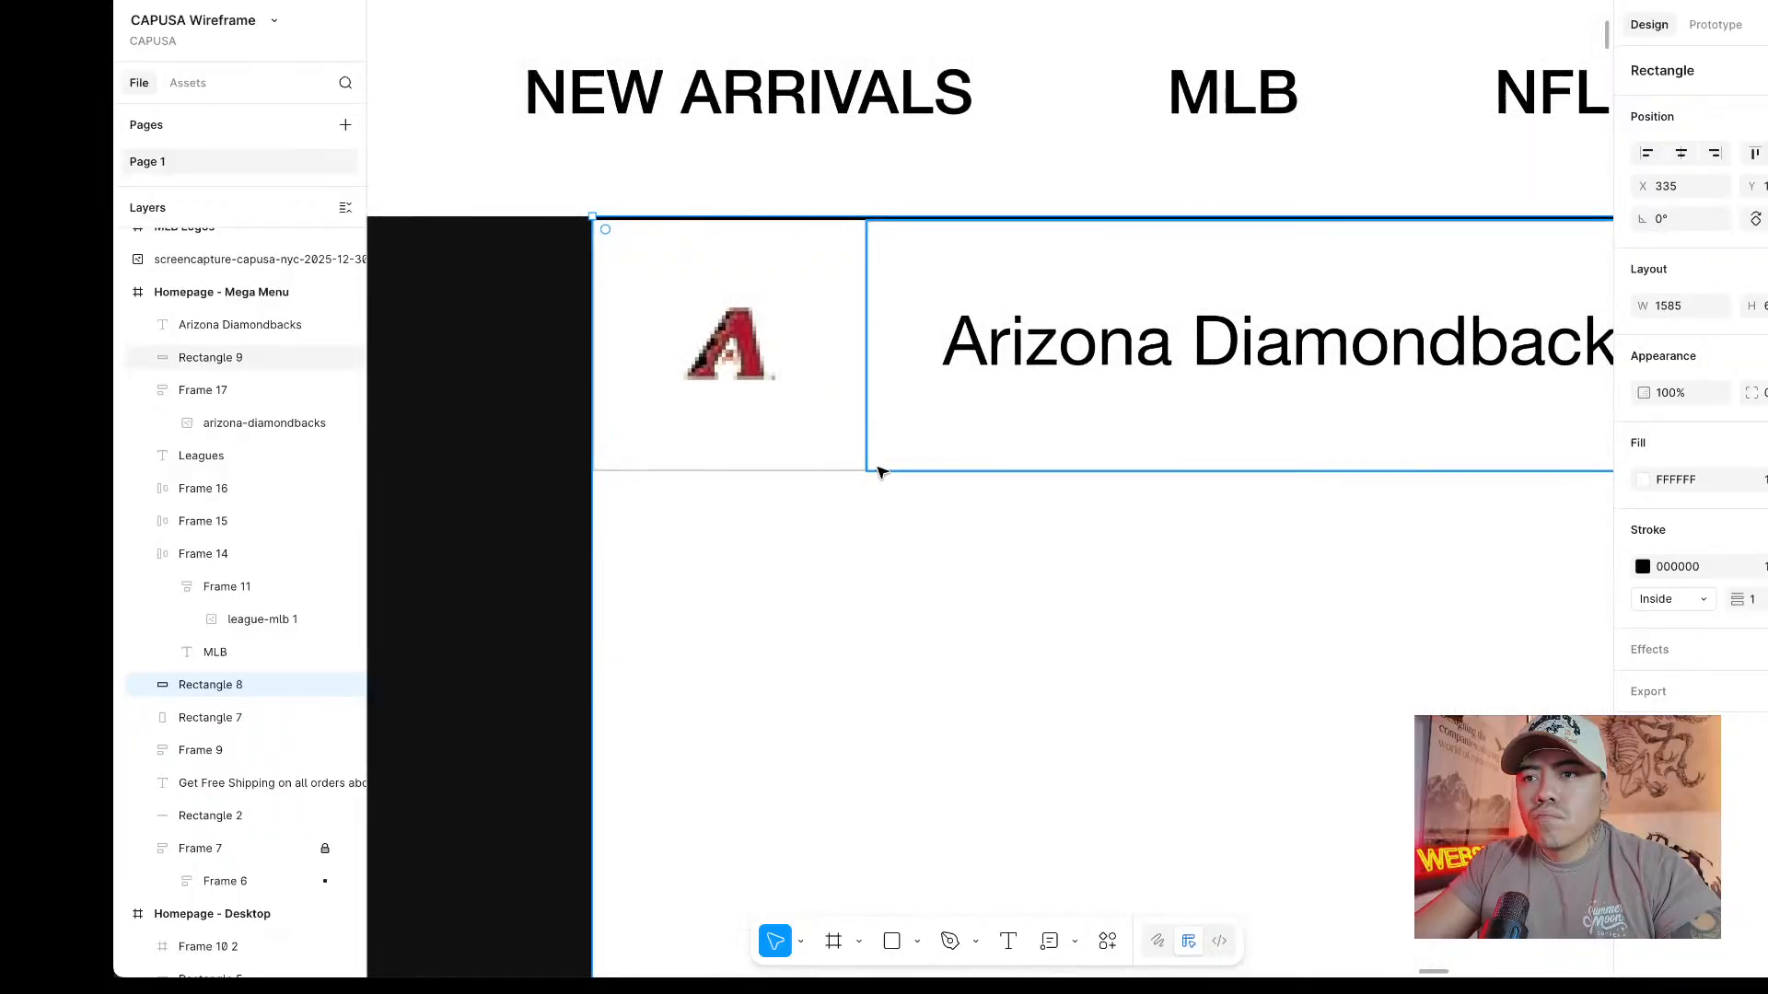
left_click(829, 472, "shift")
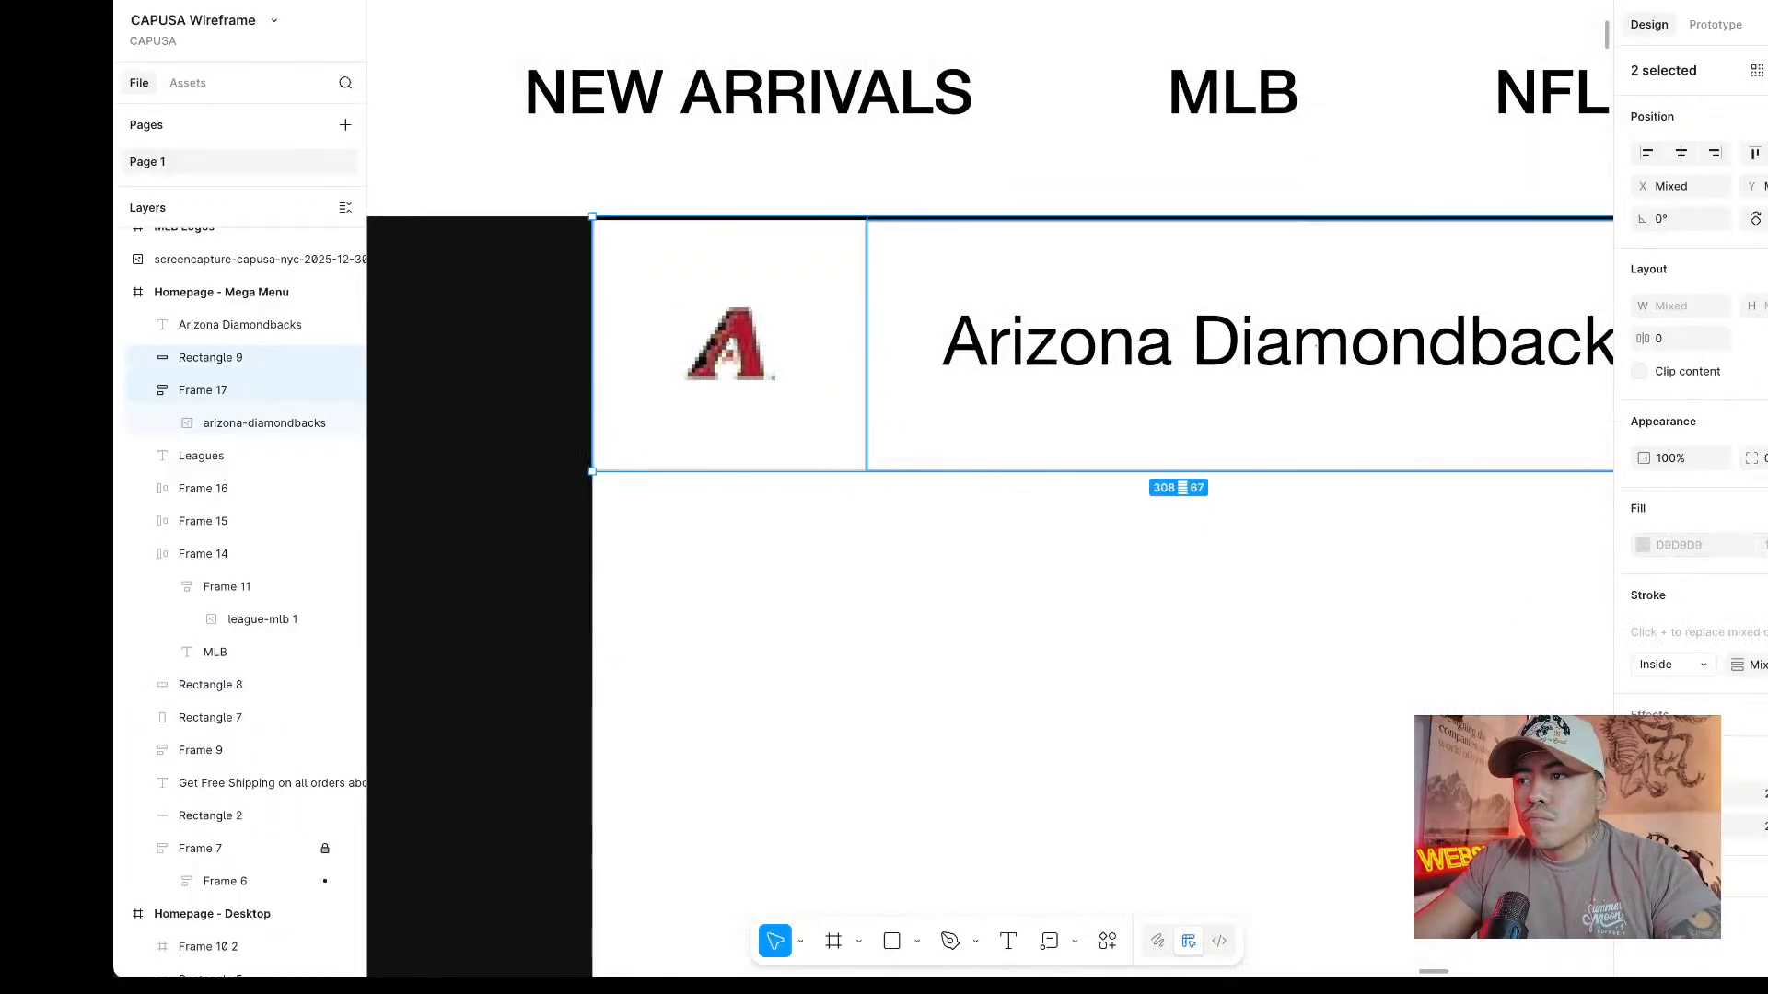
left_click_drag(803, 501, 773, 485)
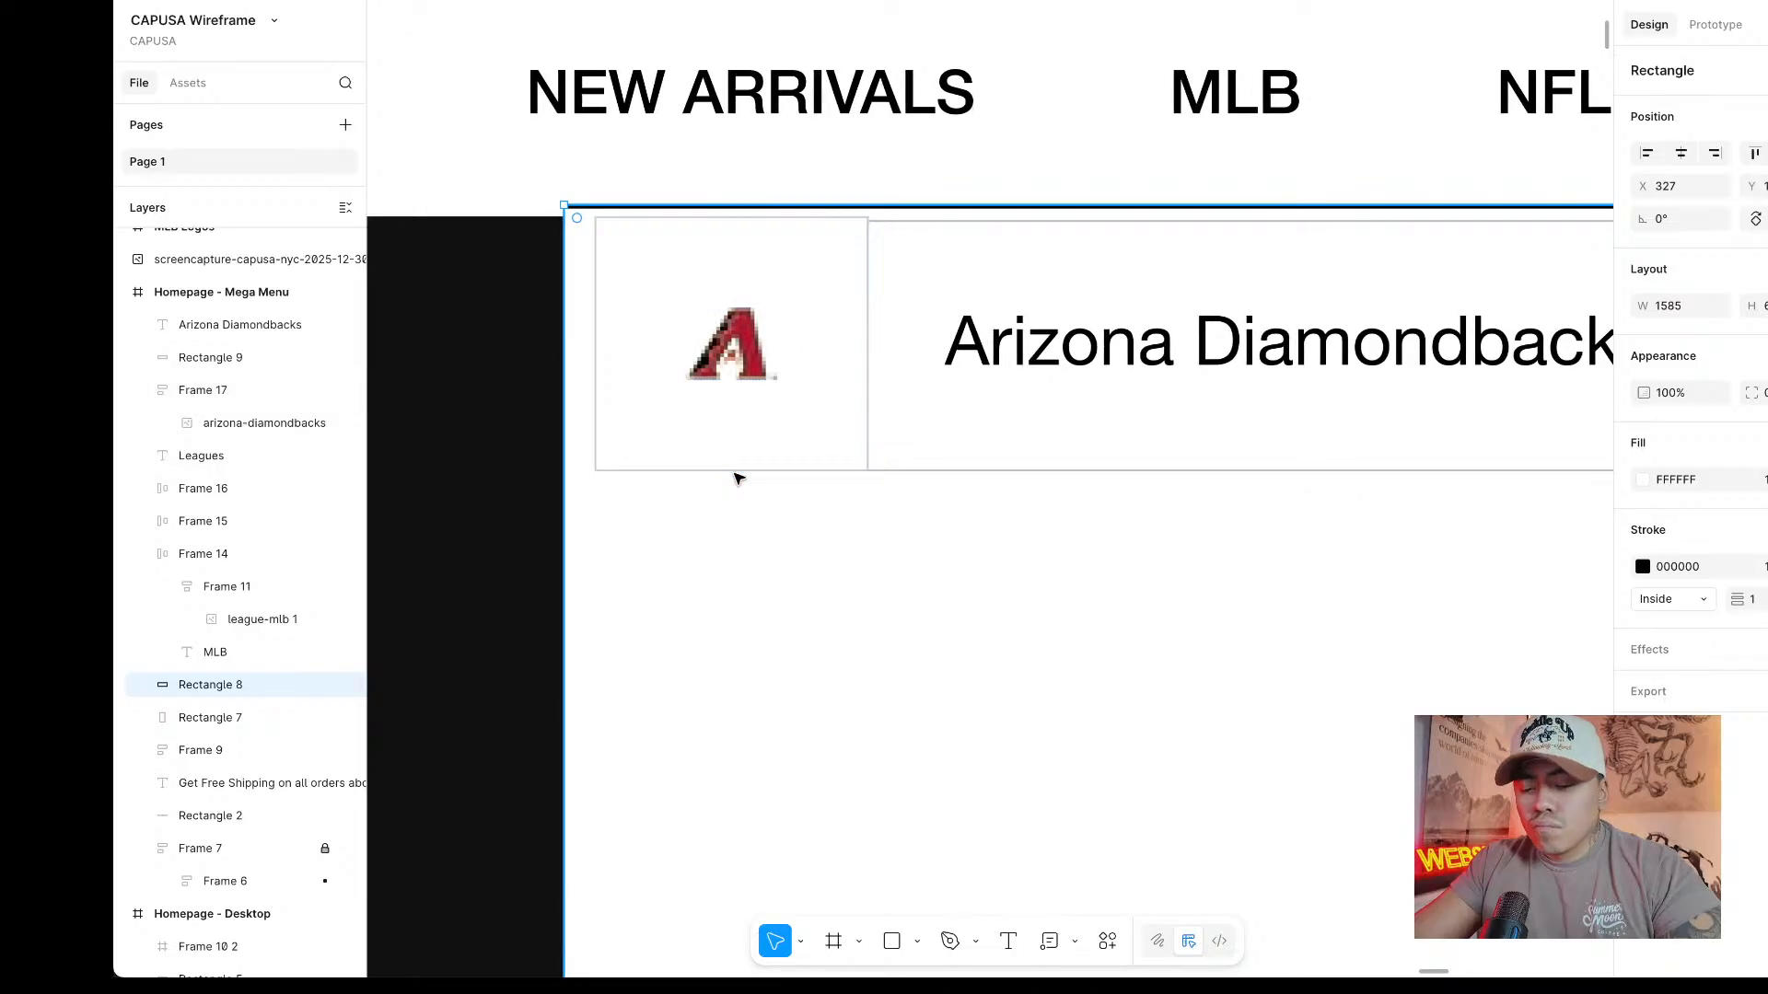
key("ctrl+z")
left_click(933, 461)
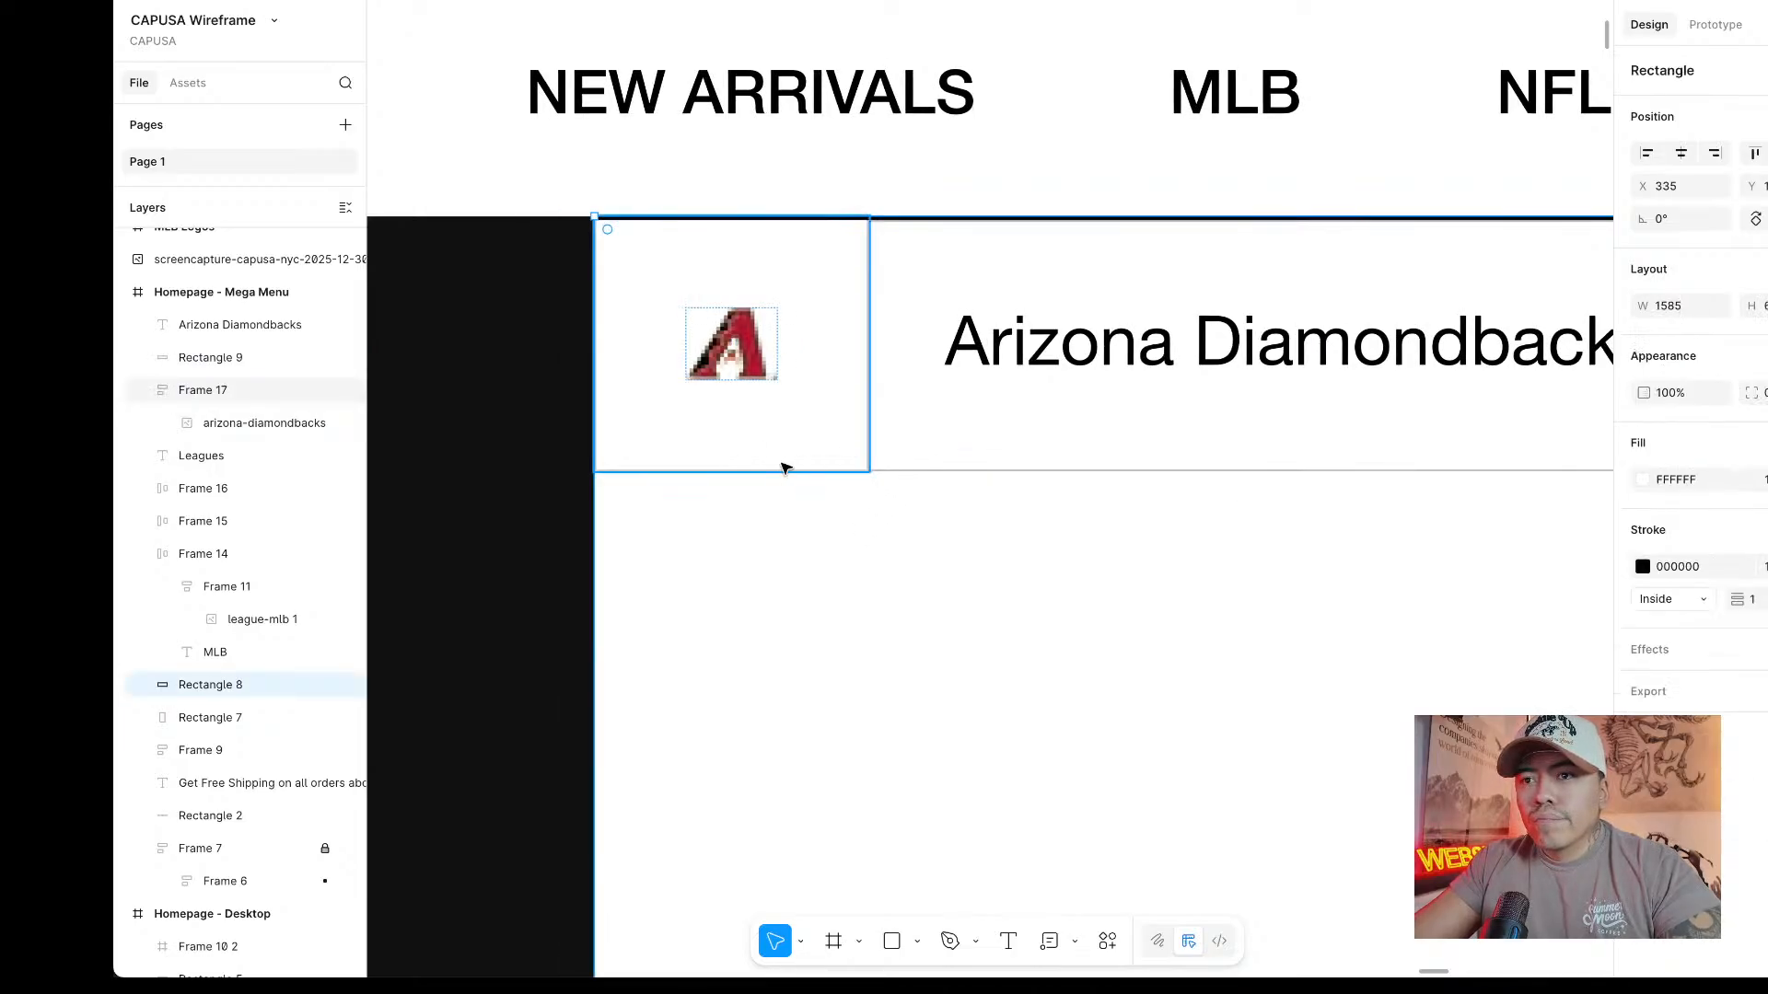
Set the stroke weight of the Arizona Diamondbacks logo frame to 1.
left_click(784, 468)
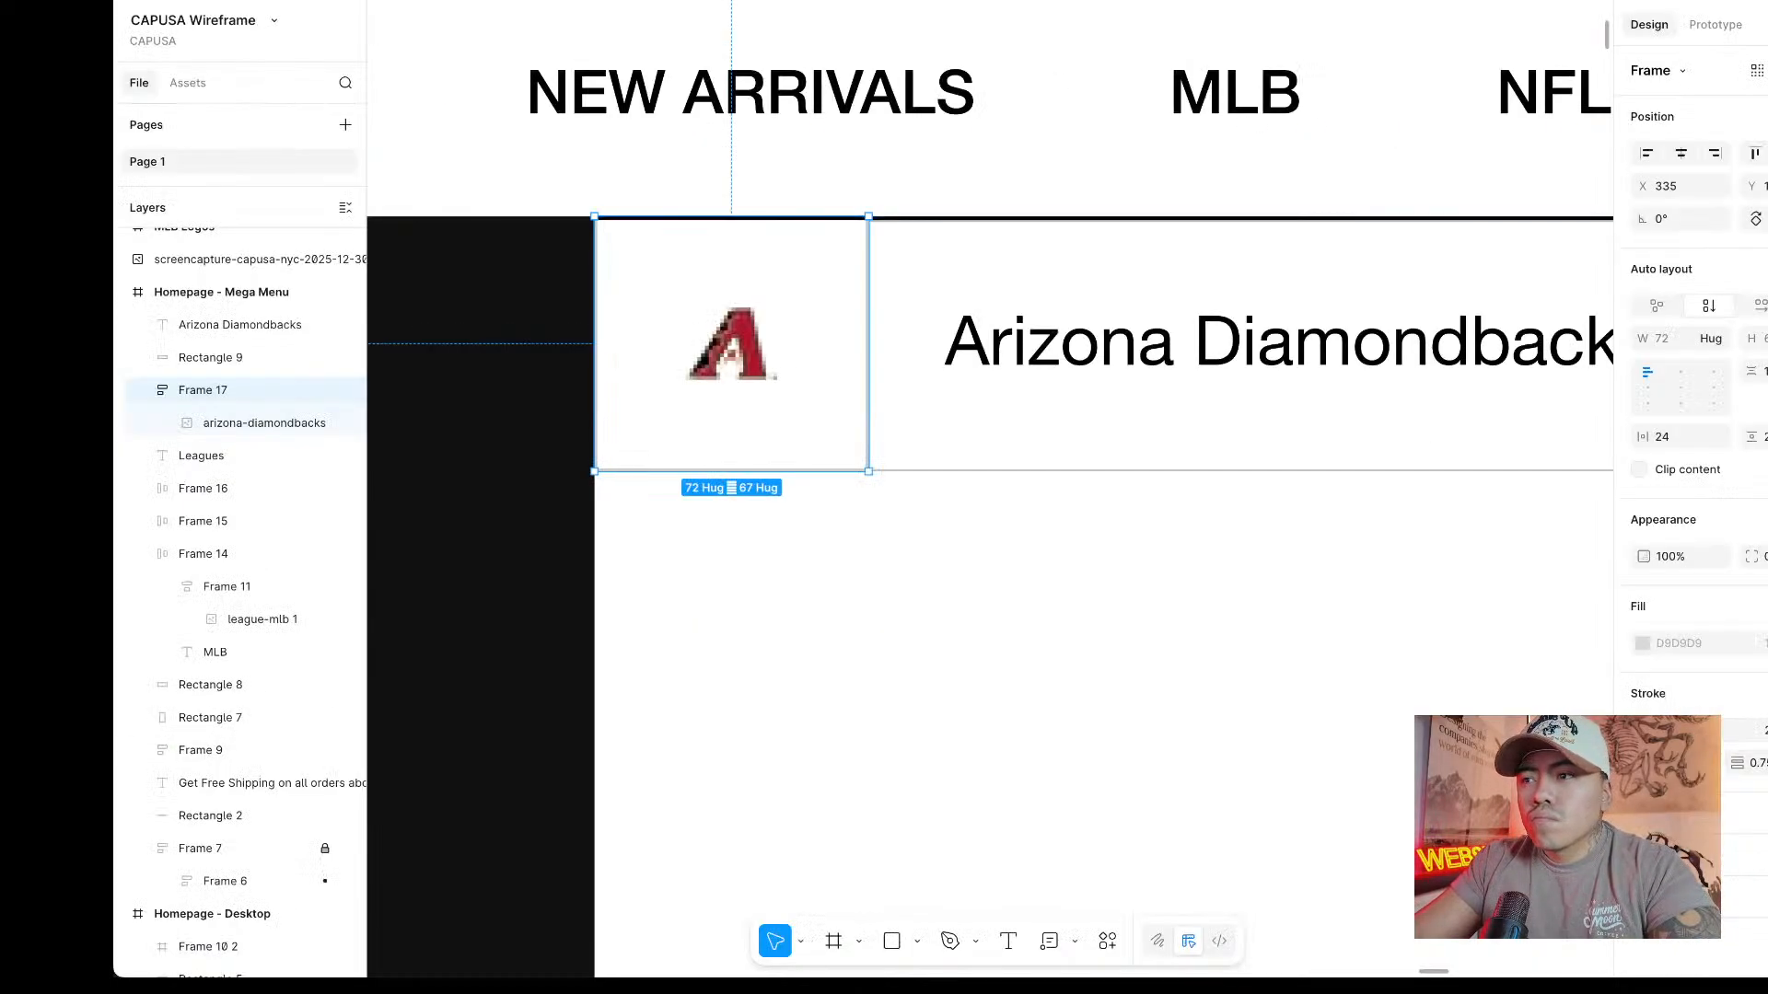
type(".1")
key("Return")
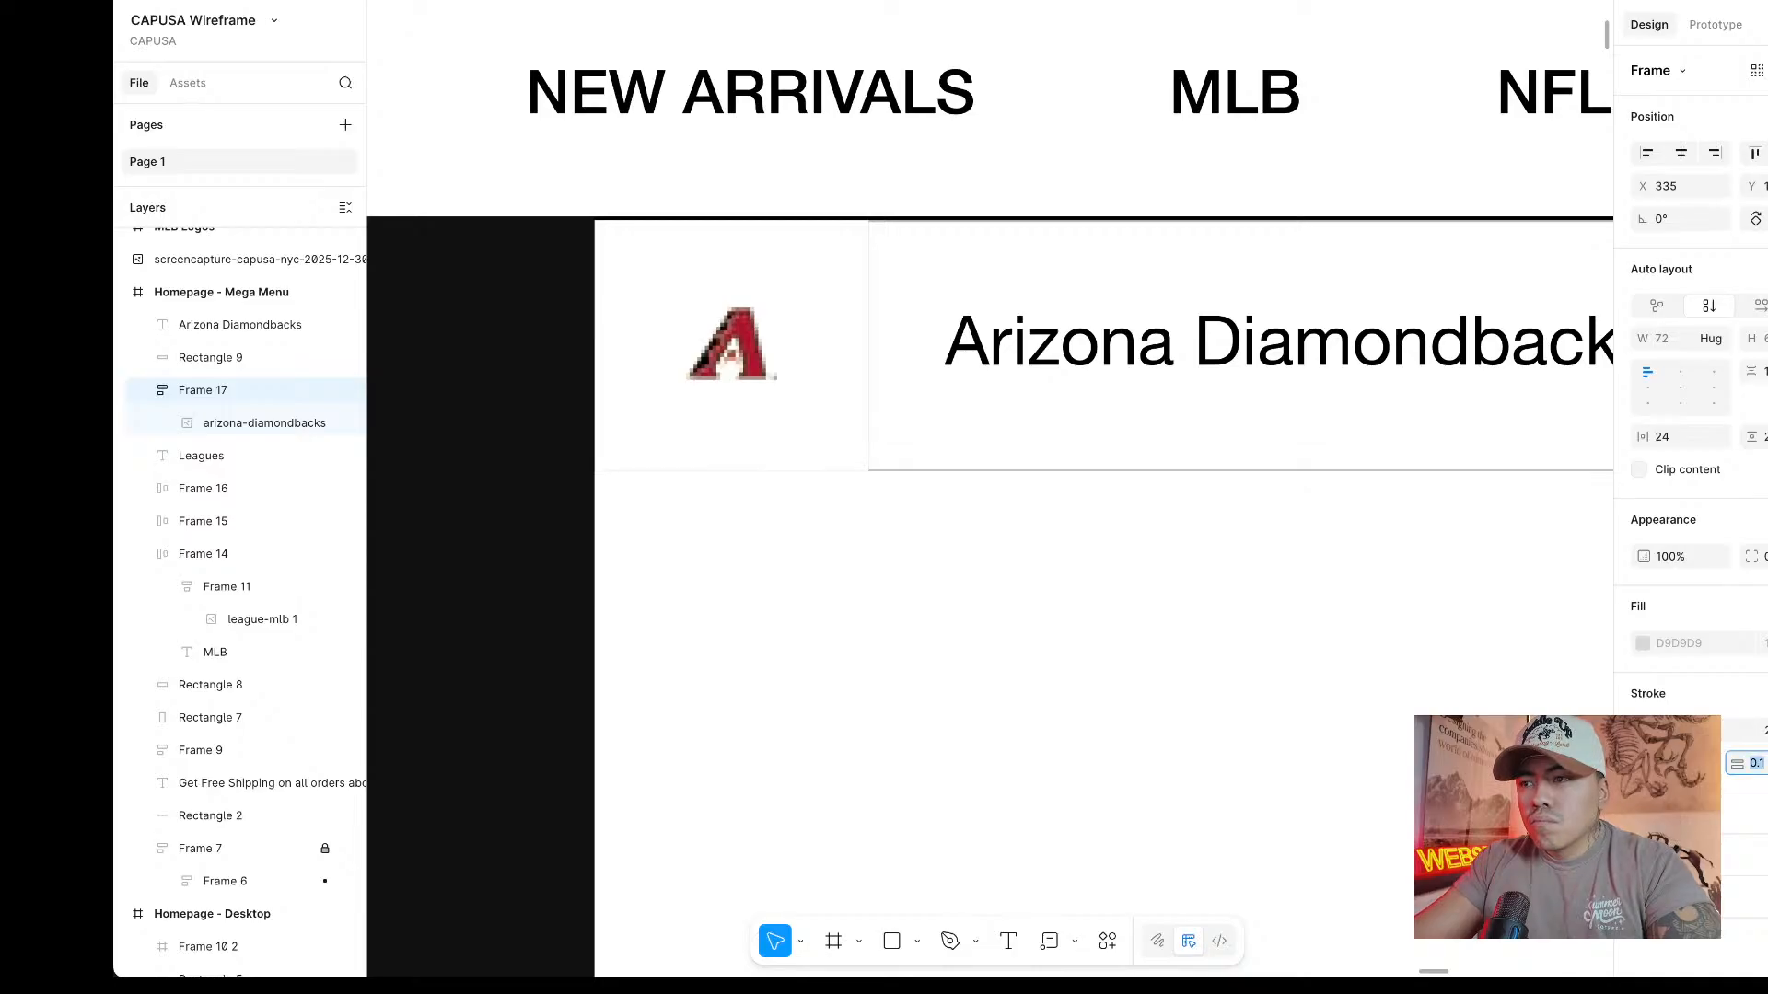
Set the top, right and bottom strokes of the Arizona Diamondbacks label rectangle to 1 and check the seam with the logo frame.
left_click(1038, 467)
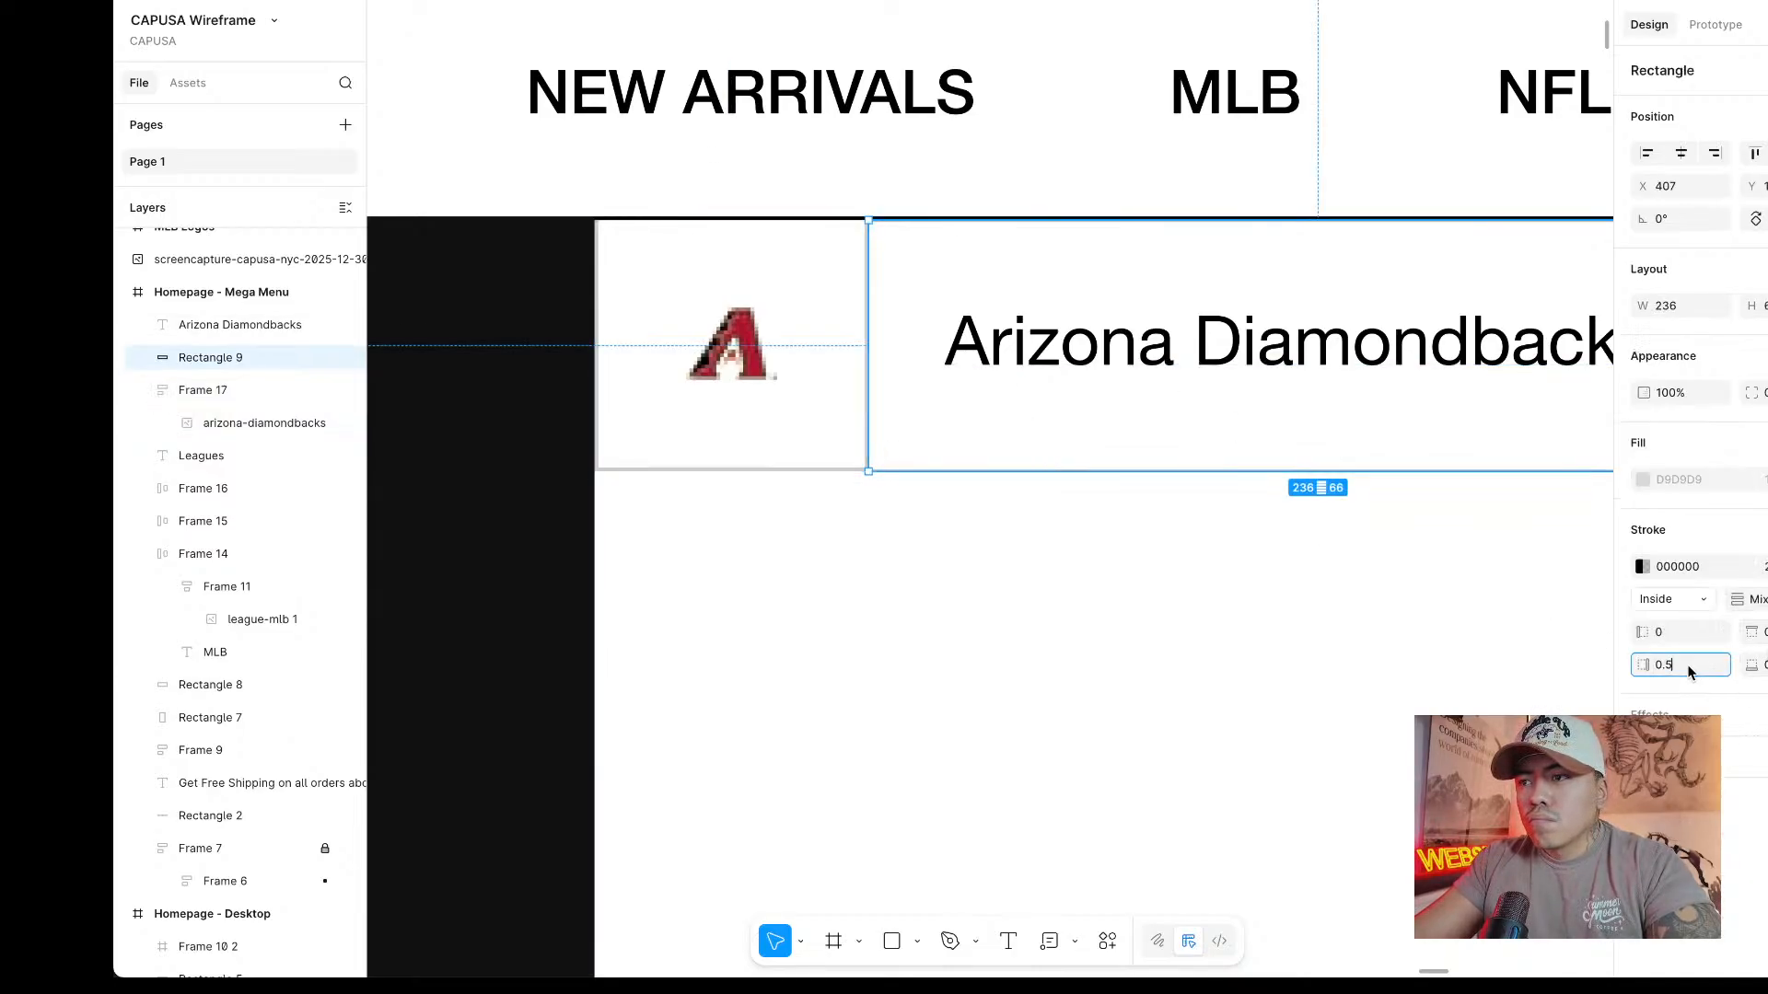
type("1")
key("Return")
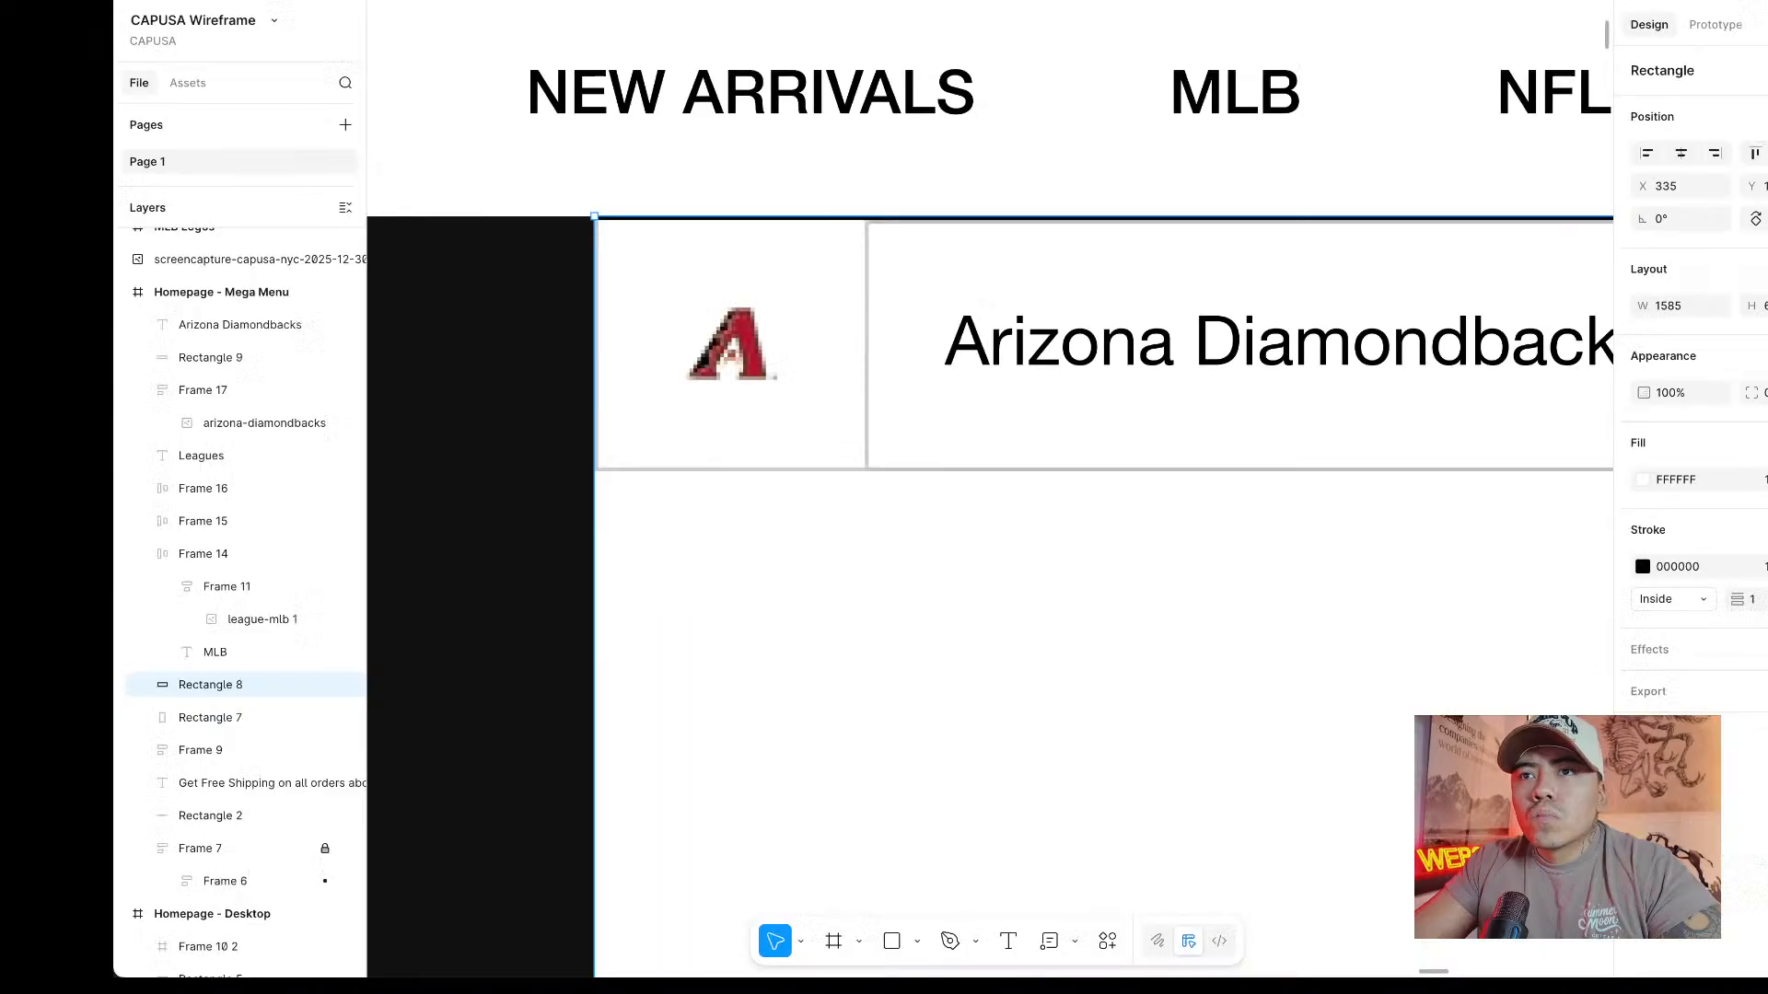
scroll(875, 427, "up", 5)
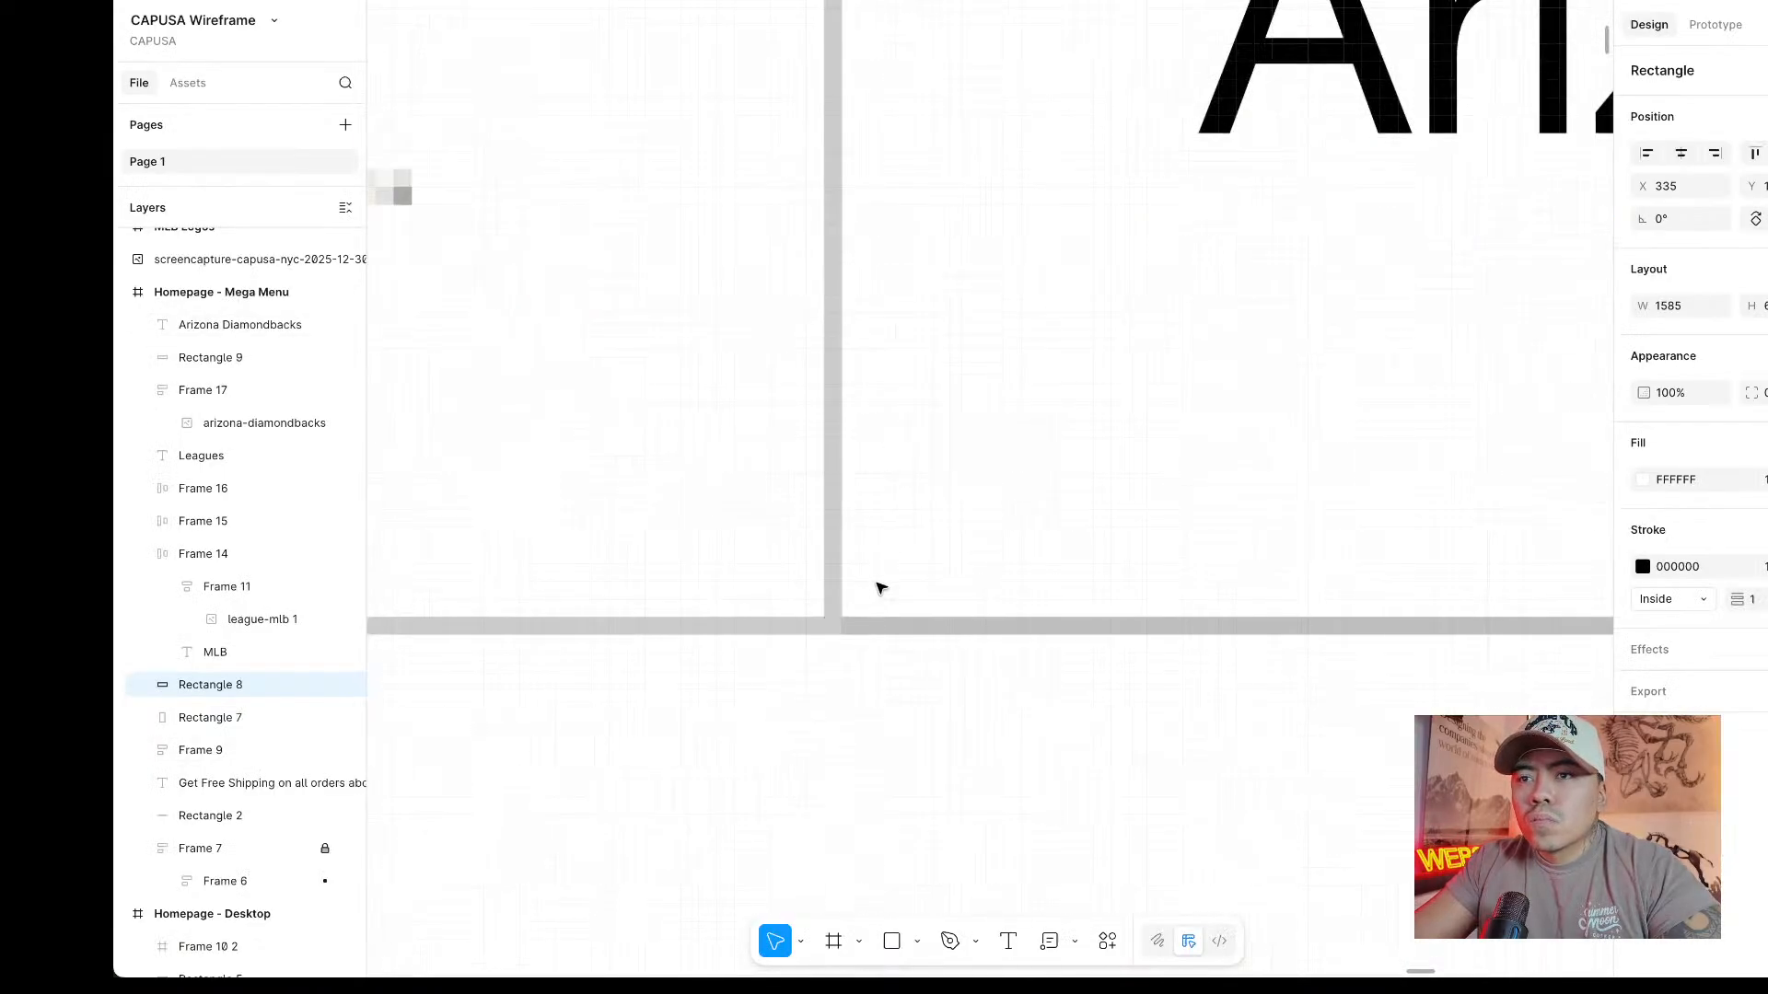
left_click(866, 618)
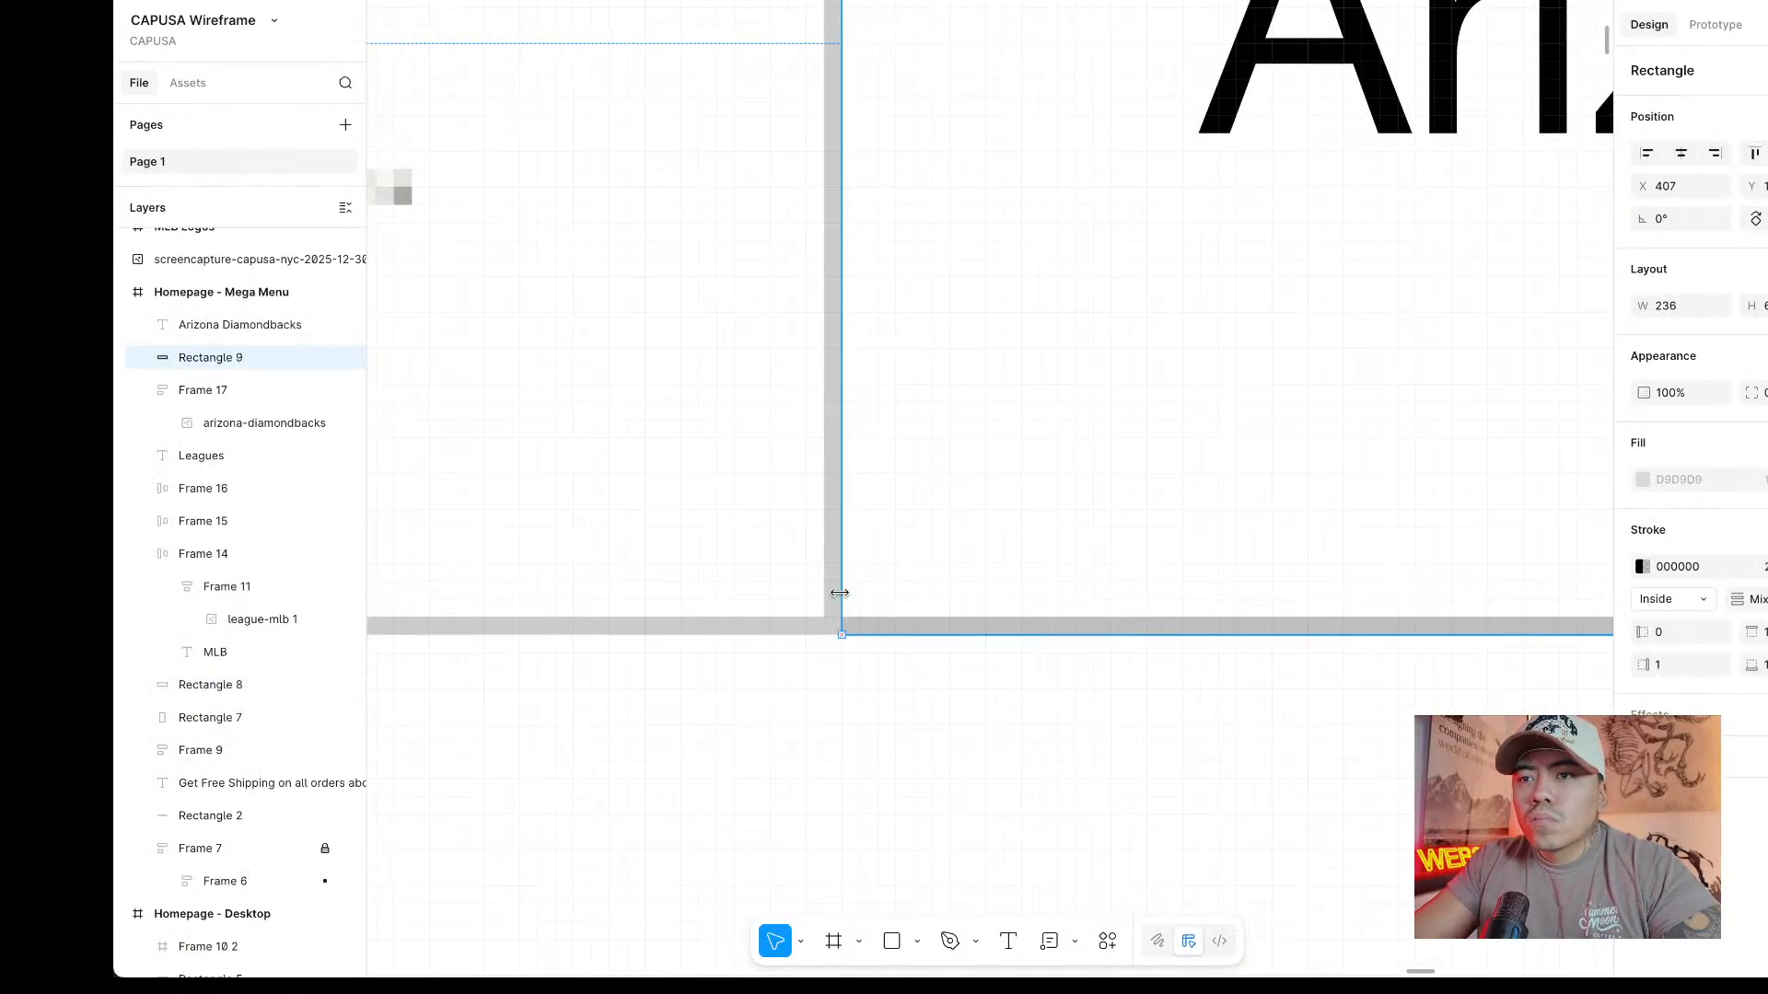
scroll(962, 530, "down", 5)
scroll(962, 529, "down", 3)
scroll(958, 514, "right", 3)
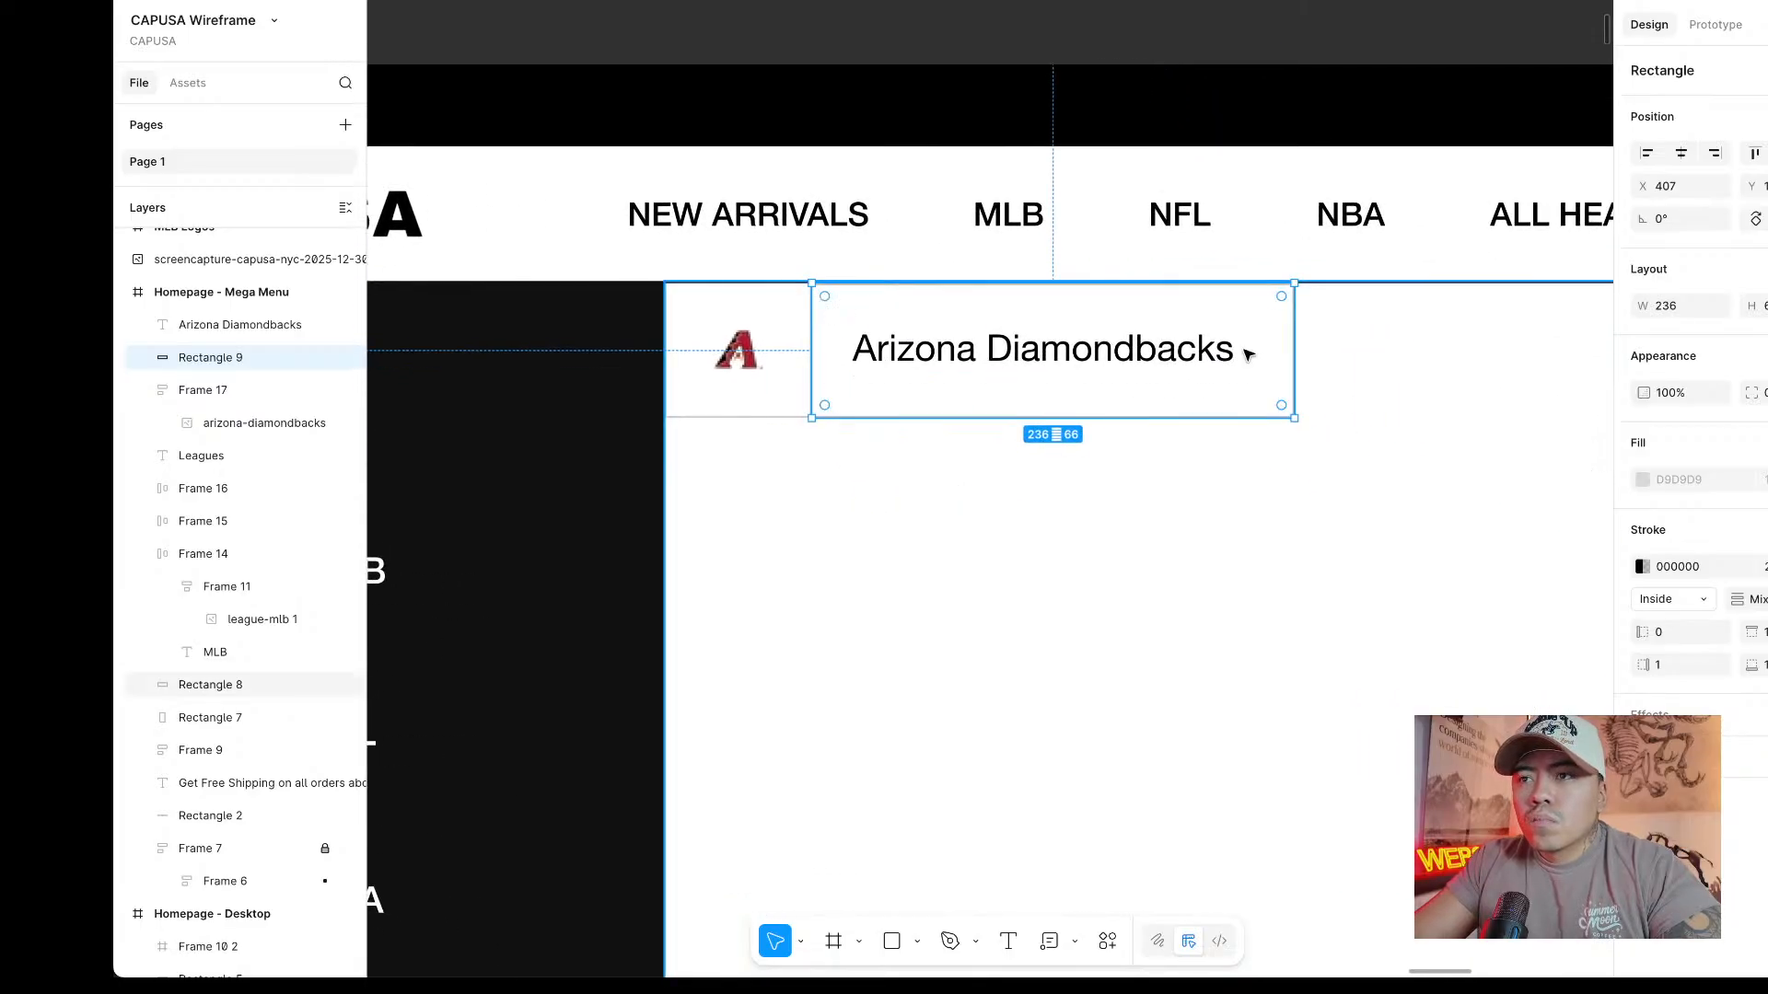
left_click(1011, 30)
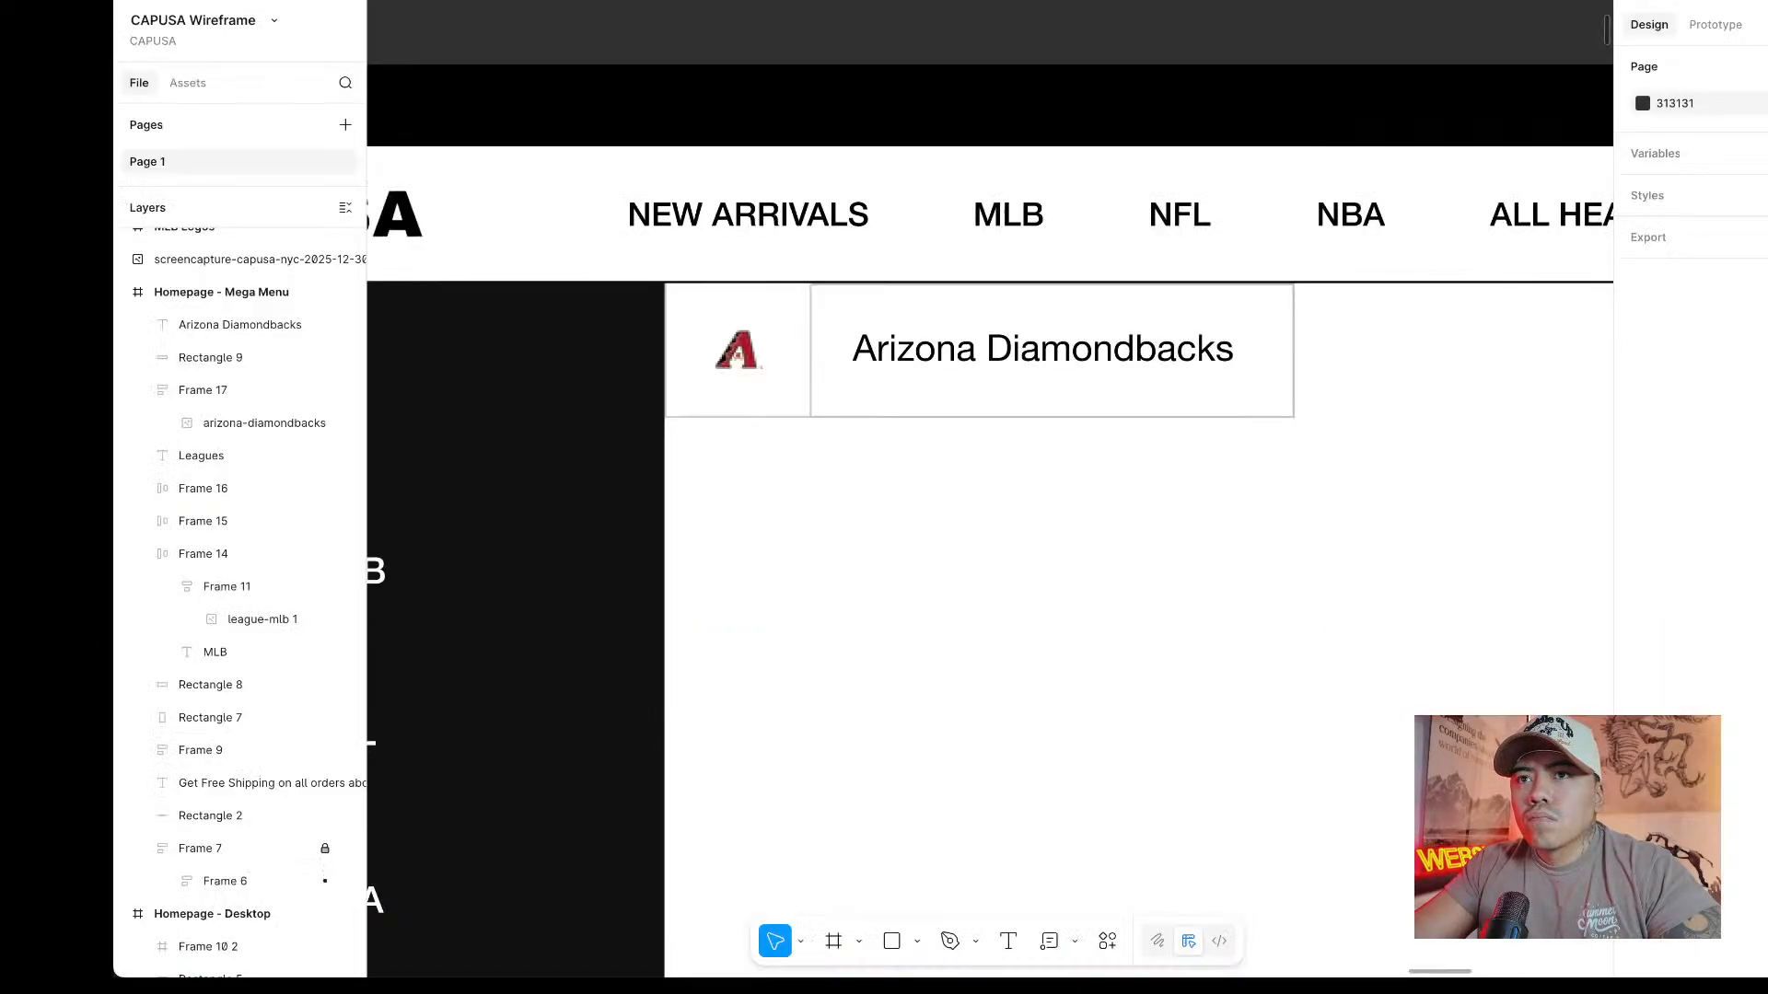
Combine the label text and its rectangle into an auto layout frame and set its width to hug contents.
left_click(1292, 344)
left_click(1291, 344)
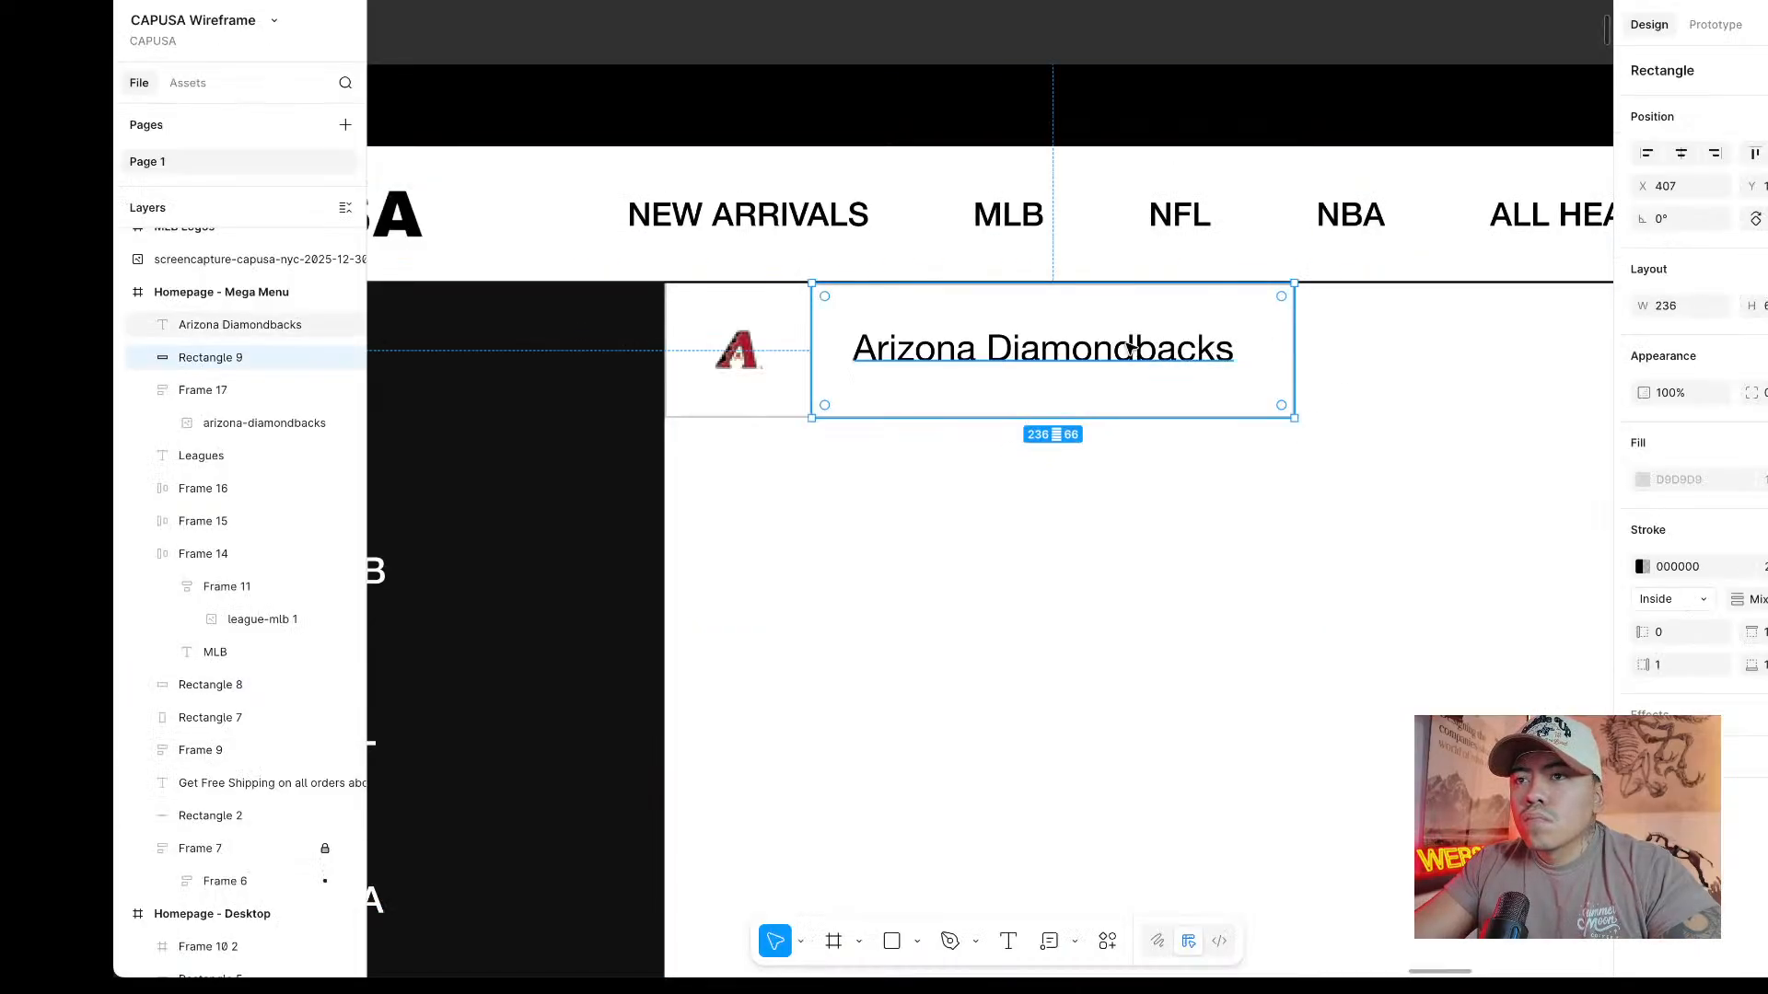
left_click(1071, 346, "shift")
right_click(1070, 346)
left_click(1172, 656)
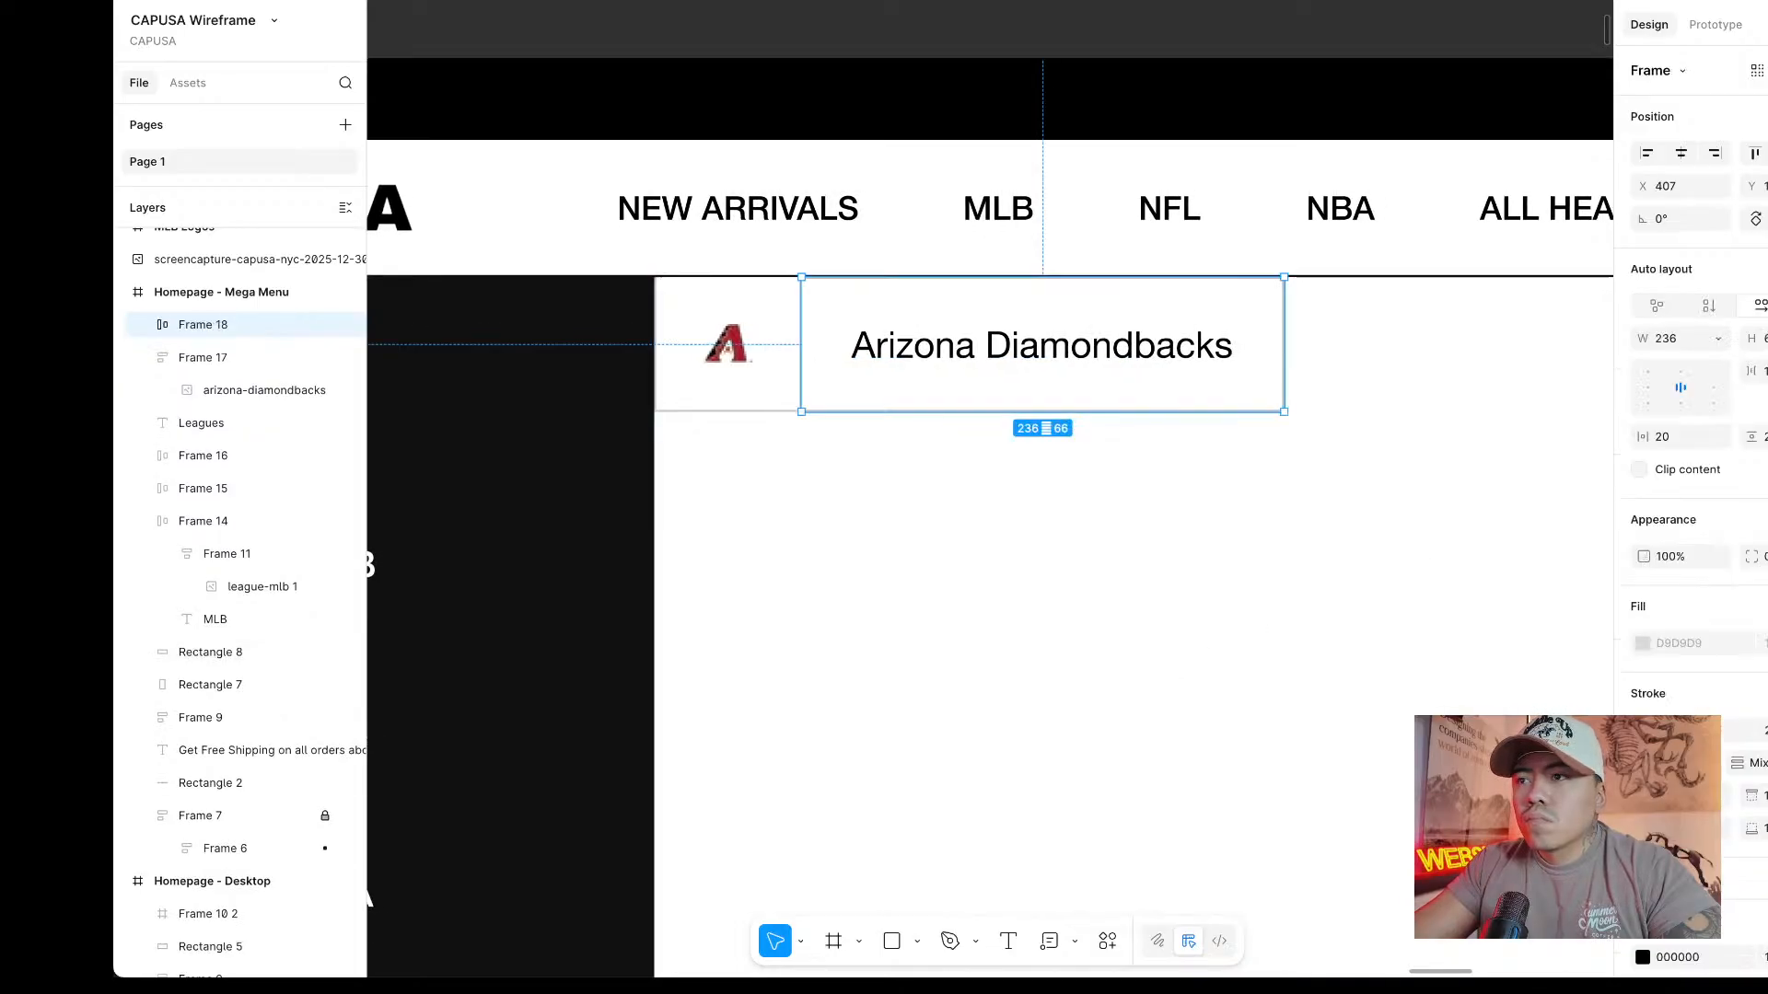
left_click(1715, 339)
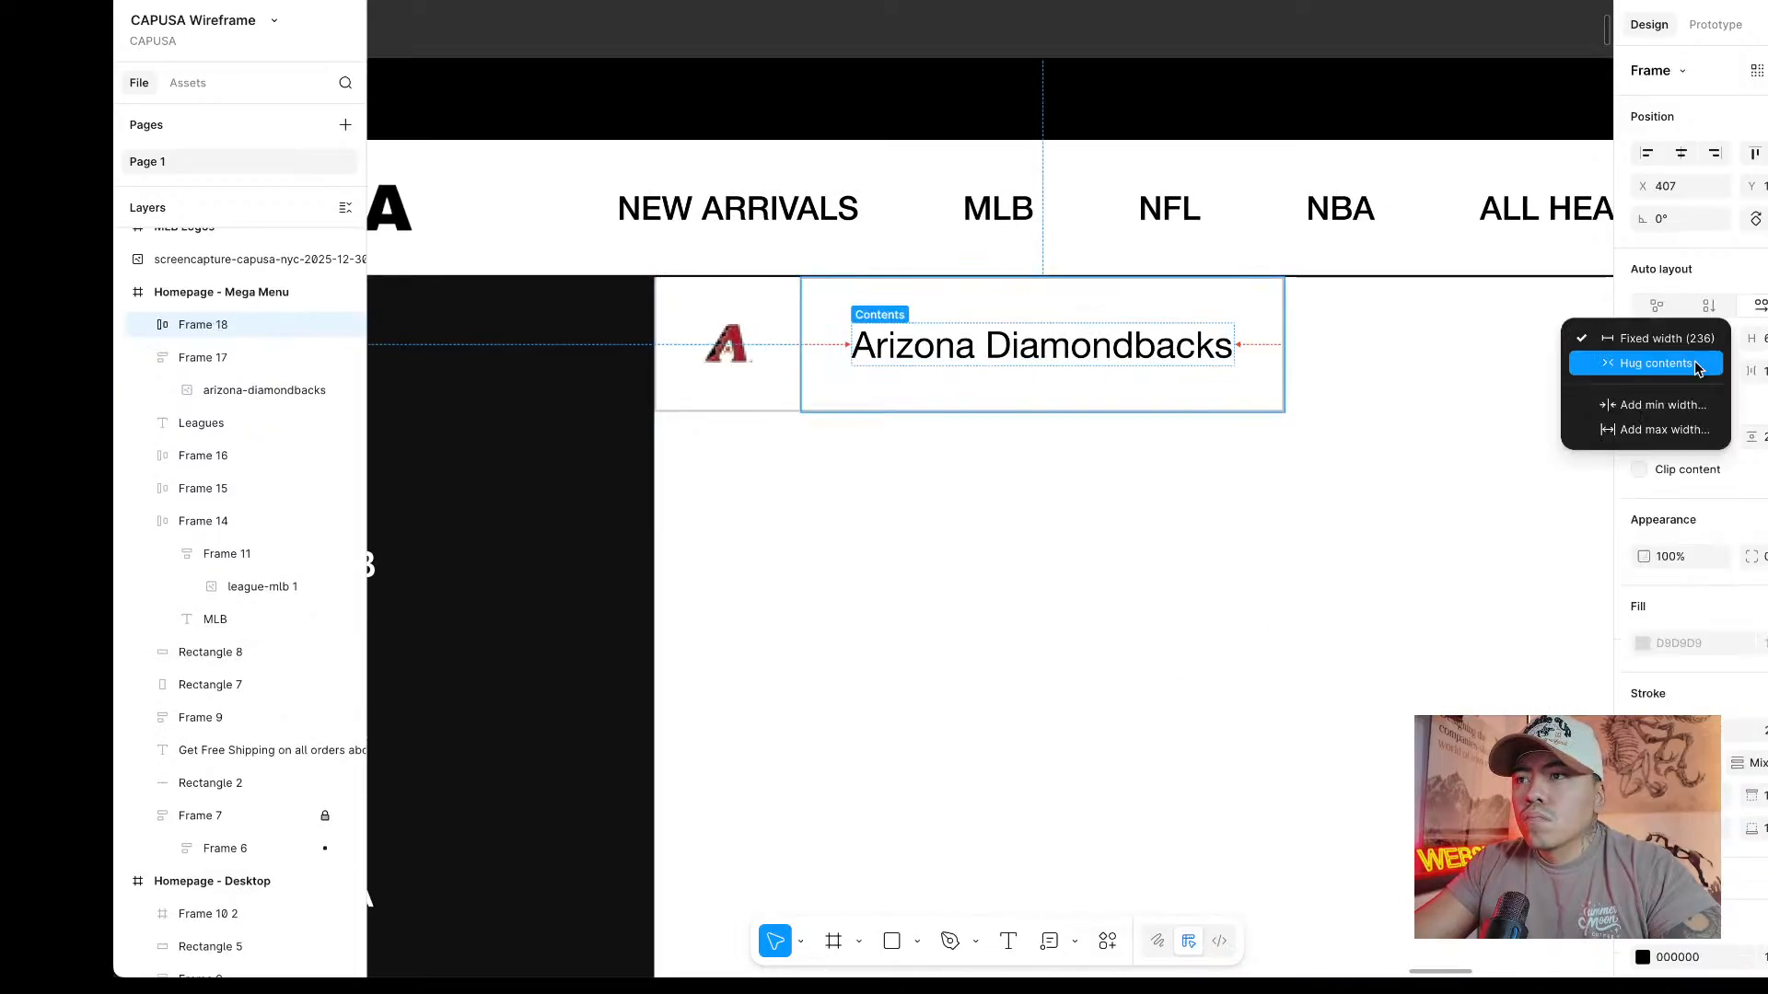
left_click(1719, 342)
left_click(1718, 343)
left_click(1657, 362)
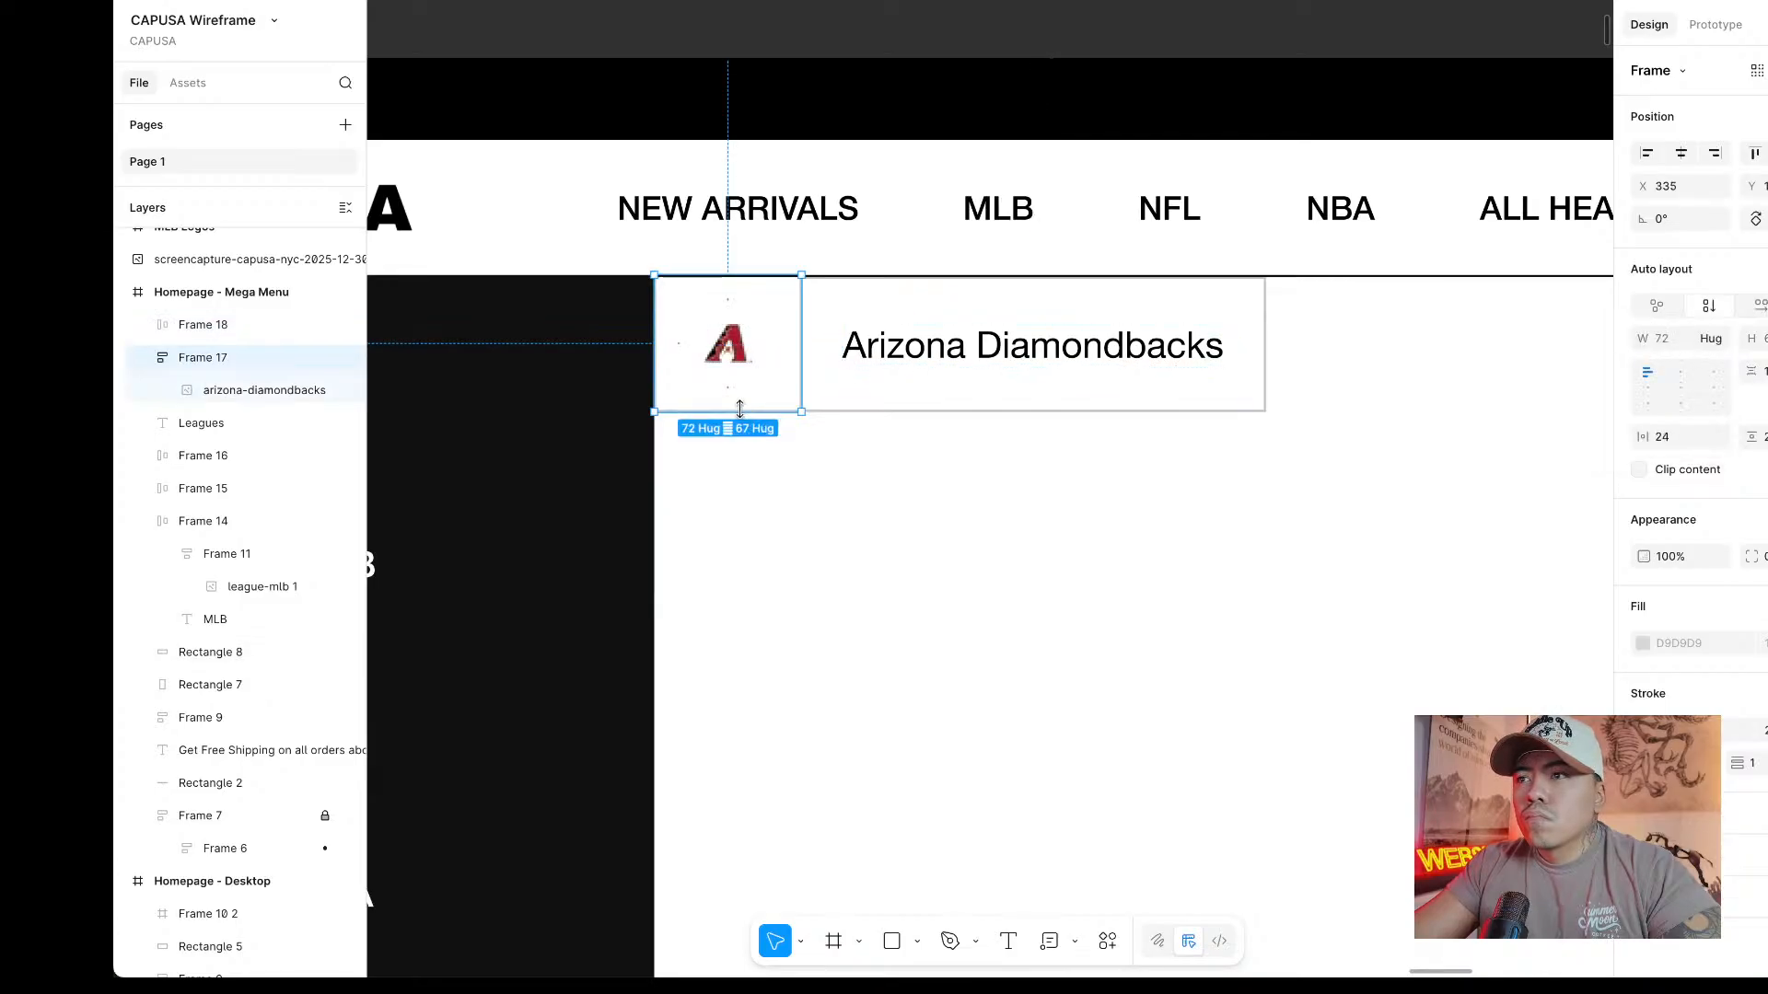
Try a hug-contents height on the label frame and return it to a fixed height level with the logo frame's lower edge.
left_click(1761, 338)
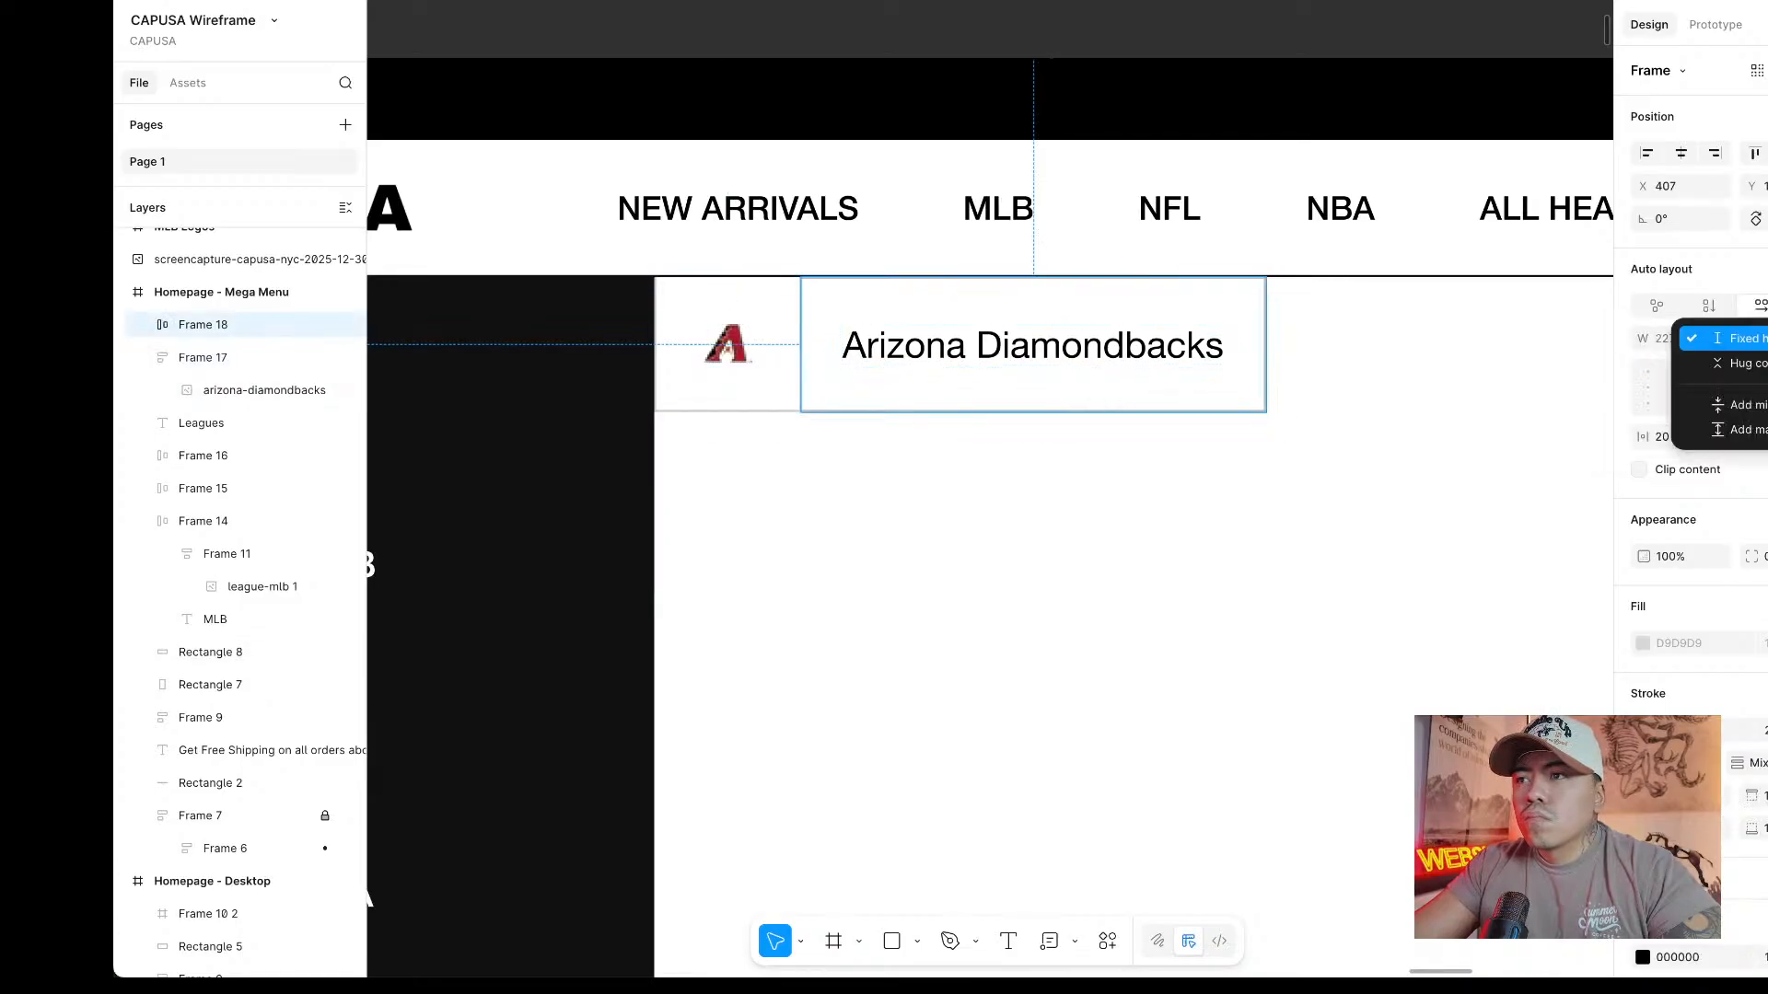
left_click(1708, 363)
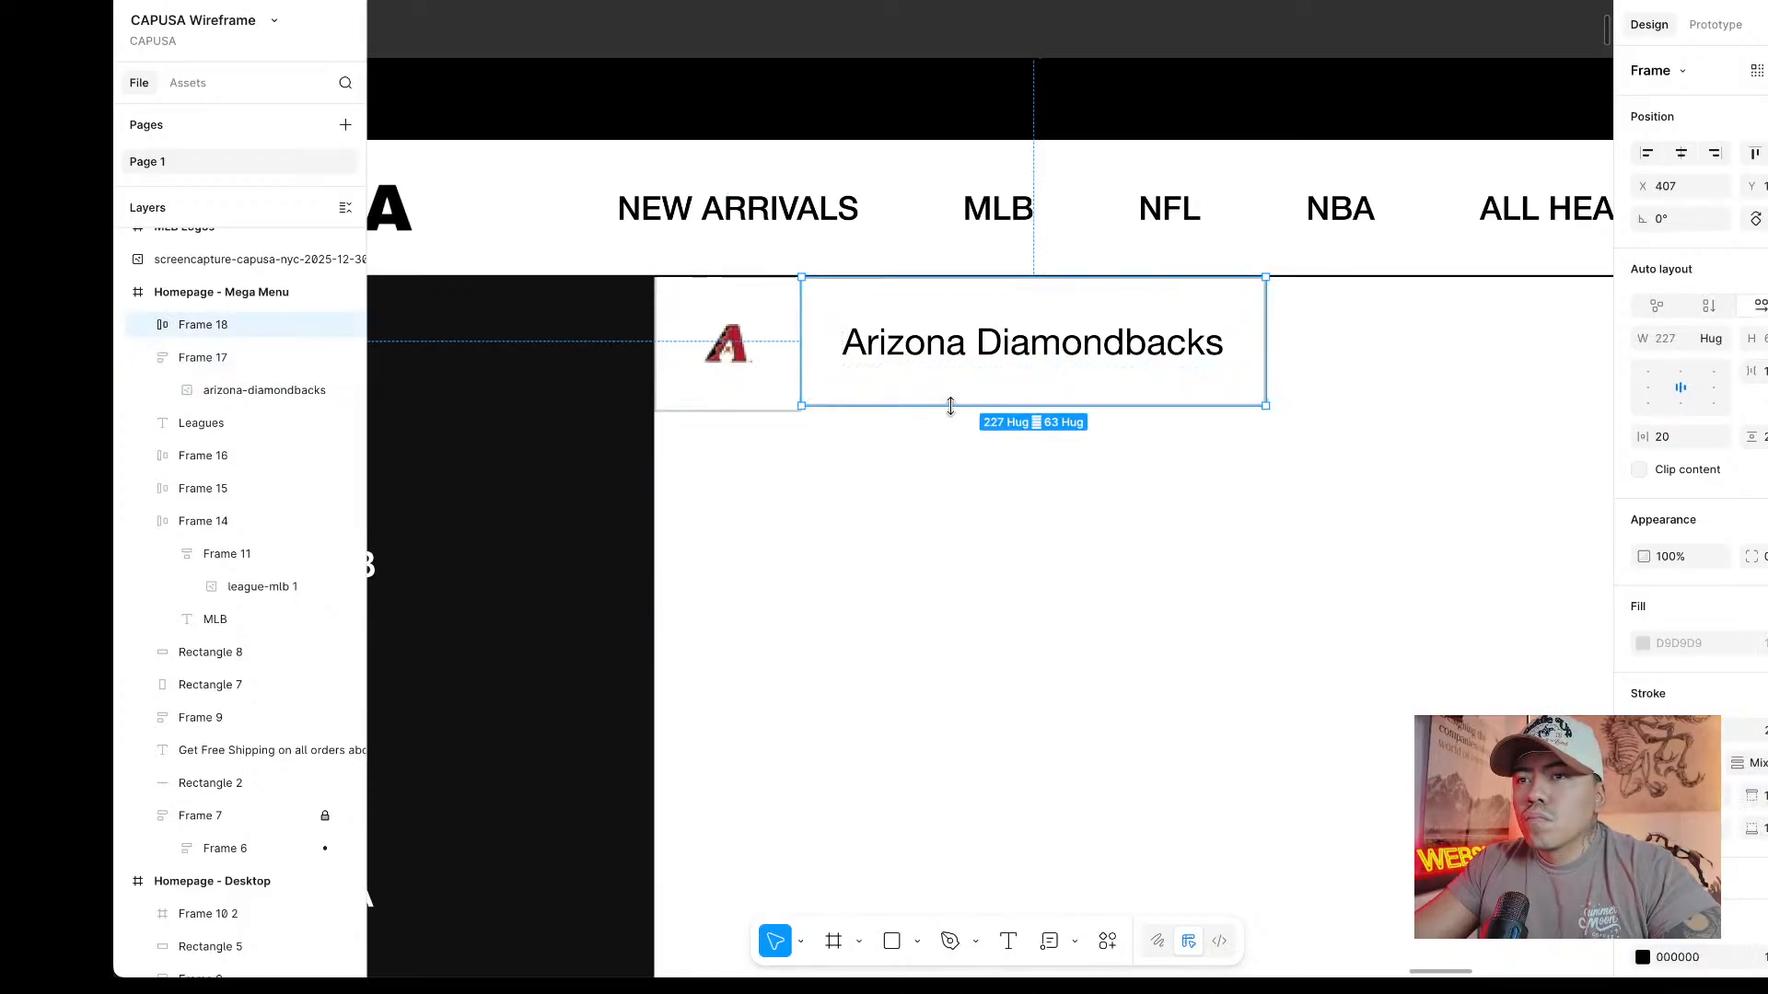
left_click(1761, 338)
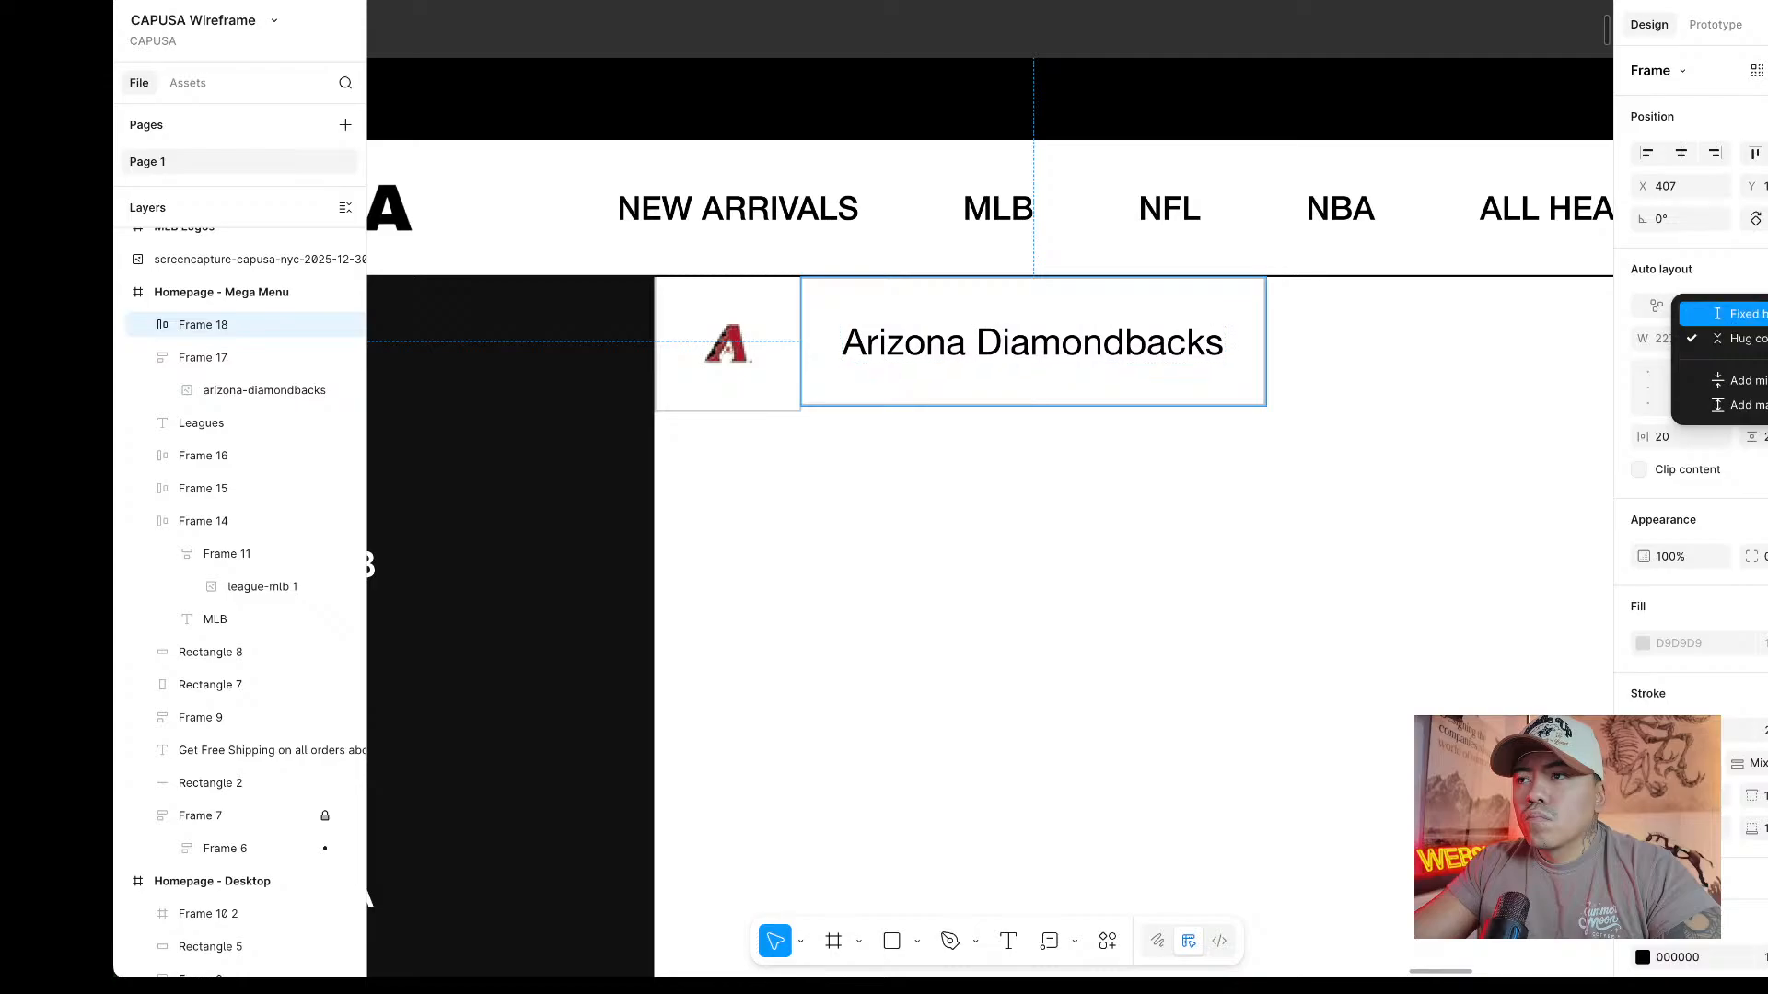
left_click(1736, 313)
left_click(1034, 419)
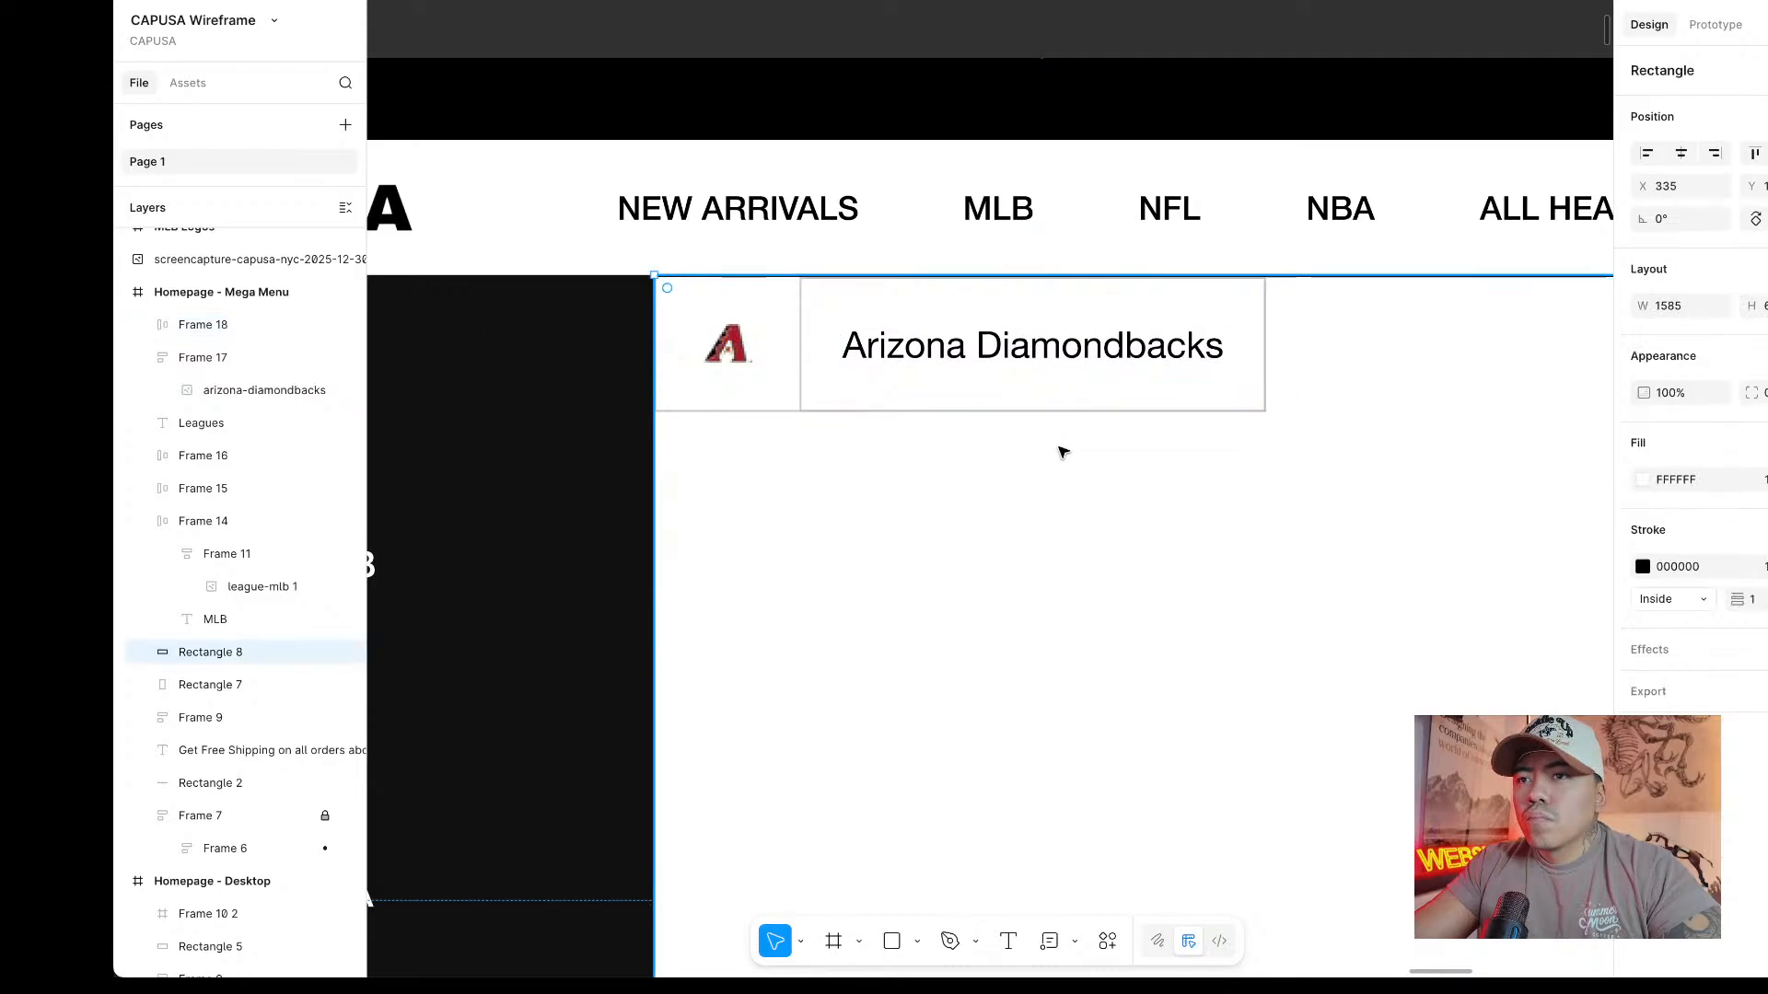
Extend the label frame's upper edge to meet the header line, making the frame 67 tall like the logo frame.
scroll(891, 425, "left", 3)
scroll(1173, 301, "up", 3)
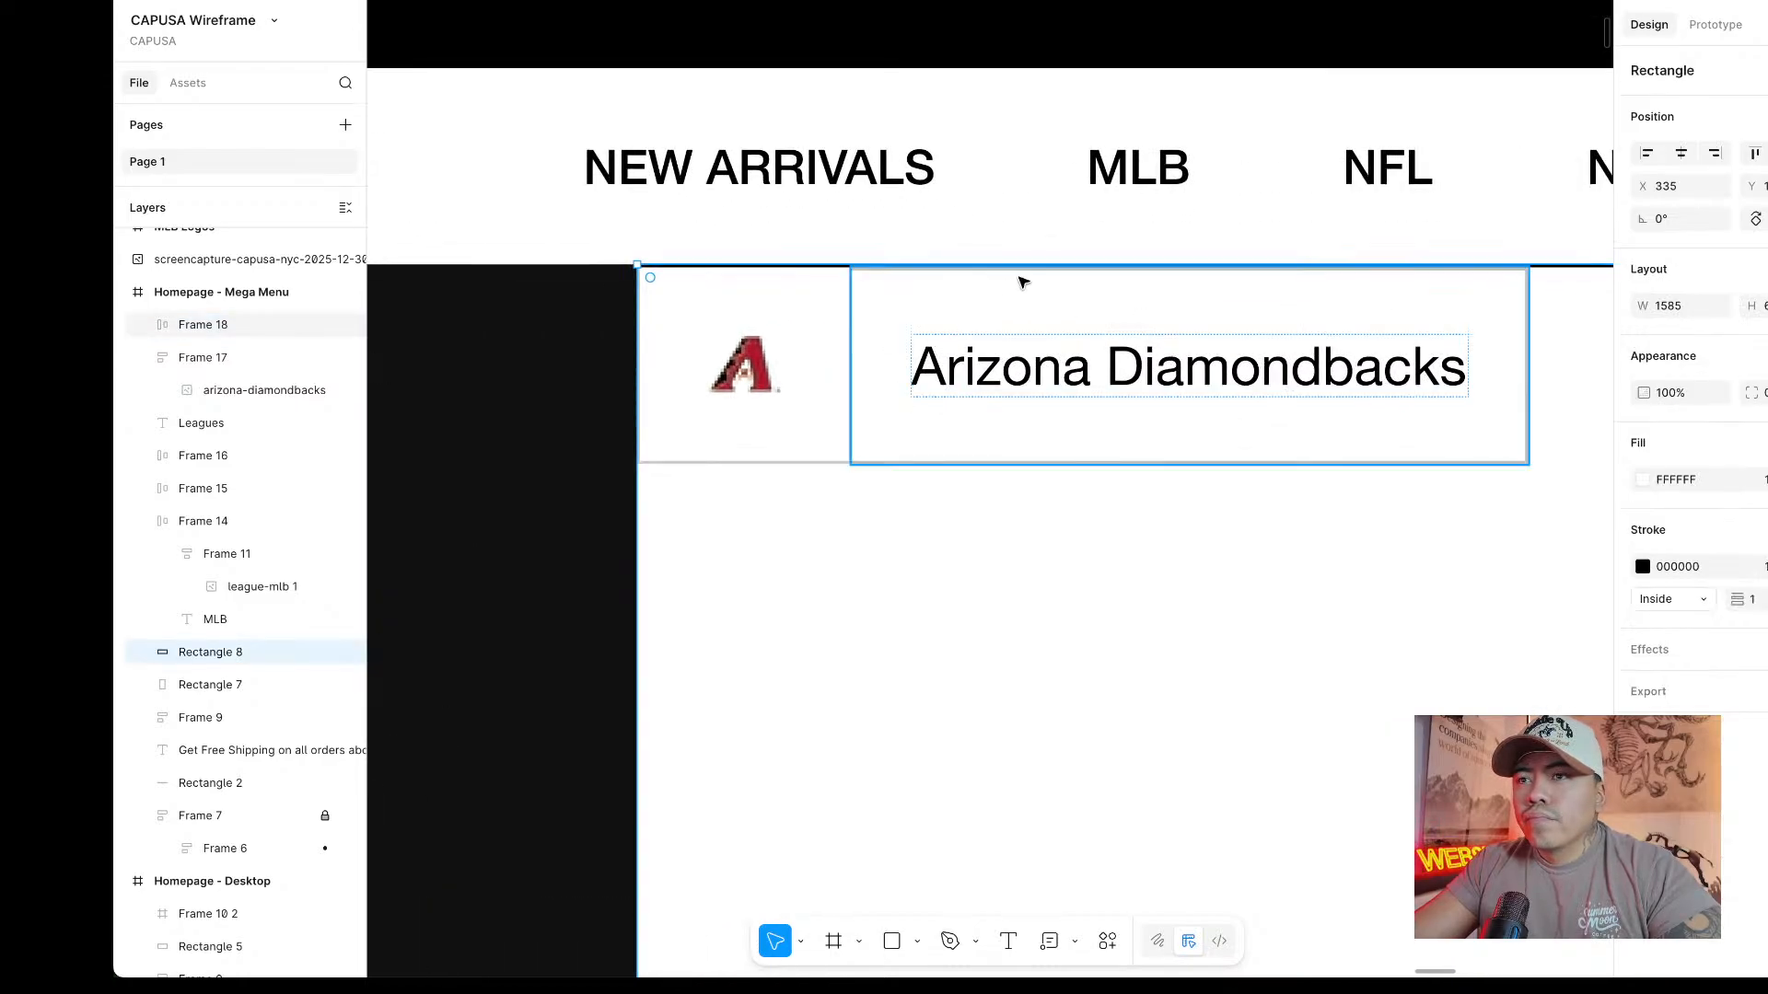
scroll(963, 278, "up", 5)
left_click(819, 261)
left_click_drag(791, 260, 796, 248)
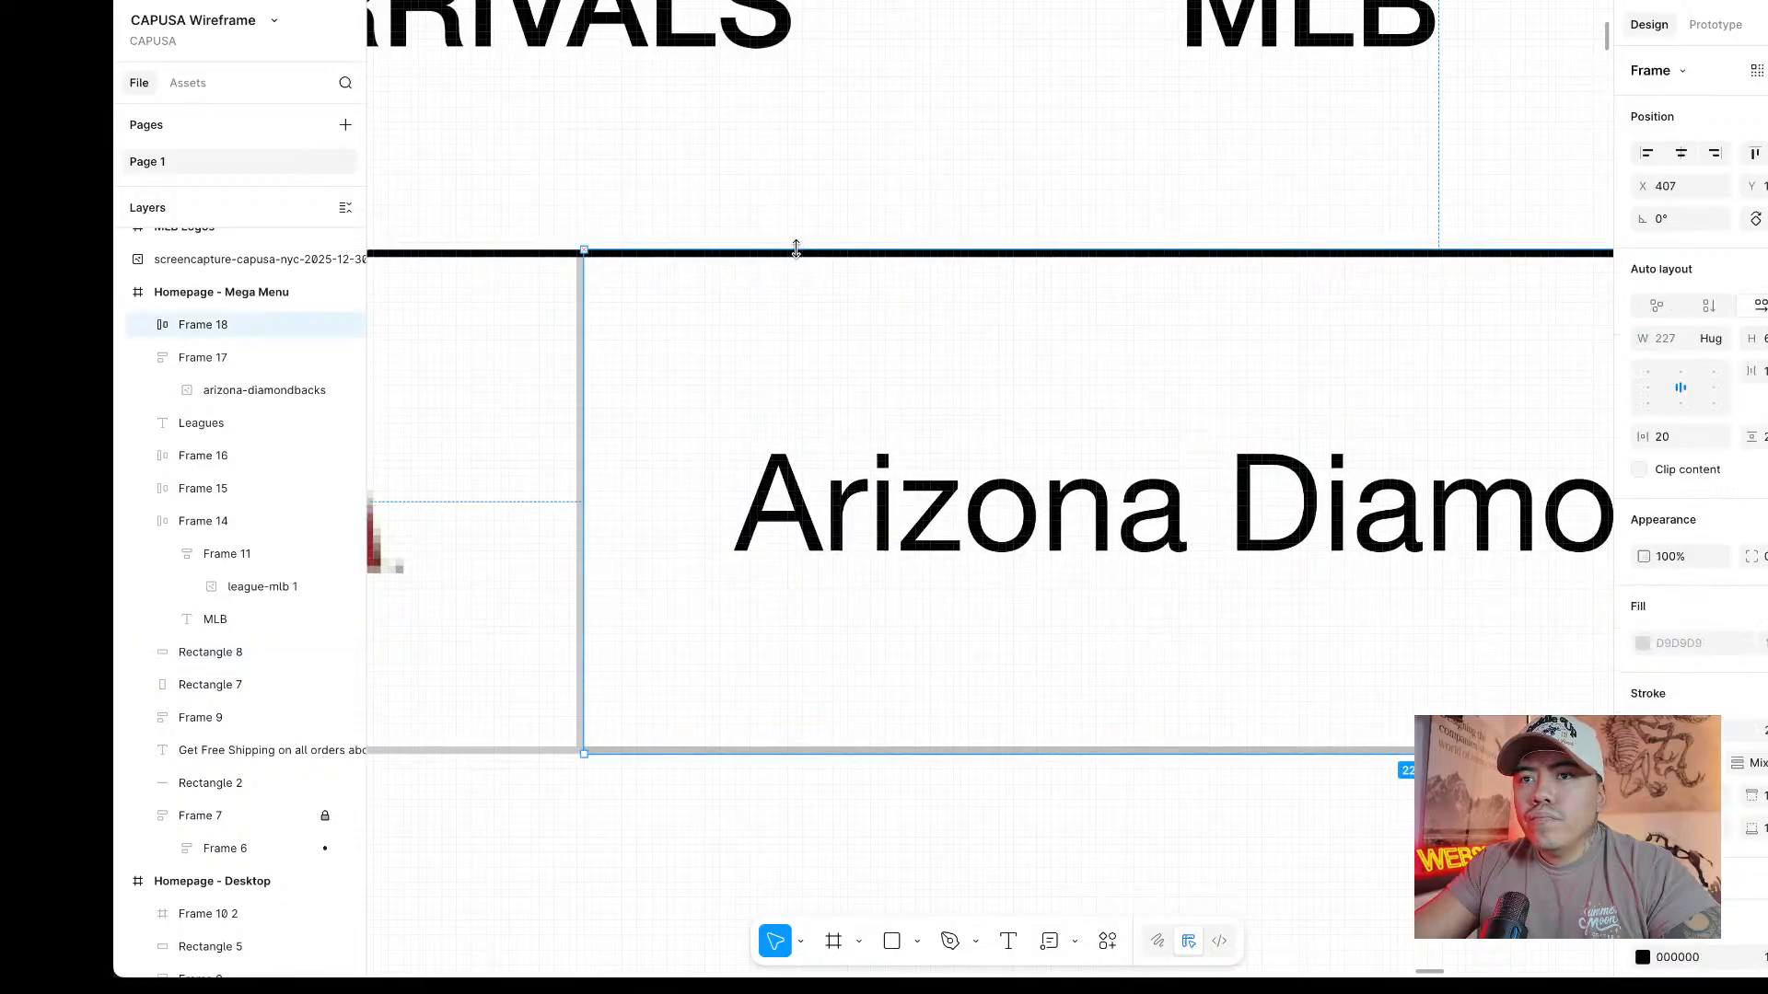
scroll(749, 430, "down", 2)
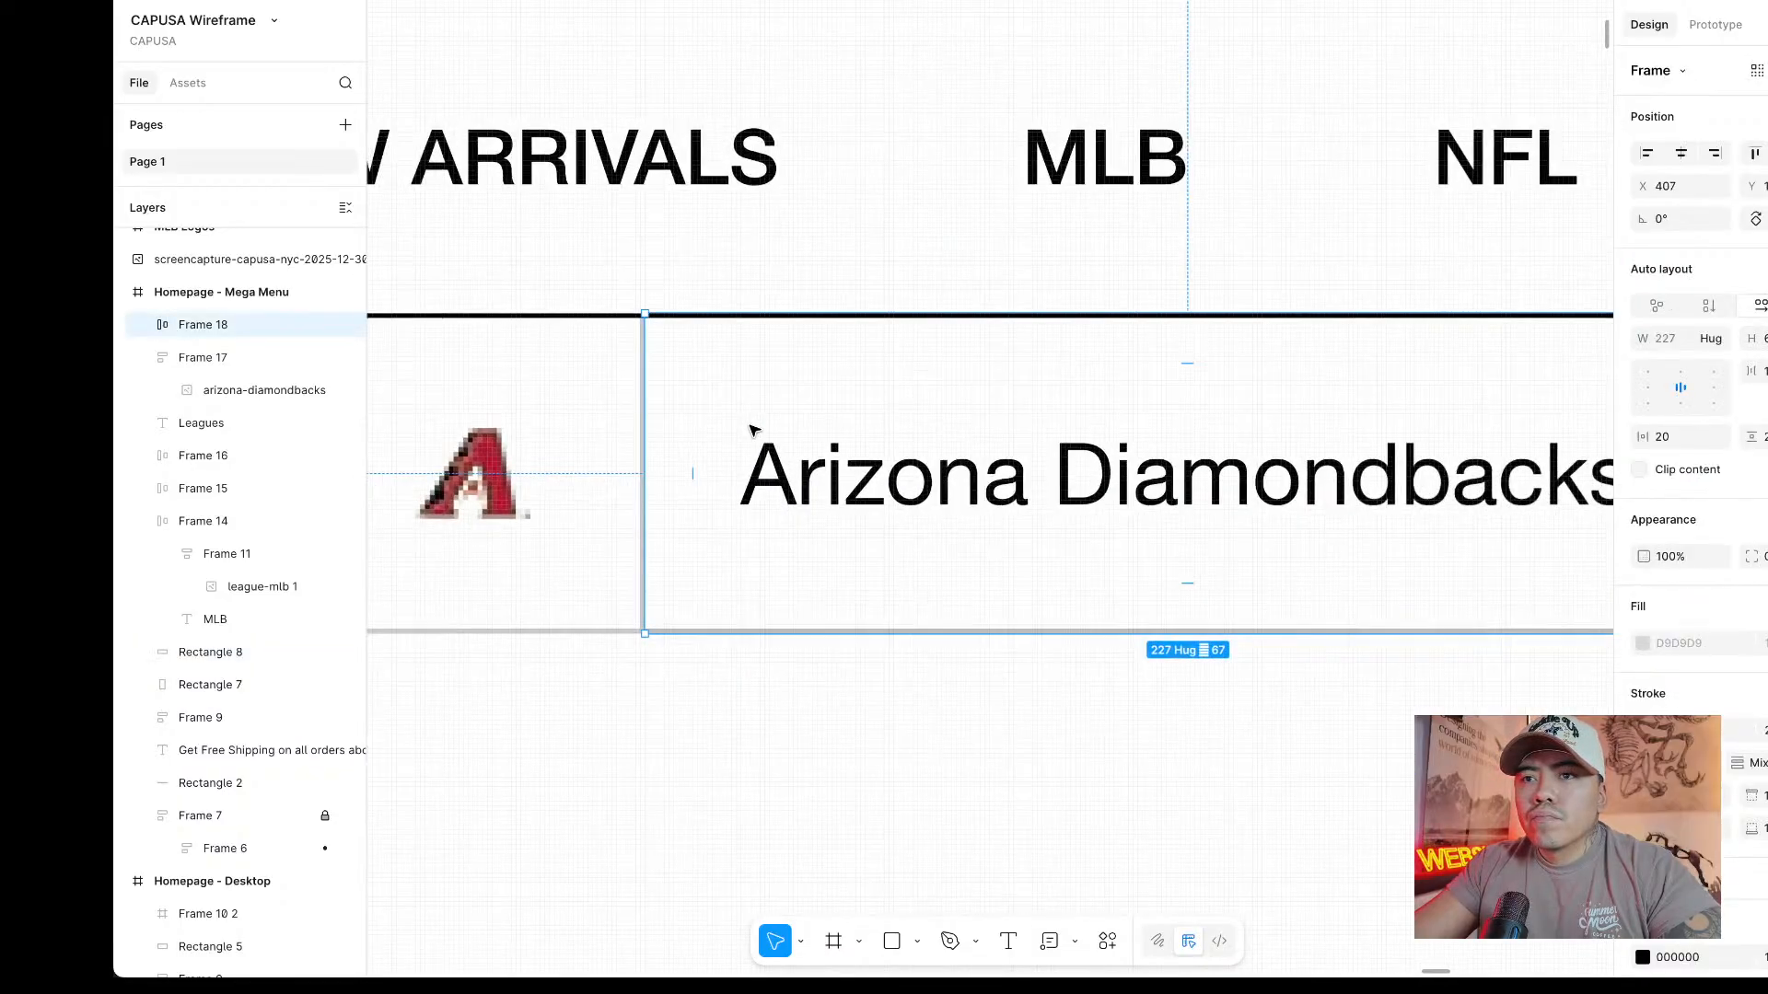
scroll(742, 428, "left", 5)
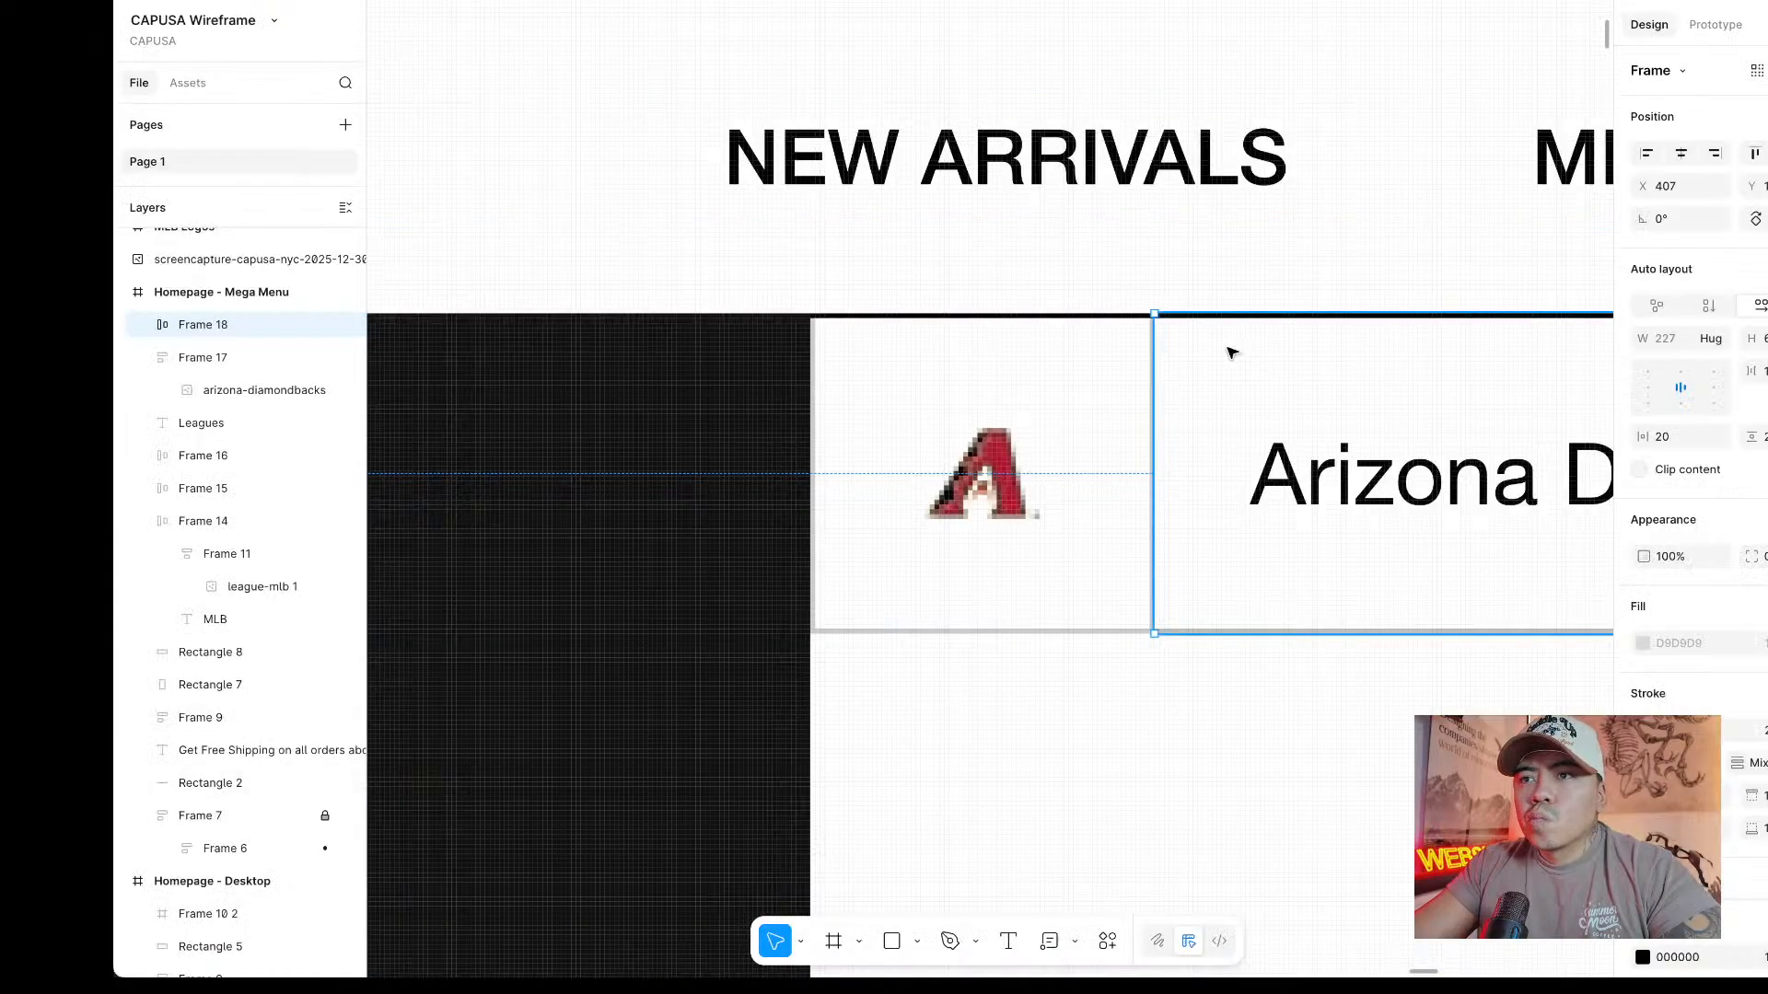
Set the label frame's horizontal padding to 24.
scroll(1243, 353, "down", 3)
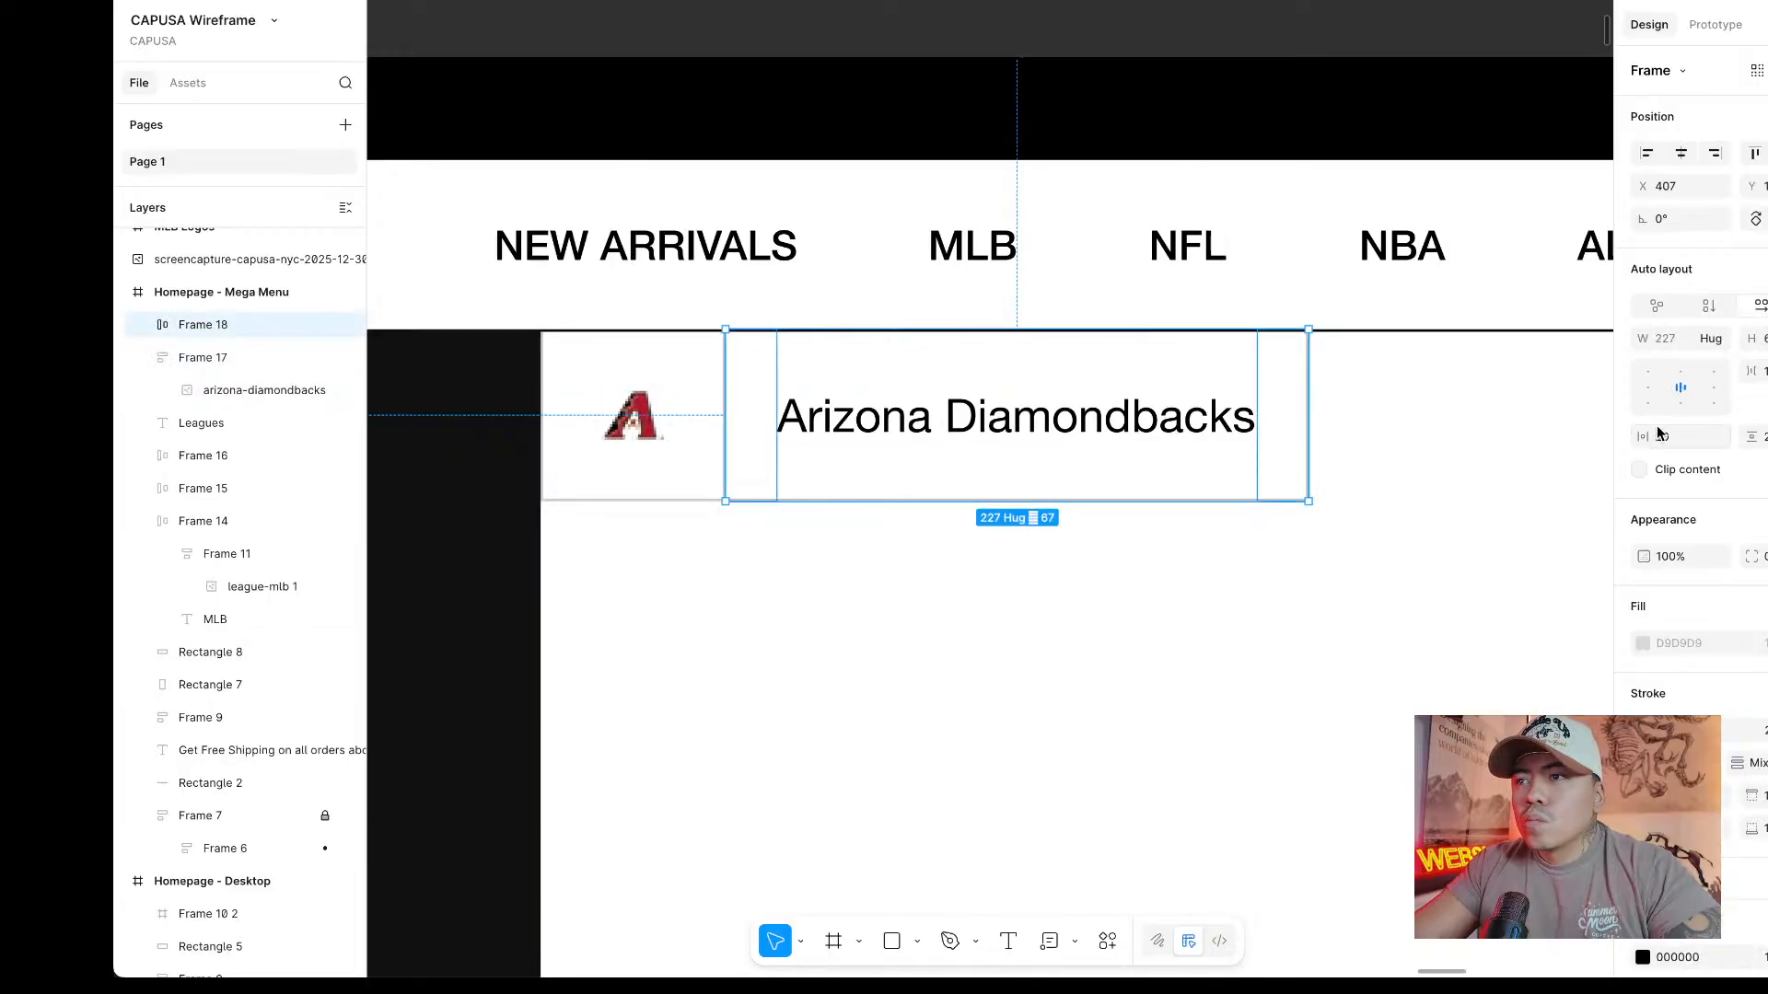
type("24")
key("Return")
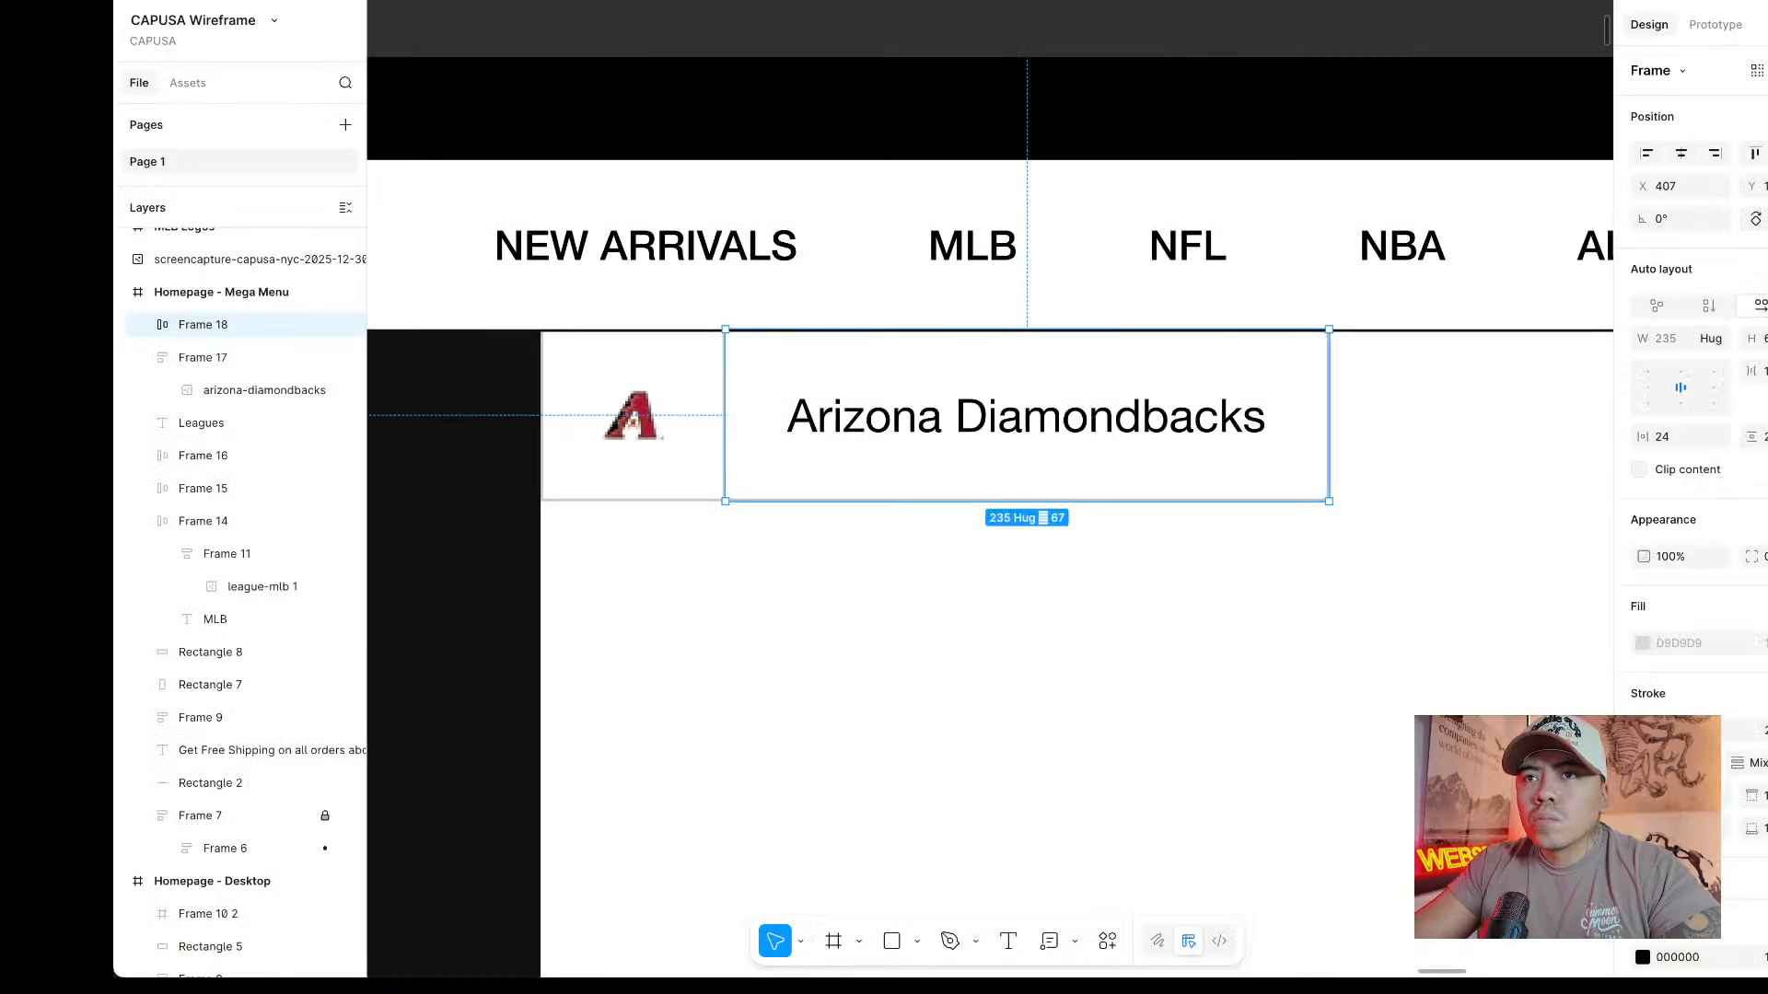
Combine the logo frame and the label frame into one horizontal auto layout row.
scroll(1130, 378, "down", 3)
scroll(1130, 372, "up", 1)
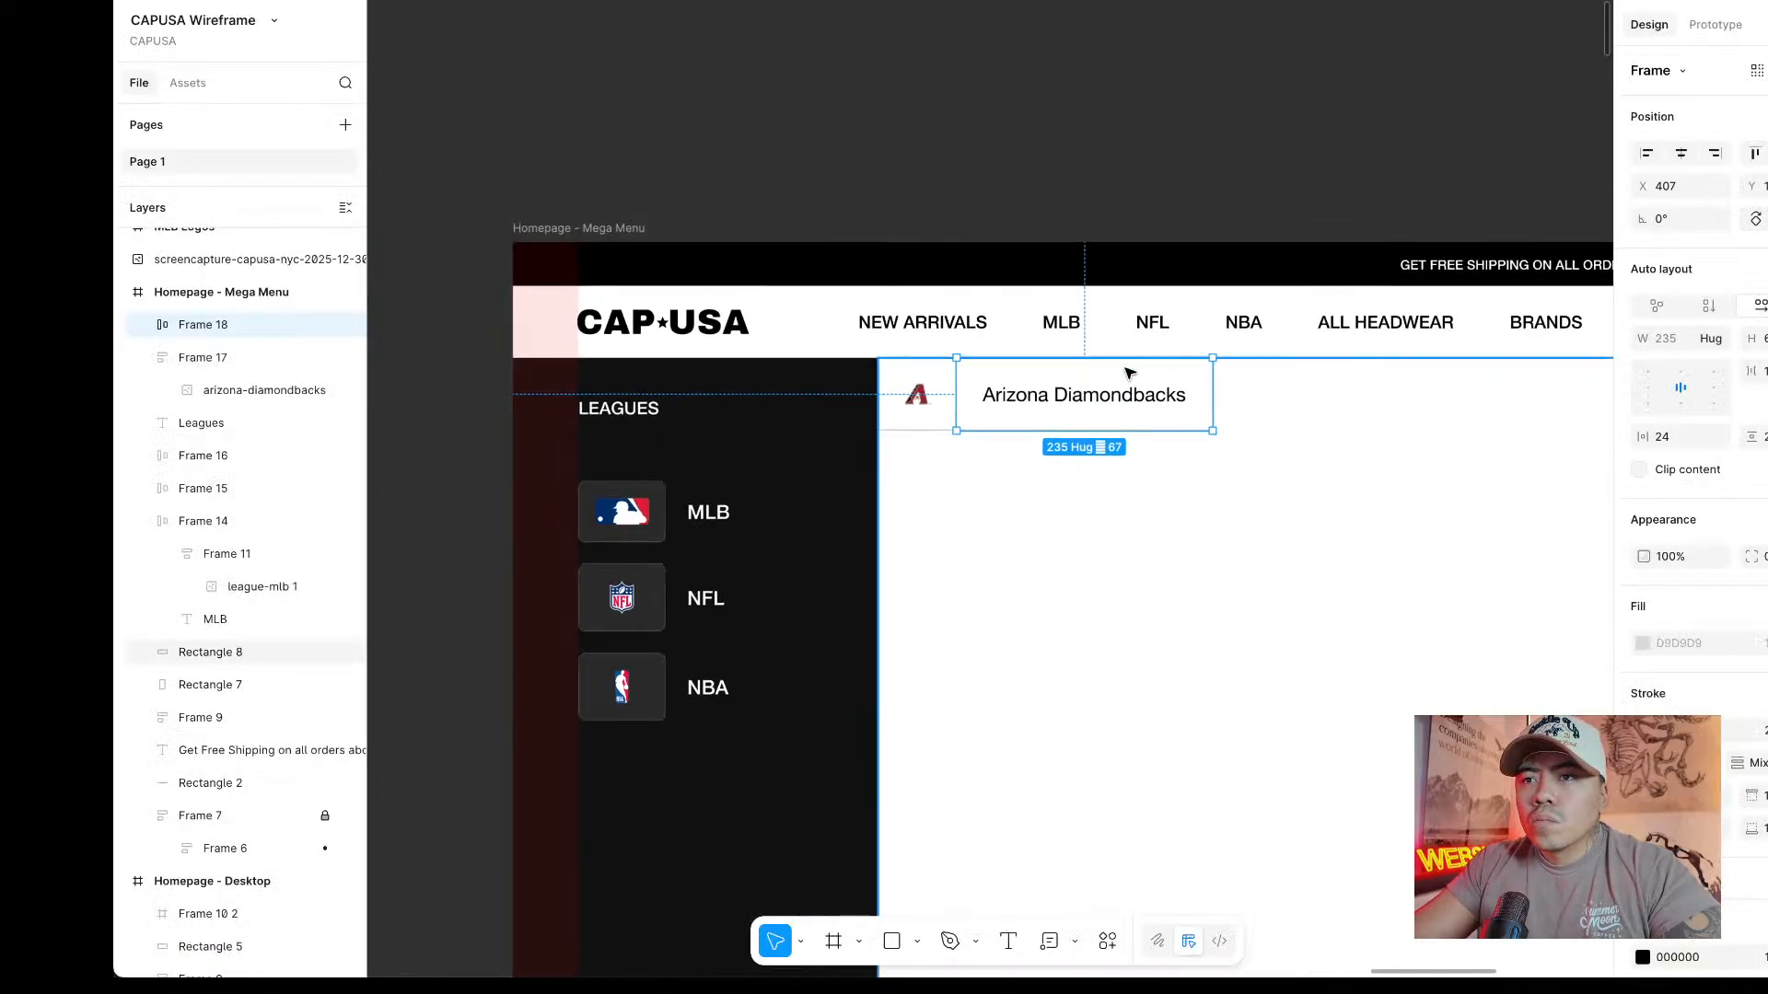
left_click(919, 396, "shift")
right_click(1084, 396)
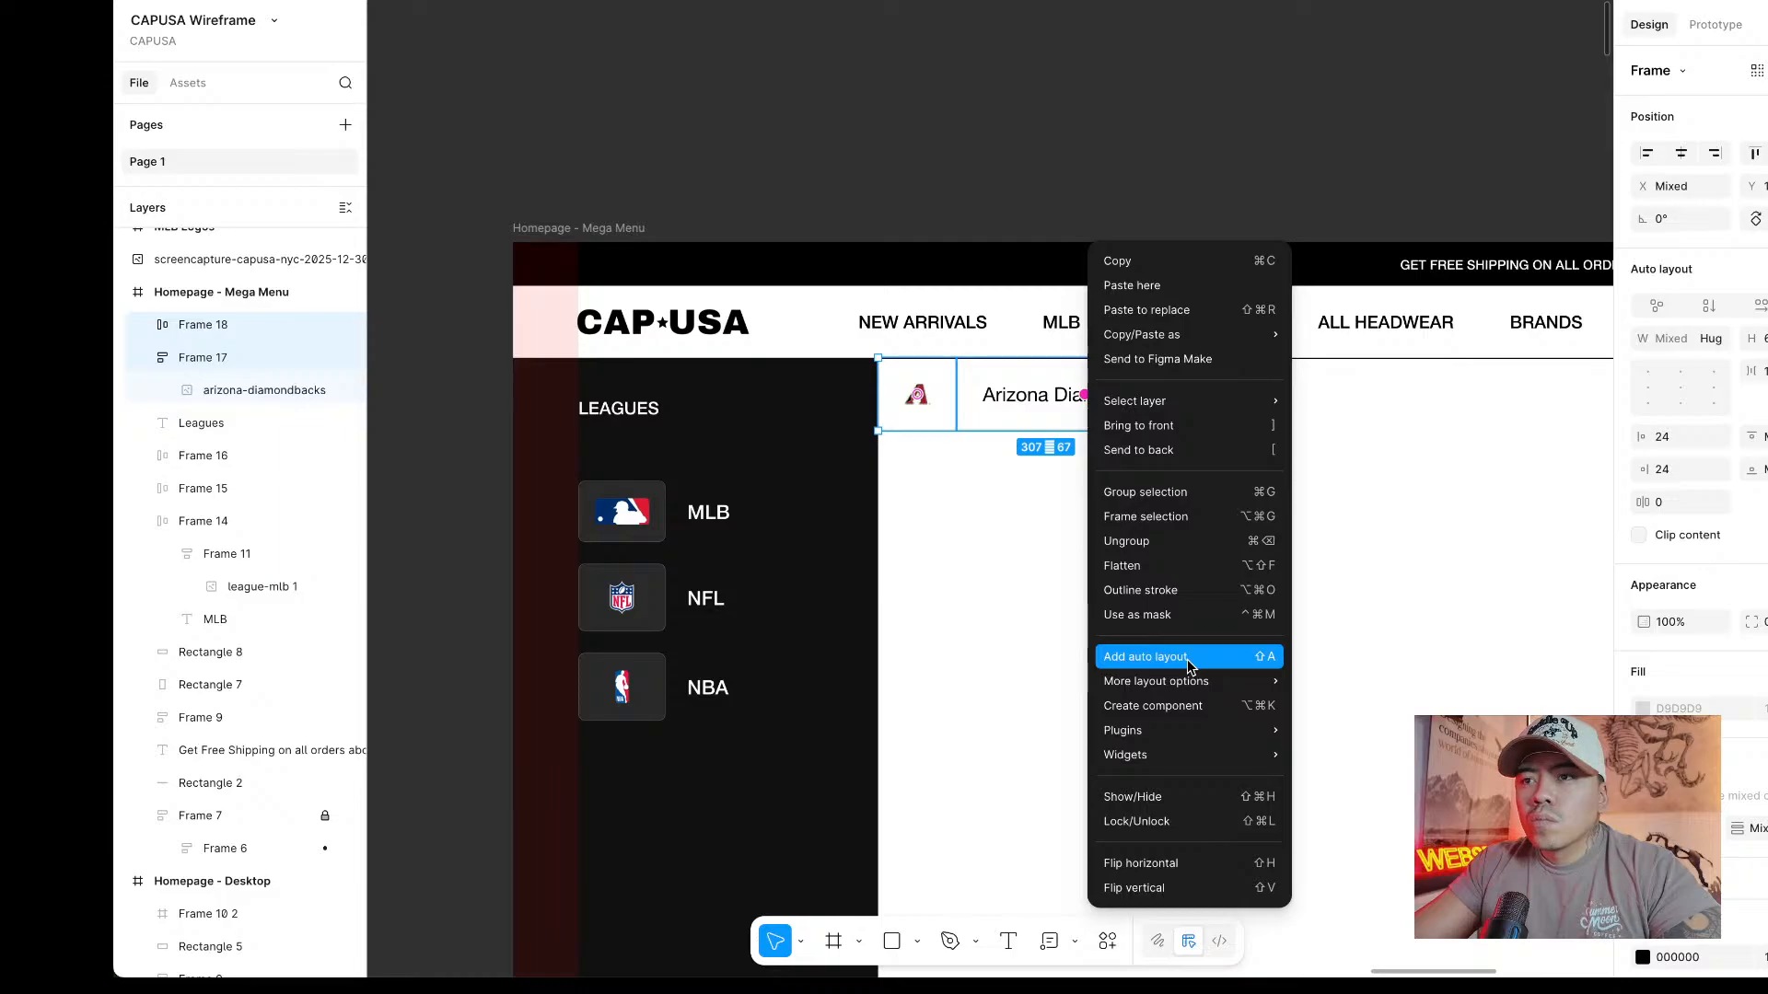
left_click(1186, 659)
Duplicate the Arizona Diamondbacks row and place the copy directly beneath the original.
key("ctrl+d")
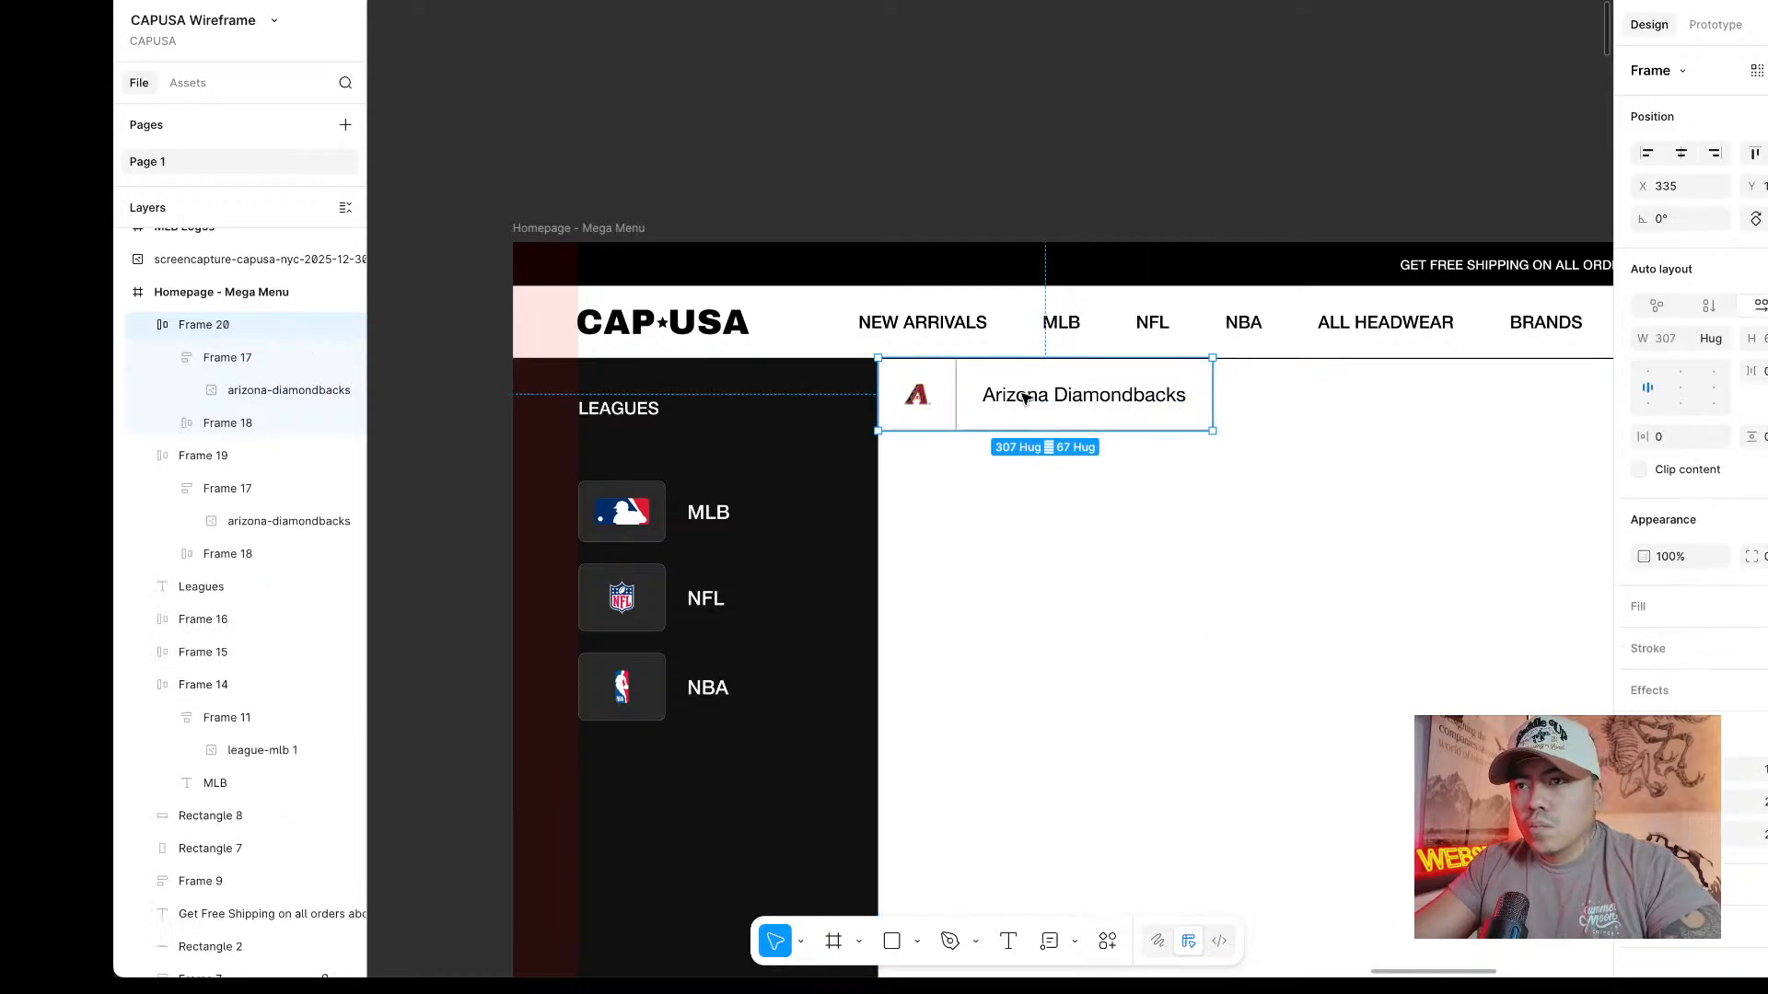
left_click_drag(1025, 397, 1145, 469)
scroll(1151, 468, "up", 3)
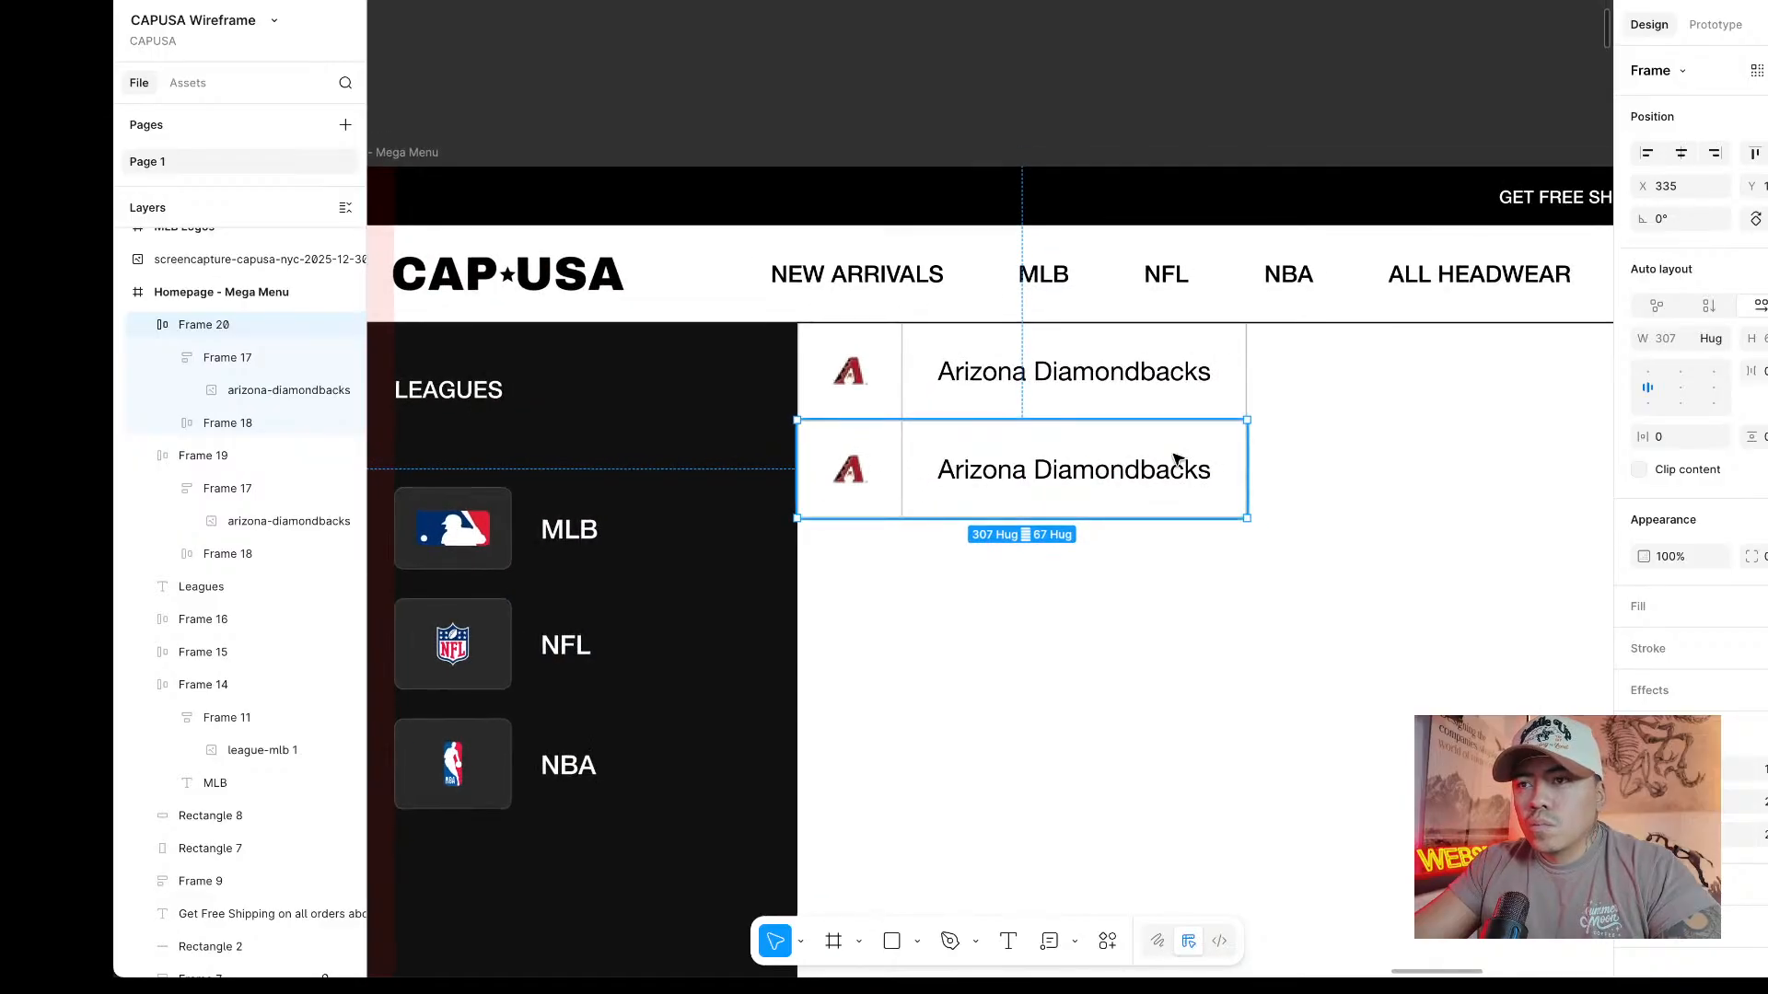
Remove the top stroke from the label and logo frames of the second row by setting it to 0.
double_click(1136, 466)
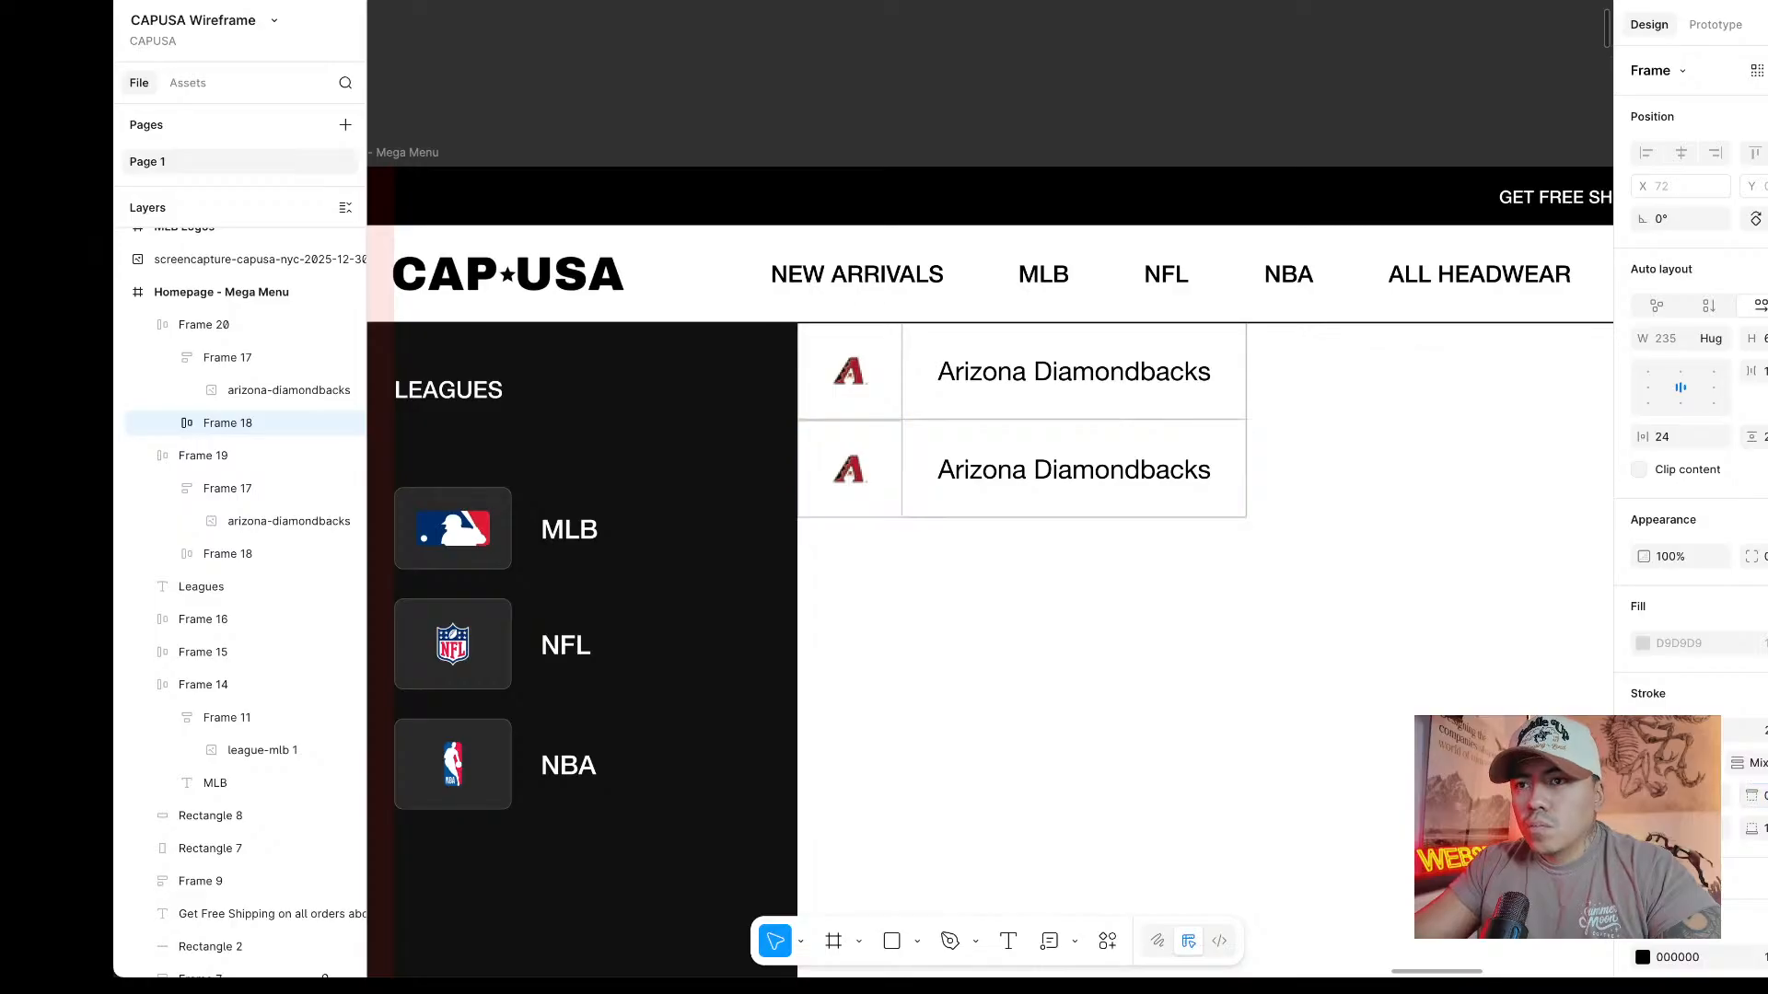
left_click(887, 444)
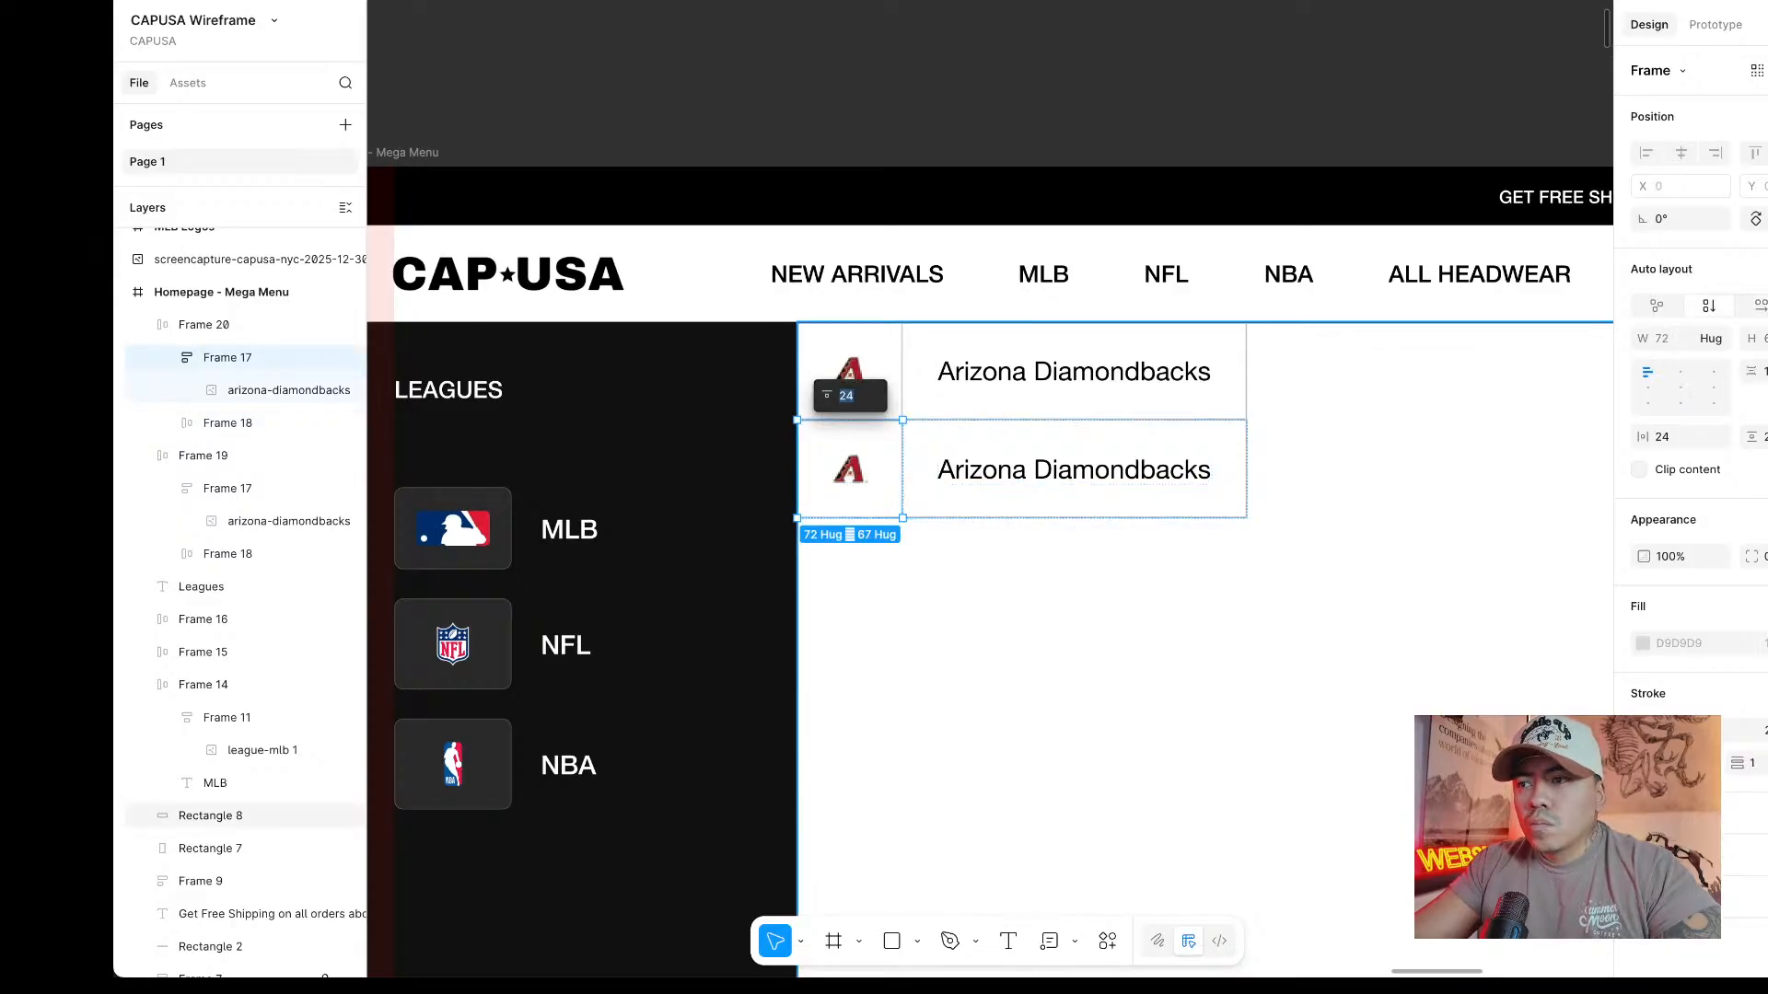
left_click(1767, 763)
left_click(1765, 938)
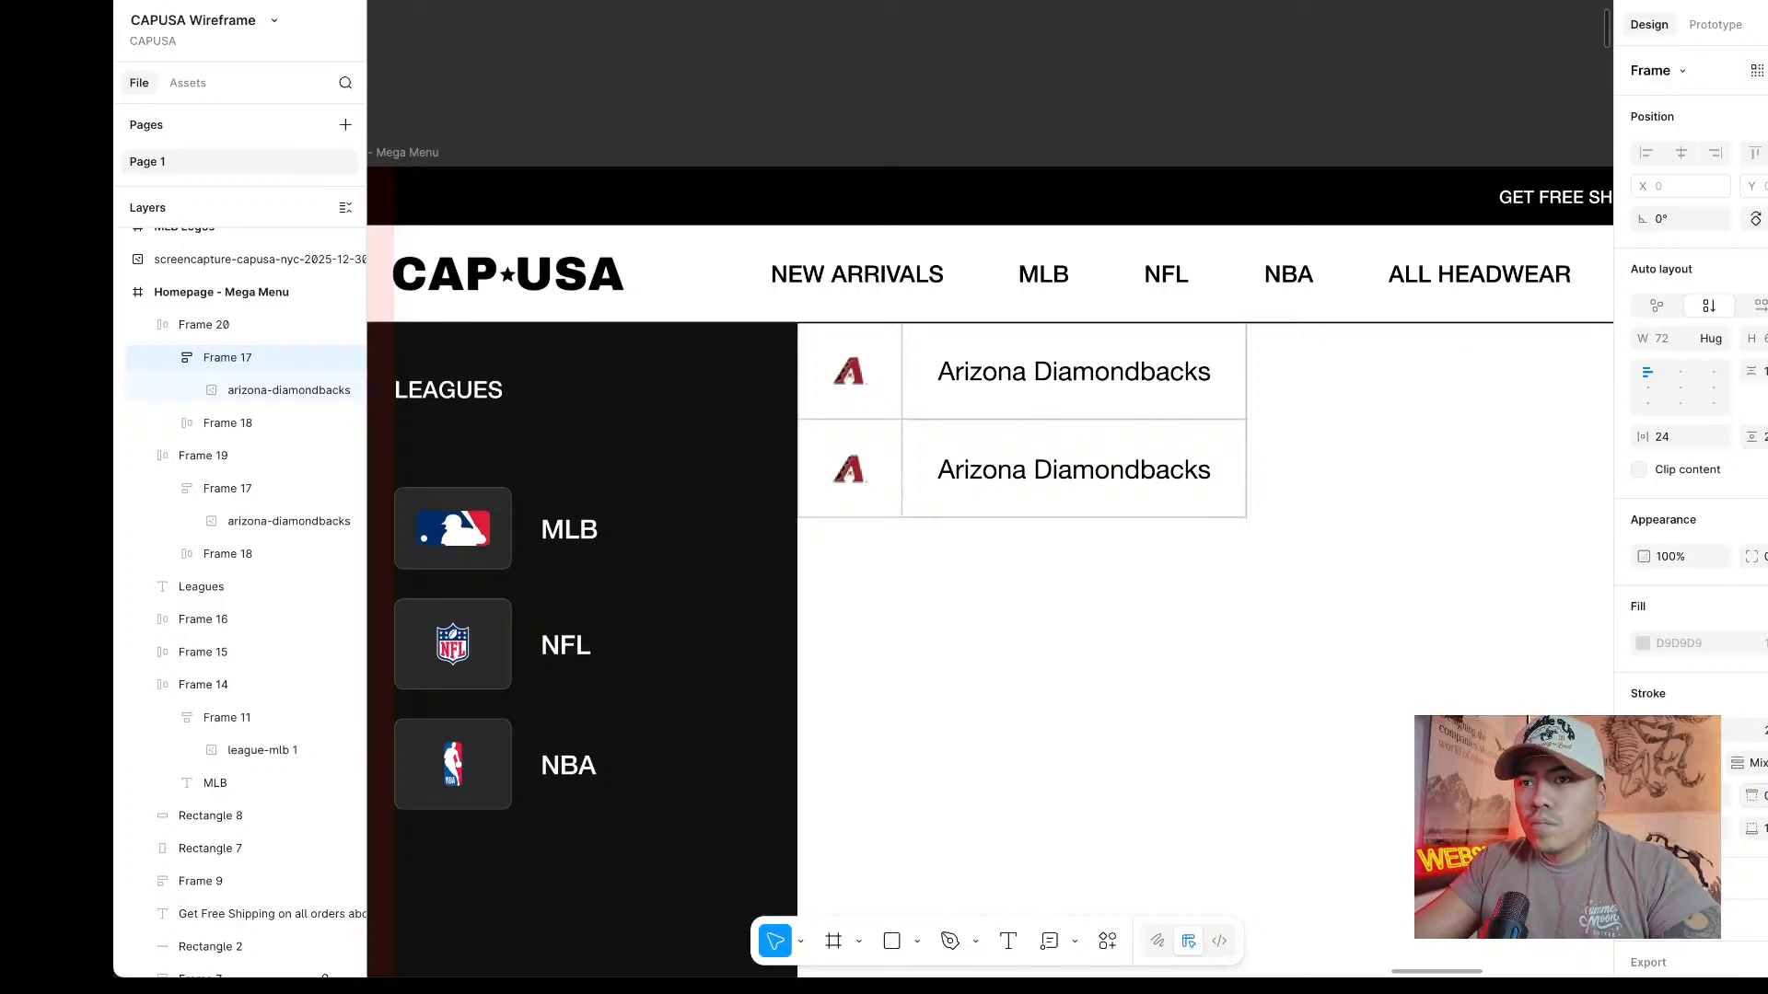
left_click(1243, 139)
scroll(1242, 138, "down", 5)
Duplicate the second team row and place the copy directly below it as a third row.
left_click(1214, 246)
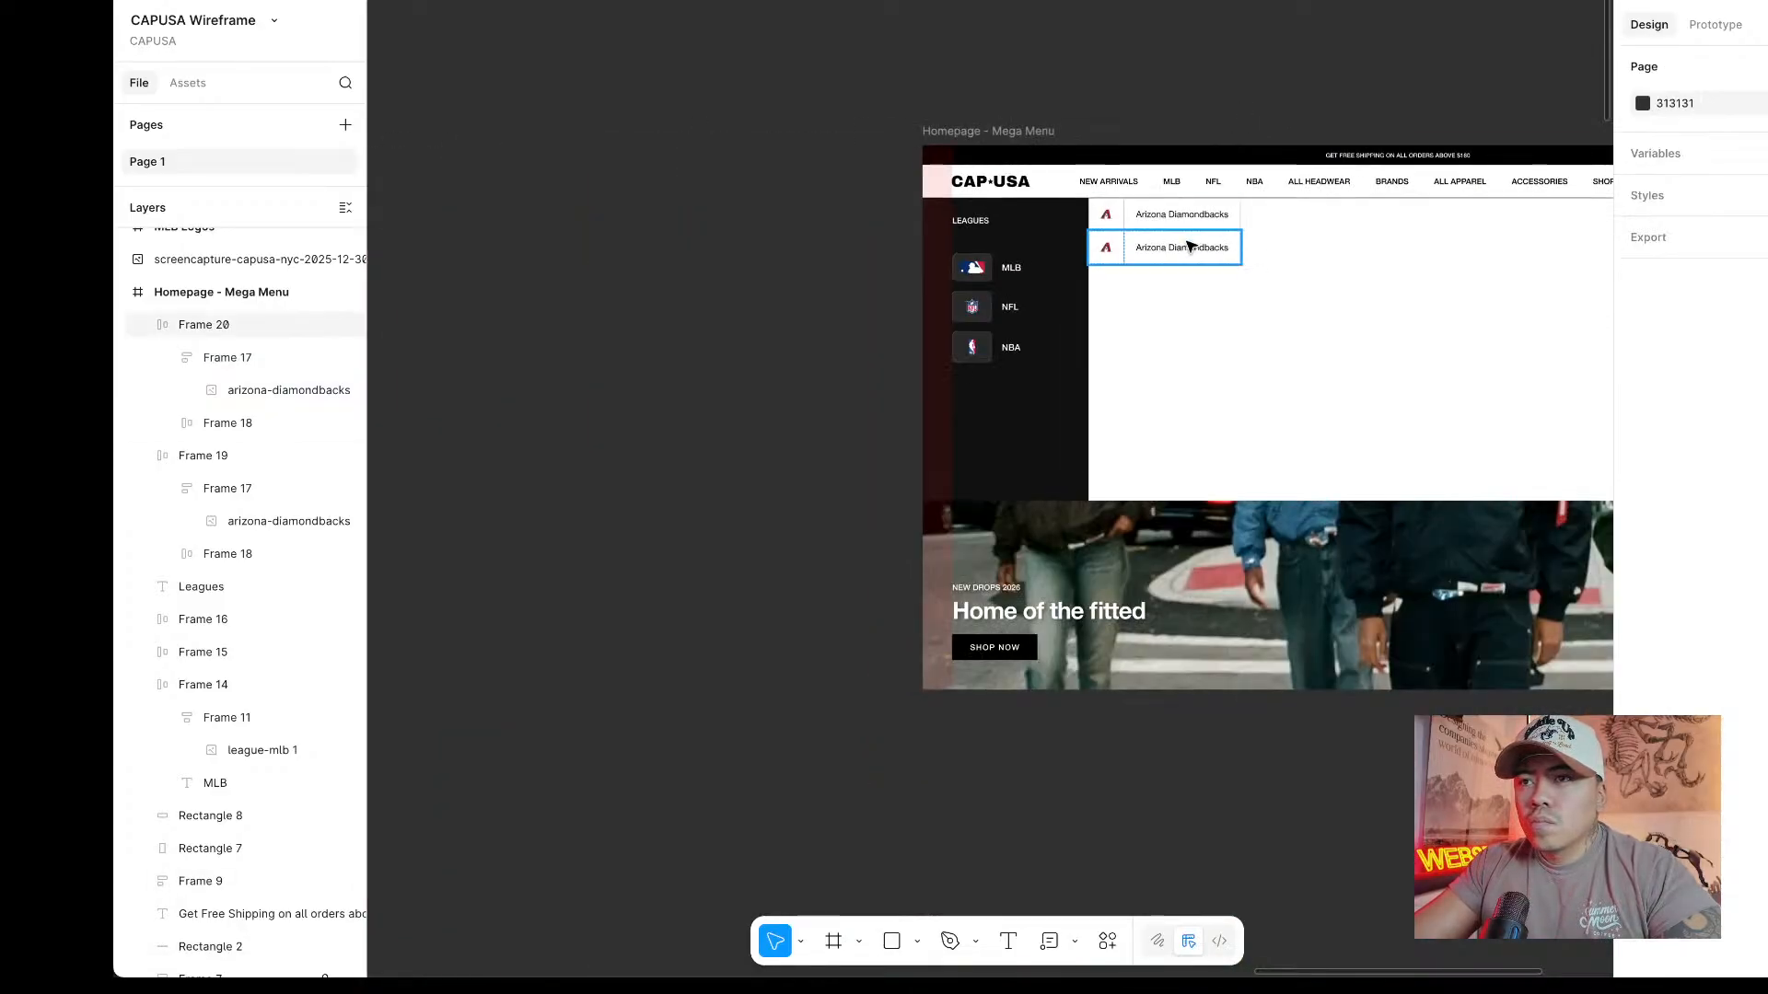
scroll(1251, 225, "up", 5)
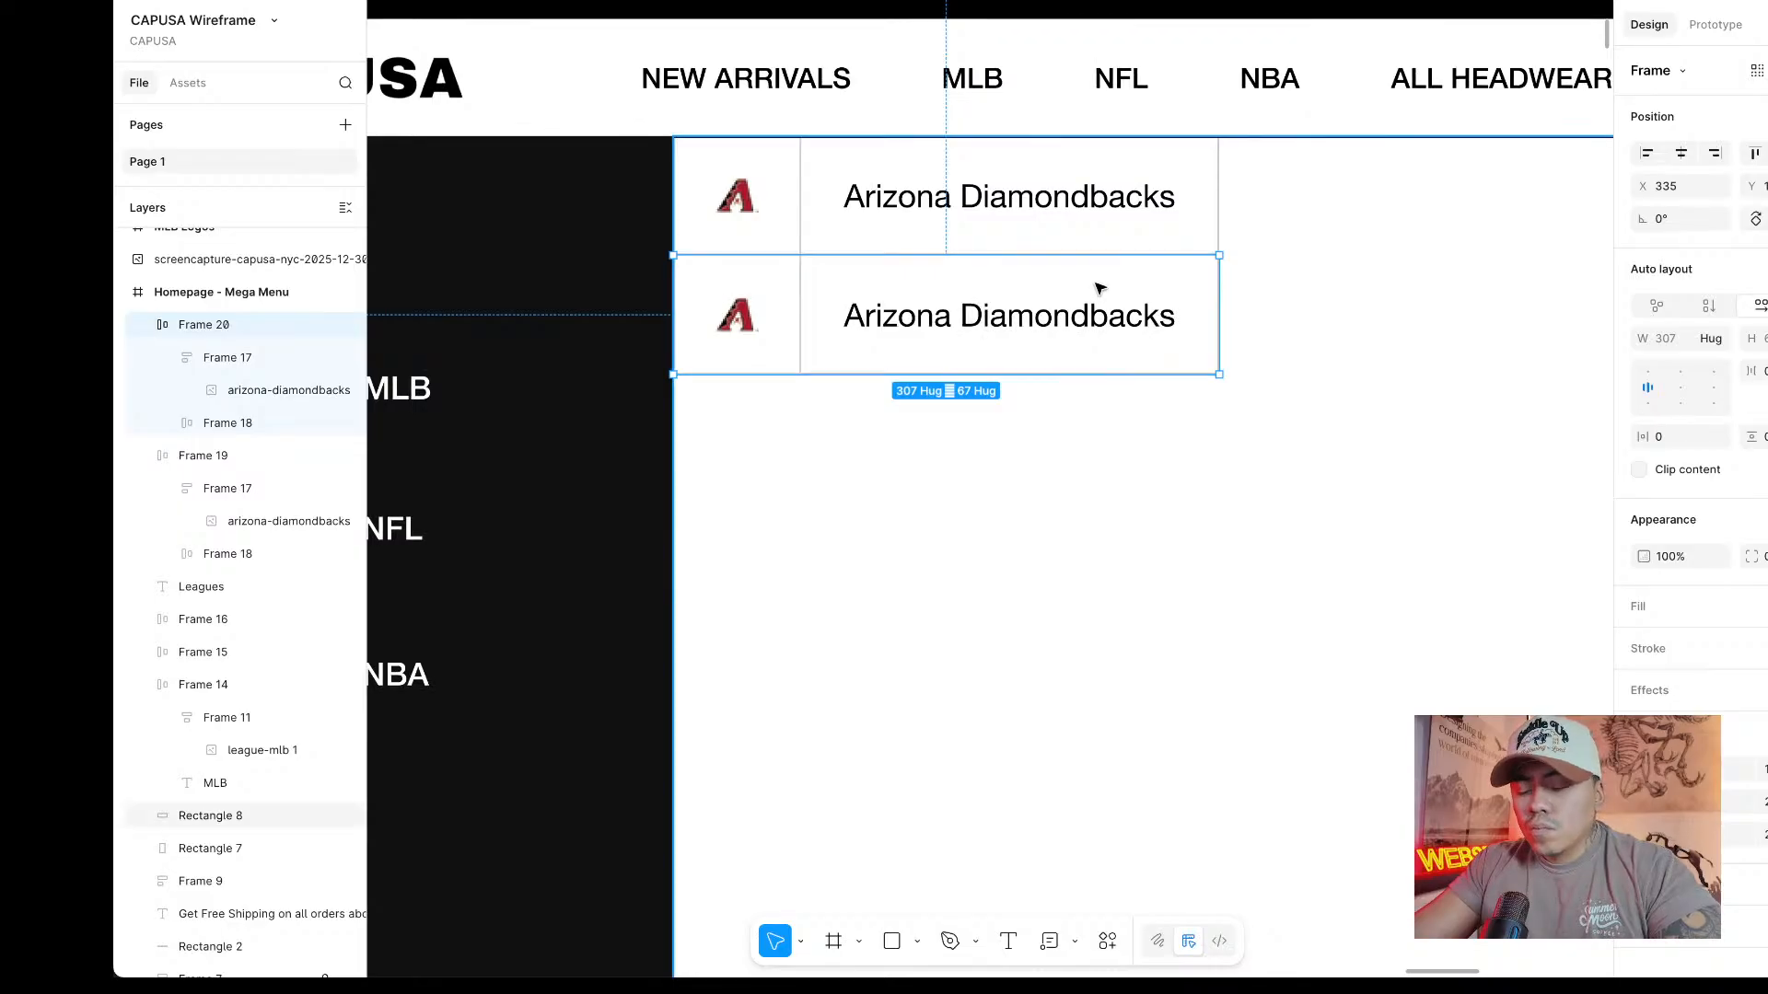
key("ctrl+d")
scroll(1189, 291, "left", 2)
scroll(1188, 291, "left", 2)
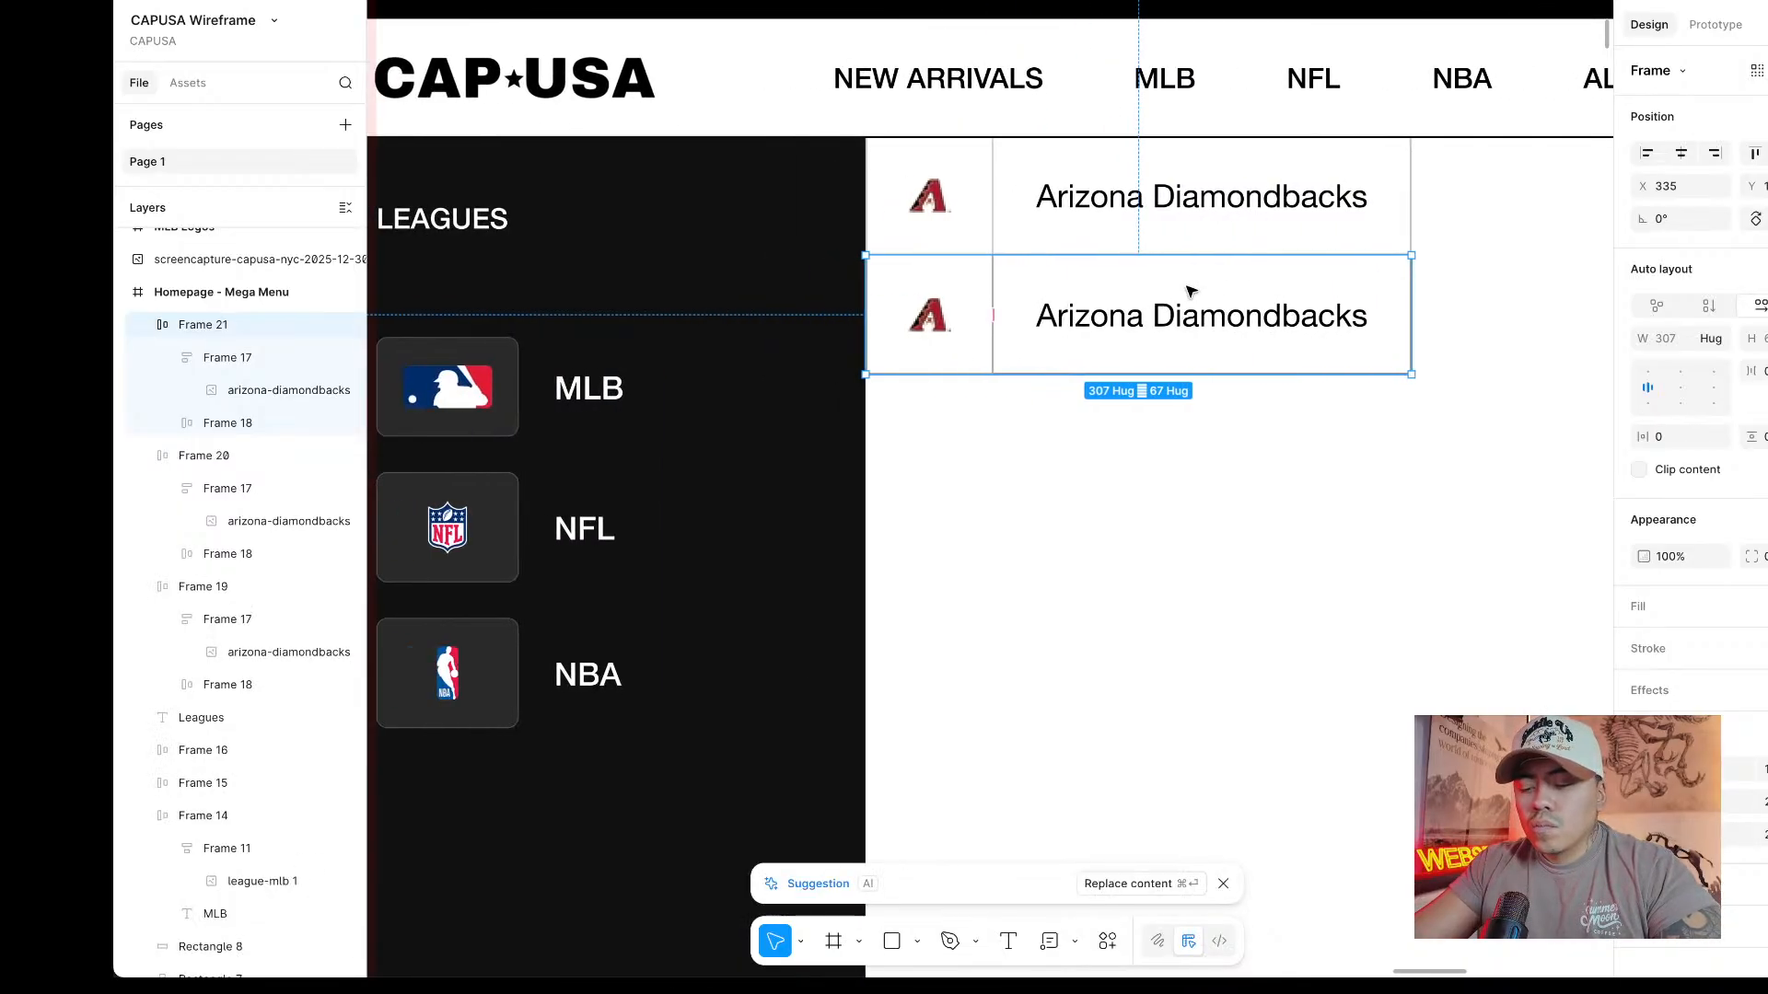
left_click_drag(1186, 295, 1196, 383)
Stack the three team rows in a vertical auto layout frame.
left_click(1206, 313, "shift")
left_click(1216, 190, "shift")
right_click(1224, 206)
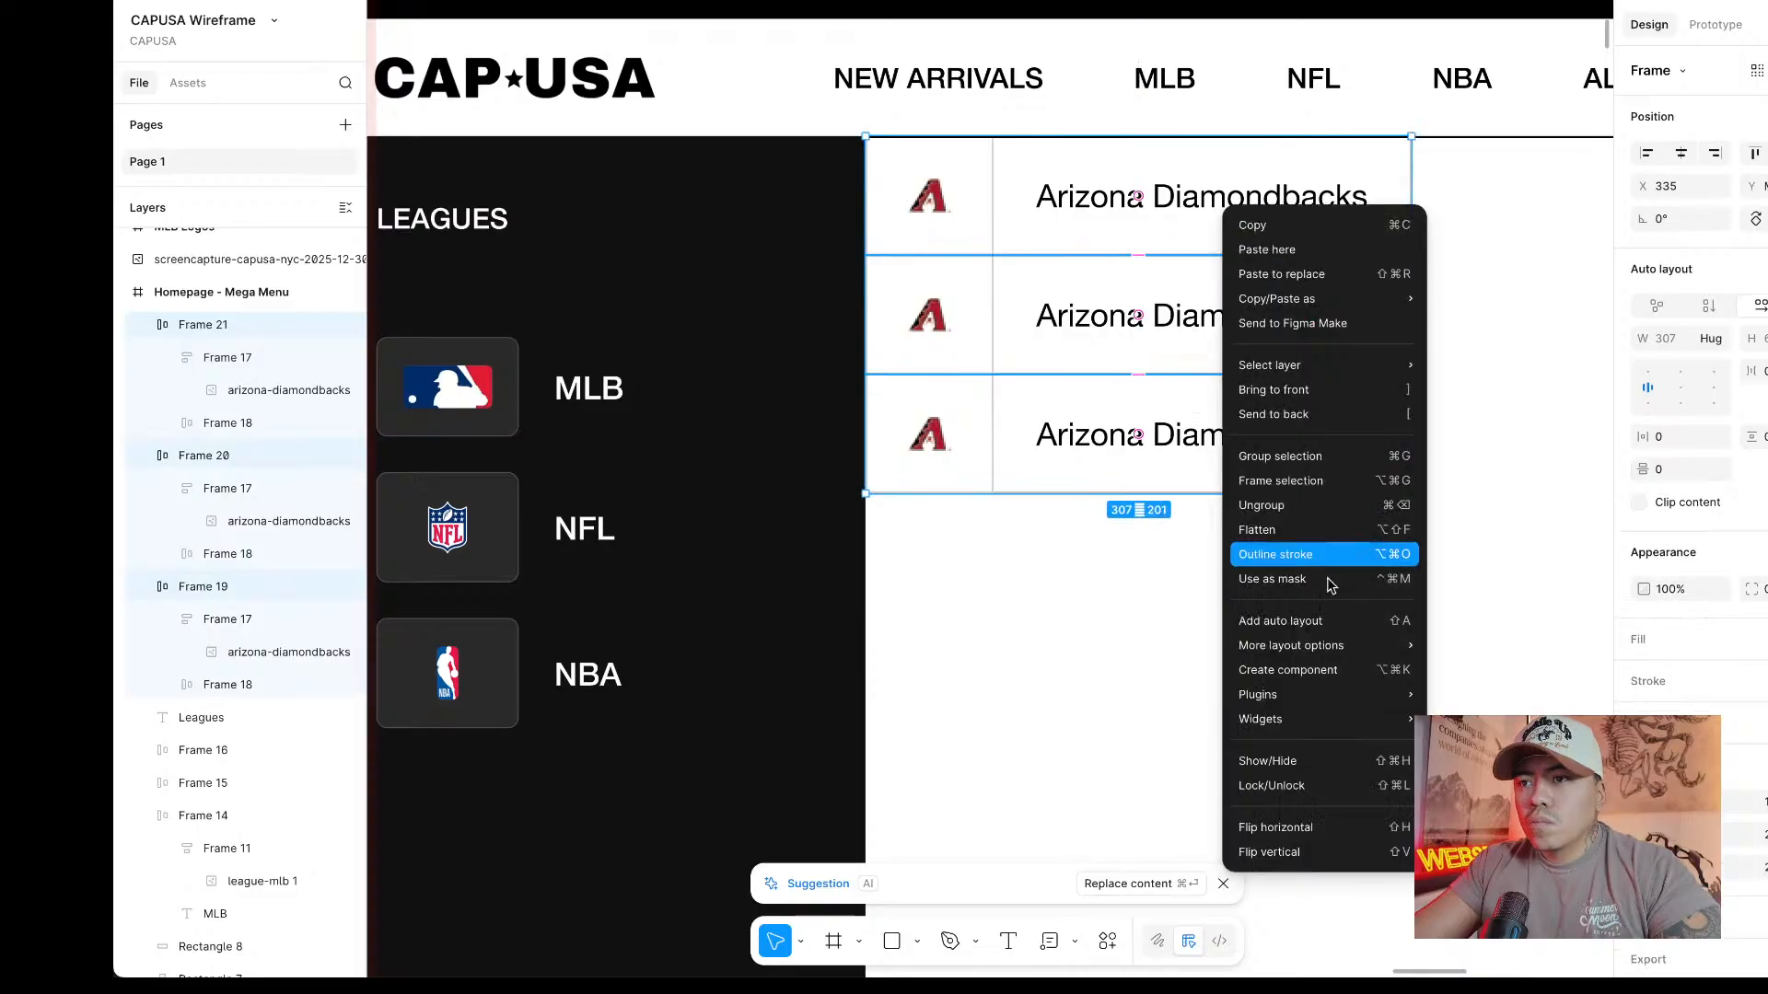
left_click(1313, 620)
scroll(1437, 463, "right", 2)
left_click(1423, 462)
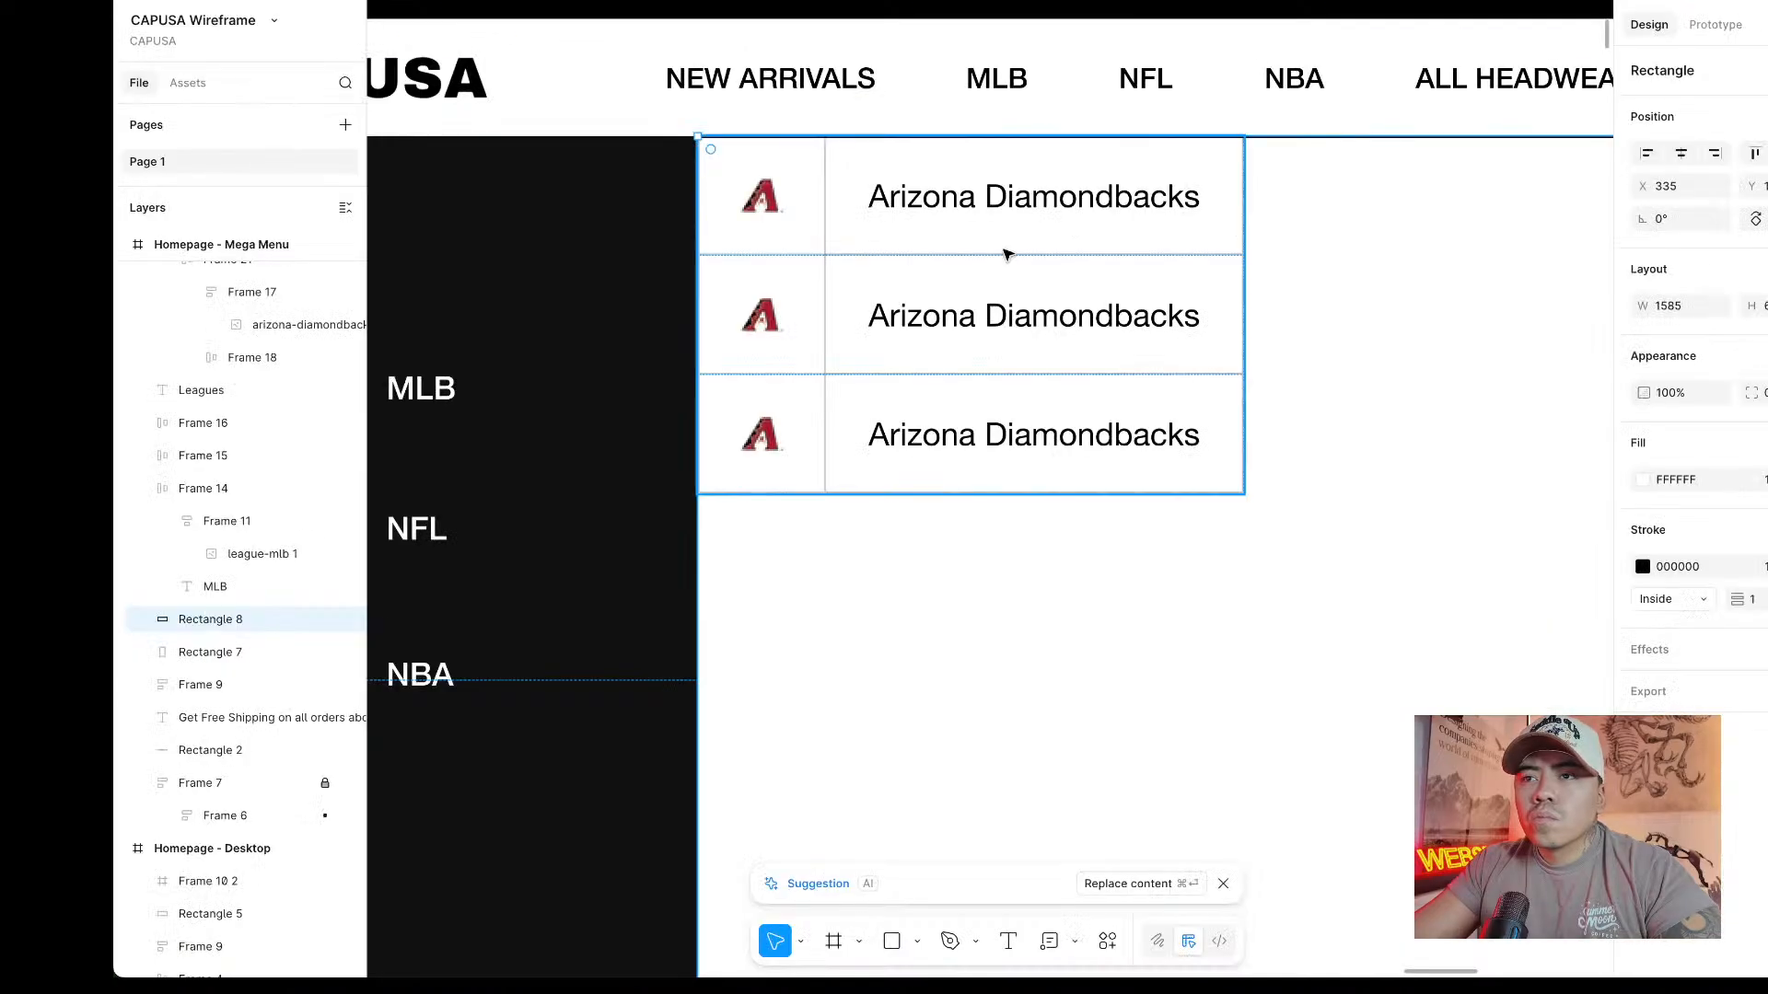
Duplicate a team row inside the stack to add a fourth row.
double_click(1011, 394)
key("super+d")
scroll(1278, 408, "down", 5)
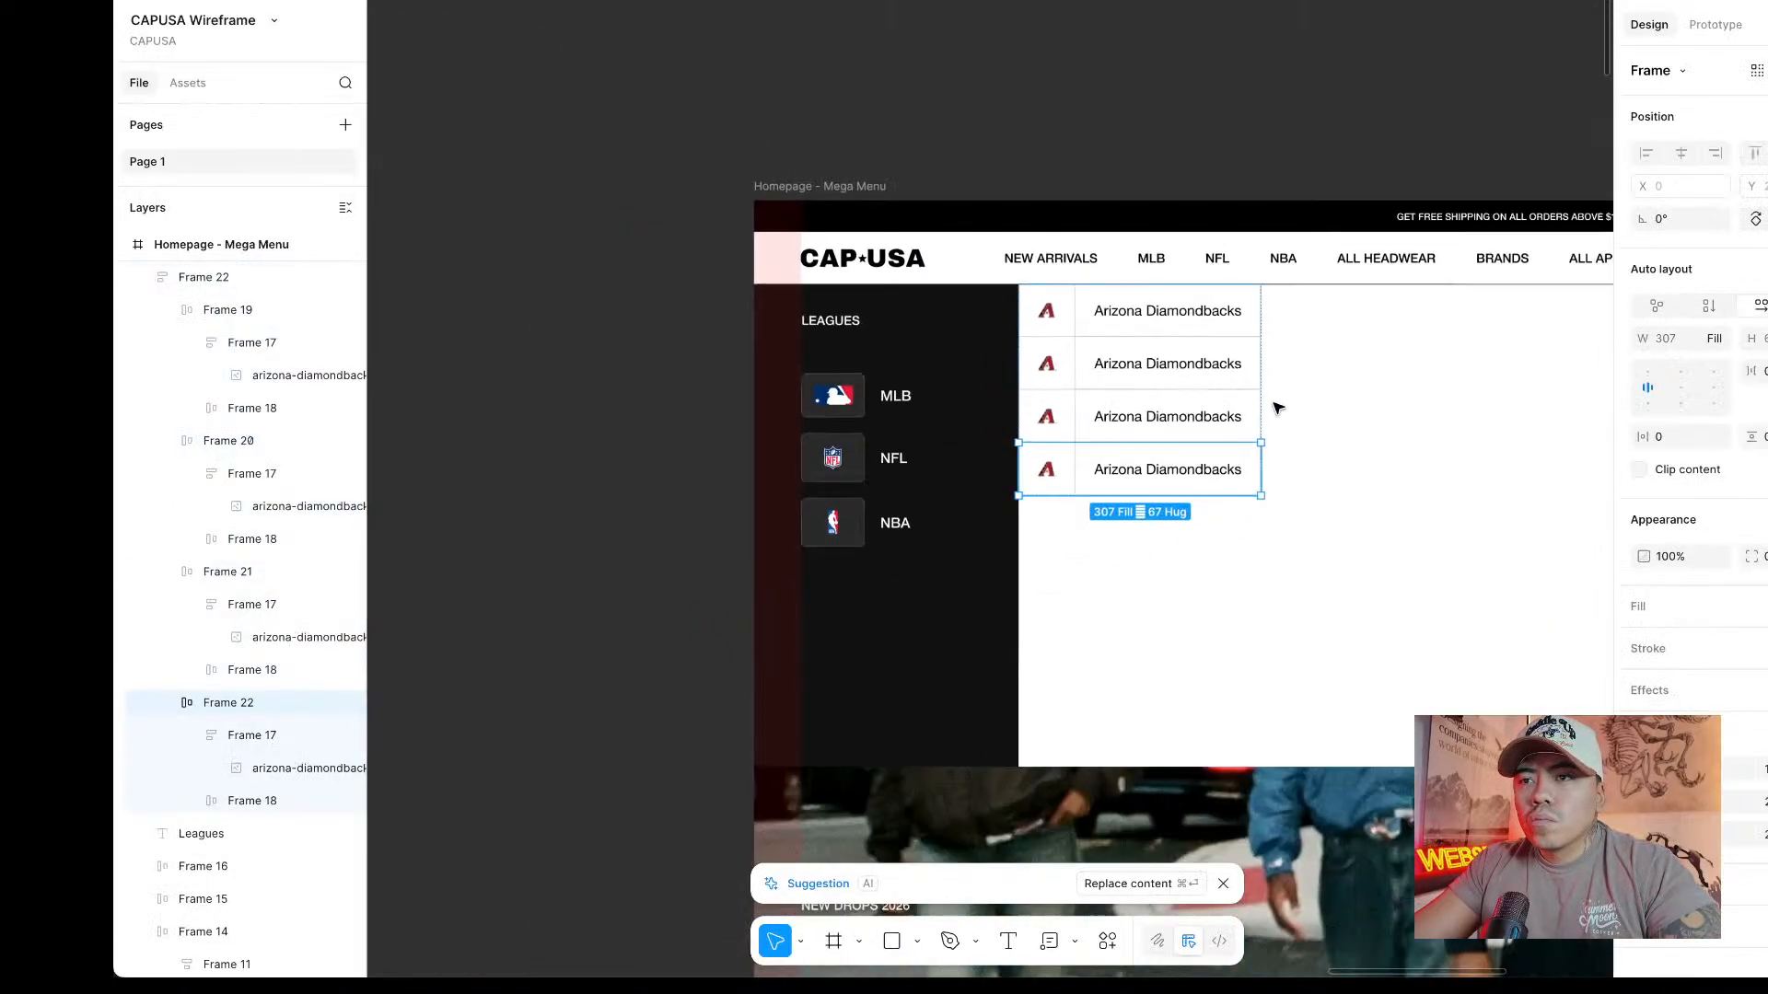
Duplicate the last team row twice to make a six-row column and check it in the prototype preview.
scroll(1278, 408, "up", 2)
scroll(1278, 408, "down", 1)
key("super+d")
key("super+d")
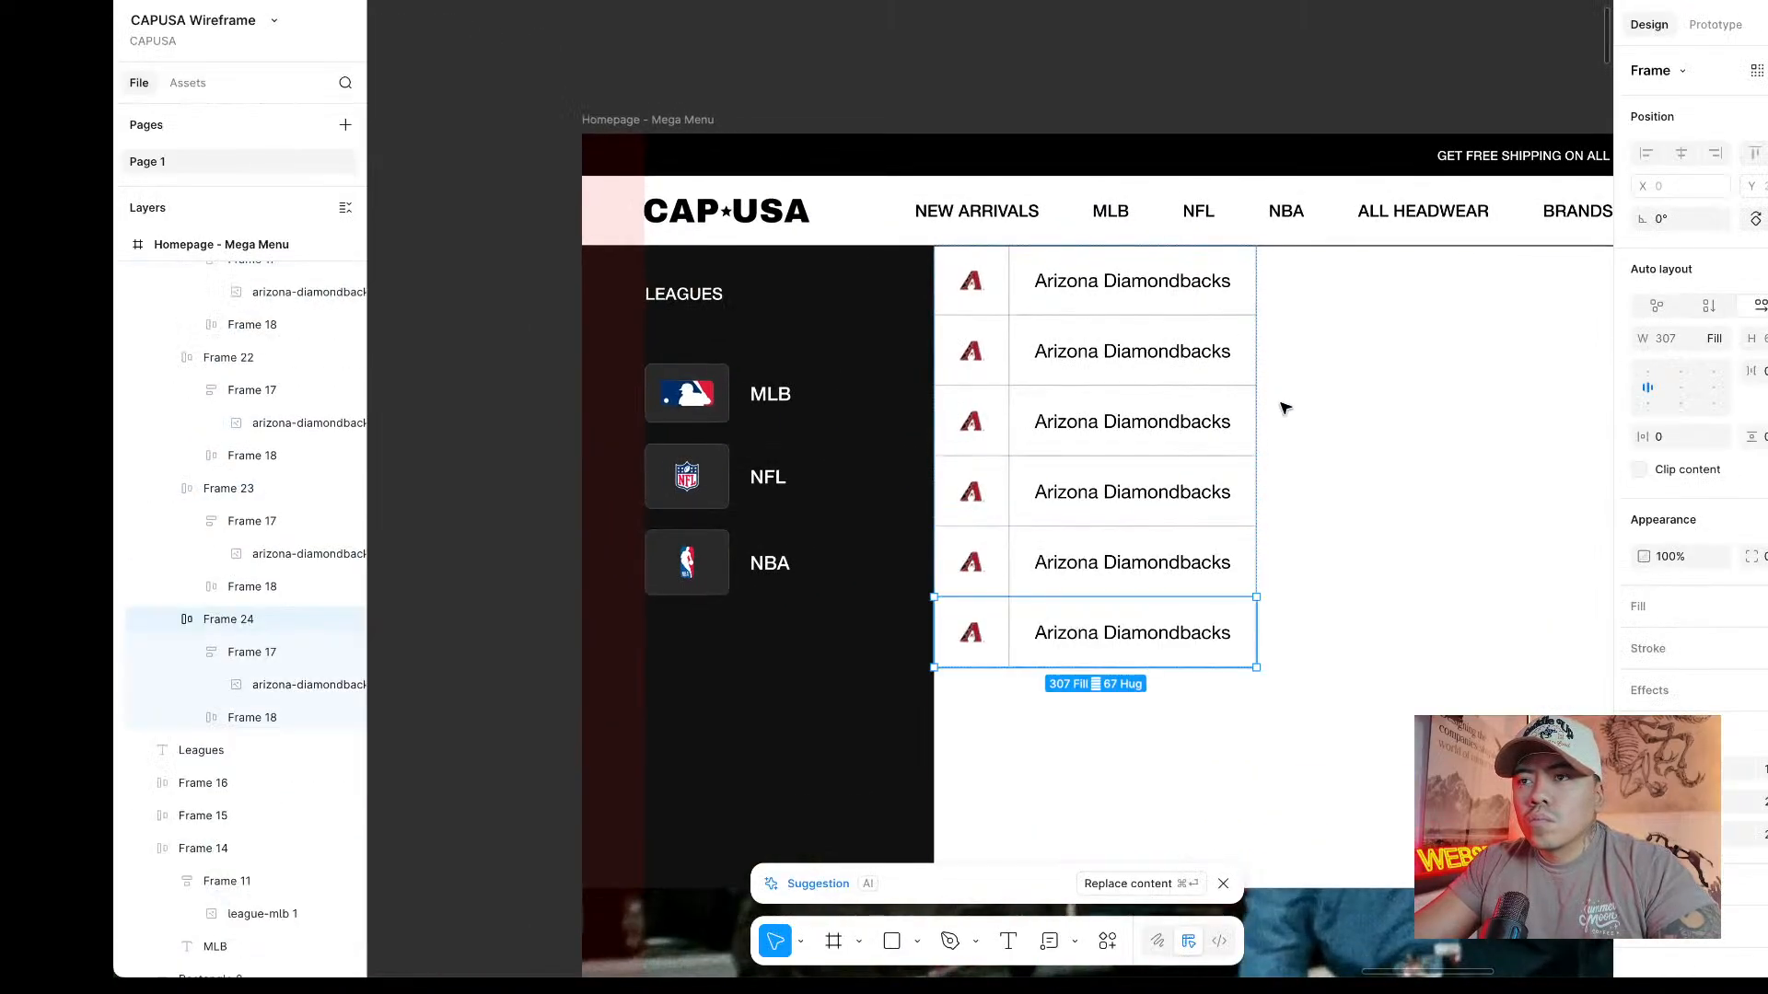
scroll(1278, 408, "down", 3)
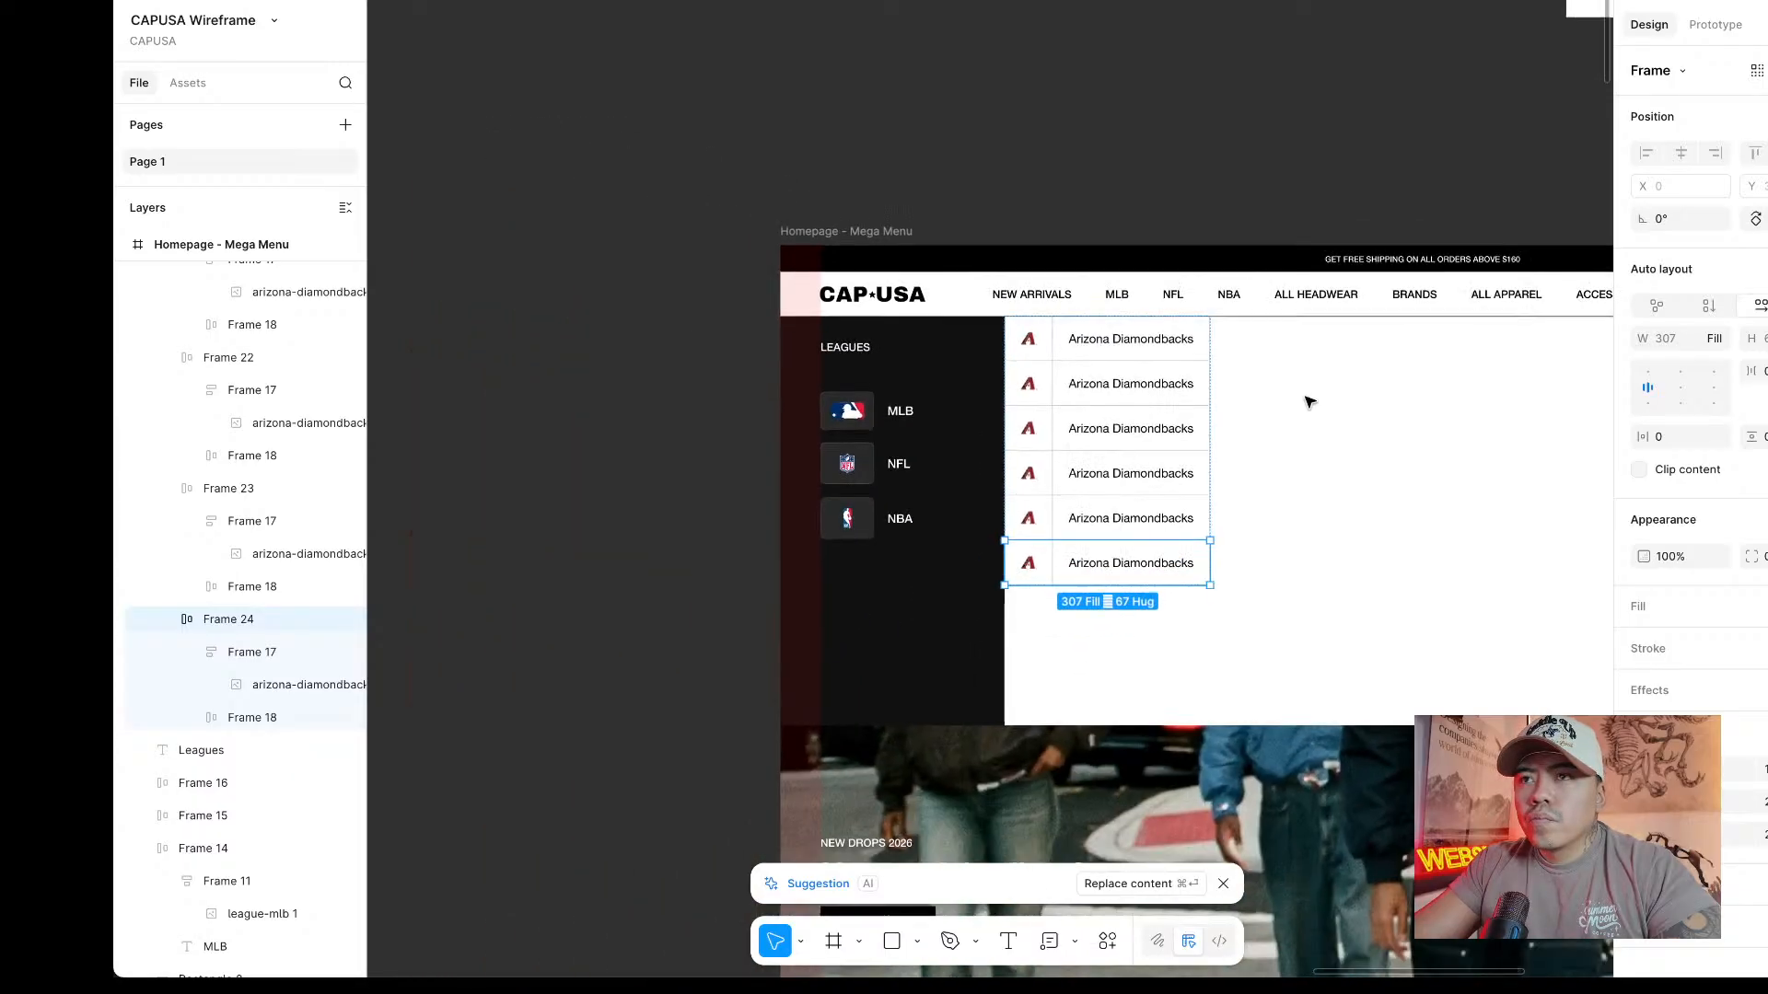
left_click(1212, 209)
scroll(1211, 209, "right", 1)
key("ctrl+Tab")
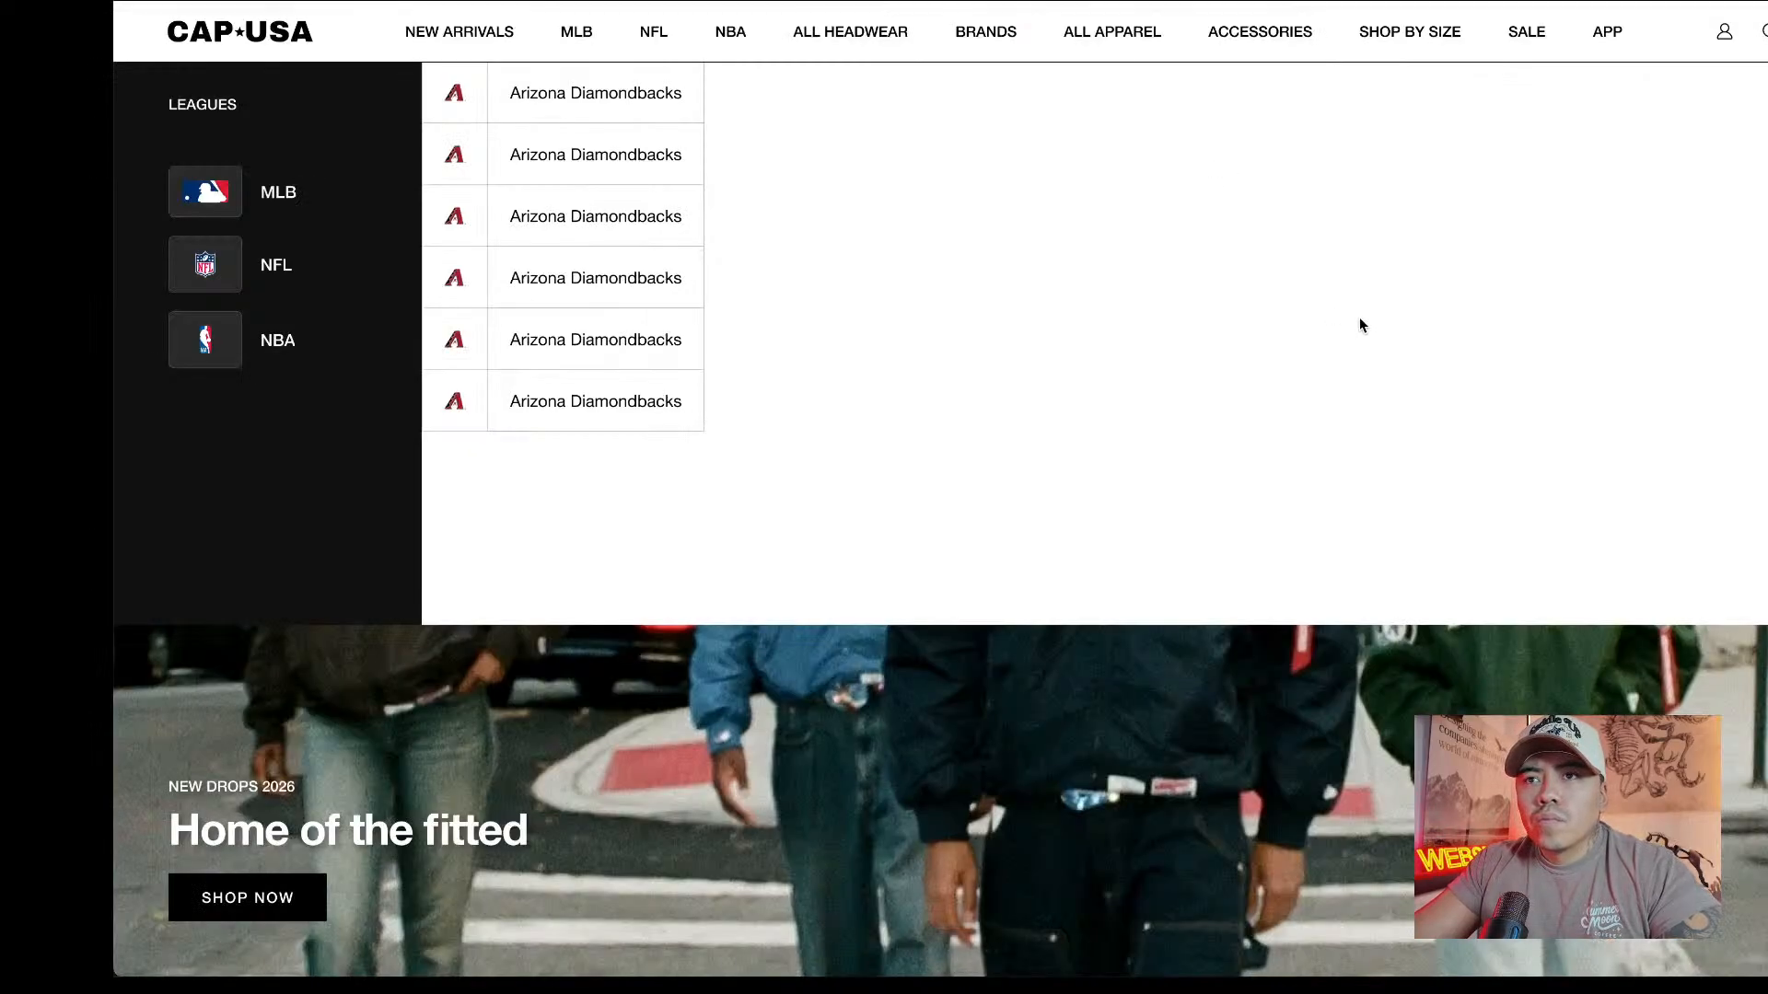
key("ctrl+Tab")
Duplicate the six-row team column and place the copy flush against its right edge as a second column.
scroll(967, 390, "up", 5)
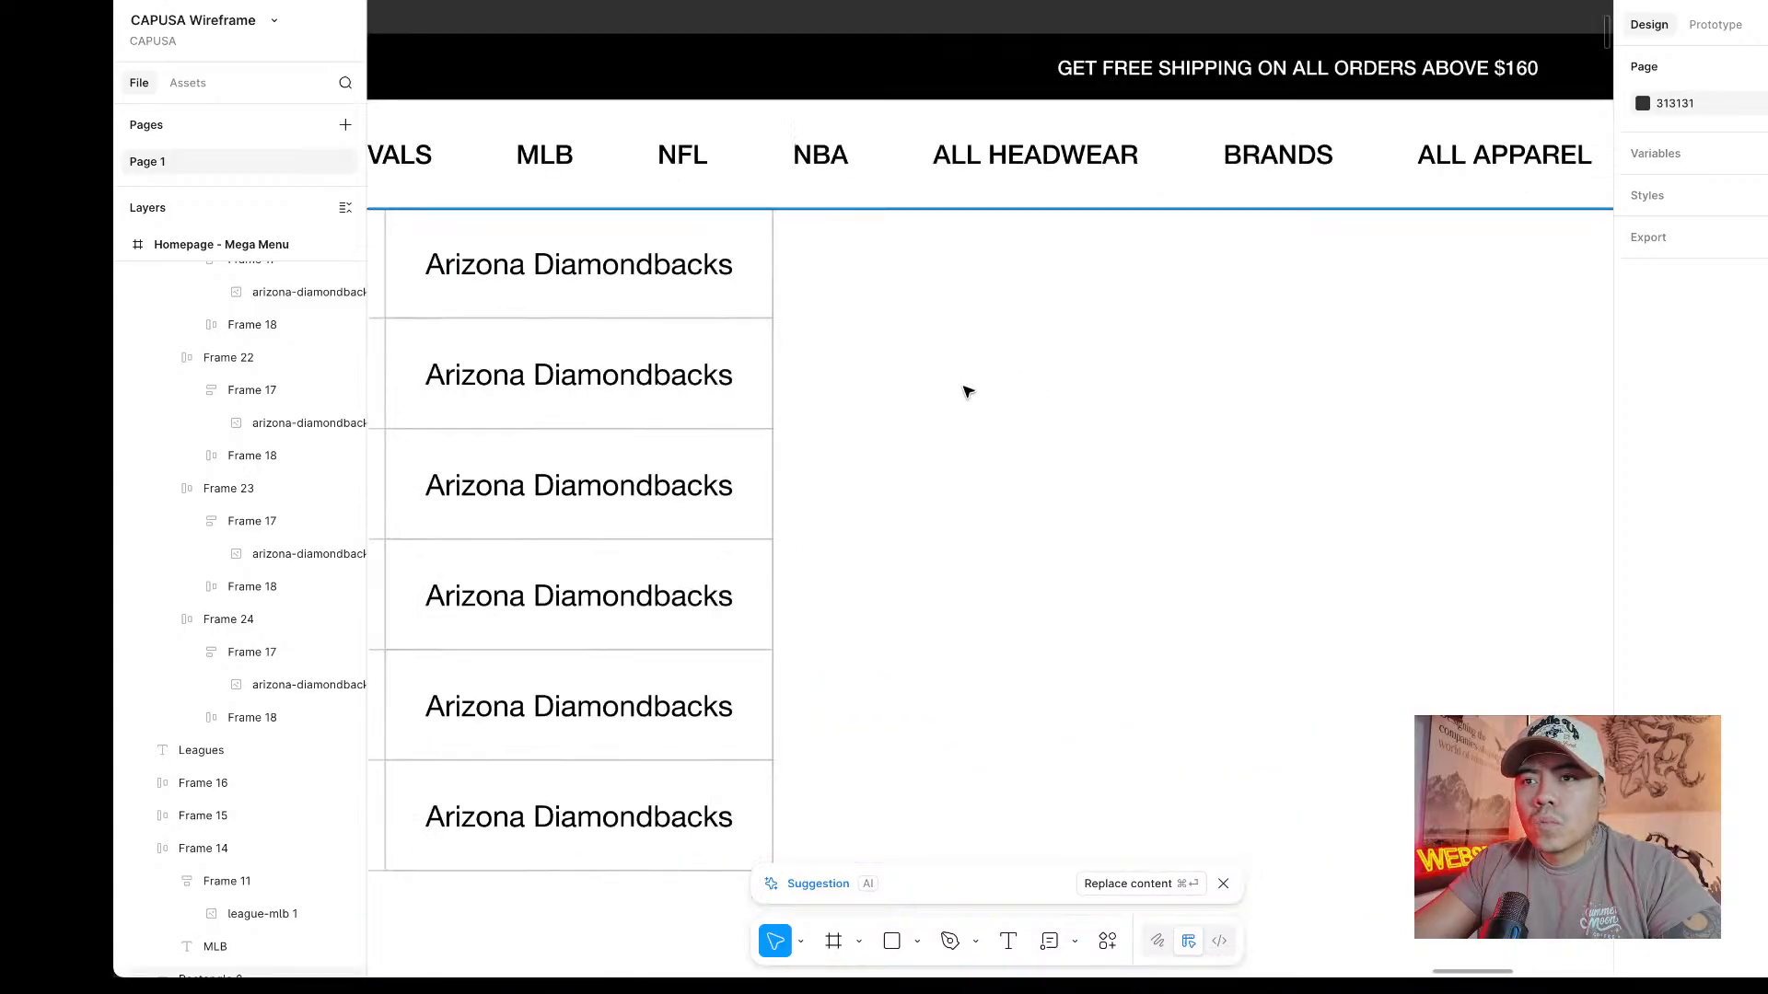
left_click(686, 318)
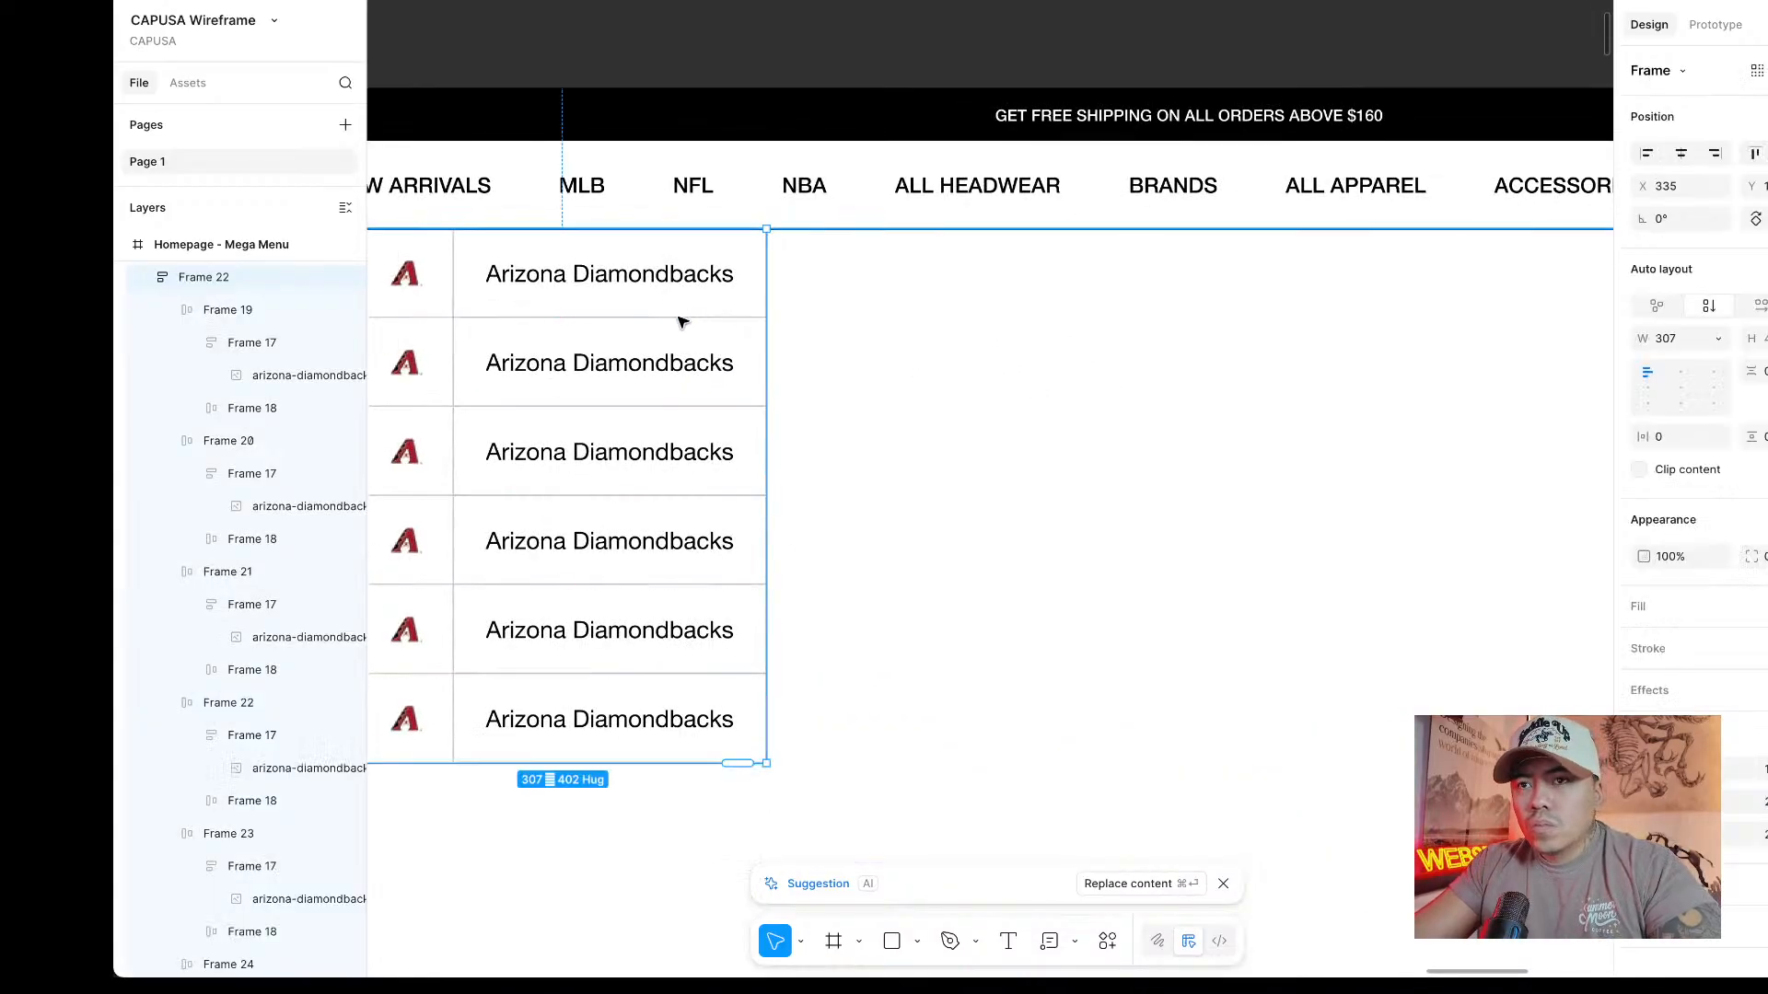
left_click_drag(679, 323, 934, 337)
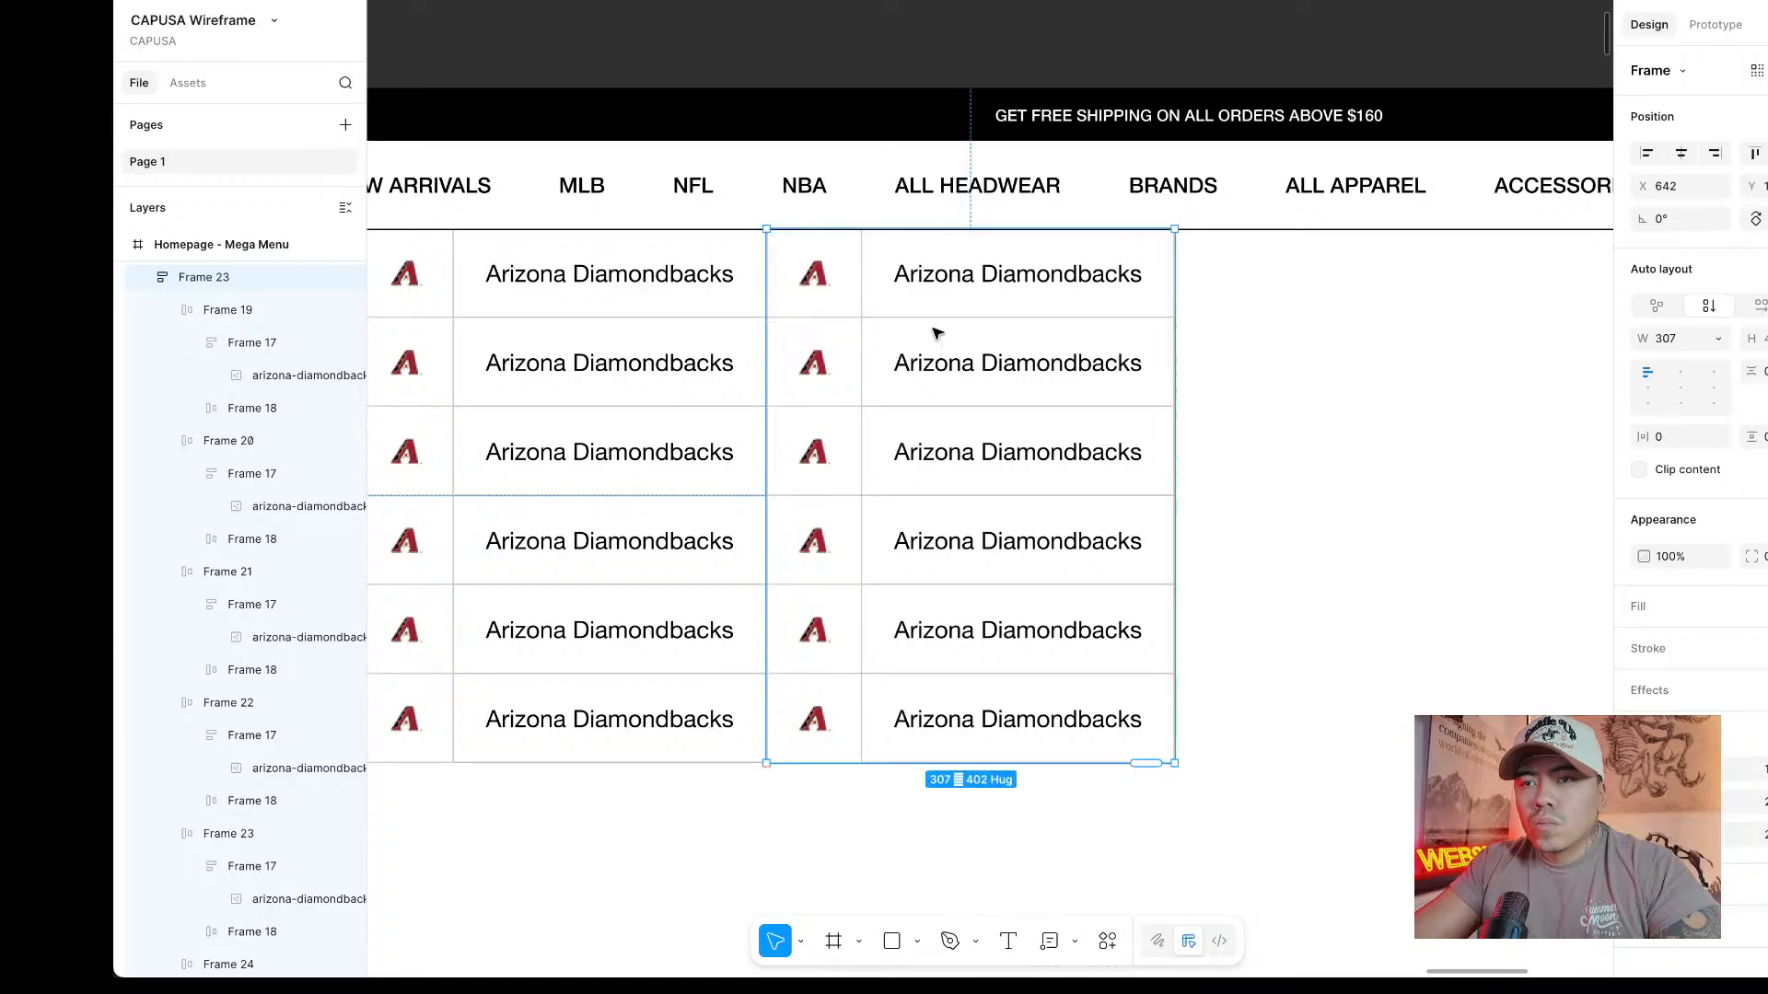
Remove the left stroke from all six logo frames in the second team column.
double_click(829, 300)
double_click(827, 287)
left_click(820, 374, "shift")
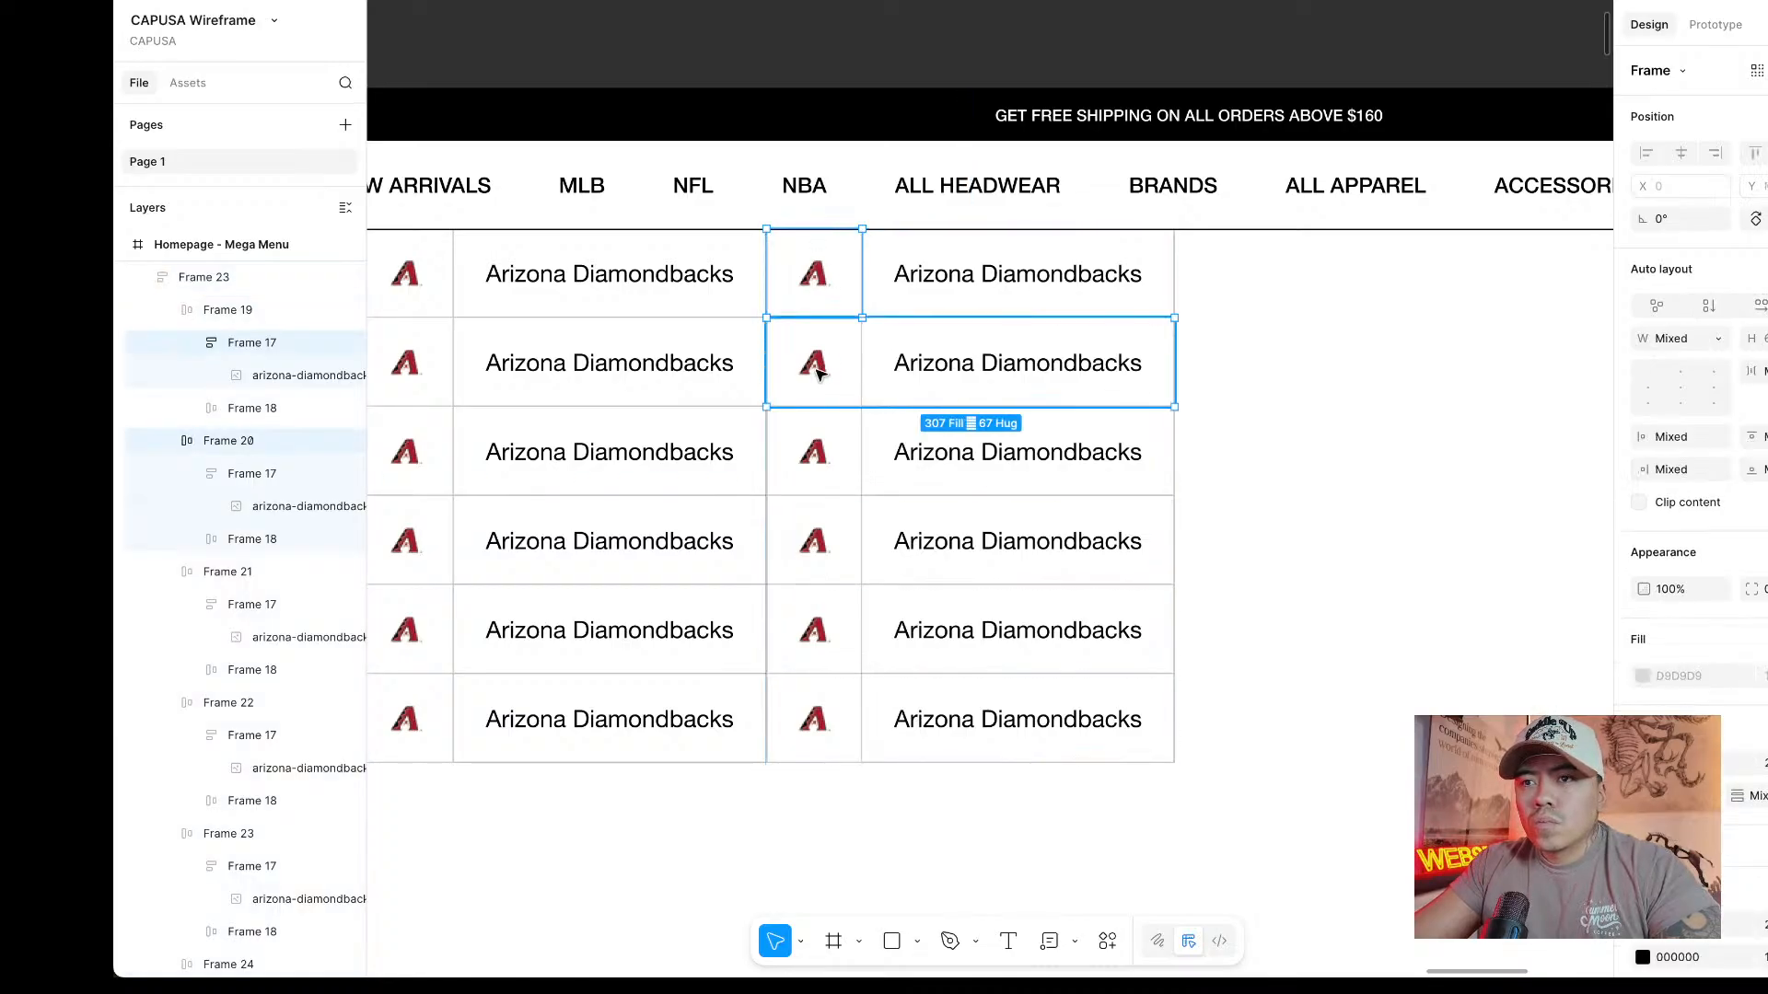
left_click(819, 374, "shift")
double_click(822, 462, "shift")
double_click(817, 545, "shift")
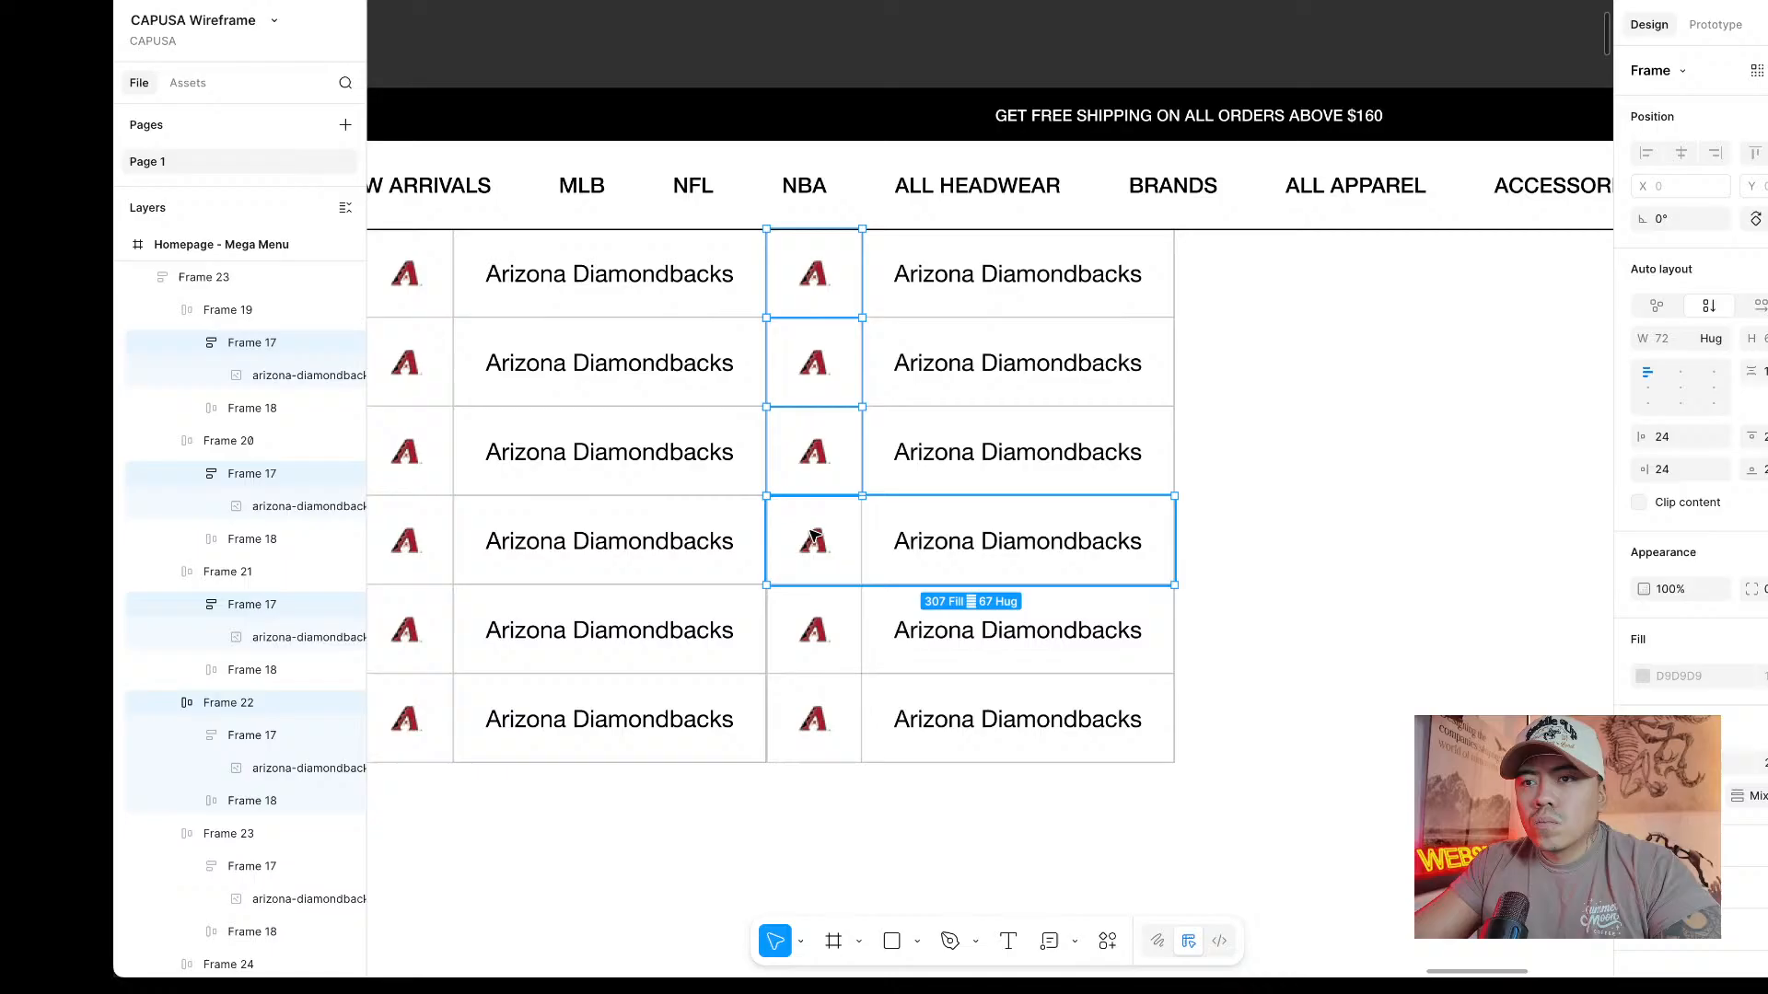
double_click(816, 630, "shift")
double_click(812, 718, "shift")
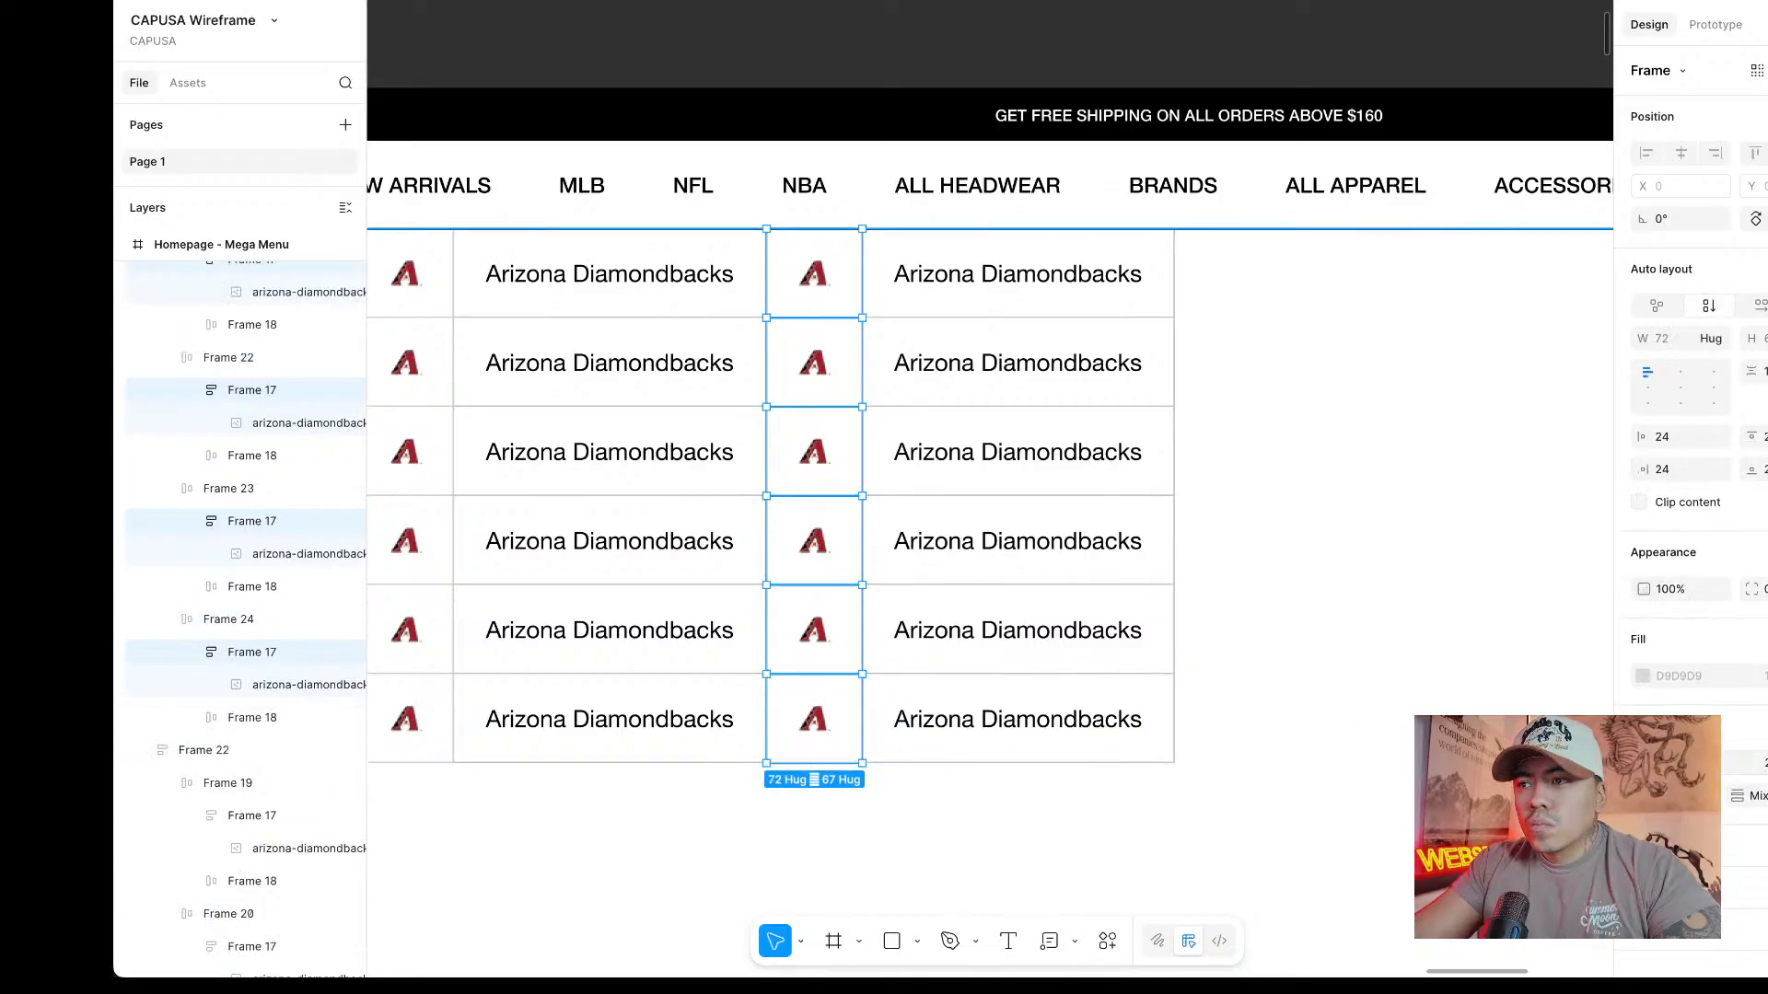
left_click(1766, 796)
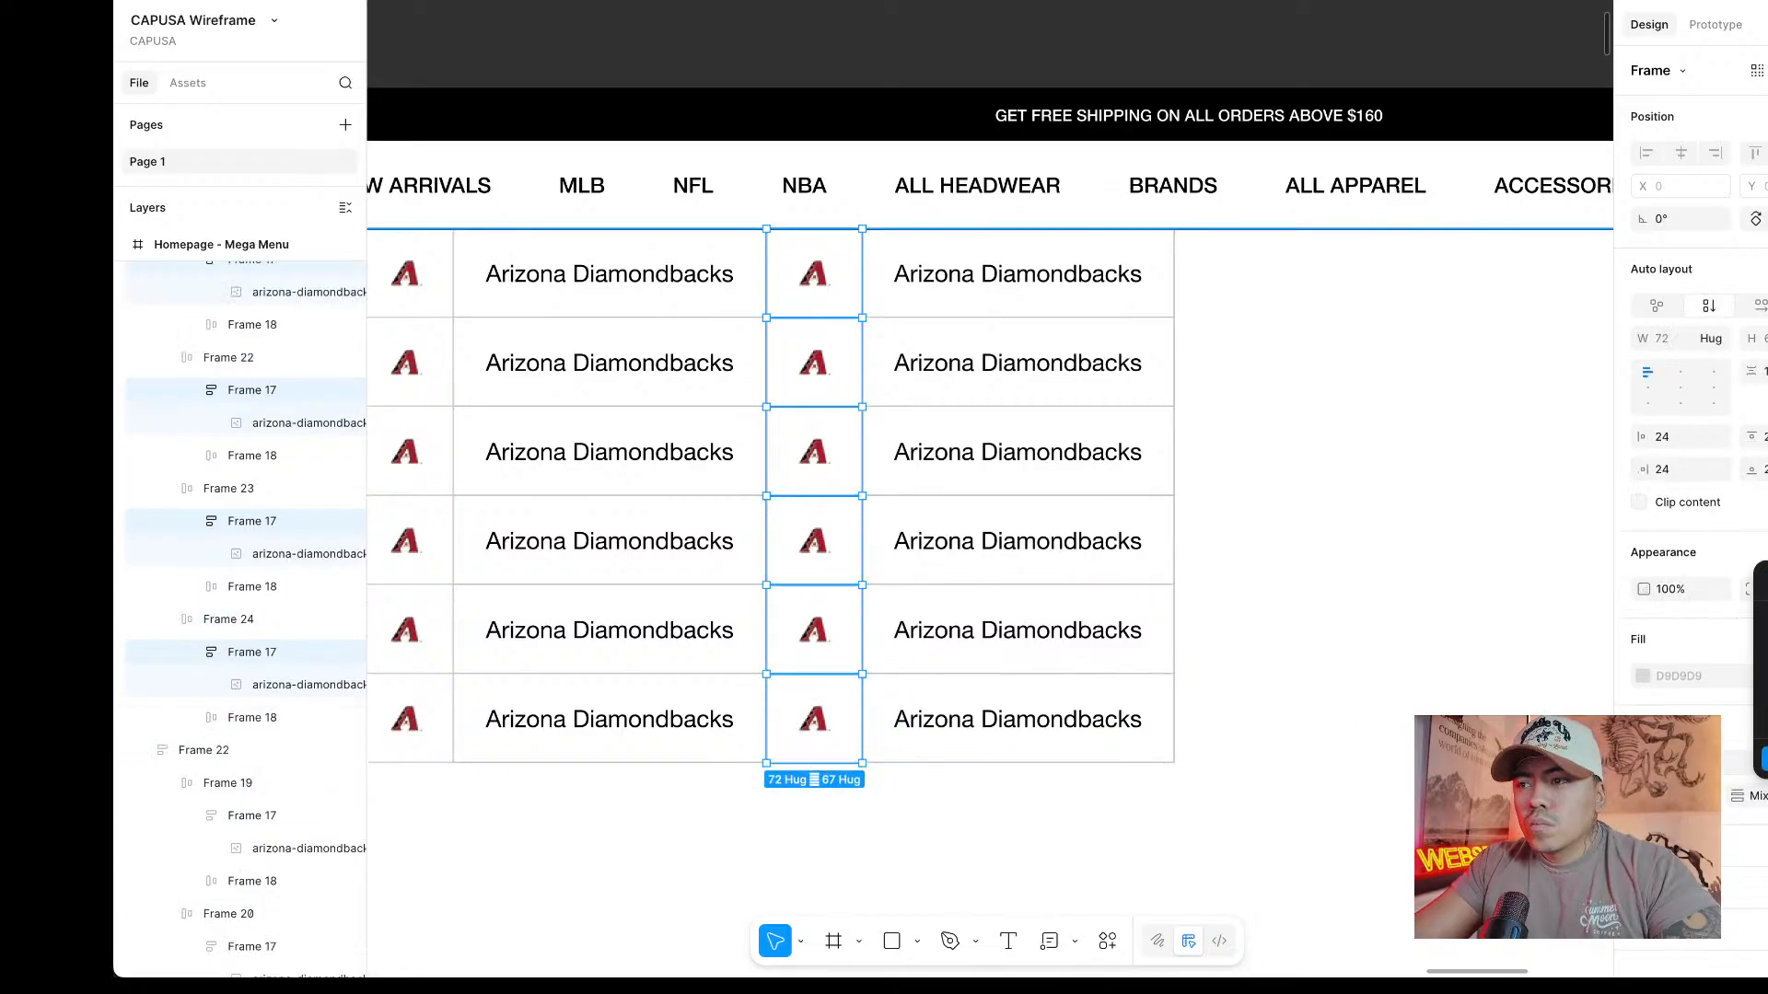
left_click(1765, 760)
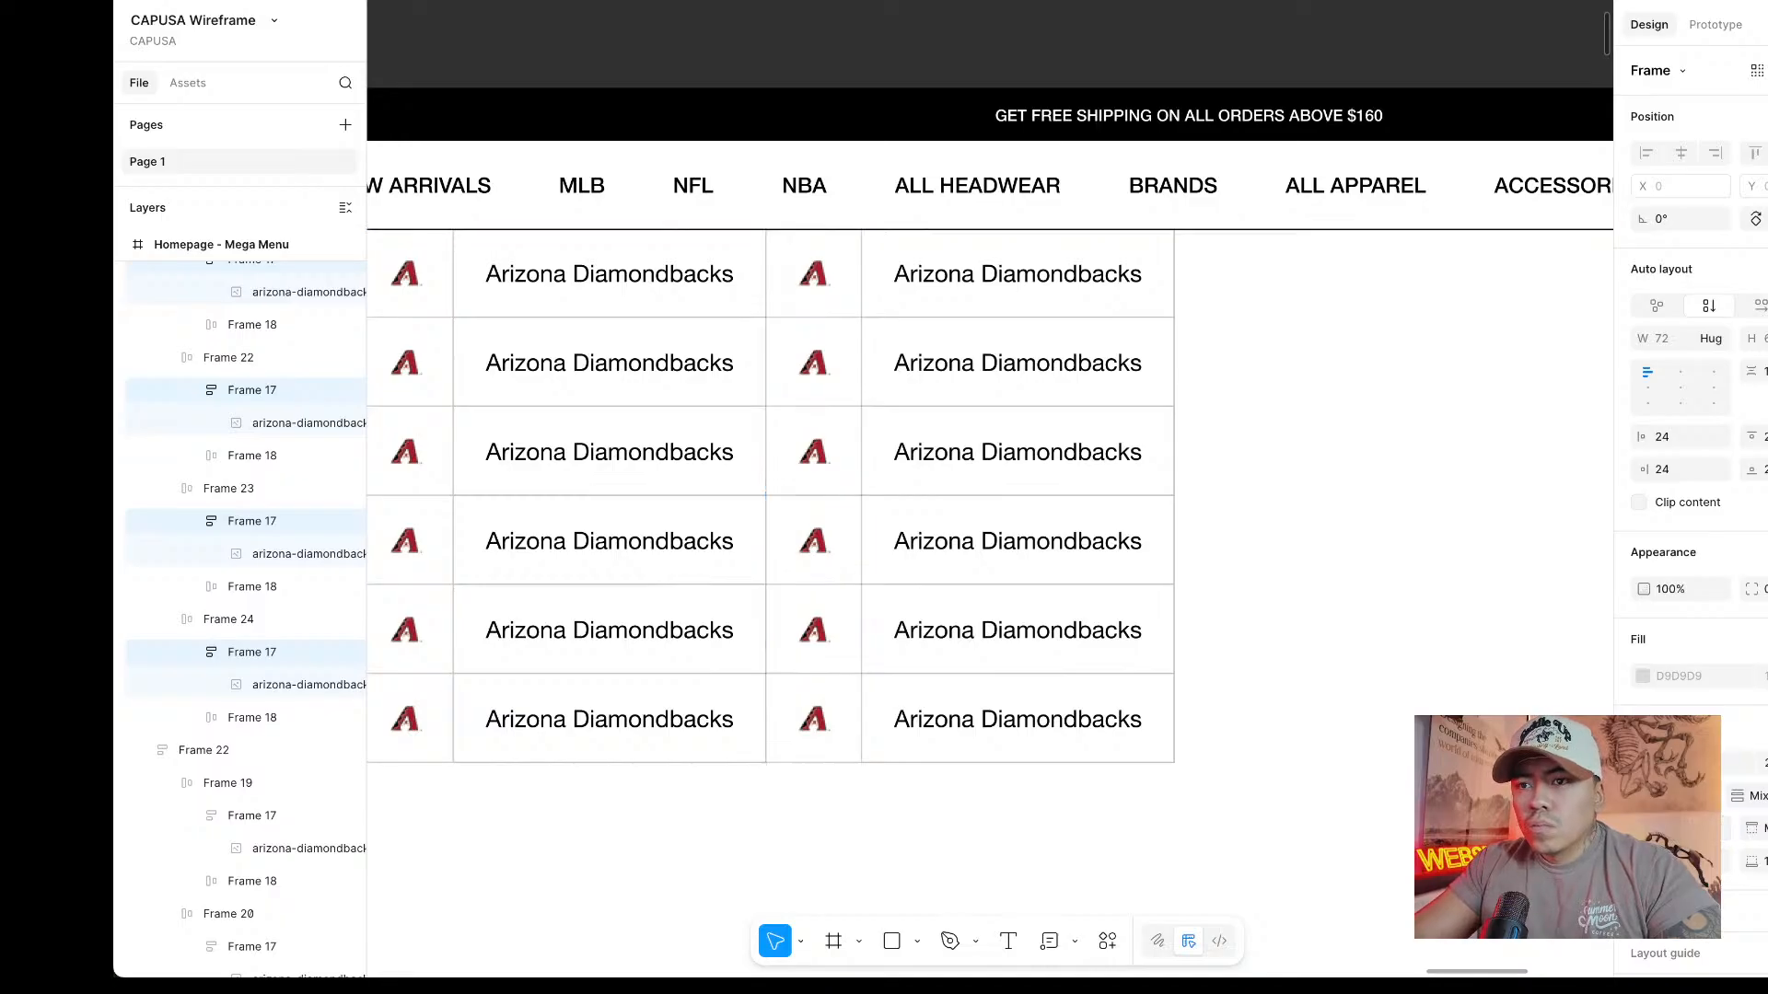
left_click(1390, 663)
left_click(1026, 30)
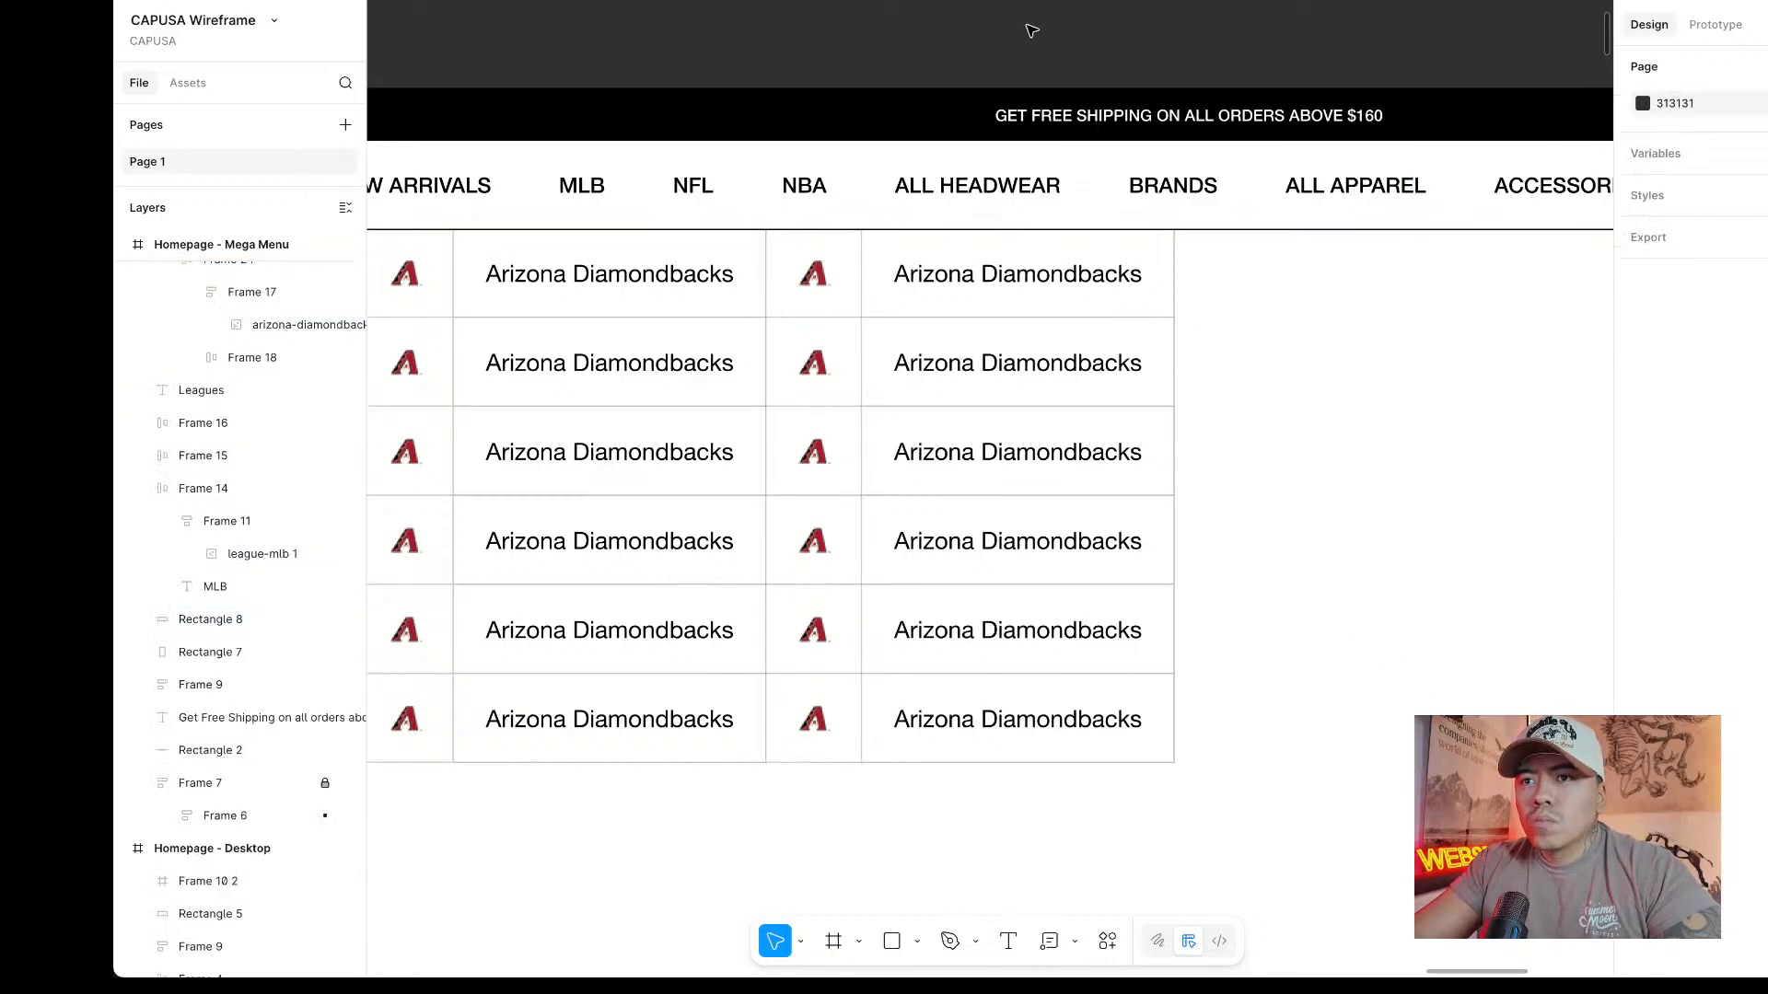
Compare the two-column team grid with the MLB Logos frame and the Hat Heaven reference mega menu in the style guide.
scroll(1027, 30, "left", 5)
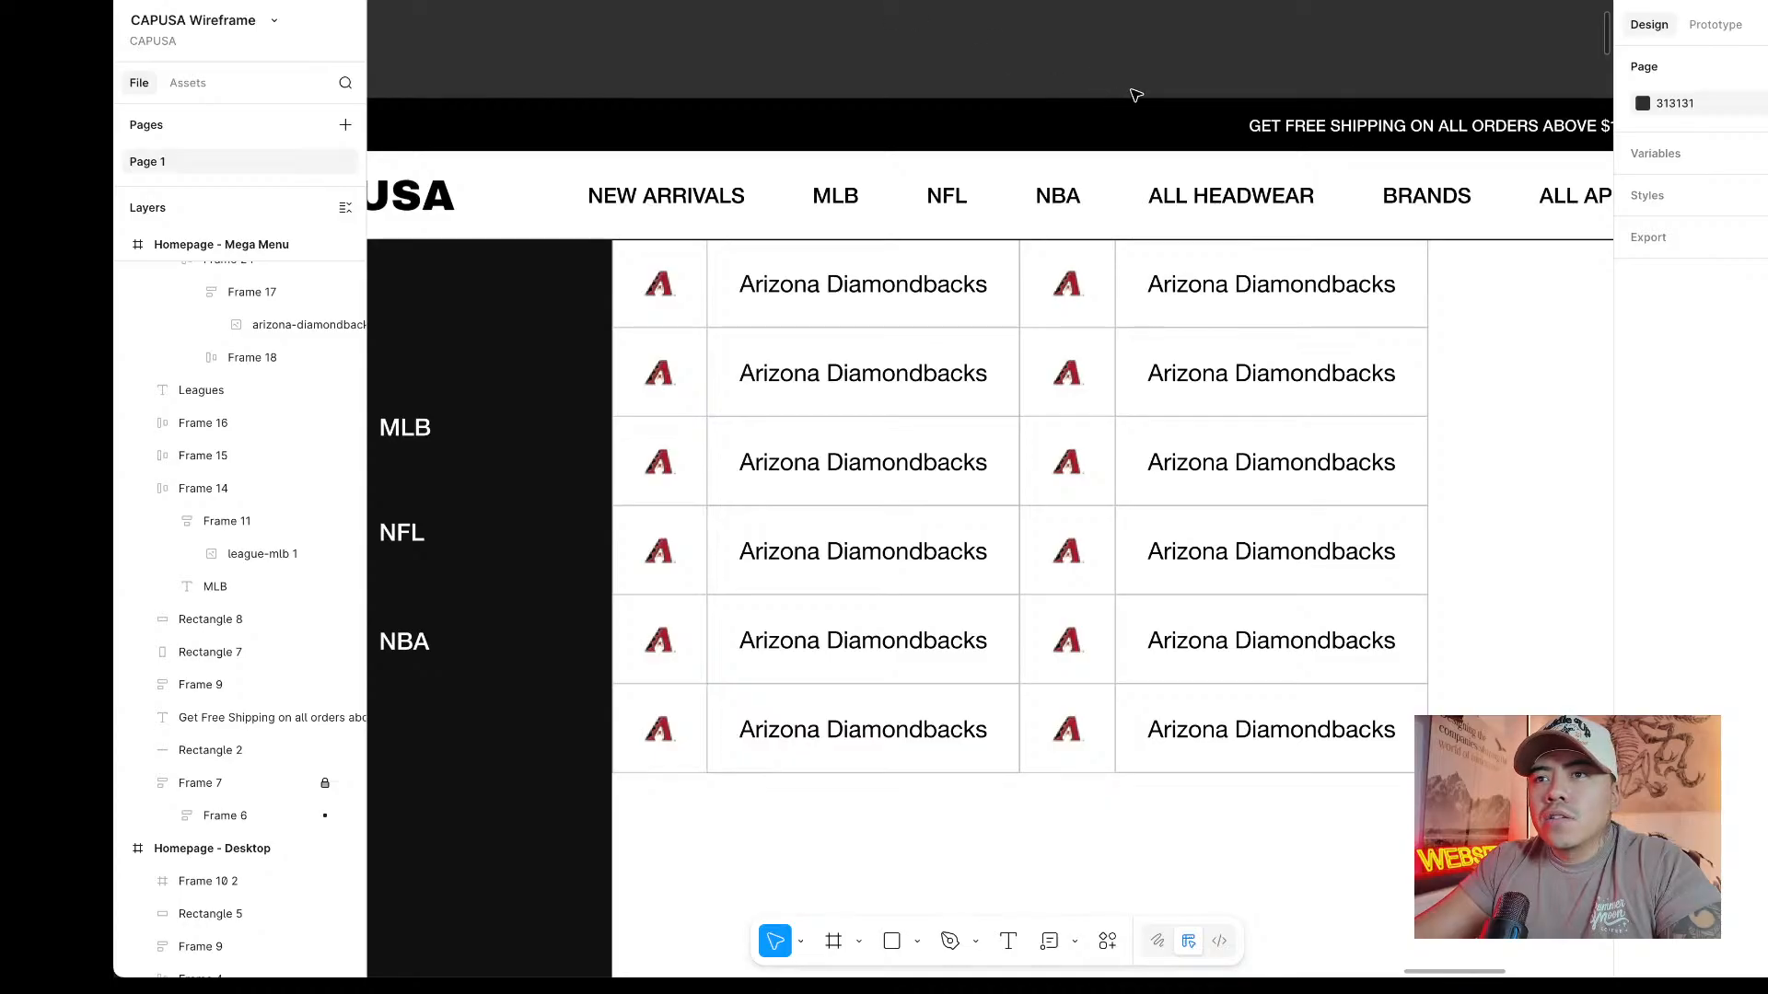
scroll(1136, 95, "down", 5)
scroll(1136, 95, "up", 8)
scroll(1136, 95, "down", 4)
scroll(1136, 94, "right", 3)
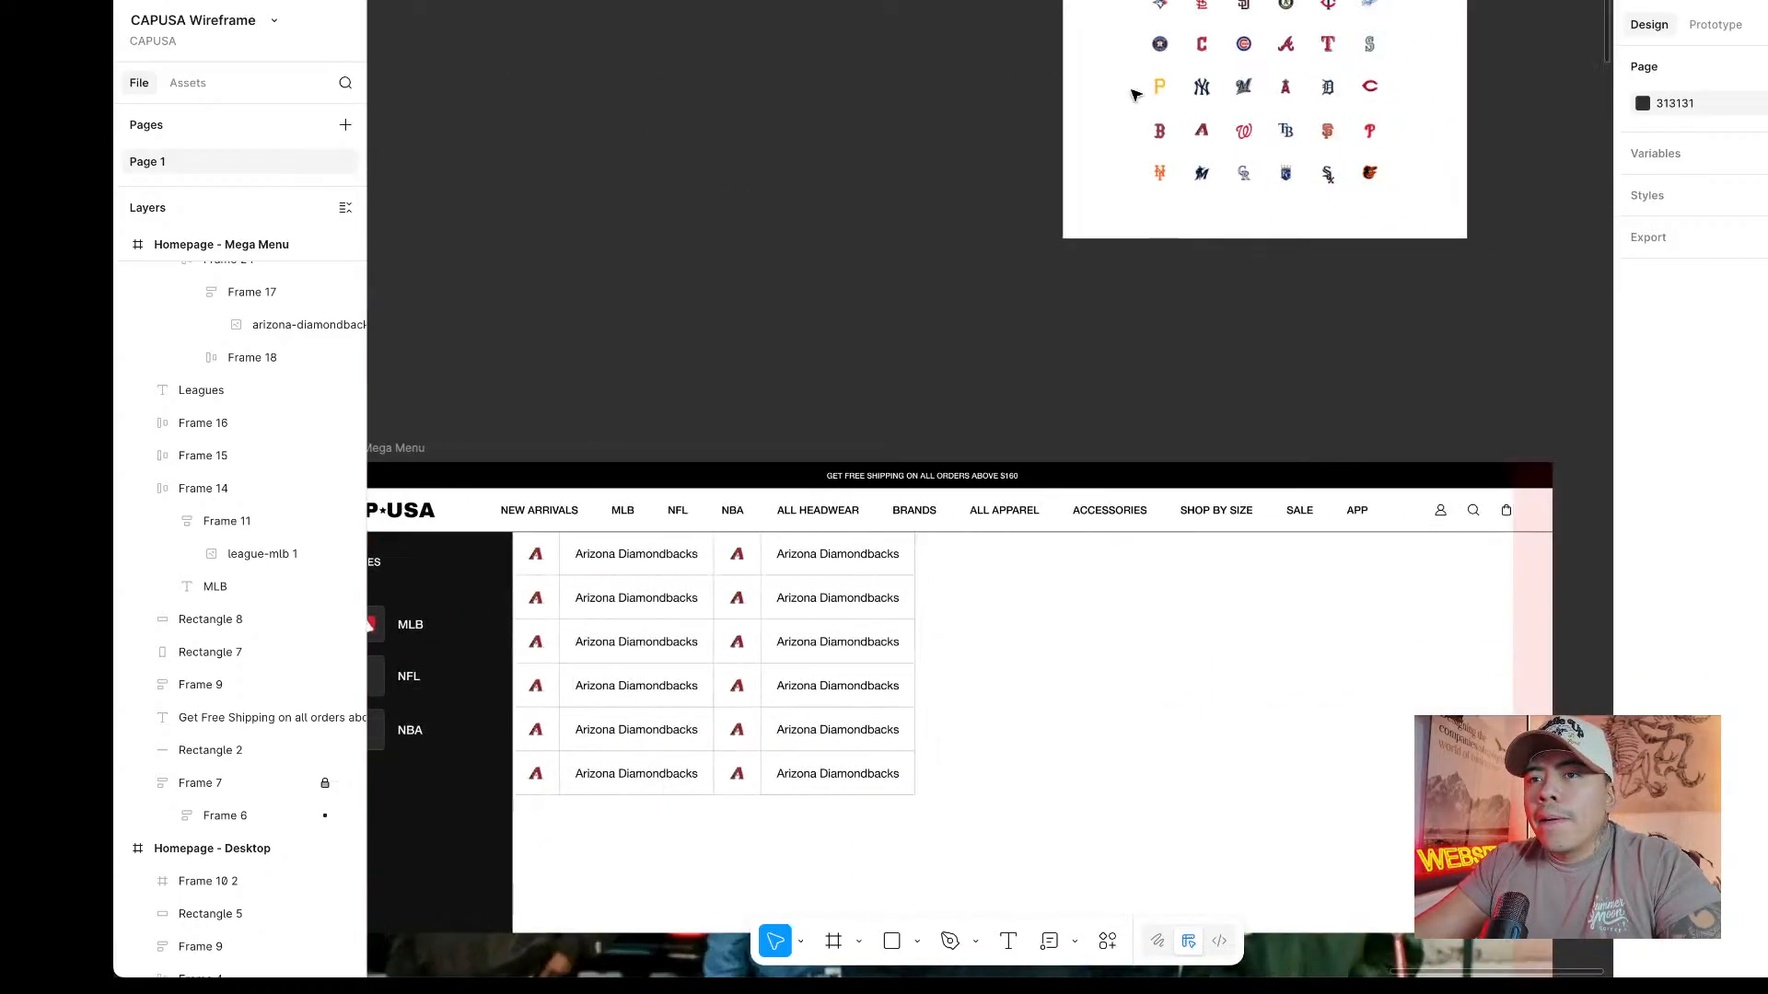
scroll(1136, 95, "up", 2)
scroll(1301, 73, "up", 3)
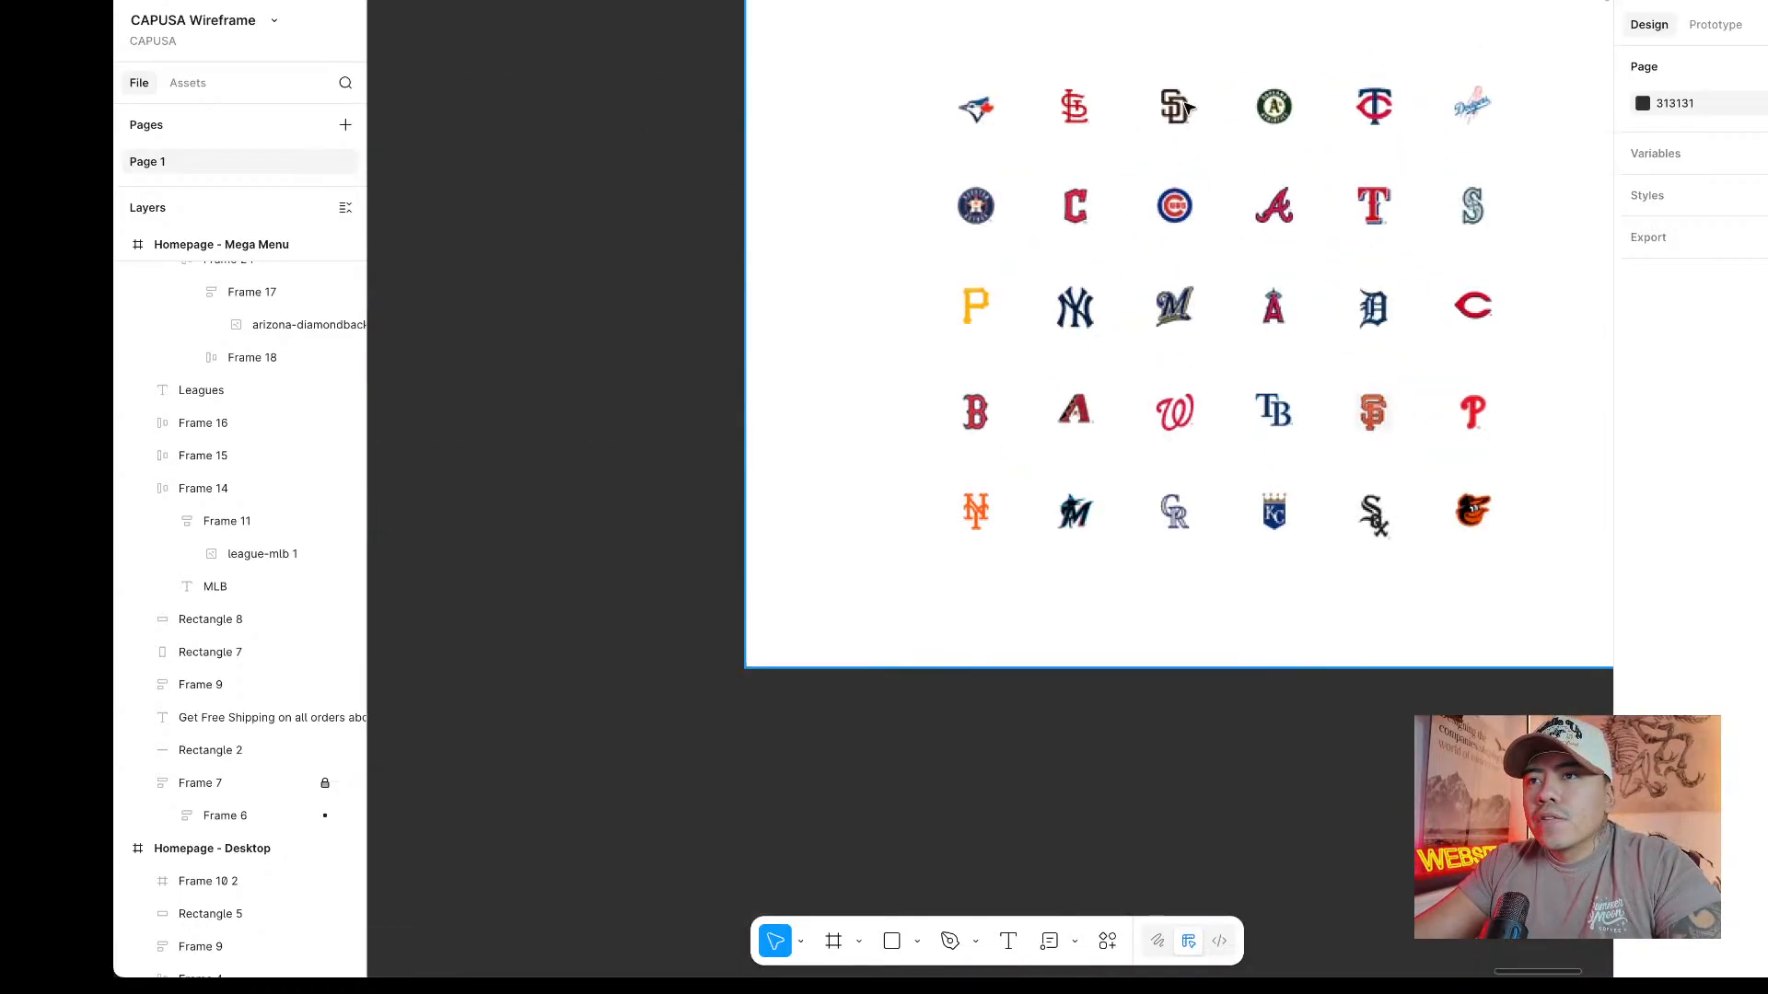
scroll(1087, 118, "down", 5)
scroll(1086, 118, "down", 10)
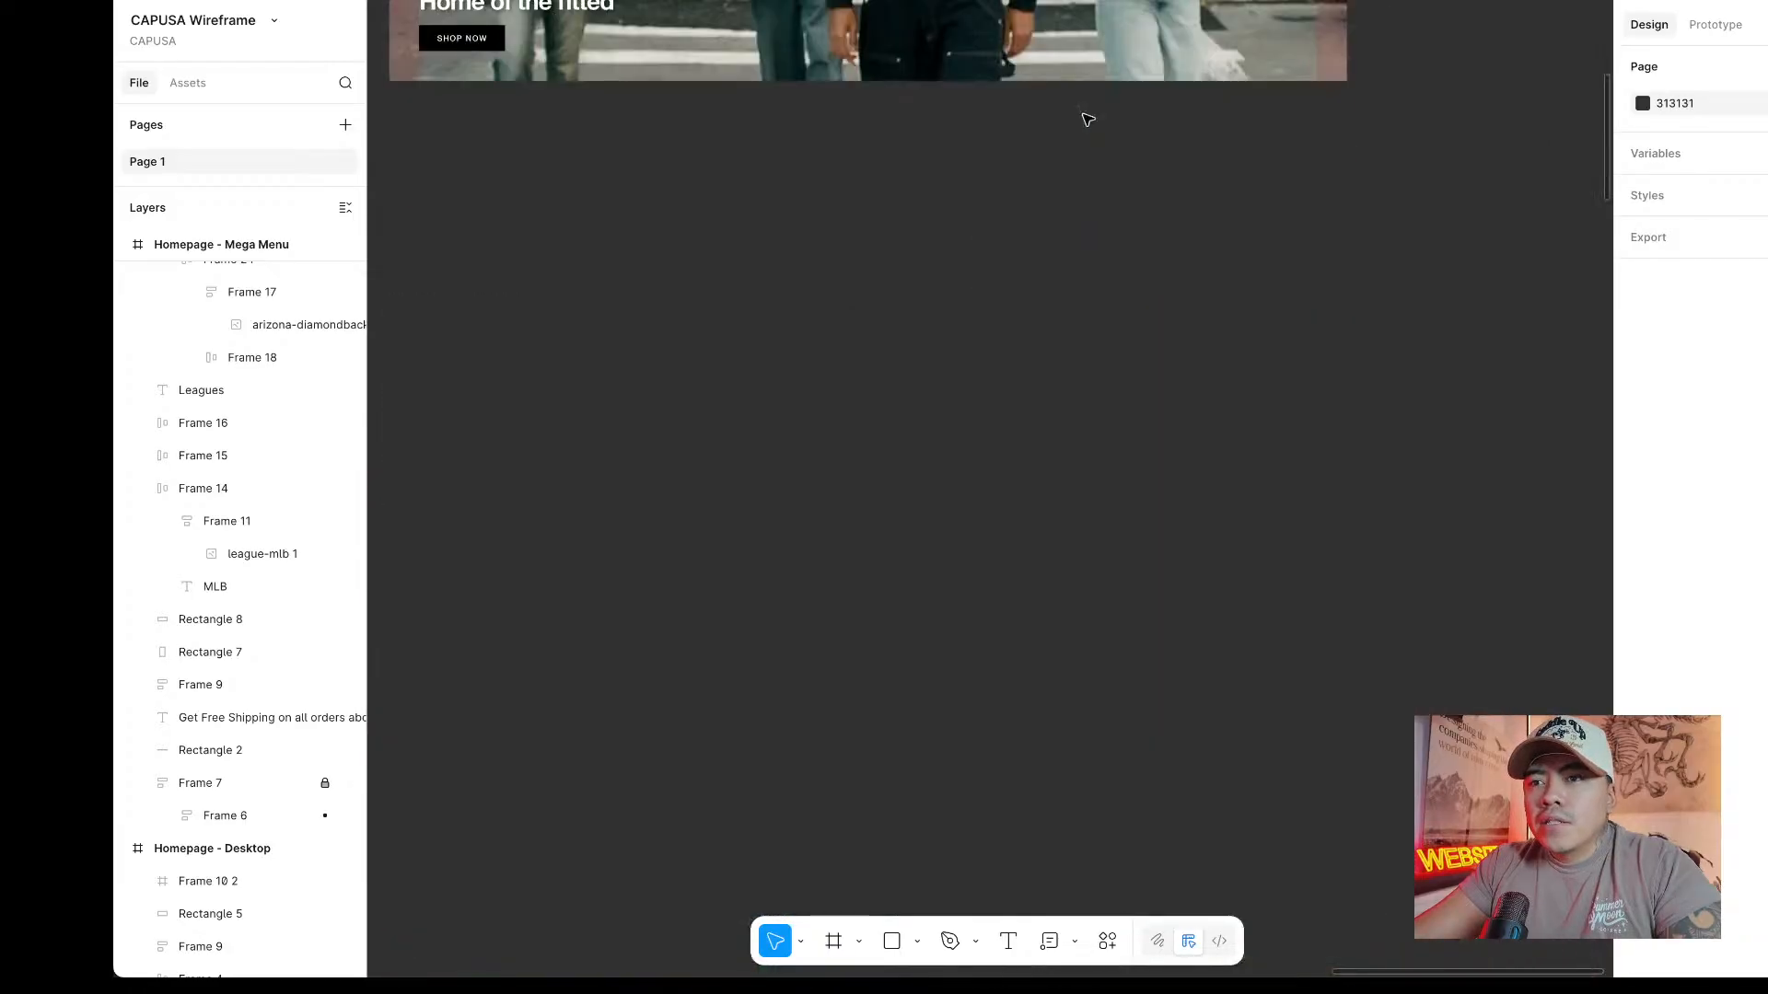
scroll(1086, 118, "down", 4)
scroll(1087, 118, "up", 8)
scroll(1087, 118, "down", 4)
scroll(903, 232, "up", 6)
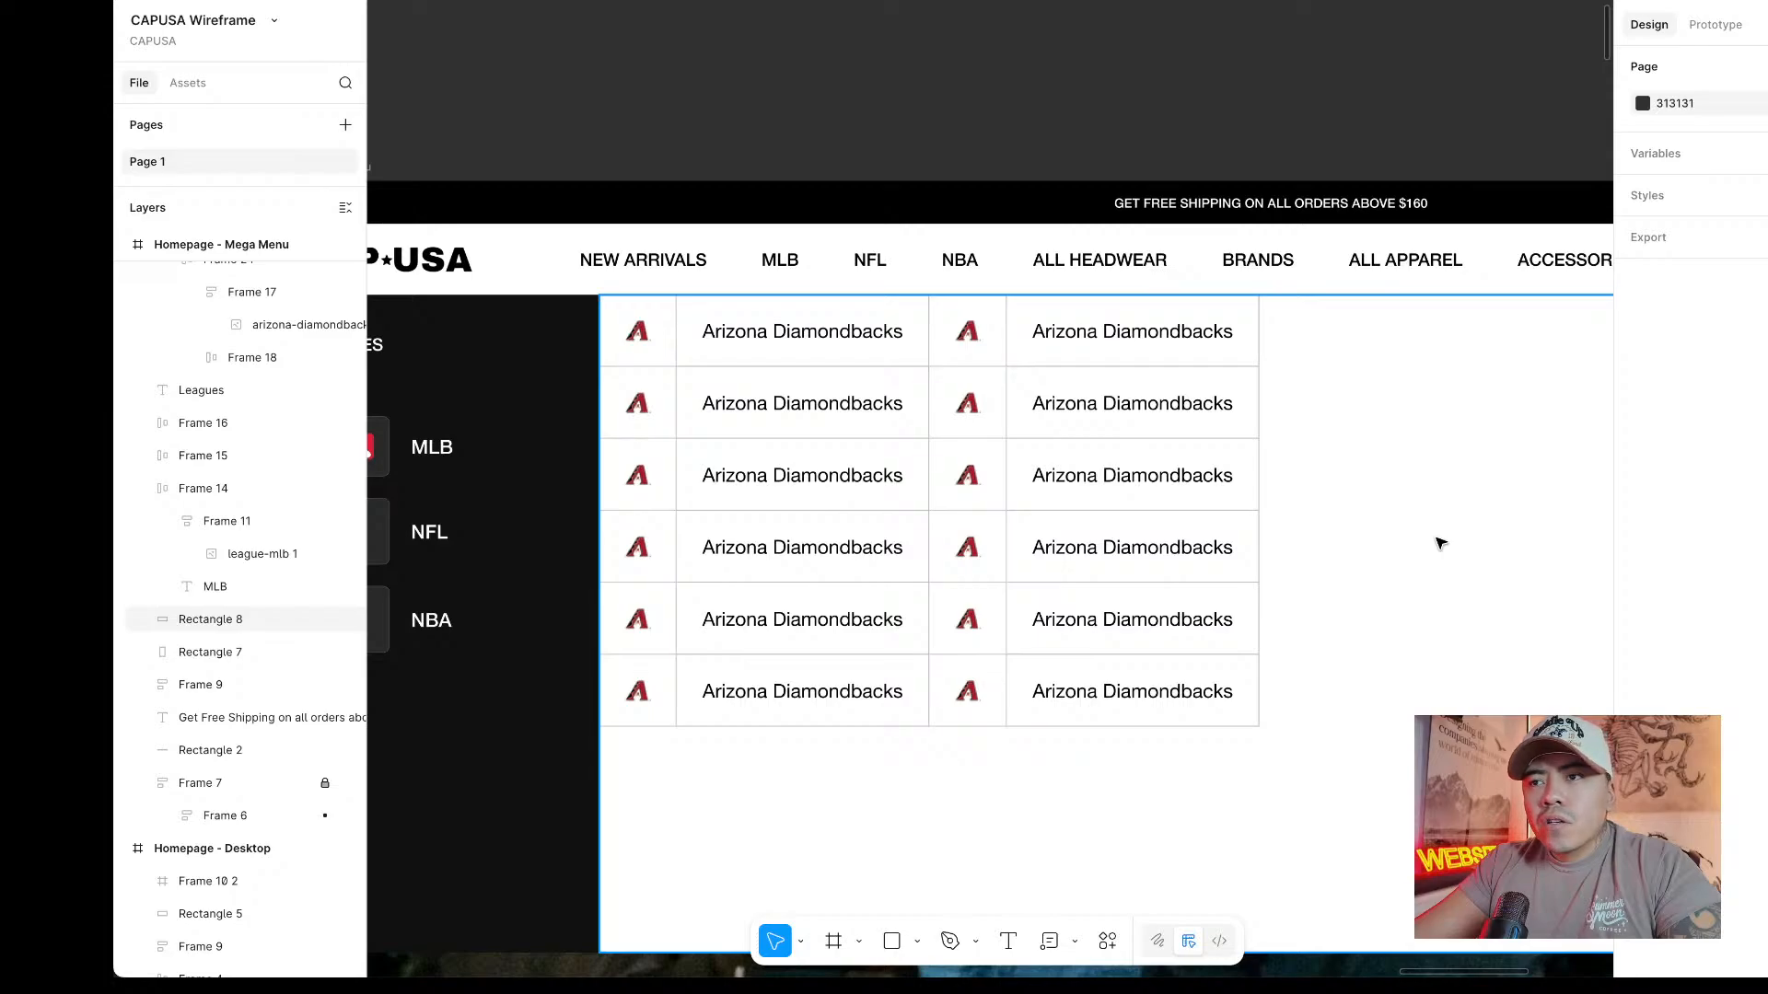
scroll(1441, 543, "down", 4)
scroll(1441, 543, "up", 4)
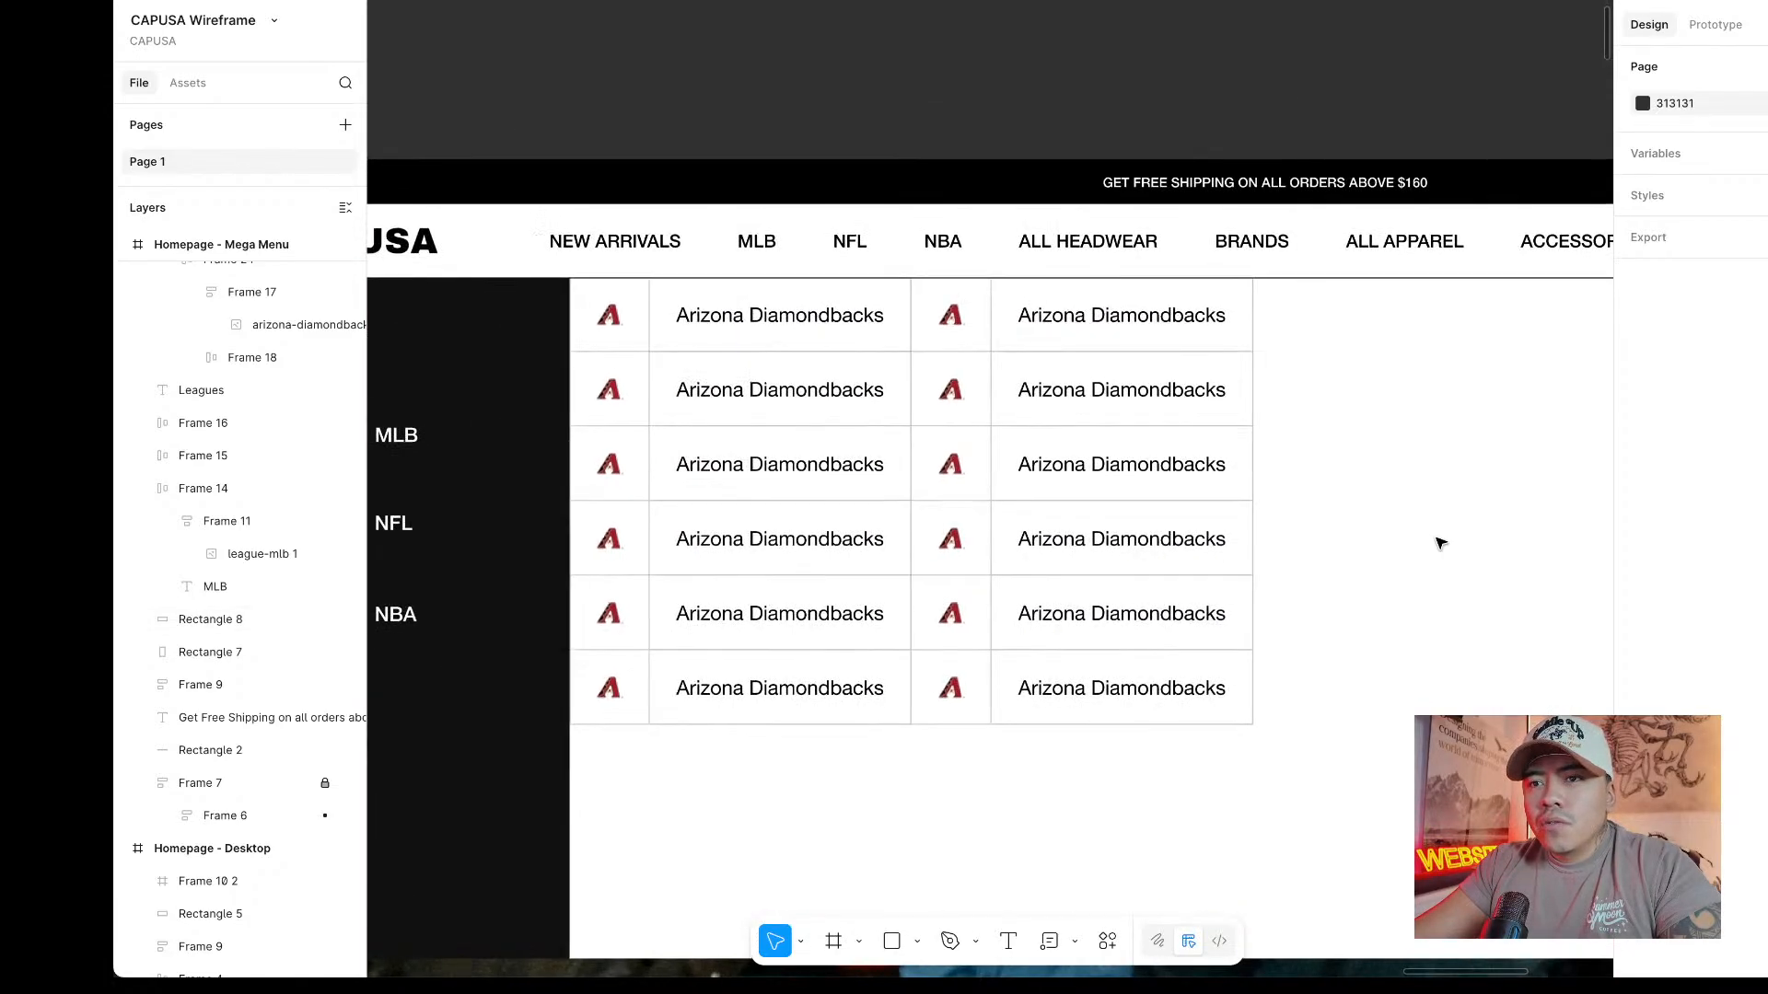
scroll(1441, 543, "down", 10)
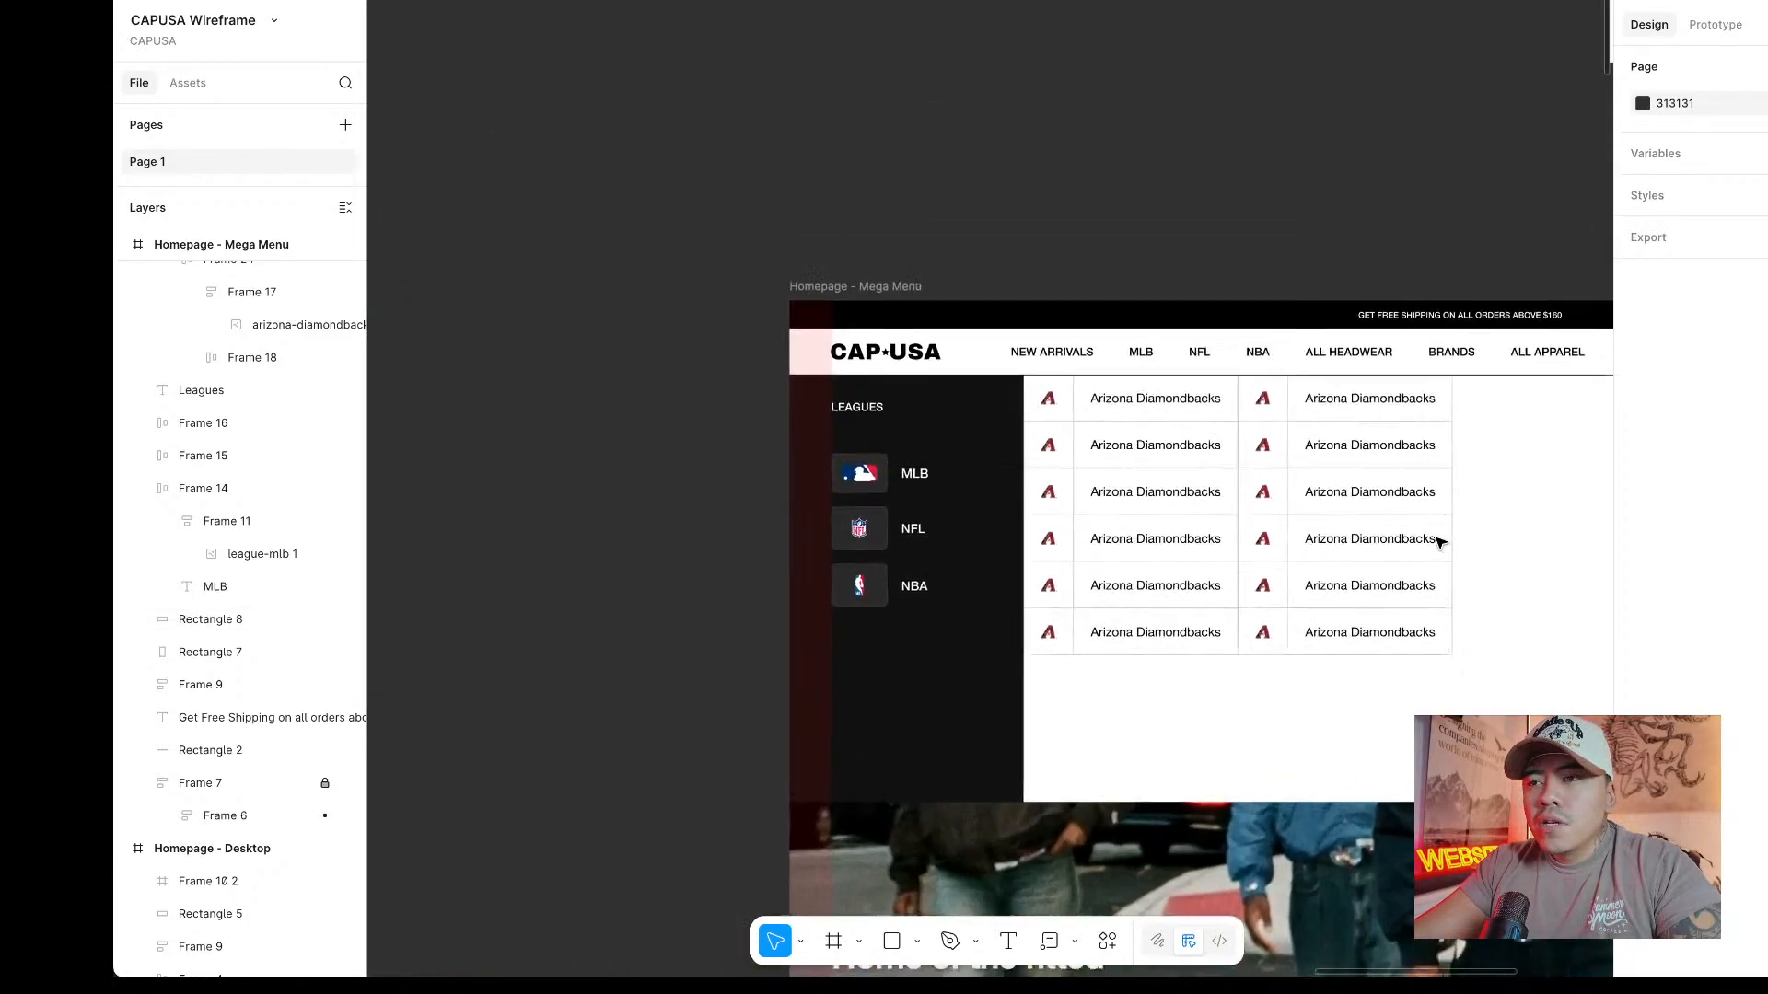
scroll(1441, 544, "up", 10)
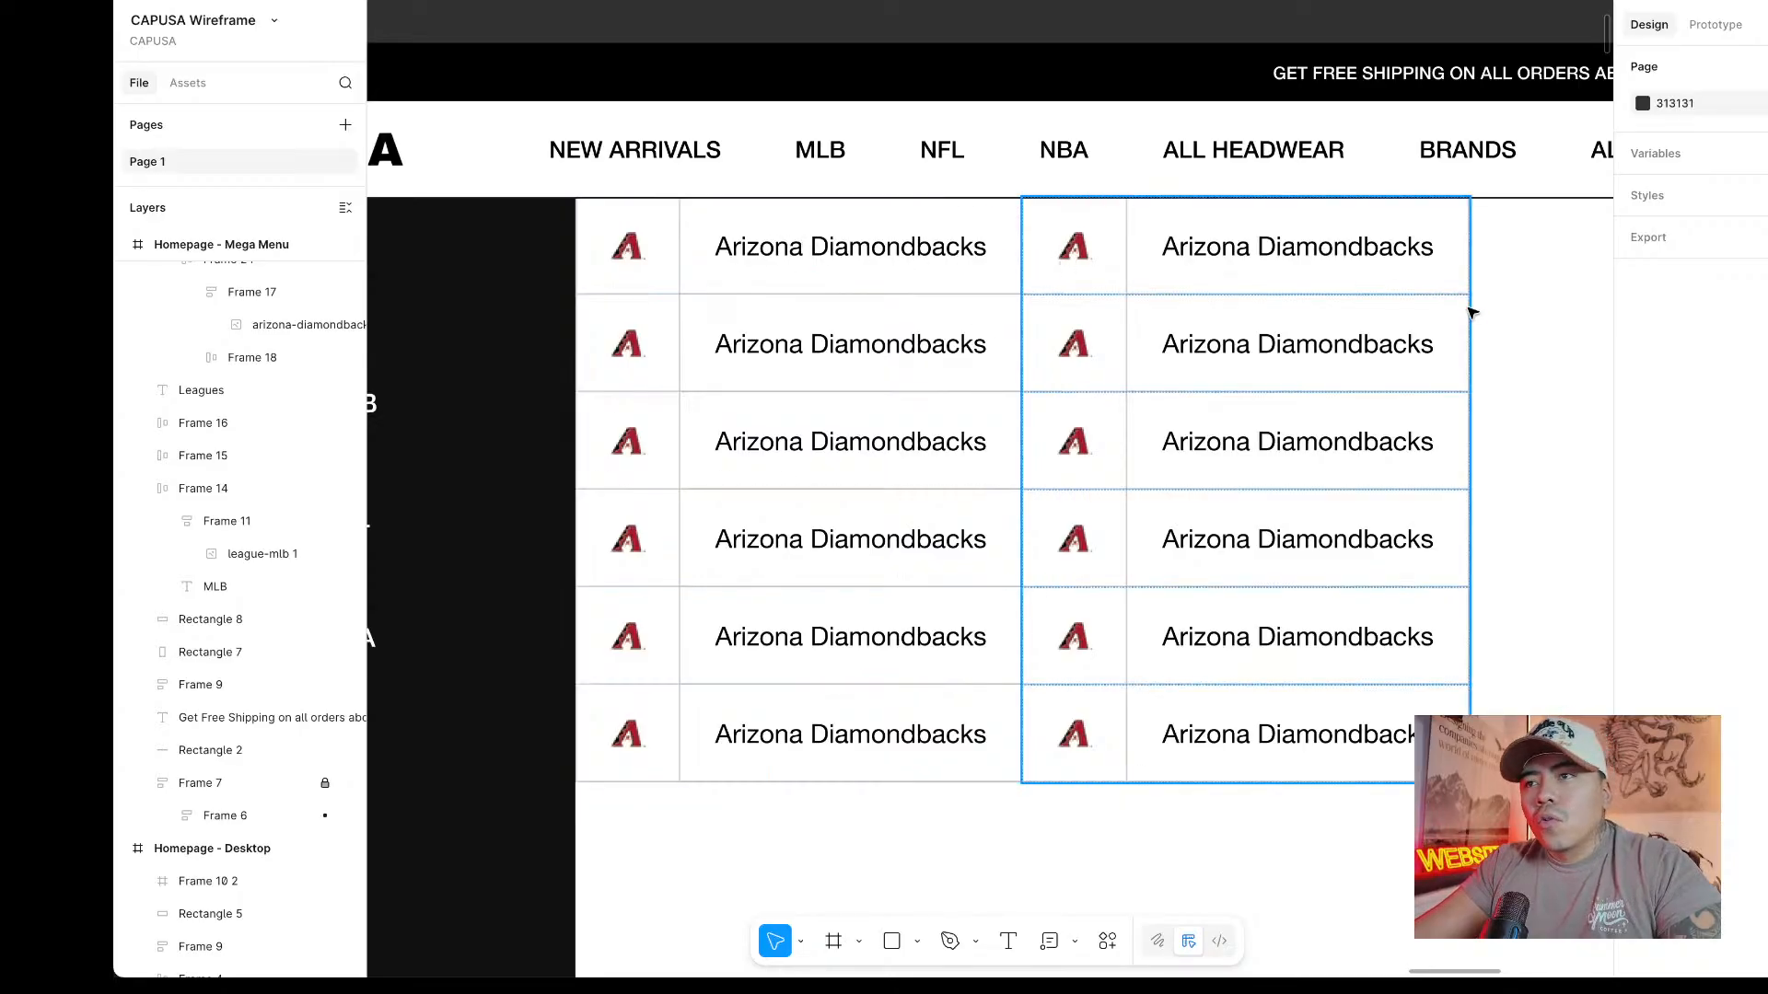
scroll(1478, 348, "down", 2)
scroll(998, 307, "down", 5)
scroll(1133, 304, "up", 3)
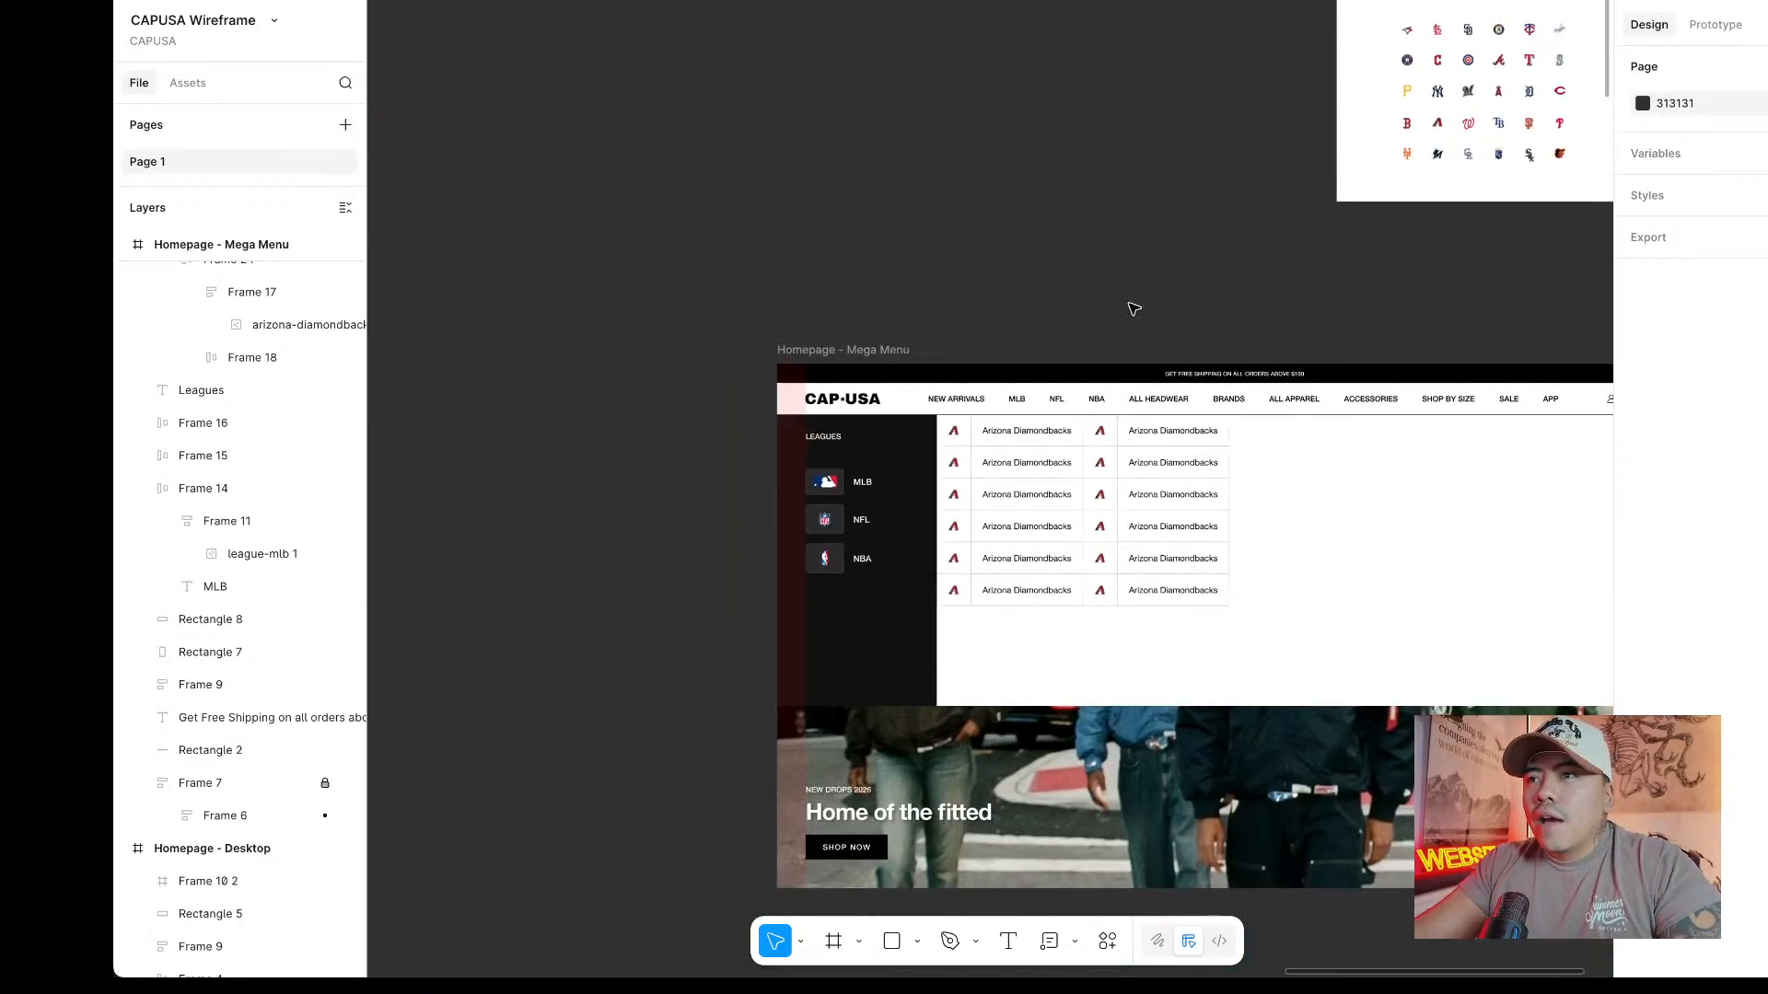
scroll(1136, 304, "right", 3)
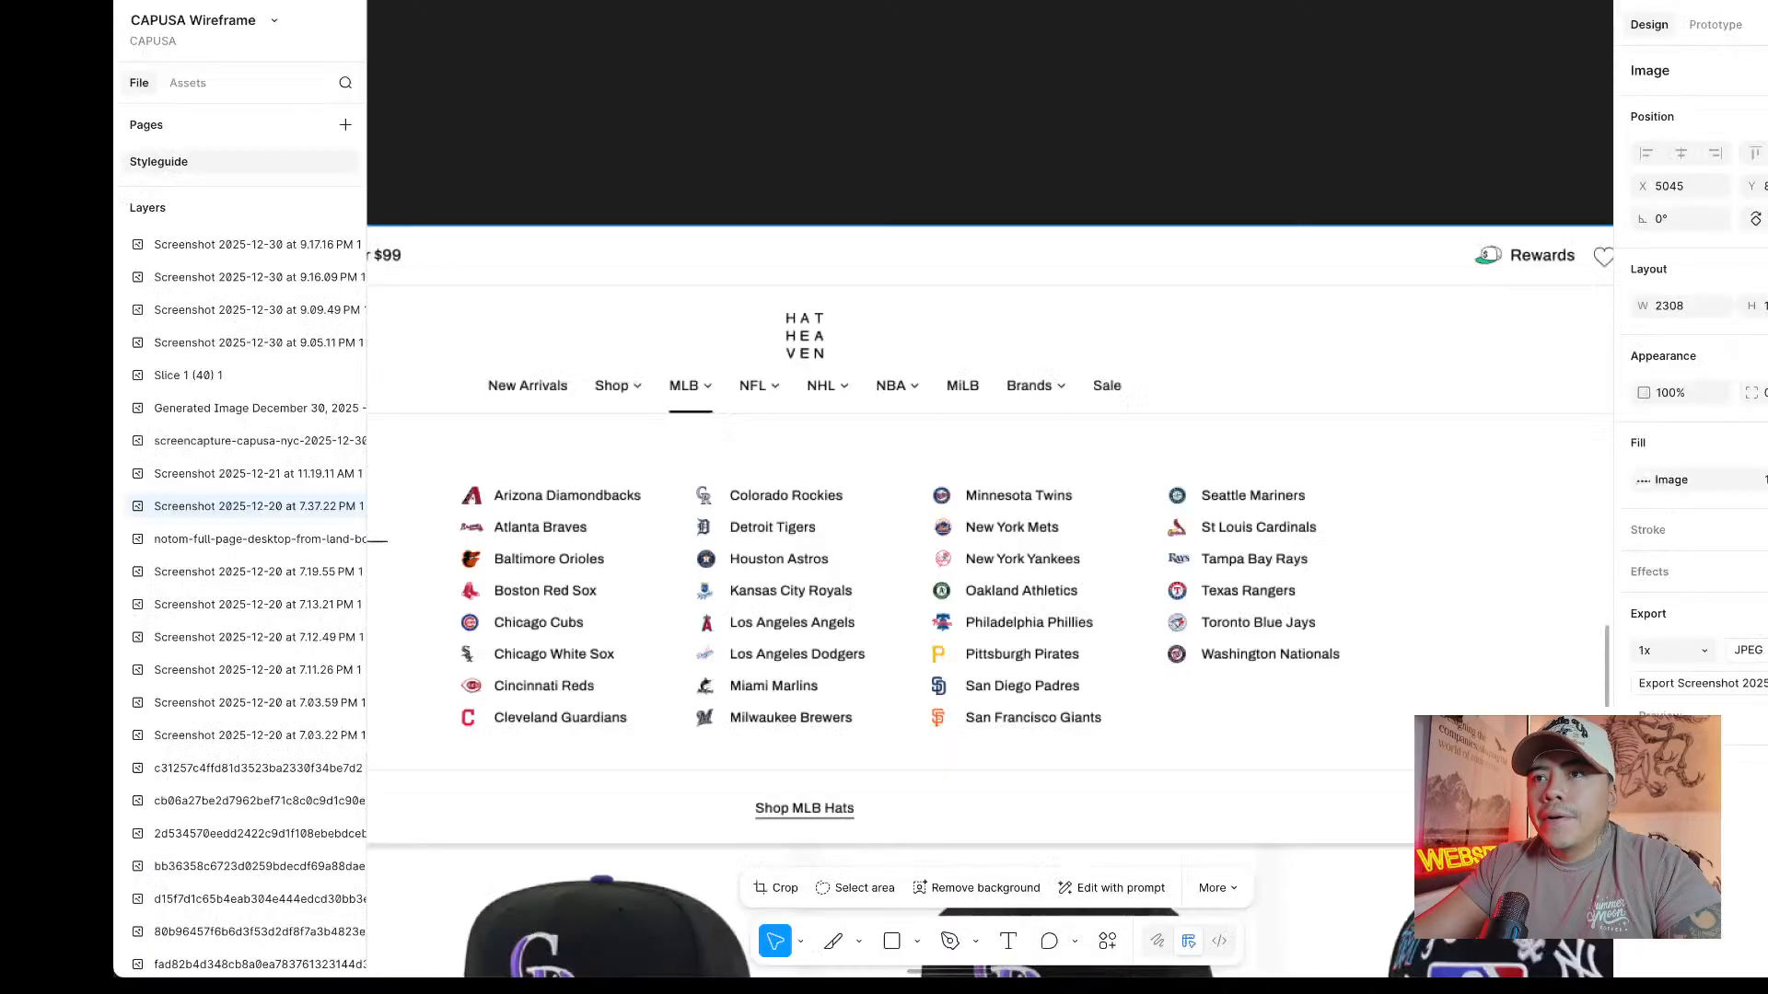
scroll(932, 416, "down", 2)
scroll(932, 416, "left", 1)
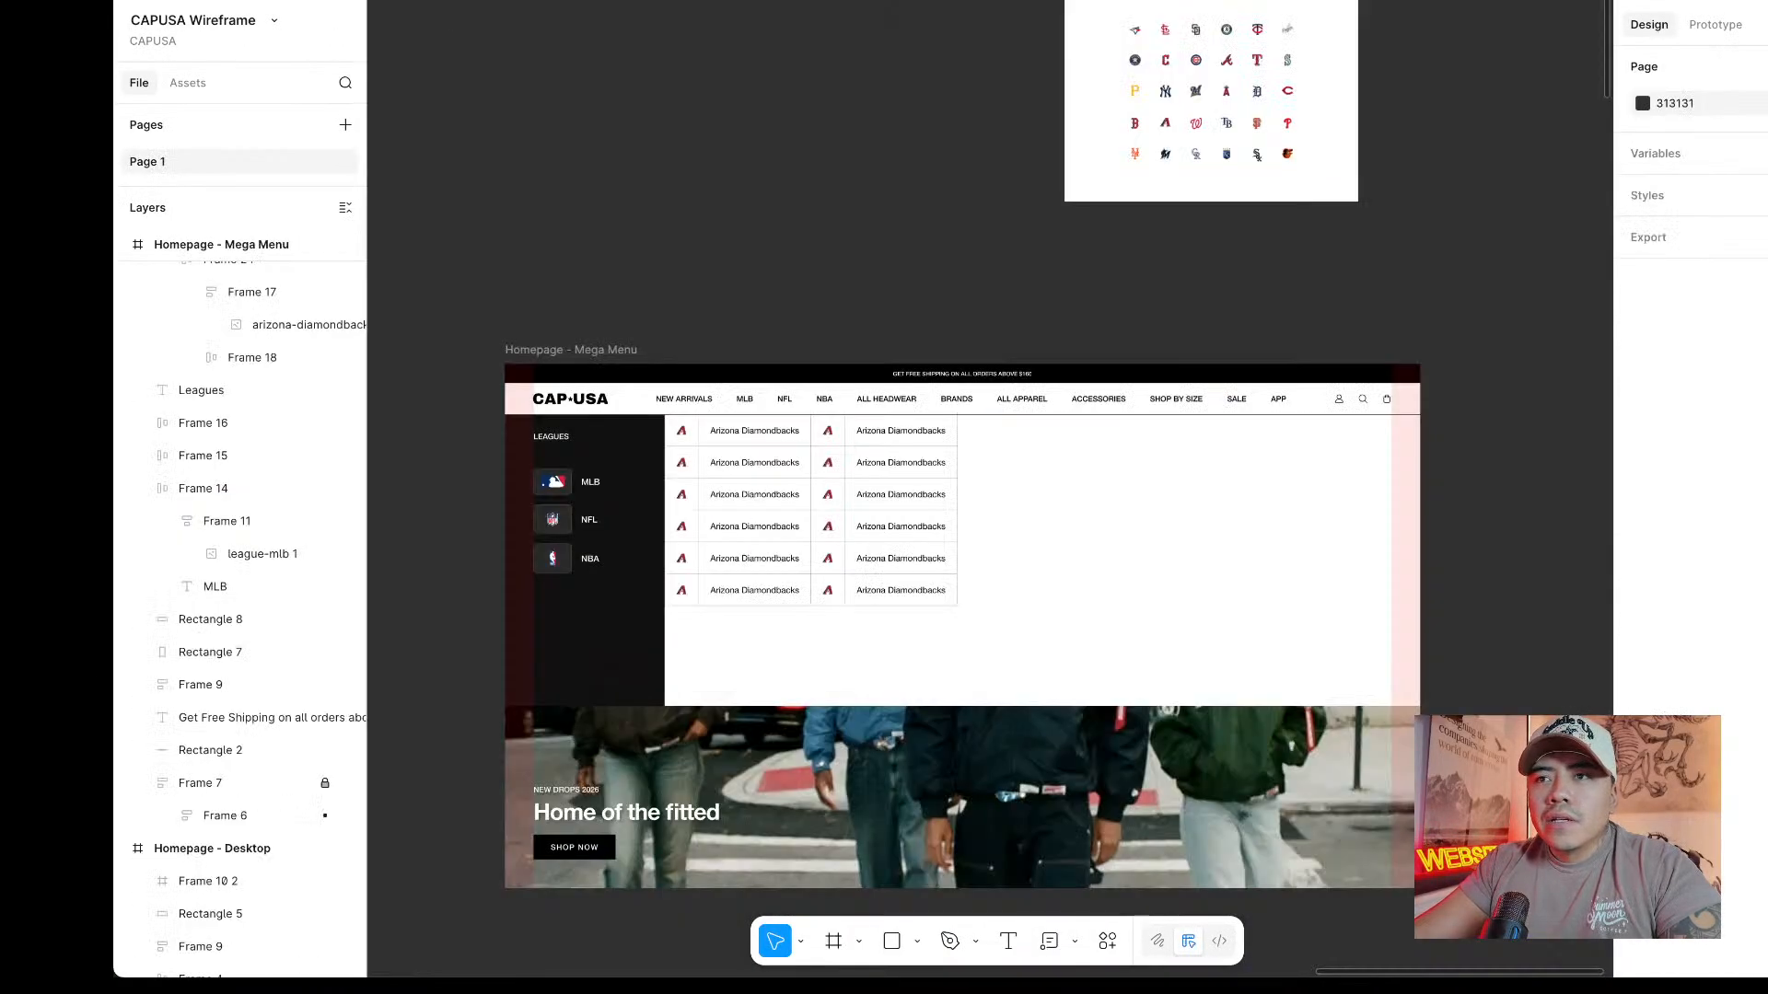
Copy the Toronto Blue Jays logo from the MLB Logos frame and replace the second row's logo in the first column with it.
scroll(1260, 18, "up", 6)
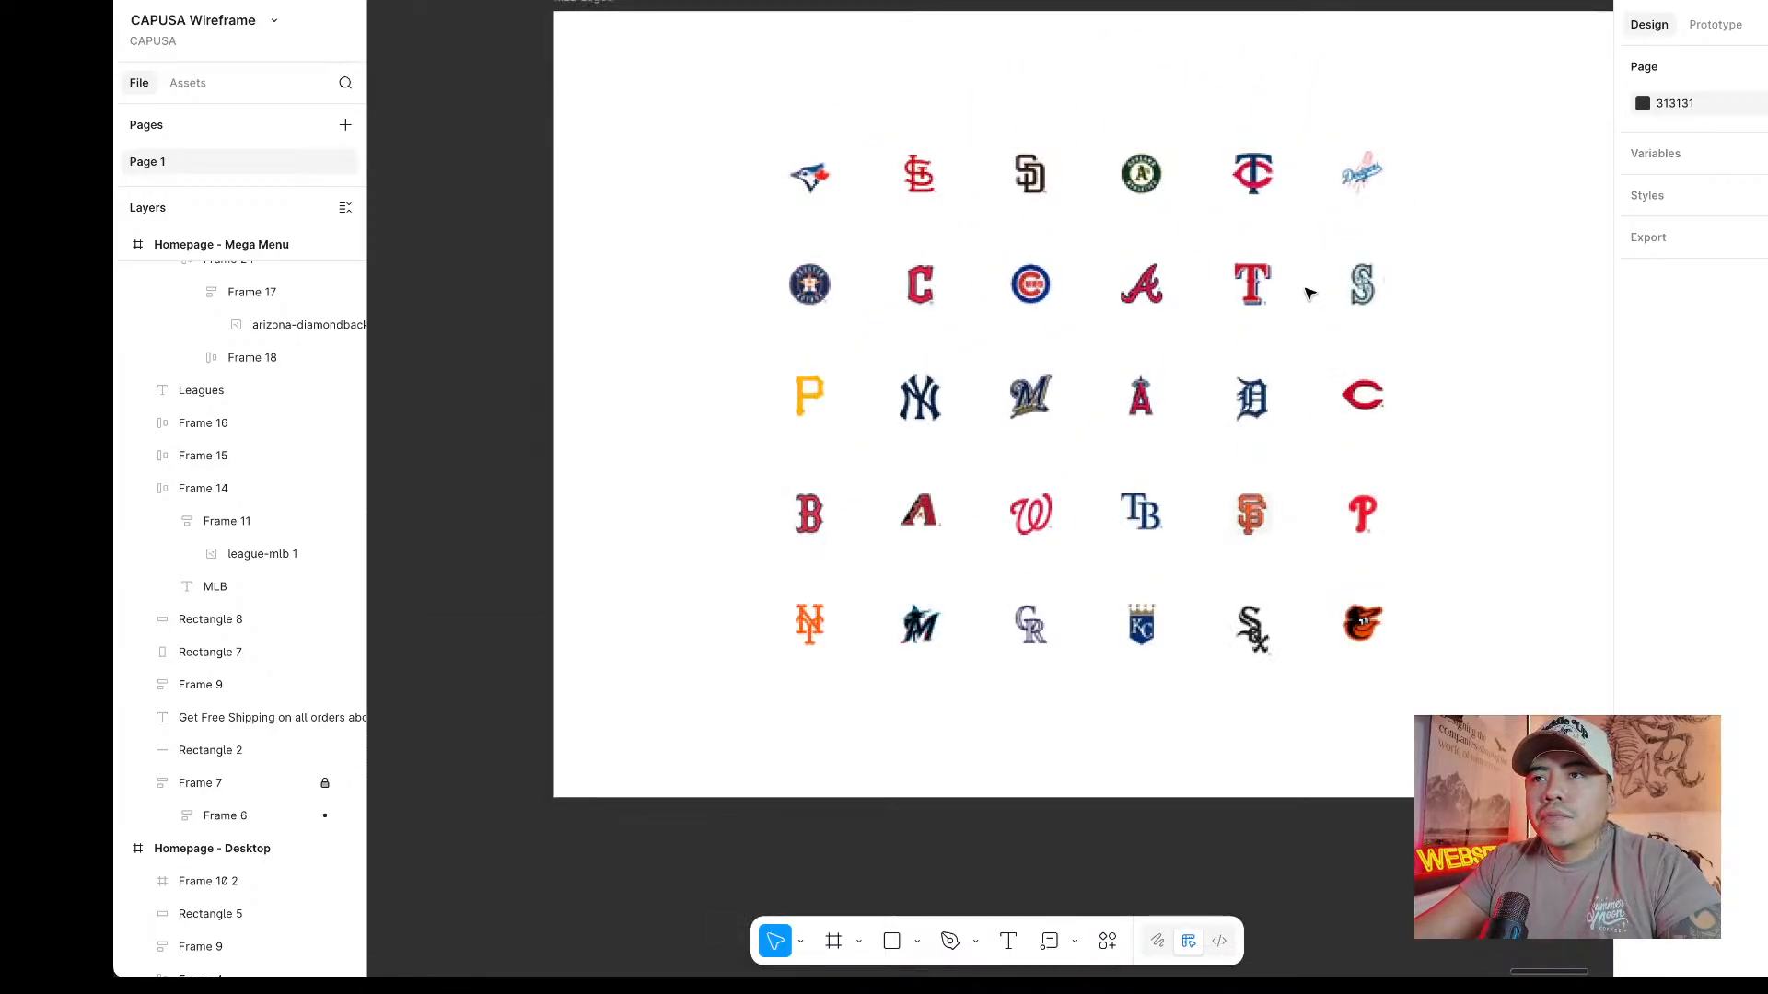
left_click(814, 181)
scroll(917, 289, "down", 6)
scroll(917, 296, "left", 5)
scroll(917, 298, "down", 2)
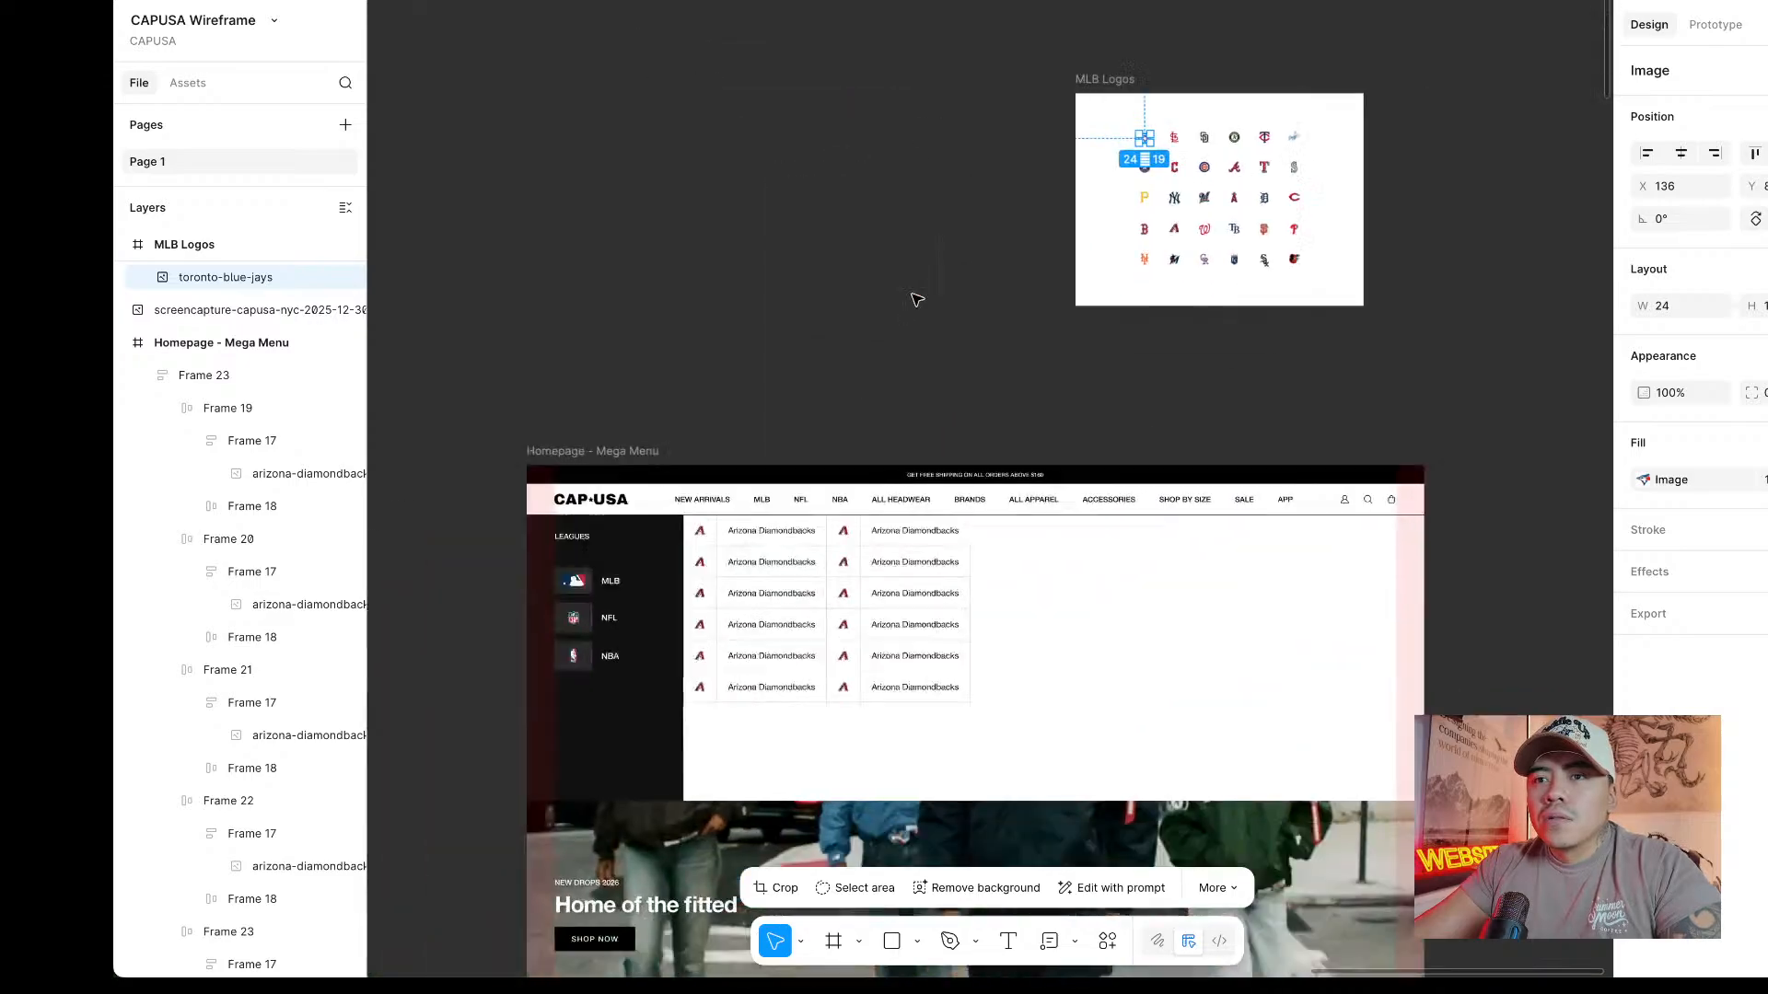
scroll(1214, 431, "up", 8)
scroll(1050, 422, "left", 5)
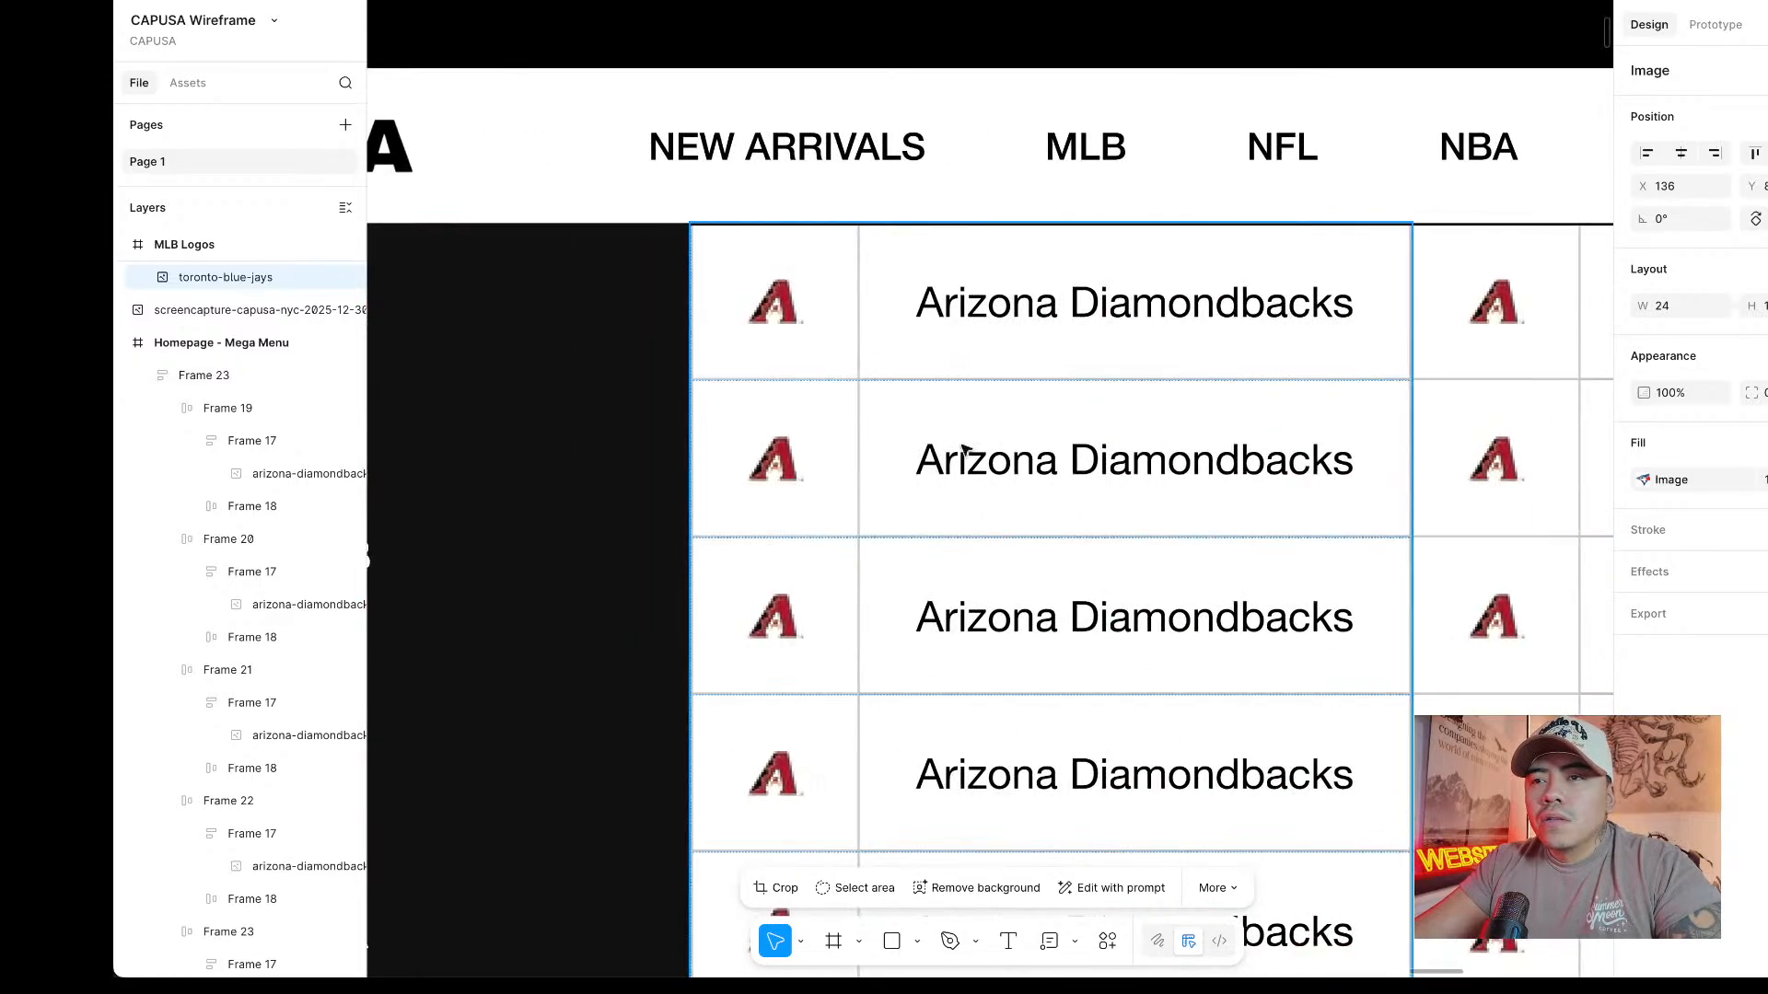
left_click(776, 471)
left_click(776, 468)
right_click(778, 465)
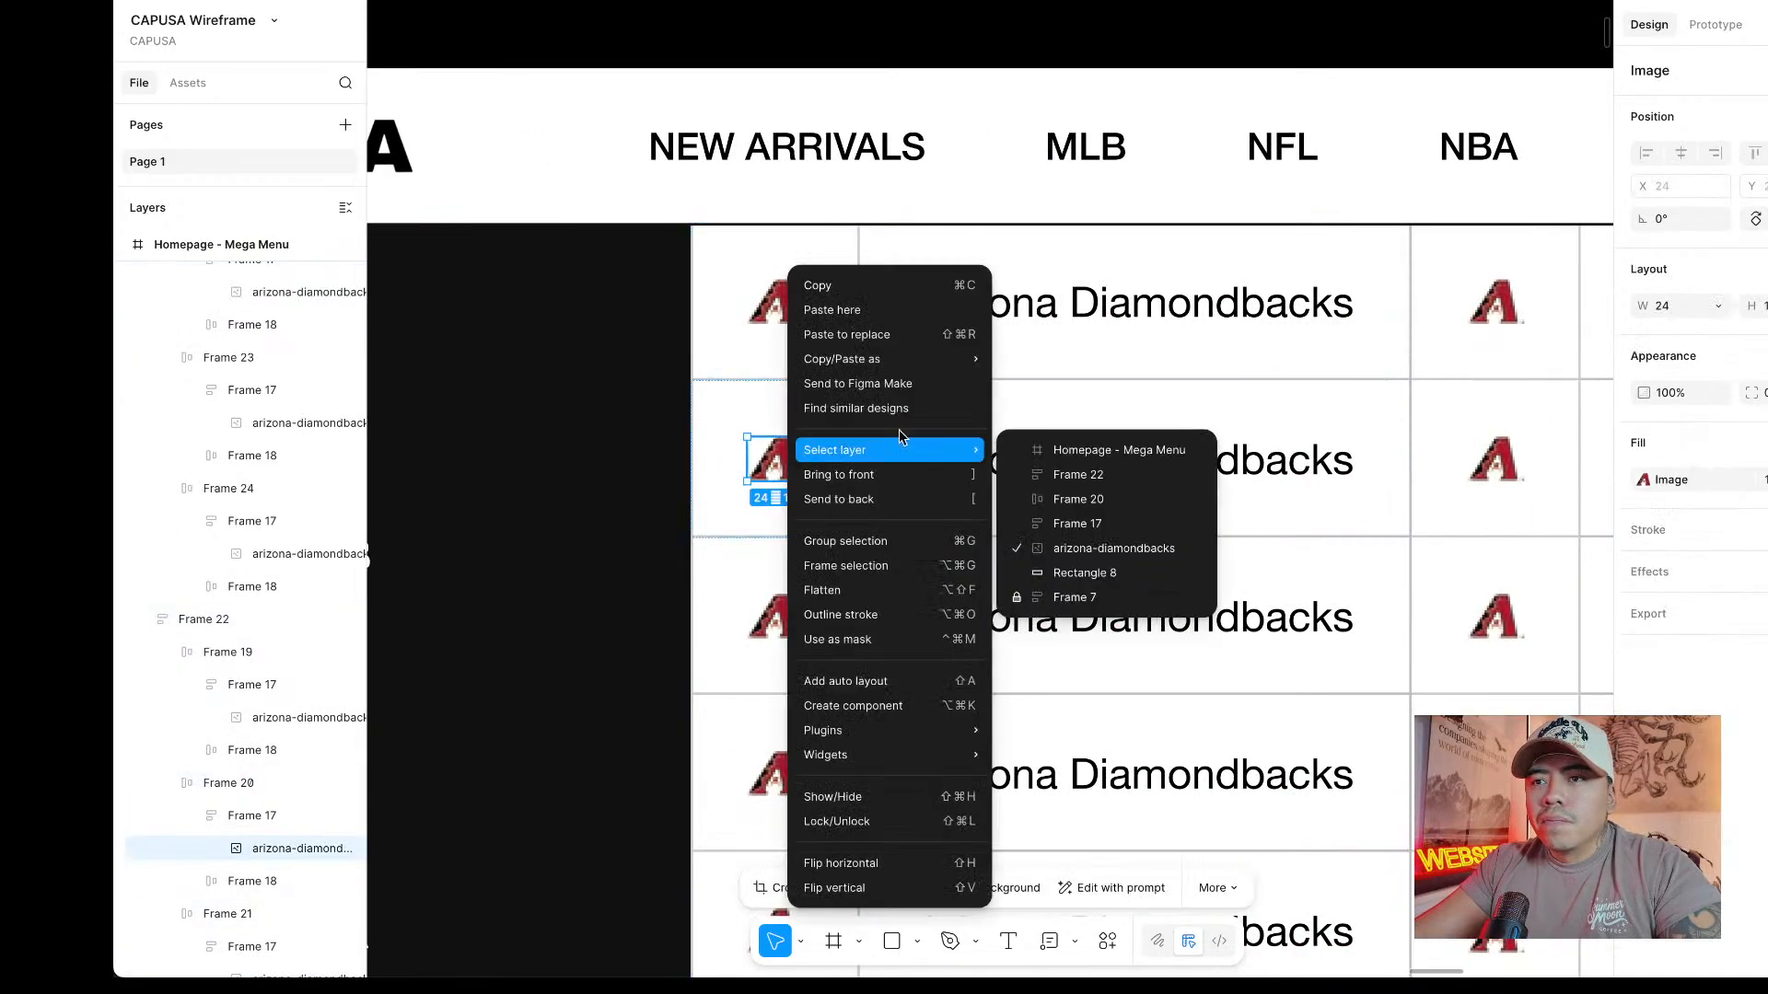
left_click(886, 336)
Change the team name in the first column's second row to "Toronto Bluejays".
scroll(1225, 465, "down", 2)
left_click(1220, 467)
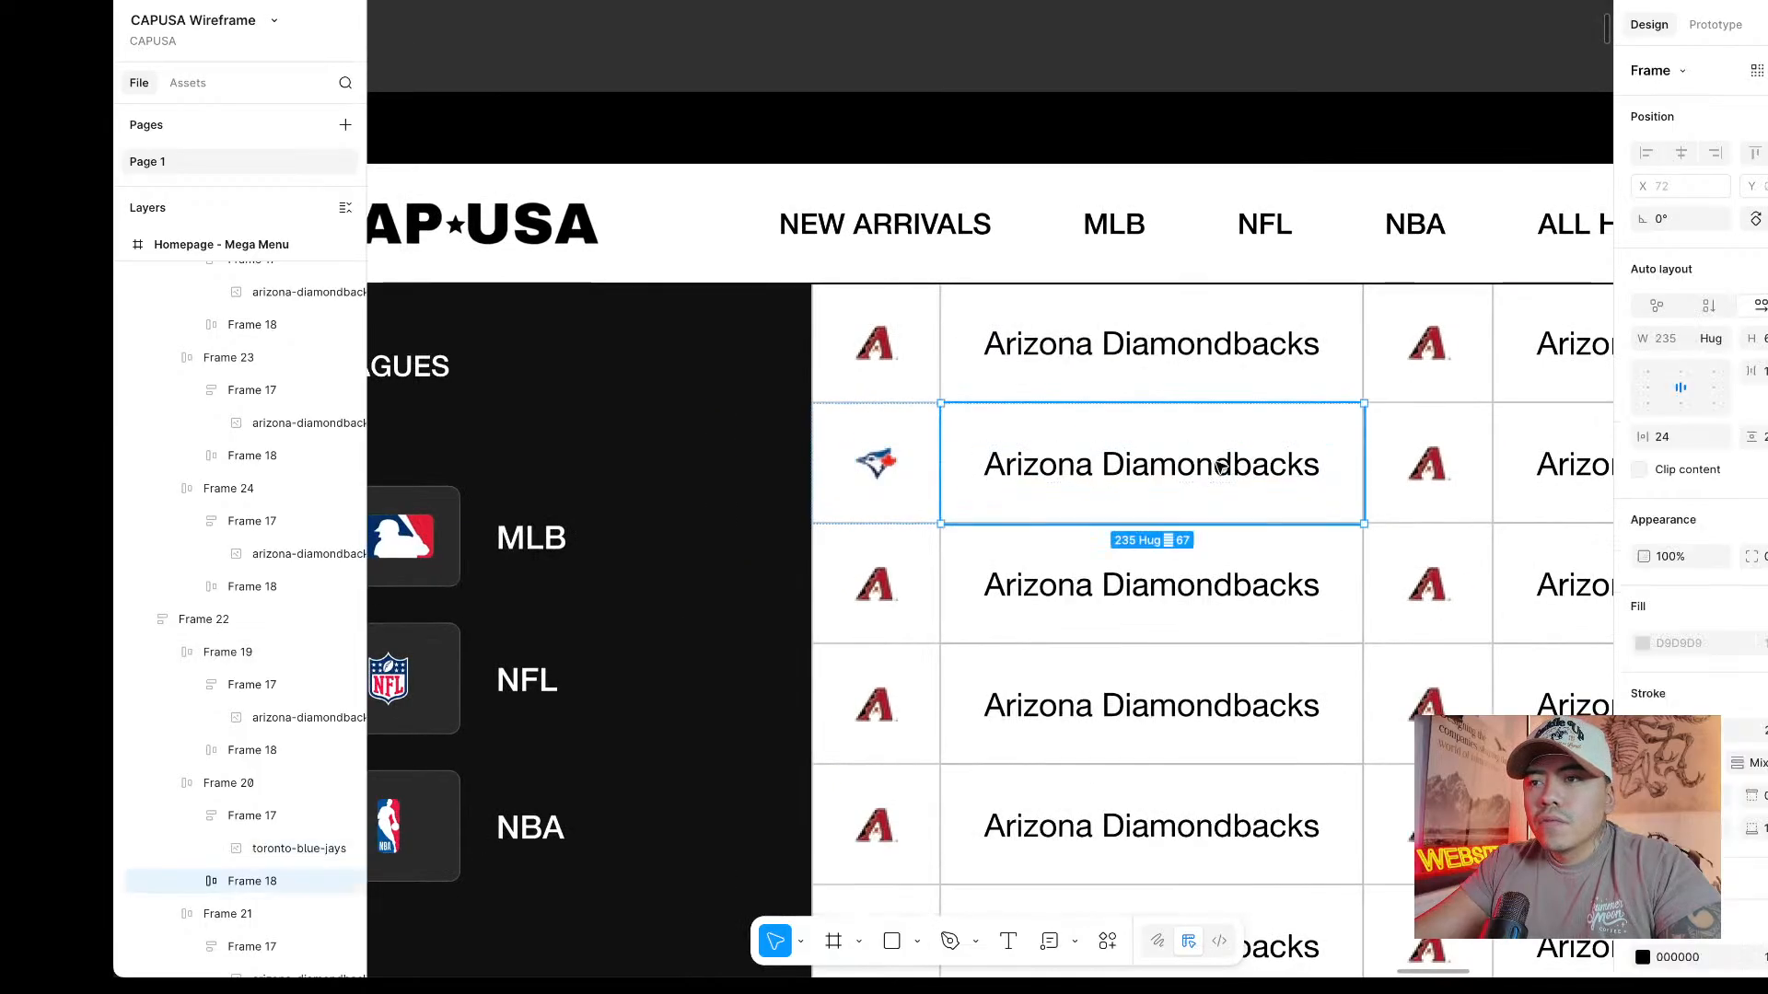
double_click(1219, 466)
type("Tr")
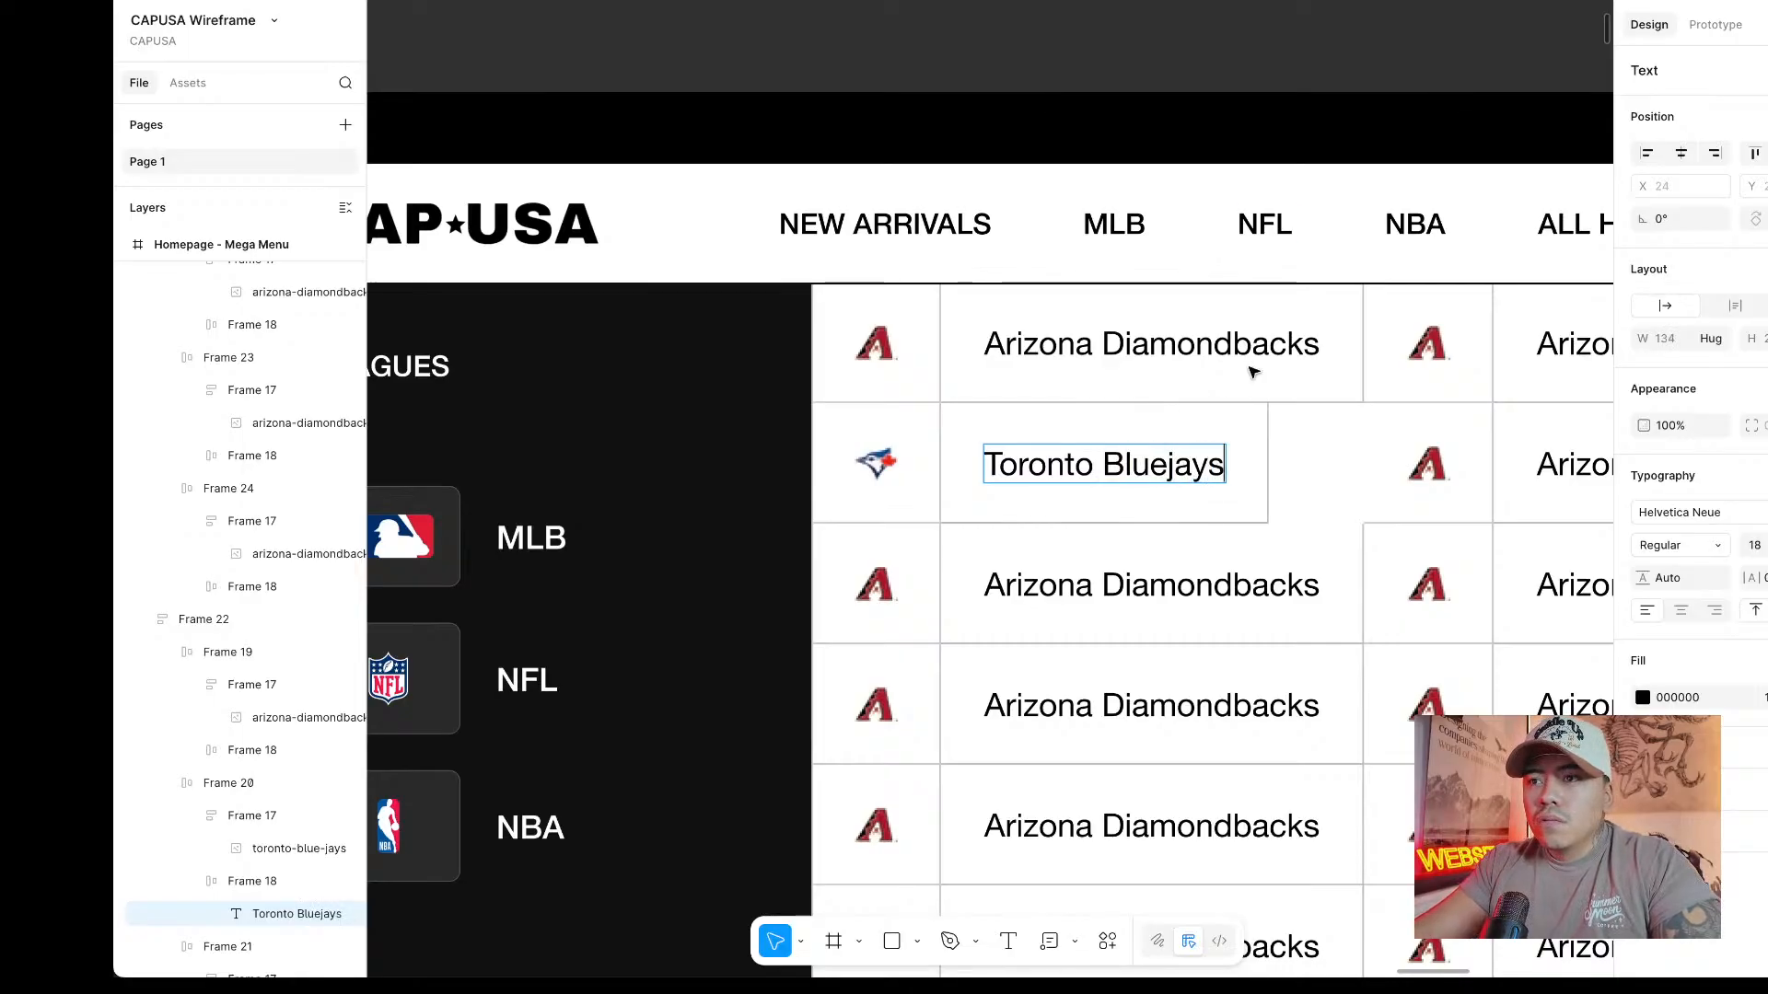
left_click(1322, 77)
left_click(1323, 78)
Copy the Detroit Tigers logo from the MLB Logos frame and replace the third row's logo in the first column with it.
scroll(1323, 78, "down", 3)
scroll(1322, 77, "up", 5)
scroll(1321, 84, "right", 10)
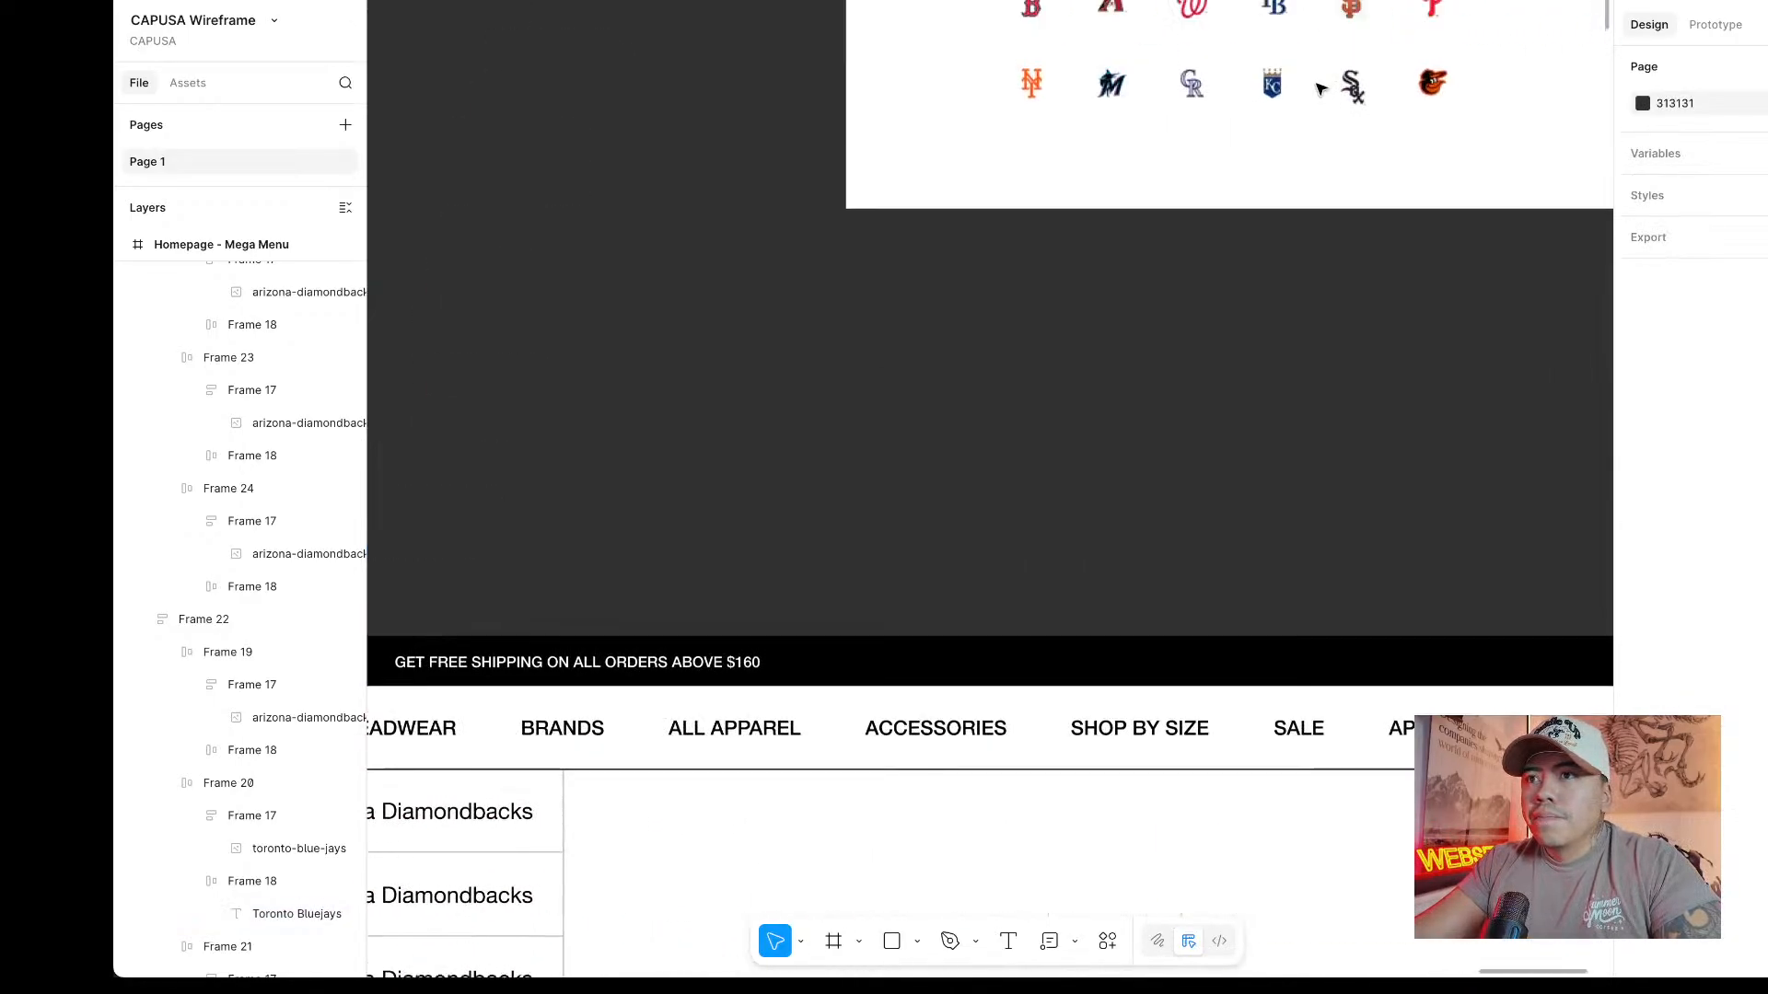
scroll(1322, 87, "down", 3)
scroll(1223, 299, "up", 6)
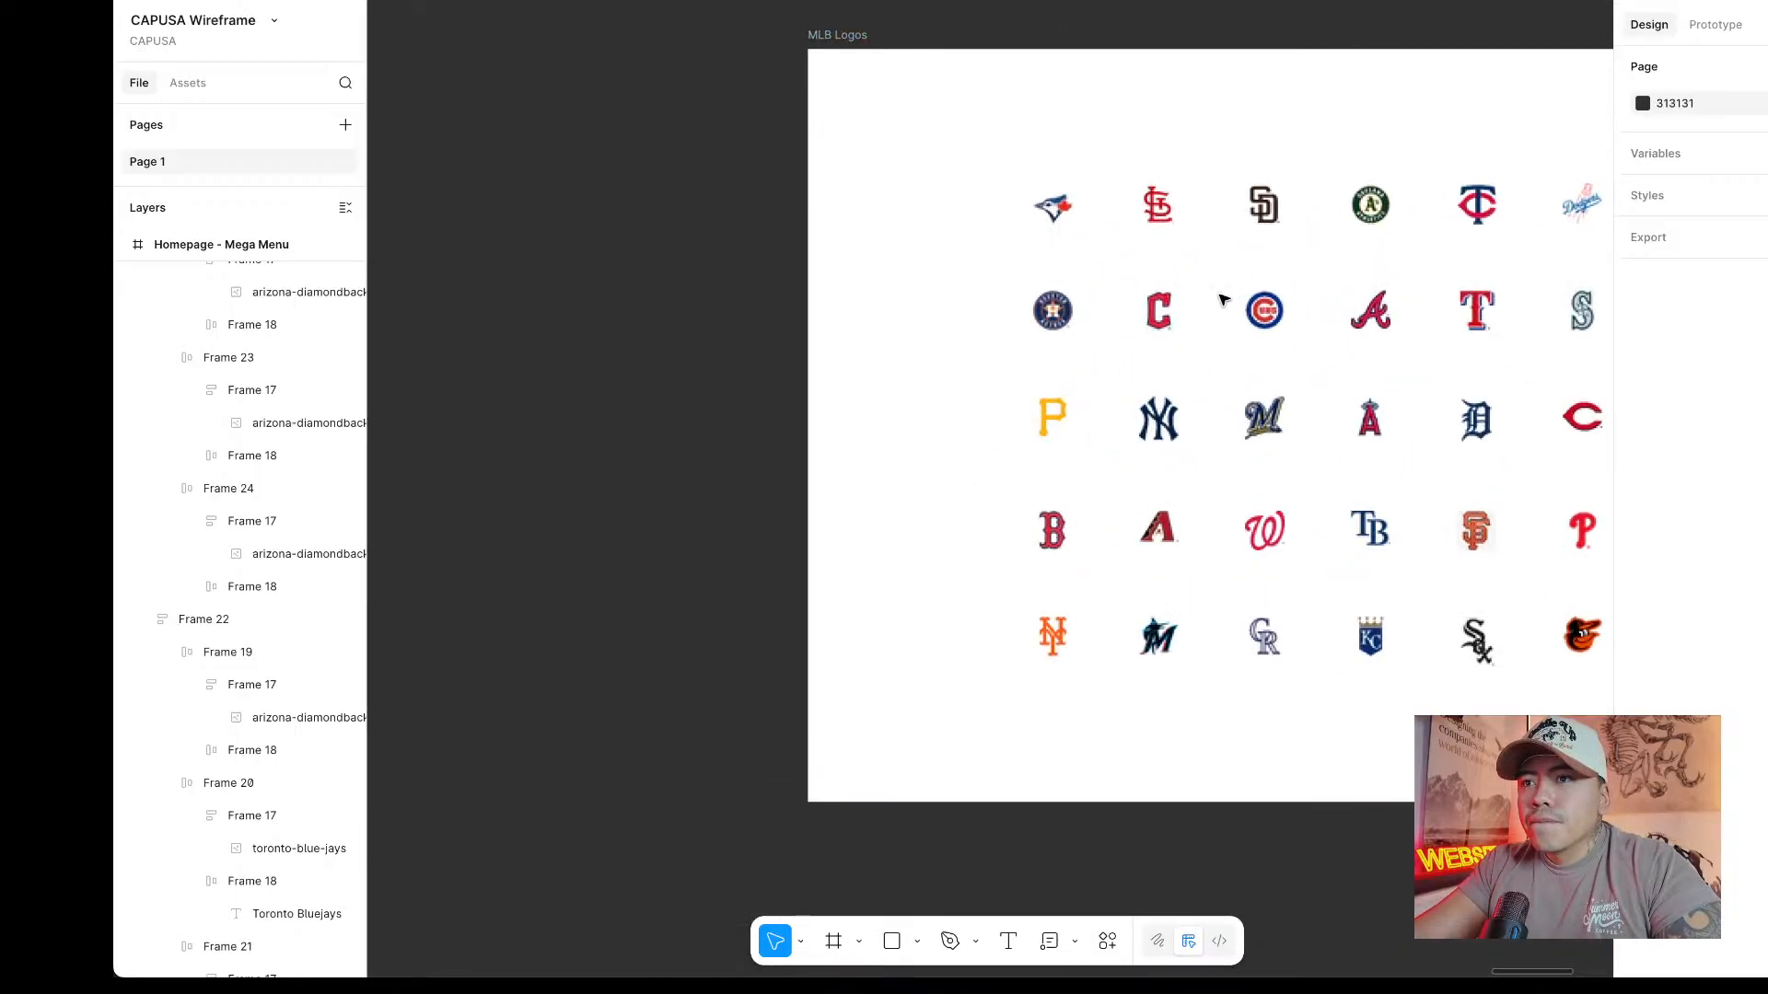
scroll(1225, 299, "down", 2)
scroll(1238, 364, "right", 5)
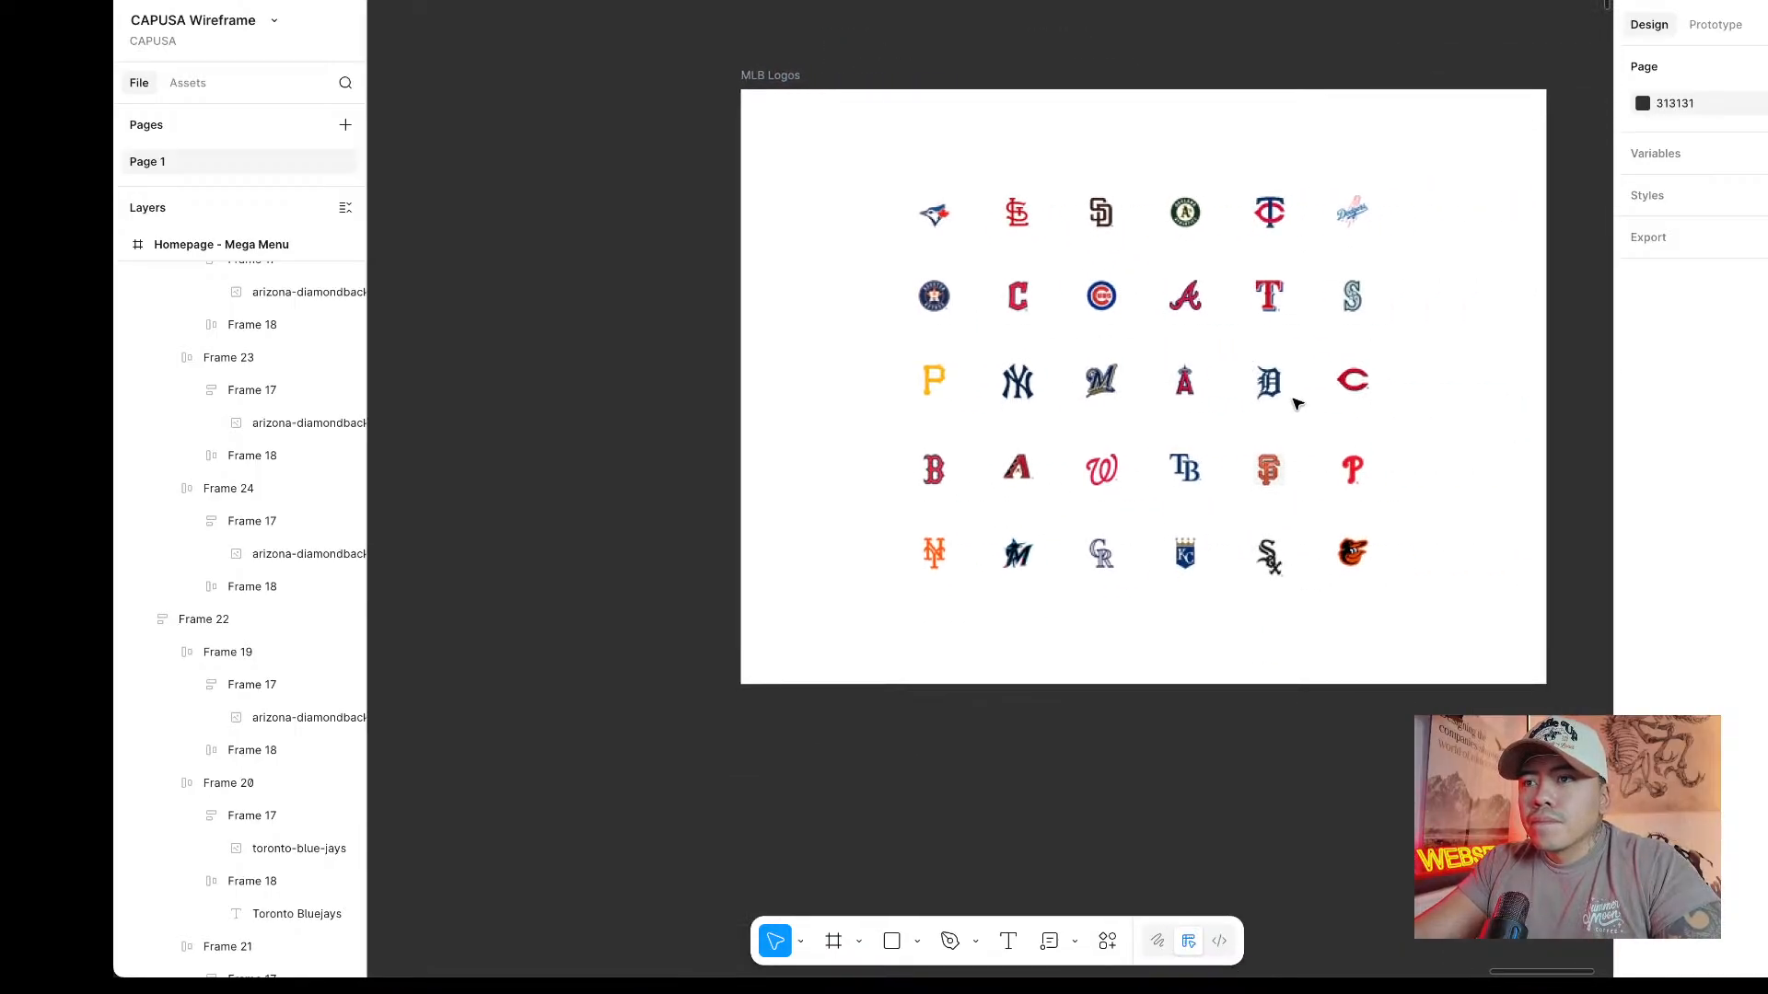
left_click(1270, 386)
scroll(886, 442, "down", 10)
scroll(887, 442, "left", 10)
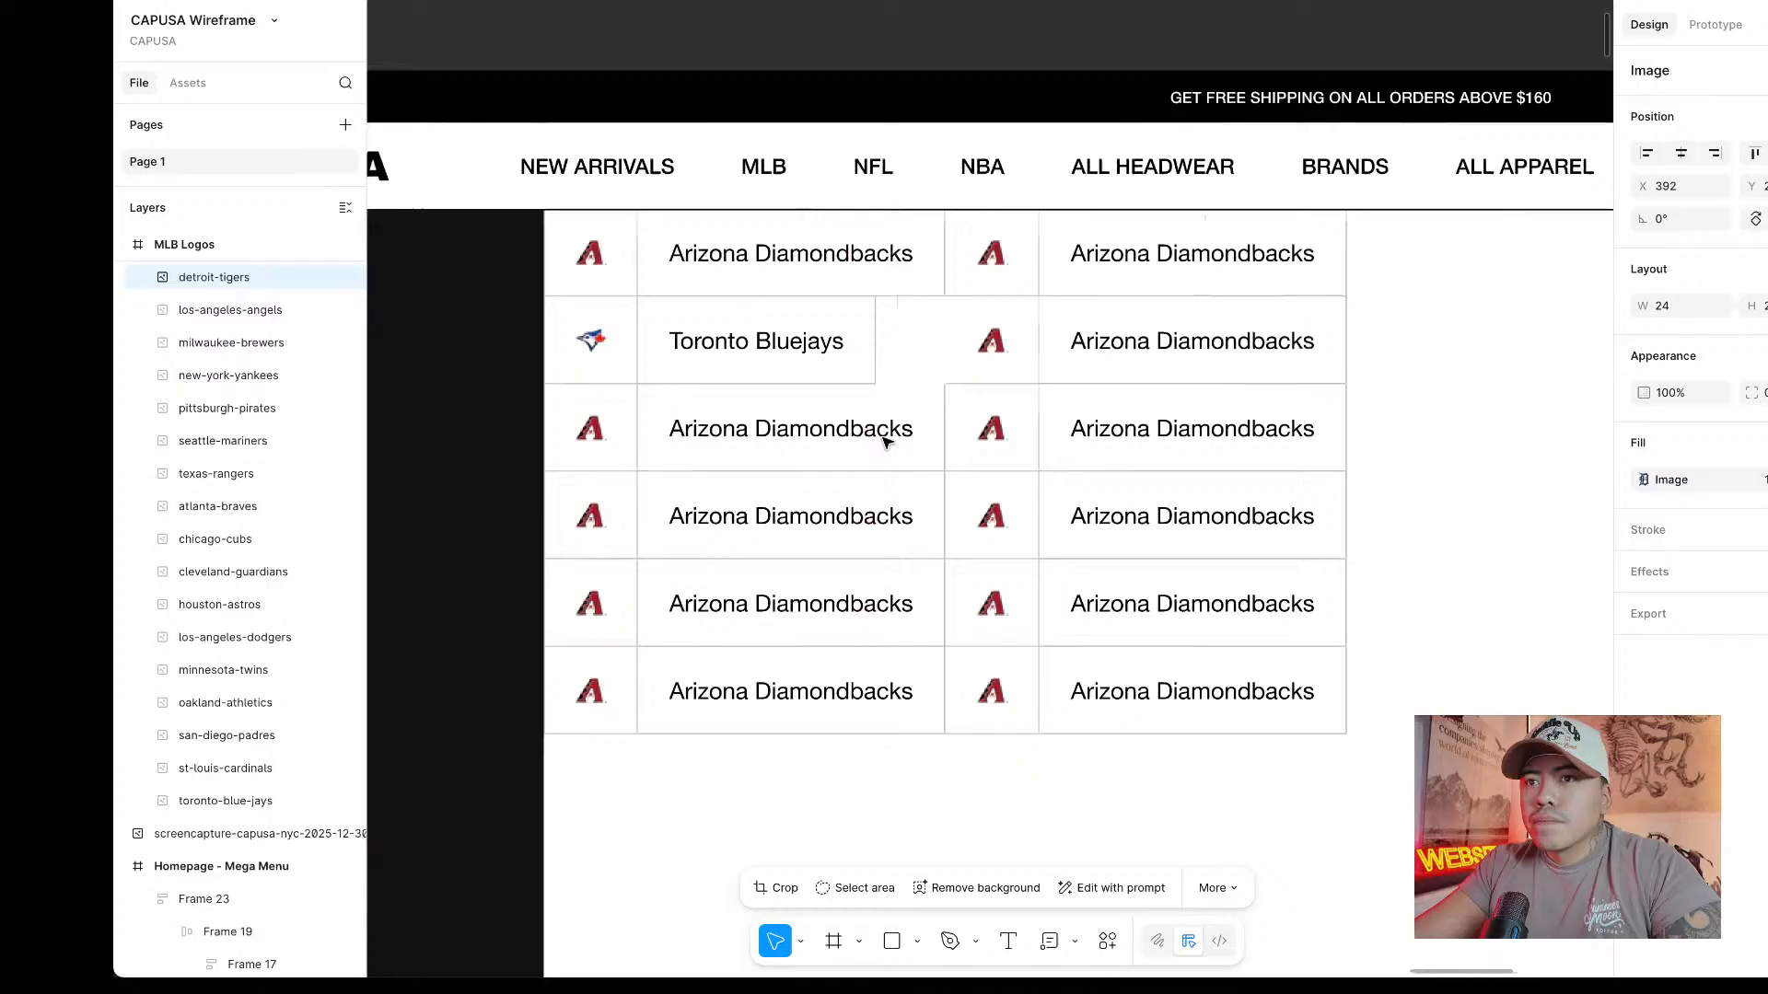
scroll(580, 412, "up", 3)
left_click(594, 425)
double_click(594, 425)
right_click(595, 425)
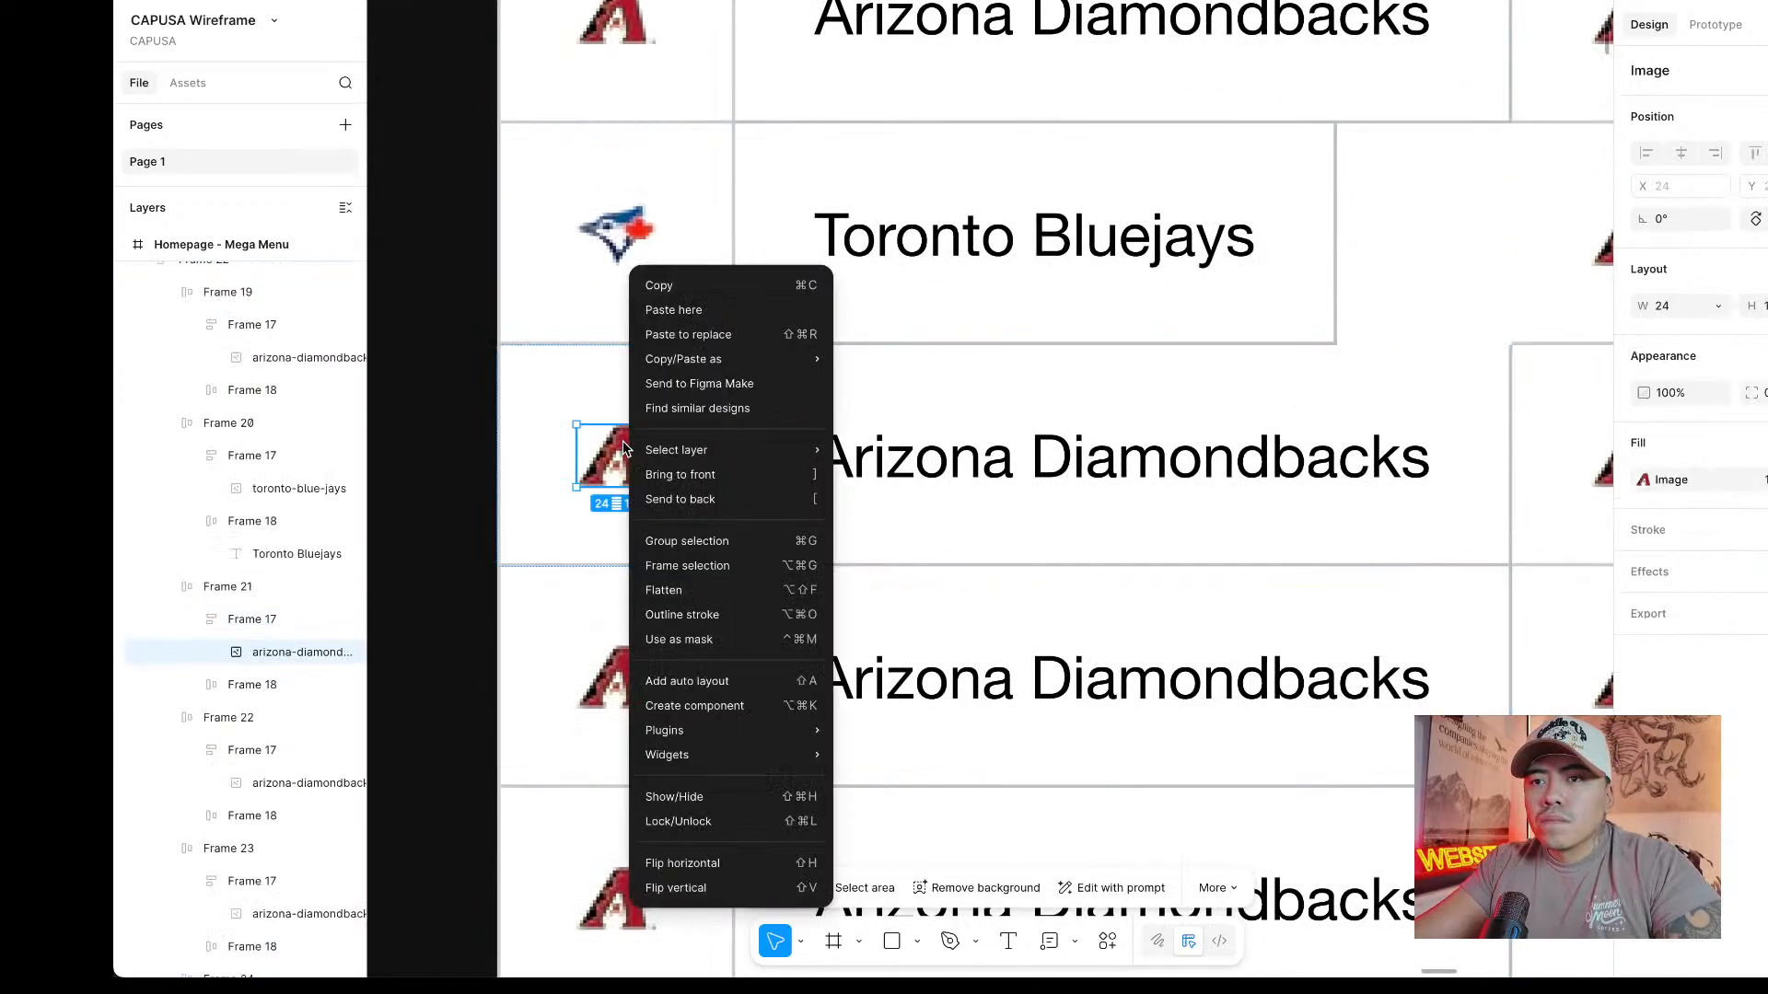
mouse_move(727, 358)
left_click(898, 469)
scroll(721, 340, "down", 5)
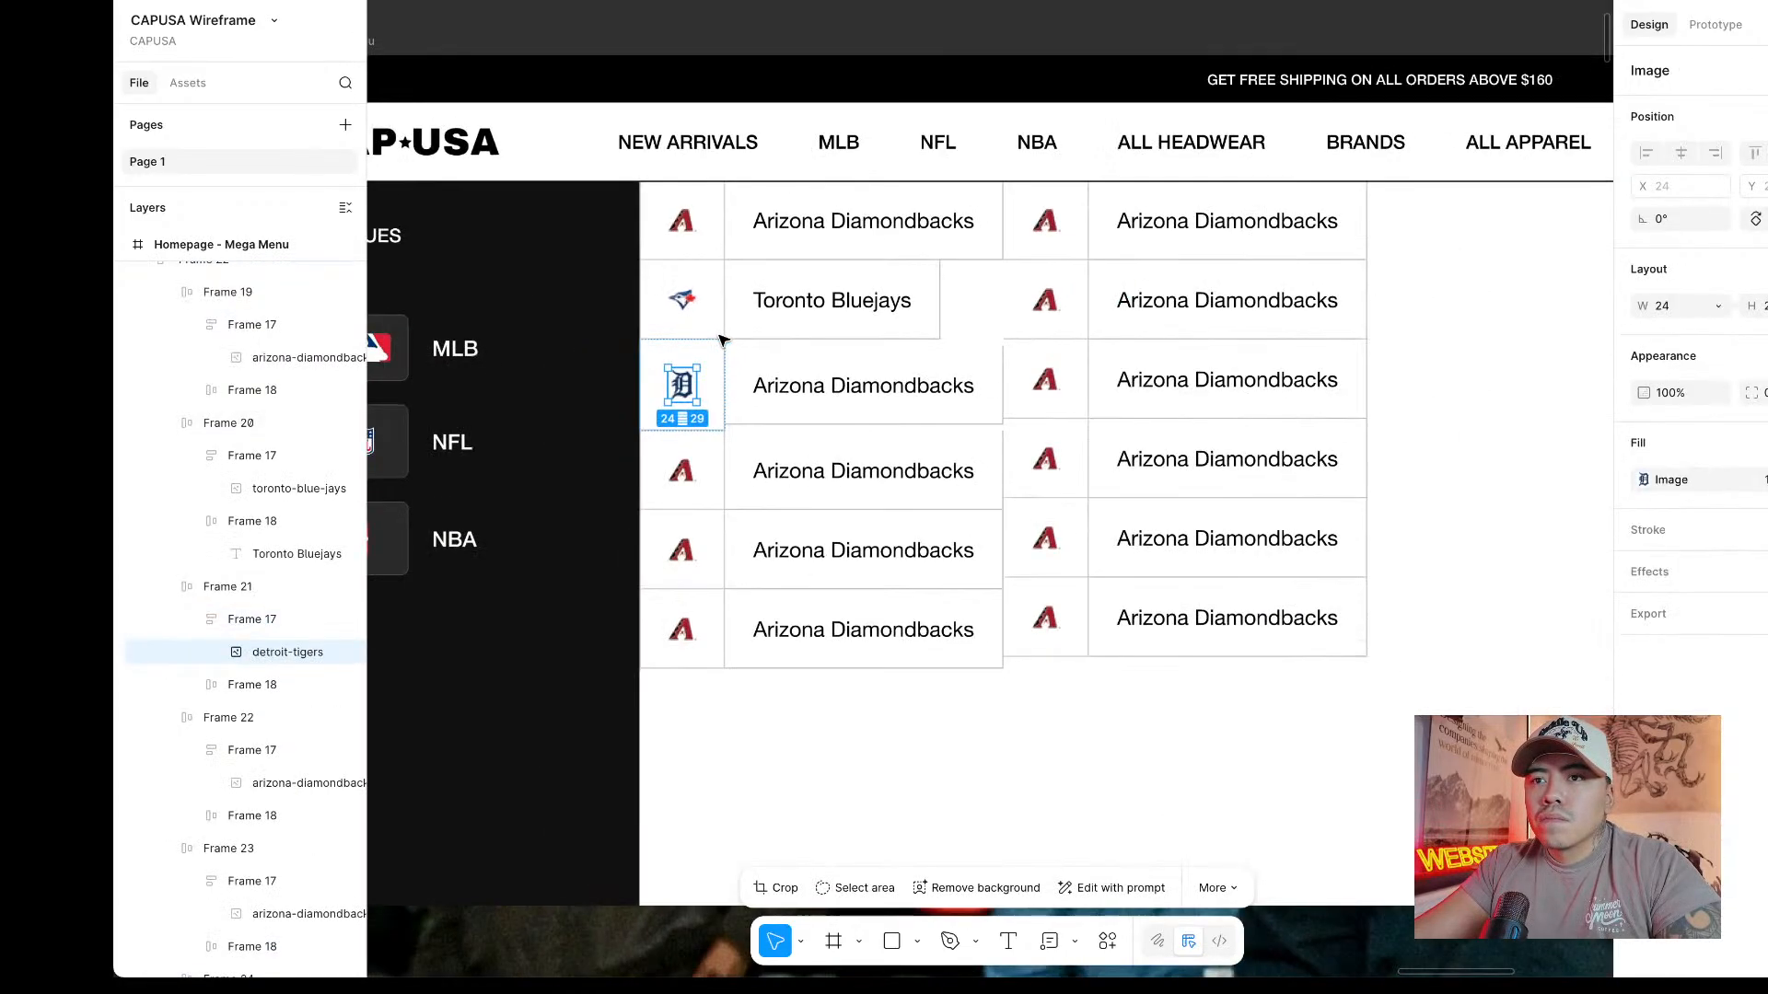
Give the Detroit Tigers logo cell a fixed height and shorten it to match the name cell beside it.
scroll(721, 340, "up", 5)
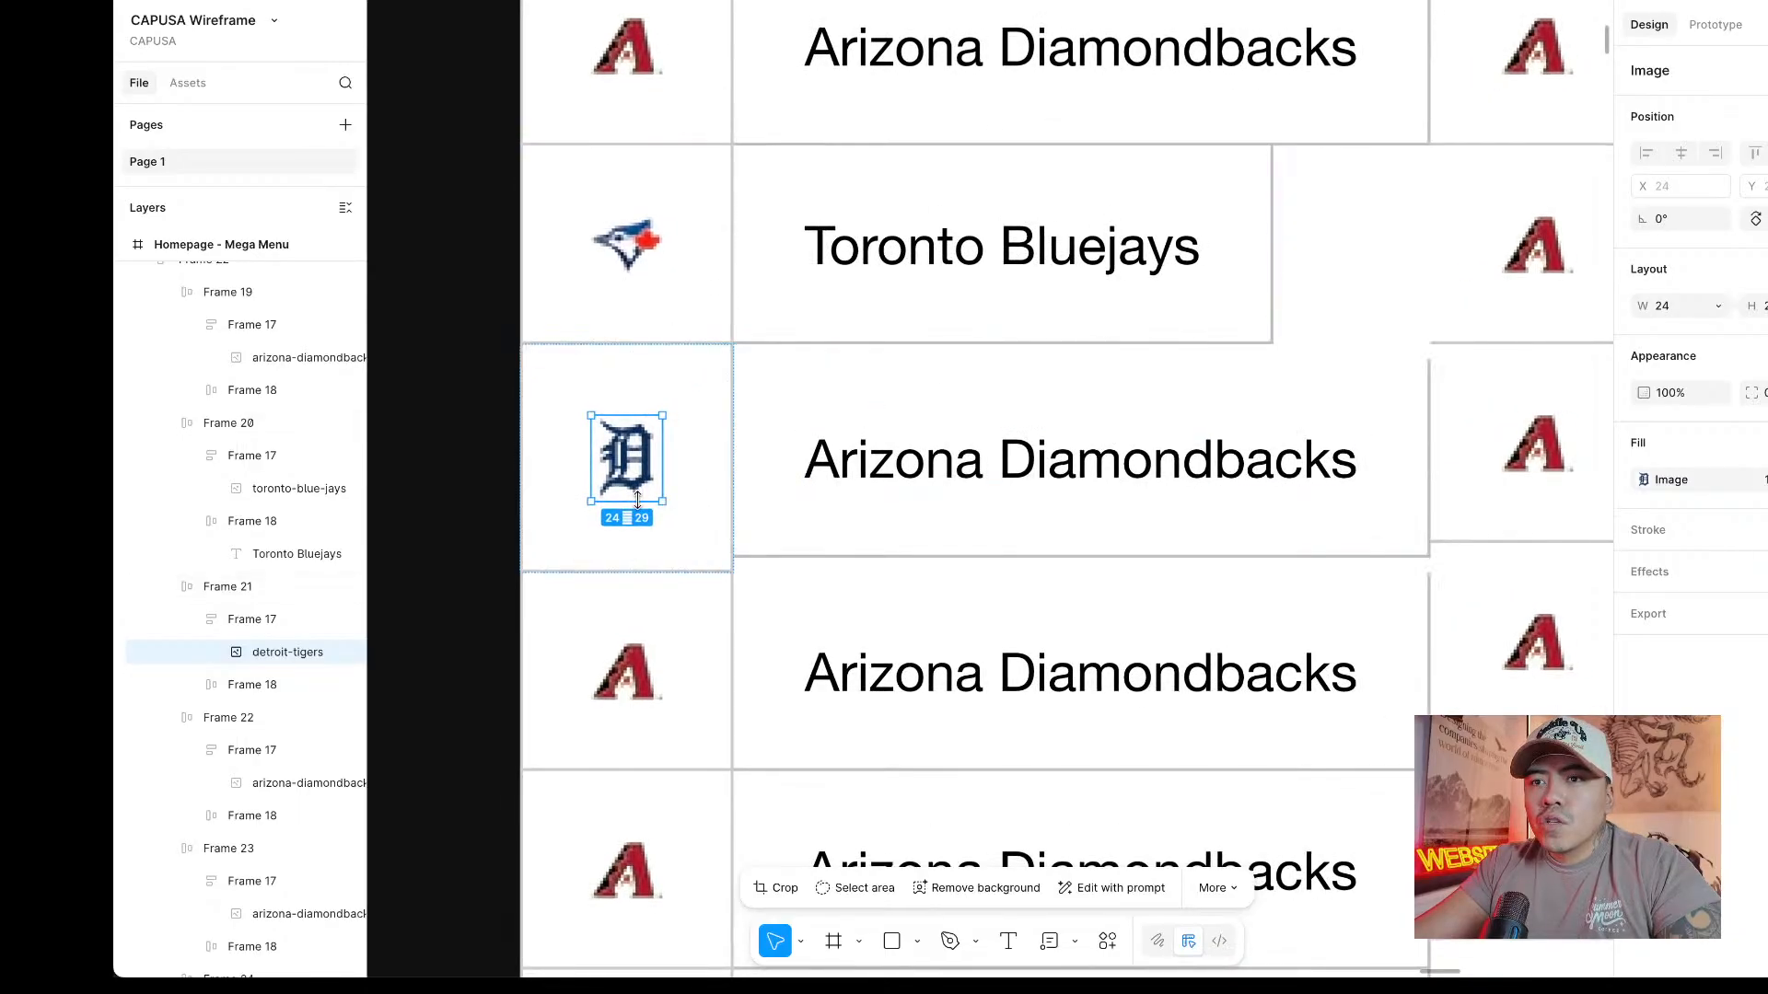
scroll(637, 498, "up", 5)
scroll(637, 498, "down", 4)
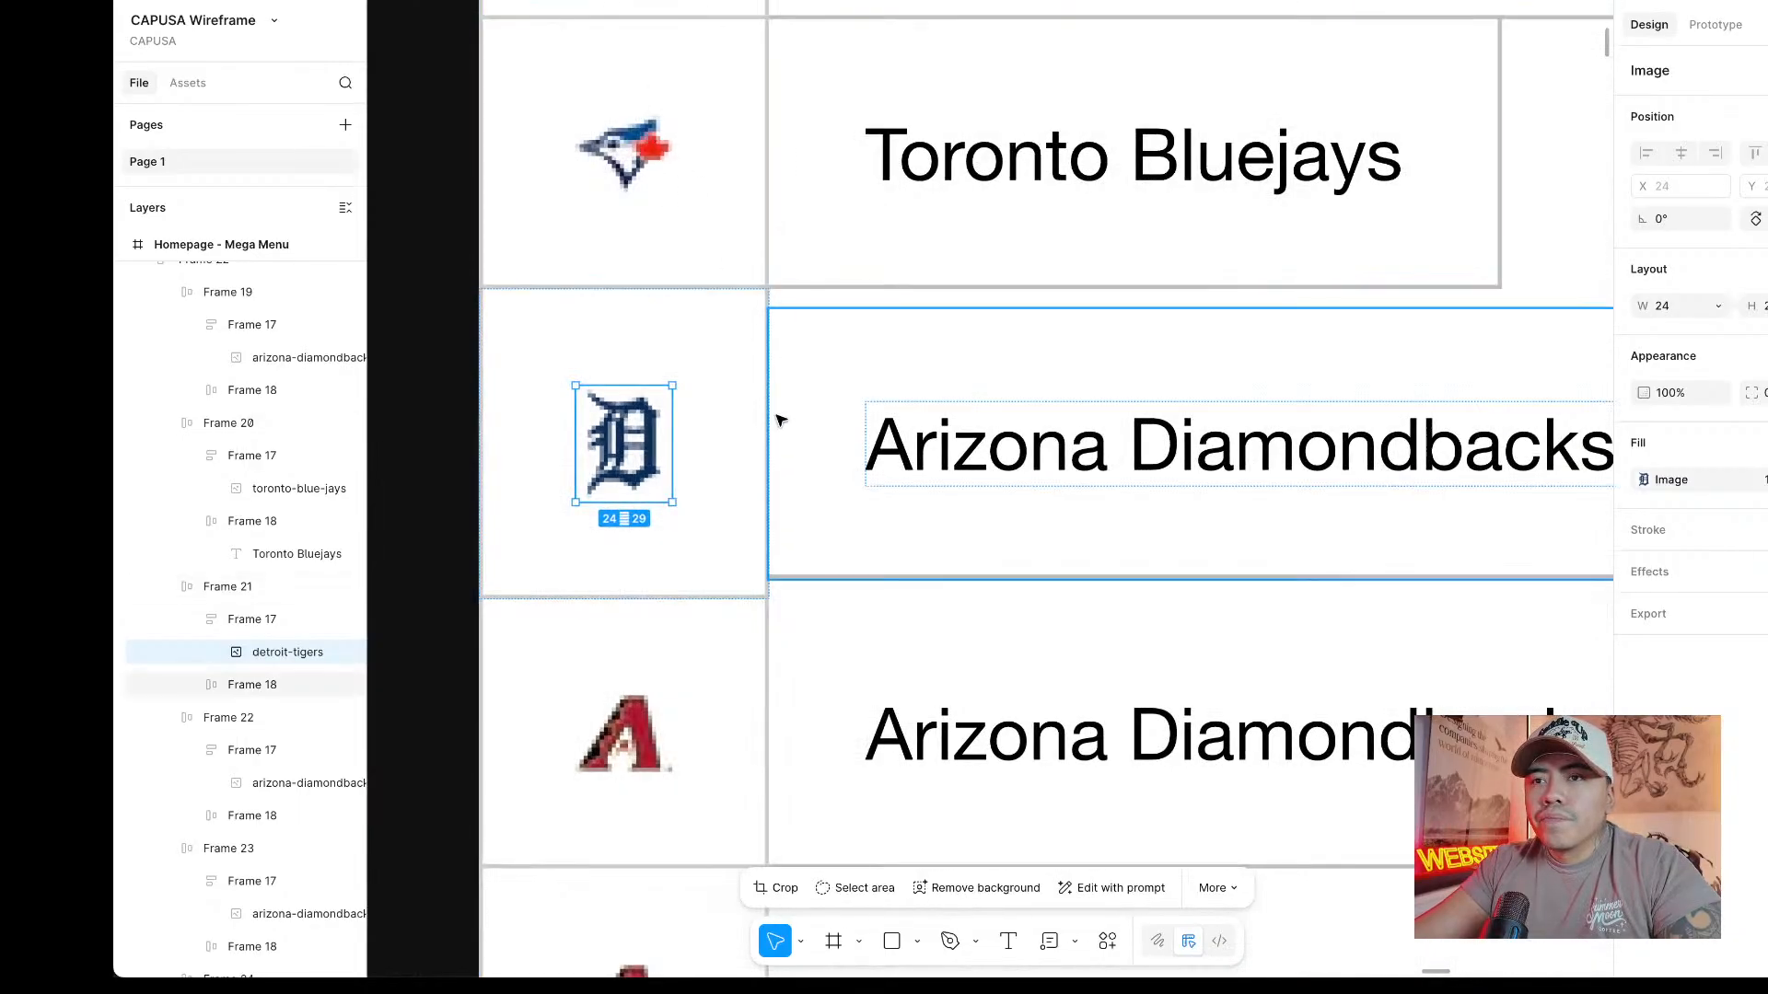
left_click(742, 418)
left_click(1712, 333)
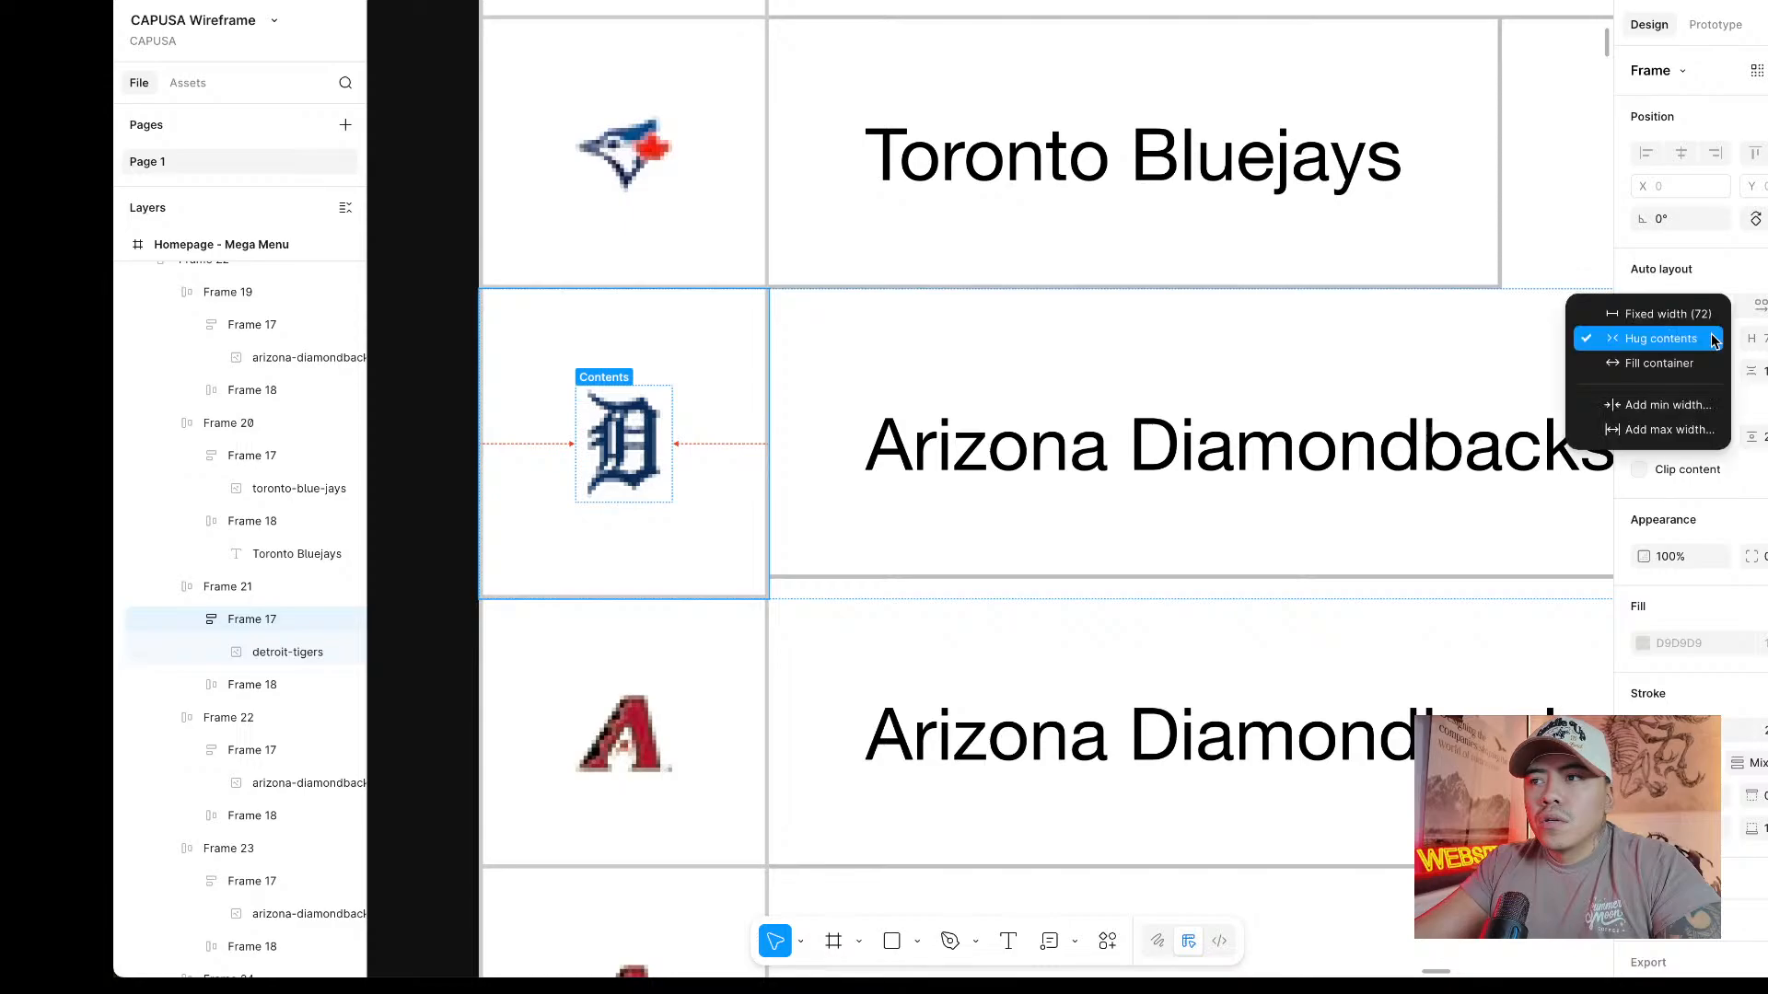
left_click(1697, 318)
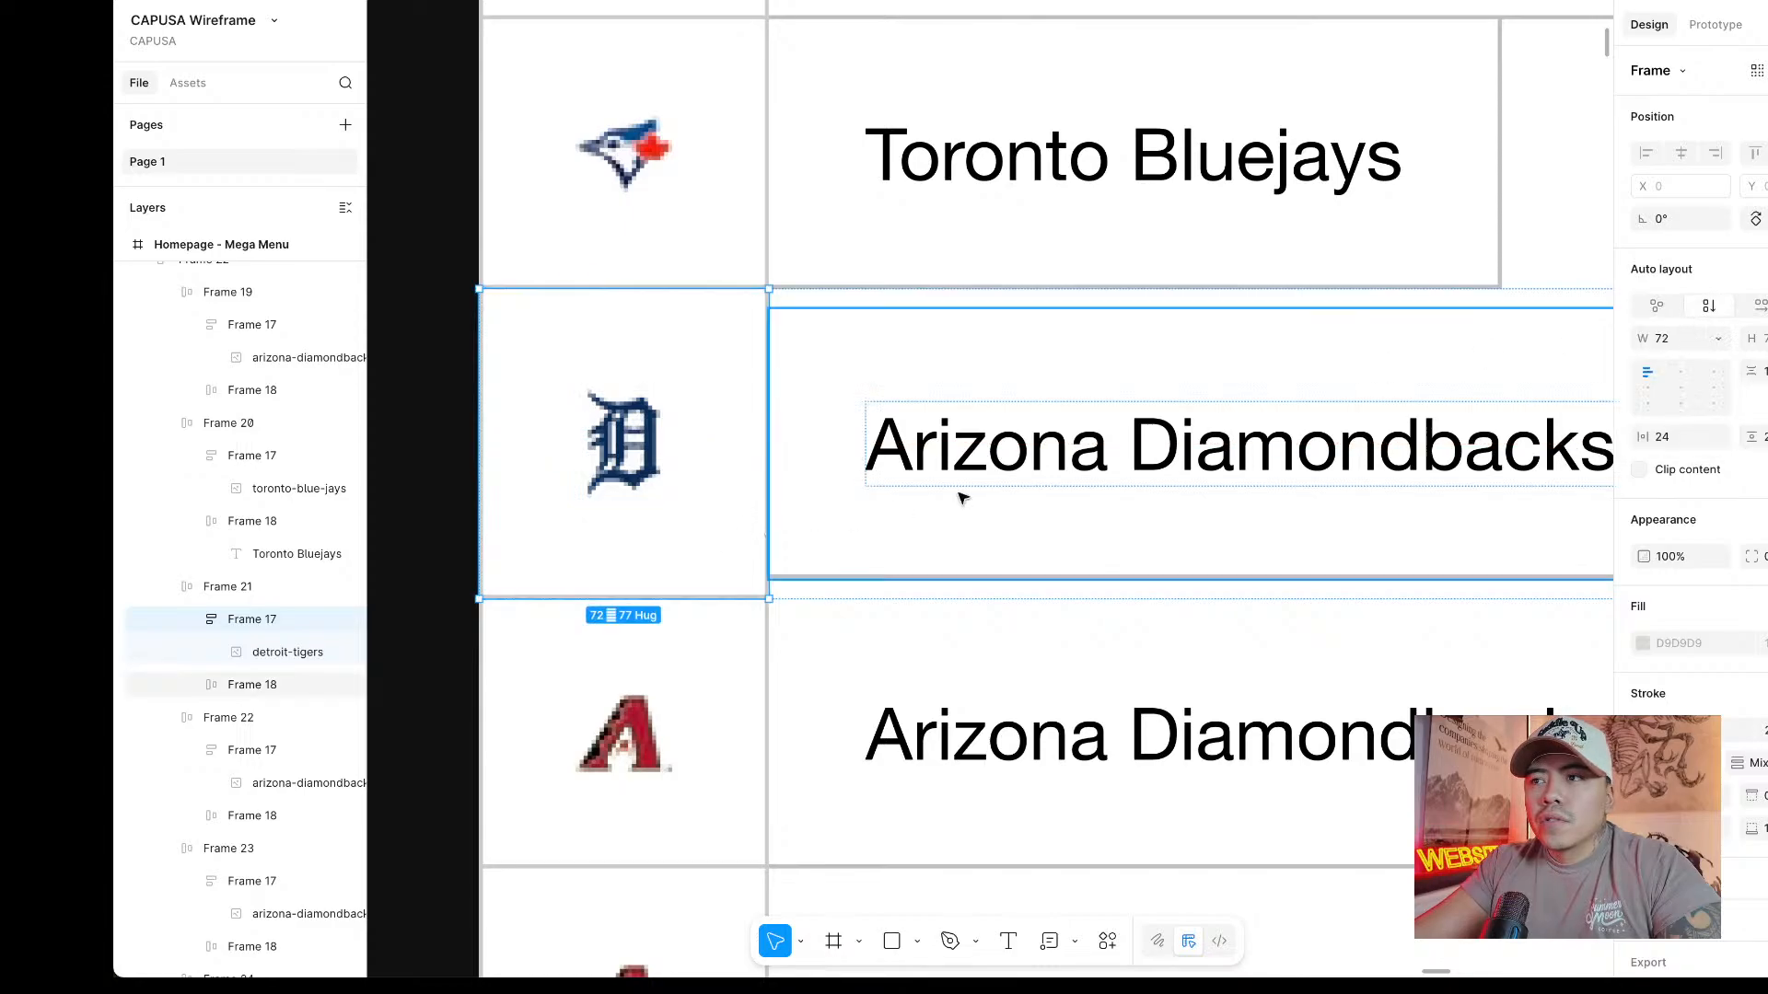
left_click(1711, 338)
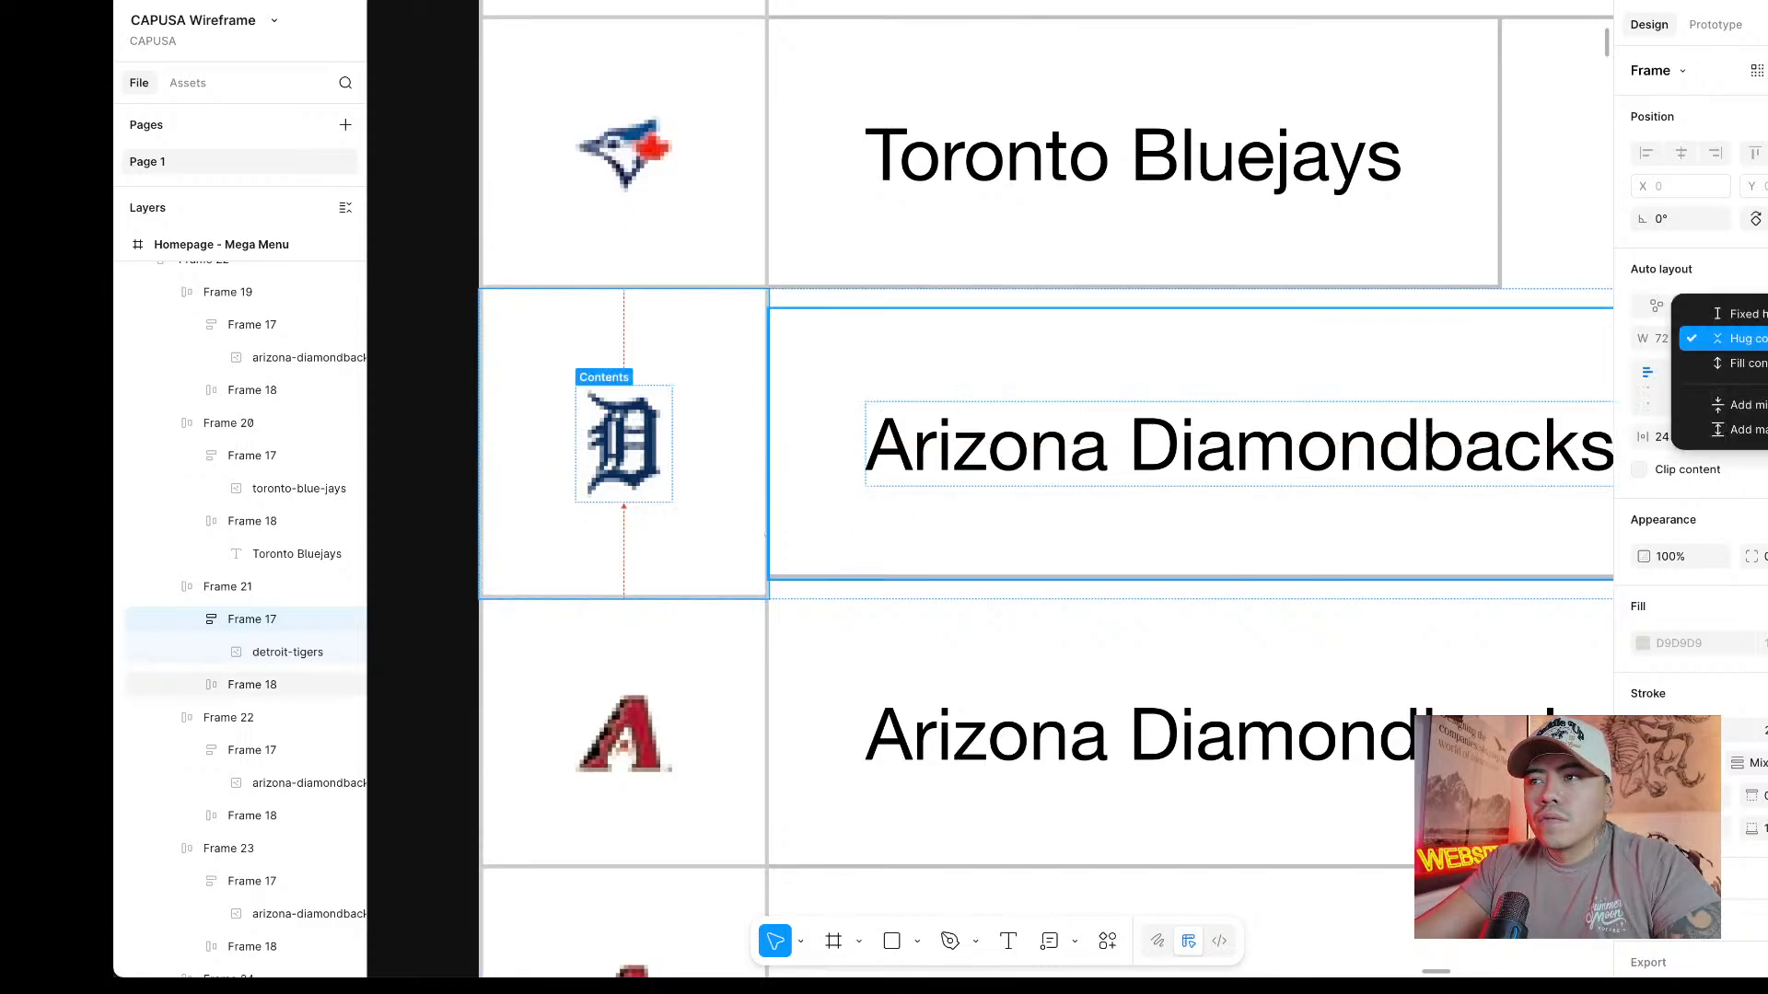
left_click(1703, 355)
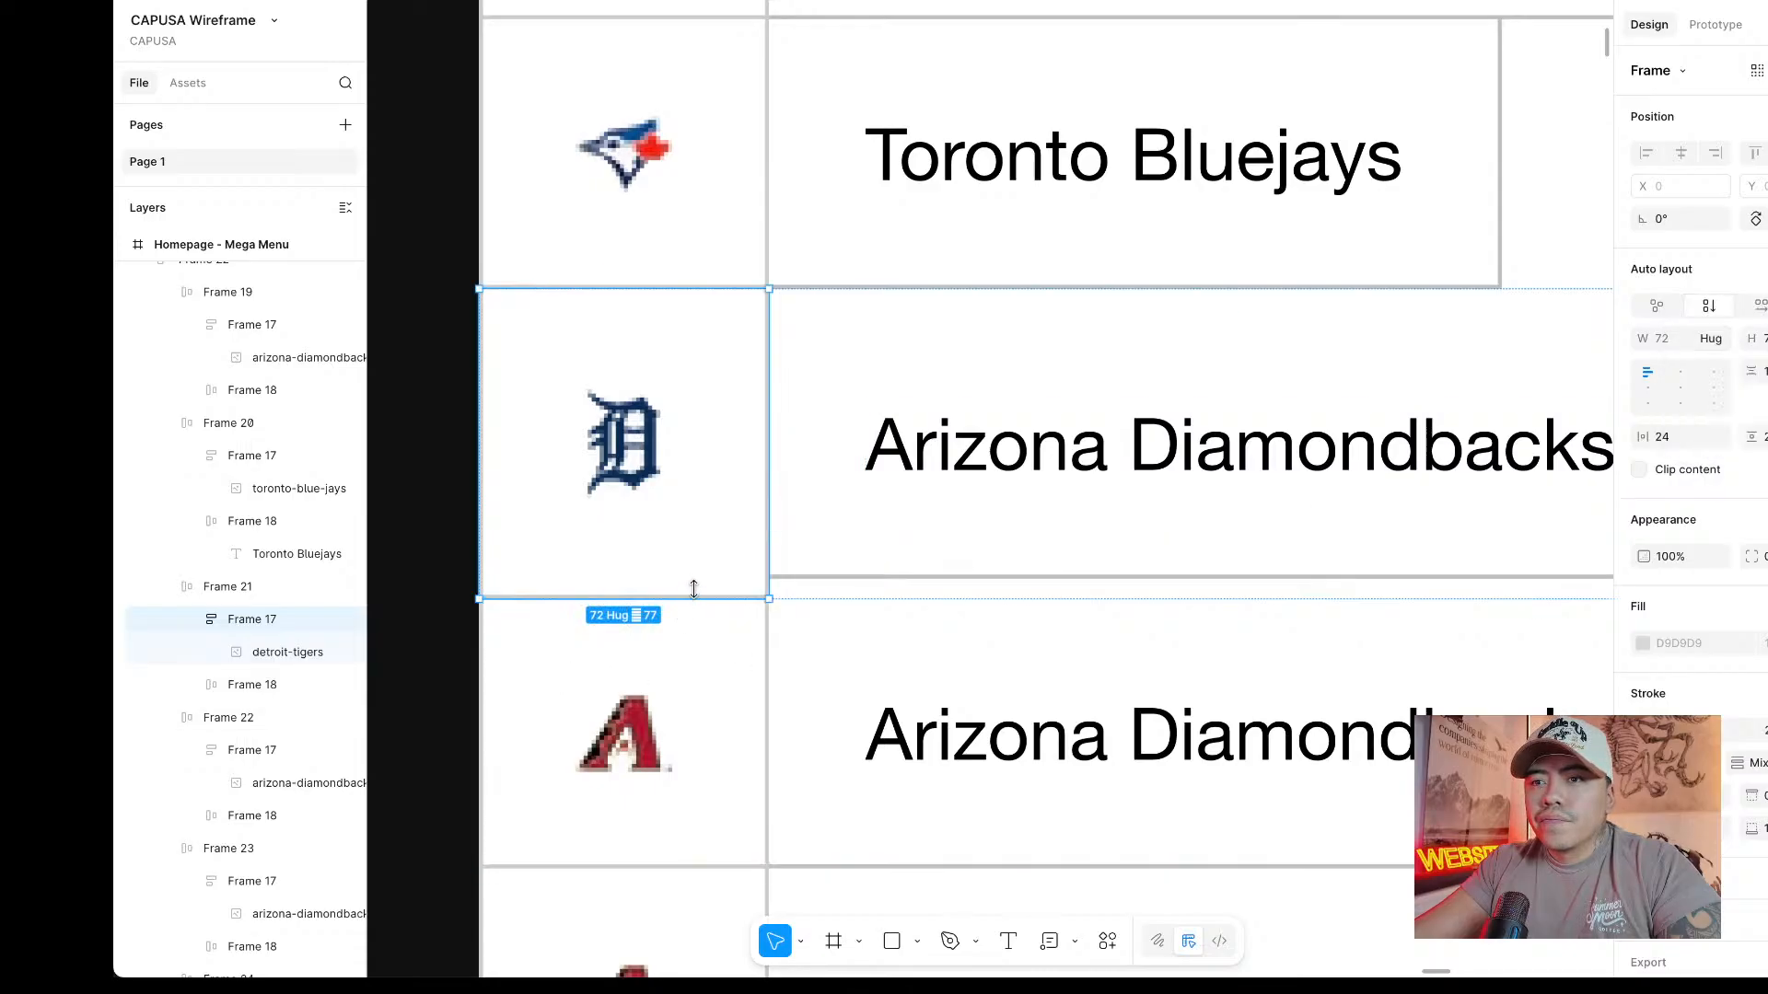
left_click_drag(692, 594, 695, 576)
left_click(822, 574)
scroll(822, 574, "down", 10)
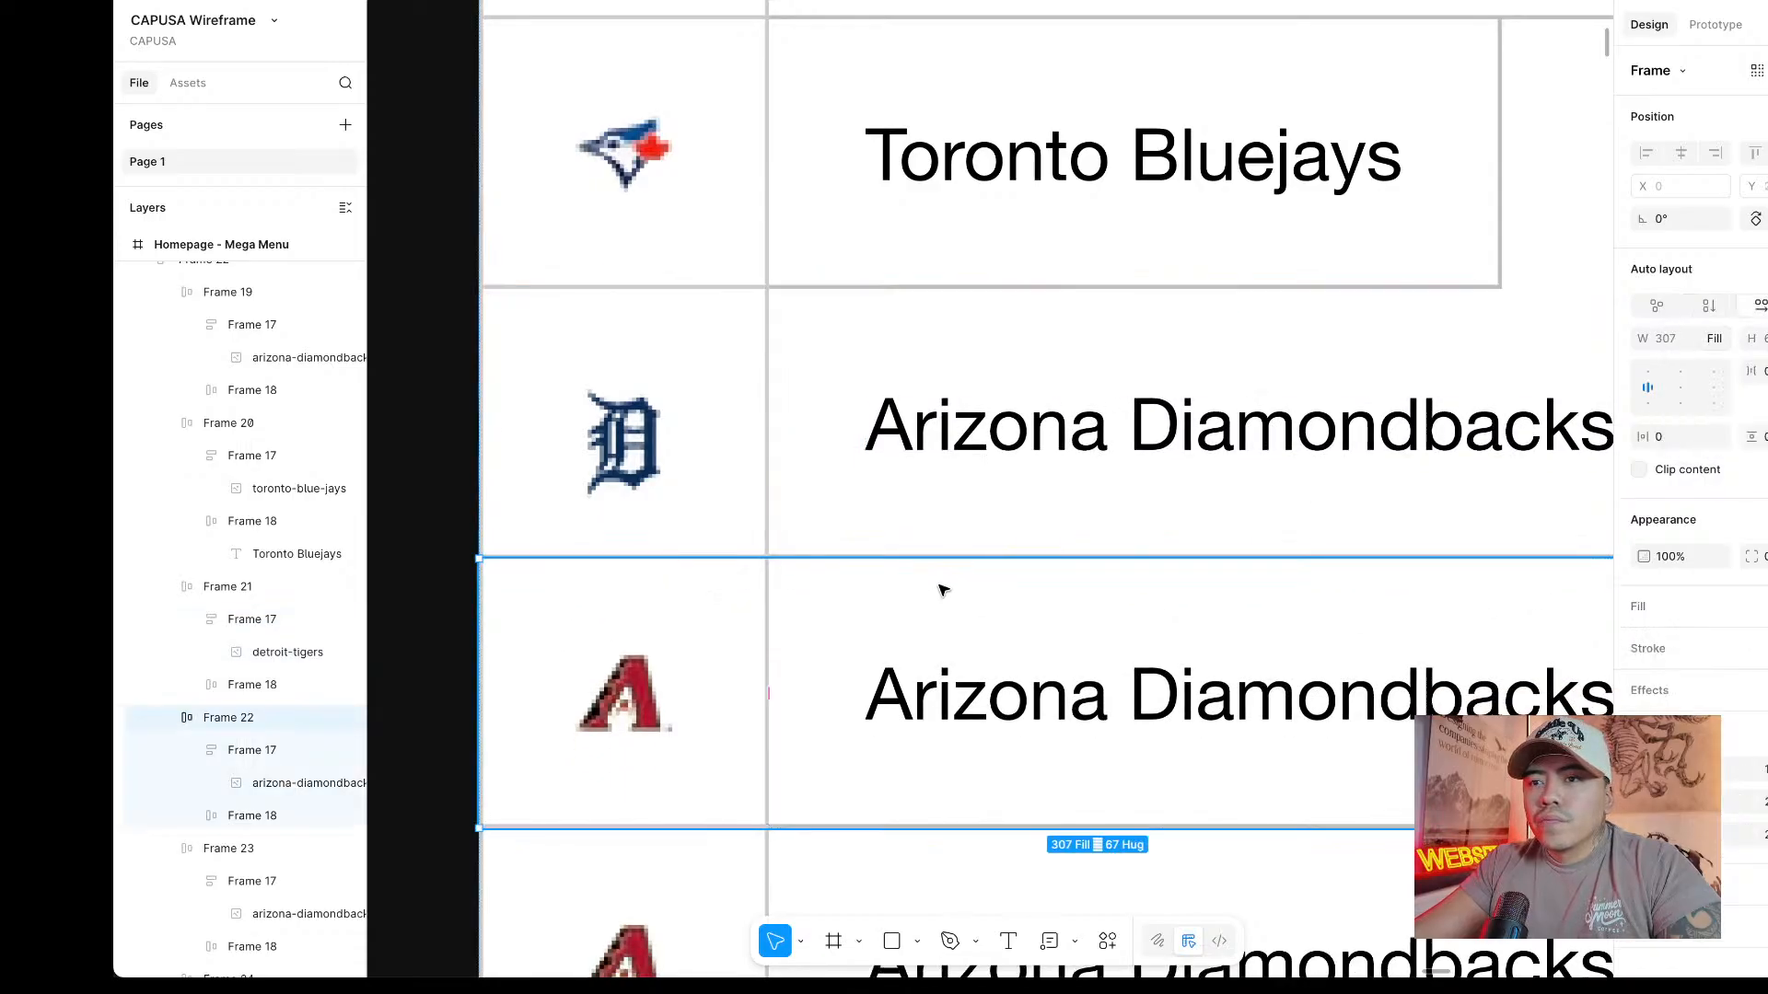
key("Escape")
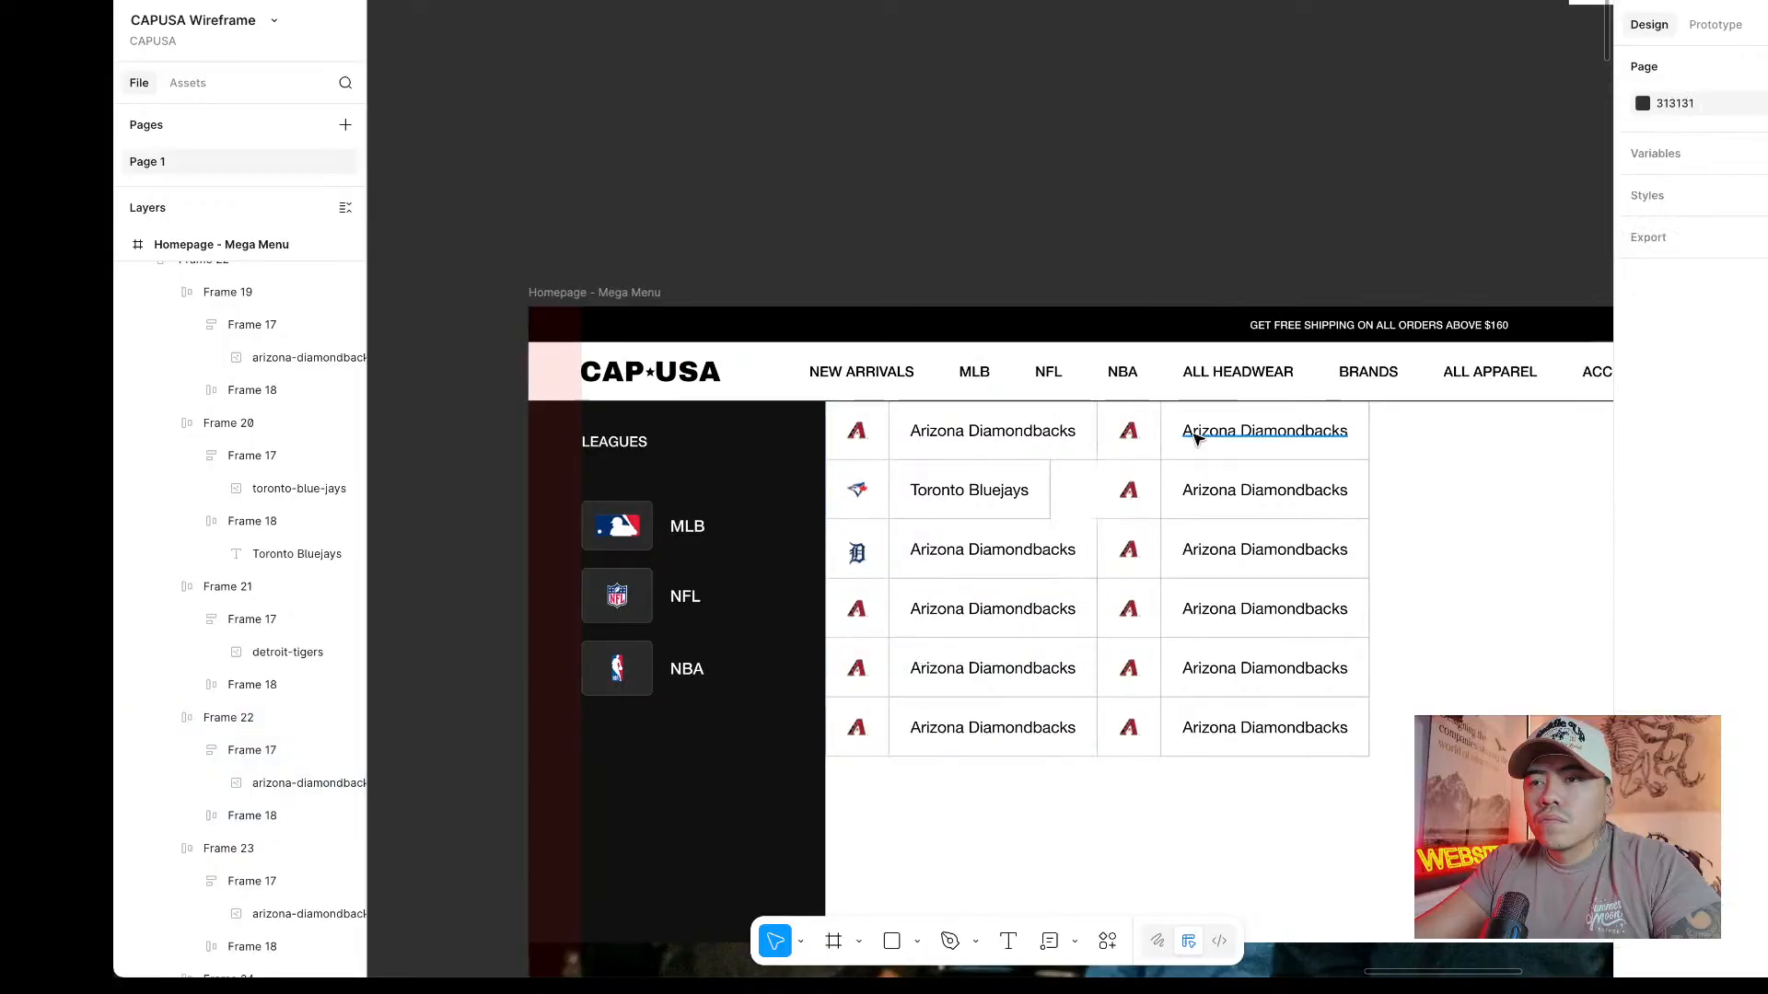
Make the Toronto Bluejays name cell fill the width of its row container.
scroll(1001, 578, "up", 5)
left_click(964, 537)
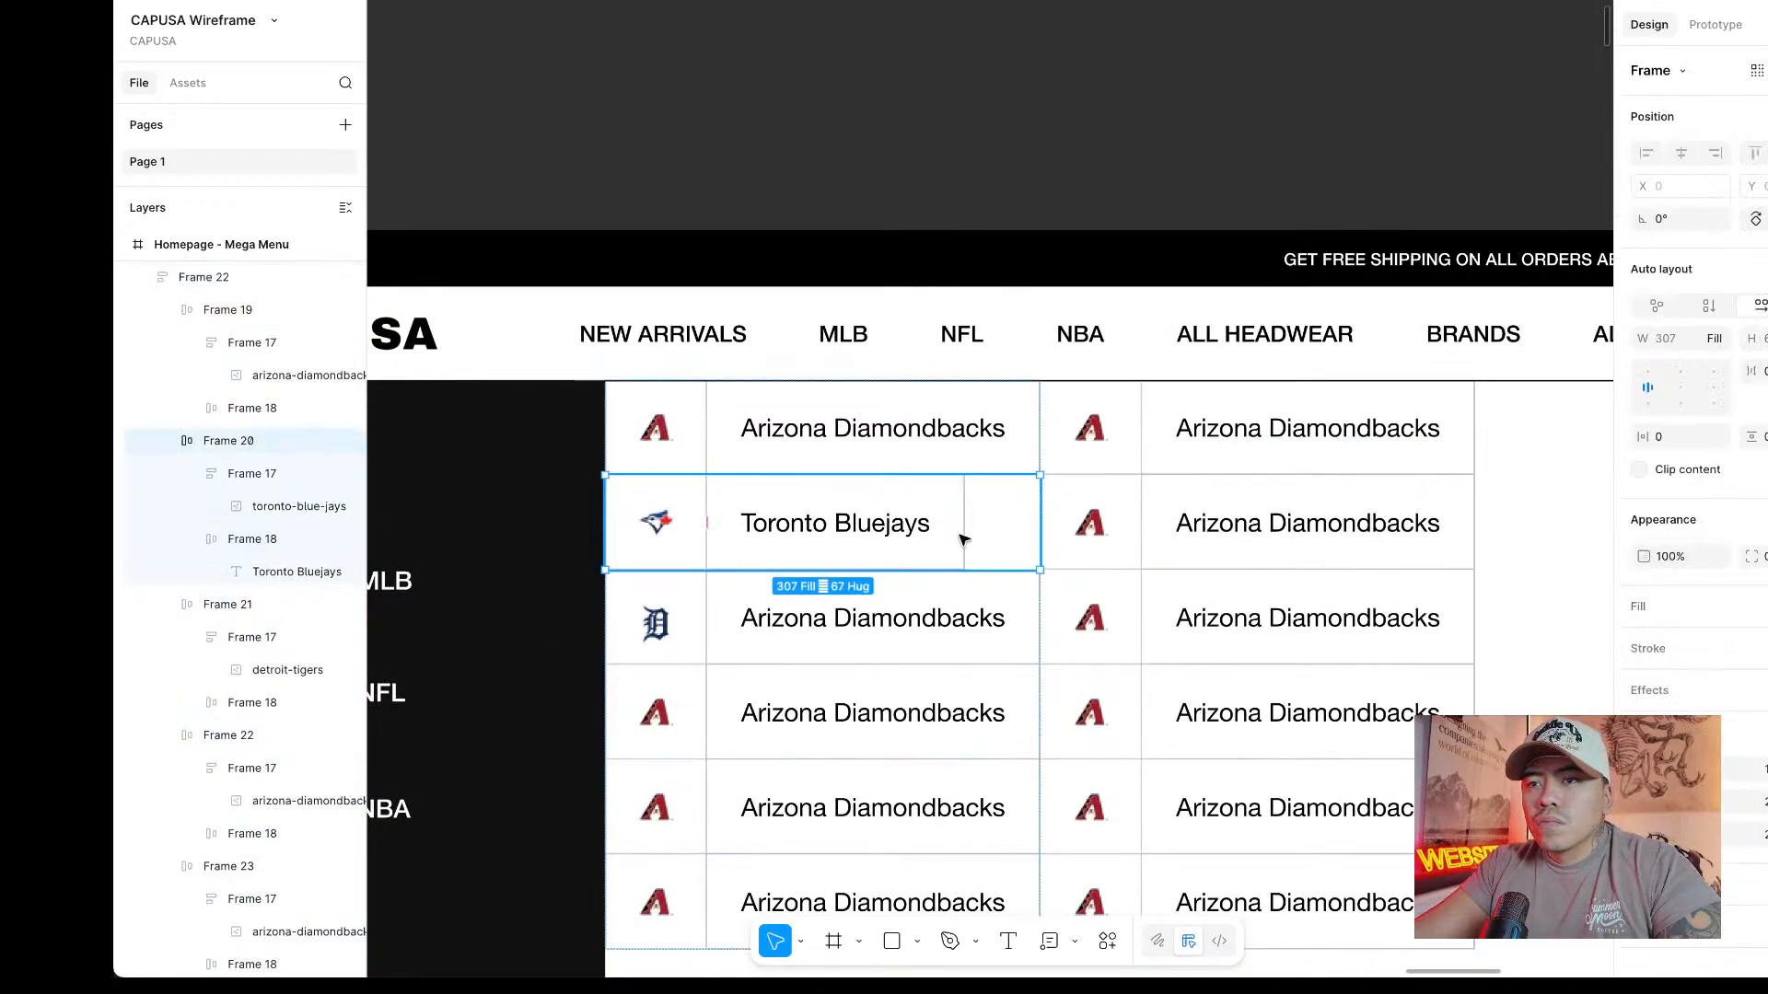
double_click(961, 539)
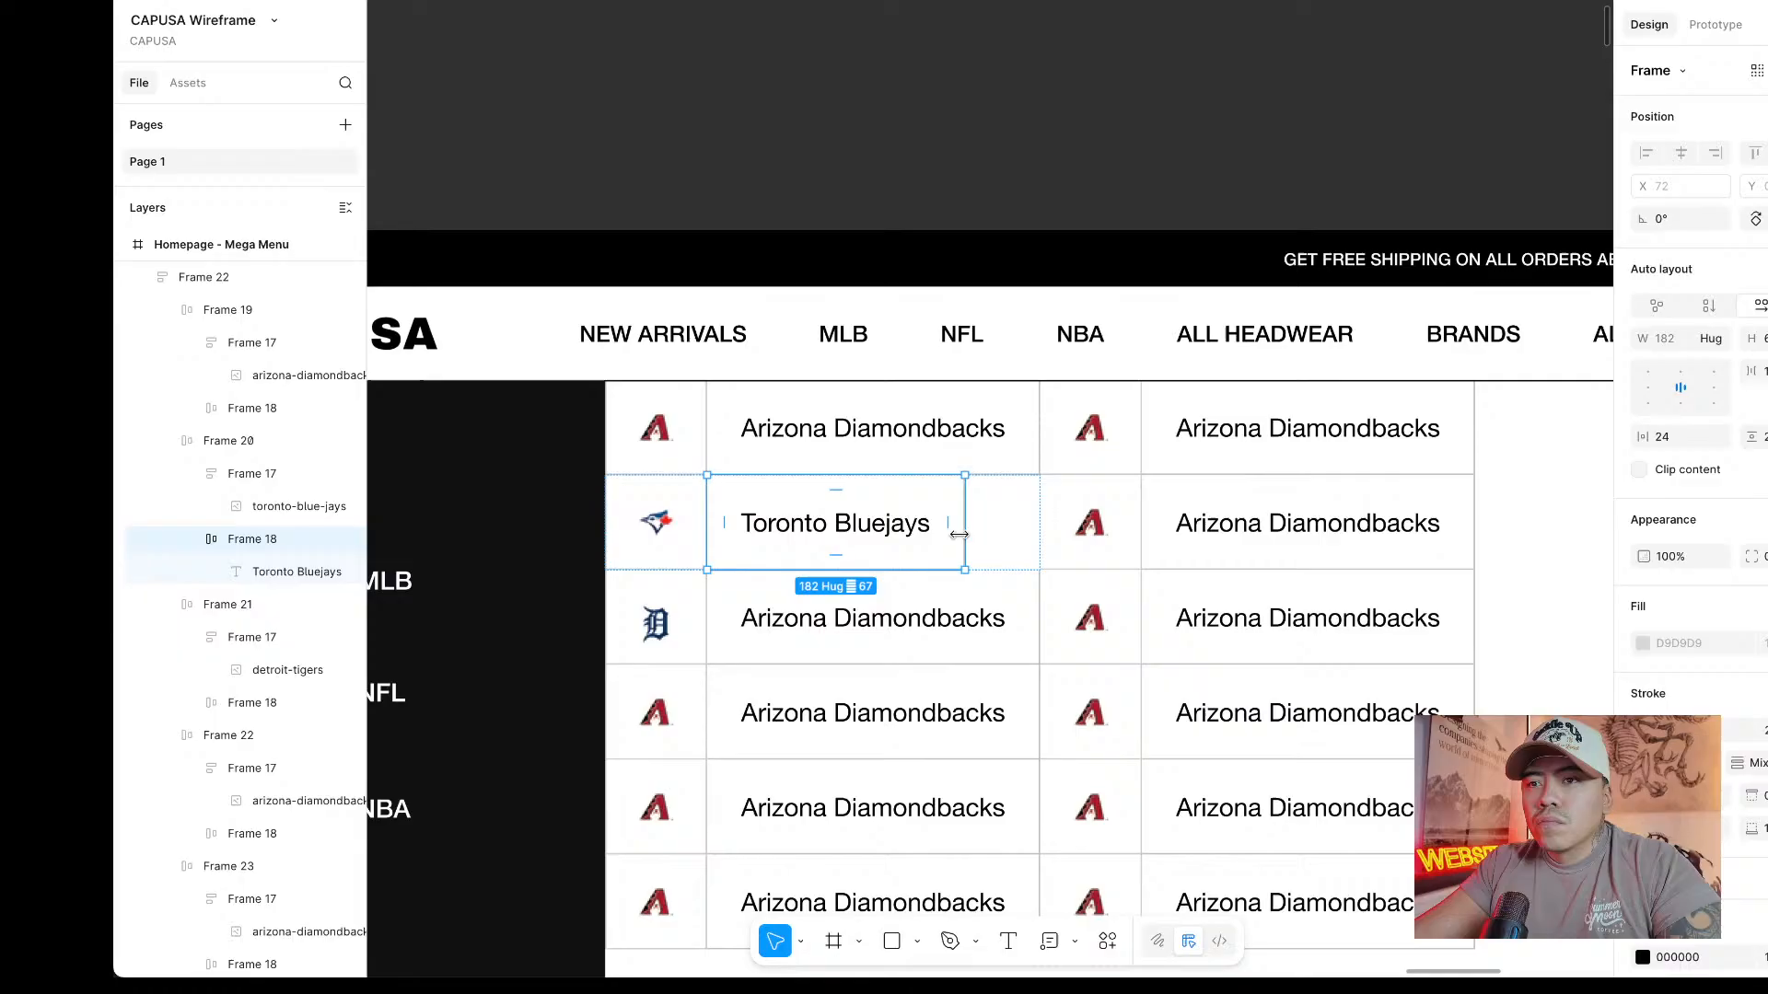
left_click(1711, 339)
left_click(1694, 369)
left_click(1252, 138)
scroll(1254, 138, "down", 3)
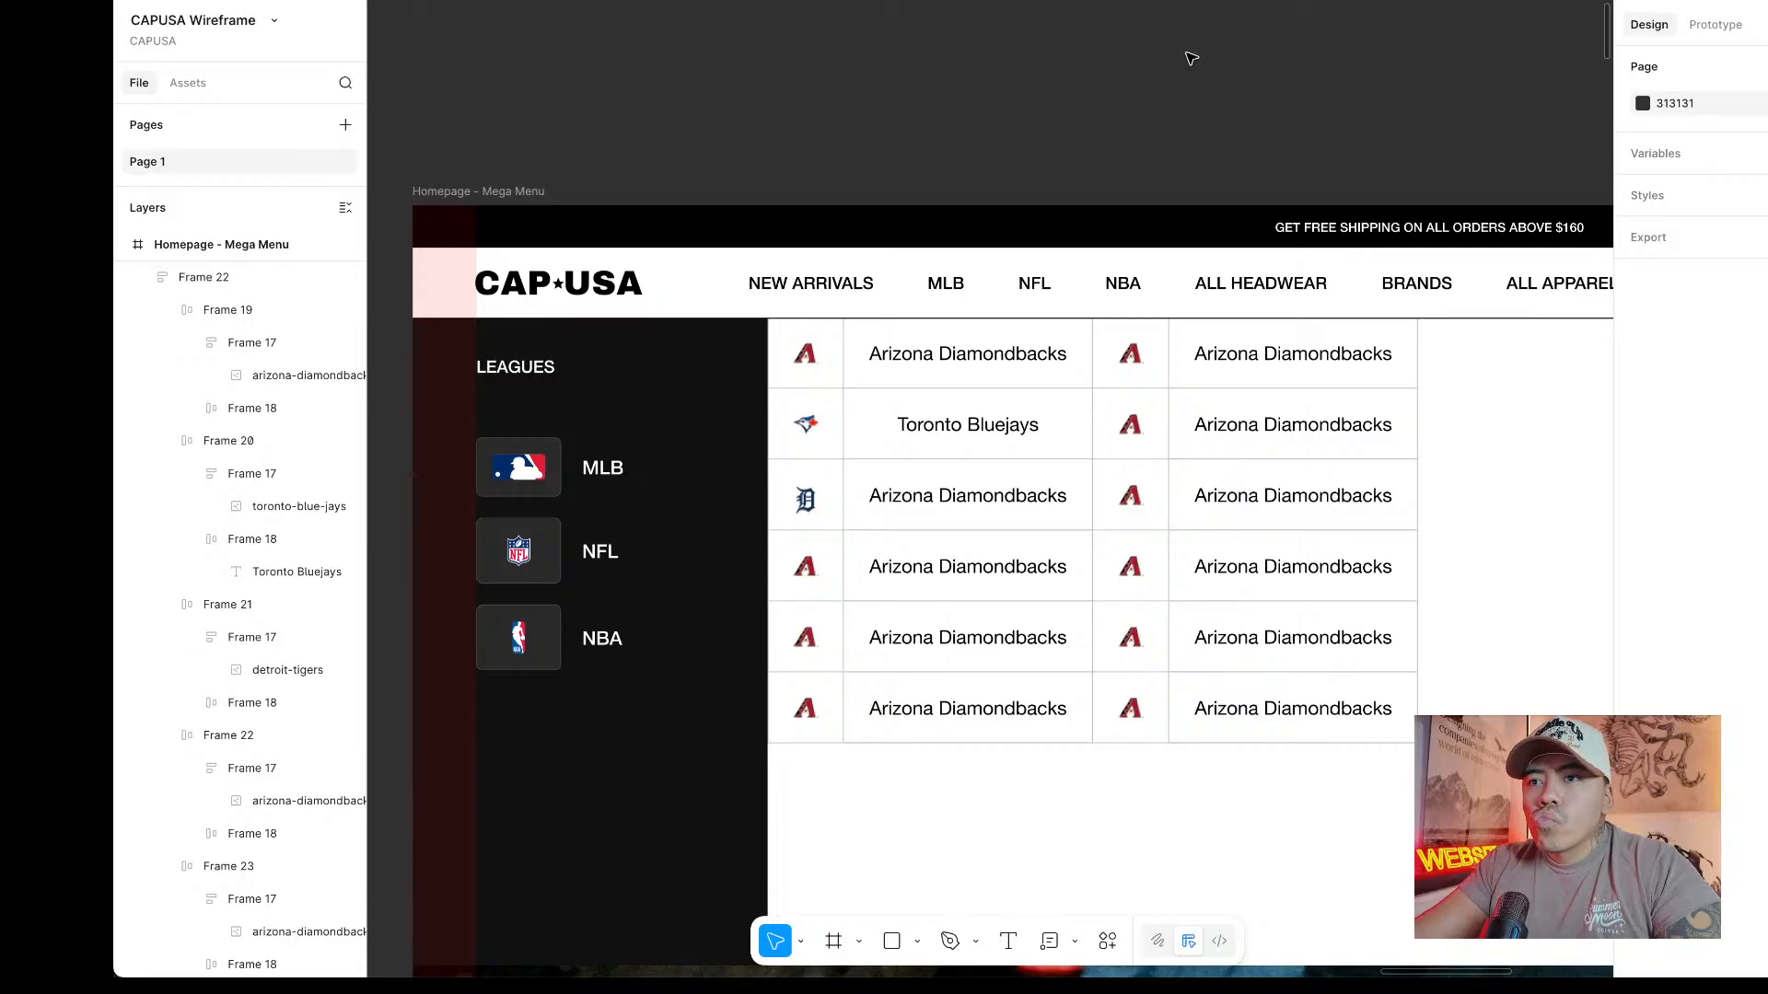
Change the first column's third team name to "Detroit Tigers" and make its cell fill the container width.
scroll(1191, 59, "up", 2)
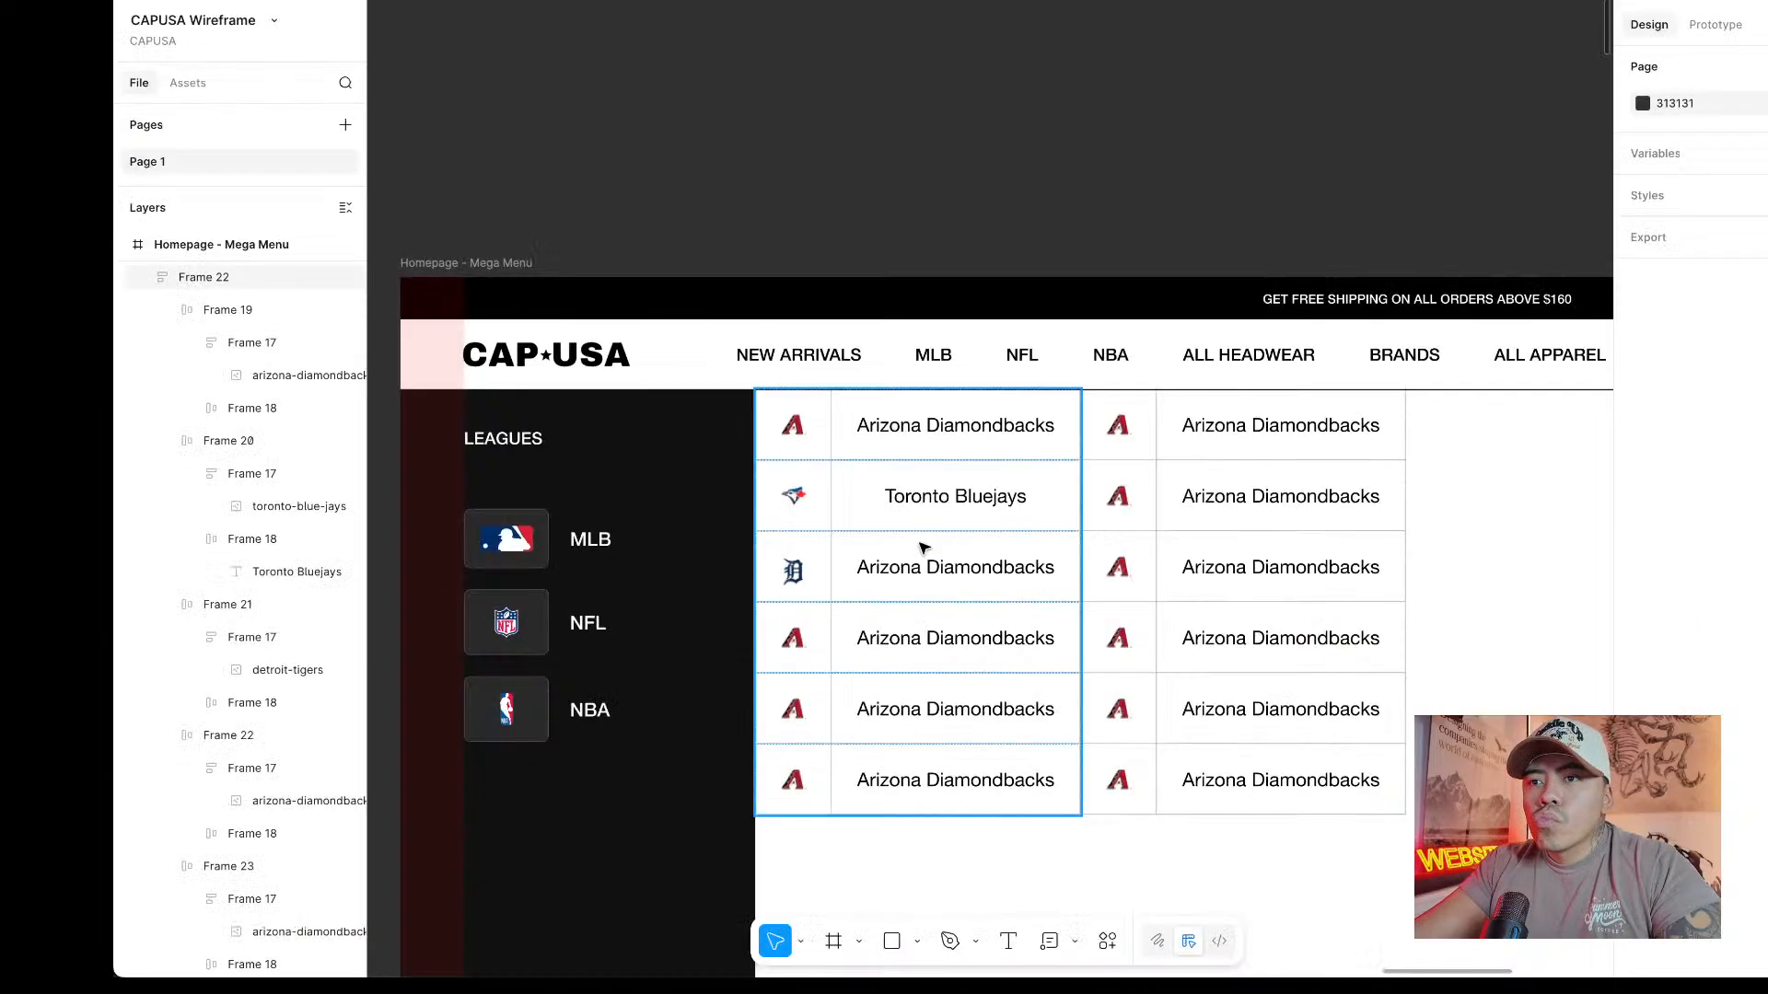
left_click(923, 549)
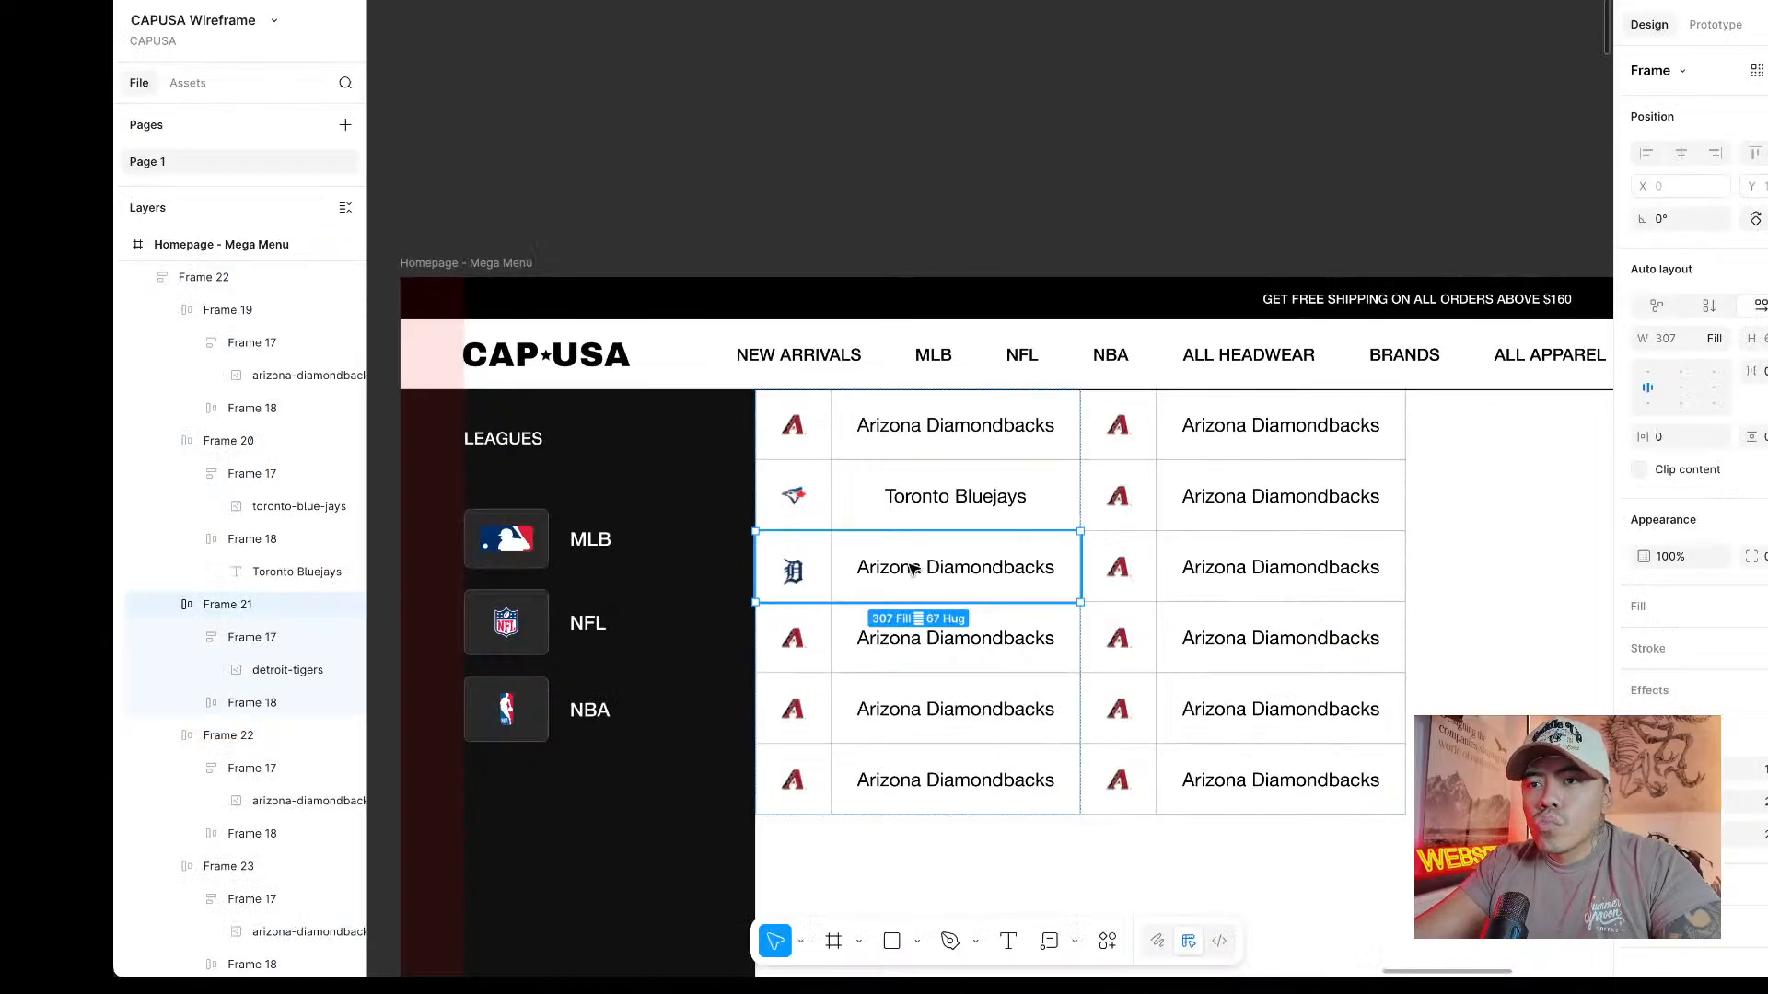
double_click(923, 561)
key("Return")
type("Detroit Tigers")
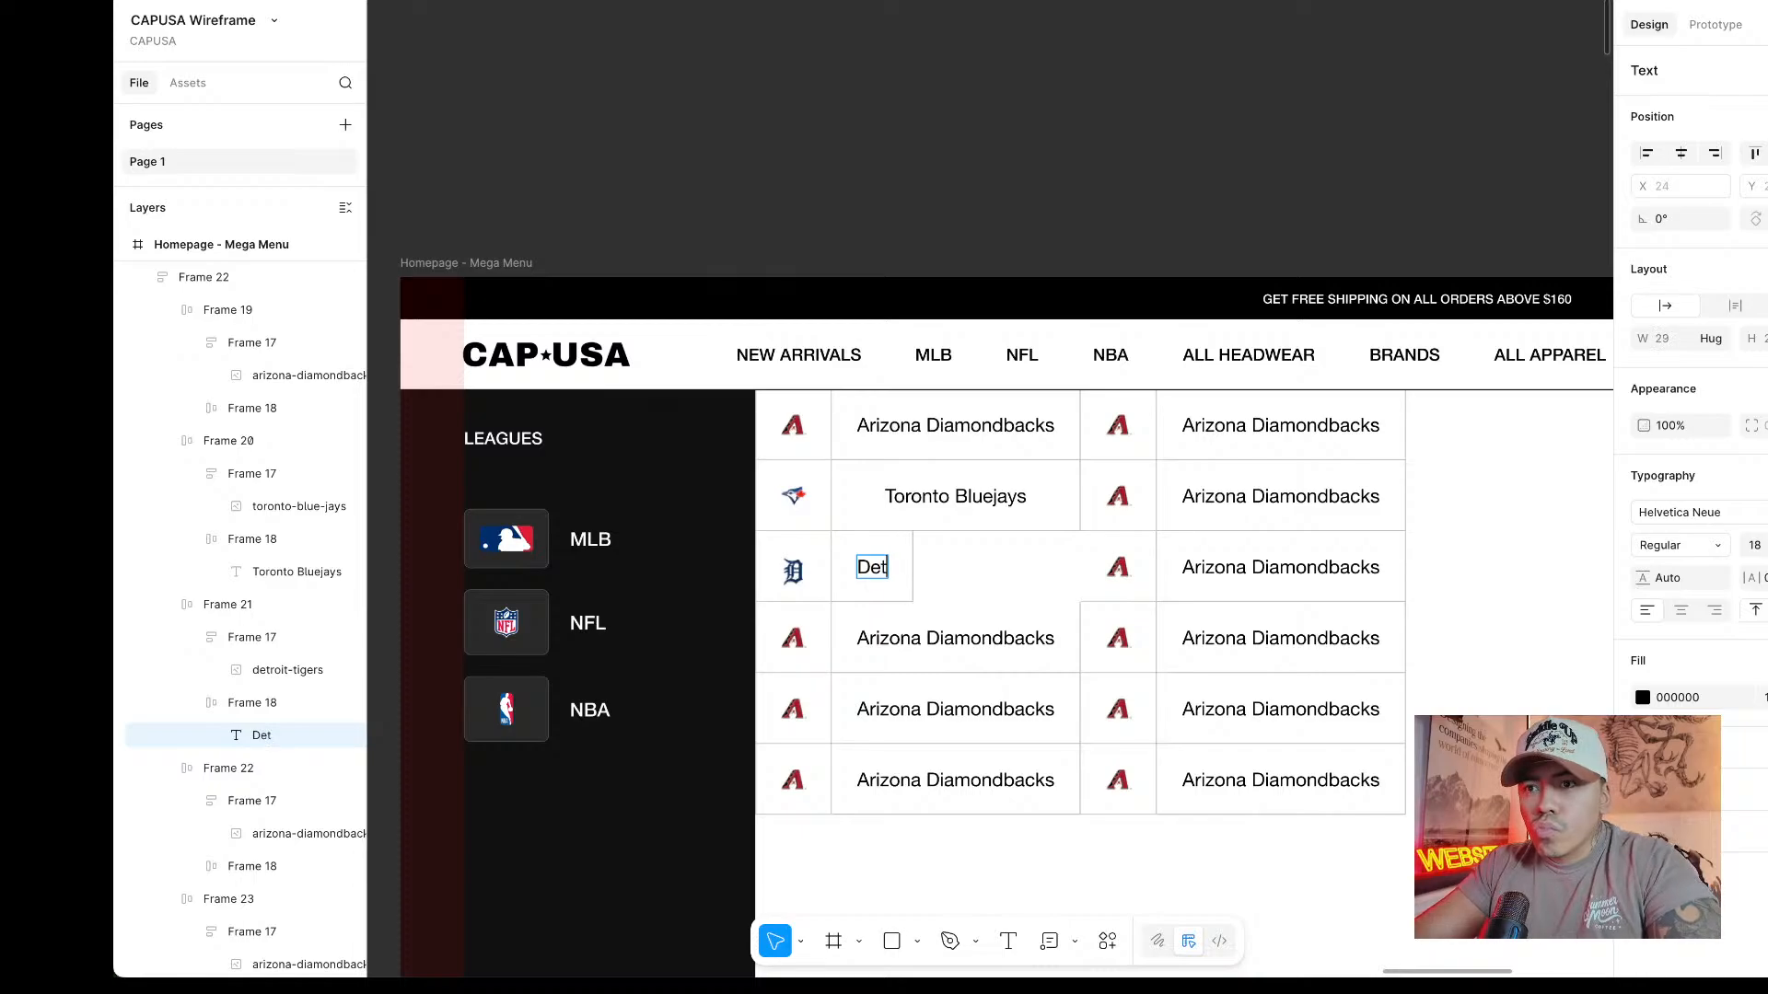
key("Escape")
key("Escape")
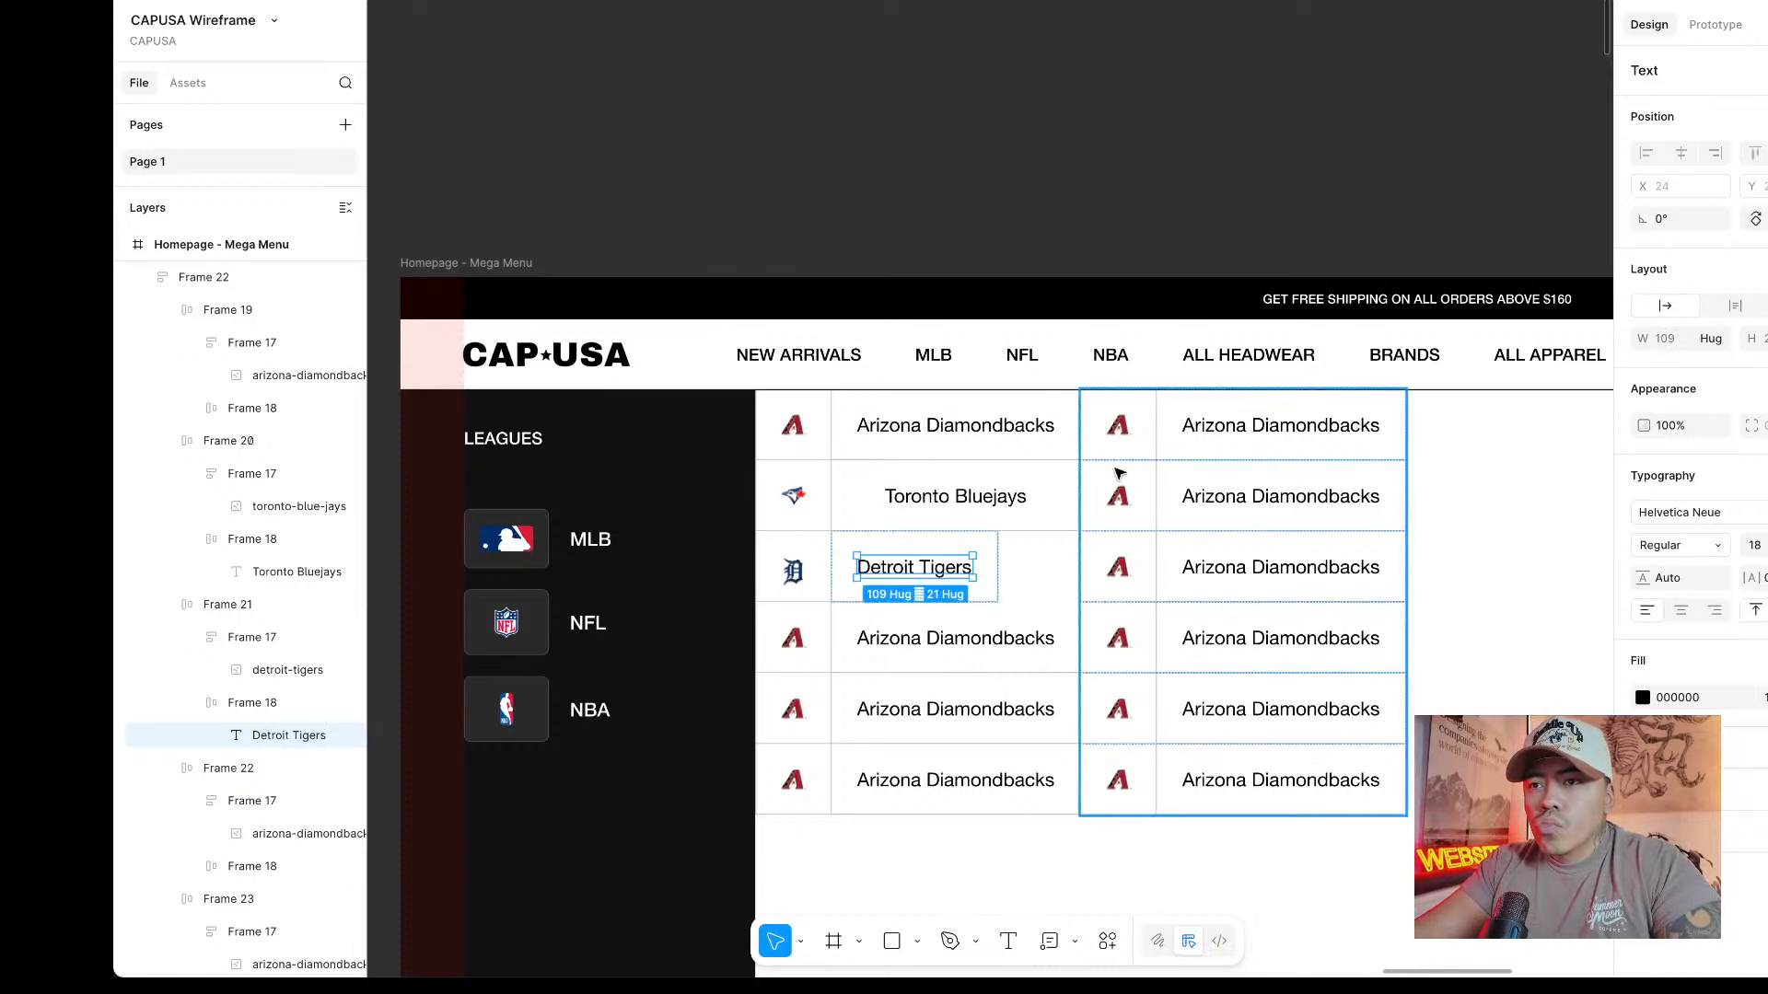
left_click(1713, 339)
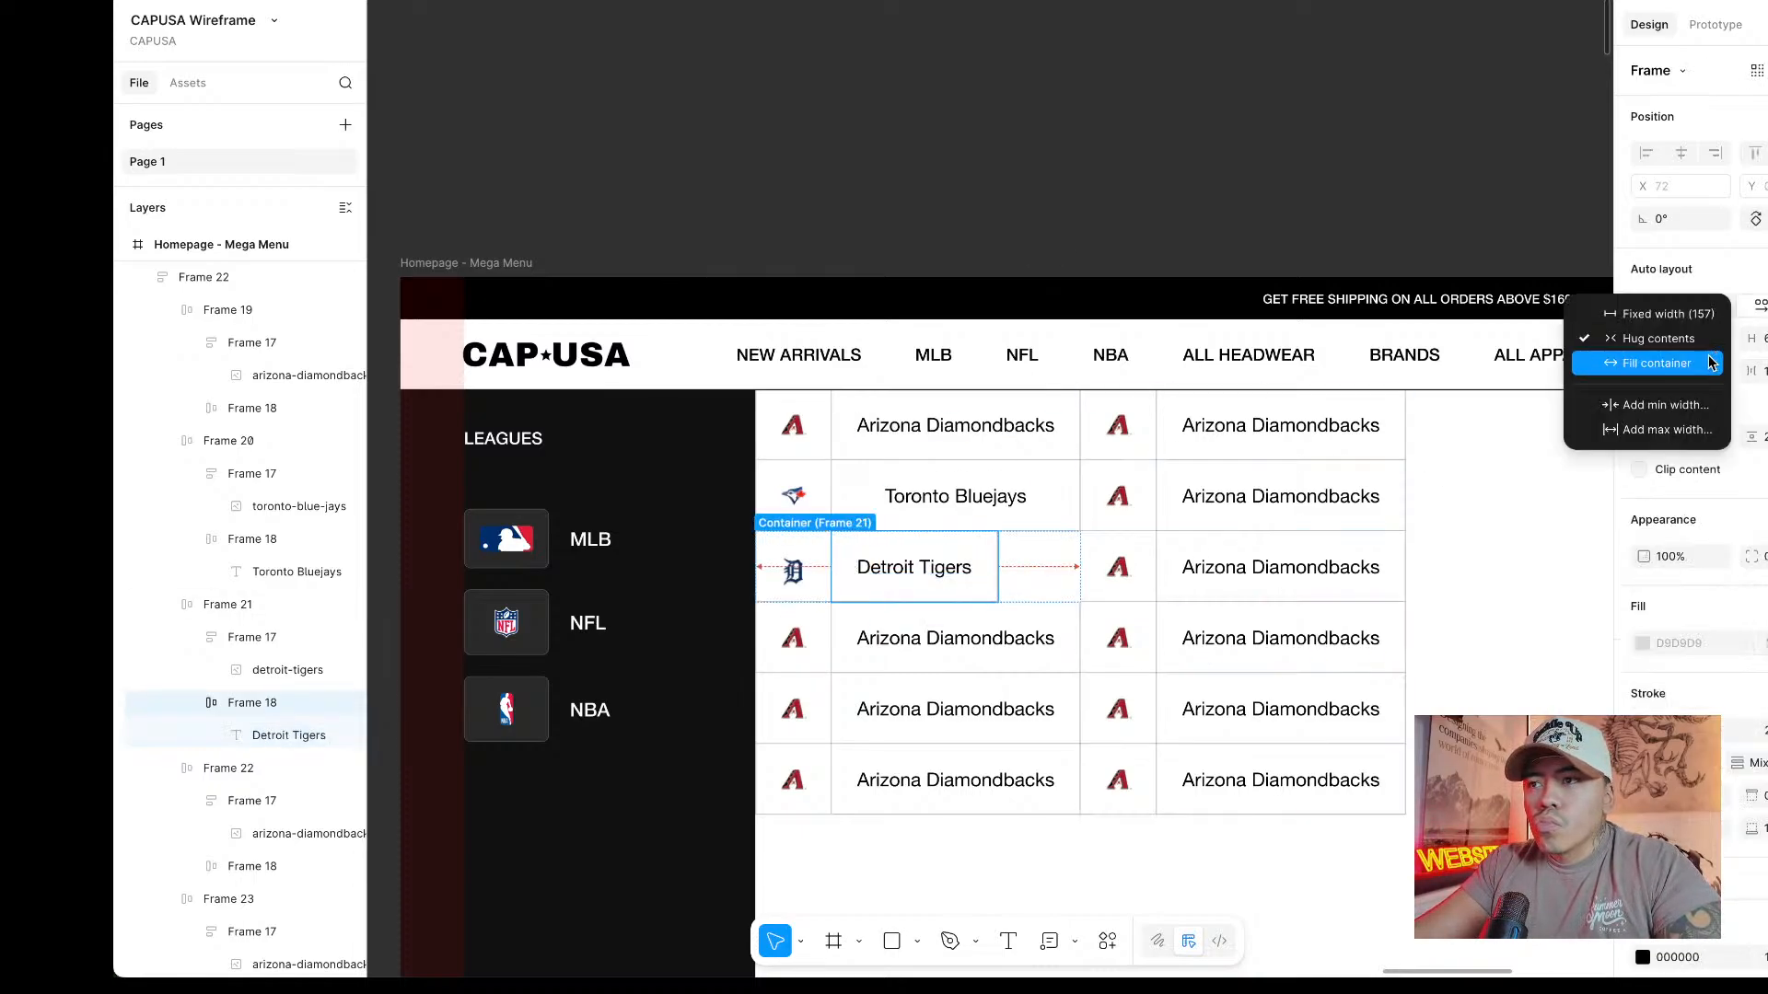
left_click(1653, 363)
left_click(1130, 187)
Copy the Pittsburgh Pirates logo from the MLB Logos frame.
scroll(1247, 347, "right", 8)
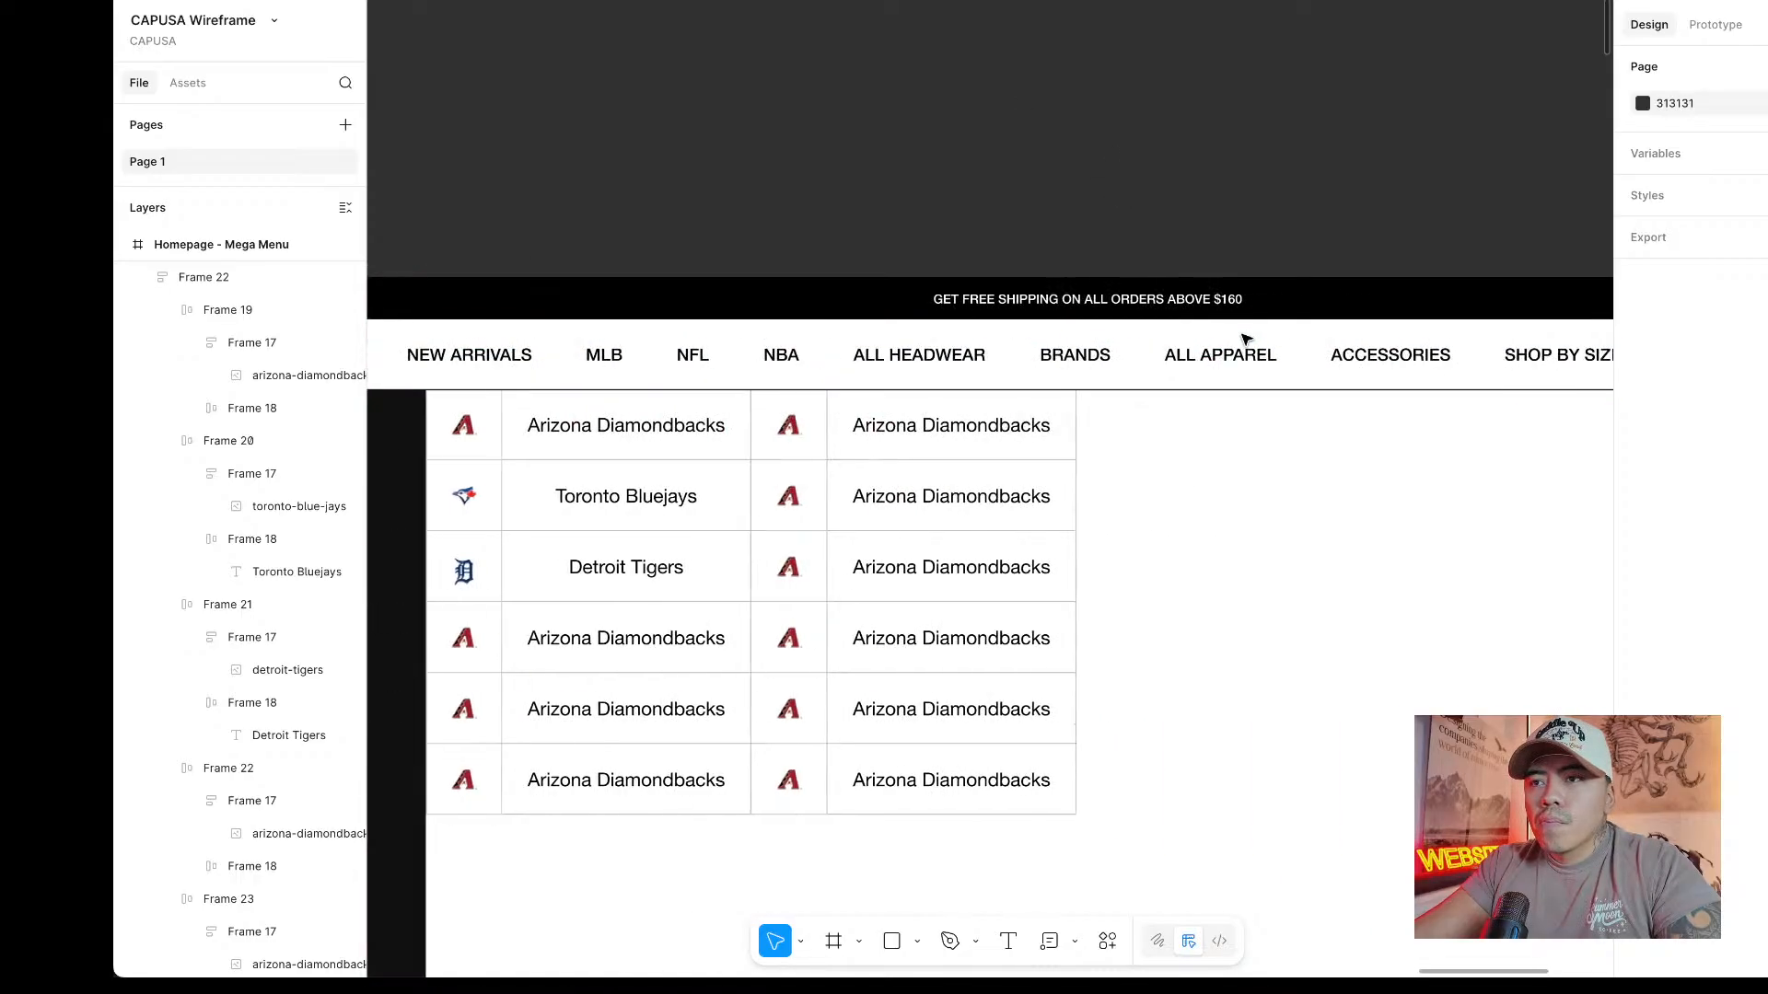
scroll(1246, 340, "up", 10)
scroll(1197, 305, "up", 3)
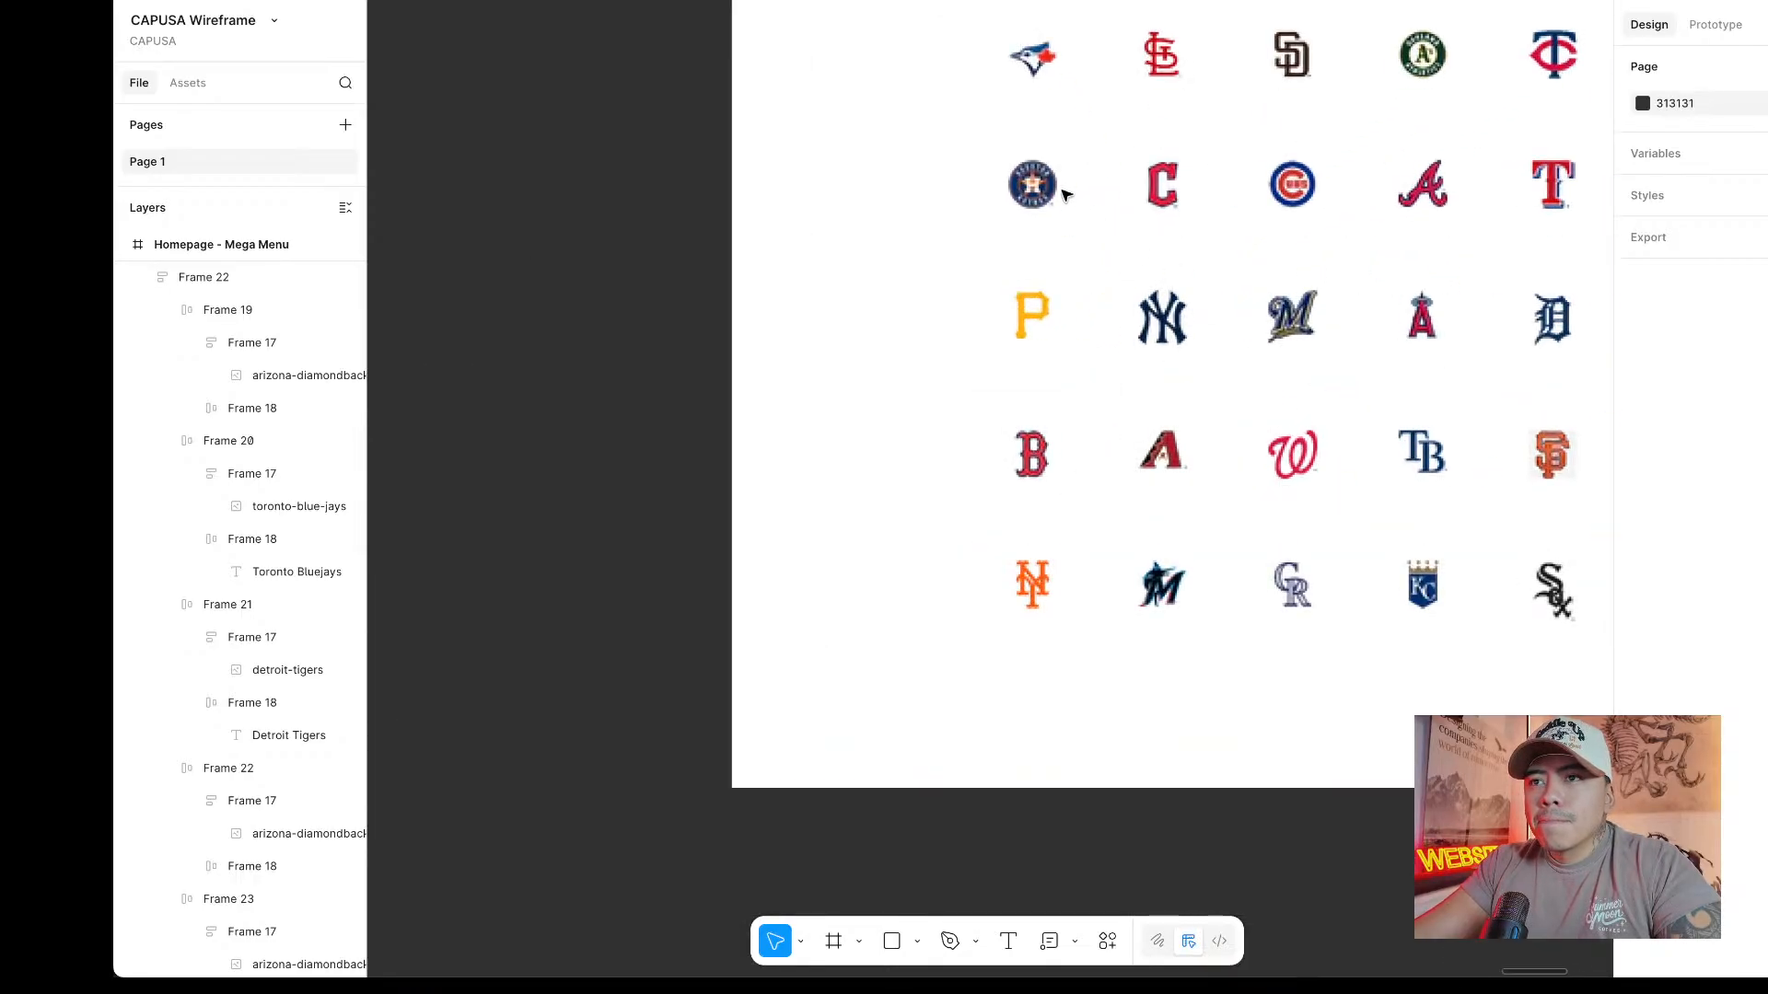
left_click(1056, 332)
scroll(1056, 333, "down", 7)
scroll(880, 396, "down", 2)
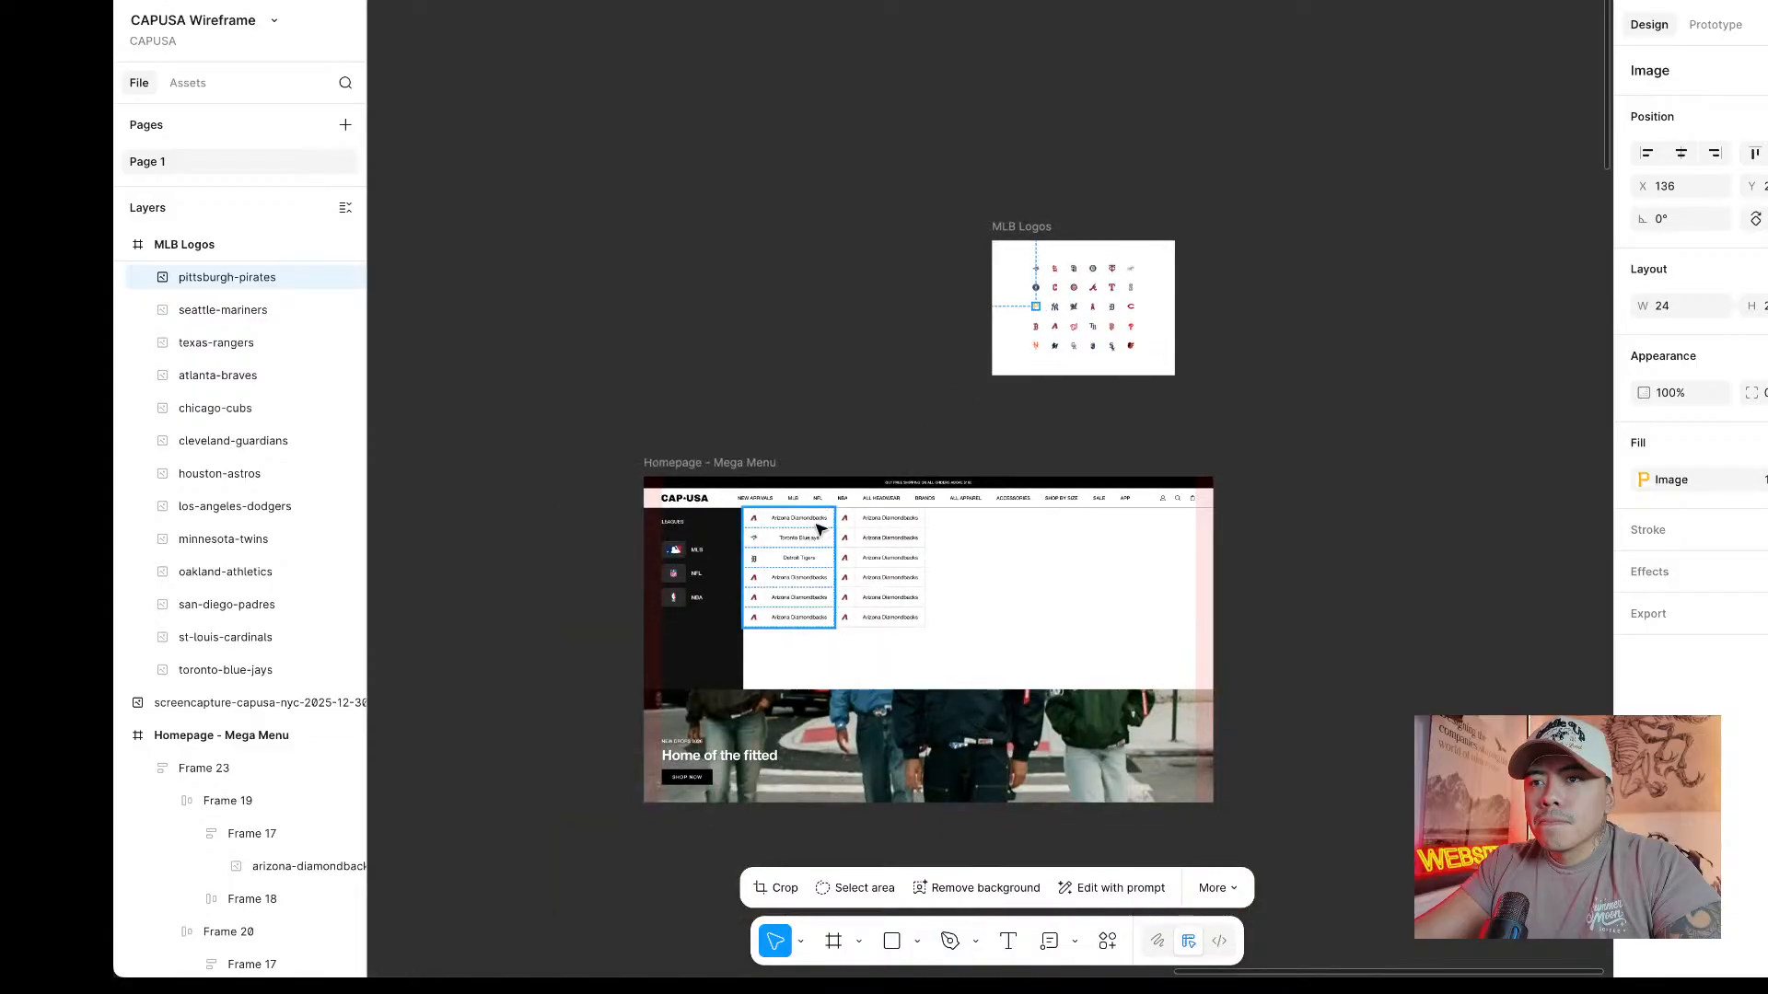
Set the logo cell in the second column's first row to a fixed height.
scroll(893, 502, "up", 4)
scroll(850, 565, "up", 5)
left_click(723, 528)
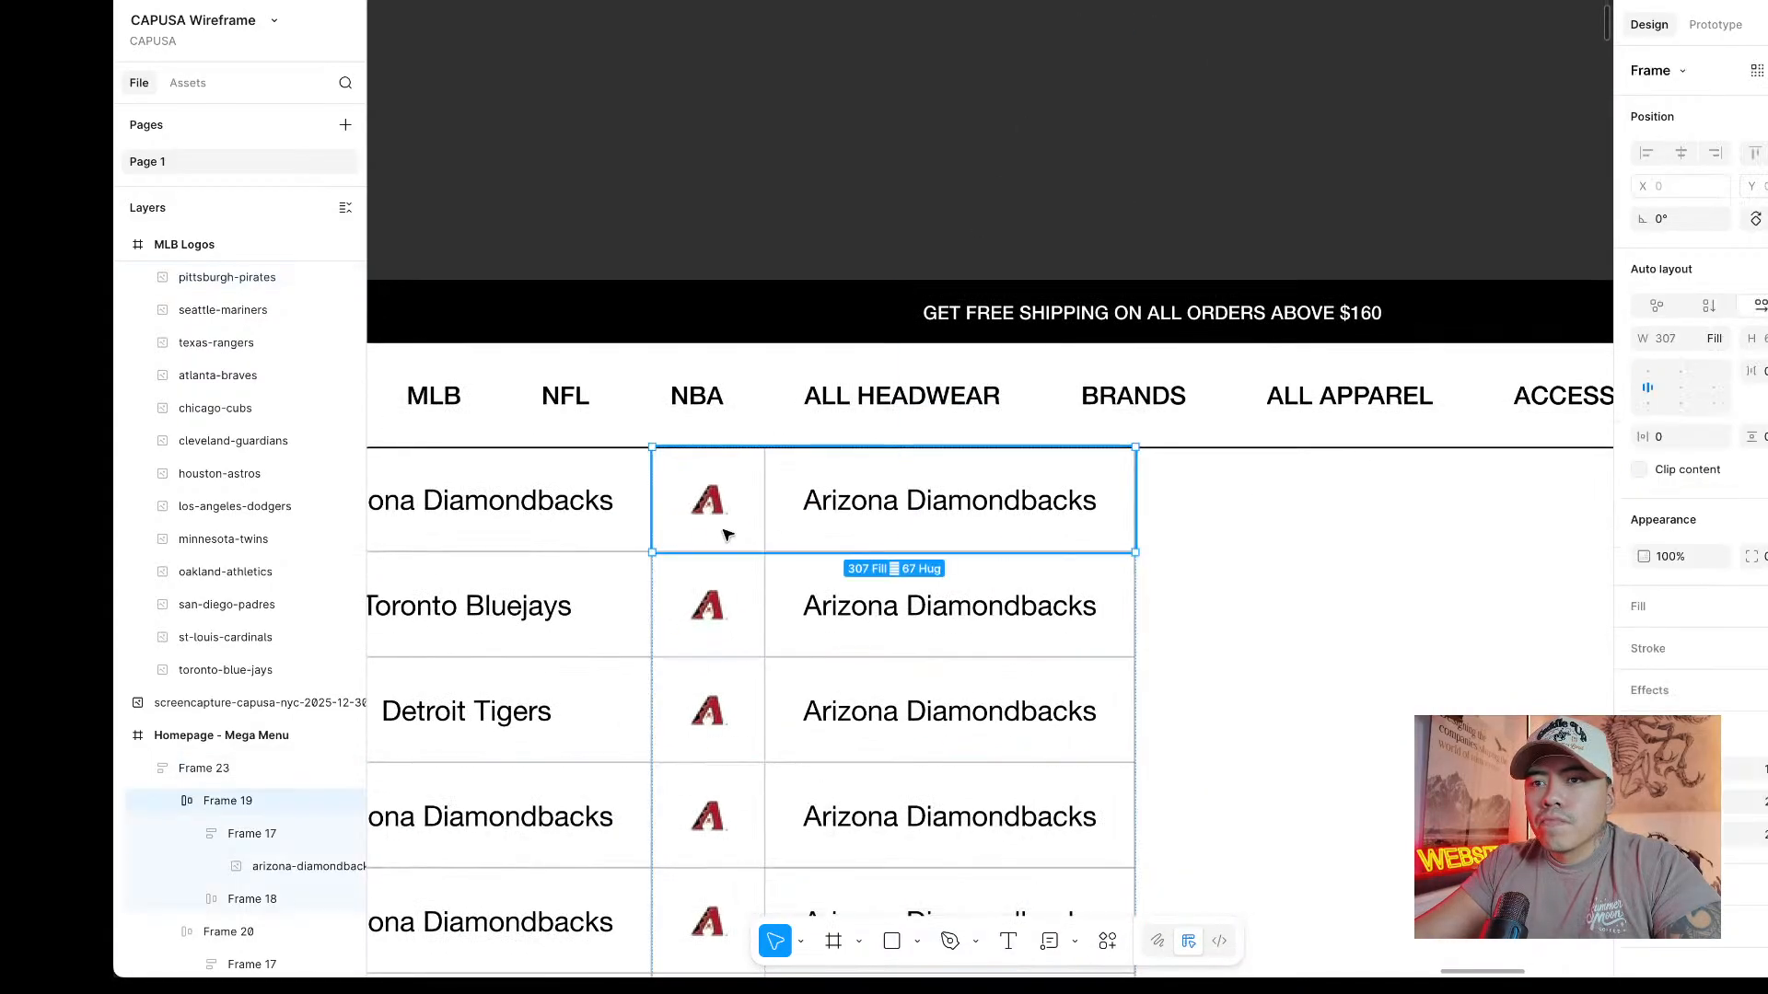
left_click(724, 532)
left_click(1710, 339)
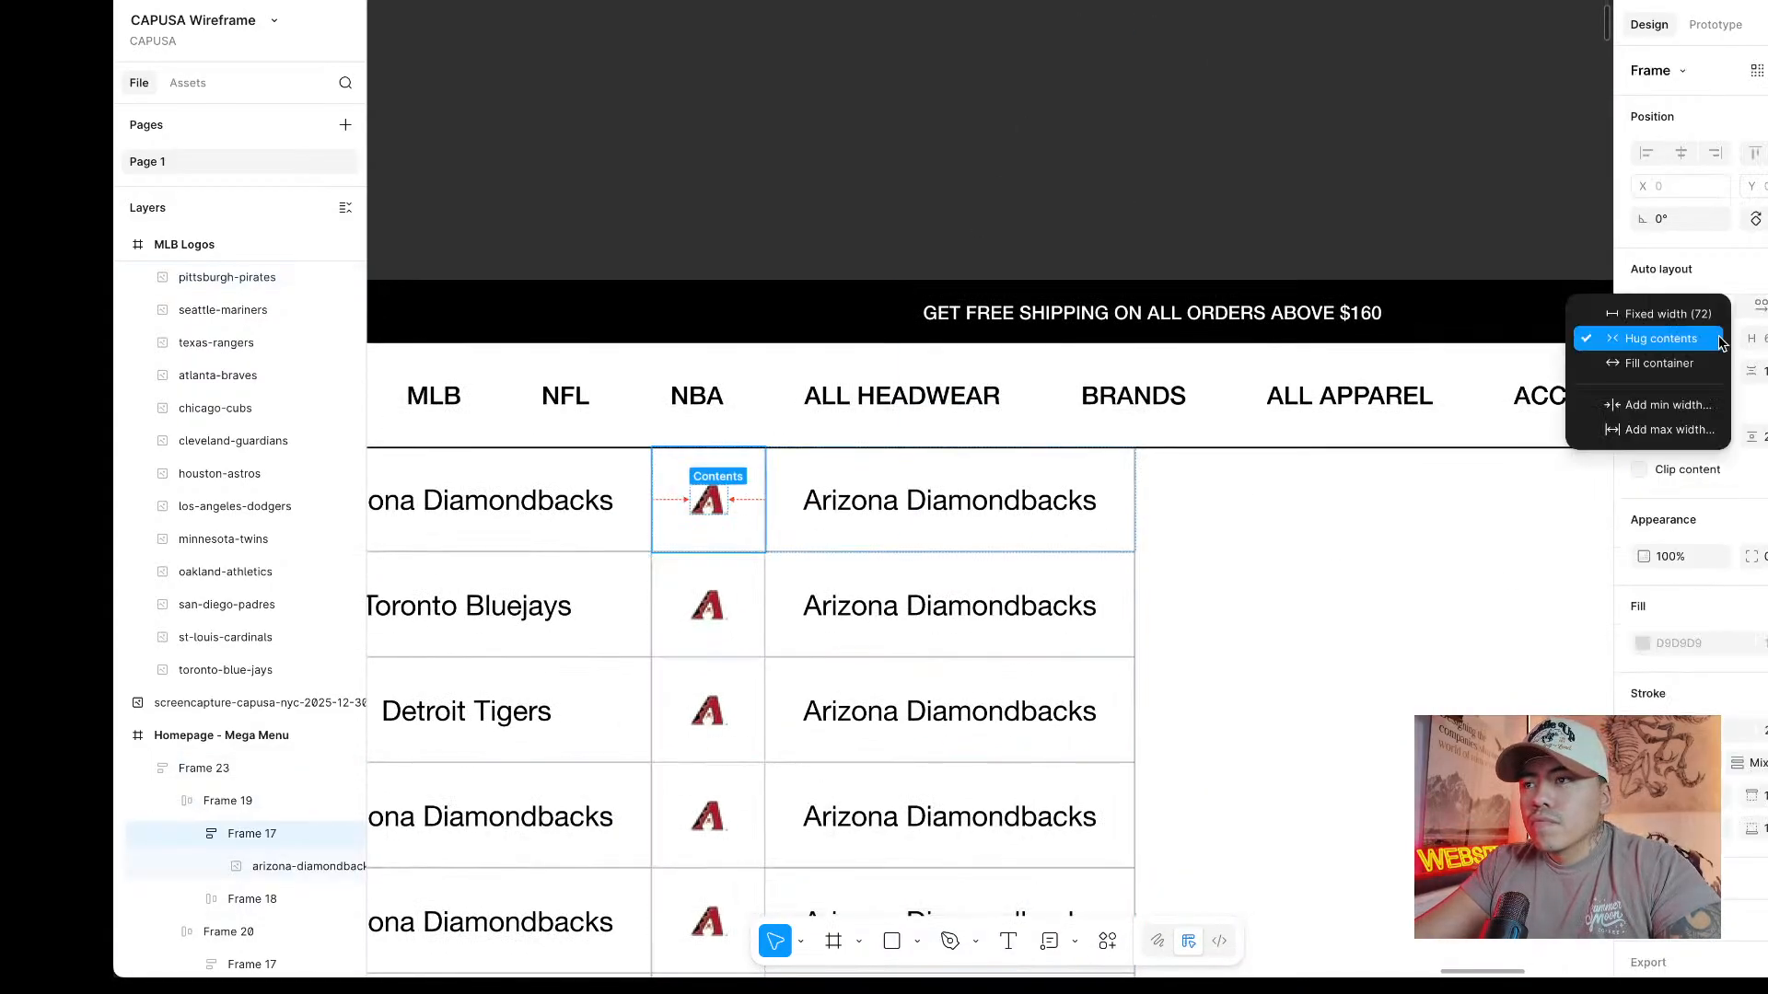
left_click(1765, 338)
left_click(1765, 339)
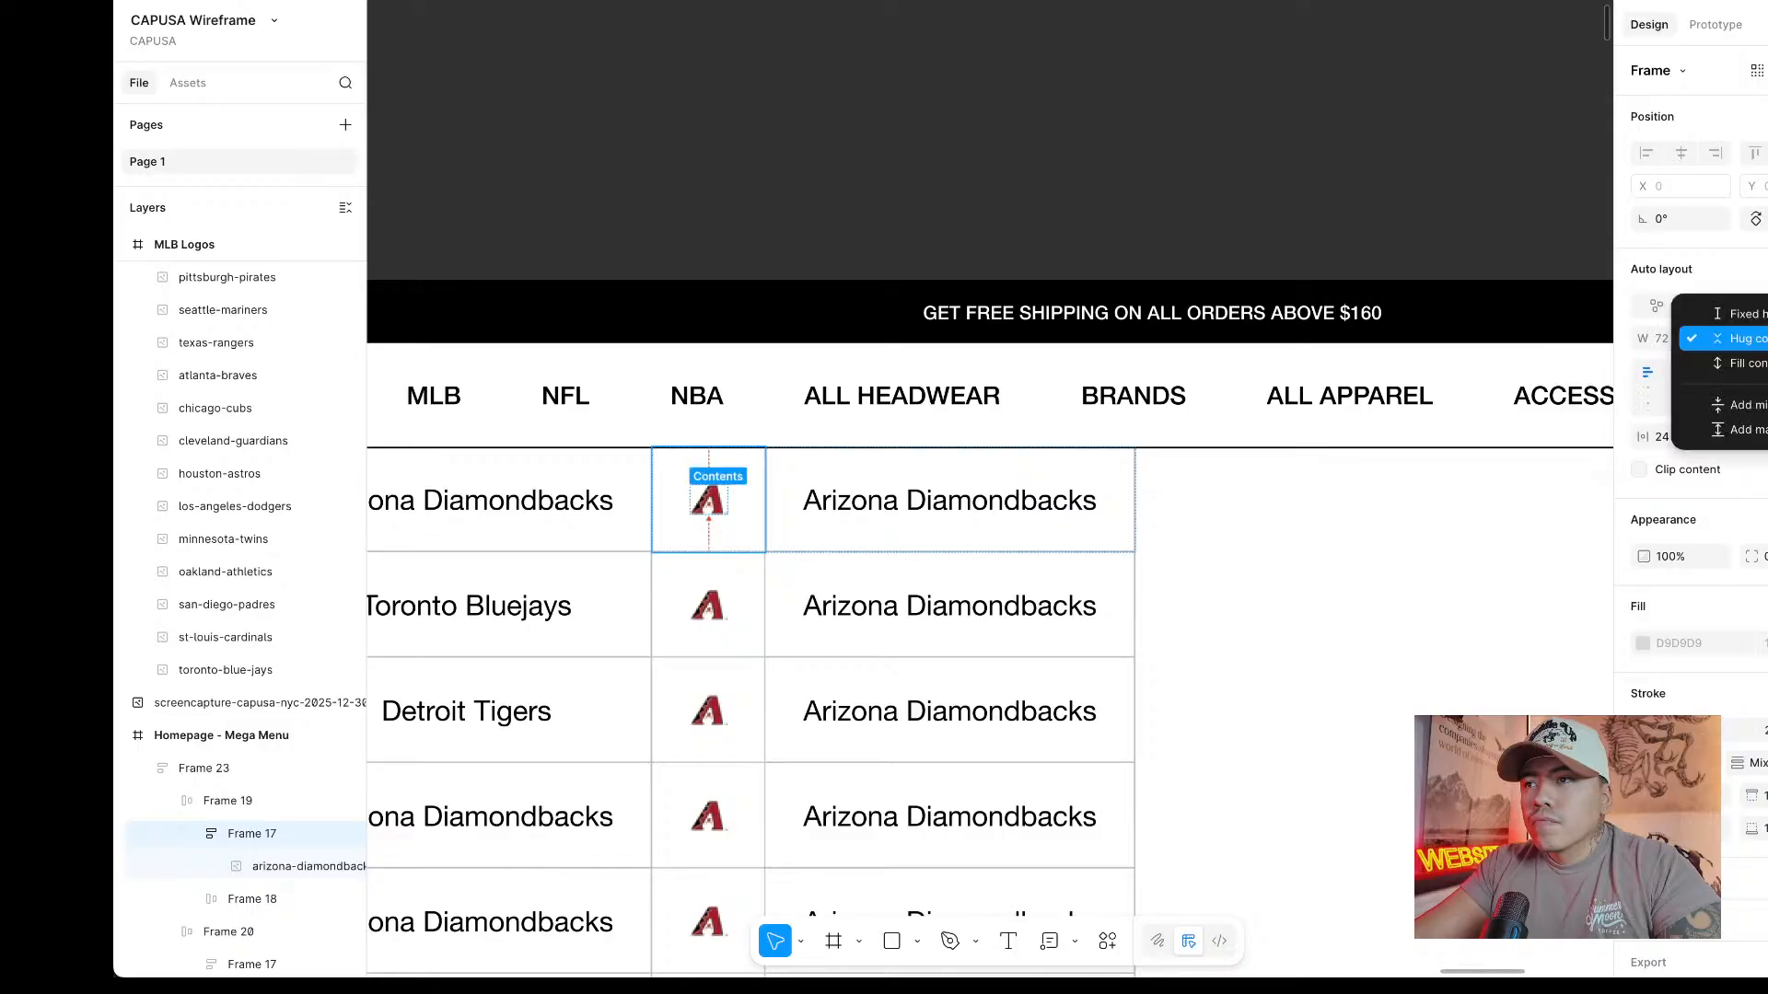
left_click(1759, 314)
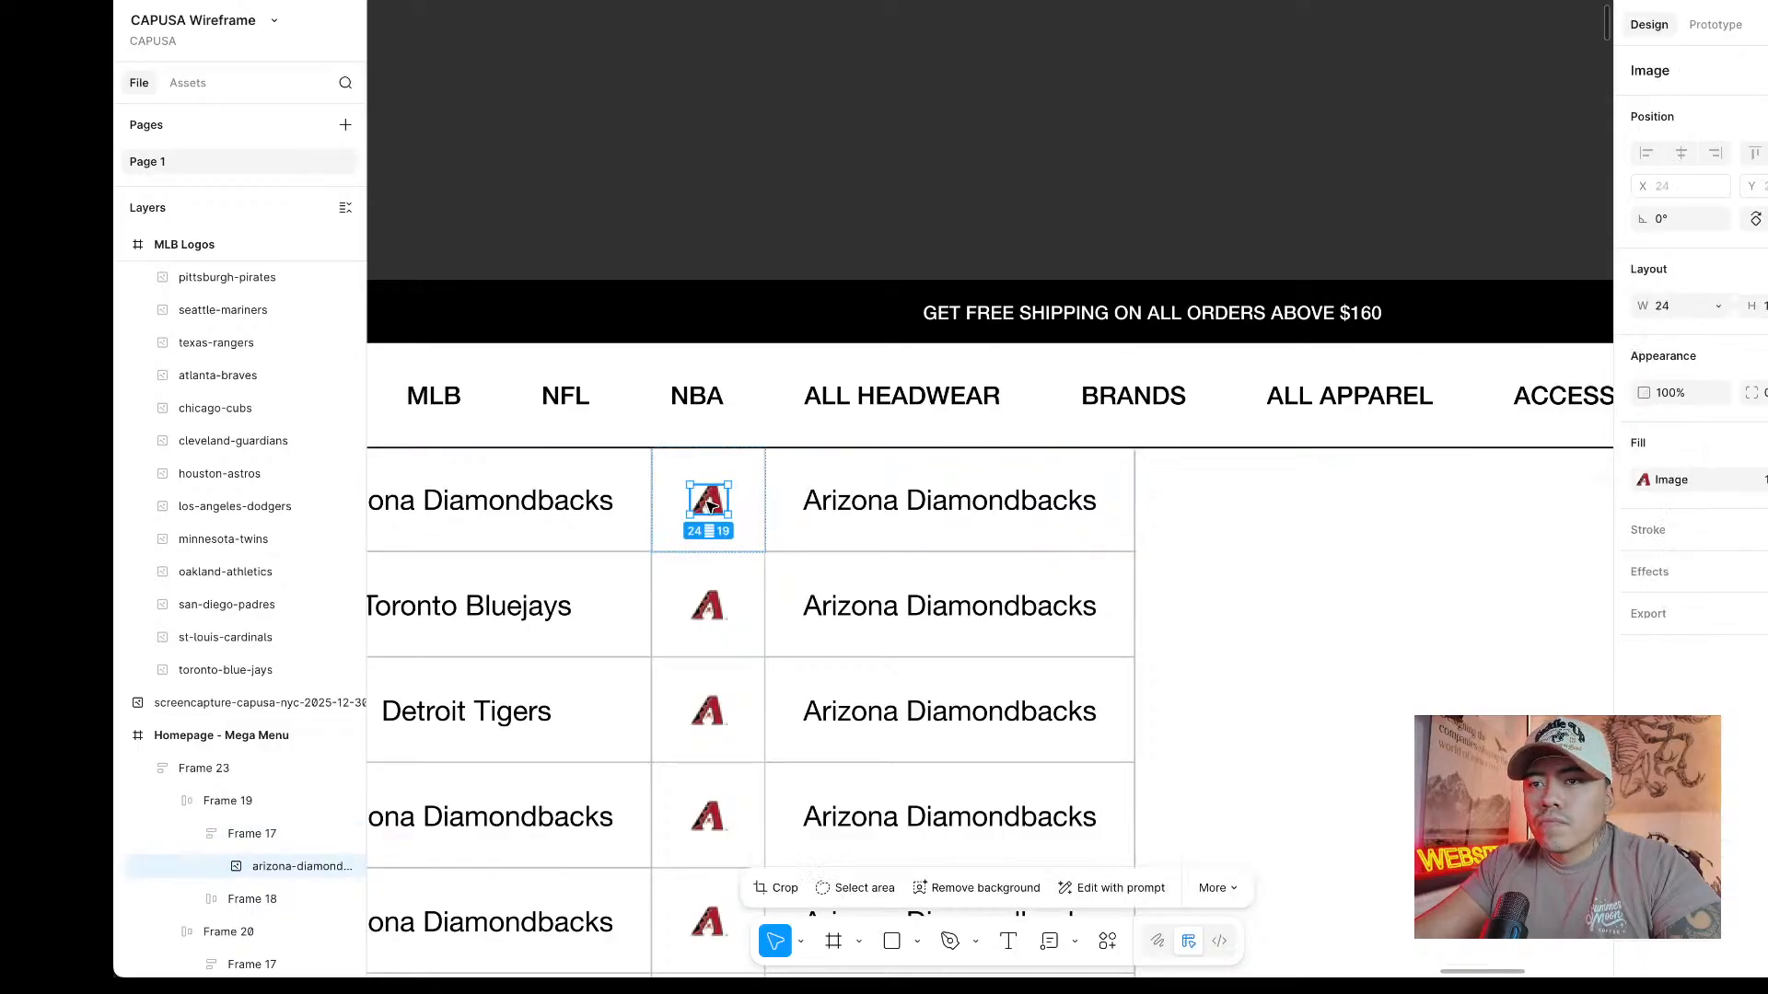
Replace the Diamondbacks logo in the second column's first row with the copied Pittsburgh Pirates logo.
left_click(743, 507)
key("ctrl+v")
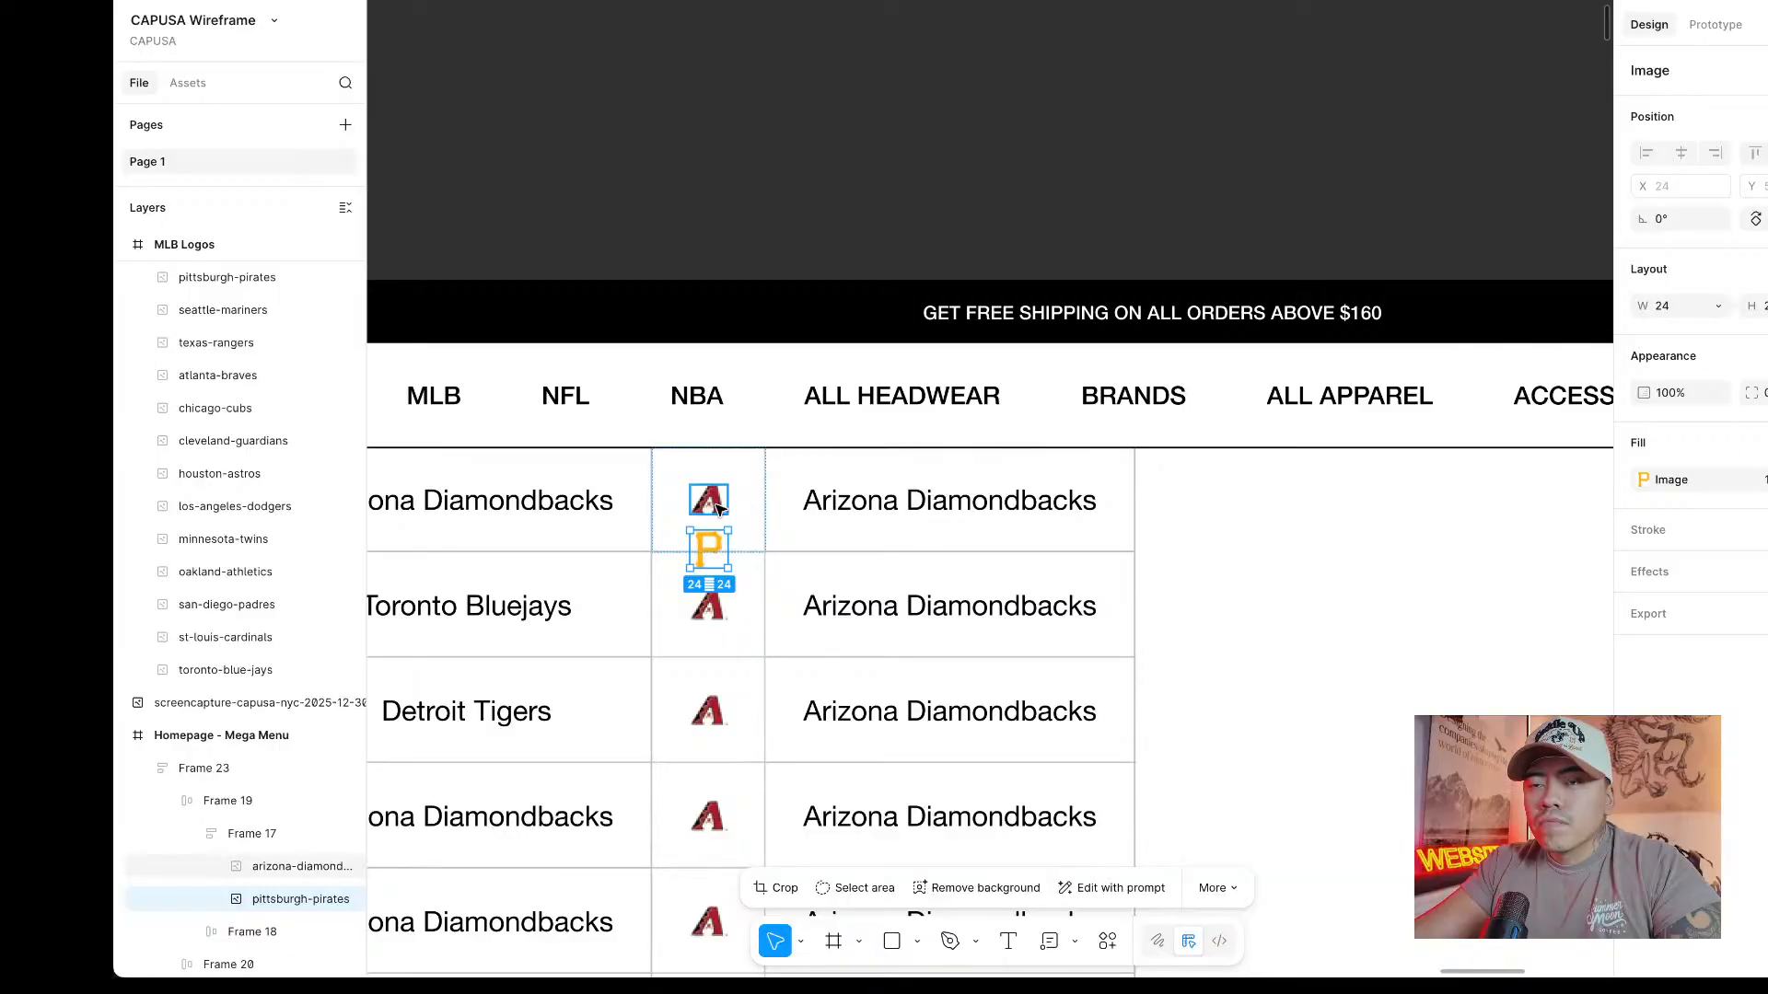
right_click(697, 507)
left_click(792, 322)
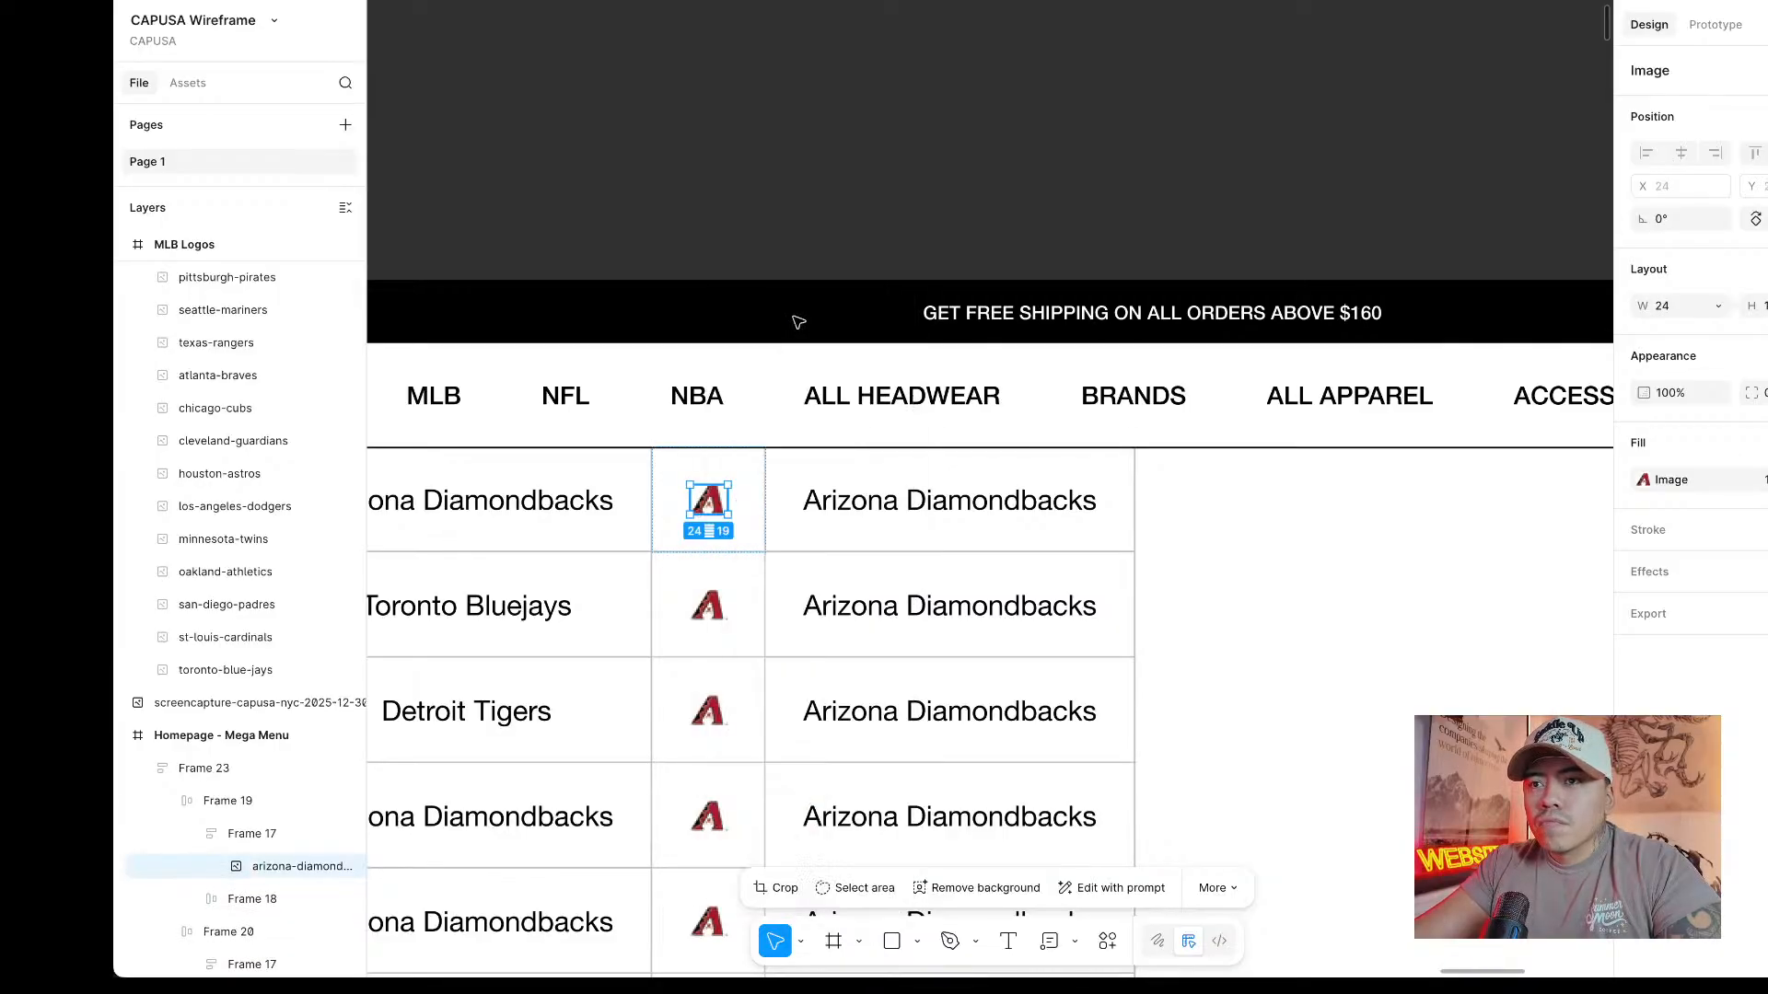
left_click(1114, 170)
Change the second column's first team name to "Pittsburgh Pirates" and make its cell fill the container width.
scroll(1049, 264, "down", 3)
scroll(863, 343, "up", 3)
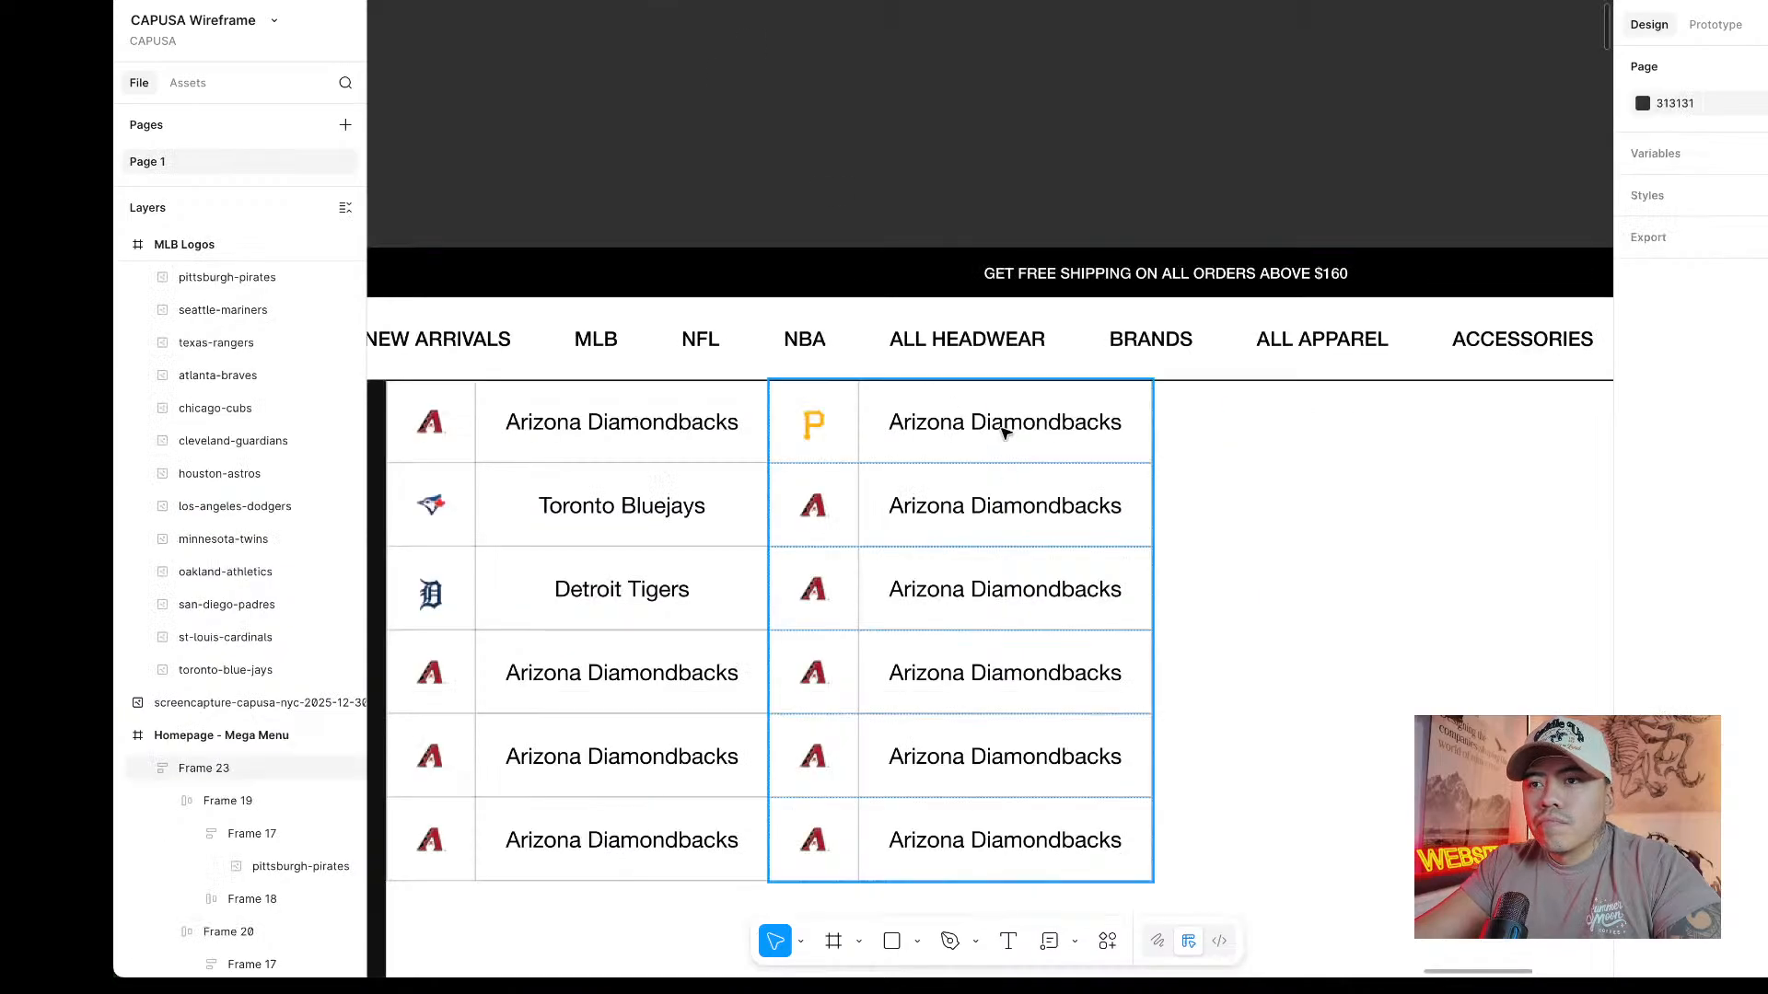
left_click(999, 425)
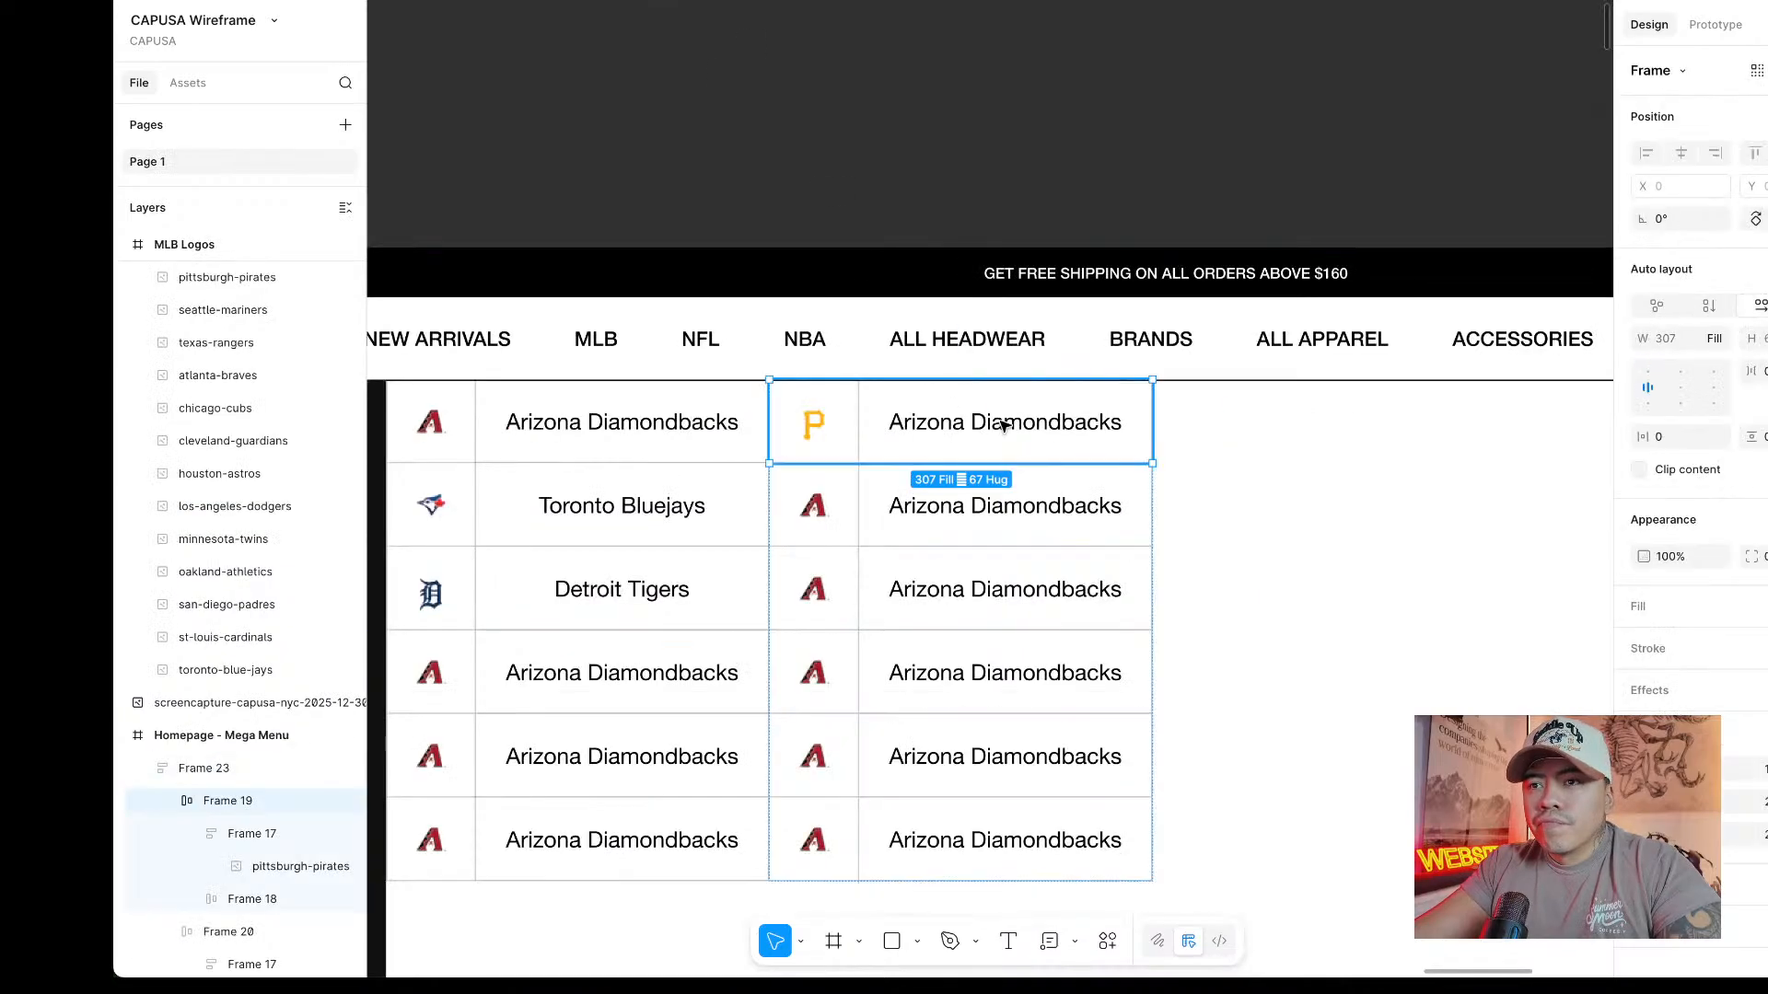
left_click(1001, 425)
double_click(1002, 423)
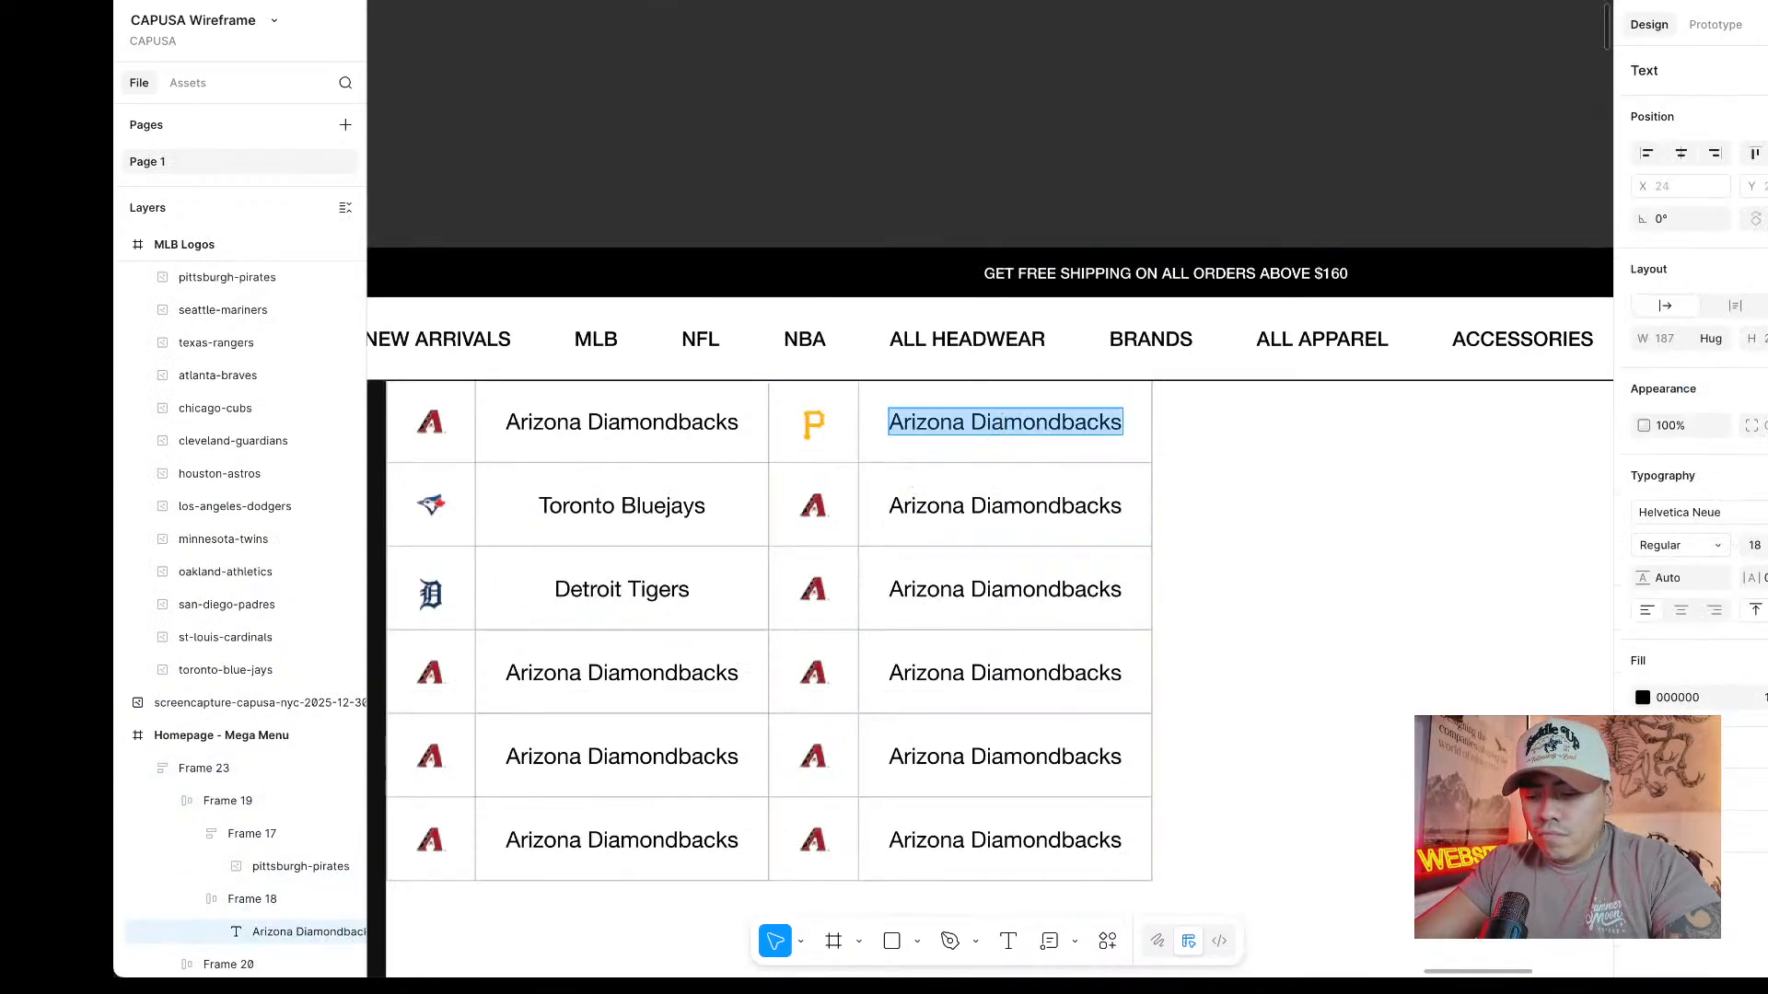
type("Pittsbur")
key("Tab")
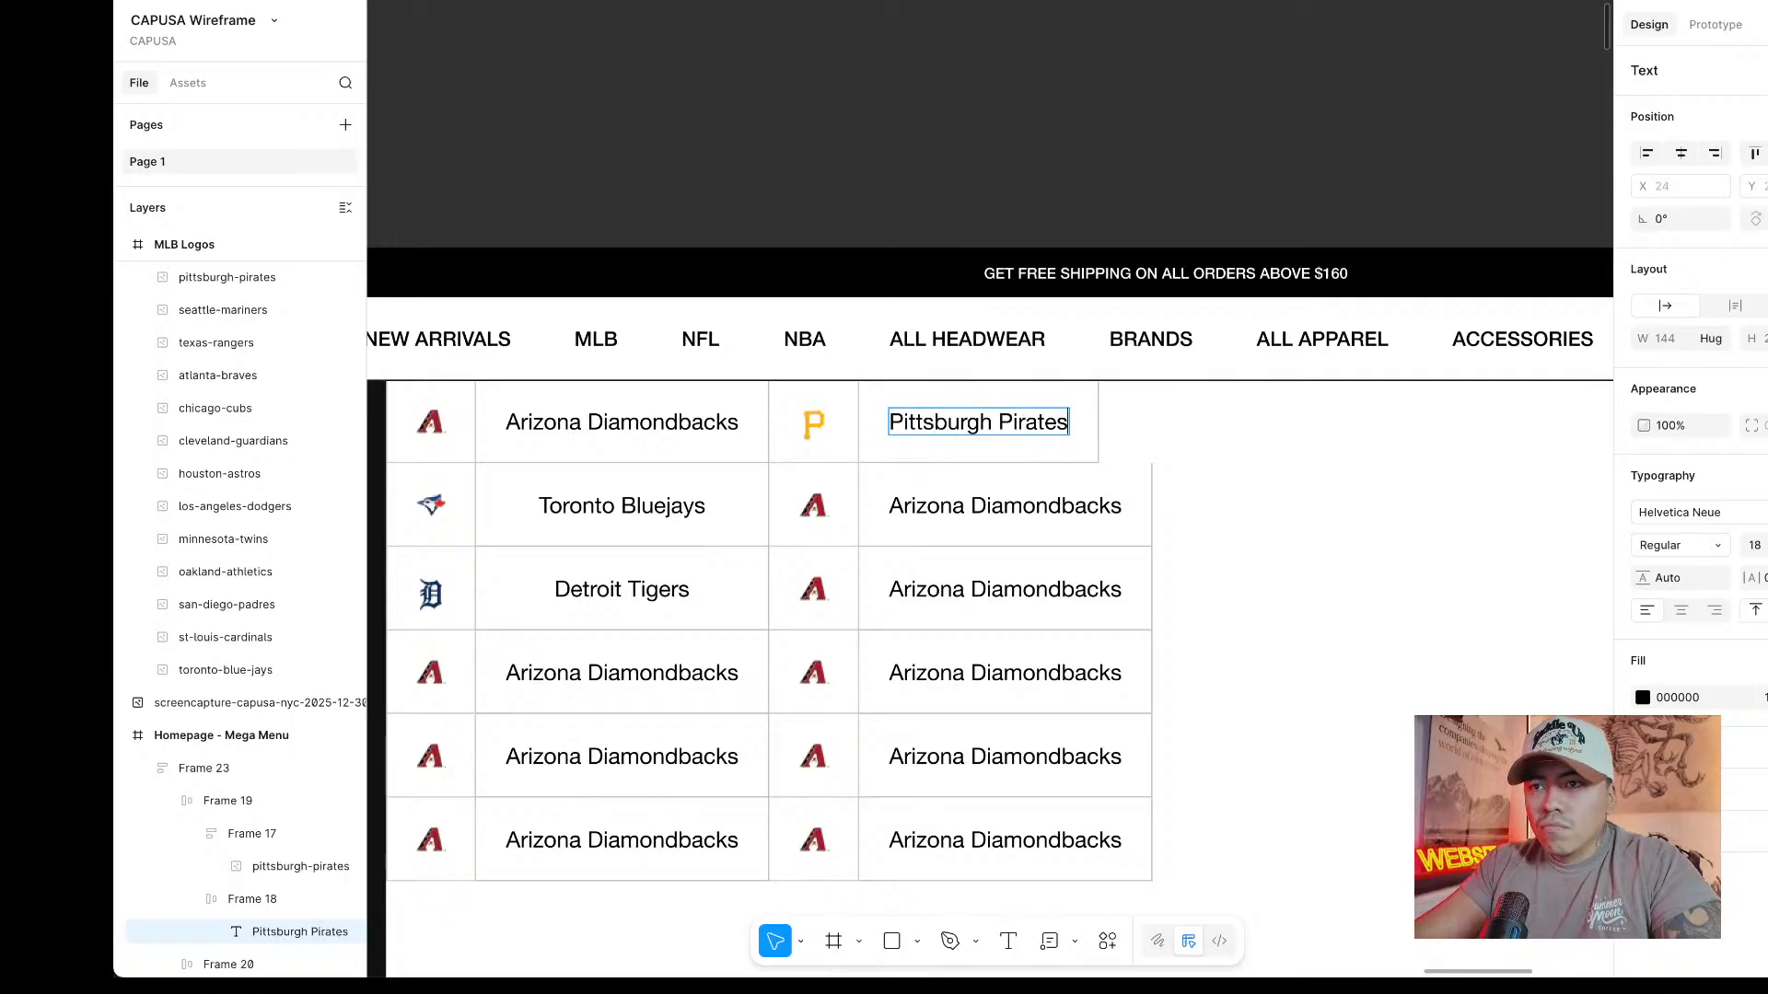
key("Escape")
key("Escape")
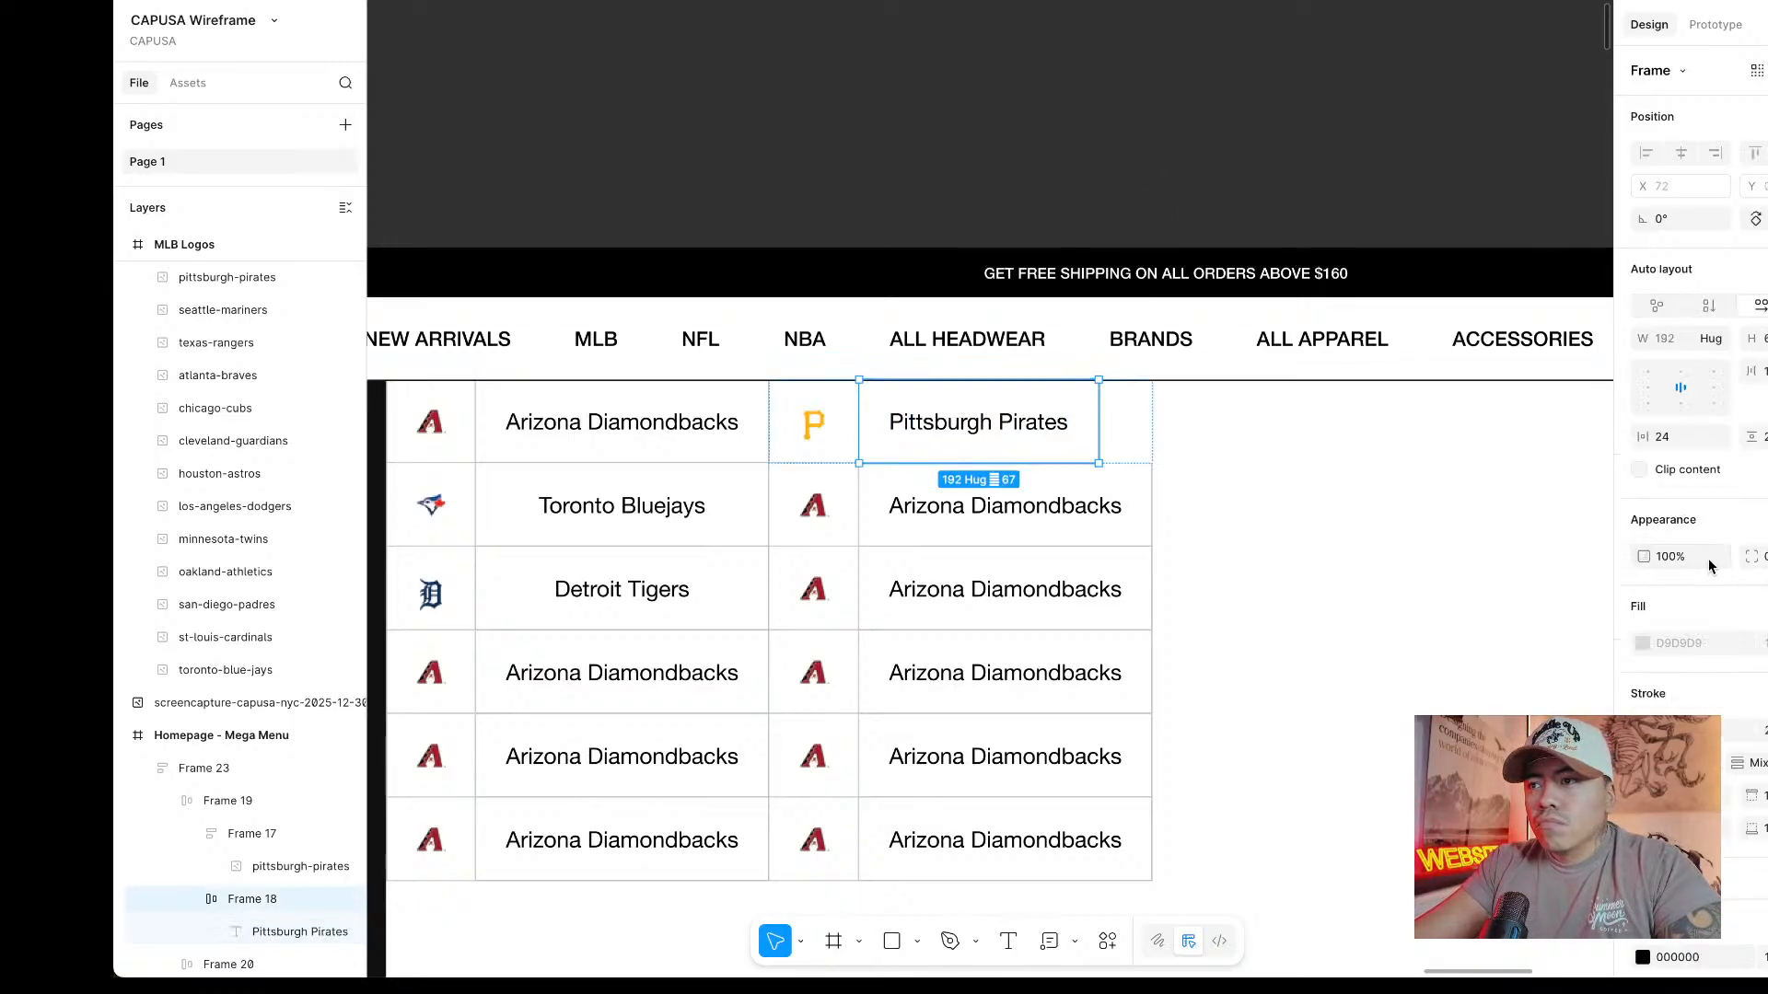
left_click(1711, 339)
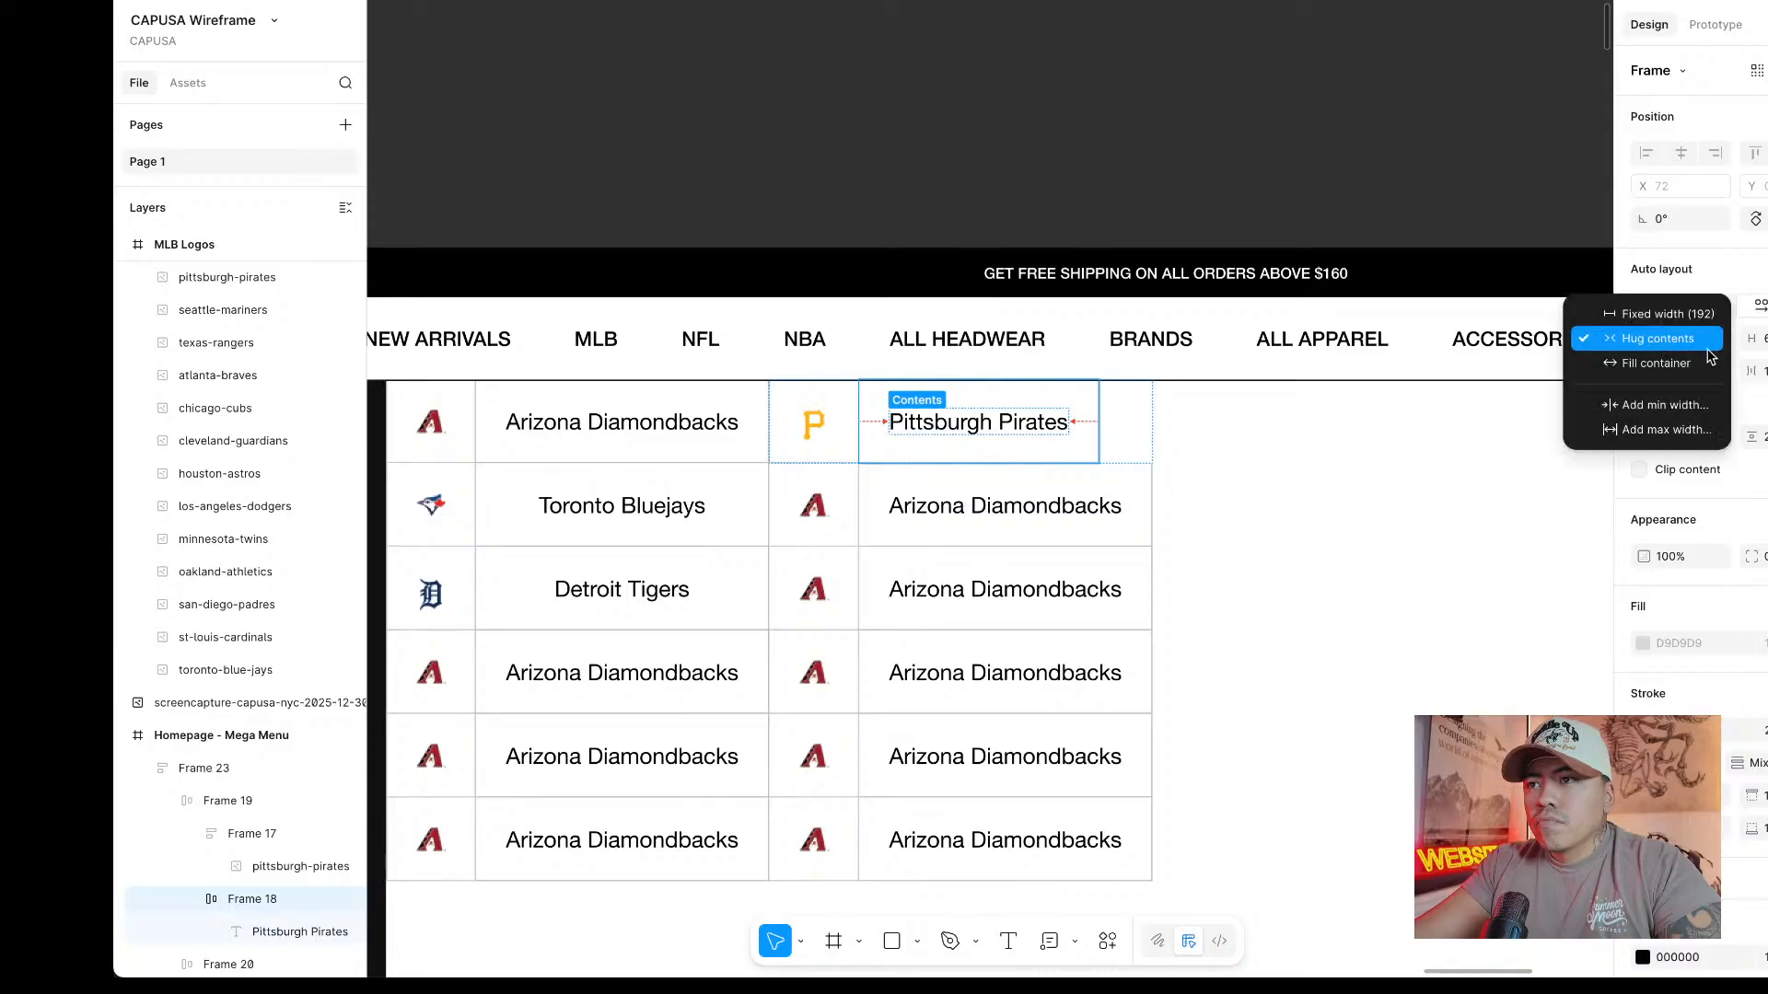
left_click(1621, 368)
left_click(1306, 140)
Copy the New York Yankees logo from the MLB Logos frame.
scroll(1301, 140, "down", 4)
scroll(1297, 141, "up", 8)
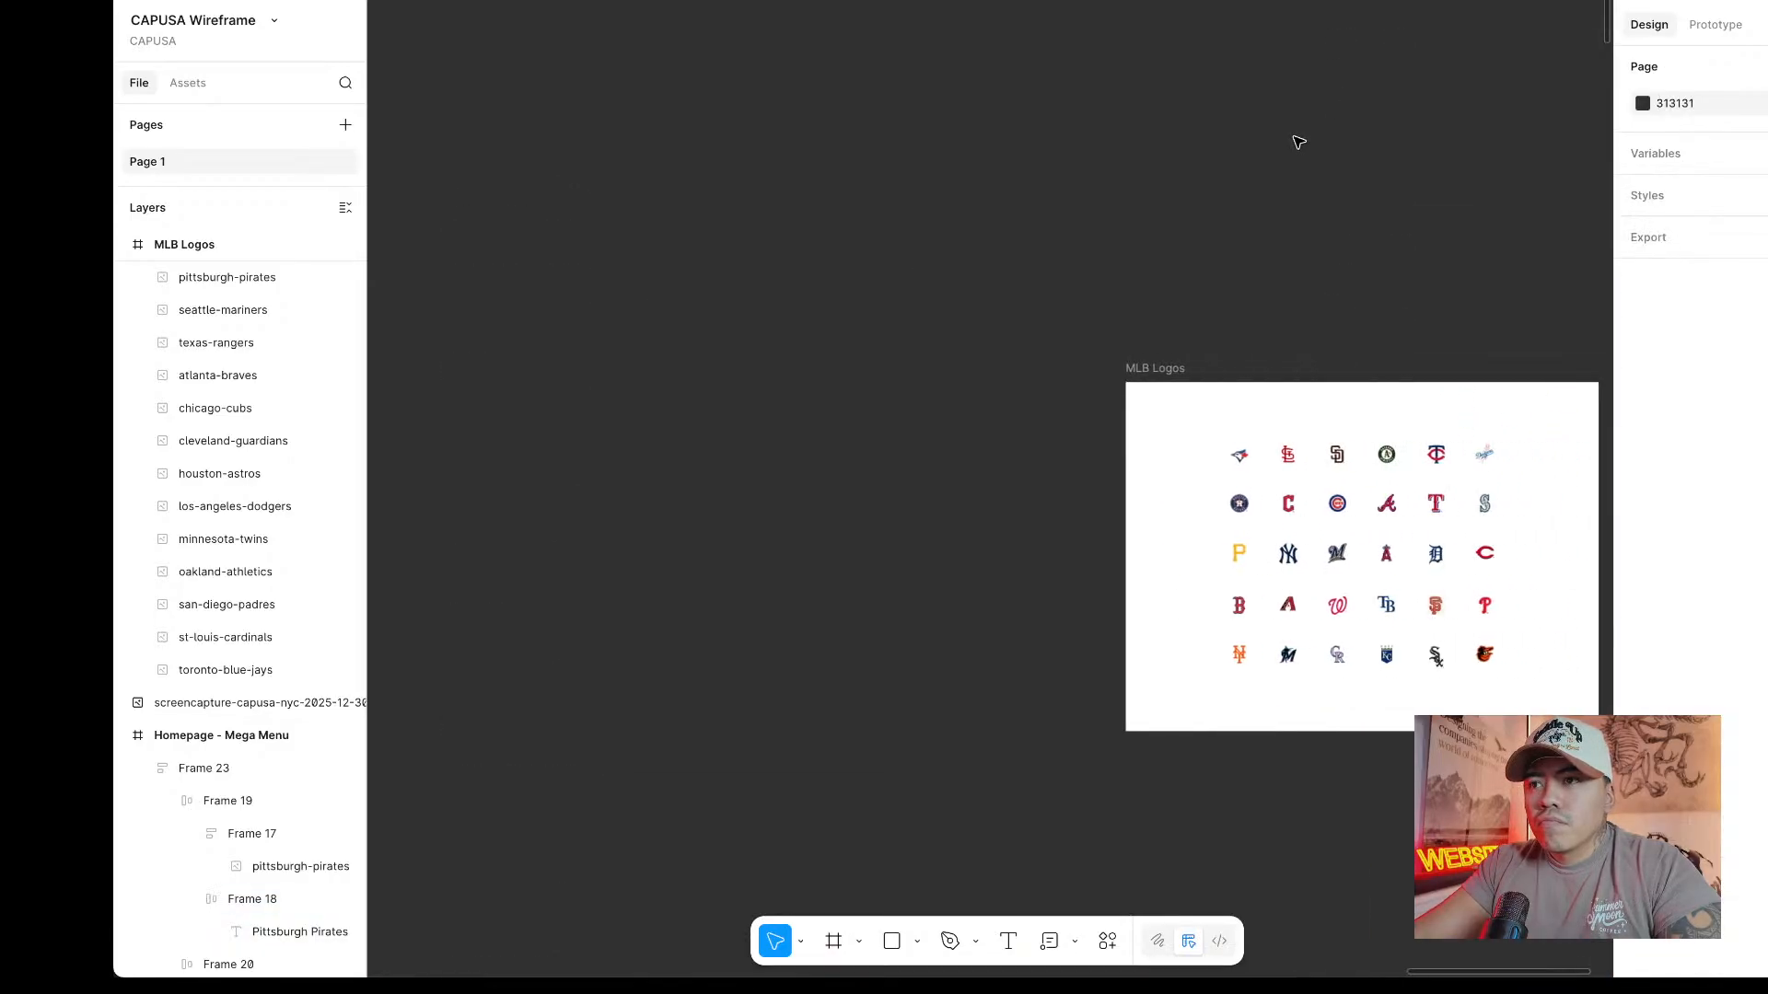
scroll(1298, 142, "right", 3)
scroll(1186, 472, "up", 2)
scroll(1186, 470, "up", 2)
left_click(1049, 647)
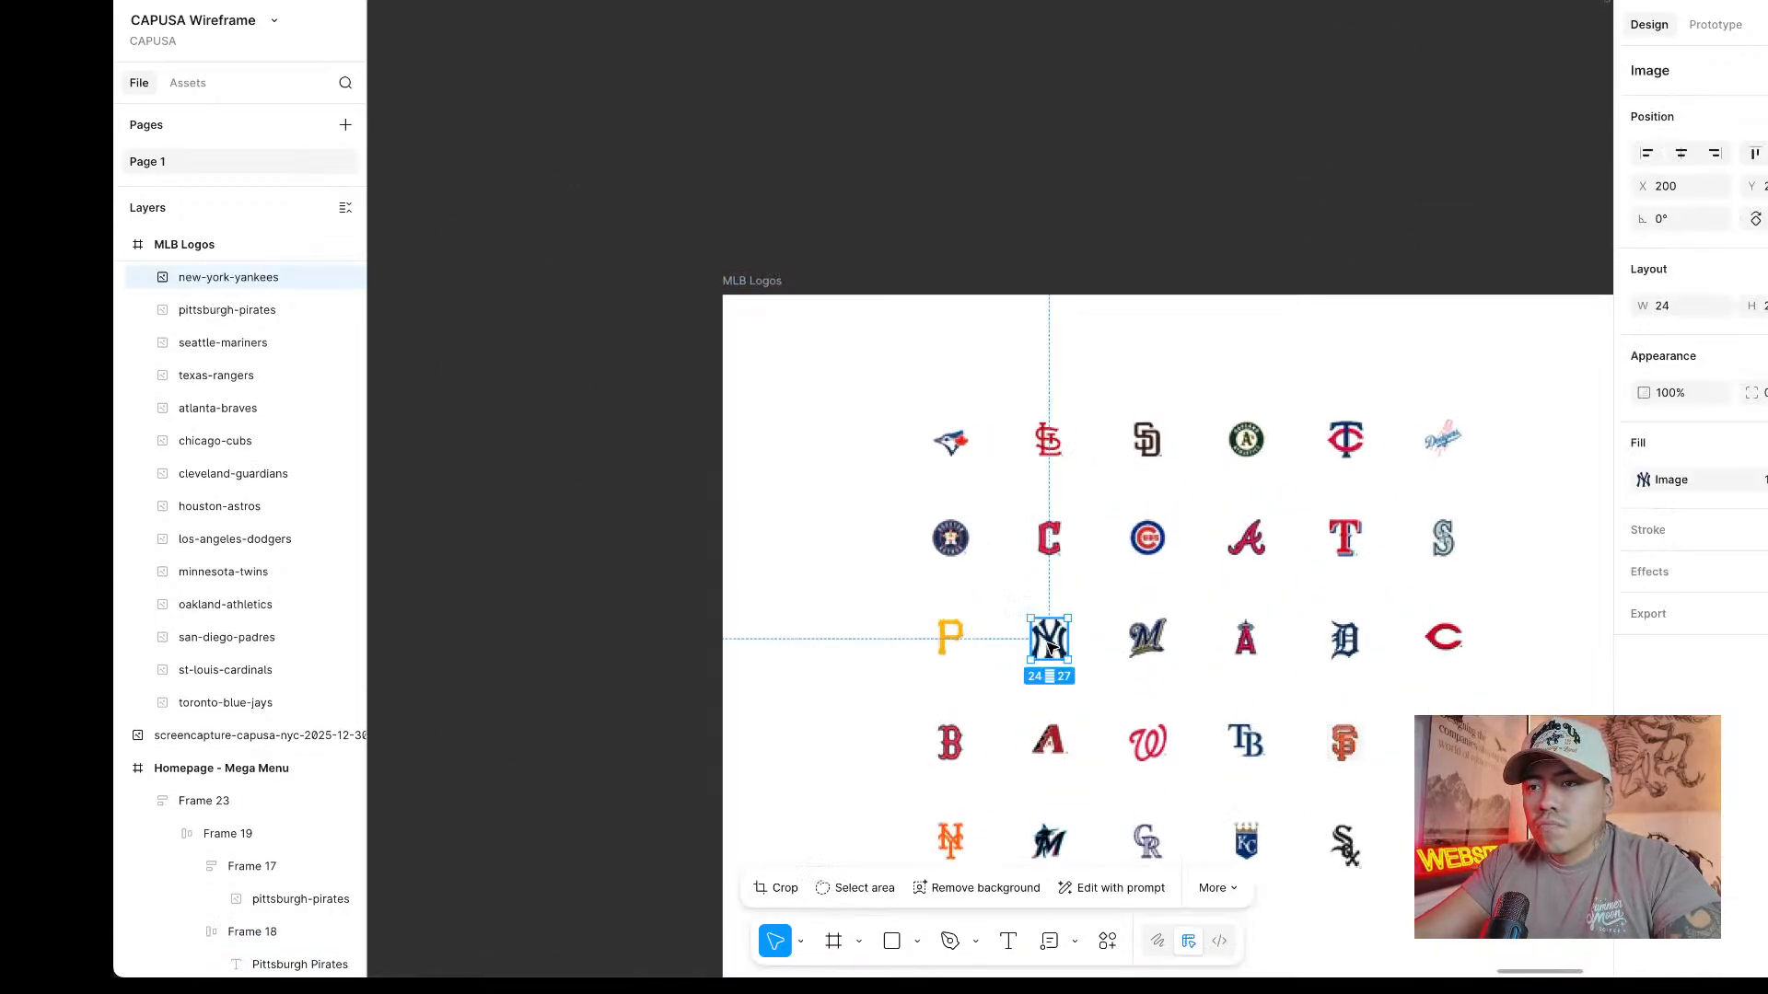
Replace the Diamondbacks logo in the second column's second row with the copied New York Yankees logo.
scroll(632, 663, "down", 5)
scroll(715, 659, "down", 5)
scroll(916, 825, "up", 5)
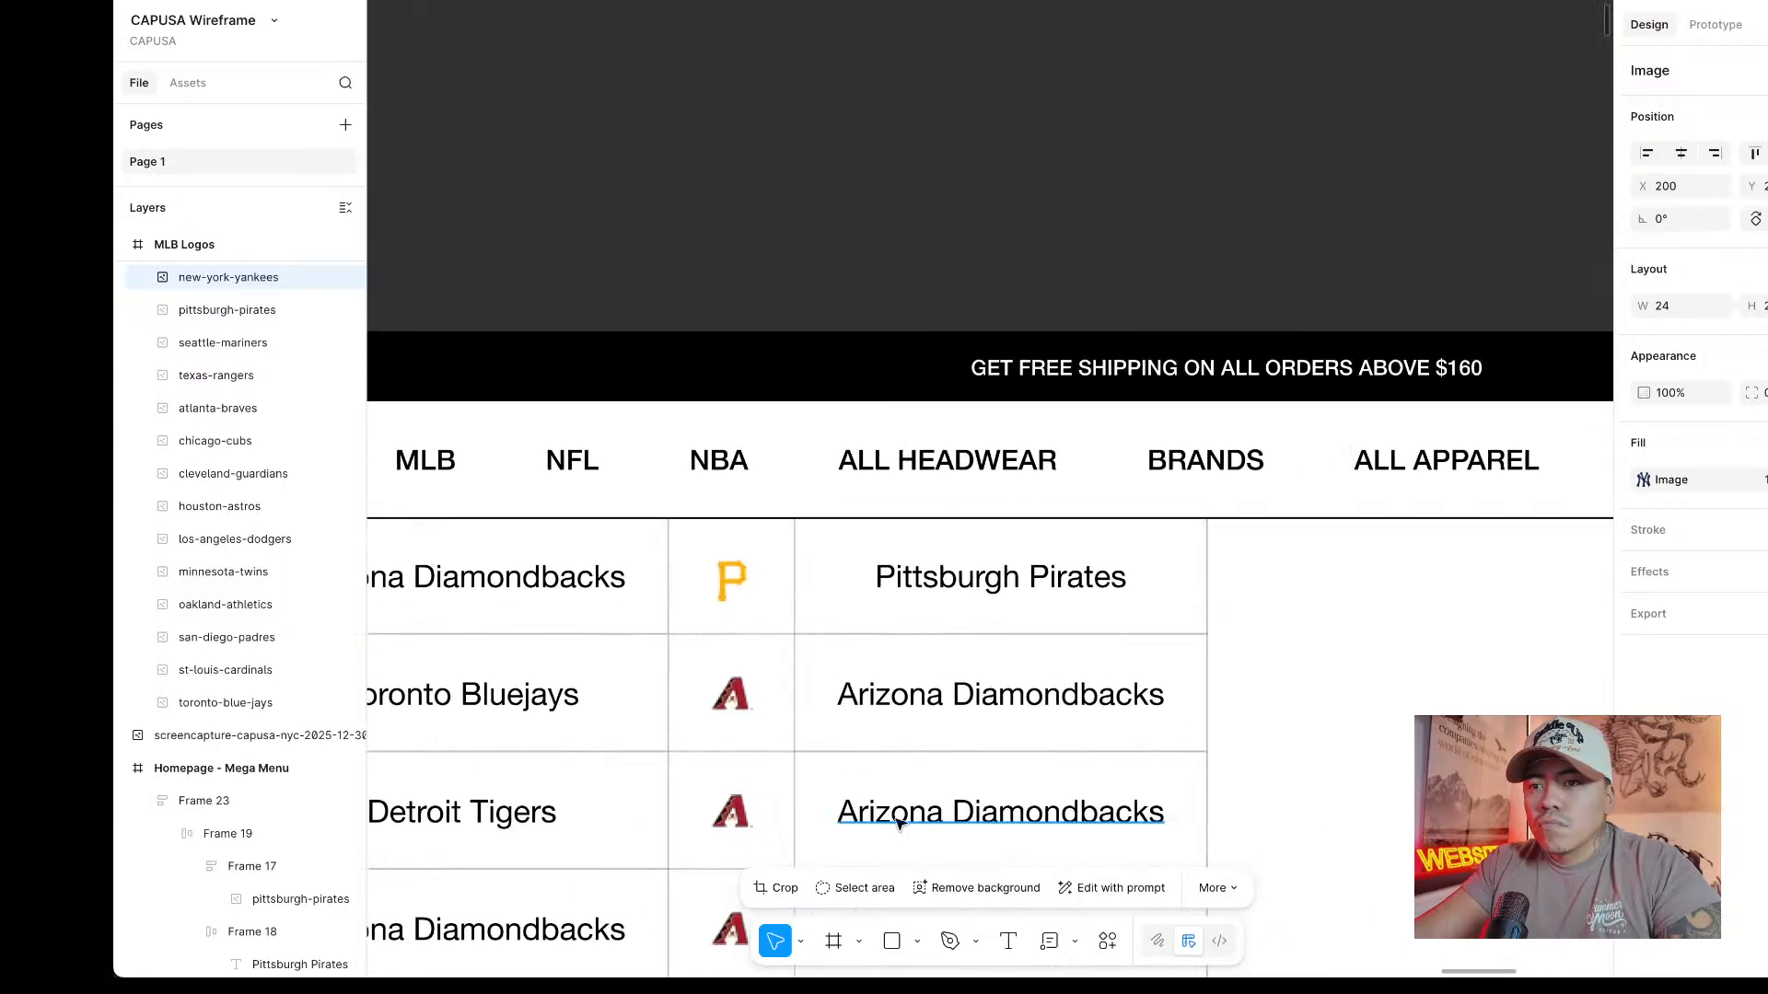
left_click(734, 700)
double_click(734, 697)
right_click(736, 705)
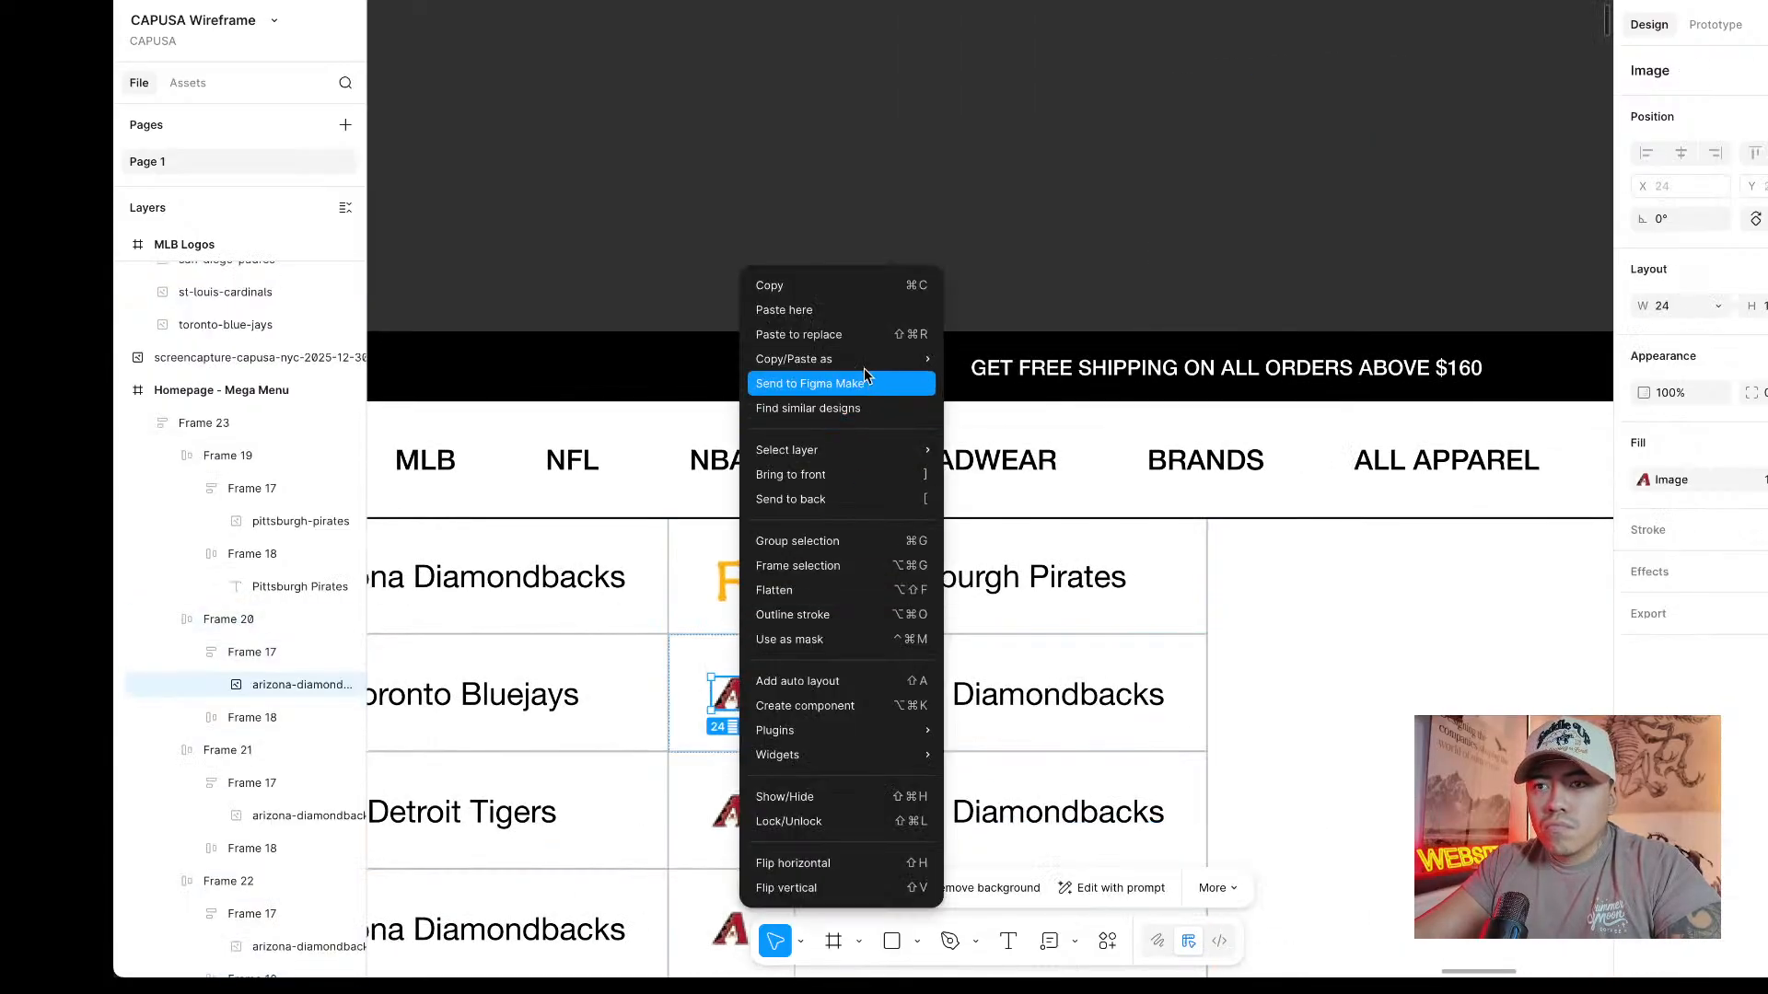
left_click(853, 331)
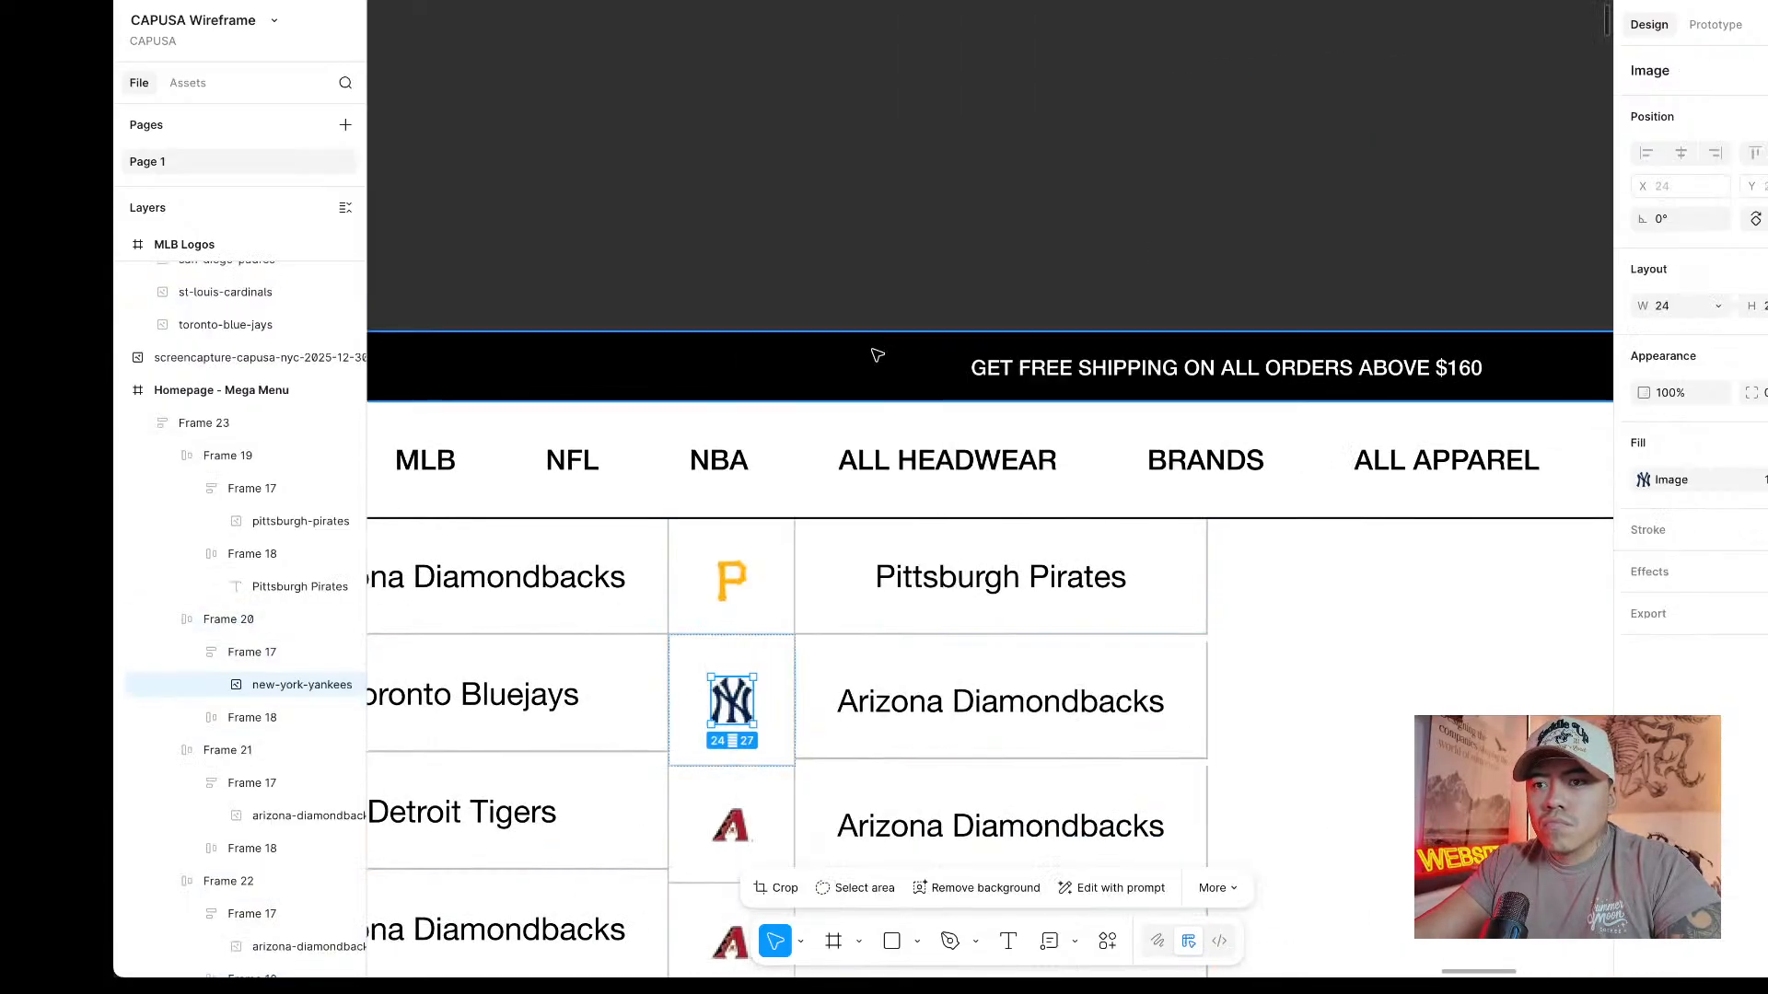
Set the Yankees logo cell to a fixed height and shorten it to line up with its row.
left_click(777, 679)
left_click(1764, 339)
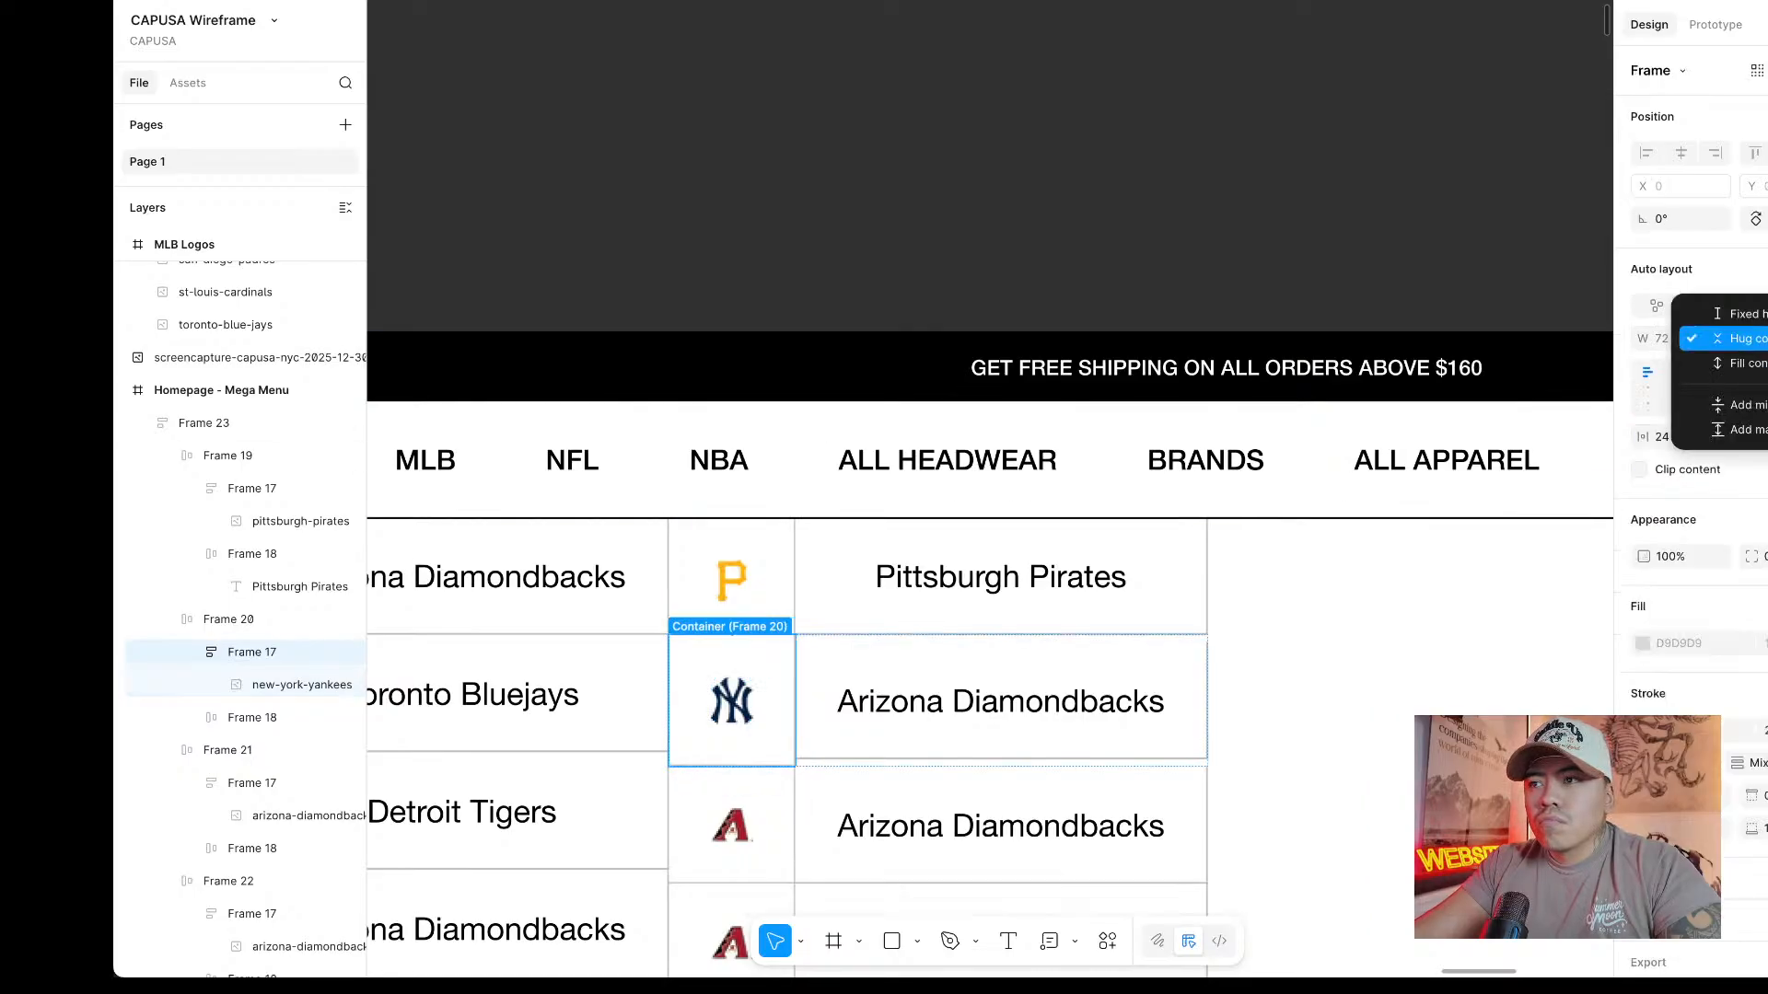
left_click(1745, 313)
left_click_drag(766, 766, 766, 753)
left_click(937, 259)
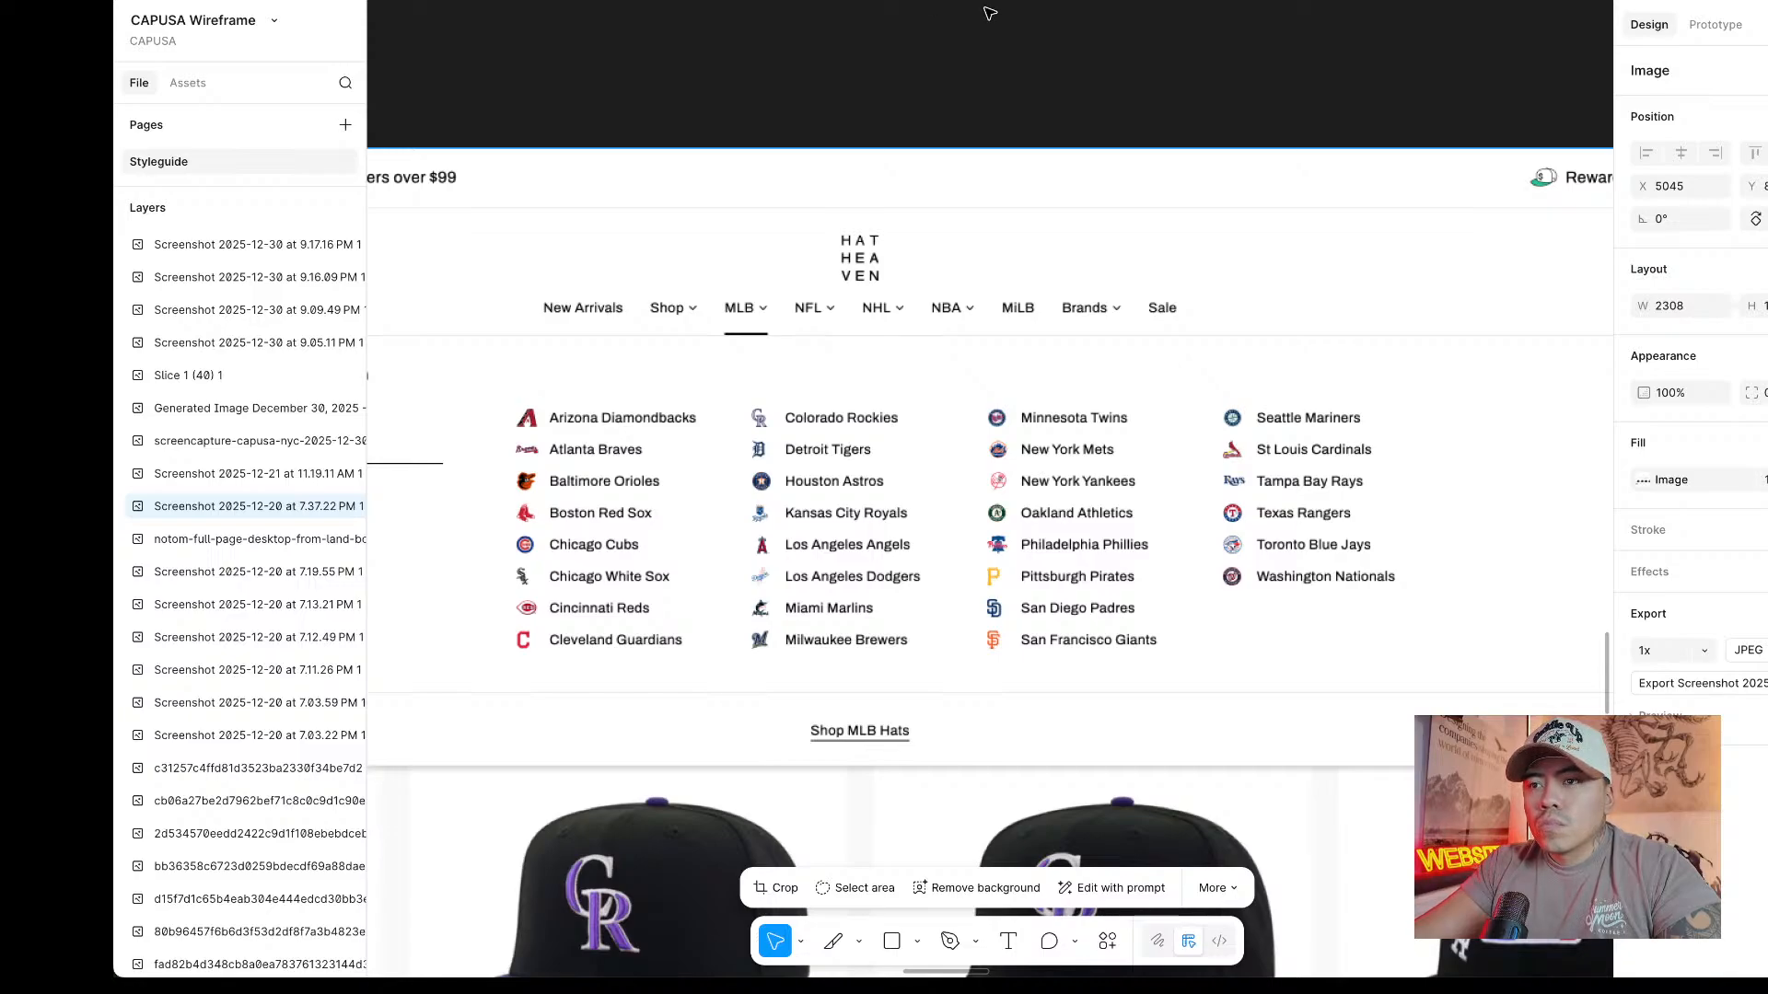
Compare the Hat Club and Hat Heaven MLB menu references in the Styleguide for team order and column layout.
scroll(1055, 70, "down", 5)
scroll(1058, 68, "right", 10)
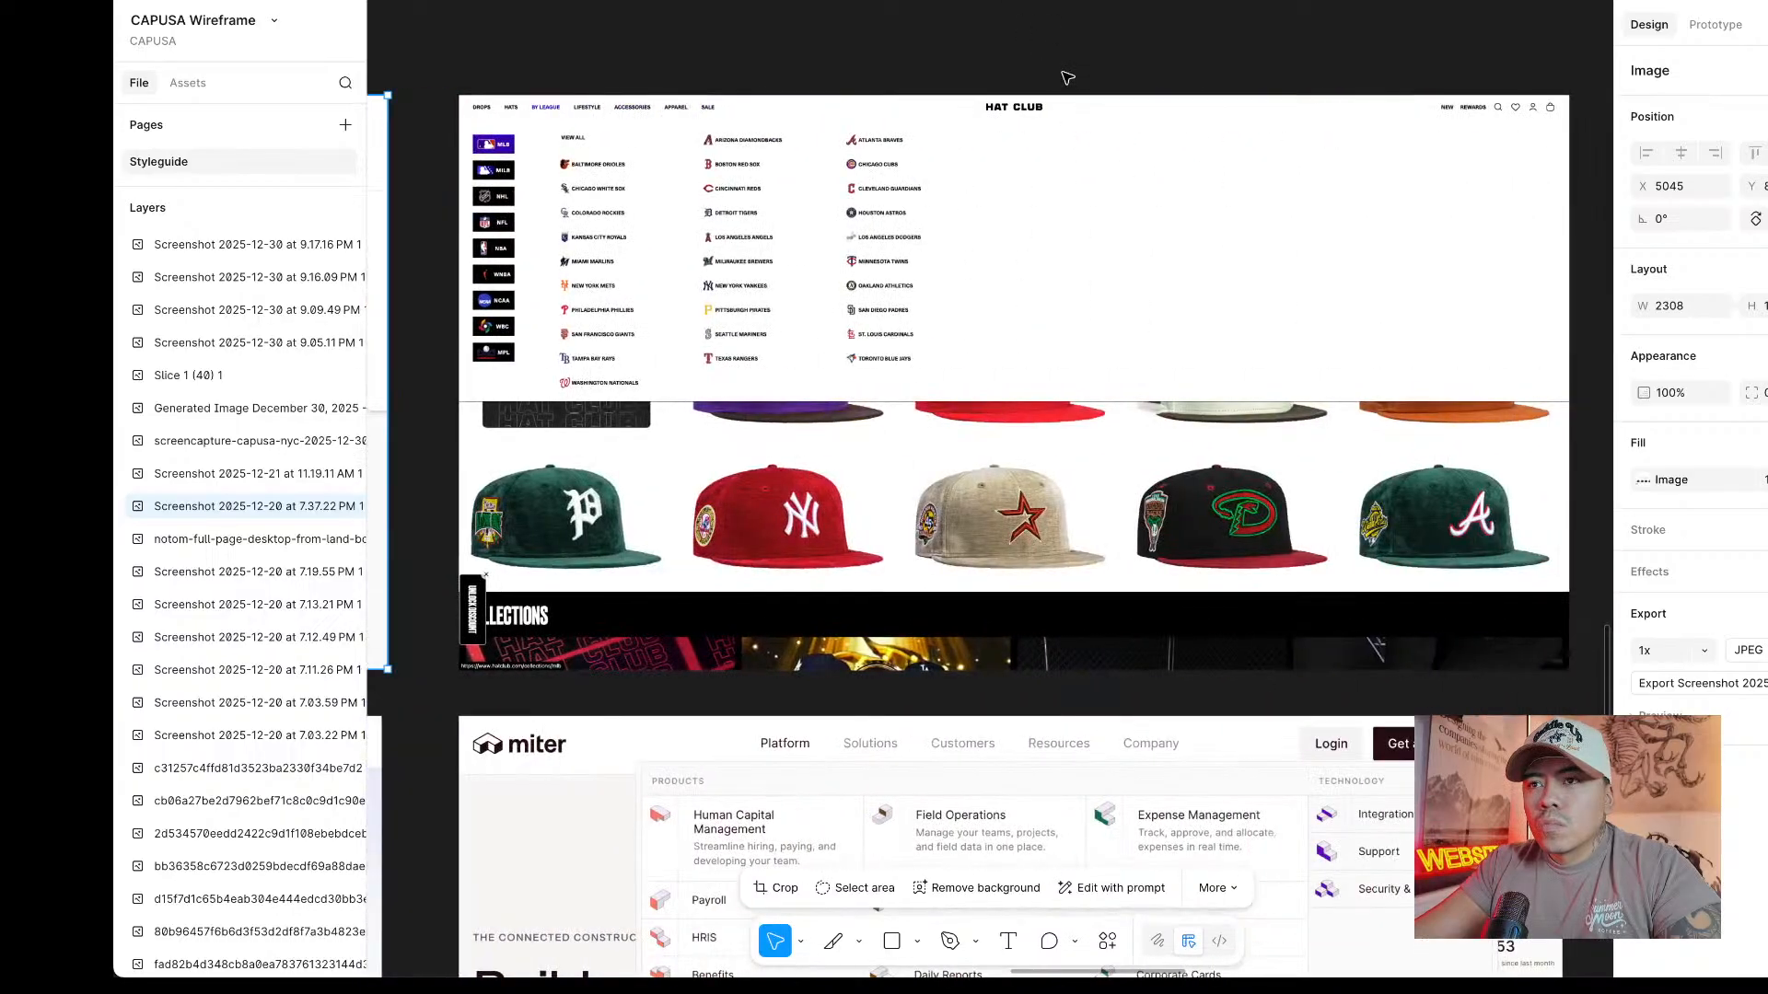
scroll(714, 145, "up", 8)
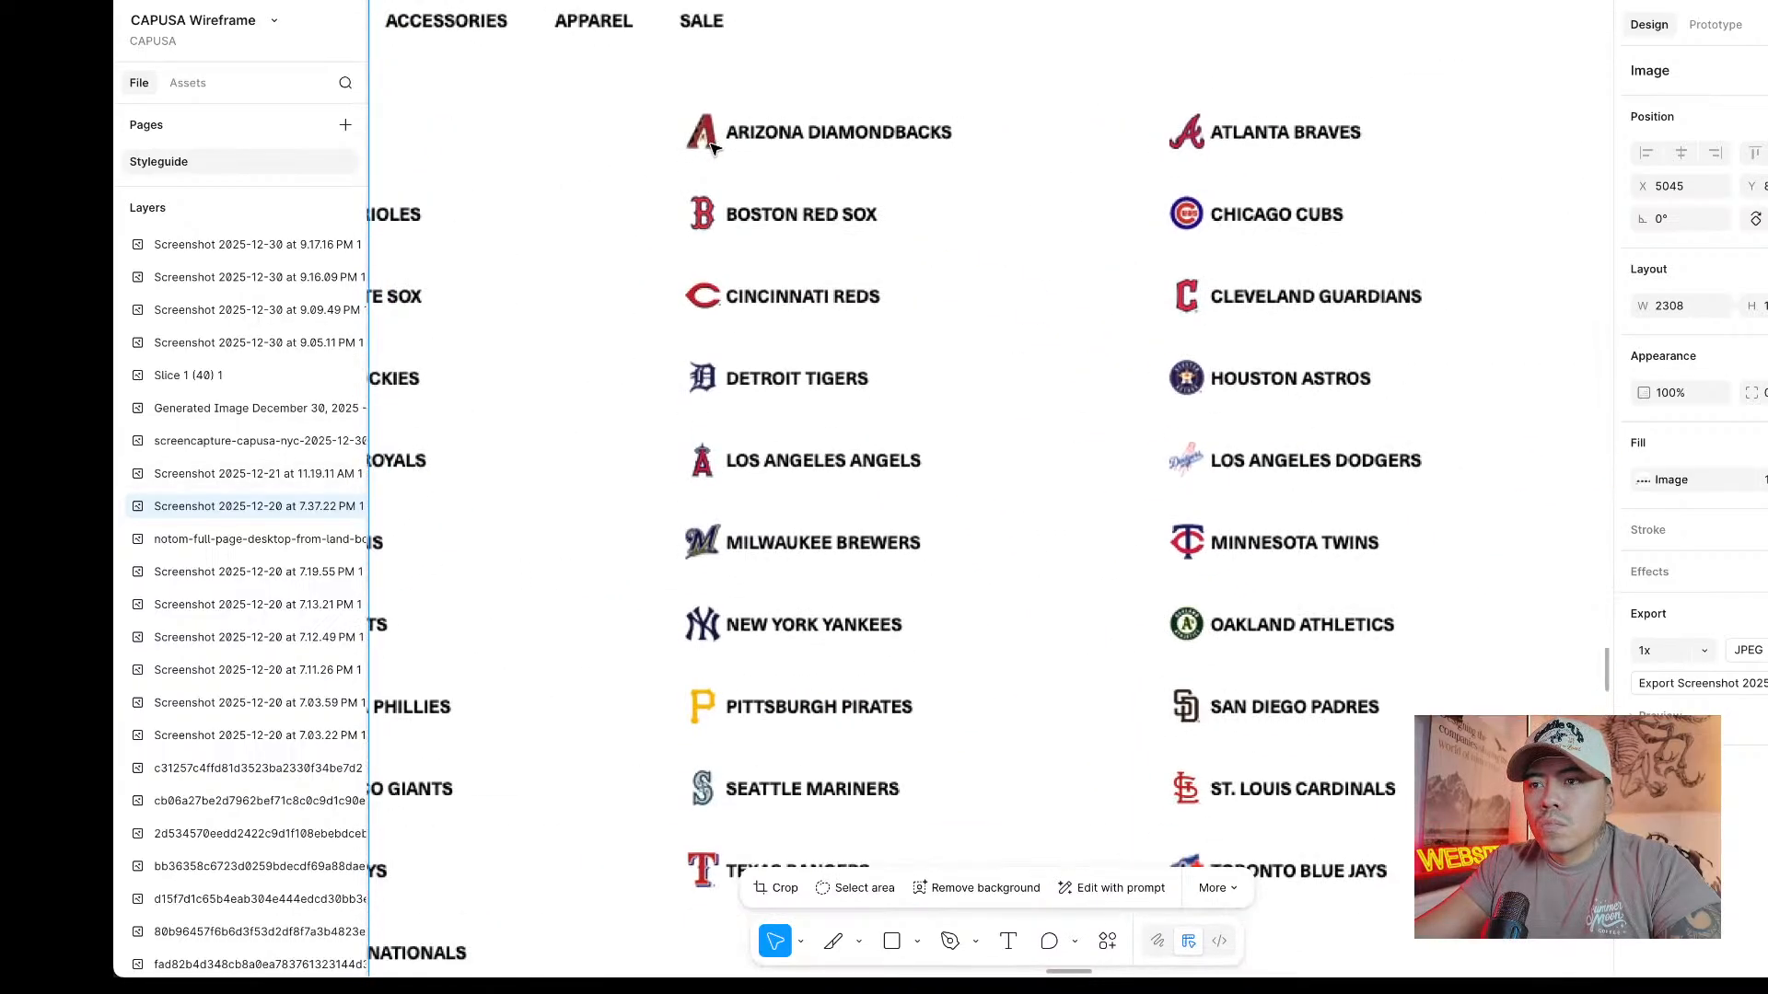
scroll(714, 145, "down", 4)
scroll(714, 147, "up", 1)
scroll(715, 148, "left", 15)
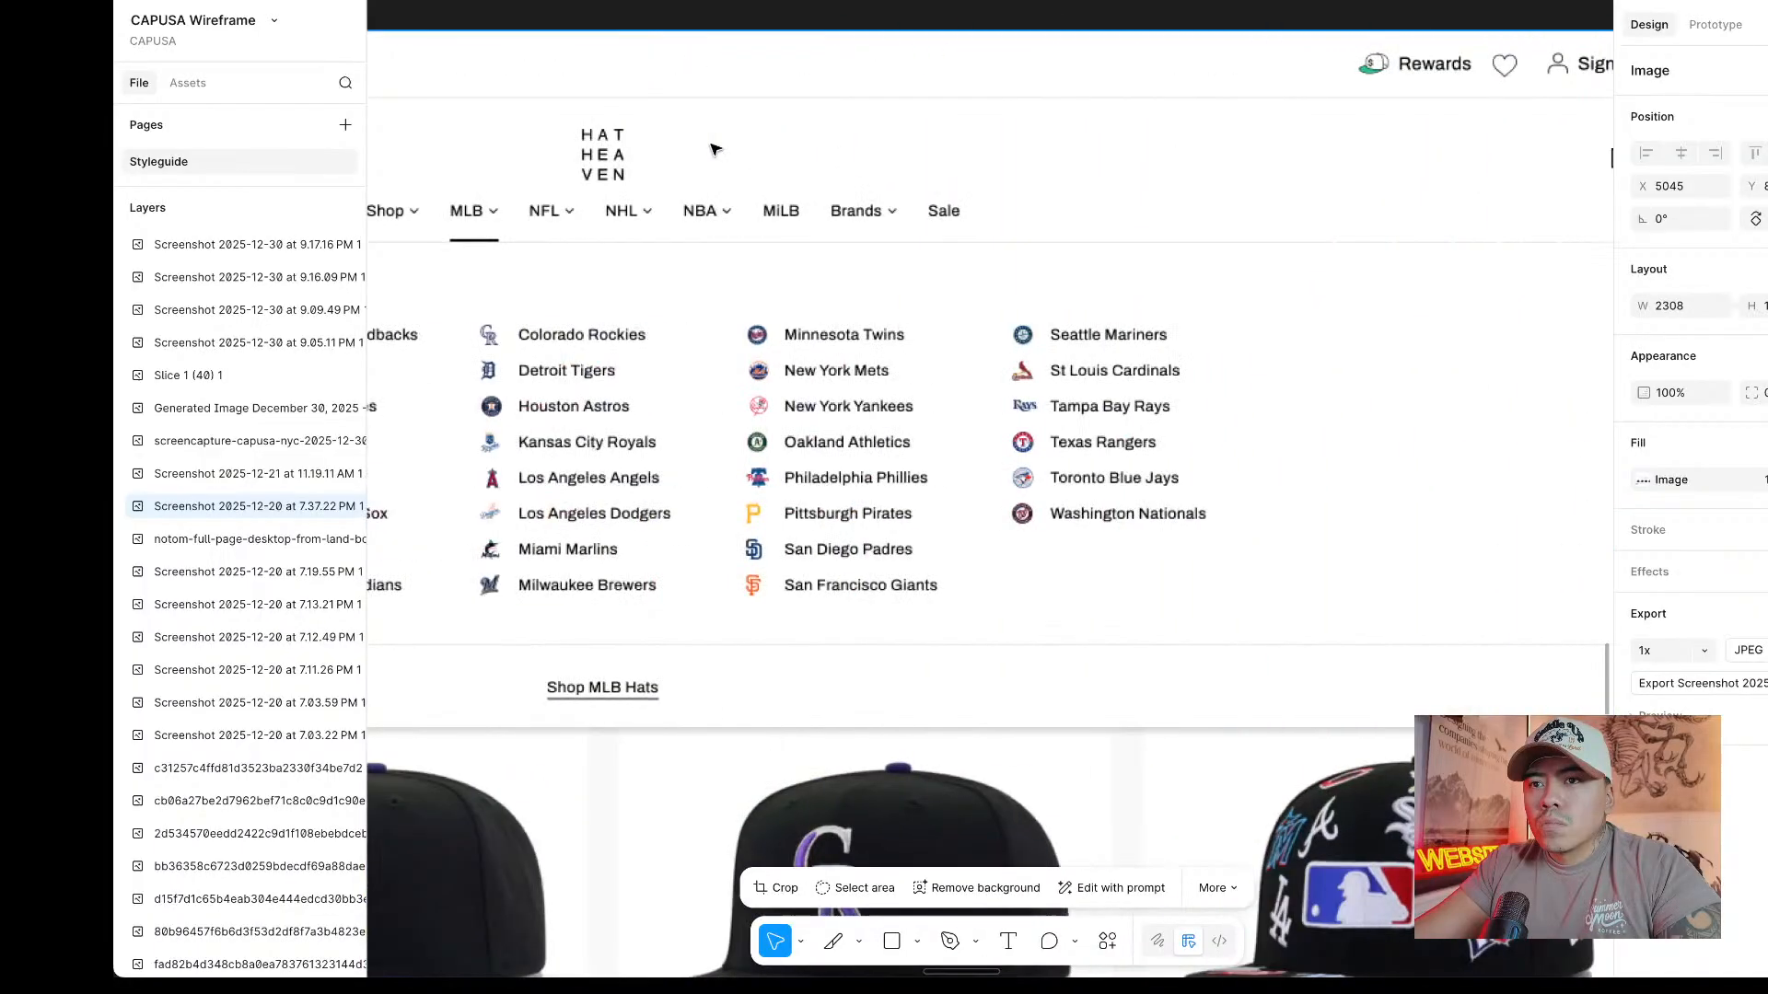
scroll(719, 147, "left", 6)
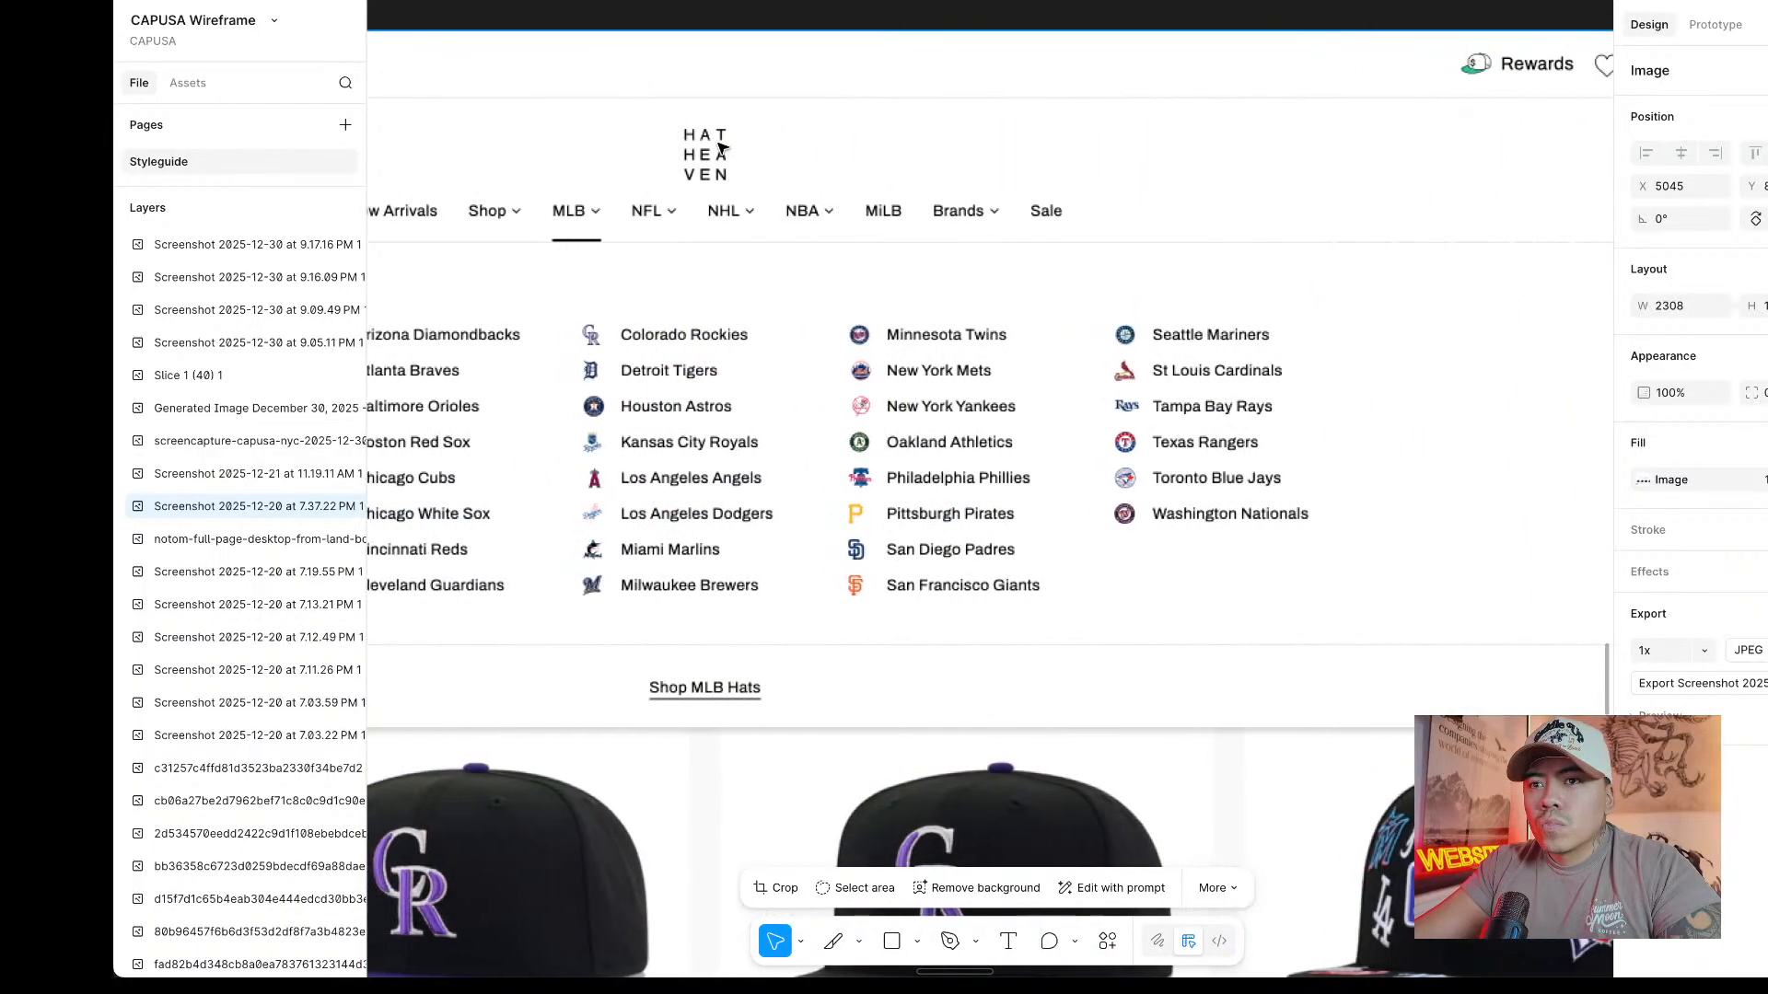
scroll(722, 148, "left", 4)
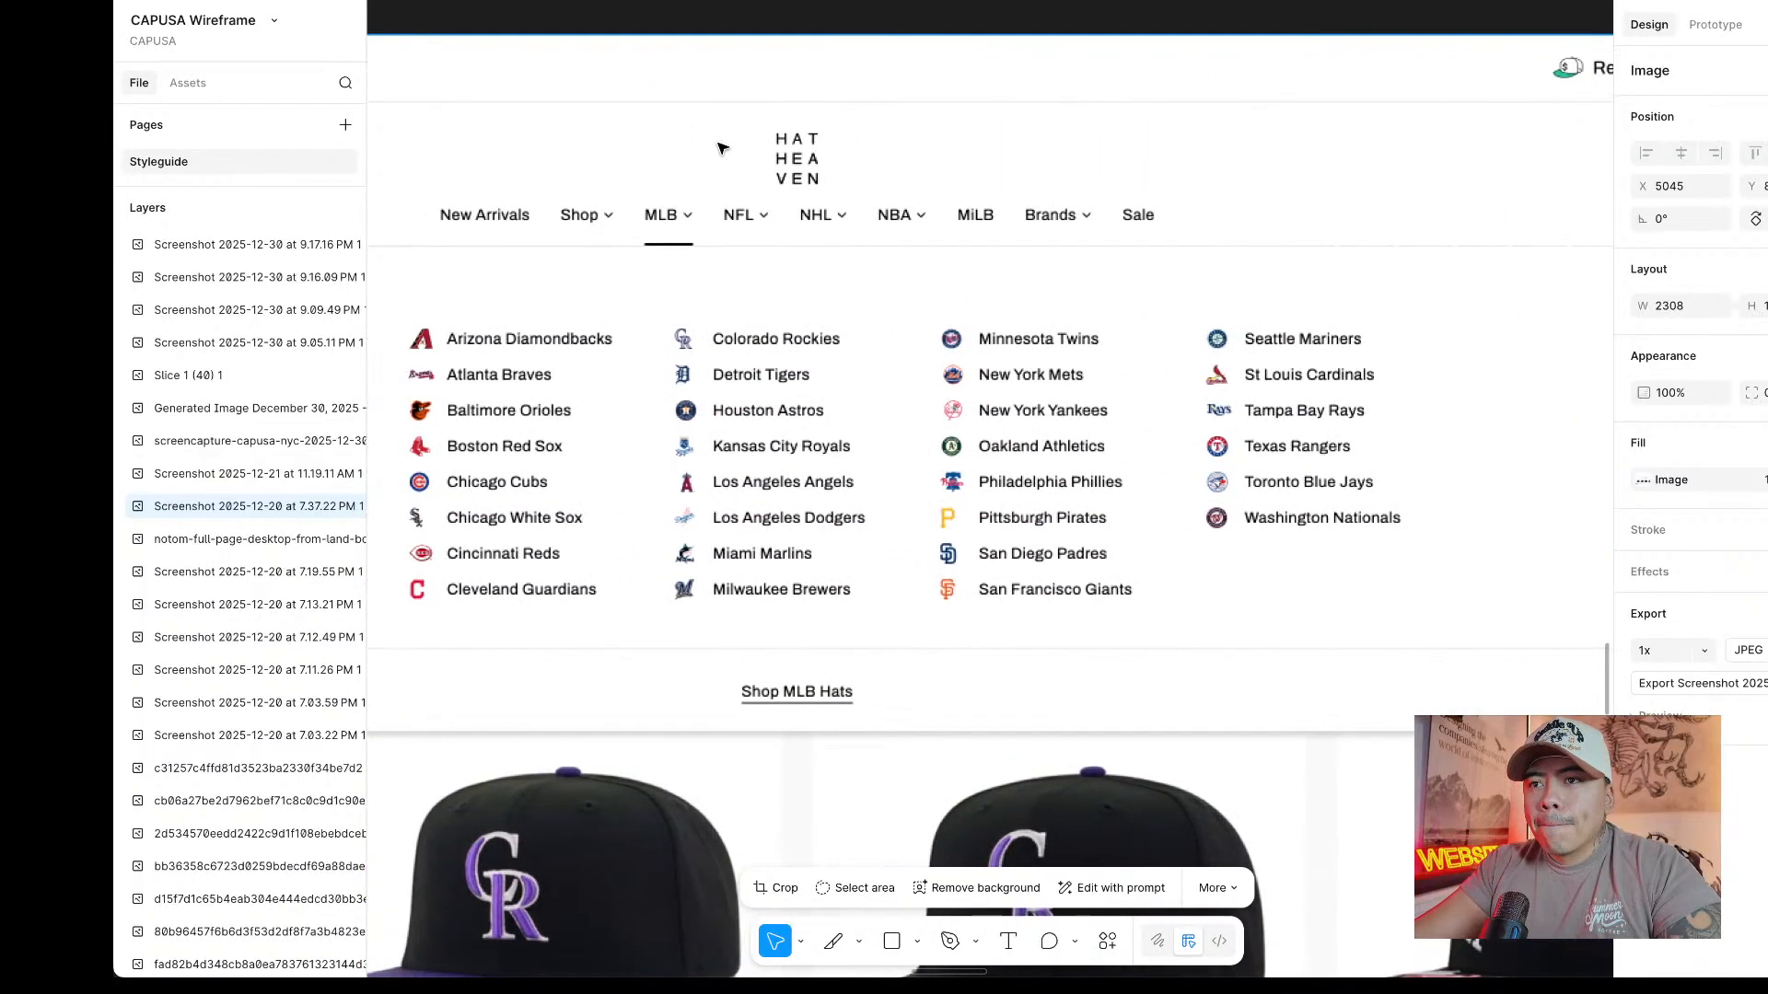
Examine the other Styleguide mega menu references, including the MLS menu with its league list, team columns and collections panel.
scroll(722, 148, "down", 5)
scroll(723, 149, "left", 5)
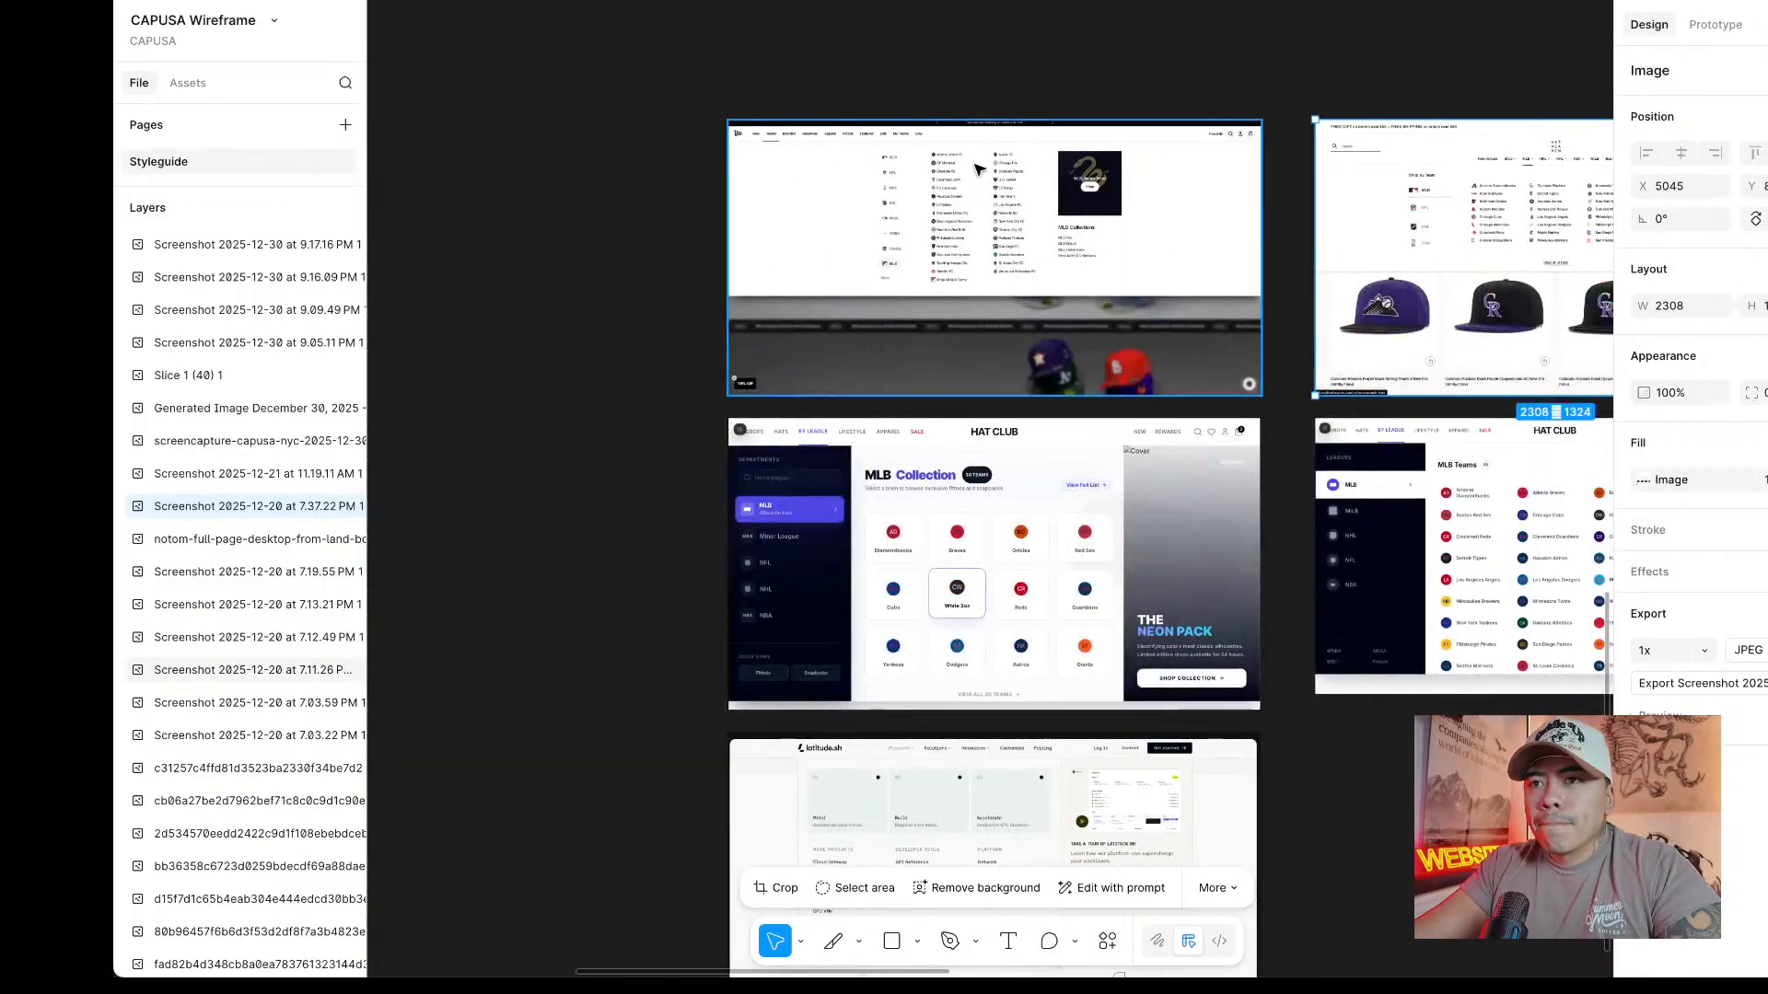
scroll(978, 170, "up", 4)
scroll(978, 169, "down", 5)
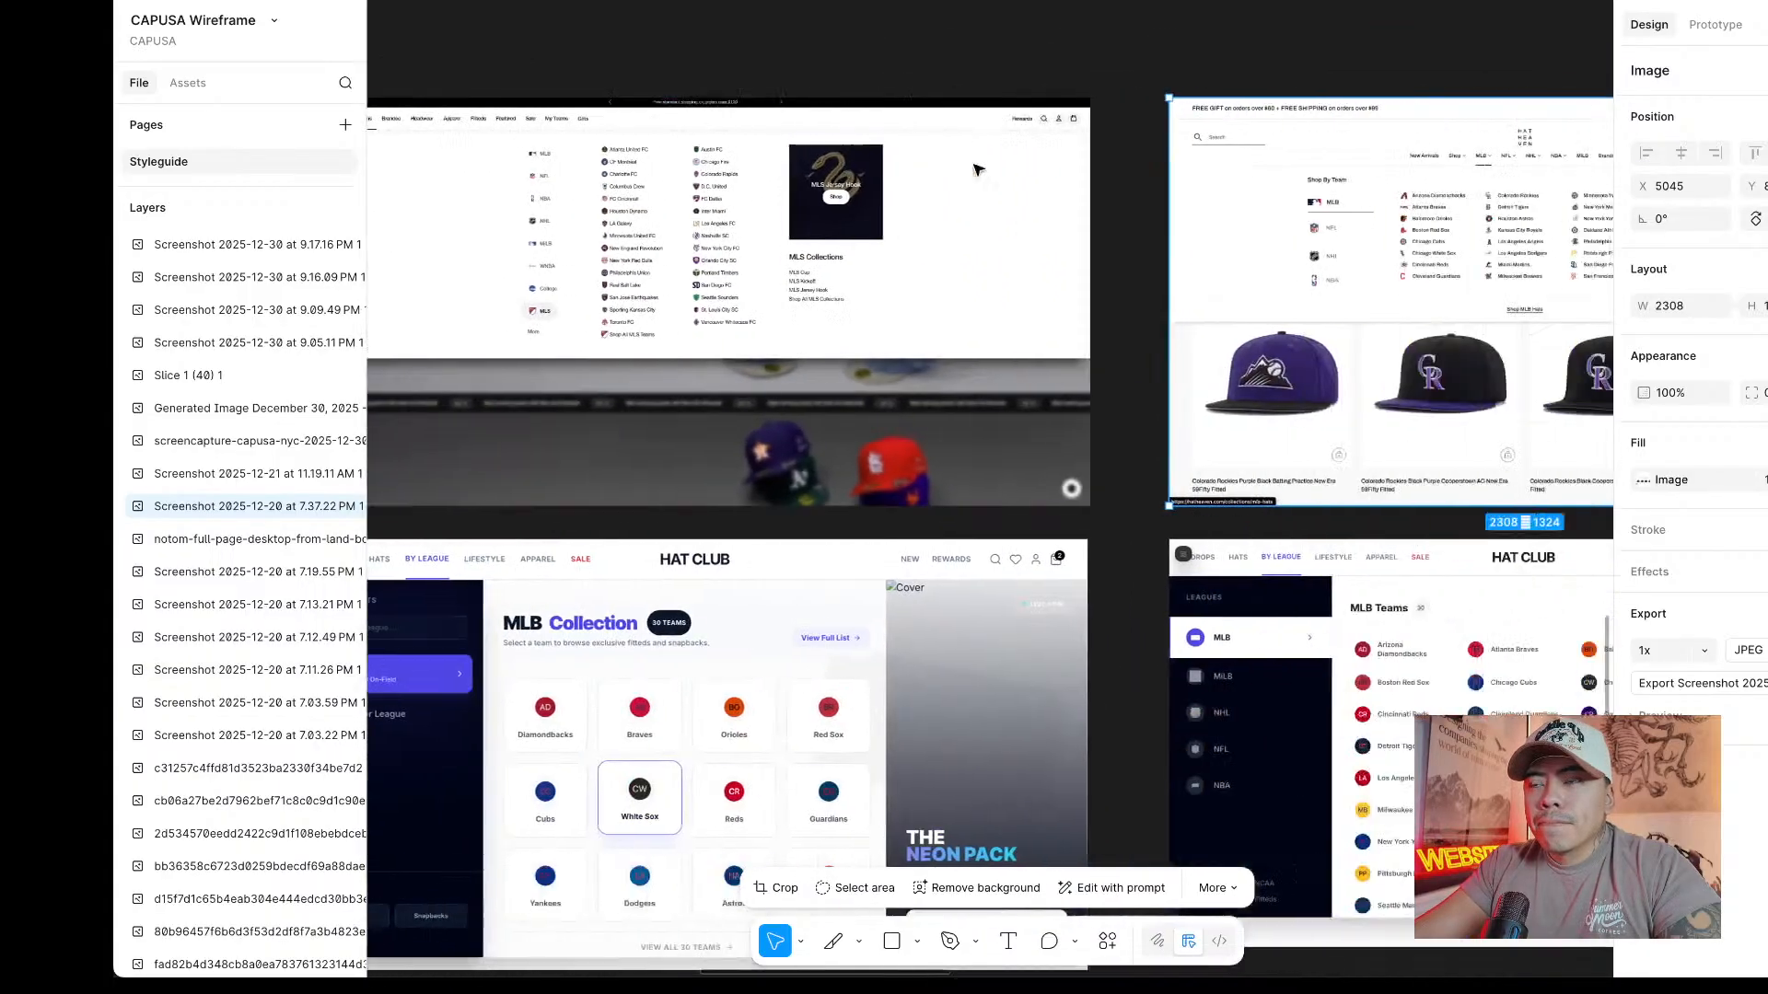
scroll(979, 170, "up", 3)
scroll(978, 169, "left", 3)
scroll(978, 170, "up", 4)
scroll(978, 169, "up", 2)
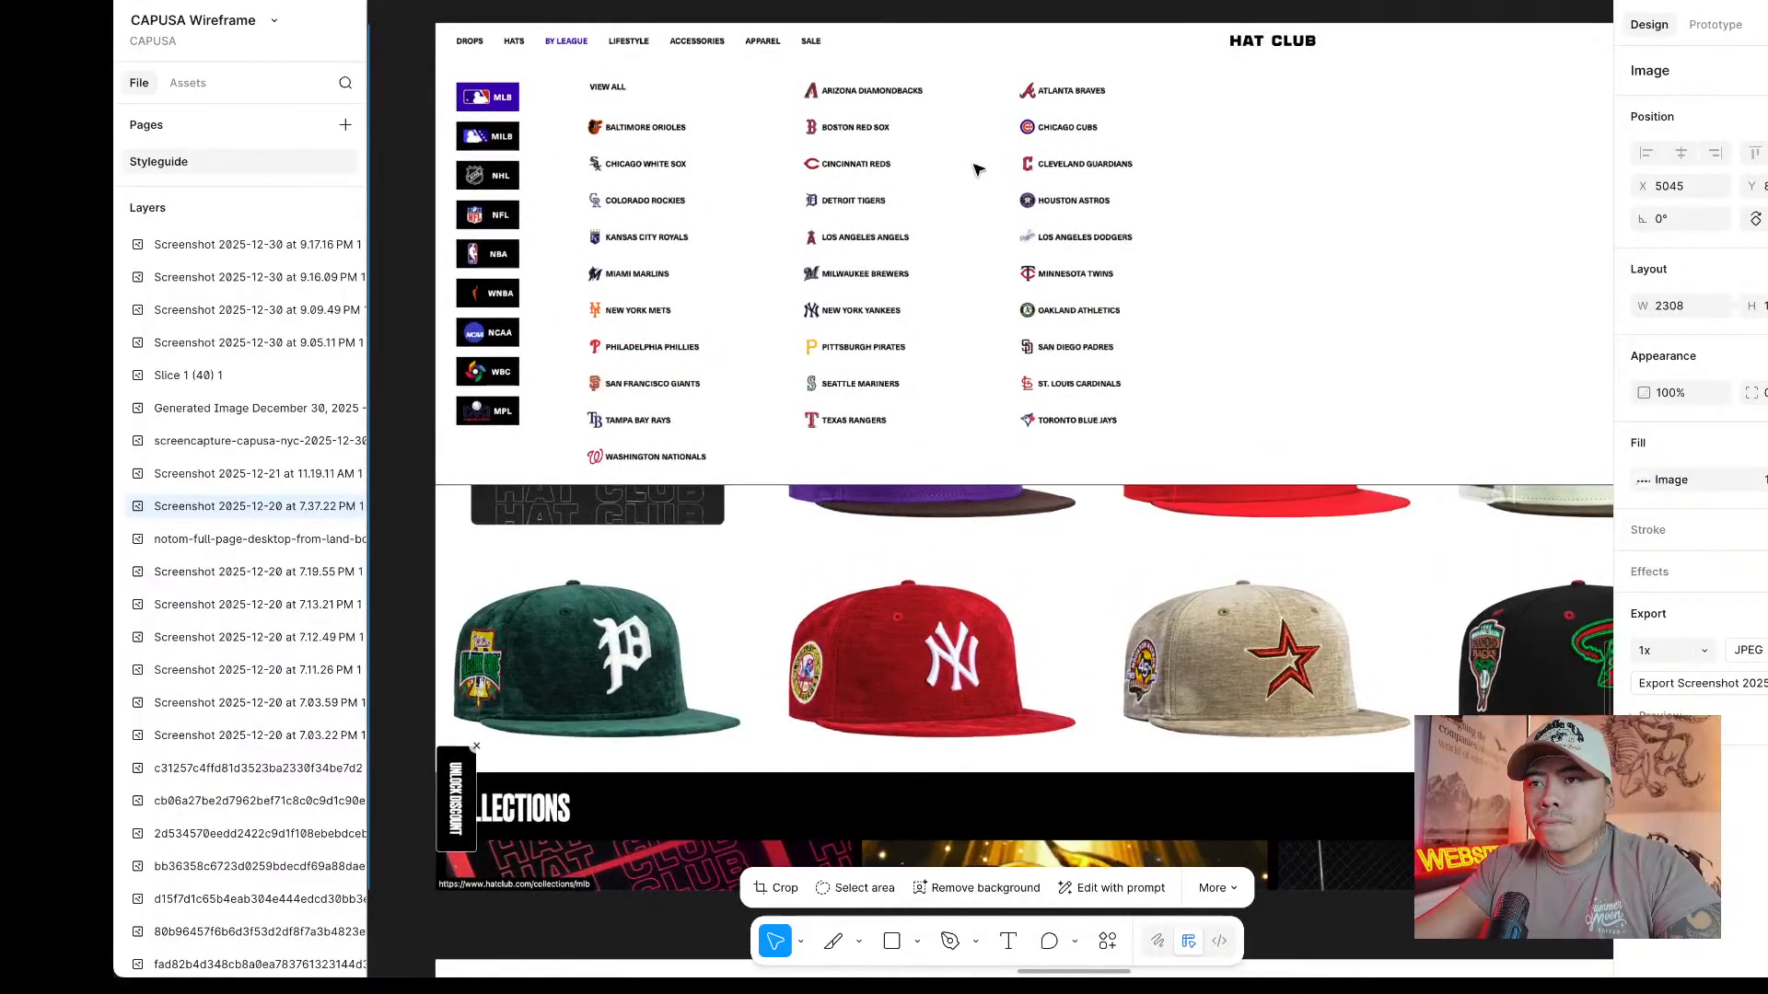
scroll(977, 169, "left", 10)
scroll(978, 169, "left", 5)
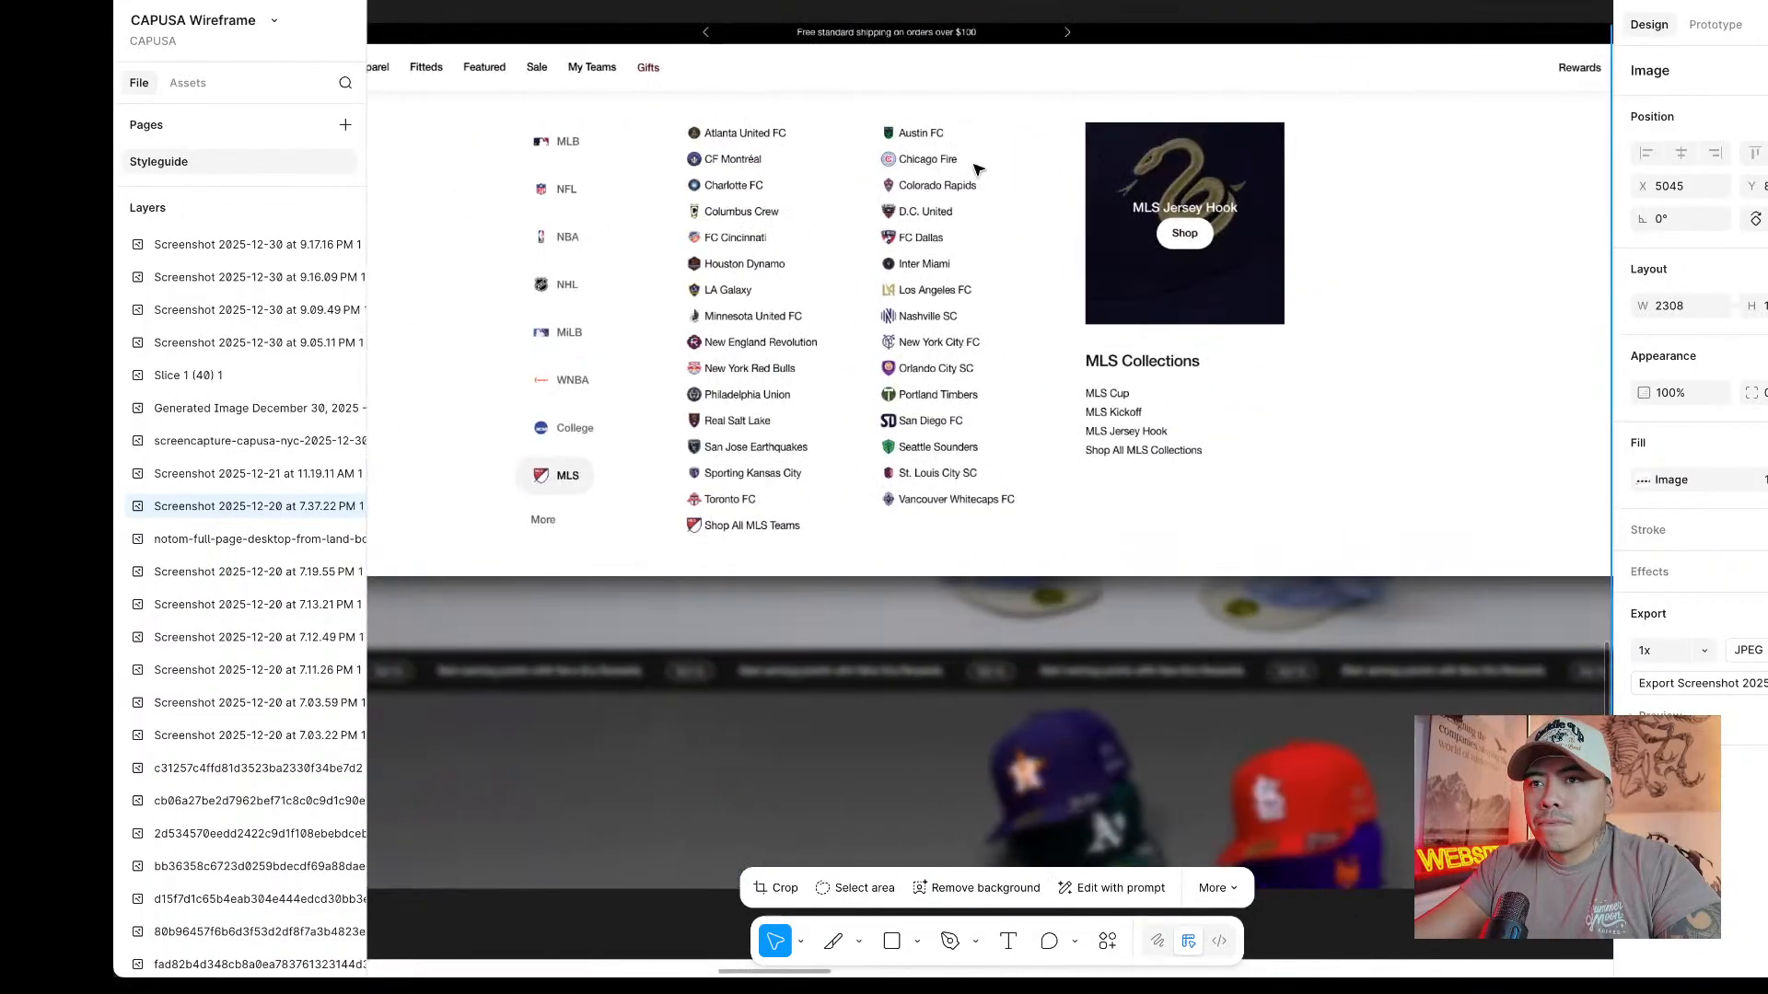
scroll(843, 166, "up", 2)
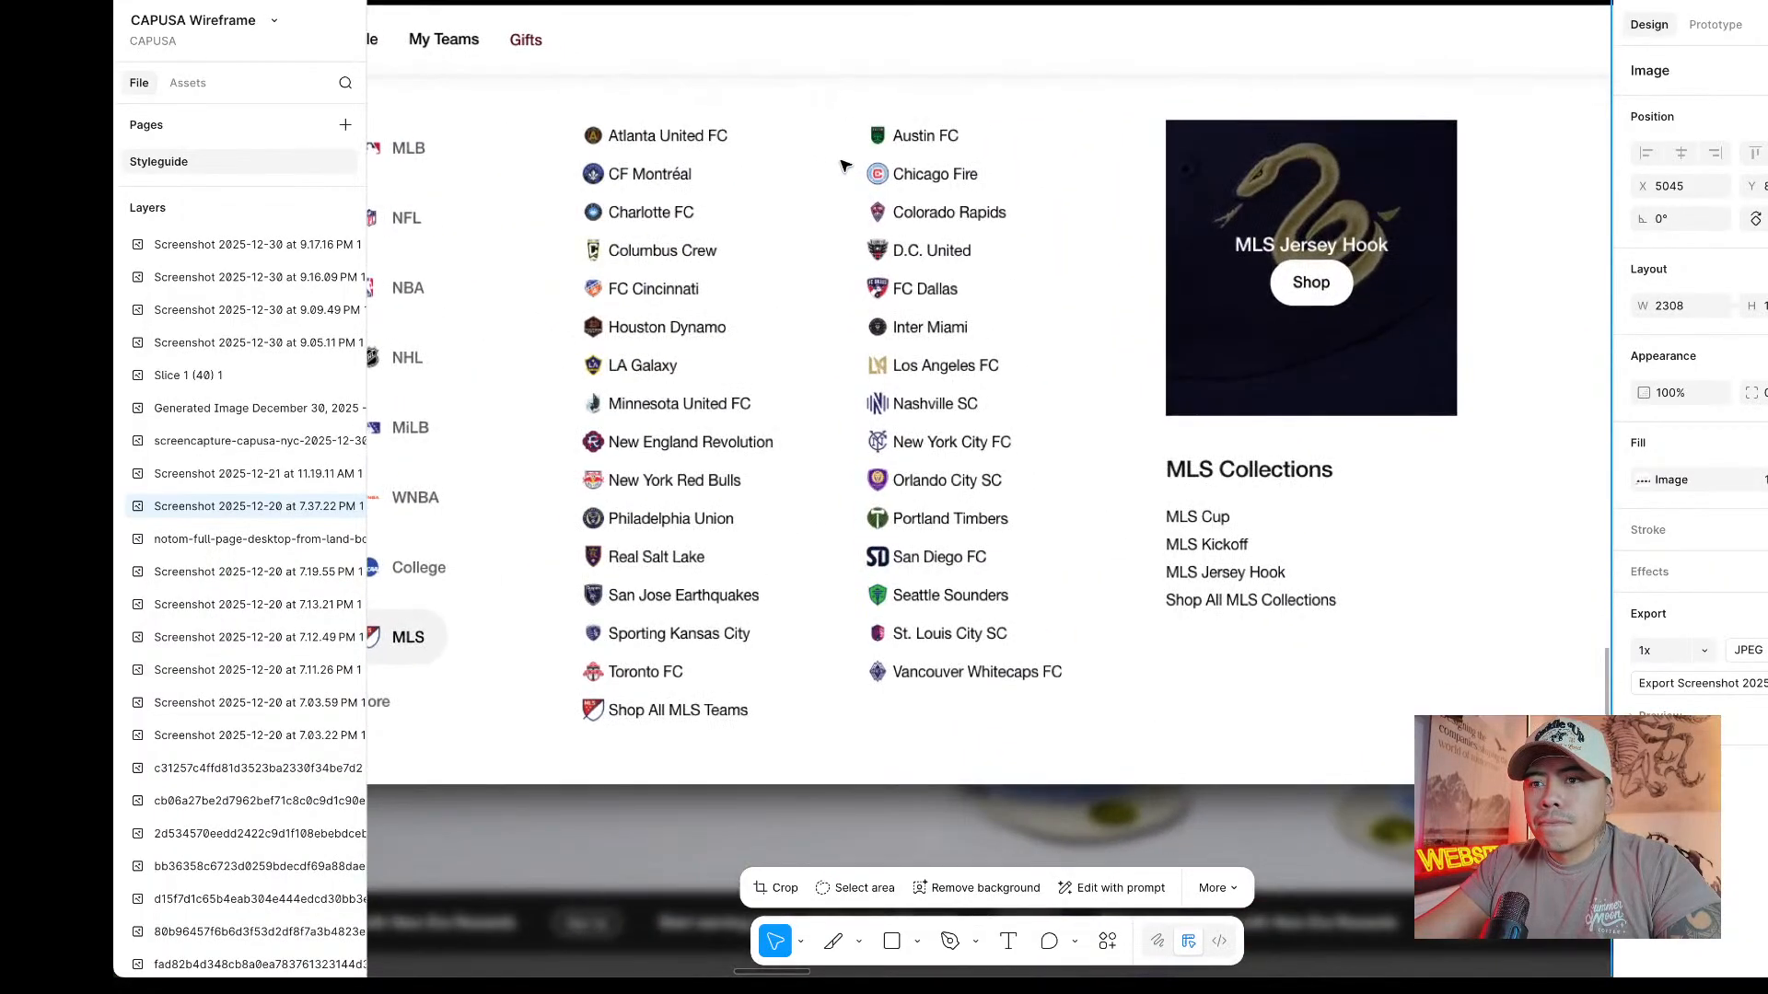
Study the Hat Heaven MLB menu column by column for its team names, logos and rows per column.
scroll(843, 166, "down", 3)
scroll(843, 166, "down", 5)
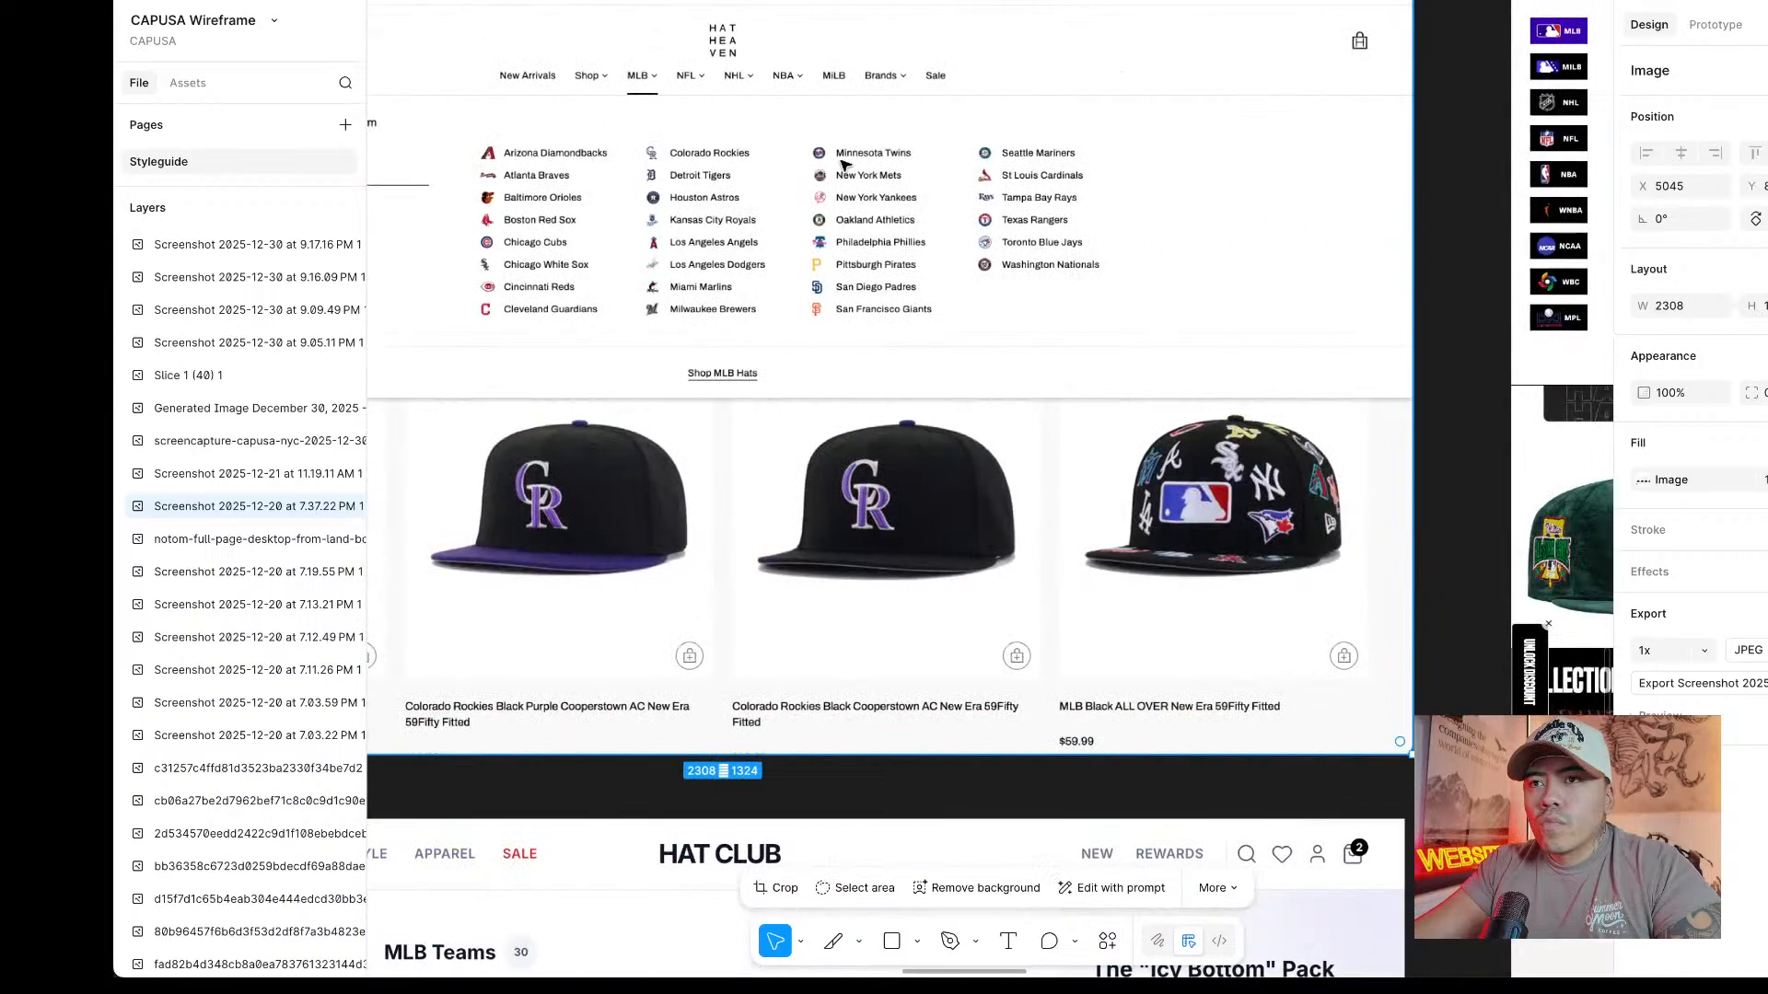
scroll(844, 166, "up", 4)
scroll(843, 166, "up", 2)
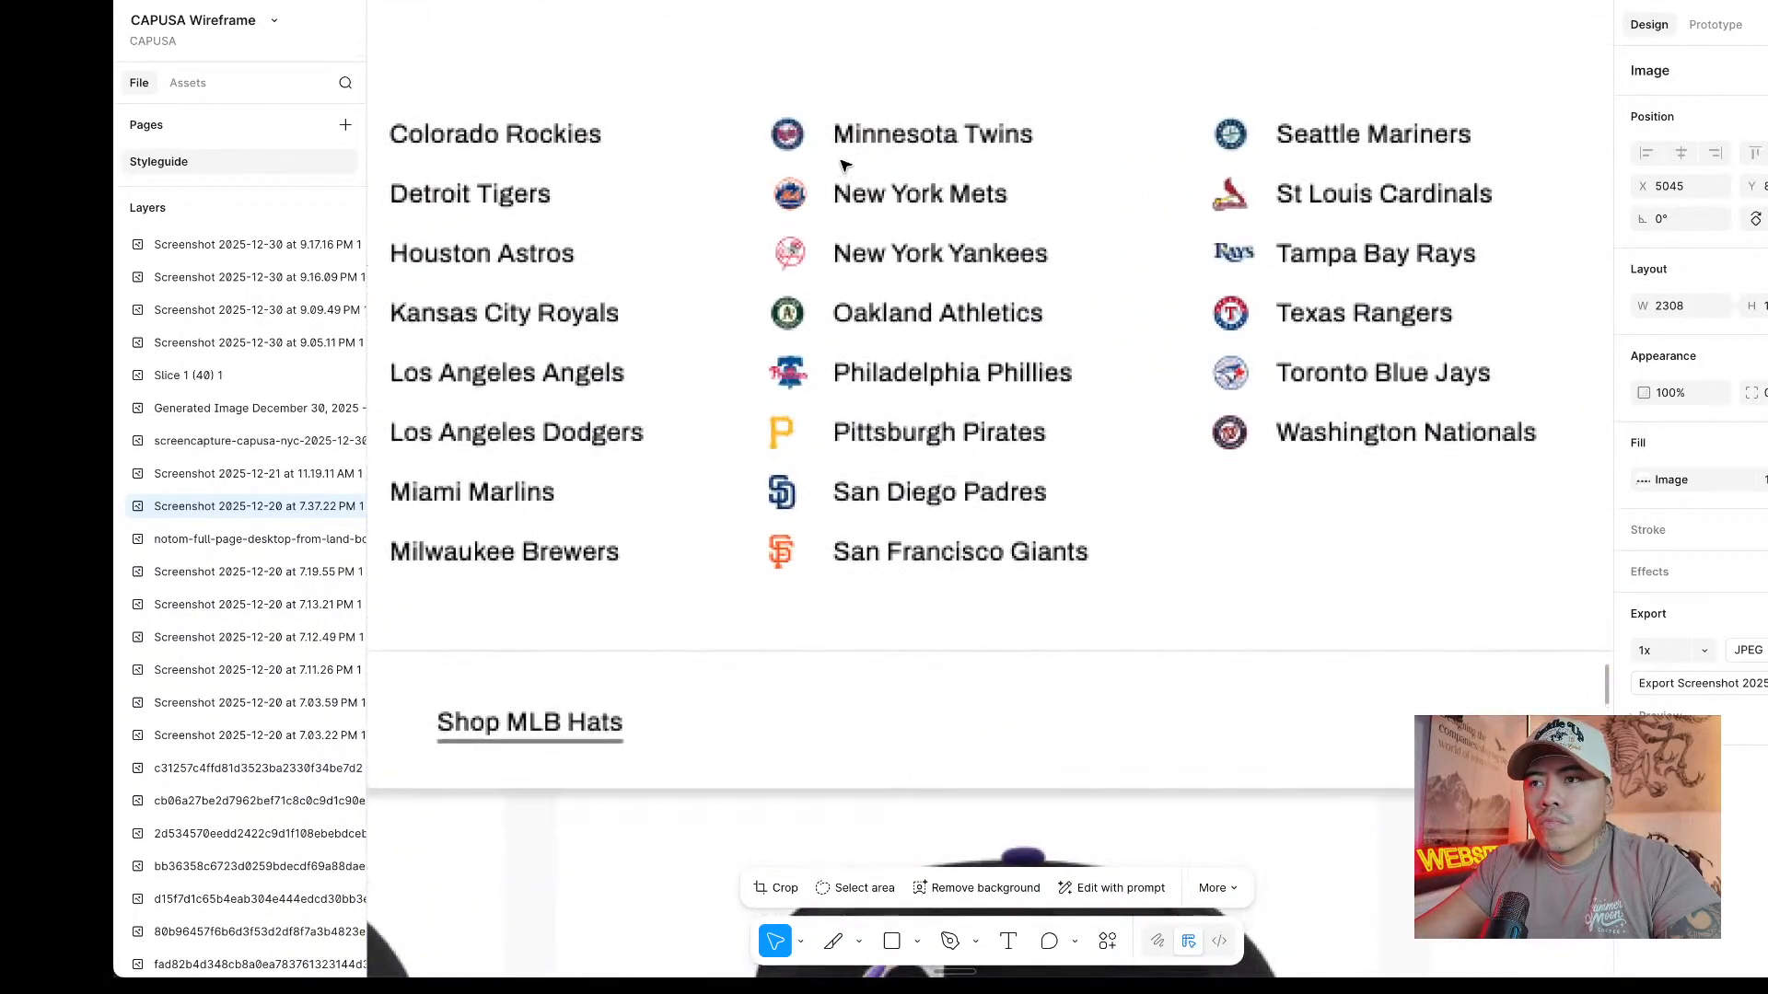
scroll(844, 166, "up", 2)
scroll(844, 166, "left", 6)
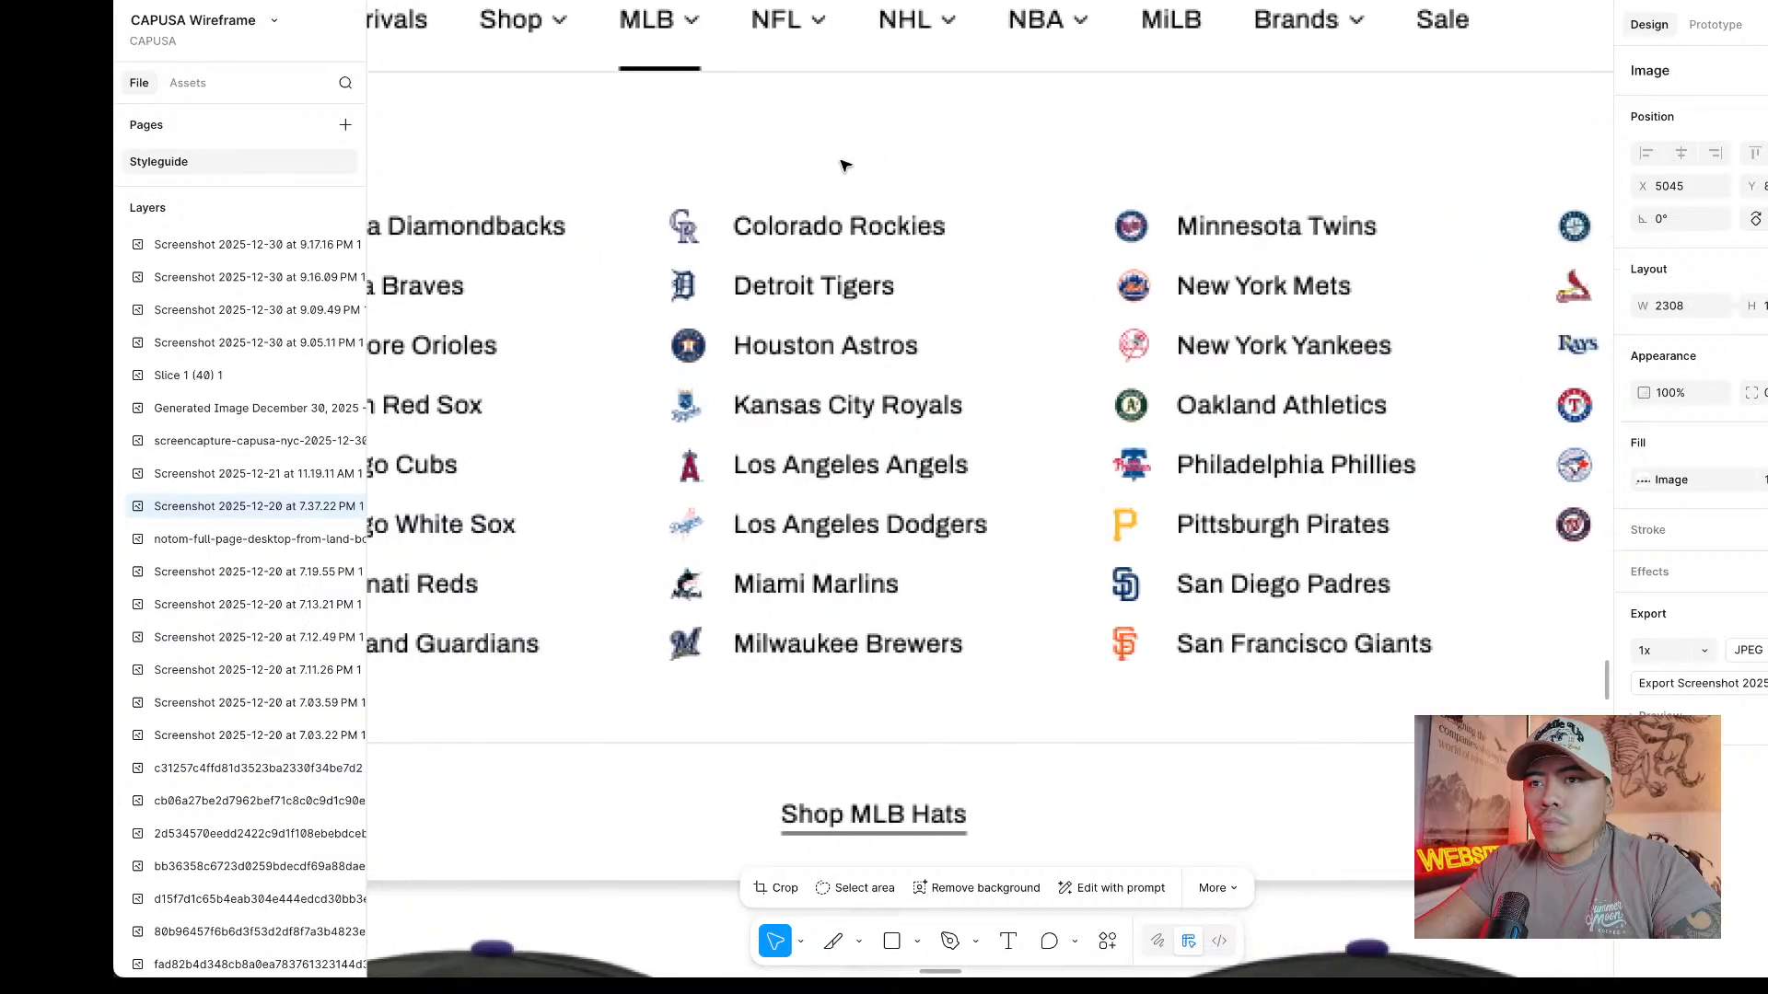
scroll(844, 165, "left", 4)
scroll(843, 165, "up", 1)
scroll(843, 166, "right", 2)
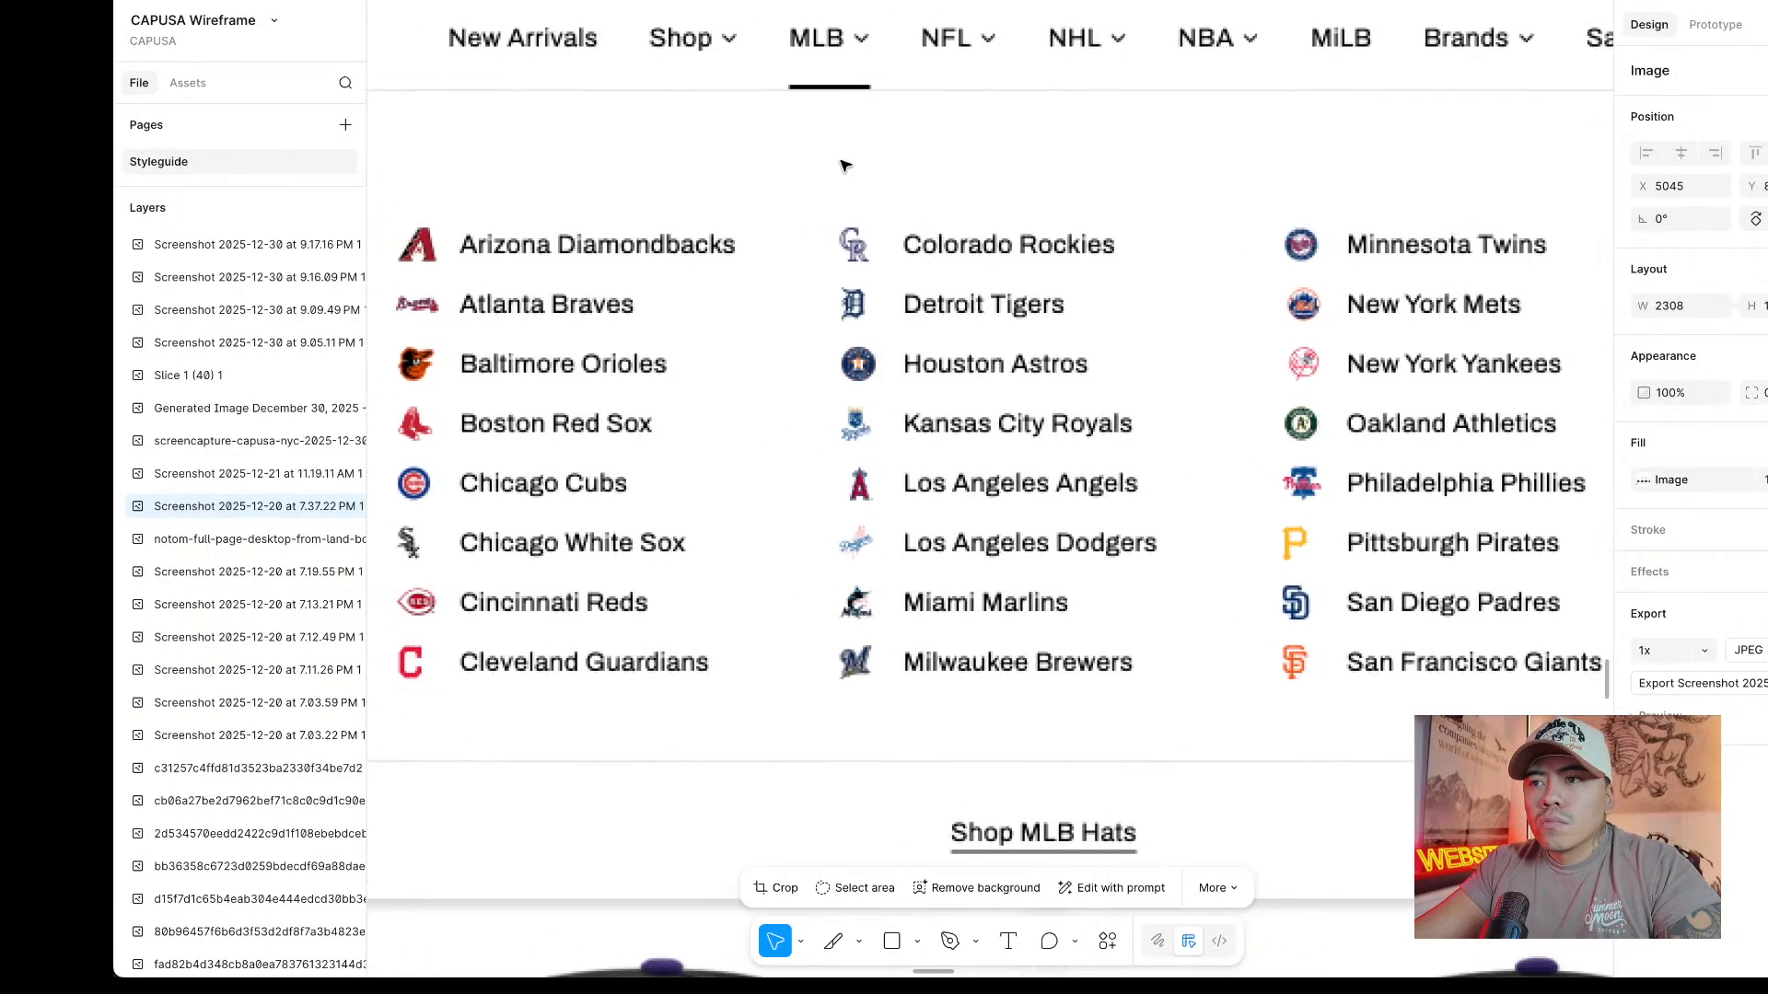
scroll(843, 166, "right", 2)
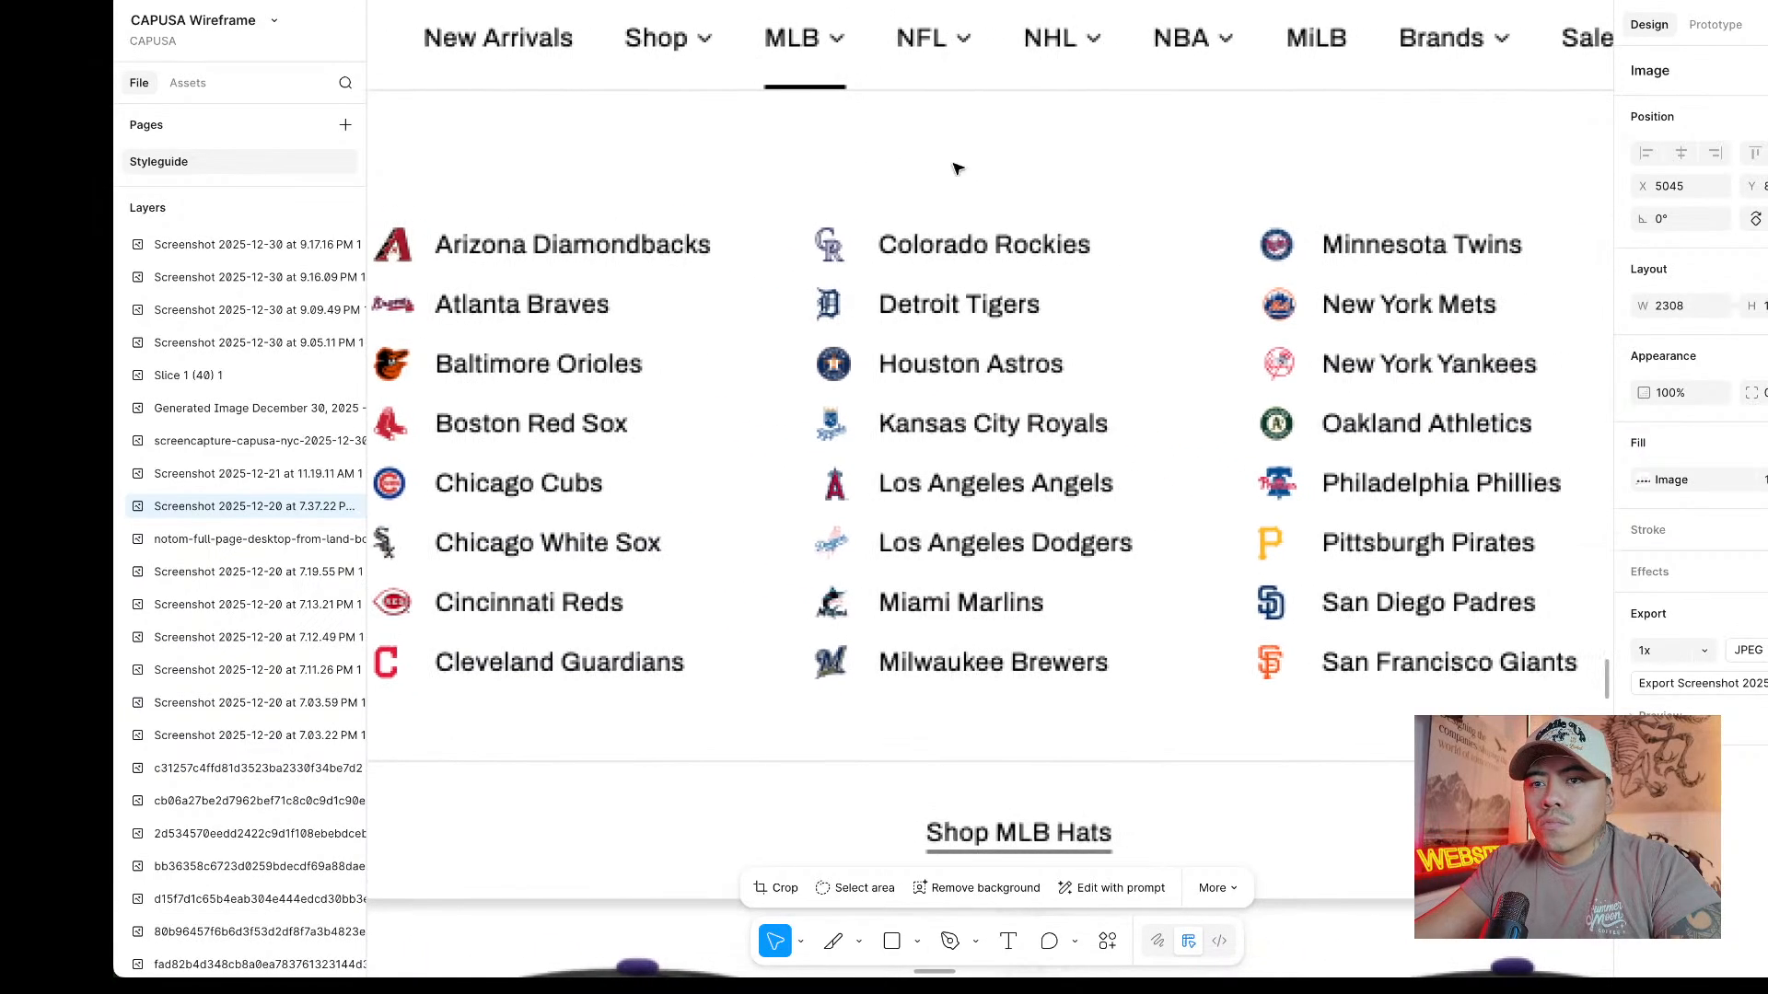
scroll(1188, 209, "right", 10)
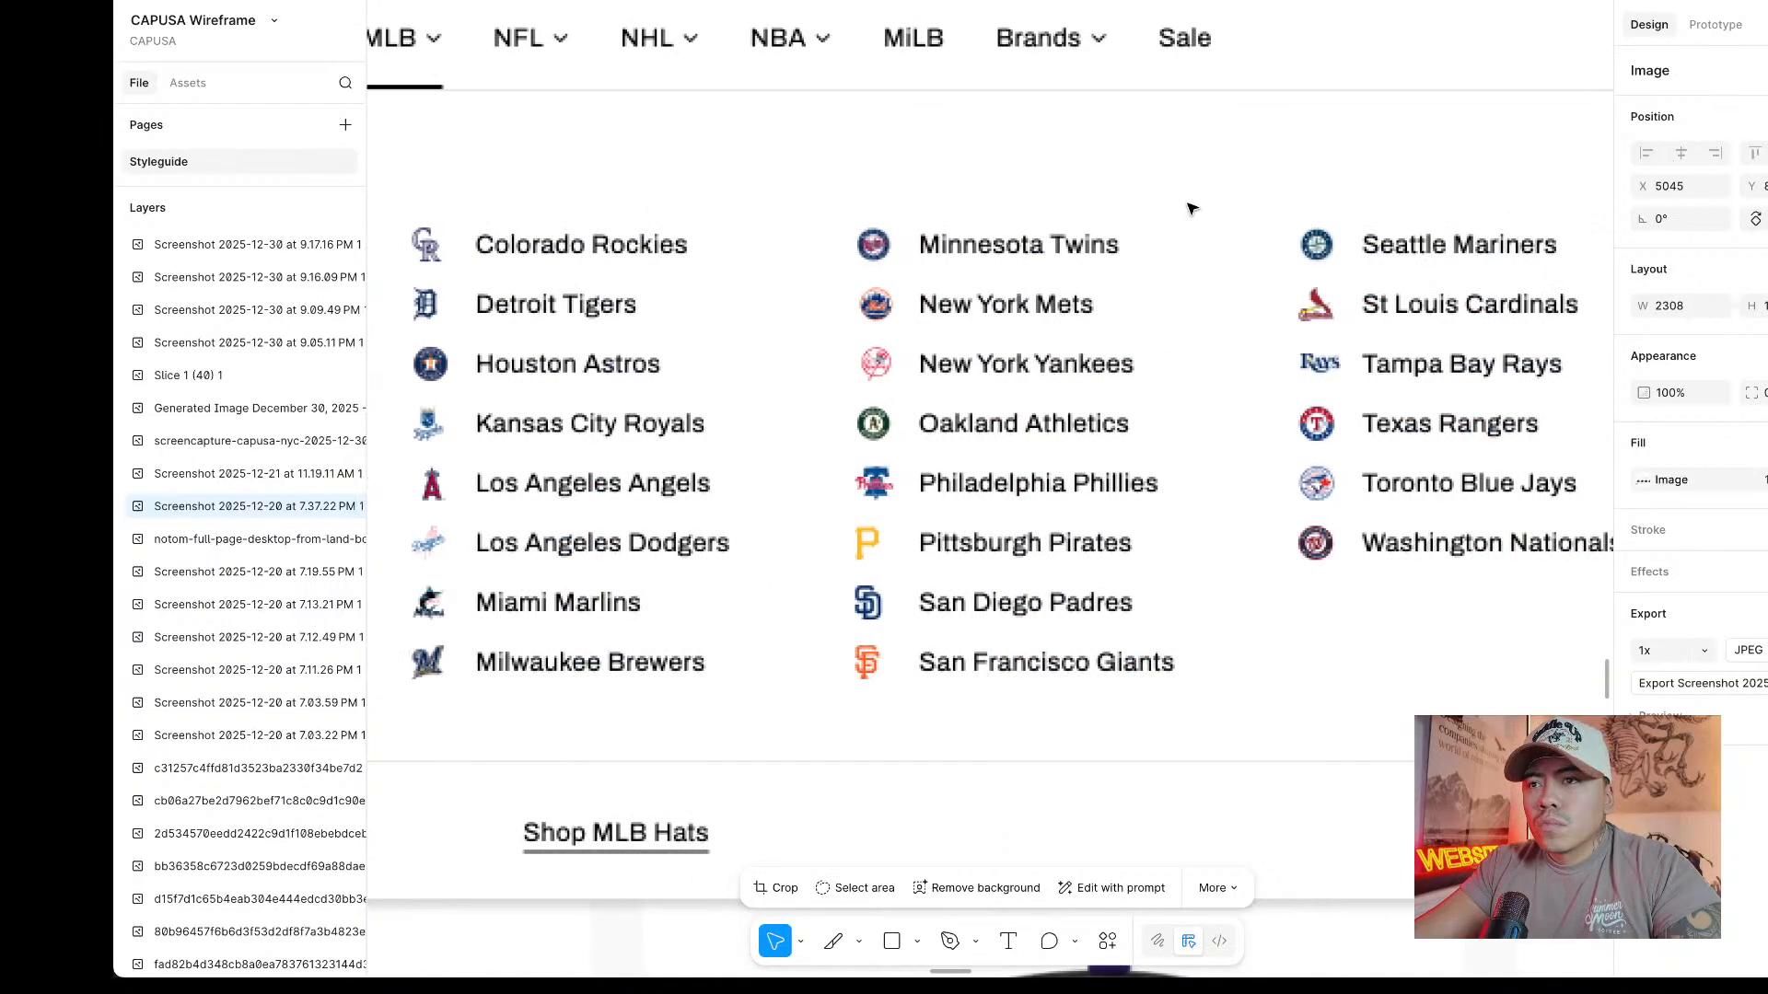
scroll(1188, 209, "right", 3)
scroll(1188, 209, "right", 3)
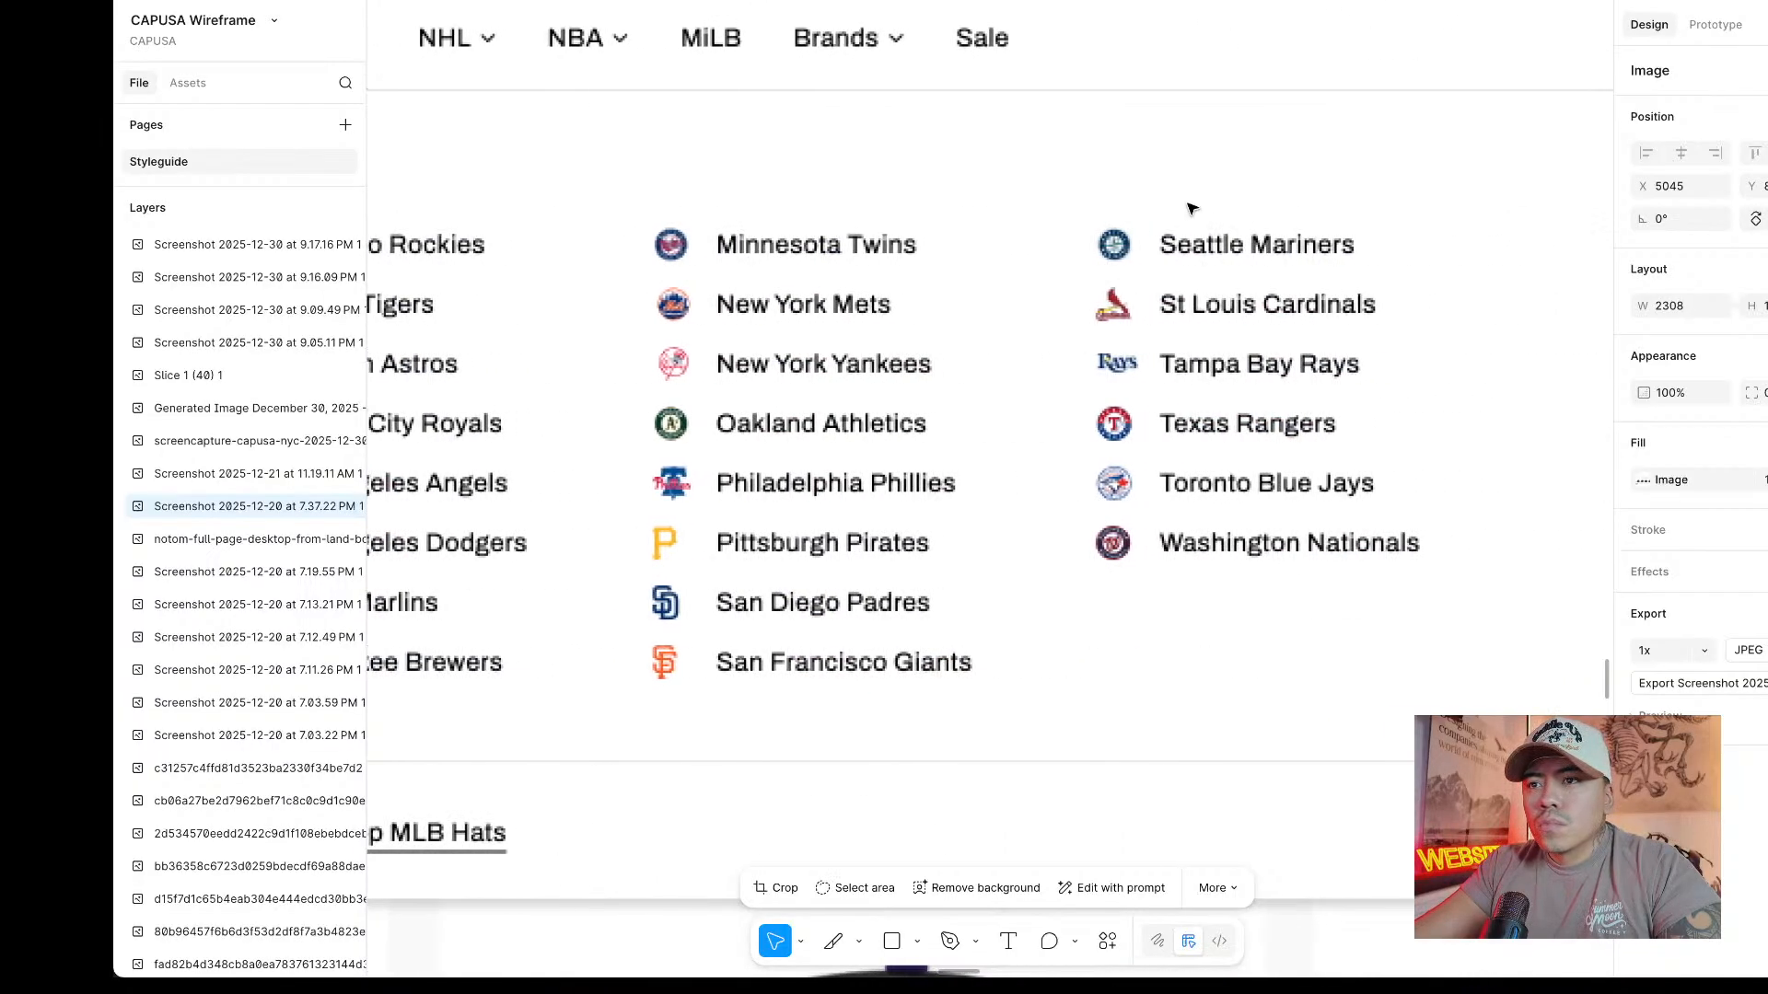
scroll(1188, 209, "left", 11)
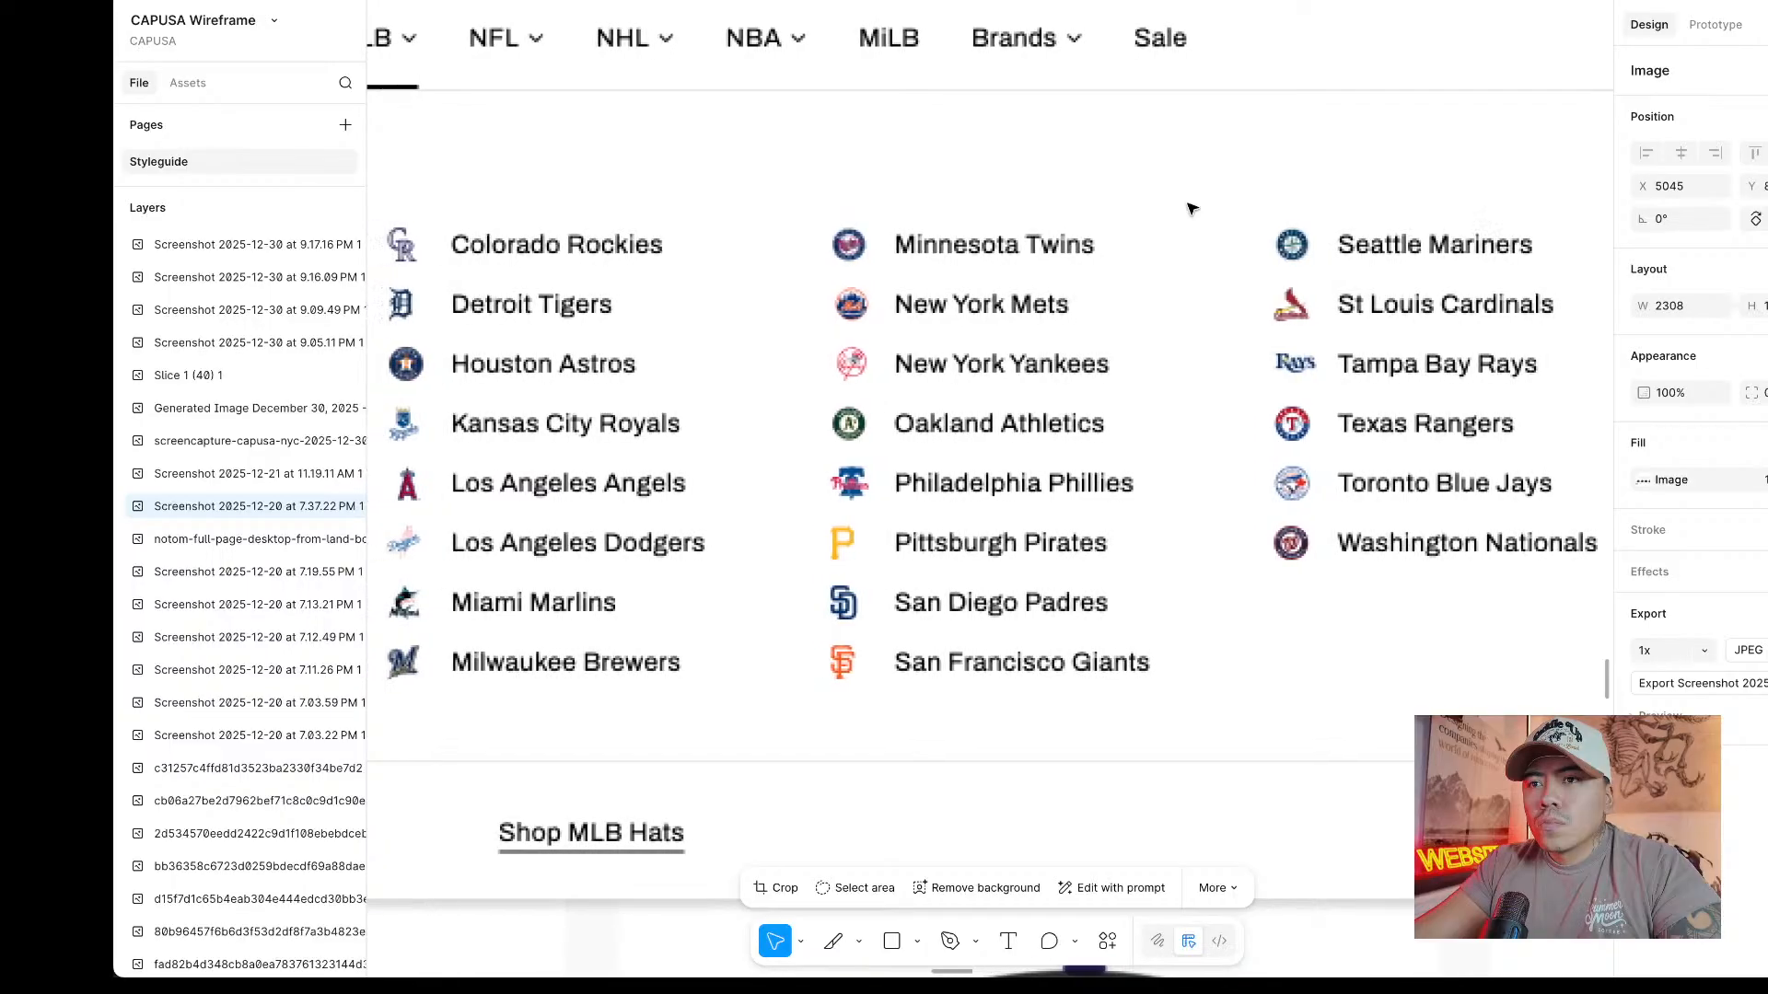
scroll(1188, 209, "left", 1)
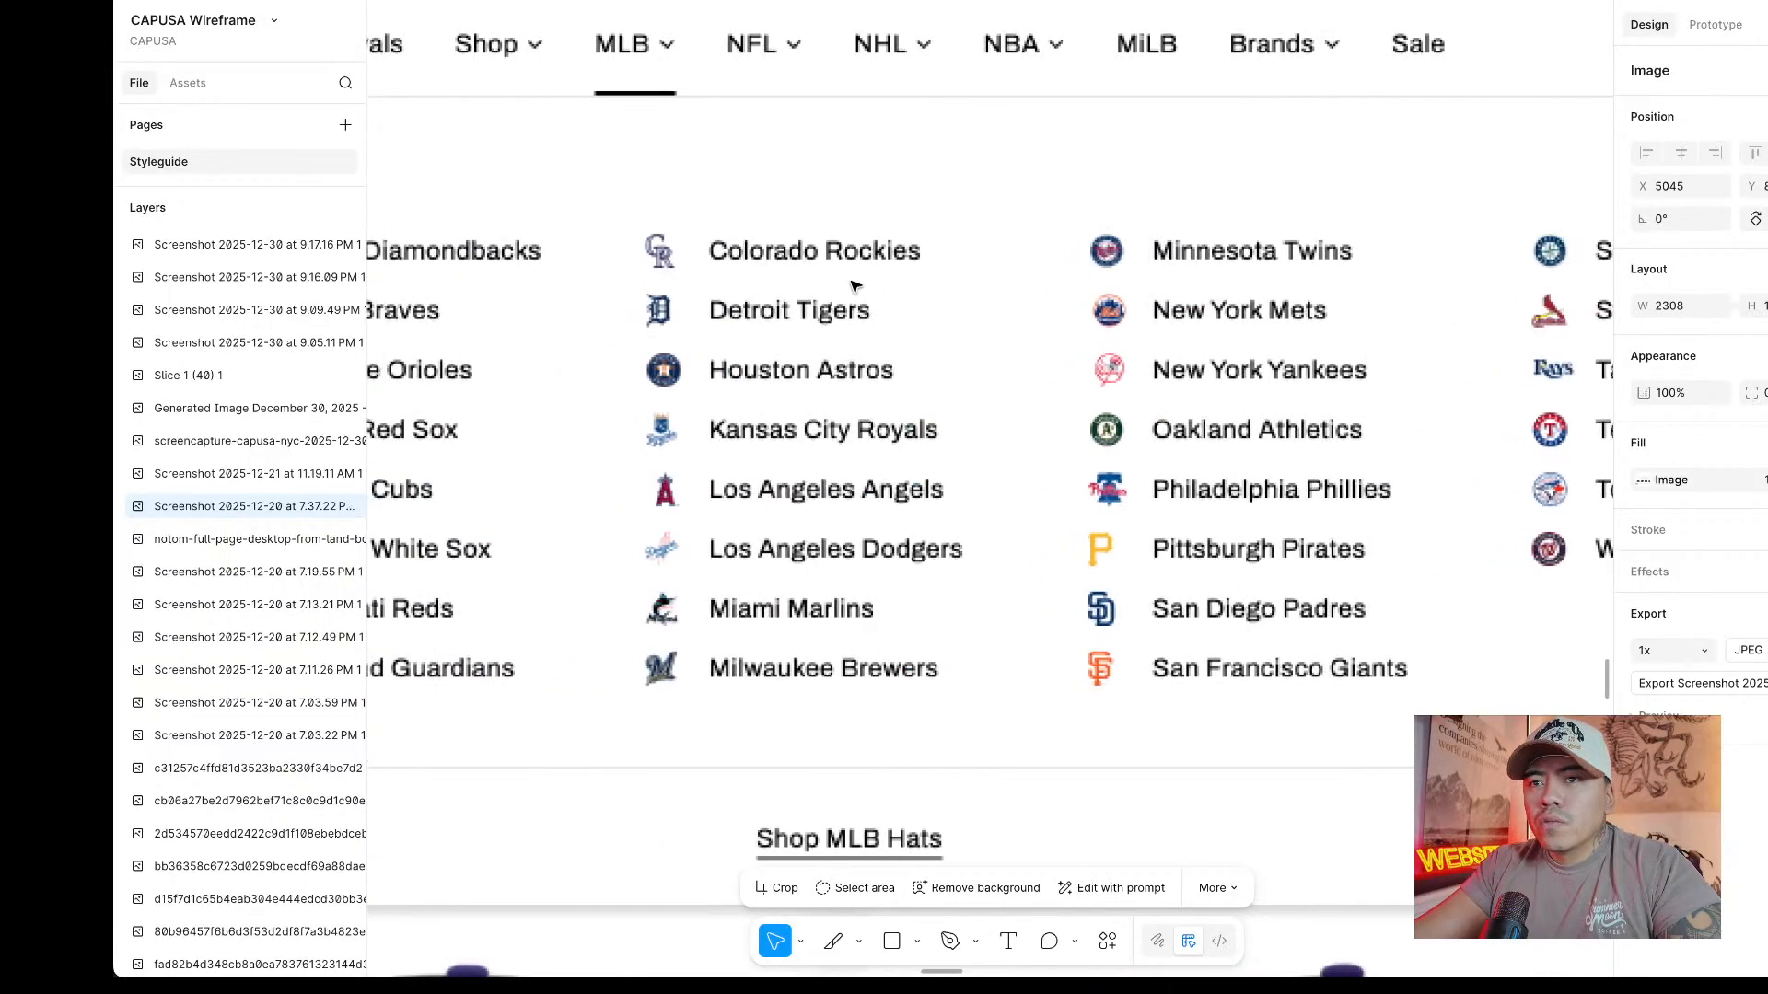
scroll(529, 350, "left", 7)
scroll(836, 584, "down", 2)
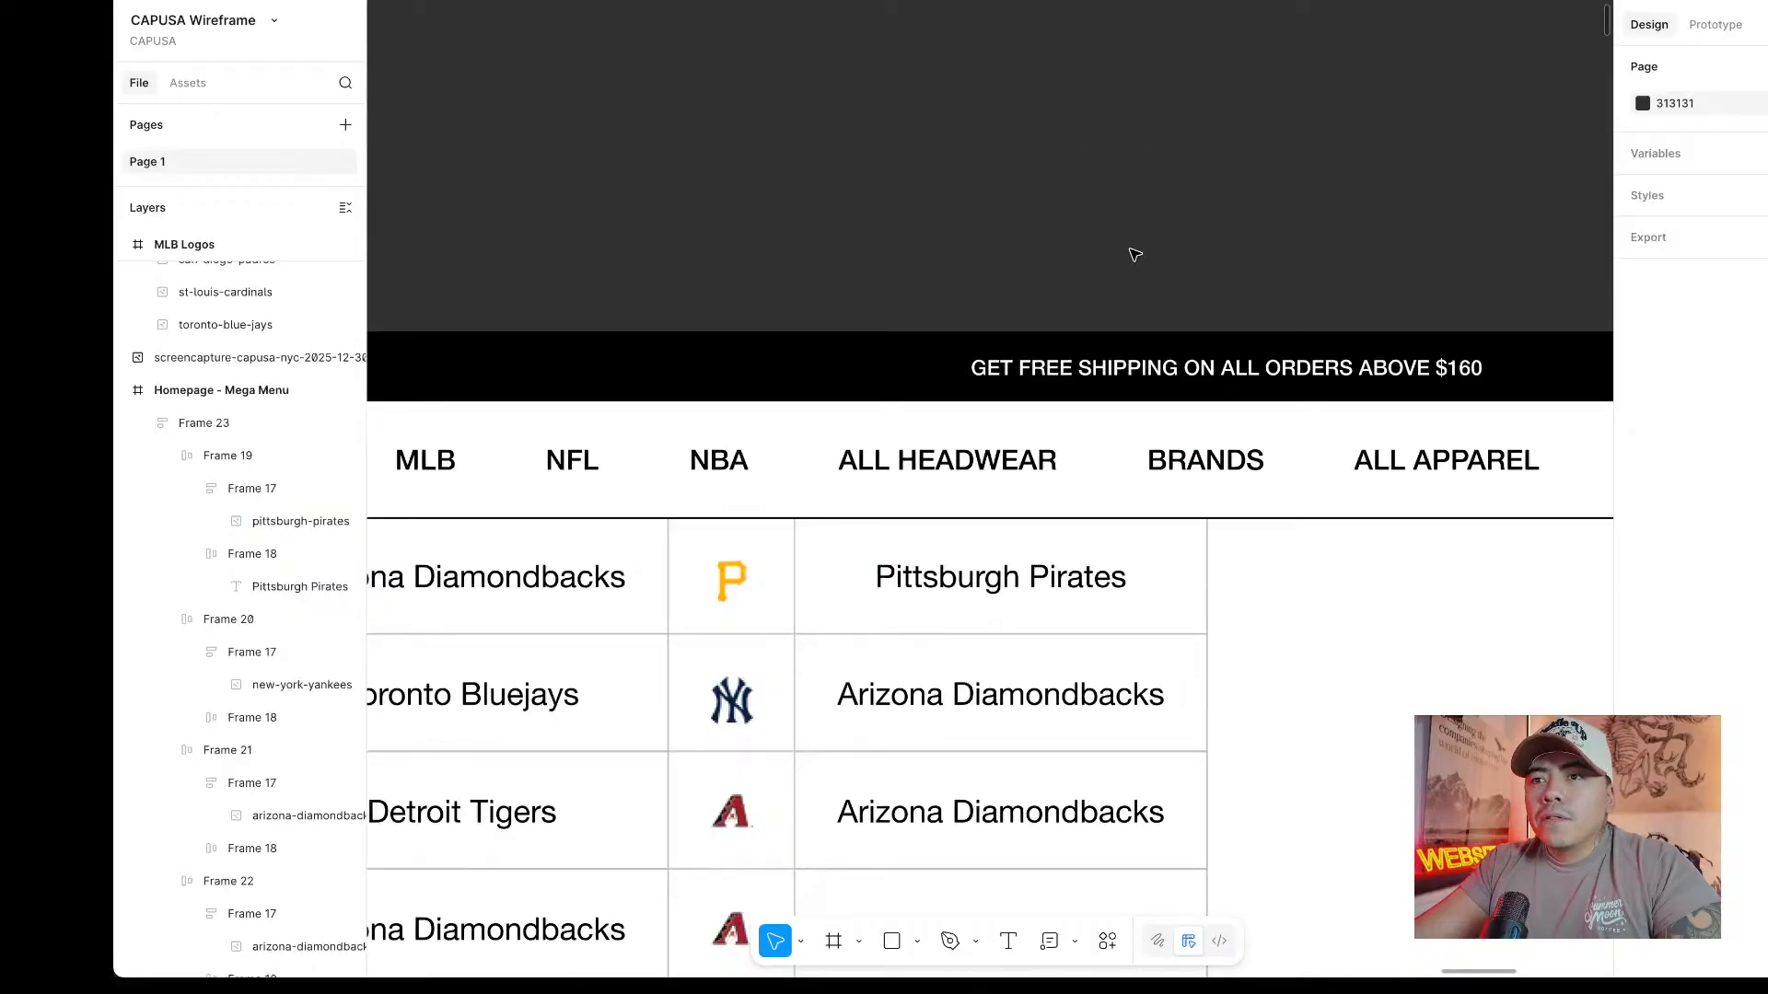
Return to the MLB Logos frame above the mega menu to find the next team logo.
scroll(1136, 255, "down", 3)
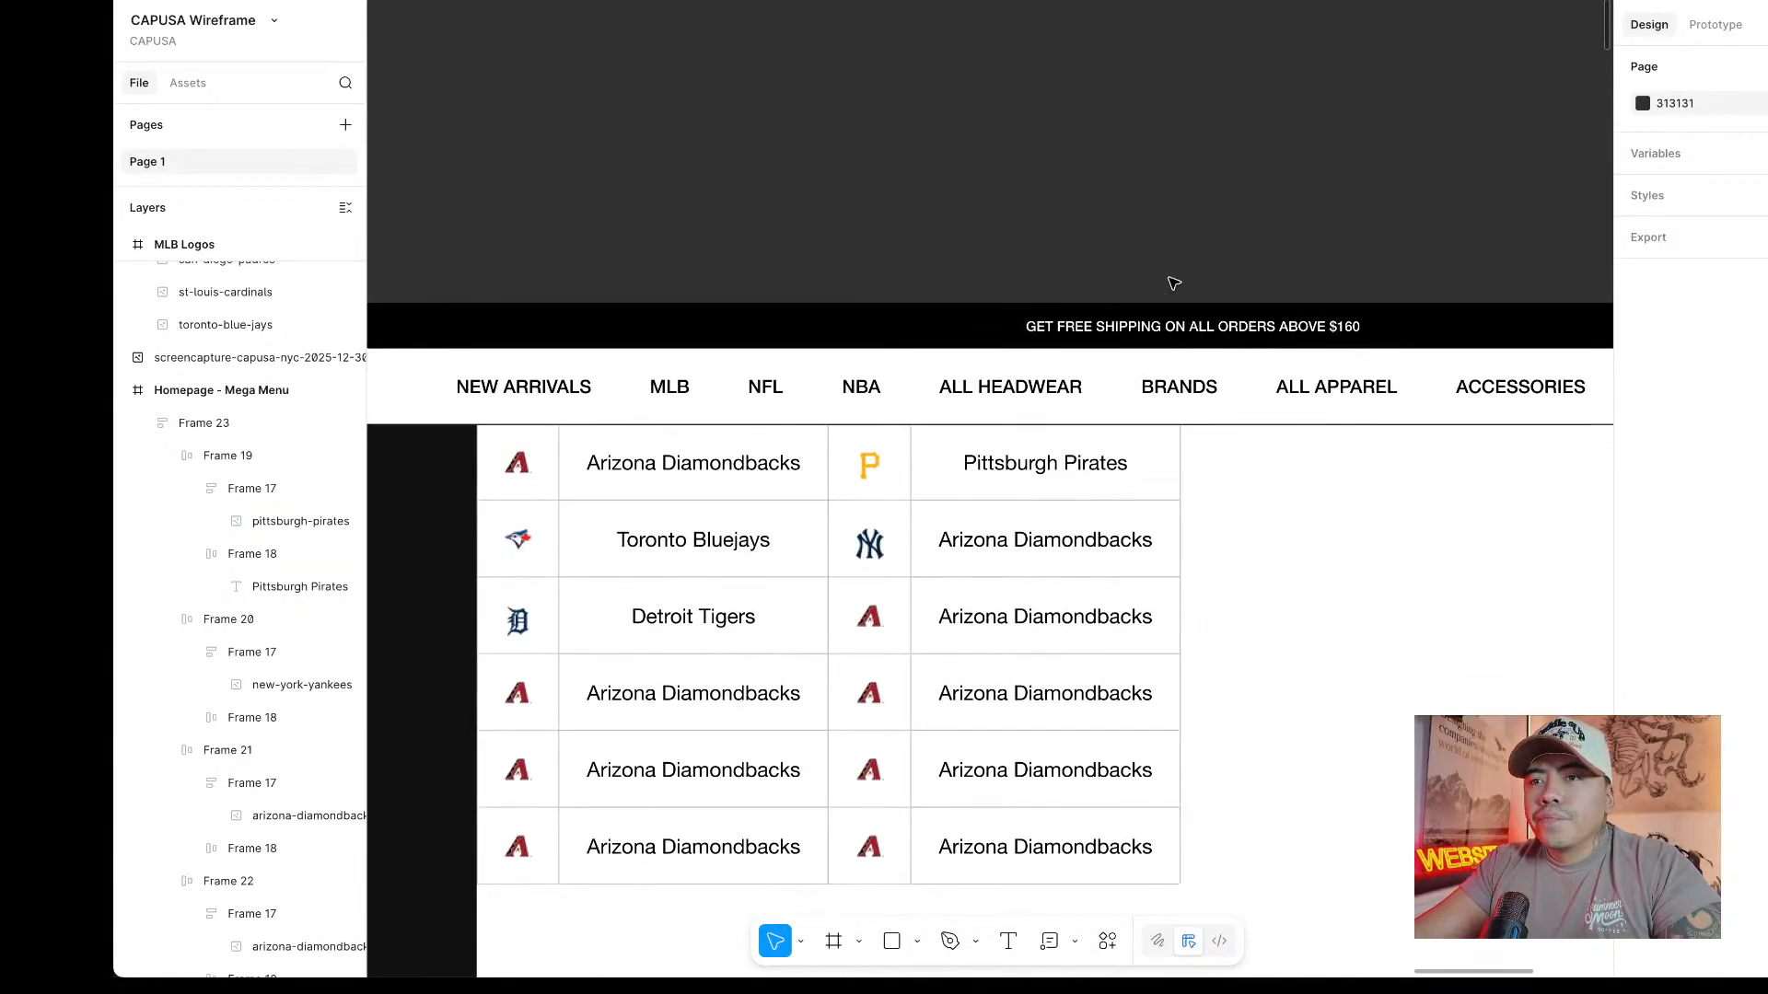
scroll(1238, 297, "up", 4)
scroll(1238, 297, "down", 3)
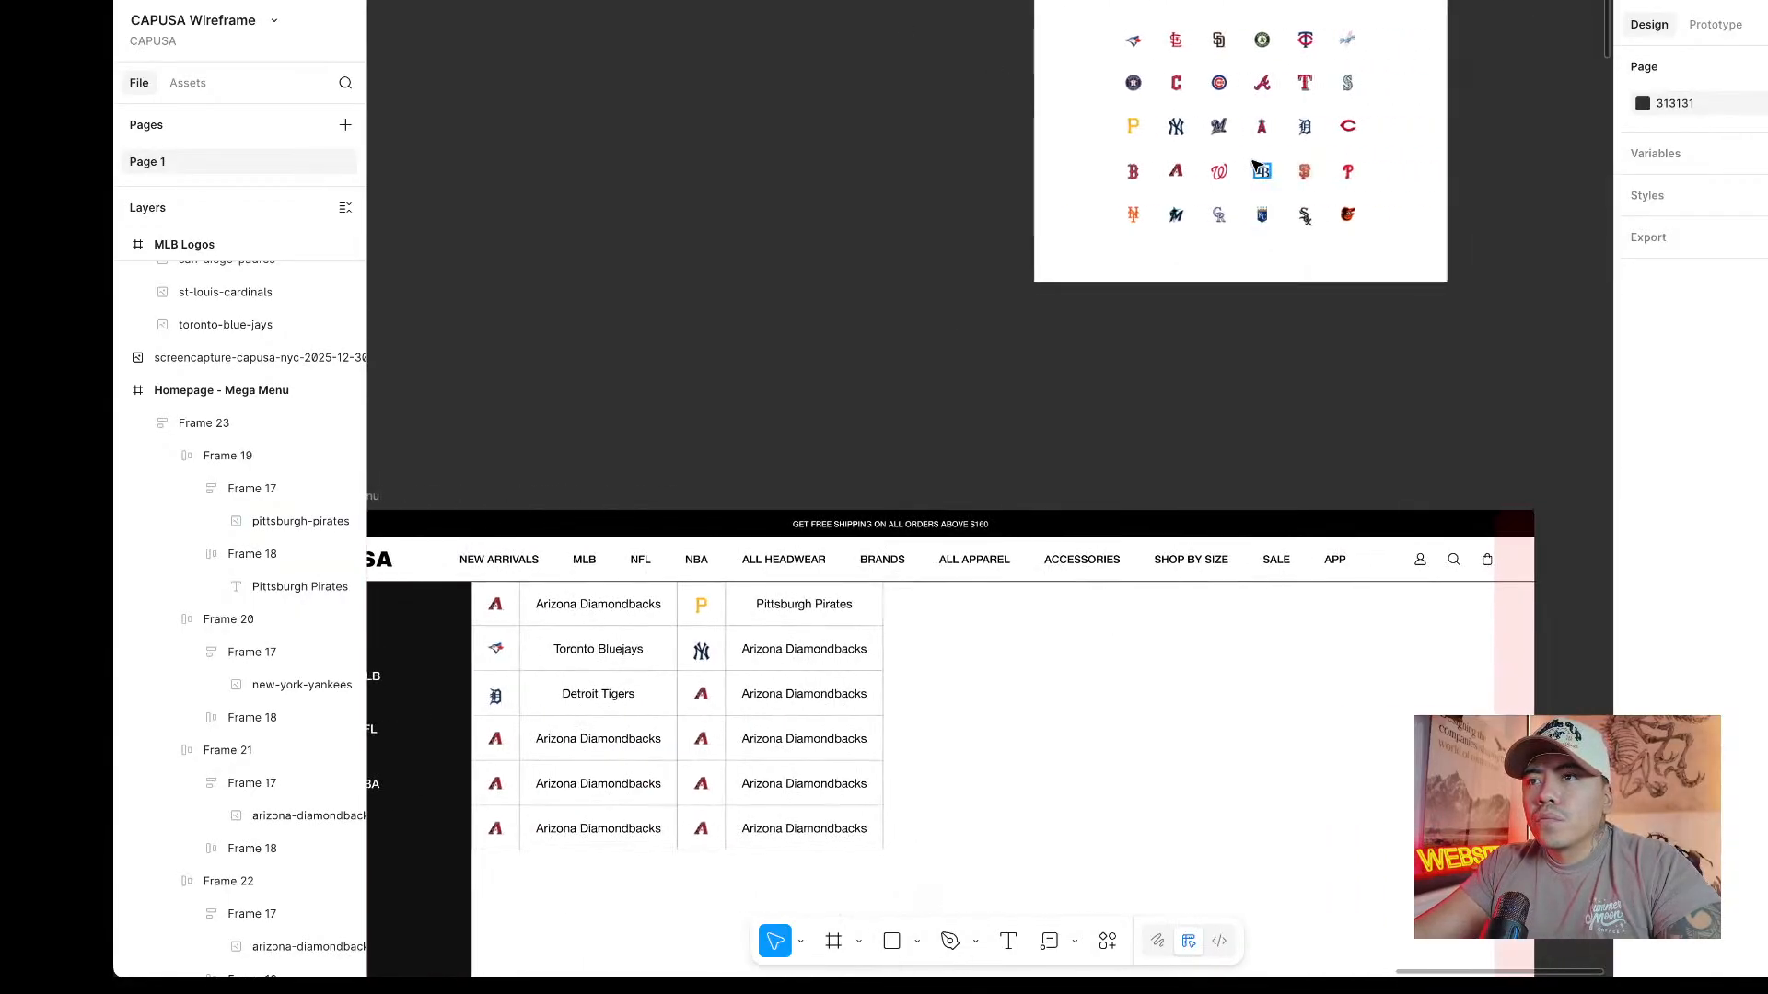
Copy the Chicago White Sox logo from the MLB Logos frame.
scroll(1255, 165, "up", 5)
scroll(1186, 273, "up", 5)
scroll(1197, 257, "right", 2)
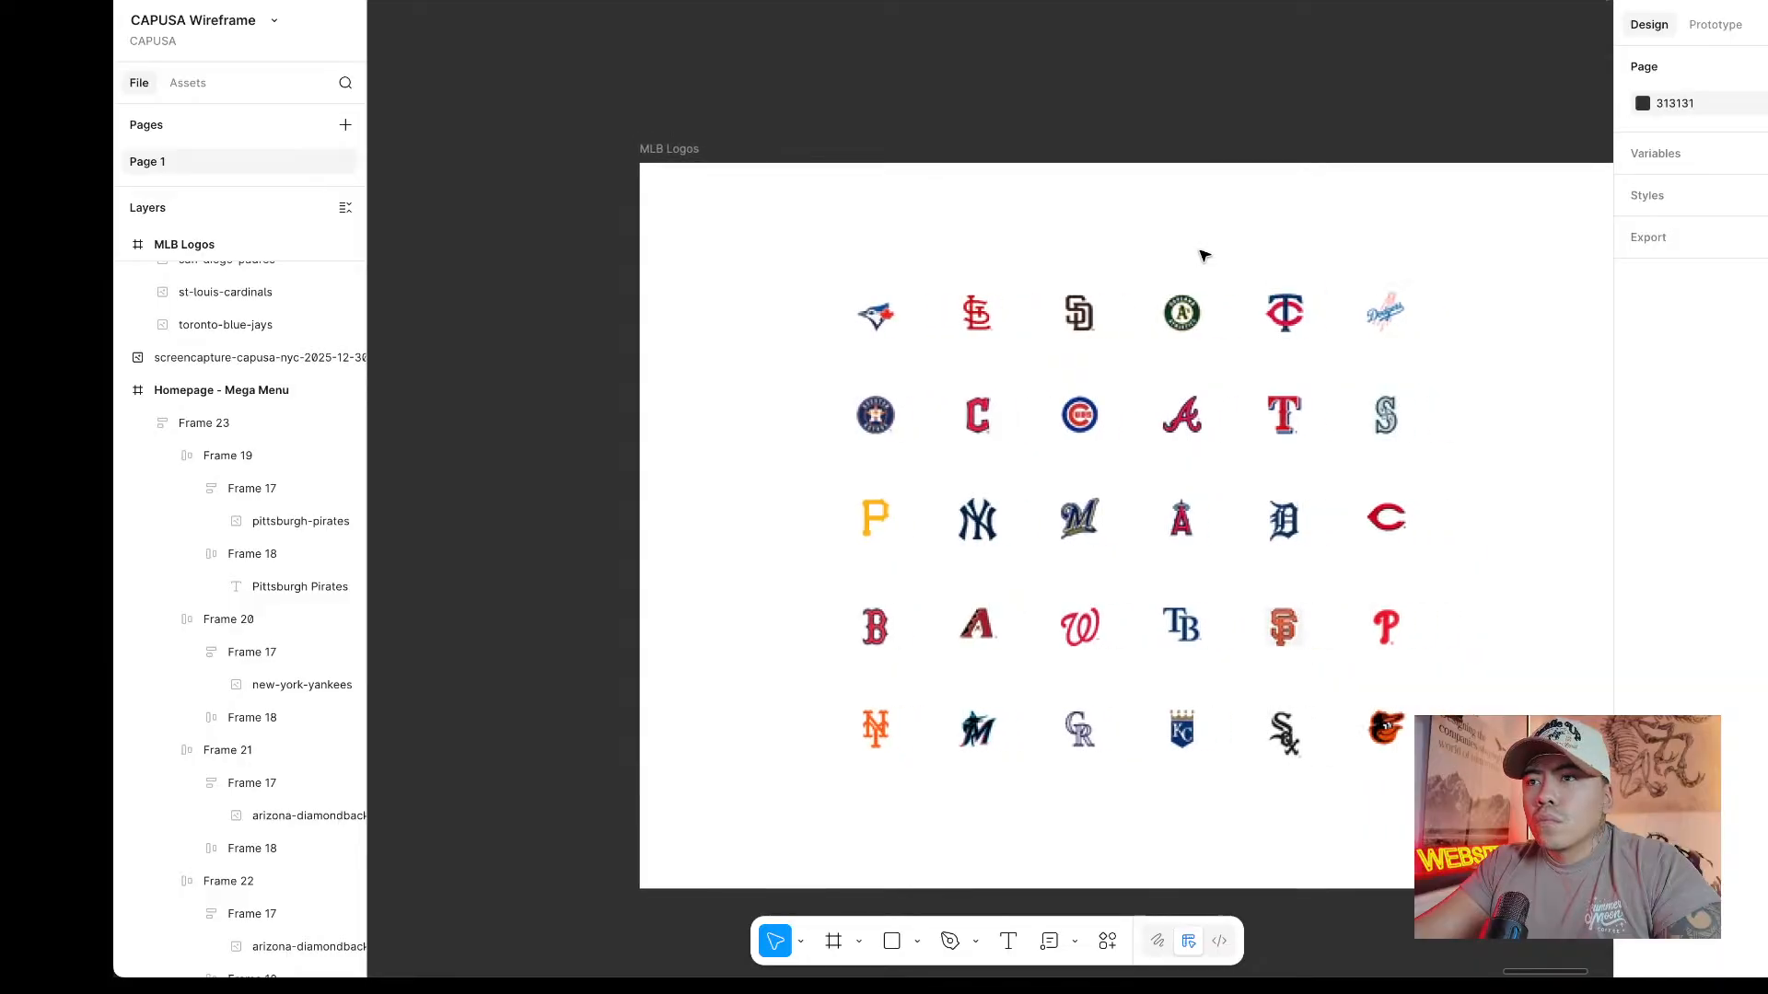
scroll(1451, 524, "down", 2)
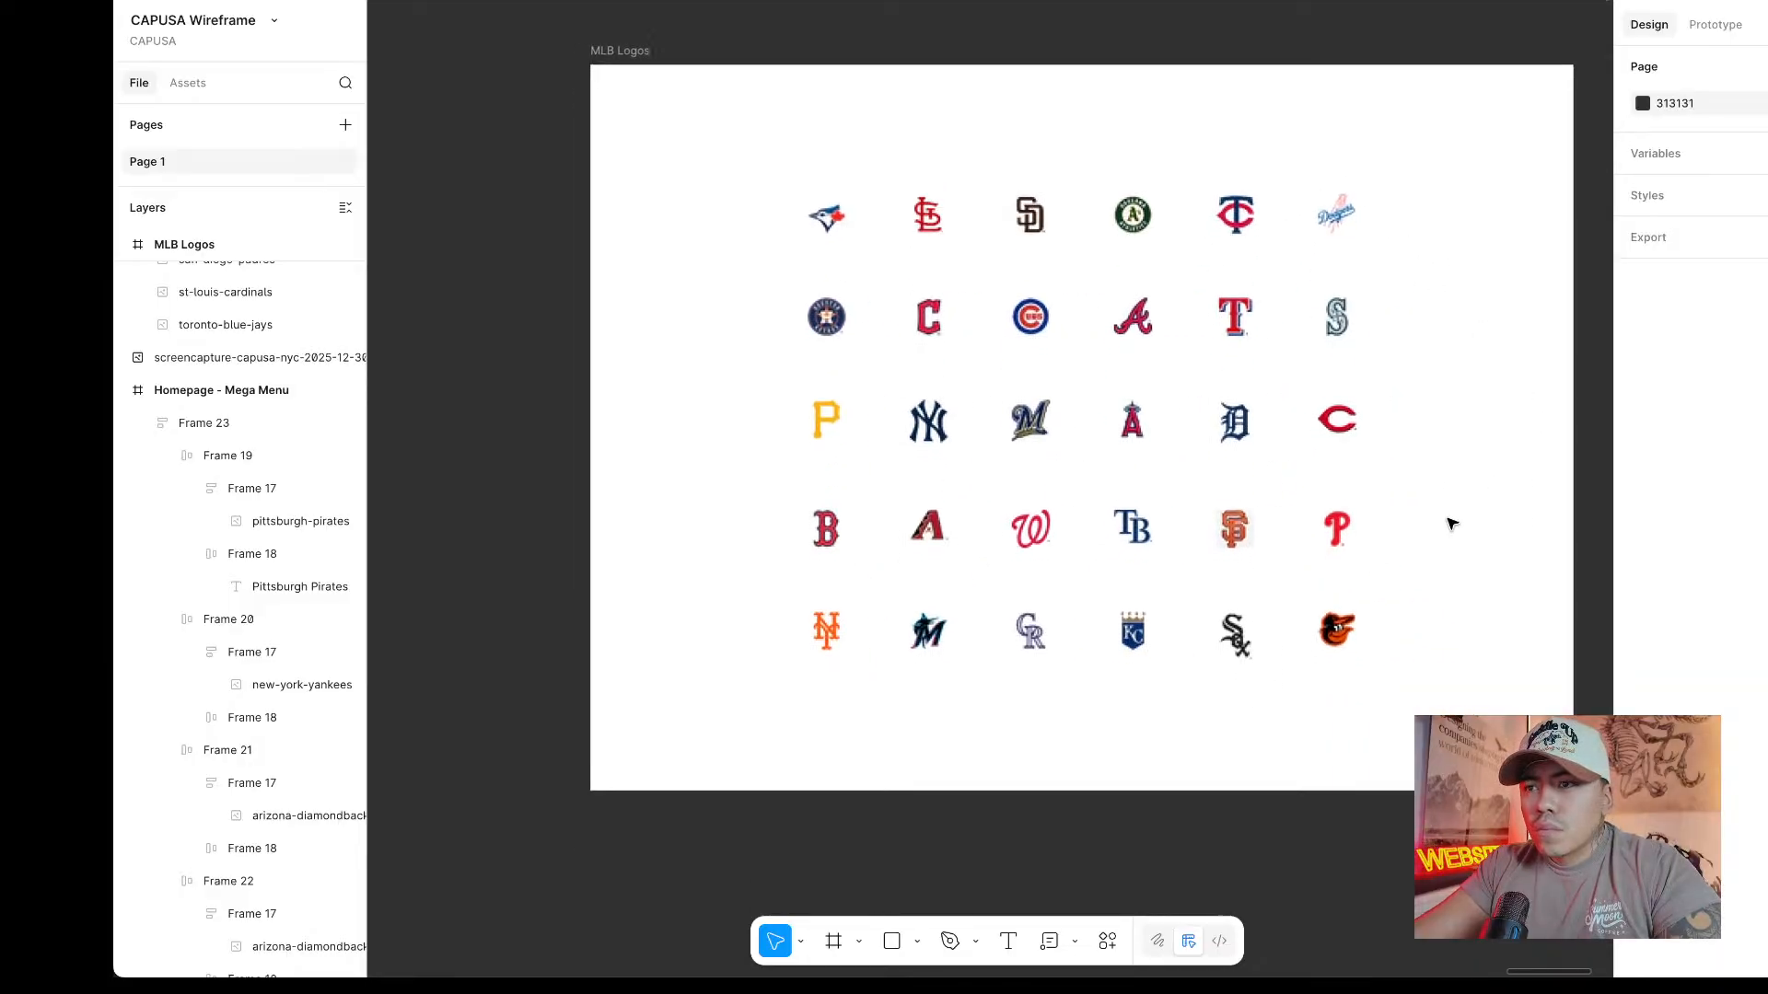
left_click(1243, 640)
Replace the Arizona Diamondbacks logo in the third row of the mega menu's second team column with the copied White Sox logo.
scroll(1250, 639, "down", 1)
scroll(1250, 640, "left", 12)
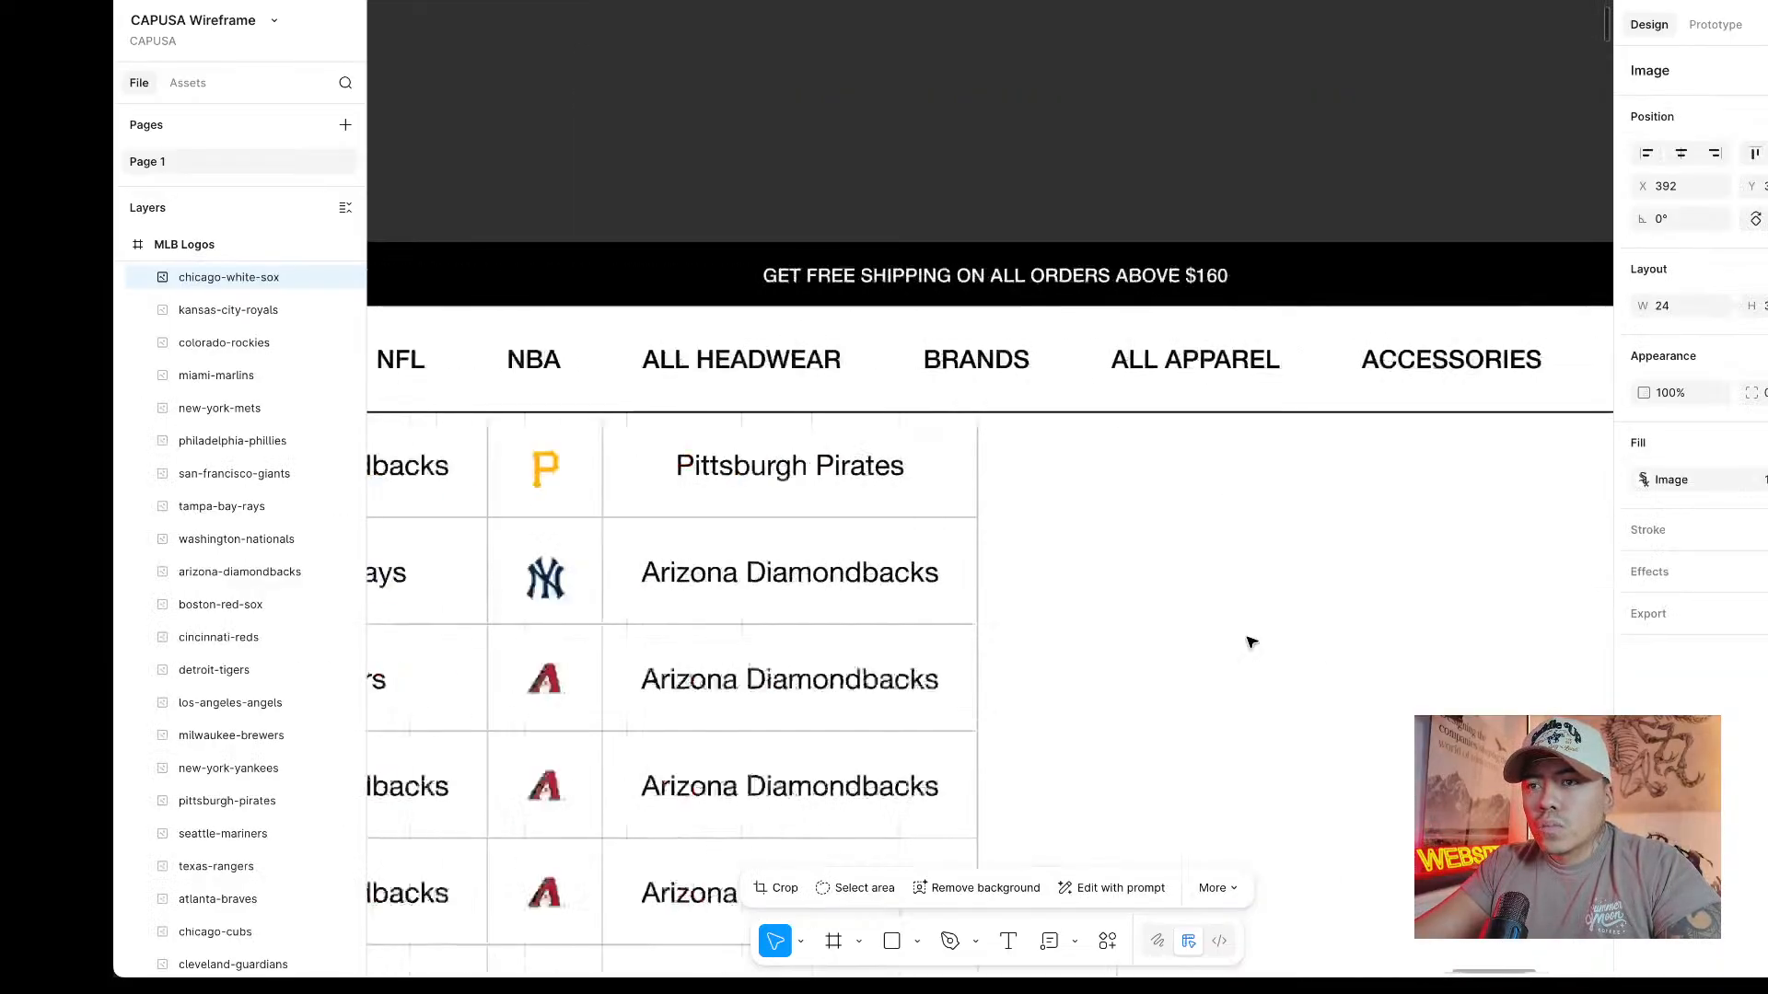
scroll(1238, 630, "down", 3)
left_click(1107, 680)
double_click(1110, 673)
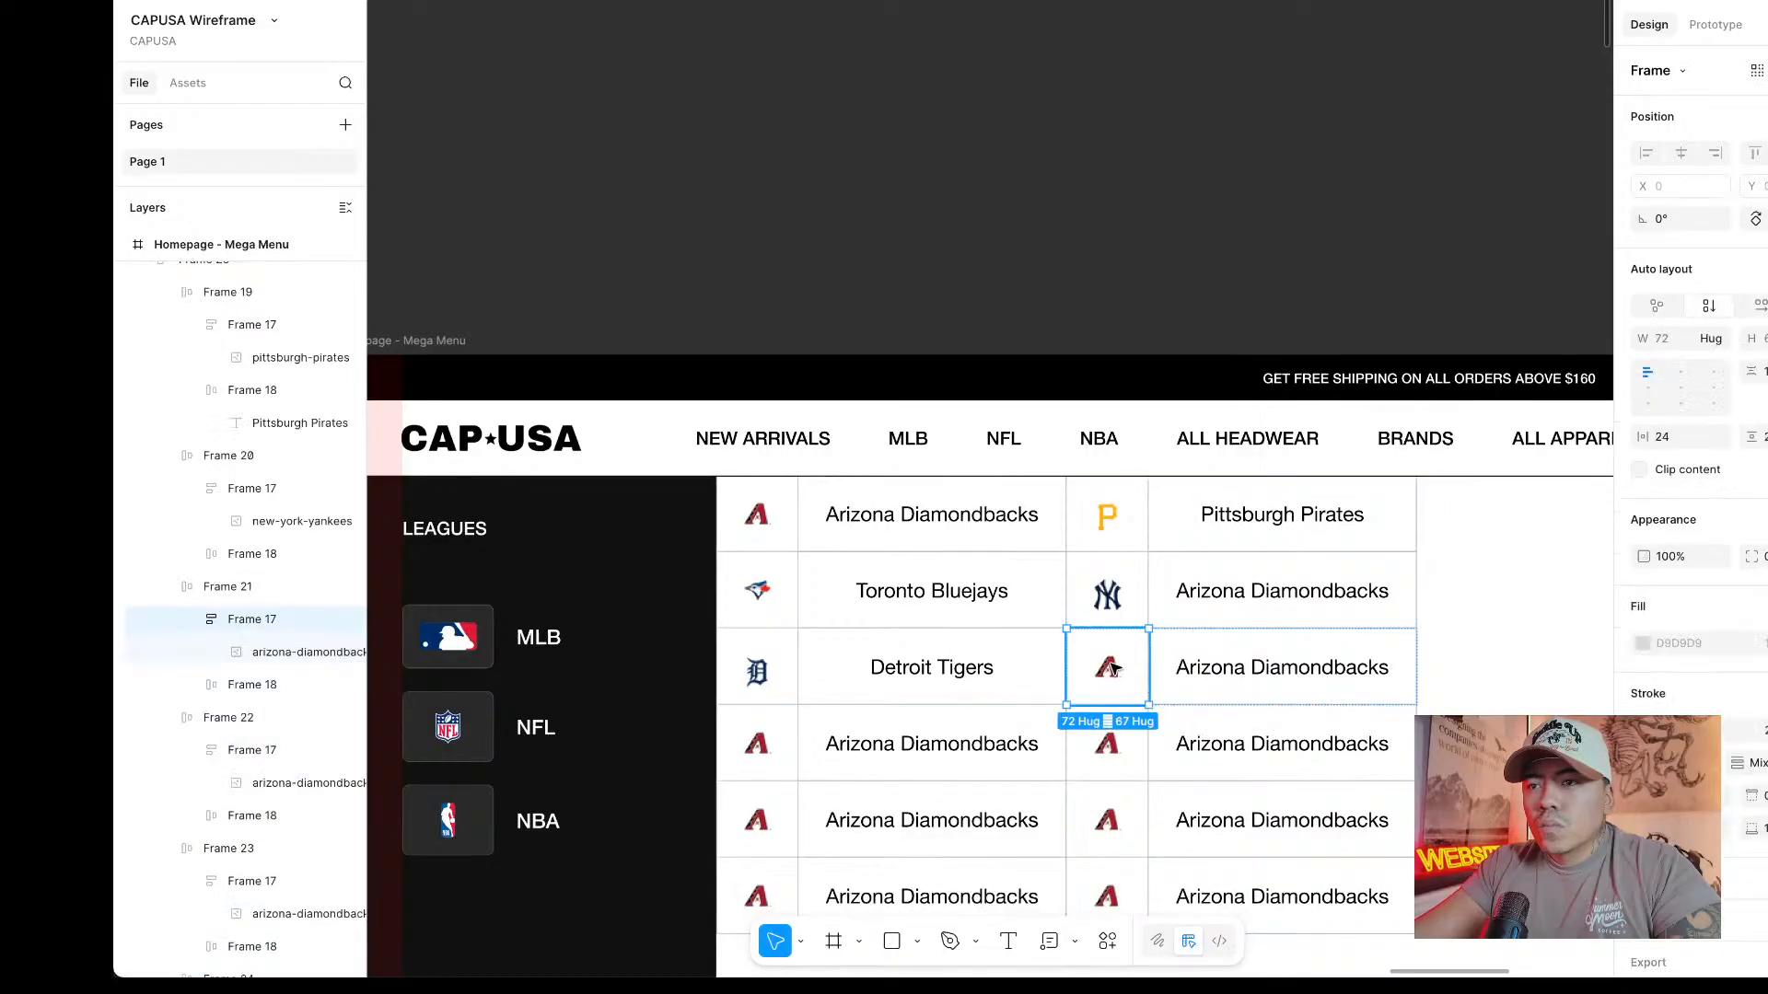
double_click(1110, 670)
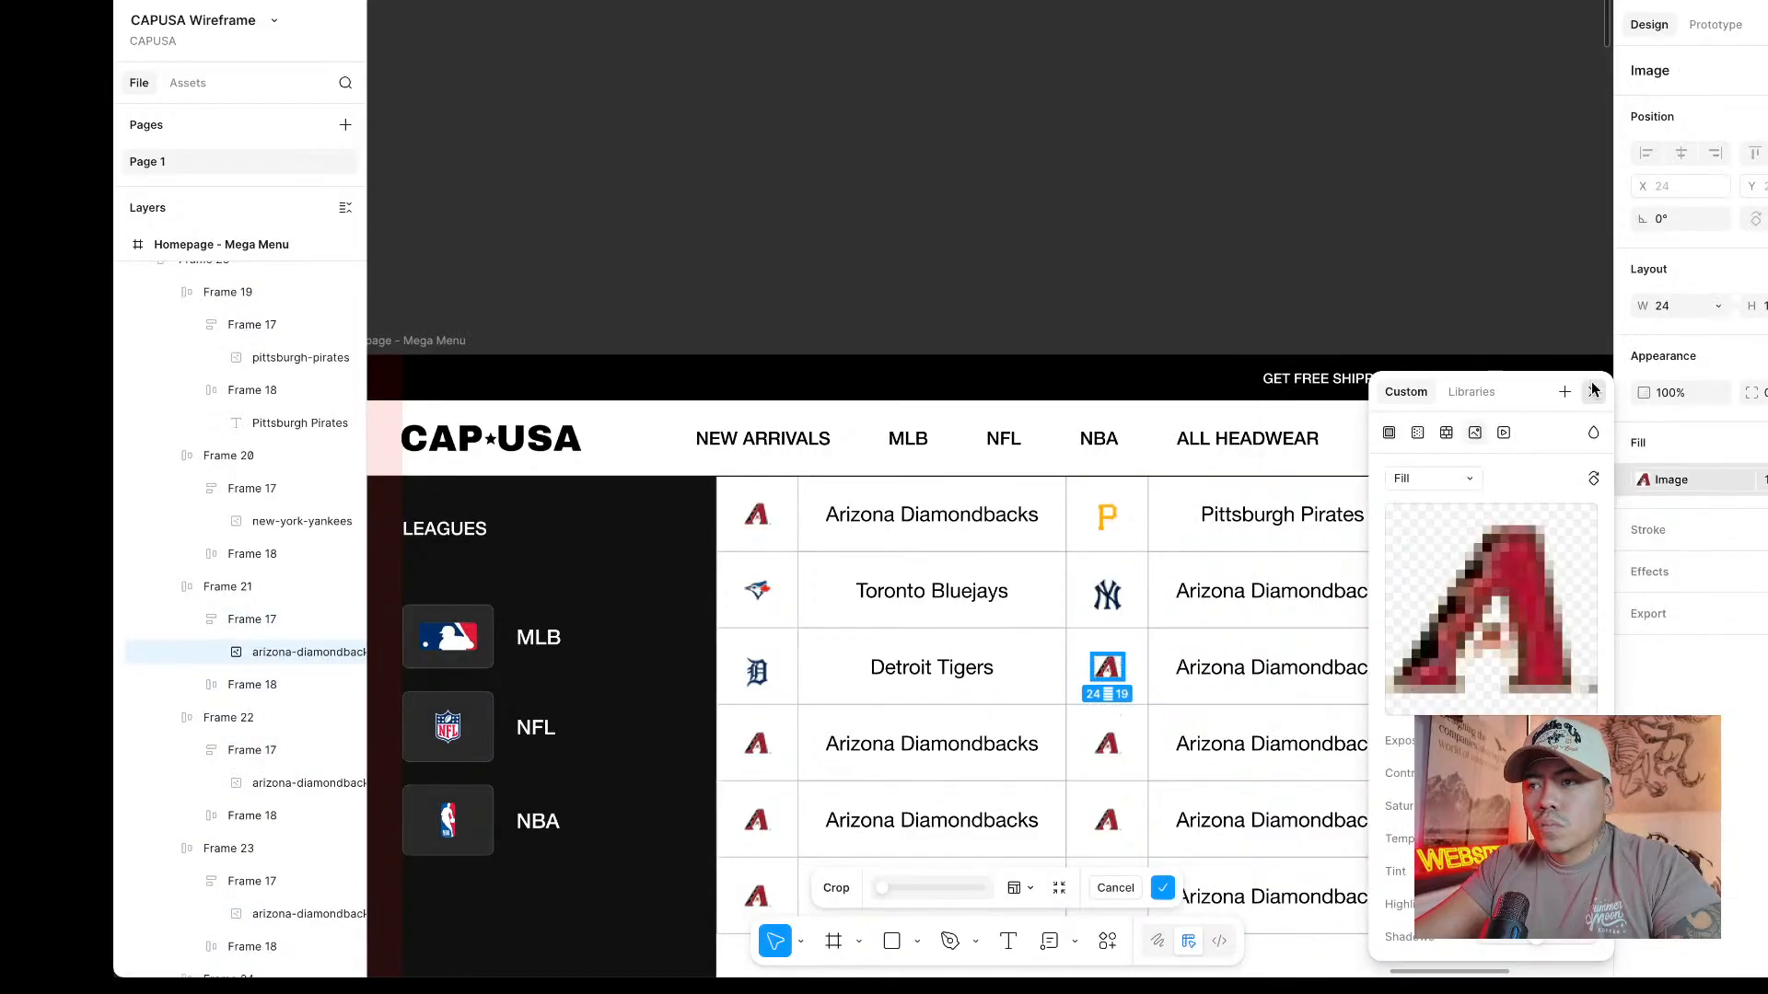
key("Escape")
right_click(1128, 695)
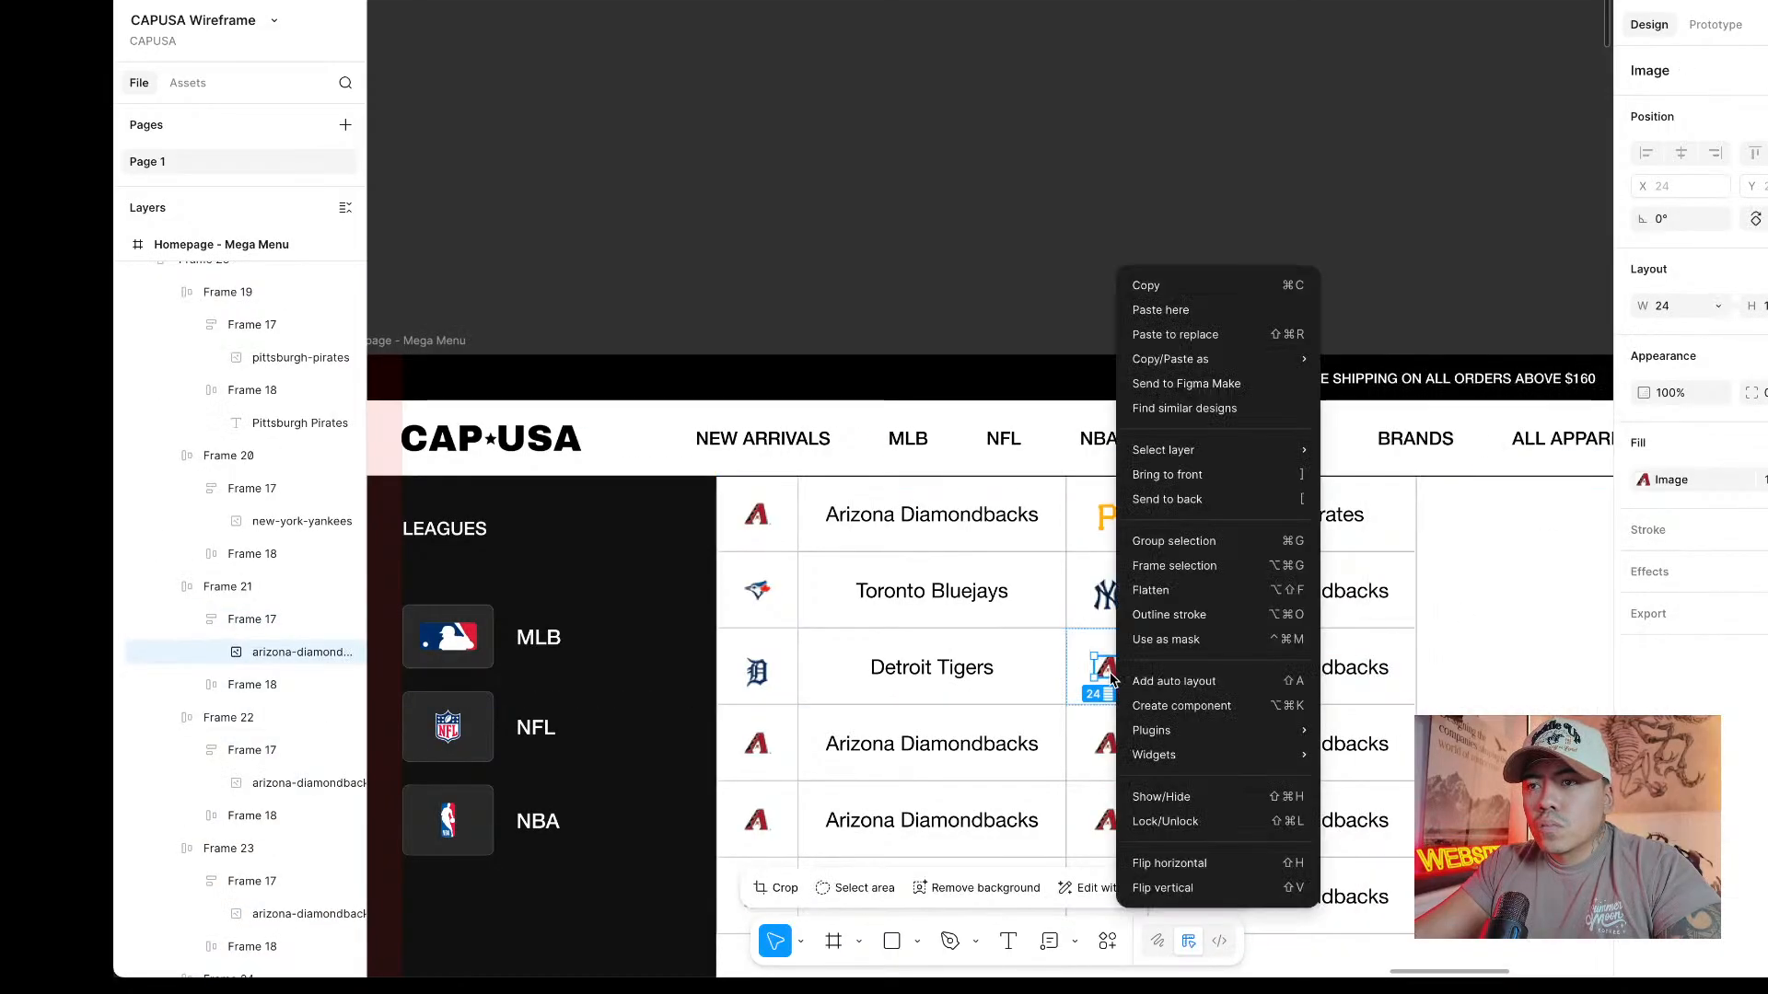
left_click(1272, 334)
Give the White Sox logo cell a fixed height and shrink it to about 68 px.
left_click(1143, 691)
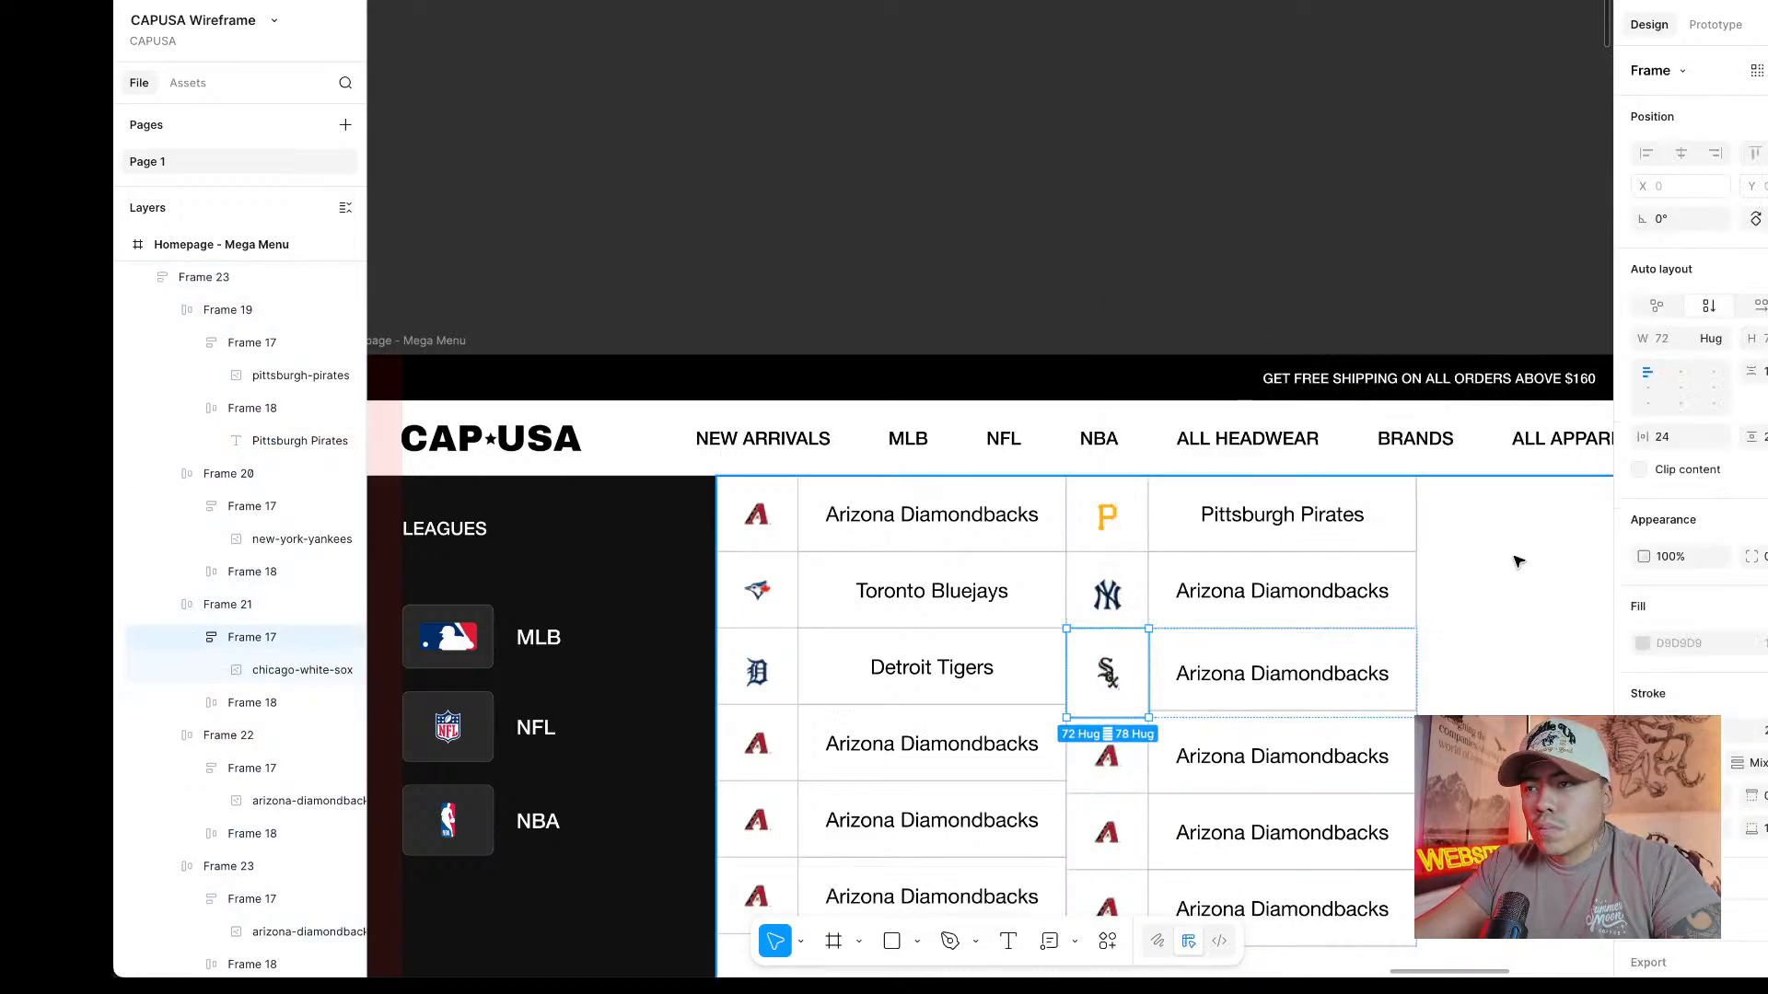
left_click(1712, 340)
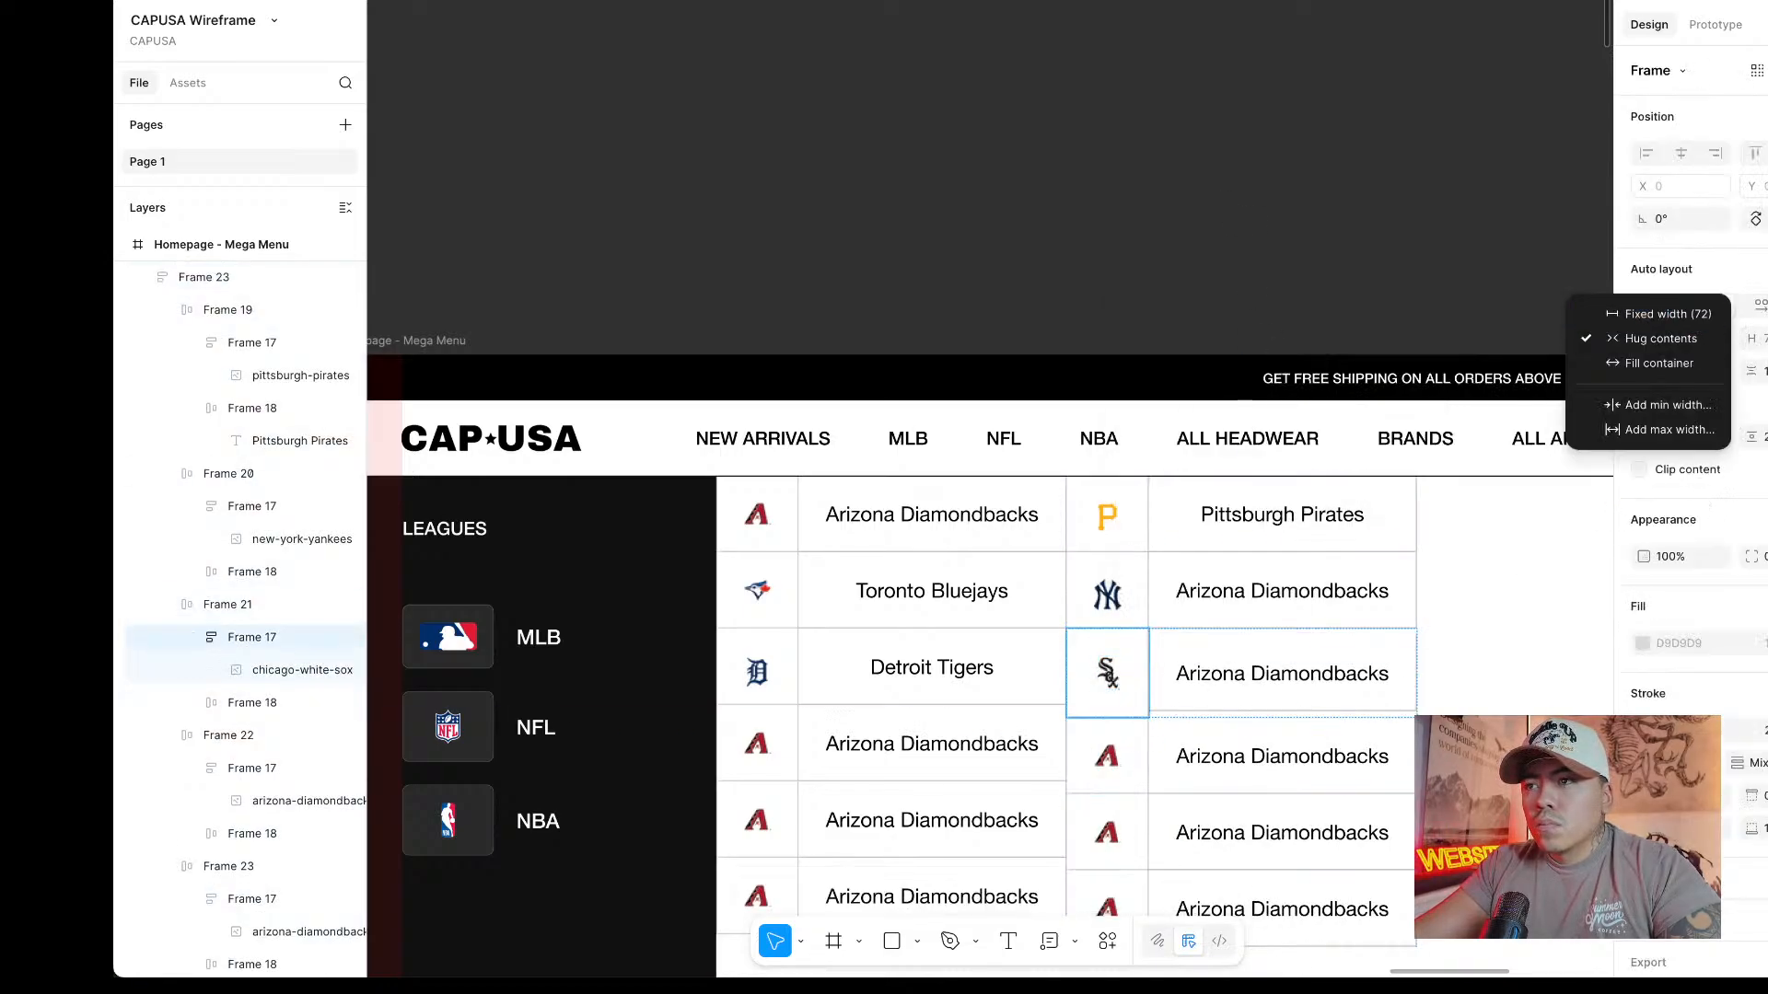
left_click(1767, 339)
left_click(1767, 339)
left_click(1757, 314)
scroll(992, 780, "up", 3)
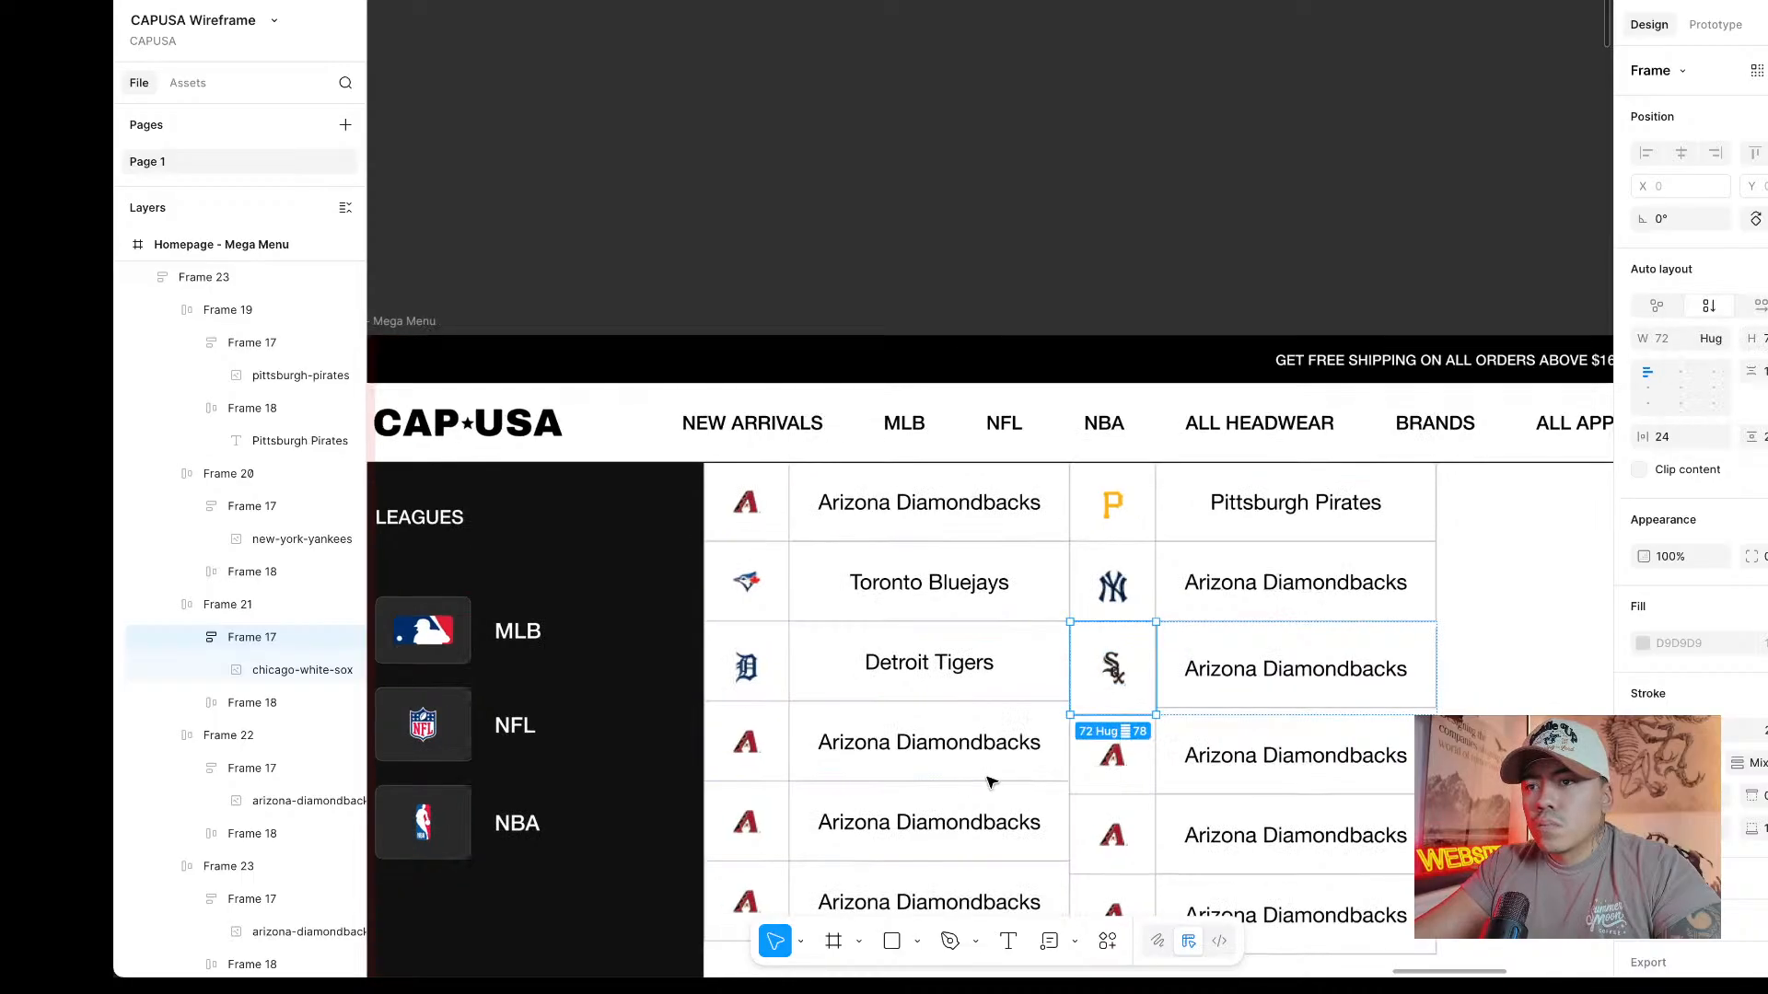
left_click_drag(1143, 707, 1149, 686)
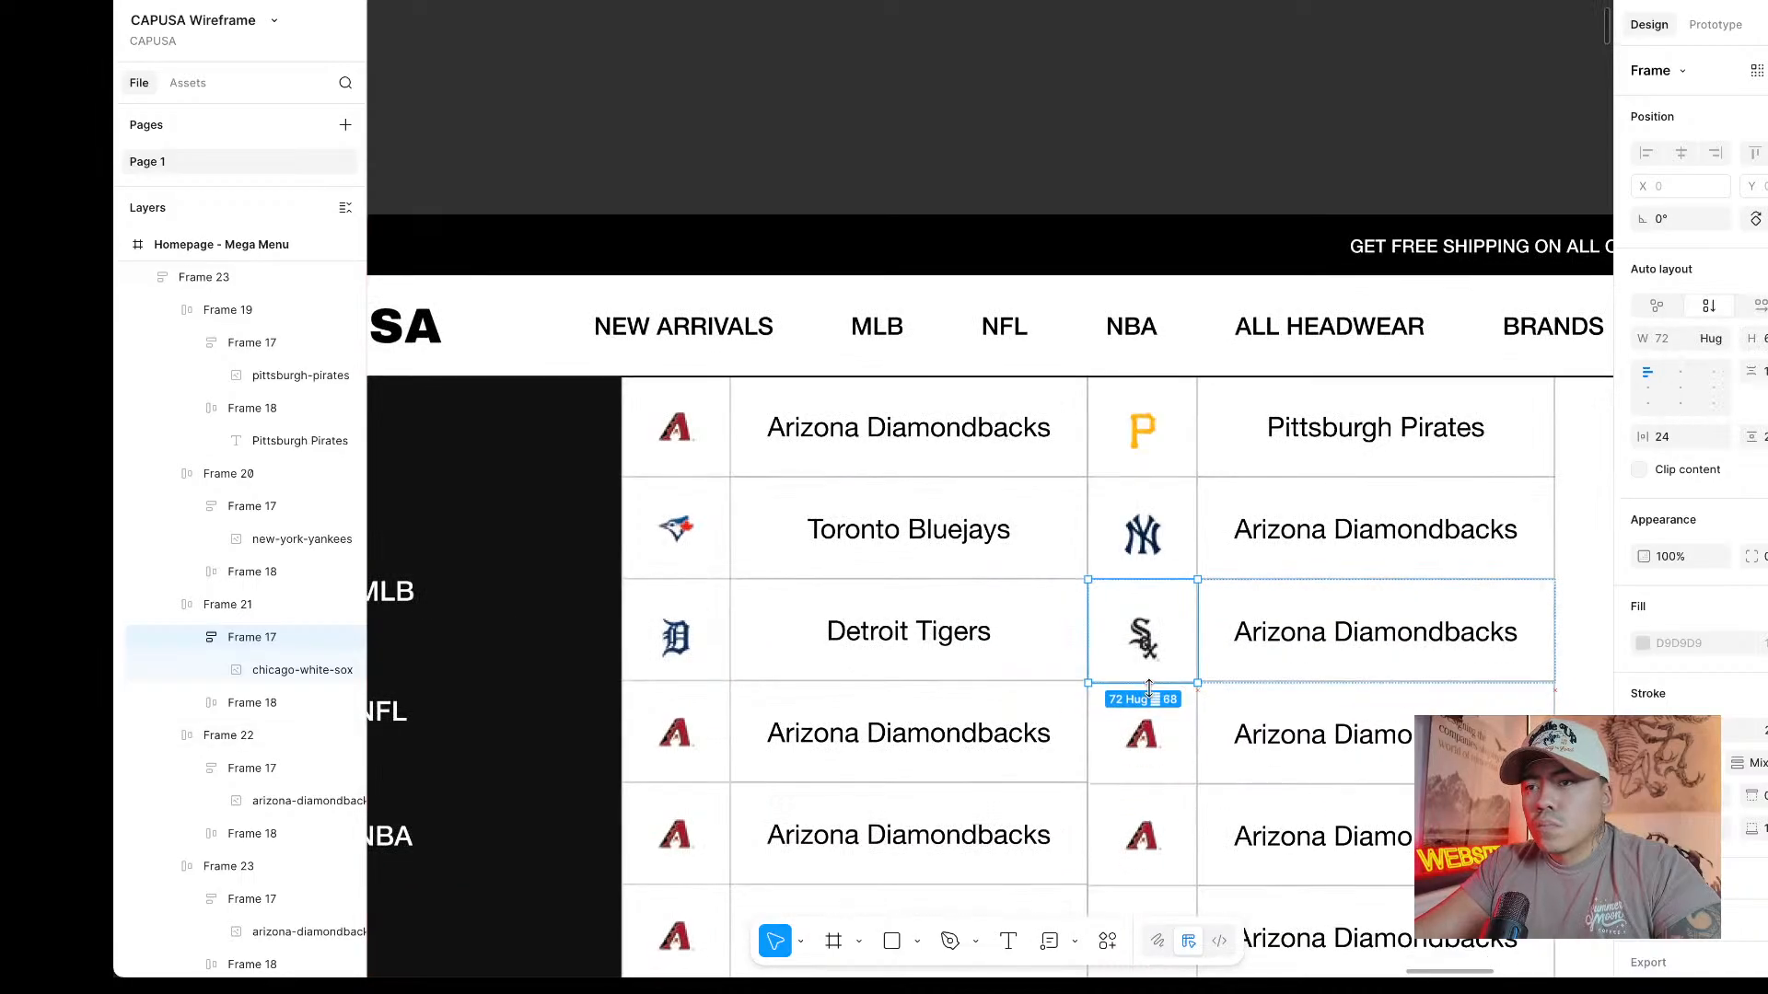
left_click(1133, 7)
Change the team name beside the White Sox logo to "Chicago Whitesox".
scroll(1267, 198, "right", 3)
scroll(1266, 216, "down", 3)
scroll(1185, 489, "right", 2)
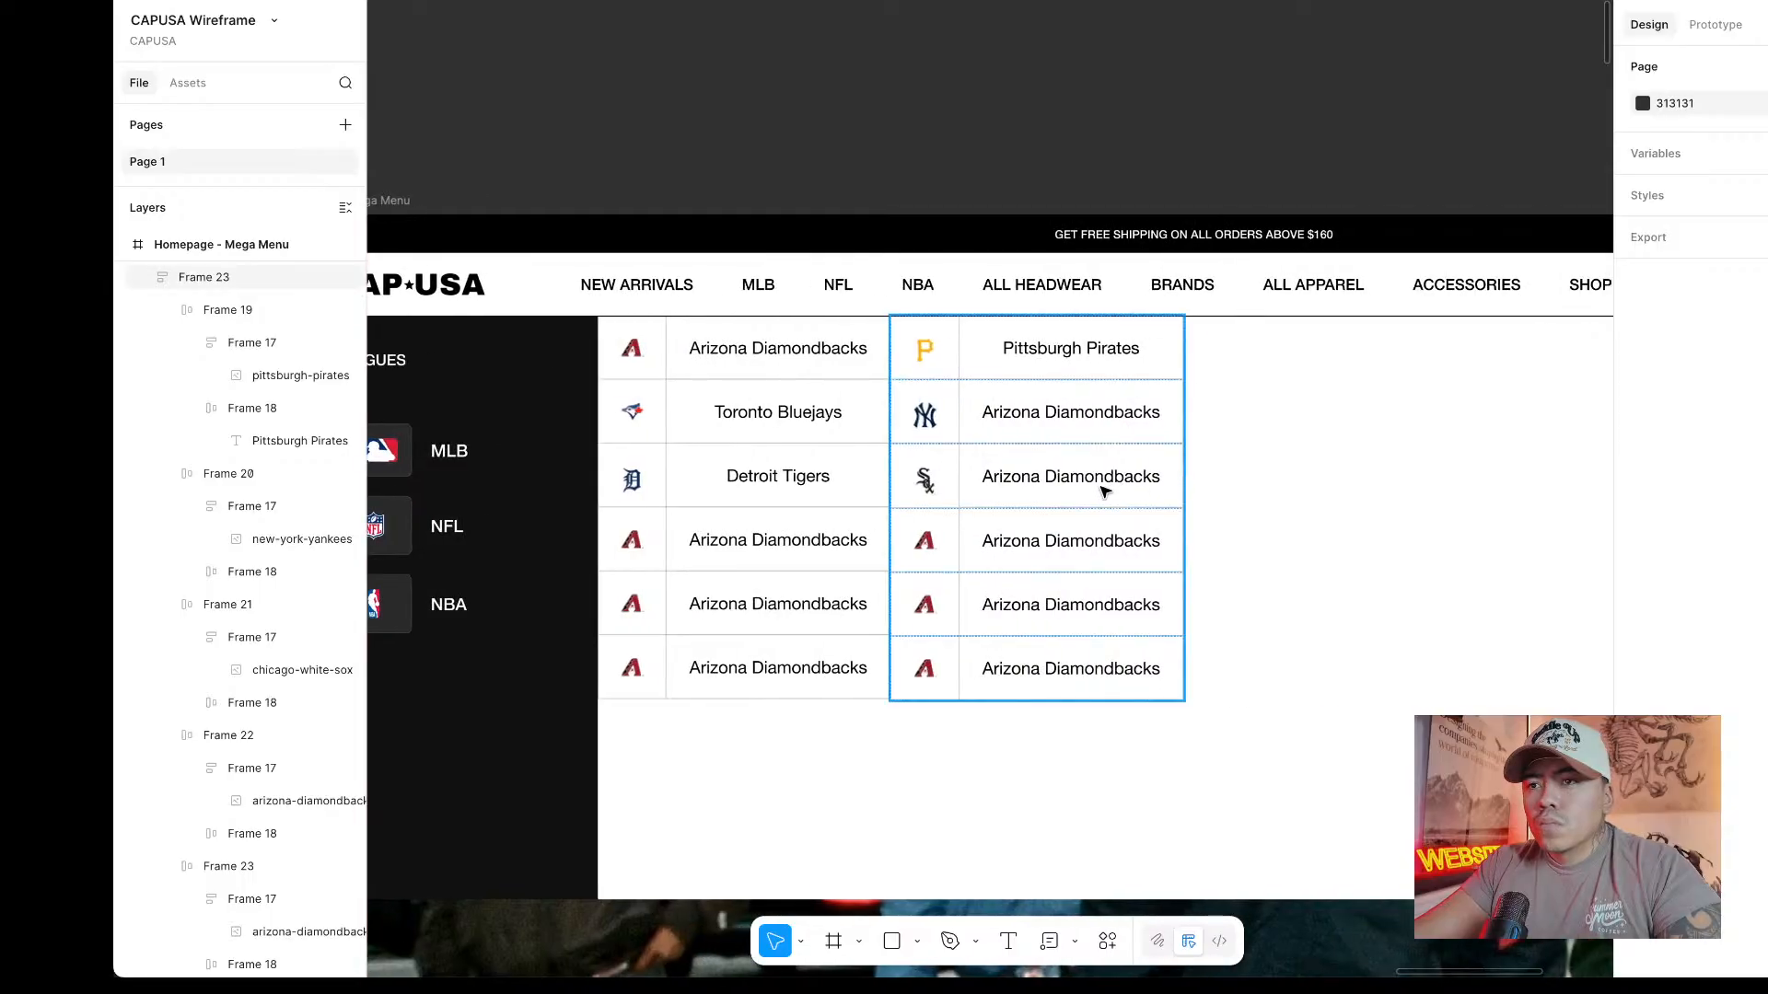
double_click(1105, 479)
double_click(1109, 478)
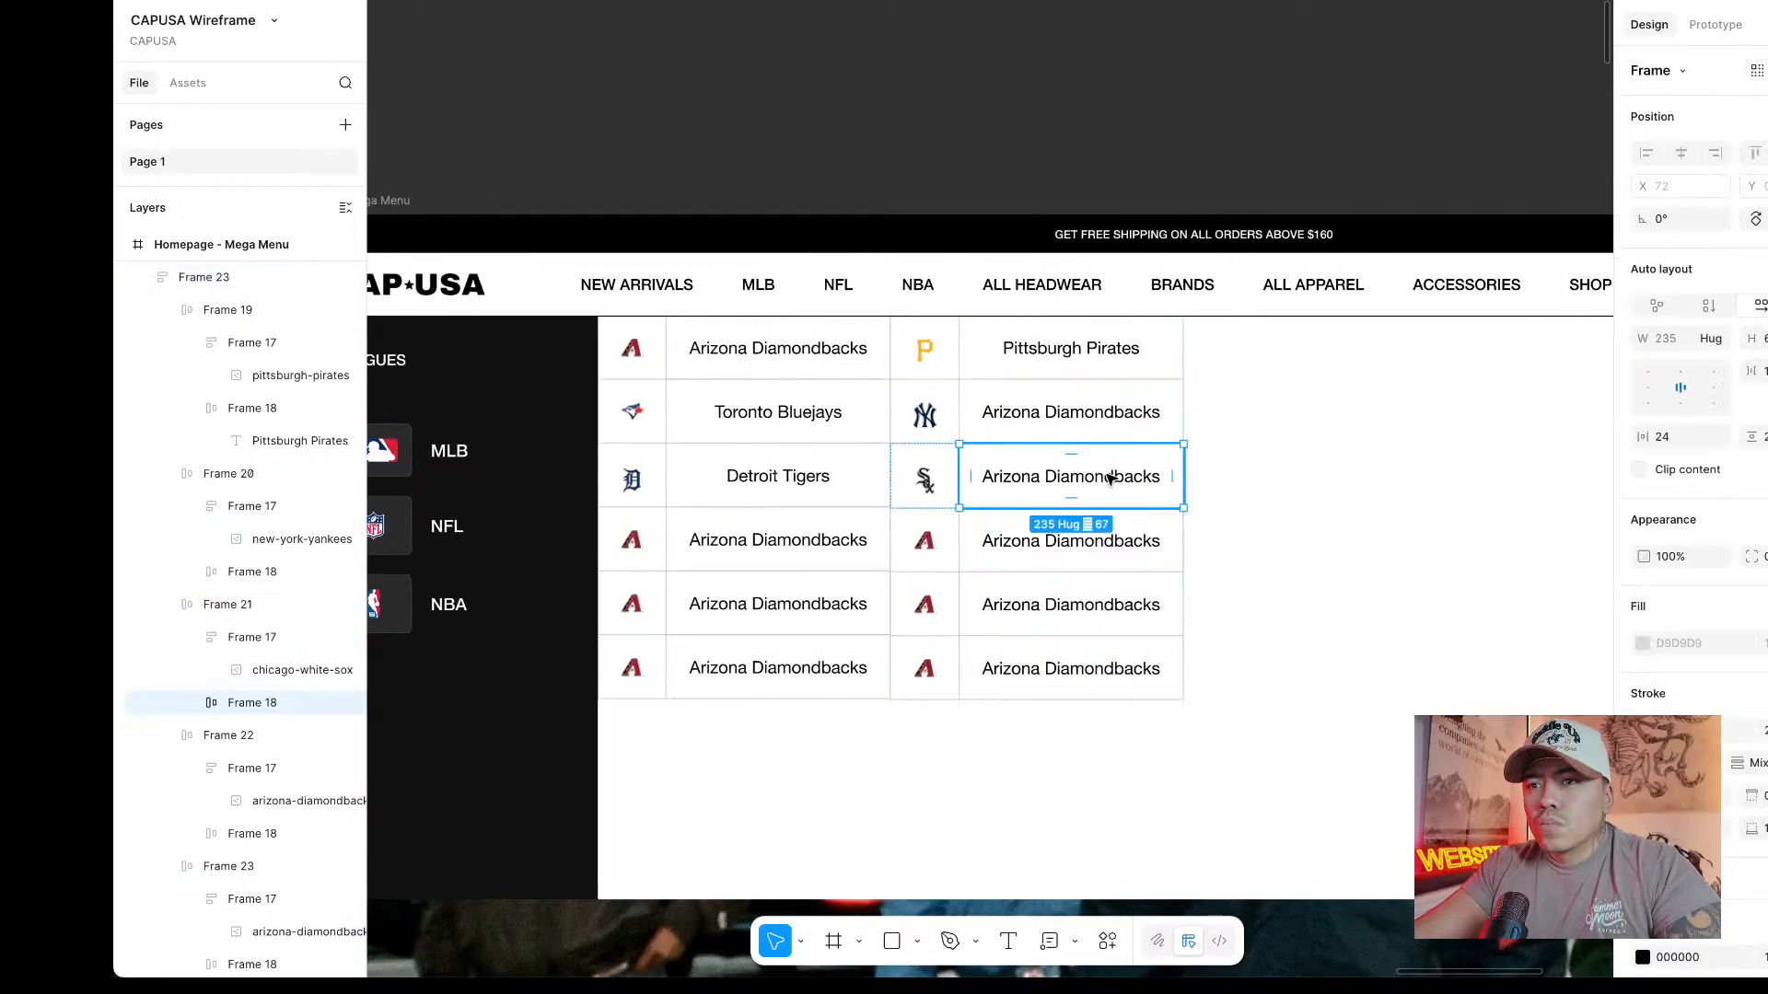
scroll(1110, 474, "right", 2)
scroll(1096, 471, "down", 1)
double_click(1039, 467)
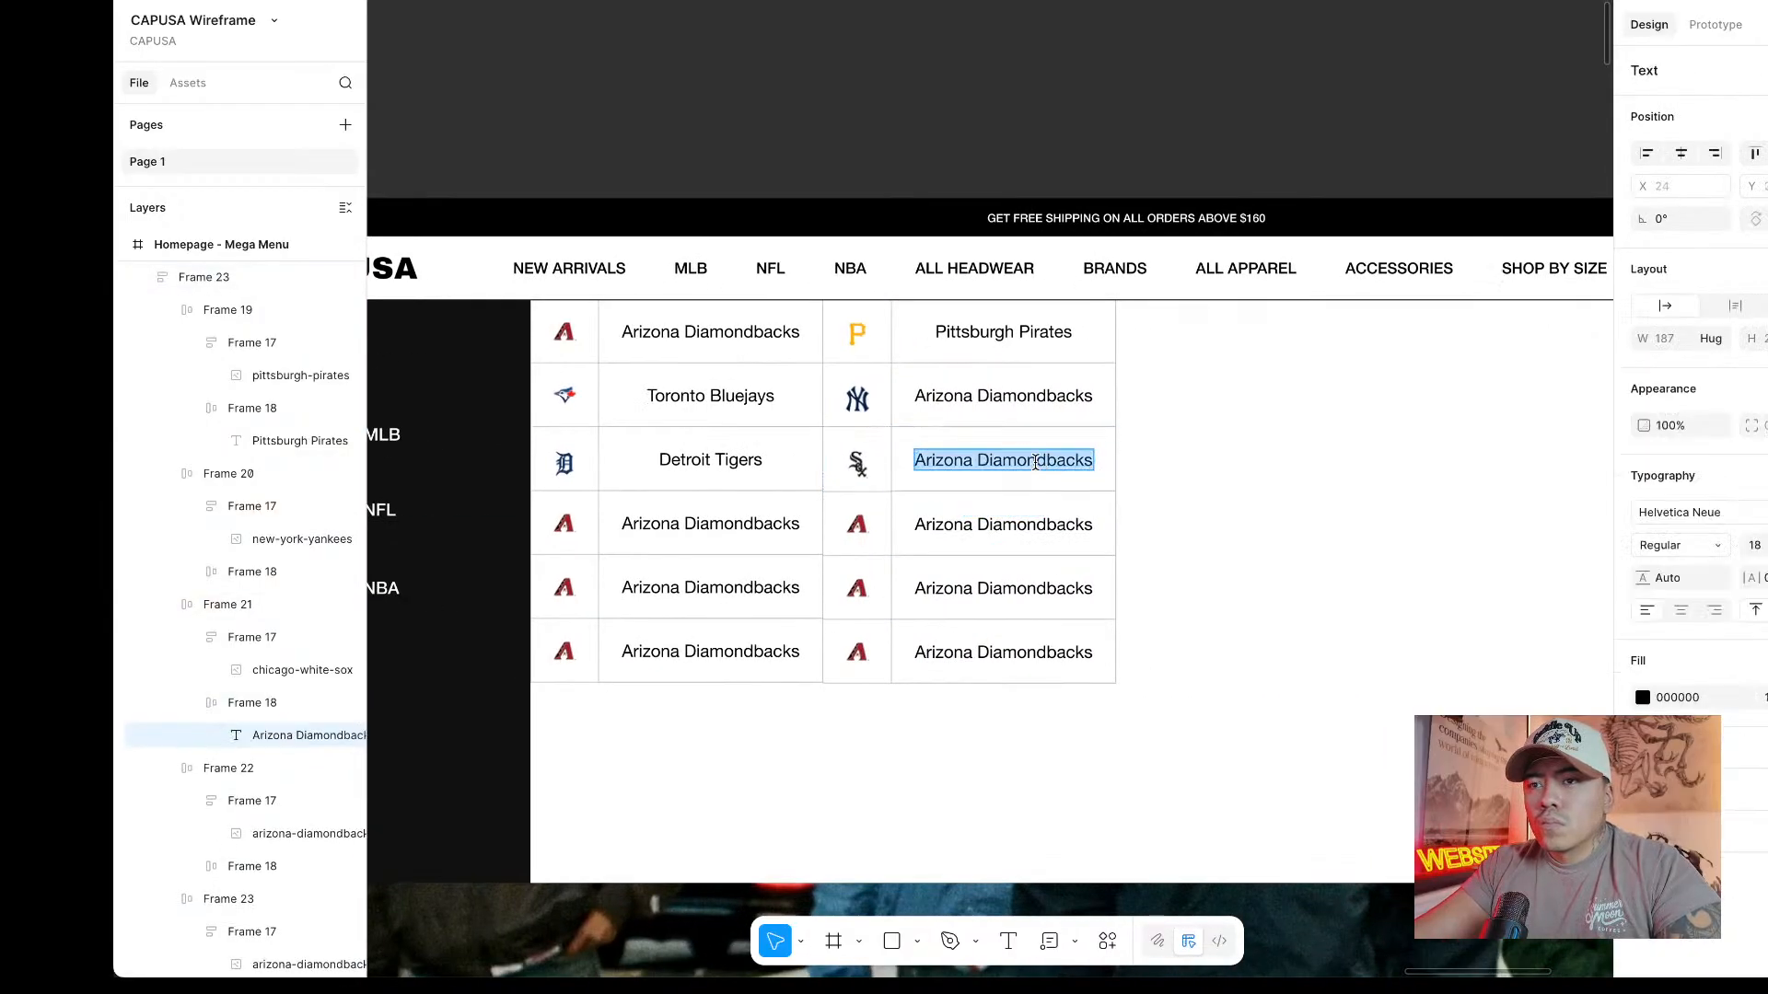
type("Chicago ")
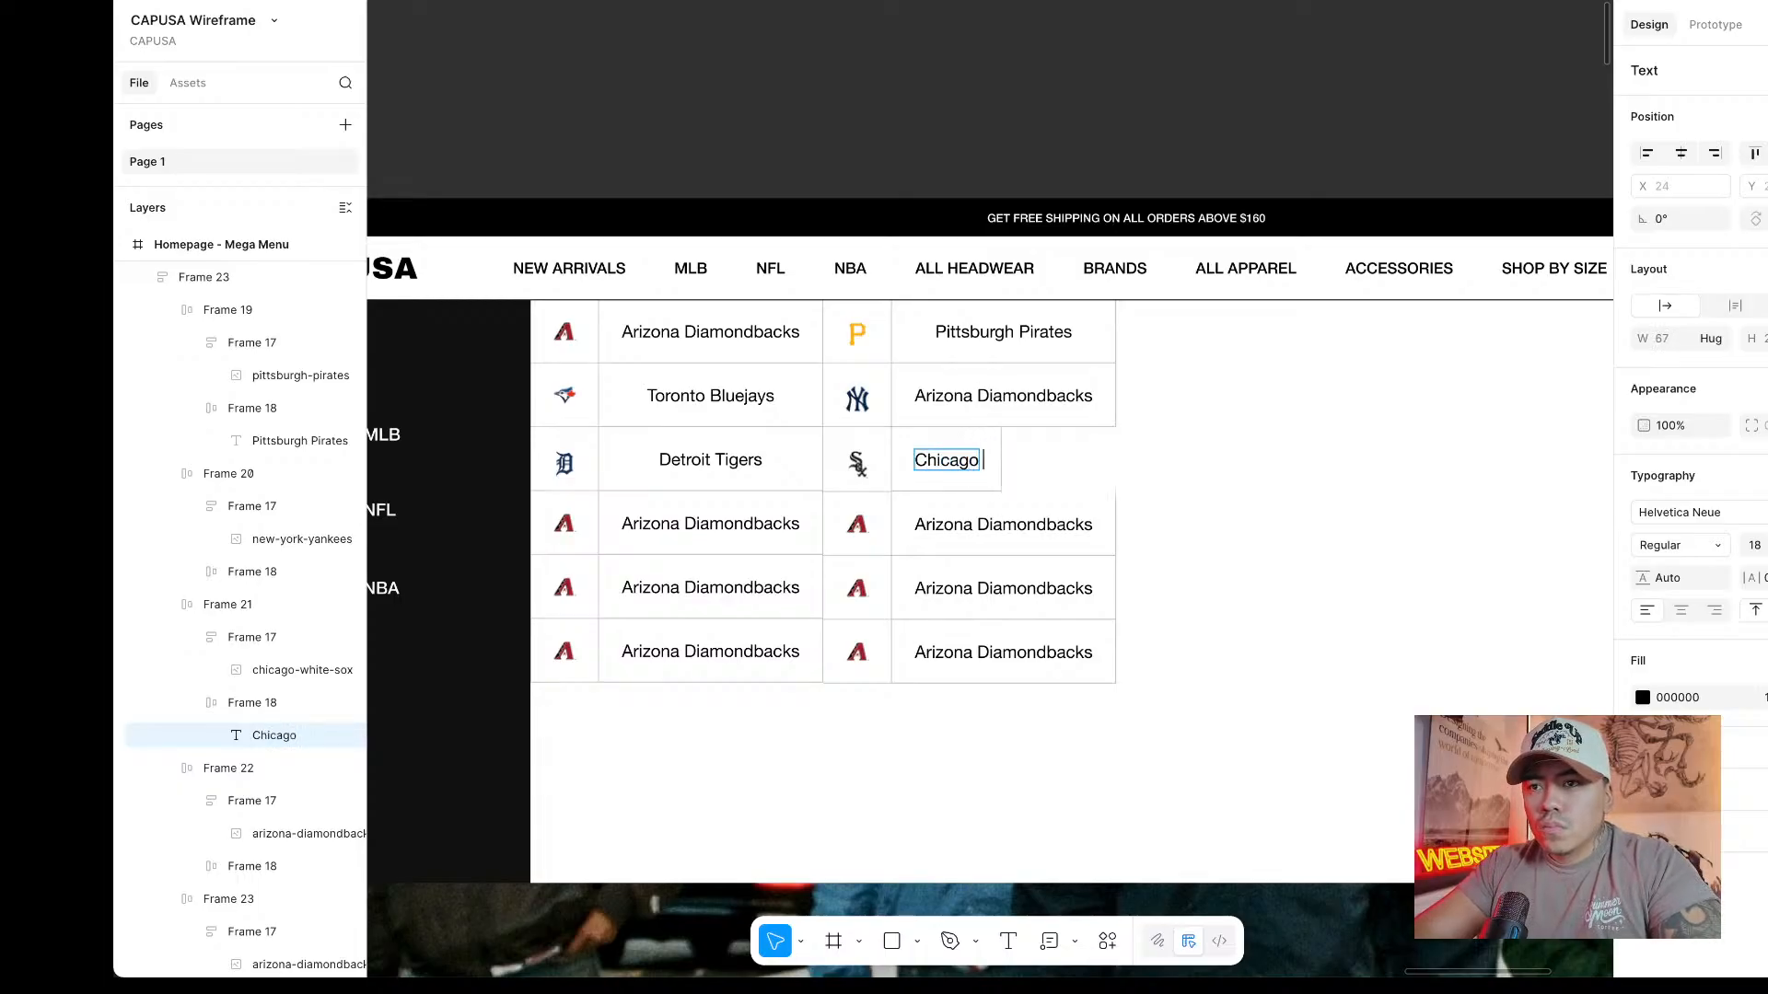
type("Whitesox")
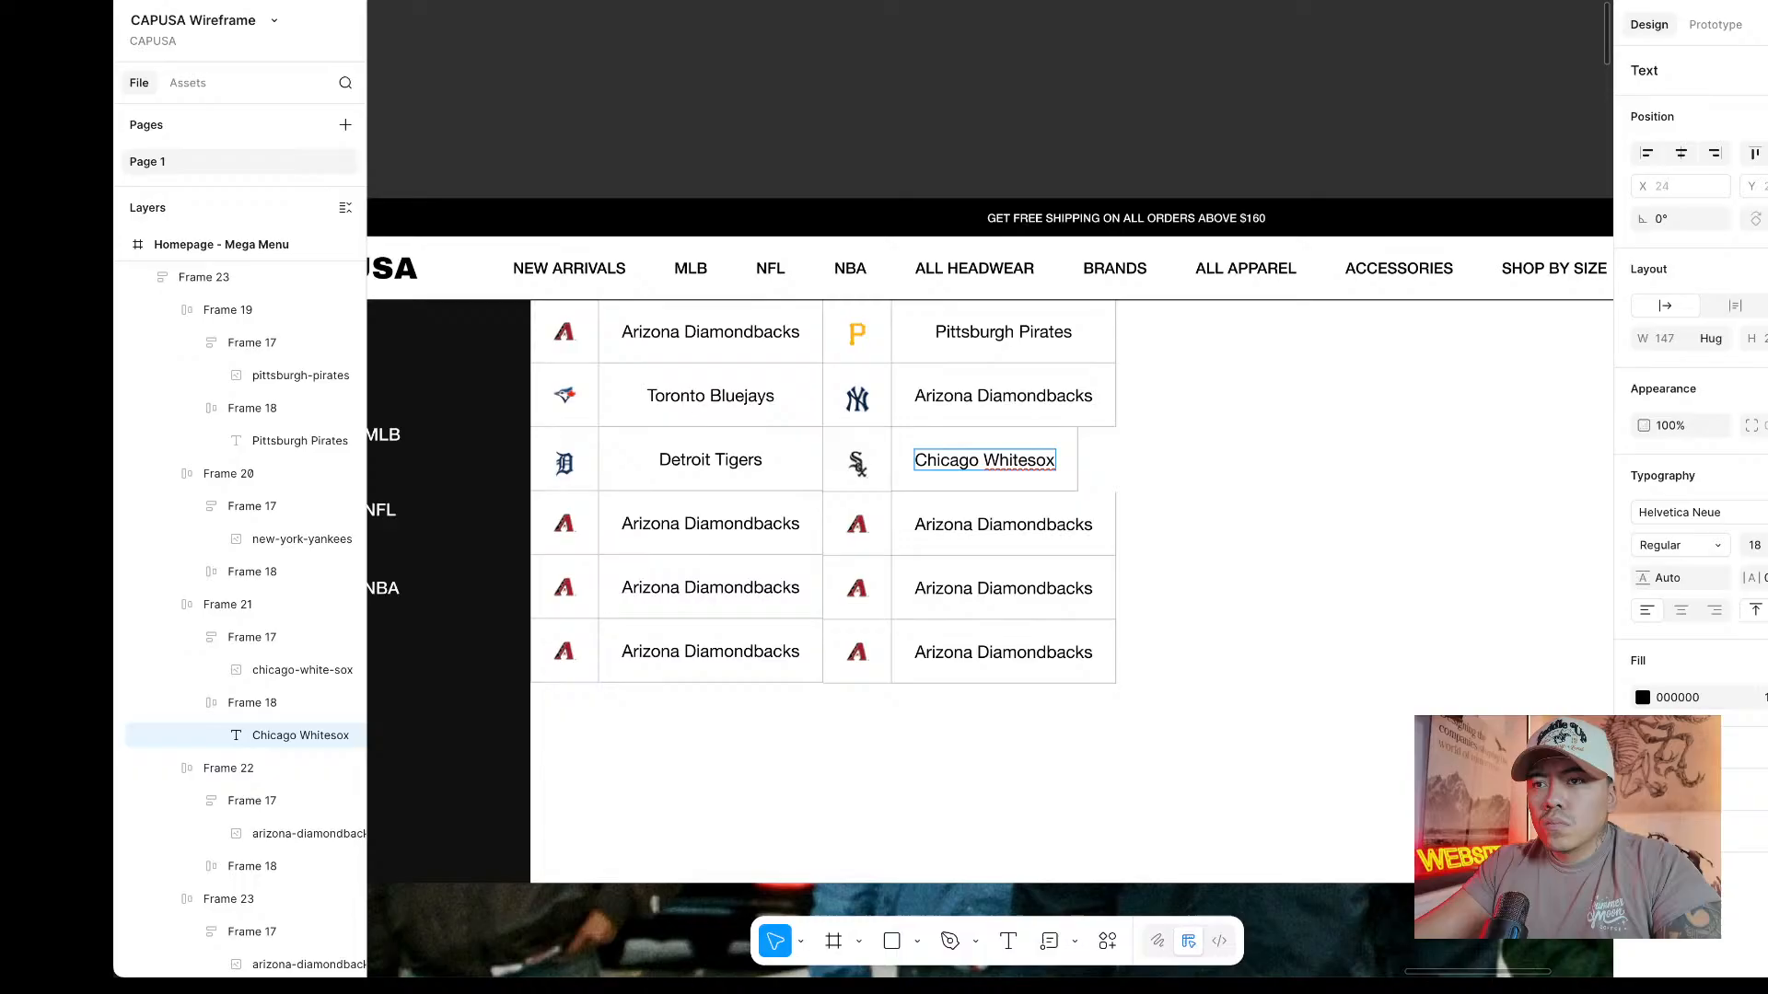
key("Escape")
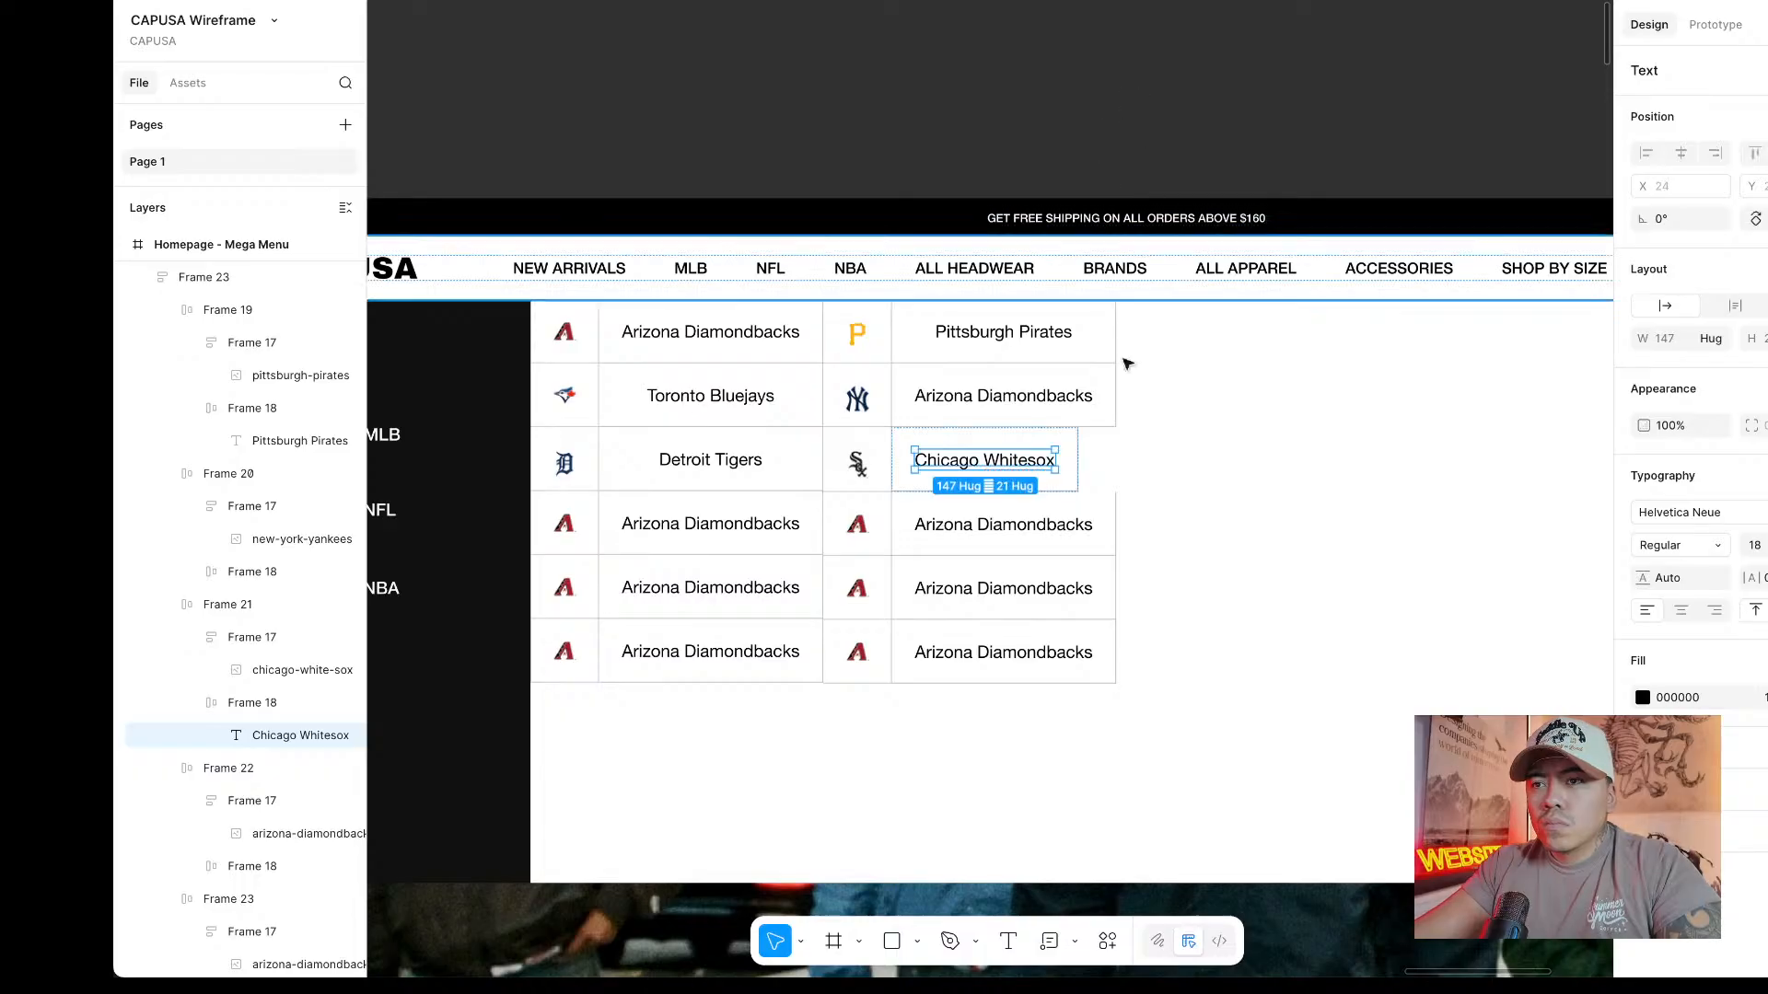
Set the width of the Chicago Whitesox name cell to Fill container.
key("Escape")
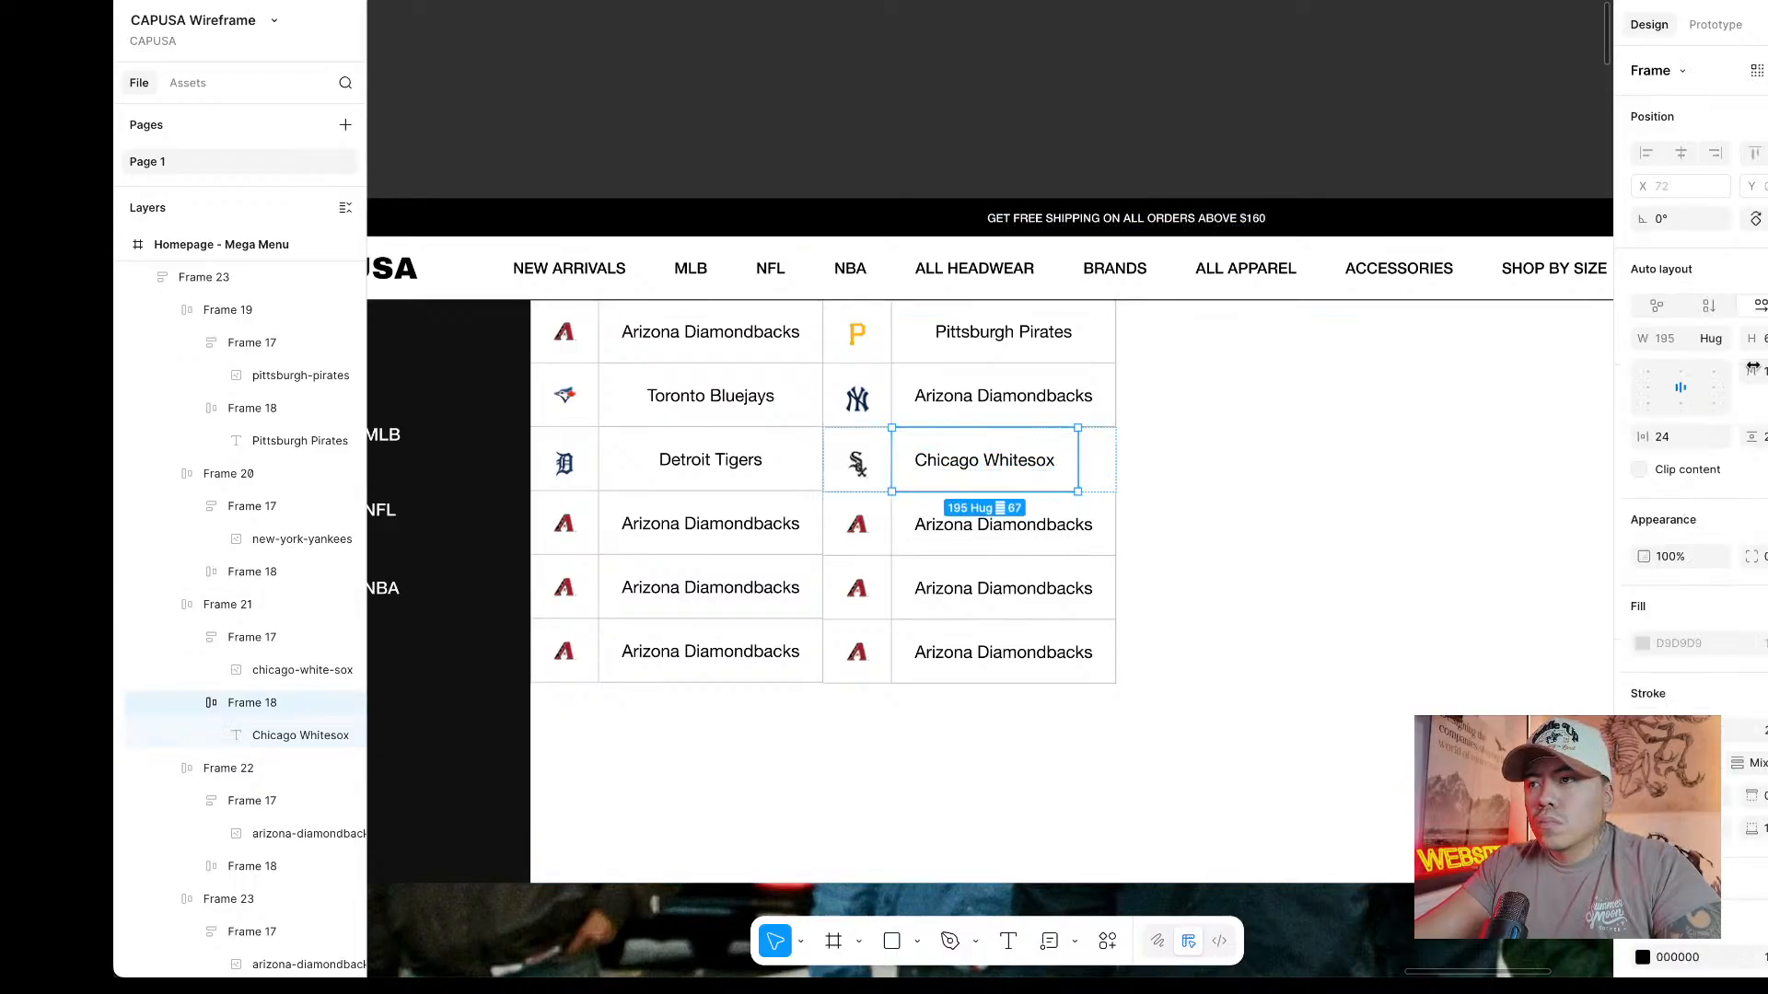
left_click(1713, 339)
left_click(1704, 364)
left_click(1258, 109)
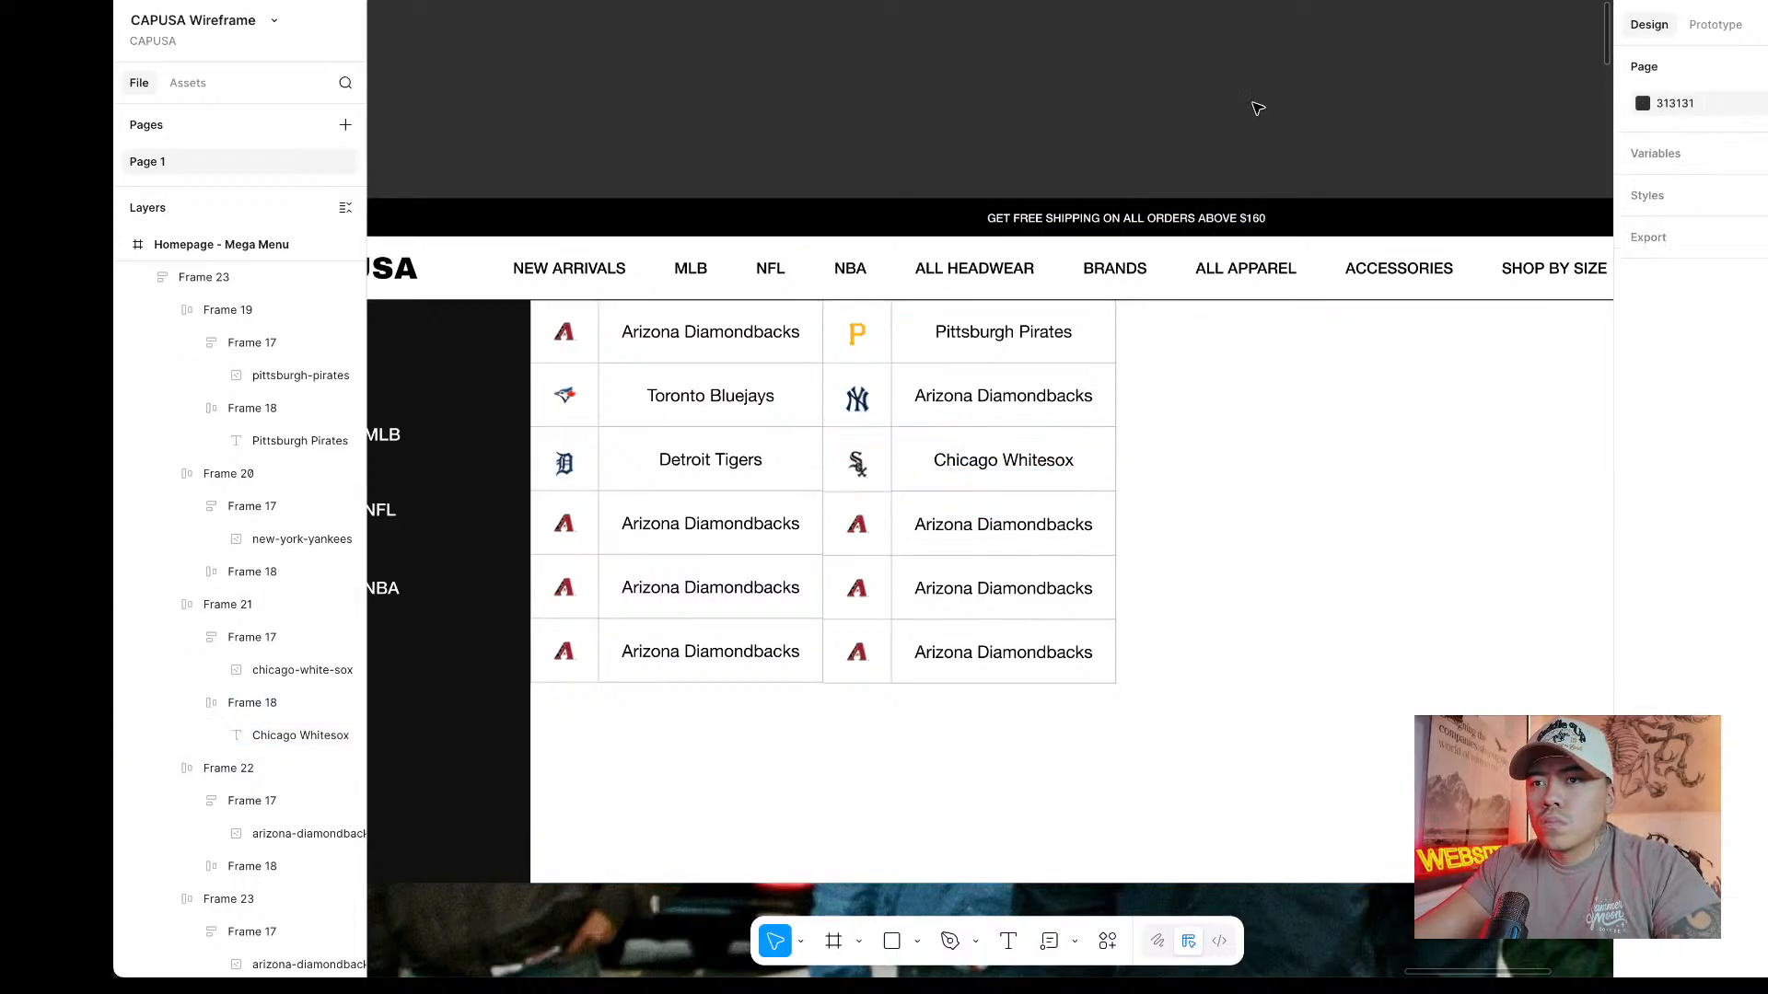
Examine the Teams menu on the New Era site and the Hat Heaven MLB menu screenshot as layout references.
scroll(1258, 193, "down", 5)
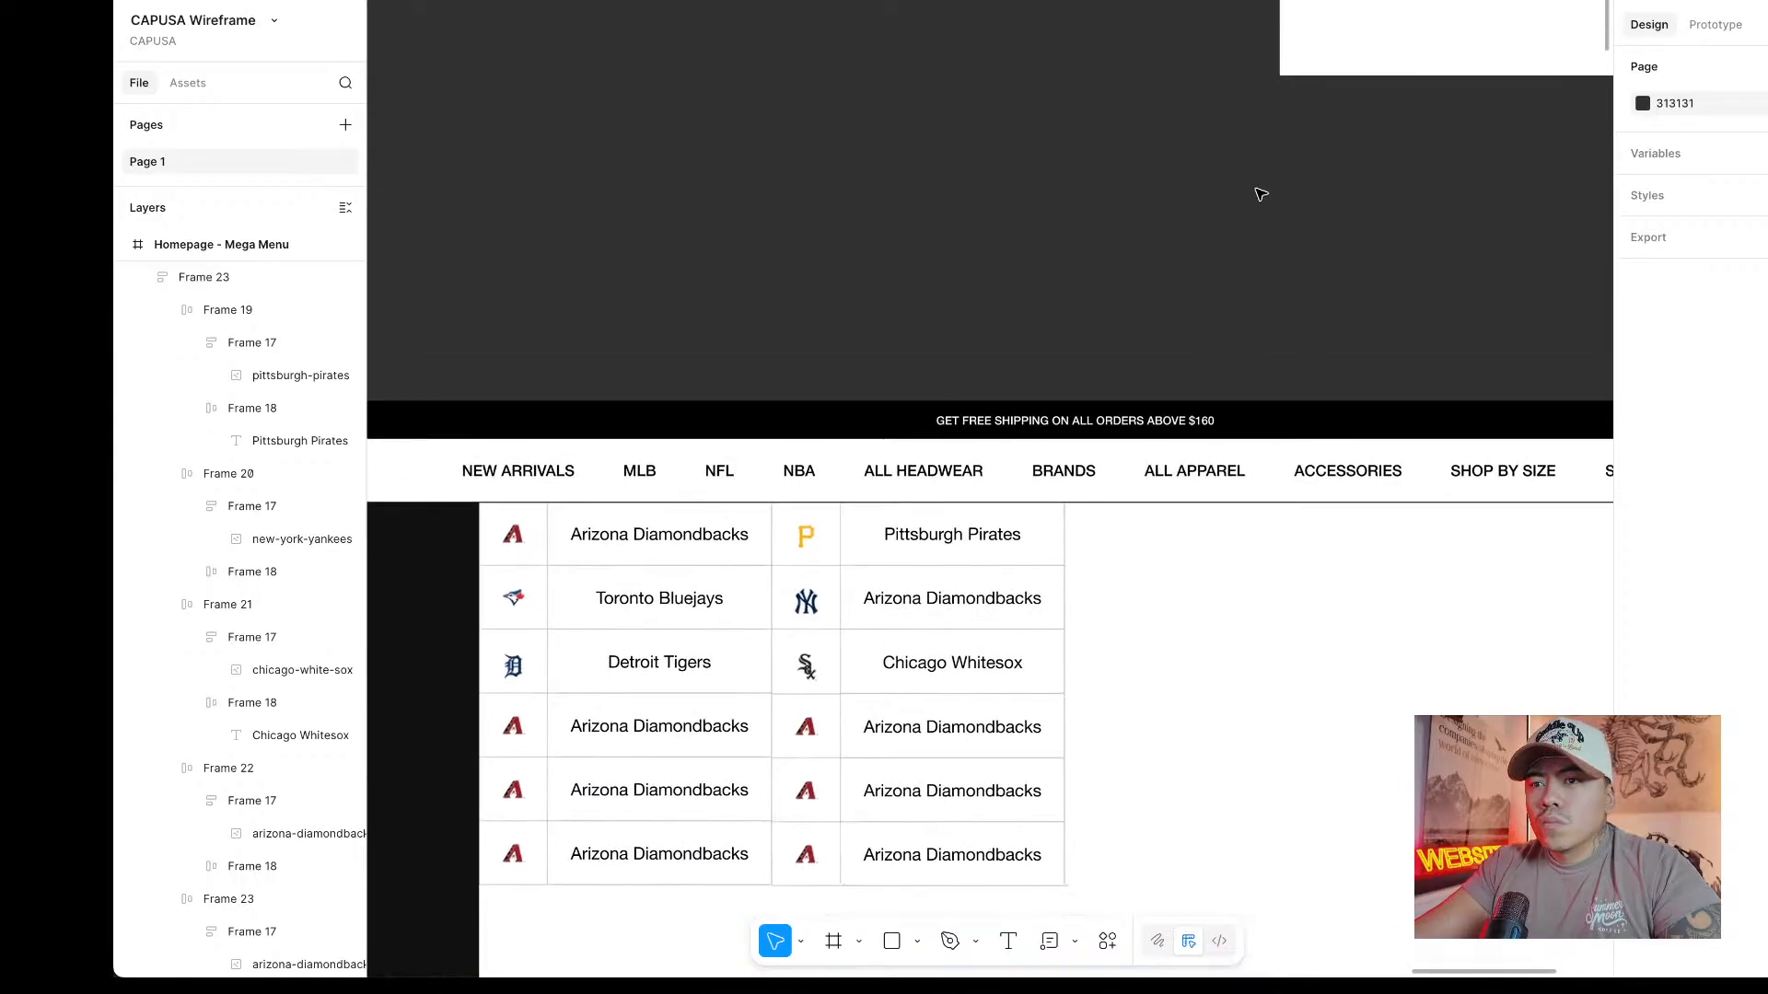
scroll(1317, 185, "up", 3)
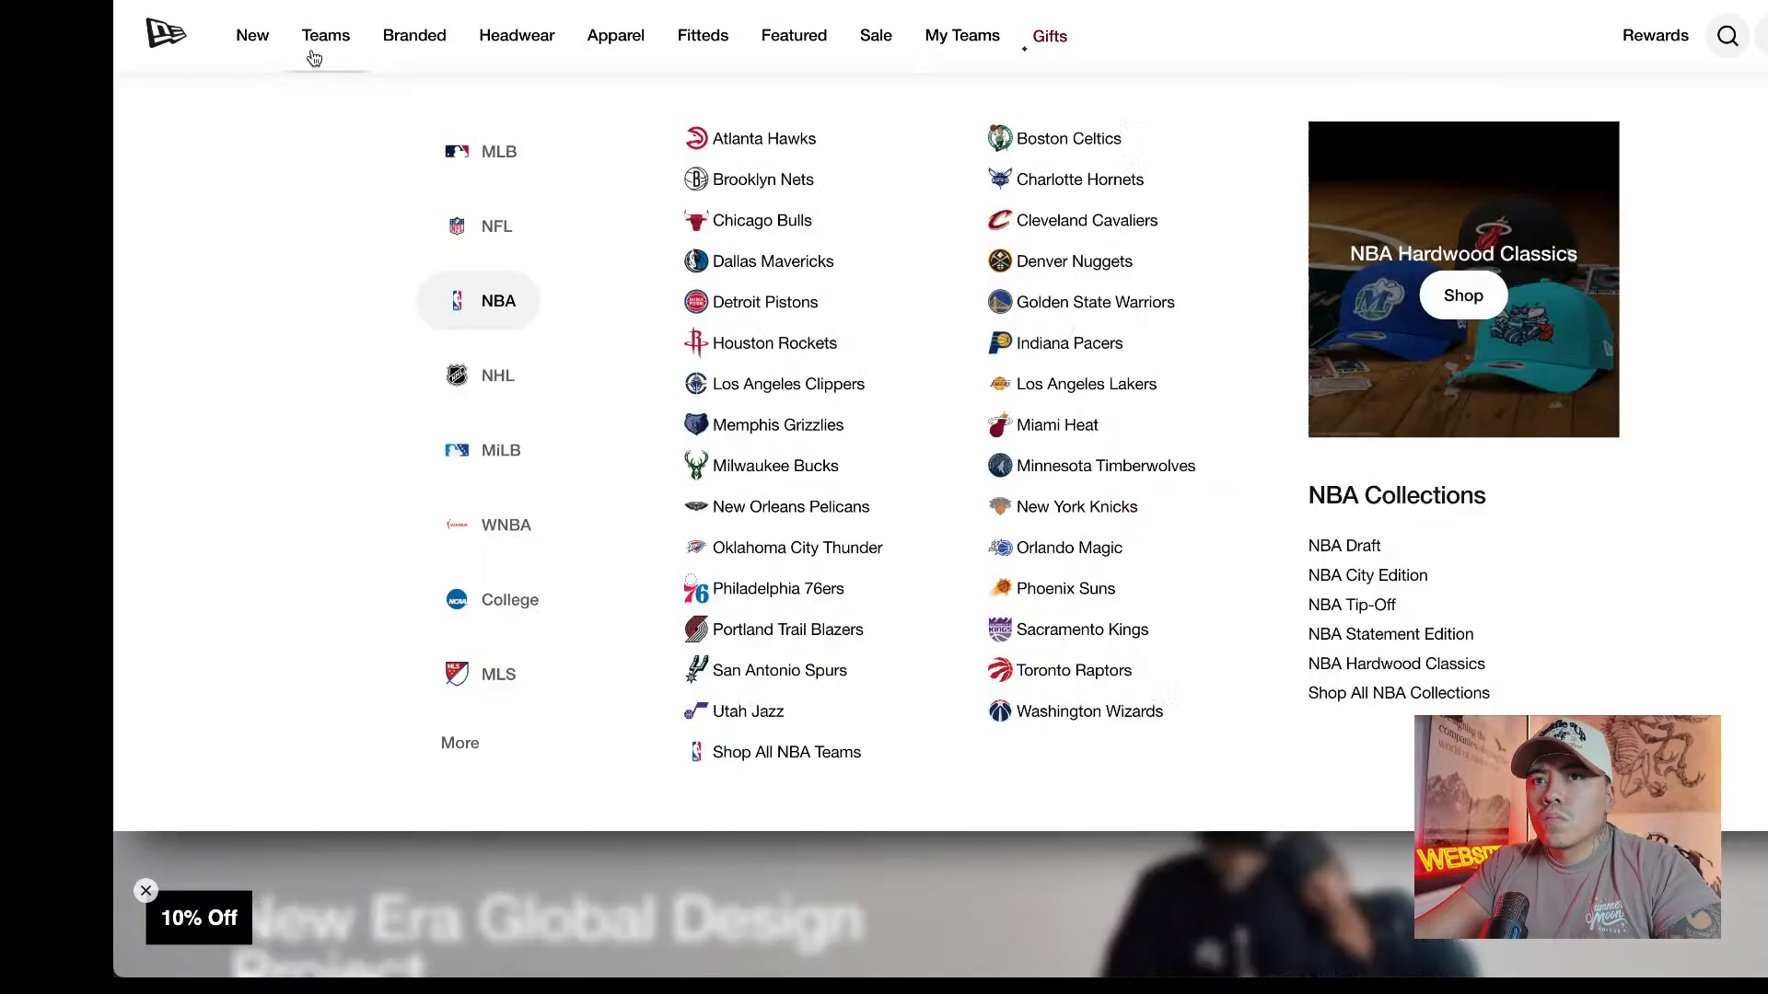
mouse_move(225, 59)
mouse_move(328, 51)
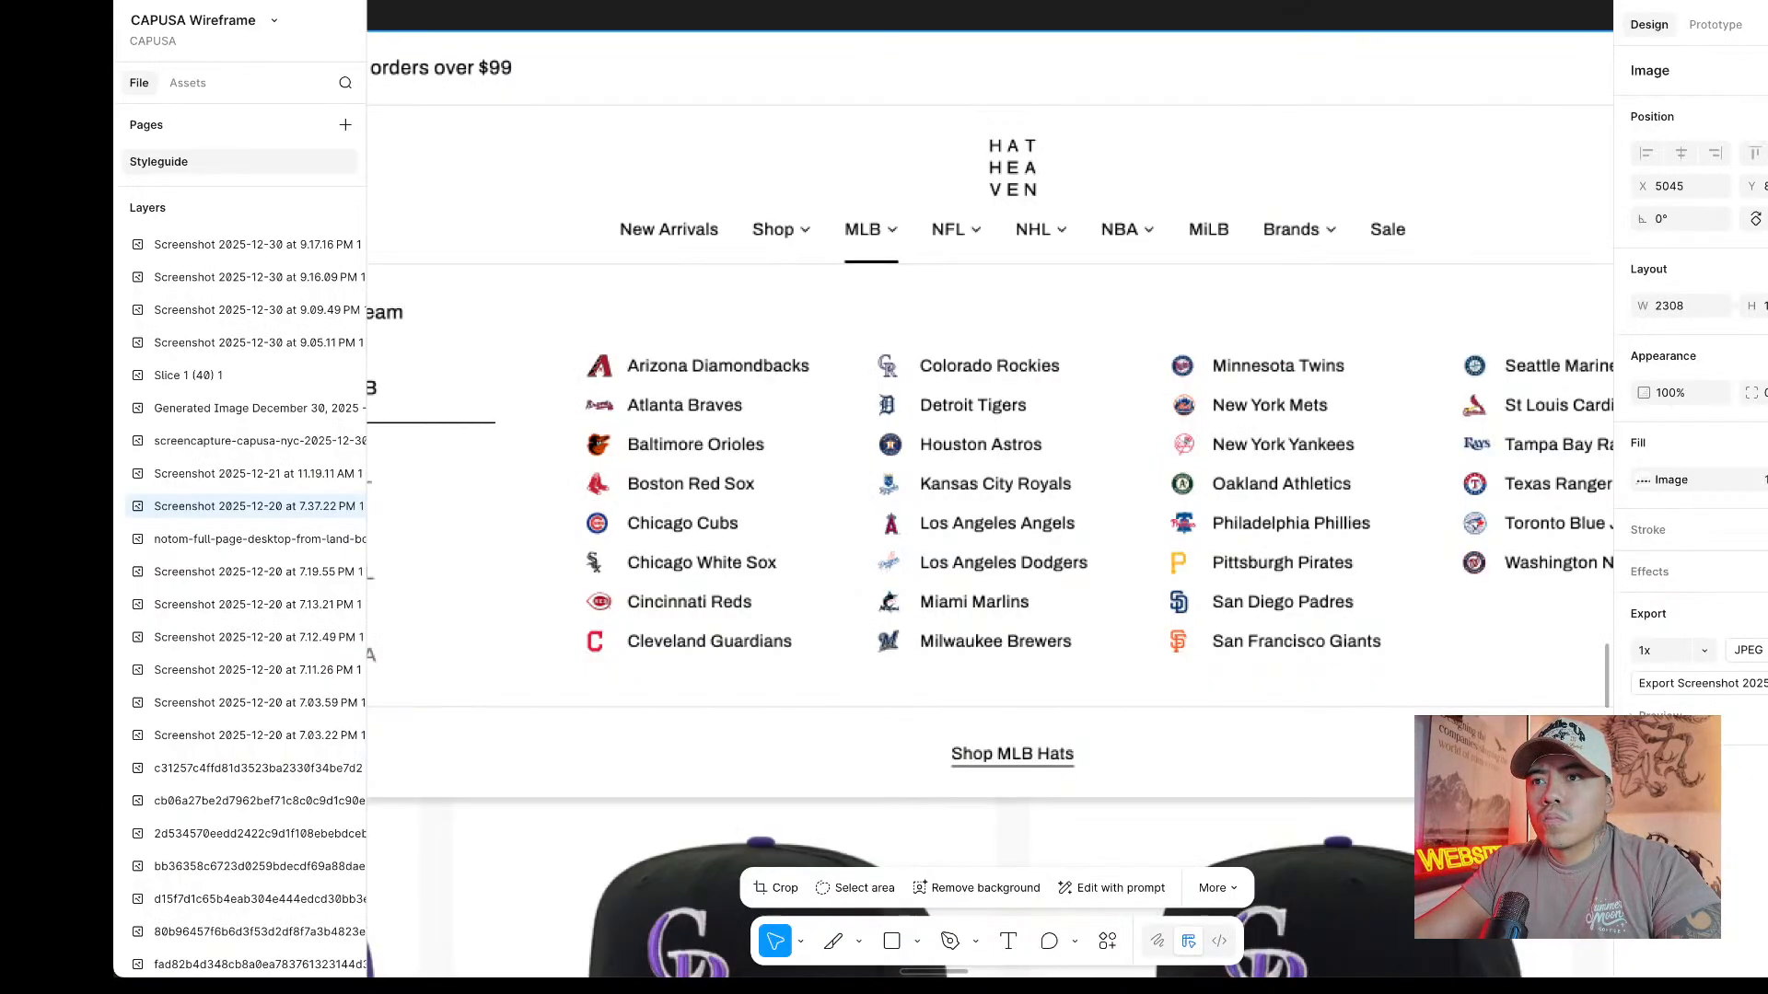
scroll(1080, 126, "down", 3)
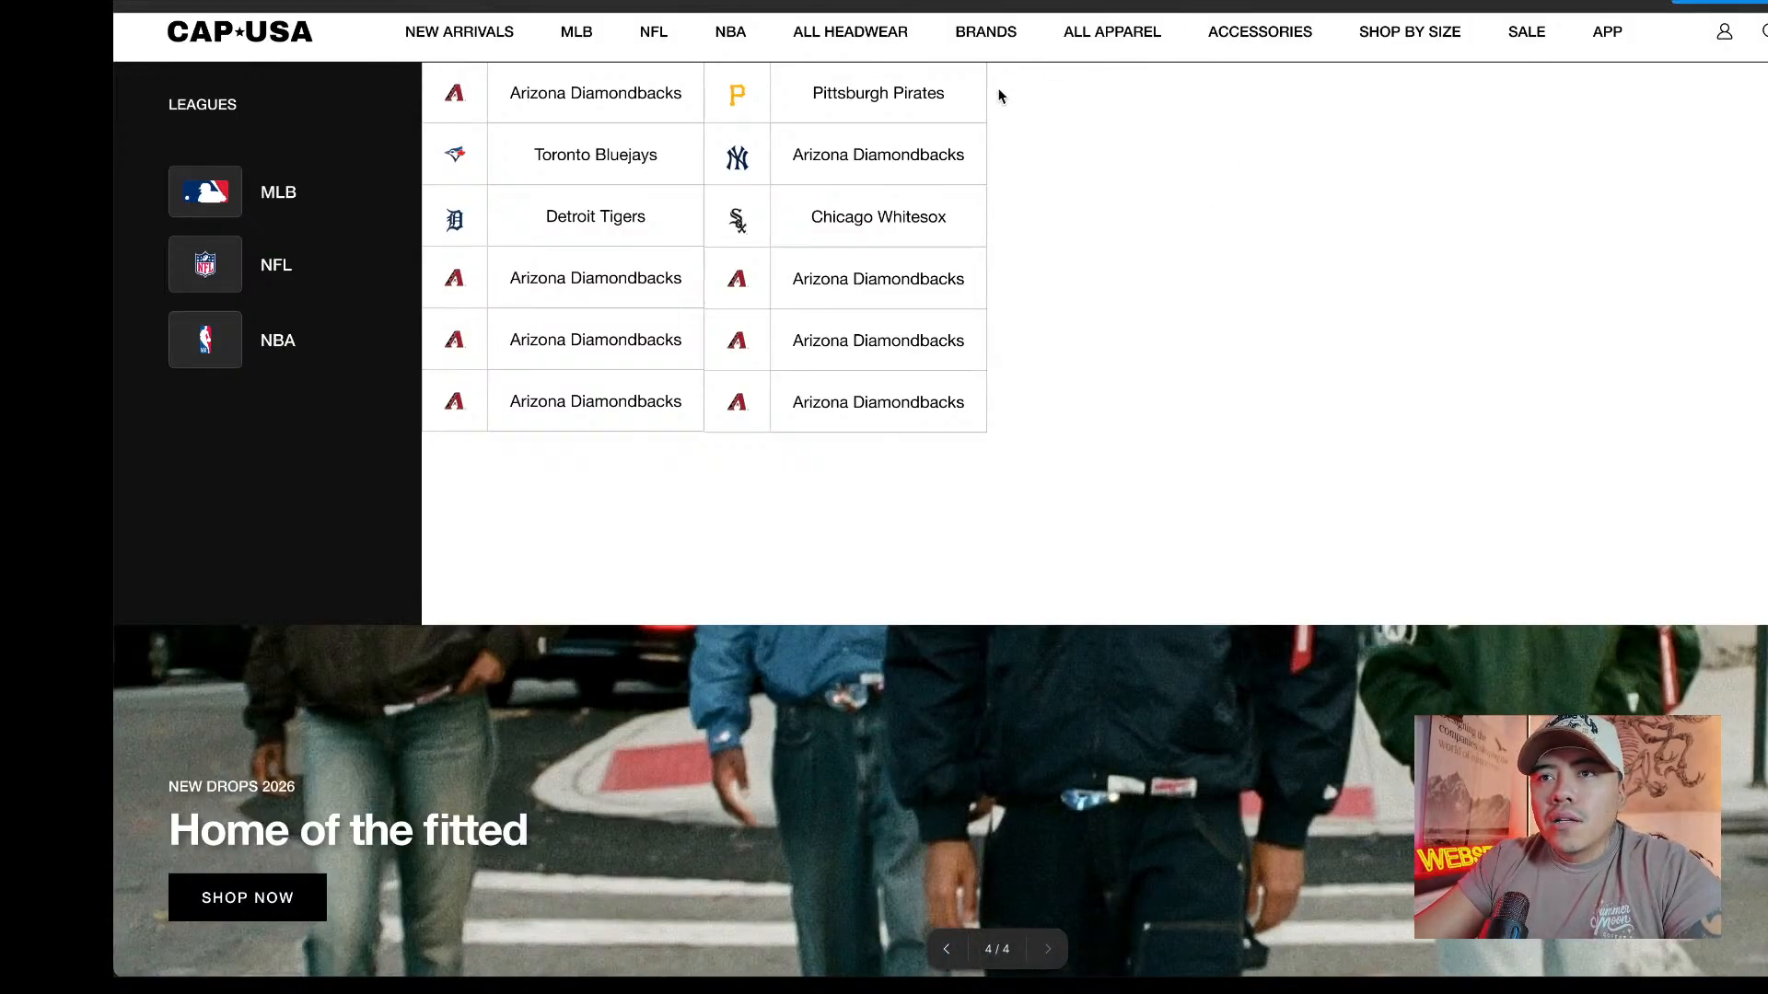
Return to the CAPUSA Wireframe file and inspect the border widths of the first team-name cell in the mega menu's left team column.
left_click(645, 3)
scroll(1239, 361, "down", 8)
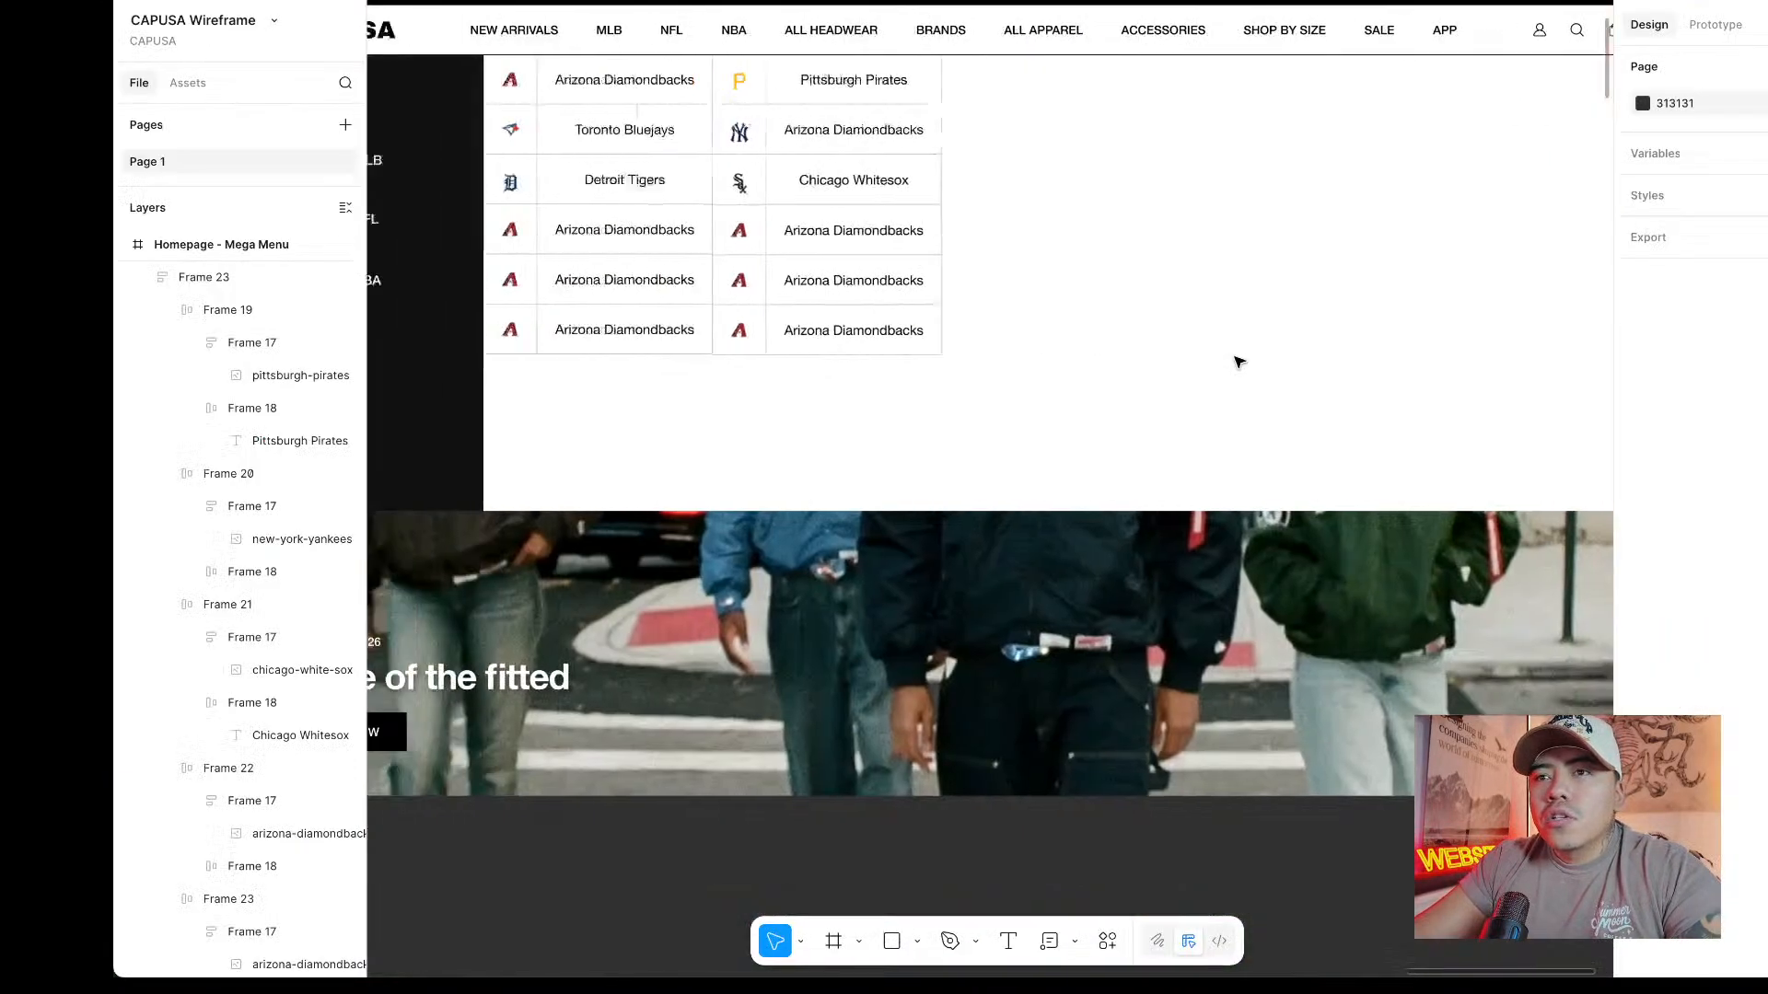
scroll(1240, 361, "left", 3)
scroll(1001, 82, "up", 5)
scroll(1001, 84, "left", 2)
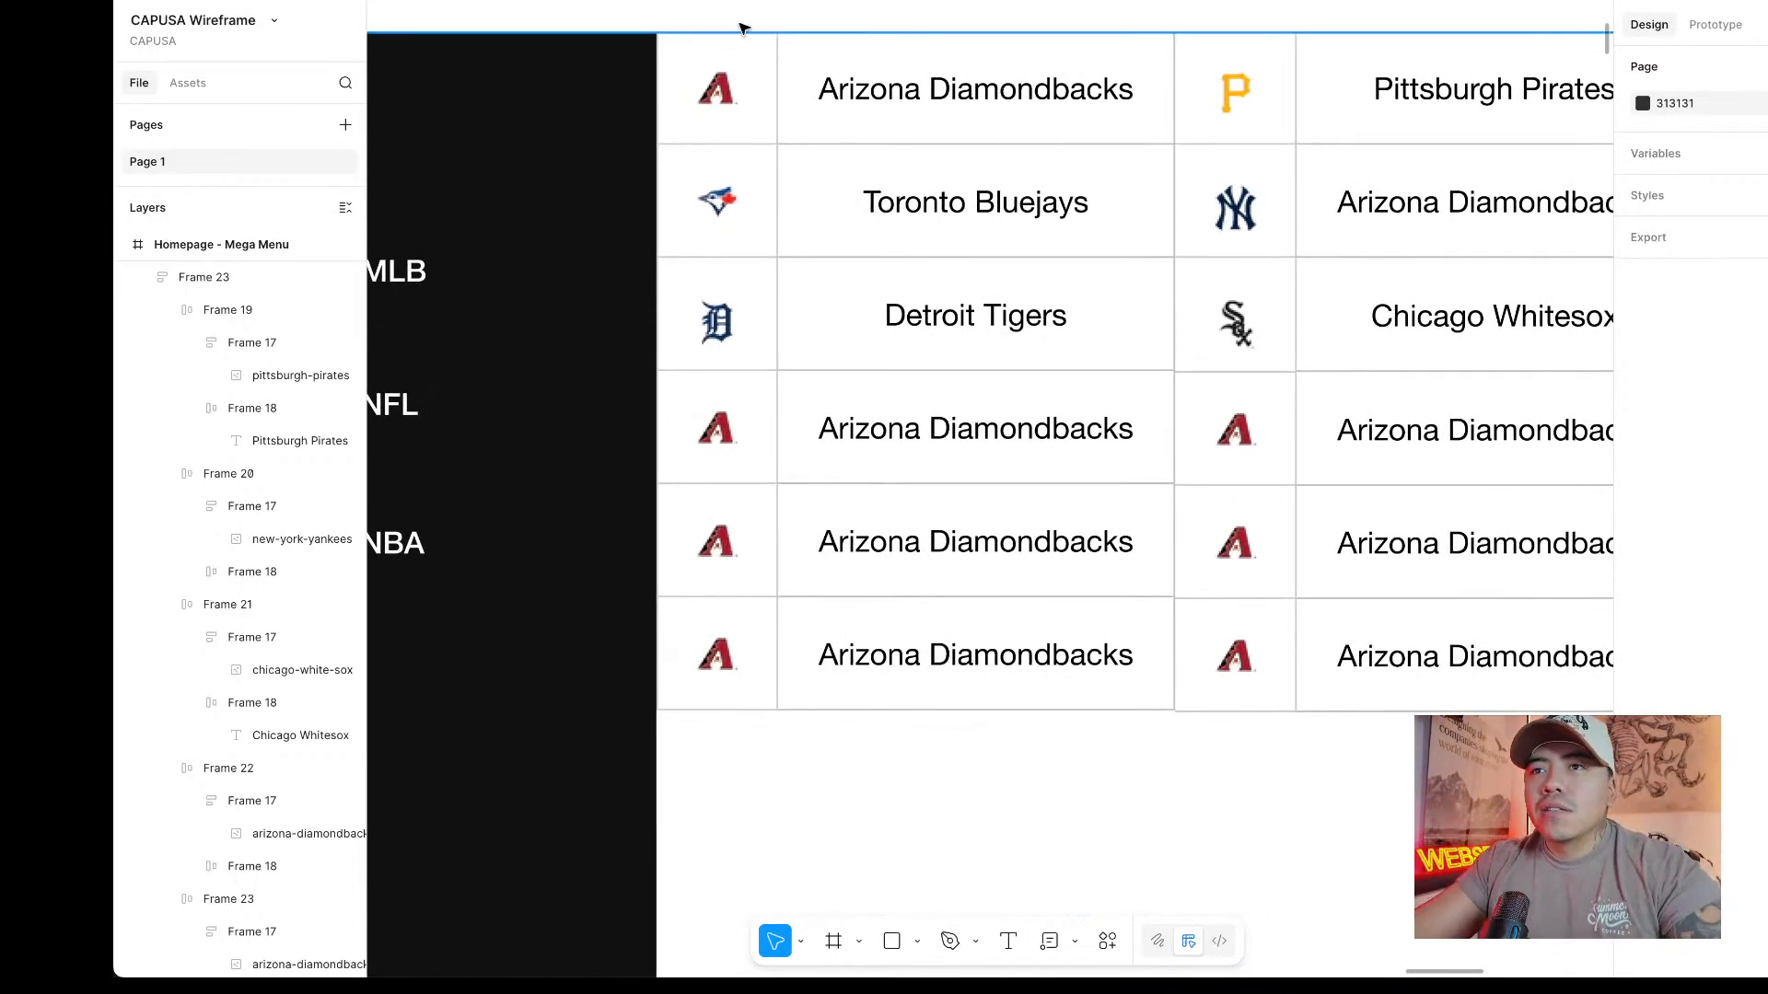
left_click(786, 82)
scroll(816, 74, "up", 3)
scroll(814, 115, "down", 1)
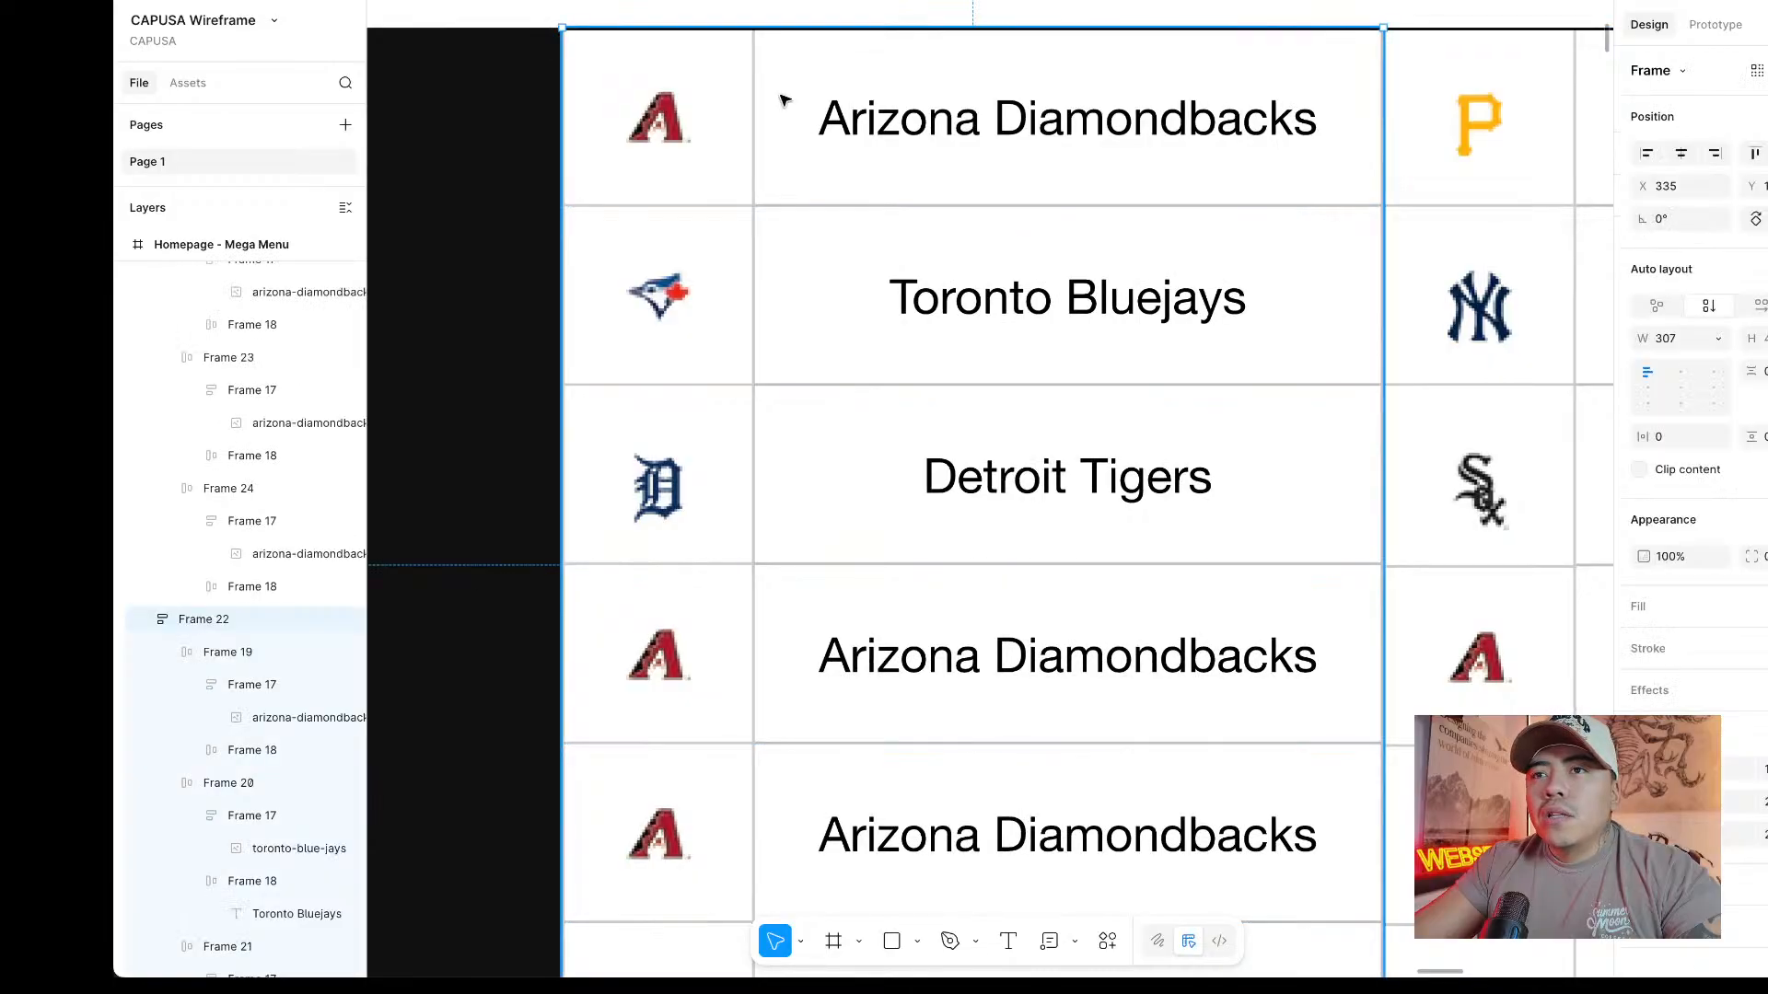
left_click(785, 100, "super")
scroll(1728, 636, "down", 2)
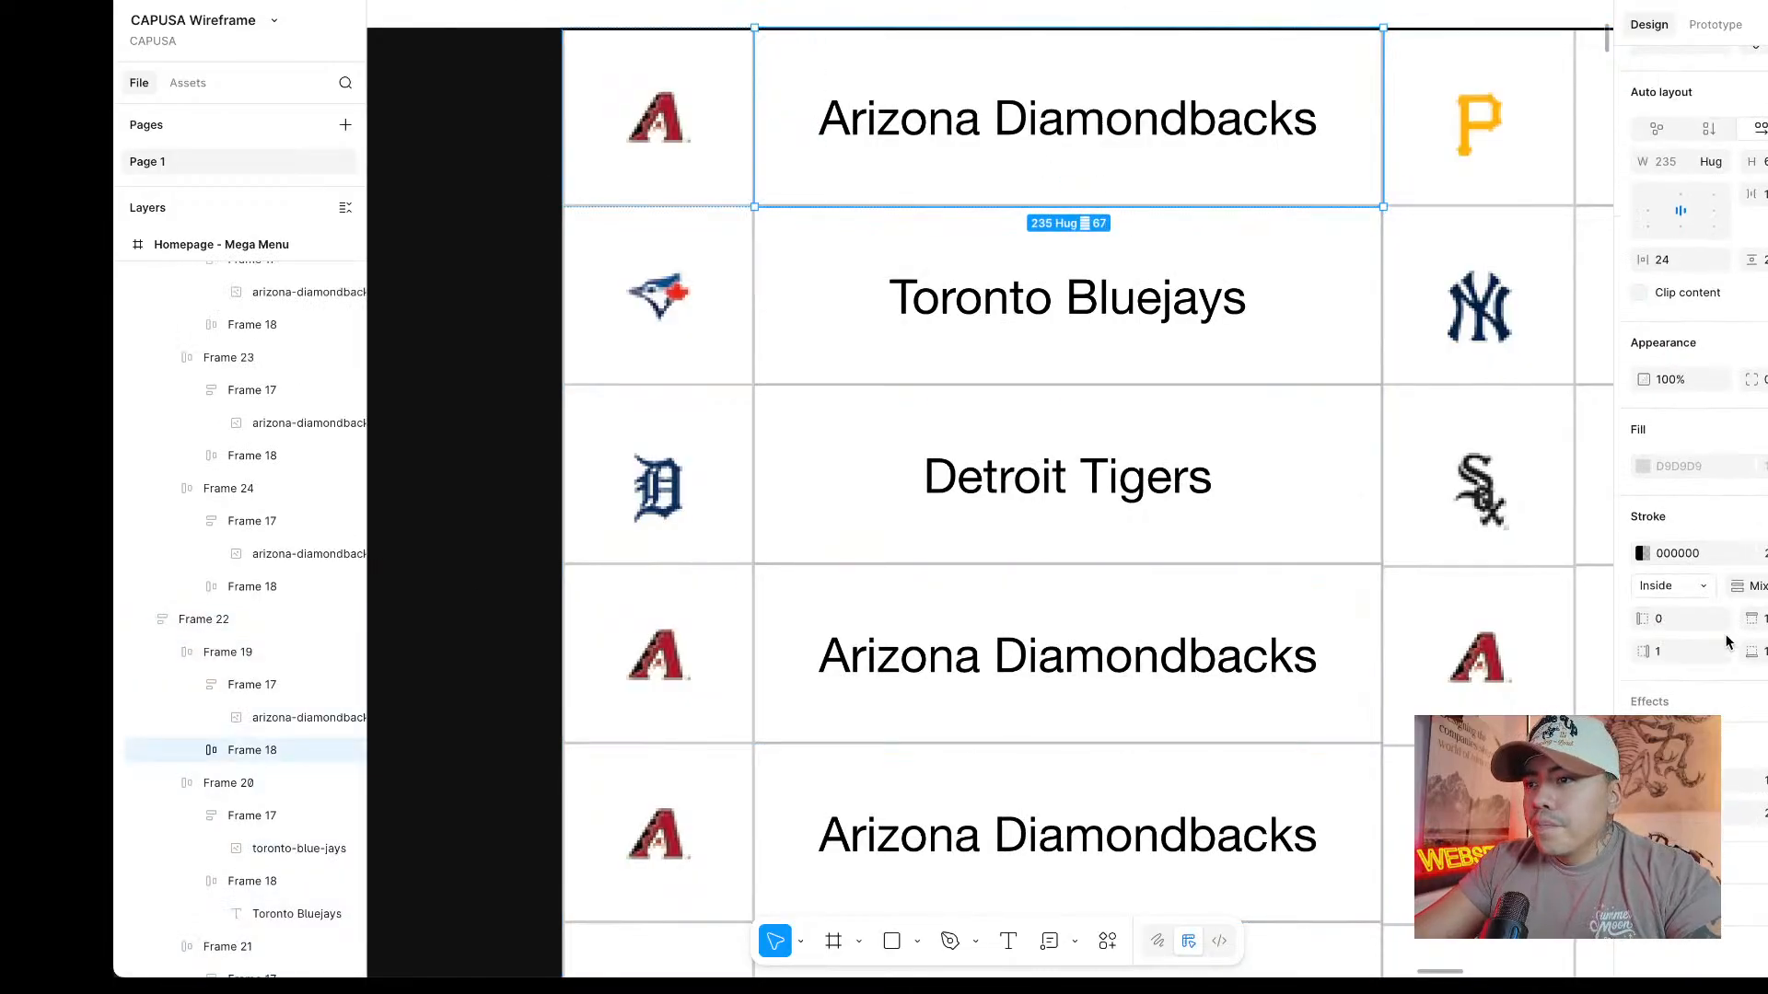
left_click(1681, 657)
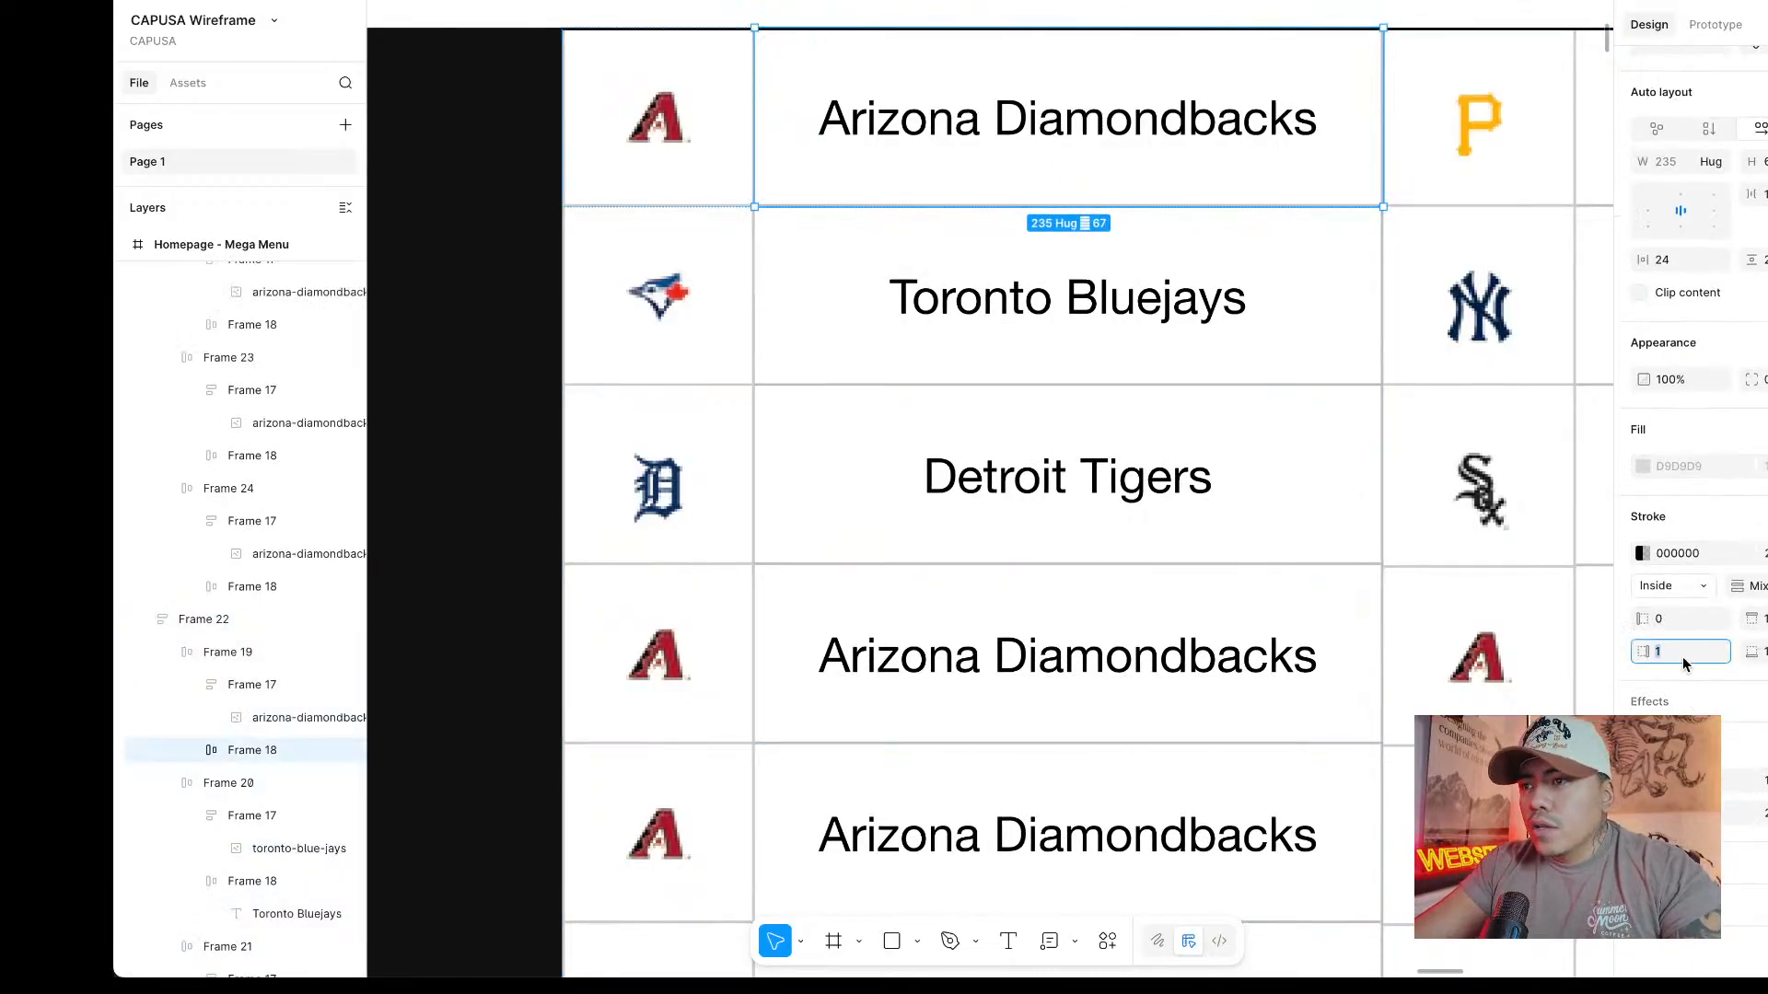
Set the right border width of the first Arizona Diamondbacks logo cell to 0.
left_click(698, 155)
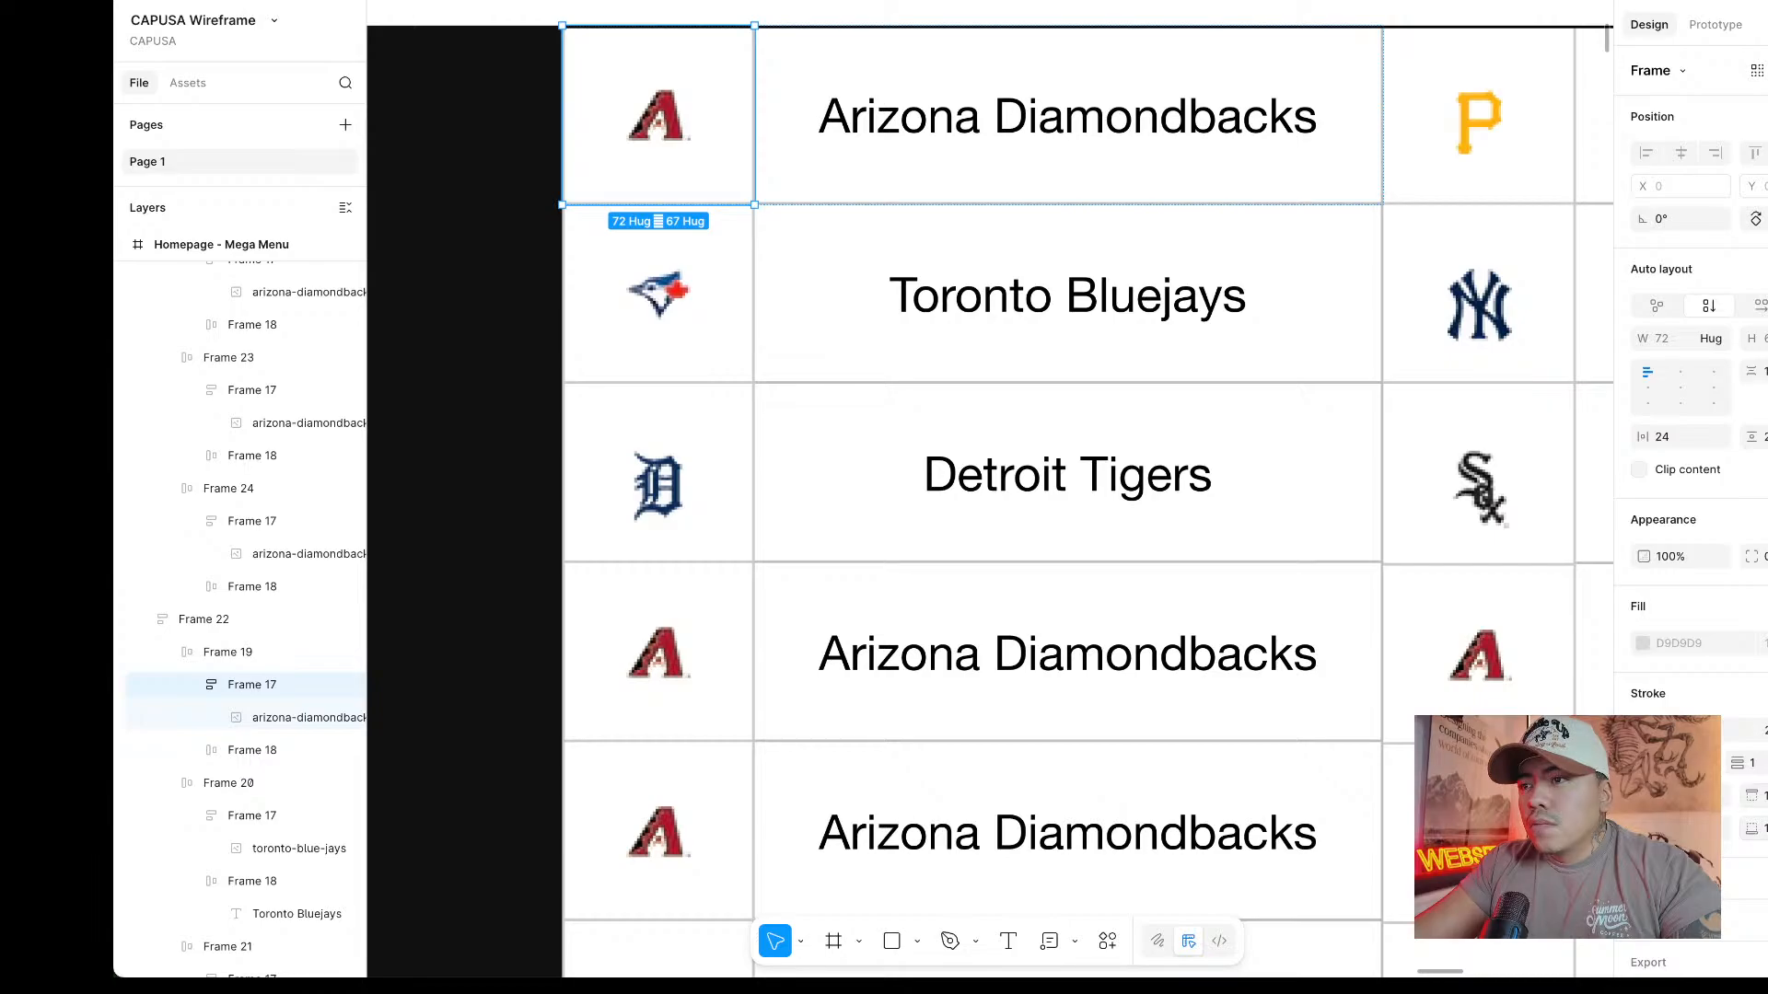
left_click(1694, 828)
type("0")
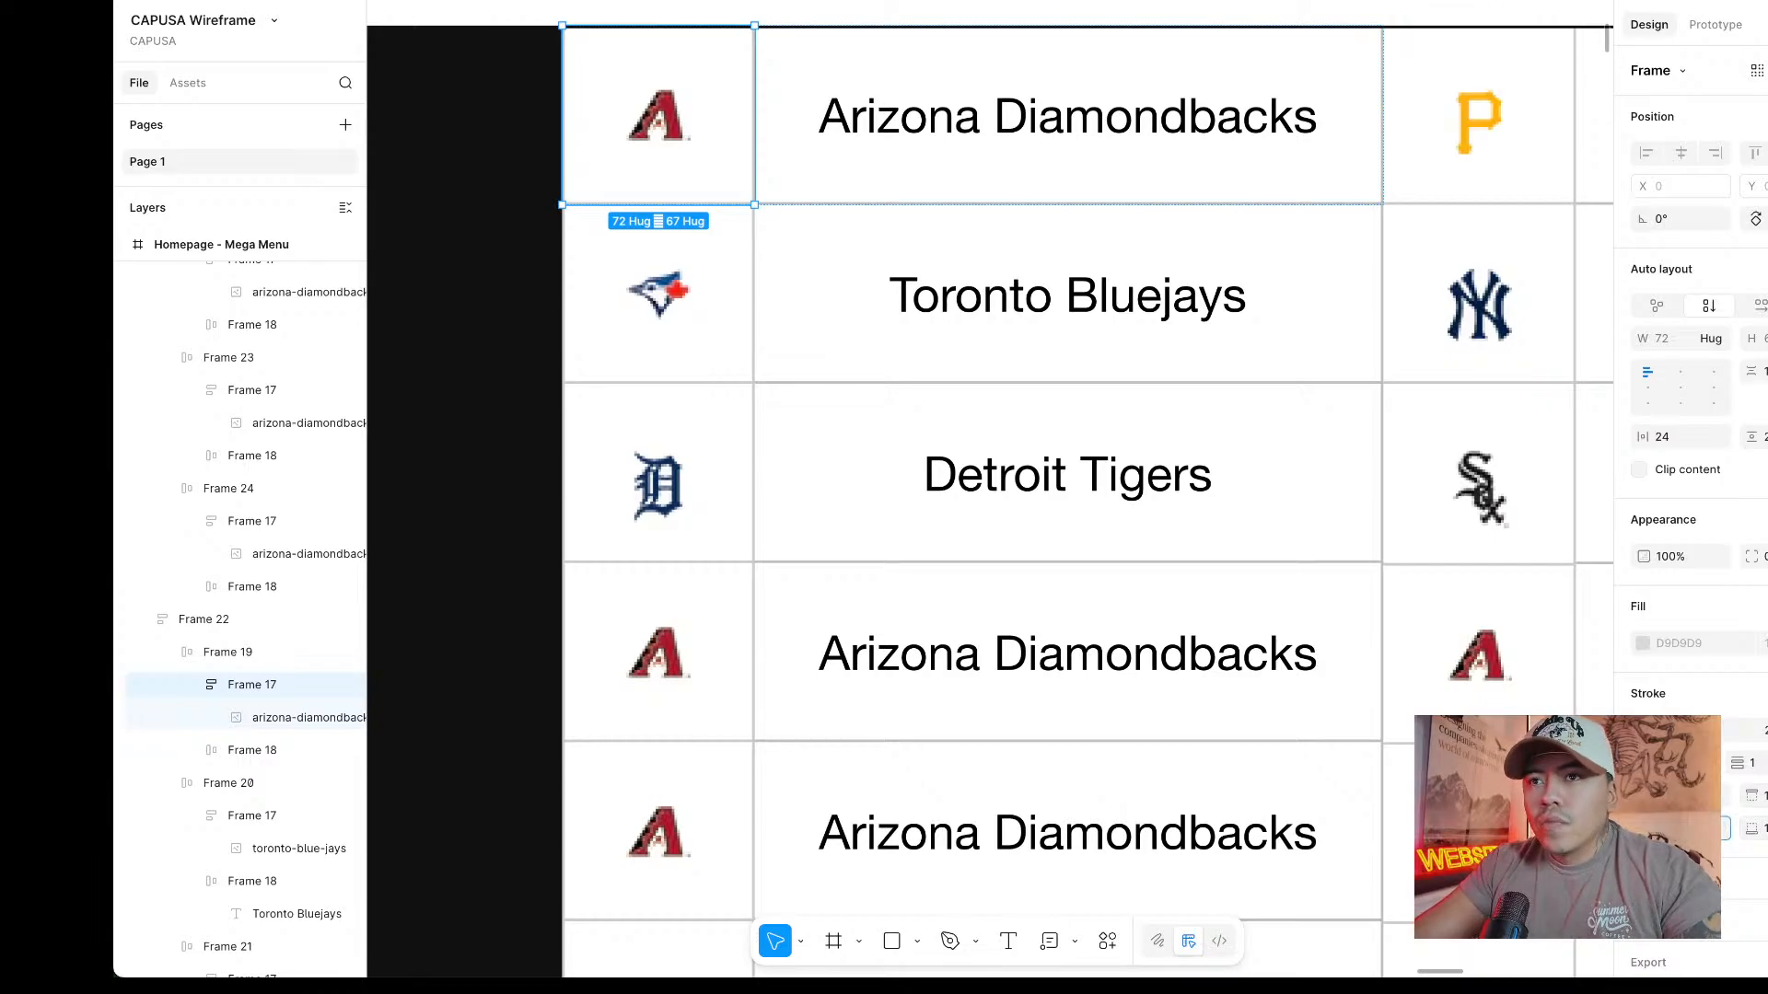
key("Return")
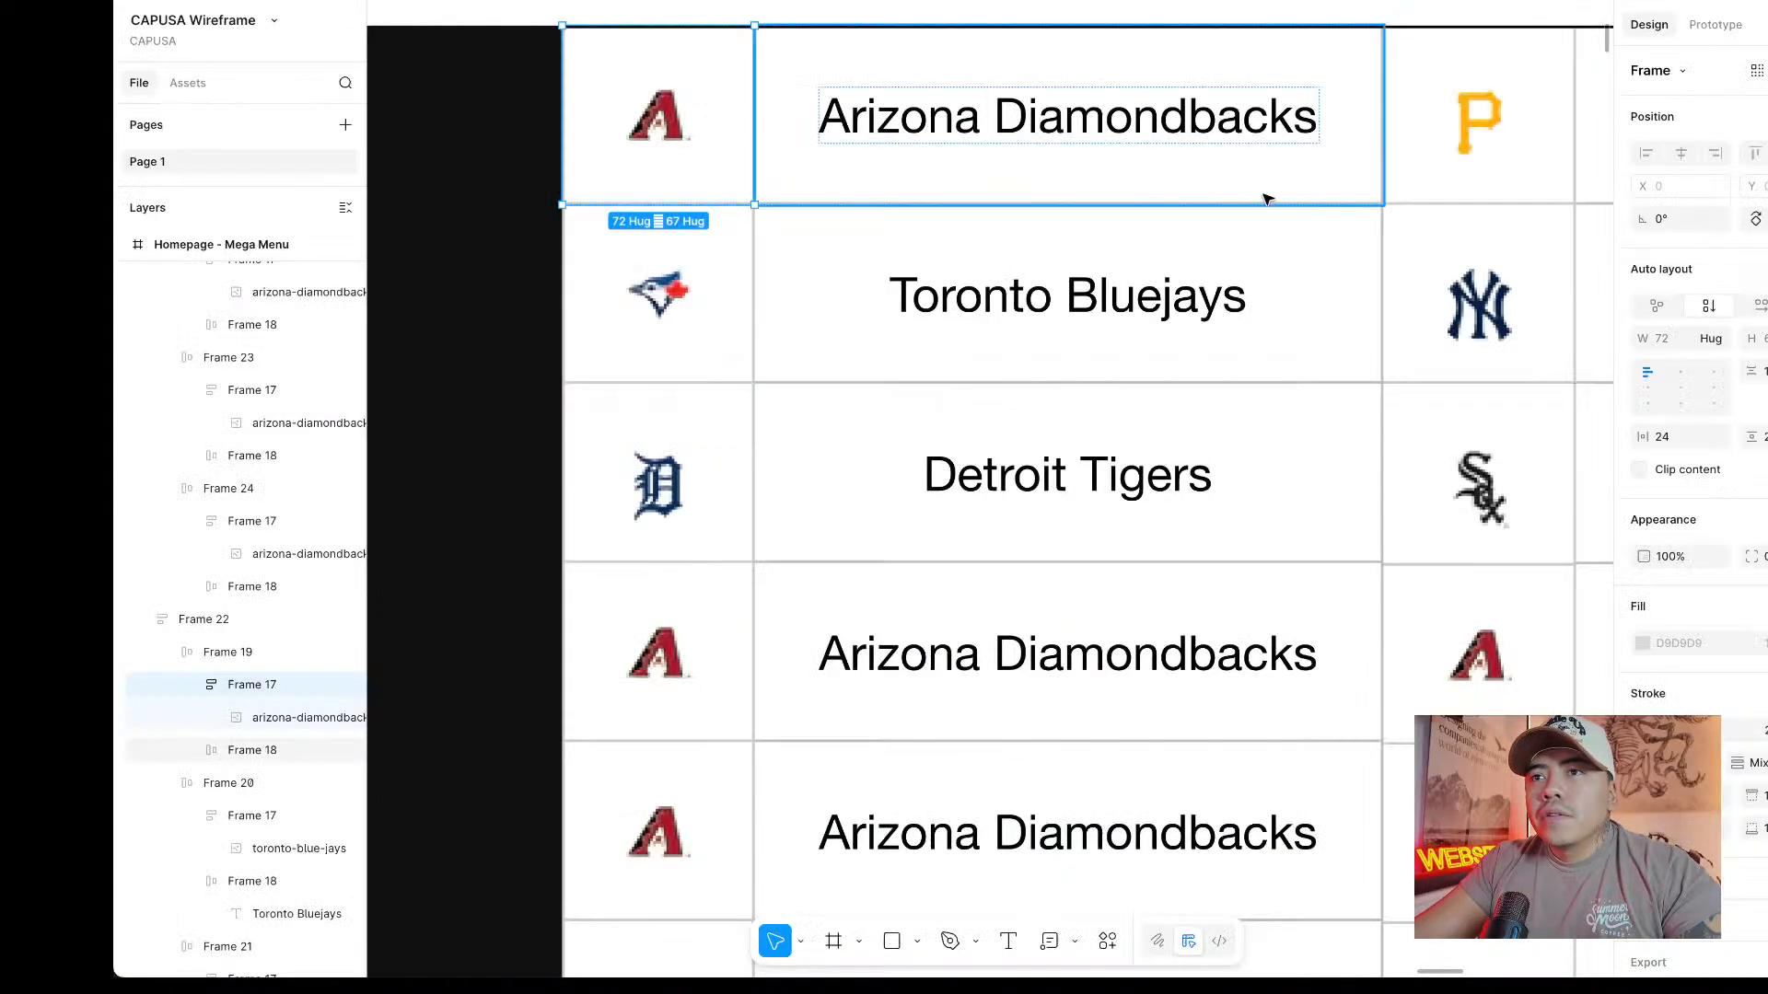
Remove the right borders from the Toronto Bluejays and Detroit Tigers logo cells.
scroll(1176, 217, "down", 5)
scroll(1024, 268, "right", 5)
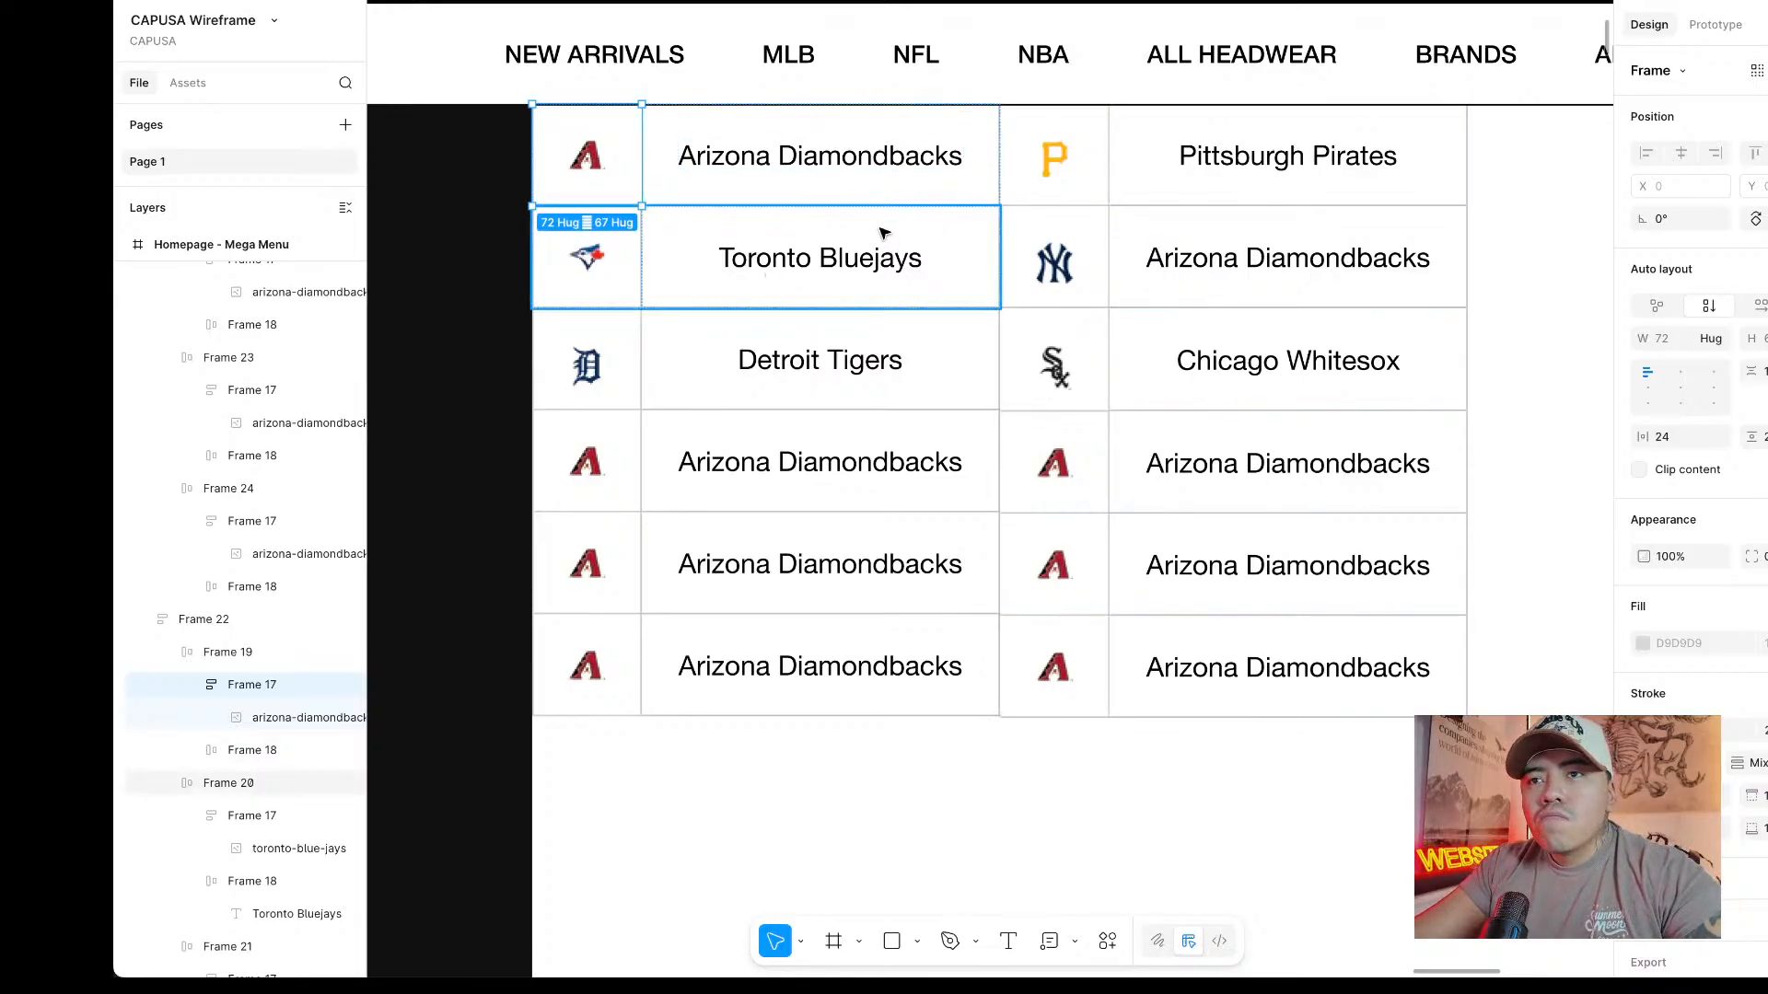
left_click(608, 281)
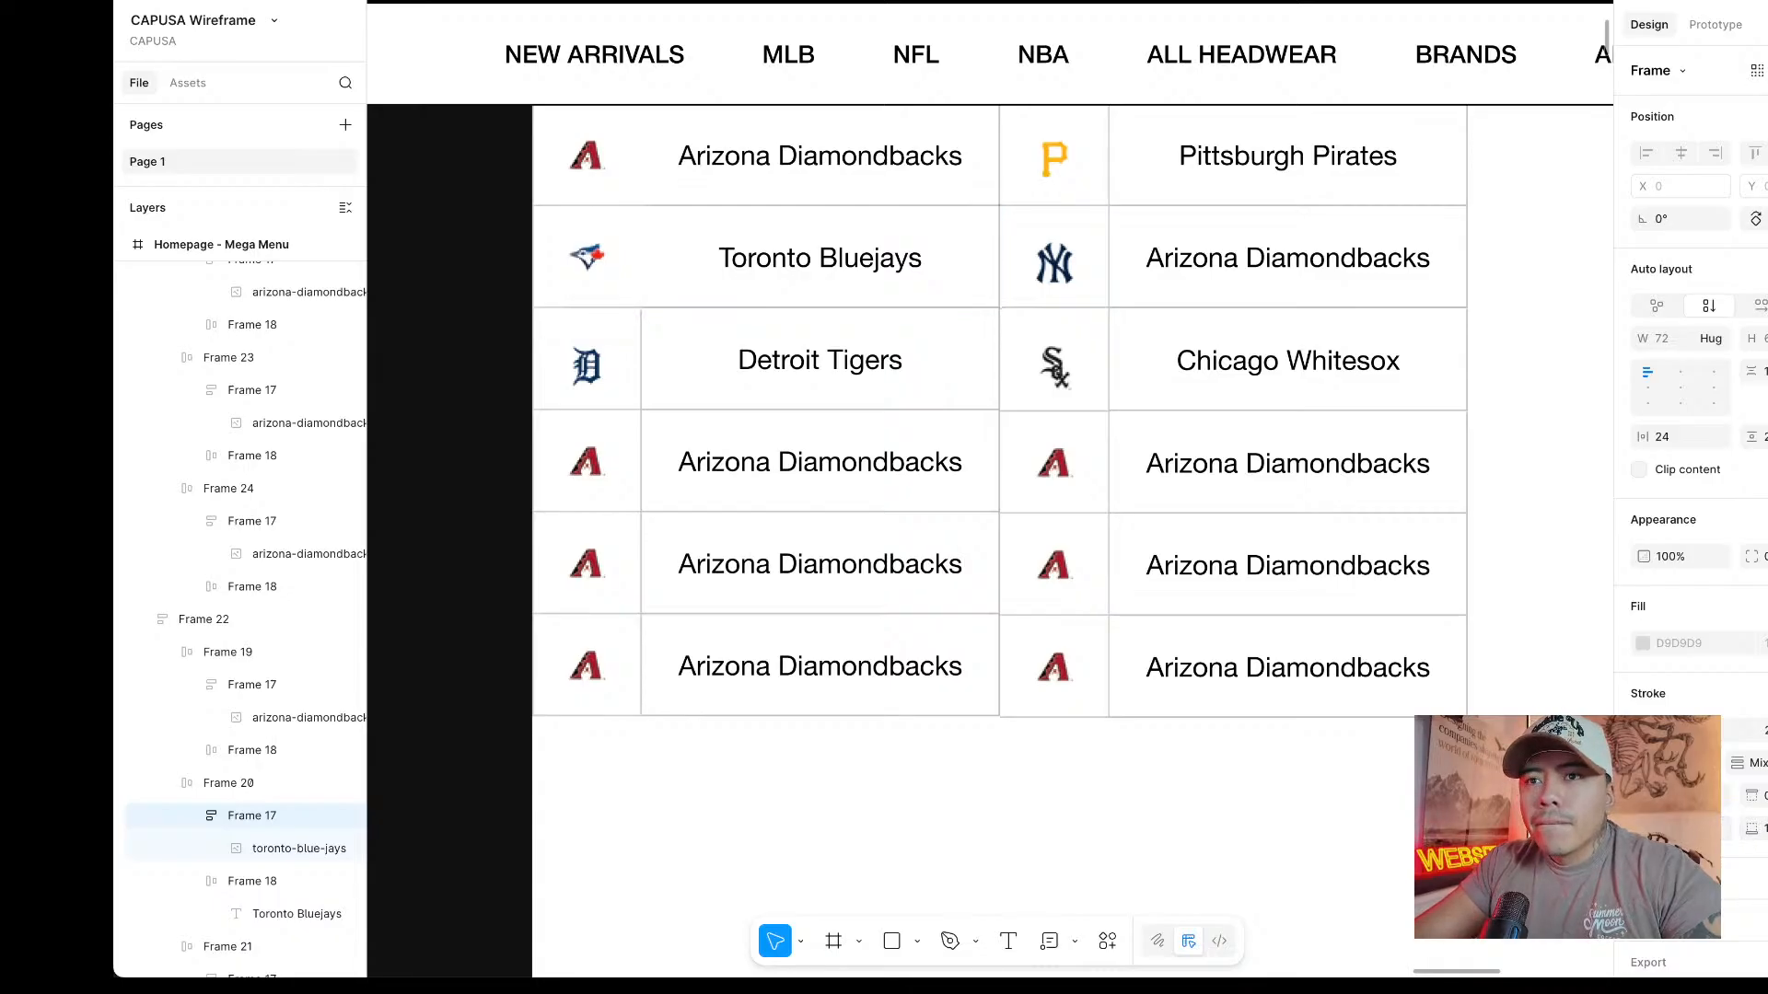
left_click(630, 373)
double_click(630, 373)
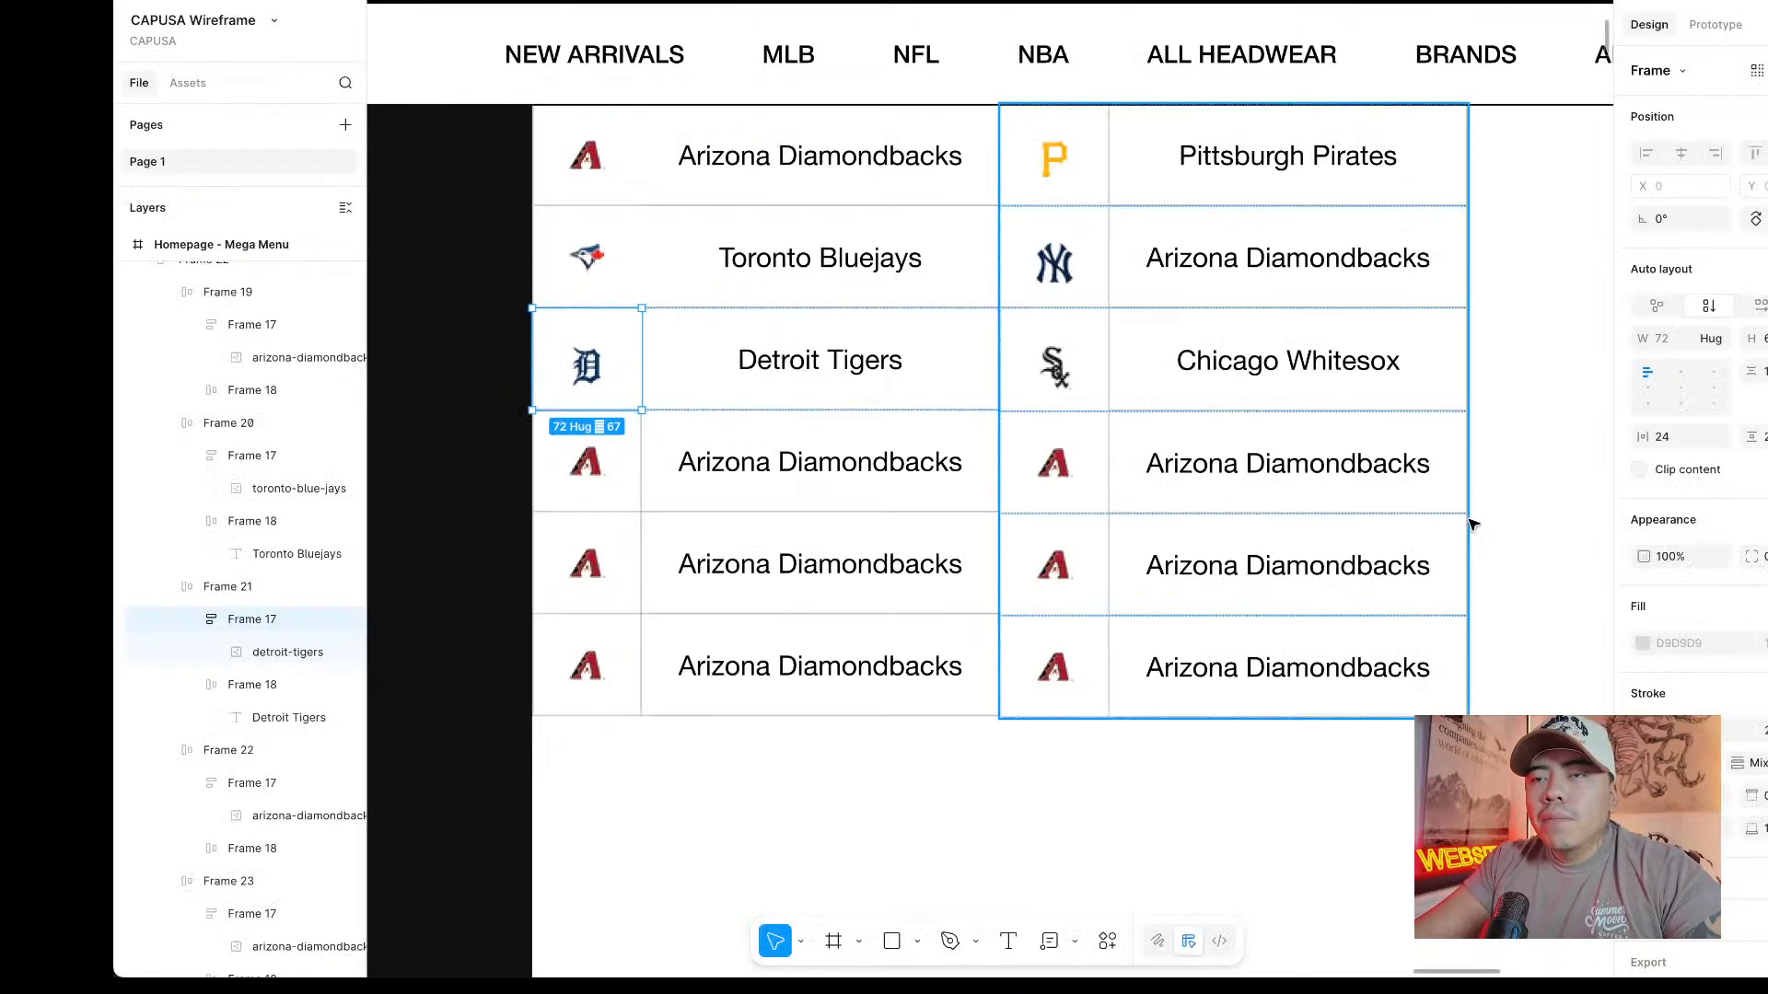
scroll(1058, 544, "down", 3)
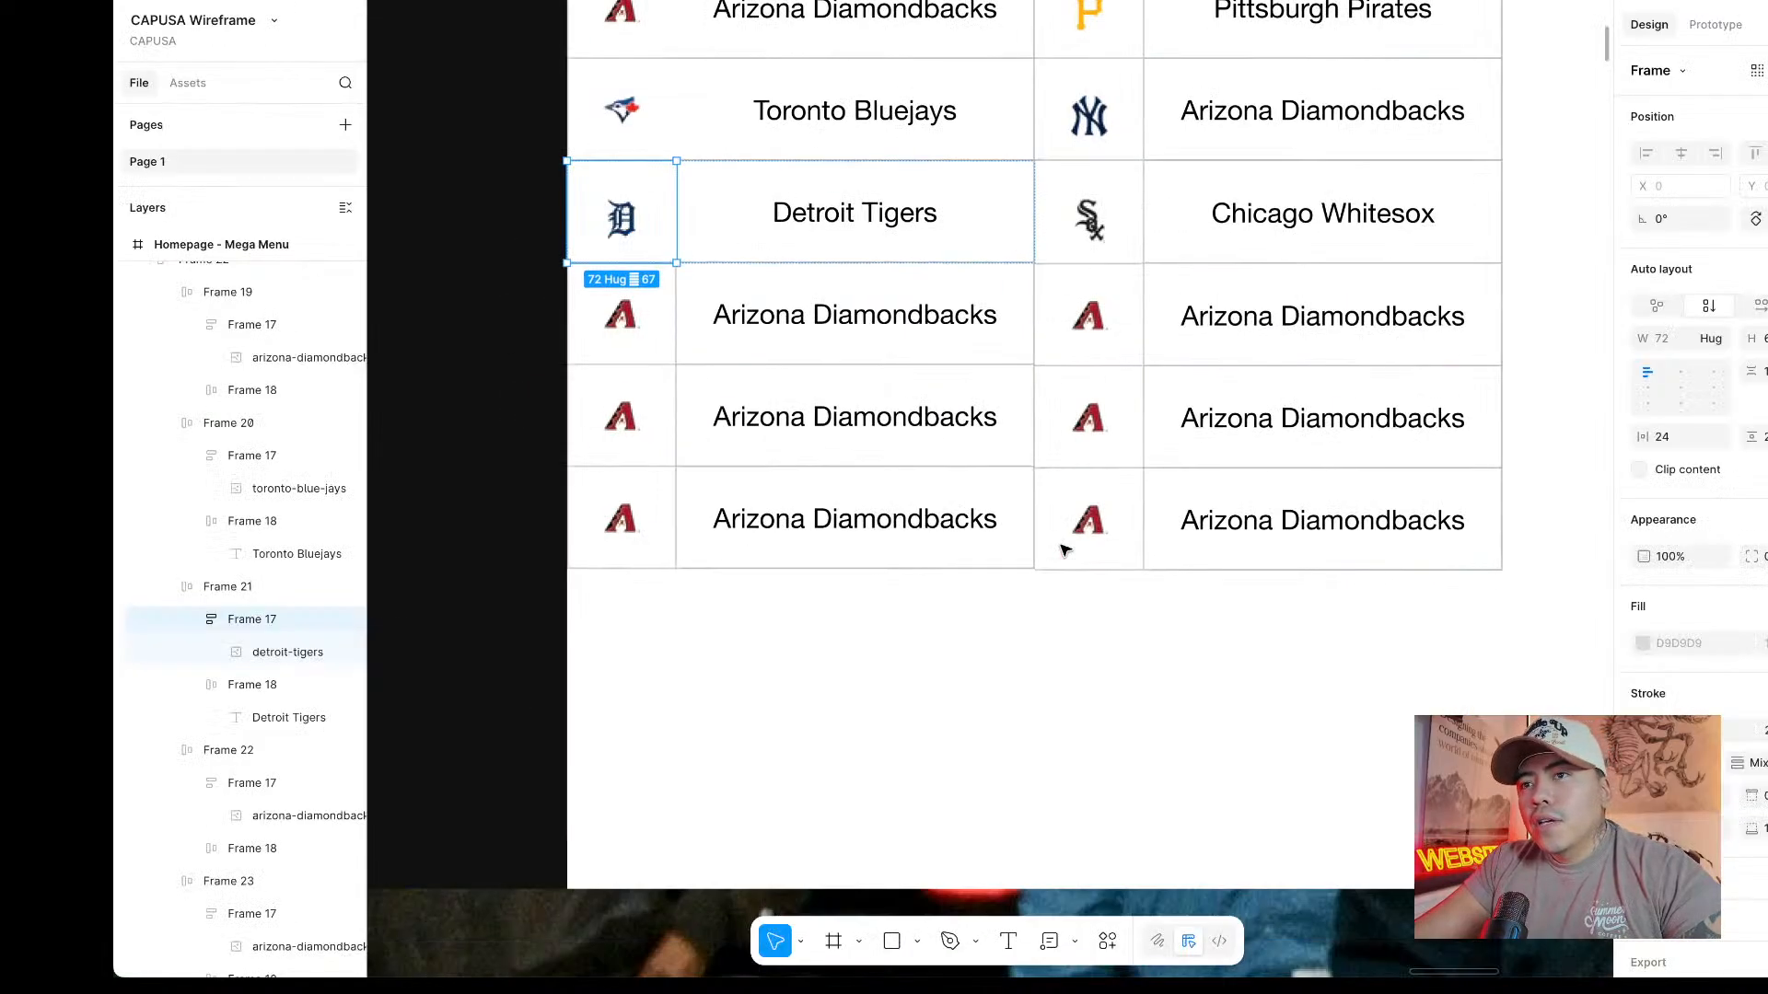
Left-align the team names inside the Toronto Bluejays and Detroit Tigers name cells in the left team column.
scroll(920, 507, "up", 5)
left_click(809, 435)
scroll(809, 433, "right", 1)
left_click(751, 334)
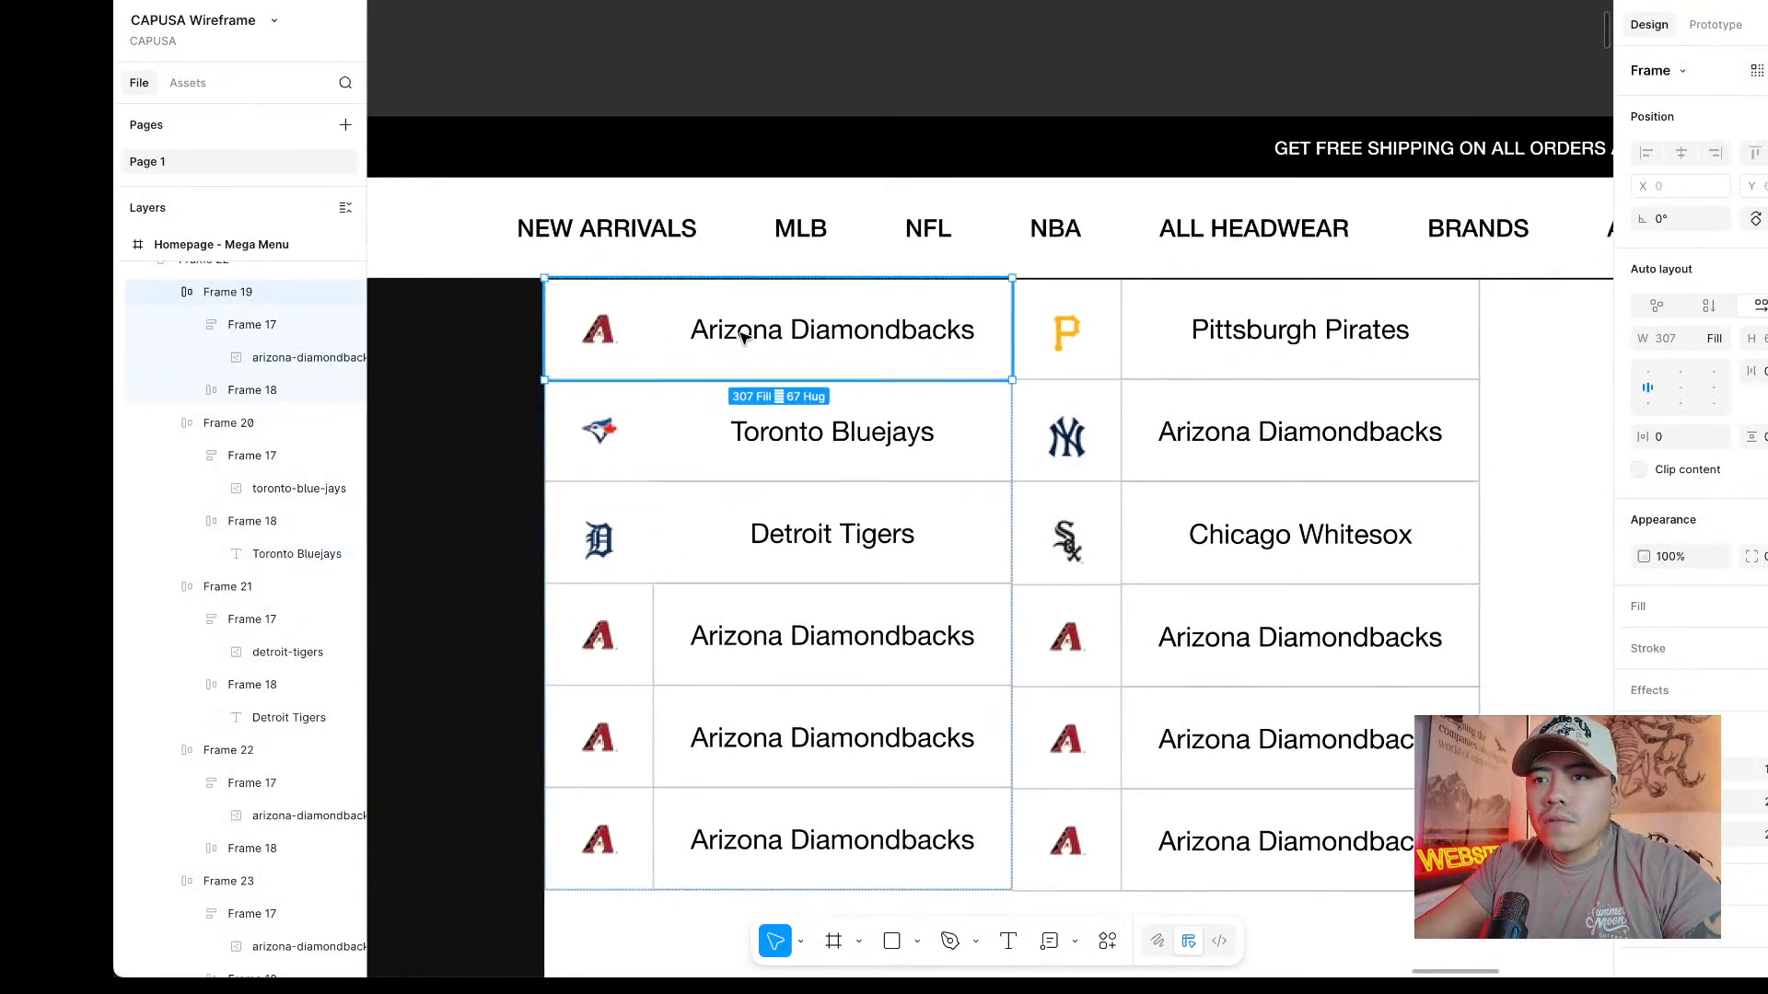
double_click(750, 333)
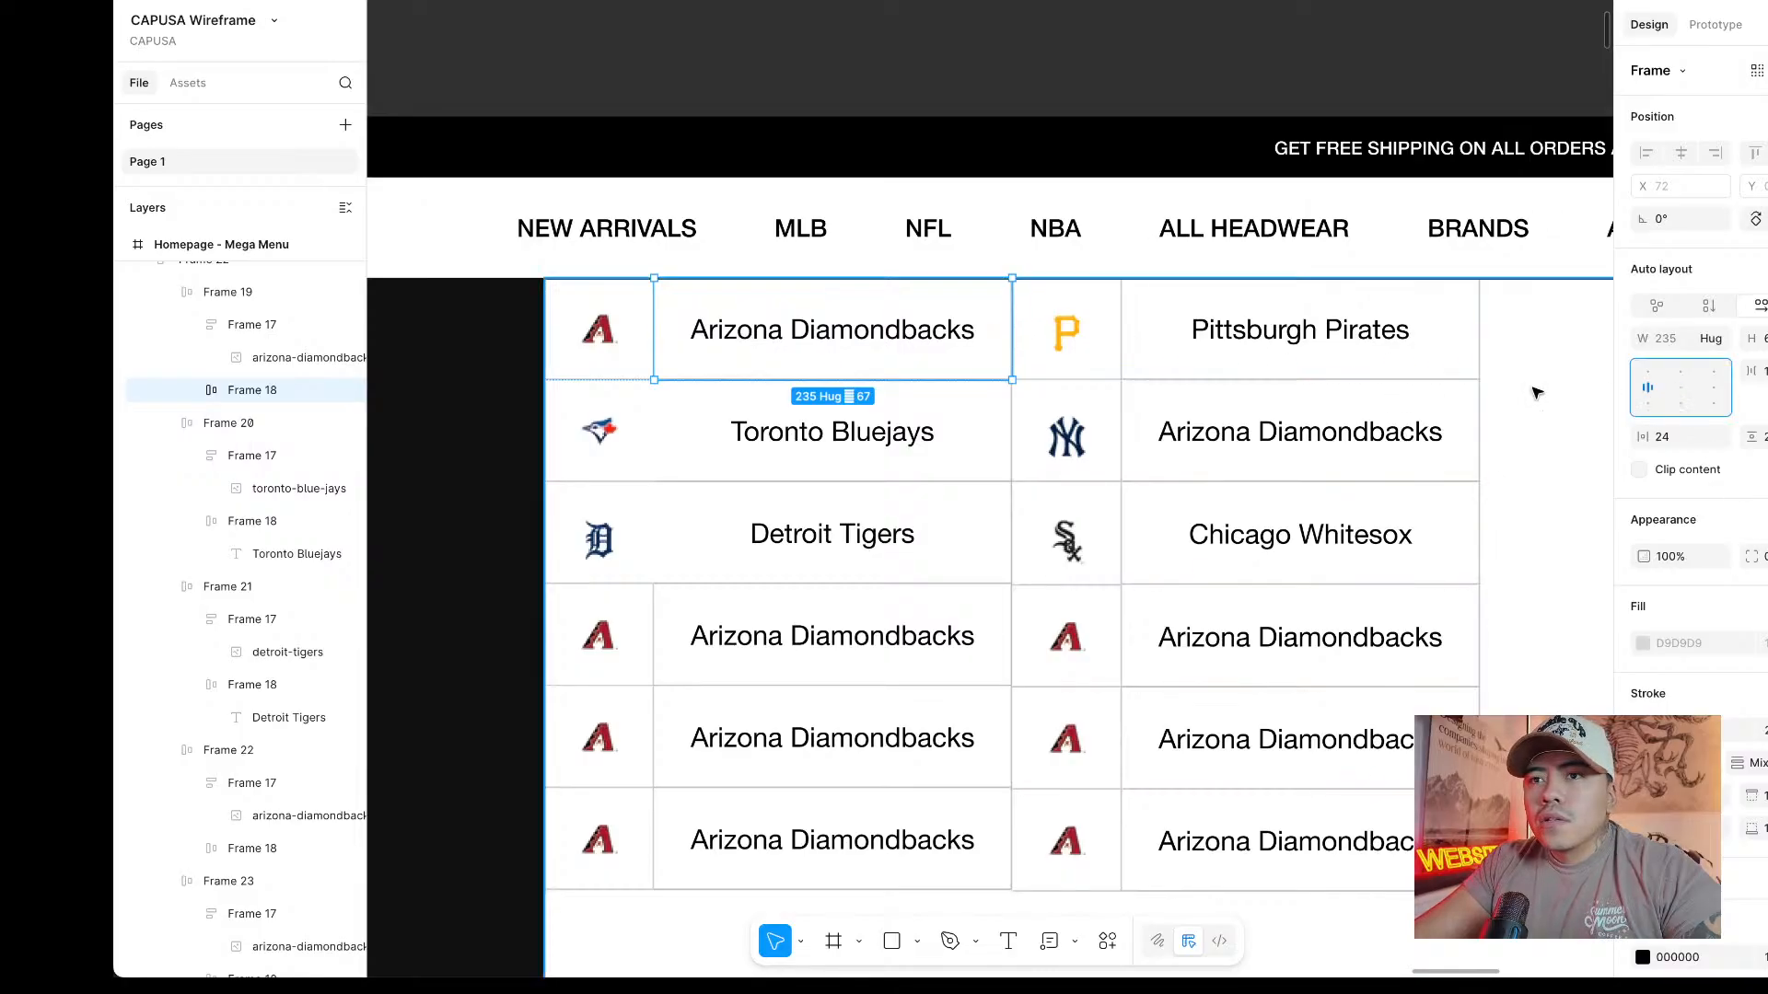
left_click(801, 402)
key("alt+a")
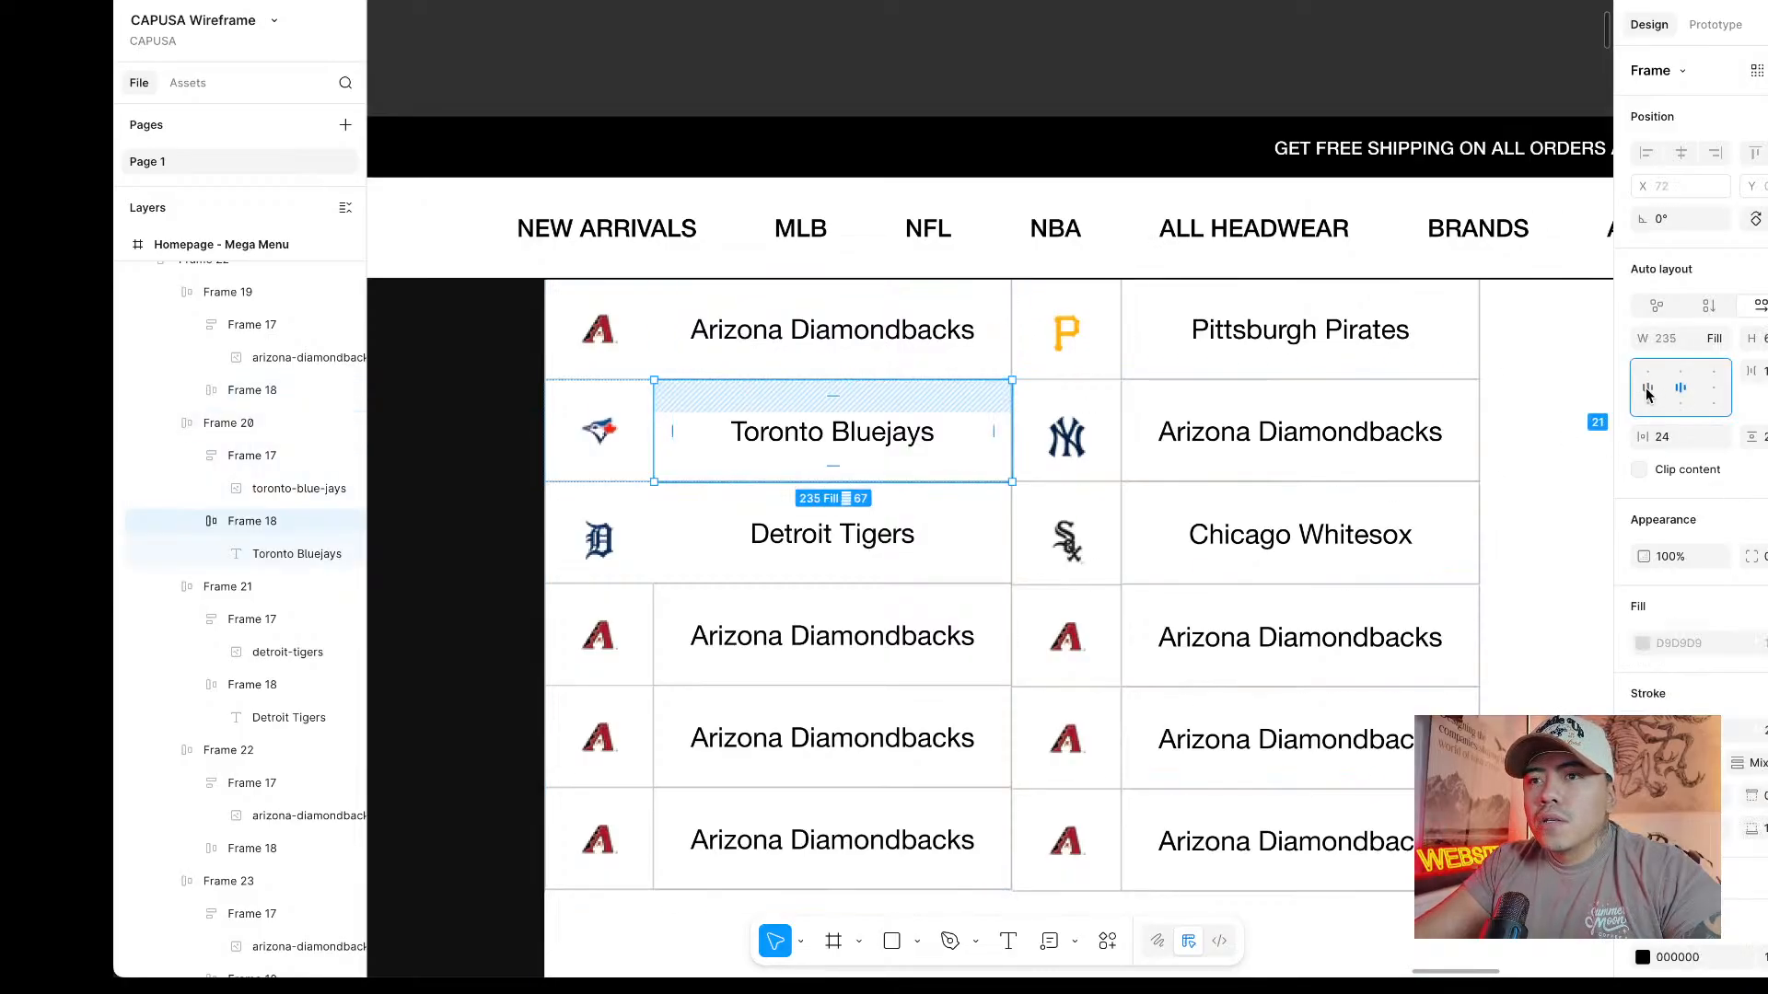
left_click(831, 529)
key("alt+a")
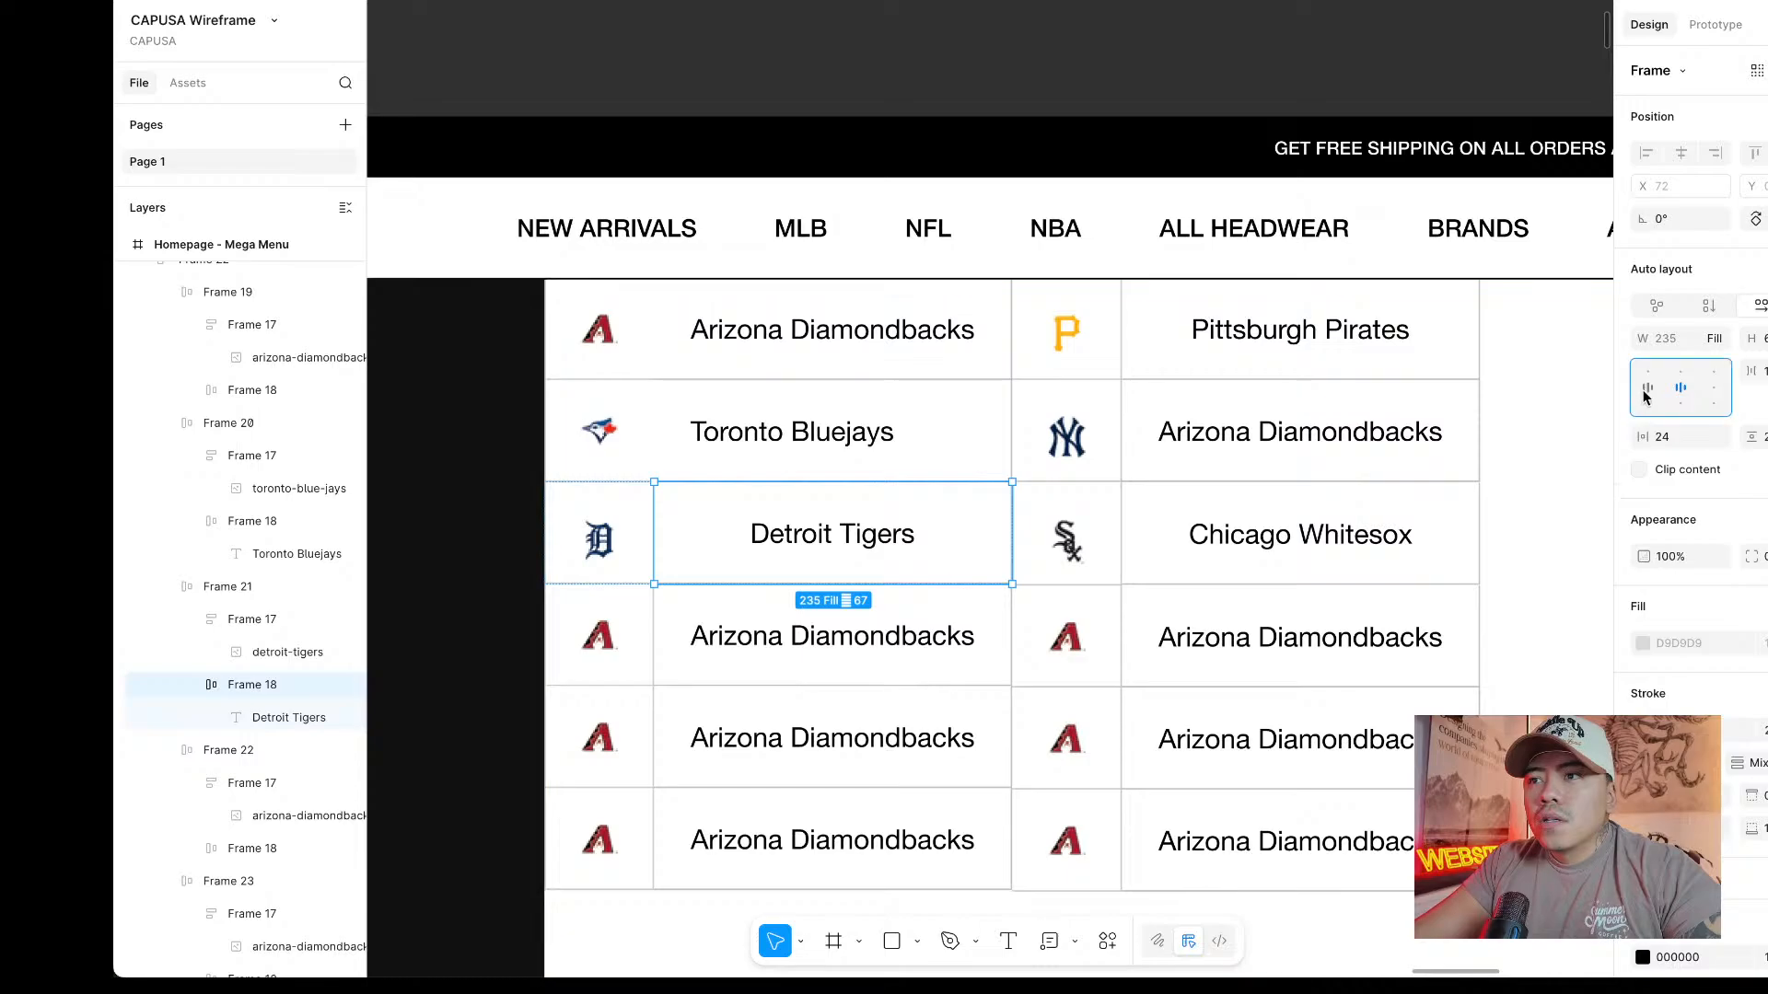
left_click(919, 613)
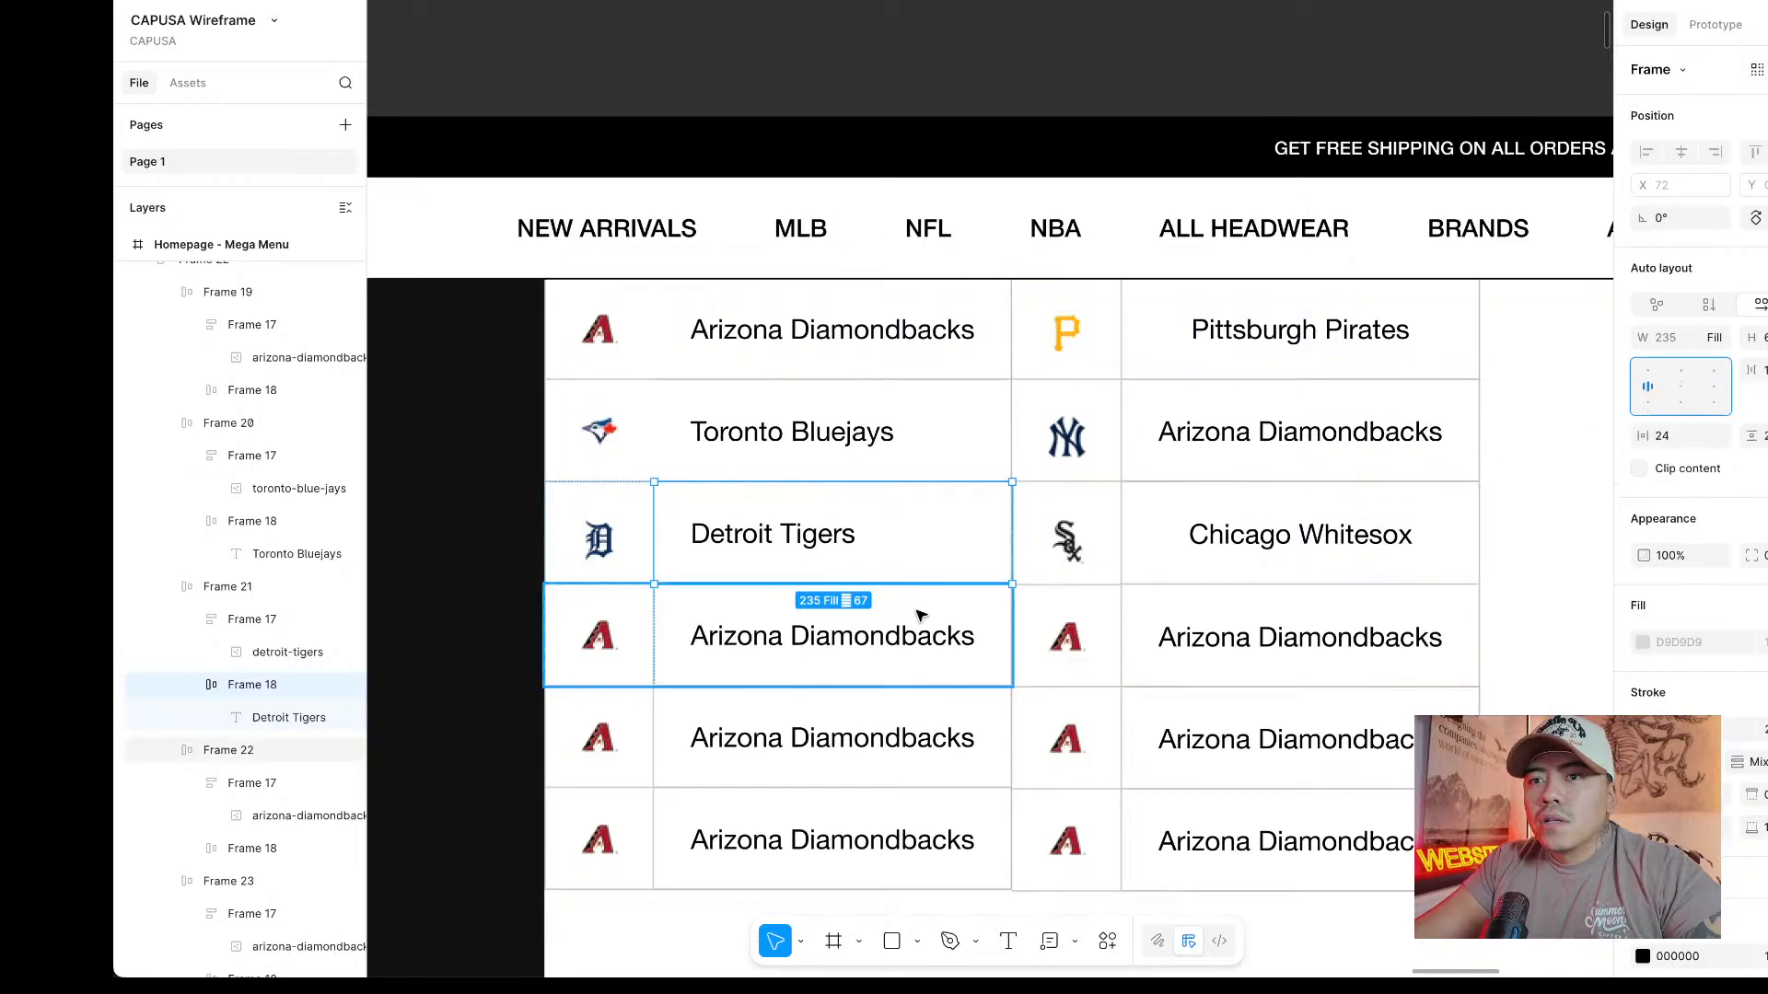
left_click(1641, 390)
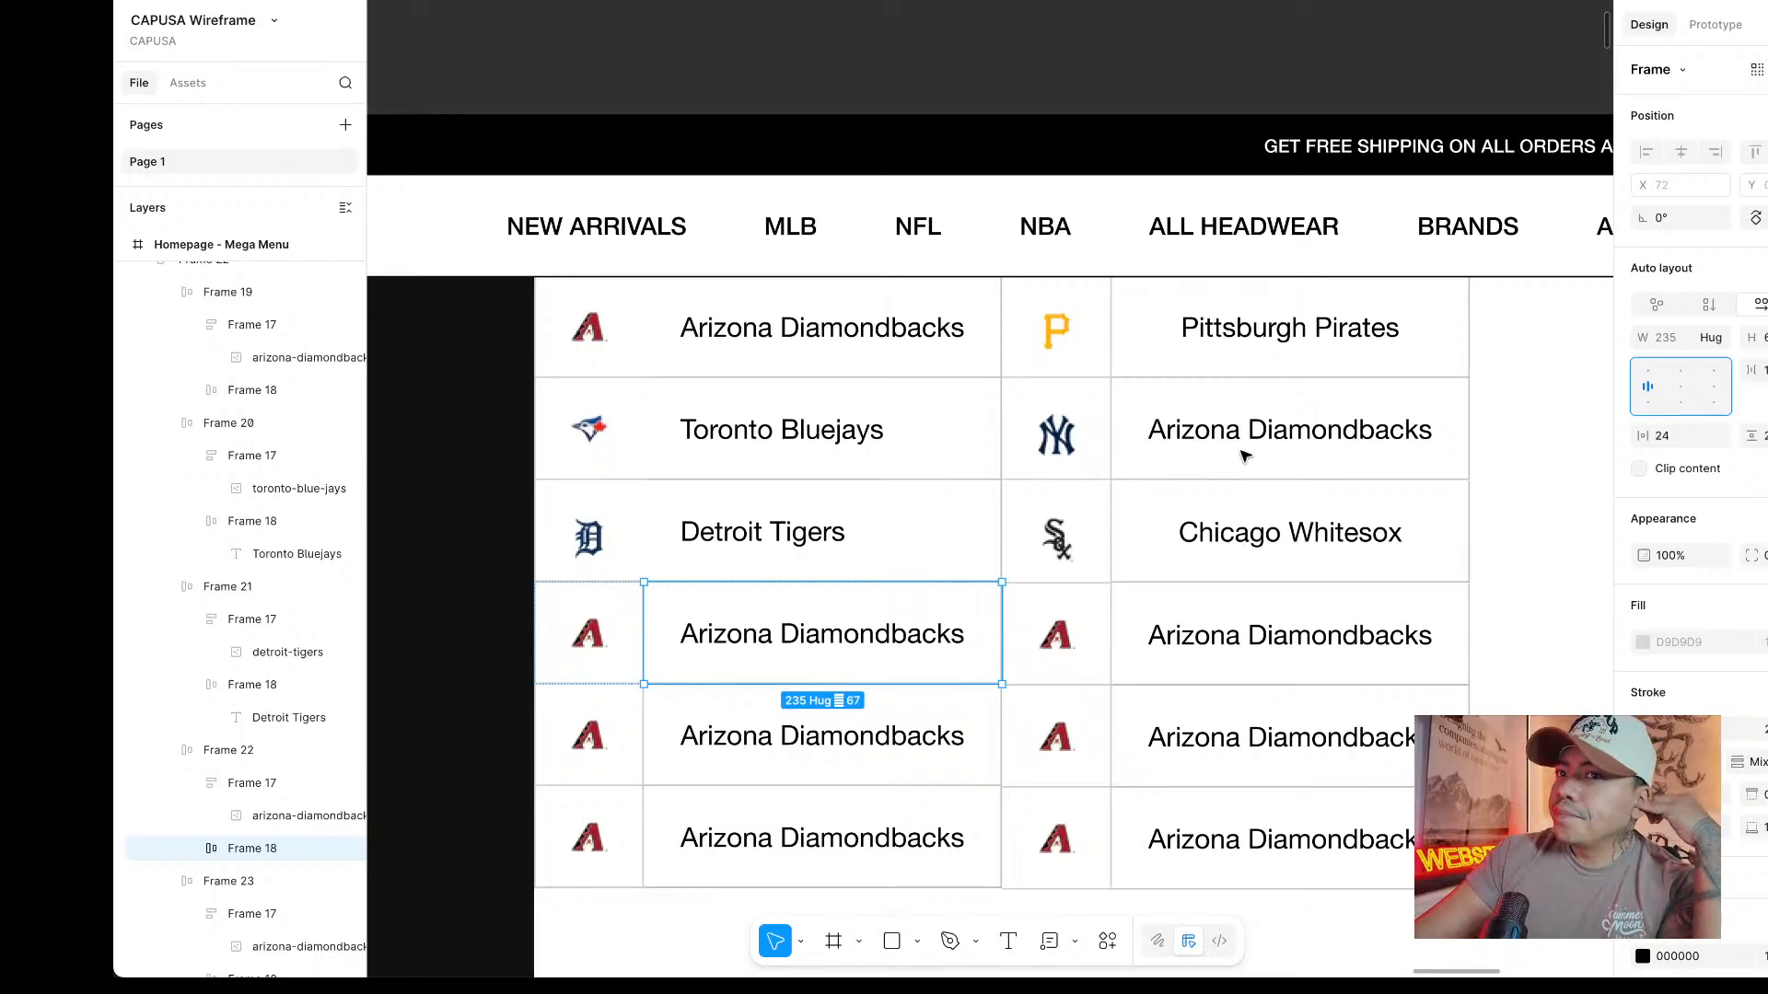
Try a left padding of 20 on the first three name cells in the left team column, settling on 12.
scroll(818, 374, "down", 1)
scroll(817, 369, "right", 1)
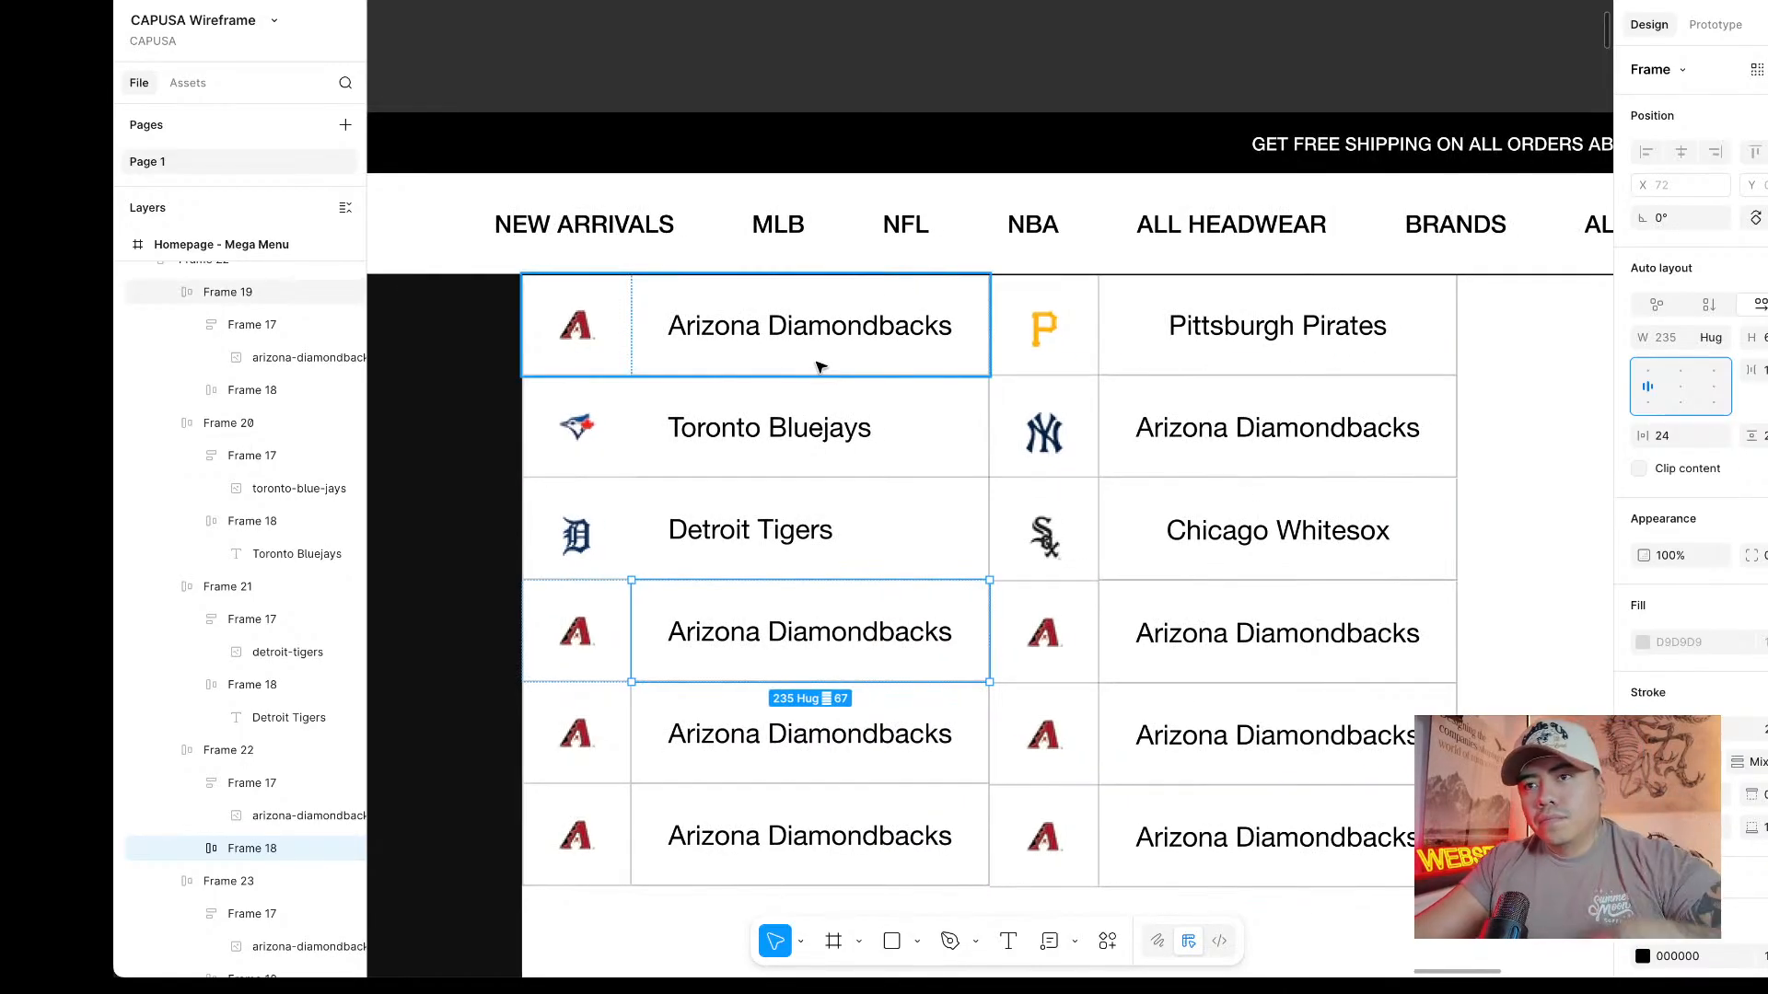
left_click(818, 365)
left_click(820, 438, "shift")
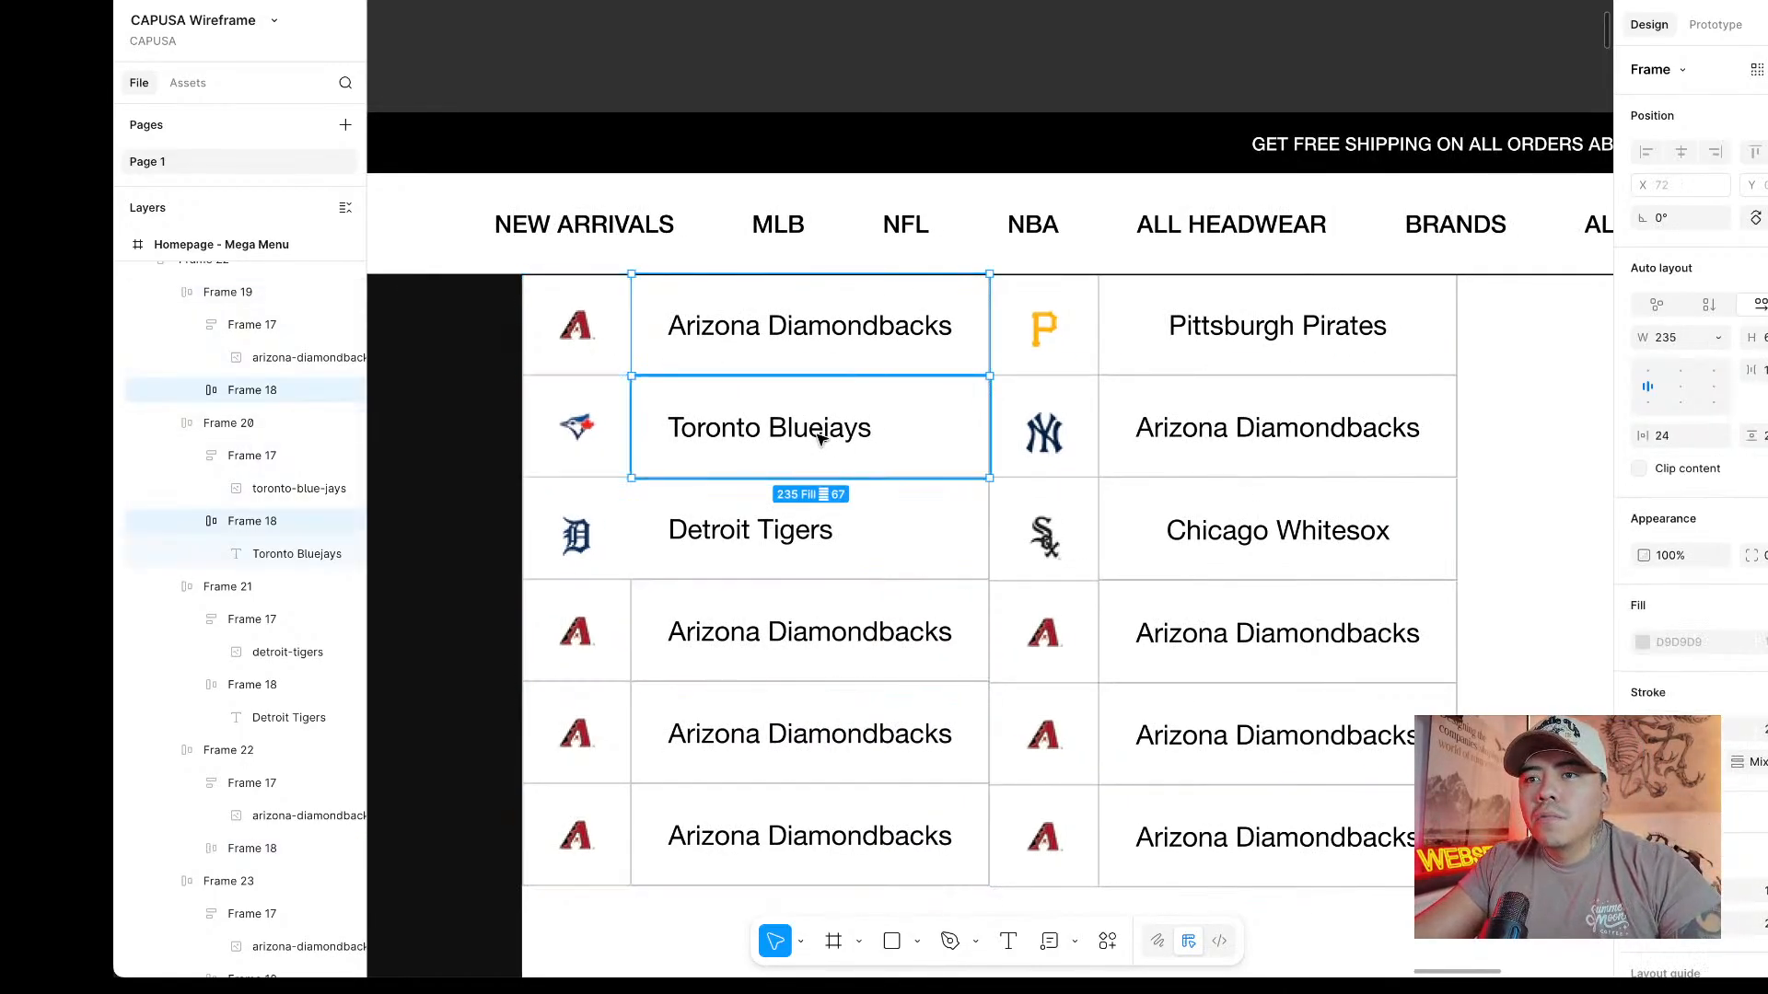
left_click(784, 532, "shift")
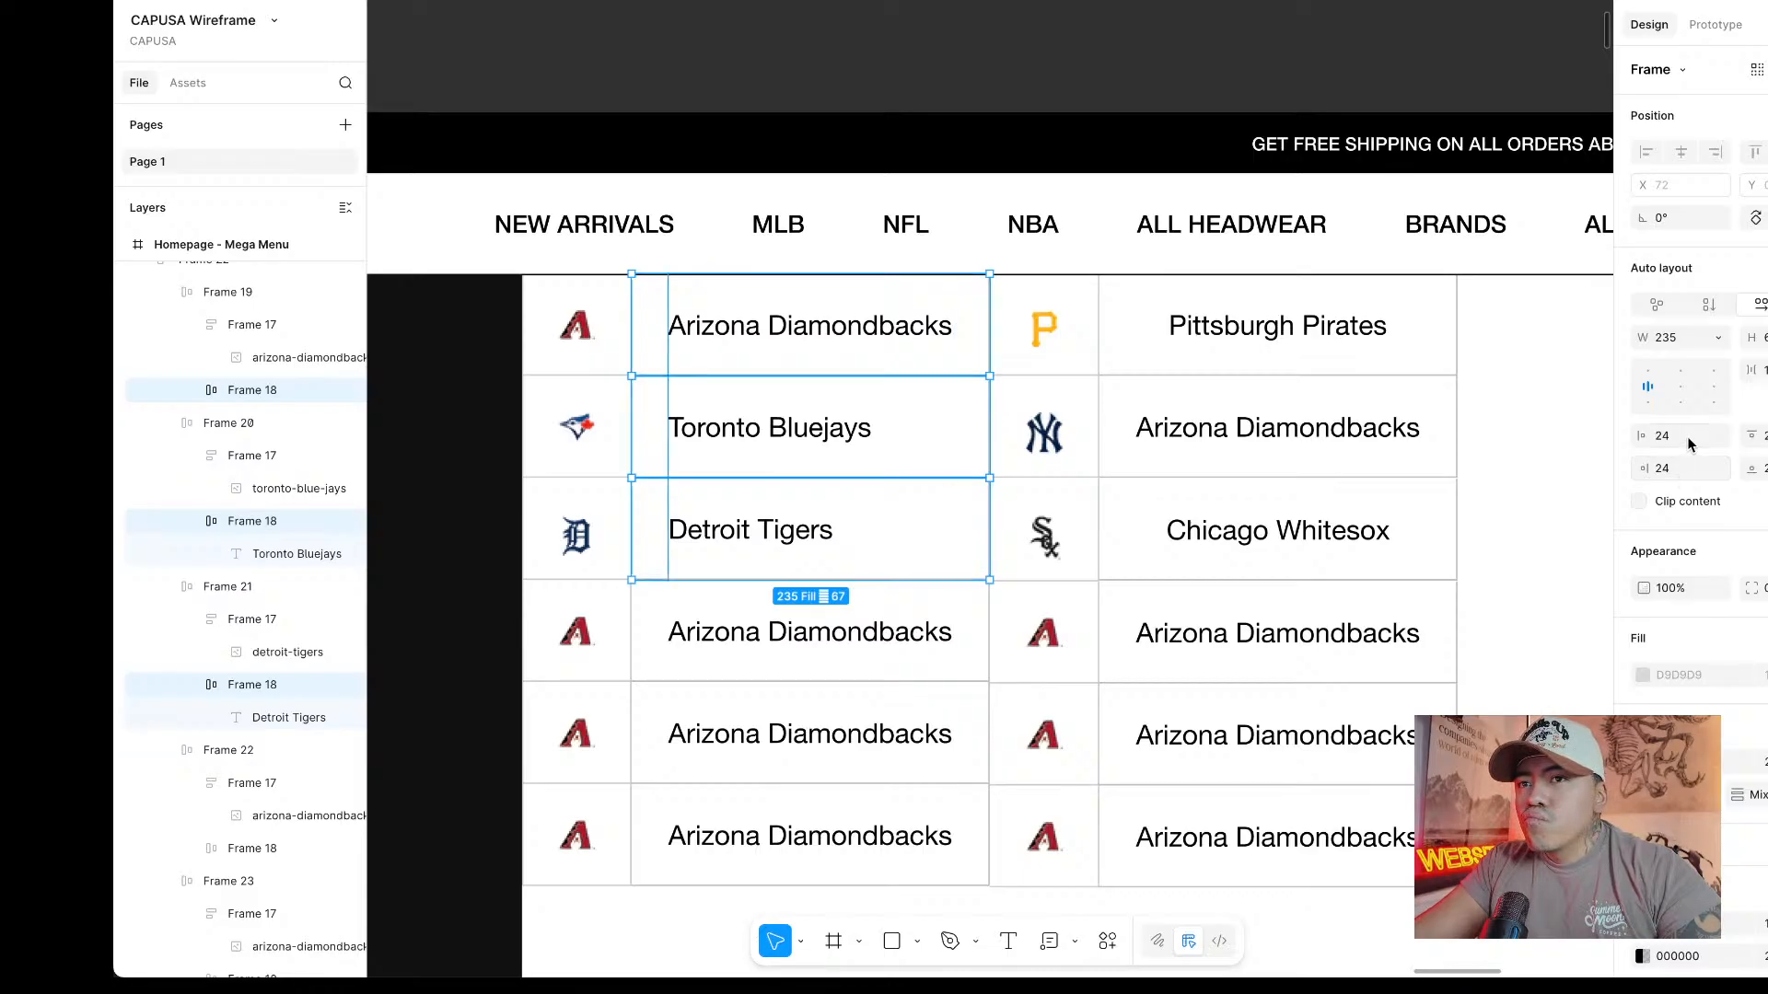
left_click(1691, 445)
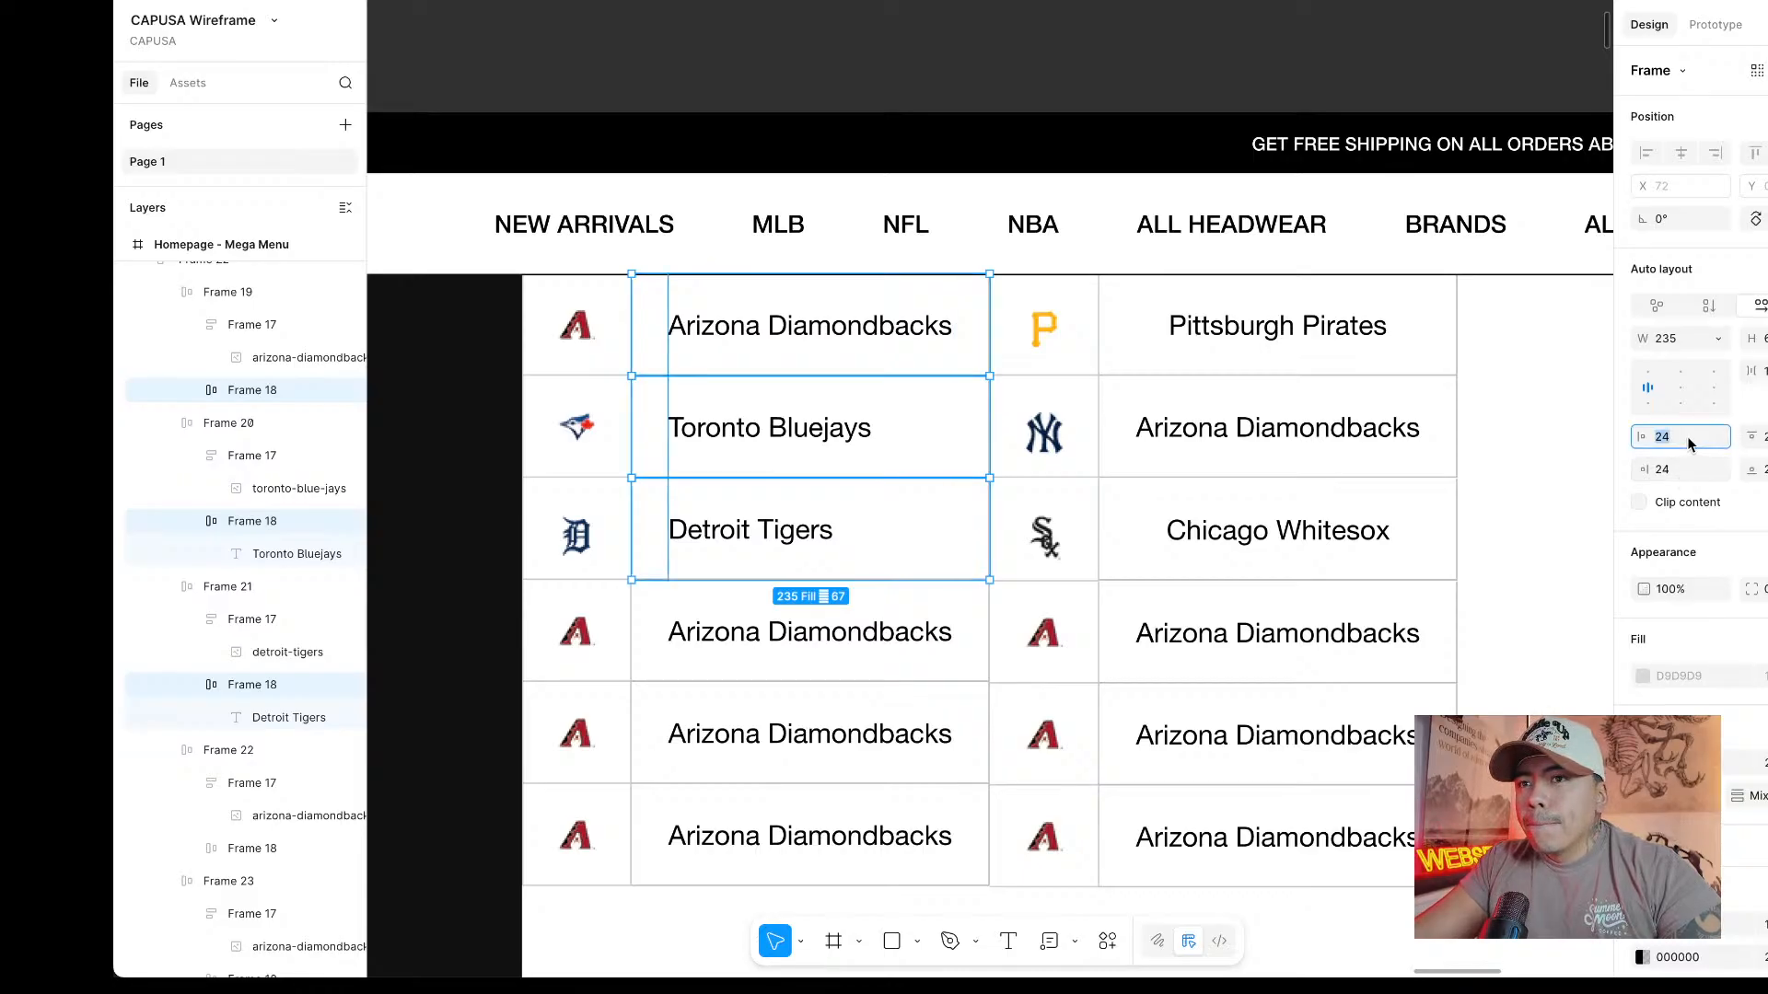
type("2")
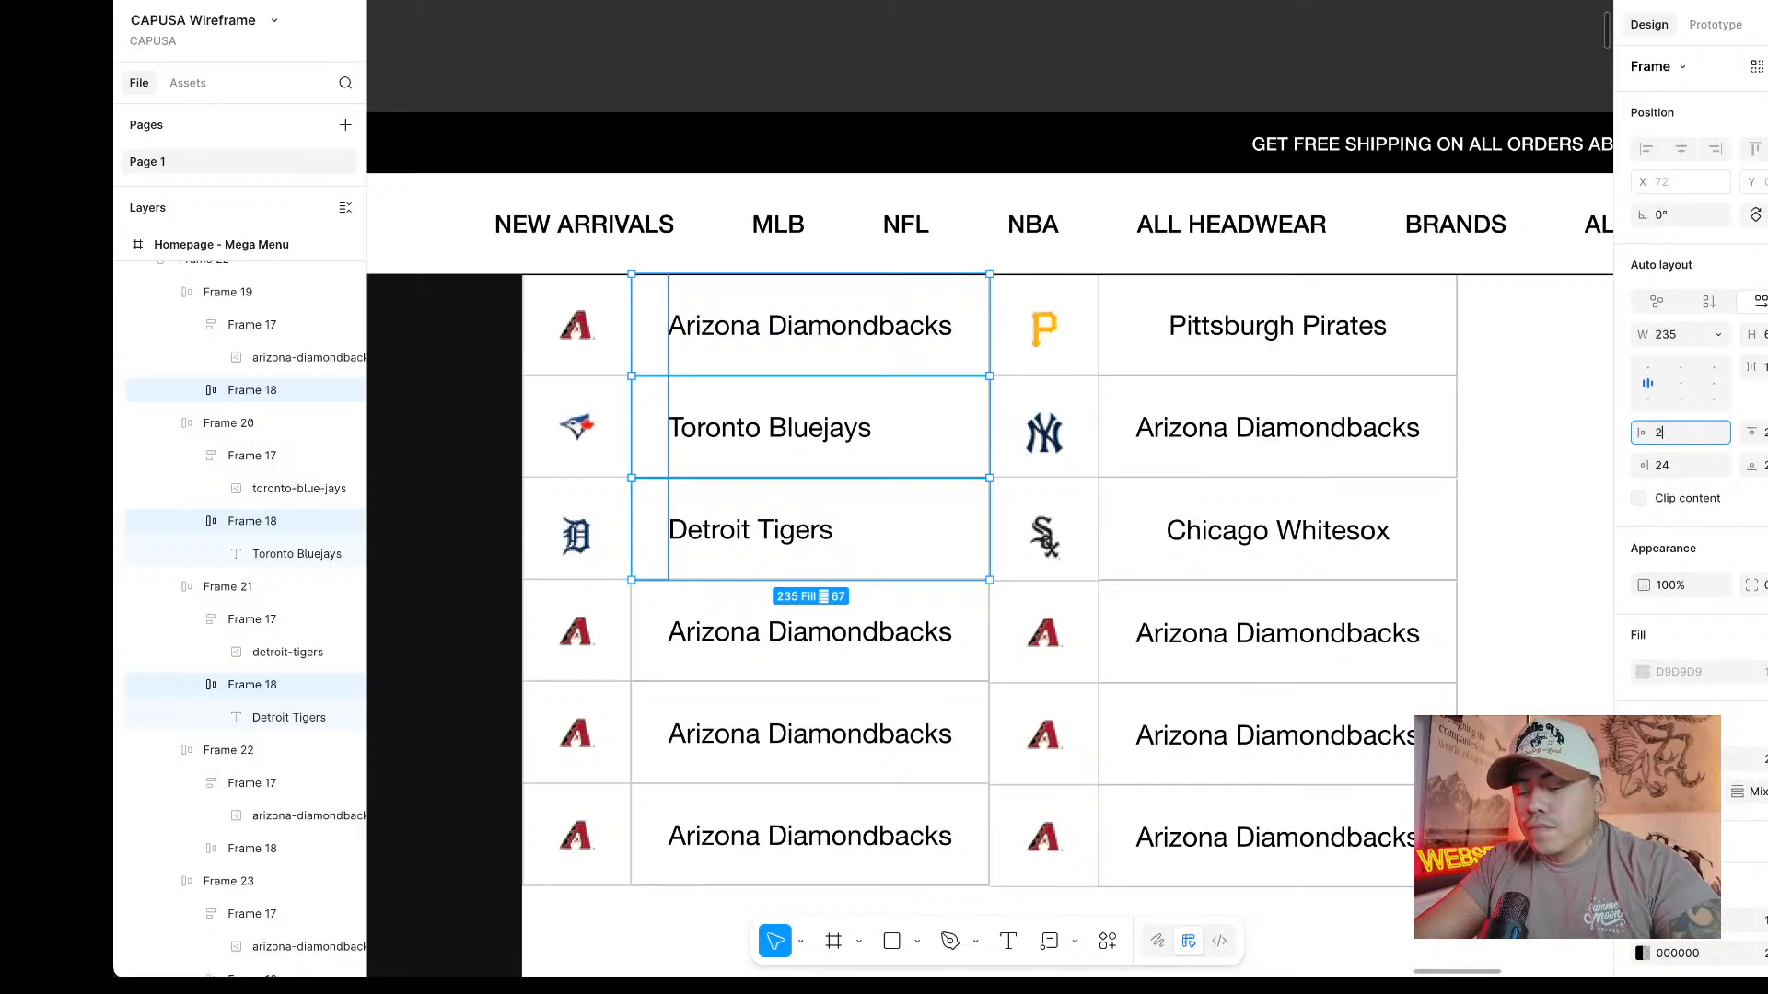
type("0")
key("Return")
left_click(1689, 442)
type("12")
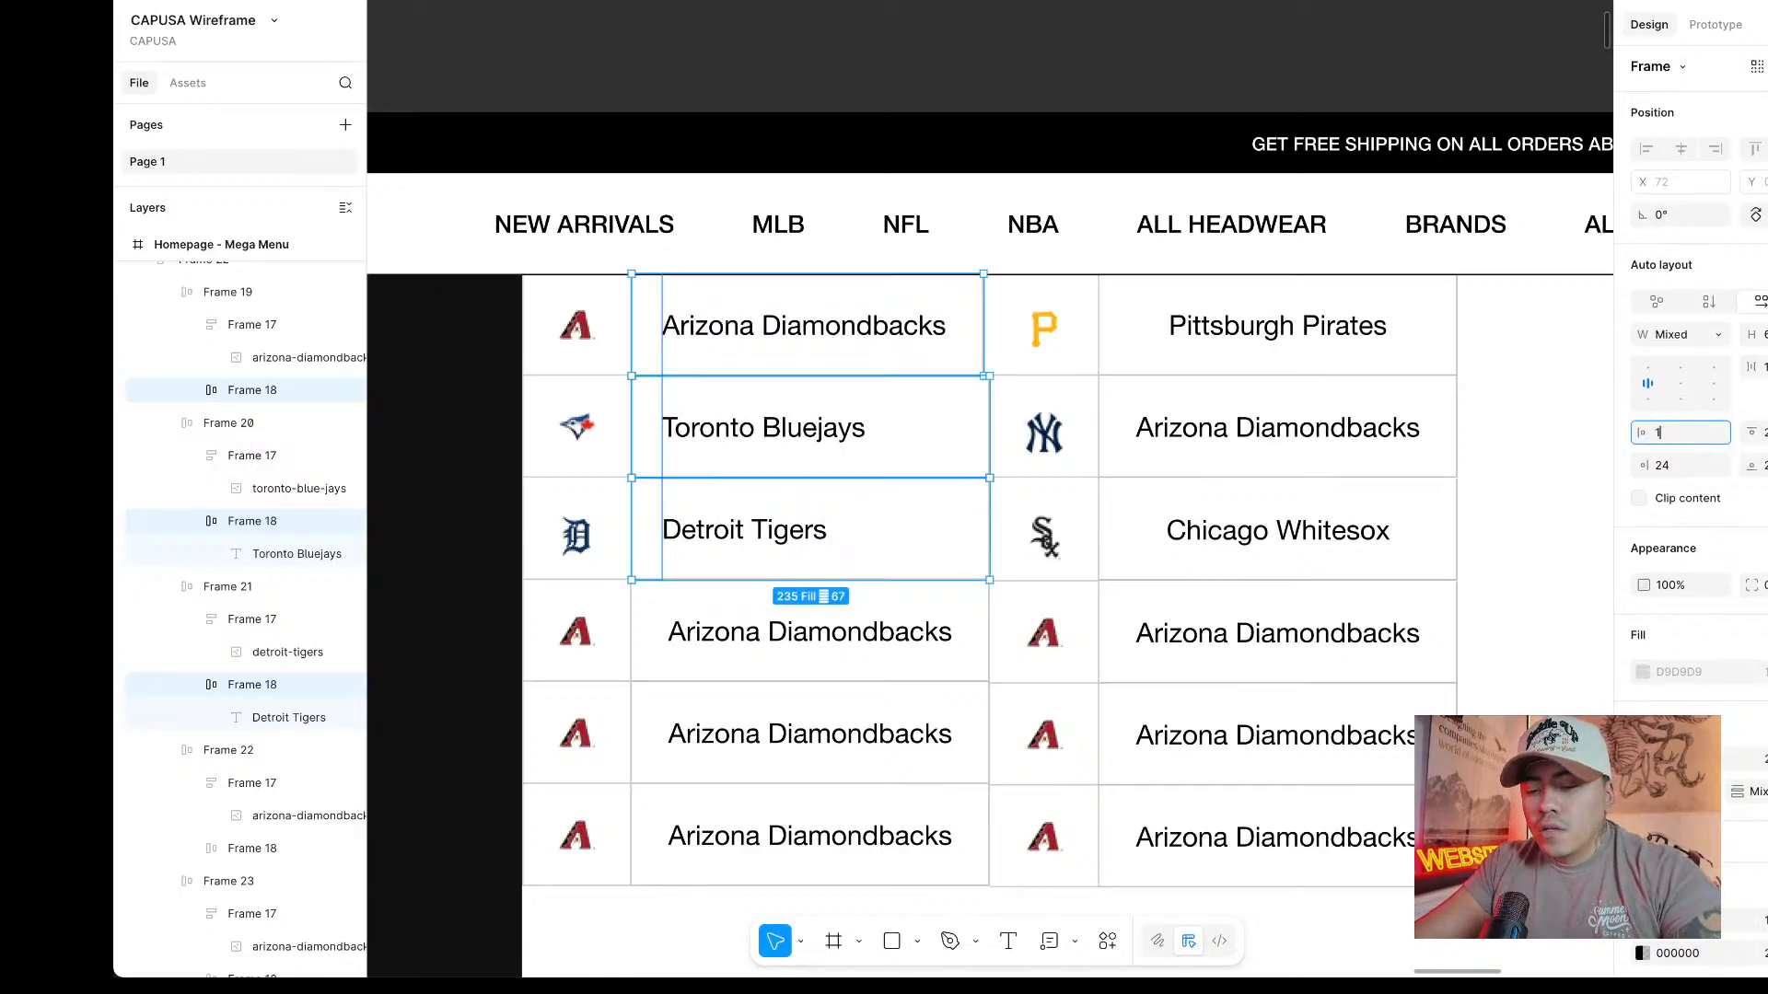
key("Return")
Set the right padding of the first Arizona Diamondbacks, Toronto Bluejays and Detroit Tigers logo cells to 12.
left_click(610, 345)
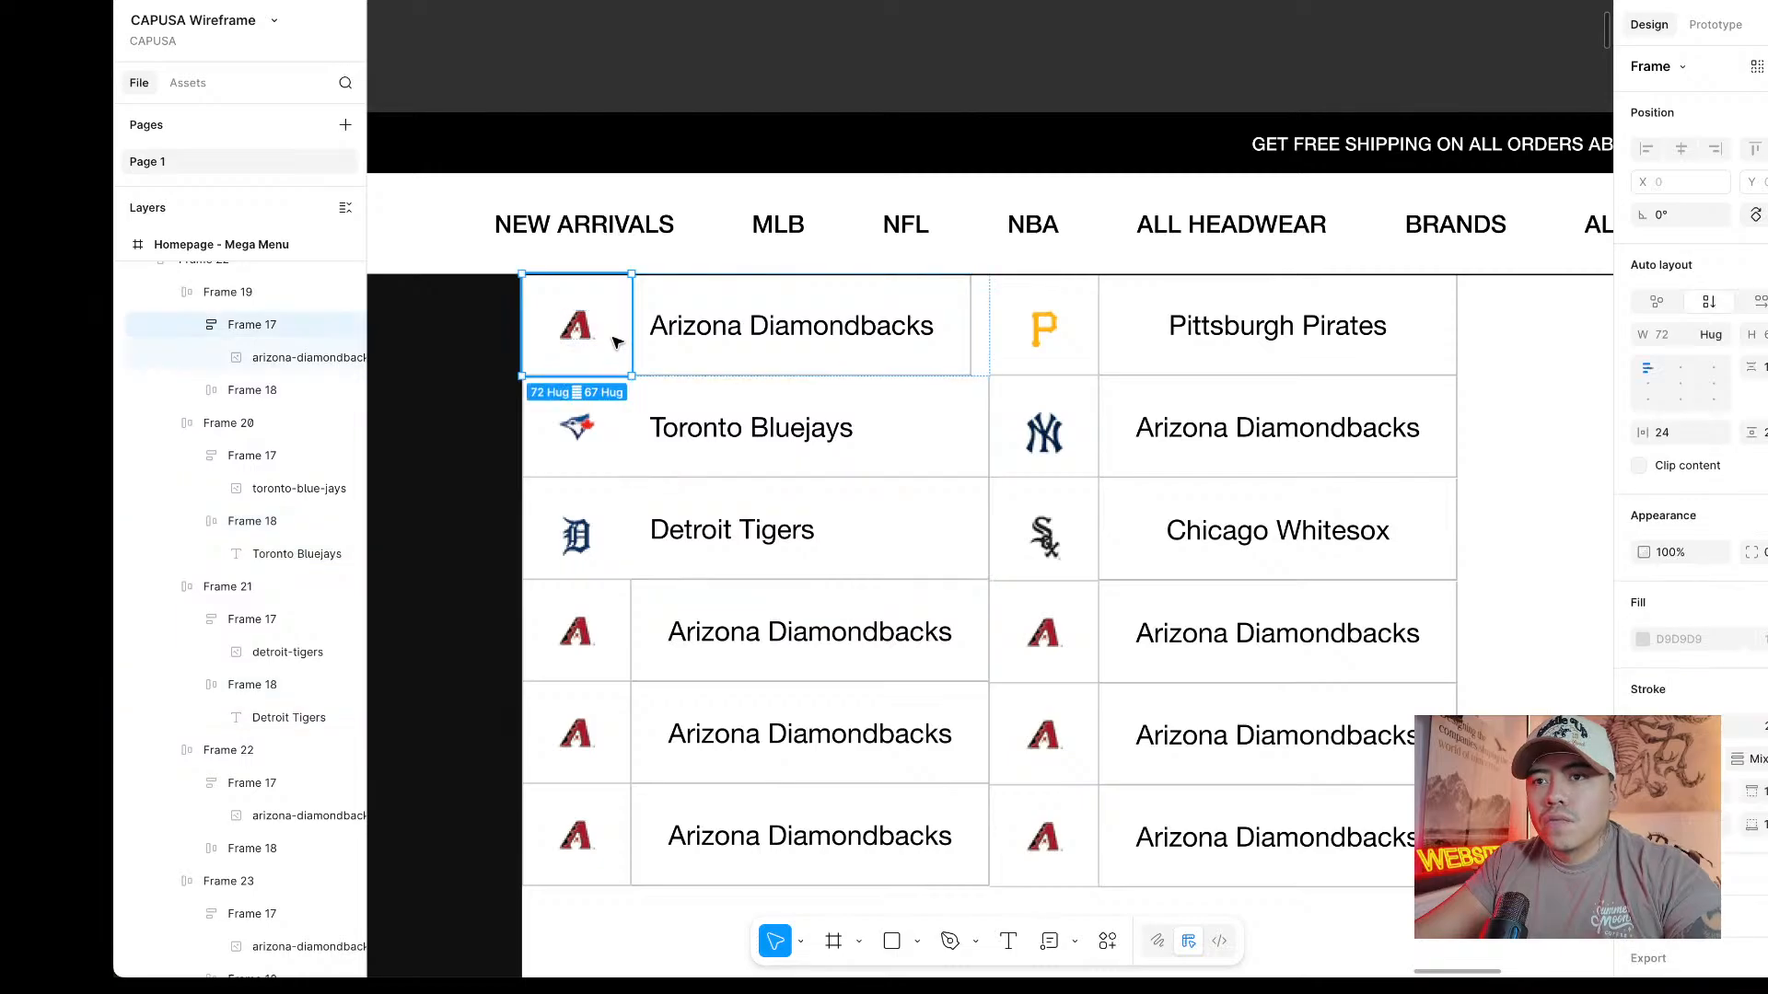
left_click(611, 410)
left_click(612, 411)
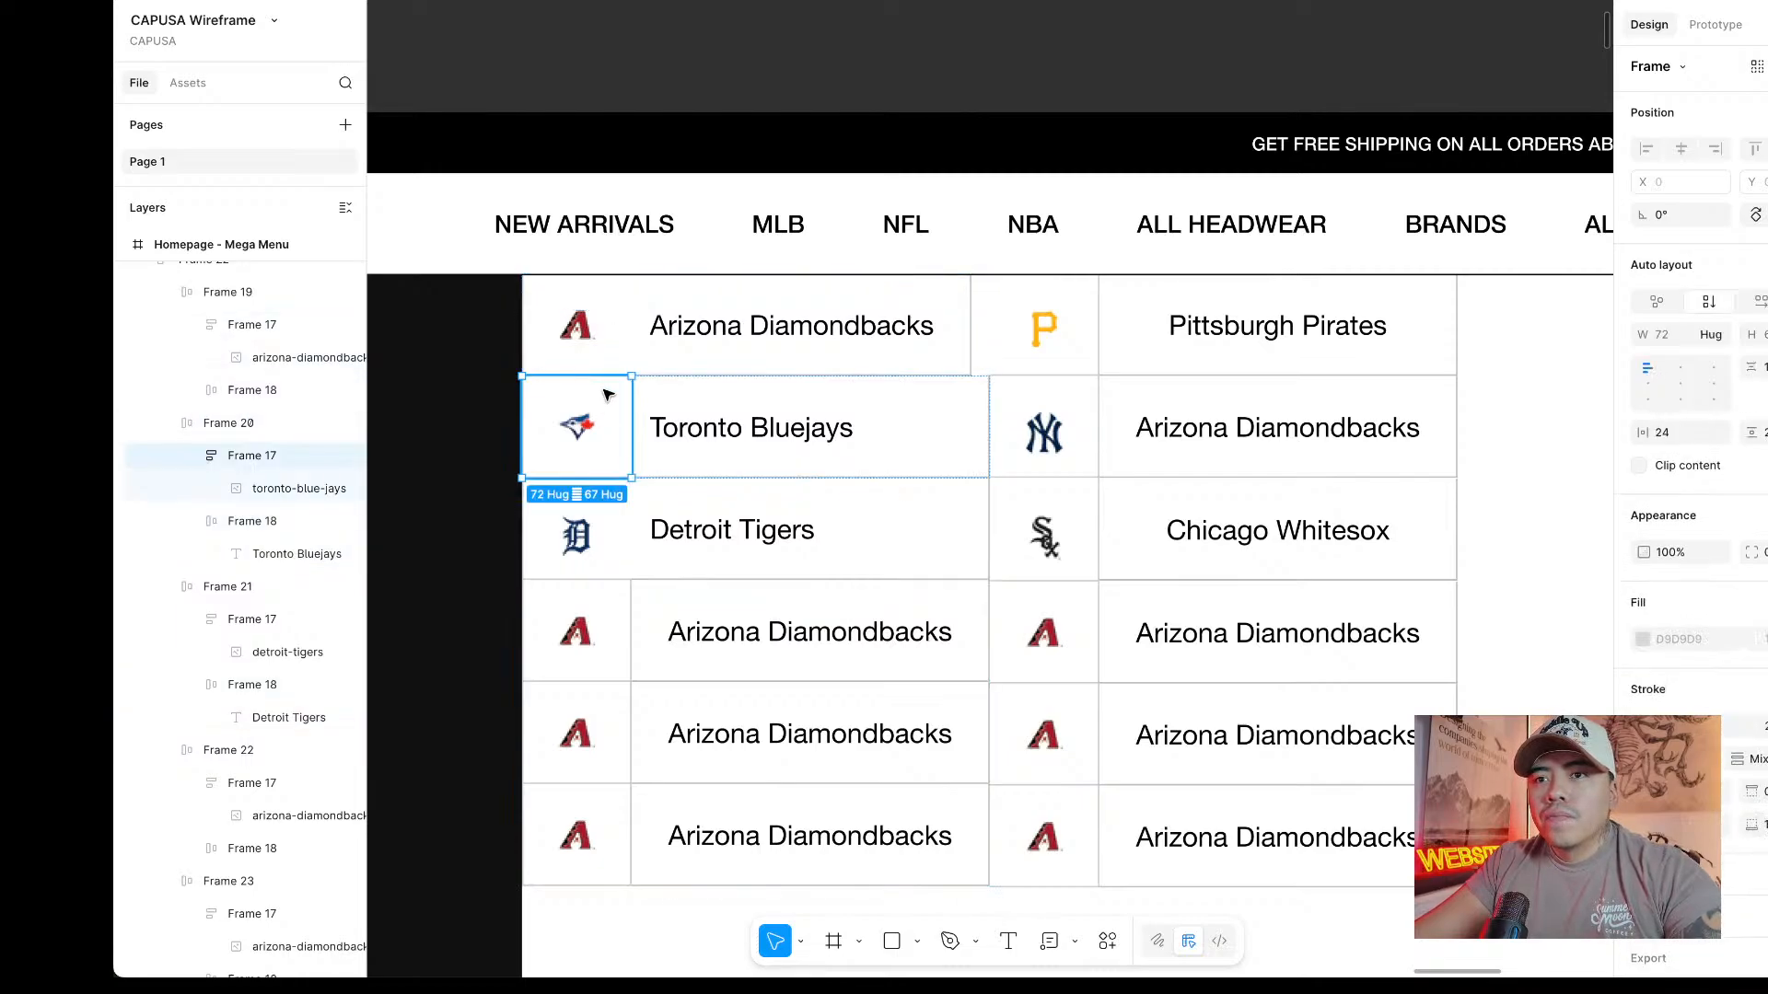
left_click(600, 319, "shift")
left_click(594, 323, "shift")
left_click(576, 534, "shift")
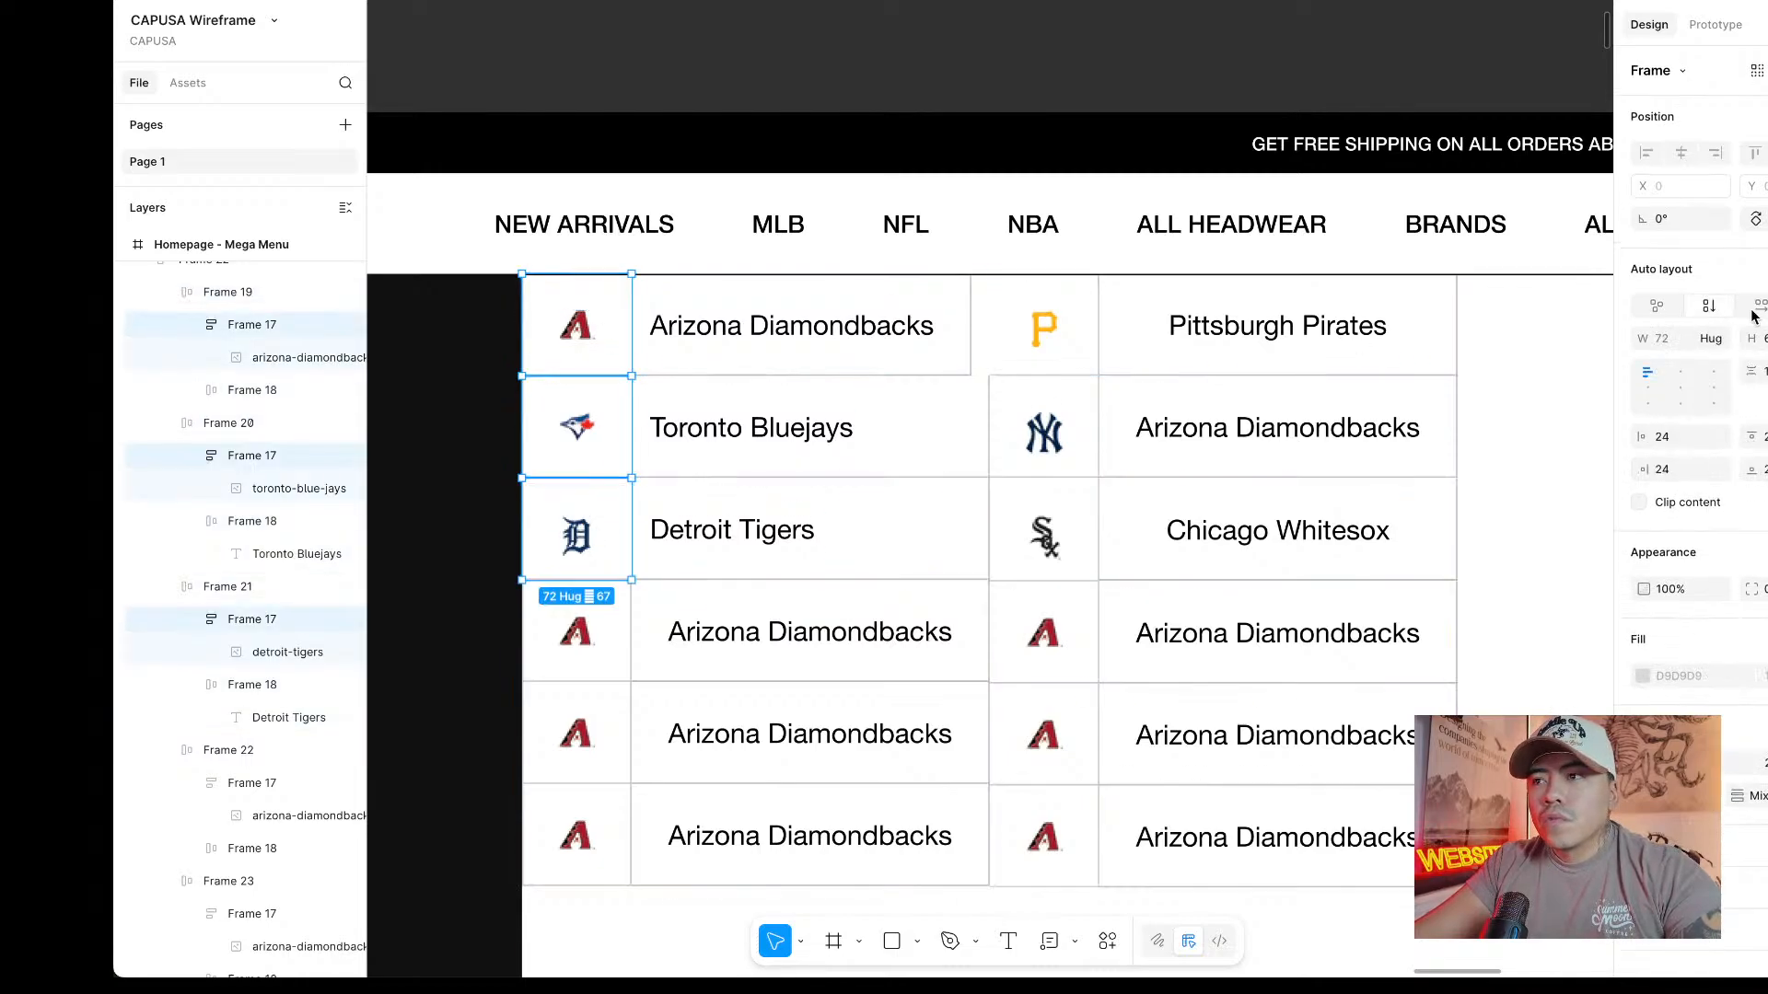
left_click(1693, 472)
key("Return")
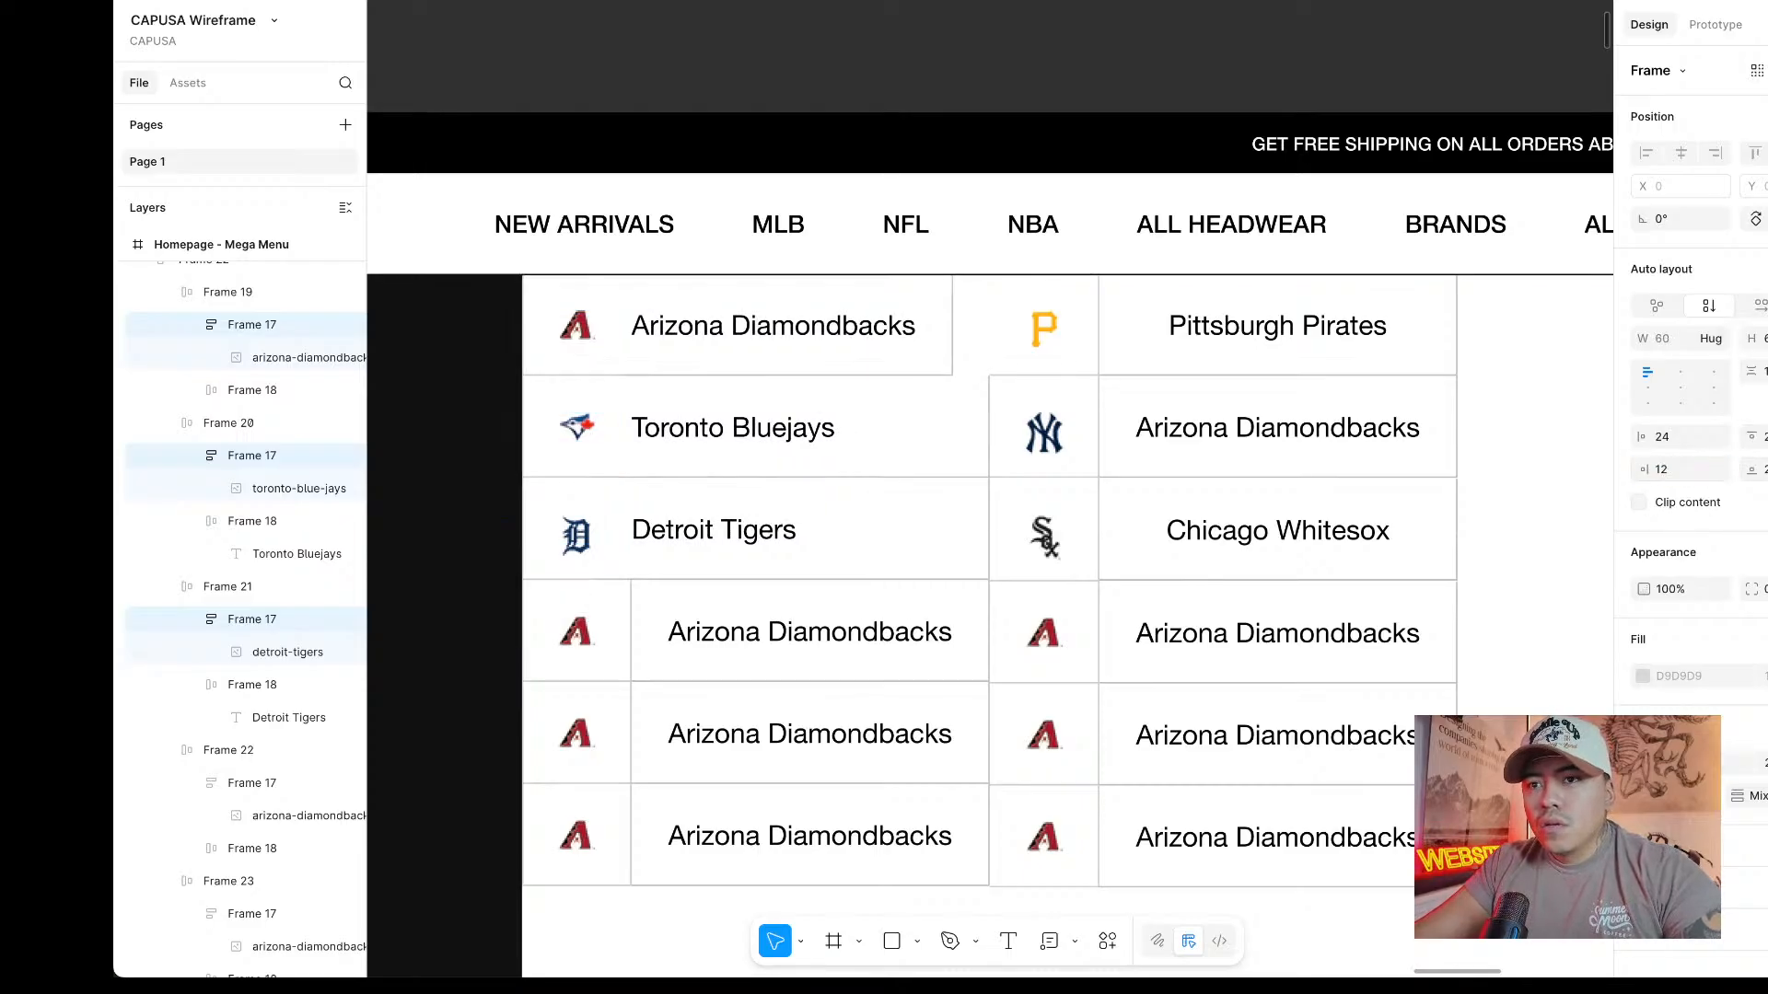
left_click(1003, 57)
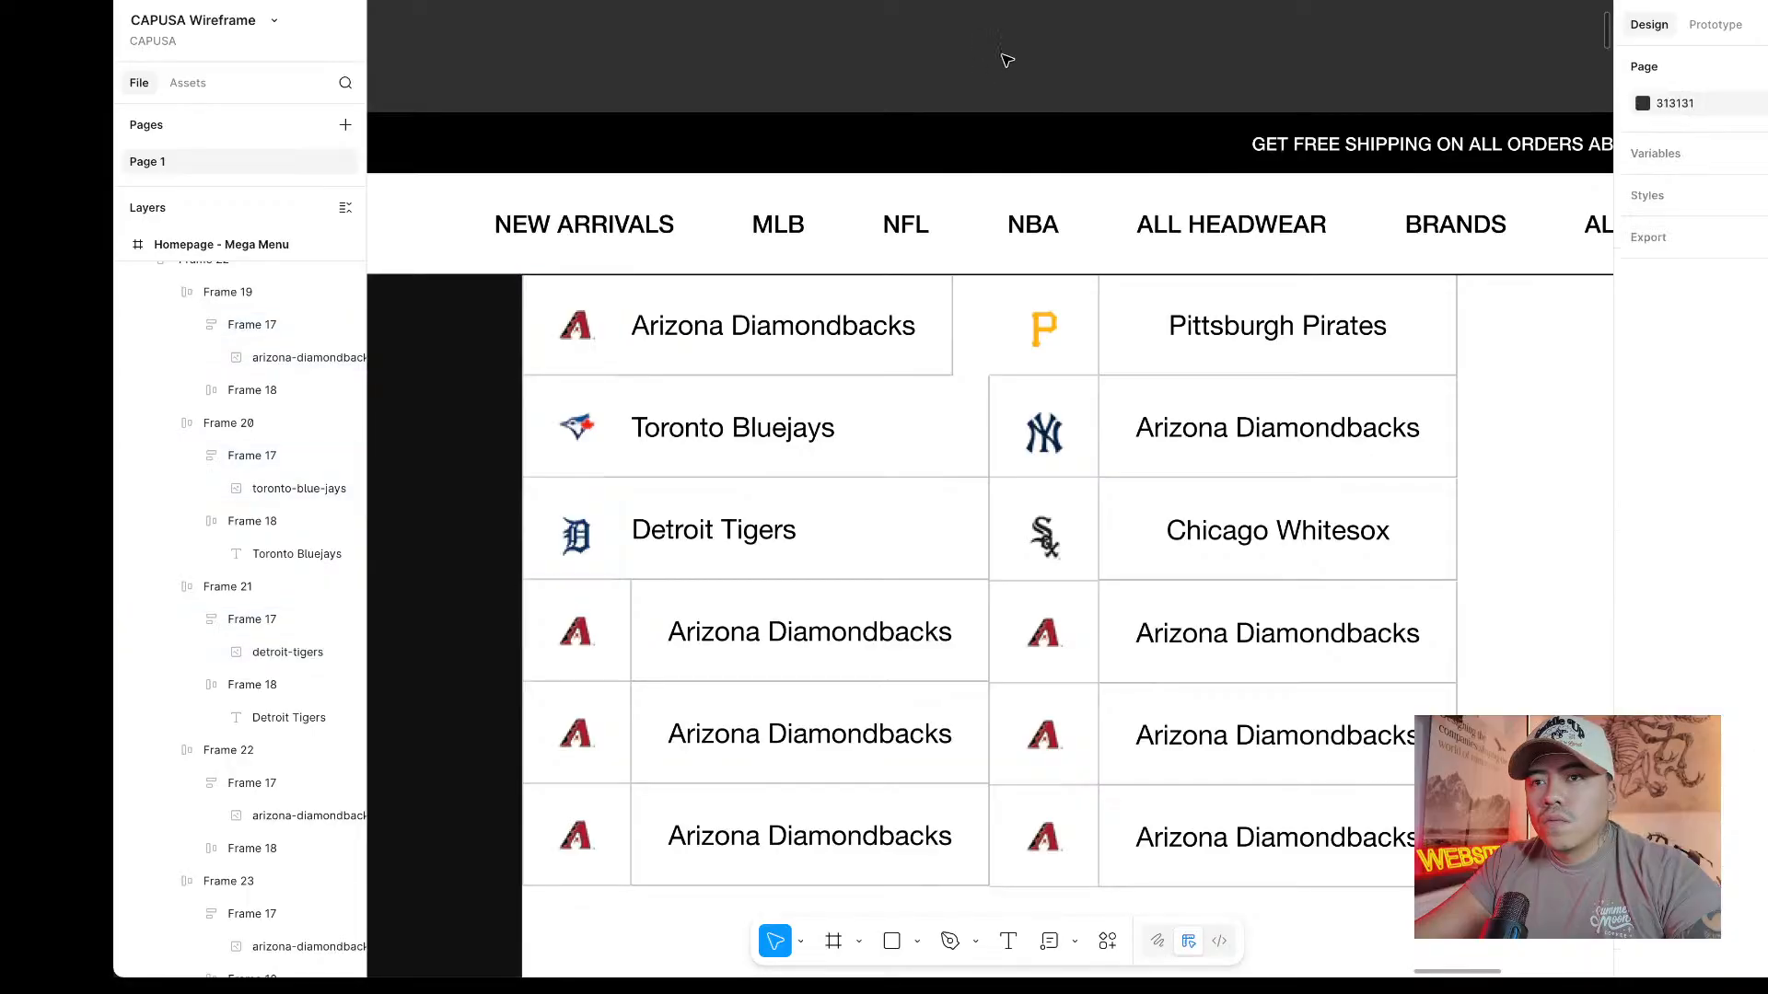
Examine the layout settings of the first three logo cells and of the second and fourth rows in the left team column.
left_click(592, 356)
left_click(592, 356)
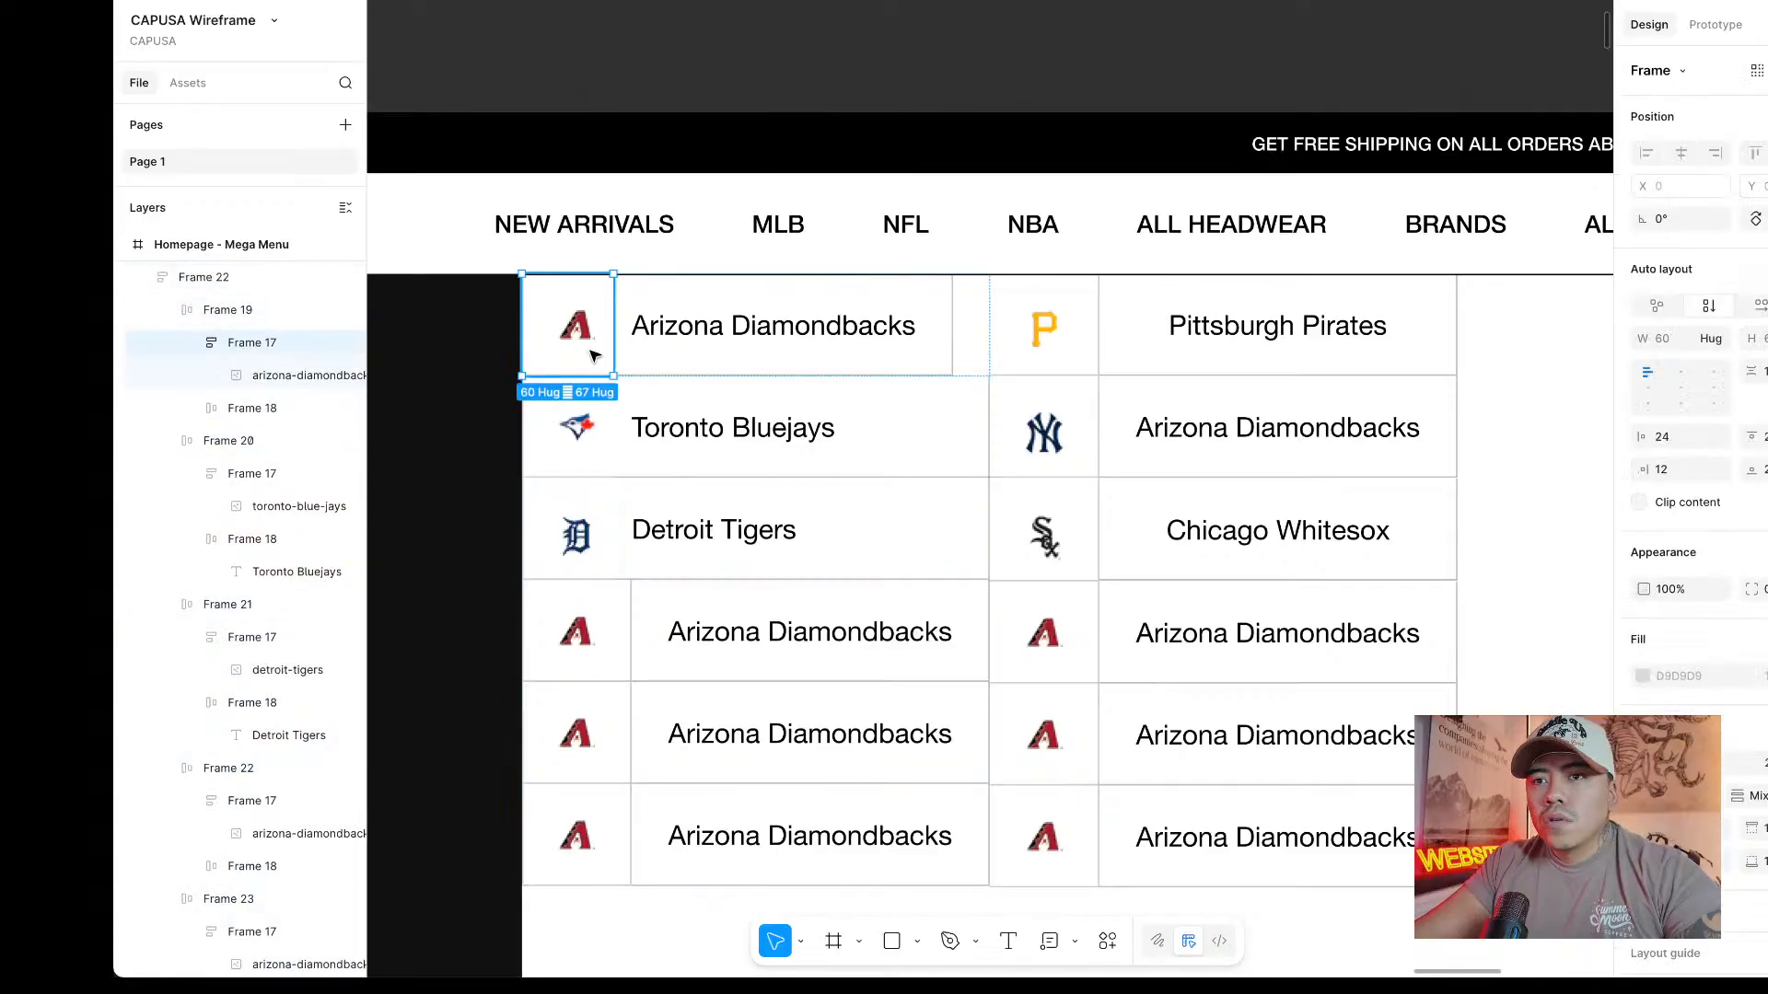
left_click(577, 427, "shift")
left_click(570, 533, "shift")
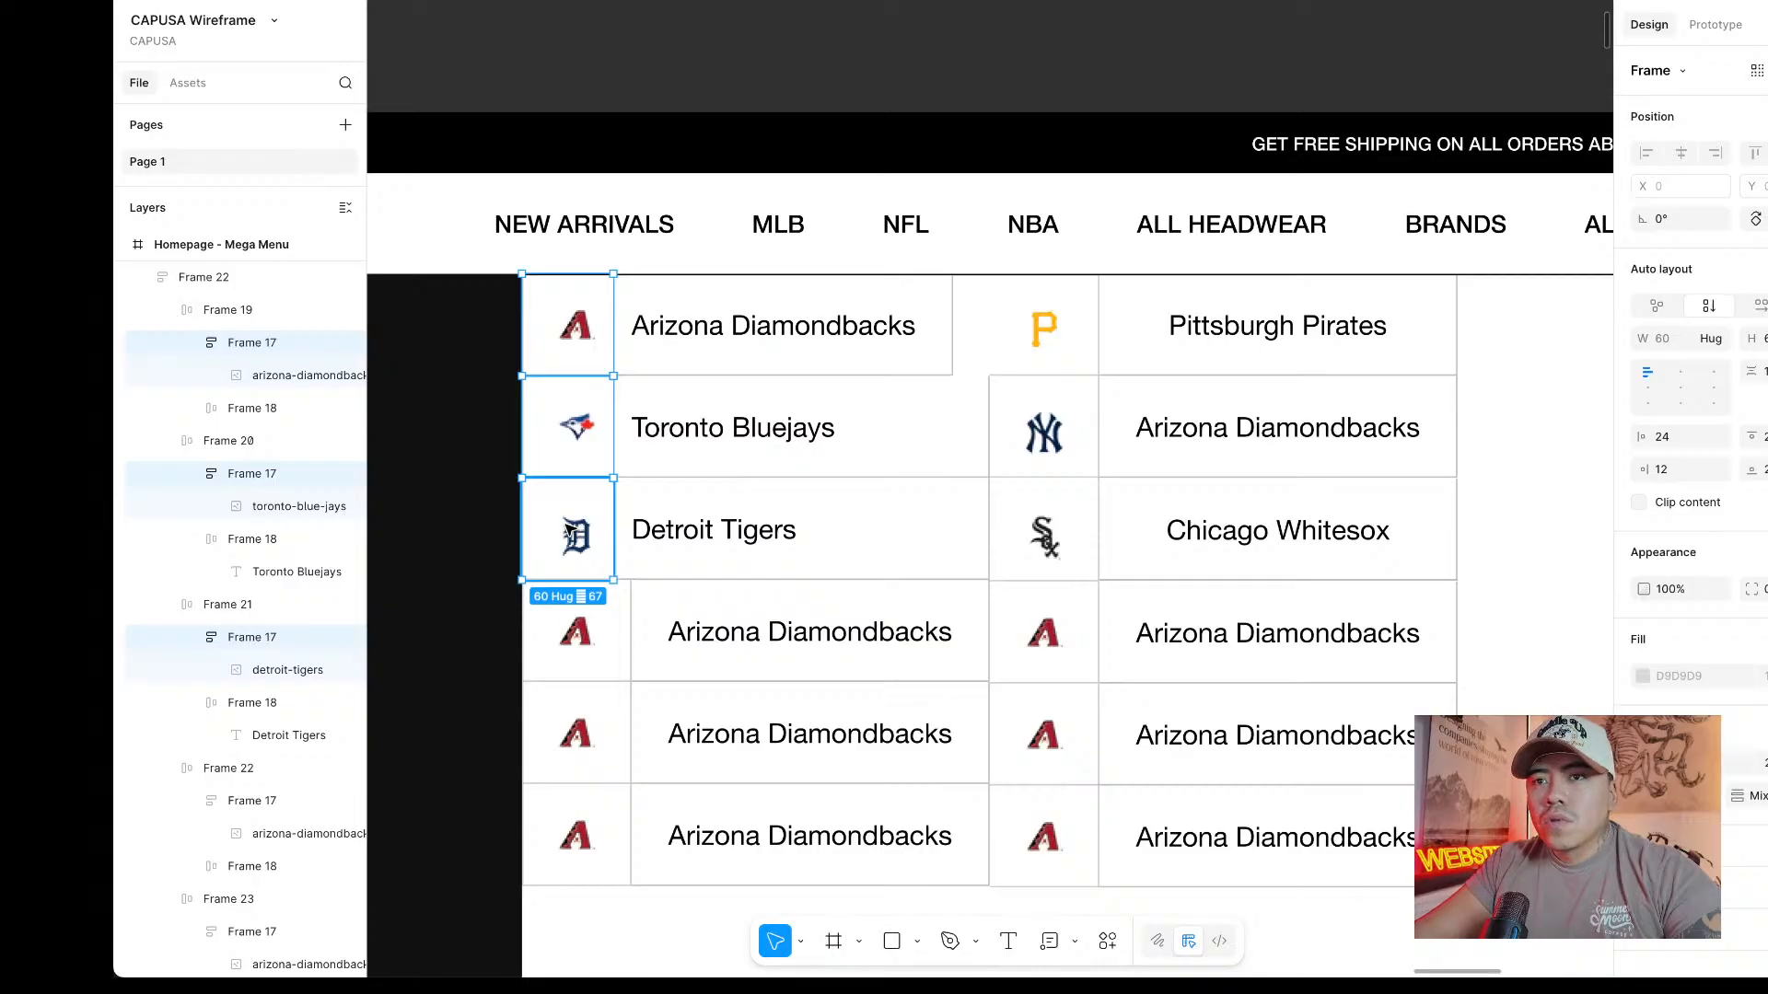
left_click(865, 44)
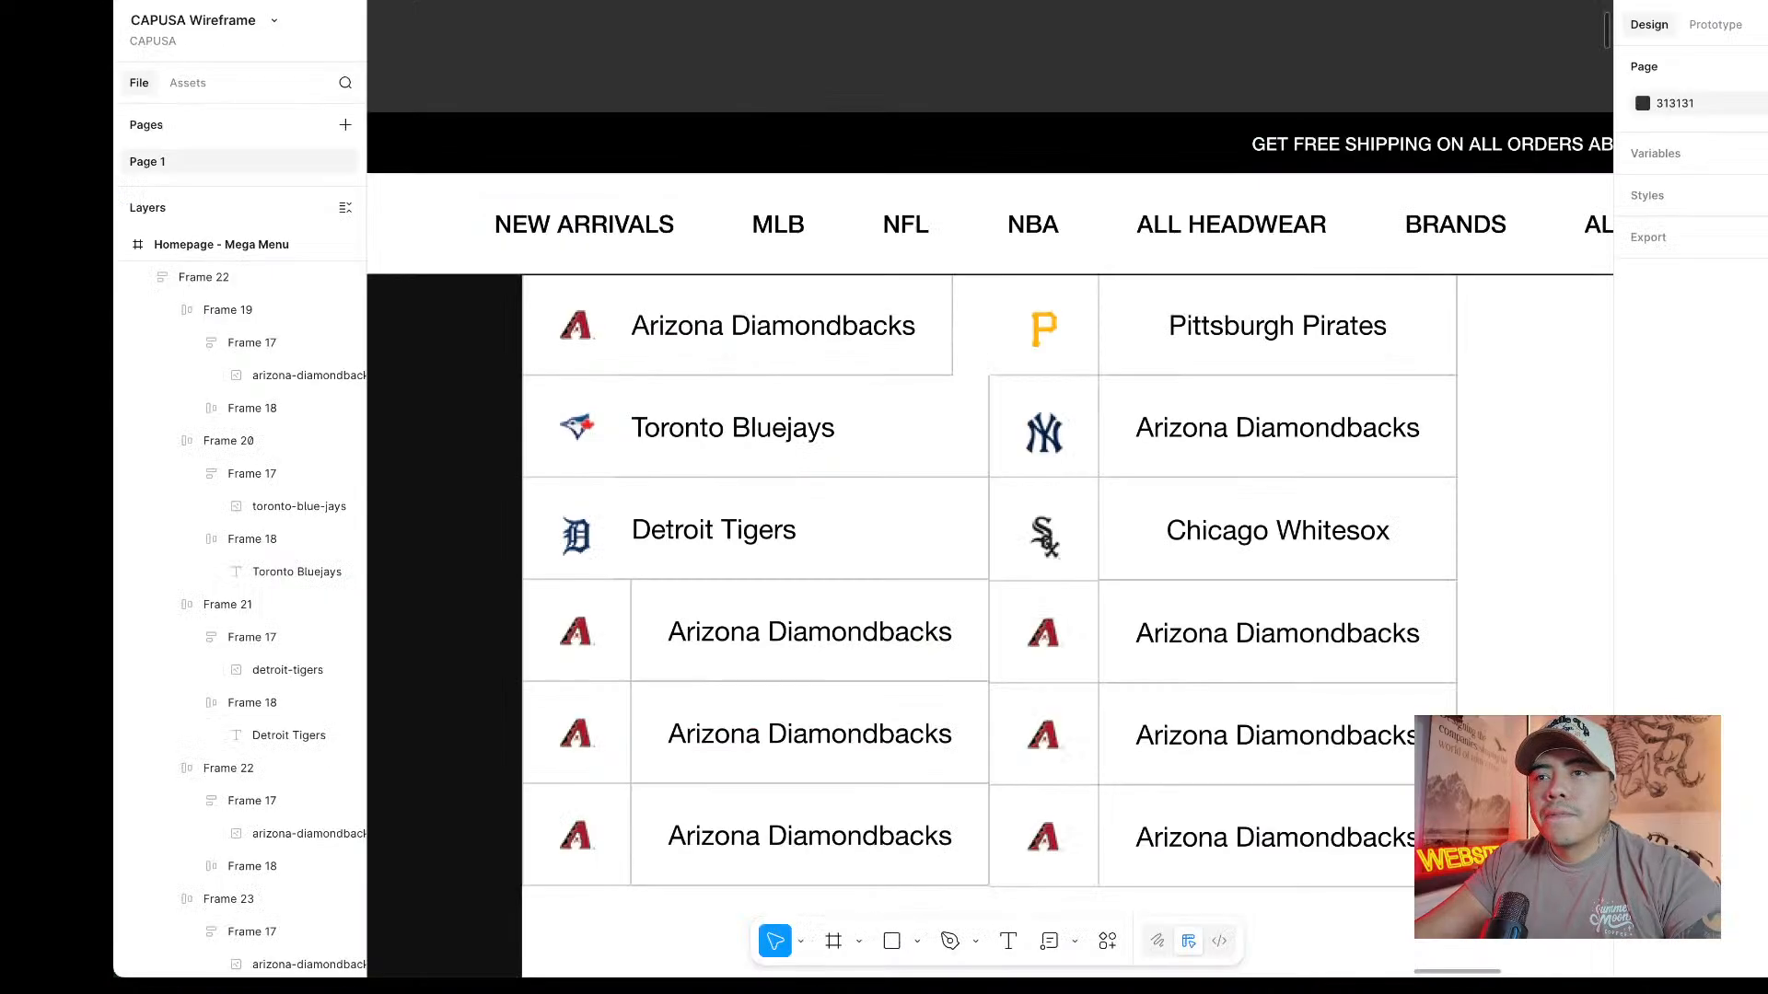
left_click(857, 478)
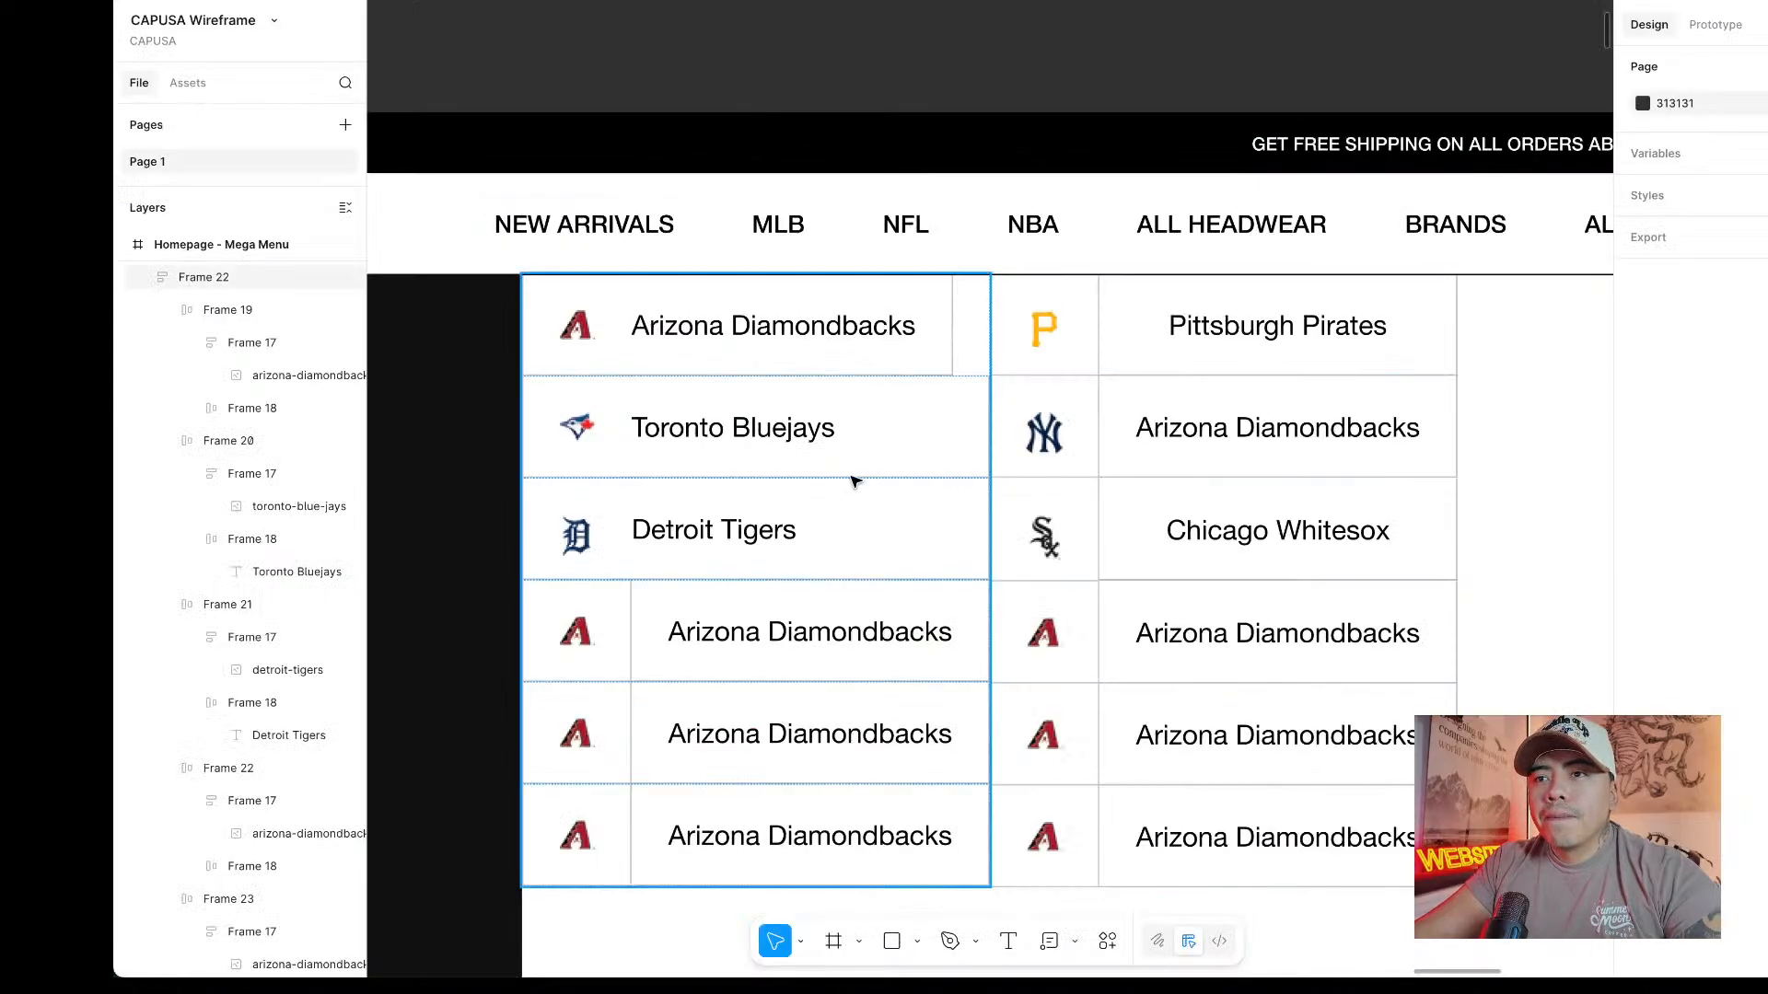
left_click(804, 440)
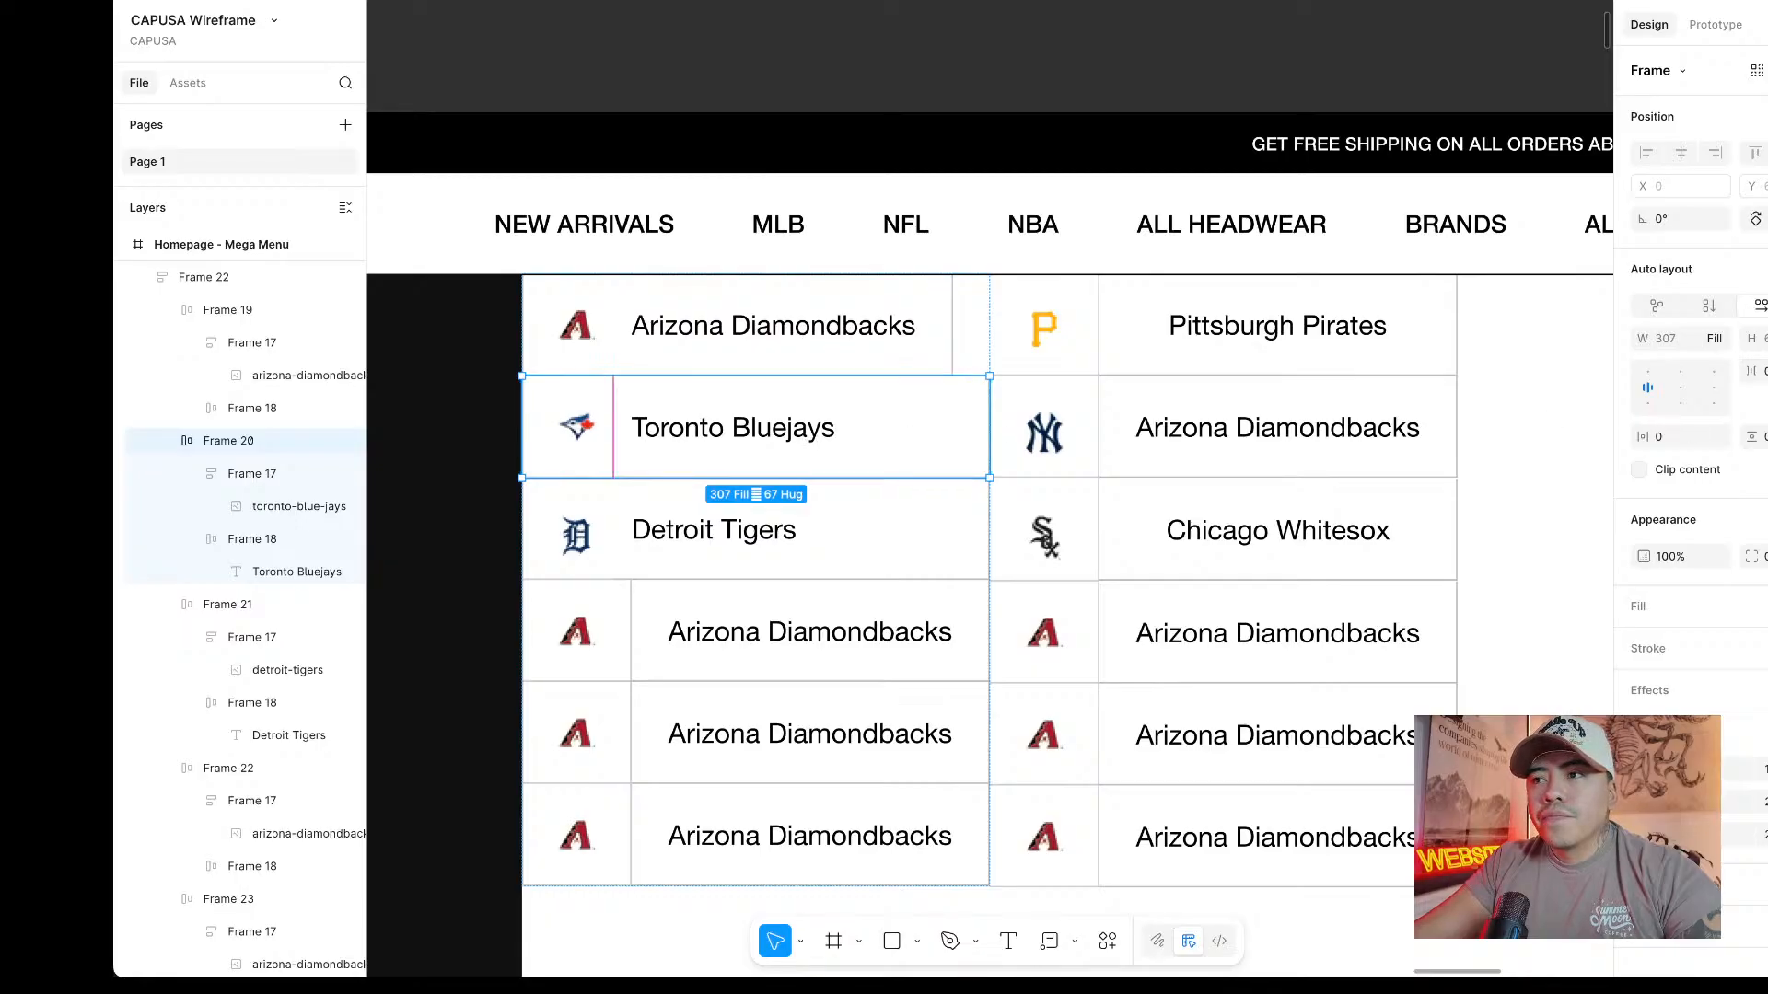
left_click(936, 604)
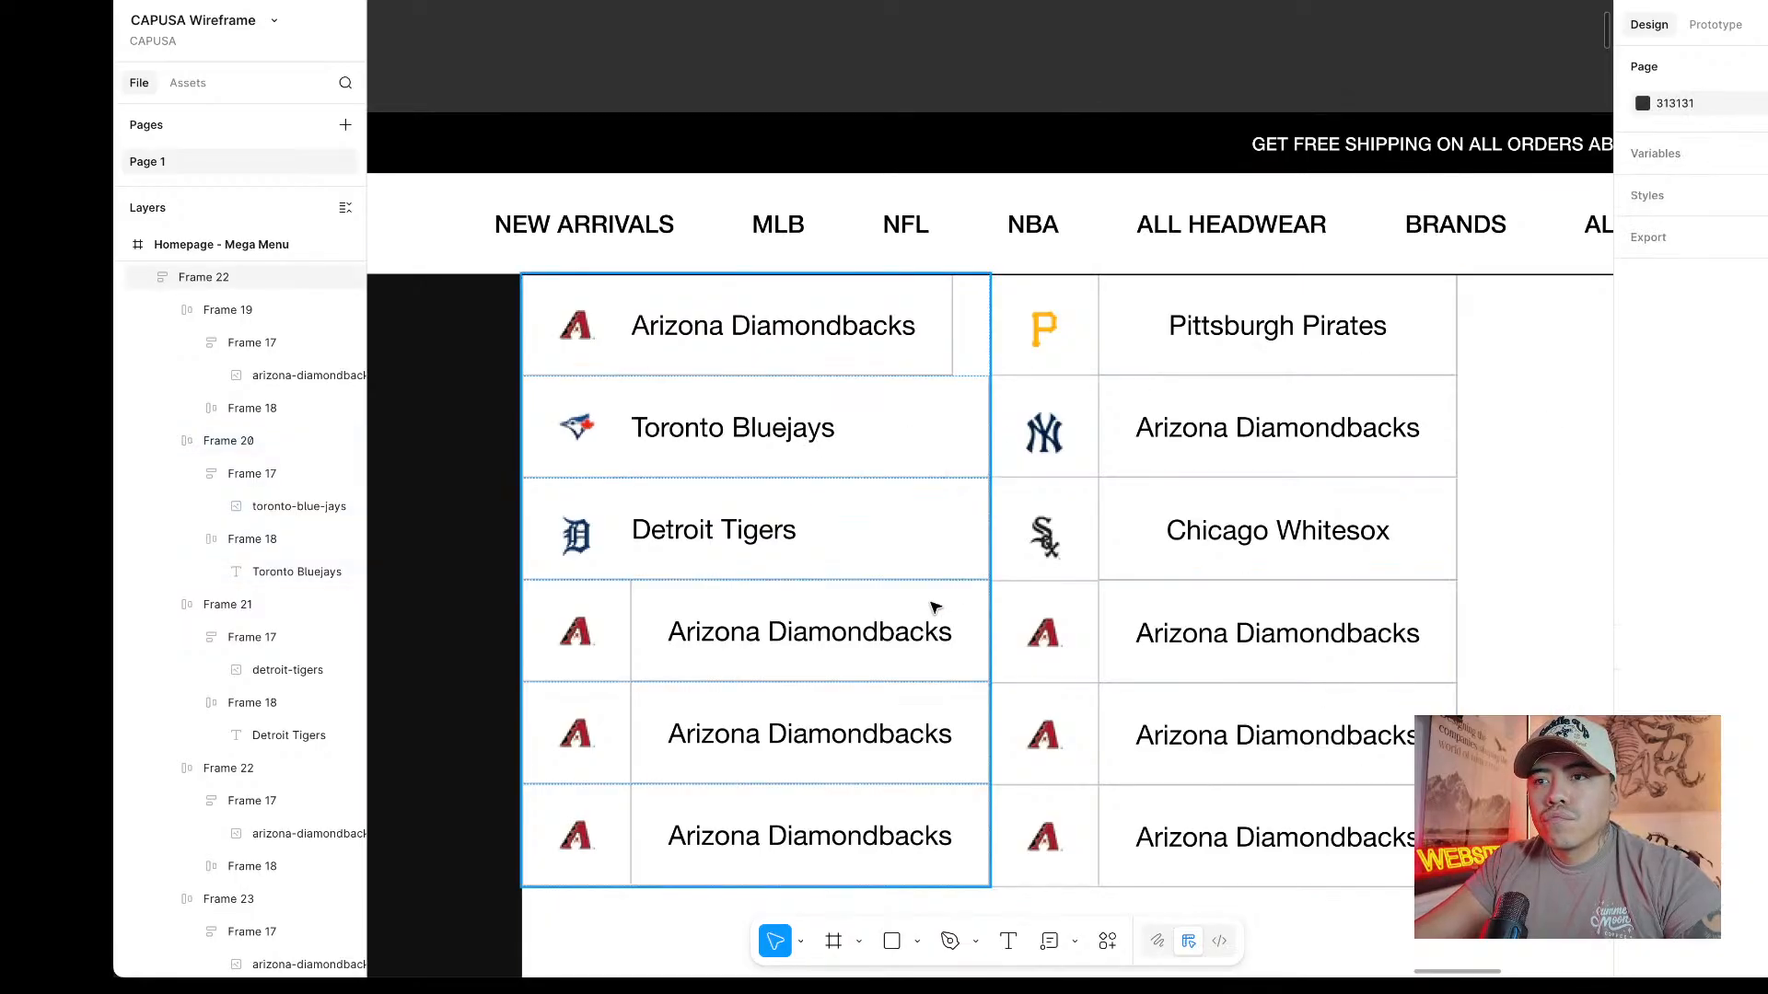
left_click(907, 626)
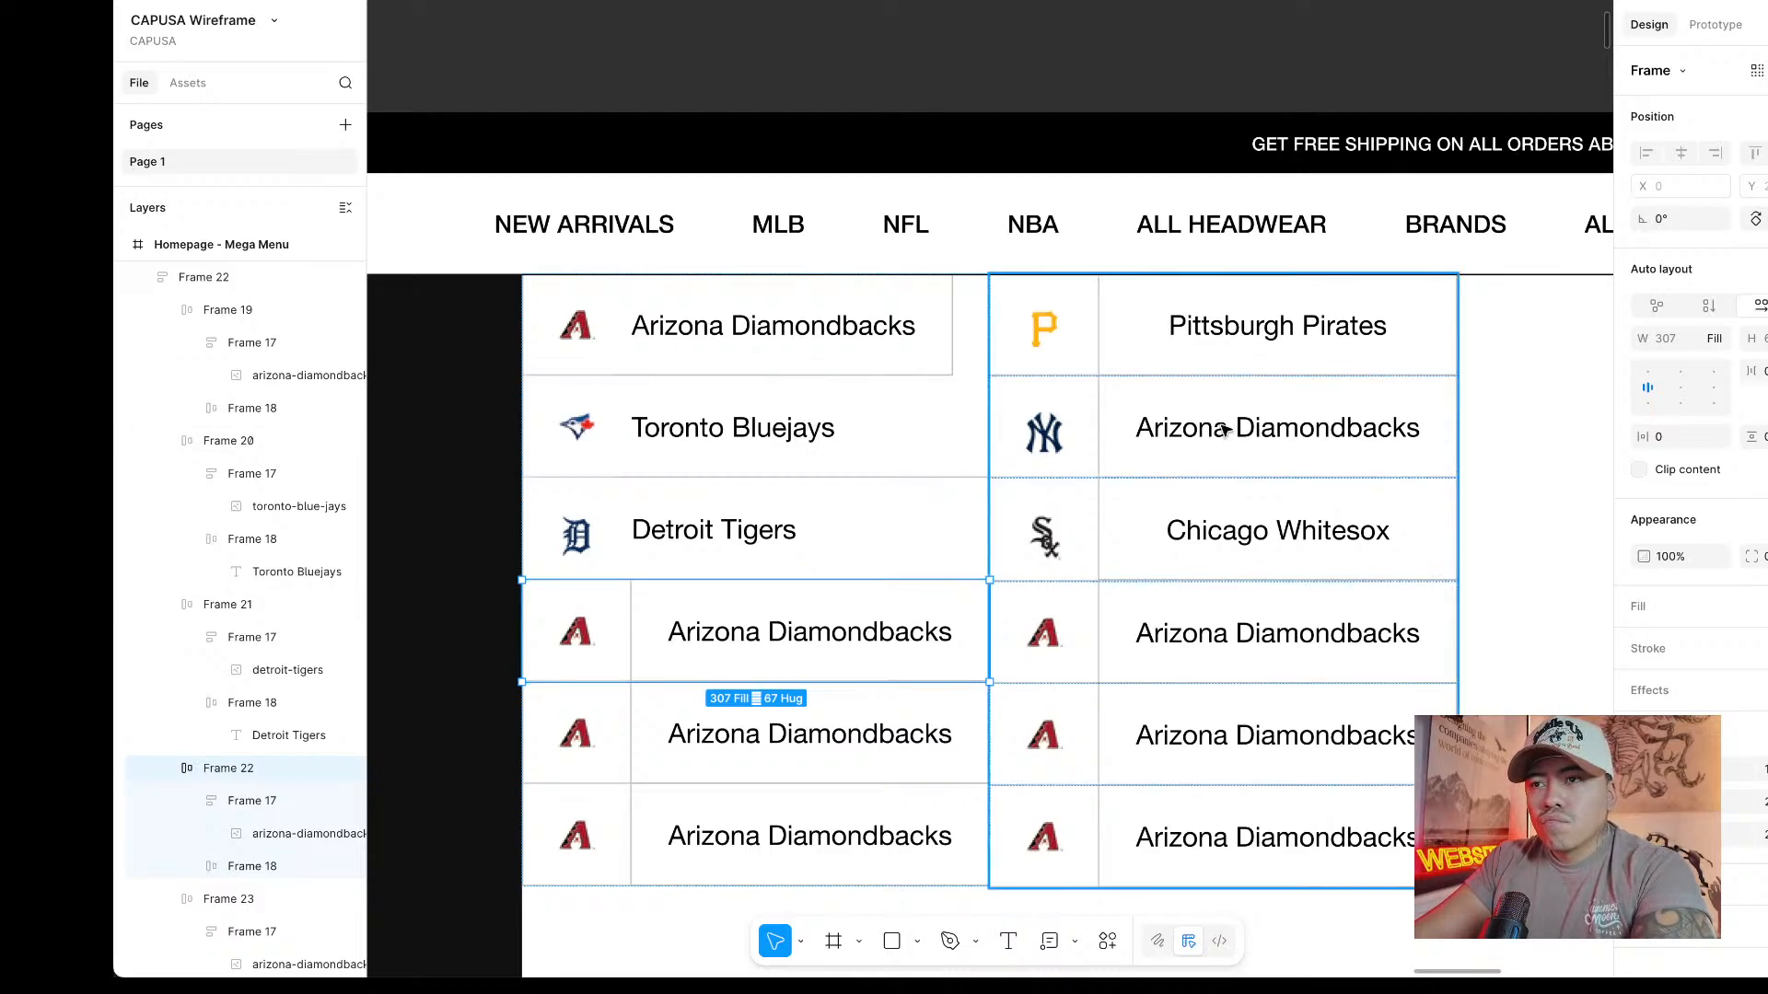
Move the Pittsburgh Pirates team column away to the right and widen the left team column to 340.
left_click(1105, 462)
left_click_drag(1105, 462, 1389, 466)
left_click(868, 580)
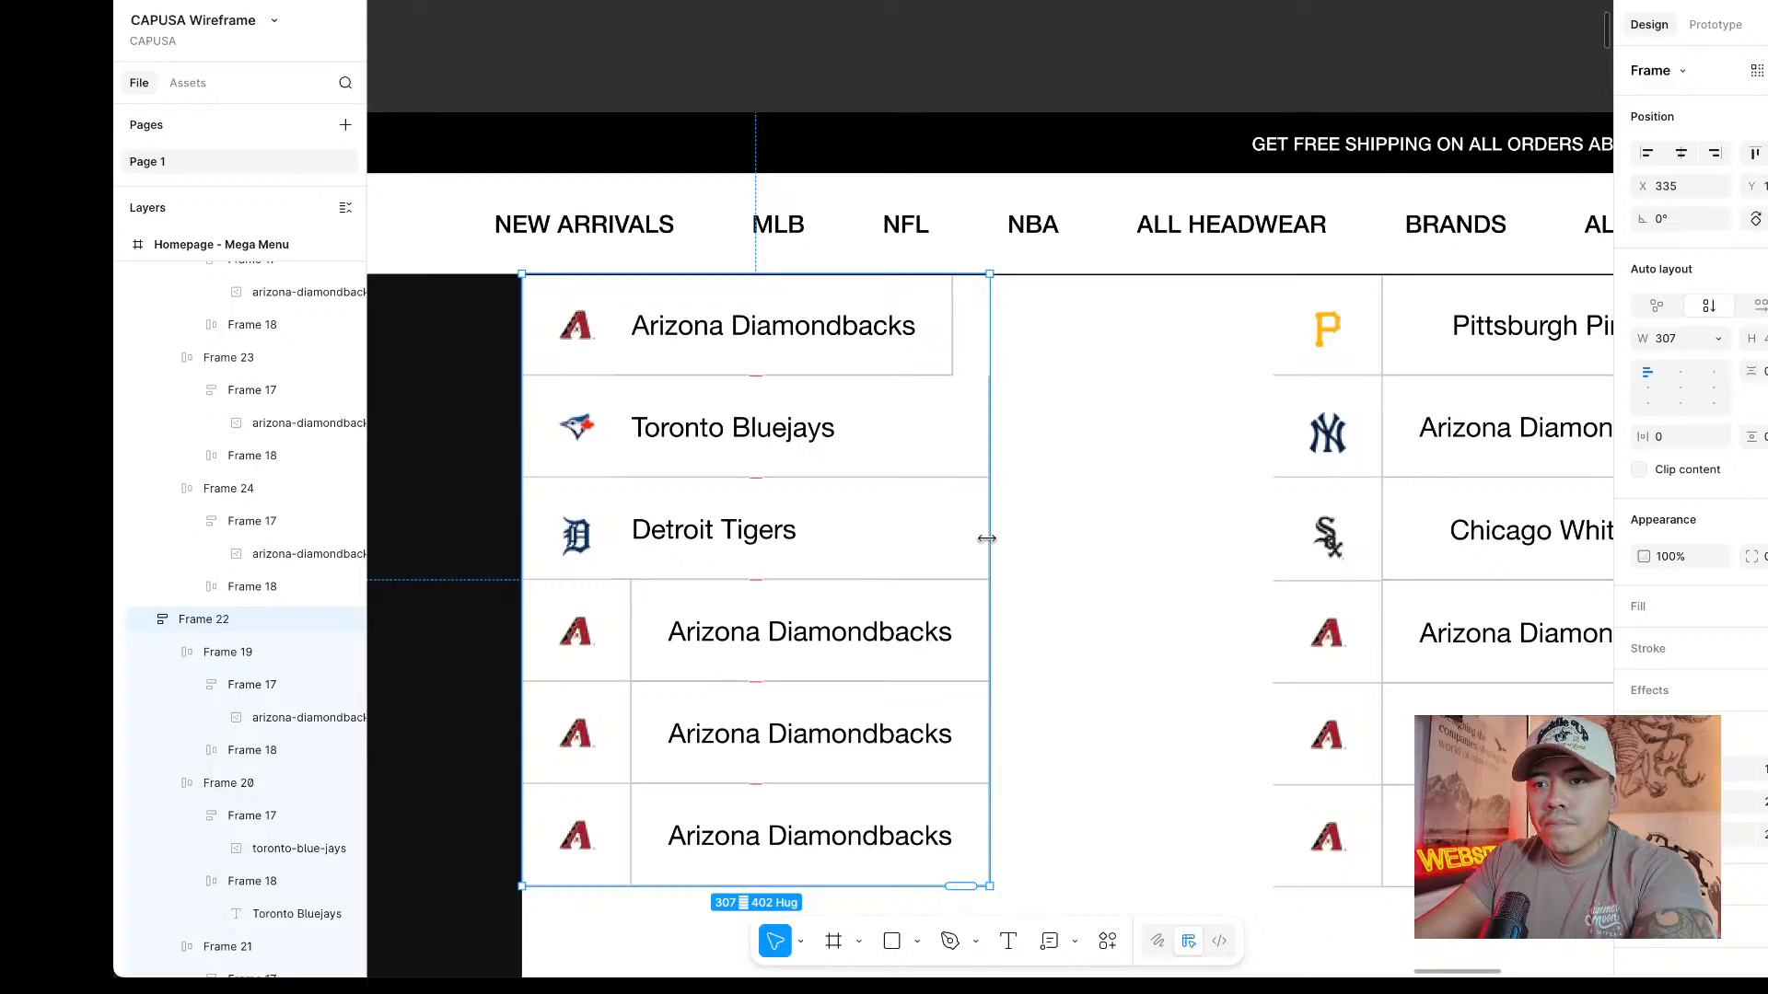
left_click_drag(987, 538, 1039, 532)
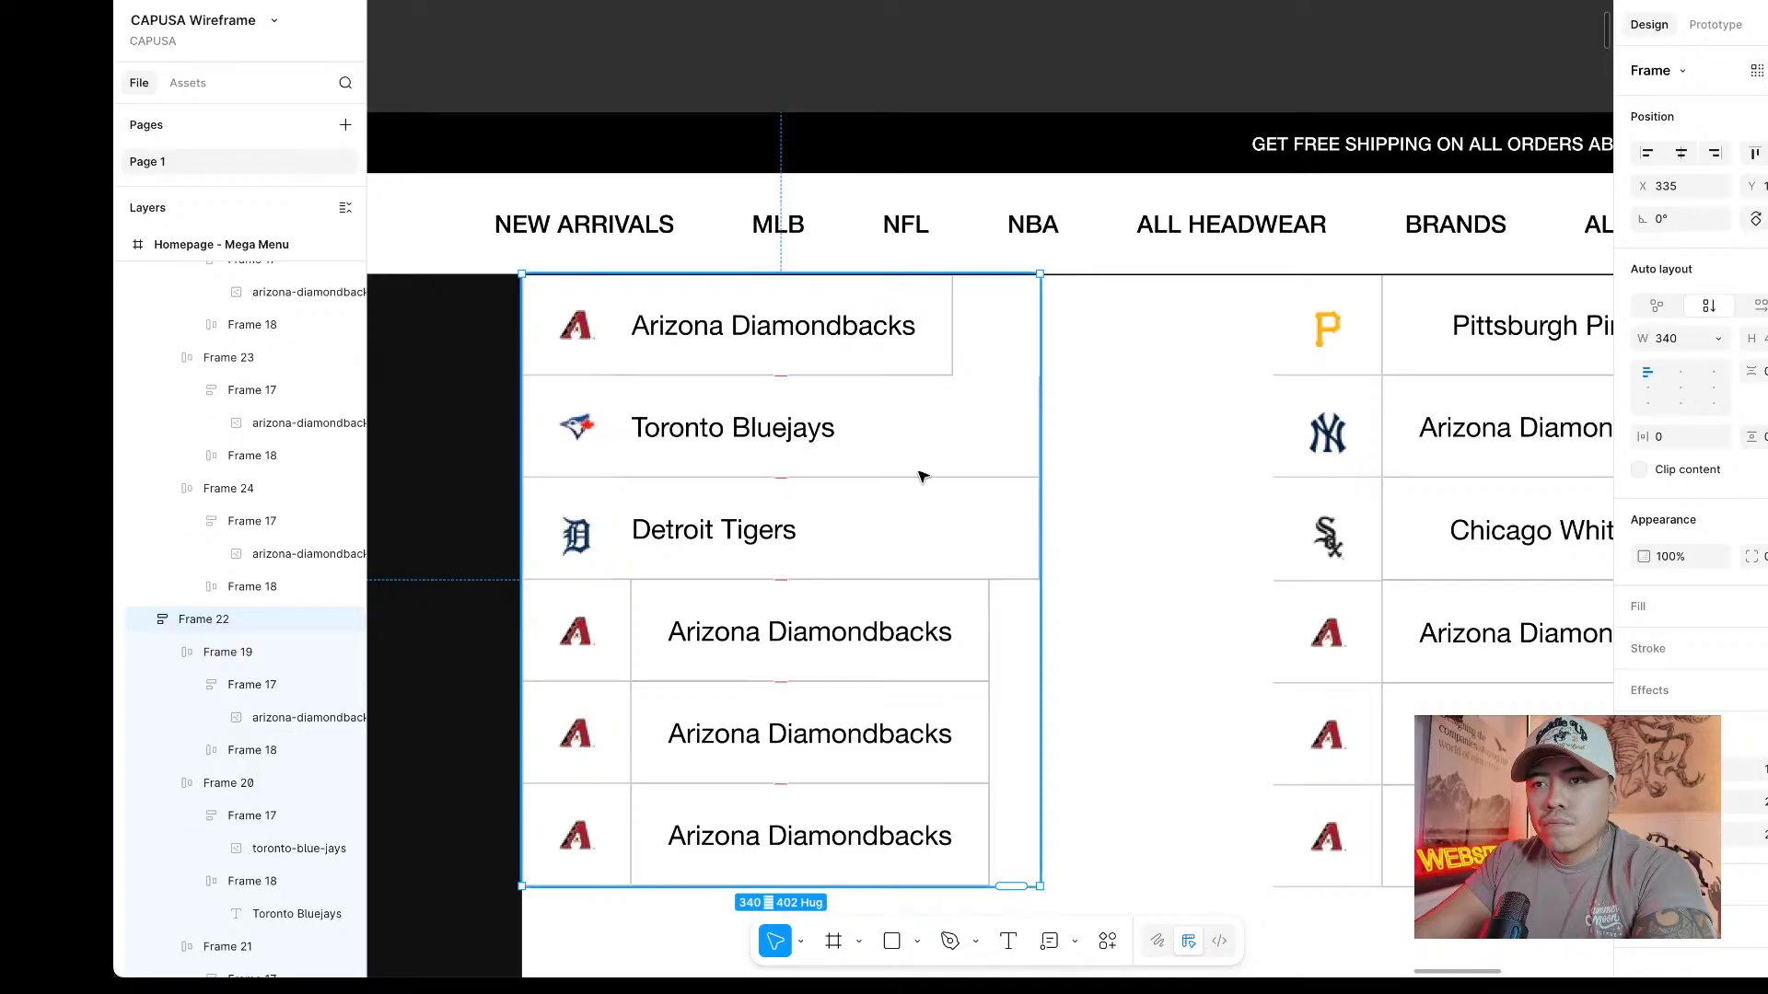
Examine the sizing of the Toronto Bluejays name cell and the fourth row's name cell in the left team column.
double_click(764, 433)
double_click(763, 433)
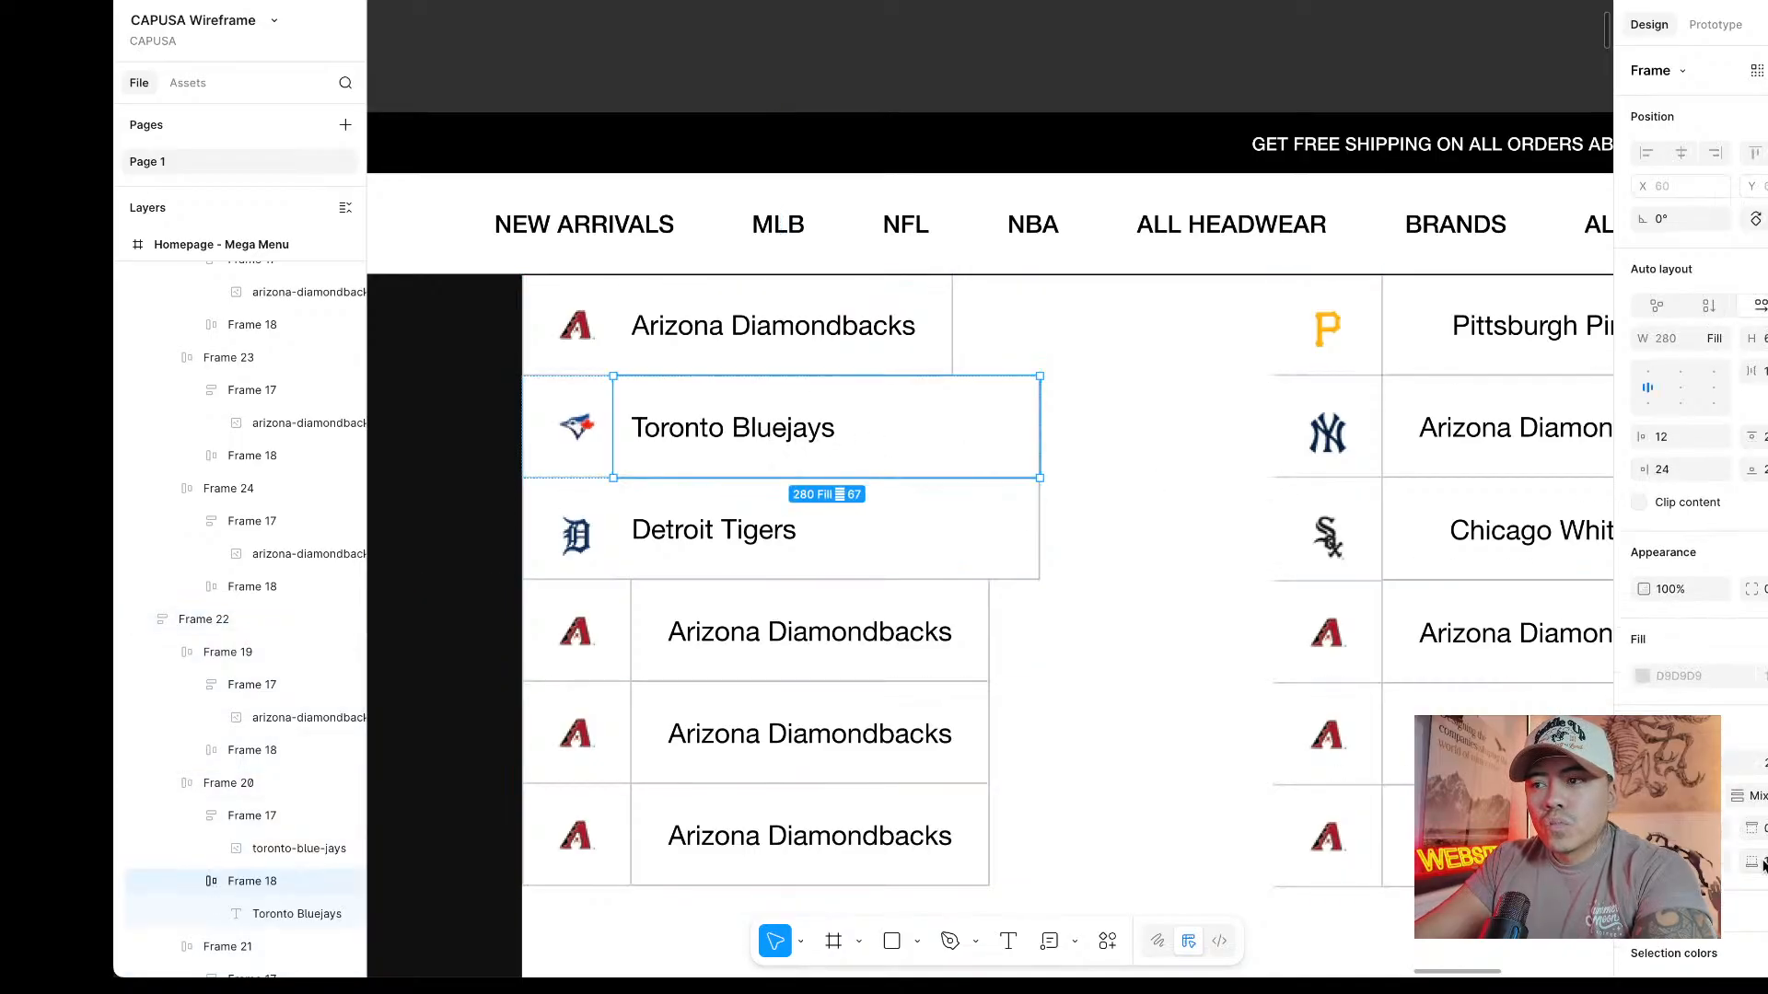
left_click(1142, 589)
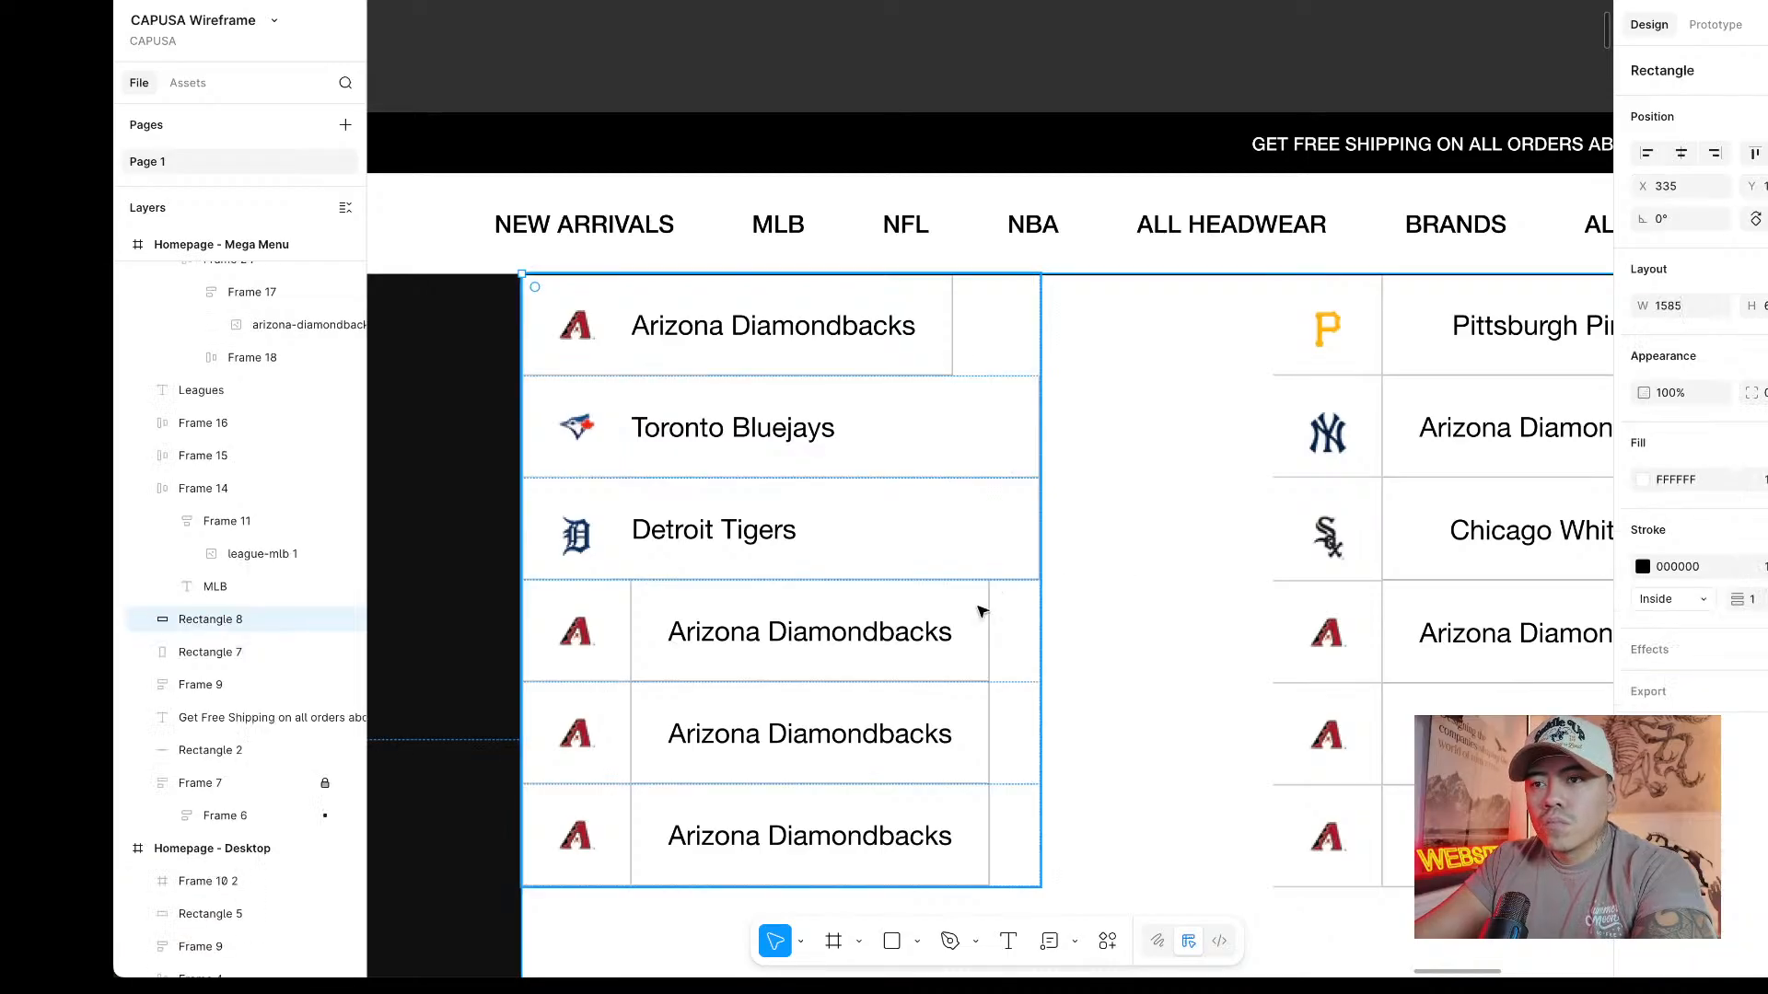
left_click(1006, 610)
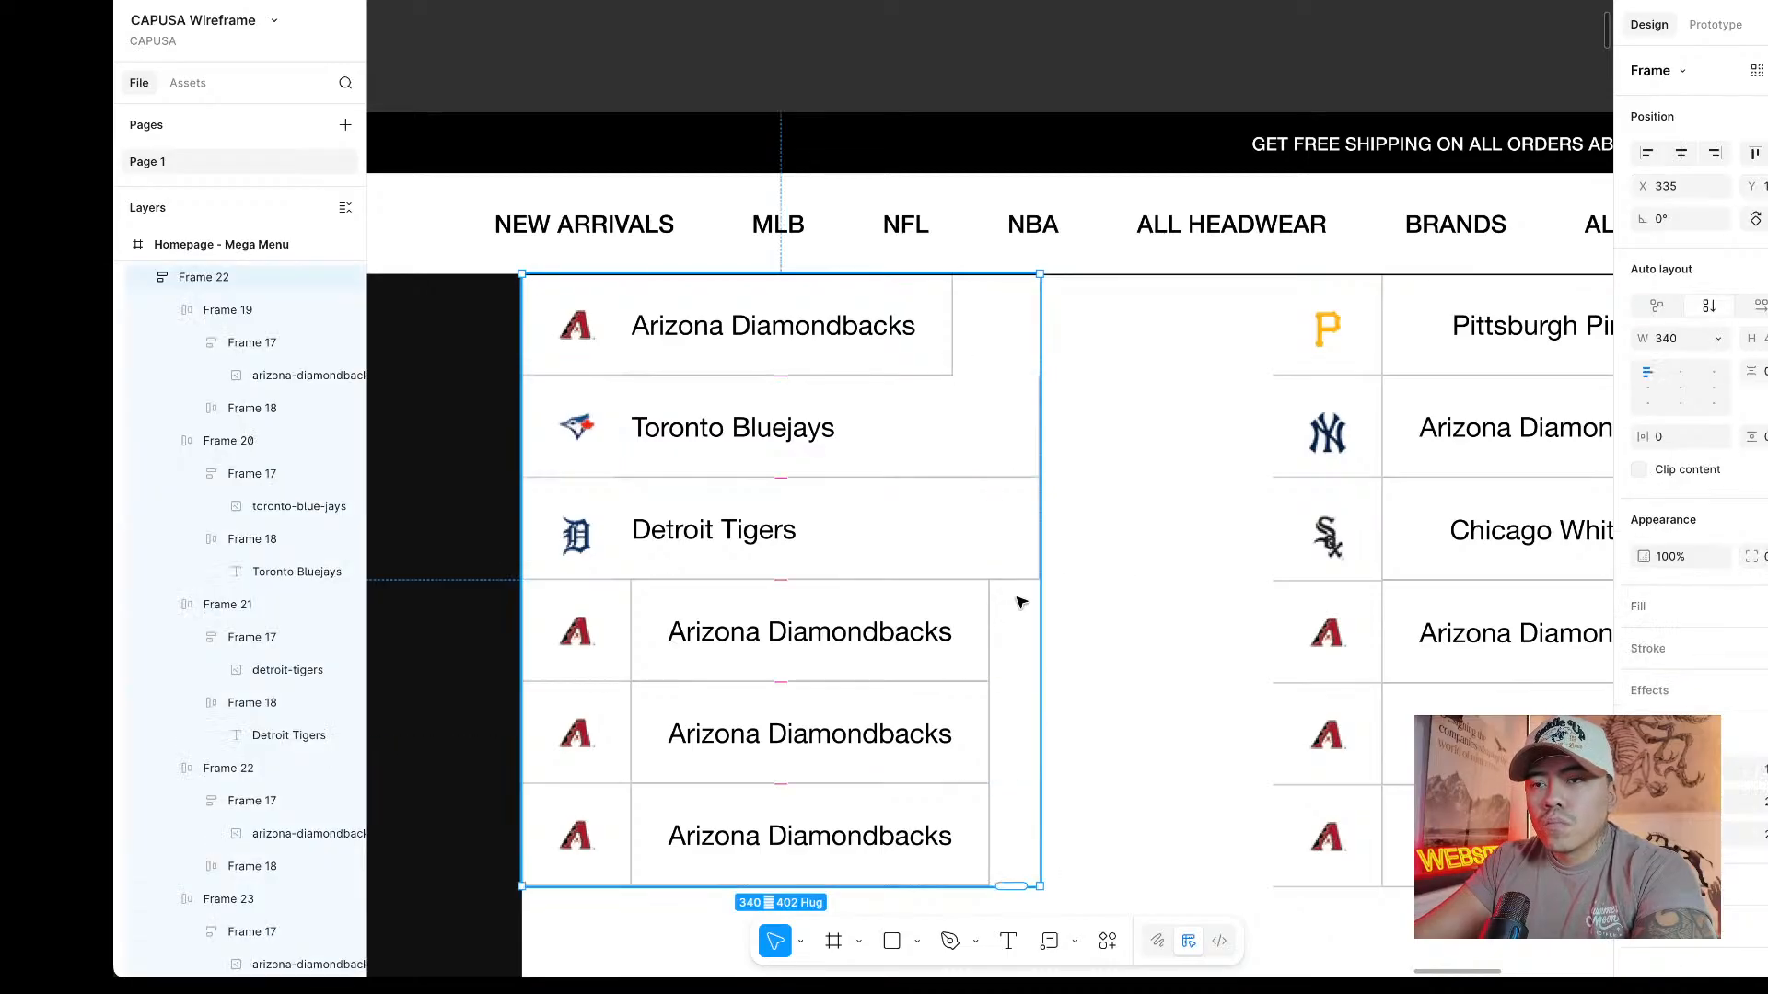
left_click(955, 629)
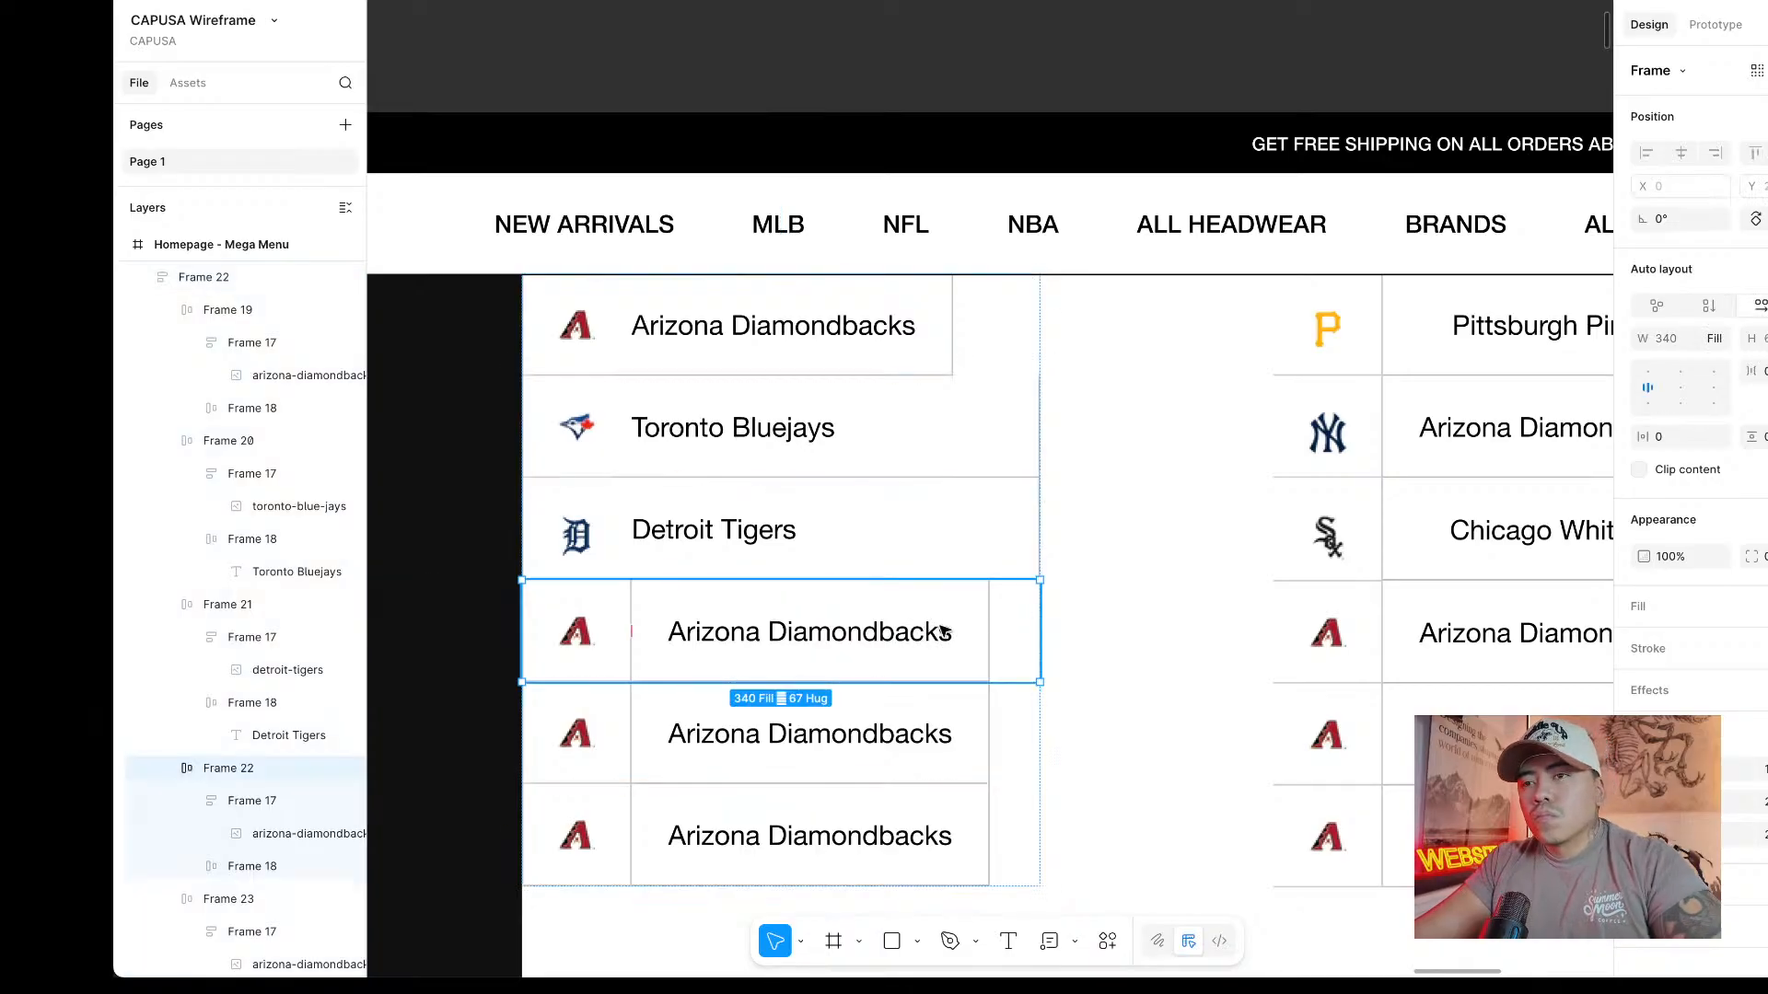
left_click(951, 632)
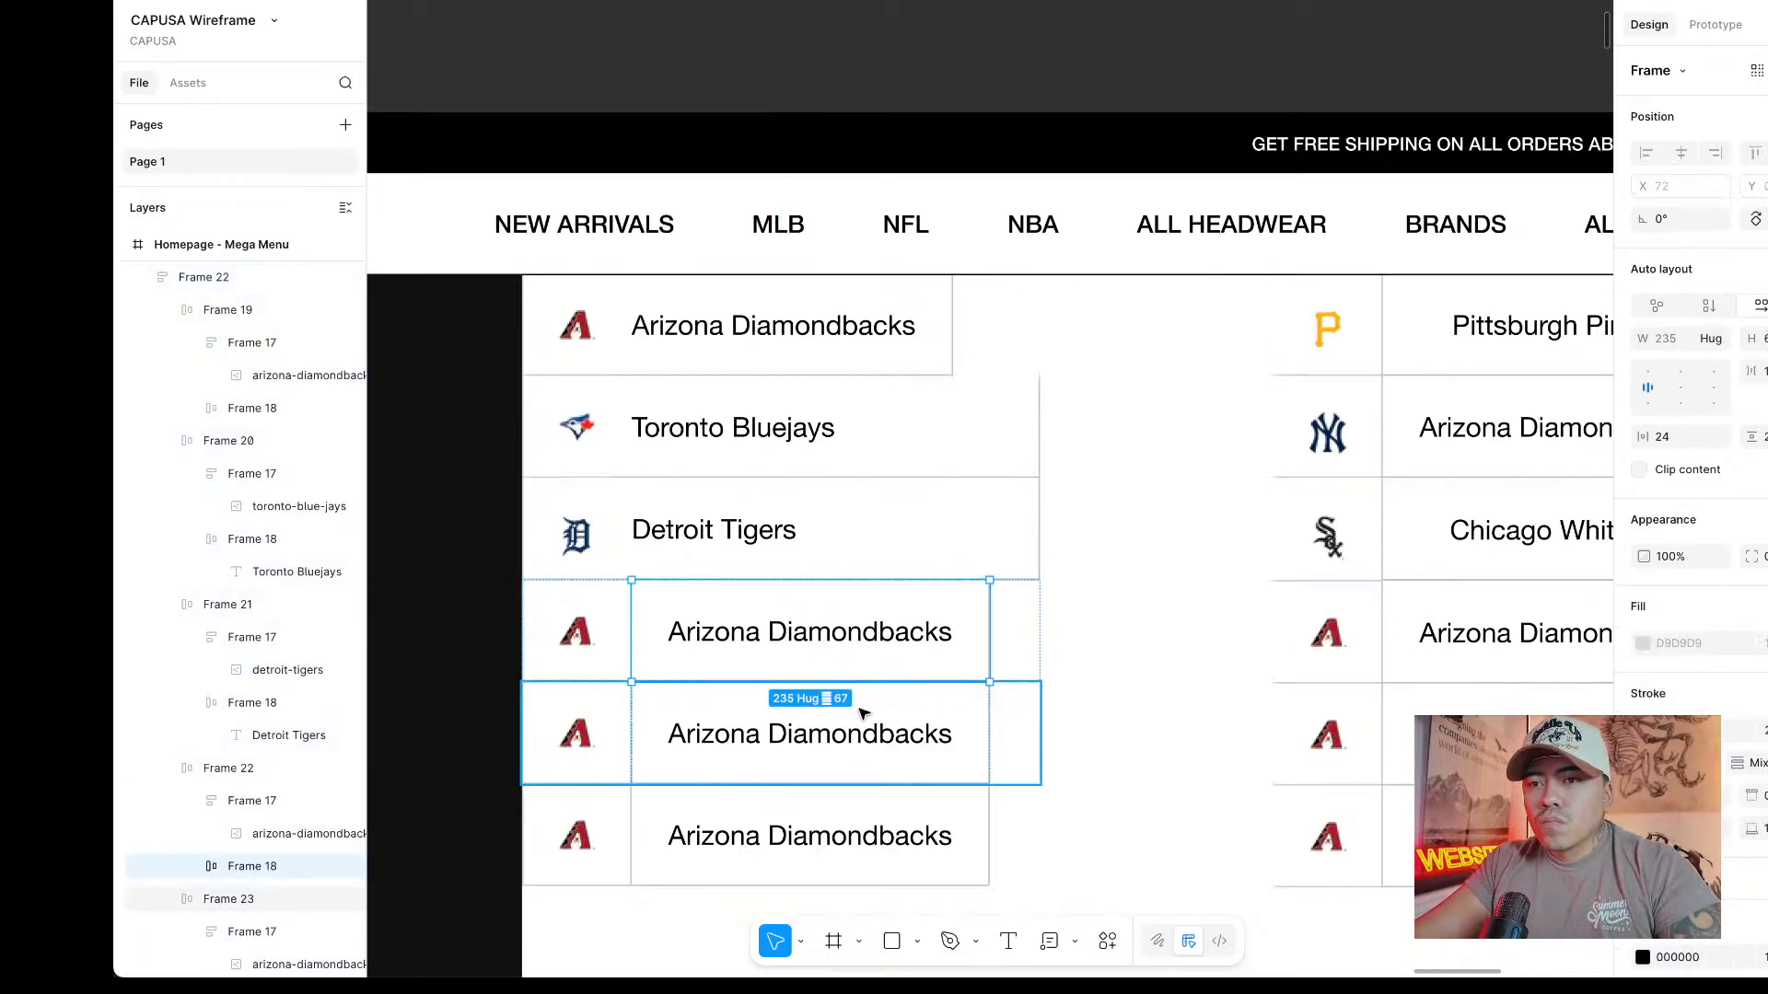
Try to delete the last three Arizona Diamondbacks rows from the left team column, and undo the deletion.
left_click(738, 772)
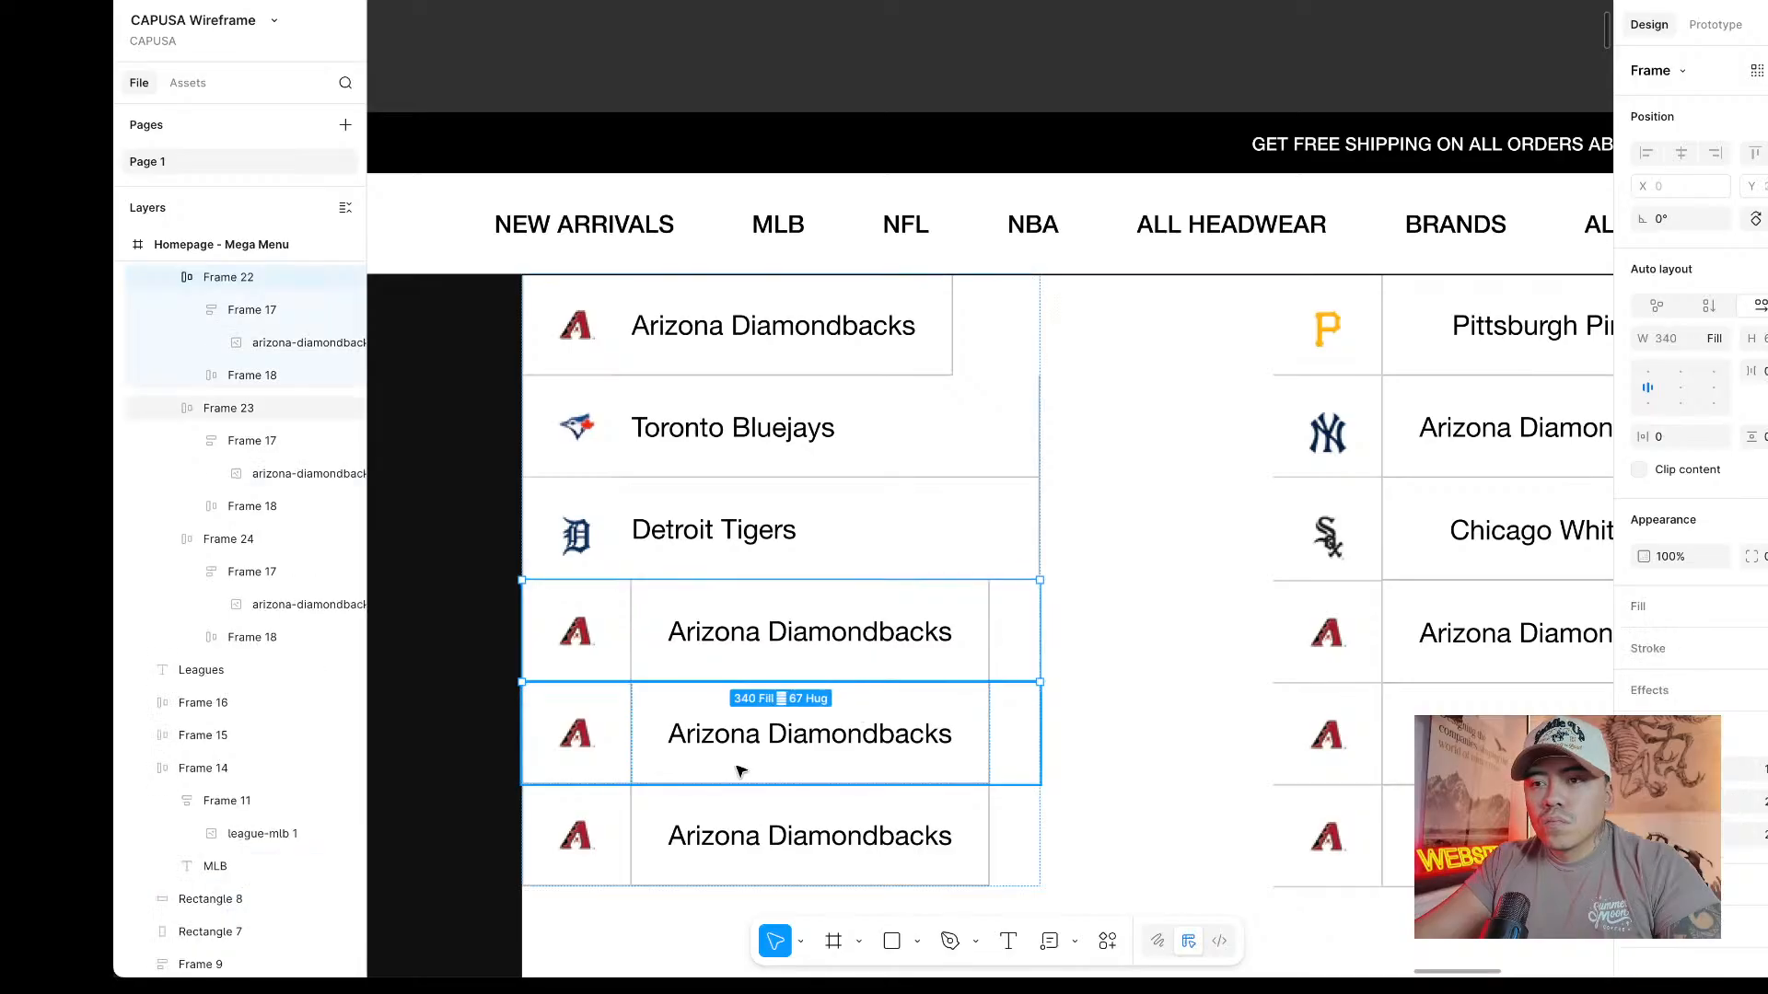
left_click(738, 772)
left_click(1010, 734)
left_click(840, 622, "shift")
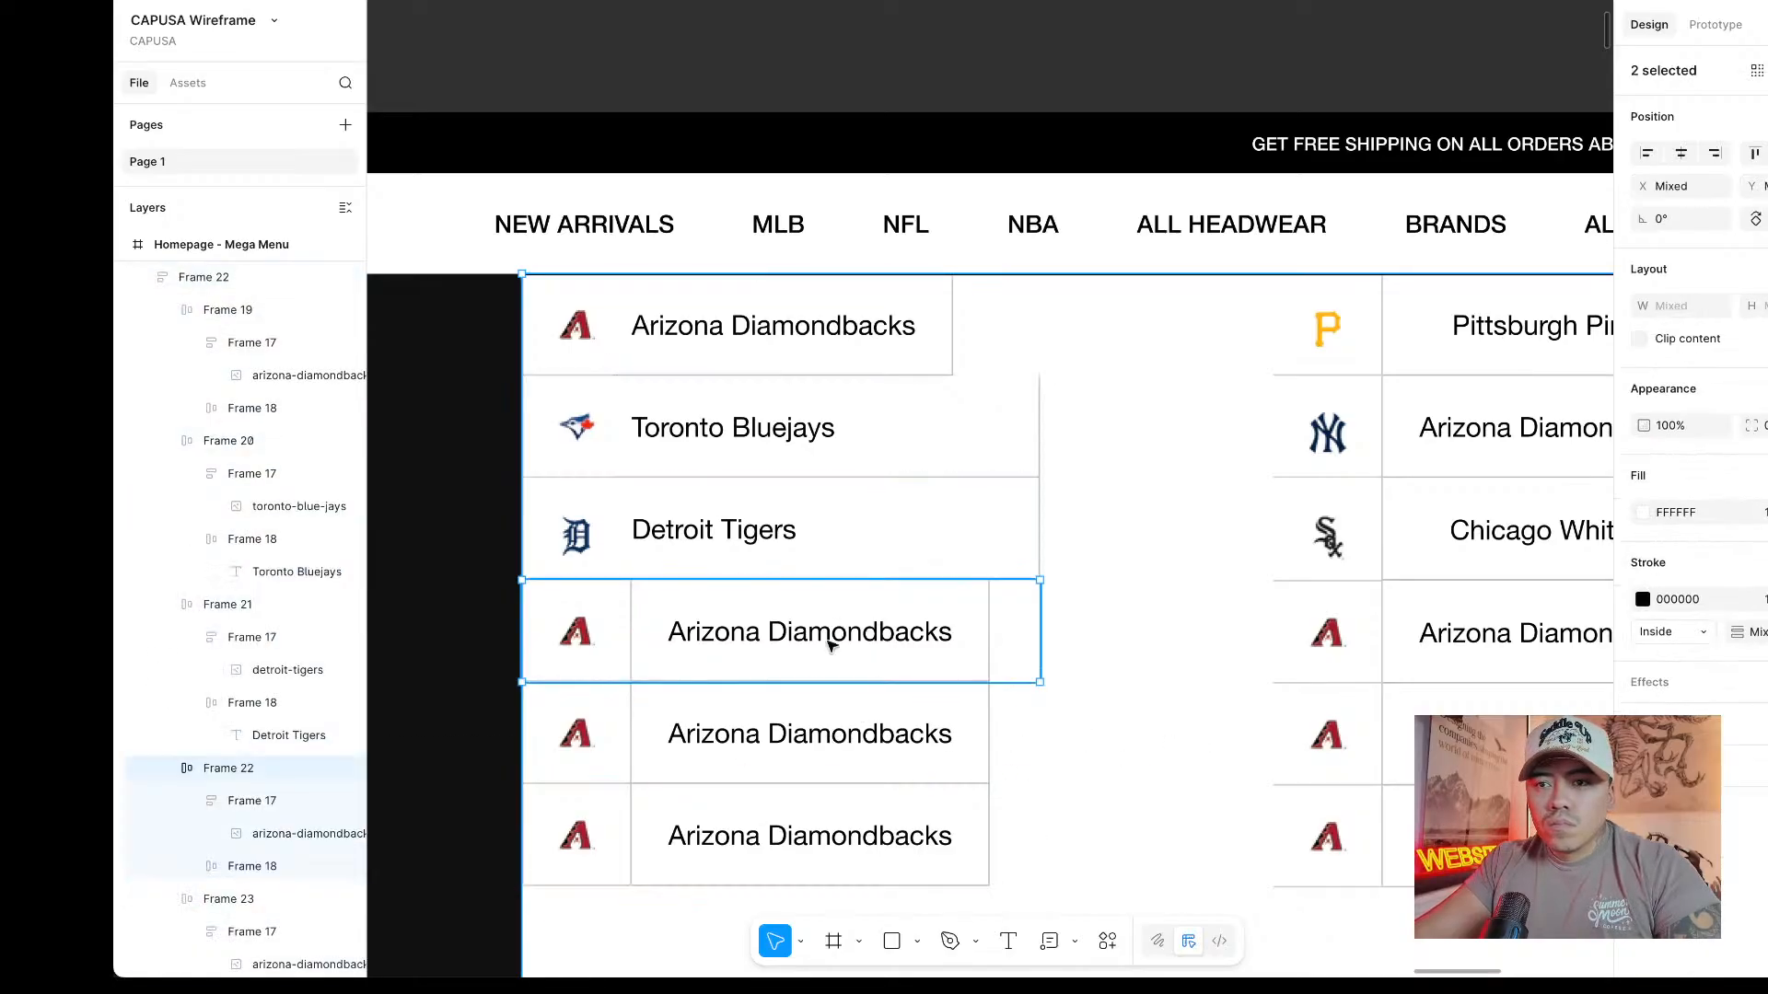
left_click(783, 734, "shift")
left_click(743, 837, "shift")
key("Delete")
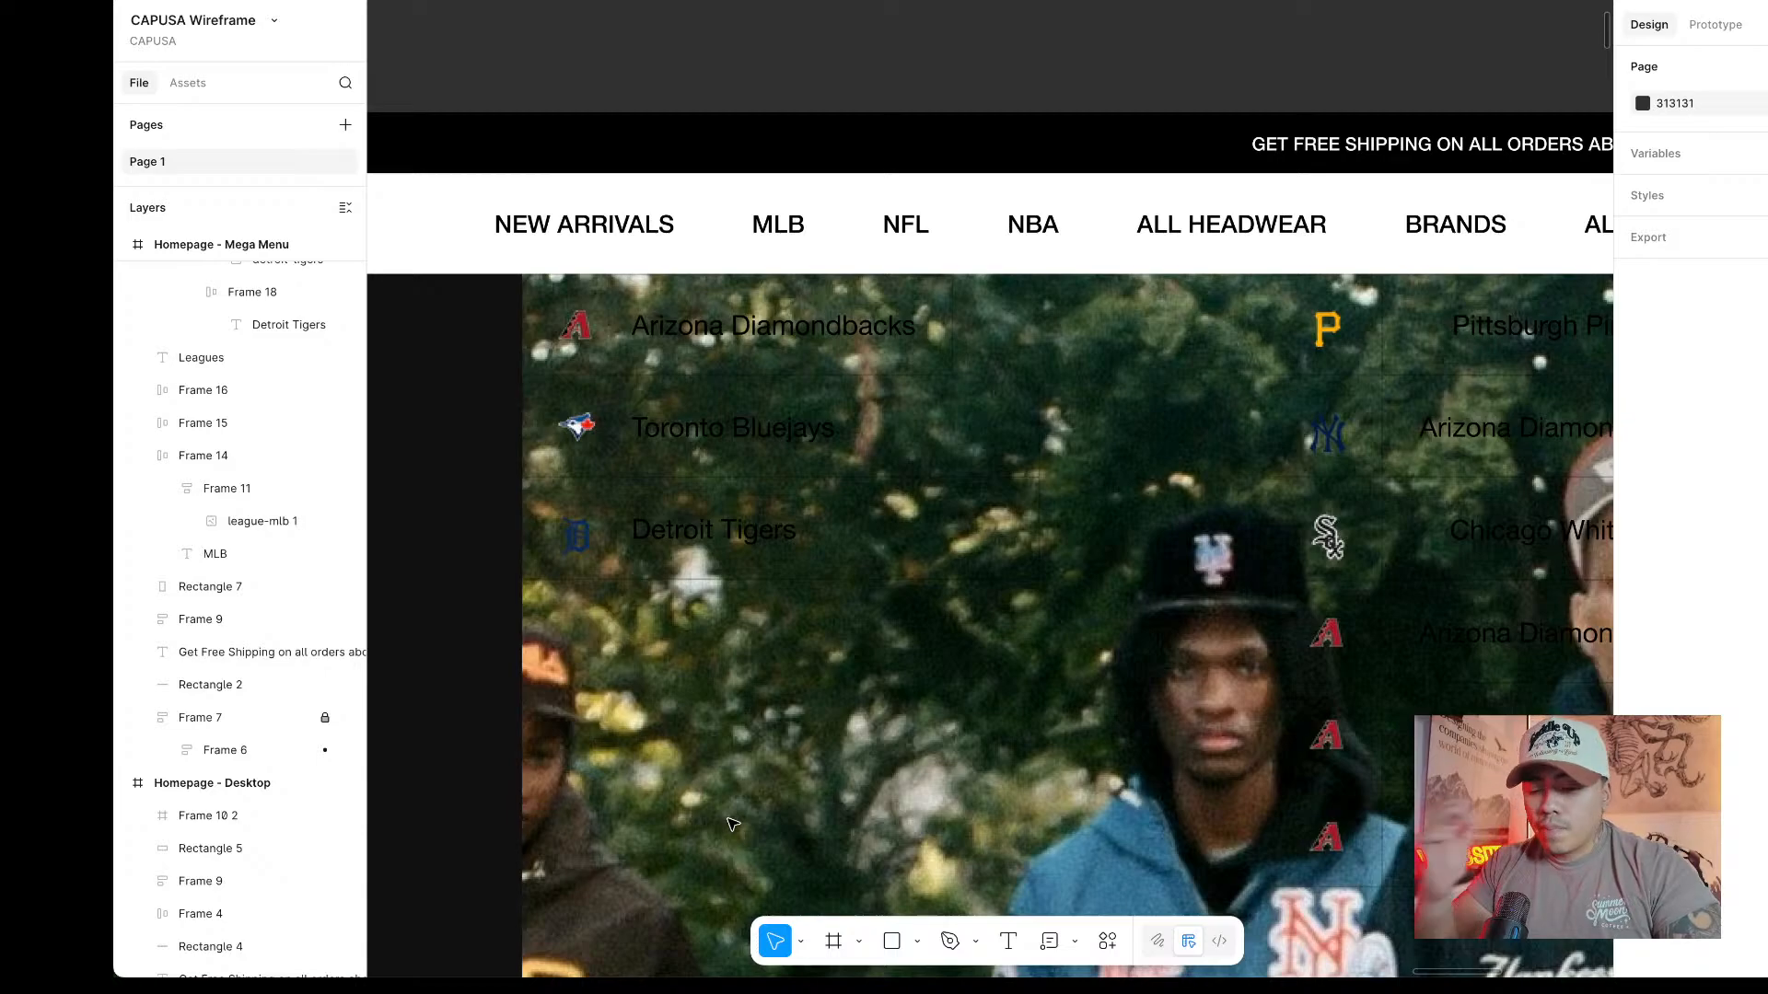
key("ctrl+z")
left_click(1174, 796)
left_click(810, 829)
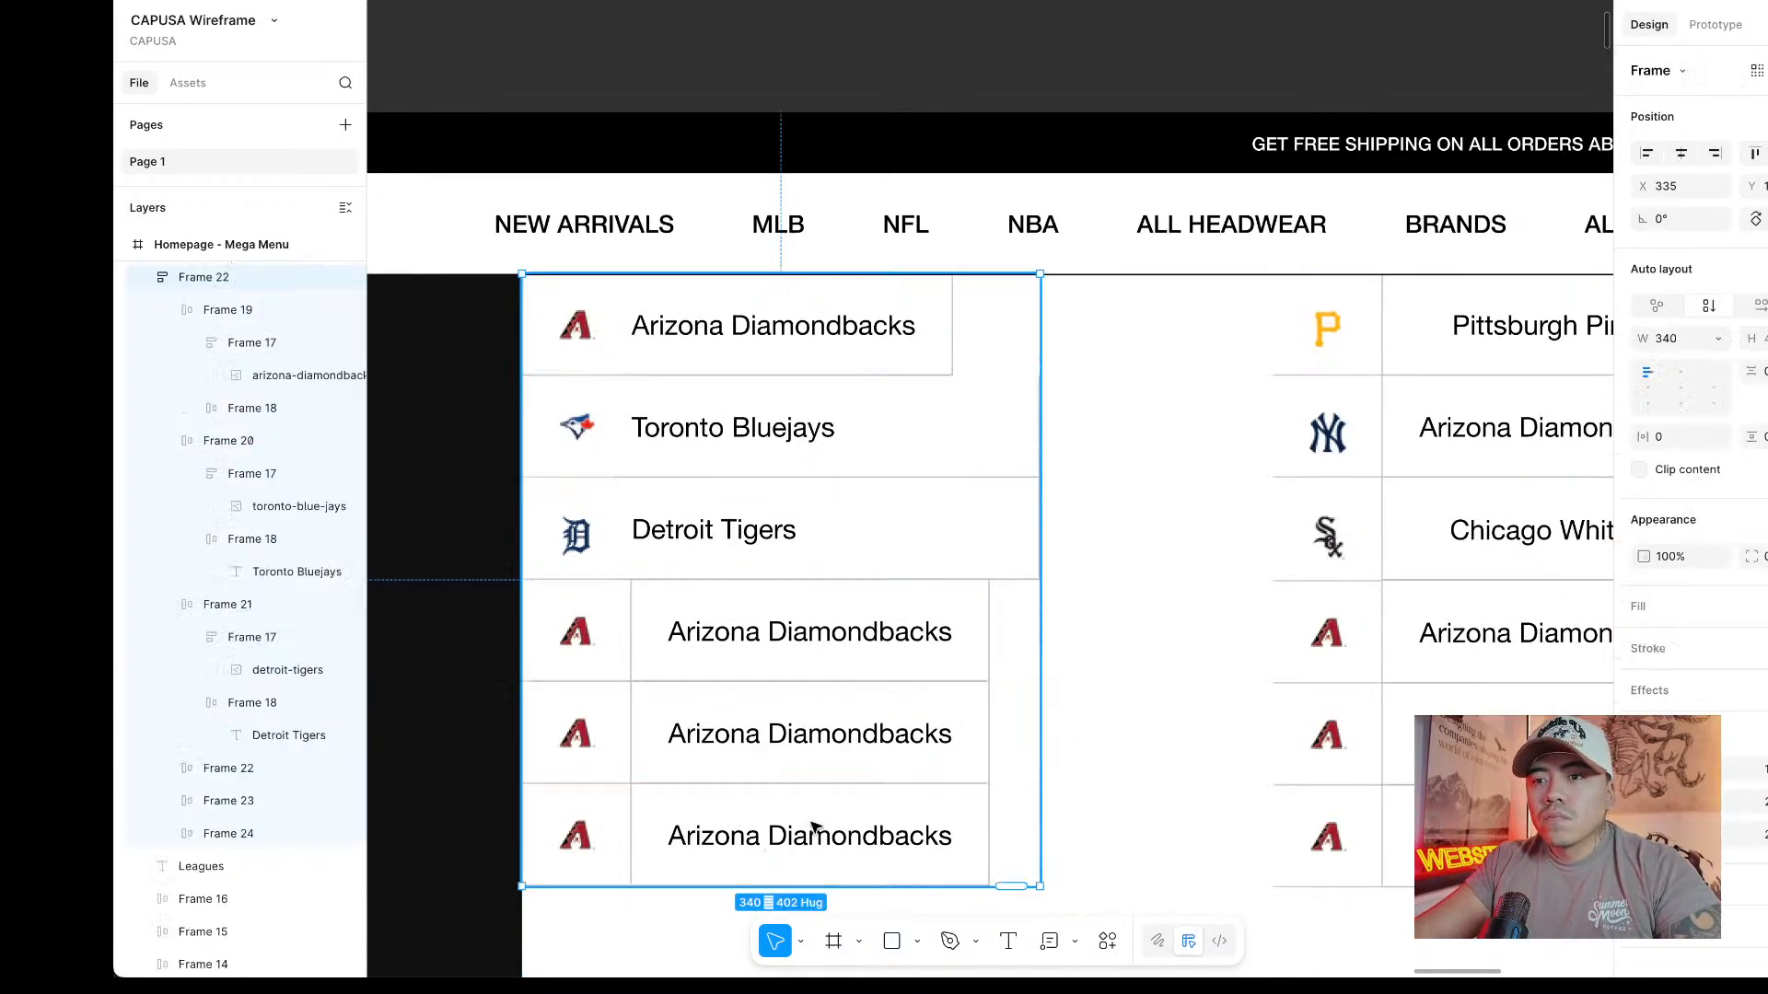
Delete the last three Arizona Diamondbacks rows from the left team column.
left_click(810, 828)
left_click(758, 738, "shift")
left_click(758, 604, "shift")
key("Delete")
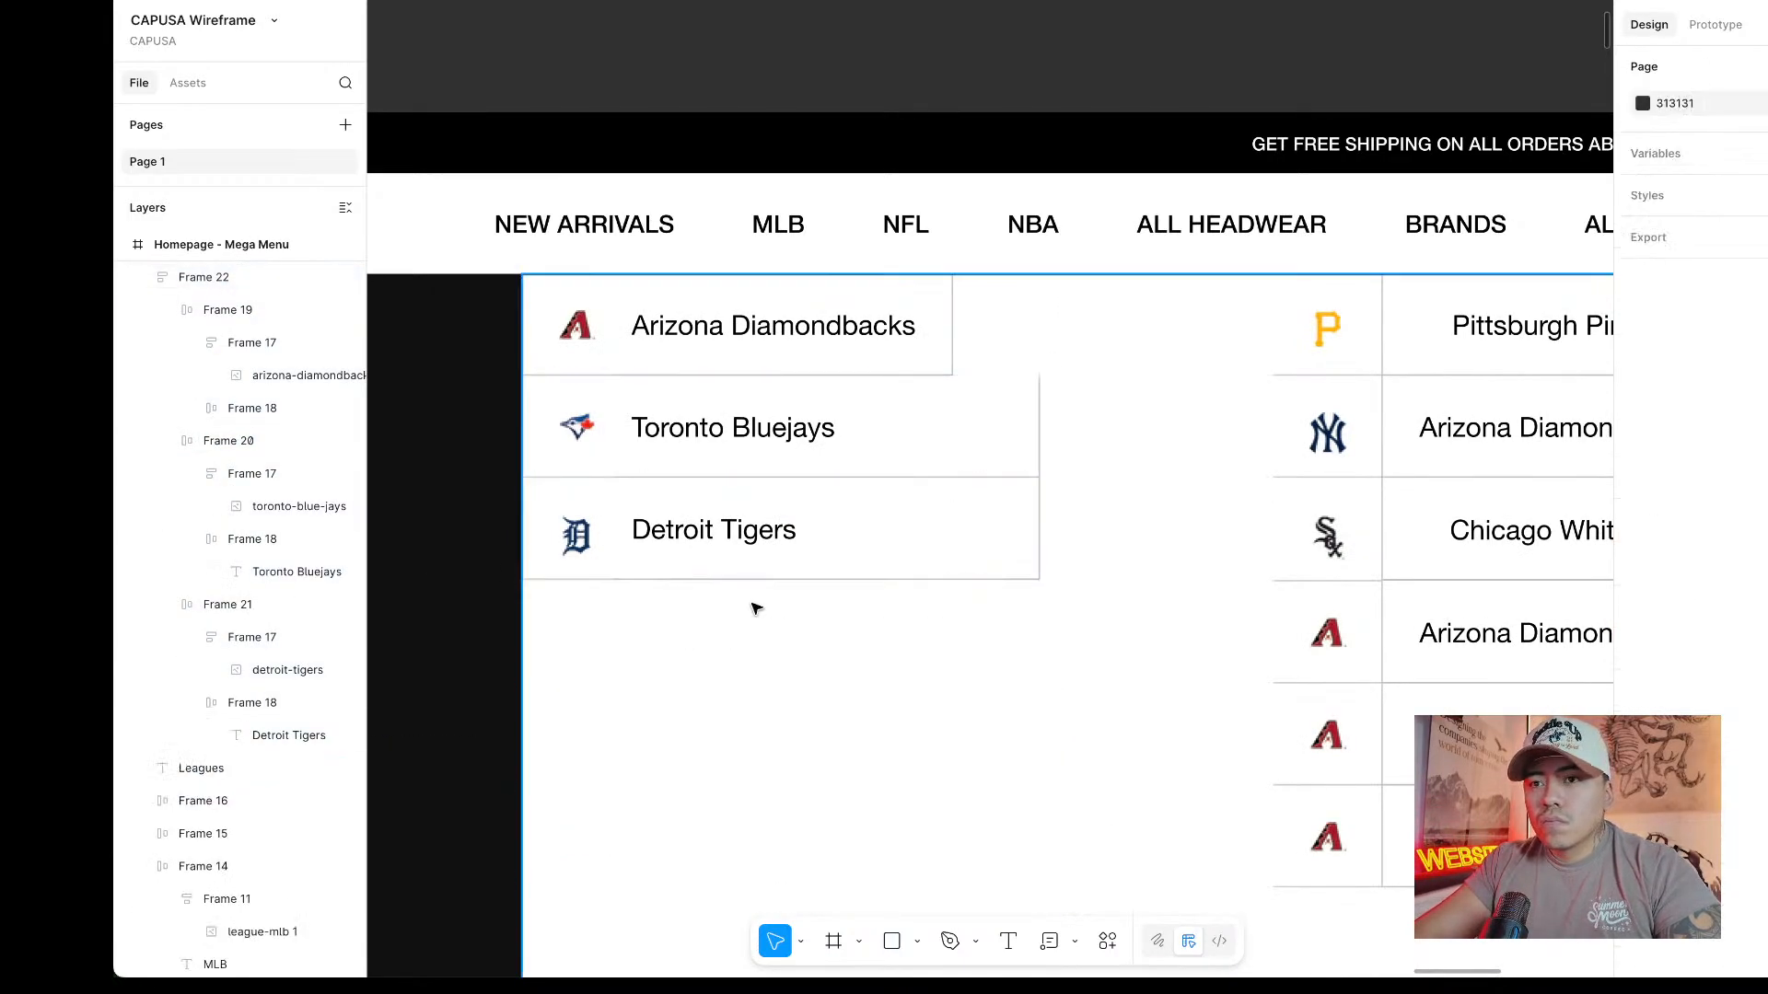
Set the Arizona Diamondbacks name cell in the left column's first row to fill the available width.
left_click(903, 347)
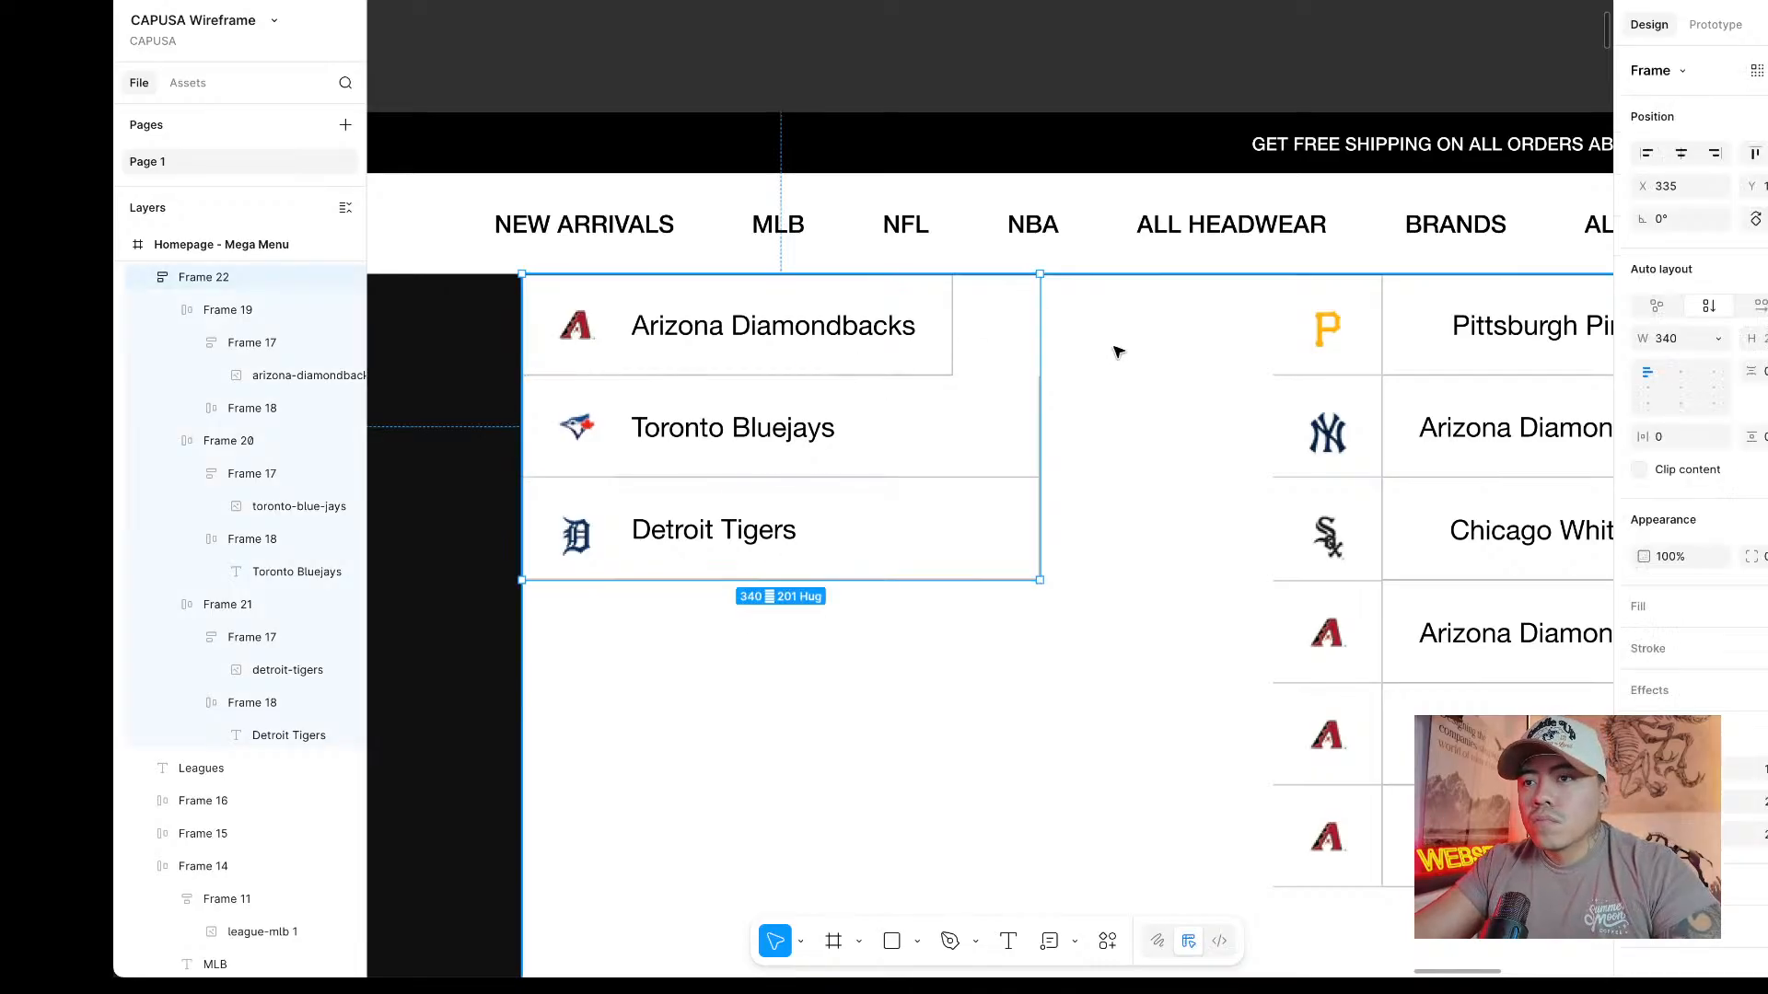
left_click(903, 324)
left_click(871, 324)
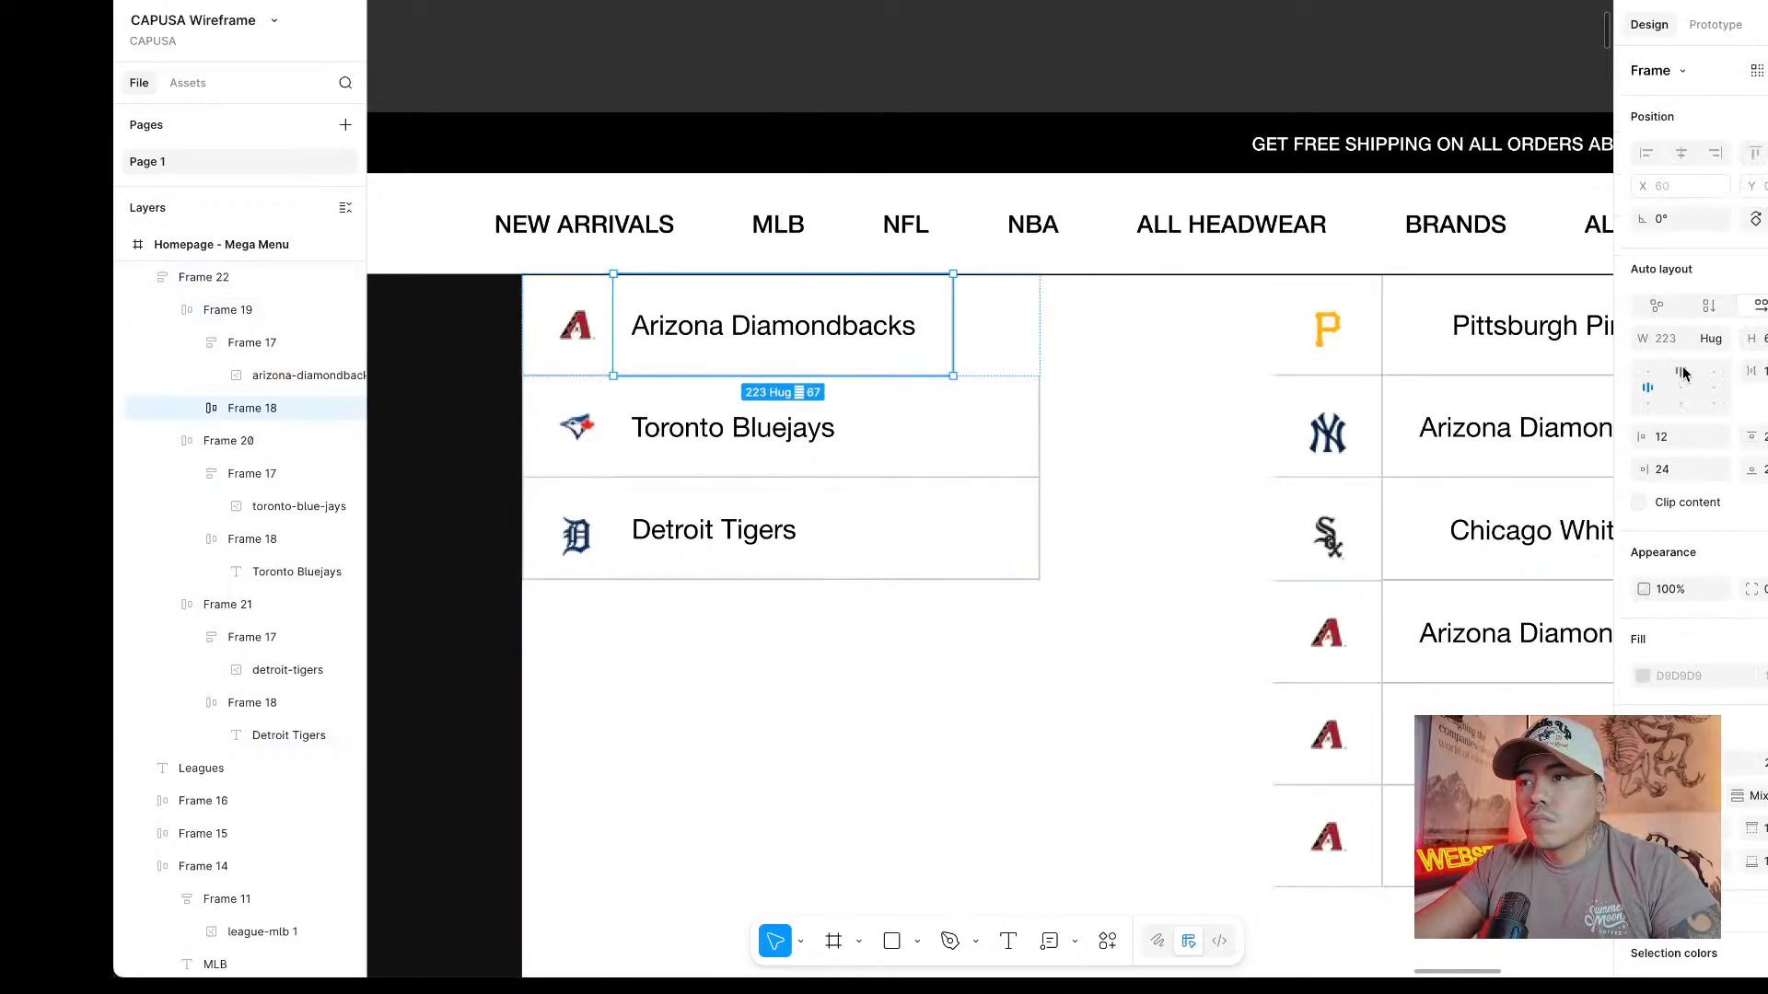
left_click(1714, 339)
left_click(1654, 363)
Switch to the Styleguide file and check the MLB team list in the Hat Heaven mega menu reference.
key("super+k")
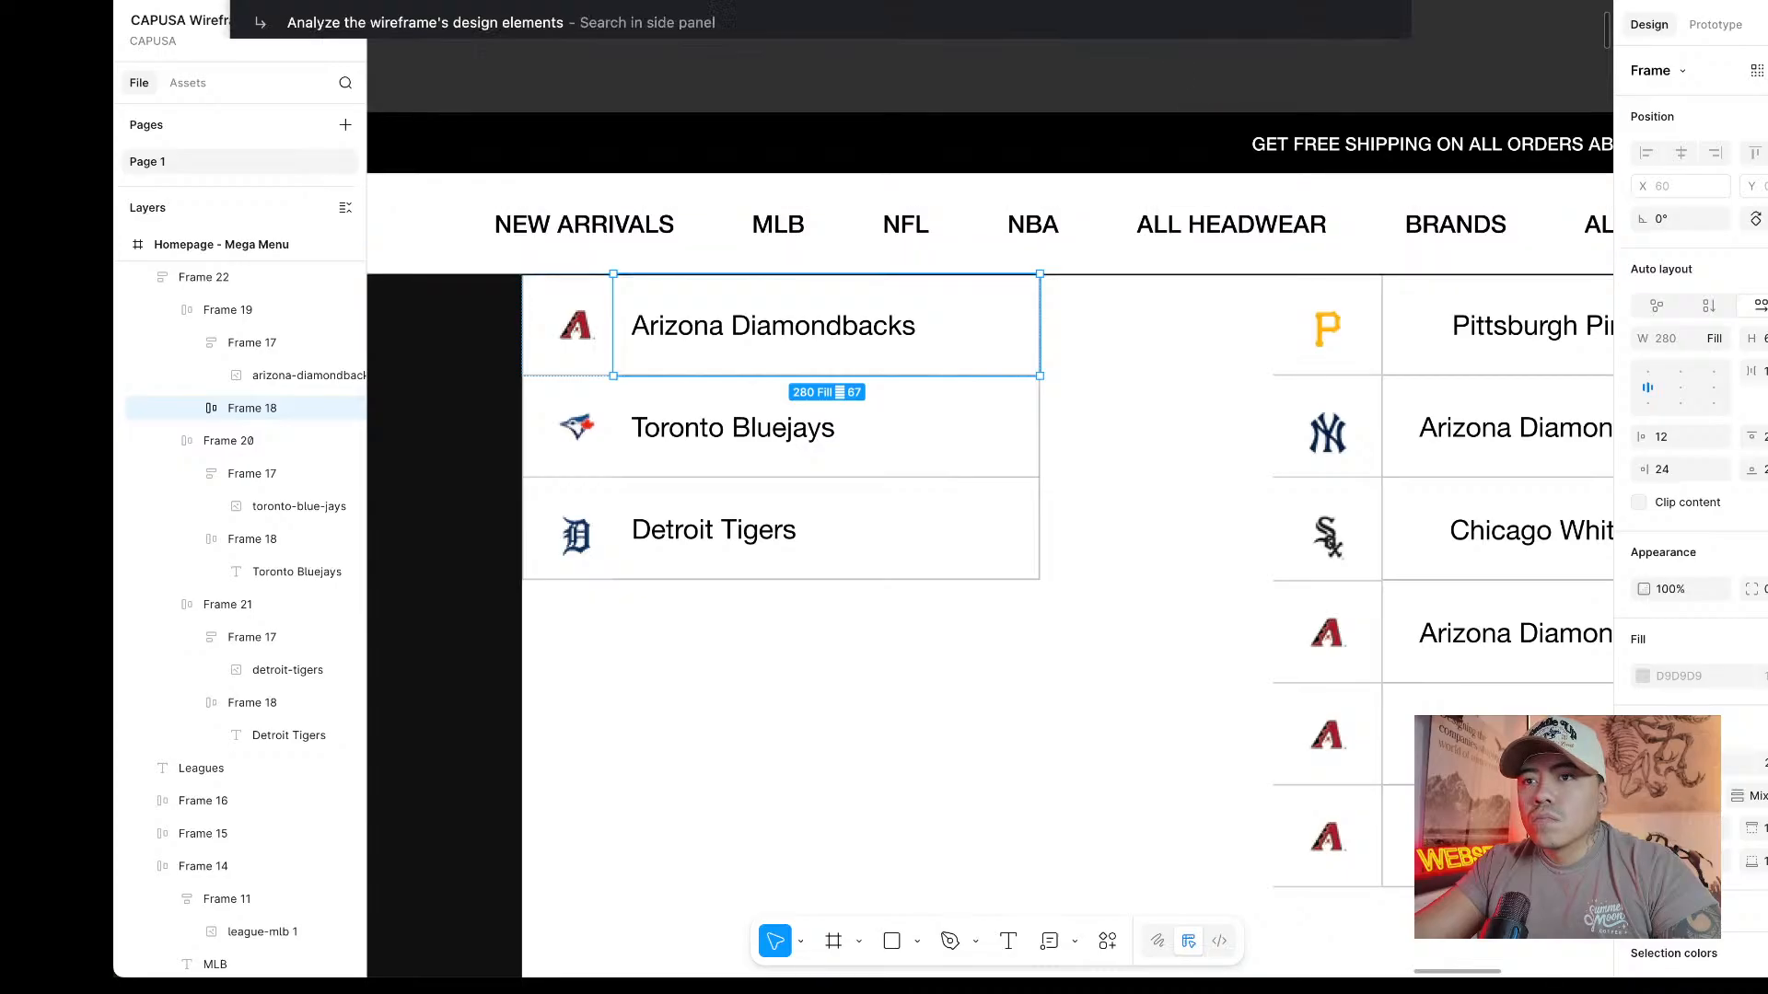
left_click(1535, 50)
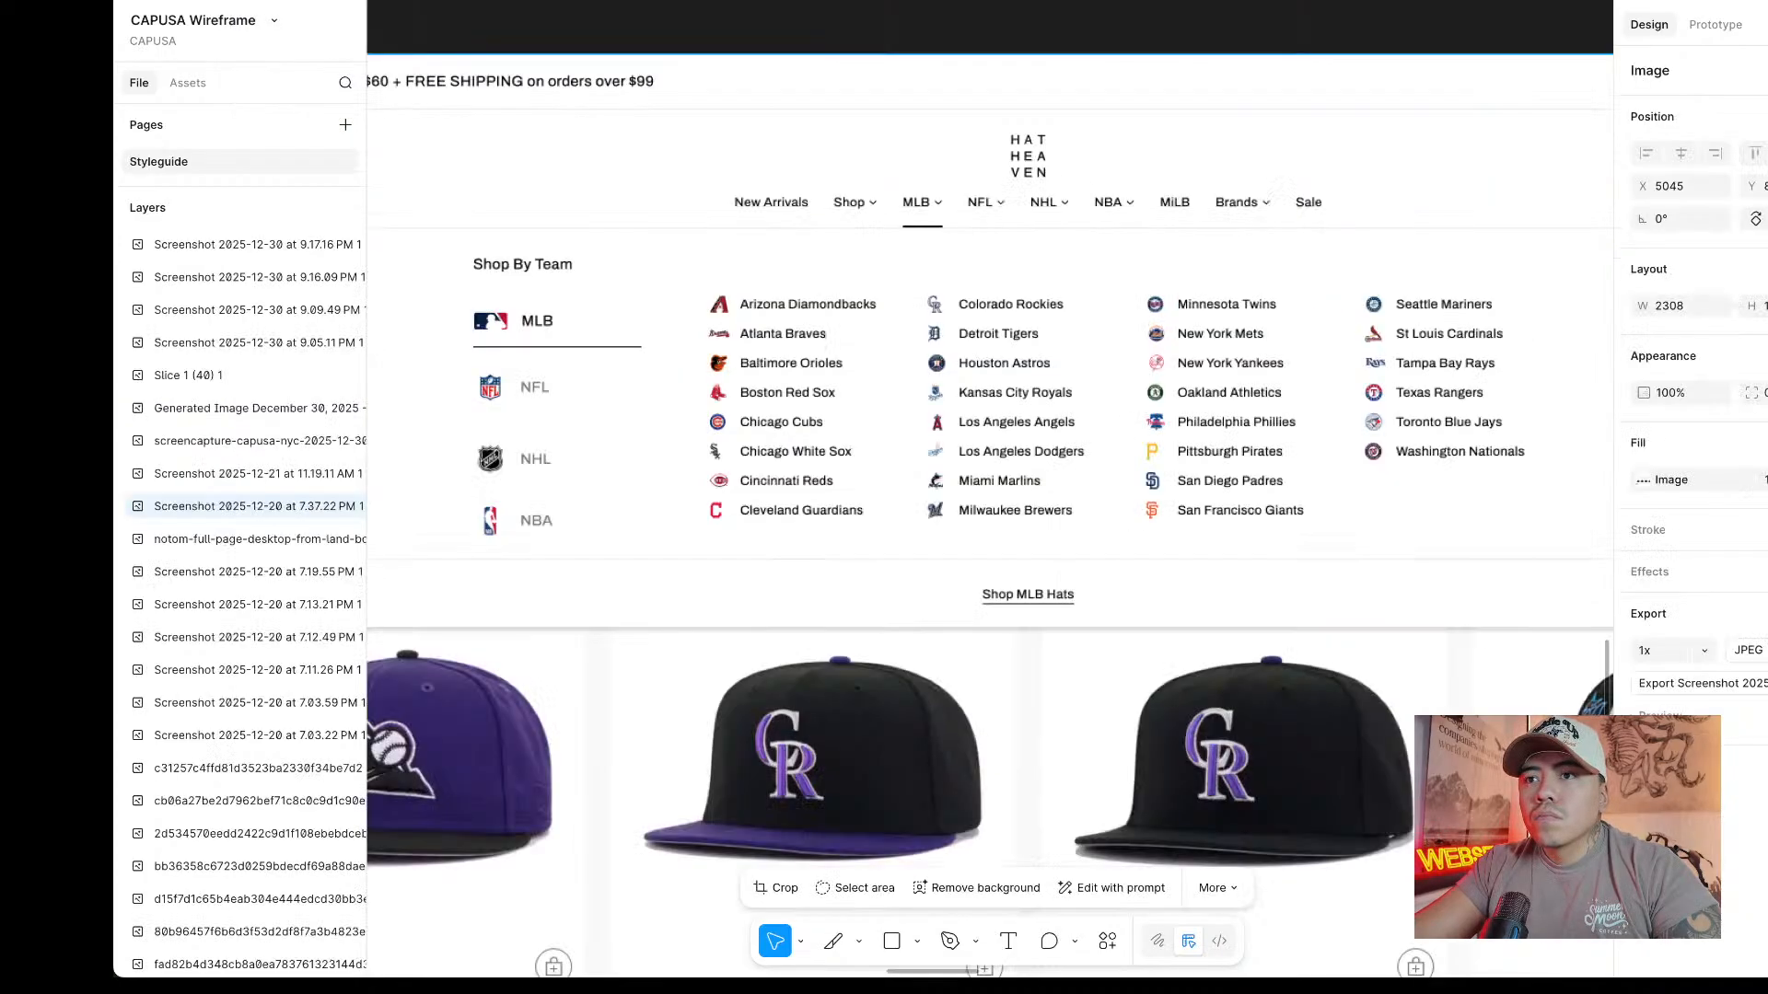
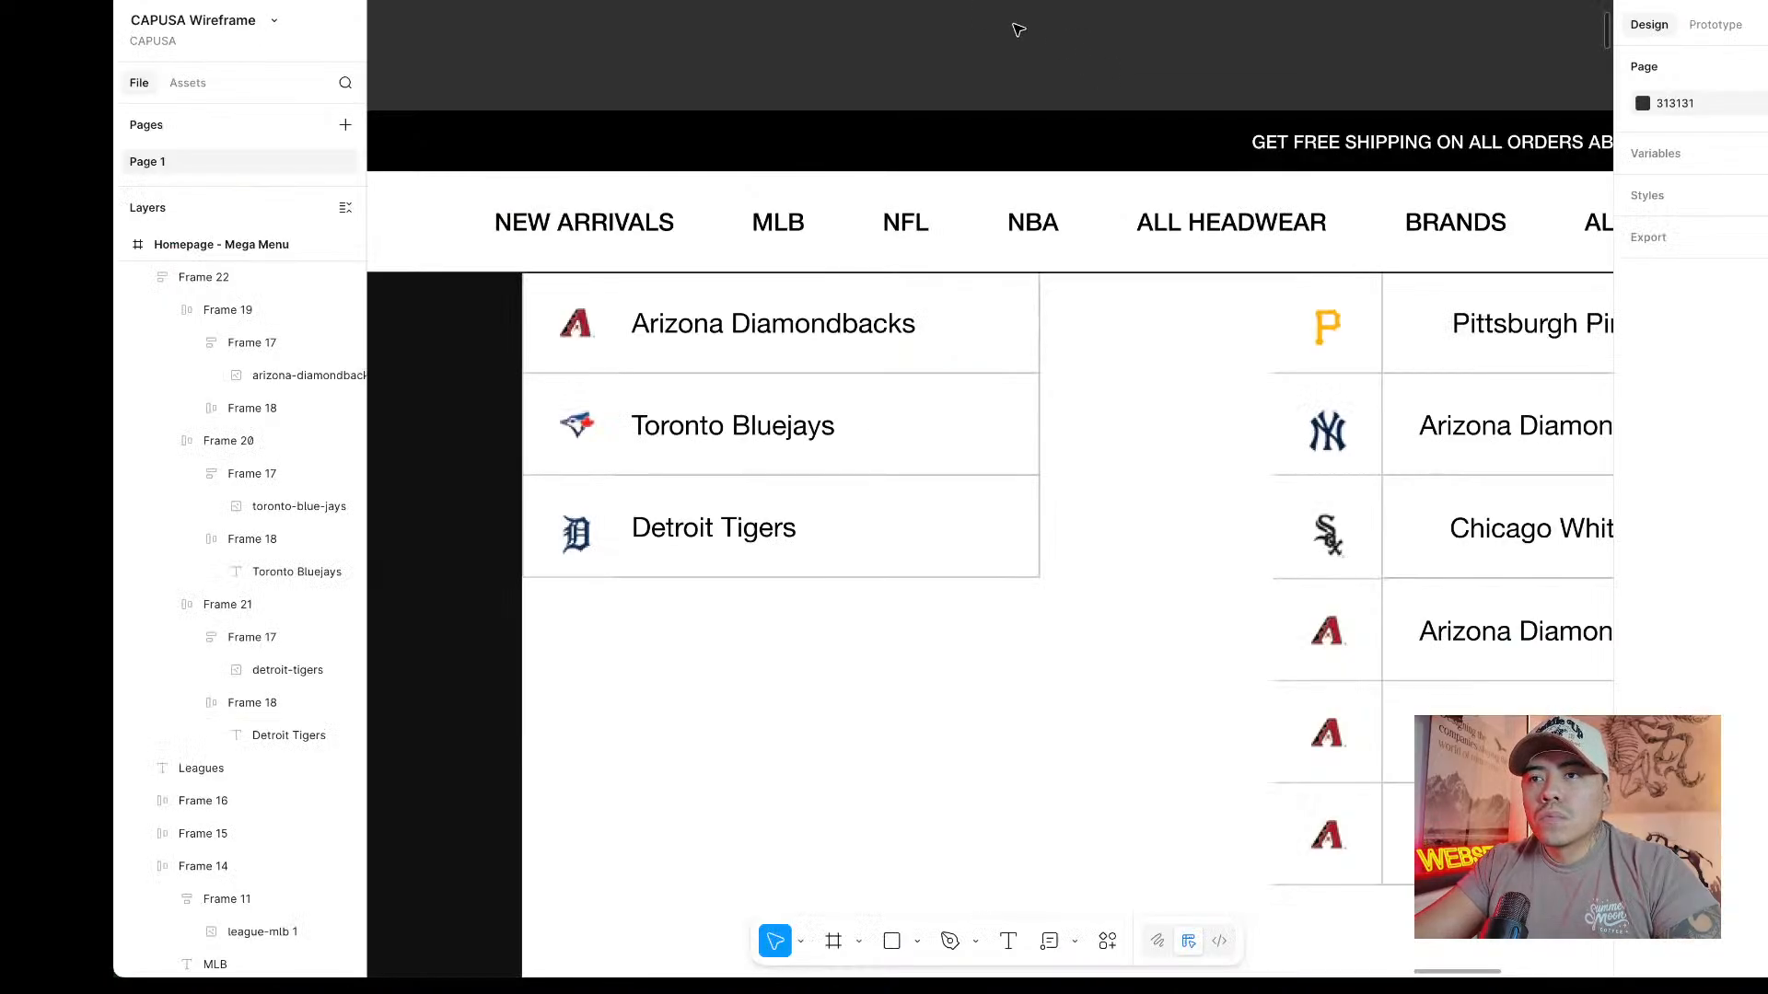
scroll(1248, 331, "down", 5)
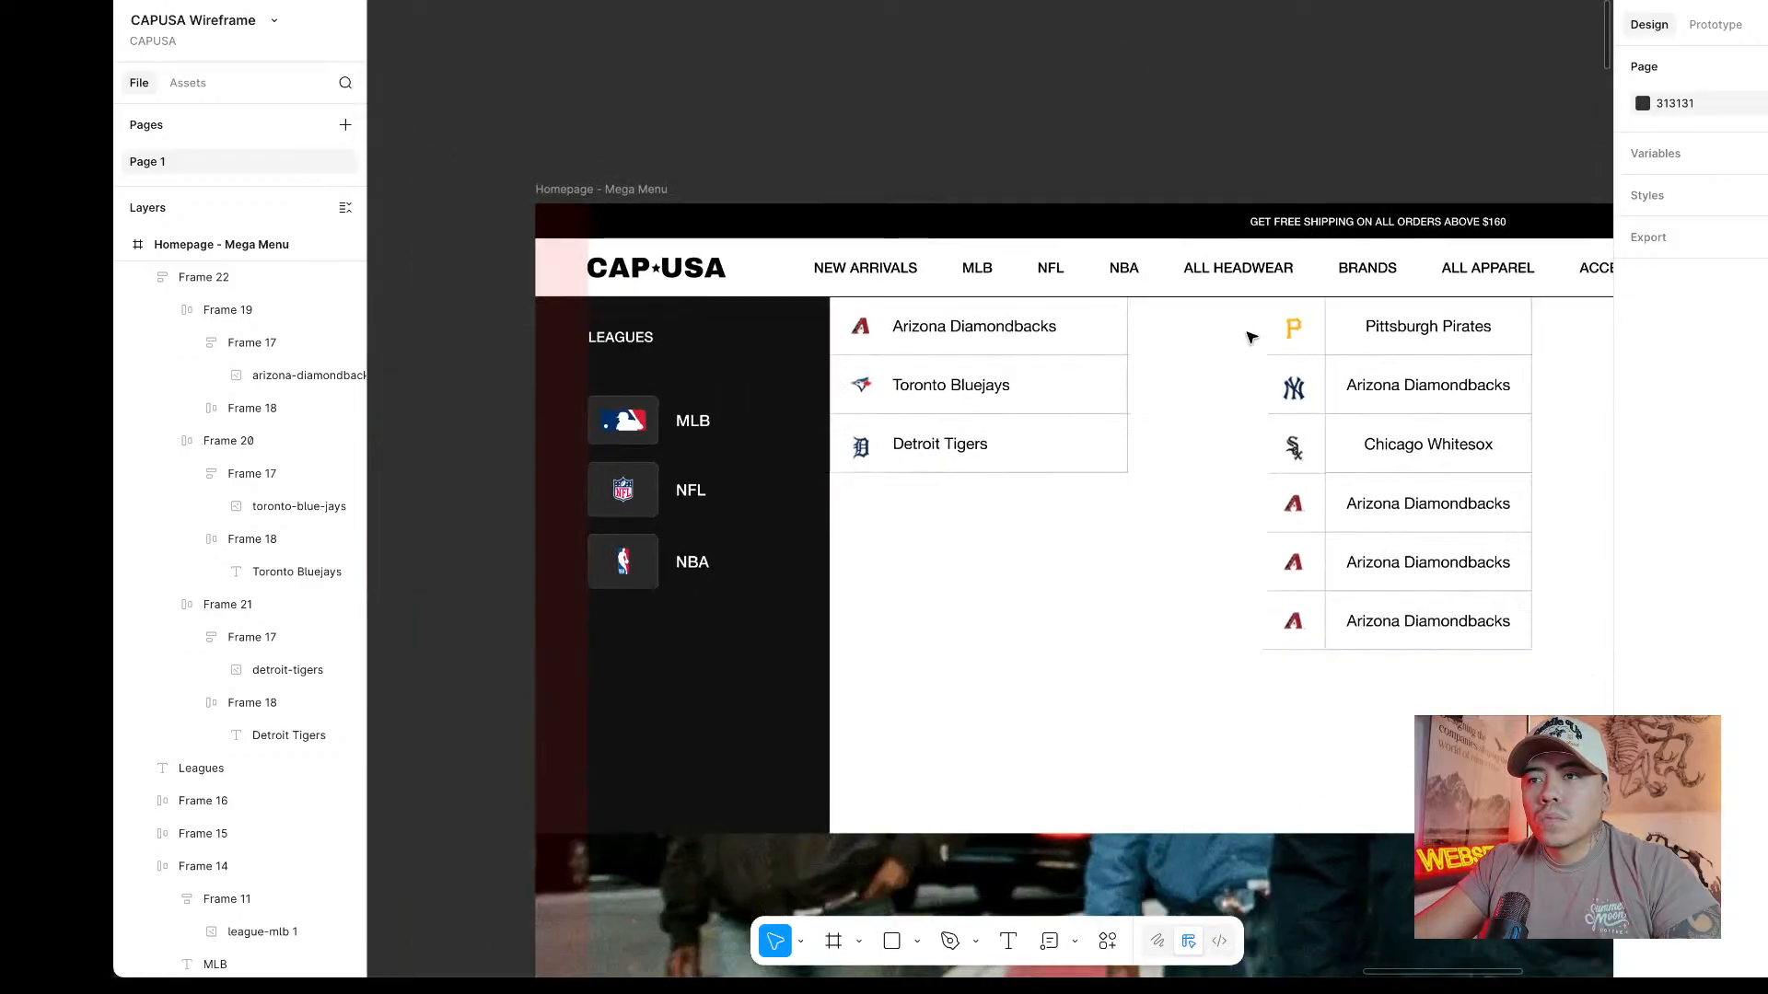
scroll(1182, 122, "up", 5)
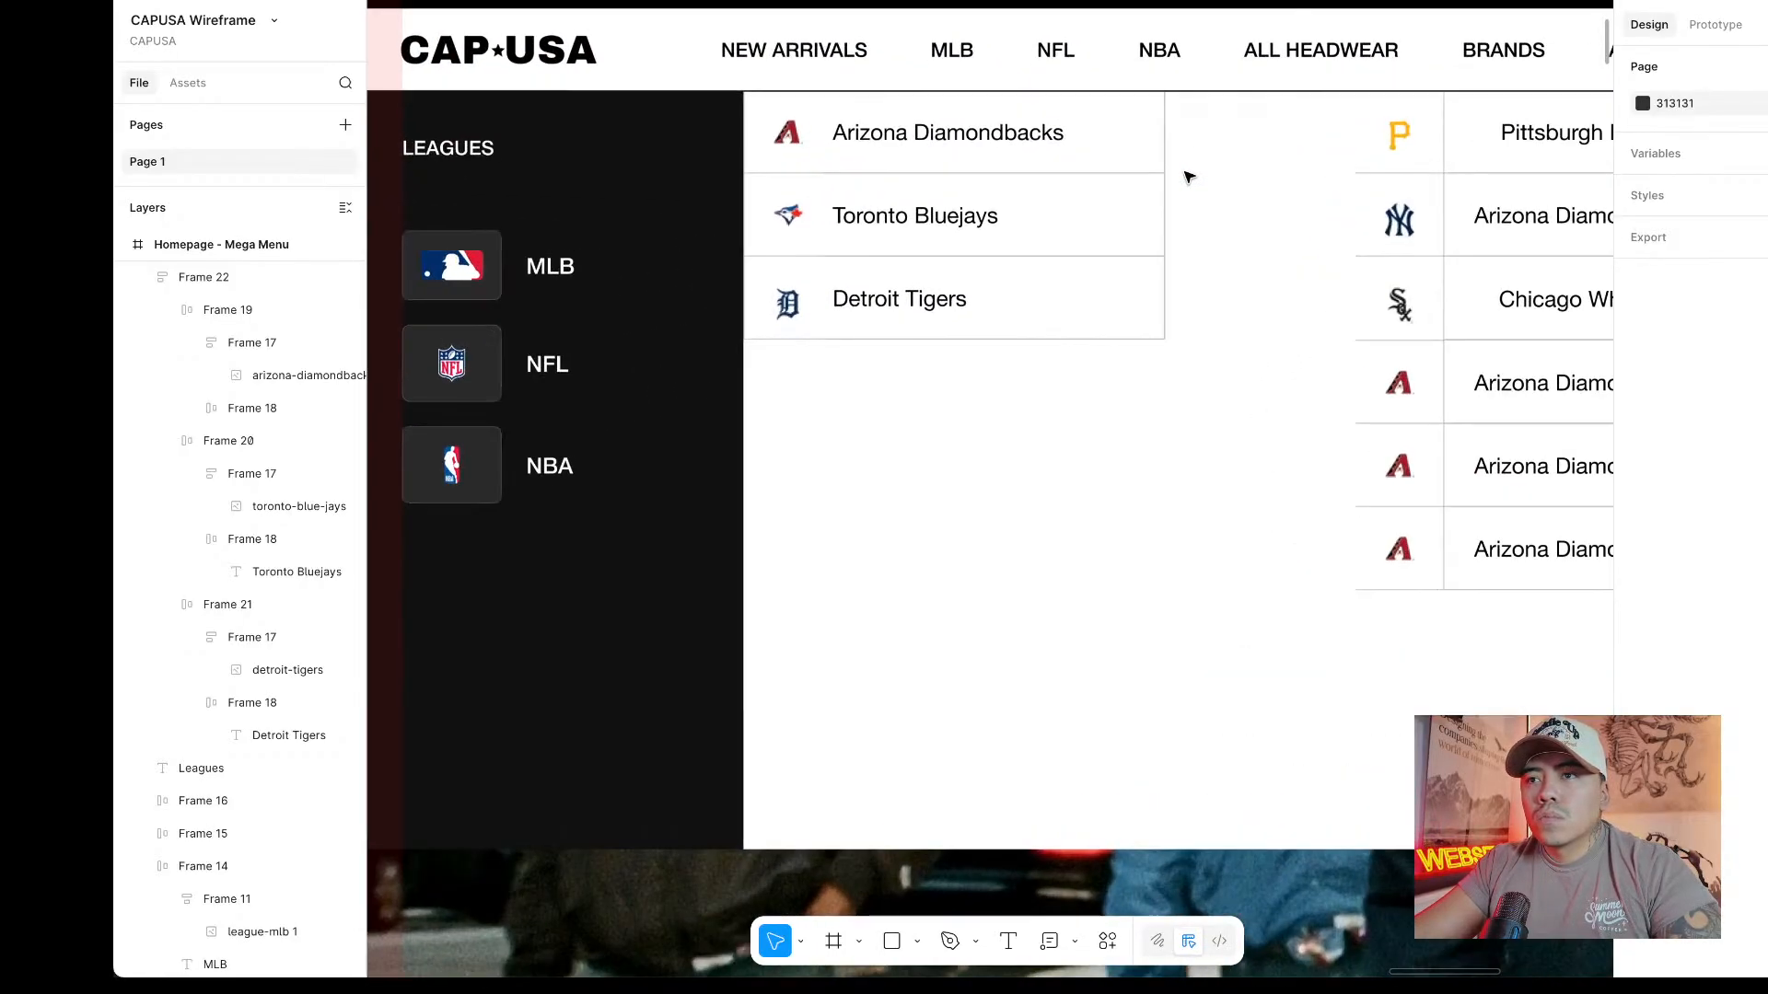
Duplicate the Arizona Diamondbacks, Toronto Bluejays and Detroit Tigers rows together inside the left team column.
left_click(1140, 180)
double_click(1038, 130)
left_click(971, 213, "shift")
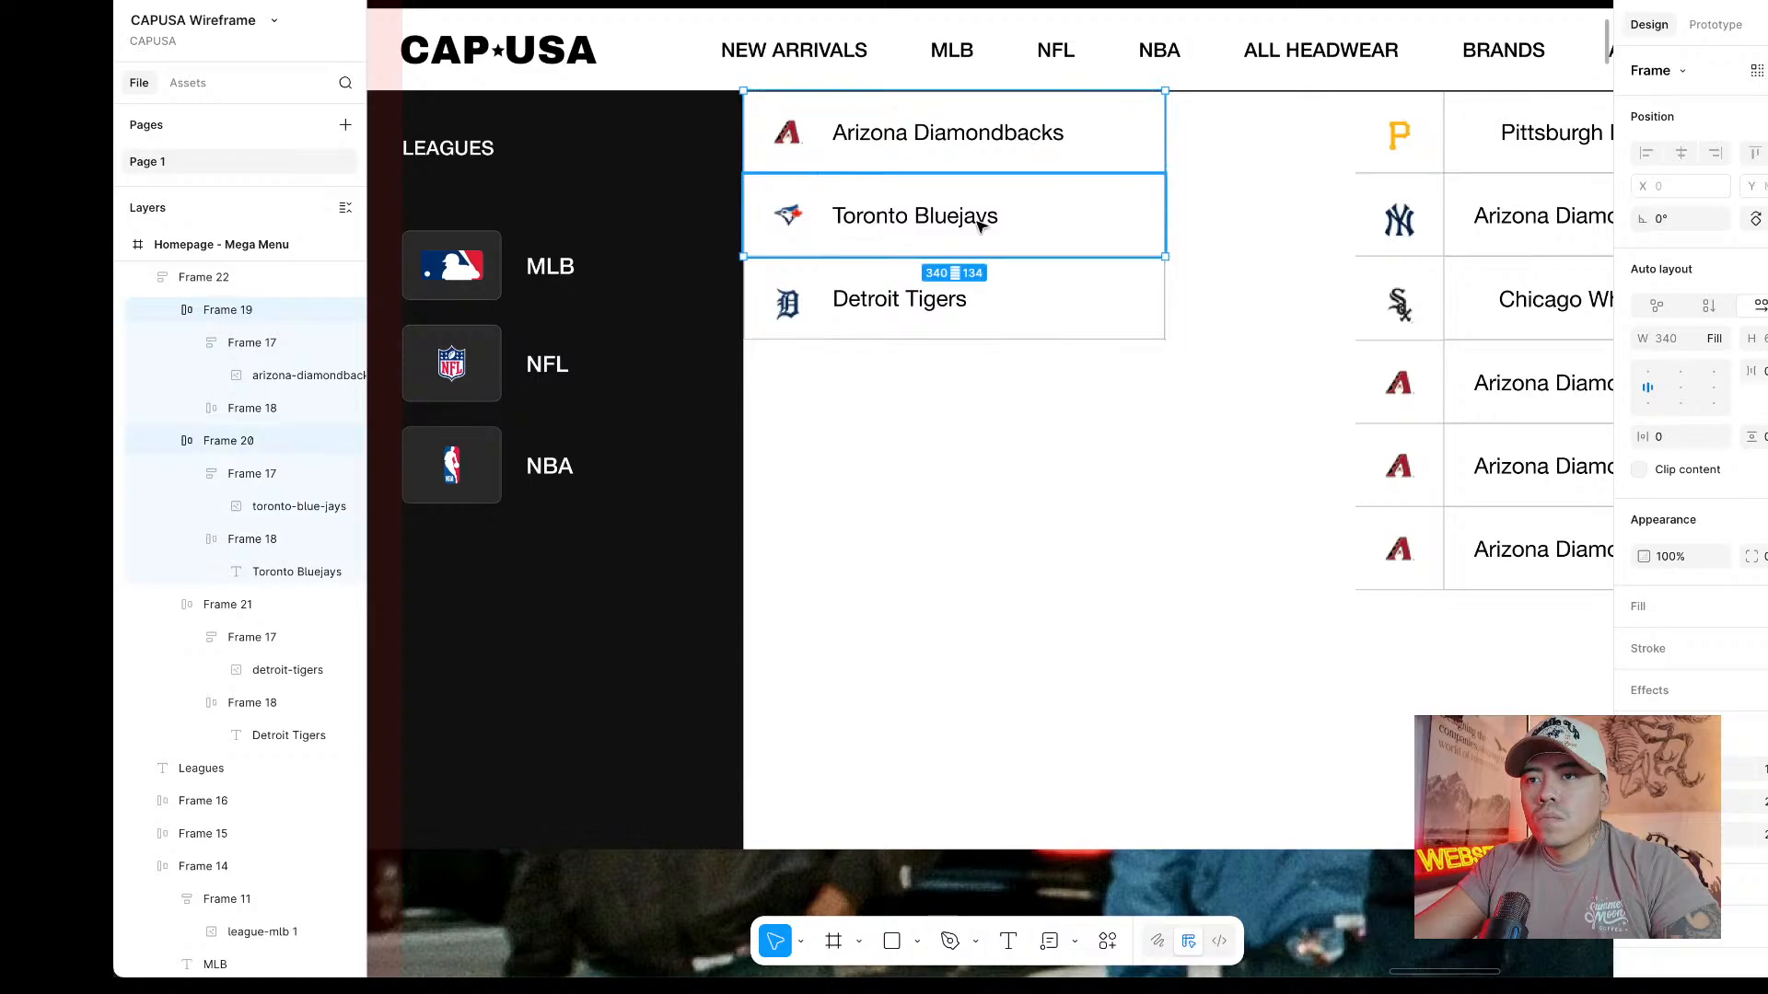
left_click(935, 318, "shift")
left_click(202, 286)
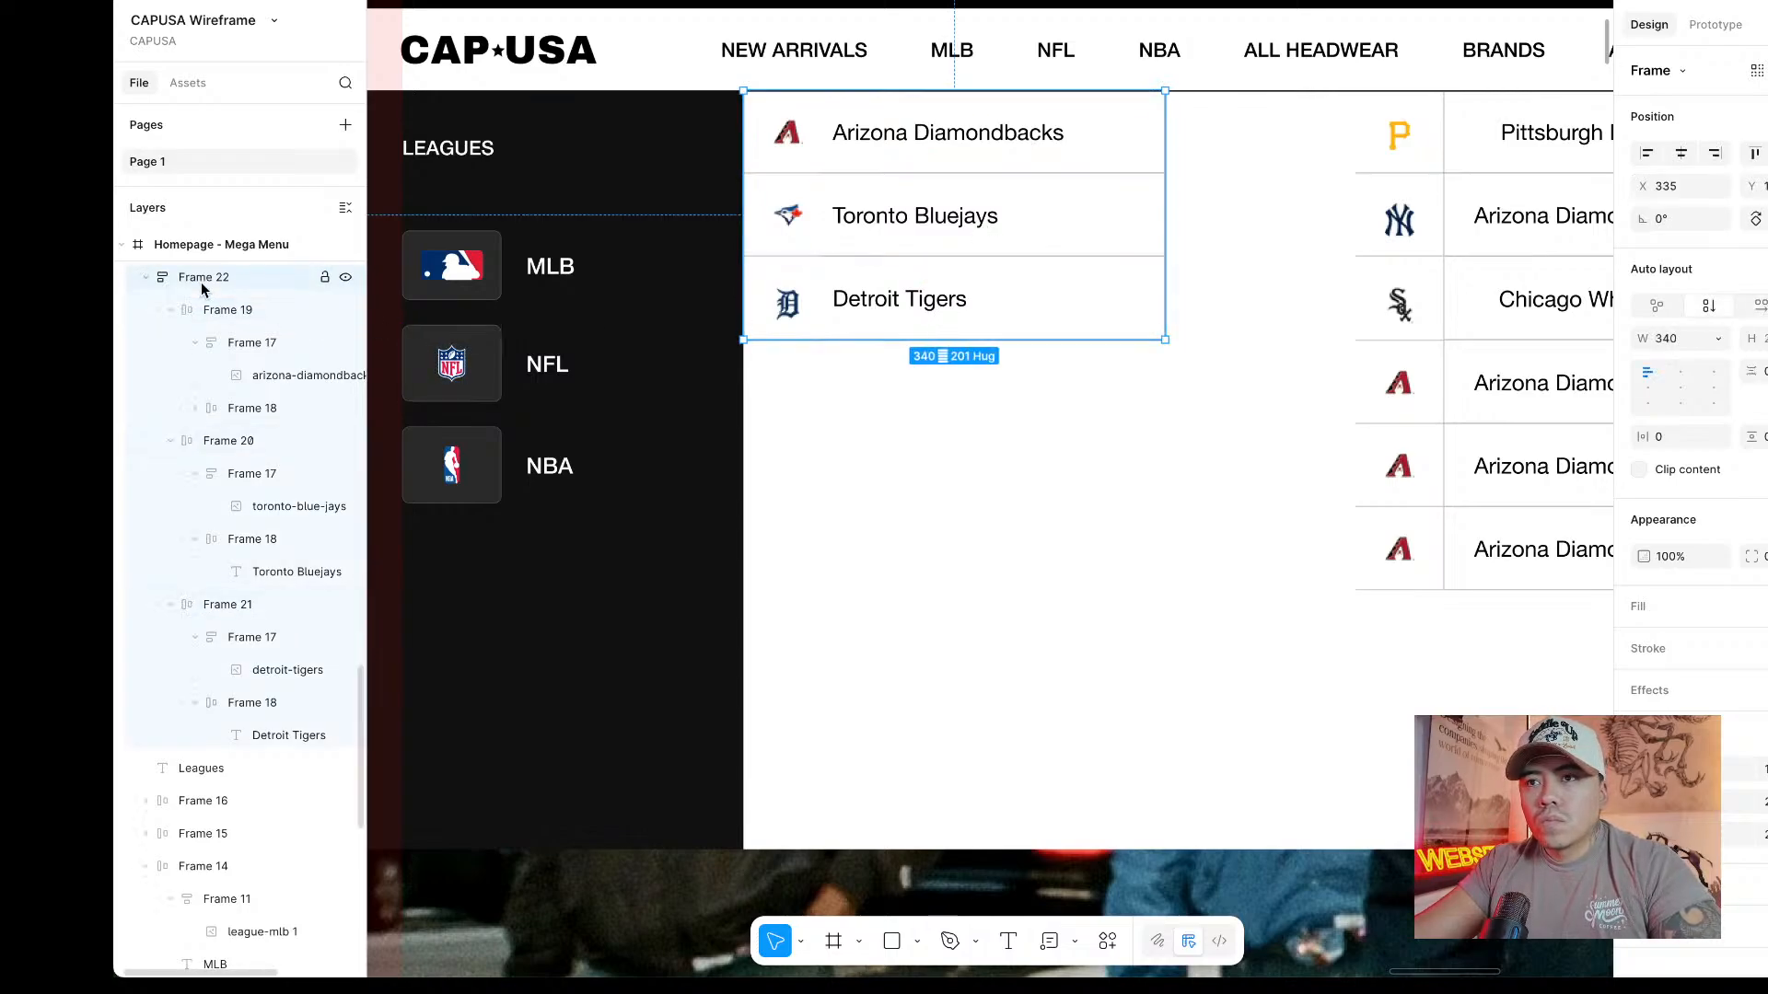
key("ctrl+d")
scroll(1335, 516, "down", 4)
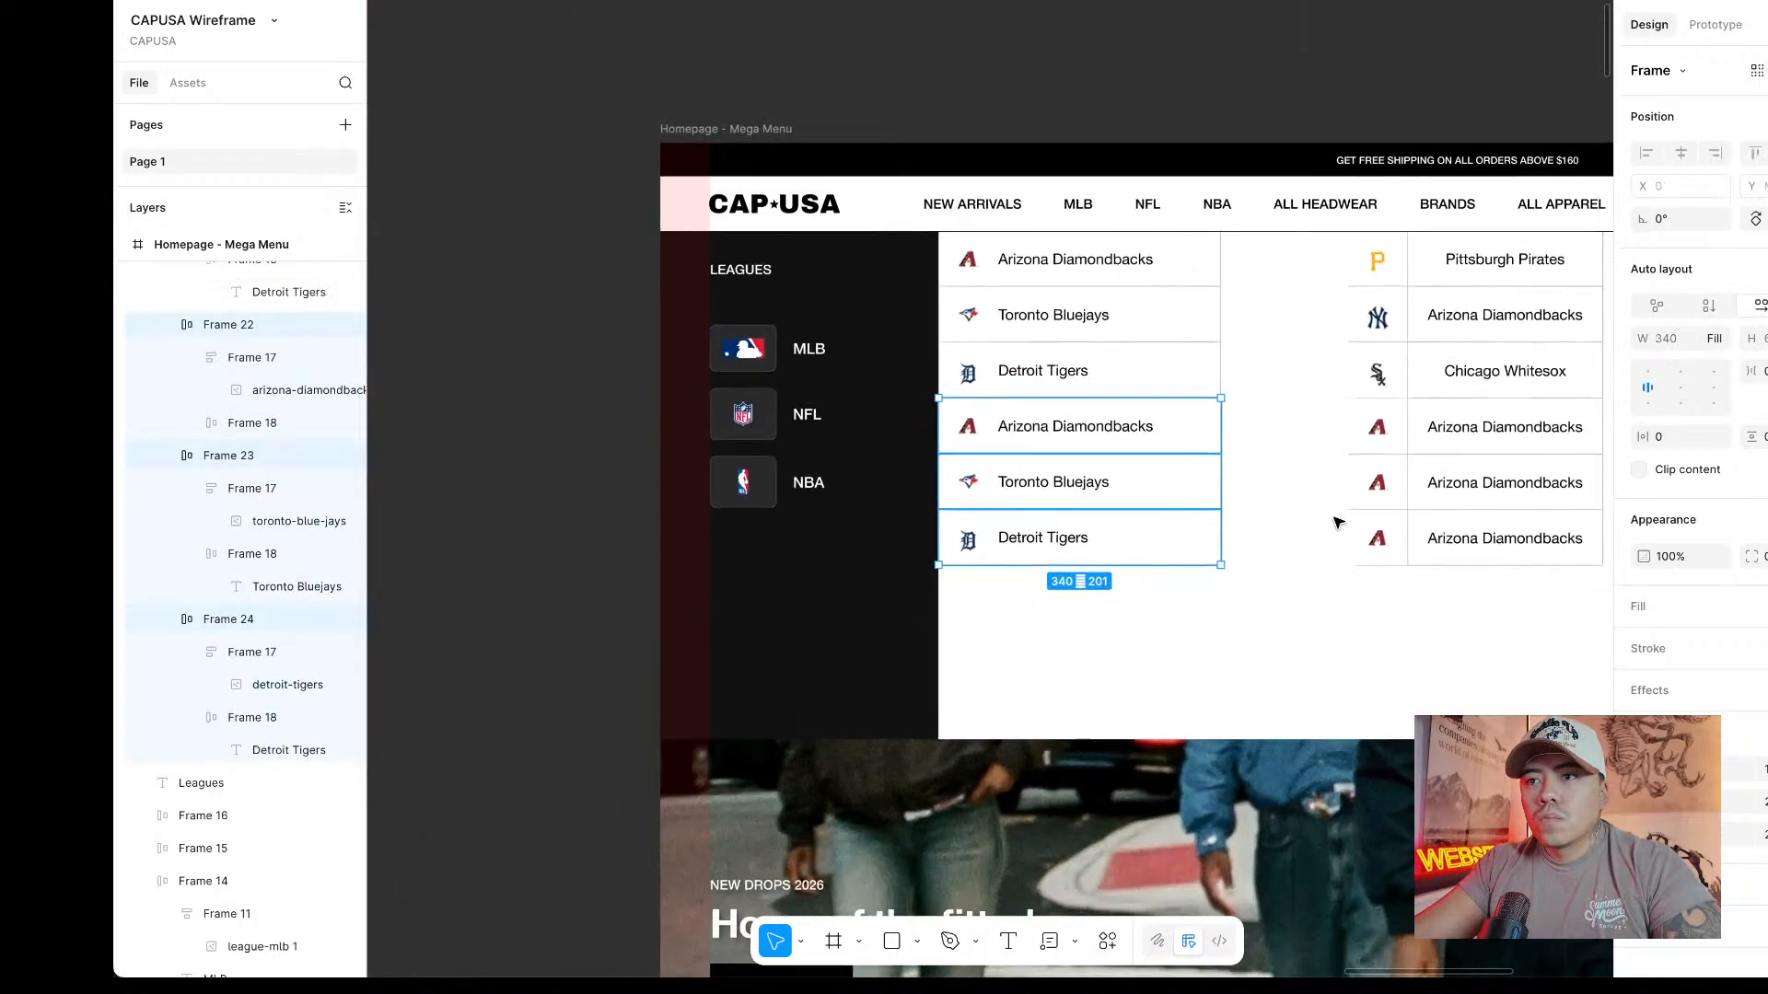
scroll(1312, 525, "right", 3)
left_click(983, 22)
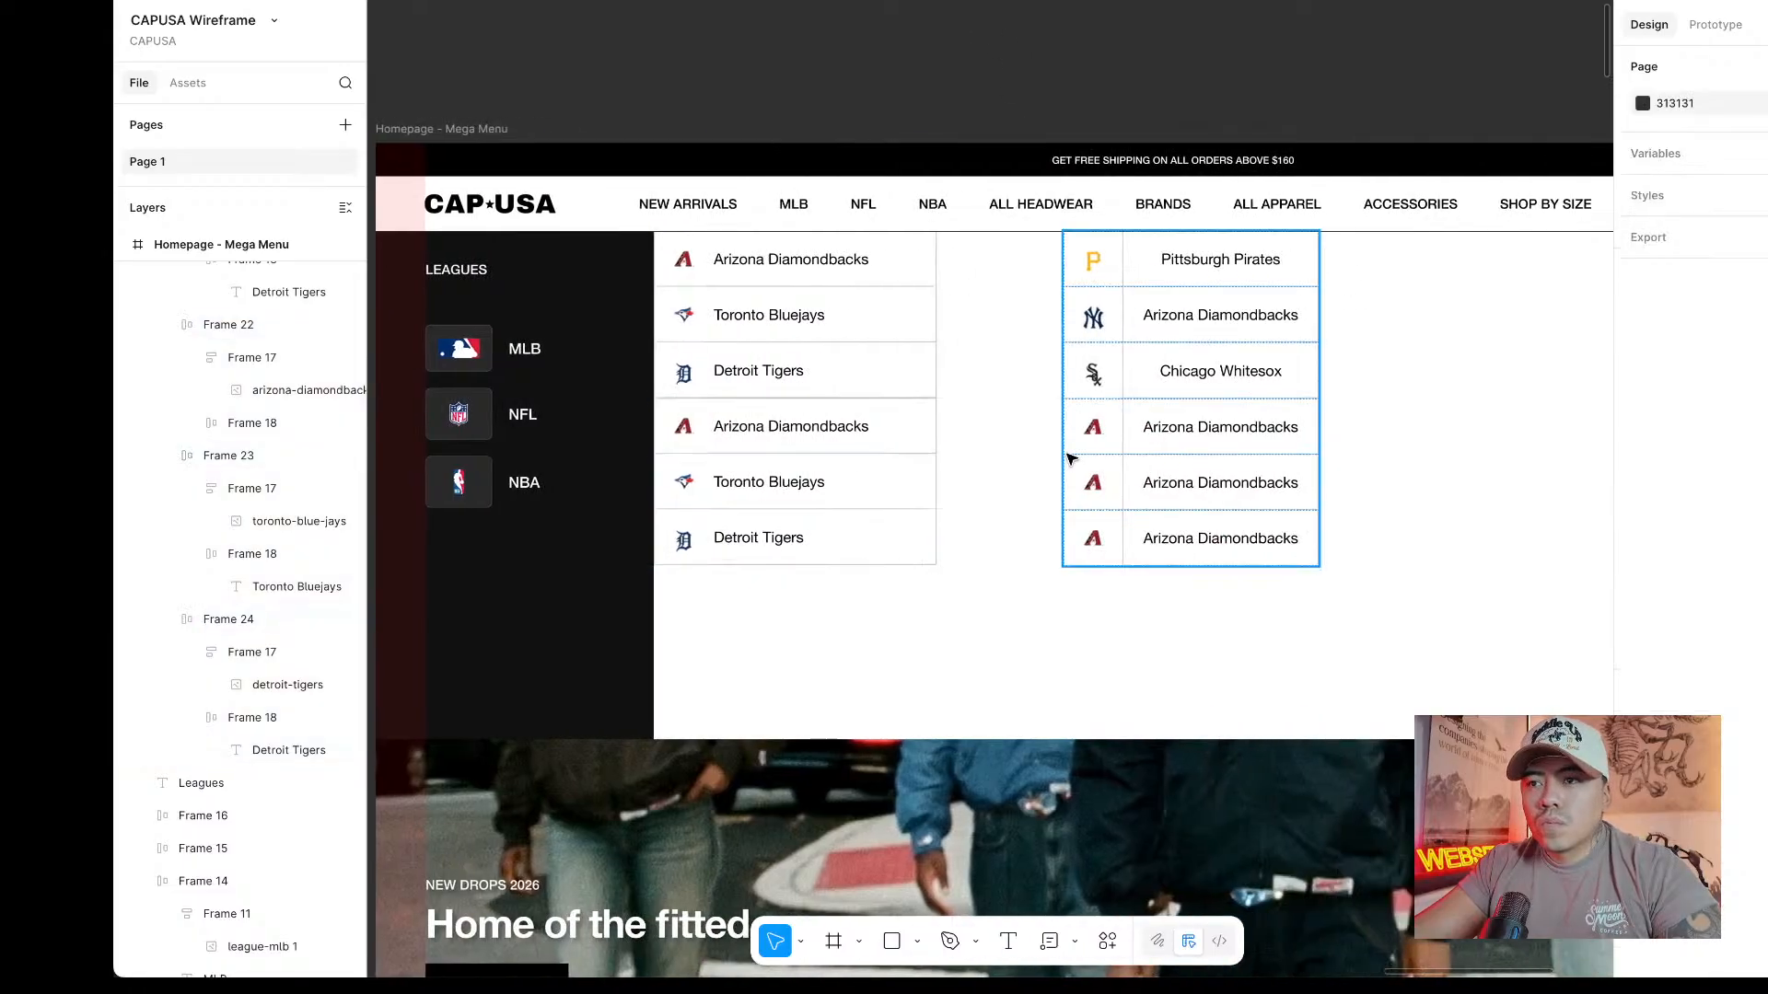
Compare the mega menu's team columns with the available team logos in the MLB Logos frame.
scroll(1069, 459, "up", 4)
scroll(1069, 459, "down", 1)
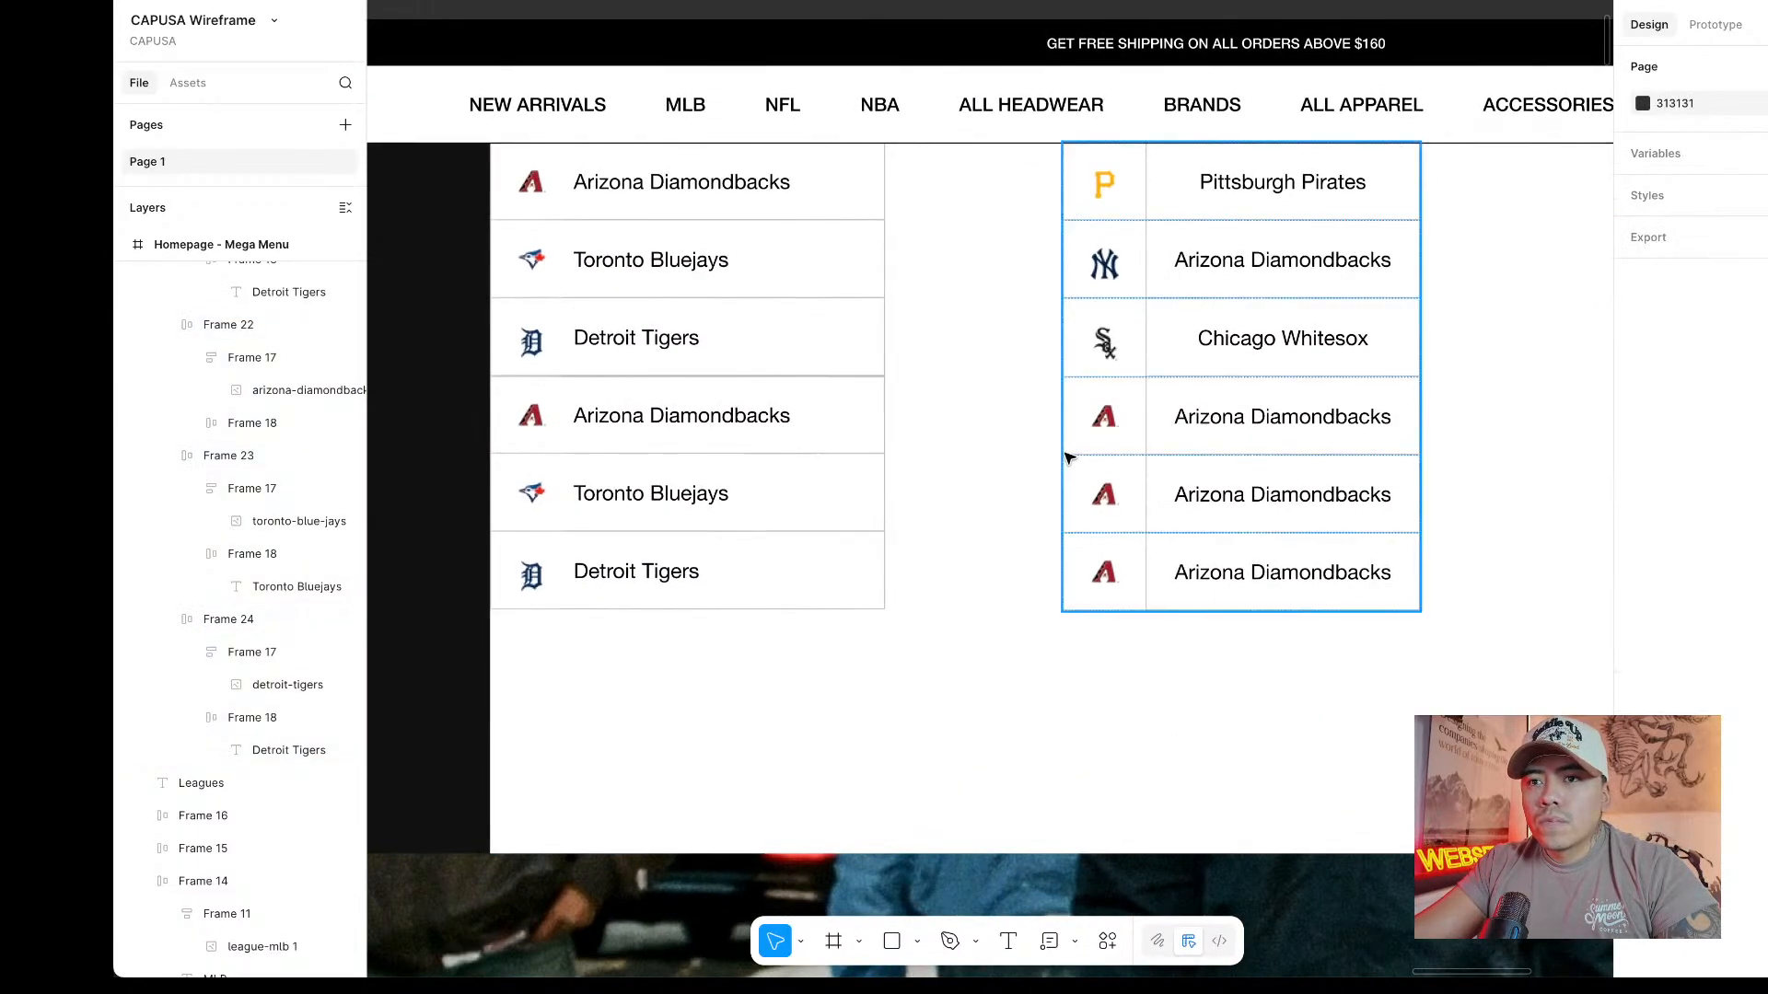
scroll(1069, 459, "down", 3)
scroll(1069, 459, "up", 5)
scroll(1069, 459, "right", 2)
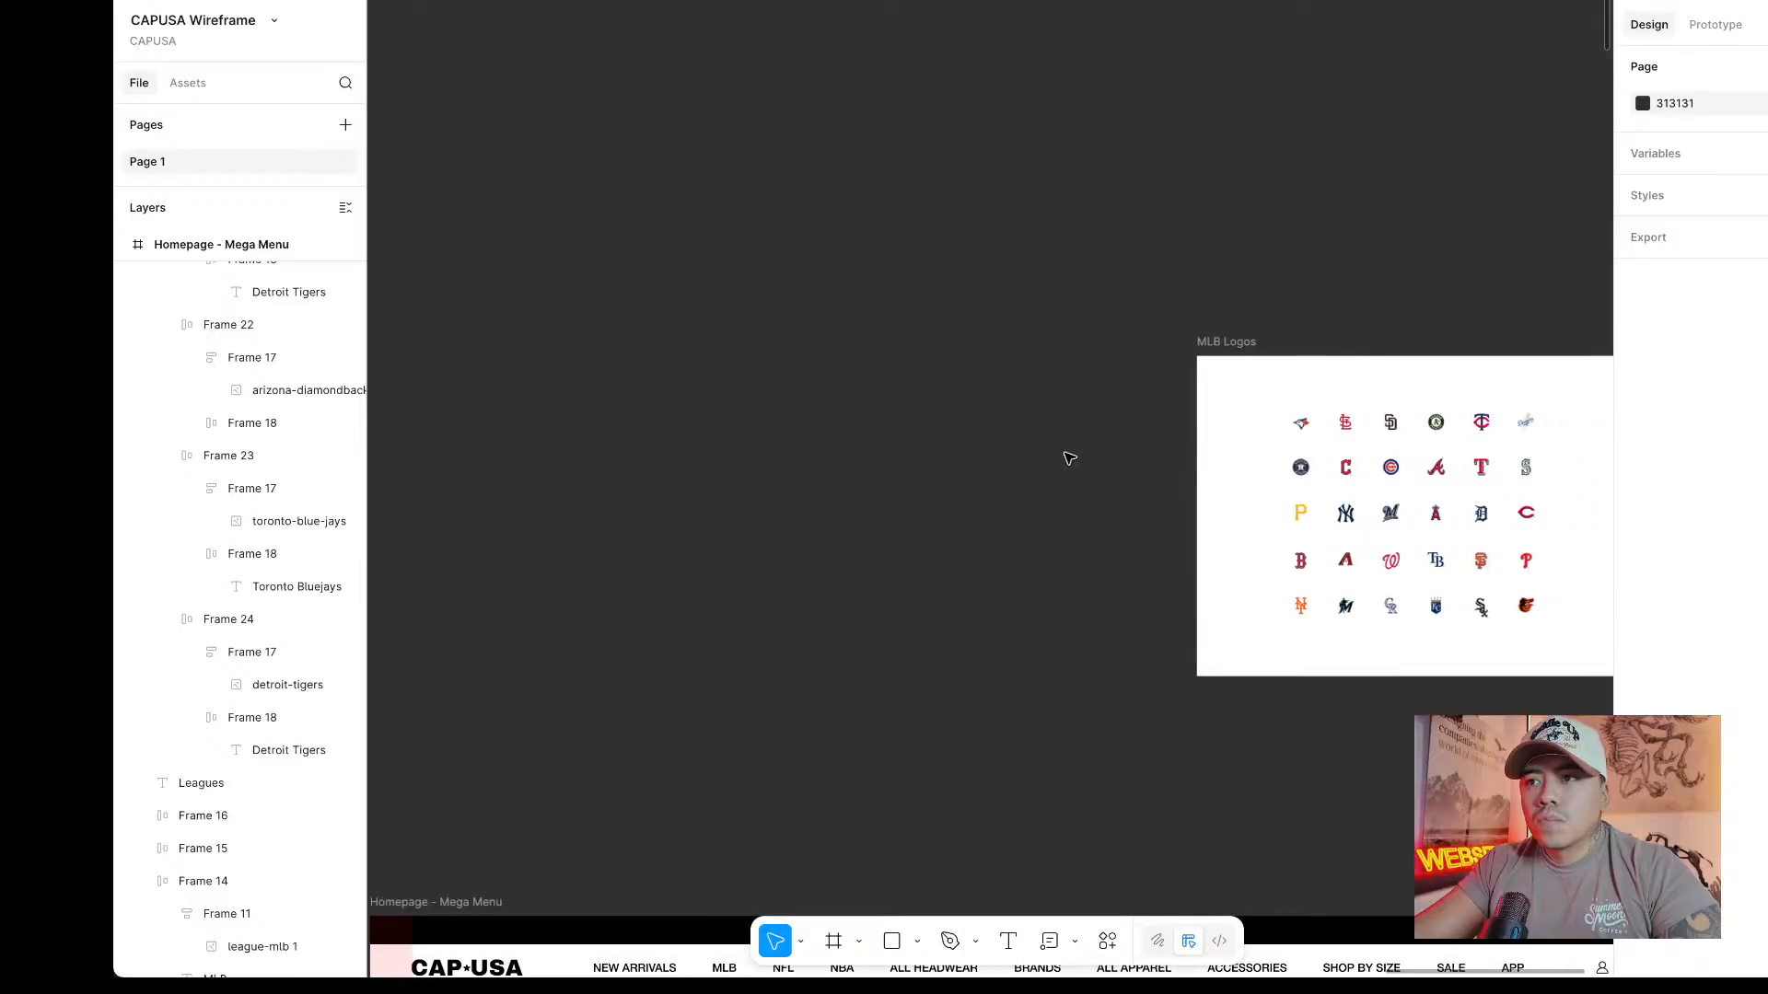
scroll(1069, 459, "down", 5)
scroll(1488, 457, "up", 2)
scroll(1159, 383, "up", 5)
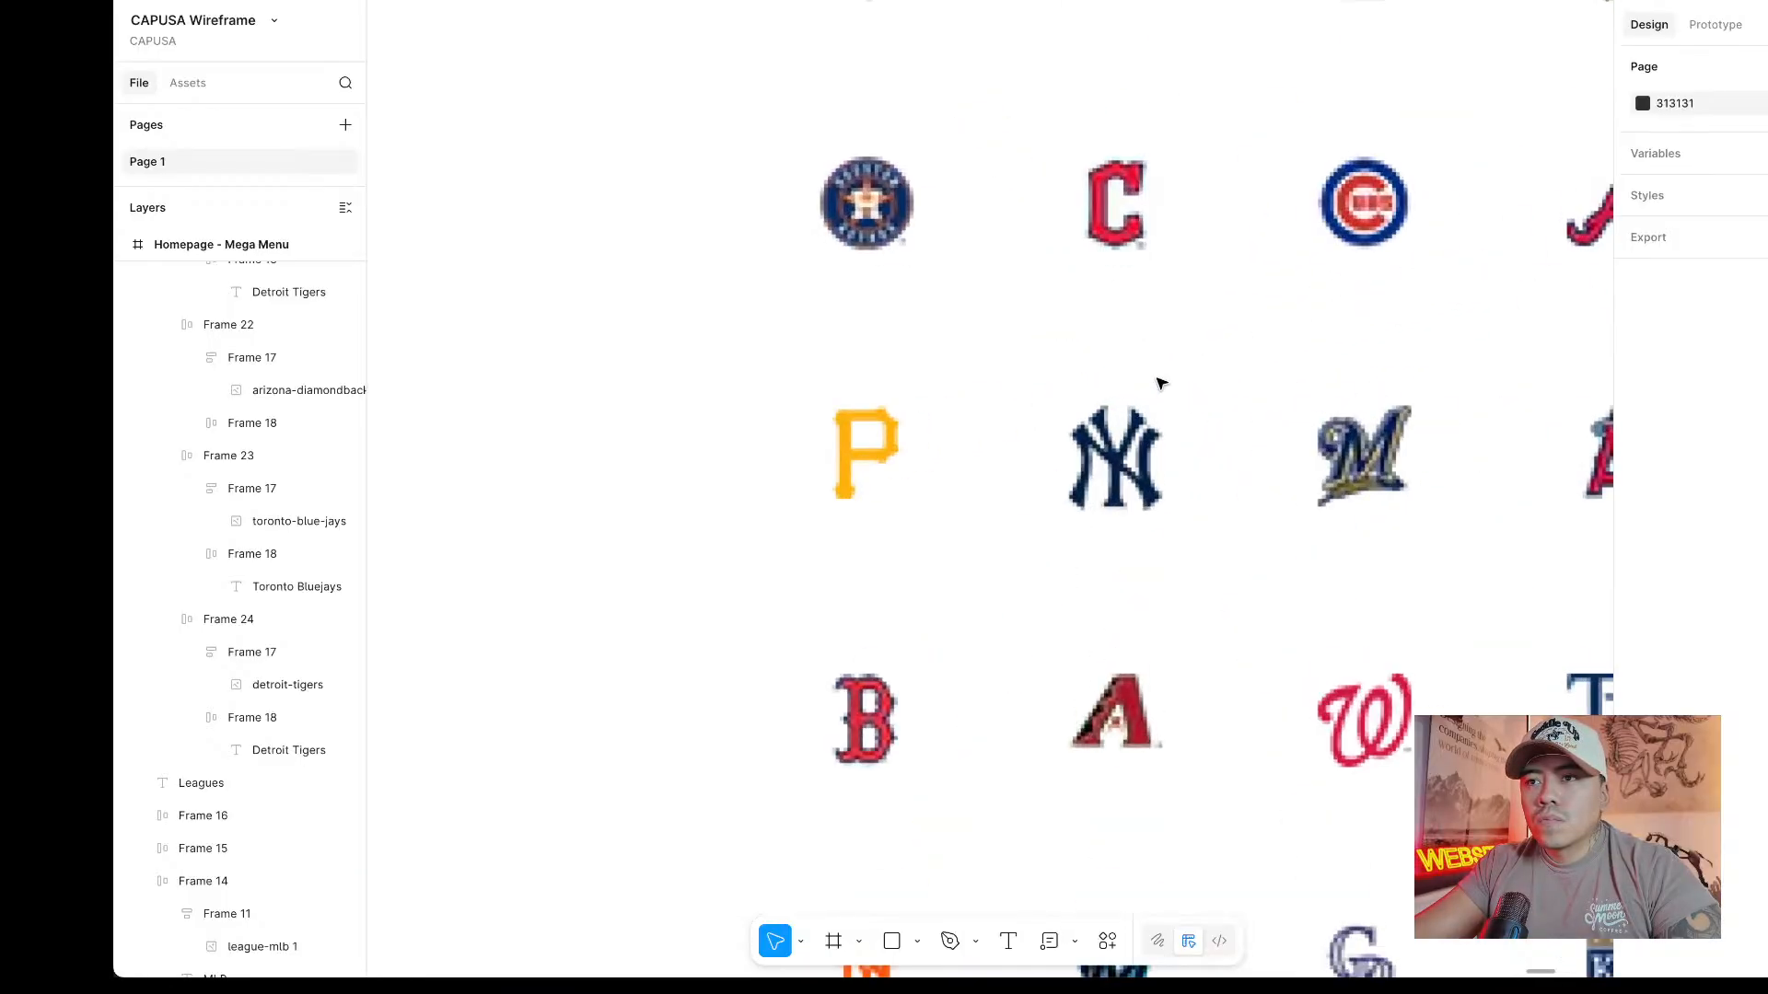
scroll(1161, 383, "down", 5)
scroll(1162, 383, "down", 5)
scroll(1161, 383, "up", 5)
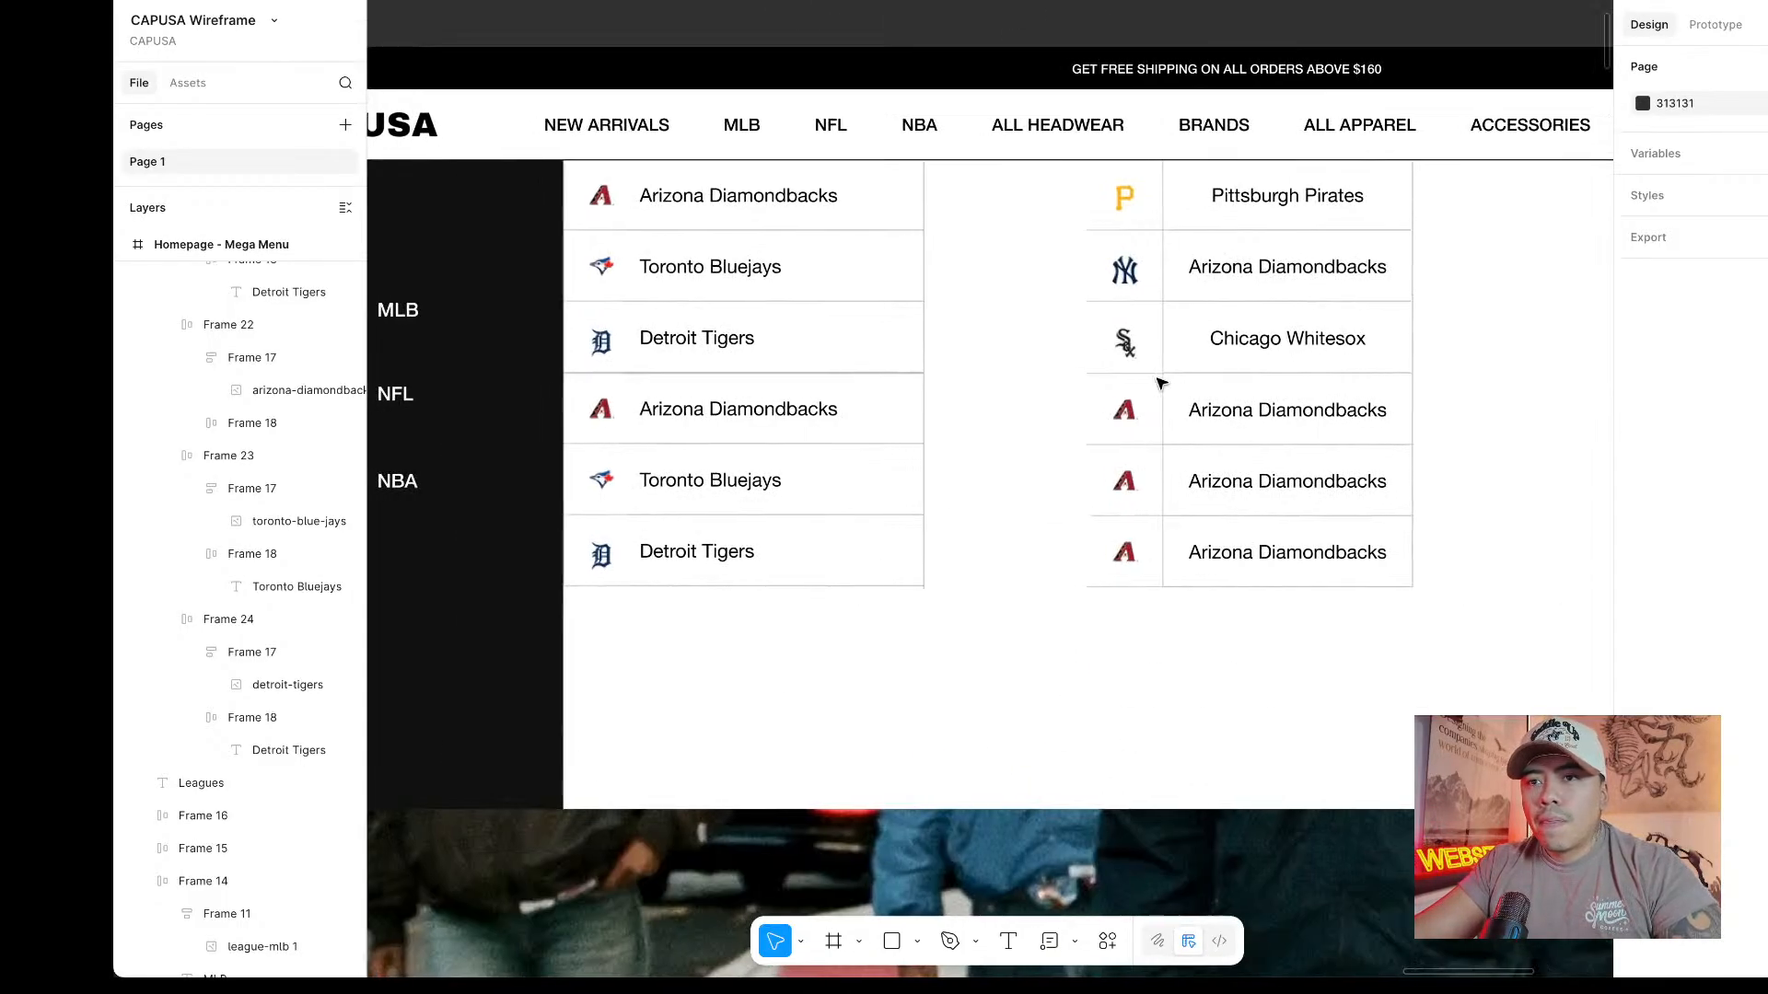
scroll(1294, 359, "down", 5)
scroll(1294, 359, "up", 5)
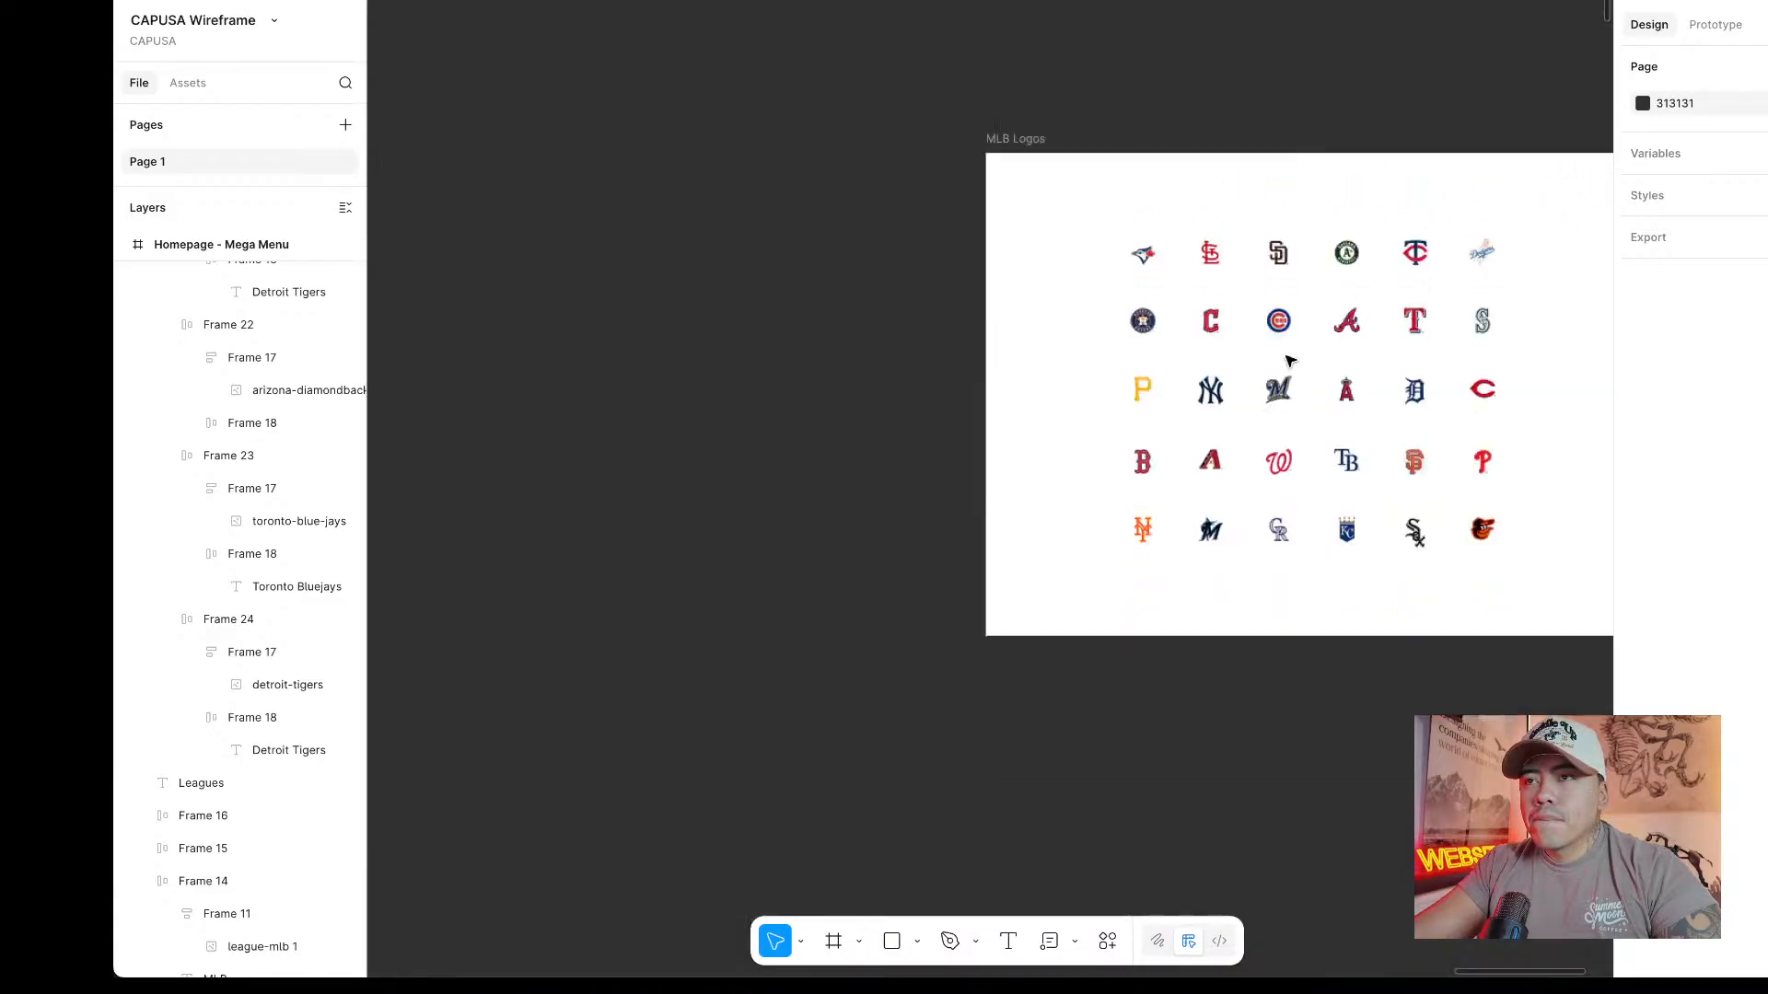
scroll(1333, 483, "up", 3)
Replace the Arizona Diamondbacks logo in the left column's fourth row with the San Diego Padres logo from the MLB Logos frame.
left_click(1262, 353)
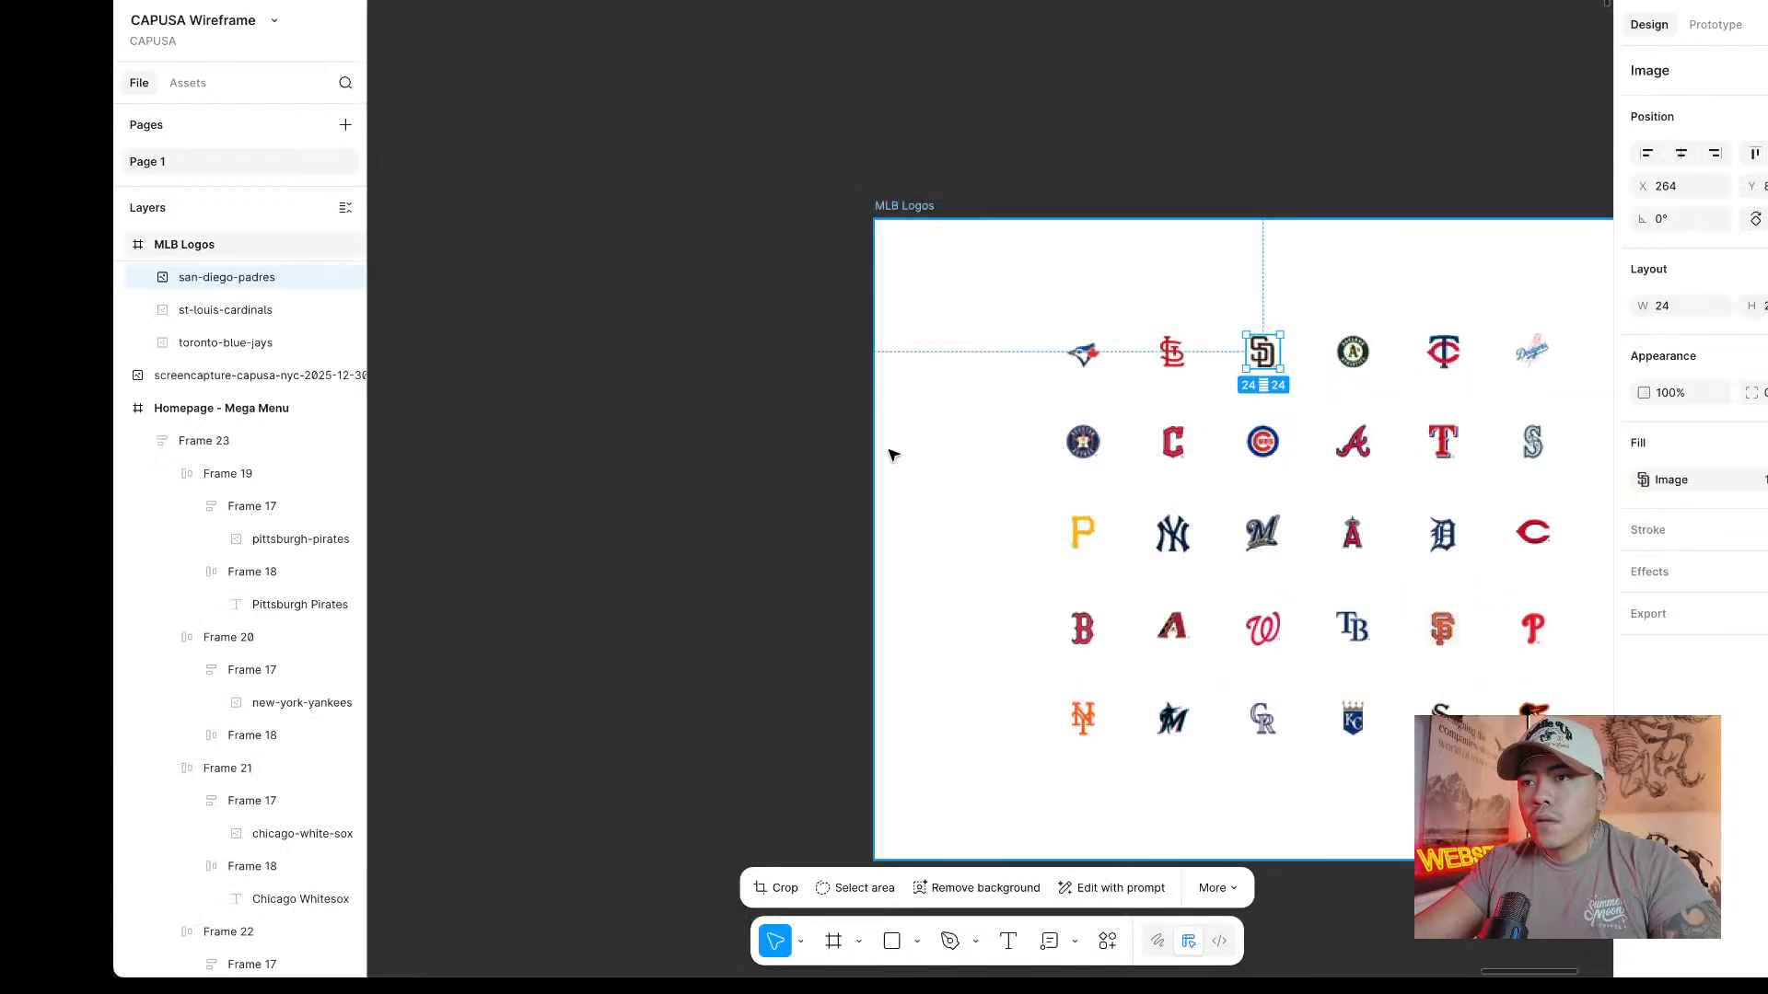
scroll(888, 454, "down", 5)
scroll(861, 454, "down", 5)
scroll(861, 454, "left", 5)
scroll(801, 655, "up", 6)
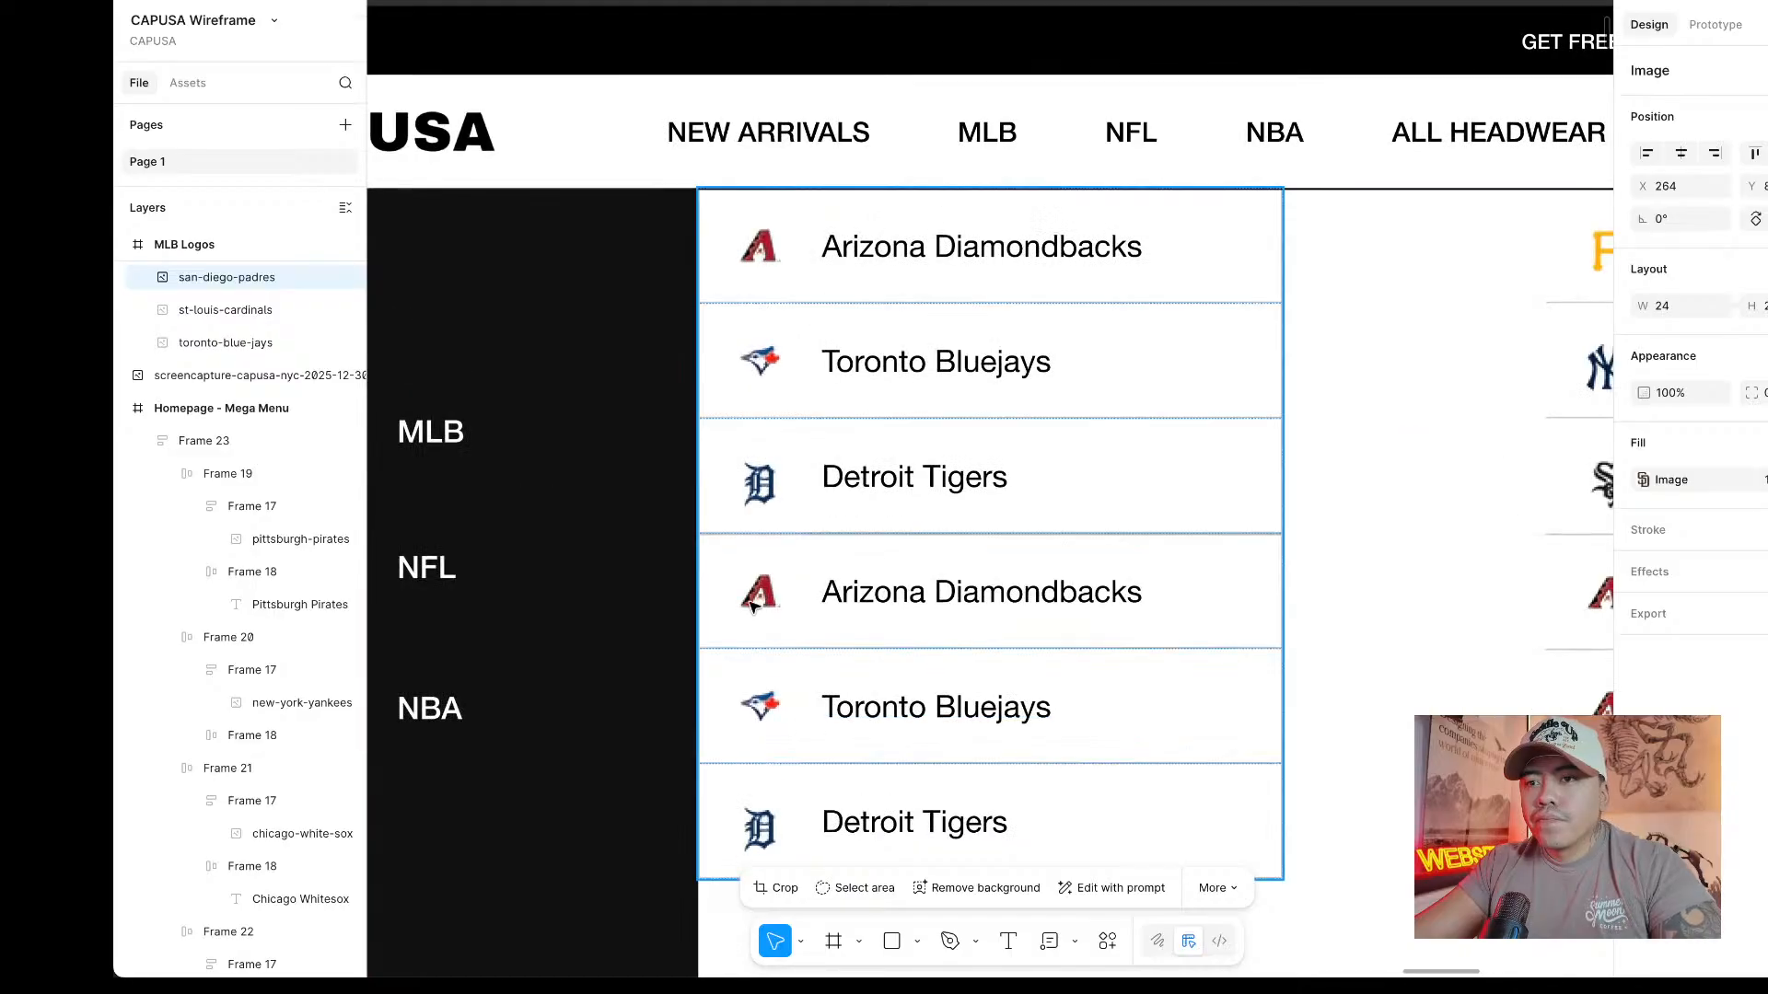
left_click(801, 655)
right_click(761, 599)
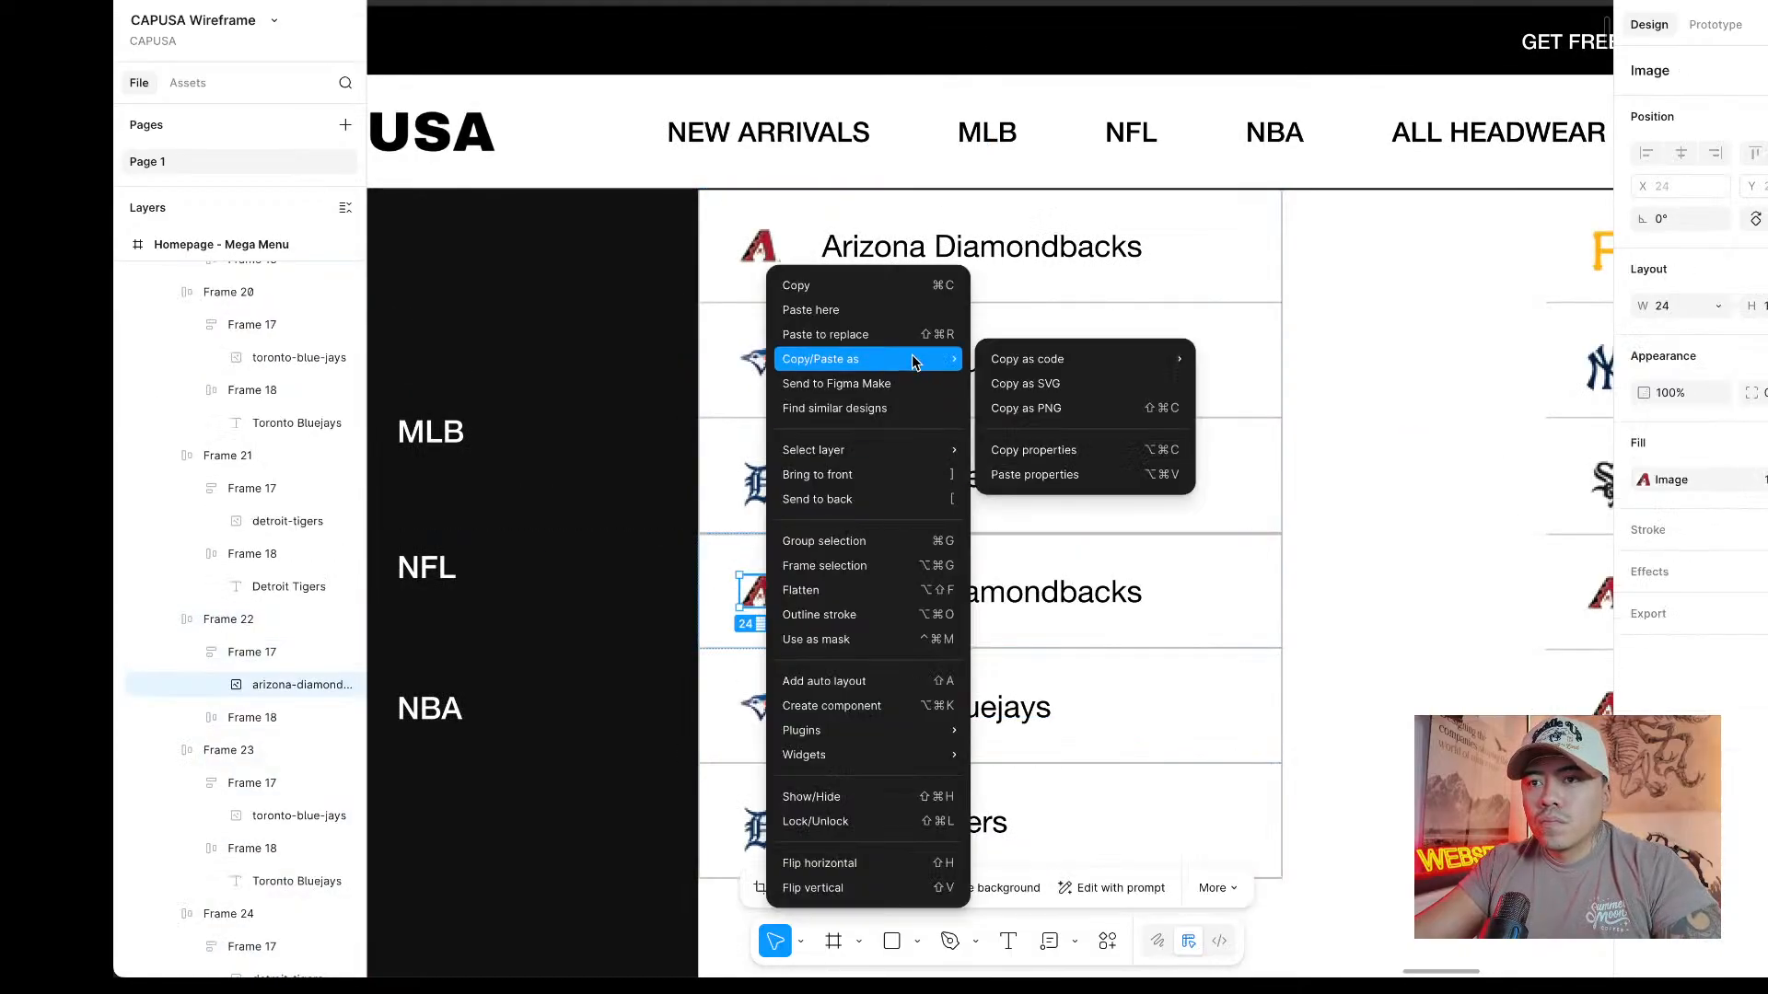
left_click(833, 222)
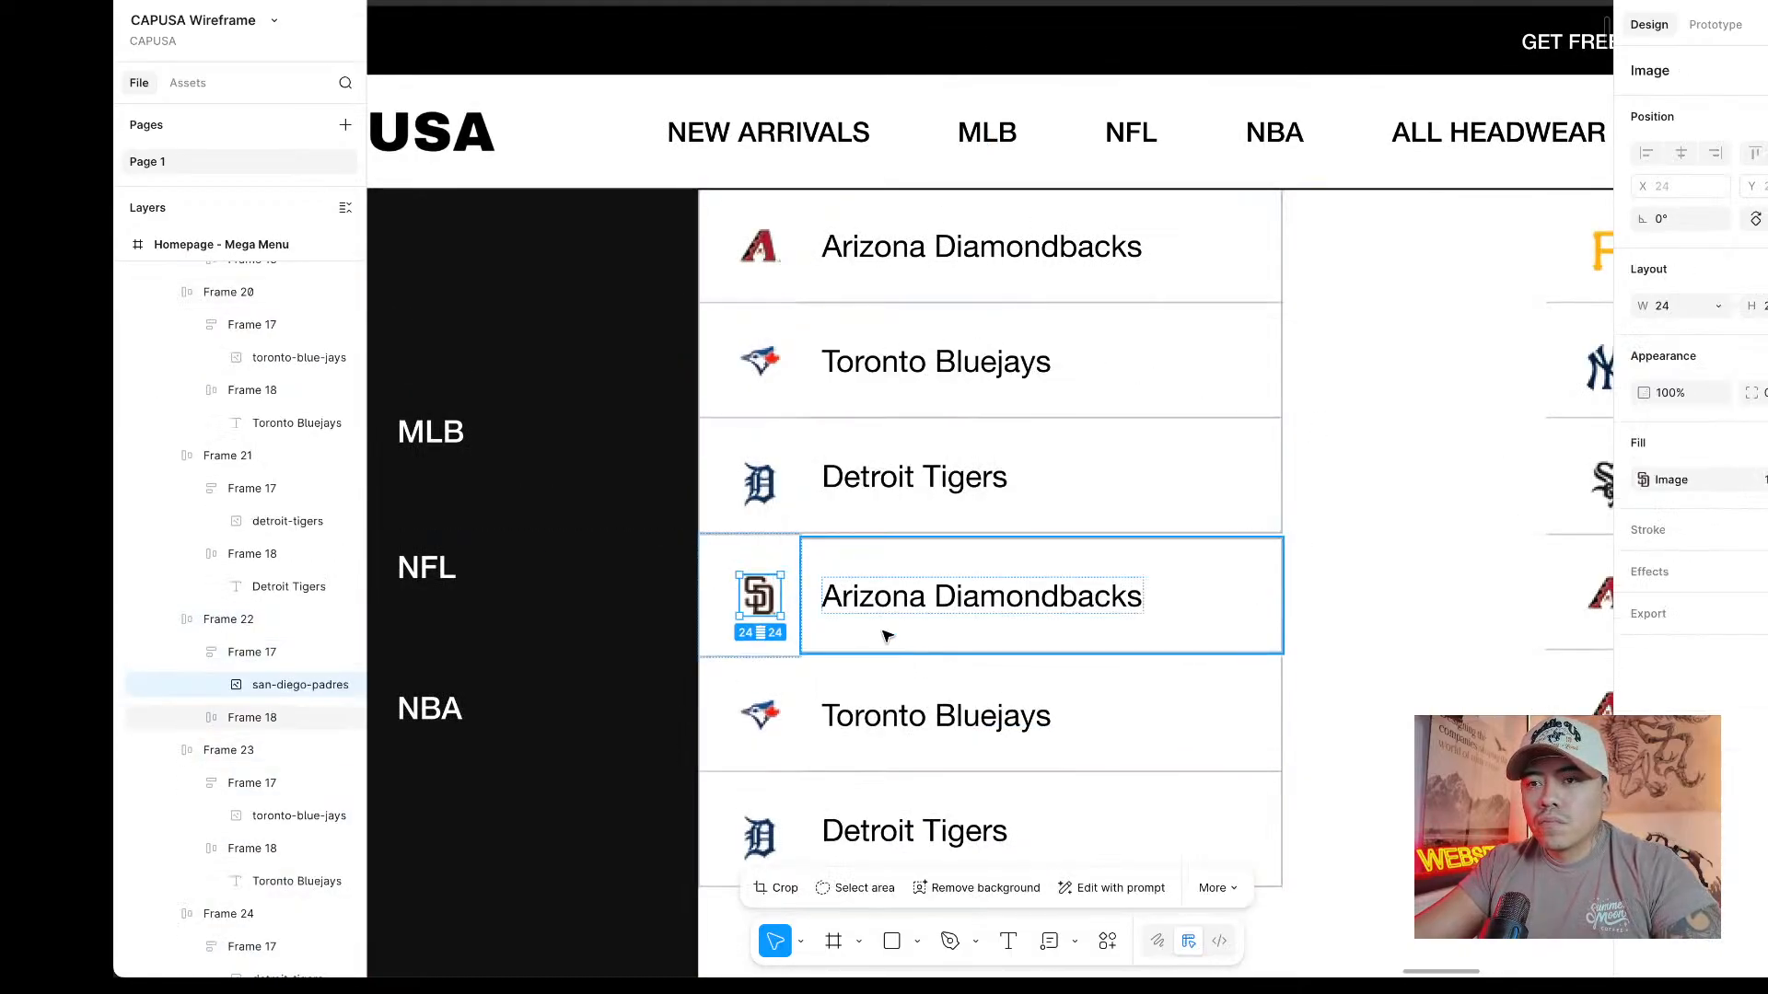
Reduce the height of the San Diego Padres logo cell to about 68 to even out the fourth row.
left_click(752, 550)
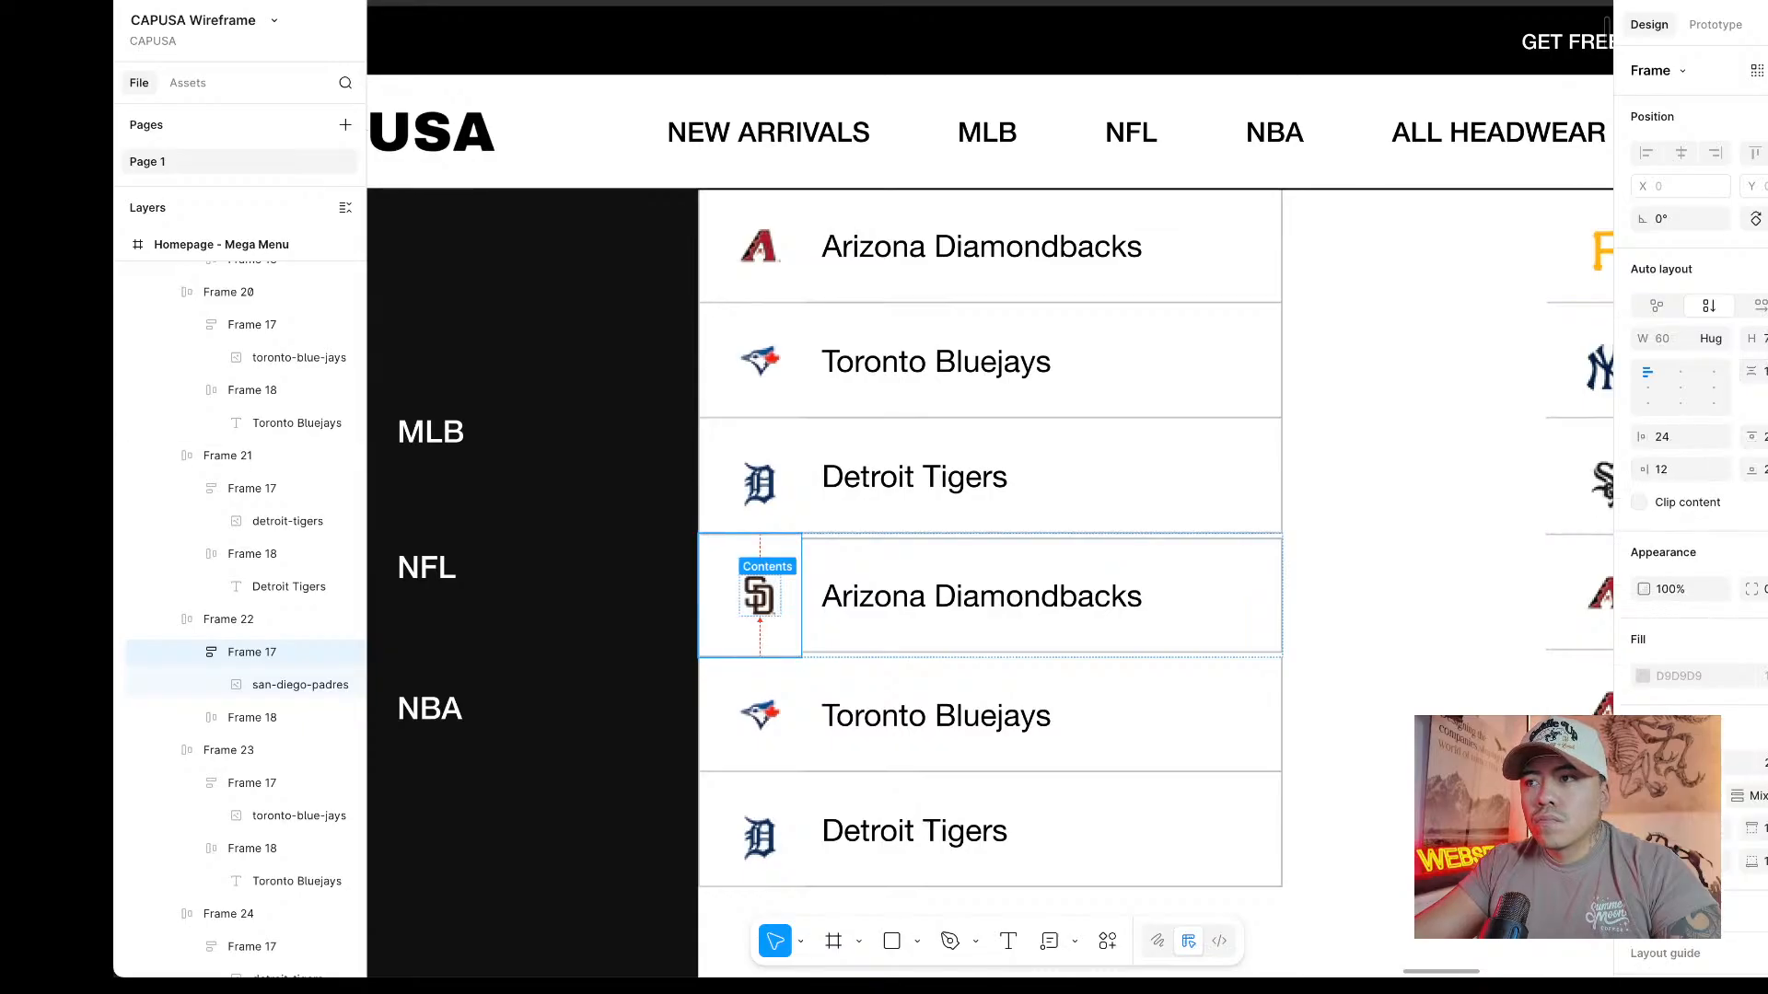
left_click(1764, 339)
left_click(1750, 314)
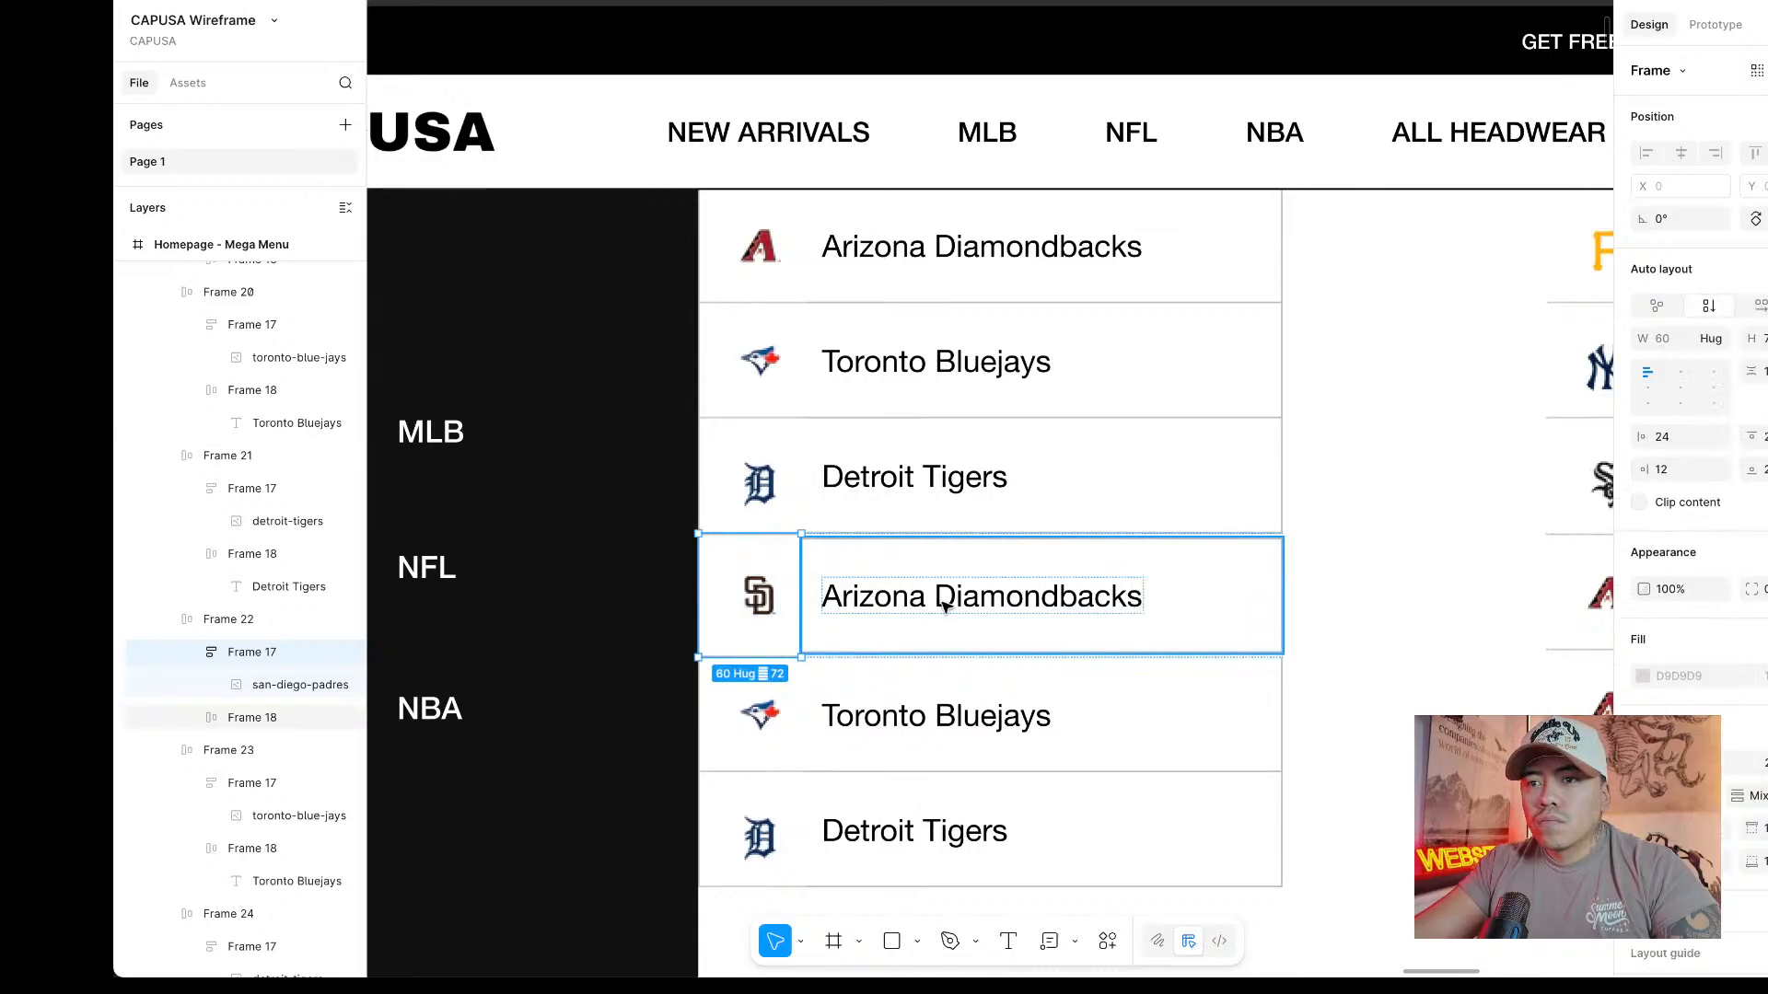
left_click(843, 662)
double_click(757, 643)
double_click(760, 647)
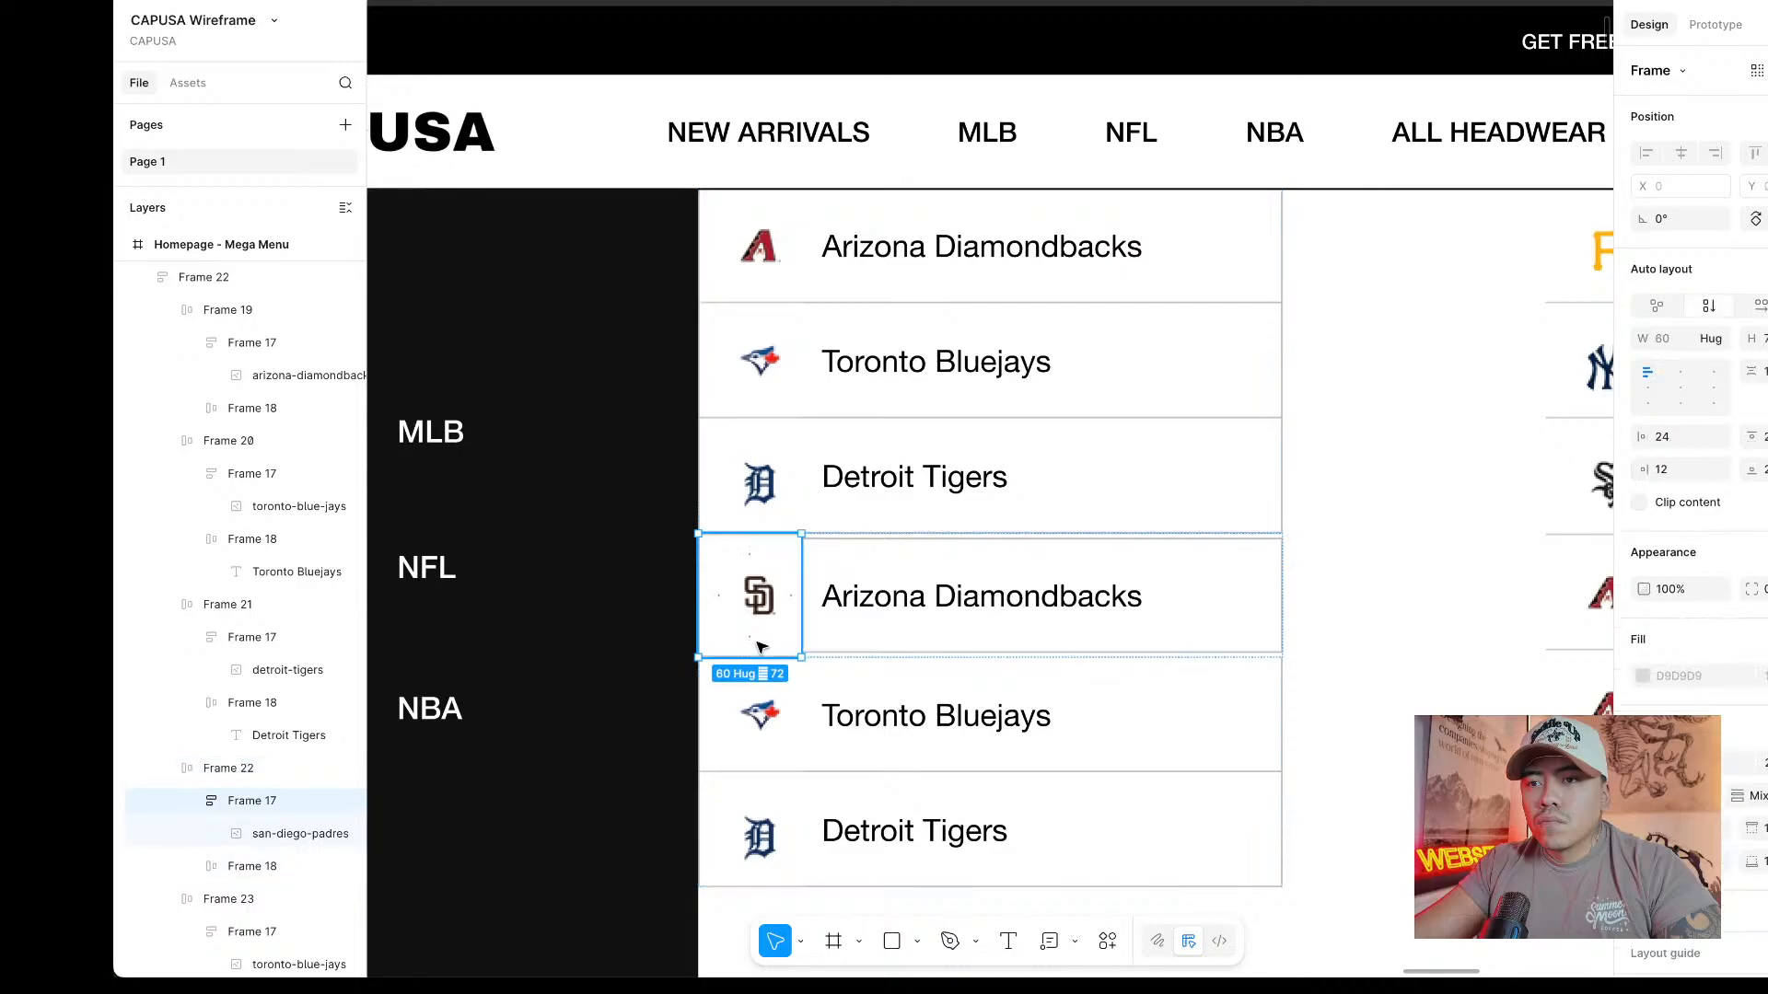
left_click_drag(757, 658, 756, 651)
left_click(1359, 678)
Delete the logo cells from the last three rows of the left team column, keeping their team names.
scroll(1352, 683, "down", 2)
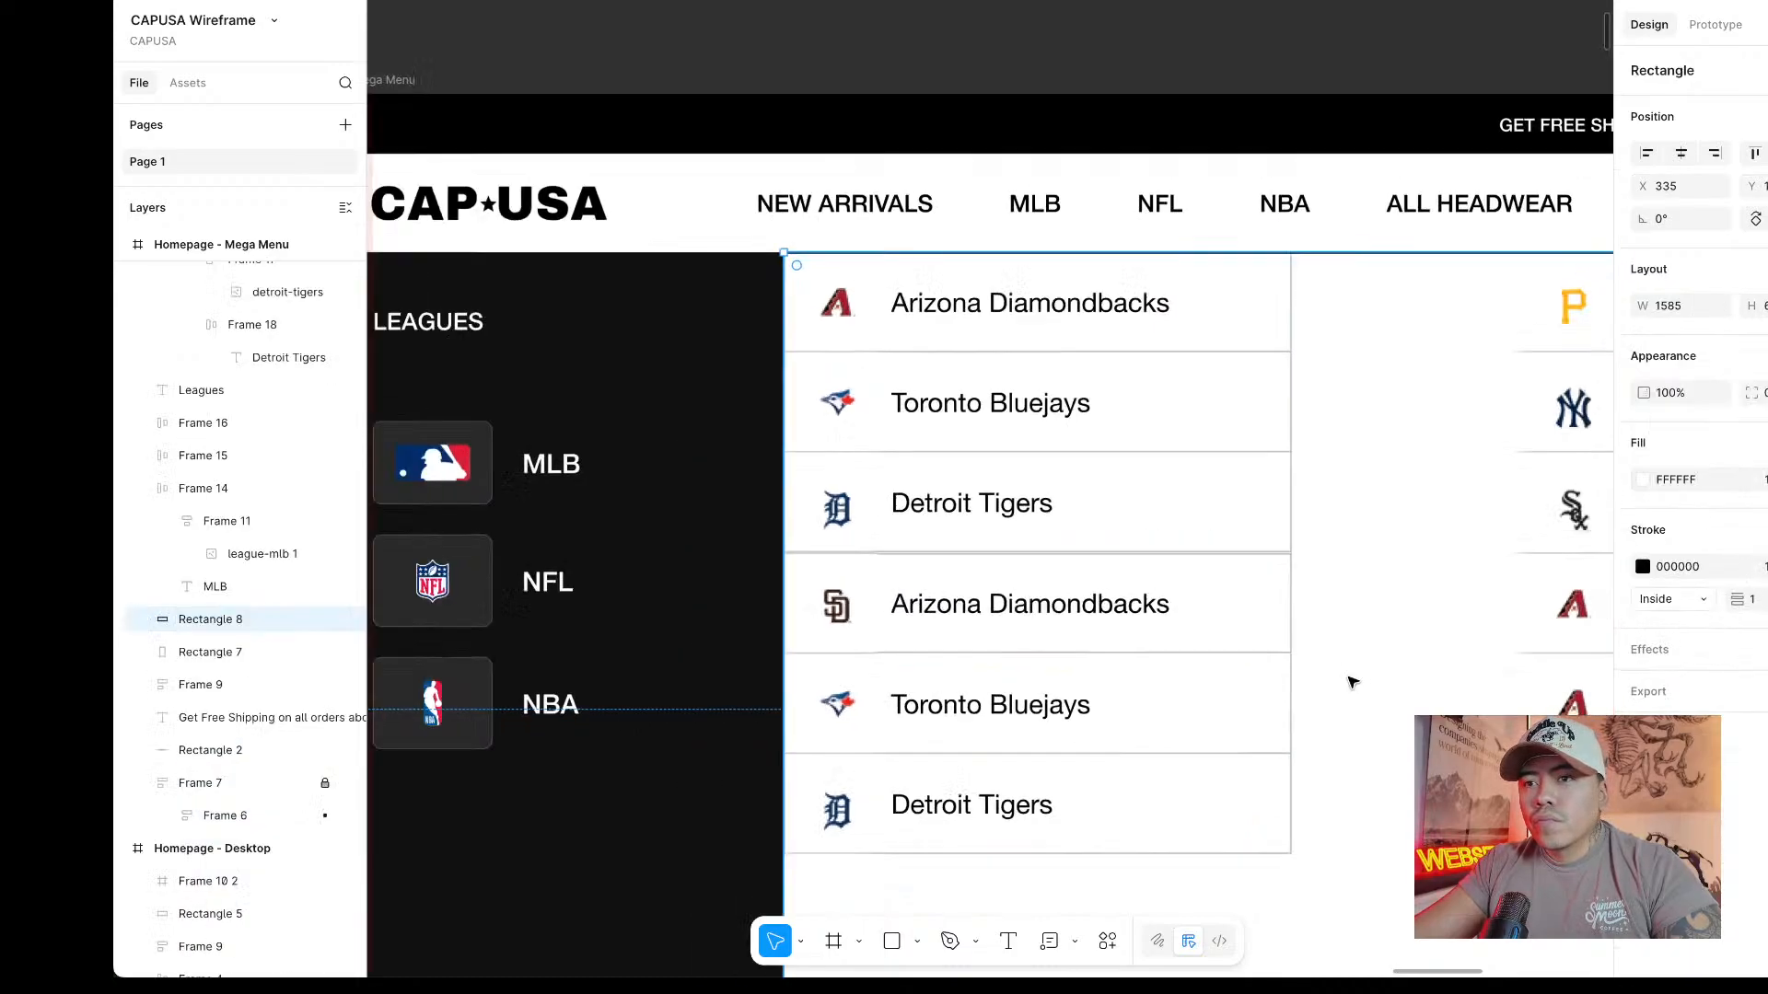
scroll(1351, 682, "down", 2)
scroll(1172, 663, "up", 5)
scroll(982, 786, "down", 5)
left_click(985, 769)
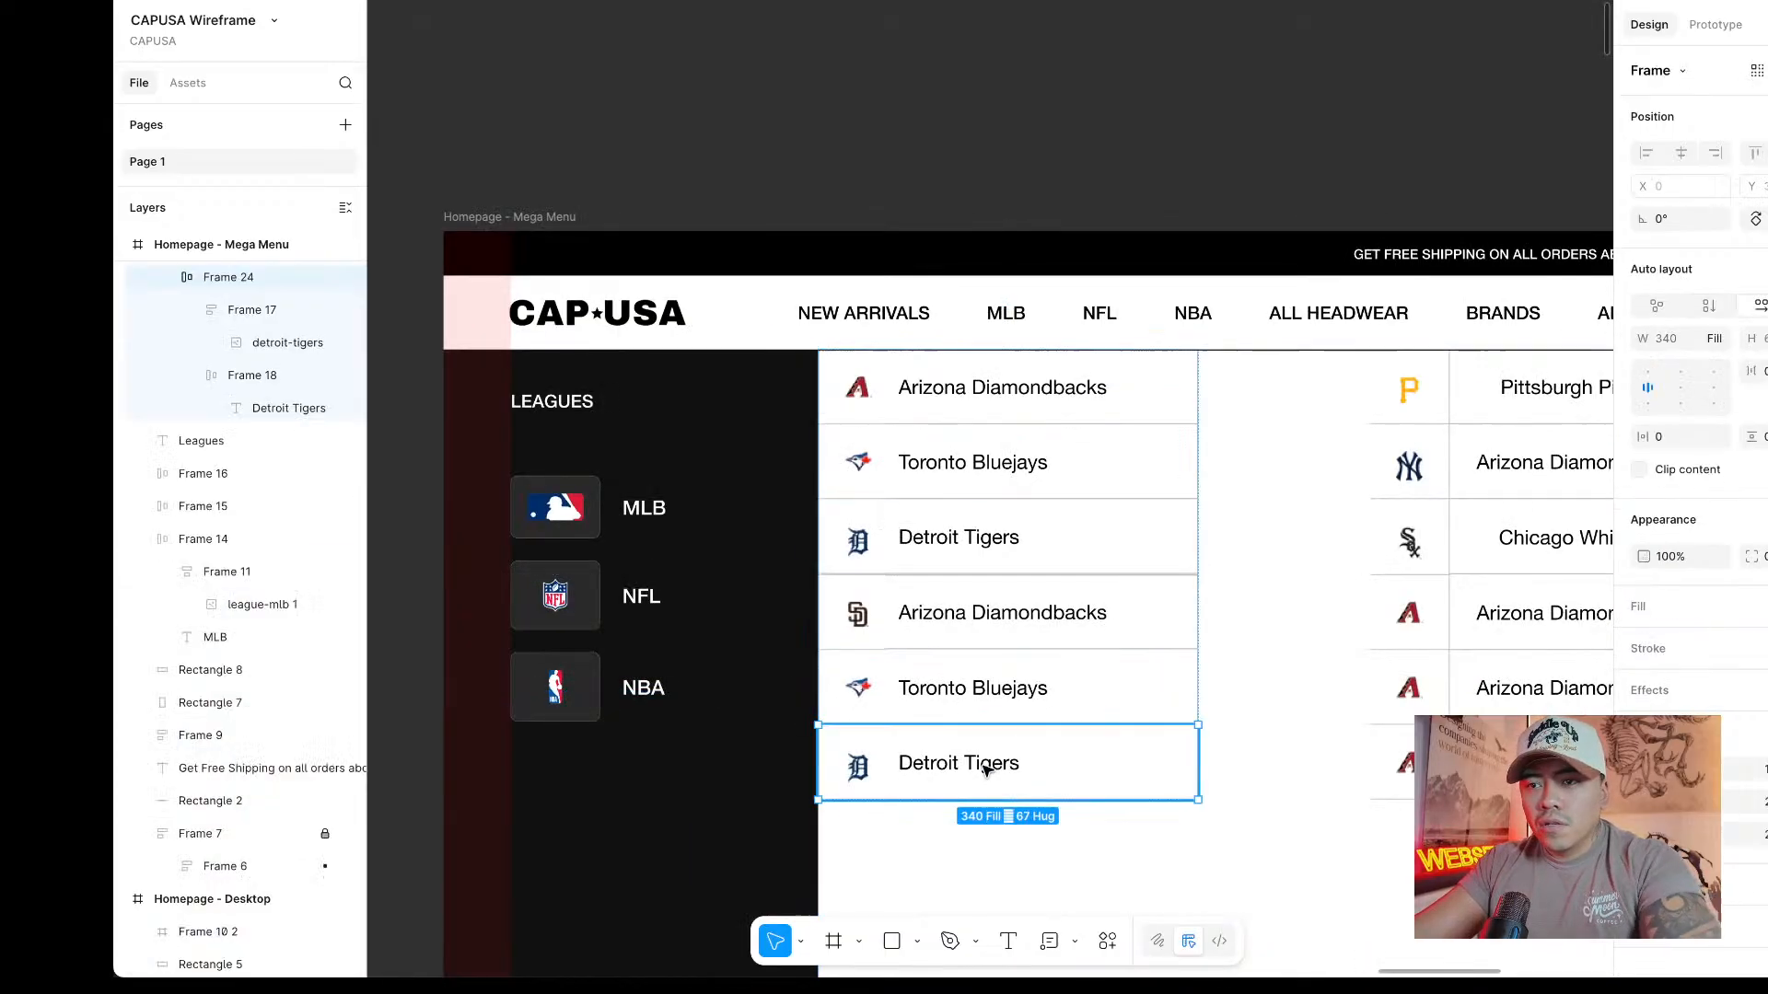
left_click(859, 770)
key("Delete")
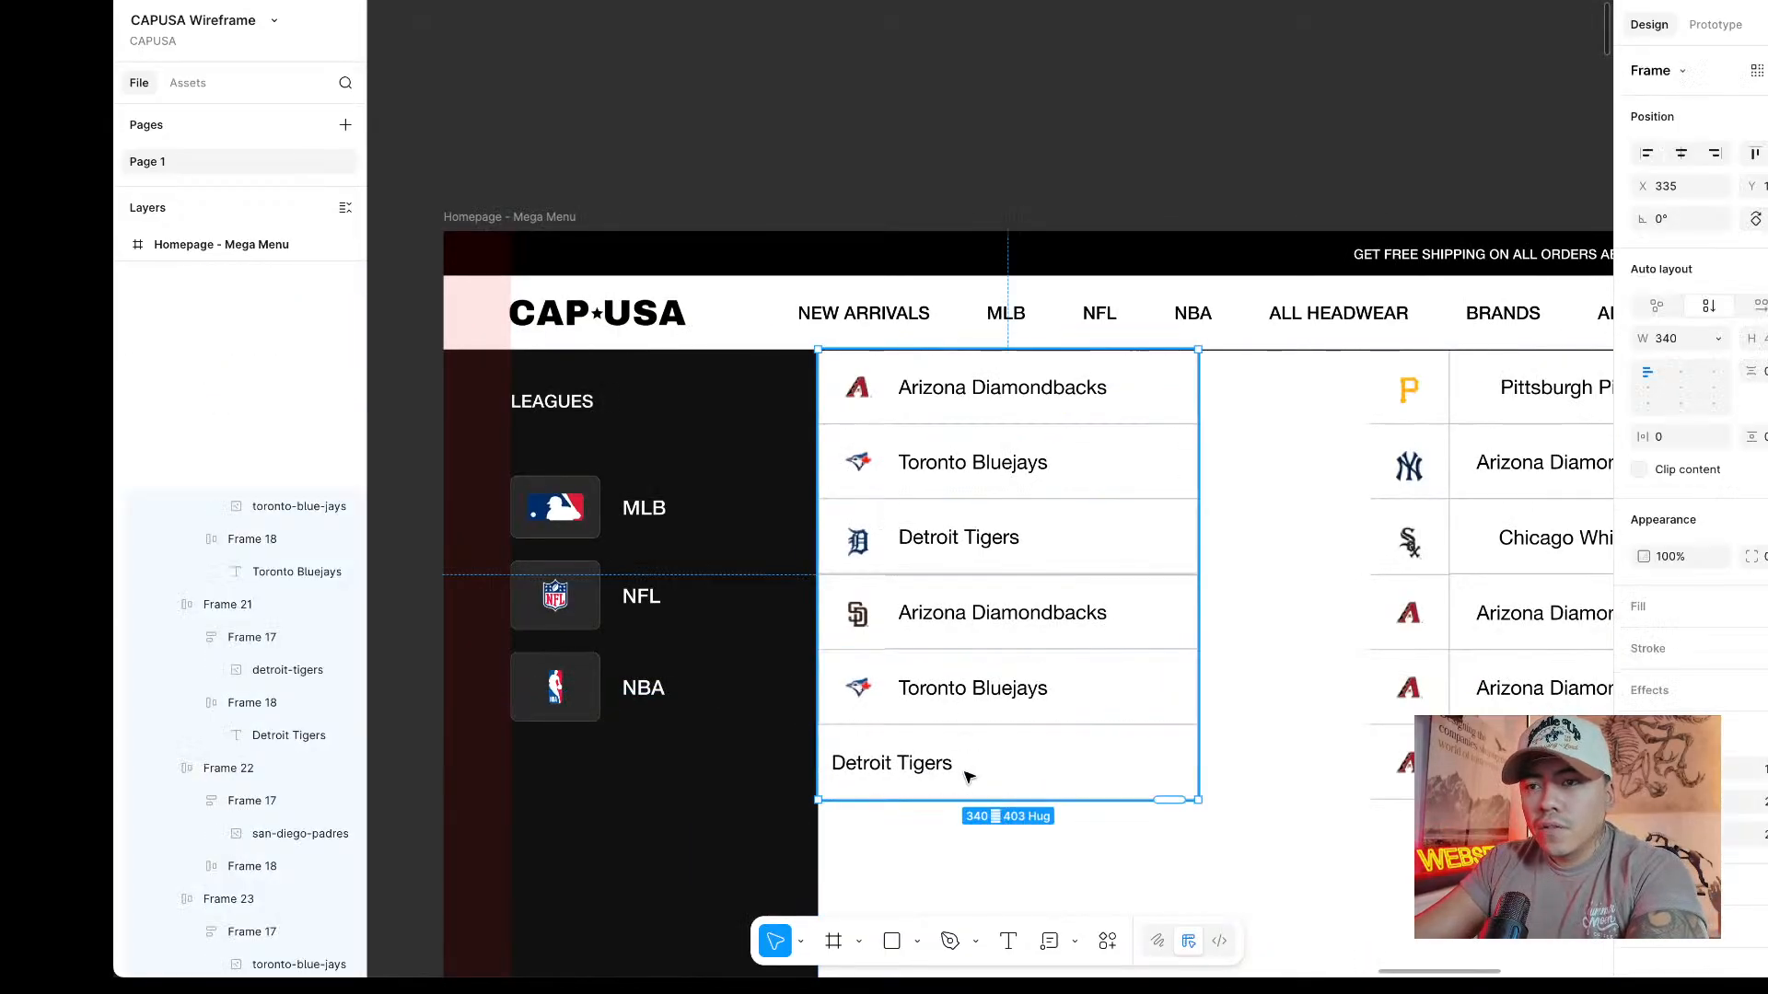
left_click(969, 777)
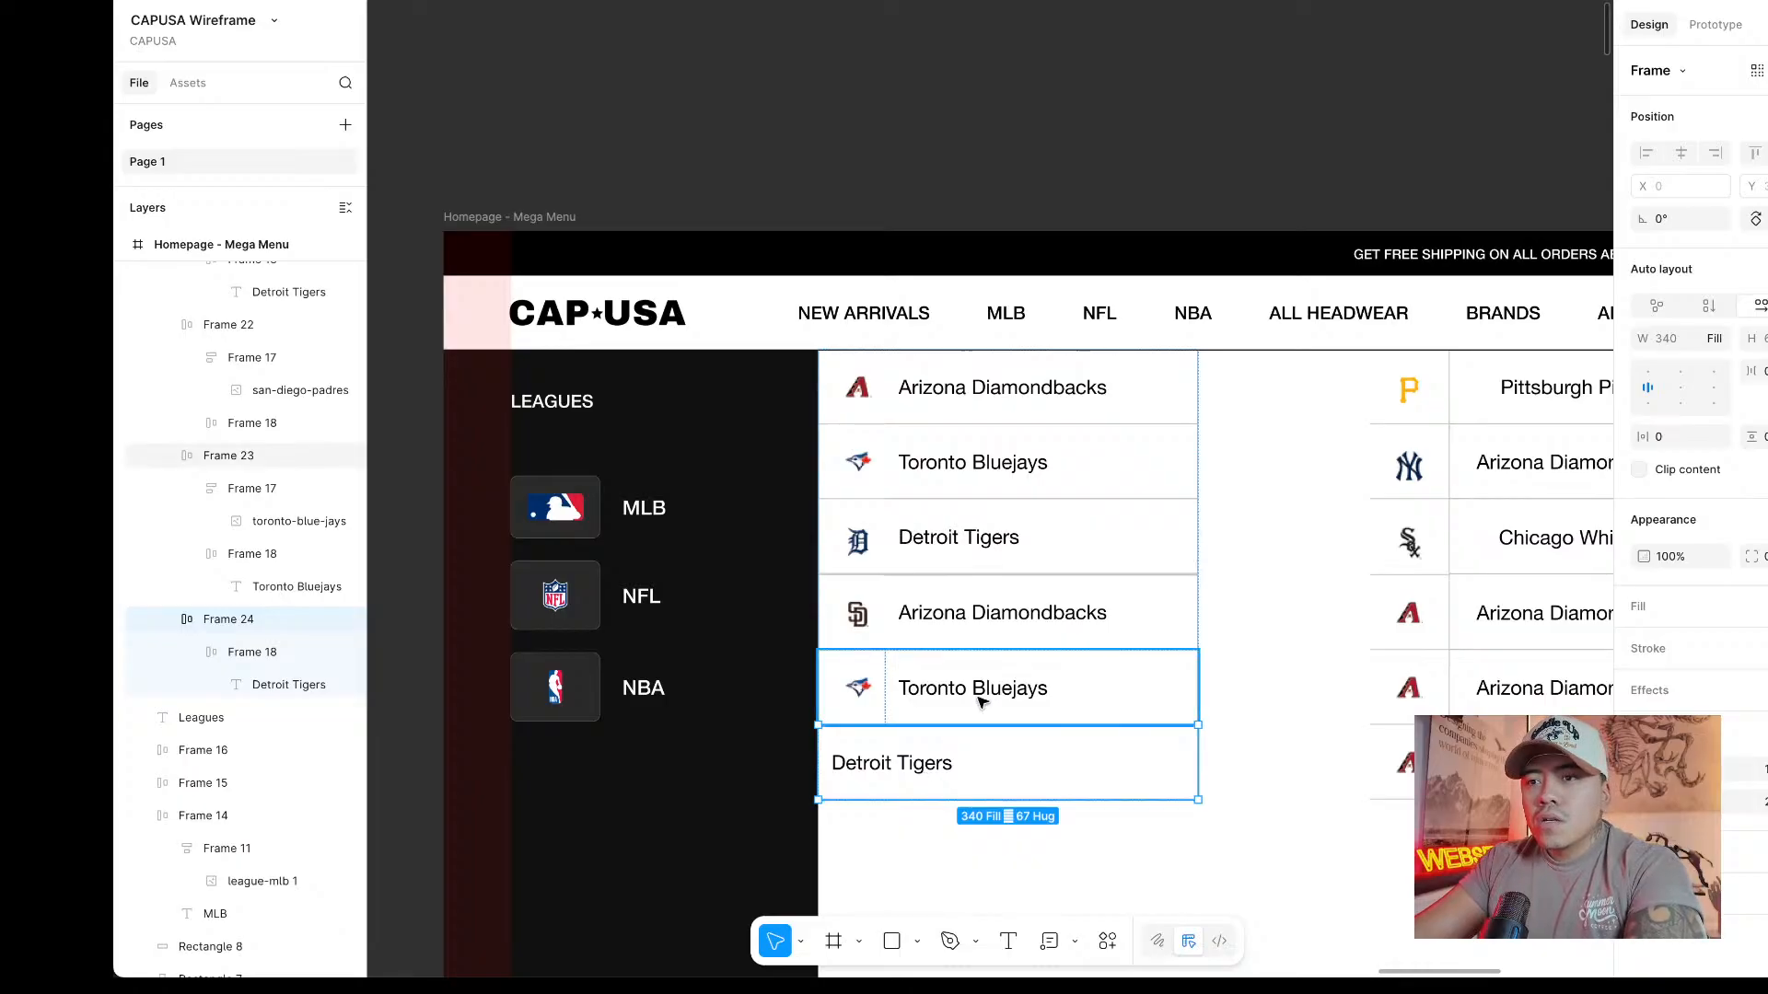
left_click(859, 687)
key("Delete")
left_click(858, 609)
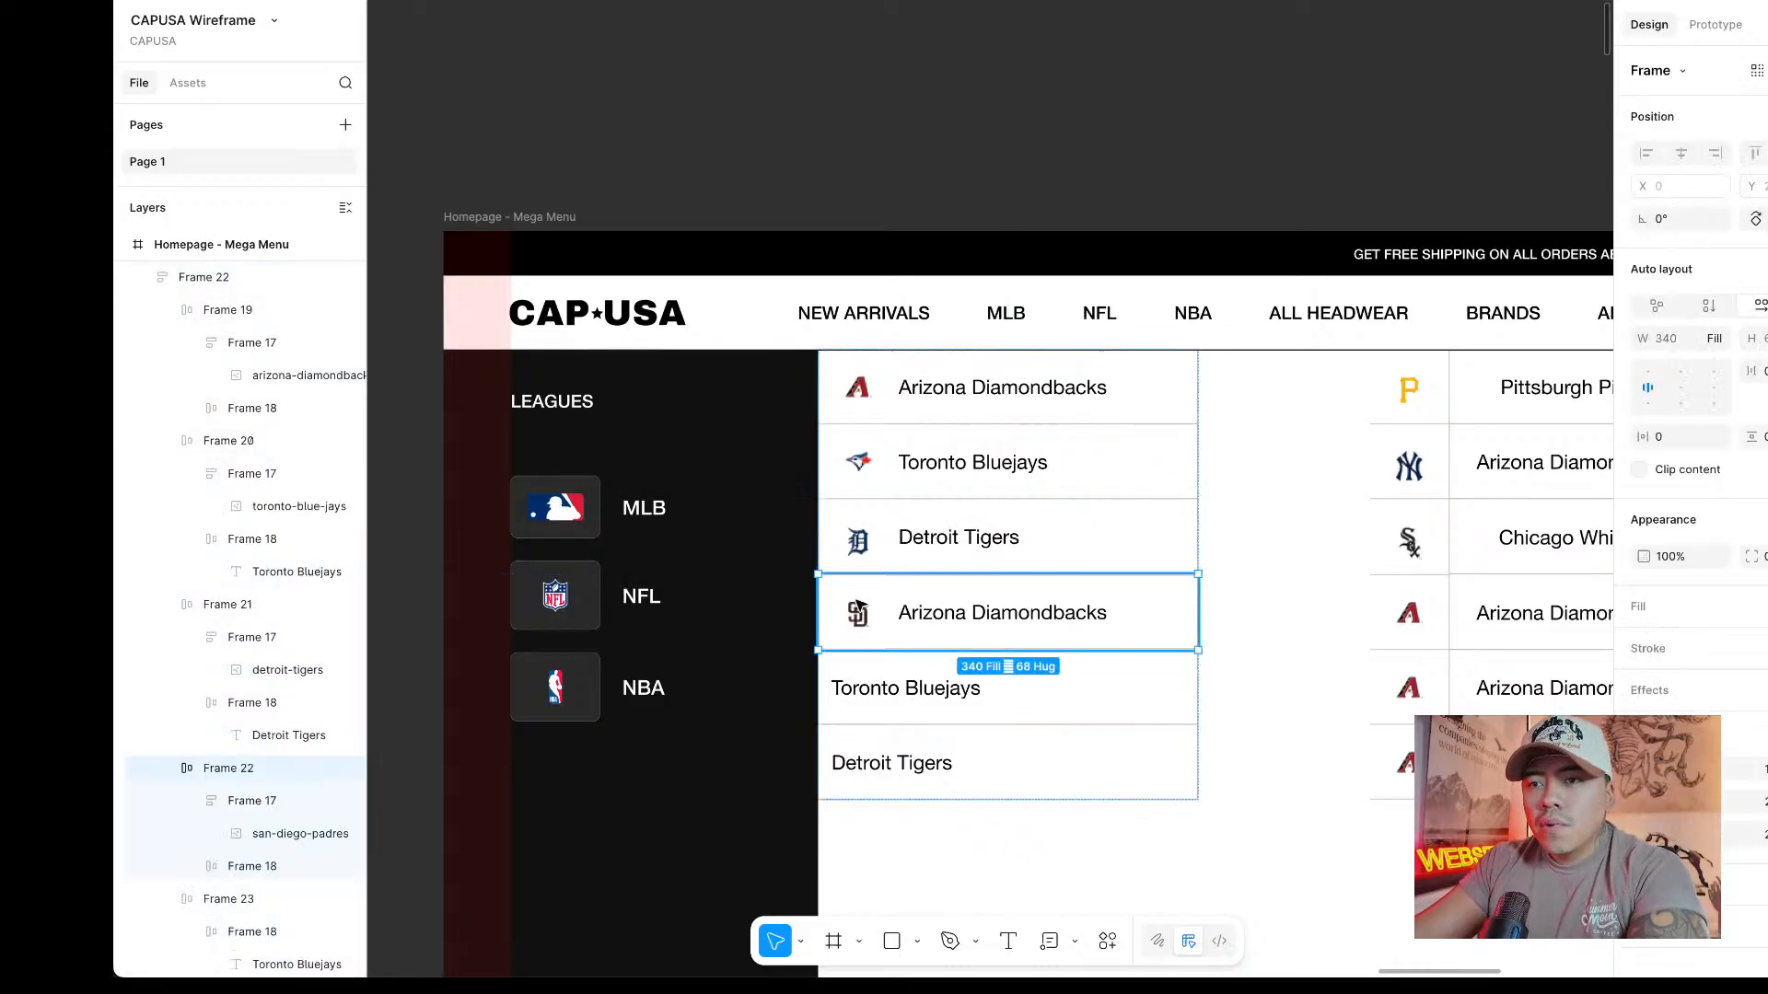
left_click(859, 610)
key("Delete")
Delete the logo cells from the Detroit Tigers third row and the Toronto Bluejays second row of the left column.
left_click(858, 538)
left_click(858, 540)
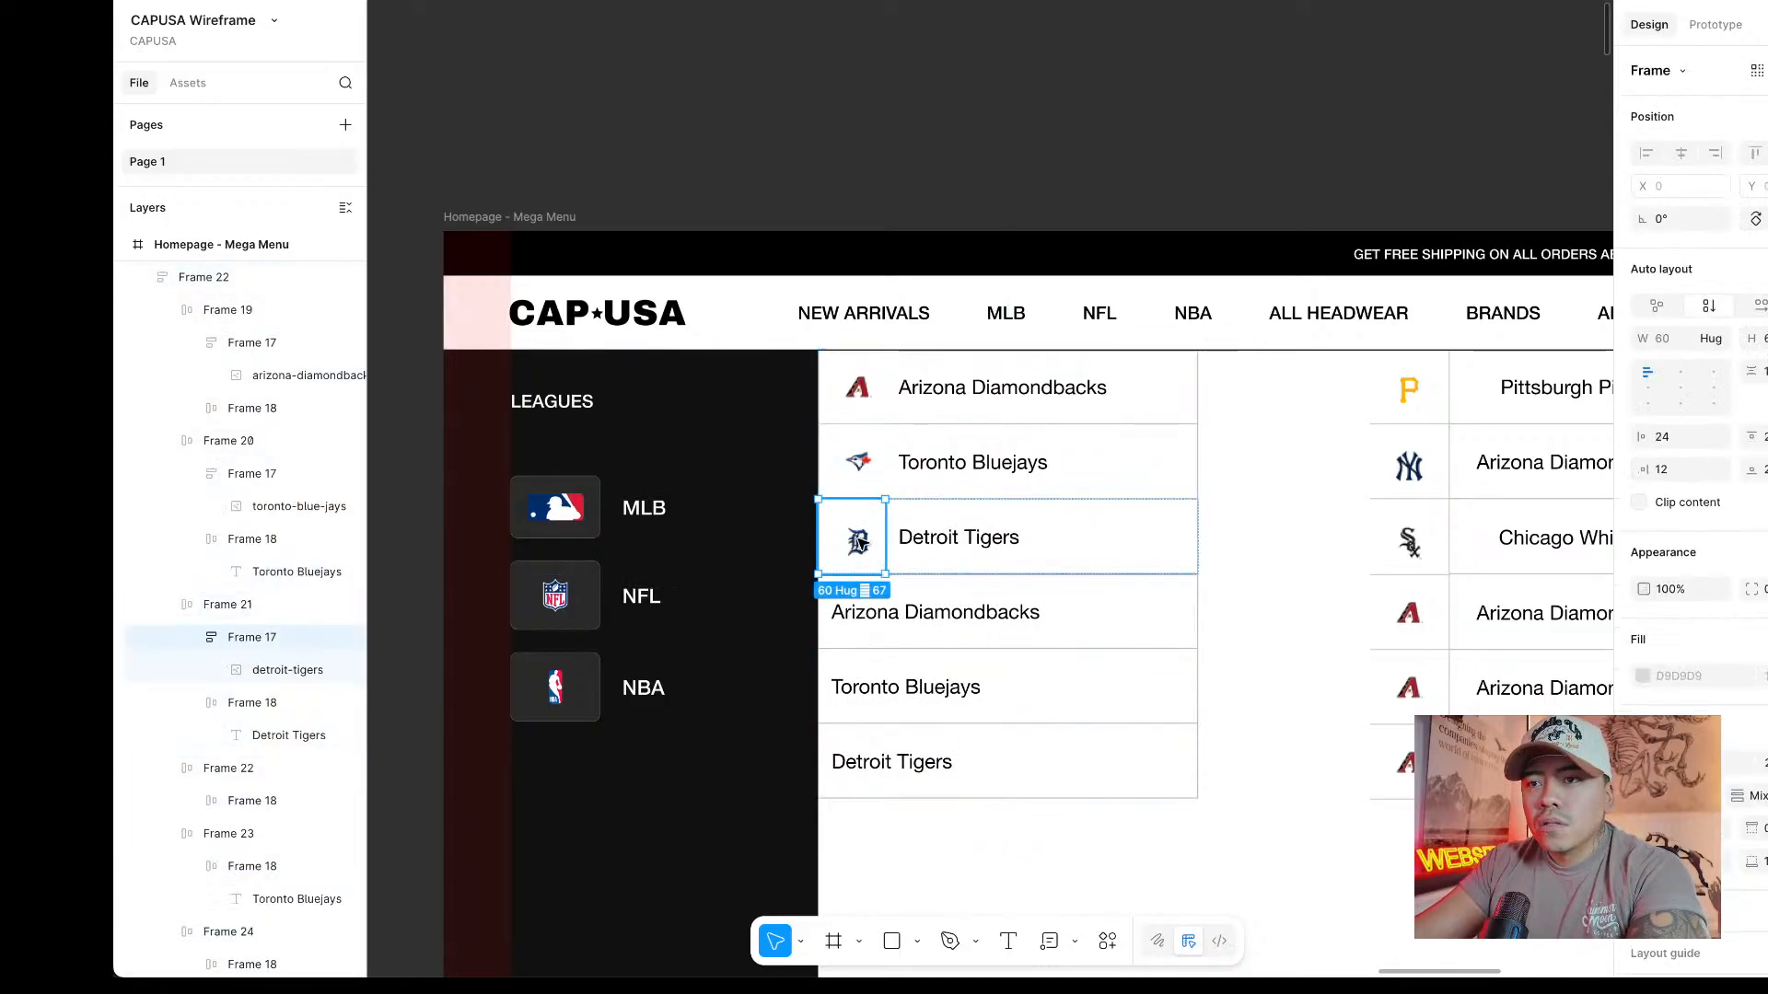
key("Delete")
scroll(1123, 539, "right", 3)
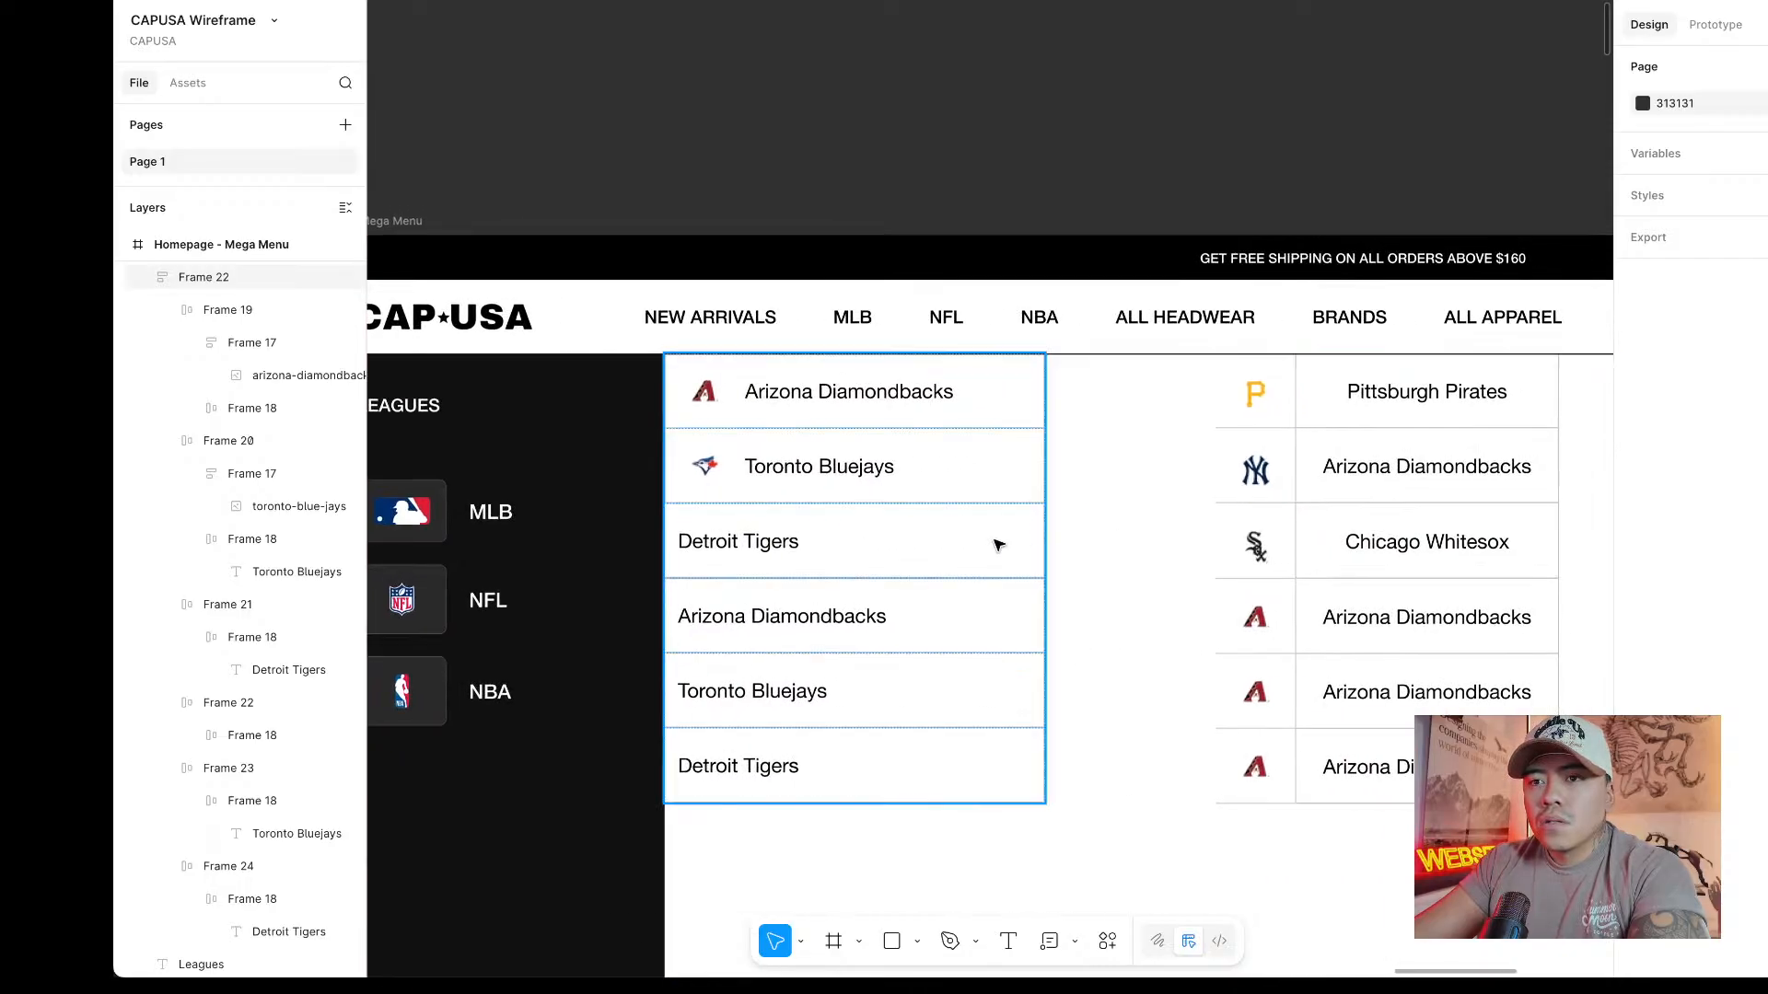
left_click(706, 468)
key("Delete")
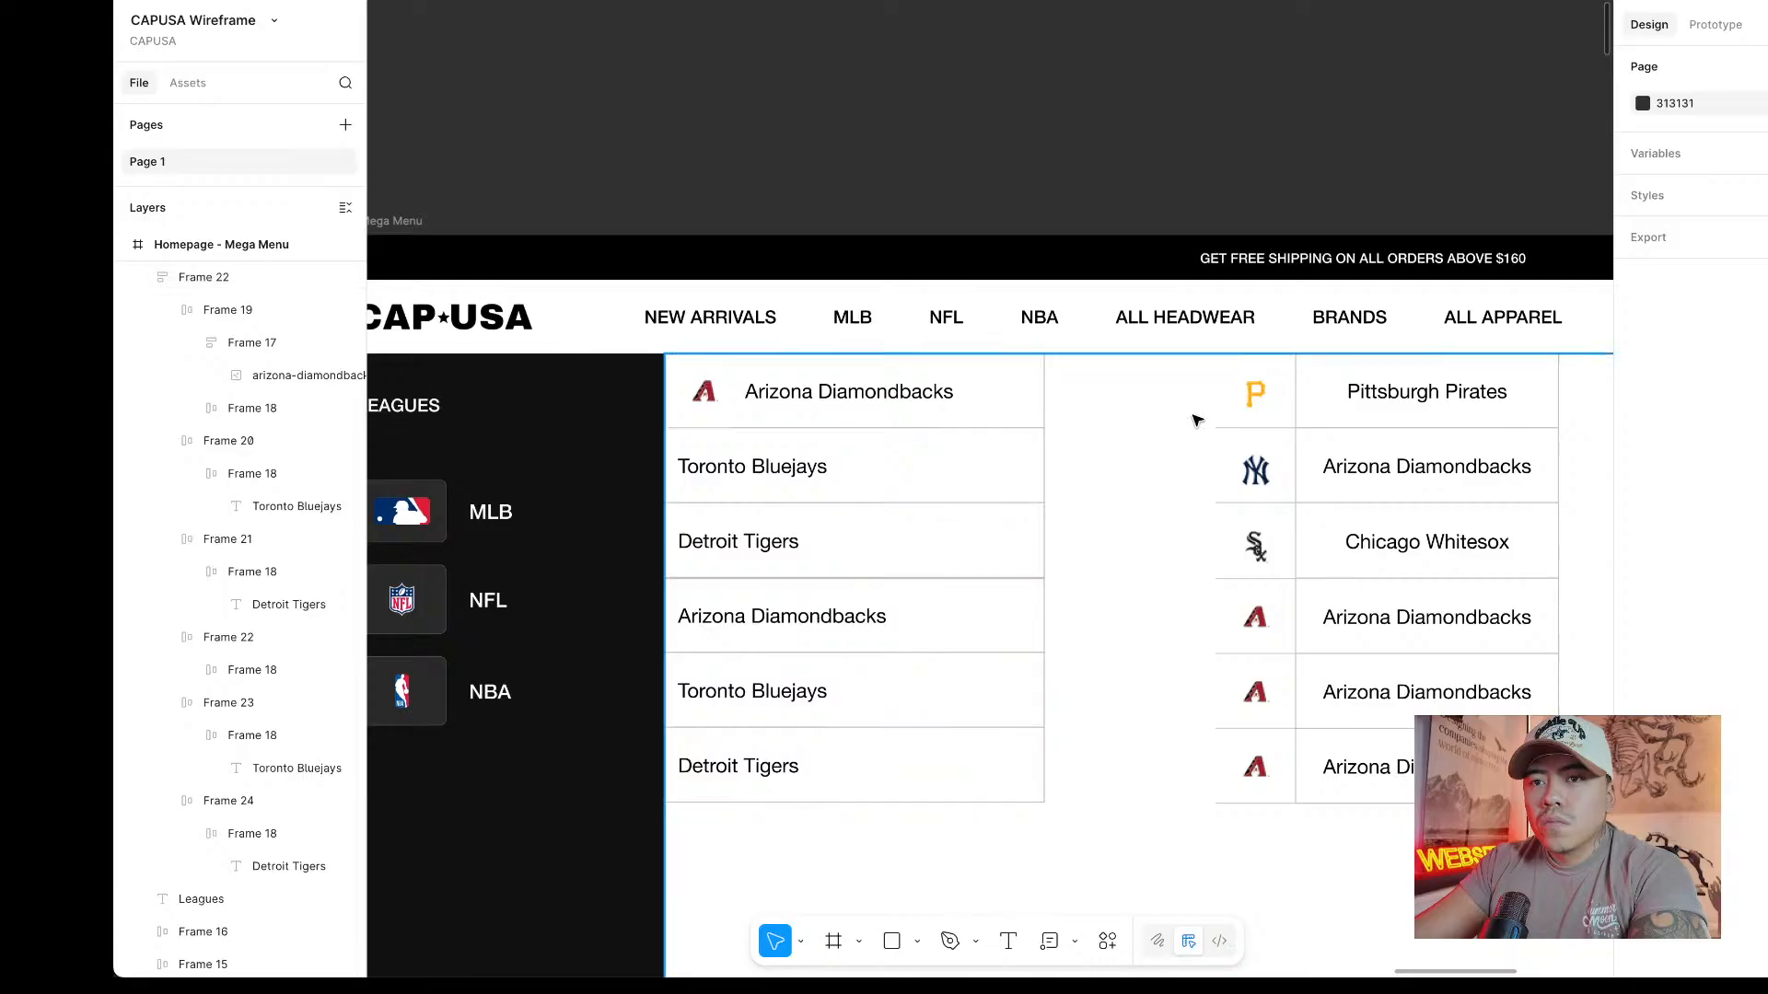
Copy the Arizona Diamondbacks logo into its team name cell in the left column and delete the separate logo cell.
left_click(704, 396)
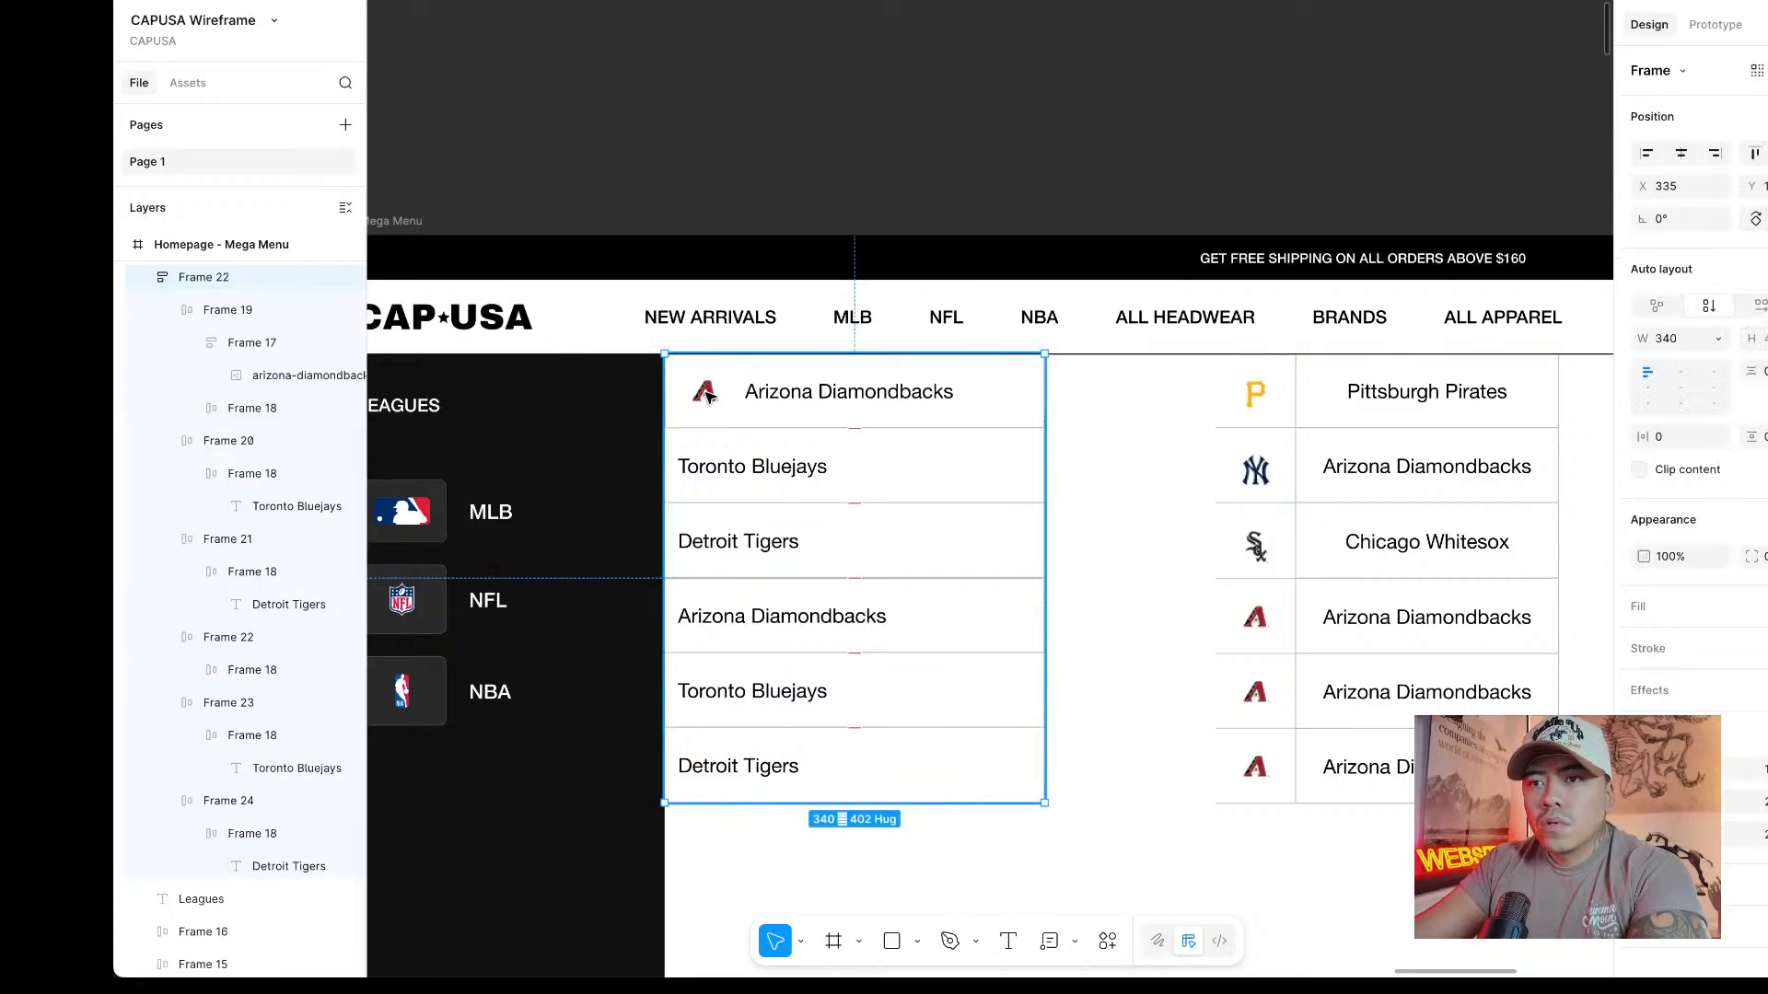
double_click(702, 395)
double_click(703, 394)
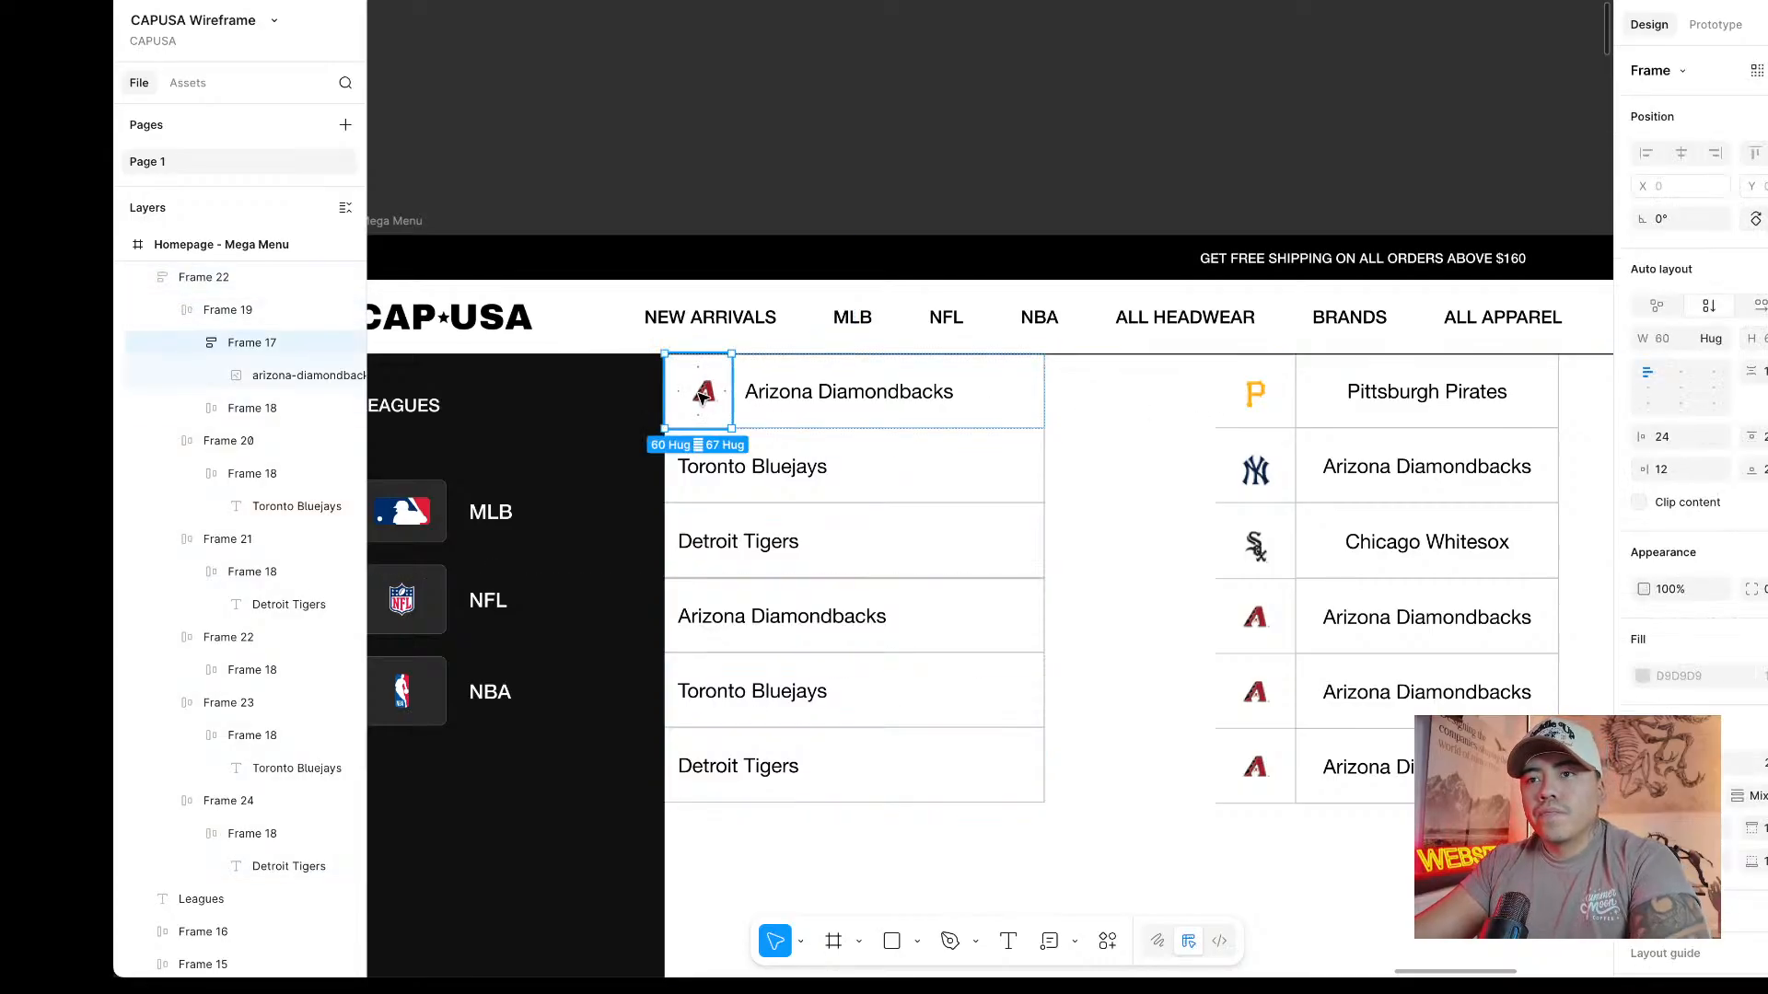
double_click(705, 394)
scroll(723, 393, "up", 4)
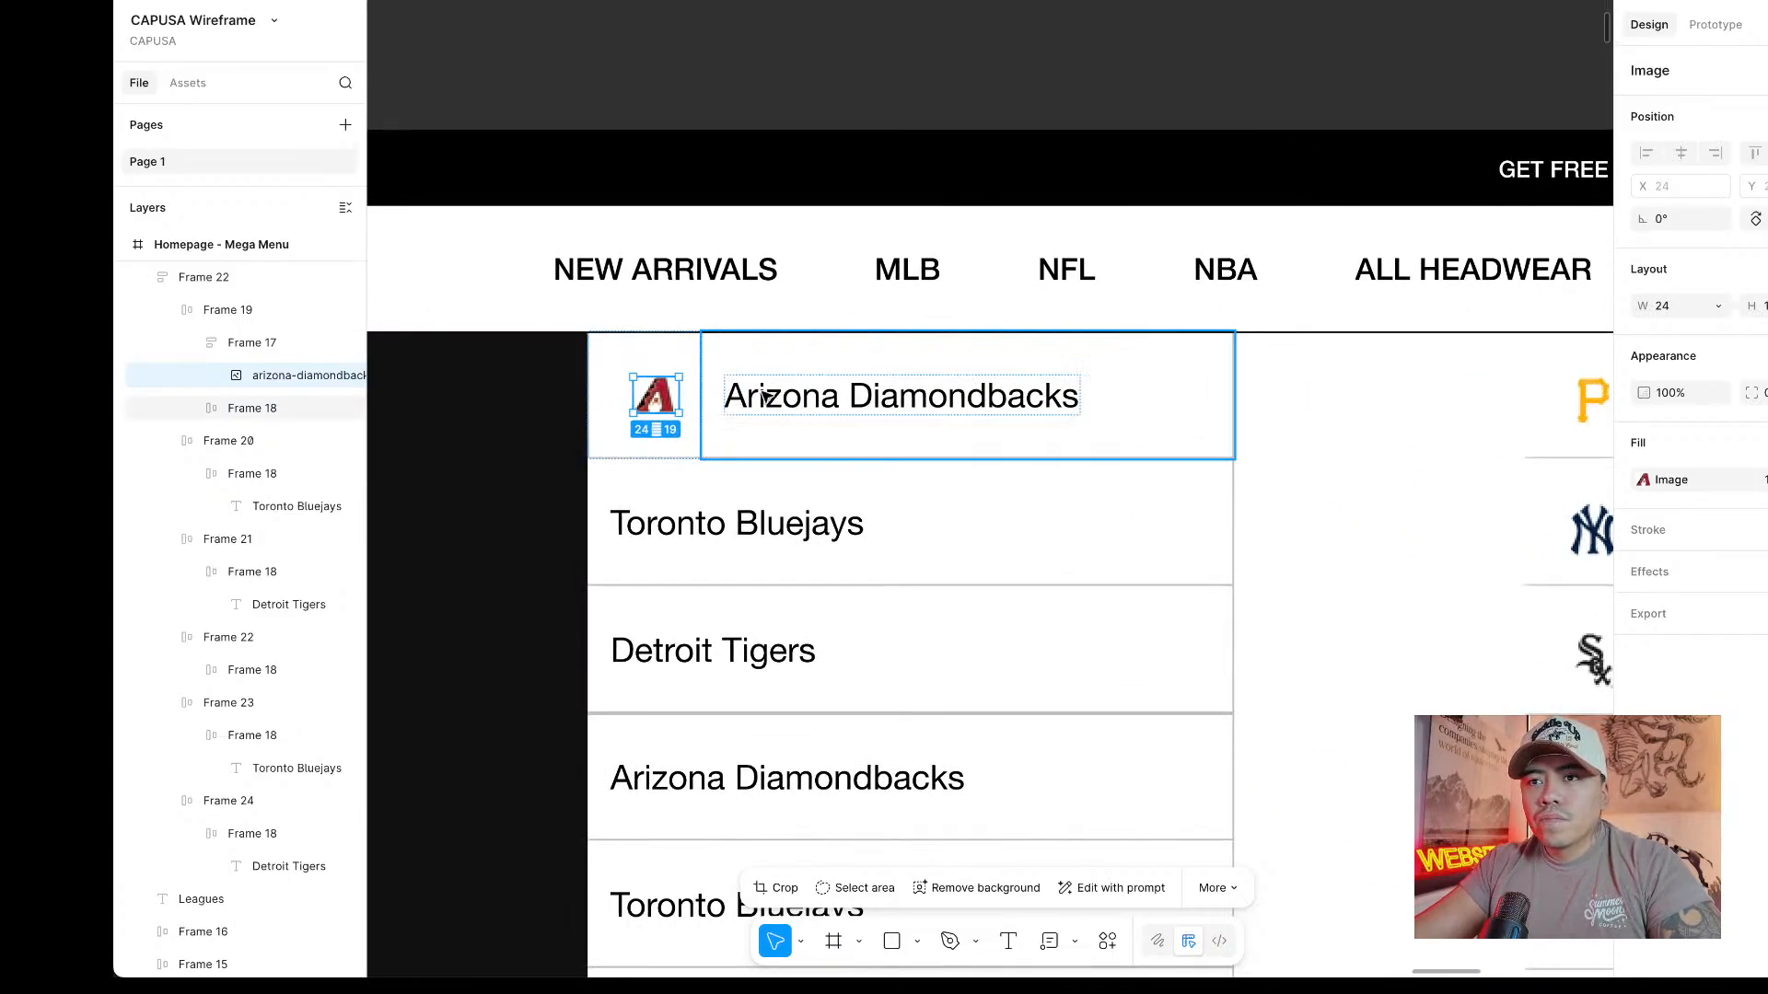
left_click(819, 394)
key("ctrl+v")
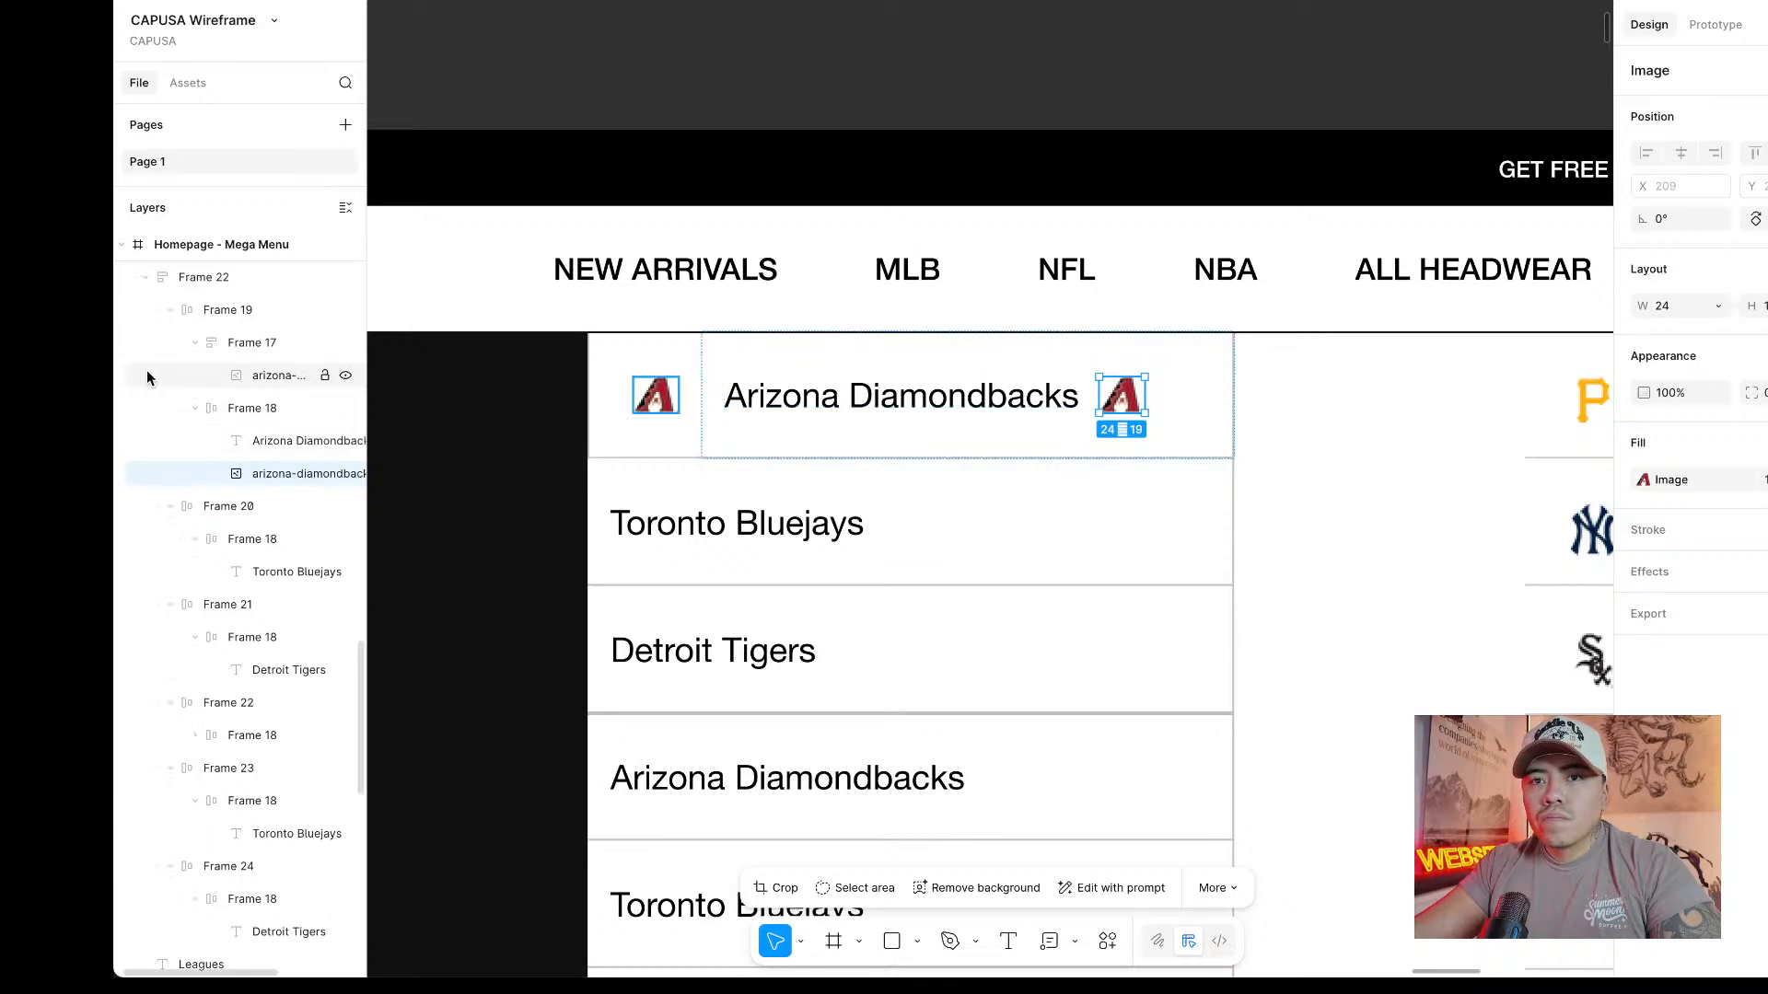
left_click(244, 343)
key("Delete")
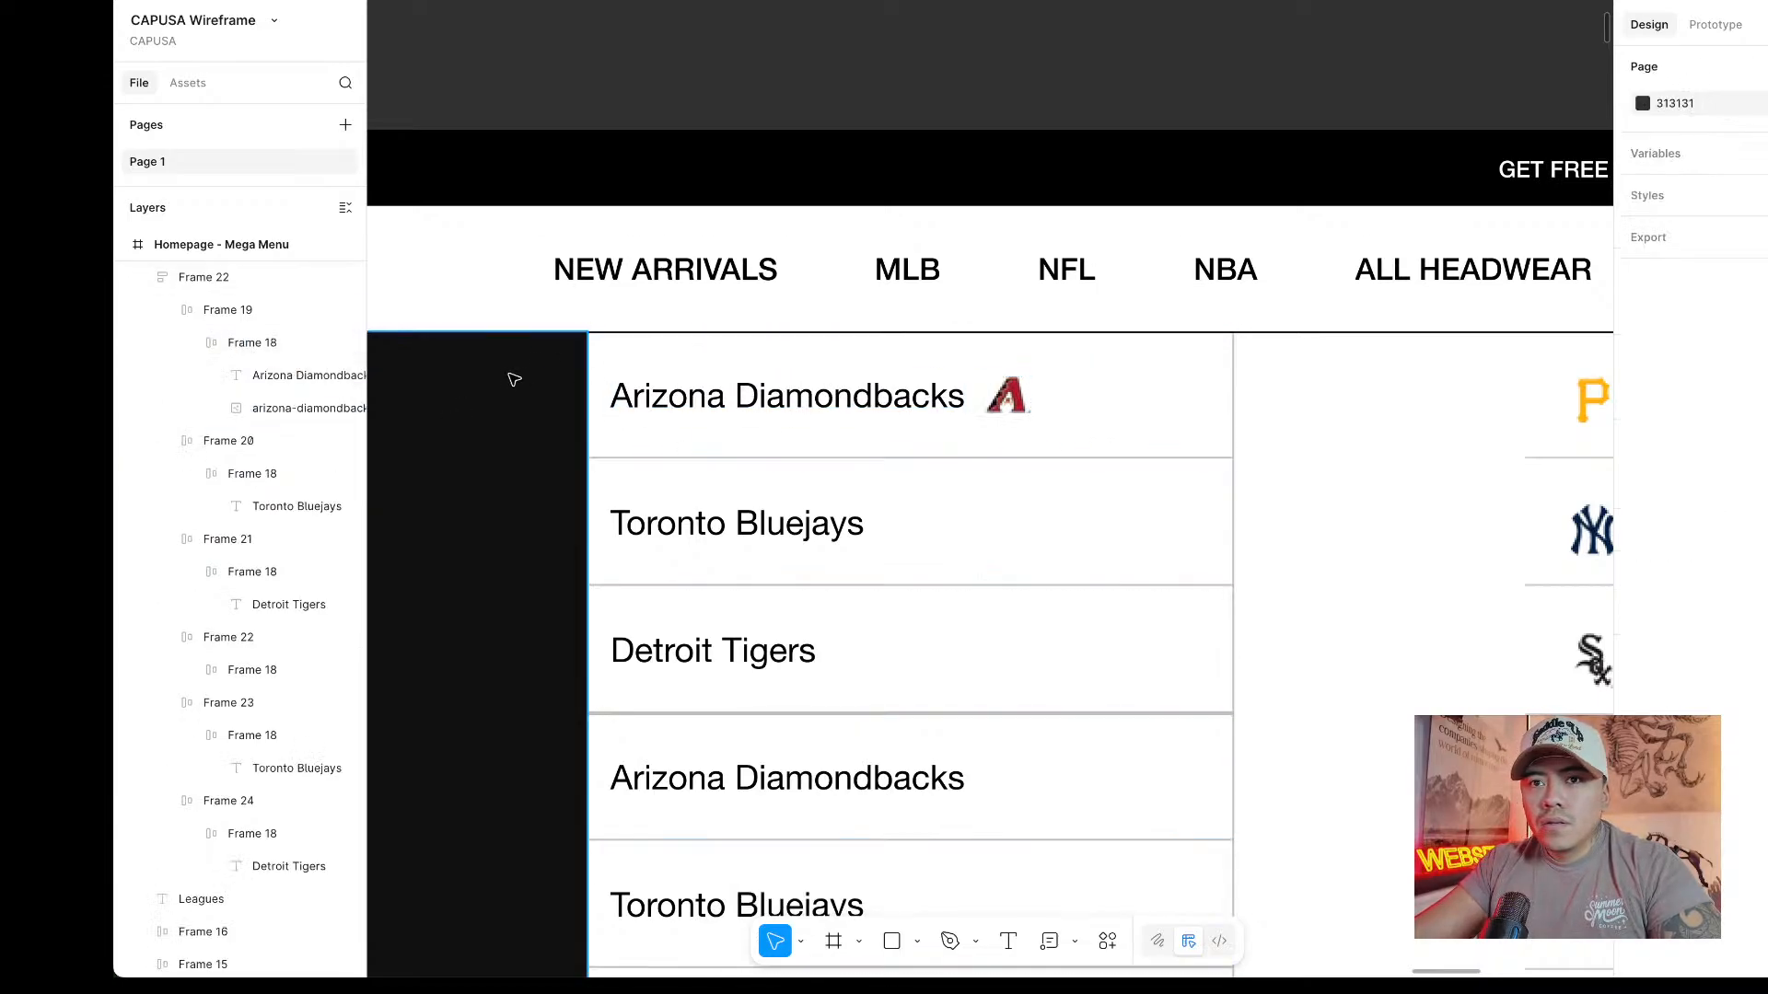
Reorder the Arizona Diamondbacks cell so the logo comes before the team name.
left_click(798, 392)
left_click(257, 406)
left_click_drag(257, 401, 273, 371)
left_click(1116, 368)
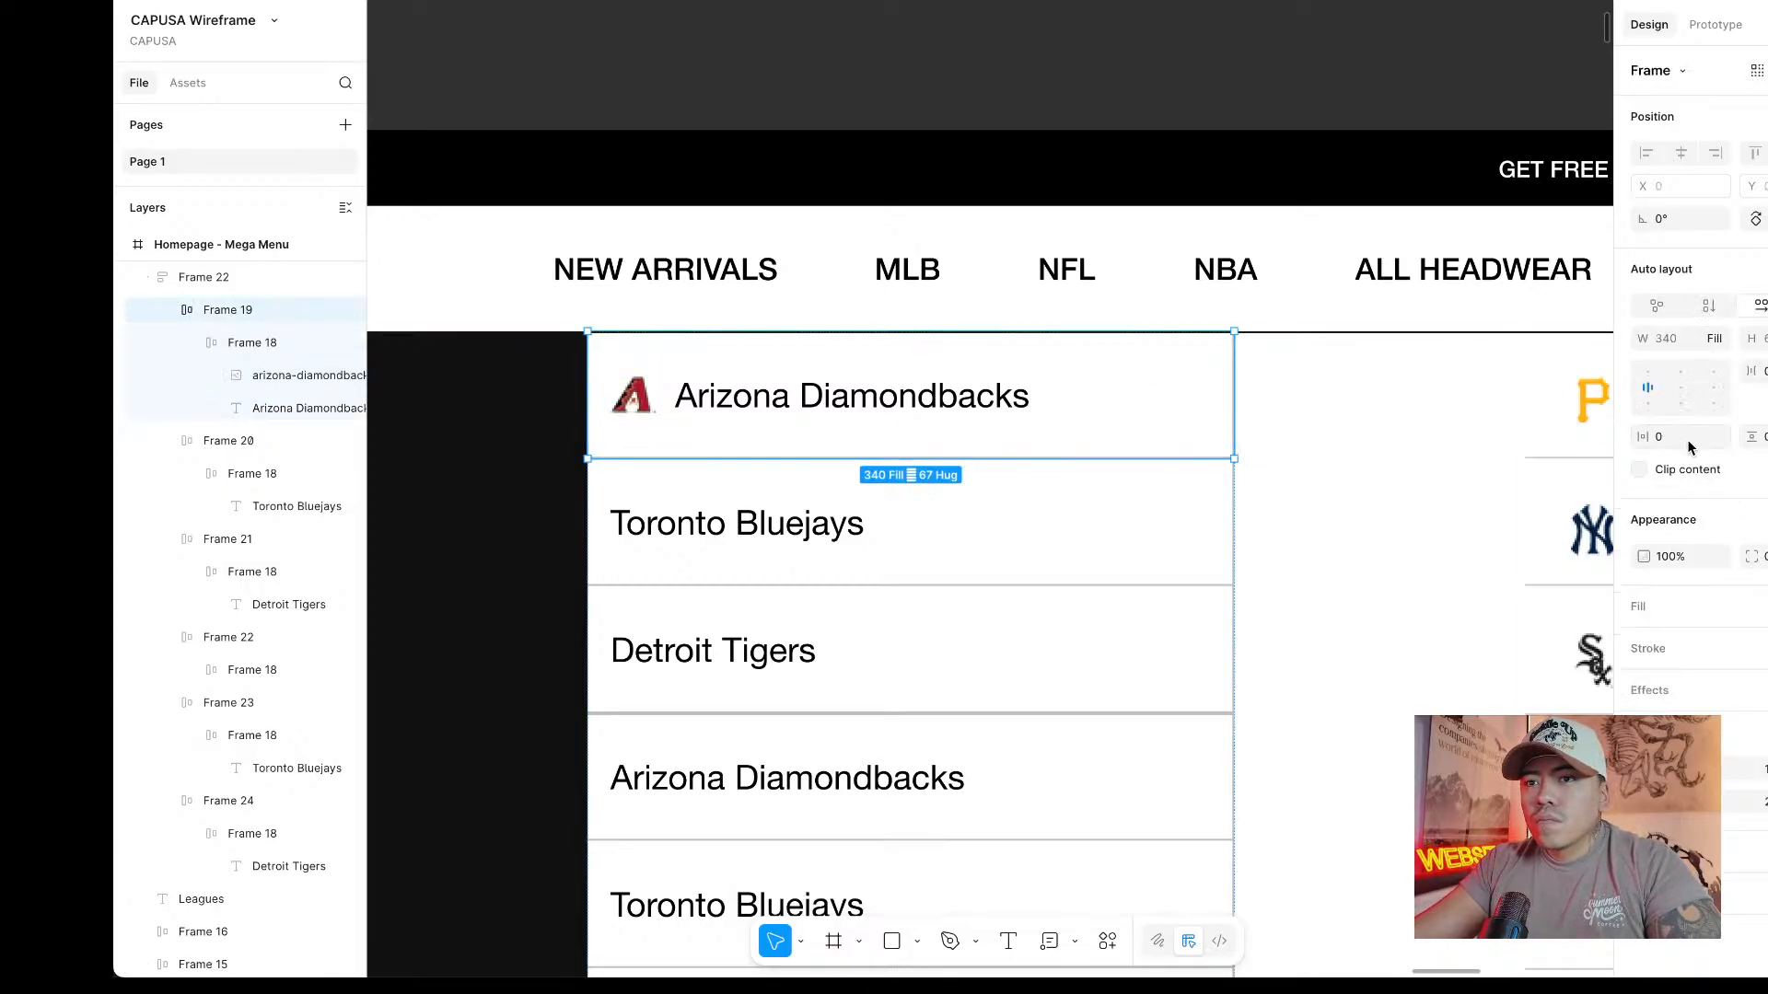
Set the left padding of the Arizona Diamondbacks cell to 24 and widen the gap between its logo and name.
left_click(256, 339)
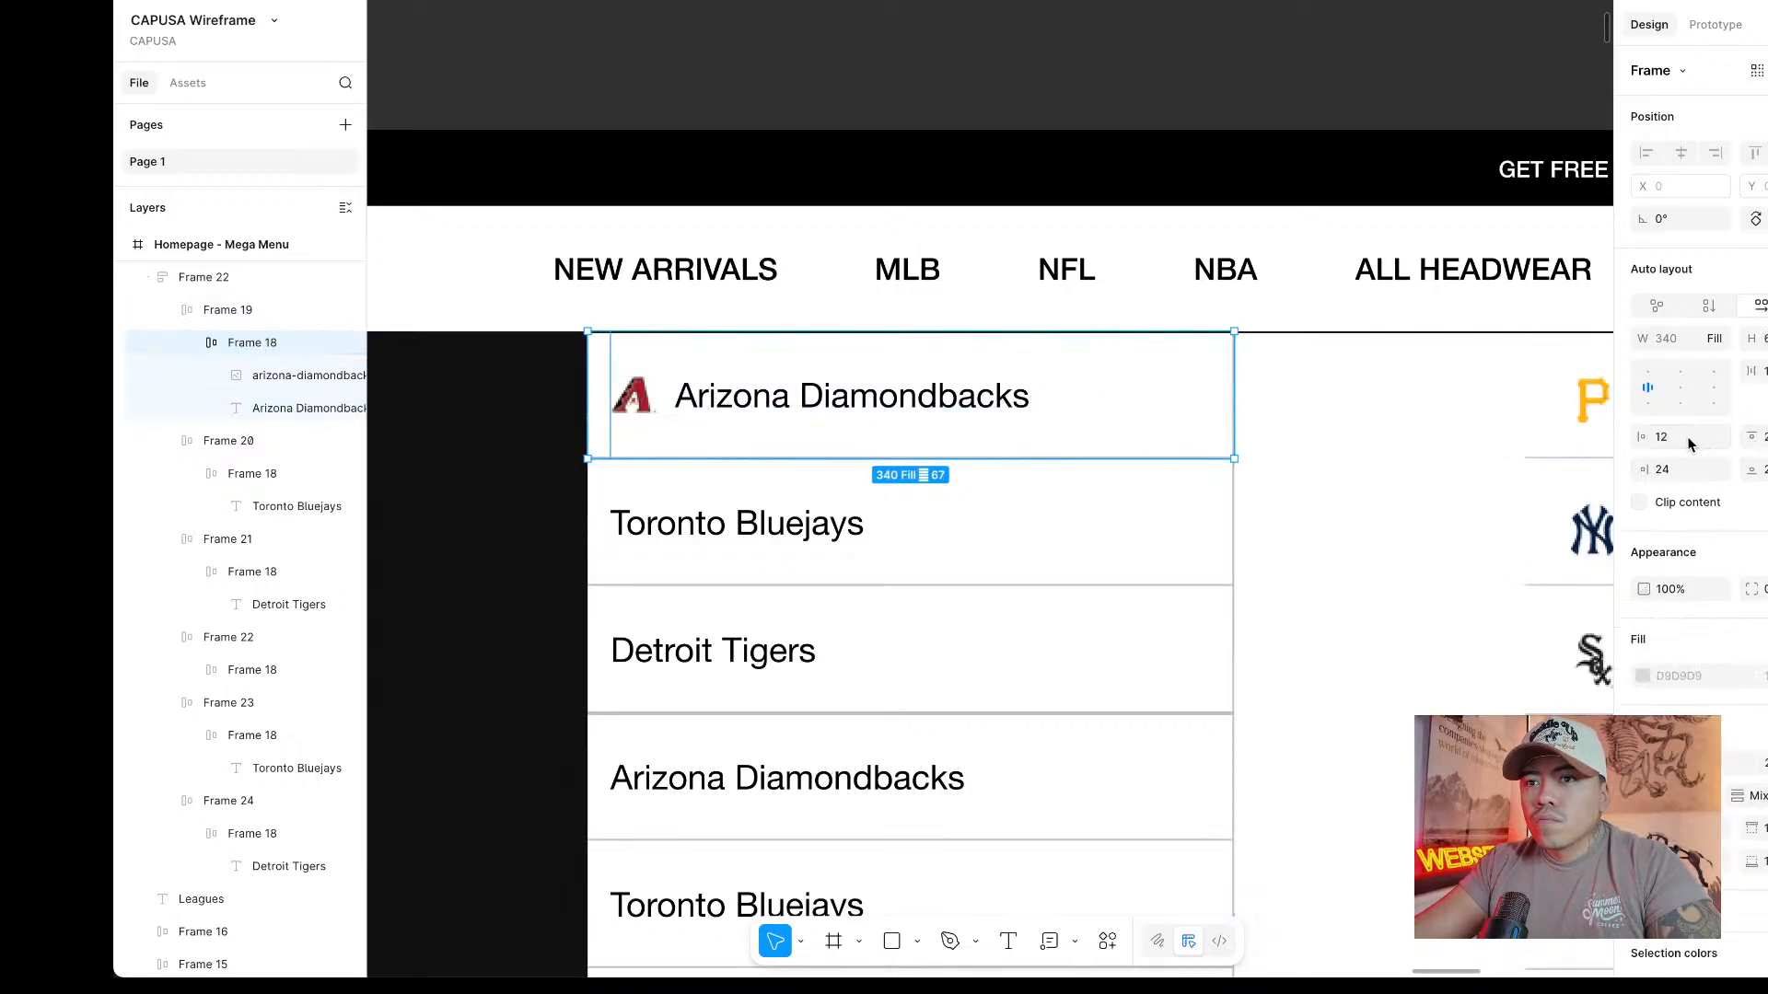
type("20")
key("Return")
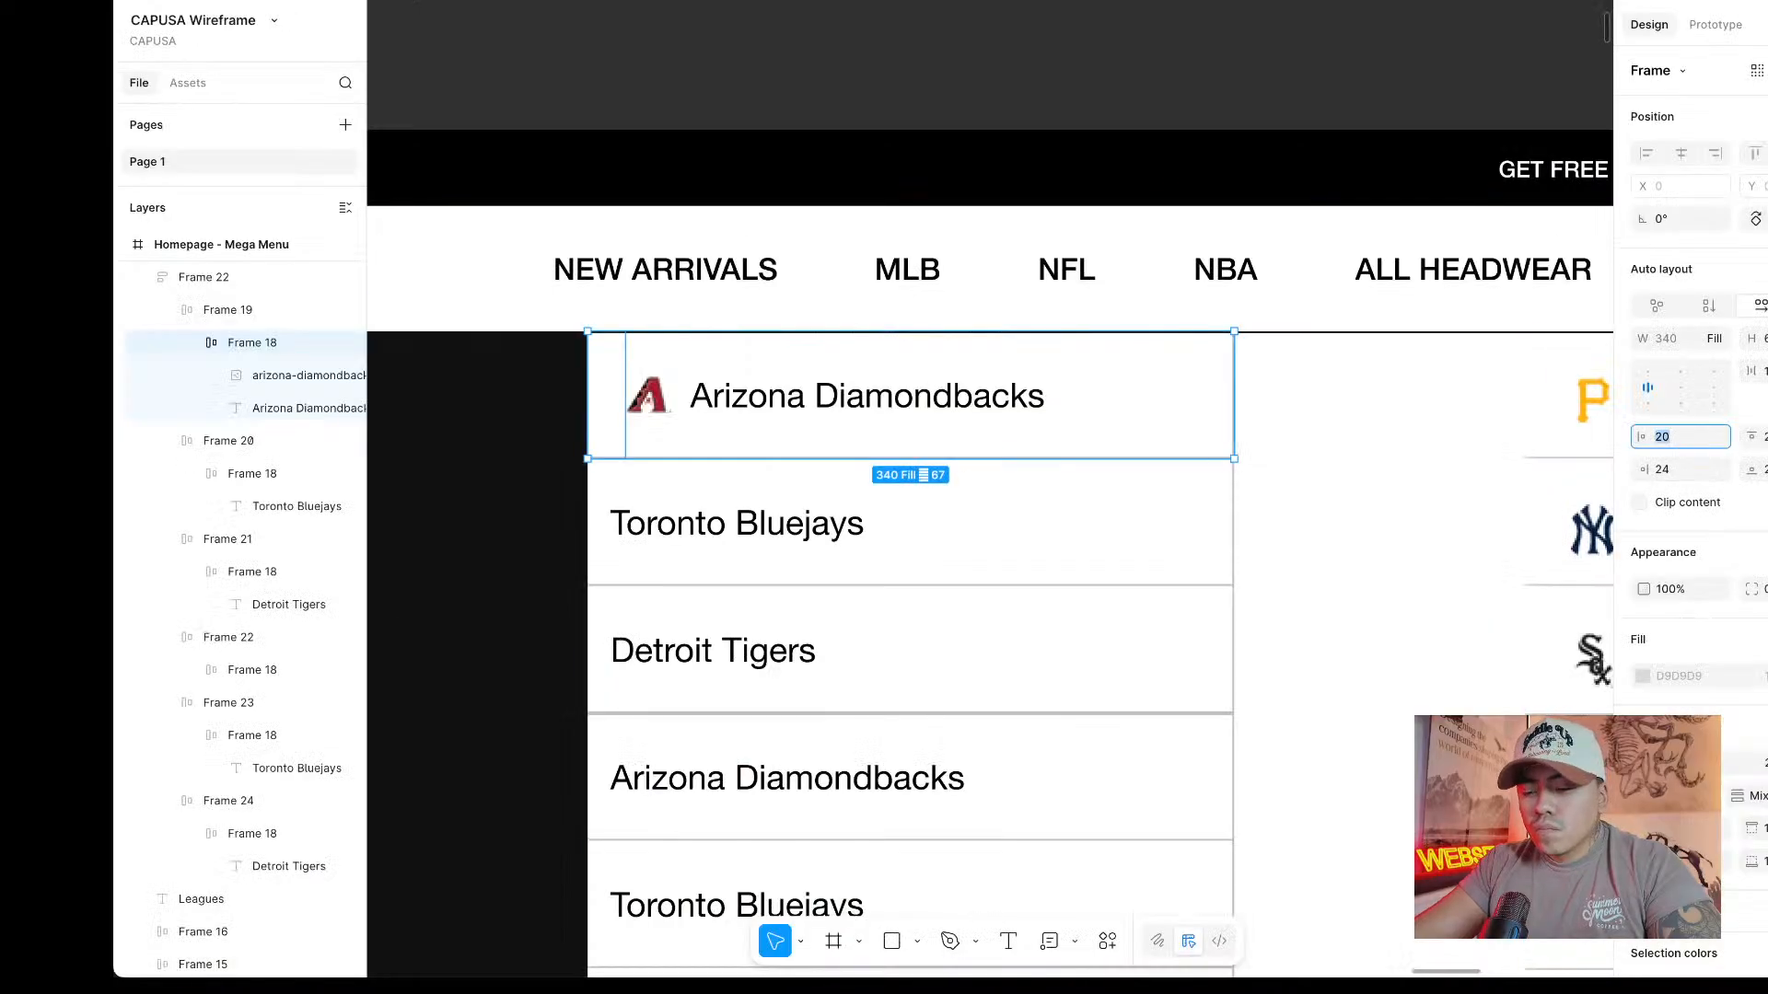
key("Return")
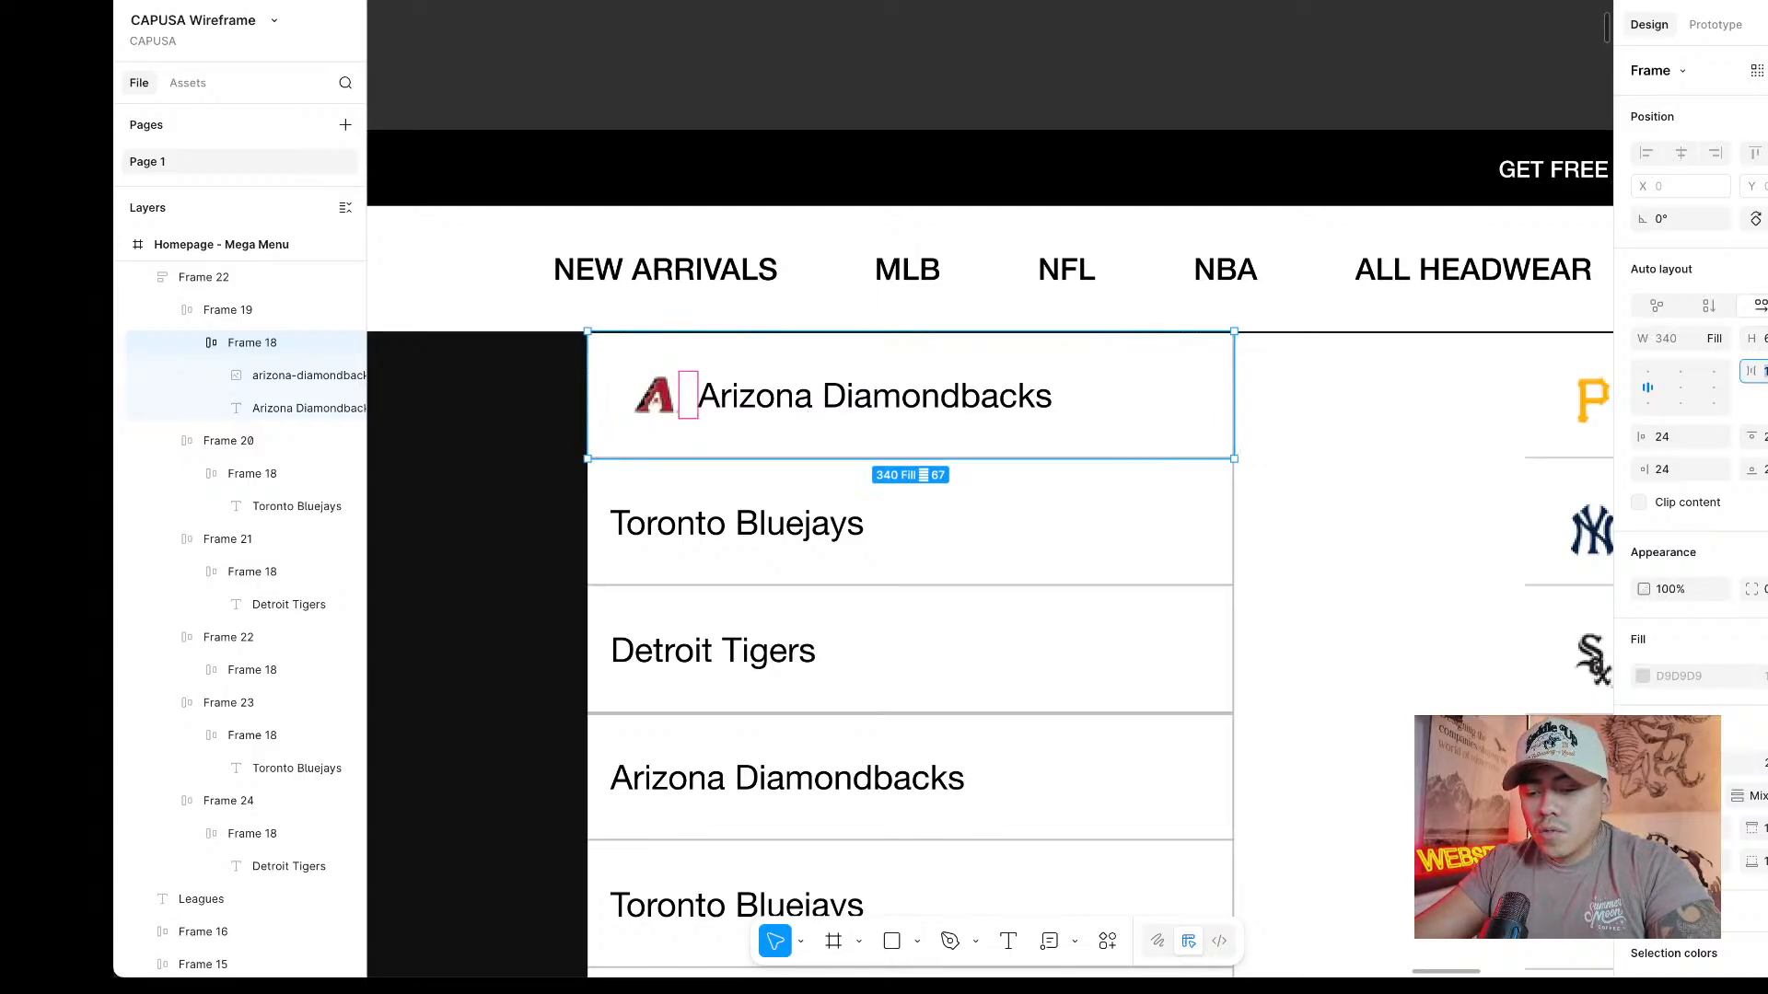
key("Return")
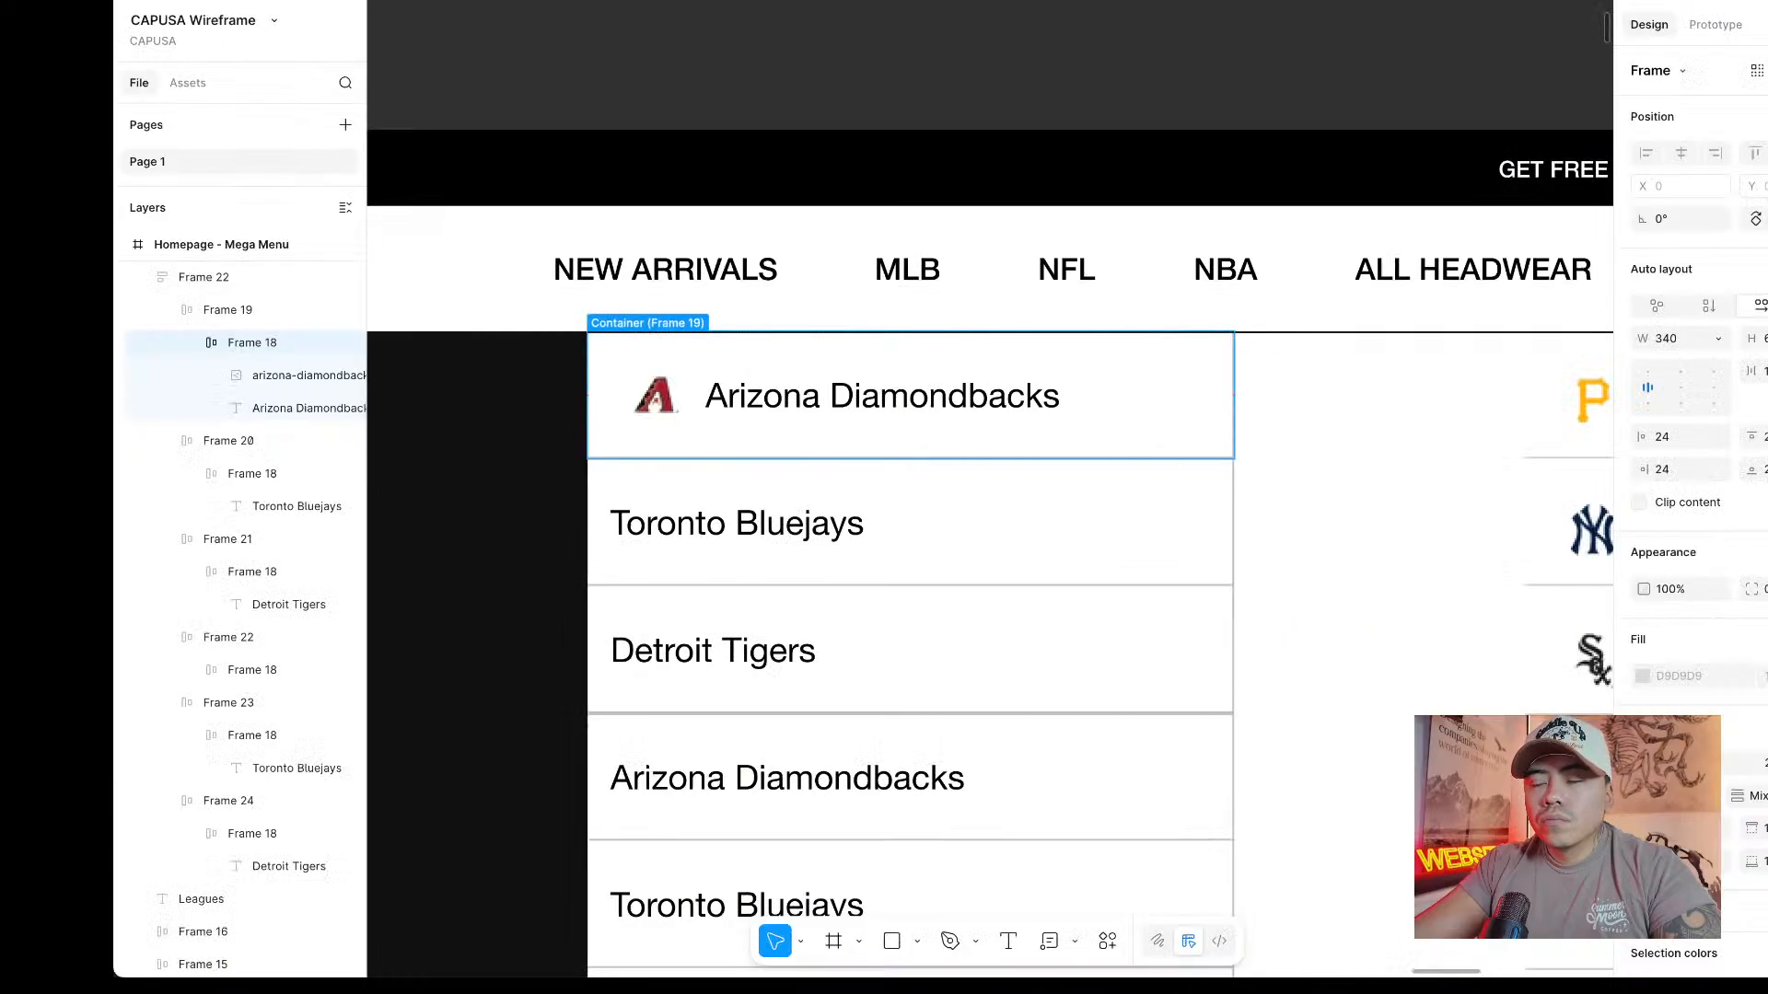
Delete the four left-column rows between the Arizona Diamondbacks row and the last Detroit Tigers row.
scroll(1197, 355, "down", 5)
scroll(1264, 368, "up", 8)
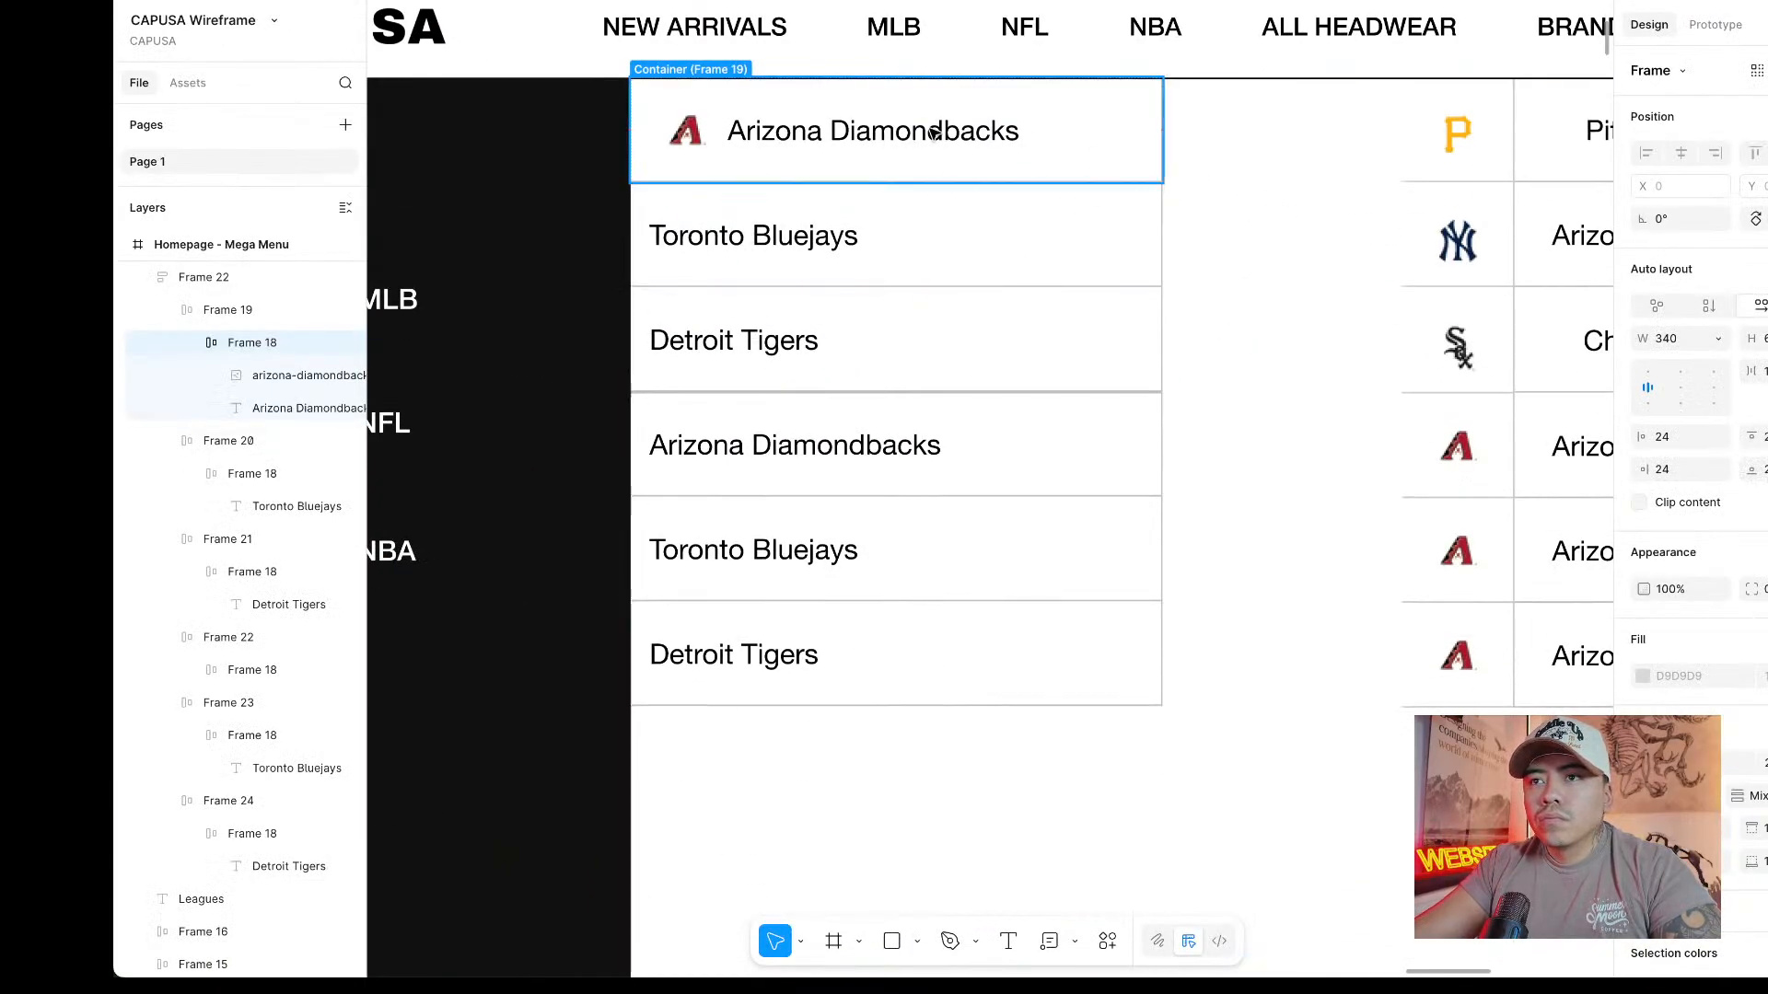
left_click(999, 268)
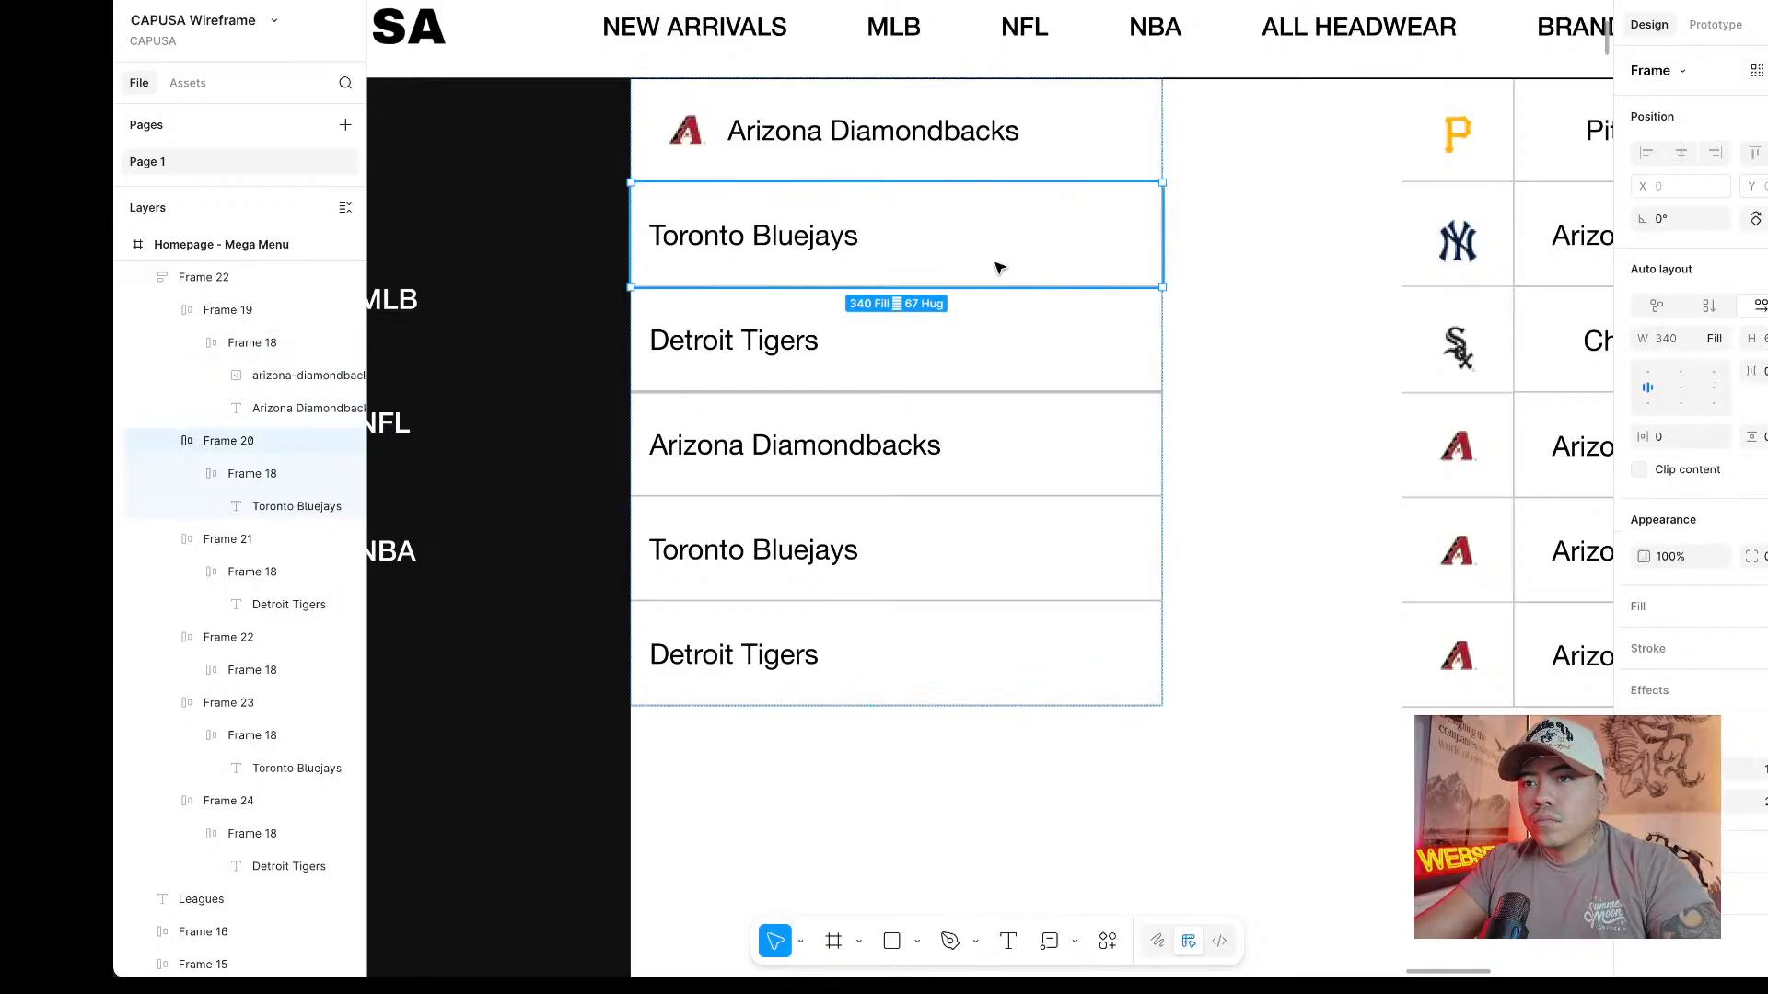
scroll(999, 268, "up", 3)
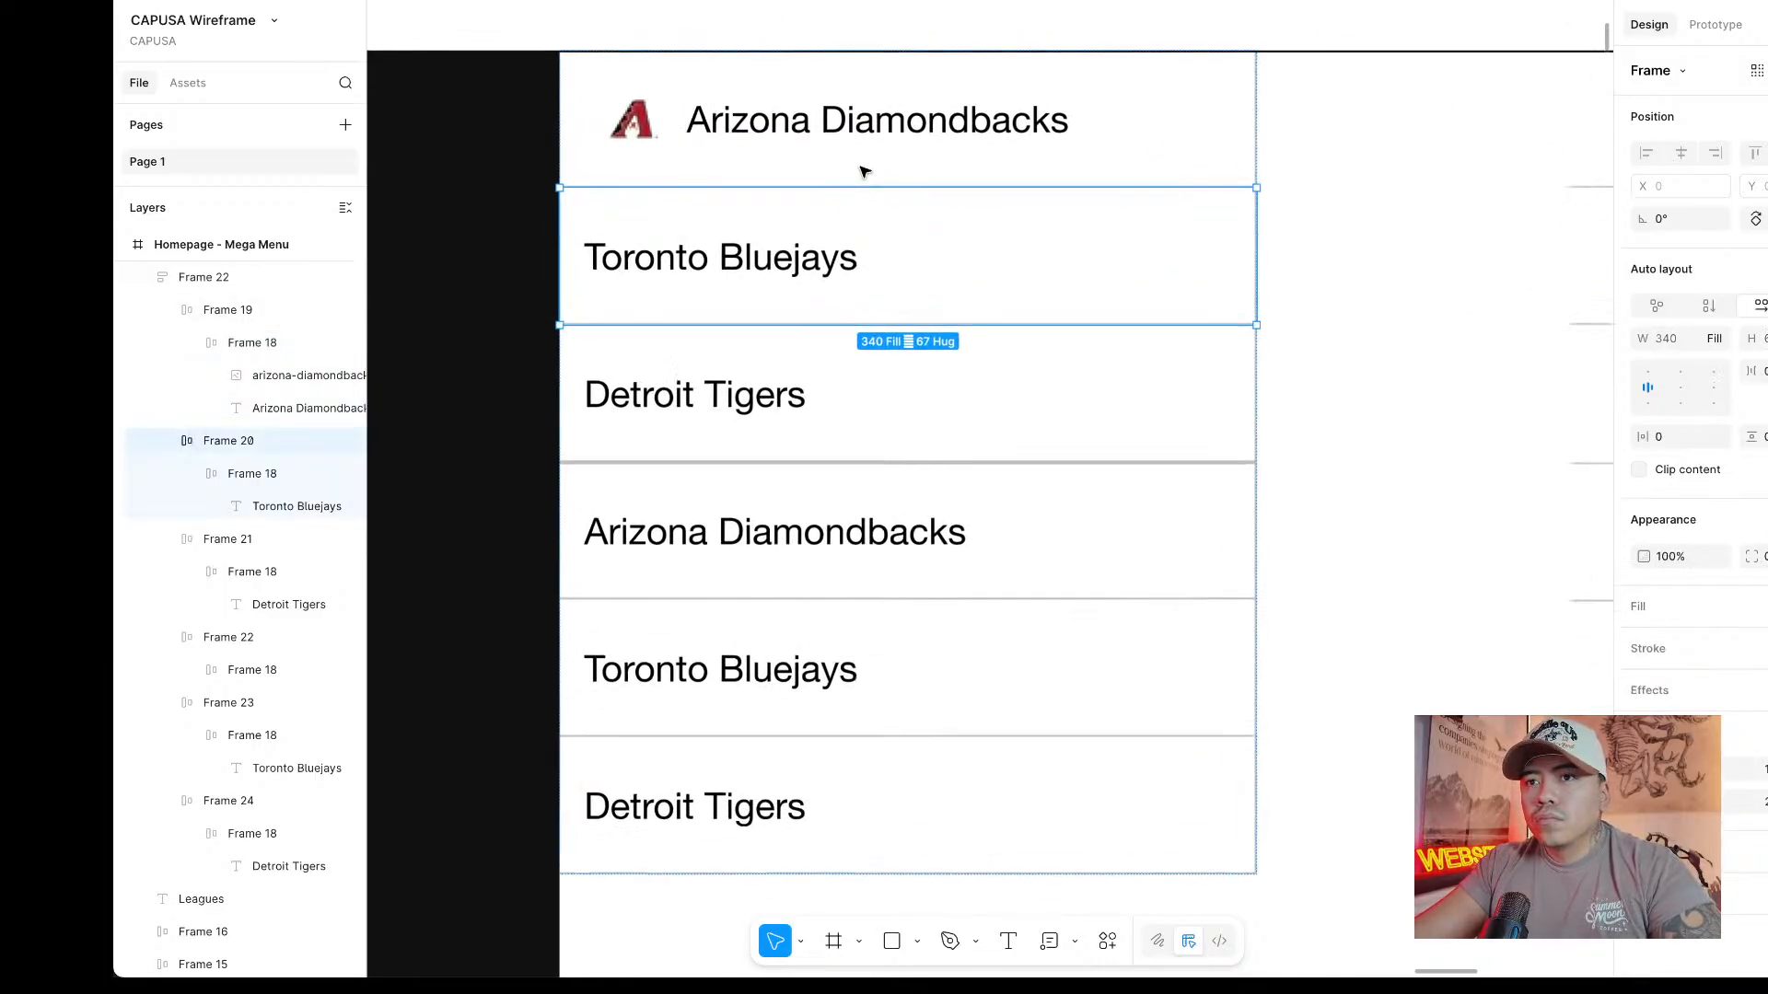
key("Delete")
left_click(900, 255)
left_click(900, 255)
key("Delete")
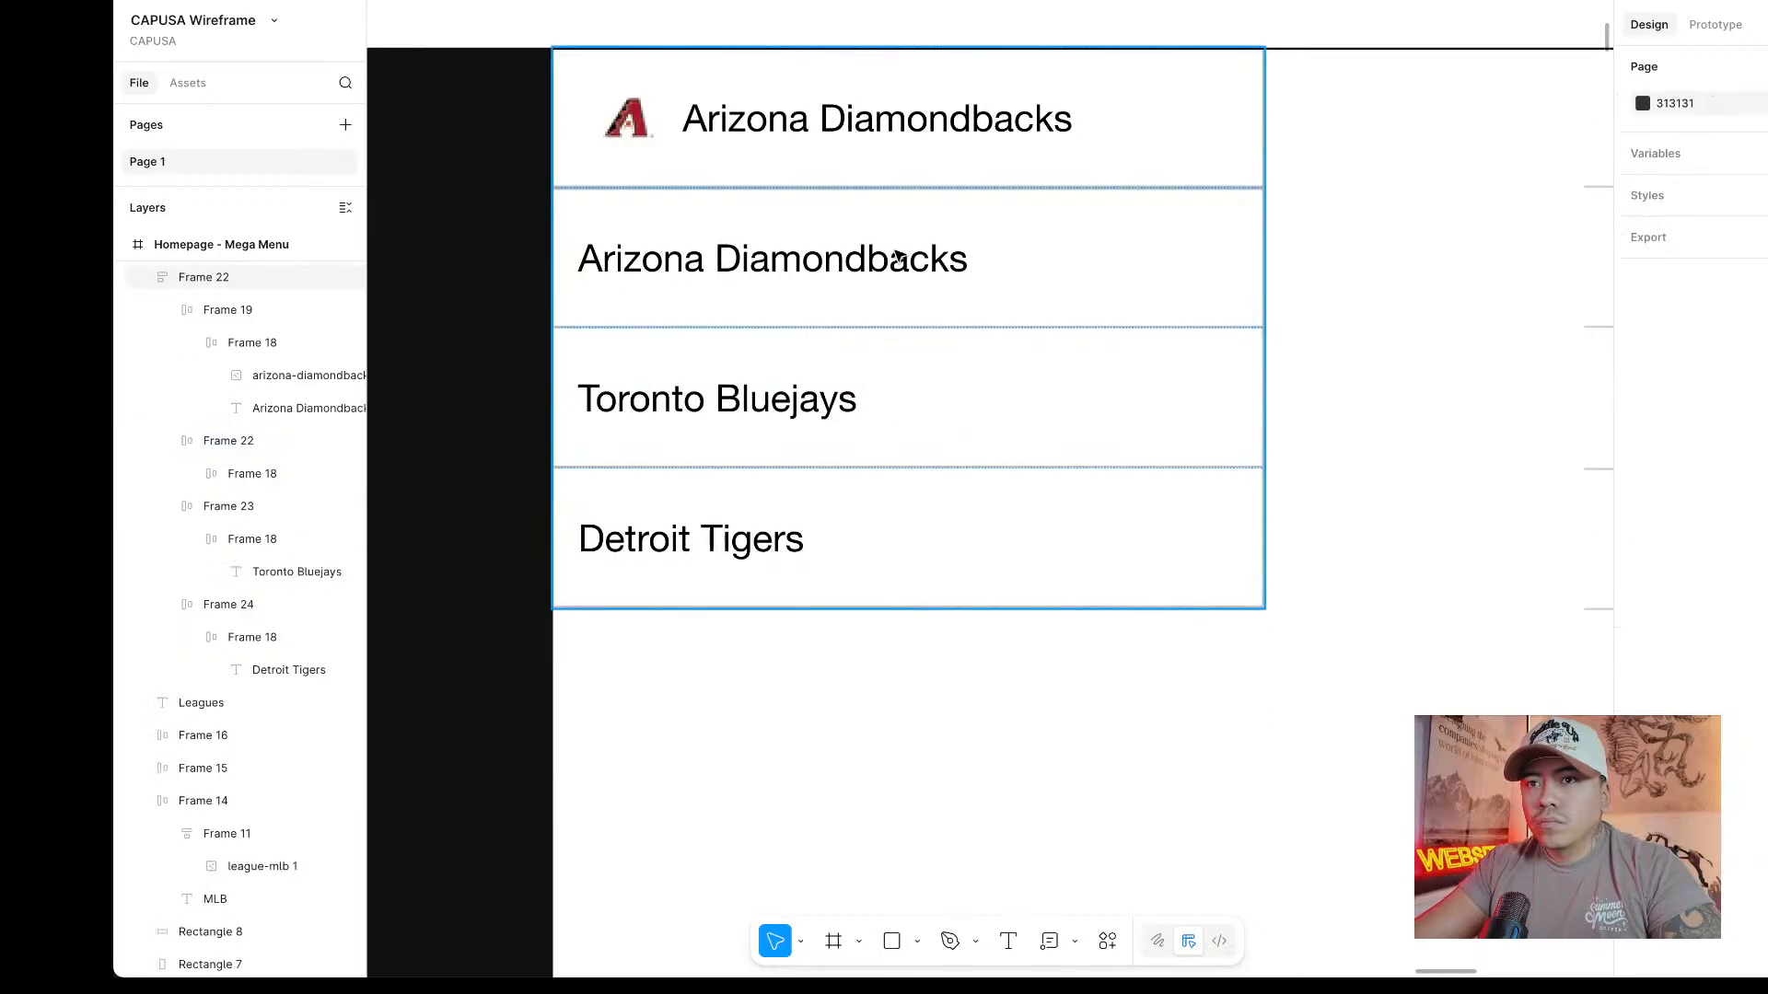
left_click(898, 256)
key("Delete")
left_click(899, 256)
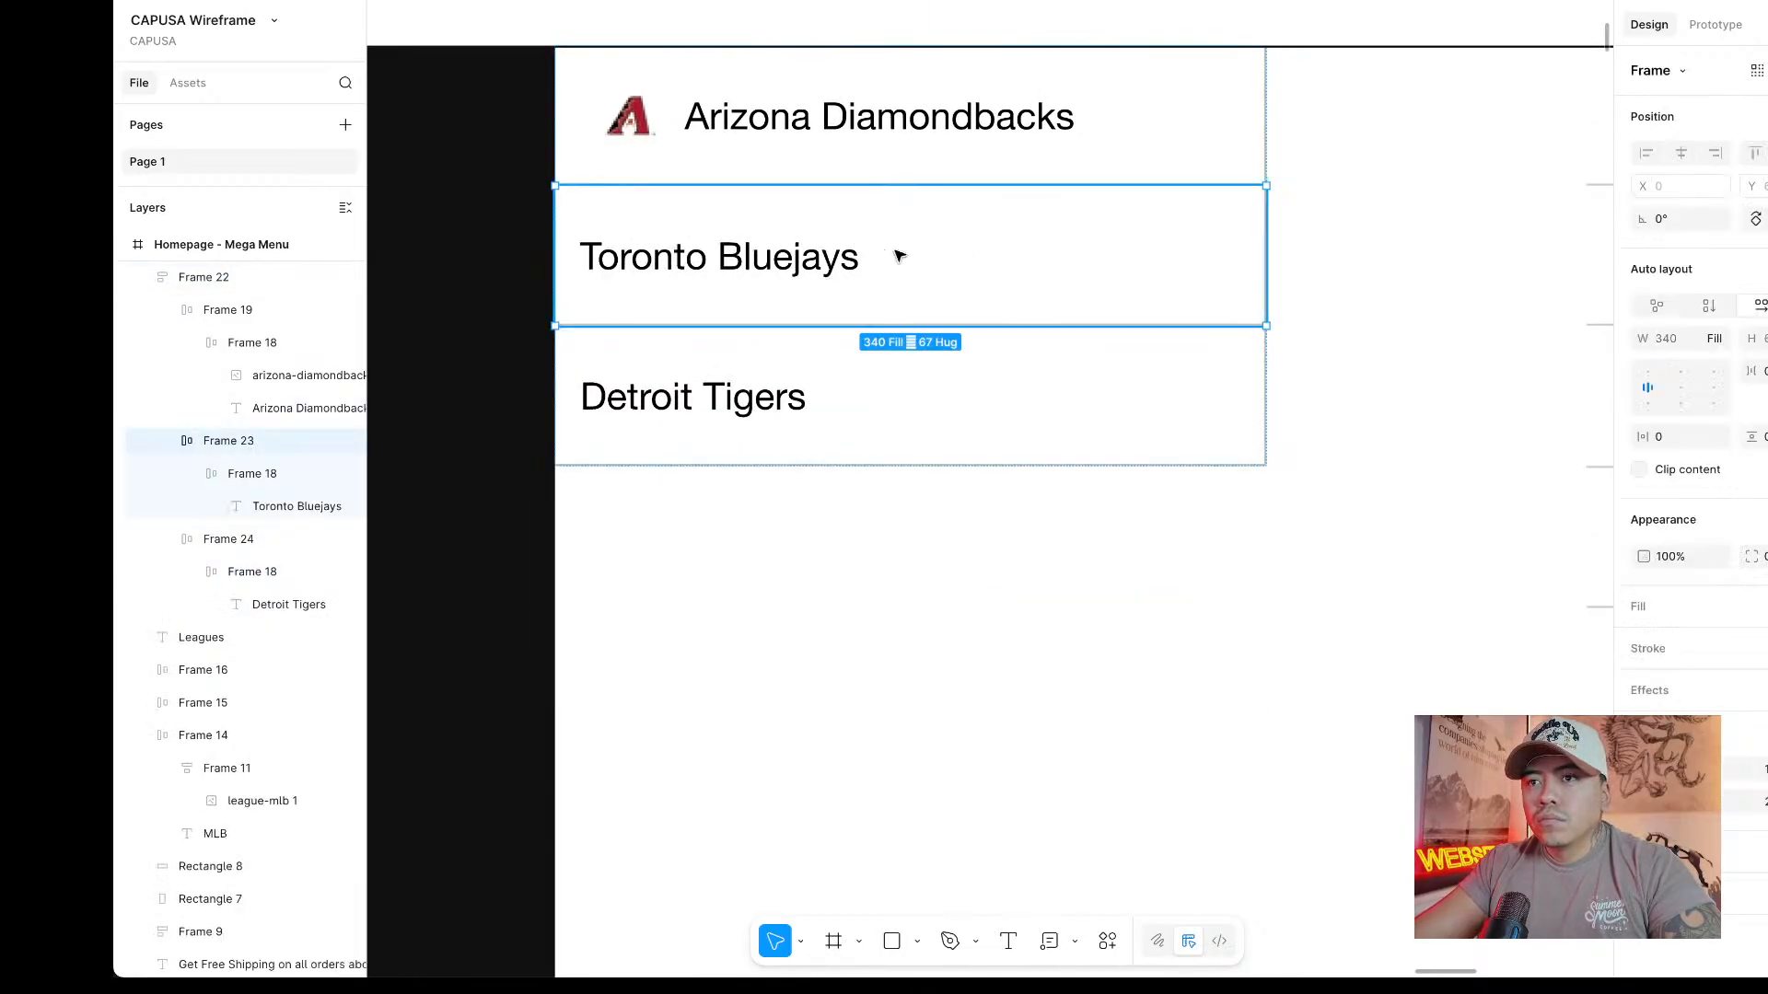
key("Delete")
Adjust the vertical padding of the Arizona Diamondbacks cell and set its height to hug its contents.
left_click(936, 145)
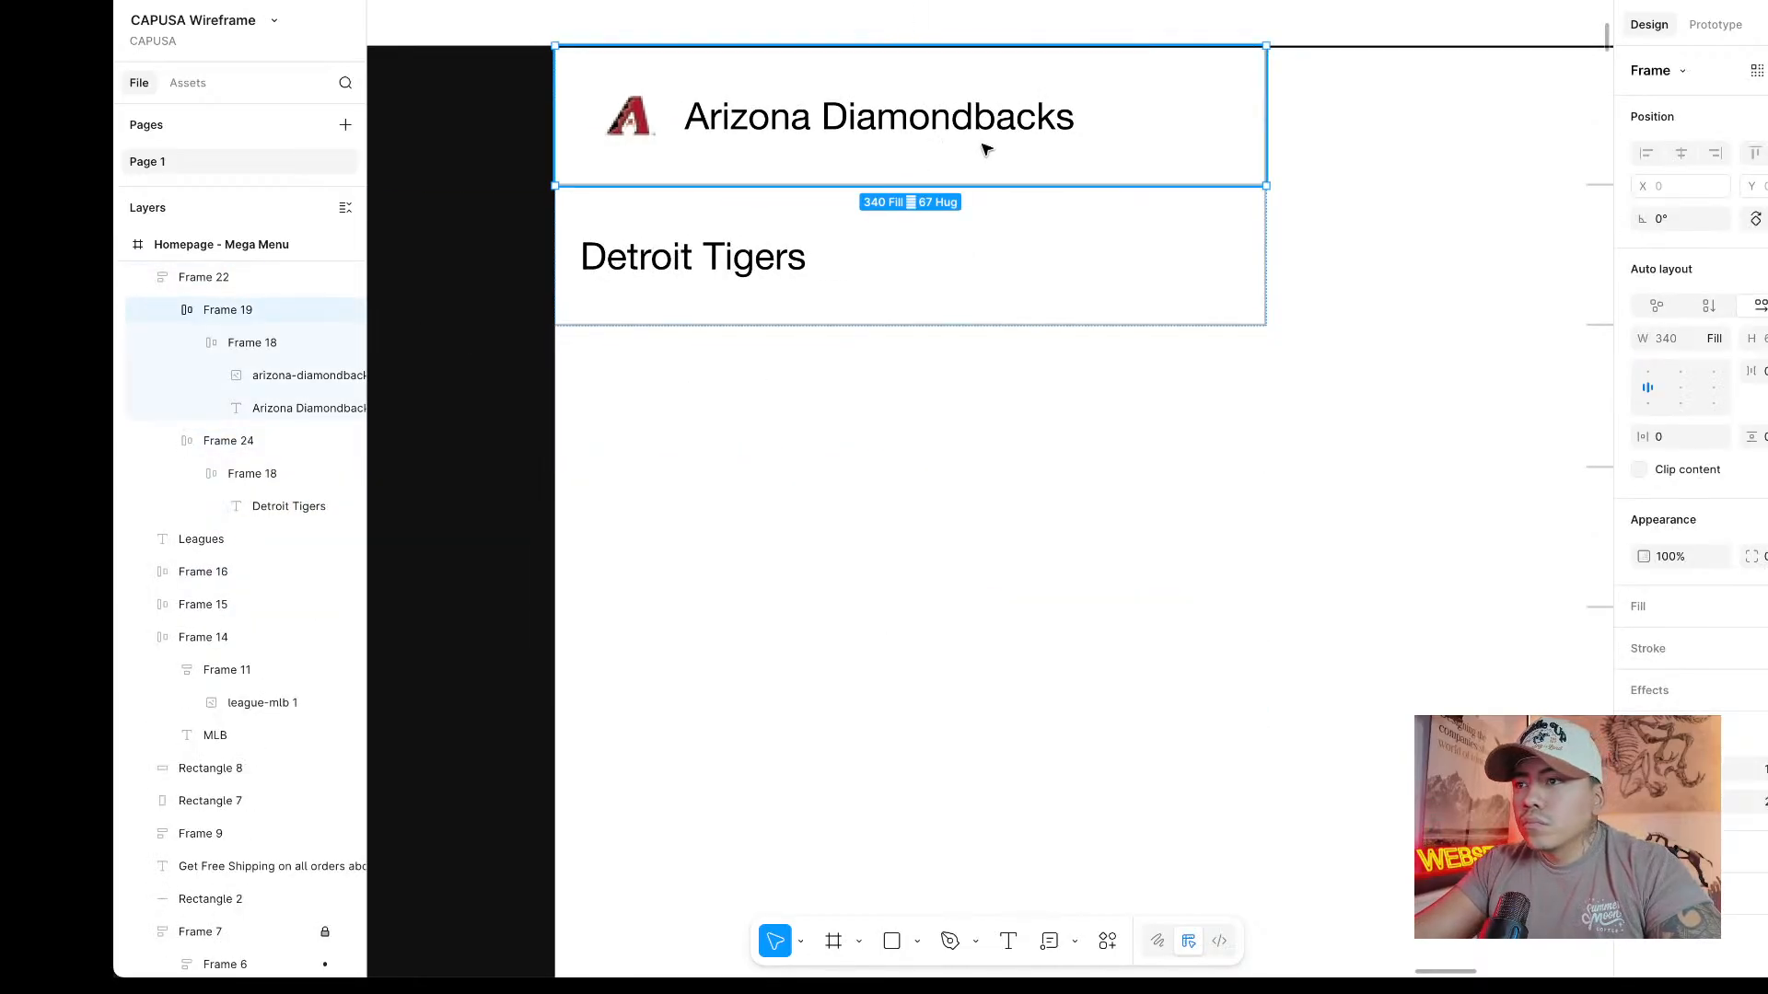
double_click(923, 113)
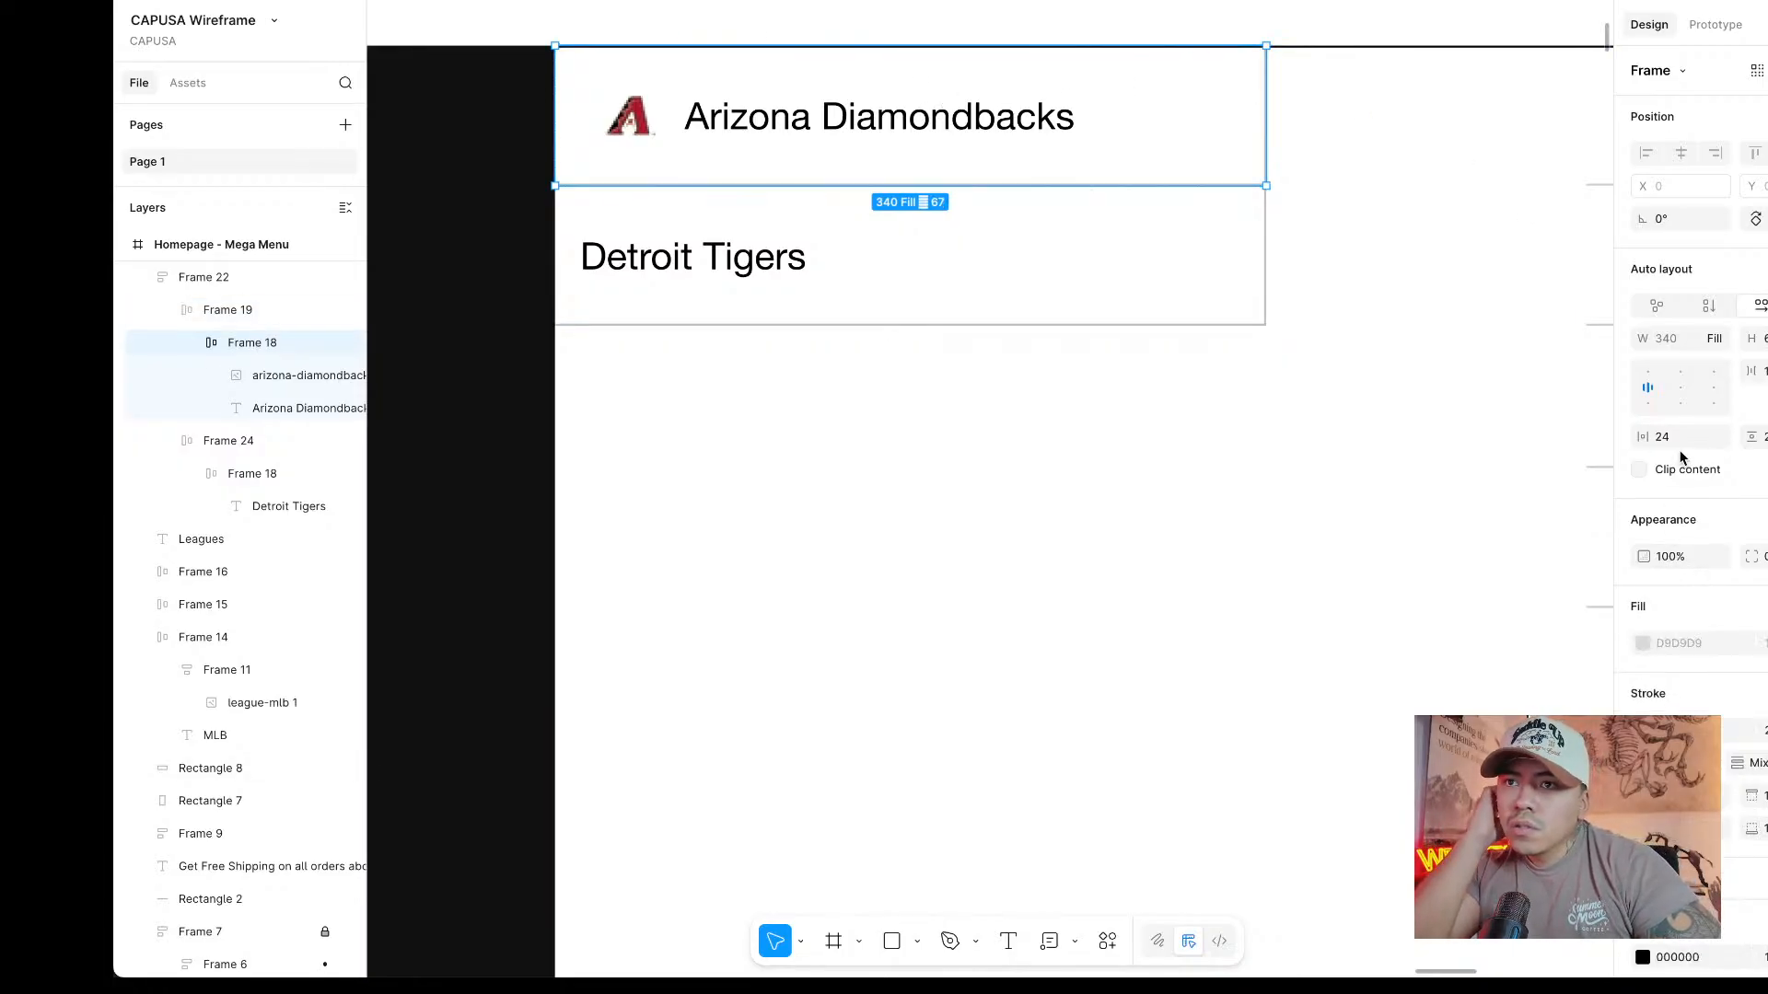
left_click(1759, 437)
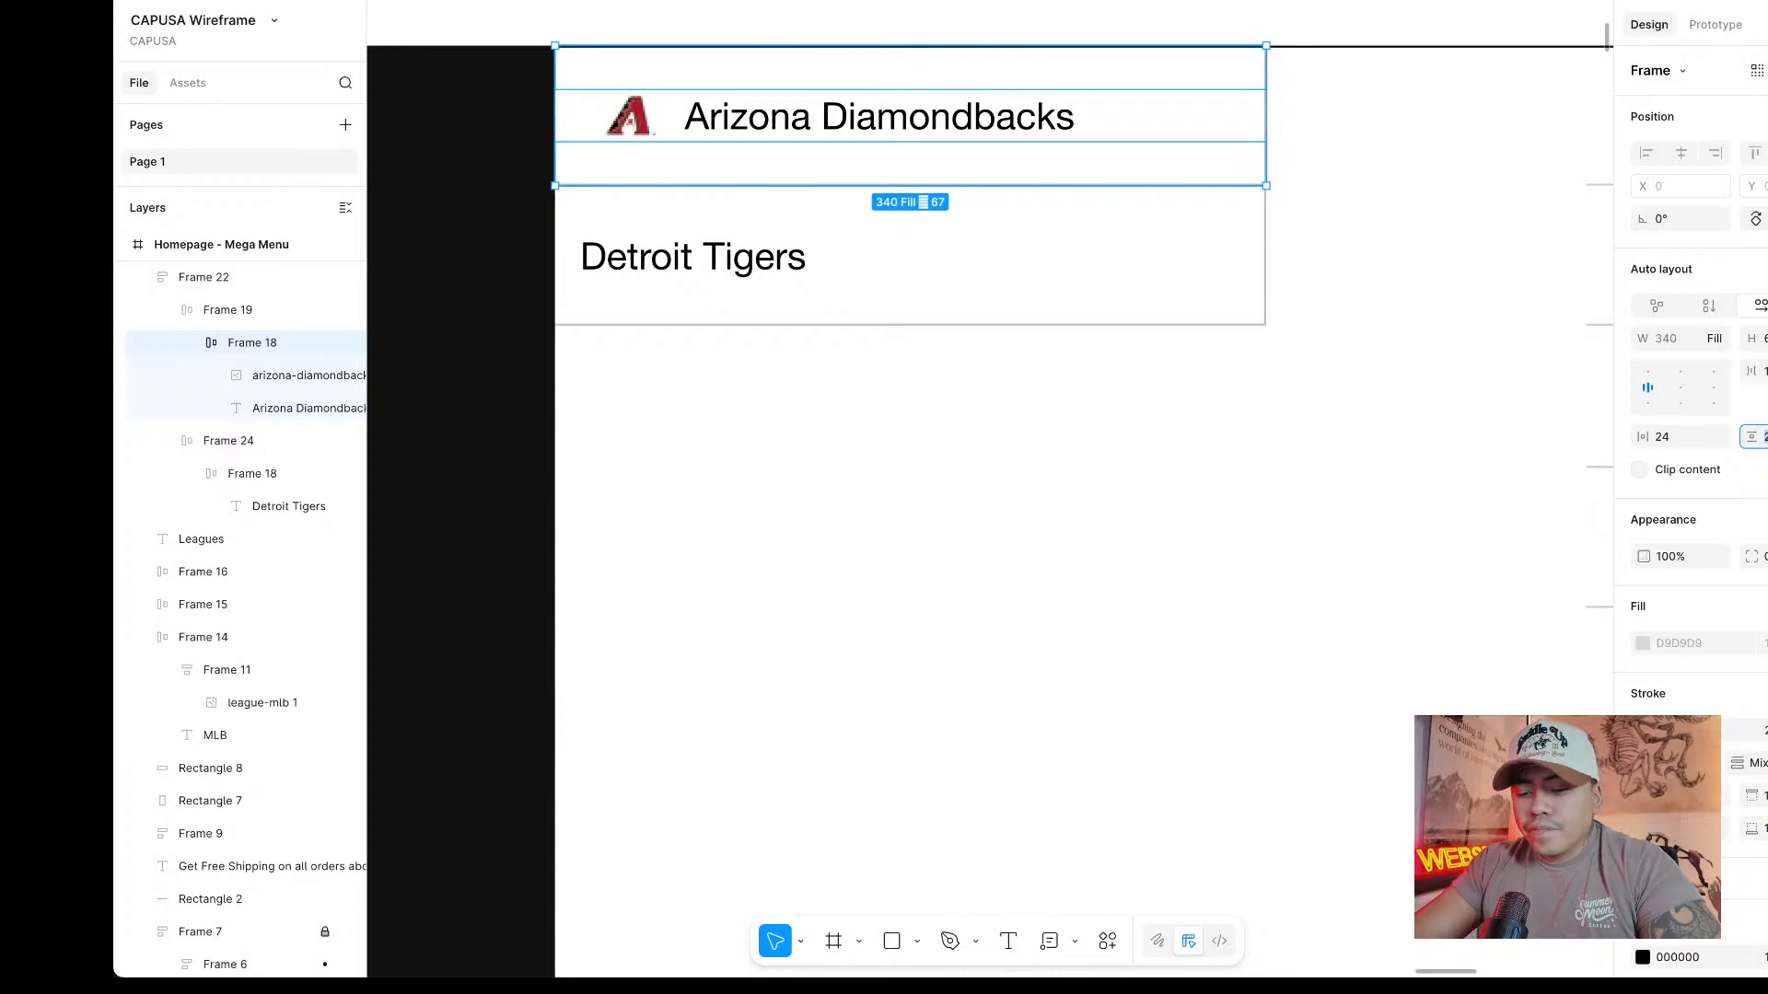
key("Return")
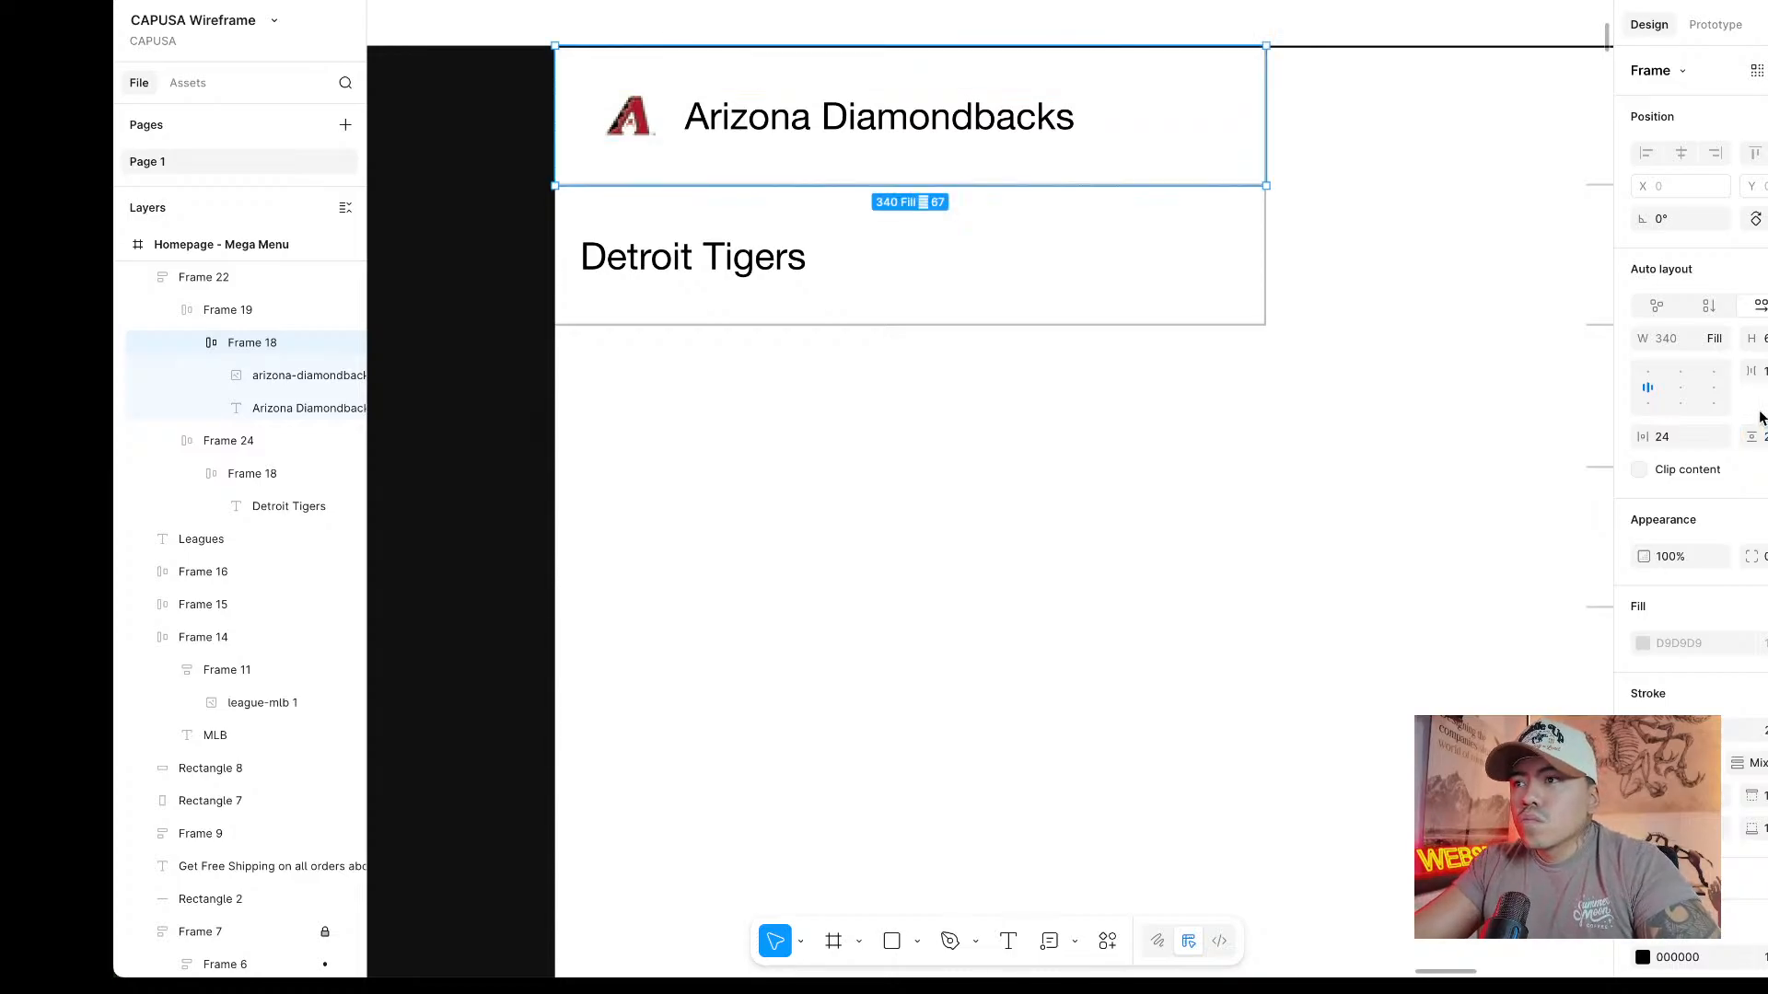
left_click(1762, 339)
left_click(1740, 363)
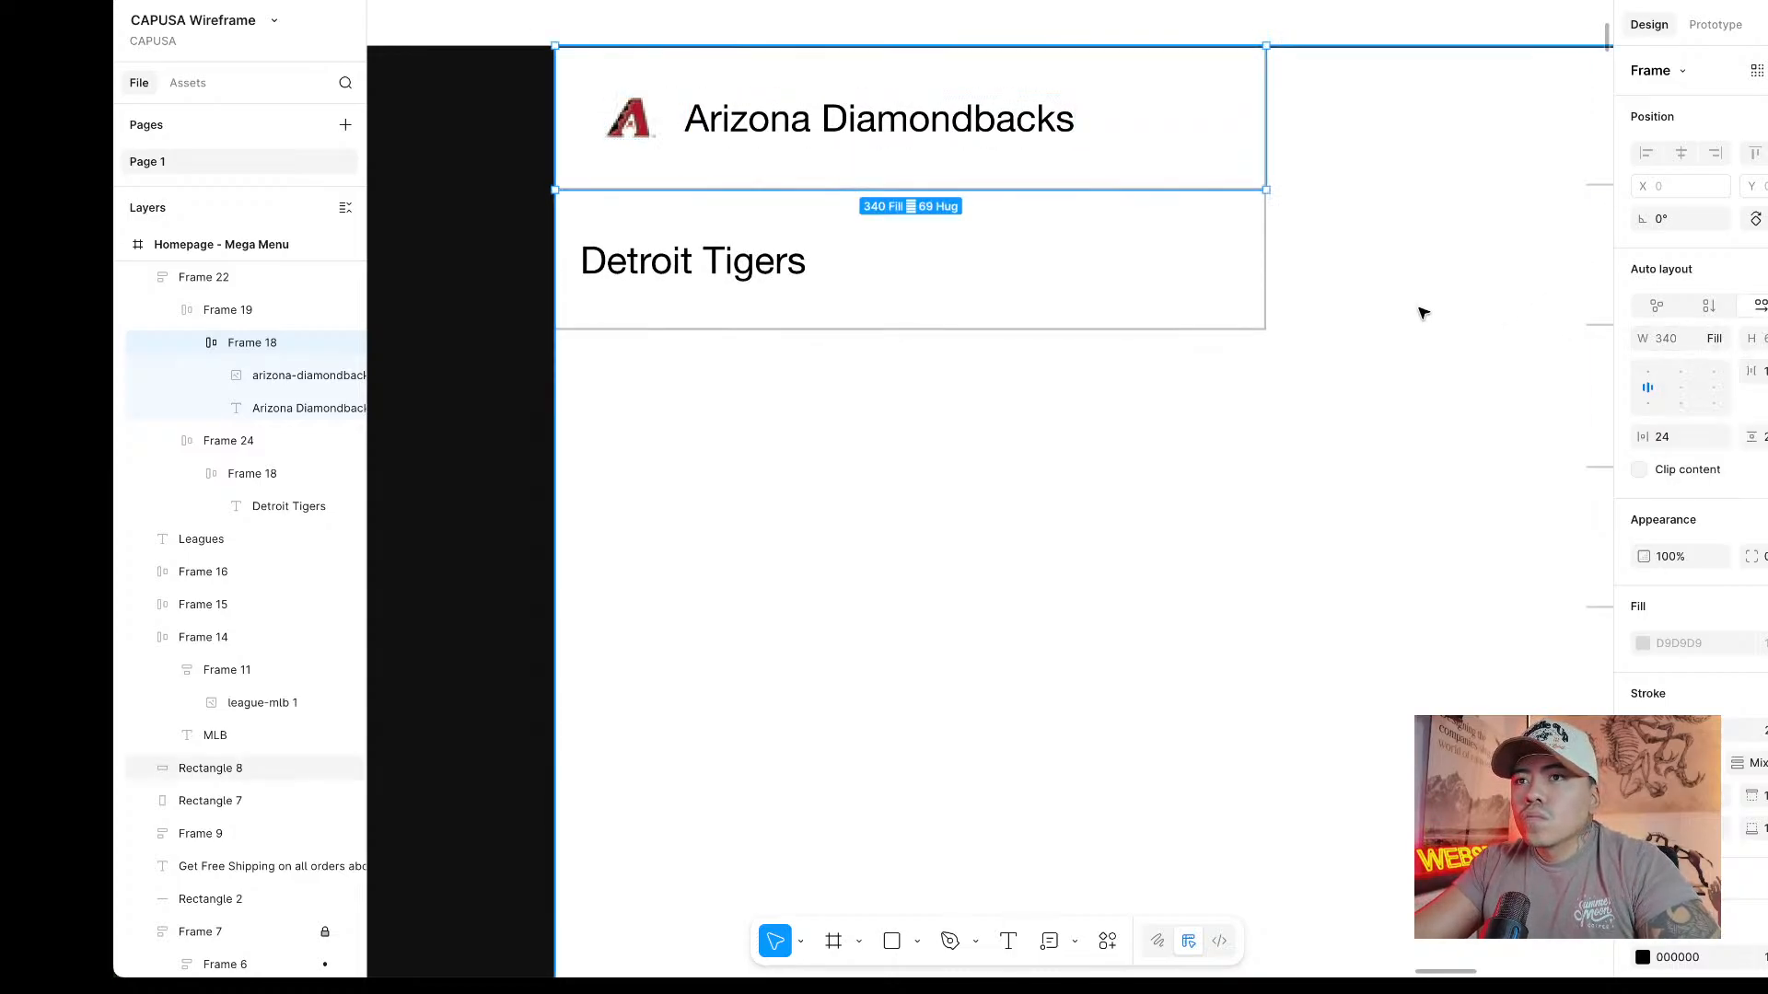
Set the height of the outer frame around the Arizona Diamondbacks cell to 80.
left_click(1418, 313)
scroll(1417, 311, "up", 3)
left_click(1147, 270)
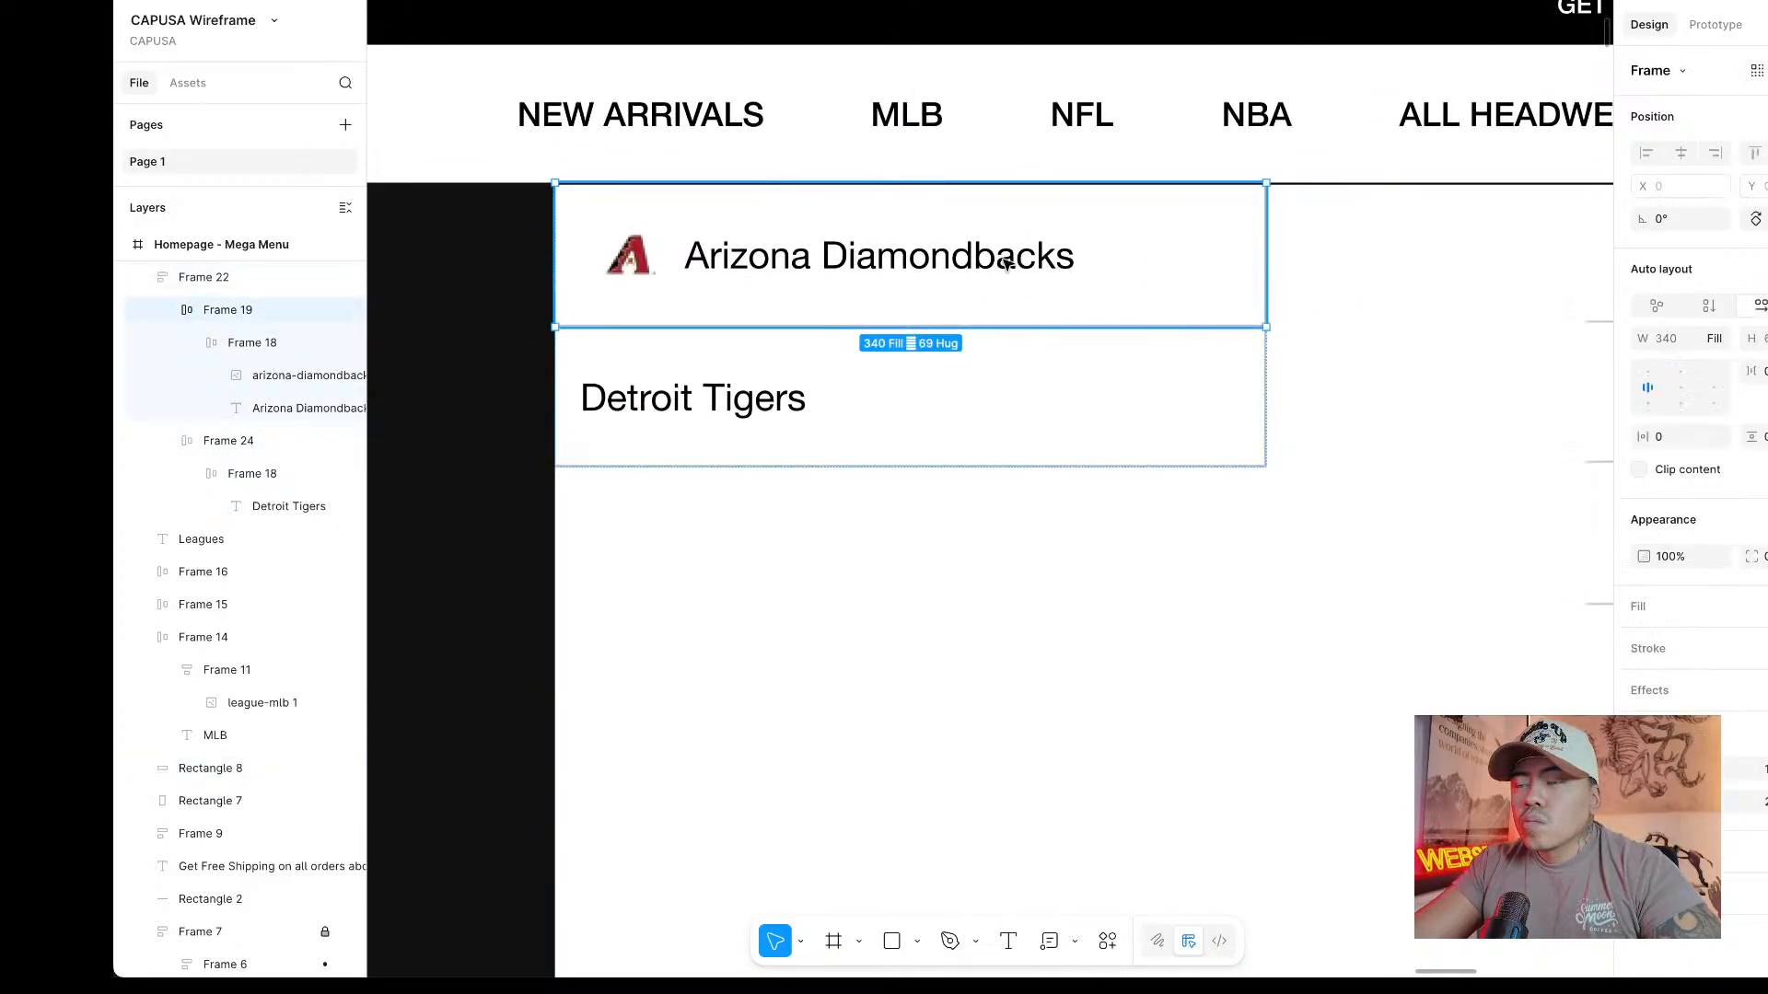
double_click(628, 253)
double_click(629, 253)
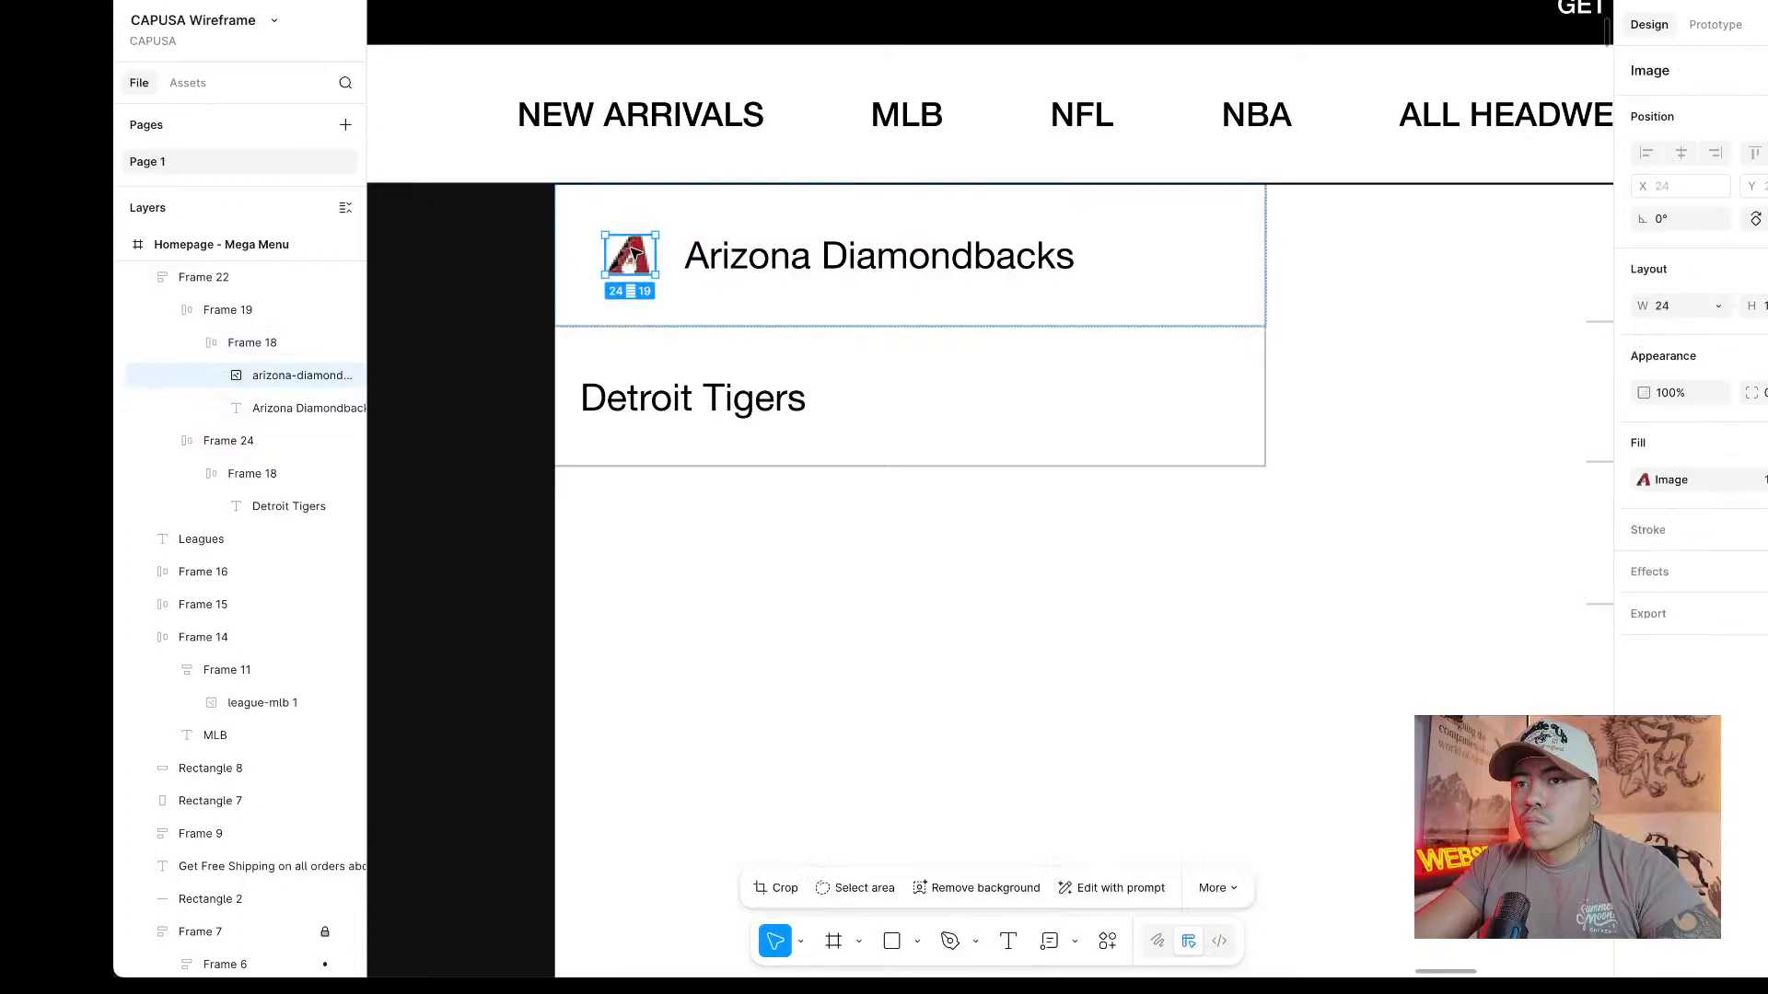
left_click(800, 260)
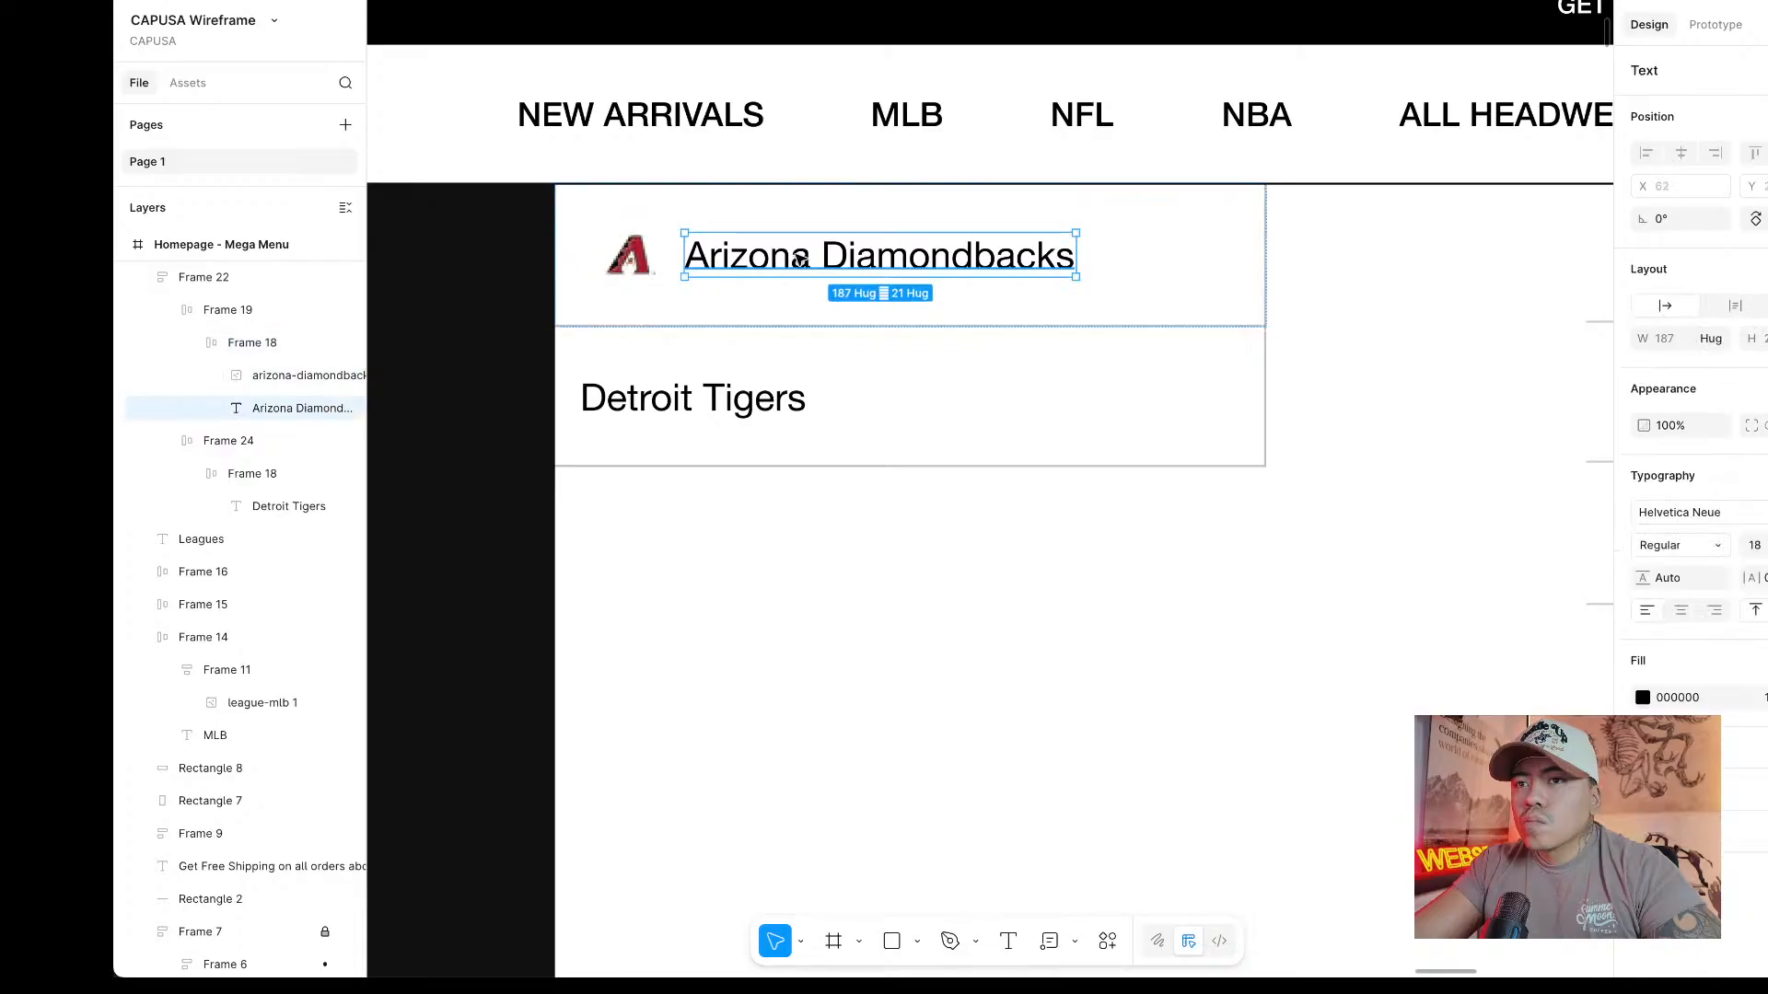
left_click(1148, 257)
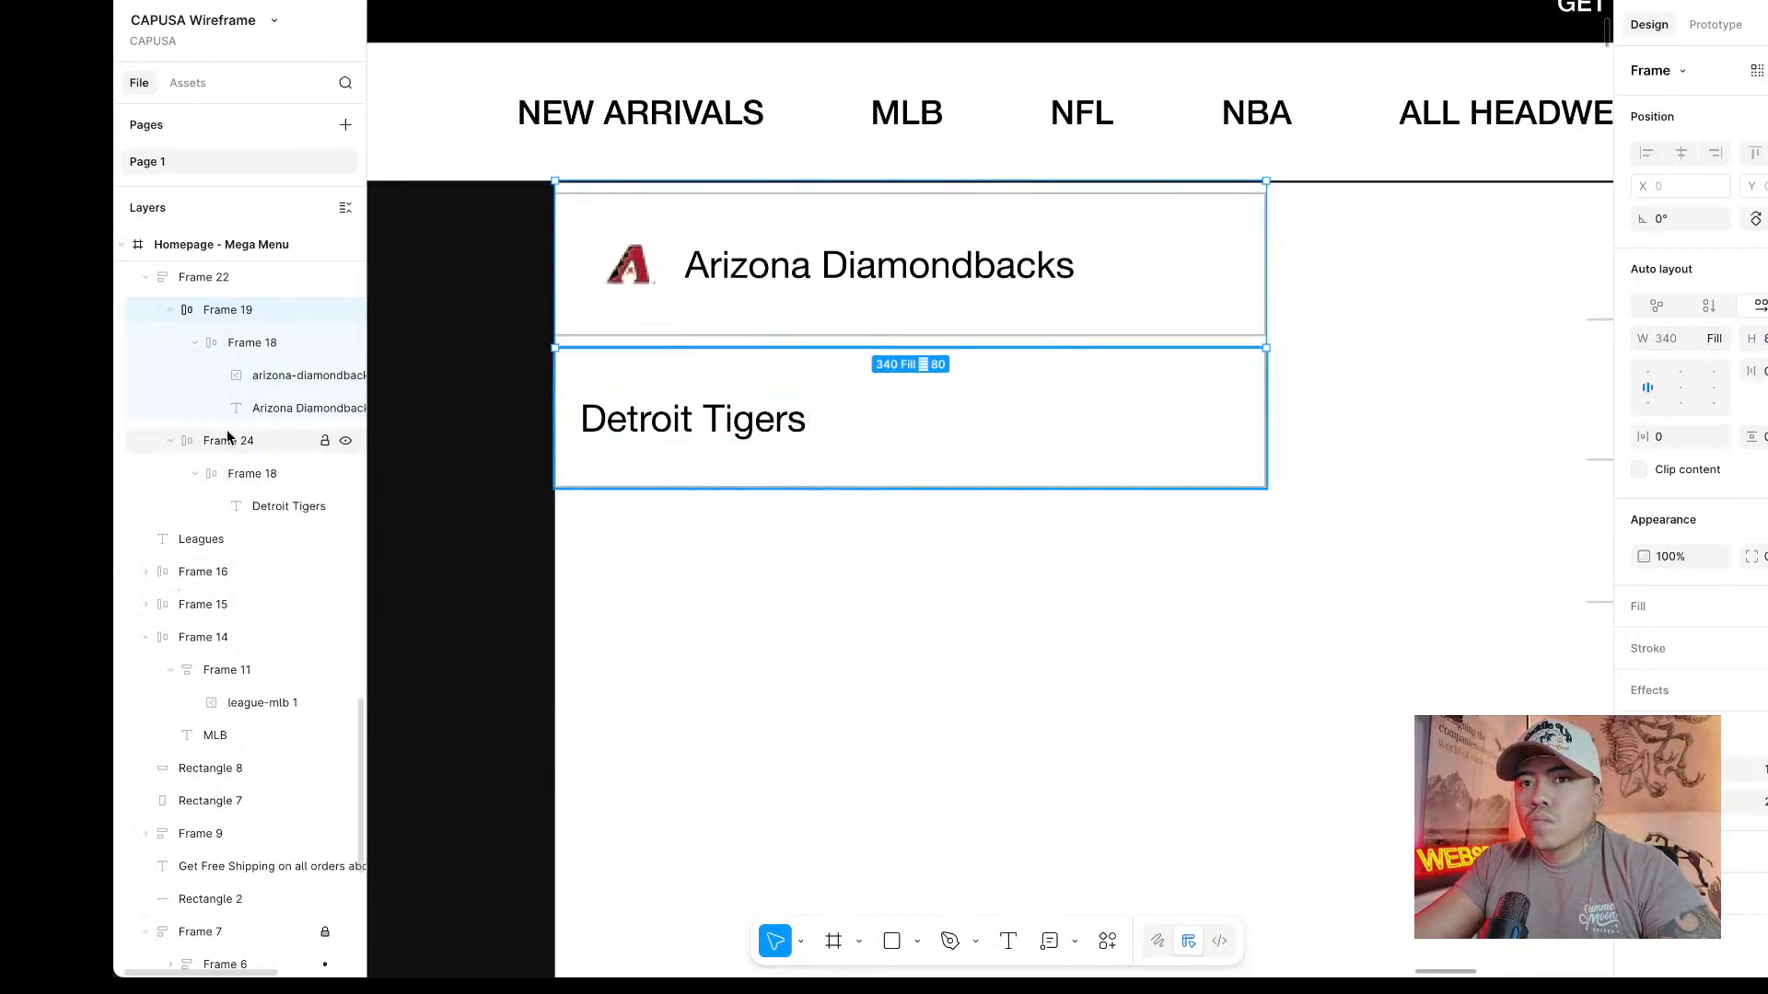
Move the Arizona Diamondbacks cell out of its outer row frame and delete the leftover Frame 19.
left_click(217, 340)
left_click(221, 307)
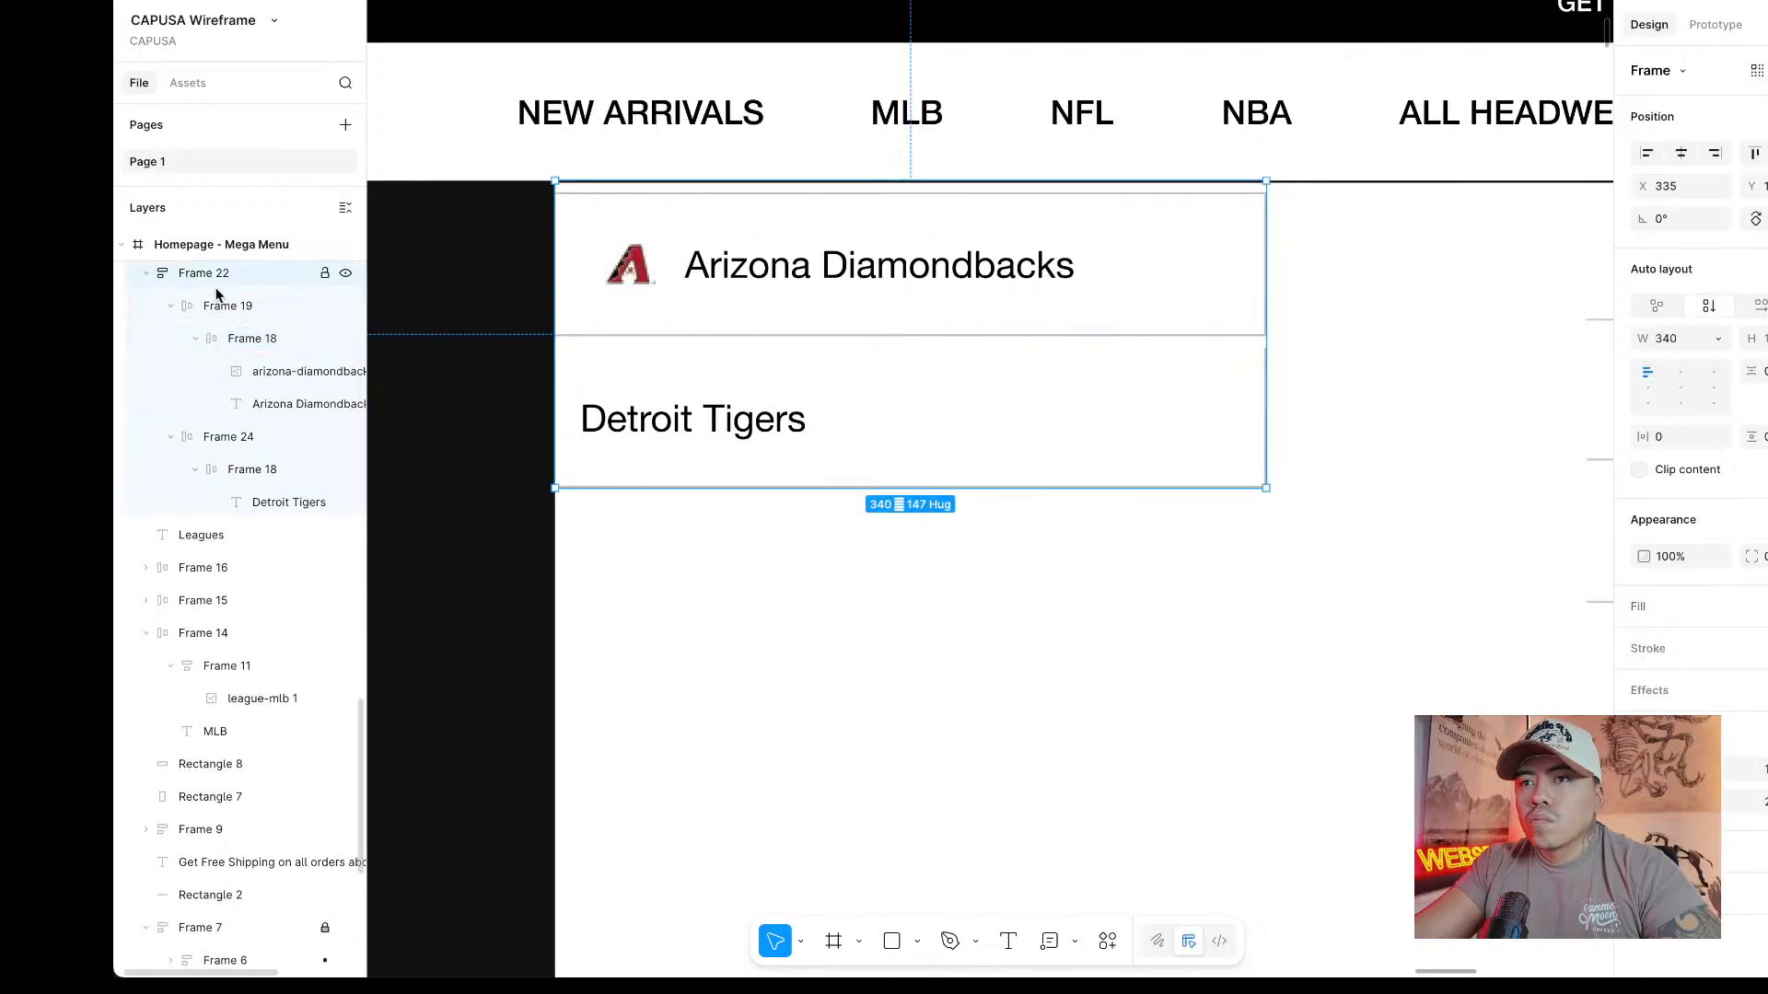
left_click(218, 307)
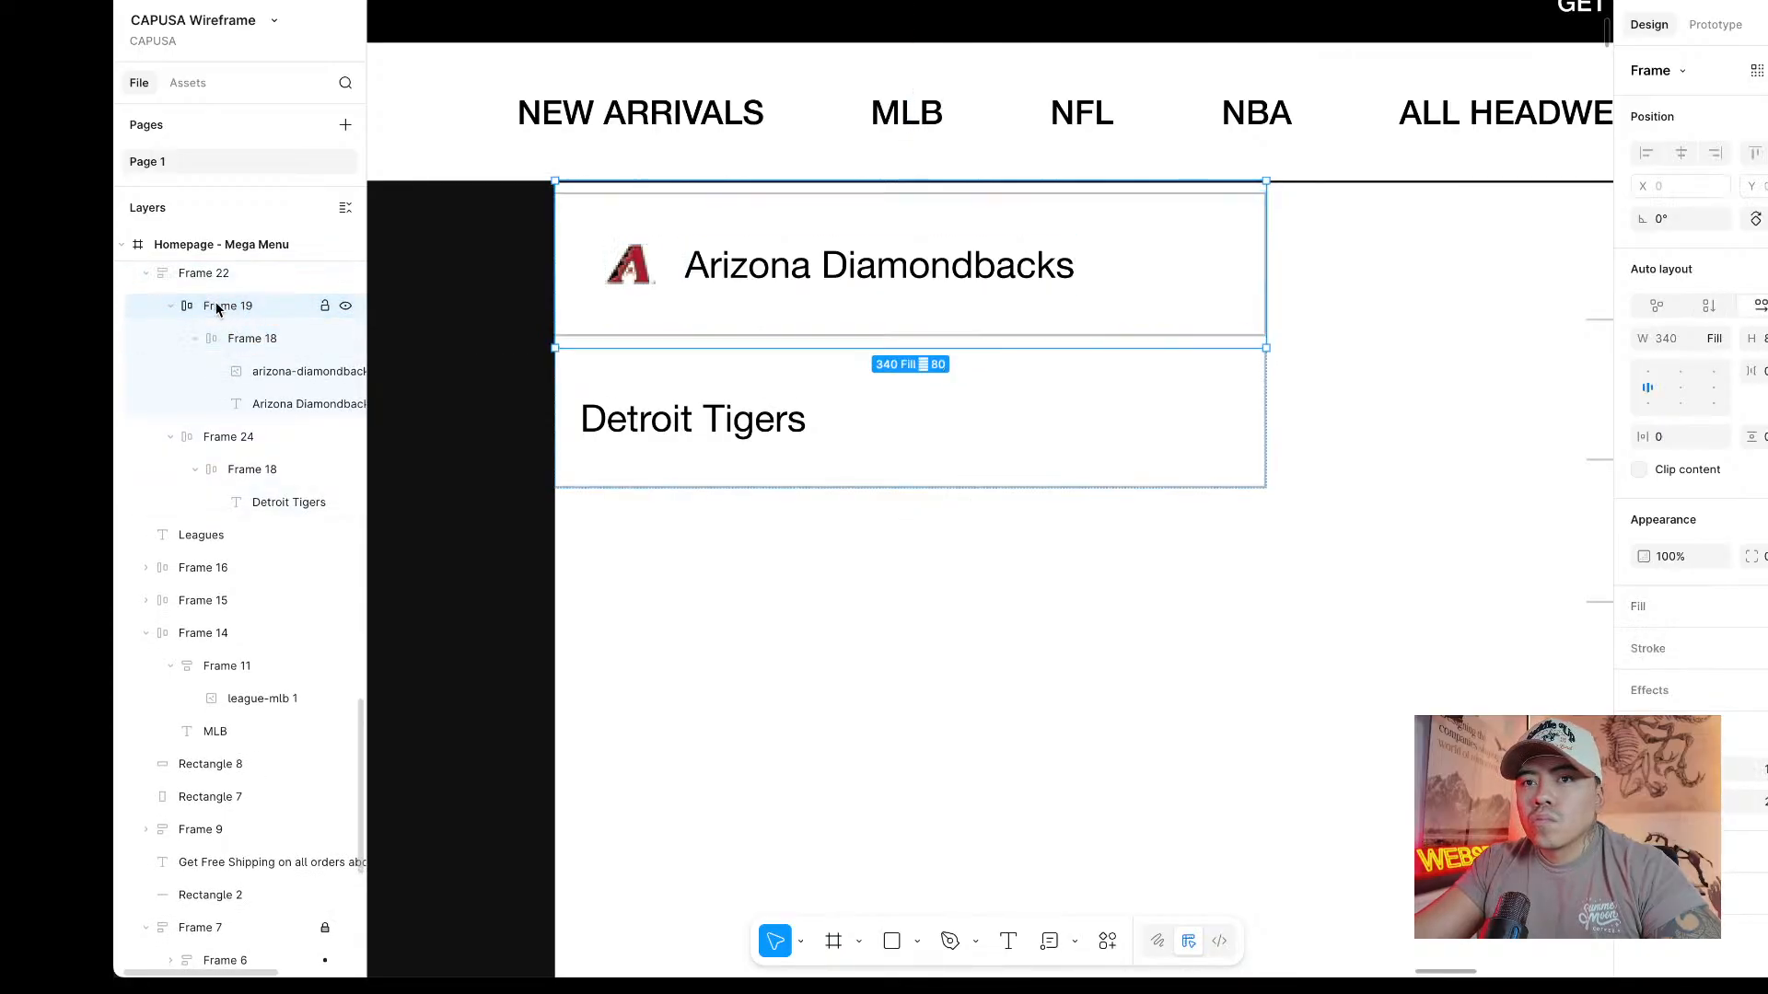
left_click_drag(236, 337, 245, 294)
left_click(244, 342)
key("Delete")
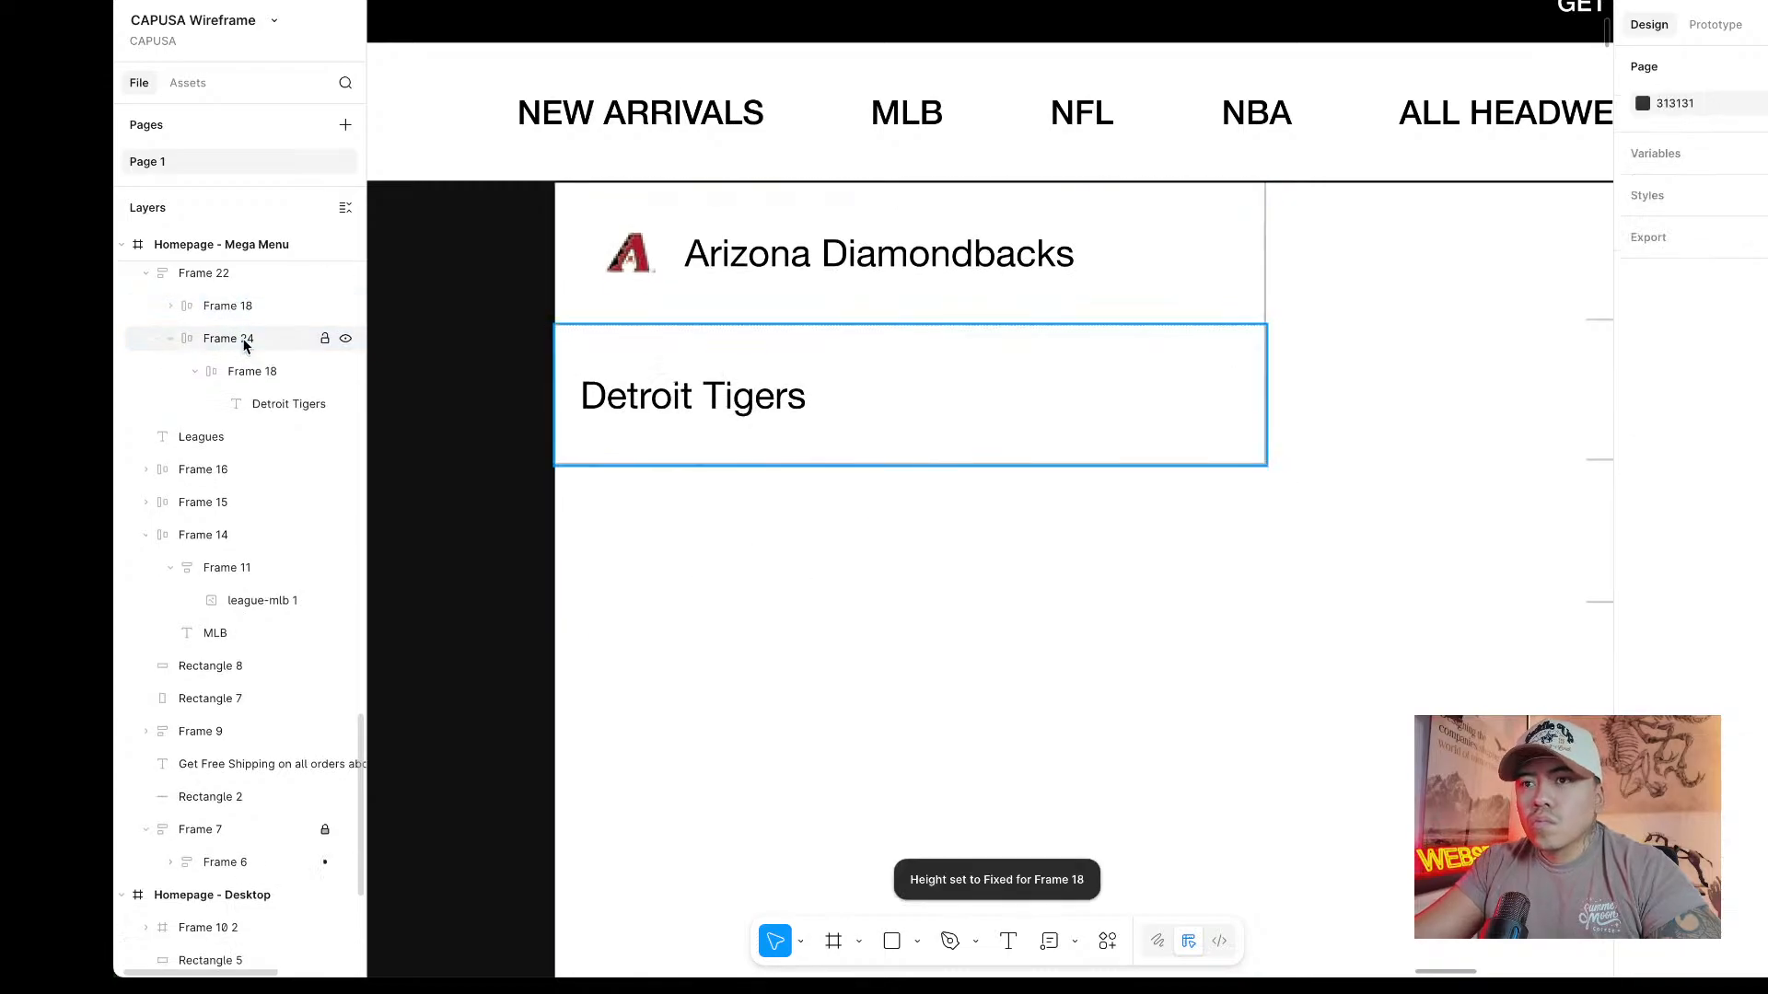
Set the height of the Arizona Diamondbacks row to 80.
left_click(225, 305)
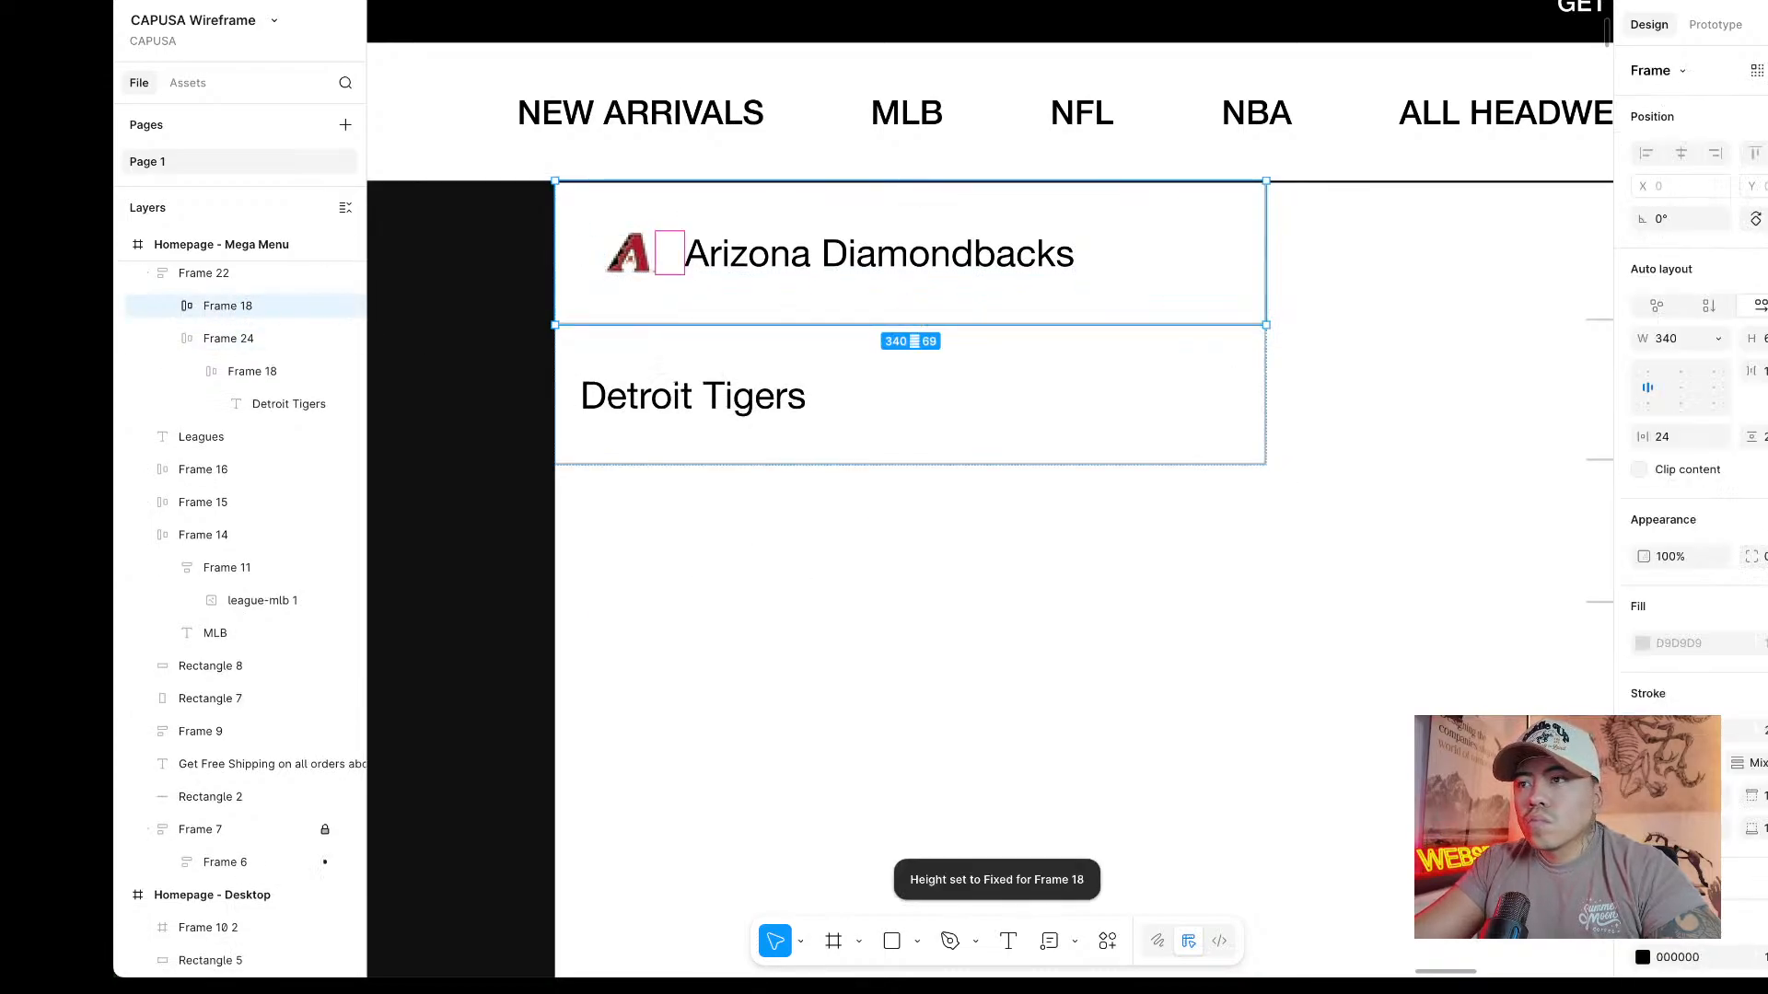
left_click(1763, 339)
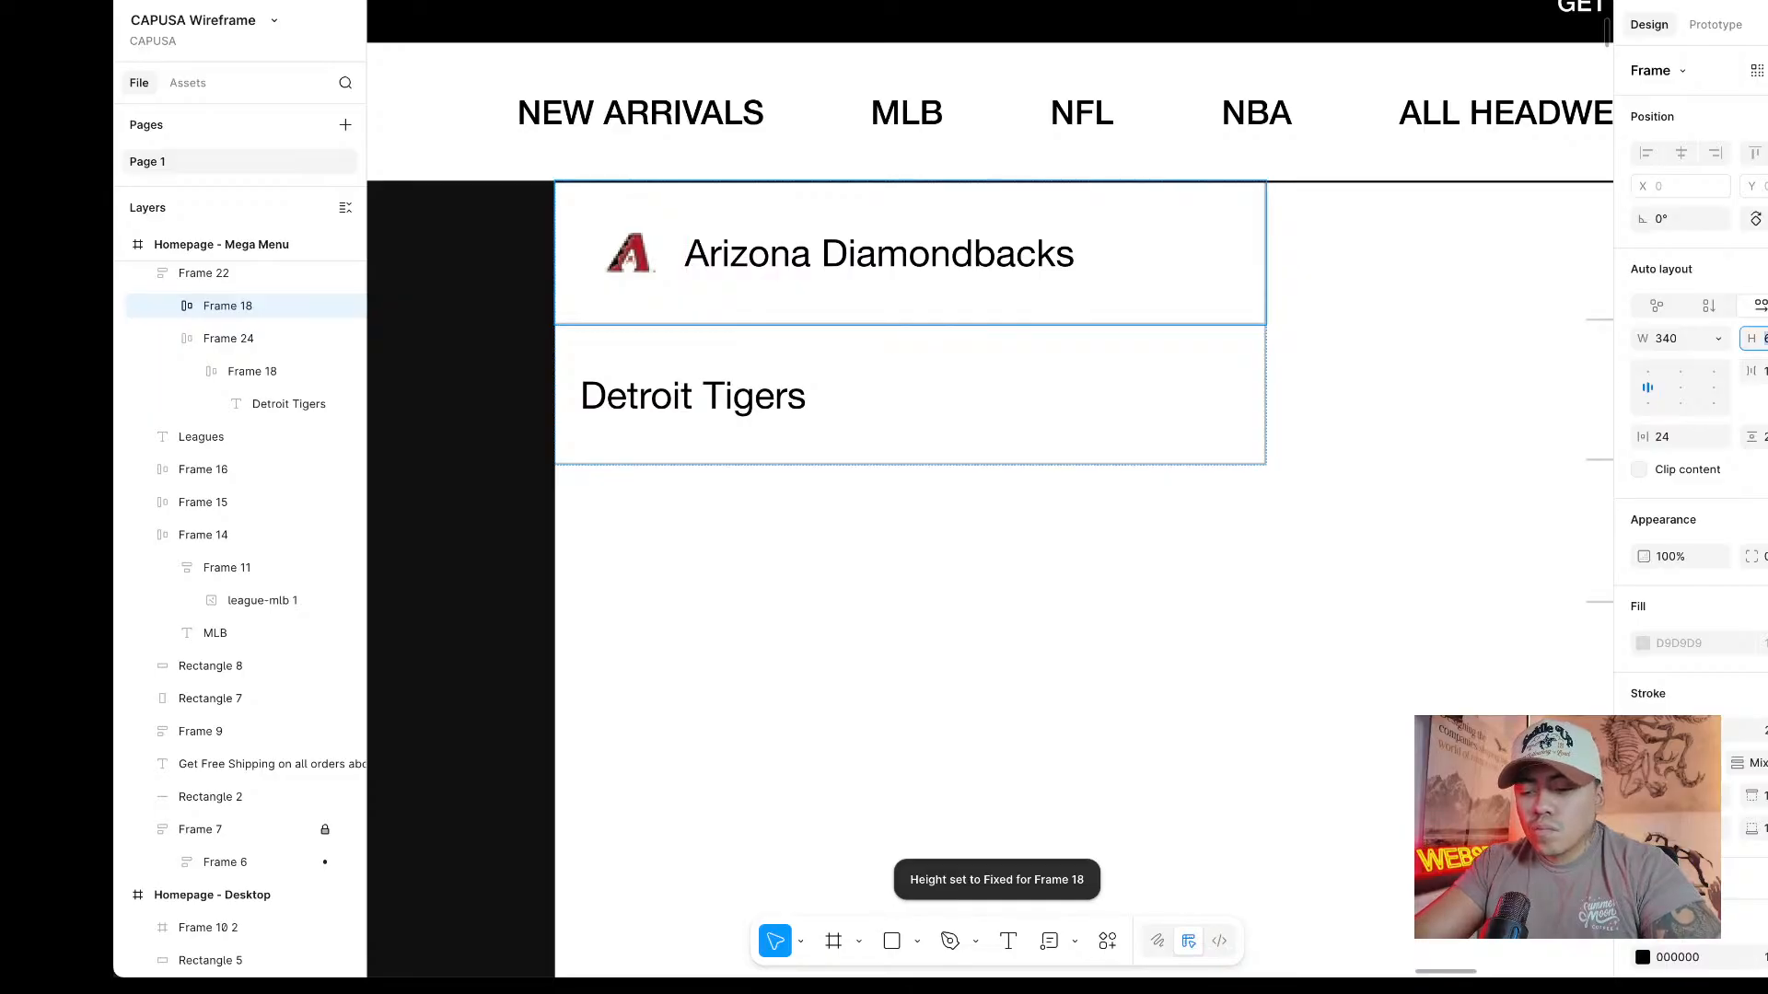
key("Return")
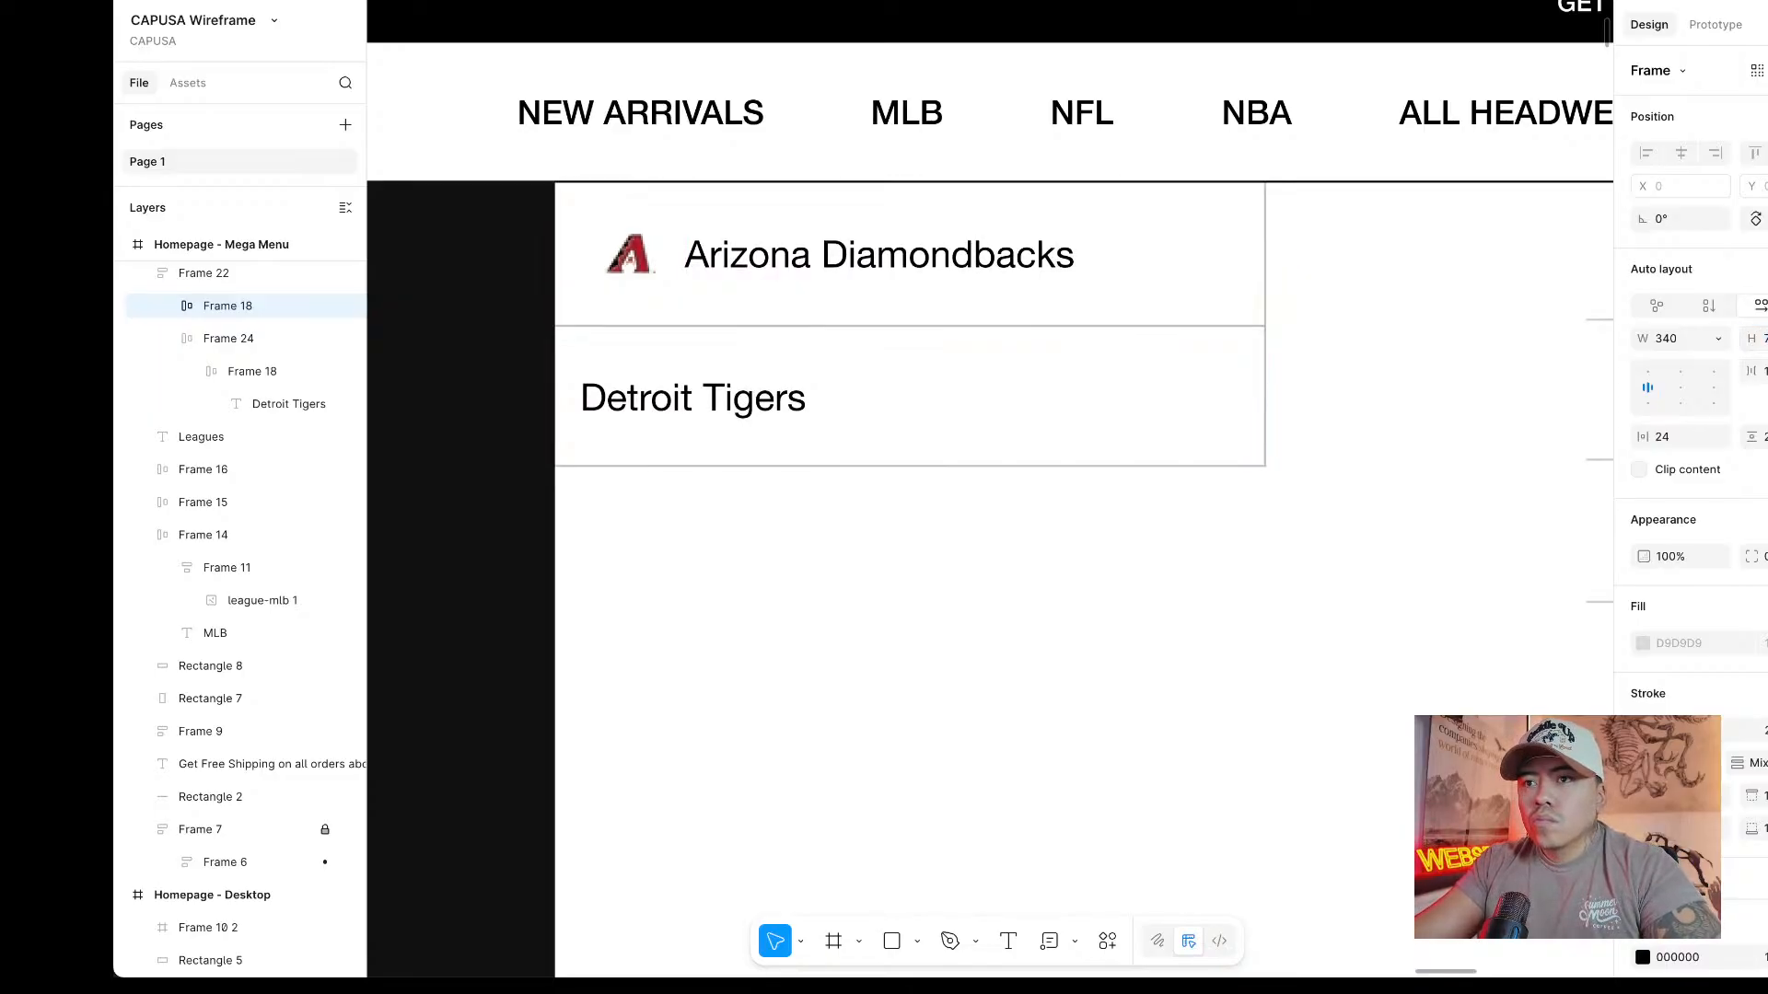
type("80")
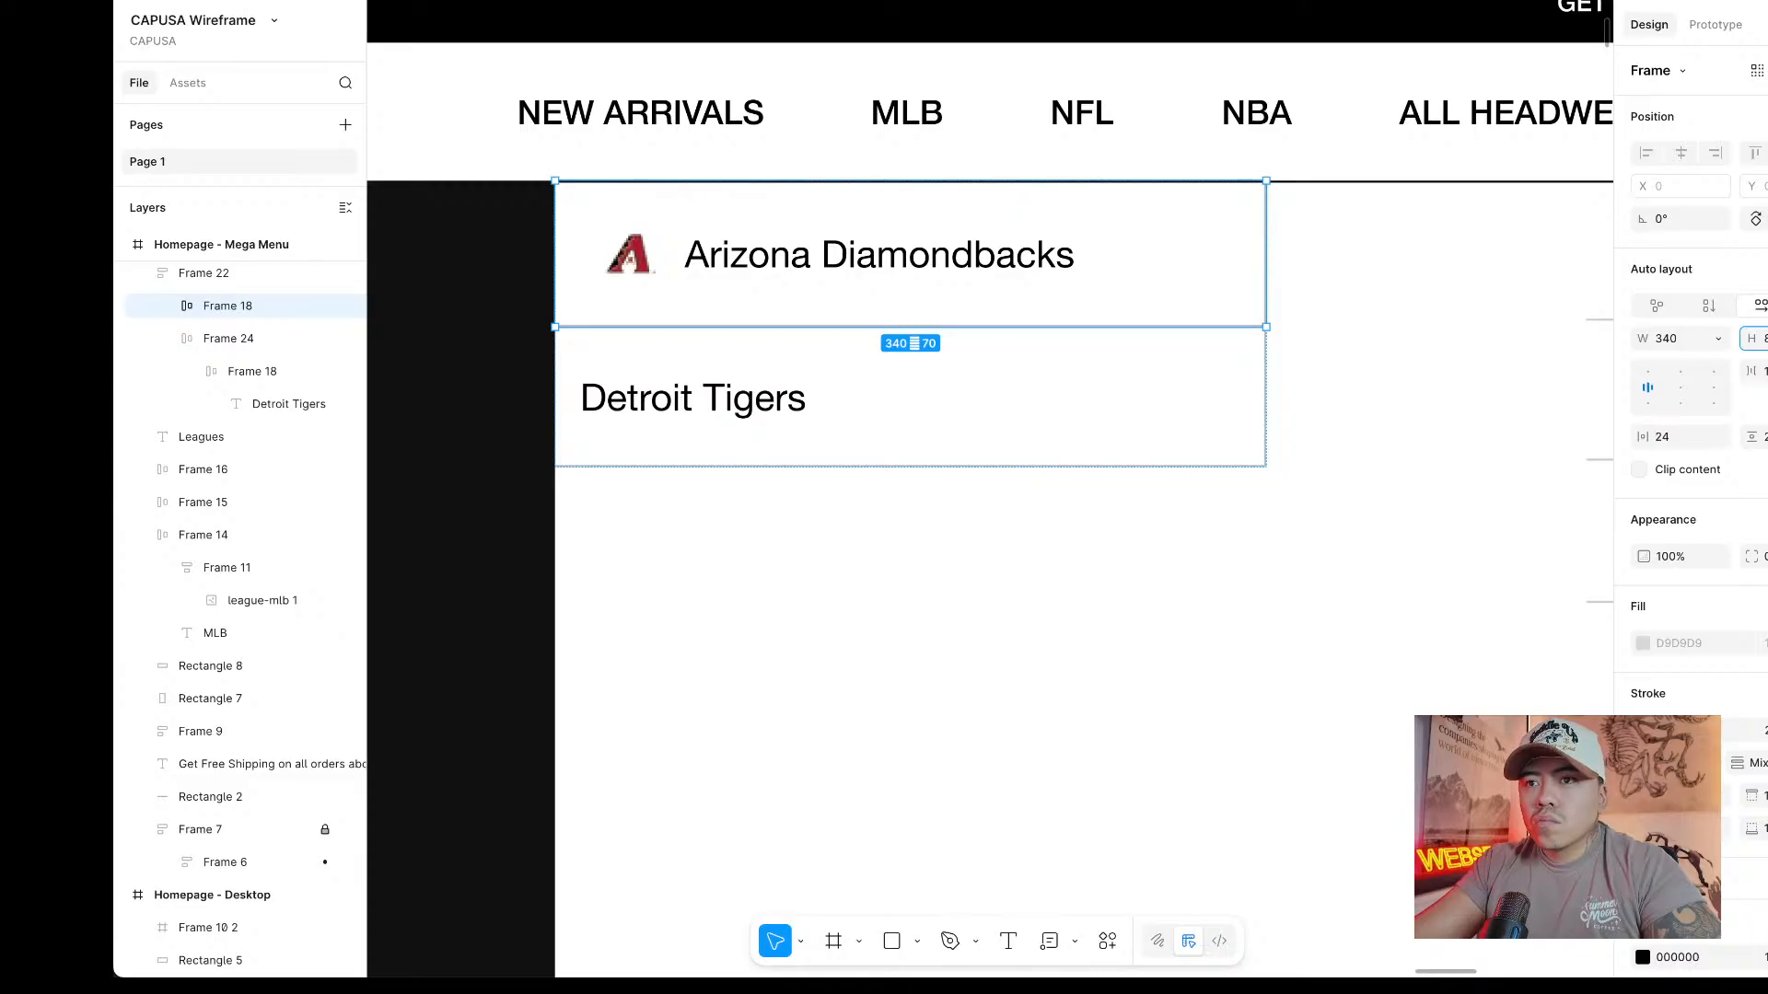
key("Return")
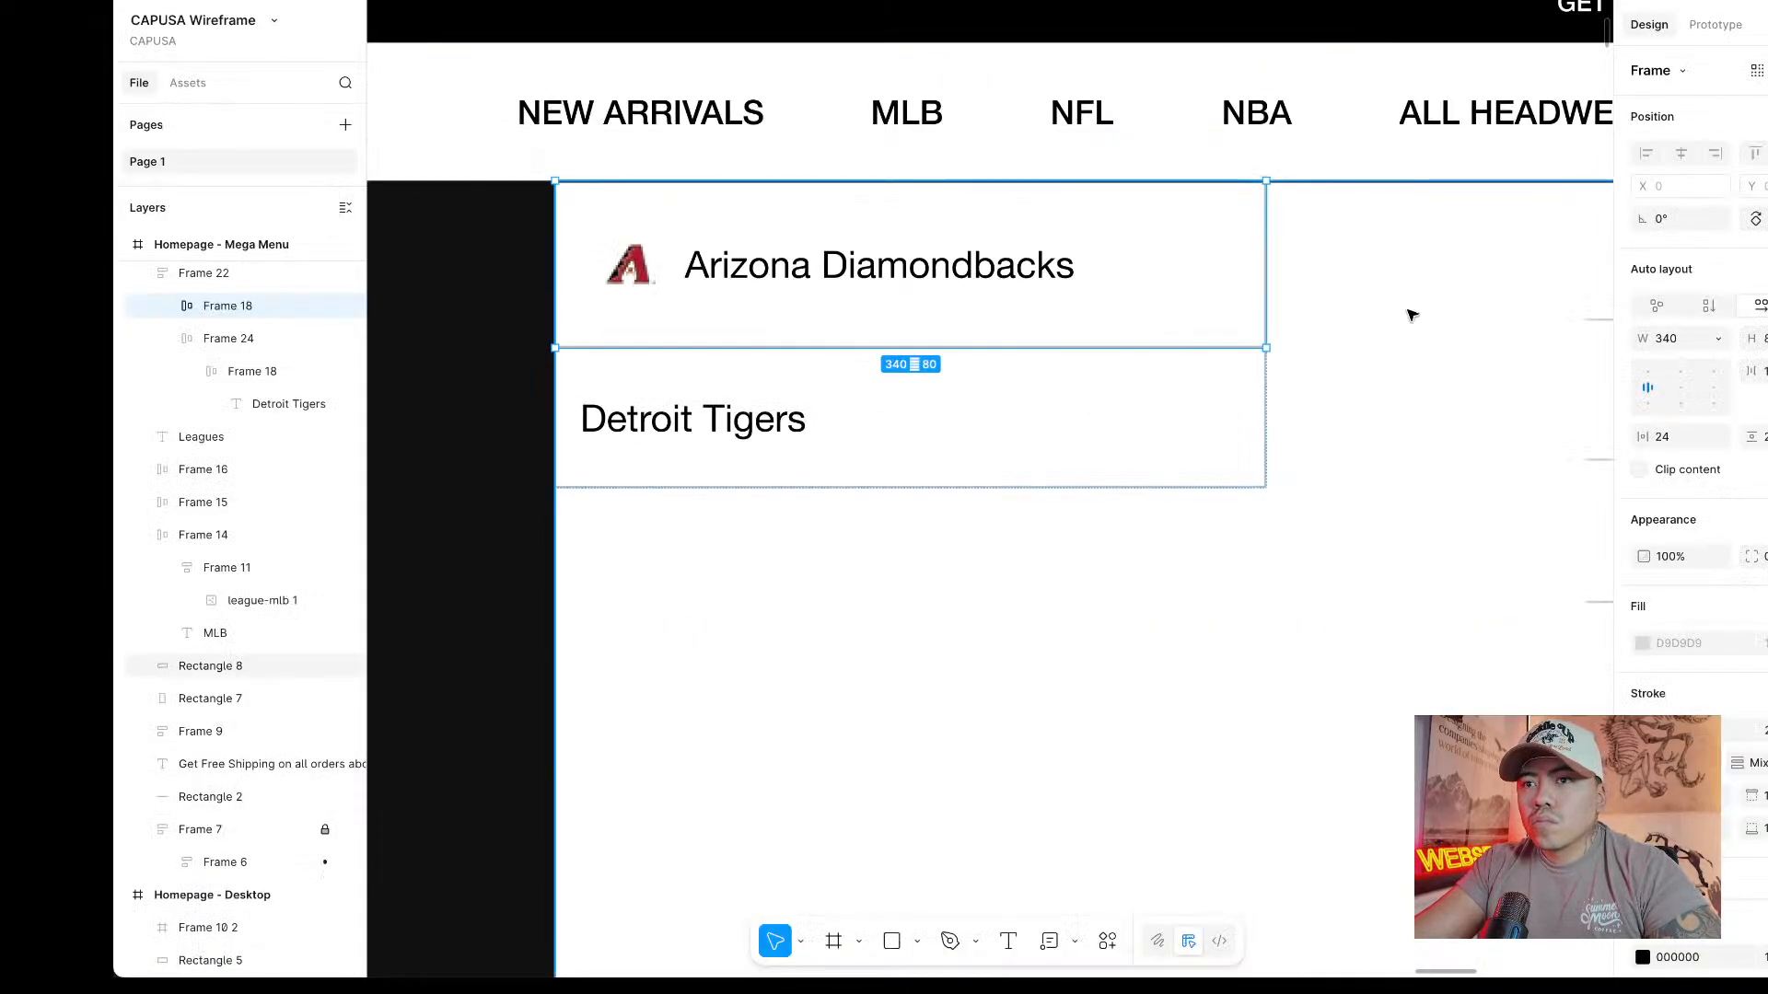
Duplicate the Arizona Diamondbacks row directly below itself in the left team column.
left_click(1408, 310)
scroll(1409, 299, "right", 2)
scroll(1243, 305, "down", 1)
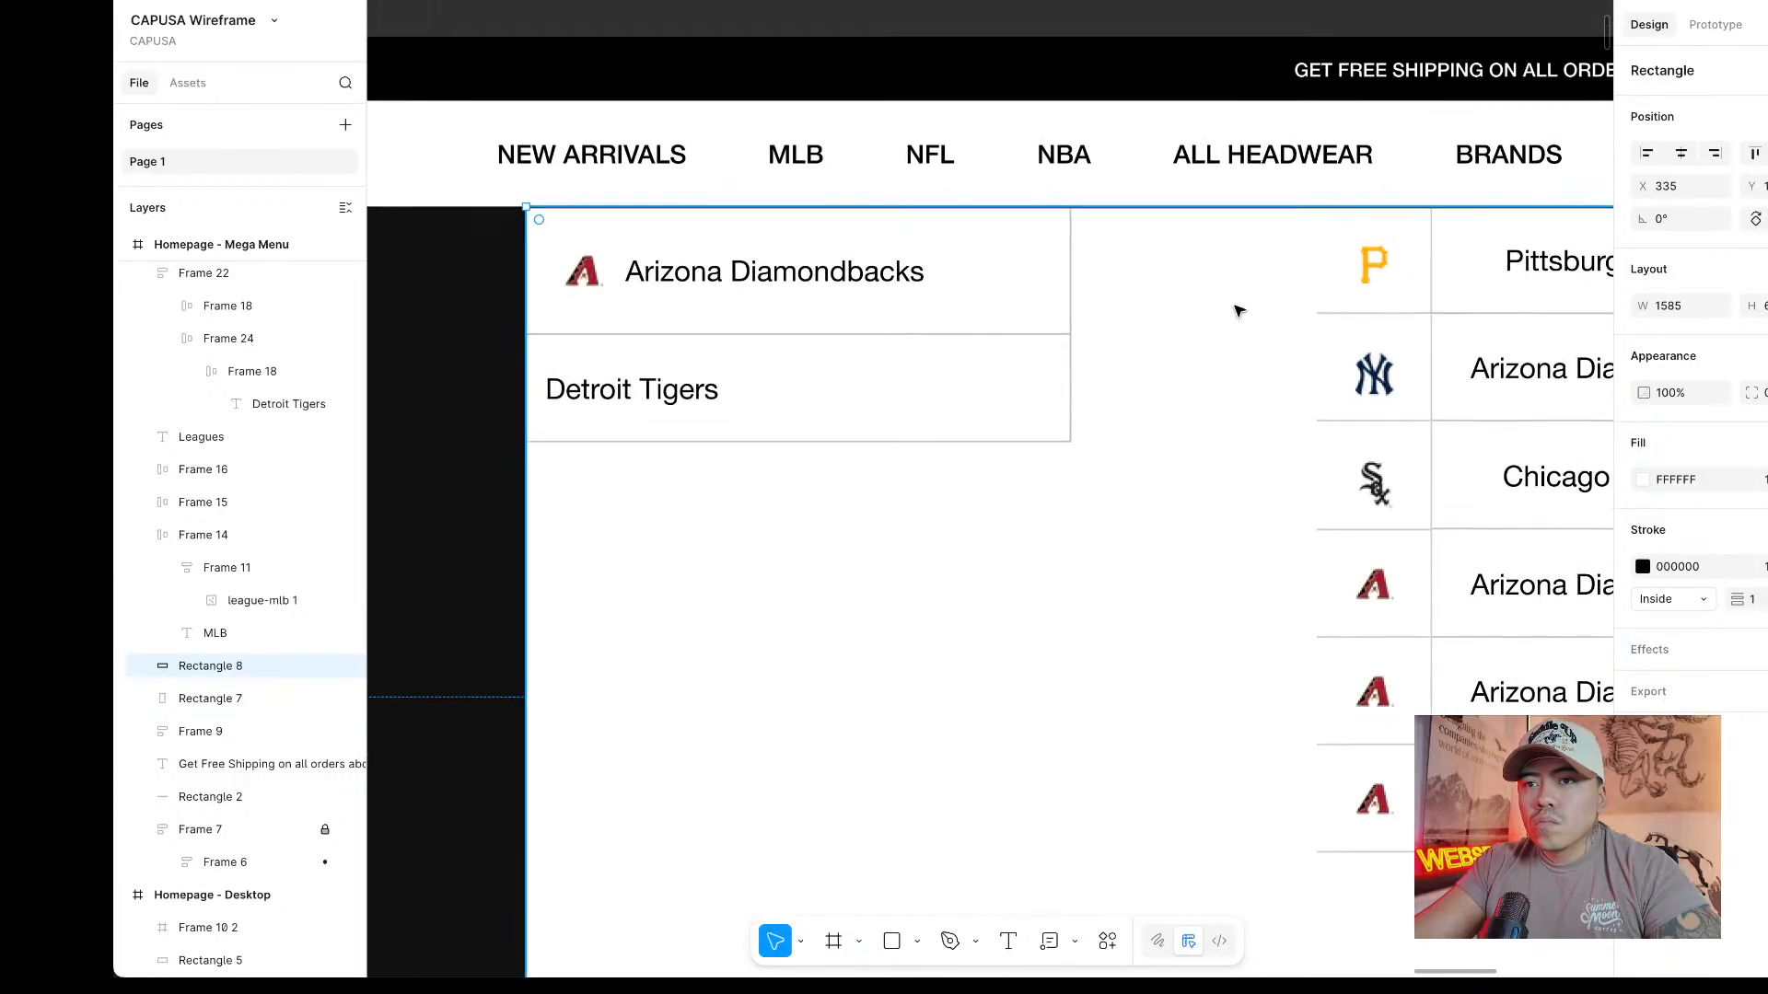
double_click(828, 299)
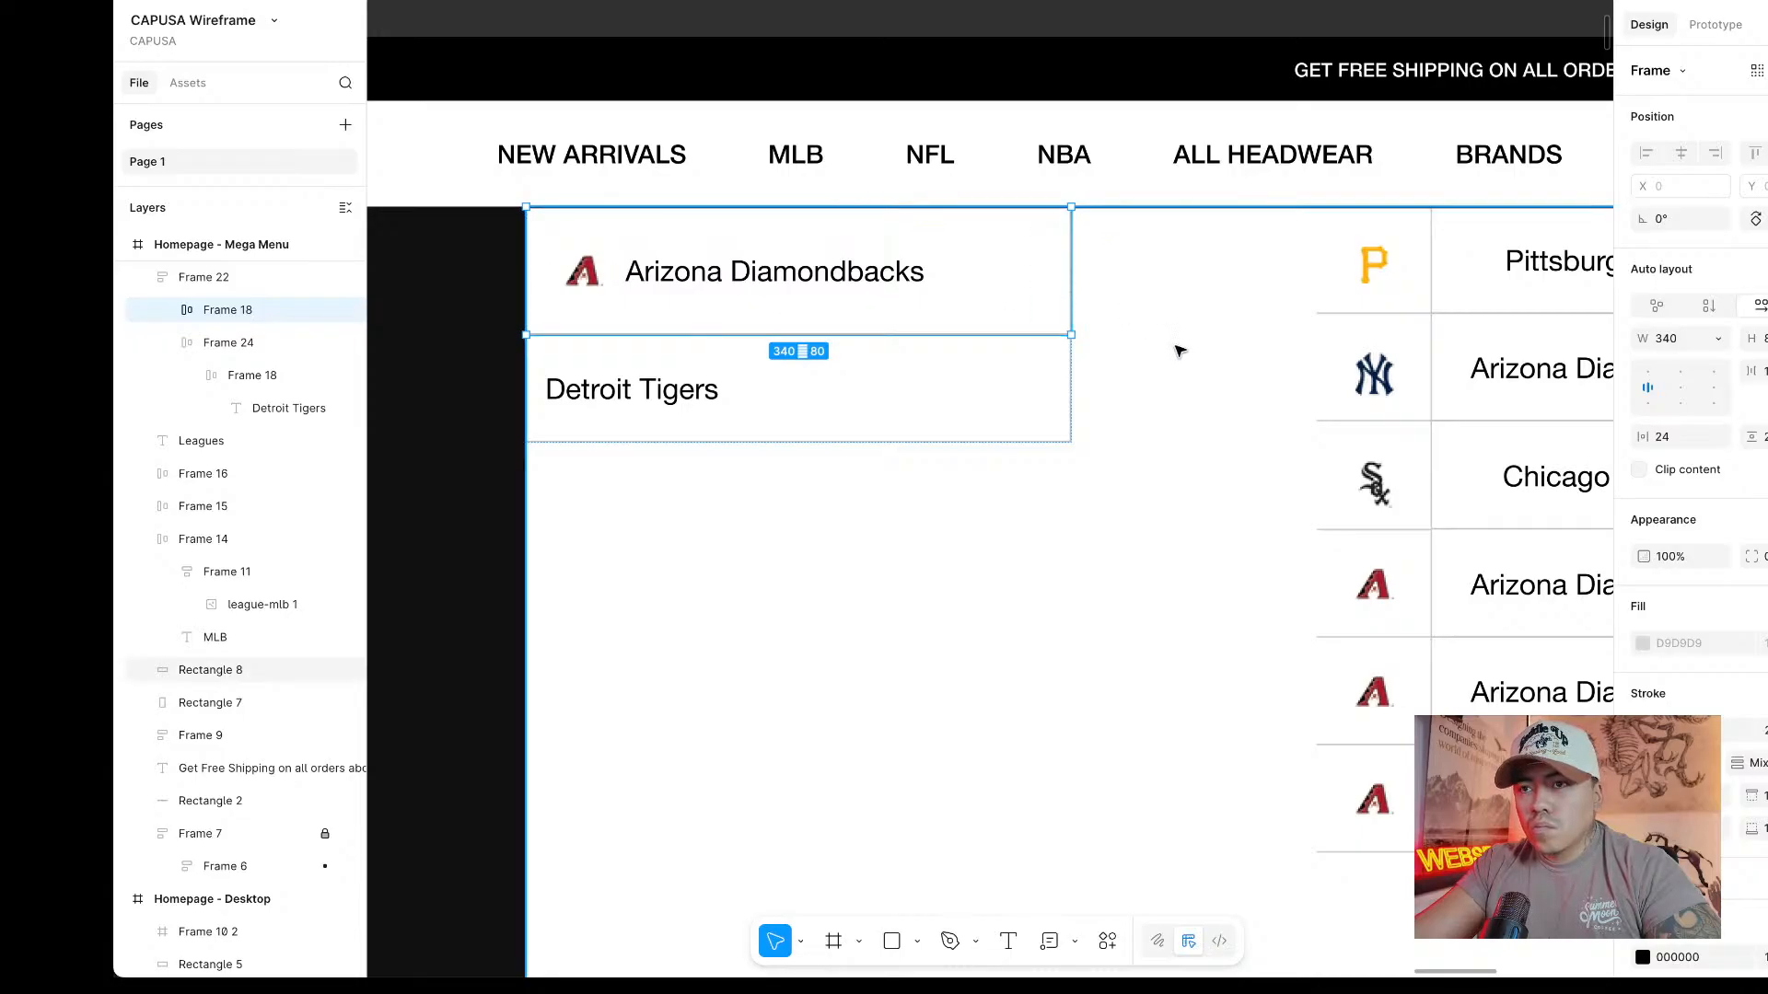
key("ctrl+d")
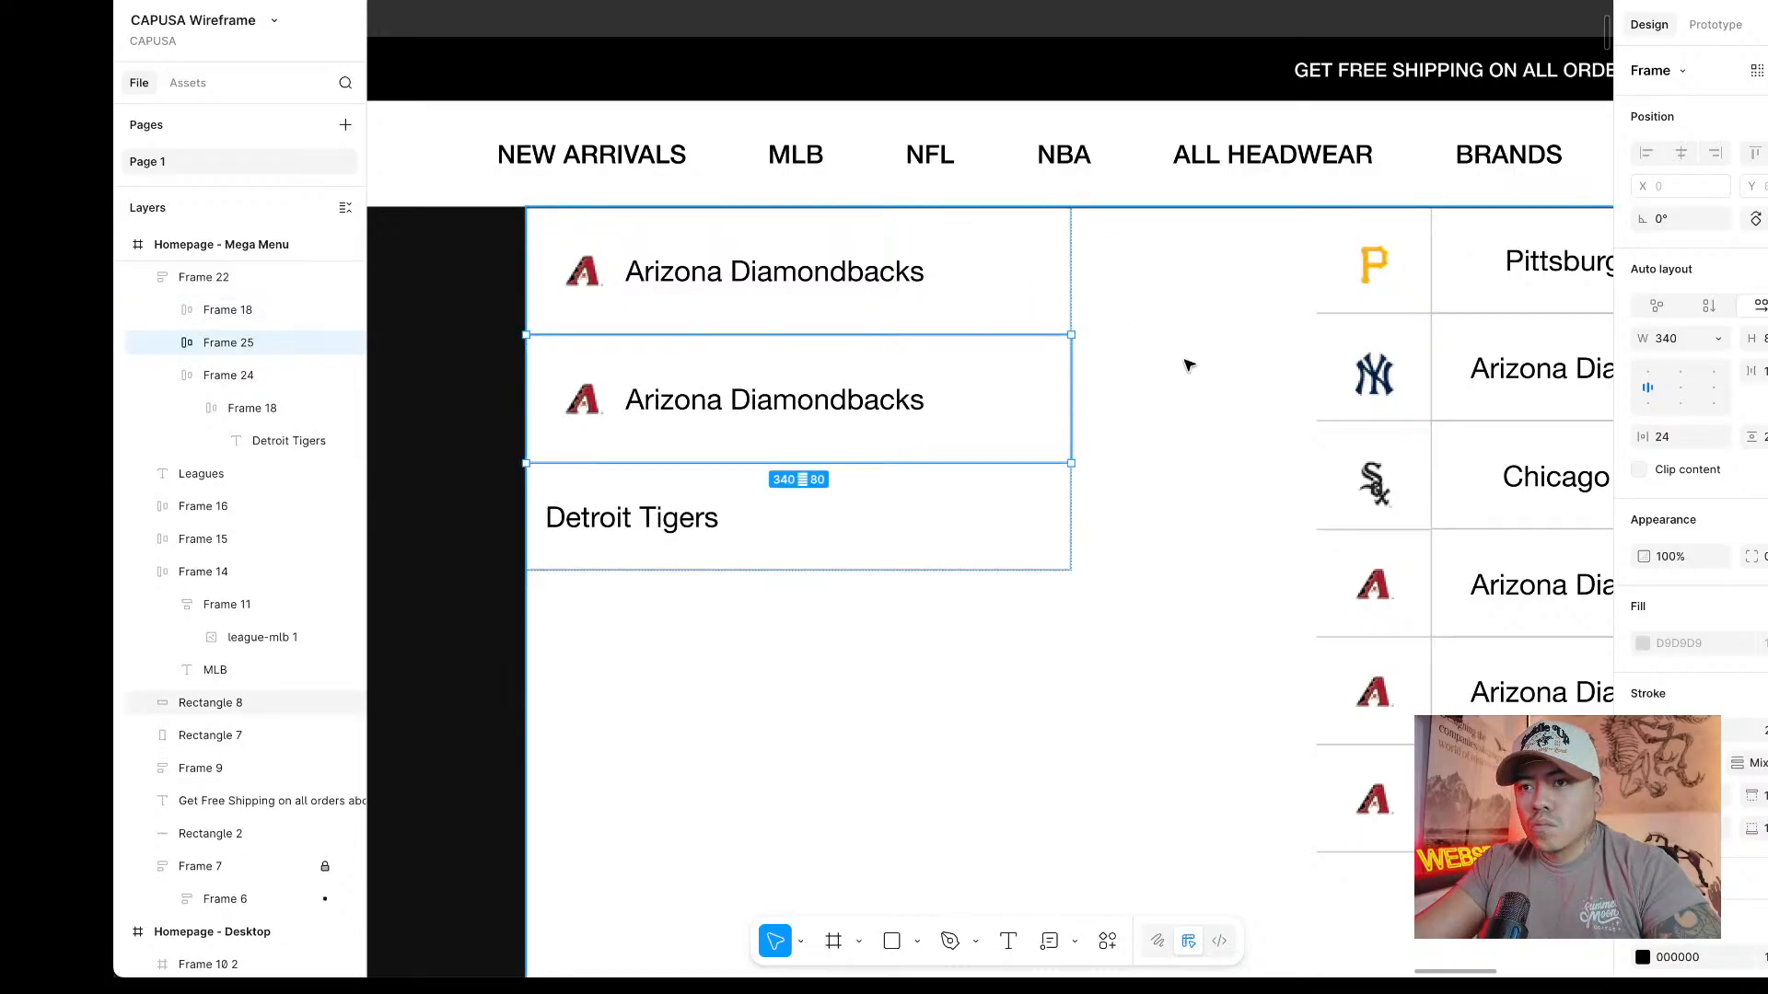
Delete the Detroit Tigers row below the two Arizona Diamondbacks rows.
left_click(1218, 331)
scroll(1205, 354, "down", 1)
double_click(987, 424)
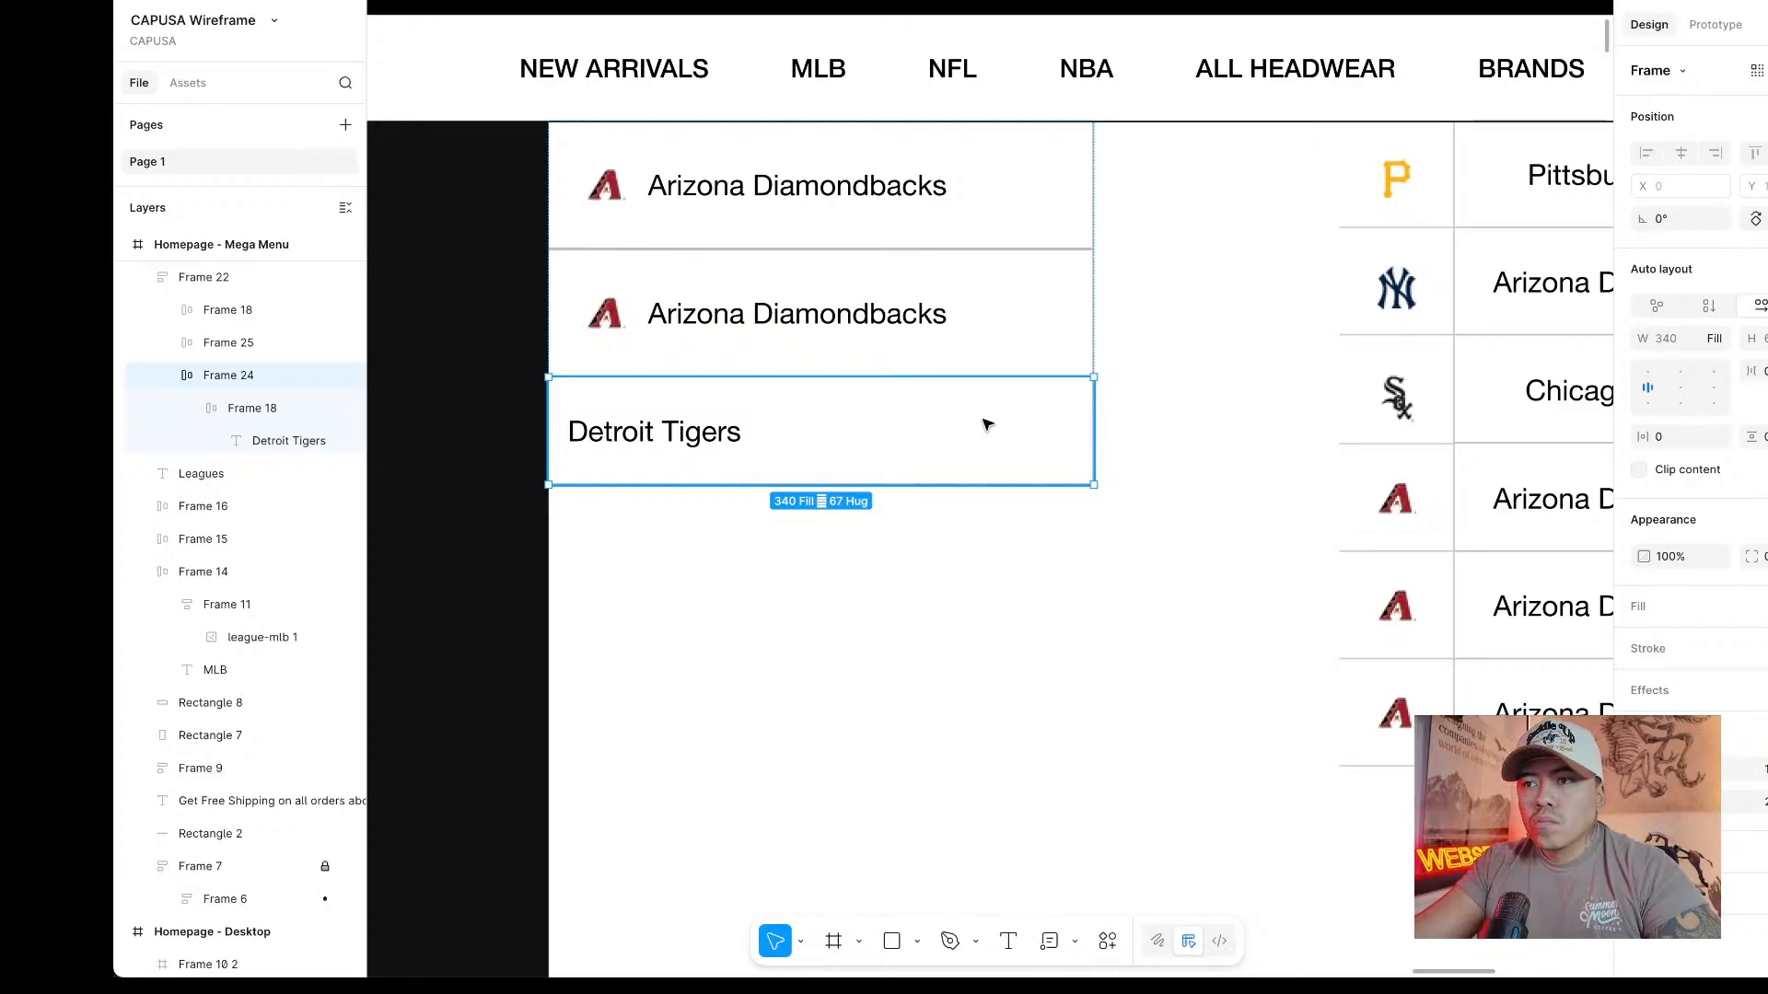
scroll(987, 424, "down", 5)
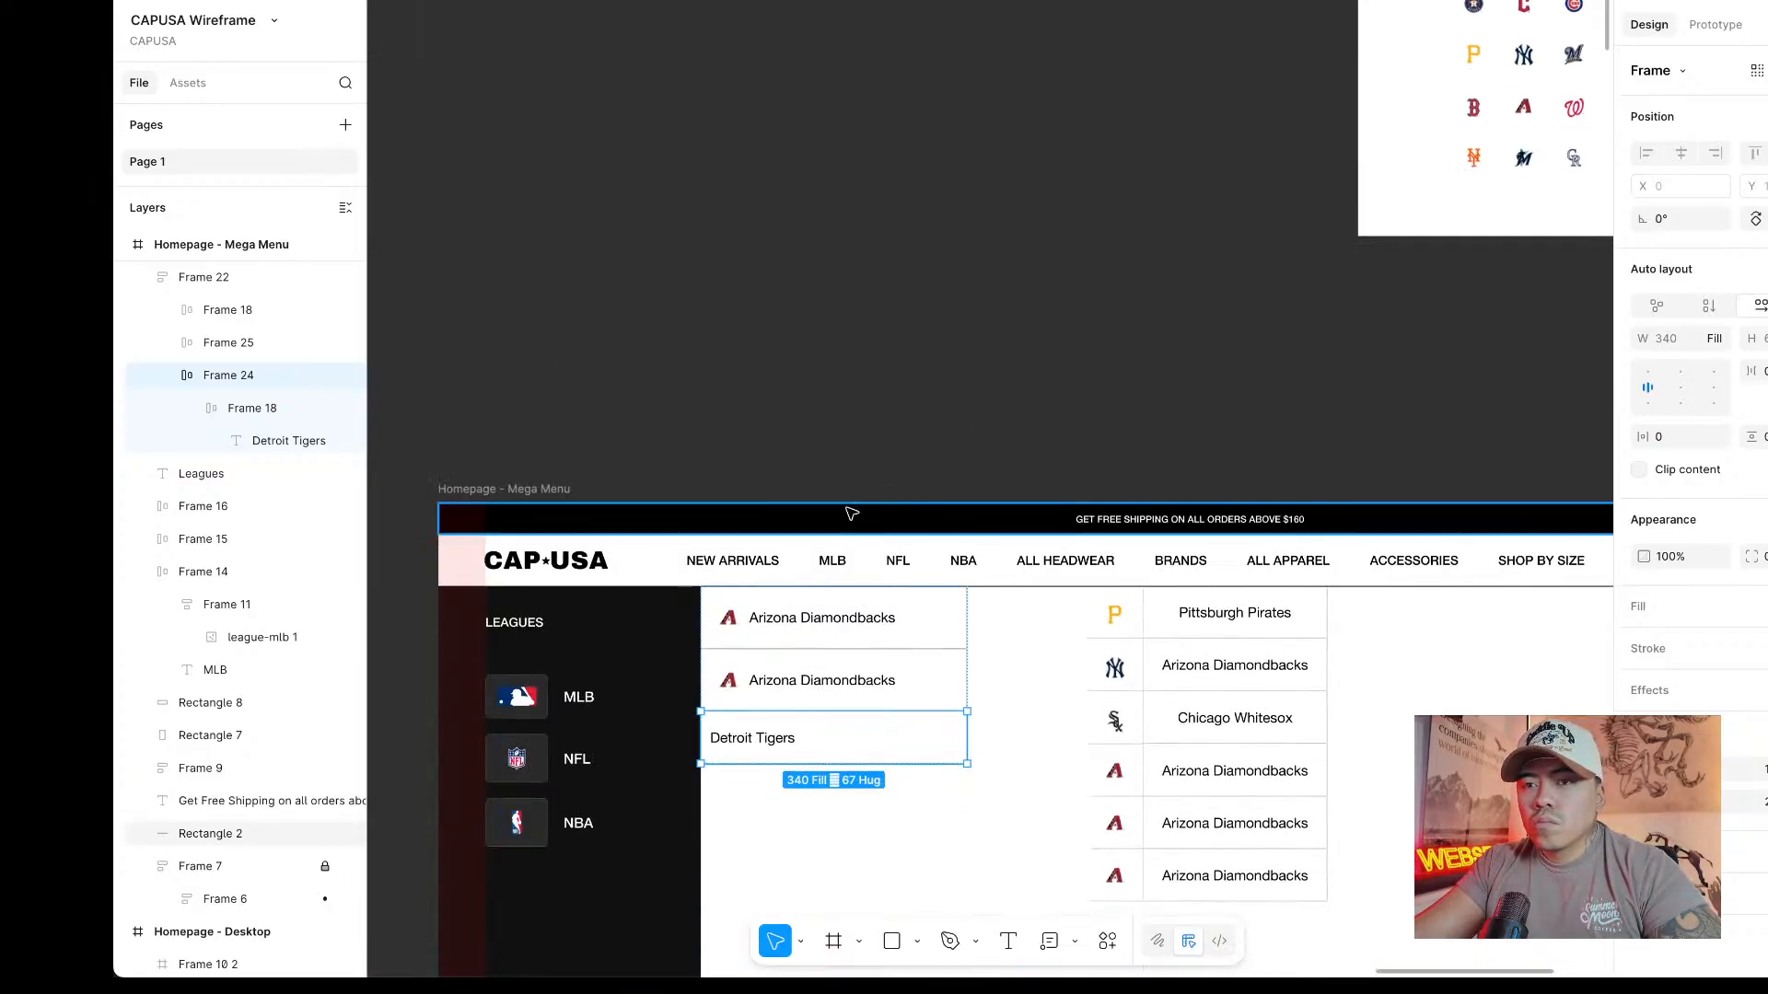
scroll(847, 515, "down", 1)
scroll(832, 534, "up", 5)
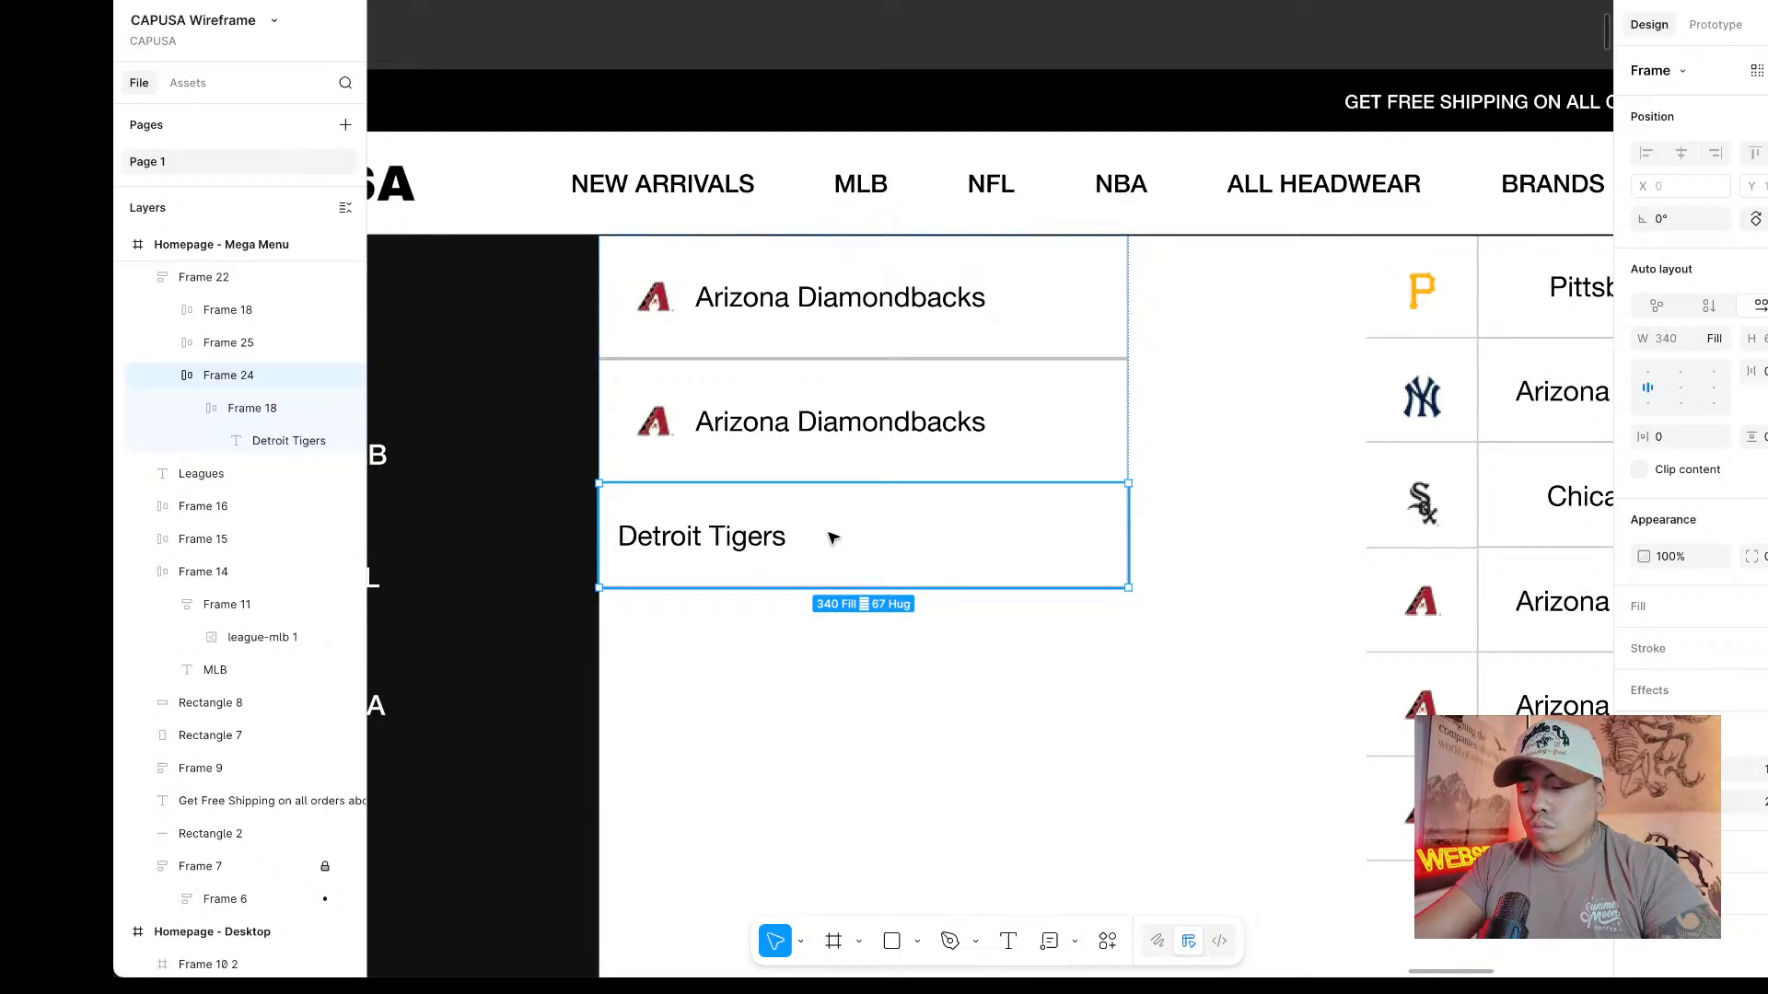
key("Delete")
Duplicate the second Arizona Diamondbacks row twice, stacking the copies below it in the column.
scroll(829, 534, "down", 2)
left_click(948, 416)
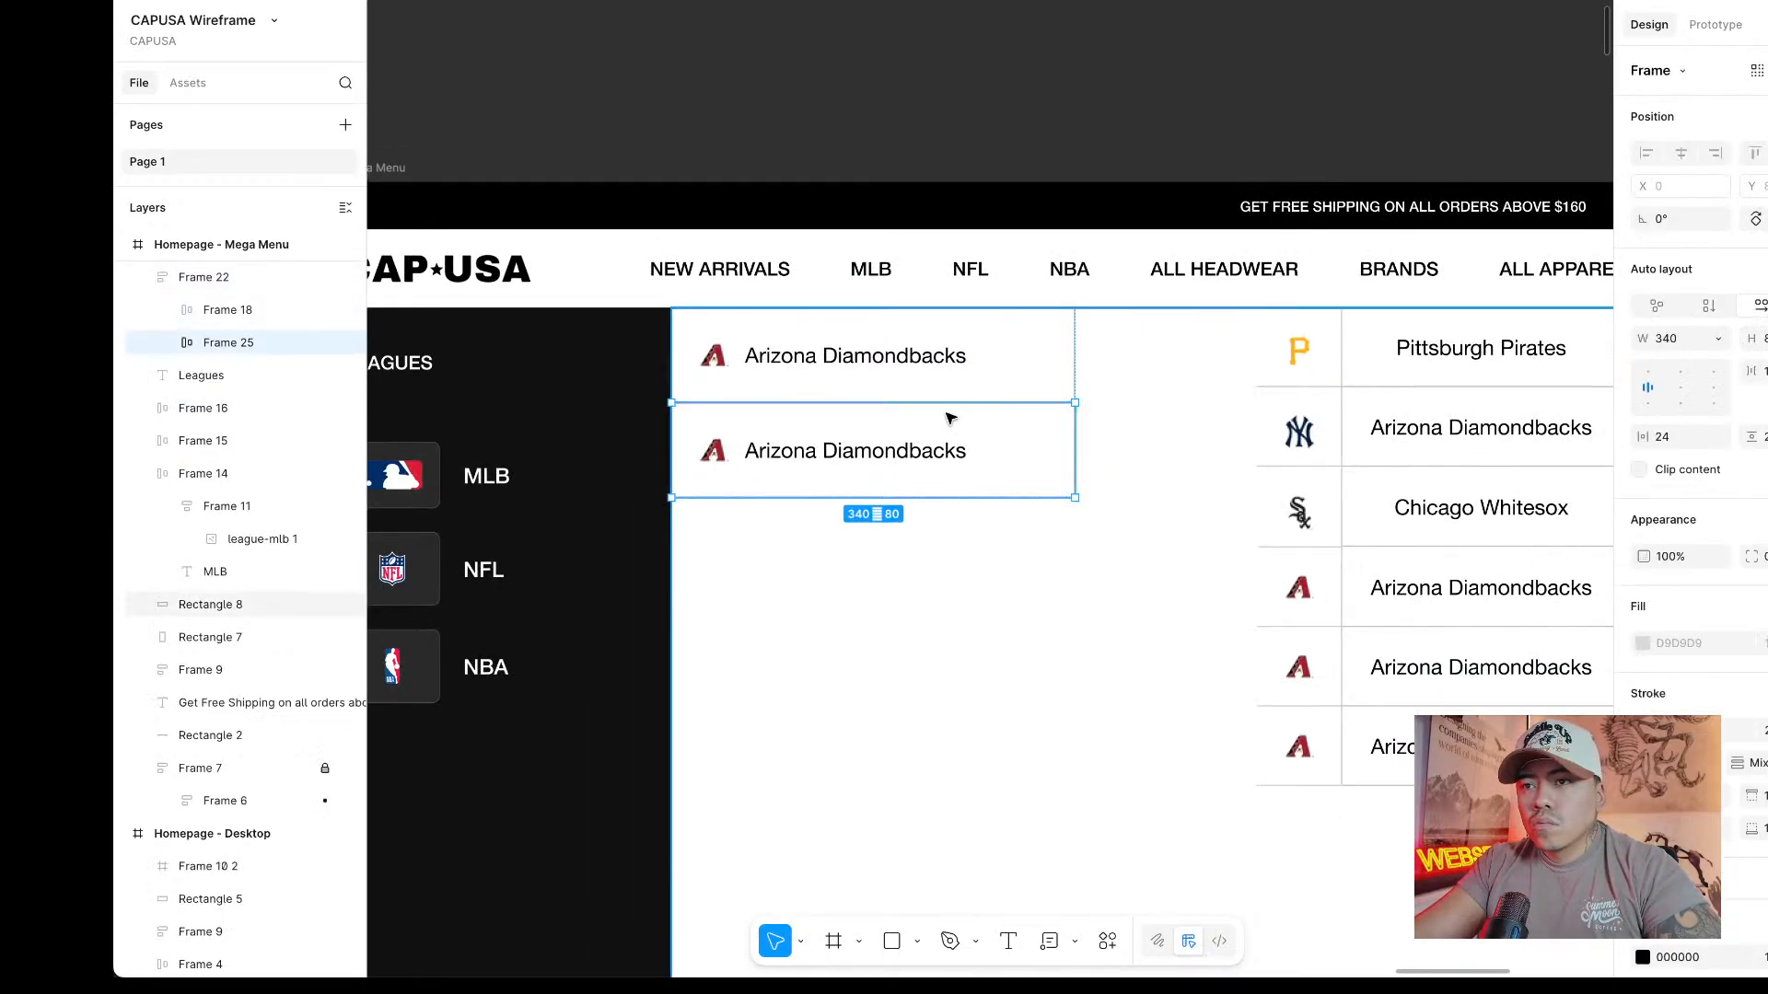
key("ctrl+d")
key("ctrl+d")
scroll(1183, 432, "down", 3)
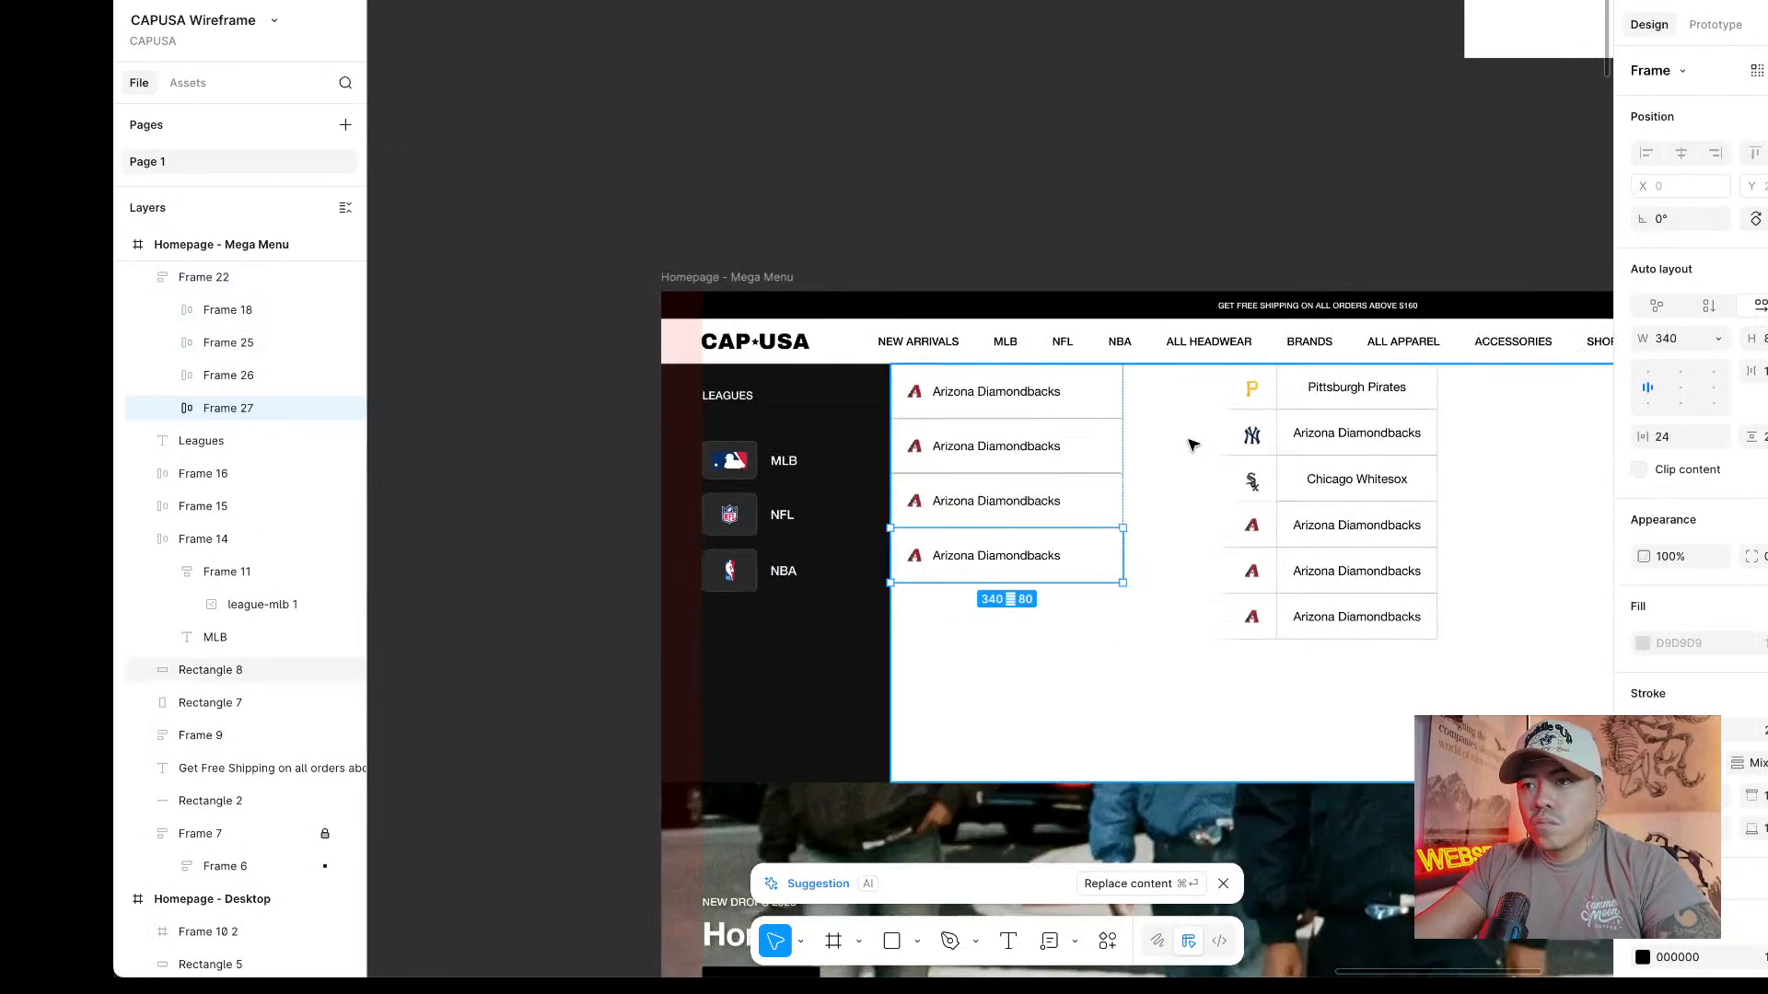
Delete the old team table that starts with the Pittsburgh Pirates row.
scroll(1188, 446, "up", 2)
left_click(1271, 461)
key("Delete")
scroll(1197, 415, "down", 3)
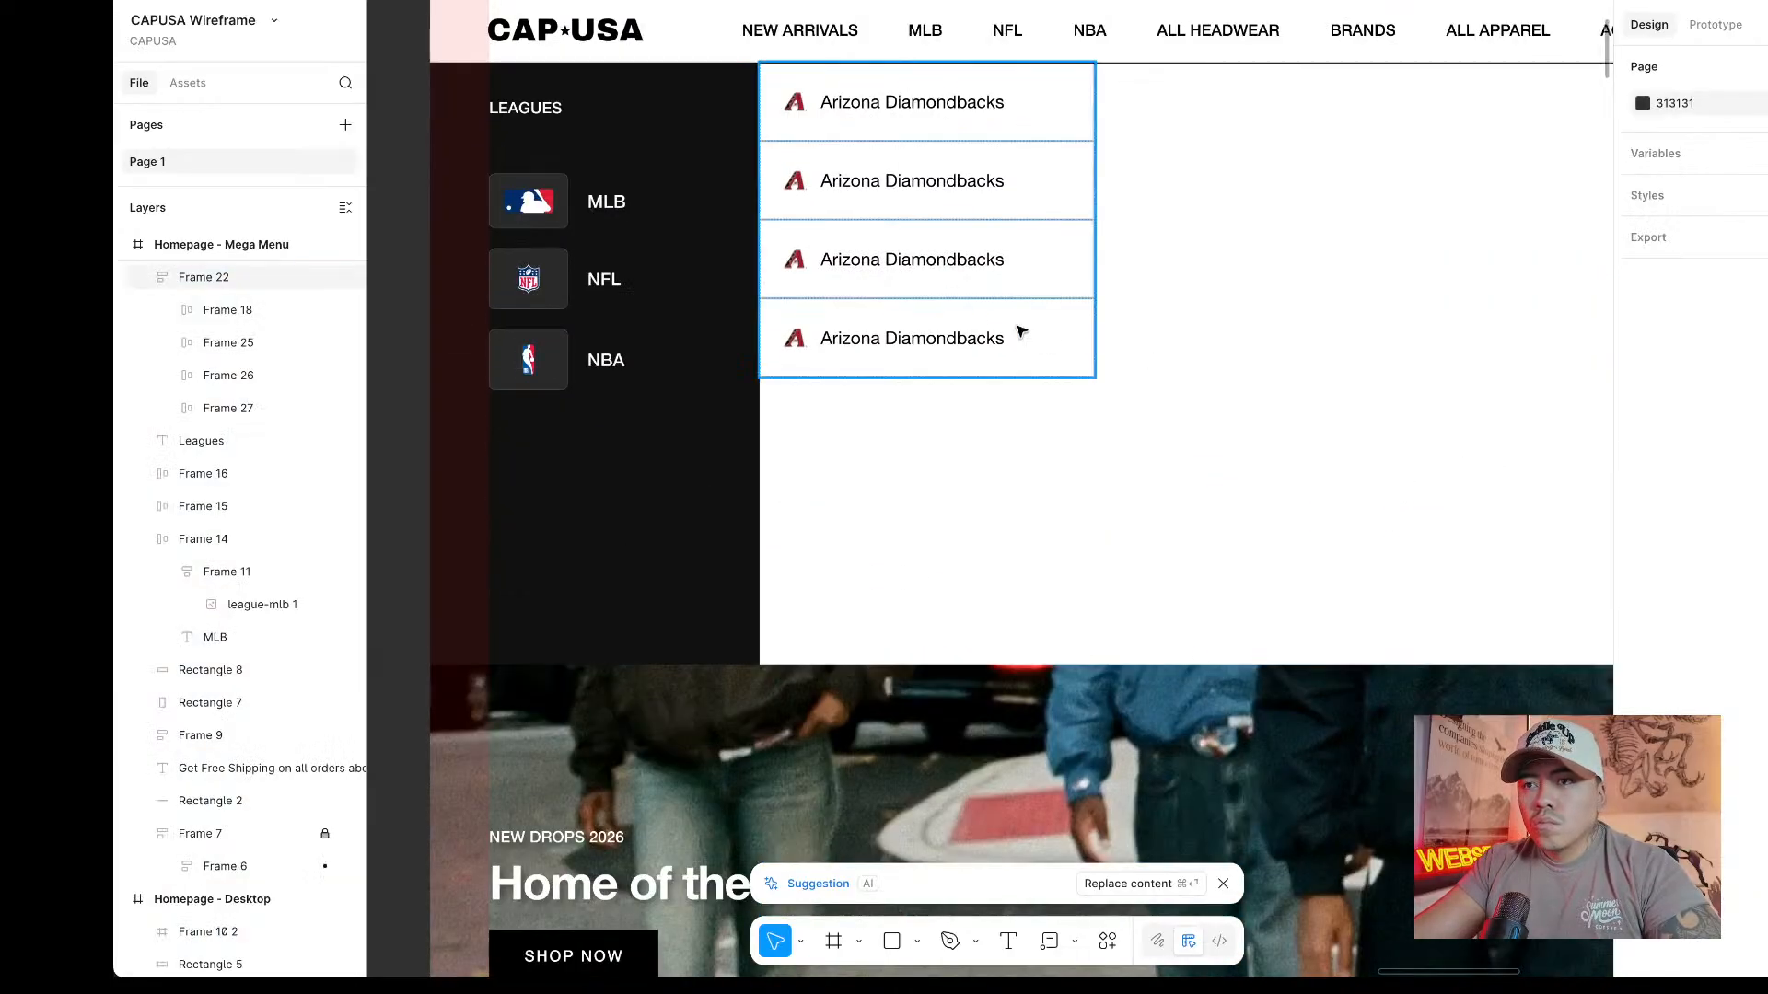
Duplicate the last Arizona Diamondbacks row three times to extend the team column to seven rows.
left_click(982, 334)
left_click(1225, 197)
left_click(973, 196)
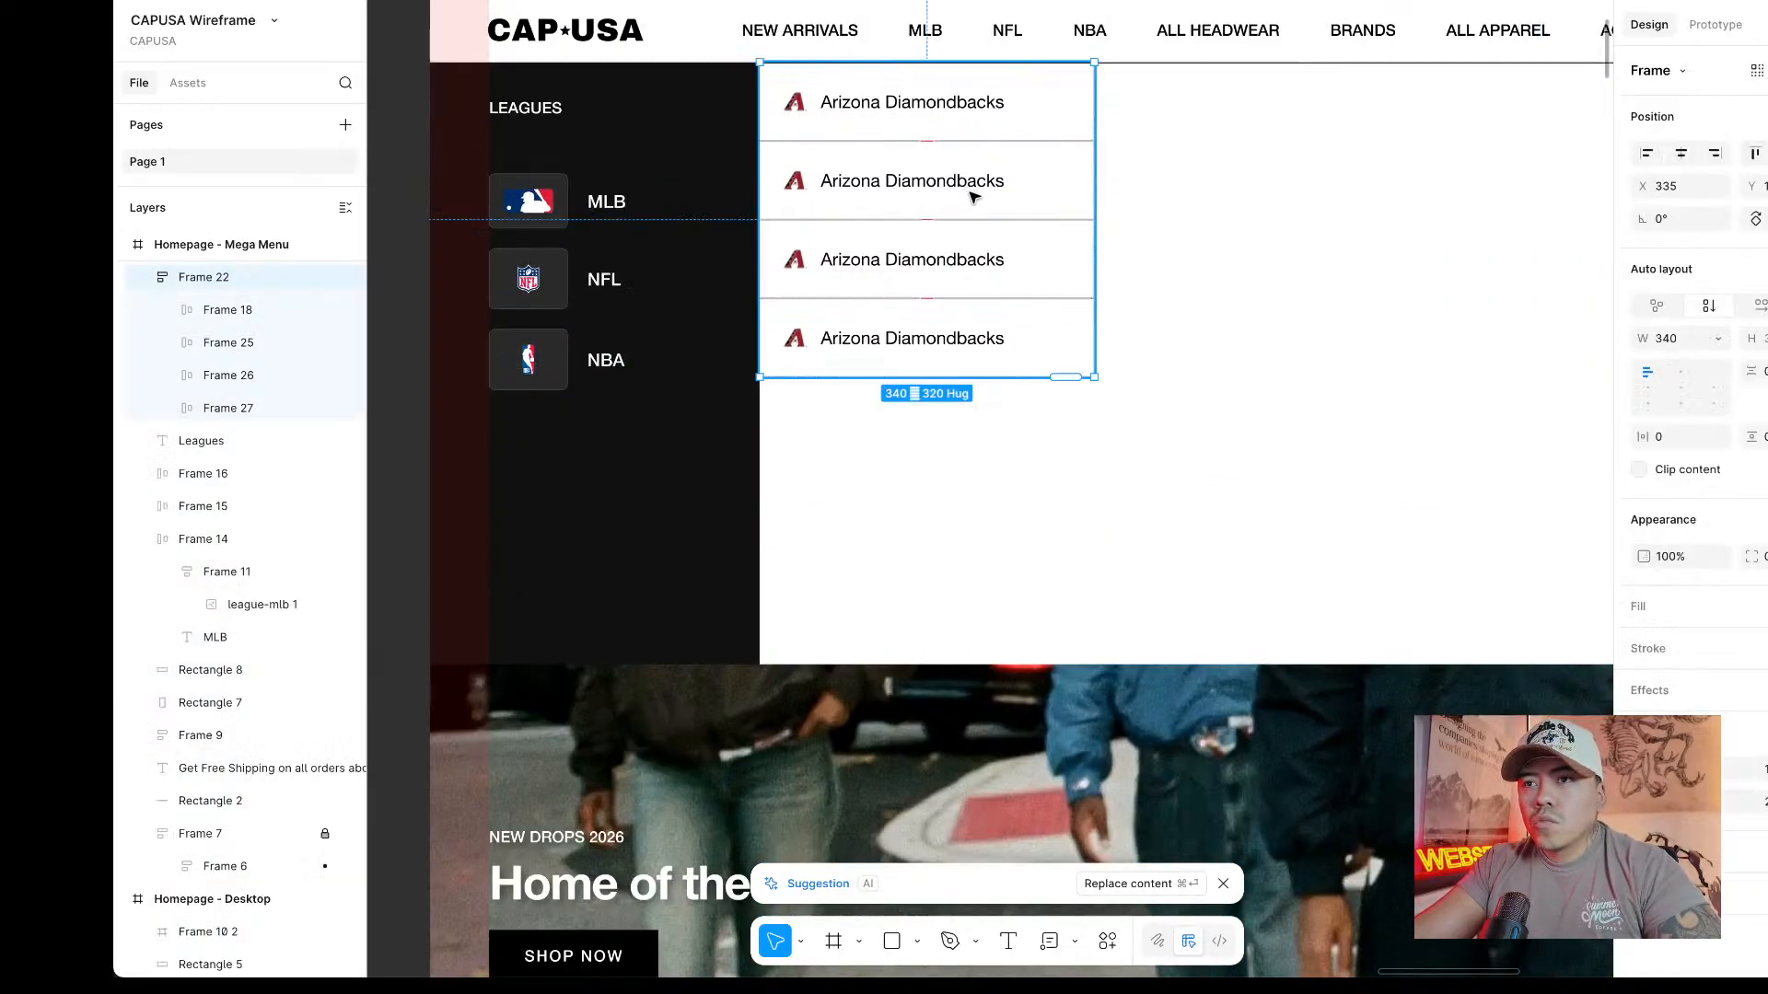
left_click(956, 335)
scroll(1197, 277, "up", 4)
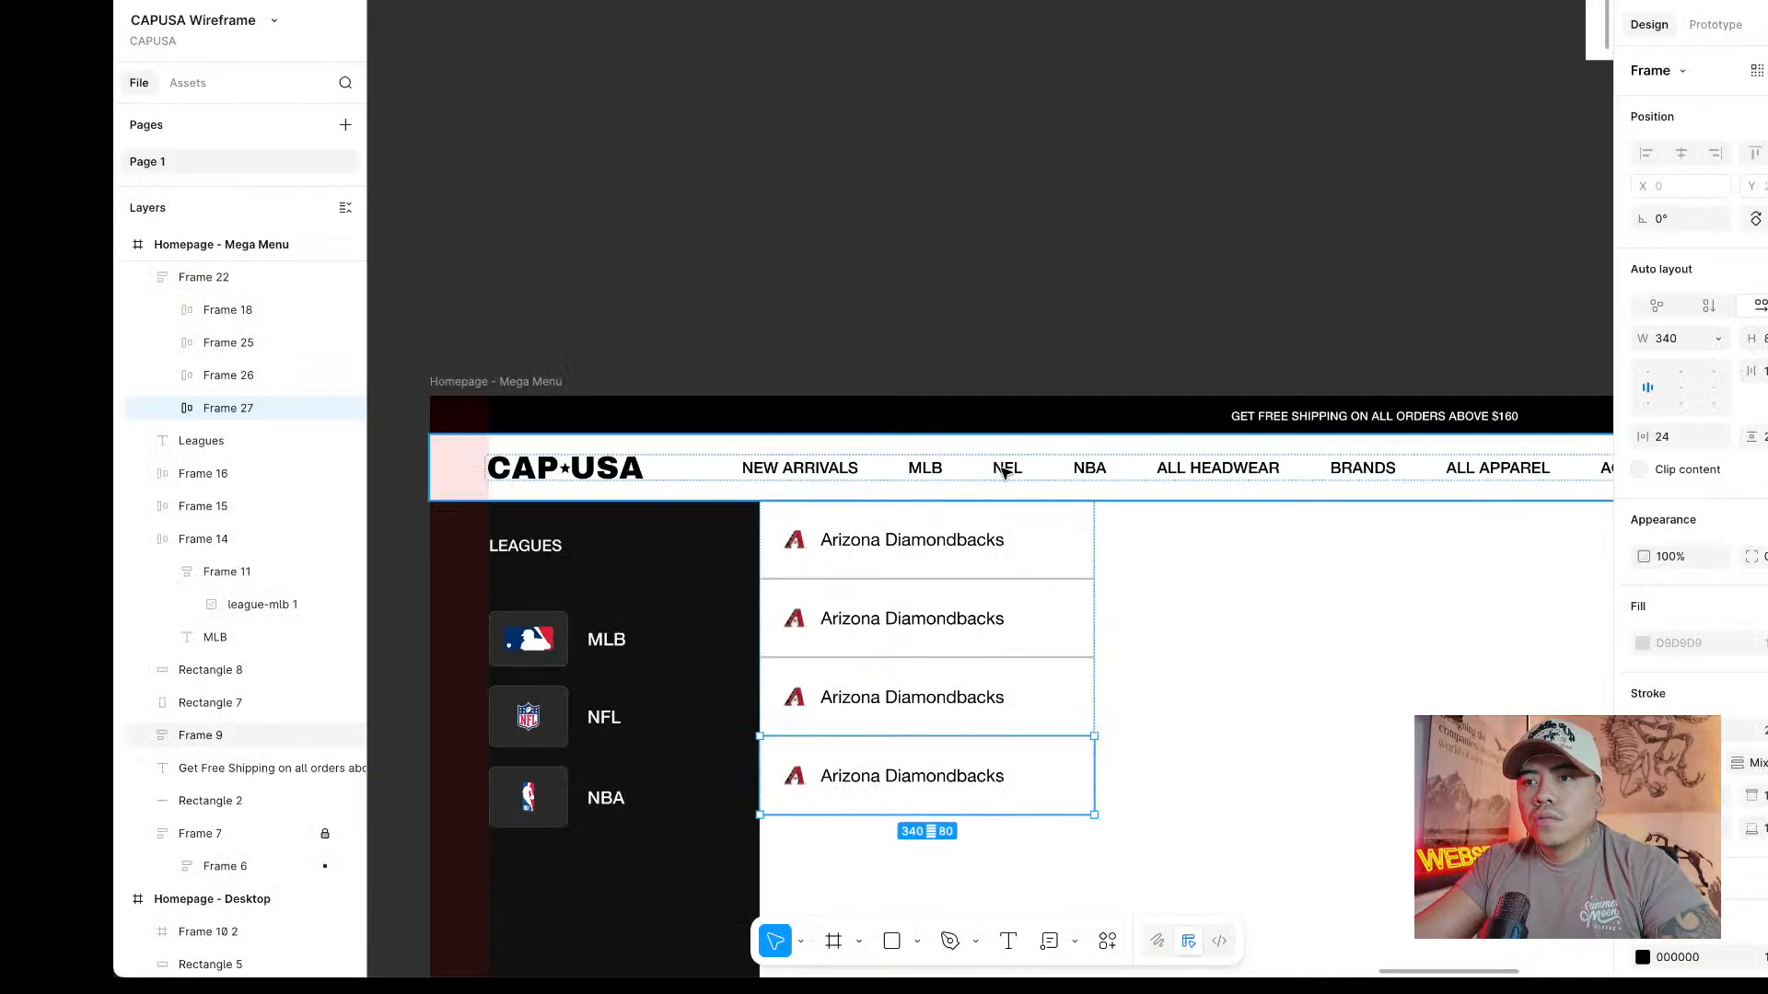
left_click(971, 538)
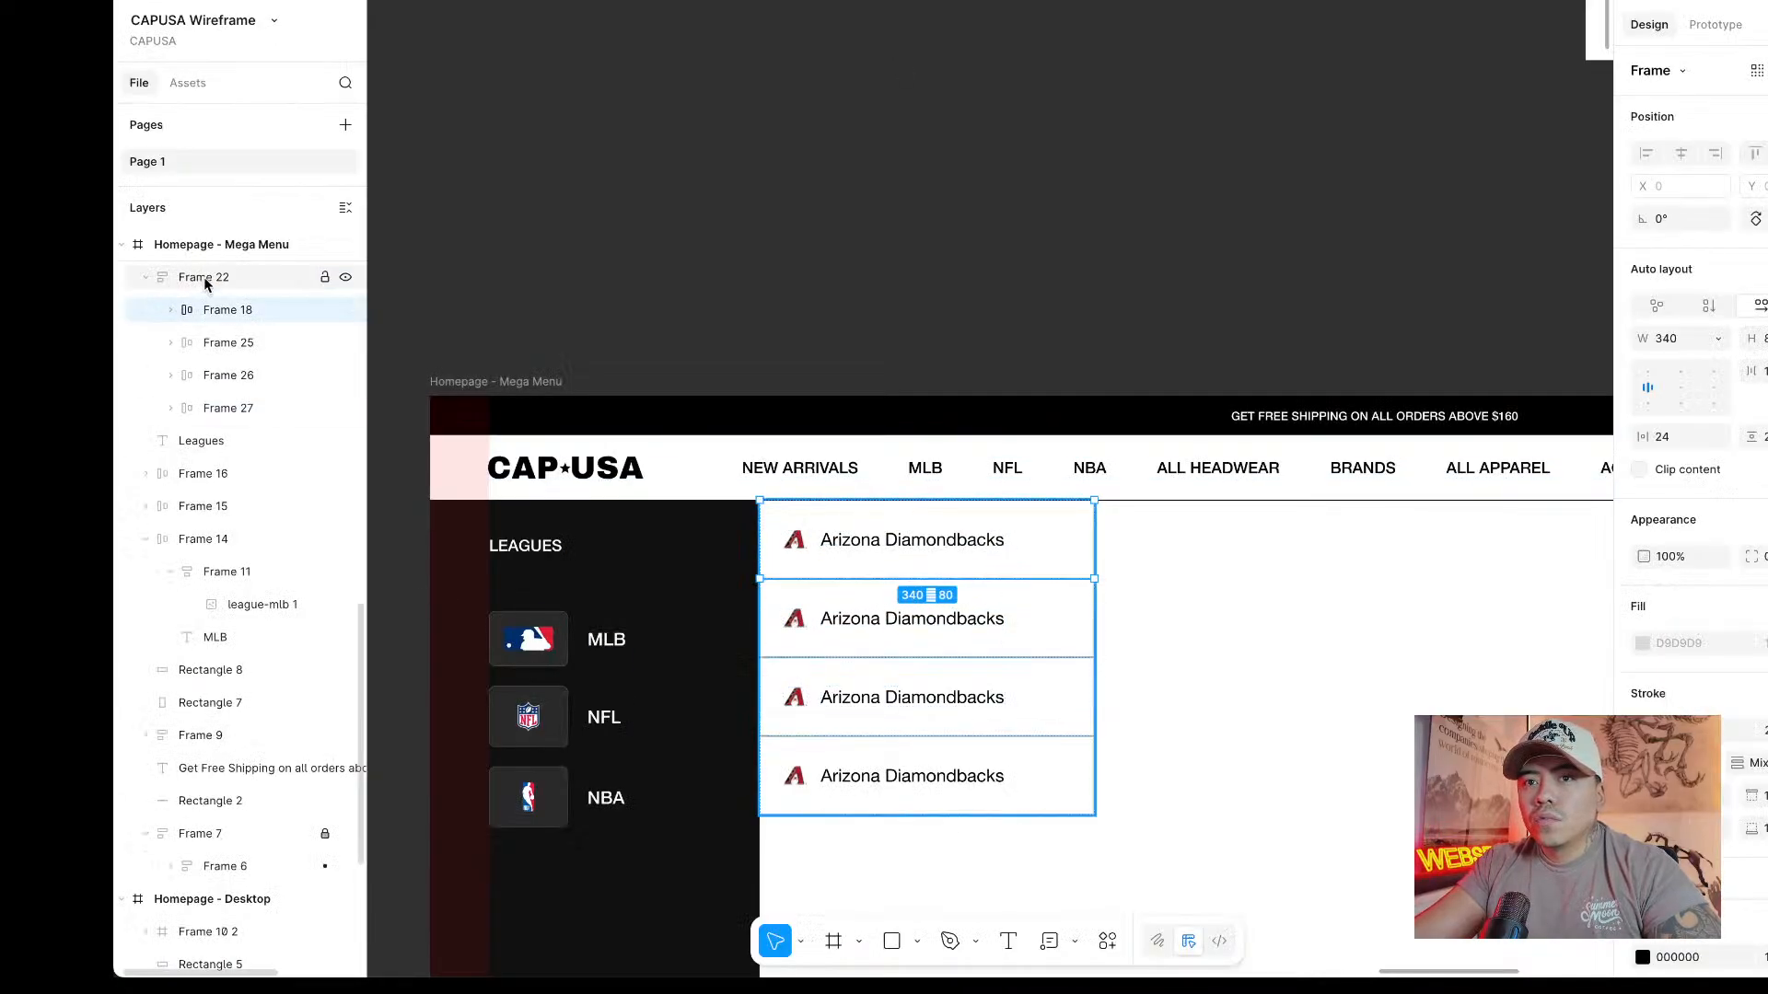
key("shift+Return")
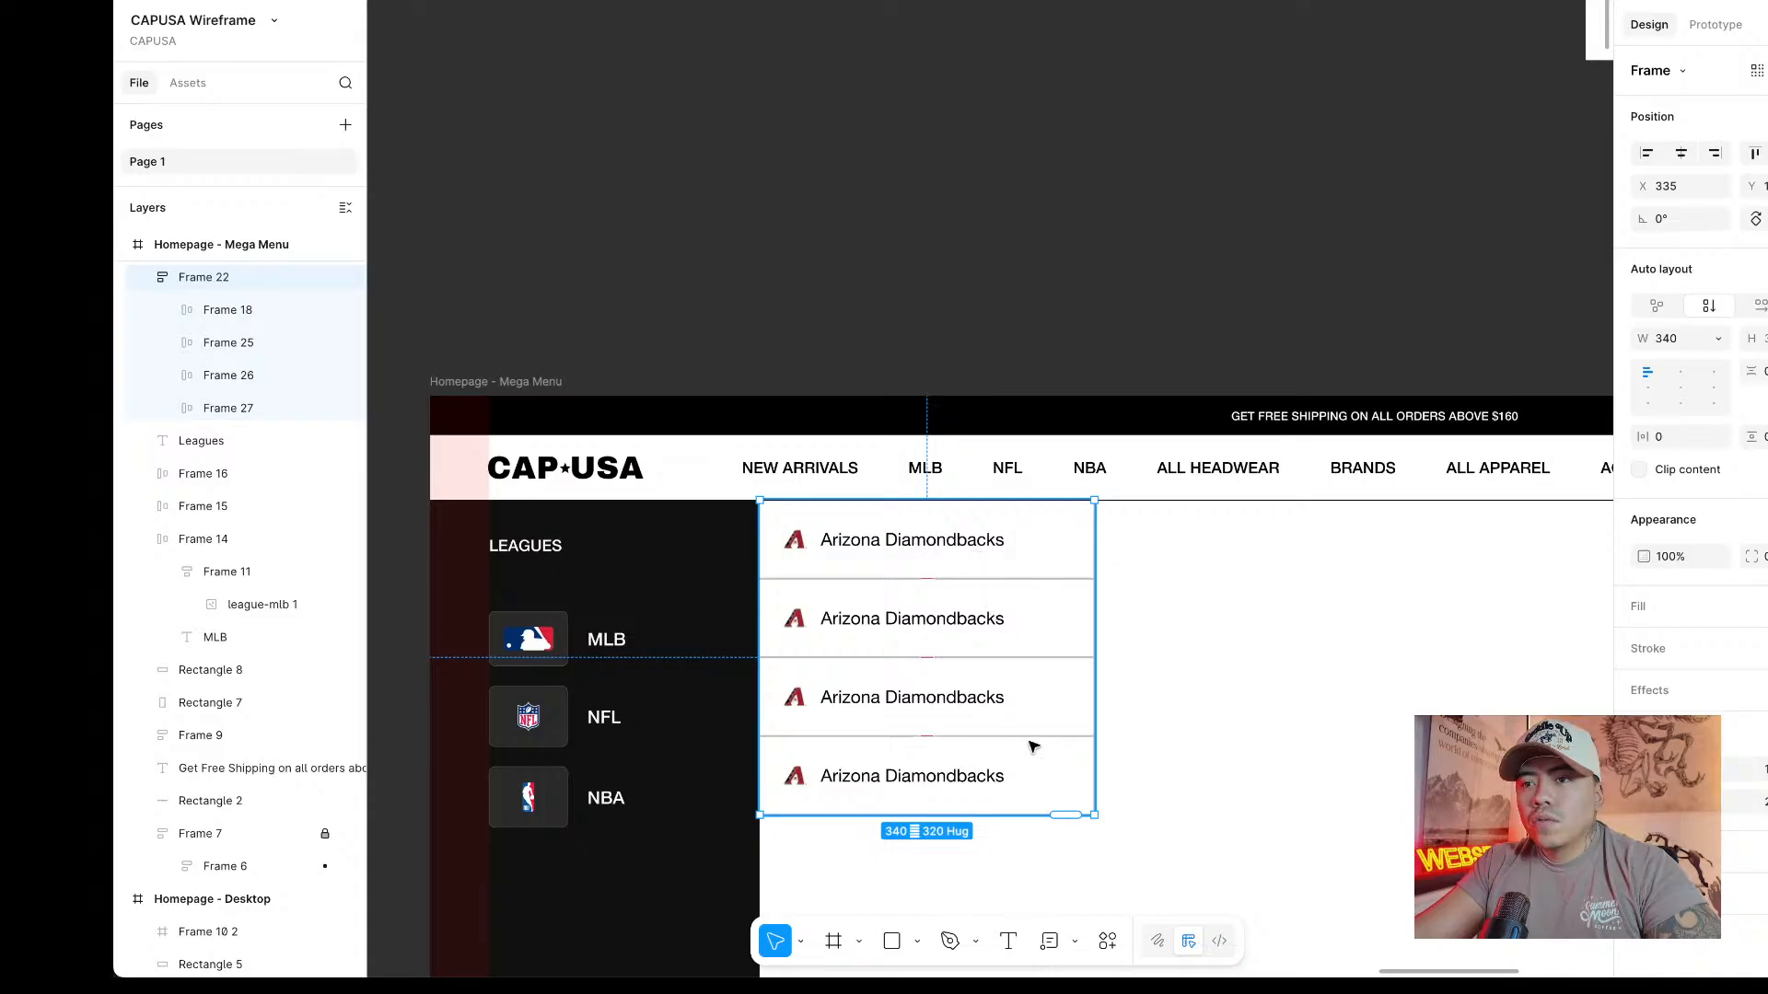
scroll(1270, 612, "down", 5)
key("super+d")
key("super+d")
key("super+d")
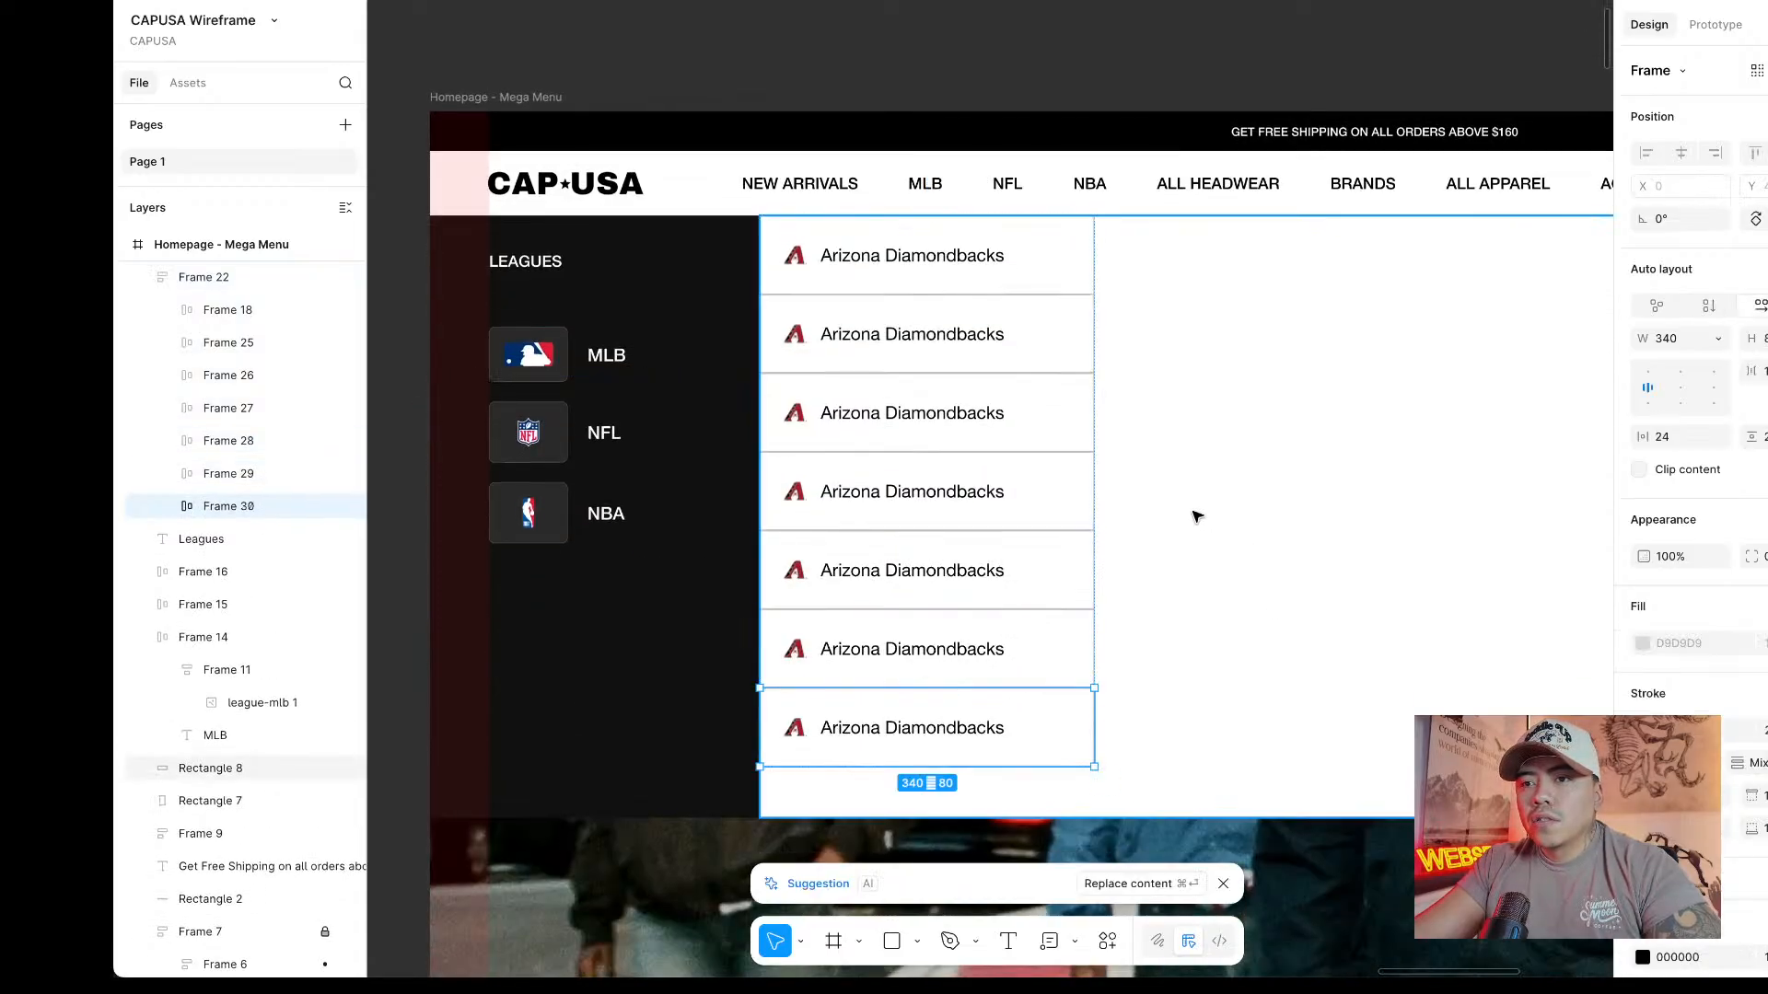
Preview the mega menu with the seven-row team column in presentation view.
scroll(1196, 517, "down", 5)
scroll(1196, 513, "up", 5)
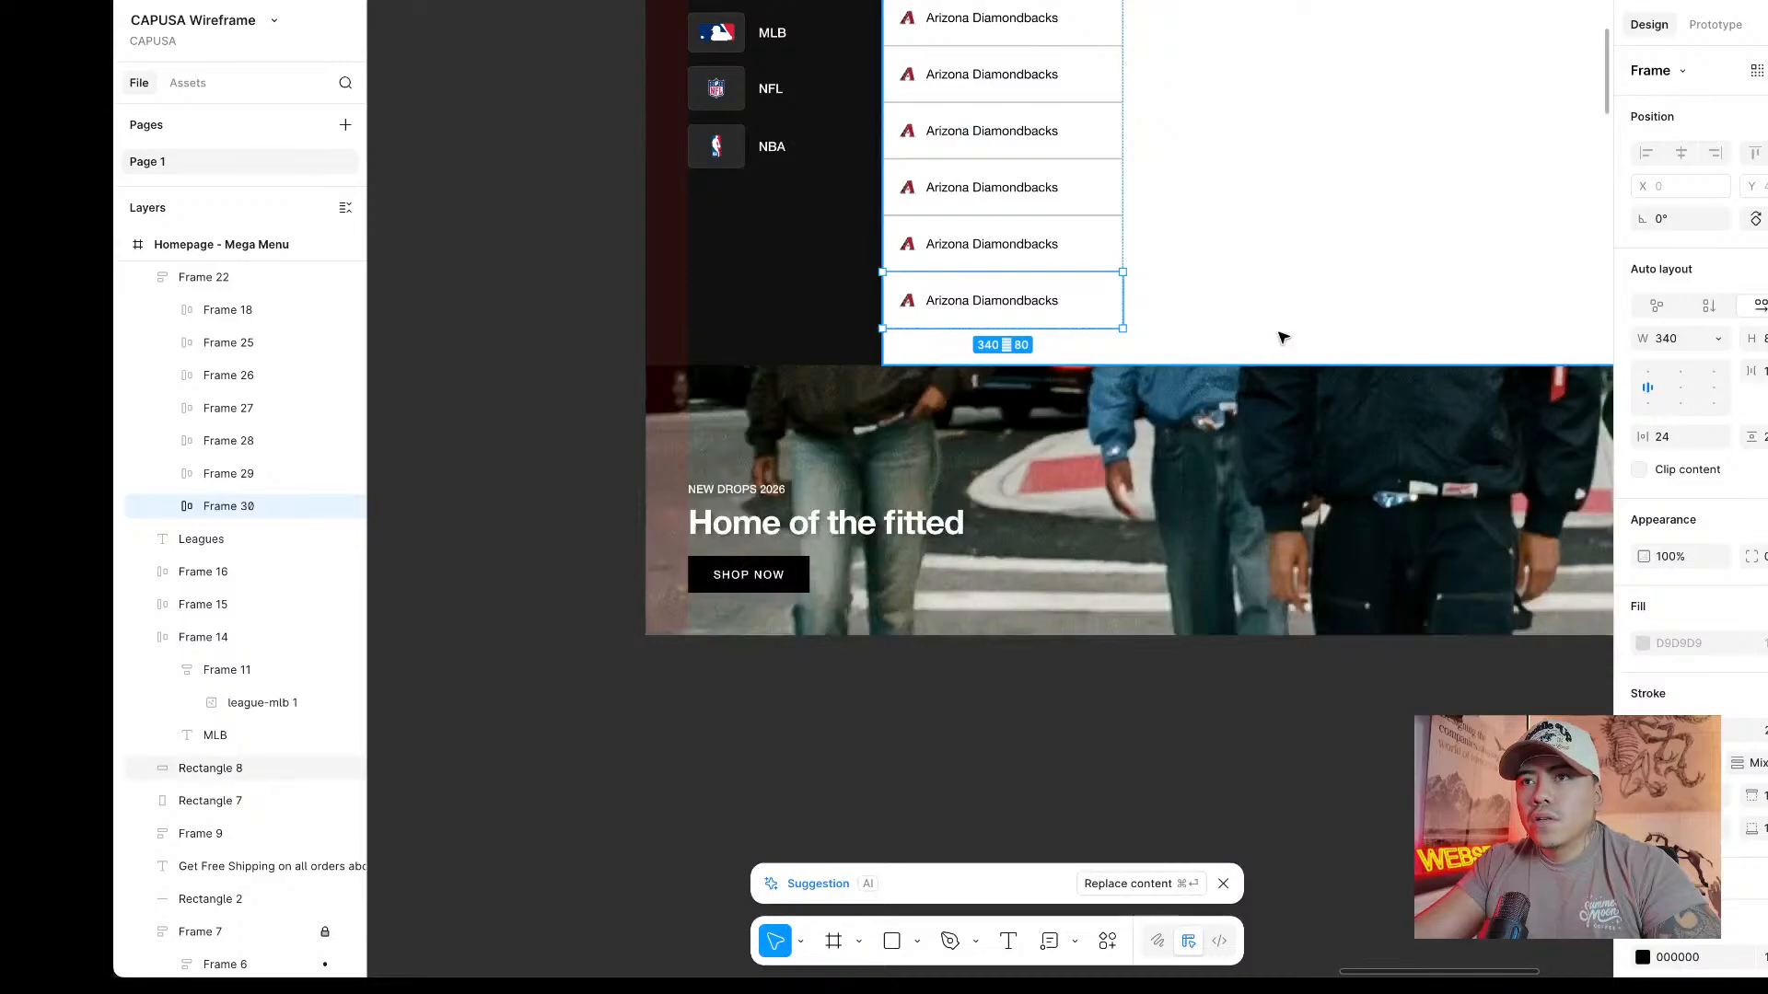
key("super+alt+Return")
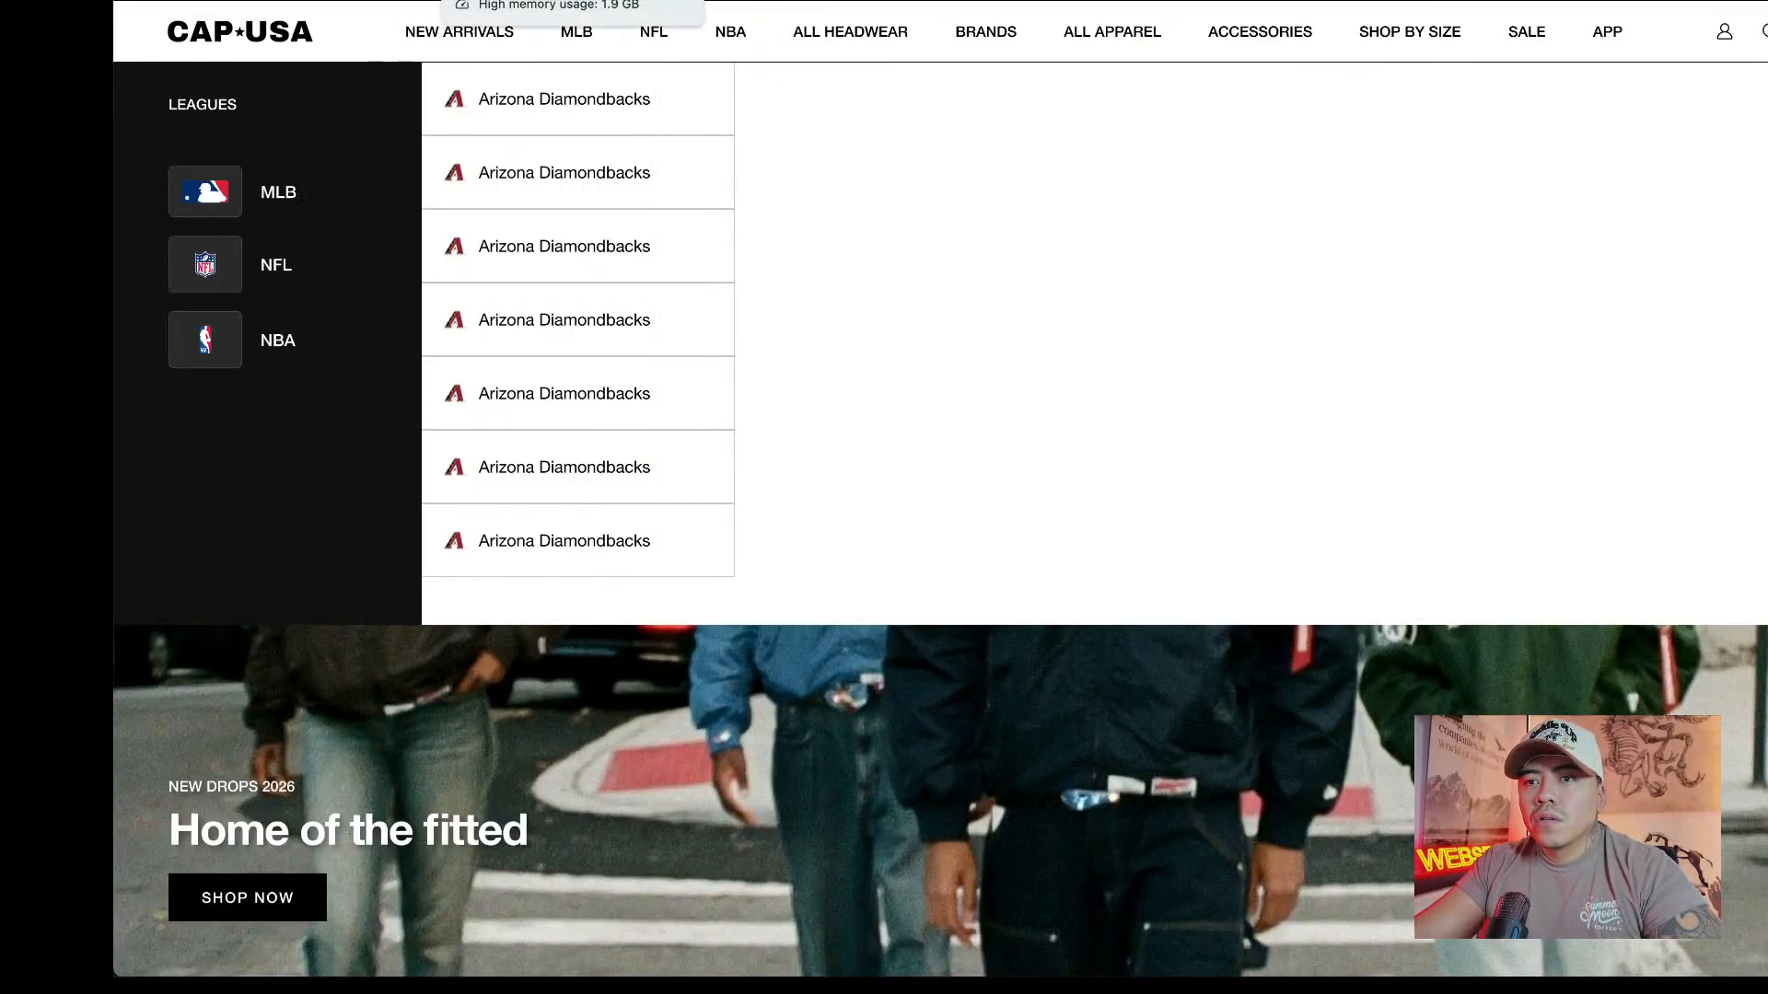
key("Escape")
Extend the white and black menu backgrounds to a height of 665 and duplicate the last team row once more below itself.
left_click(1276, 355)
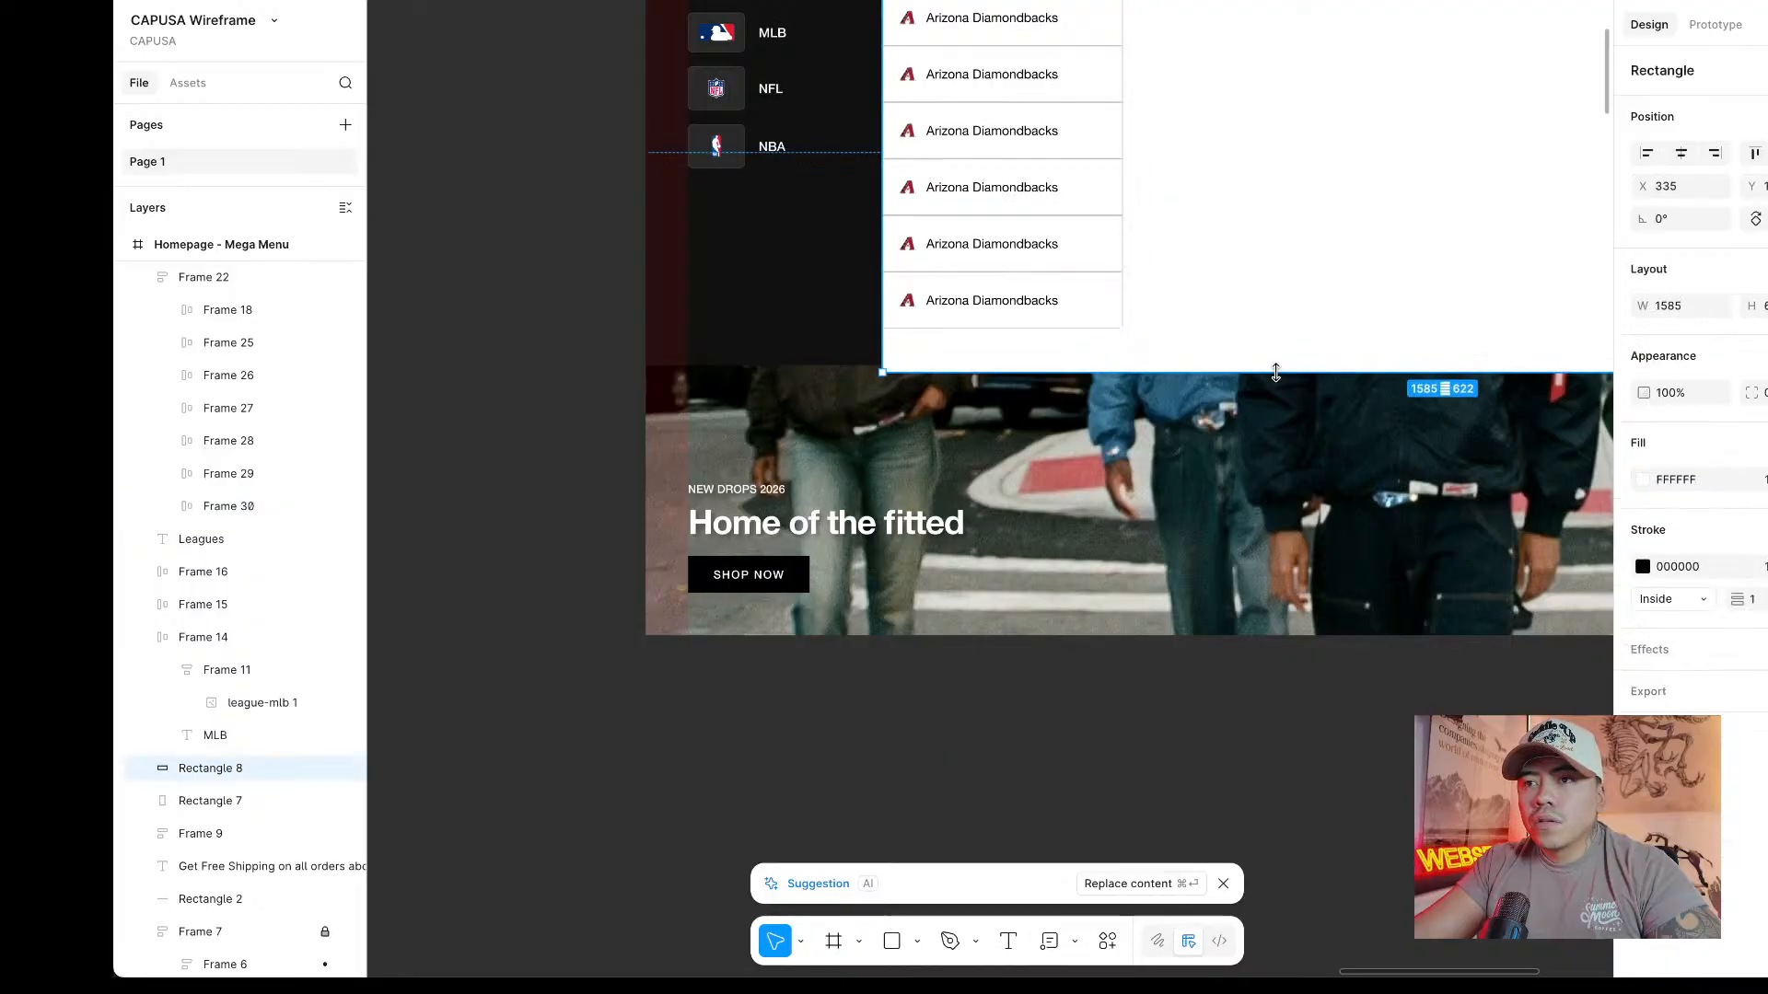
left_click_drag(1276, 372, 1277, 402)
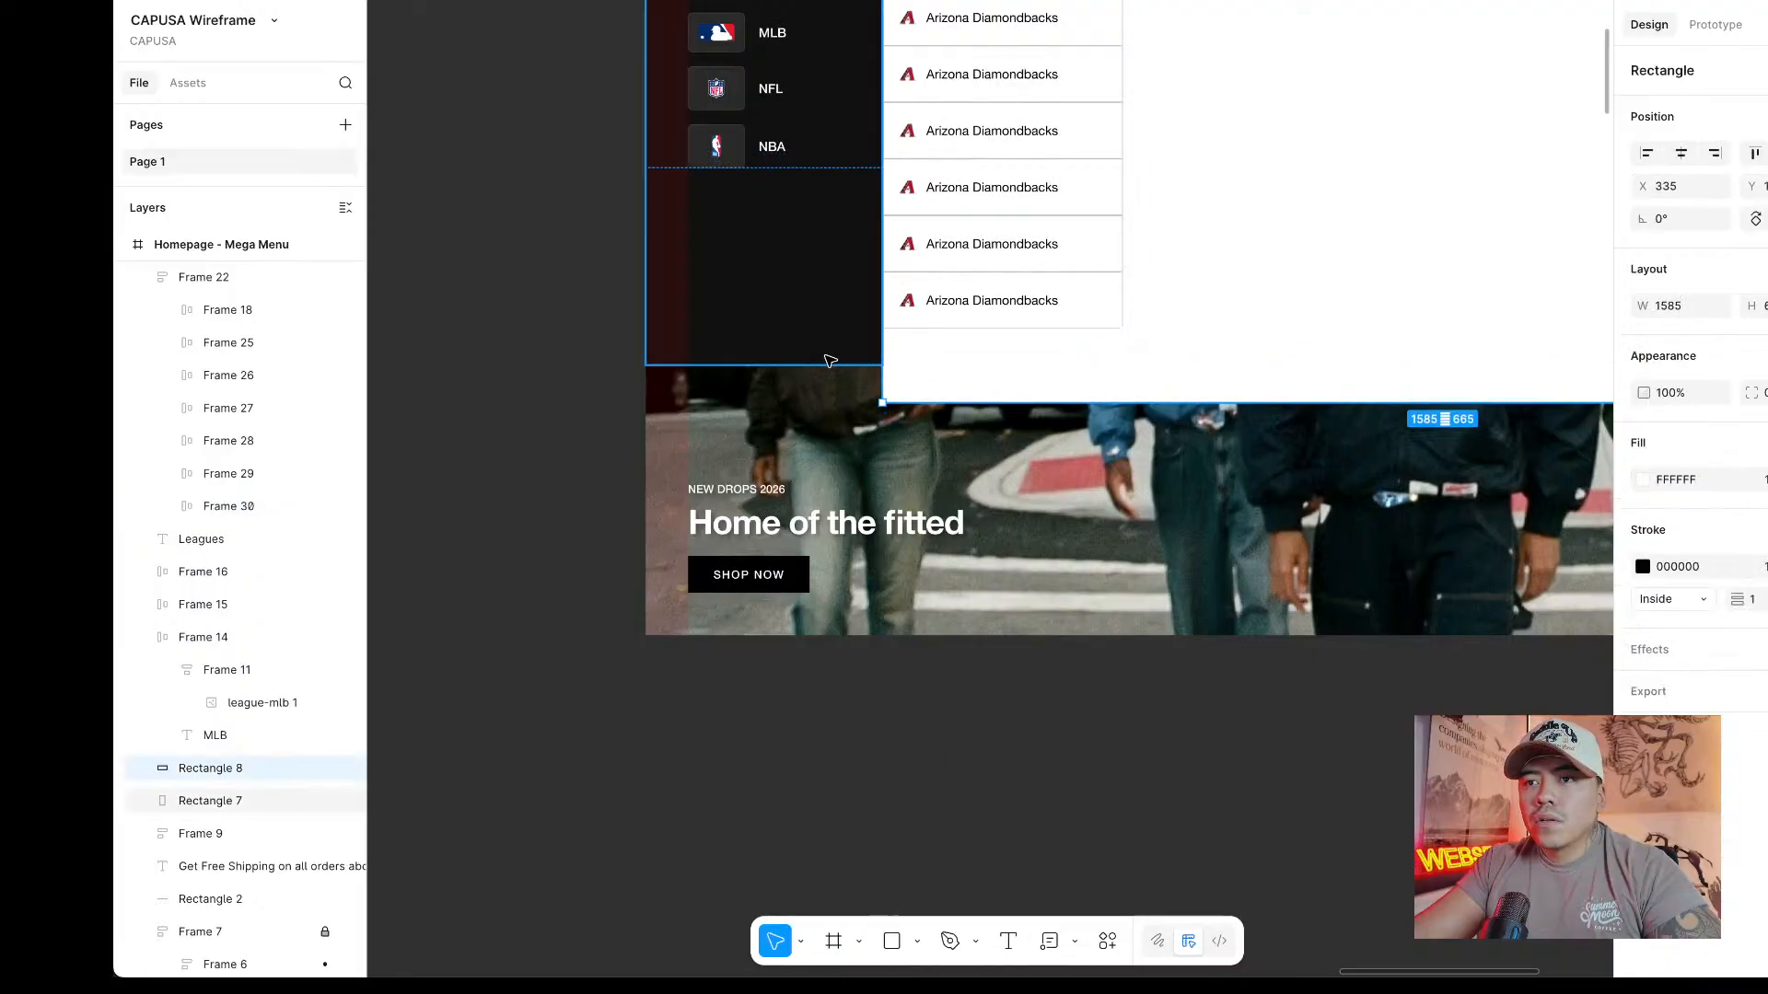
left_click(1089, 316, "super")
key("super+d")
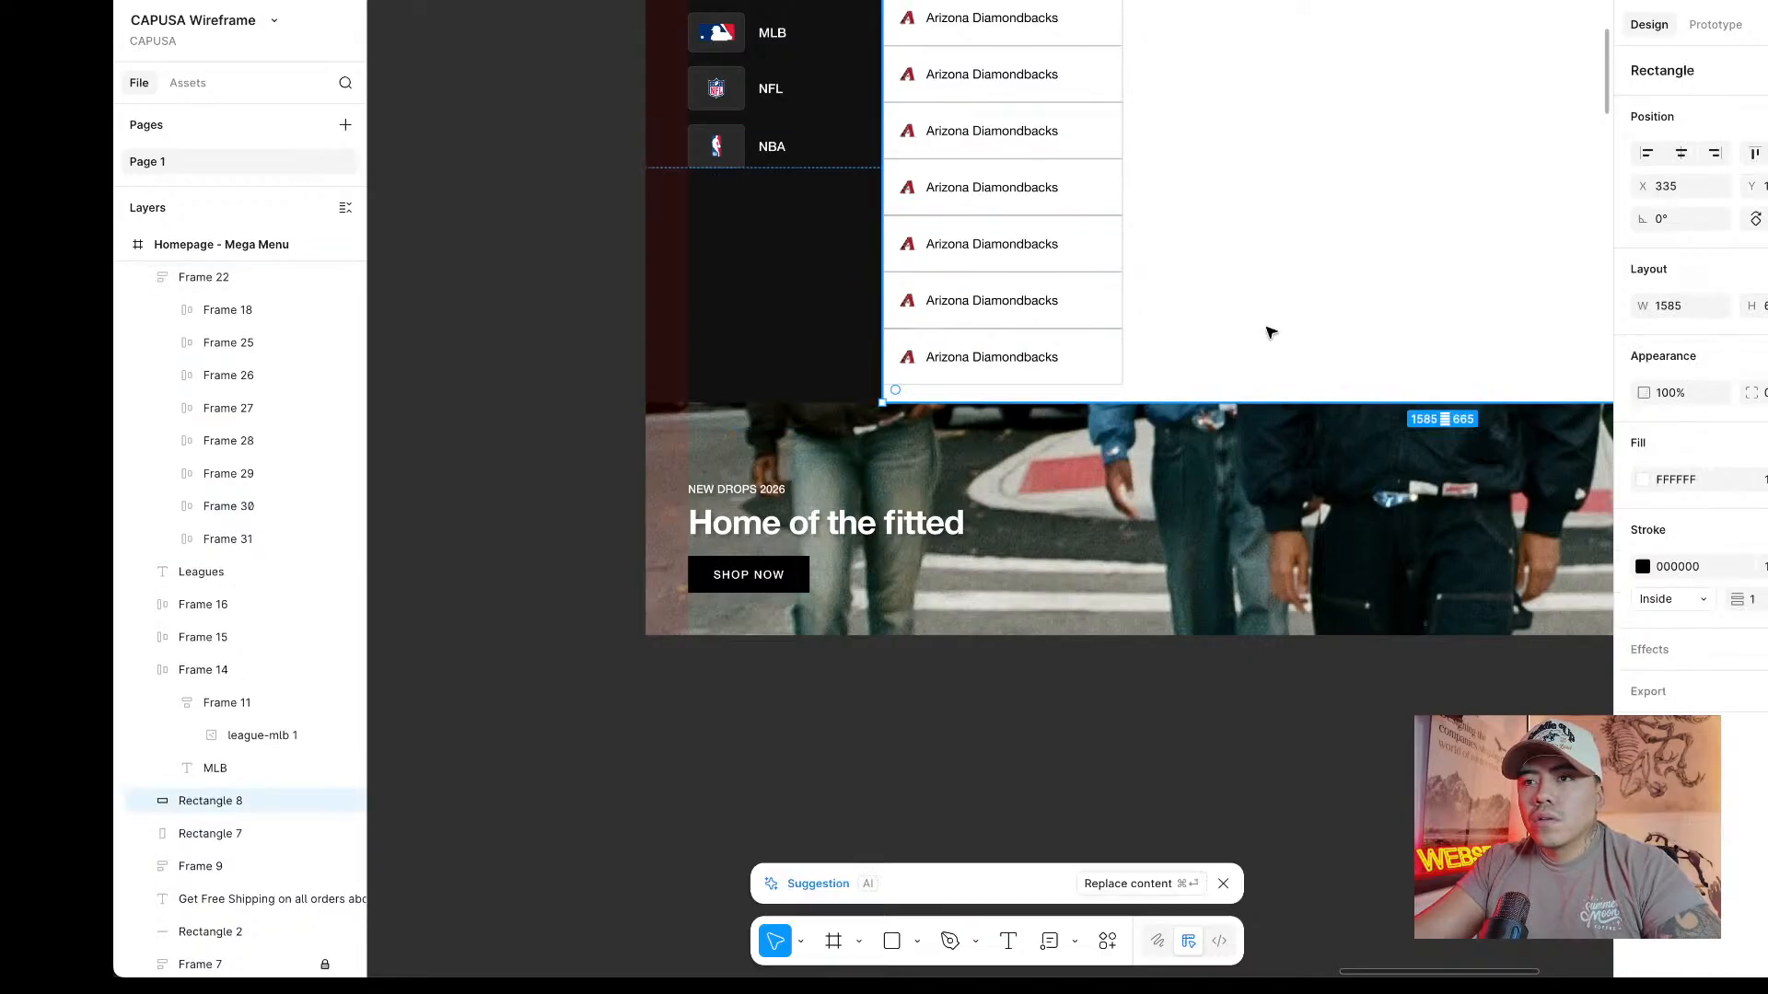
Shorten the white and black menu backgrounds to a height of 640, flush with the bottom of the eighth team row.
scroll(1279, 264, "up", 3)
left_click_drag(1119, 481, 1115, 458)
left_click(611, 446)
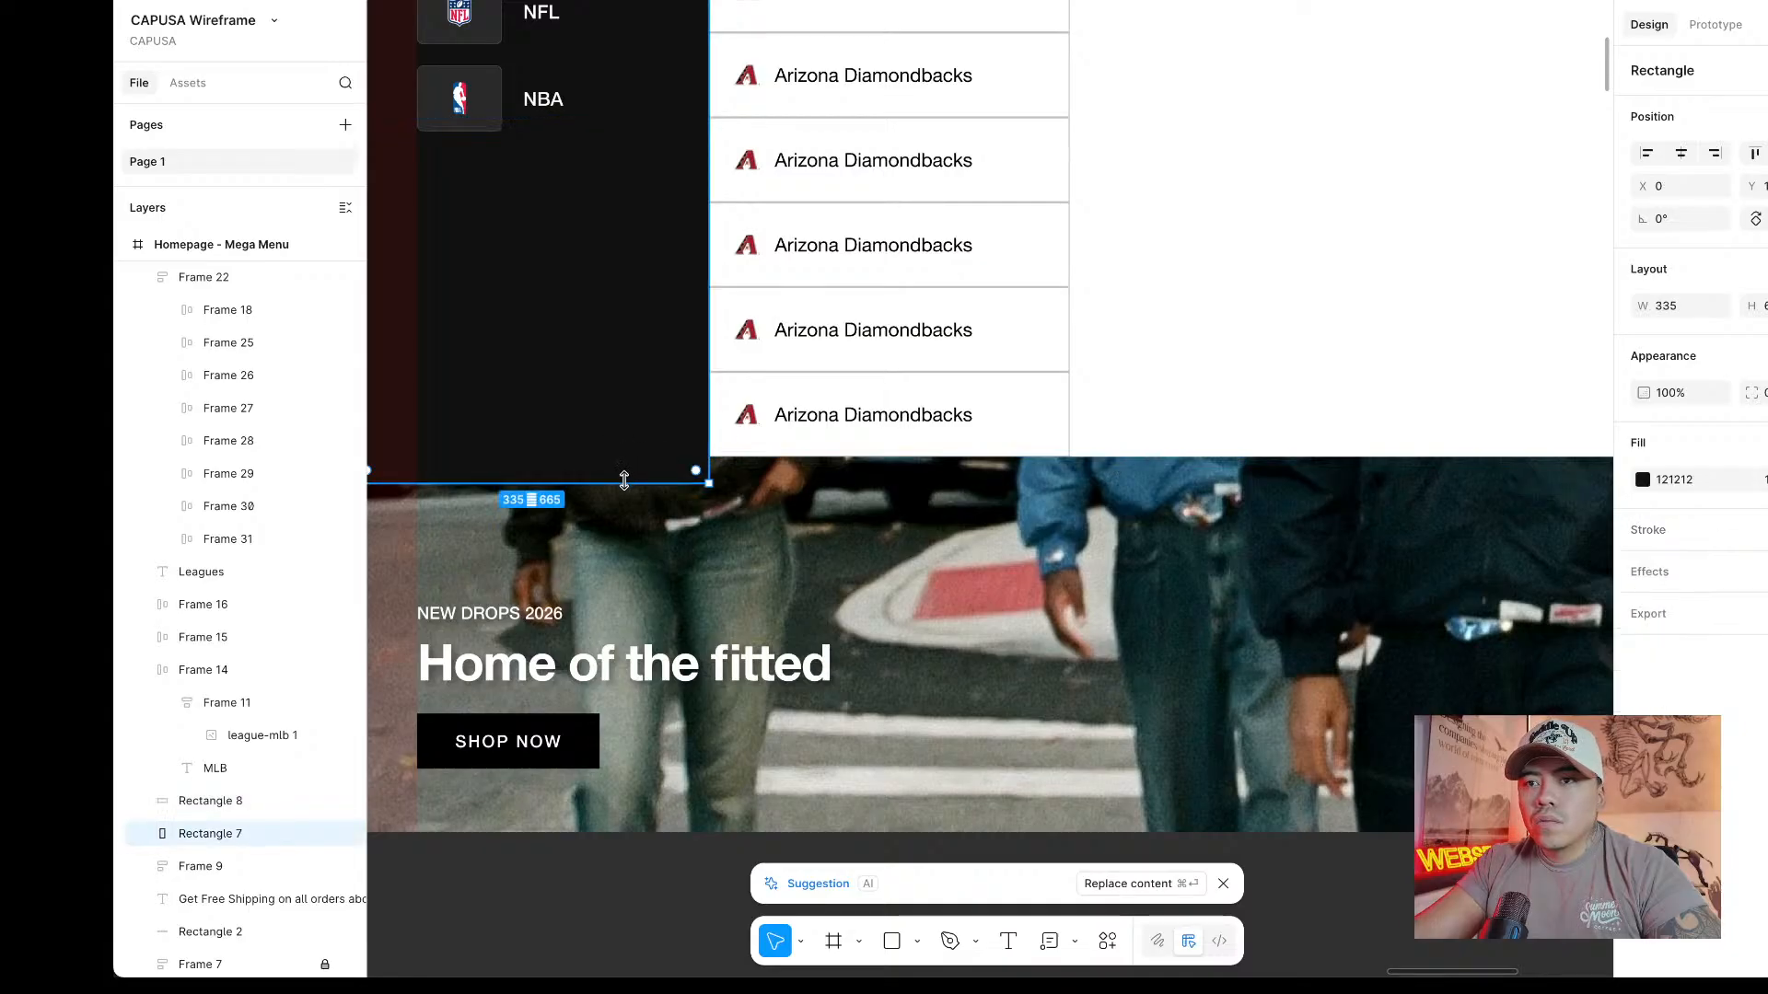
left_click_drag(620, 482, 632, 458)
Preview the mega menu with the eight-row team column in presentation view.
left_click(1367, 336)
scroll(1367, 336, "up", 5)
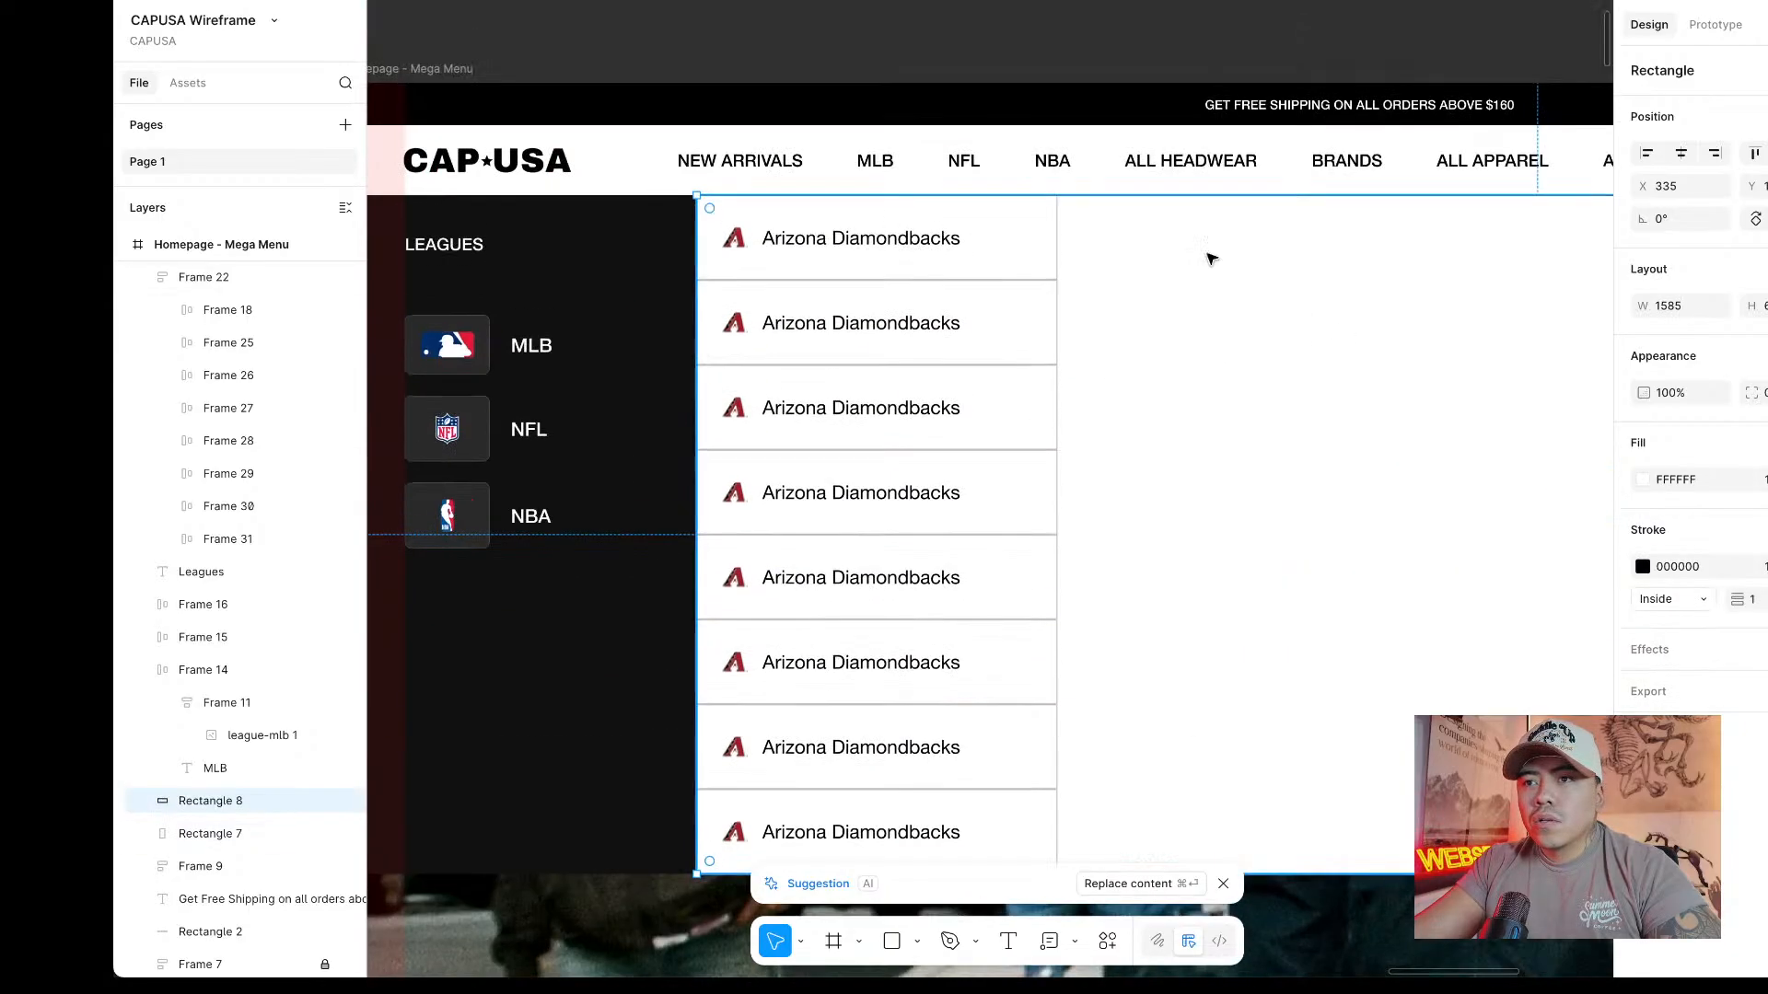
left_click(663, 0)
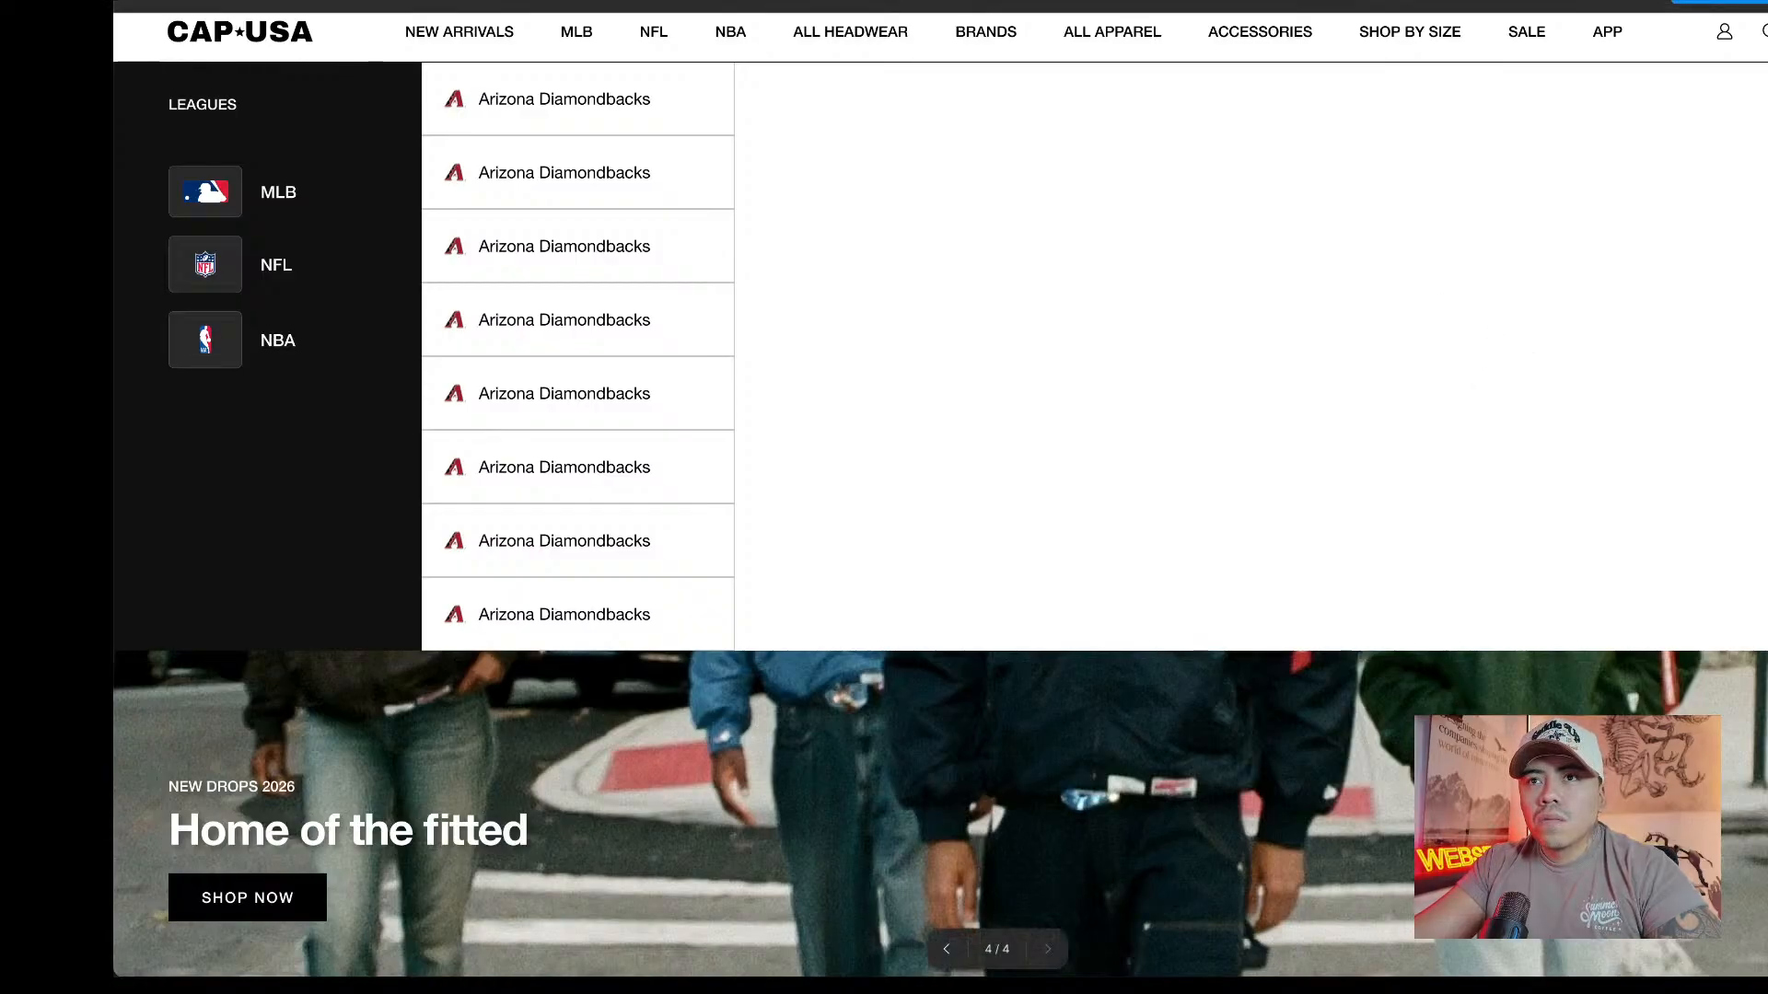
key("Escape")
Copy the eight-row team column and place the copy directly beside it at X 675.
left_click(959, 230)
left_click_drag(839, 265, 1137, 288)
scroll(1306, 277, "right", 1)
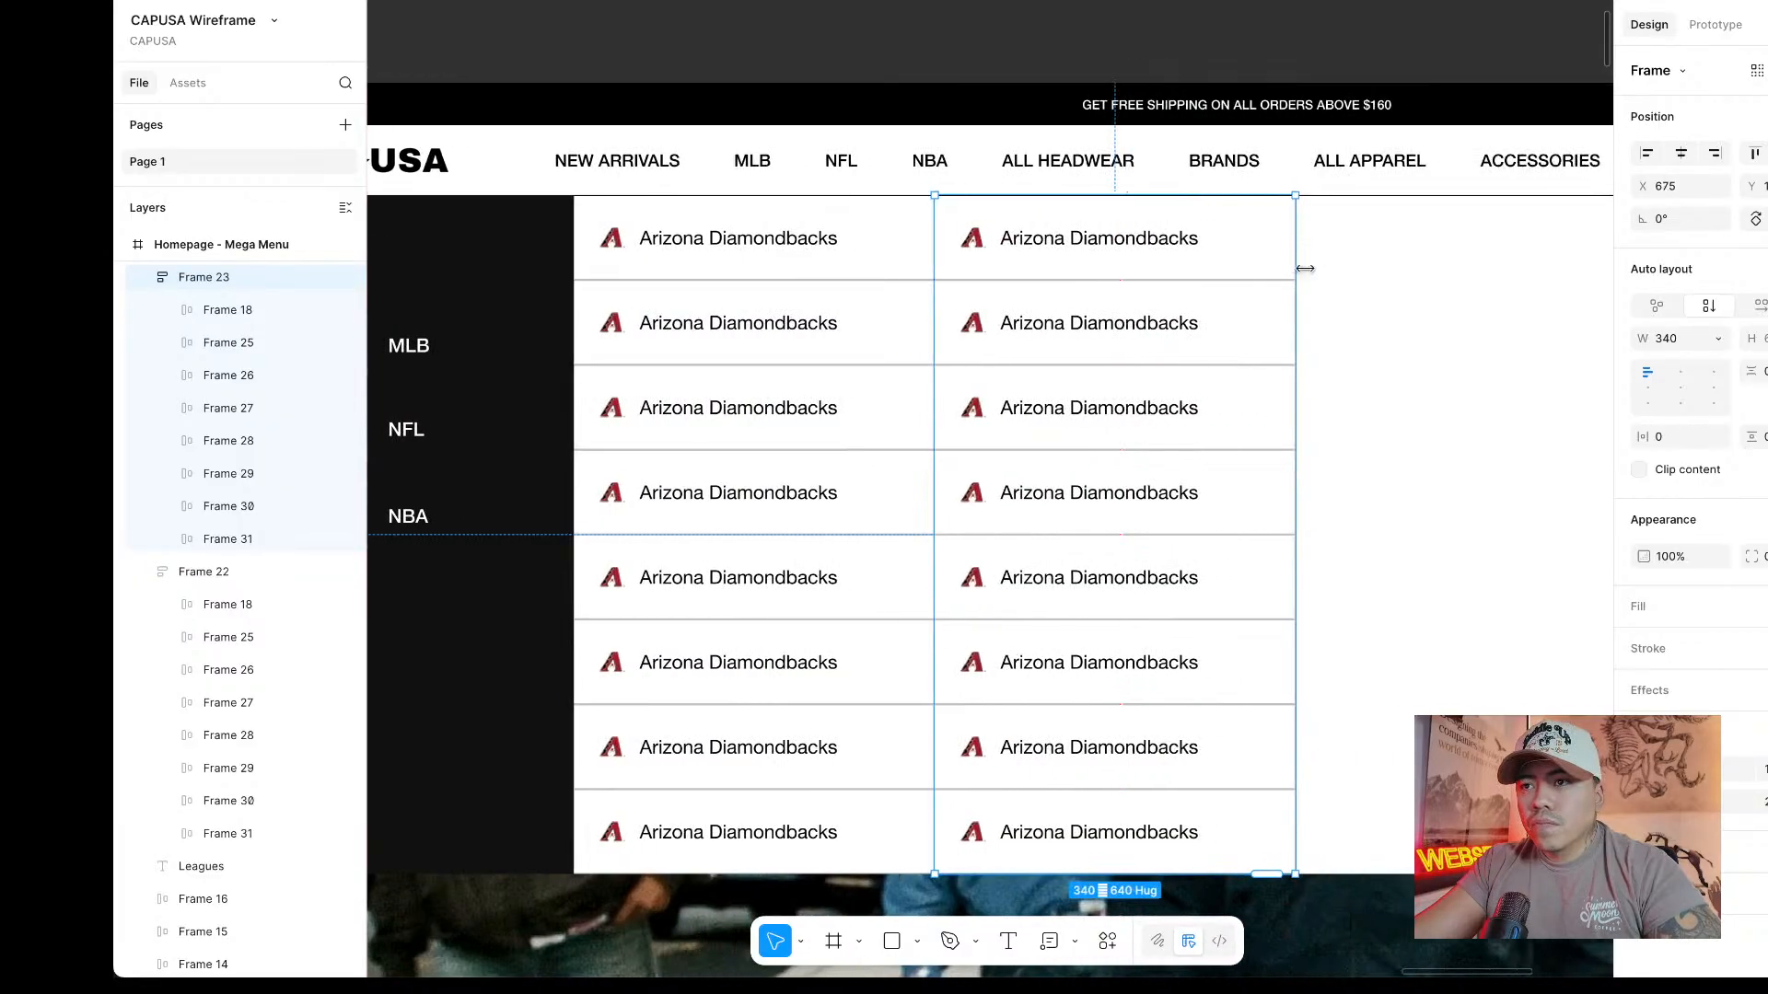
left_click(1350, 279)
scroll(1350, 279, "right", 1)
Wrap the two team columns together in a horizontal auto layout frame.
left_click(771, 297)
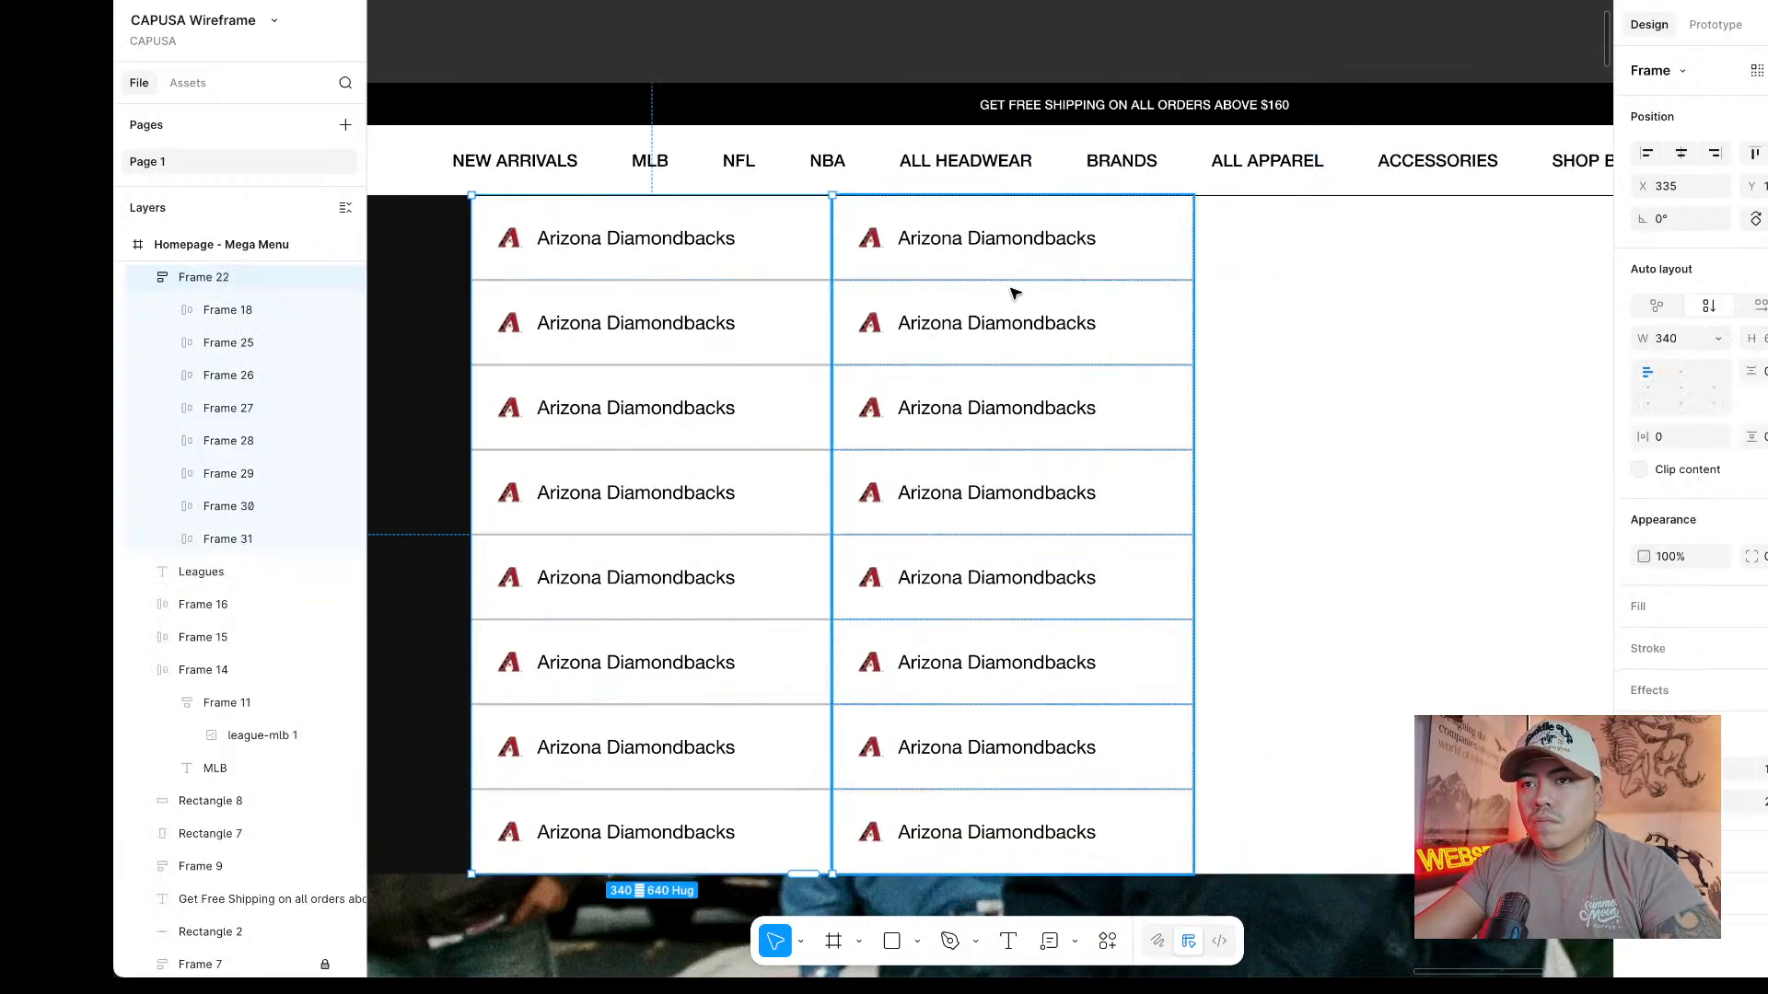
left_click(949, 295, "shift")
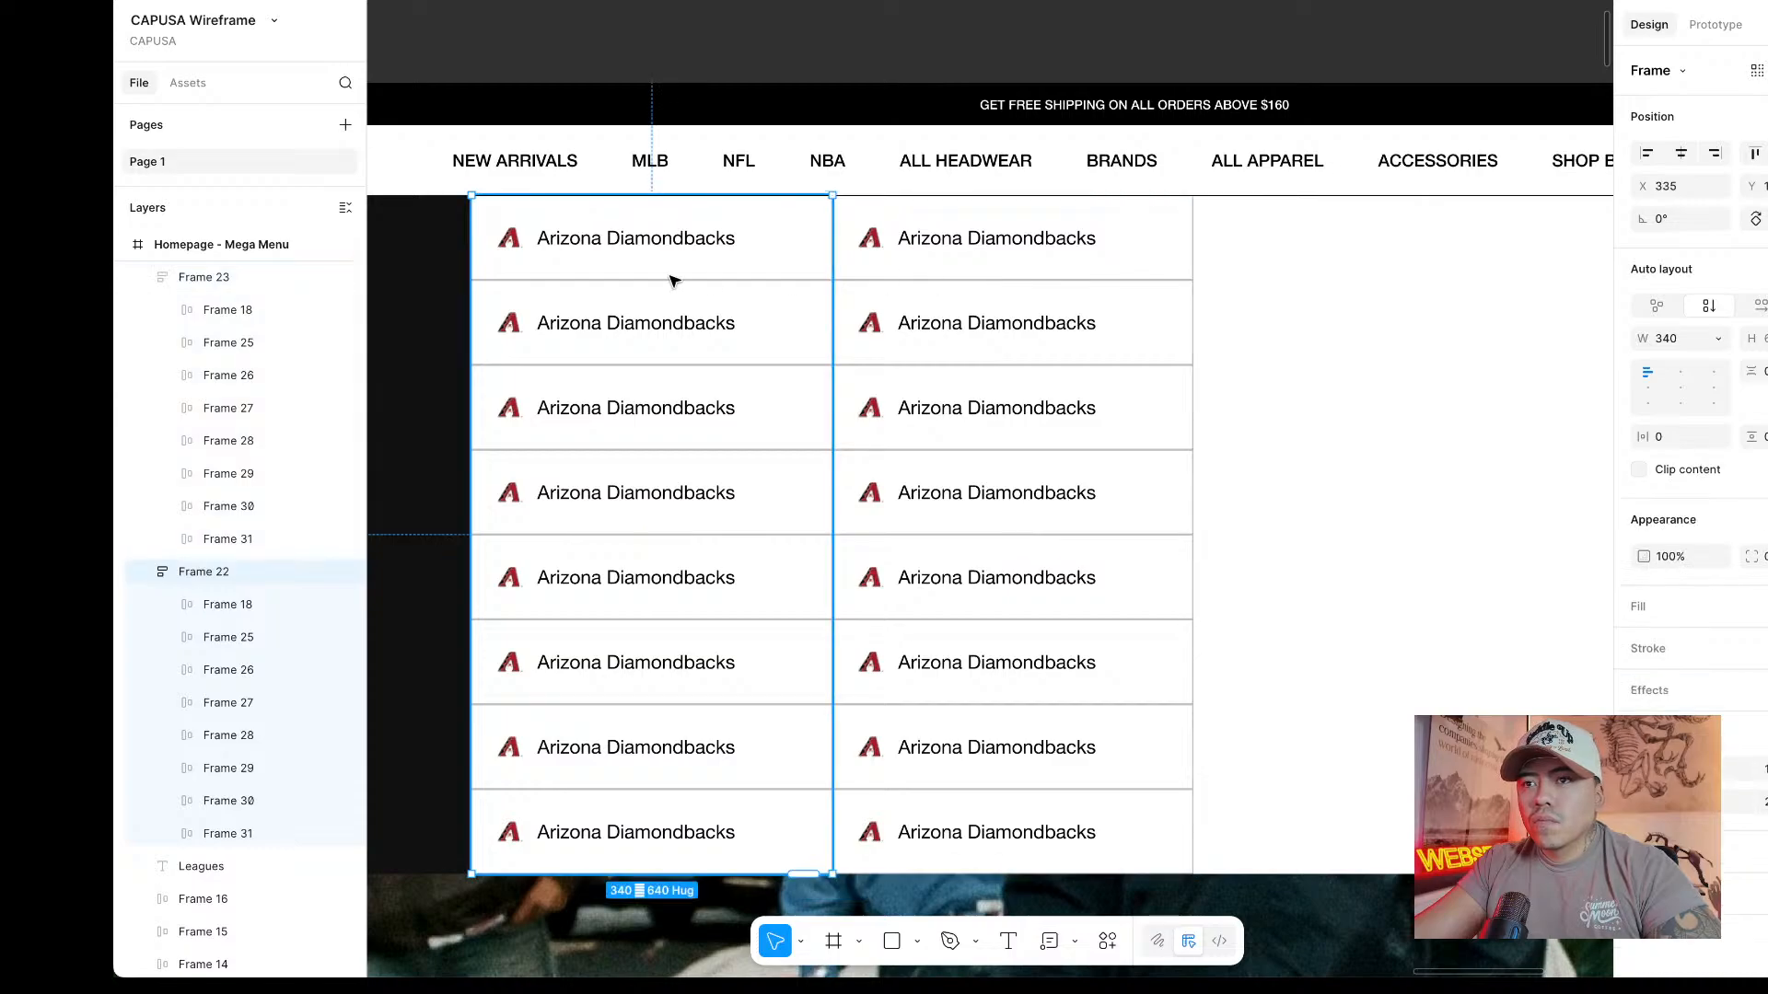
right_click(841, 247)
left_click(1174, 655)
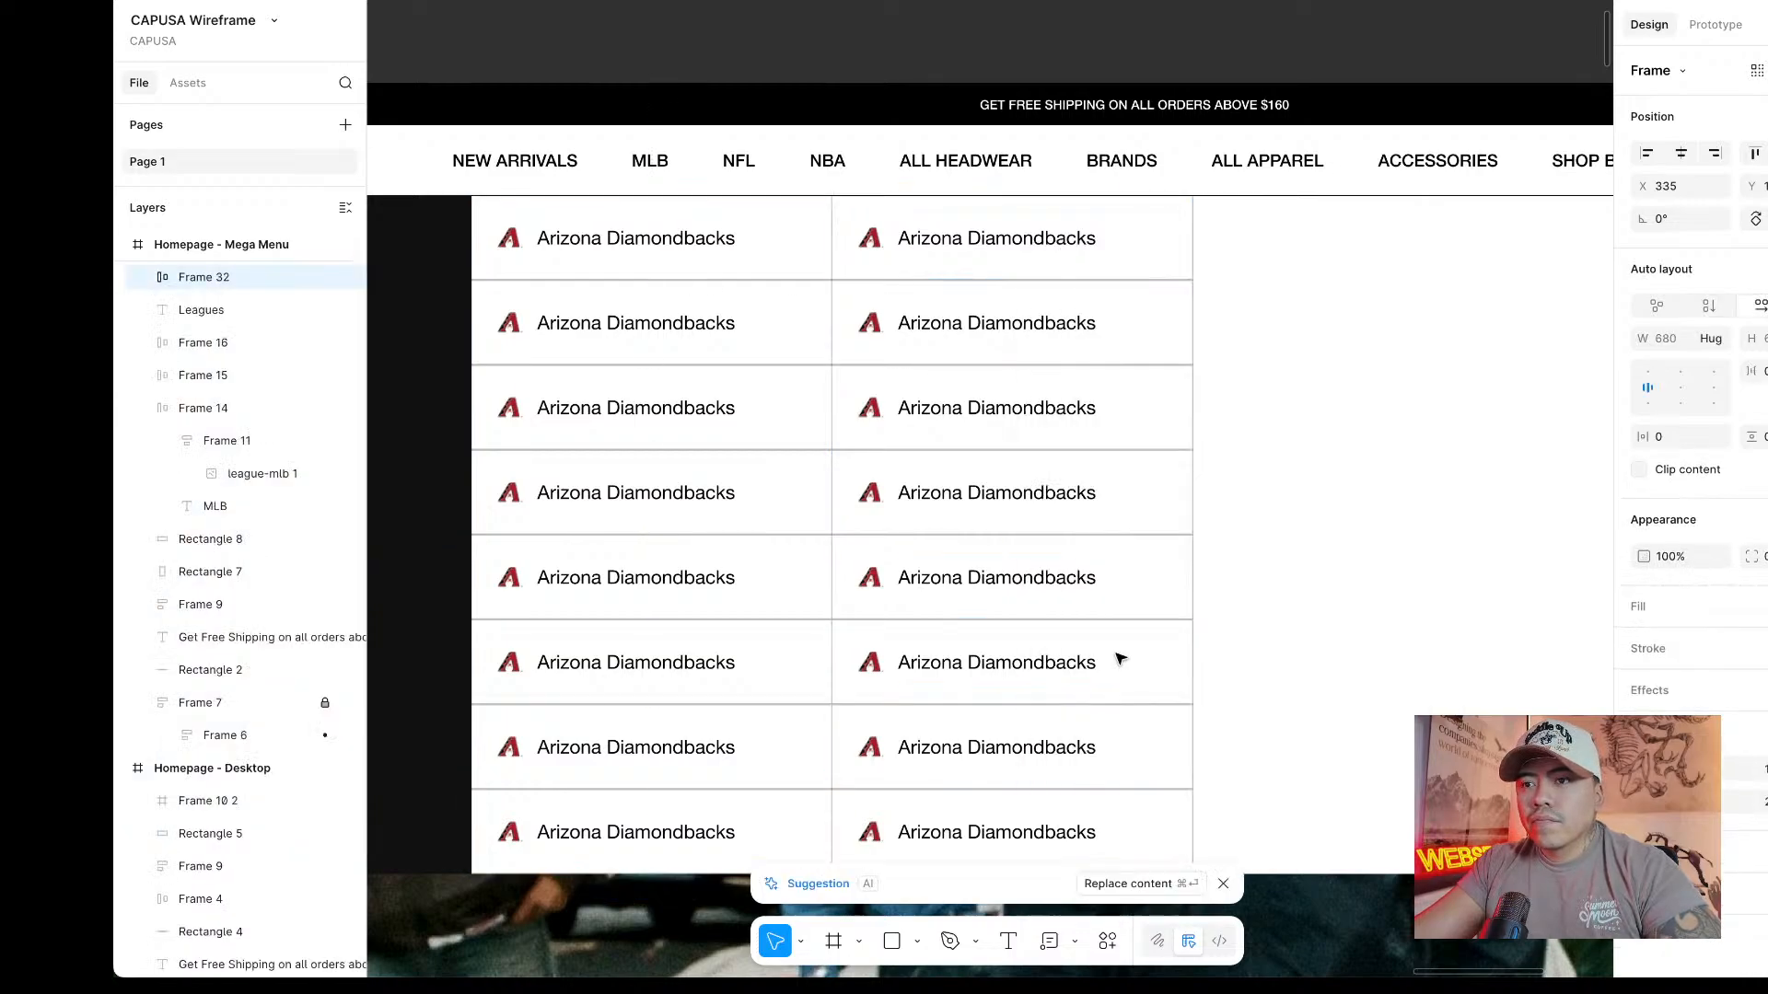
Duplicate the second team column inside the auto layout frame to add a third column.
left_click(1046, 500)
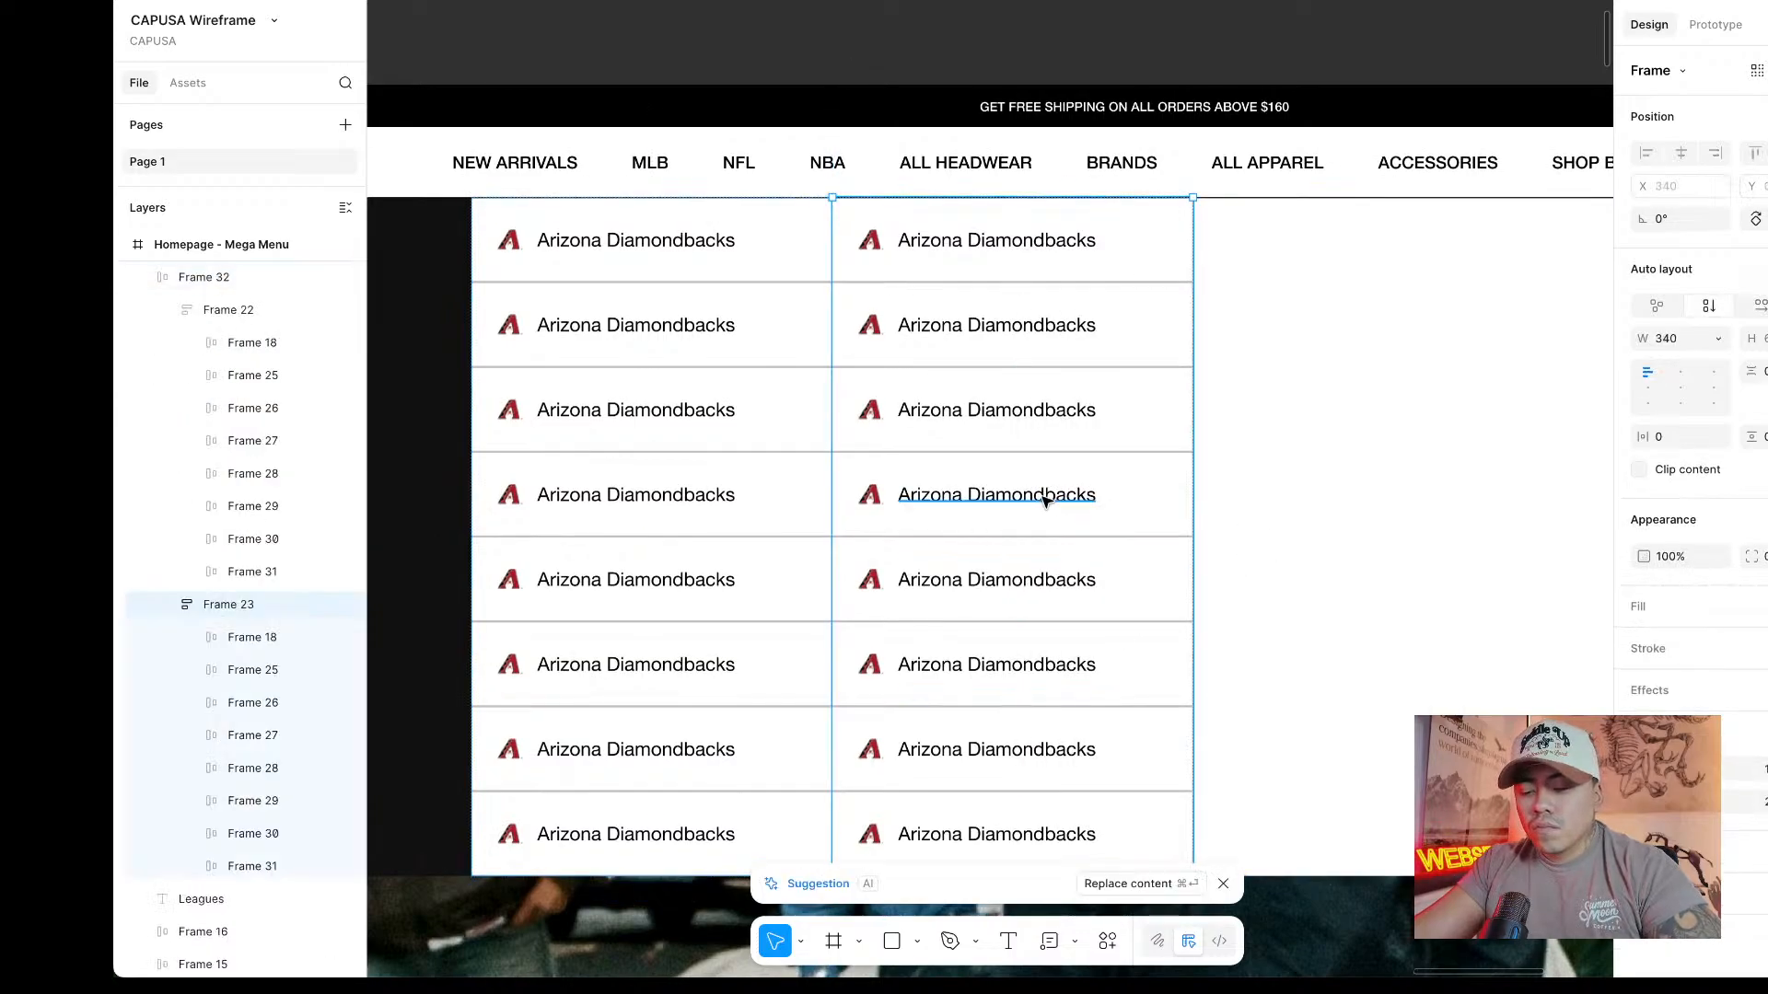
key("super+d")
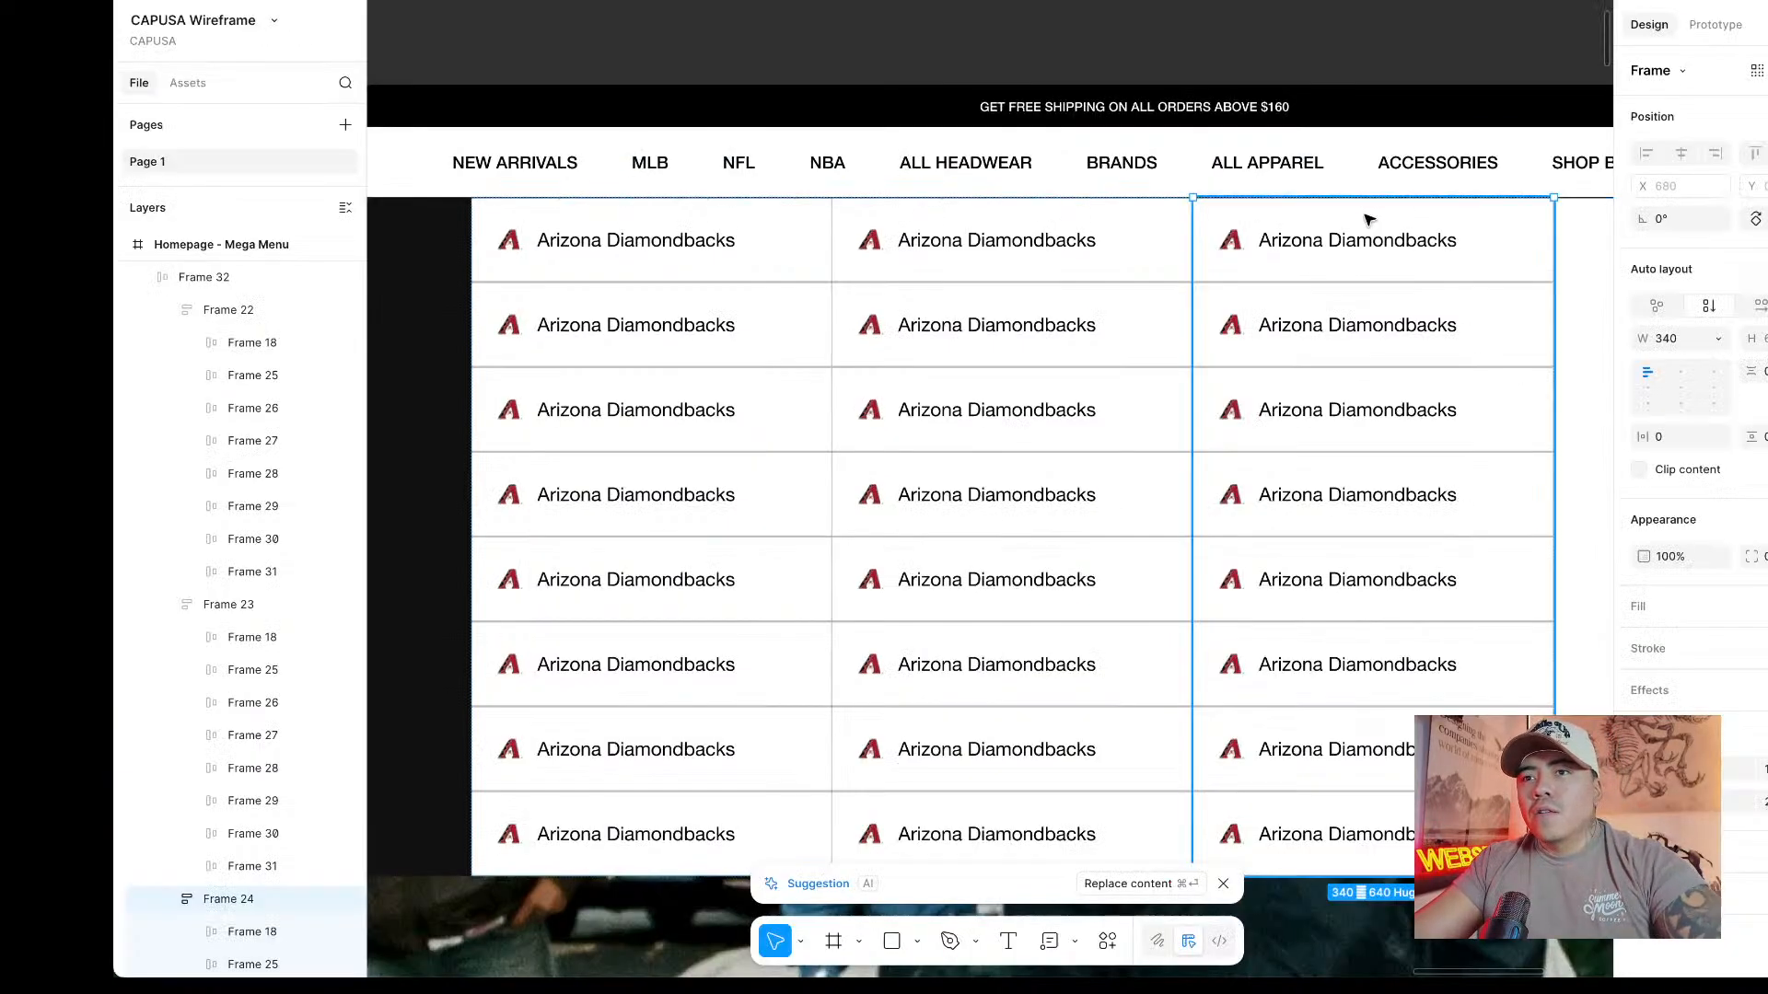
left_click(1075, 390, "shift")
left_click(642, 393, "shift")
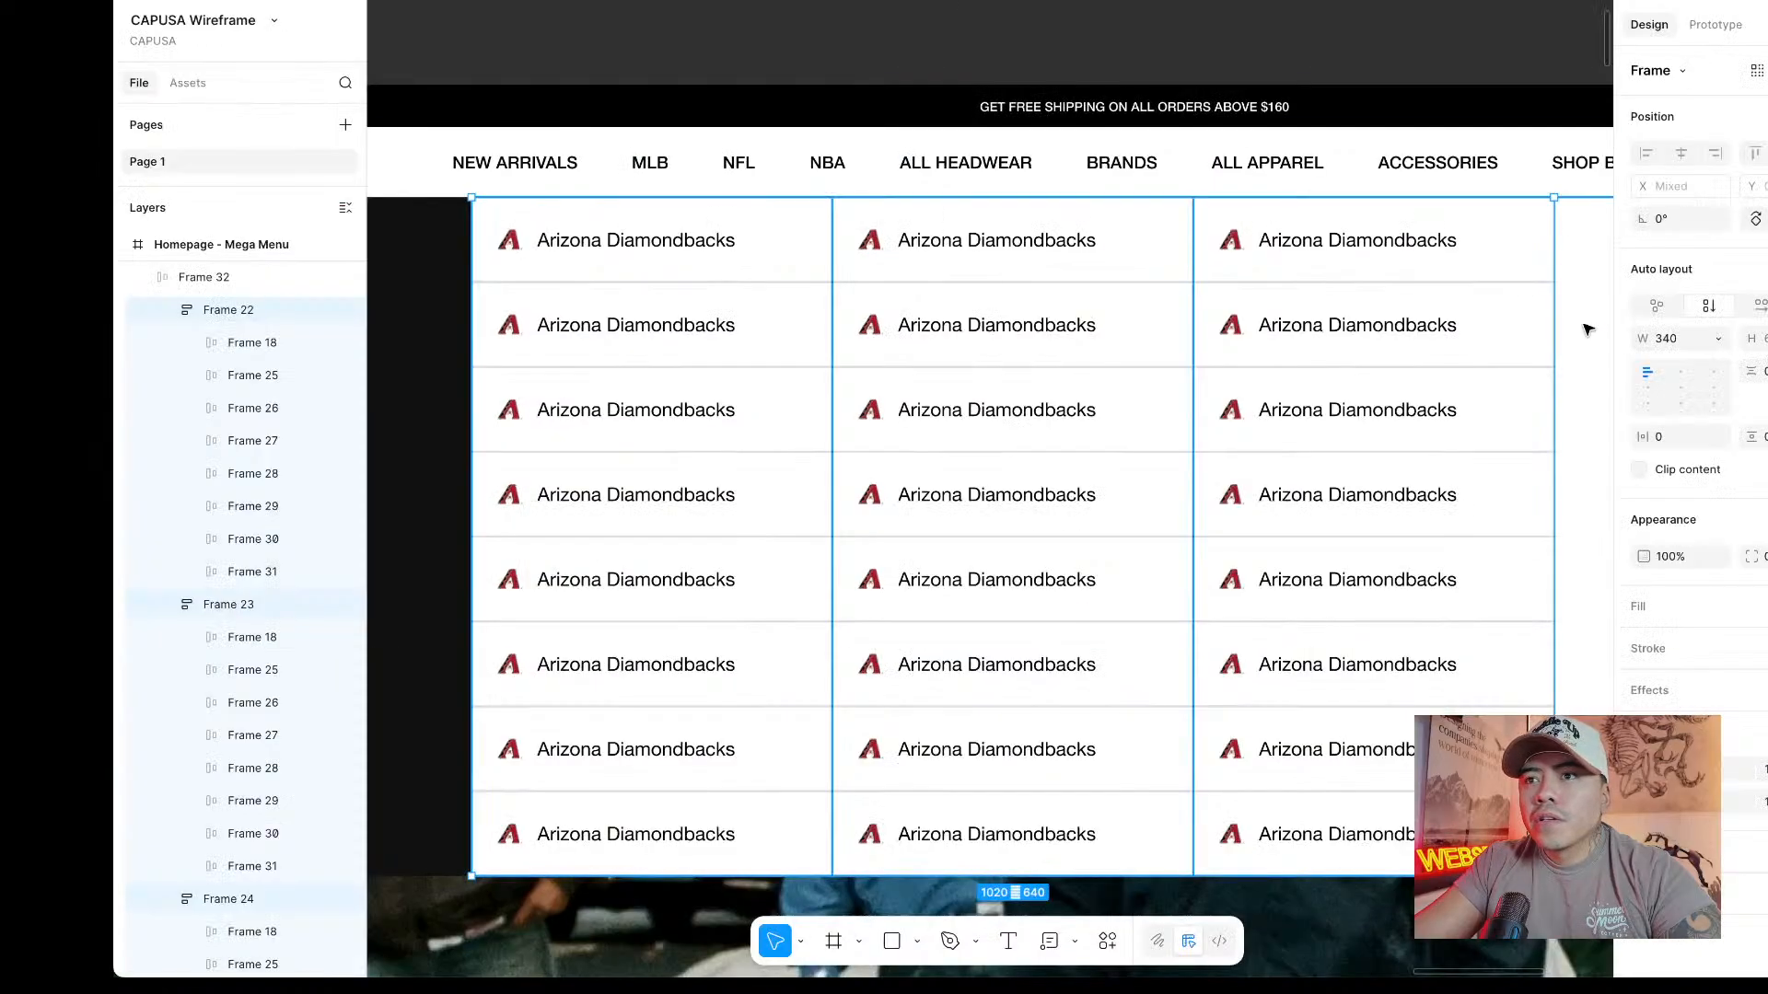
left_click(1510, 329)
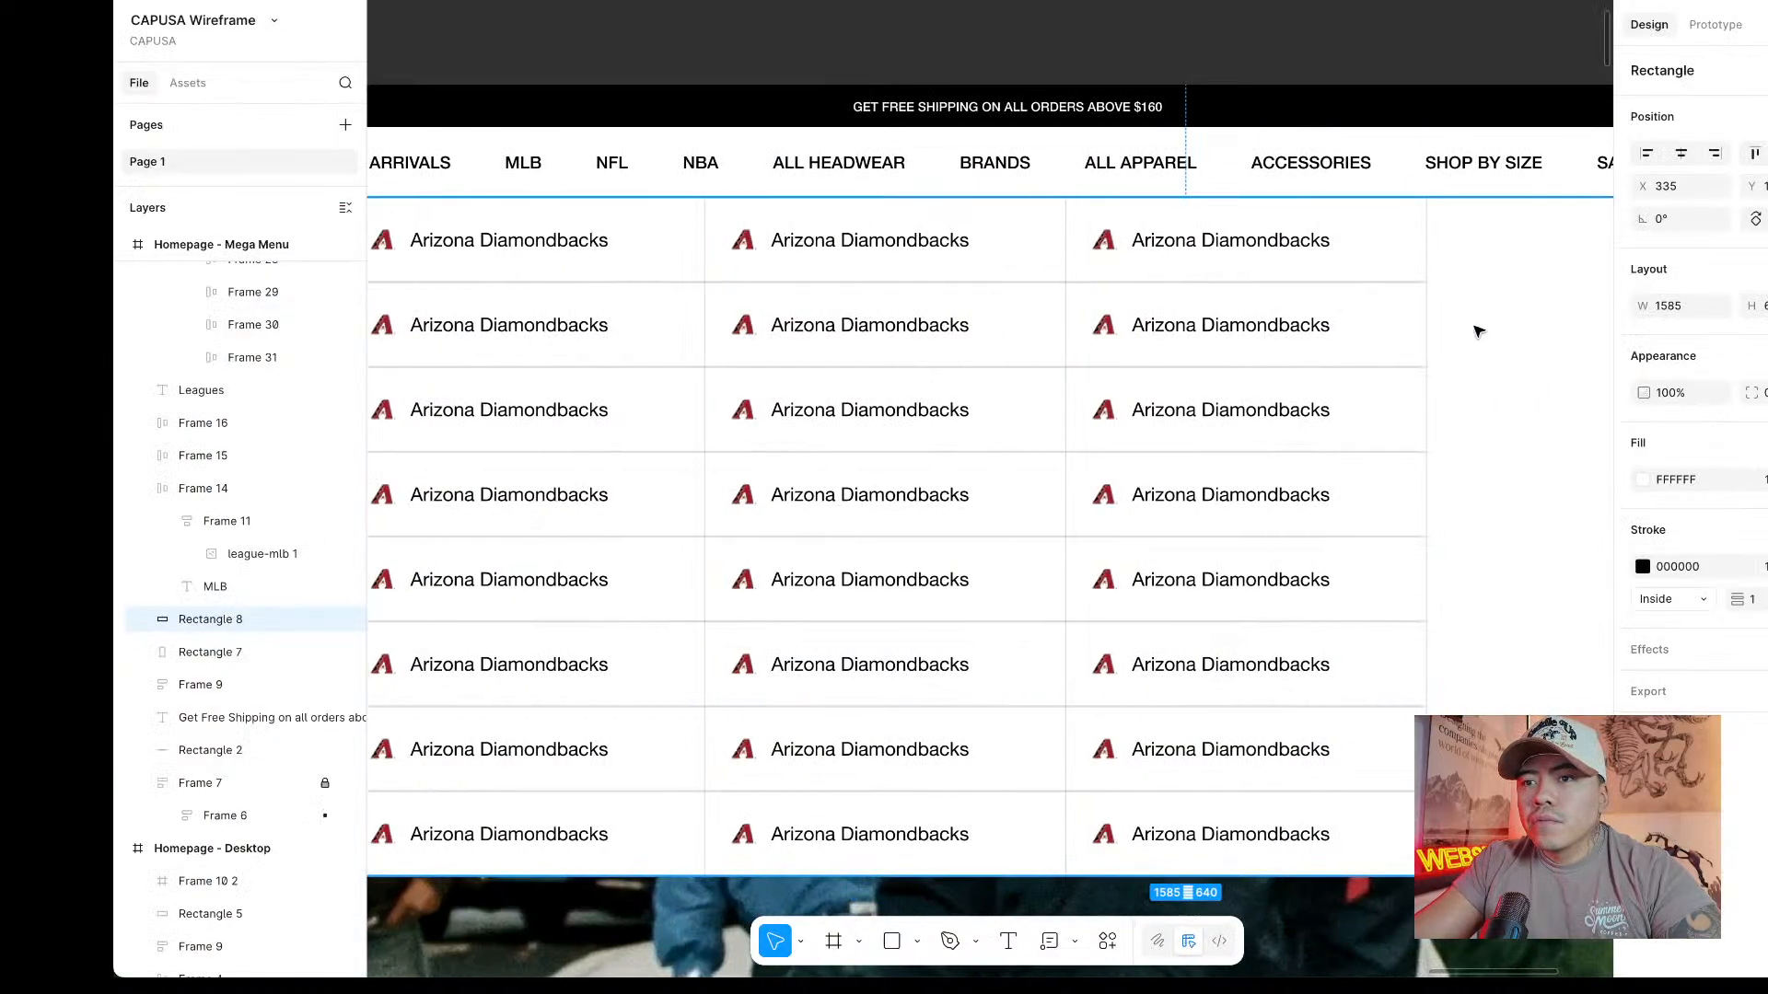
left_click(856, 28)
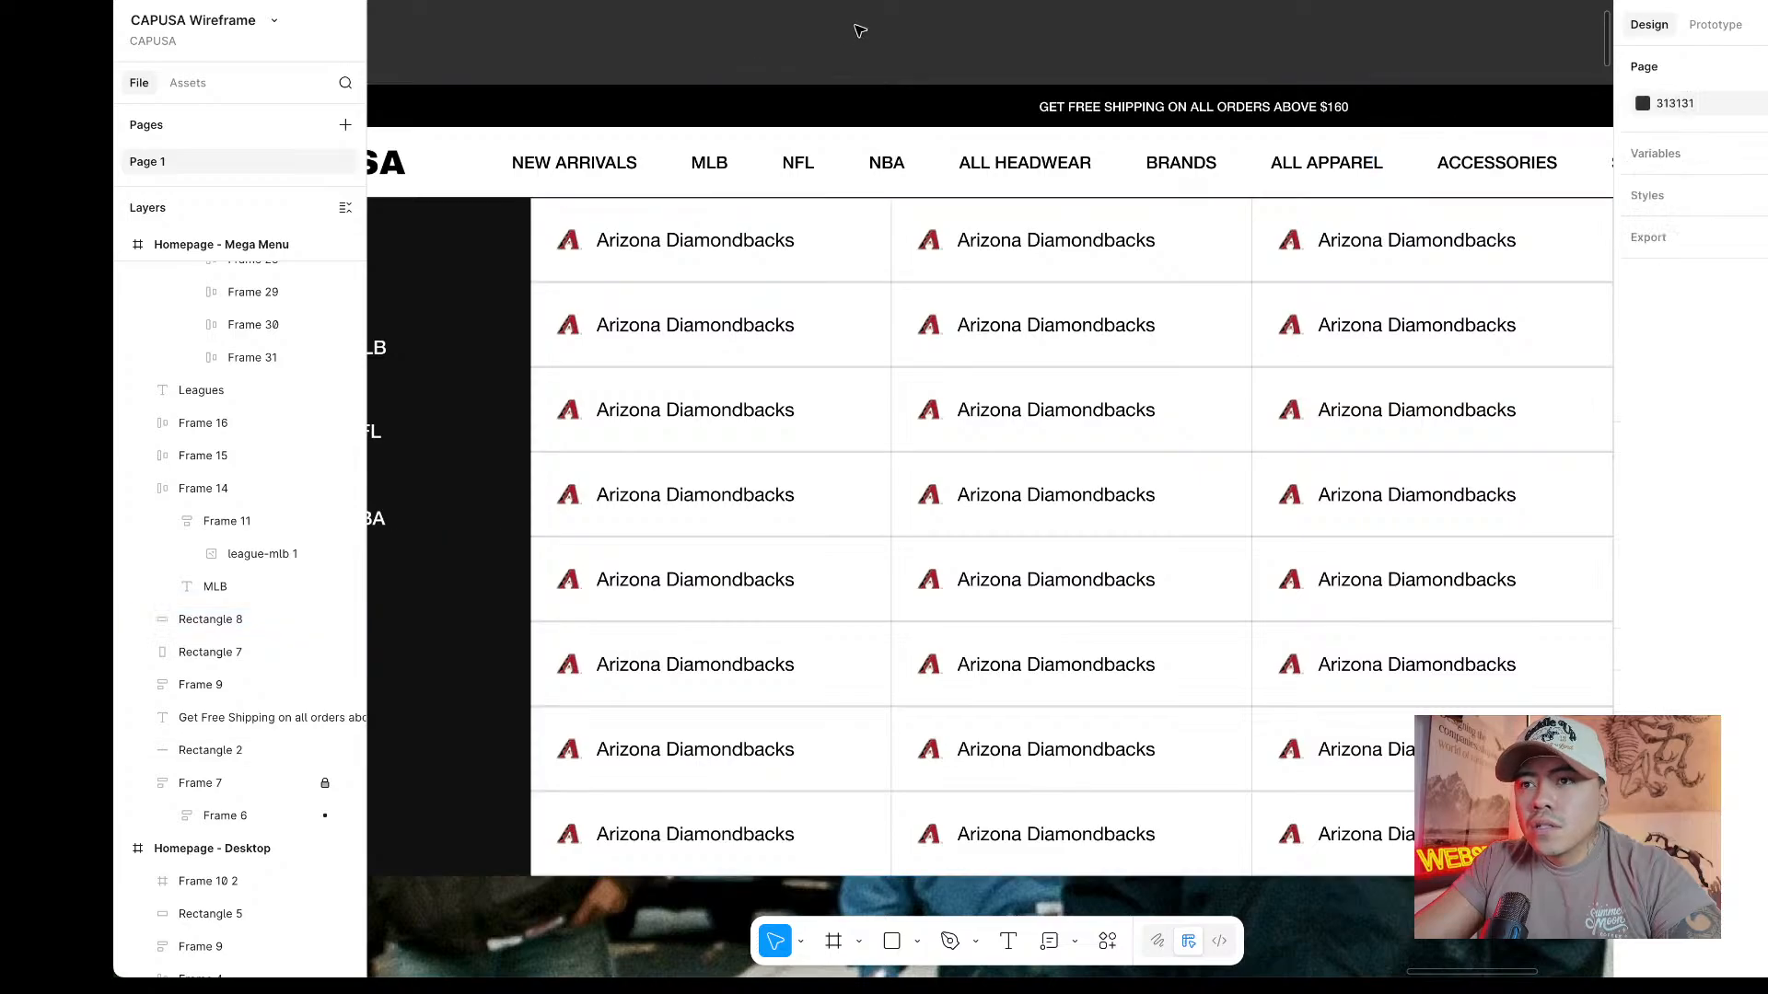
Delete the second and third team columns, keeping only the first column in the auto layout frame.
scroll(937, 476, "up", 5)
scroll(939, 476, "down", 5)
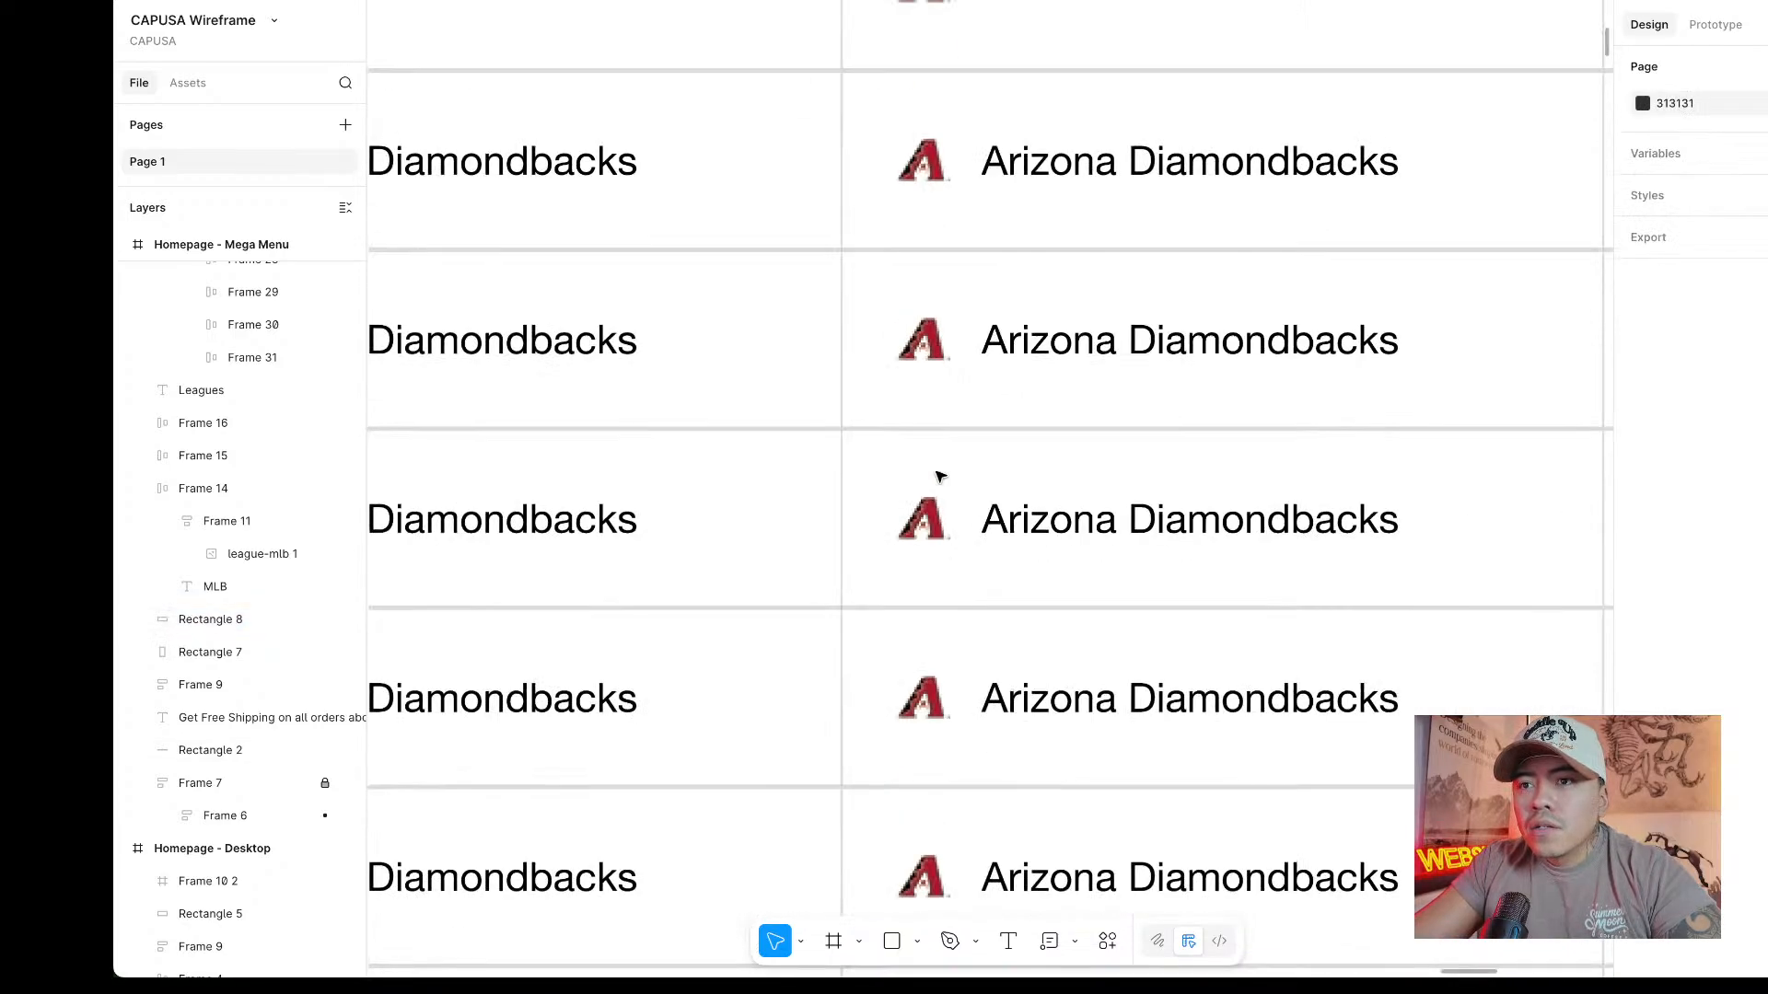
double_click(1337, 395)
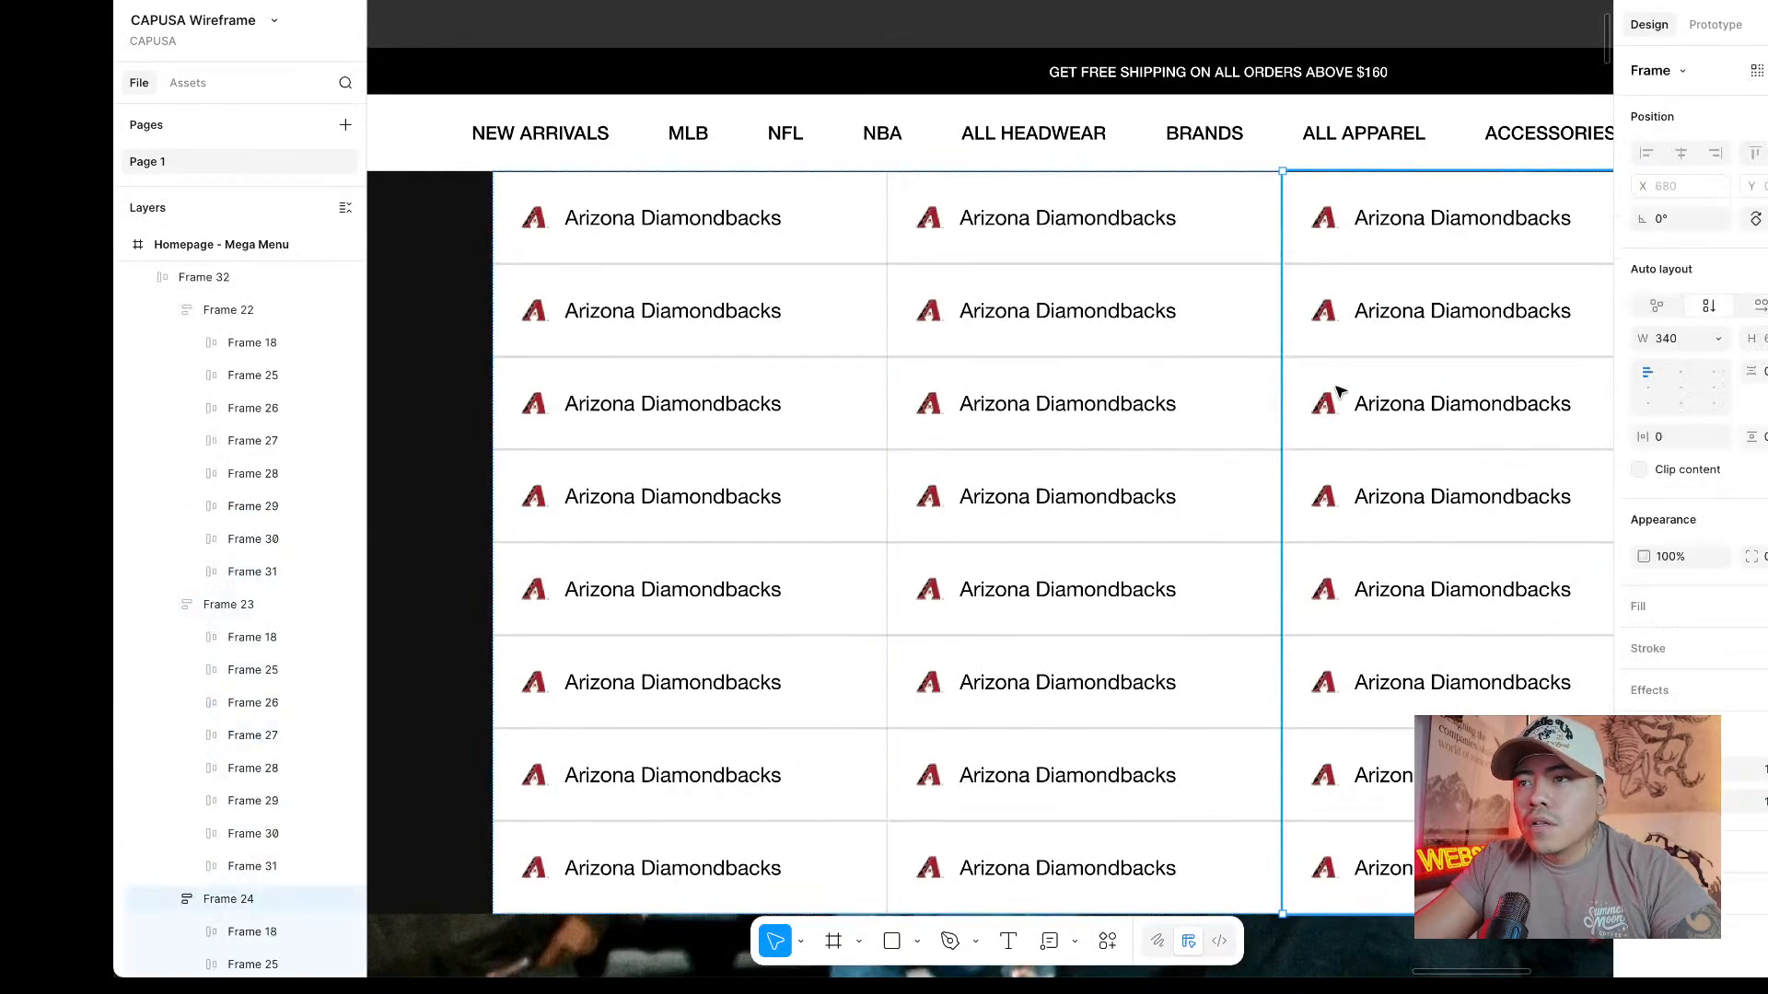
left_click(1090, 397, "shift")
key("Delete")
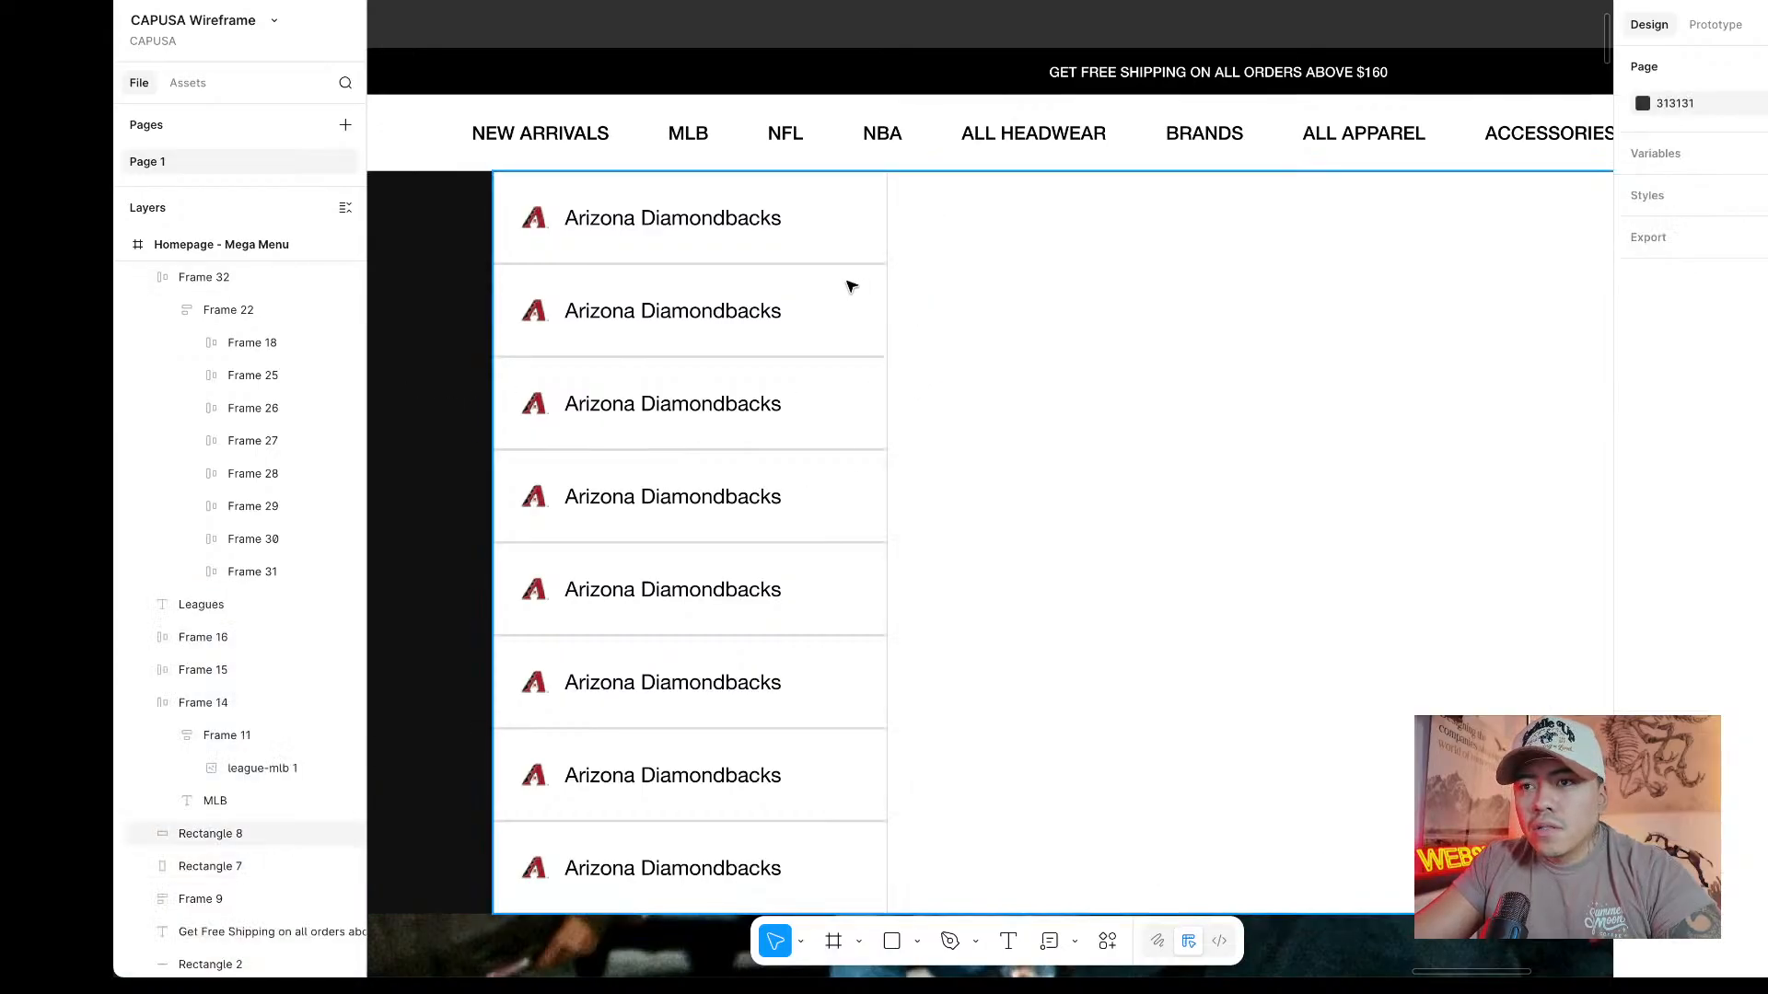
Set the top stroke to 0 on the second, third and fourth team rows to avoid doubled borders.
scroll(847, 283, "up", 4)
scroll(887, 289, "down", 3)
scroll(893, 303, "up", 1)
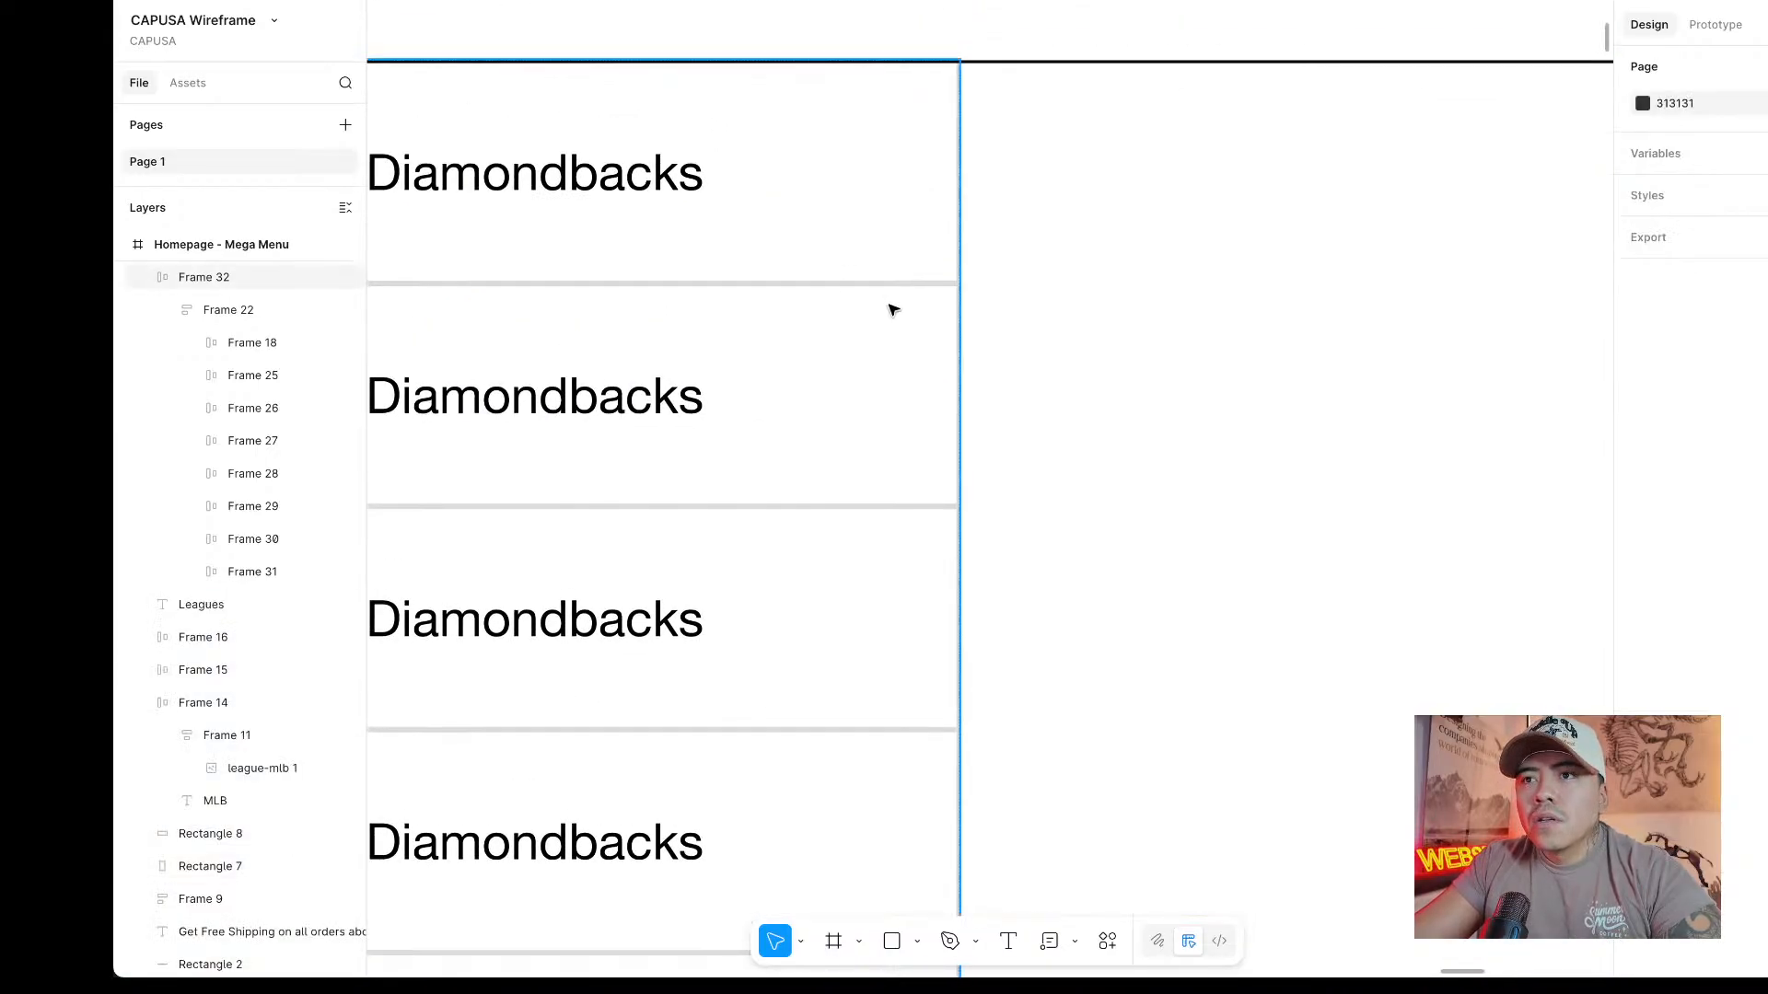
double_click(757, 363)
double_click(757, 363)
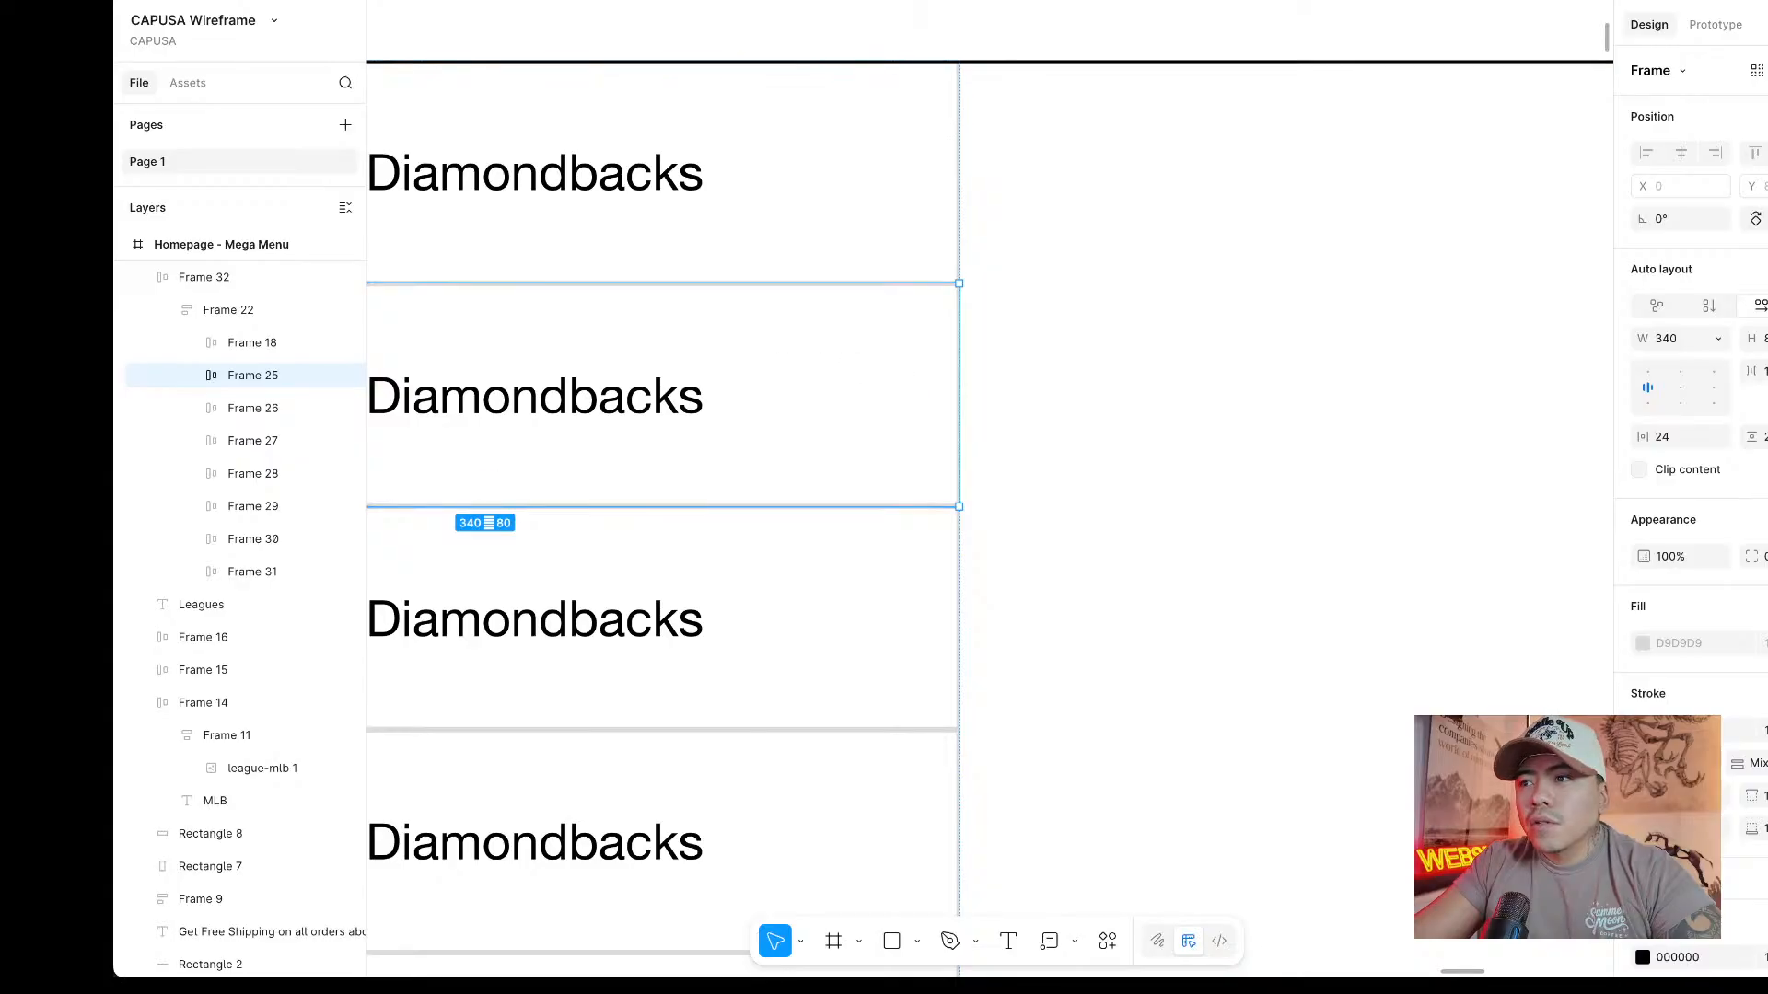
scroll(888, 552, "left", 5)
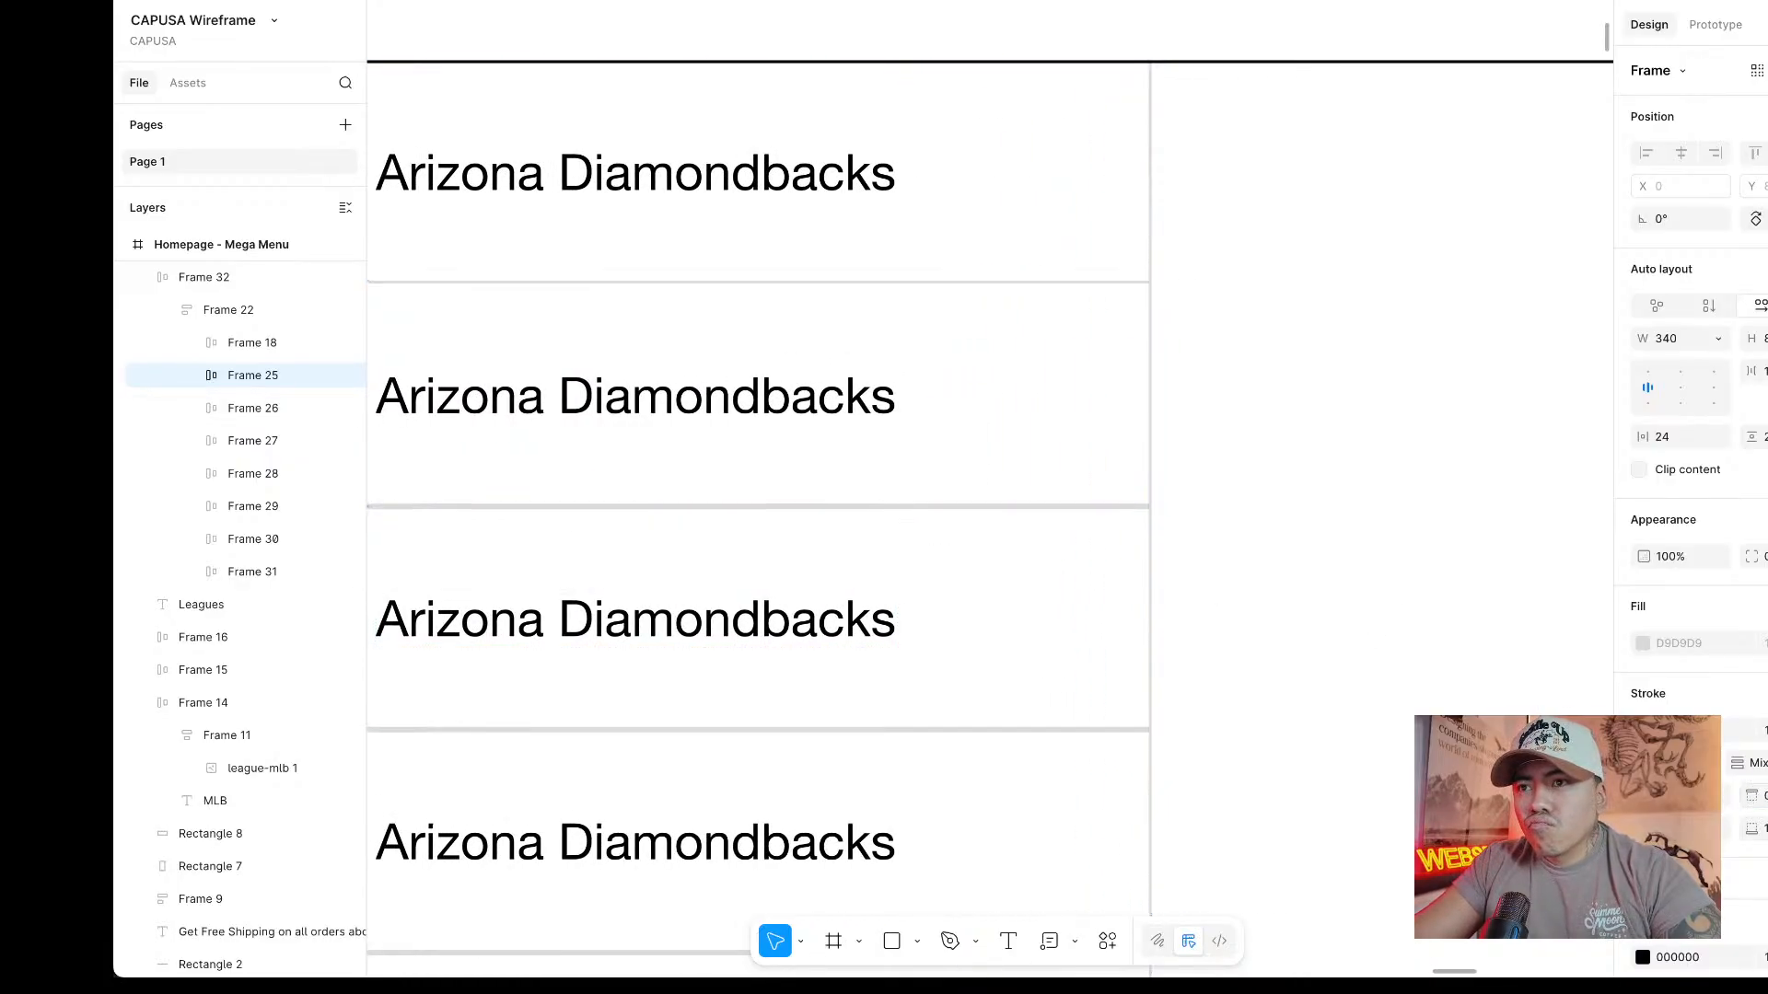
left_click(1081, 682)
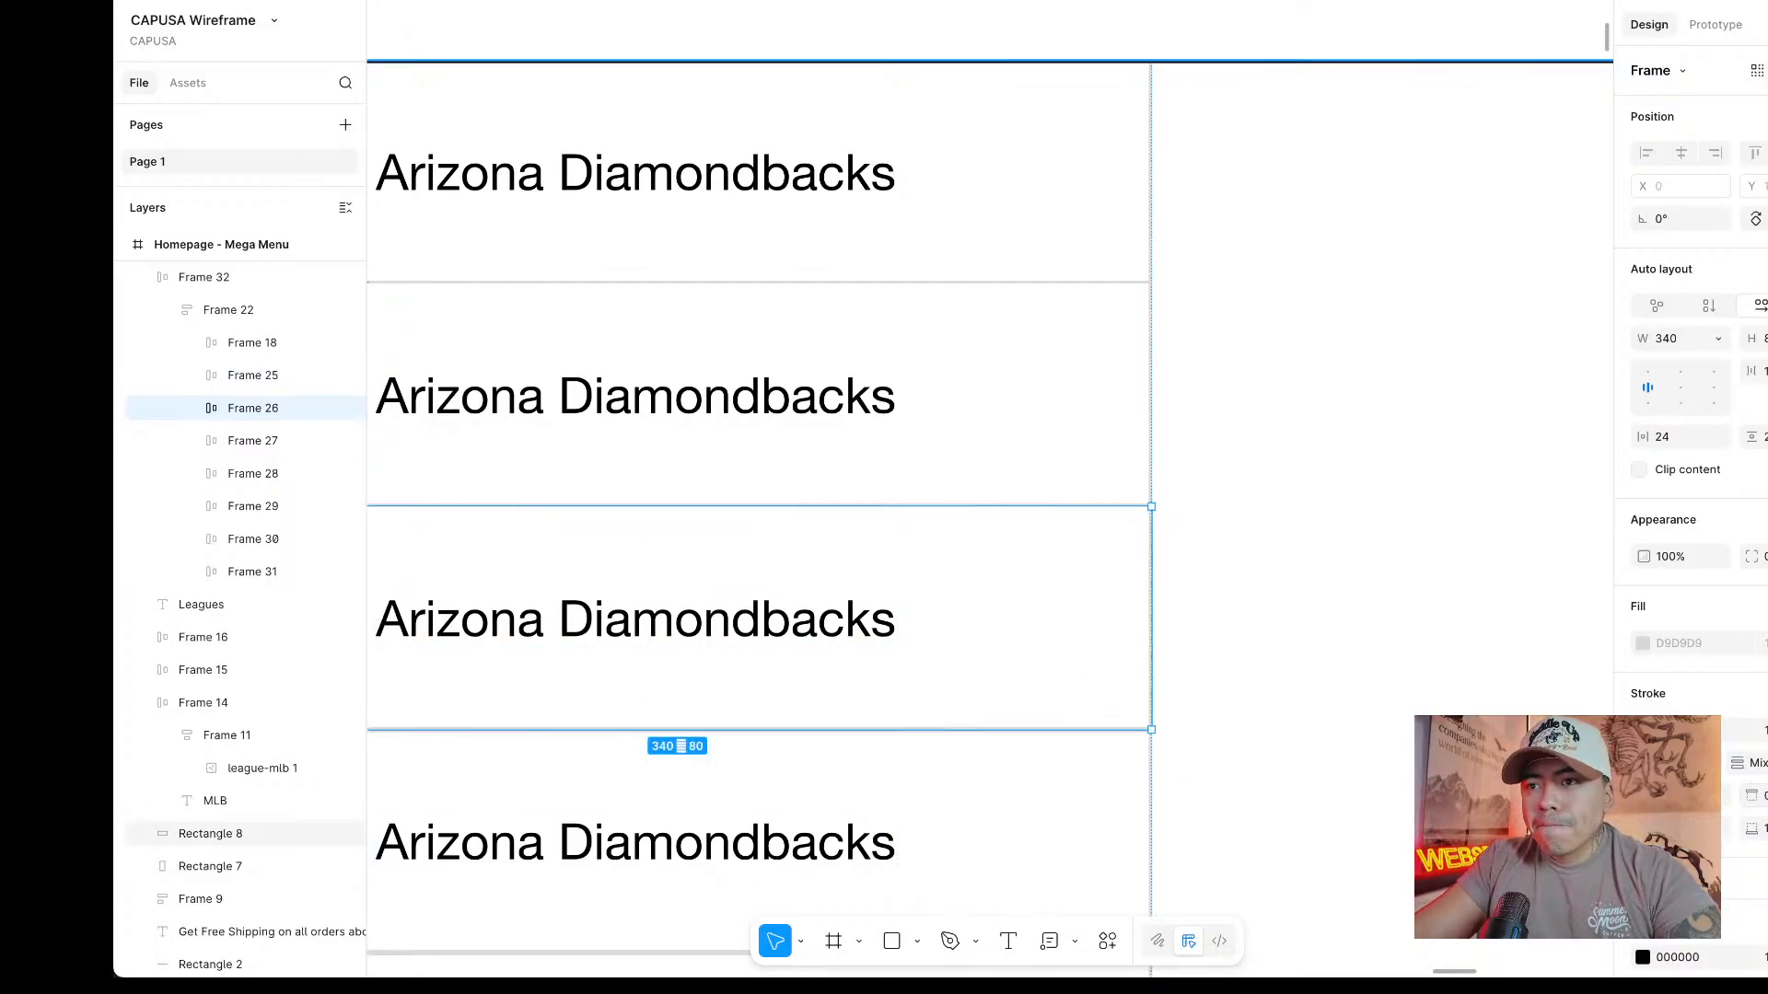
scroll(1046, 421, "down", 5)
left_click(1045, 422)
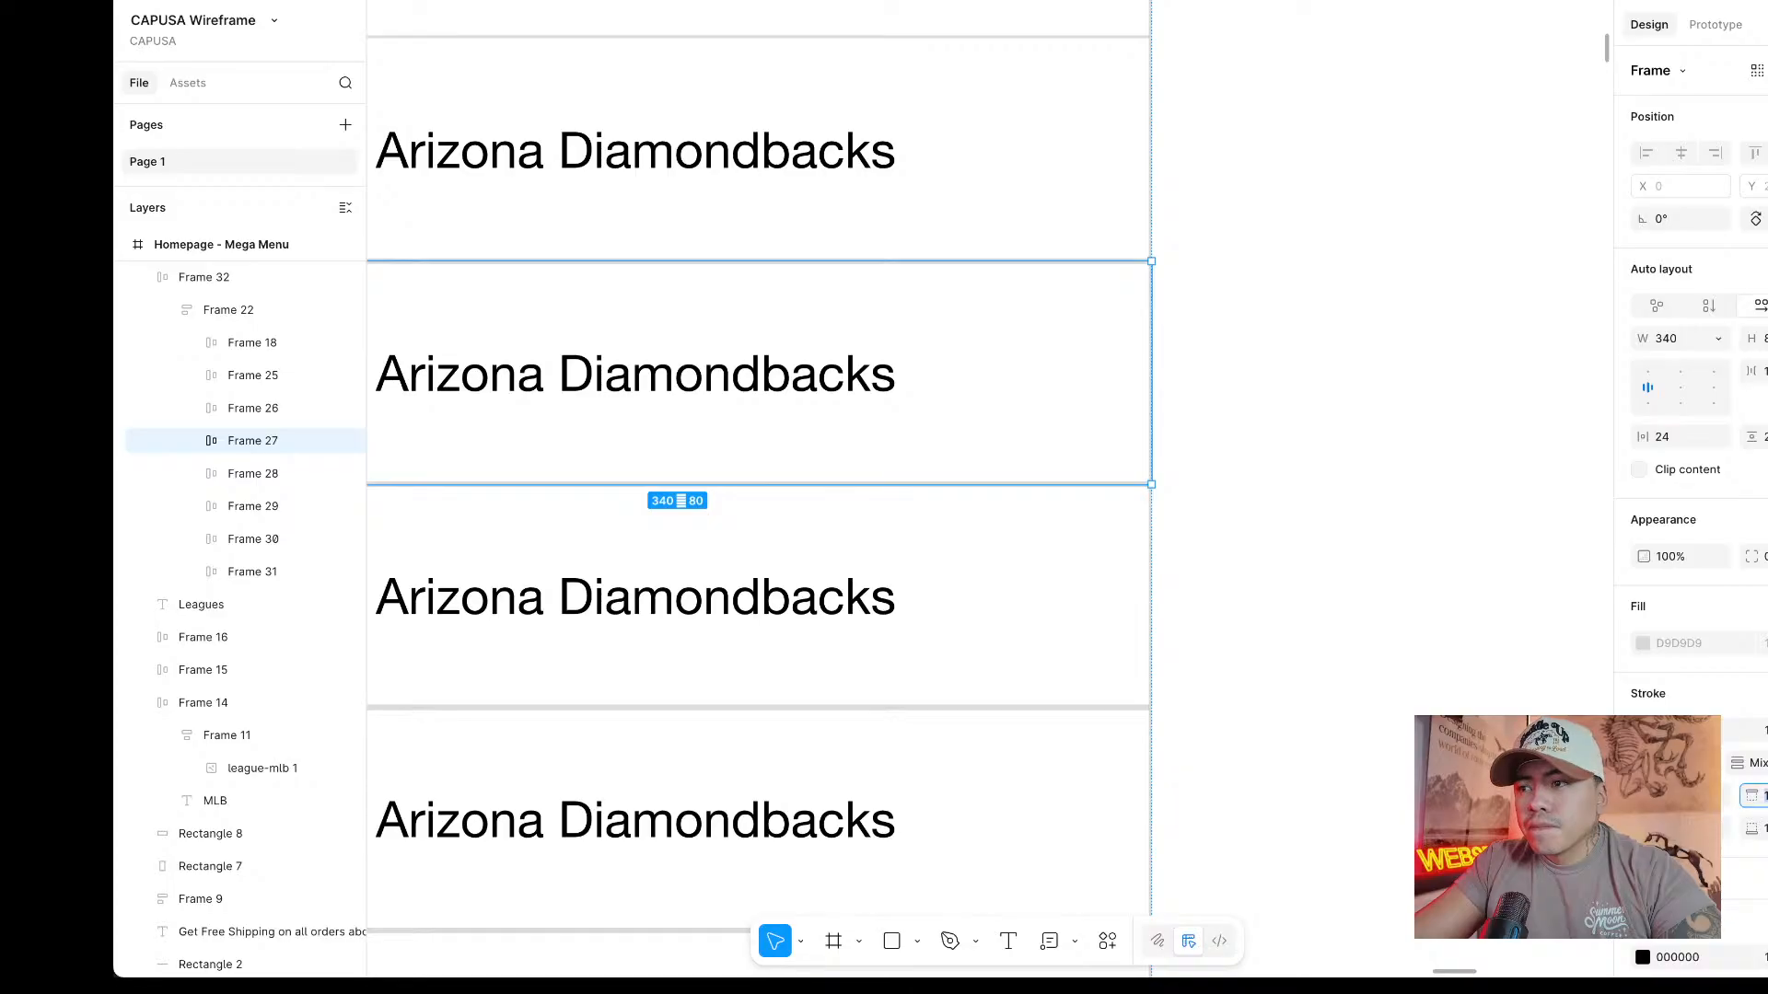
Set the top stroke to 0 on the fifth through eighth team rows of the column.
scroll(1030, 473, "up", 1)
left_click(1030, 473)
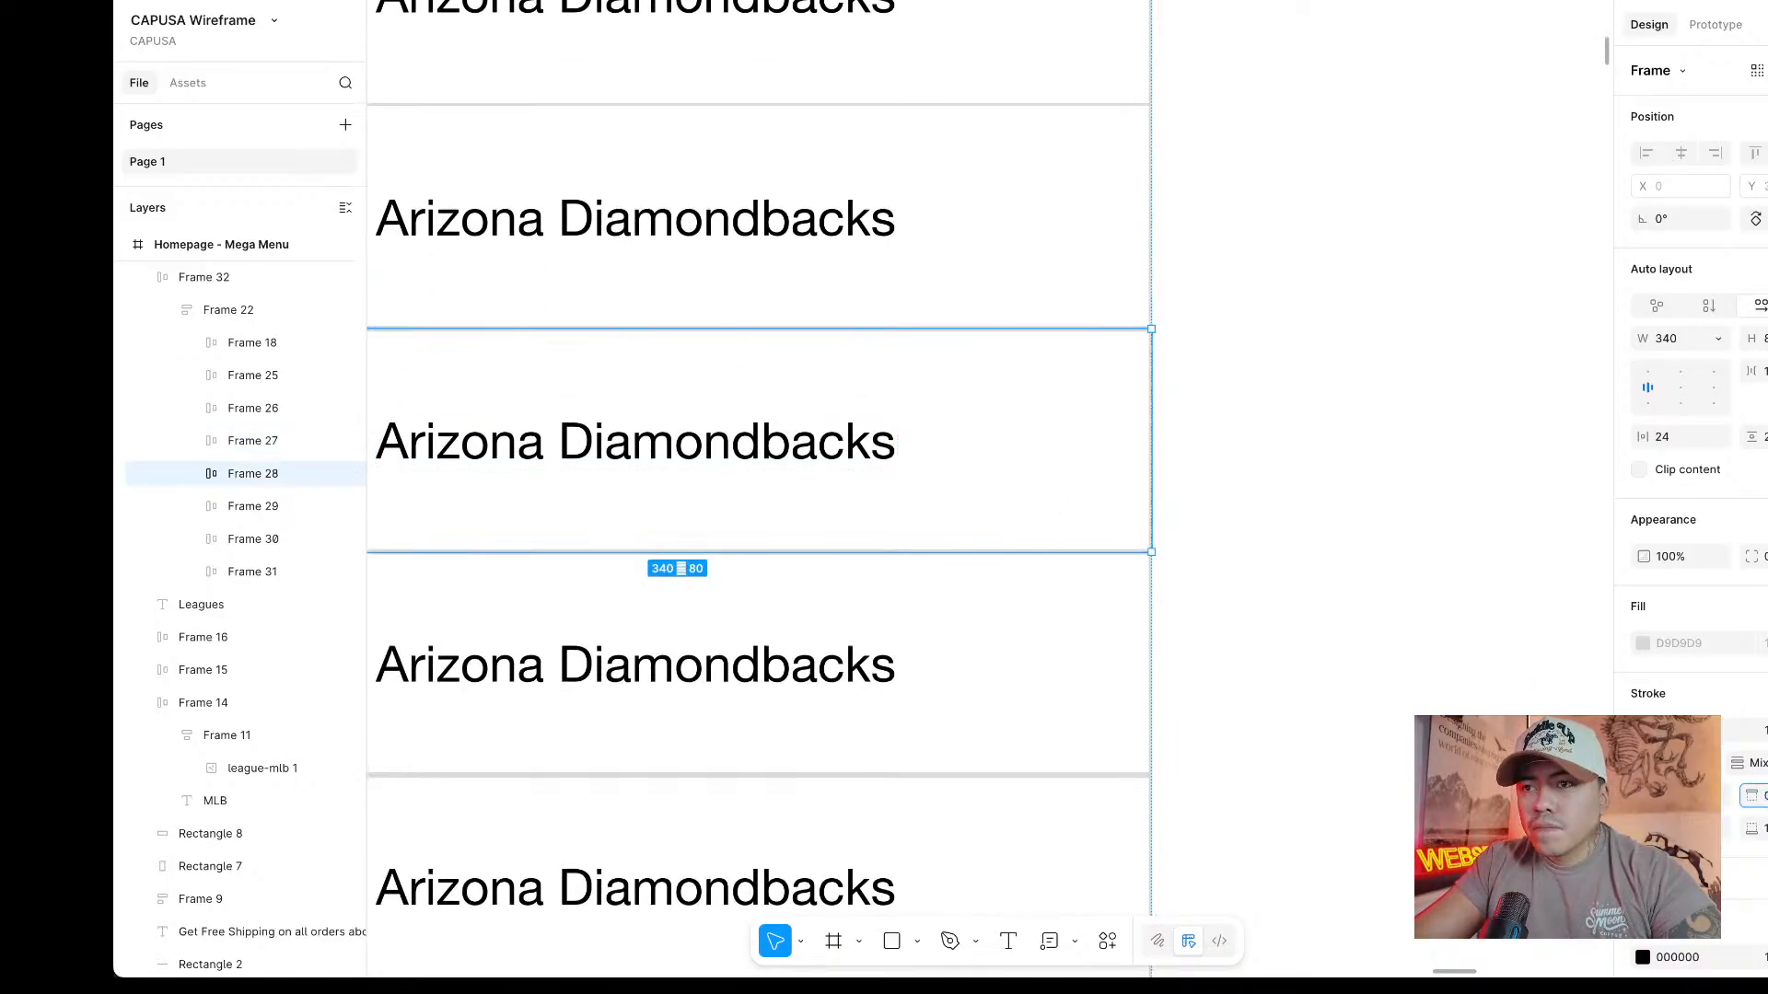
scroll(1101, 556, "down", 3)
left_click(1109, 537)
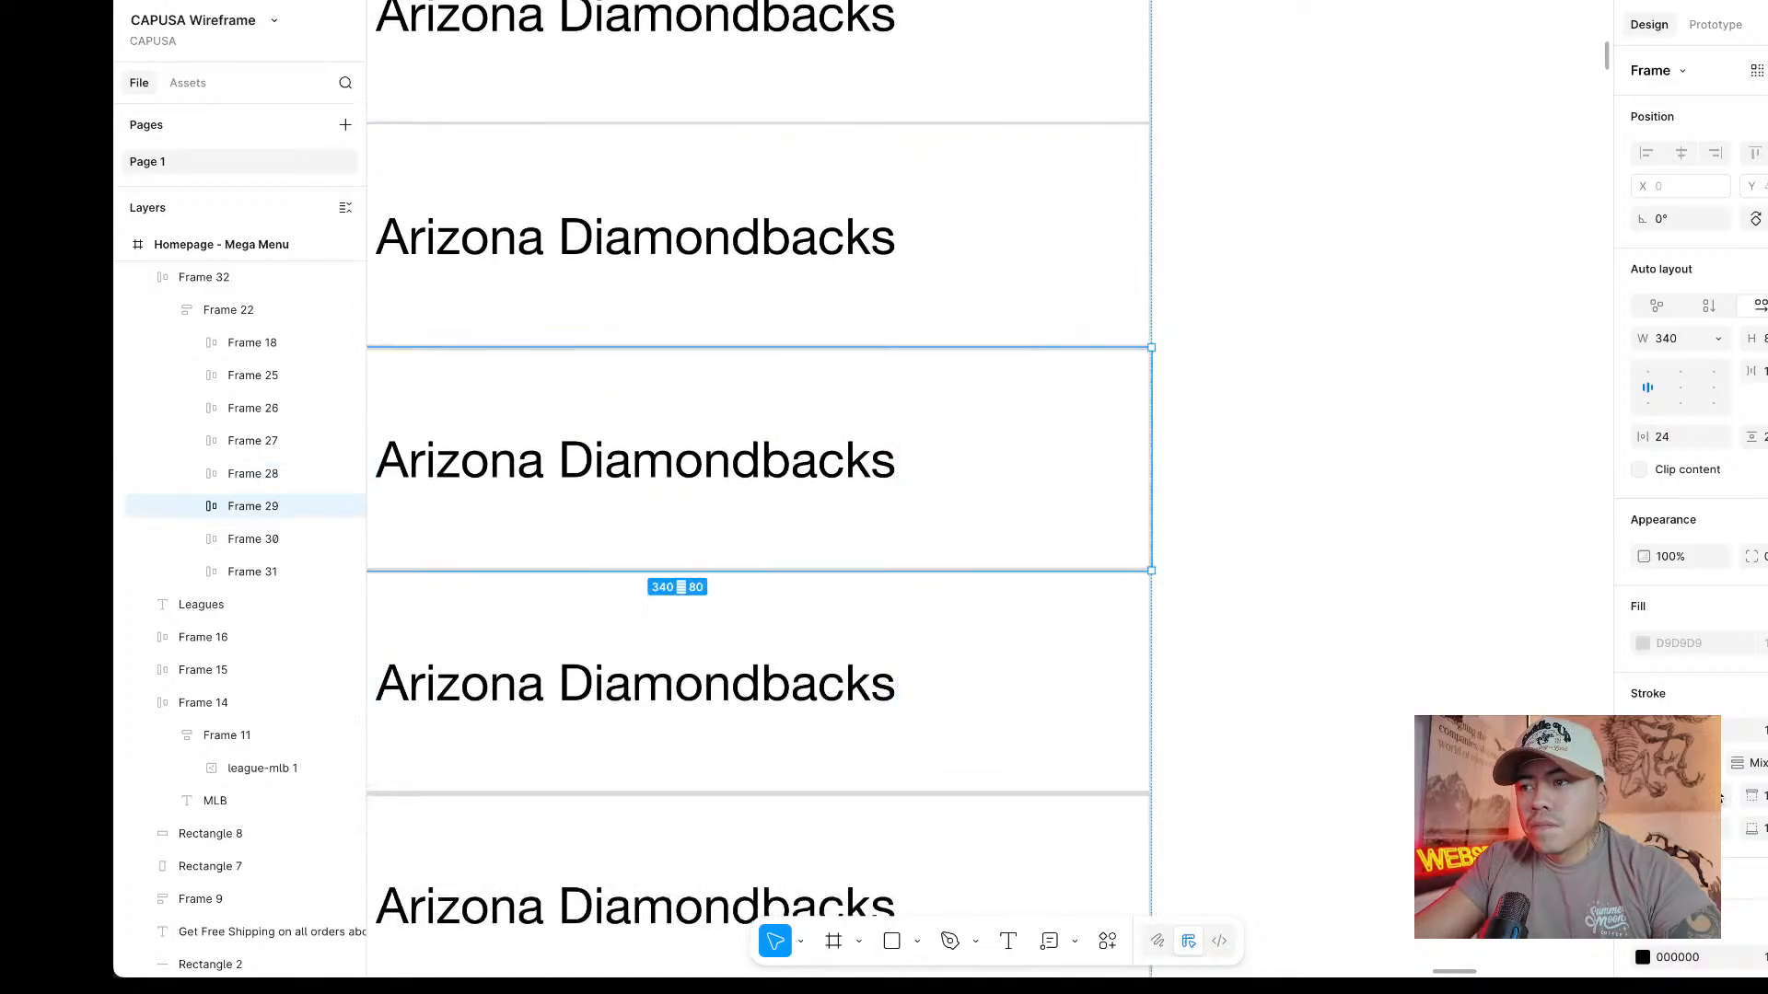
key("Return")
scroll(1360, 617, "down", 4)
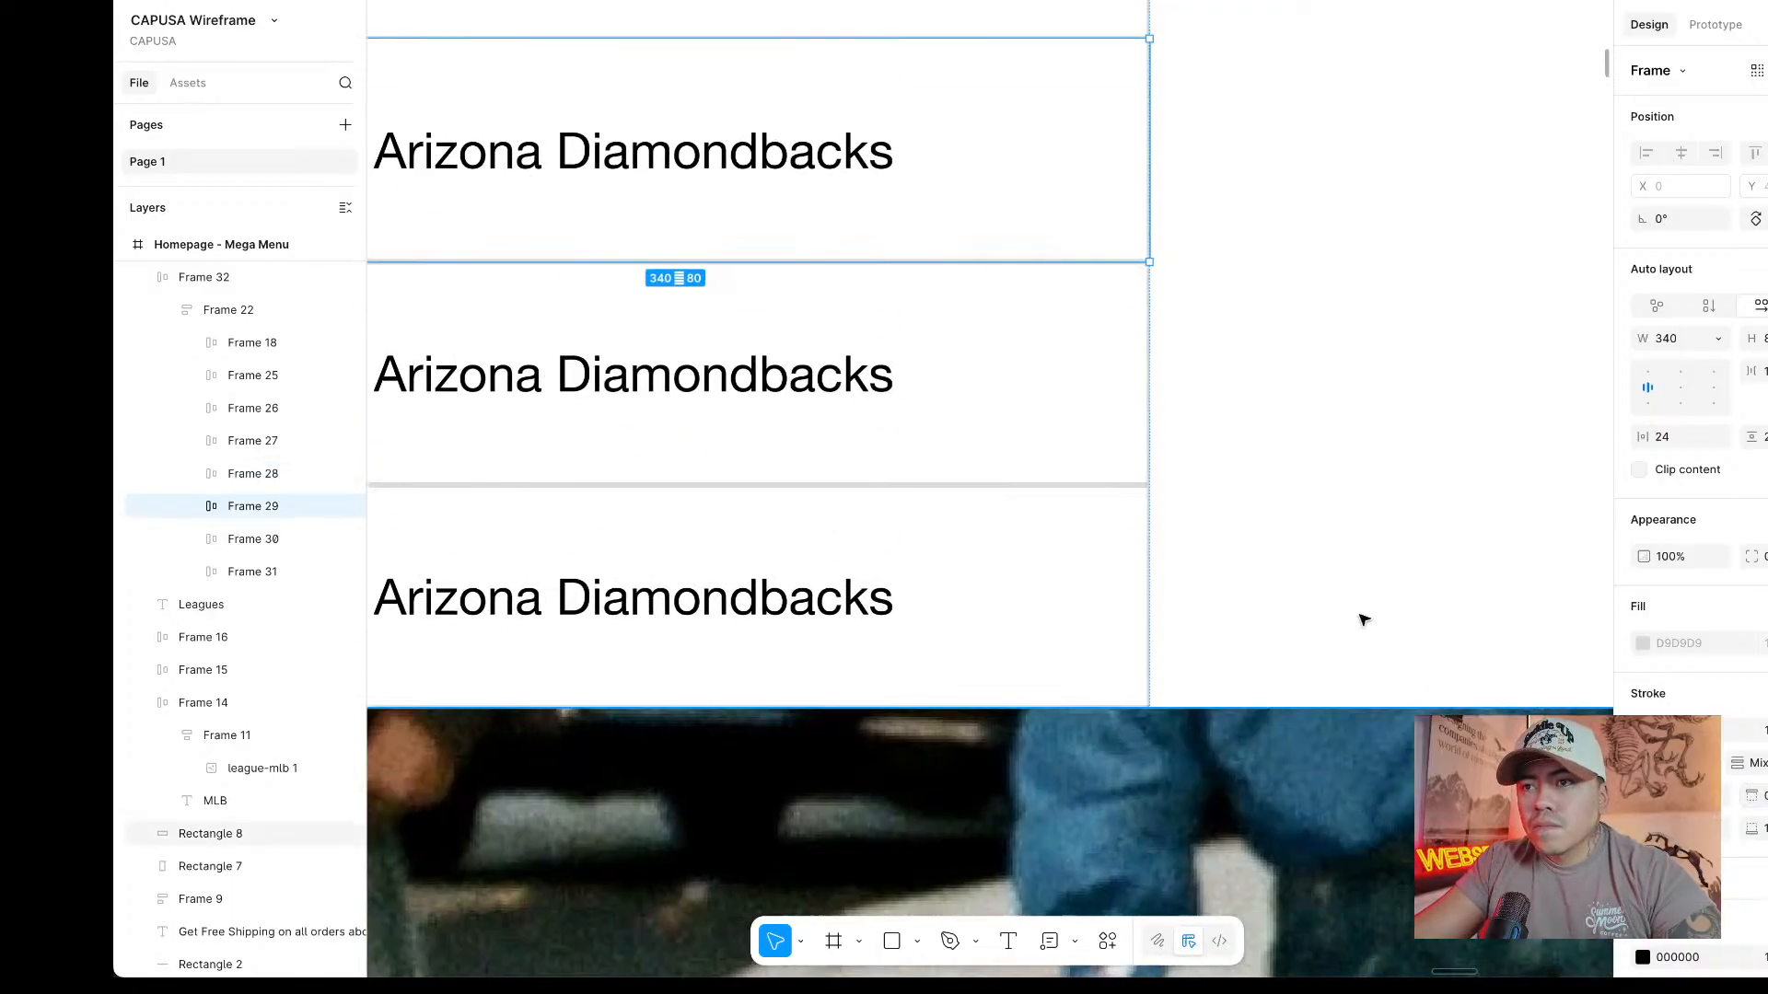
left_click(1158, 432)
double_click(1063, 413)
left_click(1065, 415)
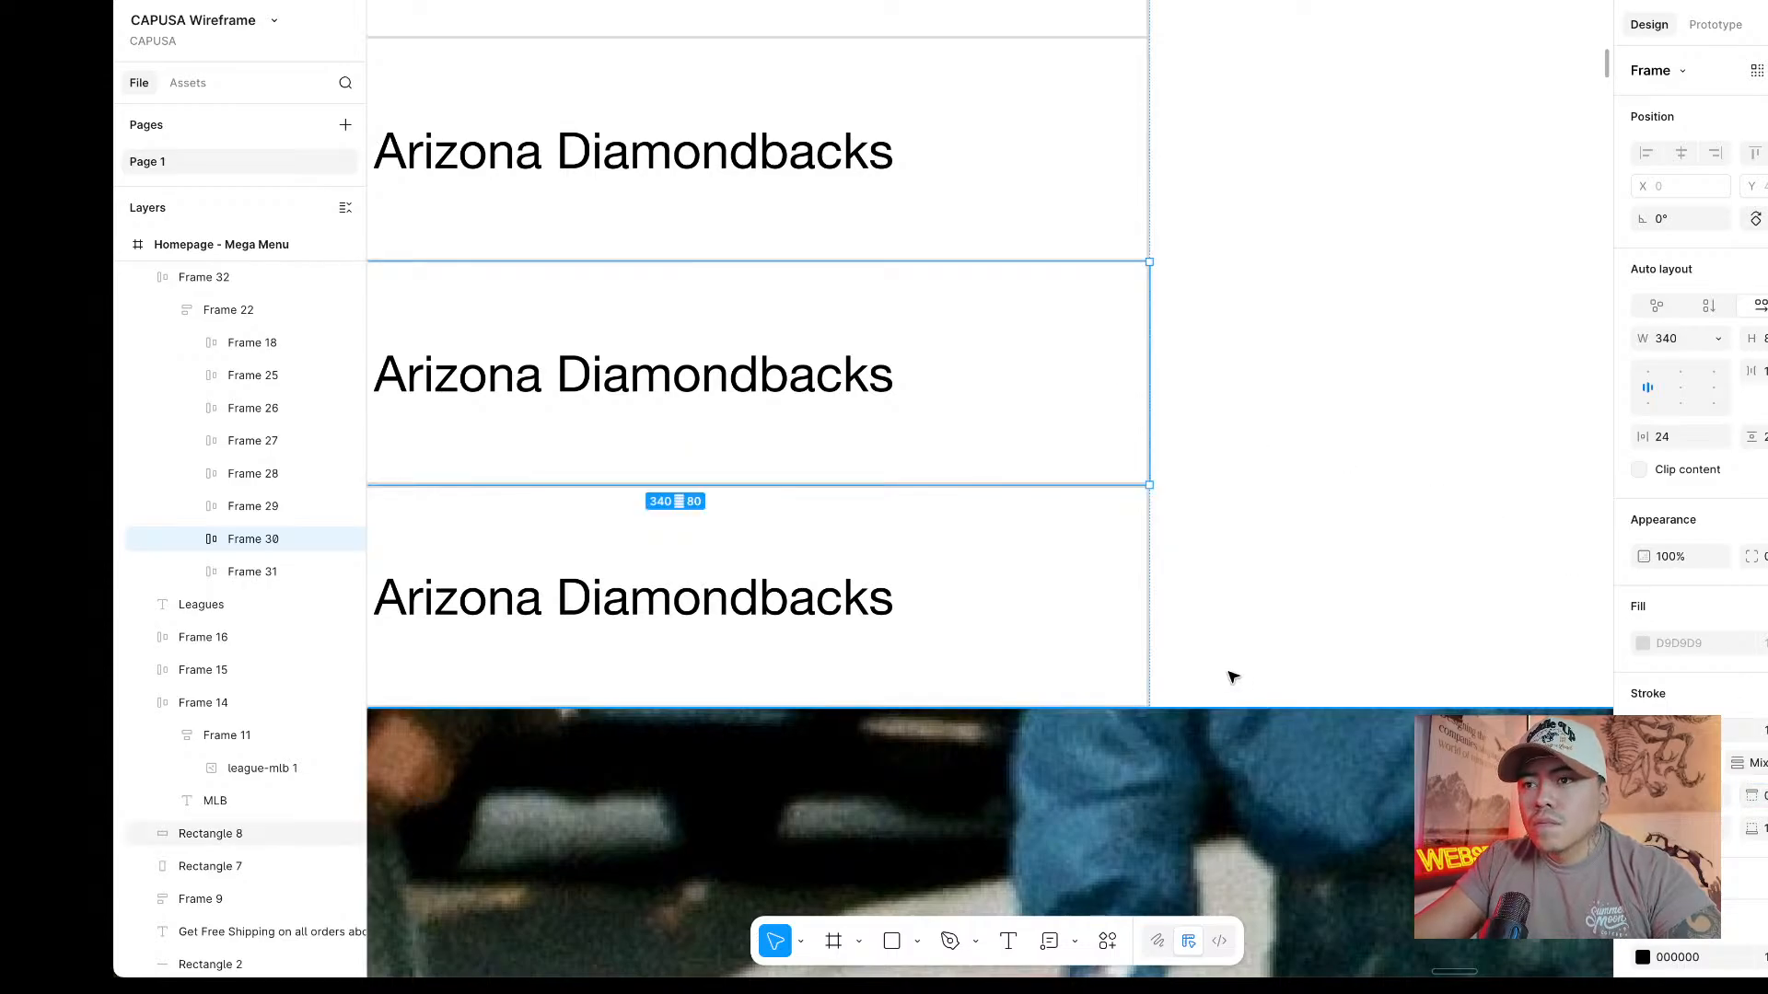
left_click(1065, 616)
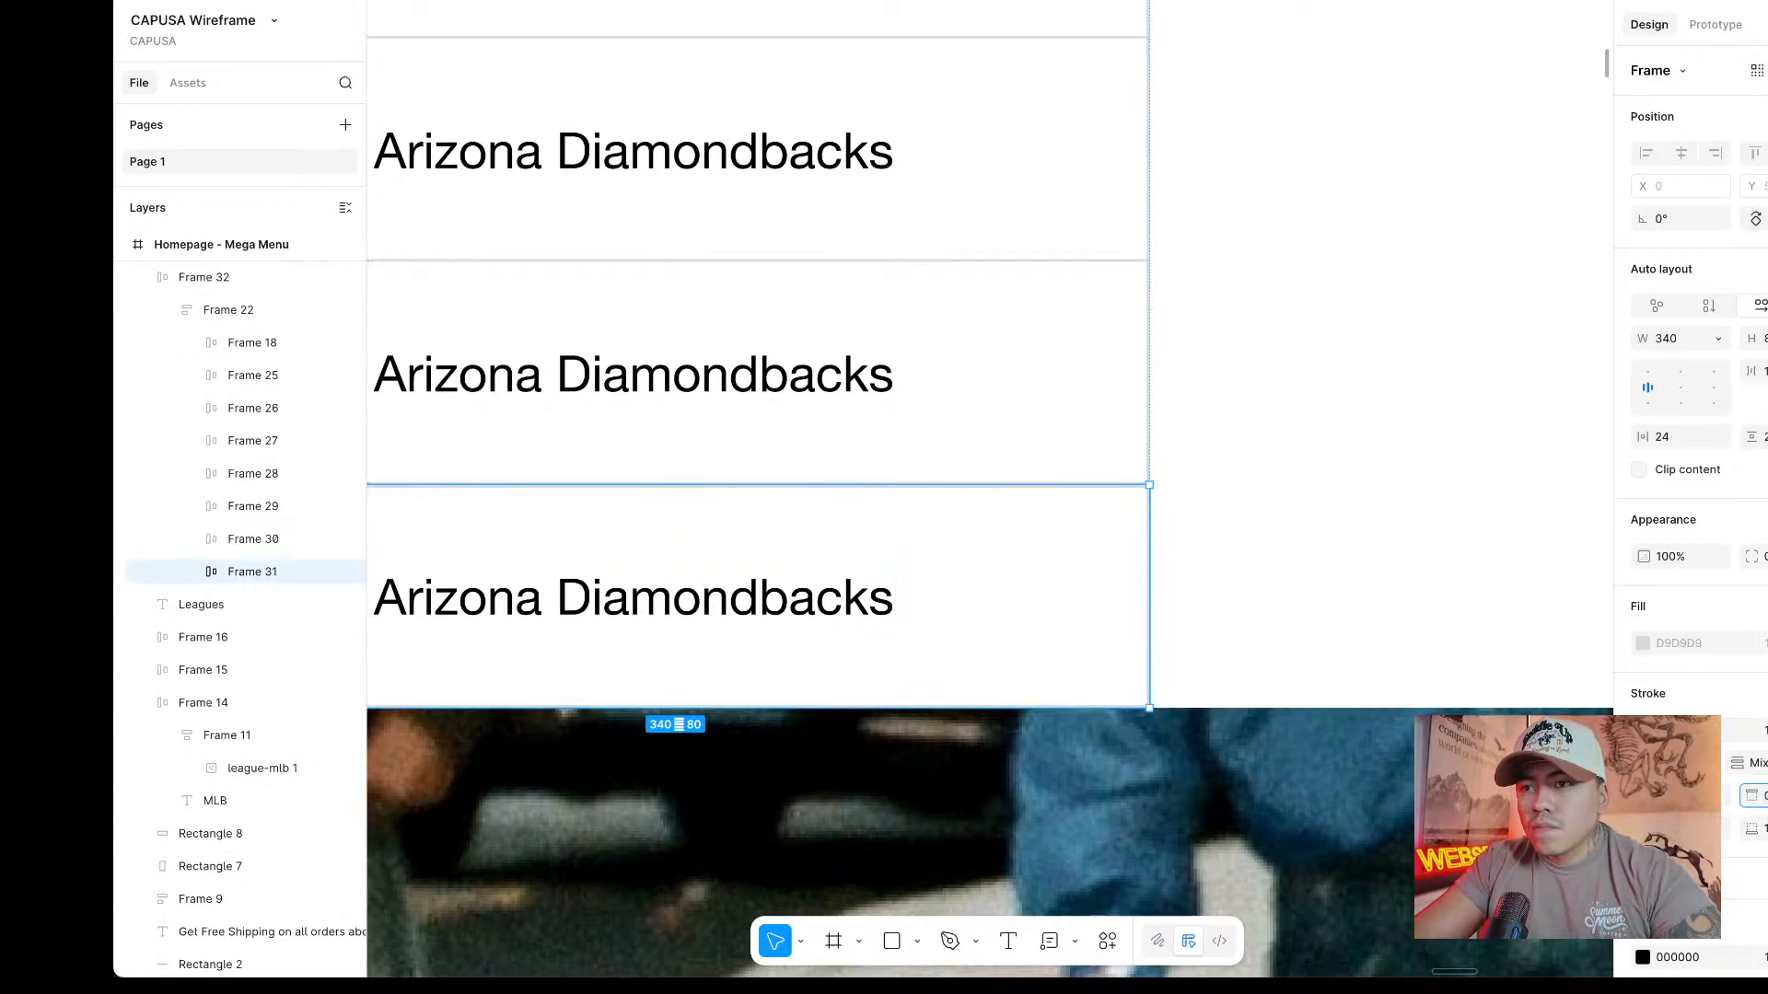
scroll(1468, 336, "down", 3)
left_click(1491, 335)
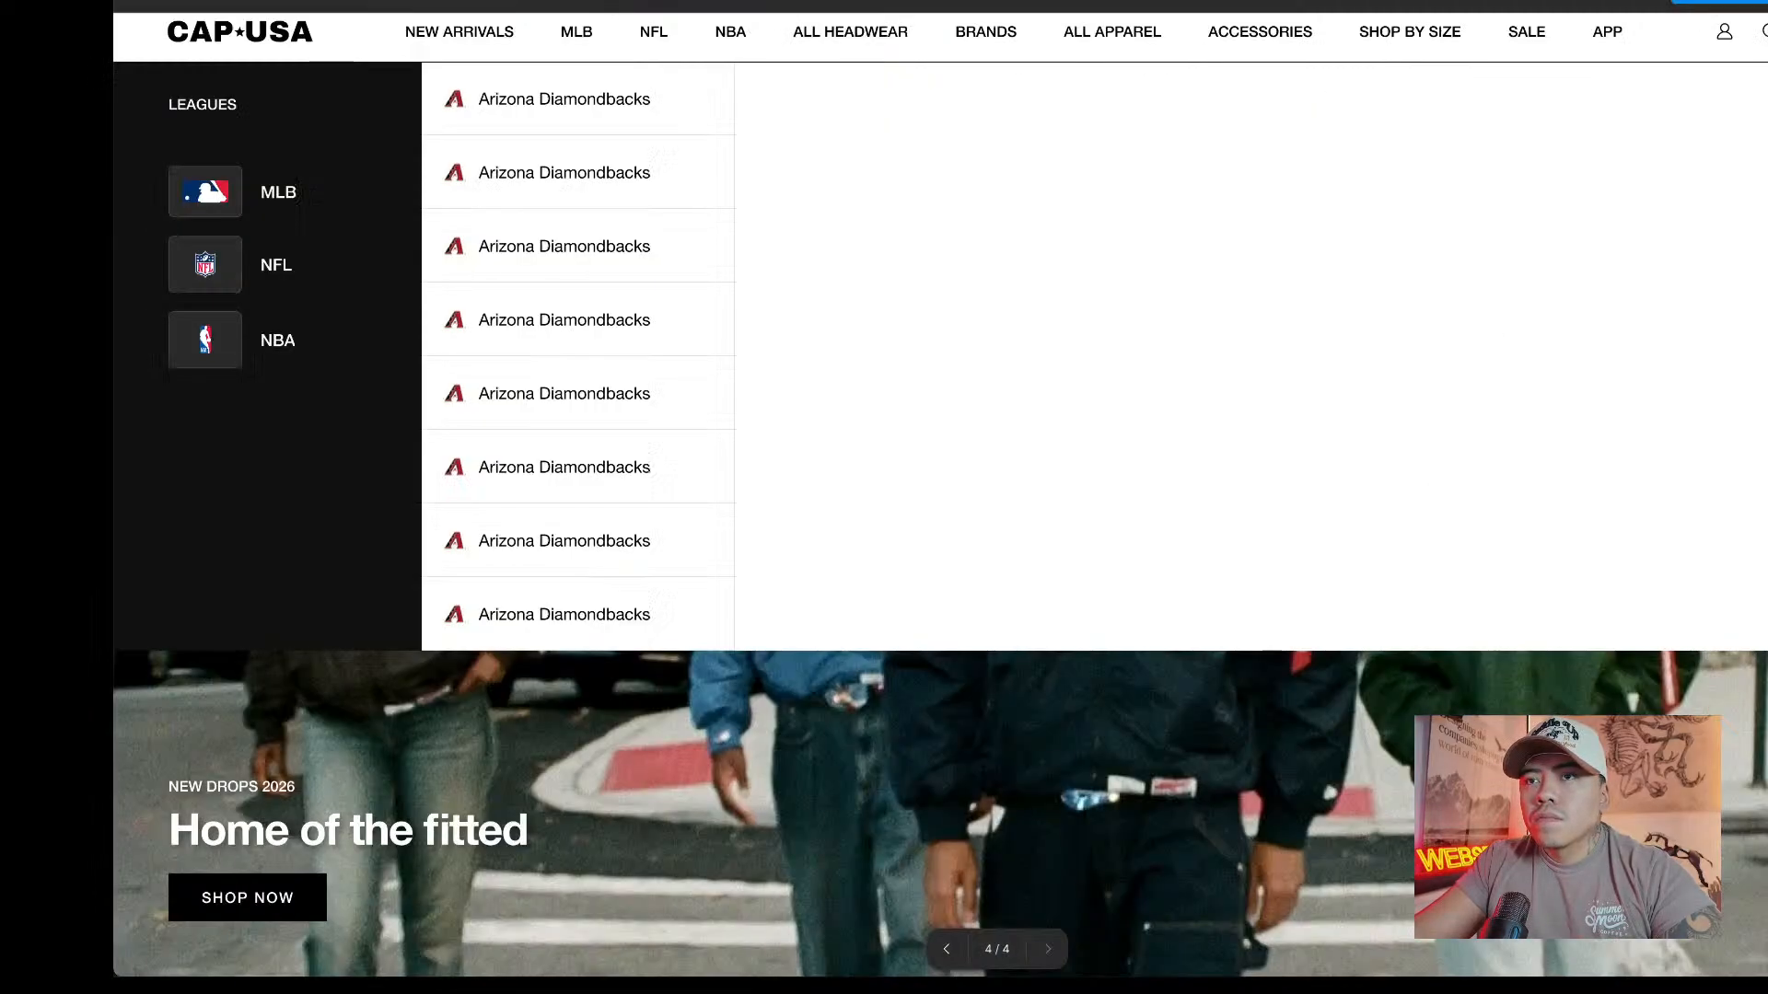
Copy the cleaned-up eight-row team column and place the copy directly beside it at X 675.
key("ctrl+Tab")
key("ctrl+shift+Tab")
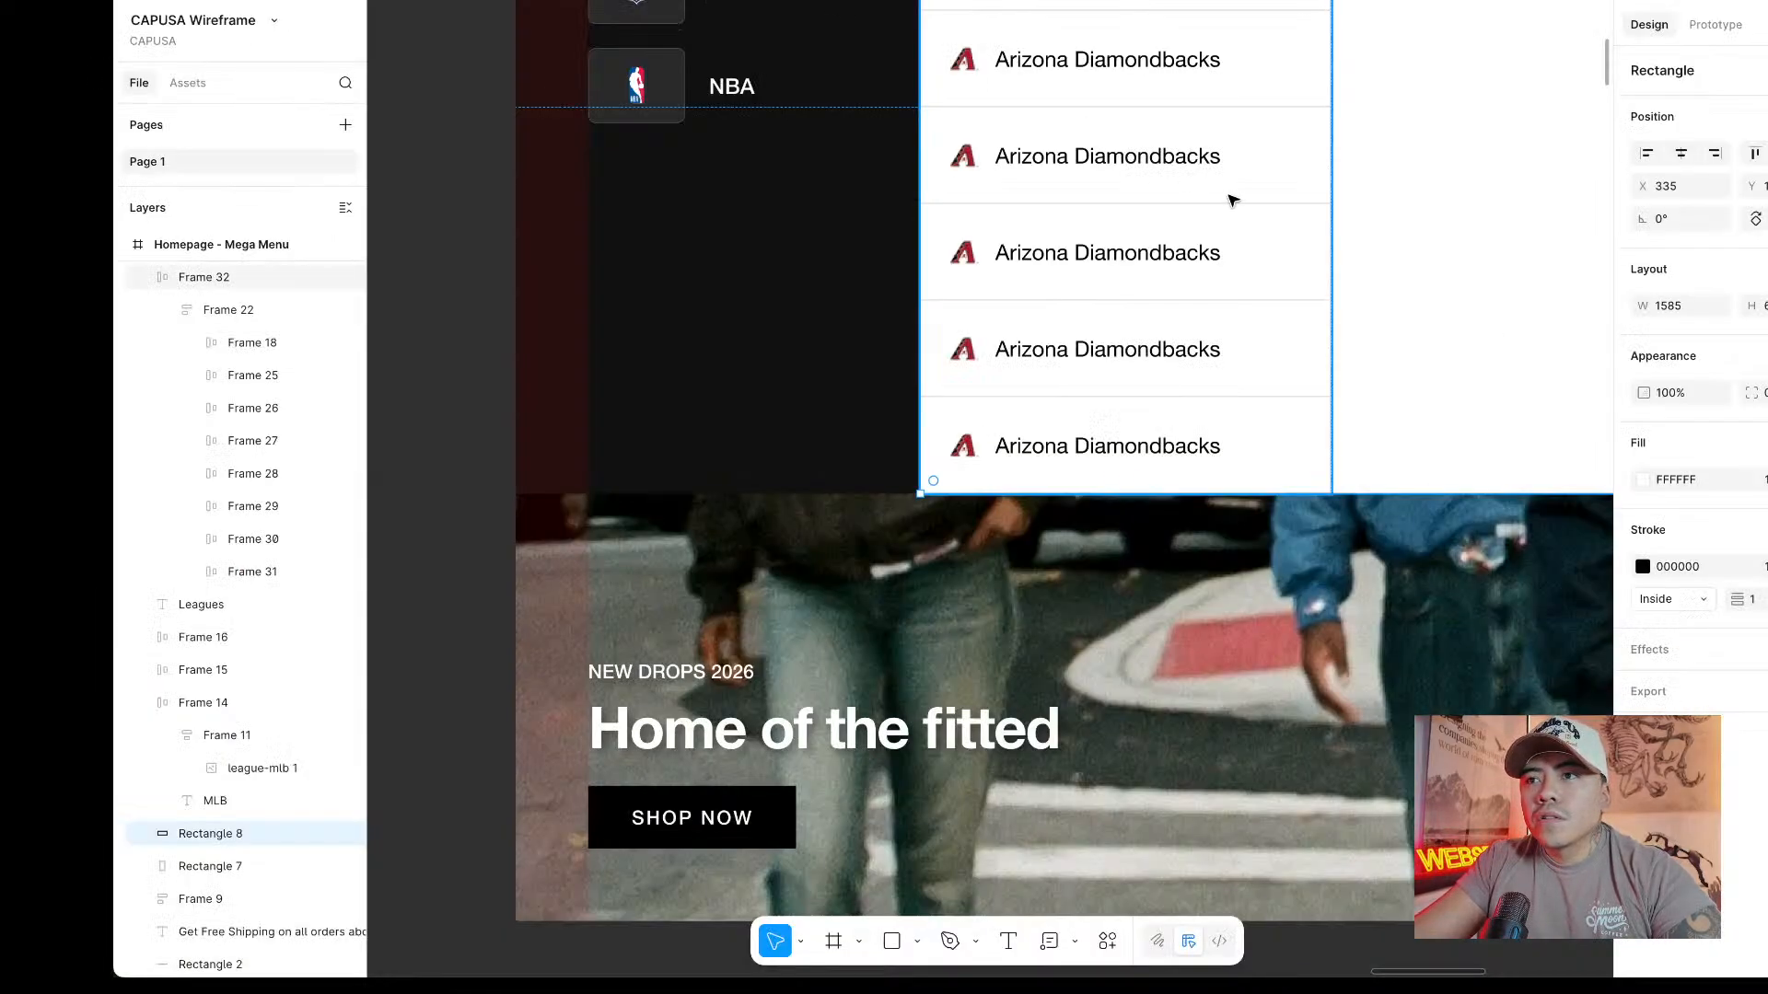
scroll(1232, 199, "up", 2)
scroll(1232, 199, "right", 2)
scroll(1232, 199, "down", 3)
scroll(1232, 199, "down", 1)
scroll(1232, 199, "up", 1)
left_click(1038, 212)
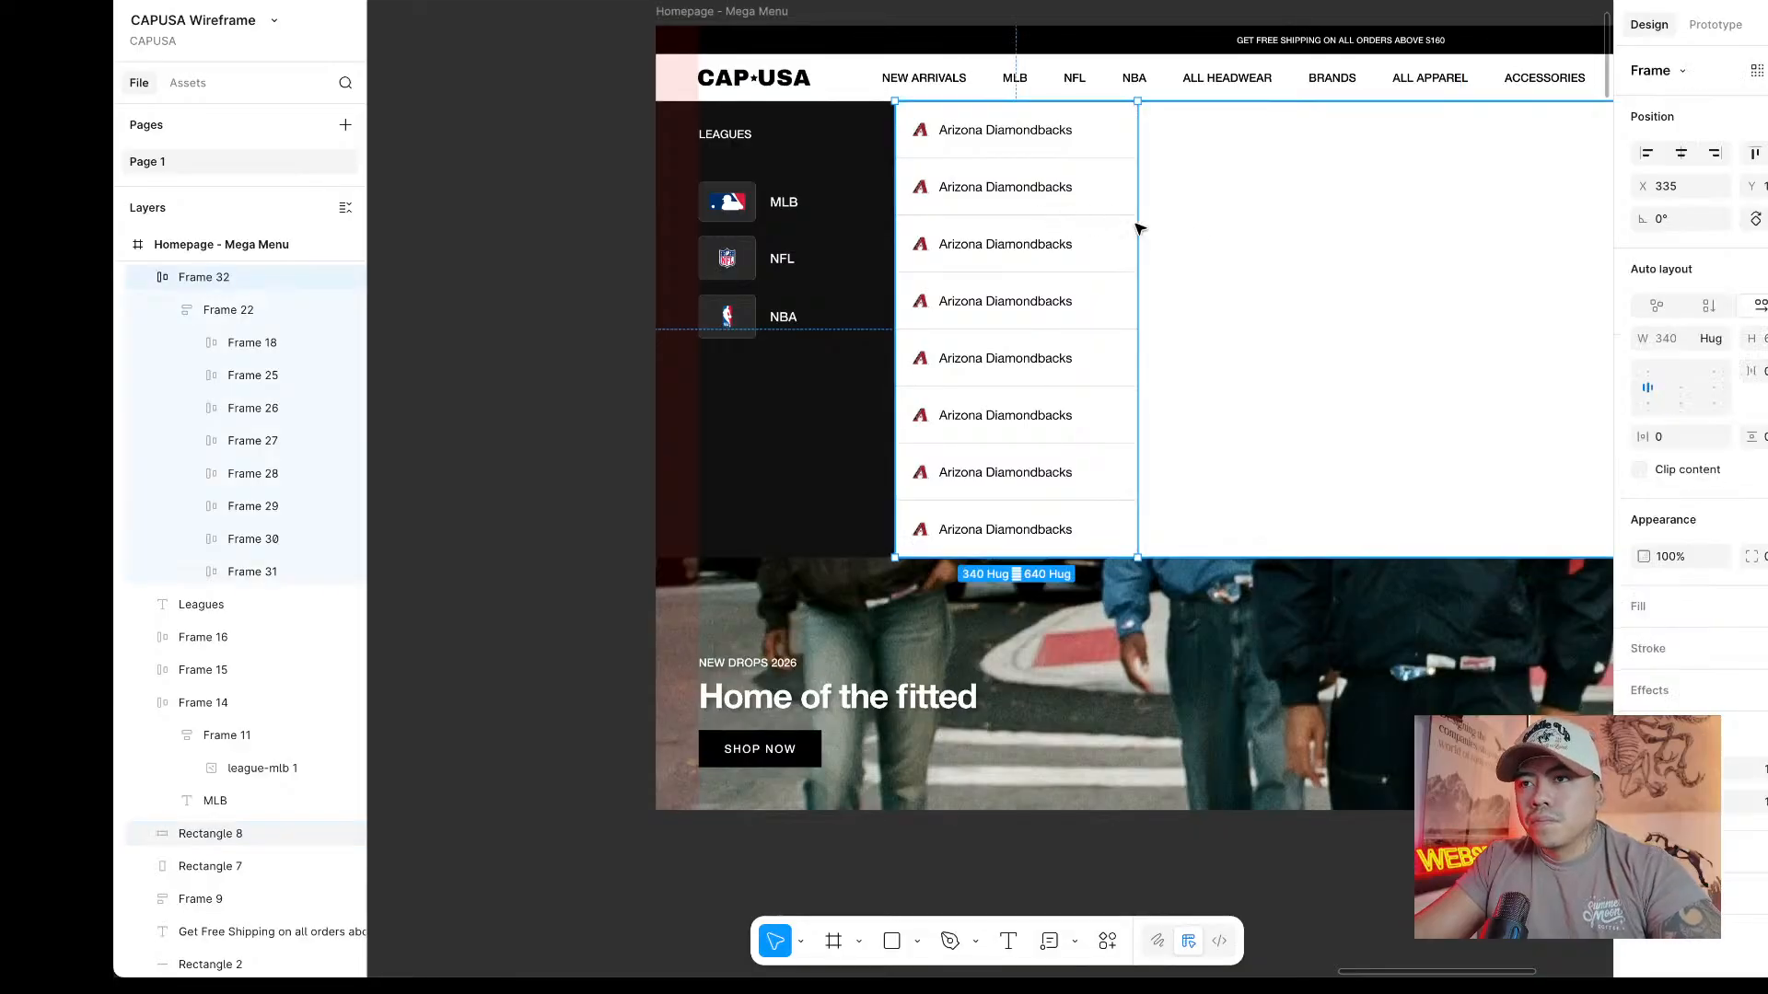
left_click_drag(963, 249, 1203, 247, "alt")
Wrap the original team column and its copy together in an auto layout frame.
left_click(1081, 240, "shift")
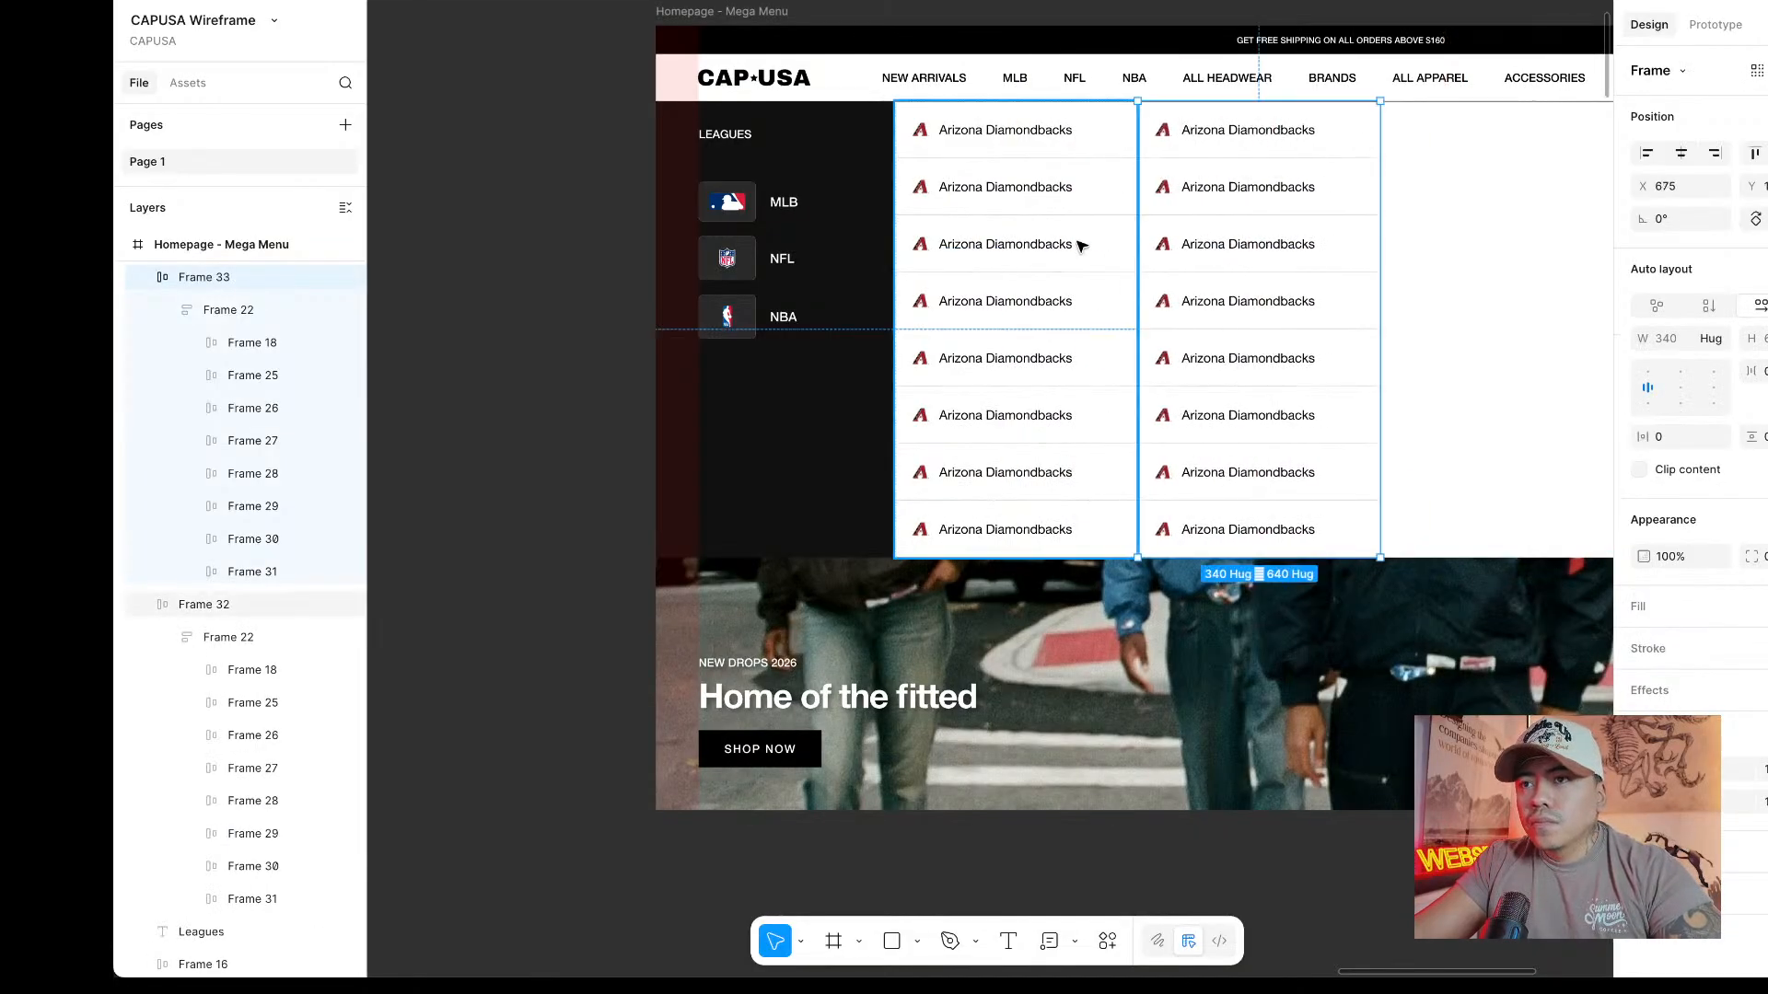
right_click(1238, 244)
left_click(1275, 656)
left_click(1307, 336)
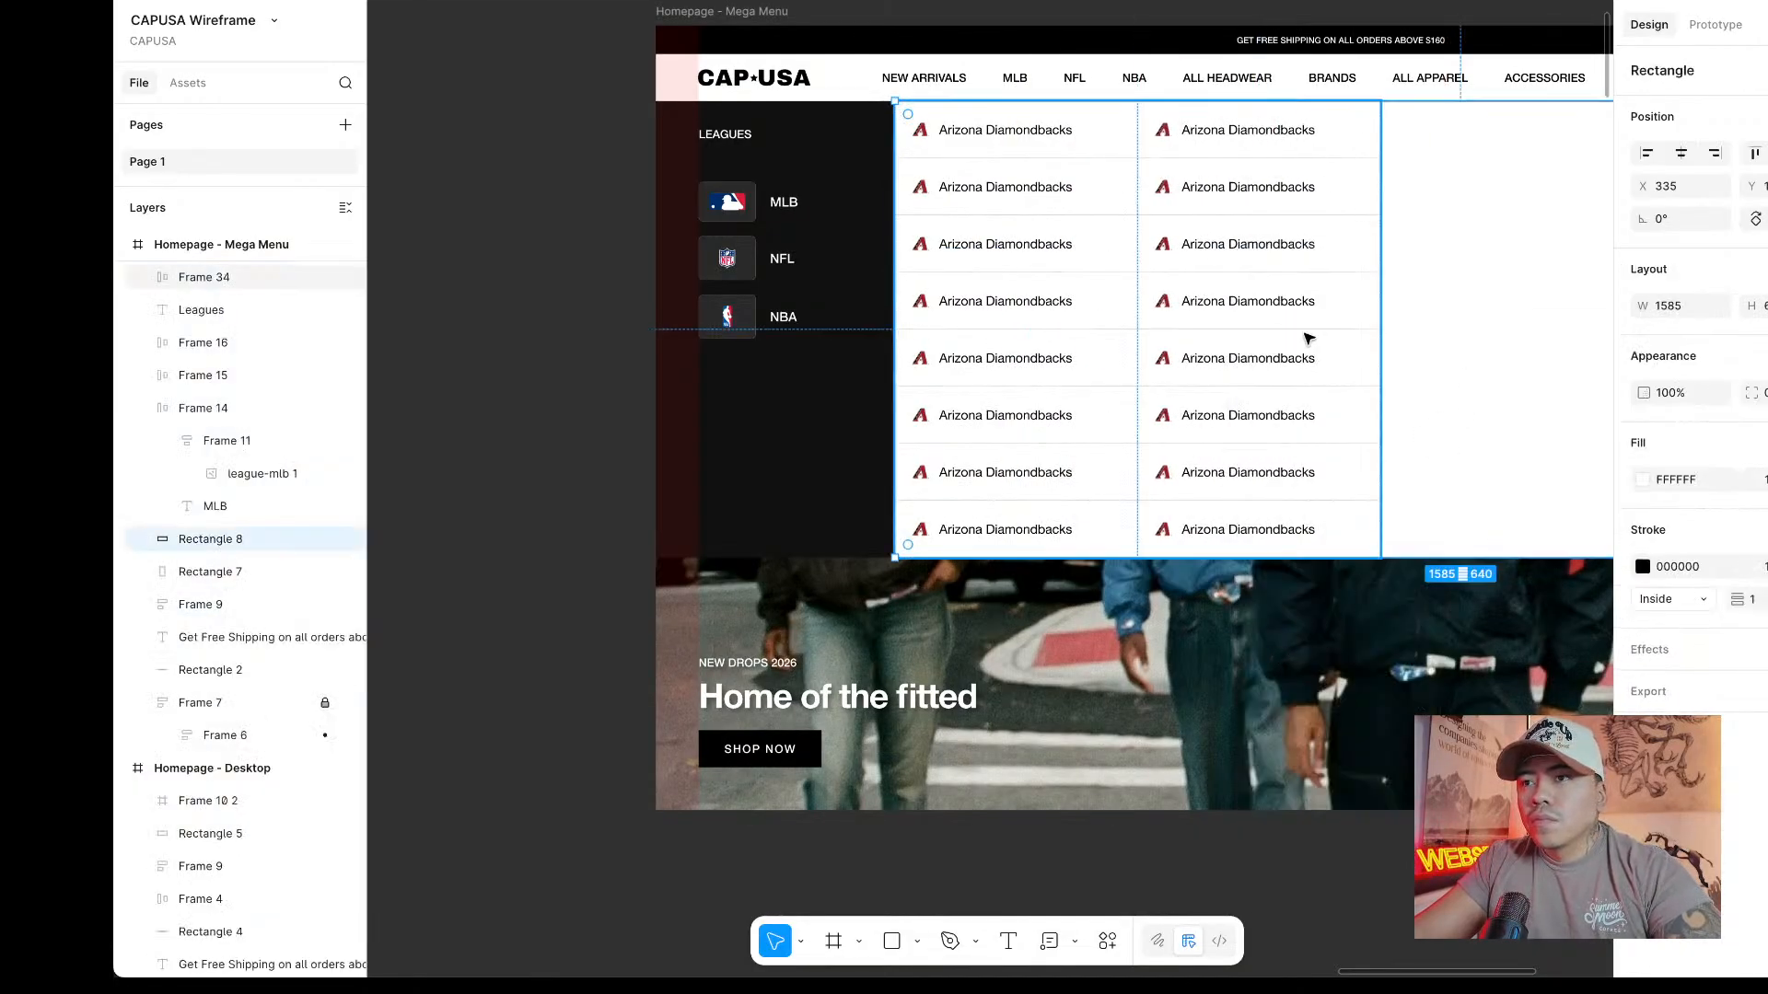
Duplicate the second team column inside the auto layout frame to add a third column.
double_click(1280, 329)
key("super+d")
scroll(1343, 315, "right", 4)
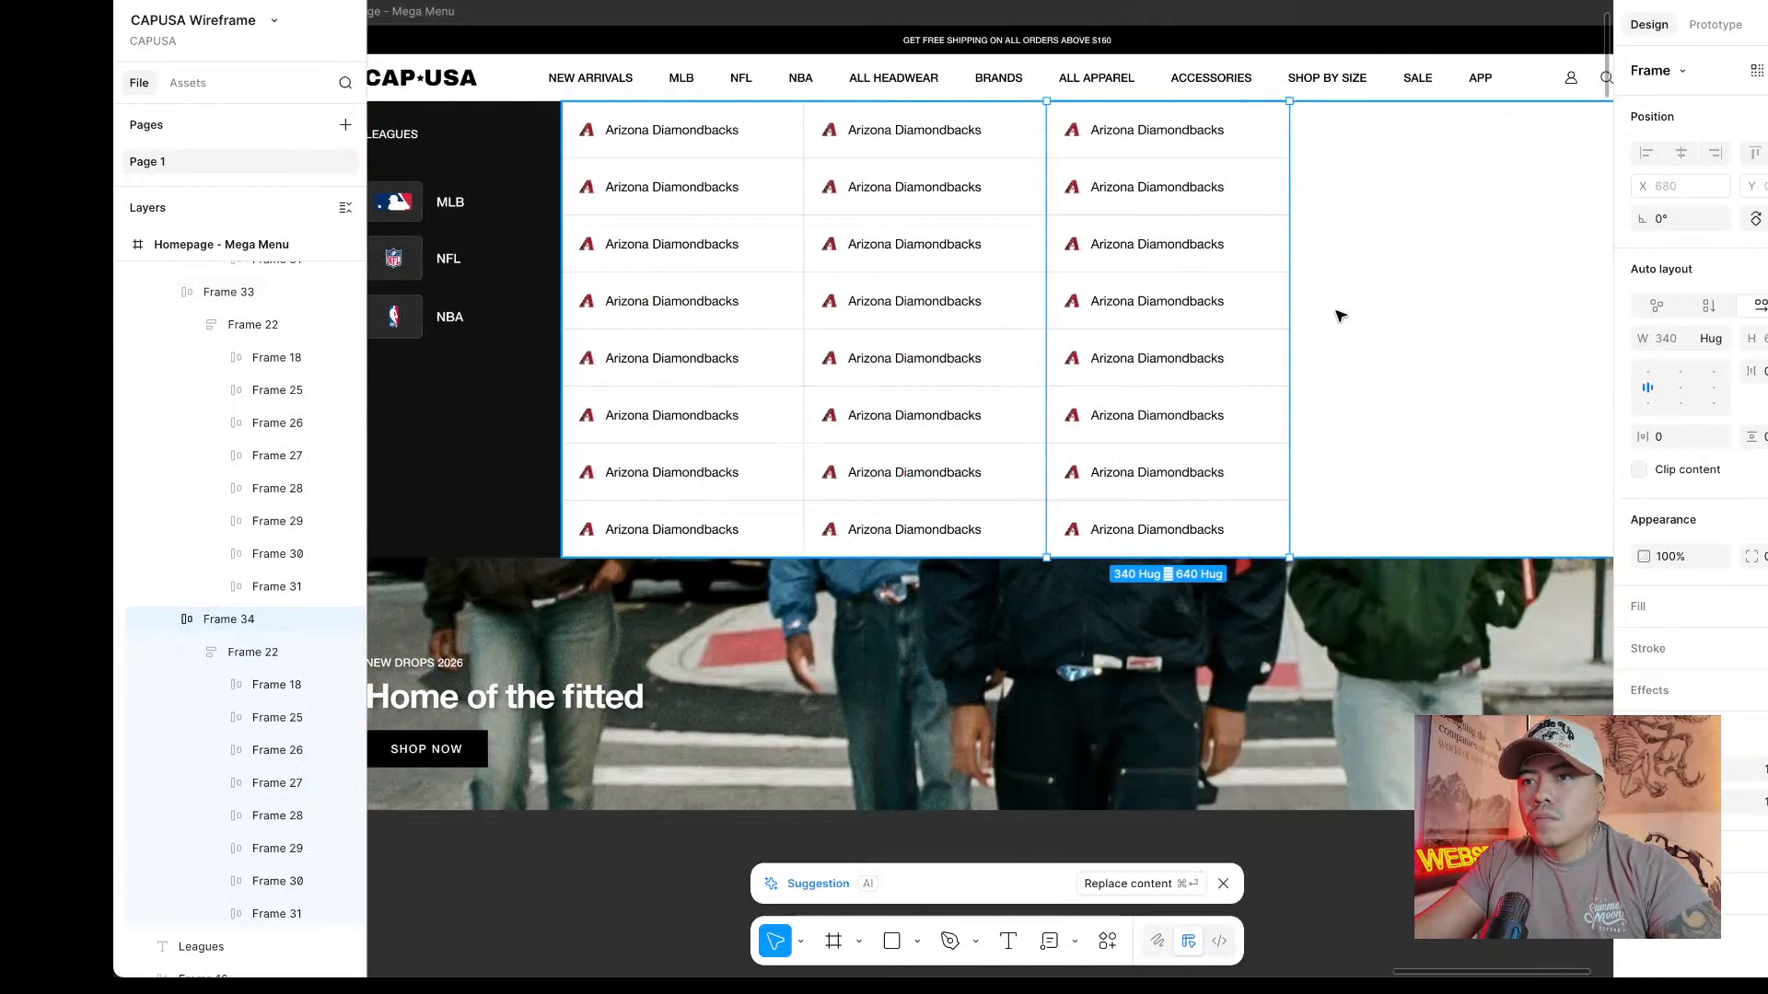
Check the three-column team table in the prototype preview and compare it with the MLB Logos frame on the canvas.
key("ctrl+Tab")
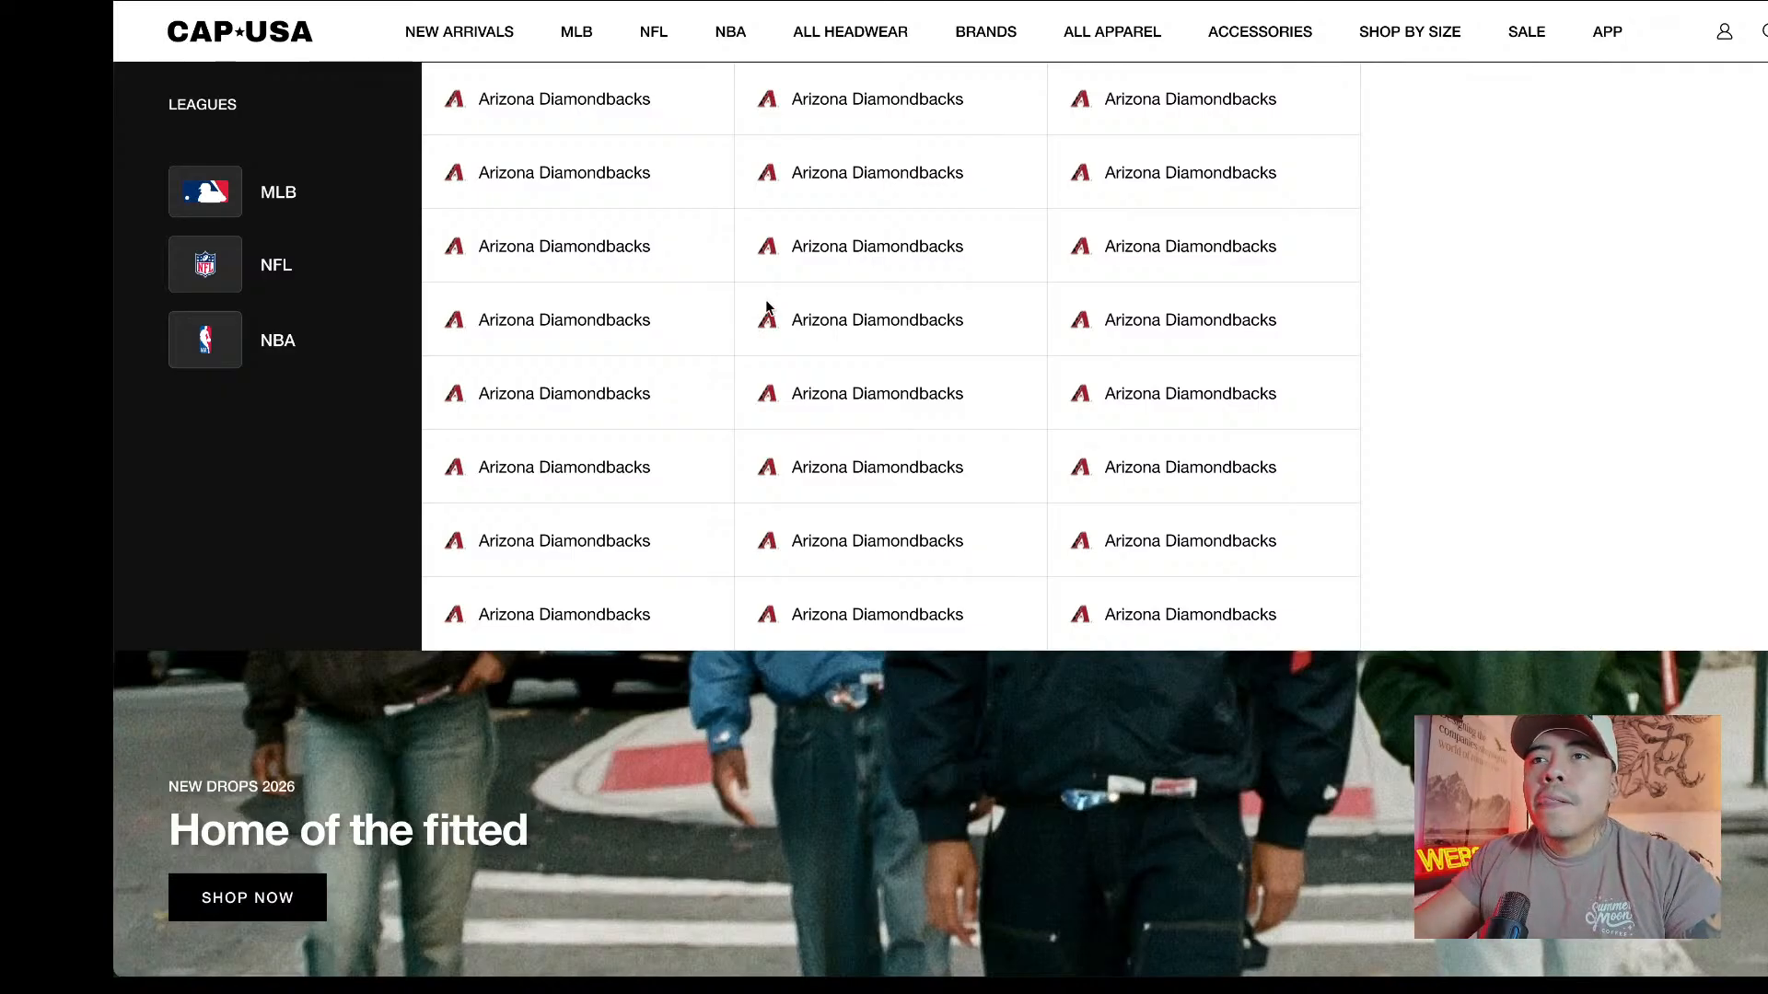
left_click(557, 103)
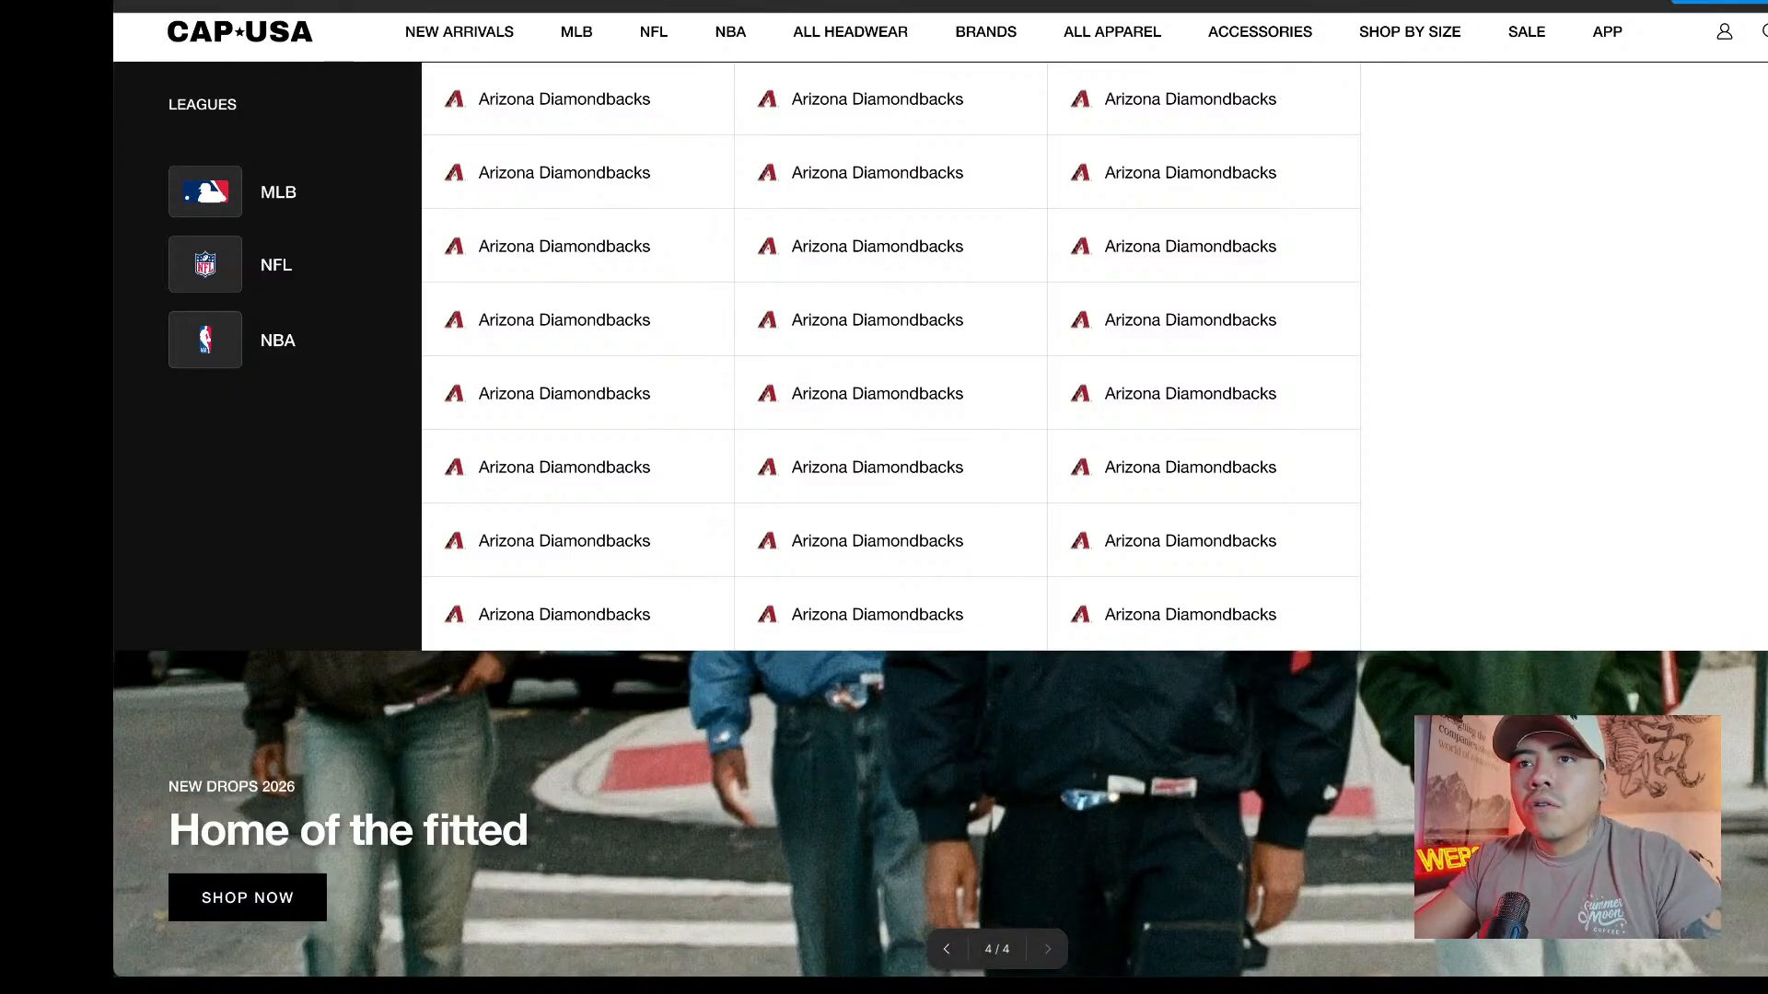
left_click(516, 2)
scroll(958, 115, "down", 3)
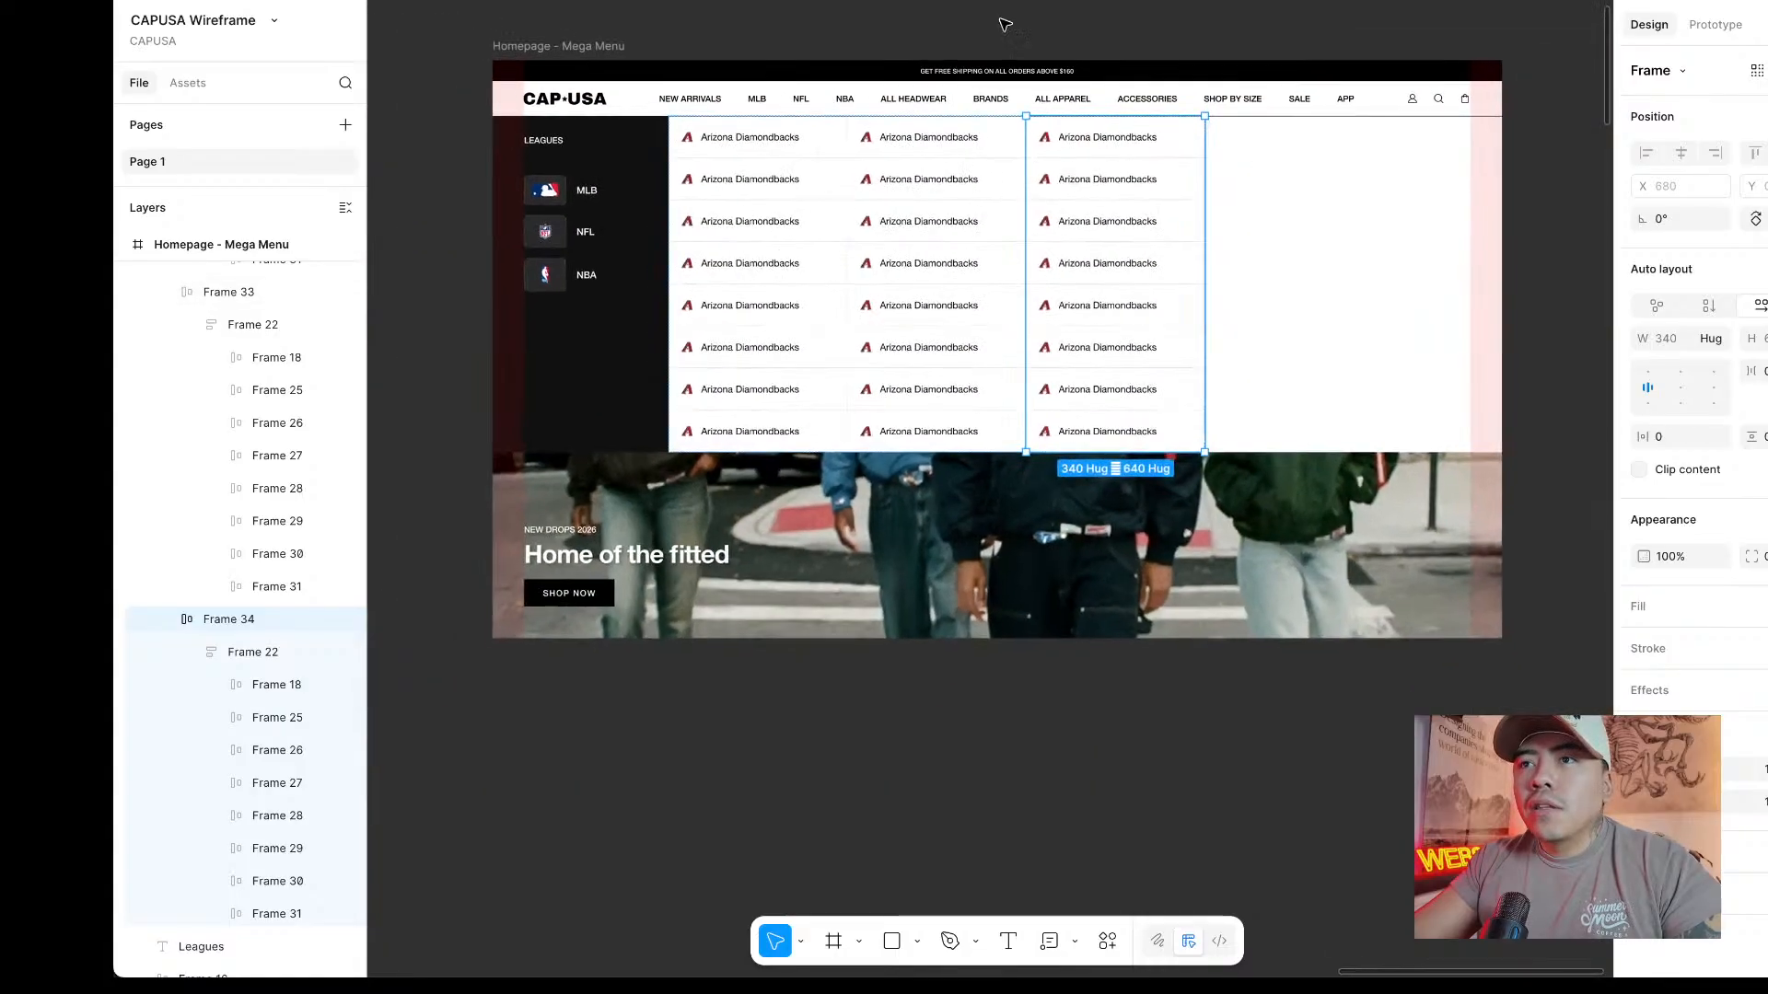
left_click(1050, 3)
scroll(1047, 3, "up", 5)
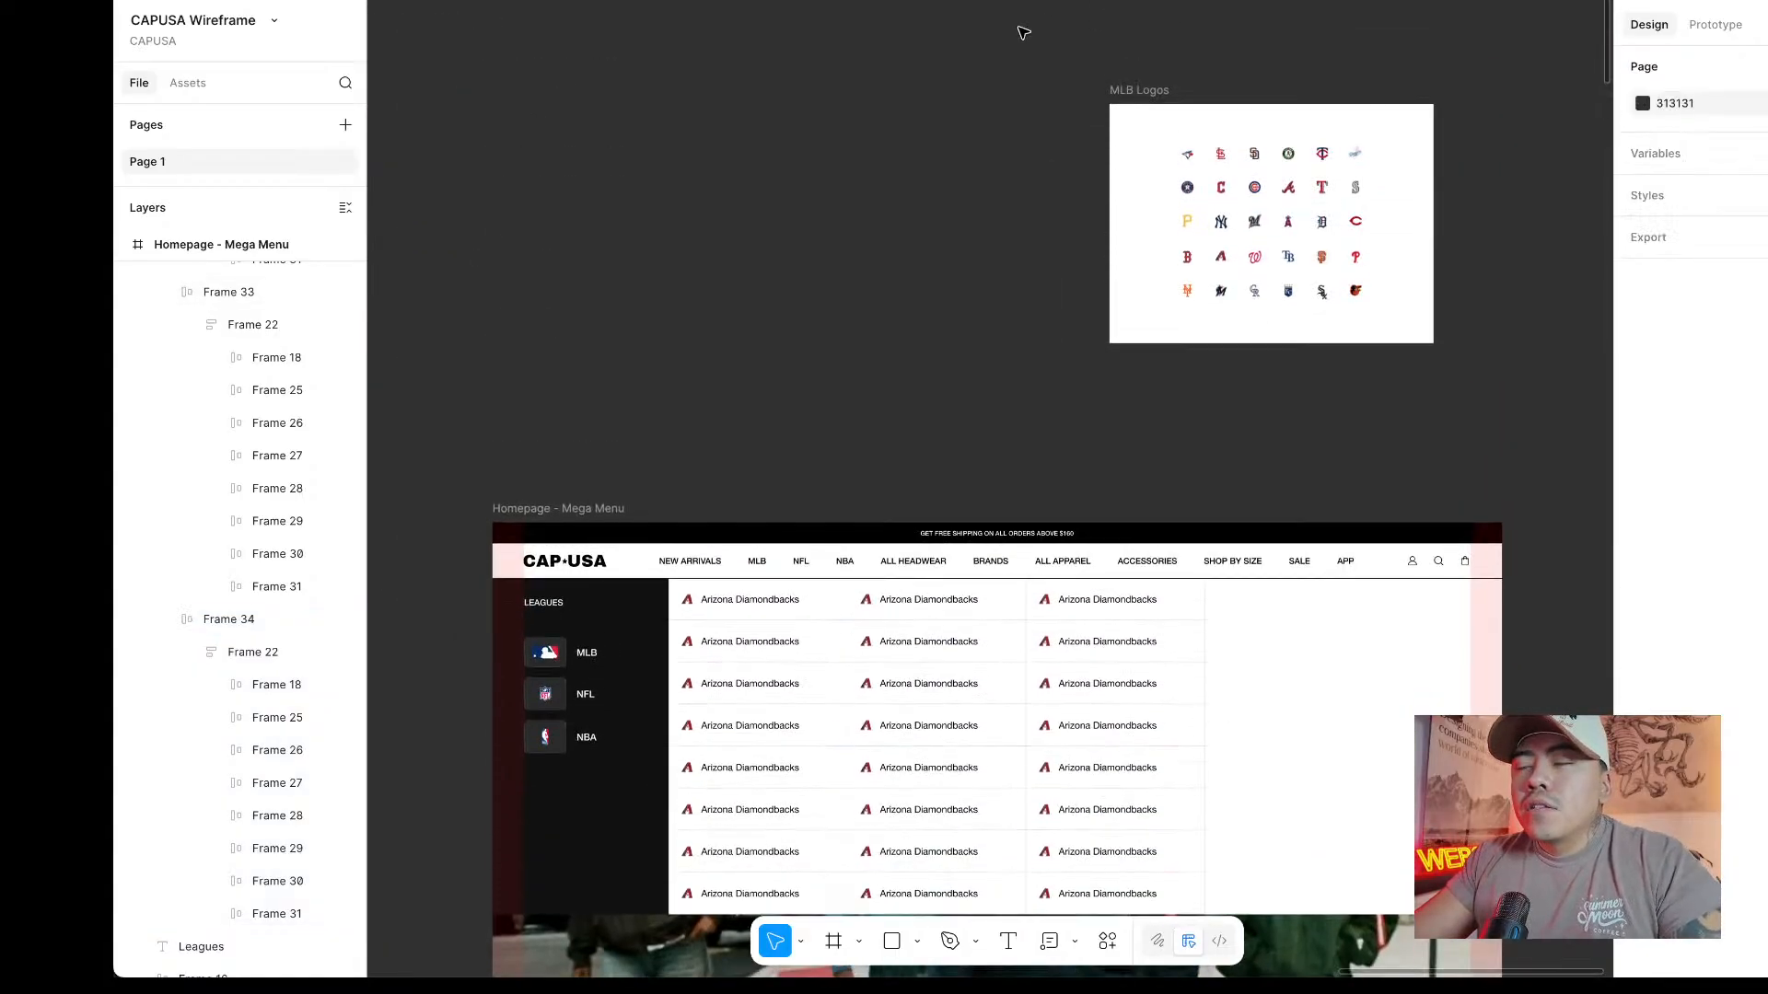
scroll(1020, 29, "down", 3)
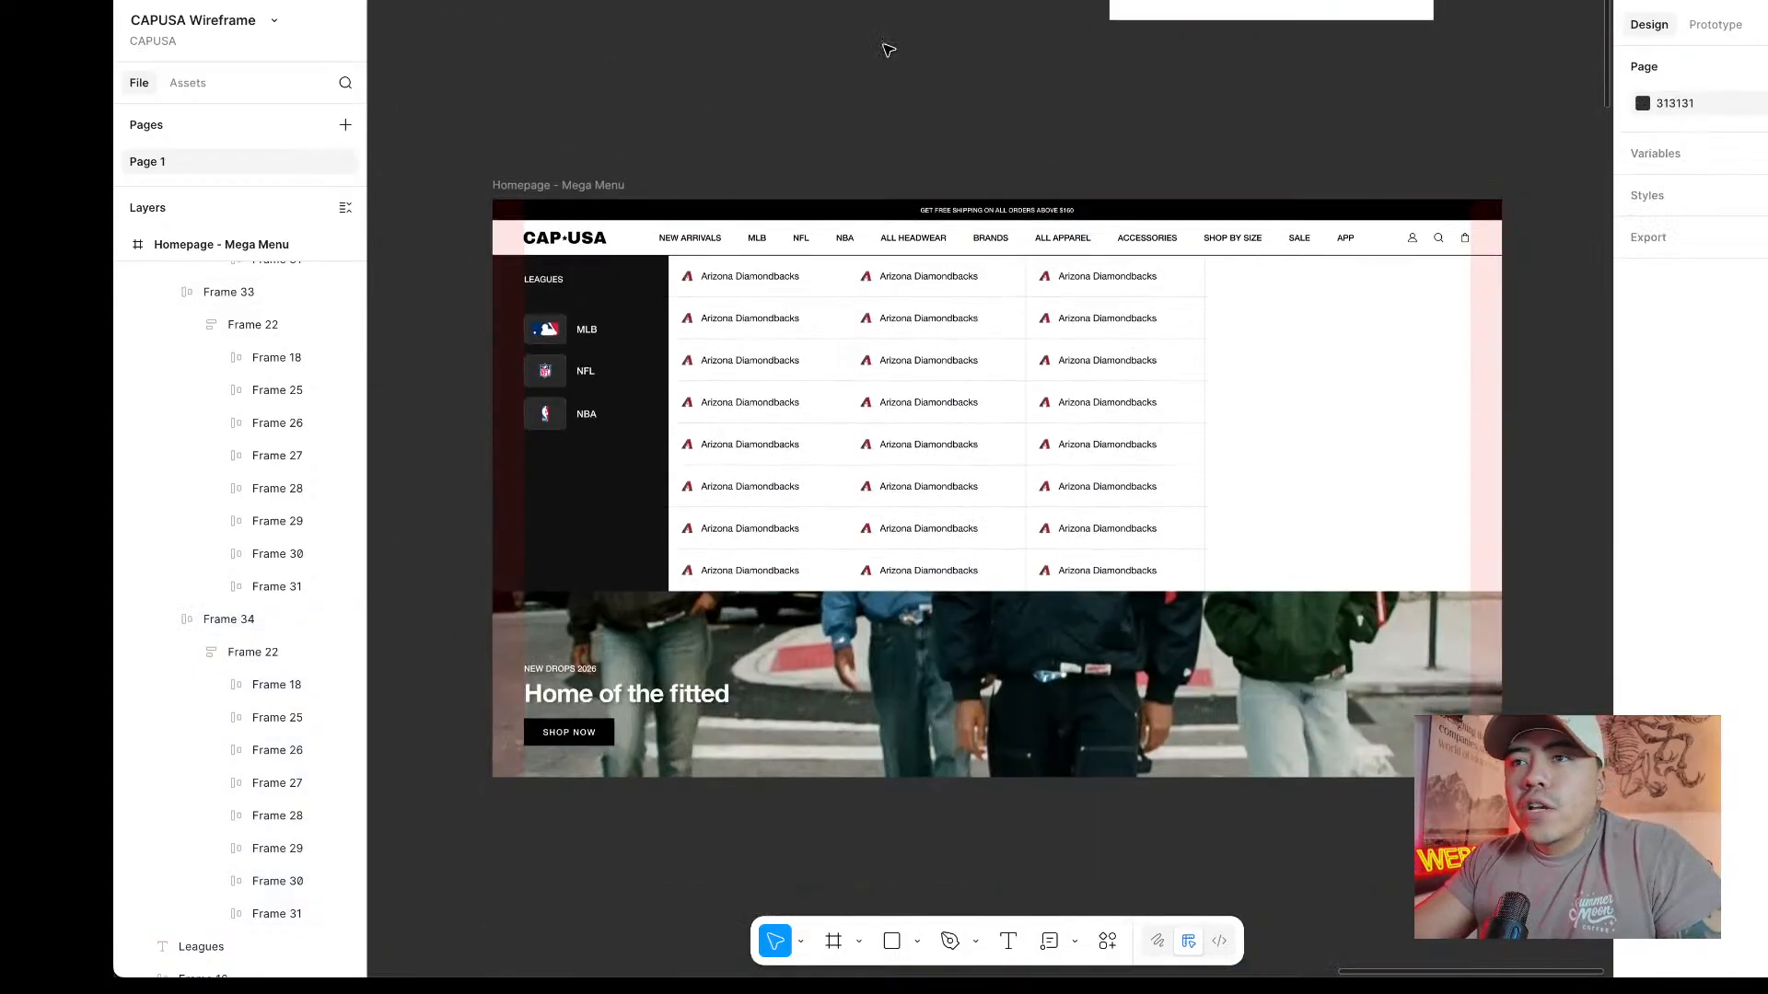
scroll(987, 113, "up", 3)
scroll(988, 113, "up", 1)
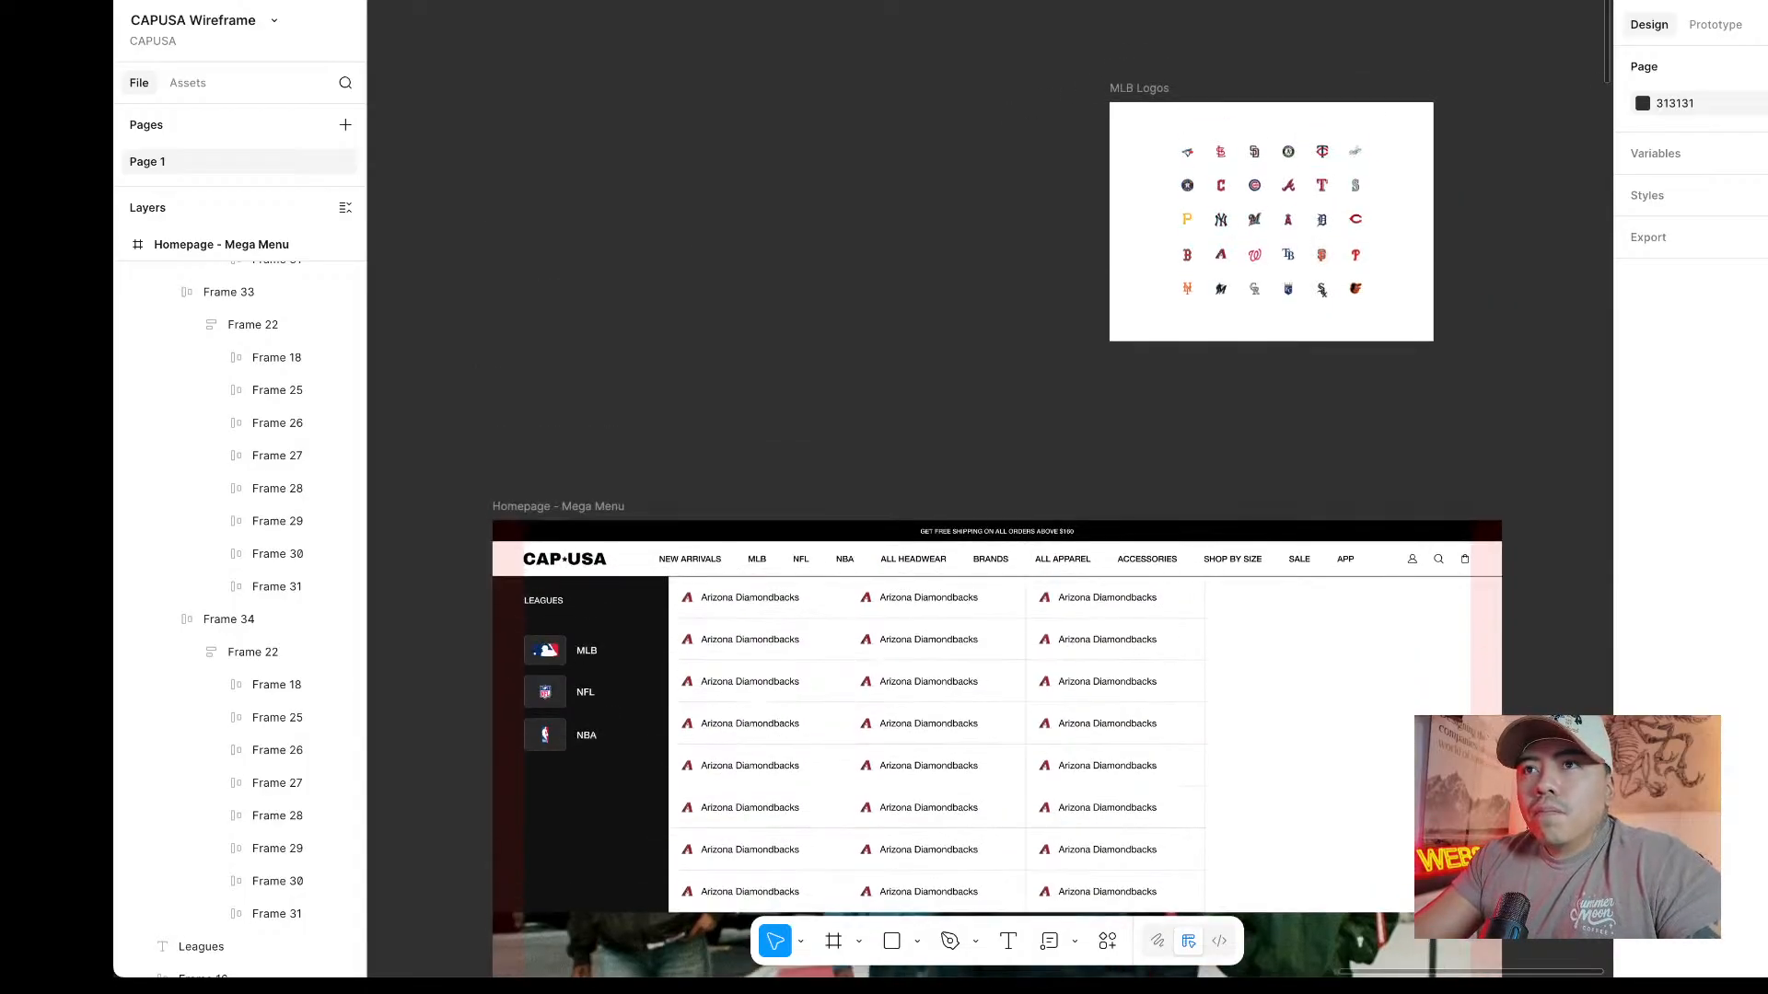
Switch to the Styleguide page and look through the reference screenshots of other hat stores' mega menus.
left_click(736, 2)
left_click(1105, 1)
scroll(1317, 166, "down", 4)
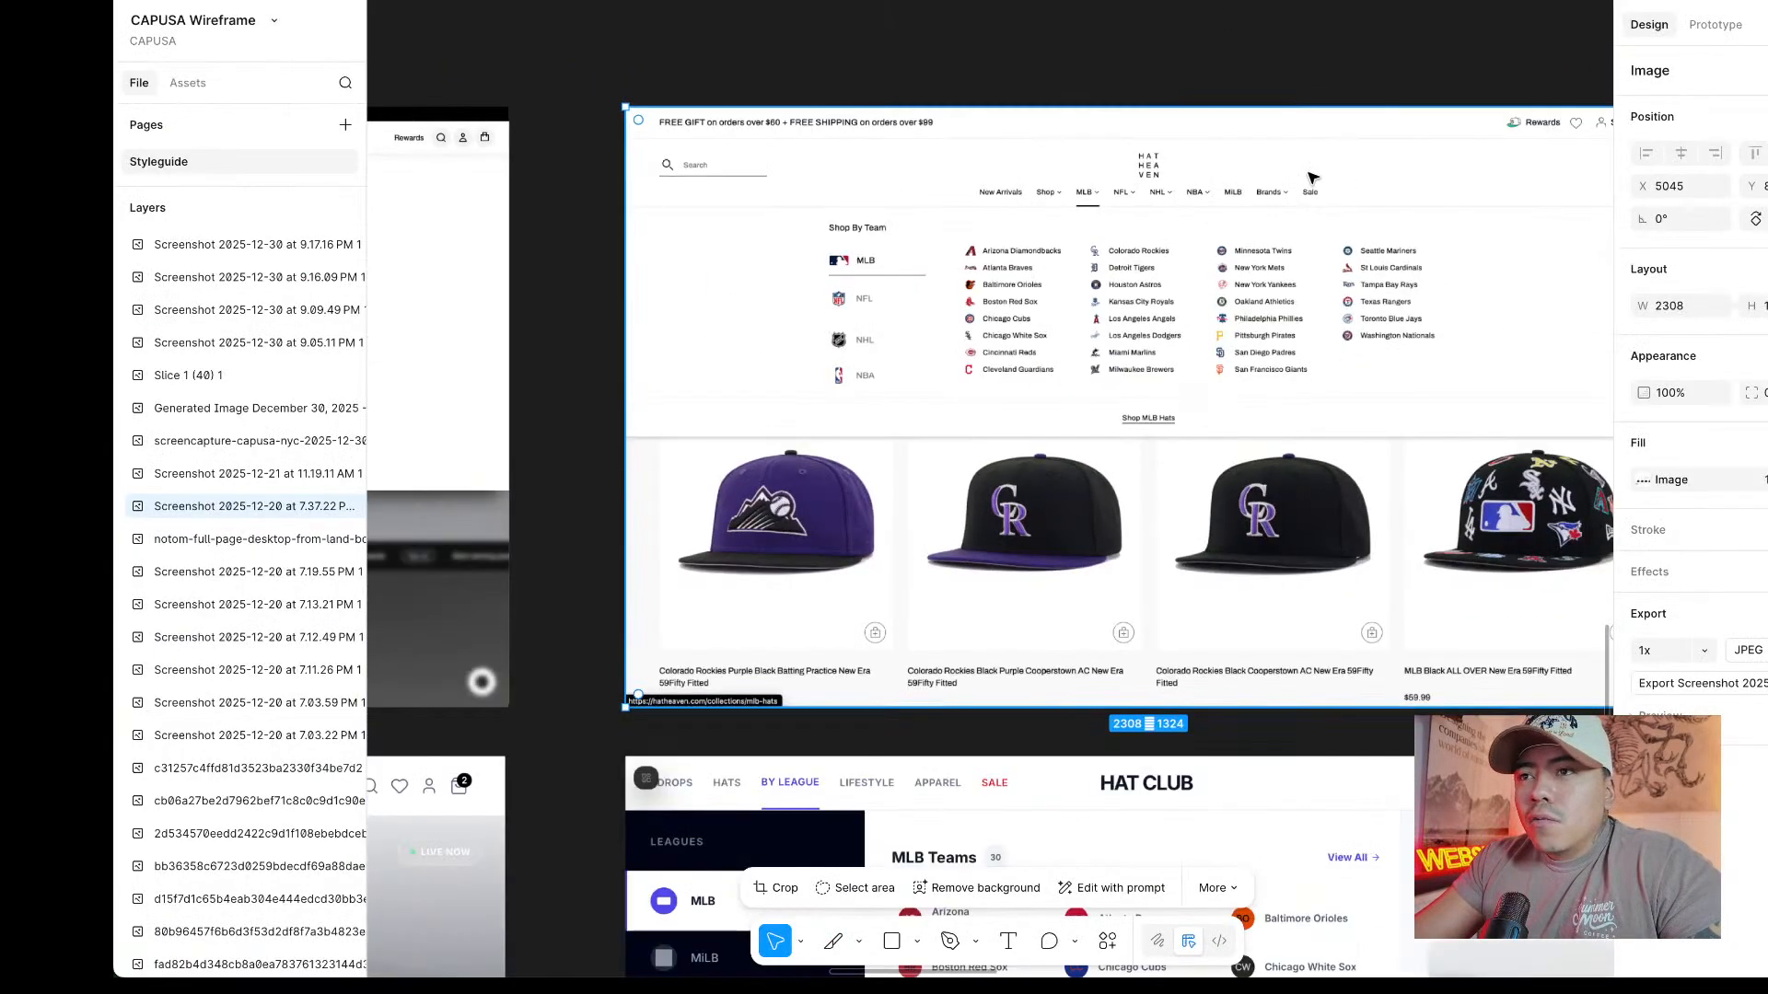
scroll(1161, 216, "left", 9)
scroll(1125, 336, "right", 9)
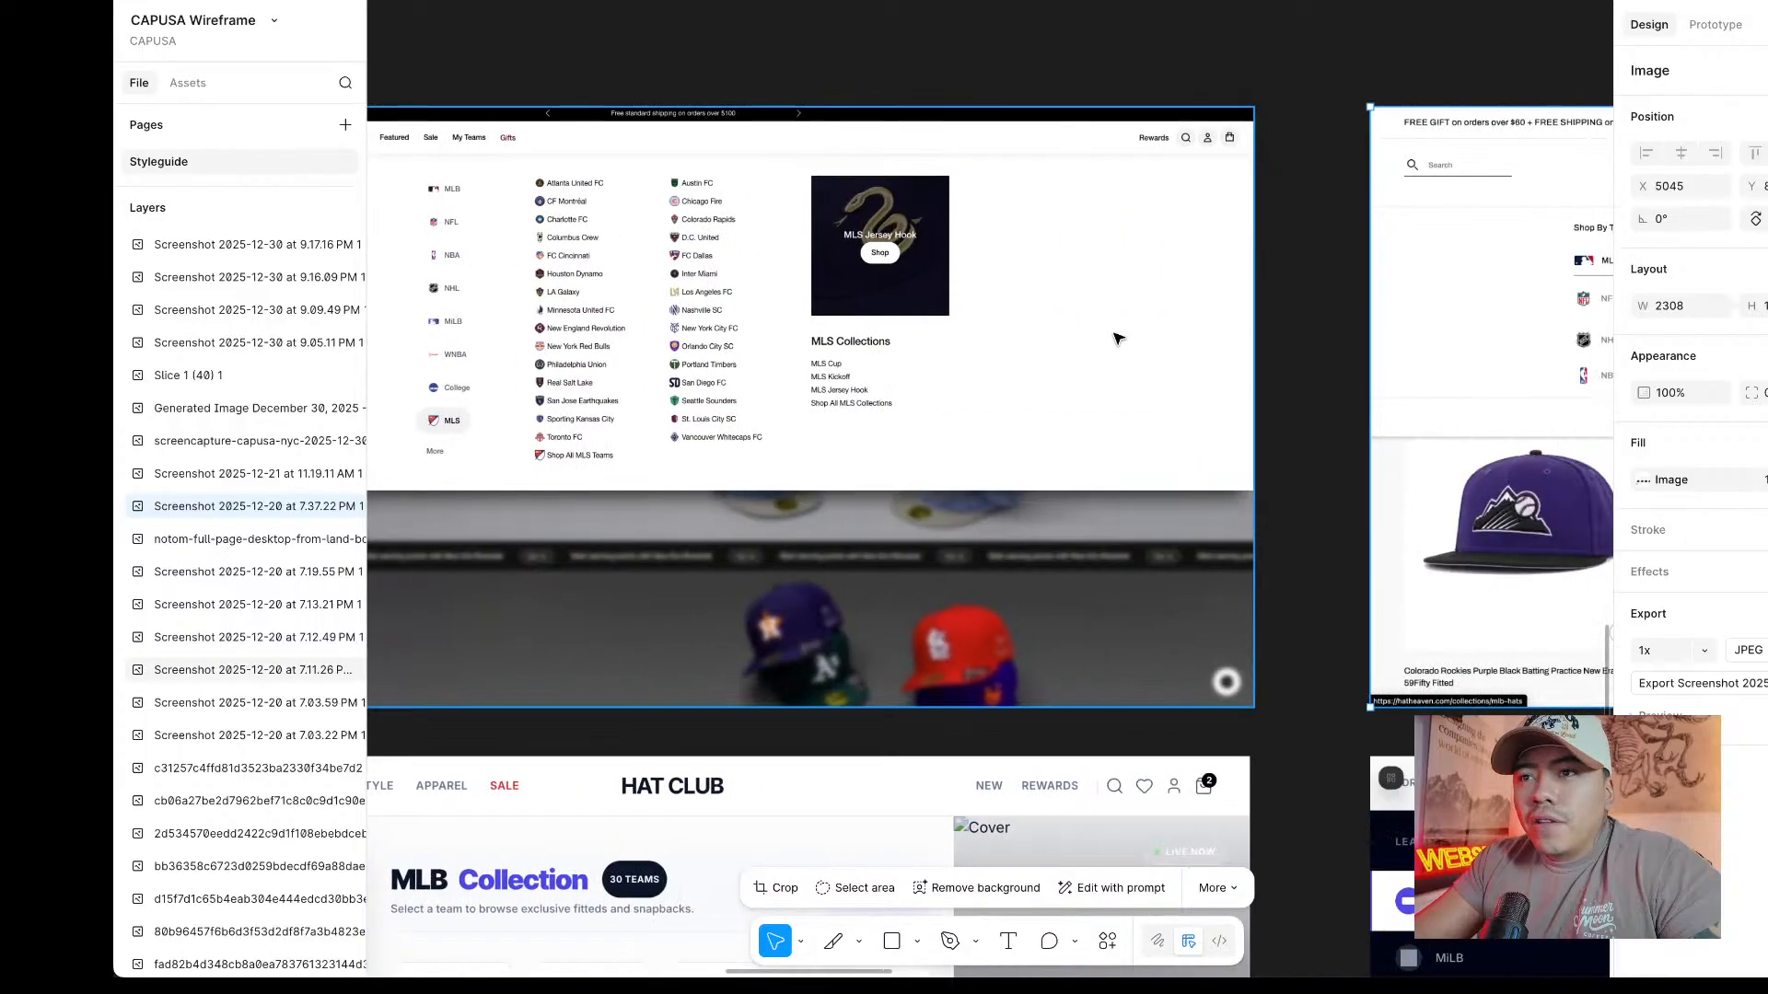
scroll(1116, 338, "right", 12)
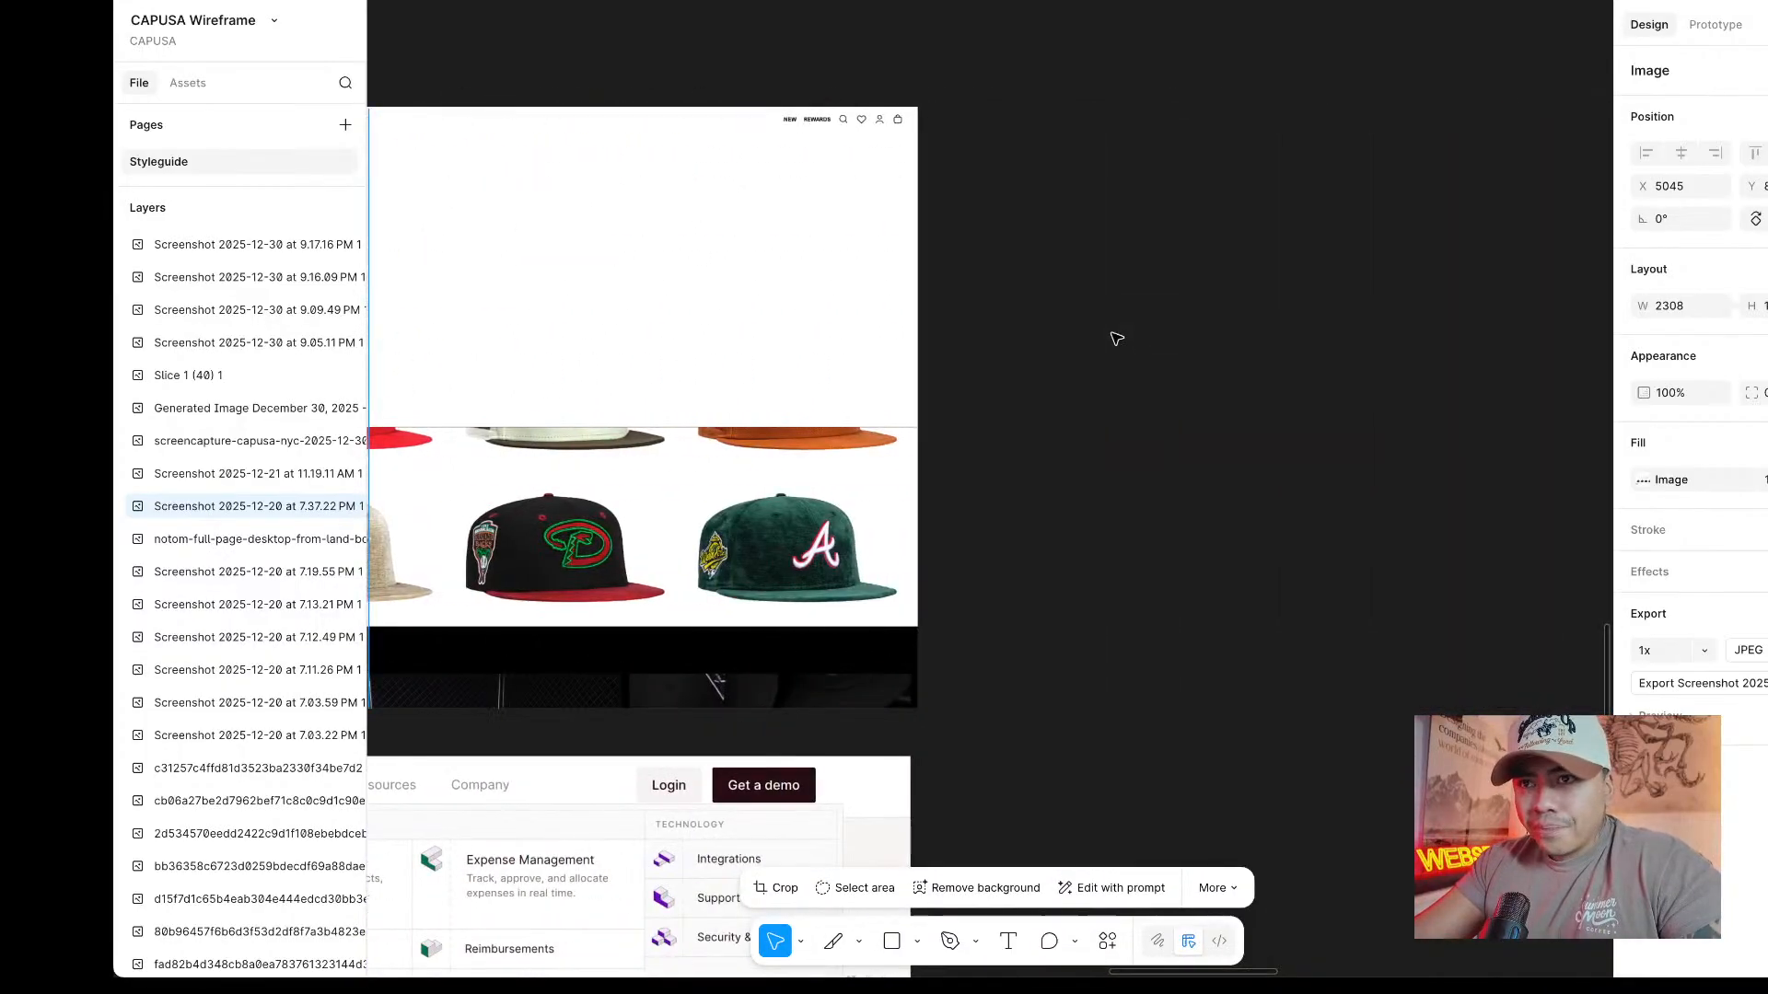
scroll(1116, 338, "left", 12)
scroll(1116, 338, "left", 6)
scroll(1116, 338, "right", 7)
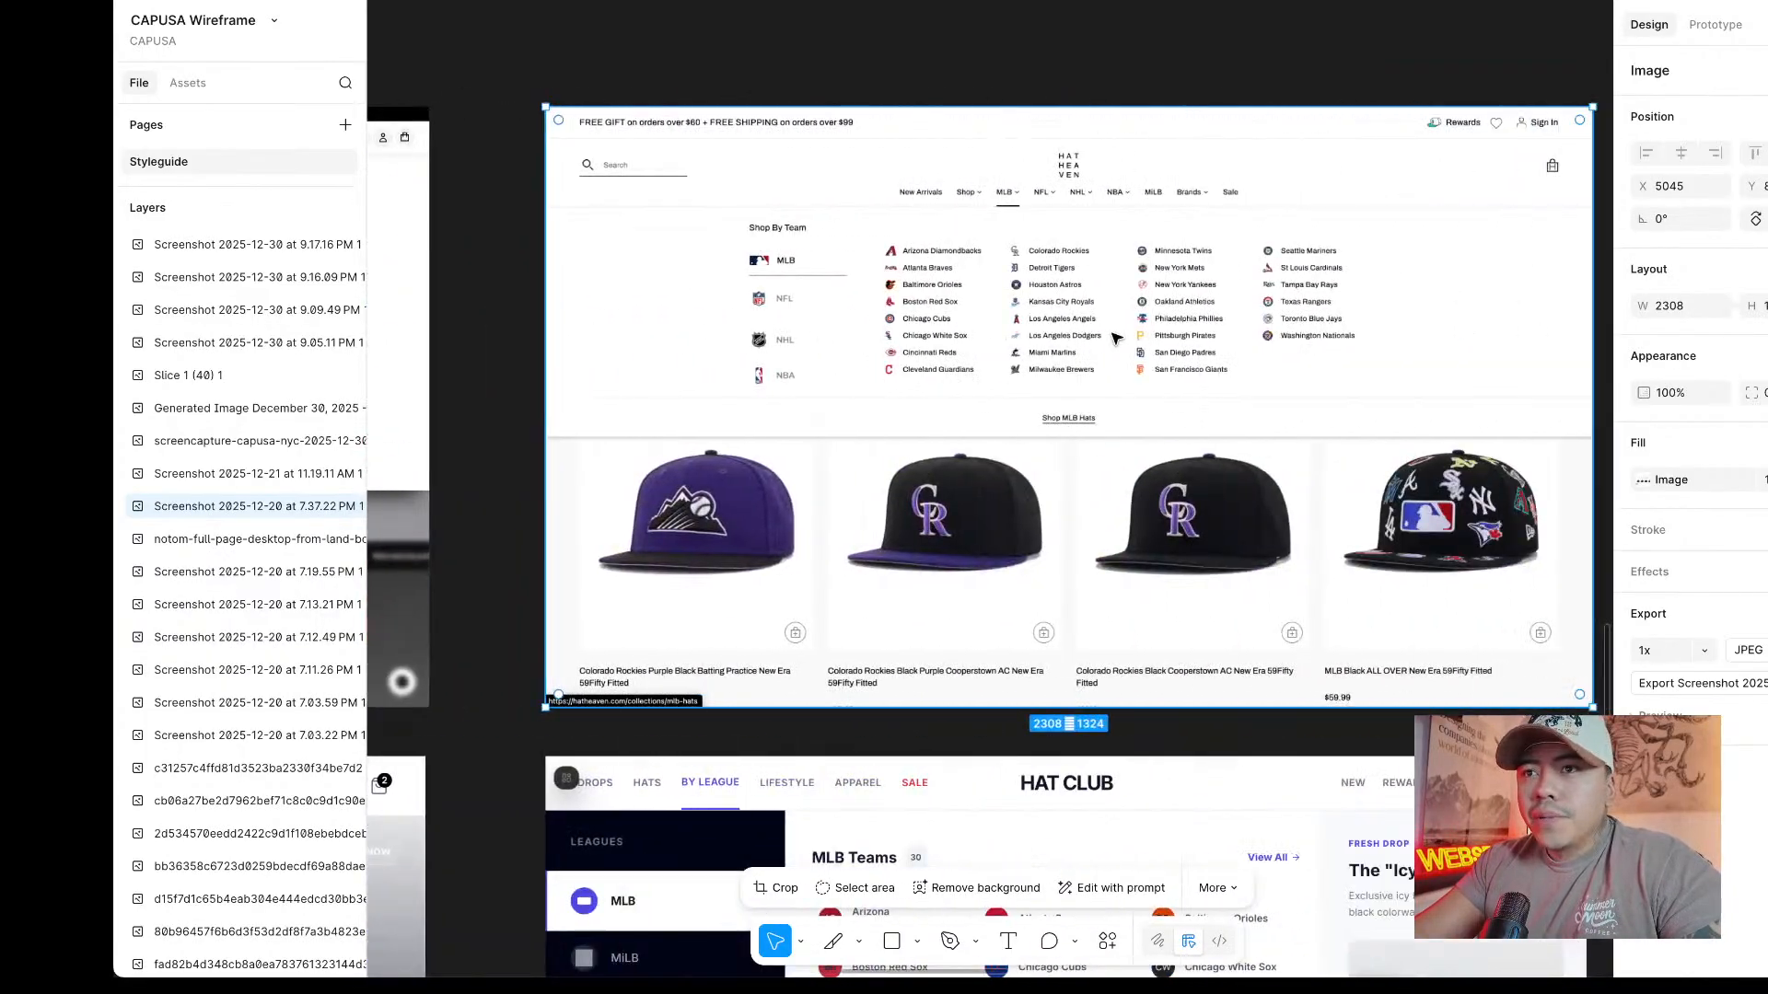
Examine the team names, logos and column order in the Hat Heaven MLB mega menu reference.
scroll(1125, 333, "up", 6)
scroll(1147, 314, "down", 2)
scroll(1147, 314, "up", 3)
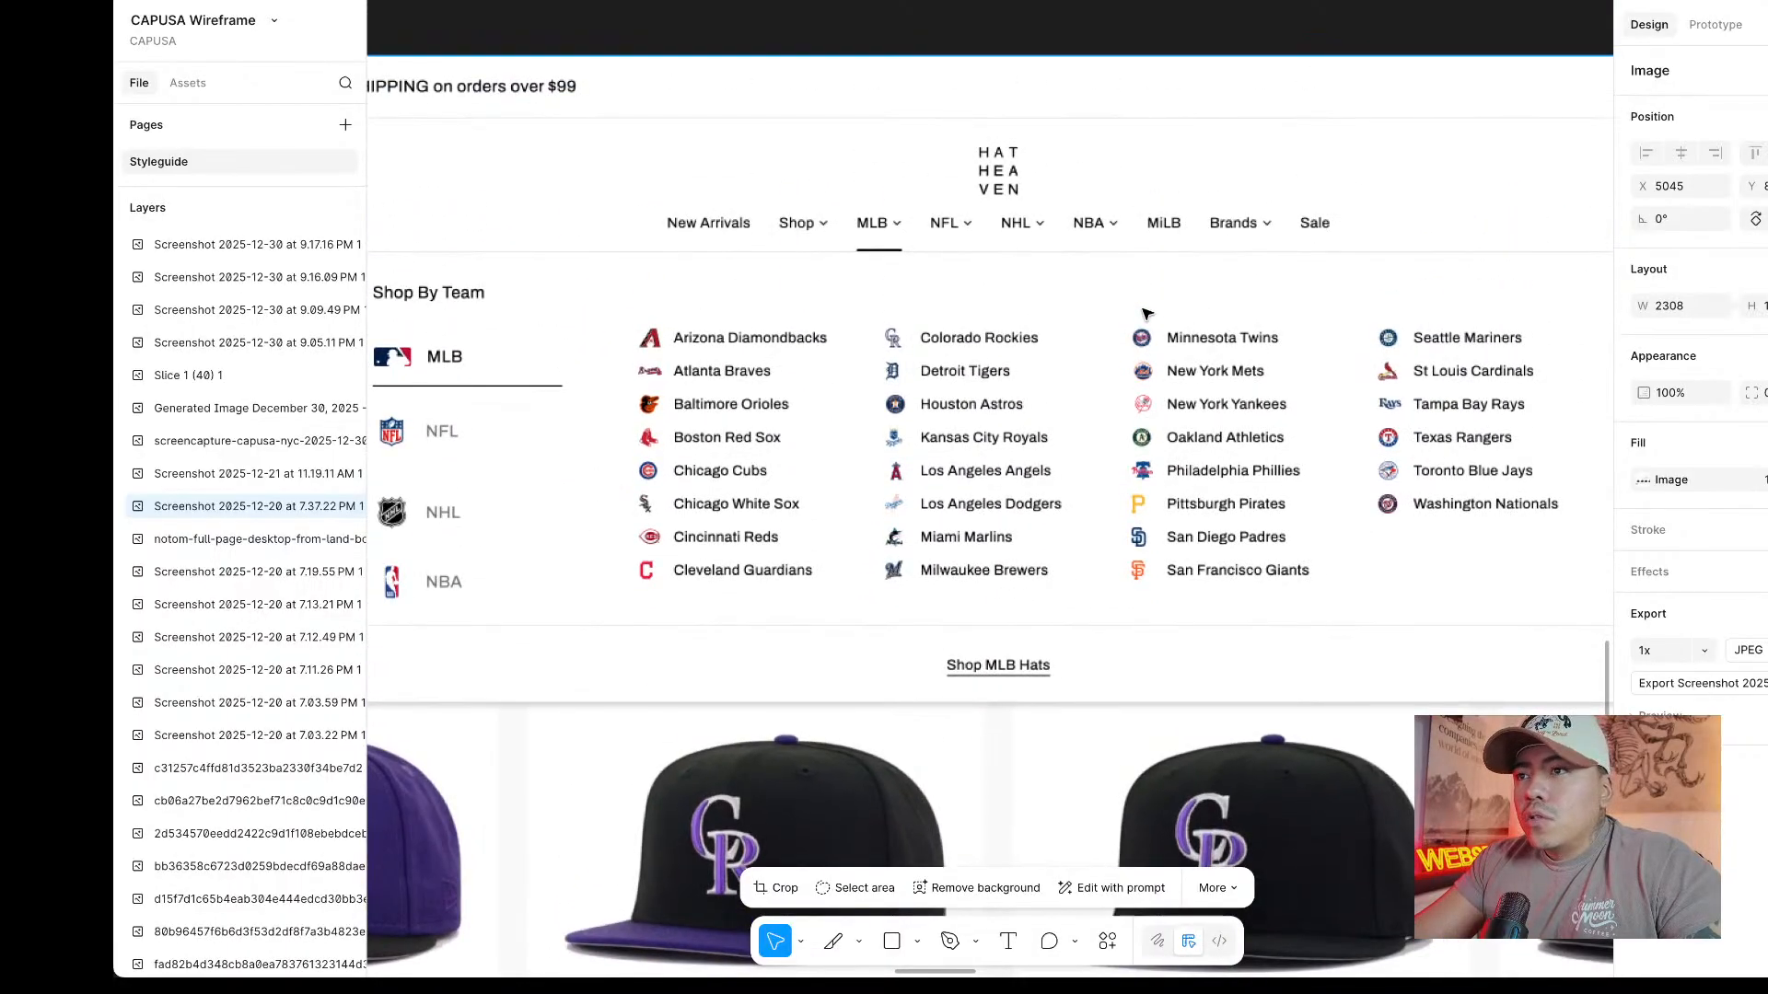
scroll(1054, 300, "up", 3)
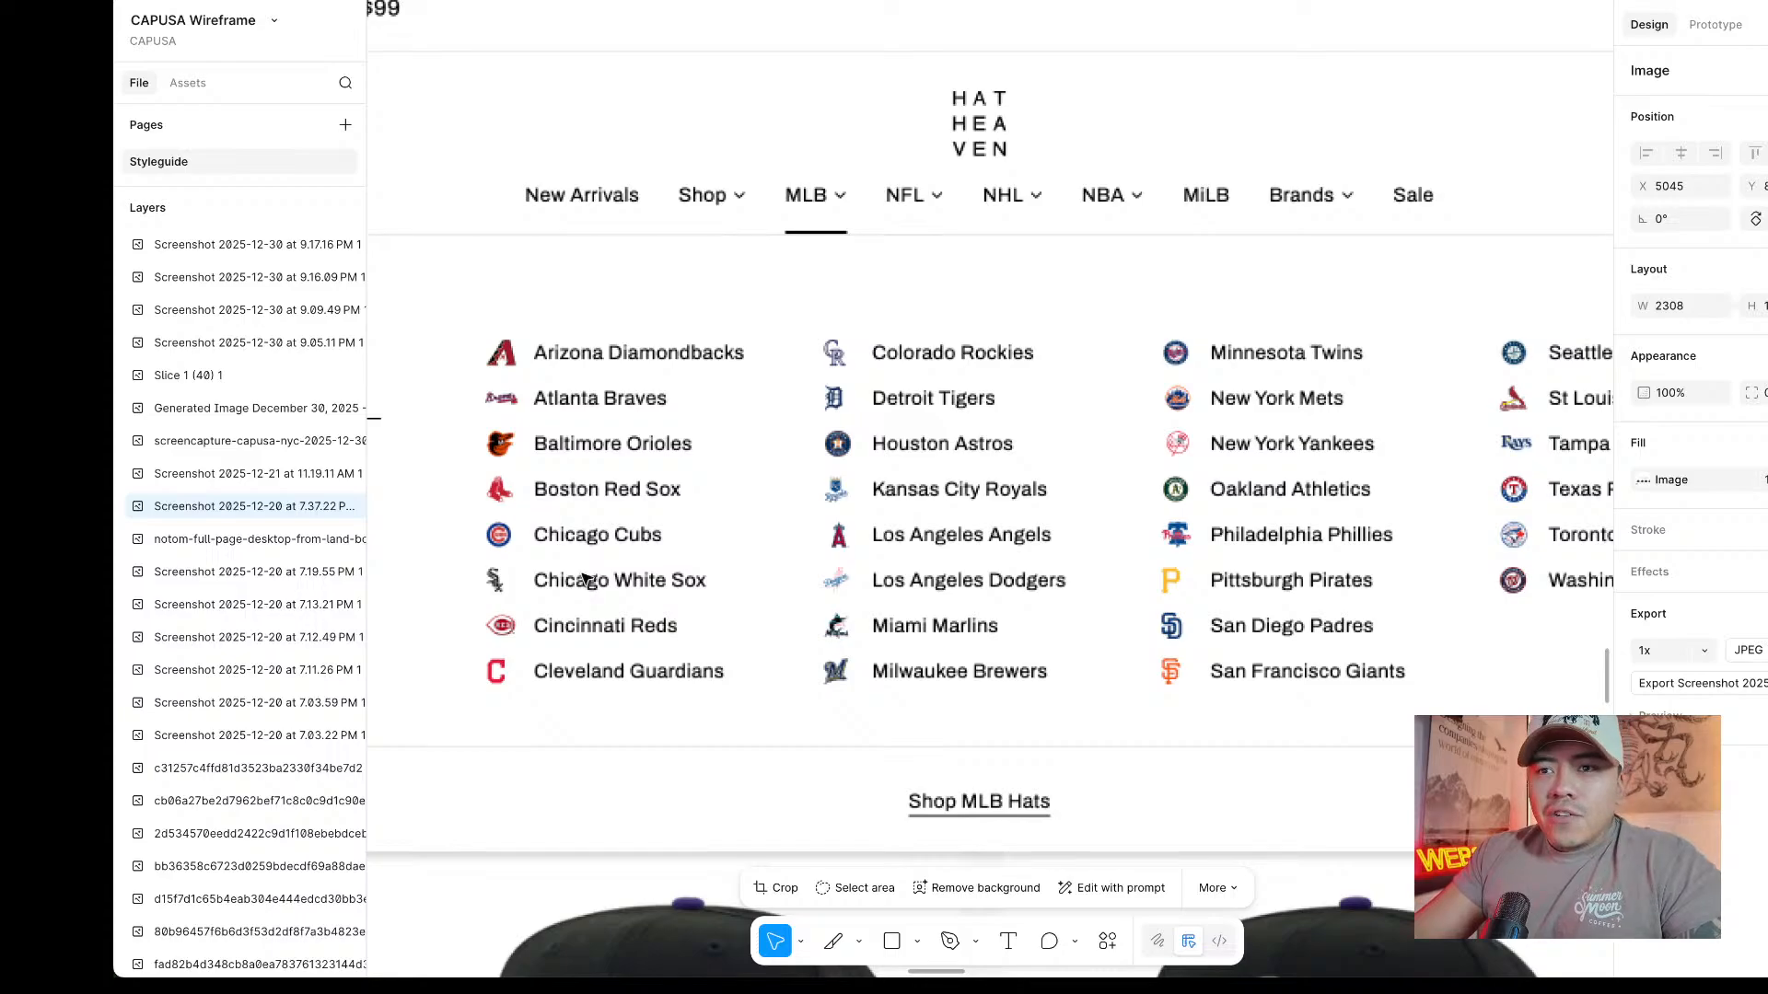
scroll(1018, 521, "down", 3)
scroll(1018, 522, "right", 8)
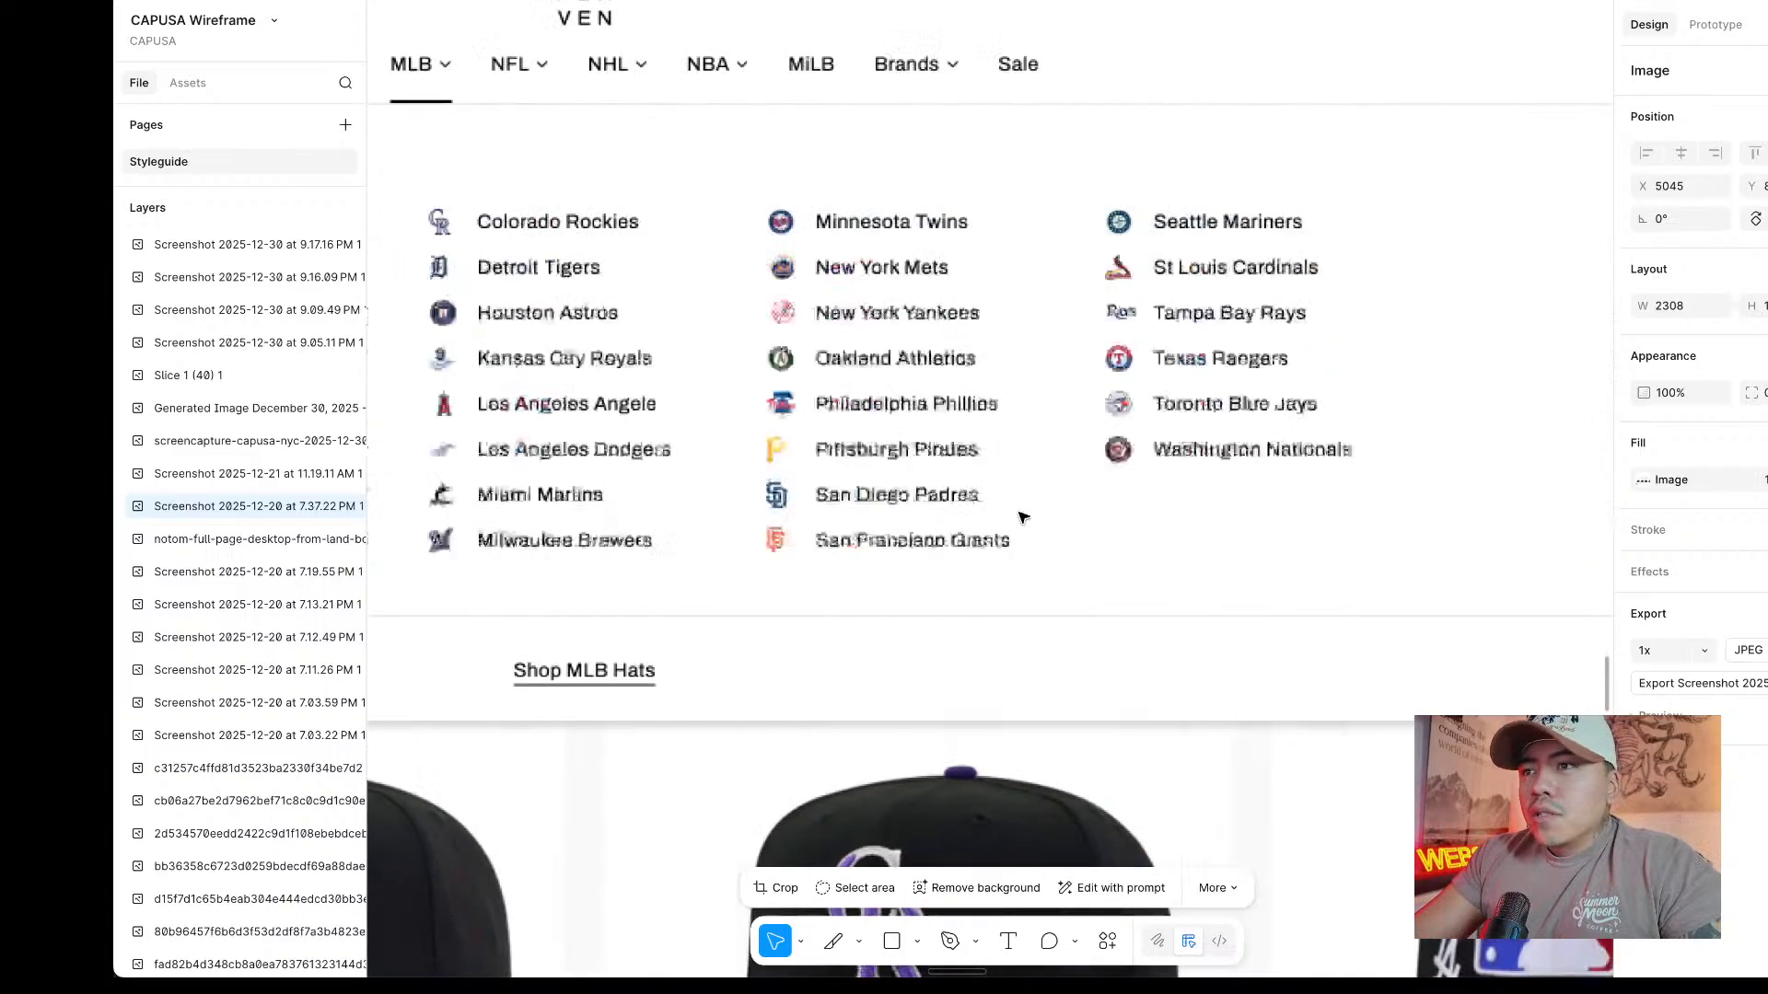
scroll(1020, 518, "left", 7)
scroll(1020, 518, "left", 5)
scroll(930, 193, "right", 1)
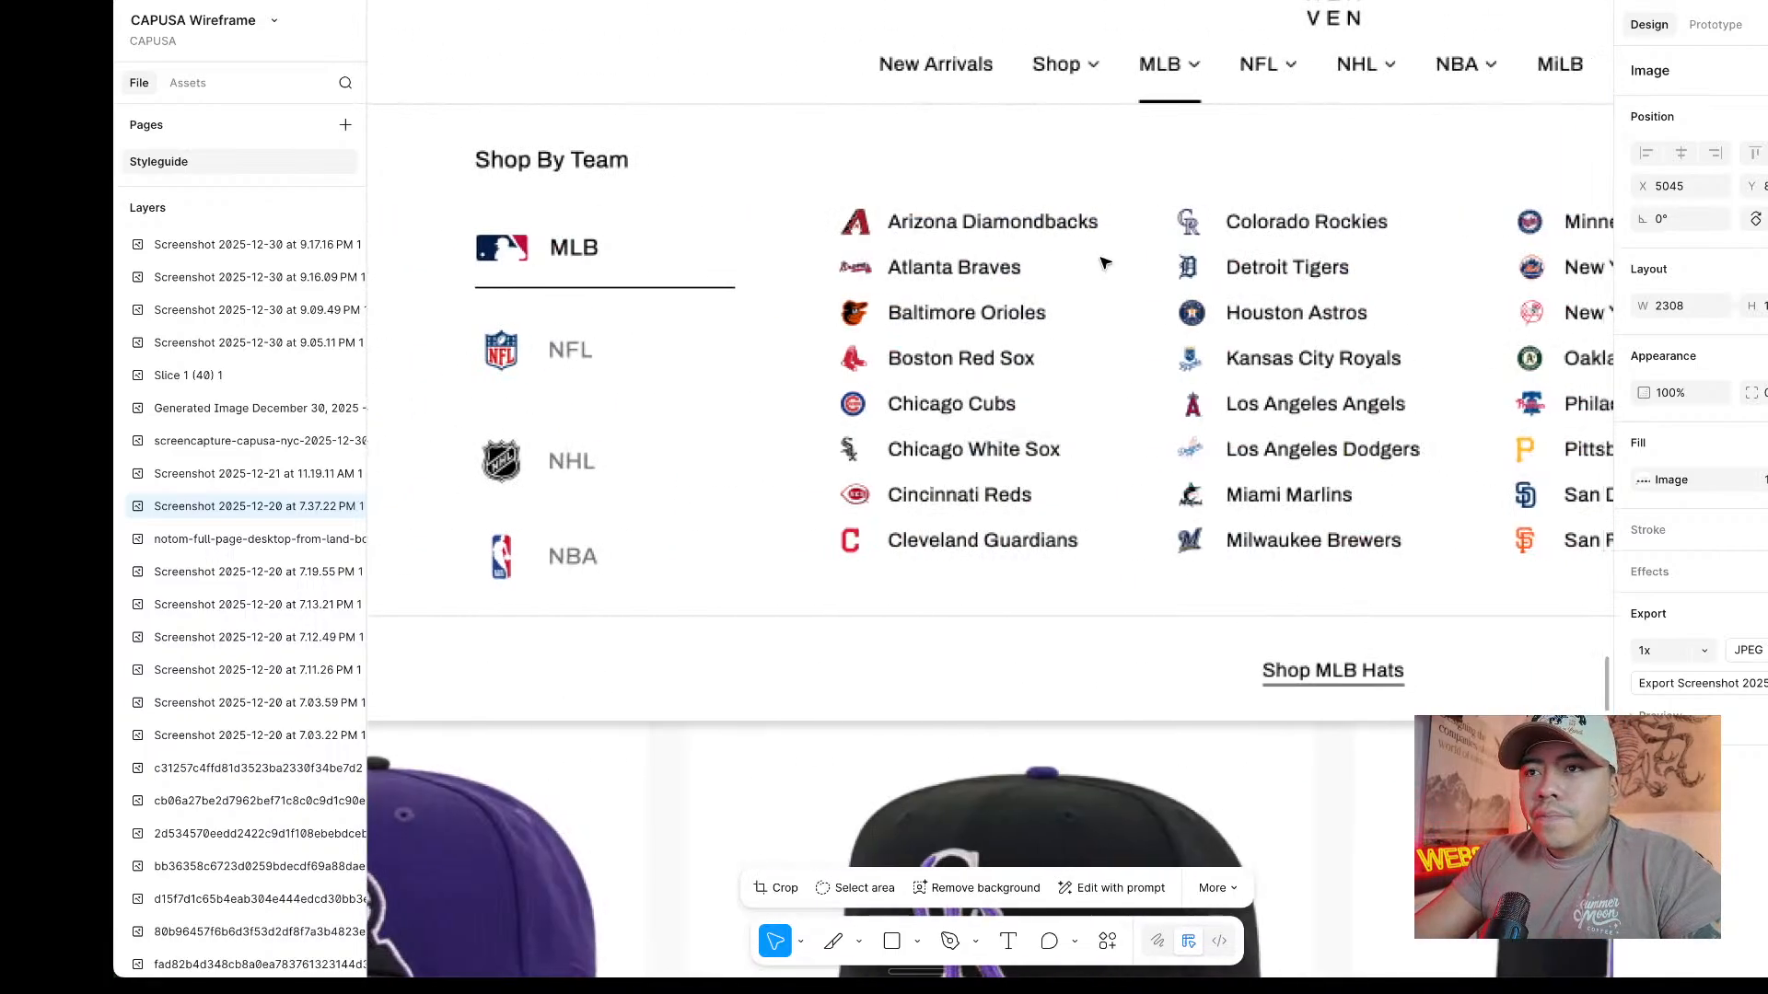
scroll(870, 532, "right", 3)
scroll(870, 532, "down", 1)
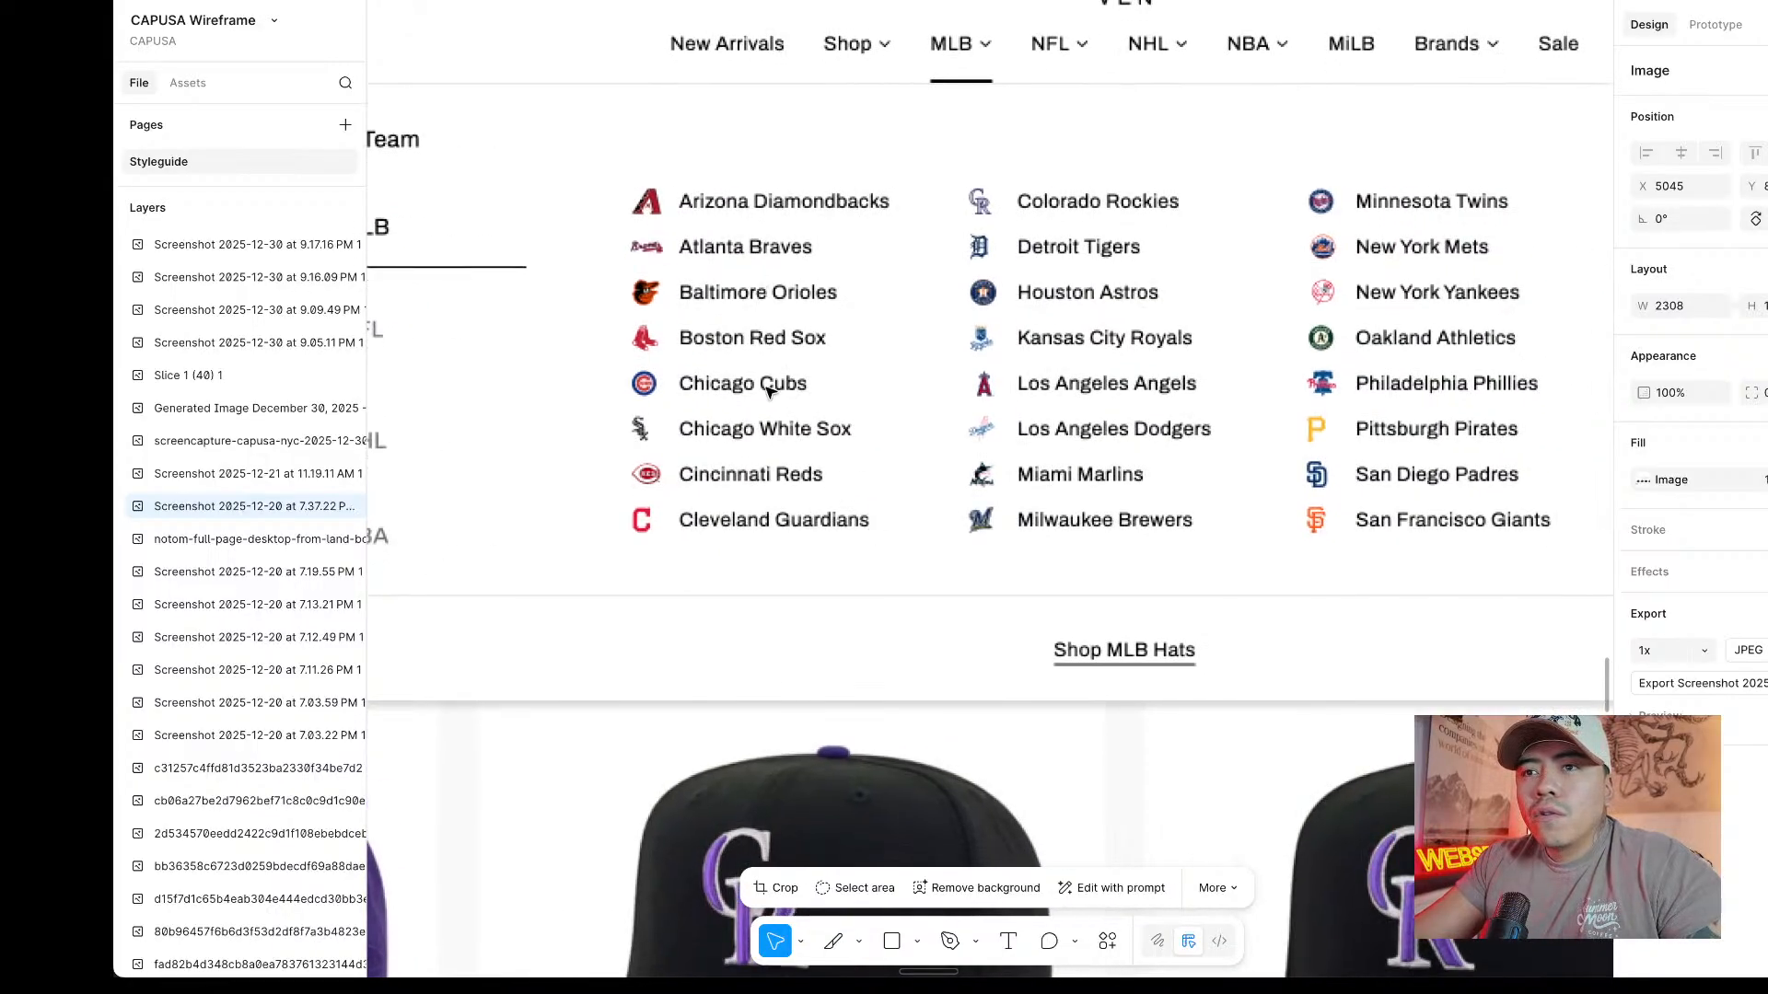
scroll(803, 502, "right", 8)
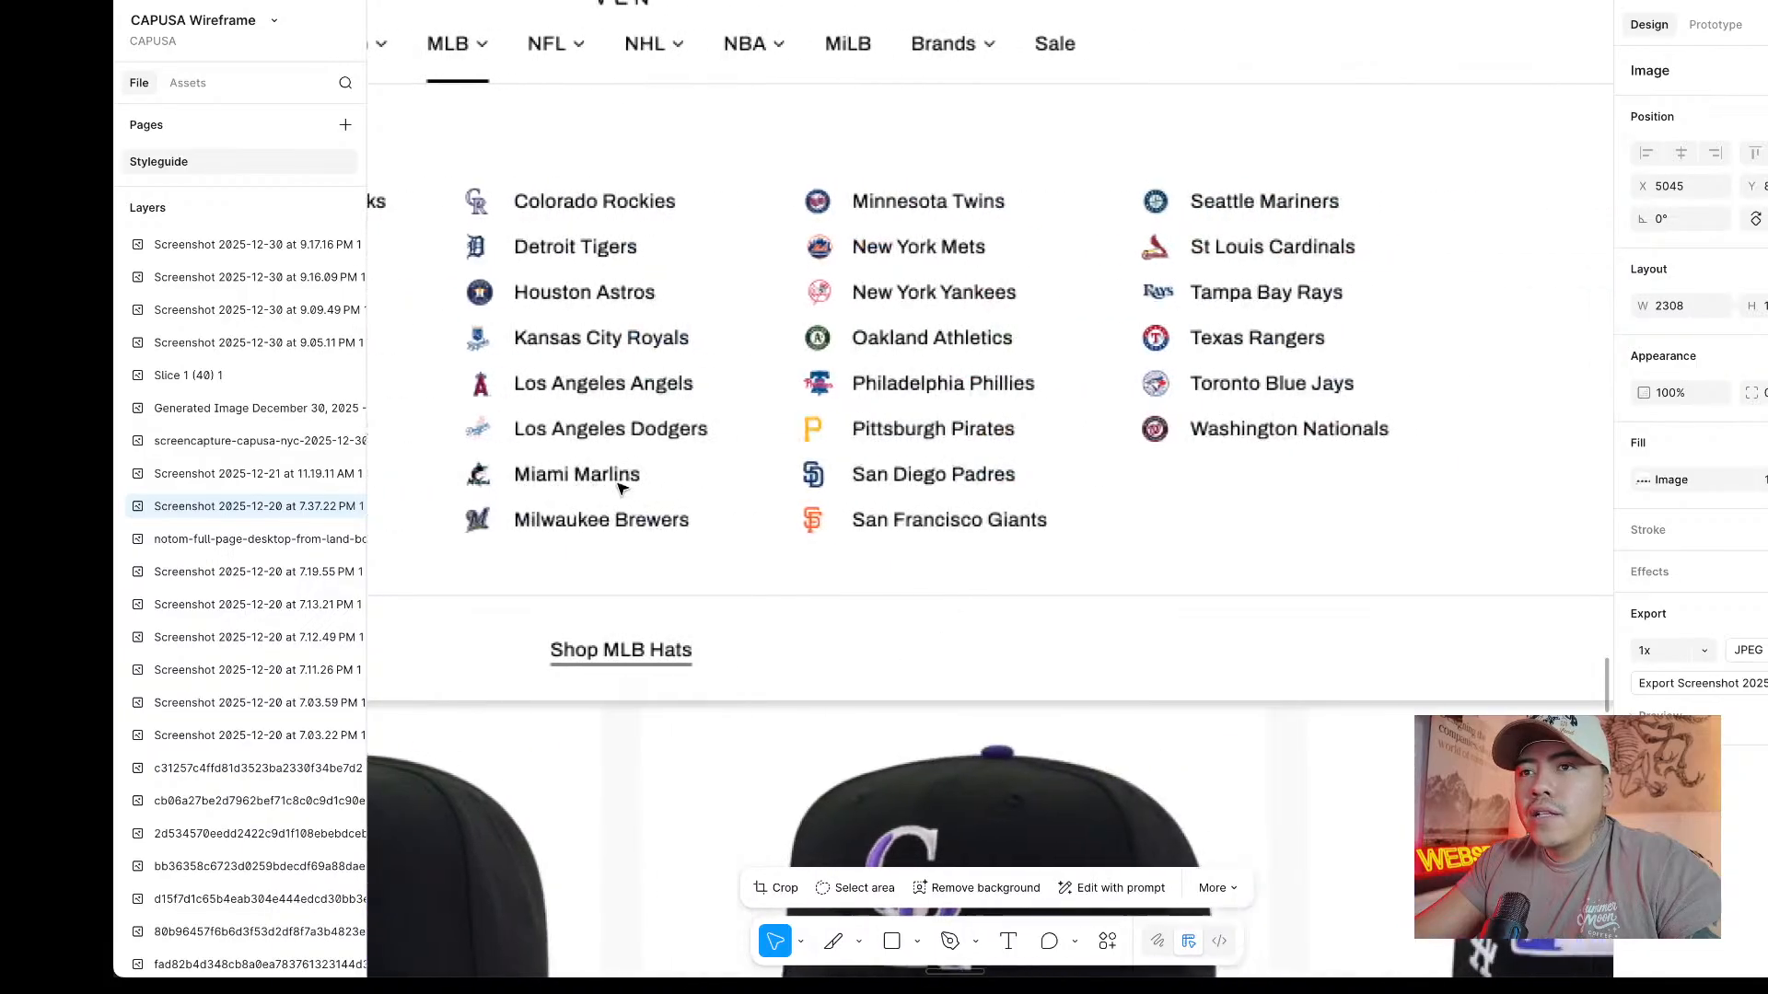
Compare the Hat Heaven MLB menu layout with the neighbouring Hat Club league menu reference.
scroll(651, 396, "down", 6)
scroll(651, 395, "up", 4)
scroll(635, 396, "left", 6)
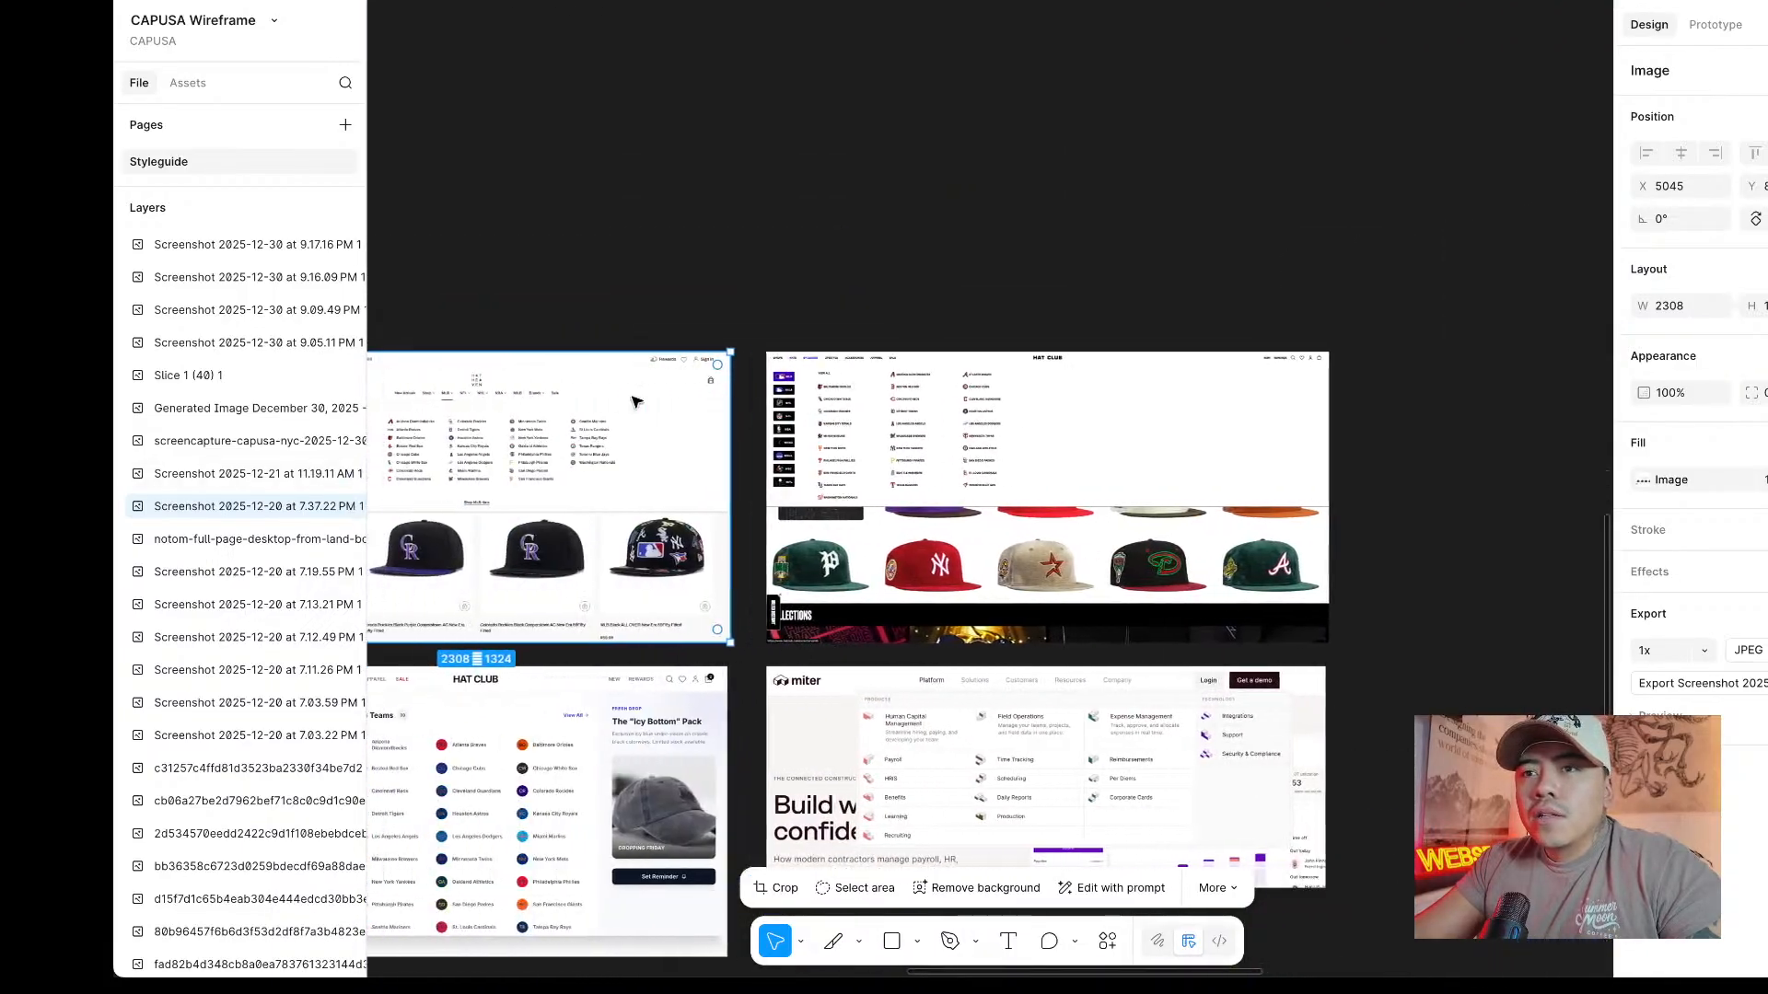
scroll(564, 465, "up", 5)
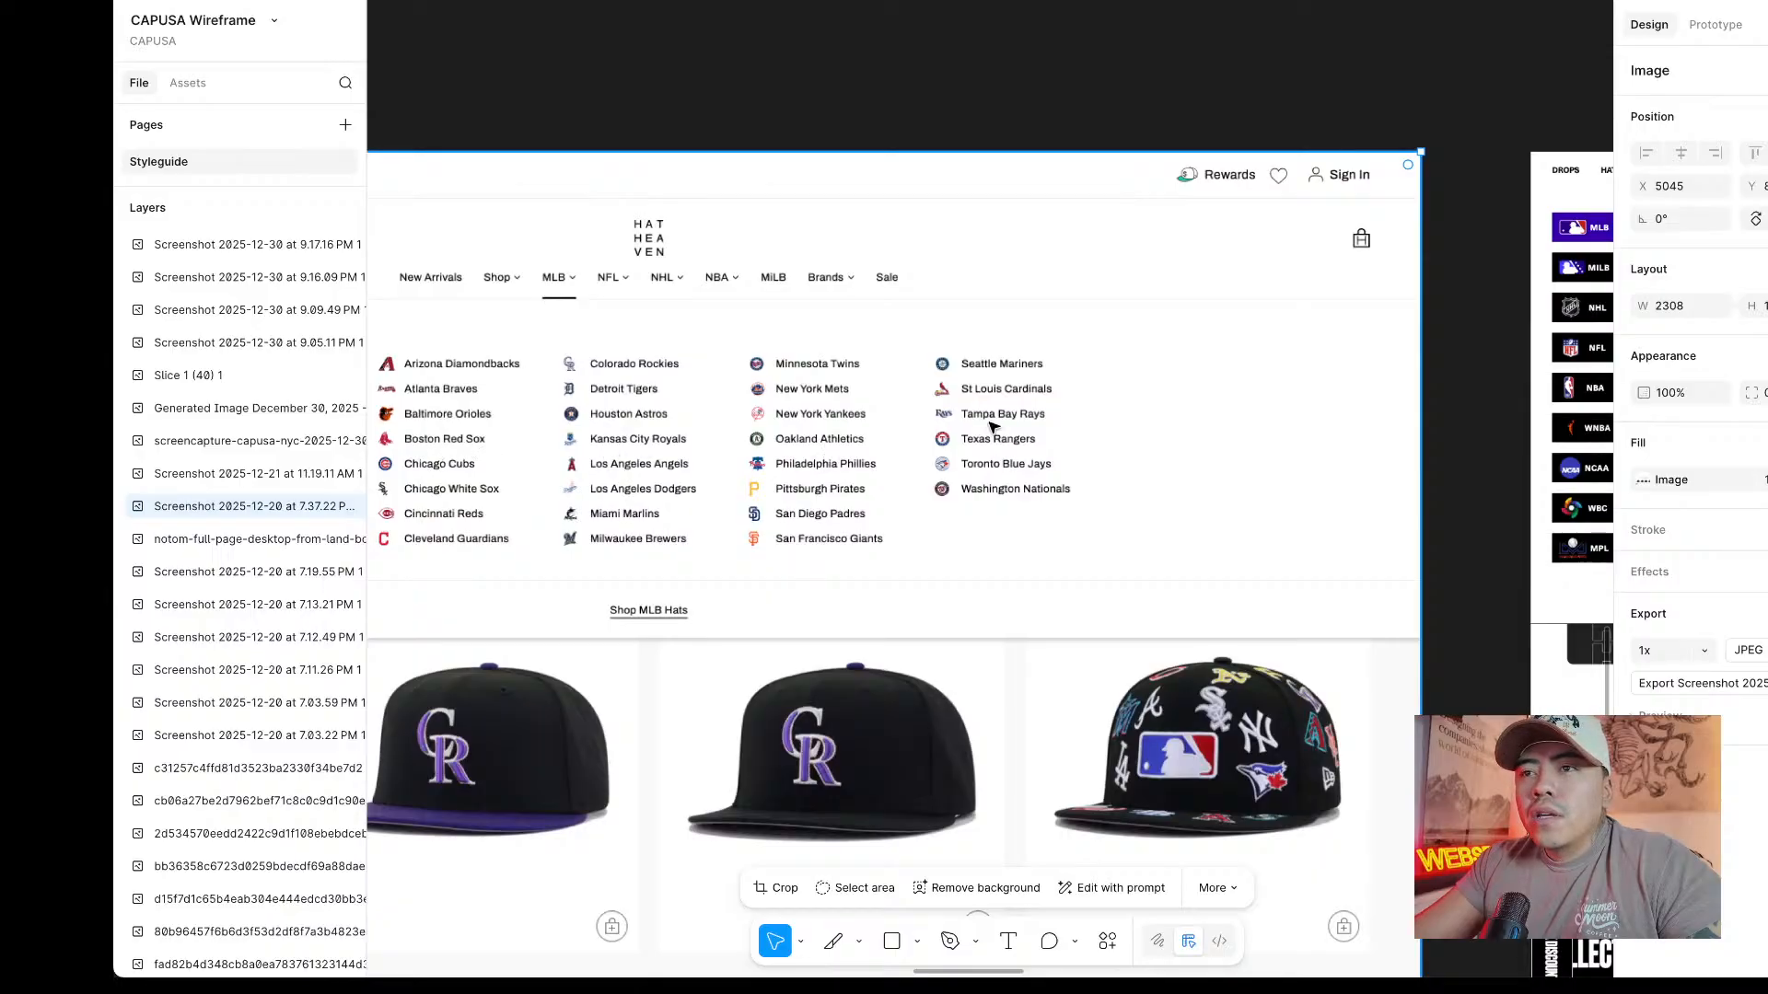
scroll(1328, 582, "left", 3)
scroll(1326, 581, "right", 5)
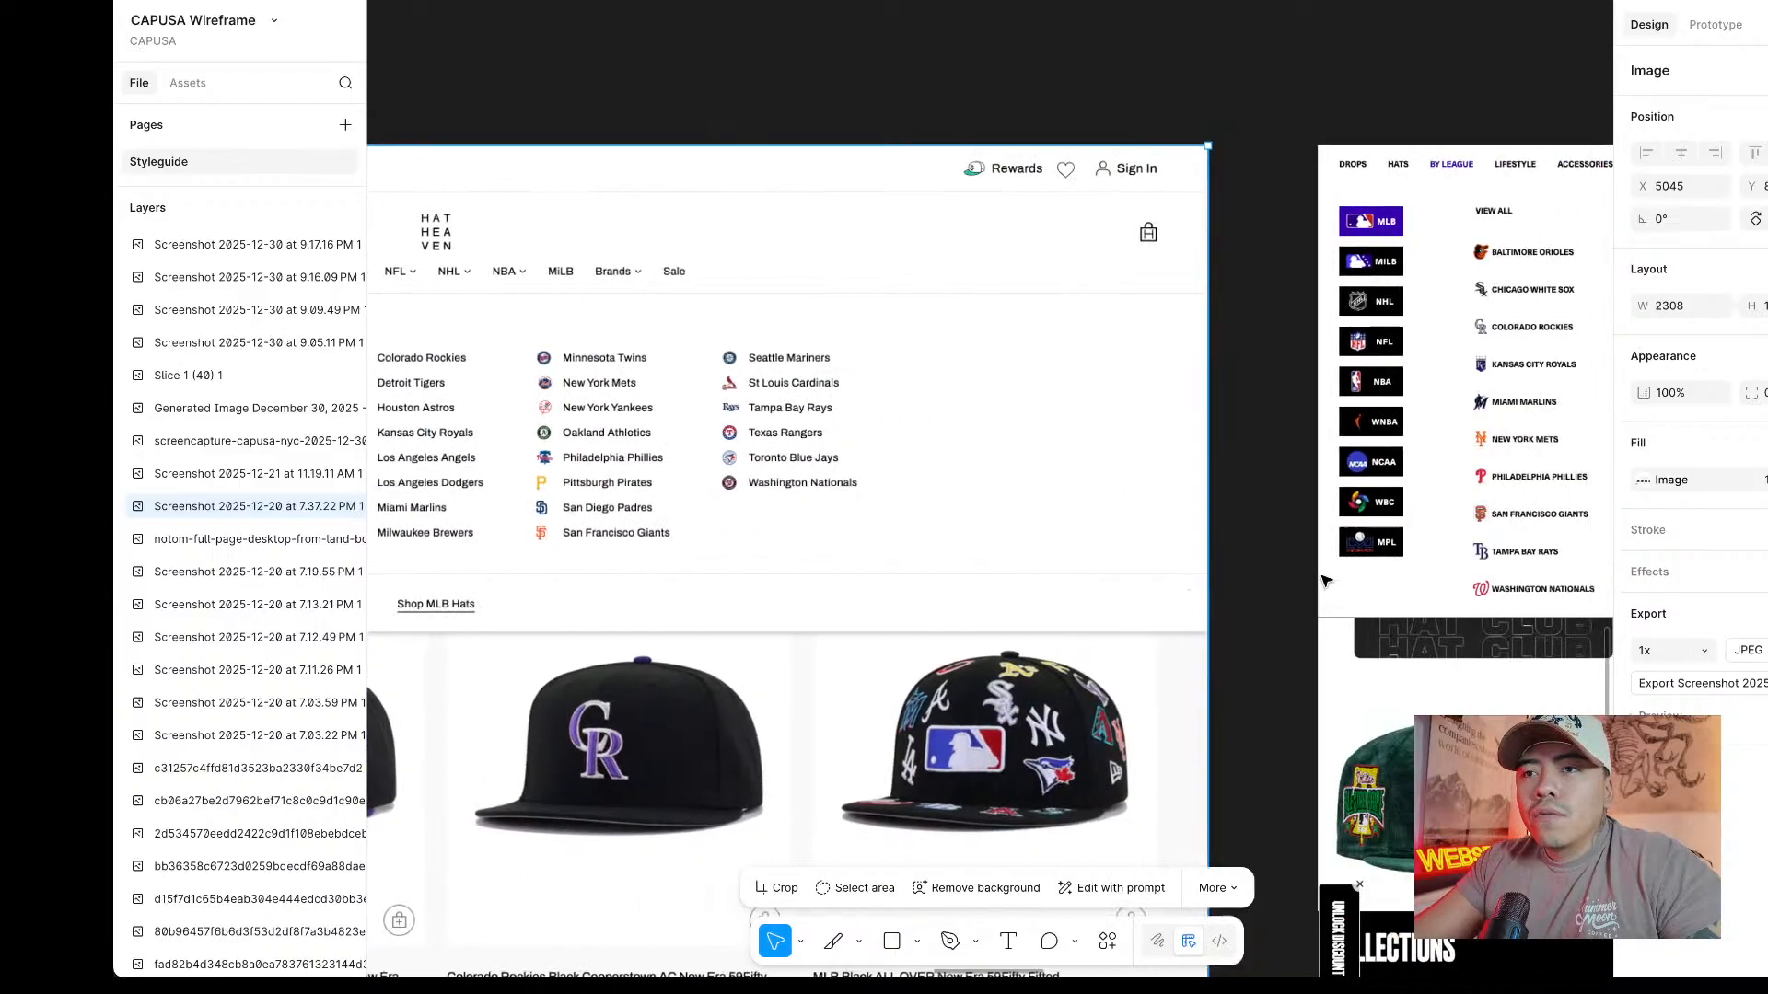
Compare the Hat Heaven MLB menu's team columns with the team table in the Homepage - Mega Menu frame.
scroll(1326, 581, "left", 6)
scroll(1248, 566, "right", 2)
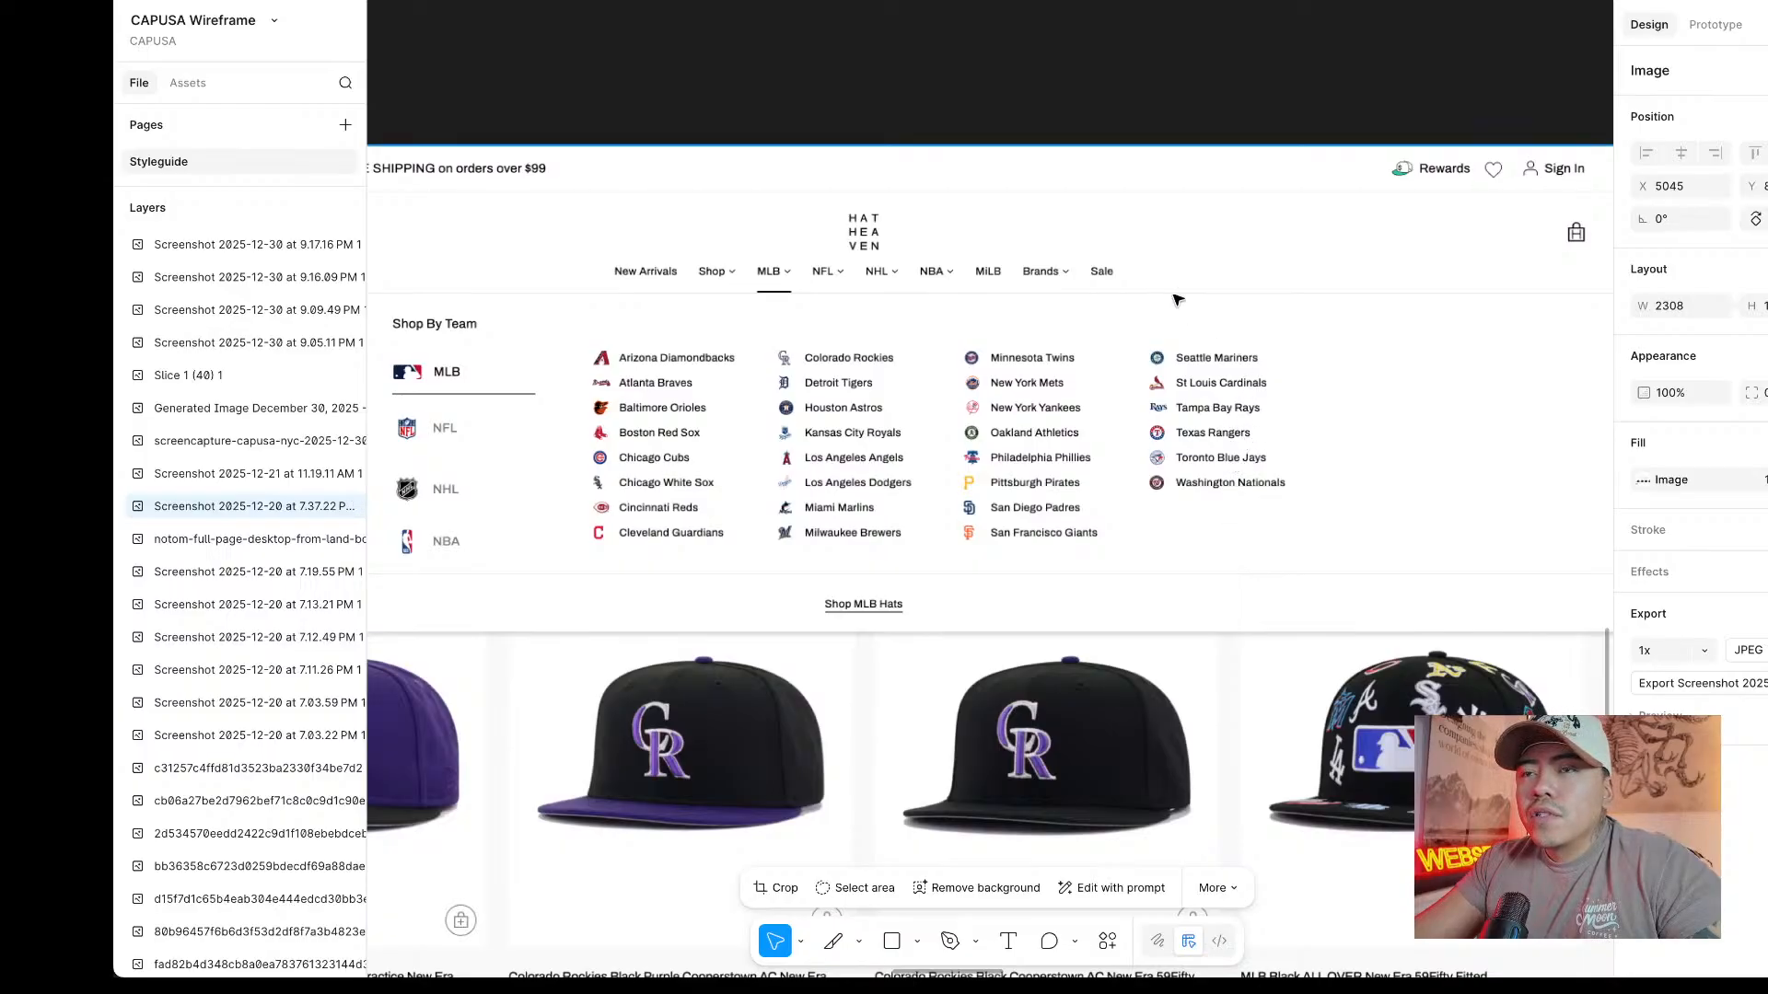
left_click(1069, 71)
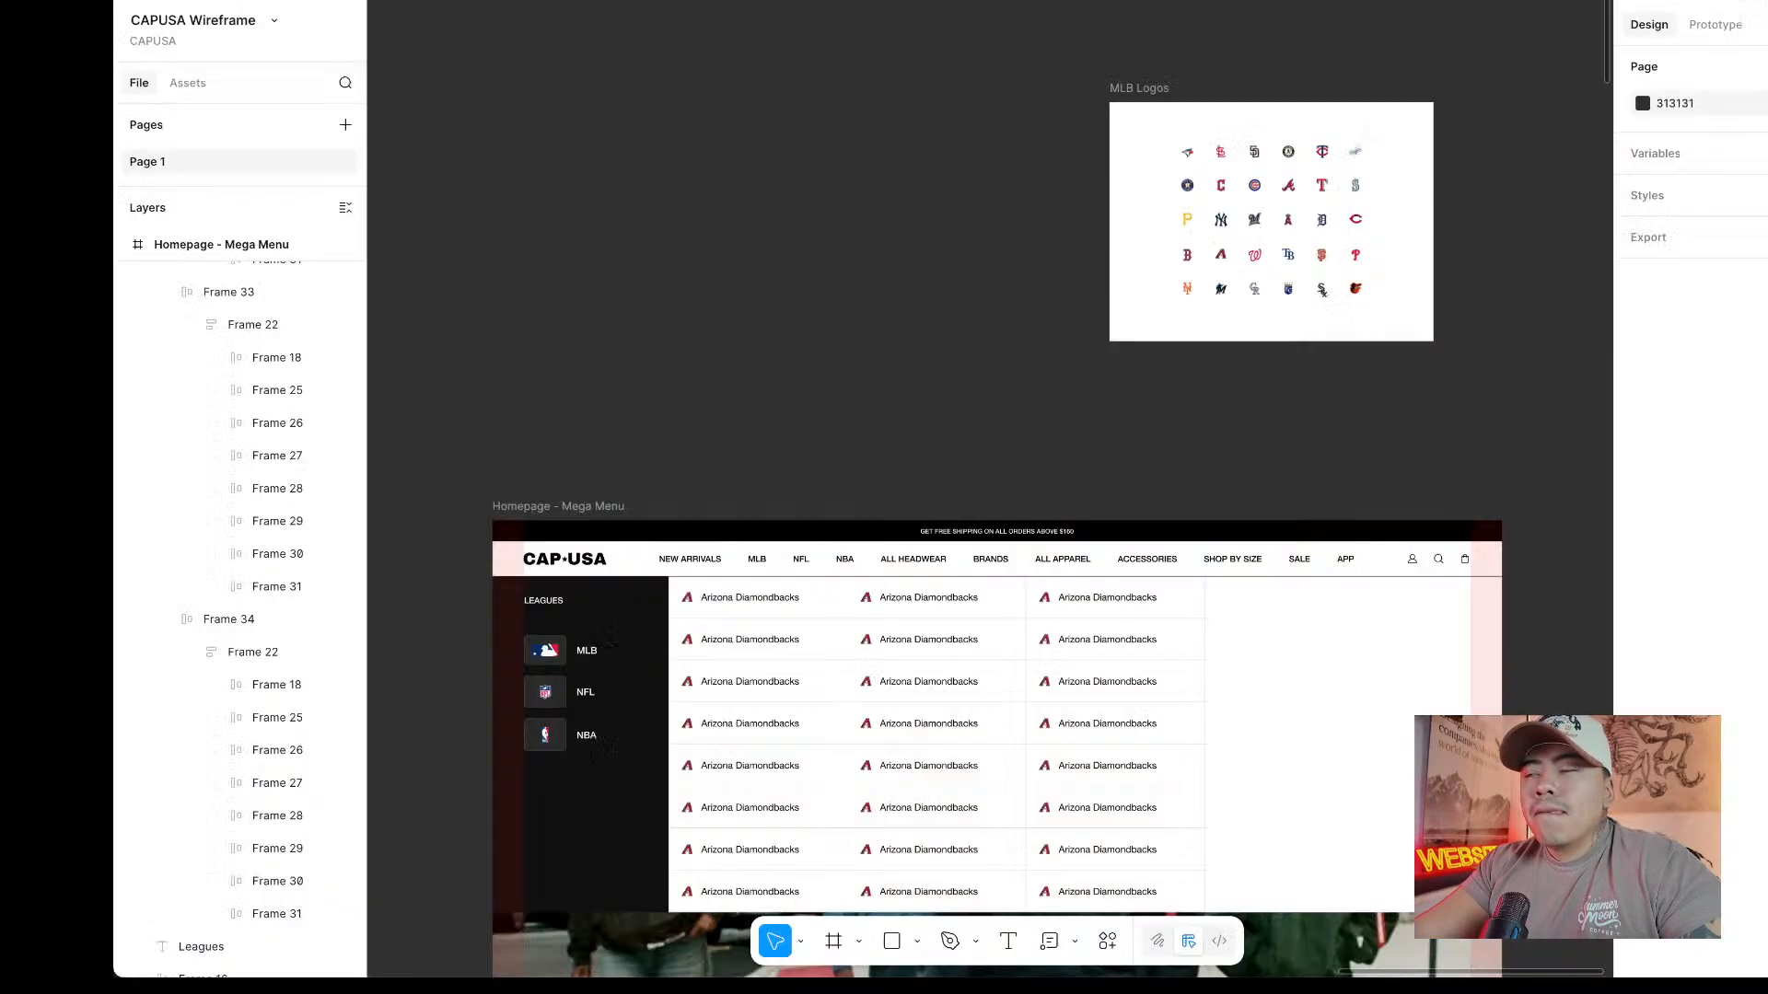
scroll(976, 427, "down", 5)
scroll(976, 426, "up", 5)
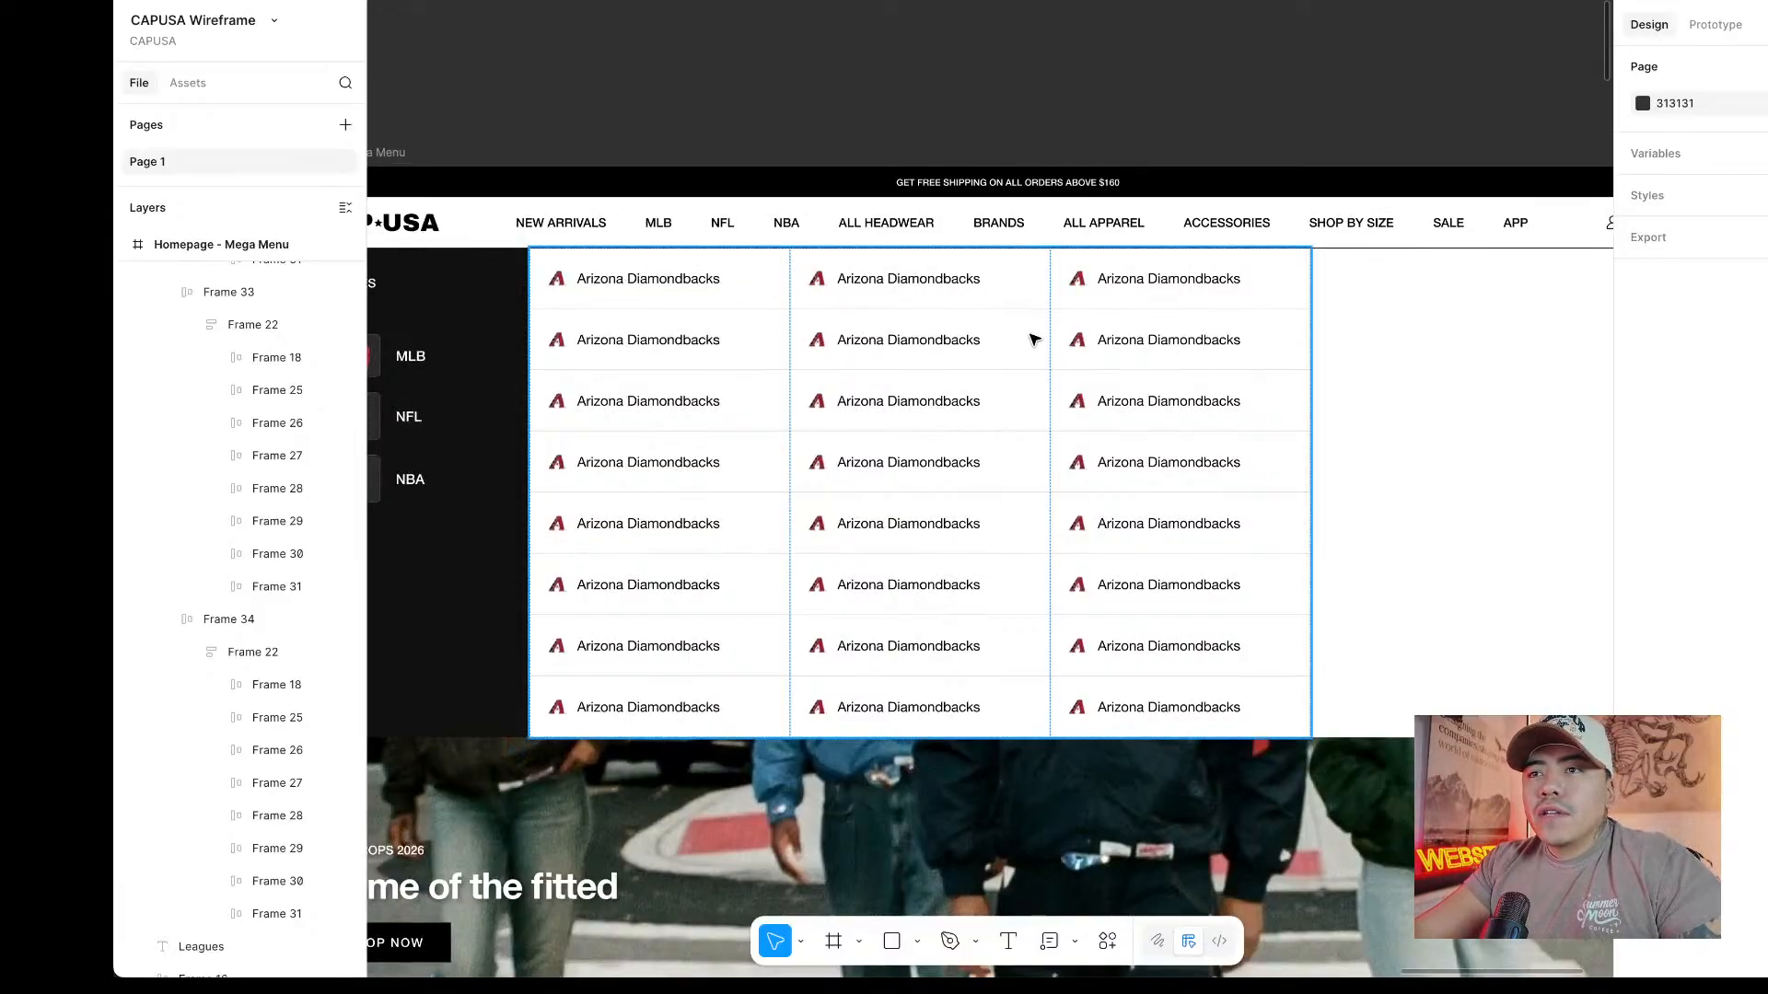
scroll(1321, 375, "right", 3)
scroll(1323, 373, "left", 5)
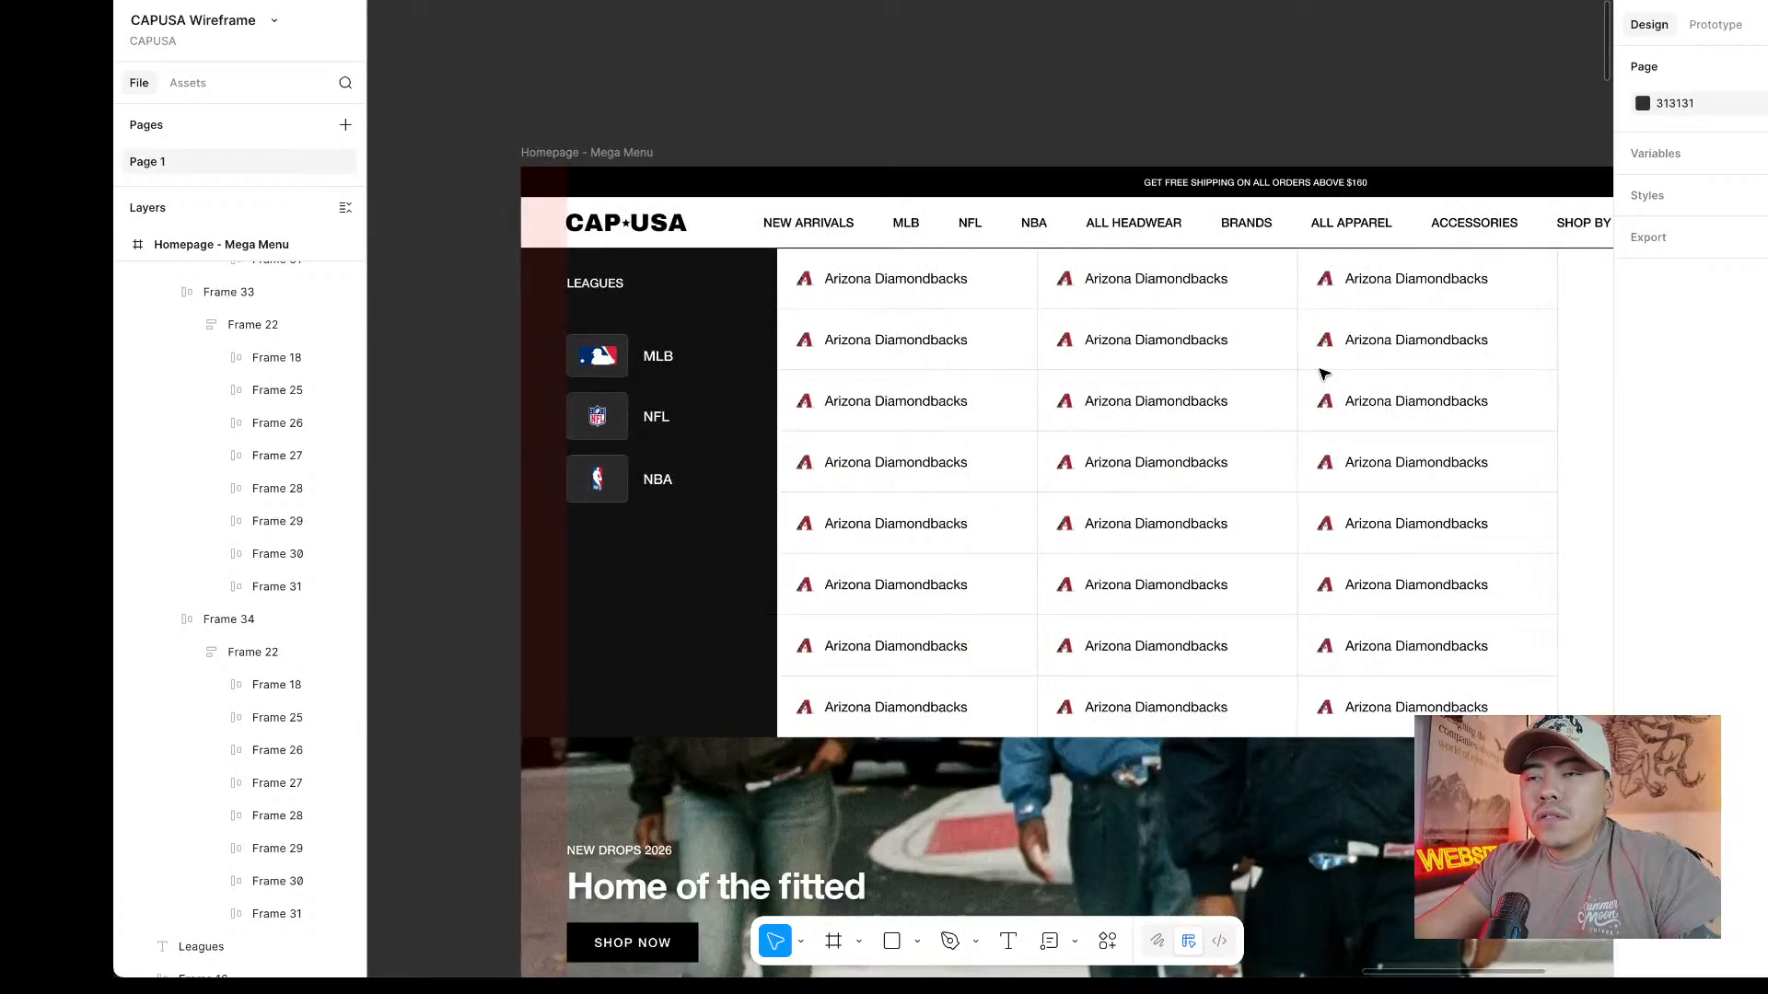
scroll(1323, 373, "right", 2)
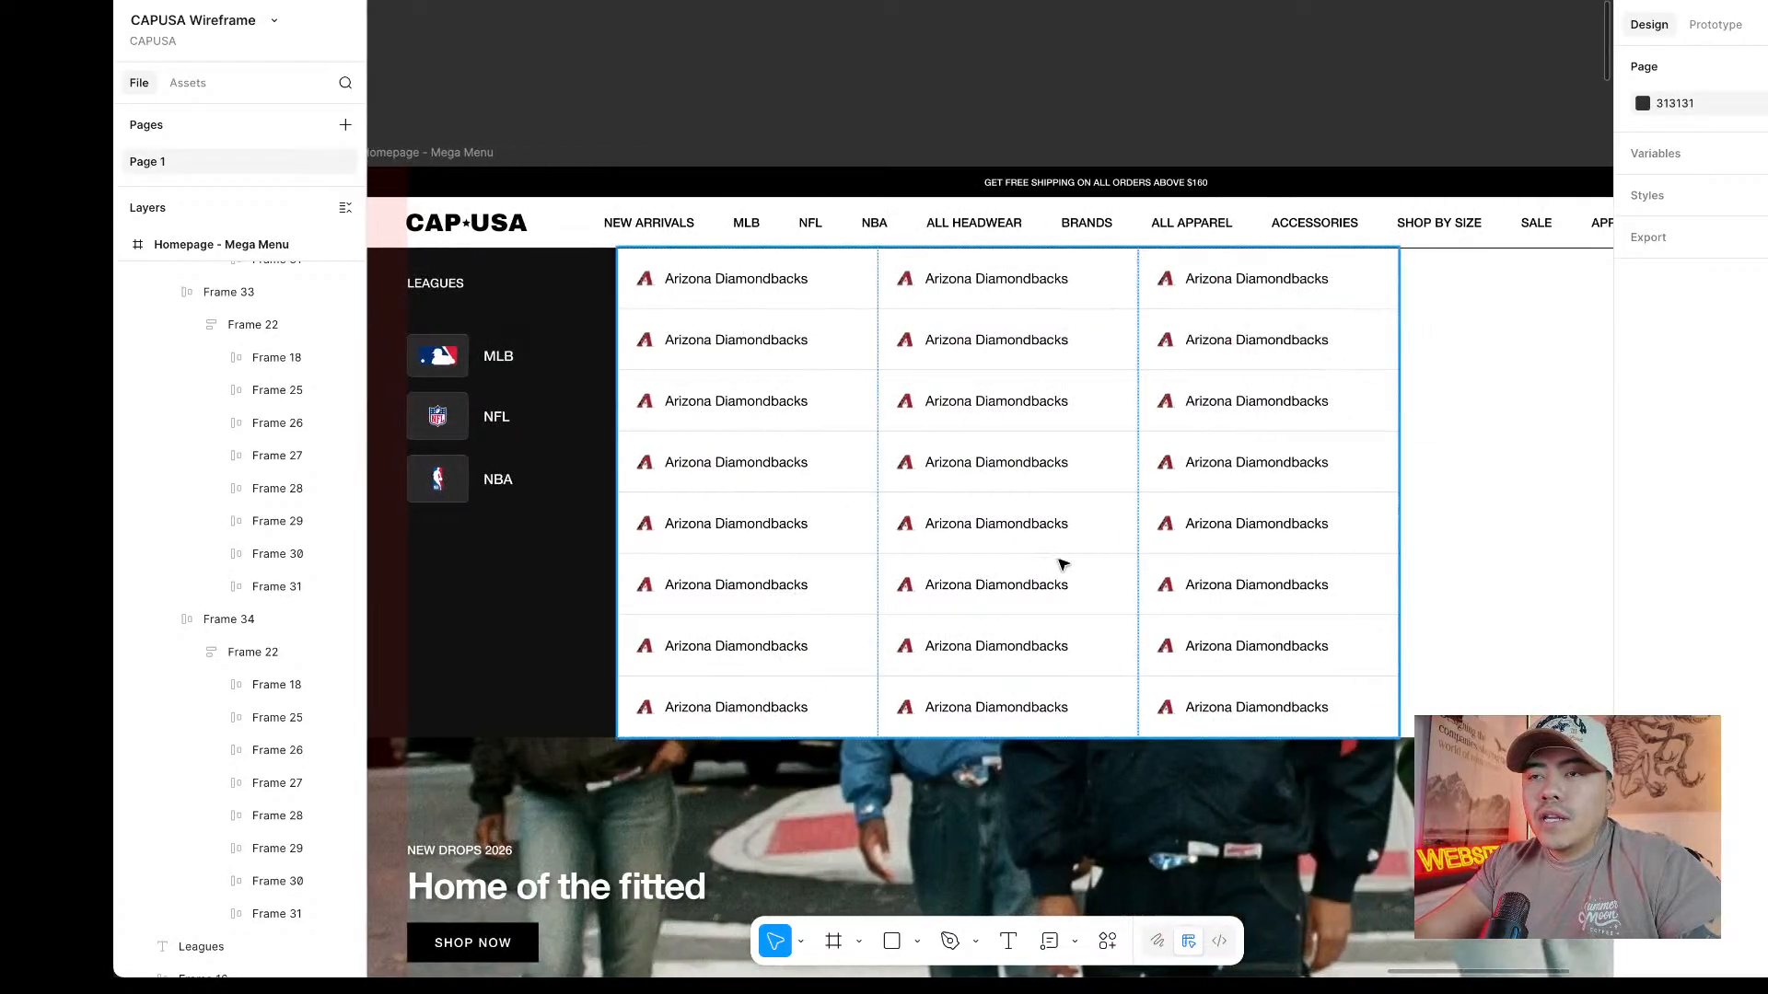
scroll(1142, 552, "right", 3)
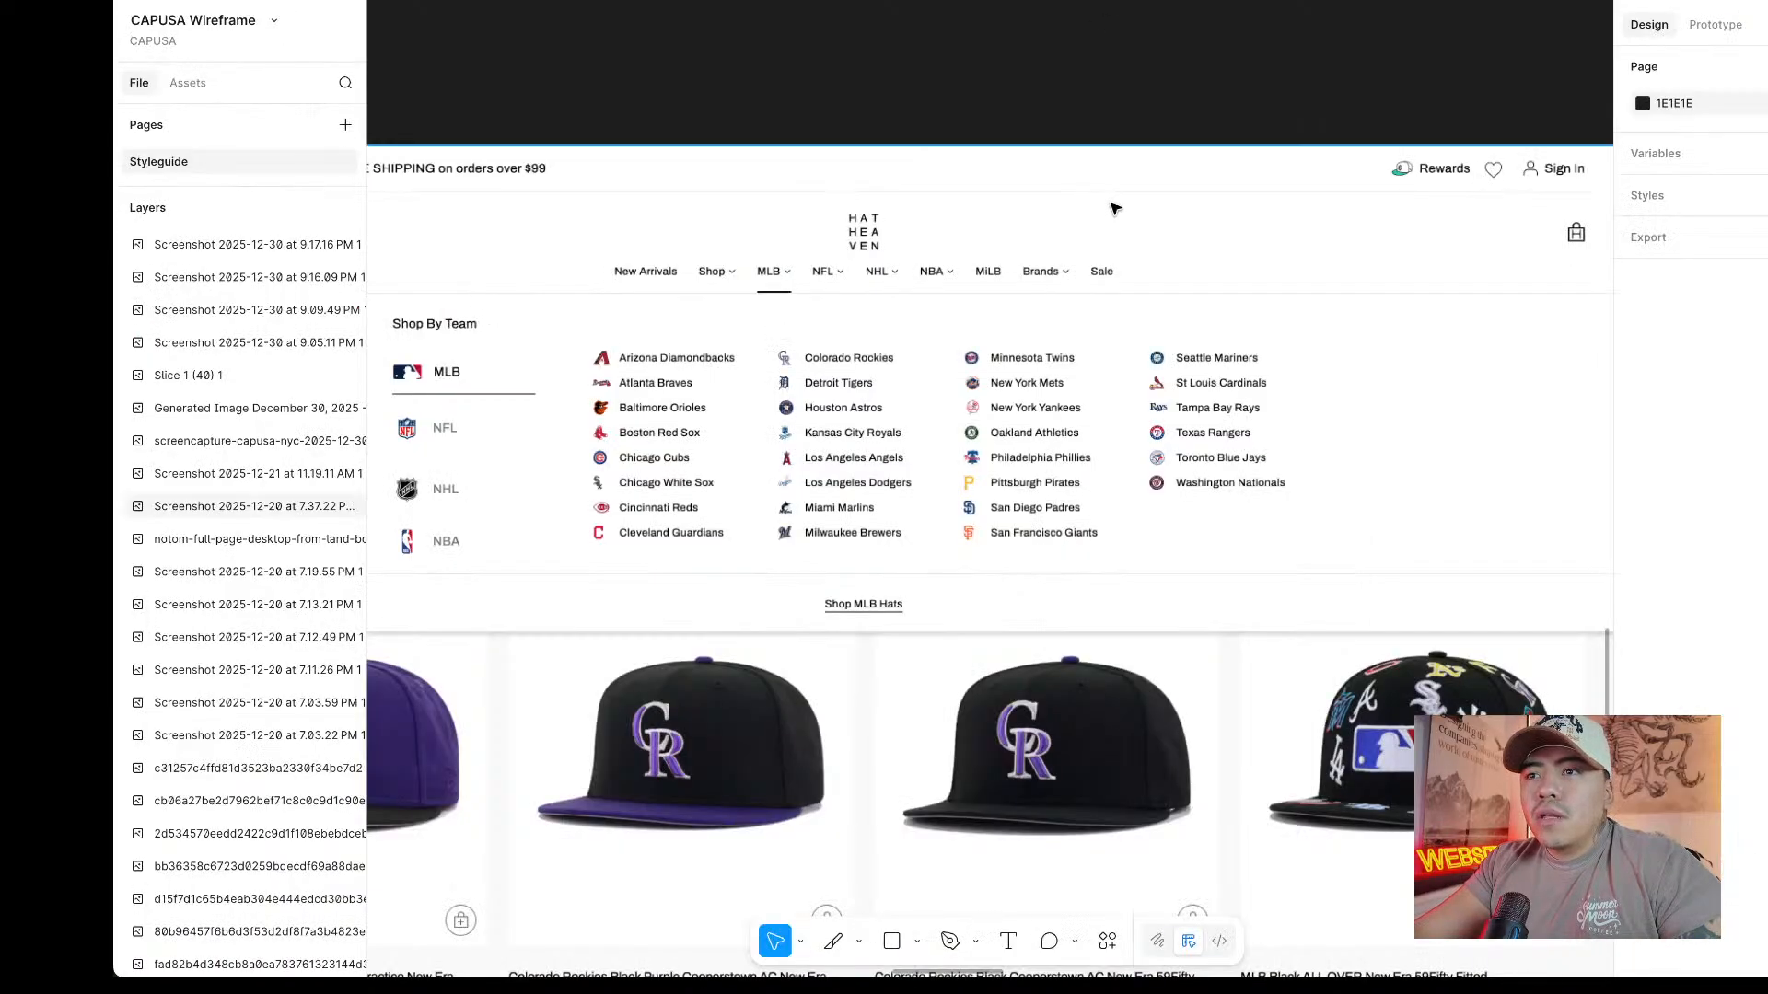
scroll(1113, 207, "down", 1)
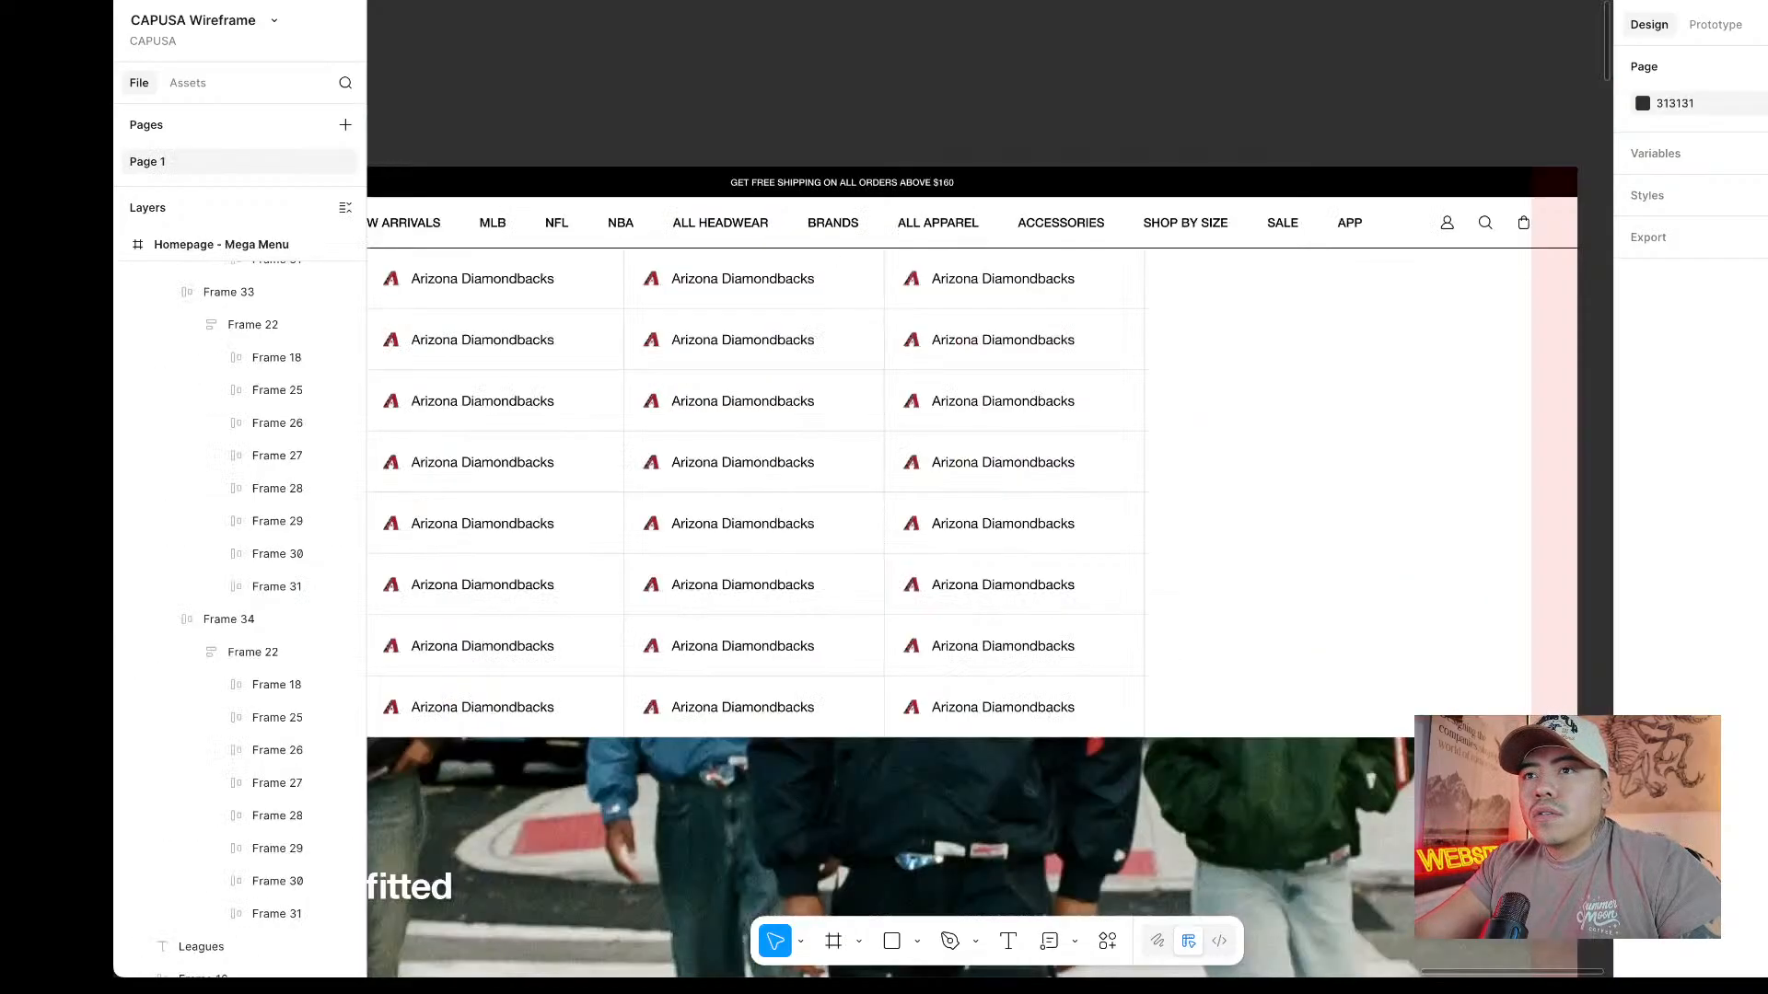
scroll(919, 86, "down", 4)
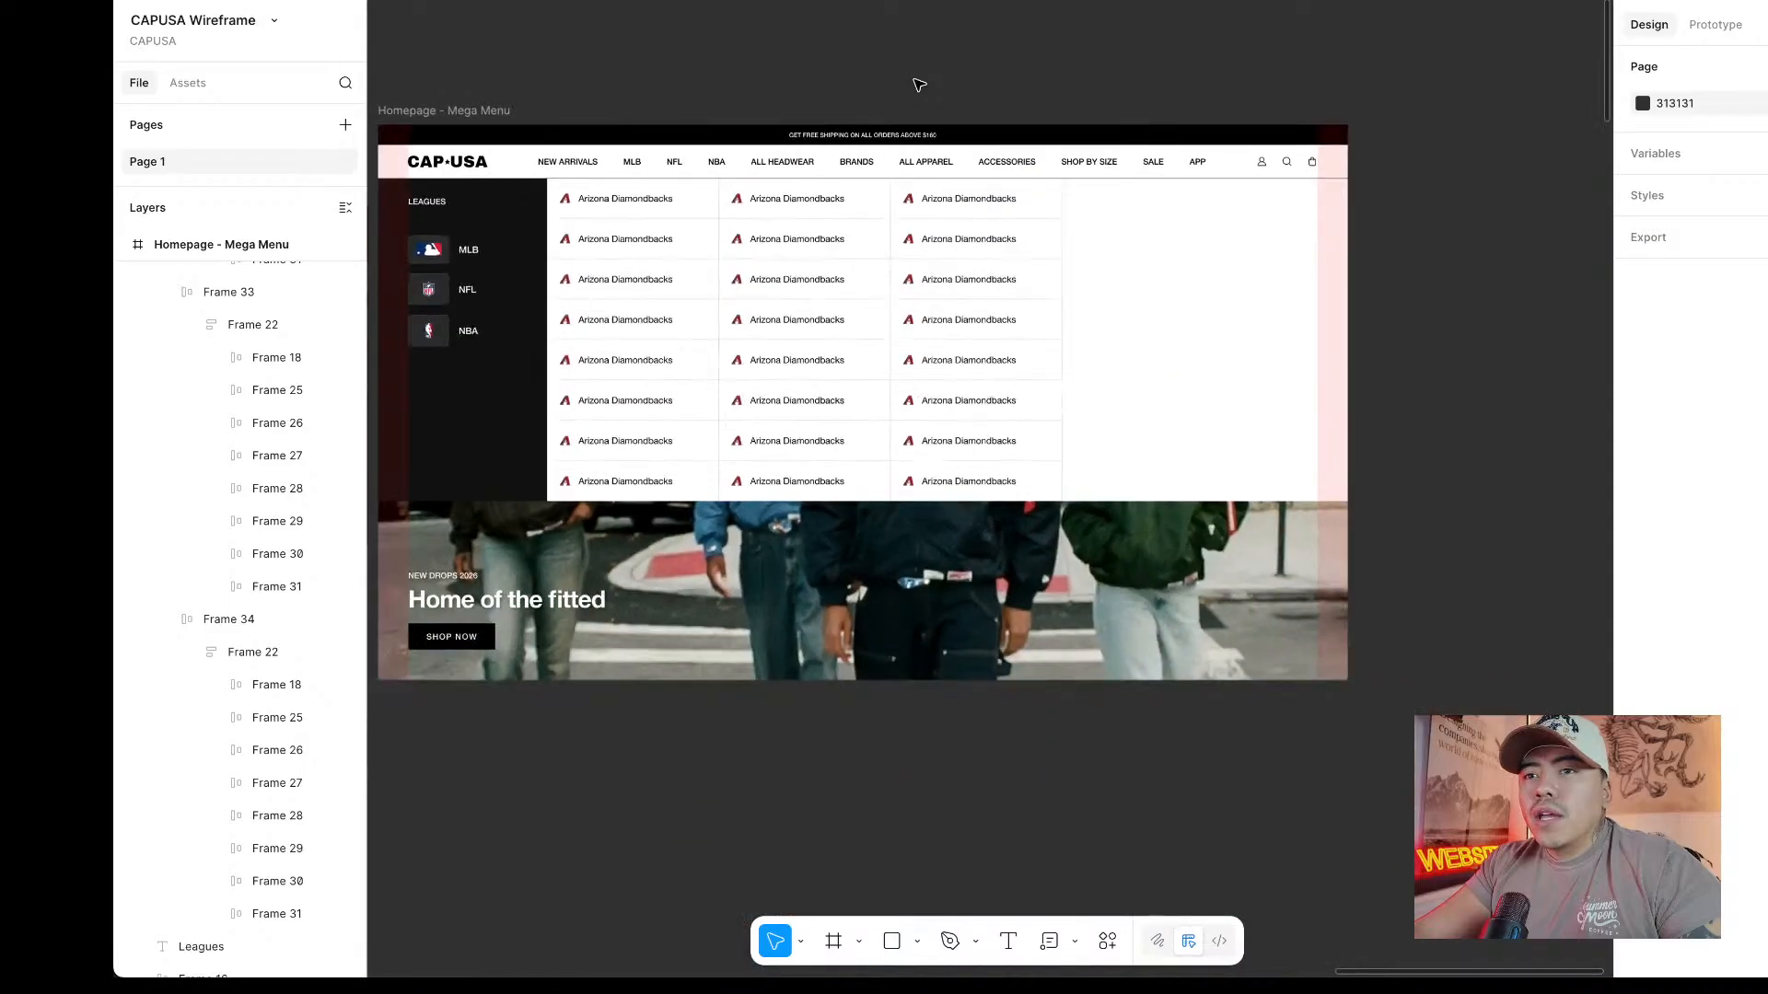
Return to the Styleguide references and examine the Hat Club MLB Teams mockup with its leagues sidebar and promo card.
key("ctrl+Tab")
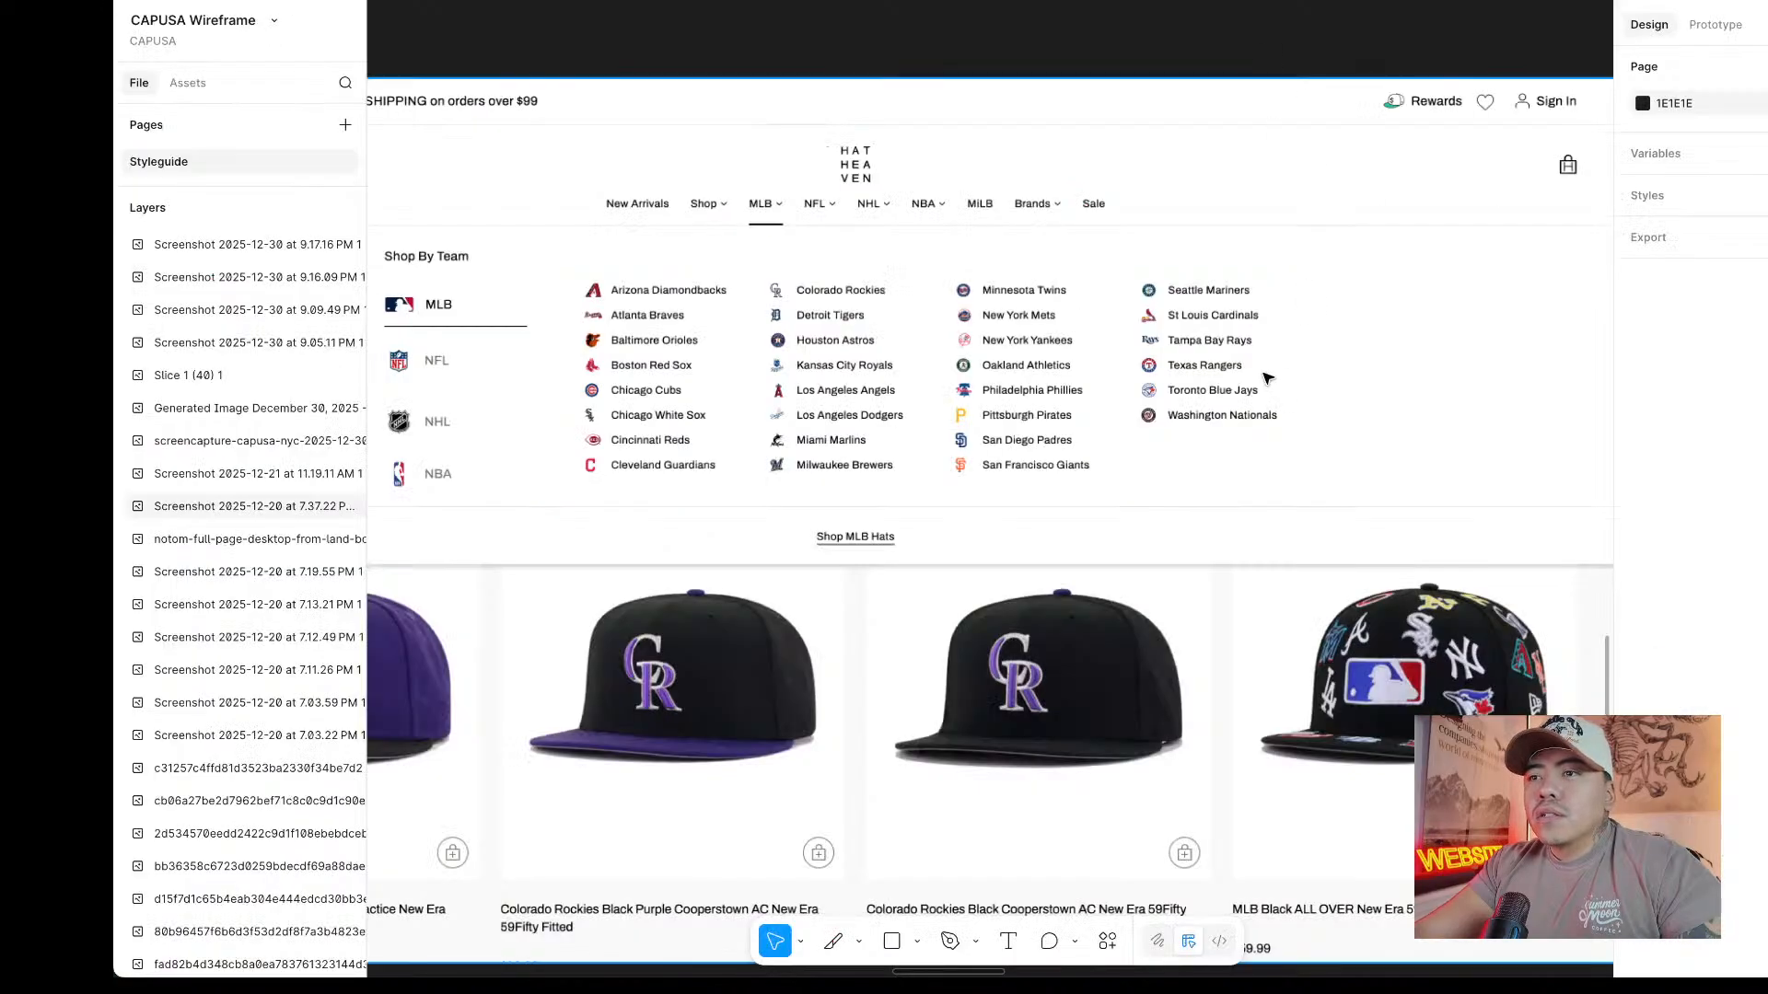
scroll(1262, 377, "down", 3)
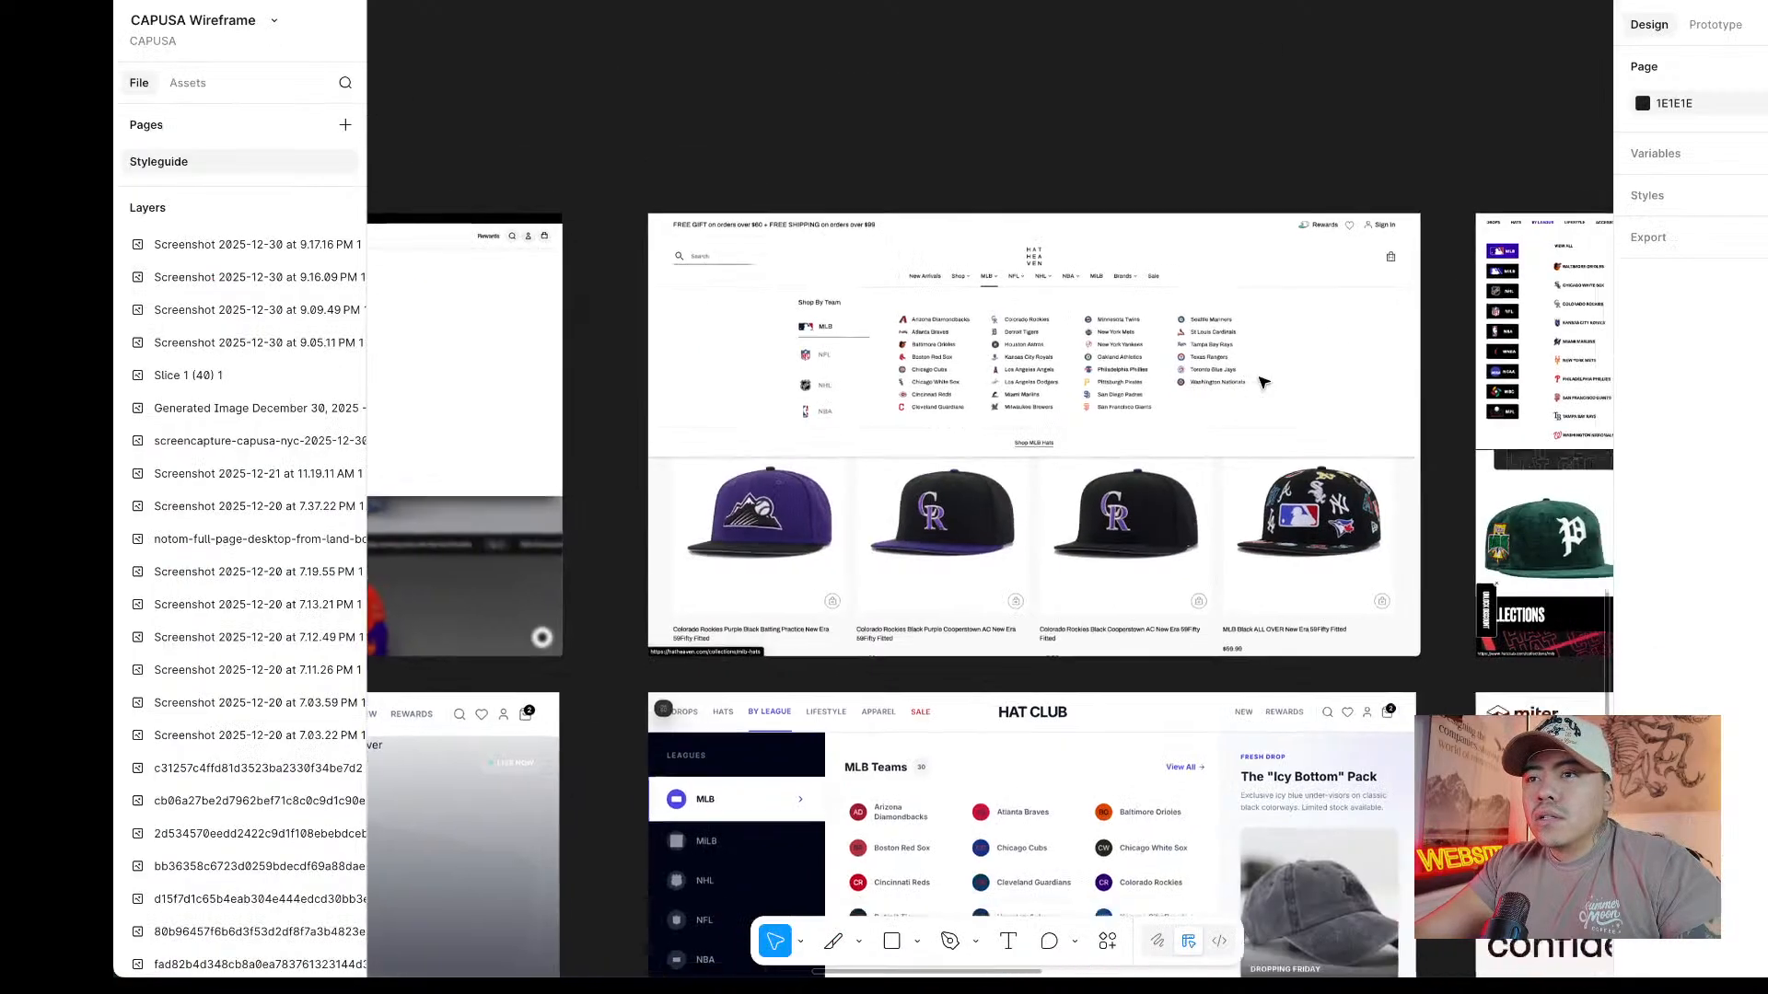
scroll(1262, 382, "down", 5)
scroll(1264, 293, "up", 5)
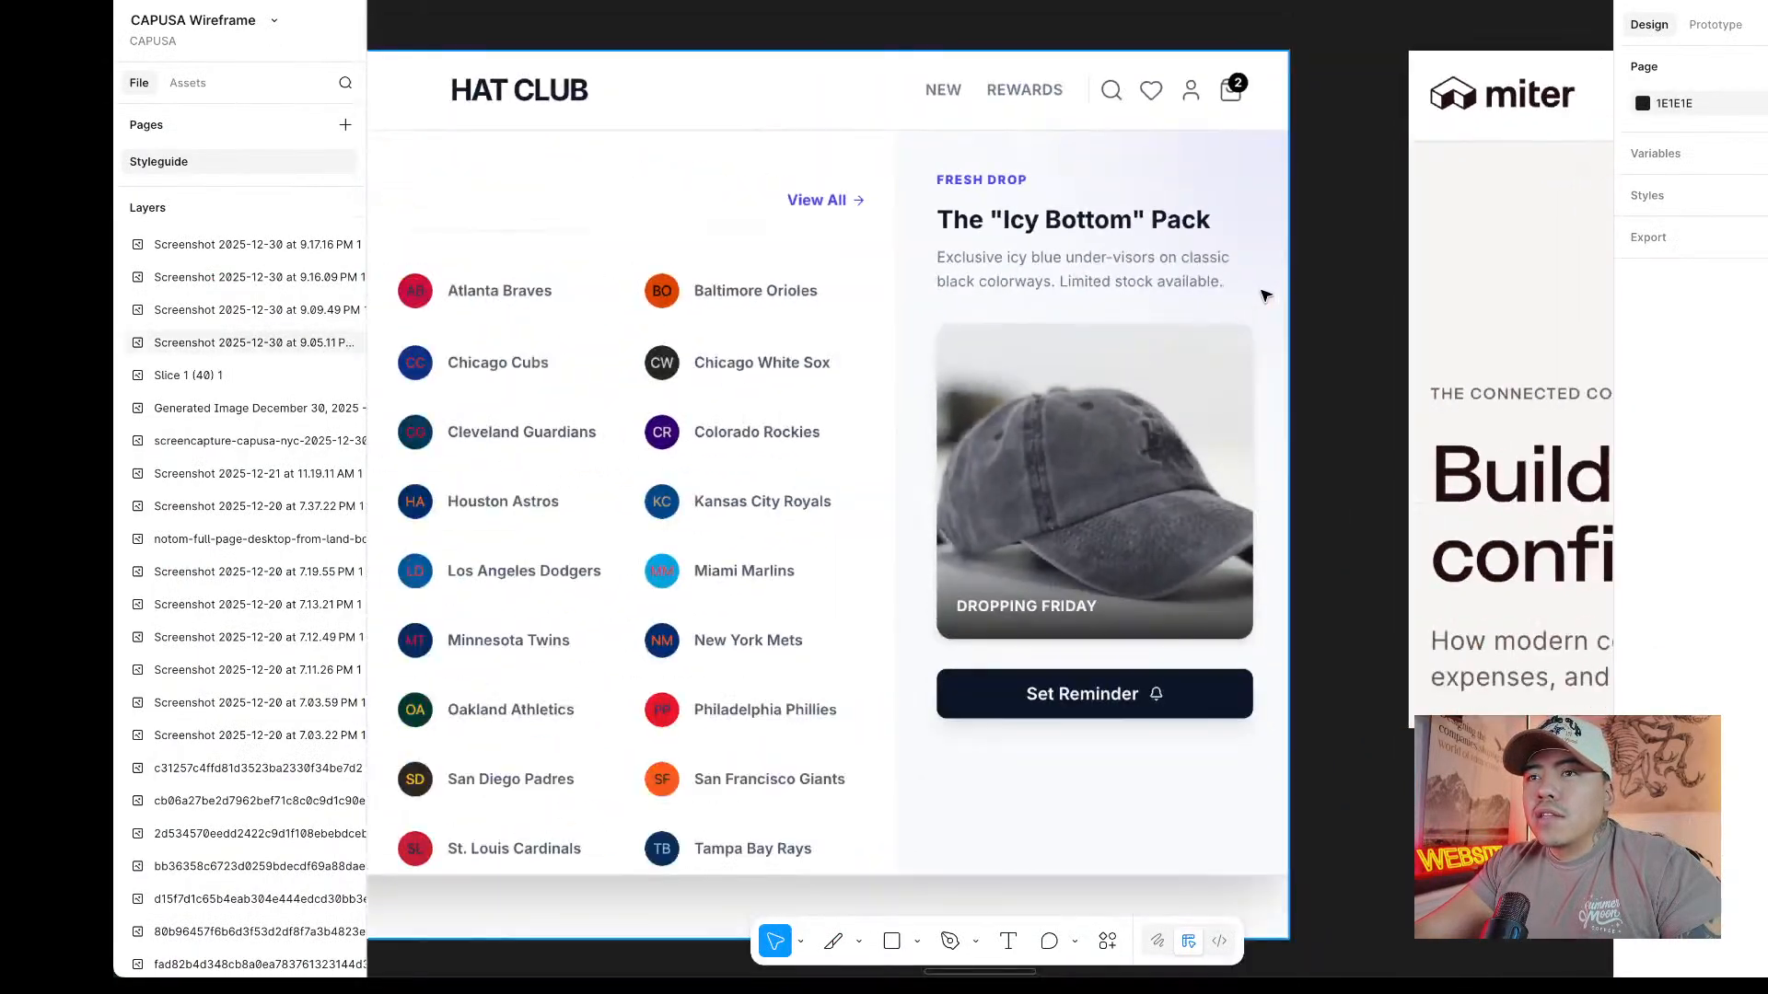
scroll(1263, 291, "left", 5)
scroll(1363, 261, "down", 2)
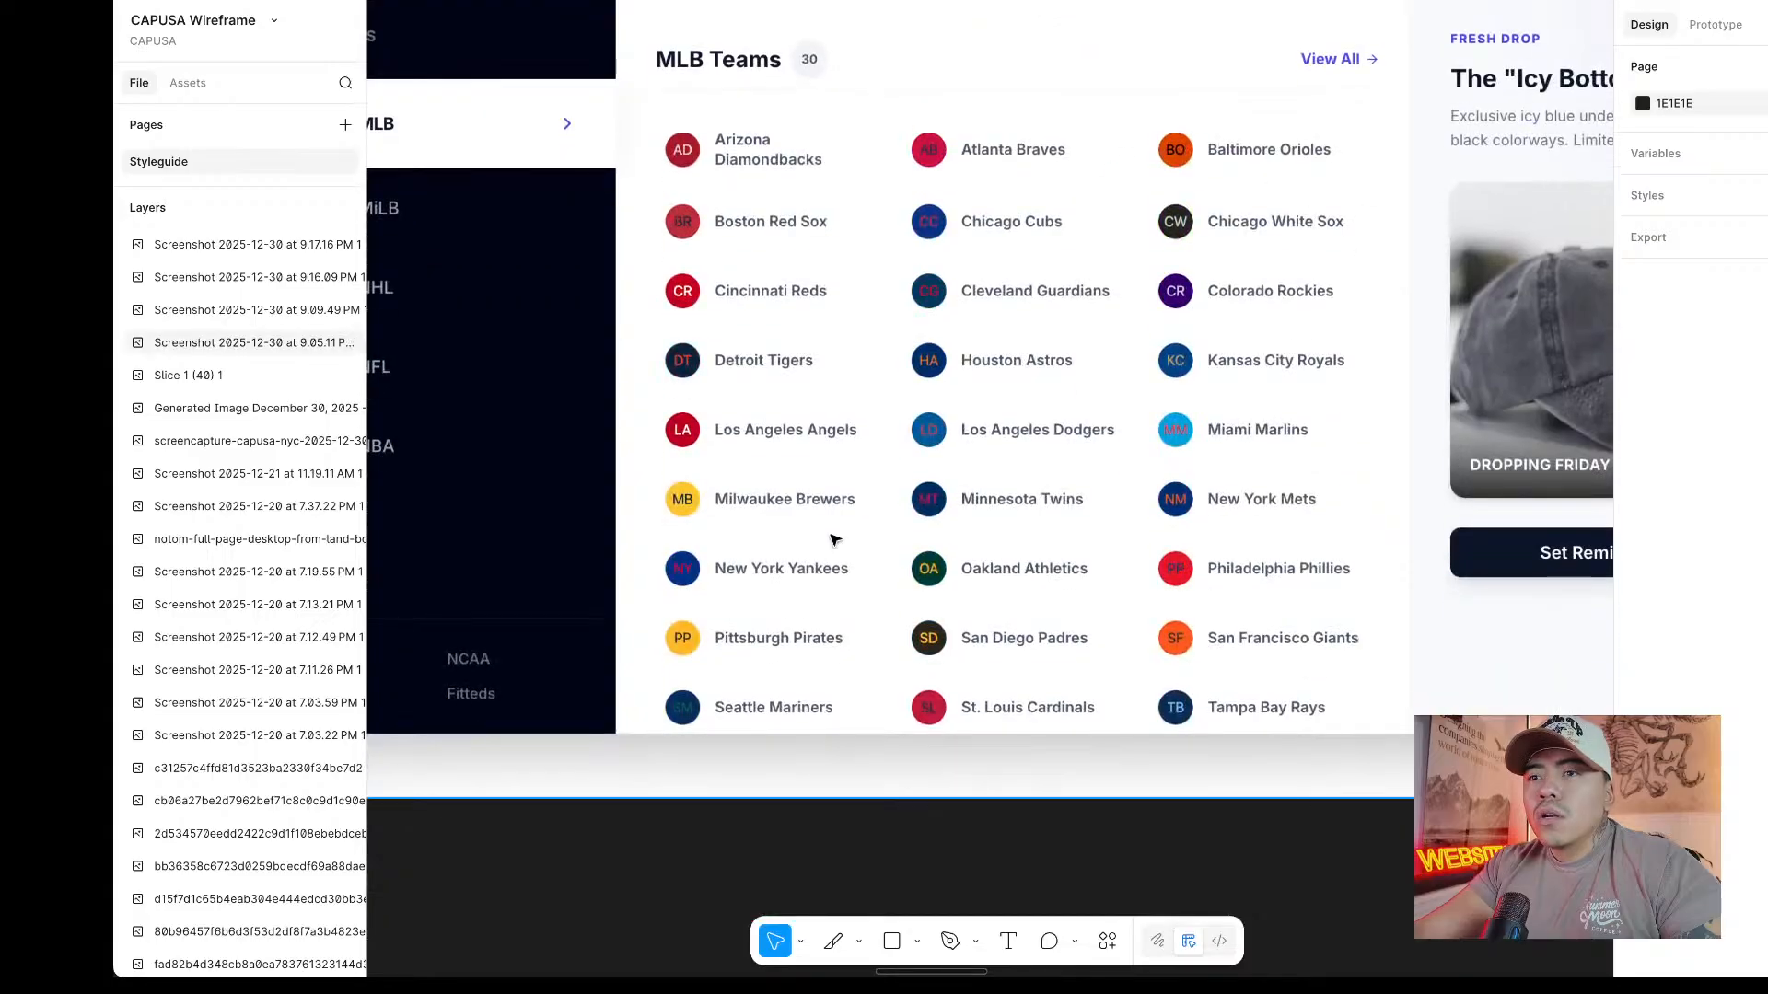
scroll(1009, 523, "down", 5)
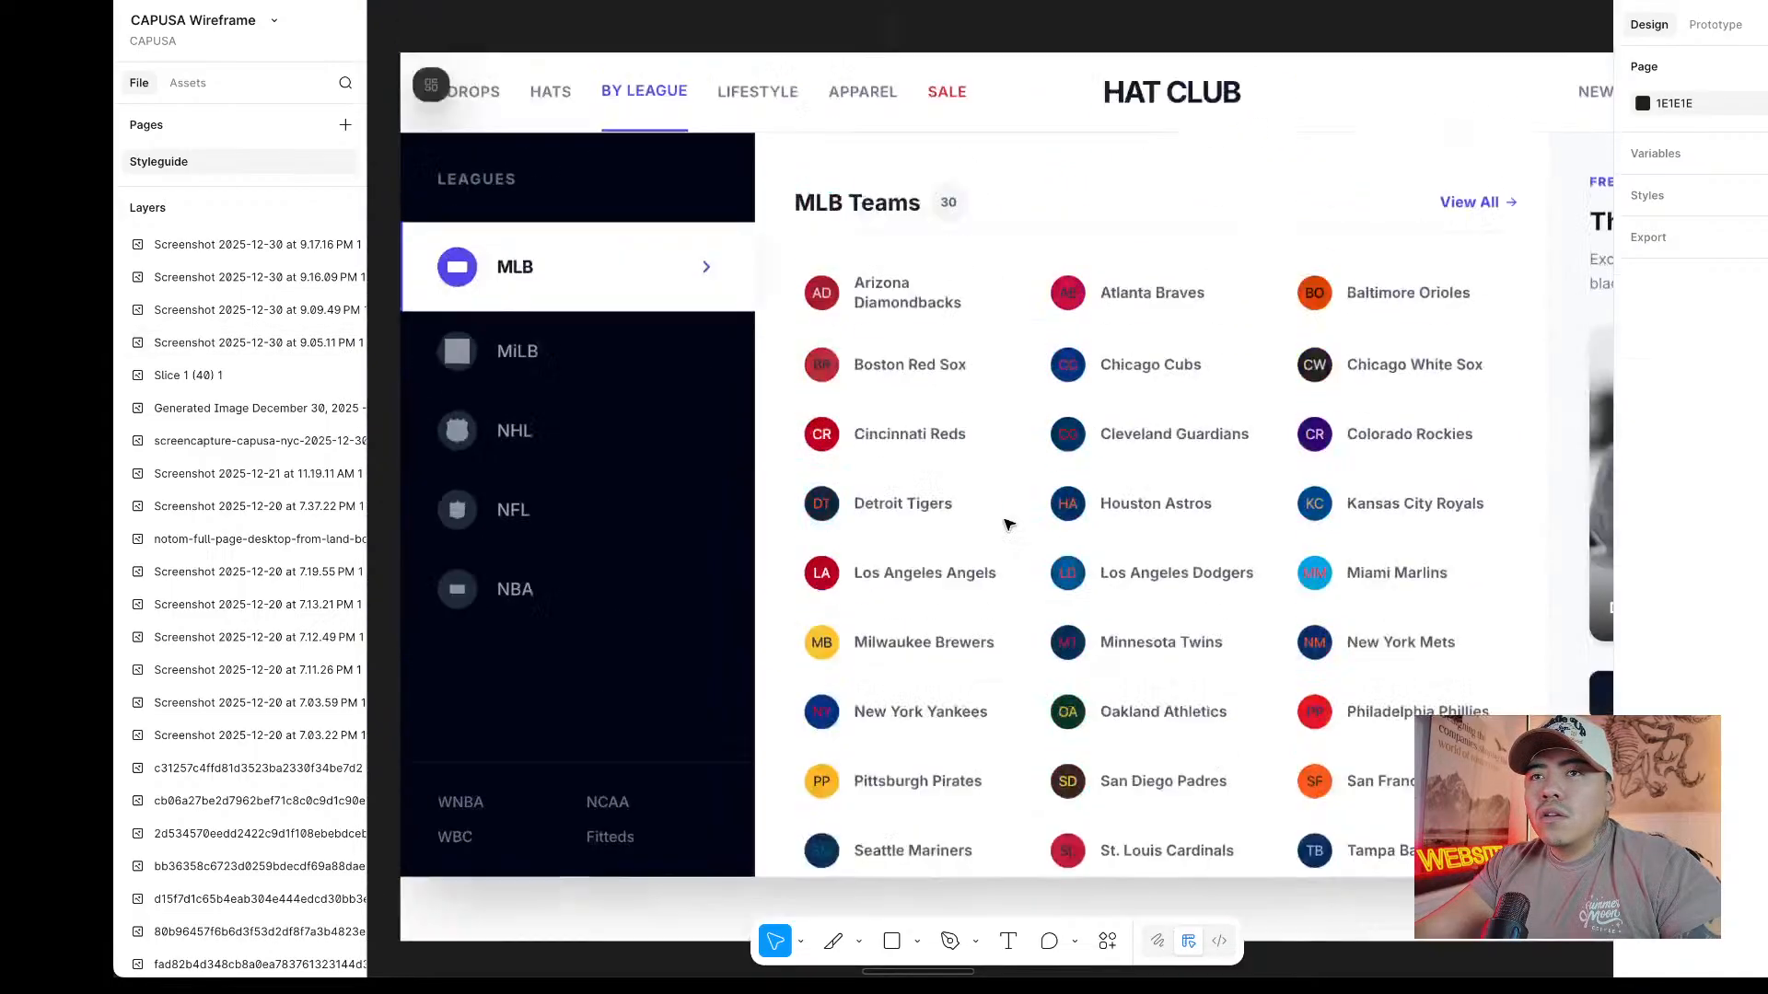
scroll(1010, 523, "up", 5)
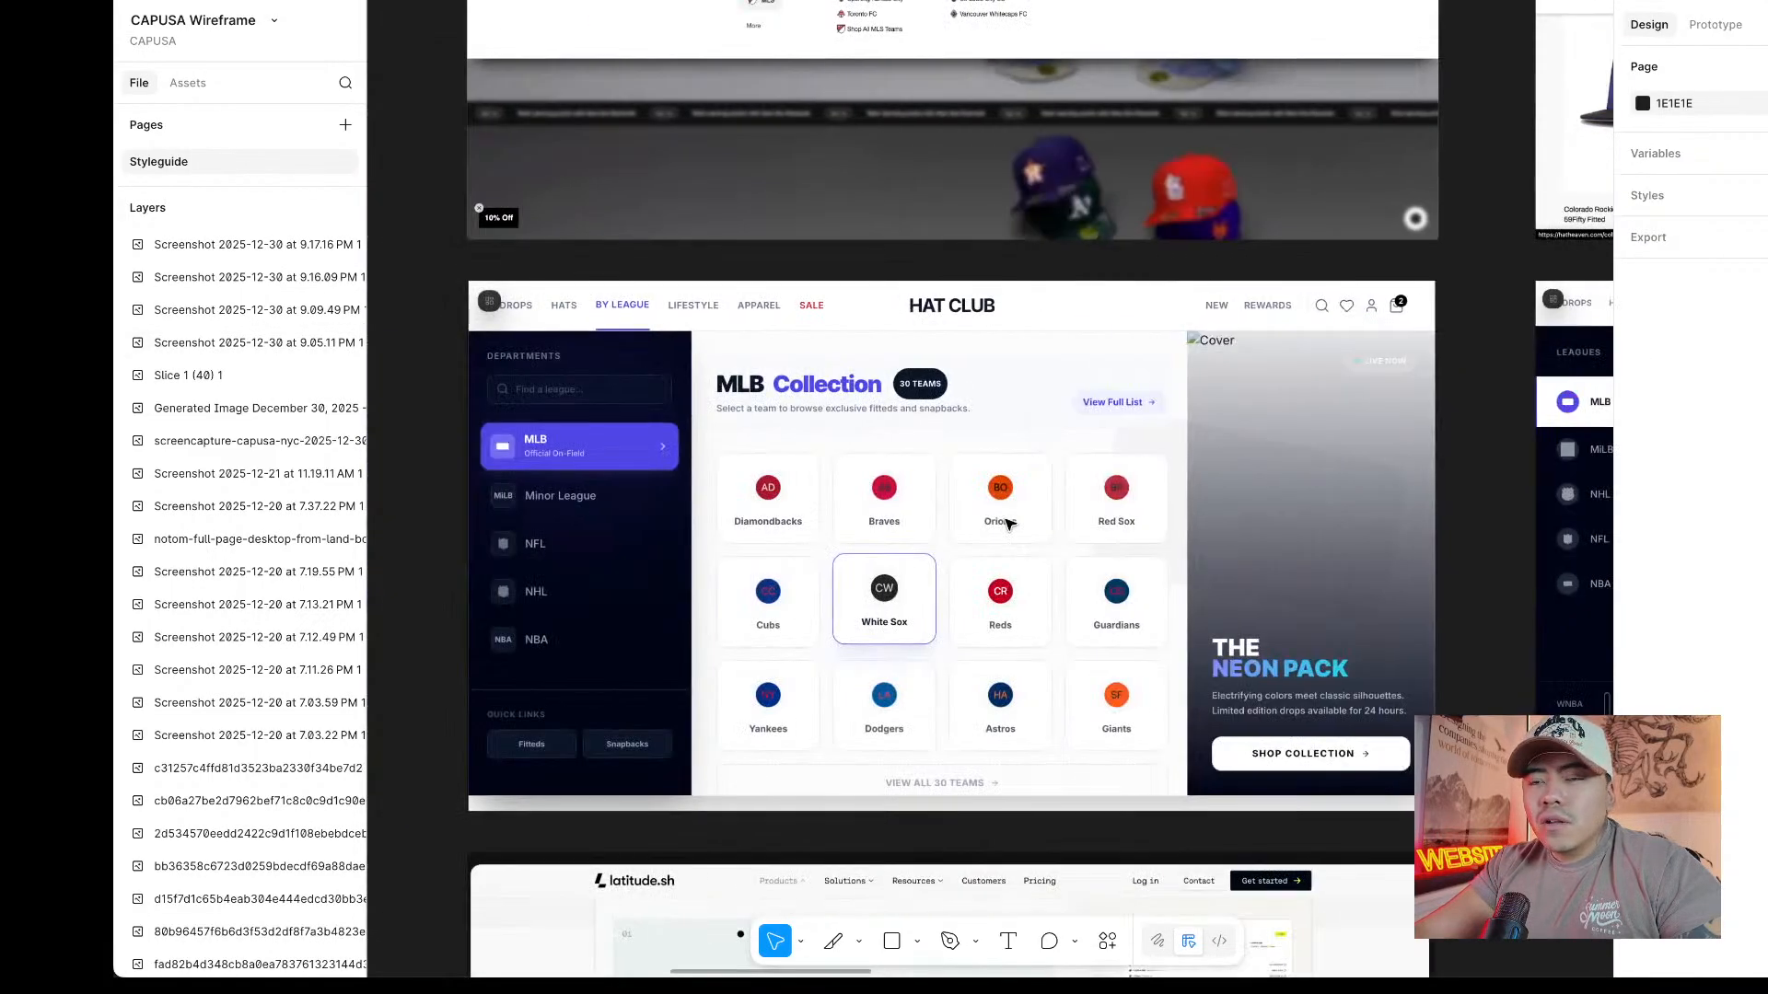
Review the MLS team menu reference with its promo image alongside the Hat Heaven, Hat Club and miter menu screenshots.
scroll(1009, 523, "up", 5)
scroll(1009, 523, "right", 5)
scroll(1010, 524, "right", 5)
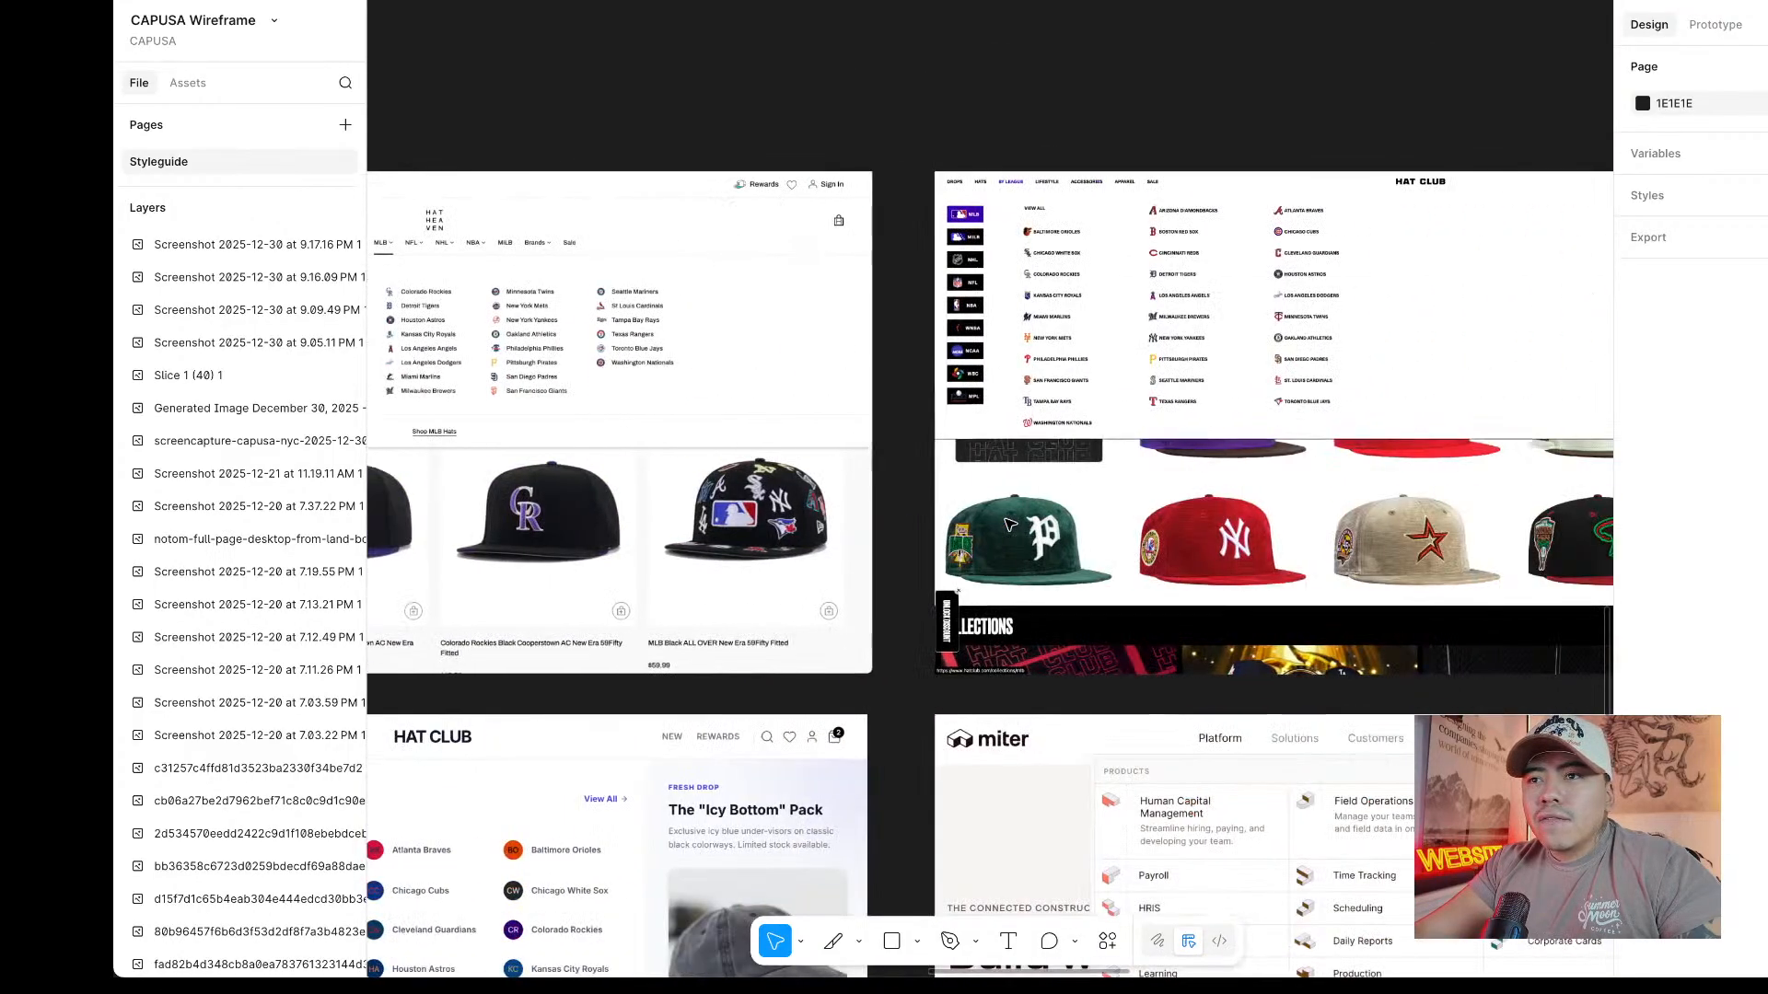
scroll(1010, 524, "left", 5)
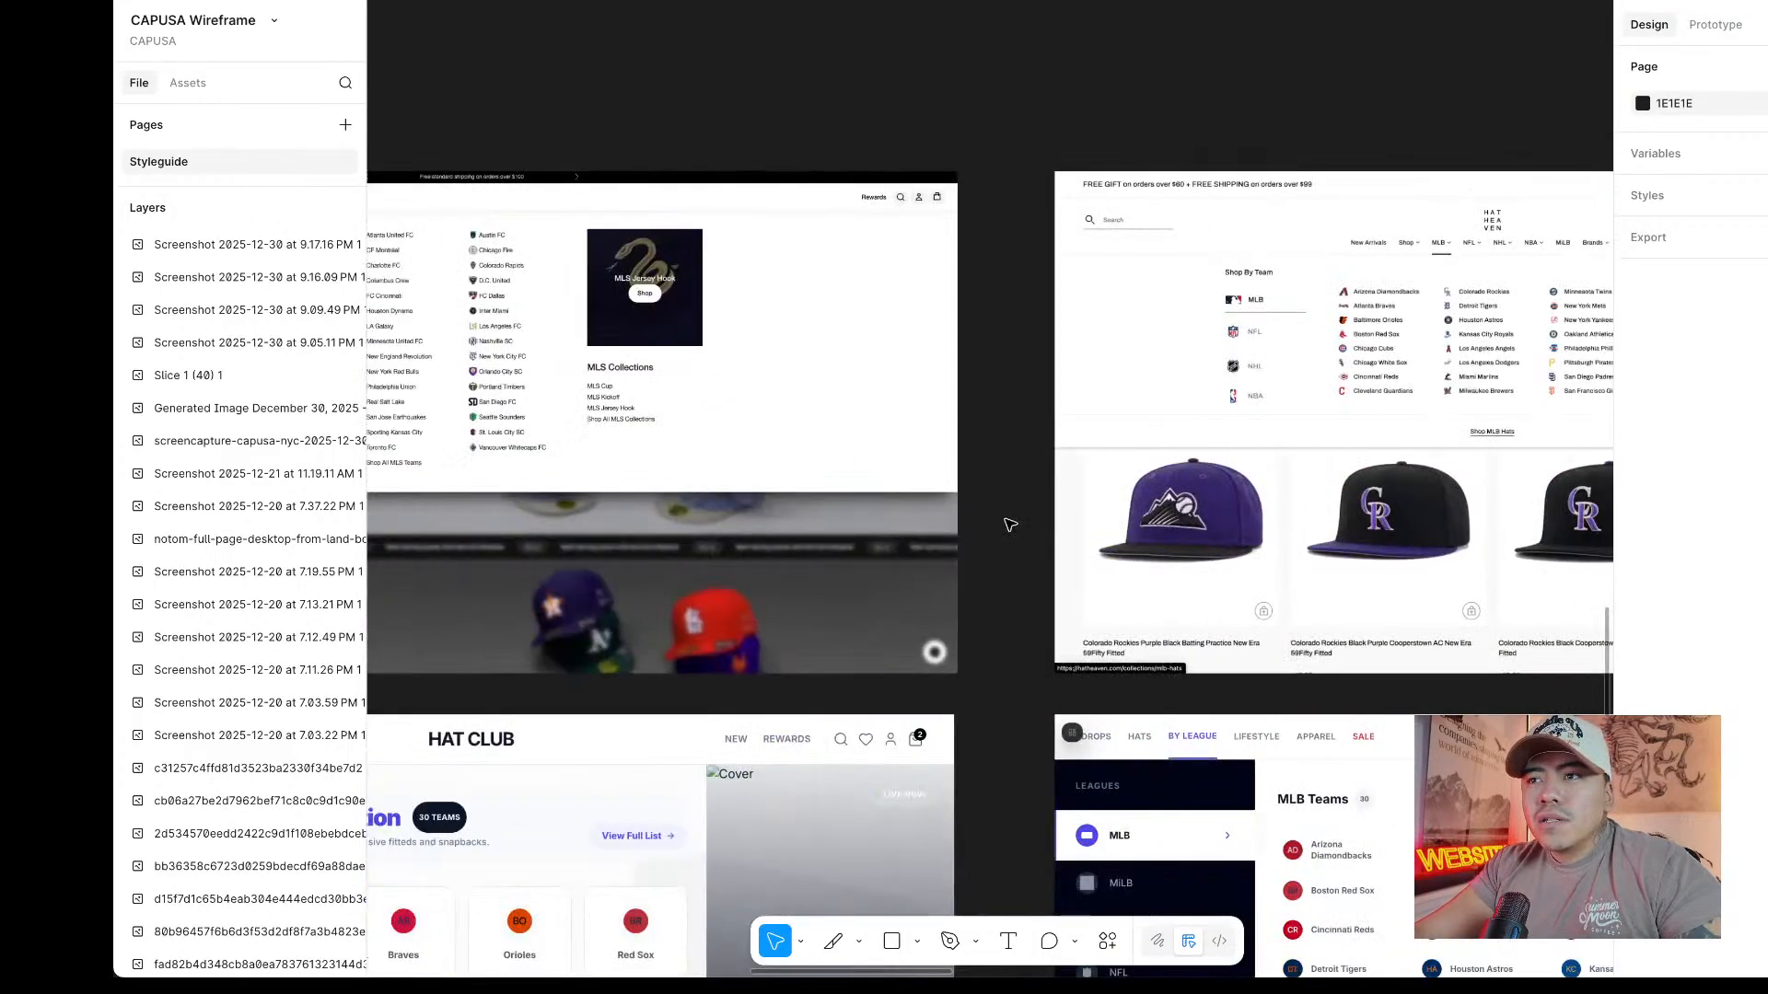
scroll(1010, 524, "up", 5)
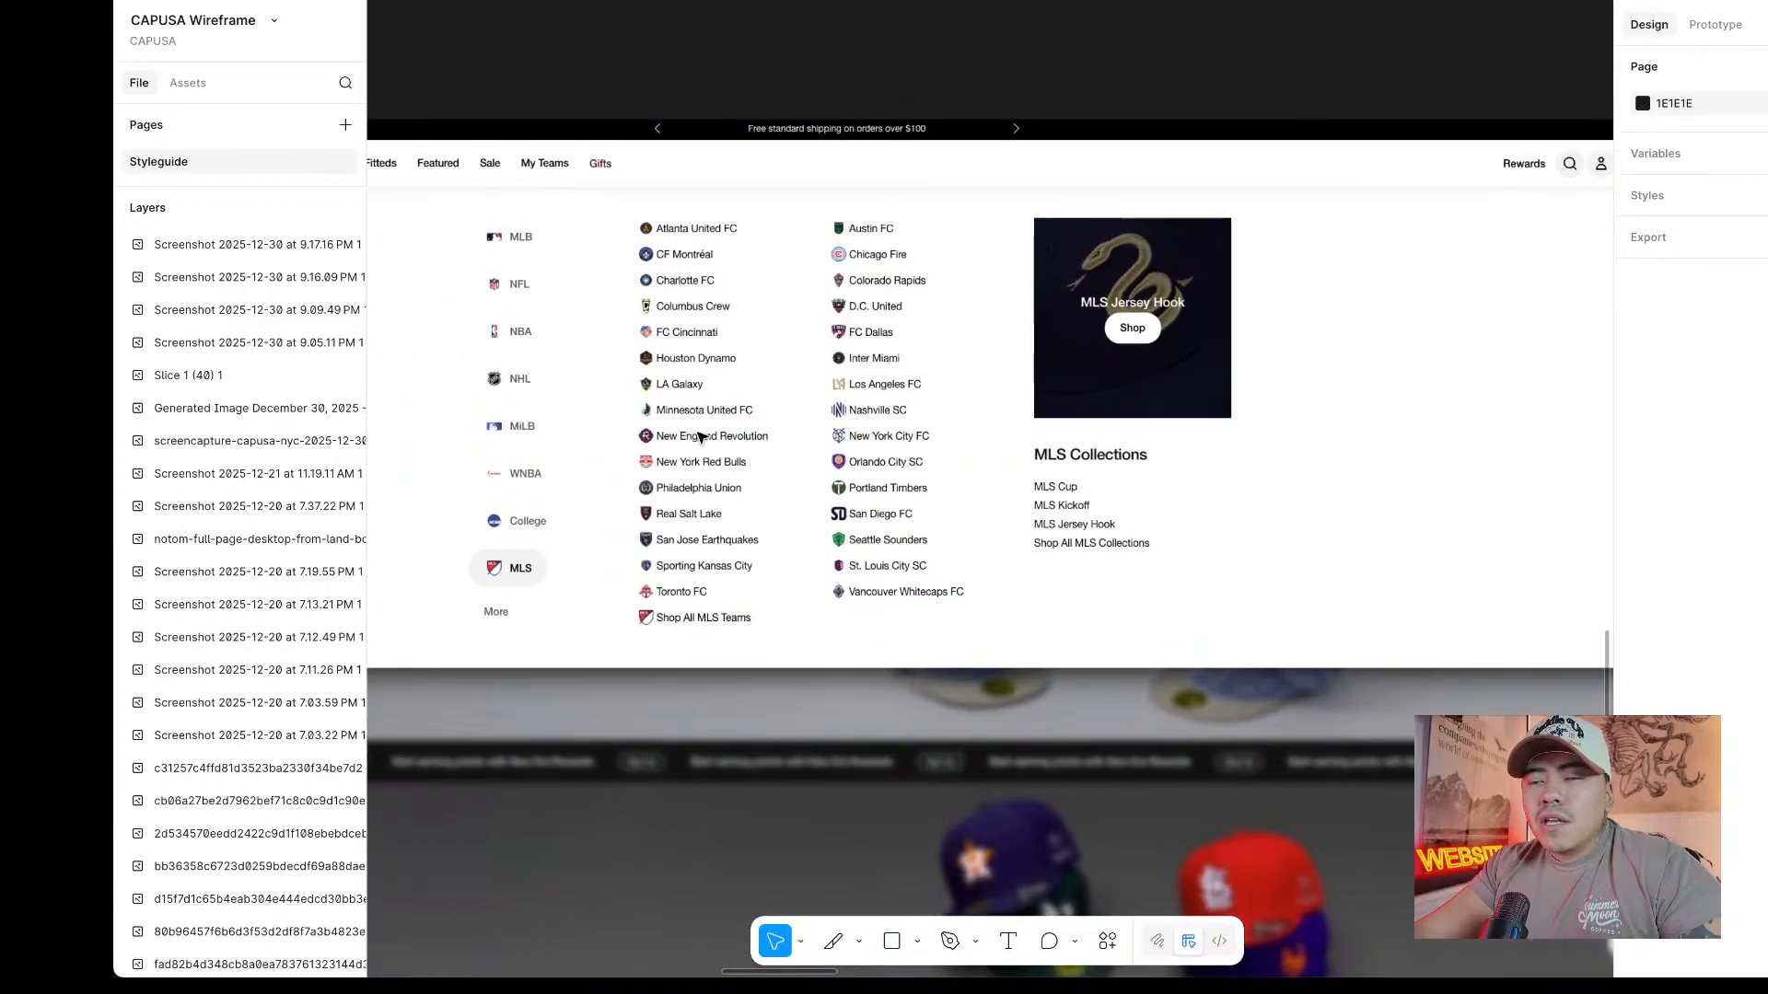
scroll(700, 438, "down", 10)
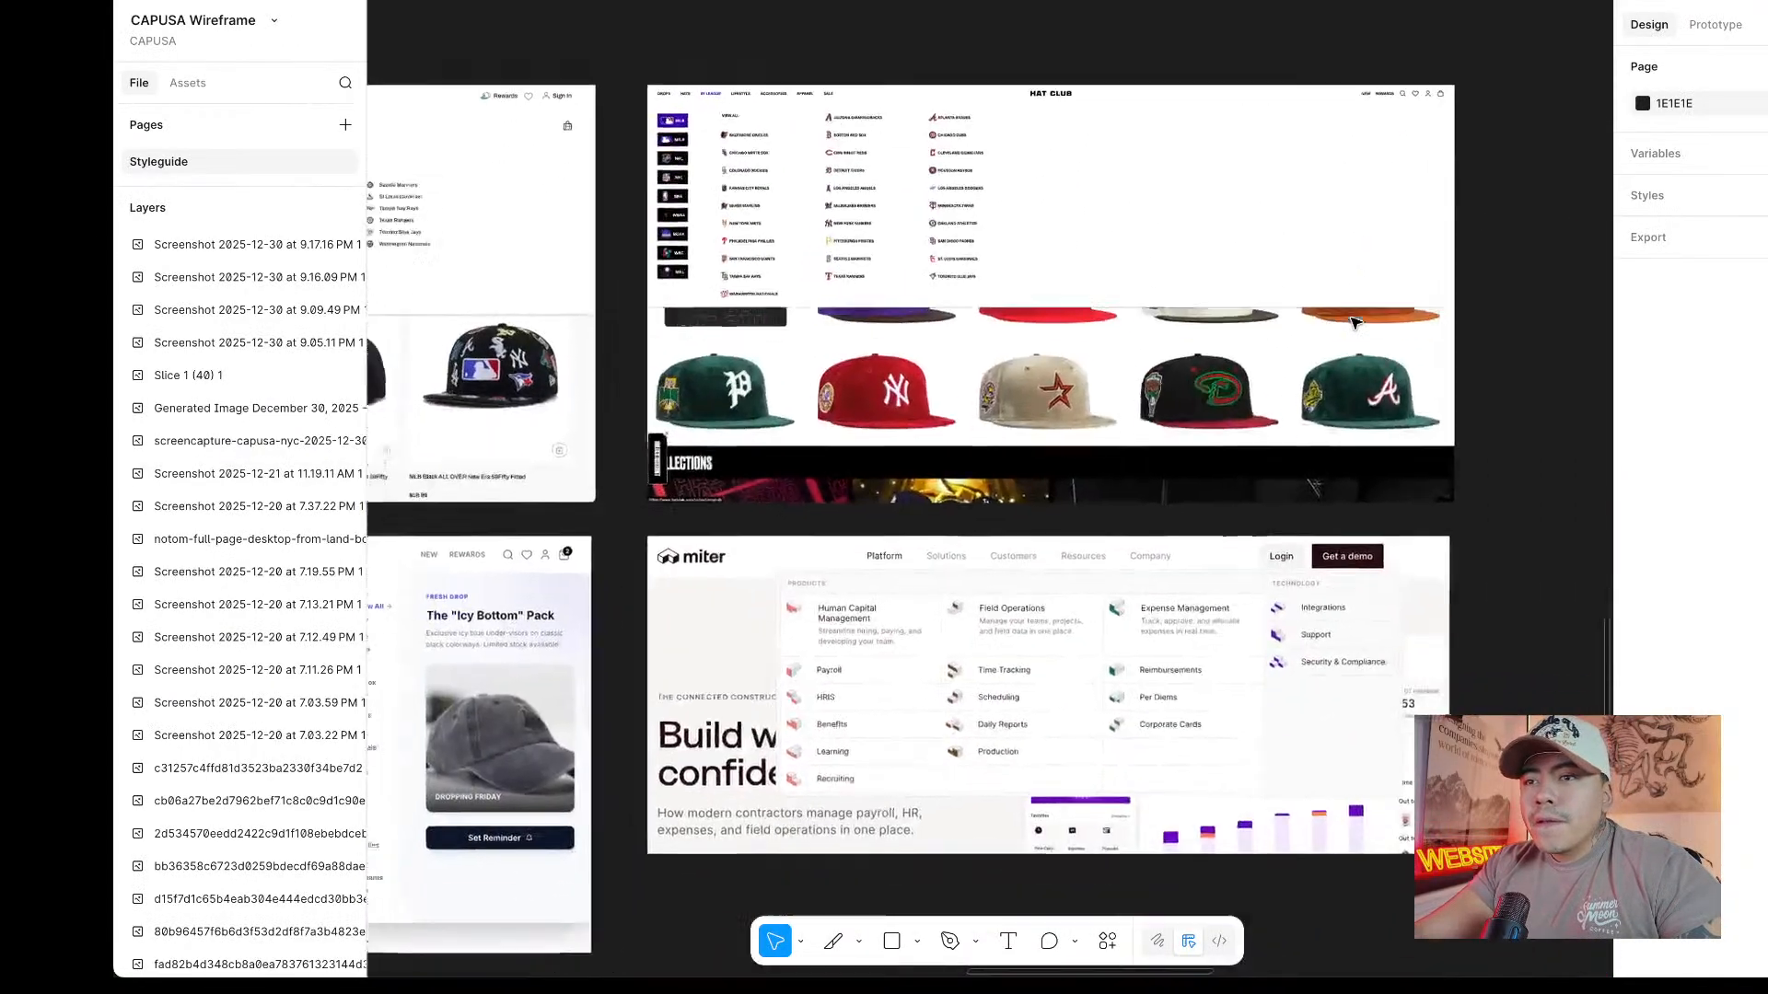
scroll(1356, 323, "down", 2)
scroll(1355, 324, "up", 2)
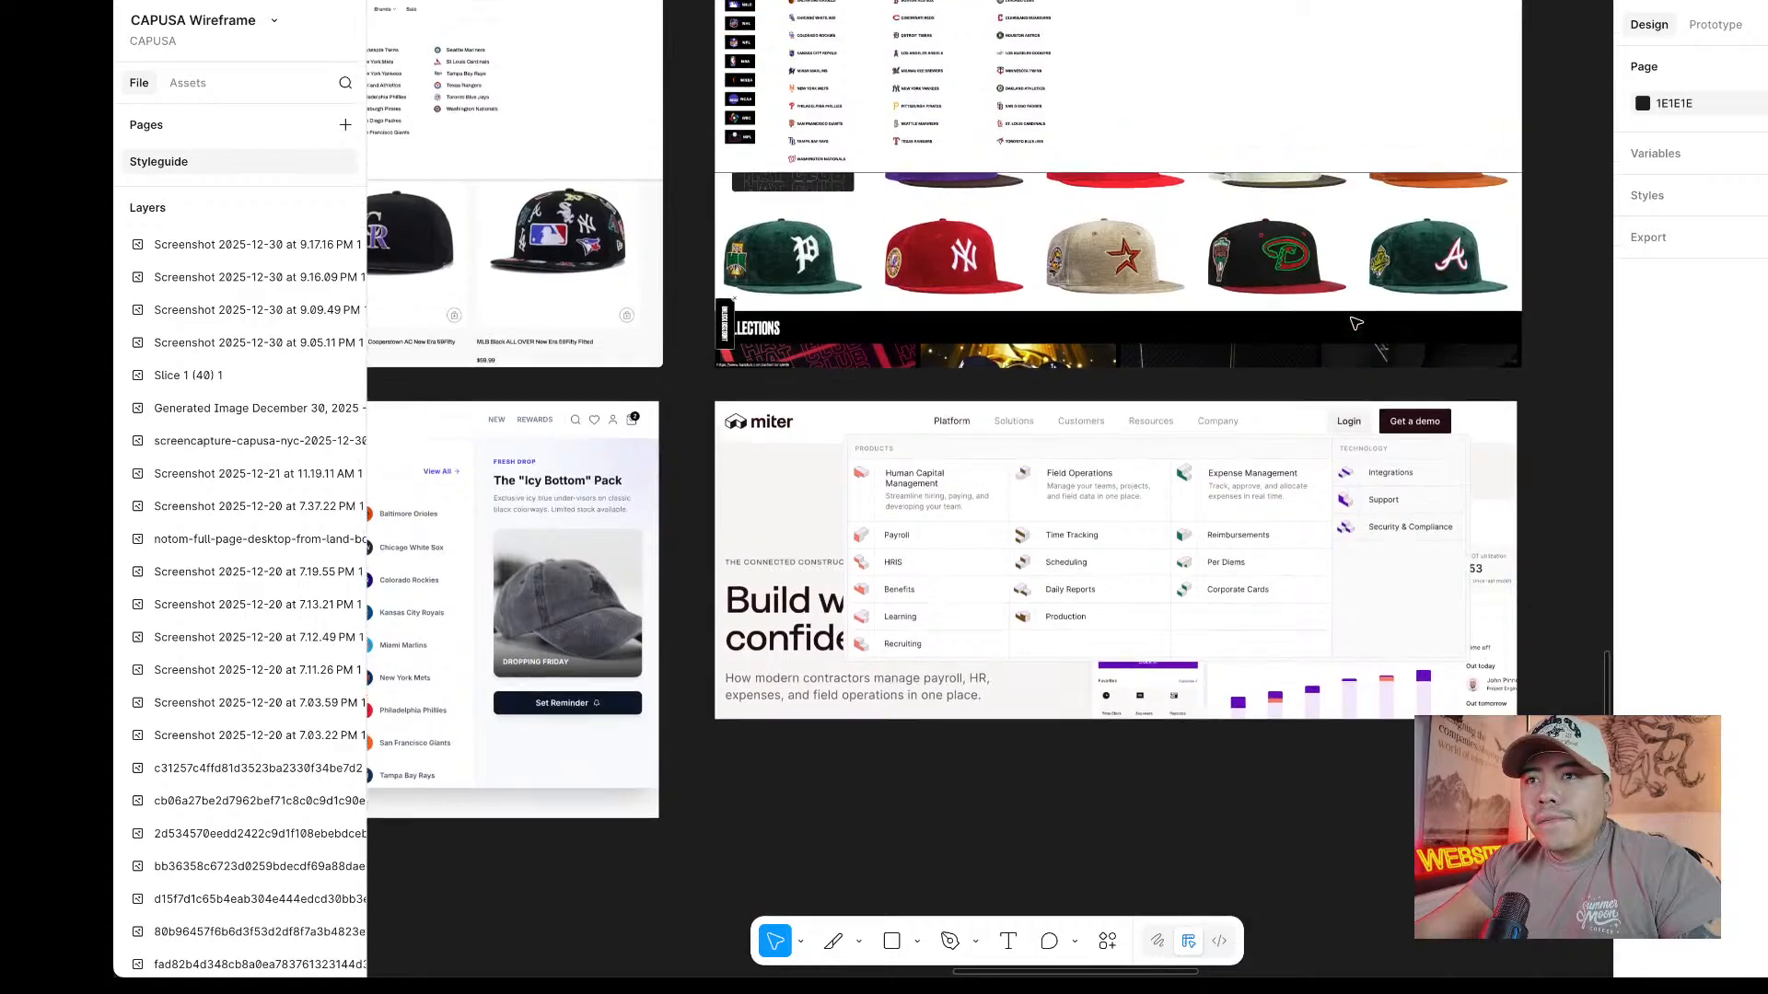
scroll(1355, 323, "left", 10)
scroll(1355, 323, "right", 8)
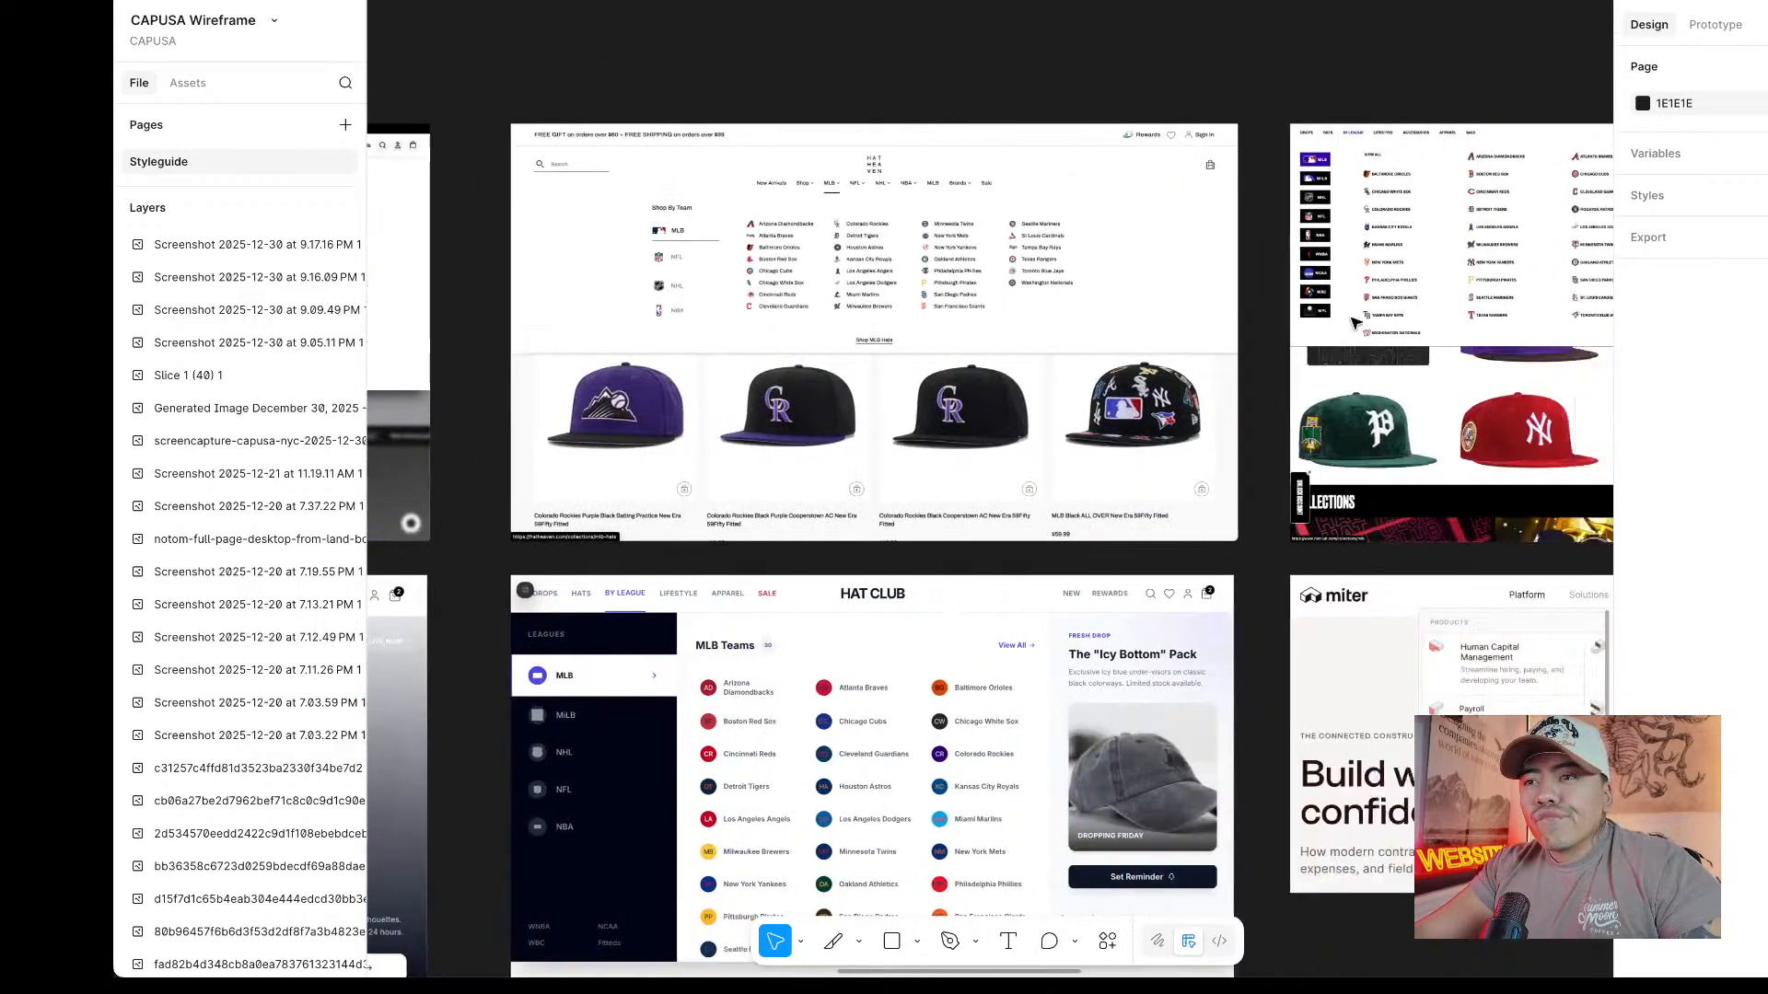
scroll(1356, 323, "left", 6)
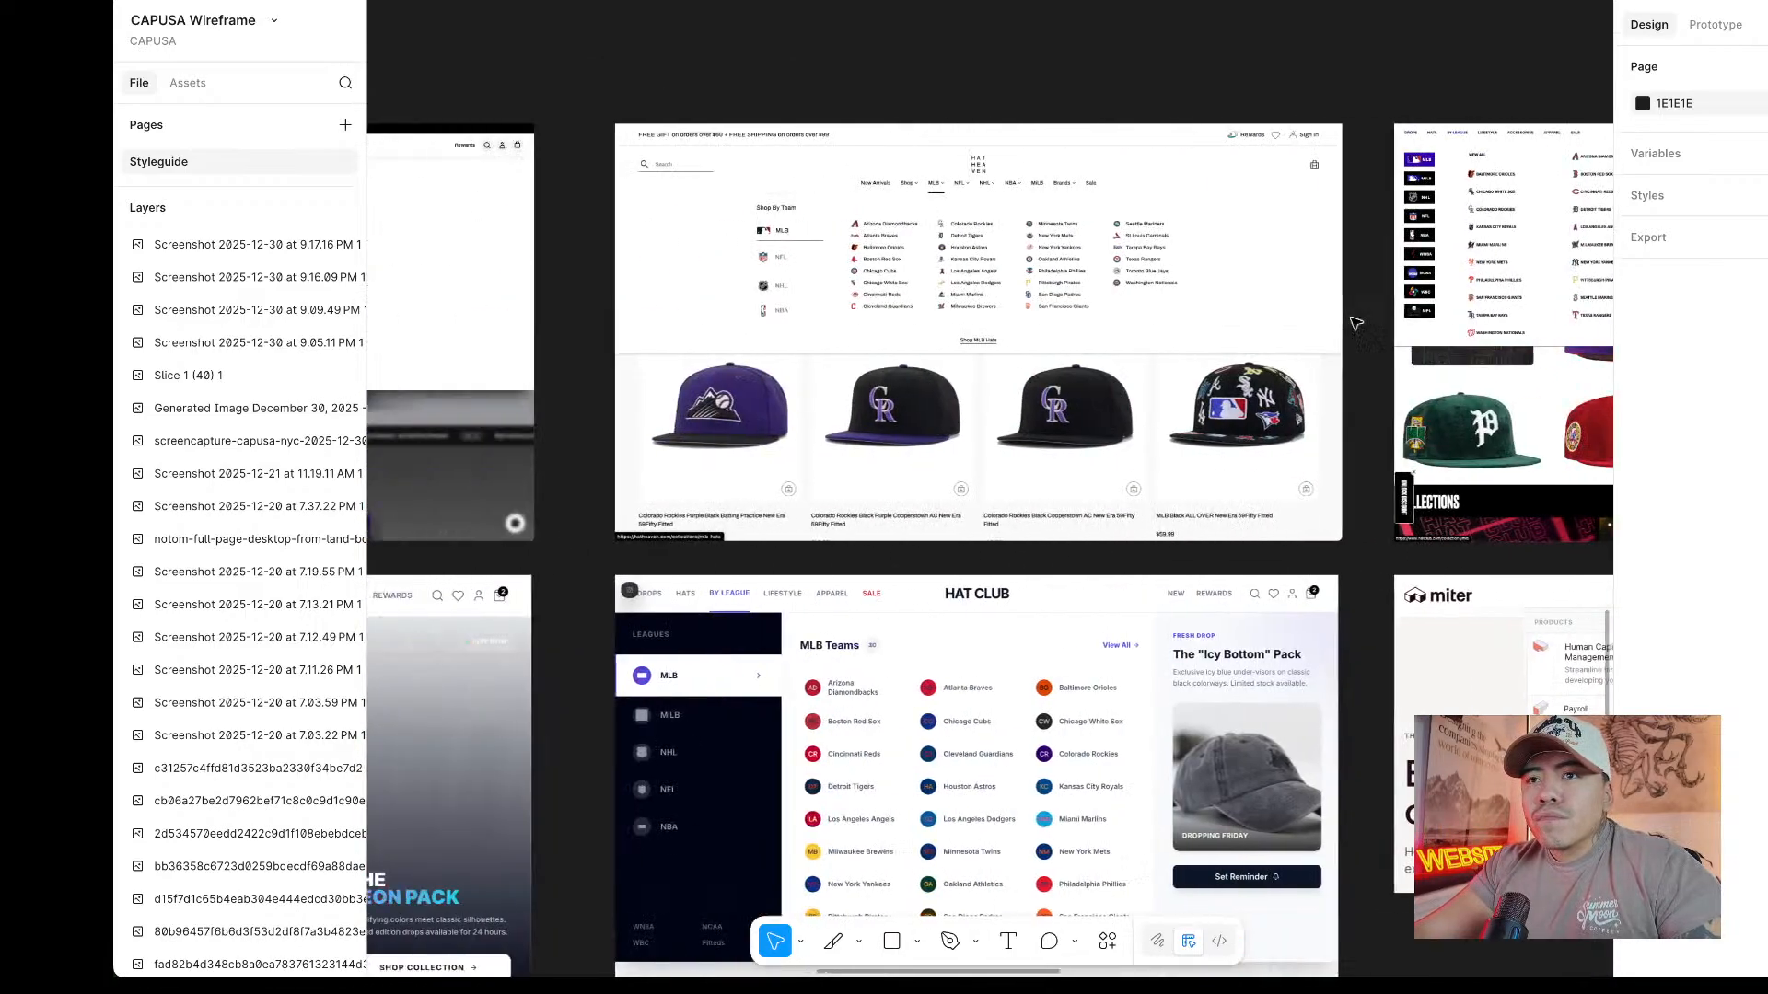
scroll(1356, 323, "right", 2)
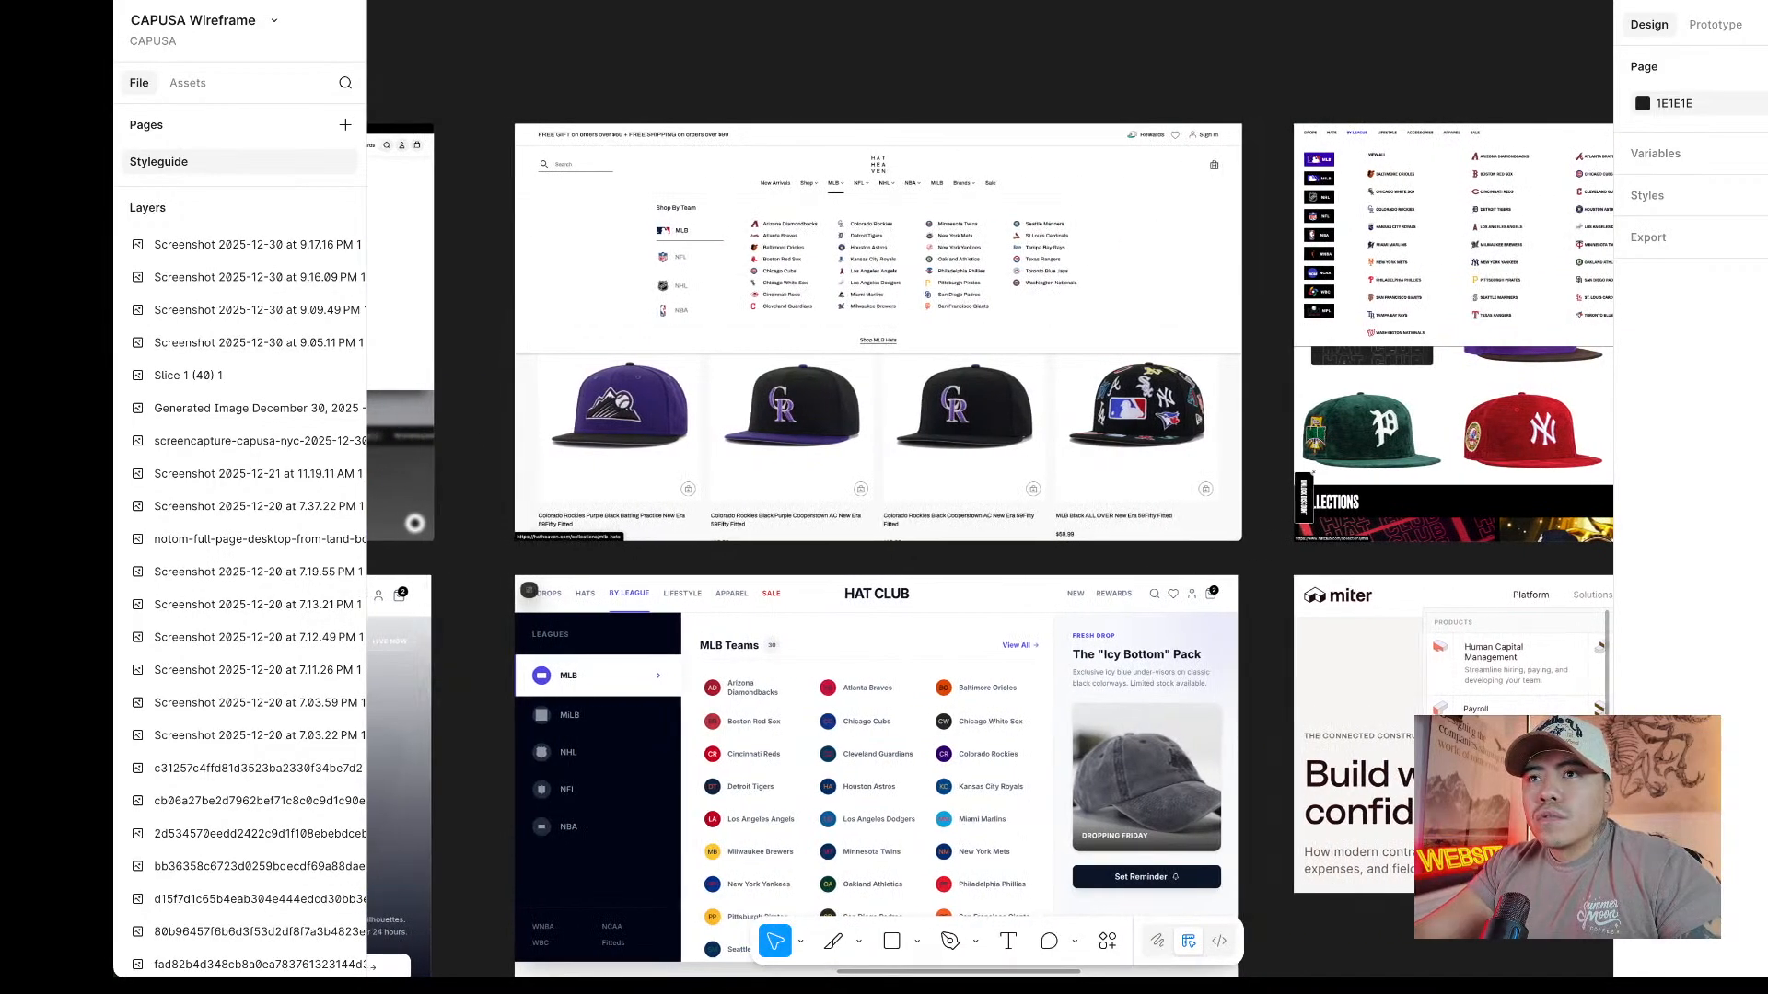
Examine the promo areas in the Hat Club MLB Collection mockup and the latitude.sh menu reference.
scroll(847, 244, "left", 14)
scroll(847, 244, "down", 4)
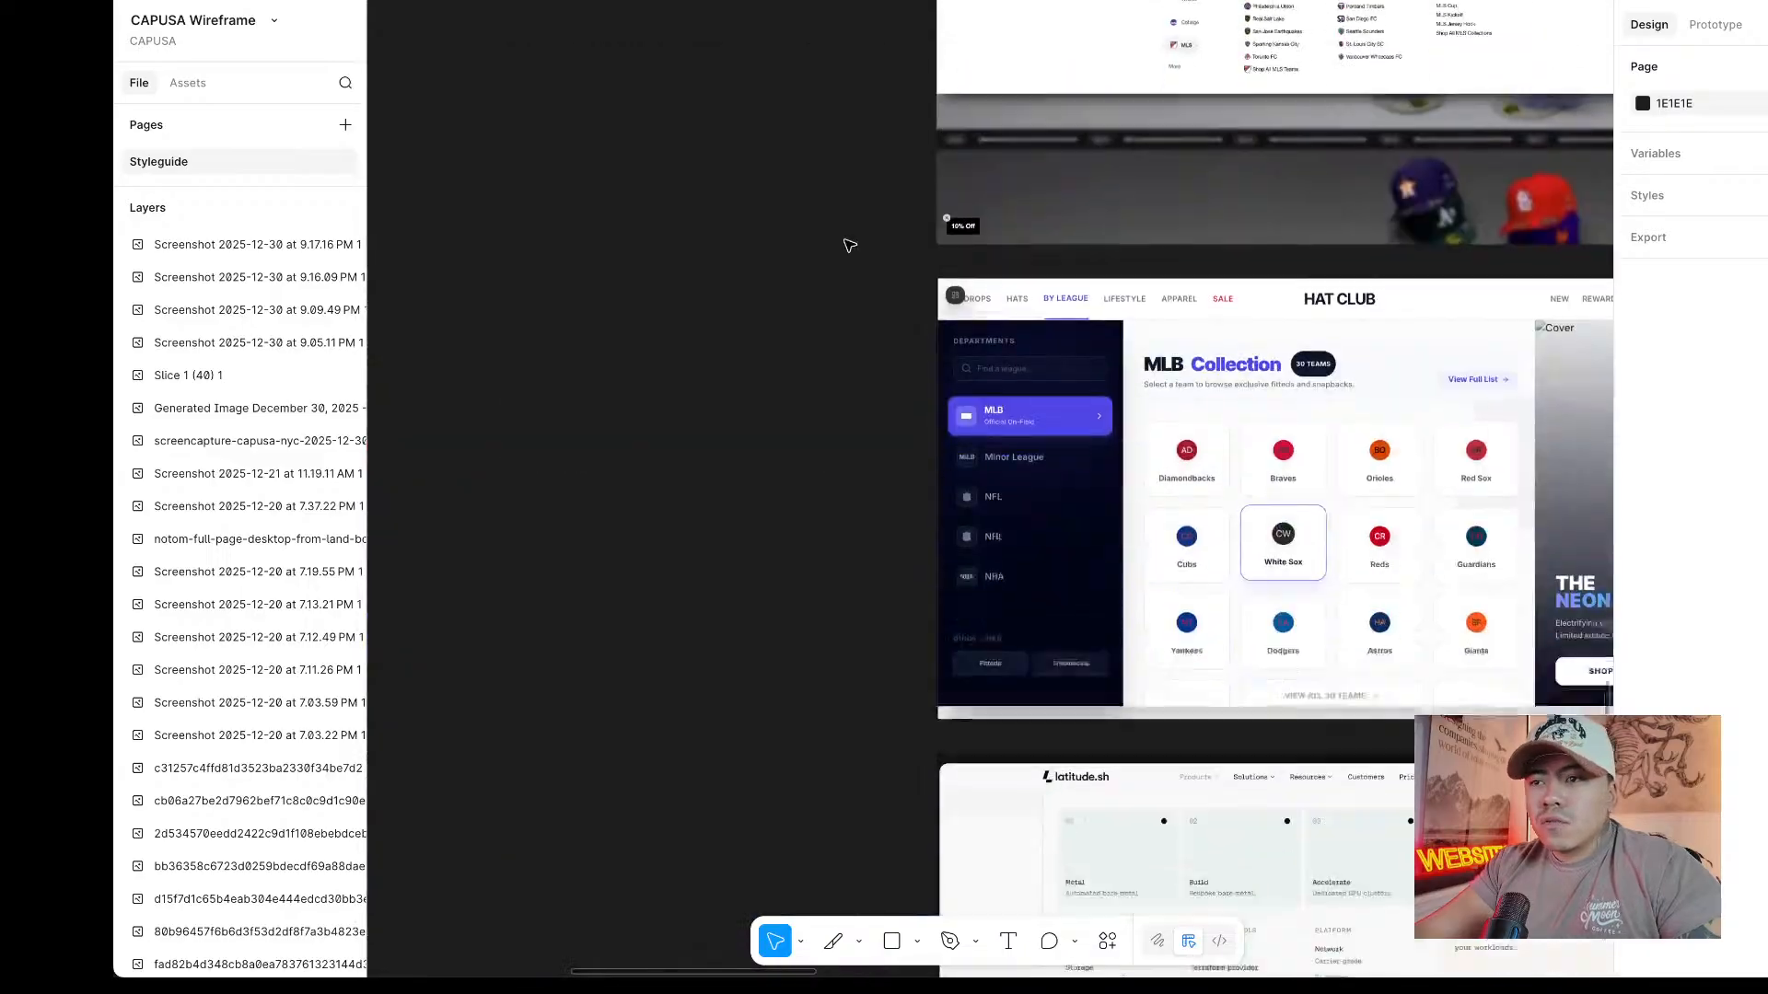
scroll(847, 244, "right", 3)
scroll(848, 244, "down", 8)
scroll(847, 244, "up", 6)
scroll(847, 244, "right", 2)
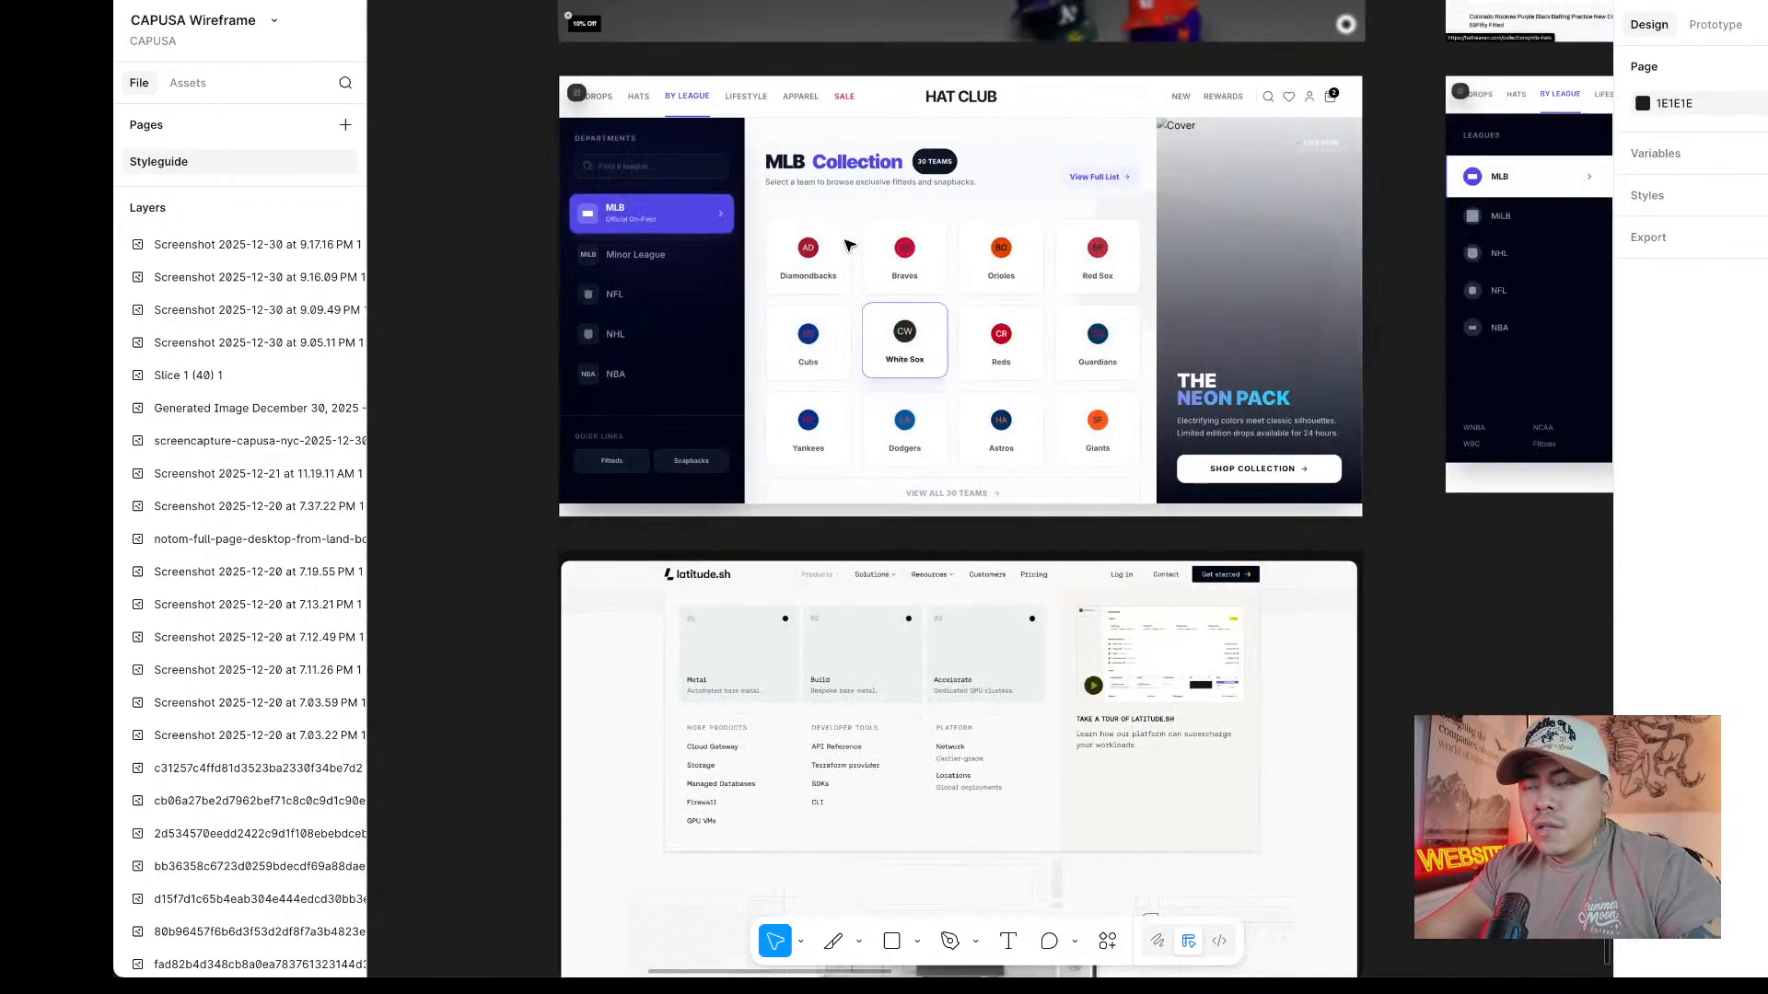
scroll(847, 244, "up", 5)
scroll(848, 244, "right", 6)
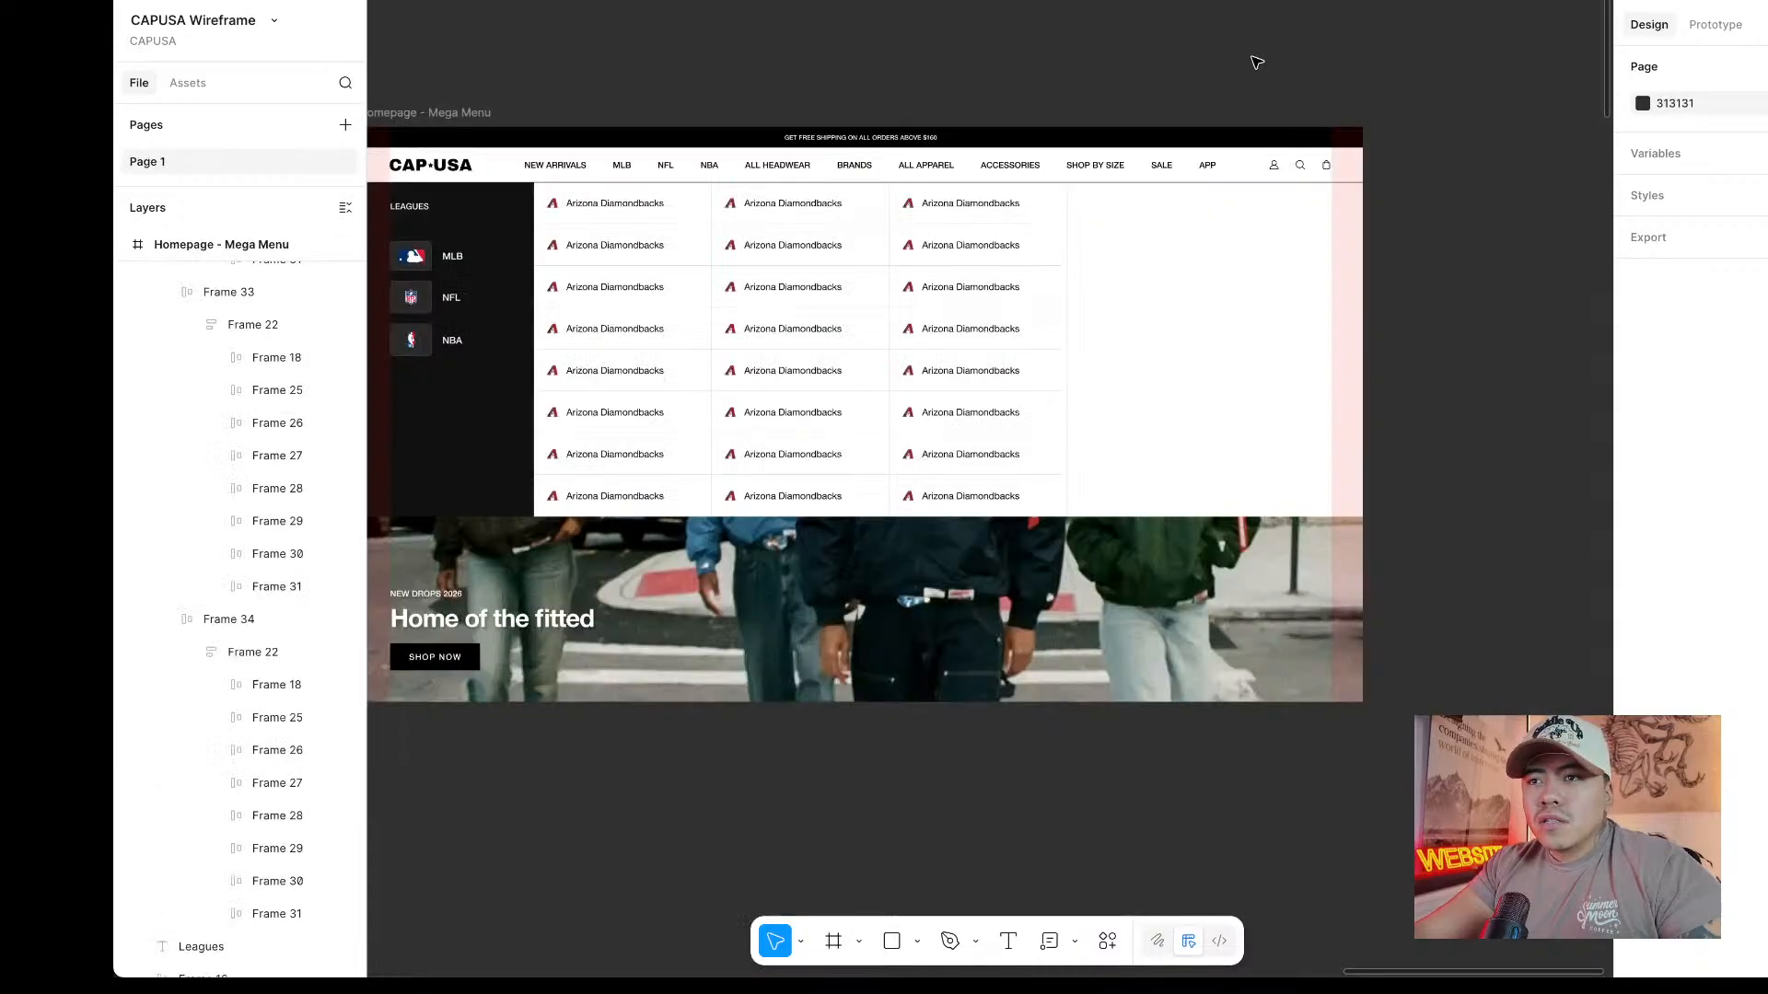
Inspect the Homepage - Mega Menu frame on Page 1, checking the leagues sidebar, team table and empty area beside it.
scroll(892, 51, "left", 5)
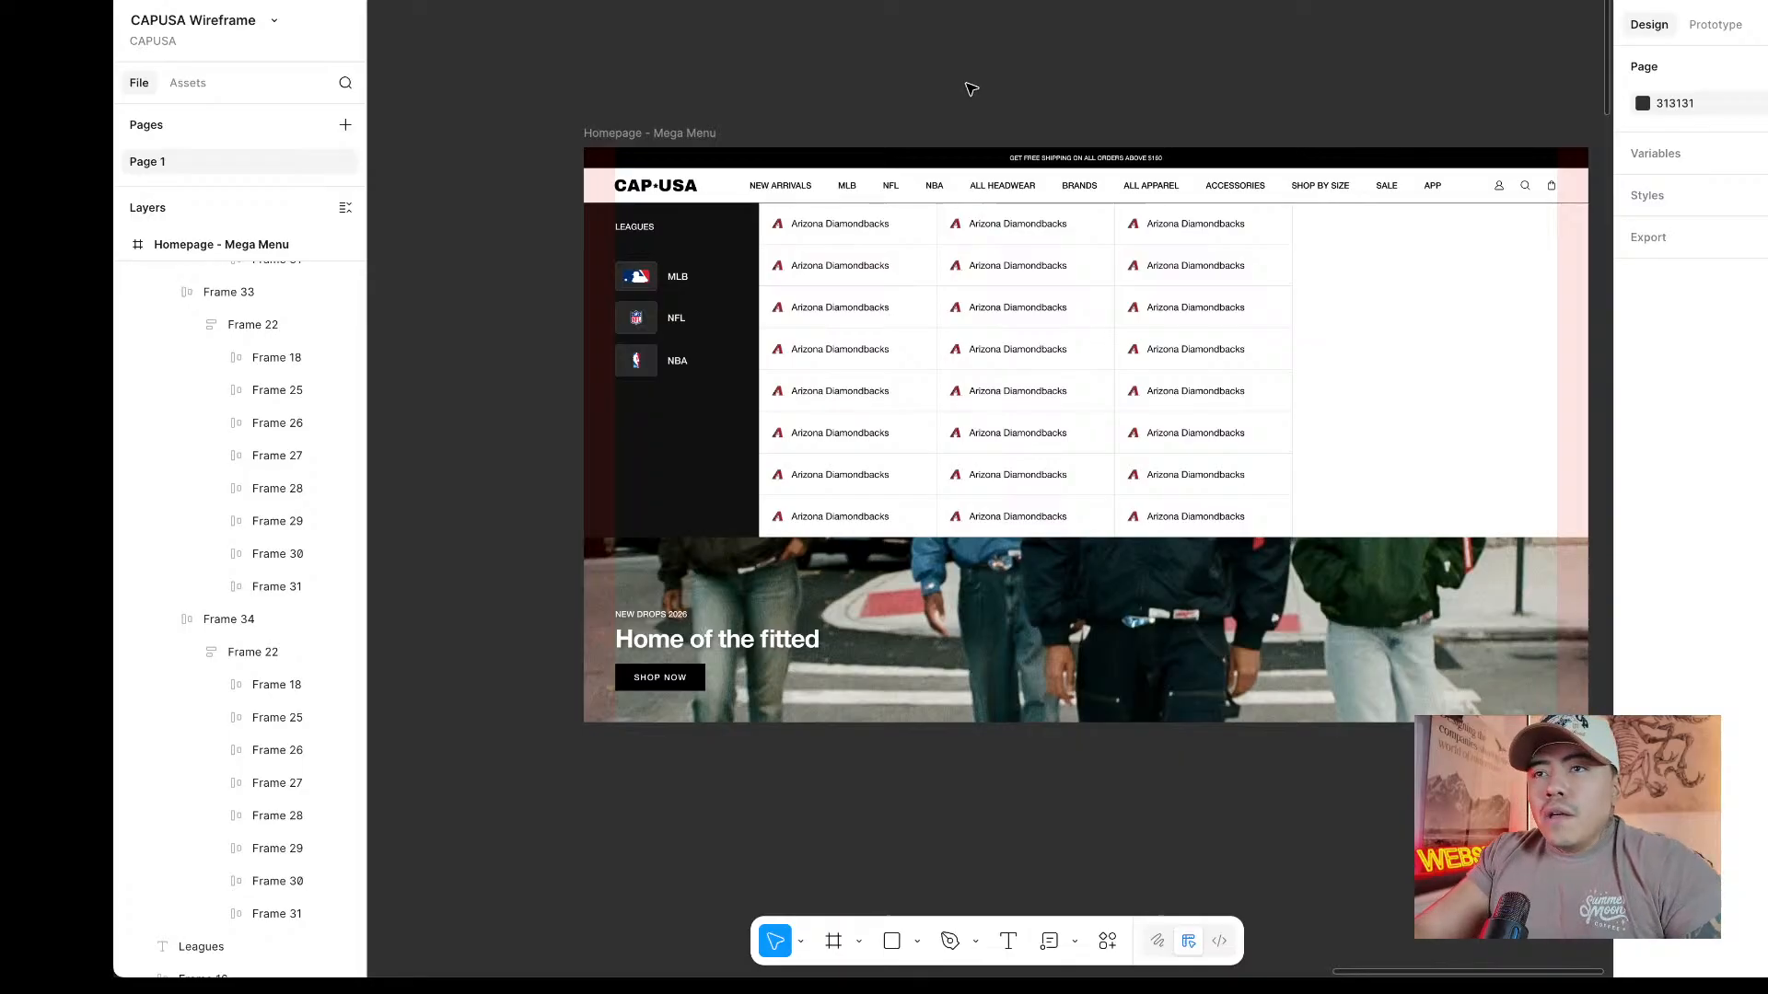
scroll(910, 186, "up", 5)
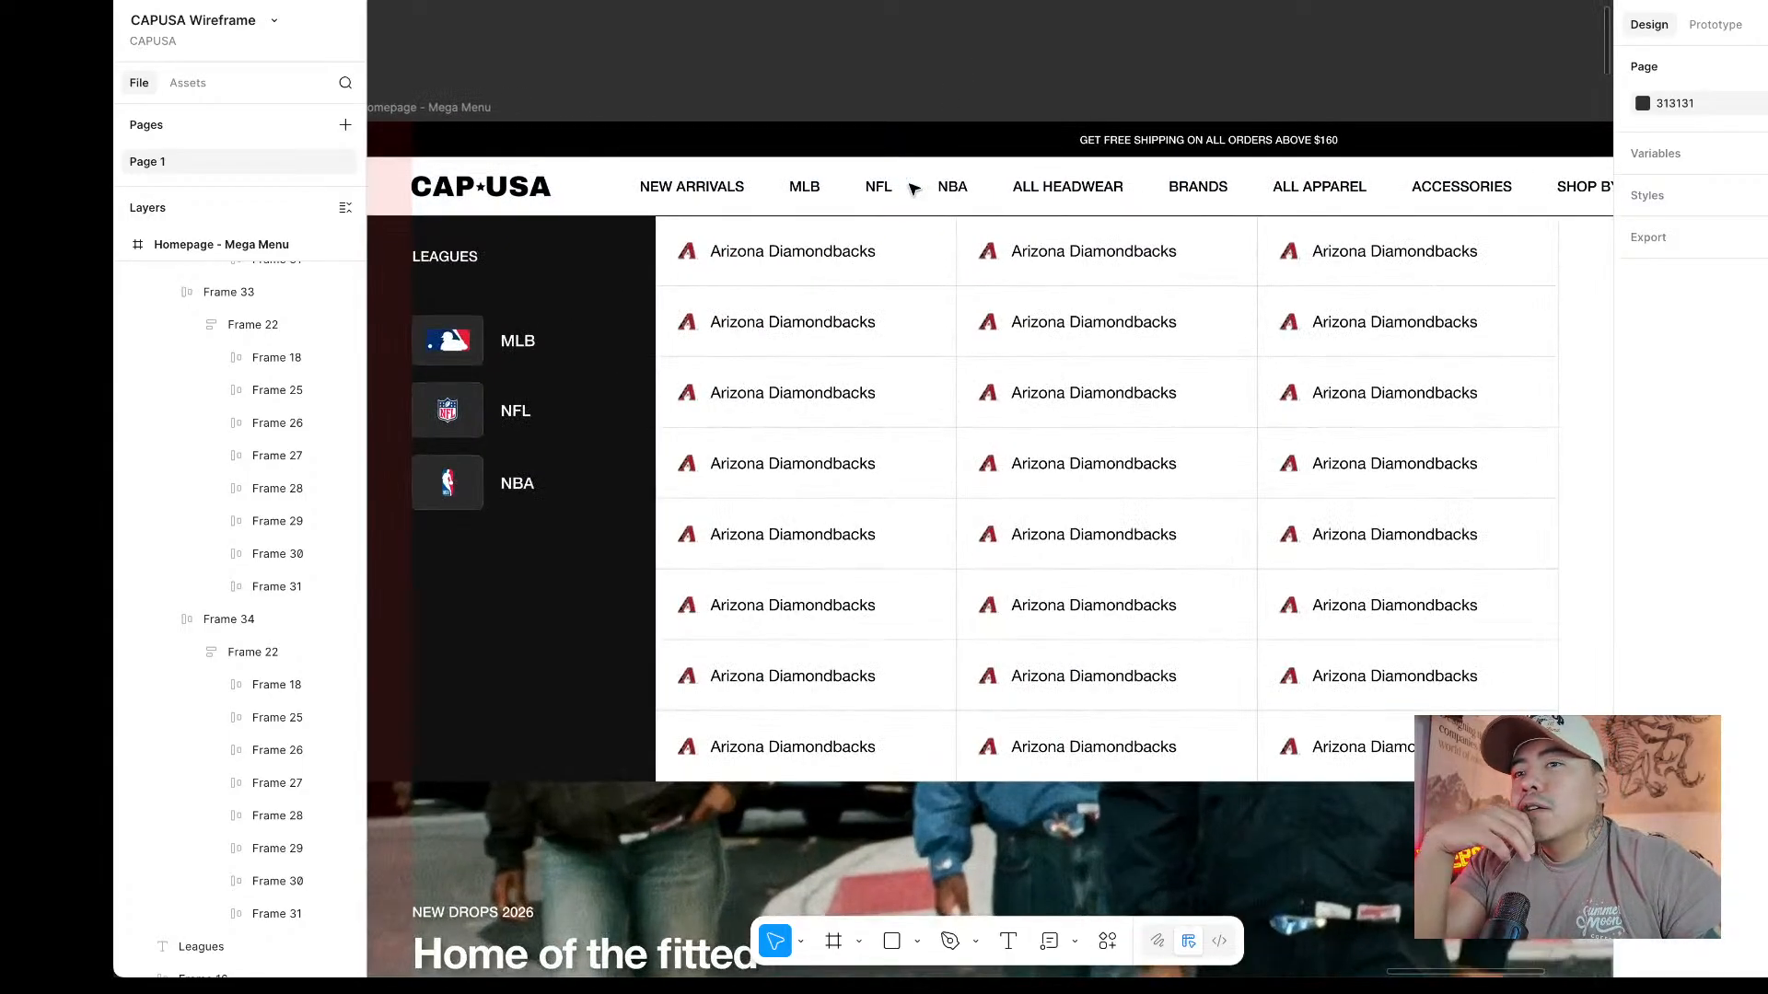
scroll(907, 184, "right", 2)
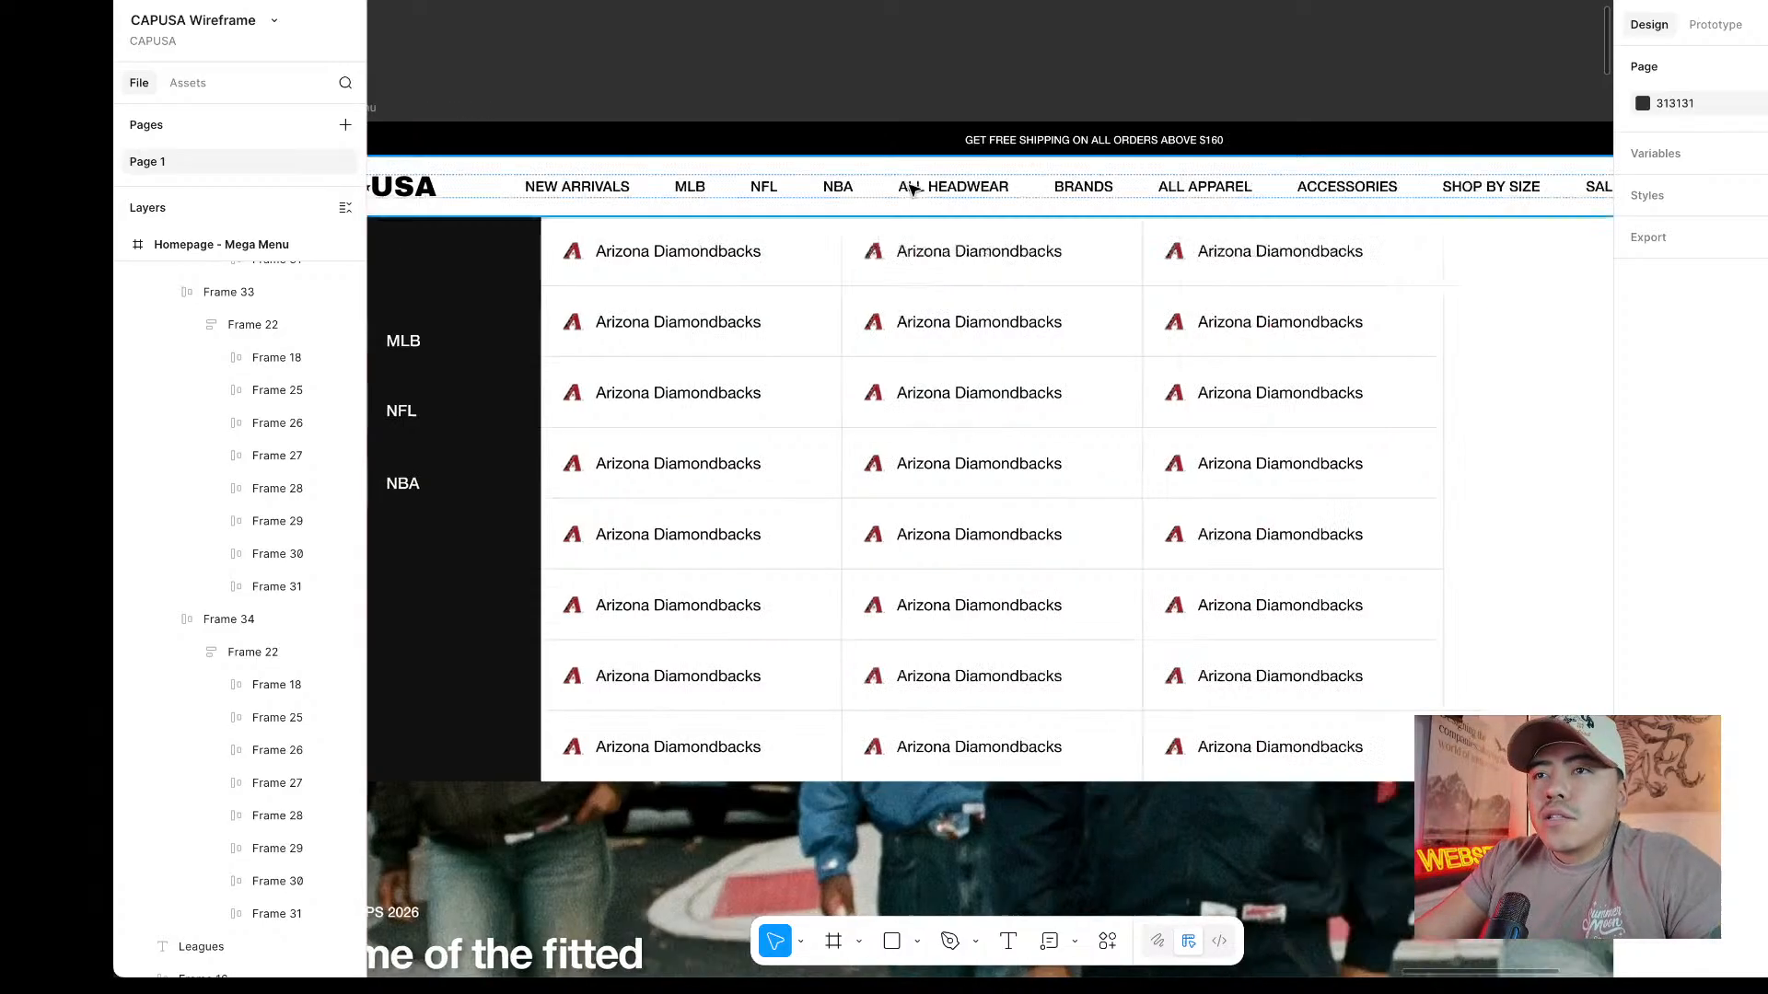
scroll(921, 175, "down", 3)
scroll(921, 175, "left", 4)
scroll(919, 171, "up", 3)
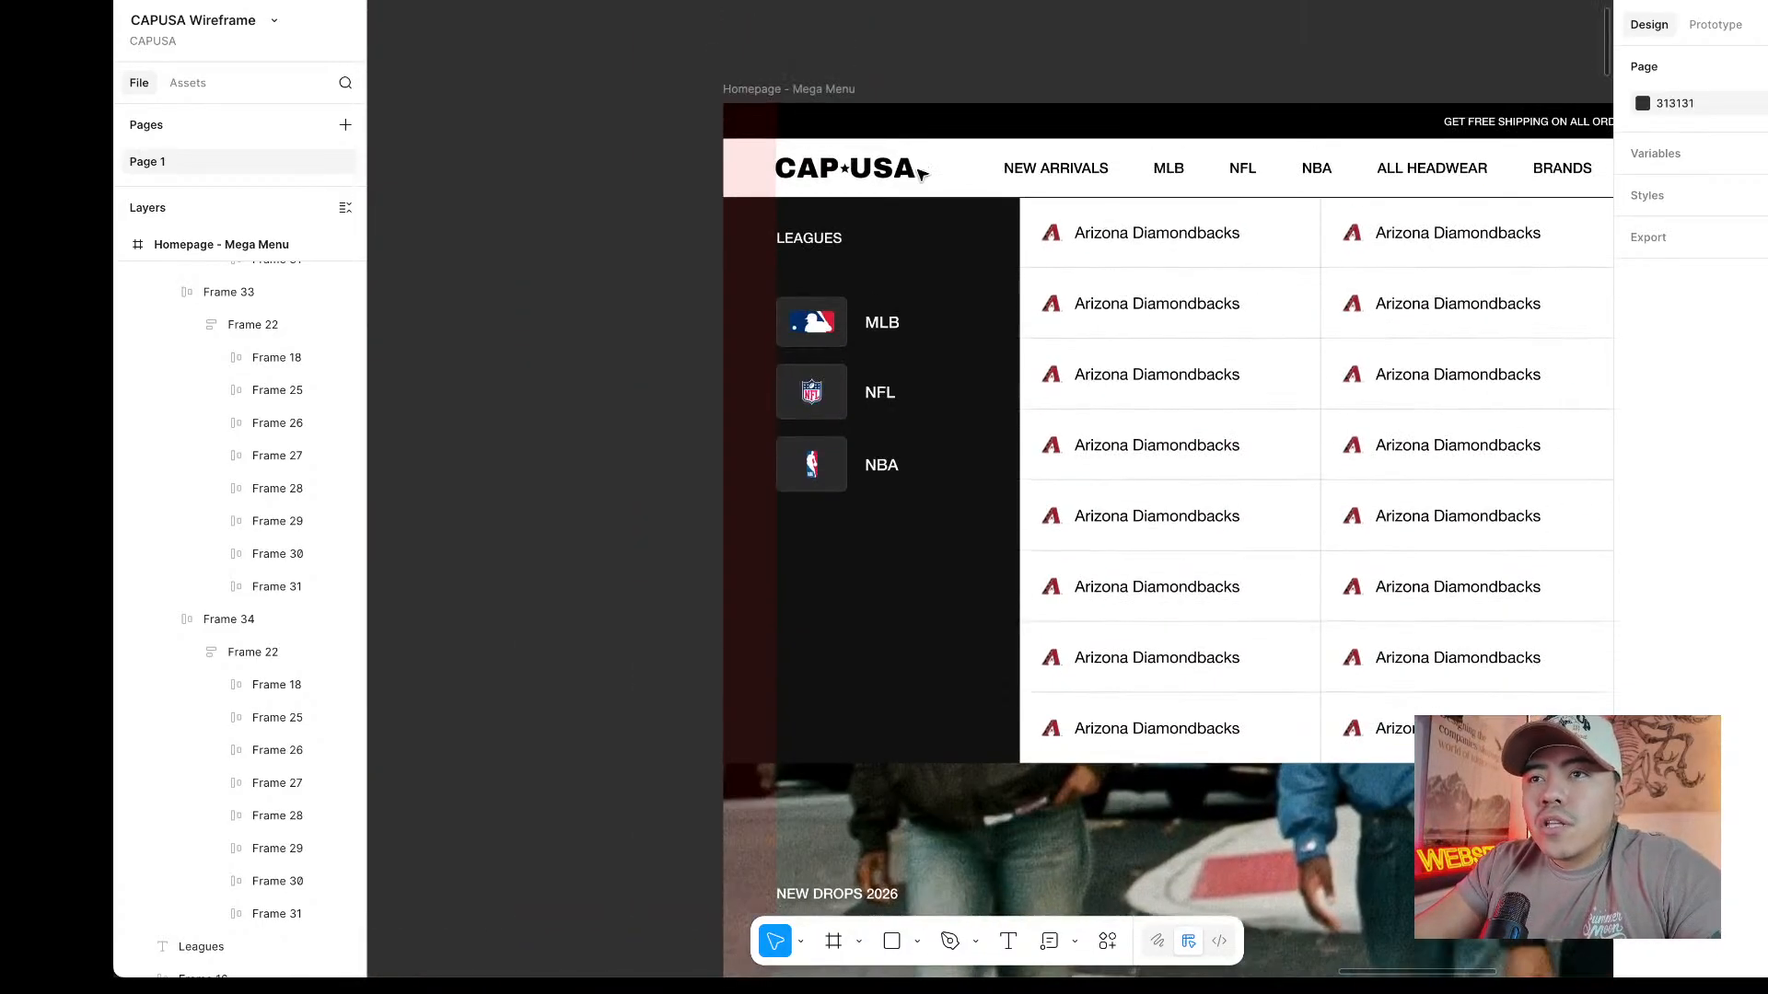
scroll(922, 174, "down", 4)
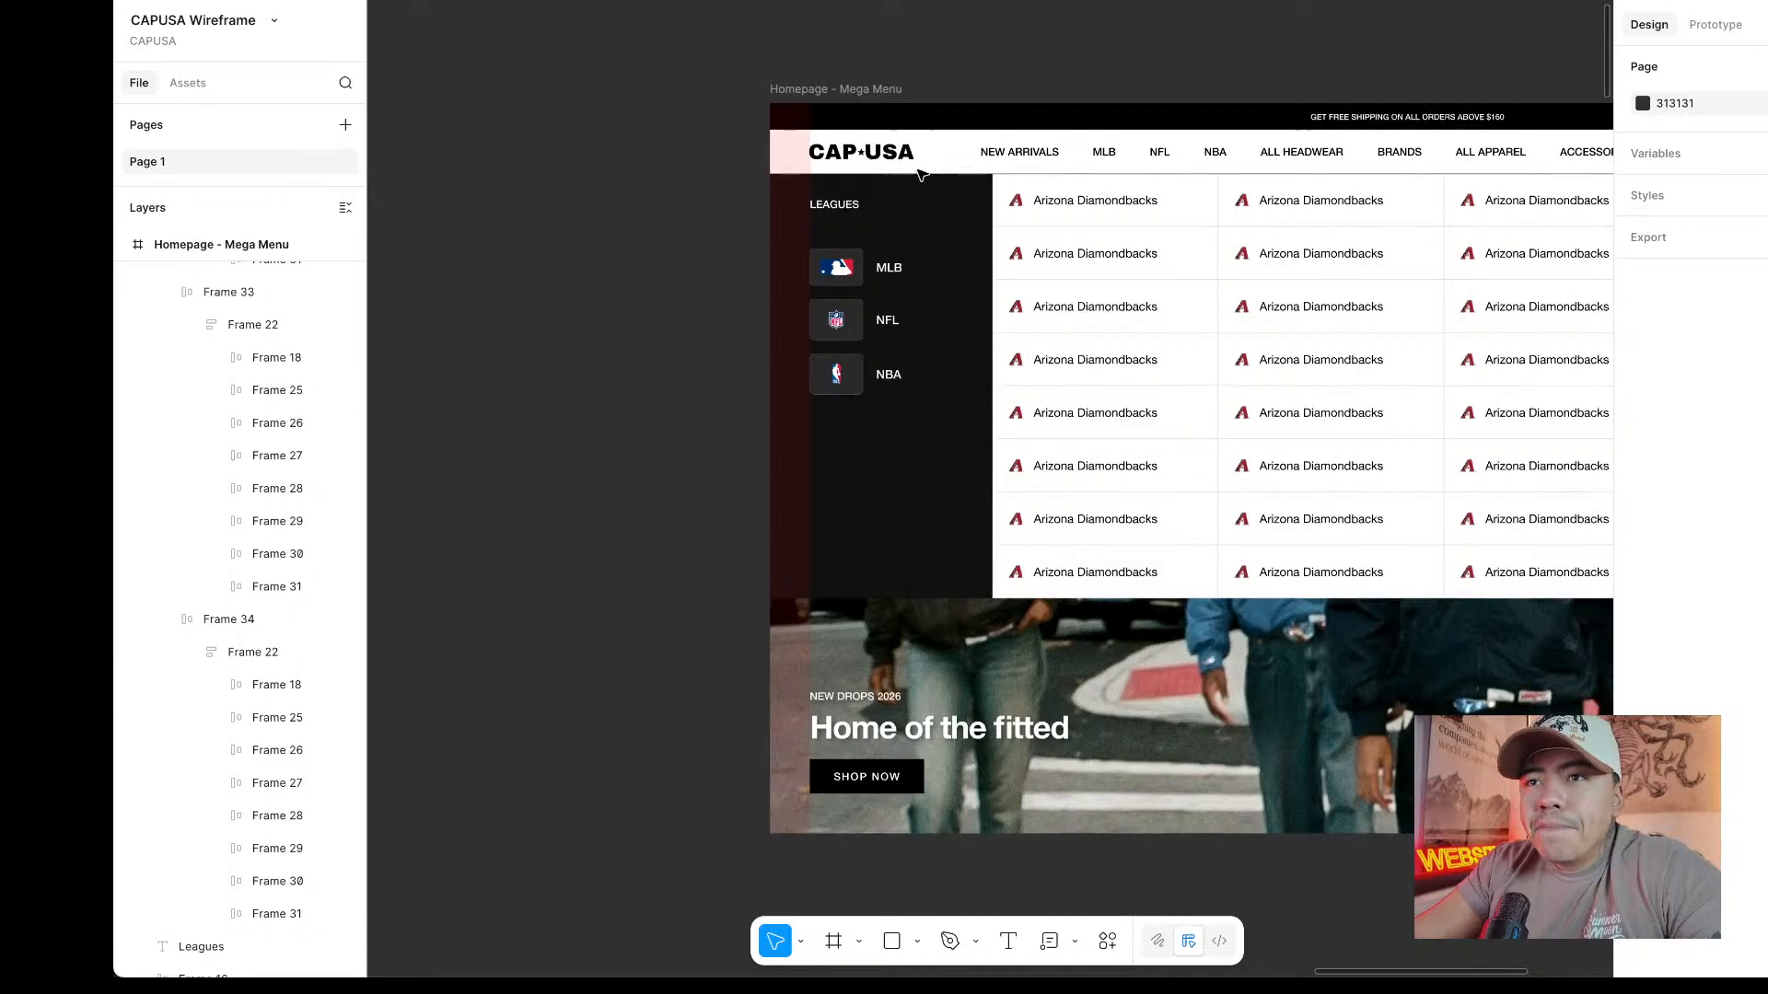
scroll(922, 174, "right", 1)
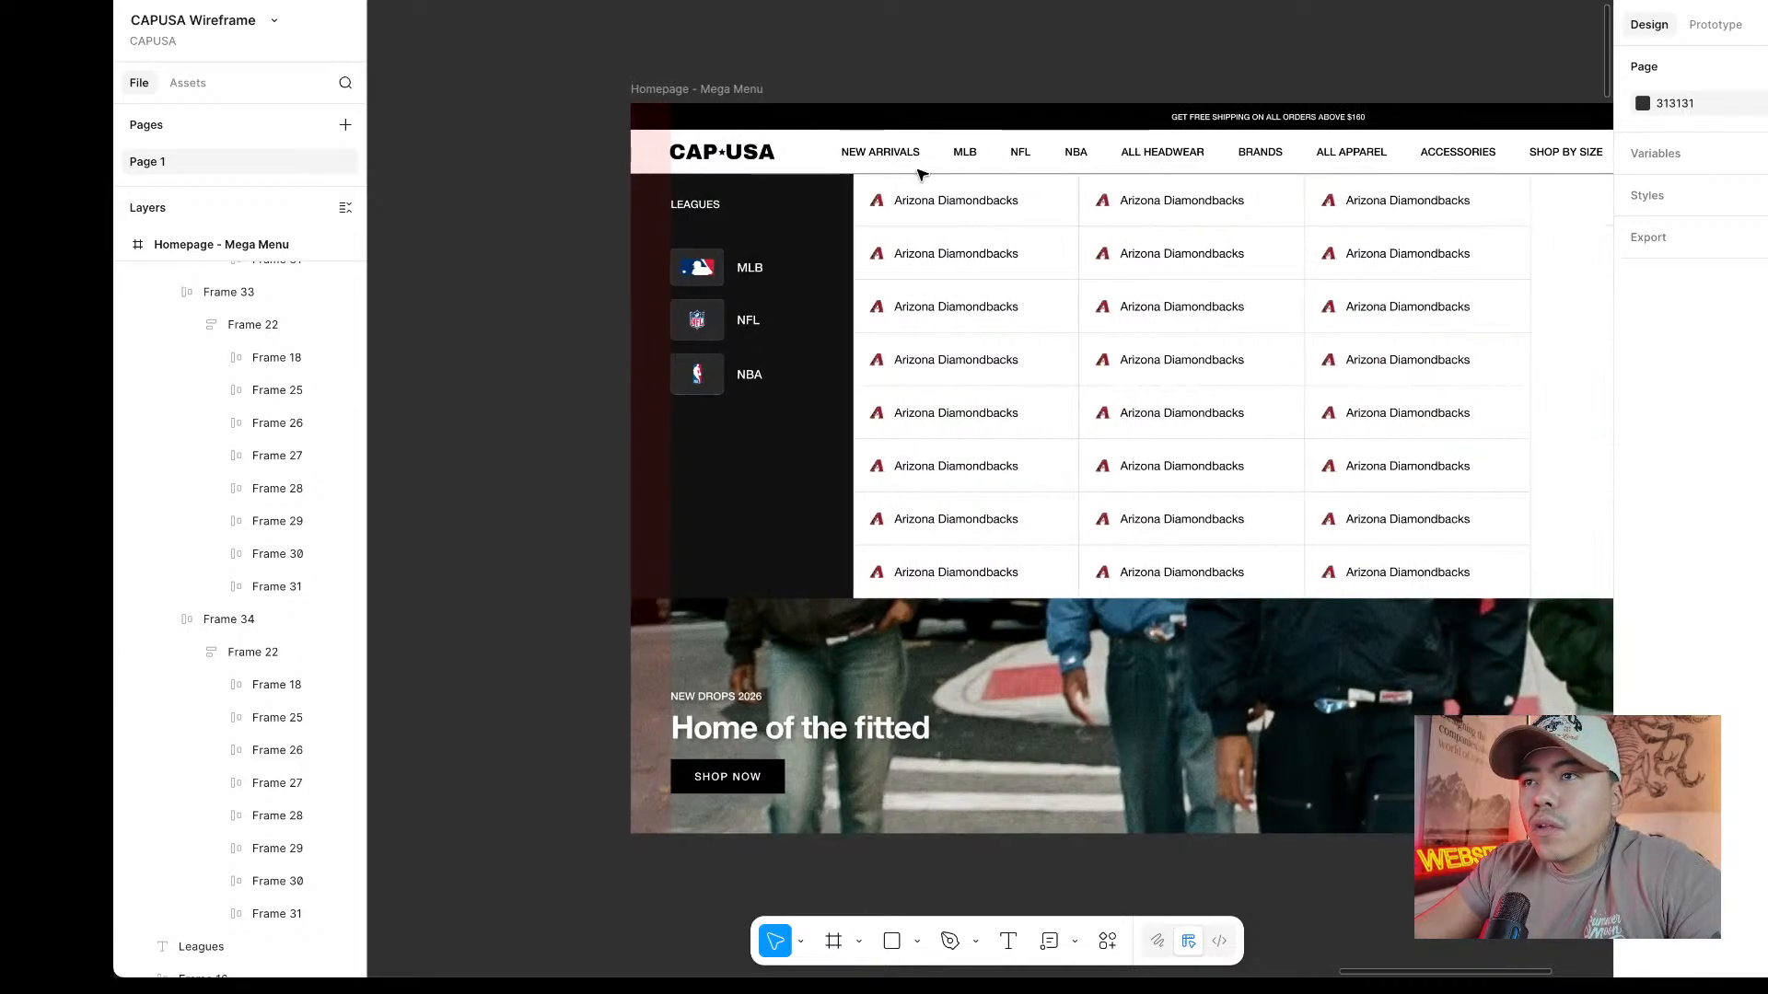
scroll(1079, 51, "right", 5)
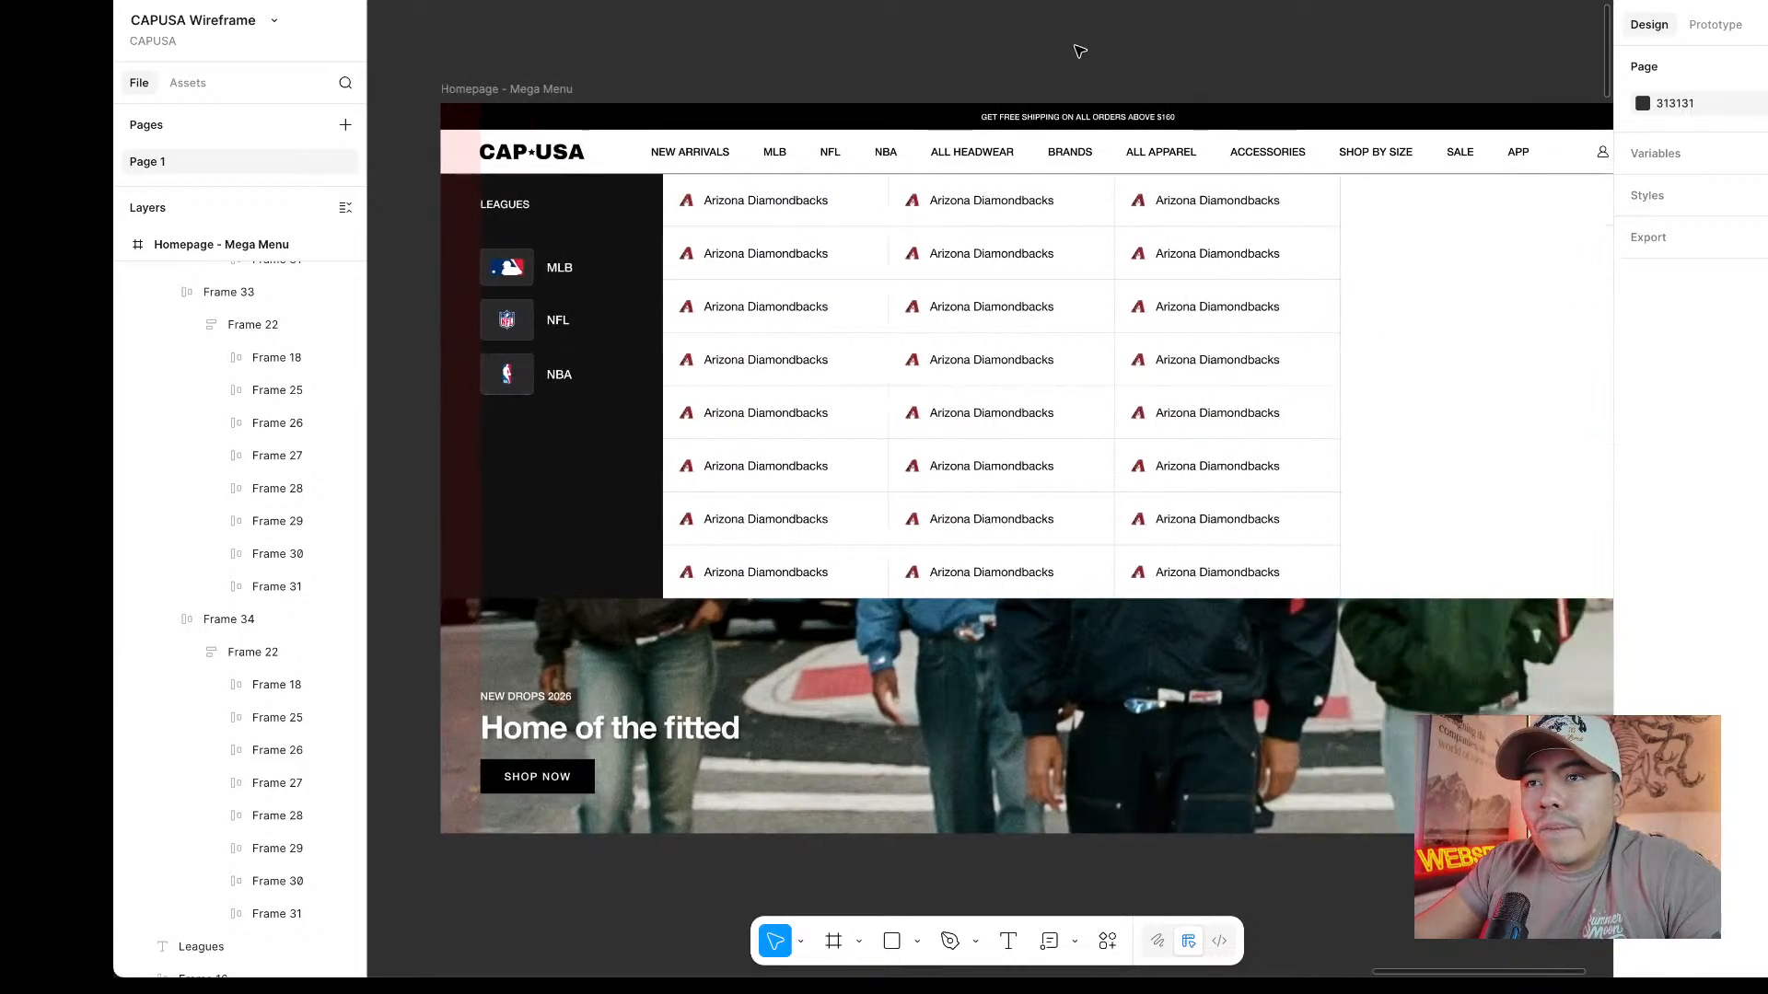
scroll(1080, 51, "down", 2)
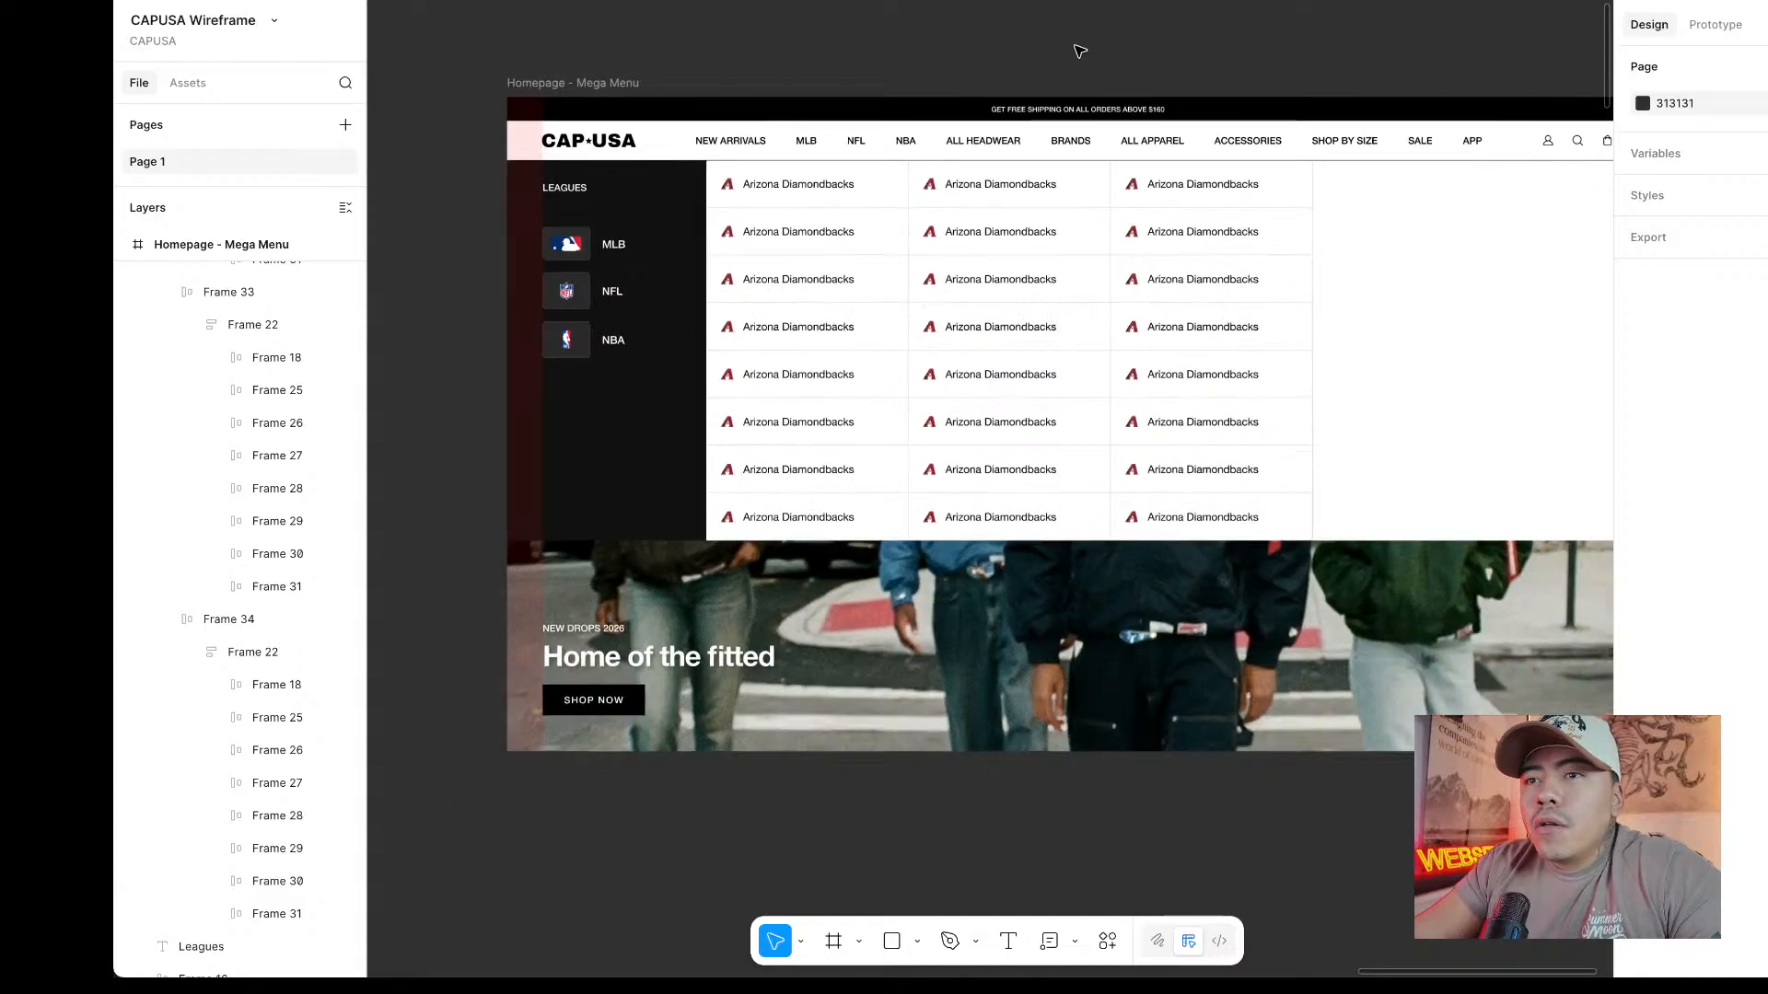
Draw a rectangle about 394 × 640 in the empty area beside the team table, flush with the mega menu's outer edge.
scroll(1081, 52, "right", 7)
left_click(890, 954)
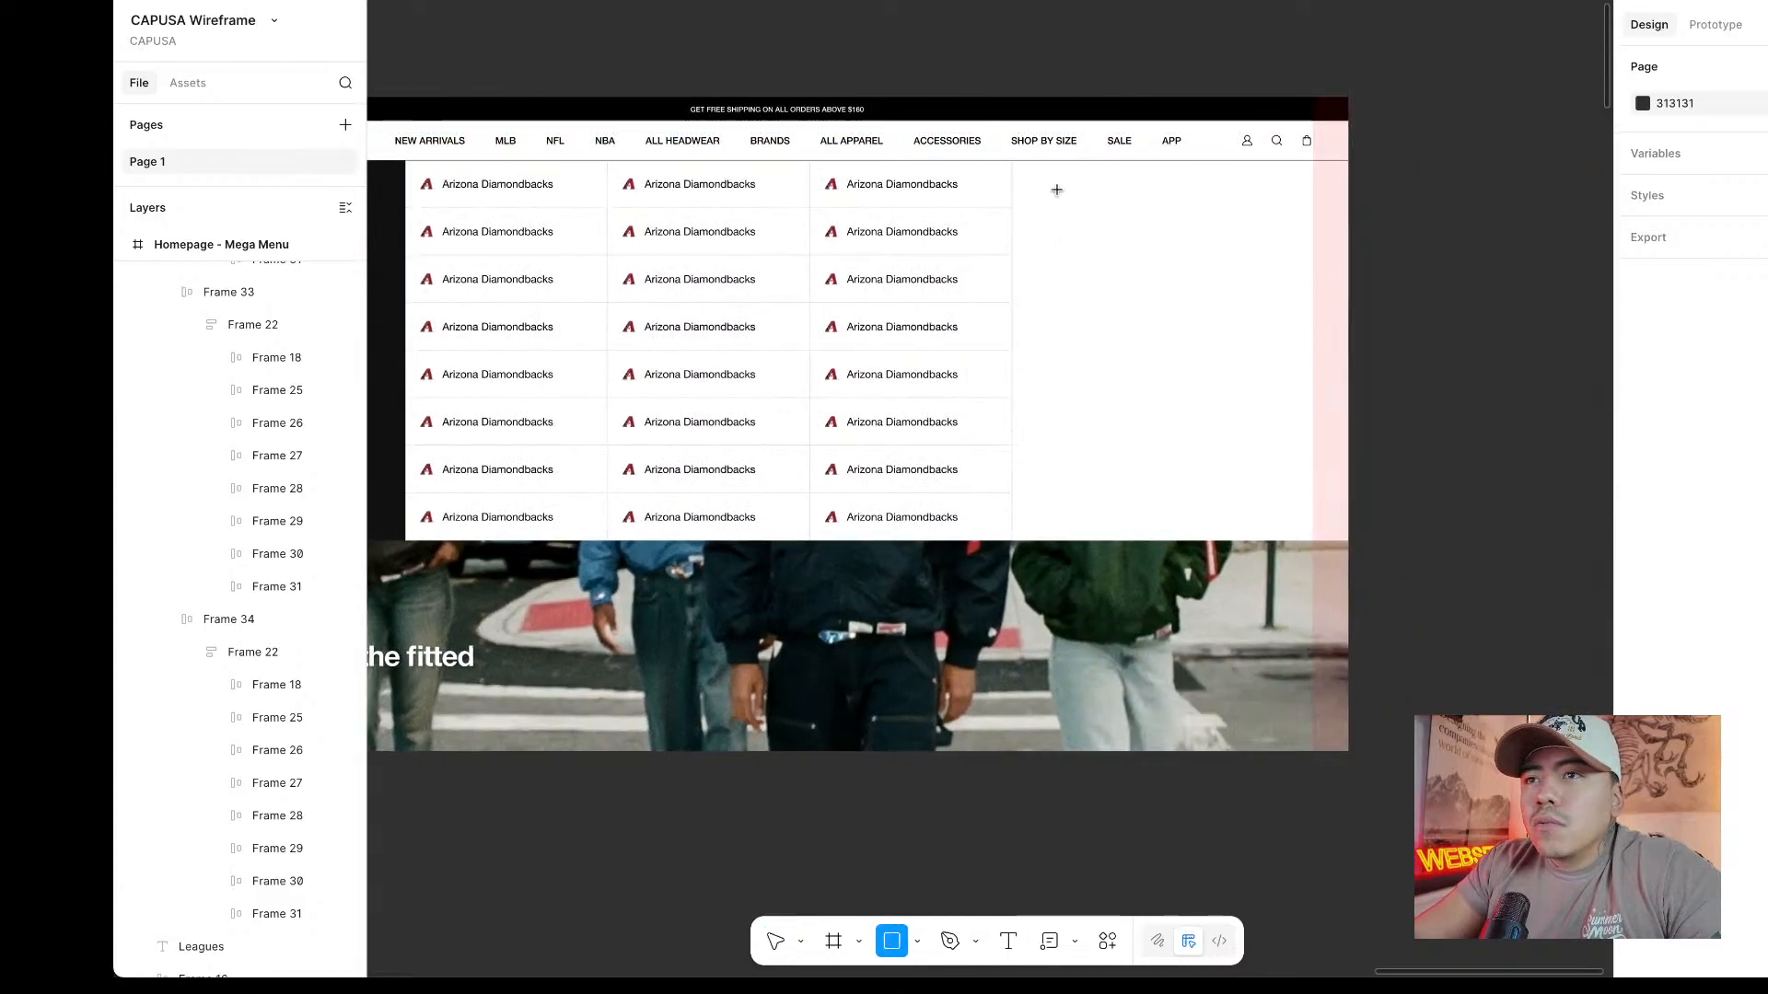
left_click_drag(1055, 185, 1290, 422)
left_click_drag(1225, 317, 1283, 295)
left_click_drag(1264, 396, 1264, 540)
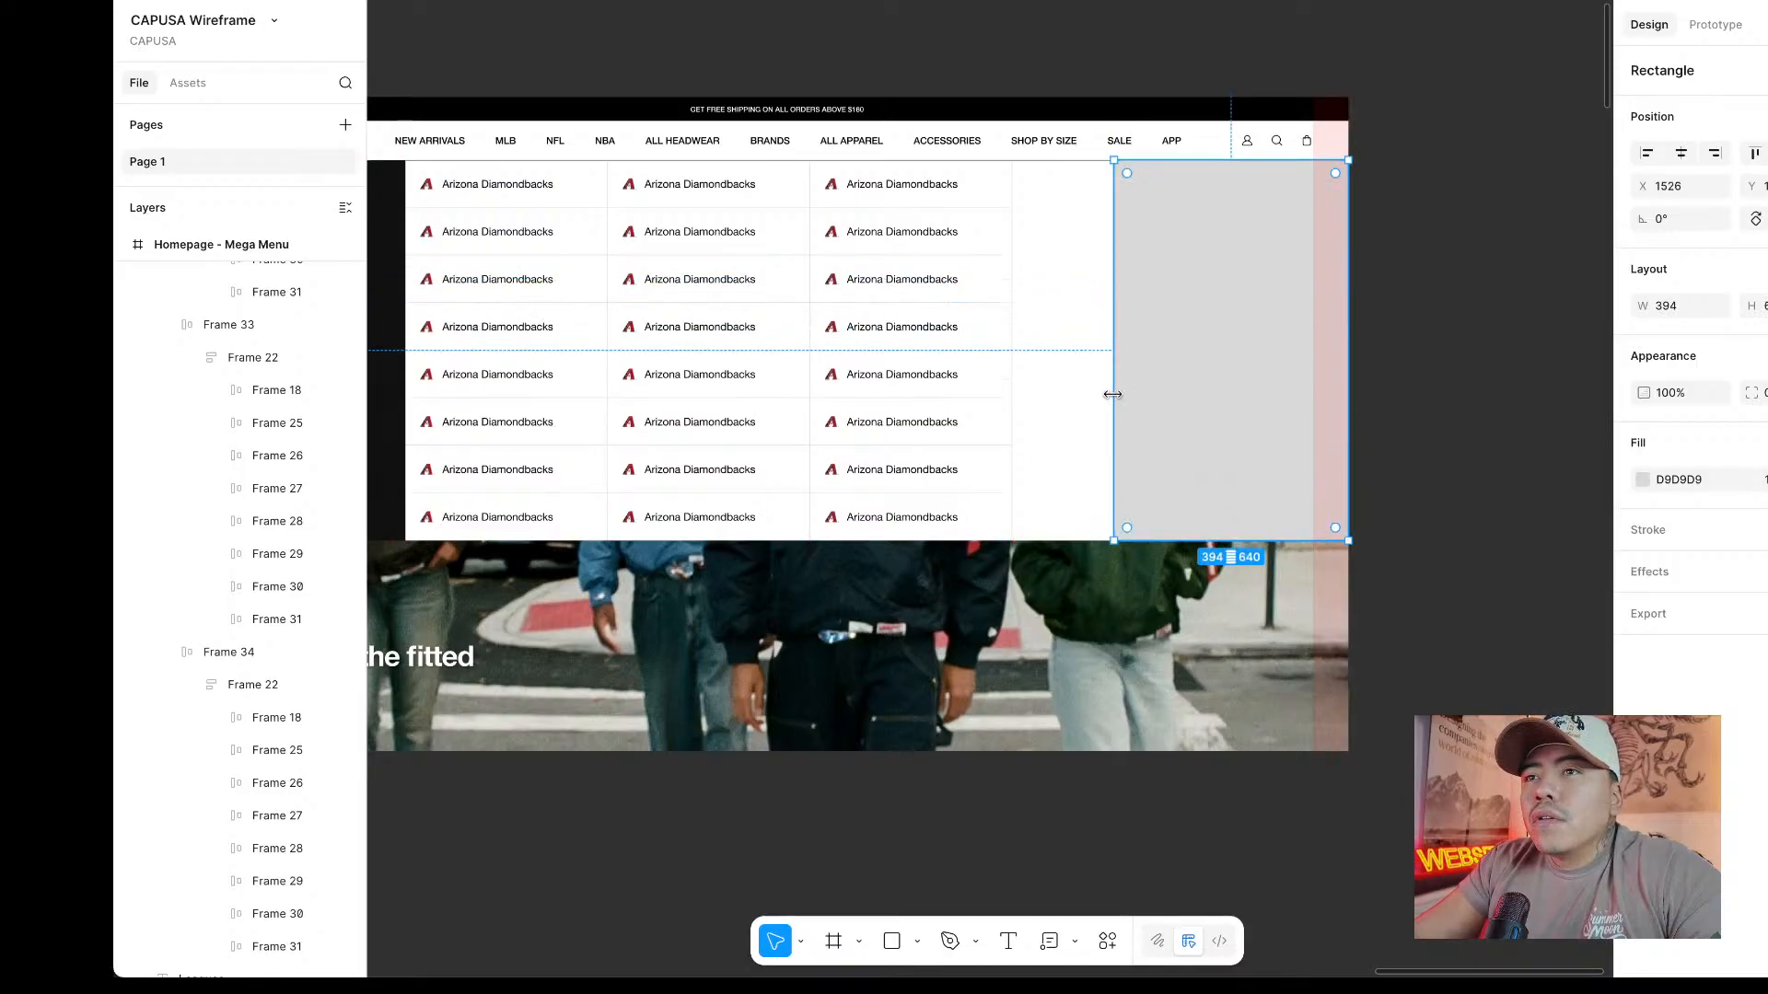
Widen the grey rectangle to 565 × 640 so it meets the edge of the team table.
left_click_drag(1111, 395, 1010, 394)
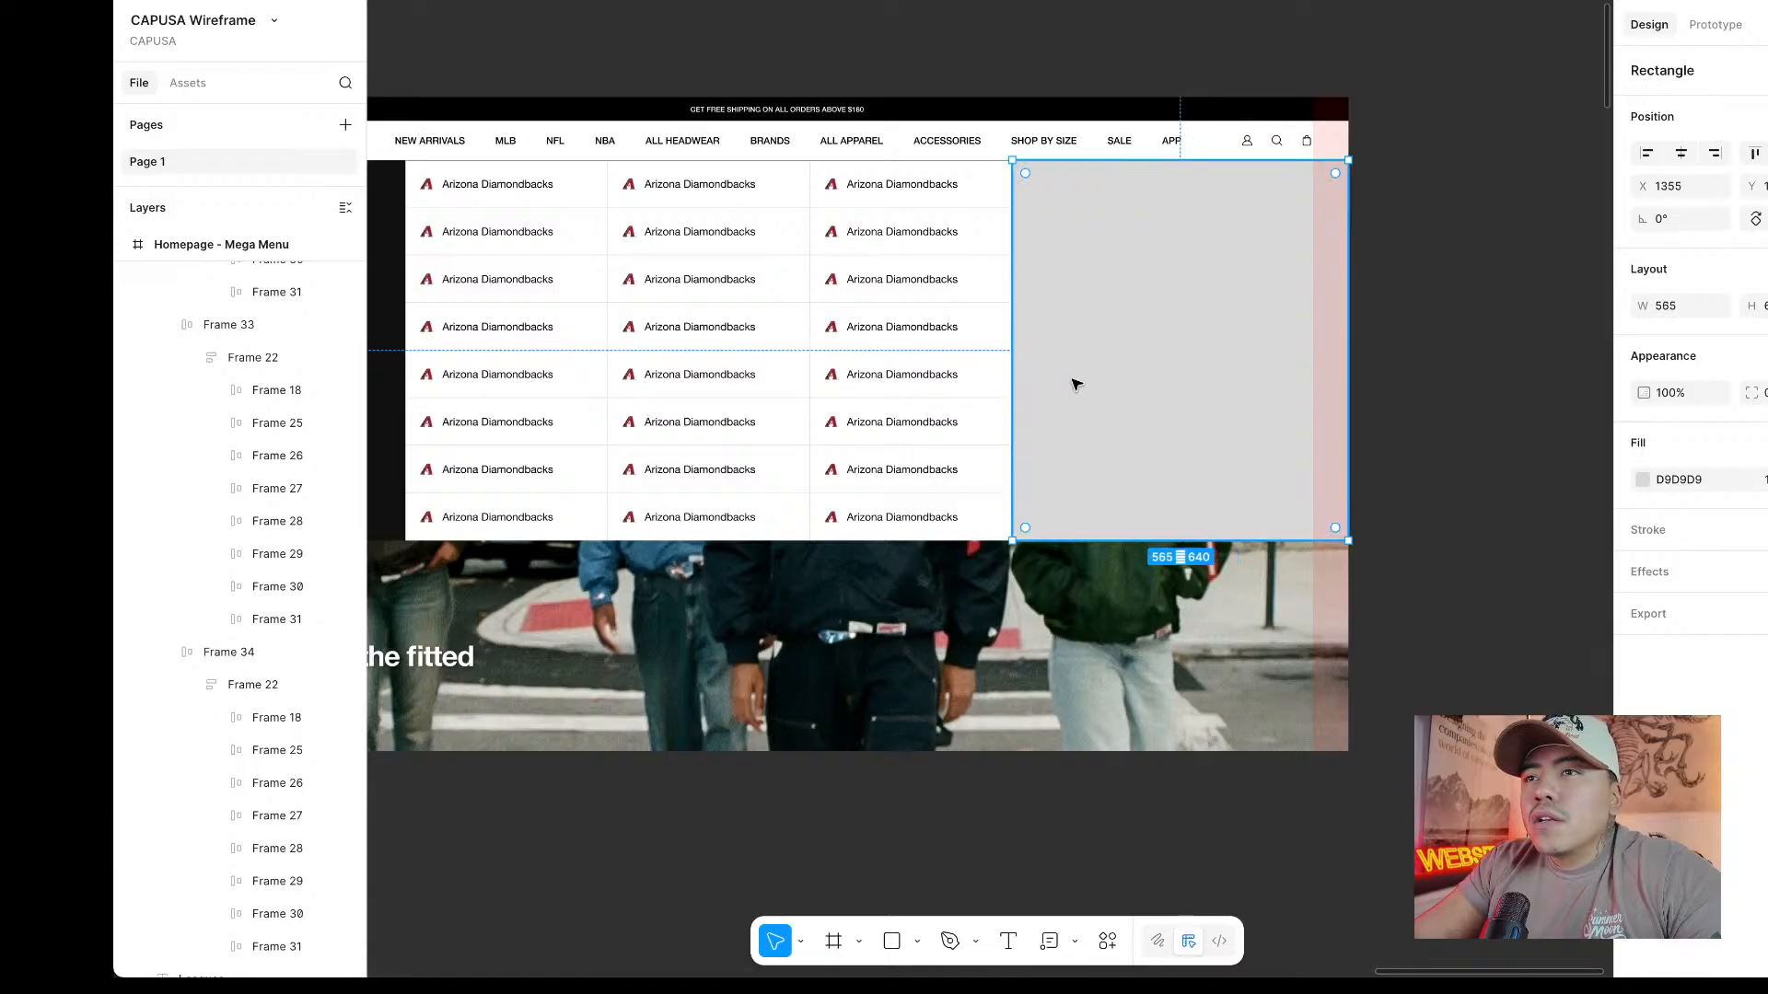
Fill the rectangle with the Styleguide photo of the man seated on the green bench and remove its D9D9D9 fill.
scroll(1074, 383, "down", 3)
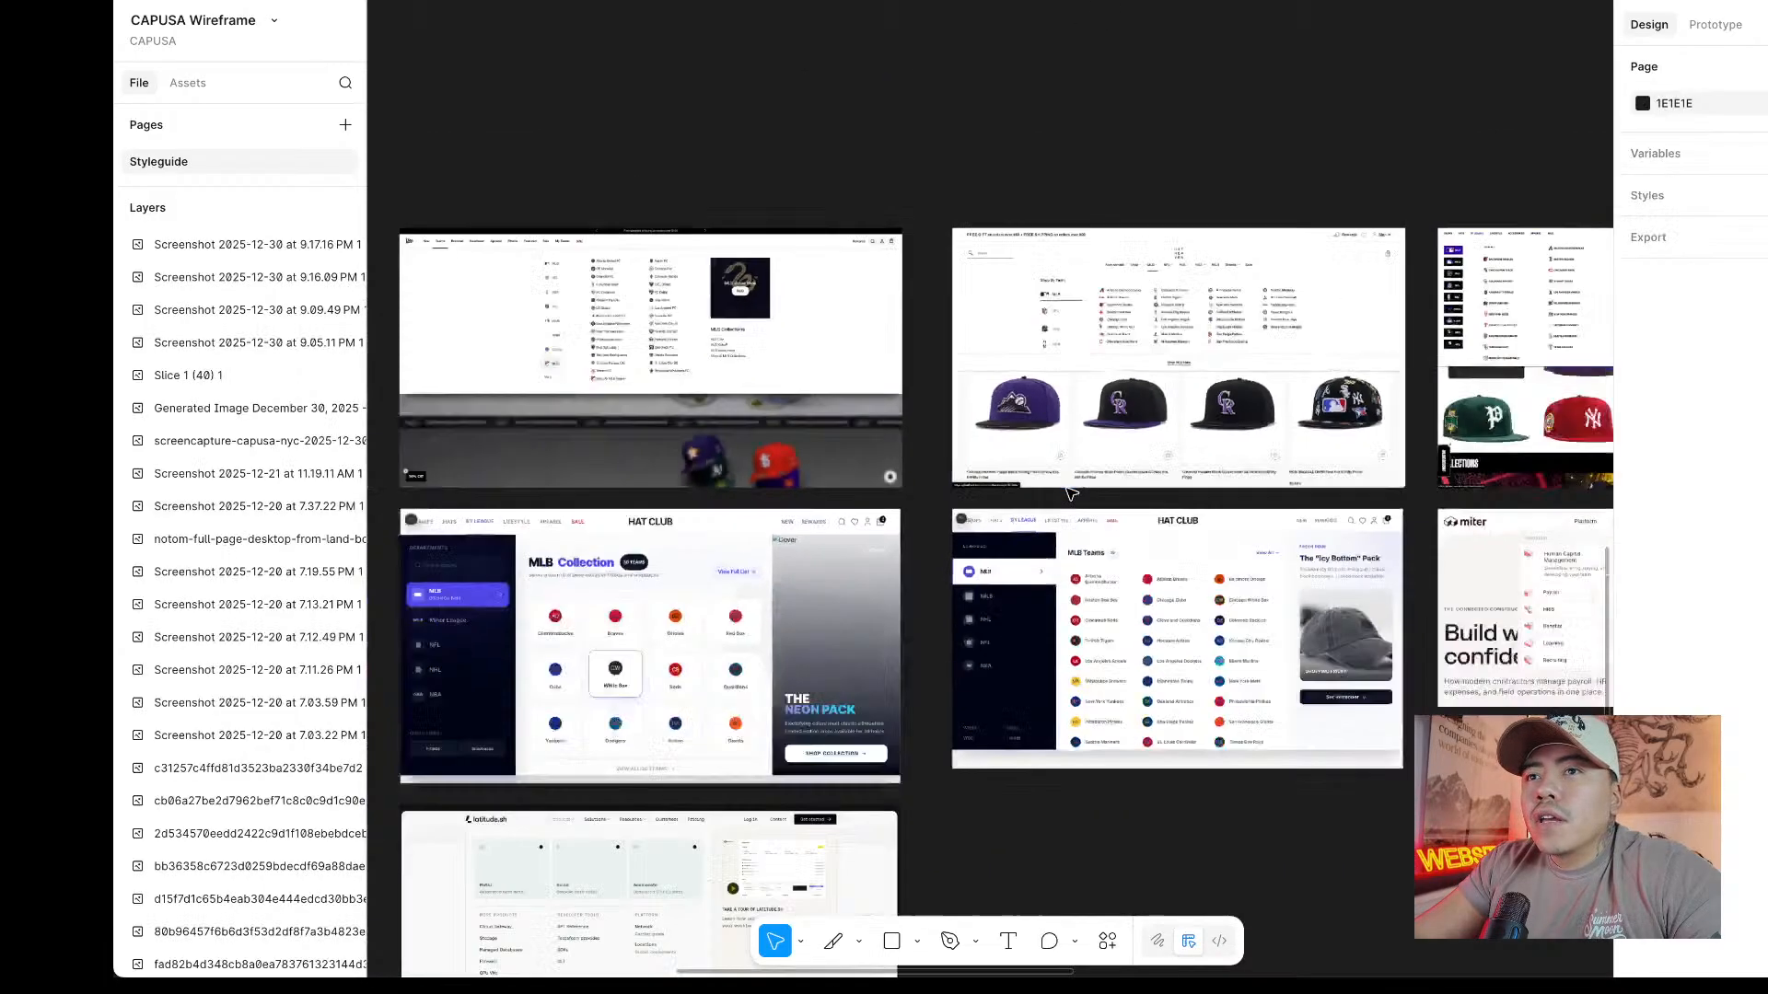
scroll(1068, 494, "up", 5)
scroll(1083, 496, "up", 5)
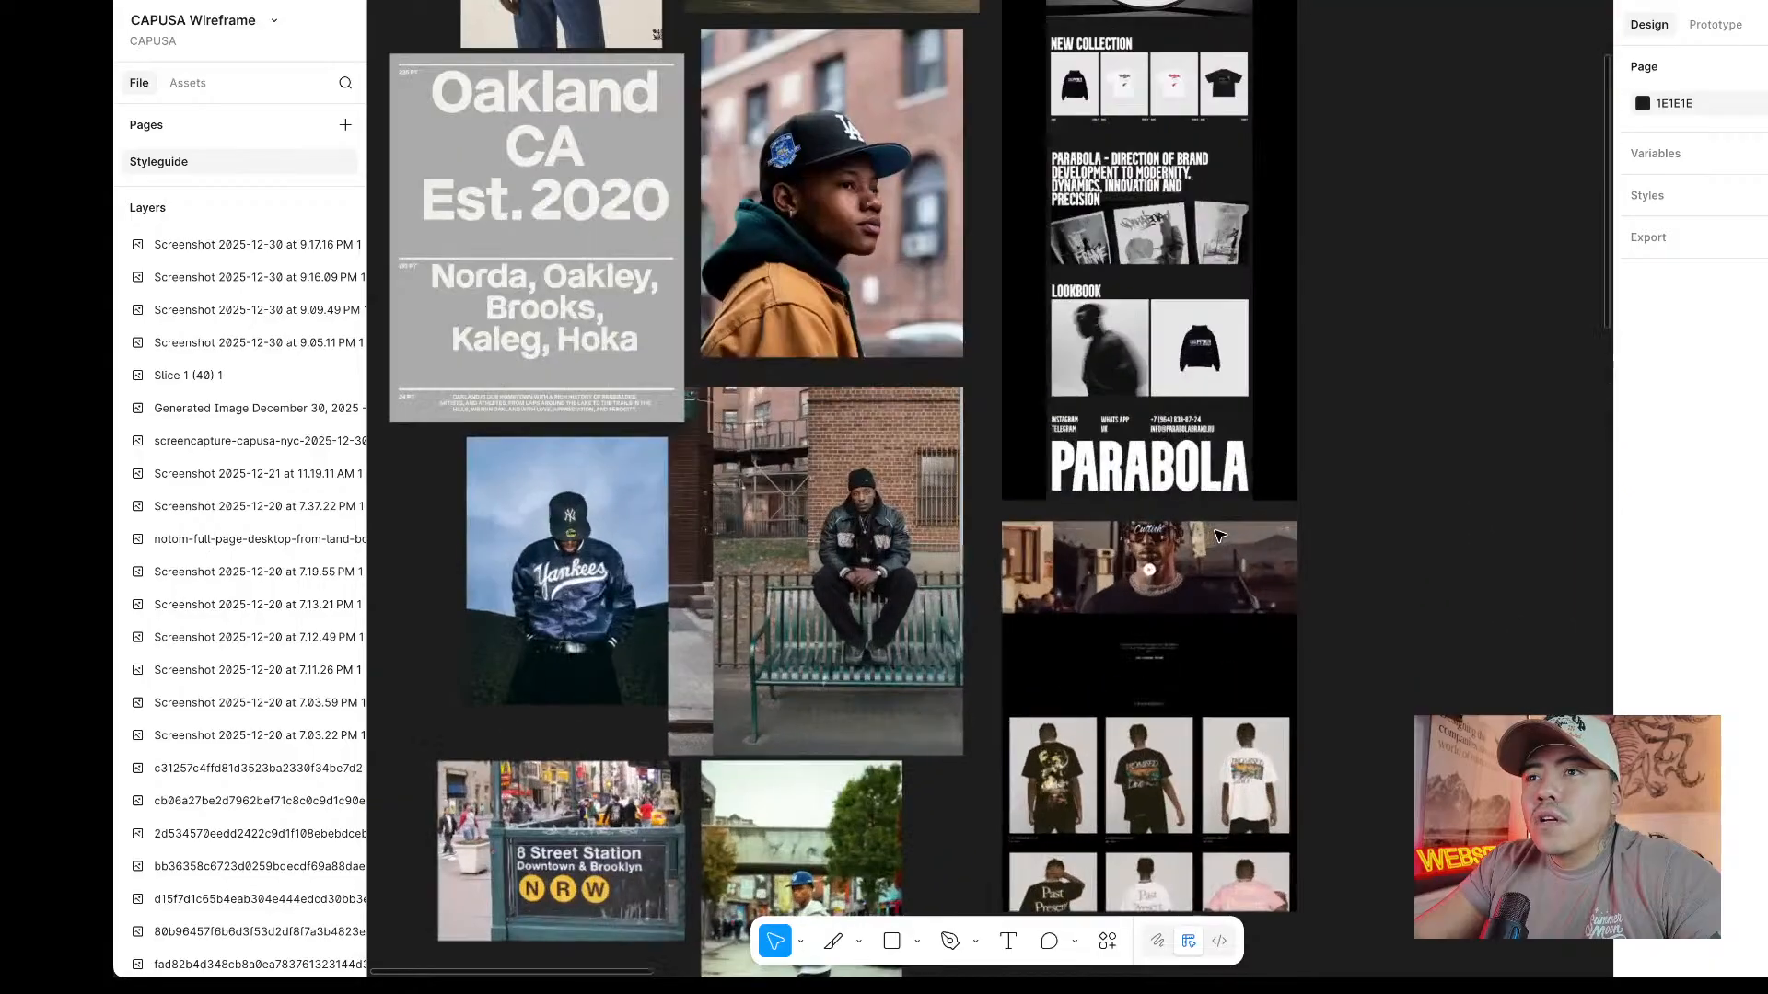
scroll(1059, 502, "down", 3)
left_click(991, 537)
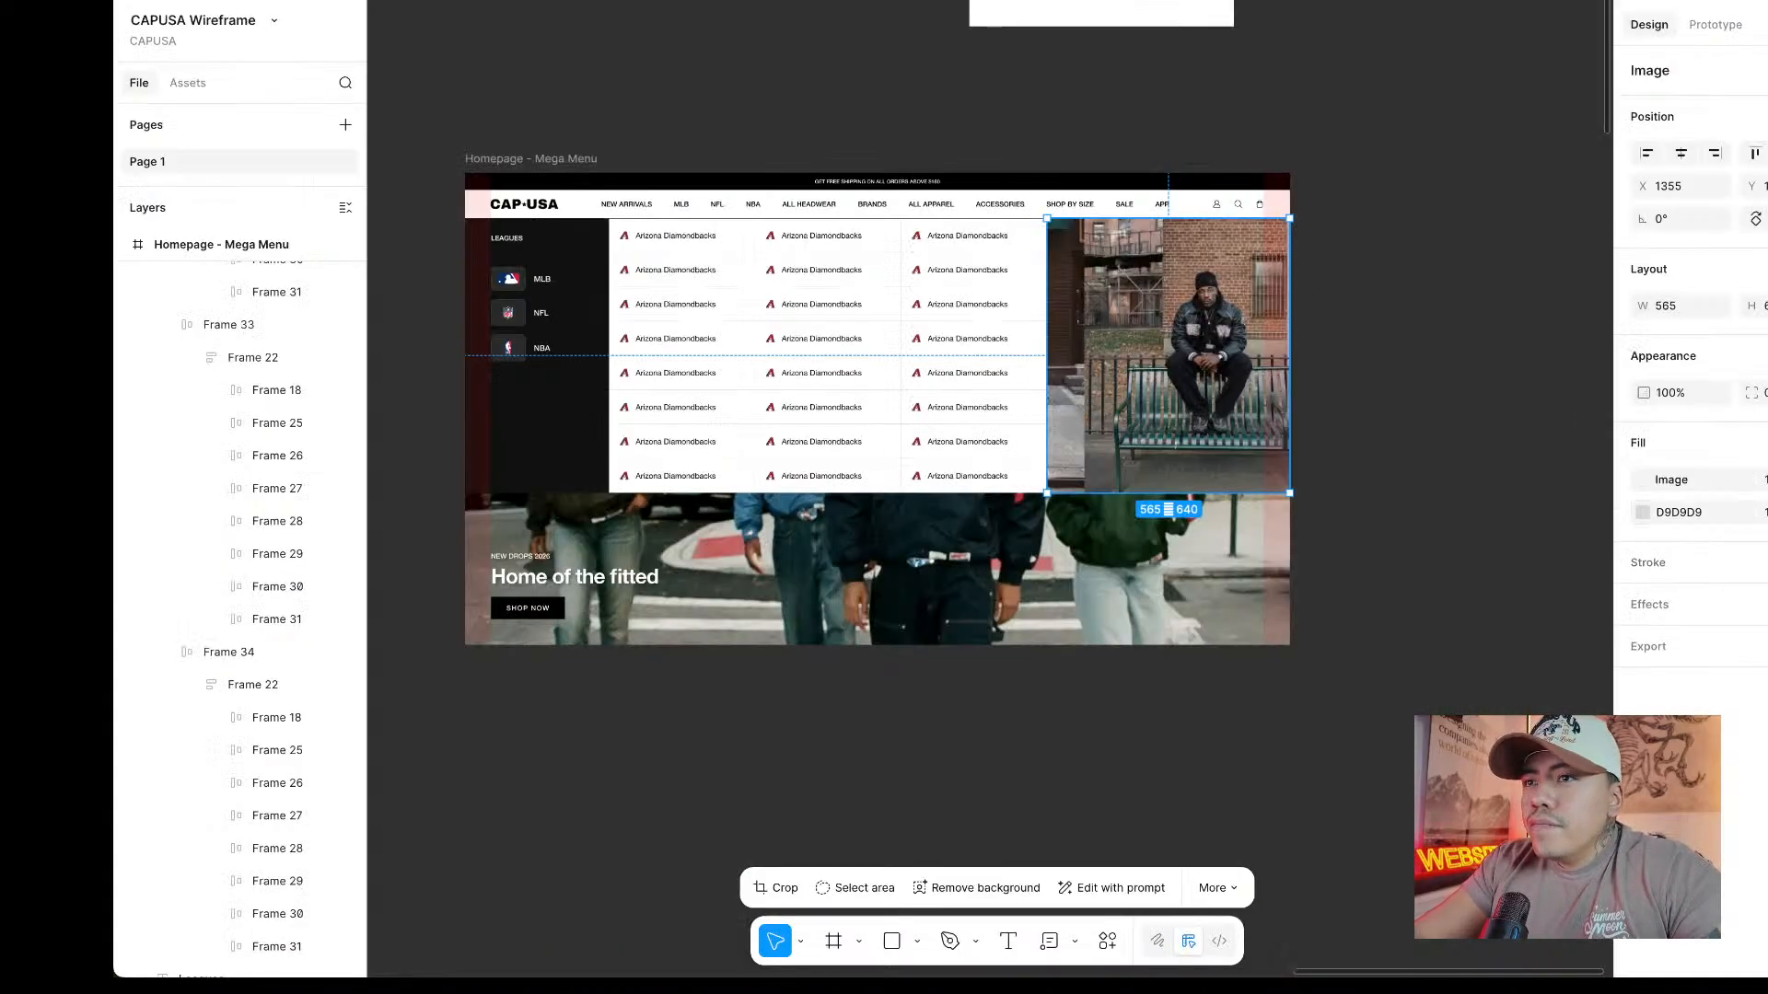
left_click(1766, 512)
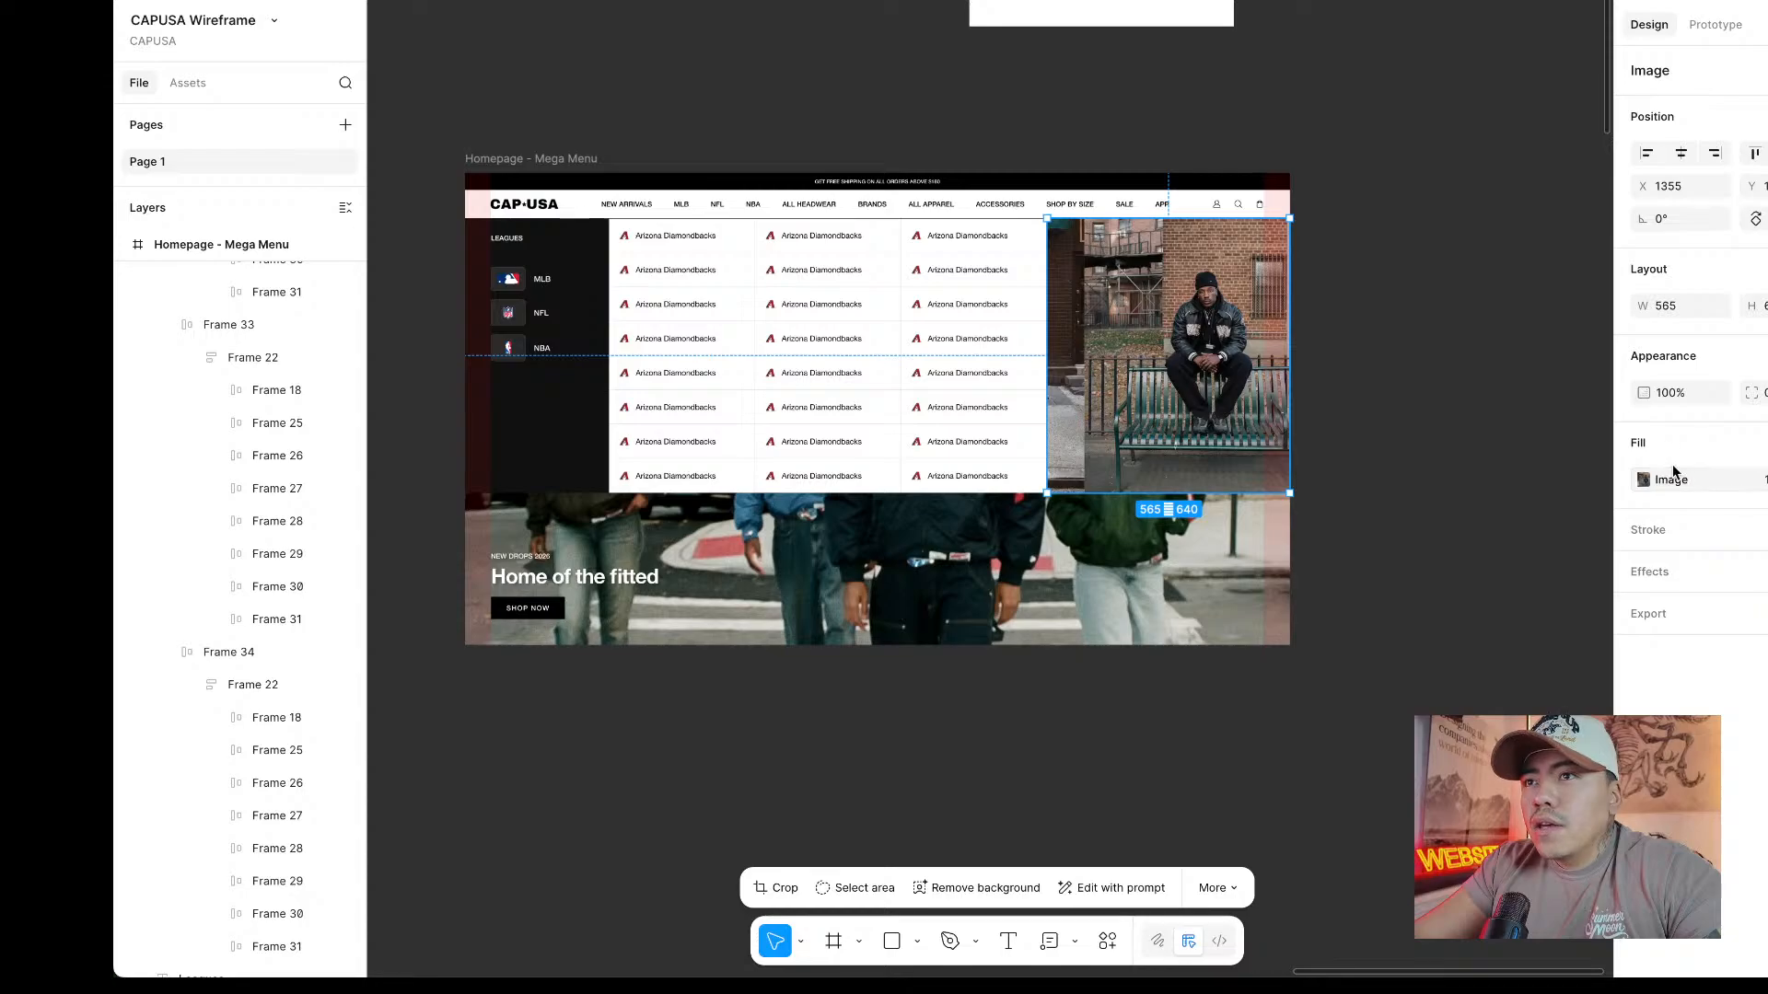
left_click(1393, 422)
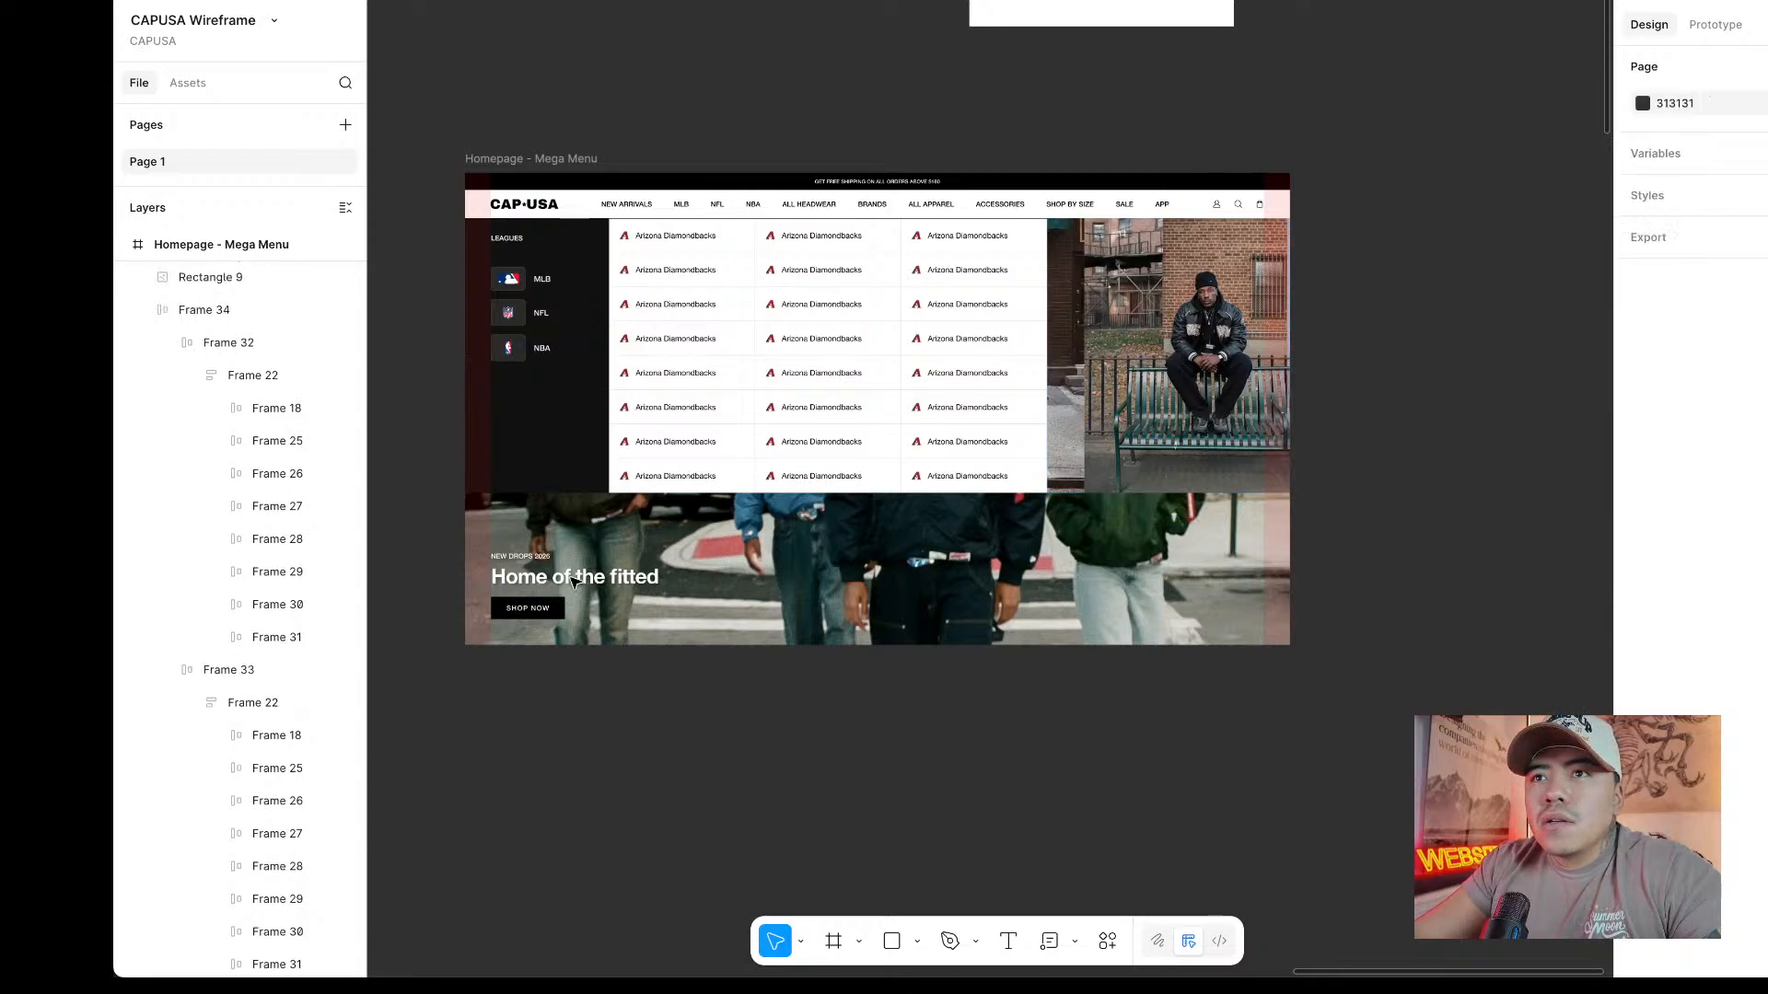
scroll(1077, 768, "up", 5)
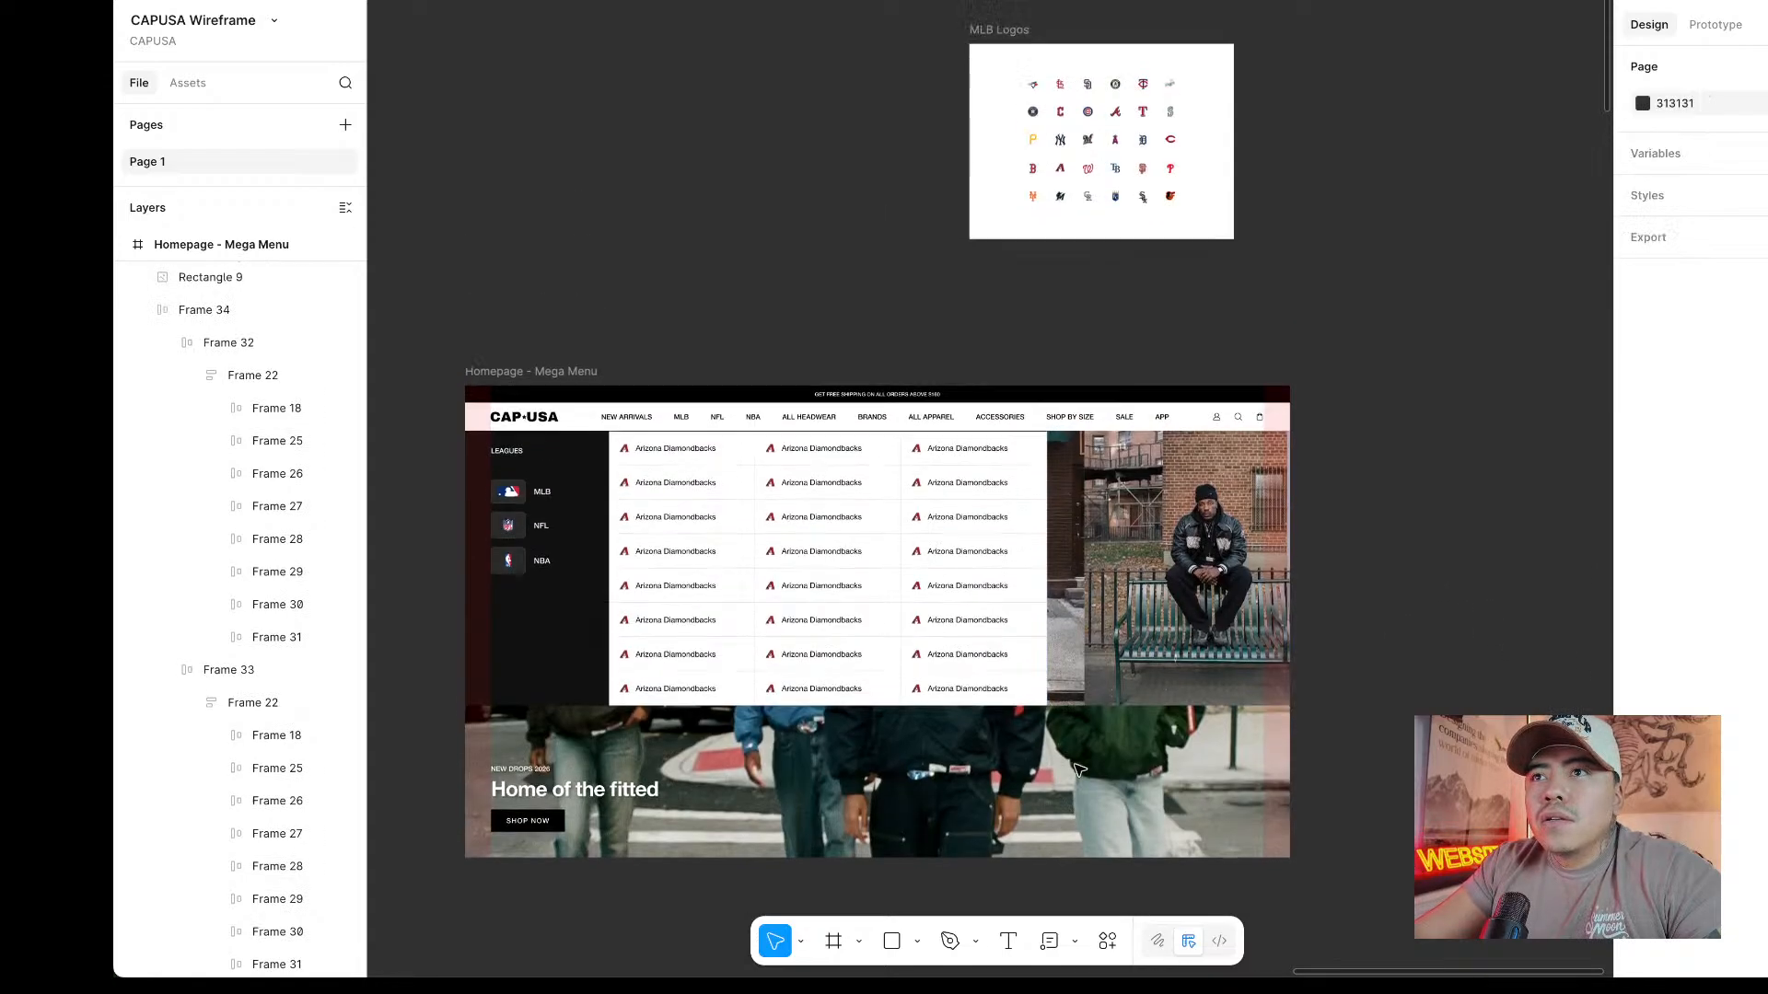
scroll(1077, 769, "down", 3)
left_click(1009, 940)
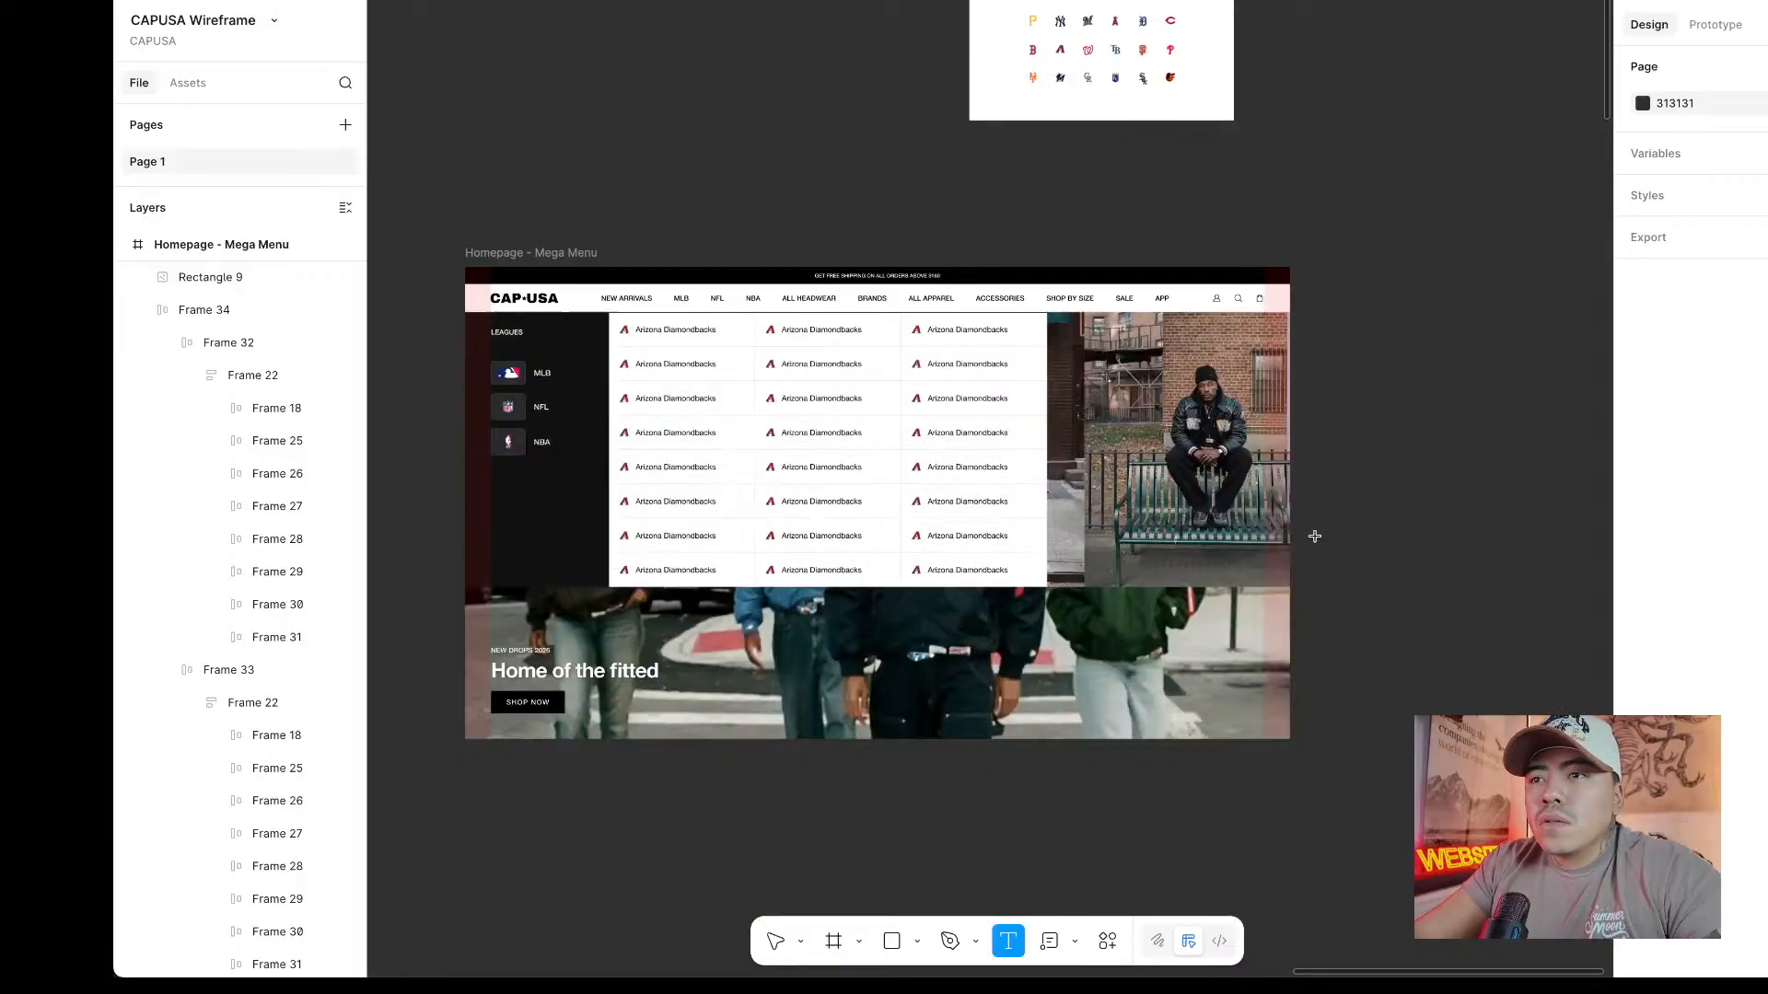
scroll(1314, 536, "up", 5)
left_click(1026, 499)
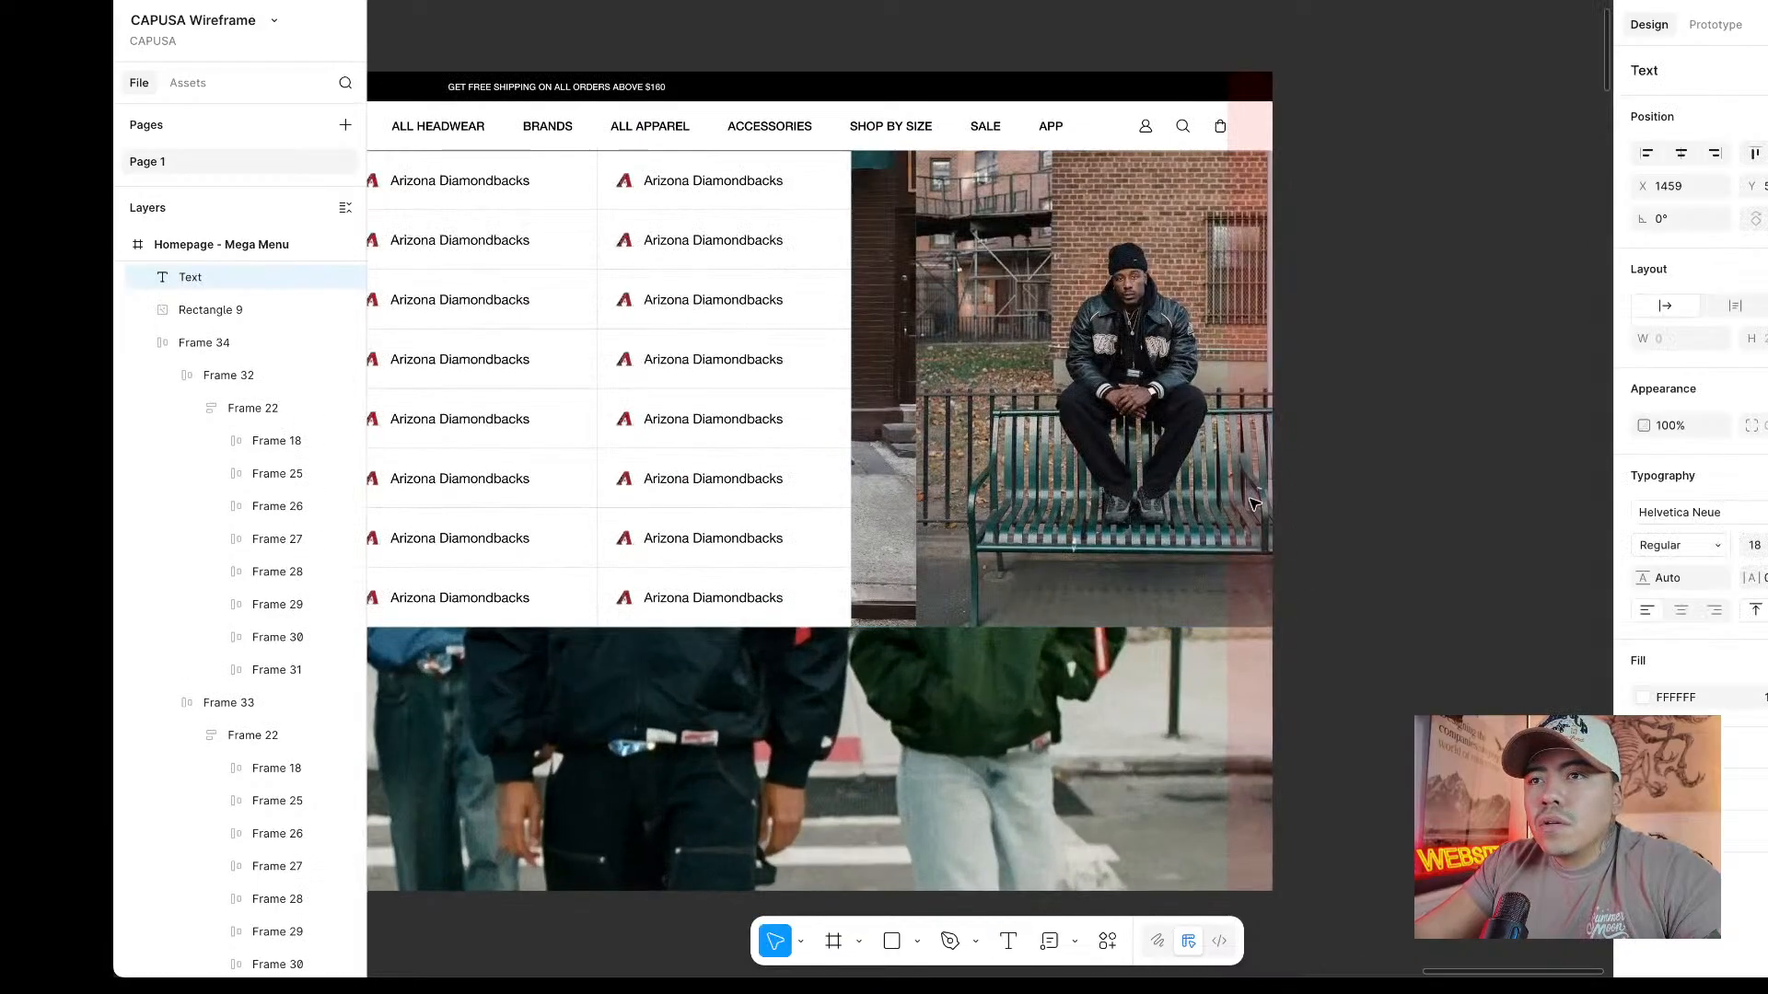
left_click(1435, 454)
Add the text "Shop new styles" over the lower part of the bench photo.
left_click(1008, 941)
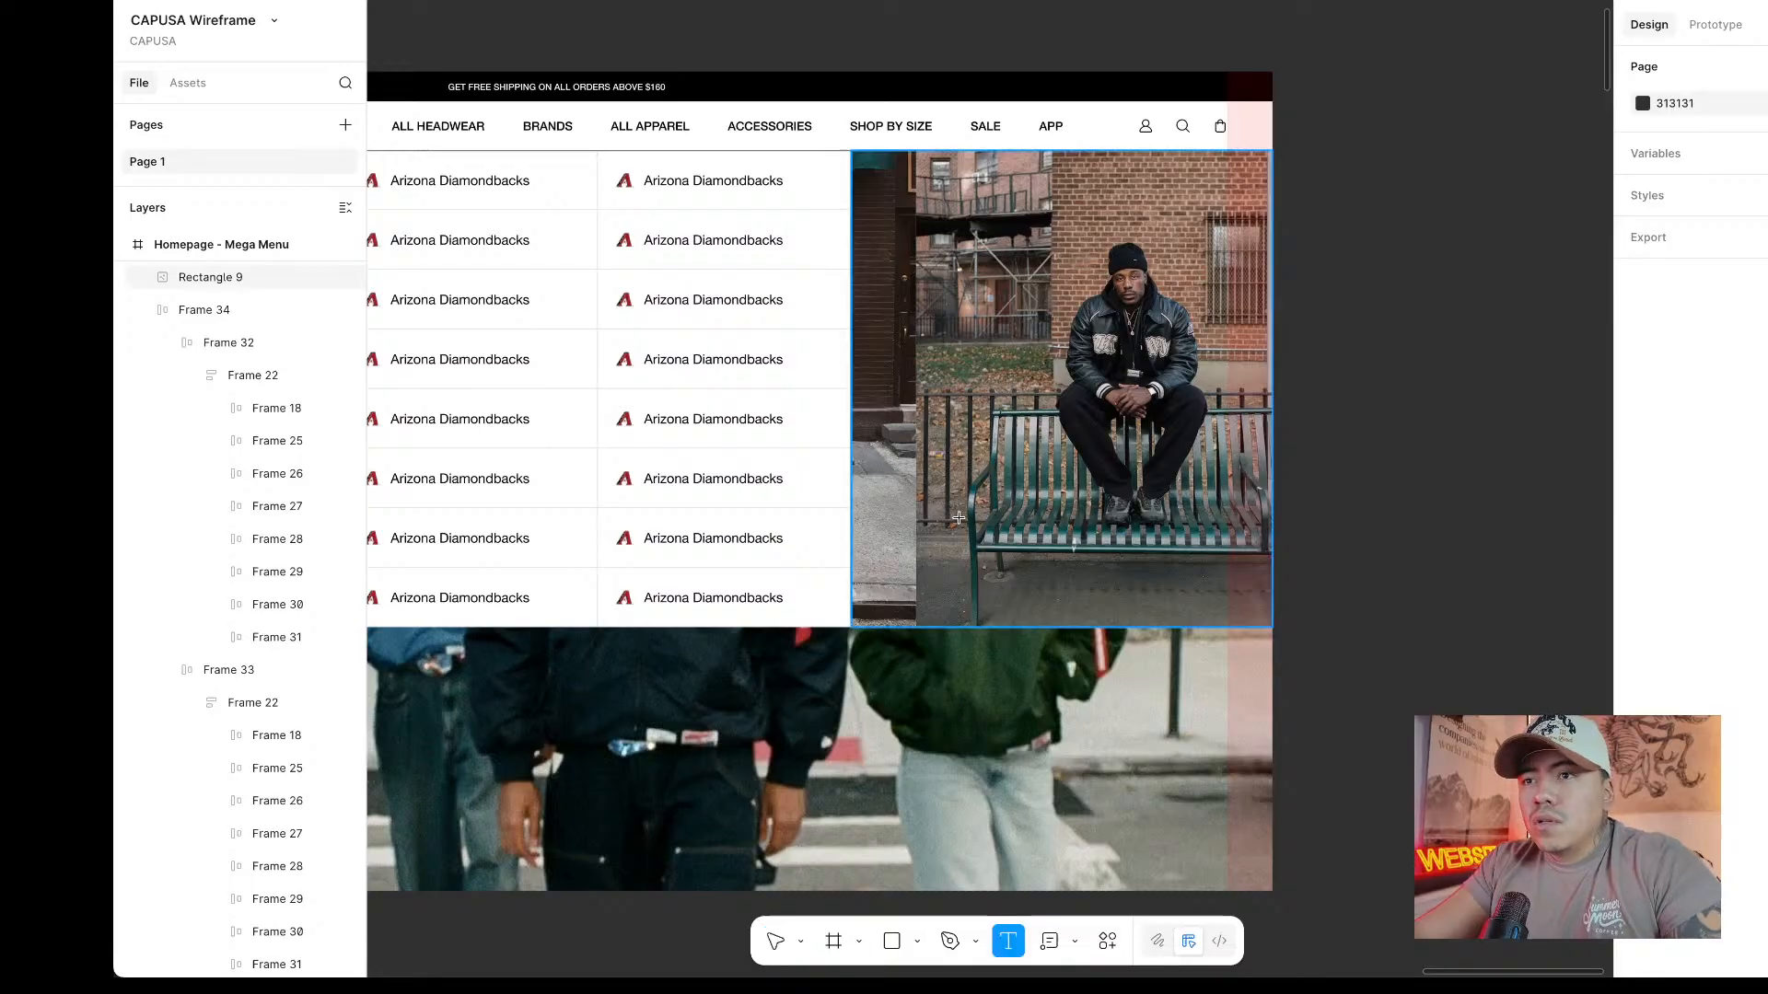
left_click(958, 520)
type("sd")
key("BackSpace")
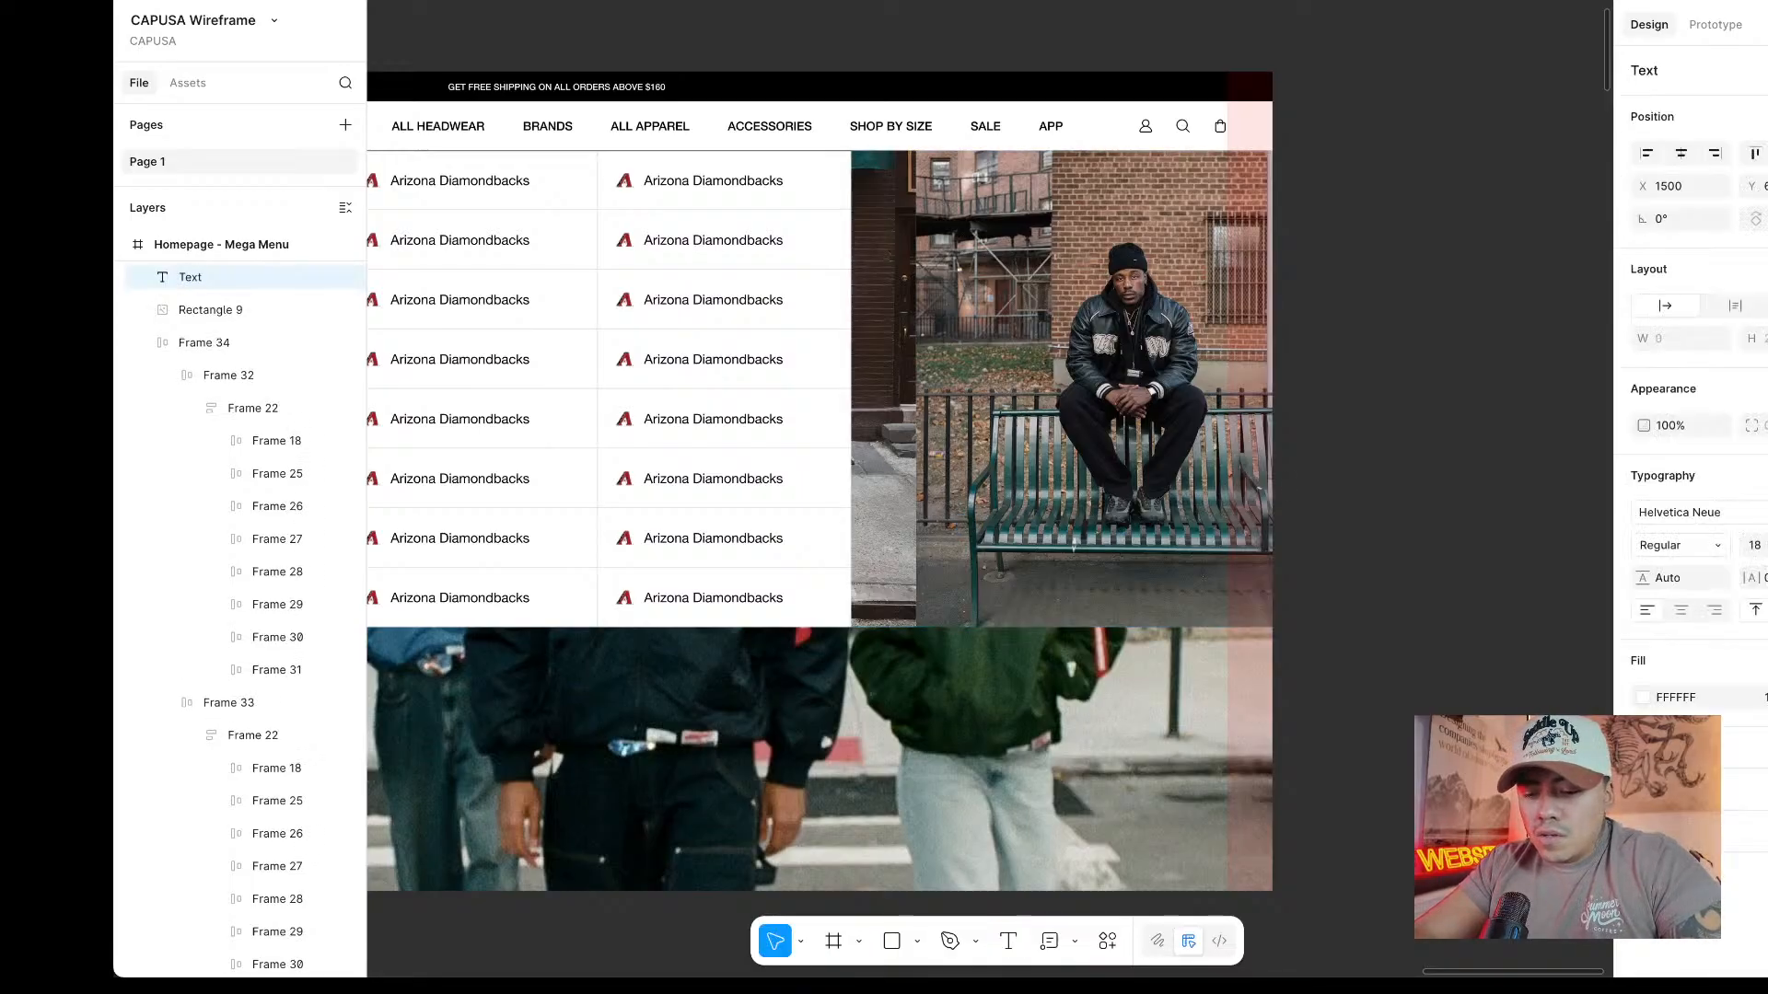
type("SHop")
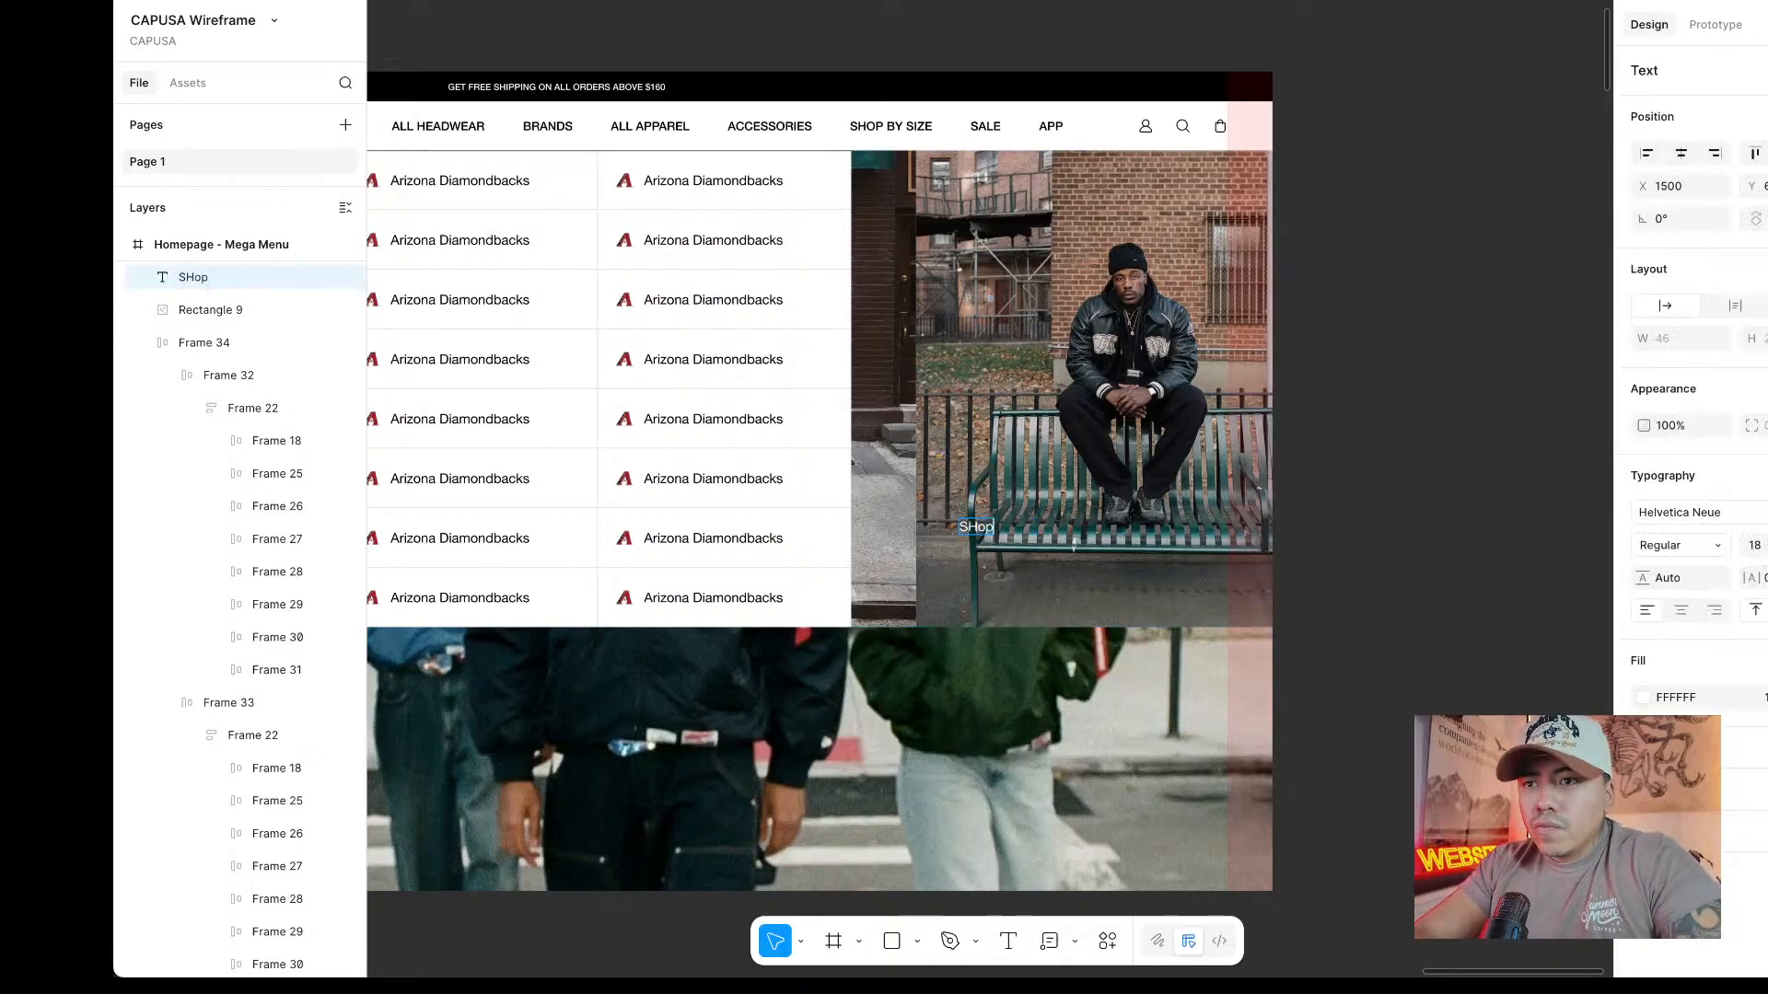
key("BackSpace")
key("BackSpace")
key("BackSpace")
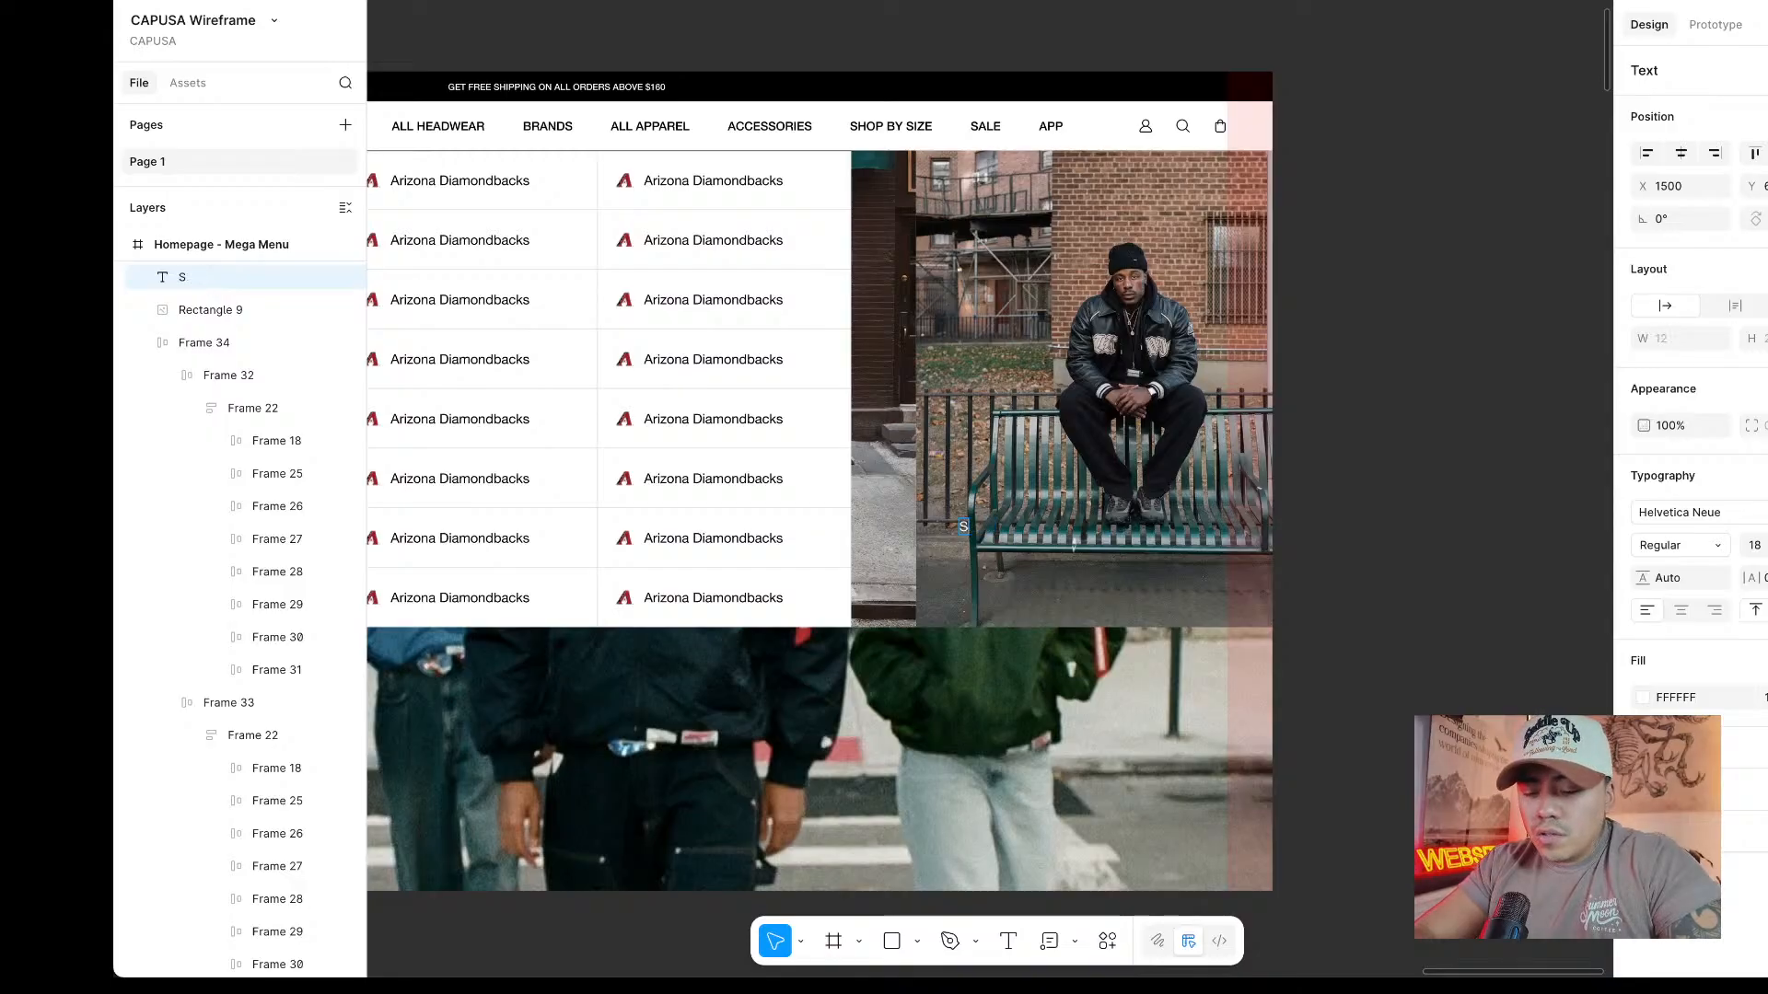
type("hop ne")
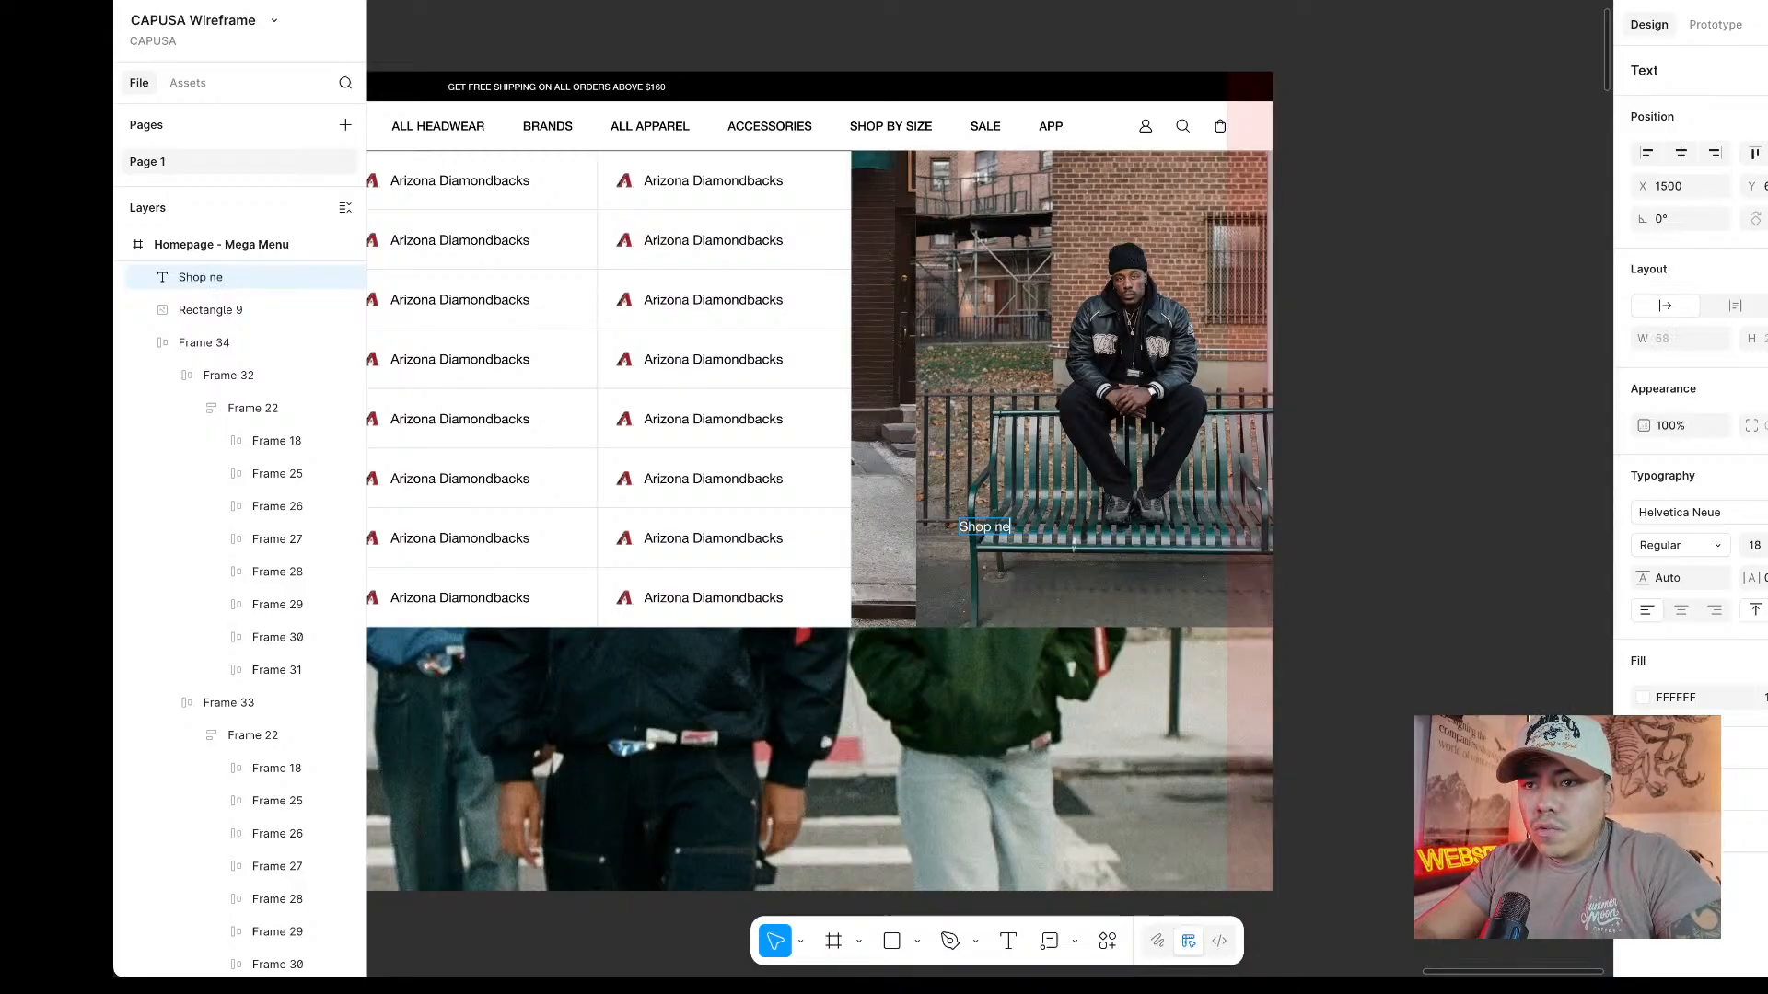
type("w st")
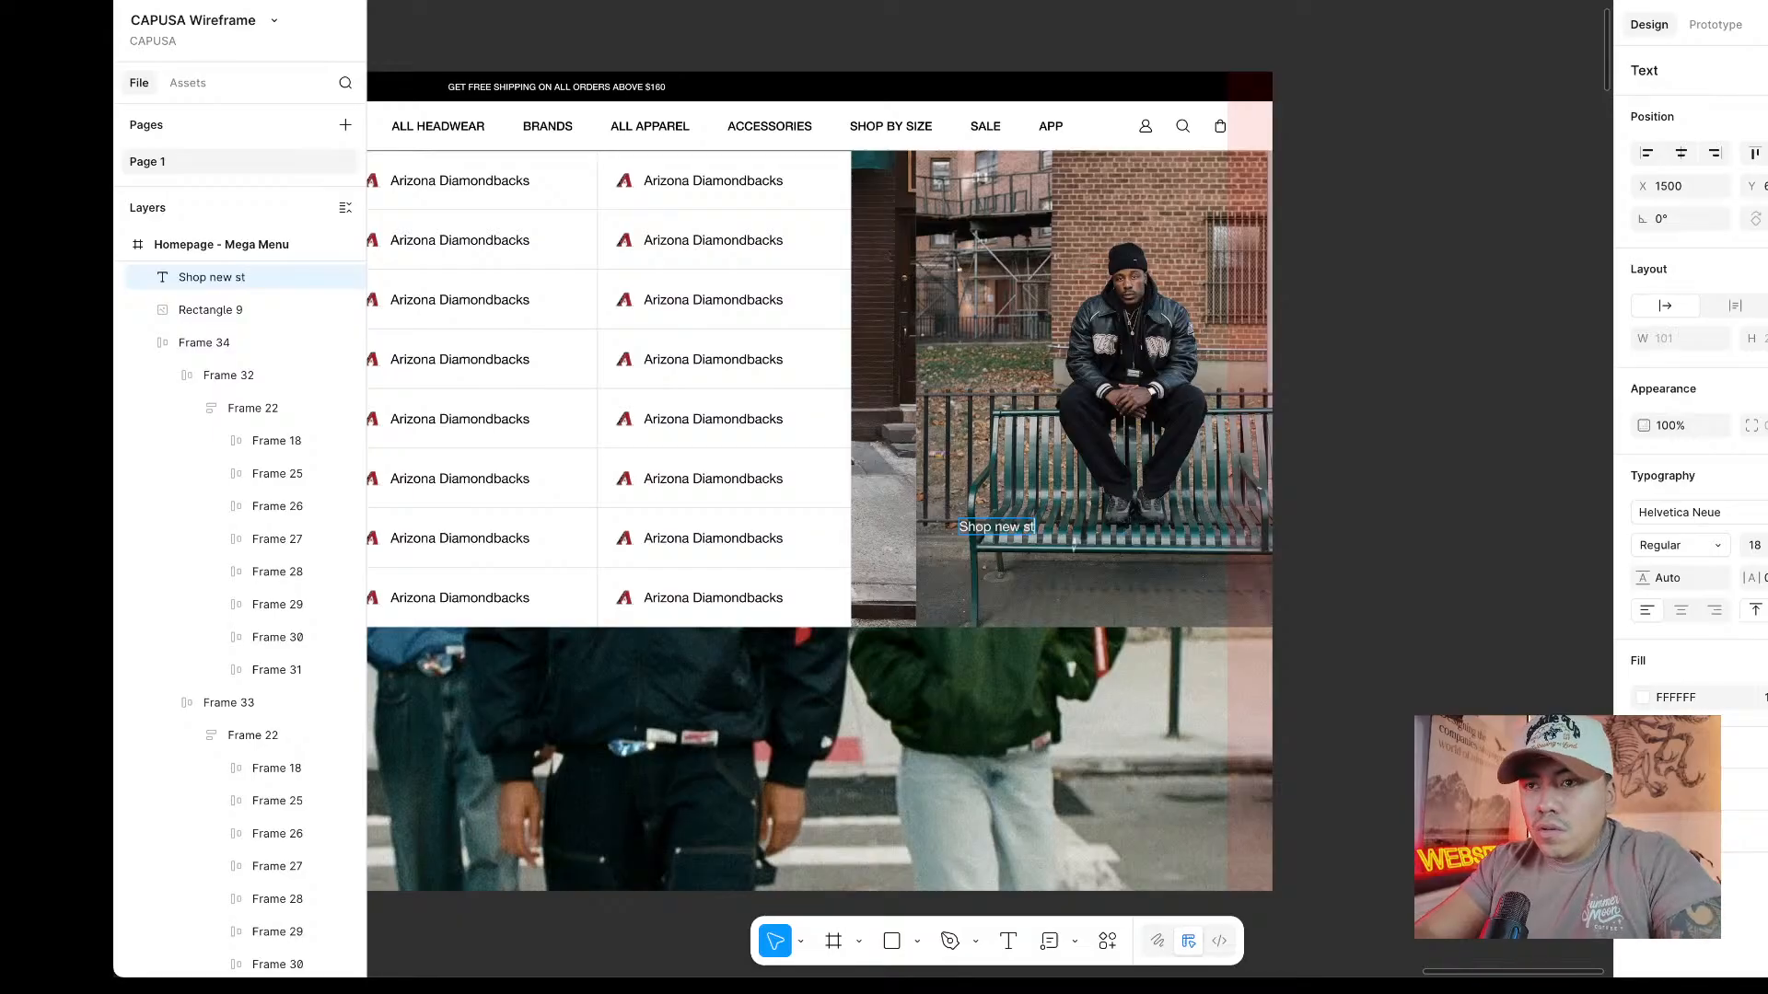
type("yles")
key("Escape")
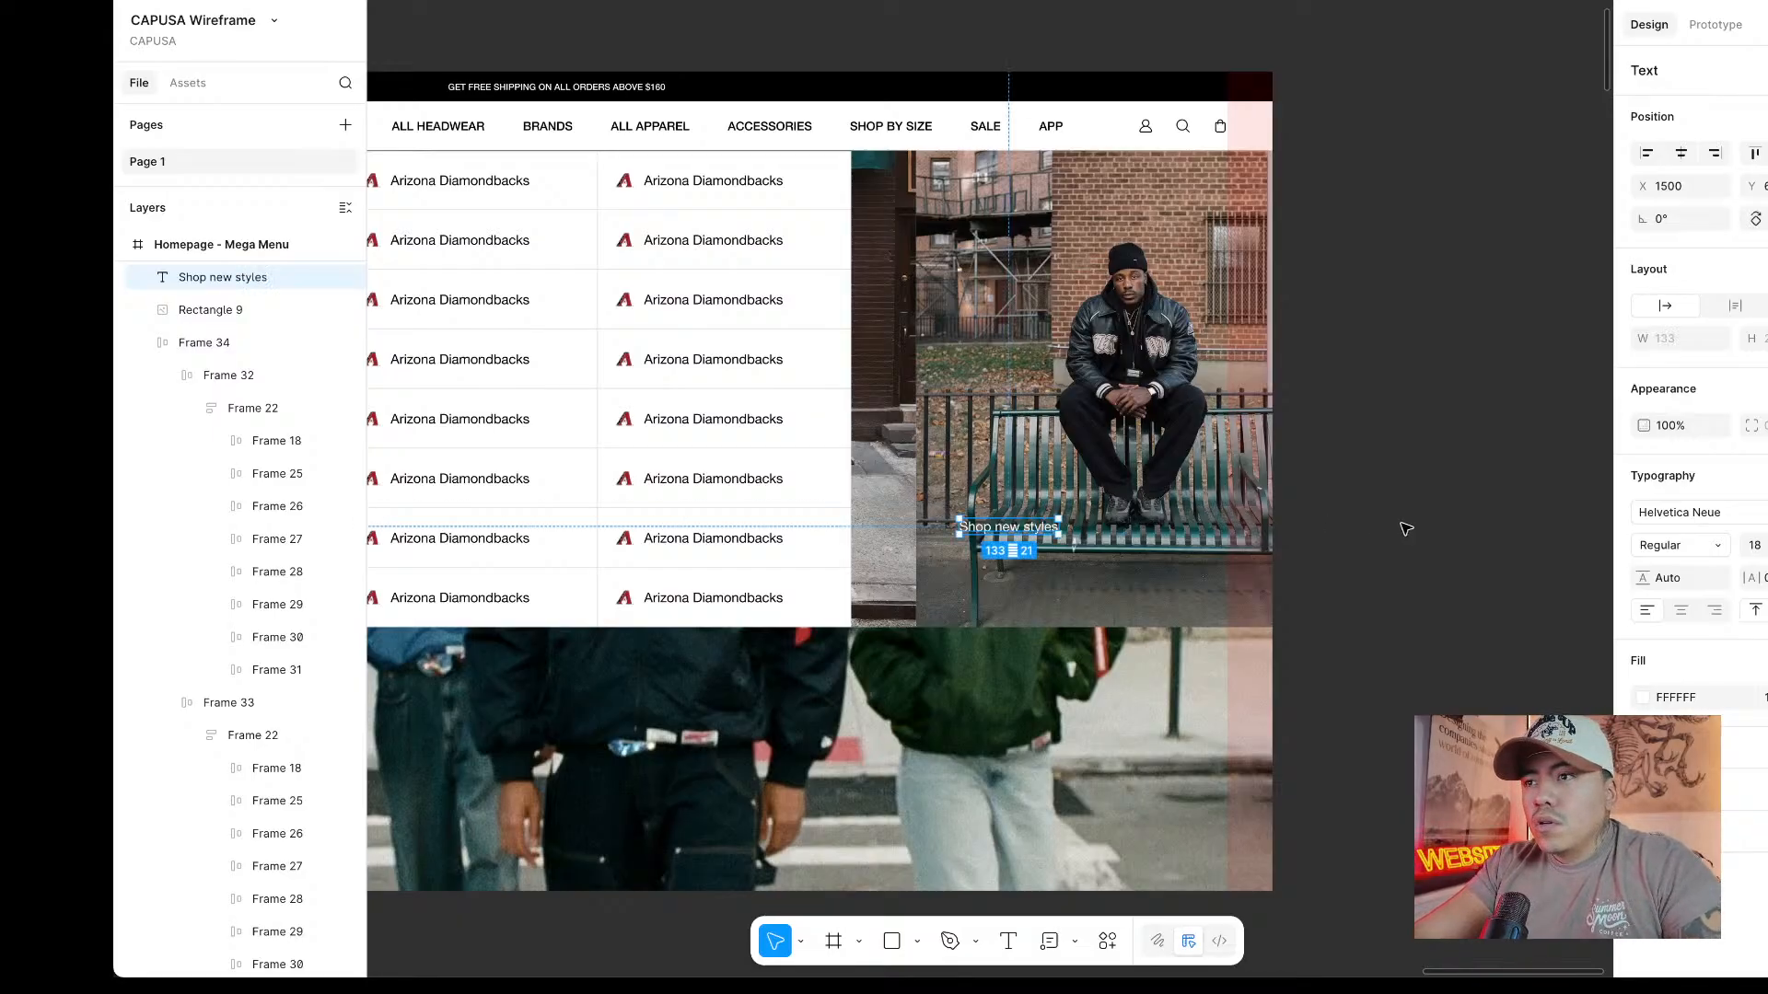
Set the "Shop new styles" text to Bold at size 32 and move it closer to the photo's lower-left corner.
left_click(1675, 545)
left_click(1702, 590)
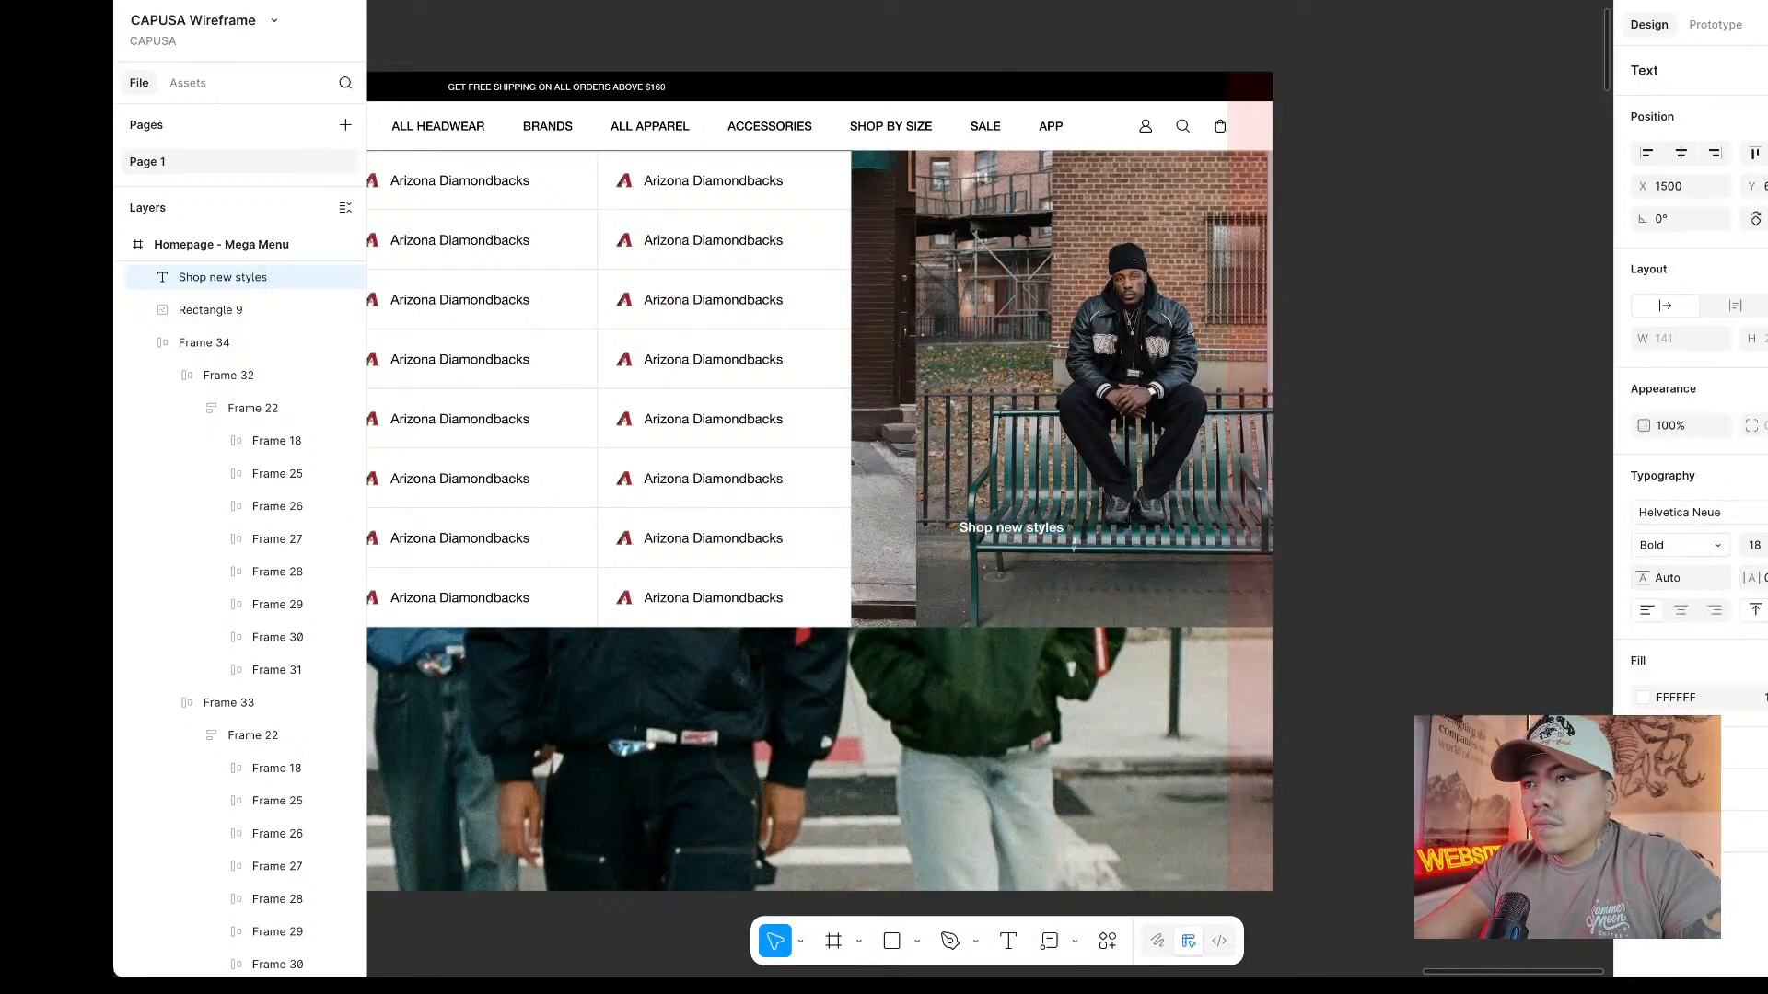
left_click(1753, 545)
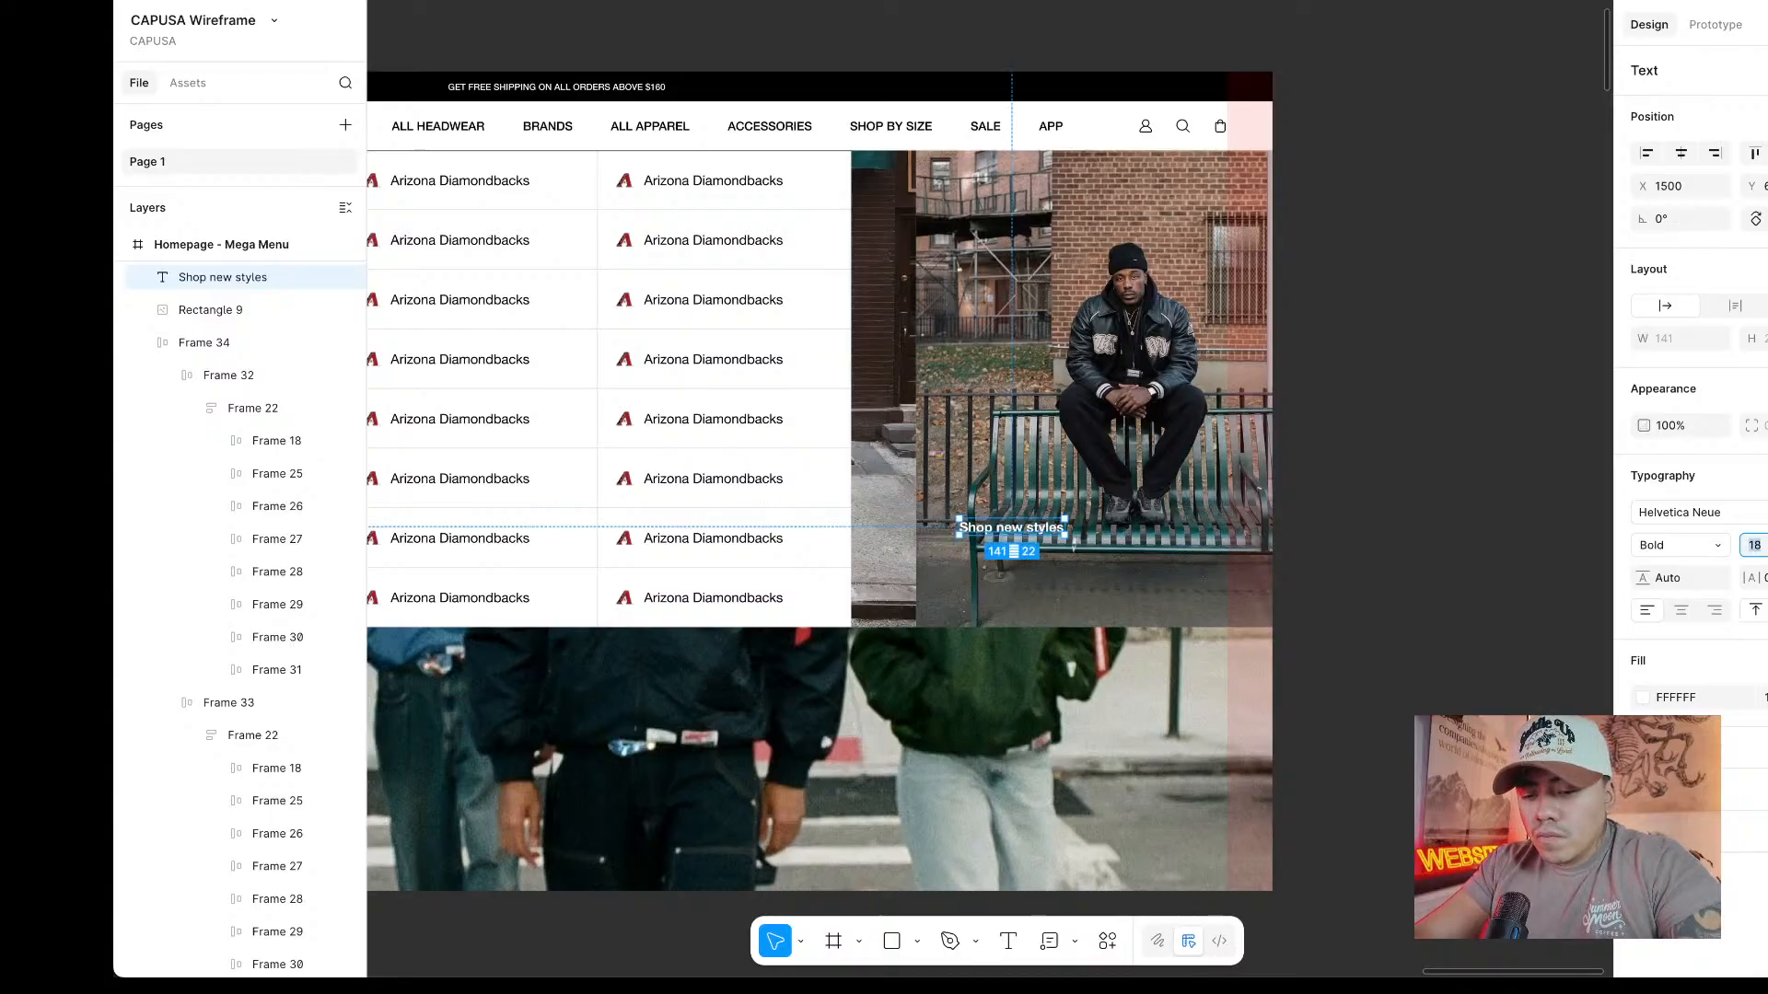
type("32")
key("Return")
left_click(1511, 549)
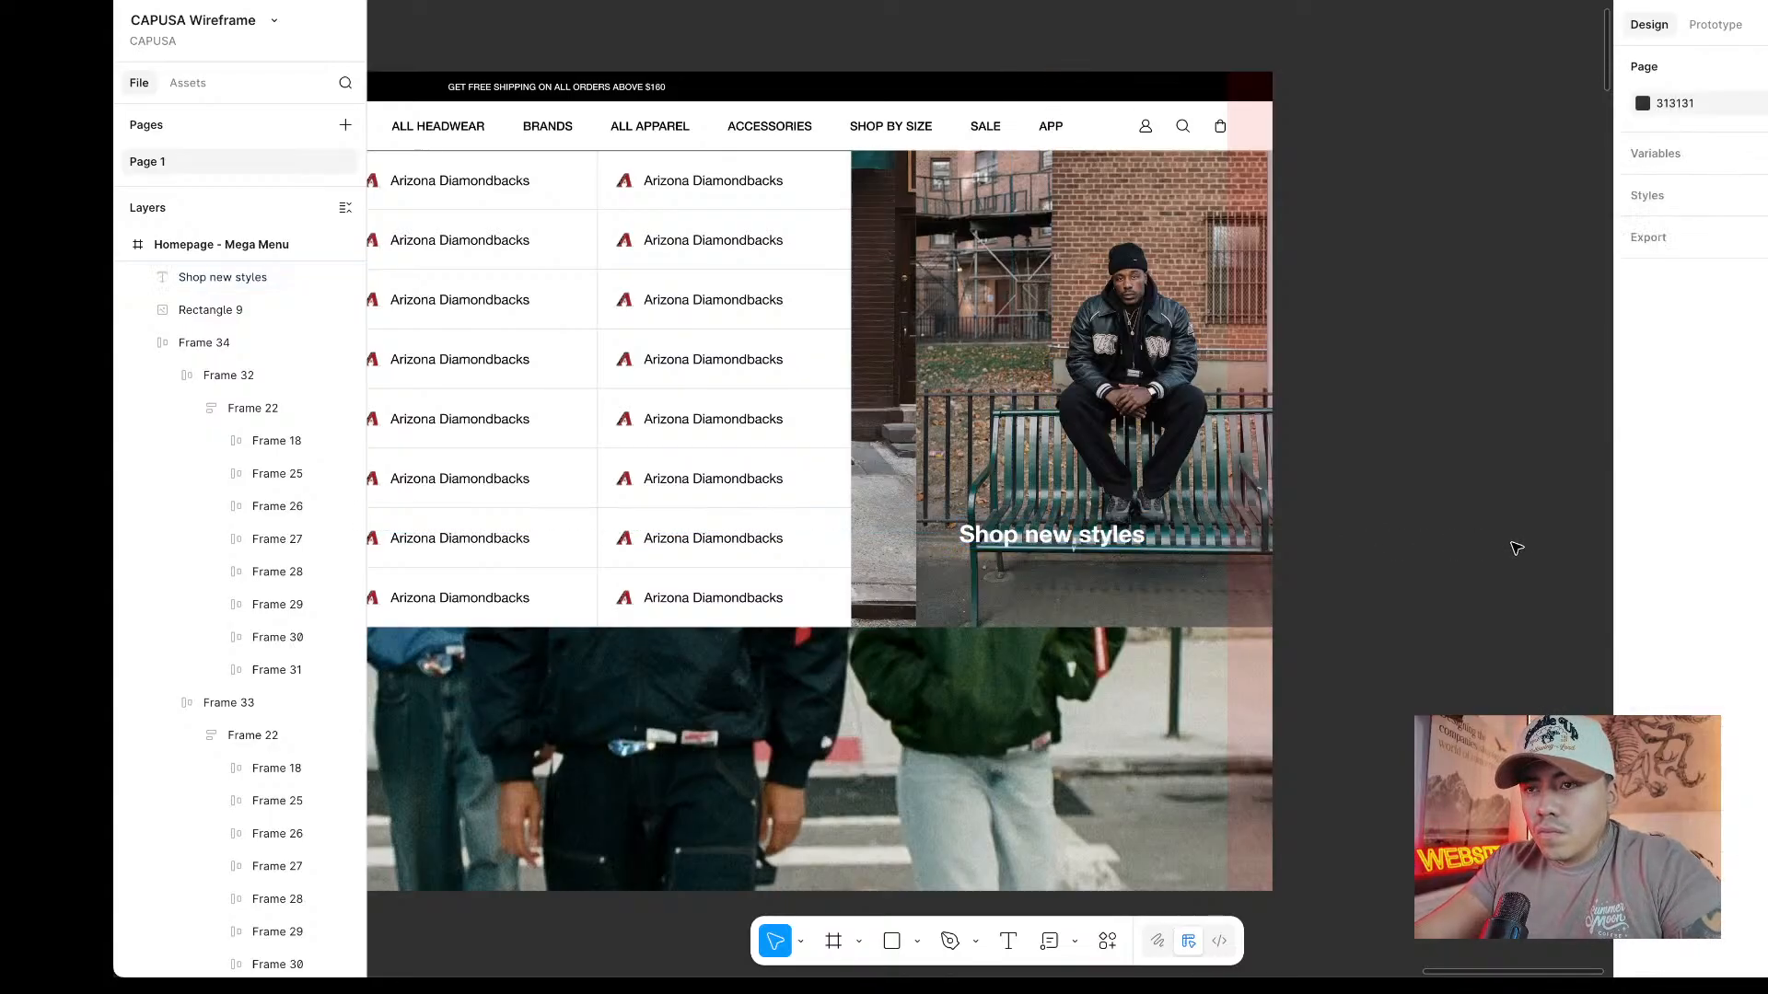
left_click_drag(1096, 538, 1026, 548)
Crop the bench photo, enlarging and repositioning it inside its 565 × 640 frame so the seated man appears larger.
left_click(1115, 497)
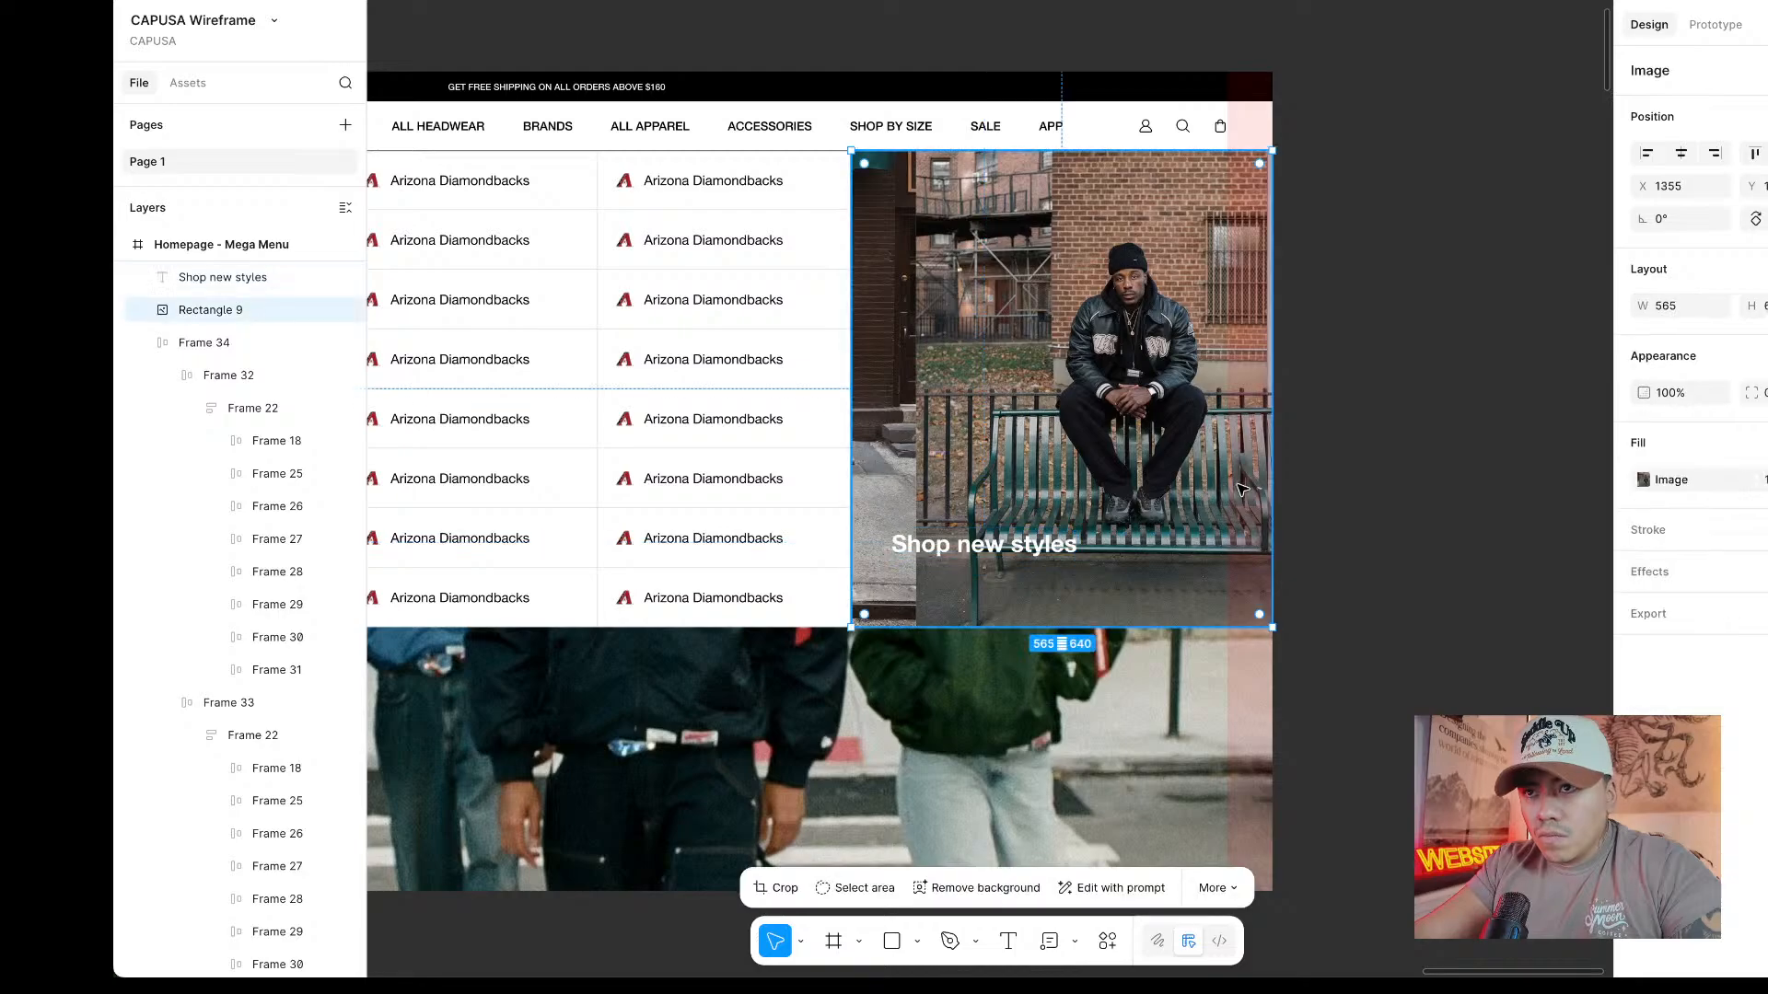
left_click(1645, 480)
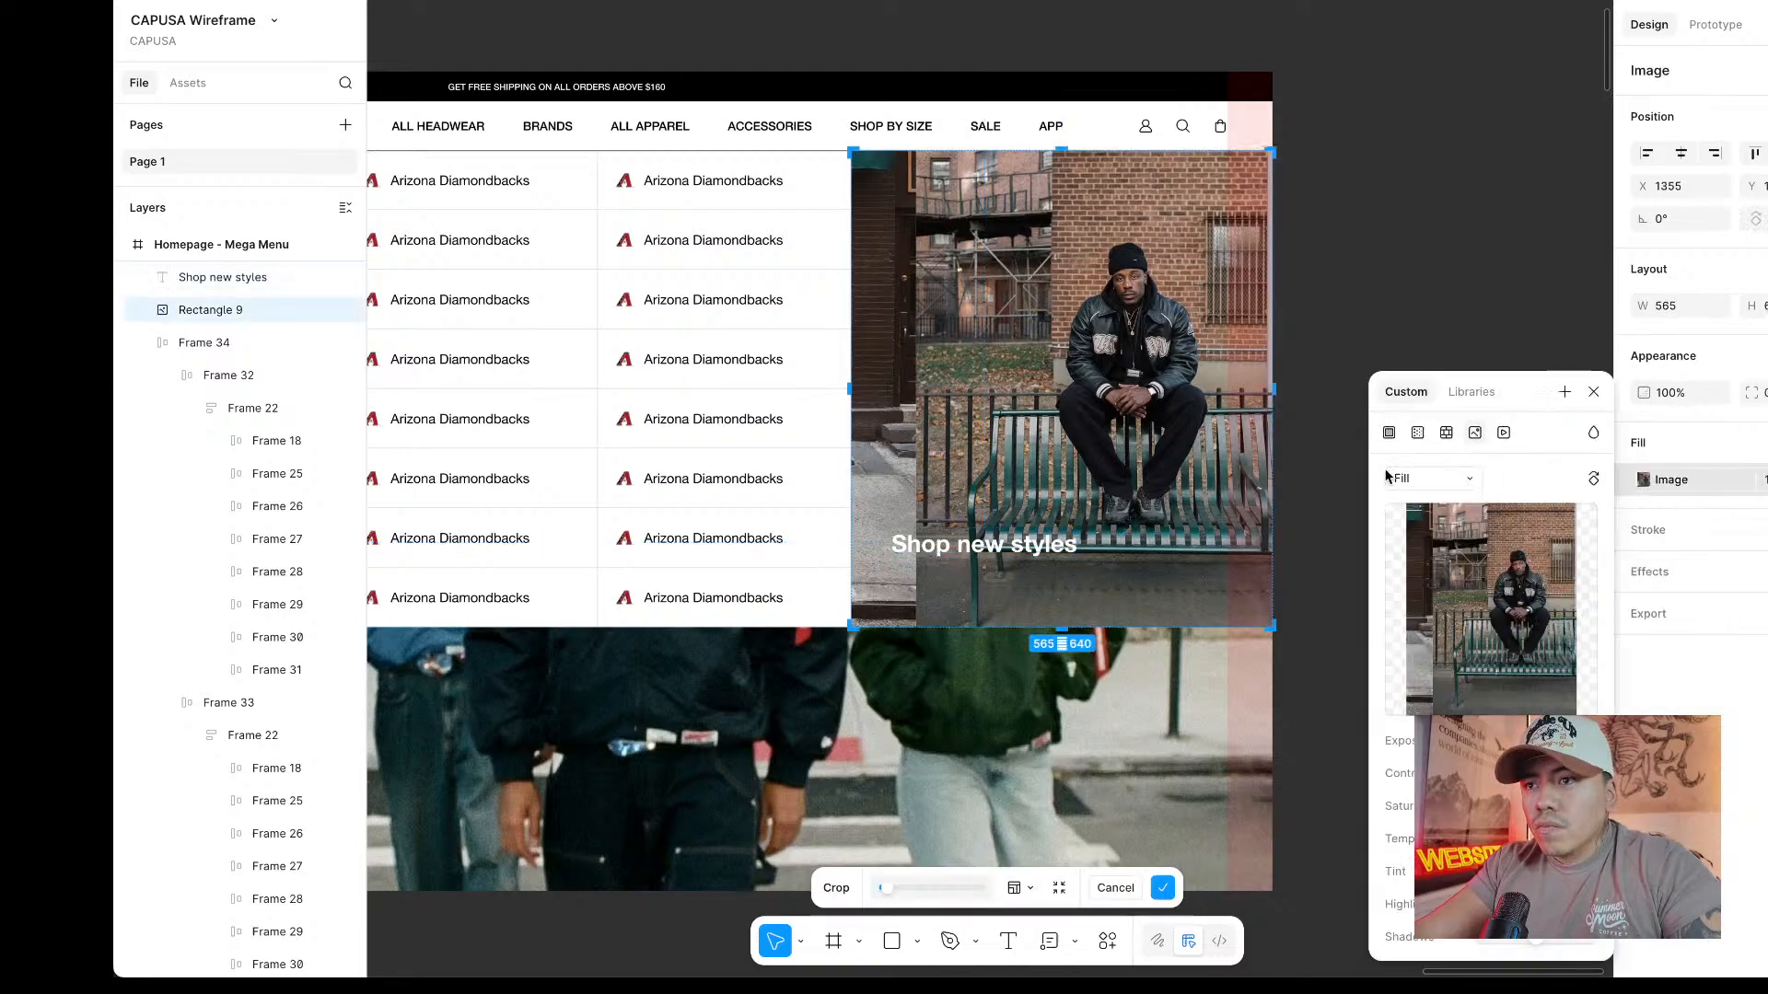
left_click(1432, 477)
left_click(1423, 524)
left_click(1022, 642)
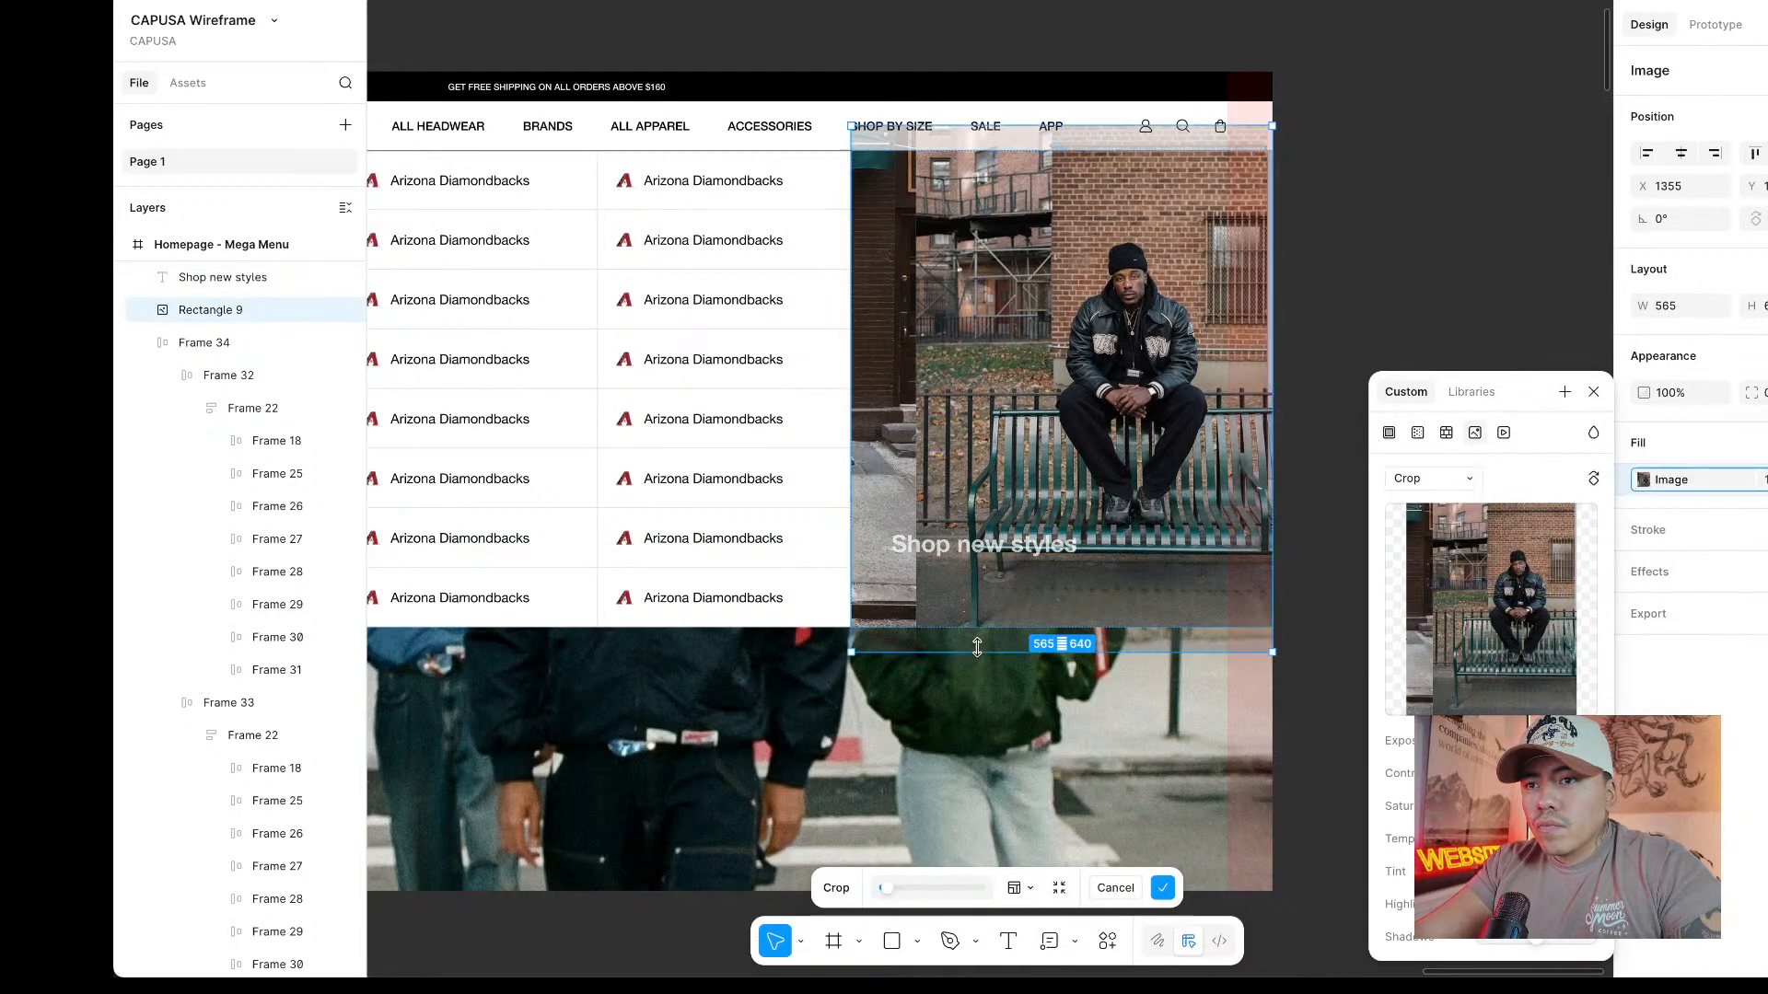
left_click_drag(999, 652, 959, 776)
left_click_drag(1050, 708, 1063, 638)
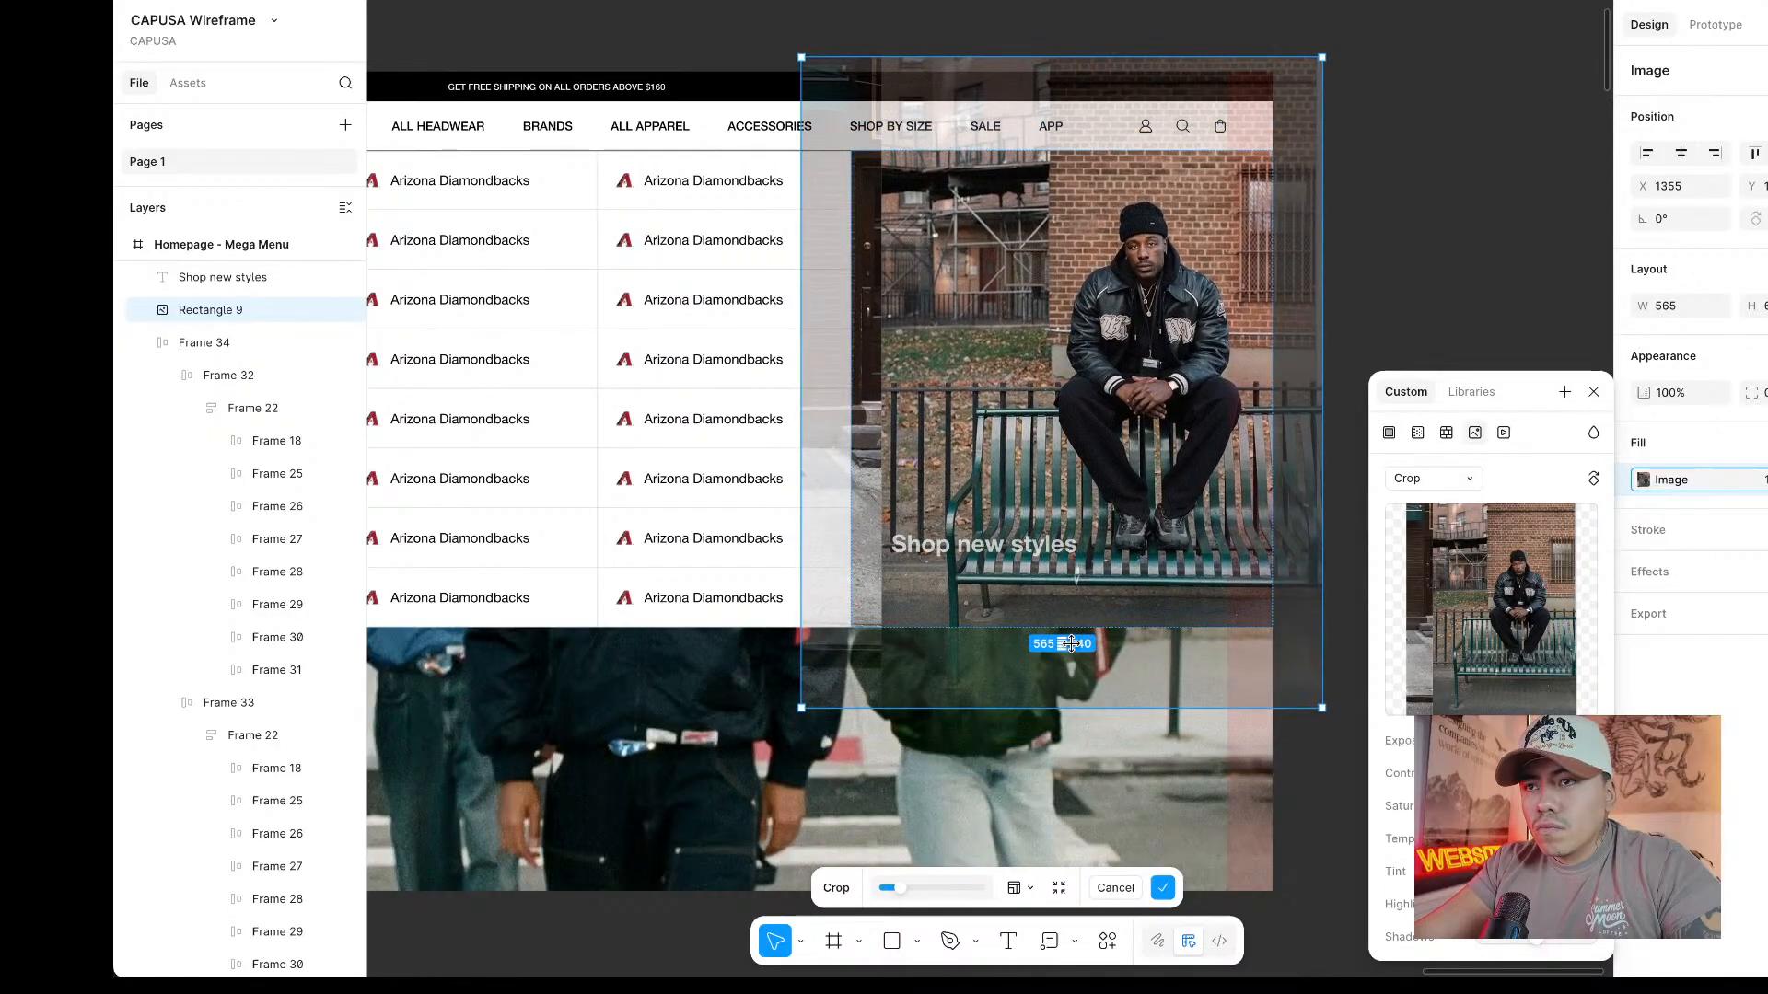
left_click_drag(1030, 708, 1034, 780)
left_click_drag(1124, 697, 1102, 667)
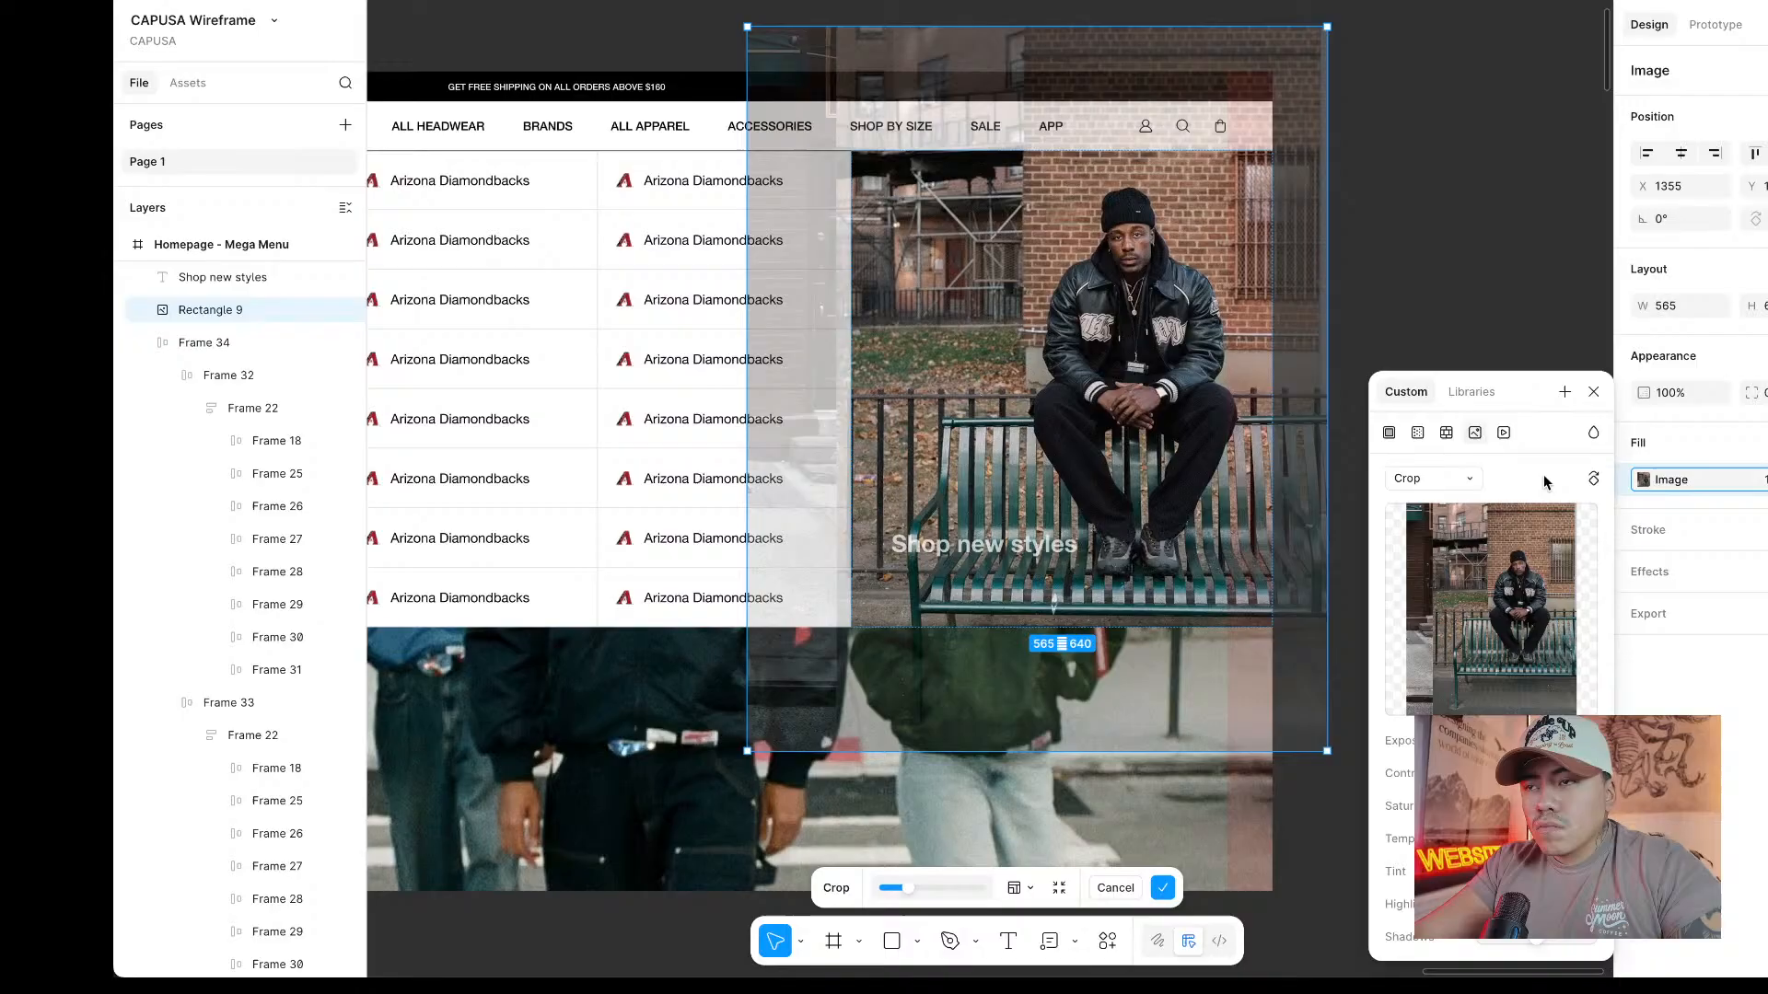
left_click(1594, 391)
left_click(1587, 387)
scroll(1408, 394, "left", 5)
scroll(1411, 399, "right", 5)
Add a transparent-to-black linear gradient fill over the photo, running from about mid-height down to the level of the text.
left_click(1087, 396)
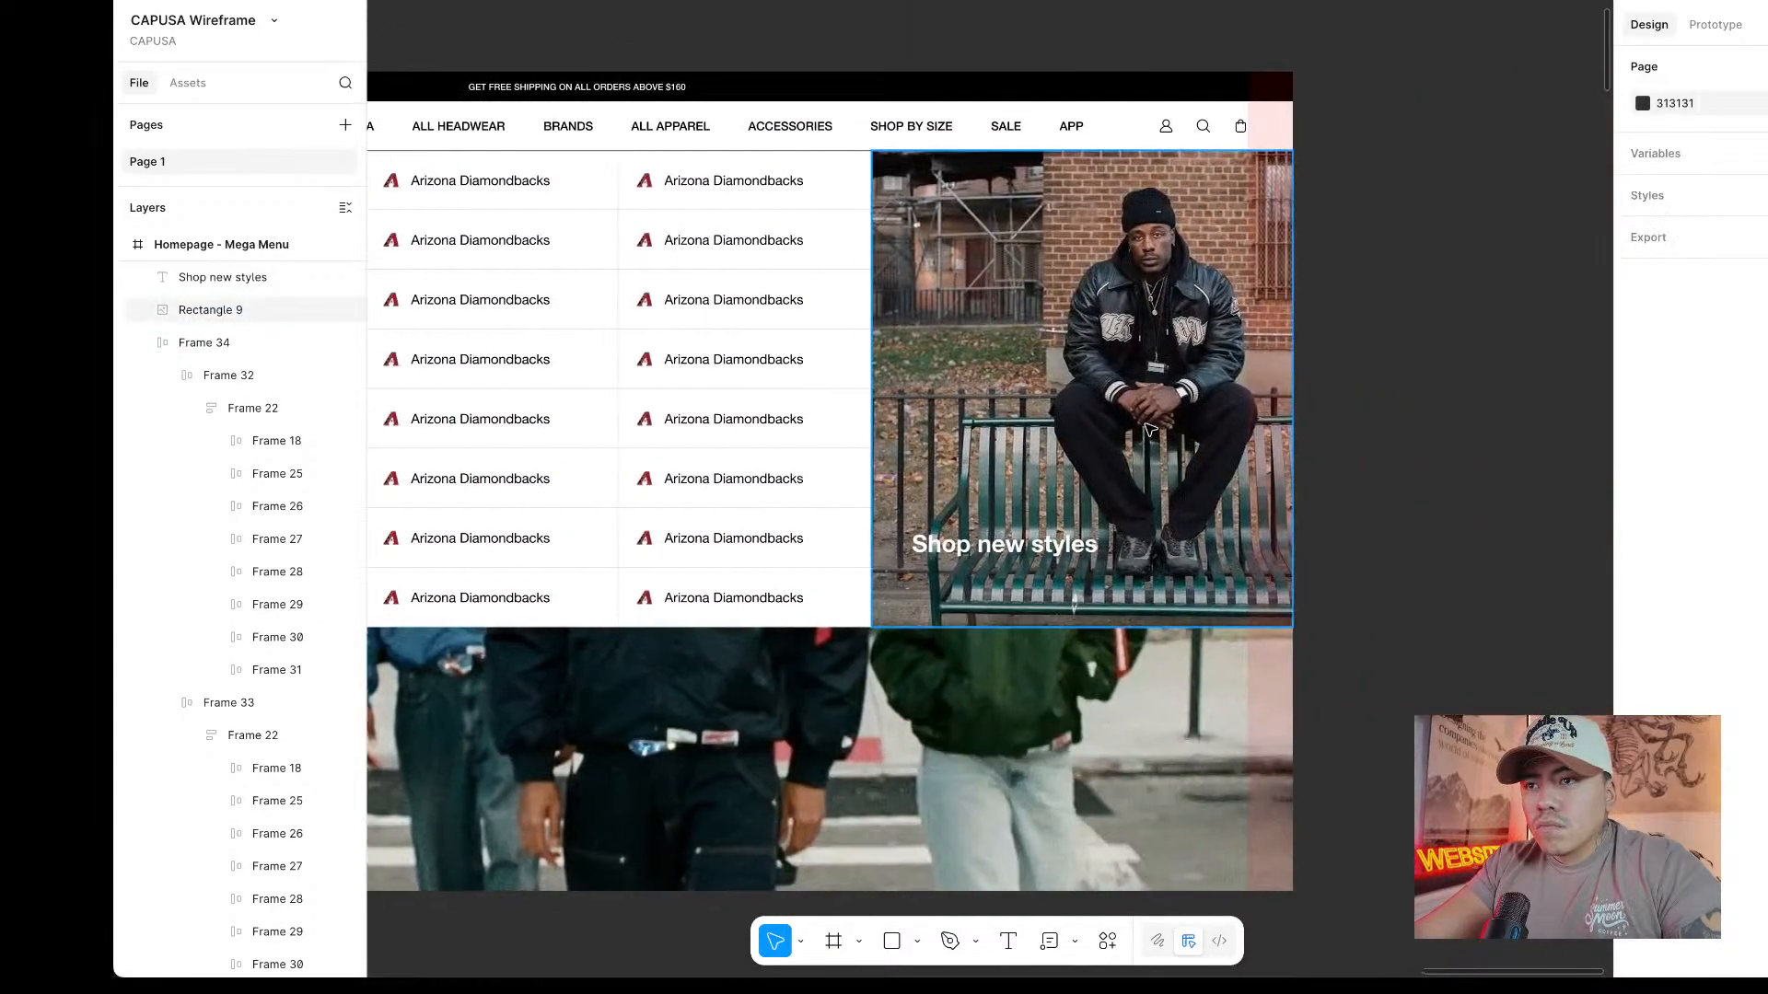
left_click(1642, 479)
left_click(1417, 499)
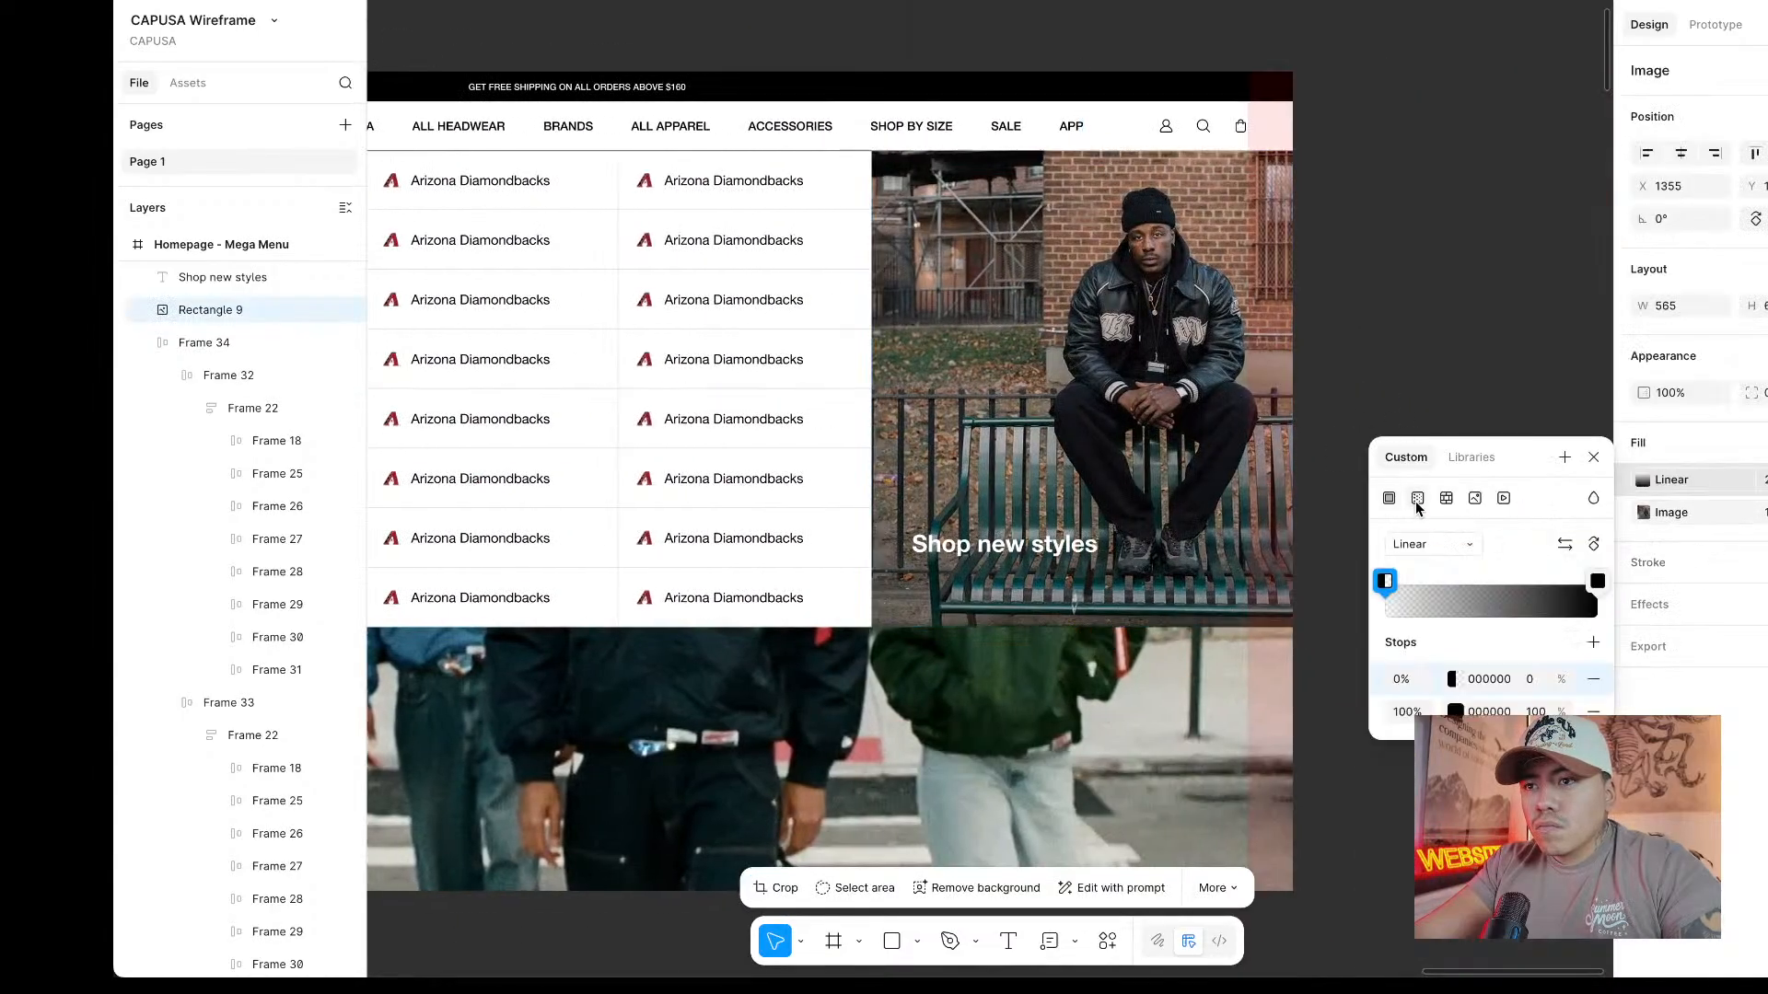
left_click_drag(1083, 152, 1084, 417)
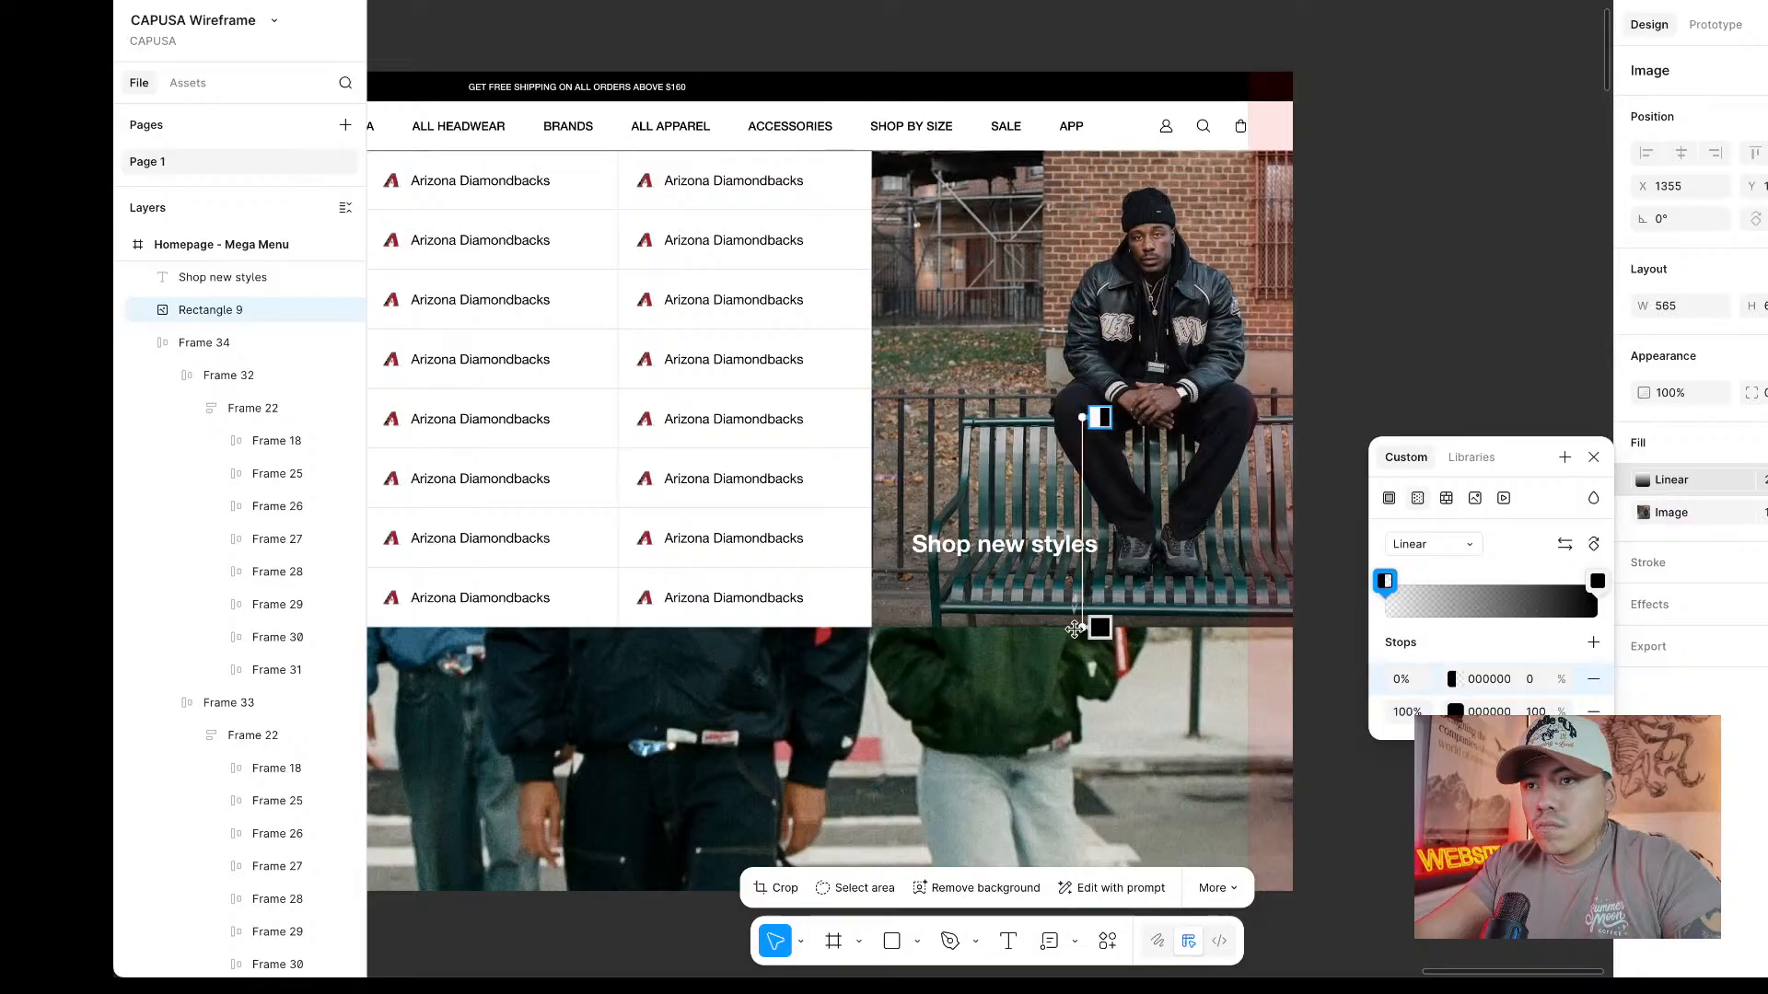
left_click_drag(1083, 628, 1084, 540)
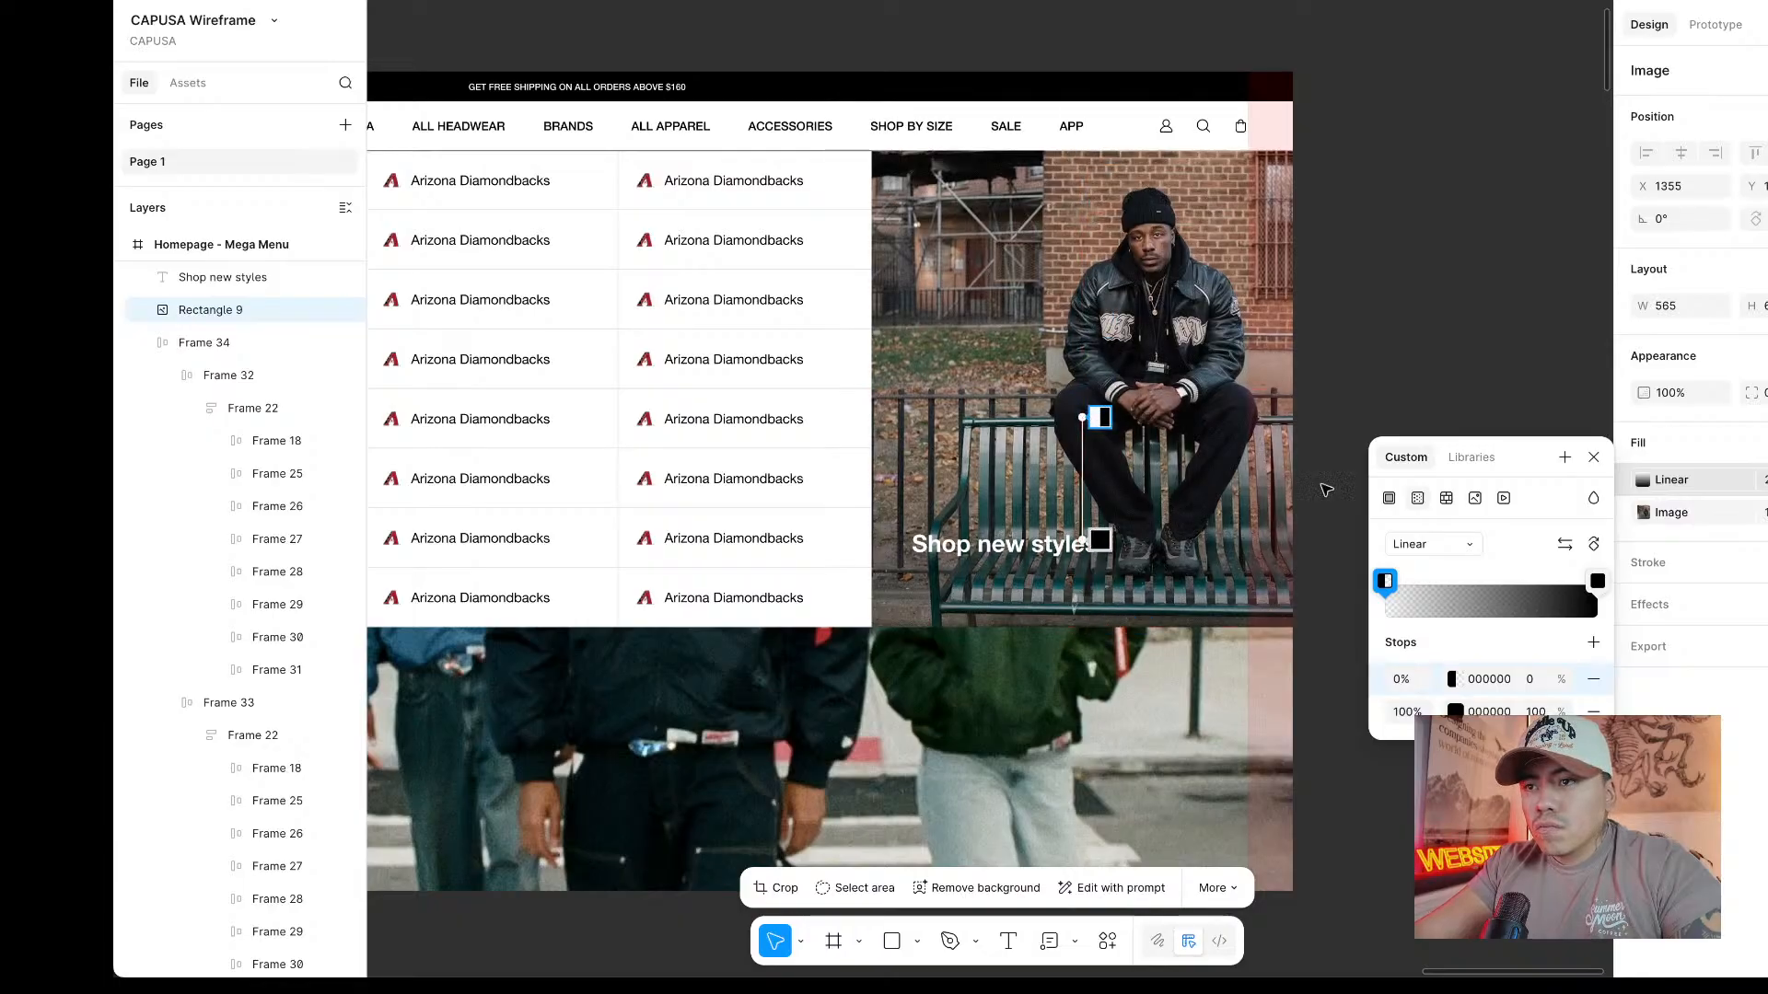
Set the opacity of the photo's linear gradient fill to 50%.
left_click(1547, 678)
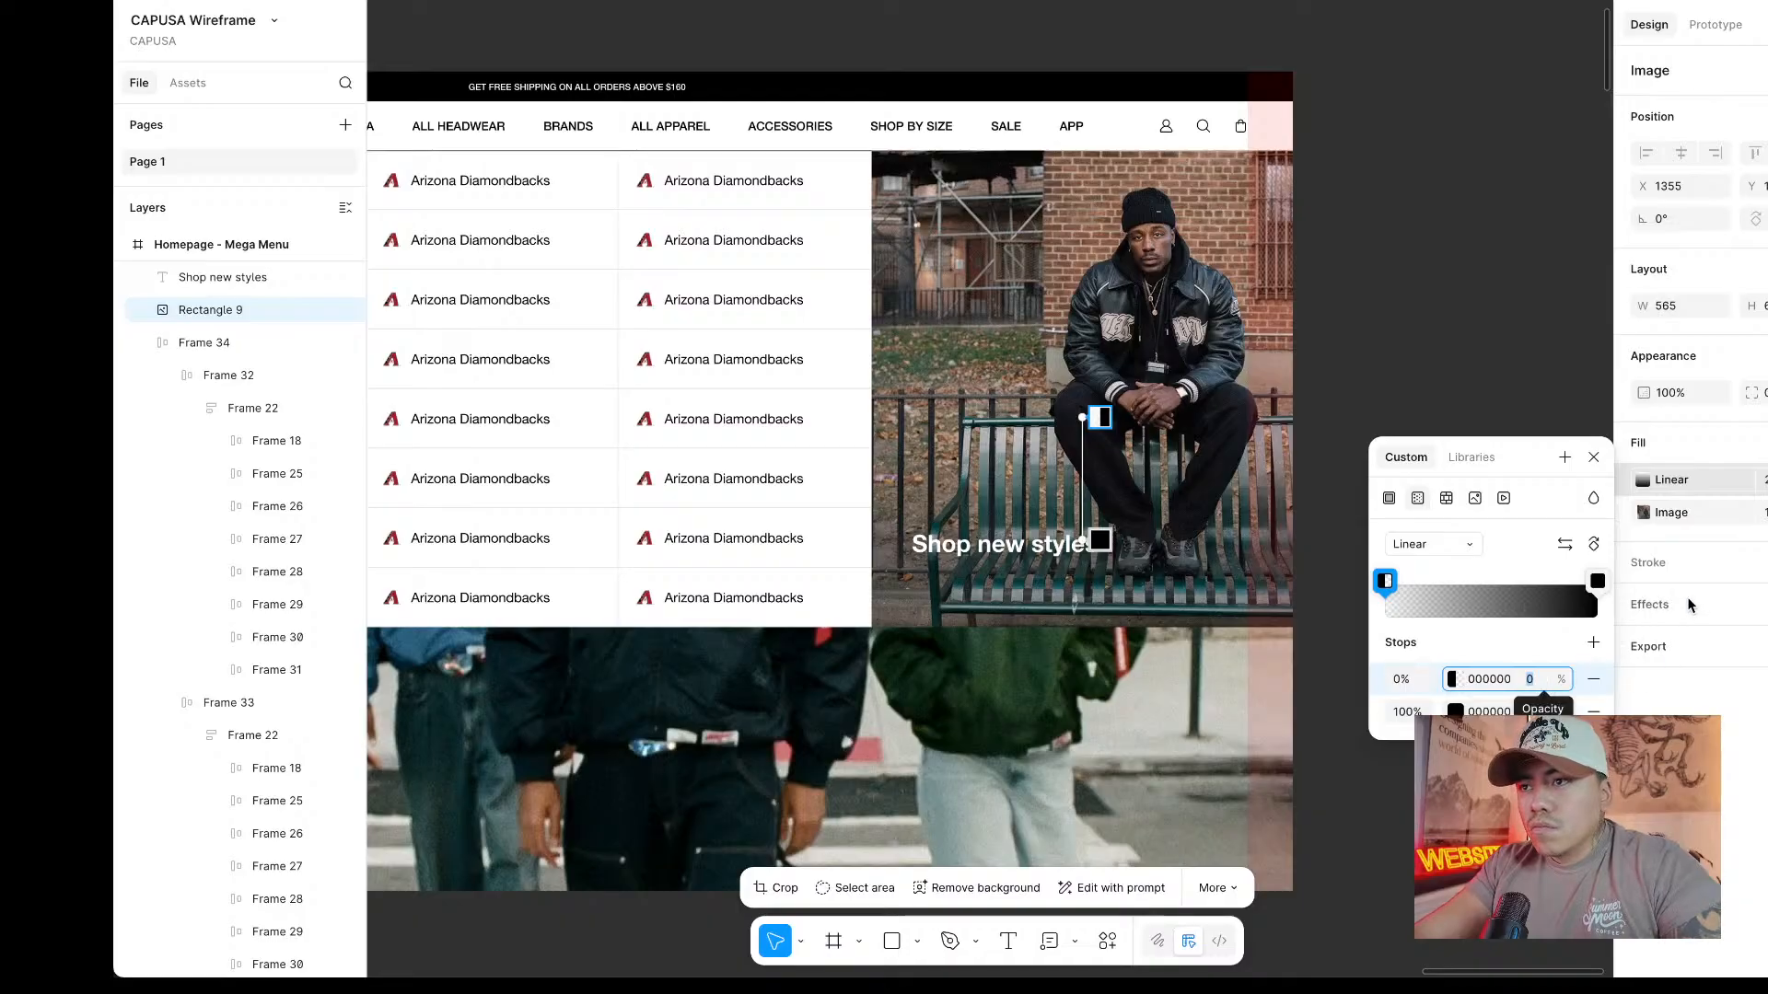
key("Escape")
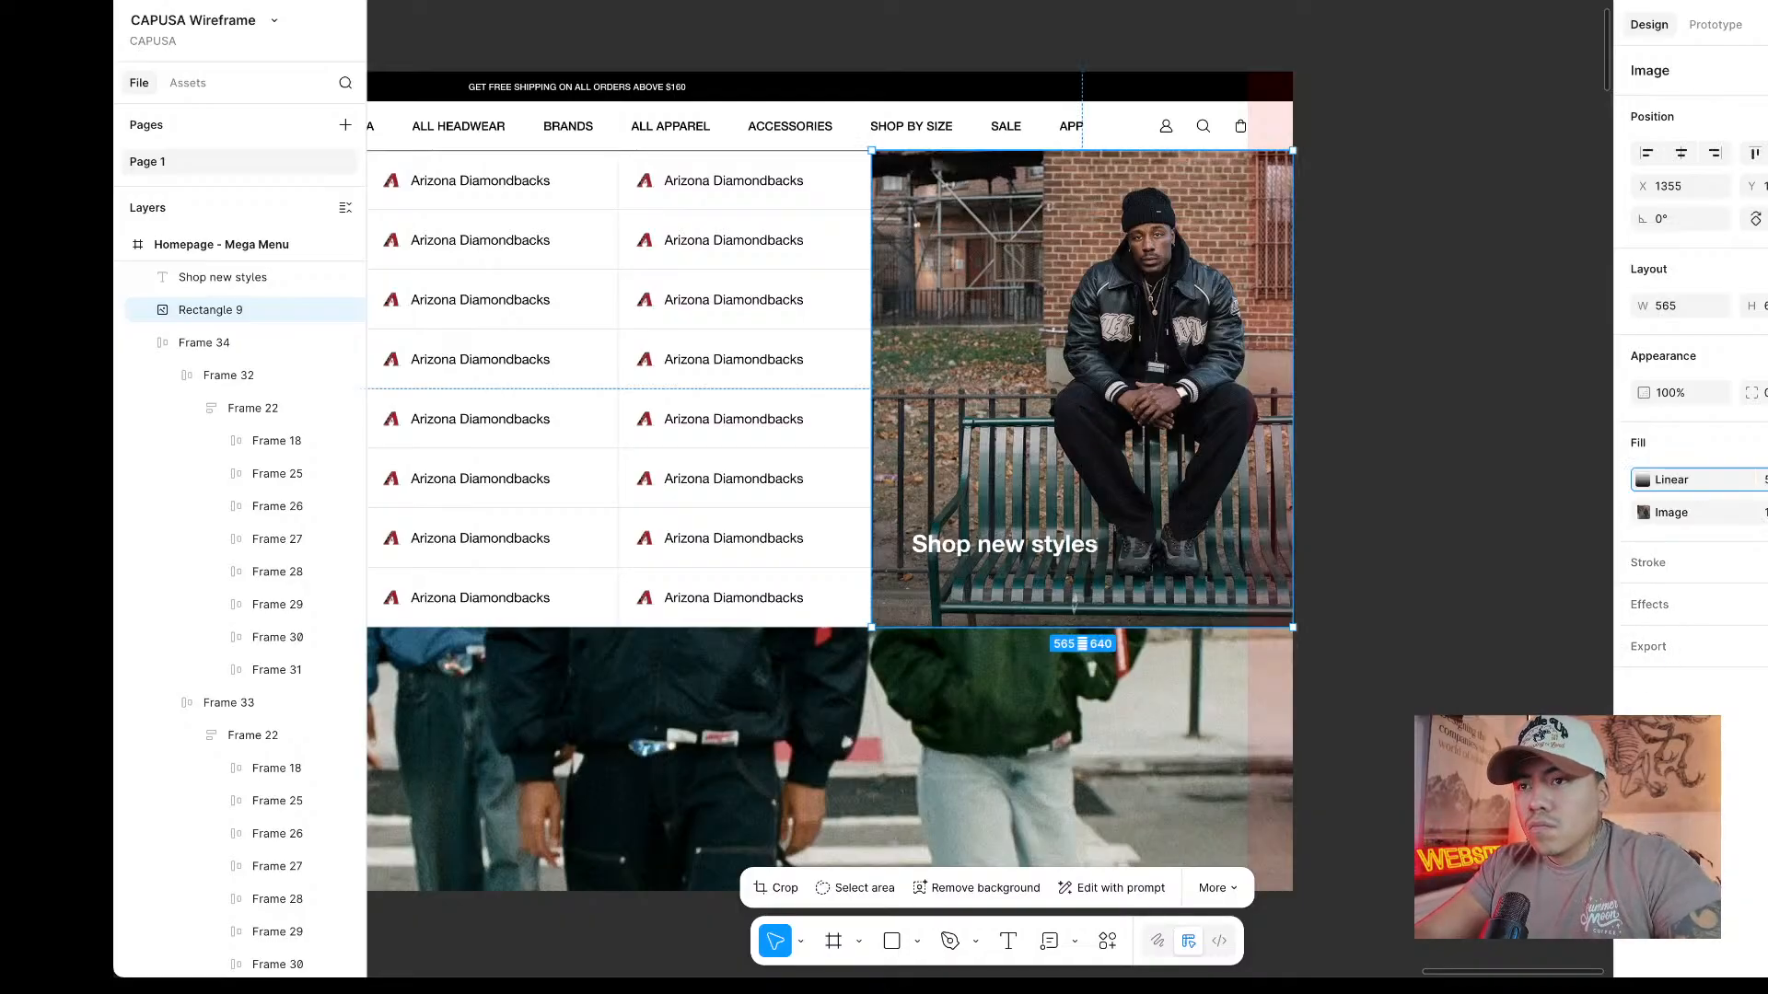
type("50")
key("Return")
left_click(1413, 351)
Check the mega menu with its photo promo block in the prototype preview and return to the design.
scroll(1413, 351, "left", 5)
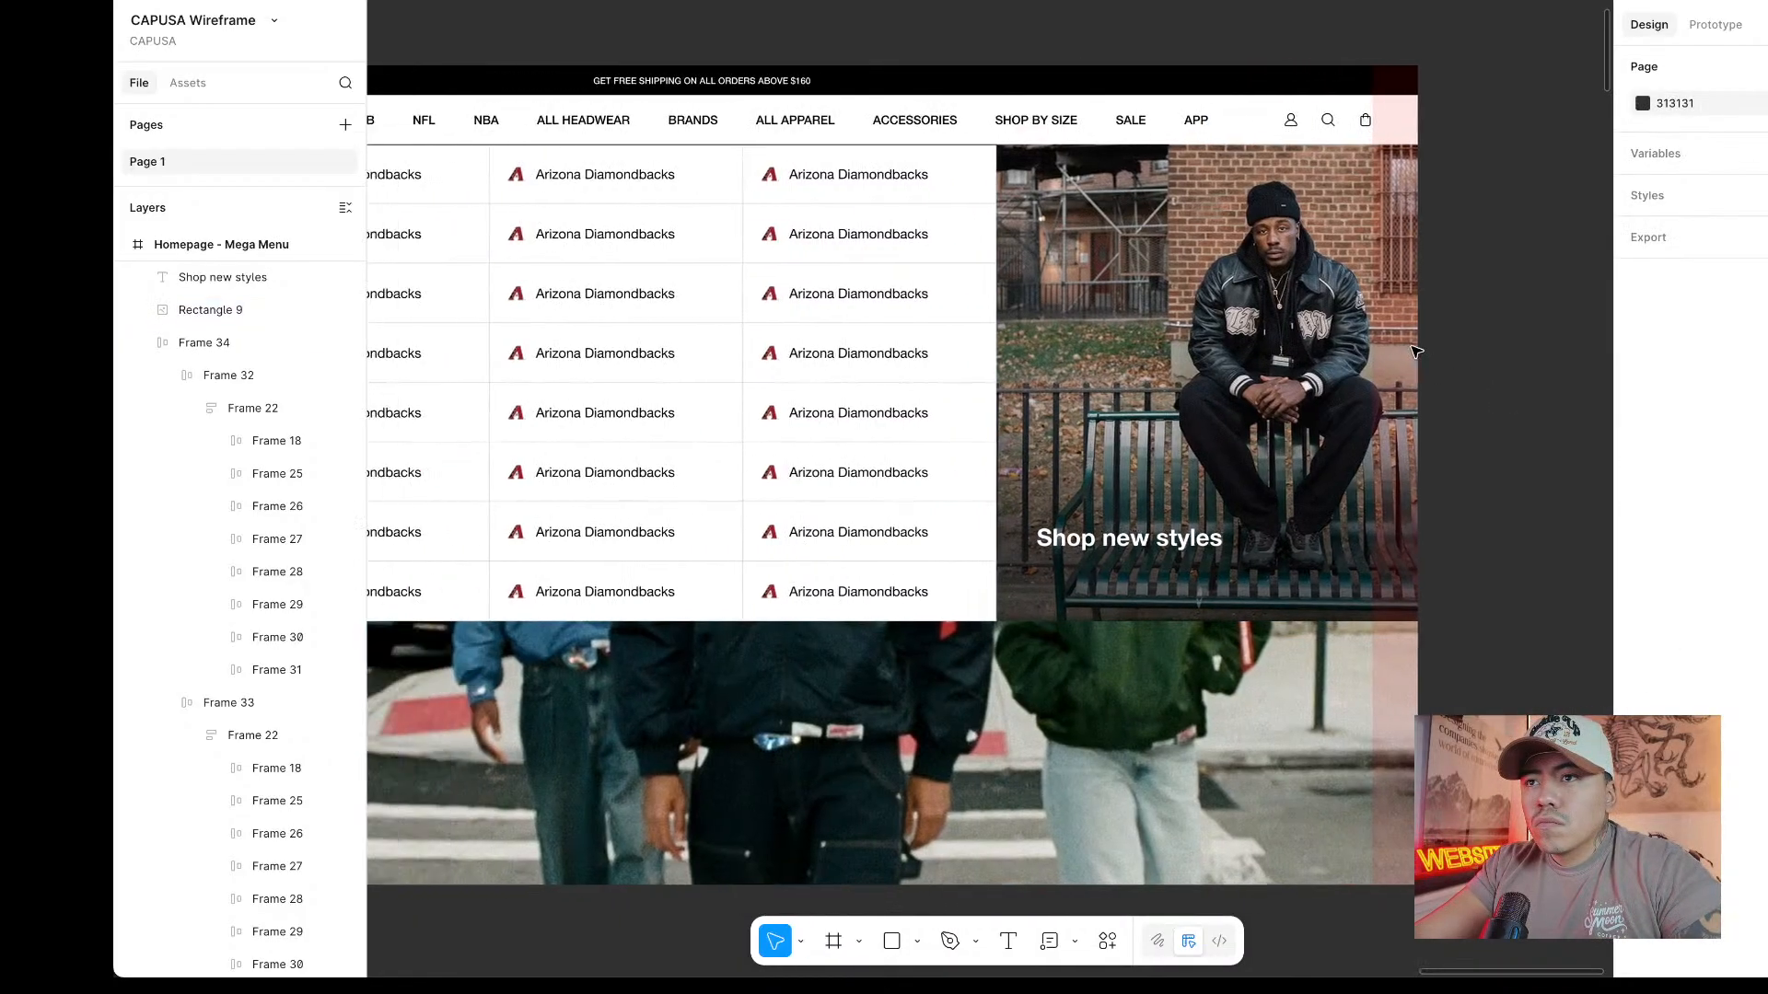
key("ctrl+Tab")
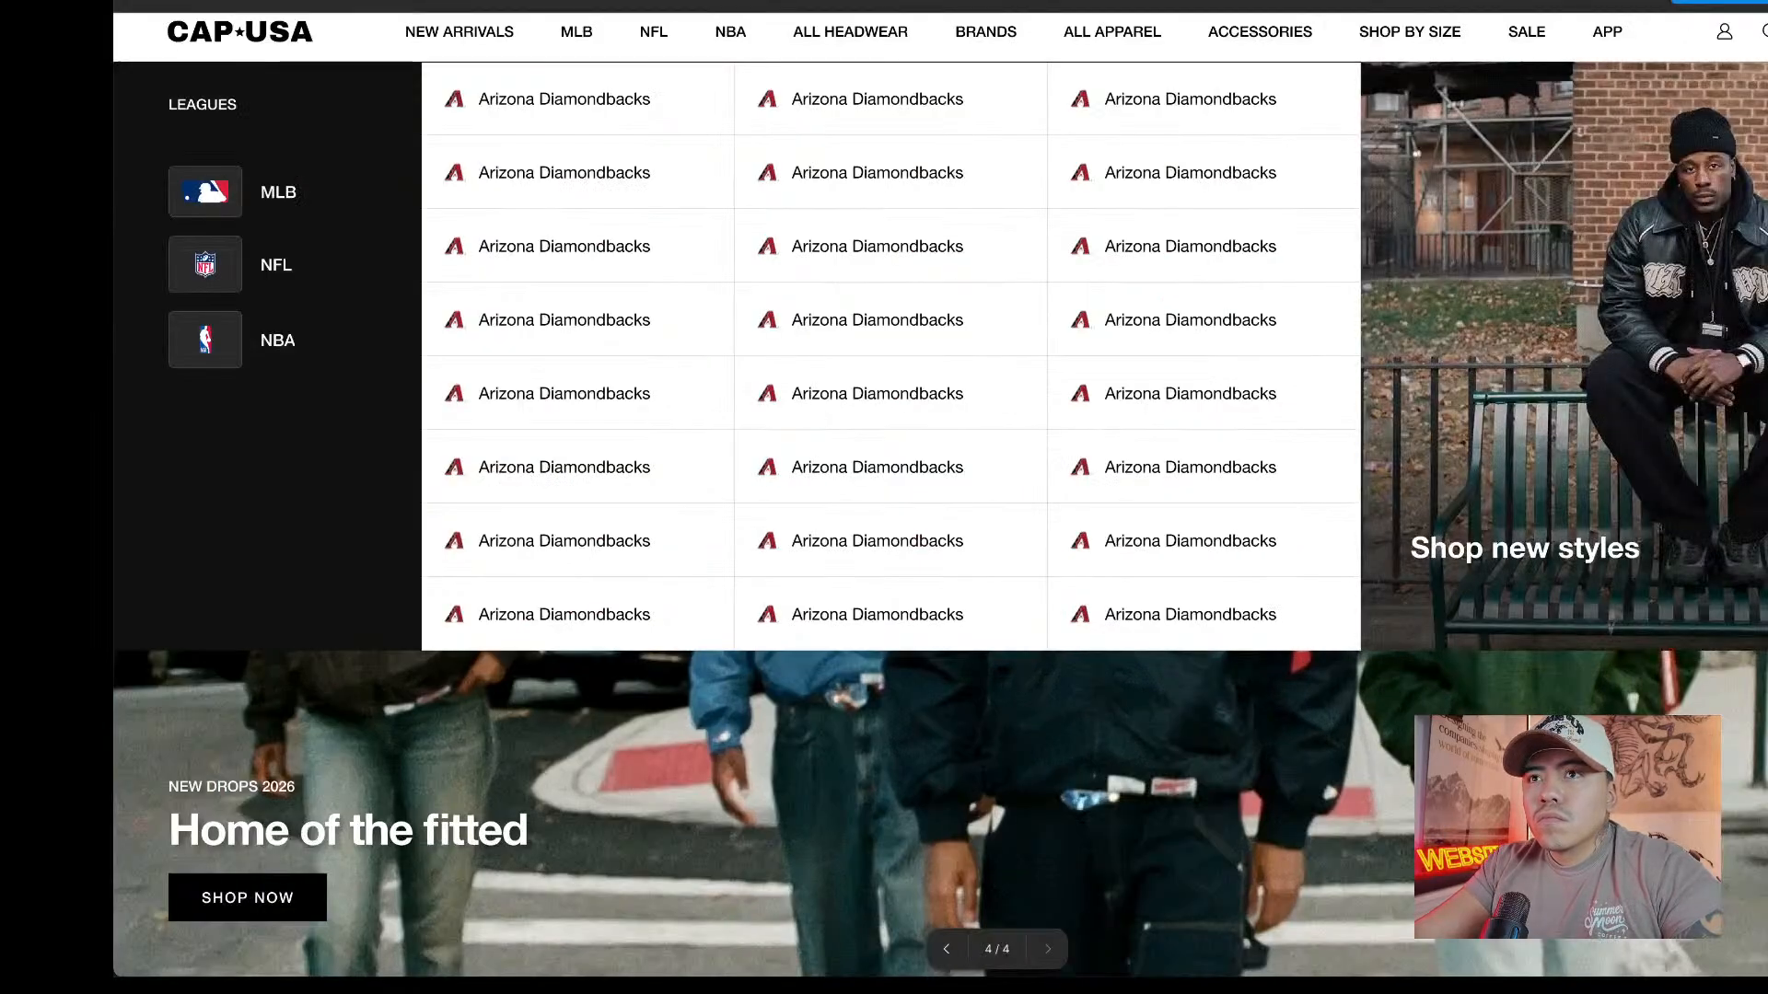
key("ctrl+shift+Tab")
scroll(953, 494, "right", 3)
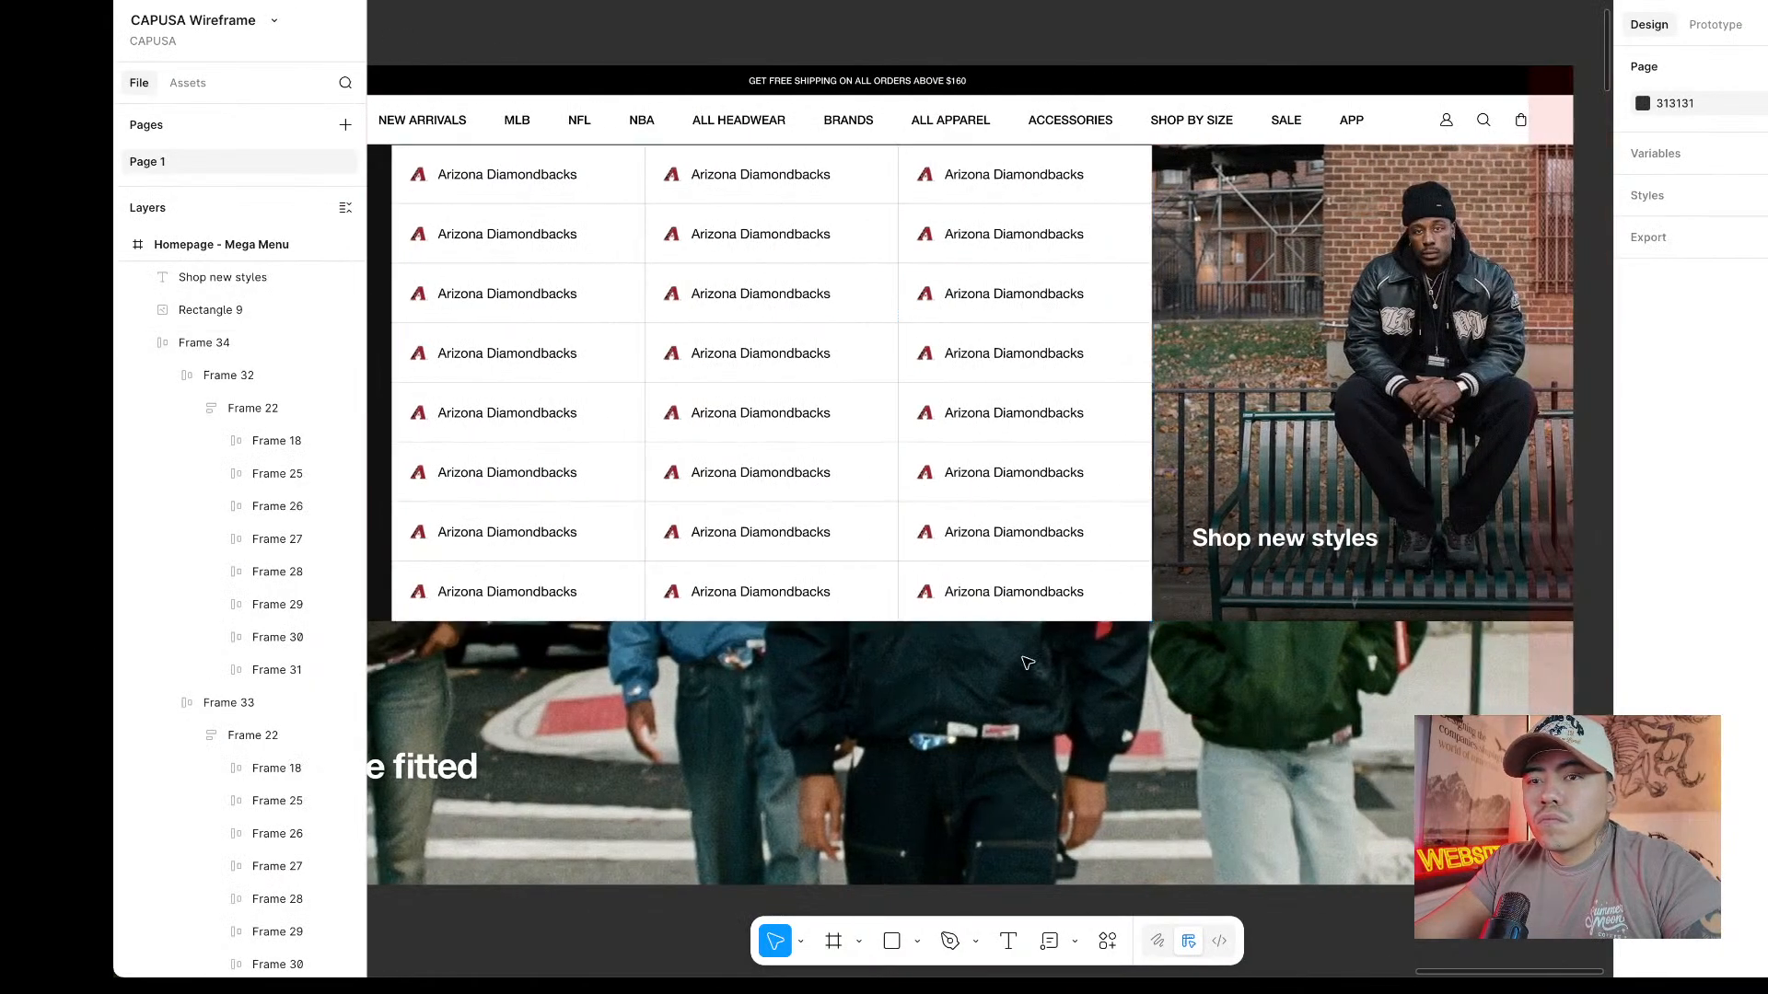
Unlock the hero text frame of Homepage - Mega Menu and copy its black SHOP NOW button.
scroll(1056, 492, "left", 5)
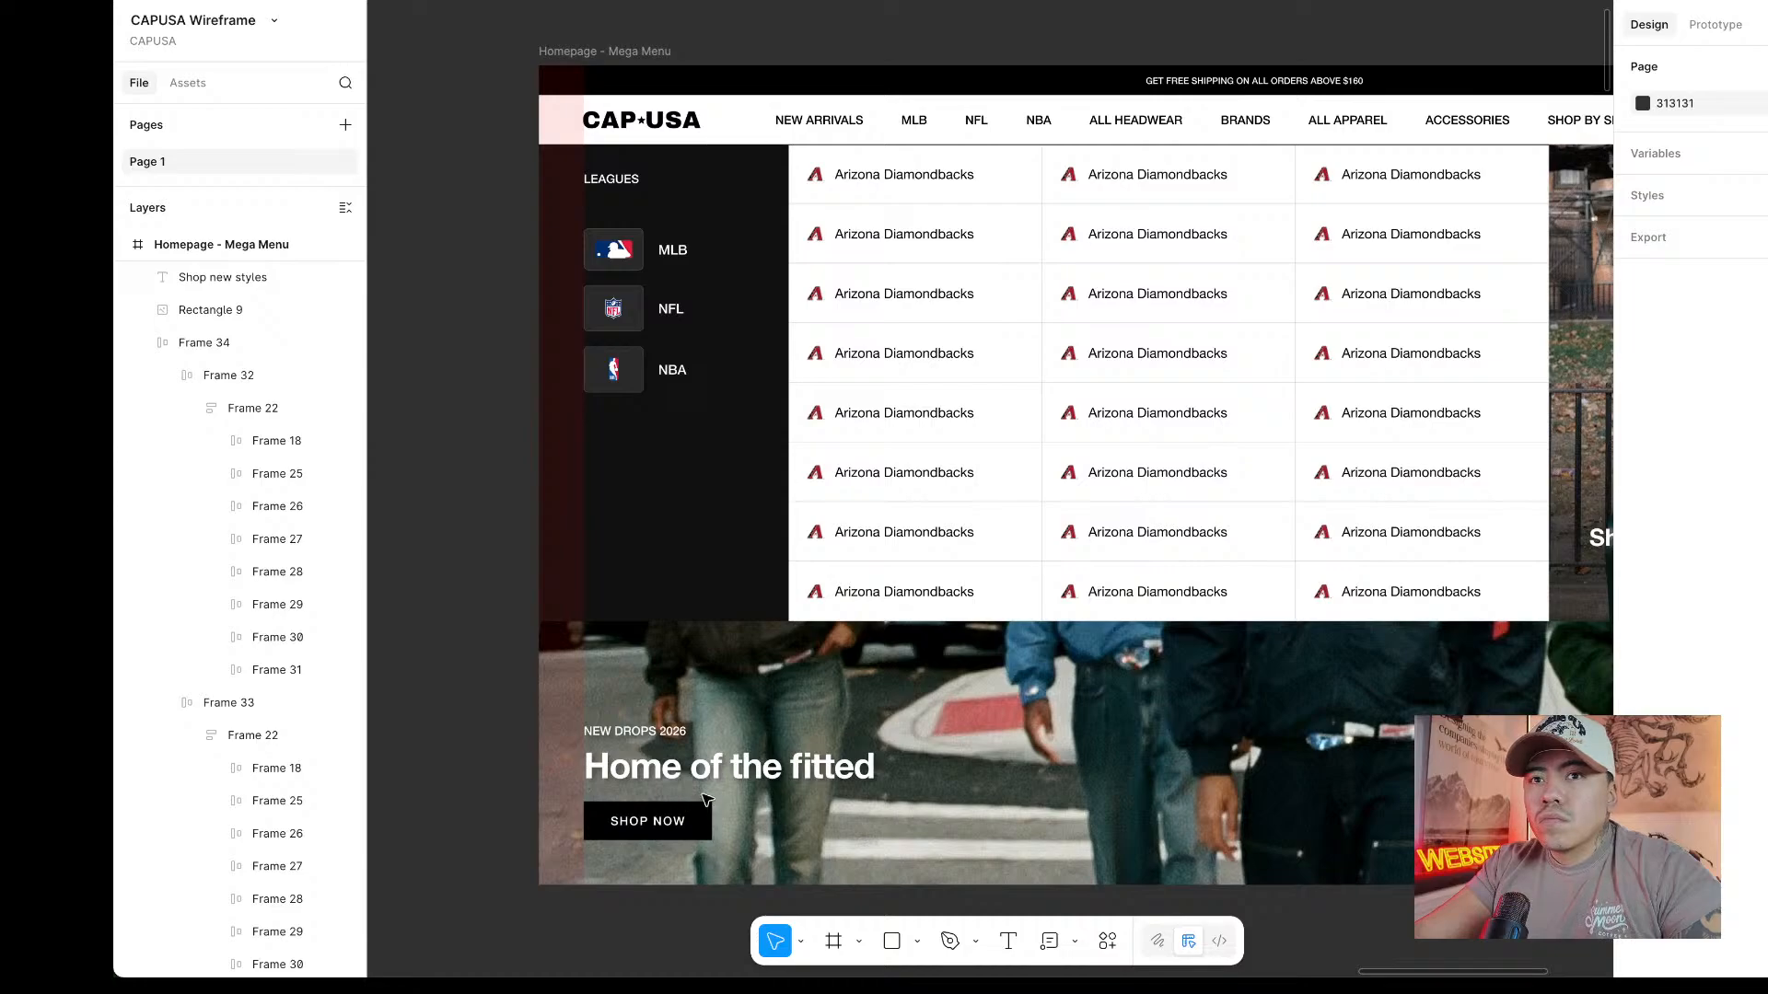
scroll(217, 431, "up", 5)
scroll(226, 451, "down", 10)
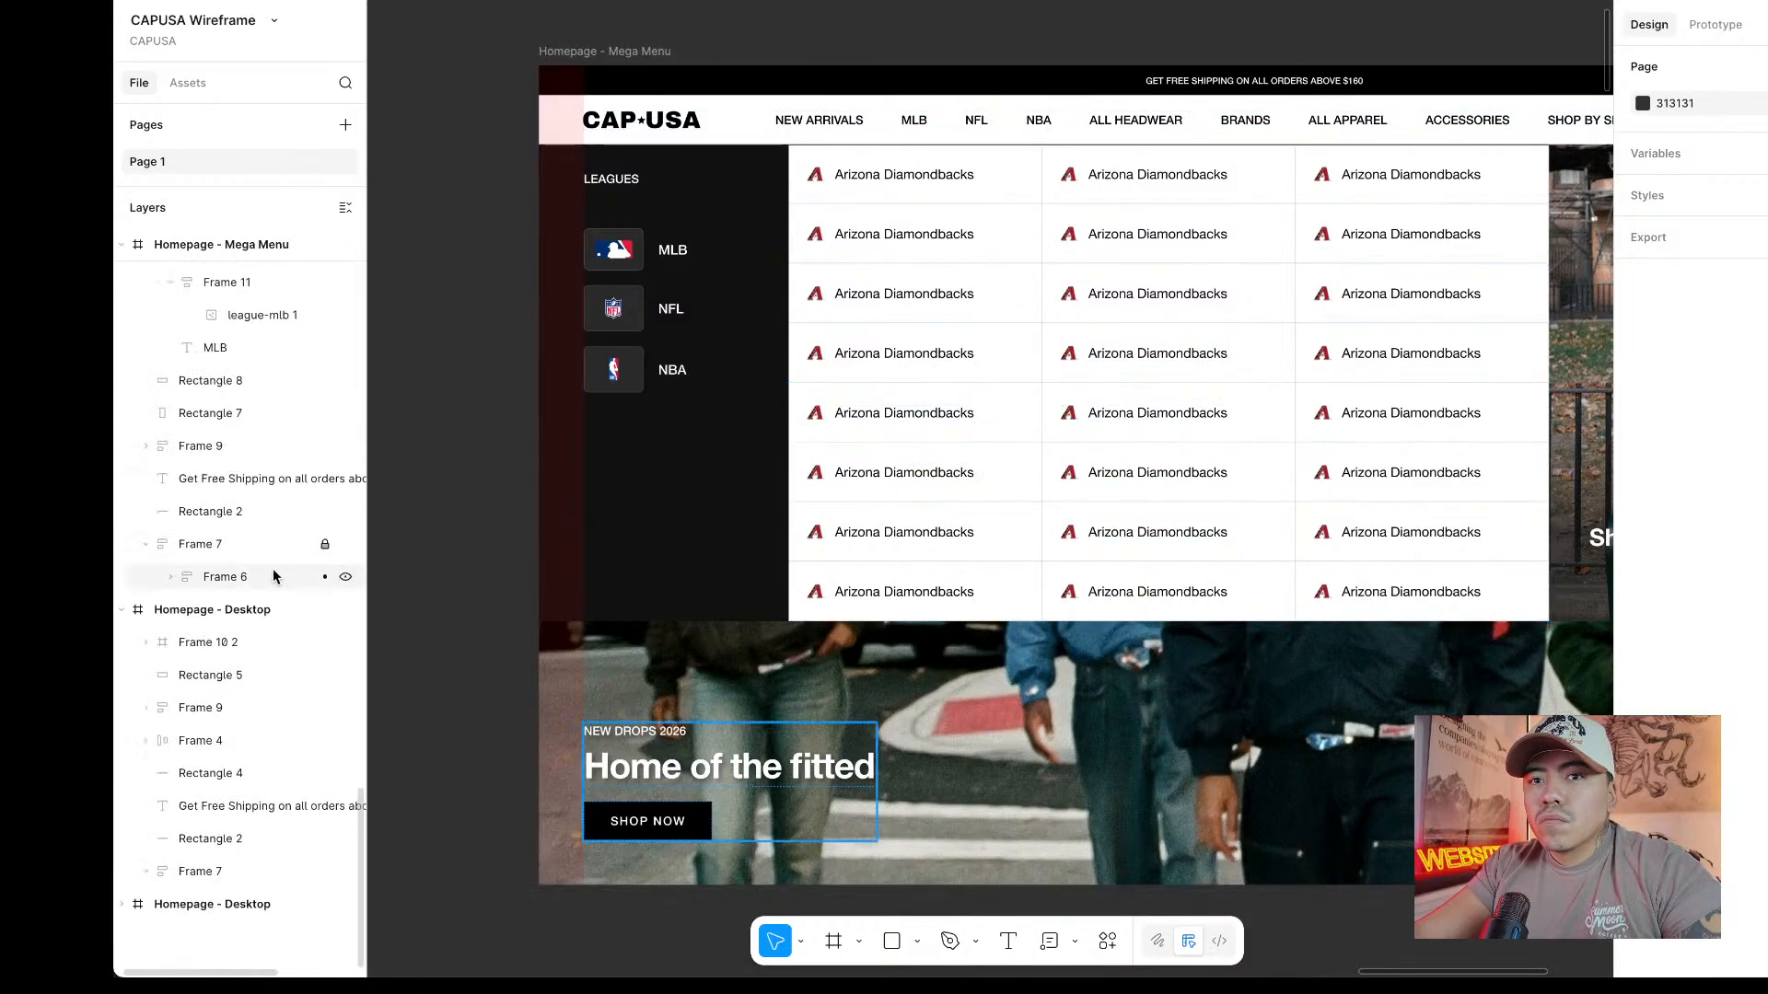
left_click(324, 544)
left_click(650, 823)
double_click(650, 822)
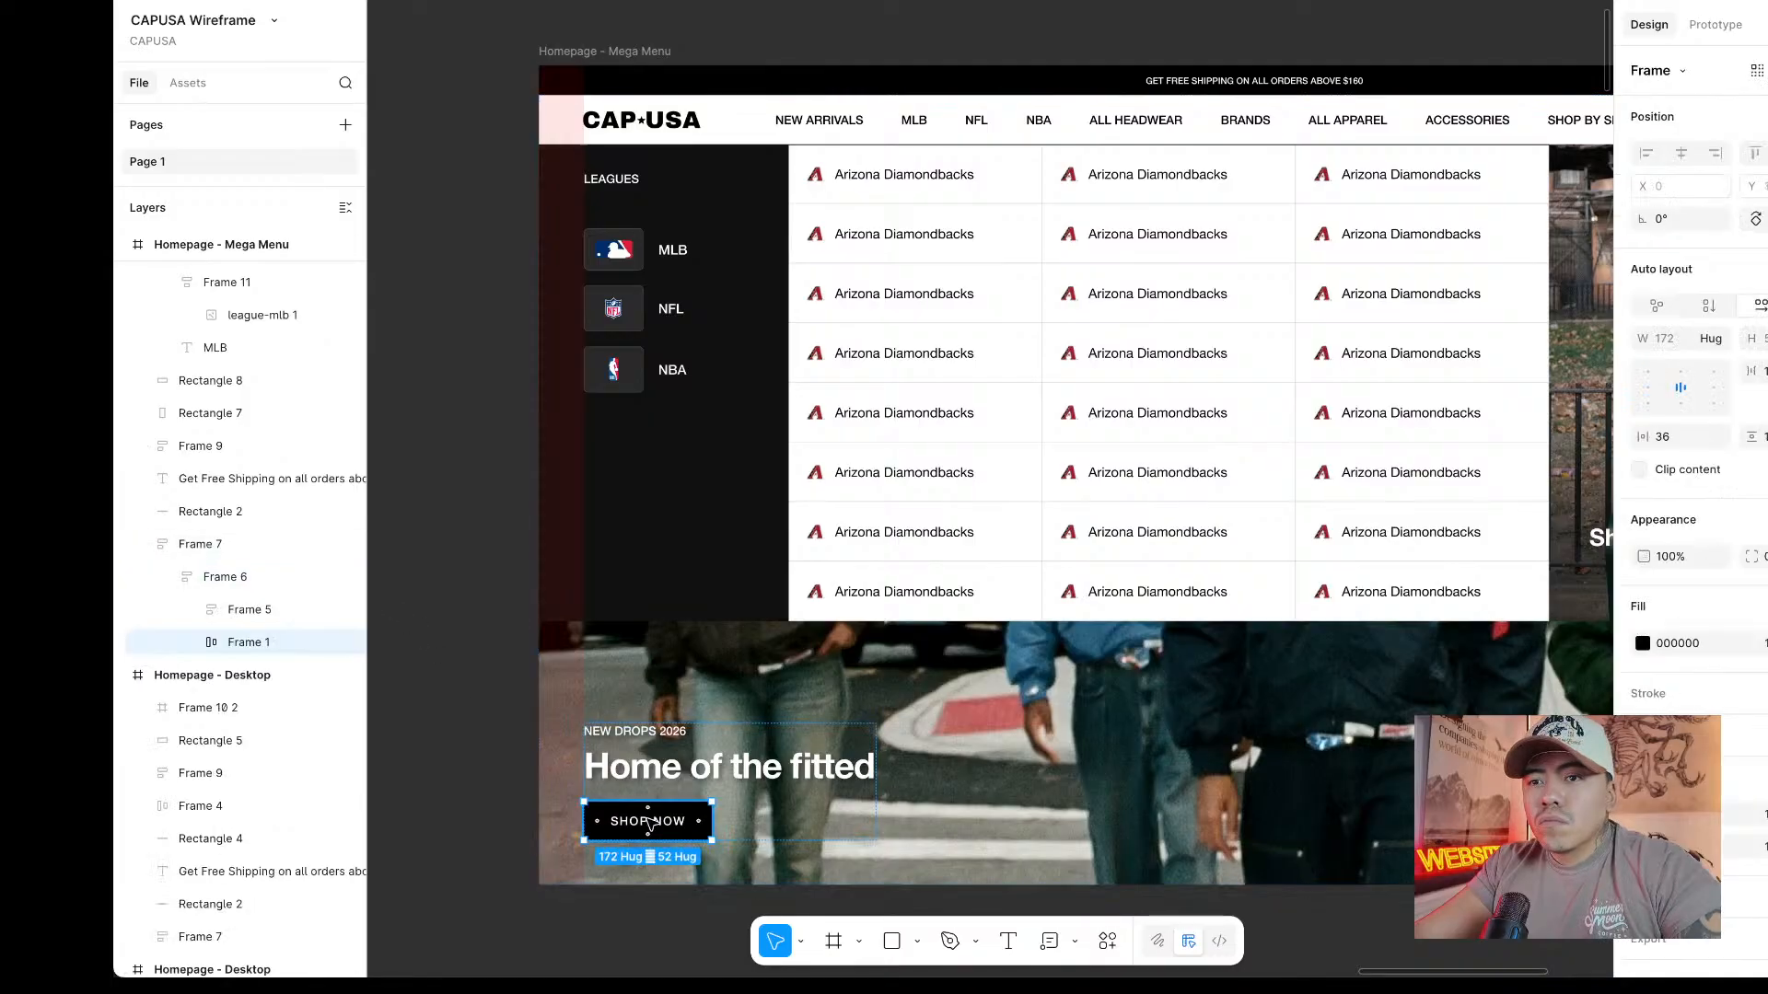
Paste the SHOP NOW button onto the bench photo and place it below "Shop new styles", aligned with the text's left edge.
scroll(1266, 539, "right", 5)
left_click(1266, 539)
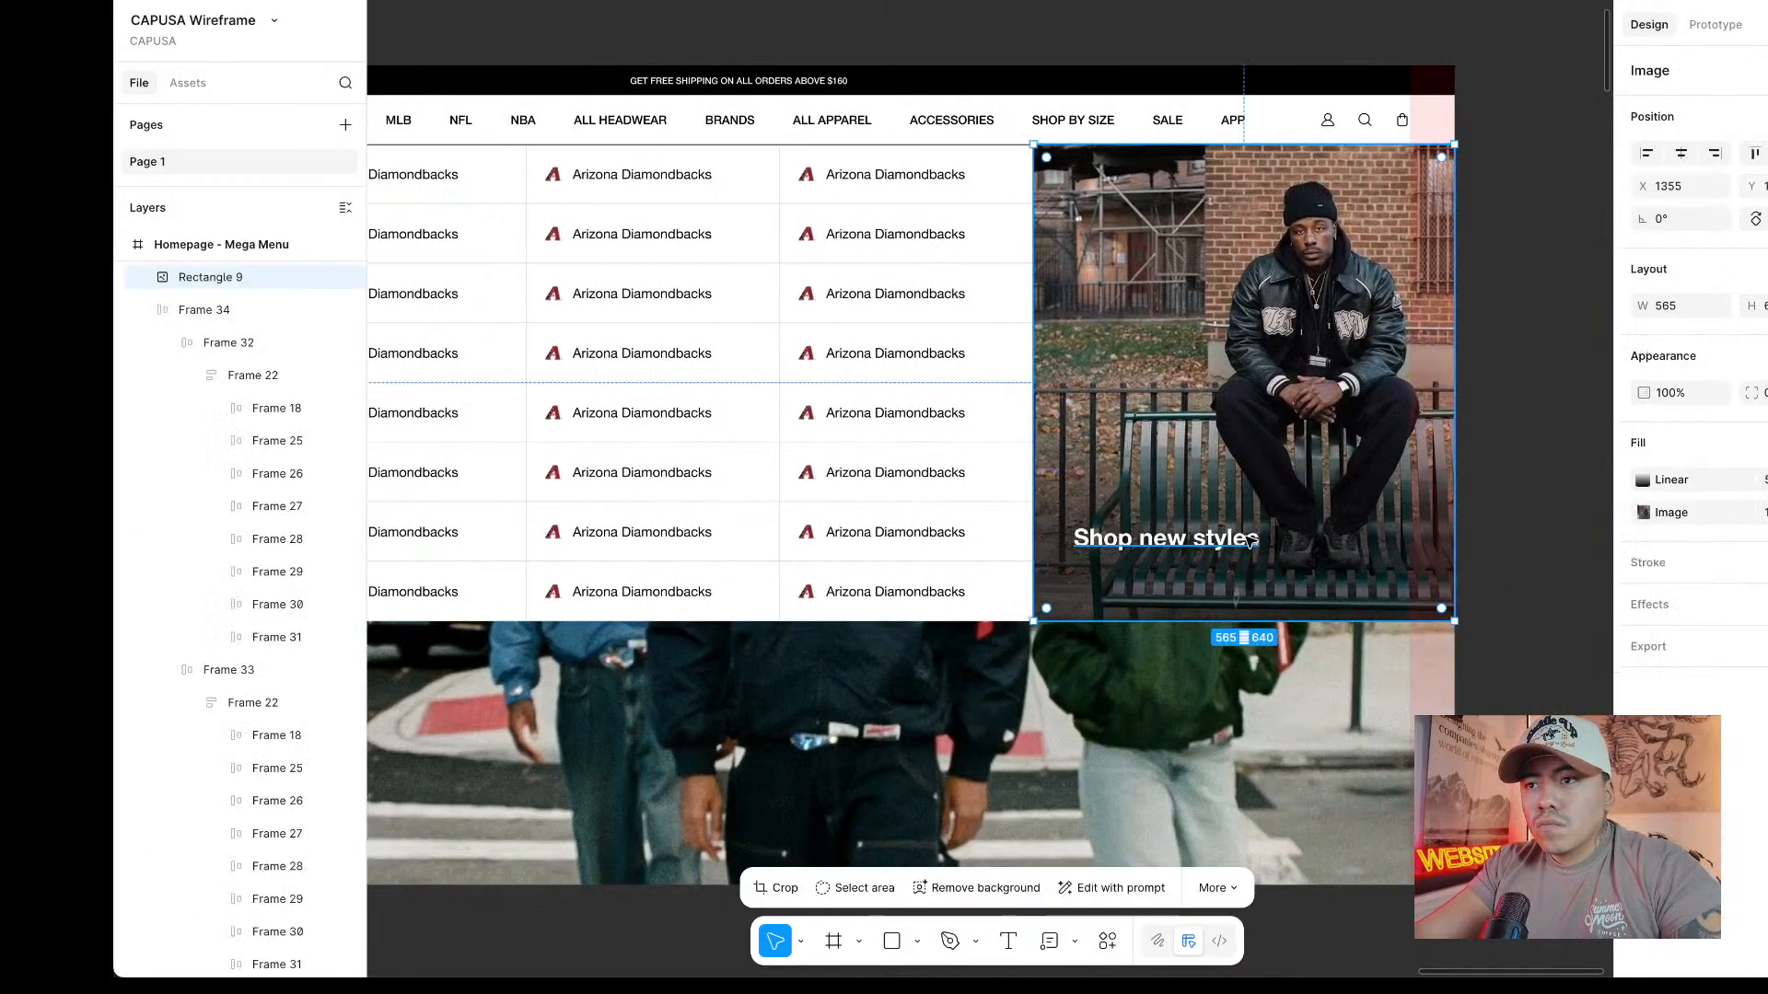
scroll(1243, 534, "up", 10)
key("ctrl+v")
scroll(1244, 532, "down", 5)
left_click_drag(1243, 533, 906, 698)
left_click(839, 571, "shift")
left_click_drag(840, 571, 840, 447)
left_click(847, 562)
left_click_drag(935, 558, 935, 594)
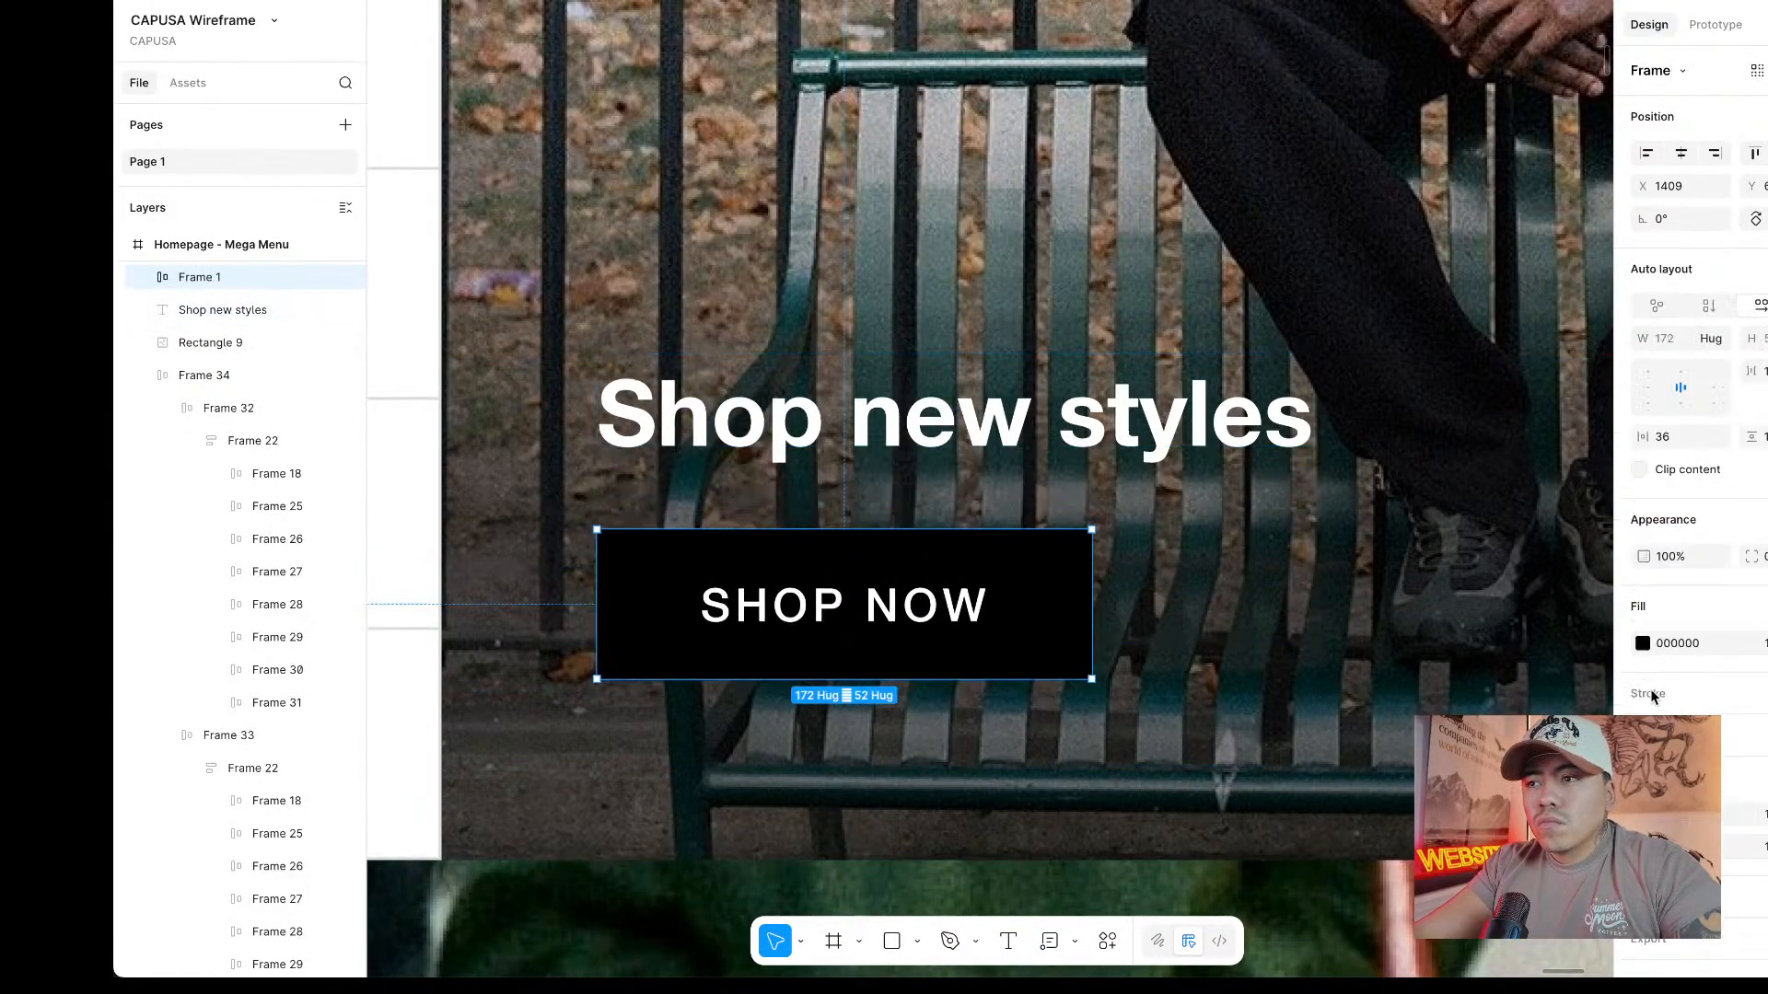
Recolour the pasted button with a white FFFFFF fill and black 000000 SHOP NOW text.
left_click(1643, 643)
left_click(1386, 585)
double_click(966, 616)
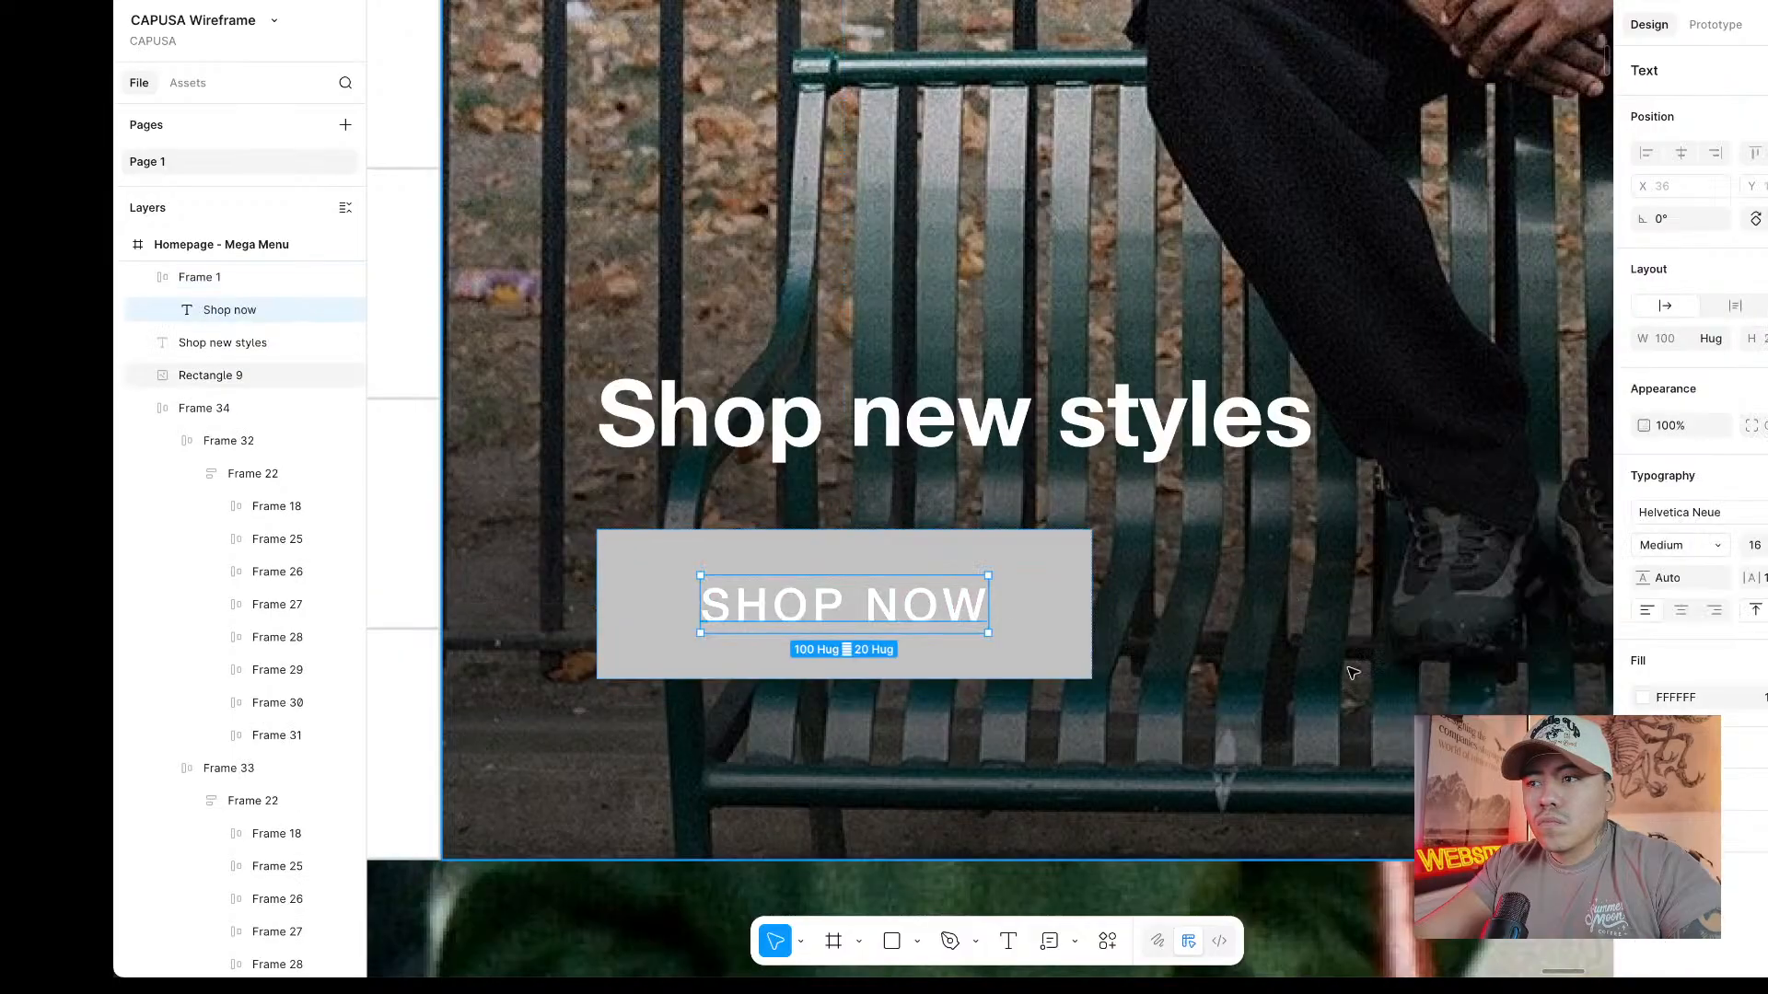
left_click(1643, 698)
left_click_drag(1418, 714, 1382, 750)
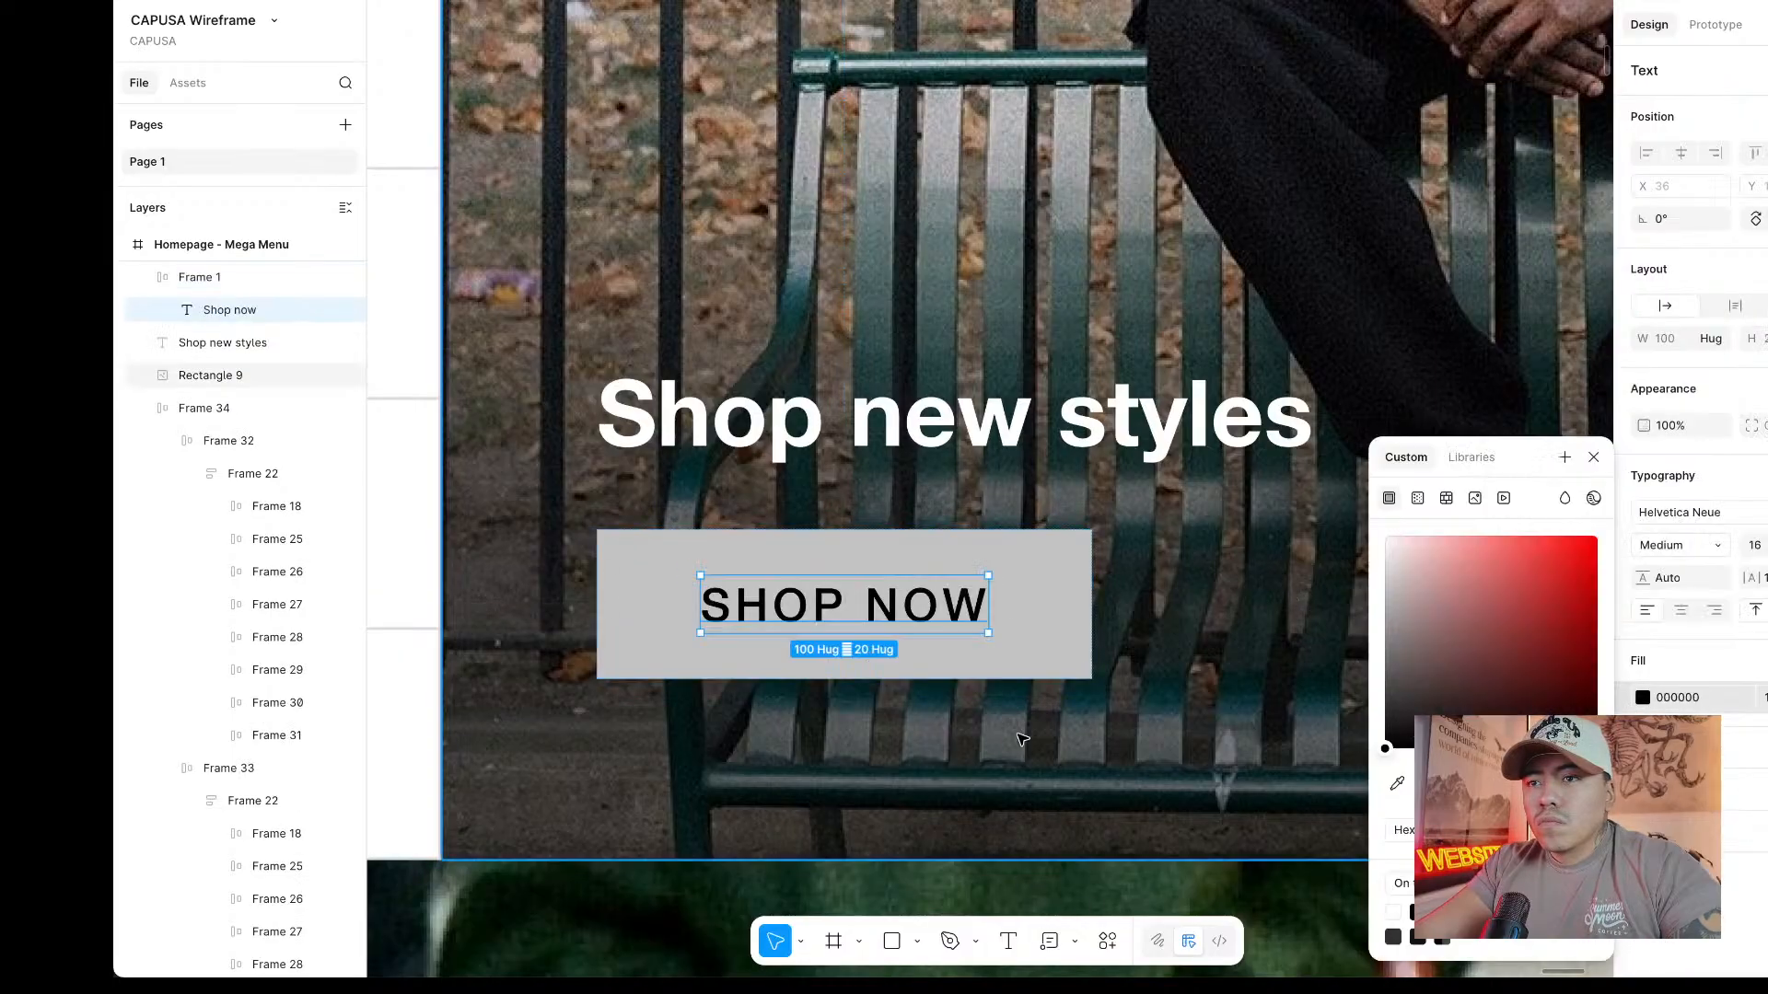
left_click(1046, 659)
left_click(1639, 651)
left_click(1389, 541)
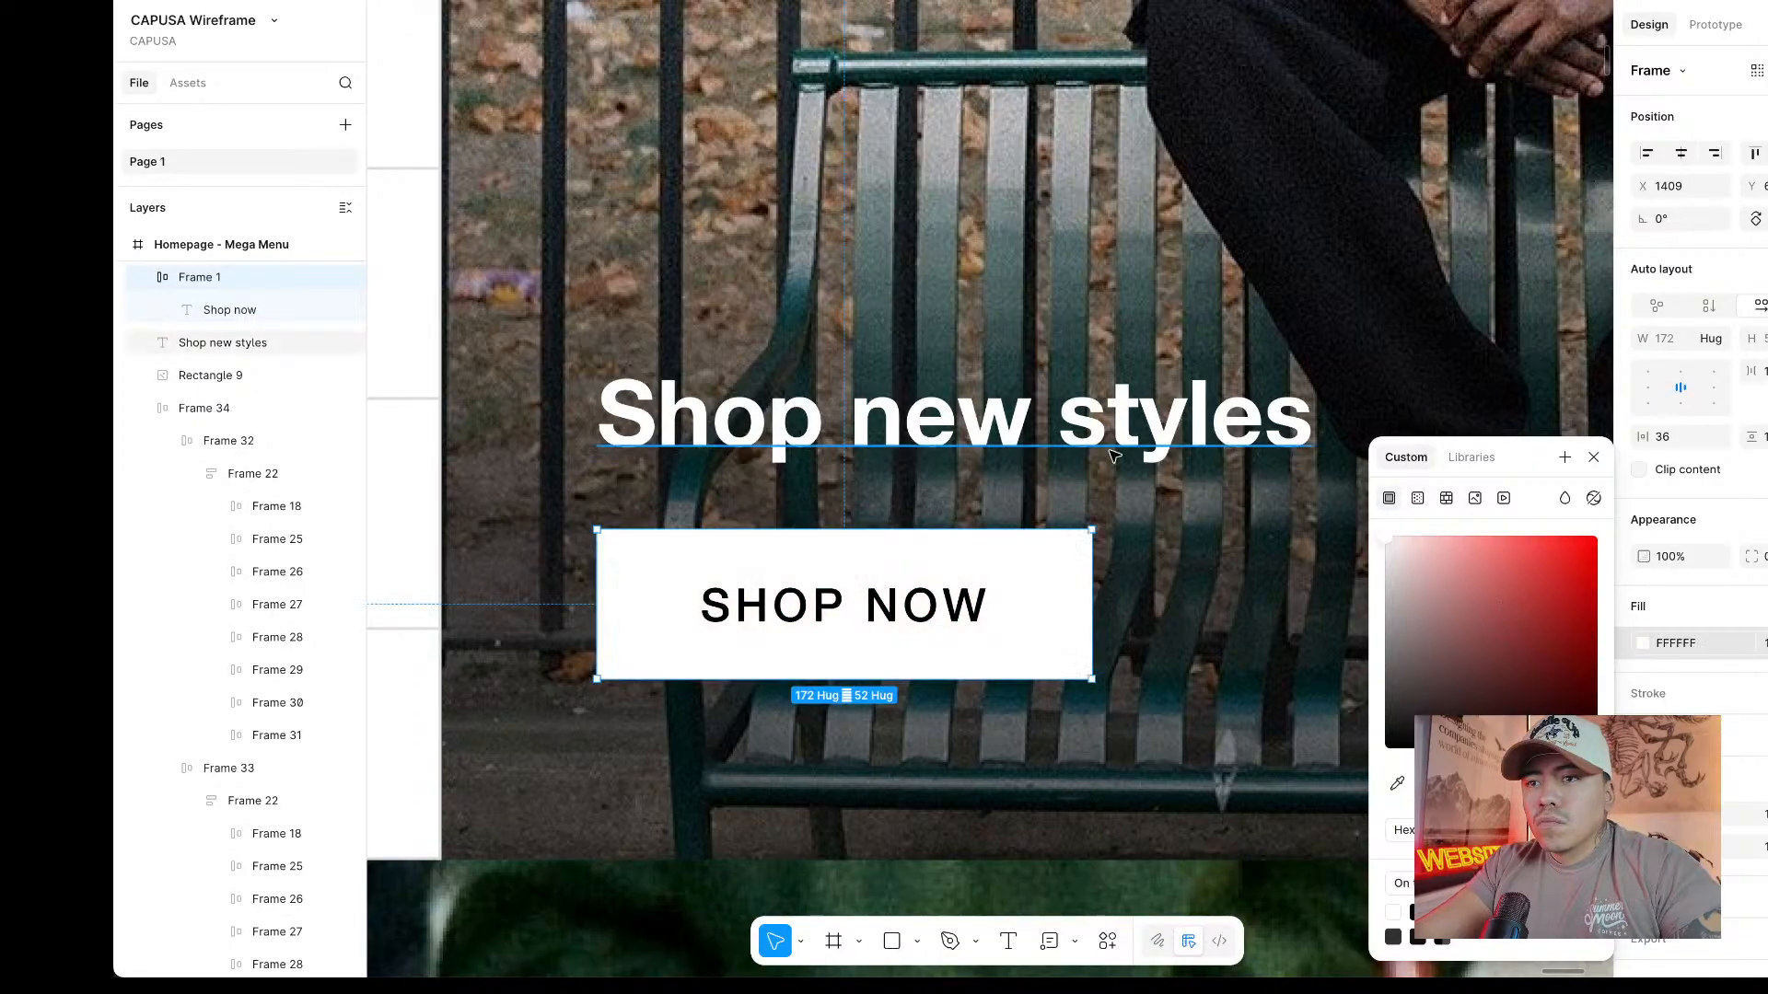
left_click(1594, 457)
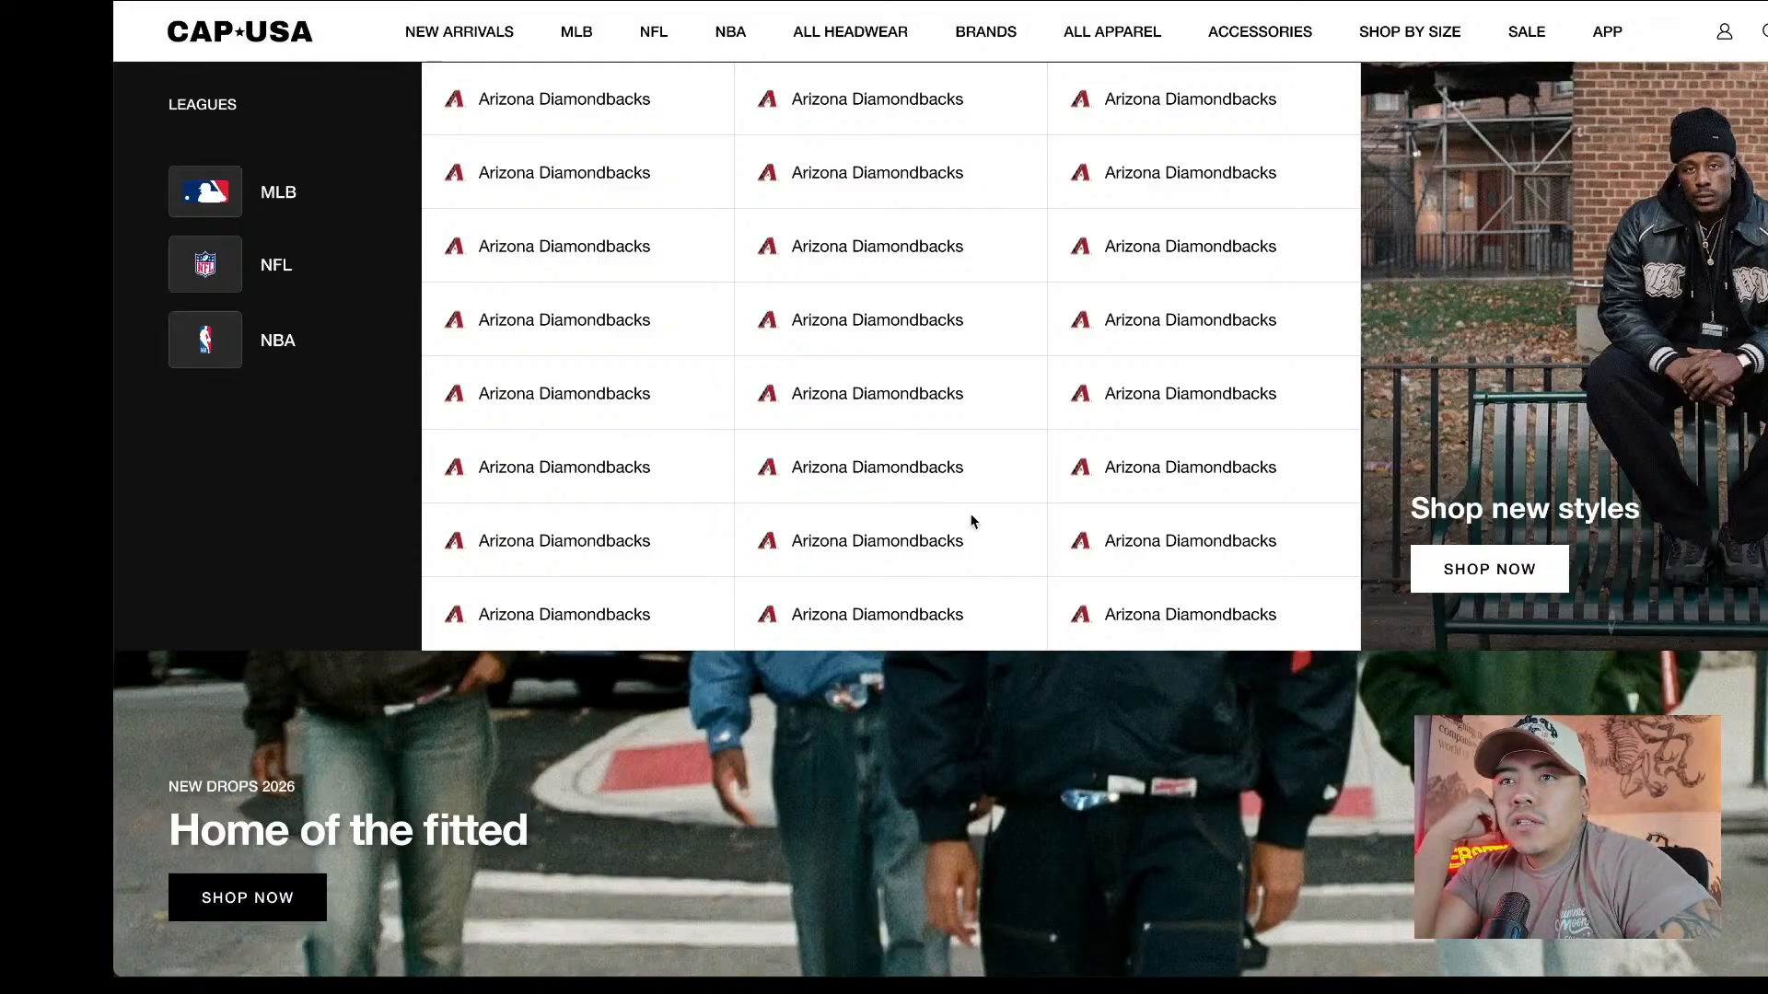
Review the mega menu with its photo promo block in the prototype preview and on the canvas.
key("XF86AudioLowerVolume")
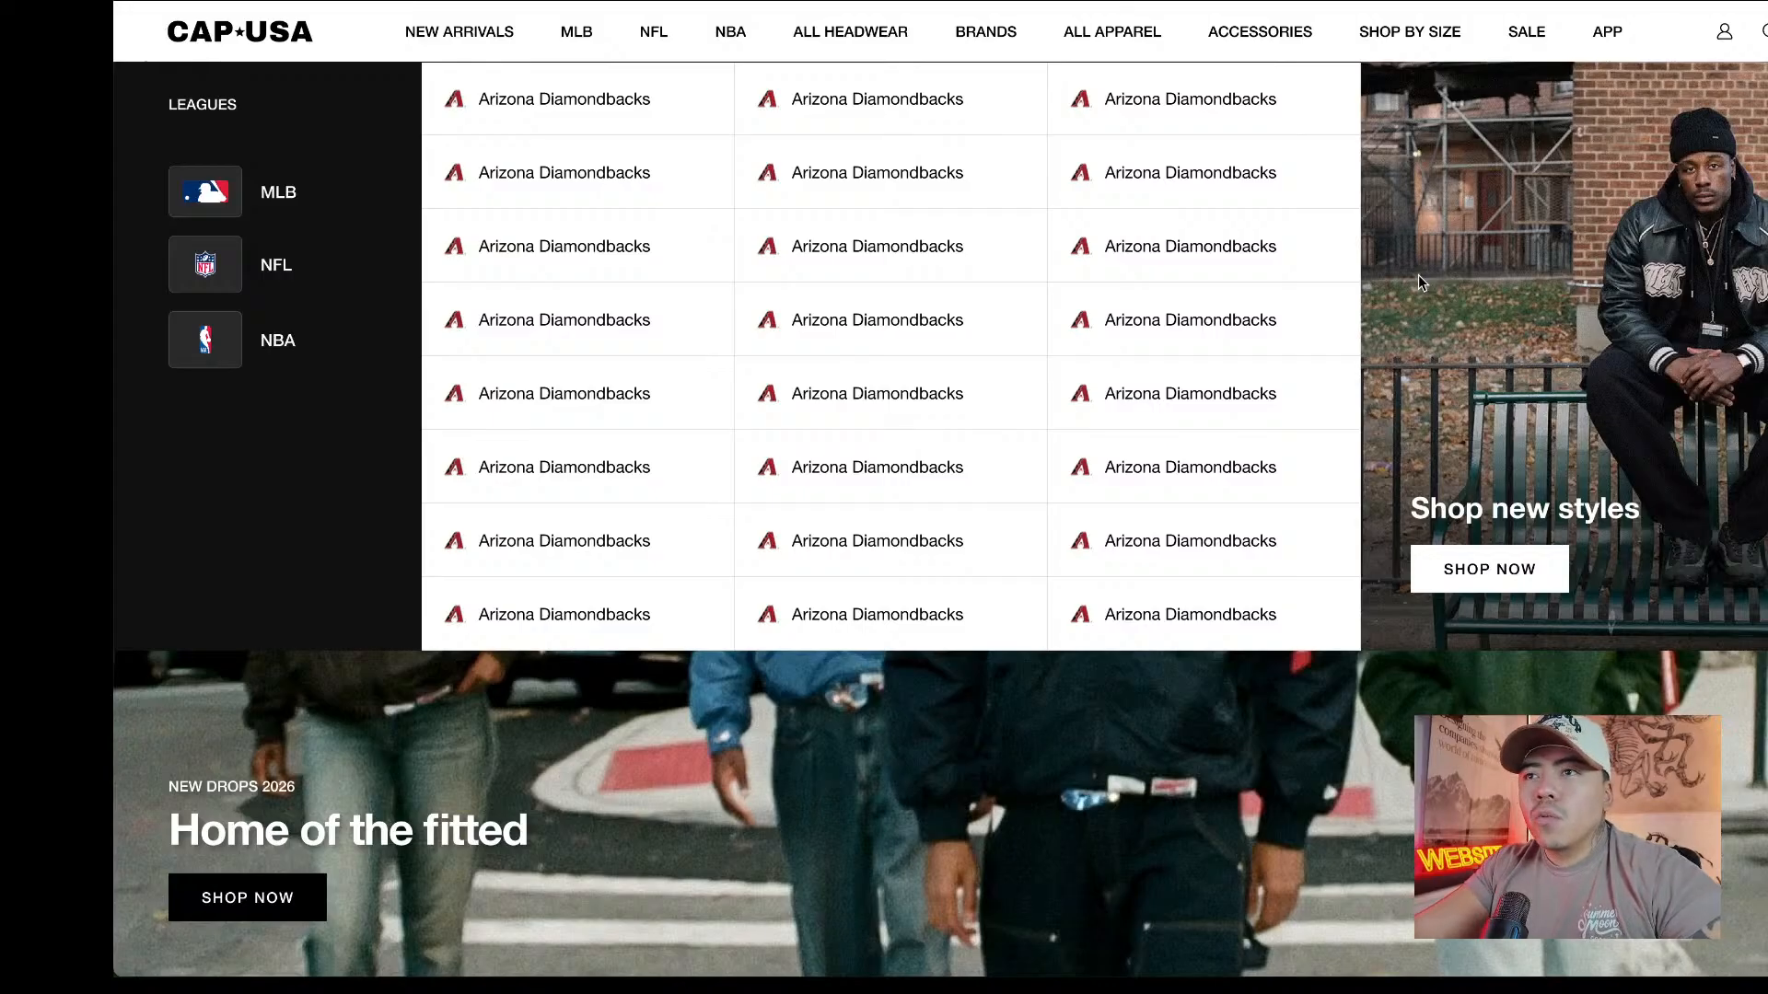
mouse_move(708, 3)
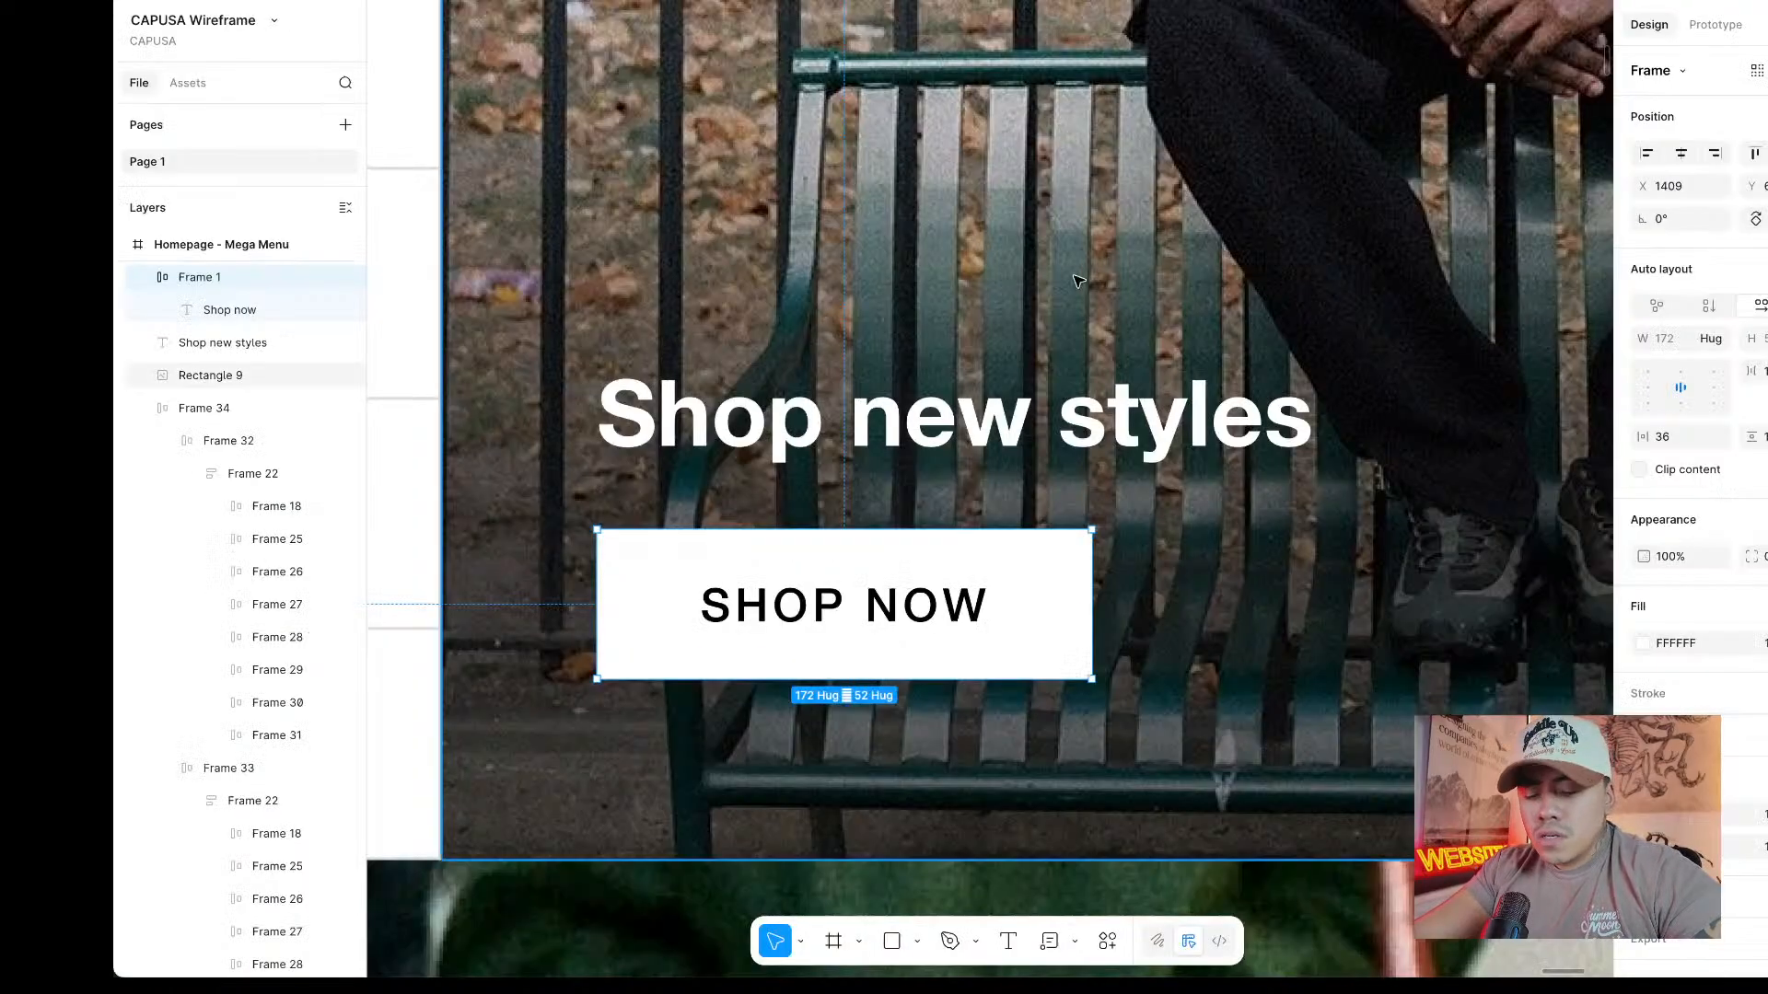
scroll(1075, 282, "down", 5)
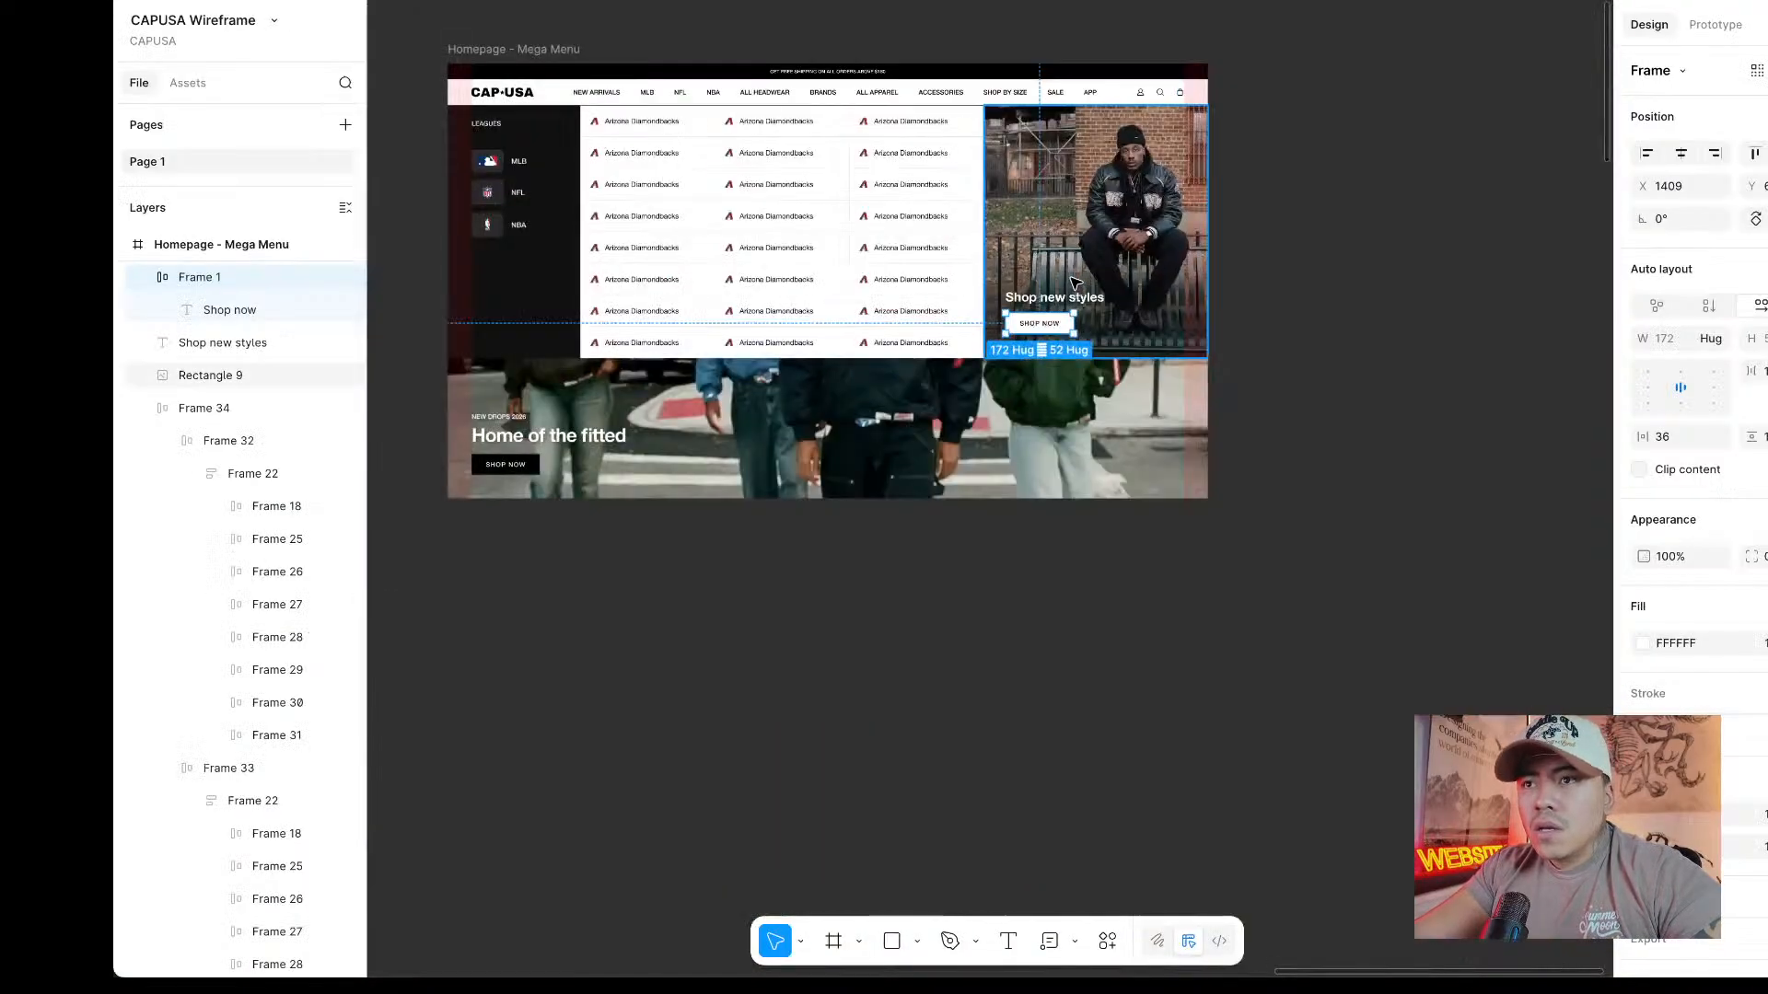
key("Escape")
scroll(1075, 283, "up", 5)
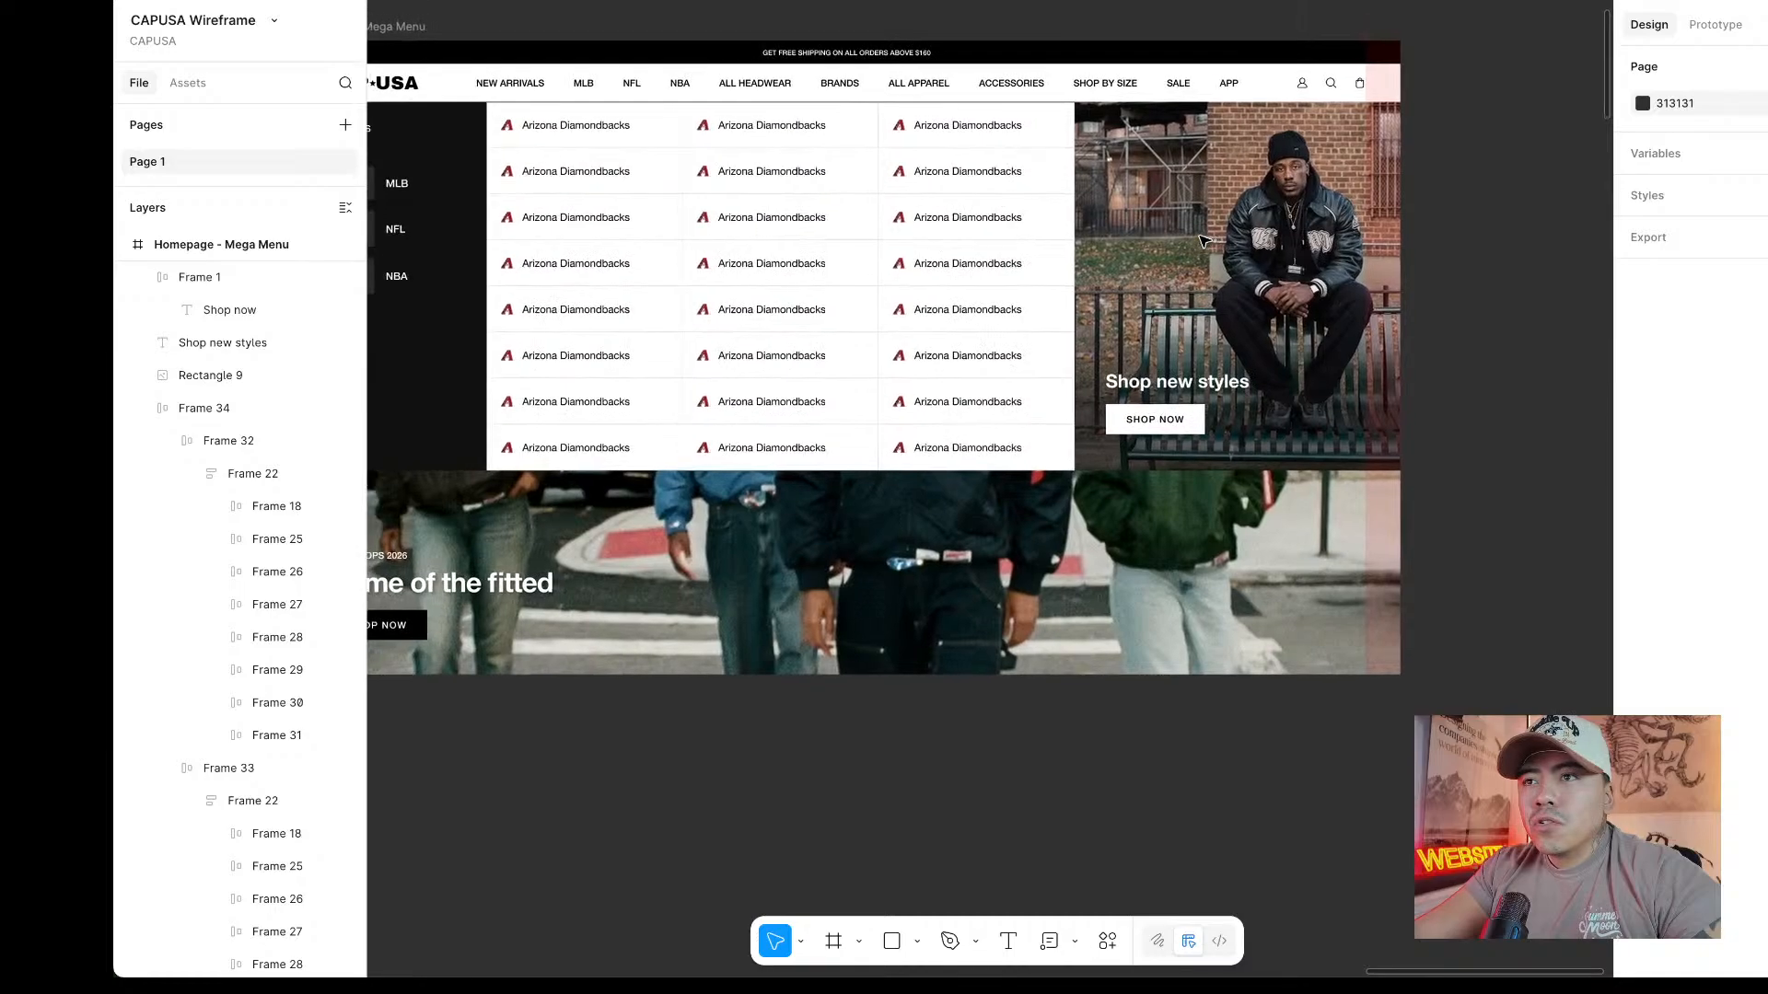
scroll(1204, 241, "left", 3)
scroll(1204, 241, "up", 1)
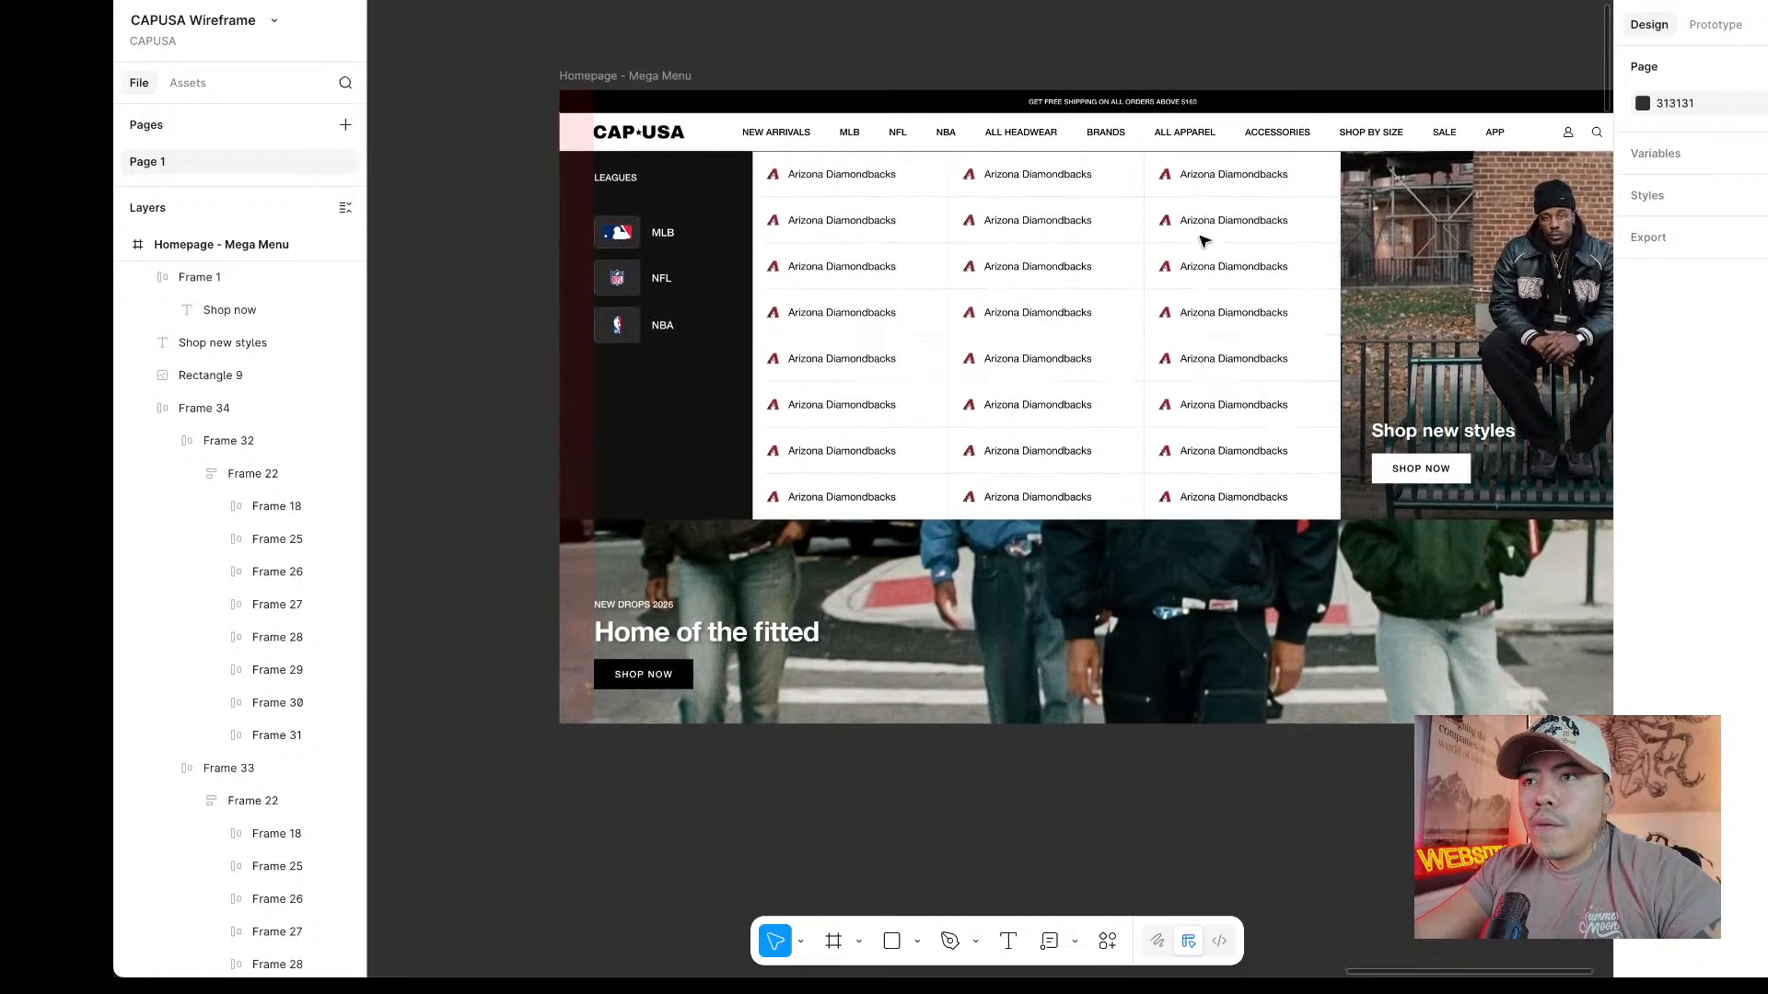
scroll(1205, 242, "right", 3)
scroll(1412, 276, "left", 3)
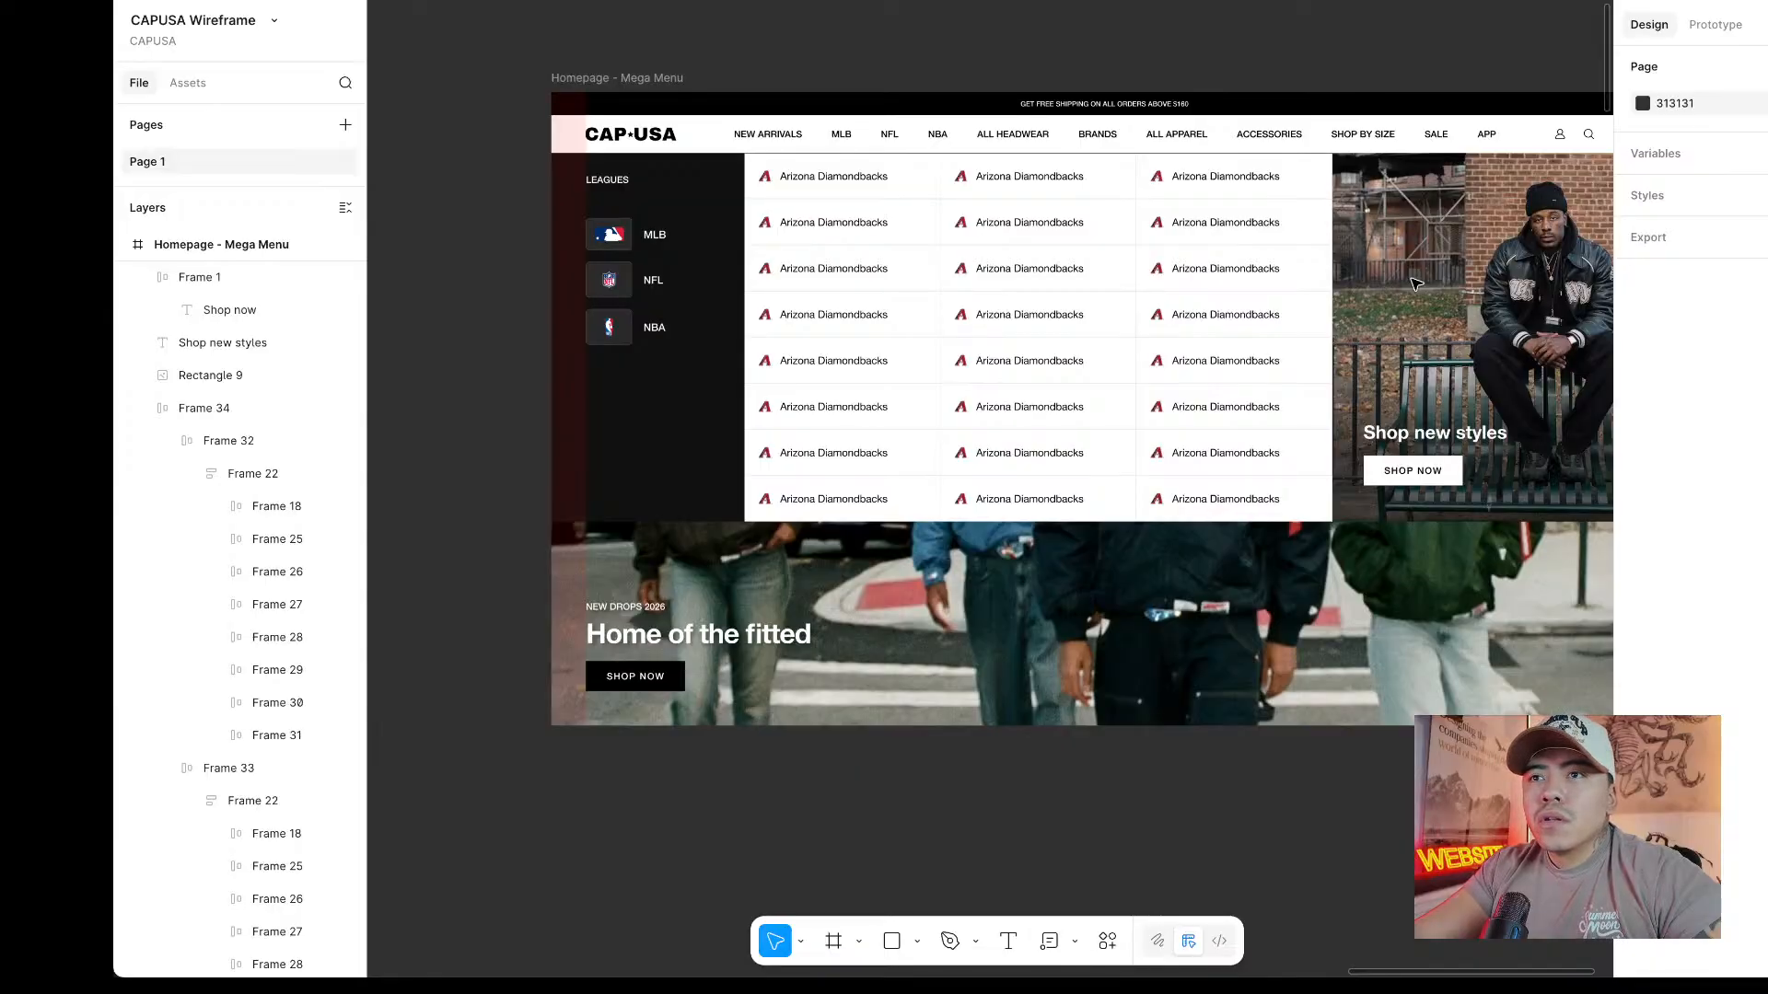
scroll(1415, 284, "right", 2)
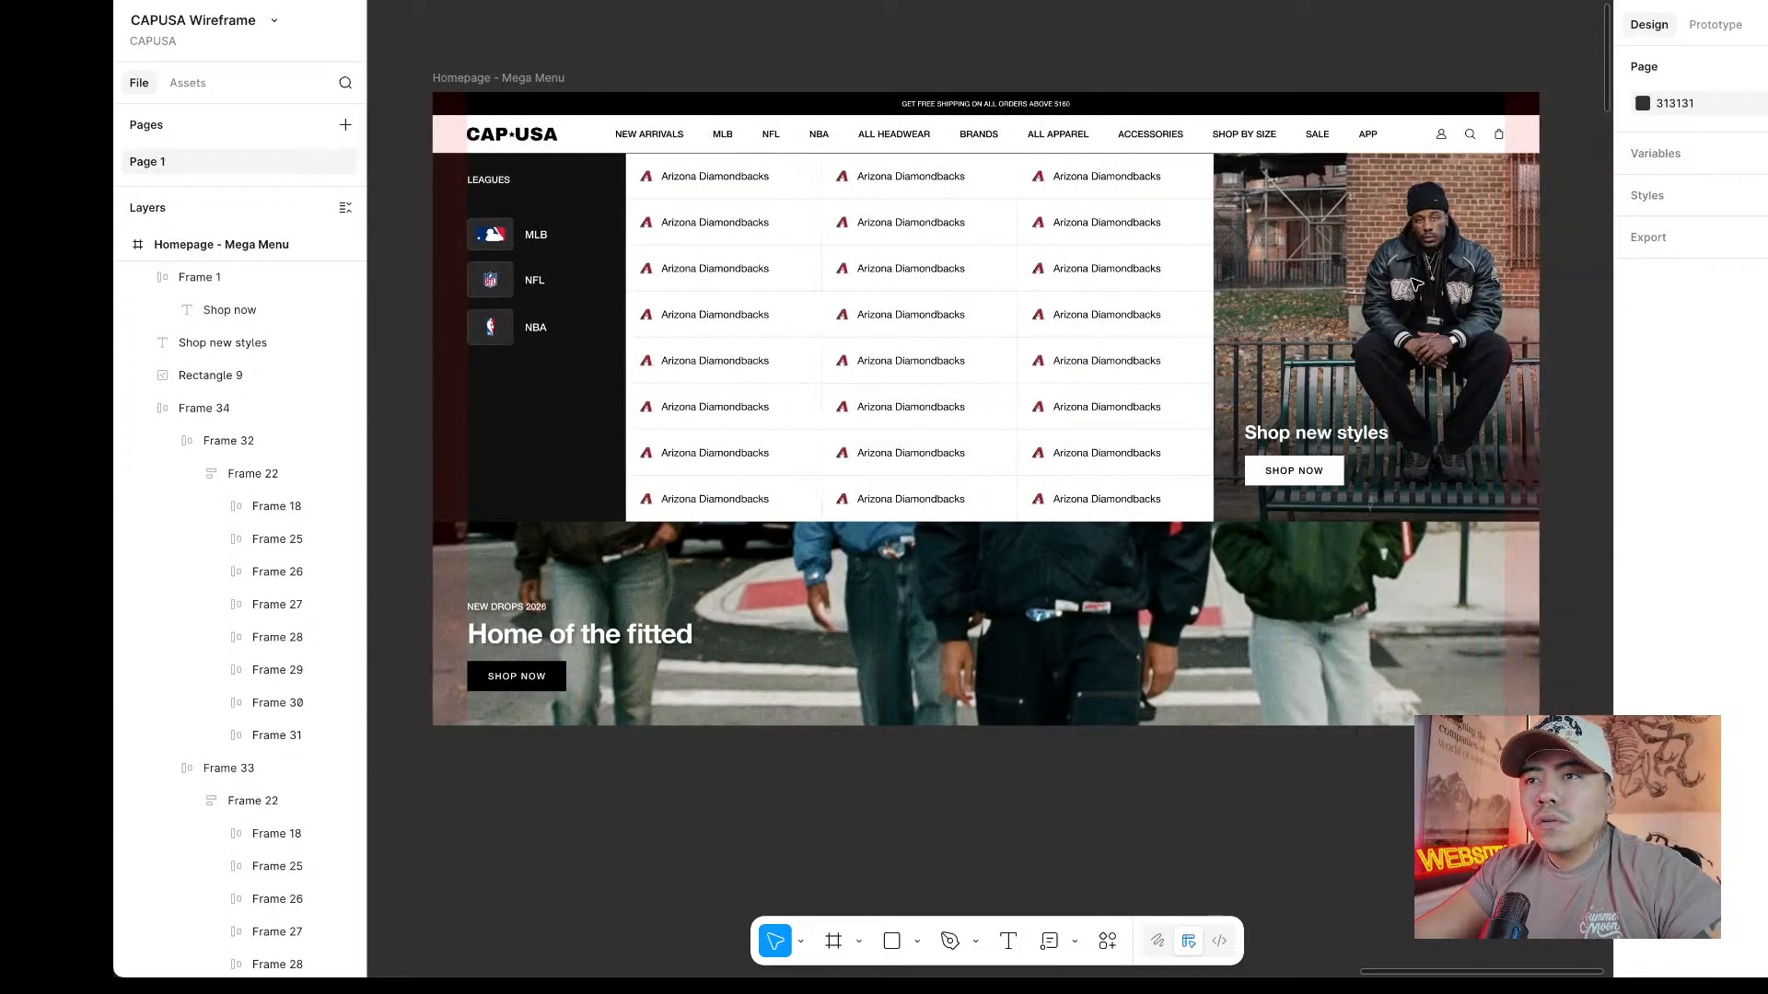
Delete the bench photo, the "Shop new styles" text and the white SHOP NOW button from the mega menu.
left_click(1415, 284)
left_click(1351, 440, "shift")
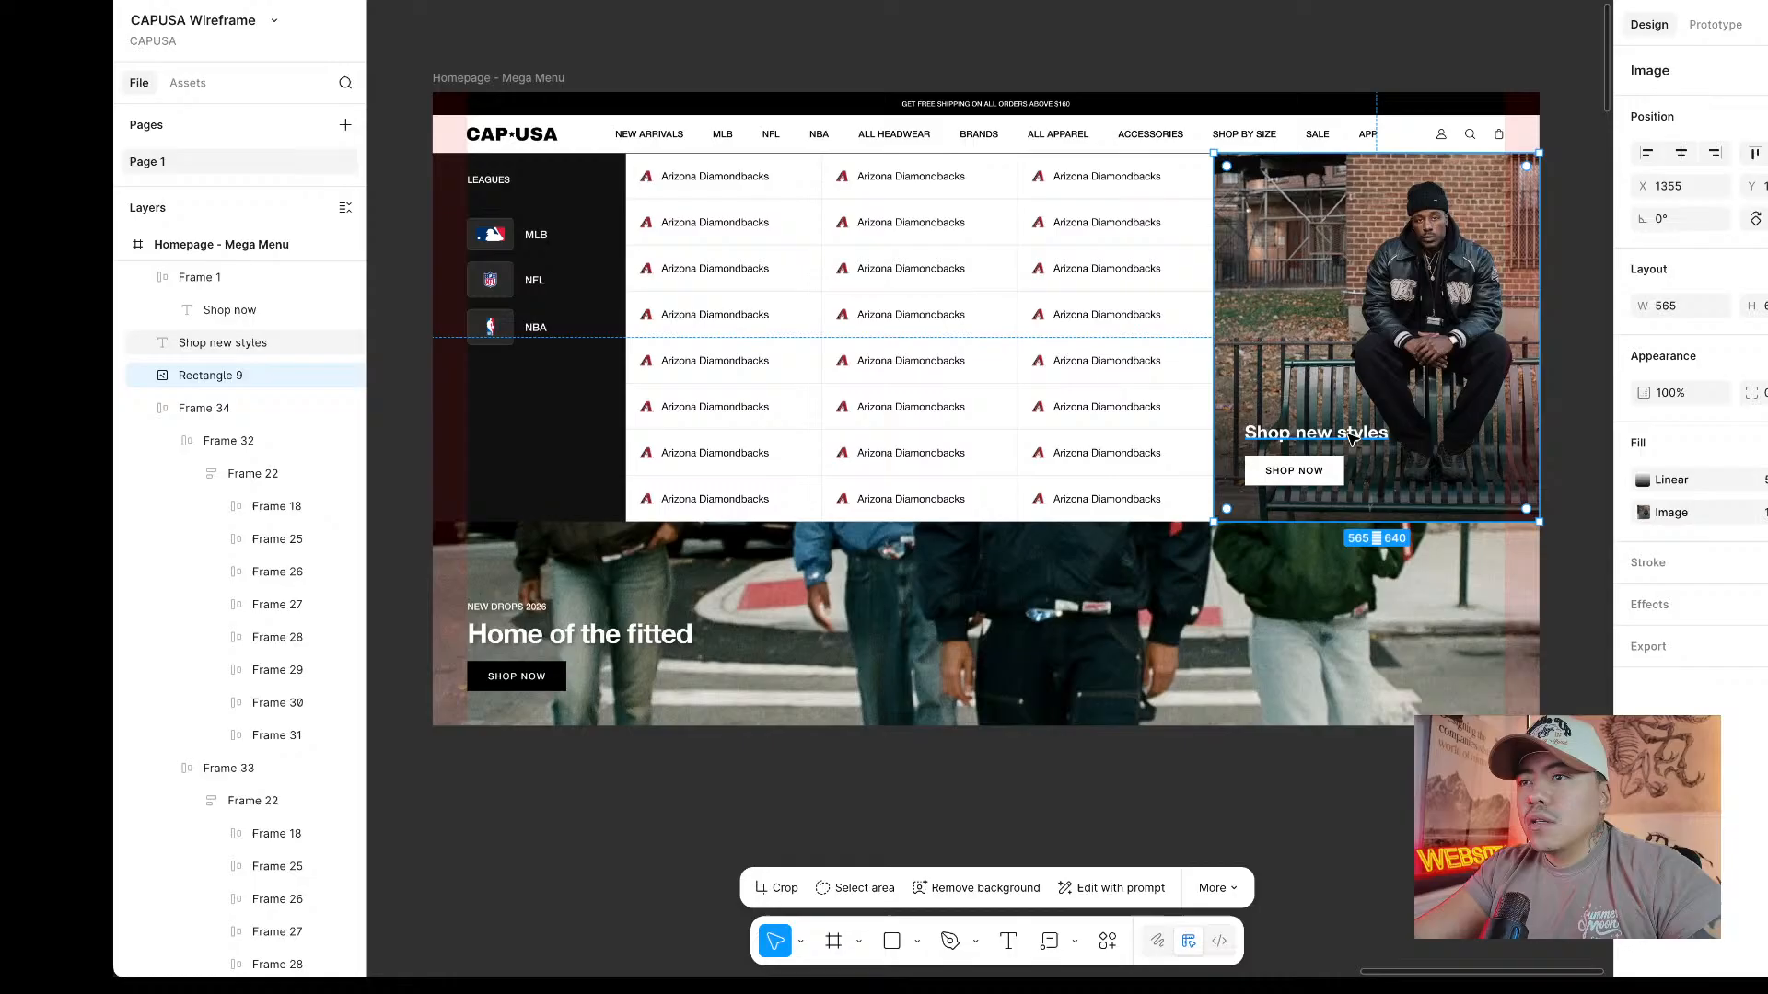
left_click(1313, 468, "shift")
key("Delete")
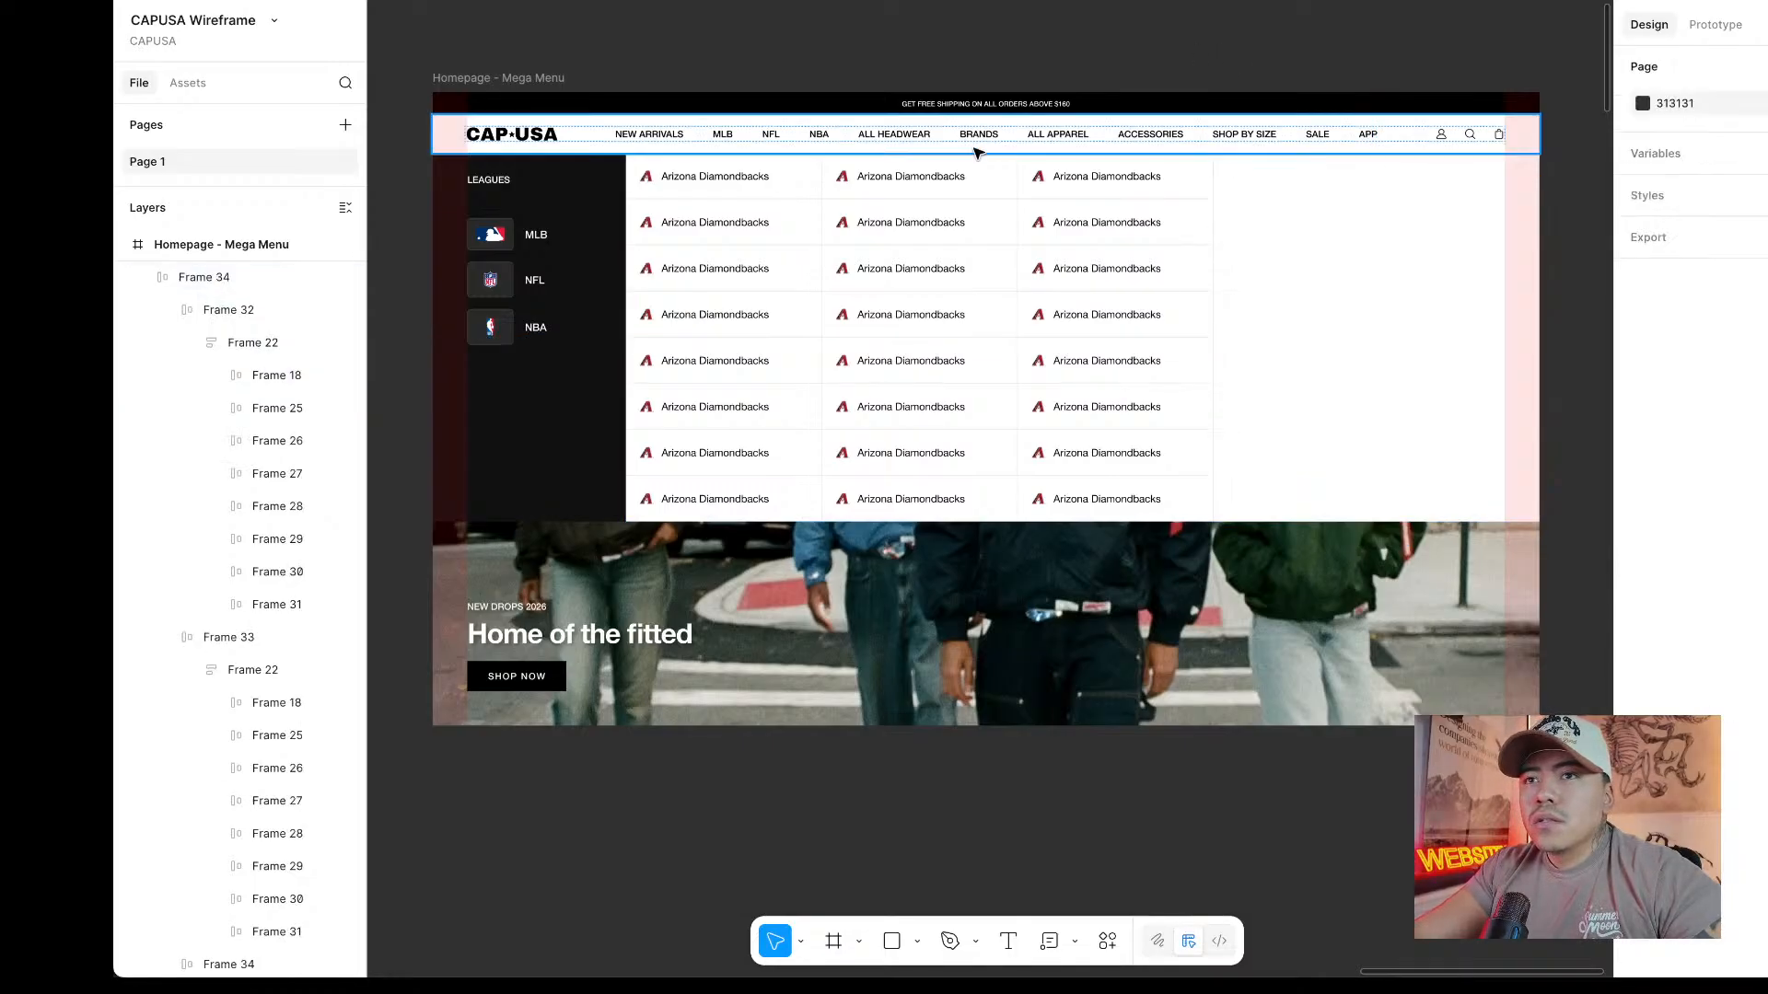
Duplicate the third team column to add a fourth column to the mega menu's team table.
scroll(957, 155, "up", 3)
scroll(1429, 249, "left", 2)
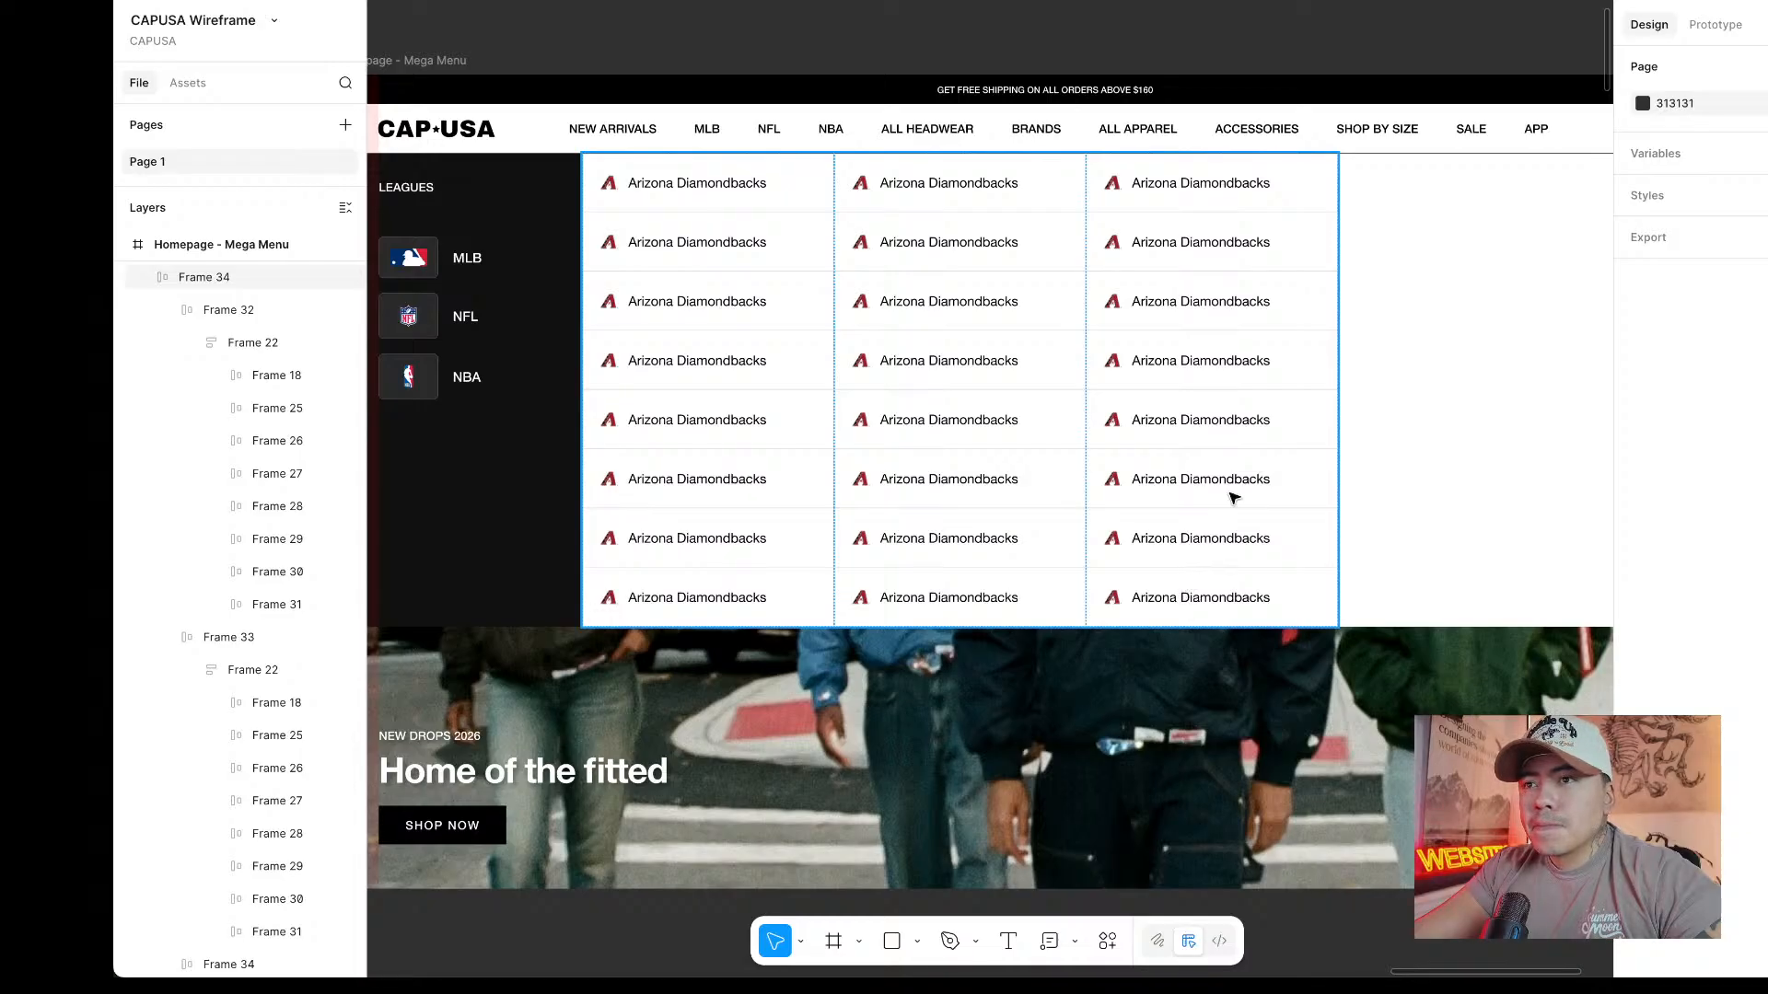
double_click(1235, 398)
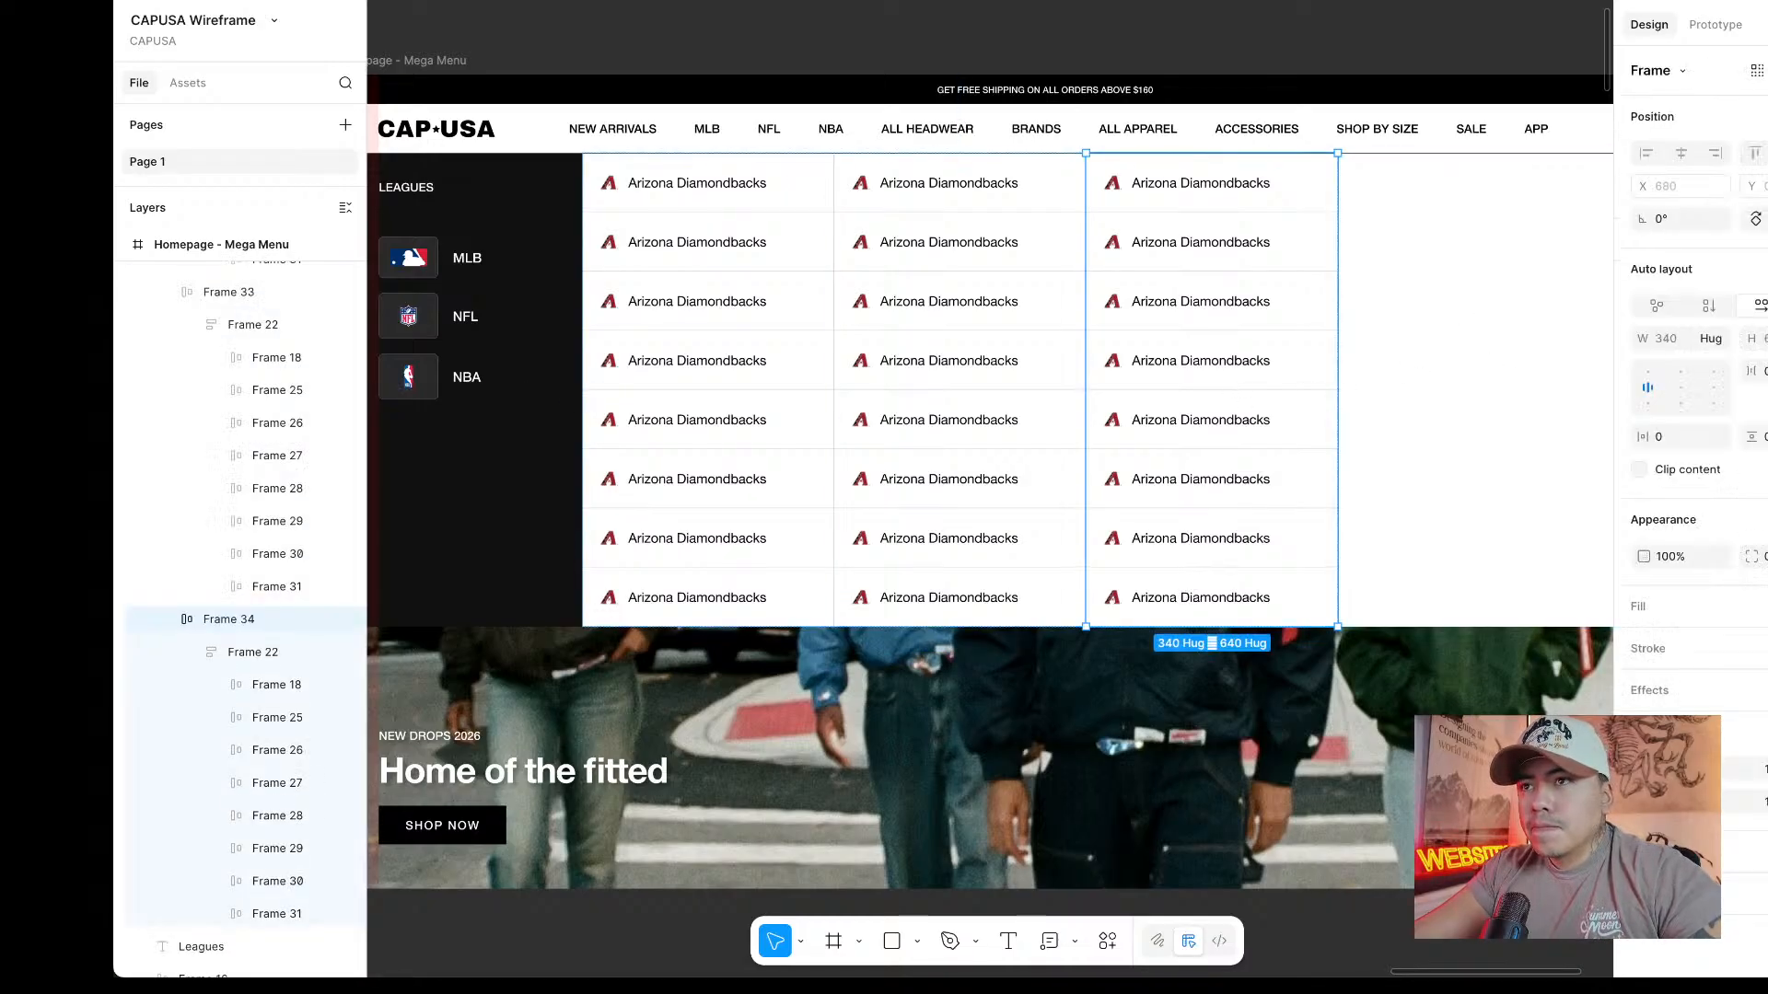
left_click(1172, 45)
scroll(1172, 45, "down", 3)
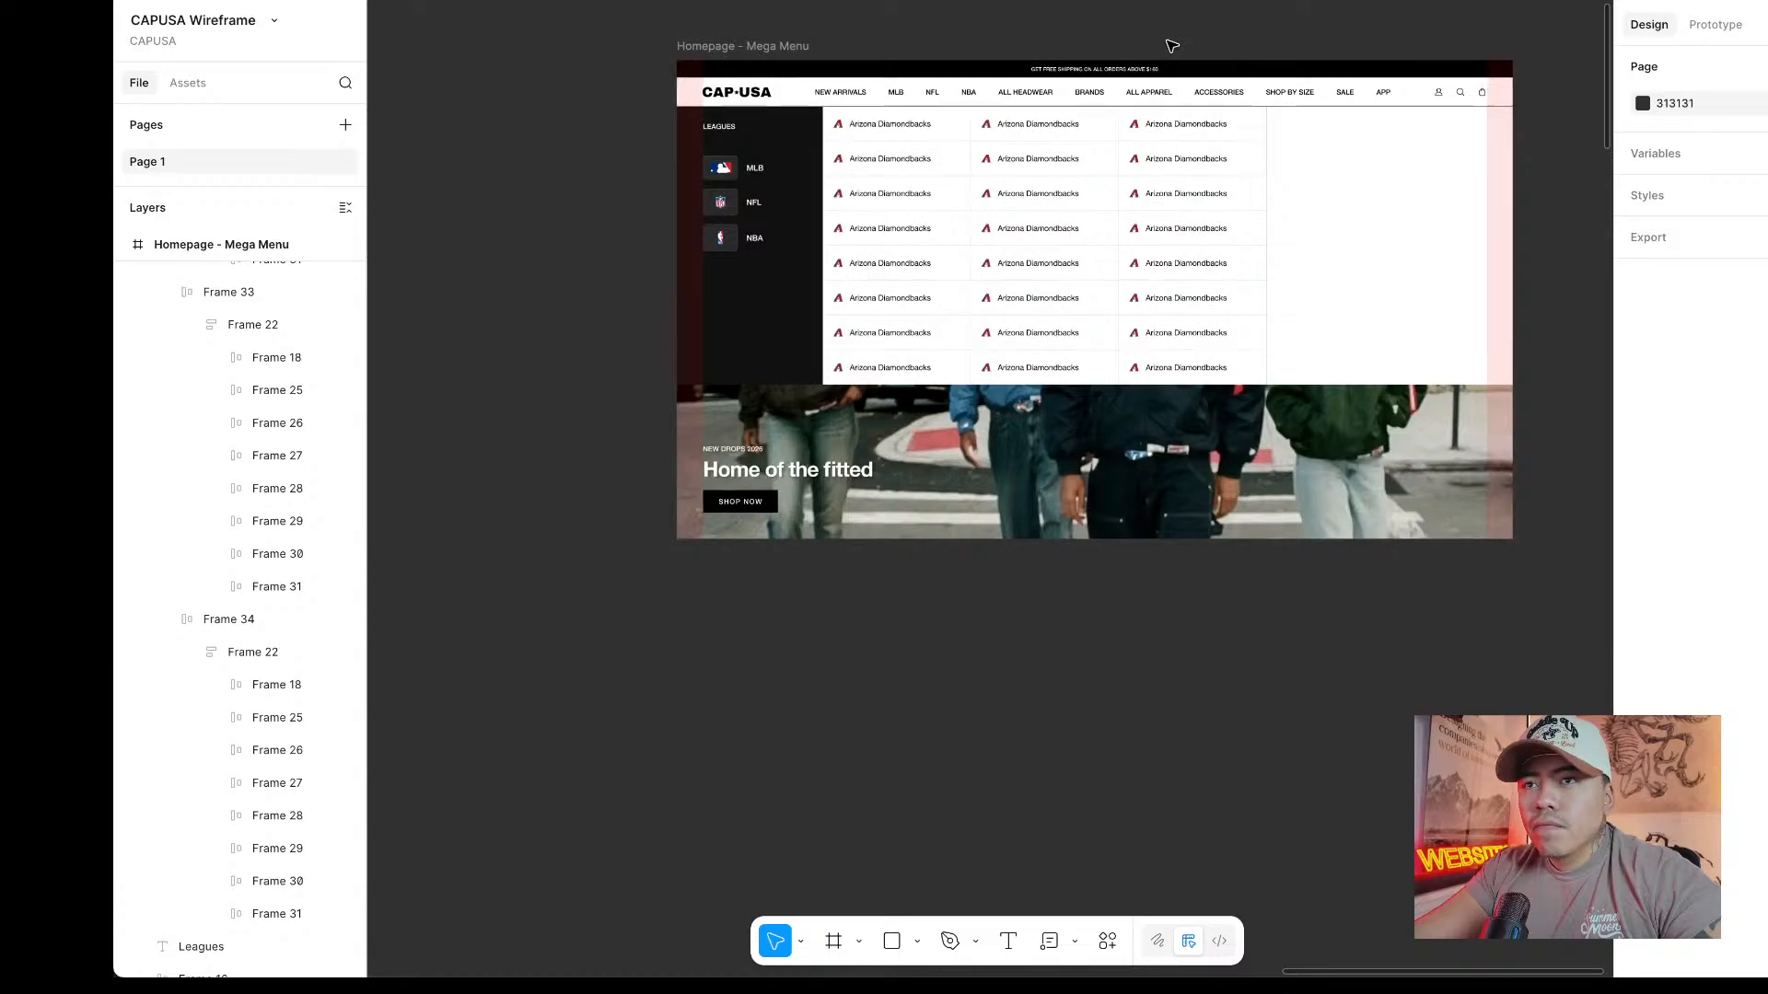
scroll(1172, 46, "up", 3)
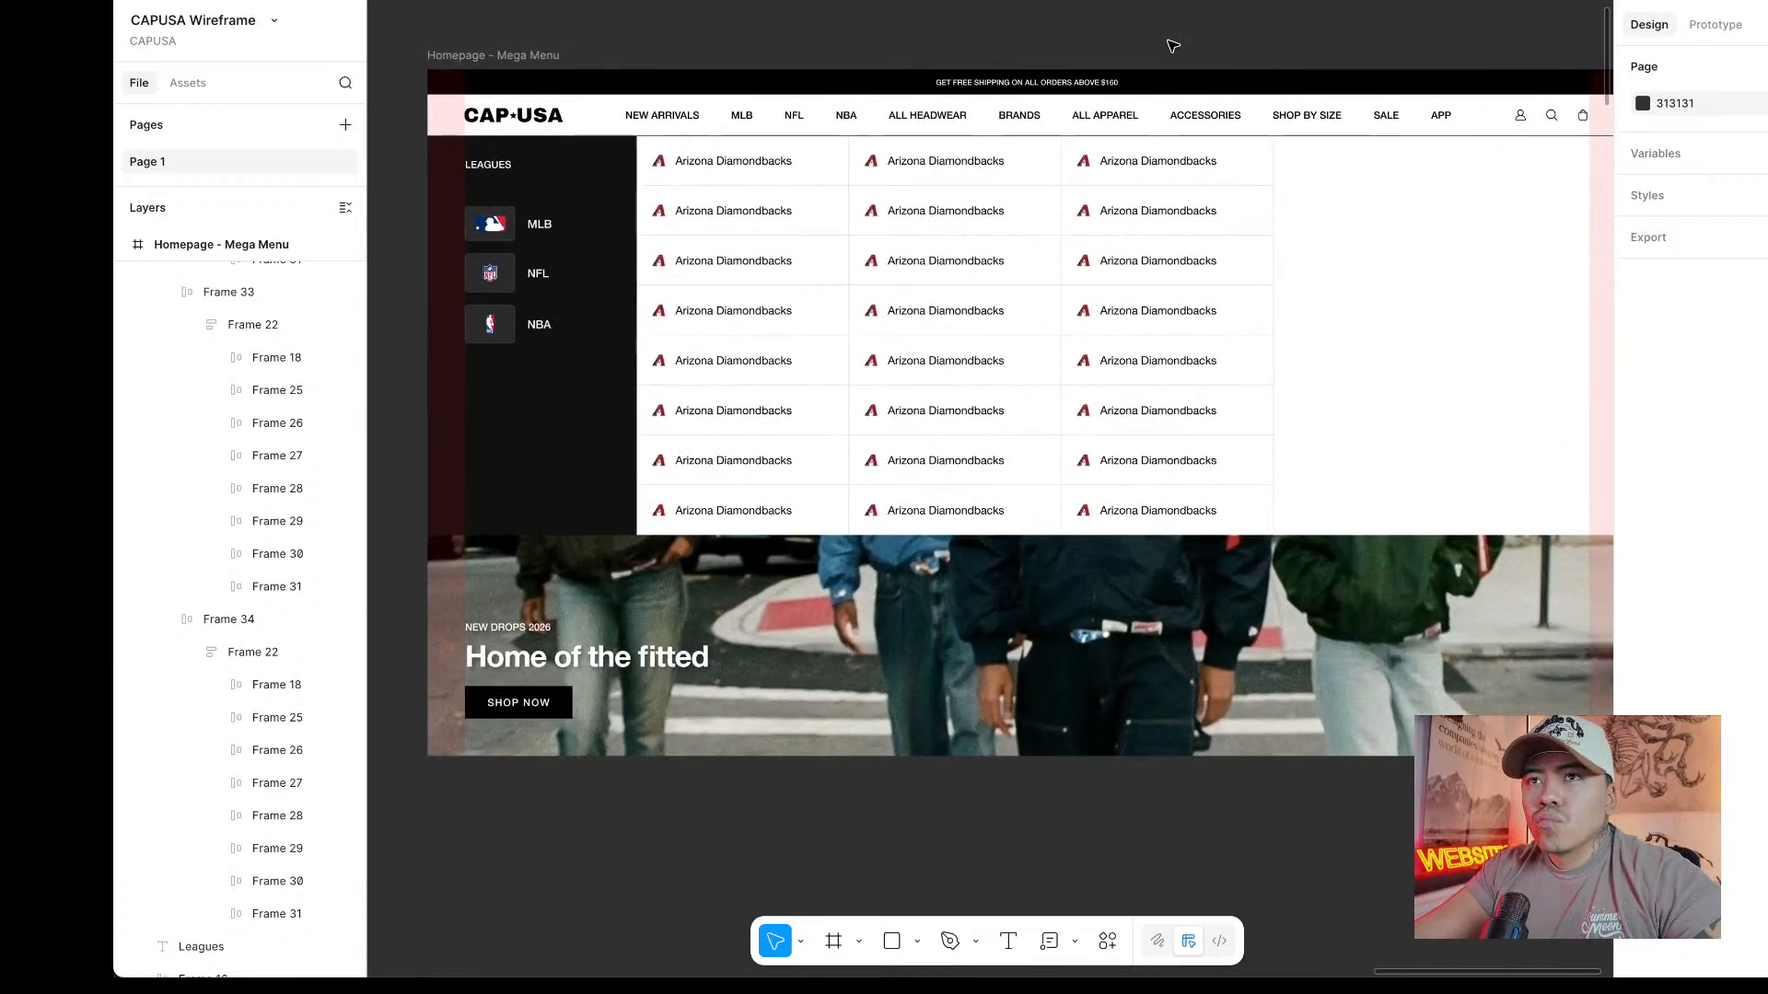
scroll(1172, 45, "right", 2)
left_click(1138, 195)
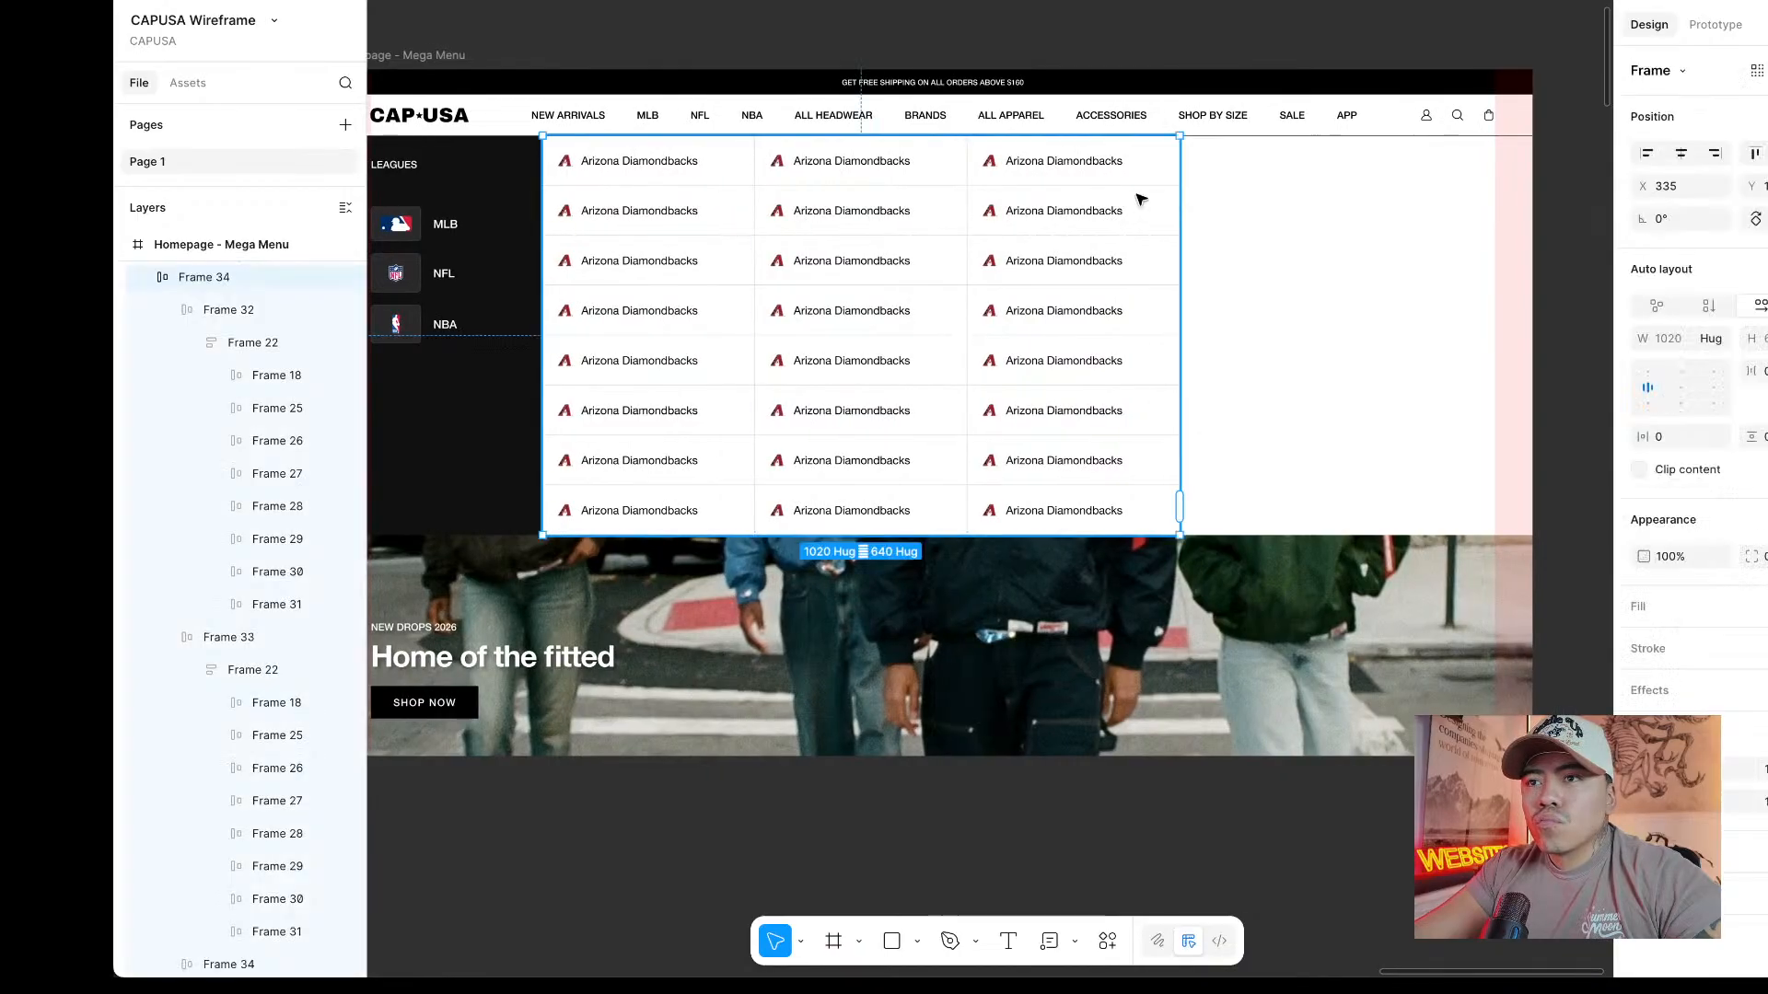
left_click(1139, 197)
key("ctrl+d")
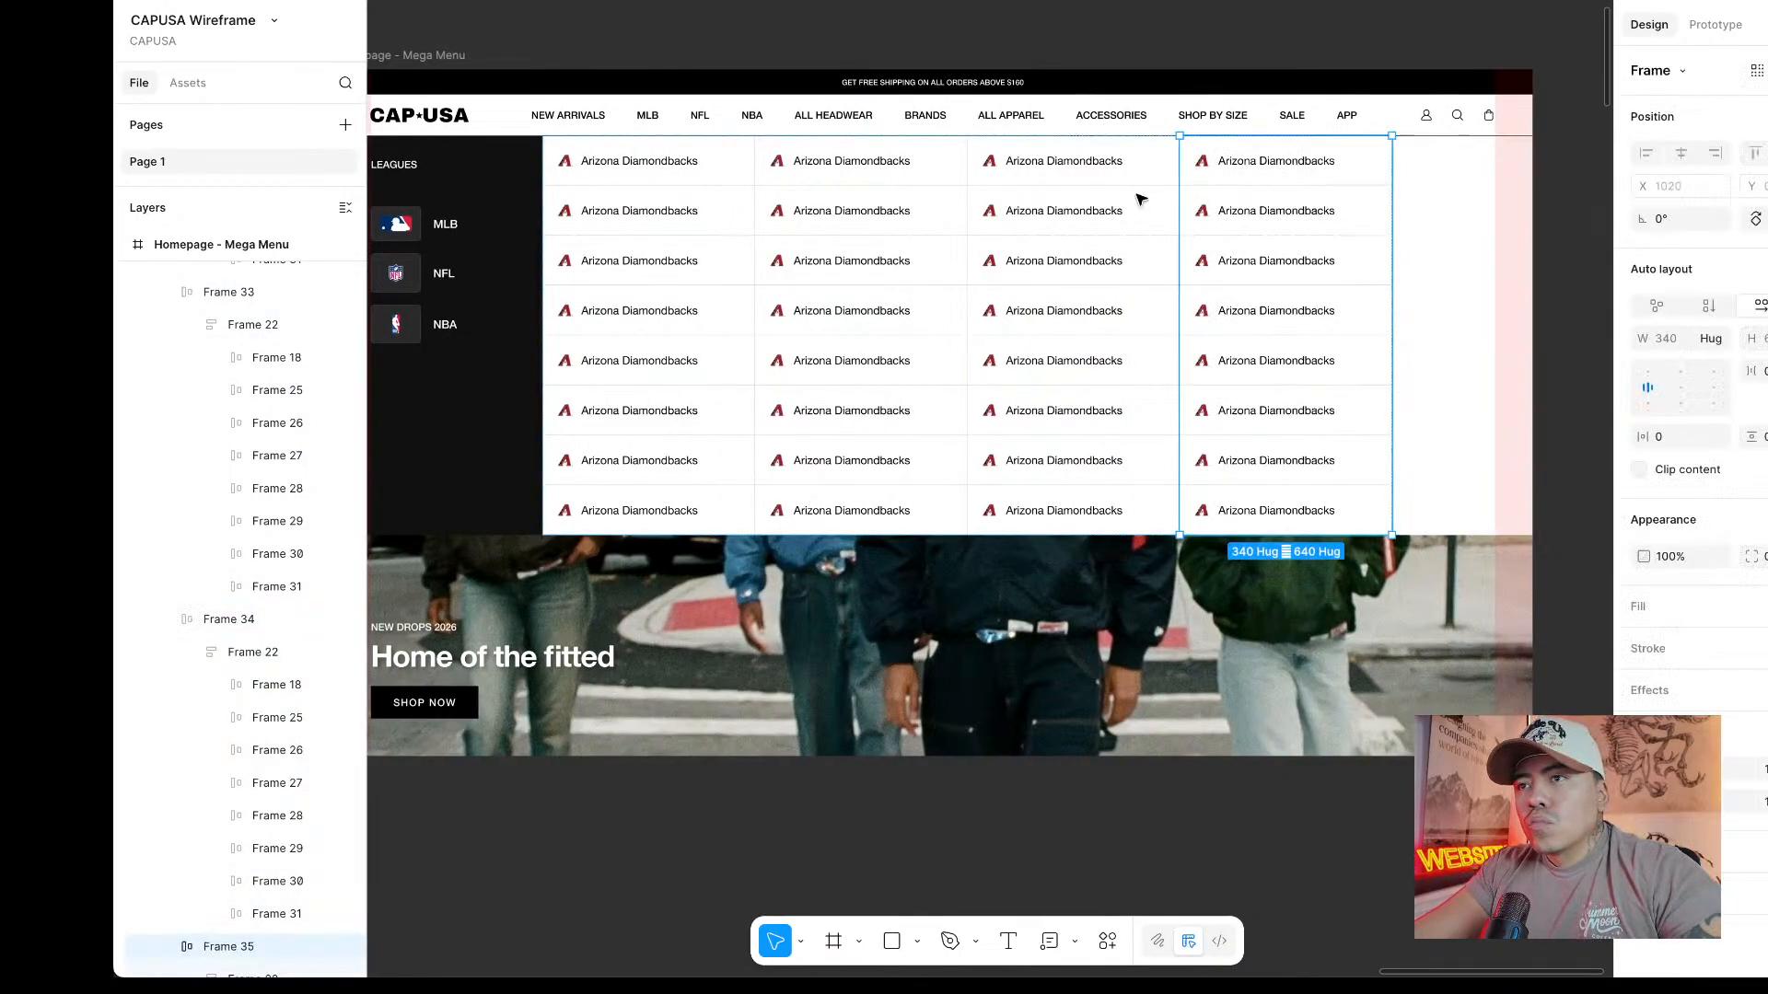
Check the four-column team table in the prototype preview and return to the design.
left_click(1030, 31)
key("ctrl+Tab")
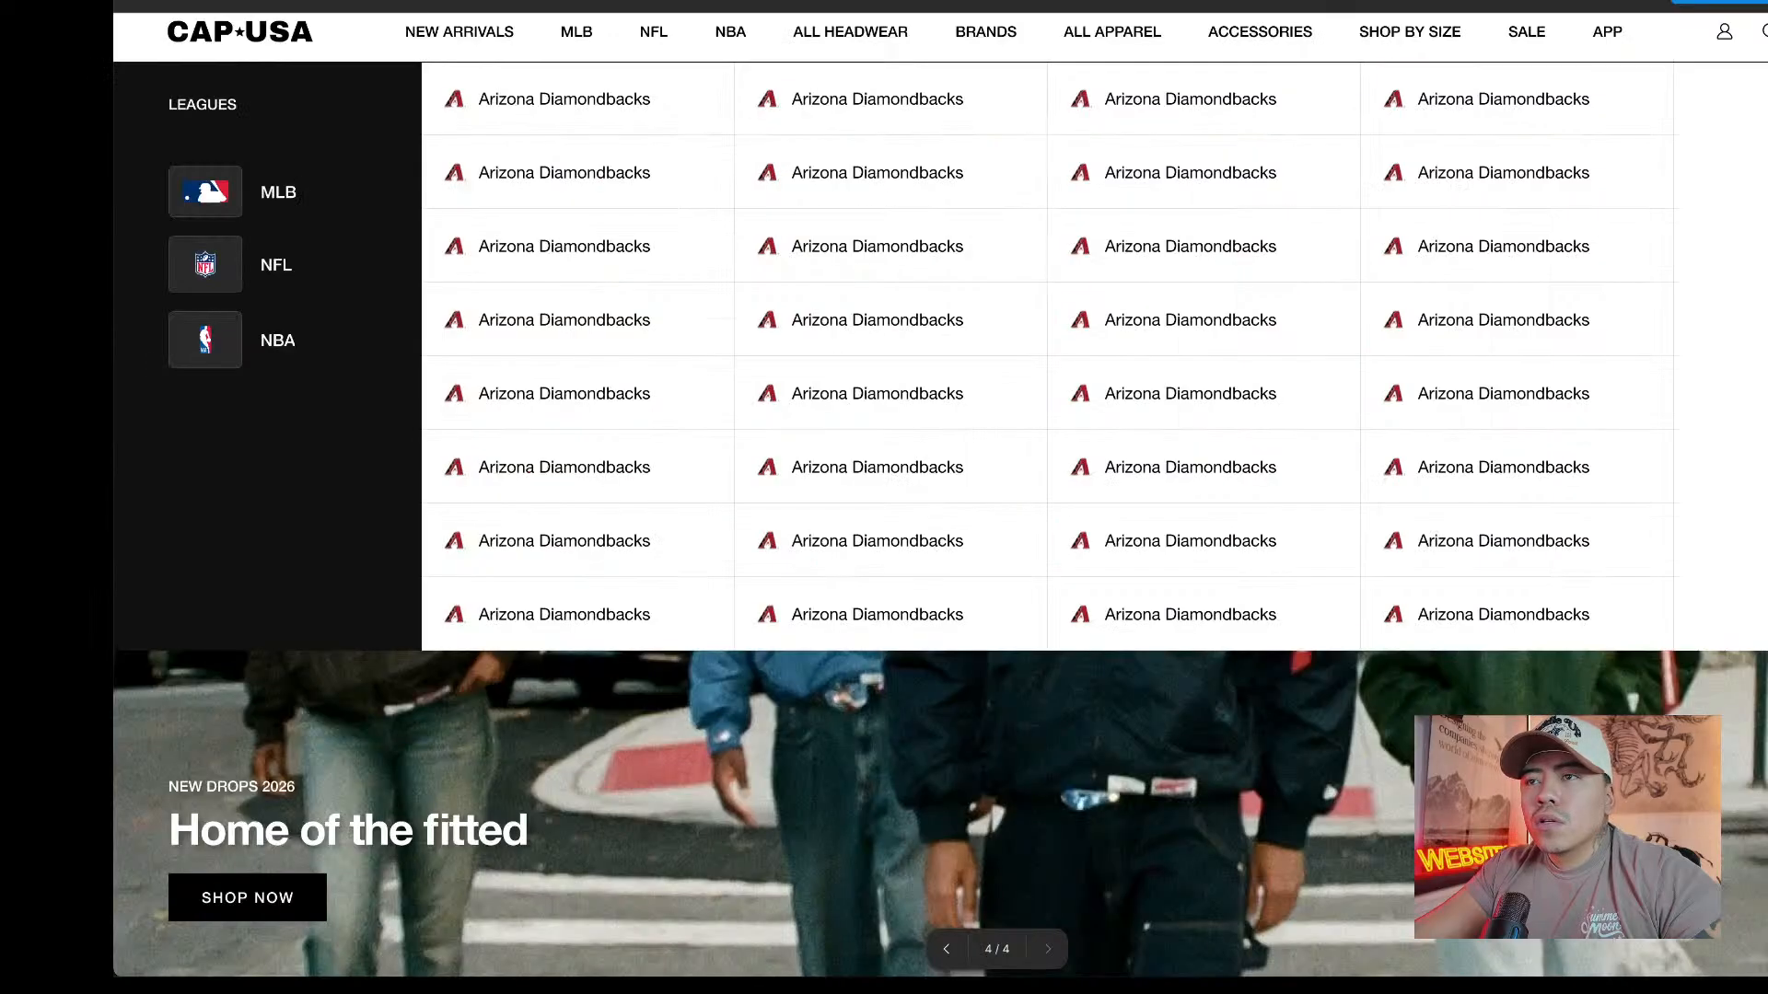
key("ctrl+Tab")
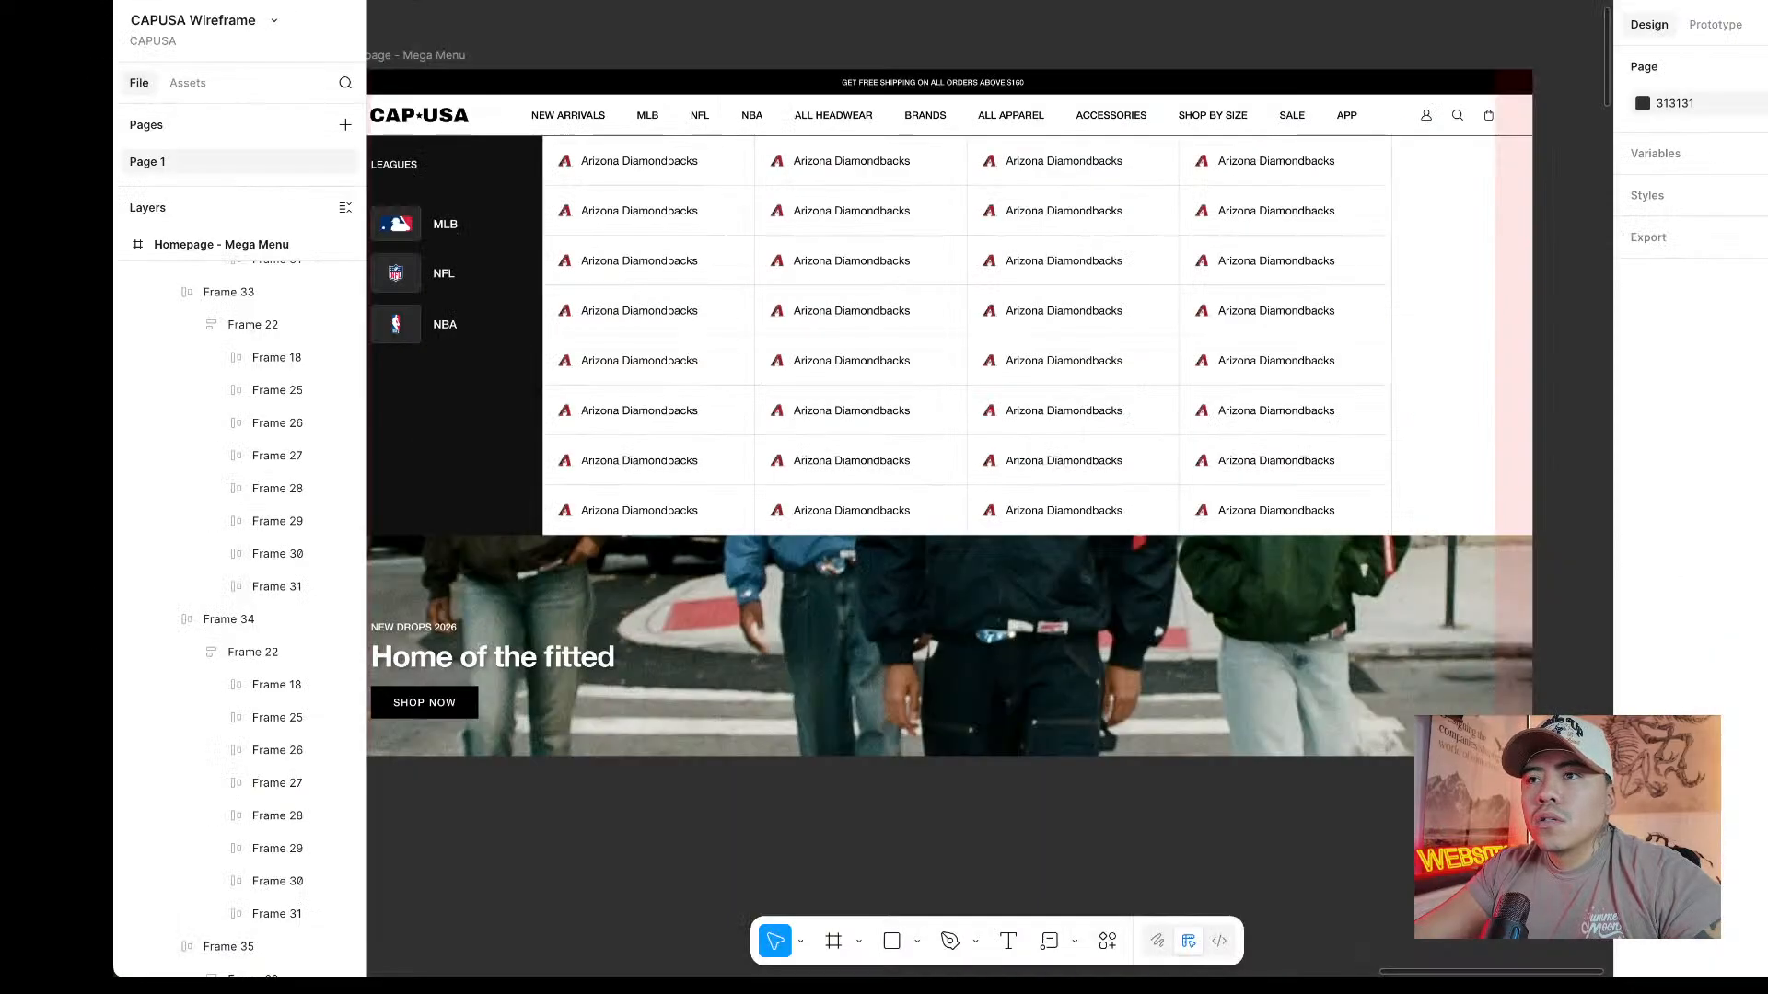
Set the fourth team column's auto layout alignment to top left.
left_click(1278, 406)
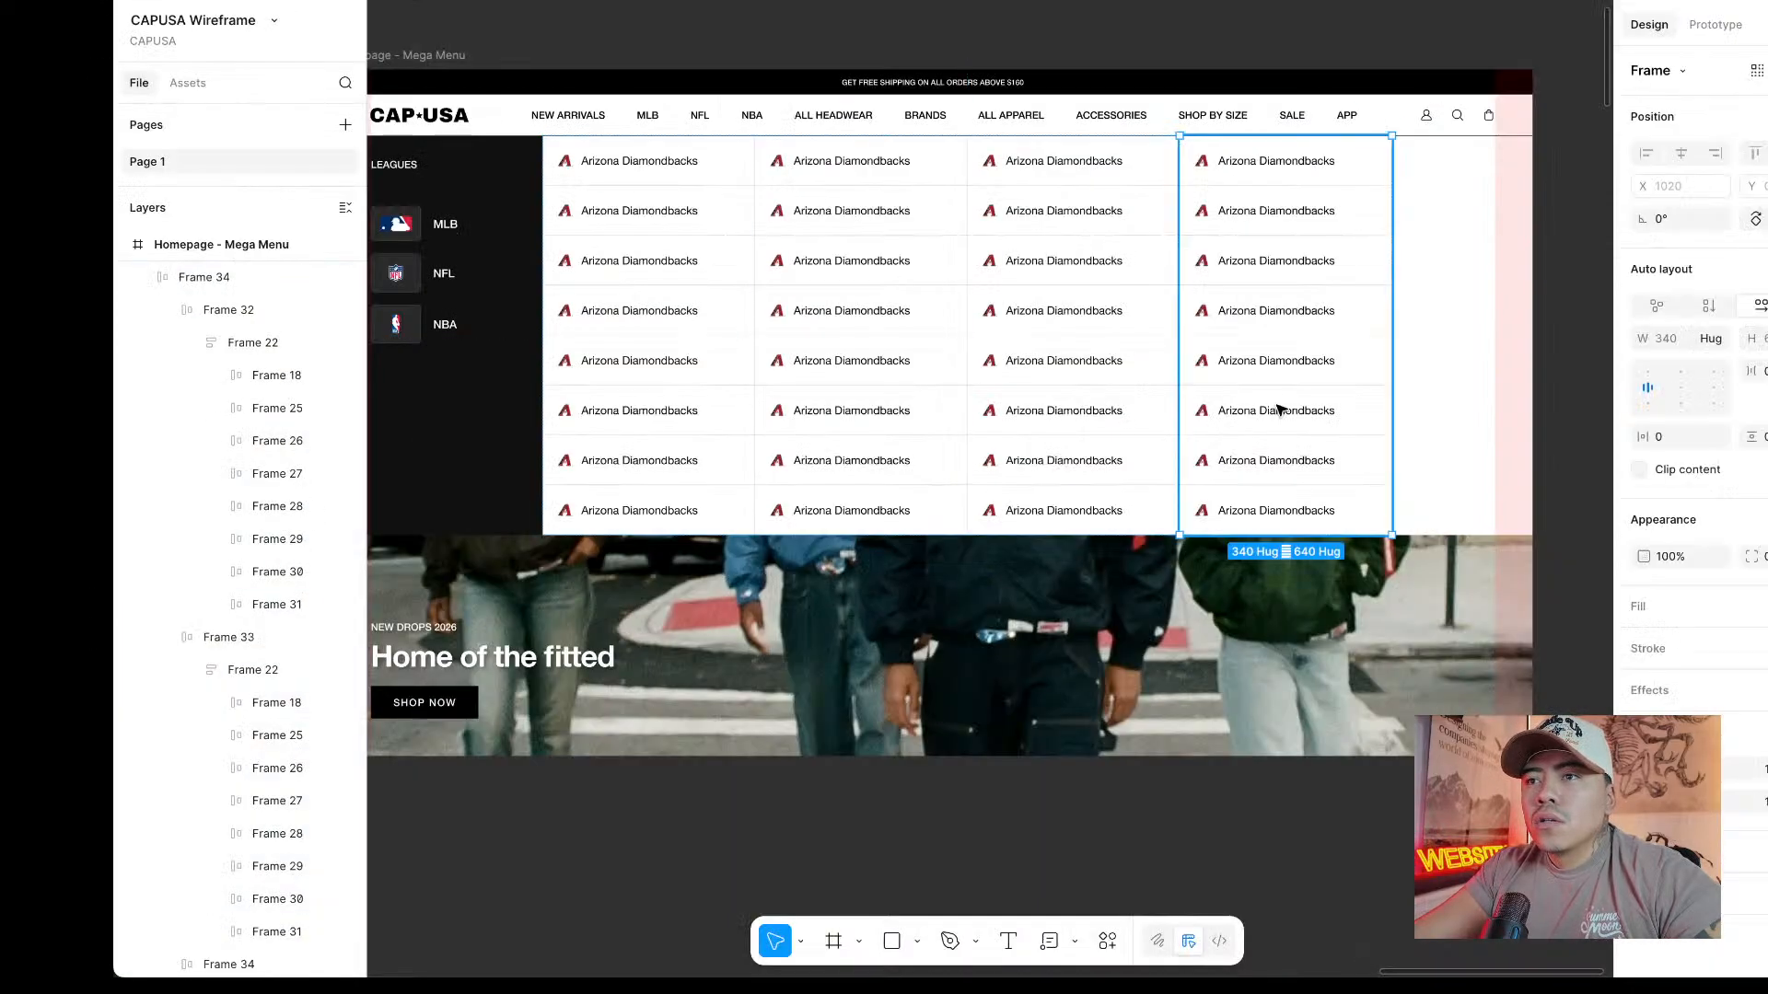
left_click(1648, 372)
double_click(1288, 506)
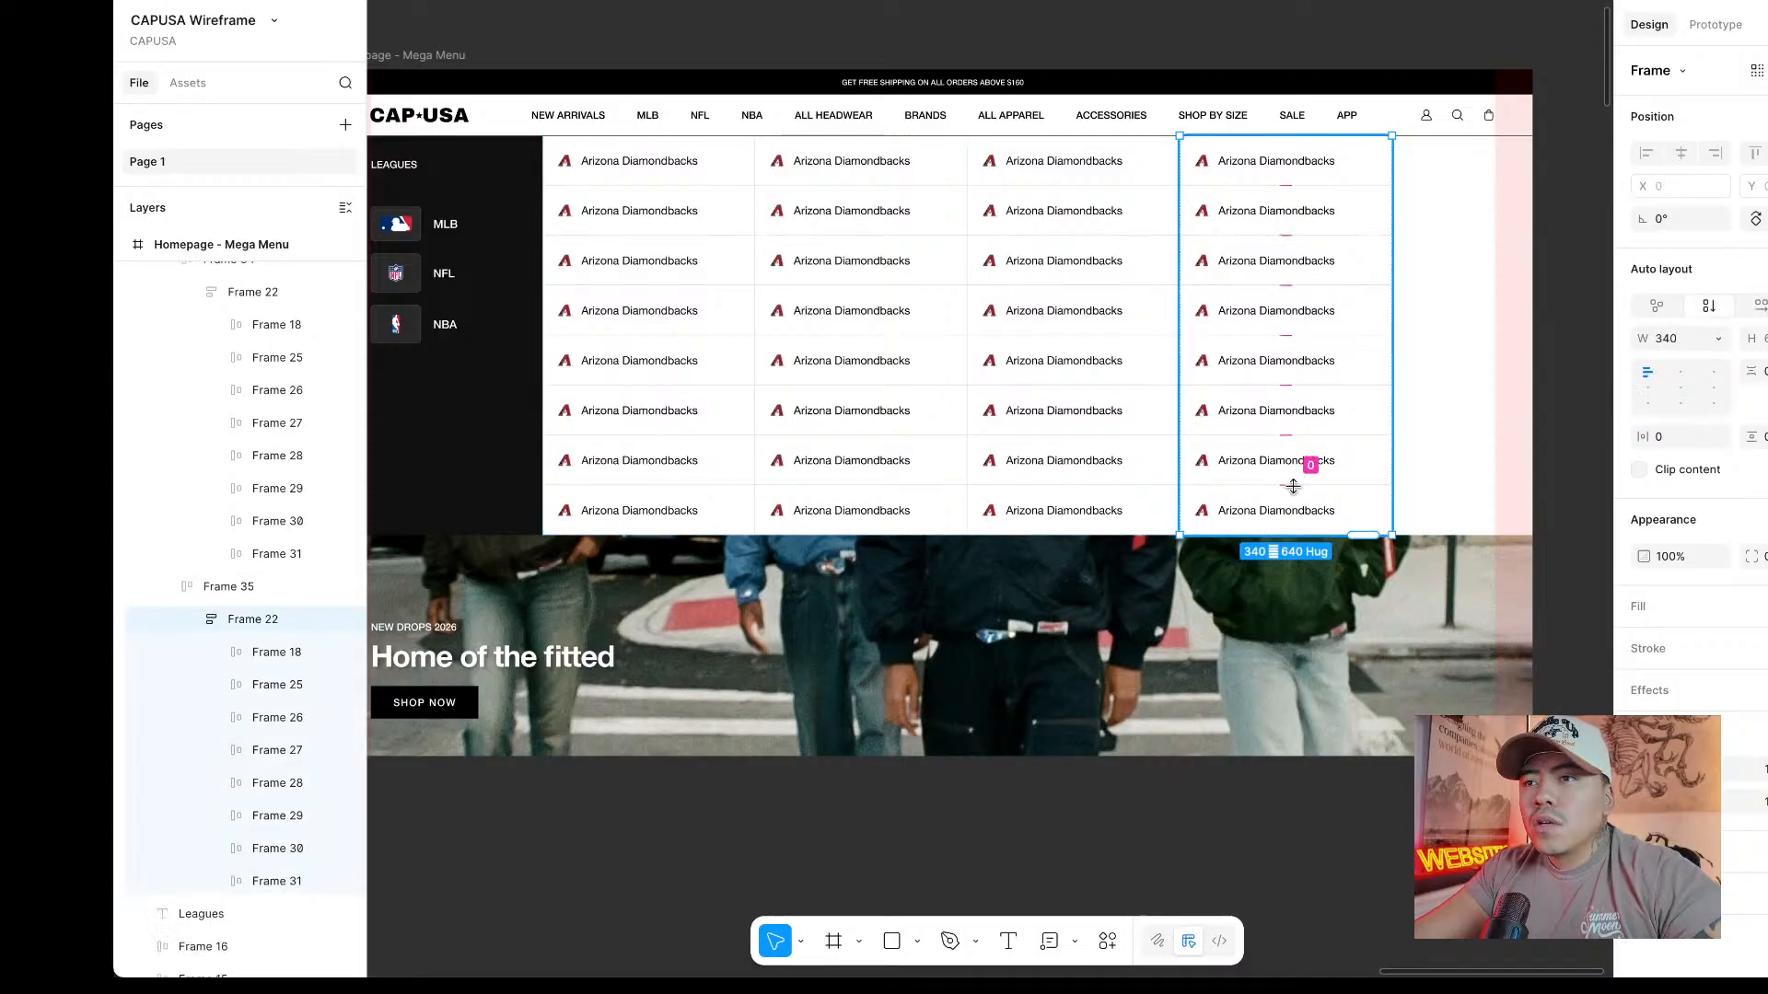
double_click(1290, 505)
left_click(1314, 462, "shift")
left_click(1320, 416, "shift")
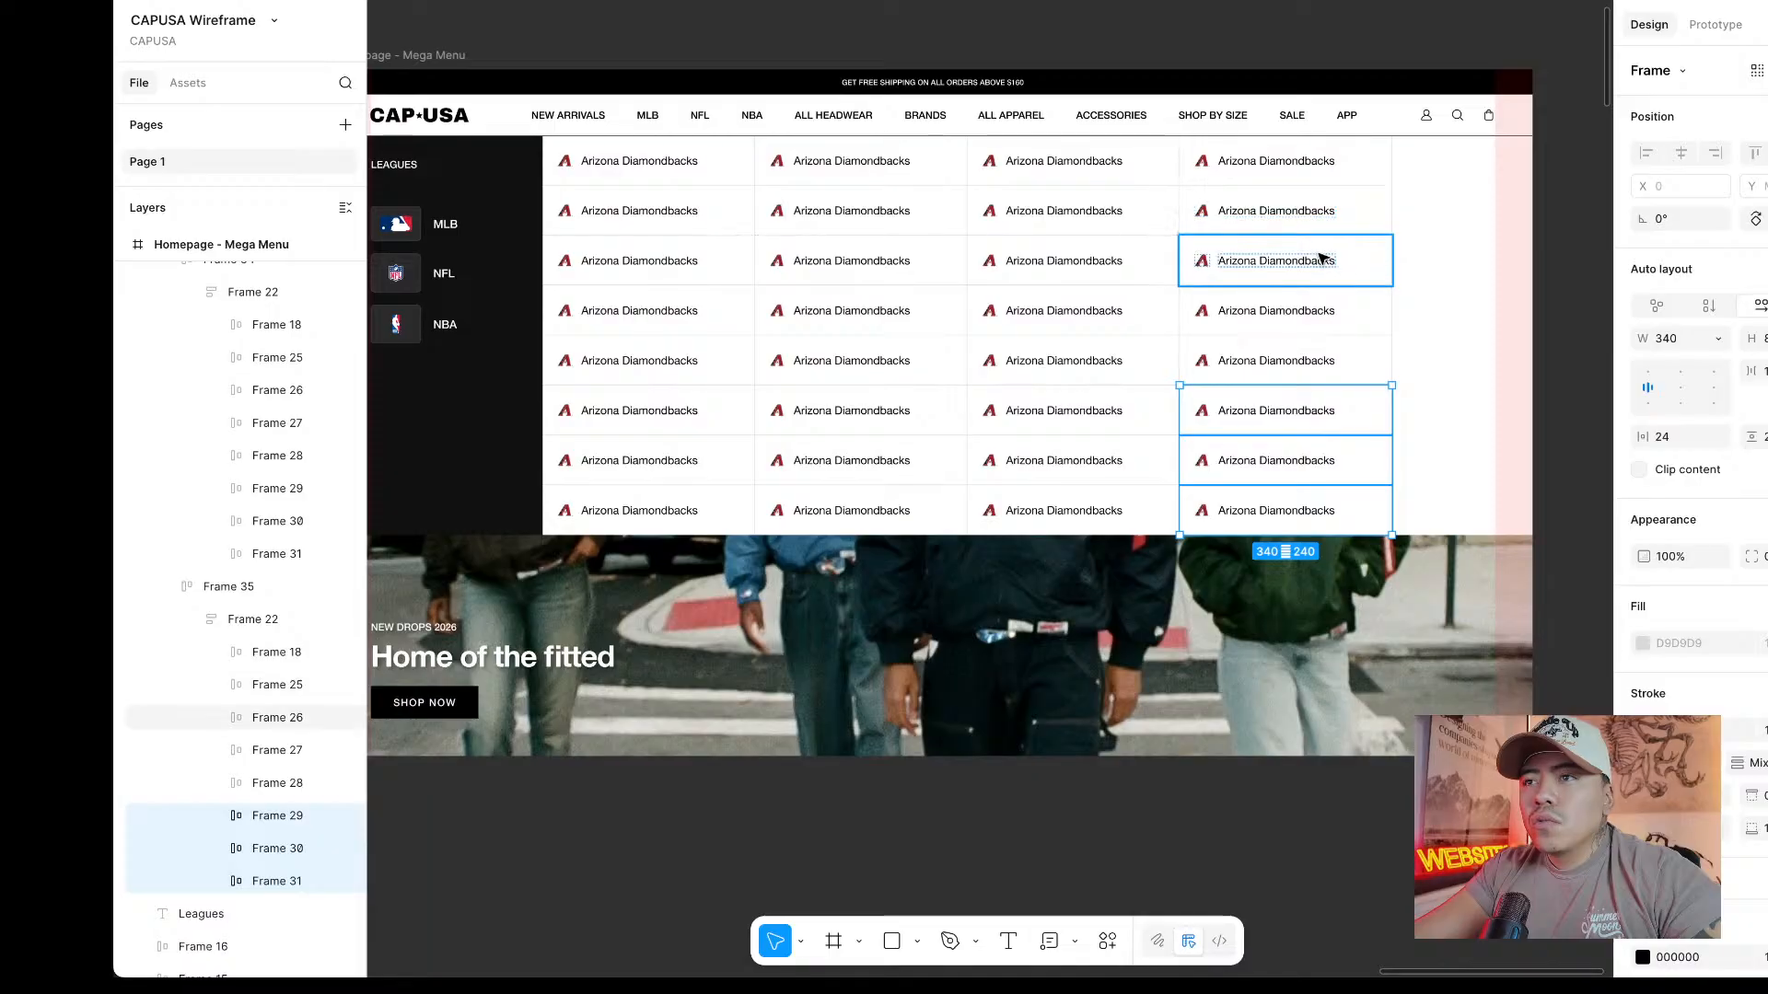
left_click(1344, 479, "shift")
left_click(1470, 471)
Delete the bottom two team rows from the fourth column.
left_click(1322, 500)
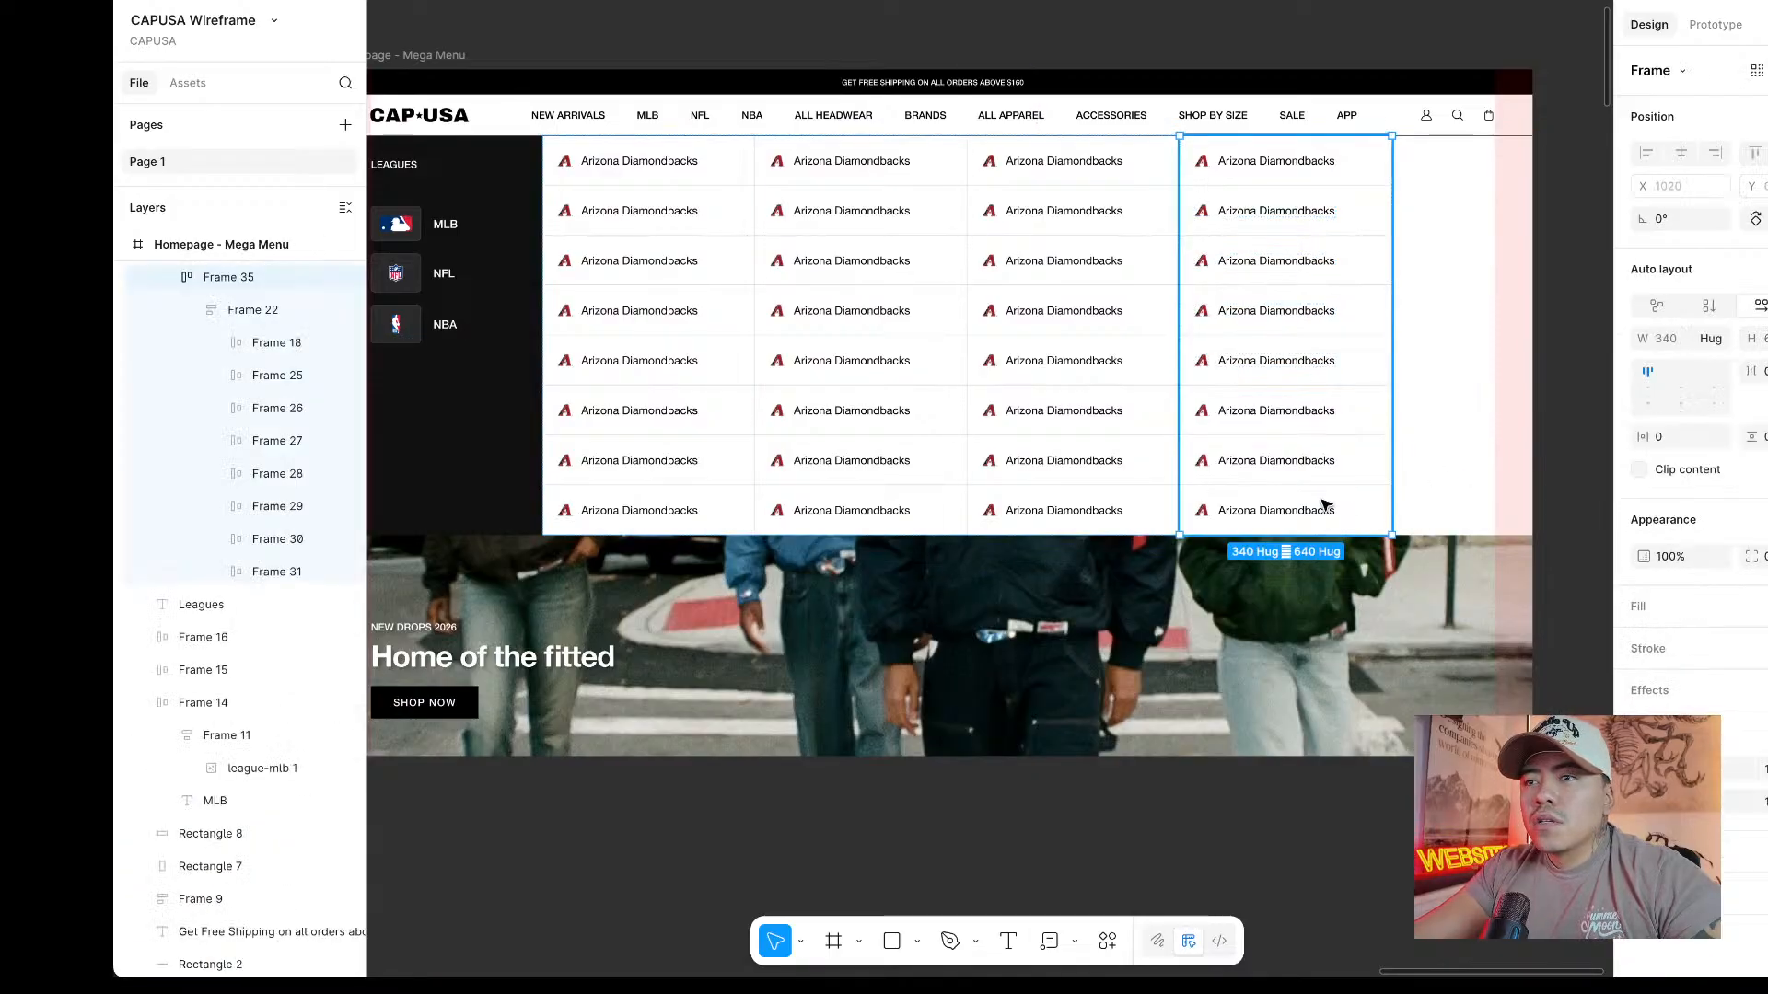
double_click(1321, 500)
left_click(1302, 516)
left_click(1344, 476, "shift")
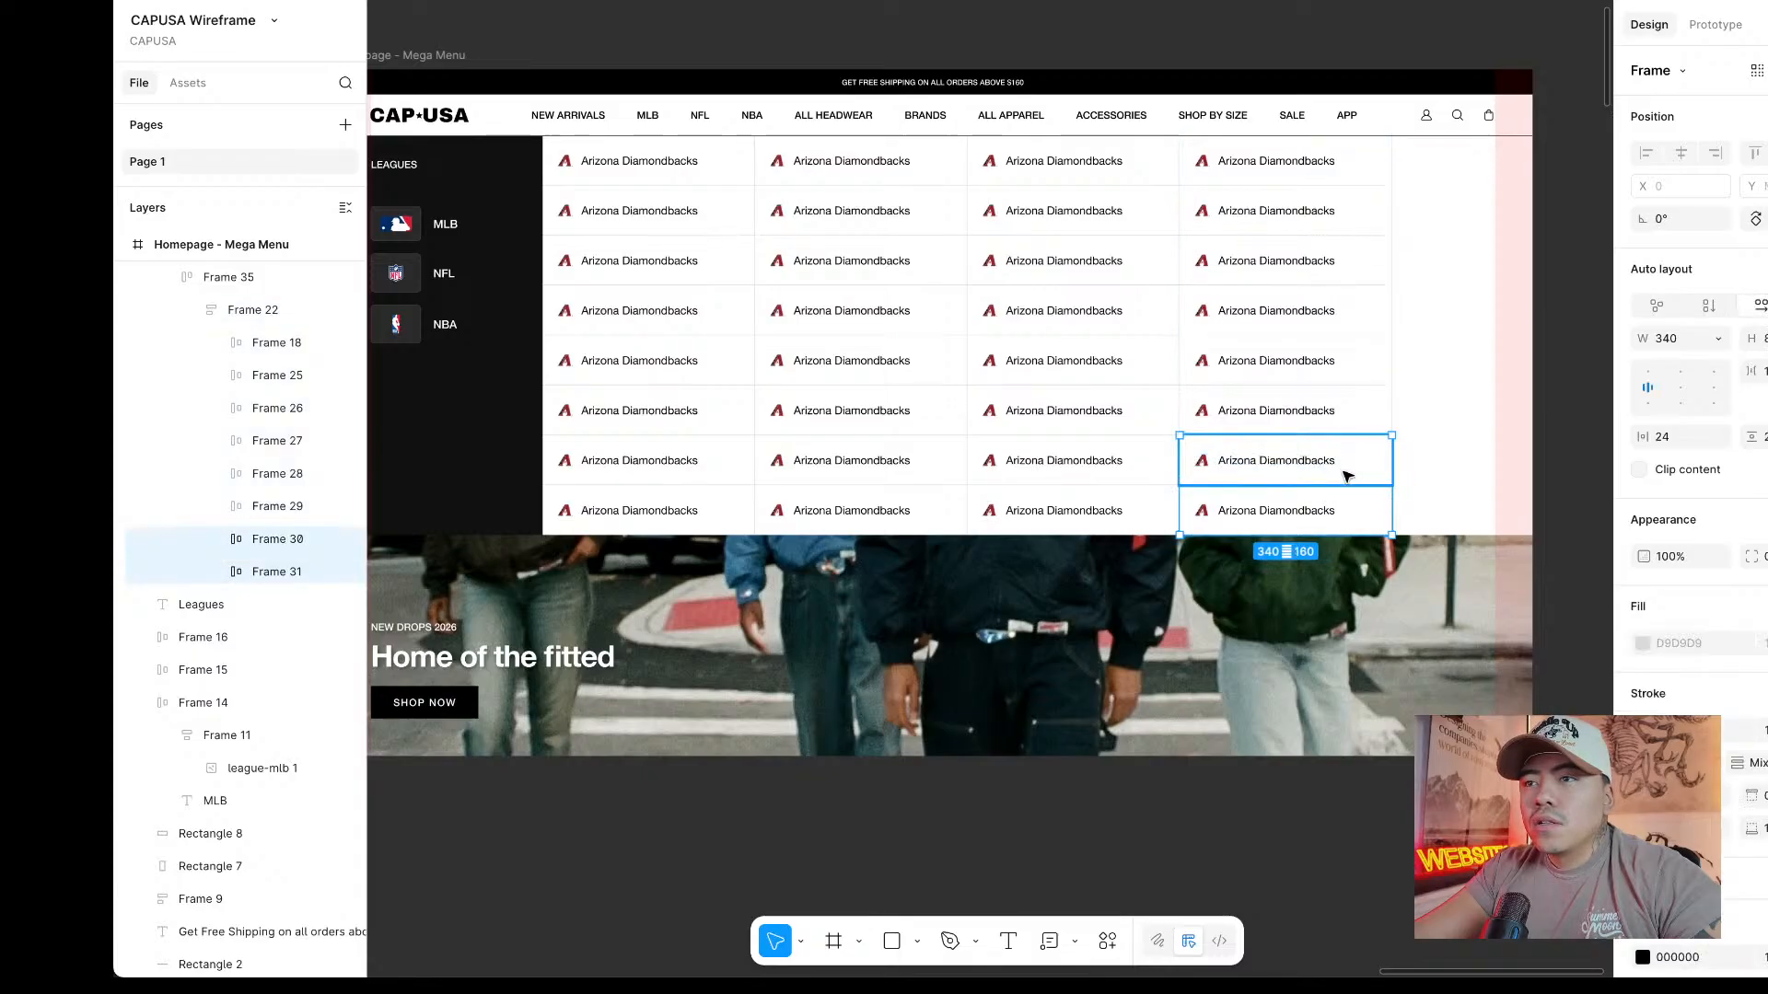
key("Delete")
Set the whole team table's auto layout alignment to top left so the shorter fourth column starts at the first row.
left_click(1386, 368)
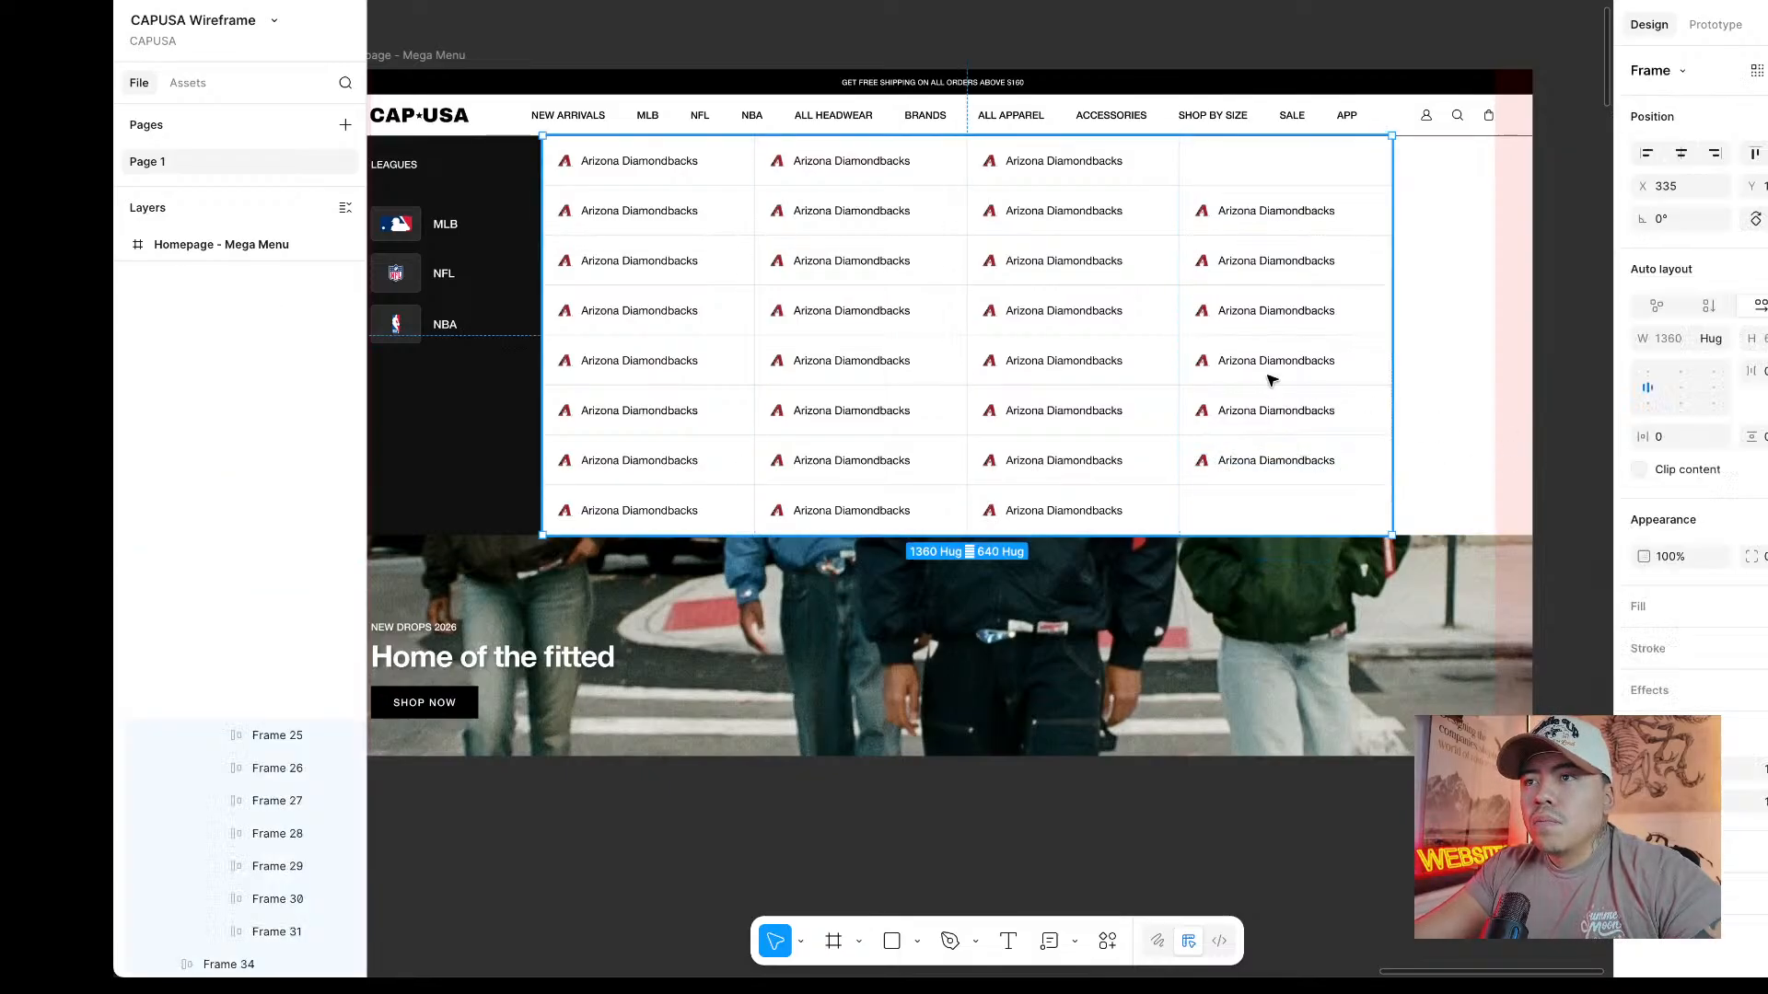
left_click(1369, 285)
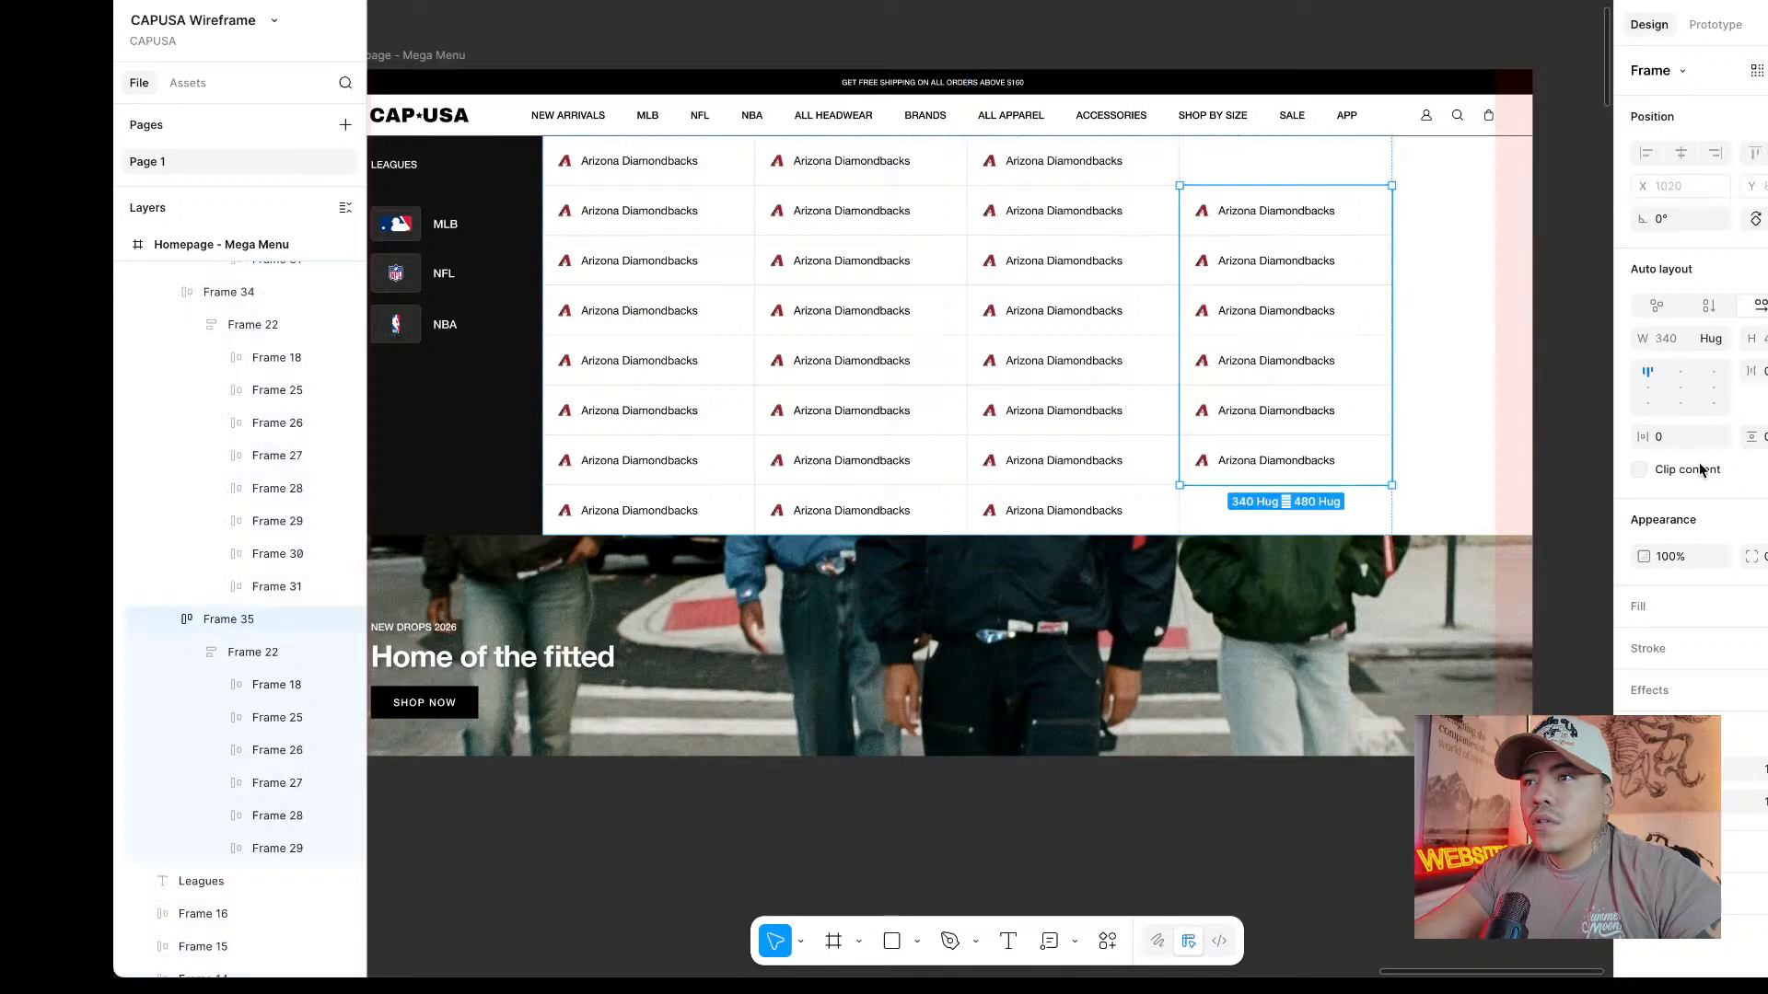
key("shift+Return")
left_click(1649, 373)
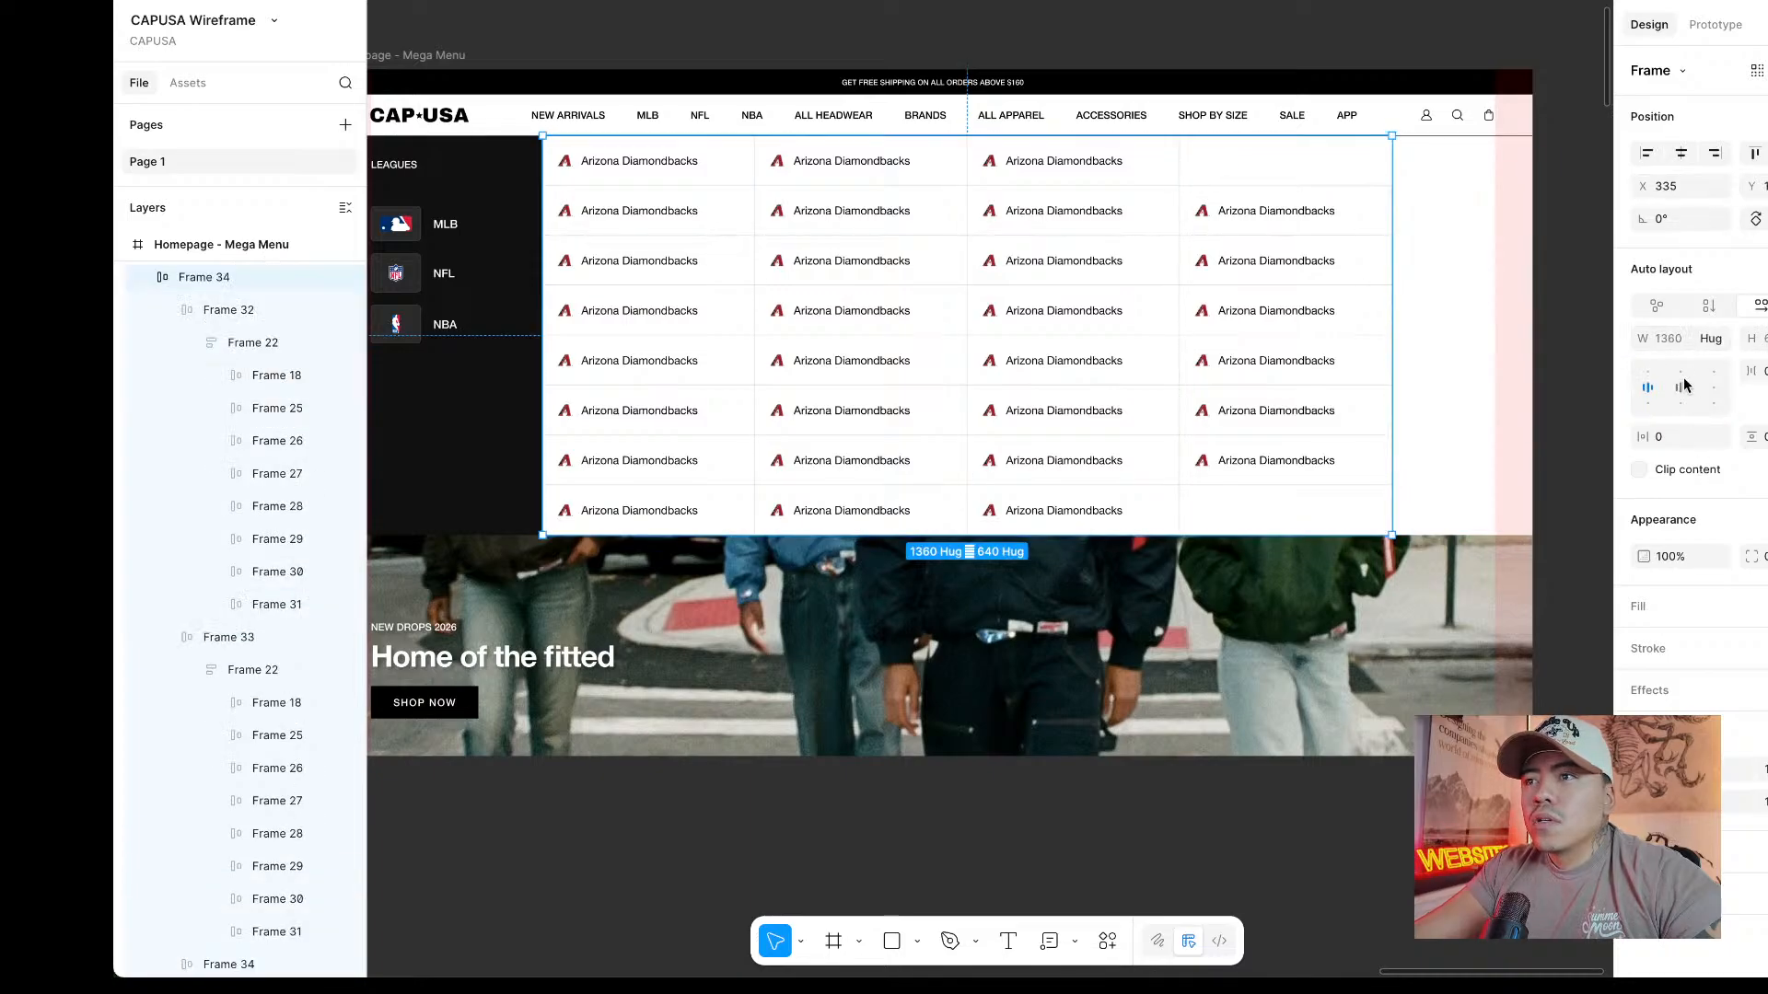
left_click(1543, 307)
left_click(1271, 302)
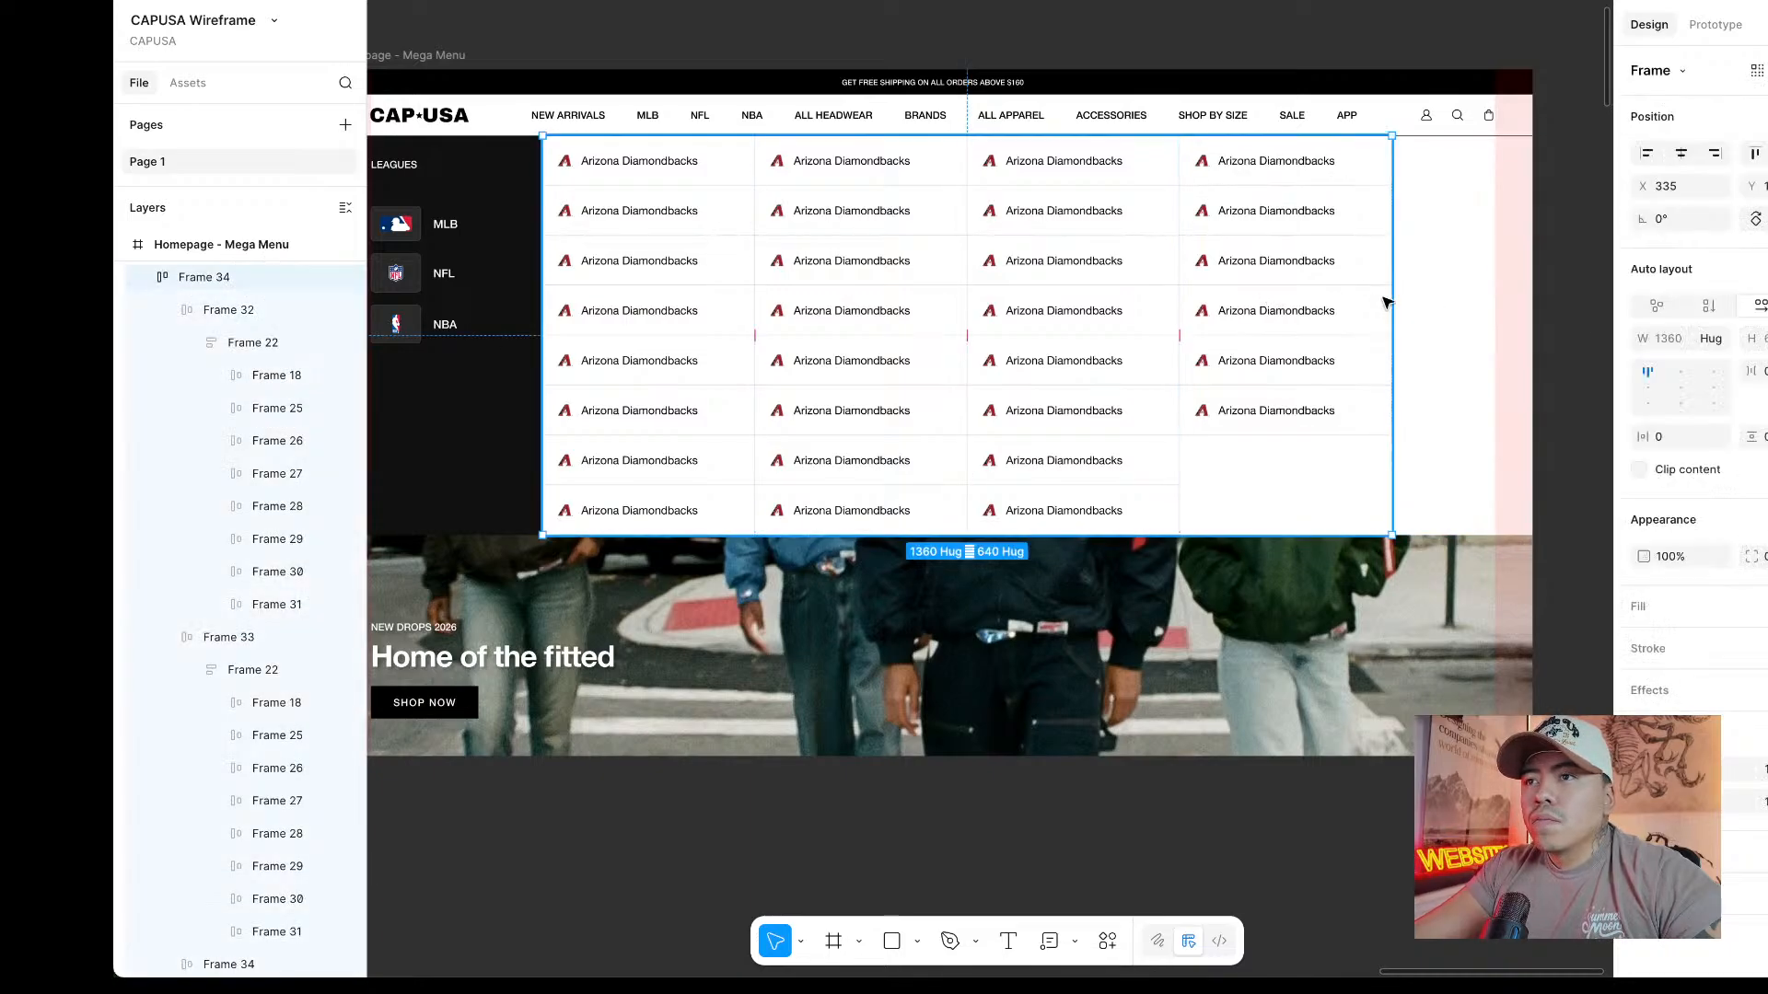
Widen the team table to 1585 so it reaches the page's right edge, and check it in the prototype preview.
left_click_drag(1391, 297, 1532, 303)
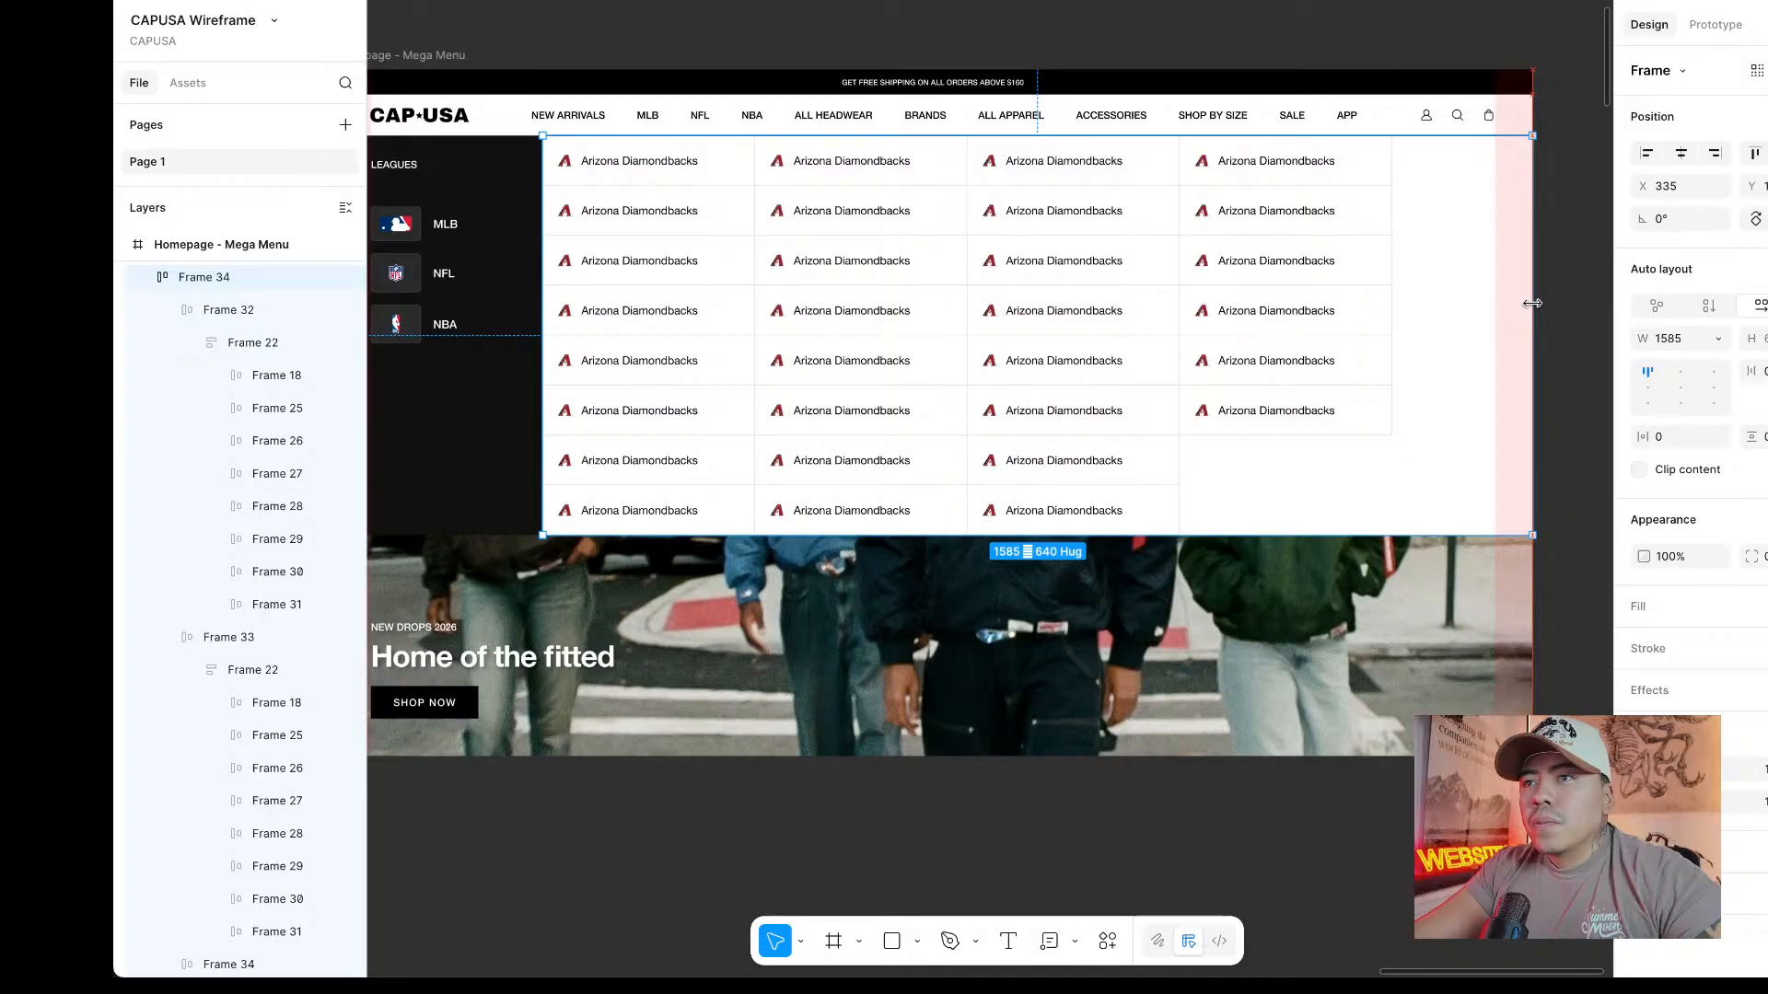
scroll(1559, 307, "left", 5)
scroll(1563, 309, "right", 5)
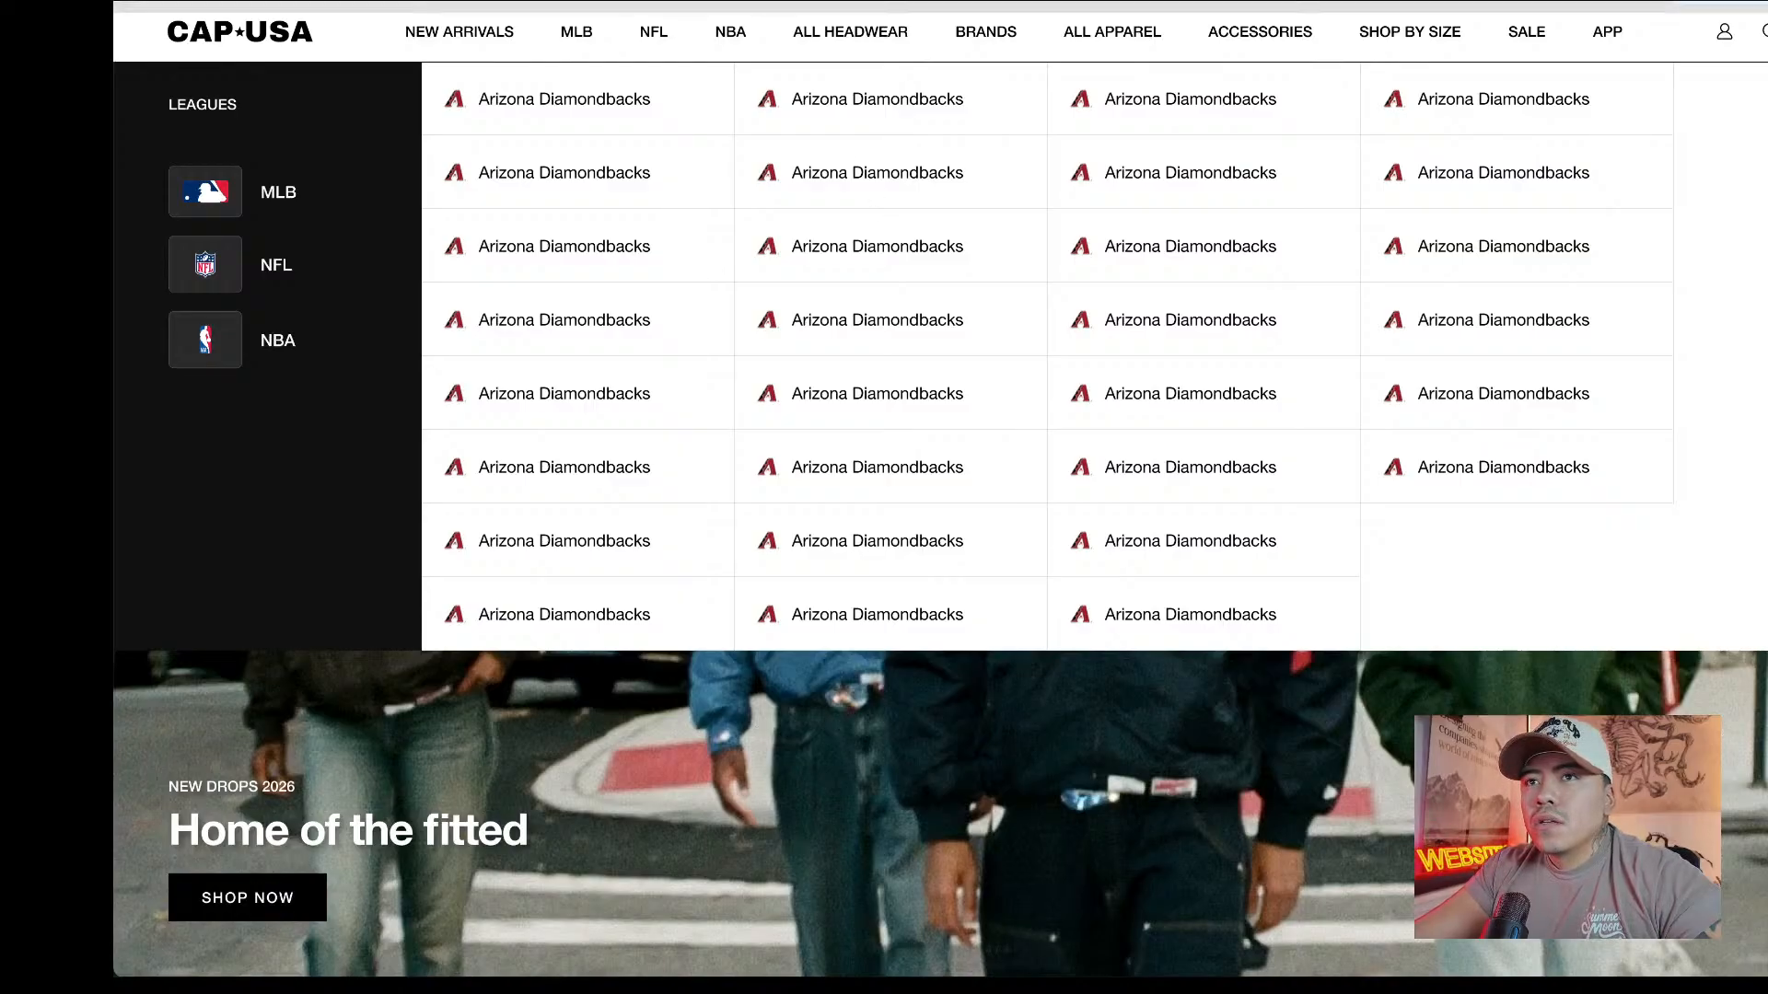
key("ctrl+Tab")
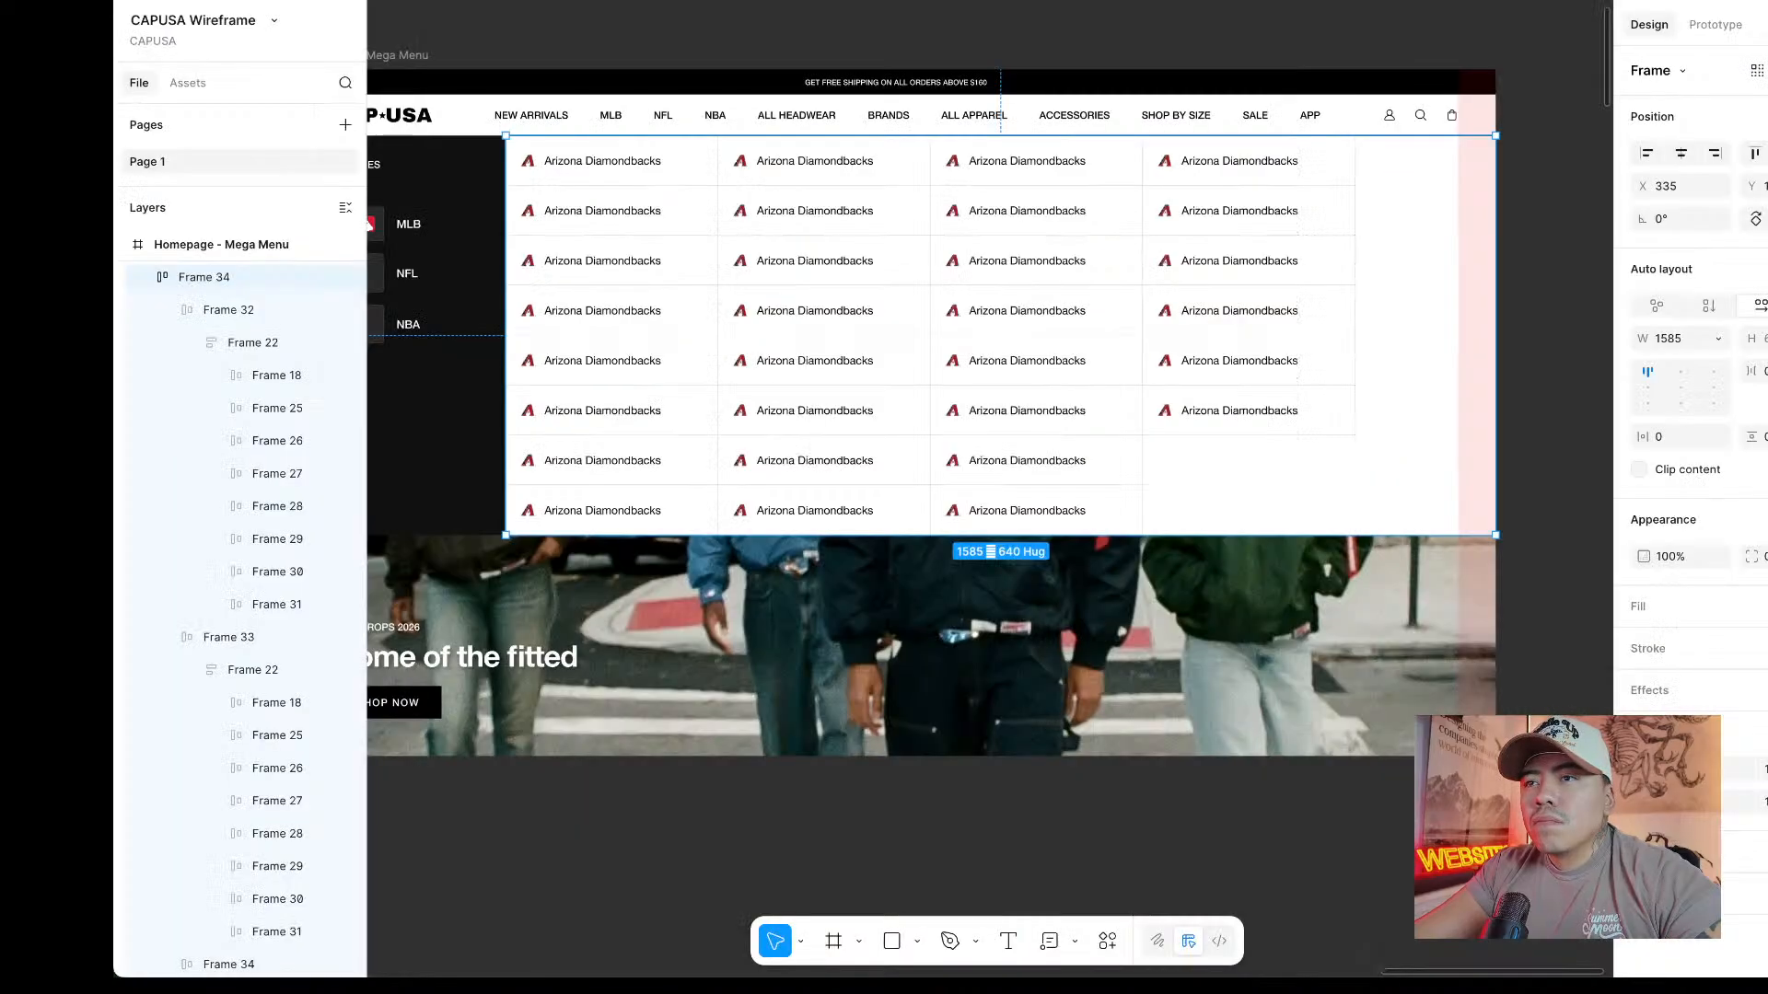
Examine the Hat Heaven and Hat Club mega menu screenshots in the Styleguide for their MLB team column layouts.
scroll(797, 202, "up", 6)
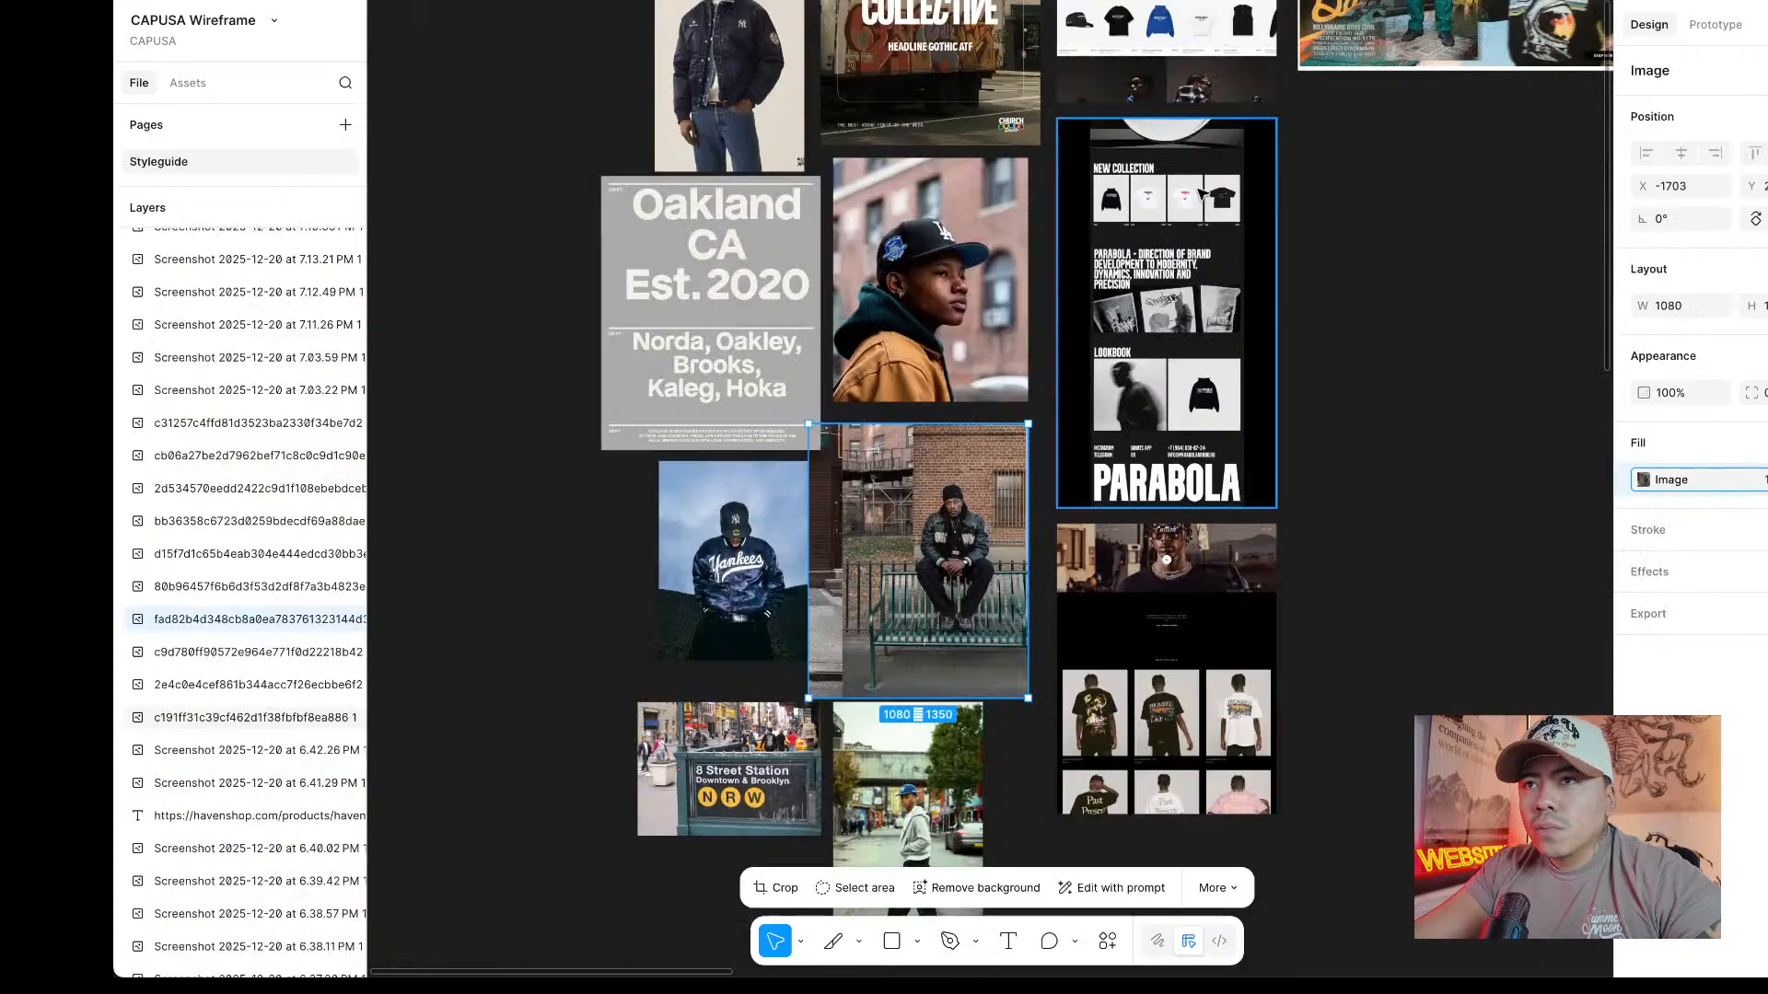
scroll(941, 97, "up", 10)
scroll(944, 99, "up", 10)
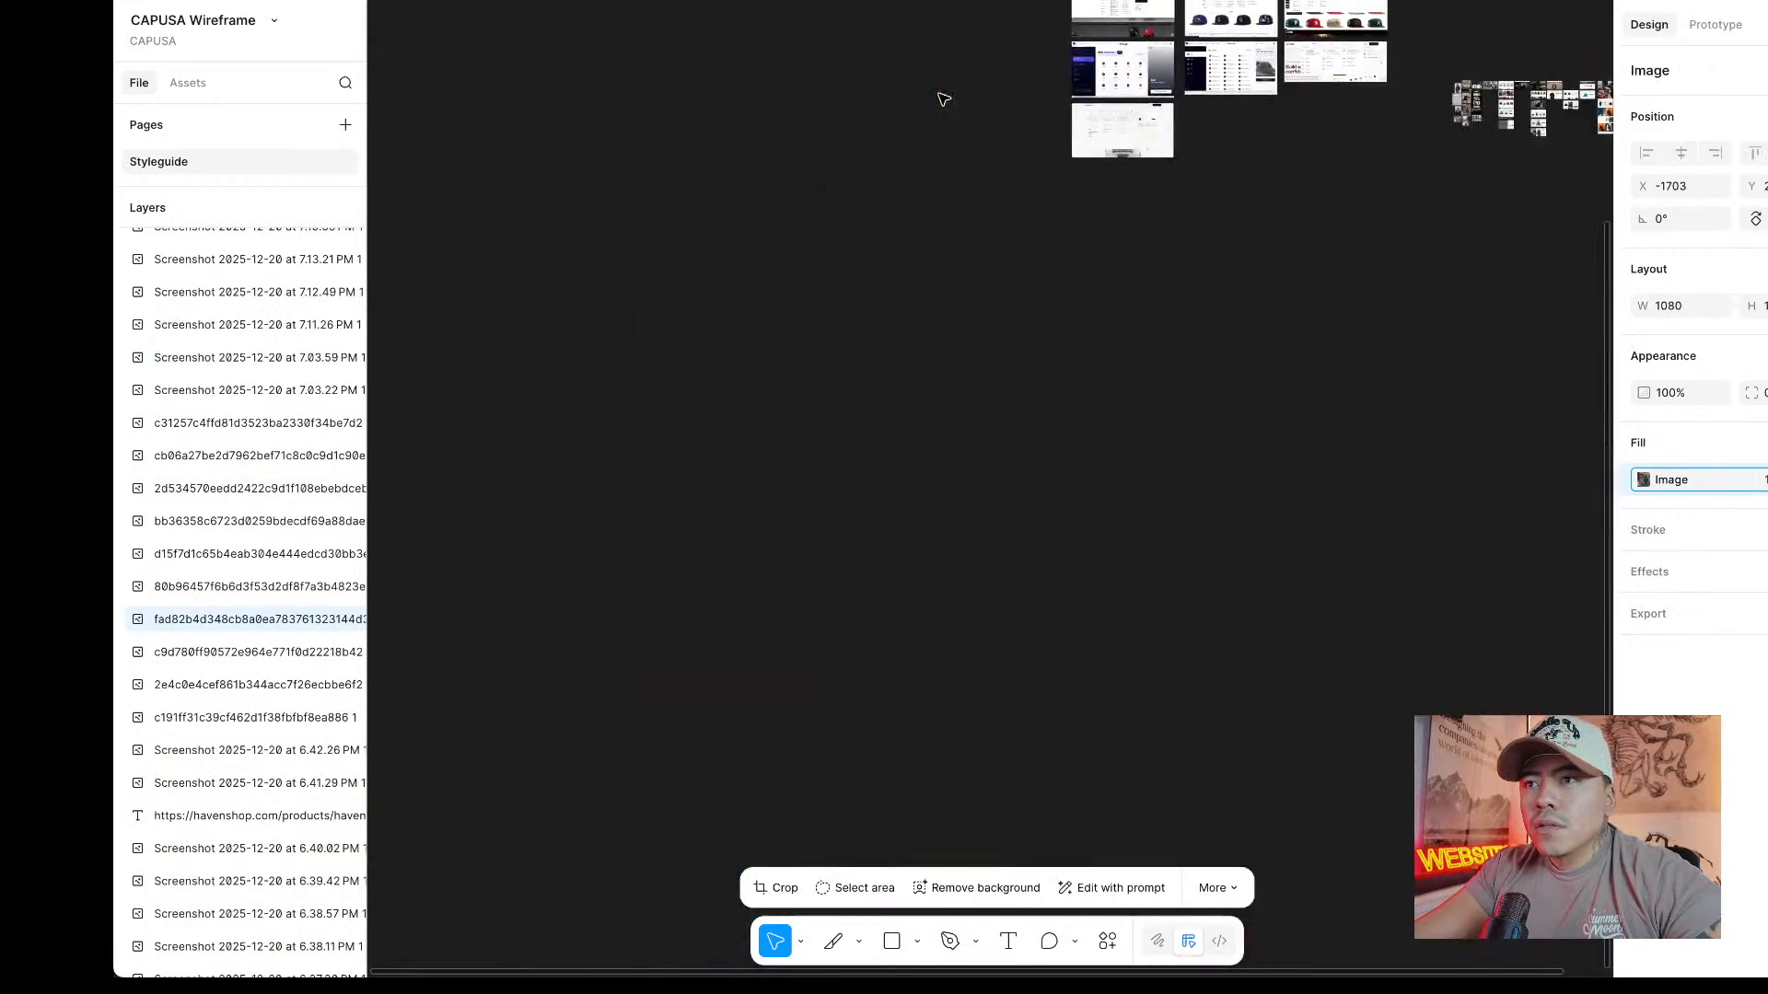
scroll(1029, 182, "right", 6)
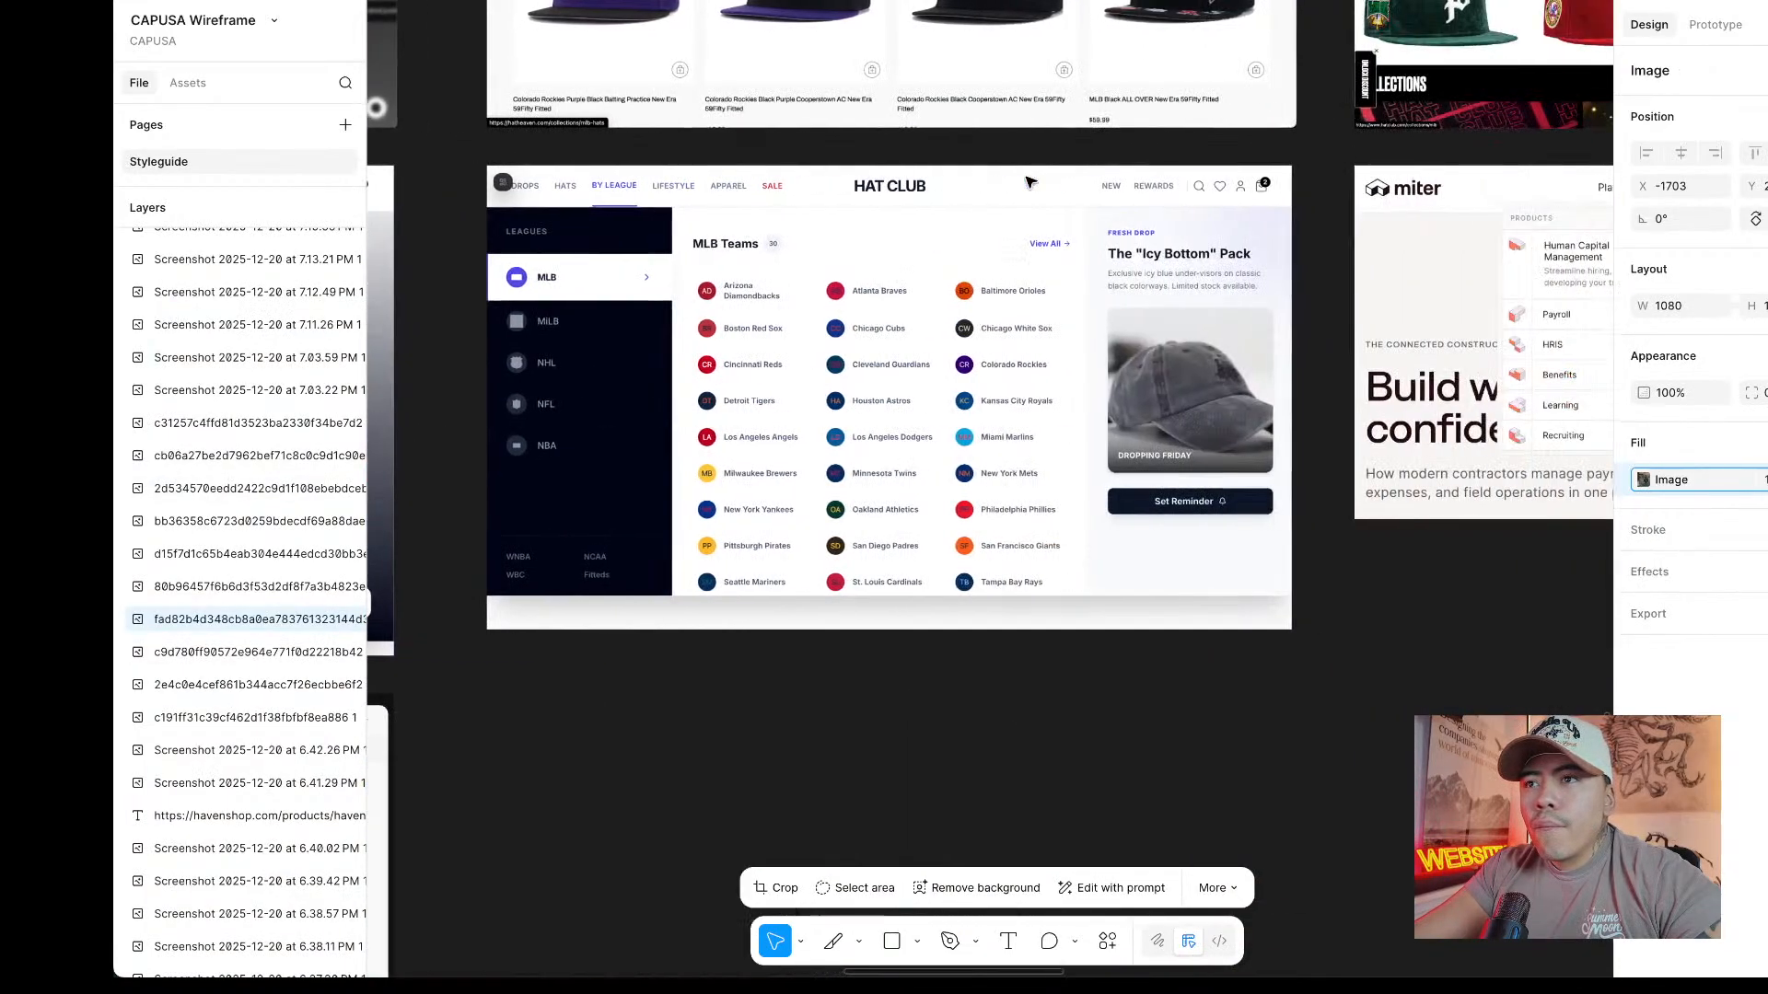
scroll(1026, 178, "down", 2)
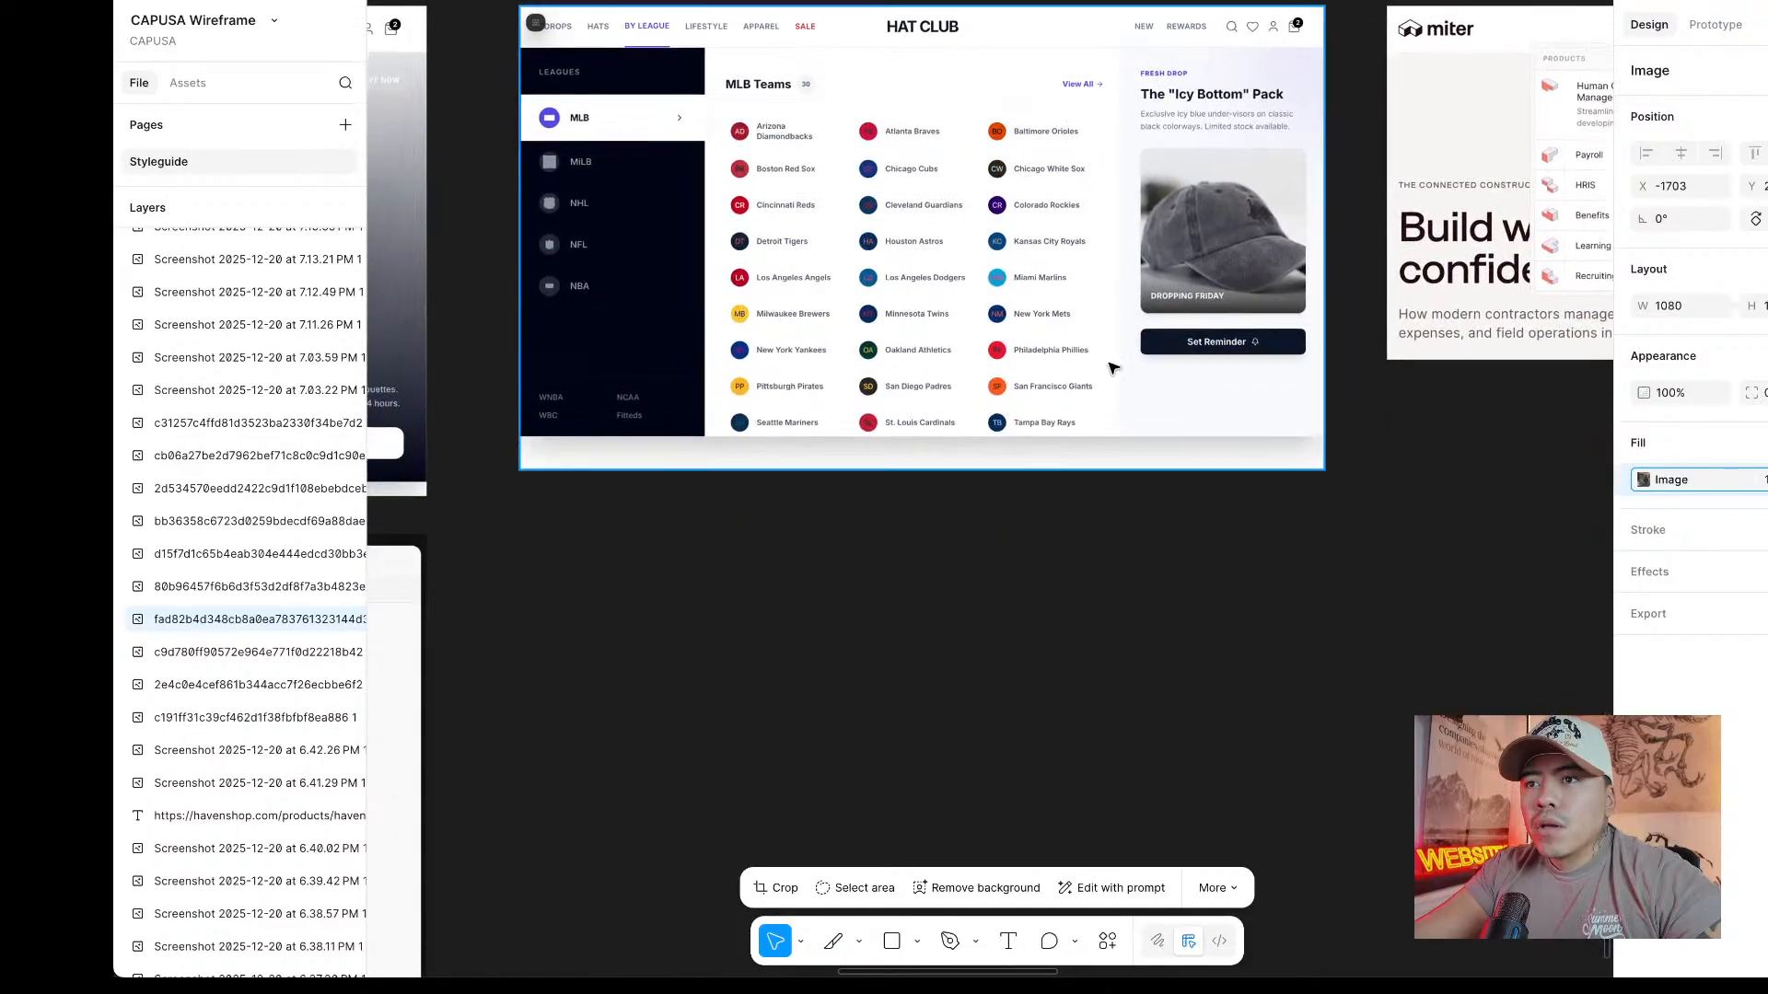
scroll(1085, 409, "up", 7)
scroll(1085, 410, "right", 3)
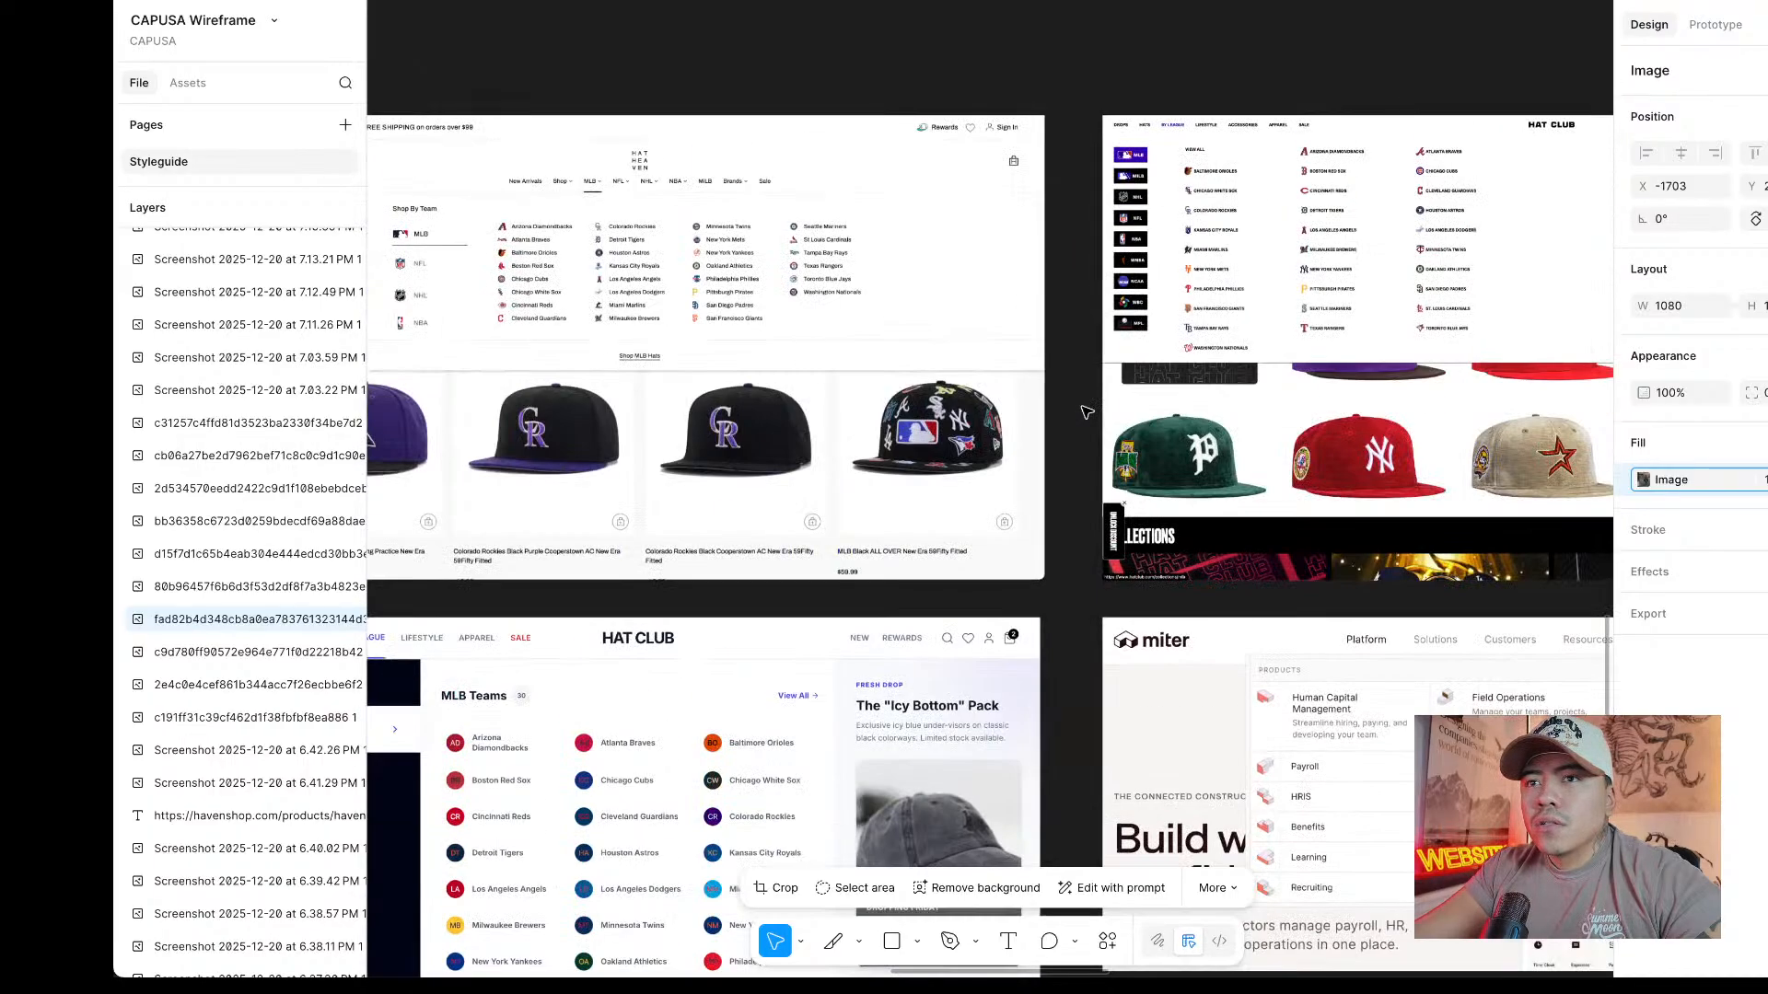
scroll(1086, 412, "right", 1)
scroll(702, 259, "up", 9)
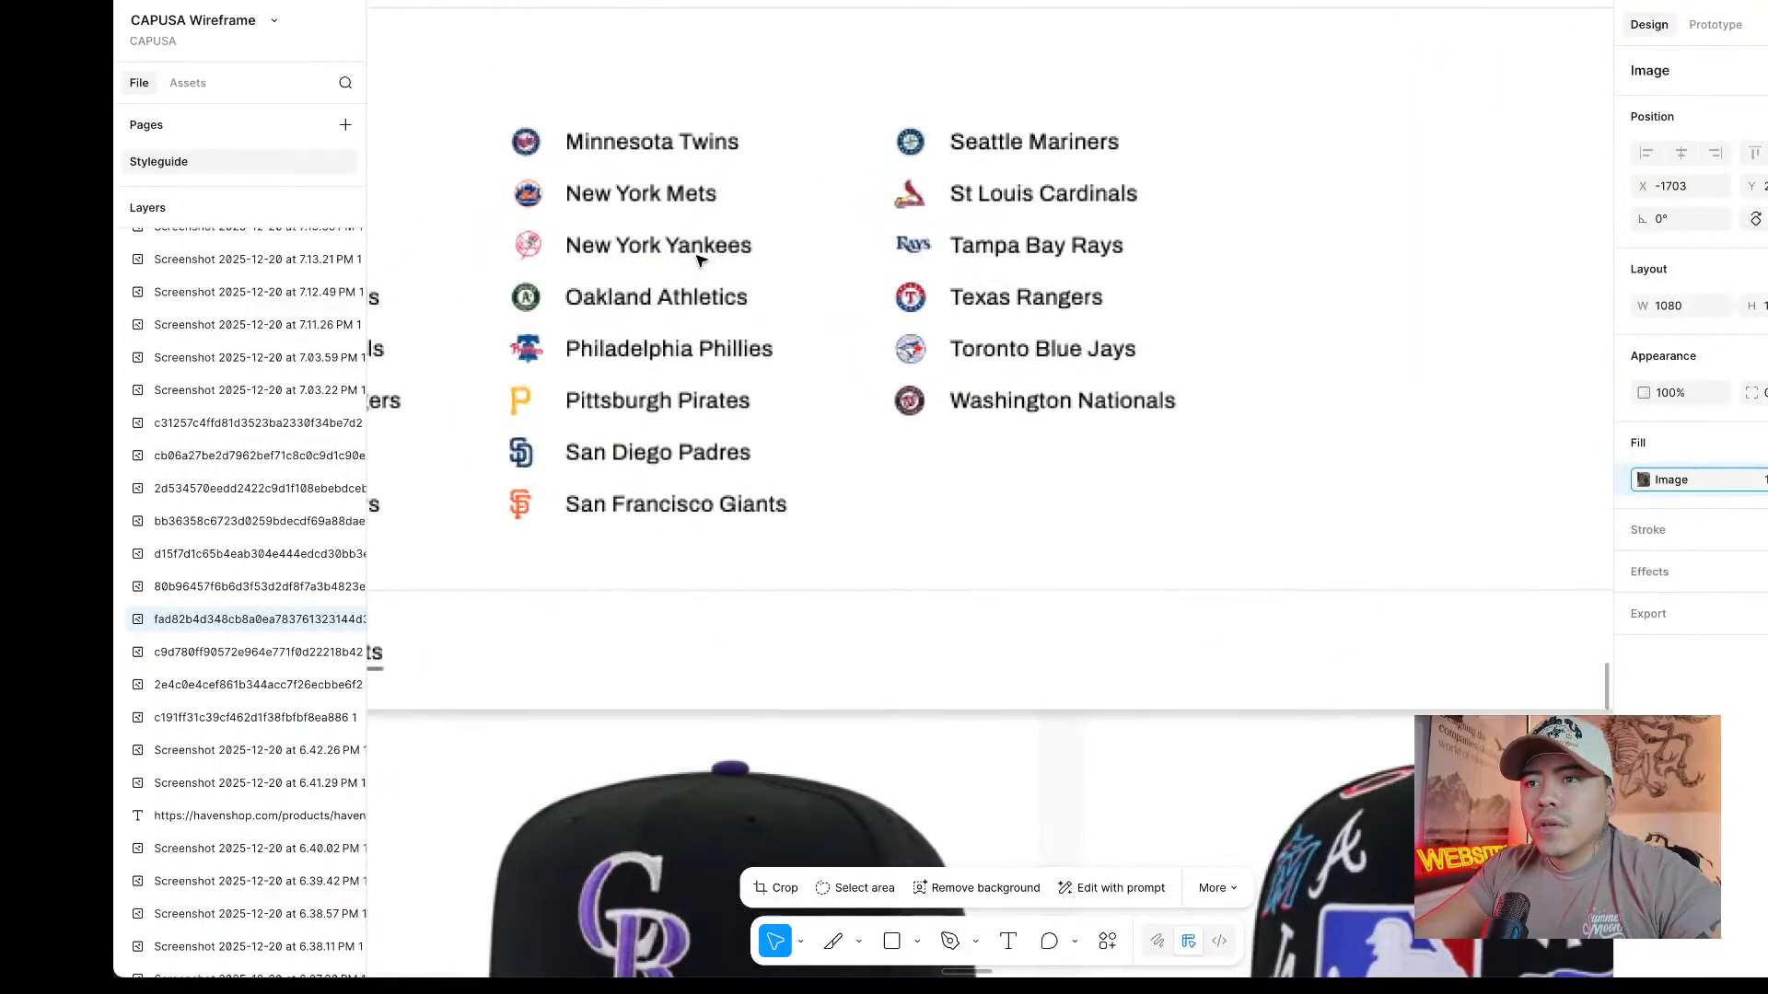
scroll(701, 261, "down", 5)
scroll(702, 262, "left", 5)
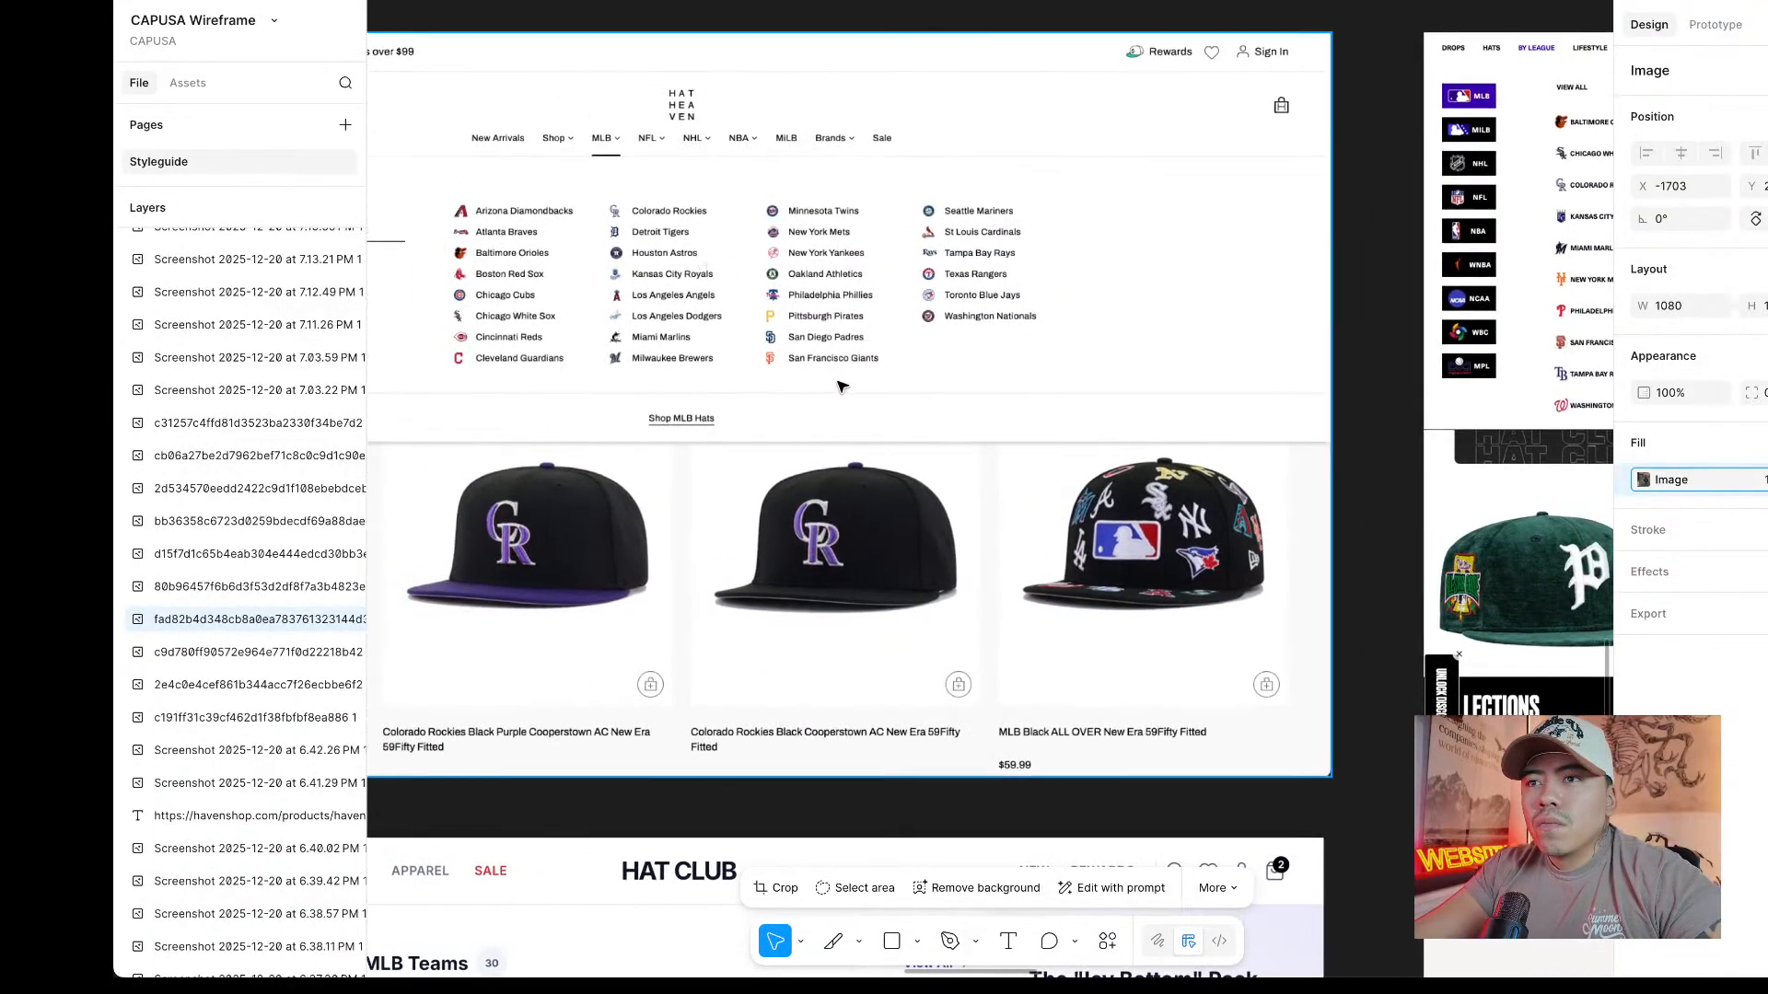
scroll(814, 372, "left", 1)
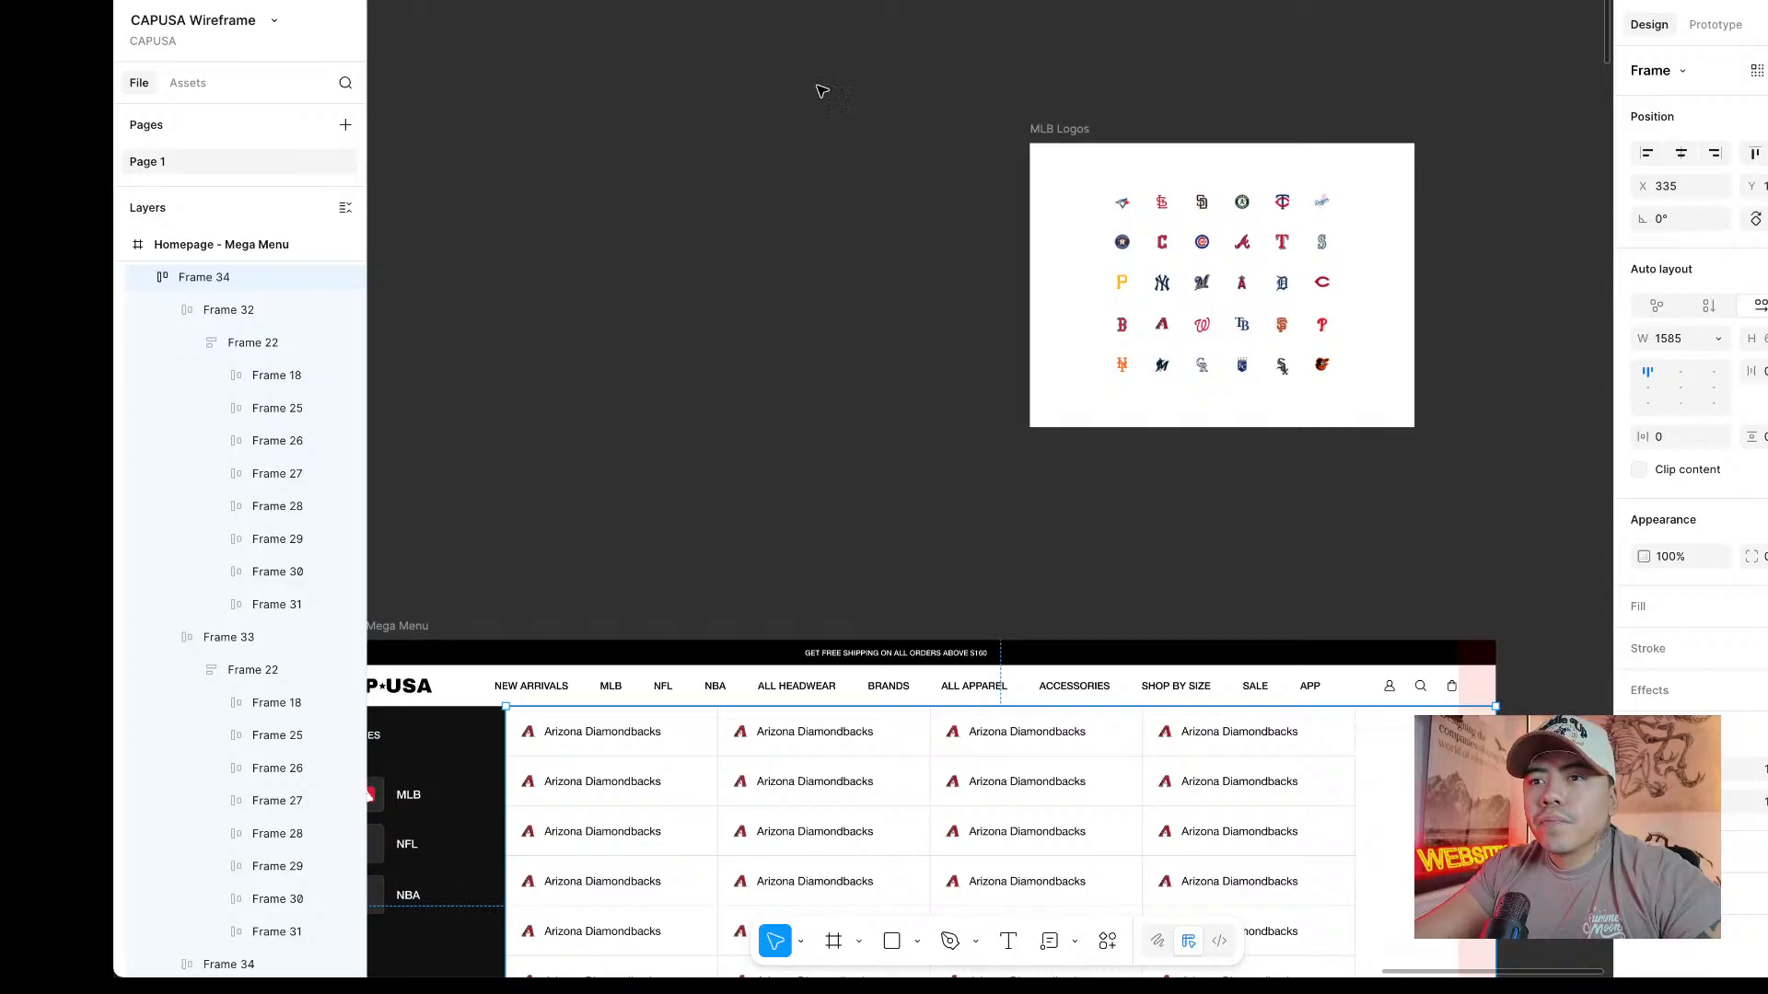
Change the second team name in the table's second column to "San Francisco Giants".
scroll(822, 184, "down", 10)
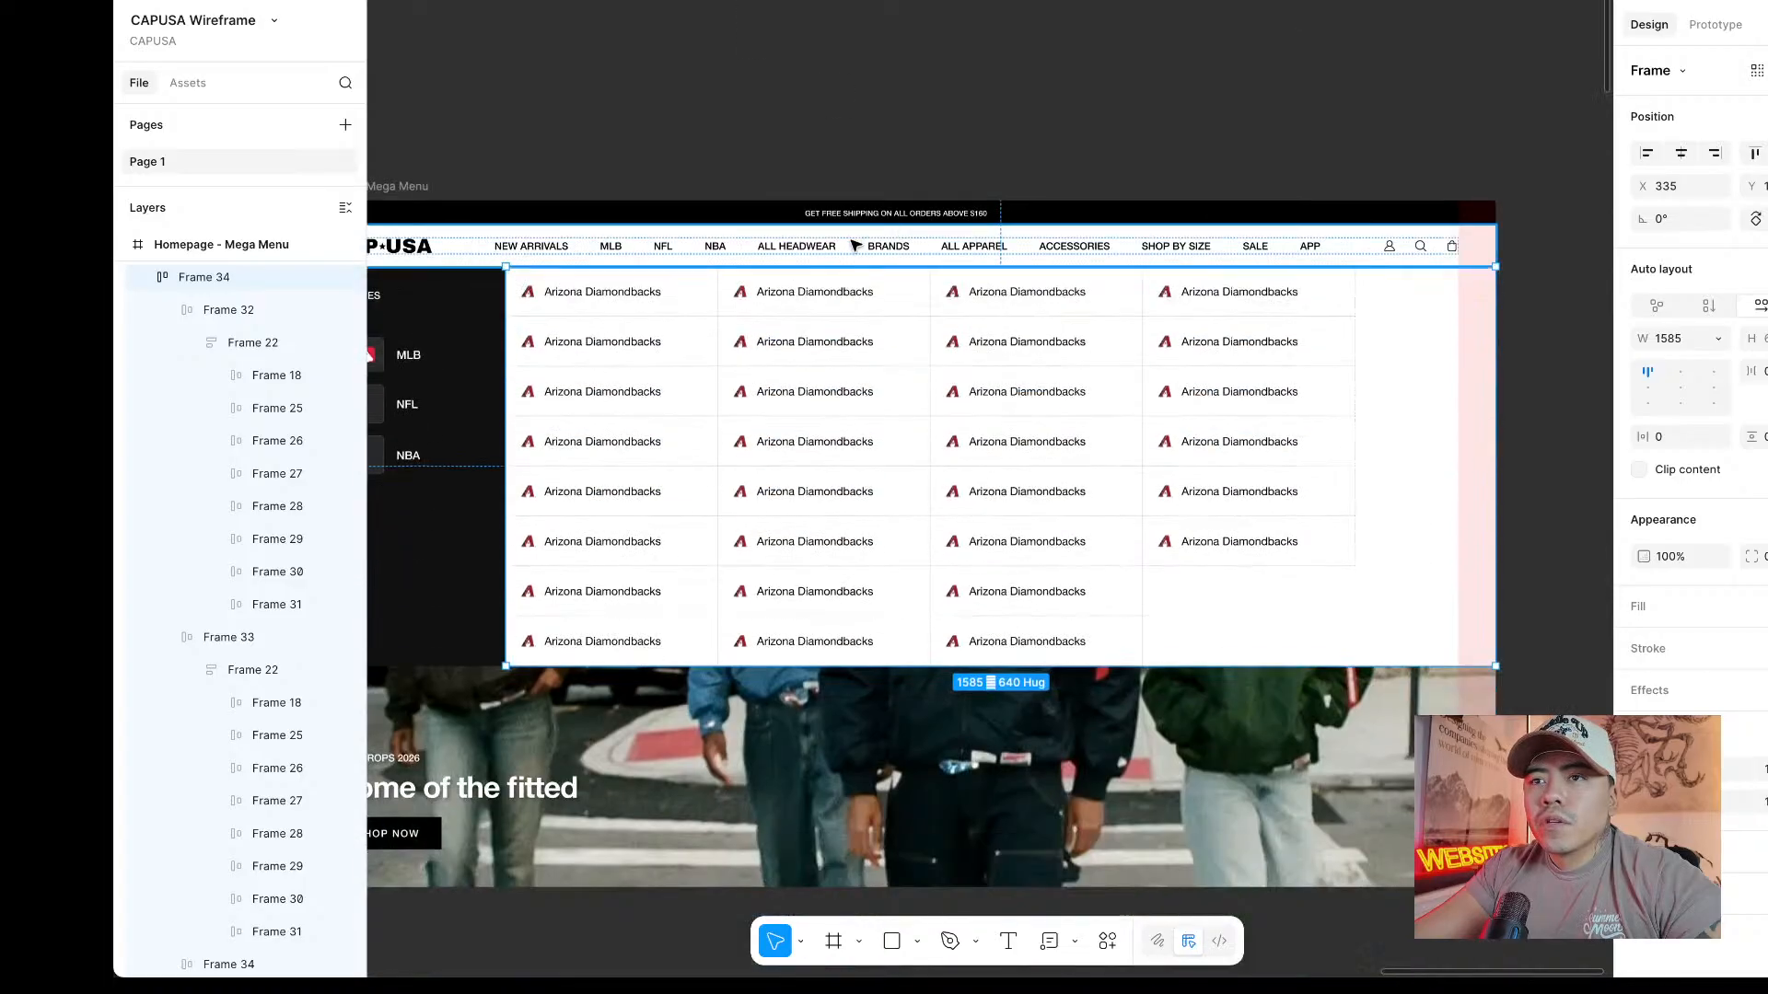
scroll(806, 346, "up", 5)
left_click(804, 345)
double_click(803, 343)
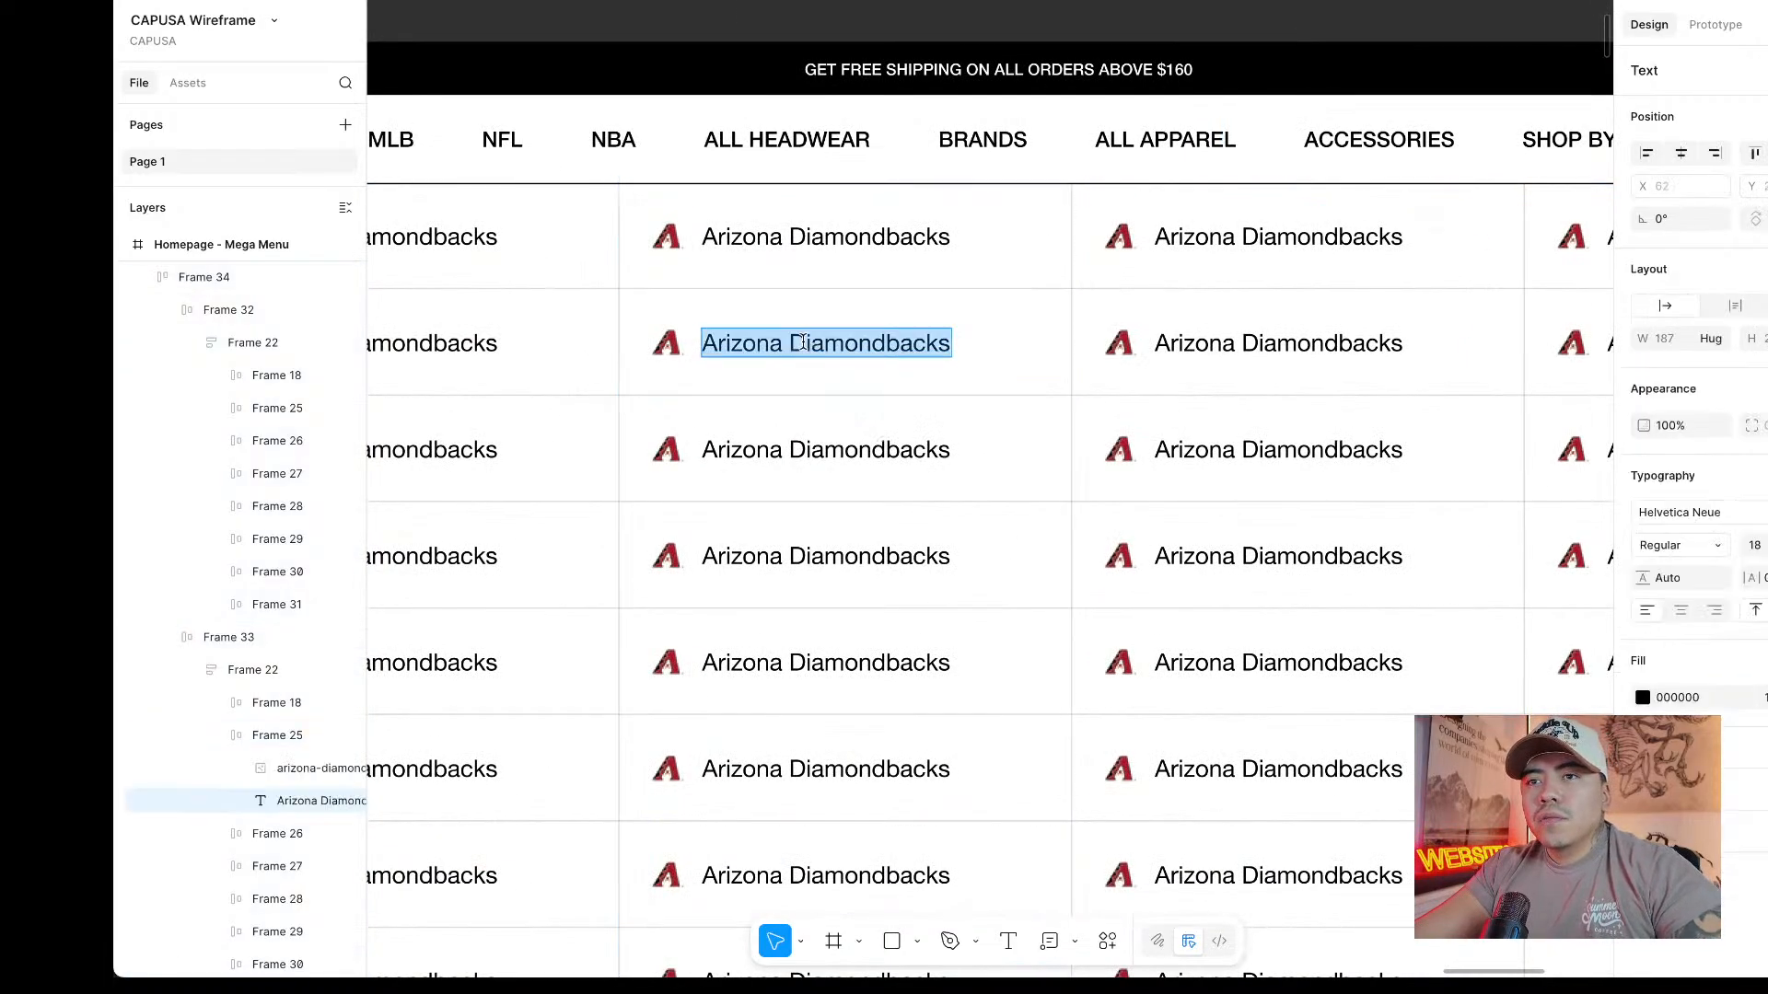
type("San")
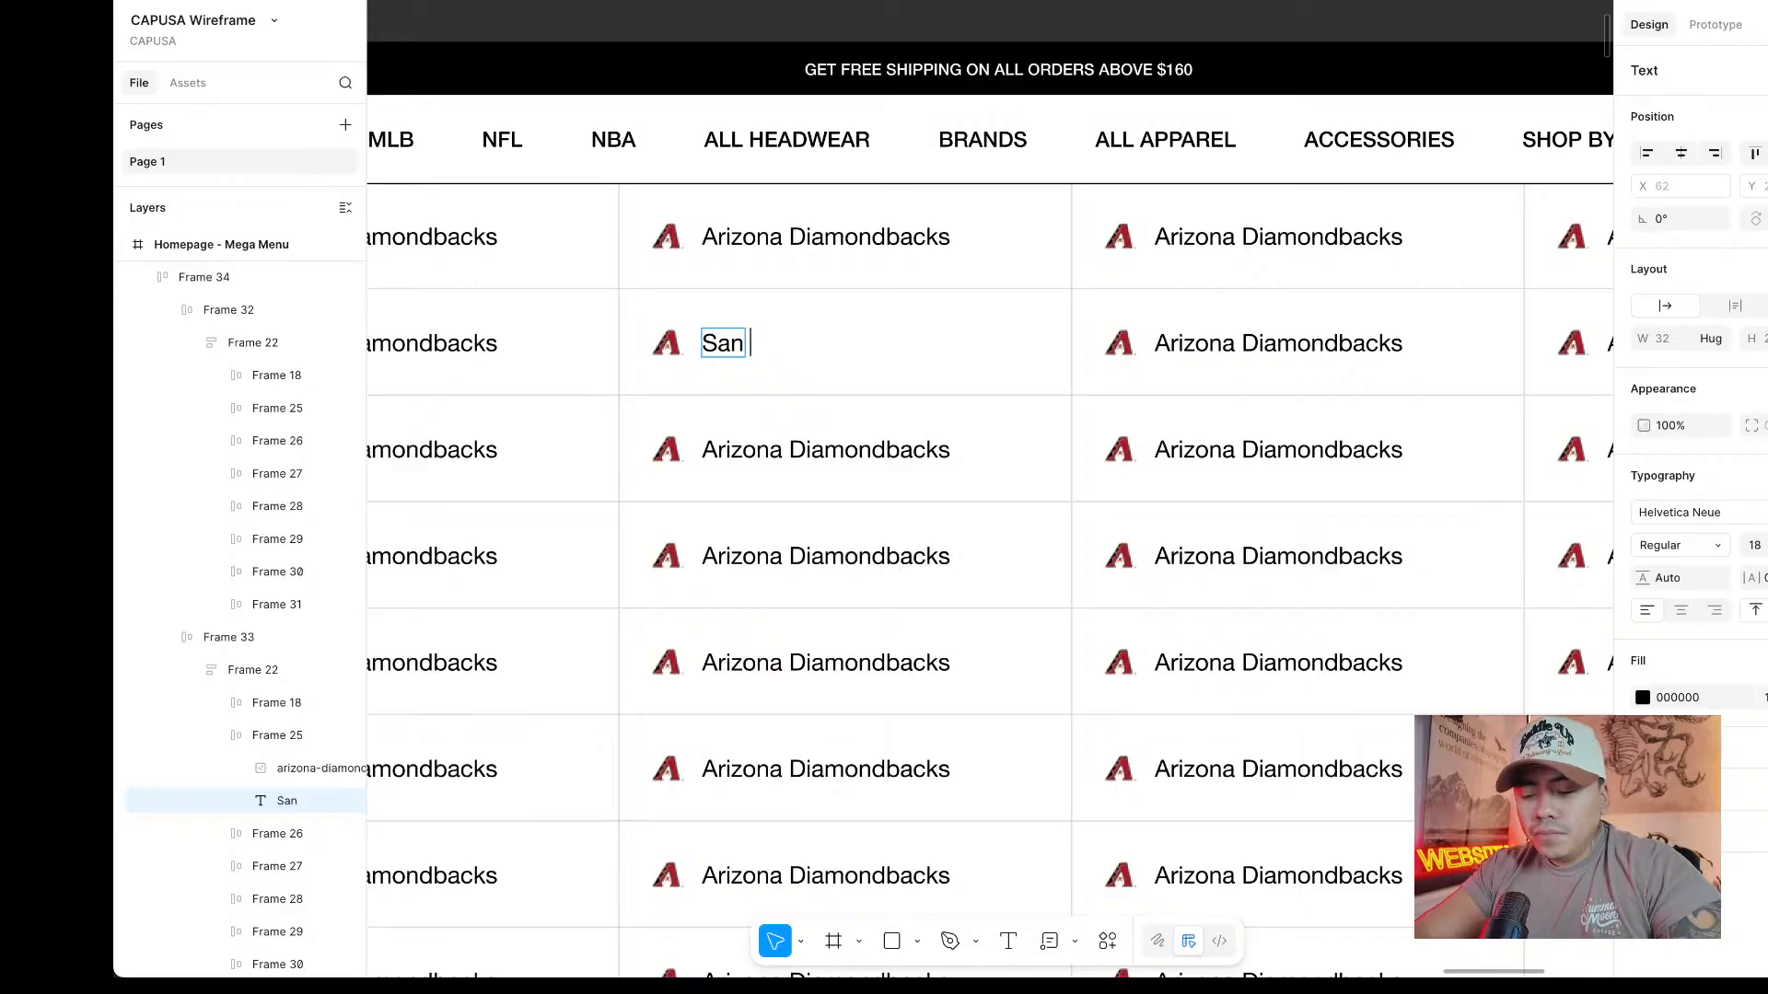
type(" Fran")
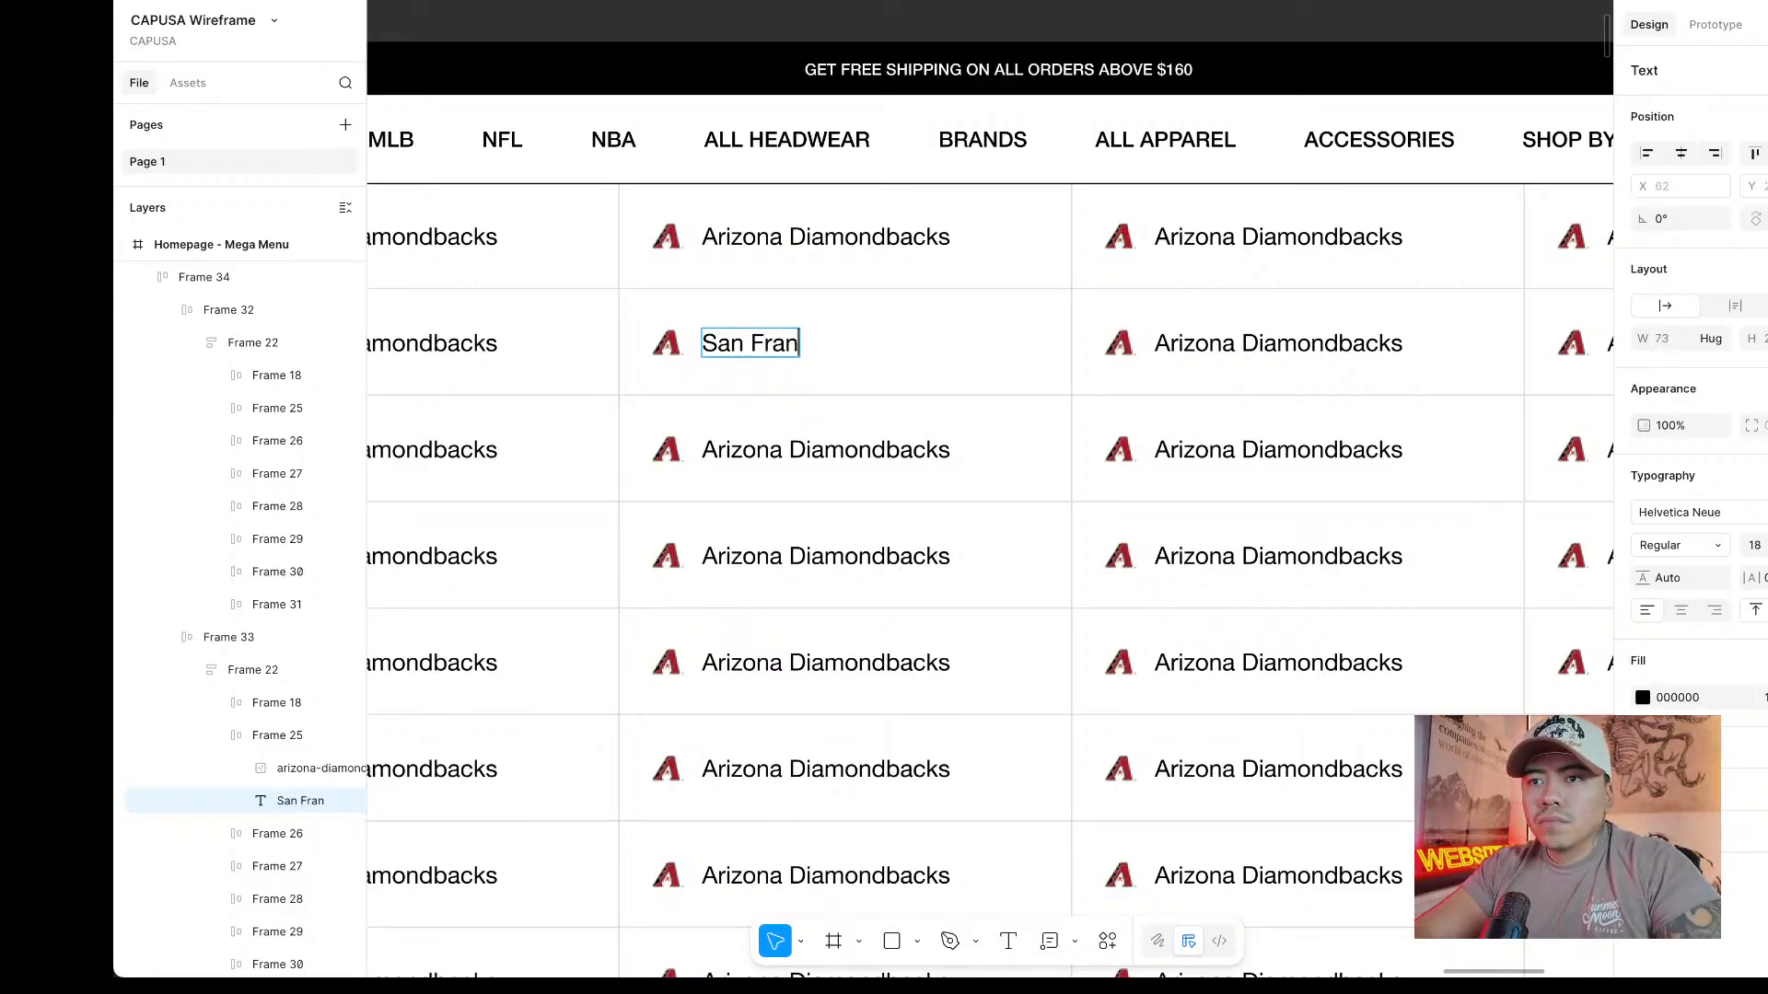
type("cisco Giants")
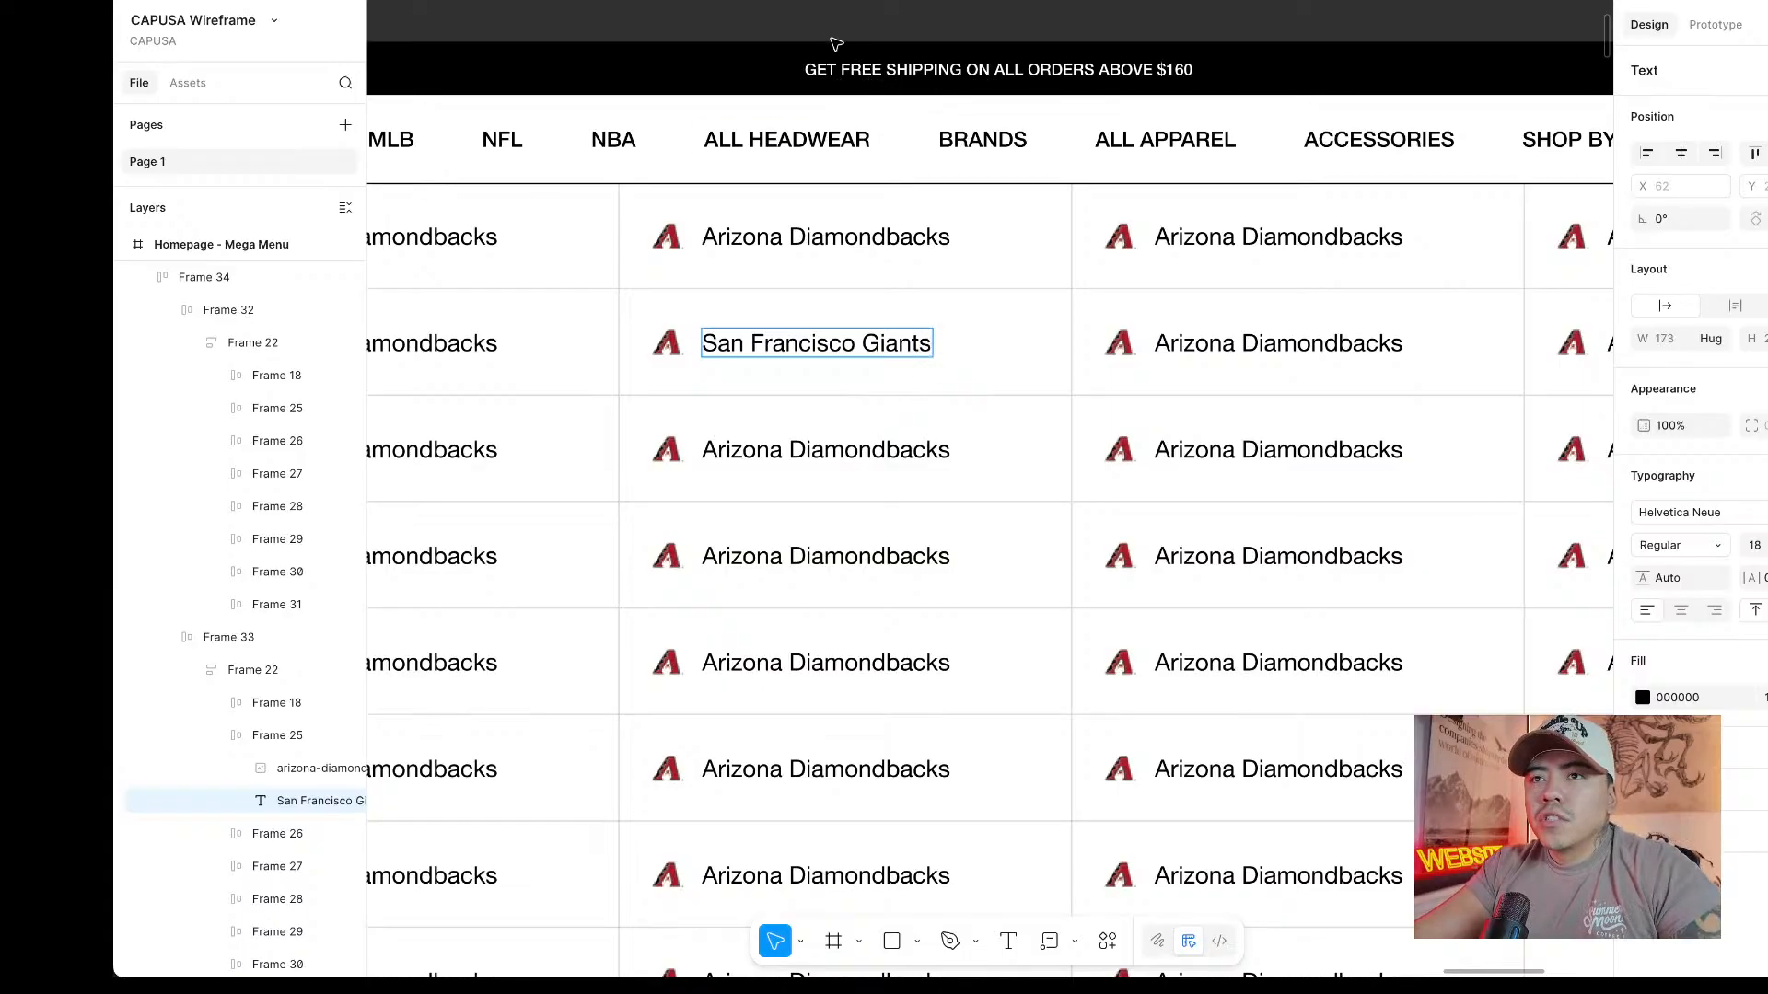
key("Escape")
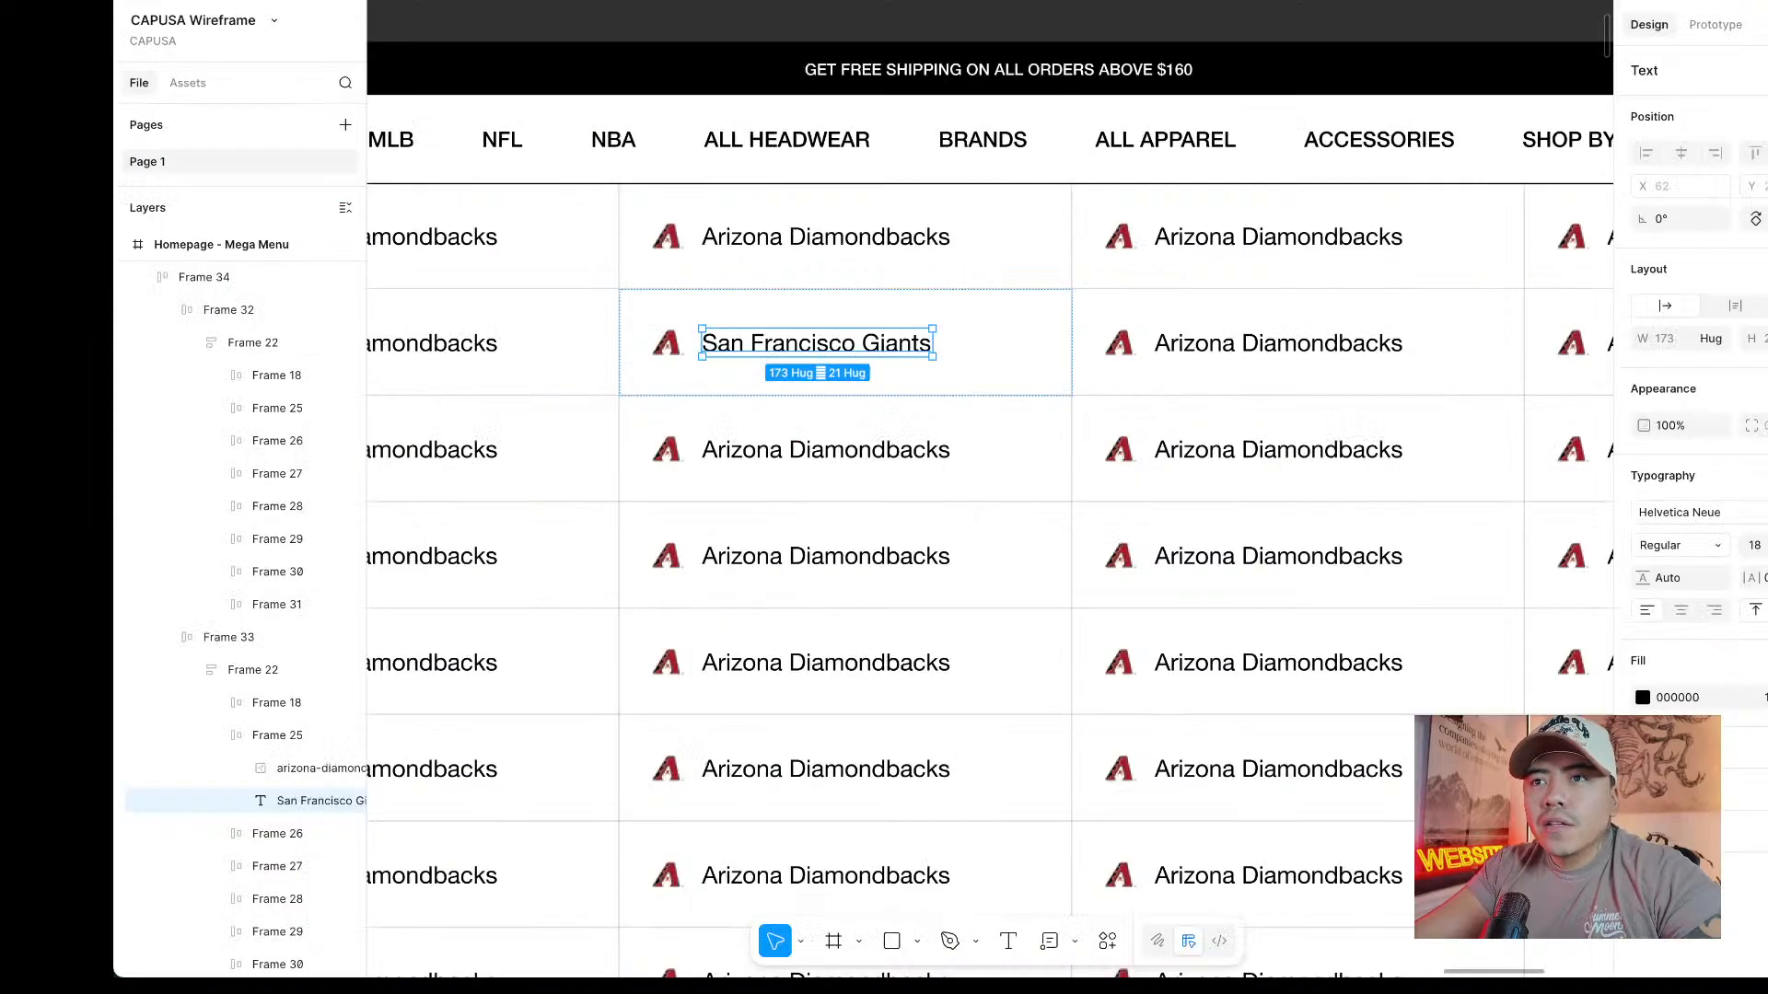
Check the renamed team entry in the mega menu's prototype preview and return to the design.
scroll(1018, 52, "up", 2)
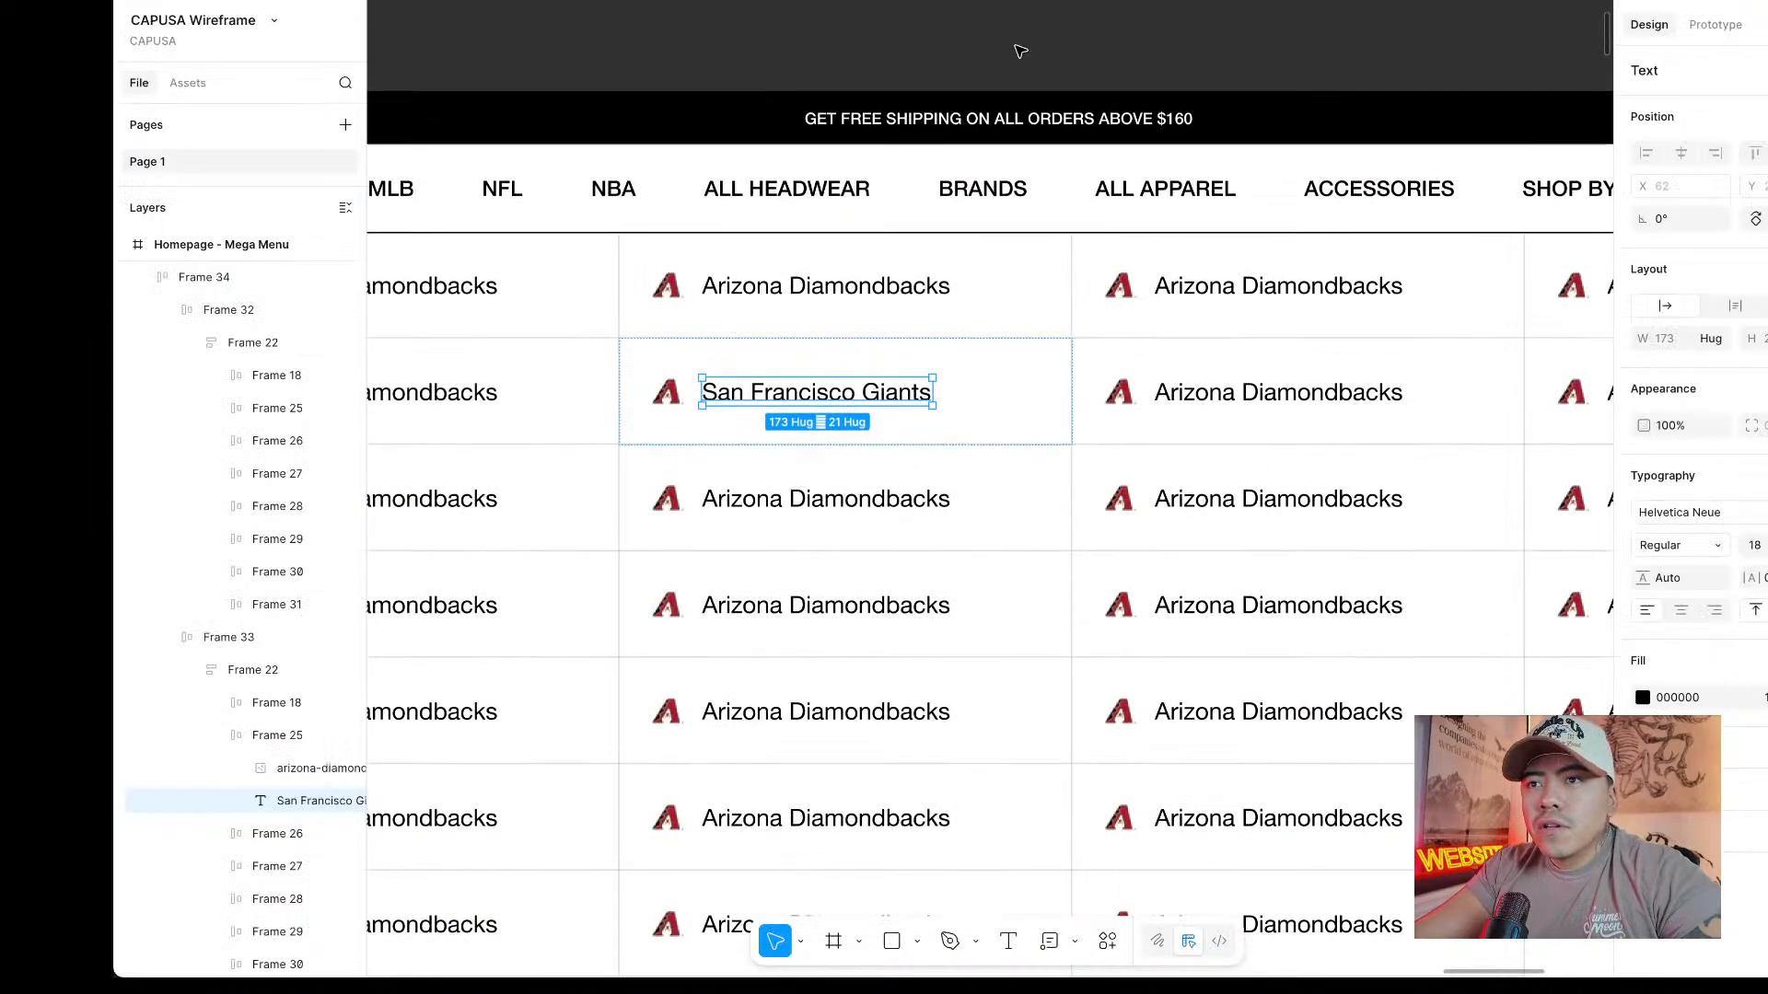
left_click(1018, 51)
scroll(1009, 359, "down", 3)
scroll(1008, 359, "down", 3)
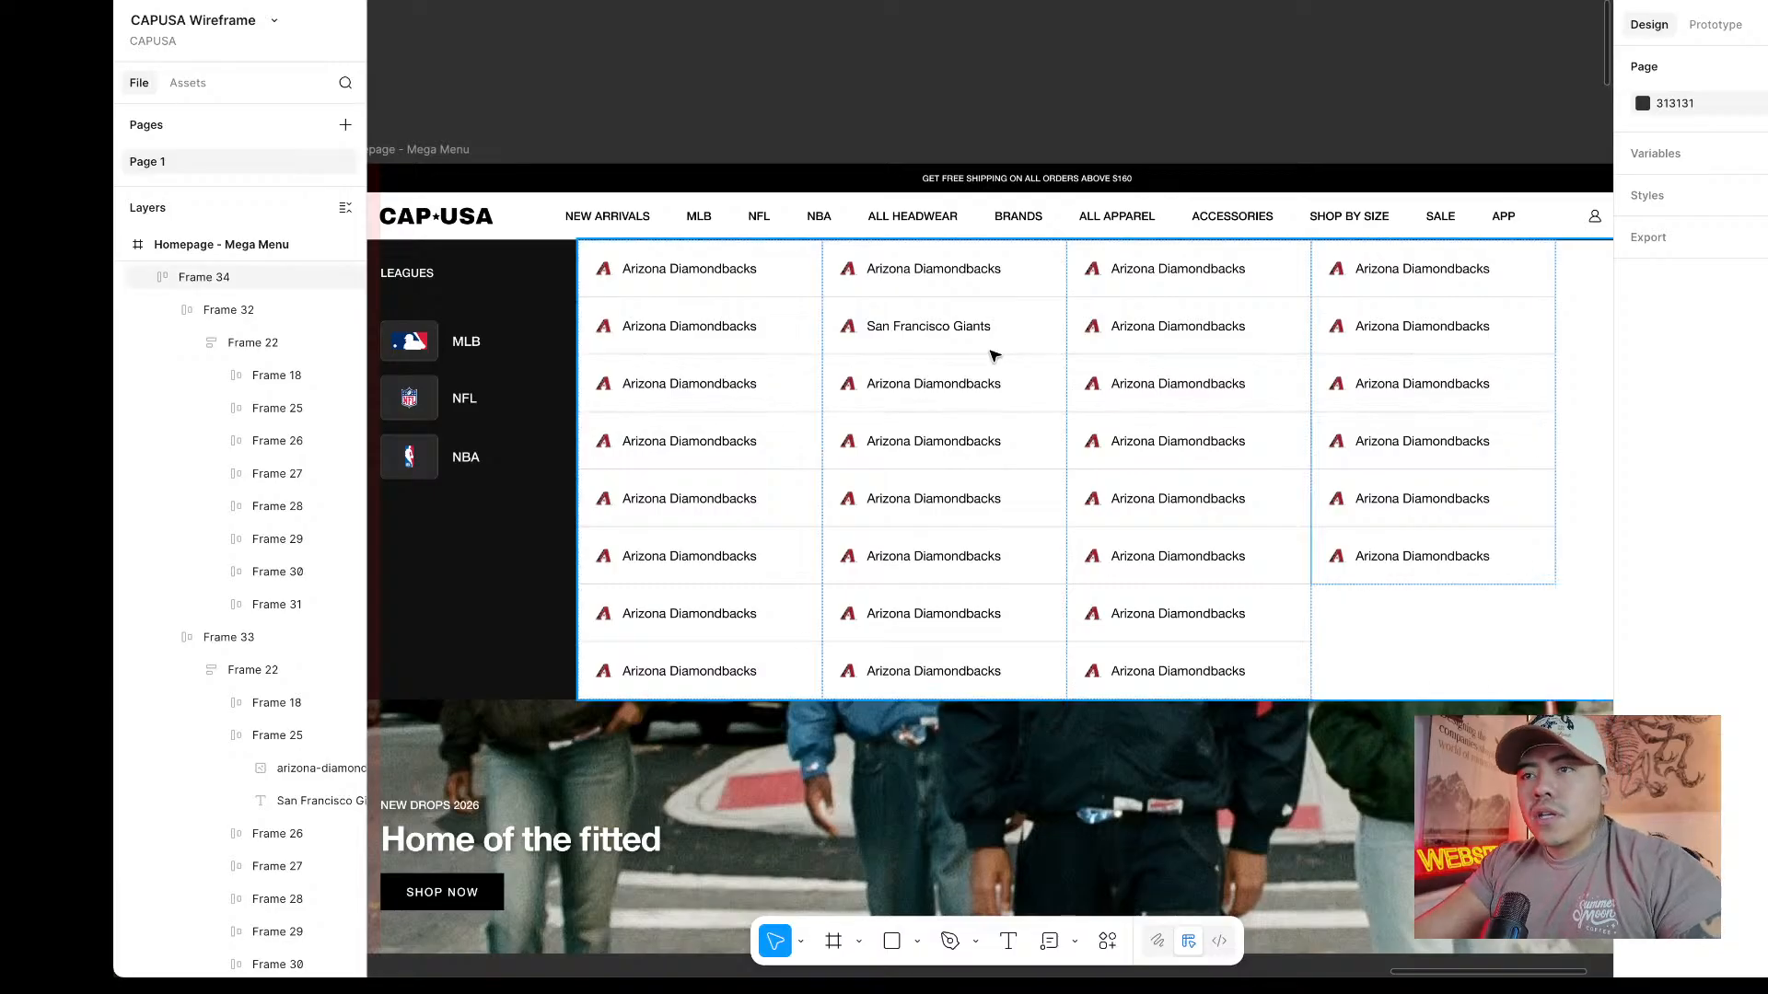
scroll(994, 354, "down", 3)
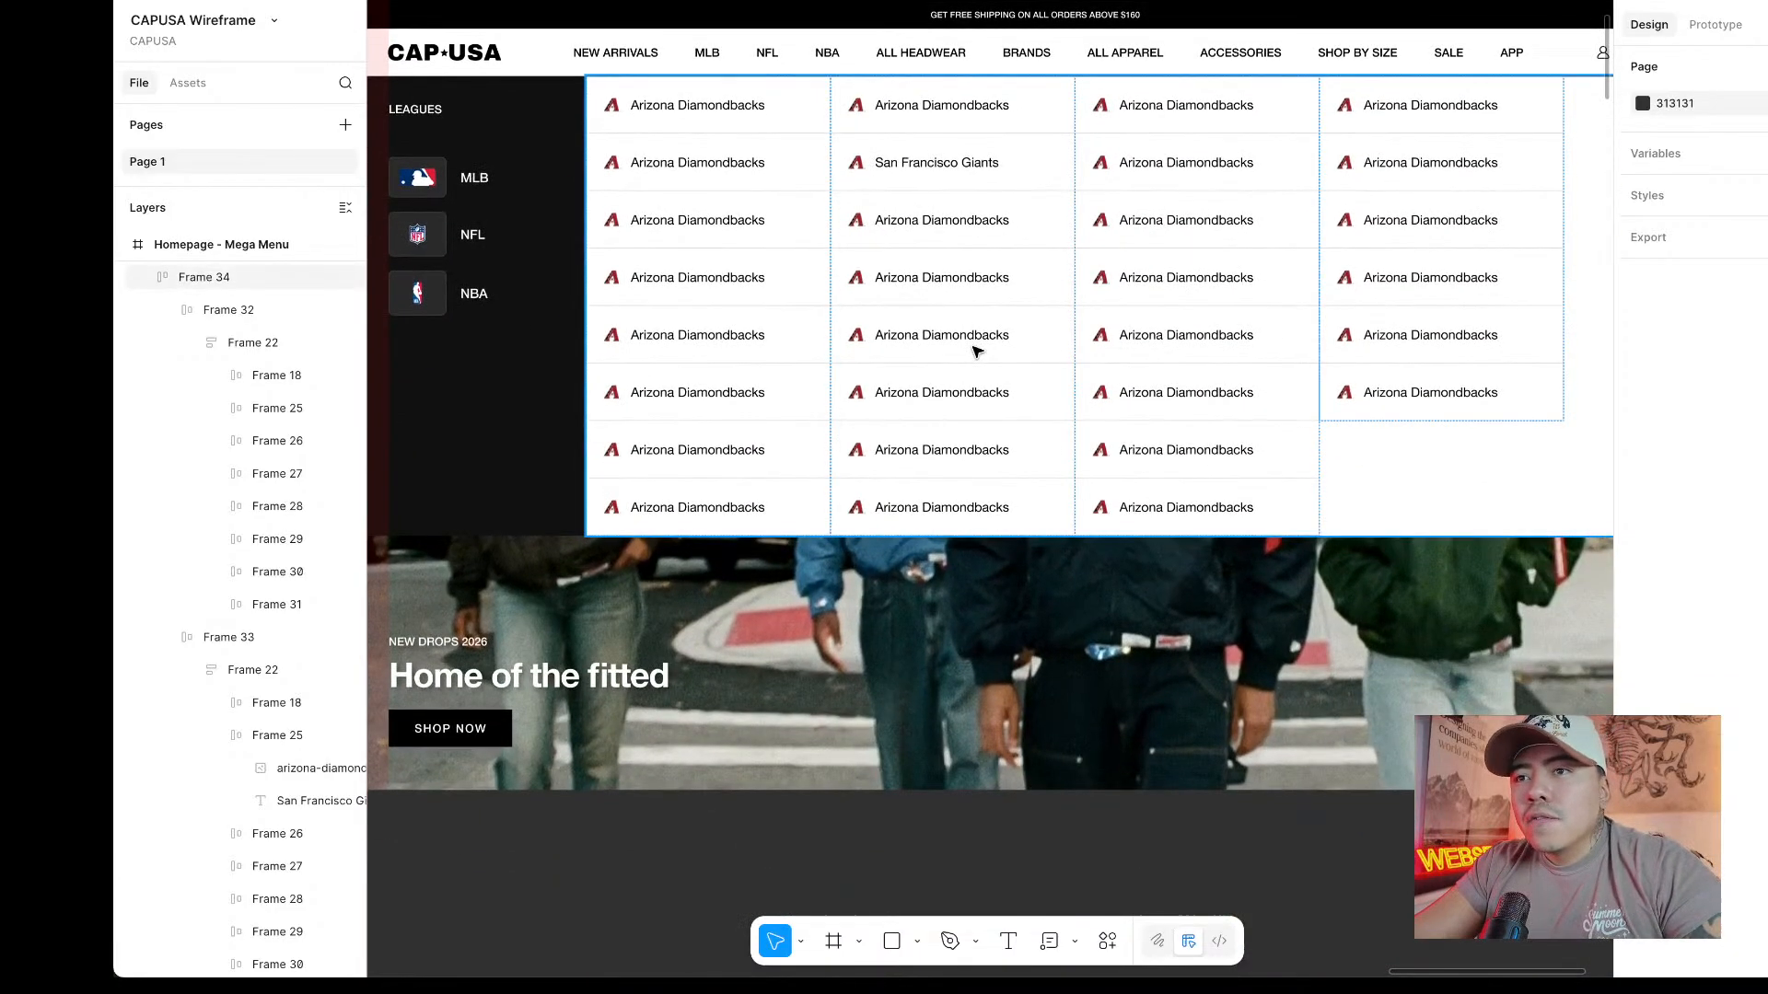
scroll(977, 350, "right", 2)
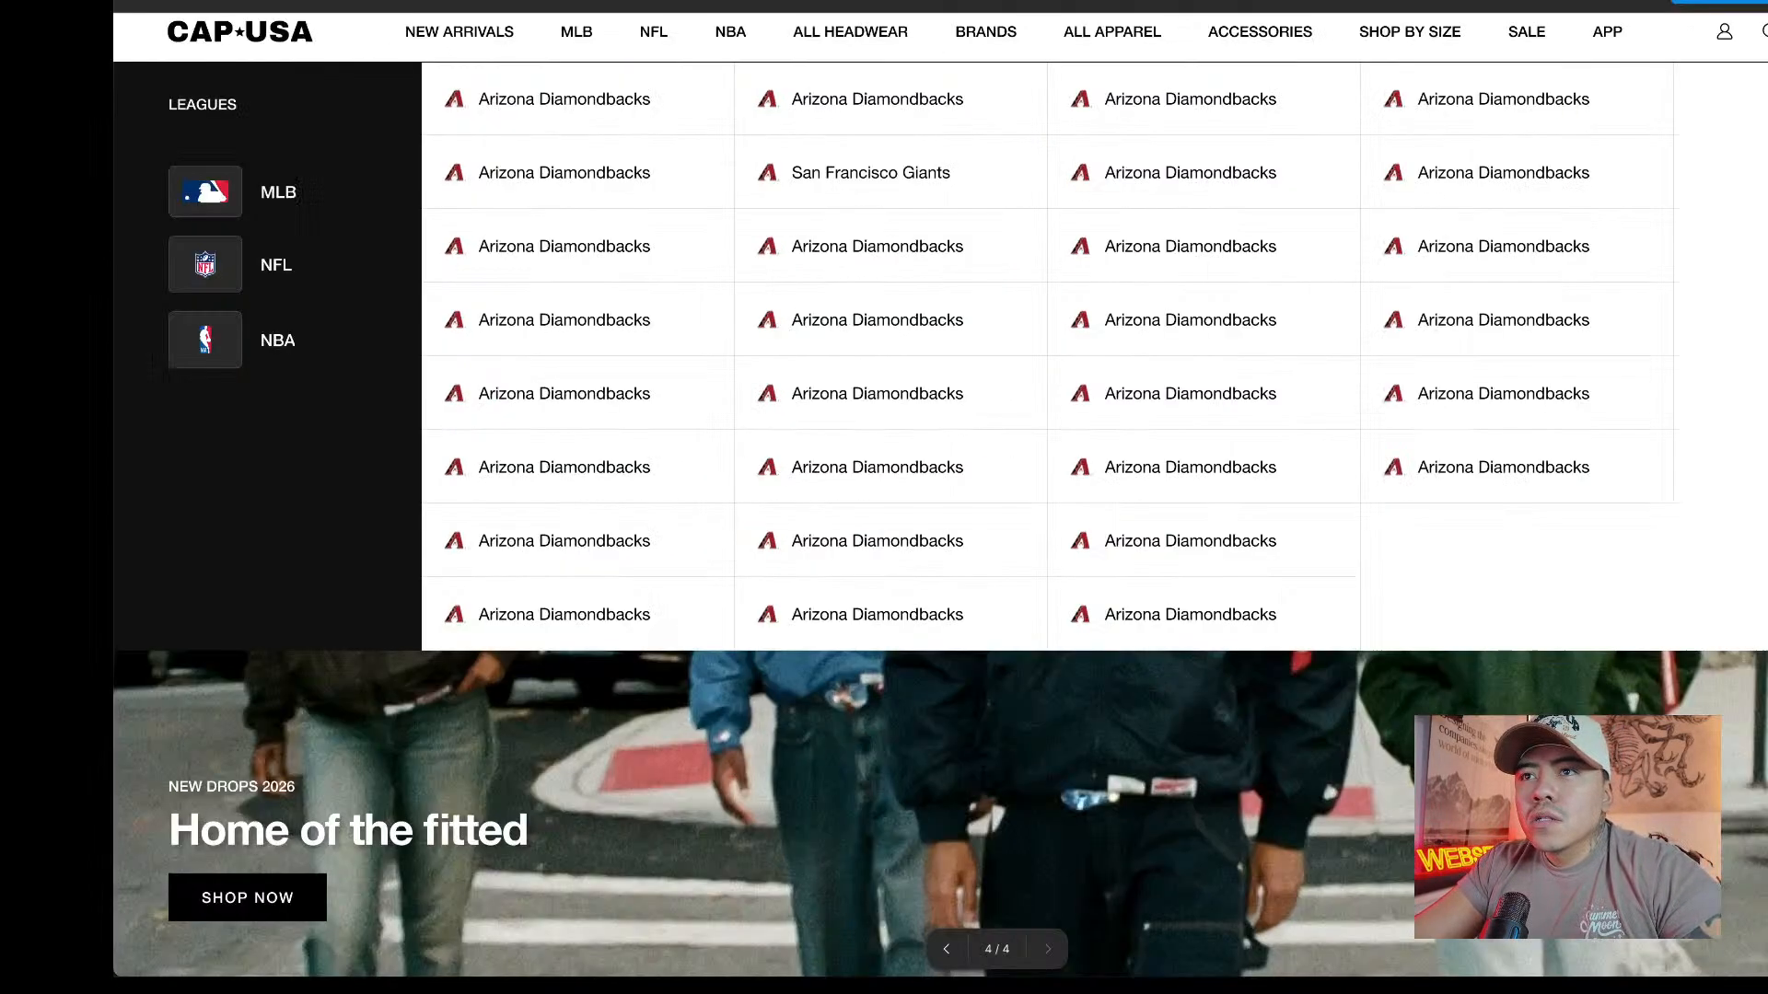
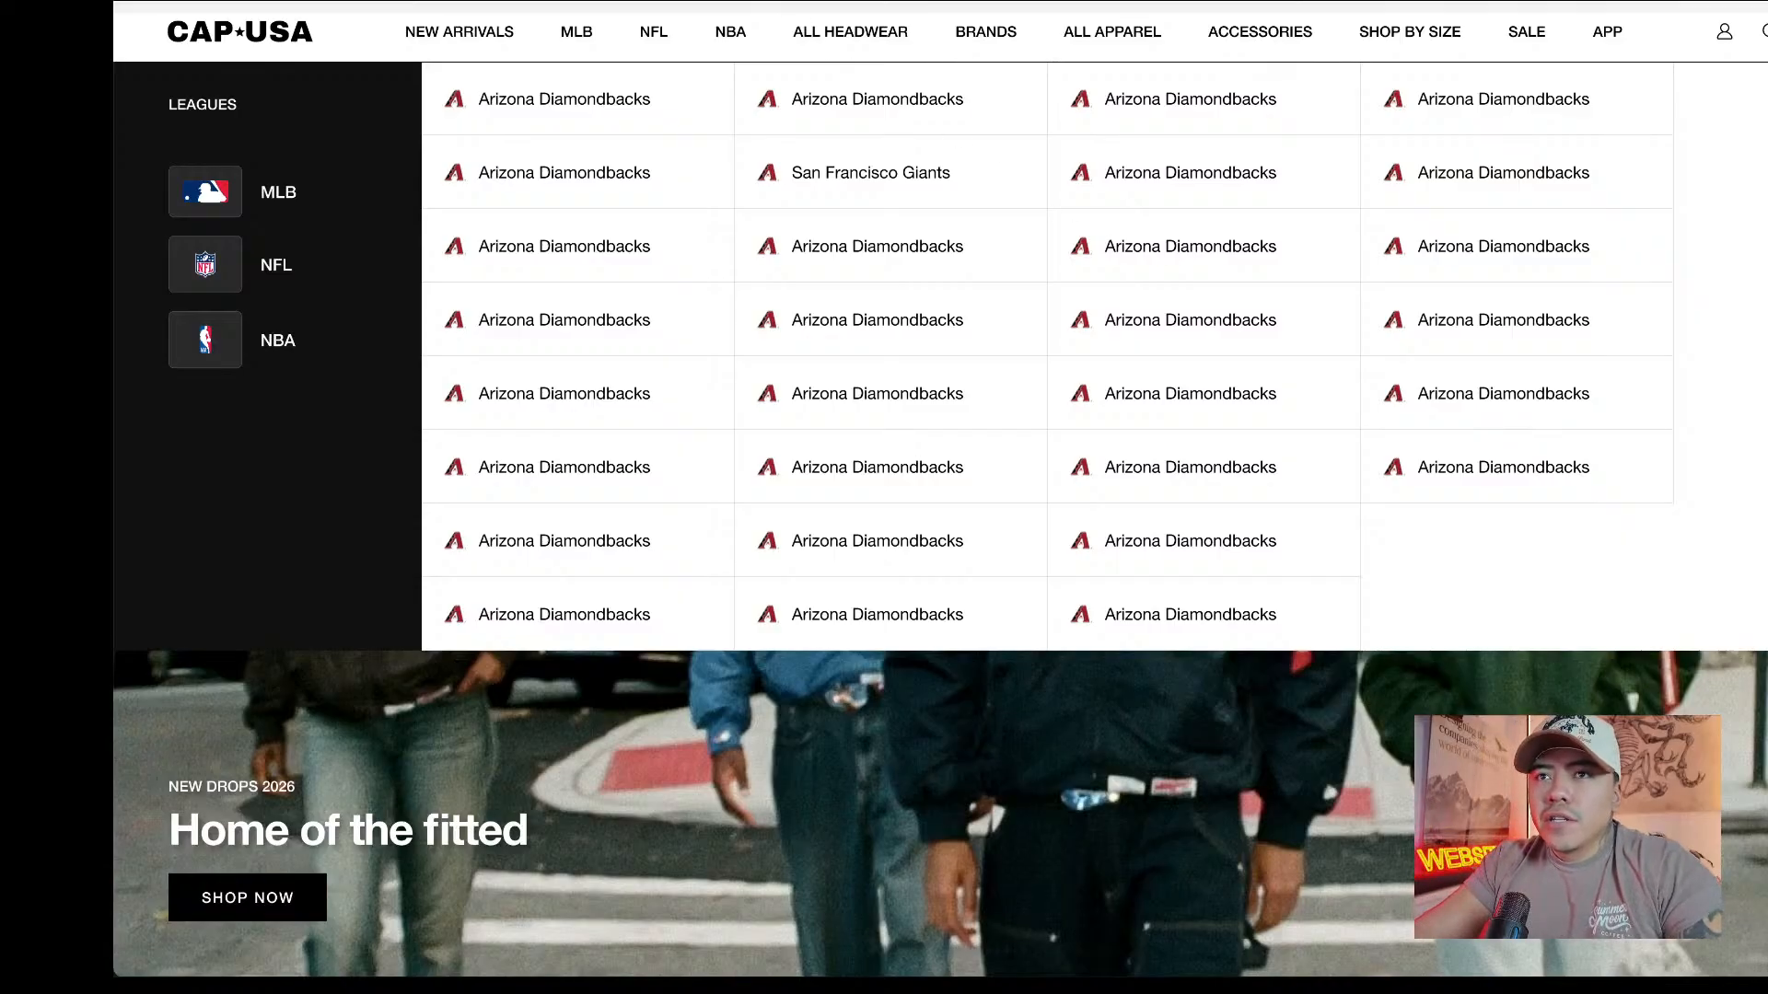
left_click(369, 2)
Narrow the team table to 1360 so its edge meets the fourth column.
scroll(1076, 147, "down", 3)
left_click(1286, 174)
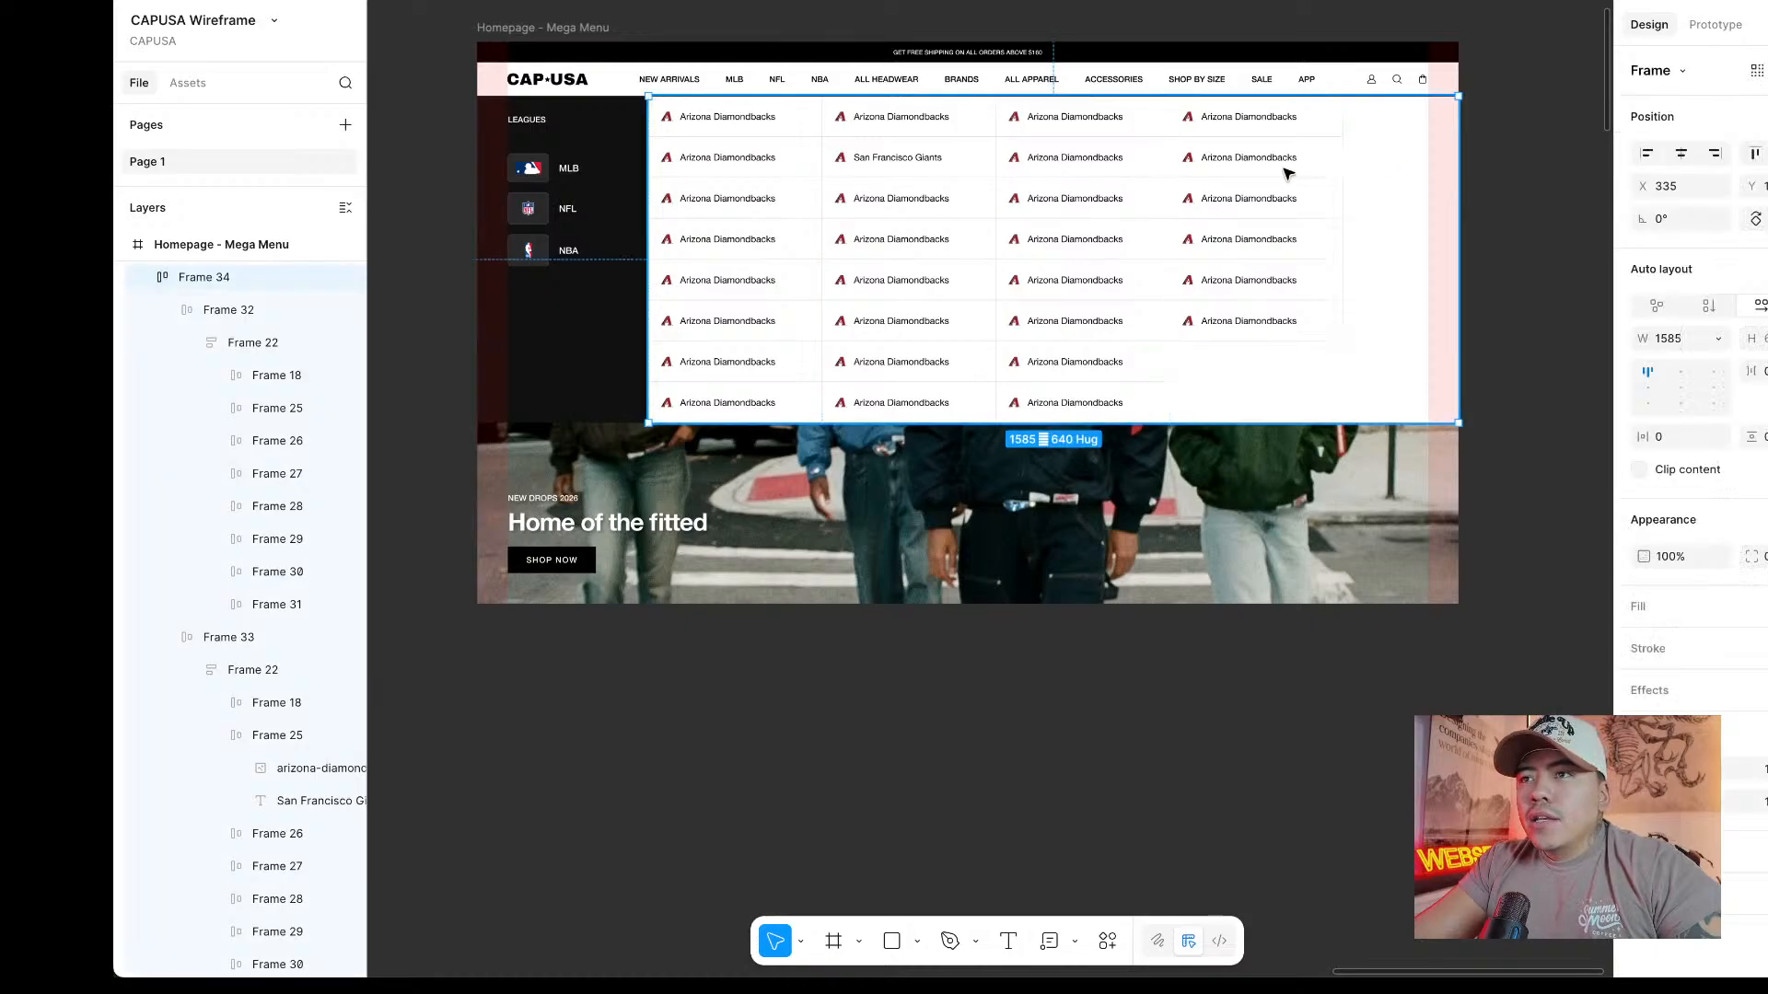
left_click_drag(1434, 185, 1342, 185)
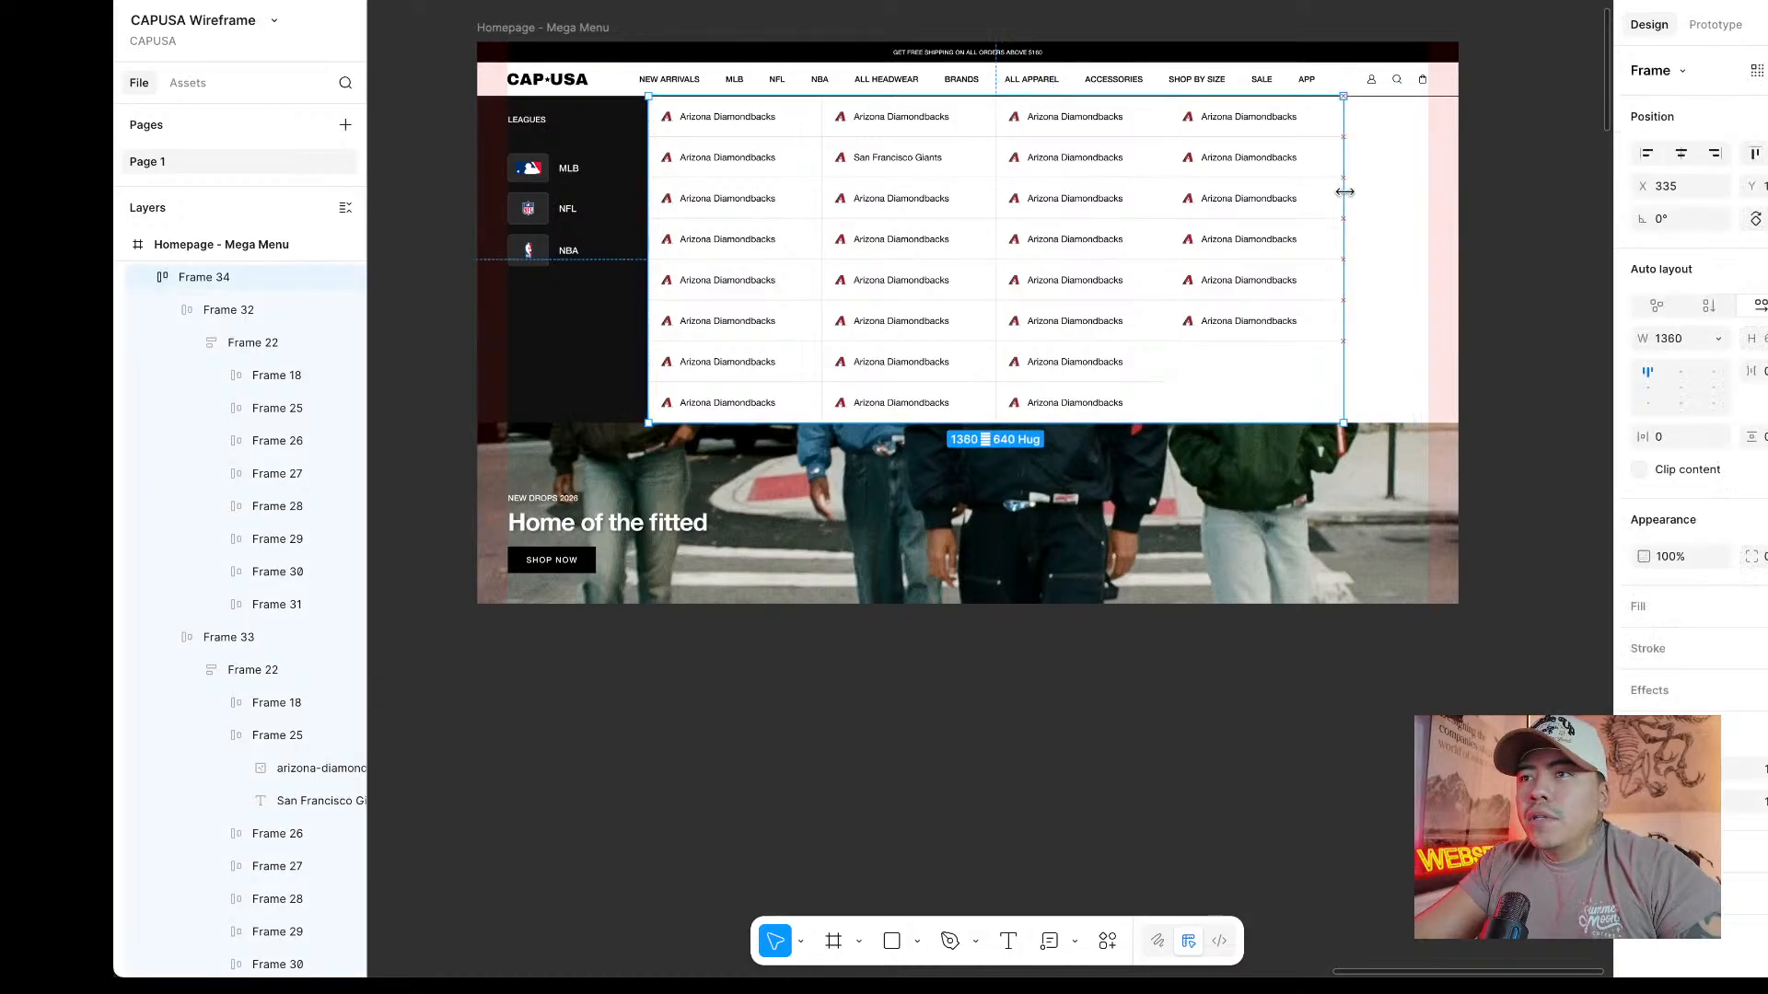
left_click(1513, 198)
scroll(1528, 193, "left", 1)
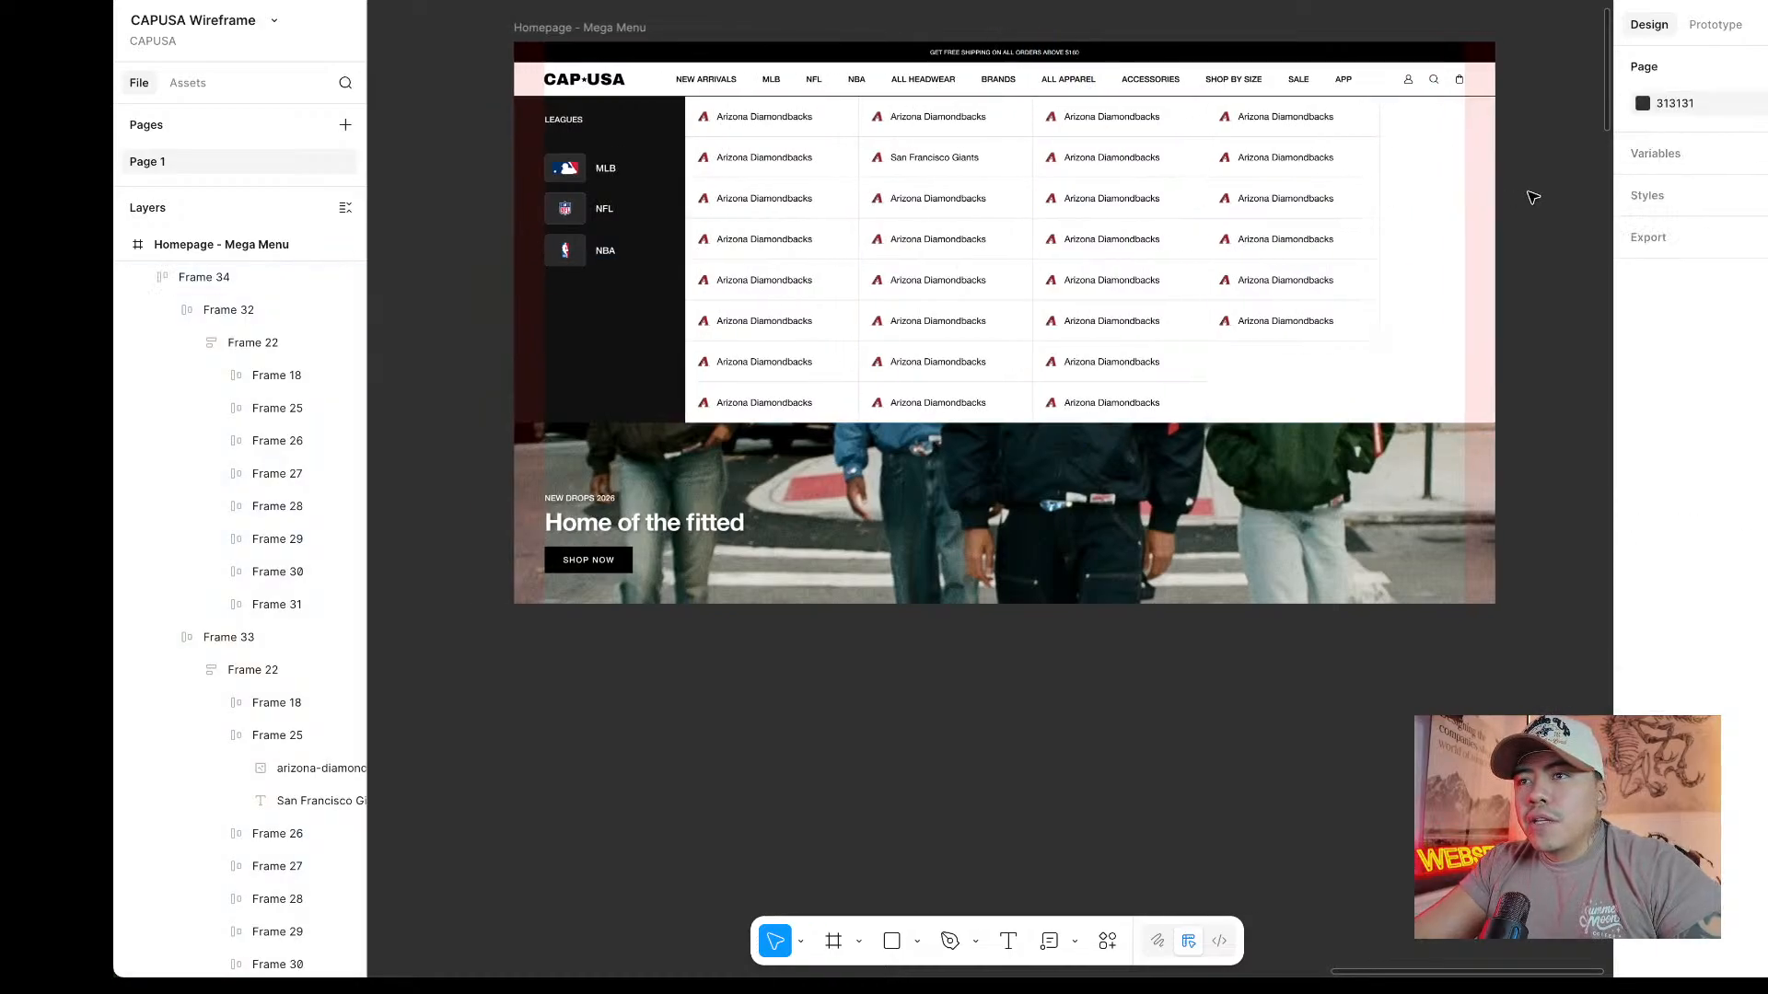
Move the team table right to X 500 and check its placement in the prototype preview.
left_click(1190, 201)
left_click_drag(1026, 202, 1112, 203)
key("ctrl+Tab")
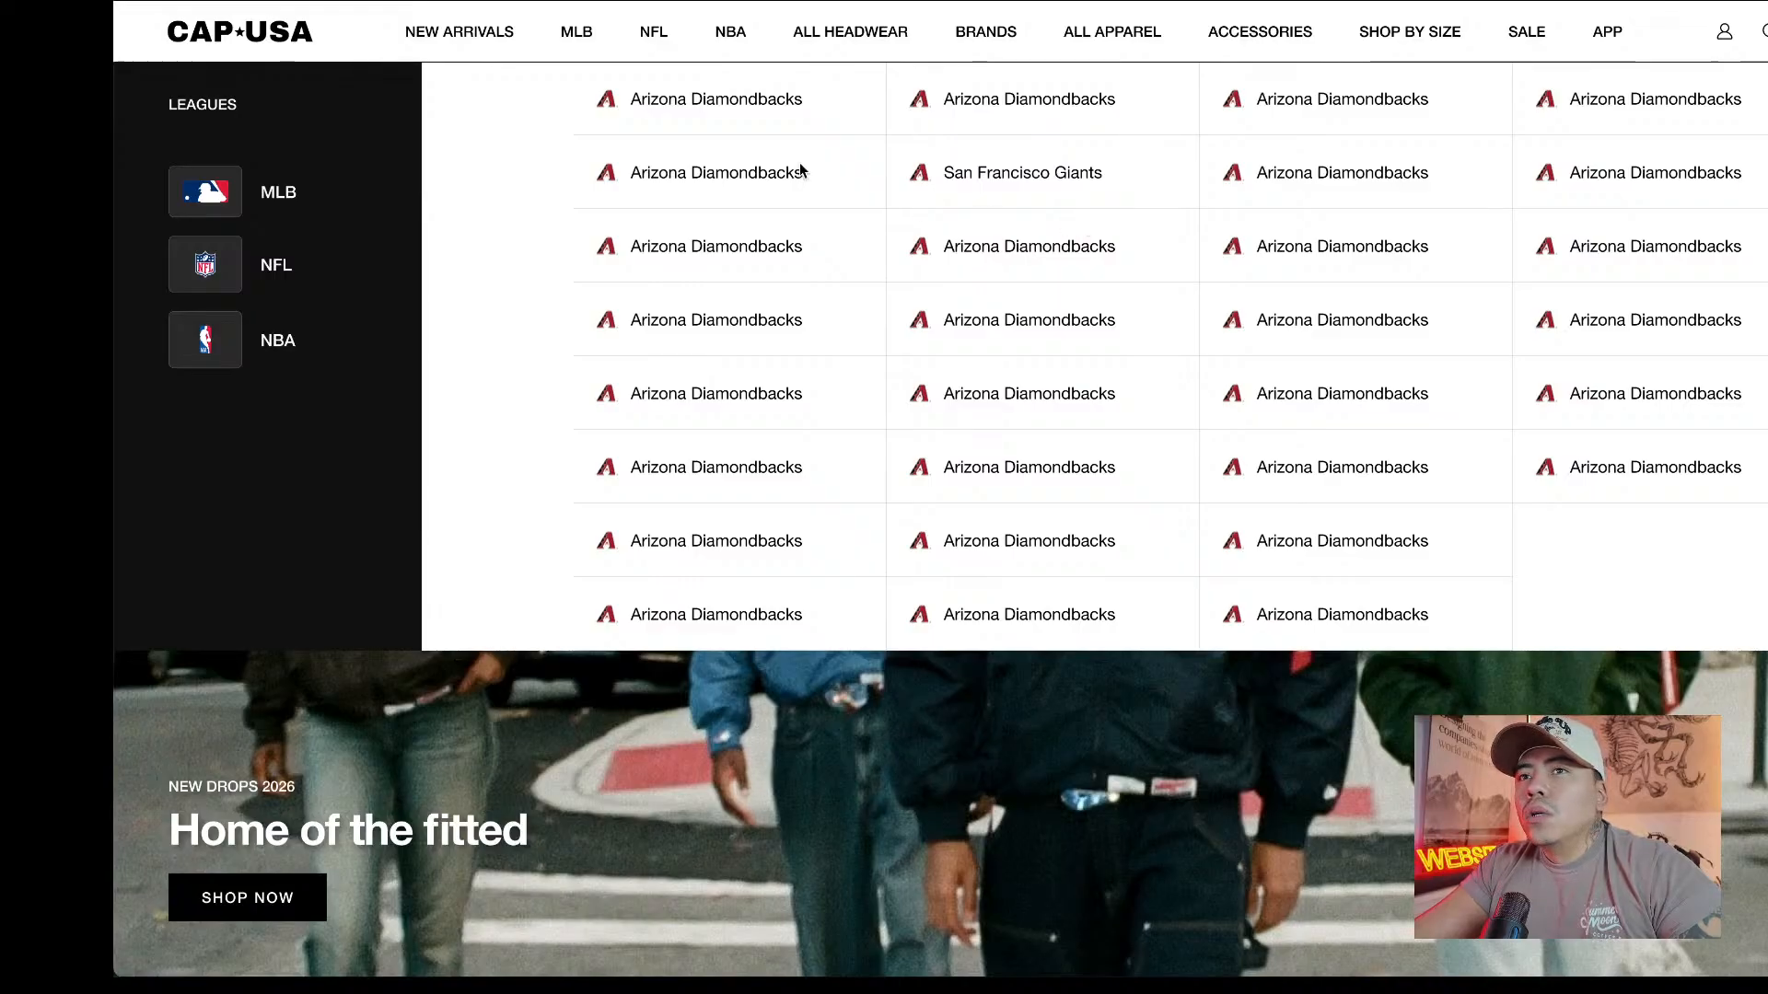
key("Escape")
Widen the dark leagues background rectangle to 500 so it reaches the team table.
scroll(699, 284, "up", 3)
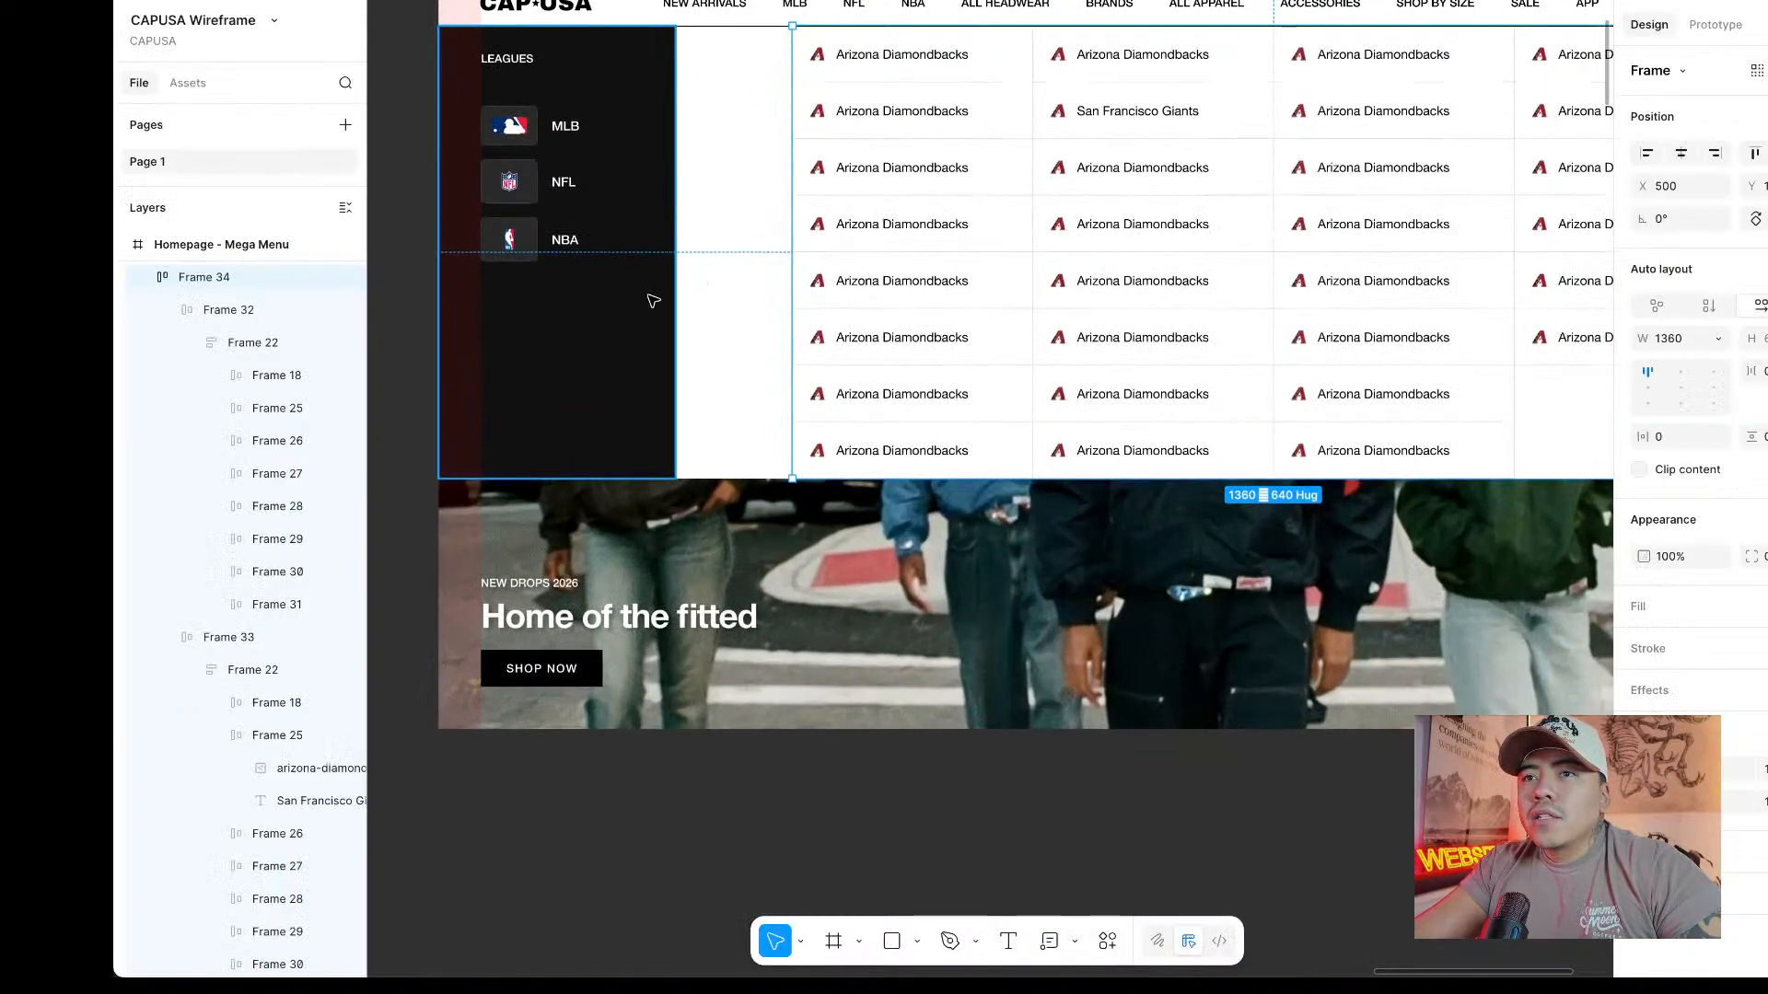
left_click(653, 301)
left_click_drag(675, 294, 794, 294)
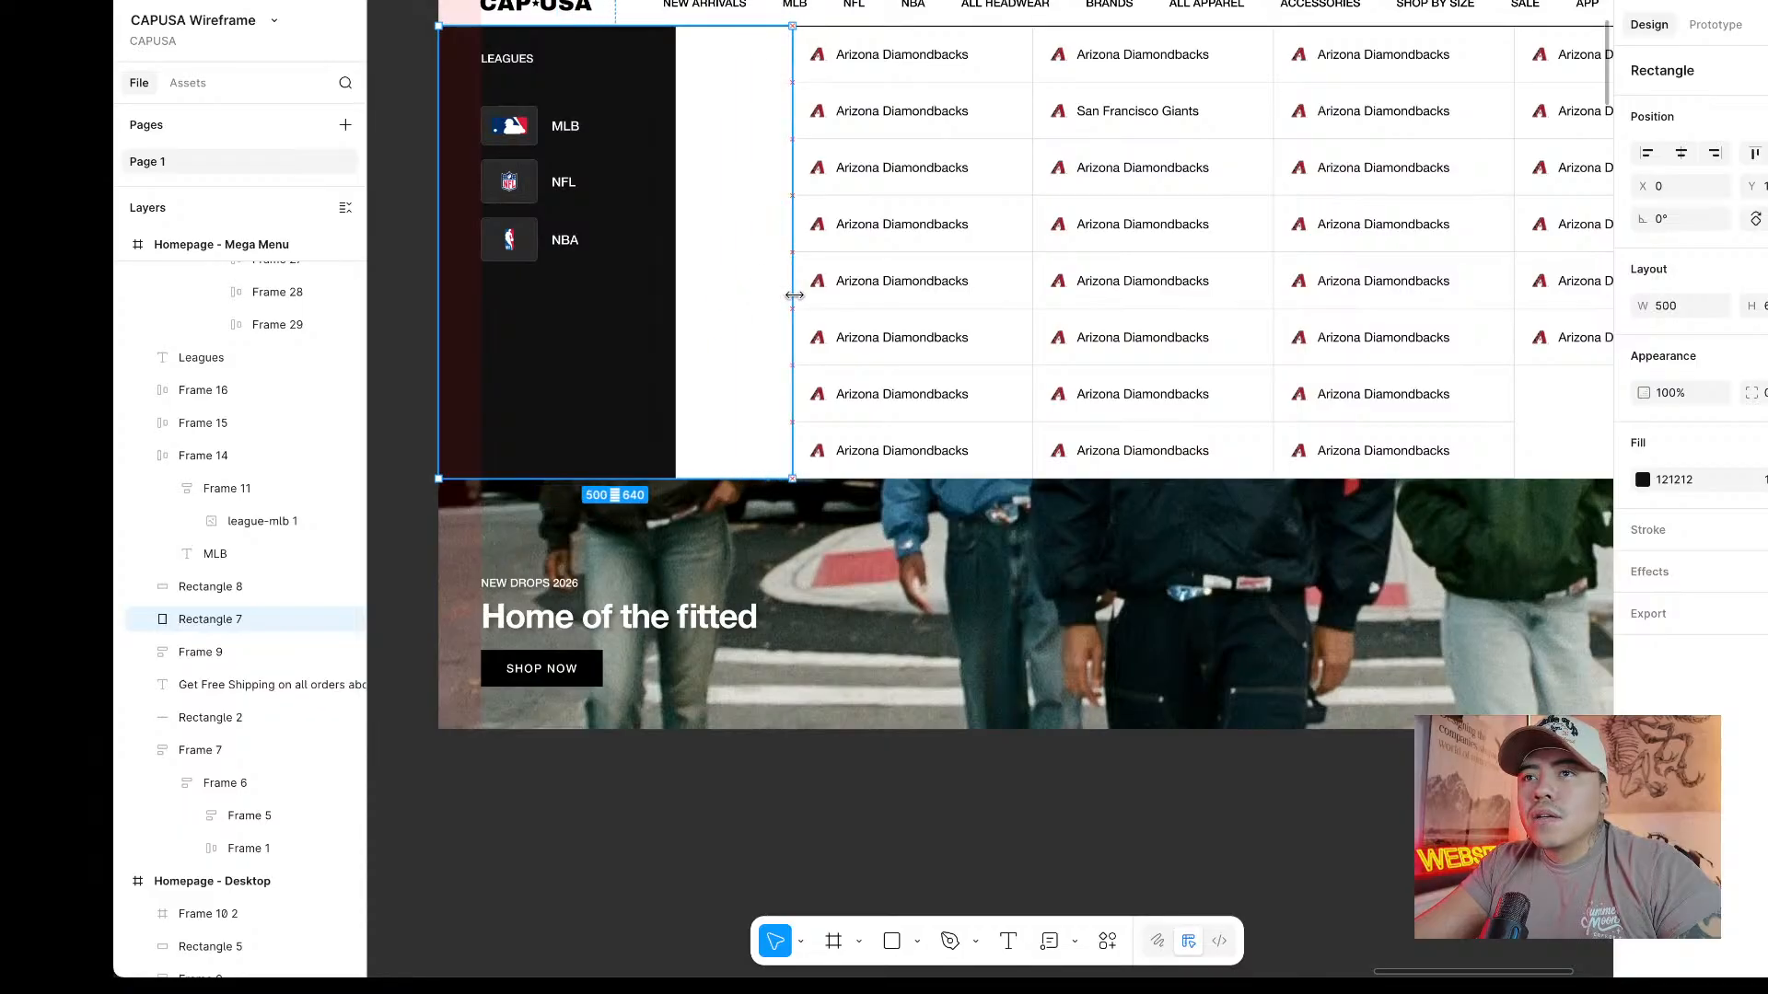
scroll(566, 358, "down", 1)
scroll(645, 348, "left", 1)
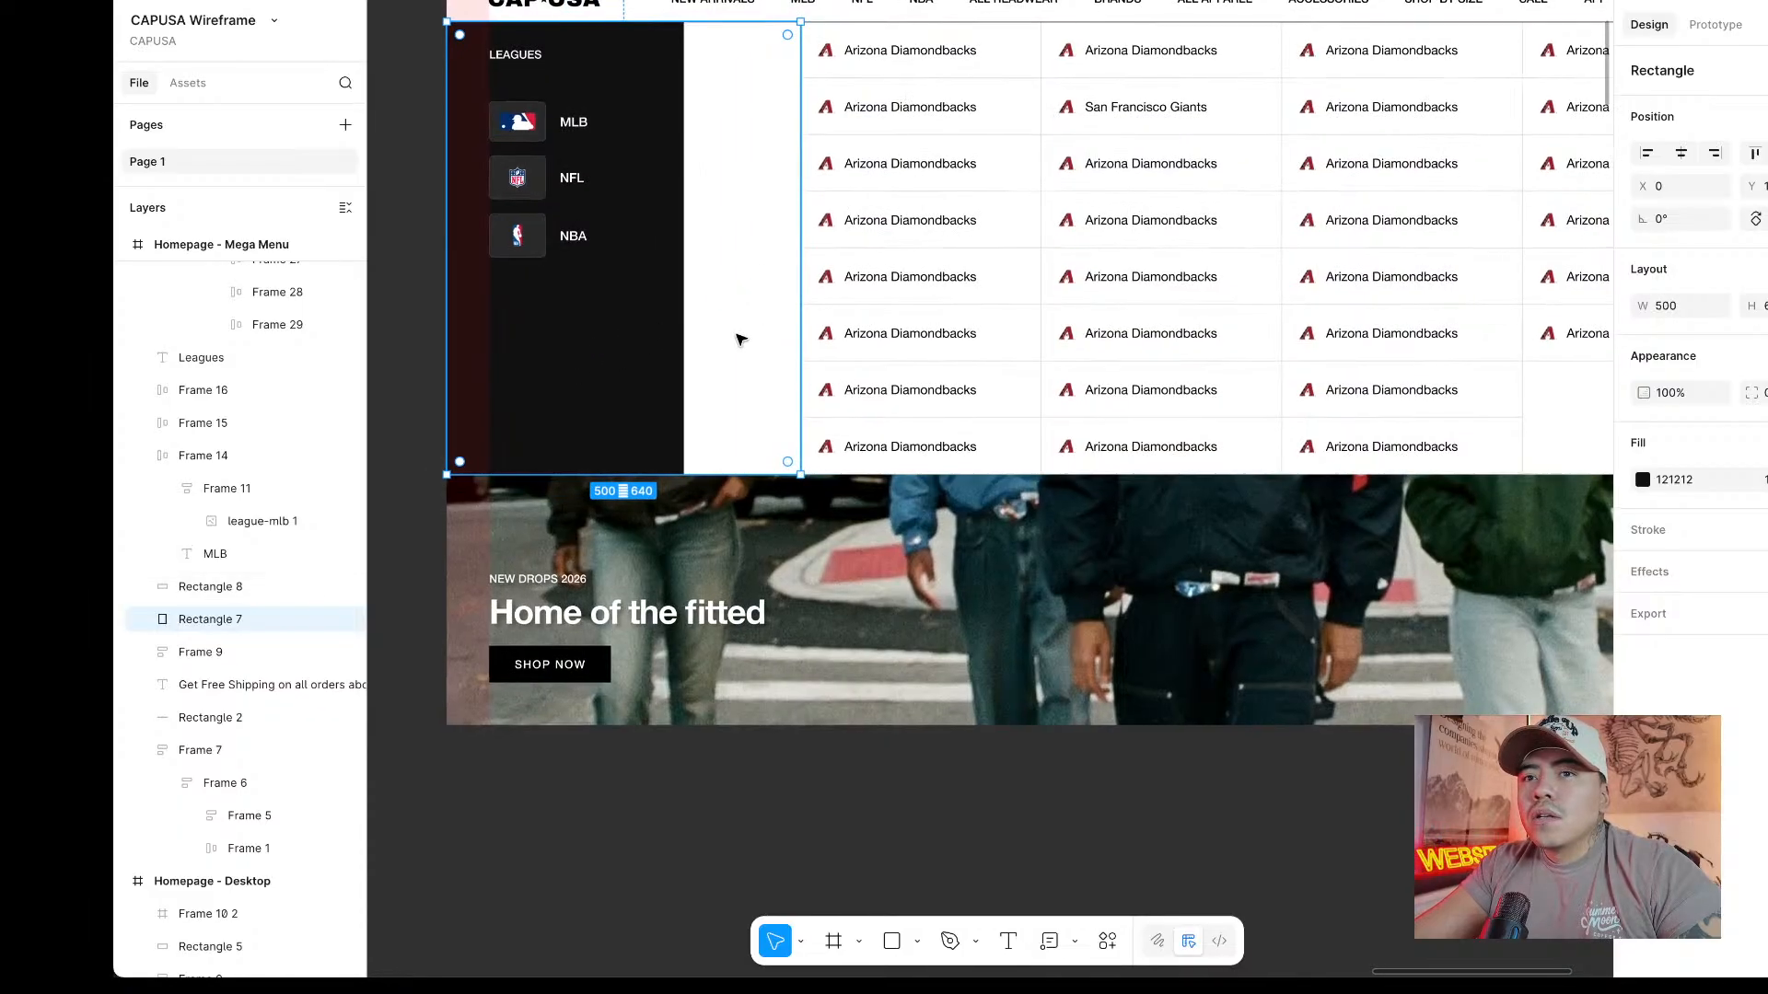
double_click(632, 340)
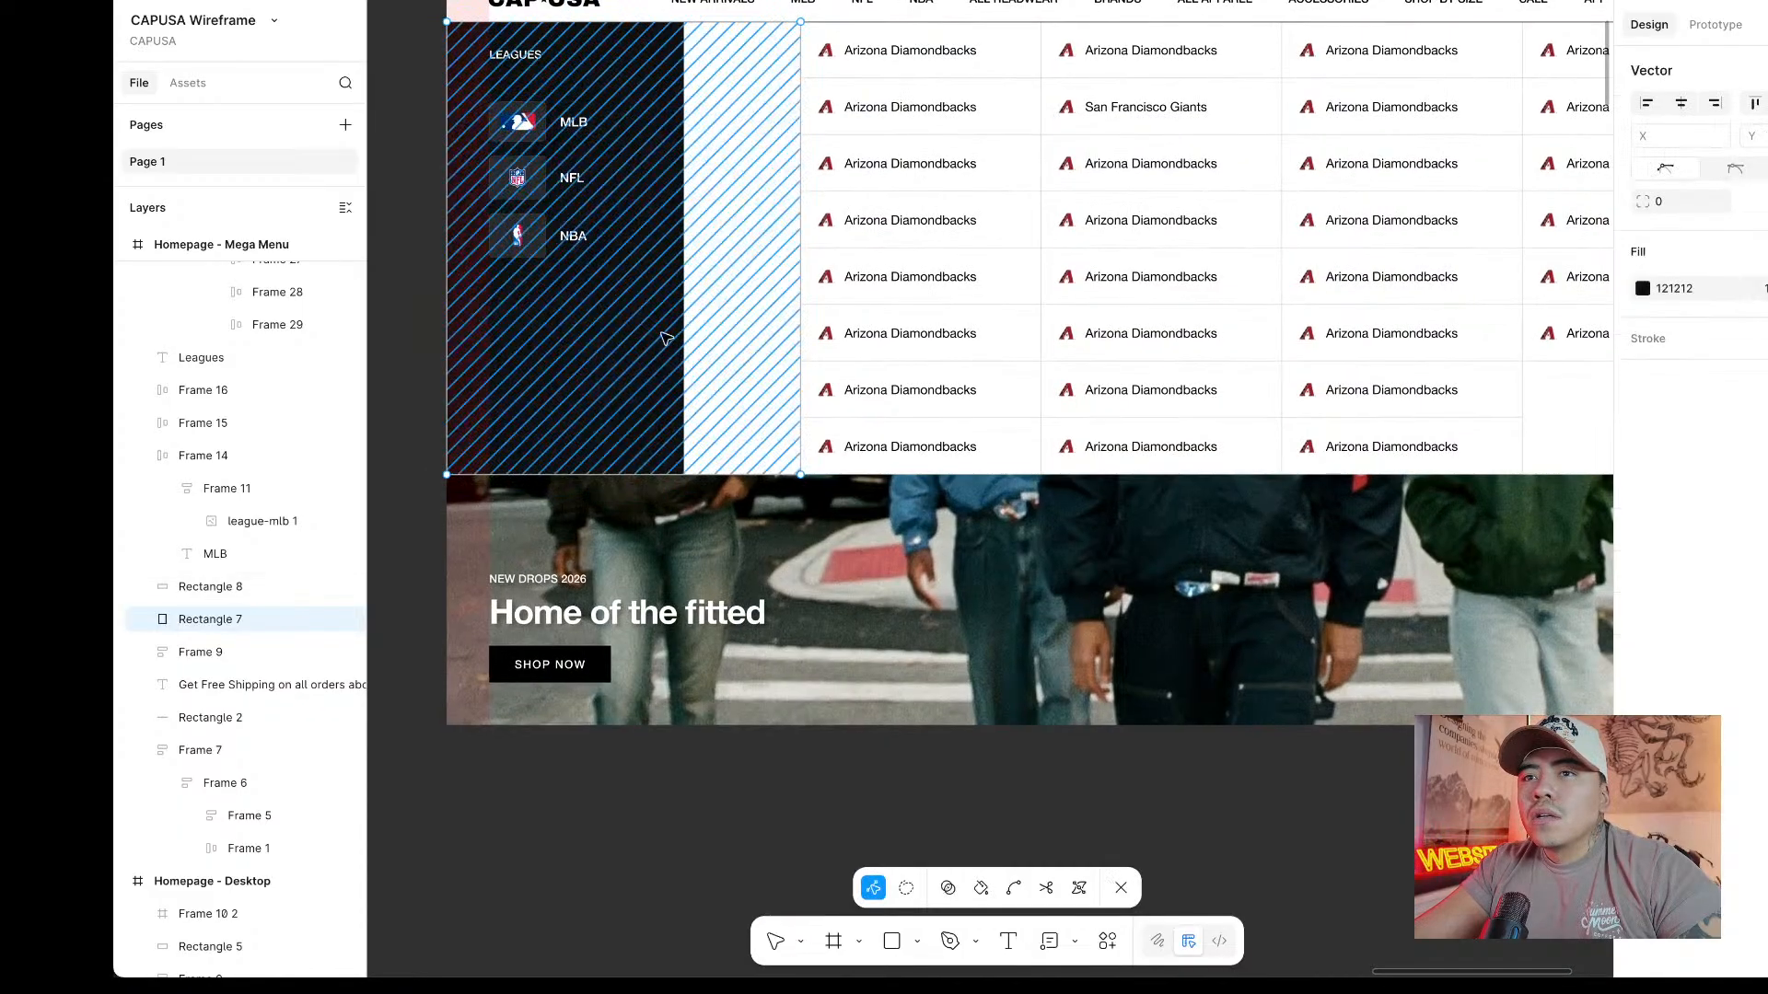
left_click(1124, 890)
key("Delete")
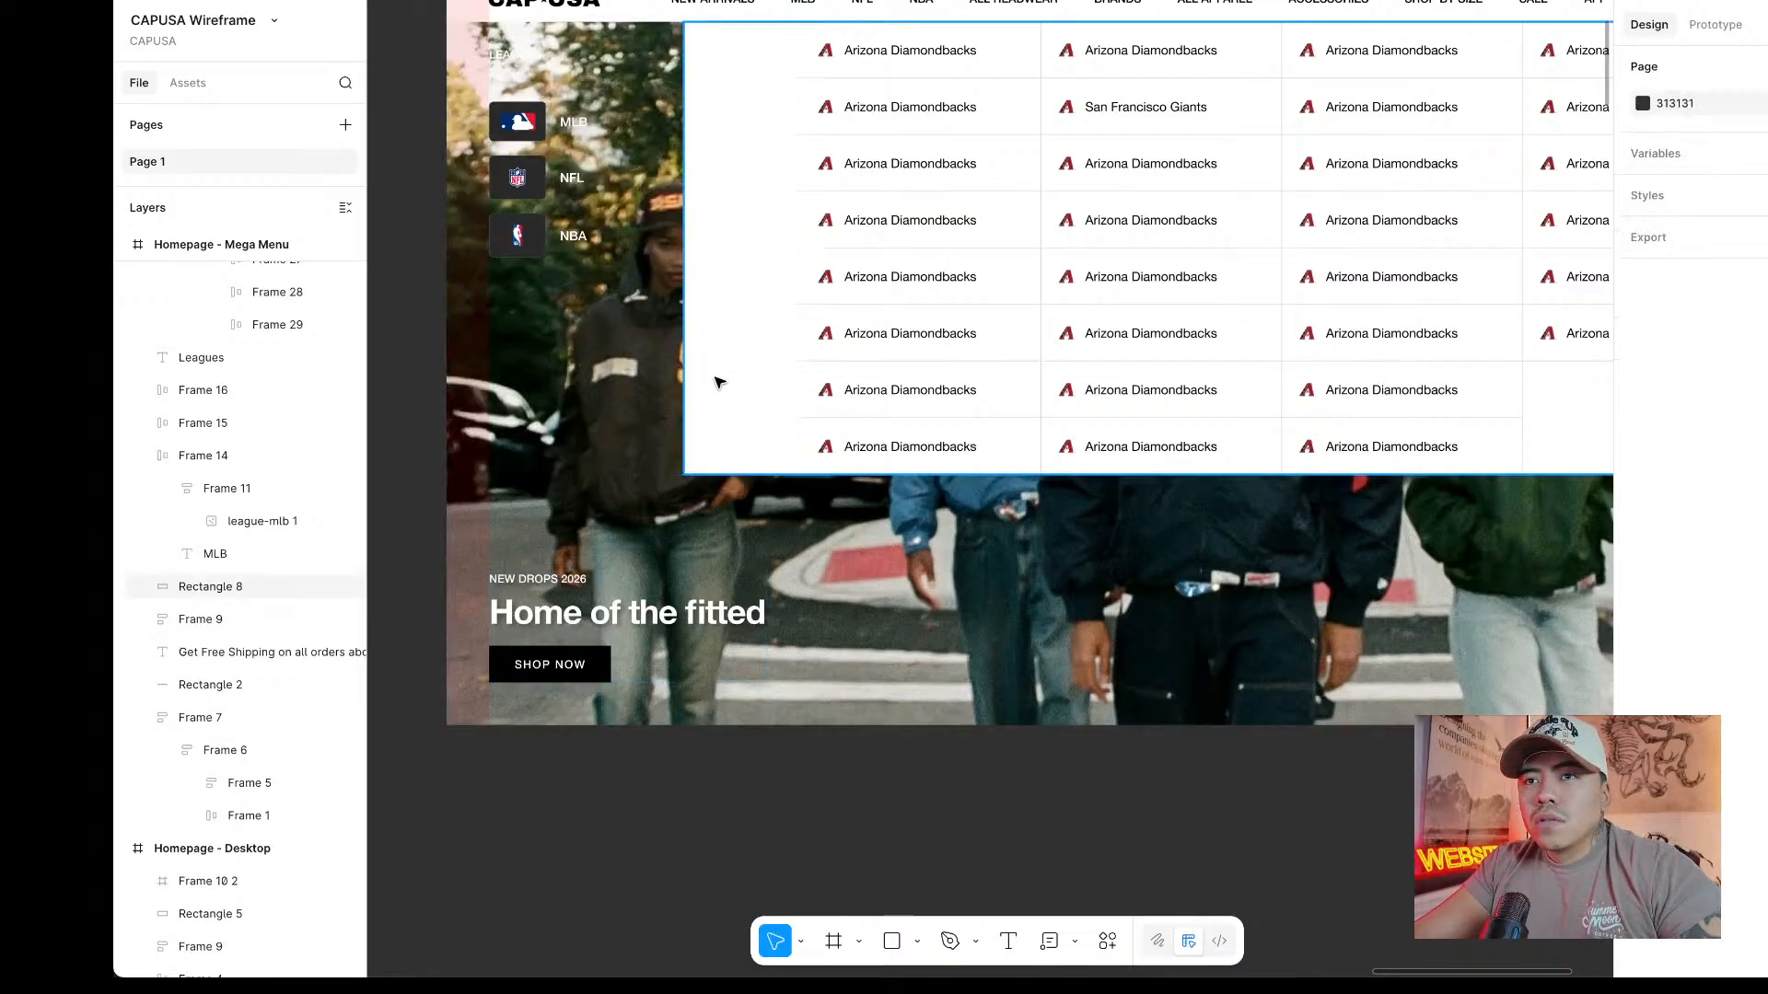
key("ctrl+z")
scroll(700, 387, "right", 2)
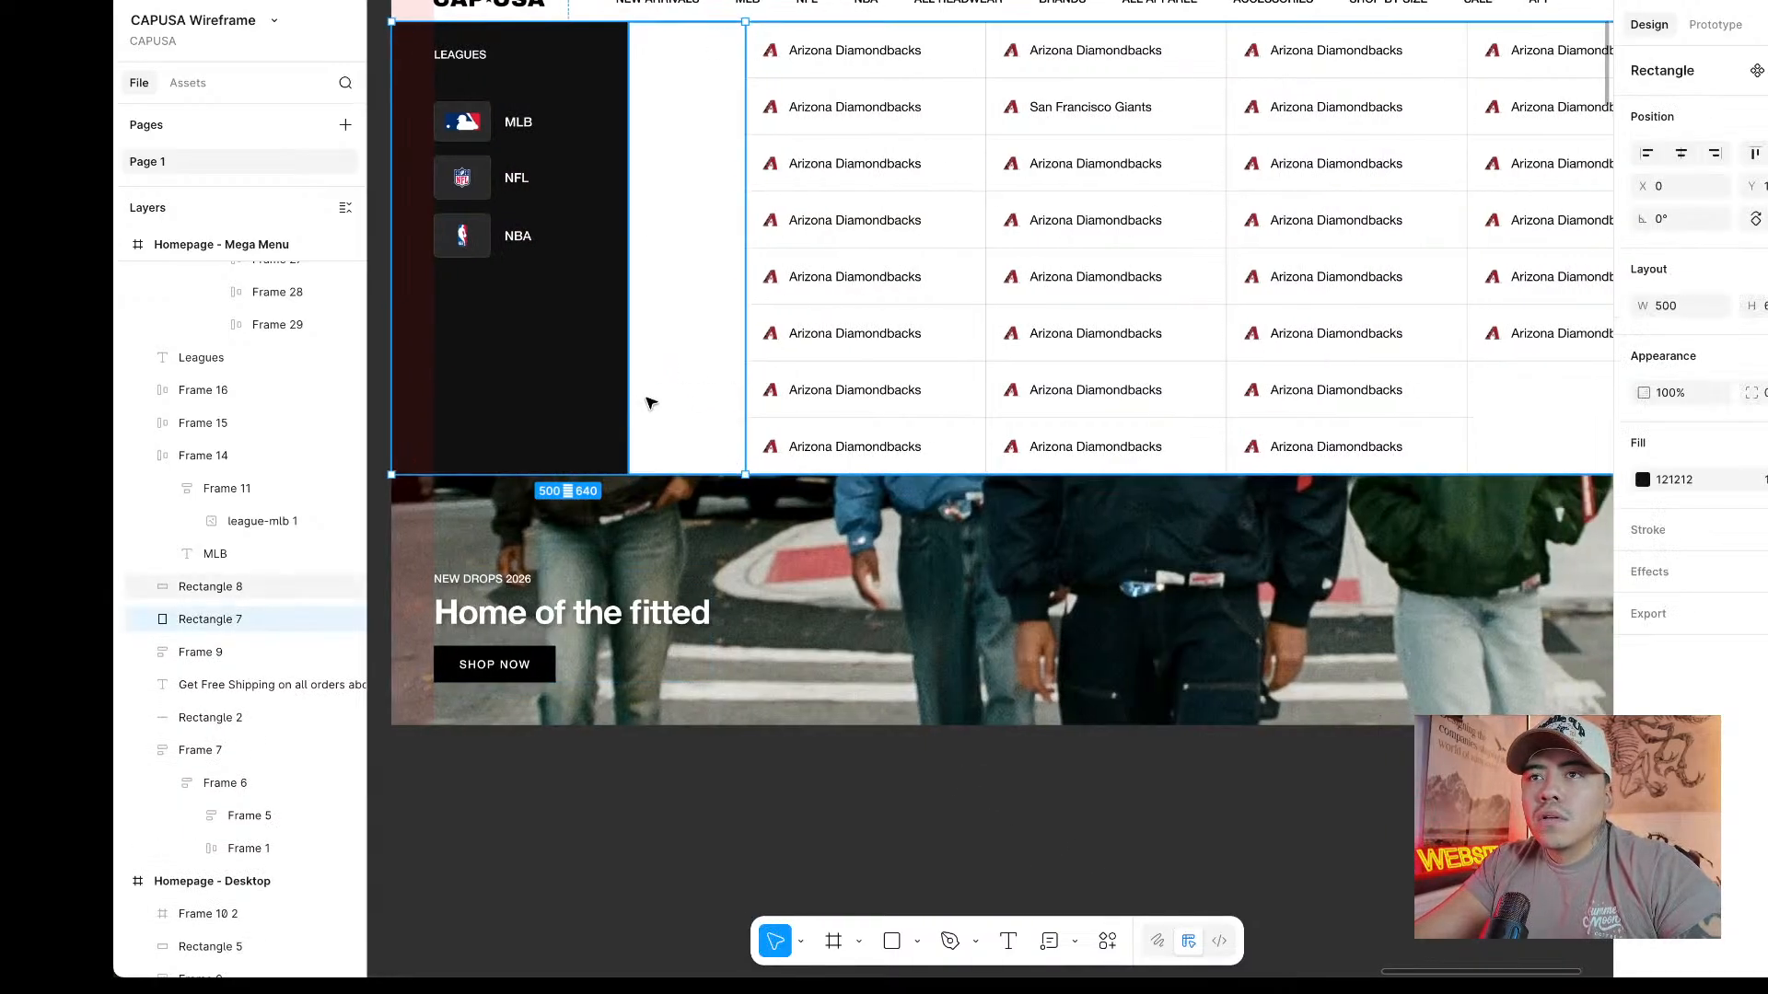
Pull the white background rectangle's left edge in to the team table's start to uncover the dark leagues panel, and check the preview.
left_click(651, 403)
left_click(526, 406)
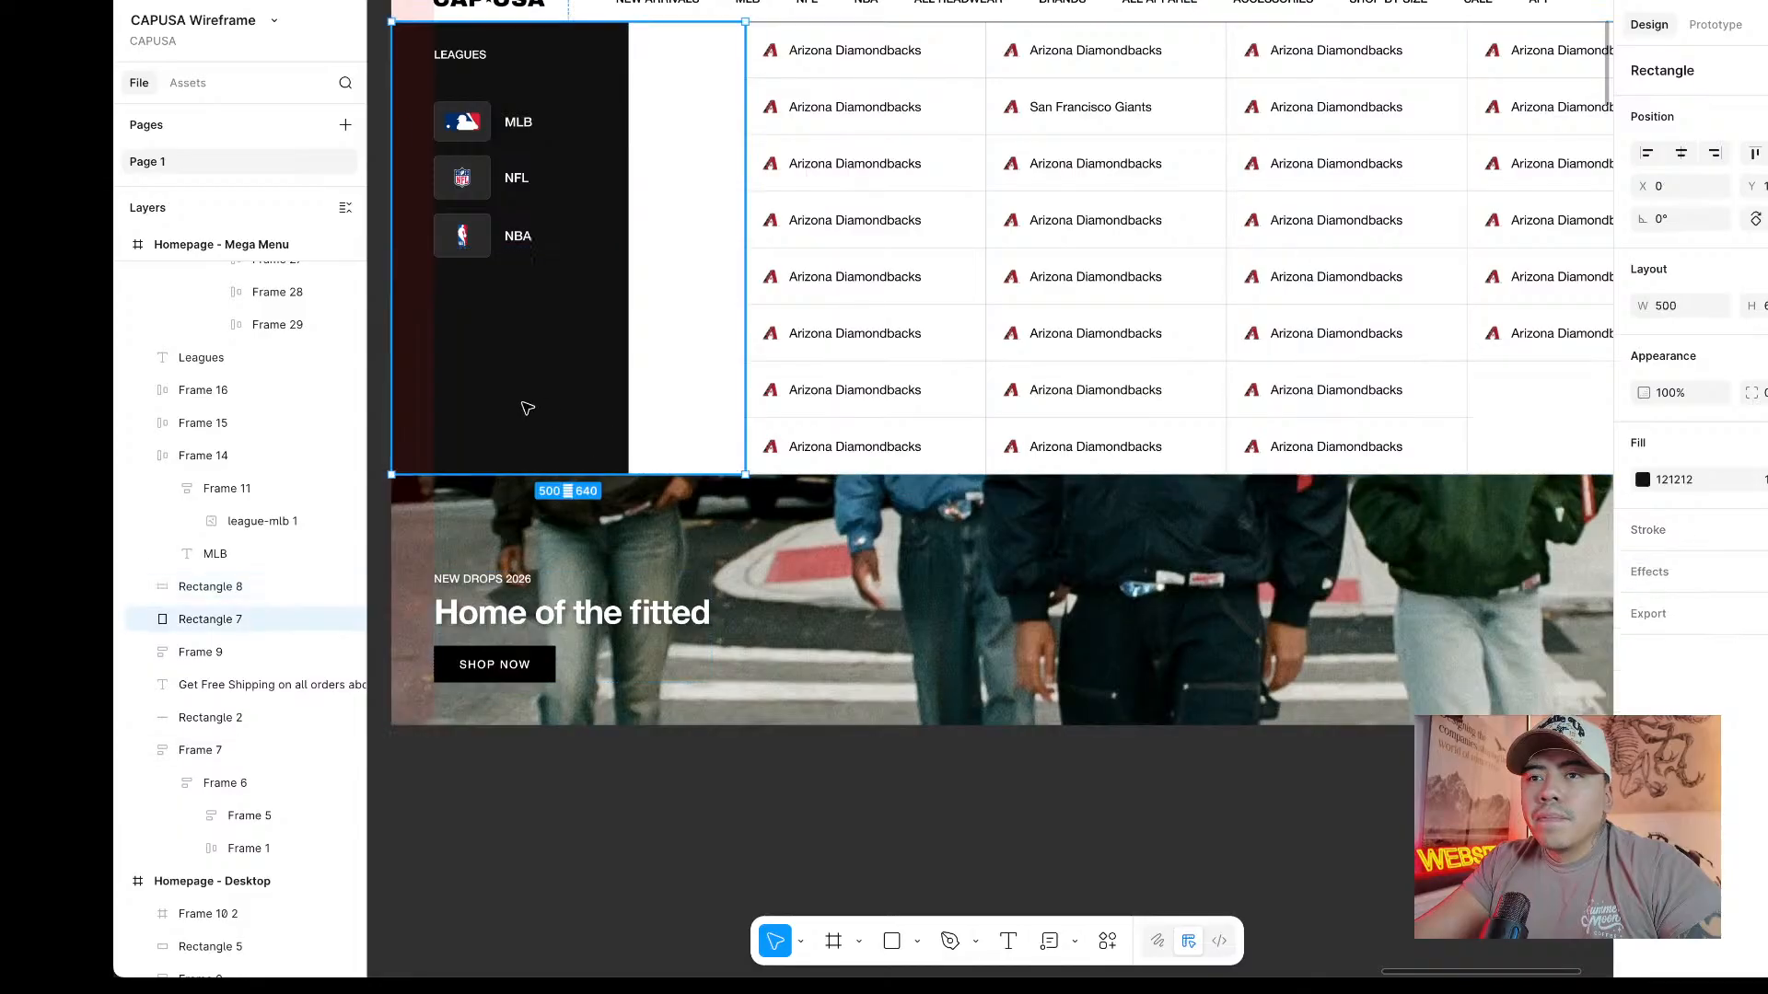
left_click(686, 369)
left_click_drag(629, 368, 741, 358)
left_click(620, 387)
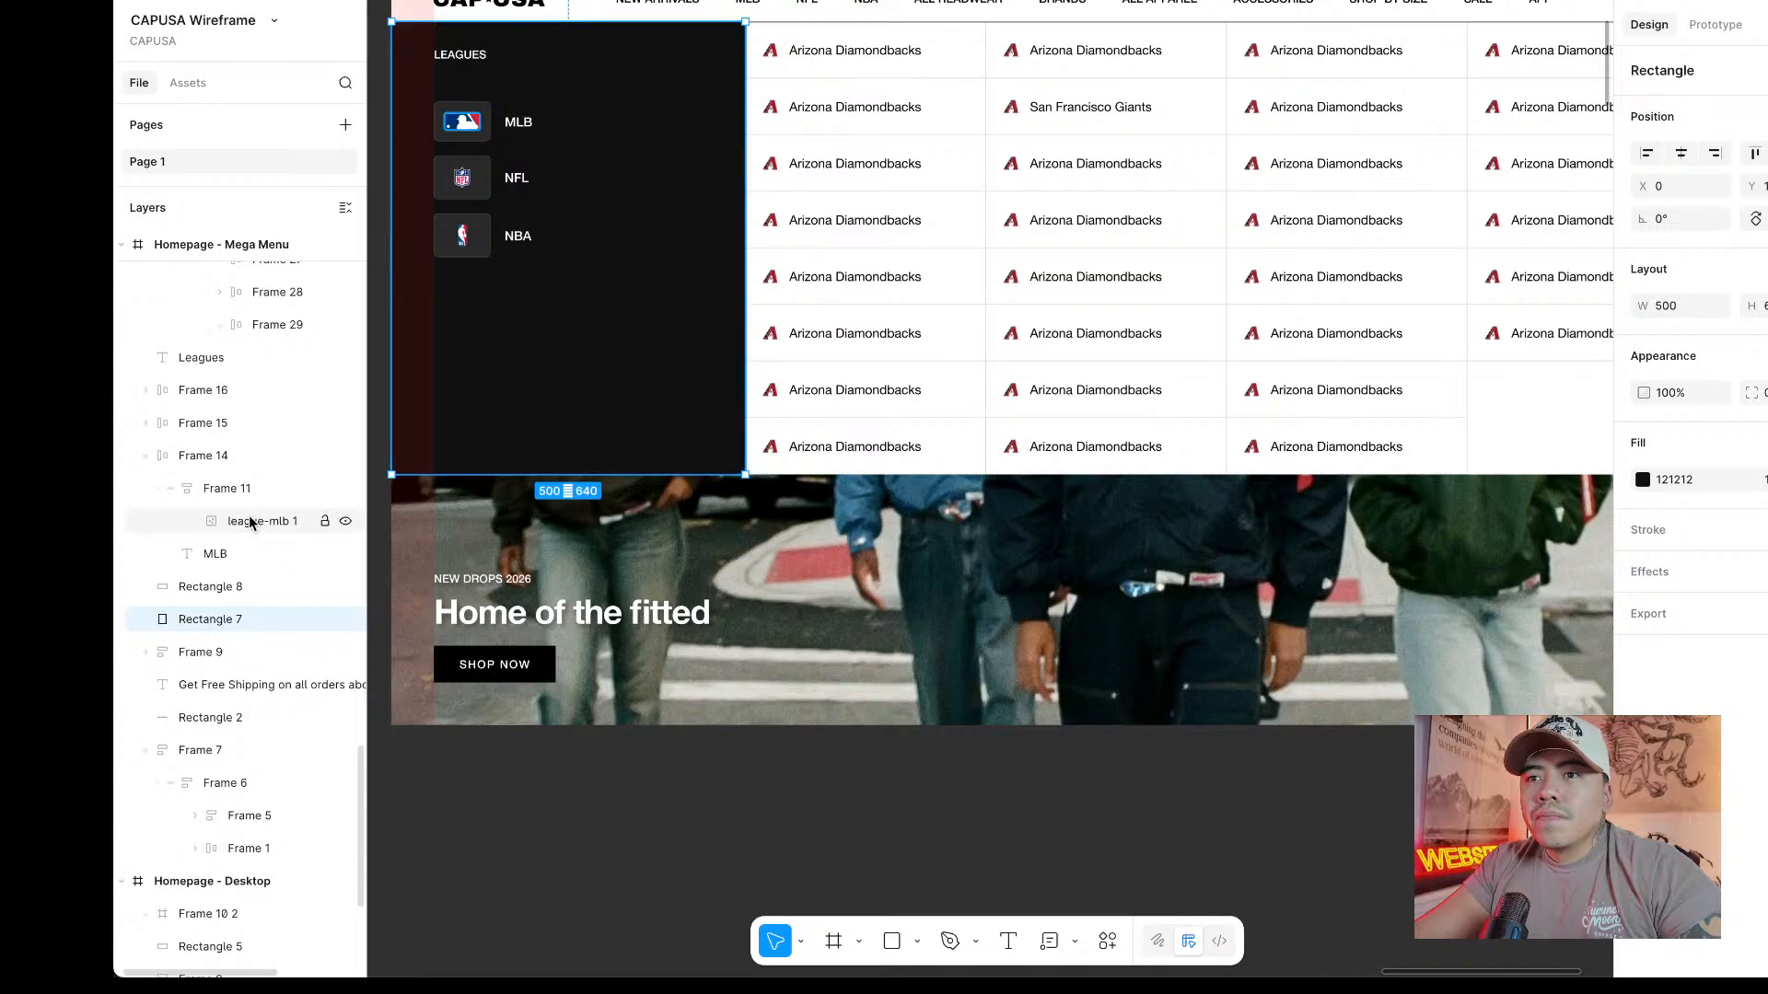
key("ctrl+Tab")
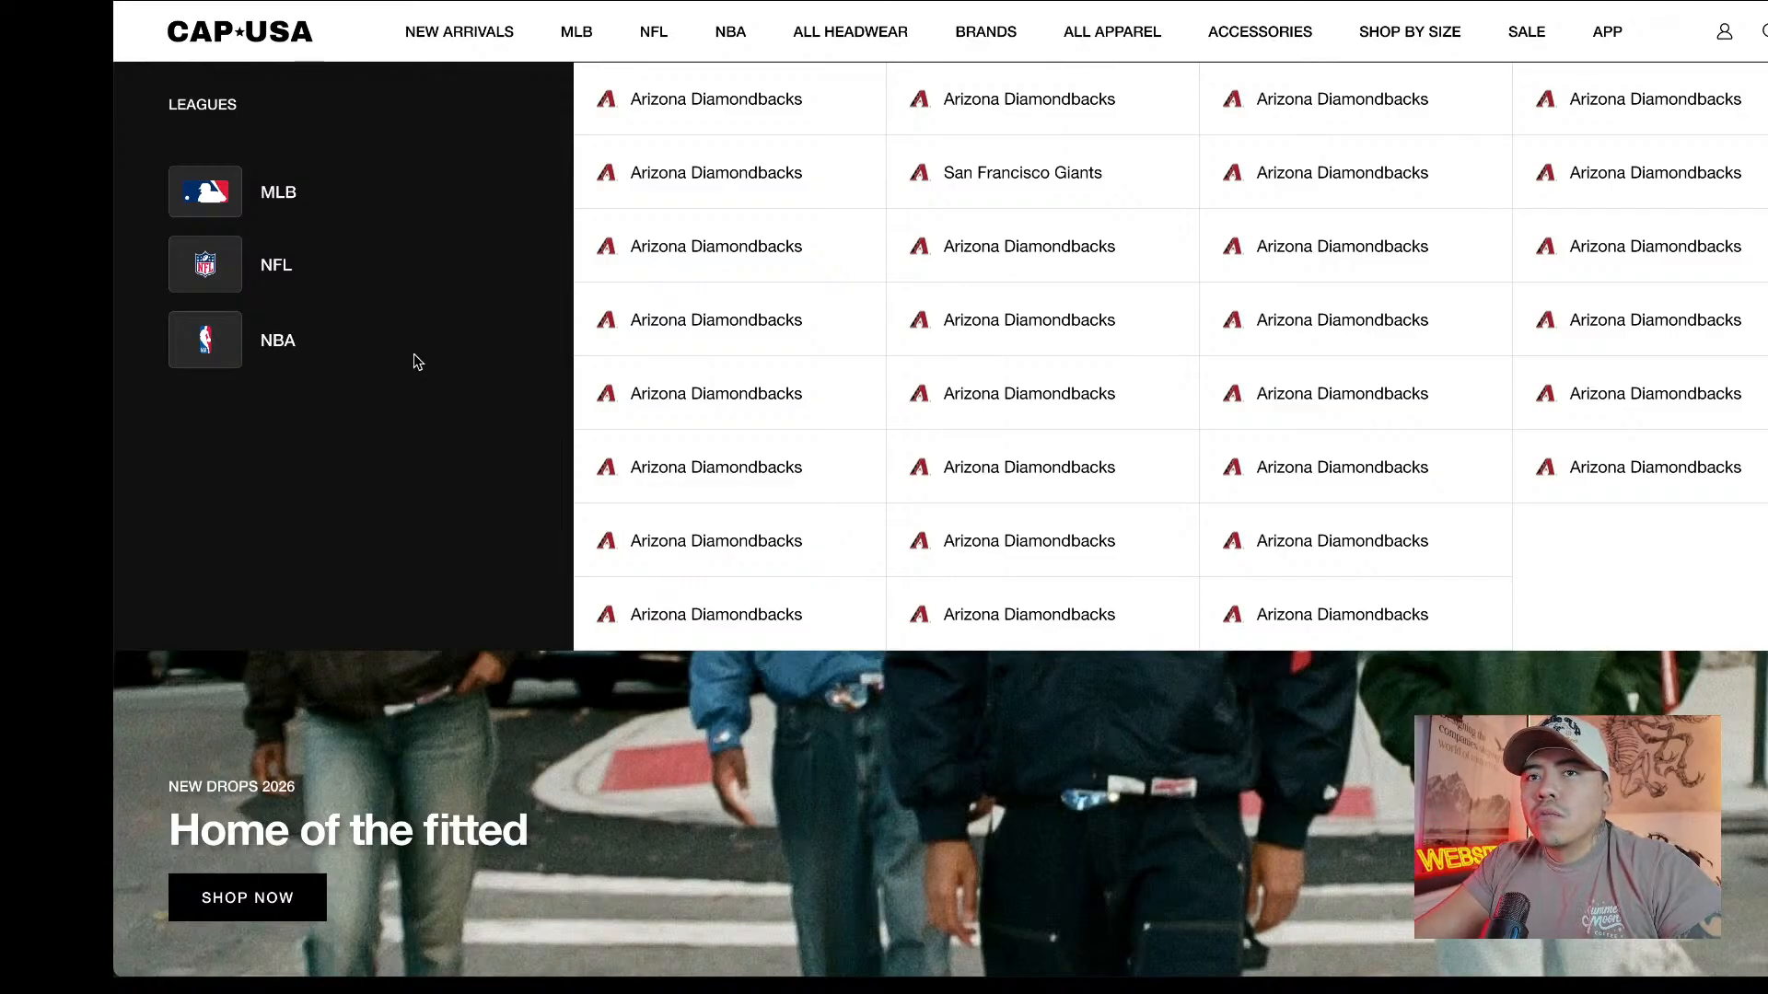
Narrow the dark leagues background rectangle to a width of 300 and check it in the prototype preview.
key("Escape")
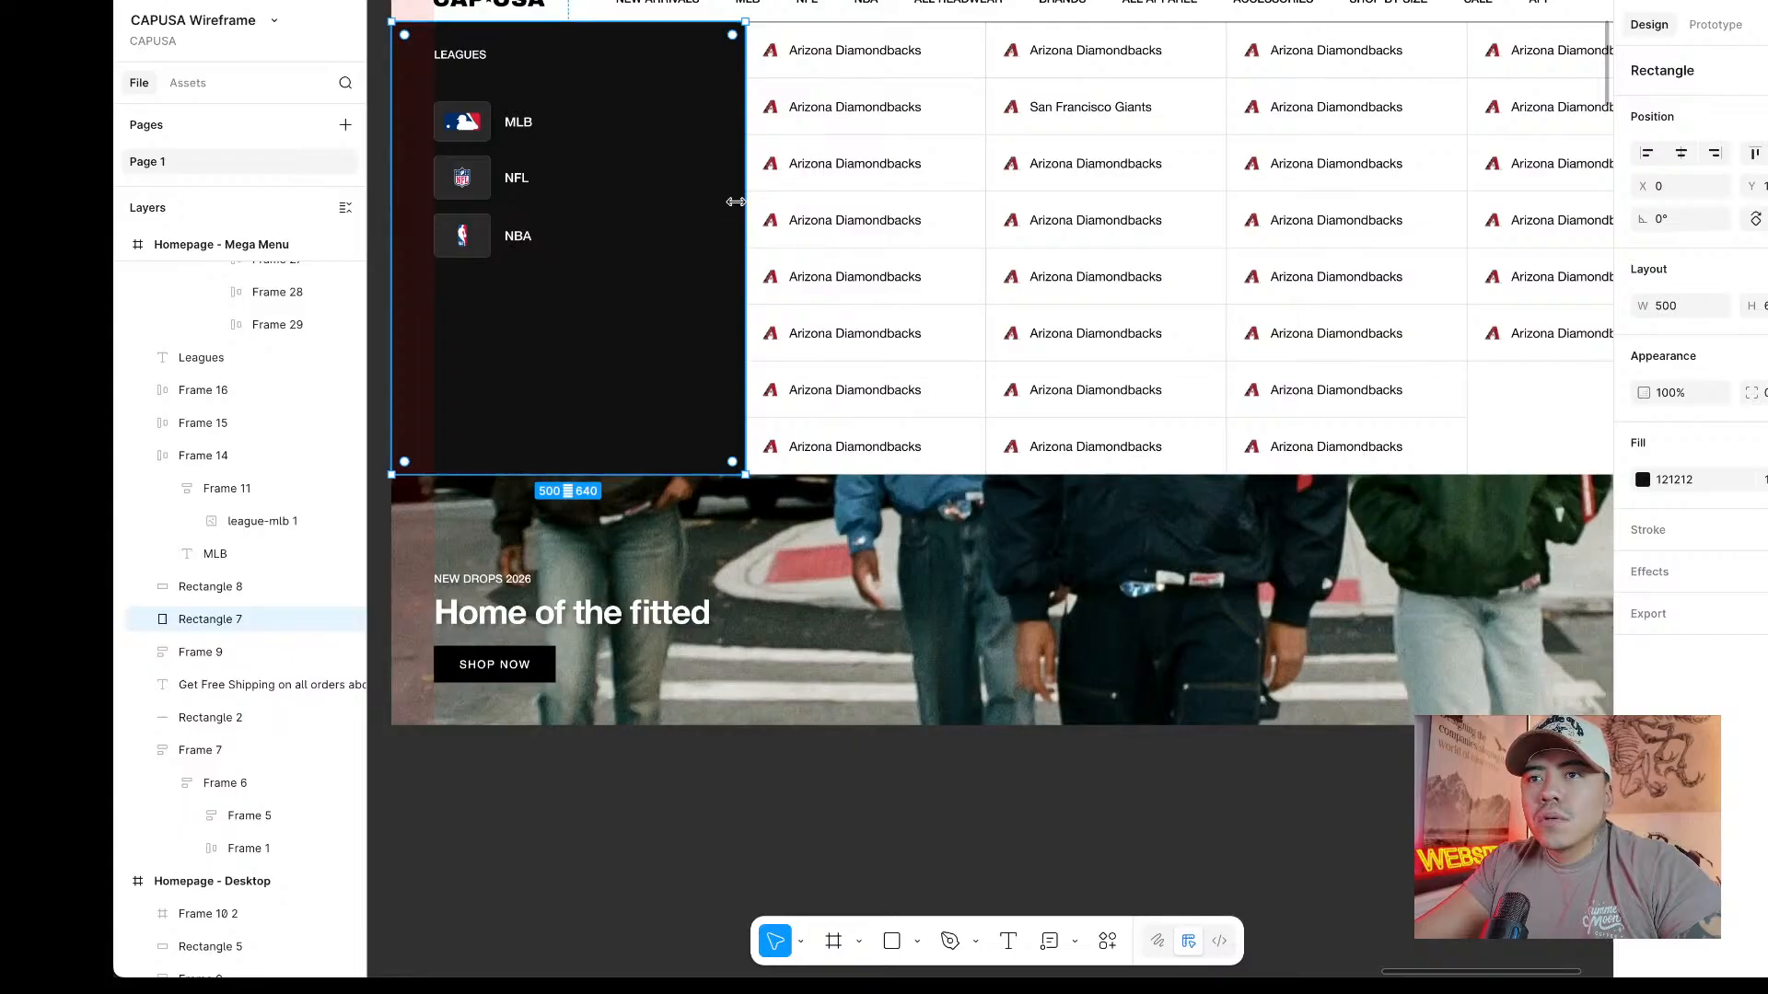
left_click_drag(749, 198, 604, 210)
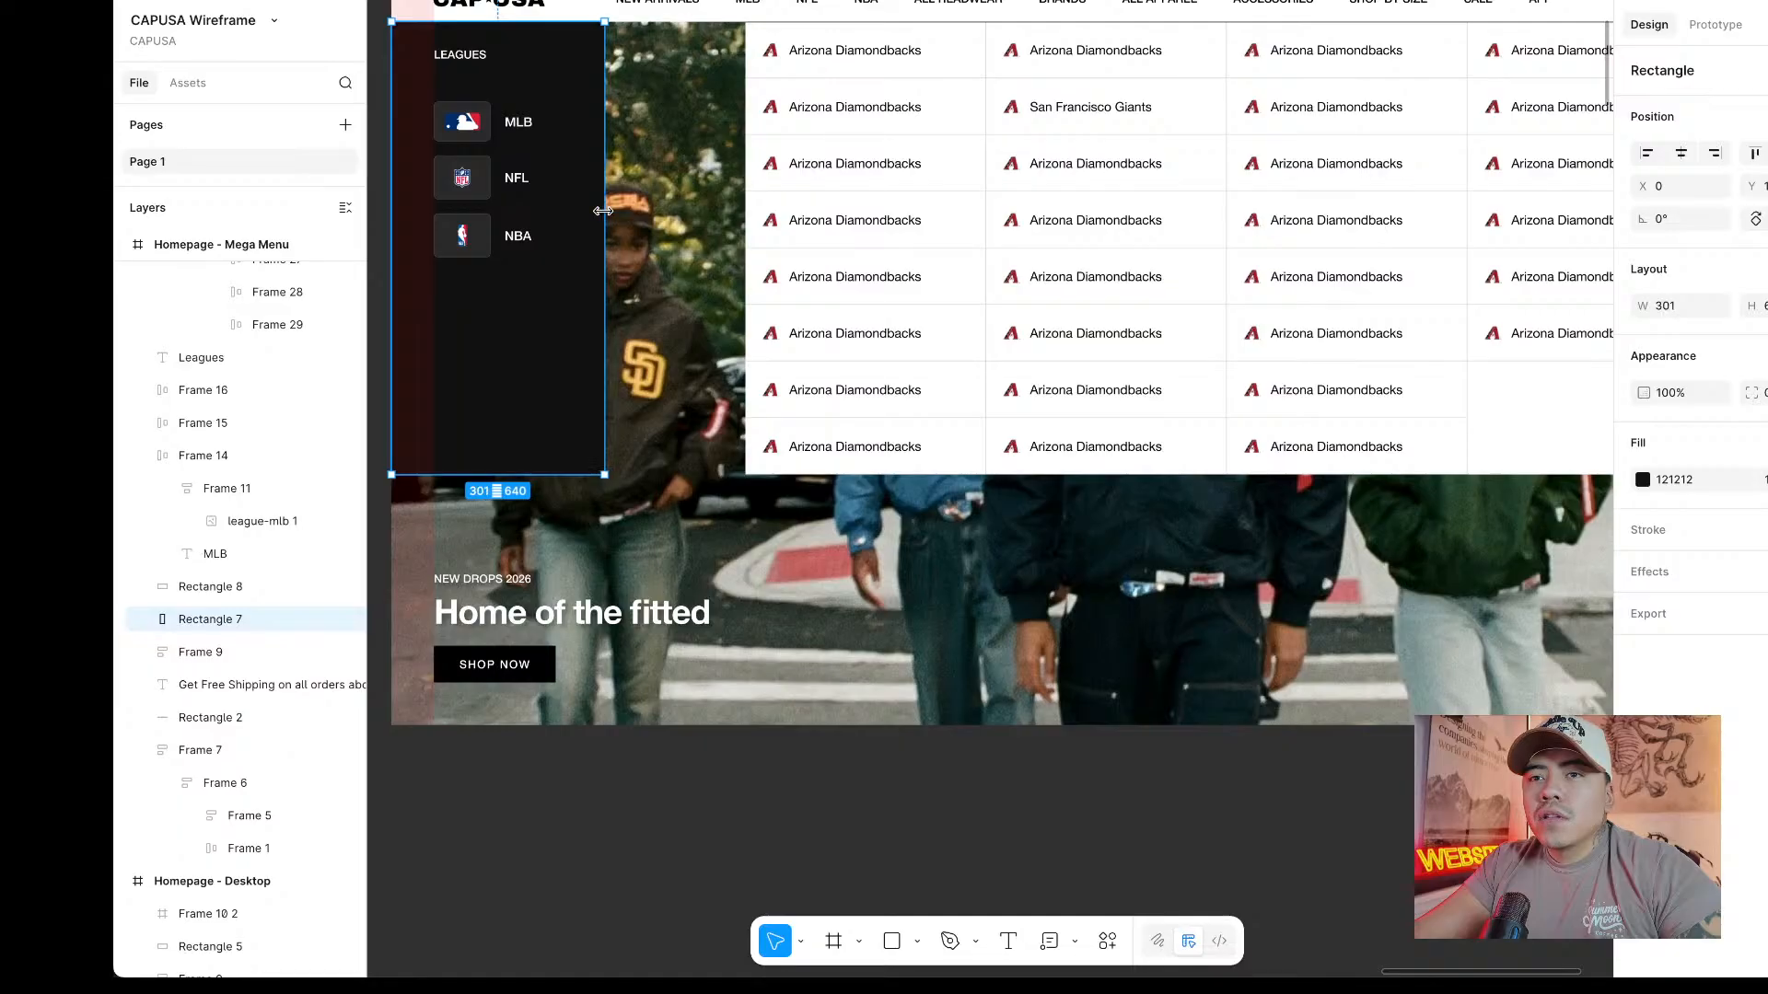
left_click(1671, 305)
type("300")
key("Return")
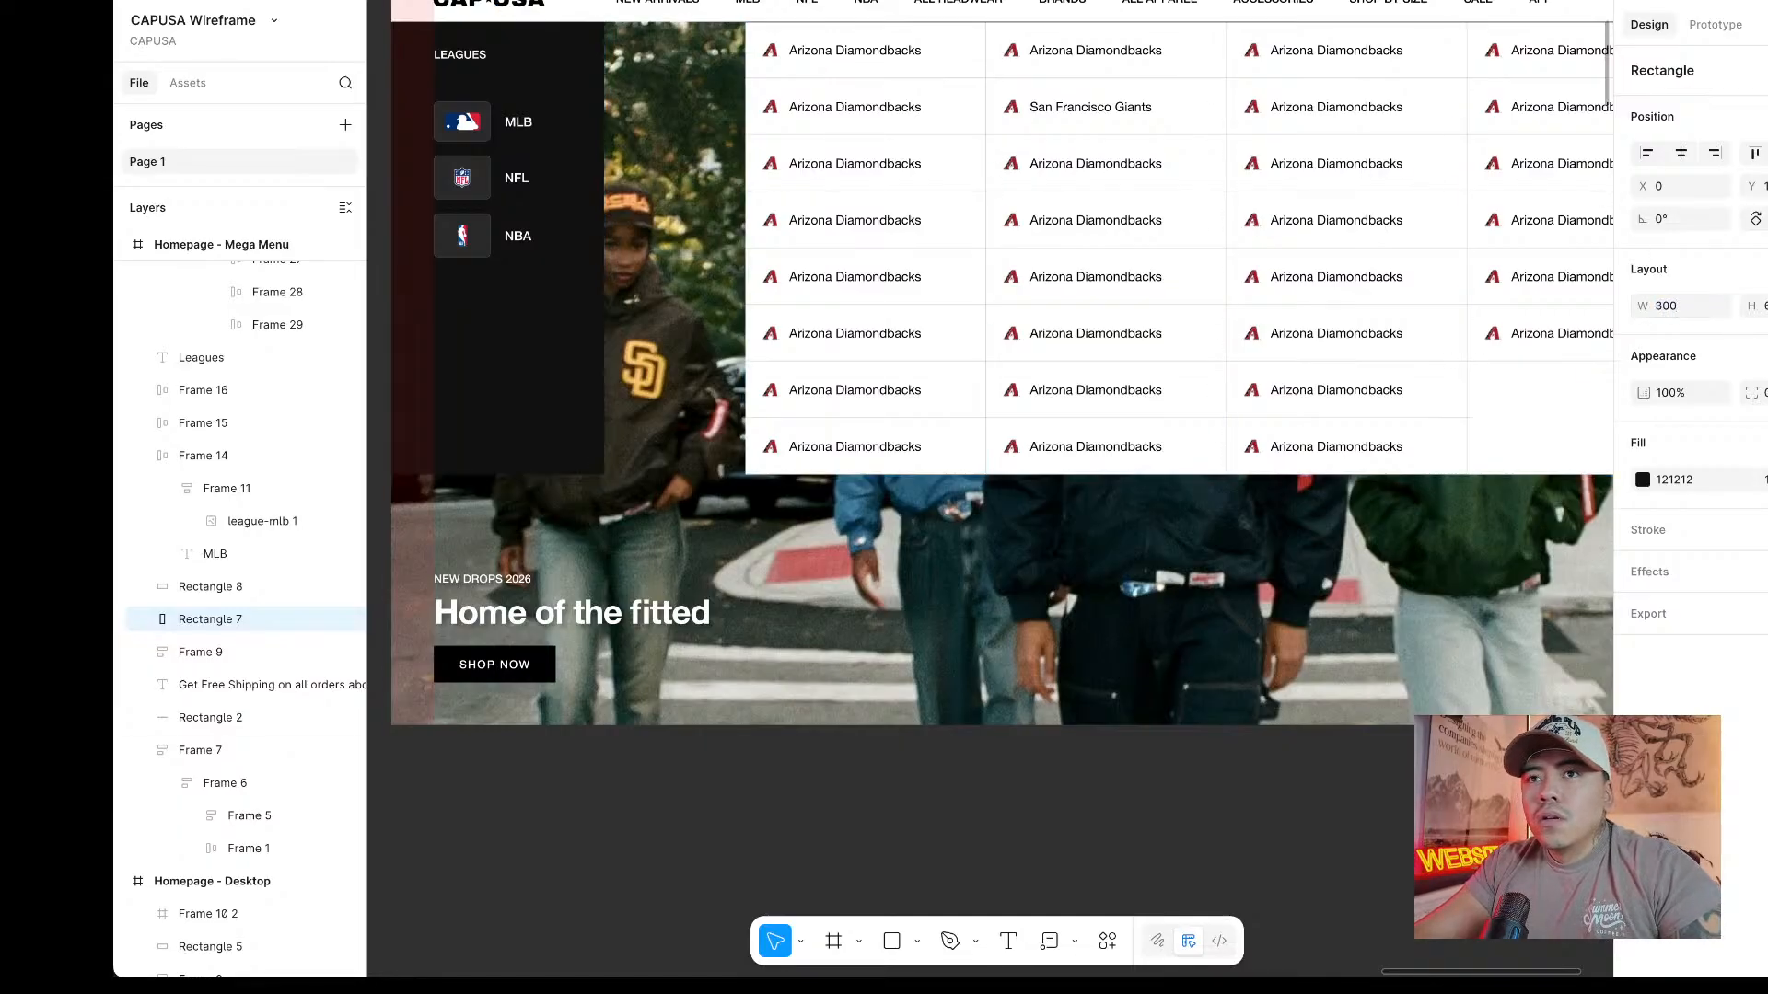
key("ctrl+Tab")
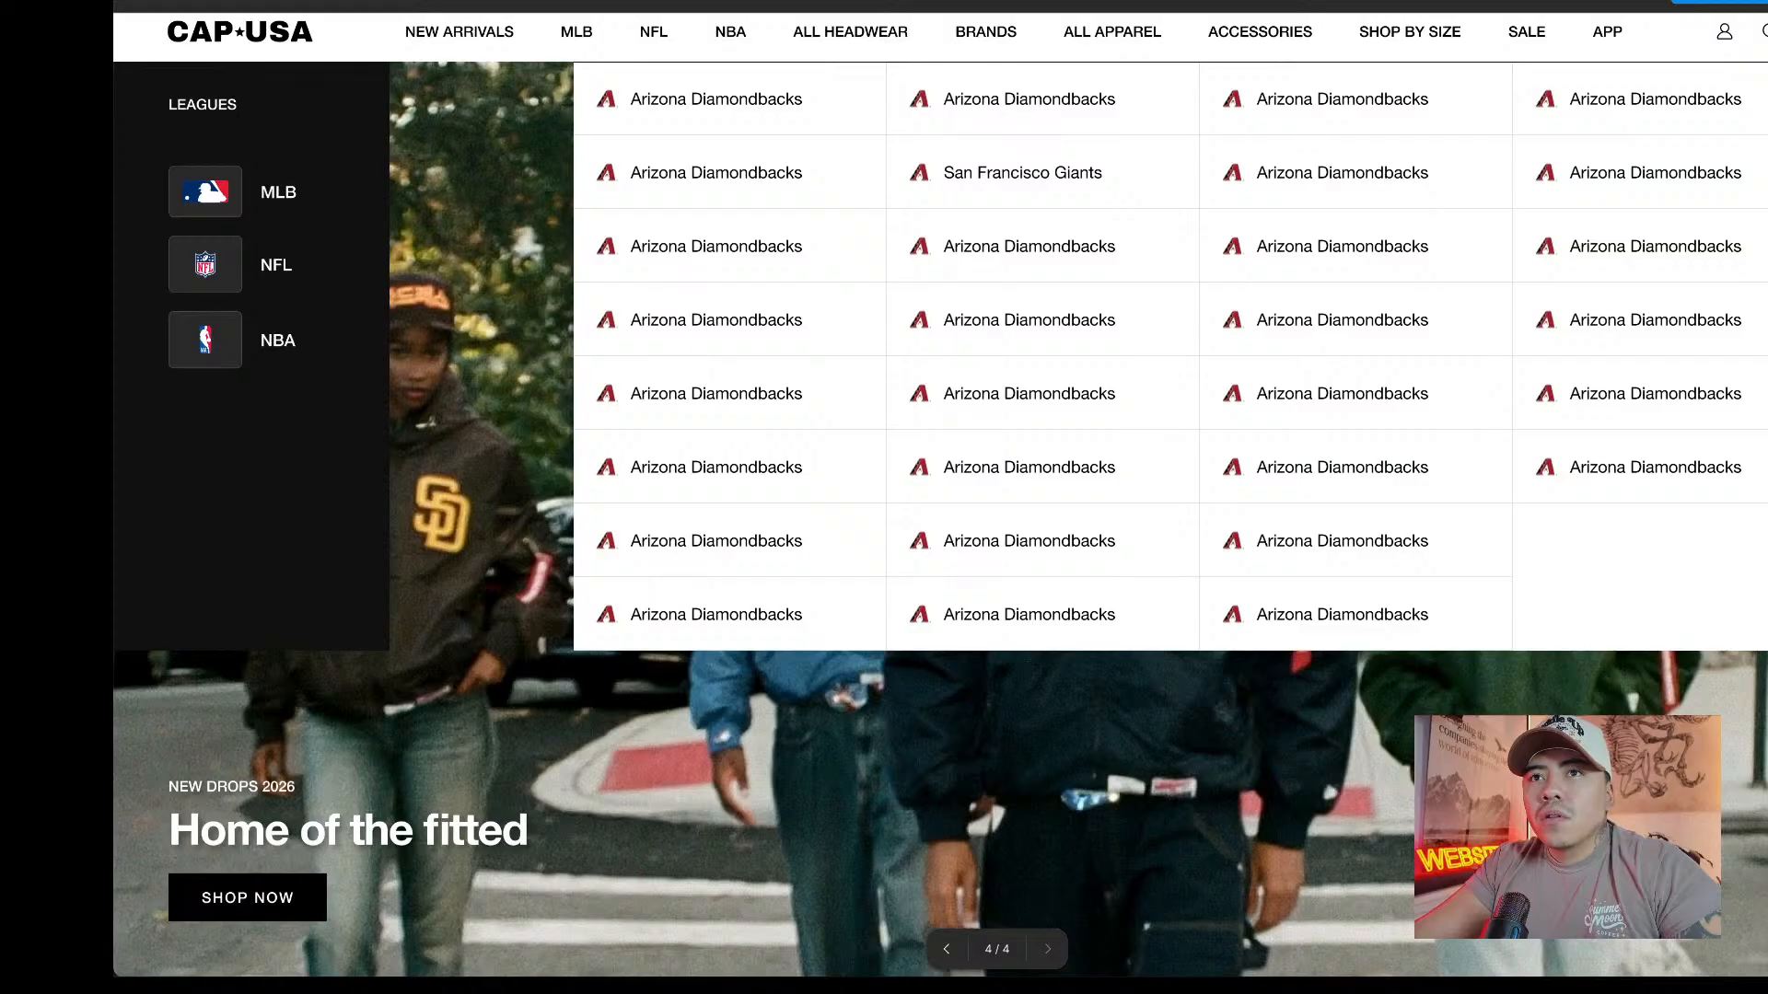
key("ctrl+shift+Tab")
Set the dark leagues background rectangle's width to 340.
left_click(1689, 307)
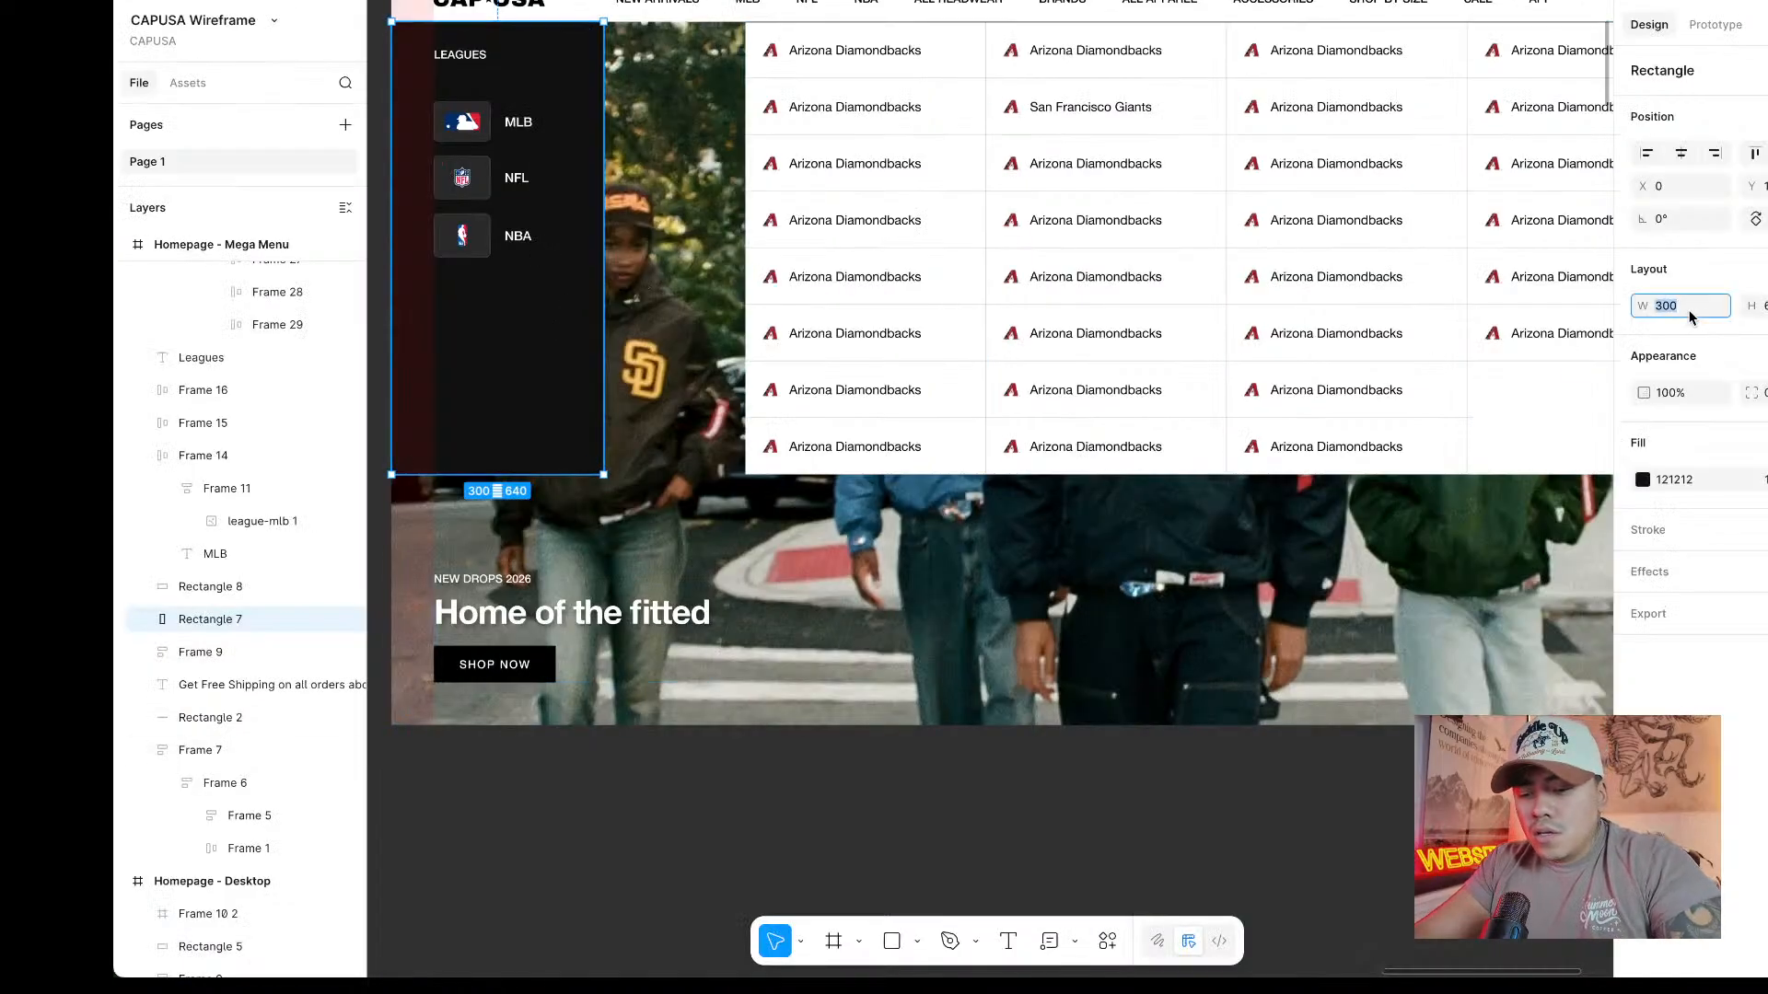
type("4")
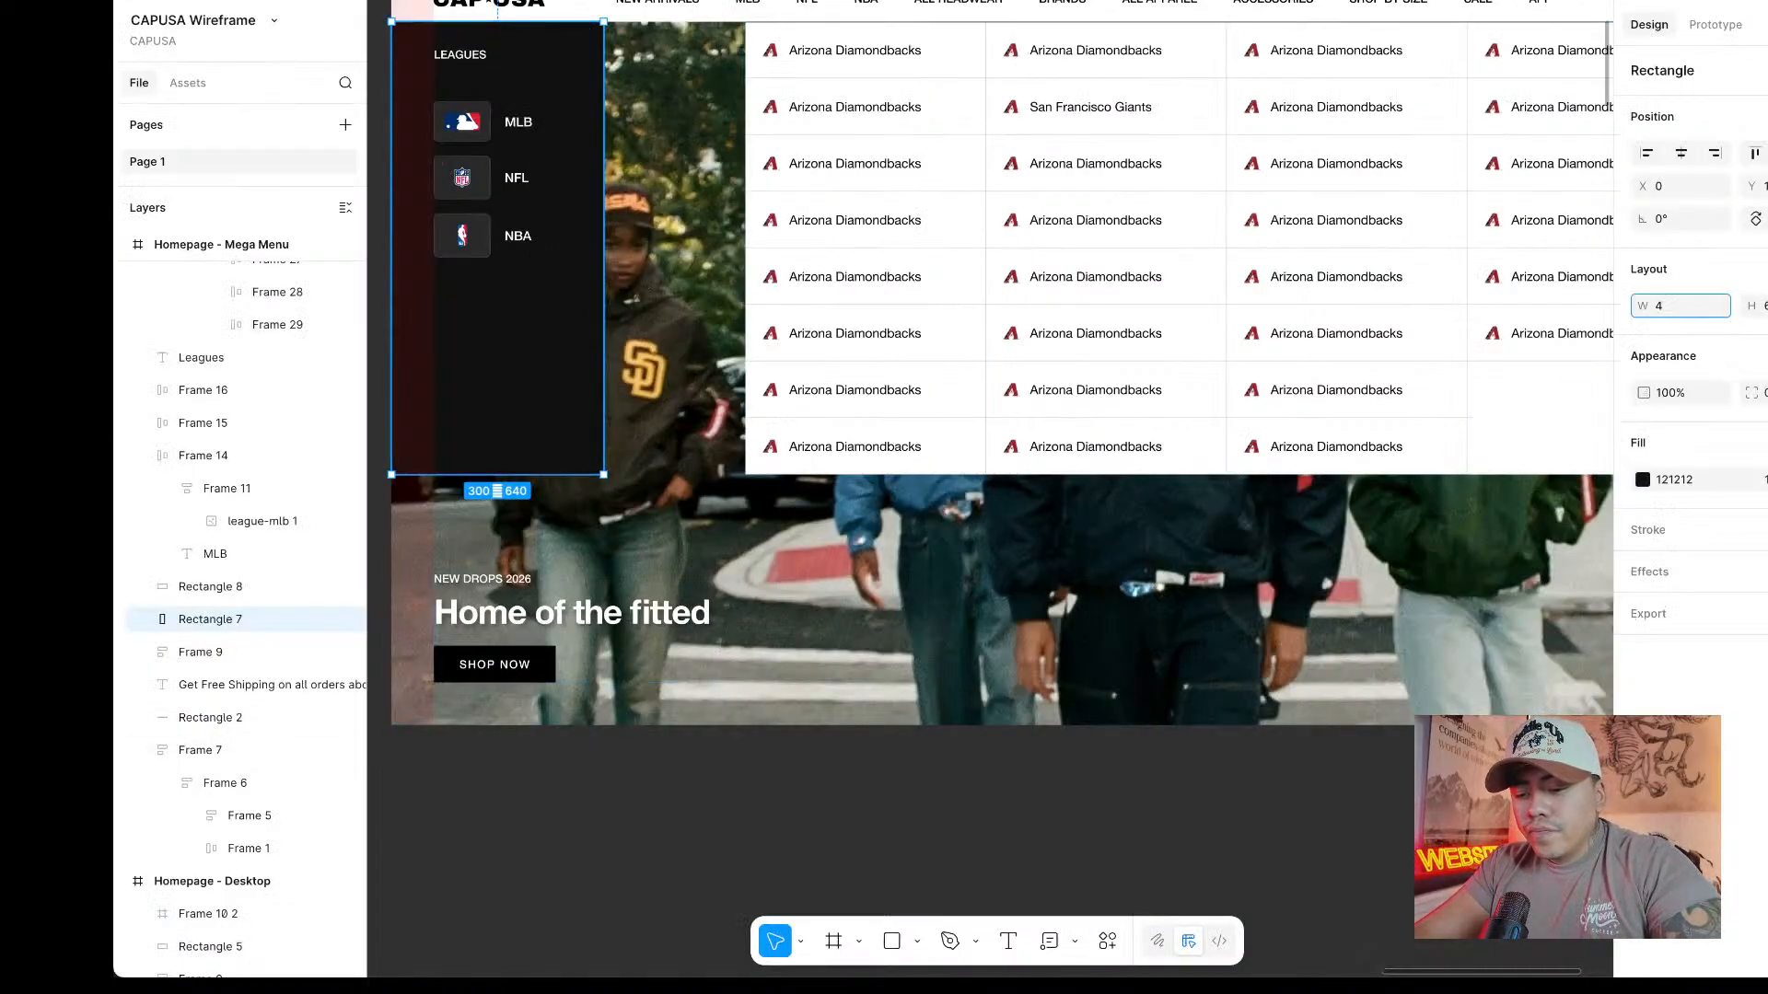
key("BackSpace")
type("3")
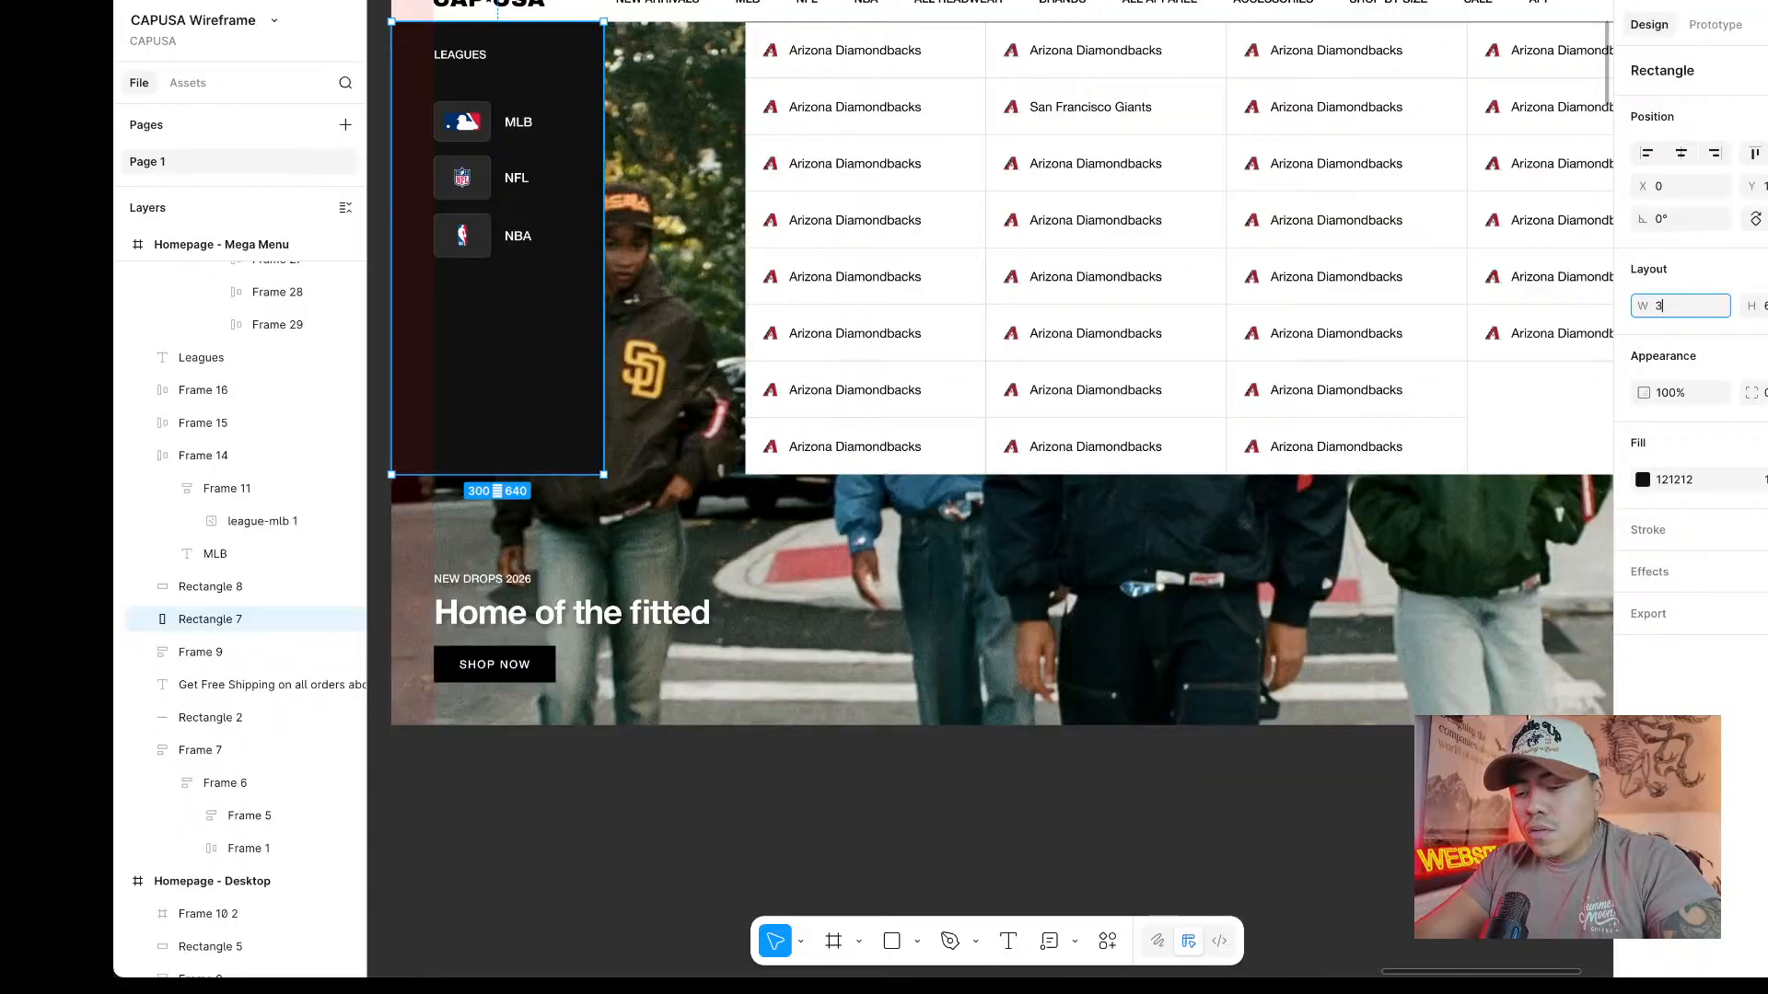
type("40")
key("Return")
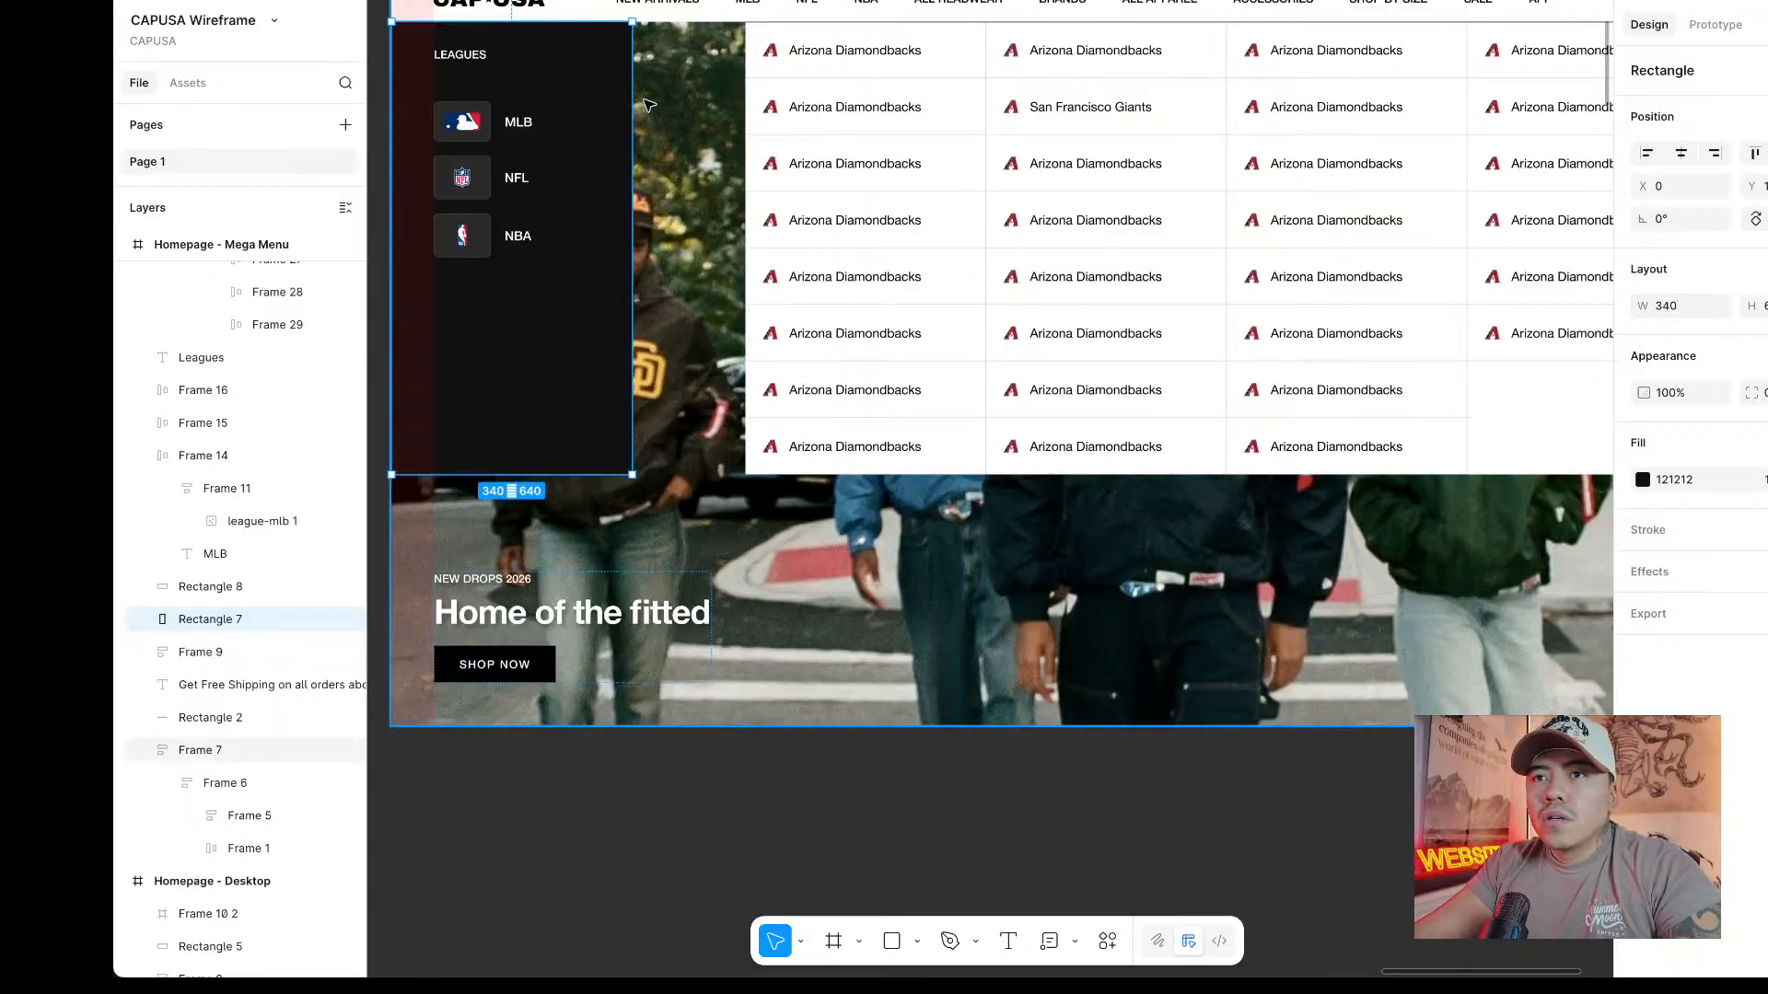
left_click(737, 105)
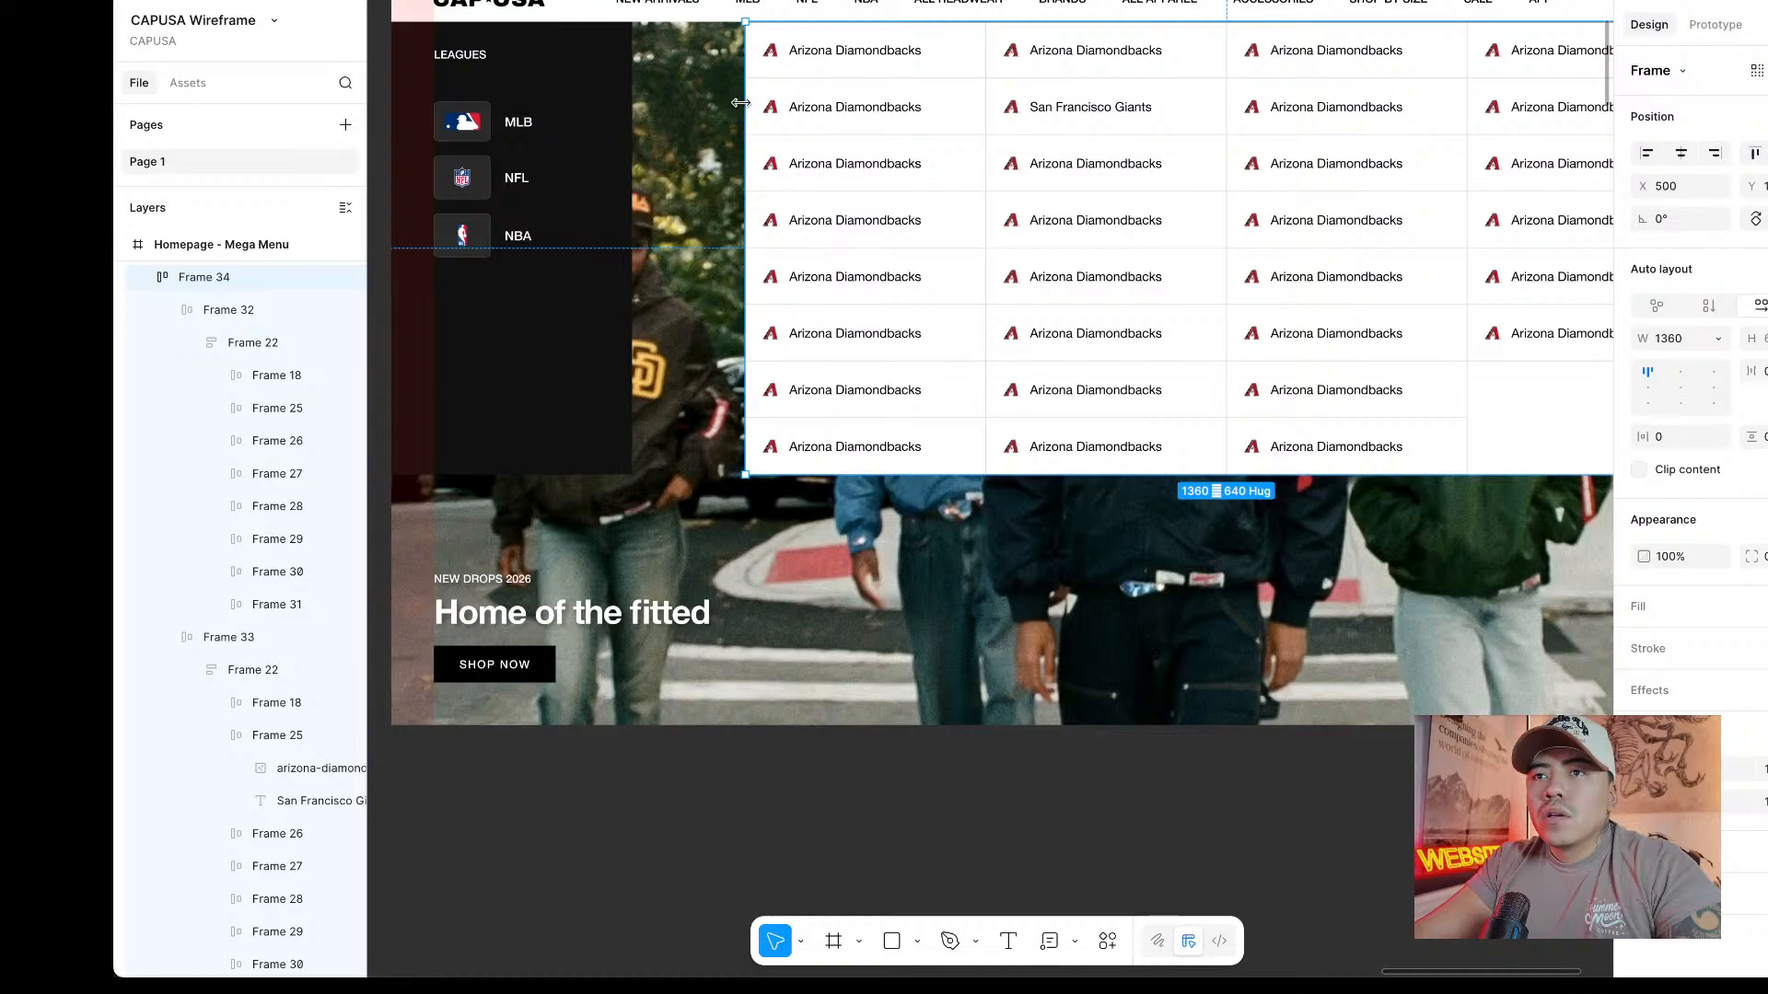
left_click_drag(740, 103, 698, 103)
key("ctrl+z")
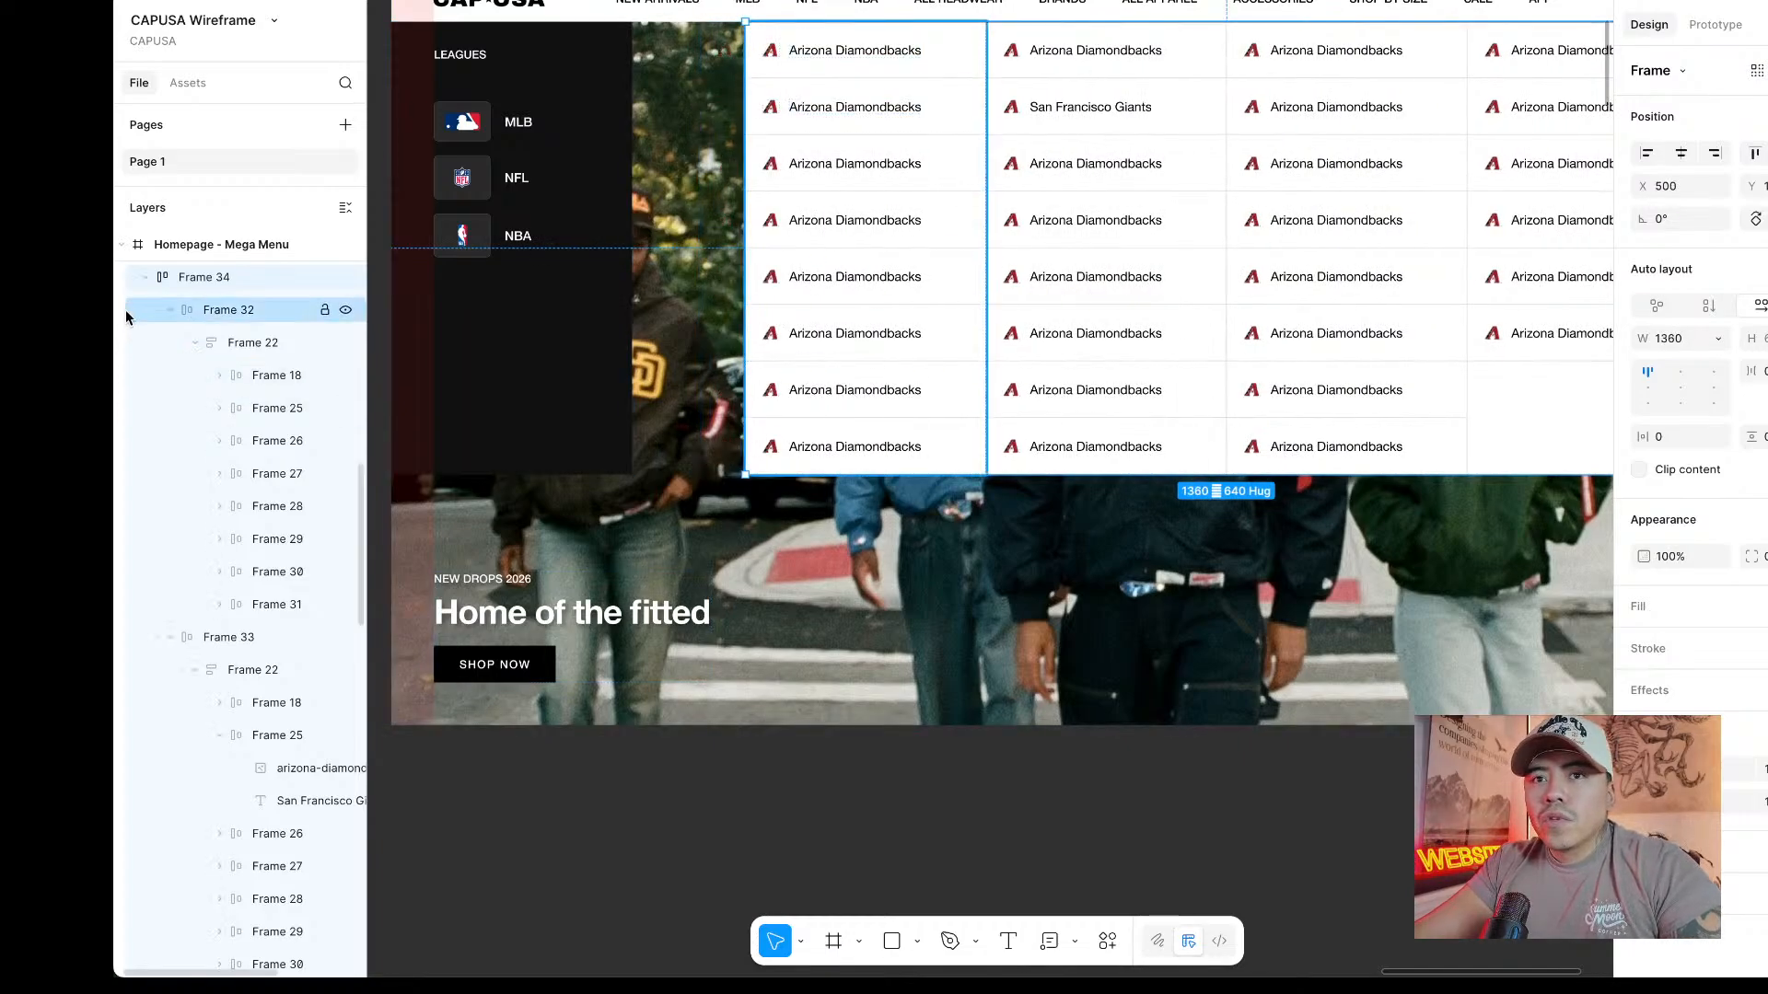
Lock the team table frame and extend the white background rectangle's left edge to X 340, where the dark leagues panel ends.
left_click(146, 277)
left_click(324, 277)
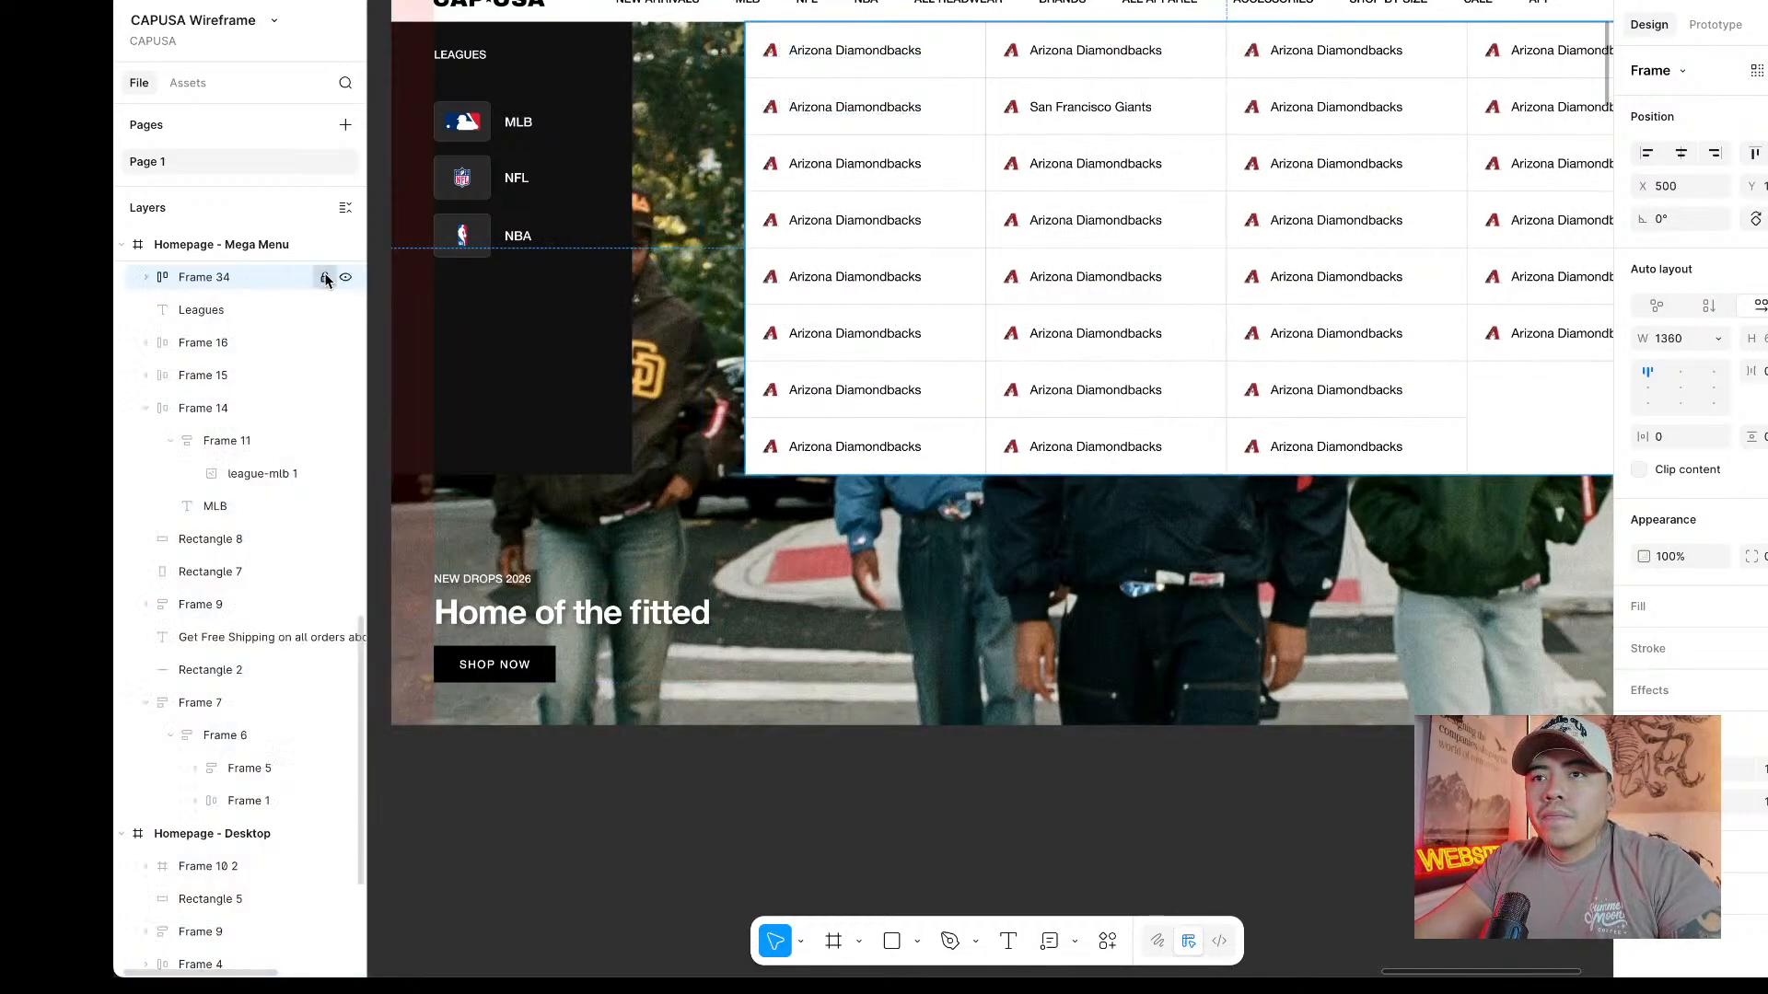
left_click(834, 278)
left_click_drag(746, 287, 634, 287)
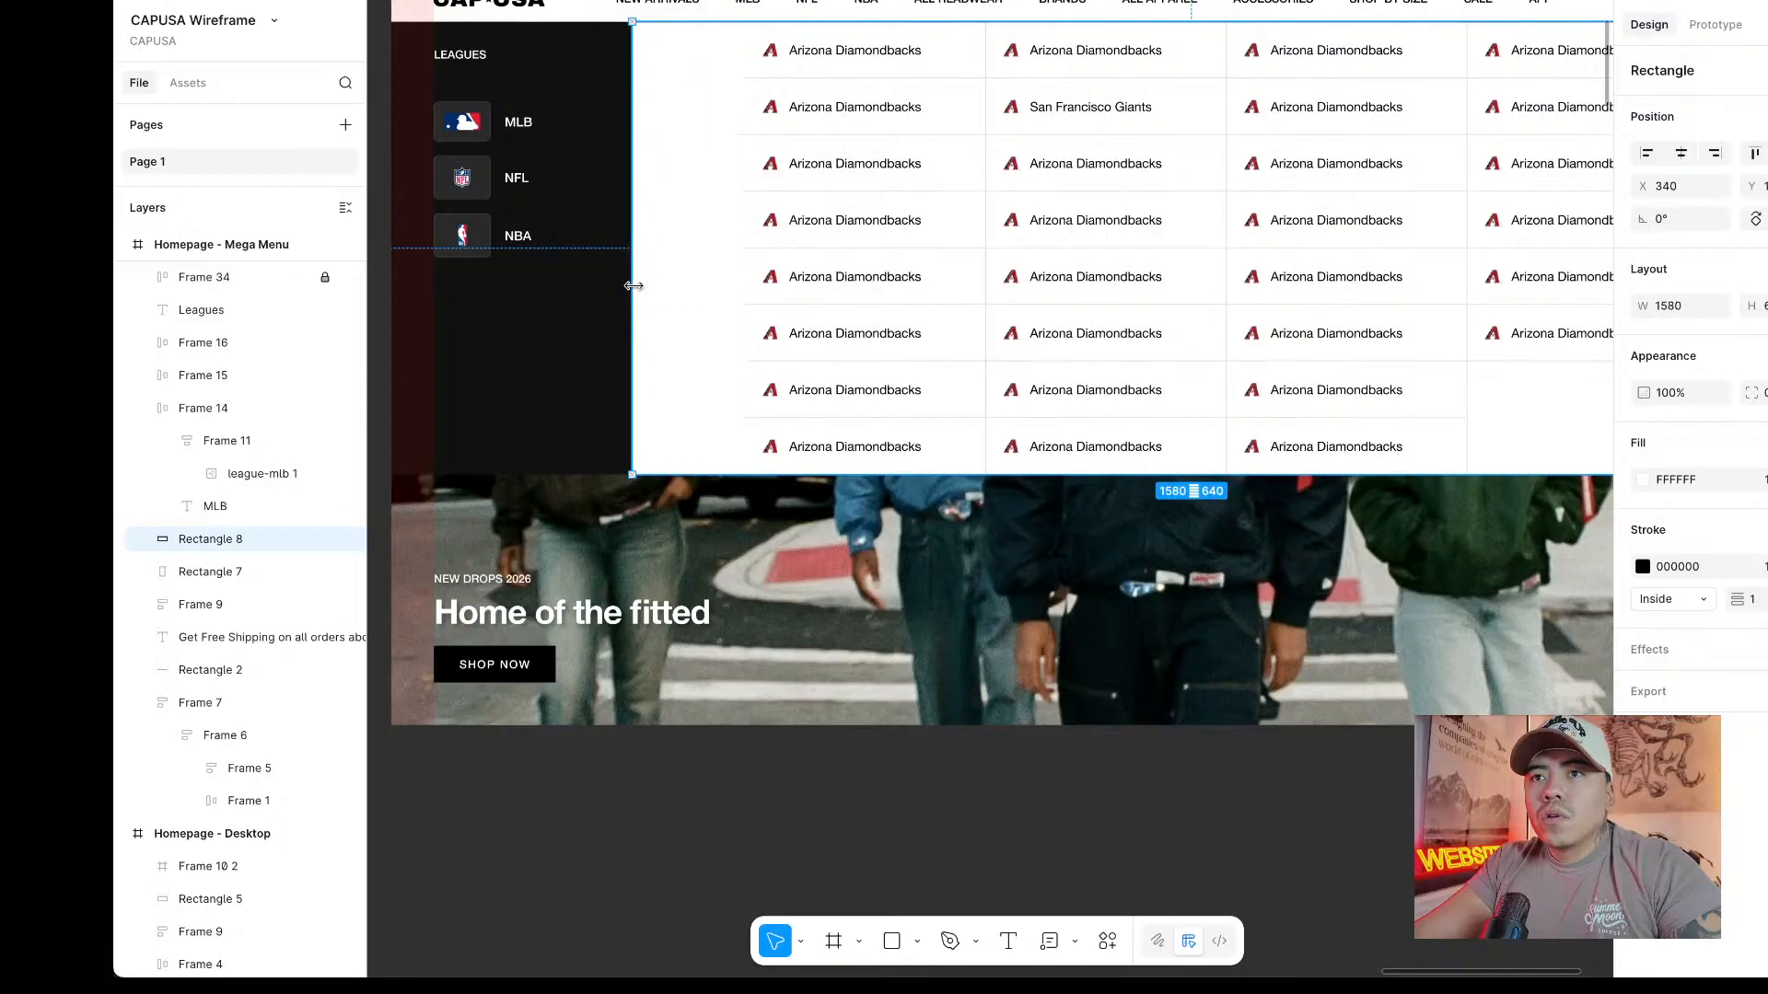
left_click(550, 352)
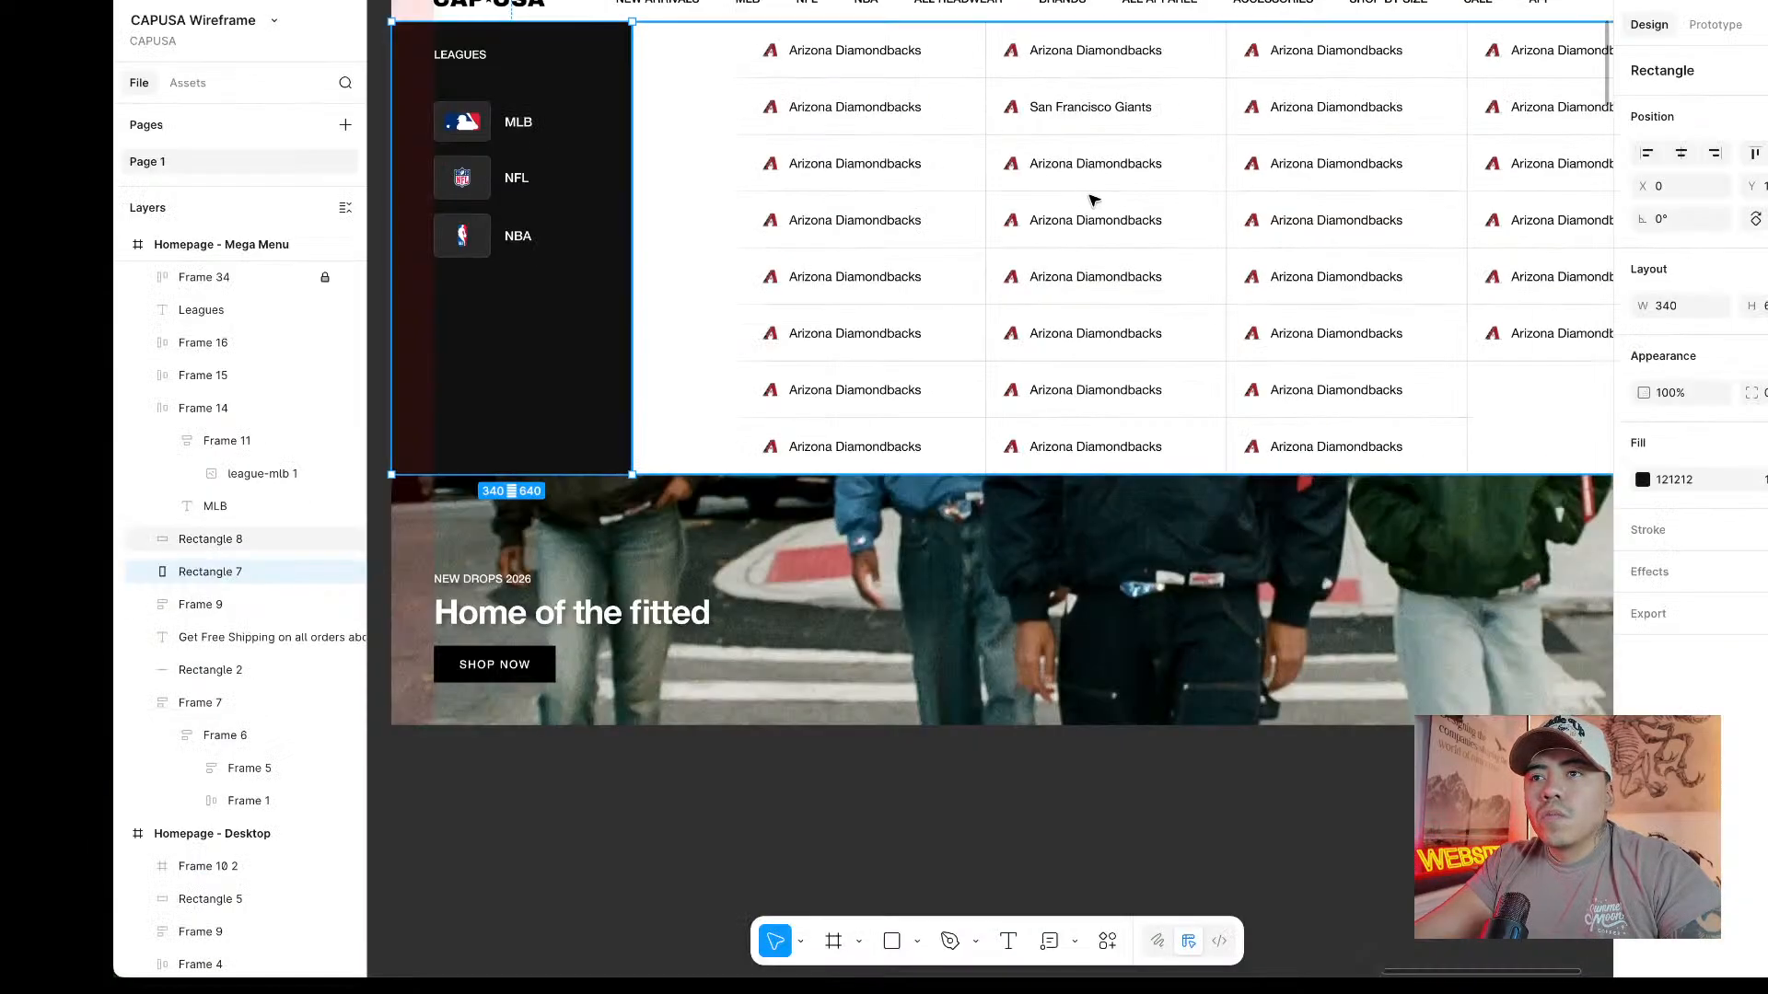
Unlock the team table, move it left to X 340 against the dark leagues panel, and check the prototype preview.
left_click(1089, 193)
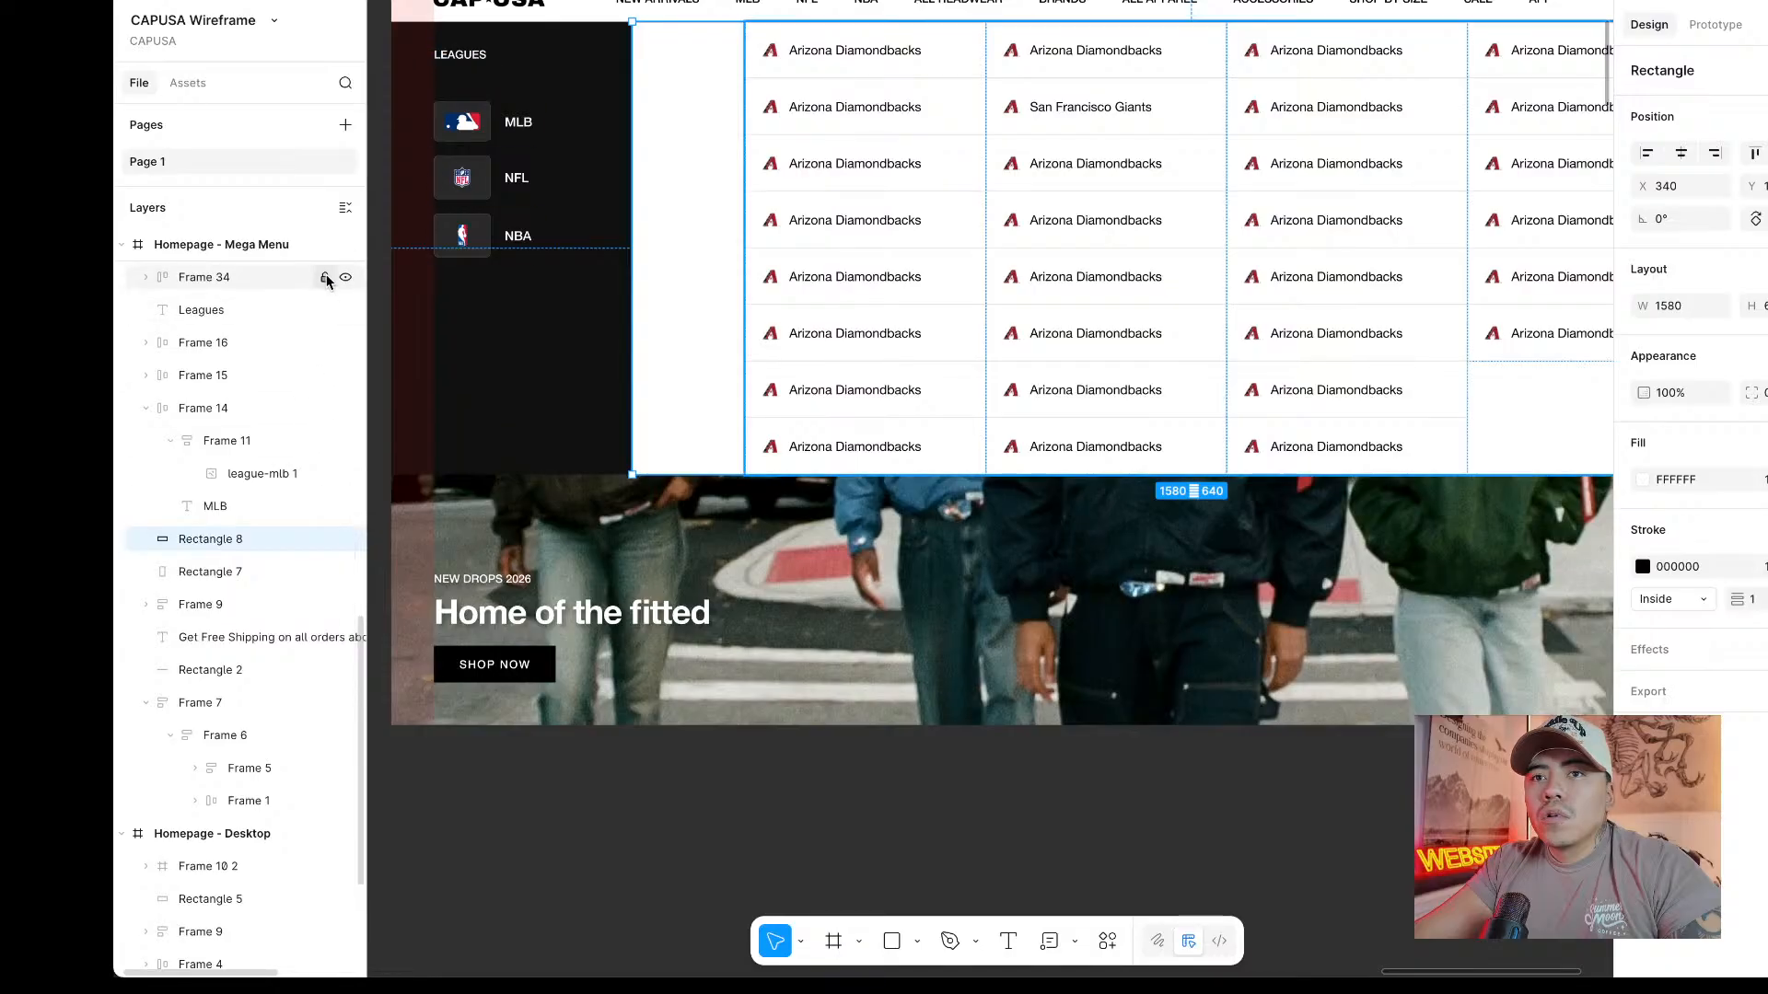
left_click_drag(1116, 269, 1006, 267)
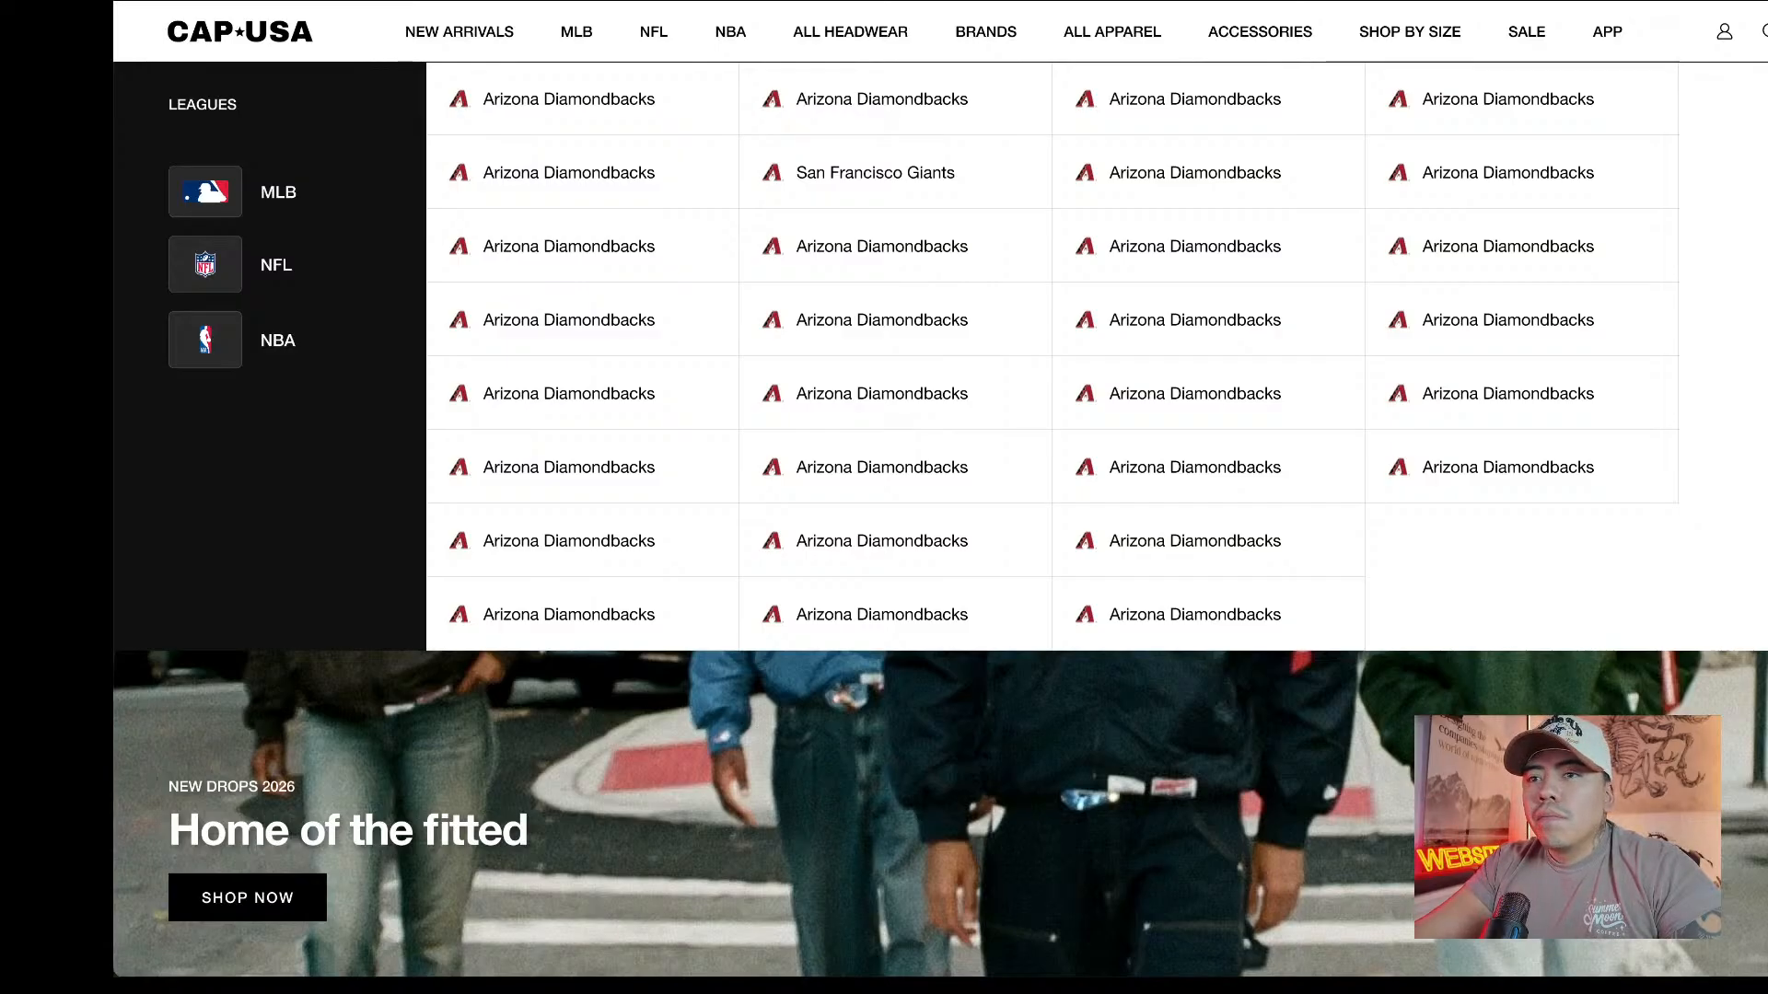
key("ctrl+Tab")
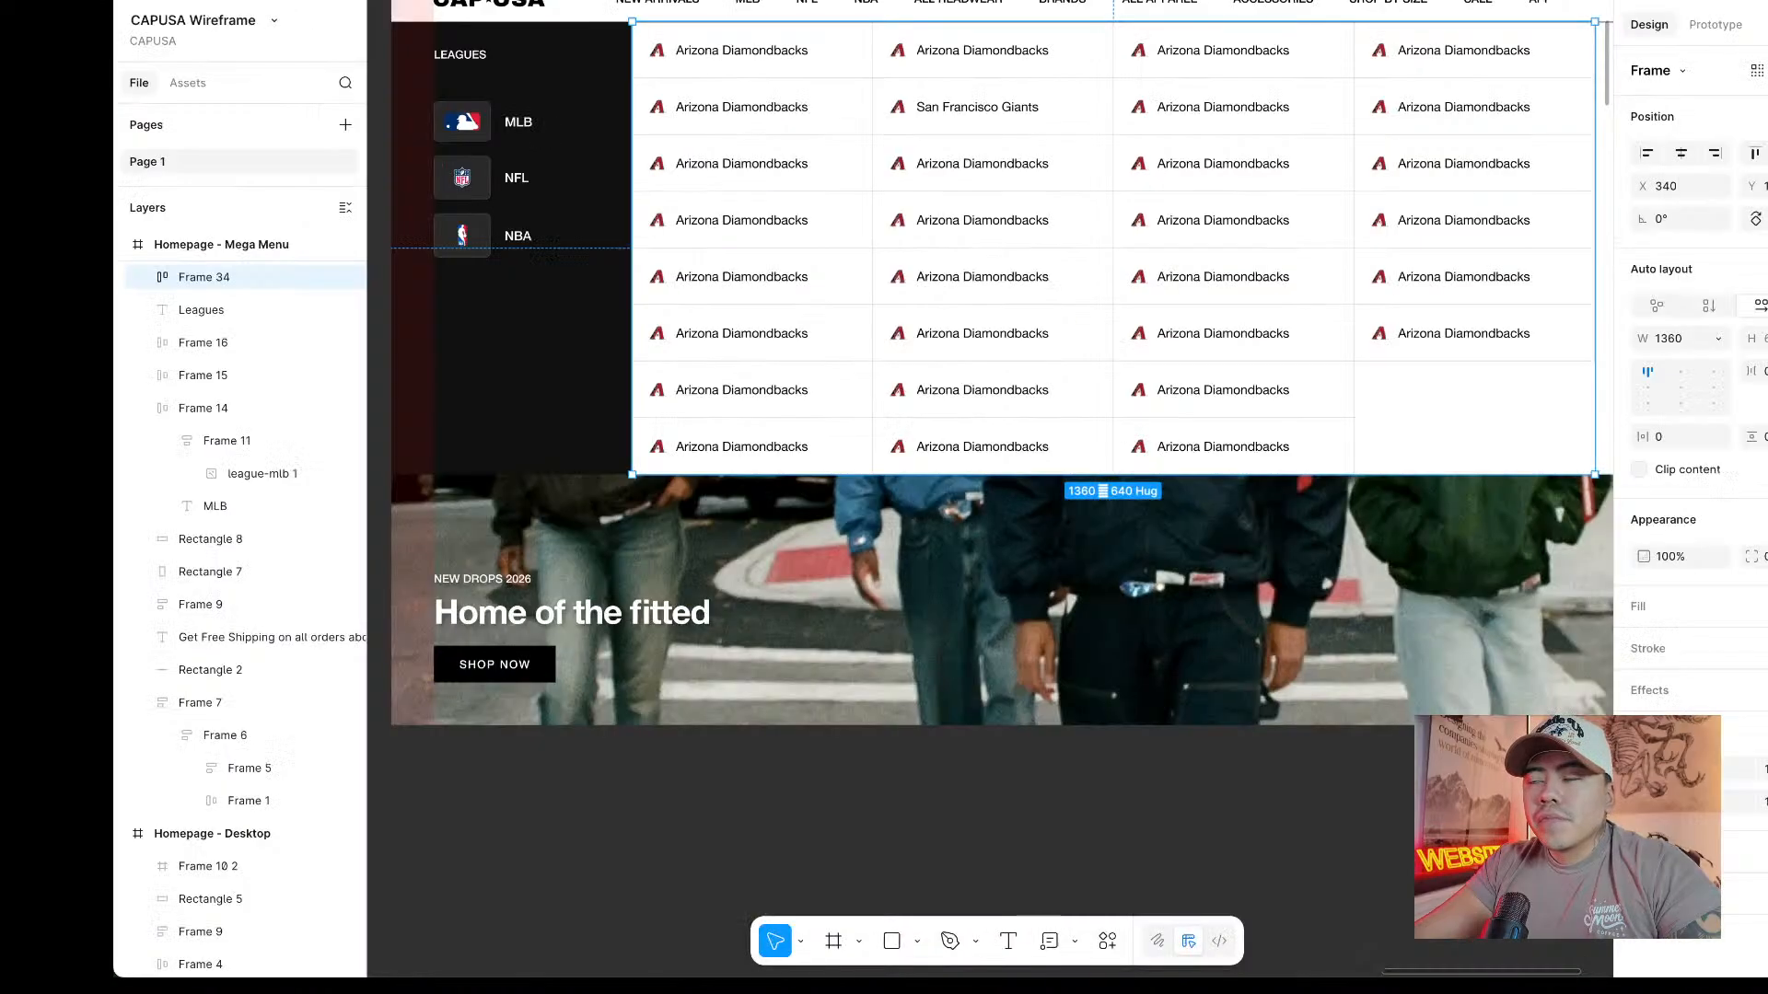
Widen the team table frame to 1520 so its right edge meets the page's right margin guide.
scroll(1307, 188, "down", 1)
scroll(1308, 190, "up", 4)
left_click(1222, 149)
scroll(1222, 149, "down", 2)
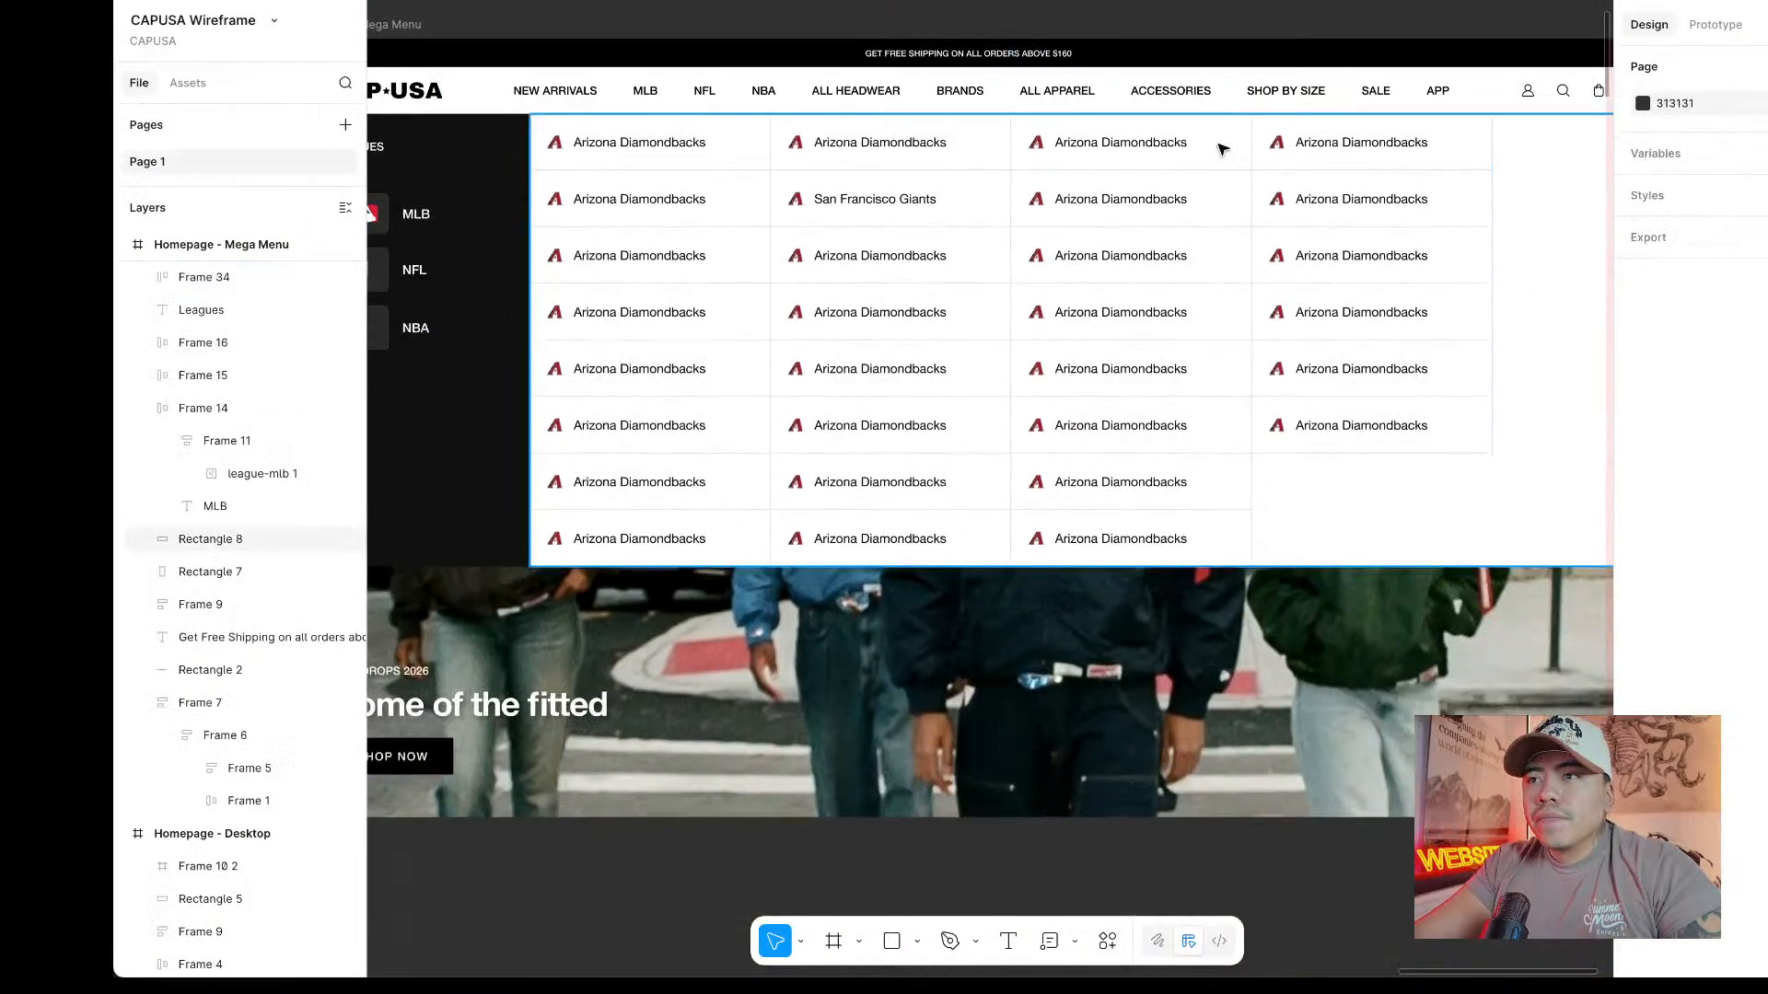
scroll(1222, 149, "down", 2)
left_click(1552, 216)
left_click(1397, 221)
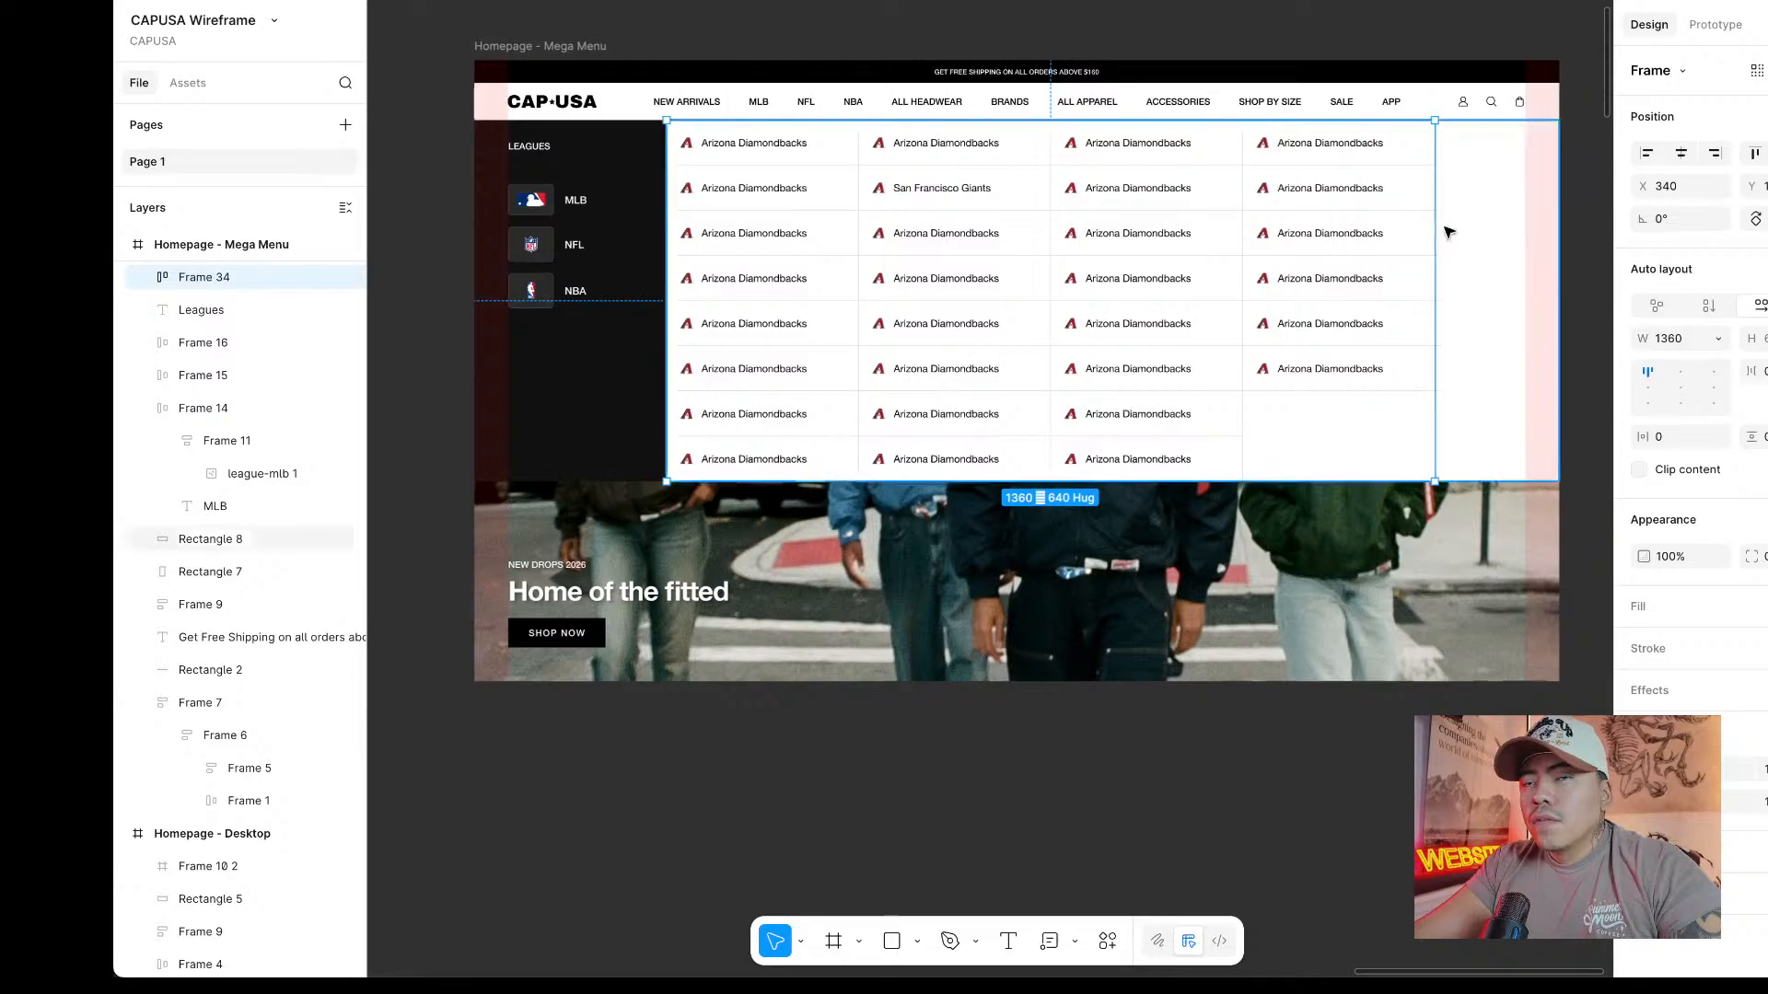
scroll(1436, 226, "right", 5)
scroll(1428, 230, "up", 1)
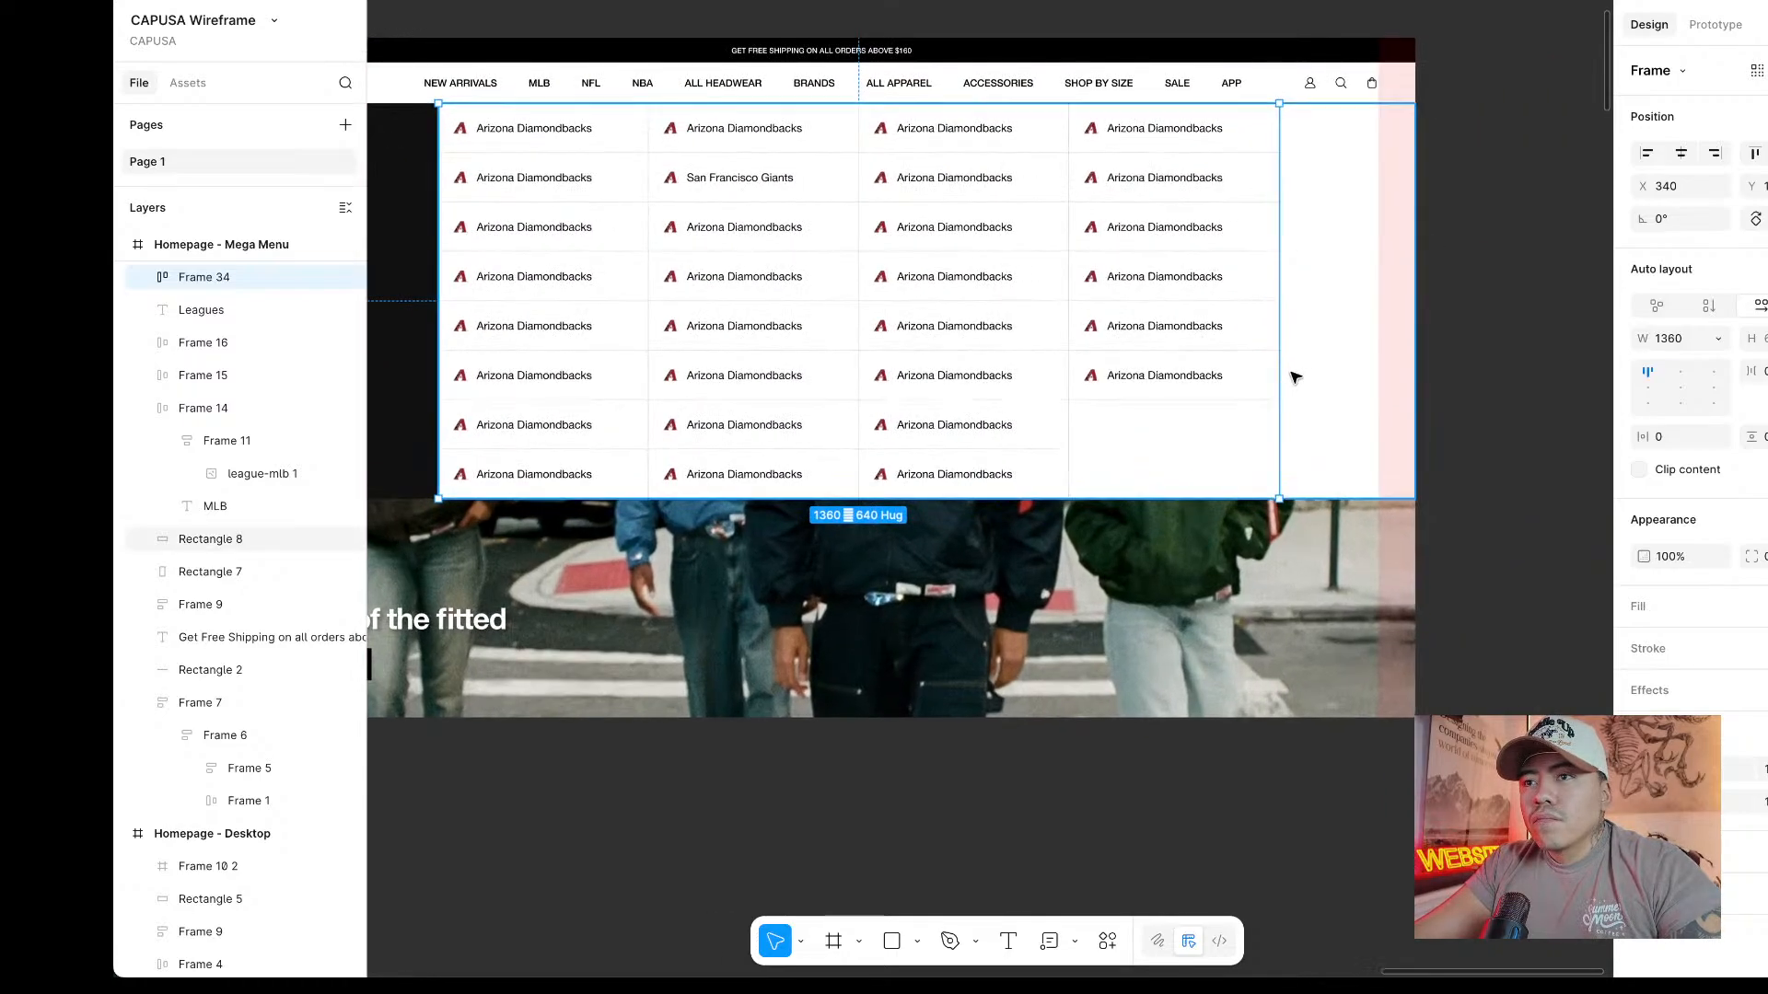
left_click_drag(1276, 385, 1383, 381)
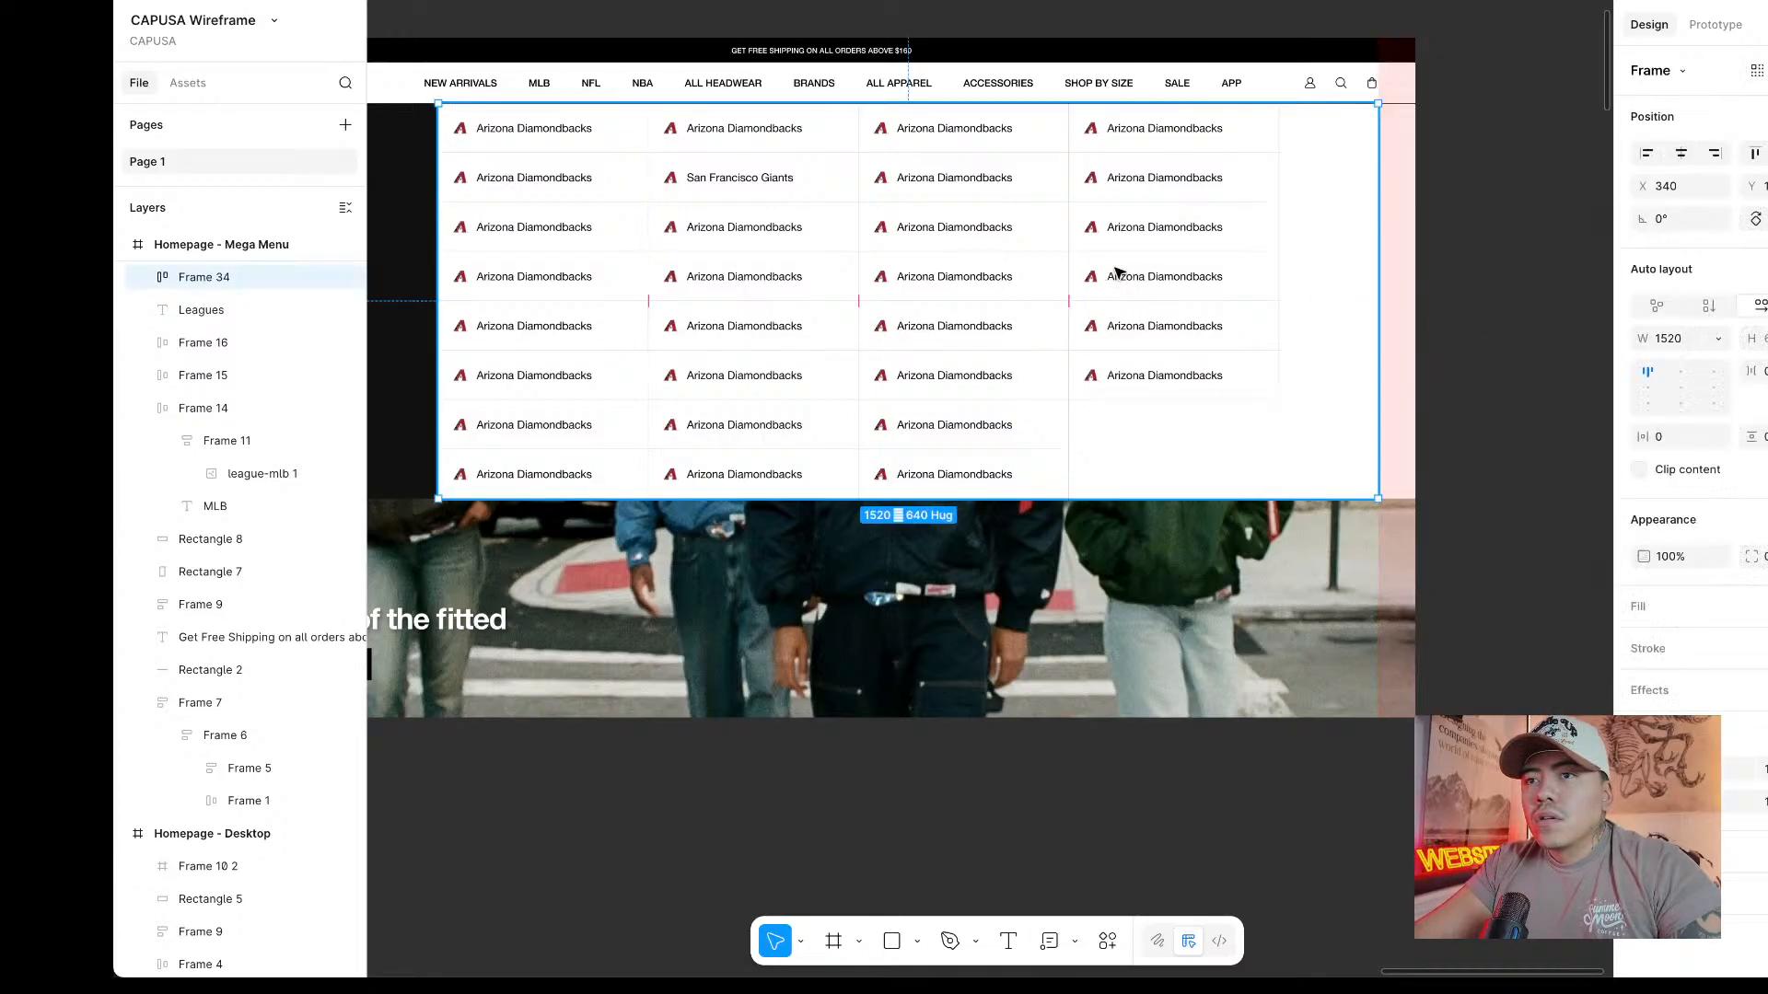
Set the width of the team table's fourth and third column frames to Fill container.
left_click(1151, 276)
left_click(1720, 350)
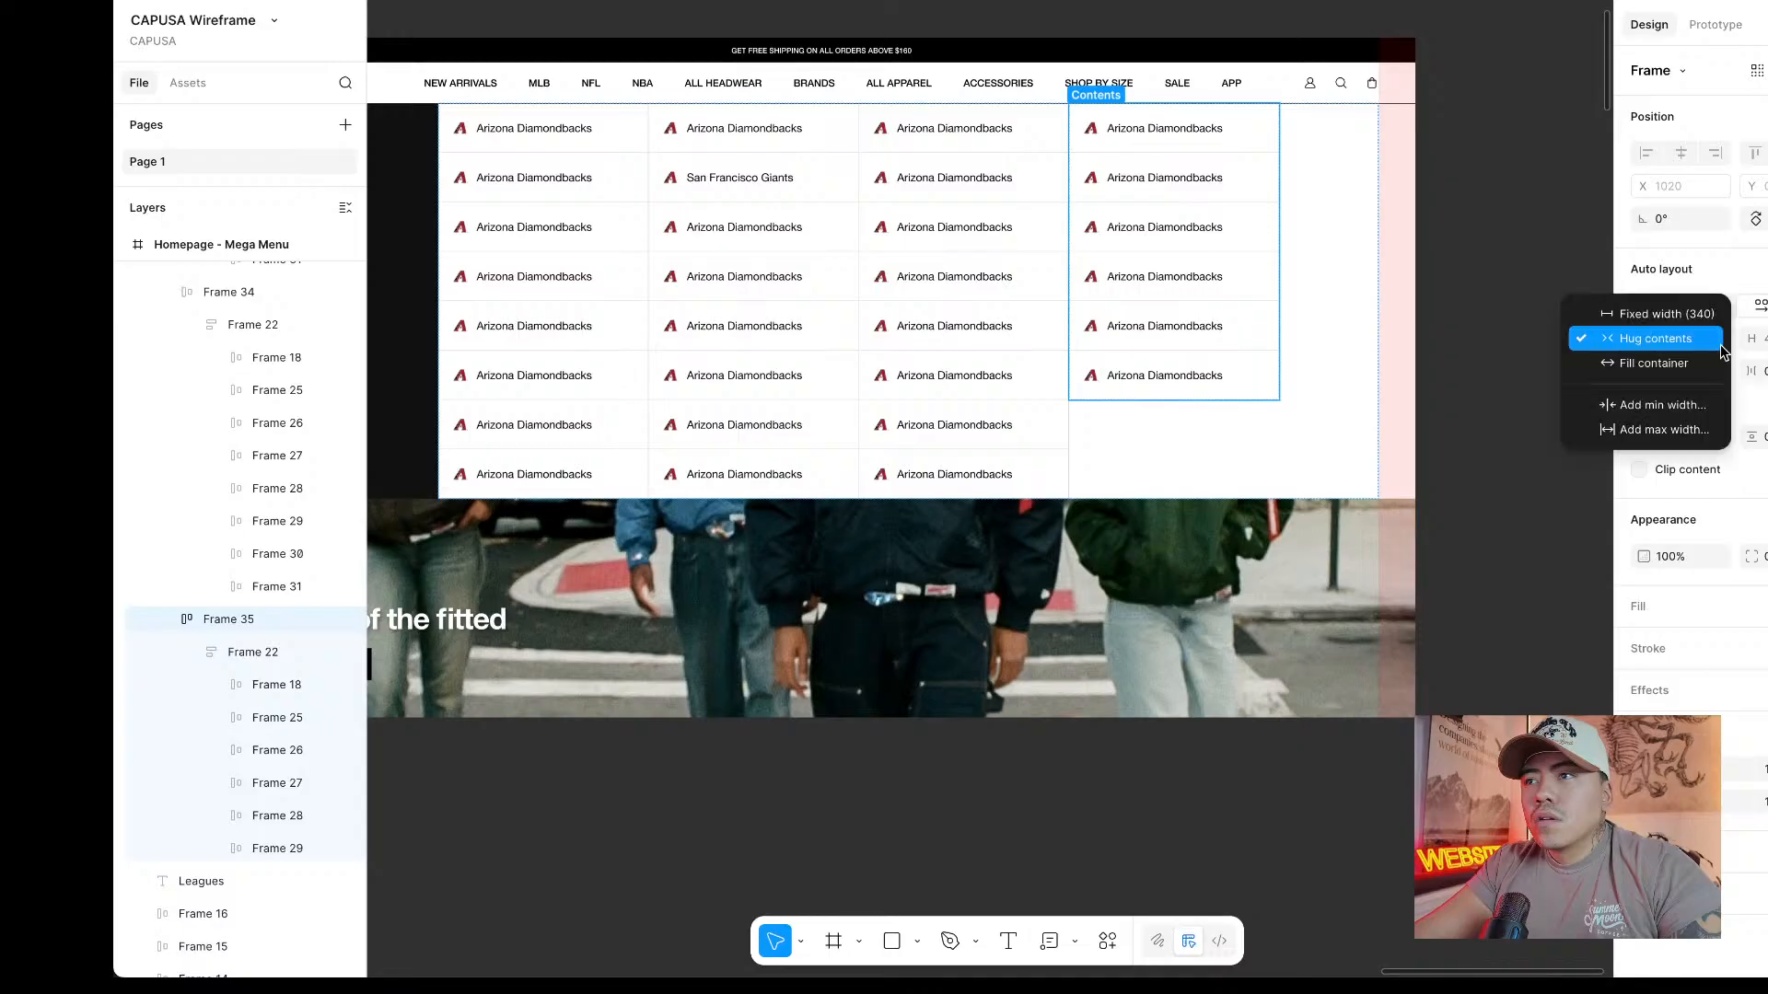
left_click(1705, 360)
left_click(1050, 313)
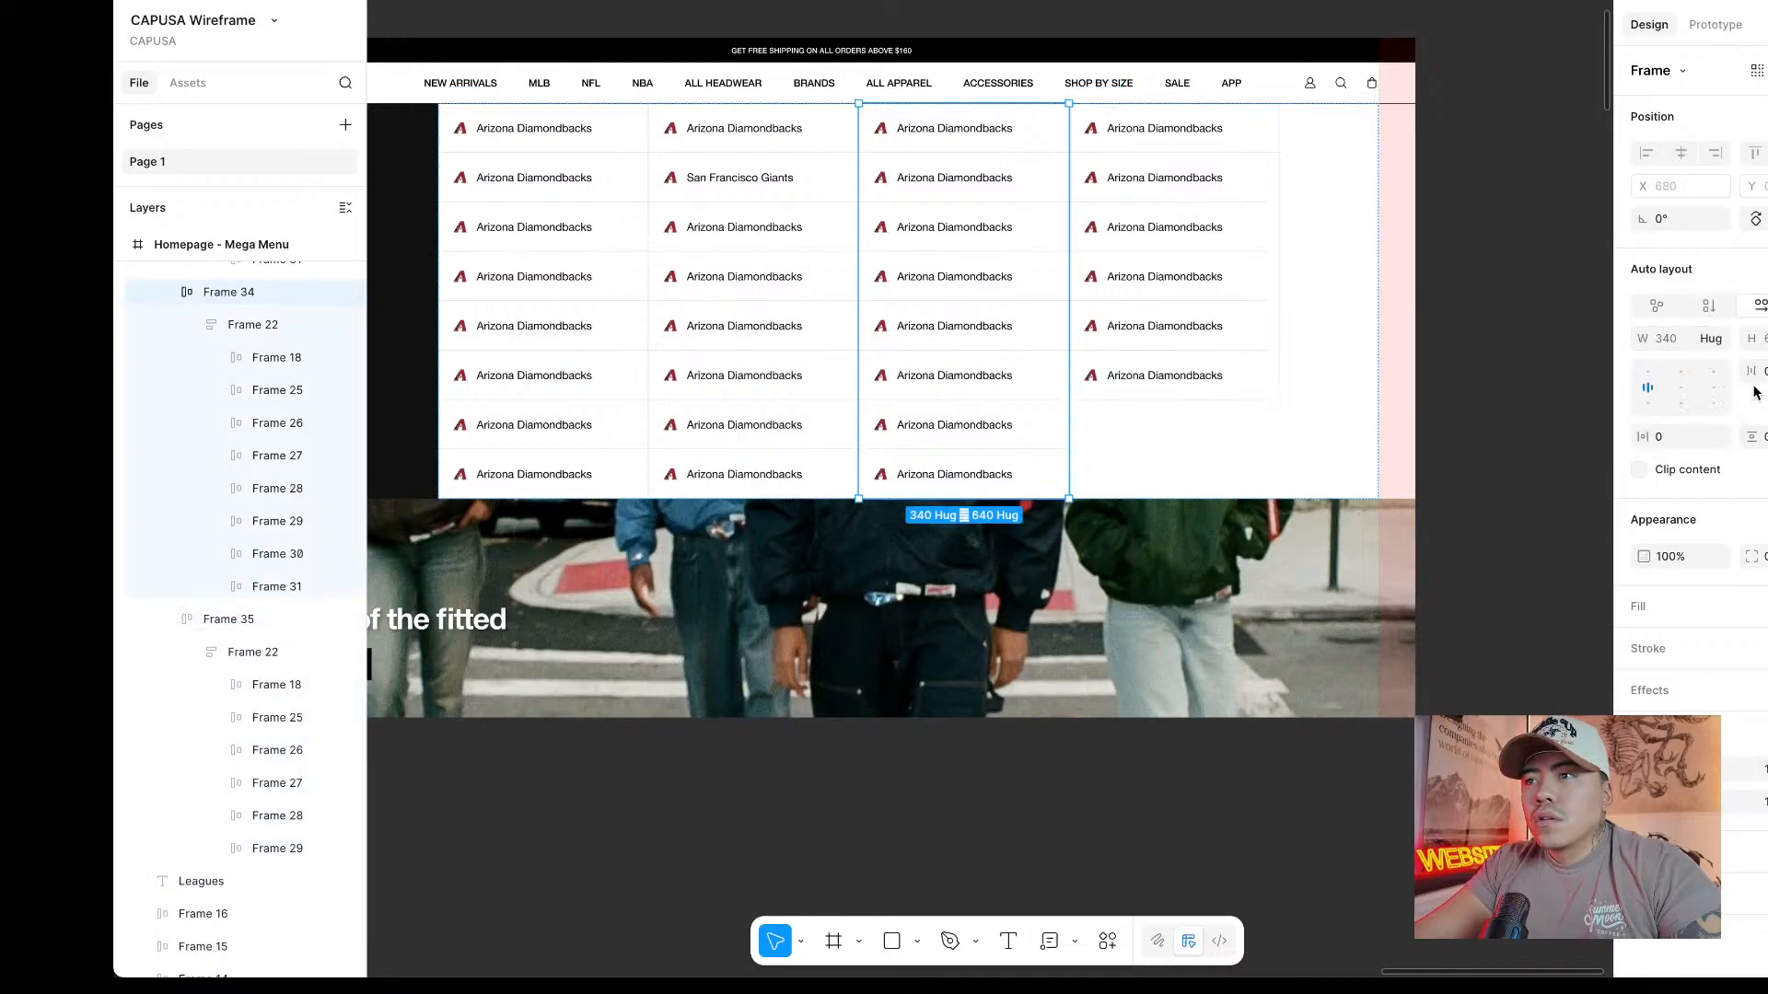
left_click(1724, 345)
left_click(1655, 363)
Set the width of the team table's second and first column frames to Fill container.
left_click(810, 343)
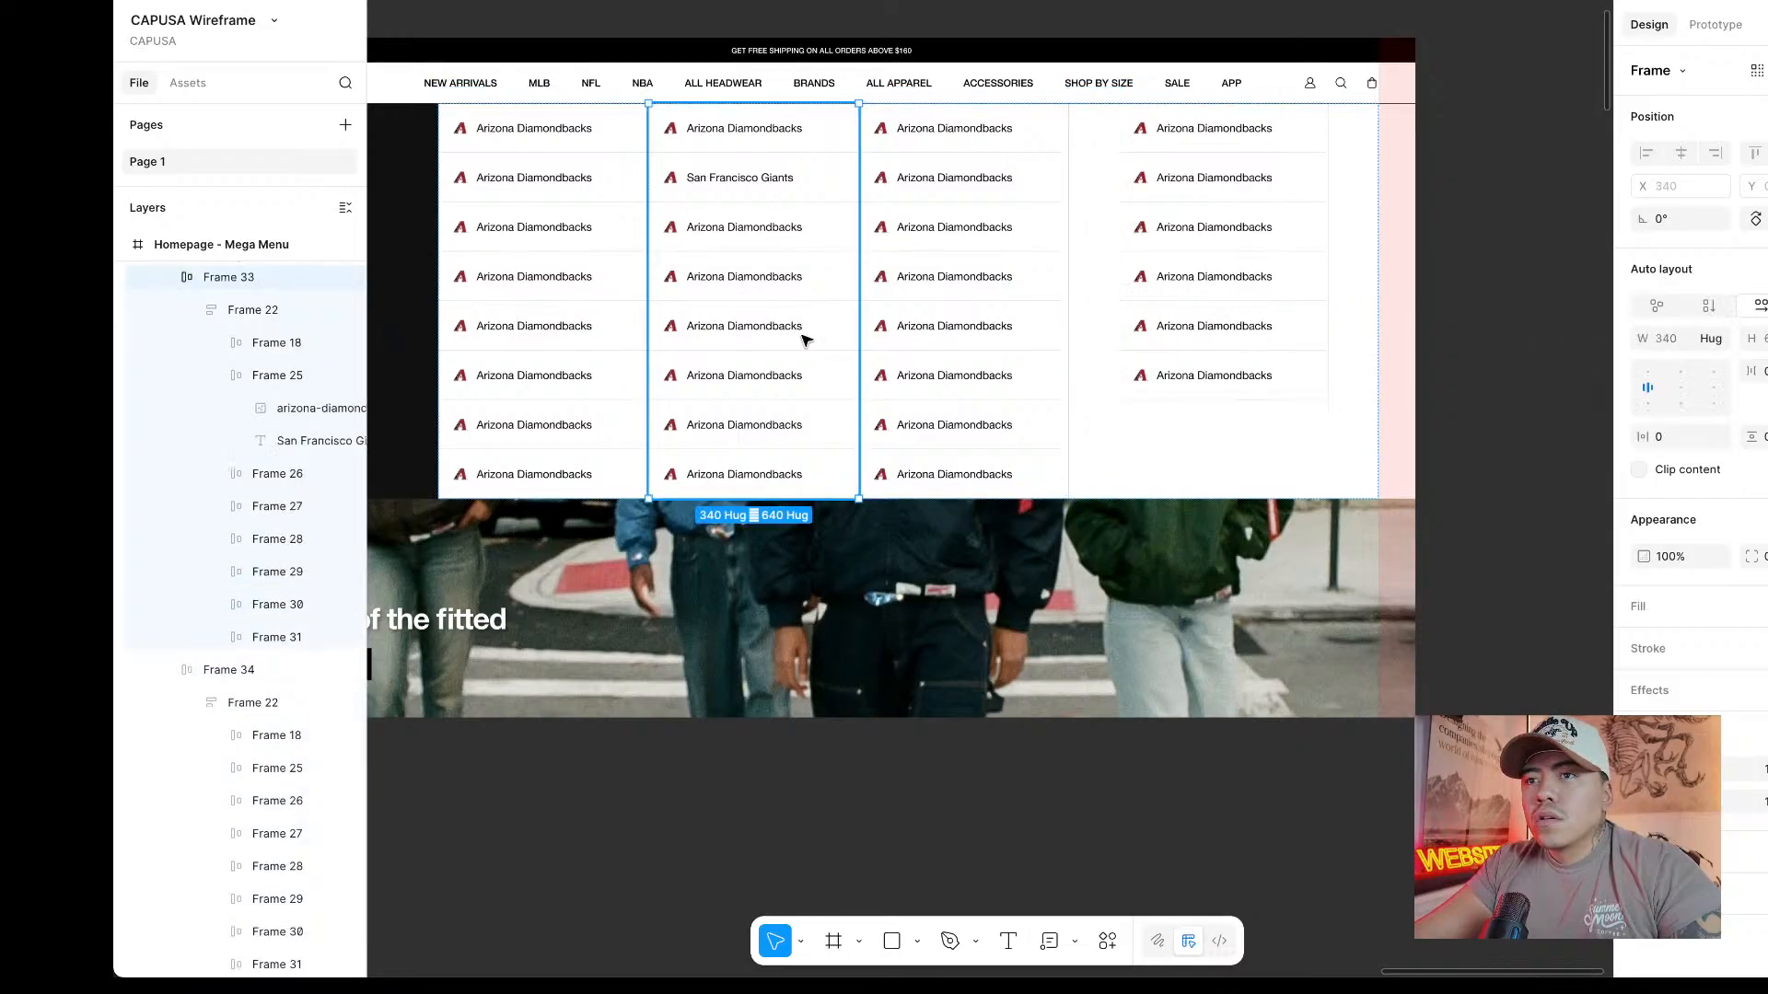
left_click(1711, 338)
left_click(1655, 365)
left_click(583, 308)
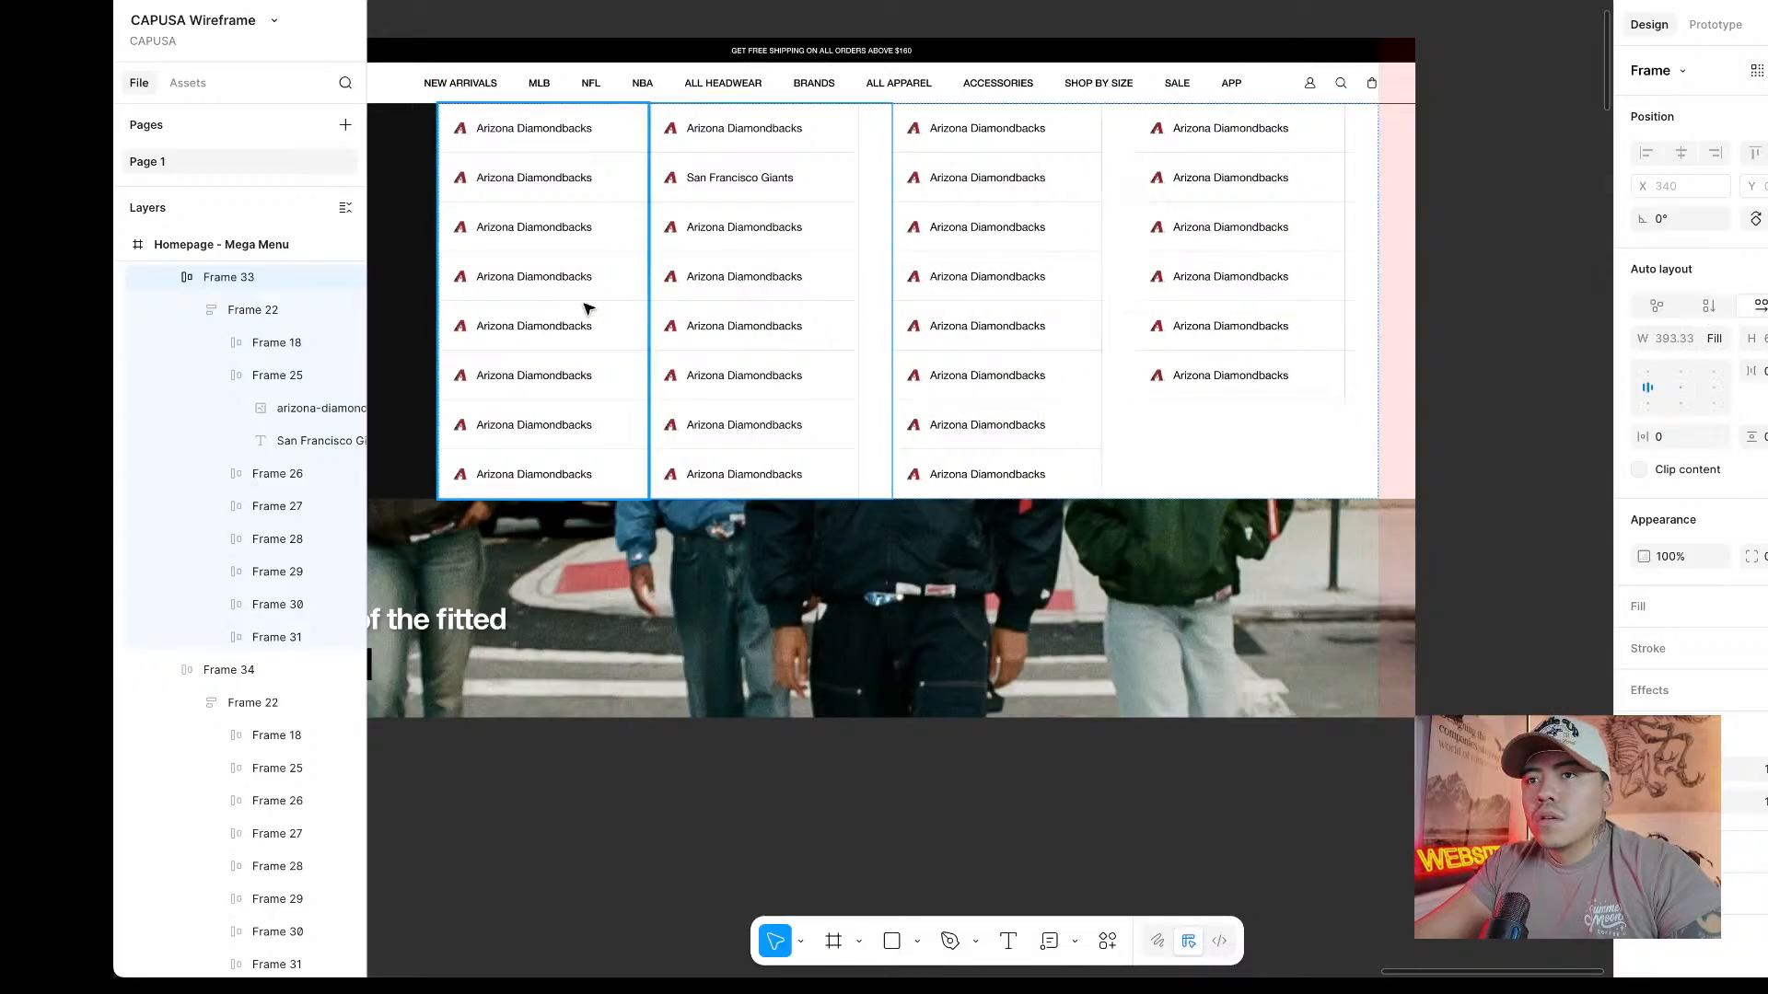
left_click(1711, 338)
left_click(1655, 365)
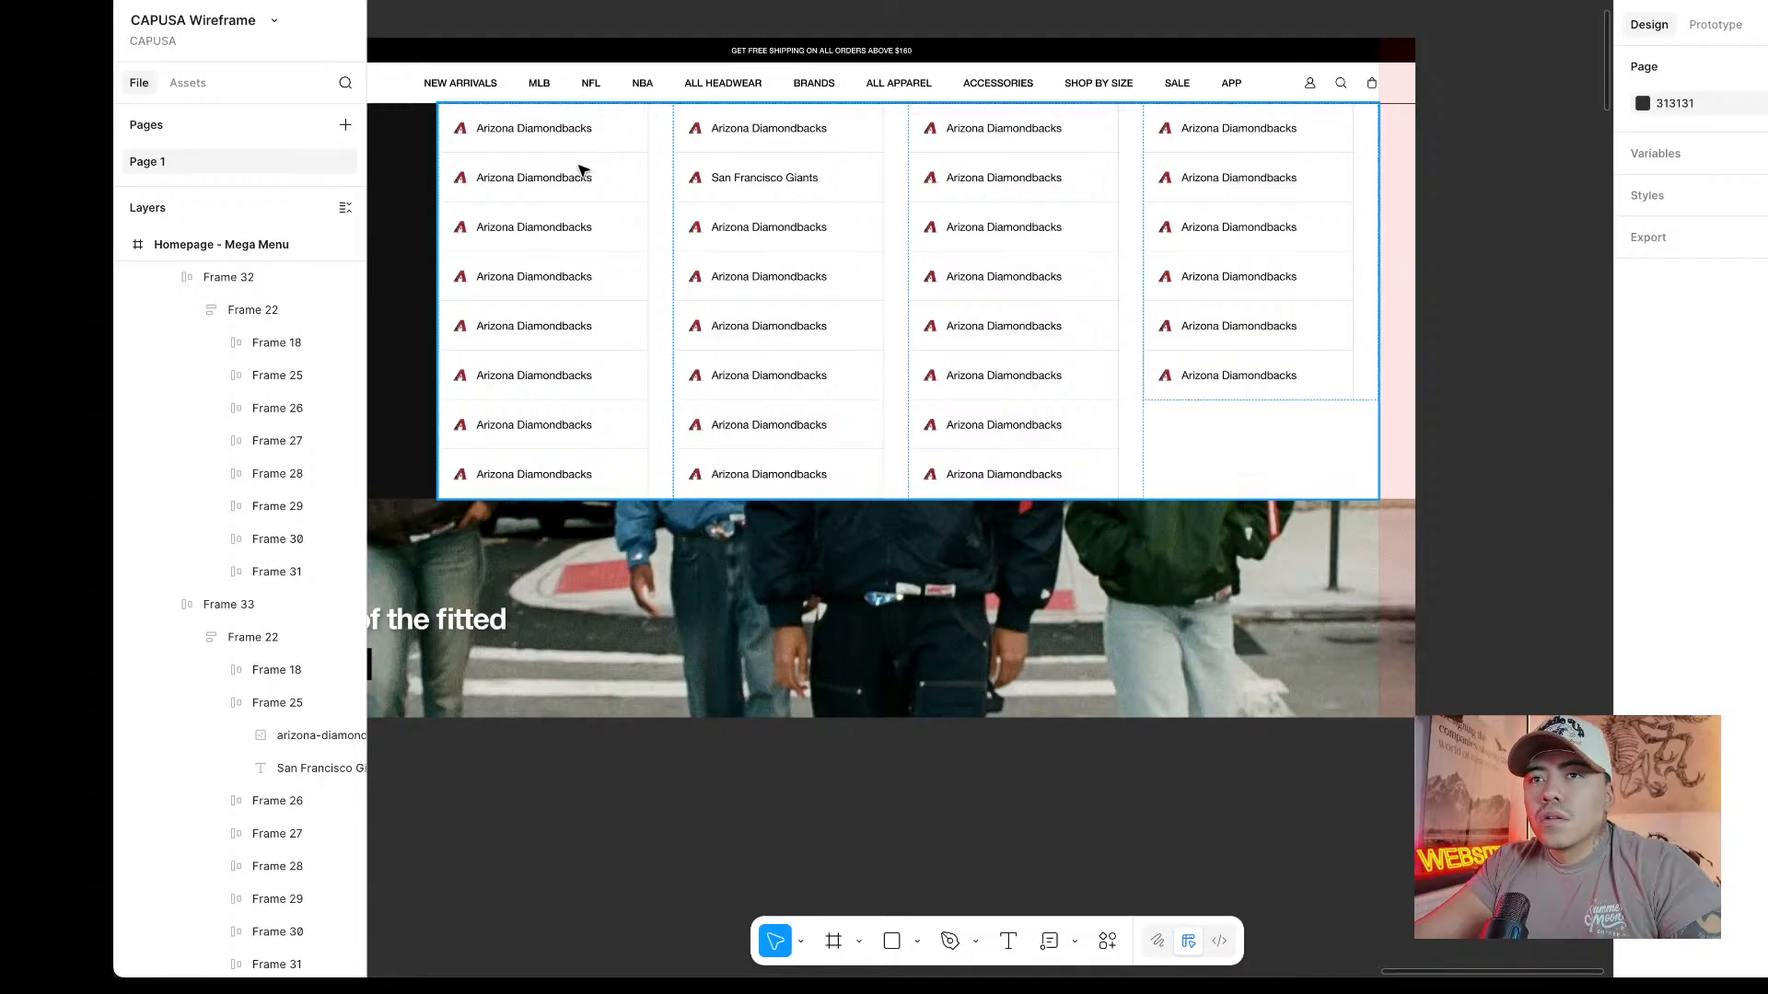
Set the inner team lists of the first and second columns to Fill container width.
left_click(592, 136)
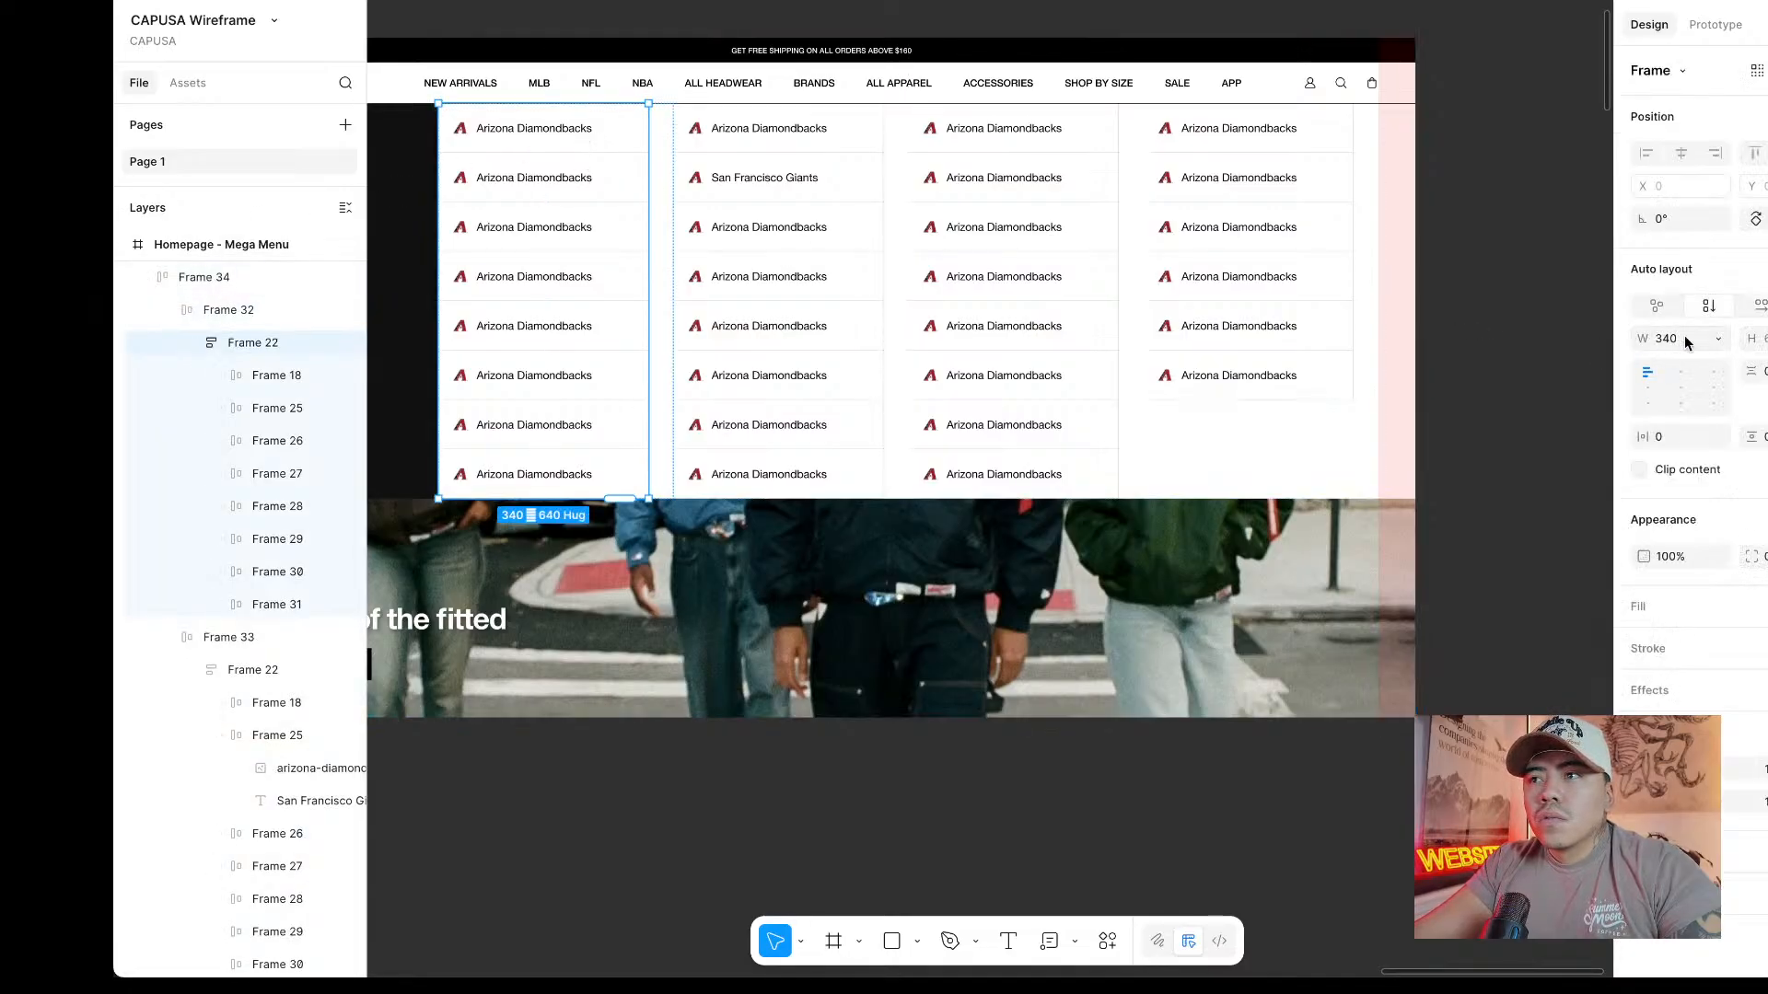
left_click(1718, 339)
left_click(1691, 387)
left_click(824, 260)
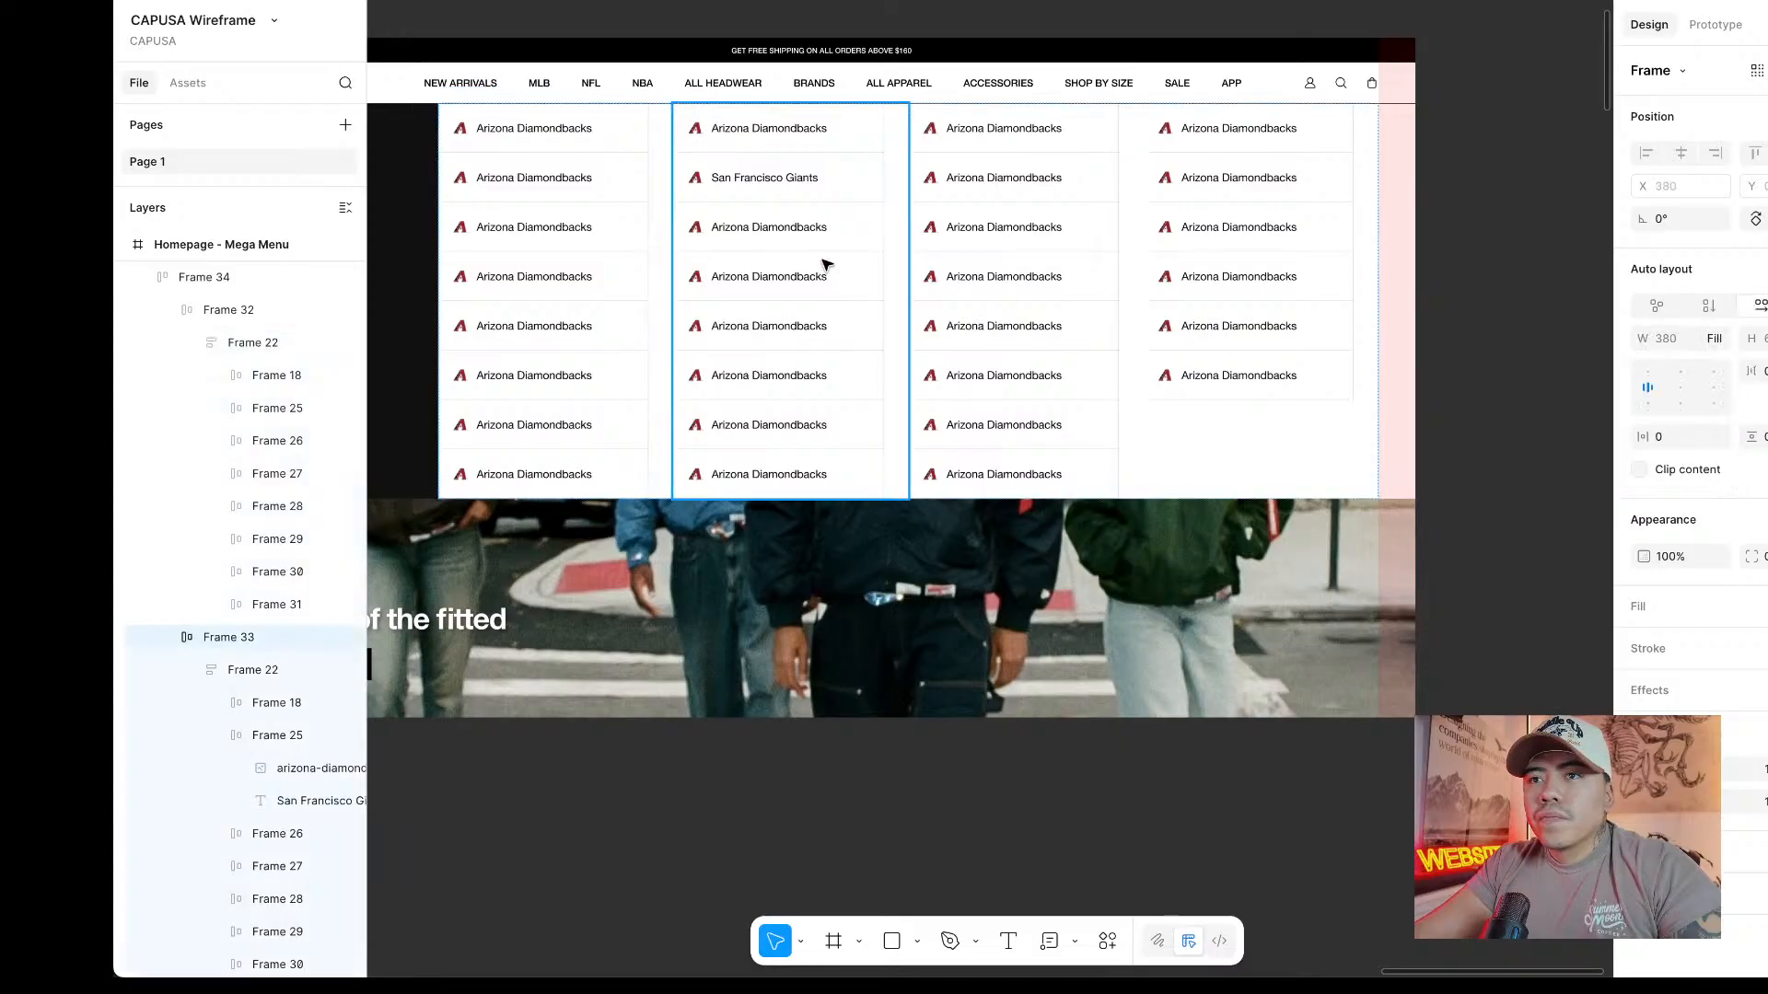
left_click(824, 261)
left_click(1718, 339)
left_click(1690, 388)
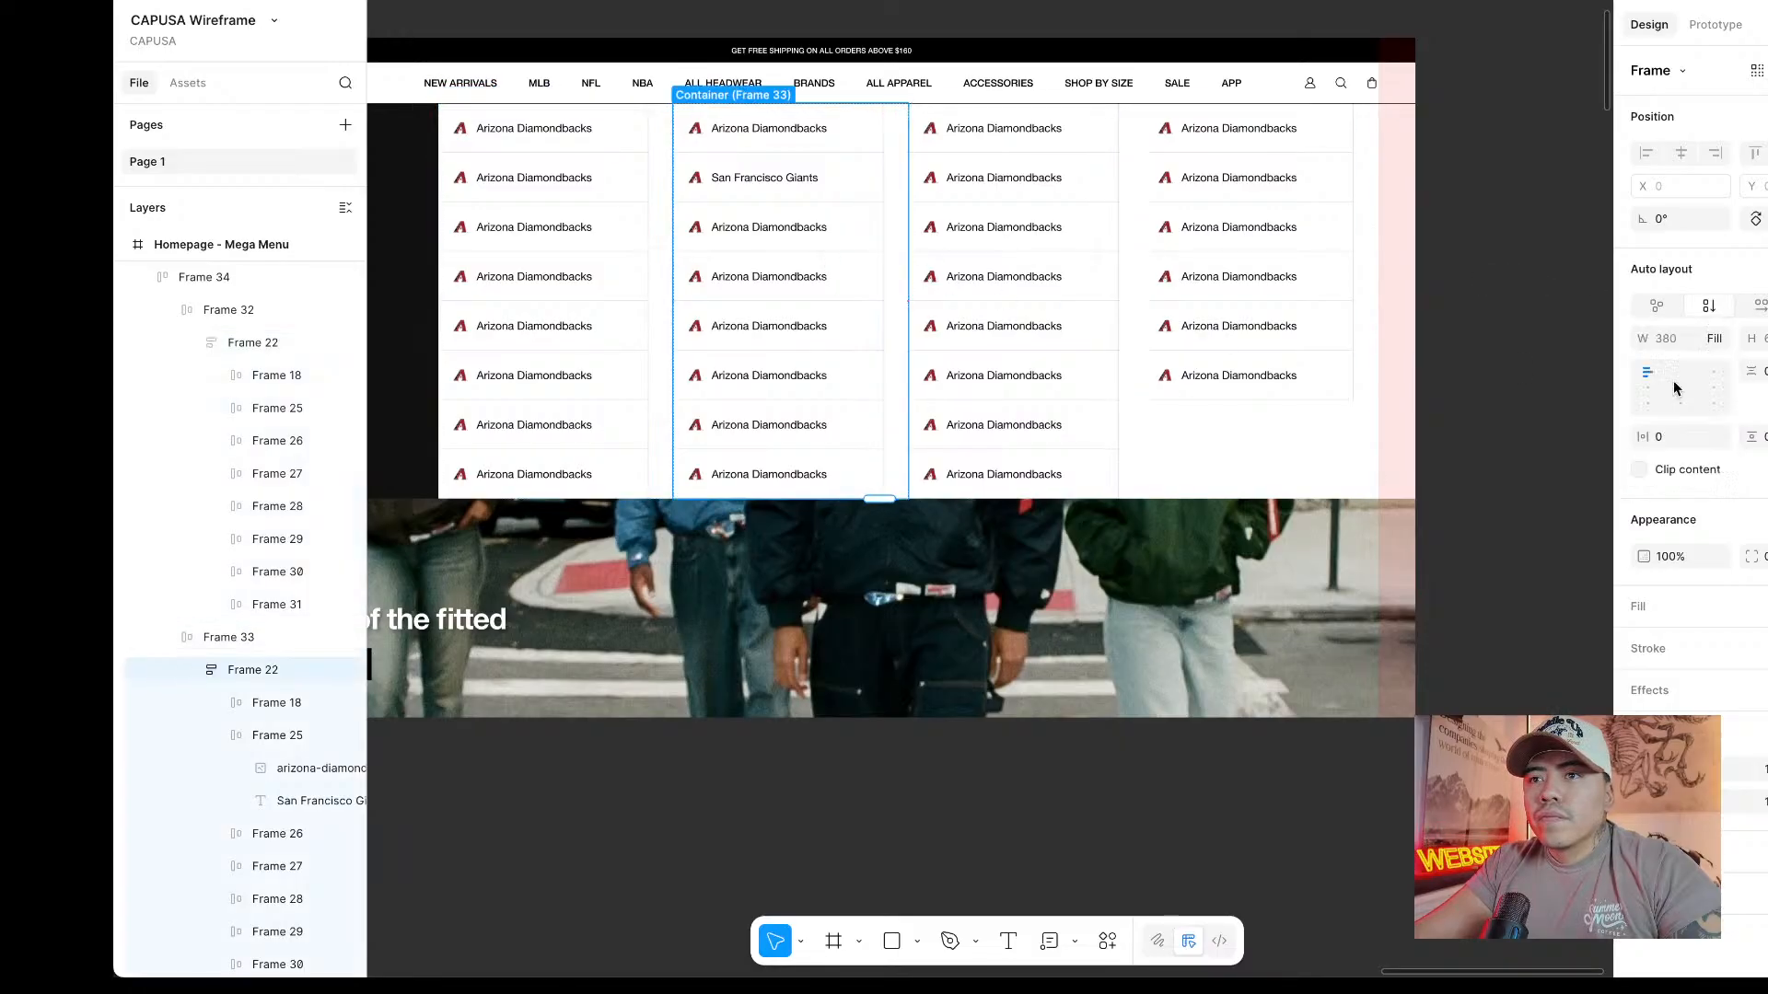
Set the third column's inner team list to Fill container width and try the same on the fourth column's list.
left_click(1091, 236)
double_click(1271, 240)
left_click(1719, 339)
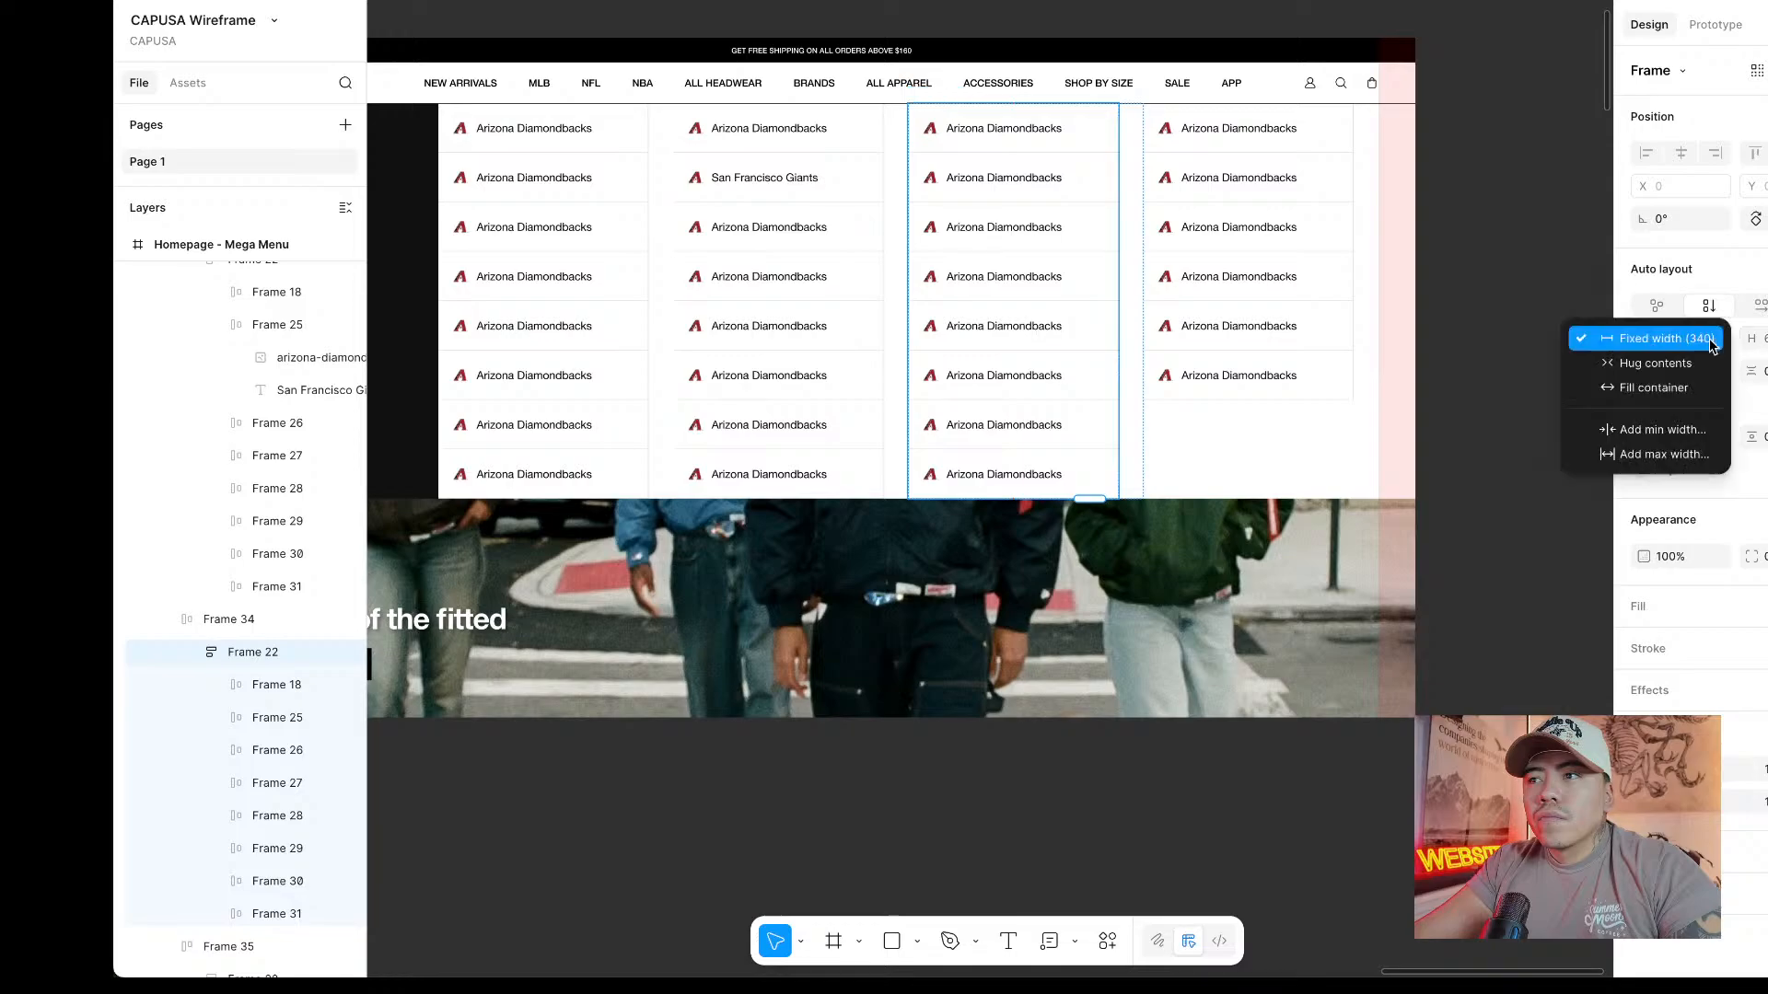
left_click(1691, 388)
key("ctrl+z")
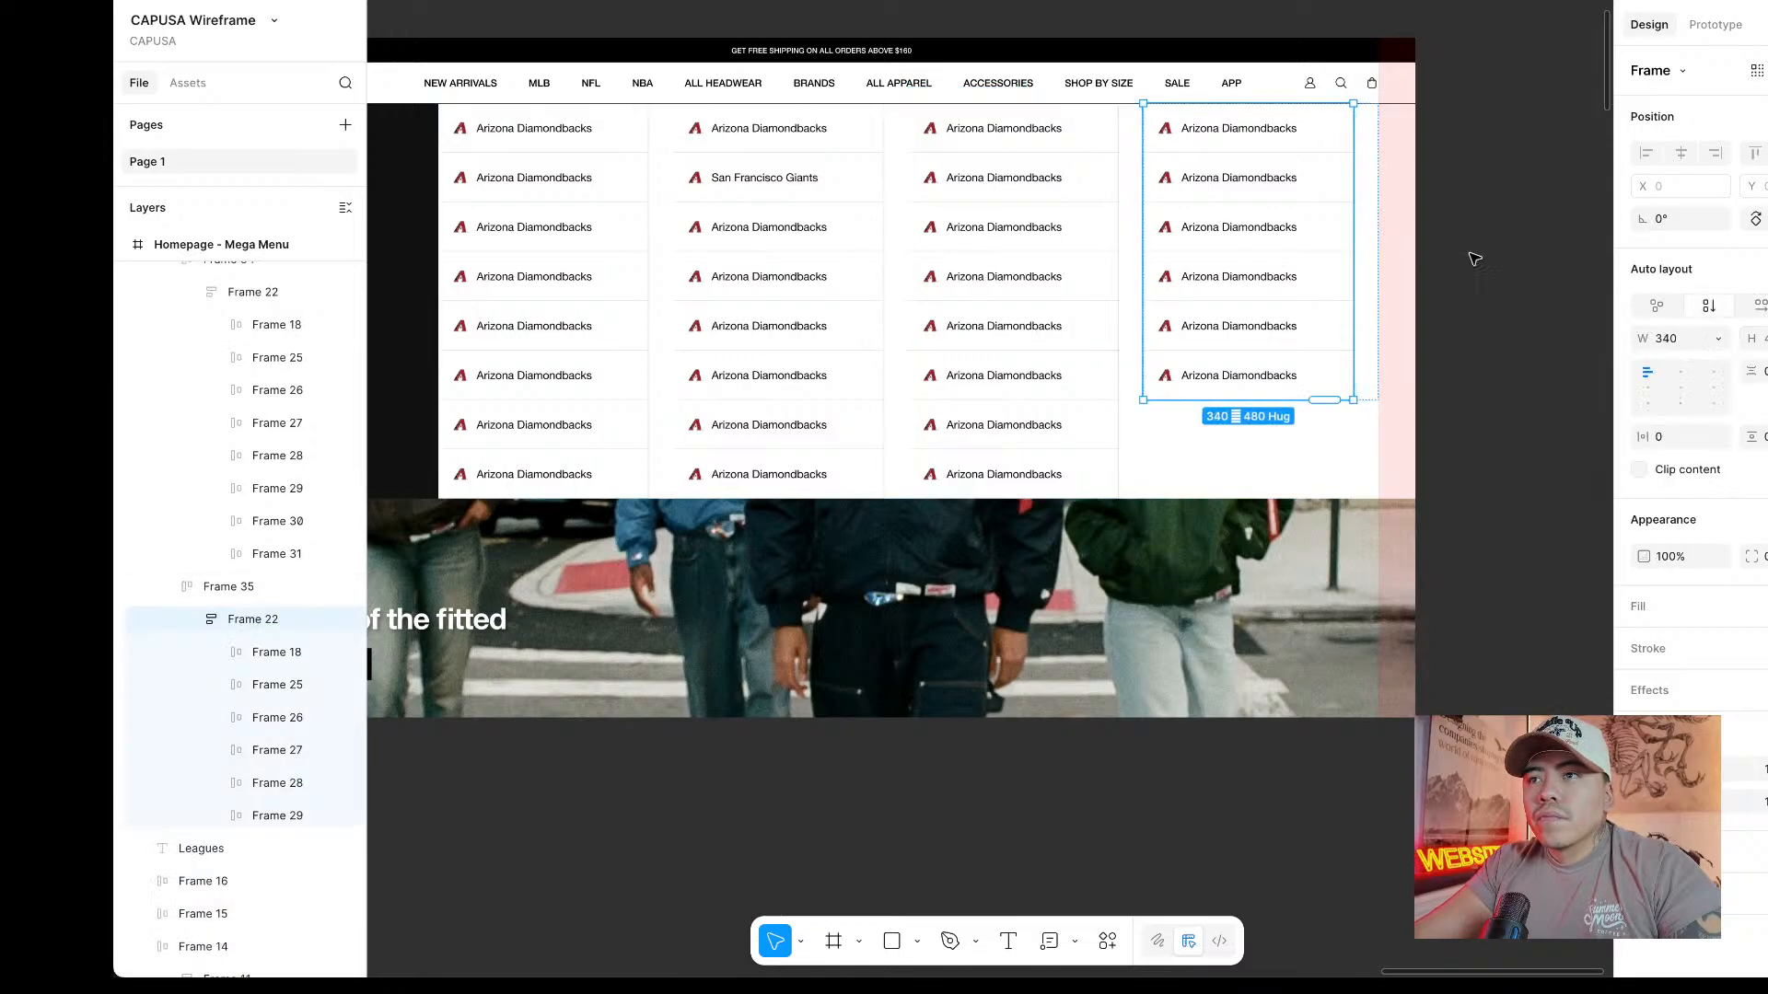
Set the fourth team column's inner list frame to fill its container's width.
left_click(1720, 341)
left_click(1677, 379)
left_click(1496, 265)
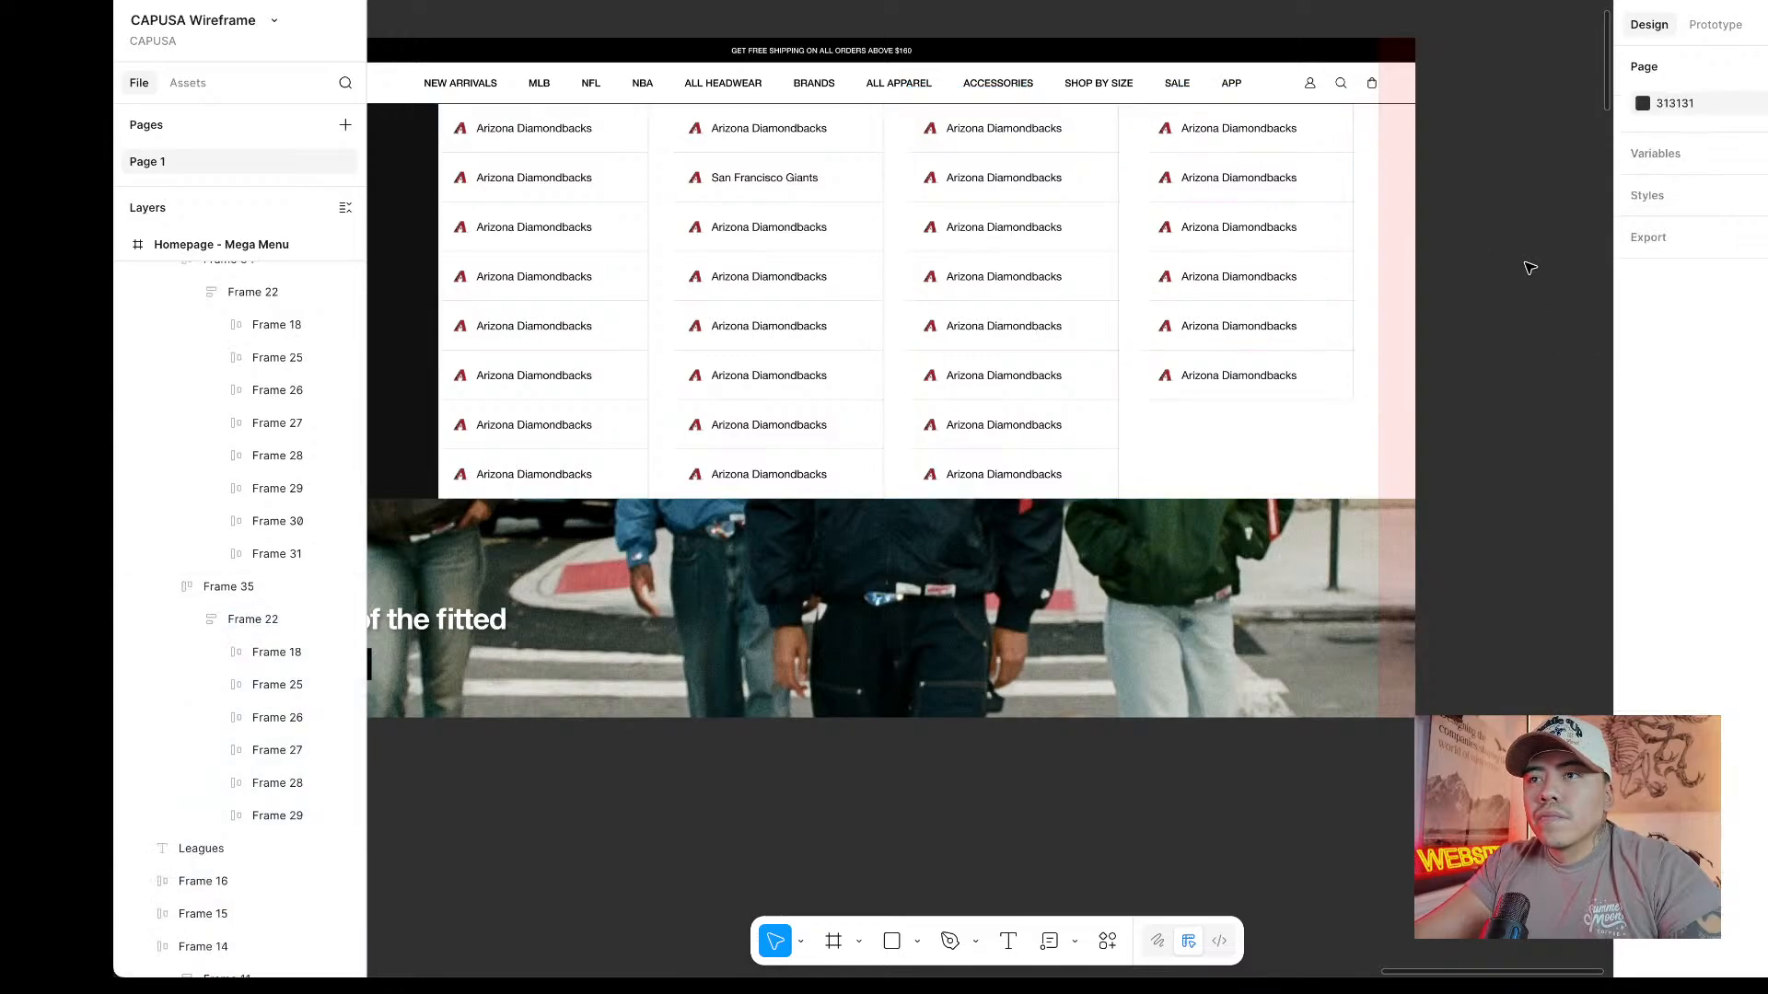
Set the width of all eight team rows in the first column to Fill container.
double_click(603, 230)
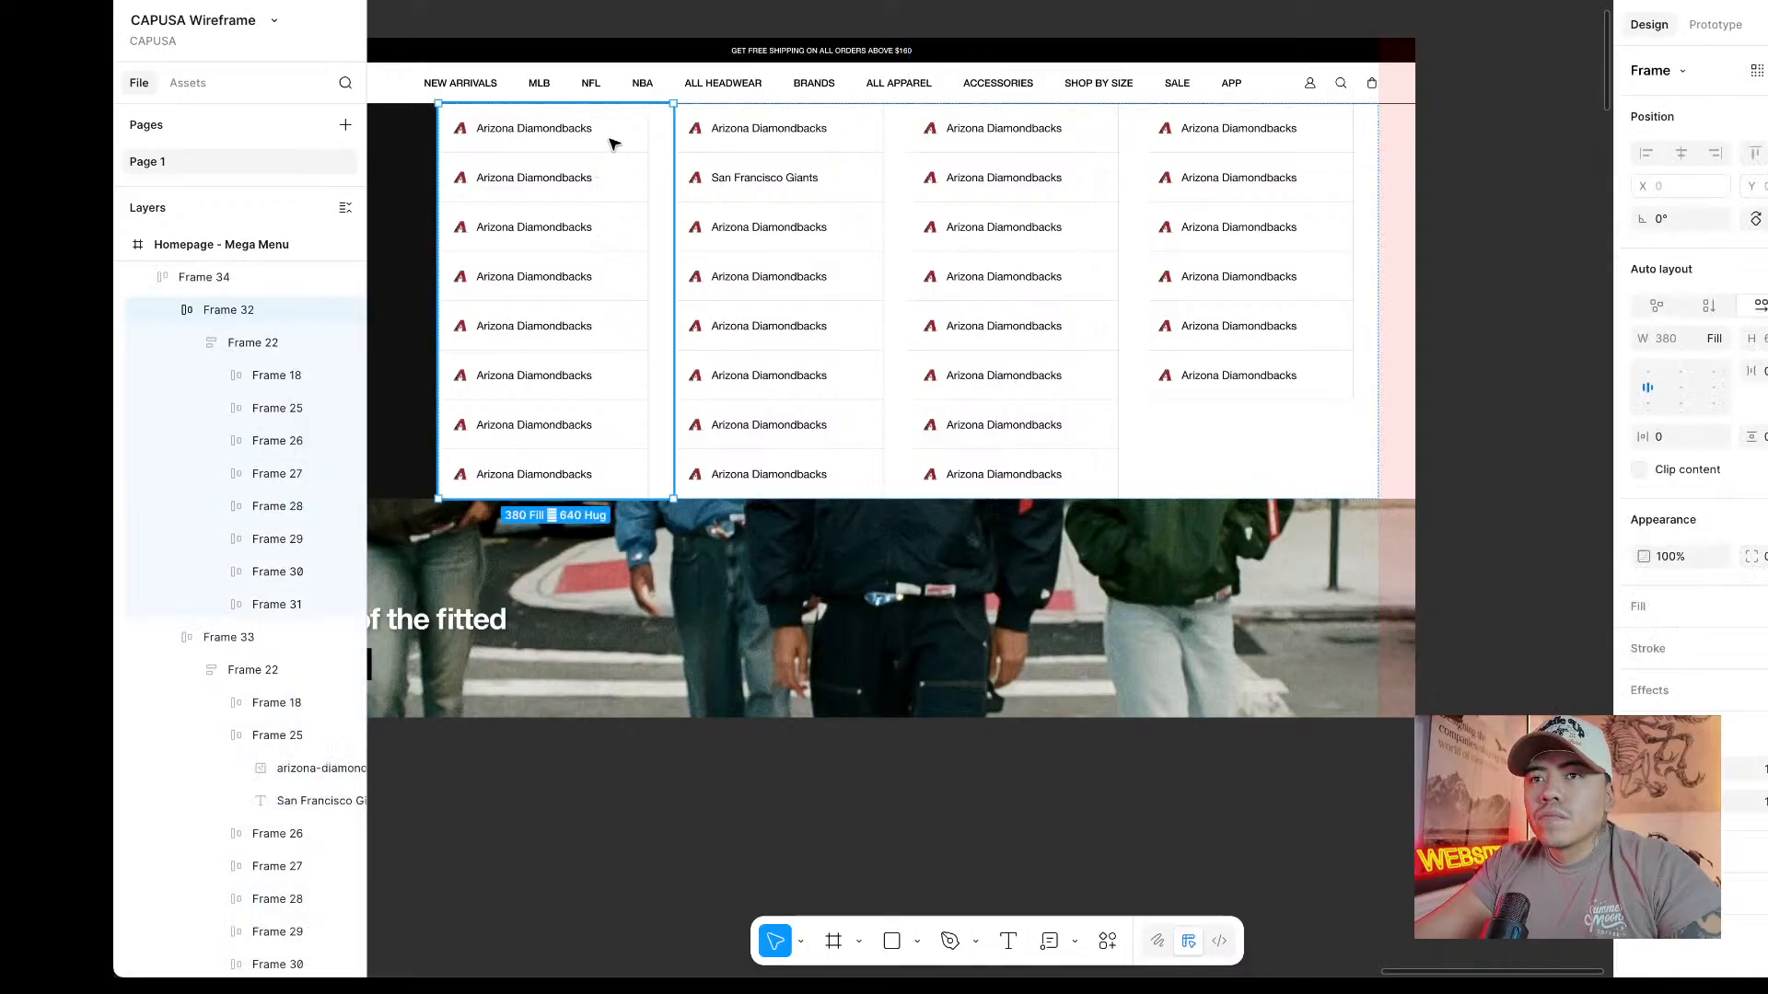
left_click(613, 144)
left_click(615, 144)
left_click(599, 178, "shift")
left_click(632, 241, "shift")
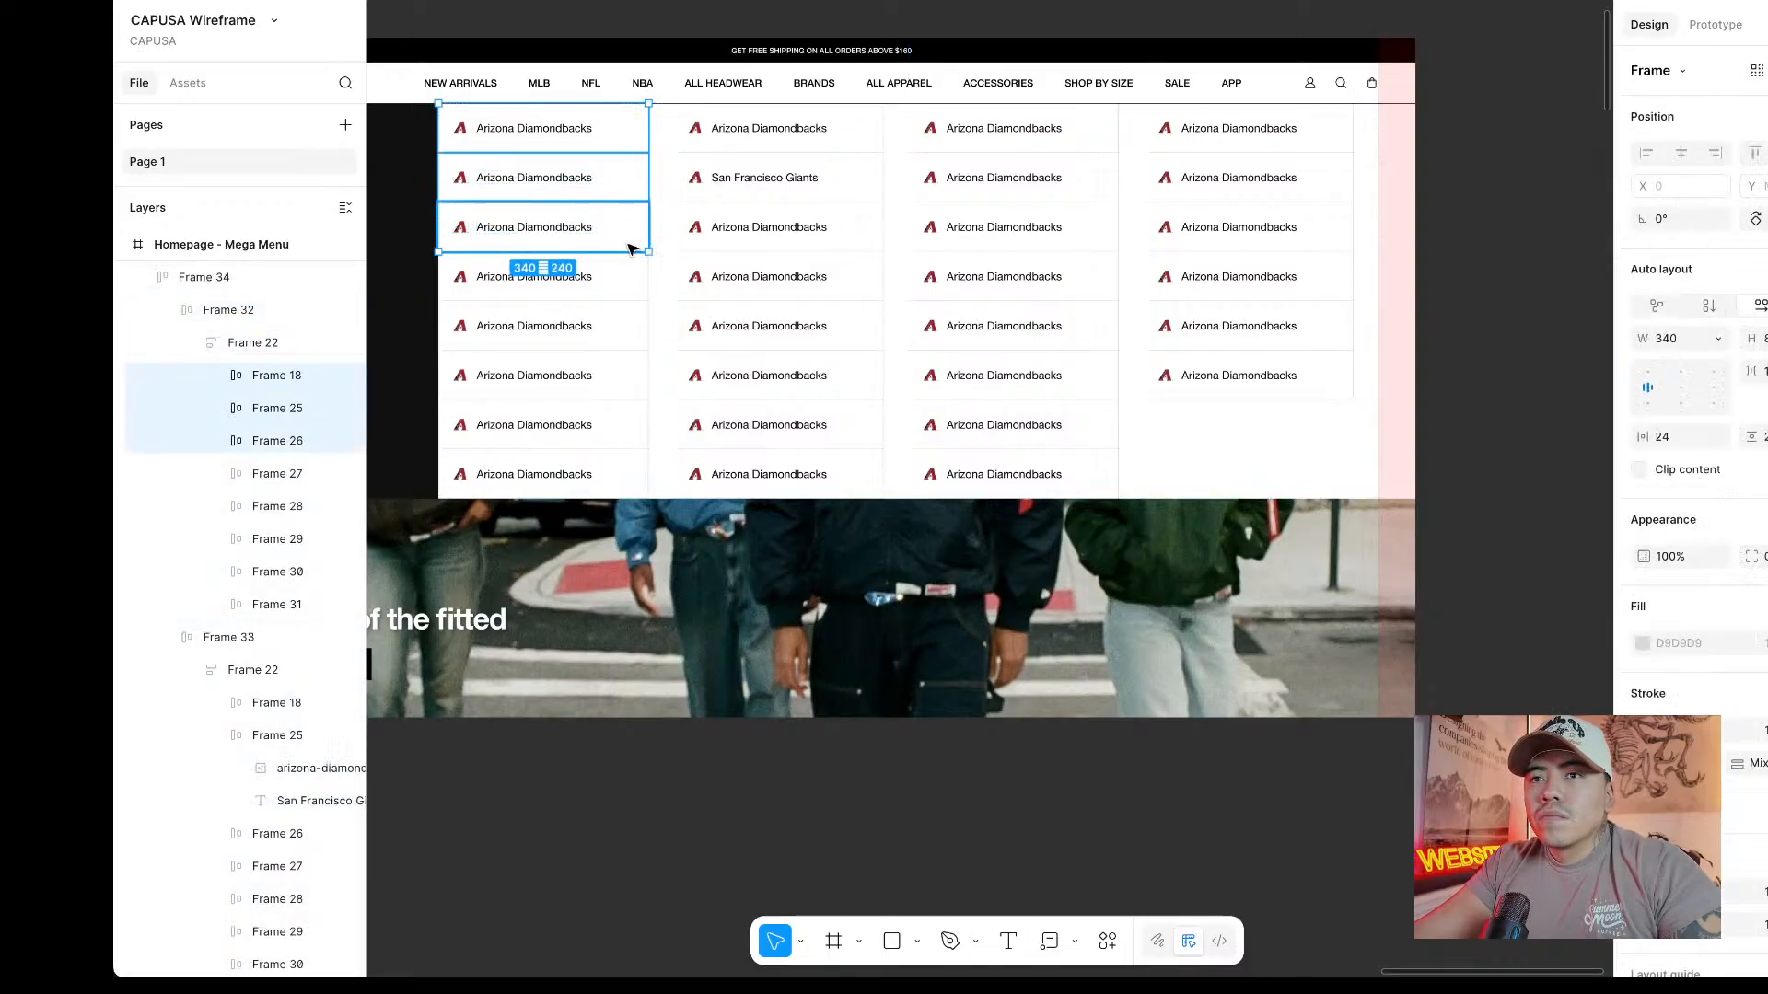
left_click(616, 320, "shift")
left_click(627, 285, "shift")
left_click(552, 424, "shift")
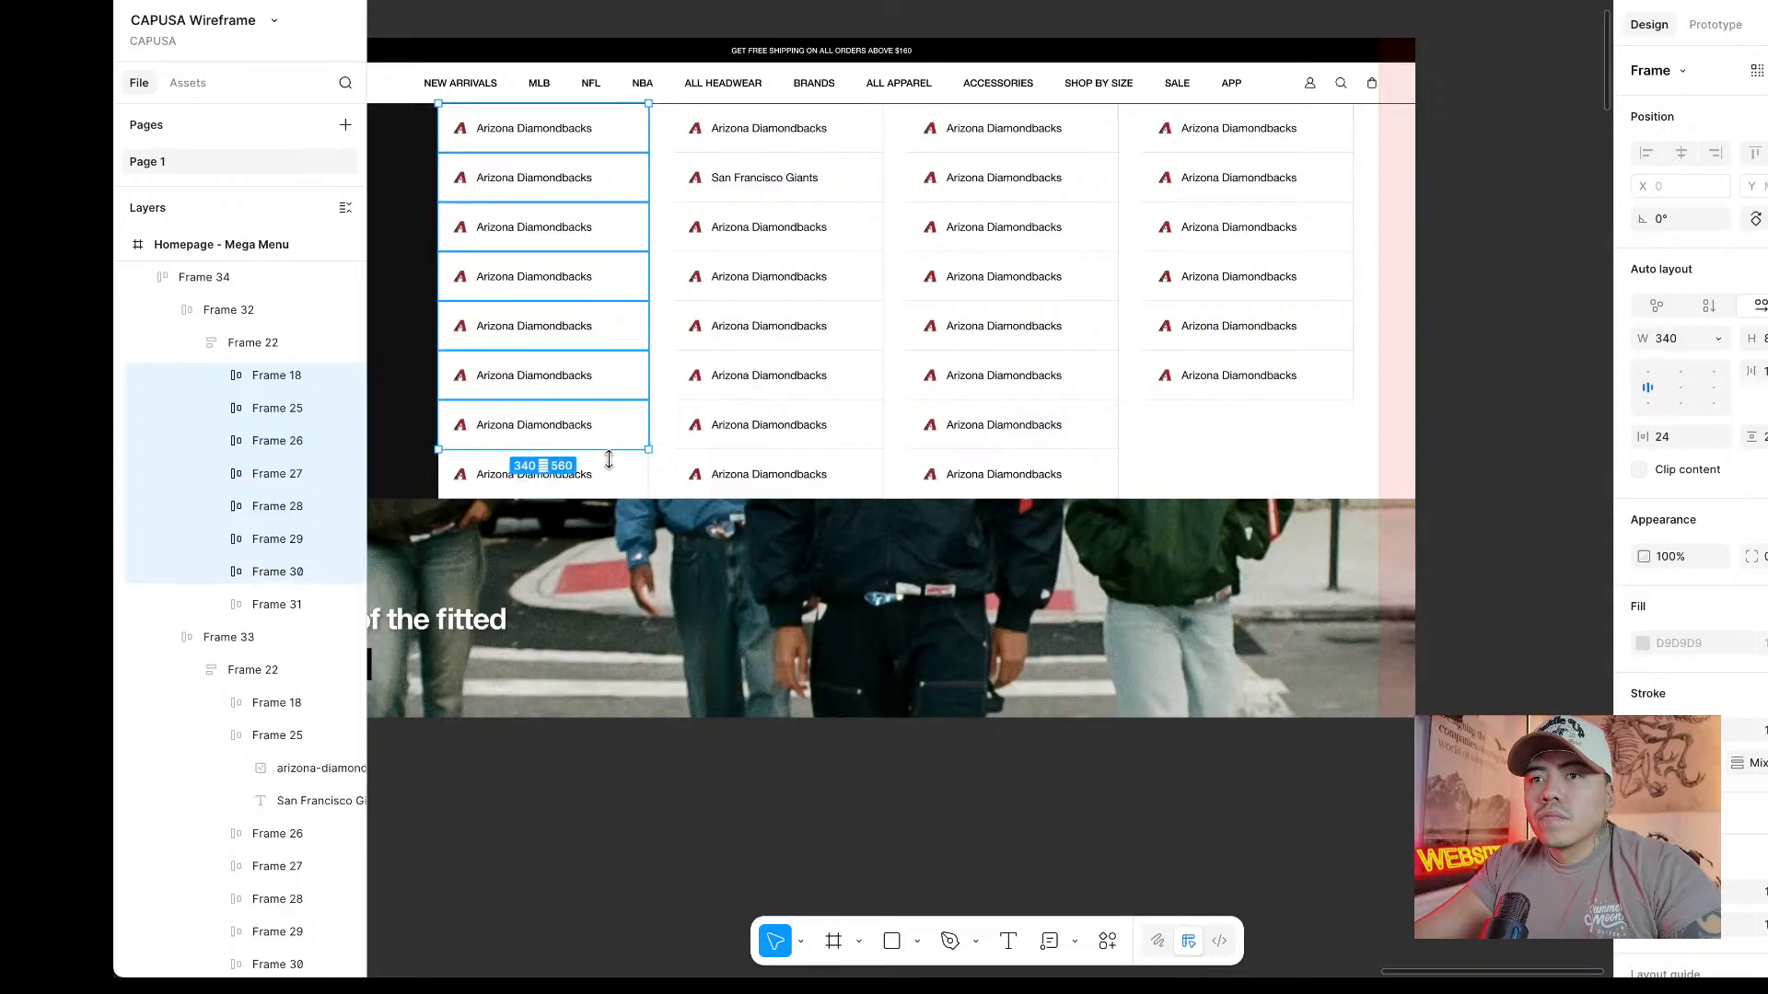
left_click(552, 475, "shift")
left_click(1718, 339)
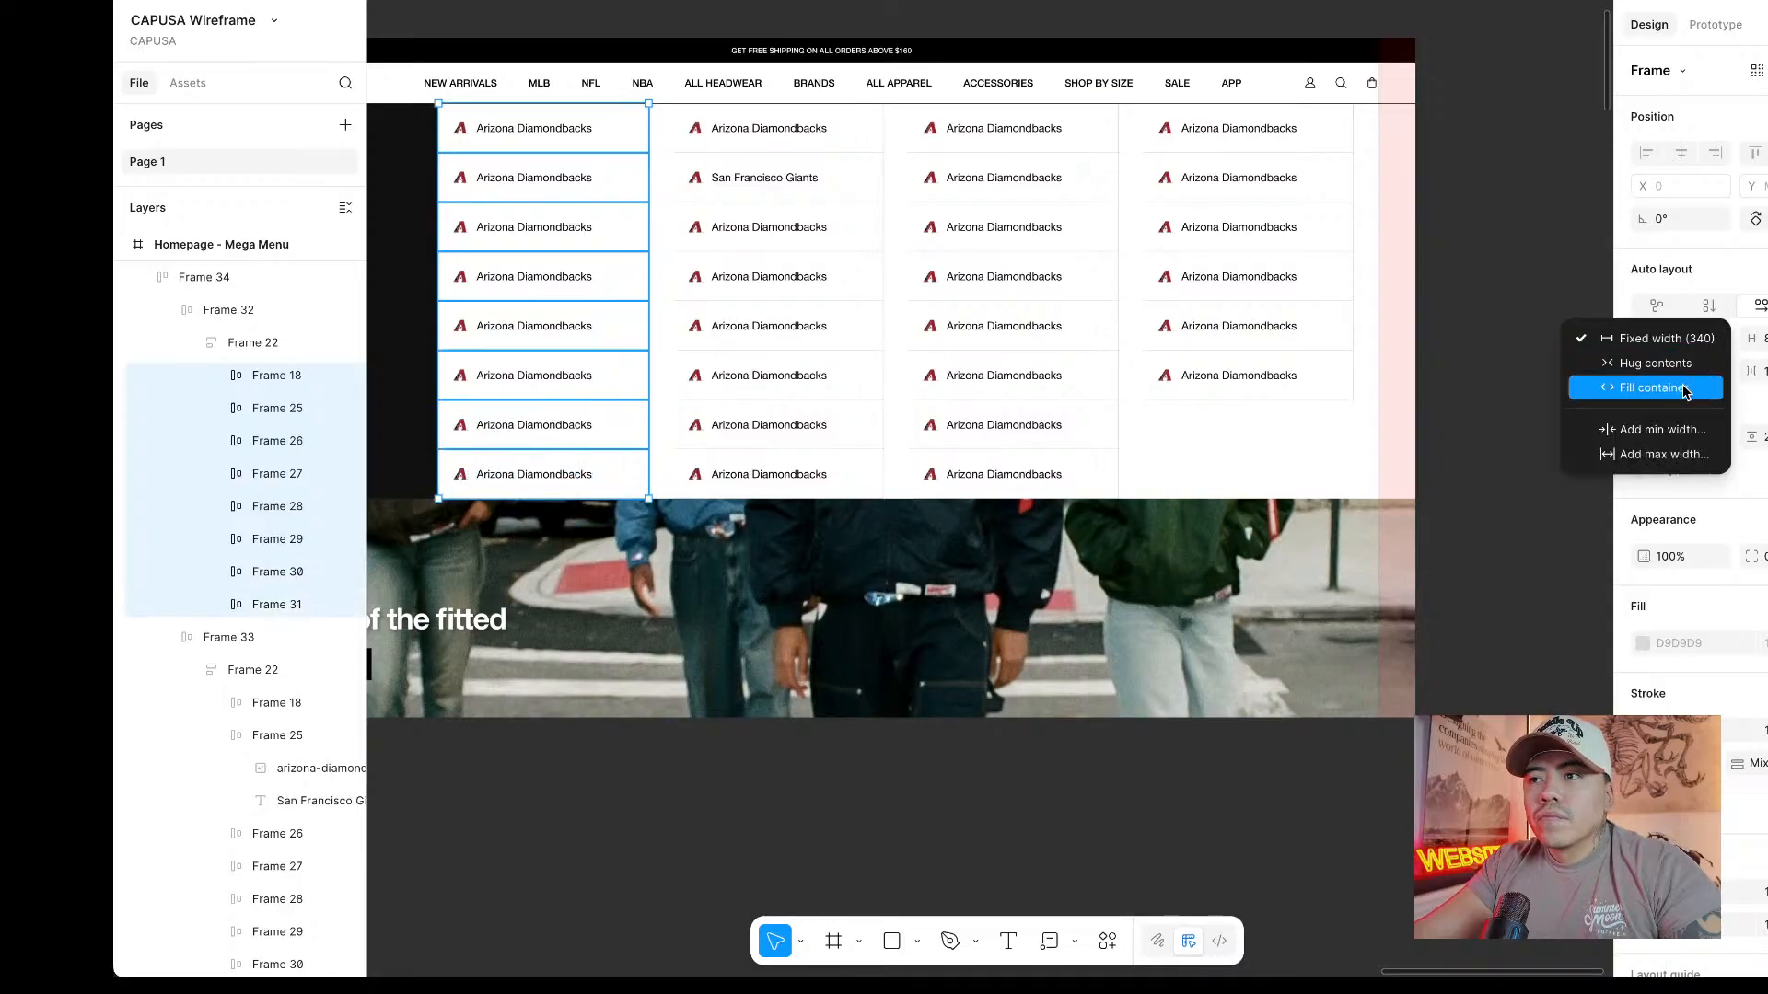
left_click(1654, 387)
Set the width of all eight team rows in the second column to Fill container.
left_click(857, 134)
double_click(861, 137)
left_click(848, 177, "shift")
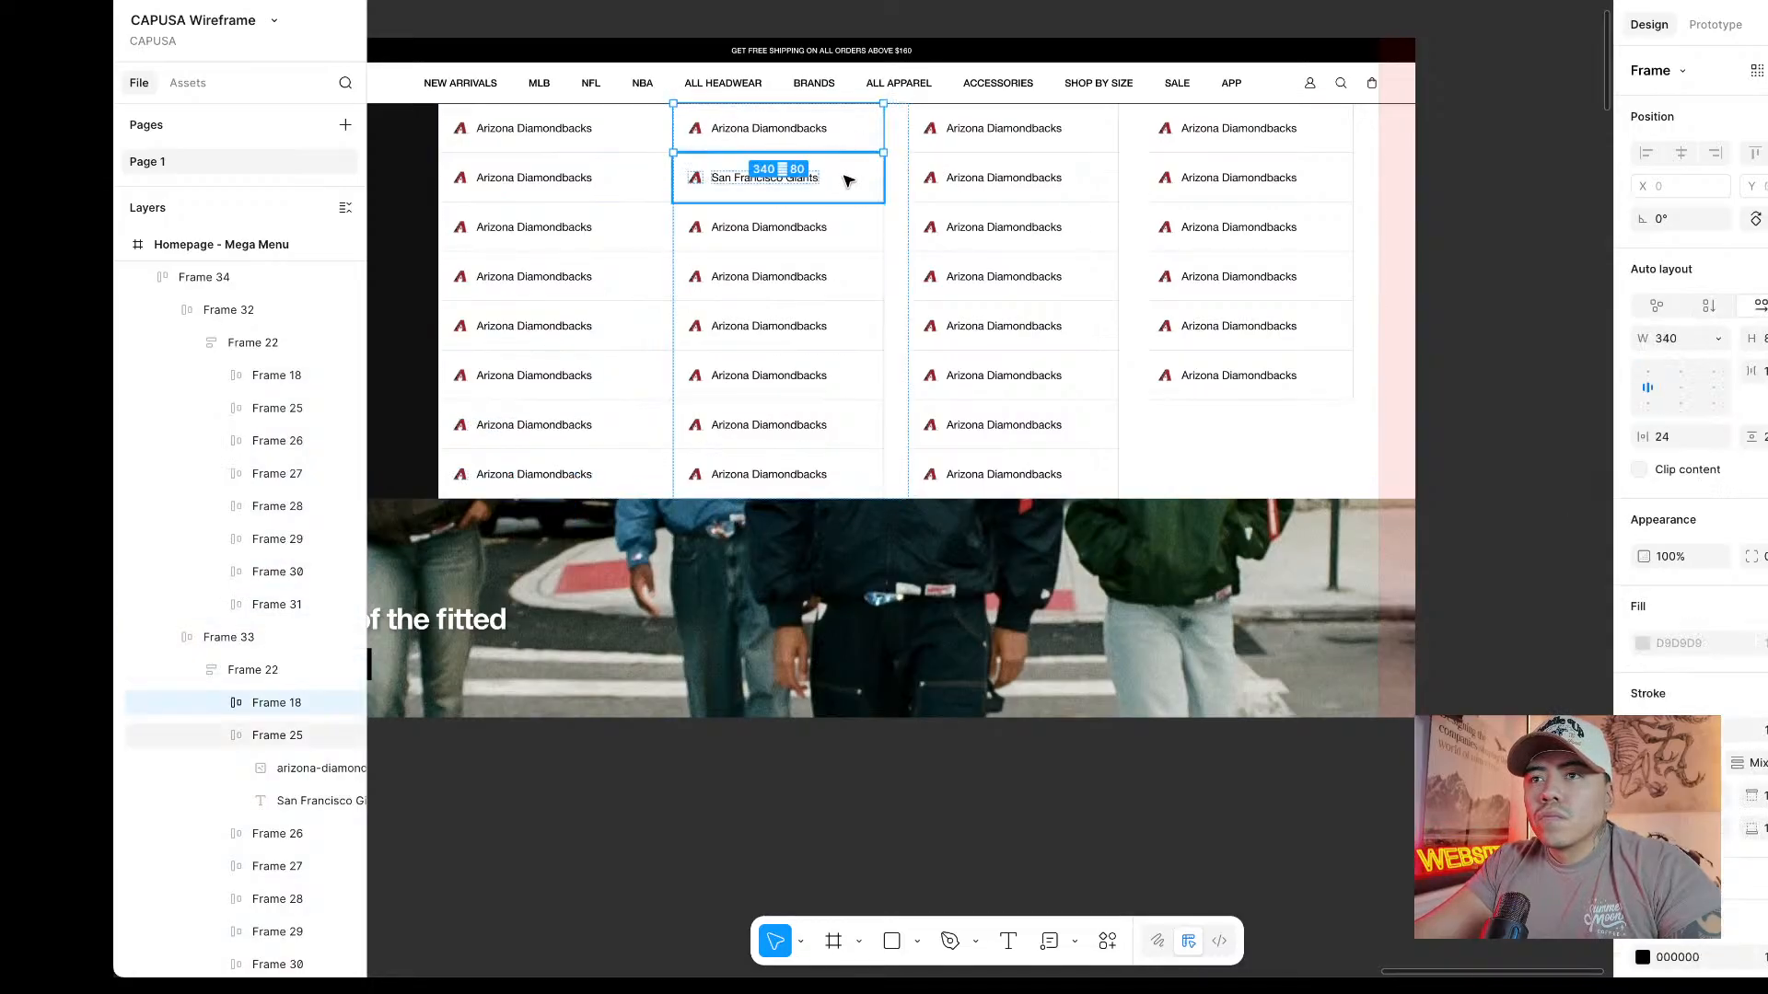
left_click(848, 225, "shift")
left_click(851, 274, "shift")
left_click(867, 326, "shift")
left_click(842, 378, "shift")
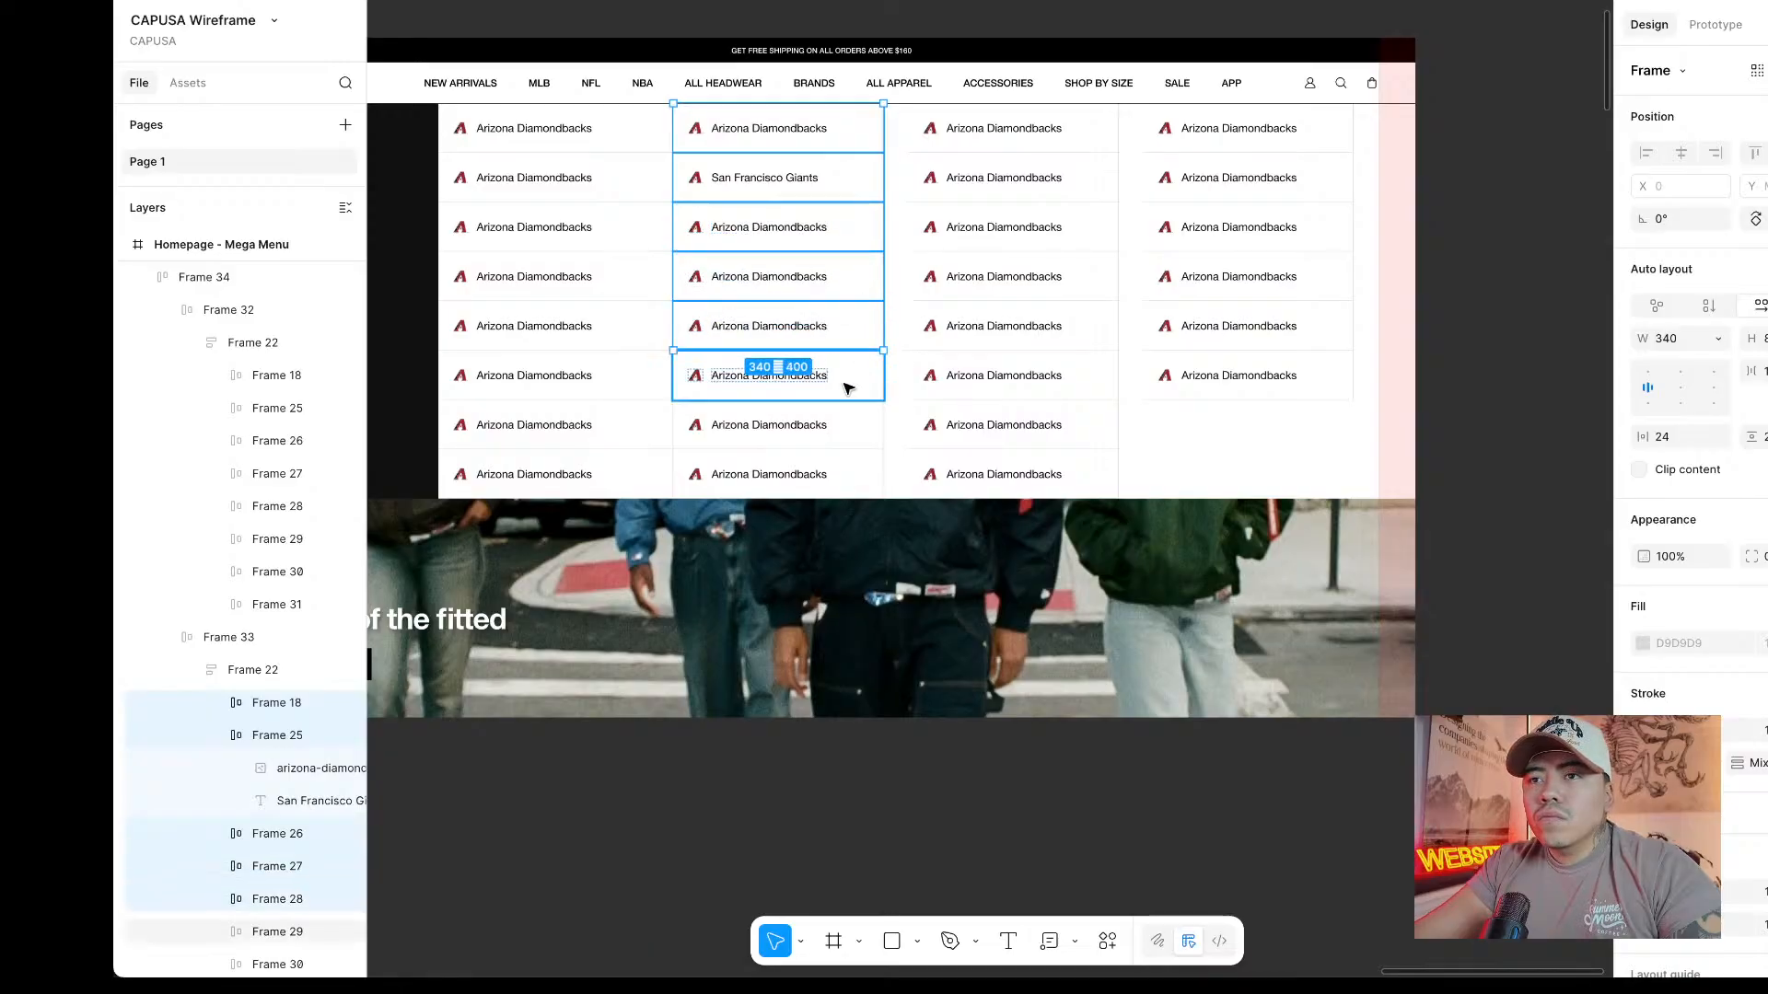
left_click(841, 426, "shift")
left_click(842, 474, "shift")
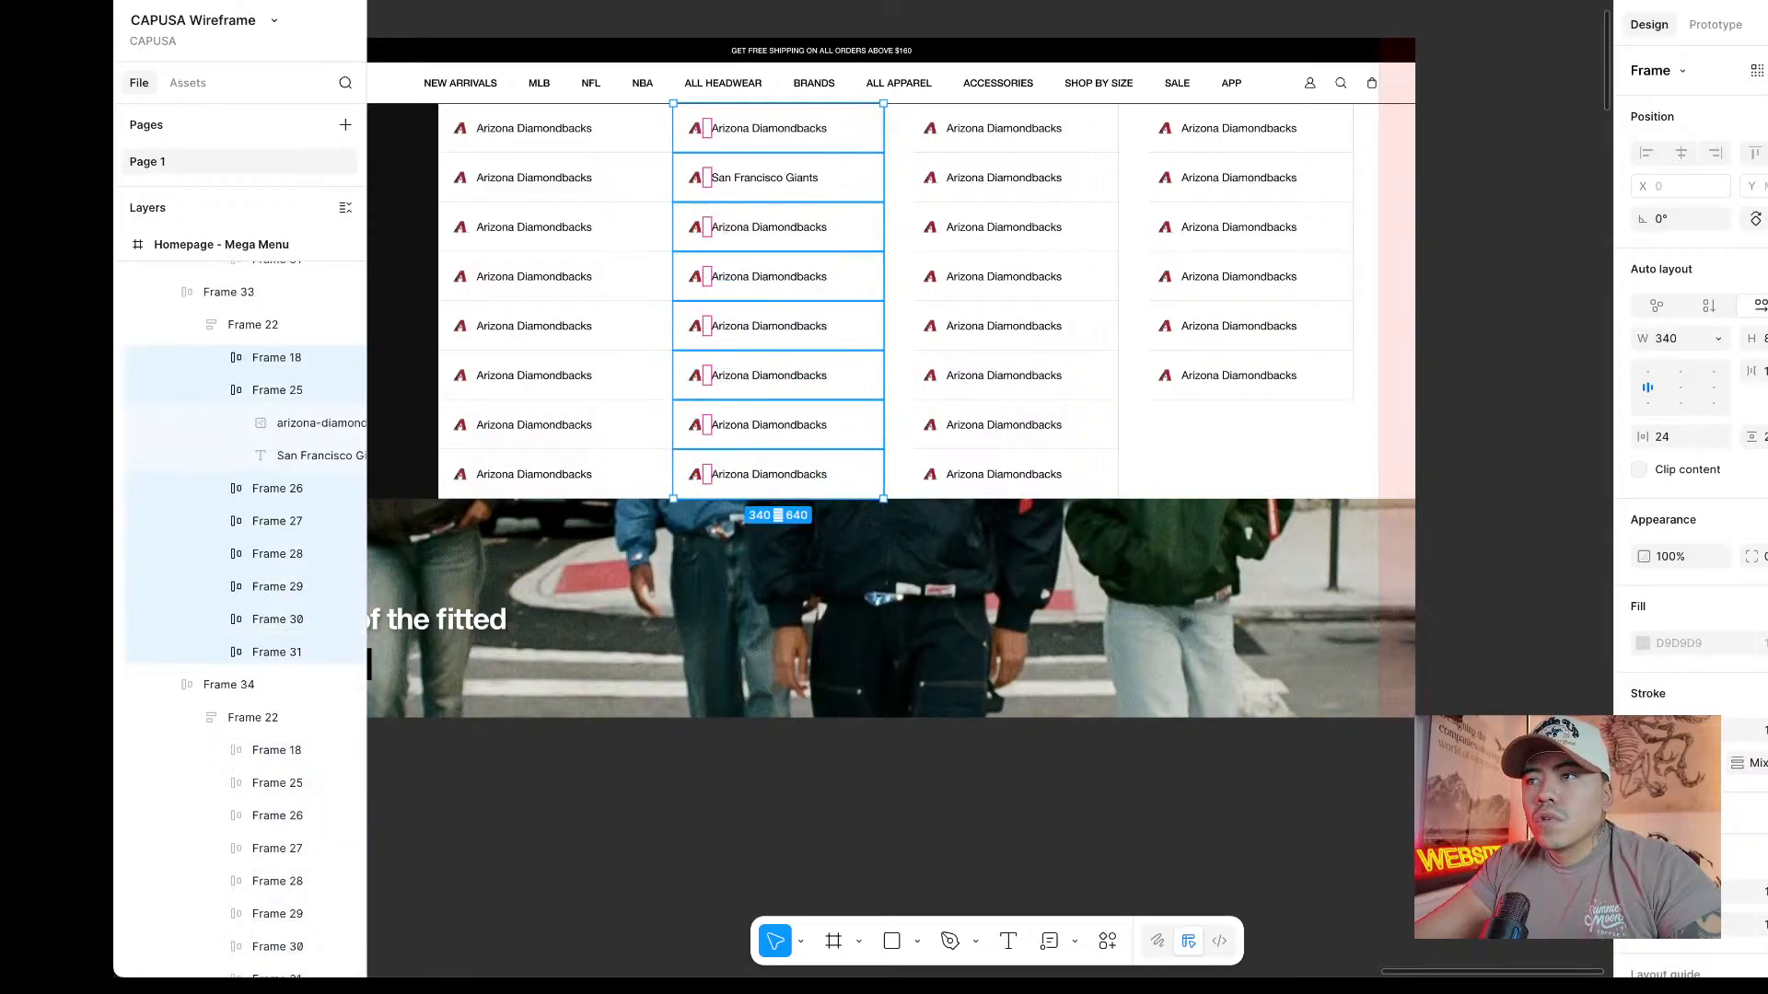
left_click(1718, 339)
left_click(1667, 388)
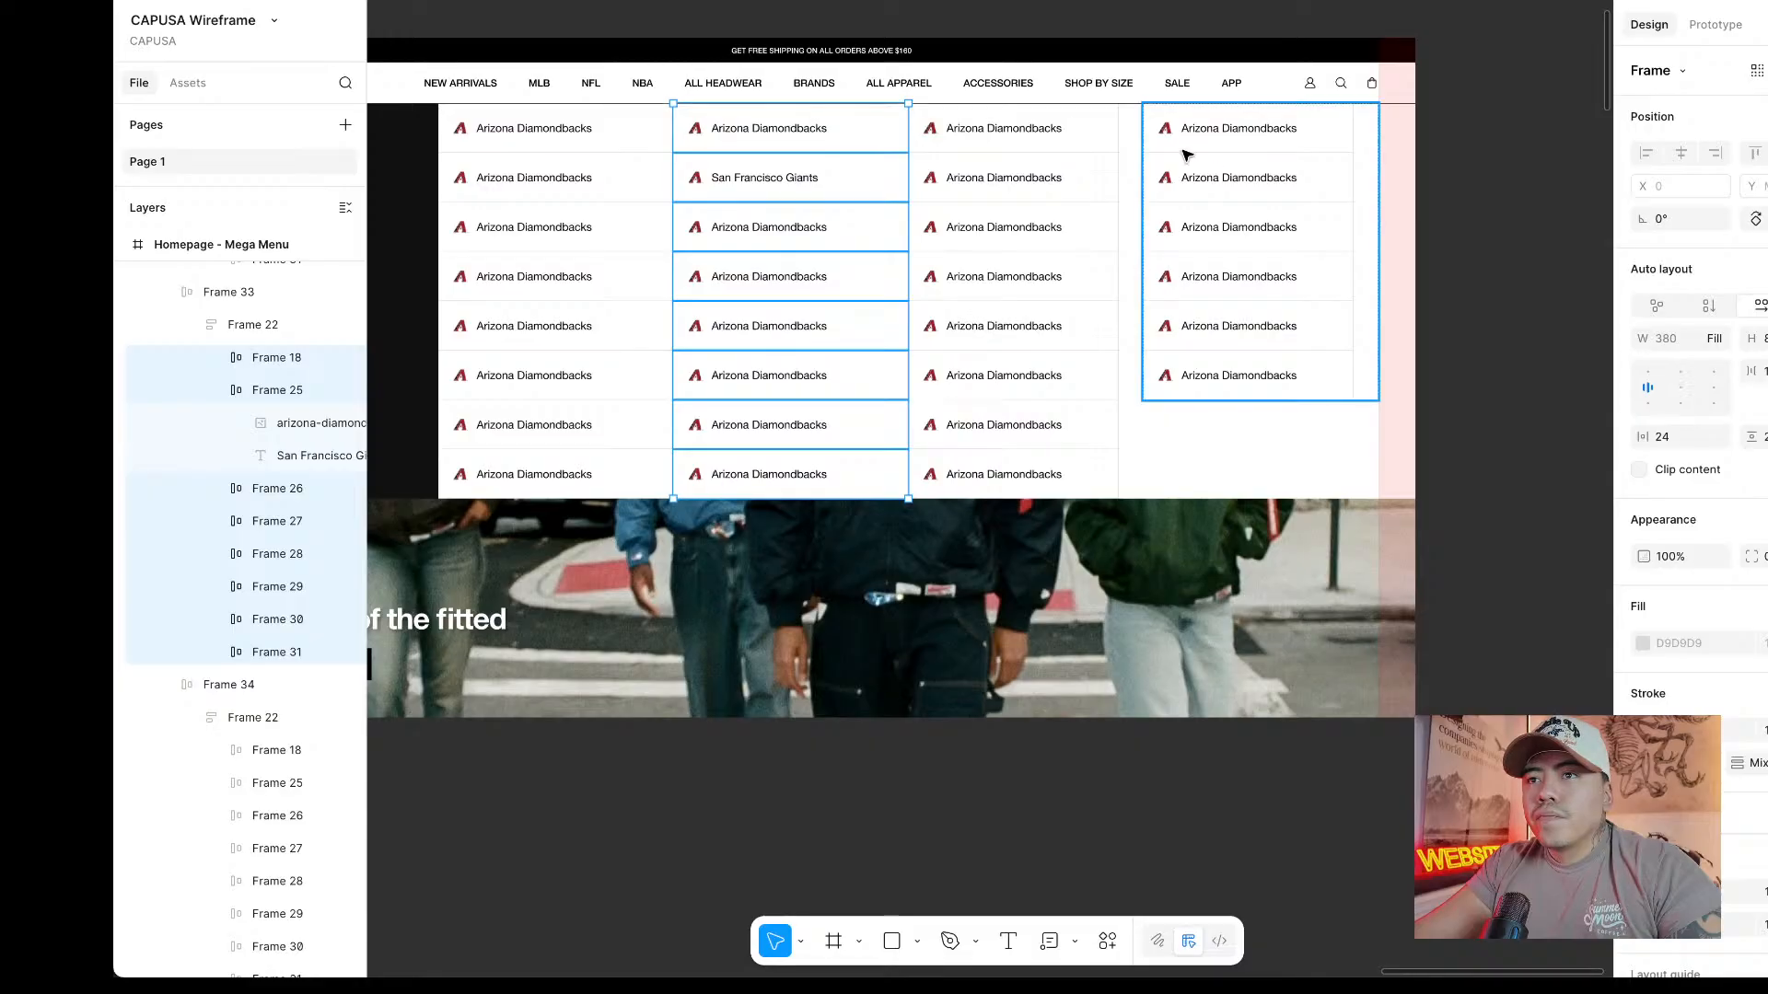
Set the width of all eight team rows in the third column to Fill container.
double_click(1050, 128)
left_click(1061, 190, "shift")
left_click(1068, 228, "shift")
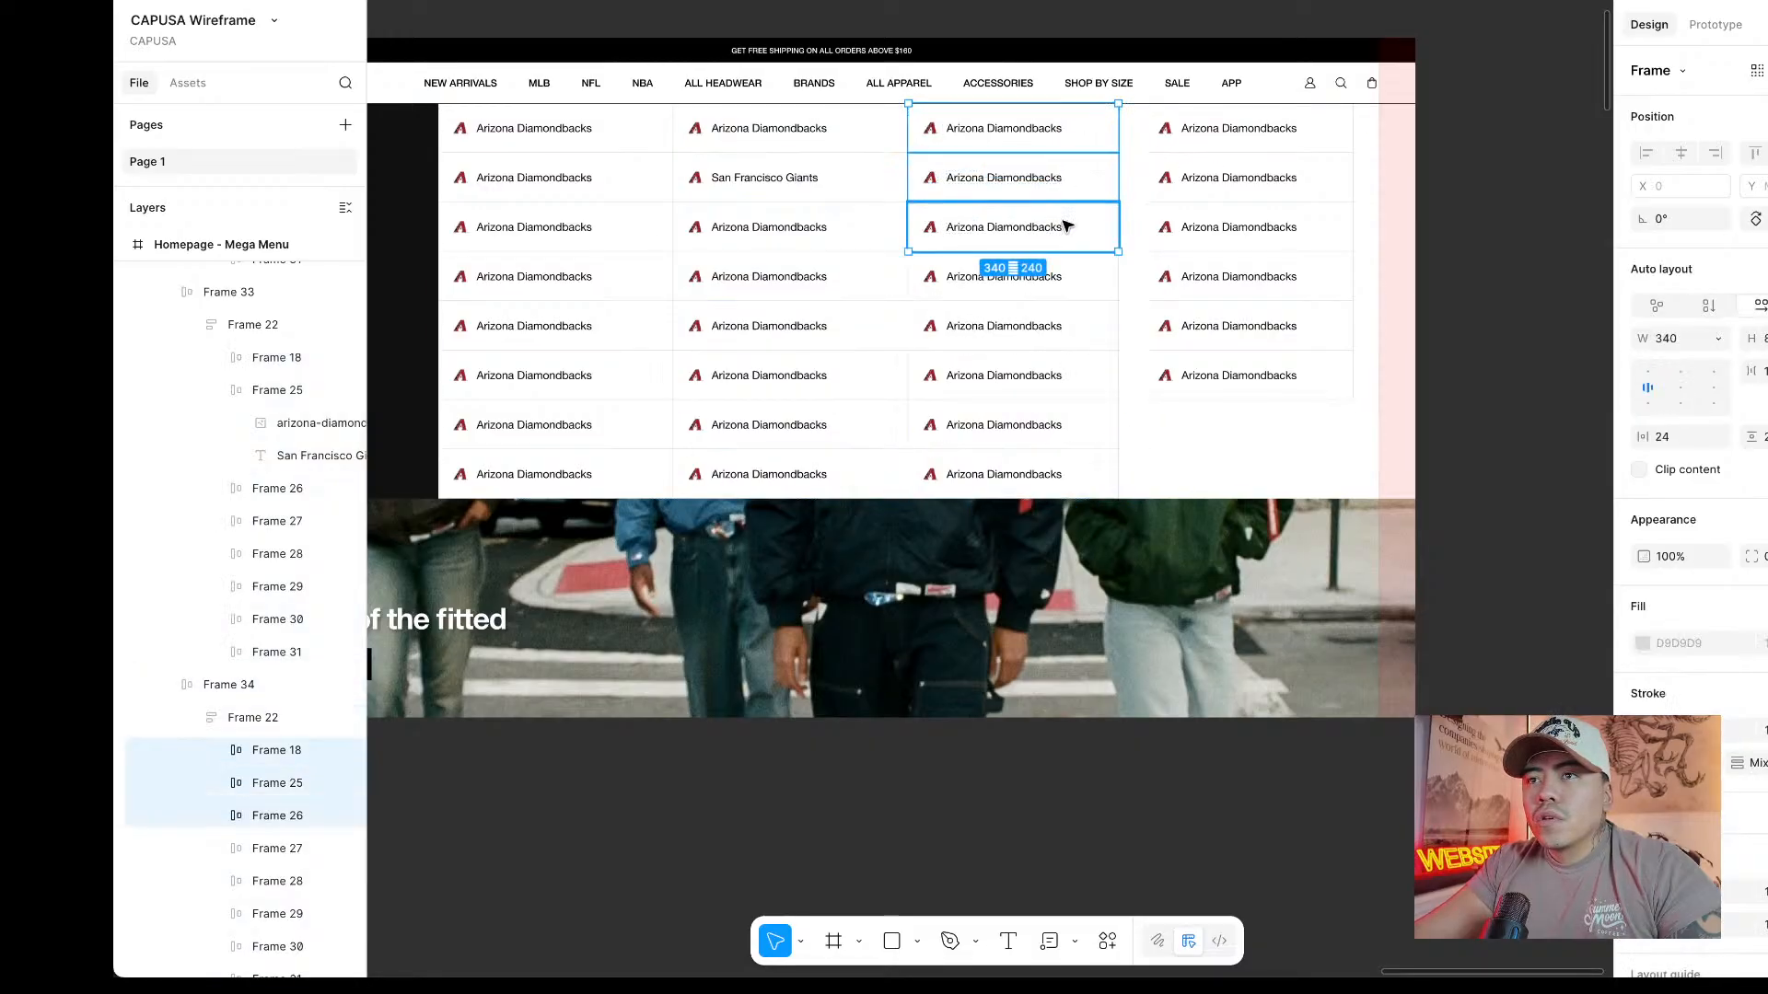
left_click(1076, 277, "shift")
left_click(1078, 325, "shift")
left_click(1087, 400, "shift")
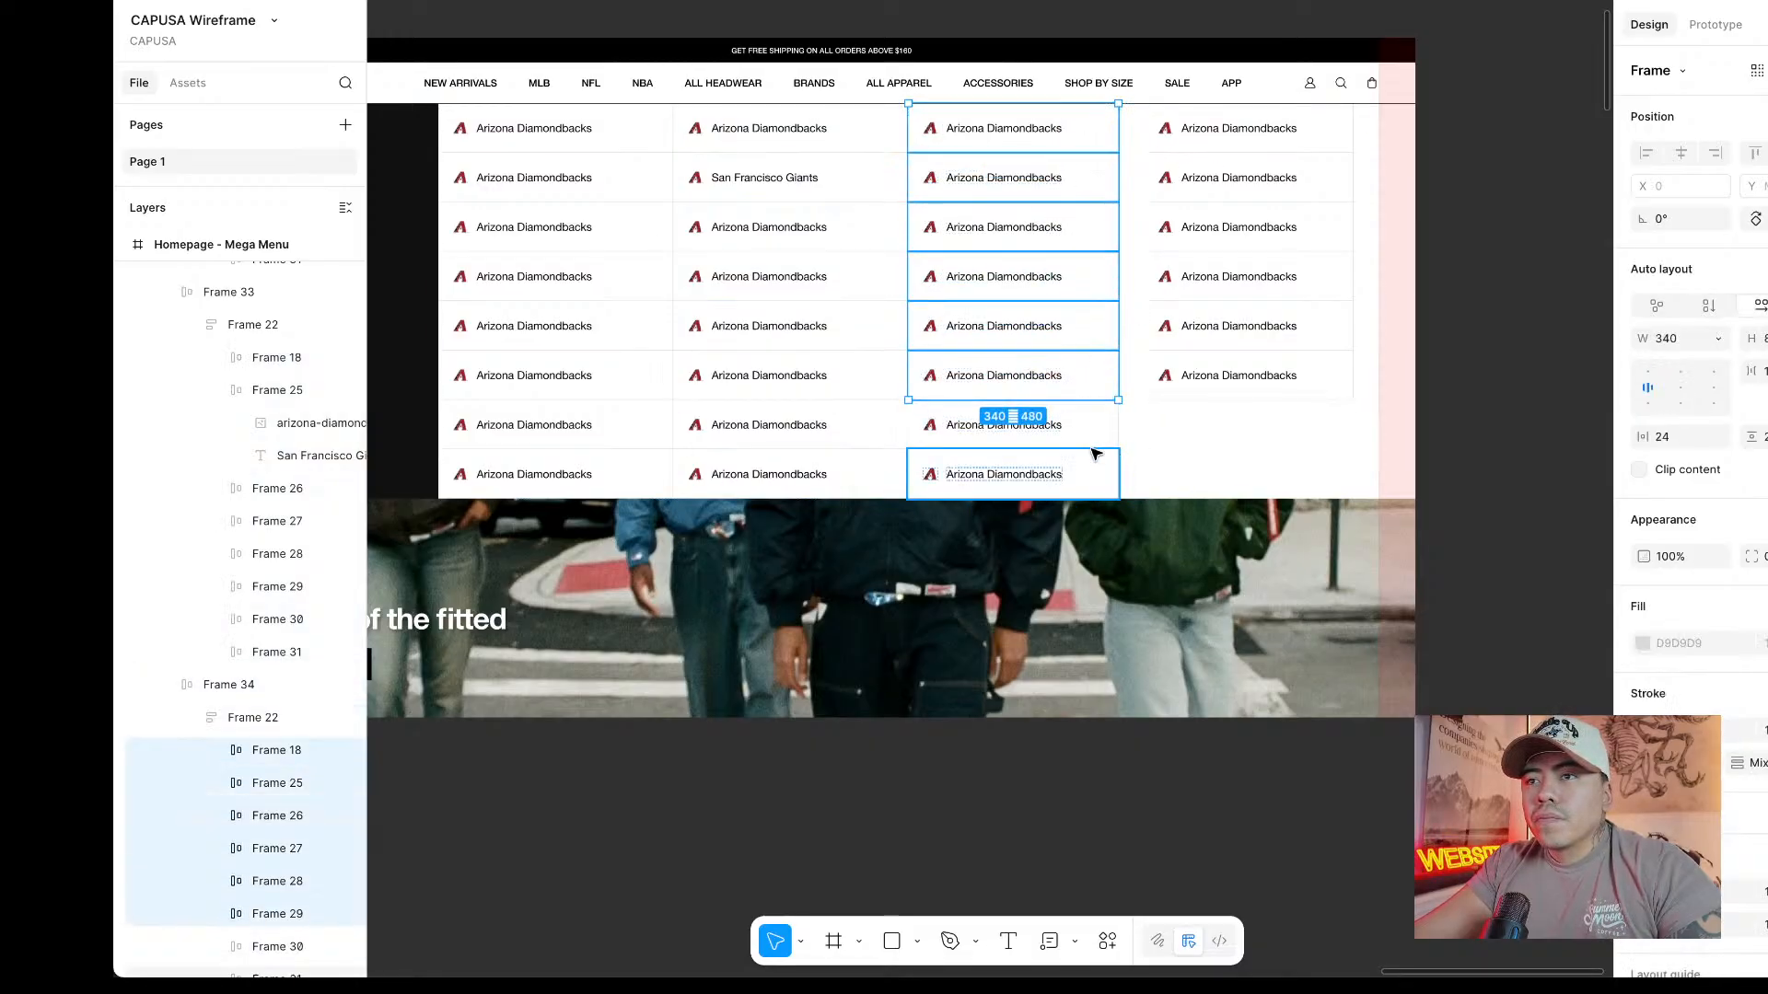
left_click(1089, 427, "shift")
left_click(1096, 474, "shift")
left_click(1720, 341)
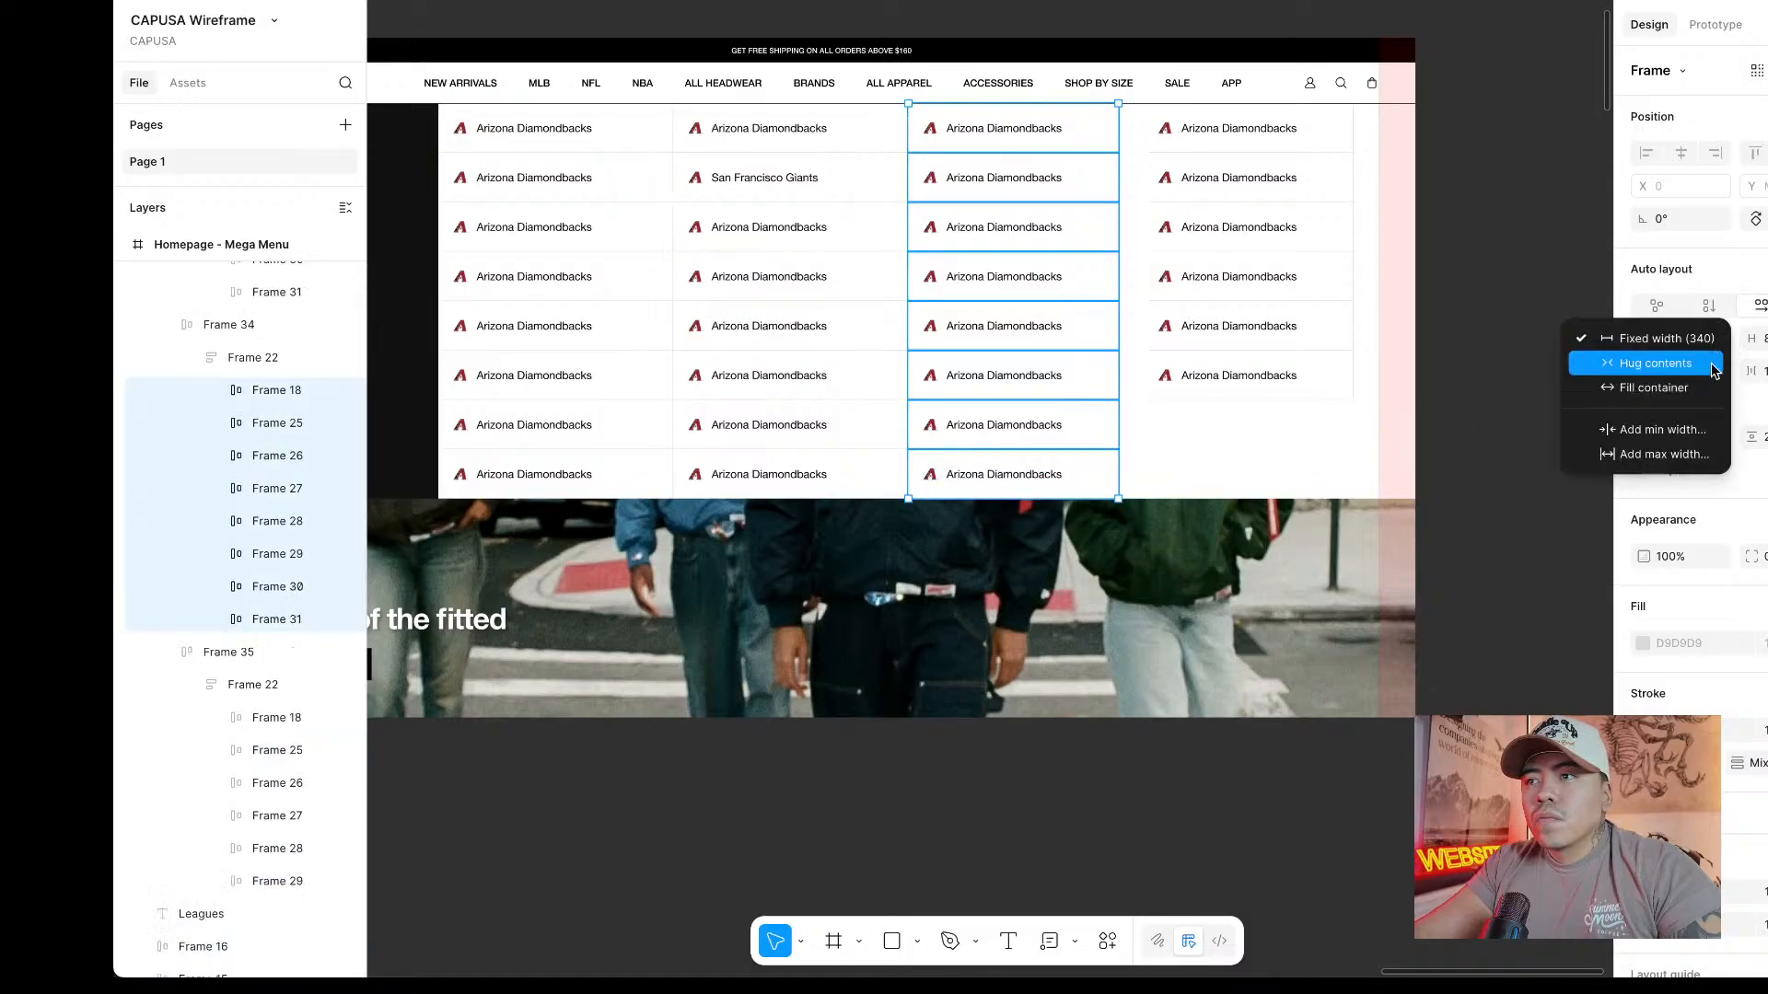
left_click(1607, 363)
Set the width of all six team rows in the fourth column to Fill container.
left_click(1287, 128)
left_click(1287, 128)
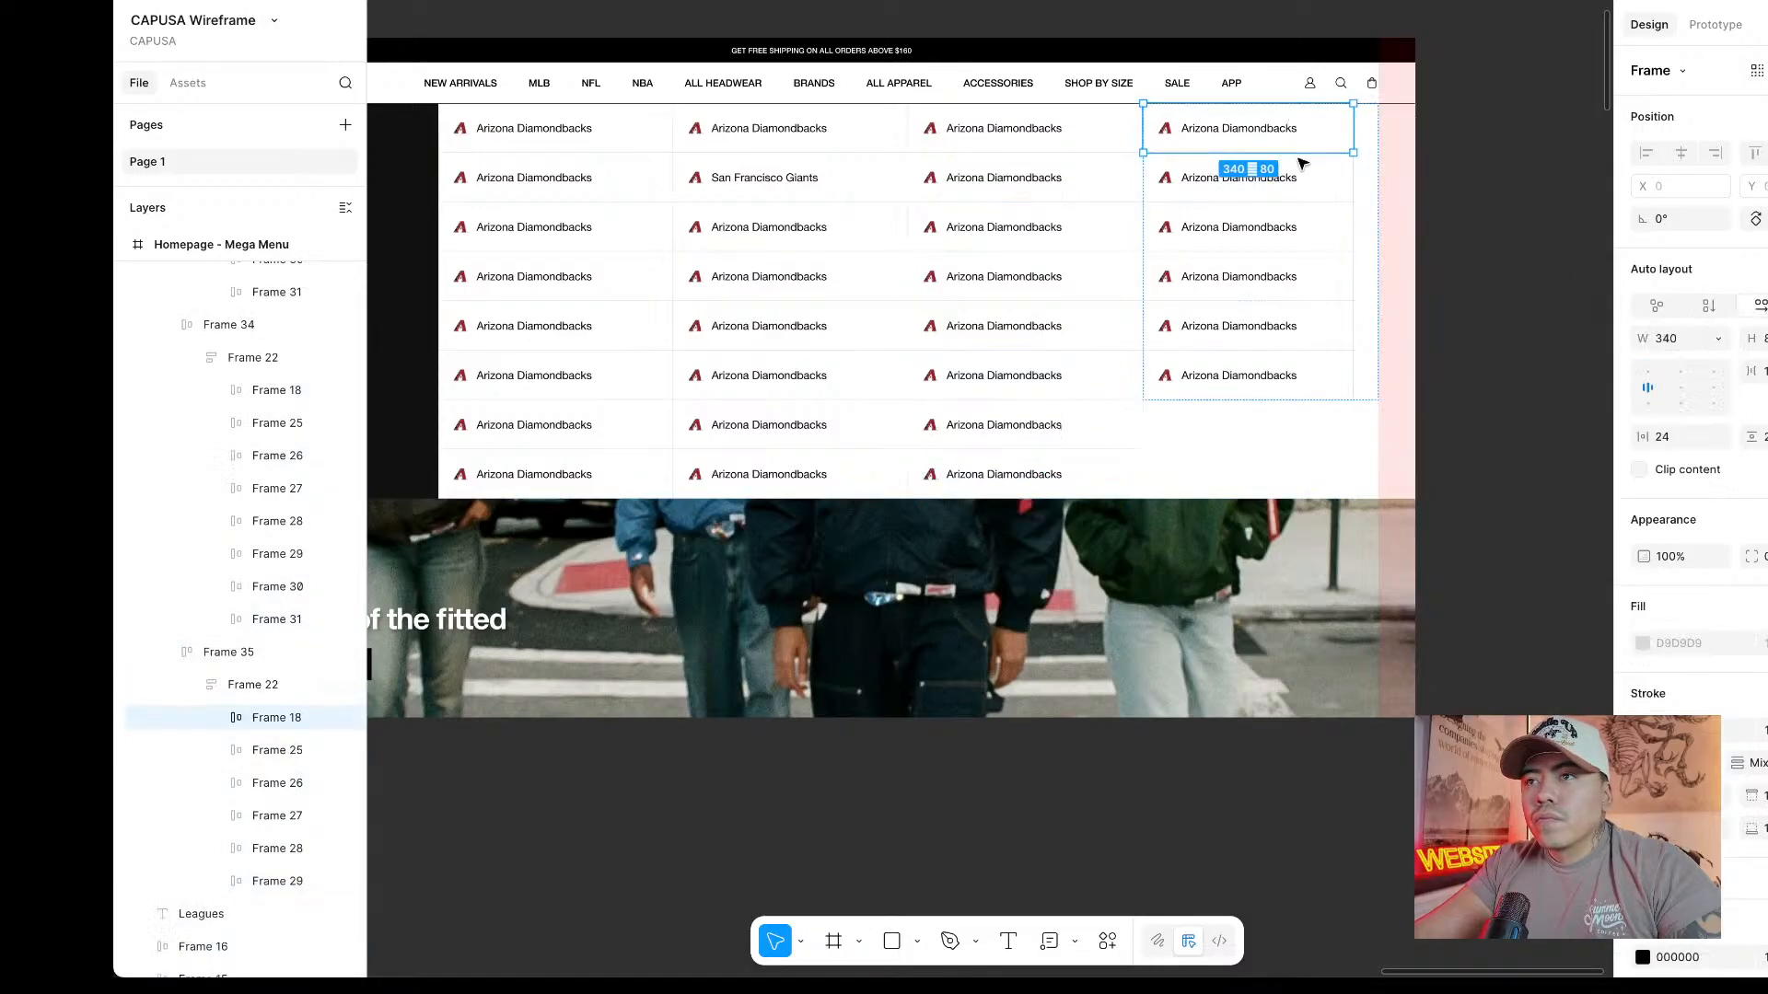
left_click(1291, 178, "shift")
left_click(1296, 227, "shift")
left_click(1303, 276, "shift")
left_click(1299, 326, "shift")
left_click(1296, 376, "shift")
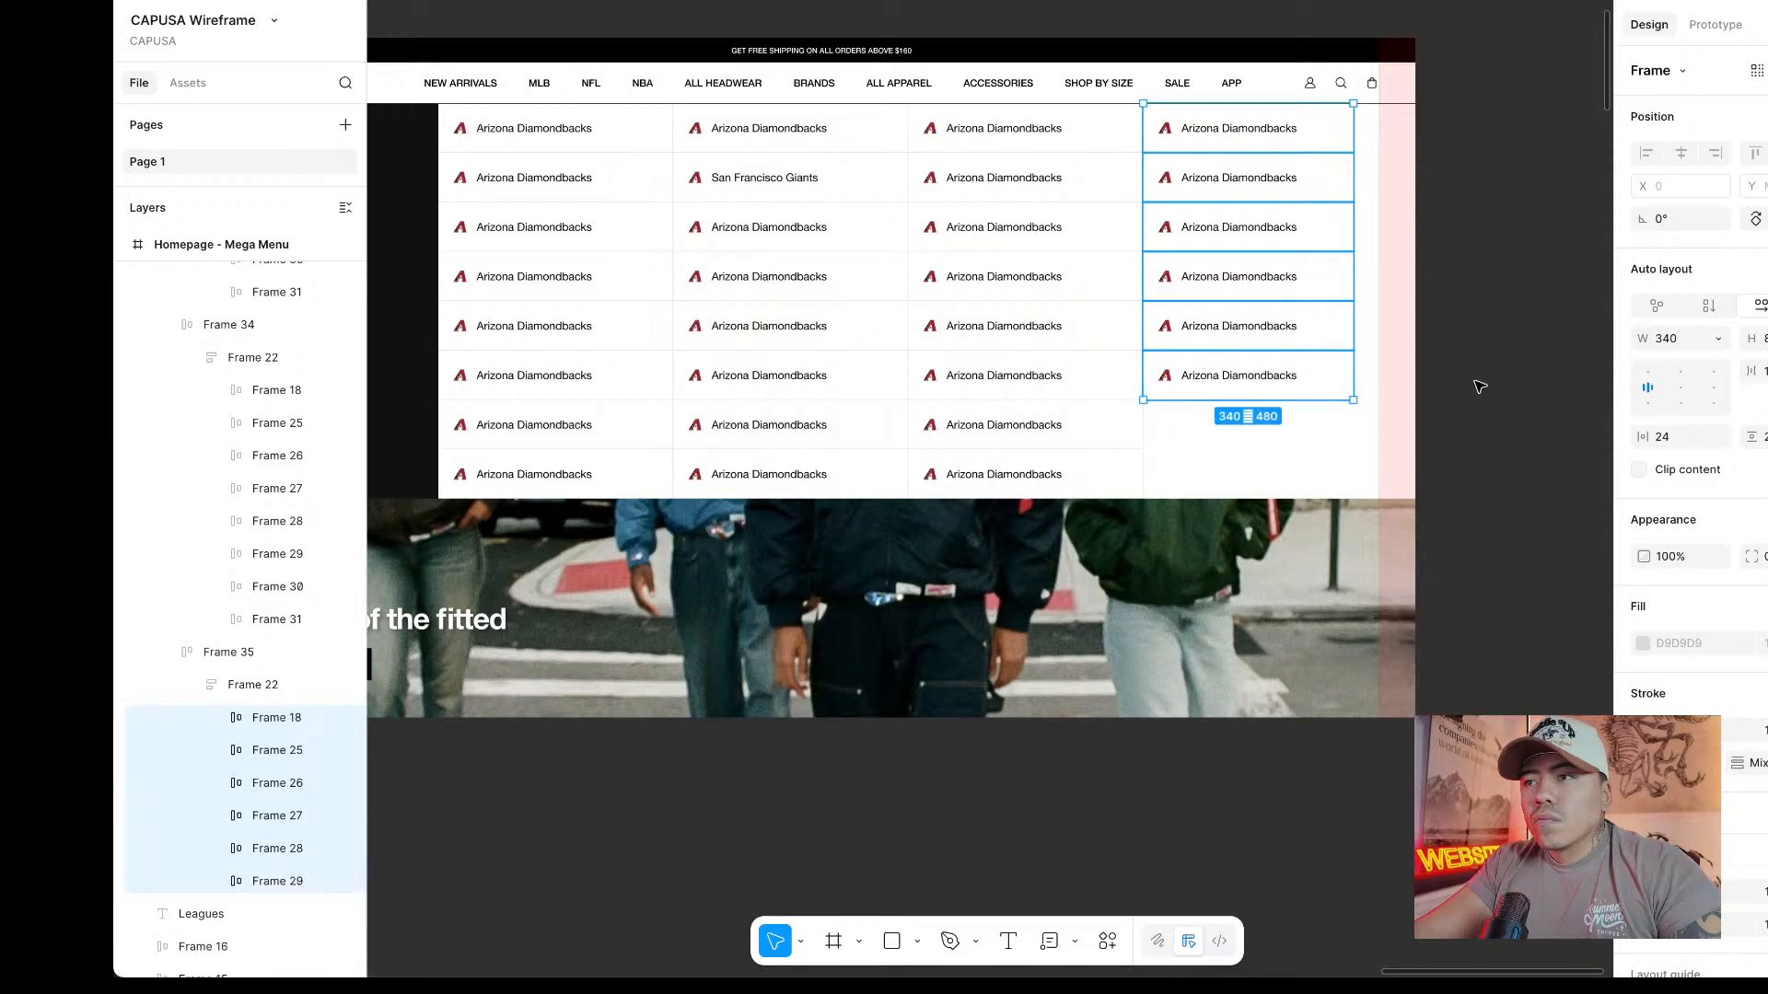
left_click(1719, 340)
left_click(1690, 388)
left_click(1489, 258)
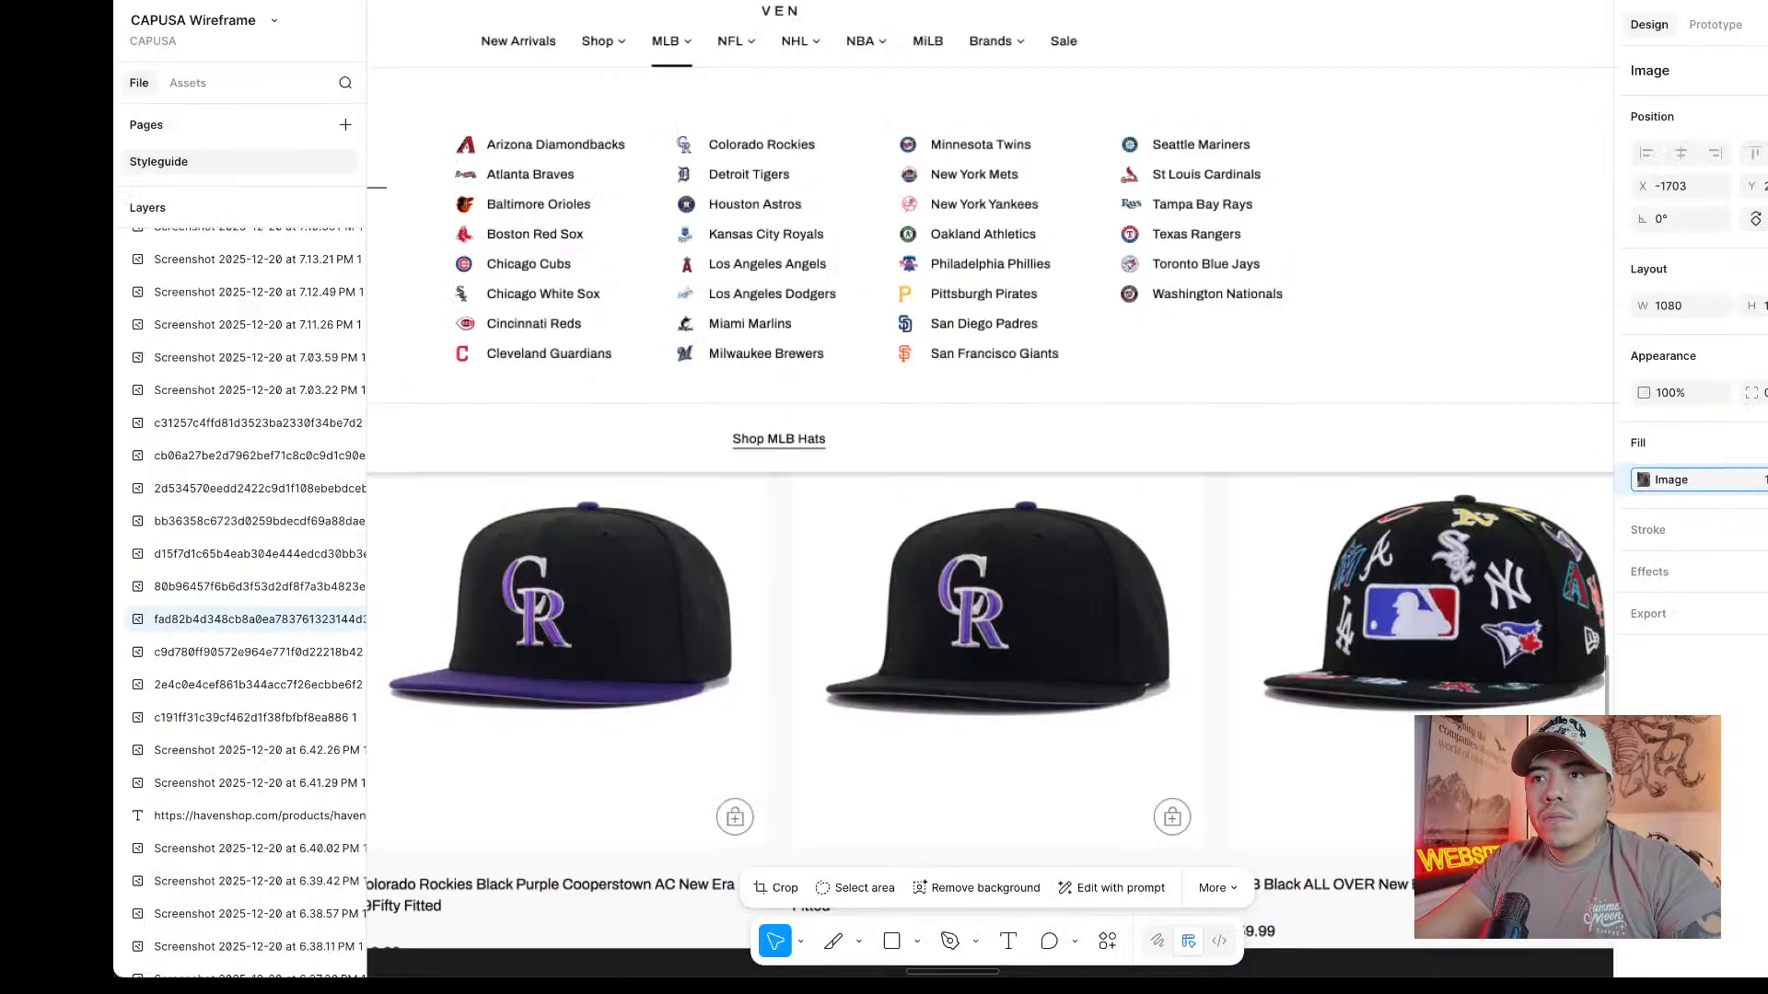
Examine the mega menu references in the style guide and the New and Teams menus on New Era's website.
scroll(958, 126, "down", 9)
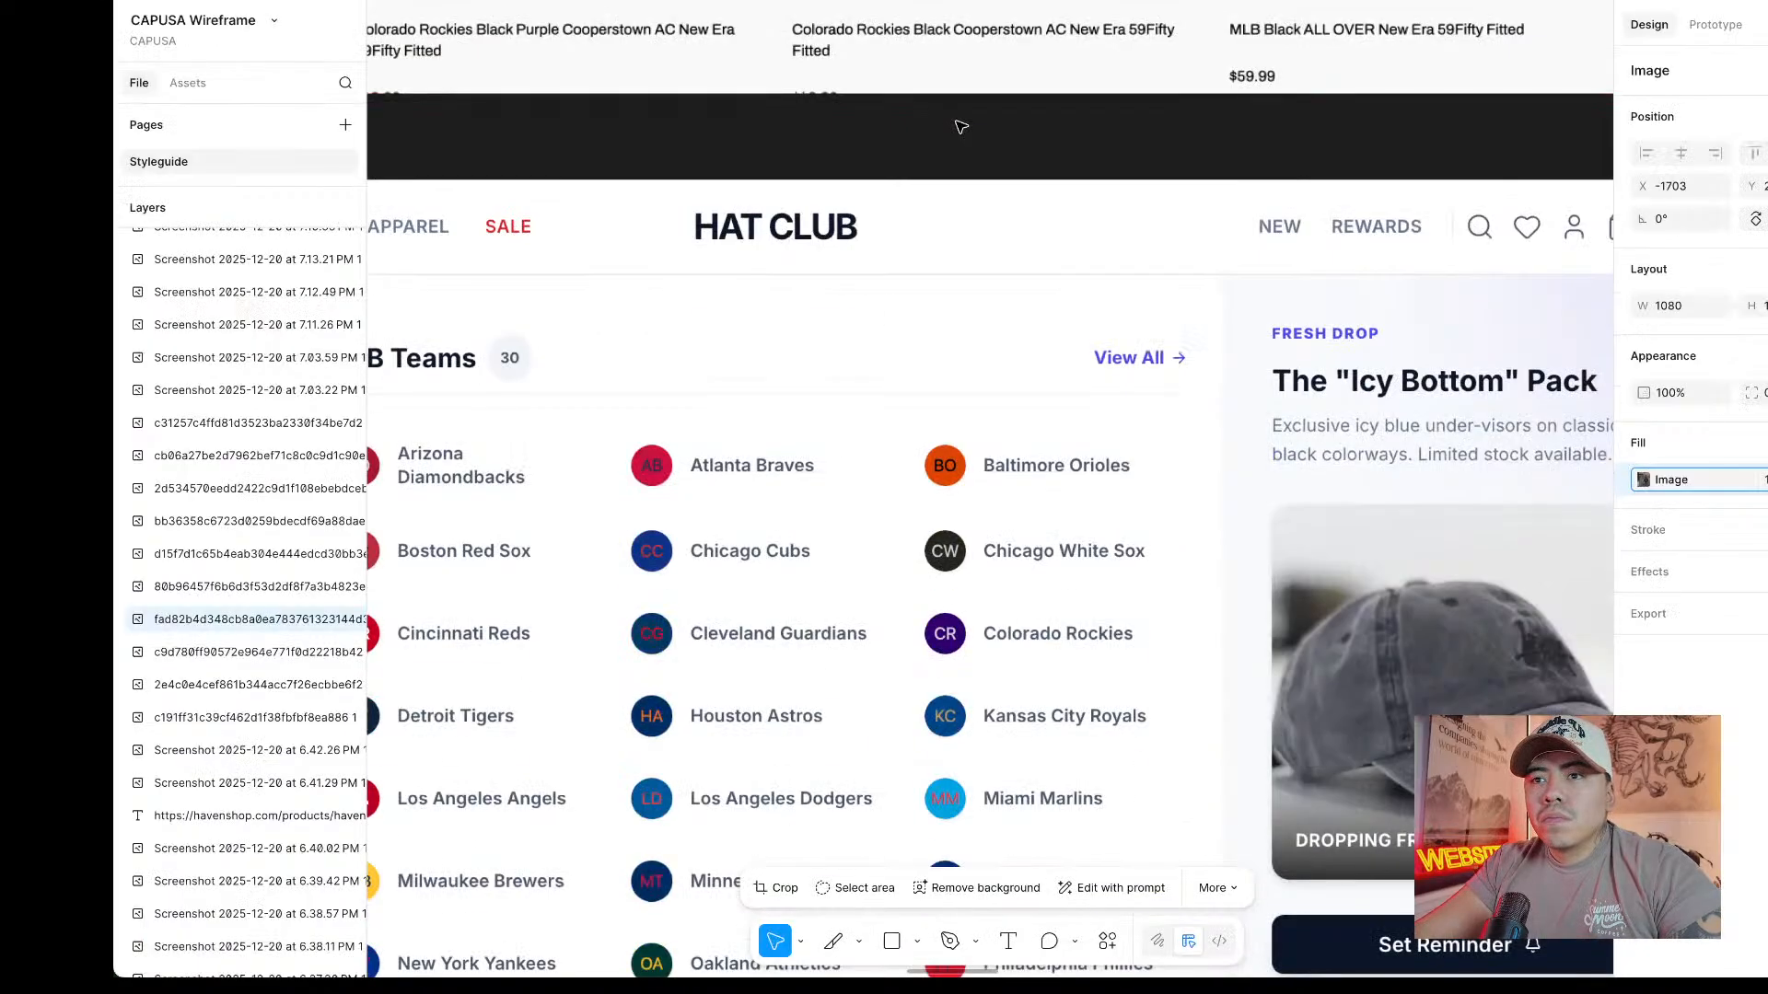
scroll(959, 126, "down", 5)
scroll(960, 126, "up", 2)
scroll(959, 126, "left", 5)
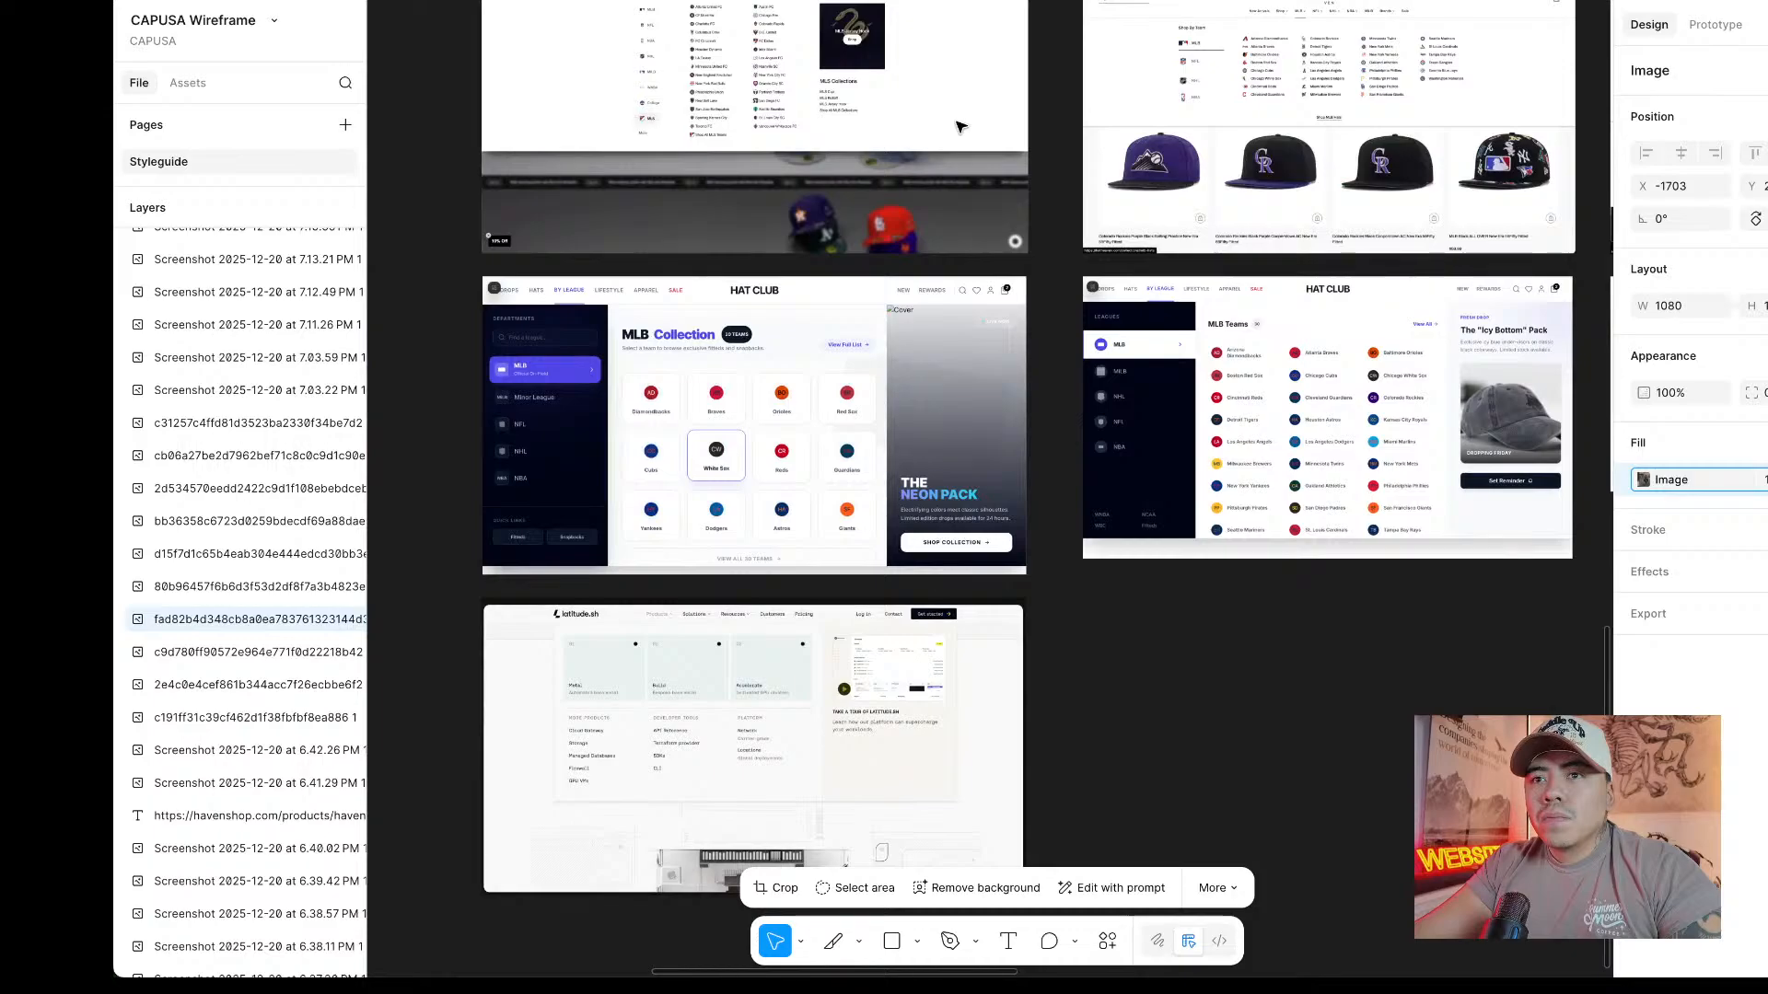
scroll(958, 126, "up", 2)
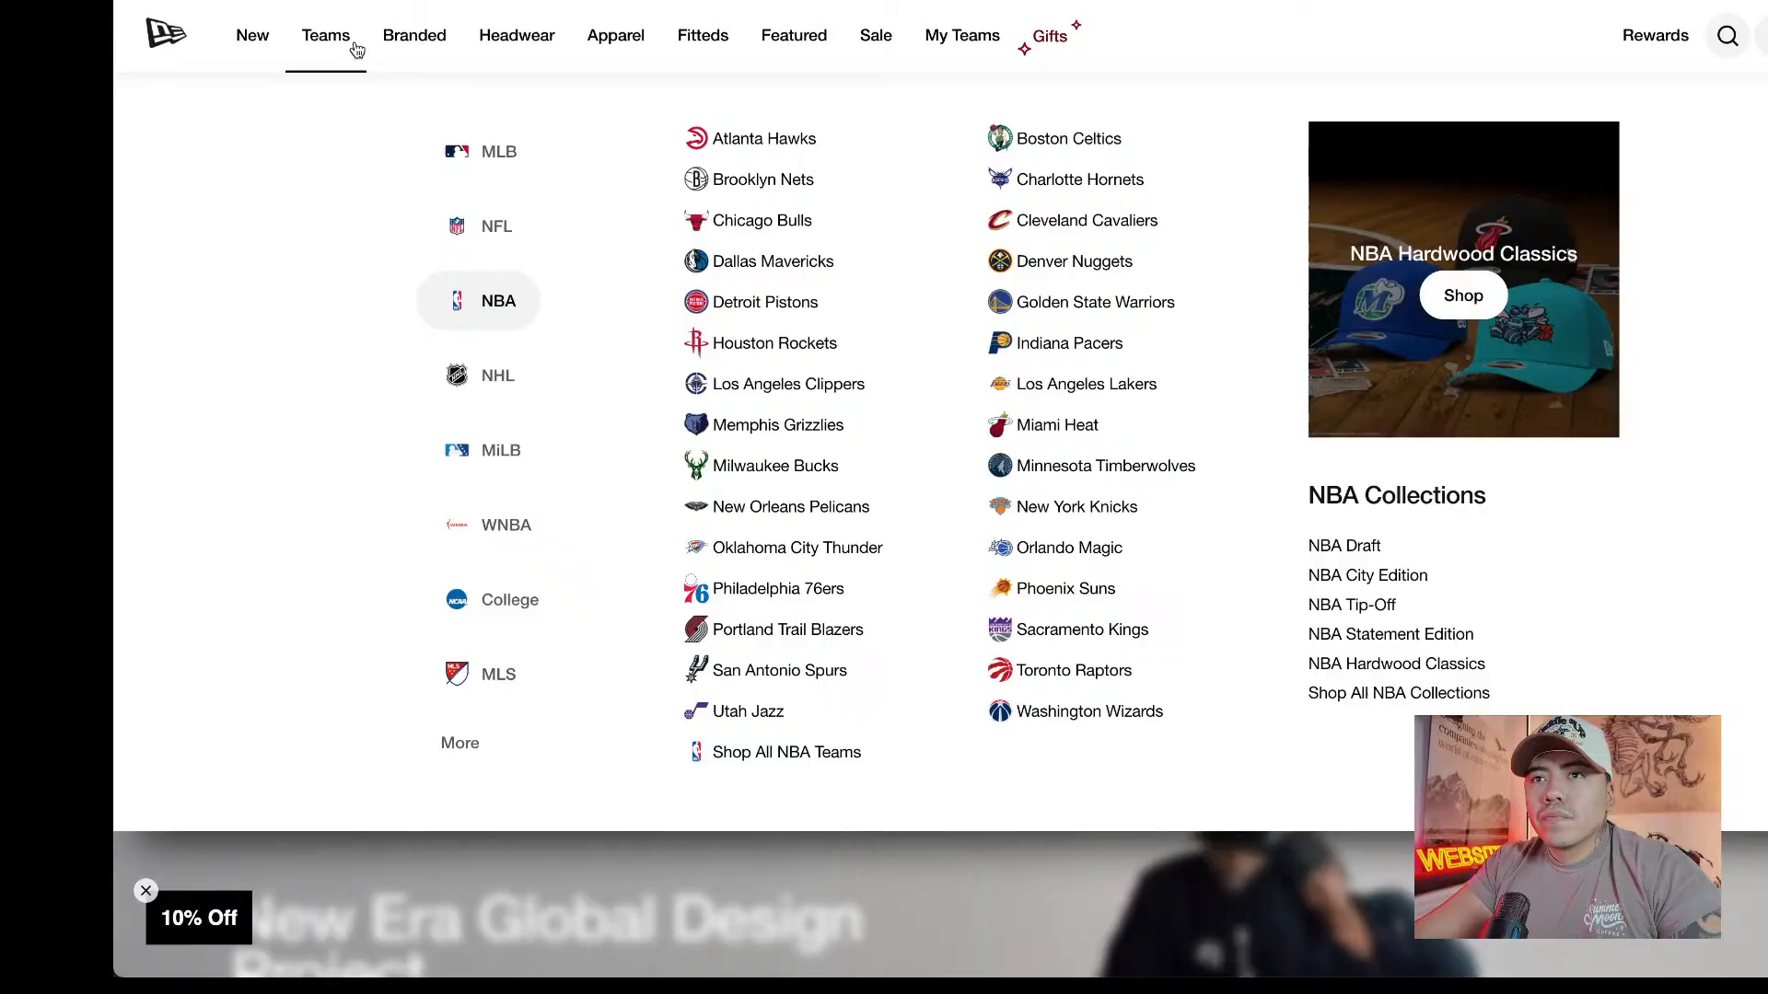
mouse_move(655, 45)
mouse_move(324, 45)
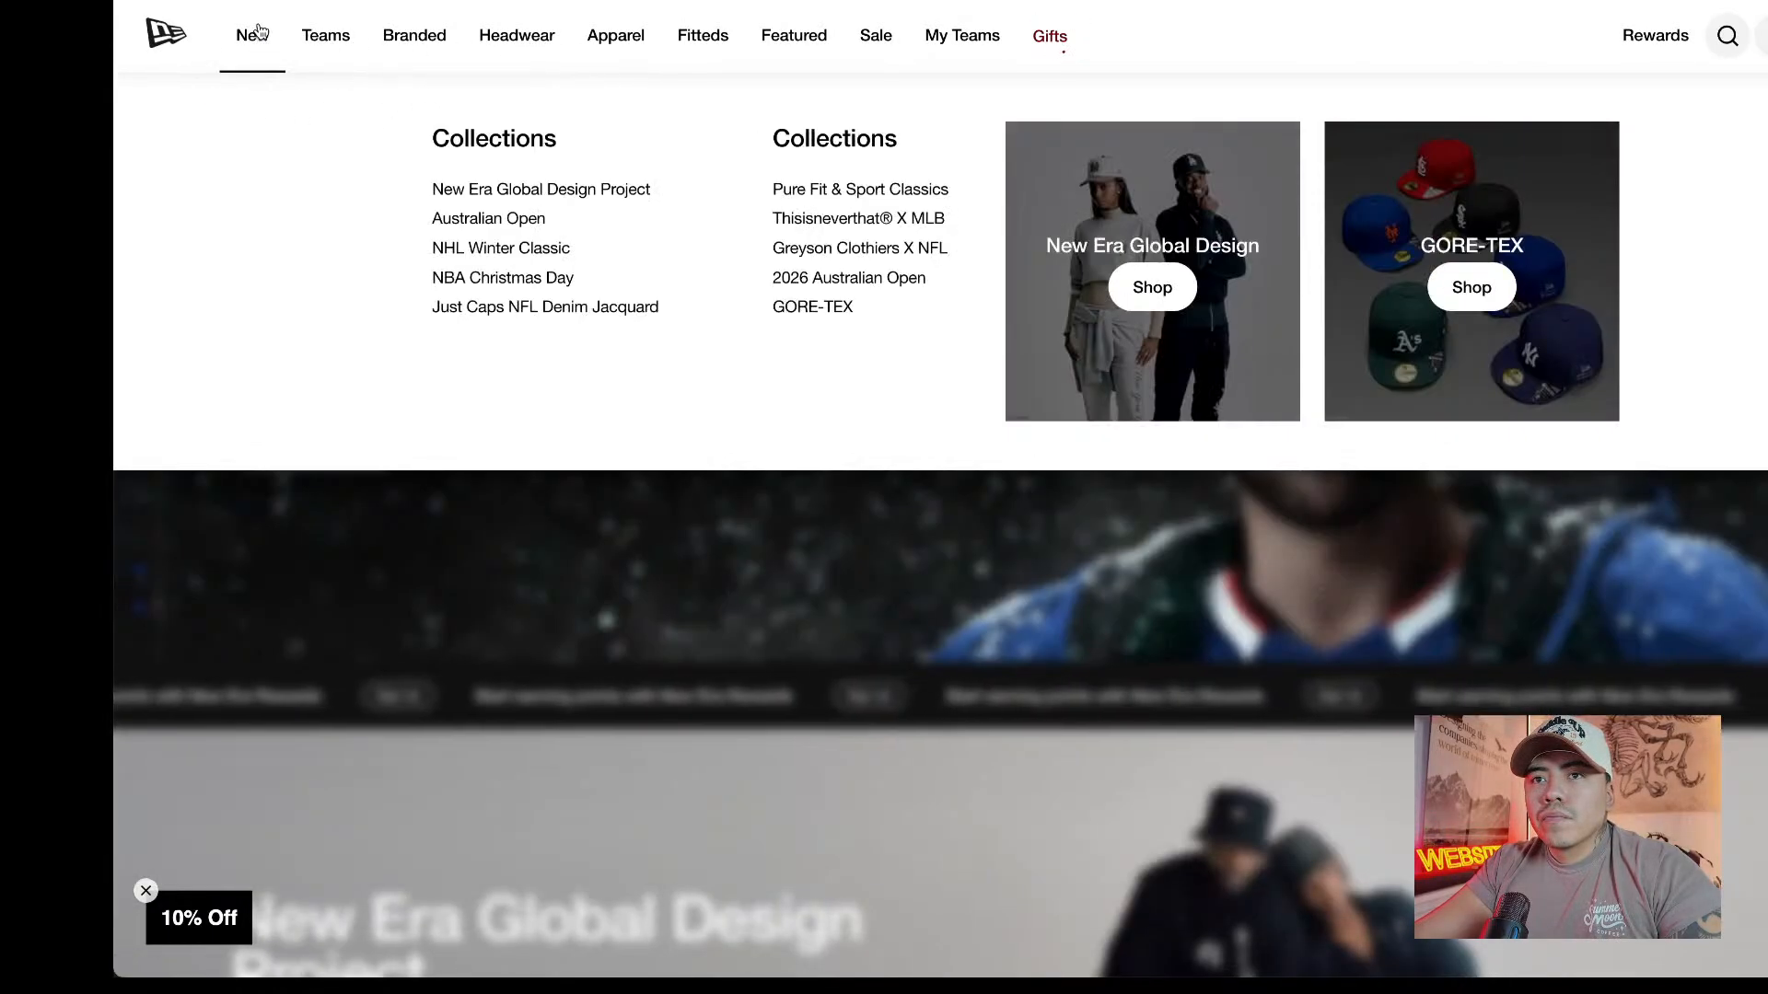
left_click(330, 36)
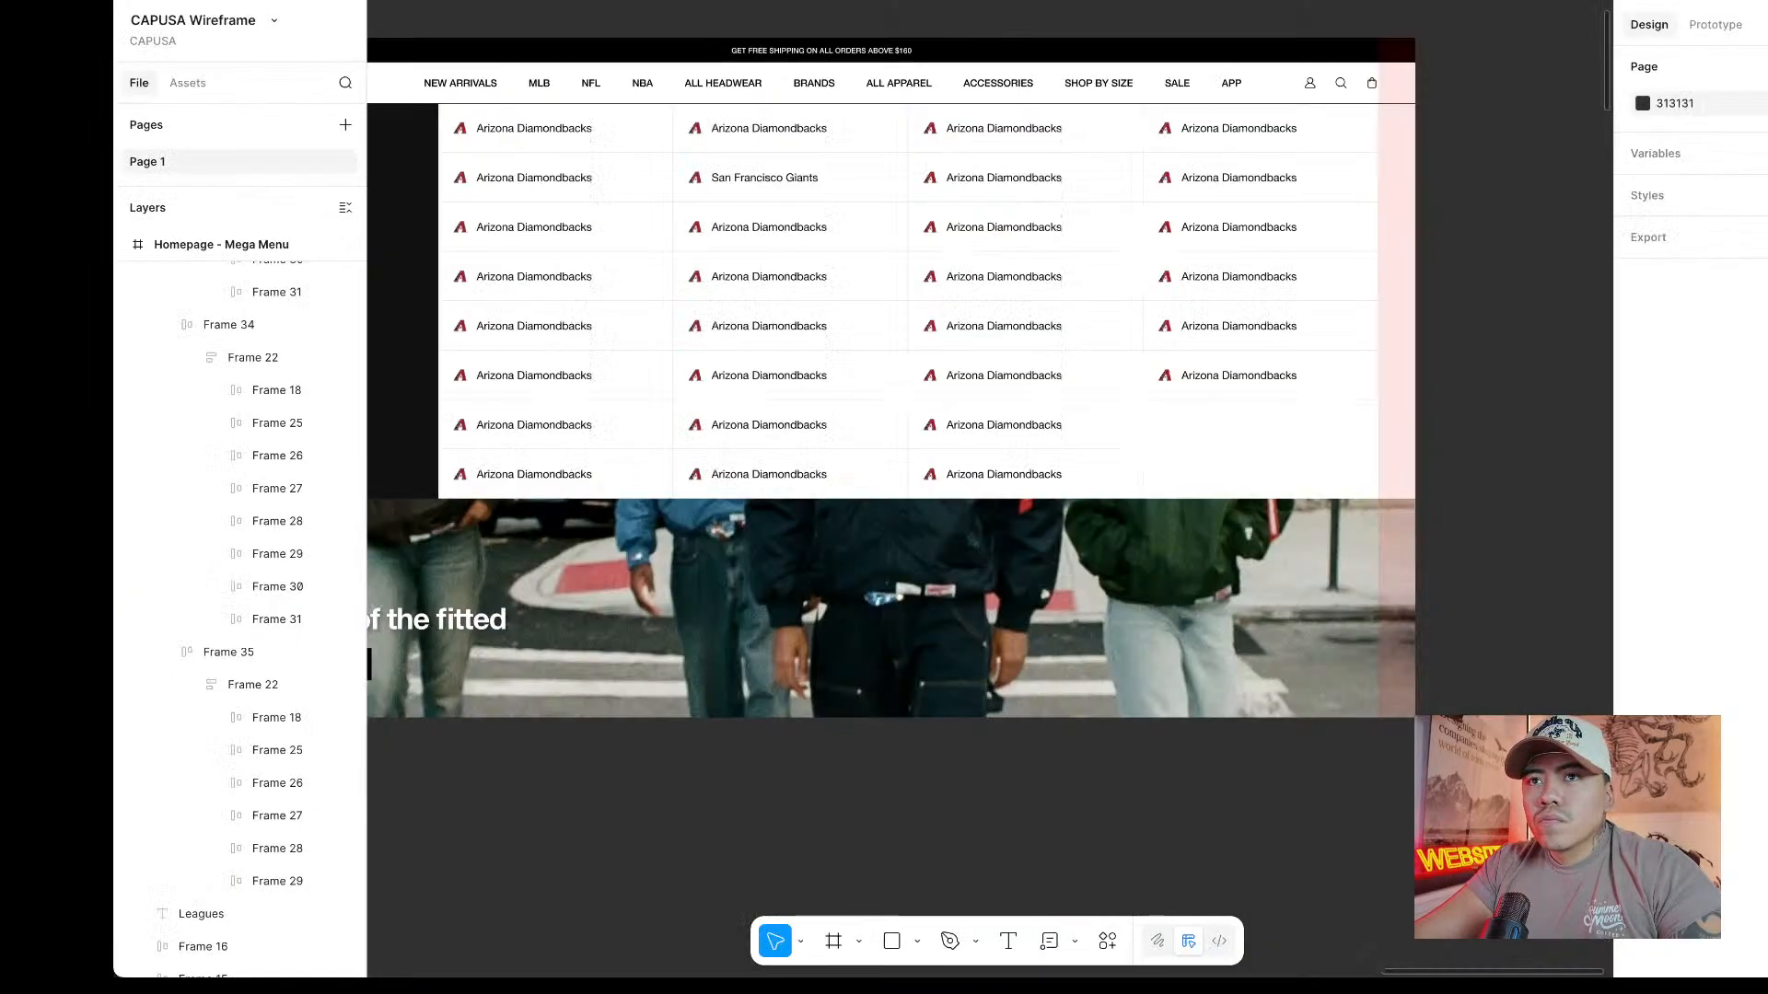
Try widening the four-column team grid to 1580 so it reaches the page's right edge.
scroll(1486, 186, "left", 1)
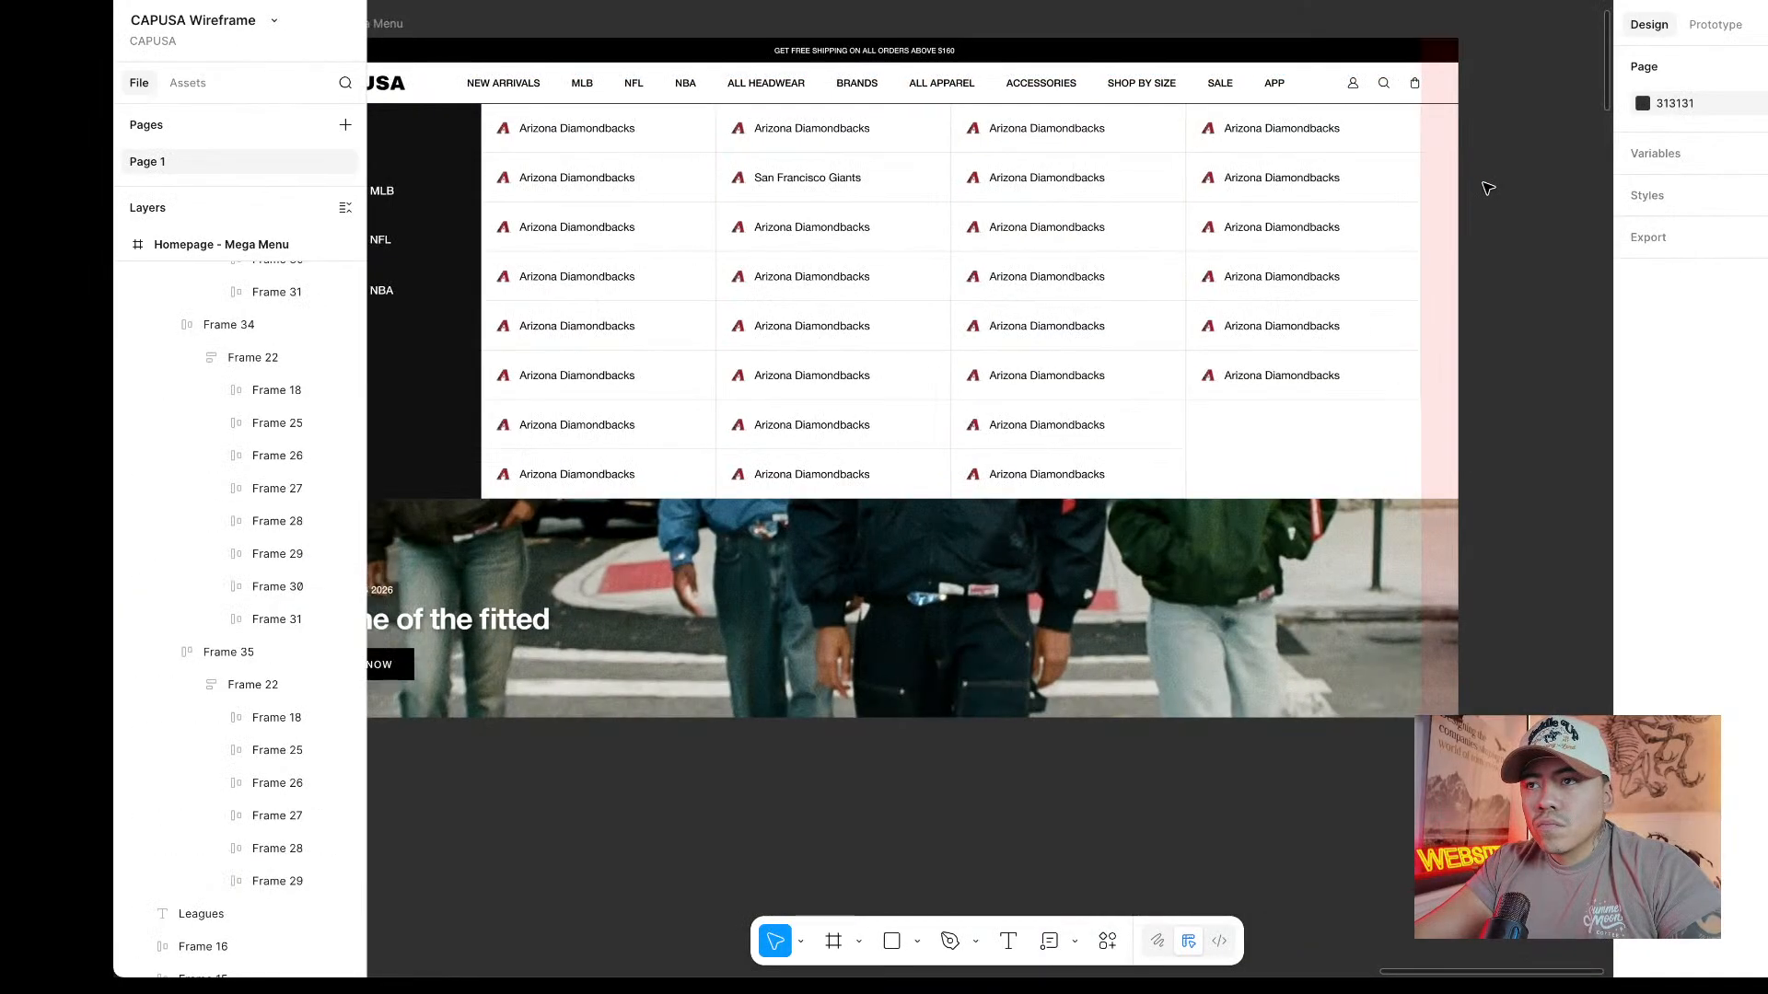
scroll(1490, 186, "right", 1)
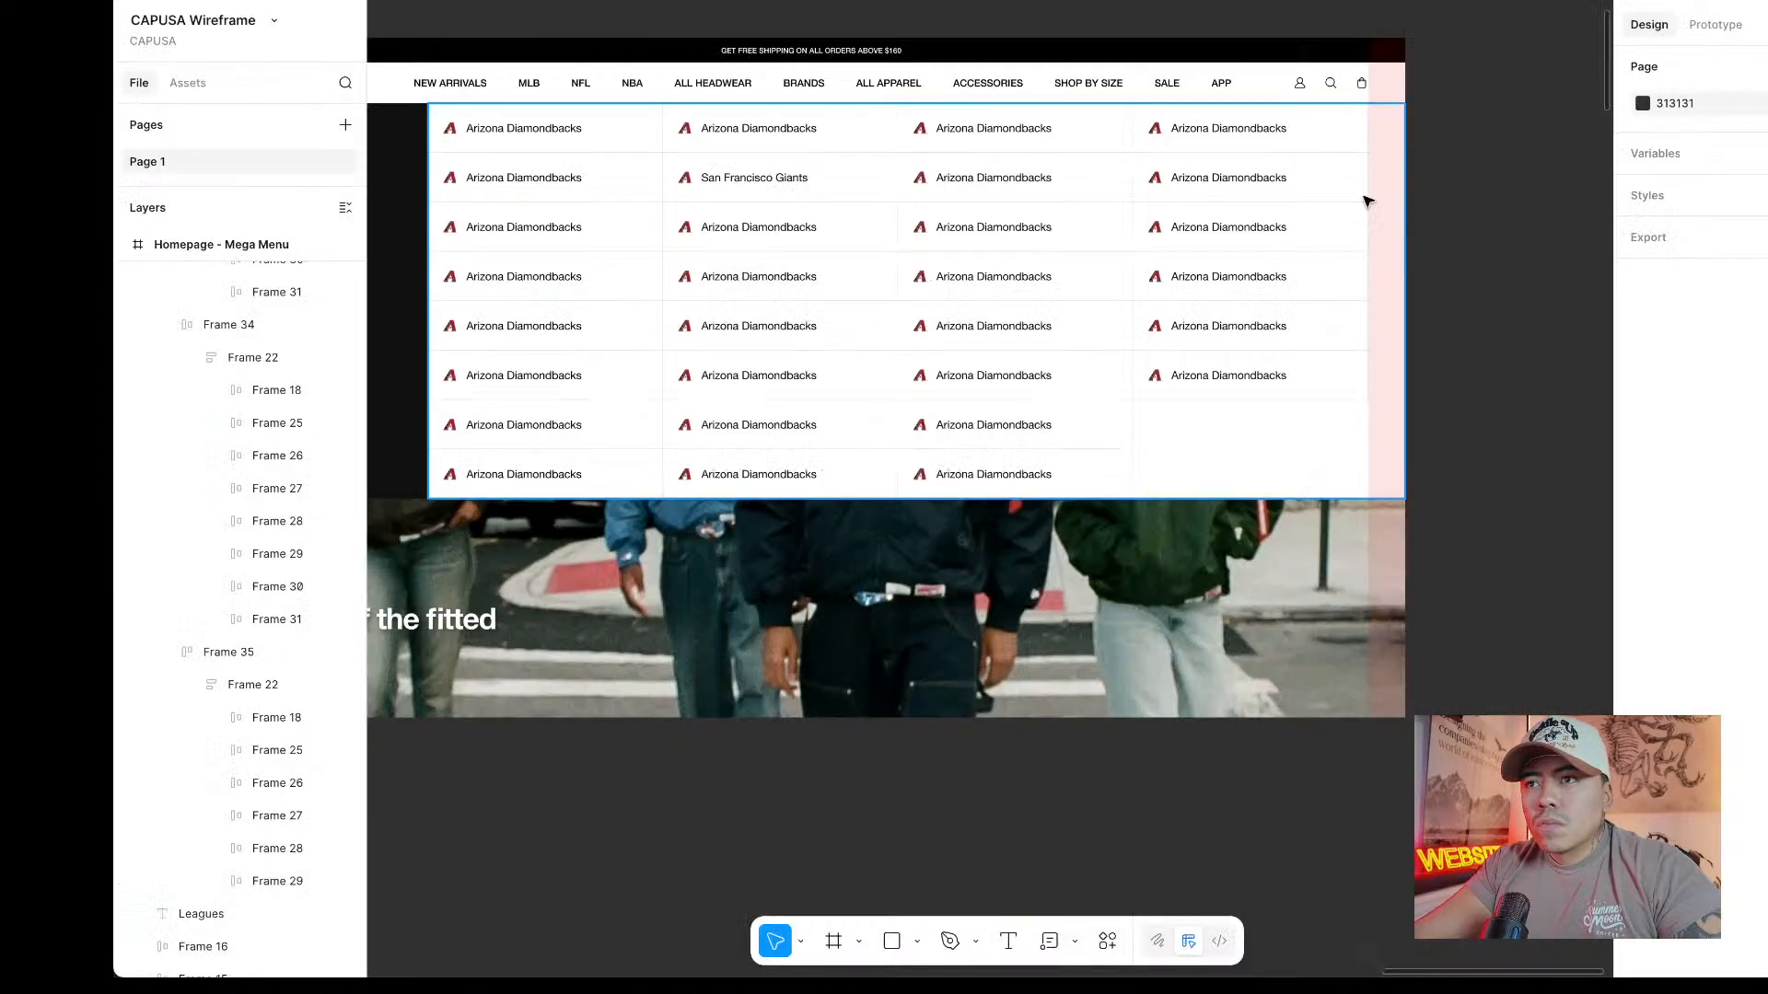
left_click(1366, 196)
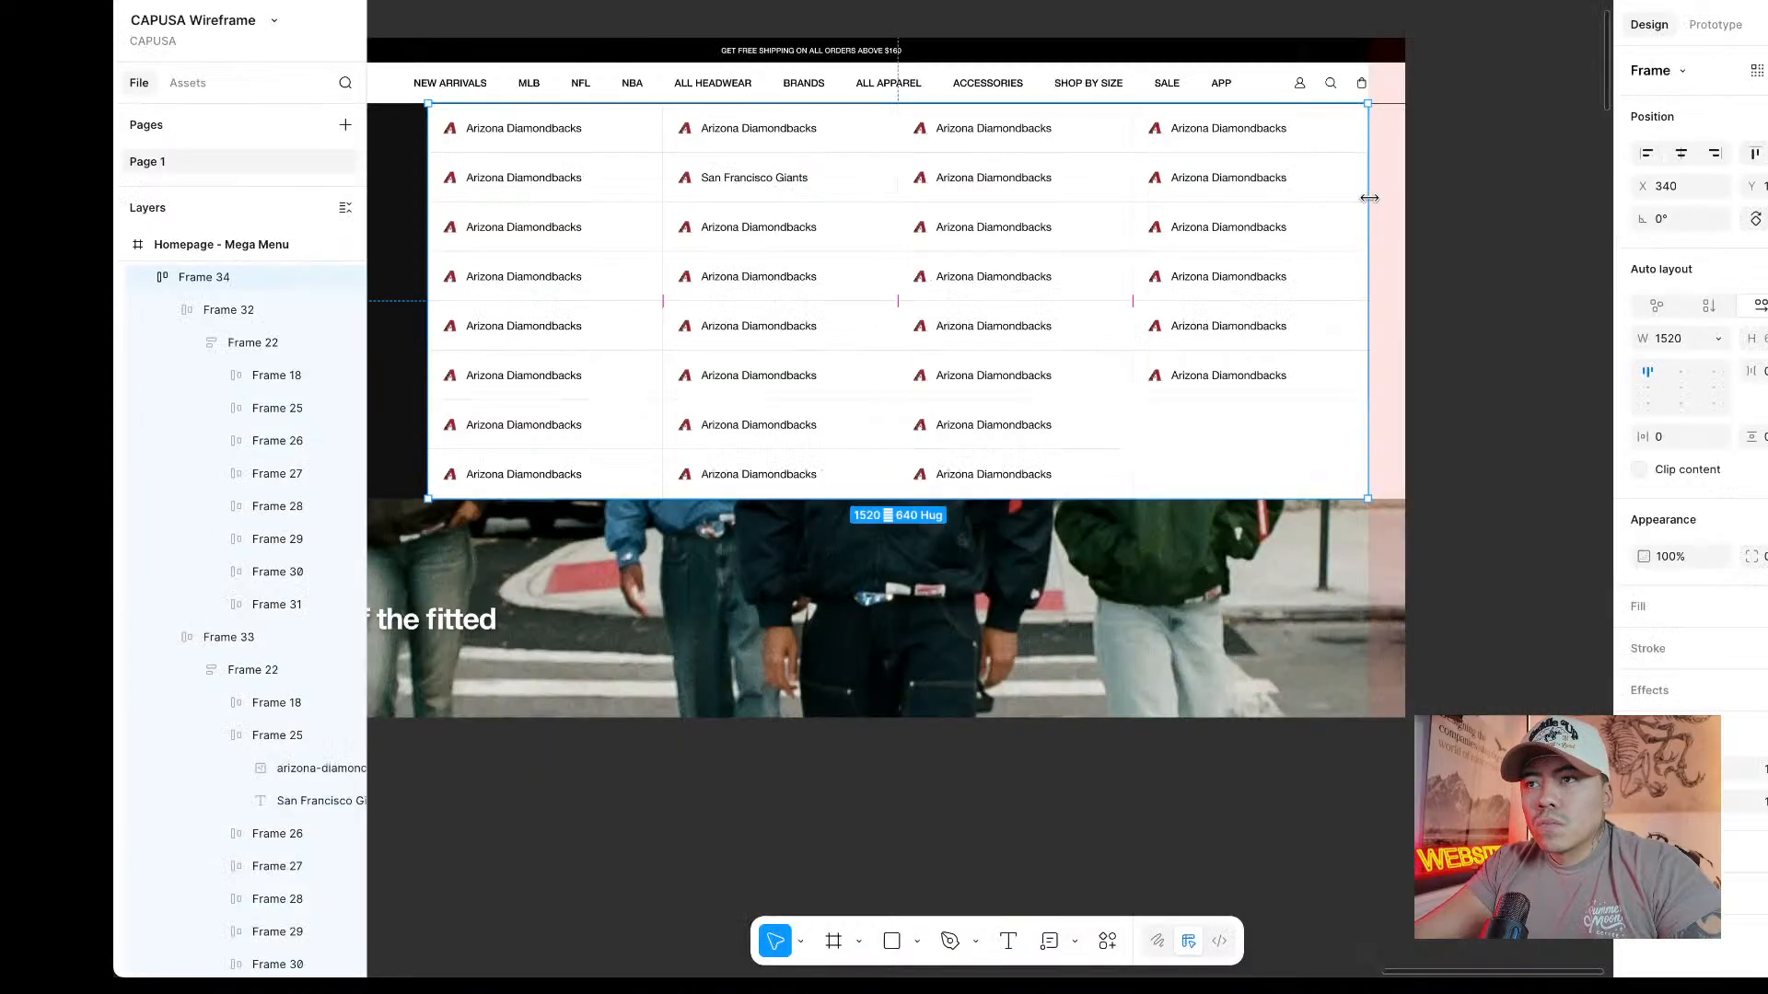
left_click_drag(1369, 197, 1409, 198)
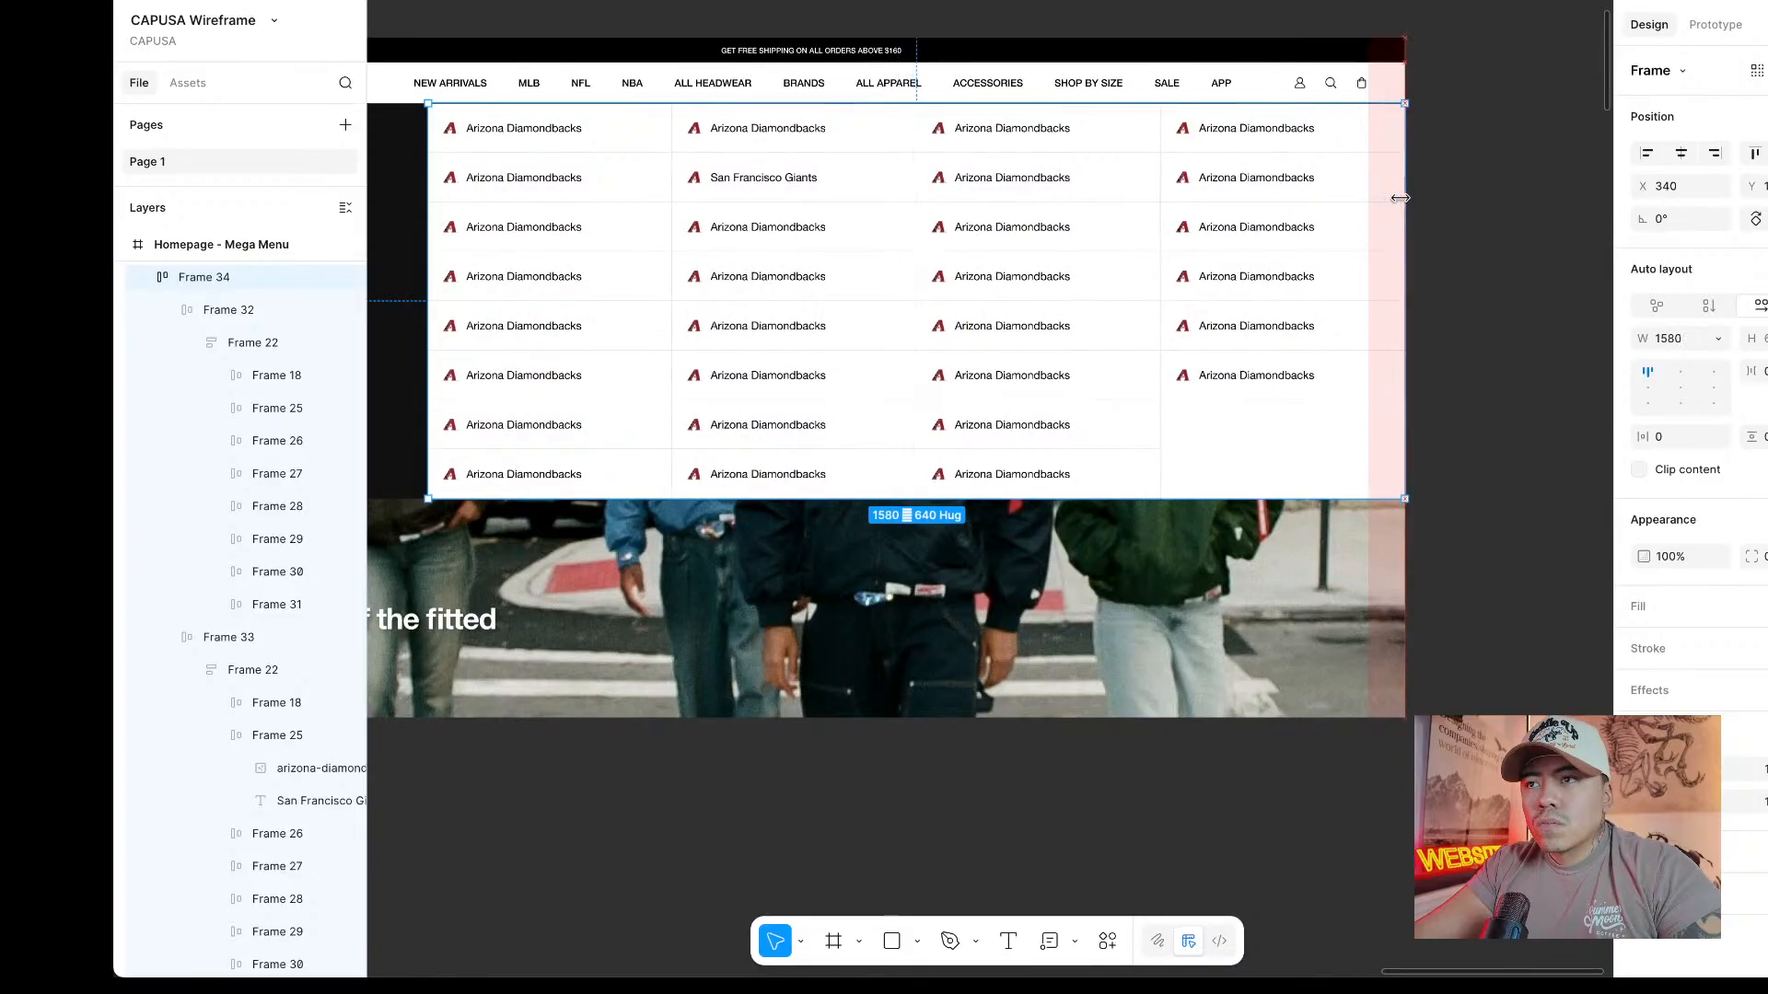
left_click(1471, 200)
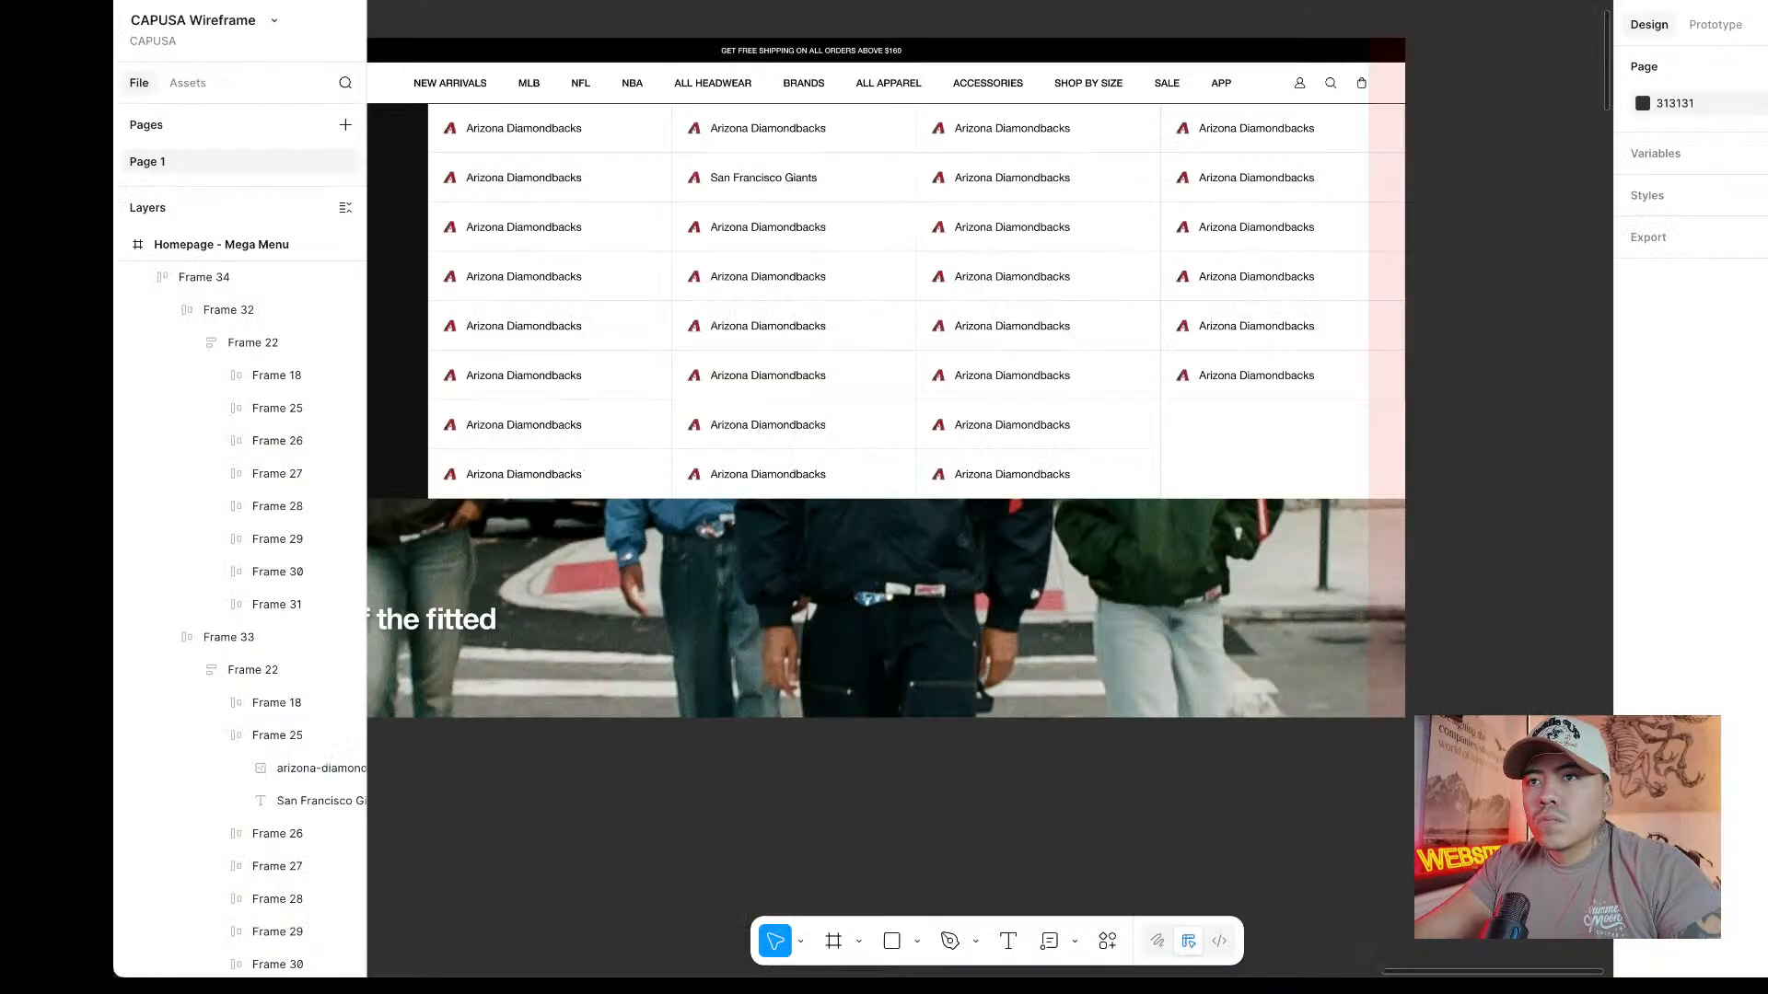
Try narrowing the team grid to about 1299 wide, and stretch it back to the page's right margin guide.
left_click(1377, 312)
left_click_drag(1401, 312, 1225, 330)
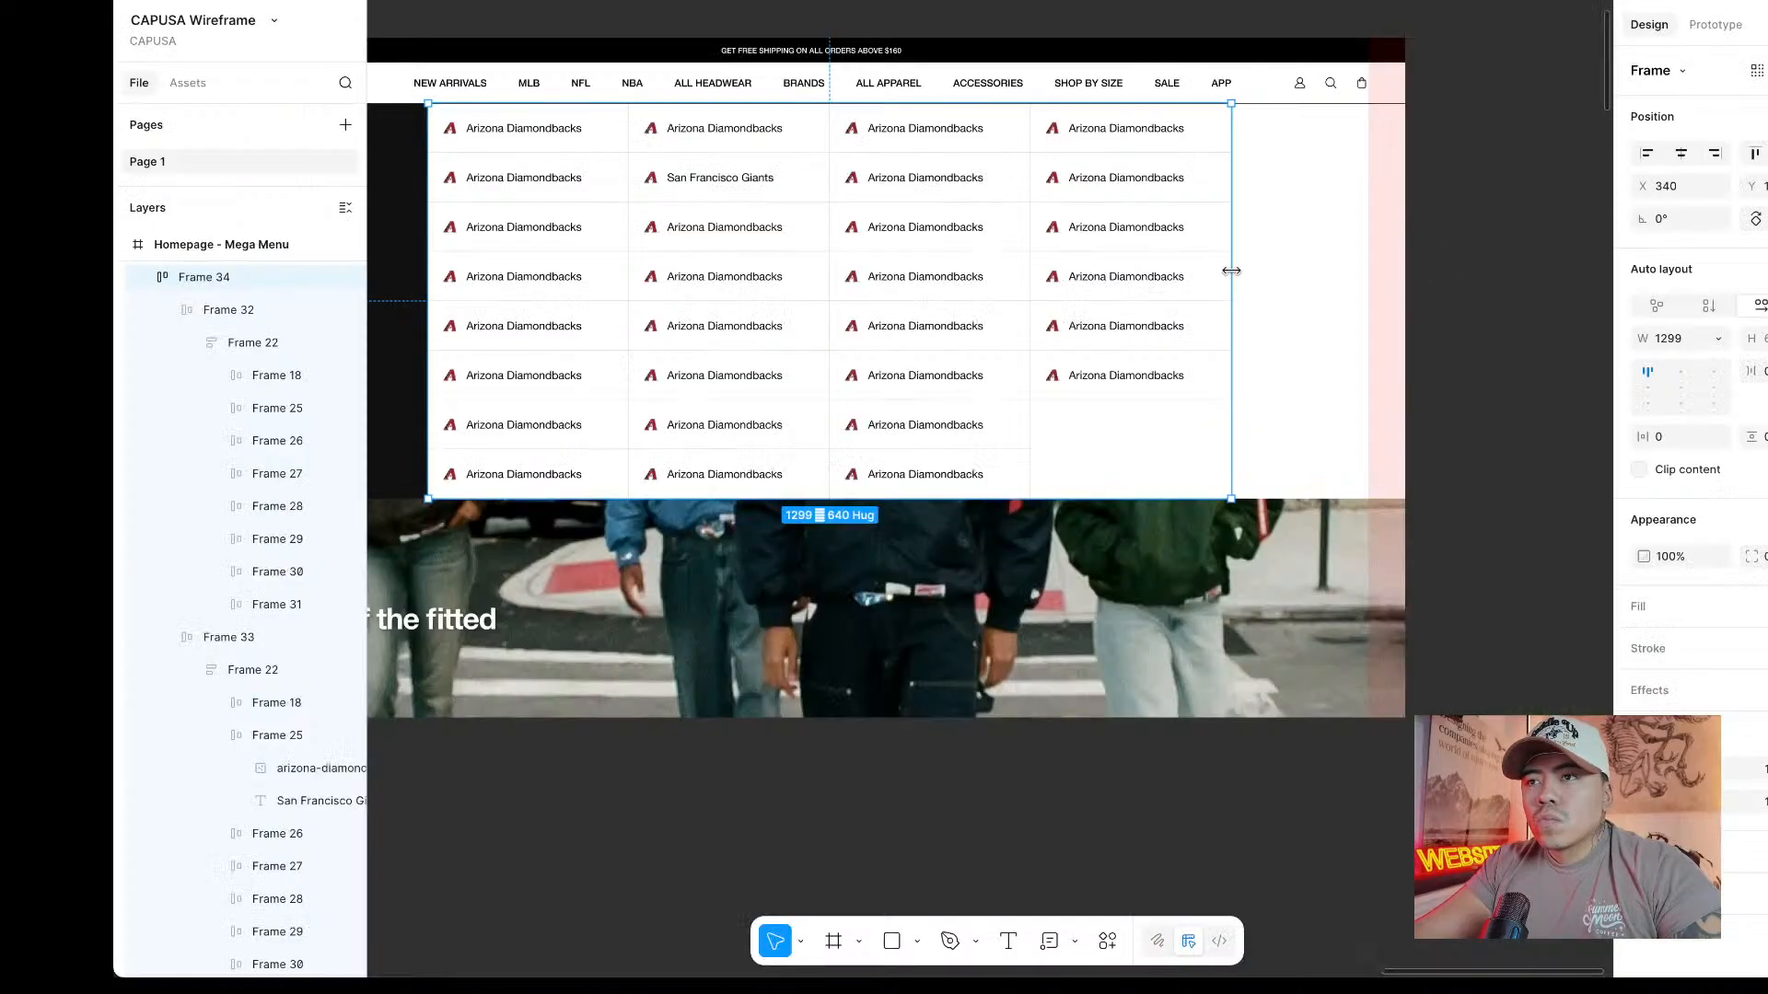
left_click_drag(1231, 270, 1369, 273)
left_click(1467, 256)
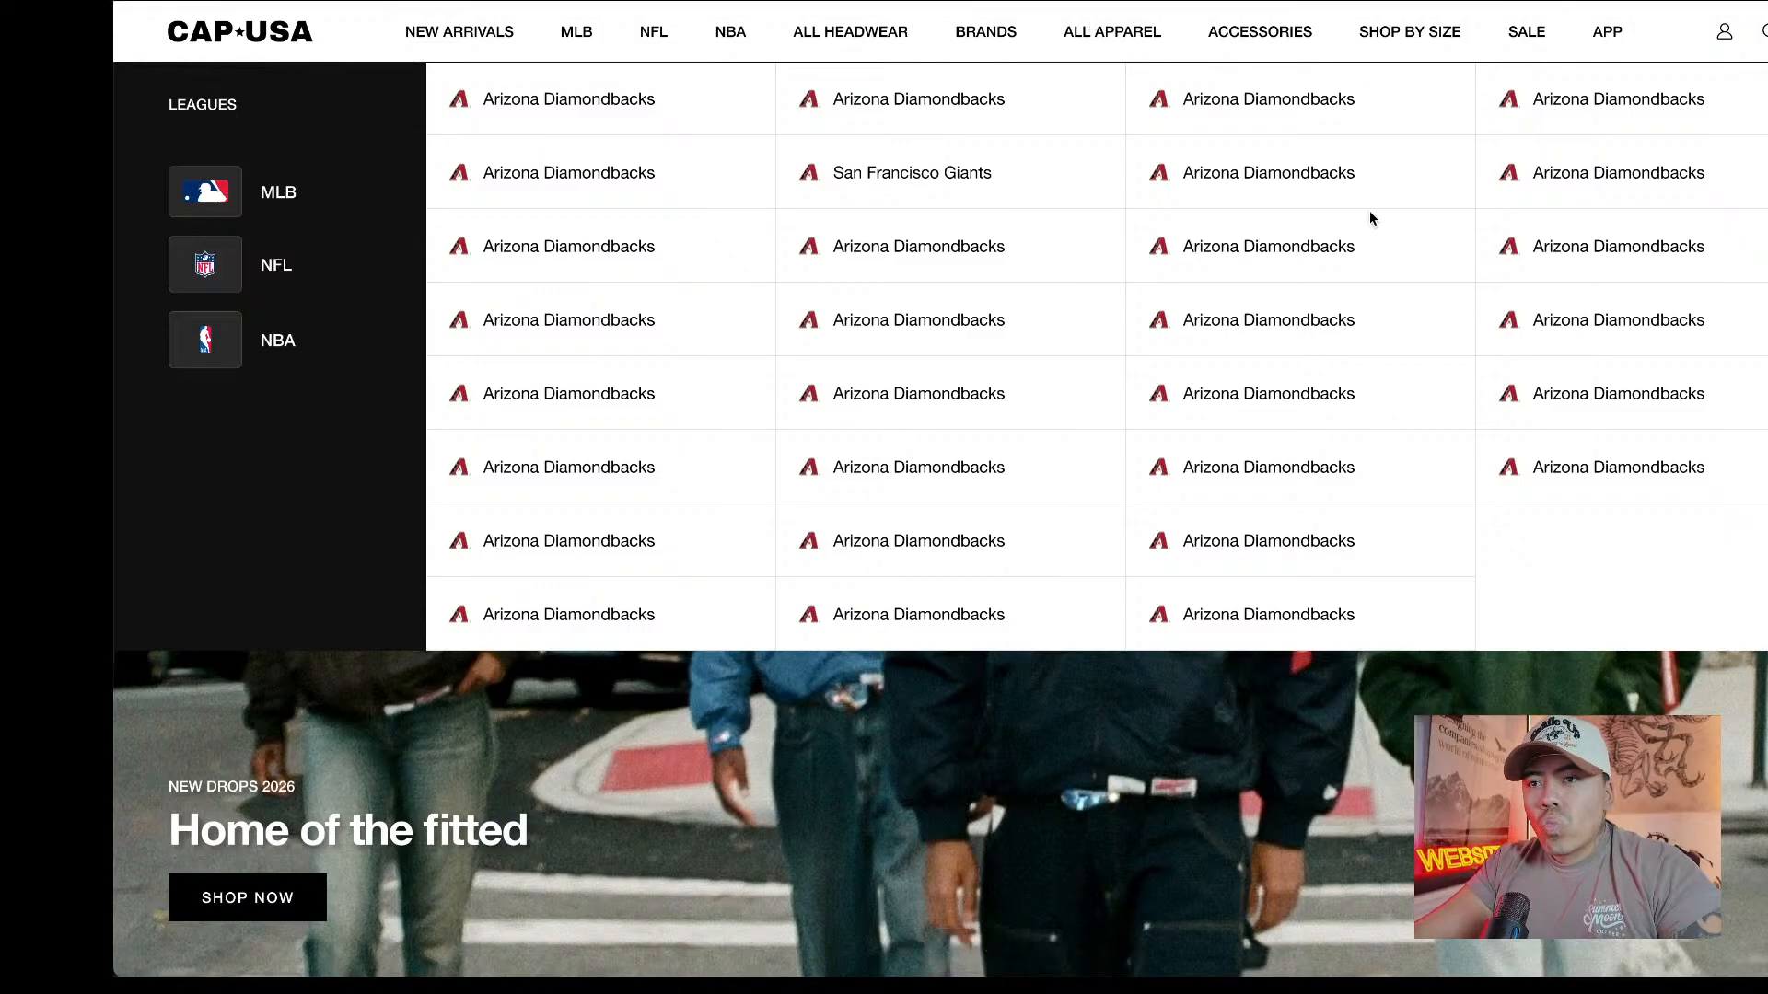
Examine the Hat Club, Miter and Latitude mega menu references in the style guide, and return to the wireframe.
left_click(700, 1)
left_click(479, 2)
scroll(1127, 256, "down", 5)
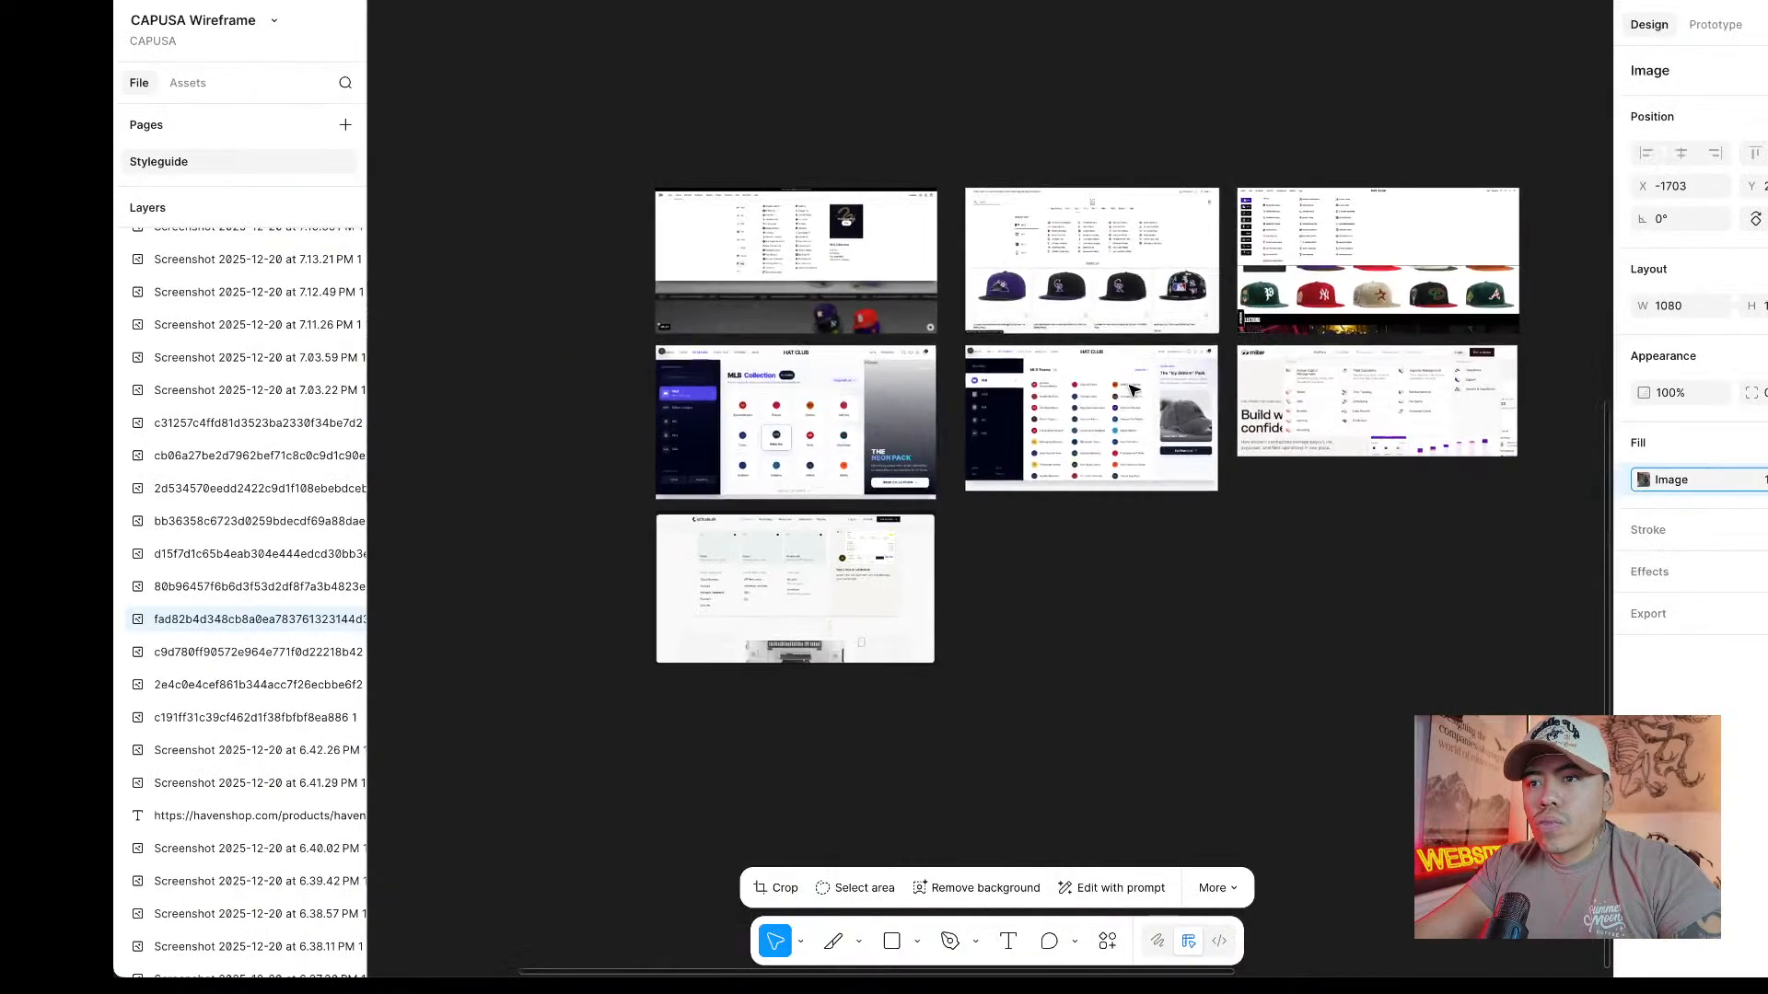
scroll(760, 384, "up", 10)
scroll(768, 389, "right", 8)
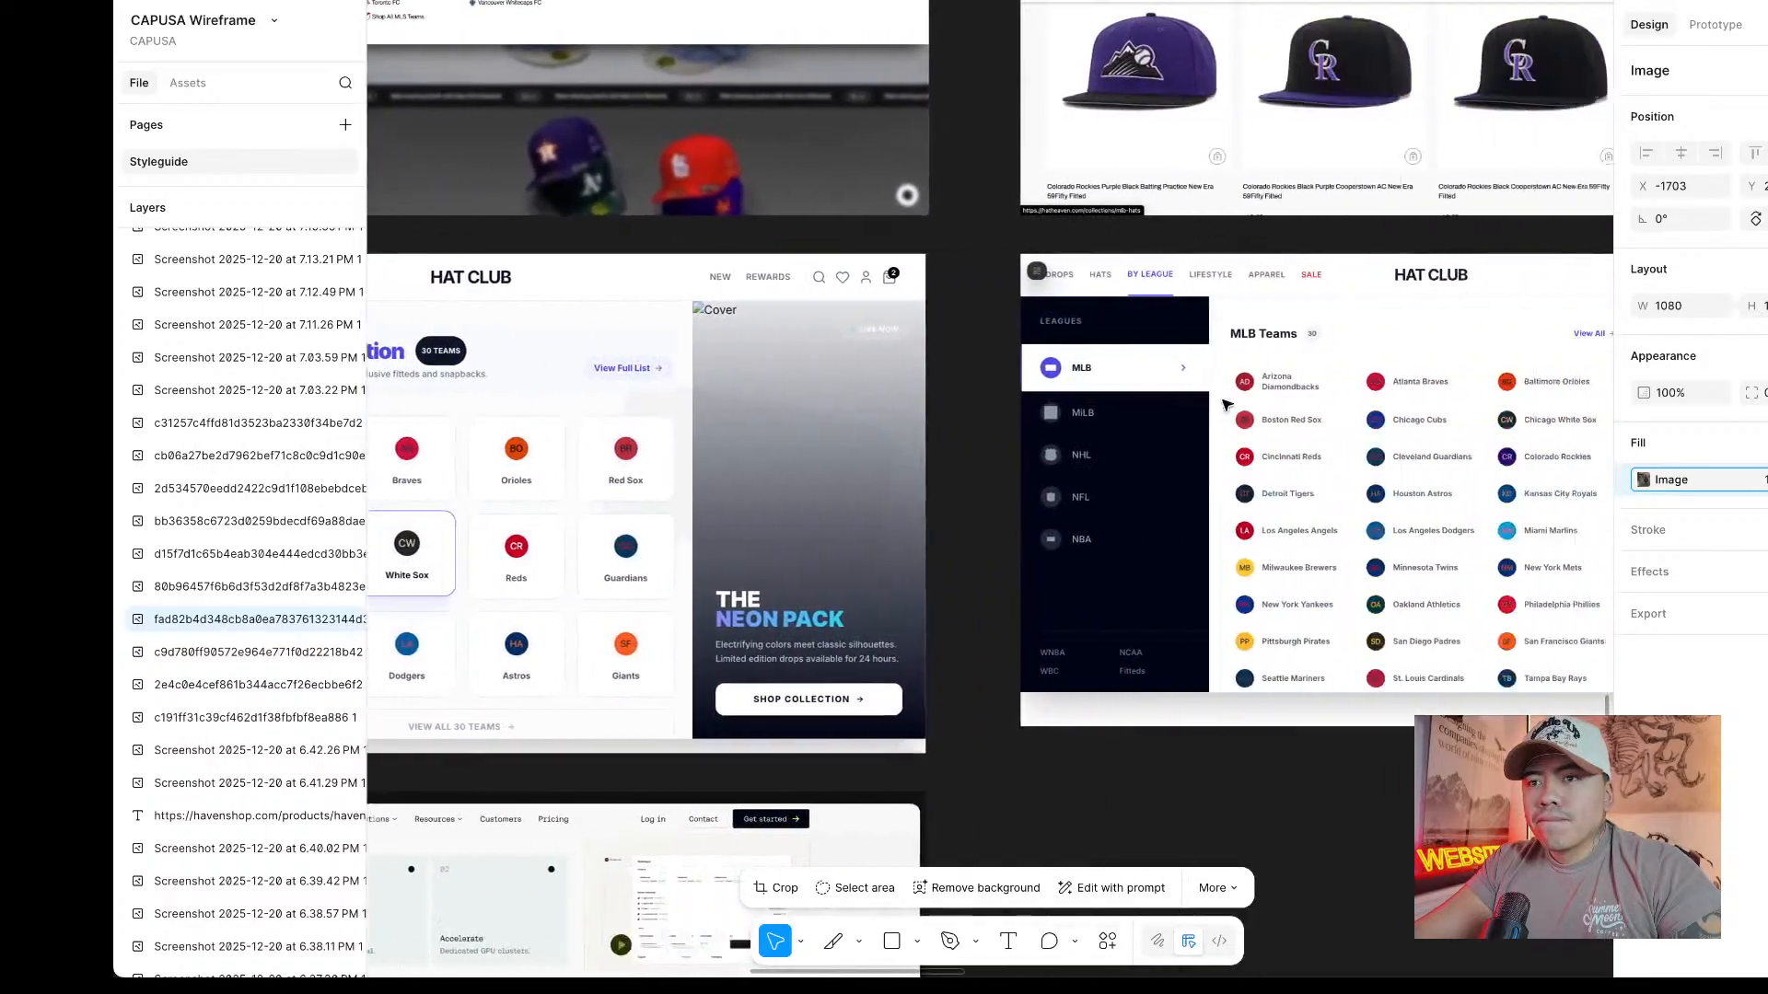
scroll(1224, 406, "right", 11)
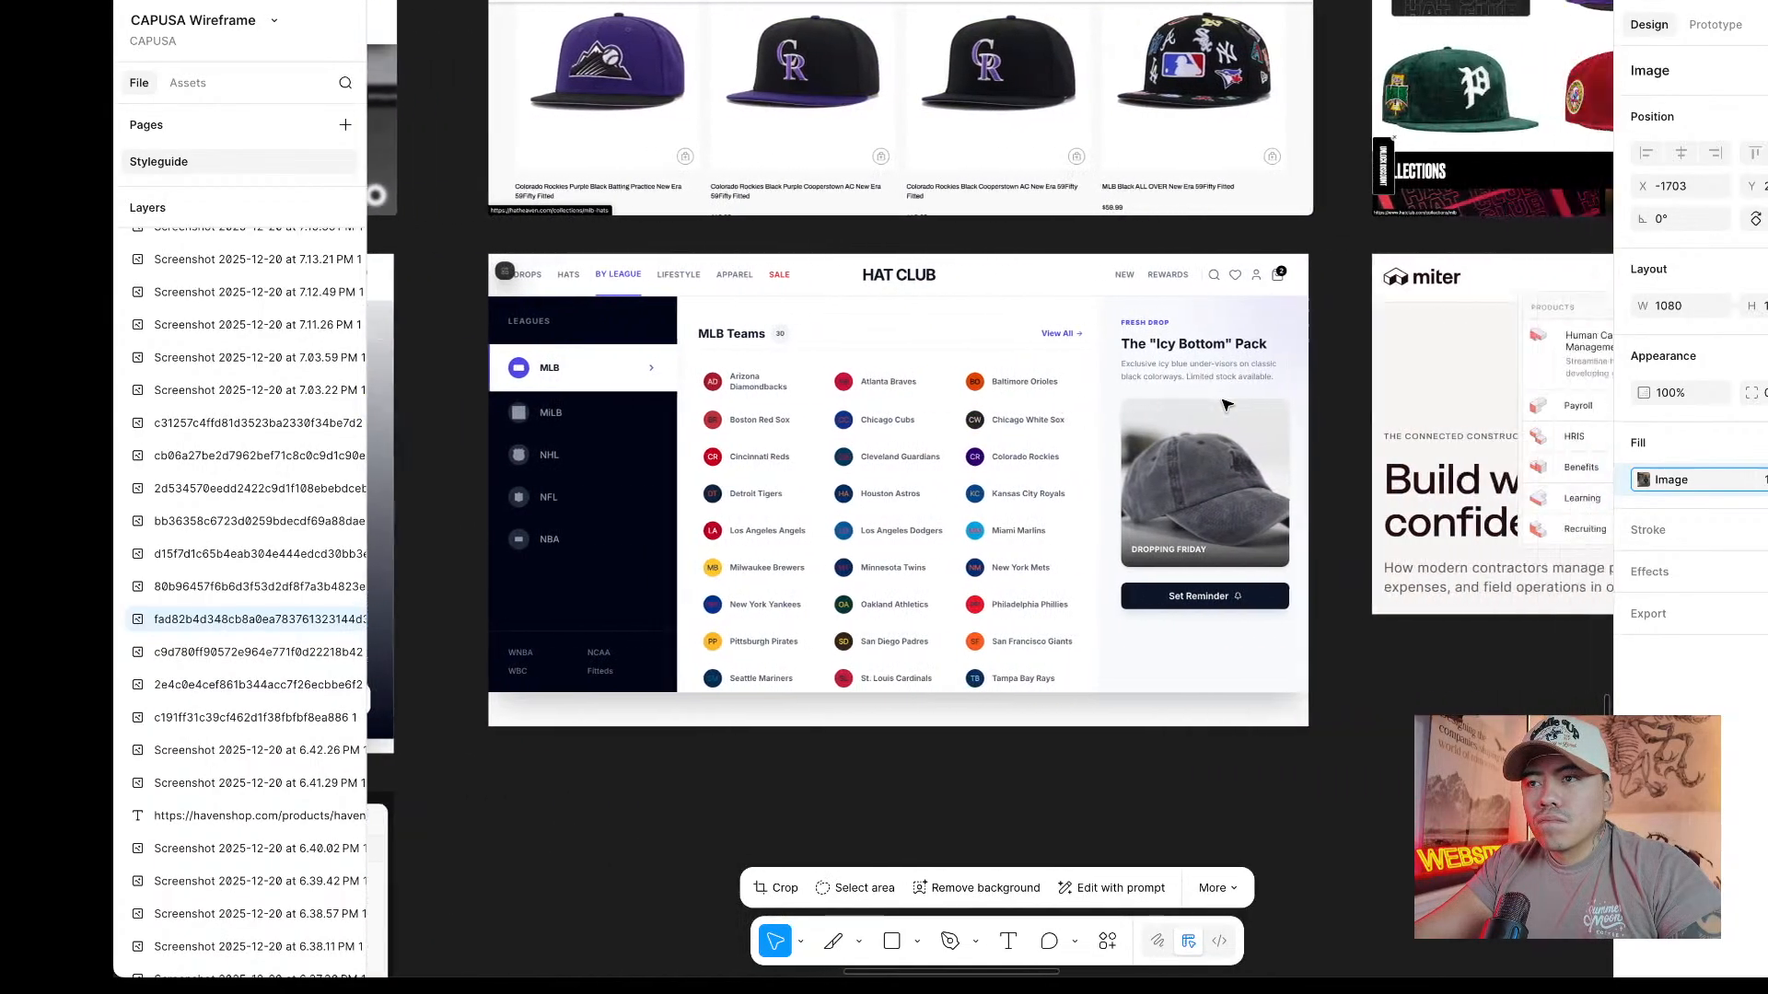
scroll(1224, 405, "up", 5)
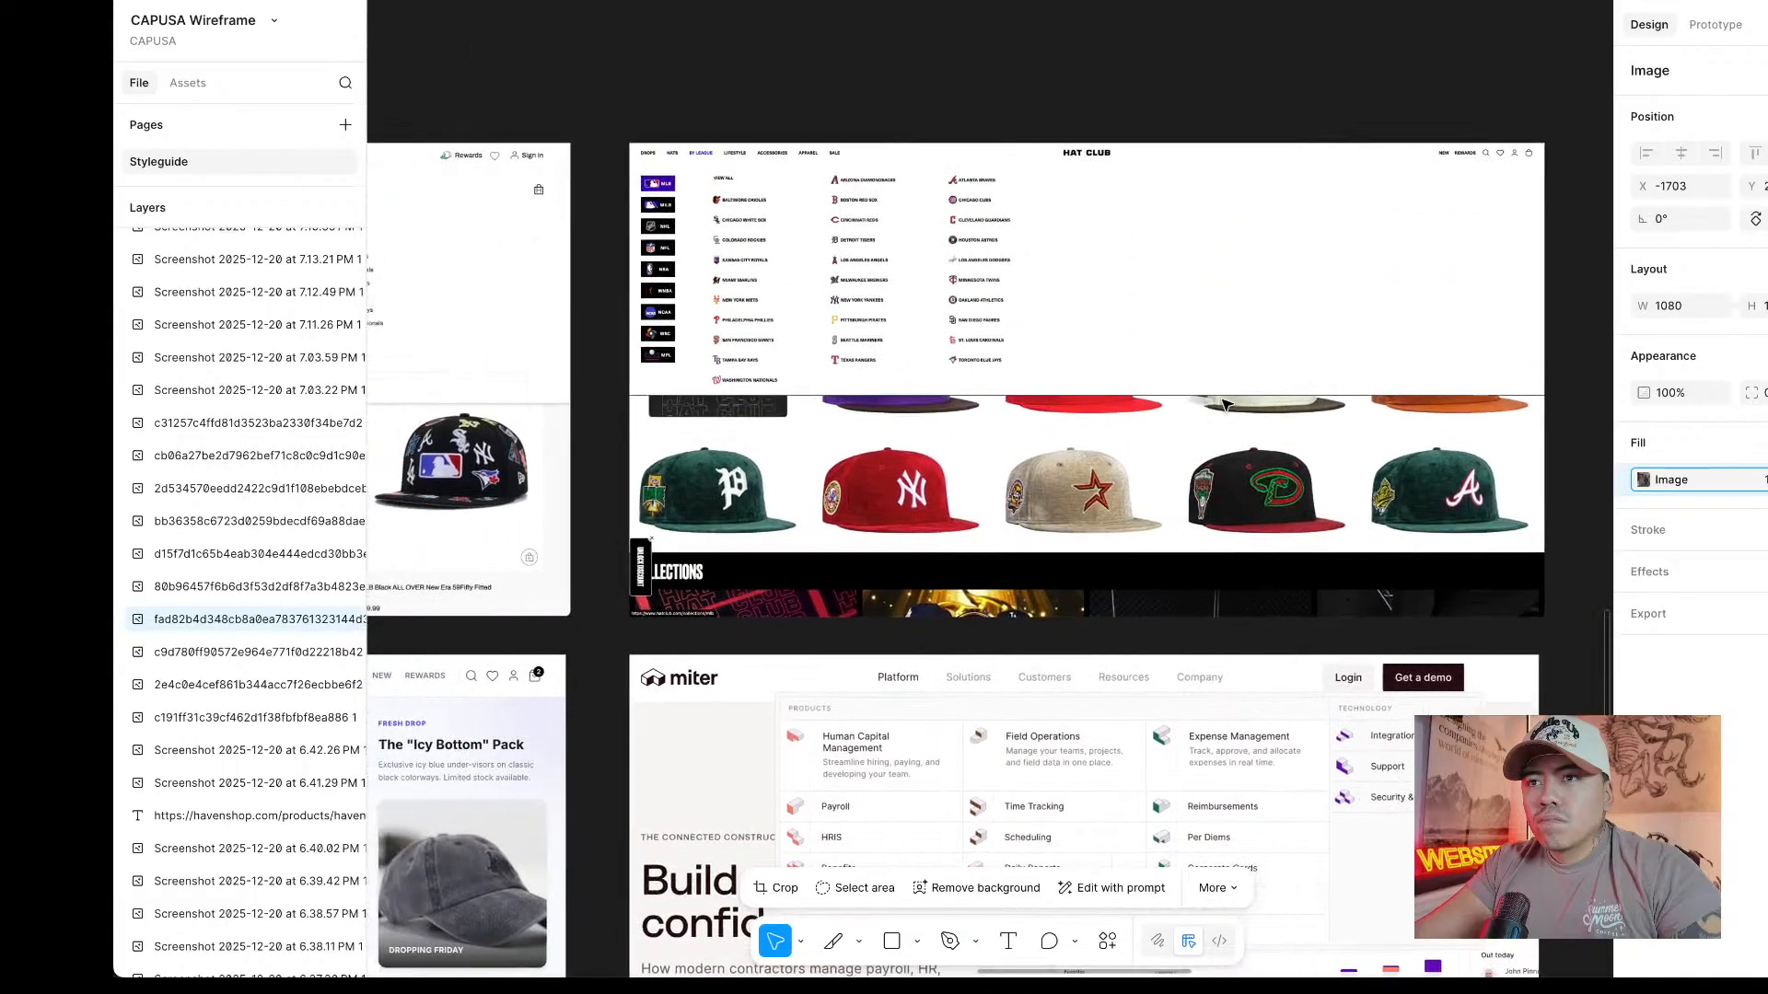
scroll(1225, 405, "left", 10)
scroll(1225, 405, "left", 5)
scroll(1224, 405, "down", 6)
scroll(1225, 406, "up", 7)
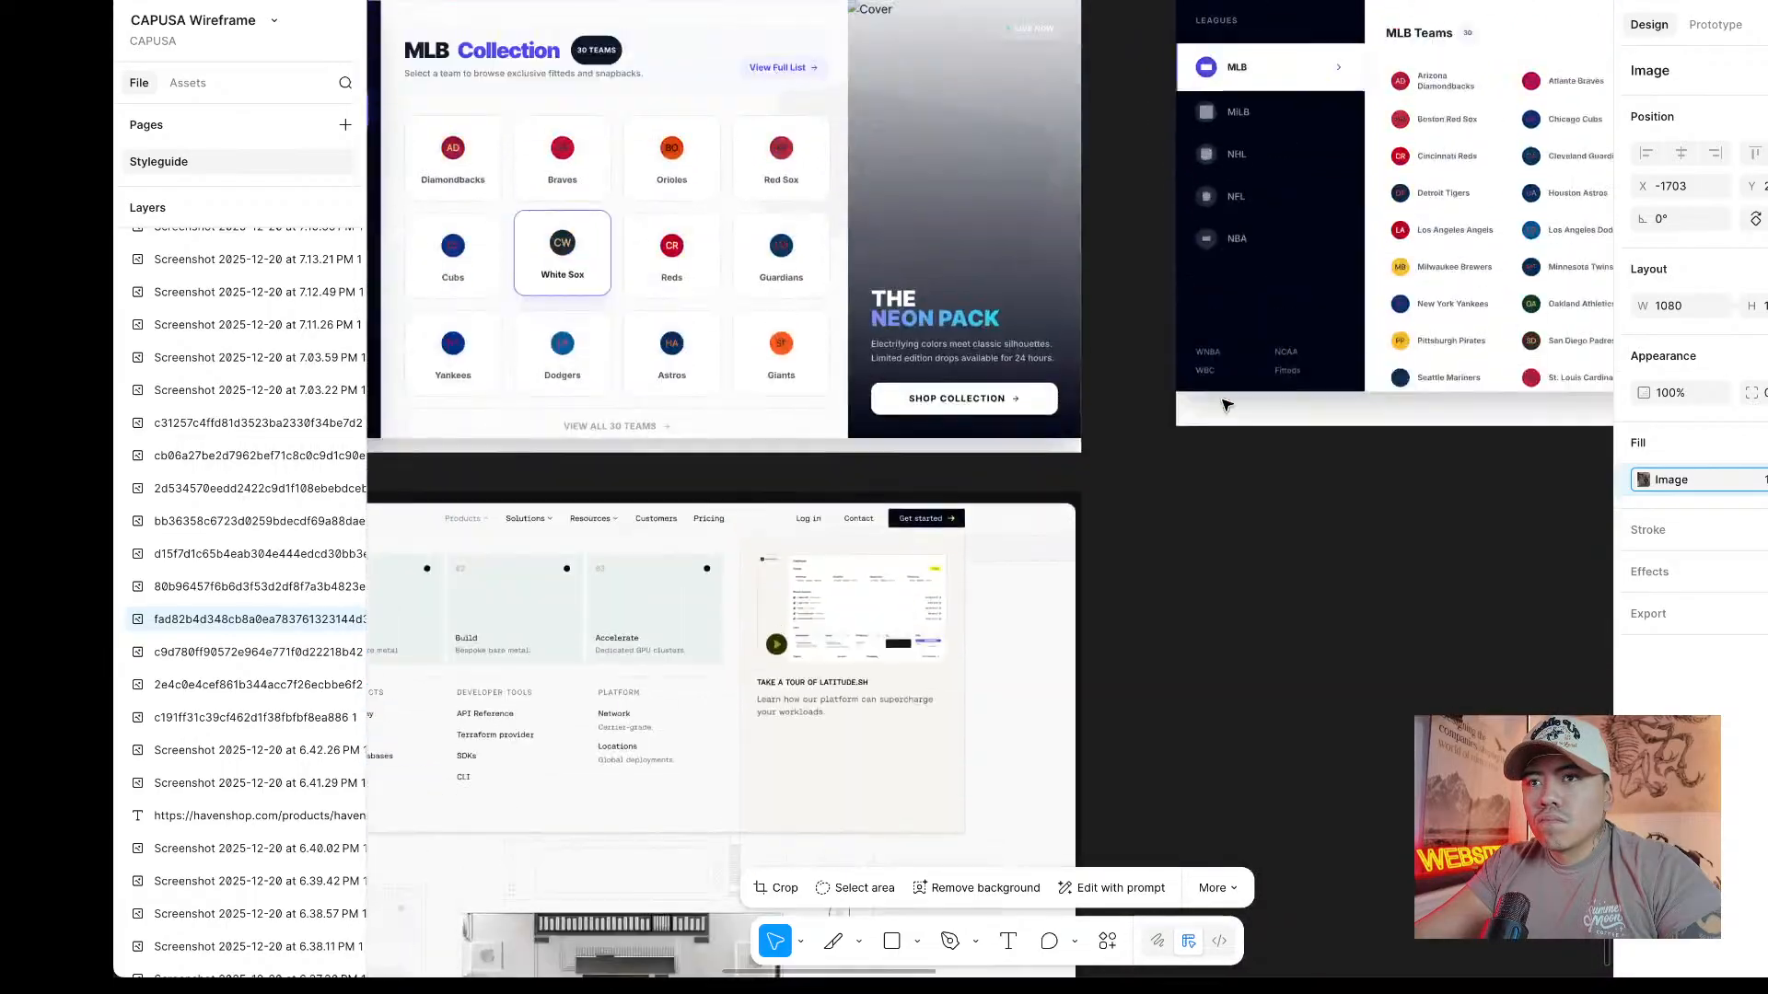
scroll(1224, 405, "right", 4)
scroll(1225, 403, "up", 1)
scroll(1225, 404, "right", 1)
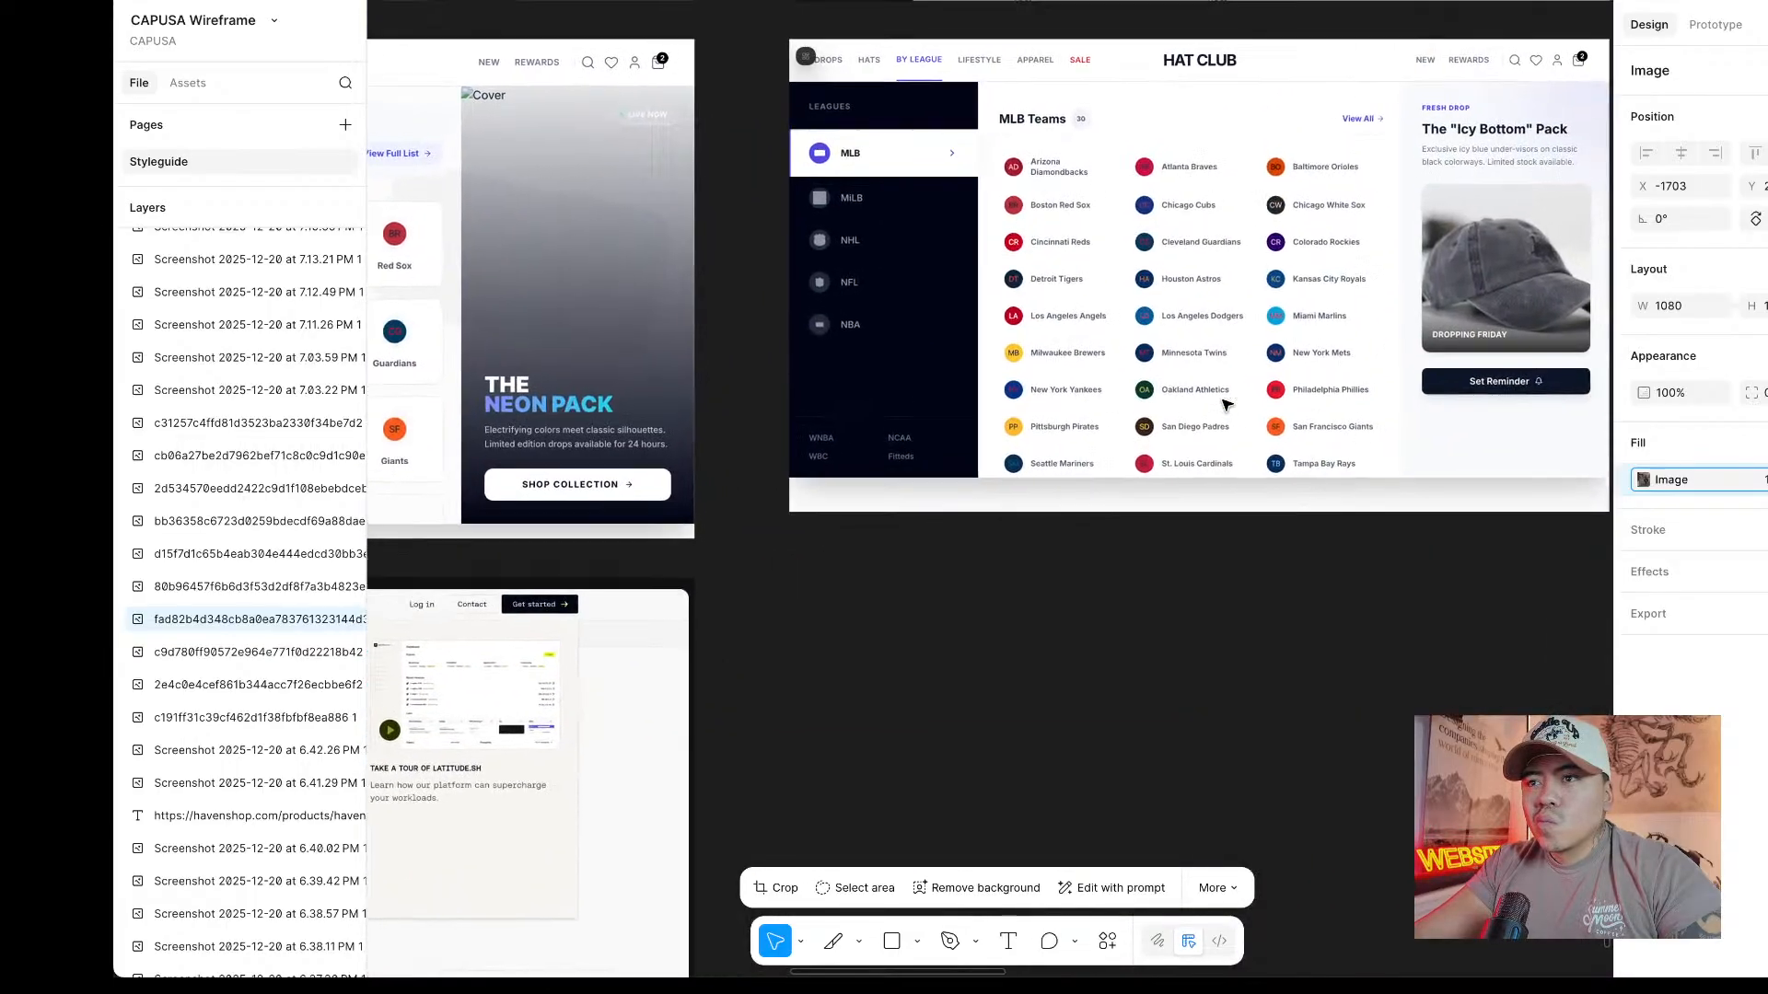
scroll(1224, 405, "up", 1)
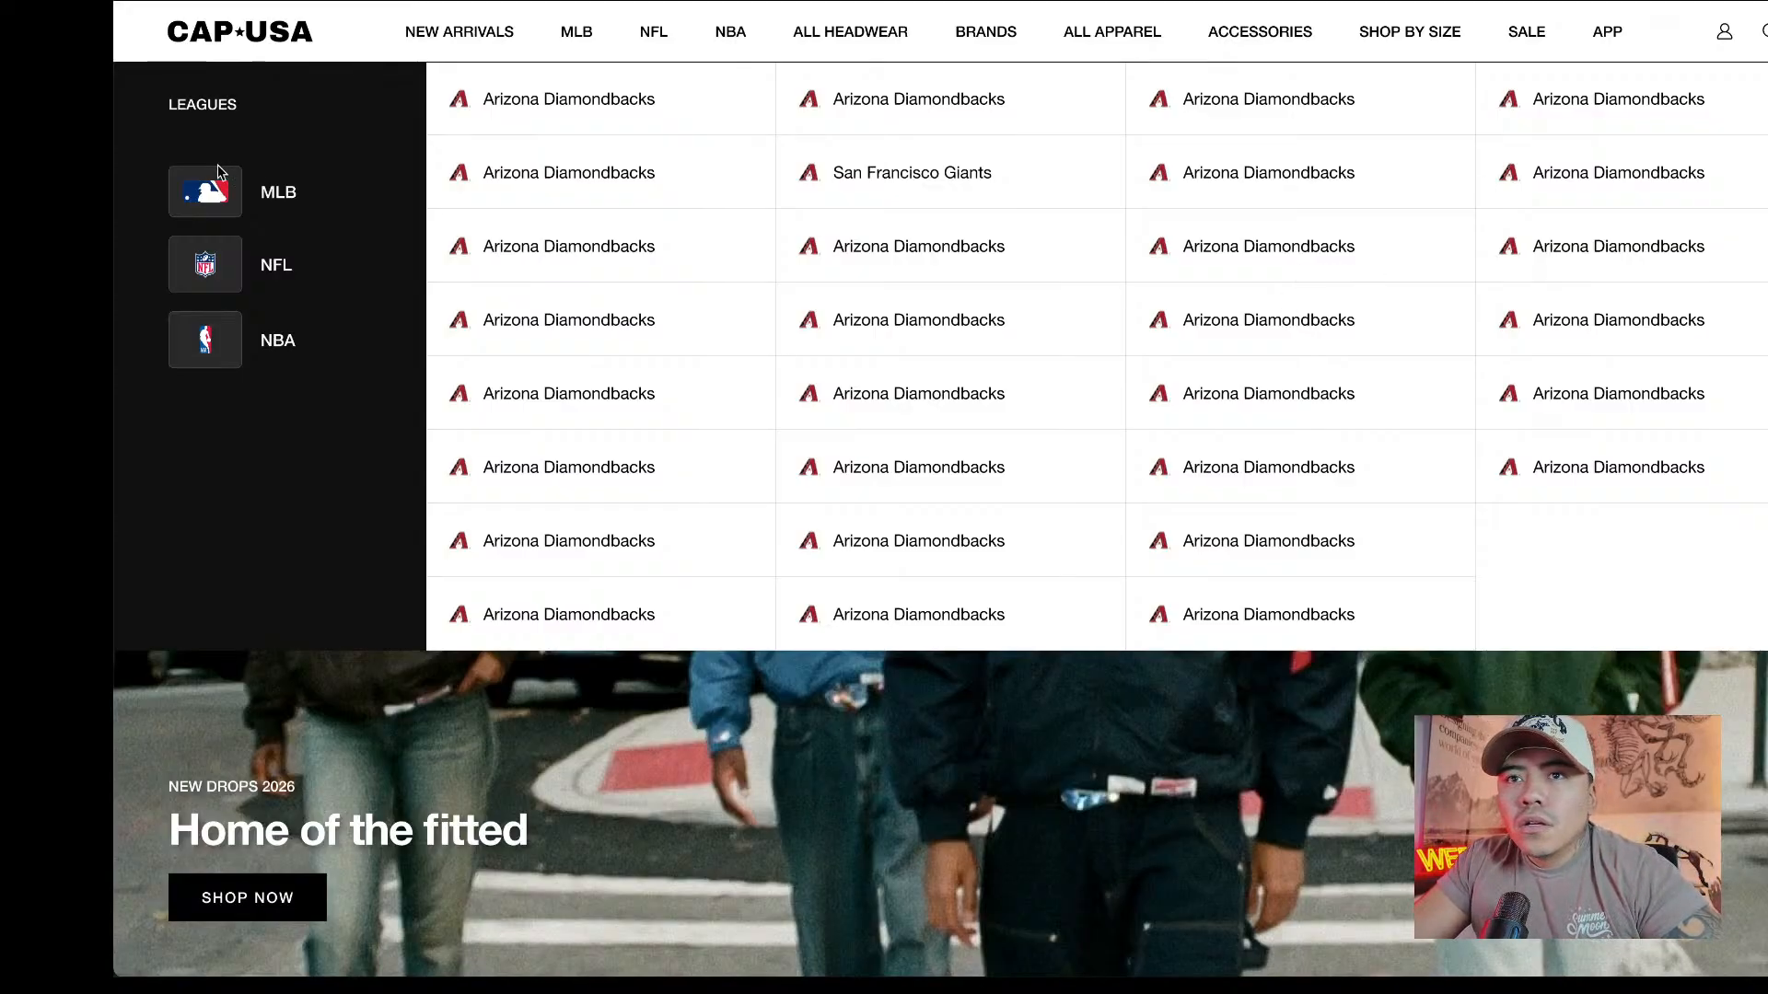
left_click(442, 2)
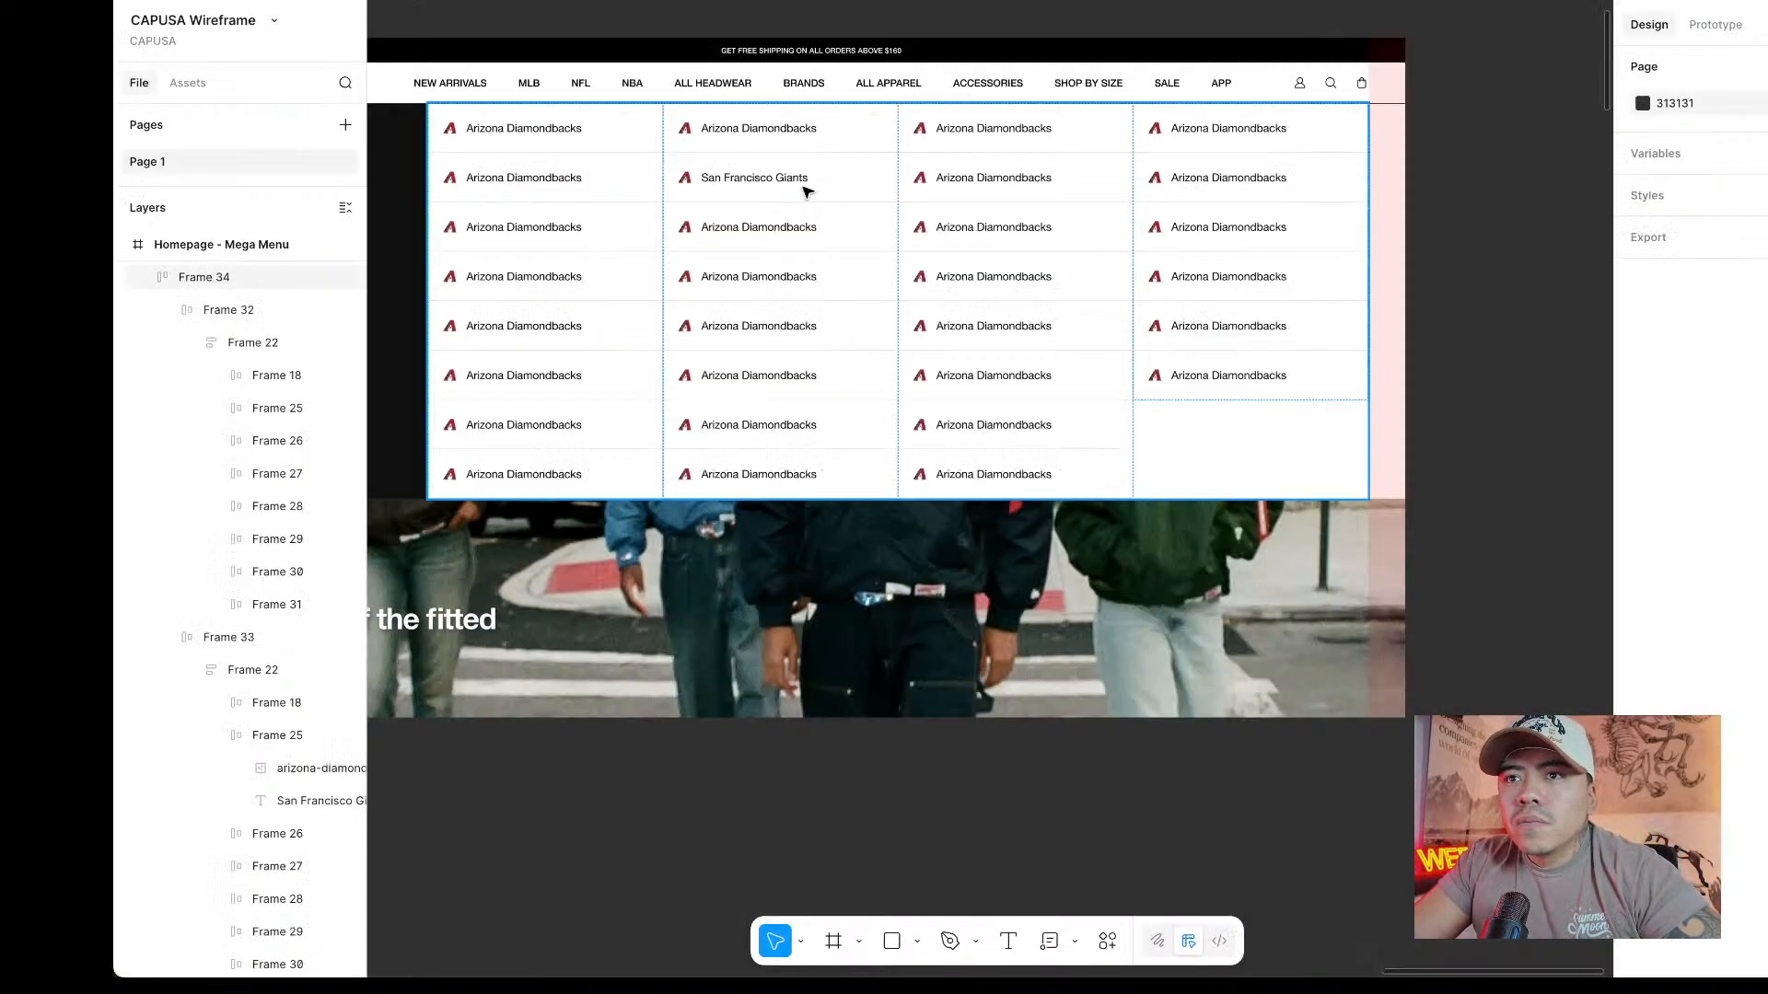
Try a vertical spacing of 40 between the MLB, NFL and NBA items in the leagues sidebar, and check it in the preview.
scroll(803, 192, "left", 15)
scroll(803, 196, "right", 6)
scroll(812, 196, "right", 2)
scroll(1141, 193, "up", 3)
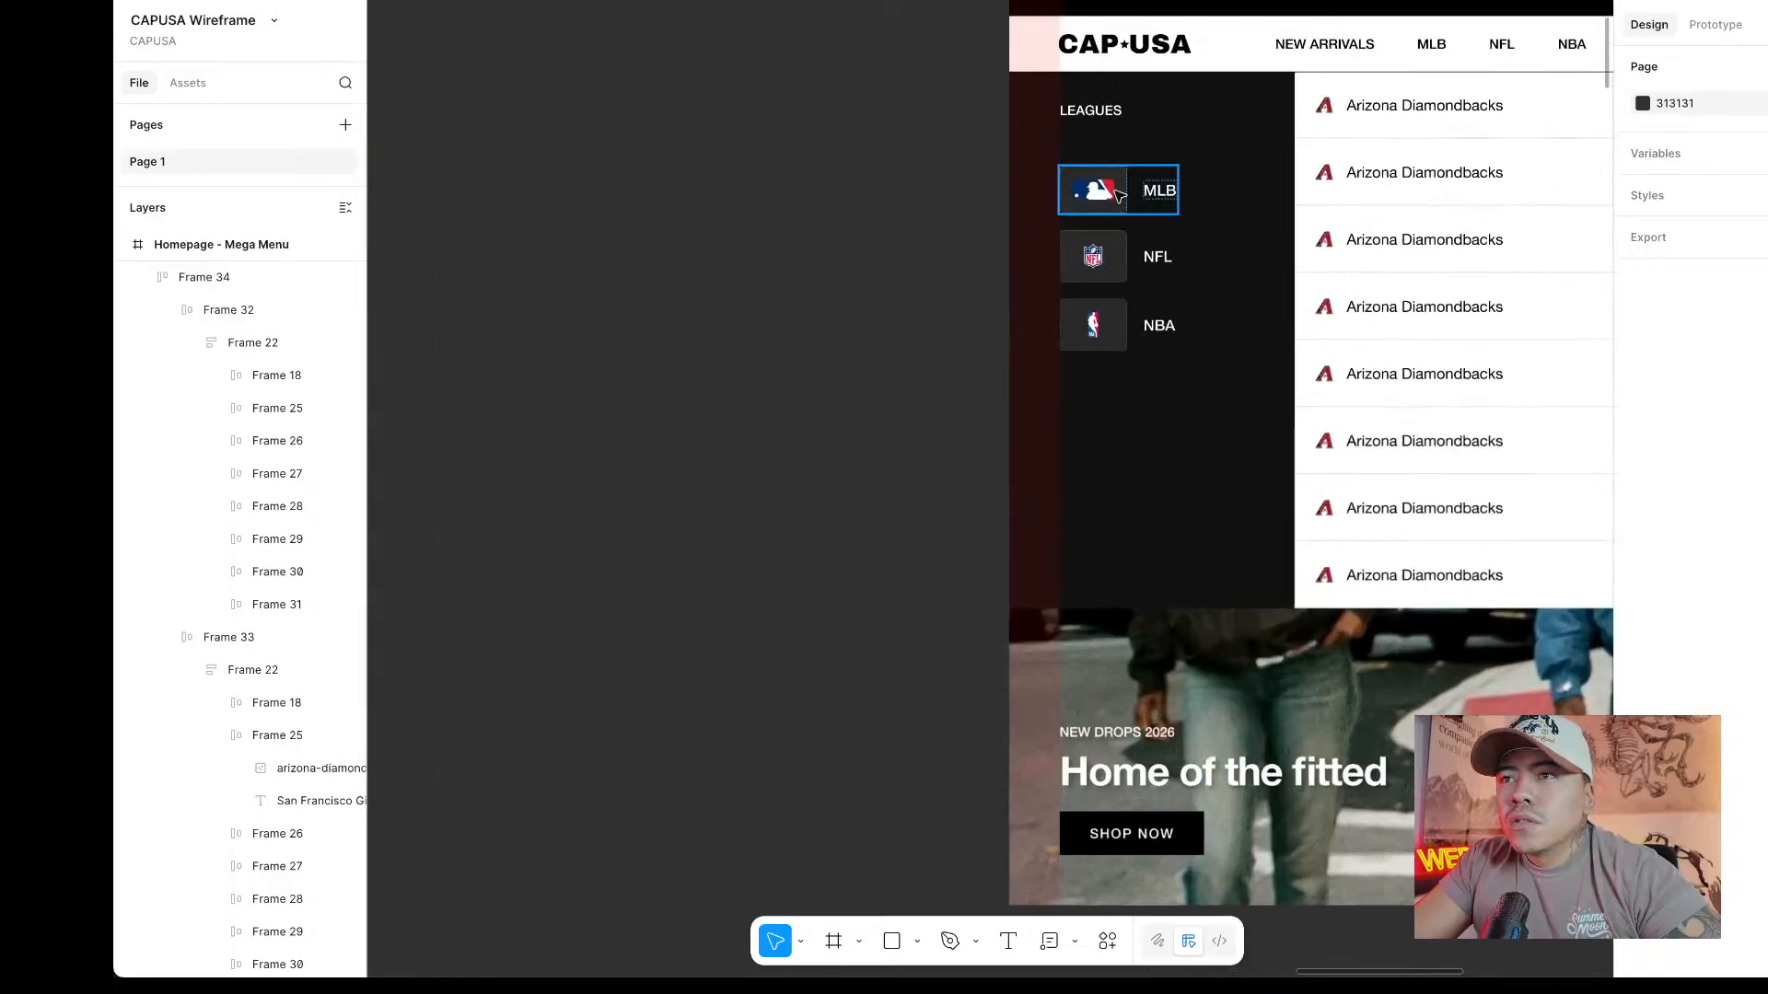
left_click(1117, 189)
left_click(1117, 256, "shift")
left_click(1094, 324, "shift")
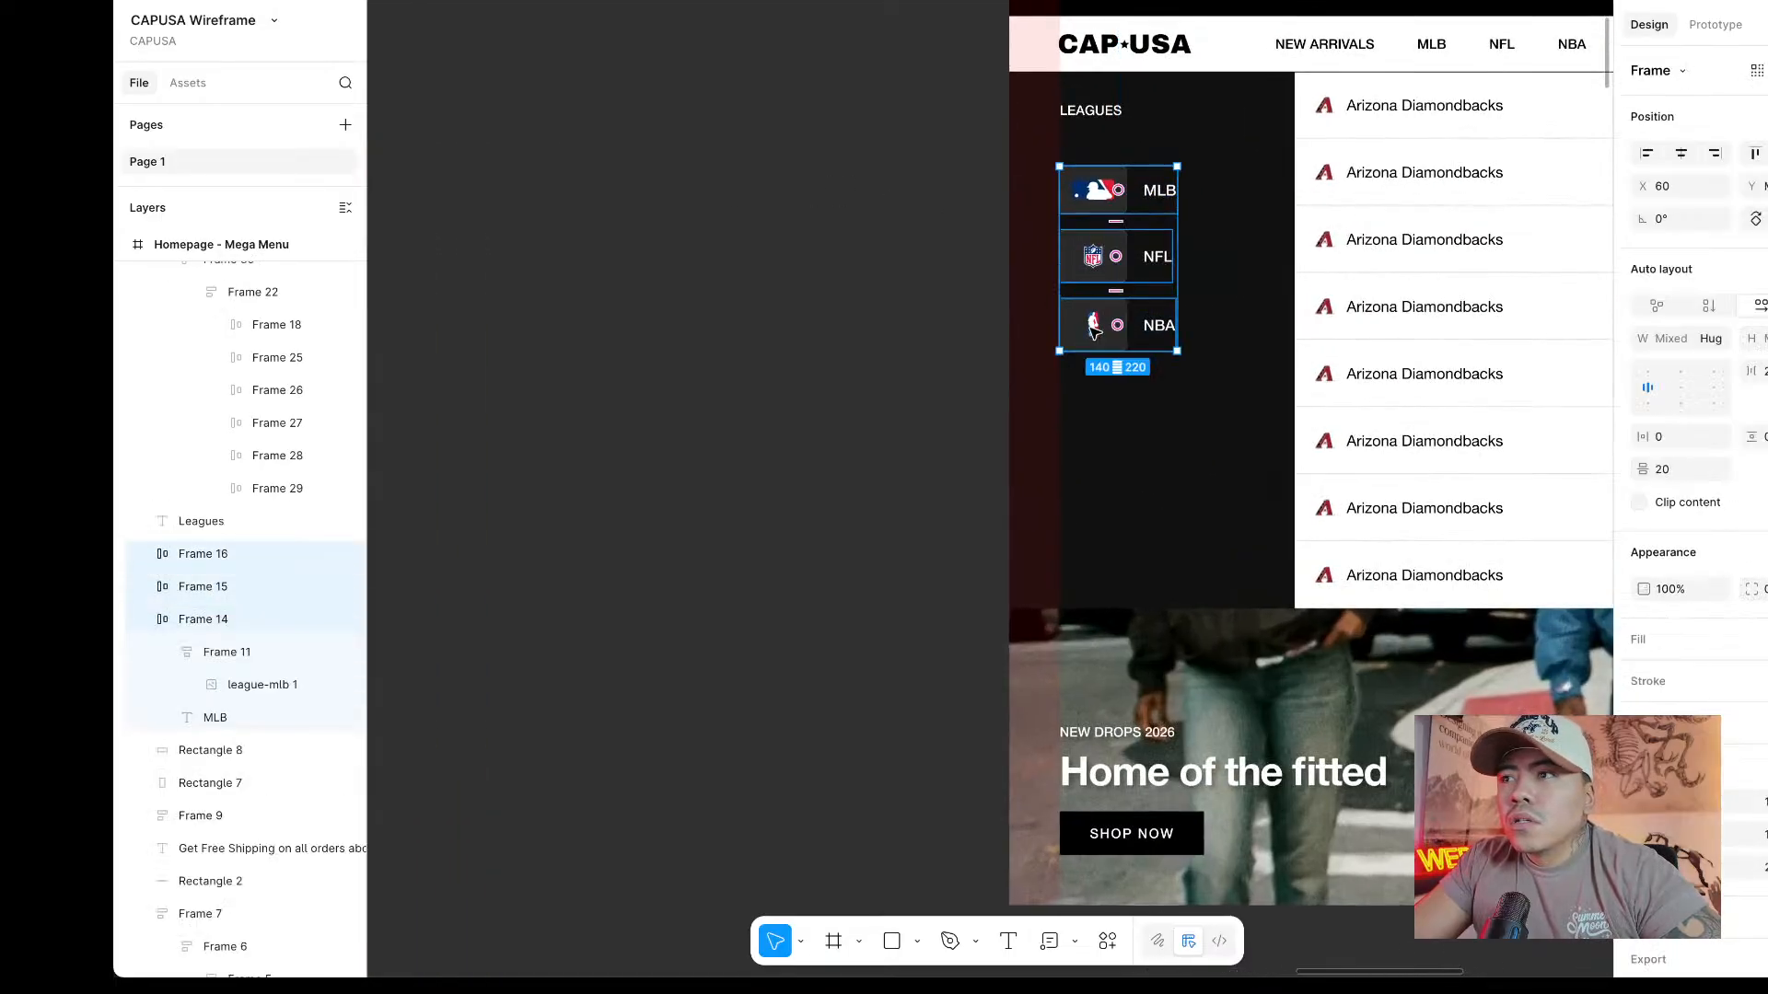
left_click(1702, 478)
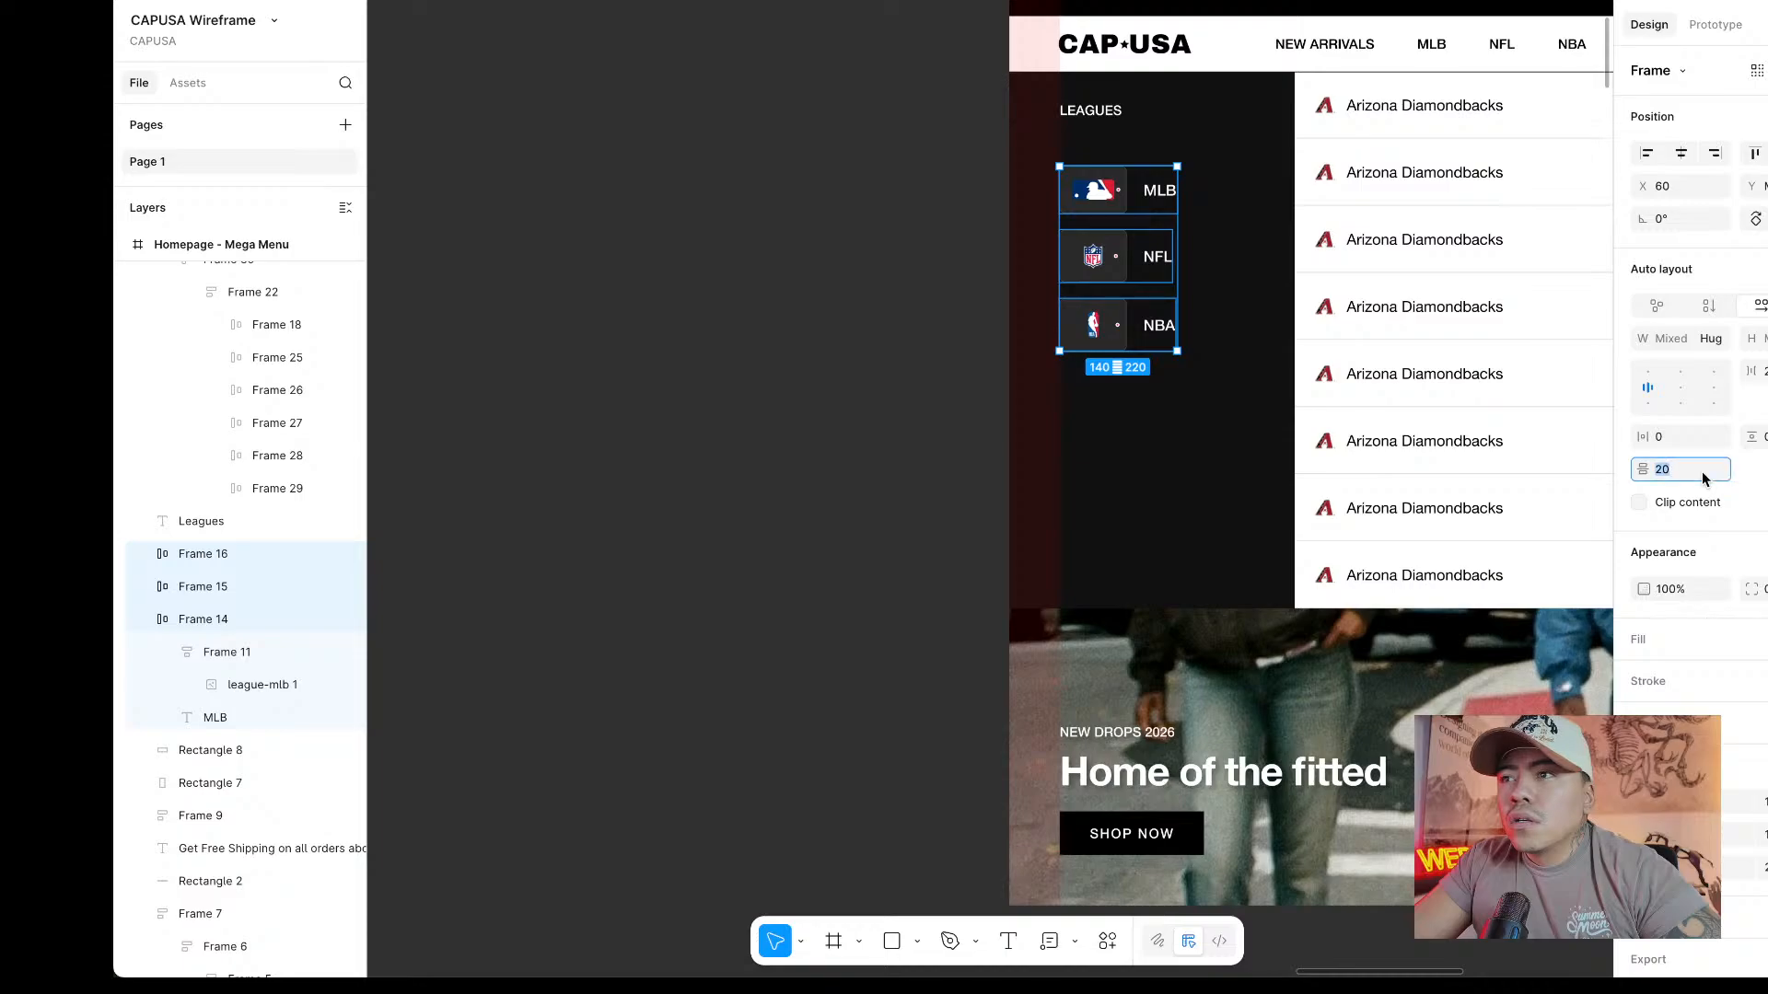
type("40")
key("Return")
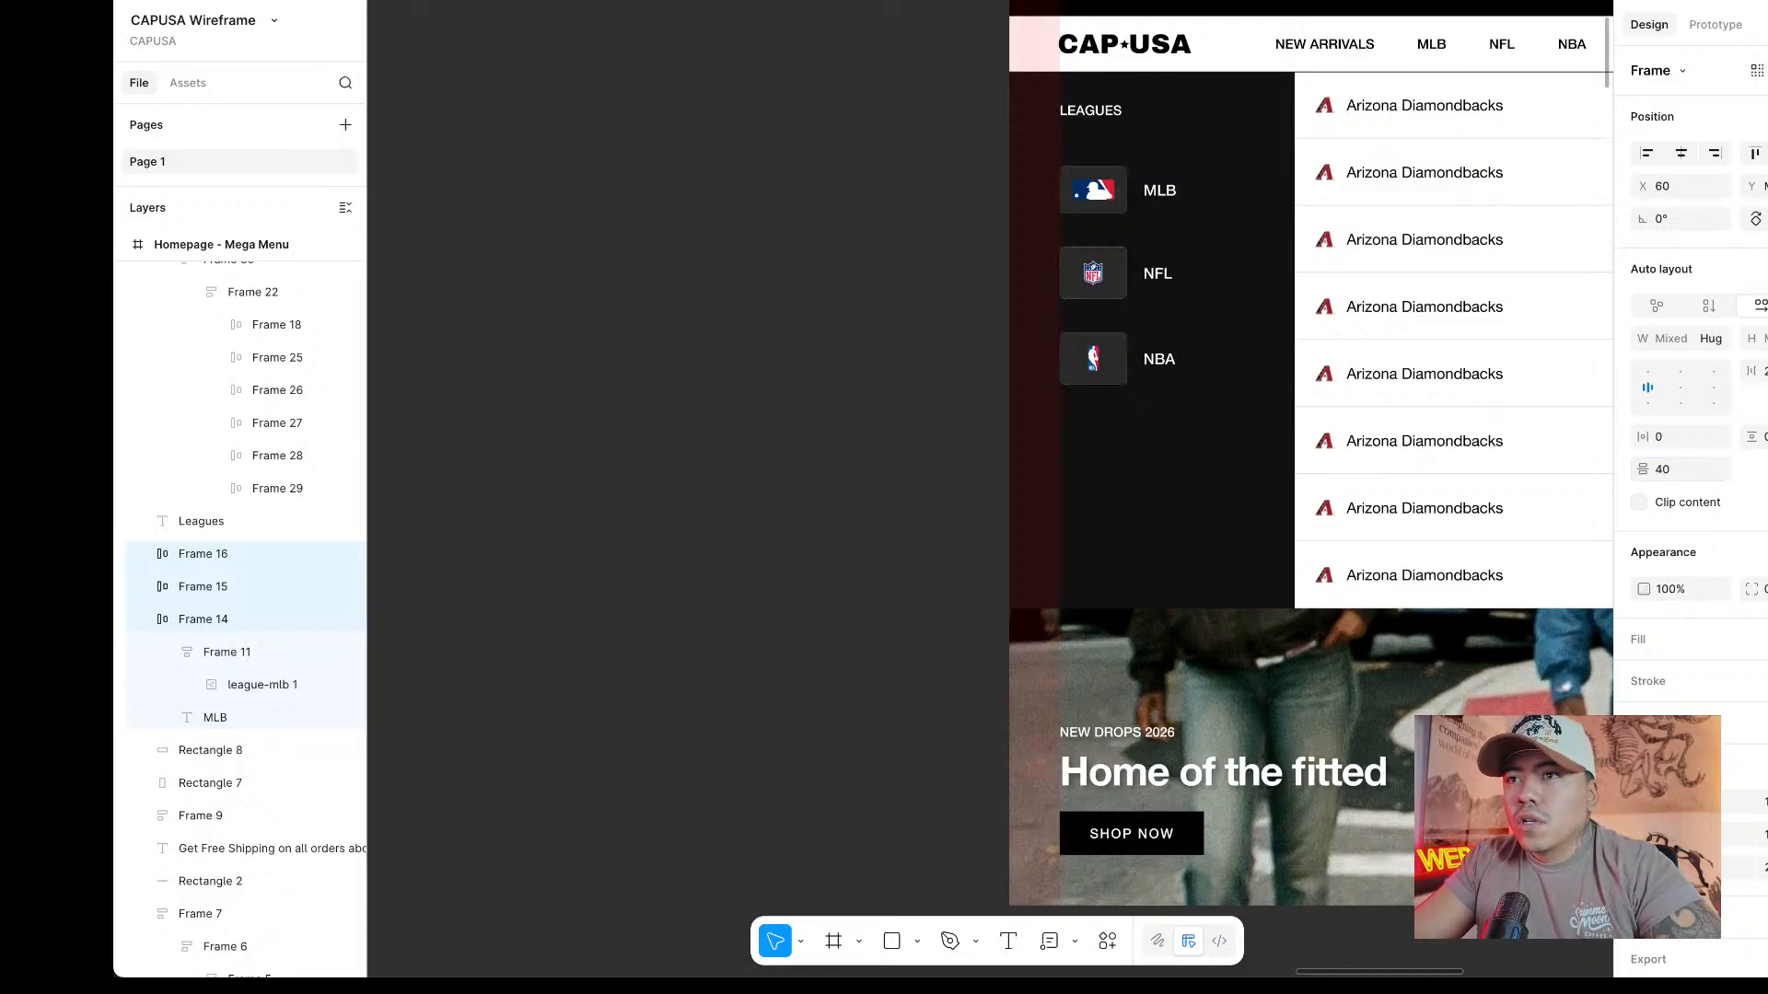
left_click(847, 360)
key("ctrl+Tab")
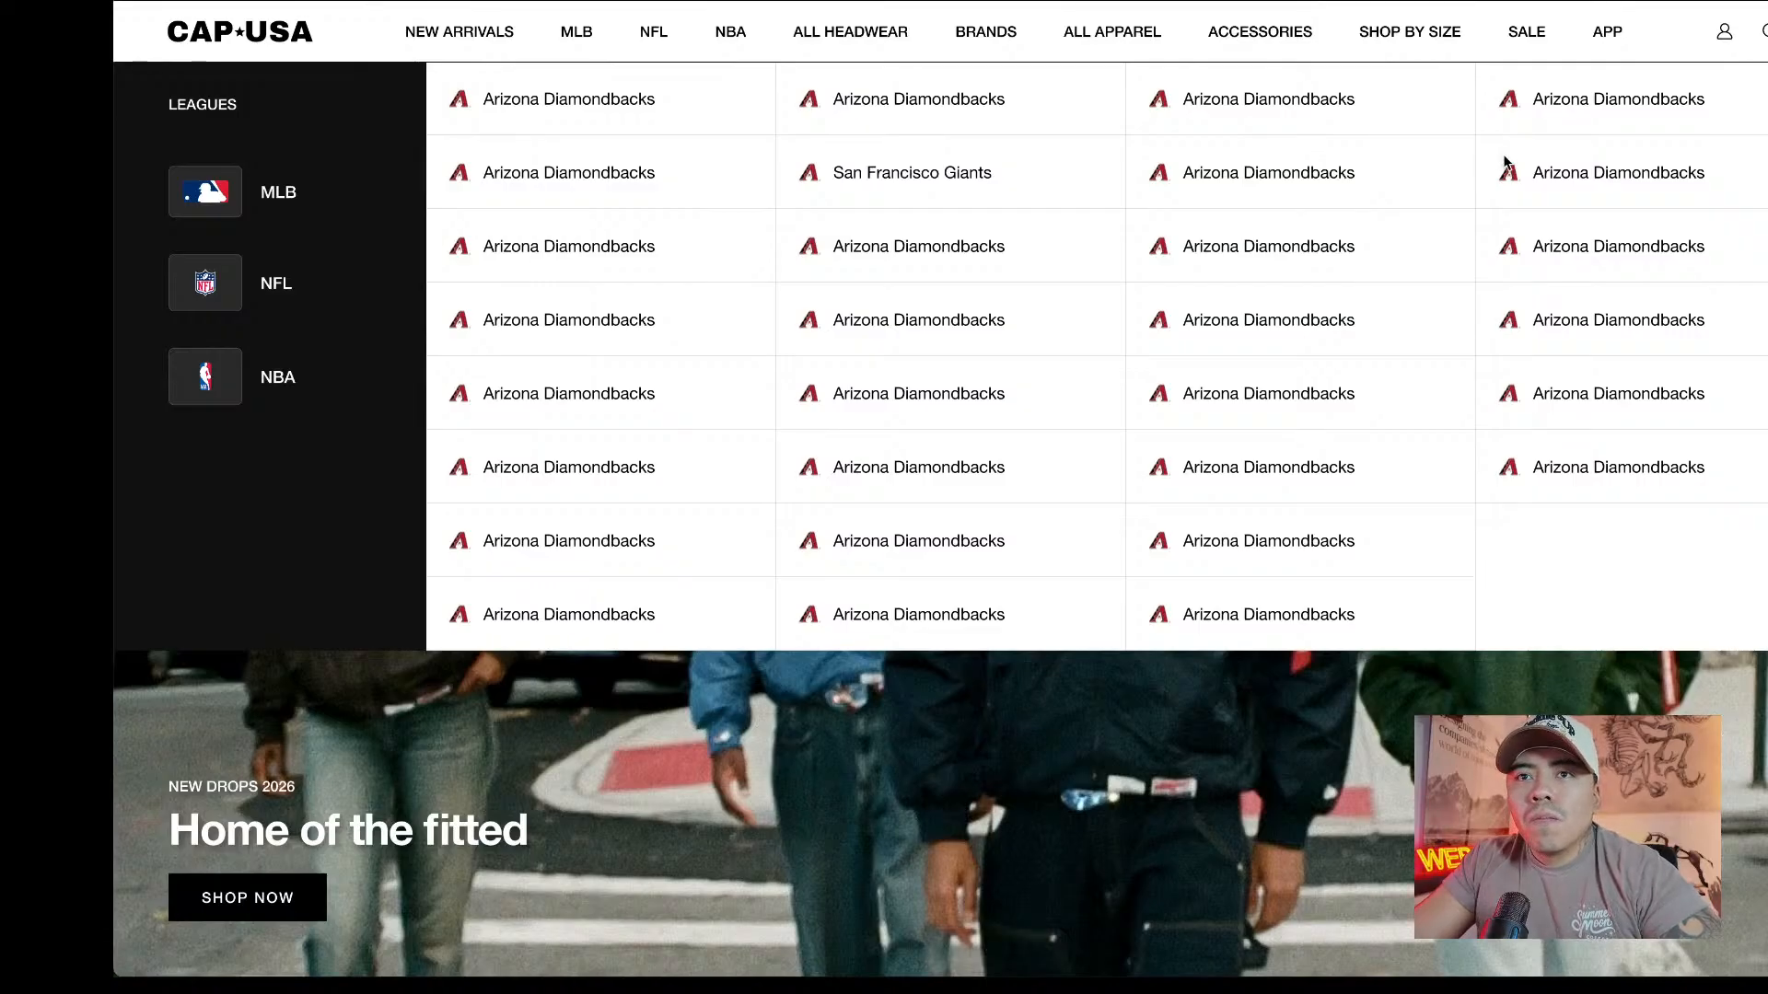
key("ctrl+Tab")
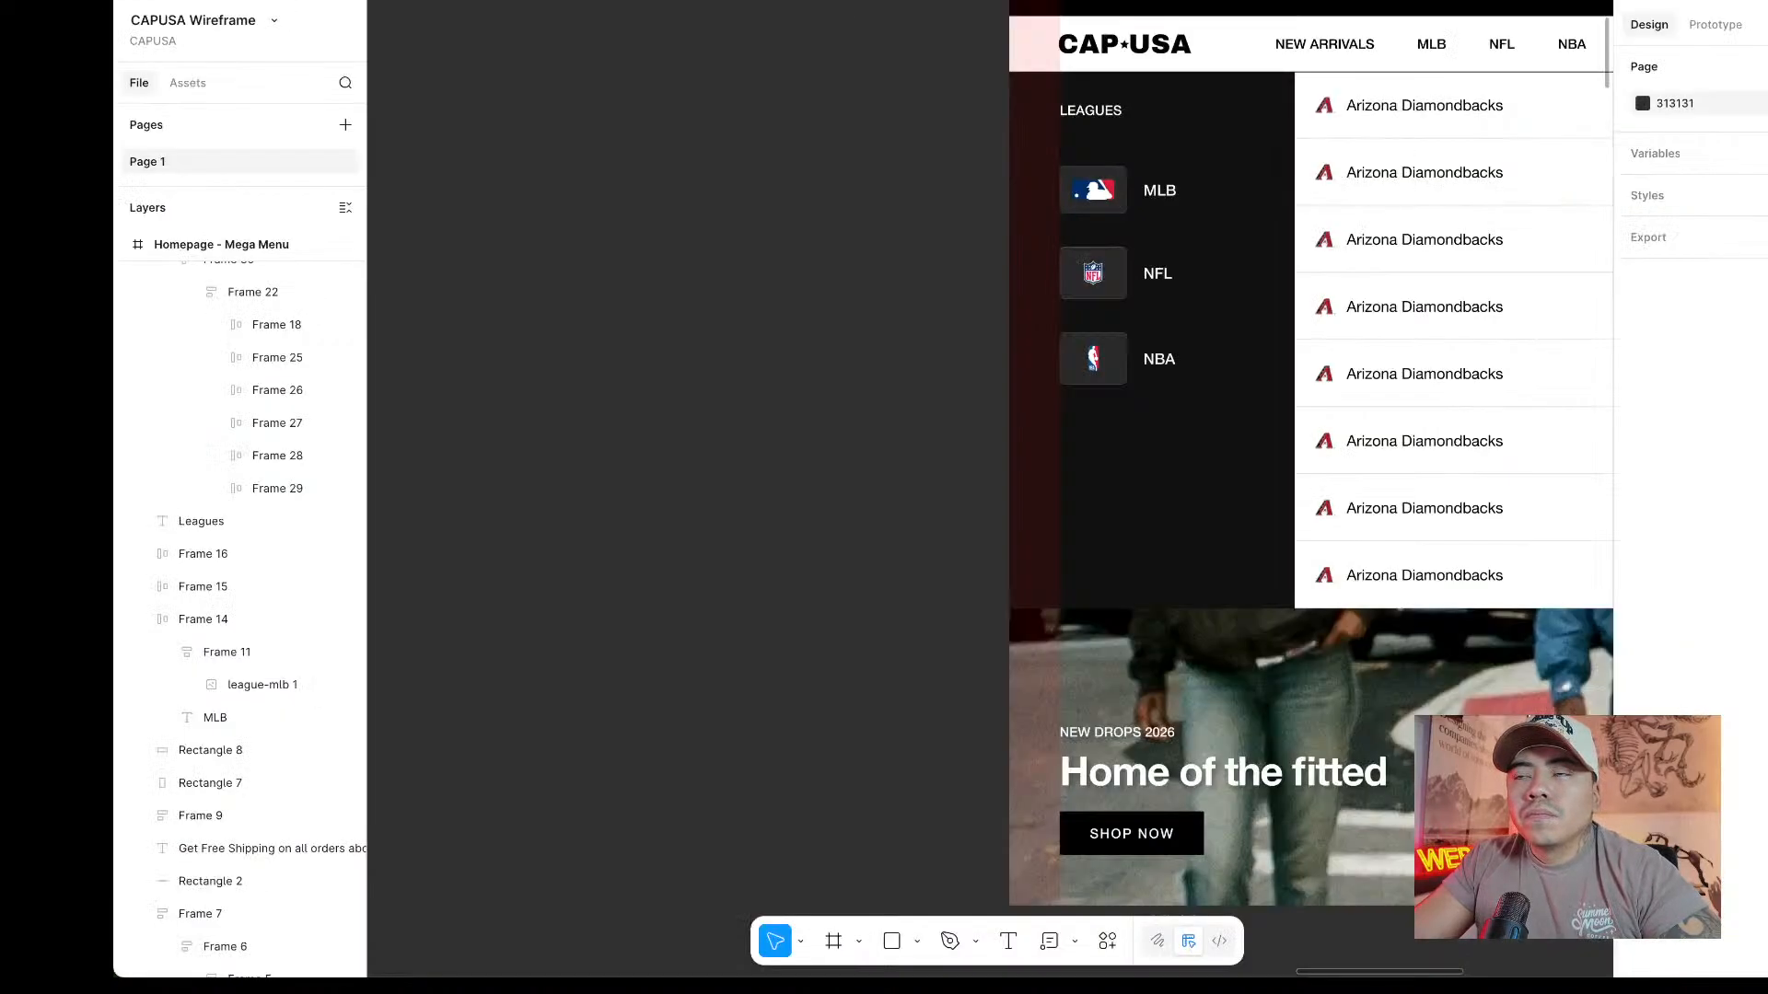
Set the vertical spacing between the MLB, NFL and NBA sidebar items to 30, and check it in the preview.
left_click(1111, 196)
left_click(1117, 276, "shift")
left_click(1119, 361, "shift")
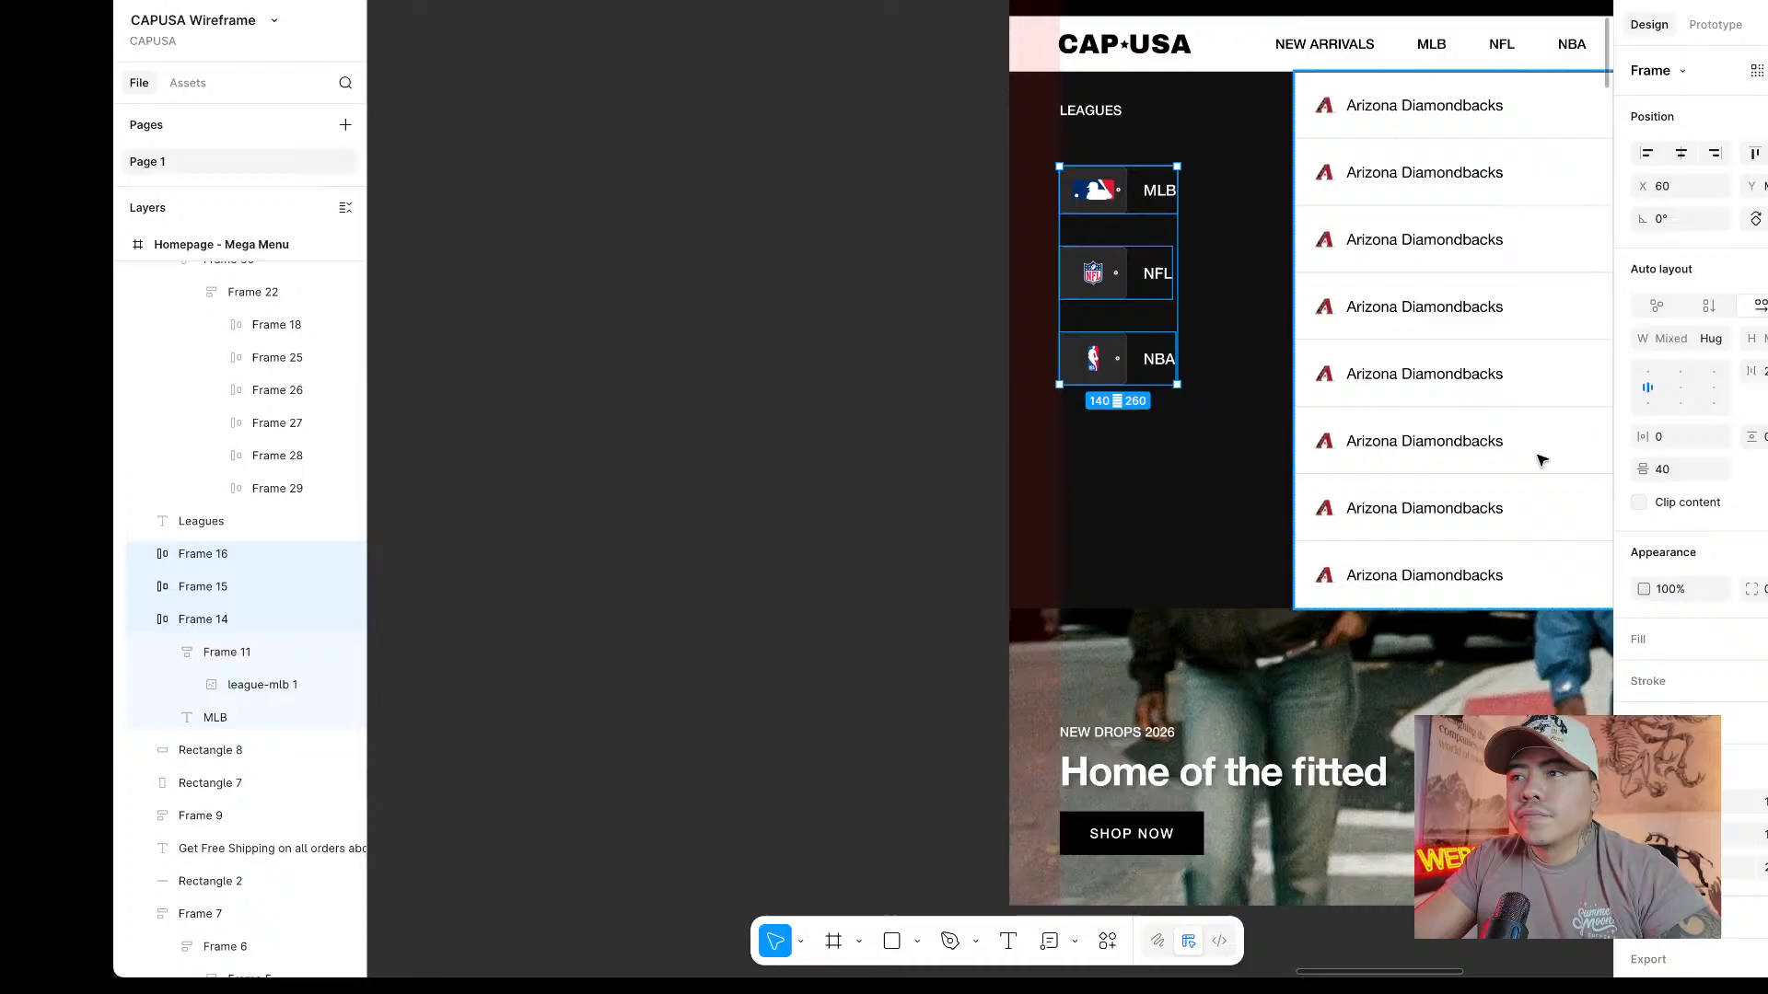
left_click(1667, 474)
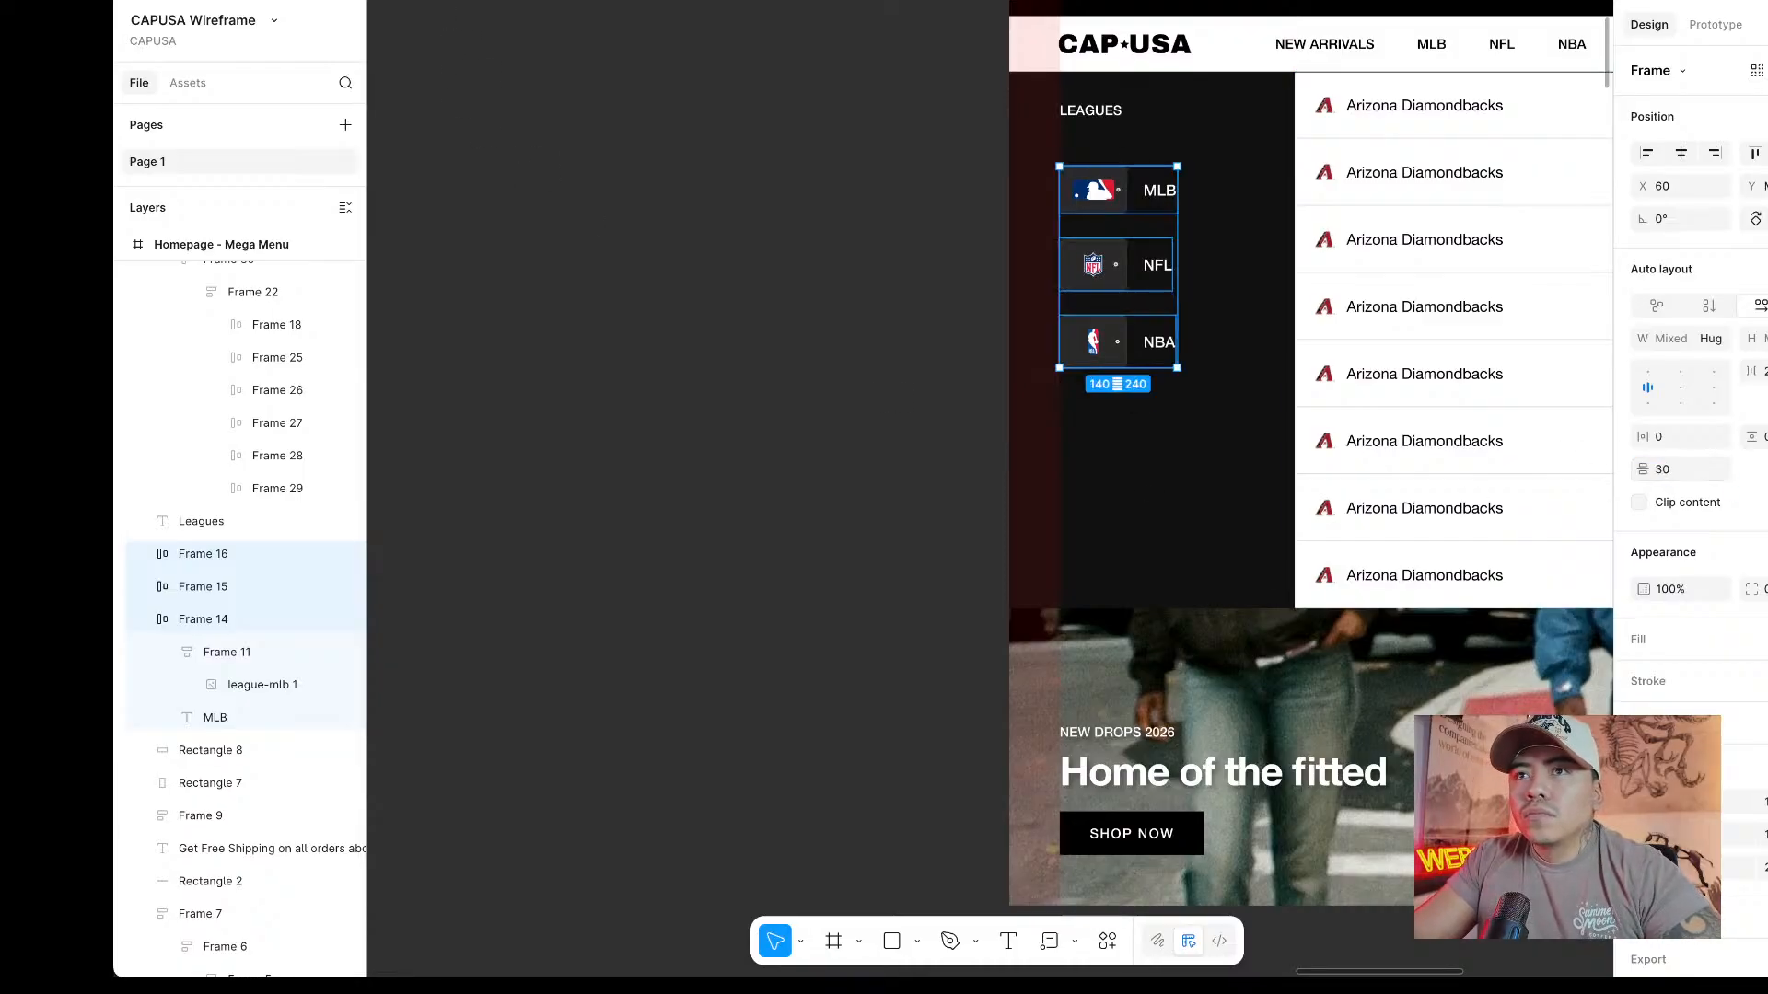
key("ctrl+Tab")
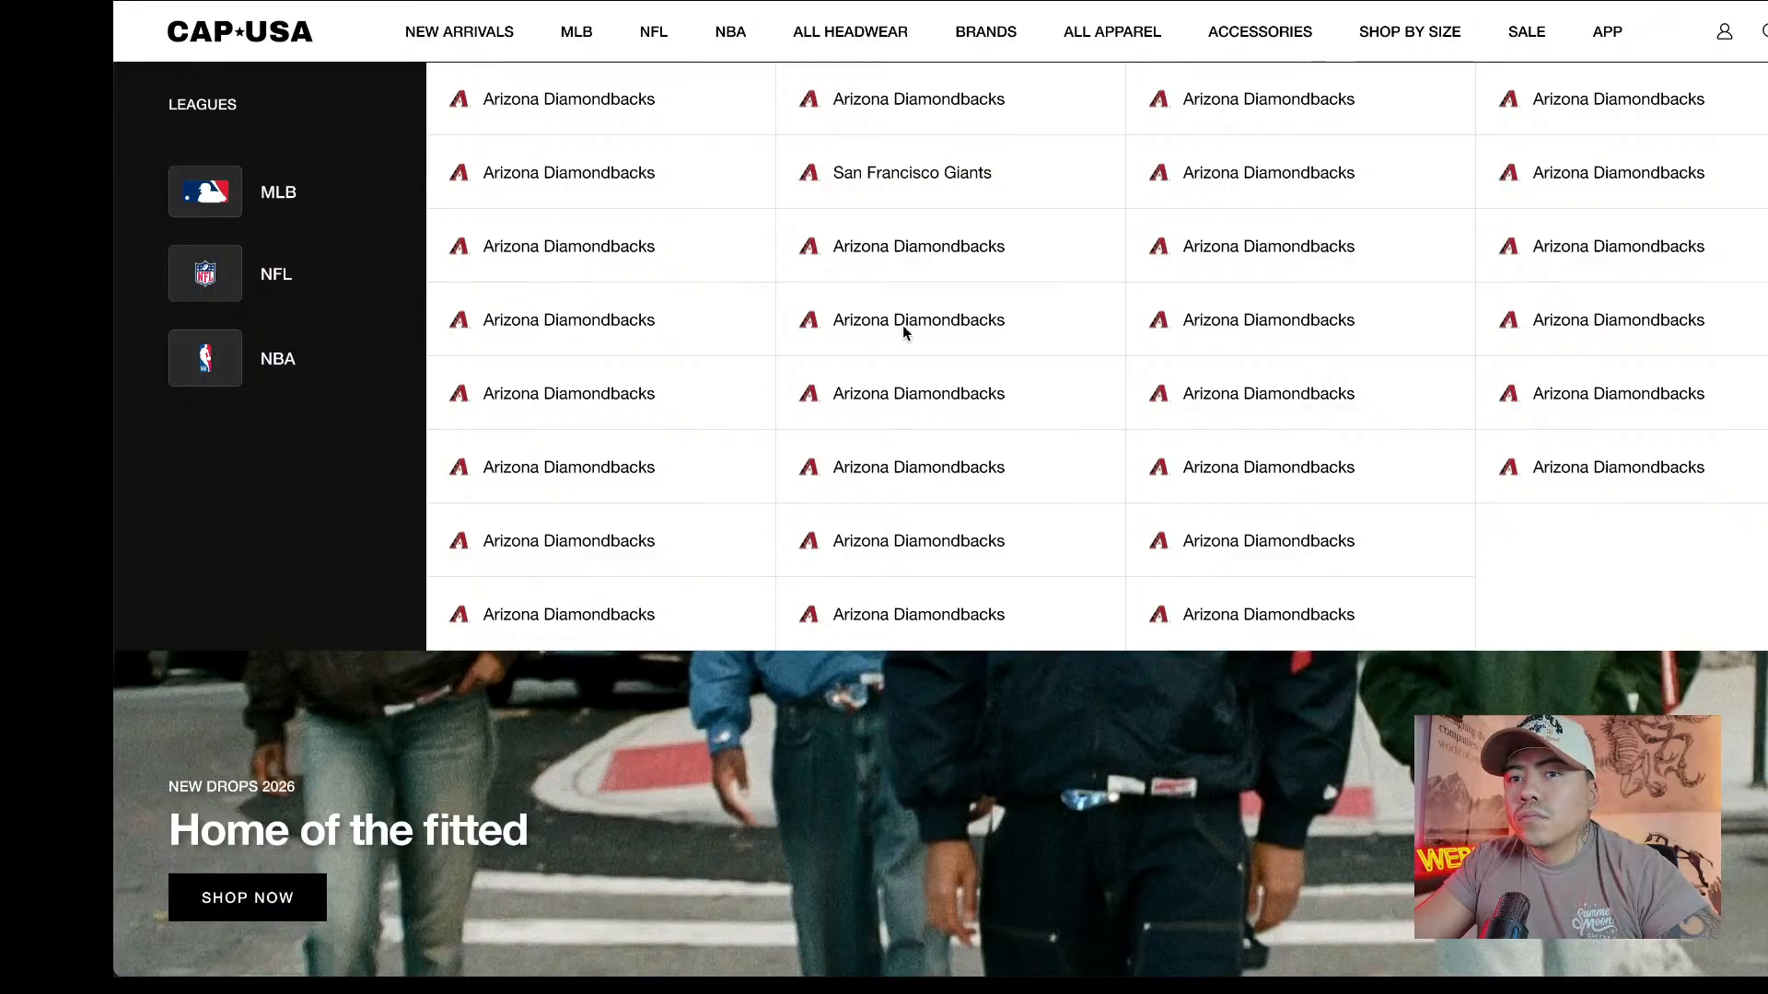
key("ctrl+Tab")
Set the font size of the LEAGUES heading in the sidebar to 24.
left_click(1091, 109)
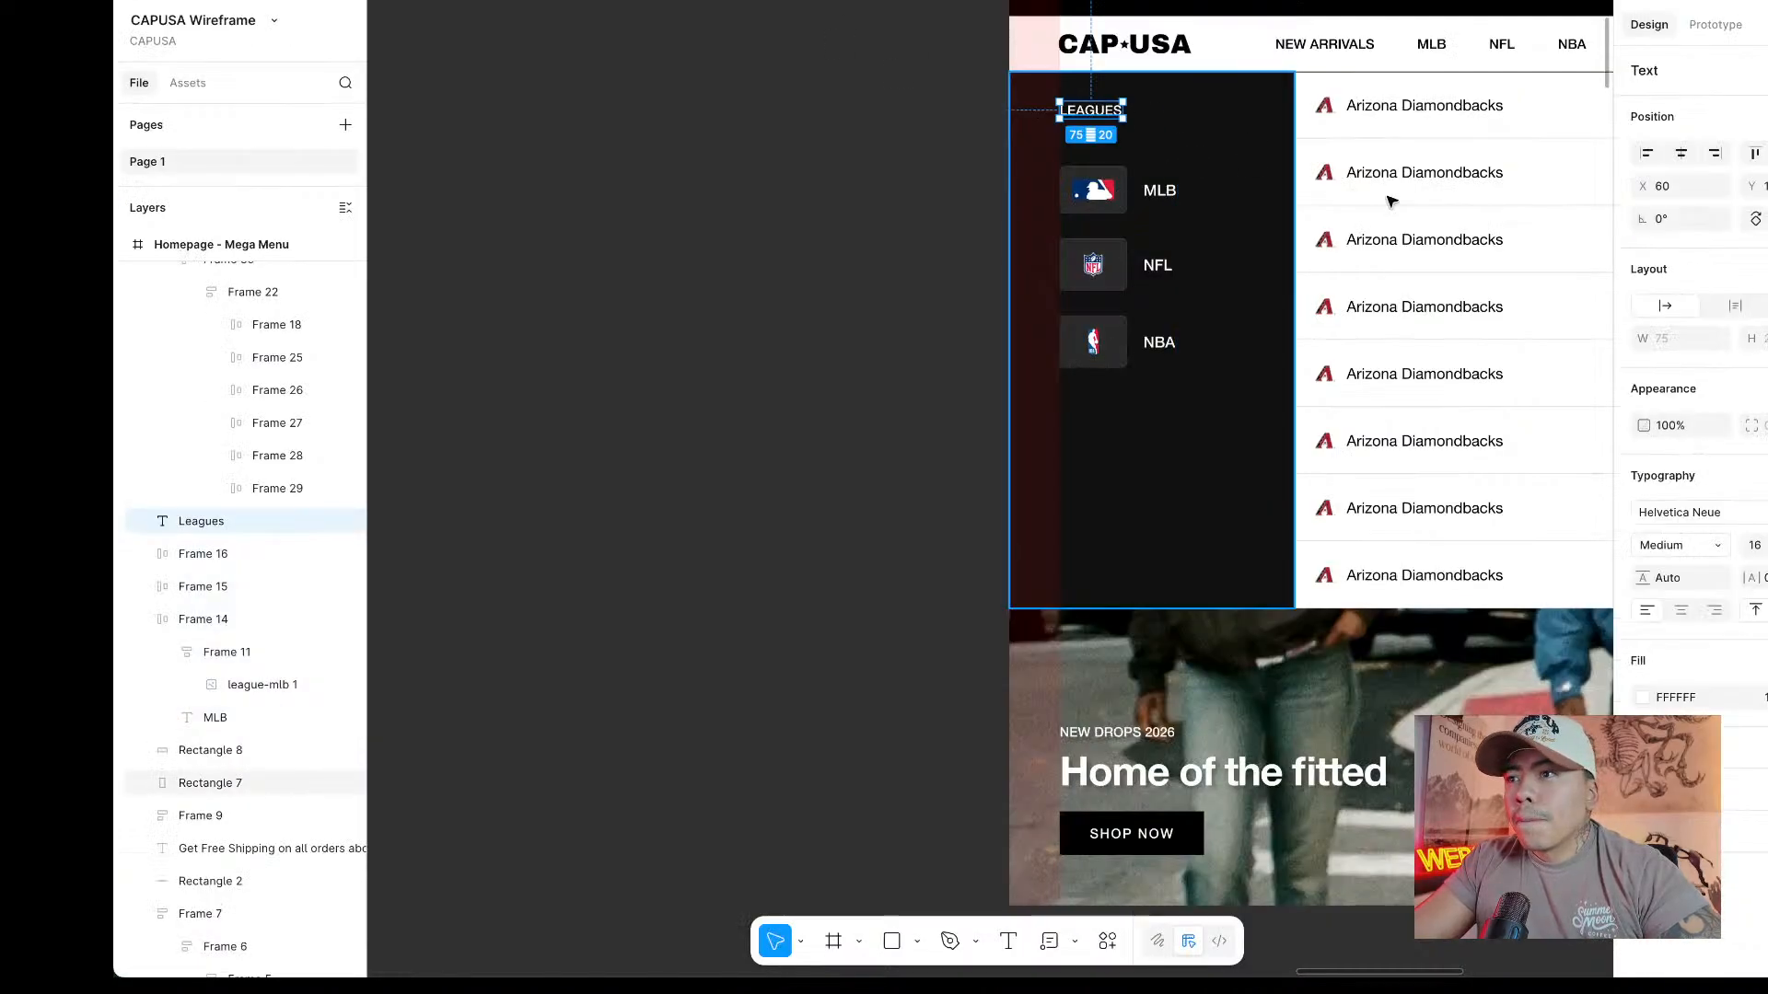
type("2")
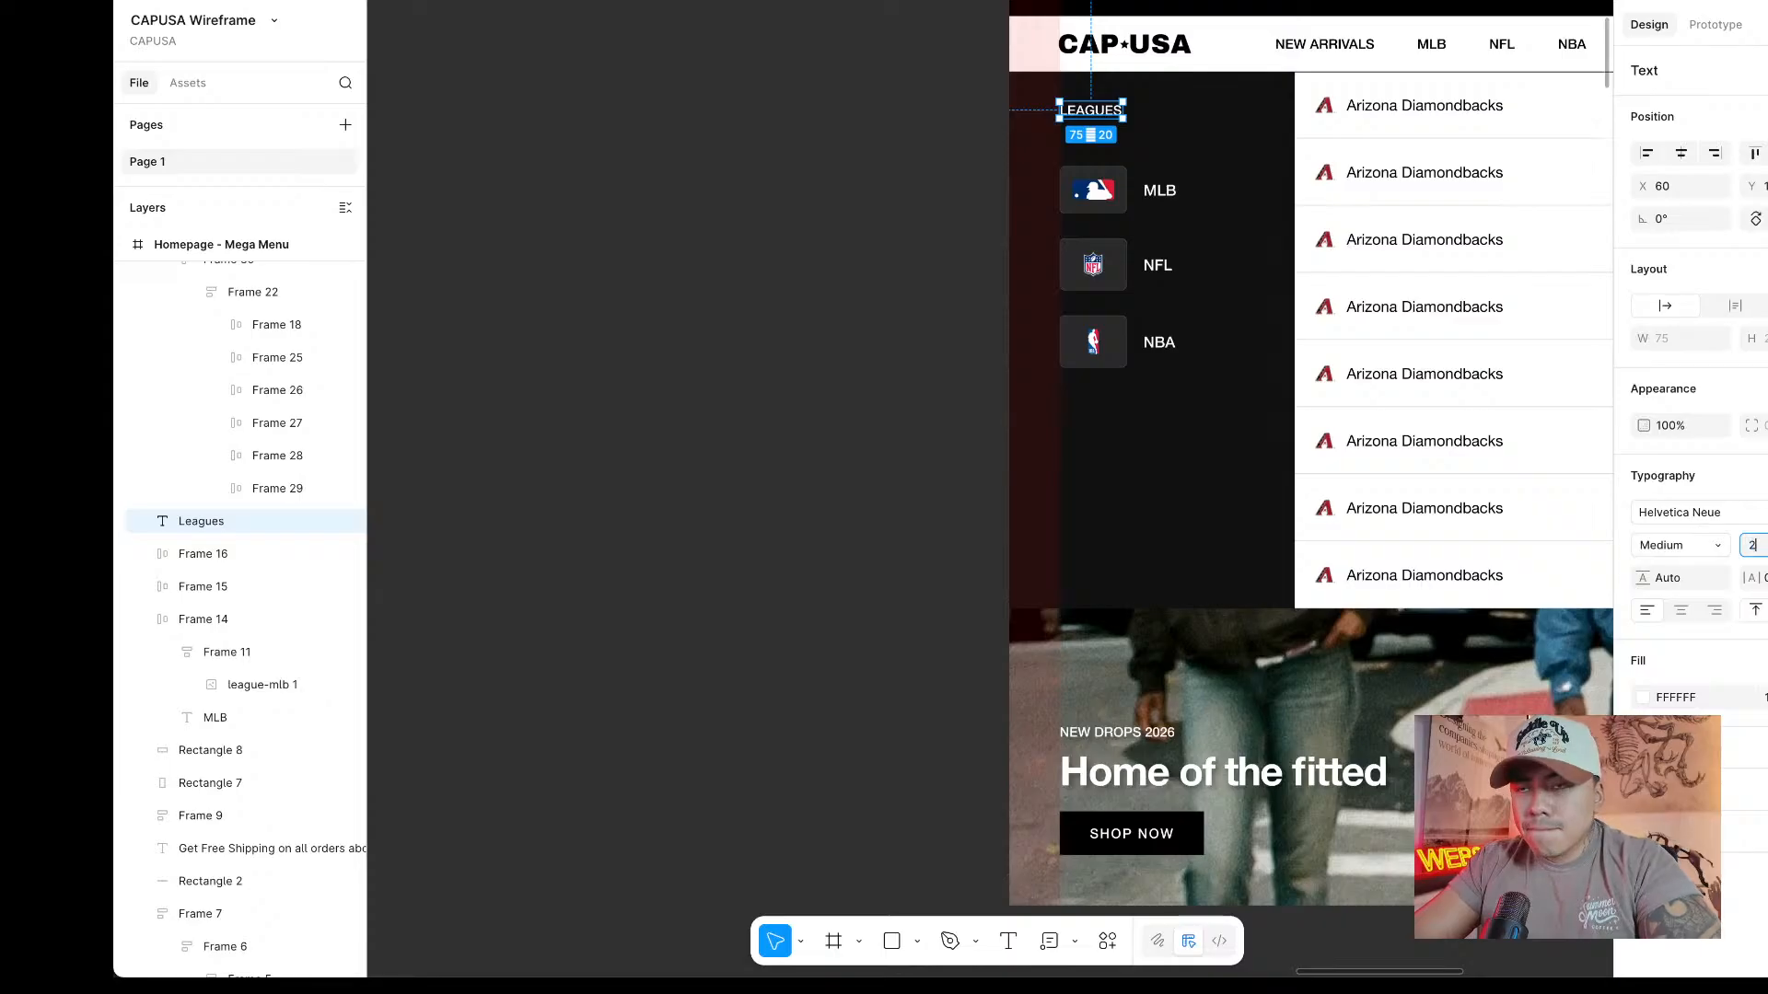
type("4")
key("Return")
scroll(1271, 206, "right", 3)
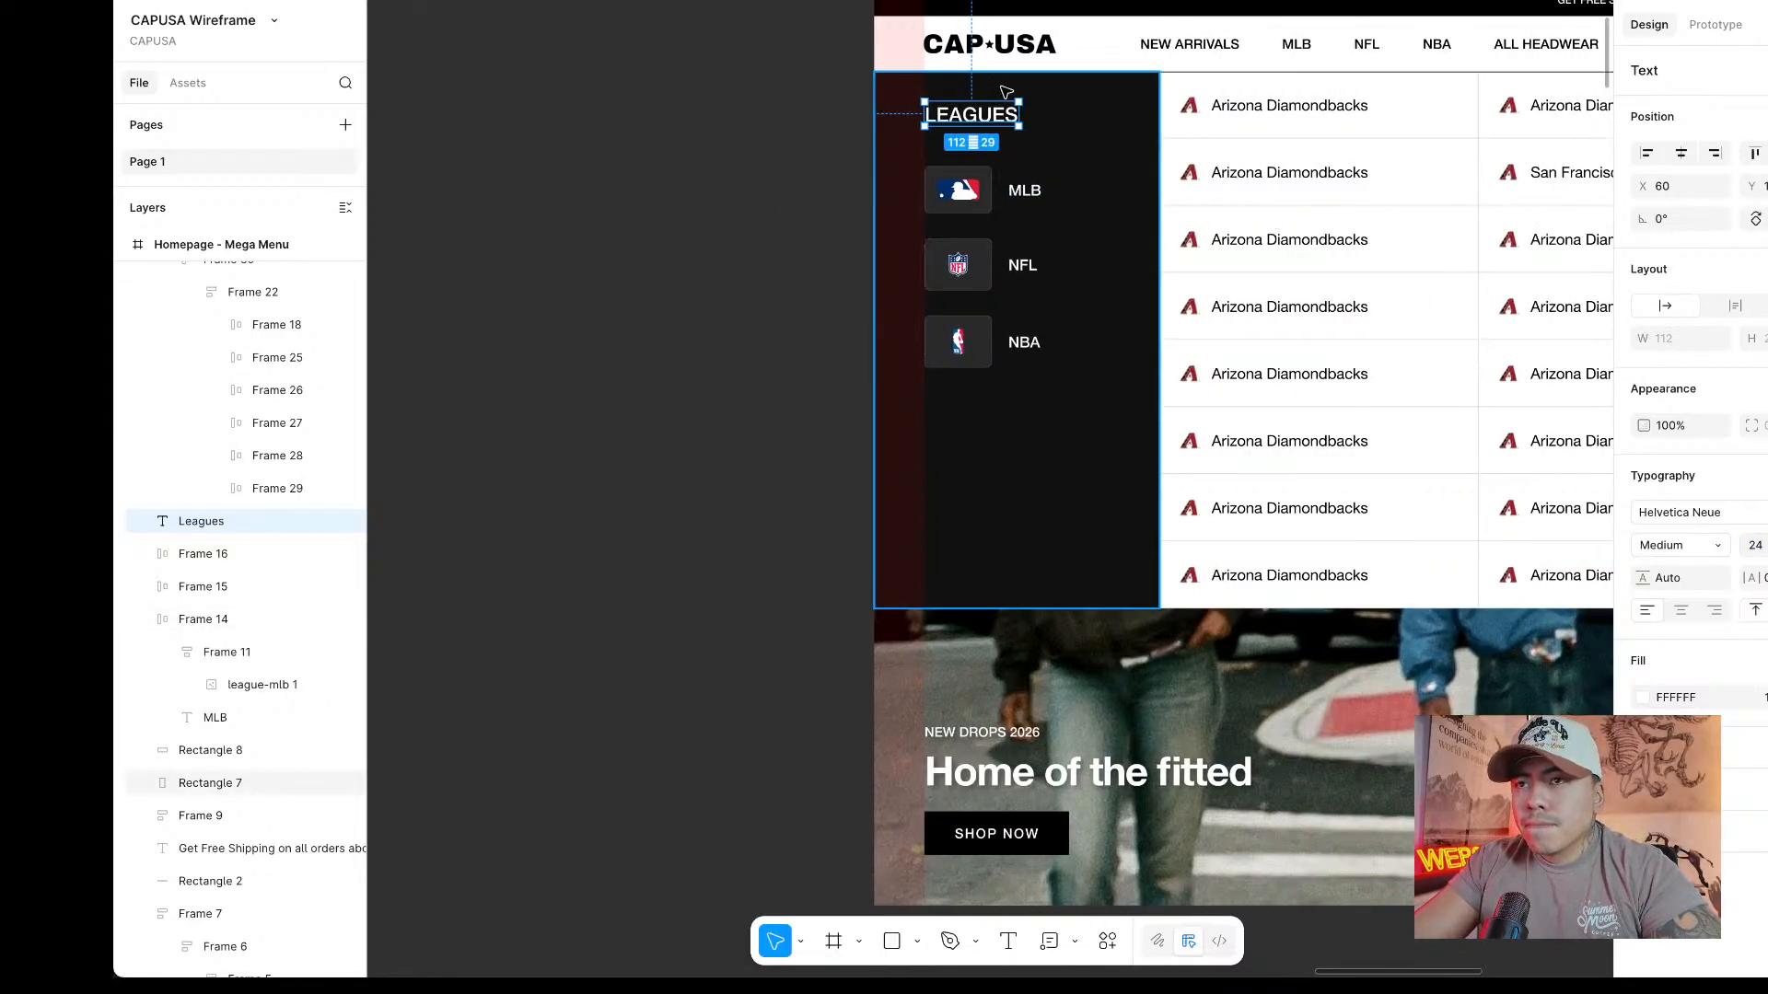
Nudge the LEAGUES heading up slightly, closer to the sidebar's upper edge.
key("alt")
key("alt+Up")
key("alt+Up")
key("alt+Up")
key("alt+Up")
key("alt+Up")
key("alt+Up")
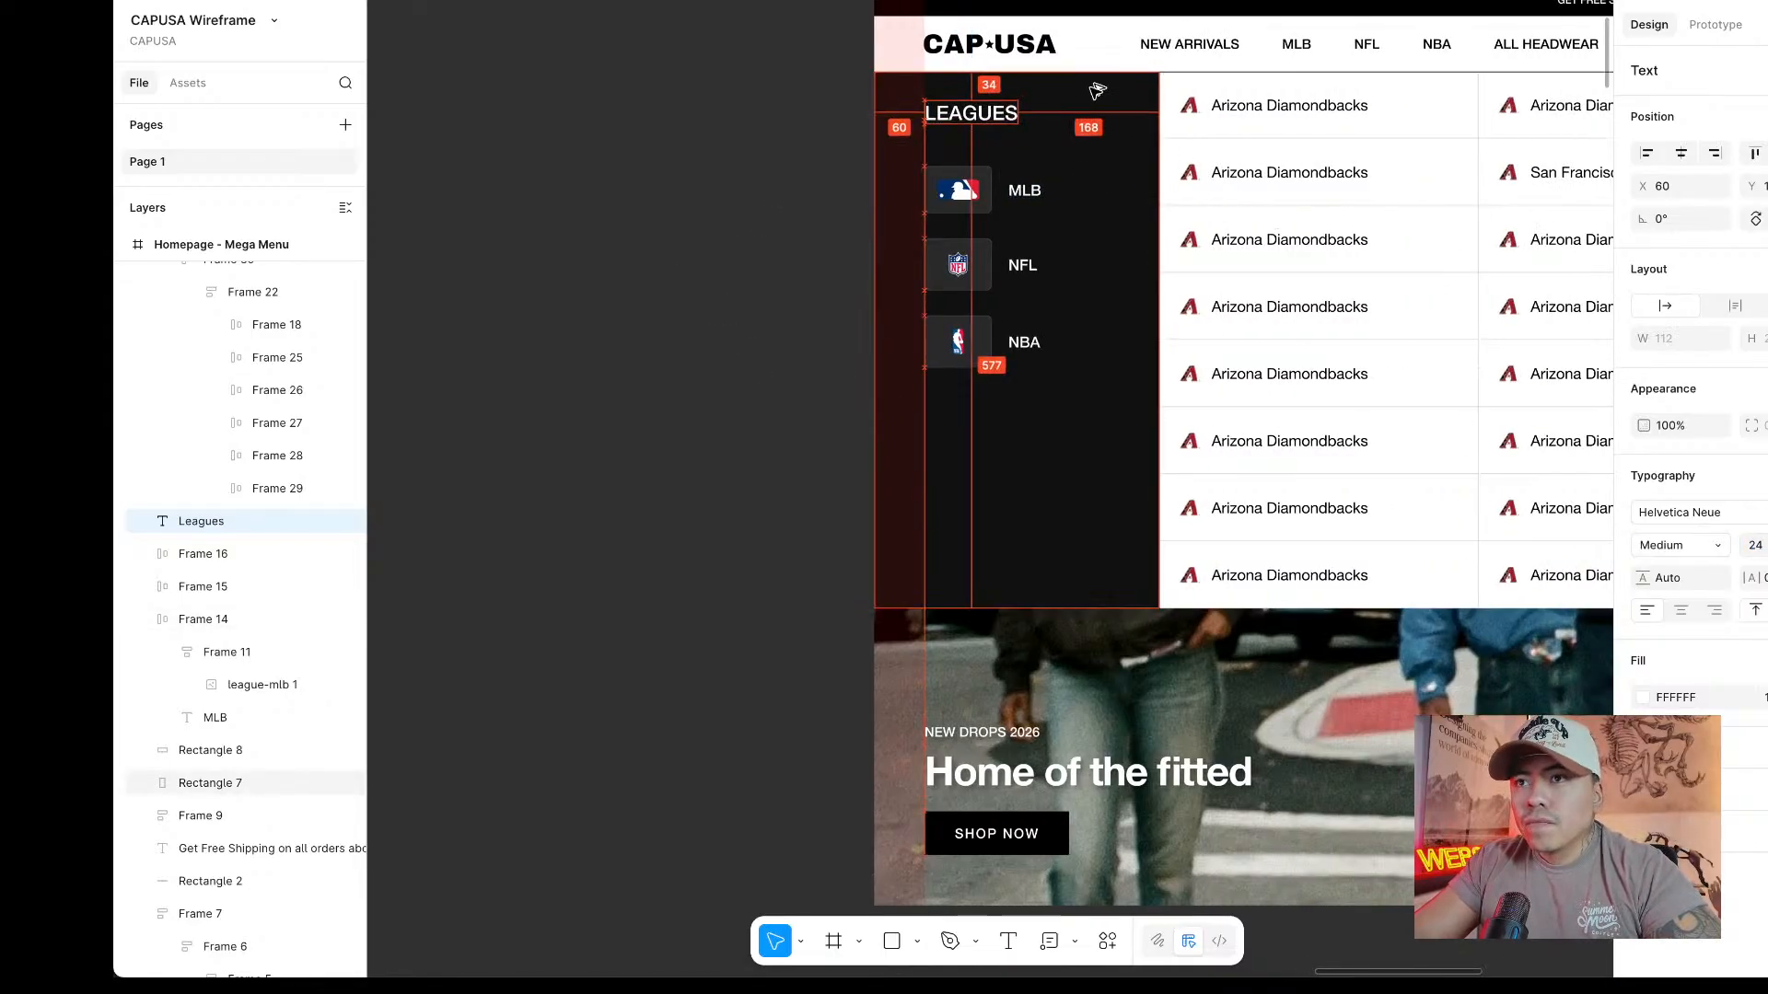
Move the MLB, NFL and NBA items down together so they sit 60 px below the LEAGUES heading.
left_click(967, 180)
left_click(976, 265, "shift")
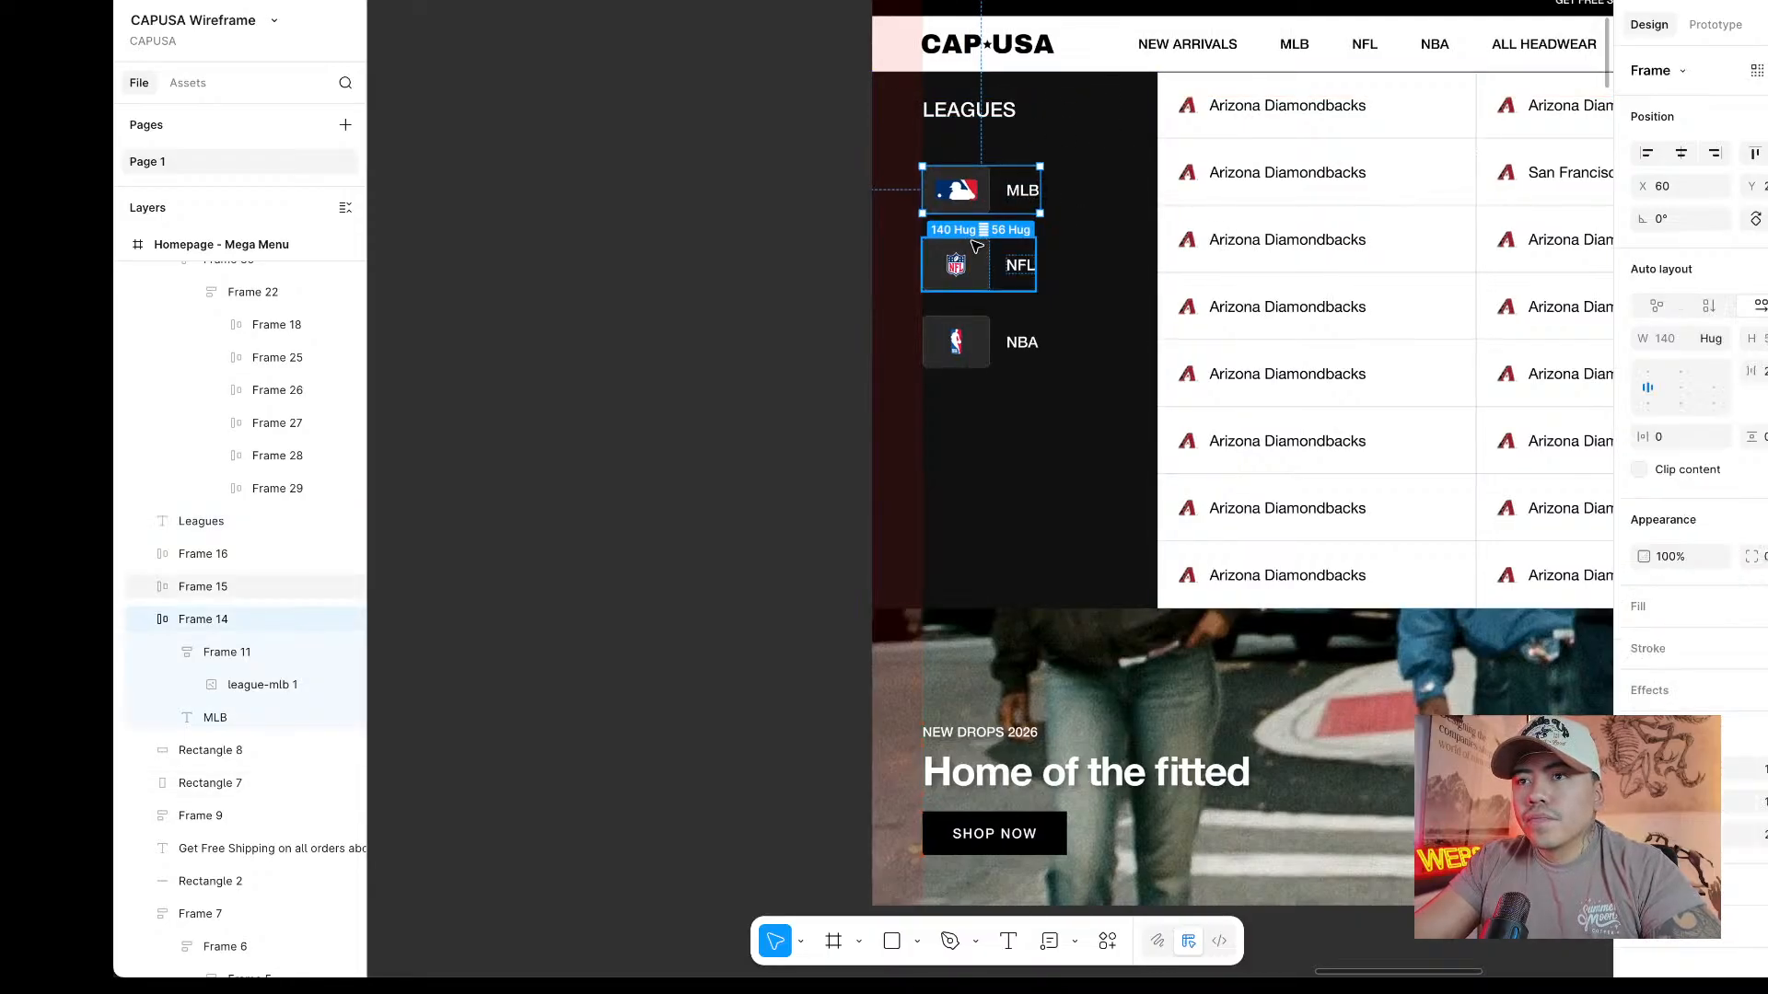
left_click(976, 342, "shift")
key("alt")
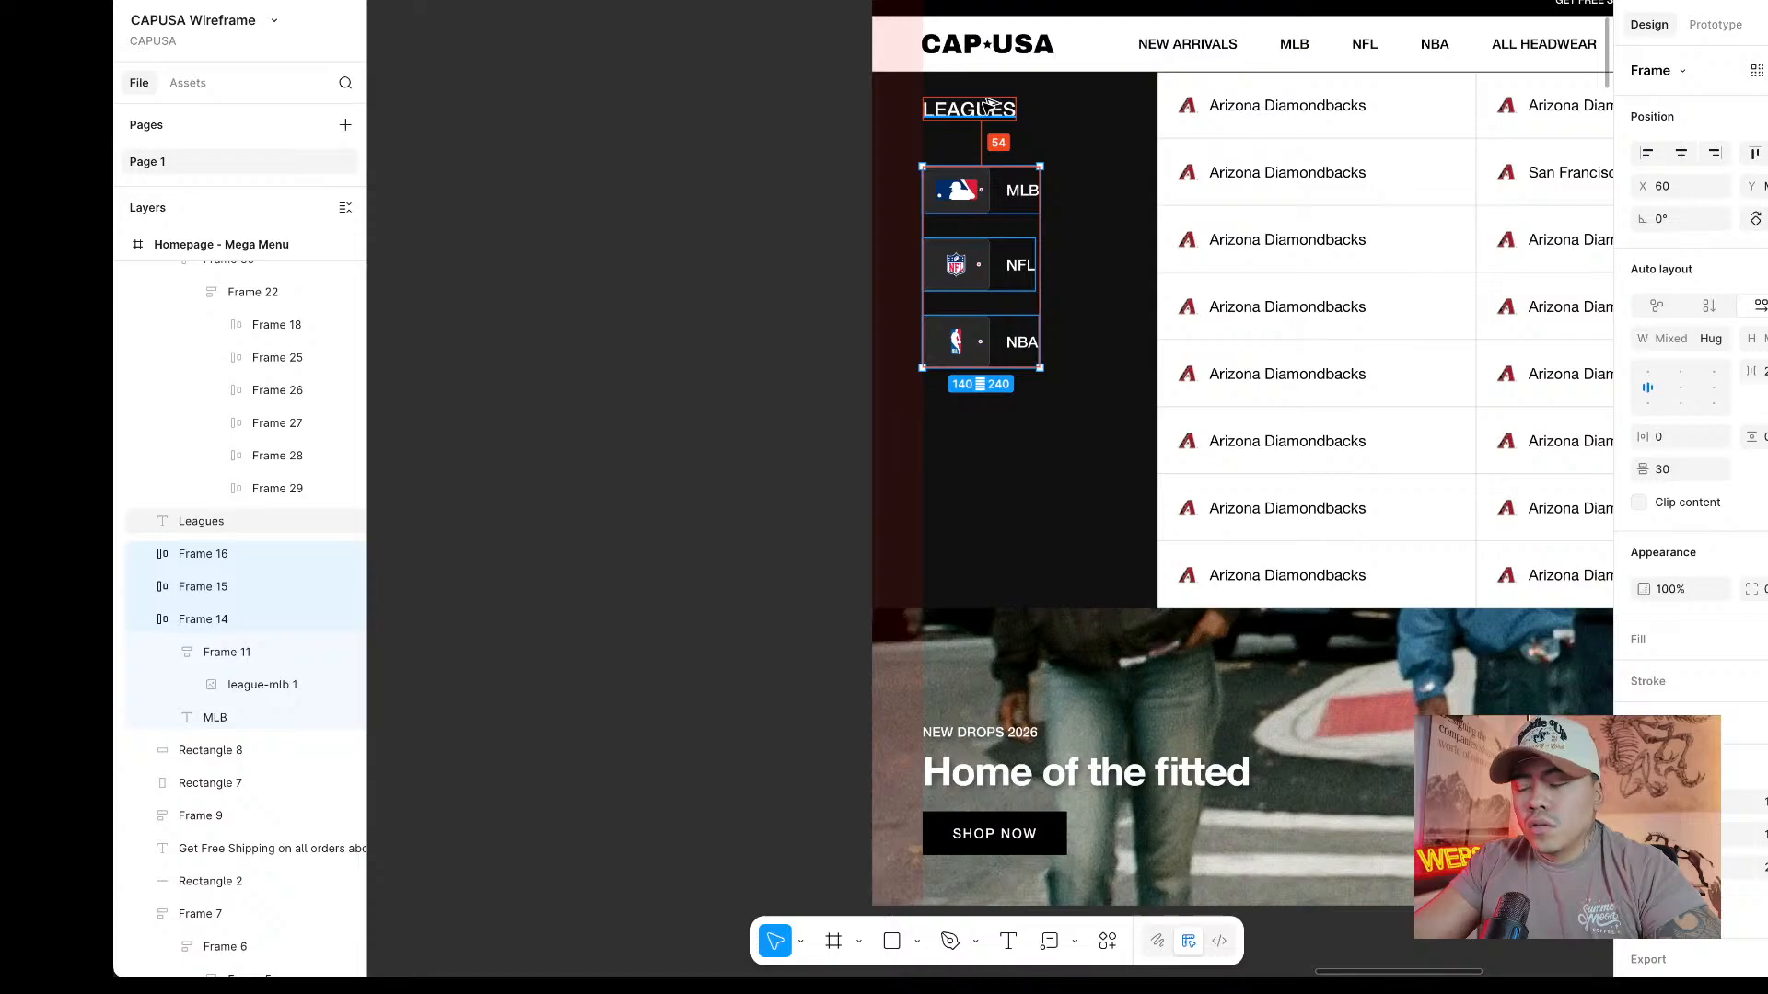
key("alt+Down")
key("alt+Down")
key("alt+Down")
key("alt+Down")
key("alt+Down")
key("alt+Down")
key("alt+Down")
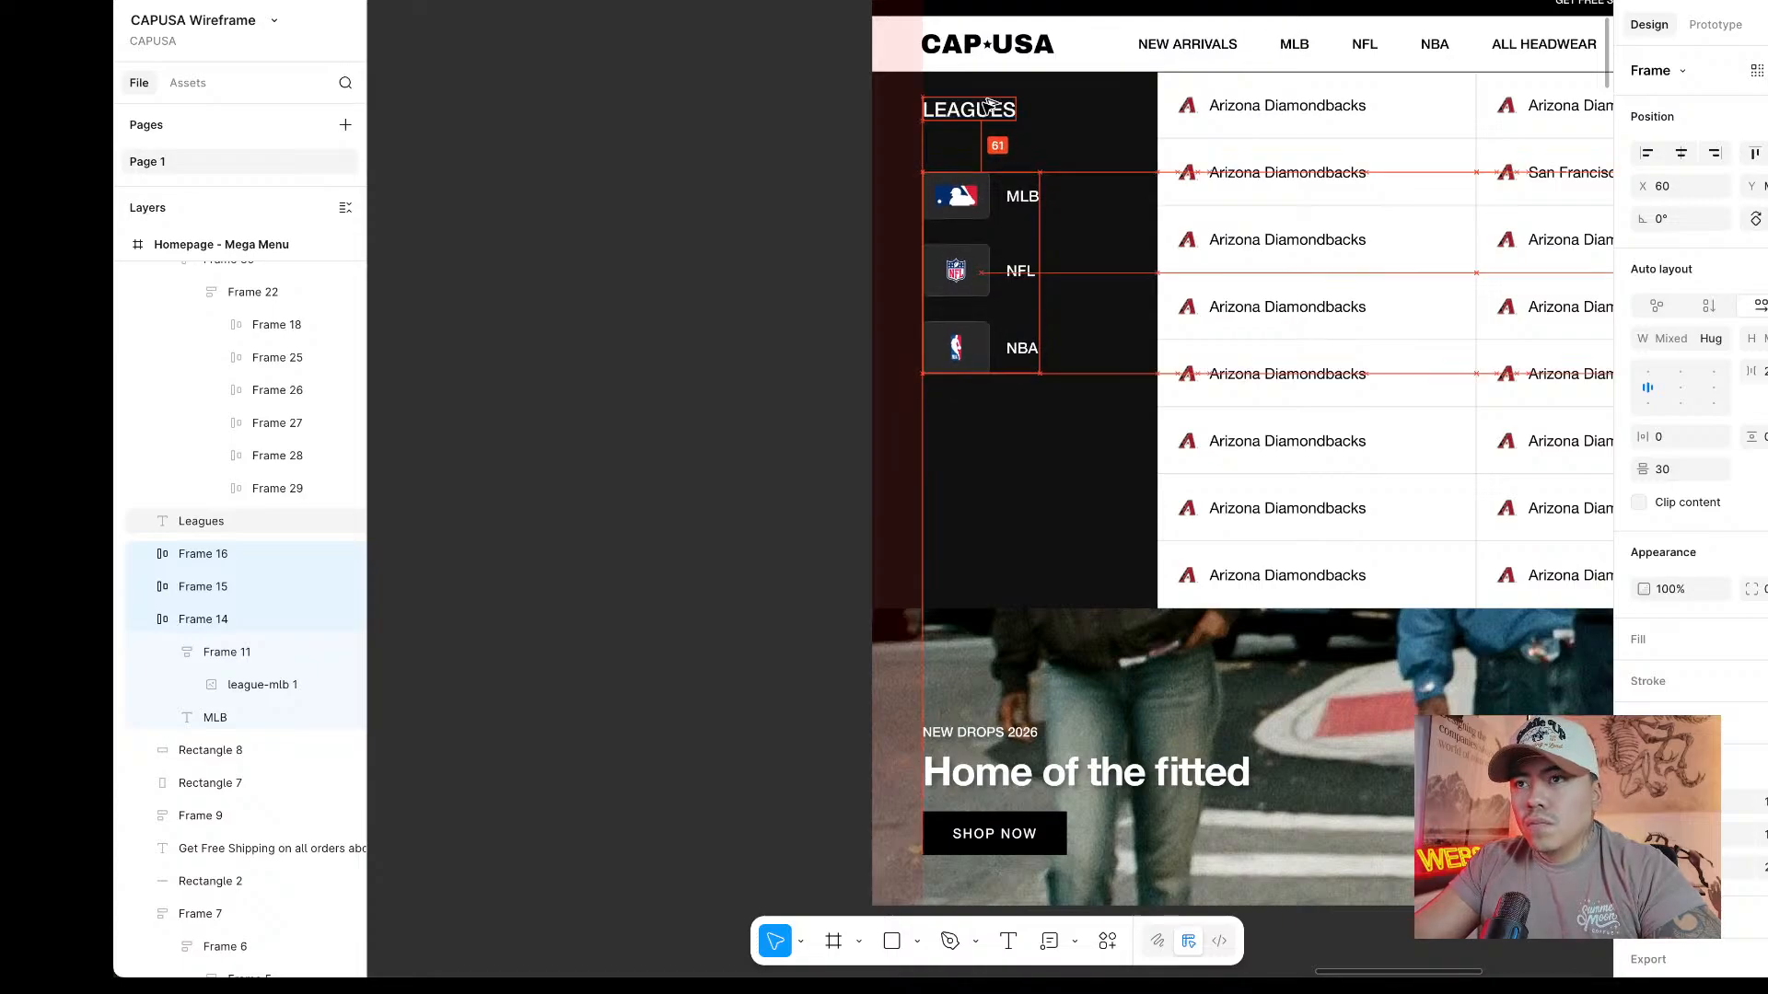
key("alt+Up")
Examine the leagues sidebar and the team grid of the mega menu in the preview and in the wireframe.
key("ctrl+Tab")
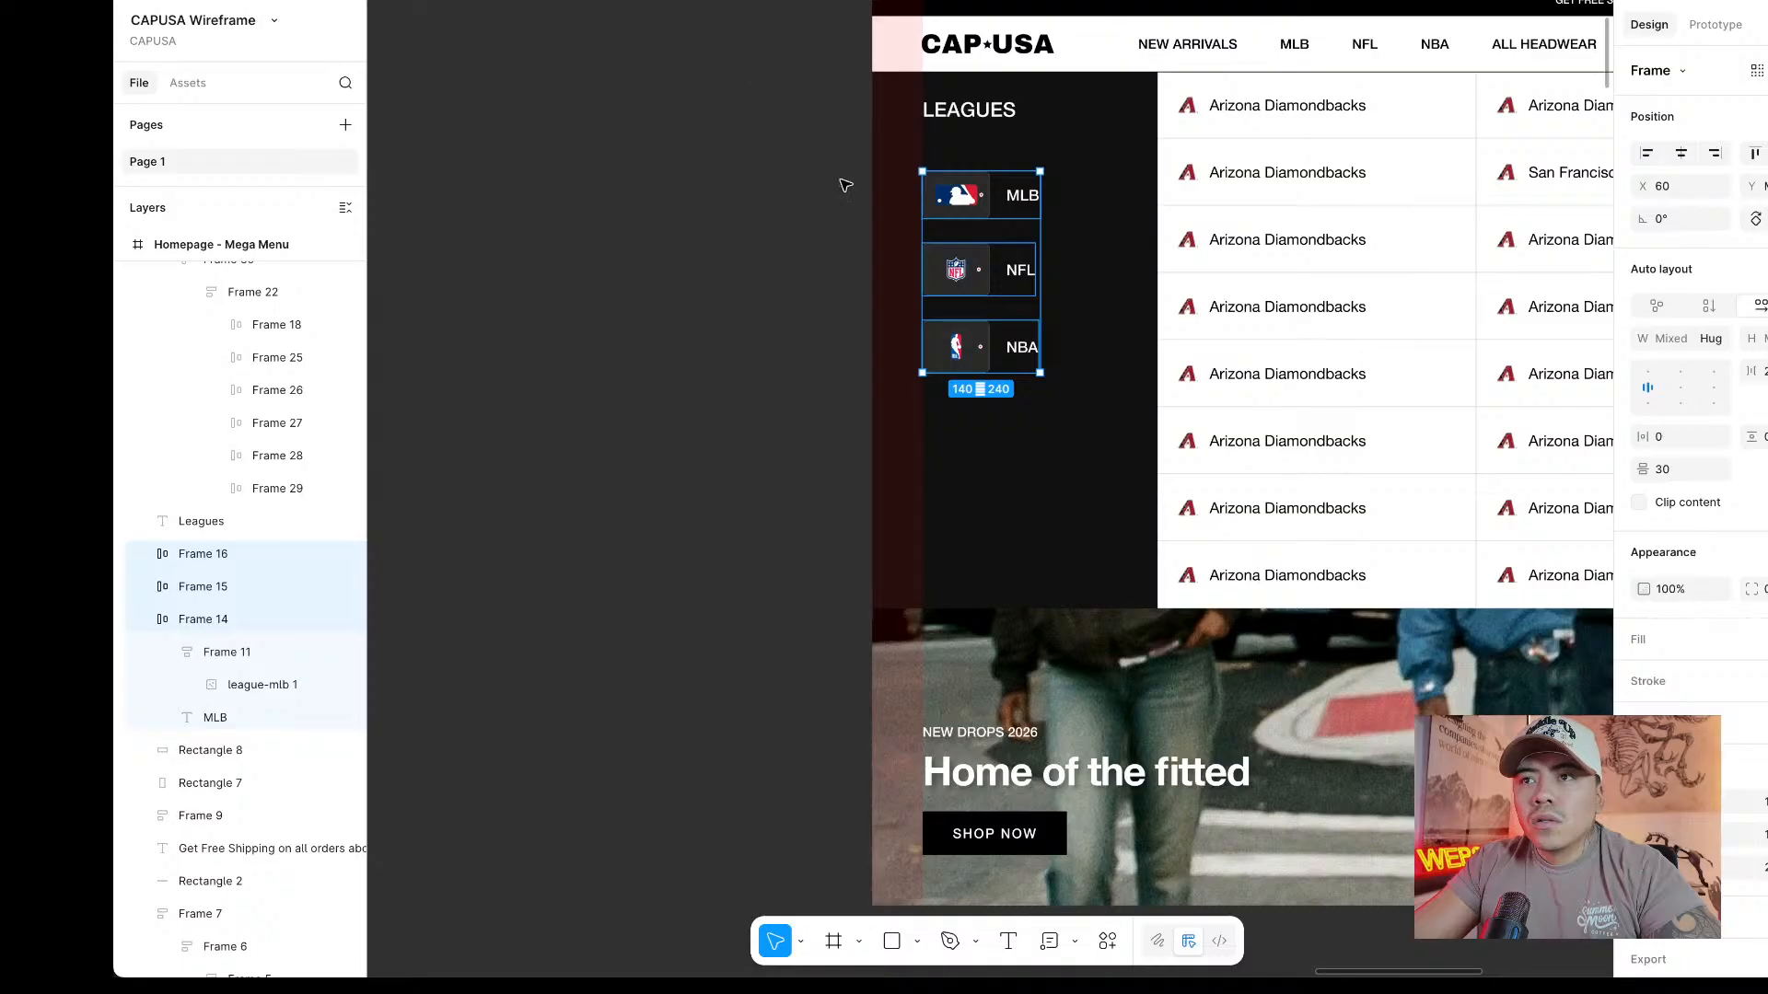
left_click(845, 185)
scroll(845, 187, "right", 5)
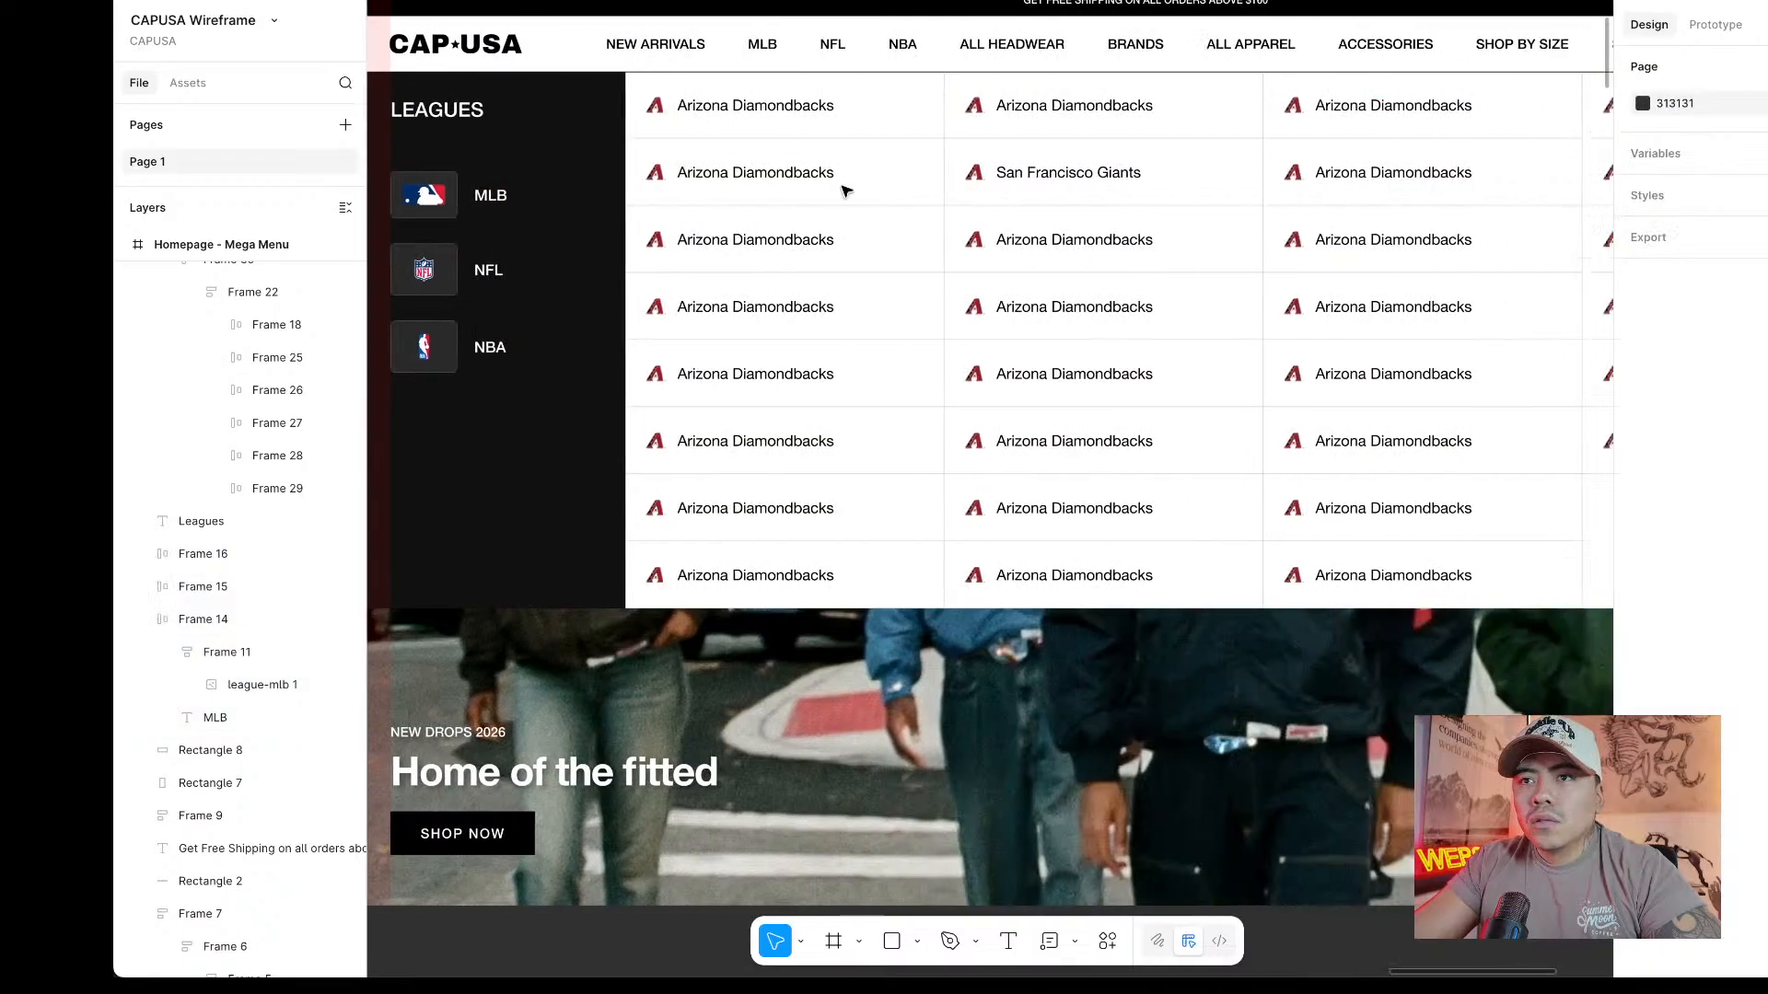
scroll(845, 191, "right", 3)
scroll(801, 179, "left", 5)
scroll(753, 168, "up", 5)
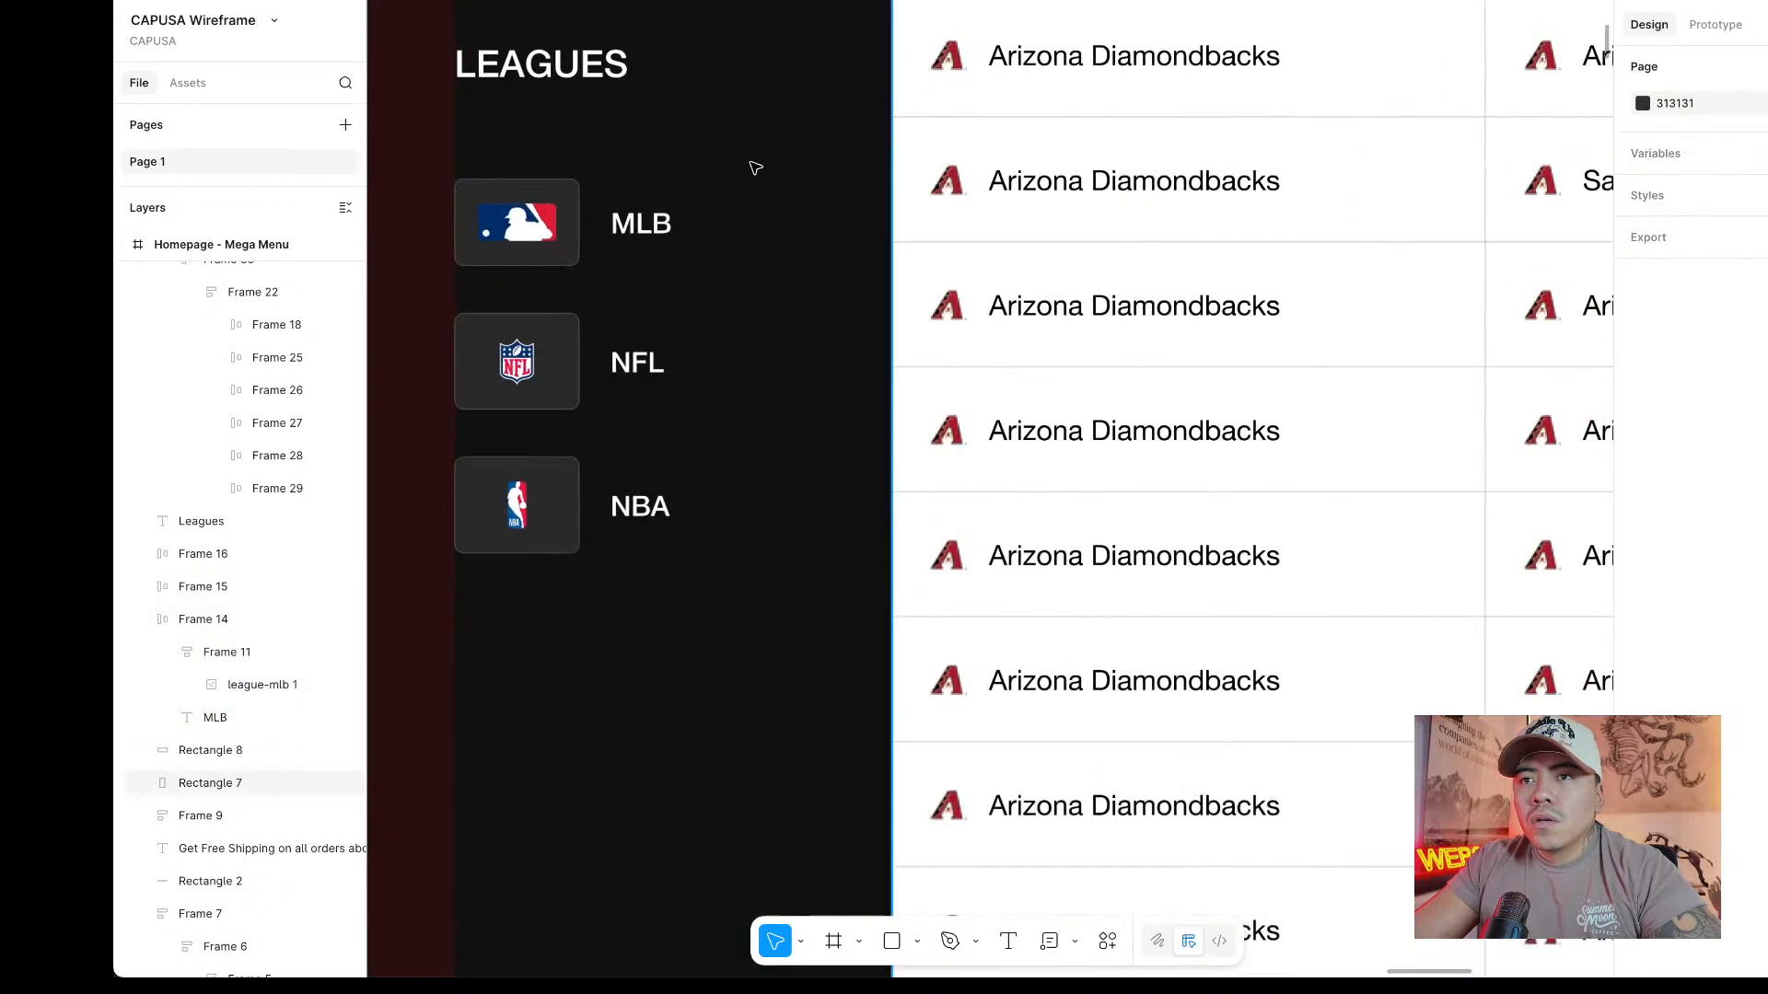
scroll(755, 167, "down", 2)
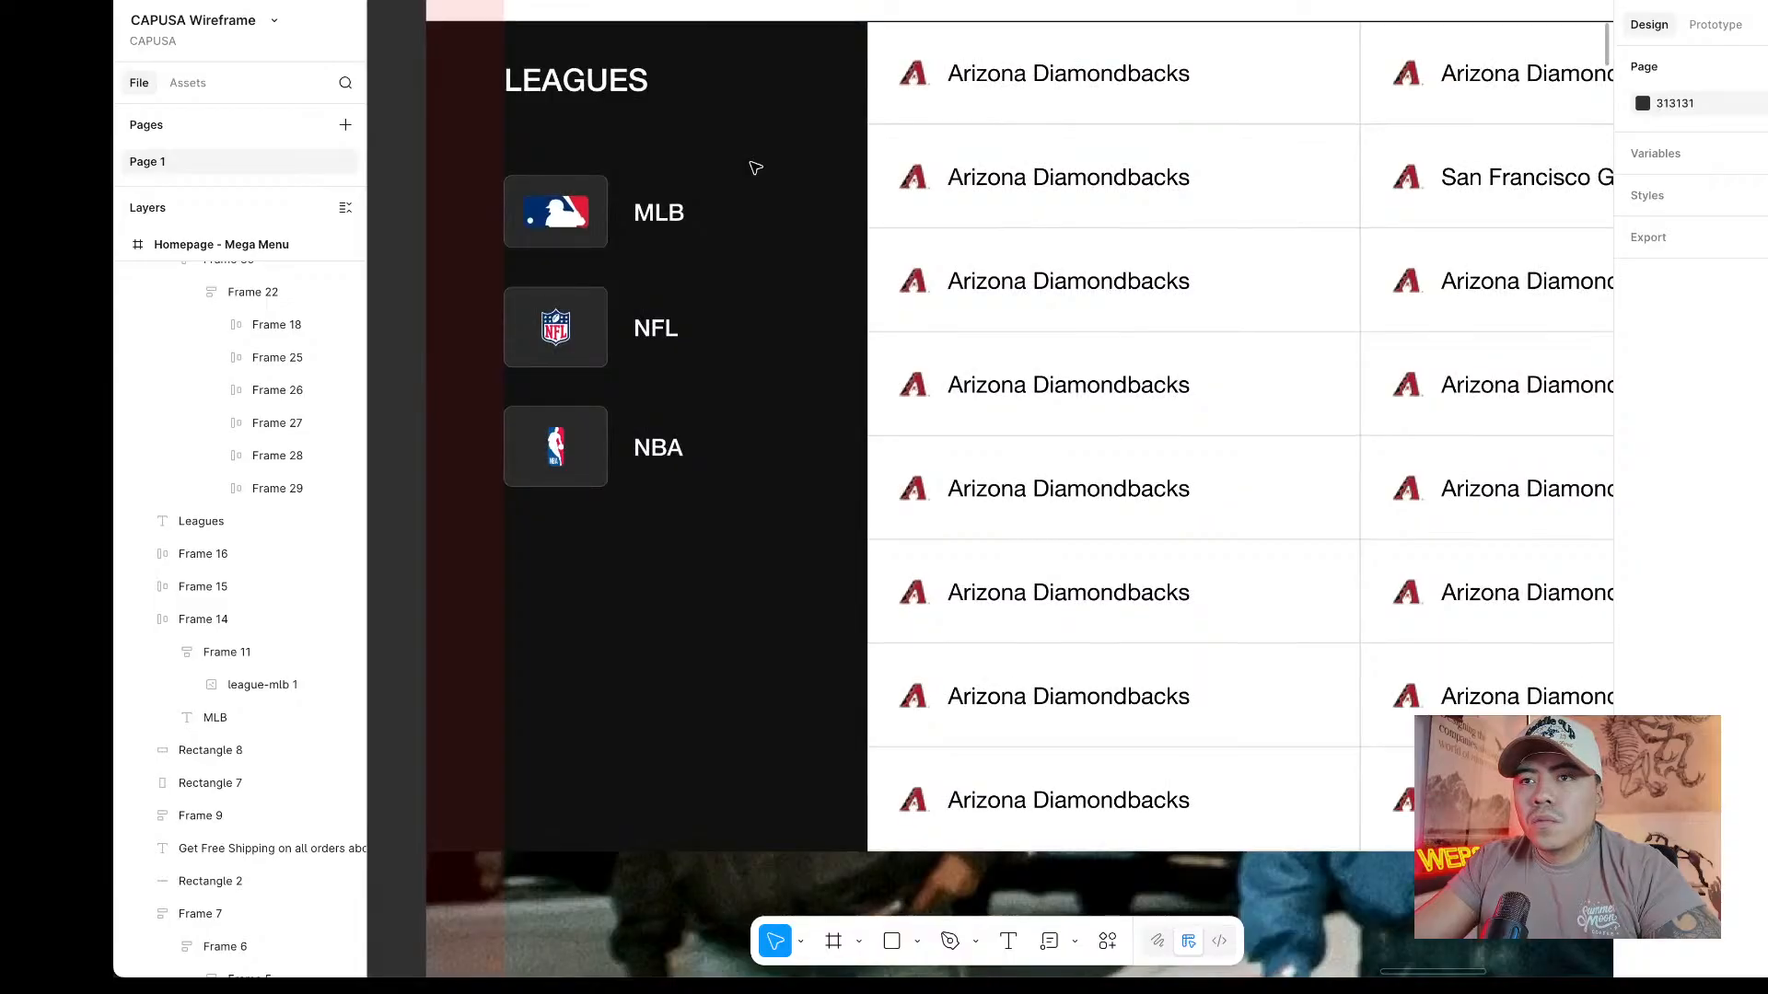
scroll(755, 168, "down", 3)
scroll(755, 167, "up", 2)
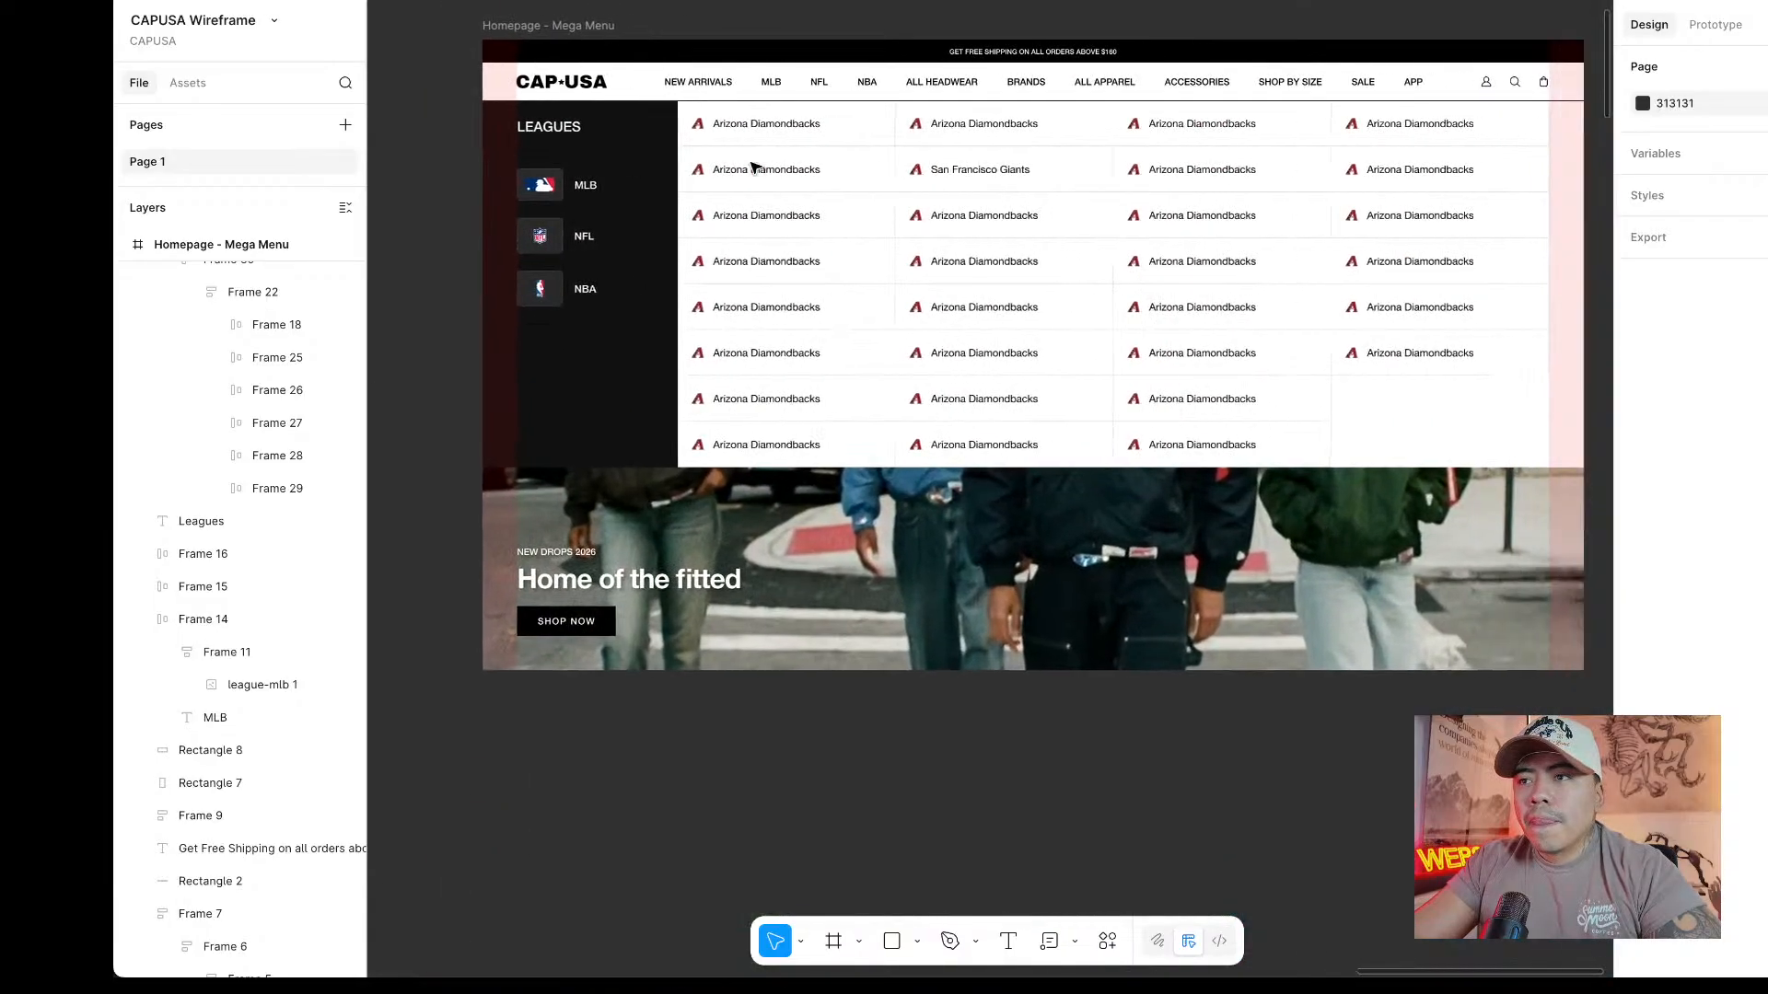
scroll(753, 167, "right", 1)
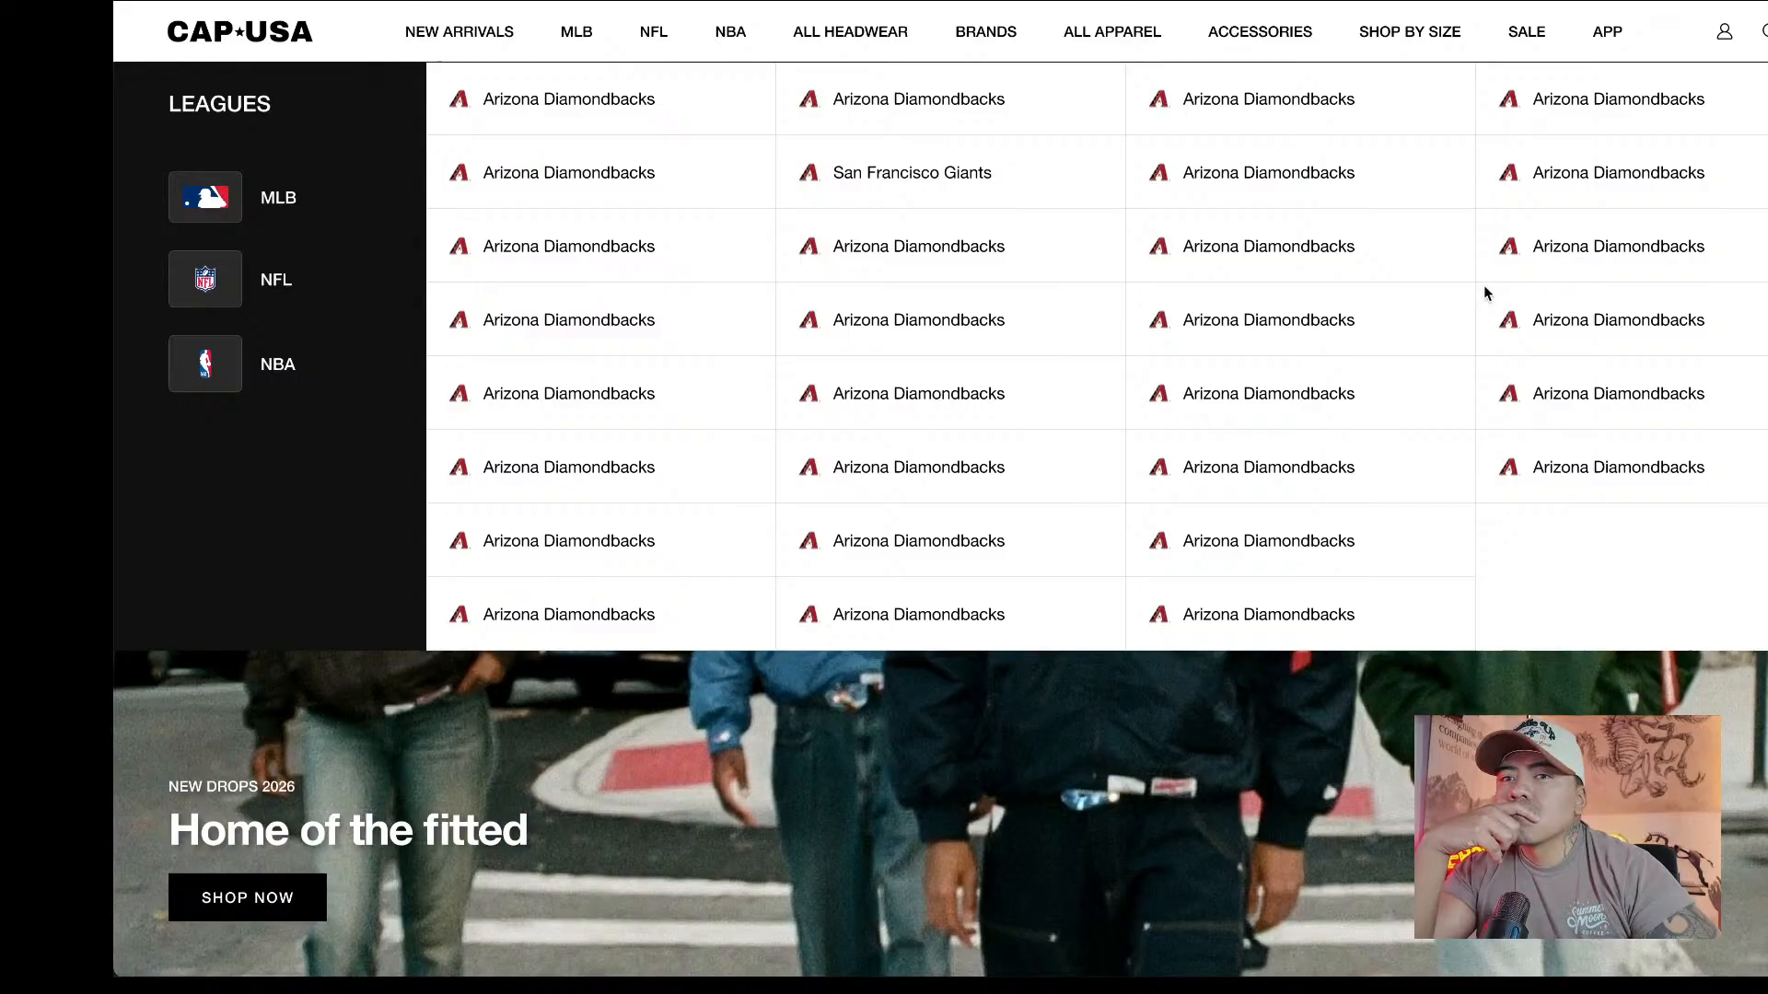
left_click(1523, 129)
left_click(1105, 1)
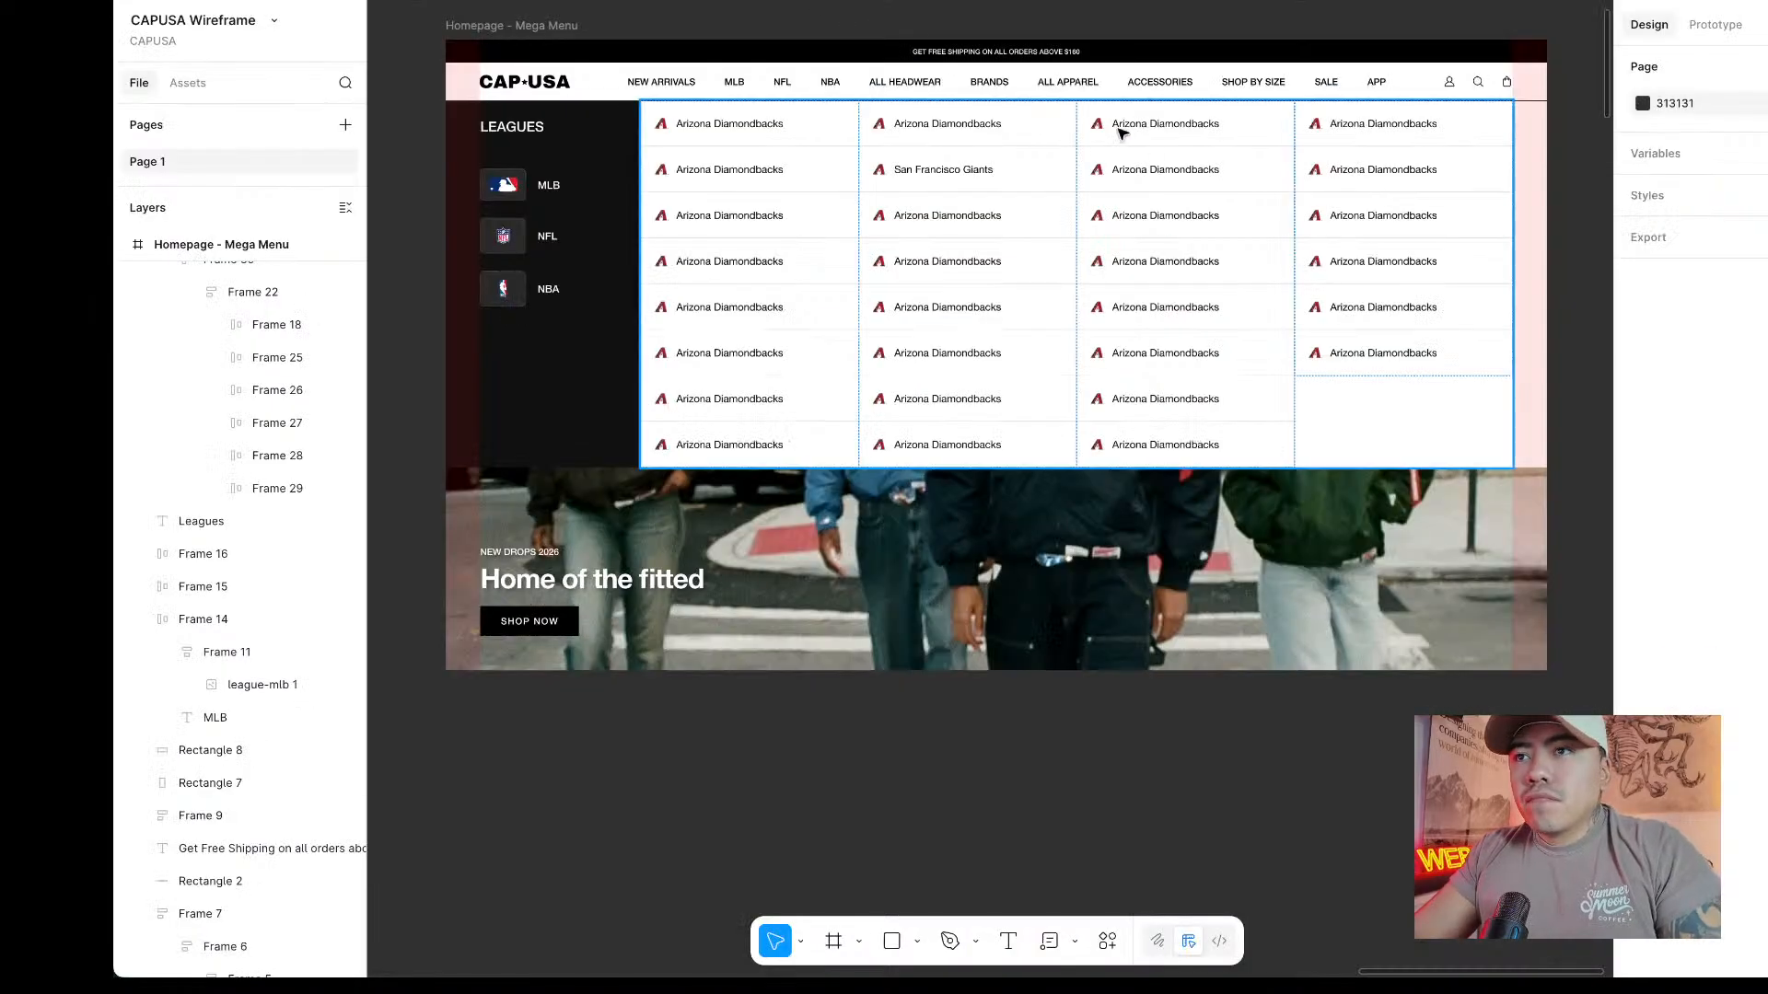
scroll(1297, 0, "right", 2)
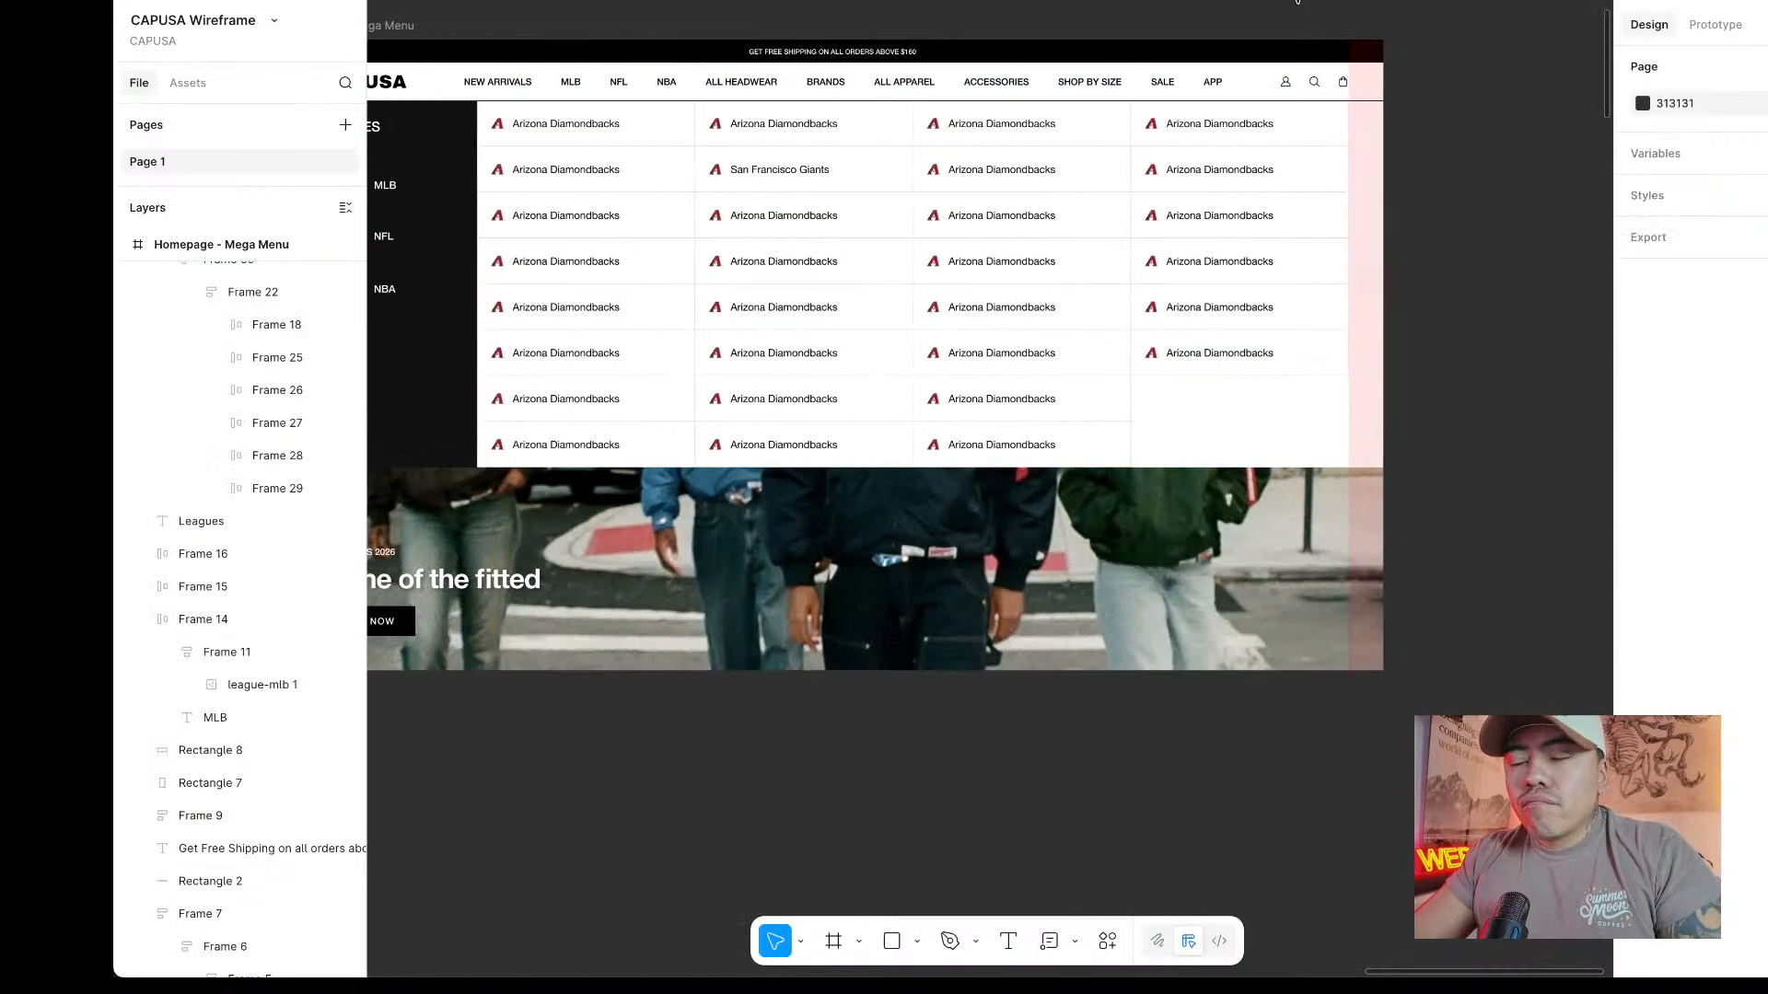
scroll(1297, 1, "left", 1)
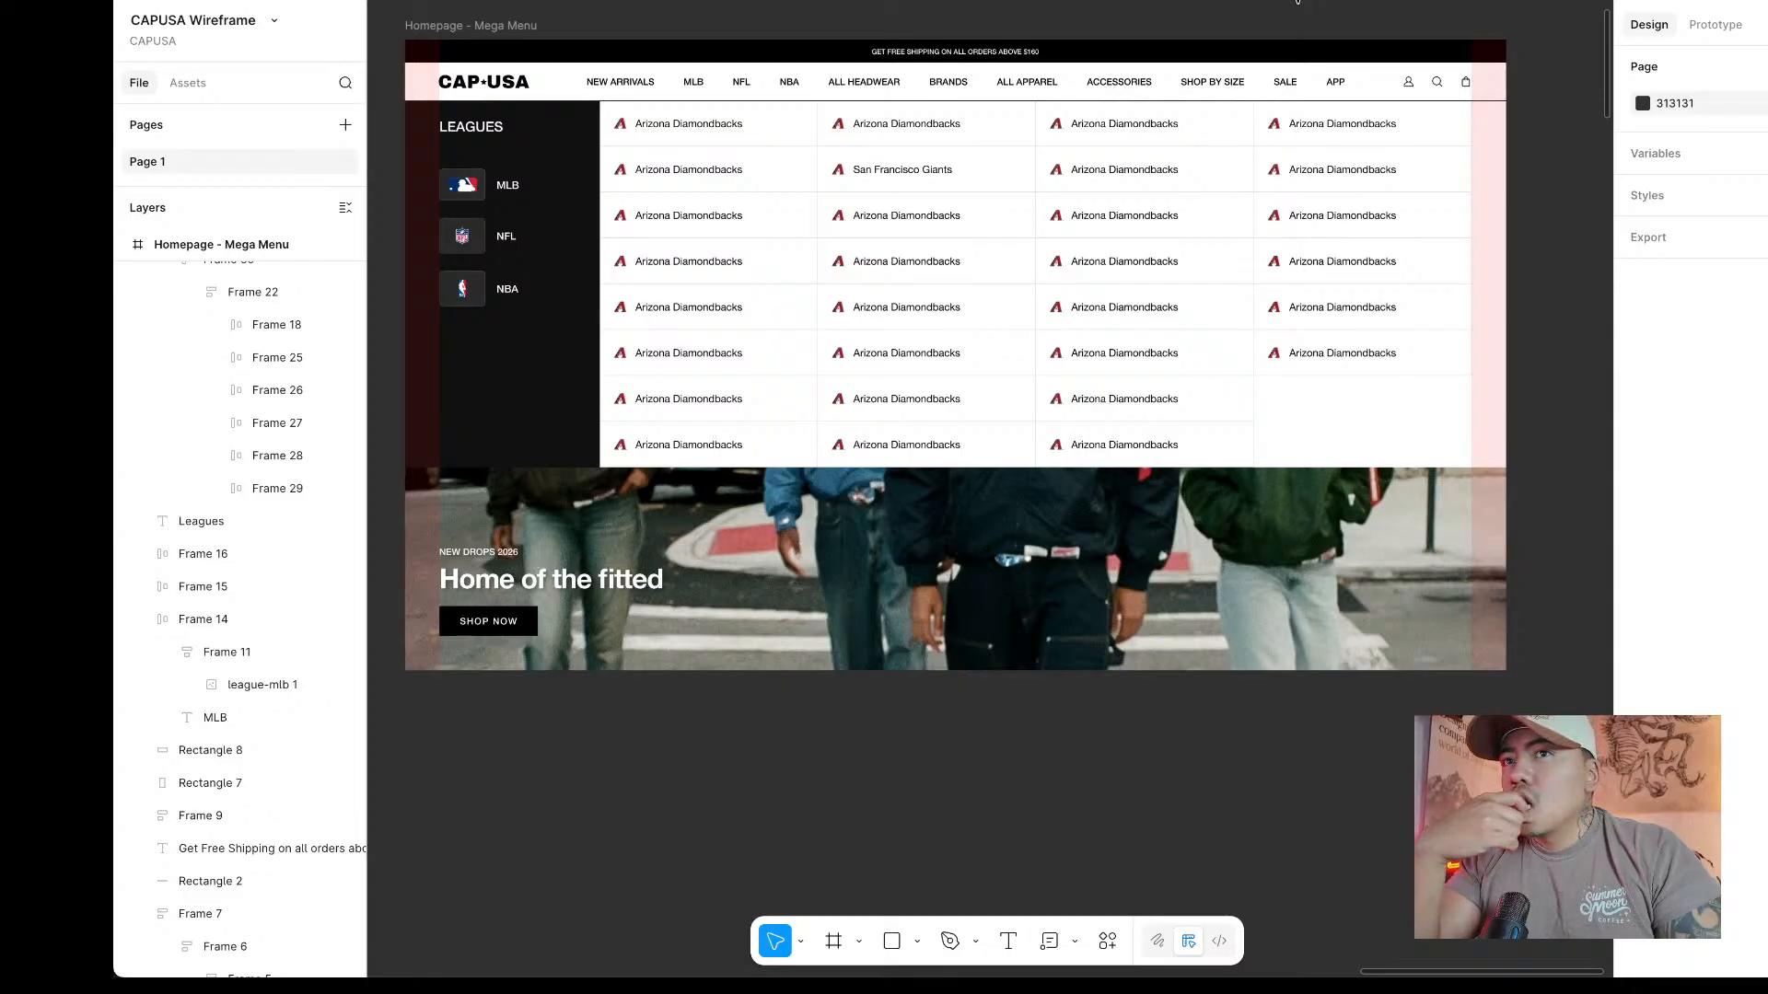
scroll(1298, 1, "down", 3)
scroll(1298, 1, "right", 1)
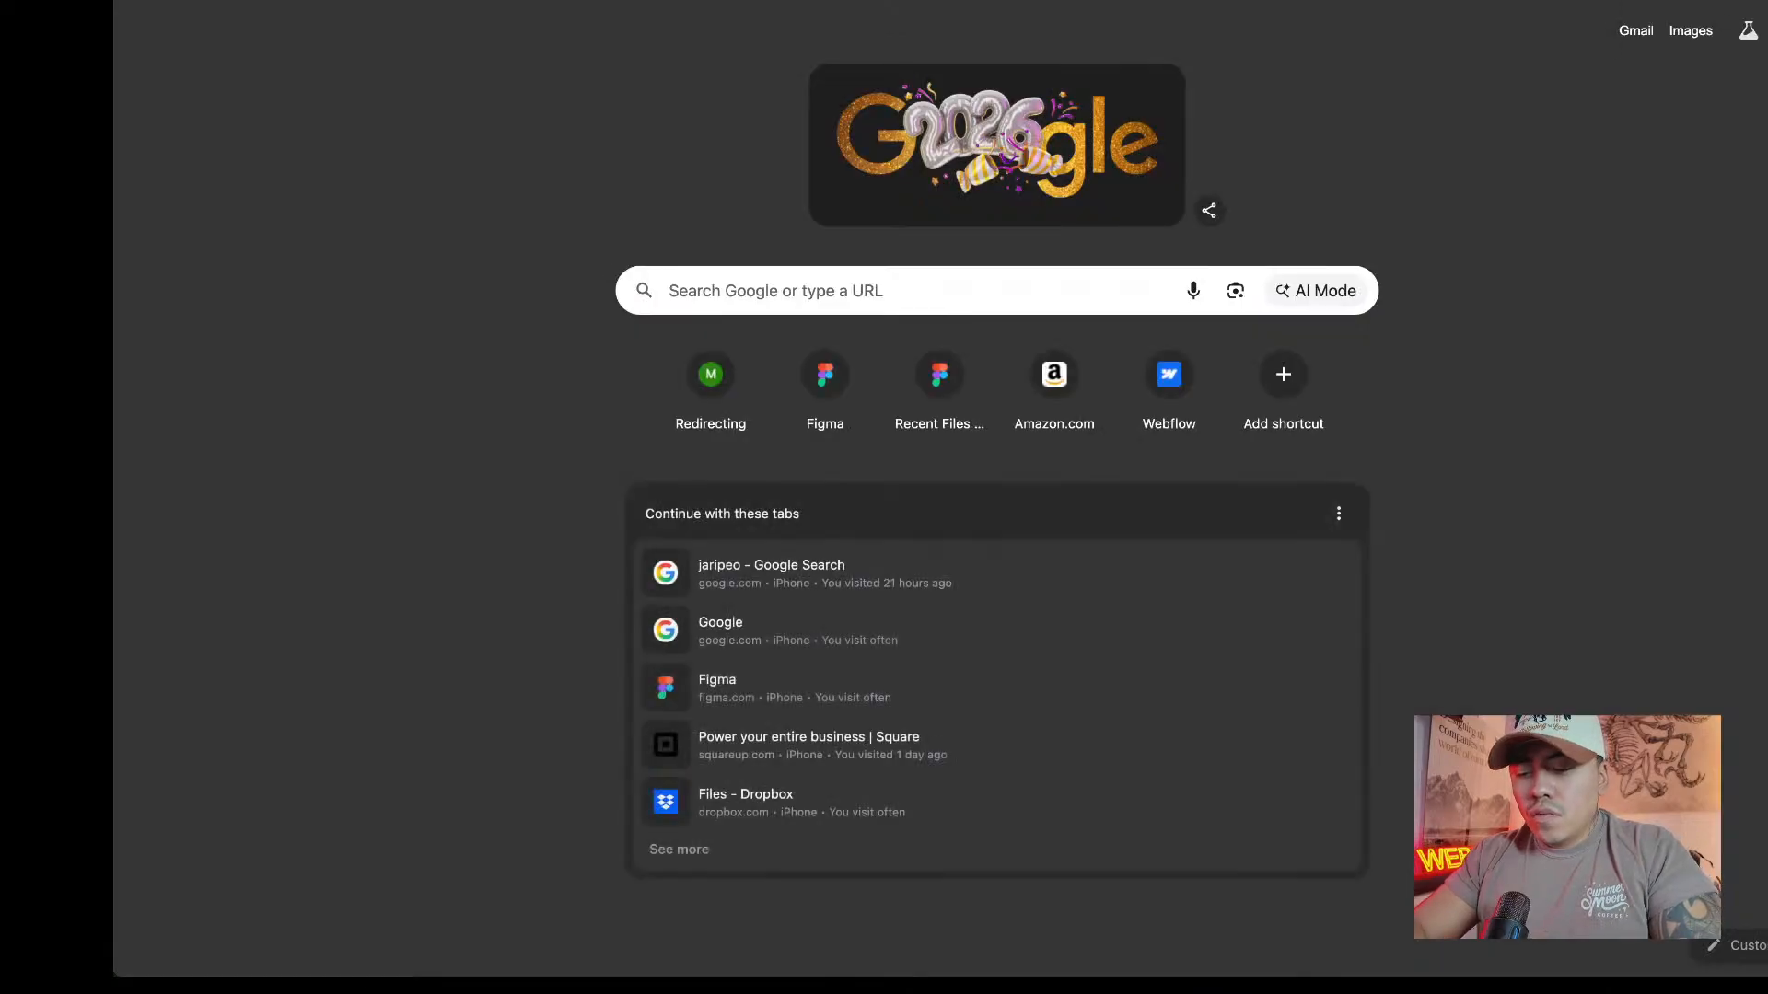
Open New Era's website to check its Teams menu, and look up Hat Heaven's website to examine its MLB menu.
type("new")
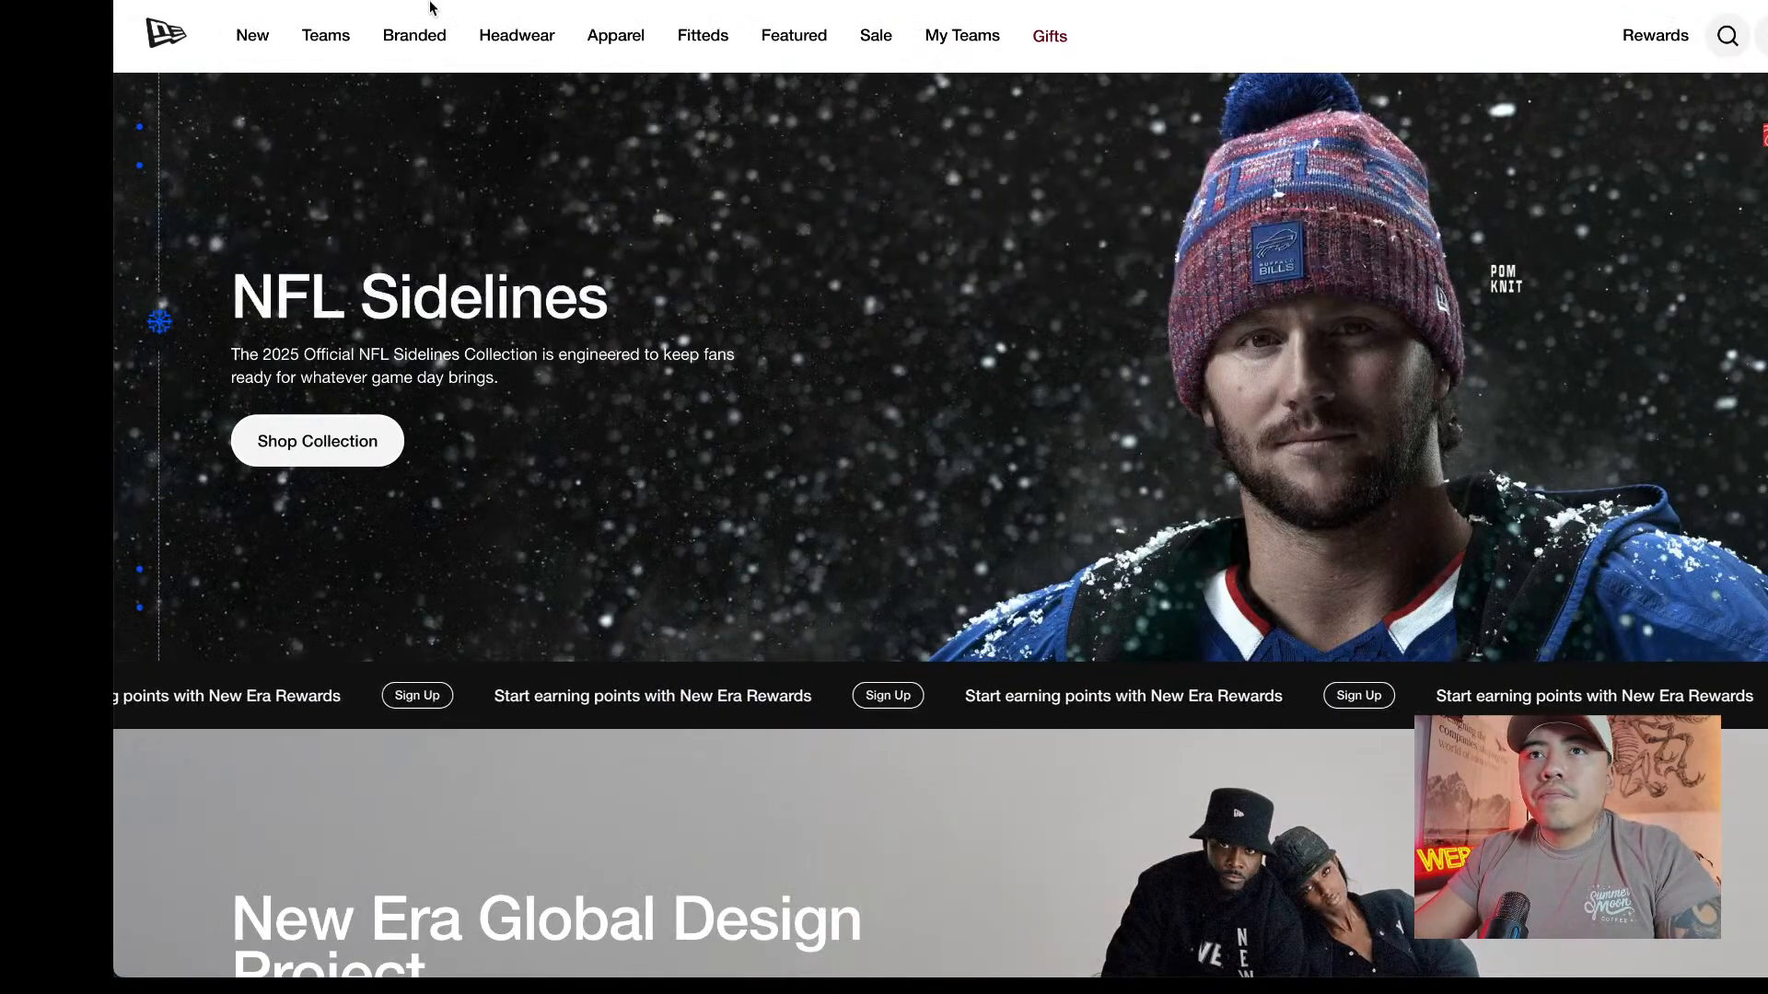
mouse_move(323, 47)
mouse_move(498, 237)
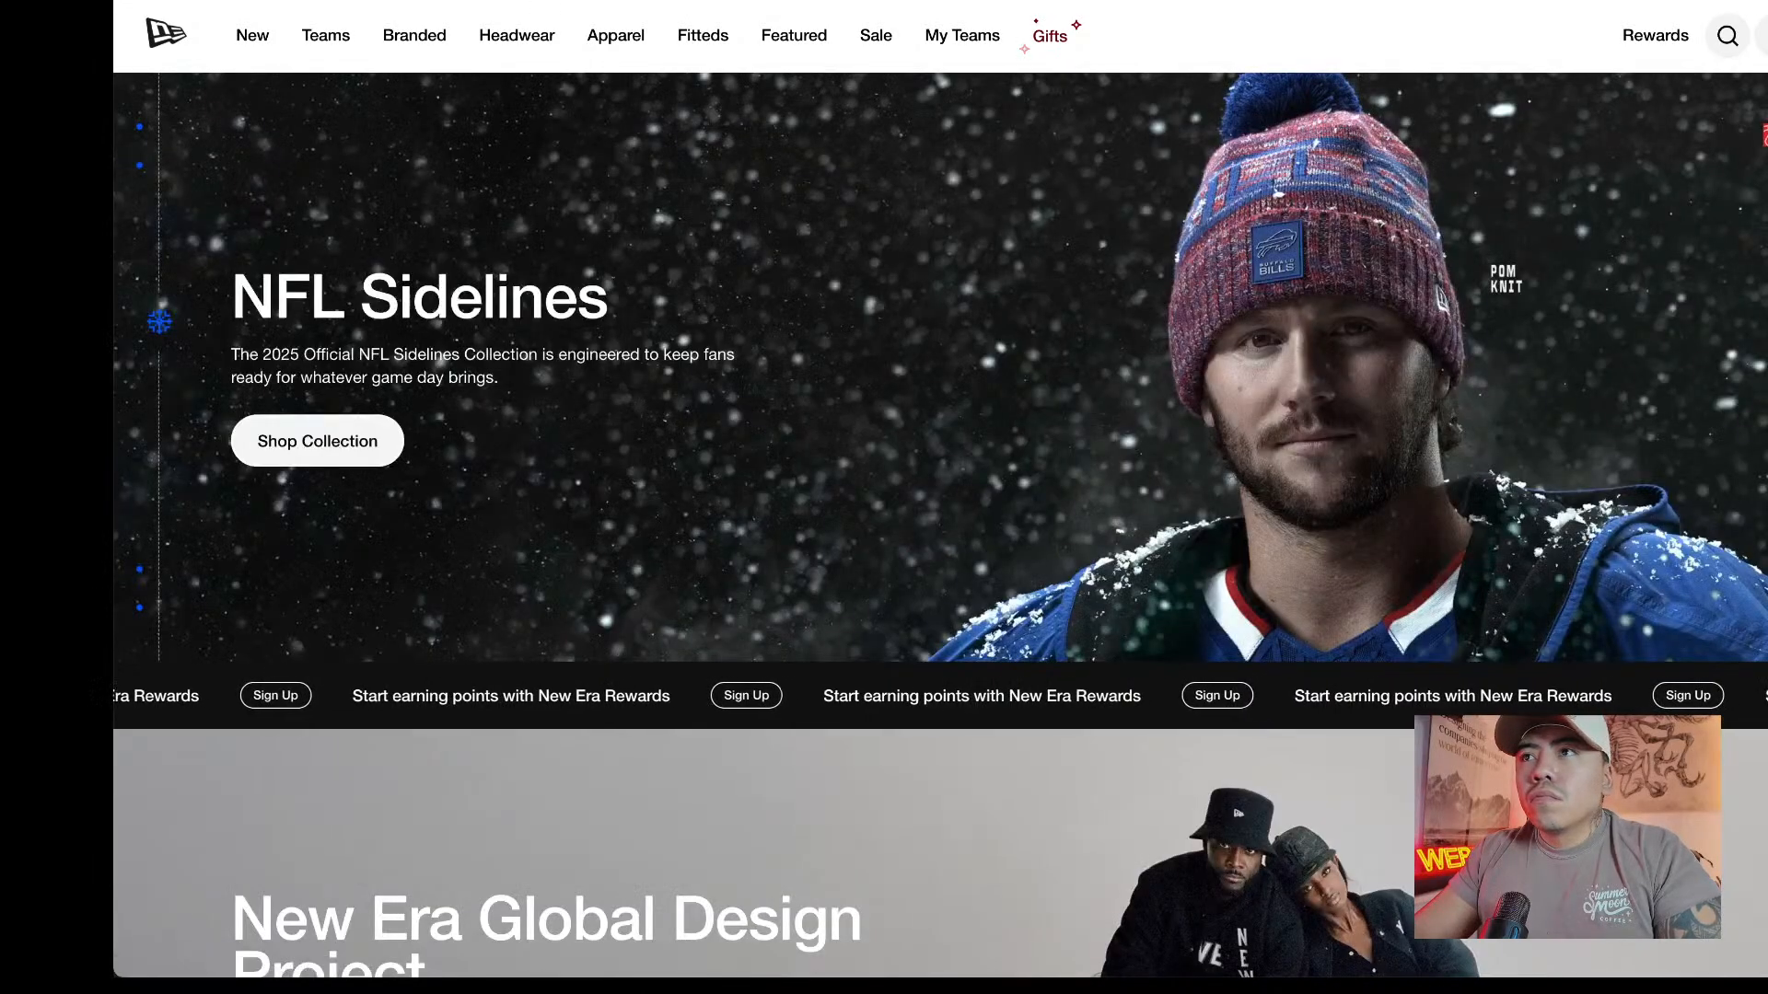
key("super+l")
type("hat")
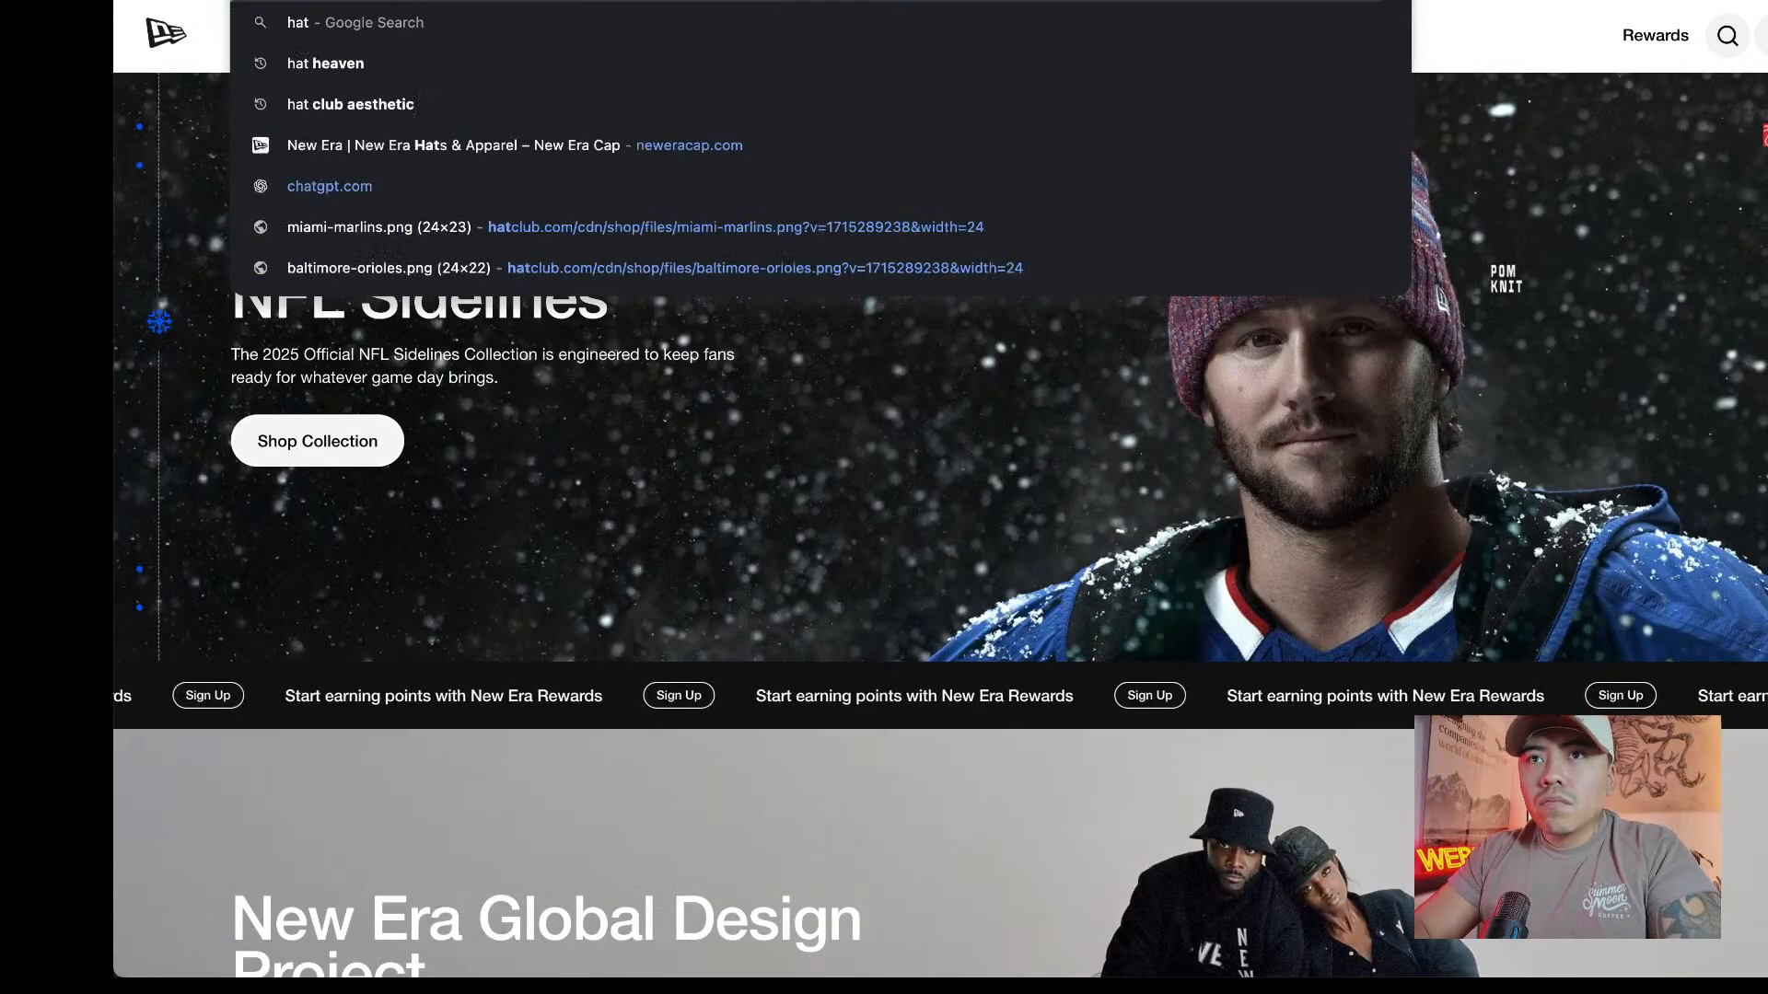
type(" heaven")
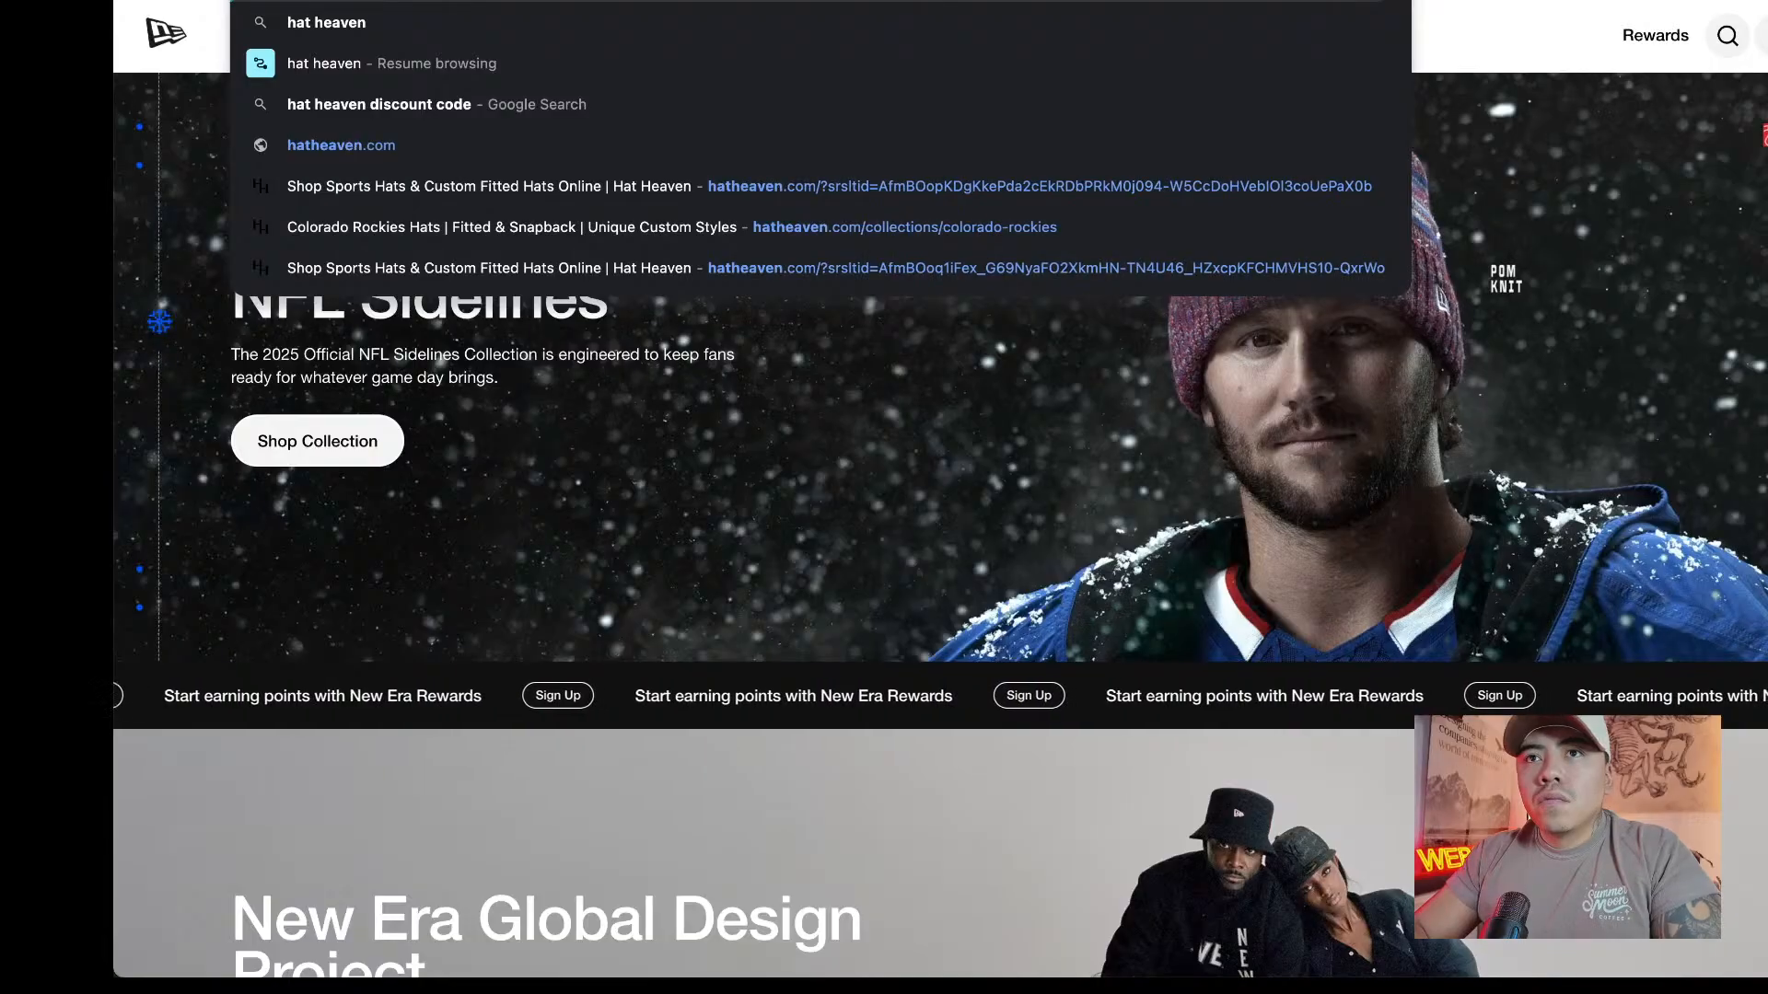
key("Return")
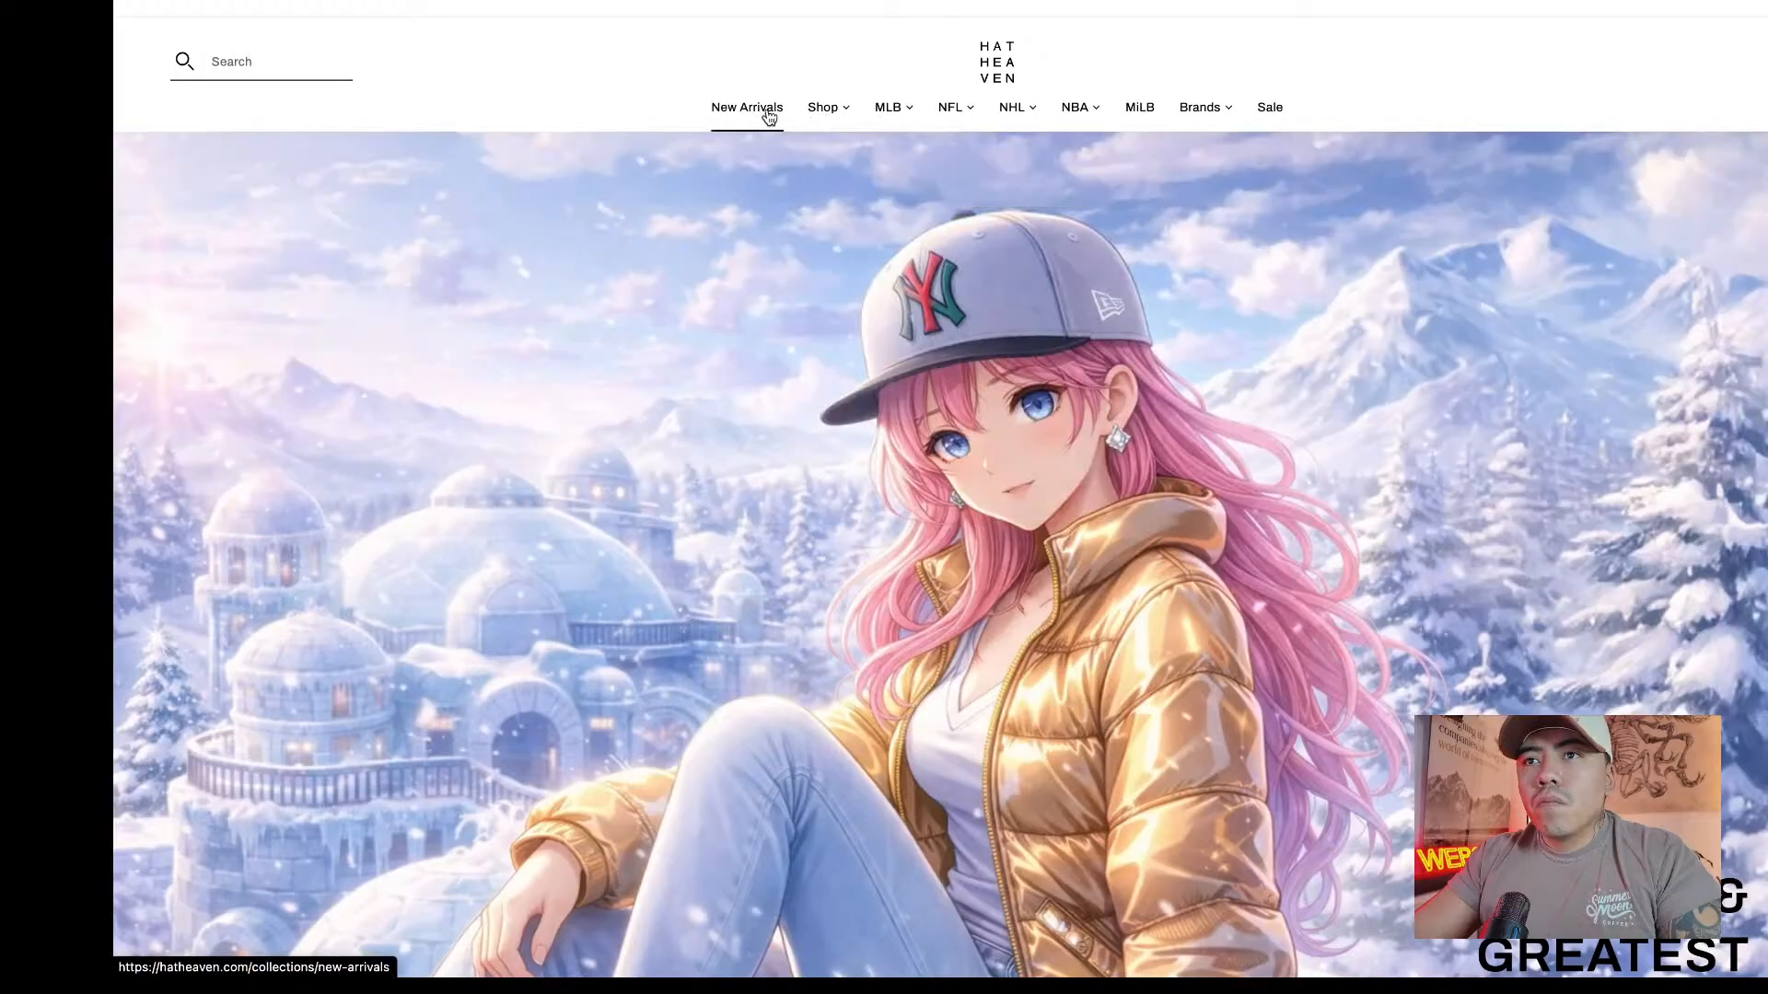
mouse_move(900, 121)
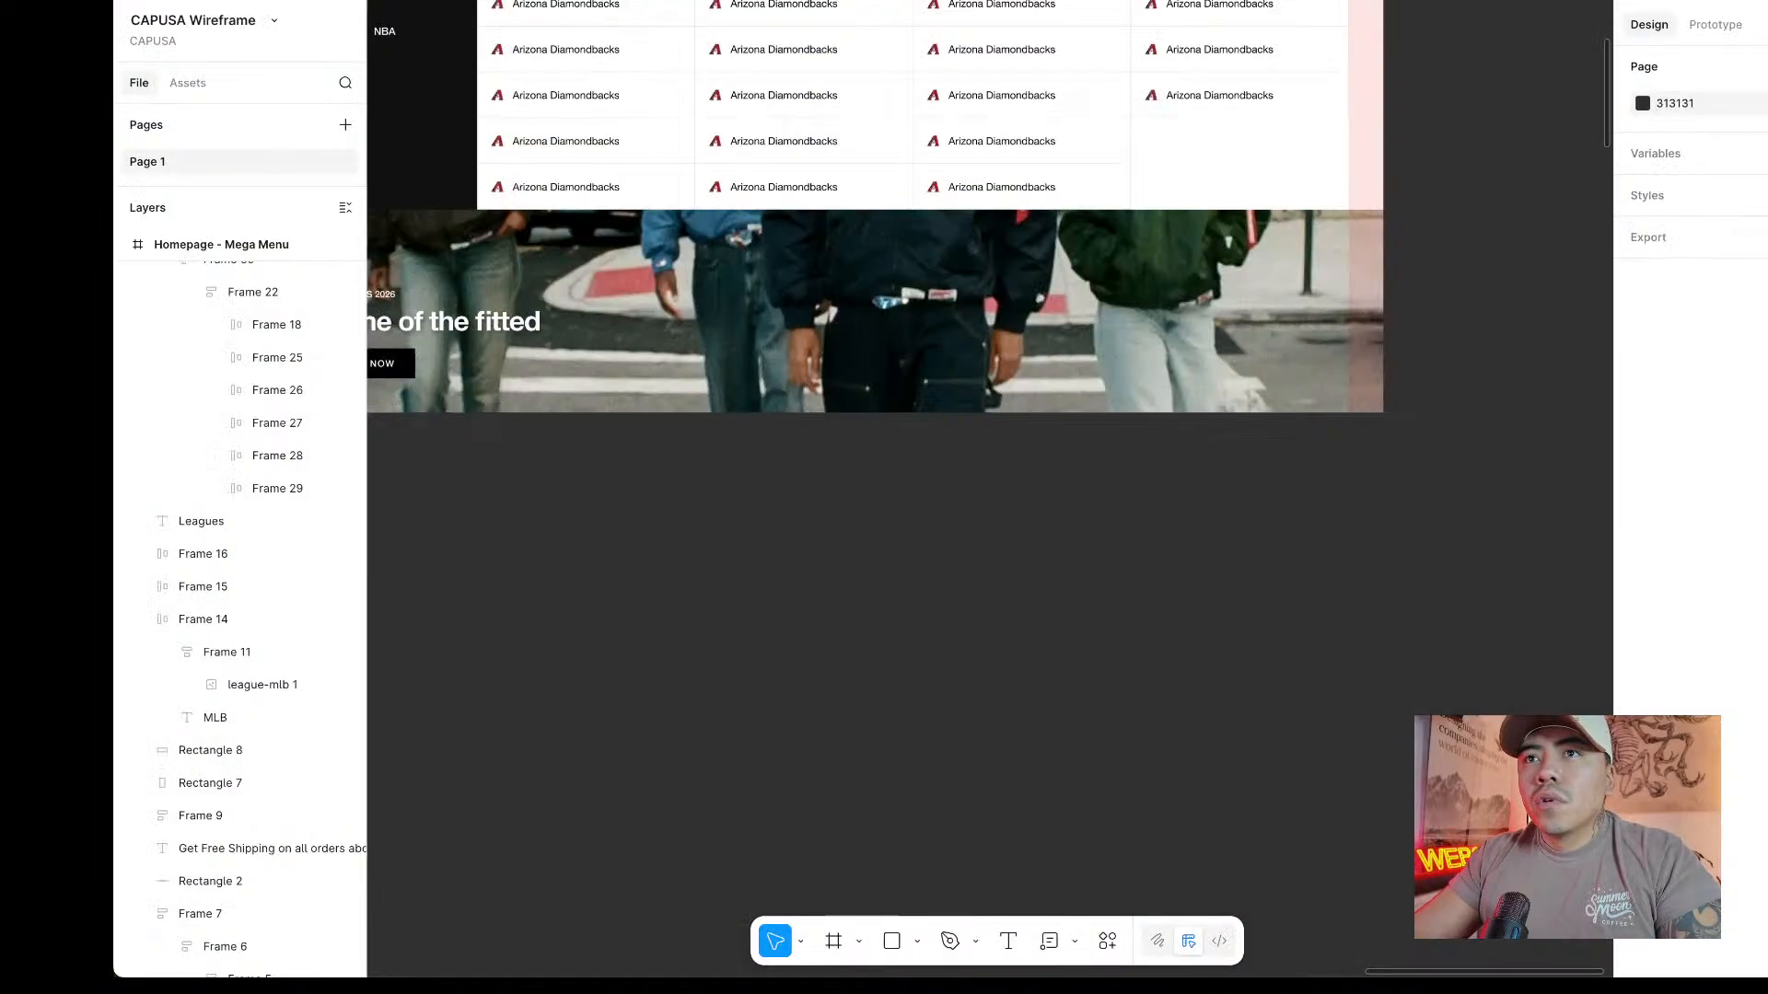
Return to the wireframe and draw a rectangle about 152 by 50 for the MLB item in the leagues sidebar.
scroll(832, 53, "up", 3)
scroll(832, 53, "left", 4)
scroll(703, 153, "up", 5)
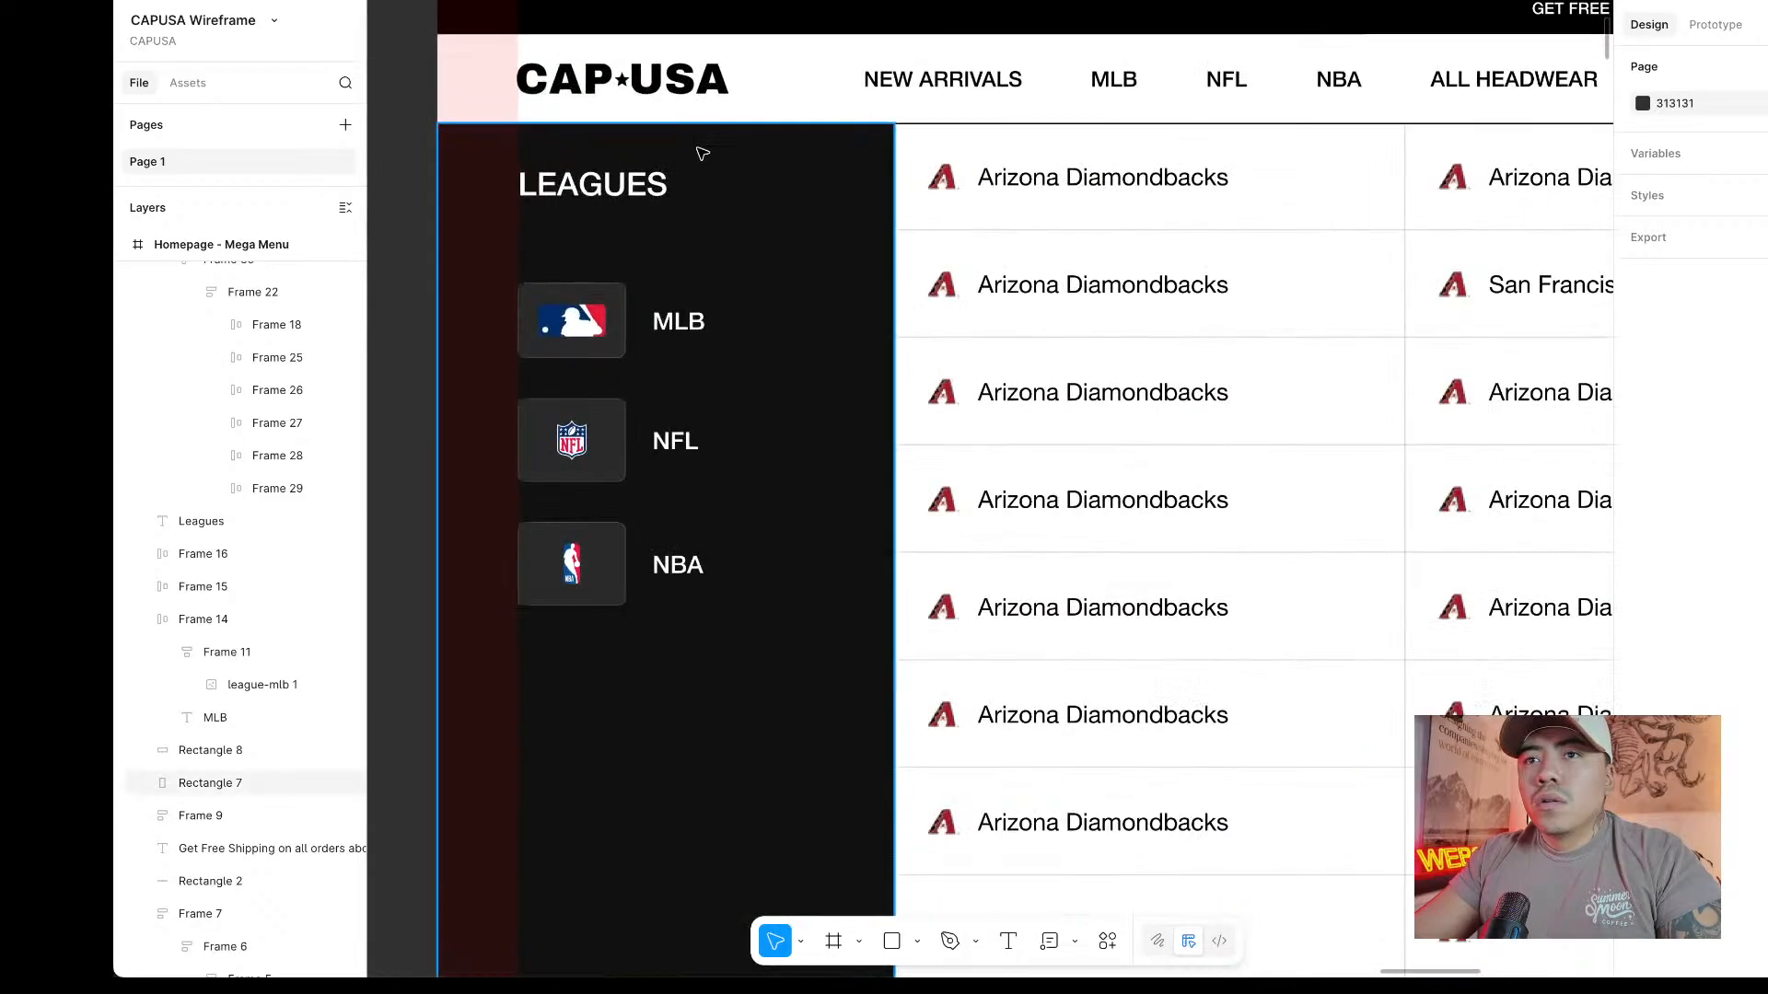
left_click(891, 941)
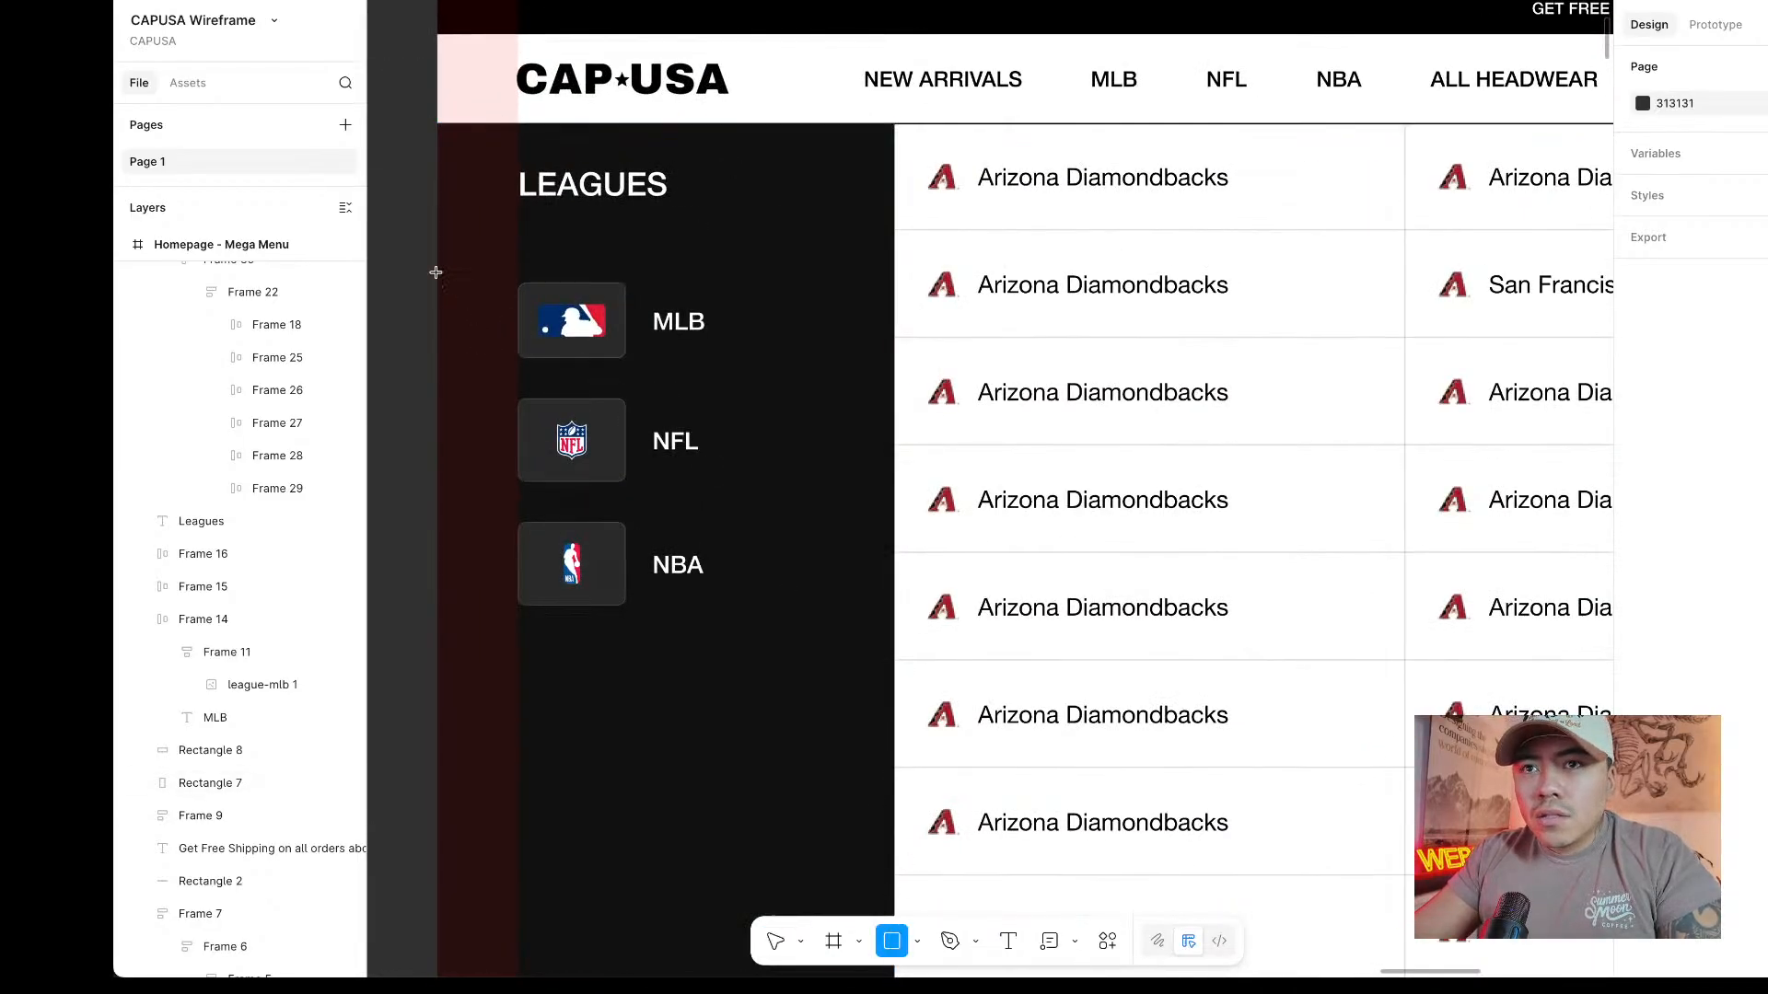
left_click_drag(435, 272, 641, 340)
scroll(758, 346, "down", 3)
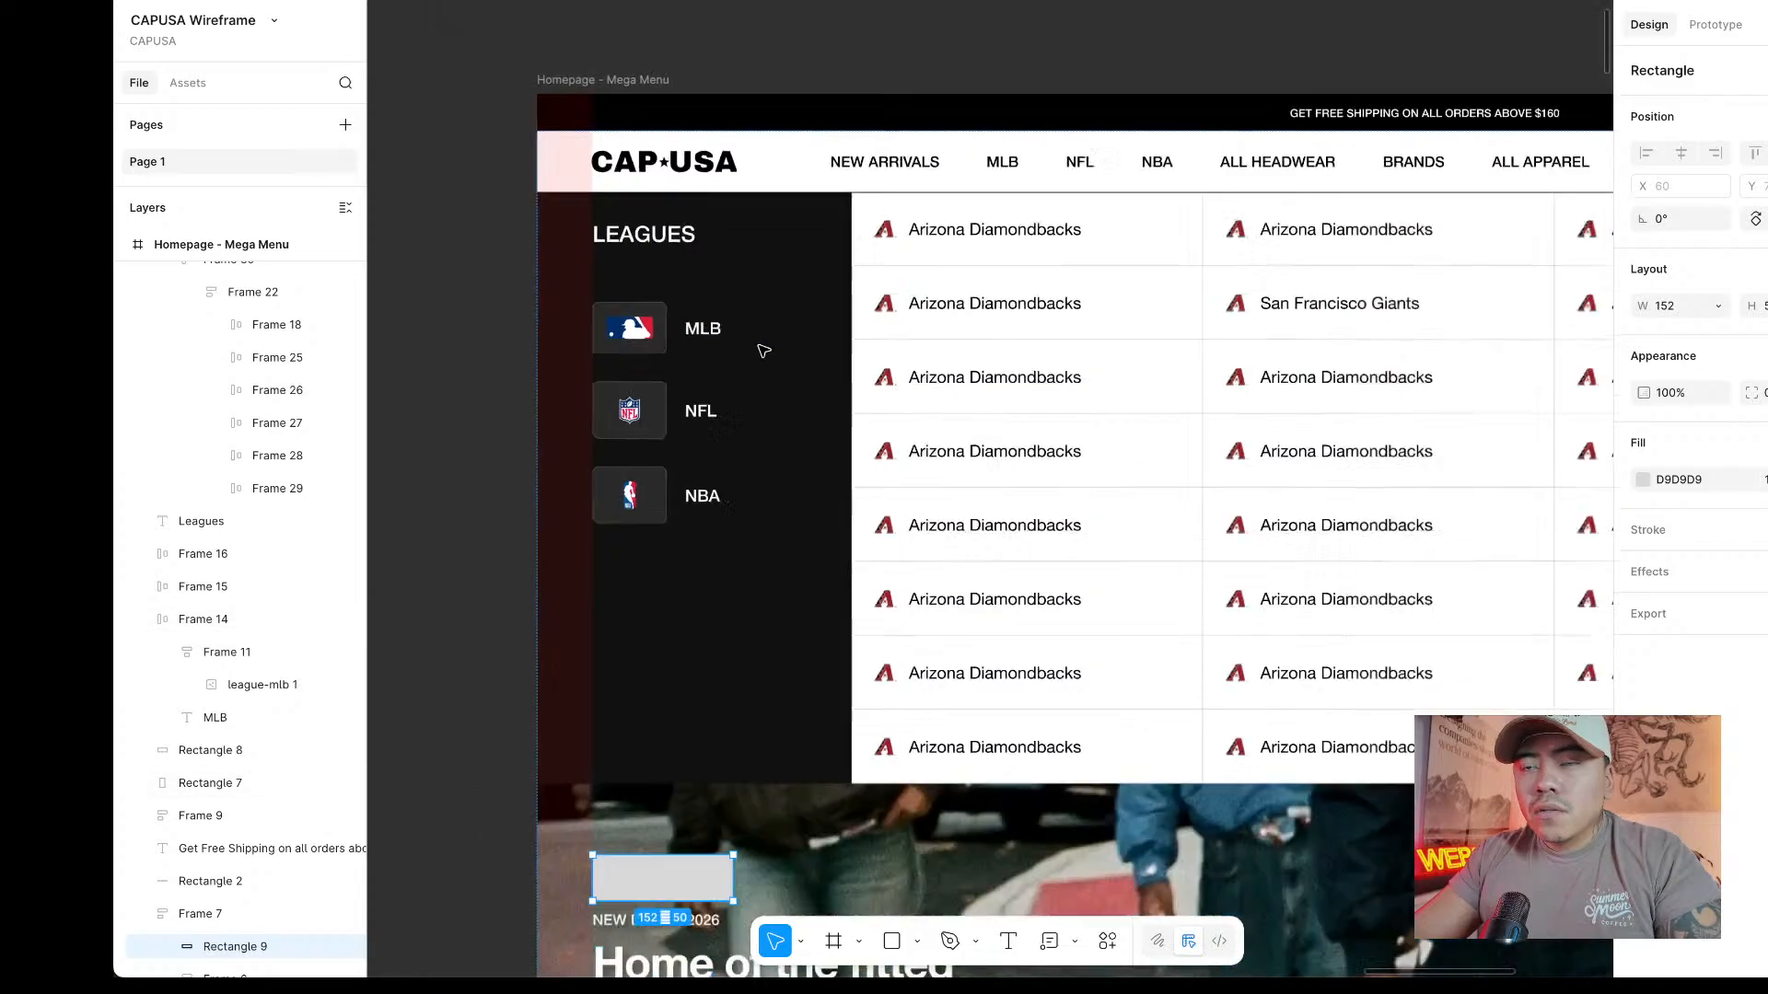
Delete the misplaced rectangle over the hero banner and lock the hero frame, Frame 7.
scroll(736, 318, "down", 2)
key("Delete")
left_click(686, 760)
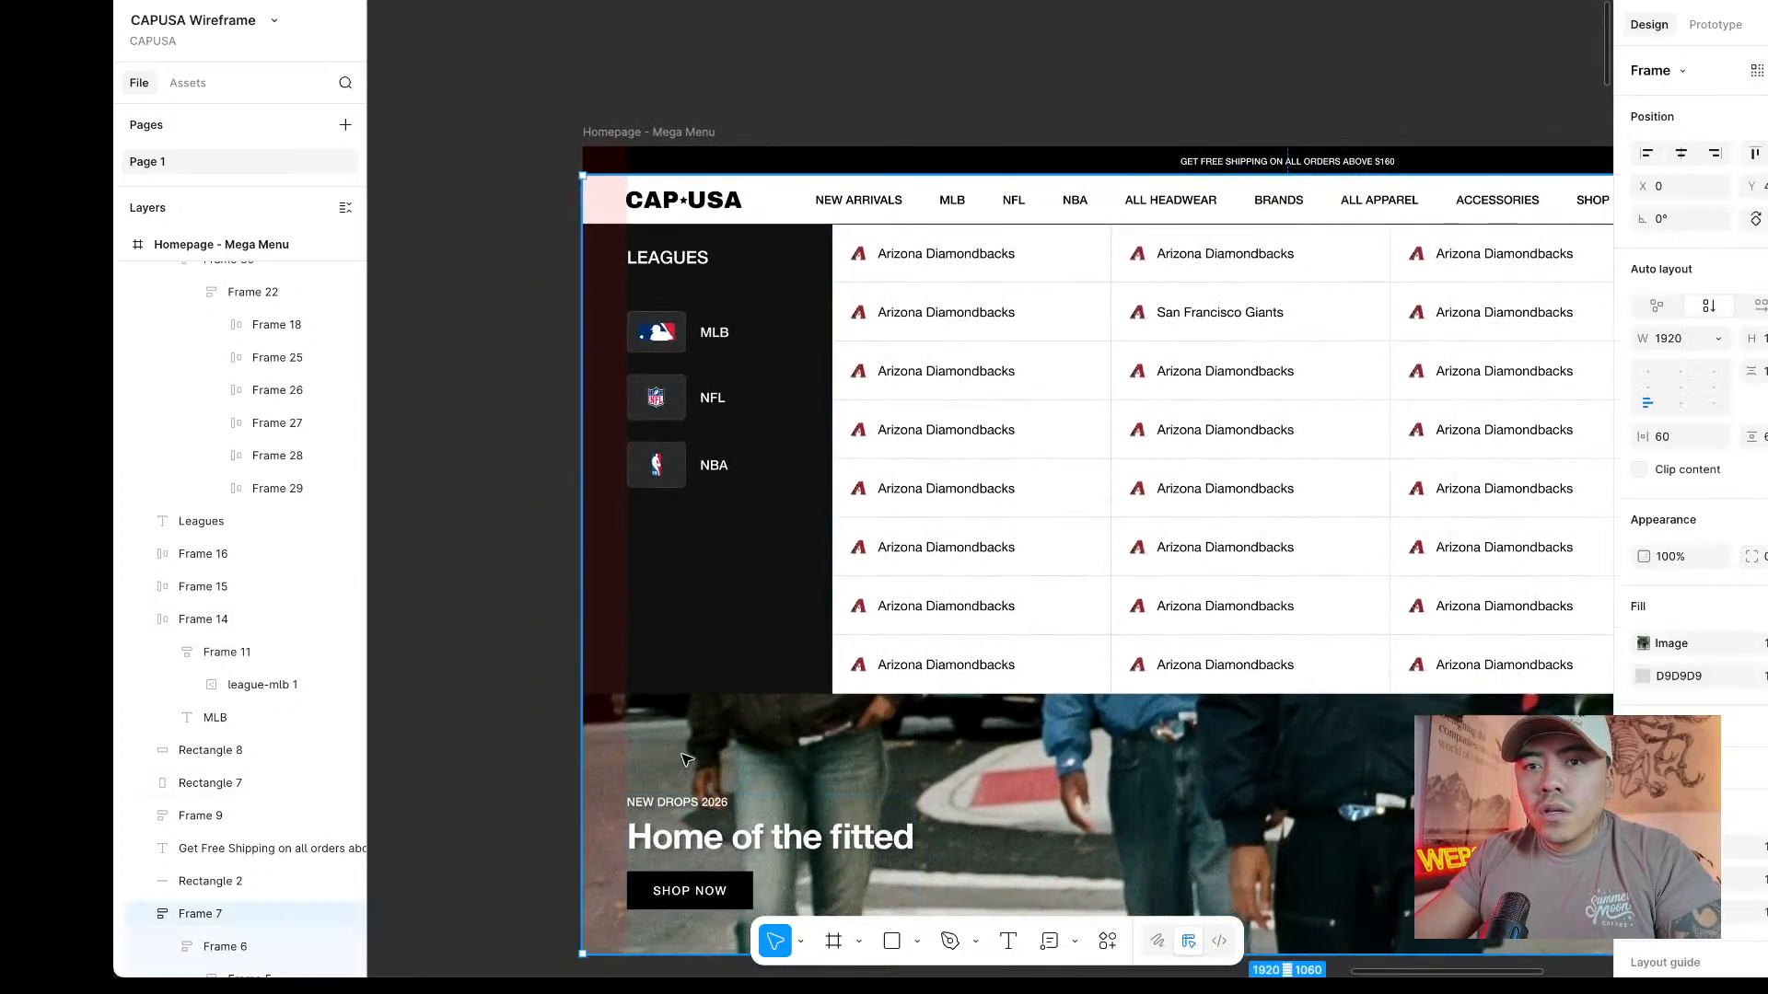
left_click(324, 913)
left_click(604, 600)
Draw a rectangle about 340 by 83 across the full width of the leagues sidebar at the MLB item.
scroll(659, 336, "up", 2)
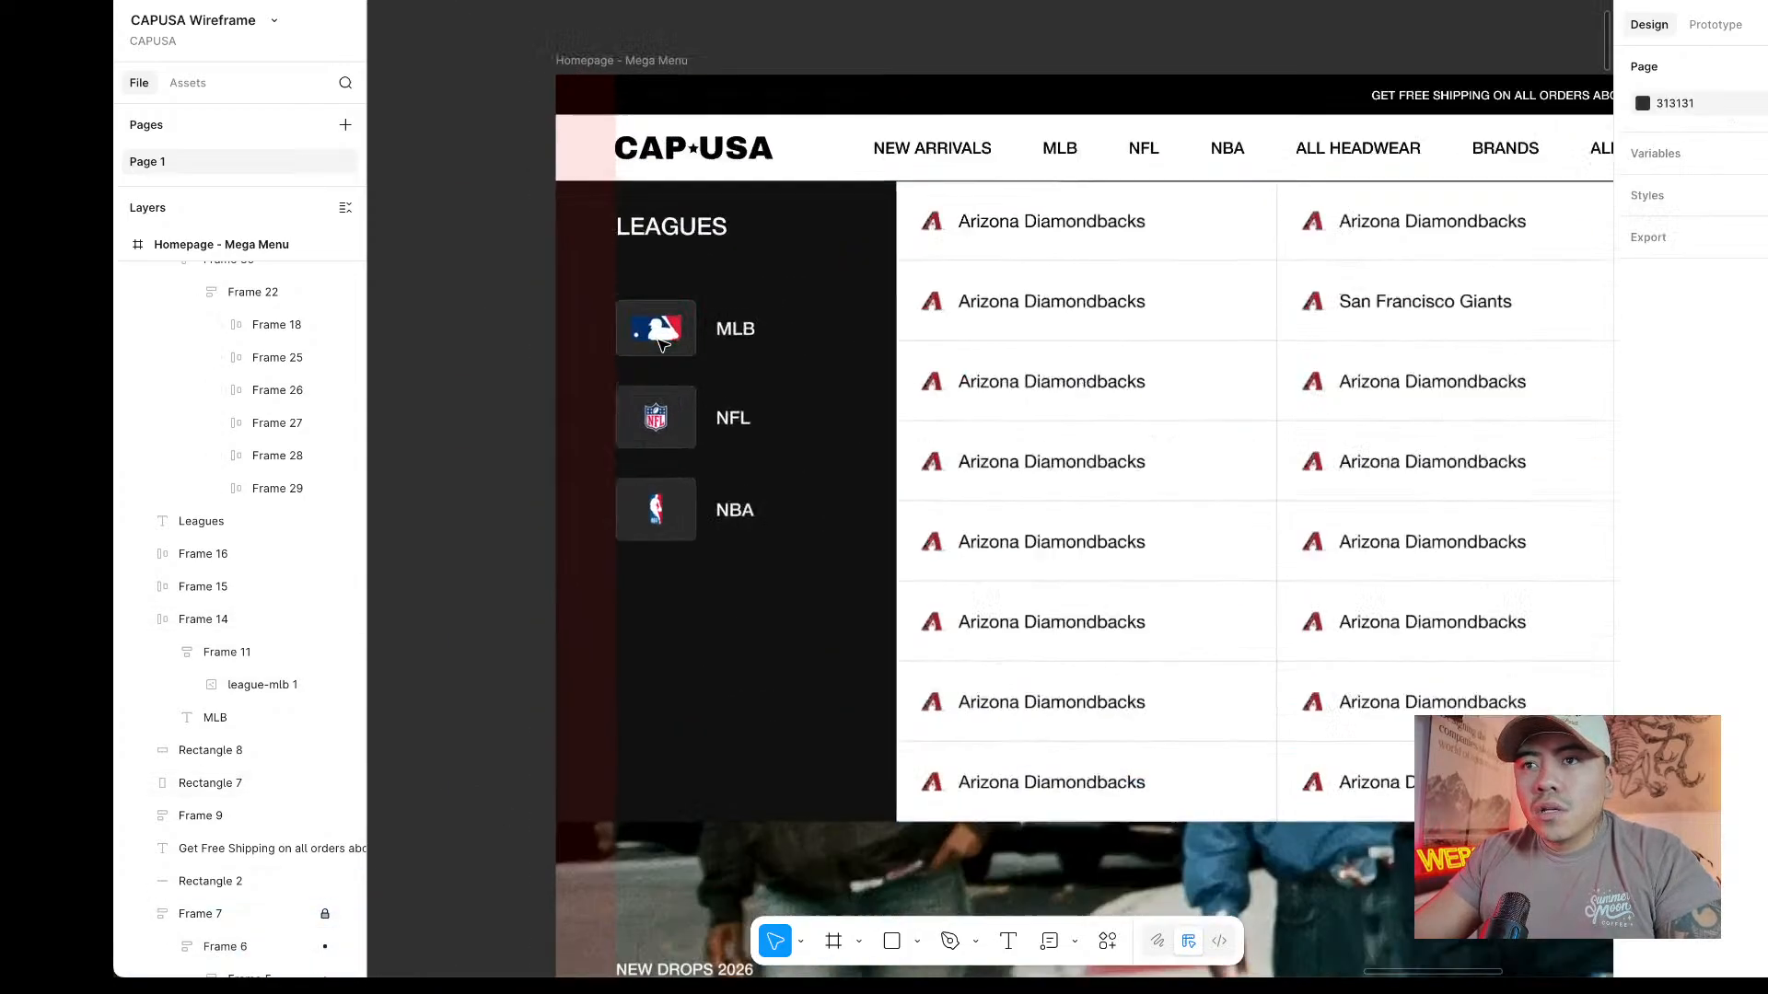
scroll(658, 341, "up", 2)
key("r")
scroll(525, 257, "down", 1)
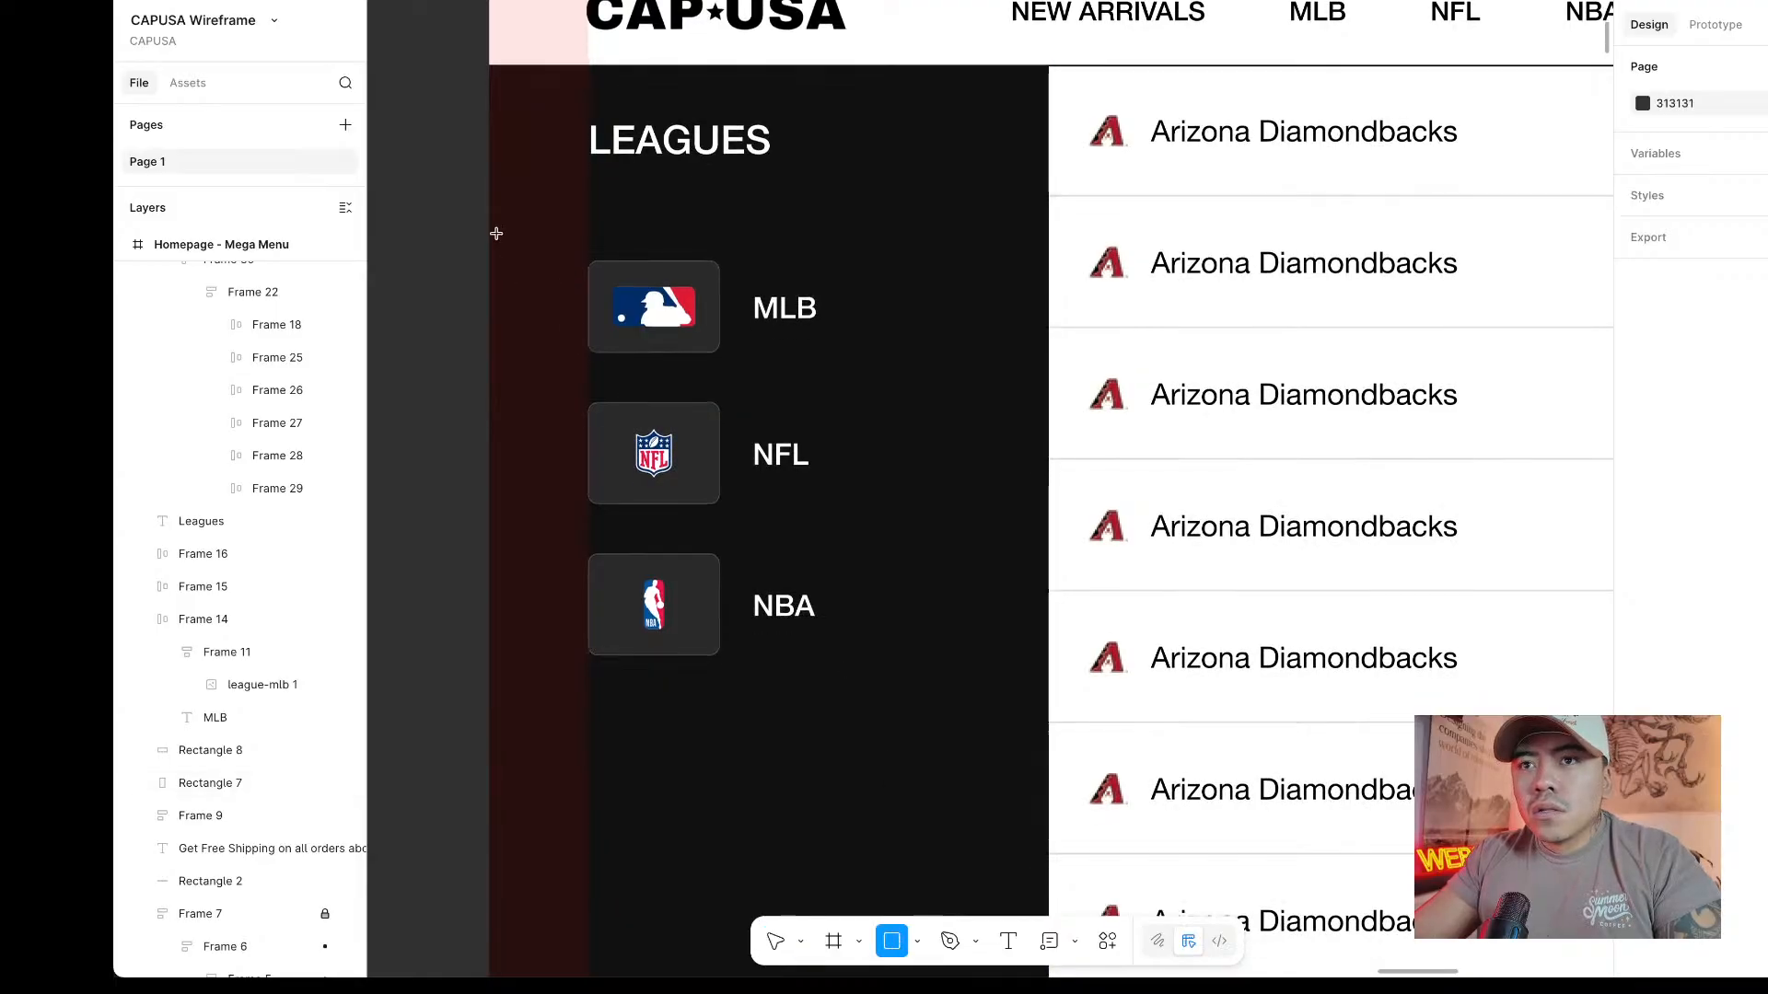
mouse_move(489, 235)
left_mouse_down()
mouse_move(749, 322)
mouse_move(1049, 371)
left_mouse_up()
left_click_drag(611, 316, 610, 323)
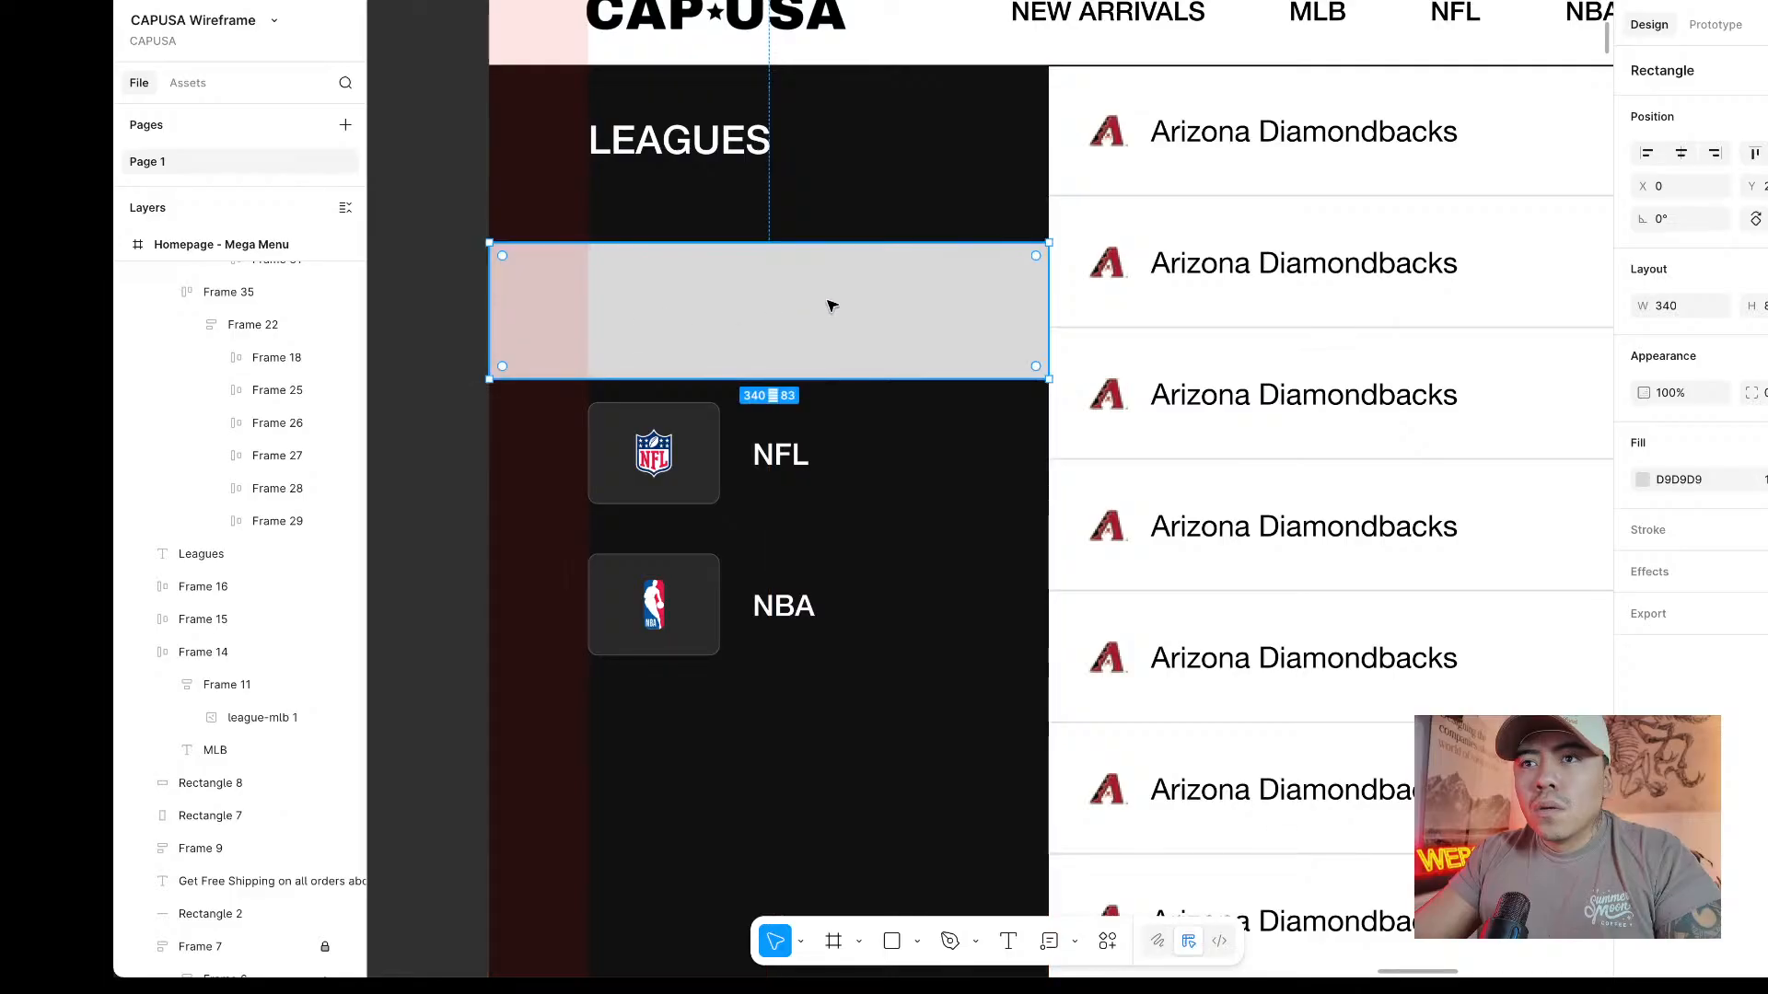
left_click(964, 218)
left_click(858, 313)
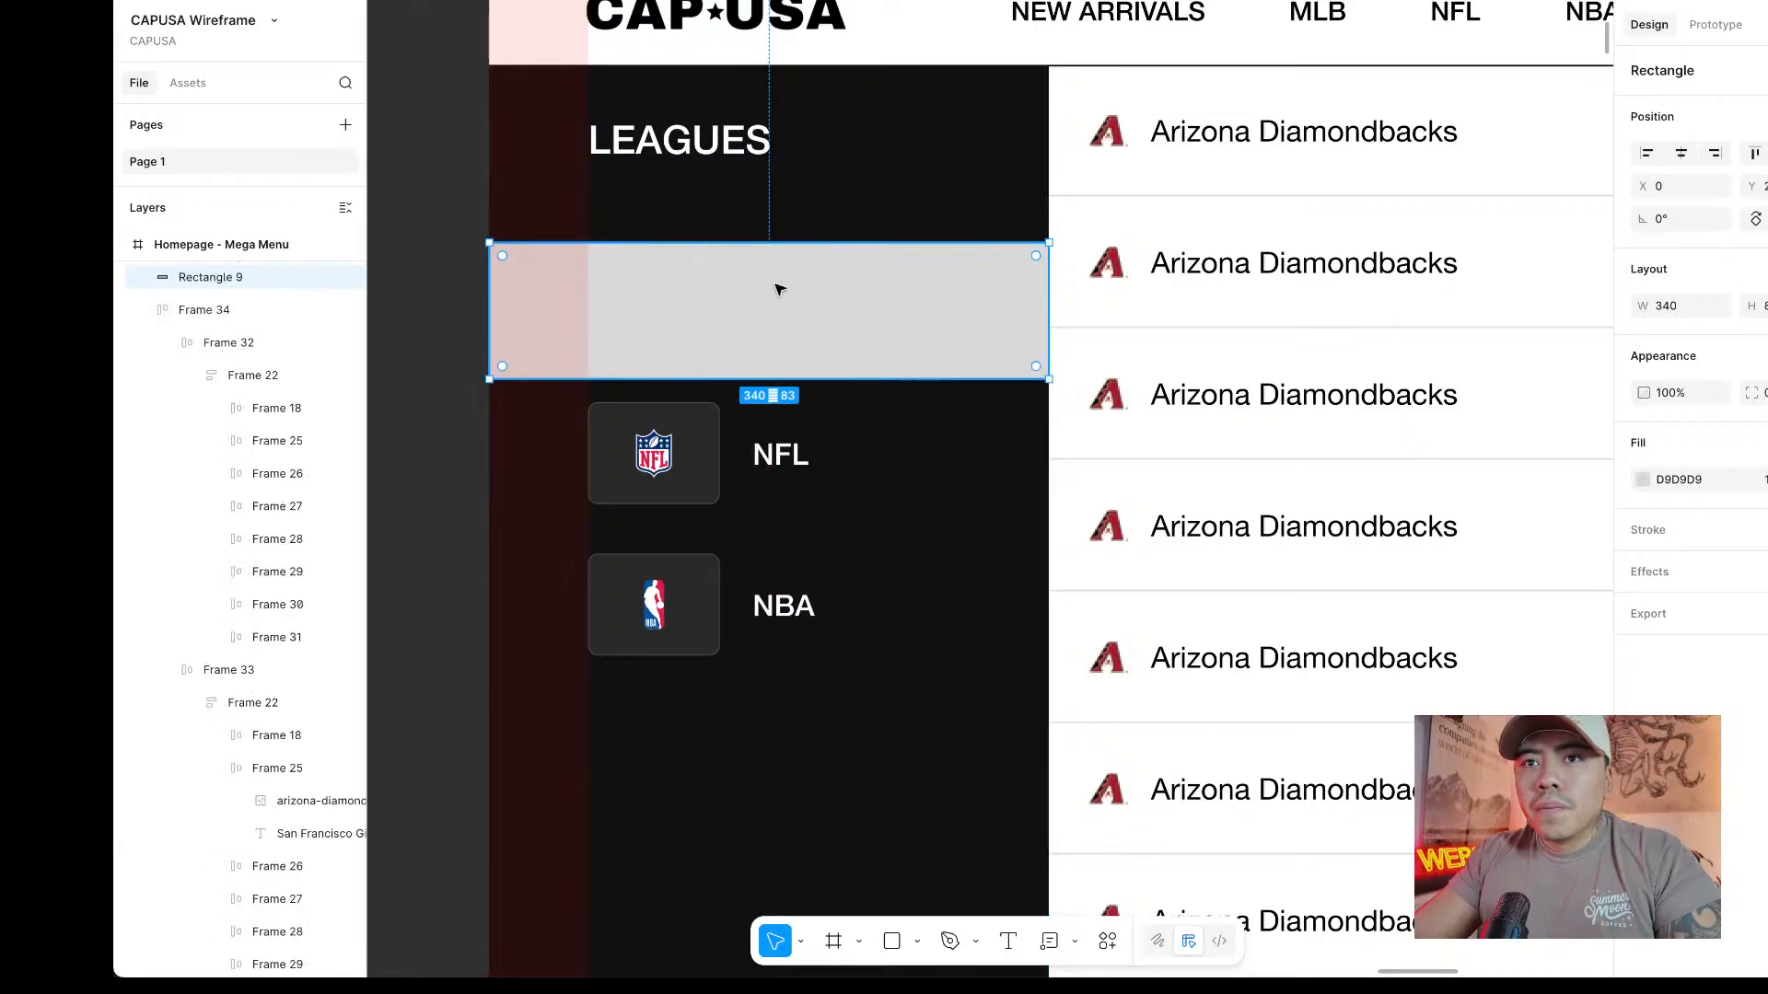
Collapse Frame 34 and Frame 14 in the layer list and move Rectangle 9 between Rectangle 8 and Rectangle 7, behind the MLB item.
scroll(777, 286, "left", 1)
left_click(146, 311)
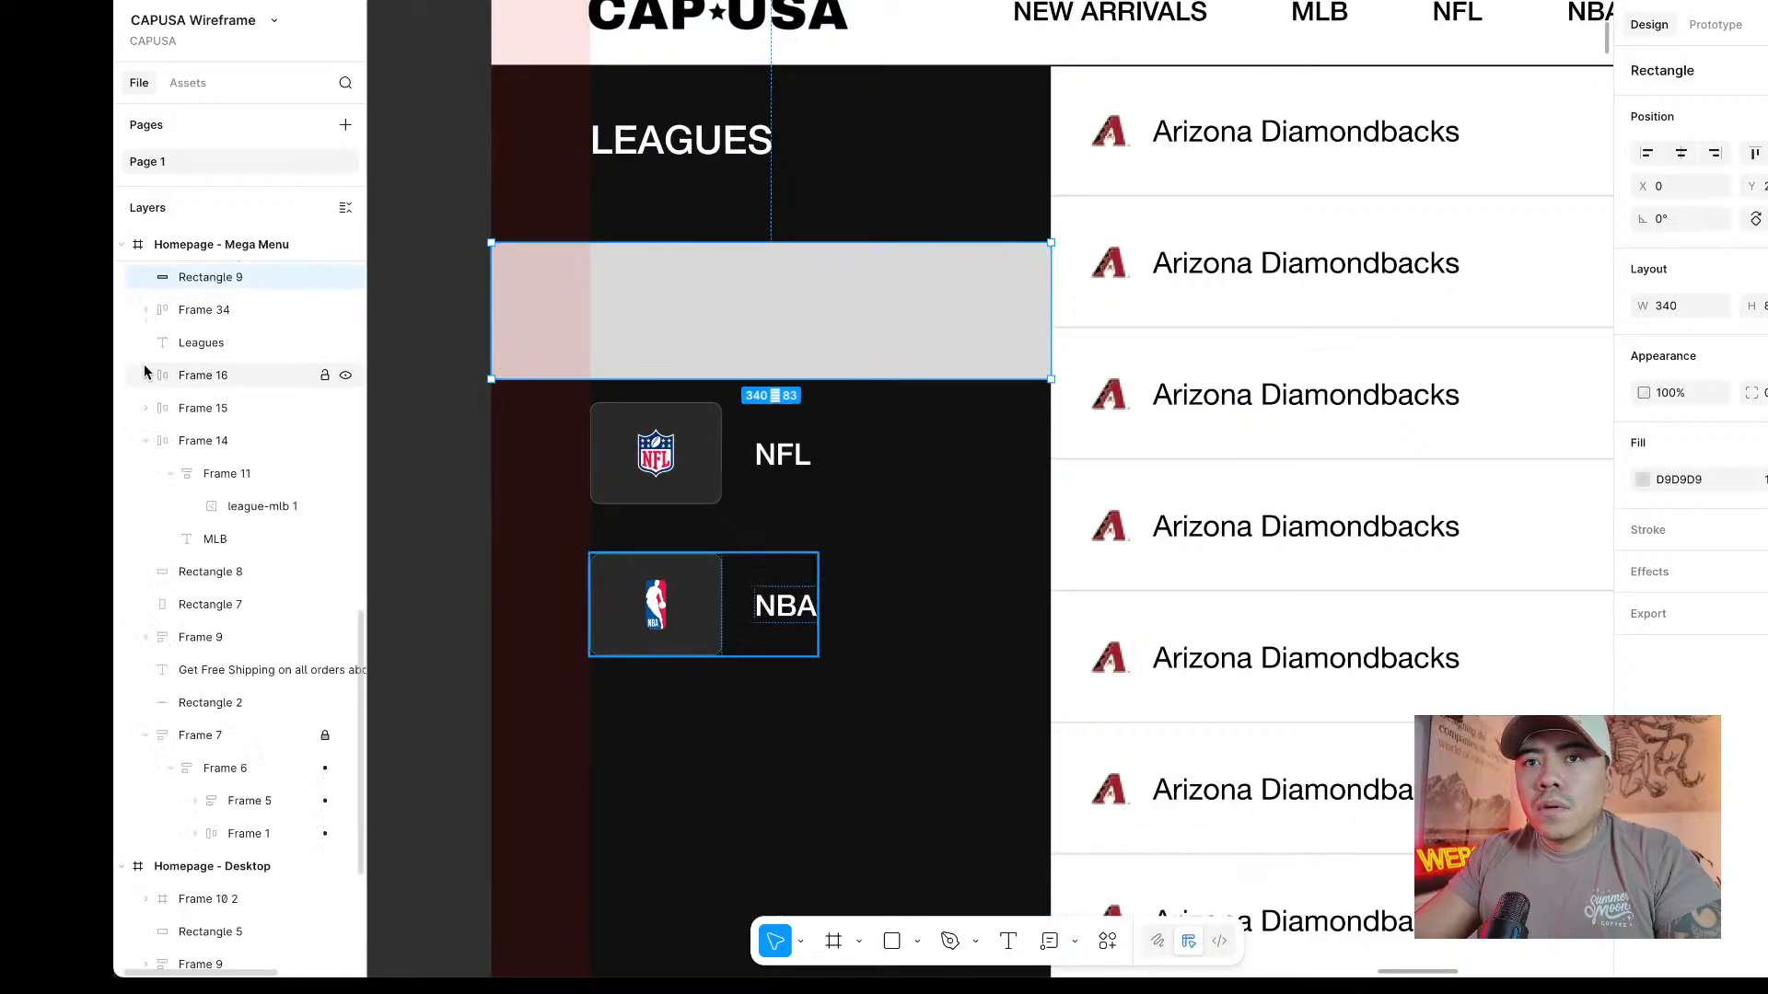
left_click(145, 433)
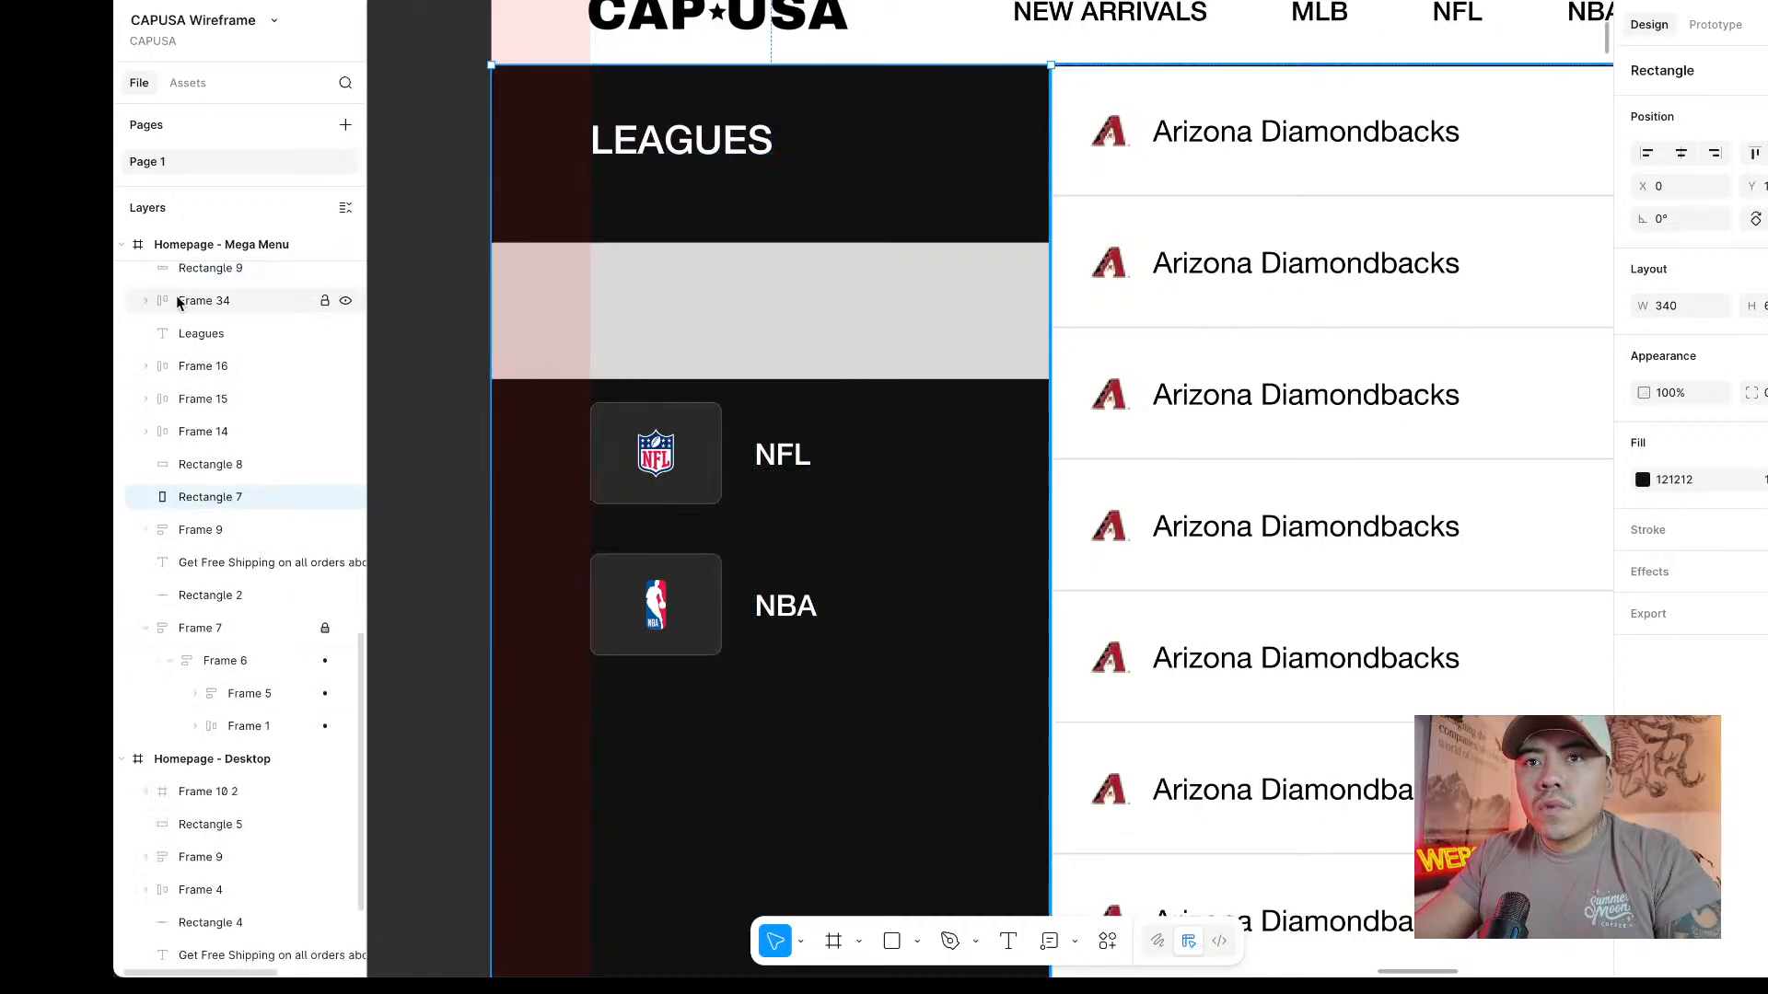
left_click_drag(189, 269, 201, 477)
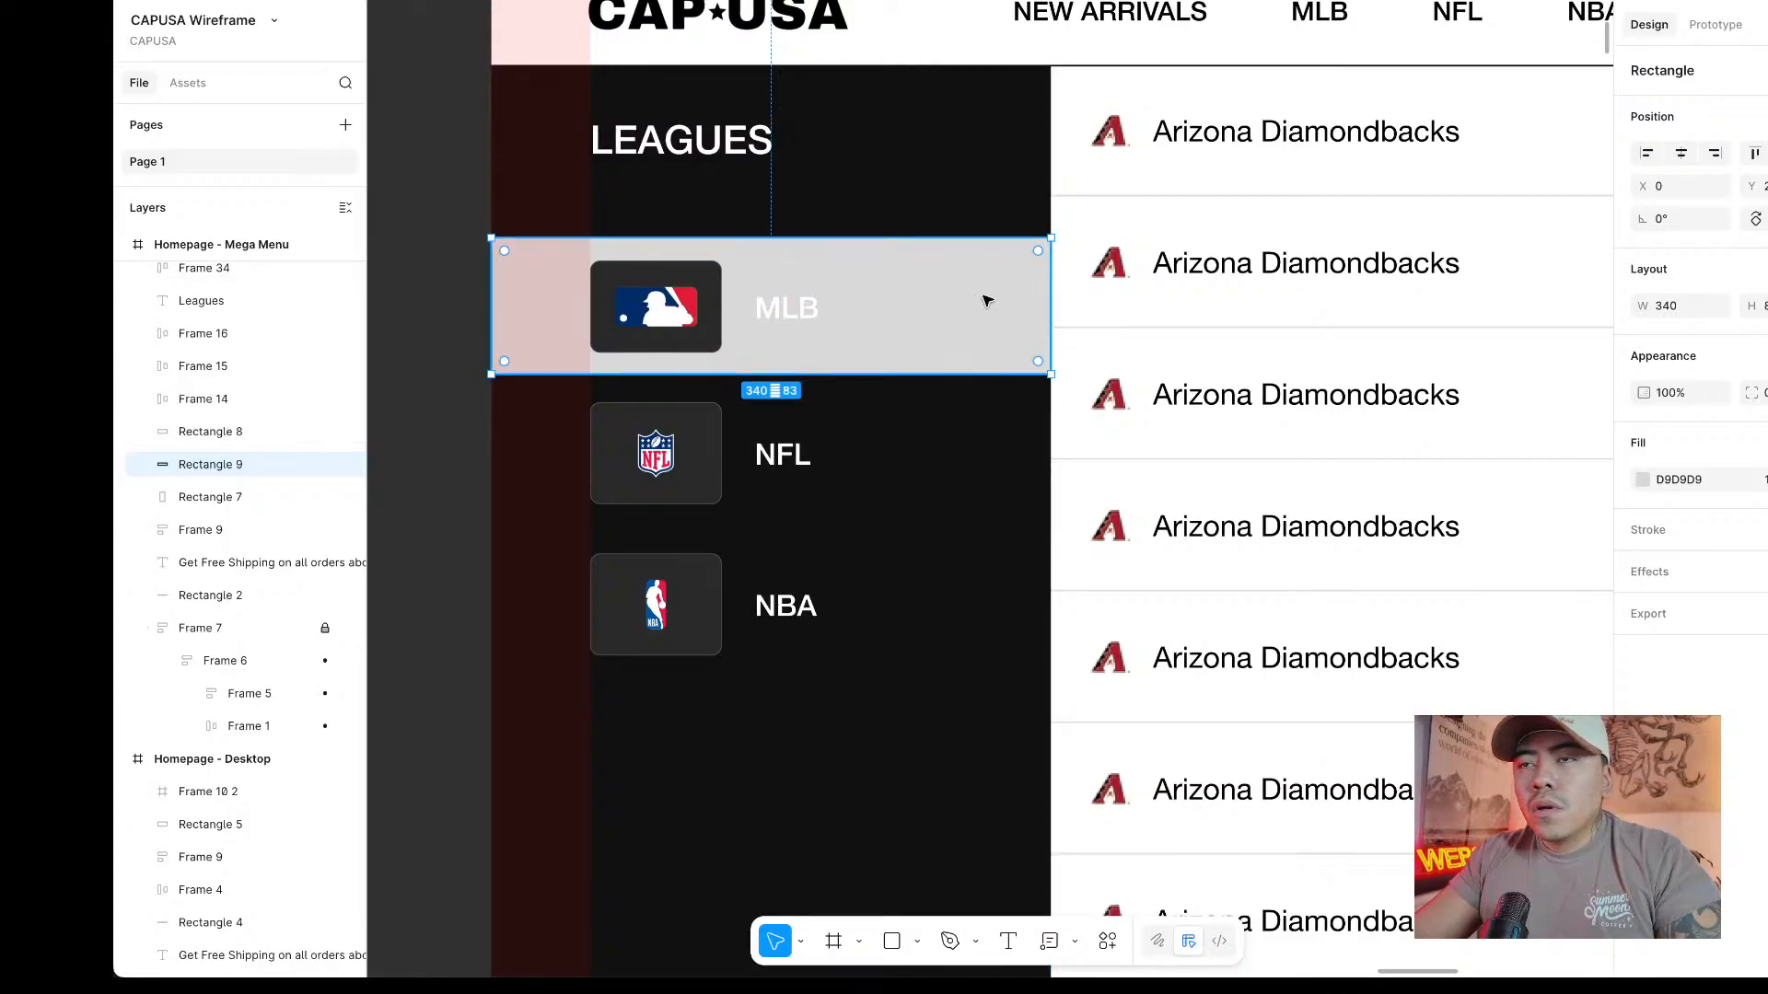
Try black, white and 474747 fills on the MLB highlight rectangle, and sample the logo tile's 2B2B2B as its fill.
scroll(886, 200, "up", 2)
scroll(887, 201, "down", 1)
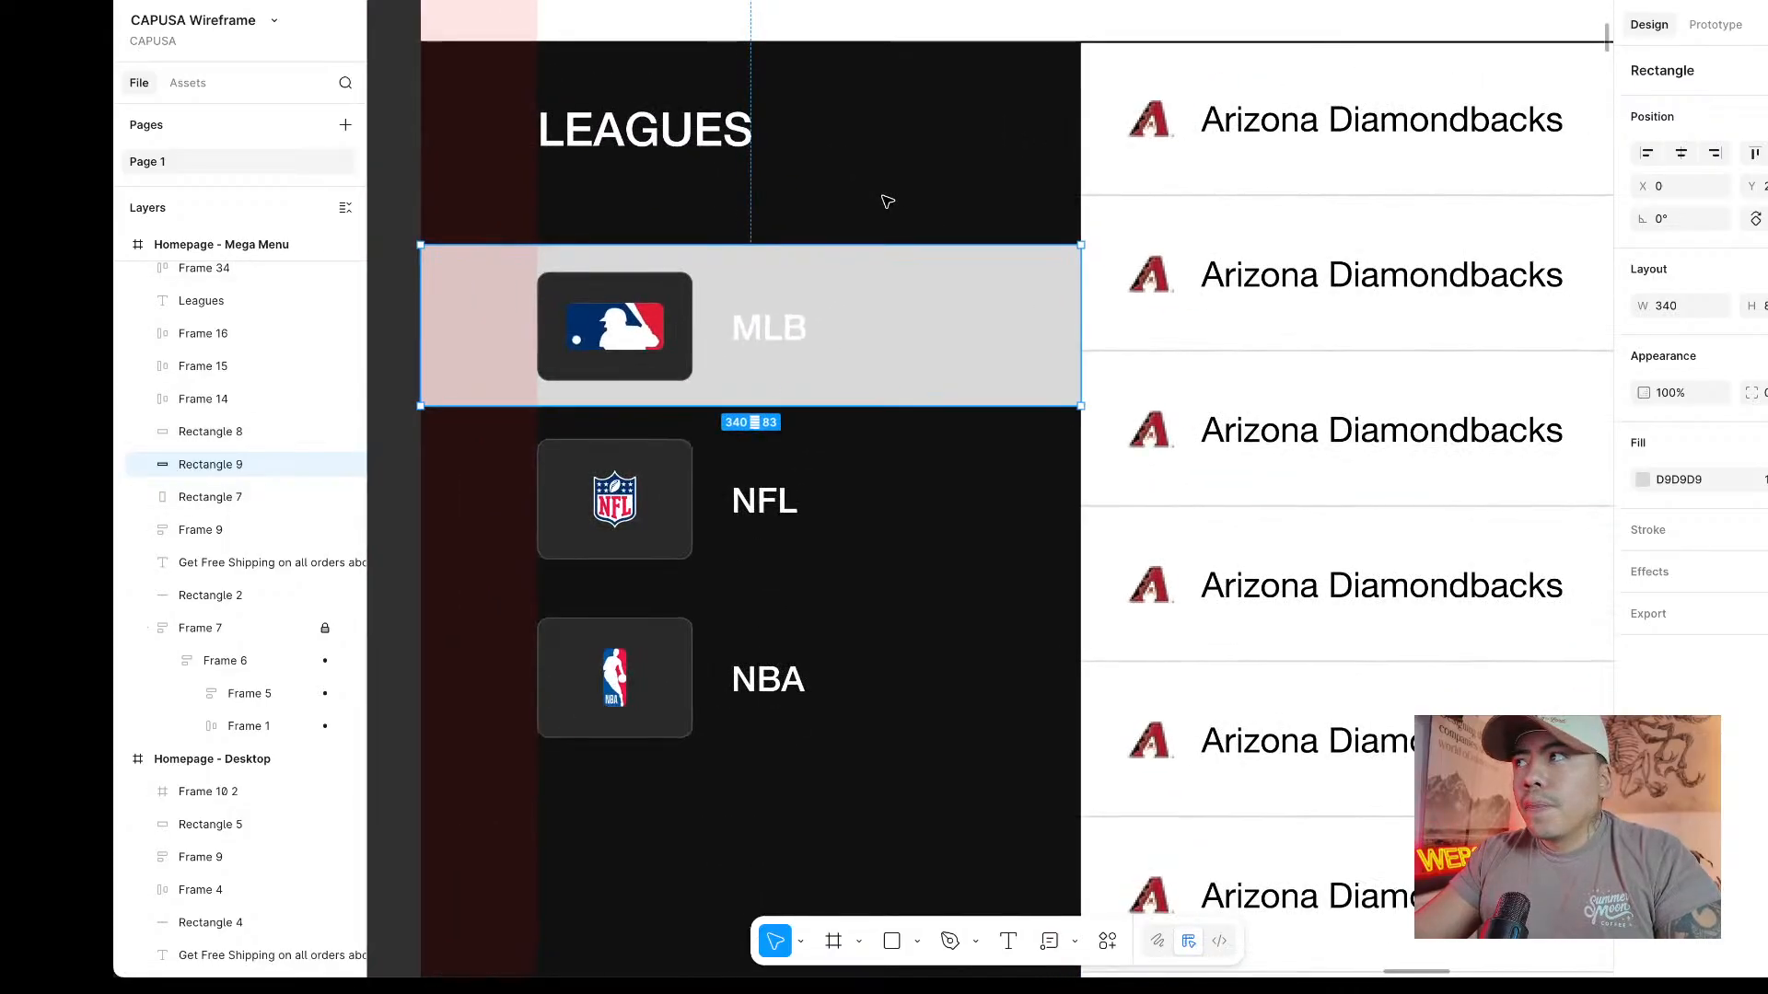
left_click(1644, 480)
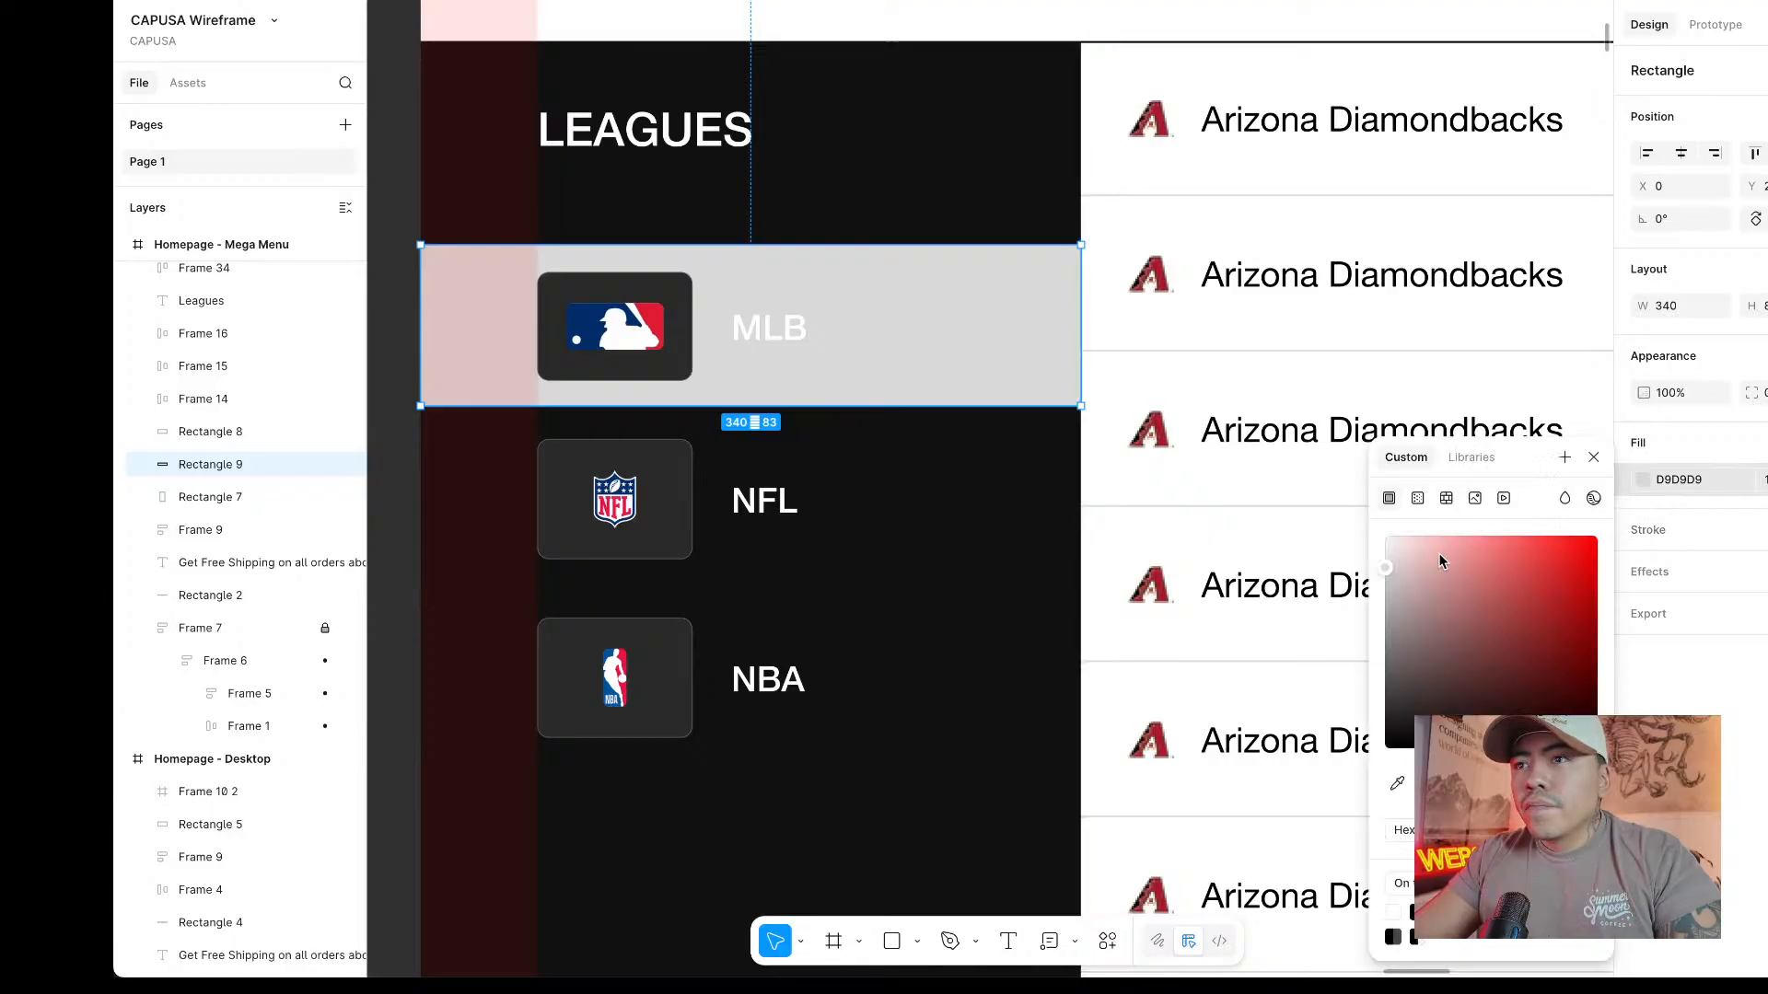
left_click_drag(1405, 744, 1313, 786)
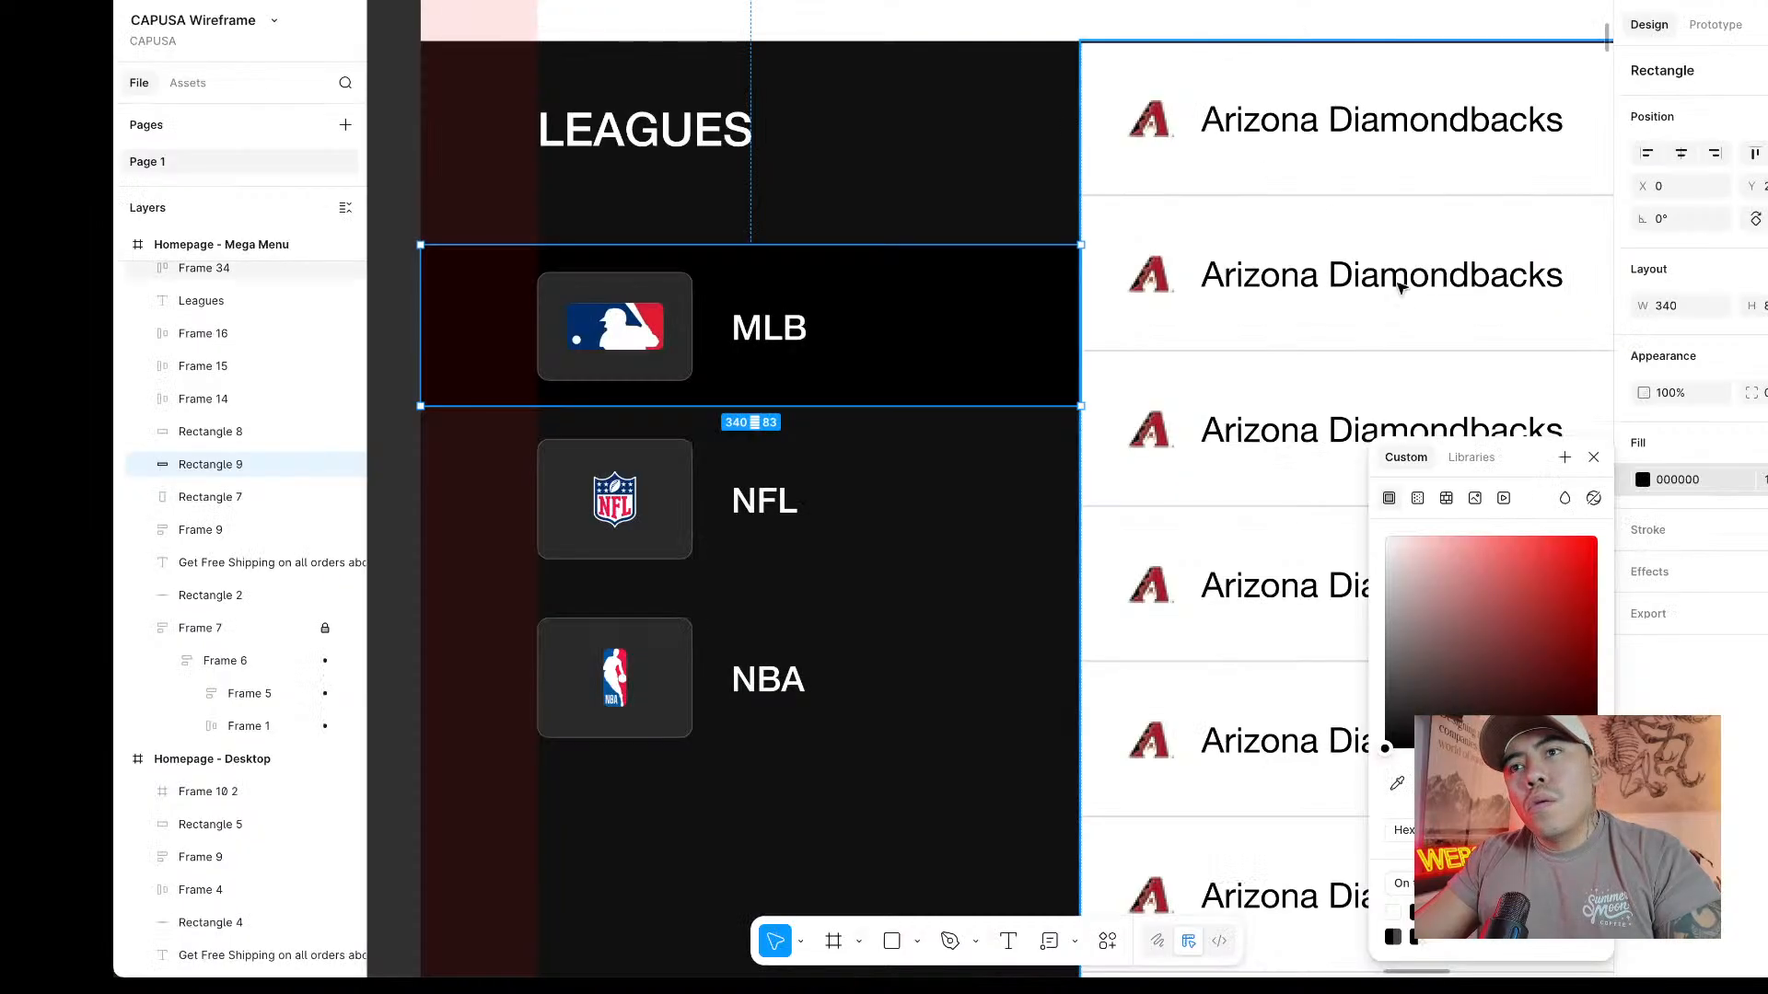
left_click_drag(1385, 749, 1385, 538)
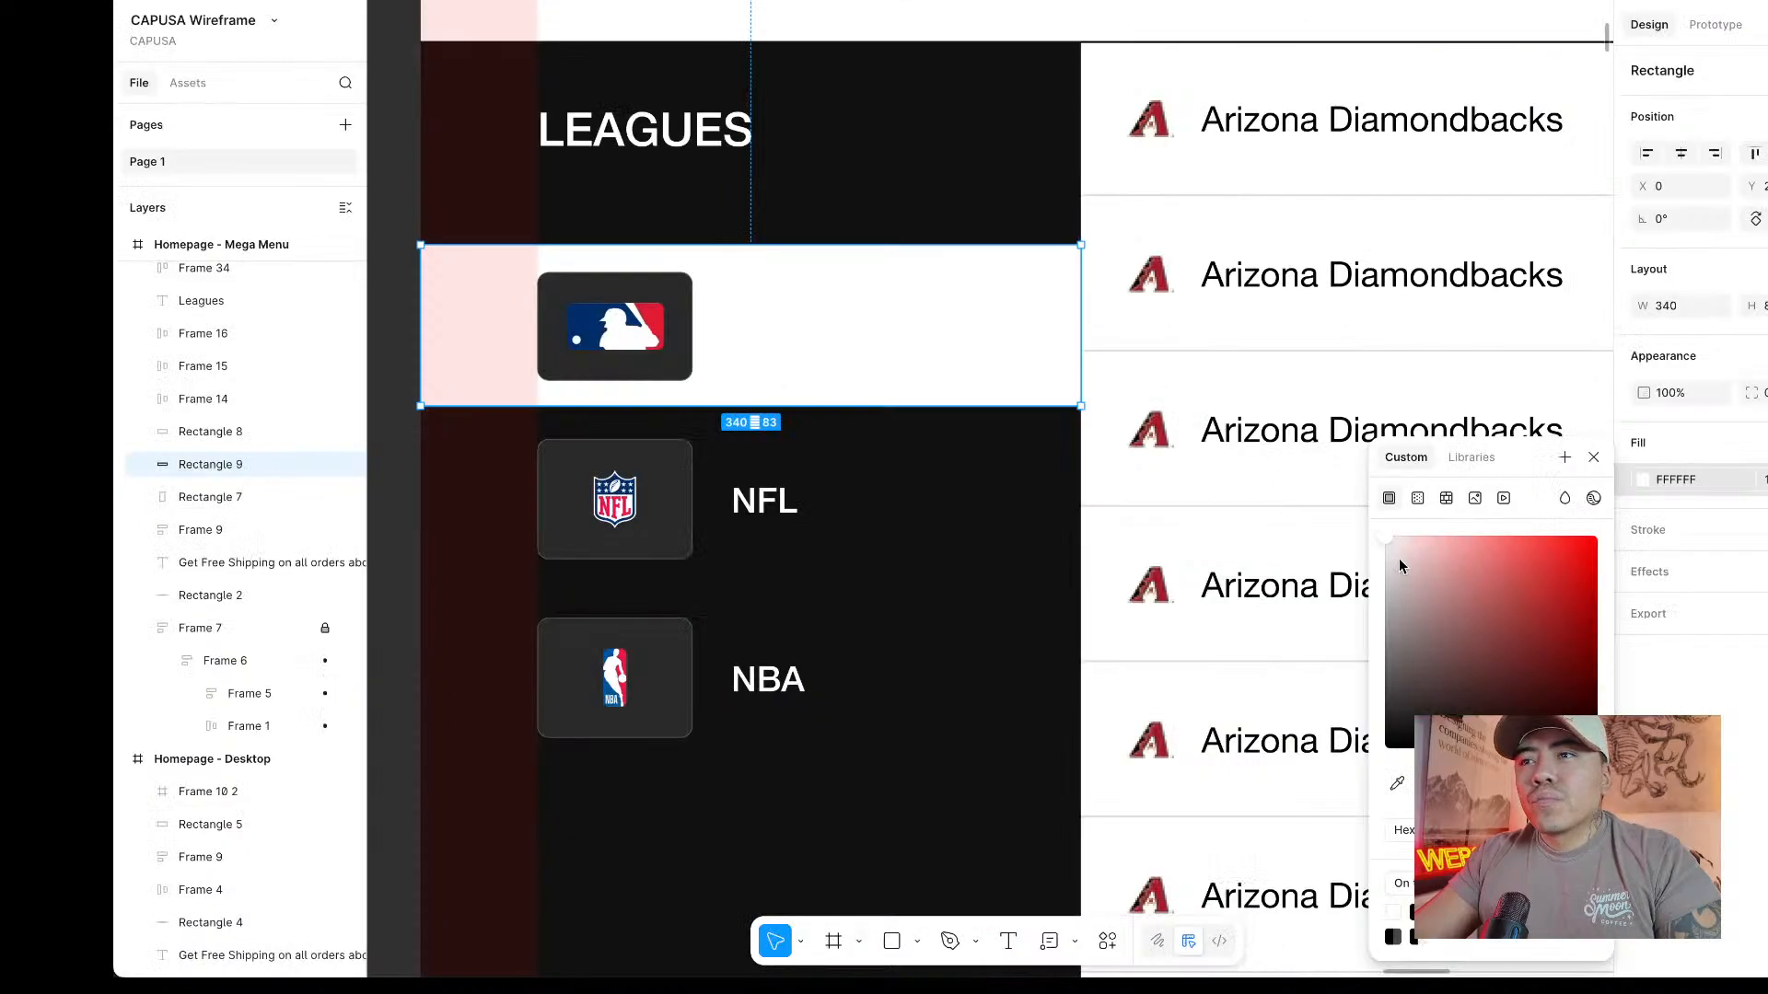
left_click_drag(1400, 558, 1326, 696)
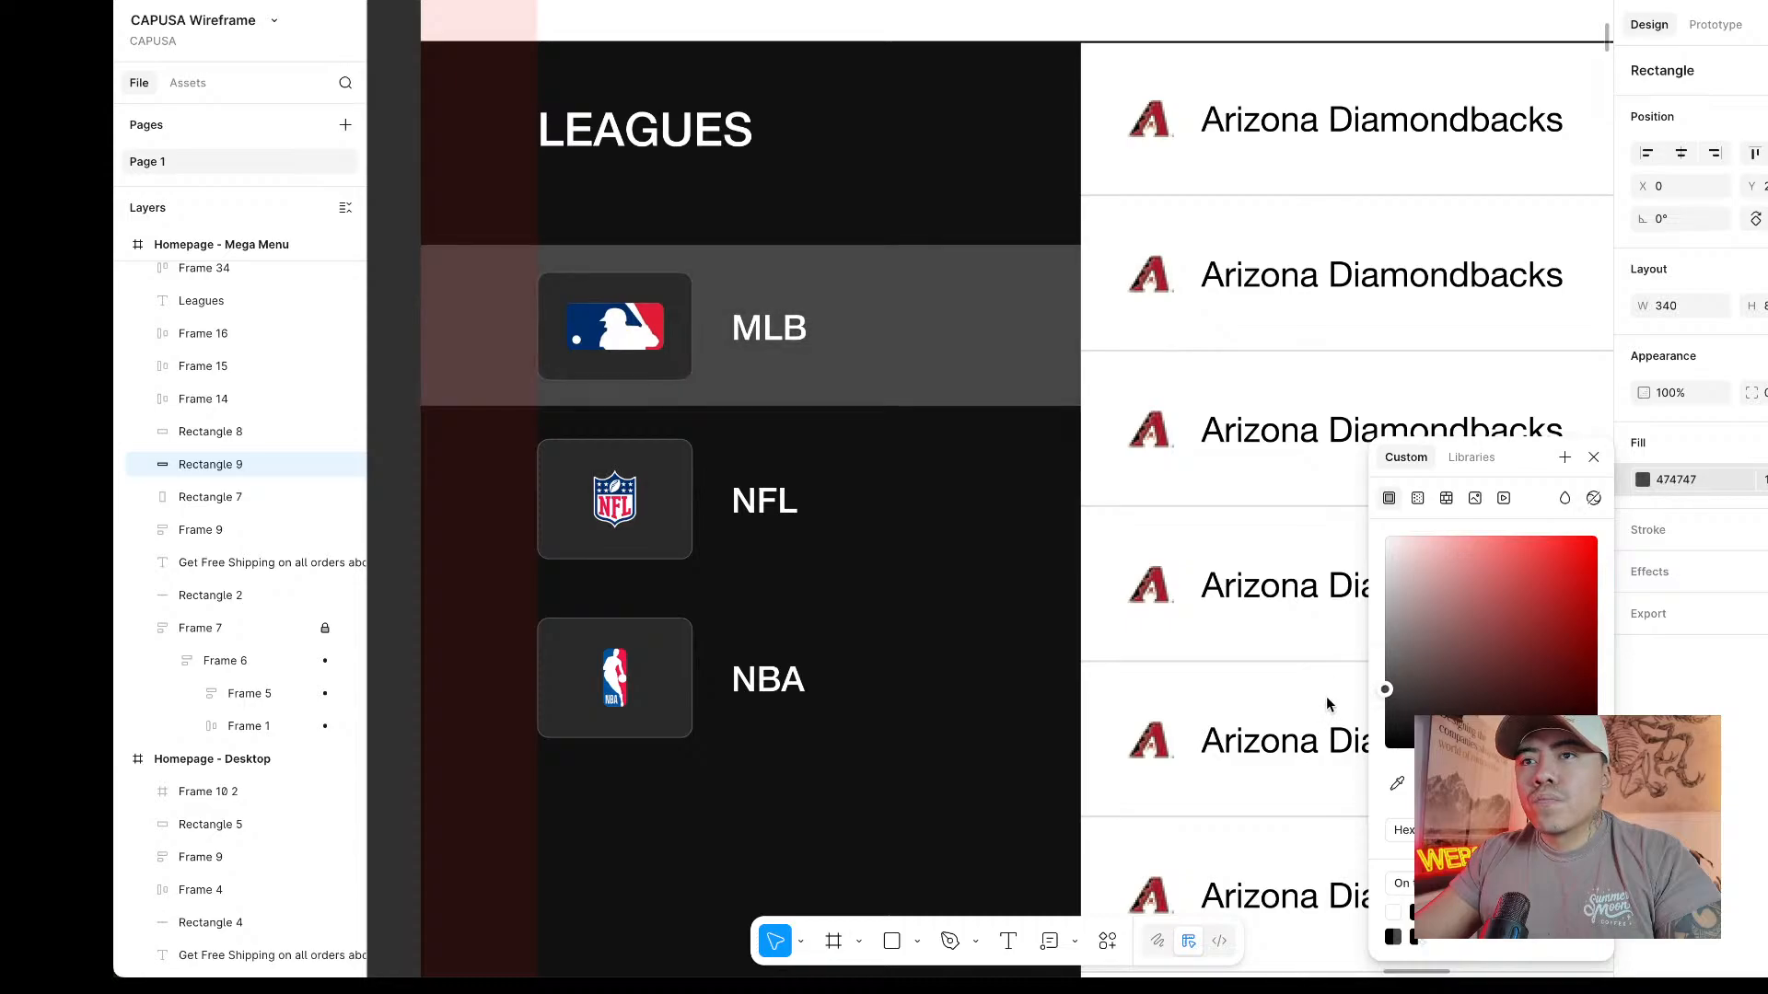
left_click(1397, 785)
left_click(678, 279)
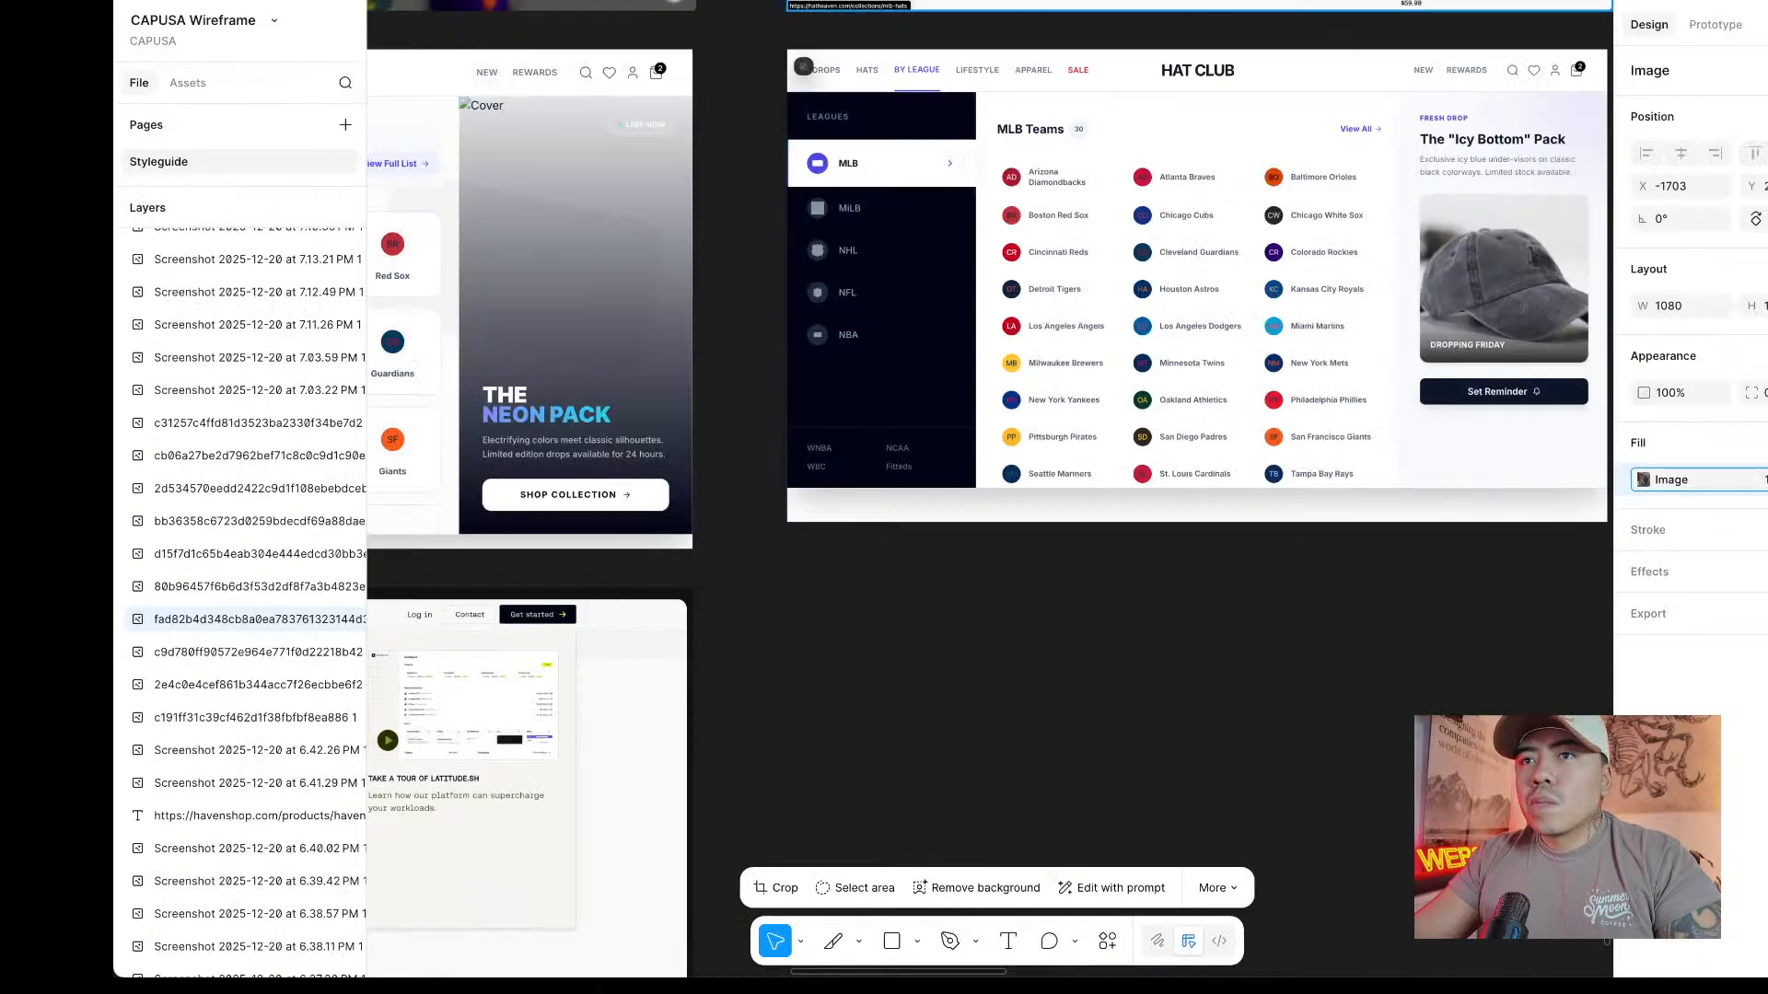
Examine the reference mega menus in the Styleguide, especially how the Hat Club designs highlight the active MLB item.
scroll(1179, 204, "up", 5)
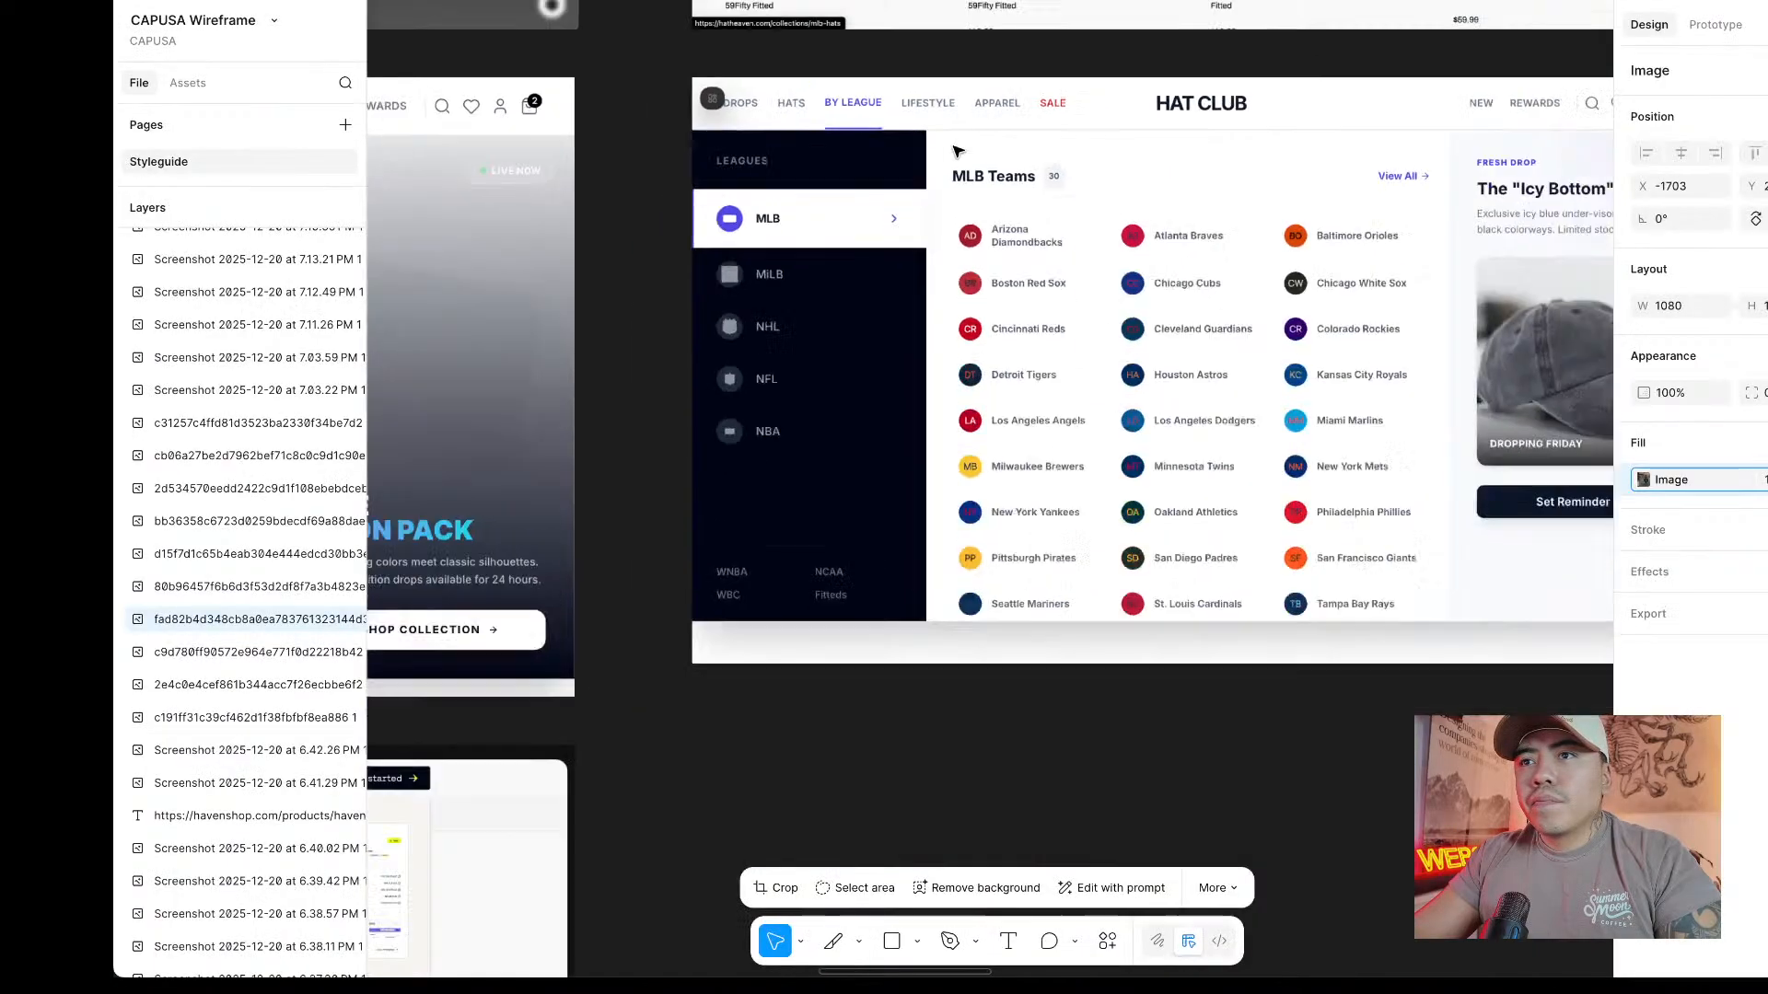
scroll(958, 151, "down", 5)
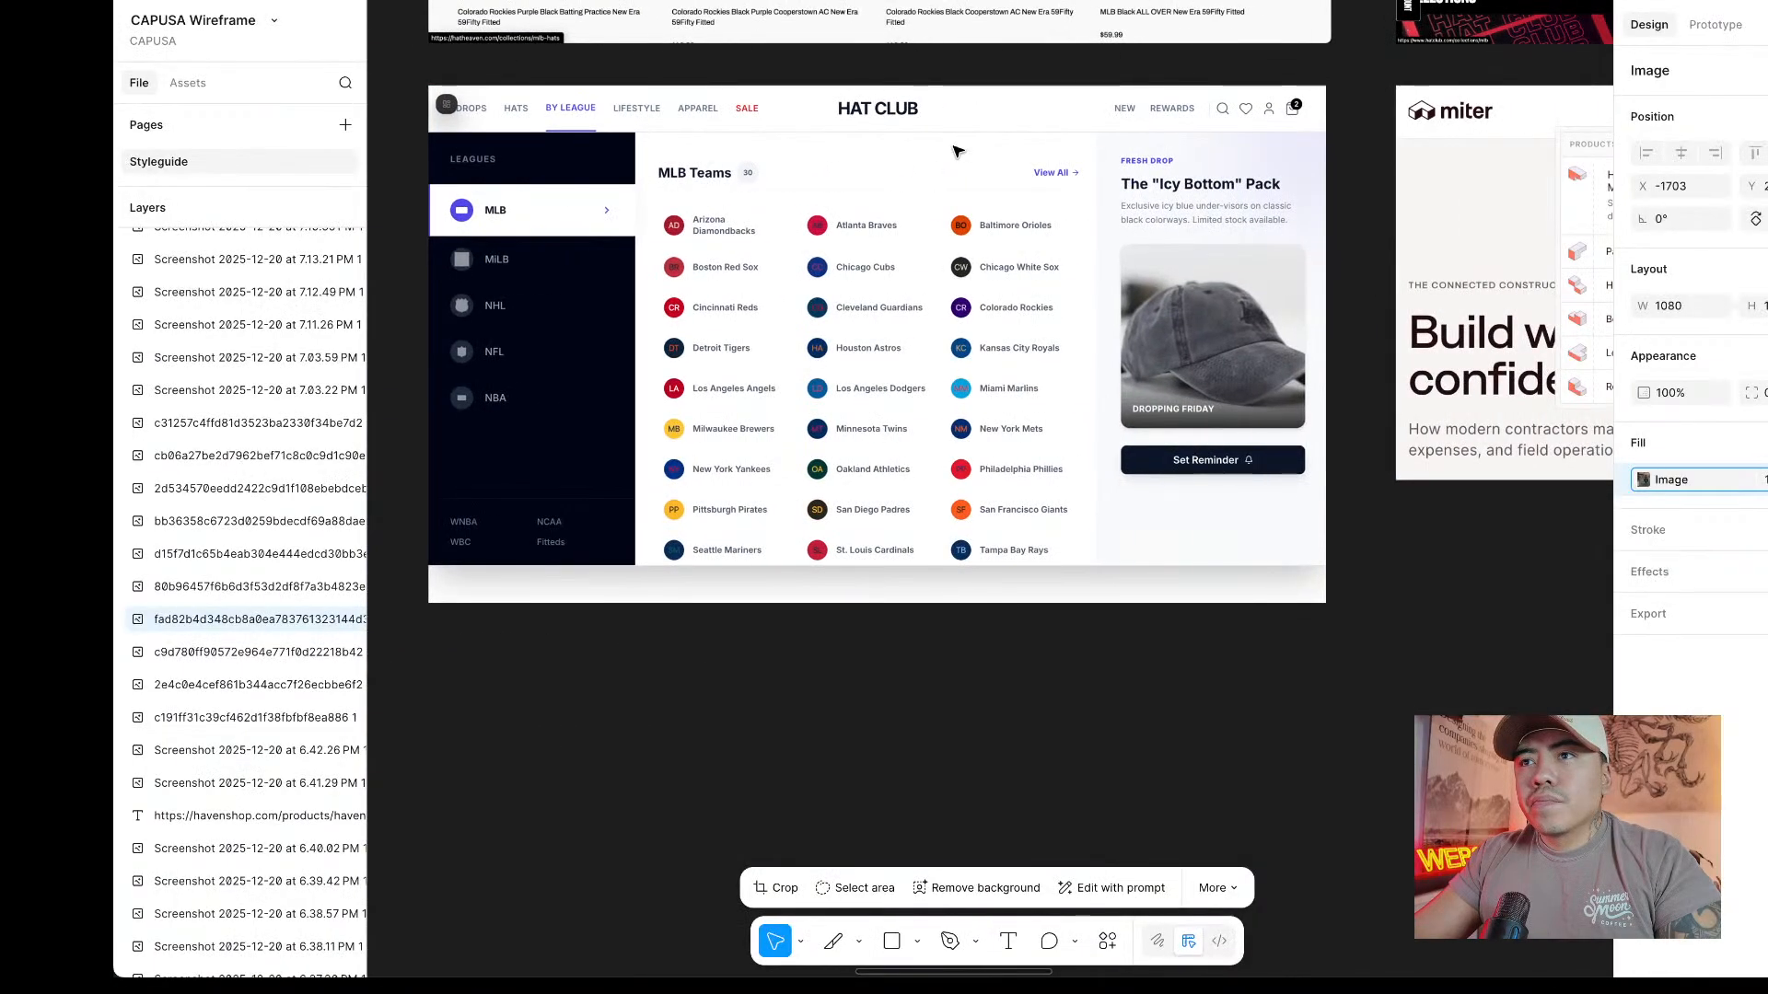
scroll(957, 152, "left", 5)
scroll(958, 152, "up", 3)
scroll(957, 152, "left", 3)
scroll(958, 152, "right", 6)
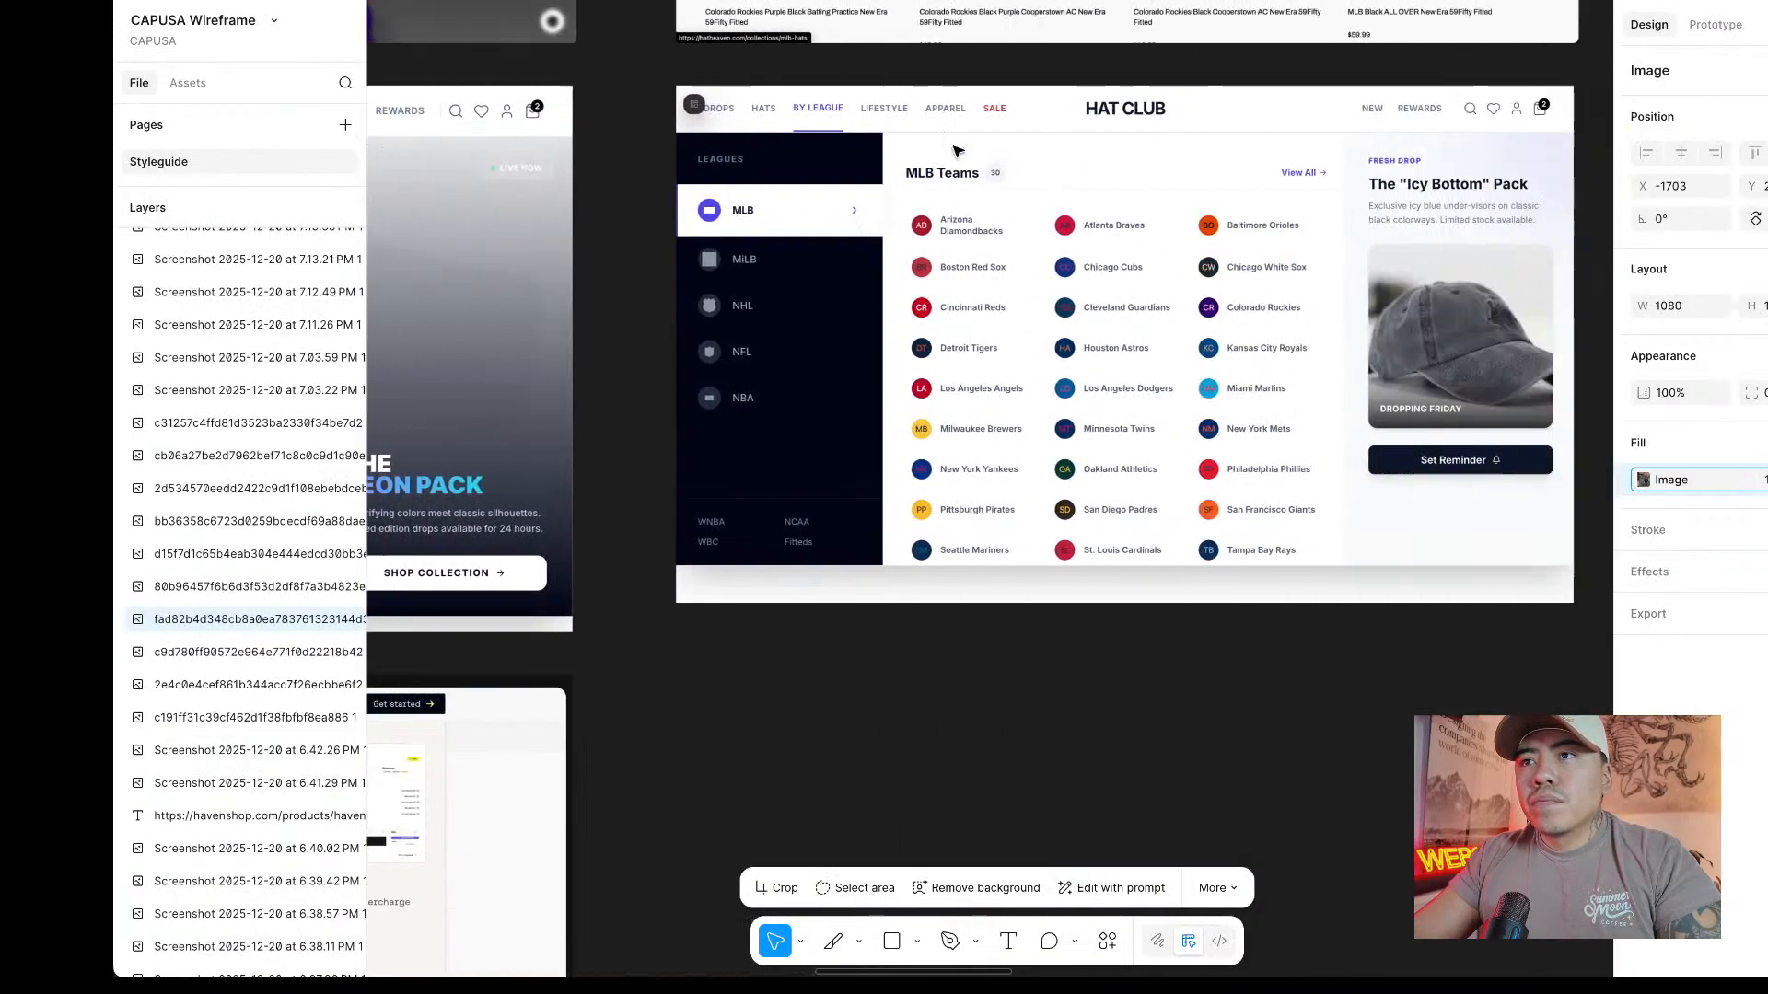
scroll(958, 152, "up", 5)
scroll(957, 152, "down", 15)
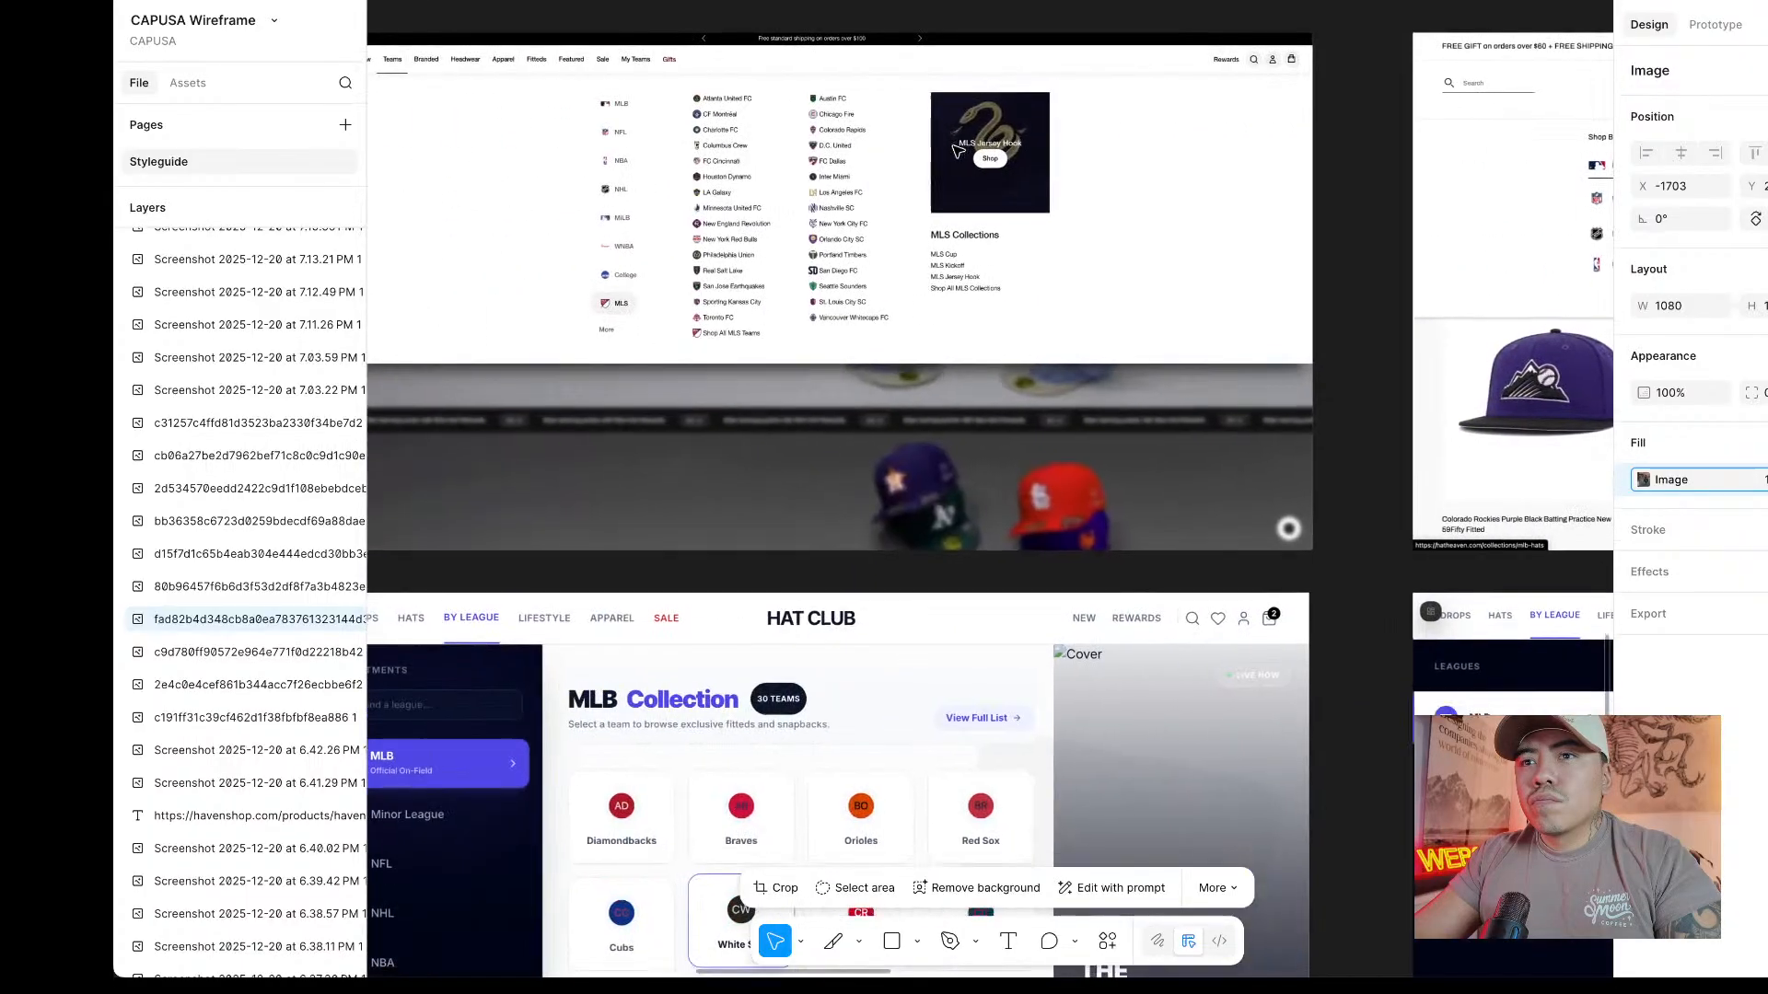
scroll(958, 152, "right", 15)
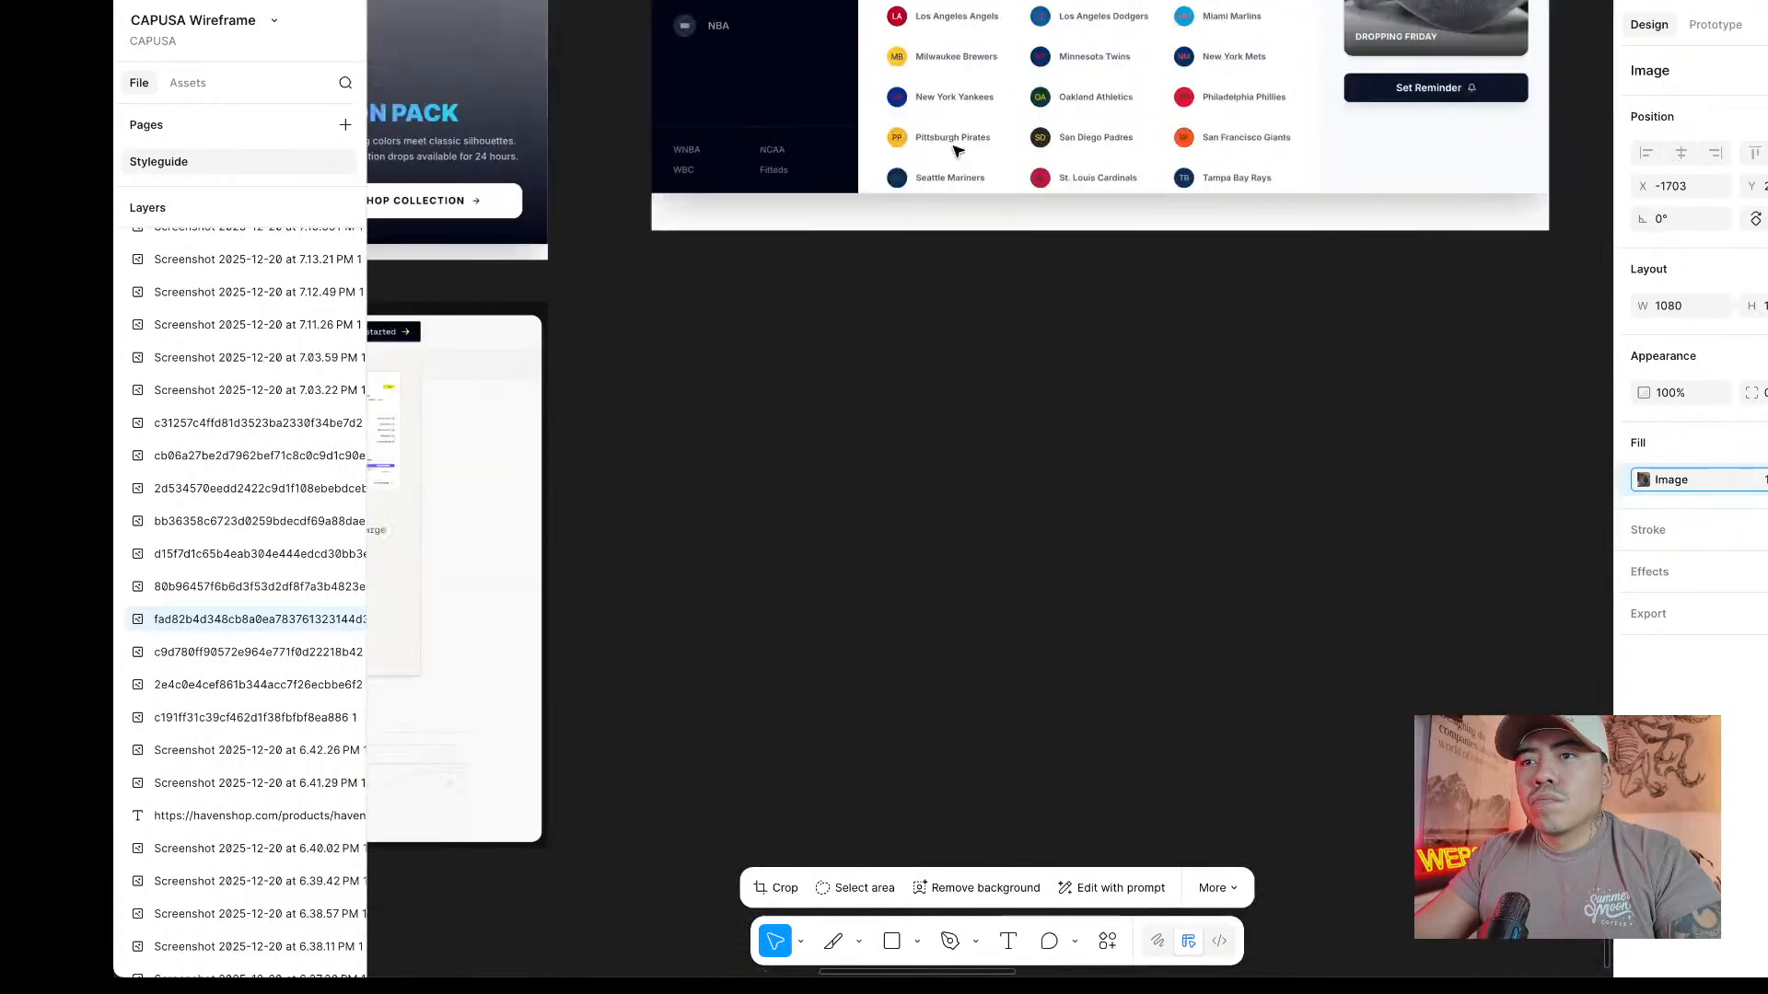
scroll(958, 152, "left", 15)
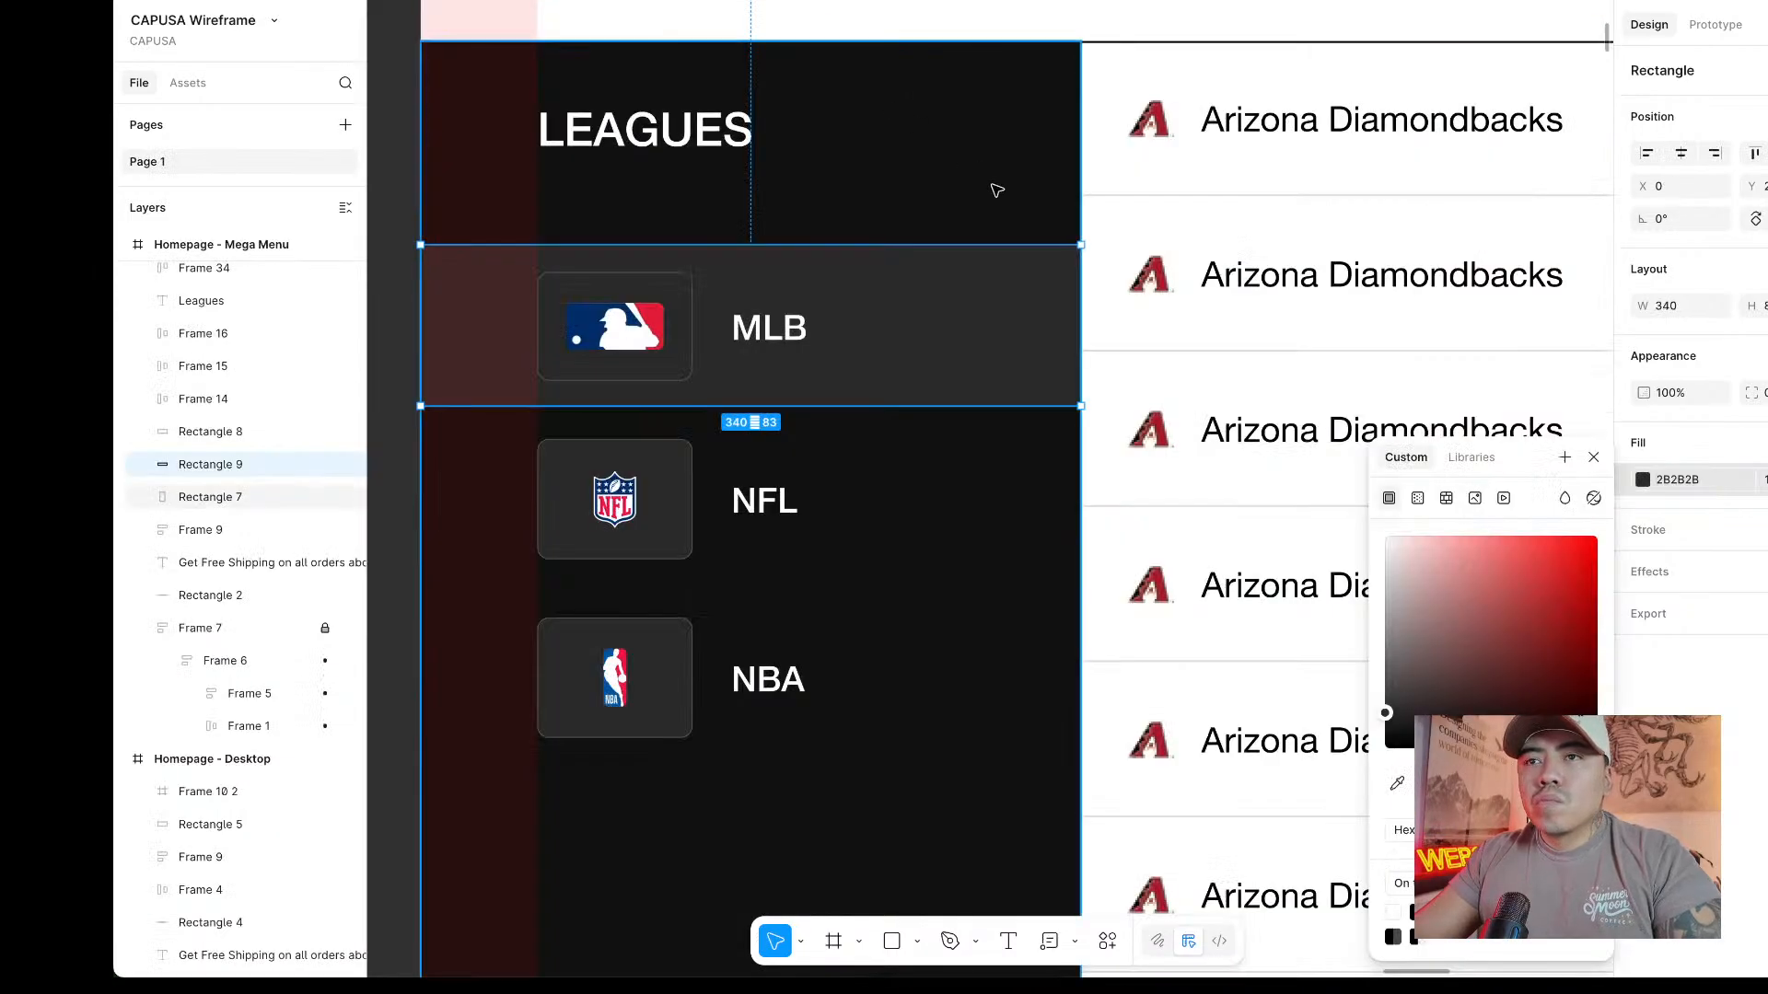
Set the MLB highlight rectangle's fill to white FFFFFF and the MLB label's text to black 000000.
left_click(1593, 458)
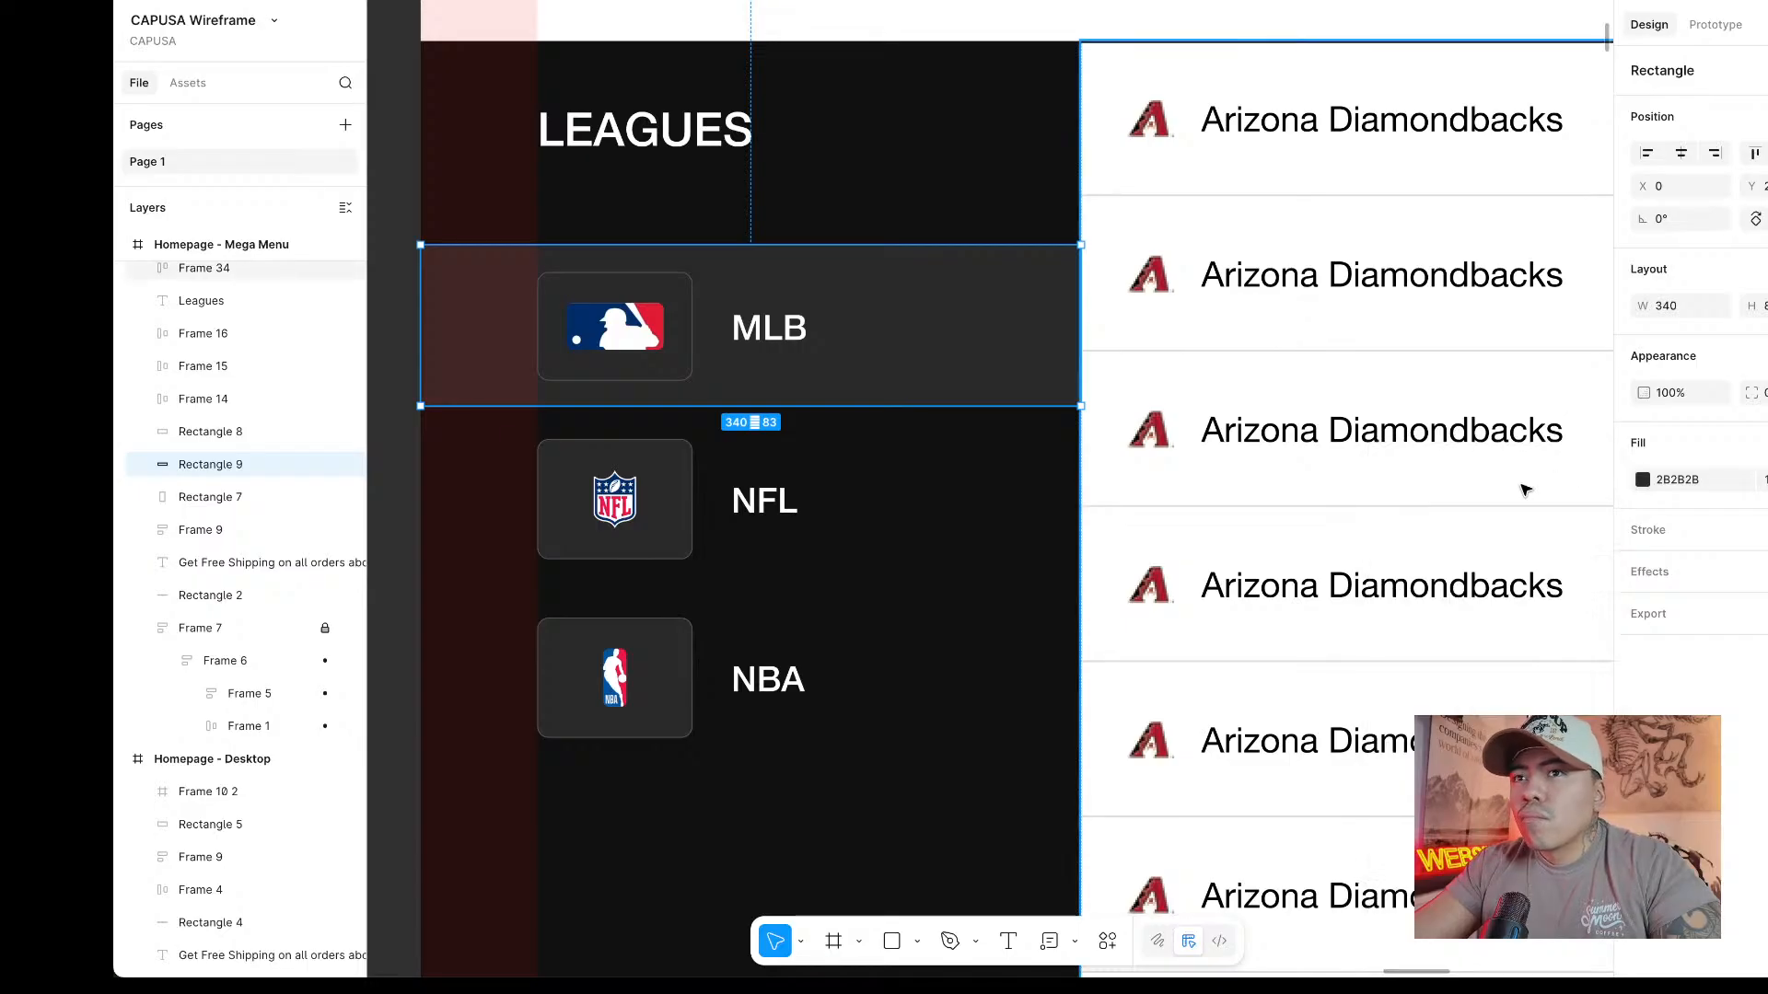
left_click(1642, 480)
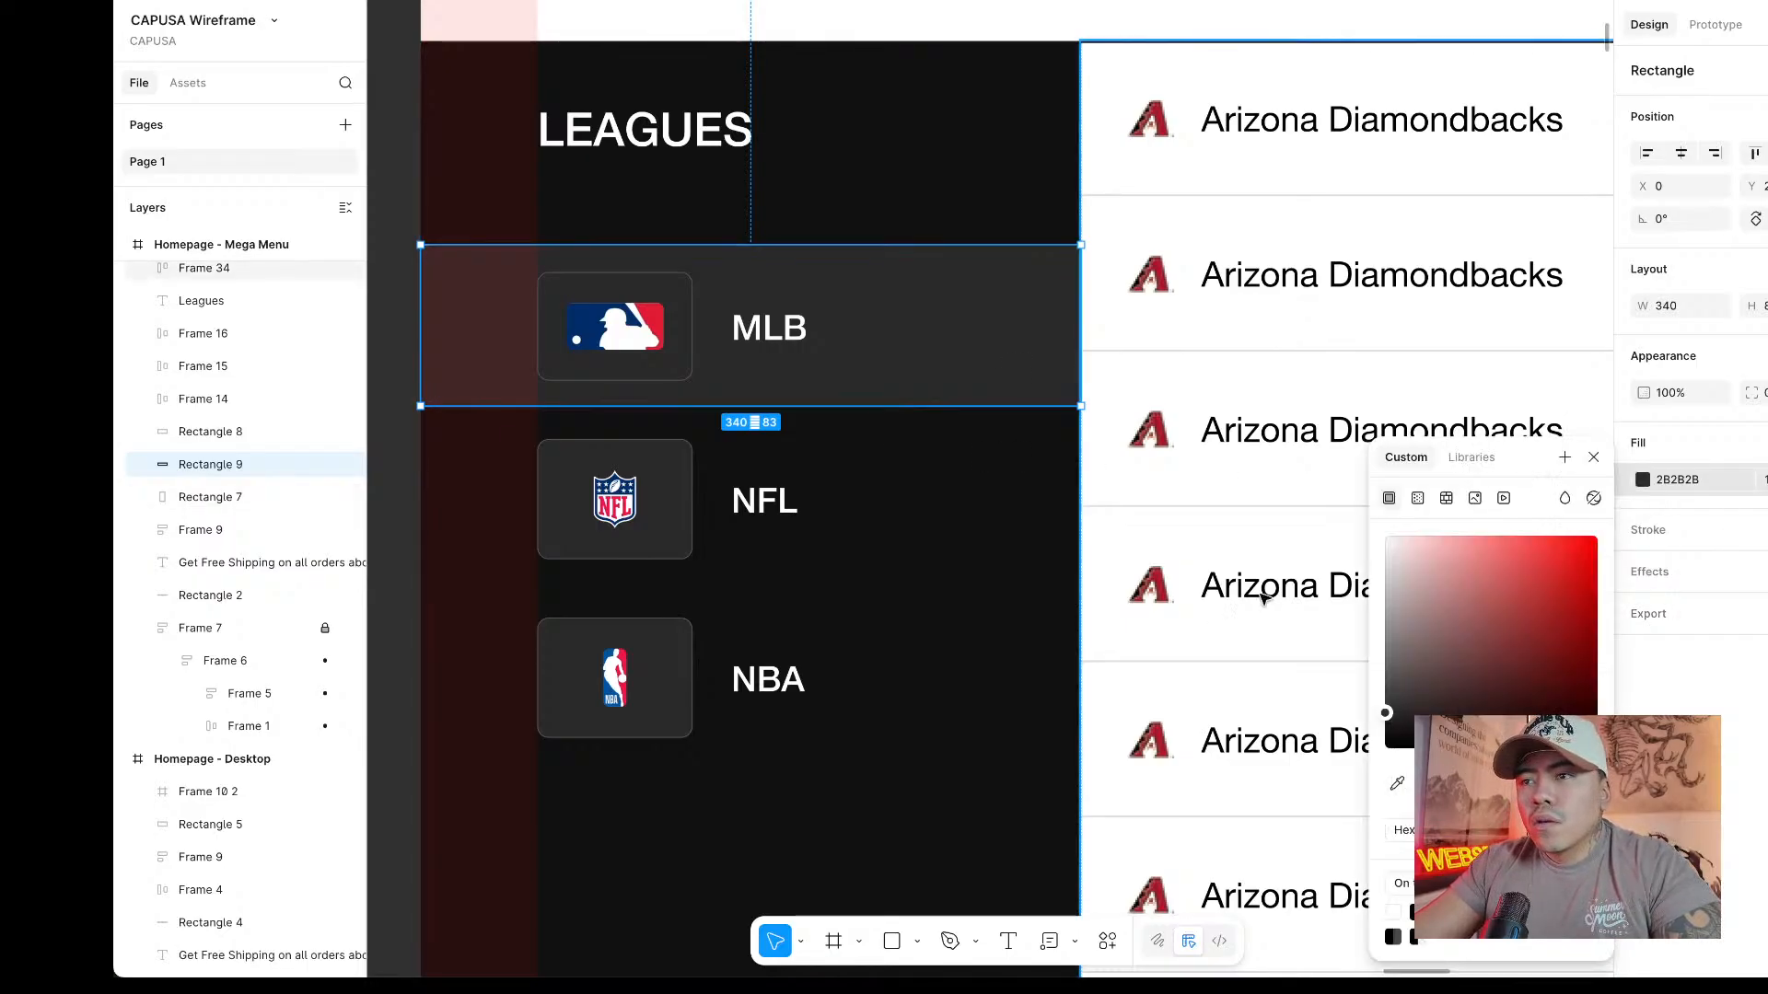
left_click(1383, 549)
left_click_drag(1383, 549, 1324, 497)
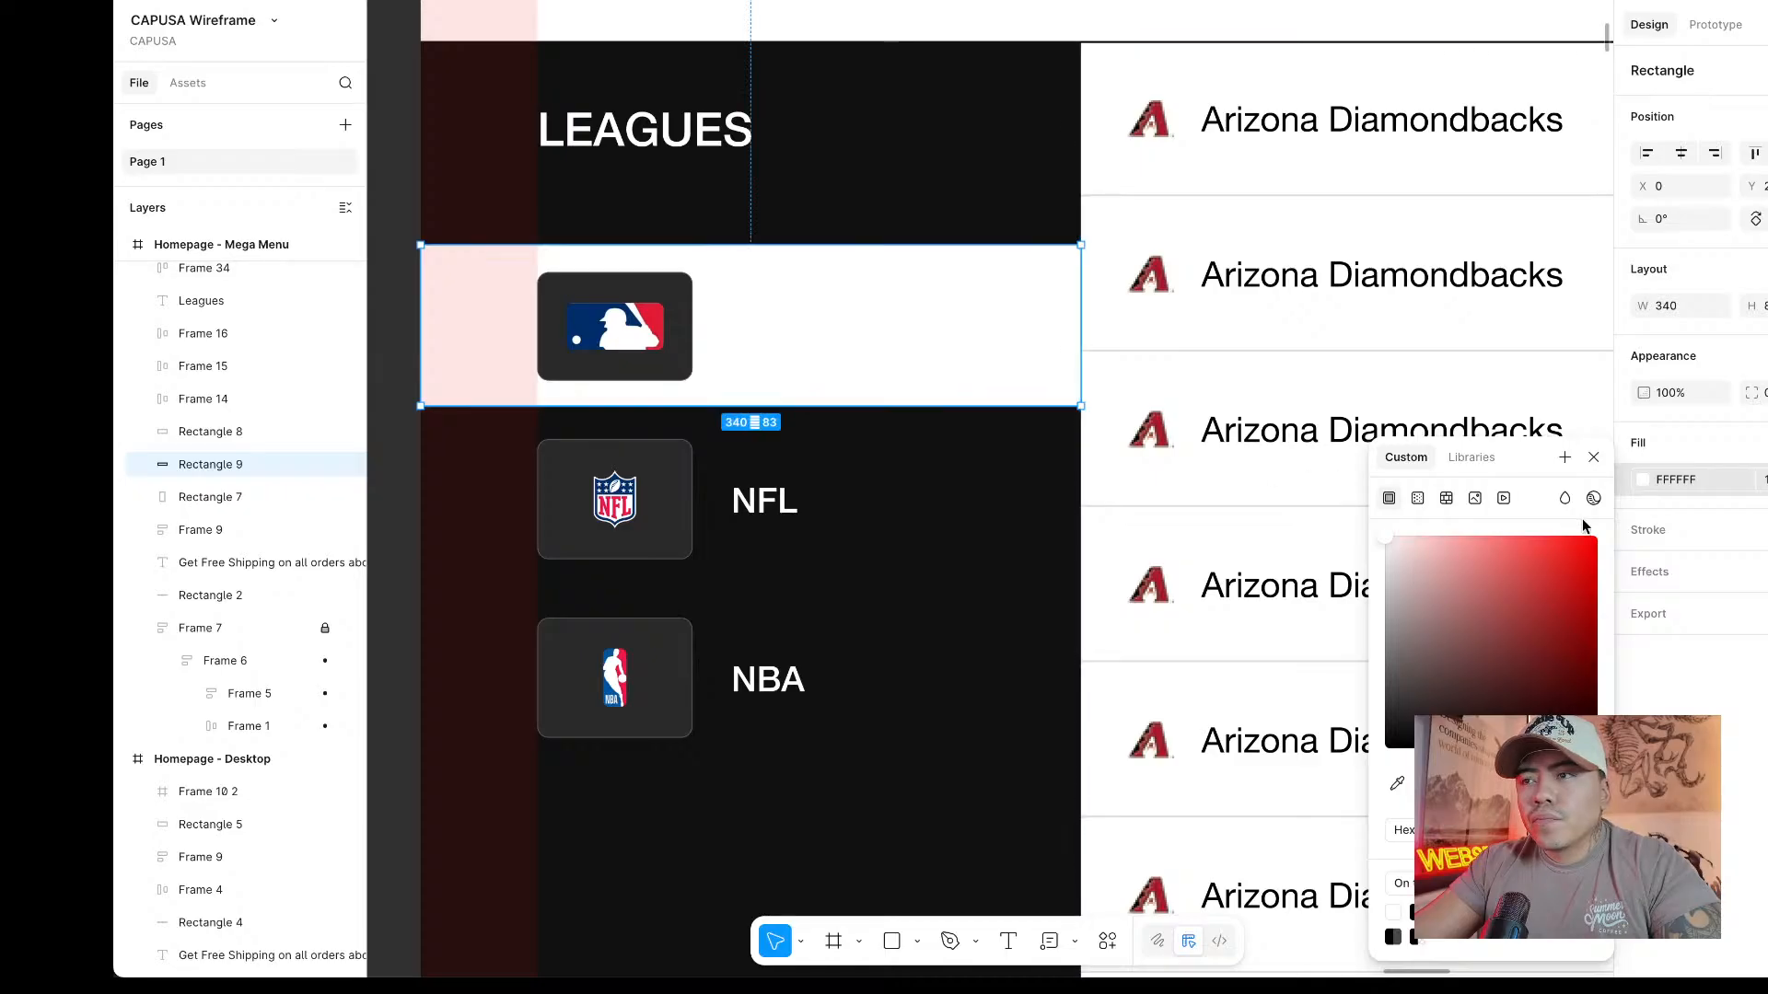
key("Escape")
left_click(781, 329)
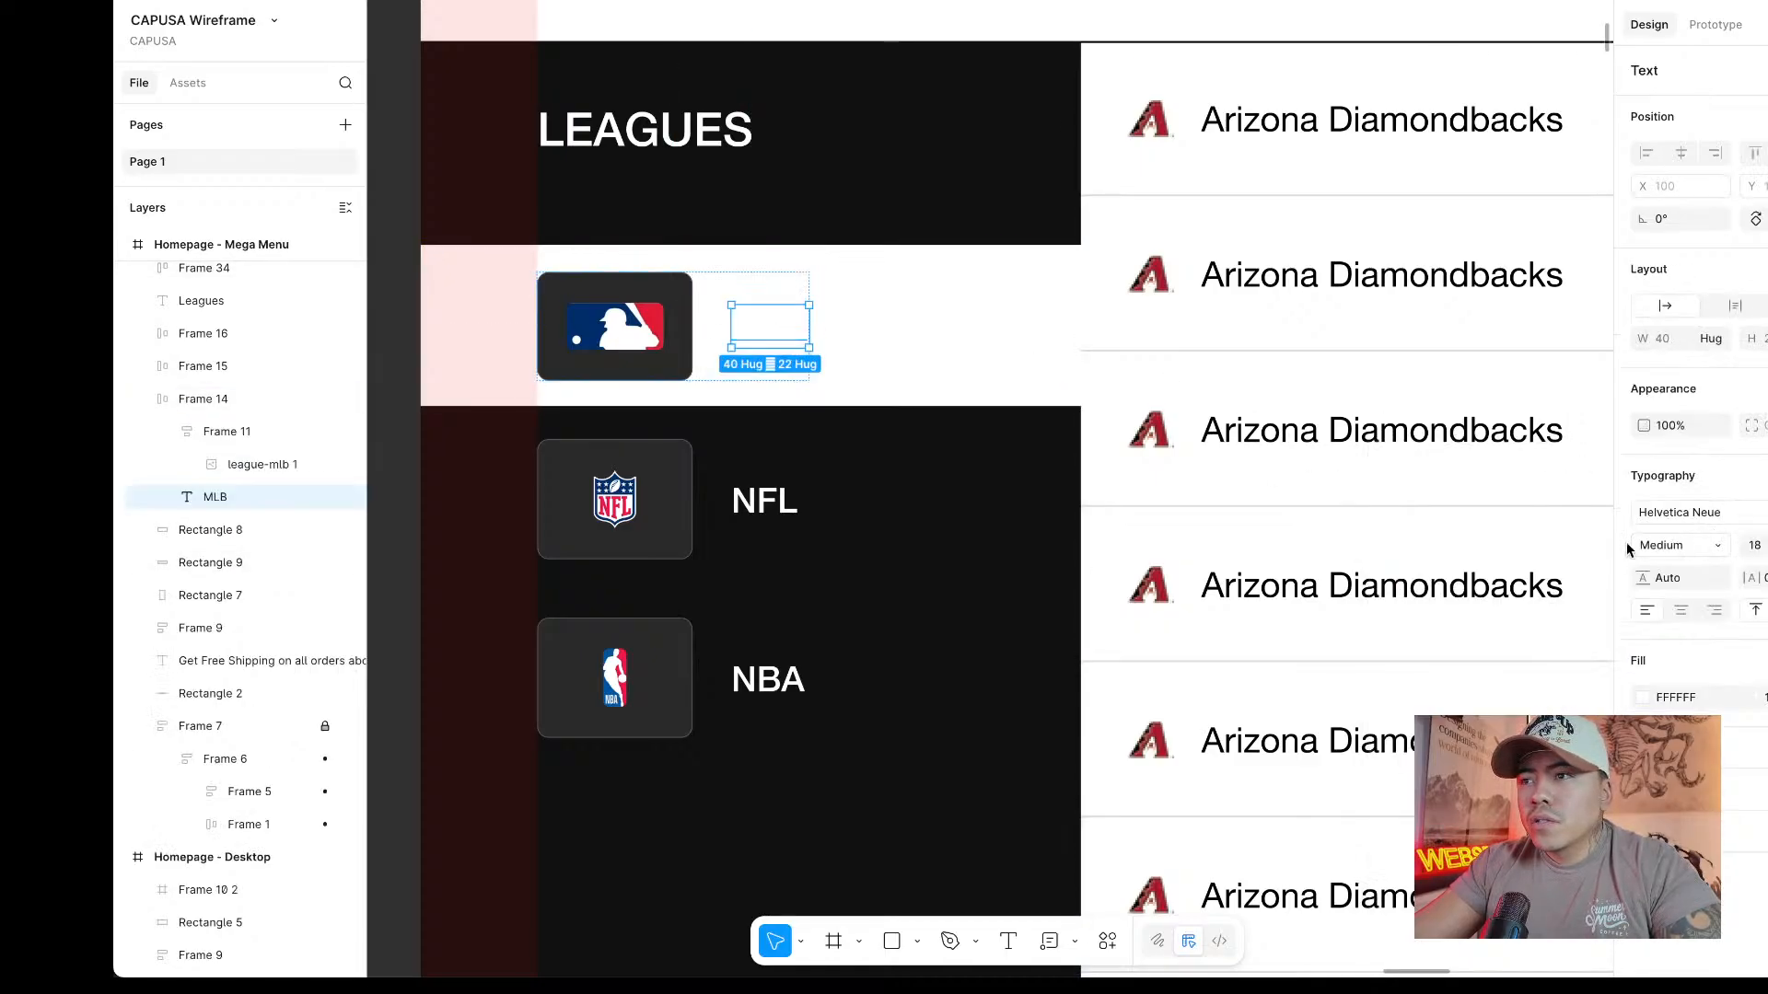
left_click(1643, 697)
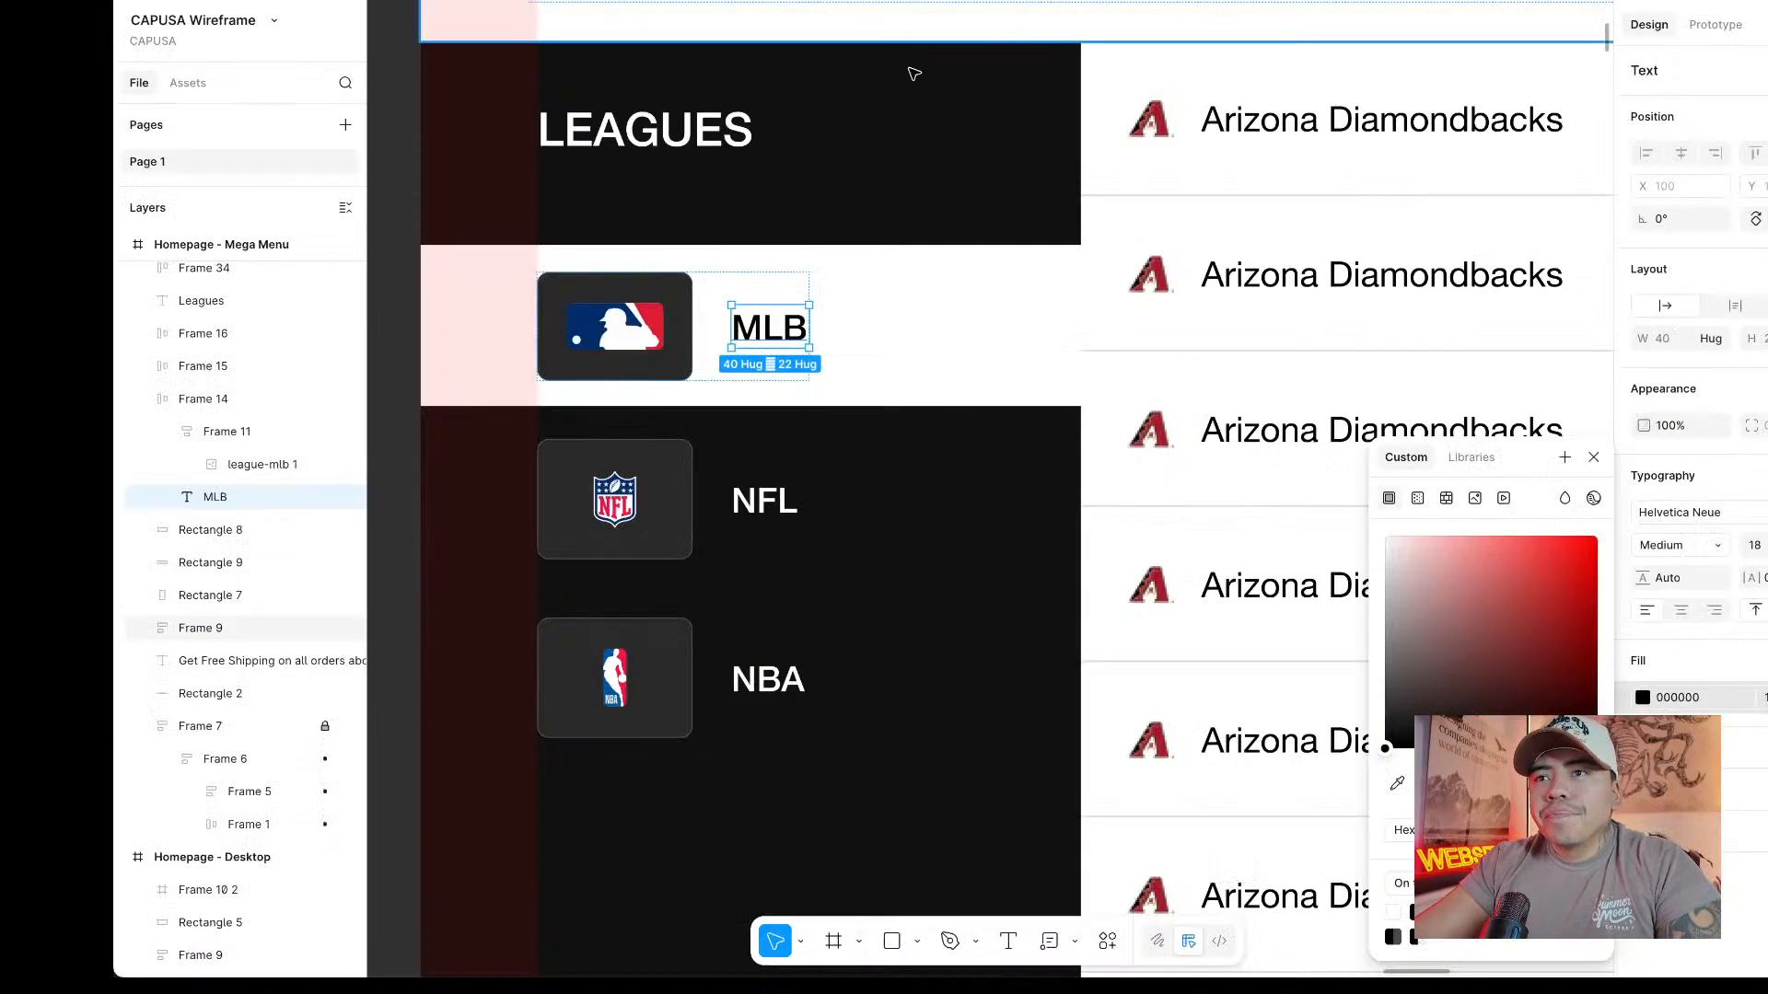
Change the MLB highlight rectangle's fill to the muted blue 395C75.
left_click(1019, 296)
scroll(1192, 442, "down", 6)
scroll(1193, 444, "down", 1)
scroll(1193, 444, "right", 2)
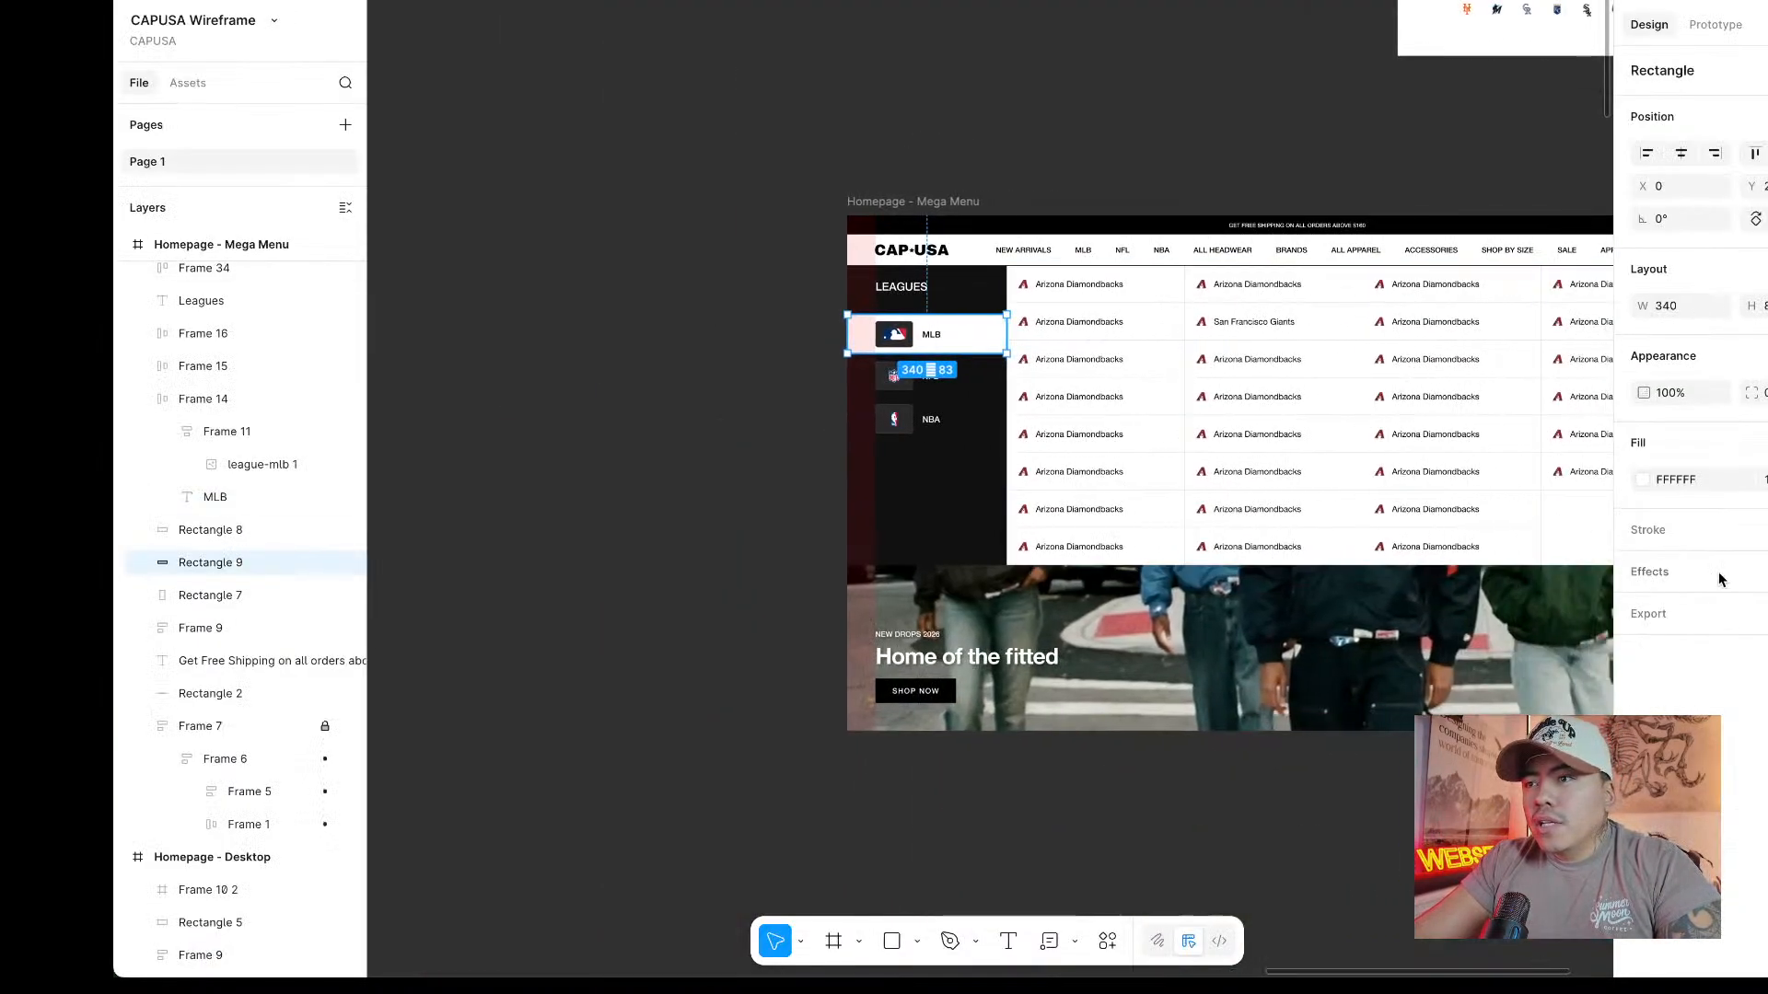
left_click(1643, 480)
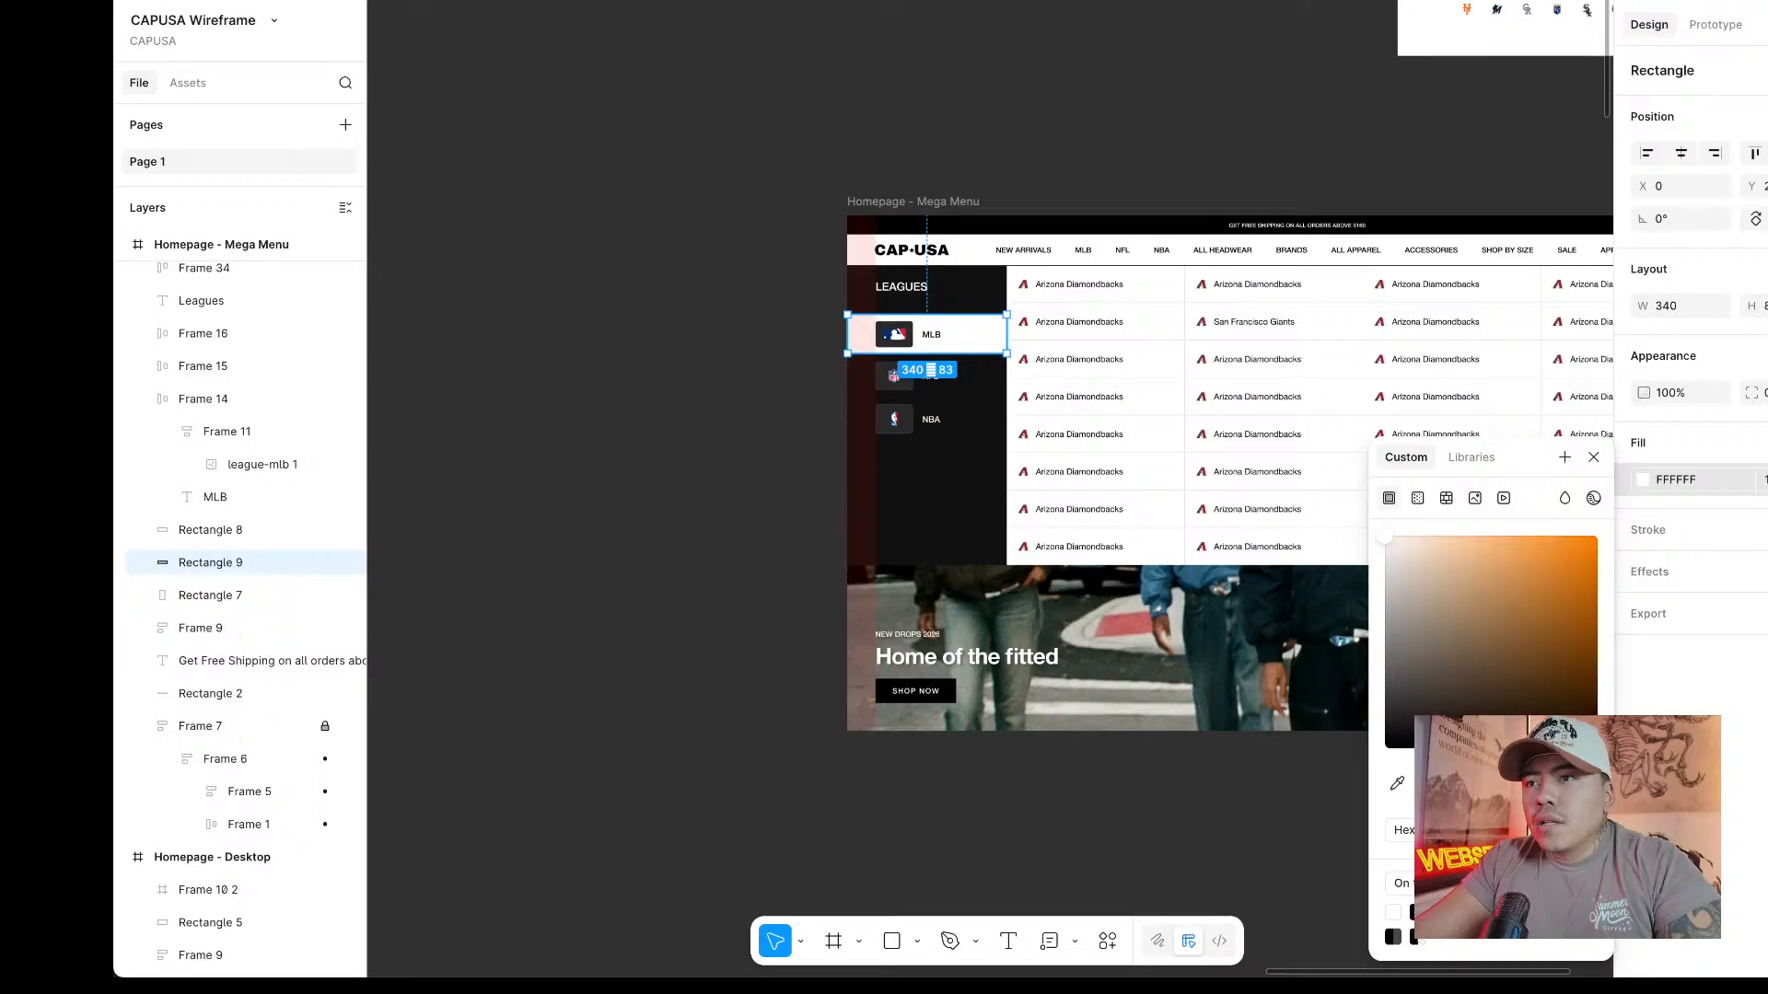
left_click_drag(1382, 611, 1389, 608)
left_click_drag(1449, 771, 1529, 771)
mouse_move(1519, 651)
left_mouse_down()
mouse_move(1515, 631)
mouse_move(1567, 620)
mouse_move(1525, 698)
mouse_move(1536, 647)
mouse_move(1500, 648)
left_mouse_up()
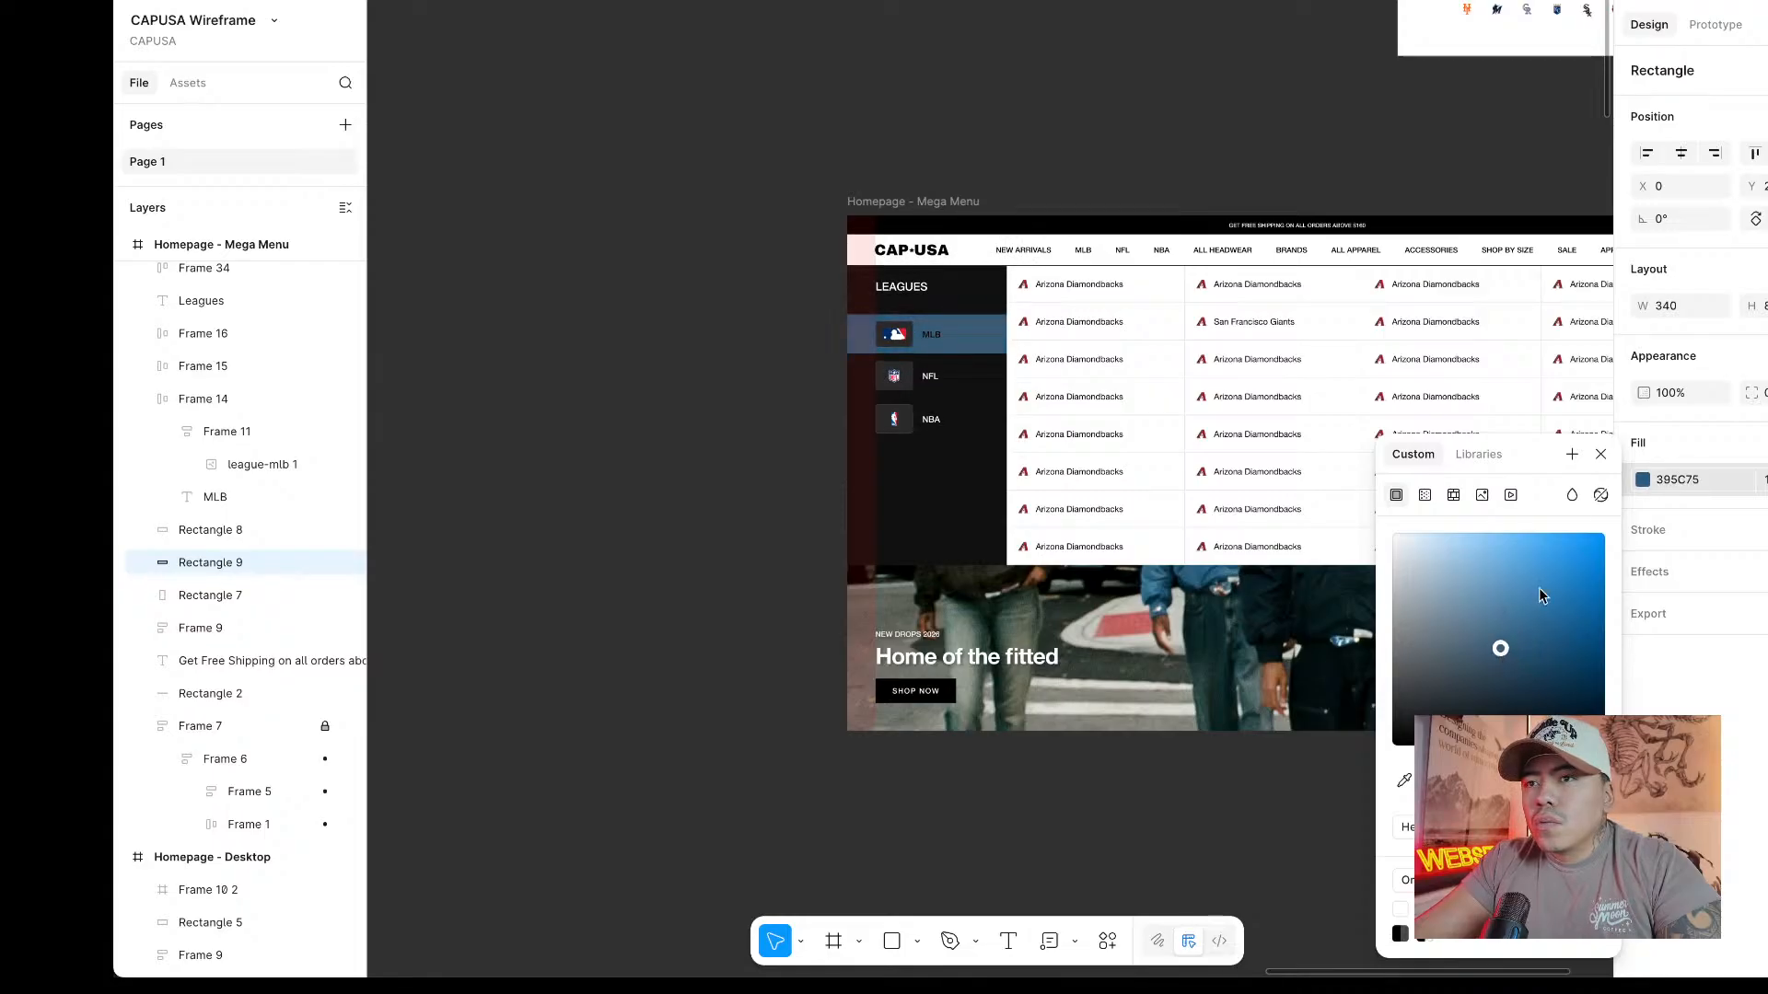
left_click(1601, 456)
Restore the MLB label's white text and check the highlighted item in the mega menu preview.
scroll(1067, 295, "up", 3, "ctrl")
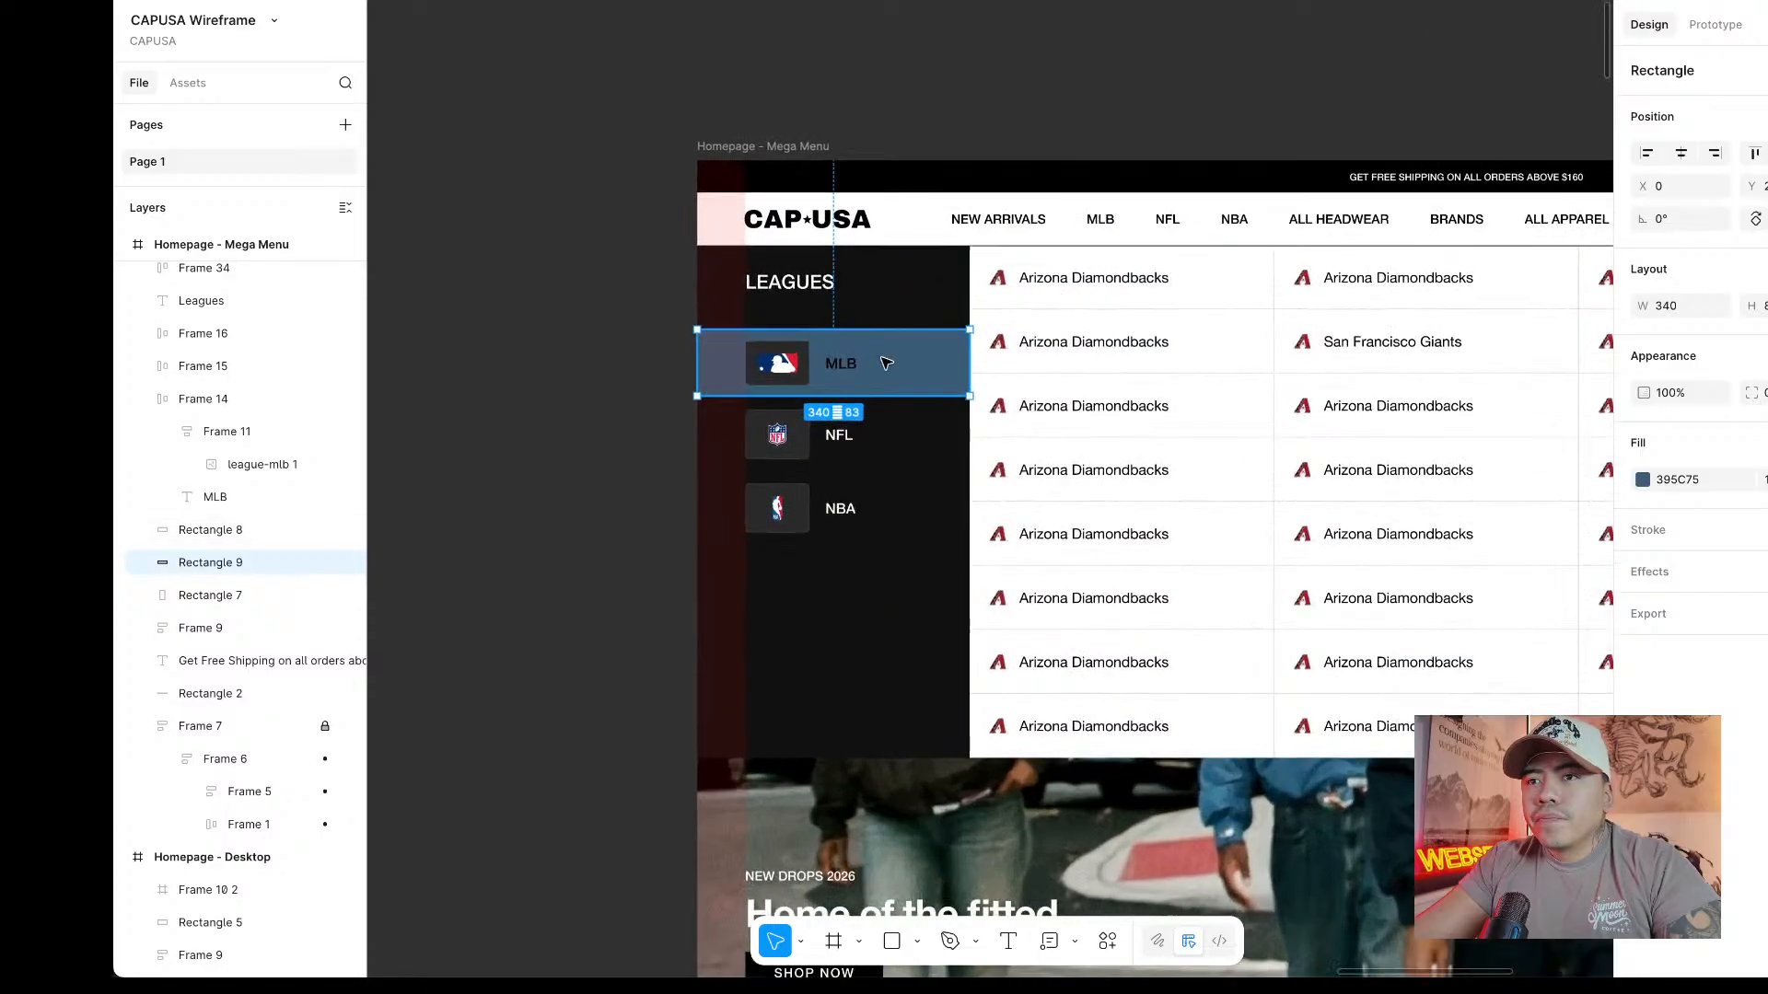
left_click(829, 363)
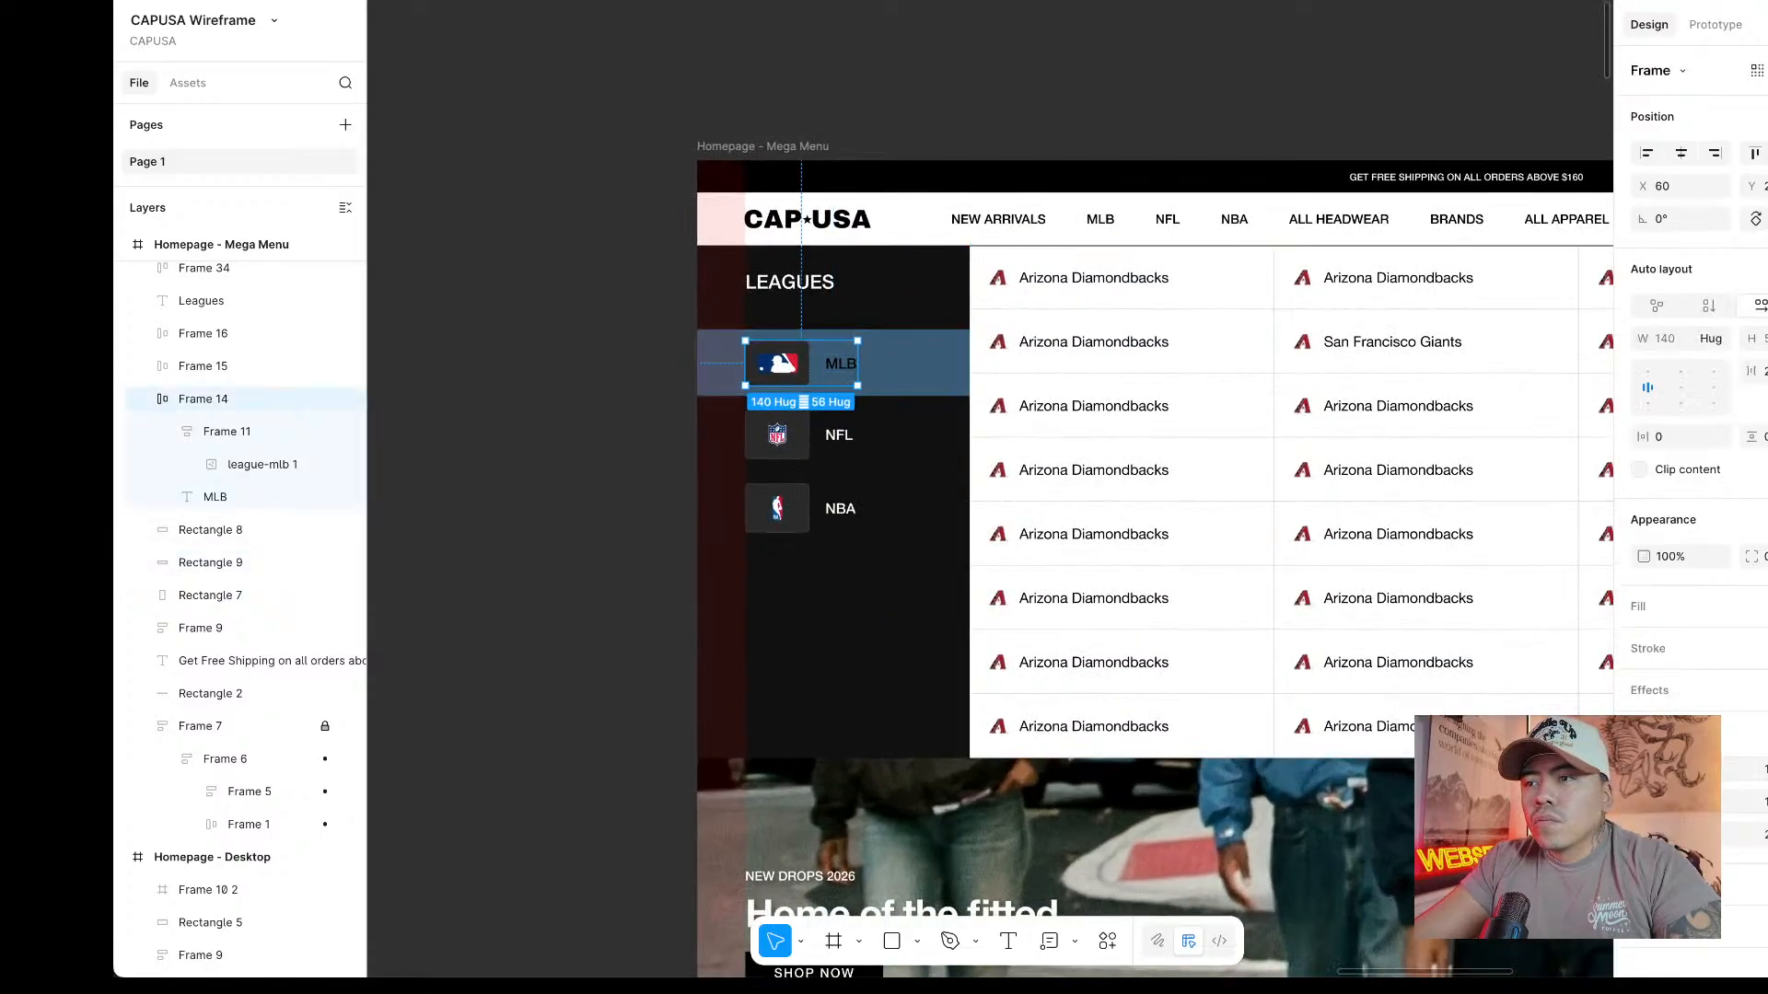
left_click(931, 79)
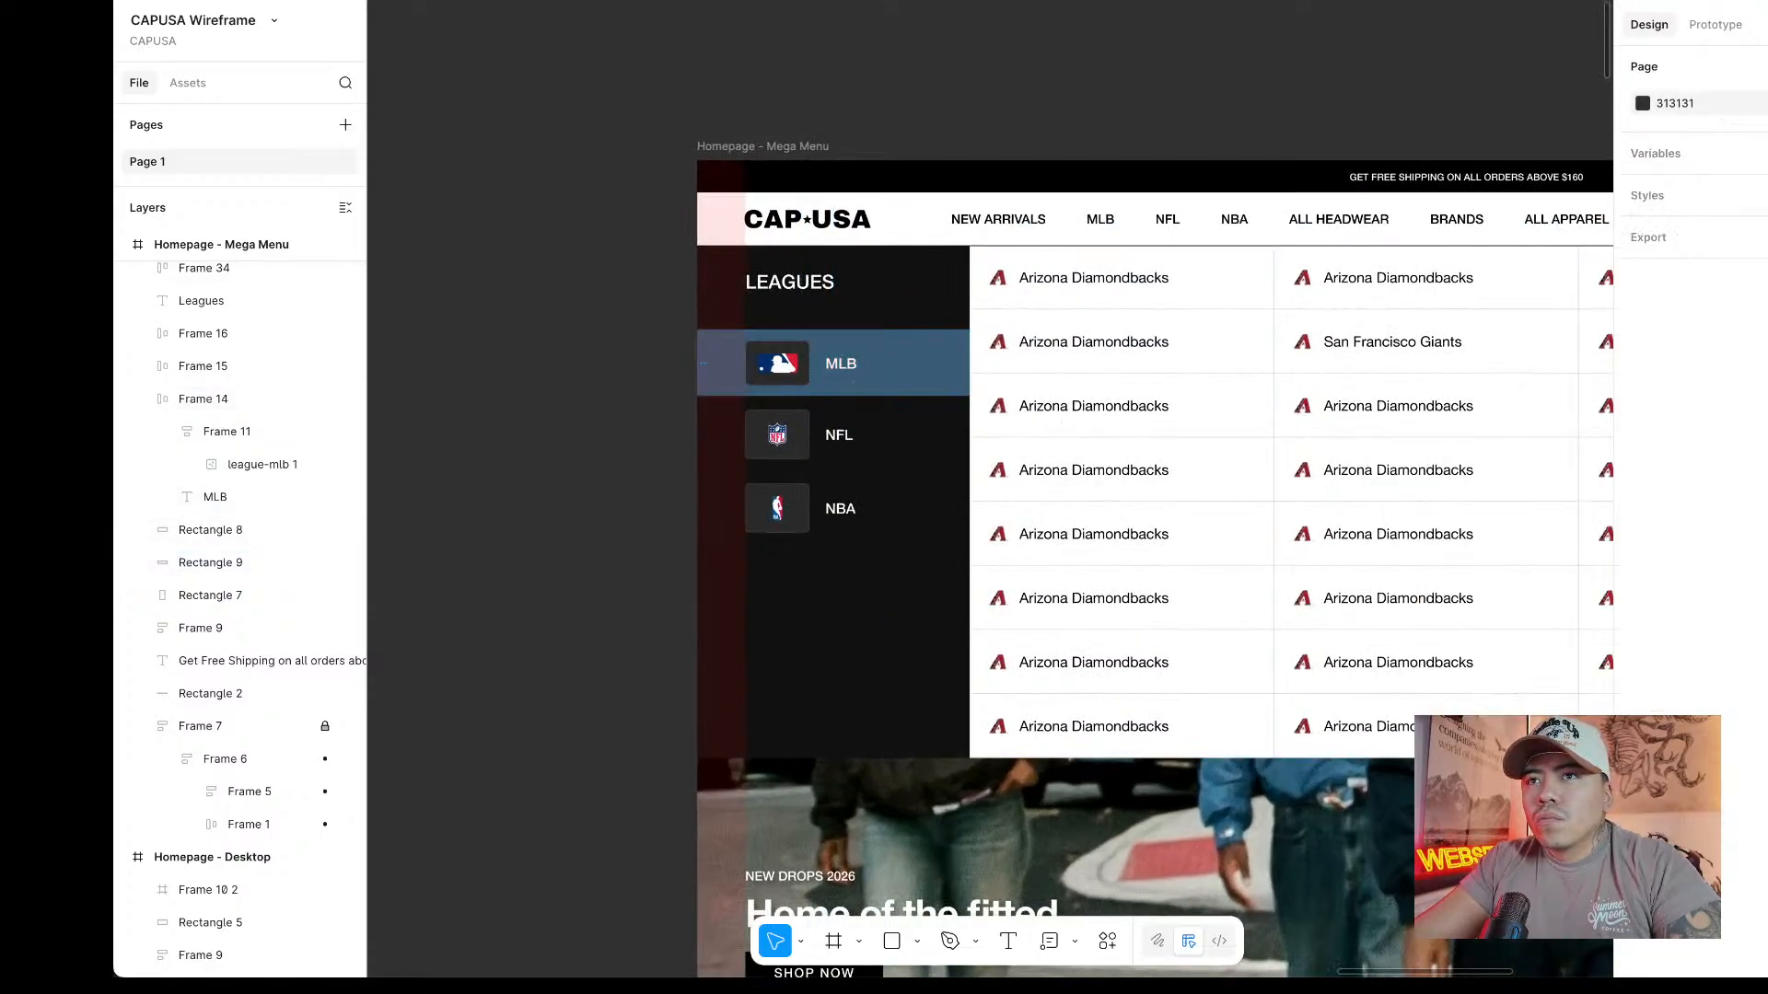
left_click(304, 2)
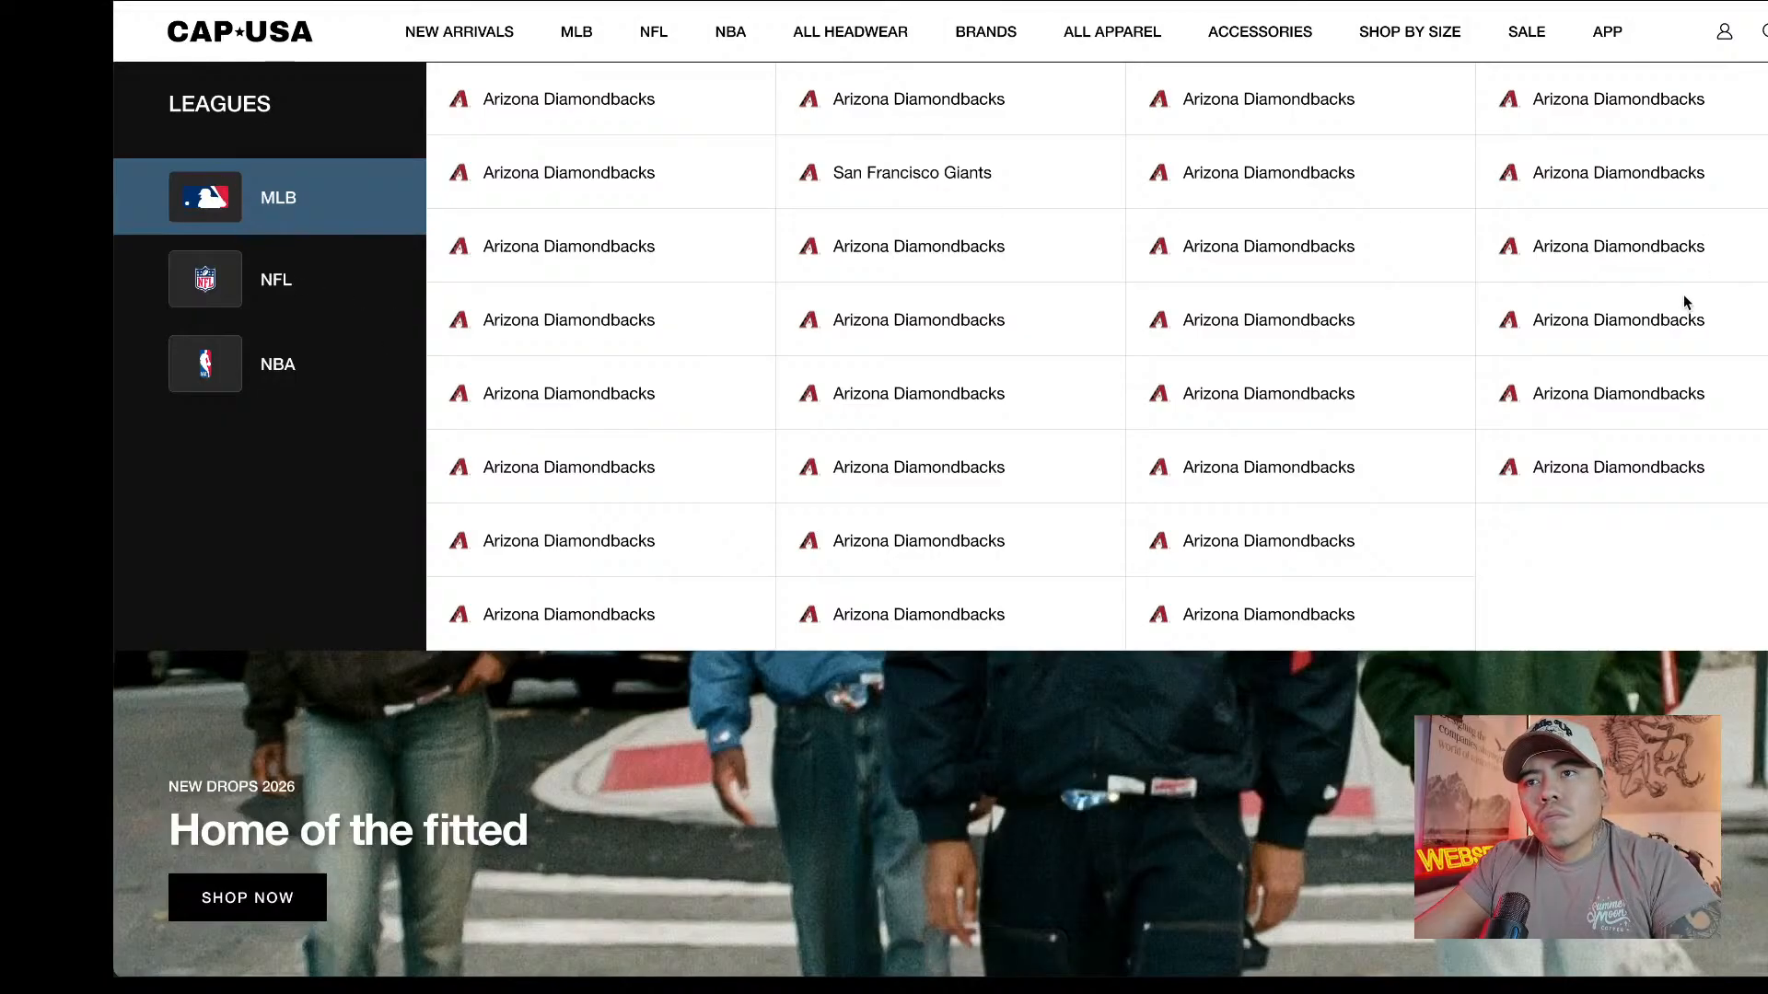
left_click(304, 2)
Shift the MLB highlight rectangle's fill hue from blue to the brown 755539.
left_click(890, 348)
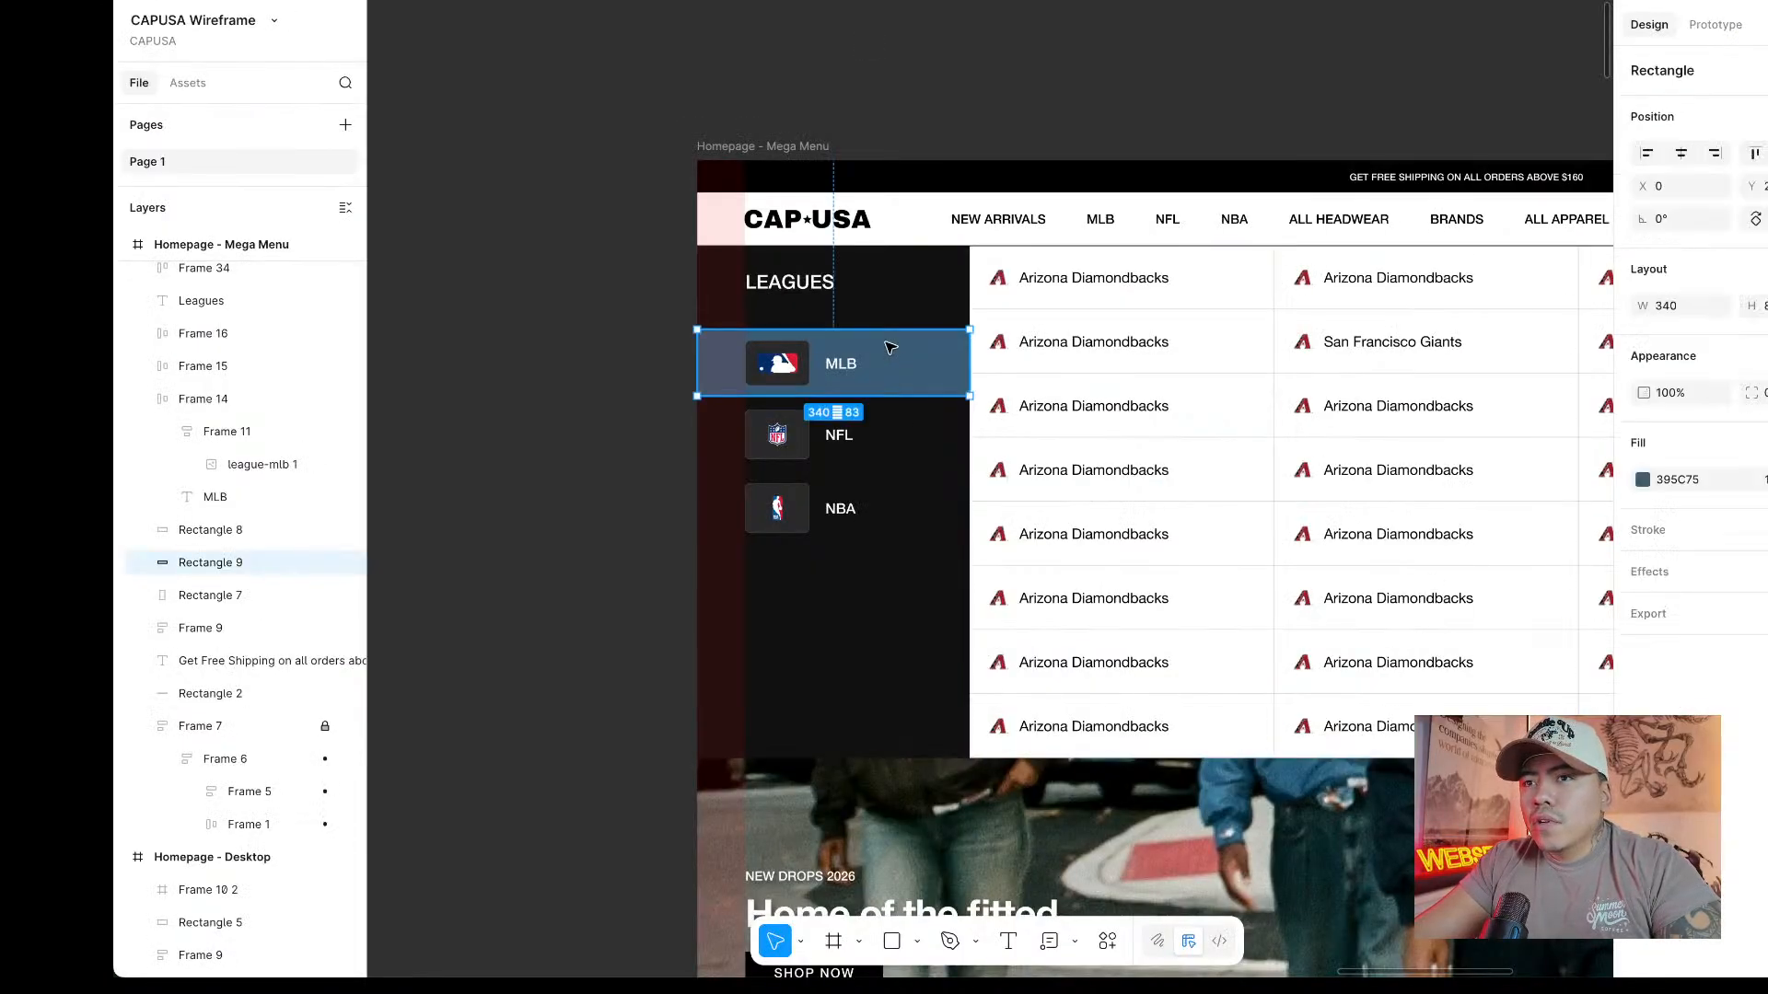
left_click(1643, 479)
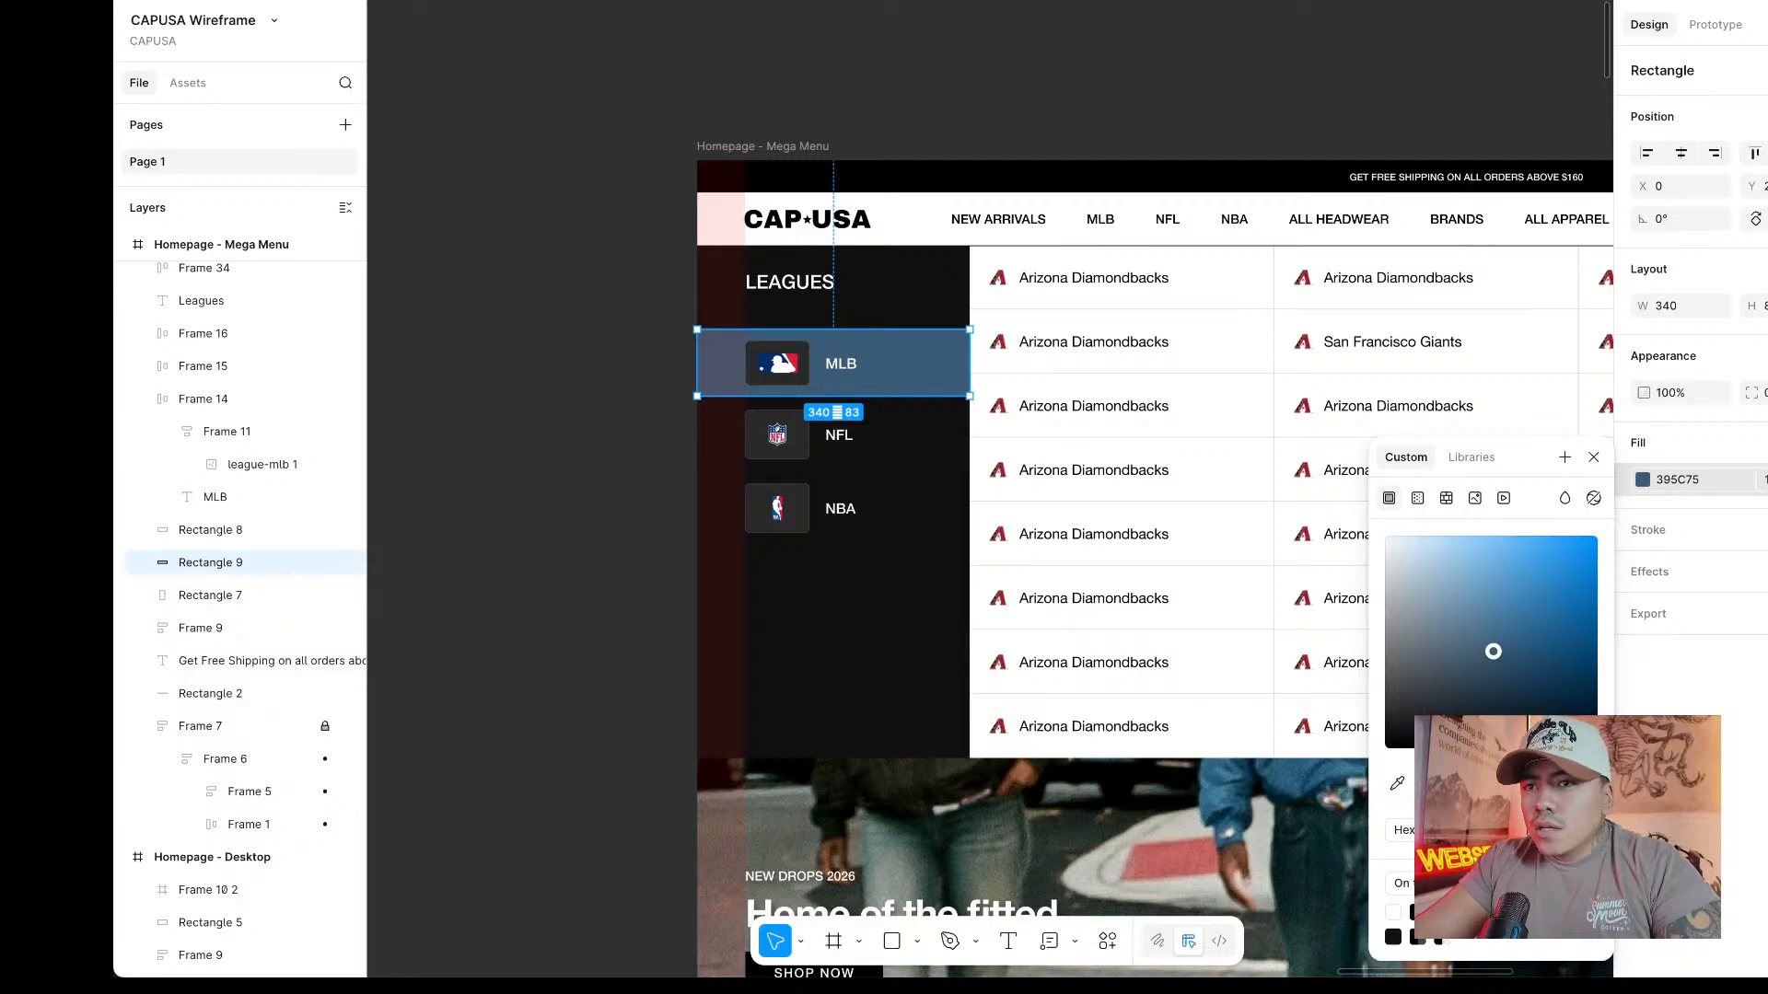
left_click_drag(1519, 775, 1430, 775)
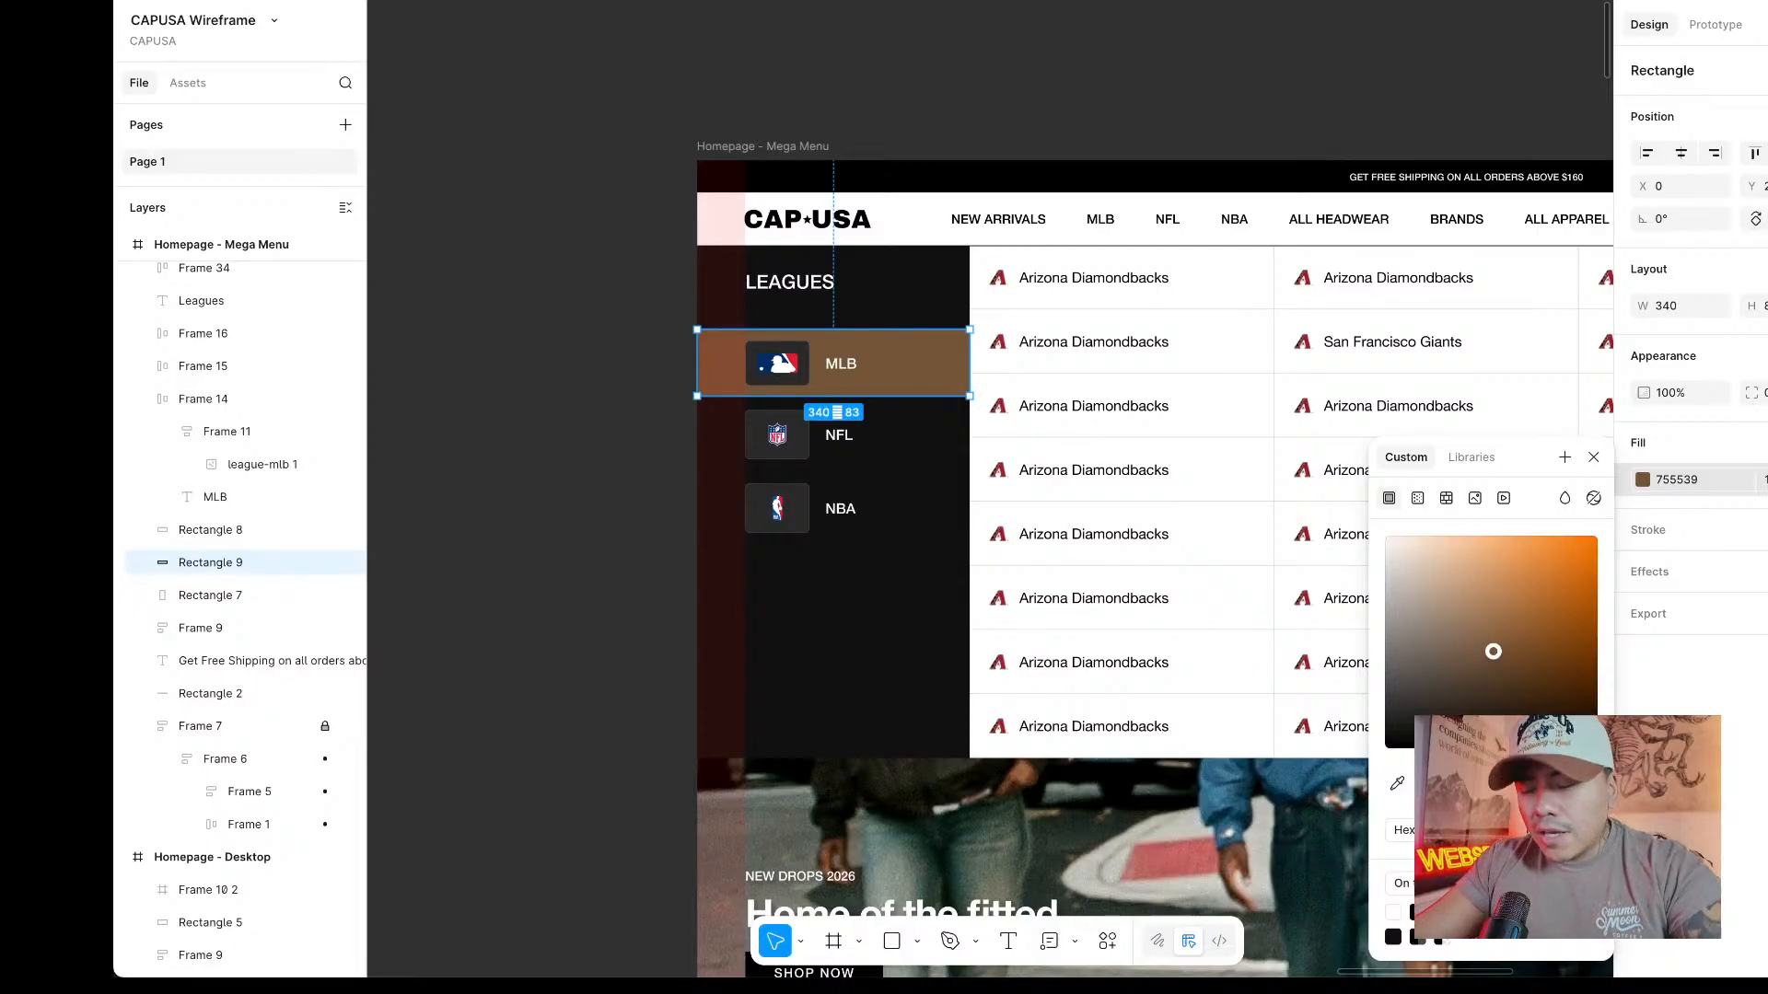
Change the MLB highlight rectangle's fill from brown to the muted slate blue 535E6C.
left_click_drag(1493, 651, 1397, 664)
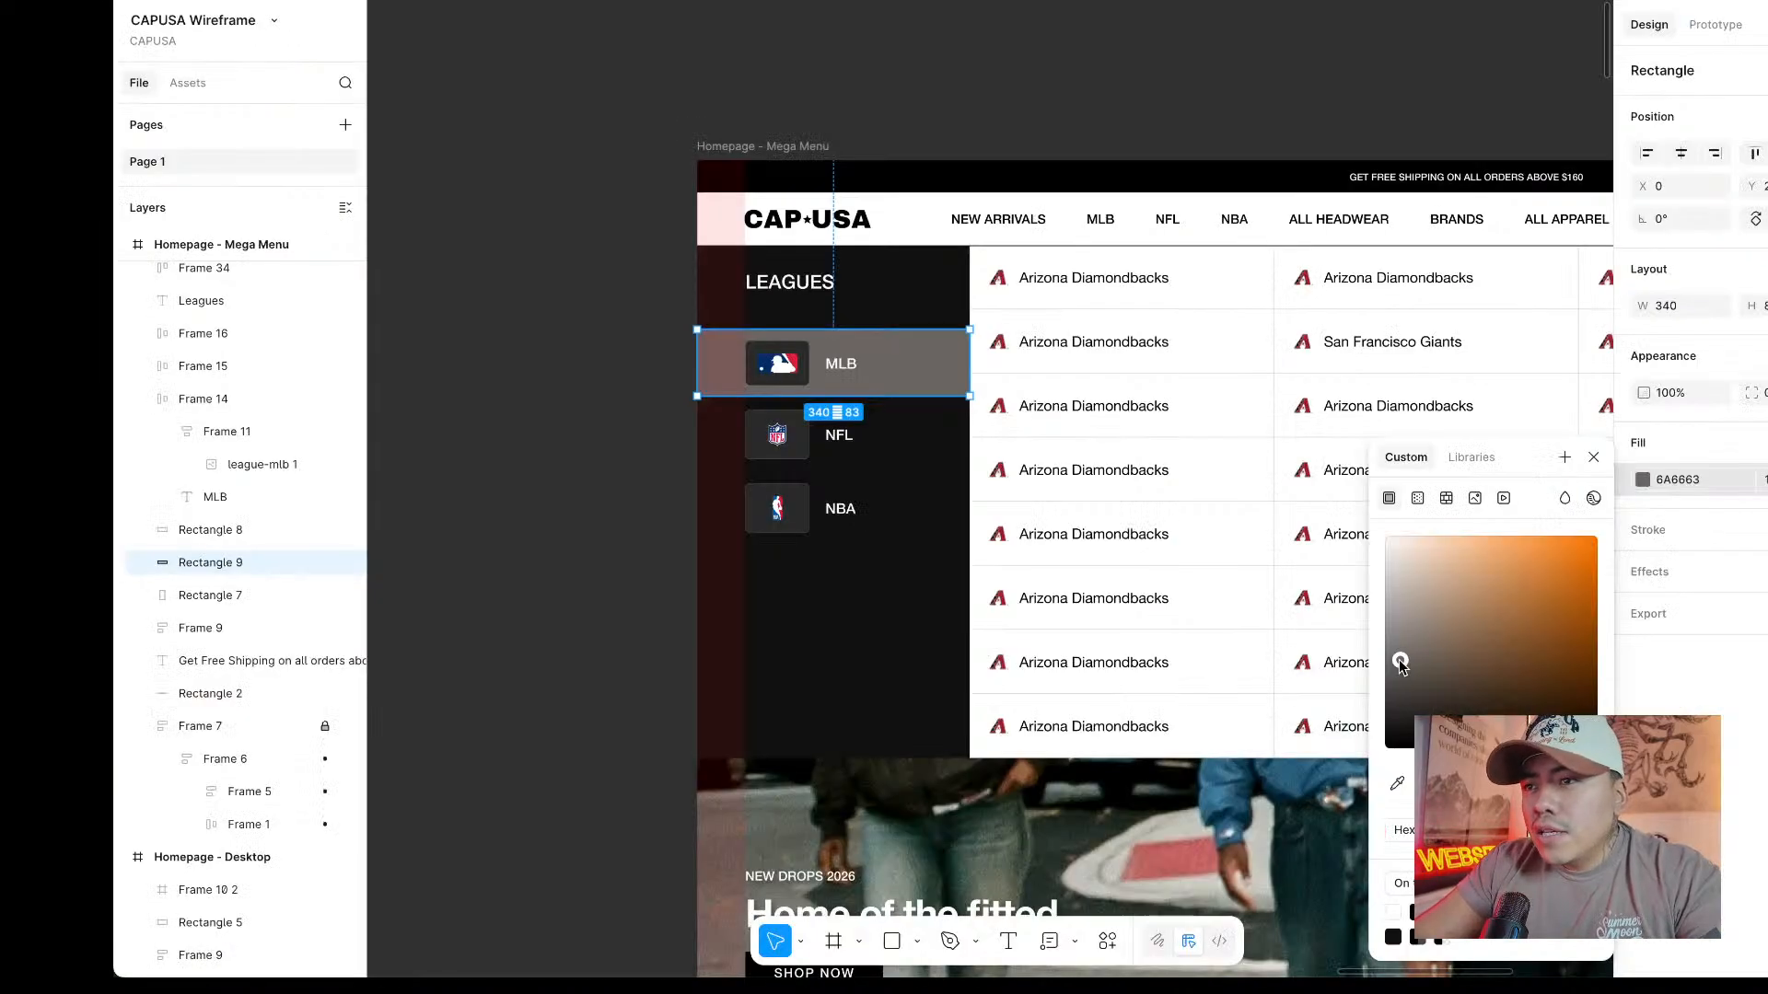
left_click_drag(1400, 663, 1401, 657)
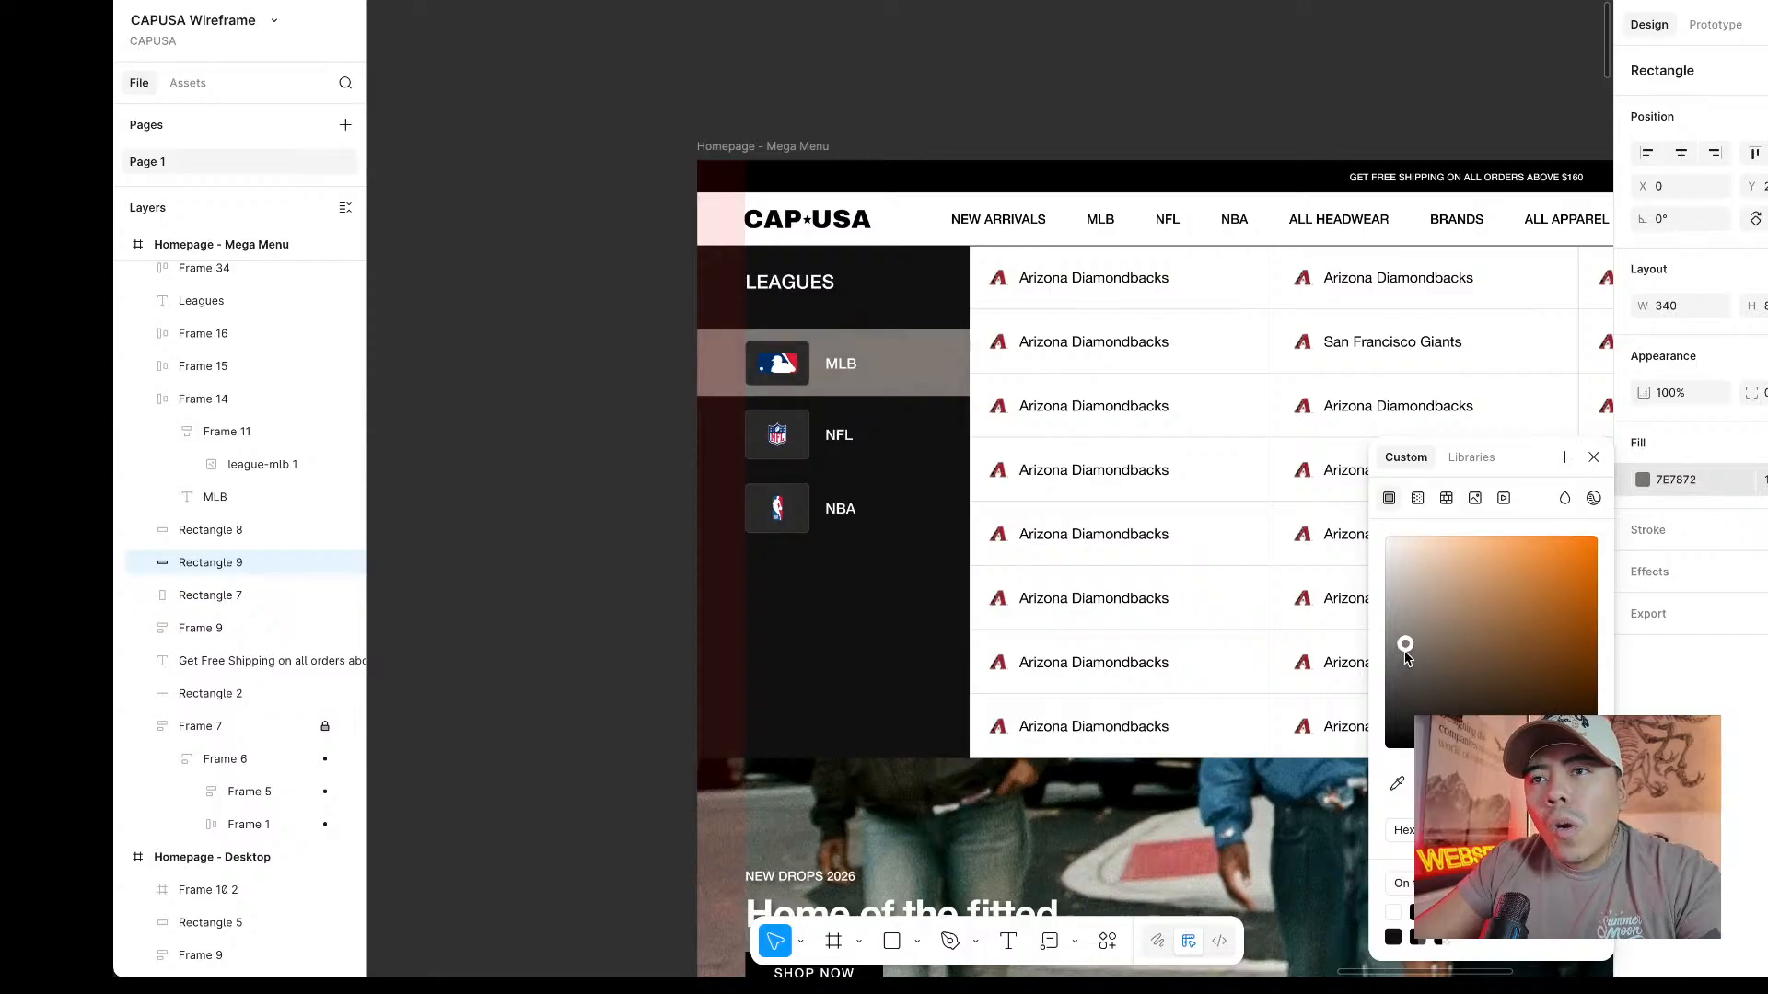
left_click_drag(1438, 772, 1522, 772)
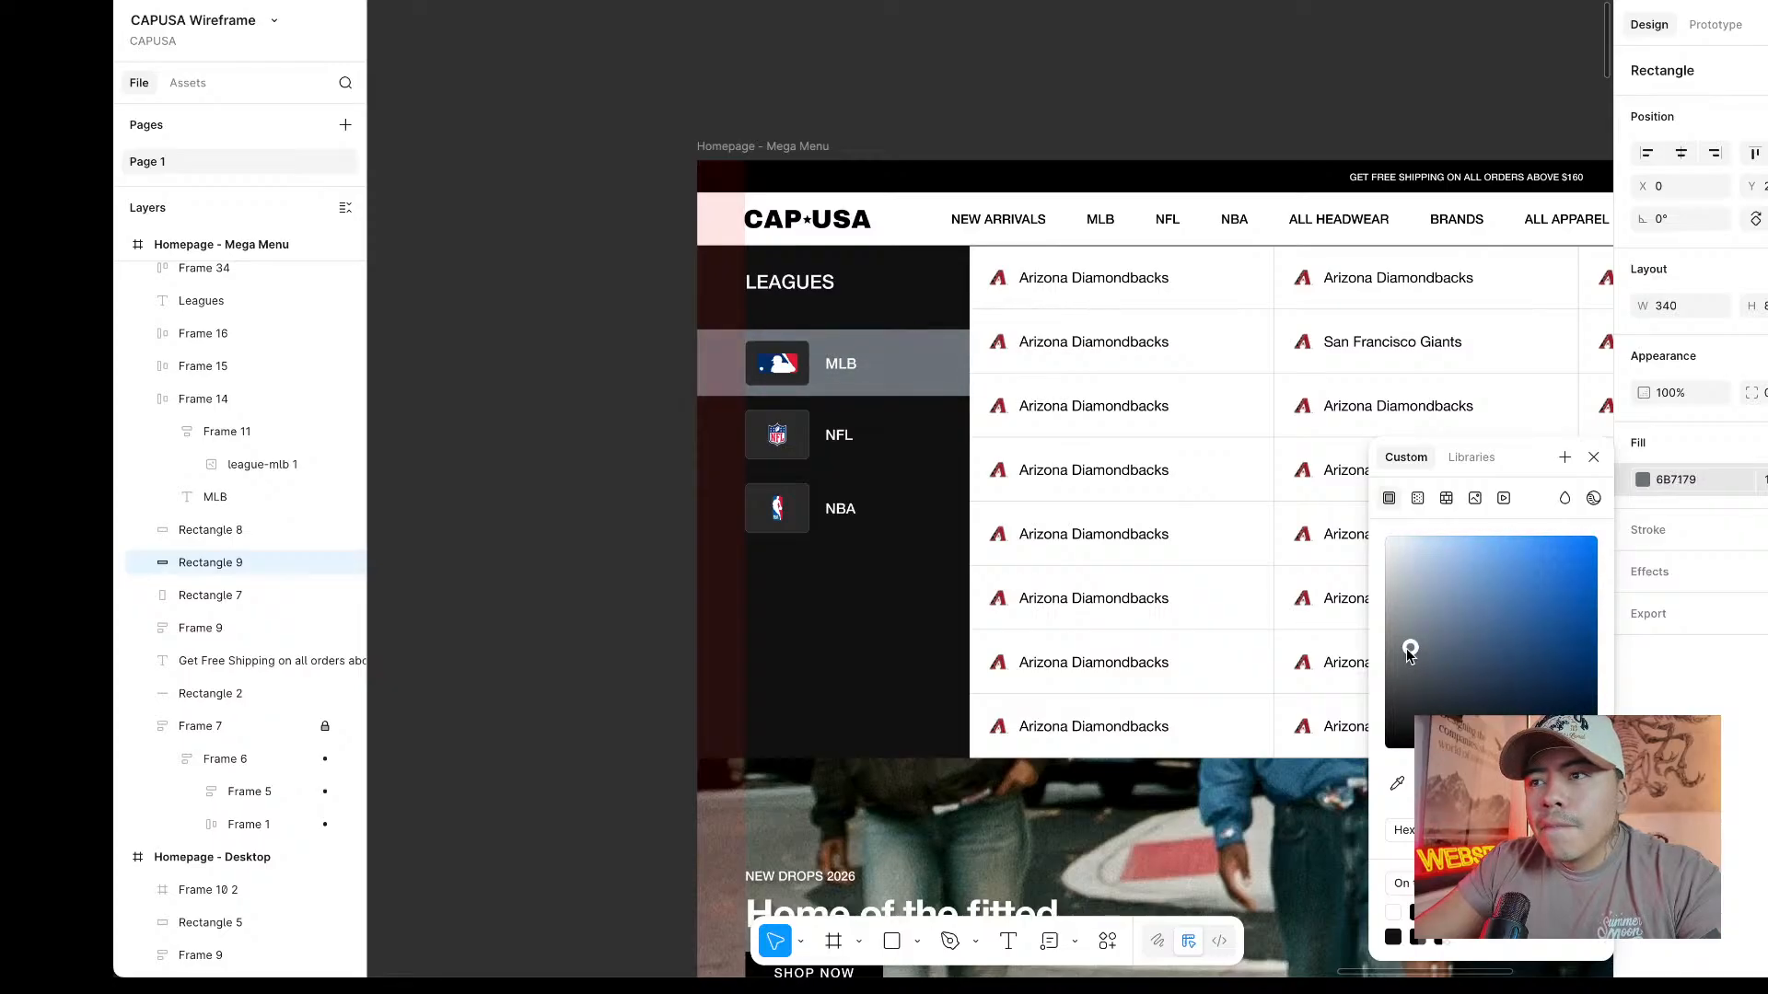
mouse_move(1407, 649)
left_mouse_down()
mouse_move(1420, 662)
mouse_move(1417, 645)
left_mouse_up()
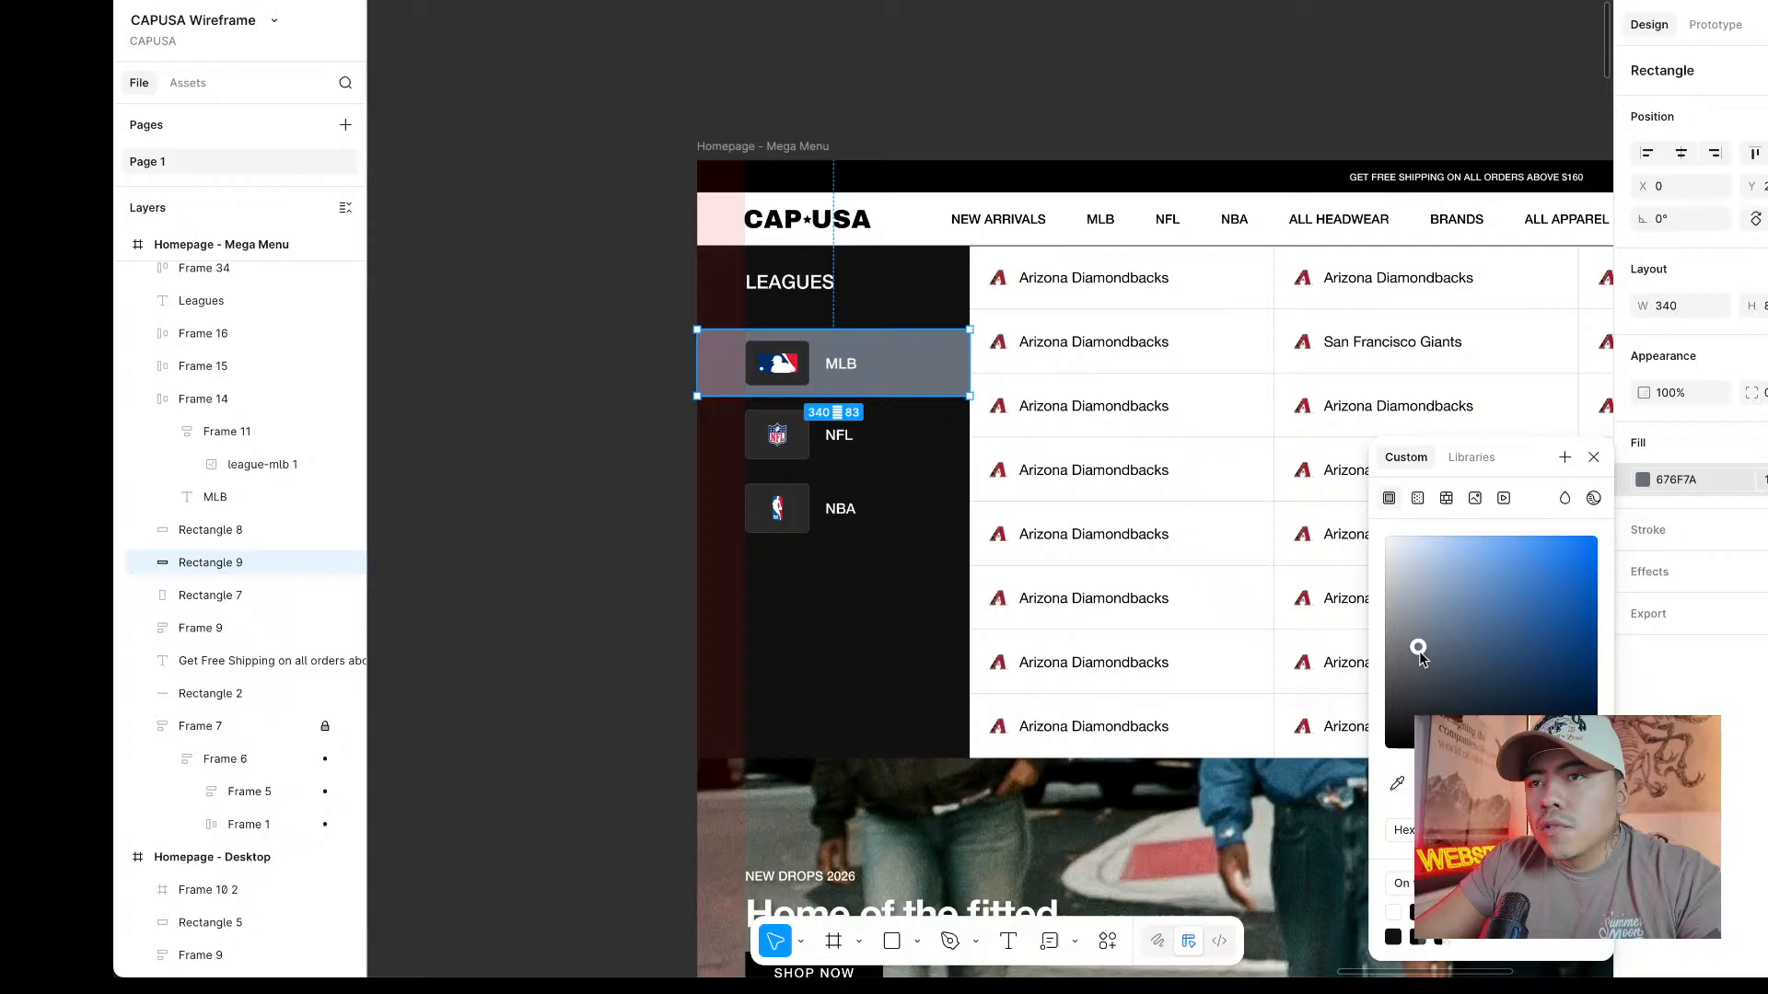
left_click_drag(1419, 650, 1433, 665)
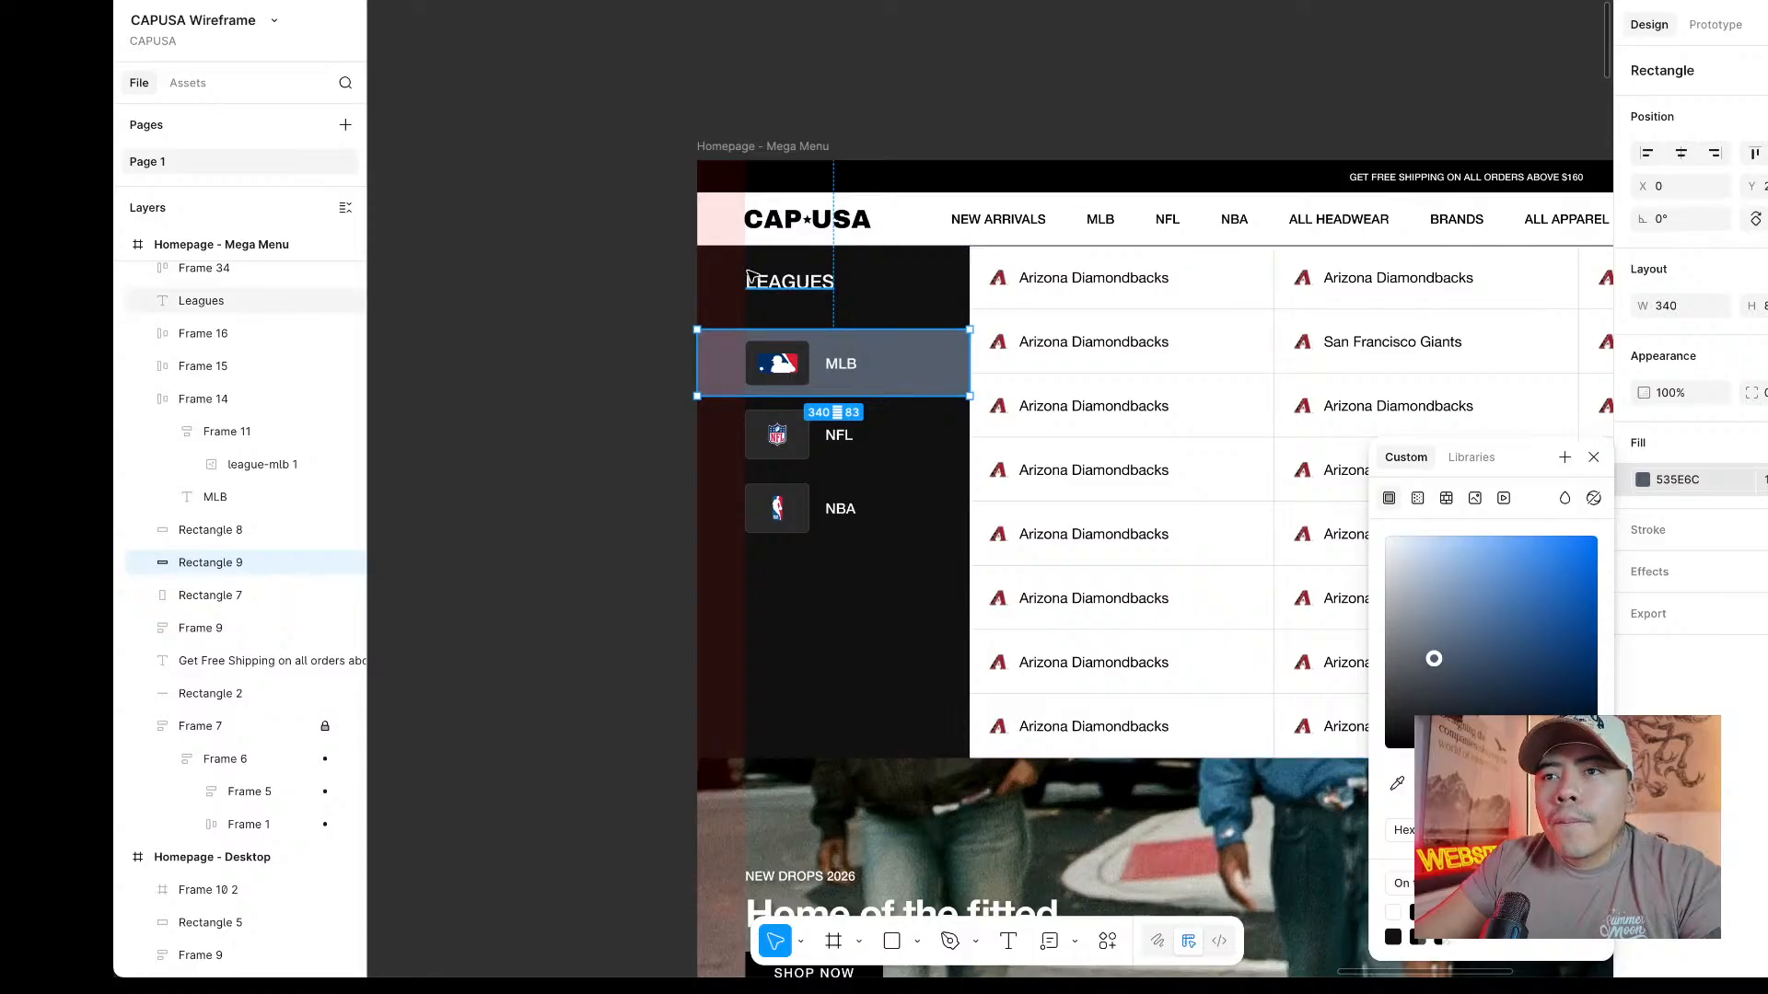
Adjust the MLB highlight rectangle's height to 84, leaving 14 px above and below the MLB item.
scroll(1054, 505, "up", 5)
scroll(900, 236, "down", 4)
scroll(1010, 168, "up", 1)
scroll(1010, 169, "up", 2)
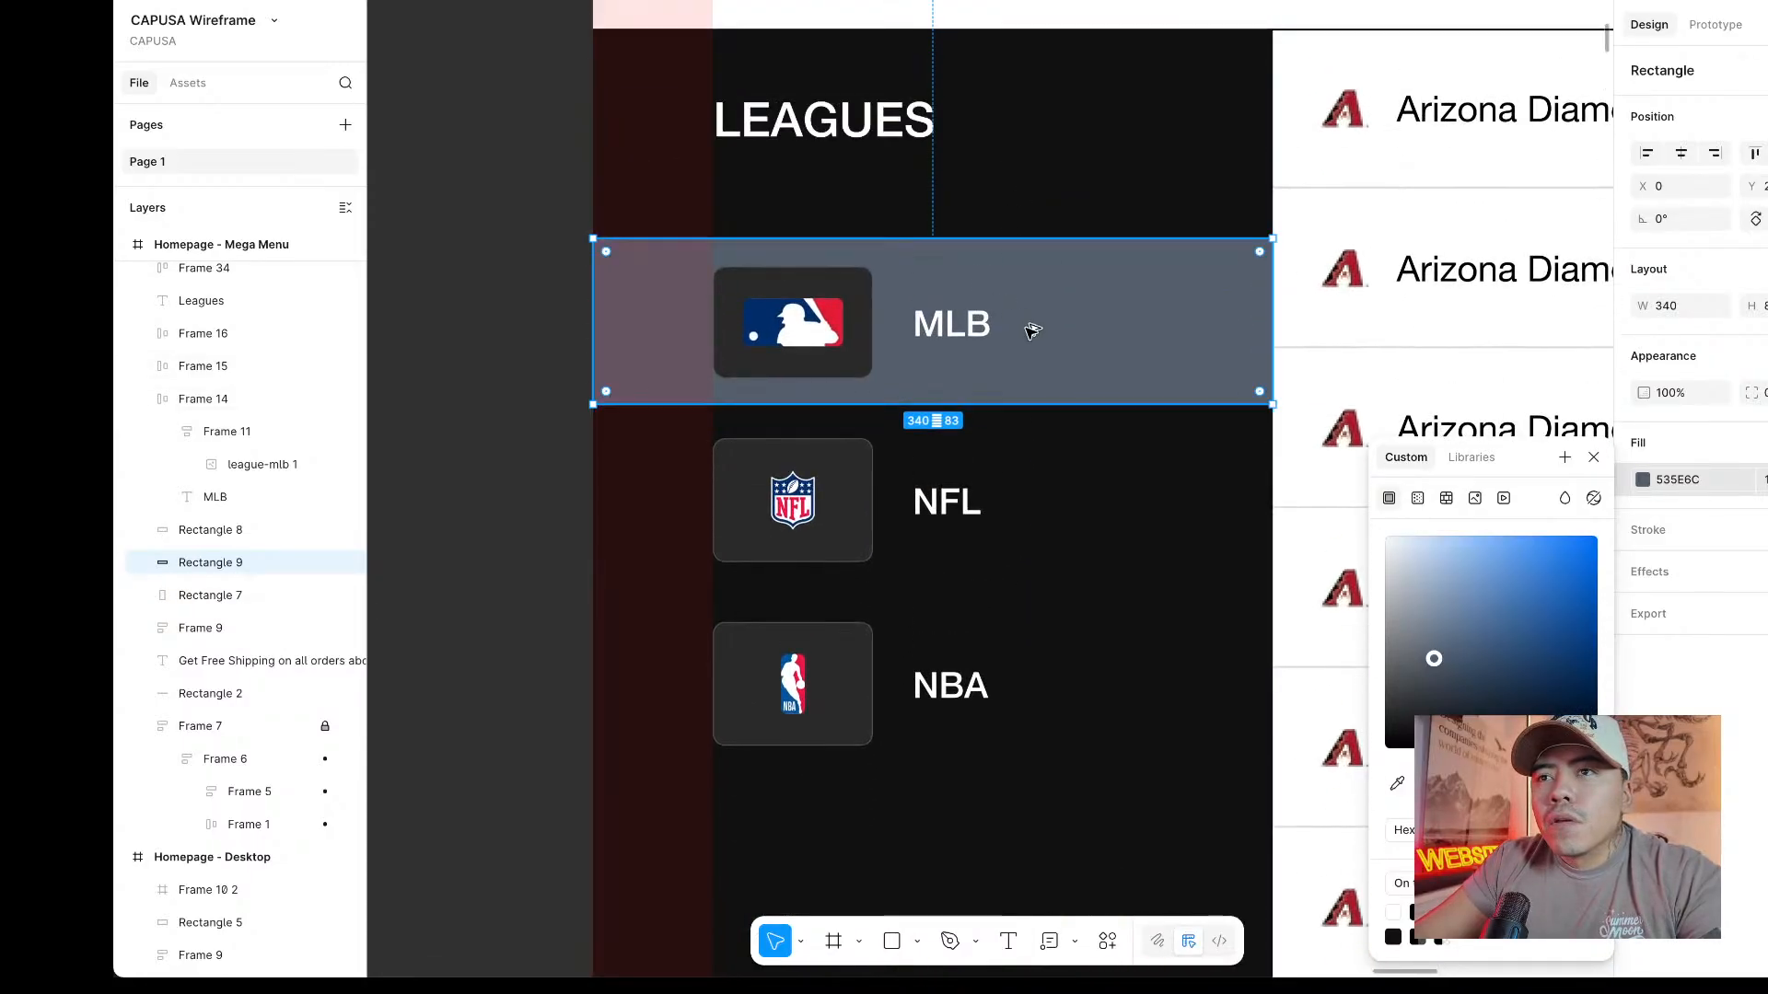
scroll(831, 408, "up", 10)
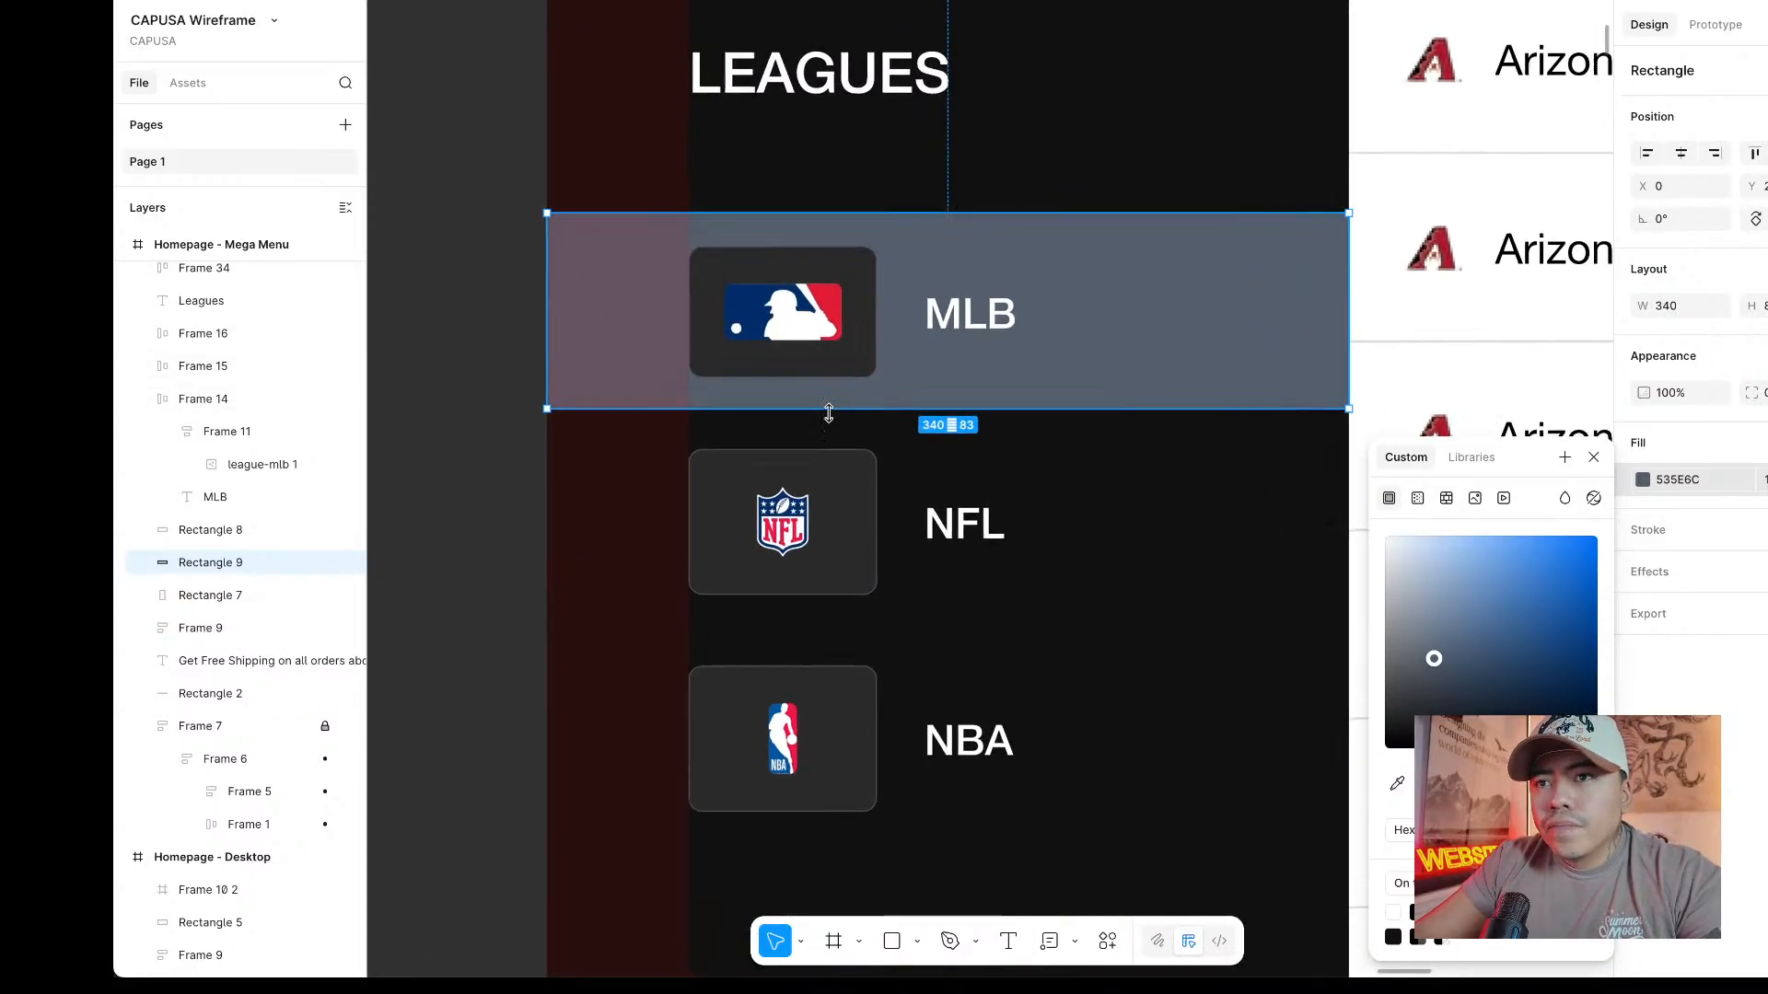
scroll(915, 44, "up", 1)
scroll(915, 48, "up", 2)
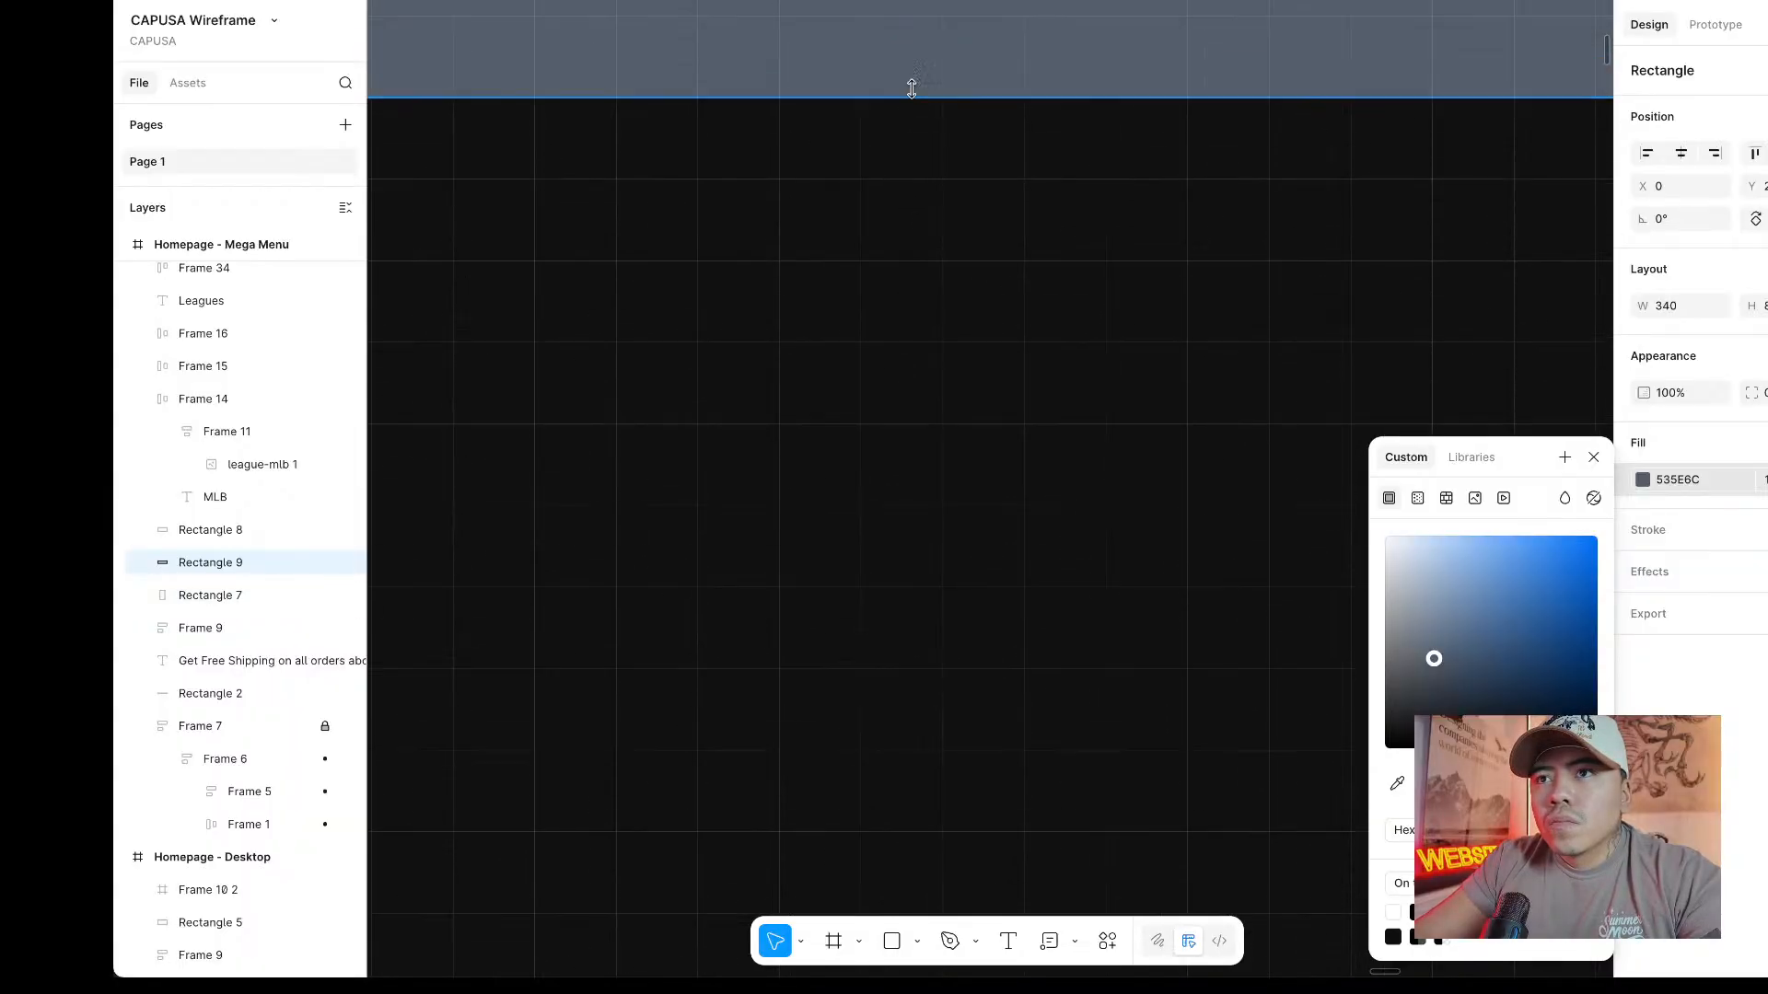
scroll(904, 142, "down", 6)
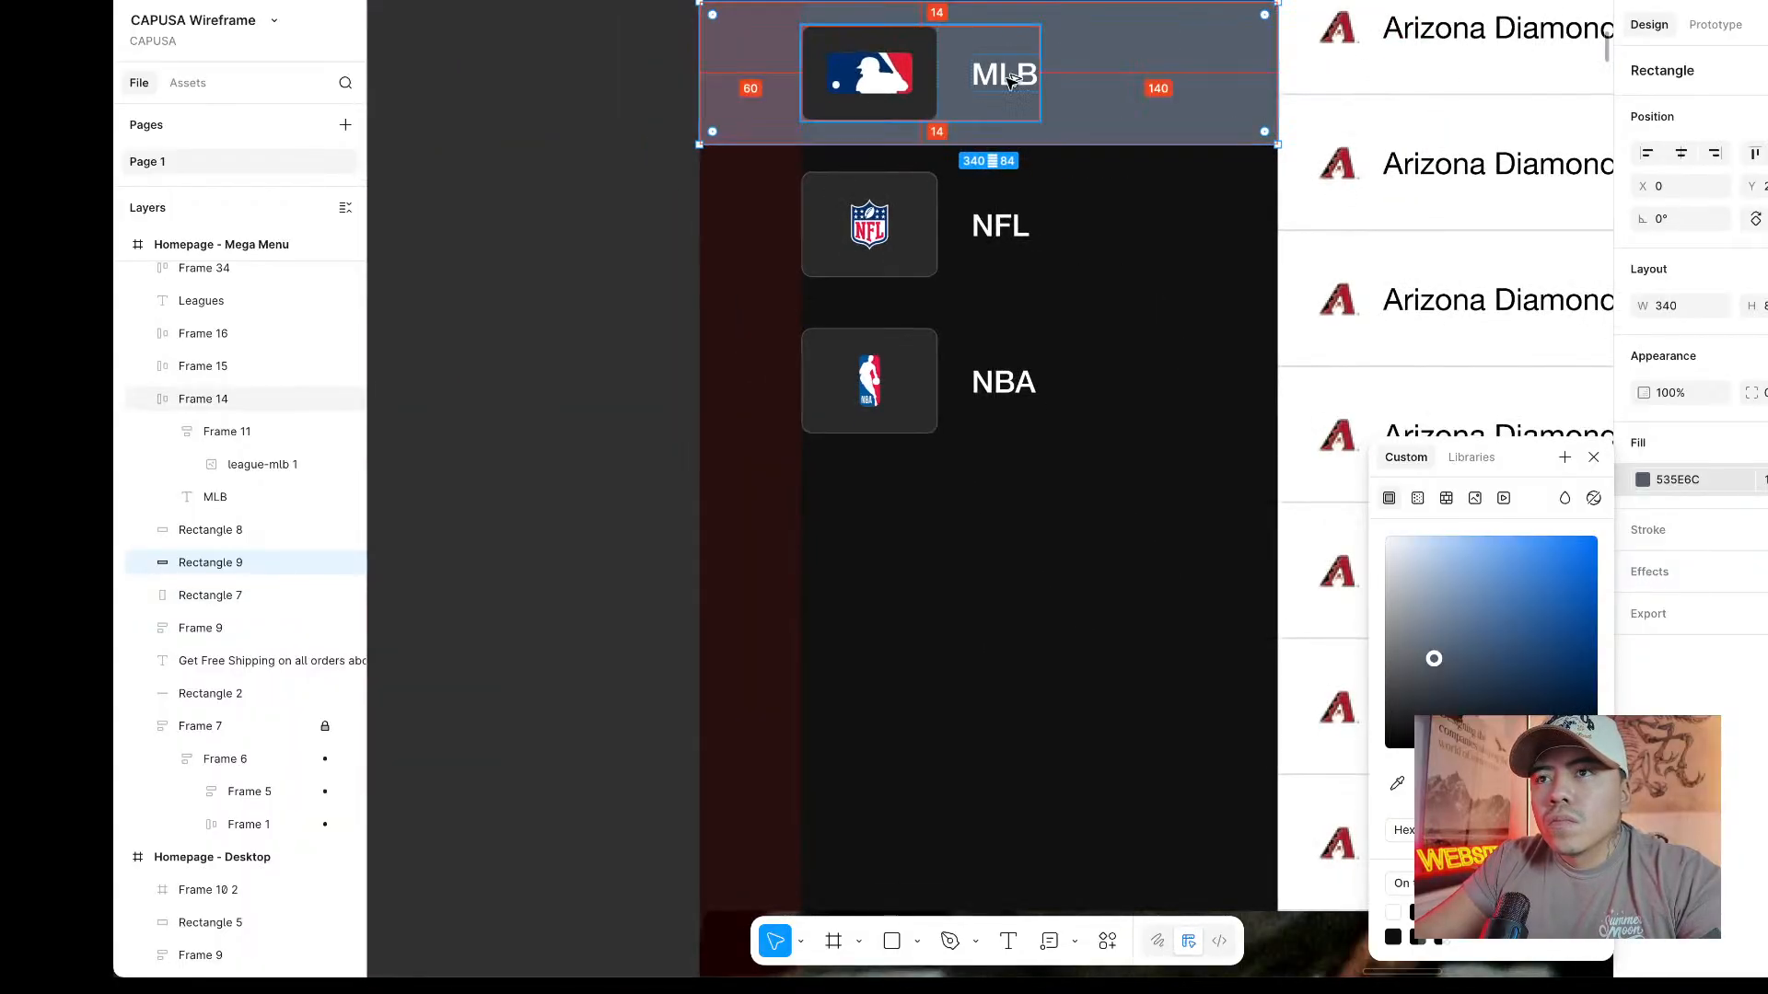
scroll(783, 166, "up", 4)
left_click(587, 222)
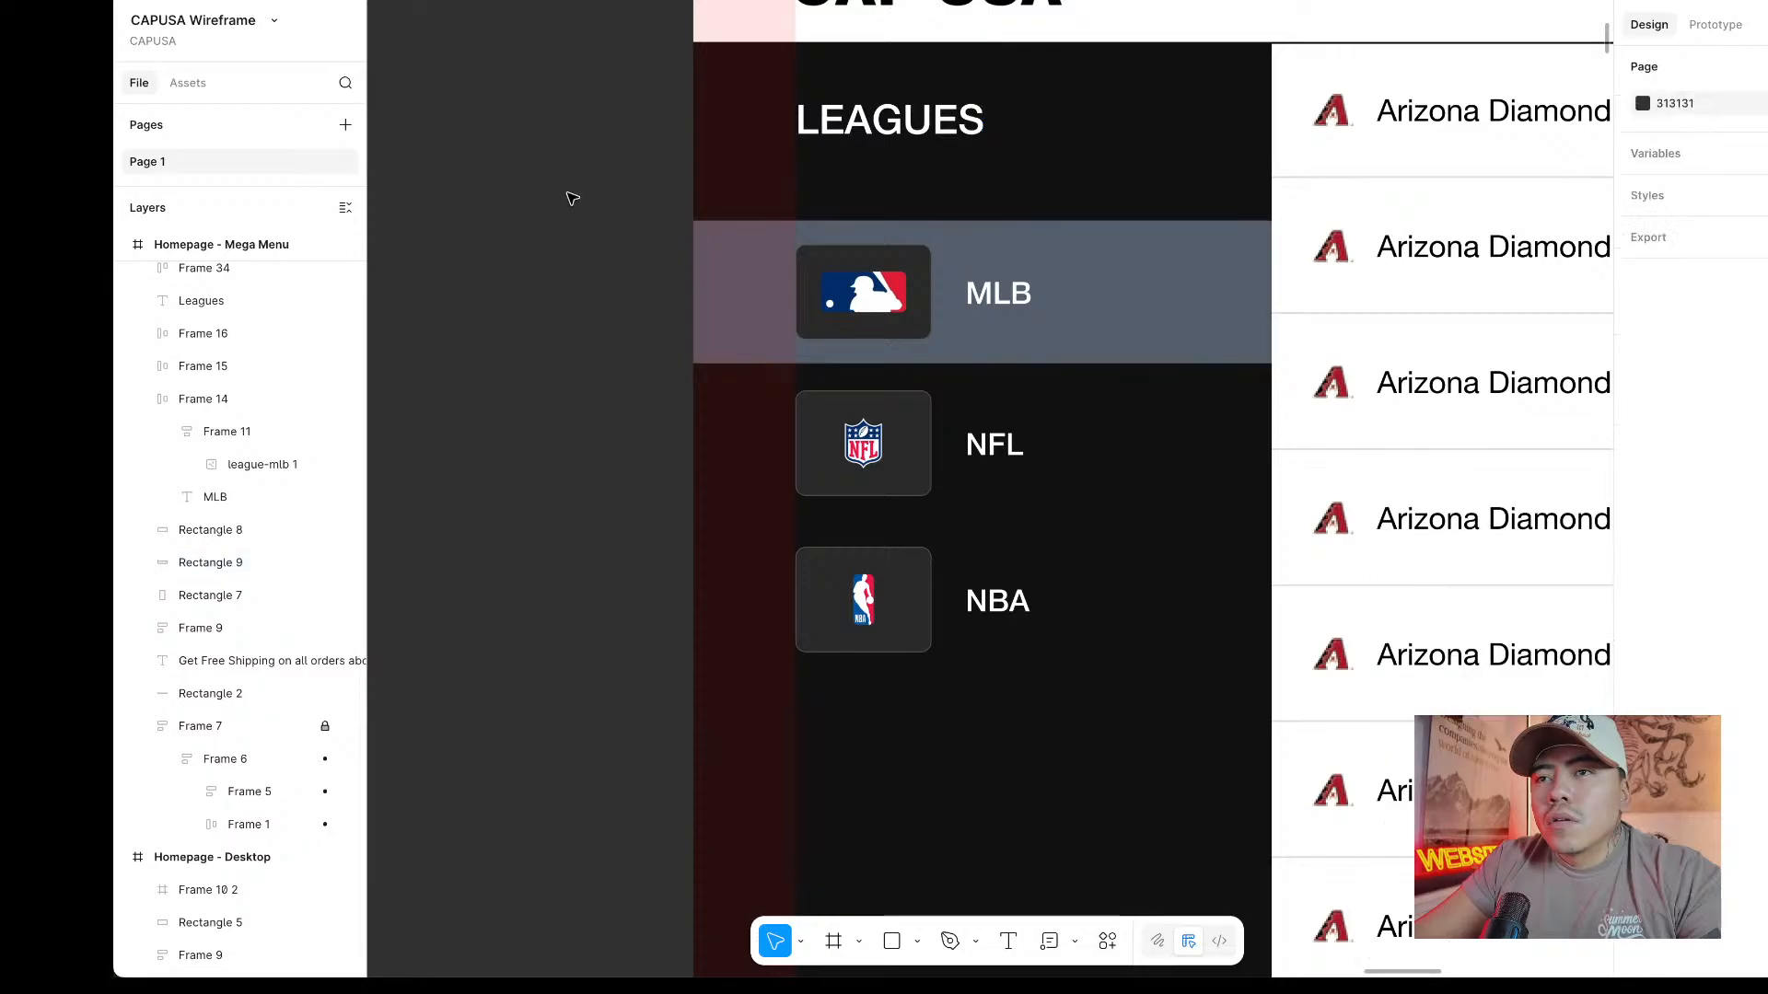
Enlarge the MLB highlight rectangle evenly above and below its centre to a height of 88.
scroll(580, 193, "right", 3)
scroll(770, 309, "up", 5)
left_click(1156, 195)
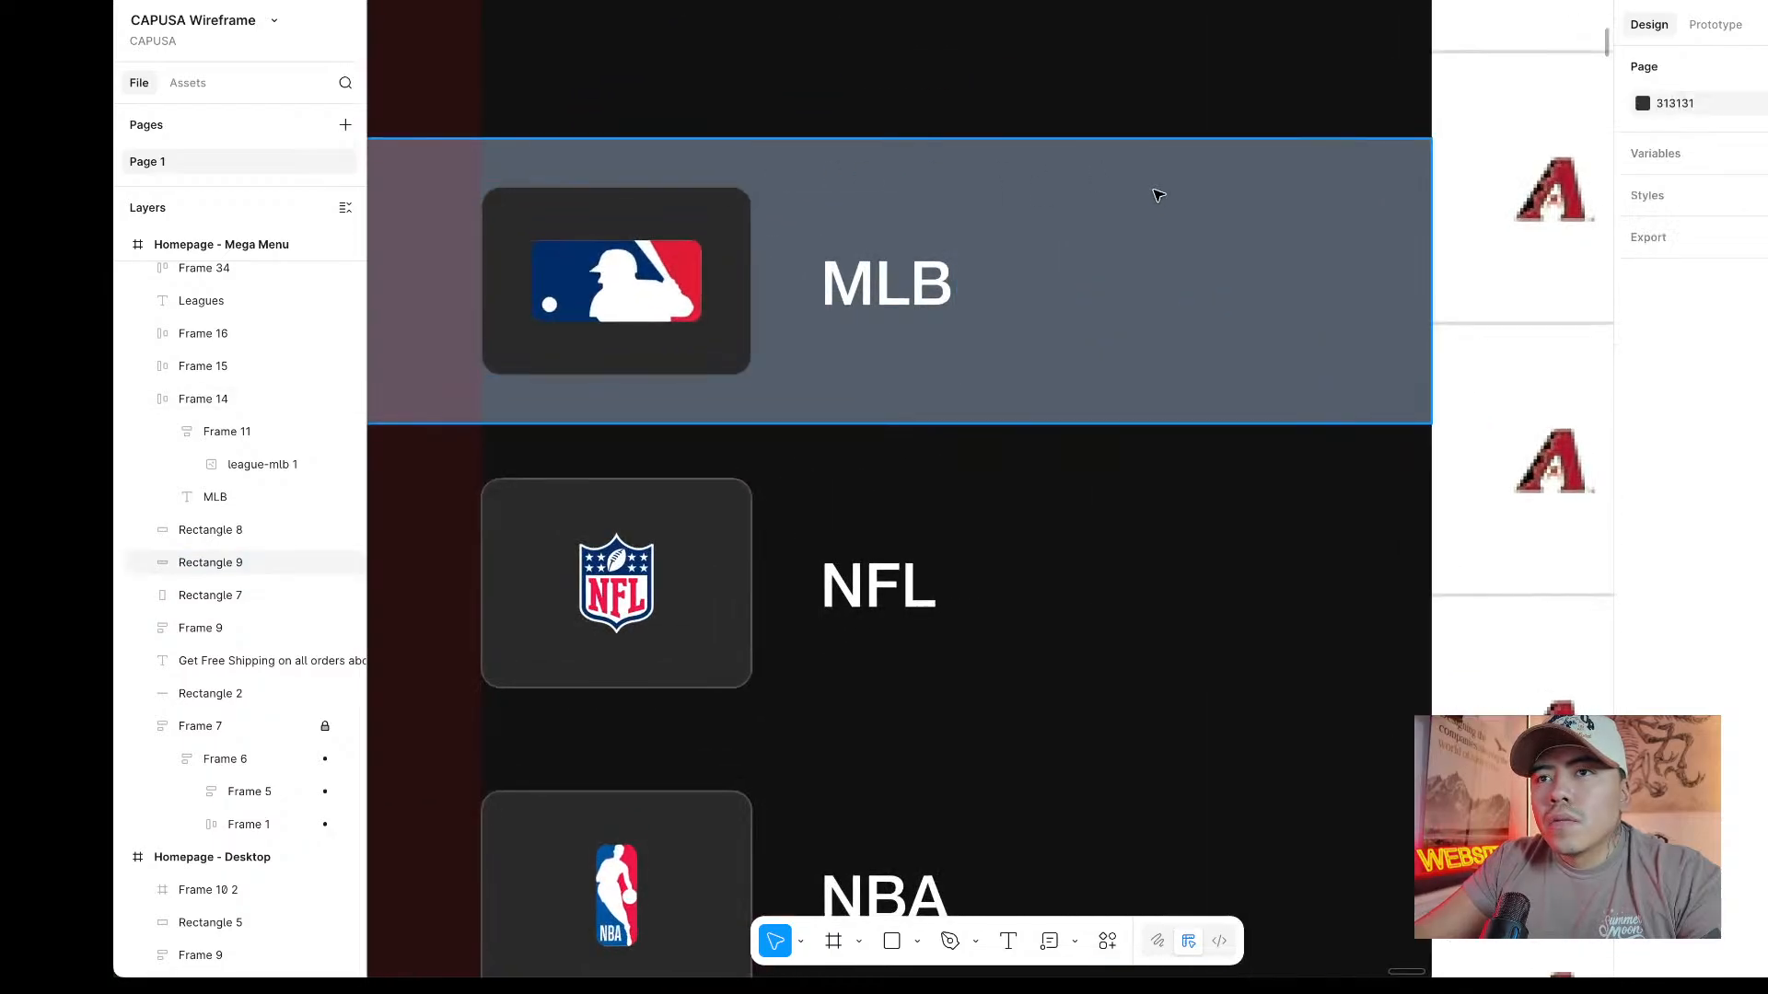
left_click_drag(1112, 133, 1114, 132)
key("alt")
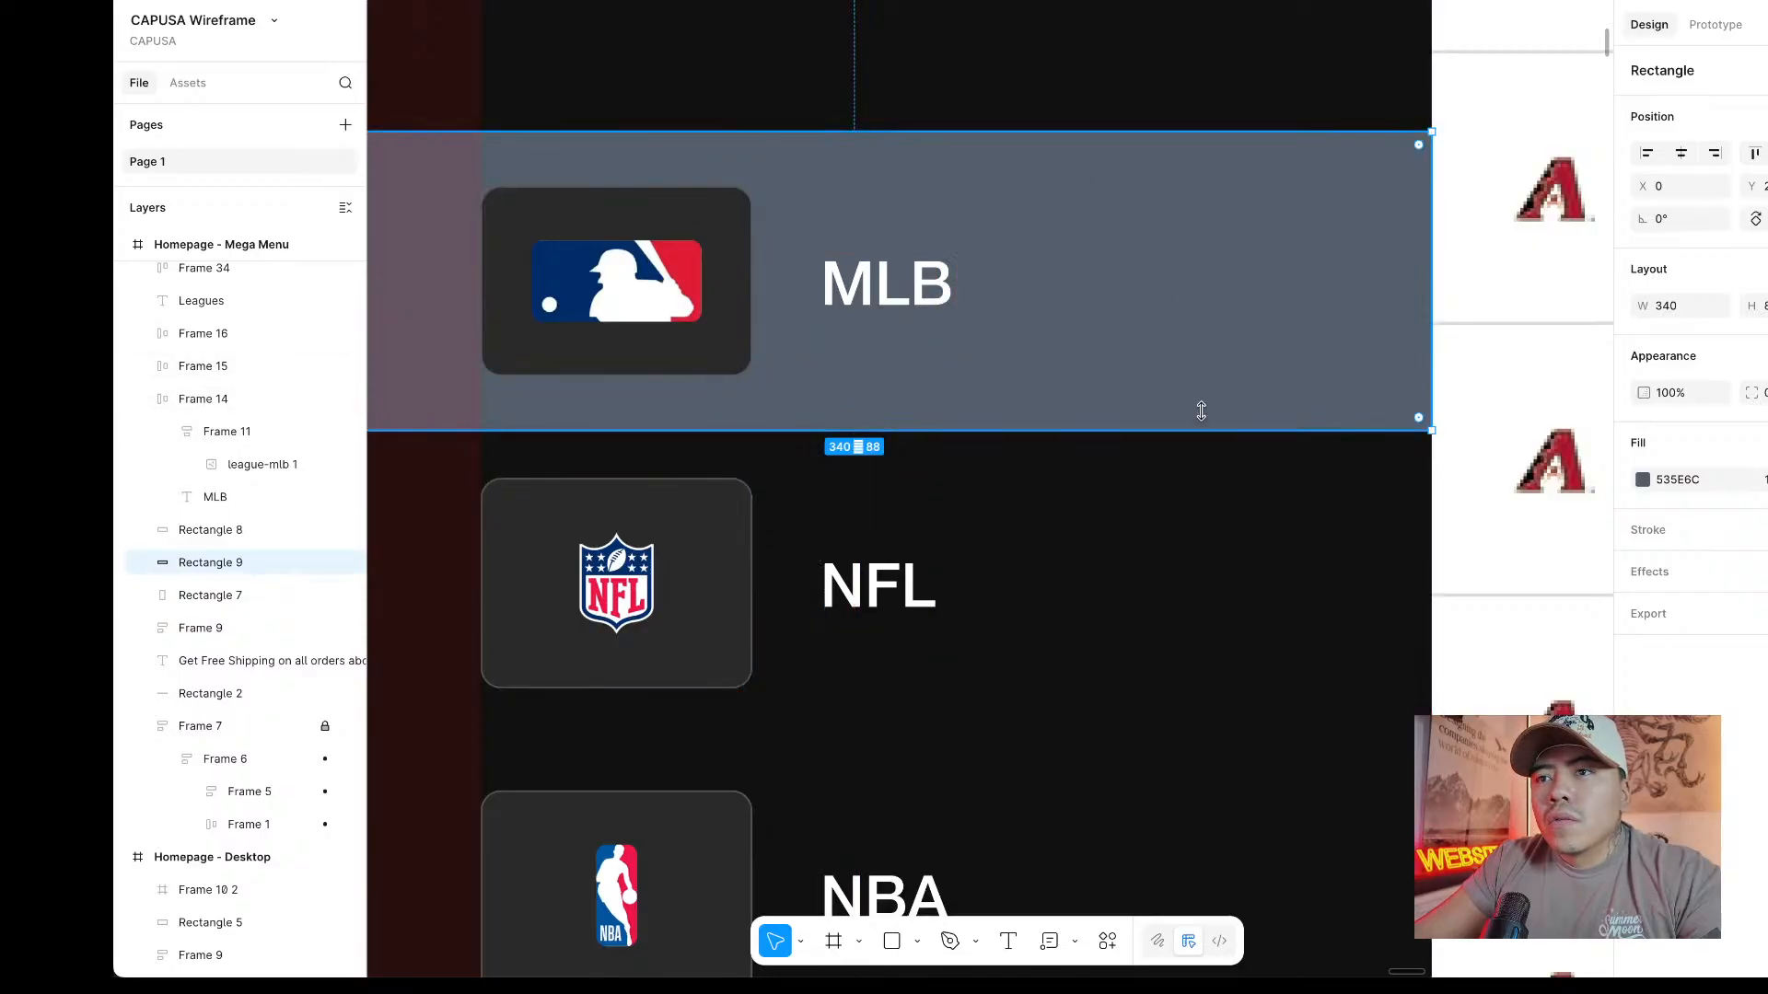
Reduce the MLB highlight rectangle's height to 86 and deselect it.
scroll(983, 428, "up", 10)
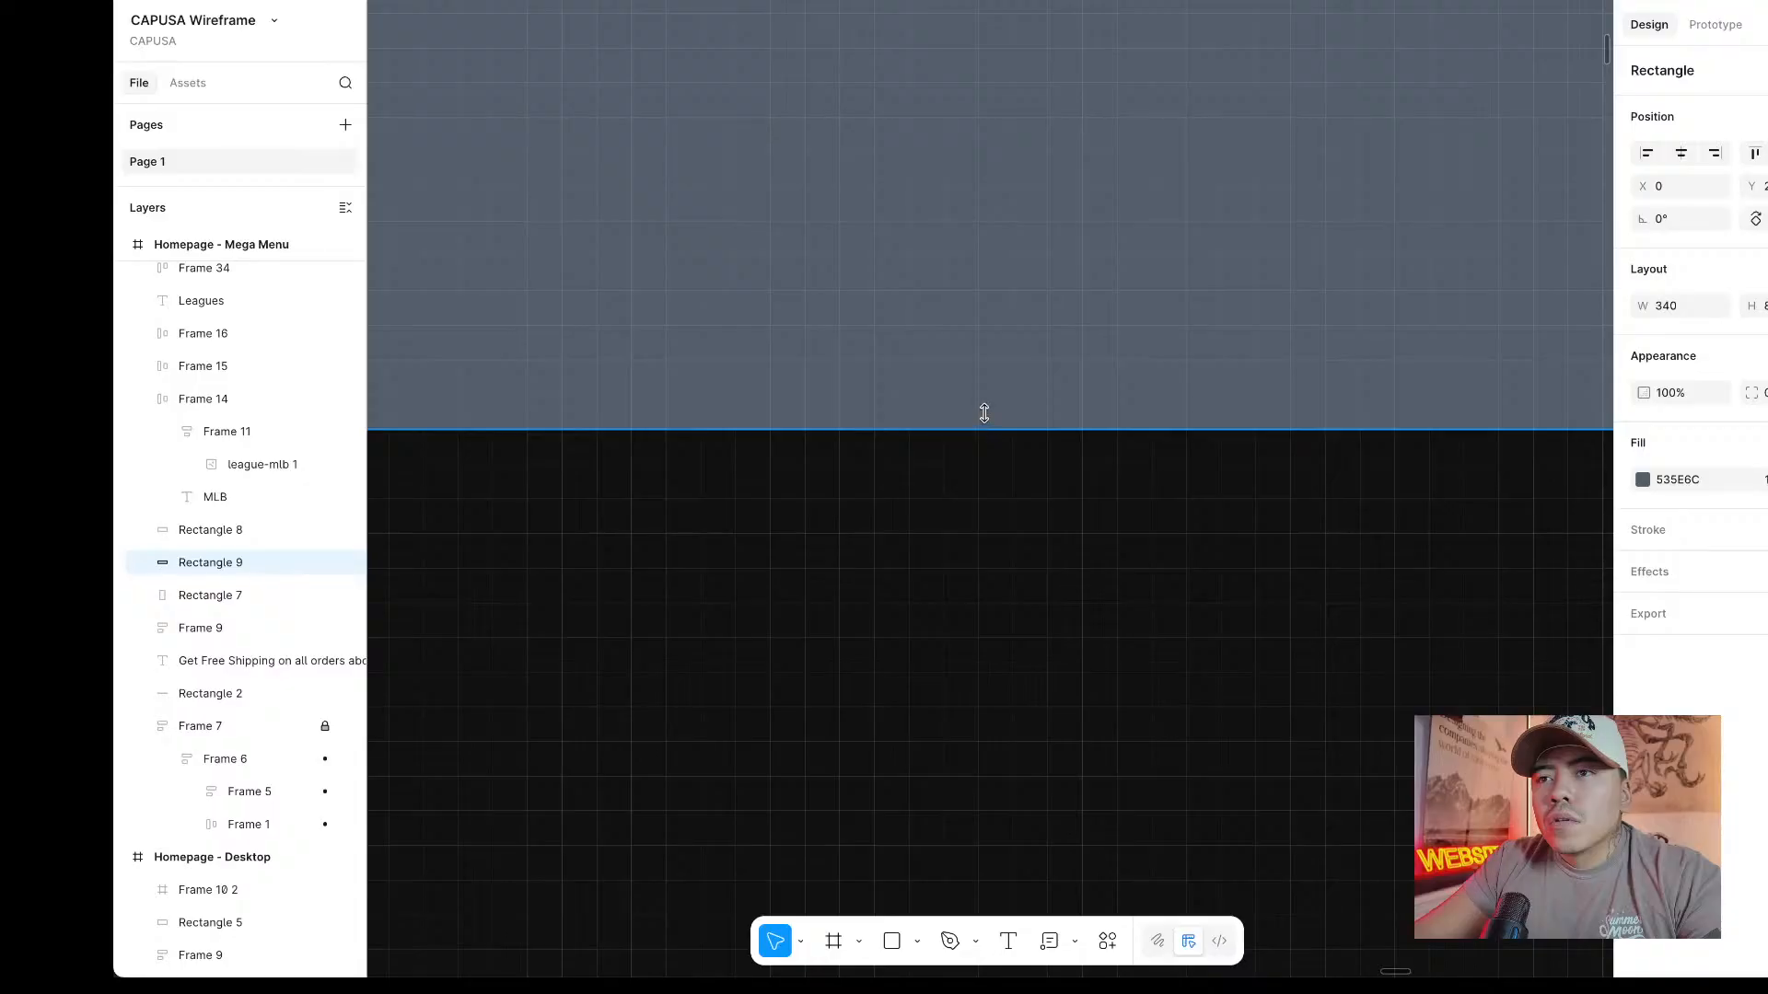
scroll(984, 413, "down", 5)
scroll(1011, 232, "up", 8)
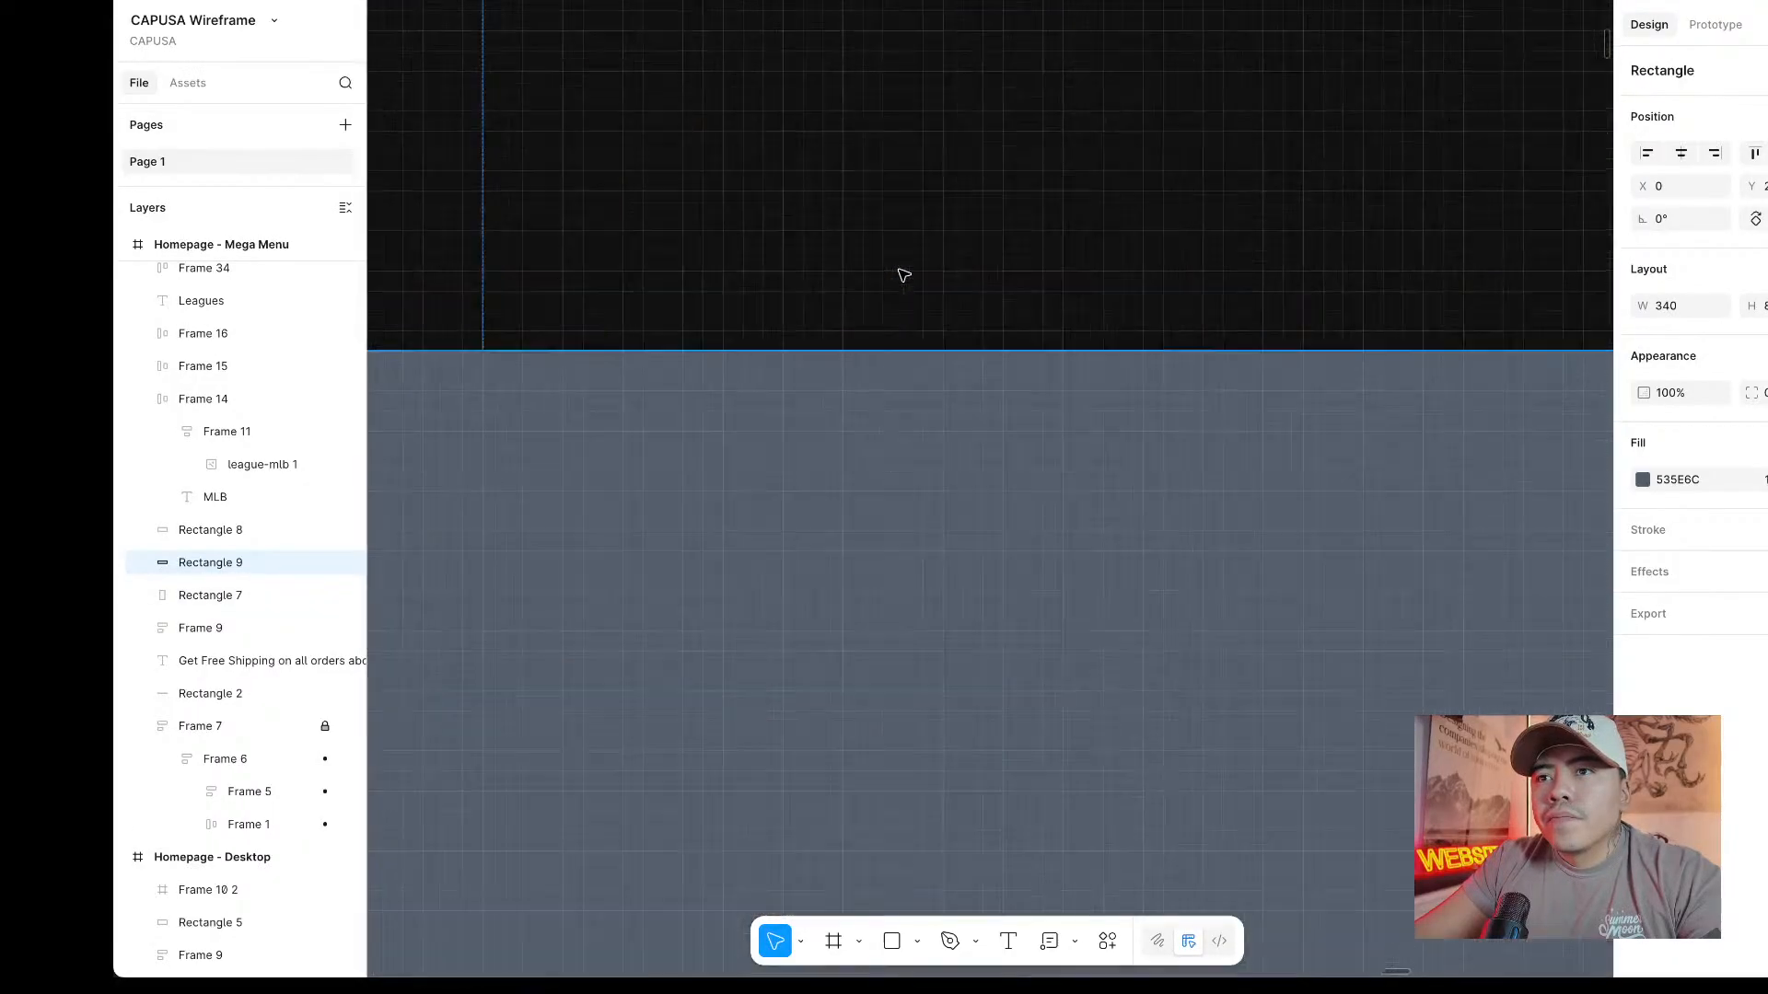
scroll(904, 275, "up", 5)
scroll(934, 540, "down", 4)
left_click_drag(939, 501, 924, 620)
scroll(927, 549, "down", 10)
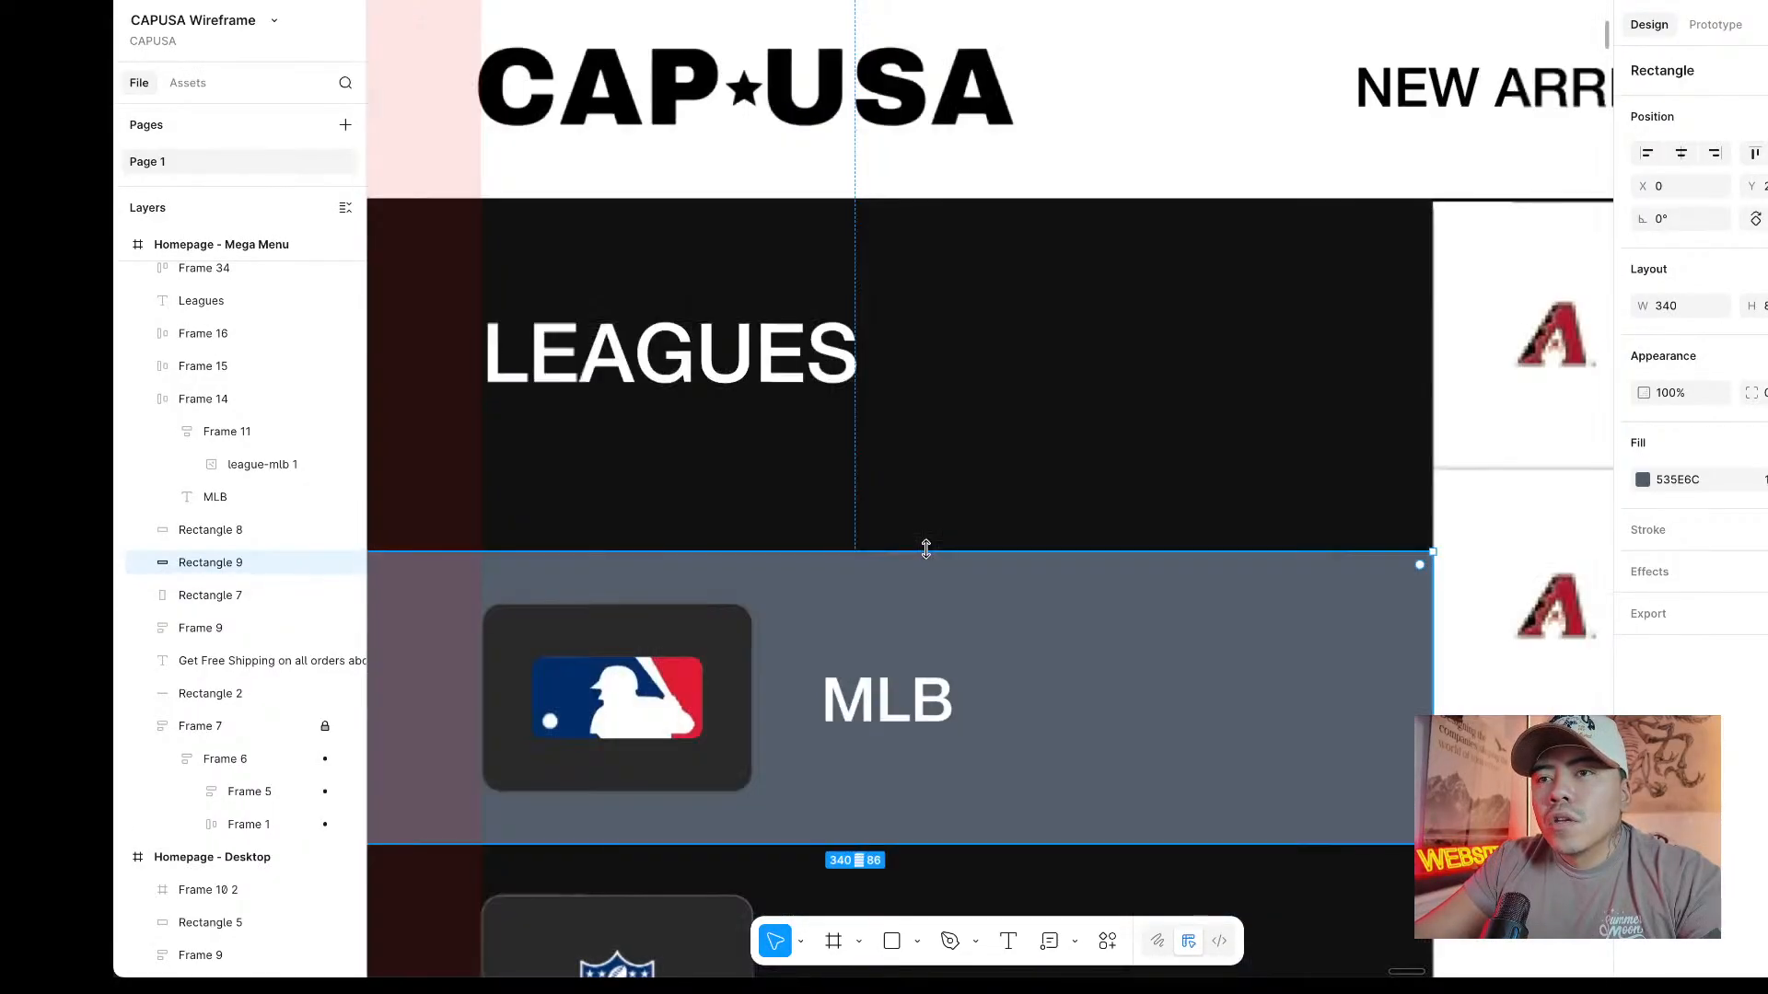
scroll(927, 549, "down", 5)
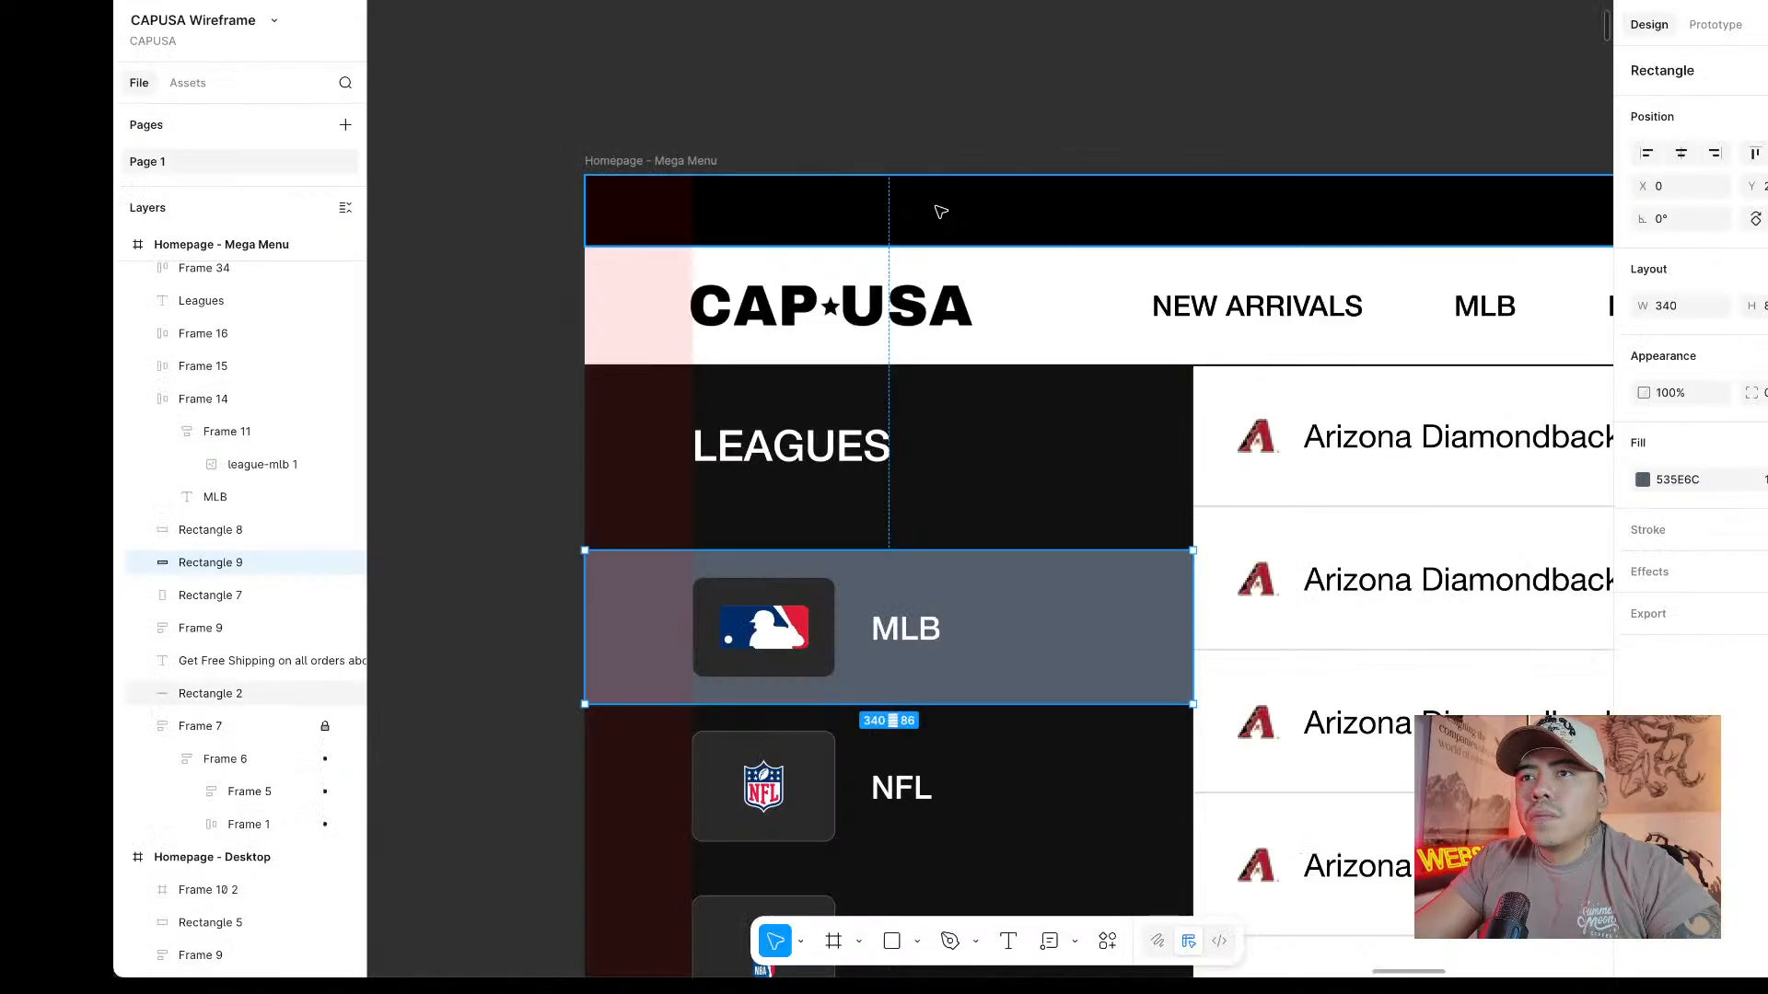
scroll(936, 212, "down", 3)
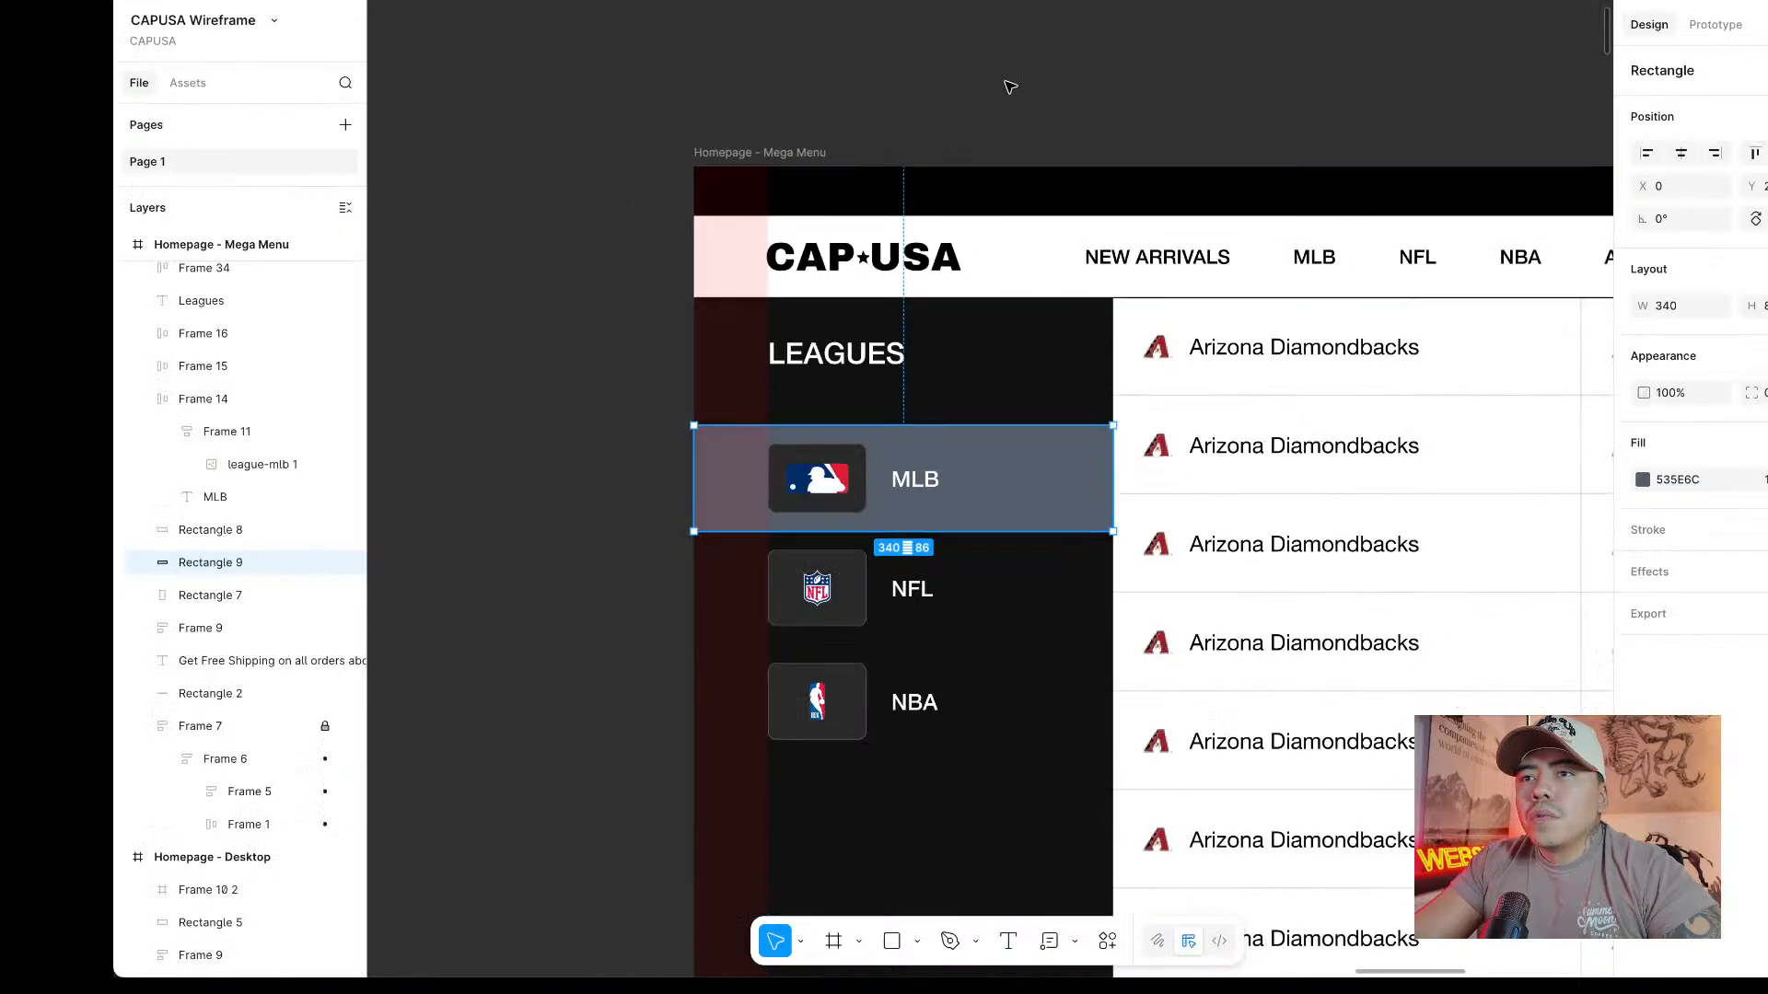
left_click(1020, 92)
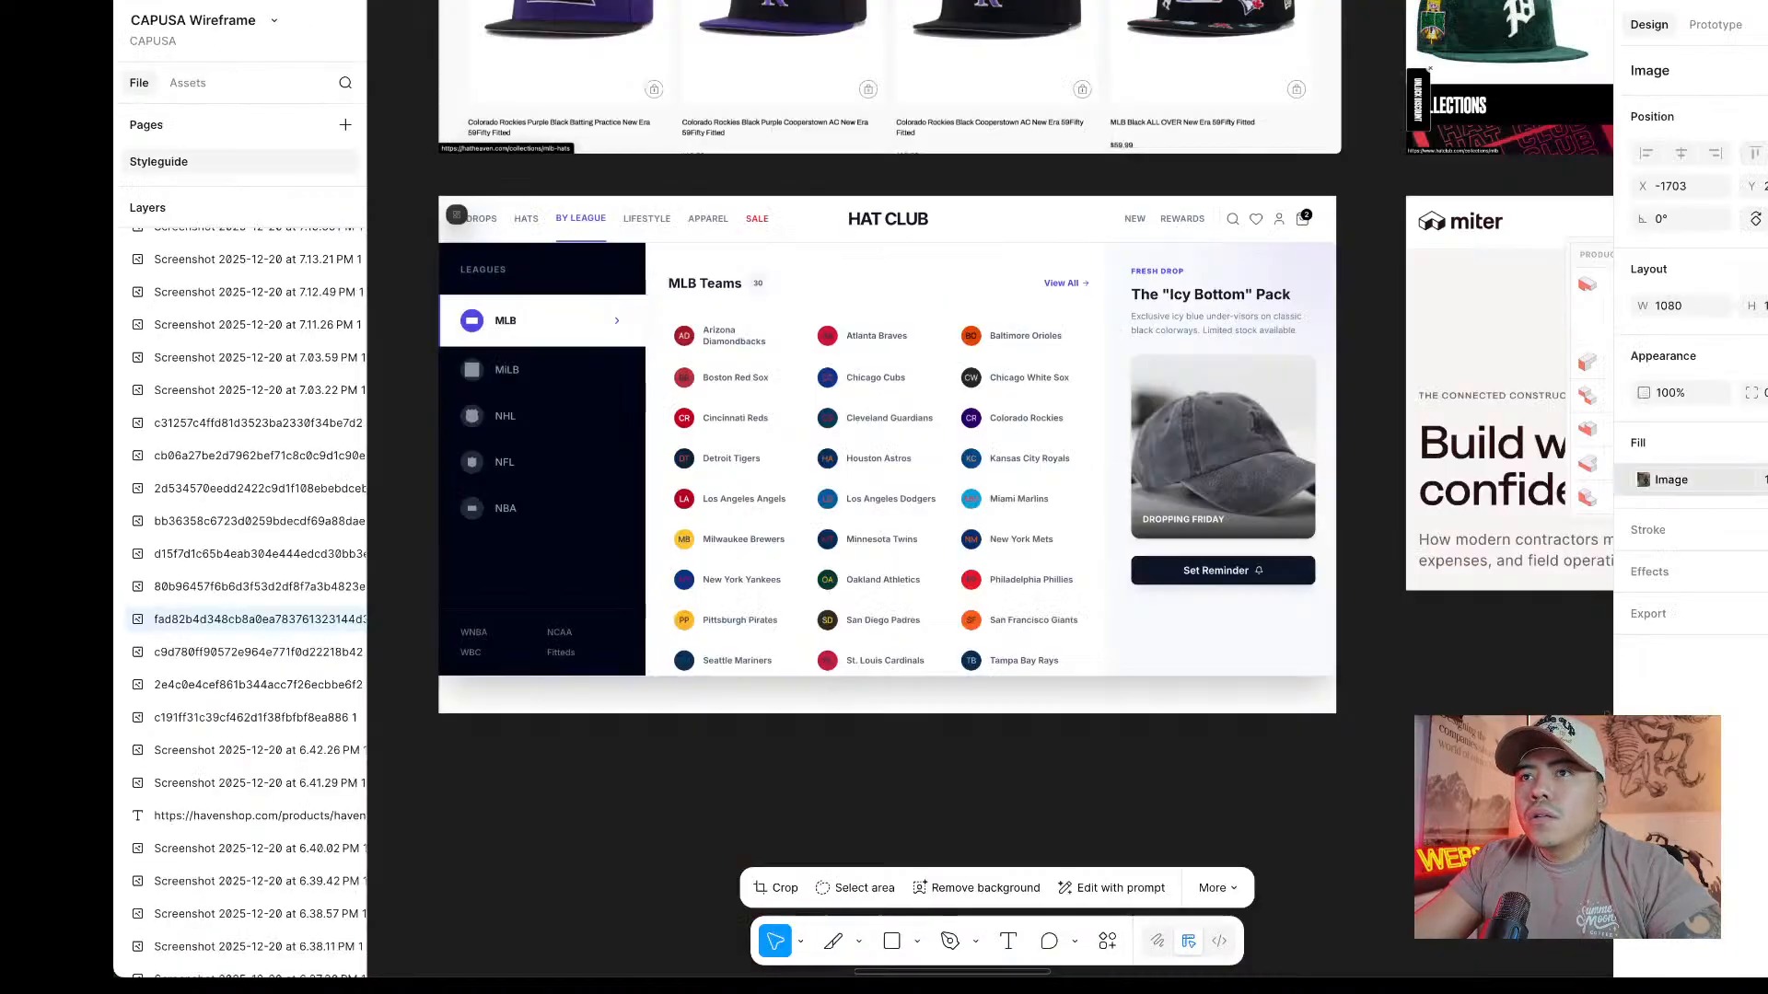
Check the Hat Club reference's active league item and draw a 16 px right-pointing arrow beside the MLB label.
scroll(1165, 281, "down", 3)
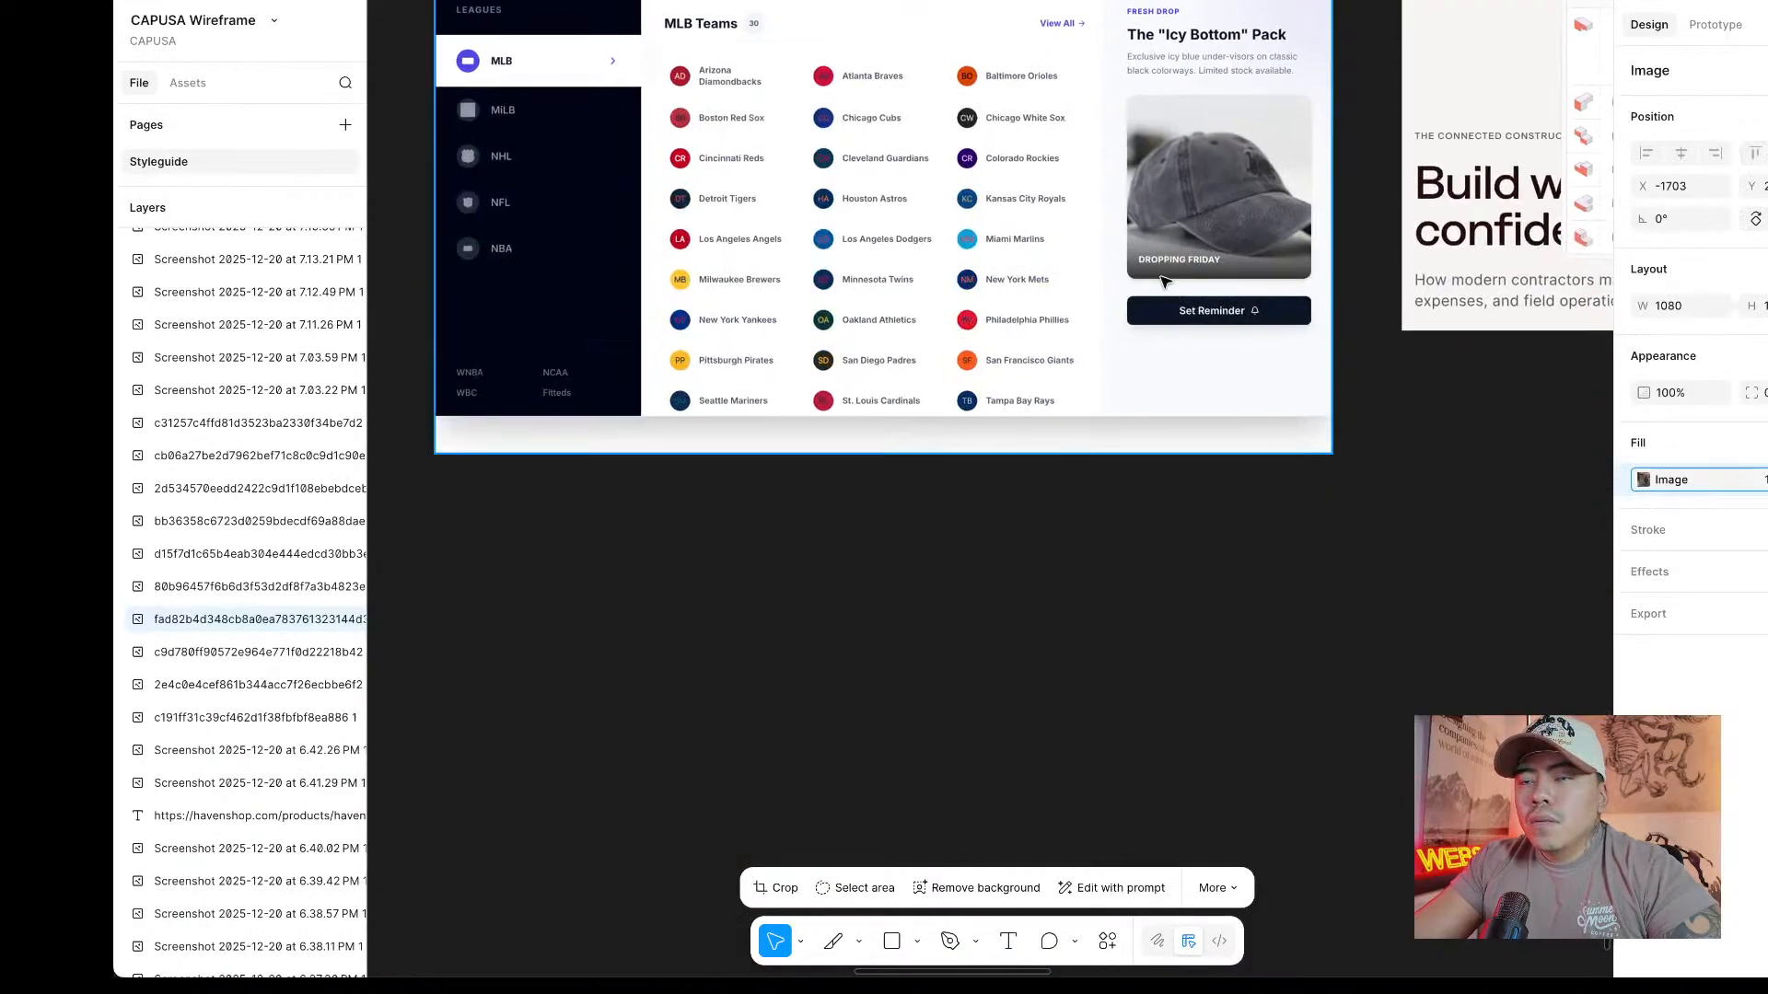
scroll(578, 52, "up", 2)
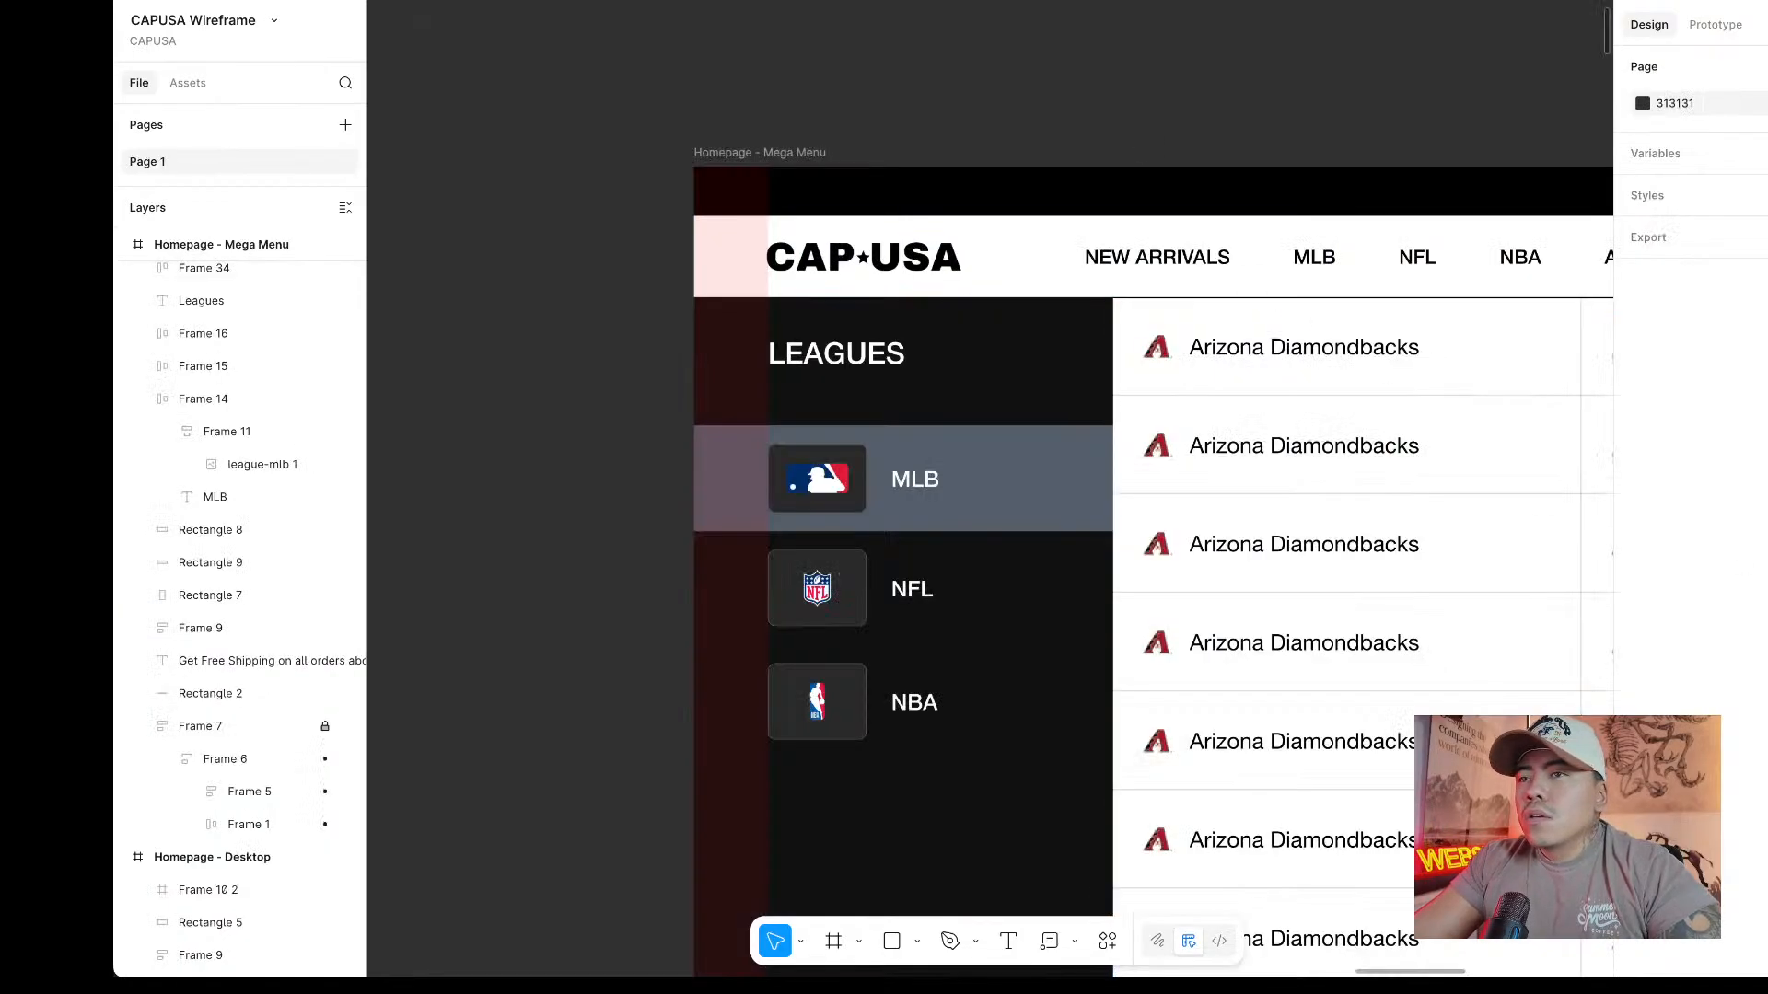
scroll(1049, 442, "up", 3)
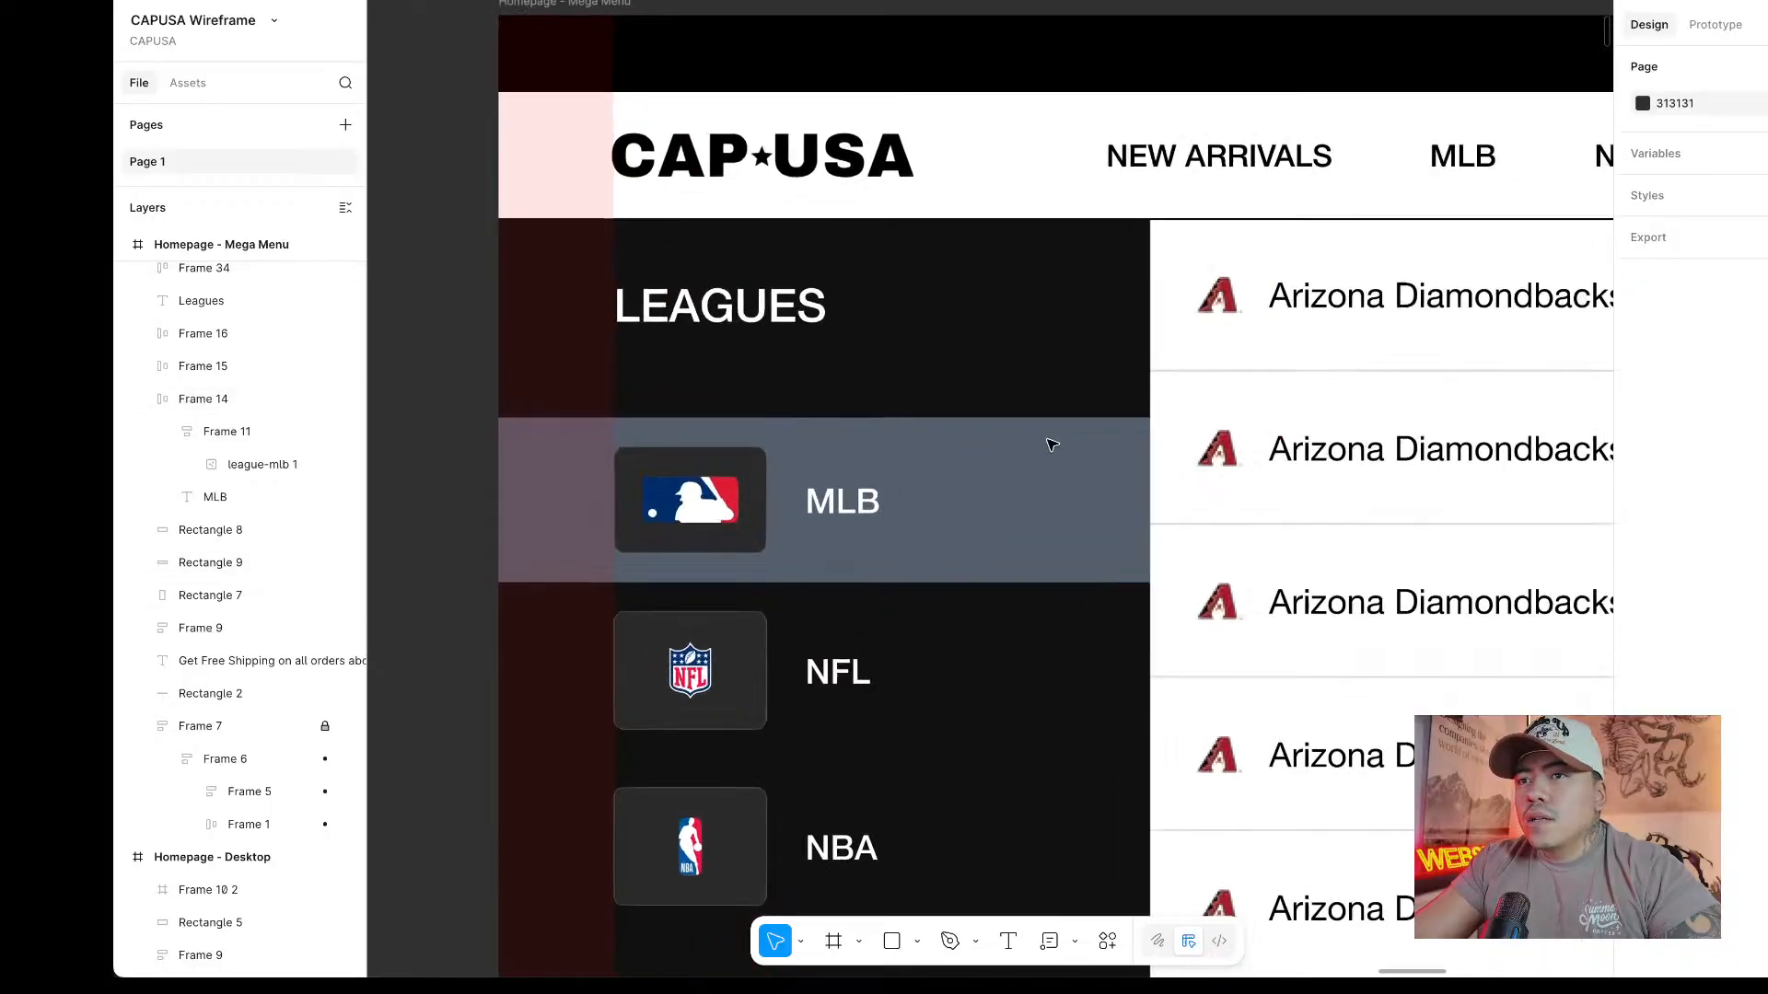
left_click(917, 941)
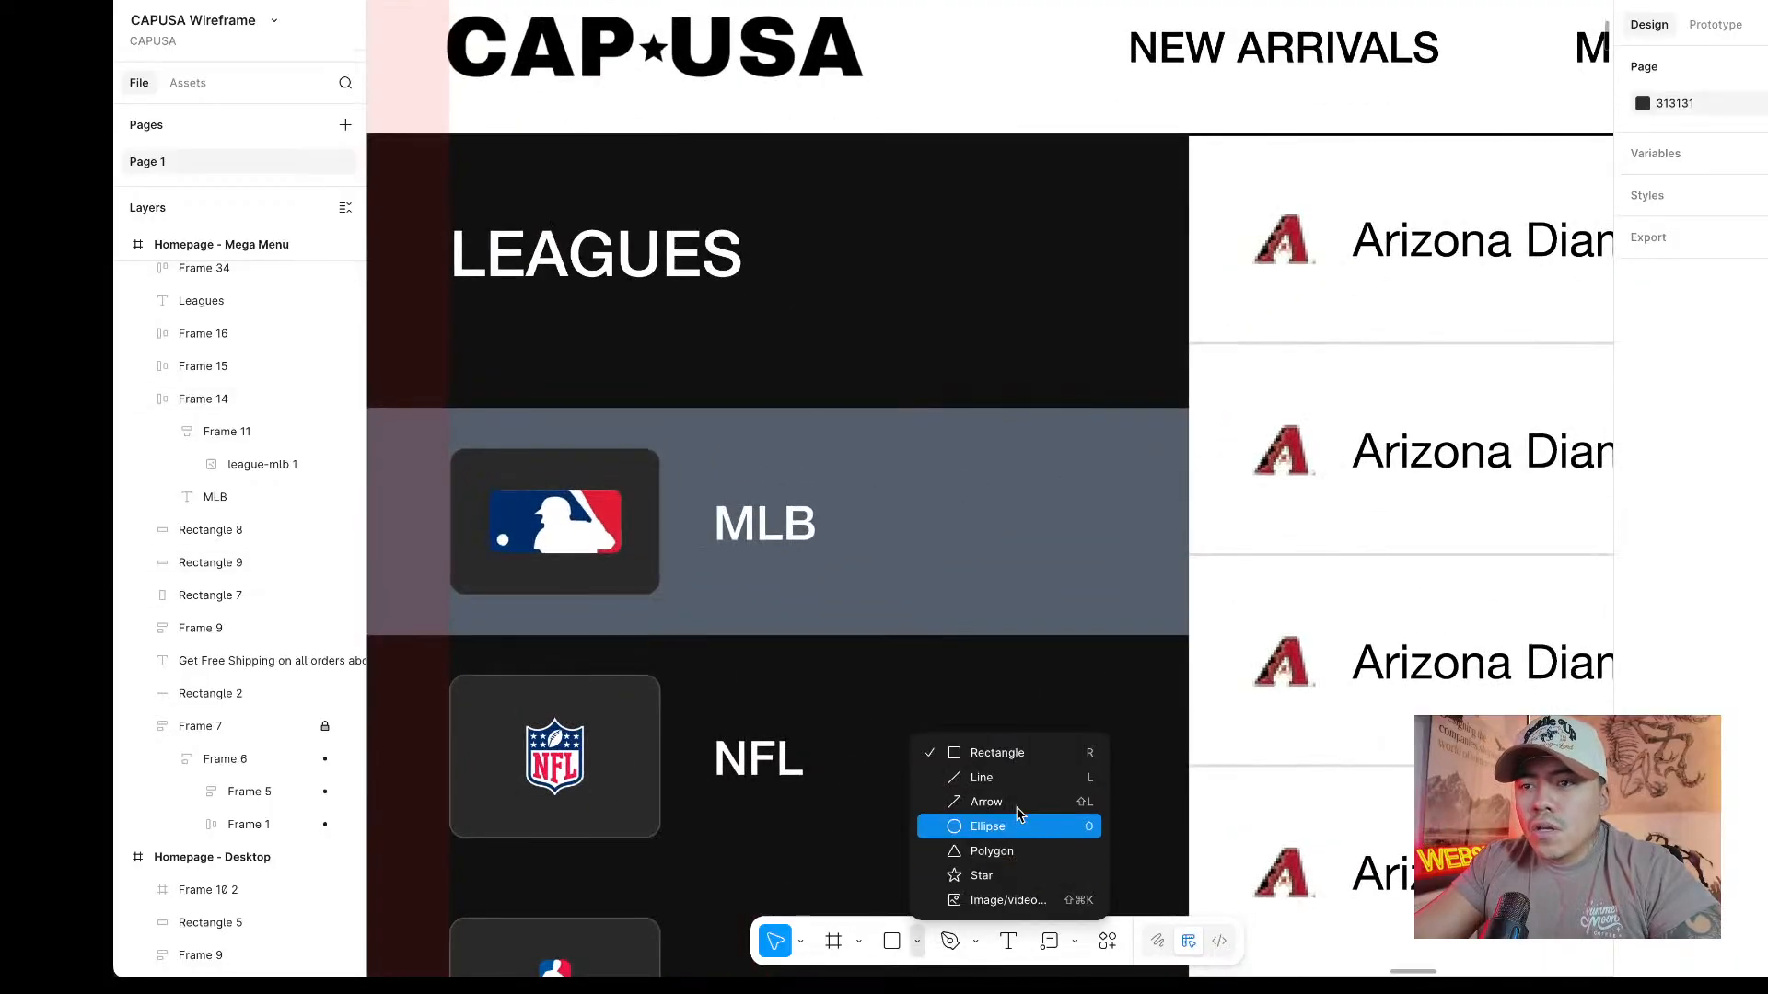
left_click(977, 802)
scroll(1059, 520, "up", 5)
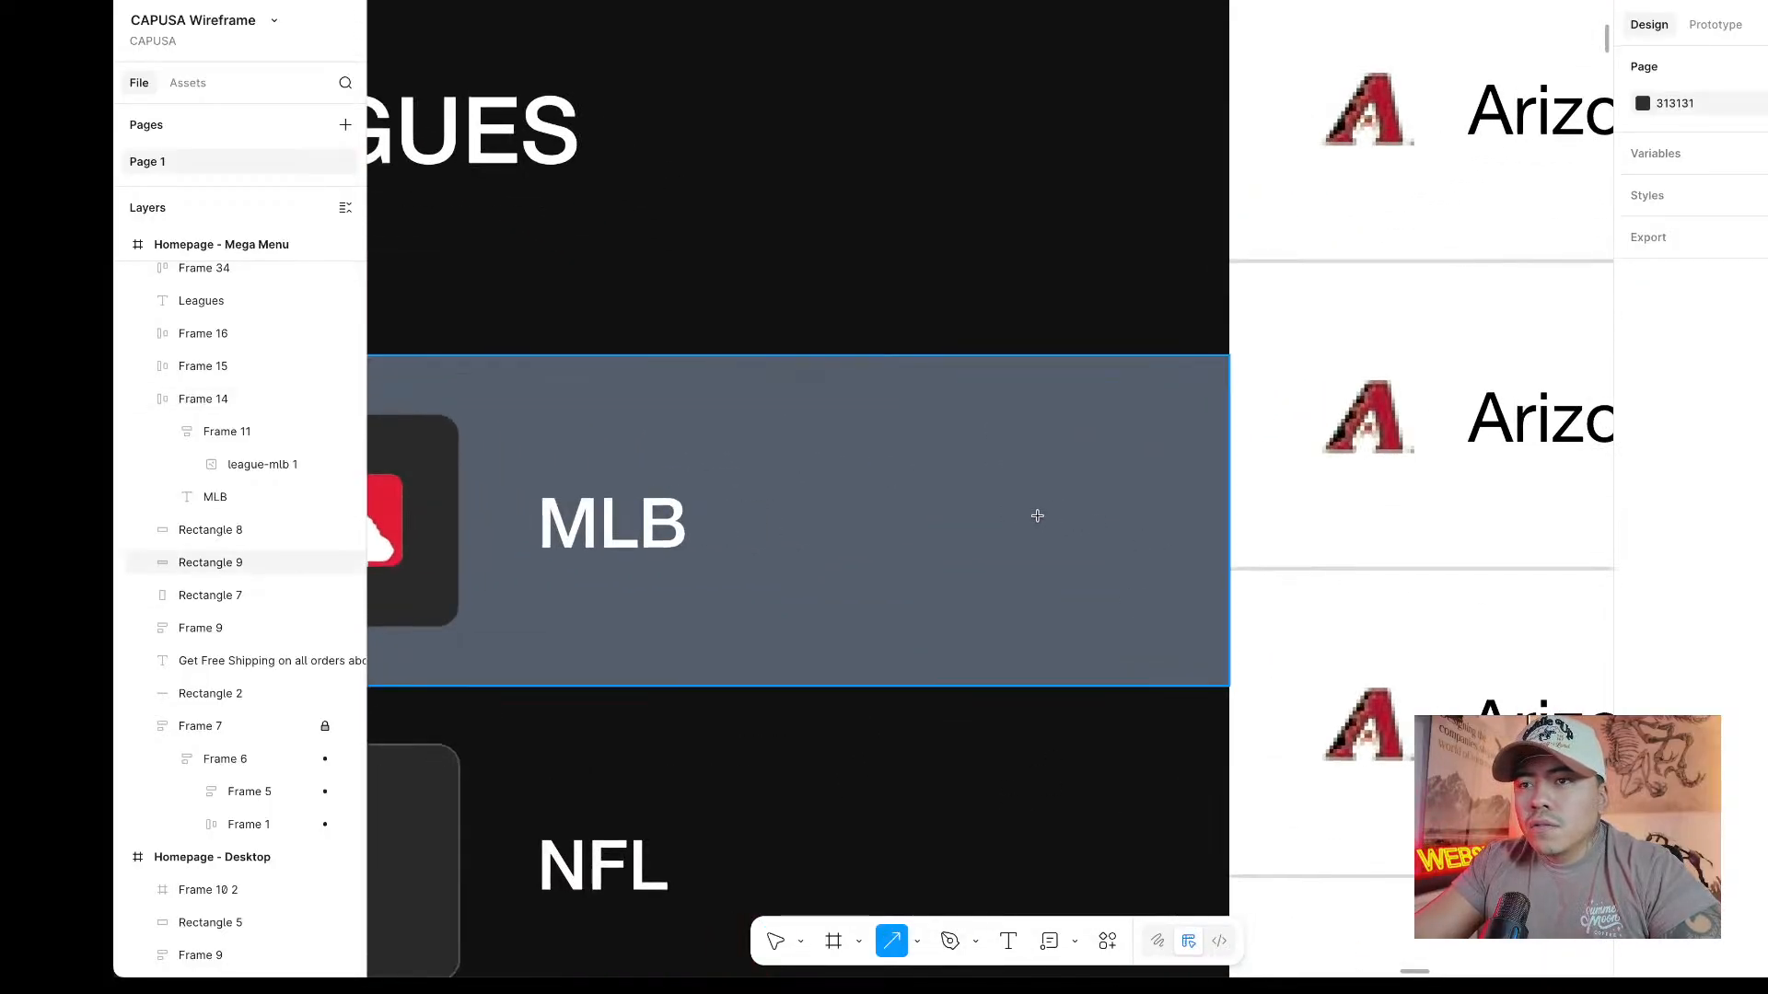
left_click_drag(1025, 517, 1085, 522)
left_click(1088, 524)
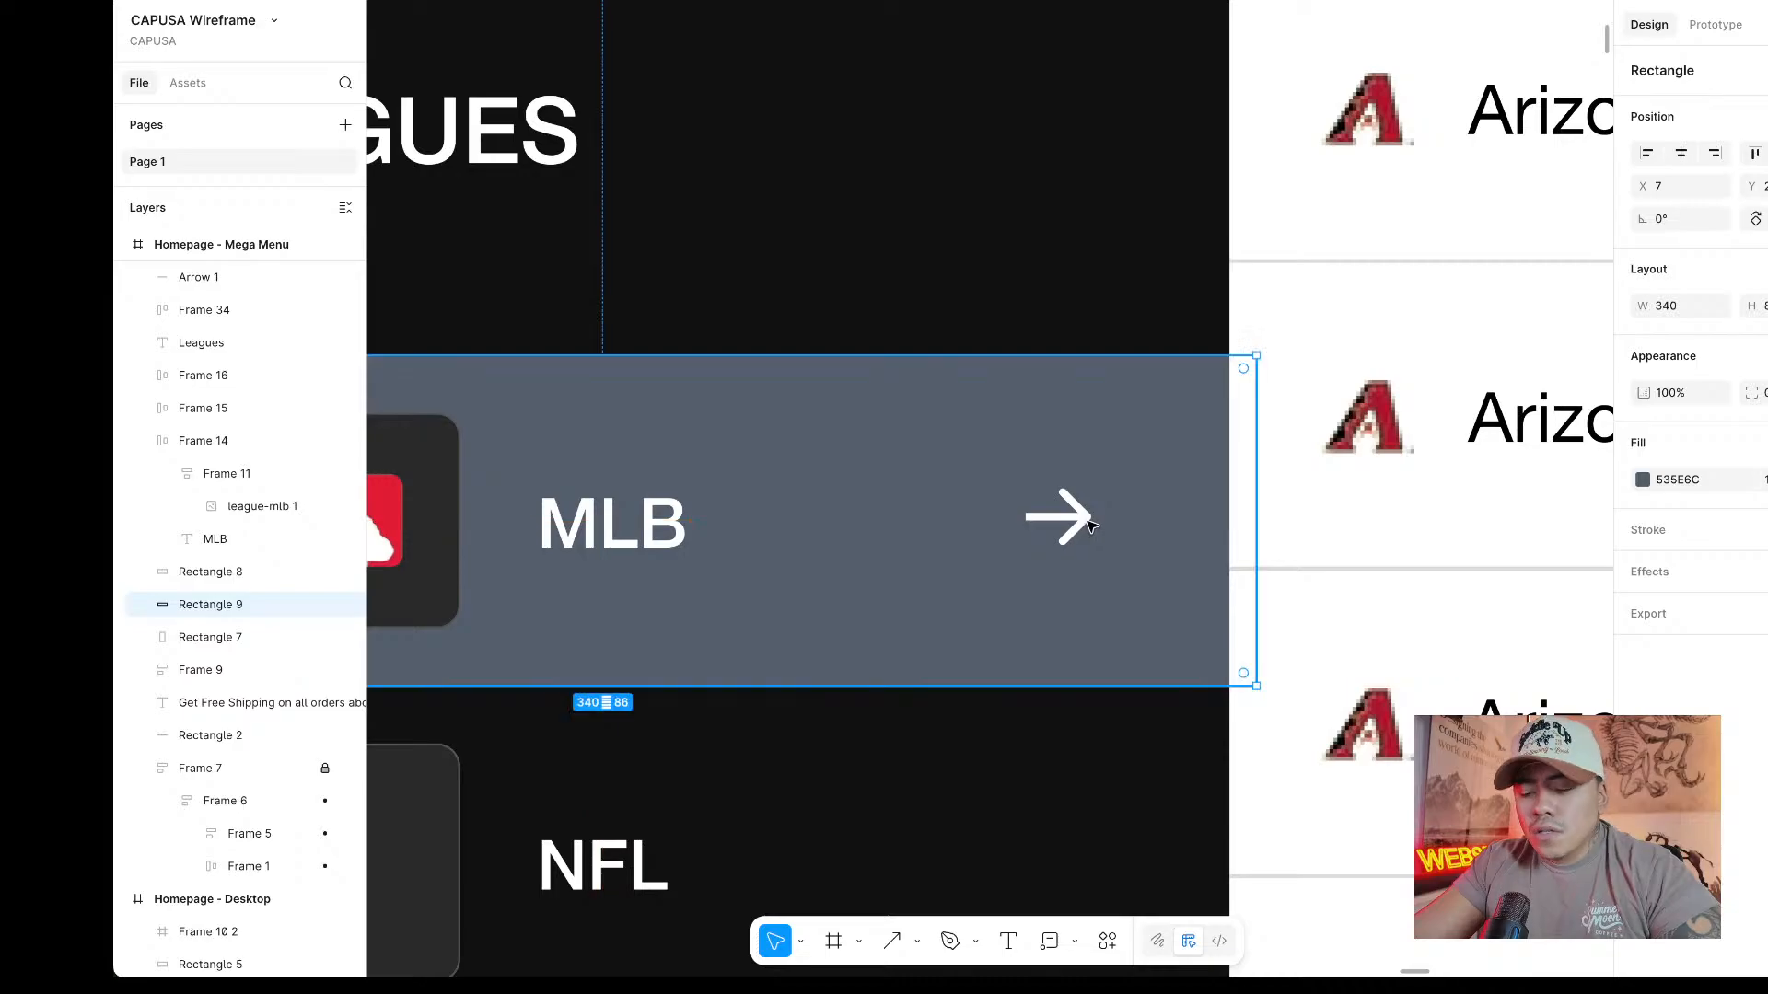
Centre the arrow vertically on the MLB label and shift it along the highlight to X 294.
left_click(1048, 518)
left_click_drag(1054, 522, 1107, 526)
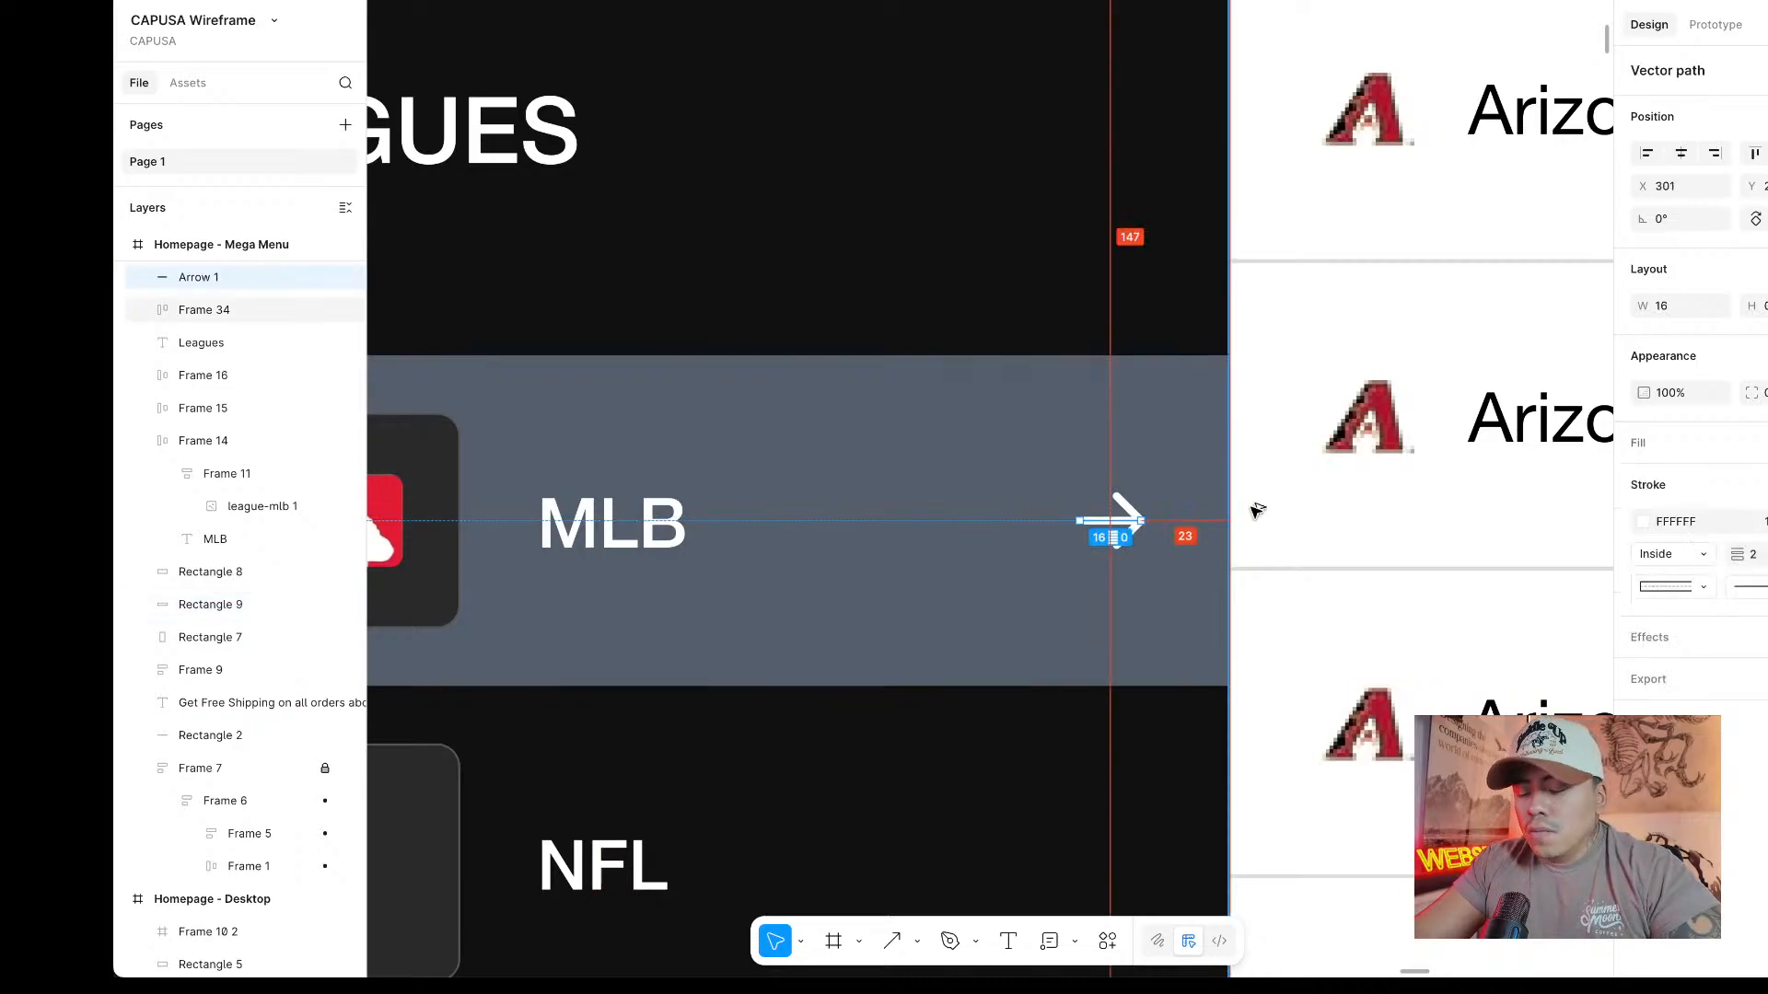
key("Left")
key("Left")
key("Left")
key("Left")
key("Left")
key("Left")
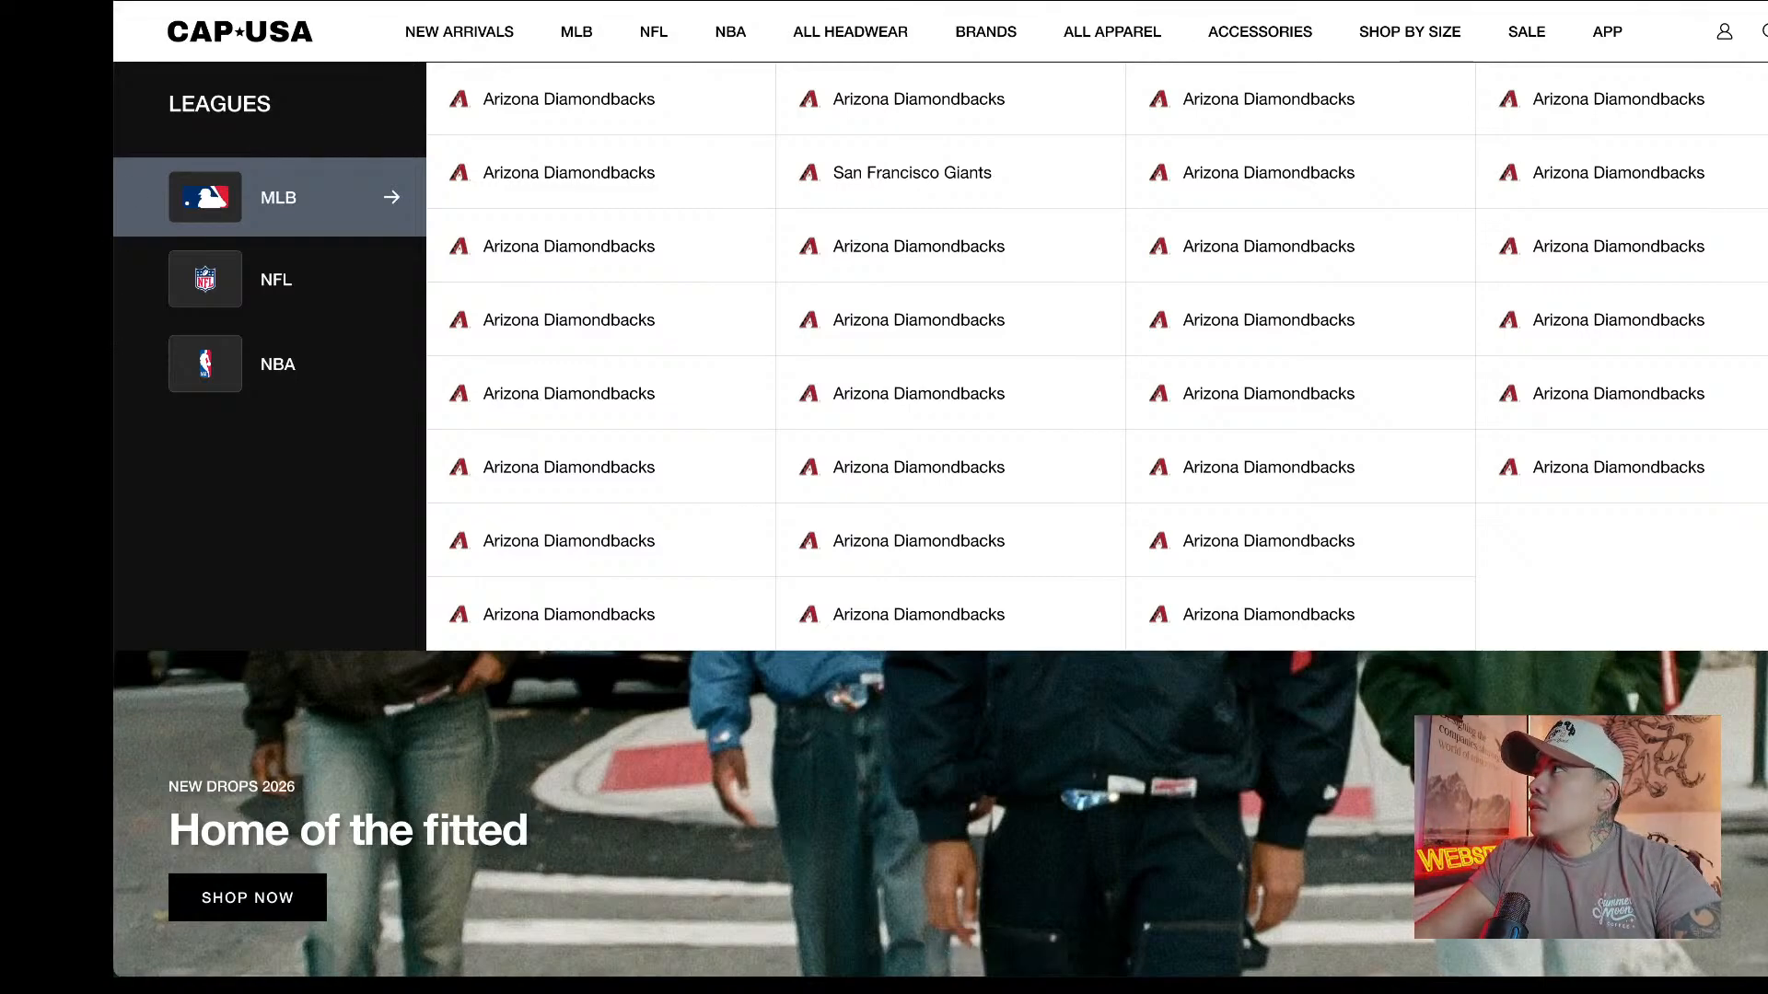
Search Flaticon in a new browser tab for "right arrow" and download the bold chevron icon.
key("super+t")
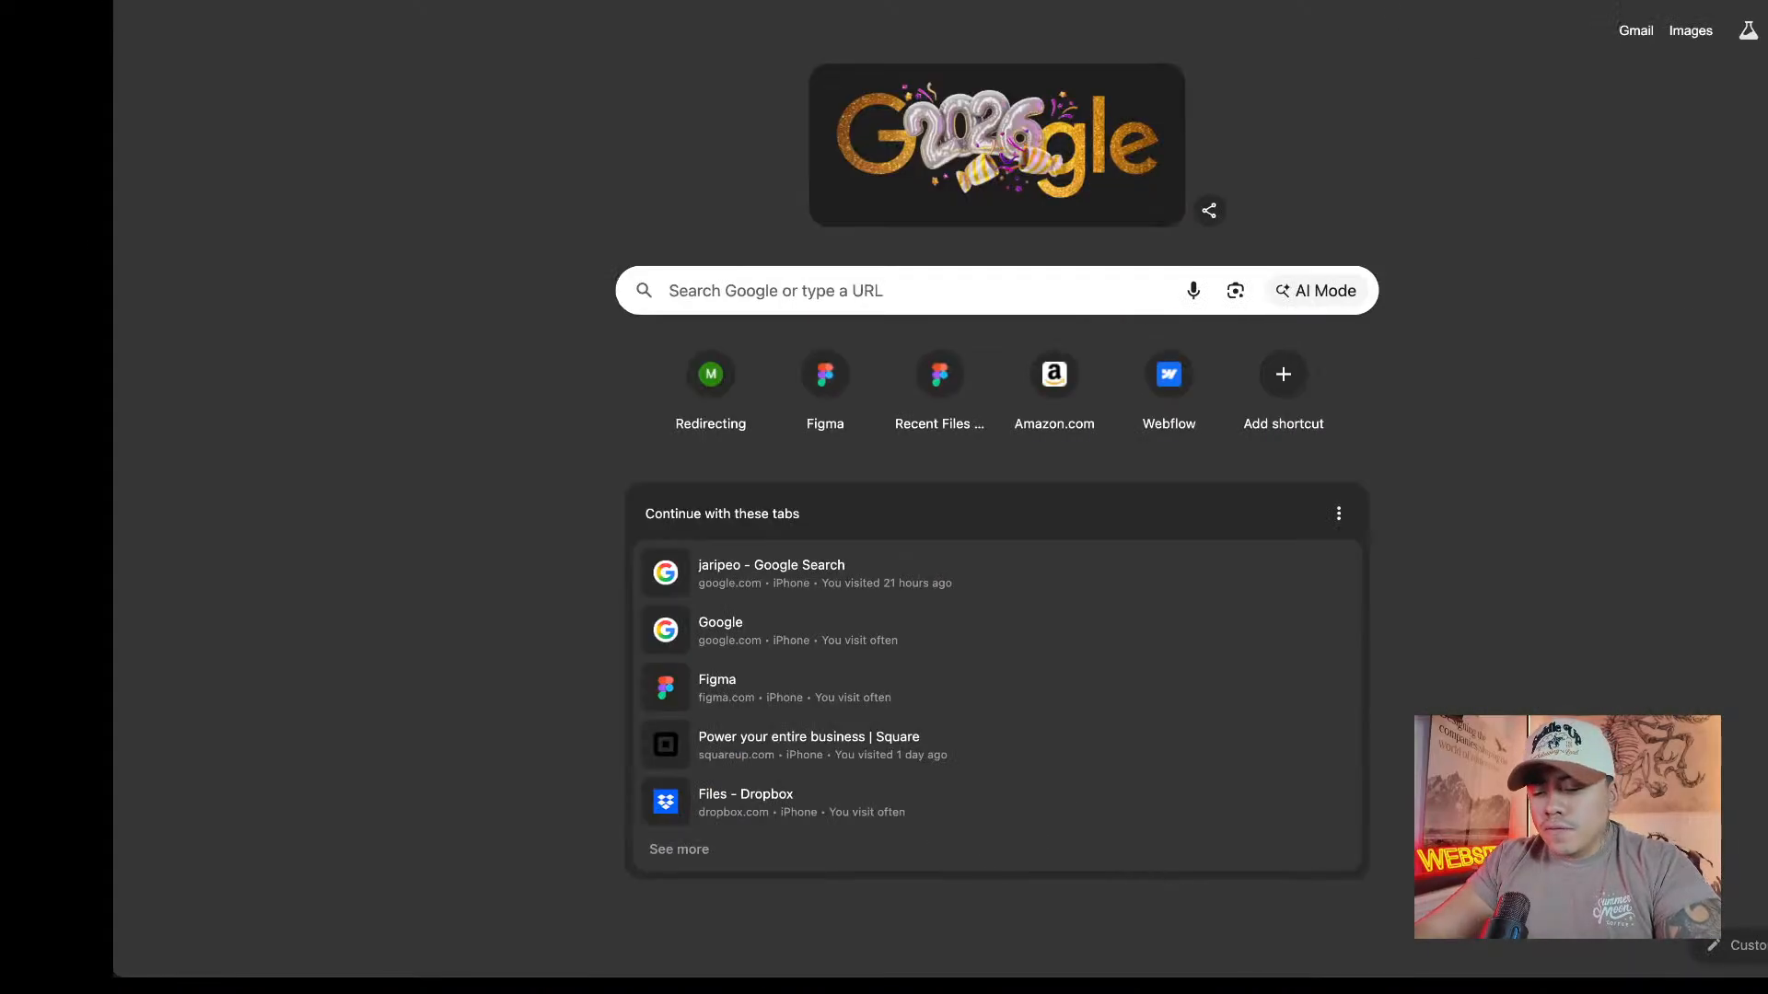
type("fl")
key("Return")
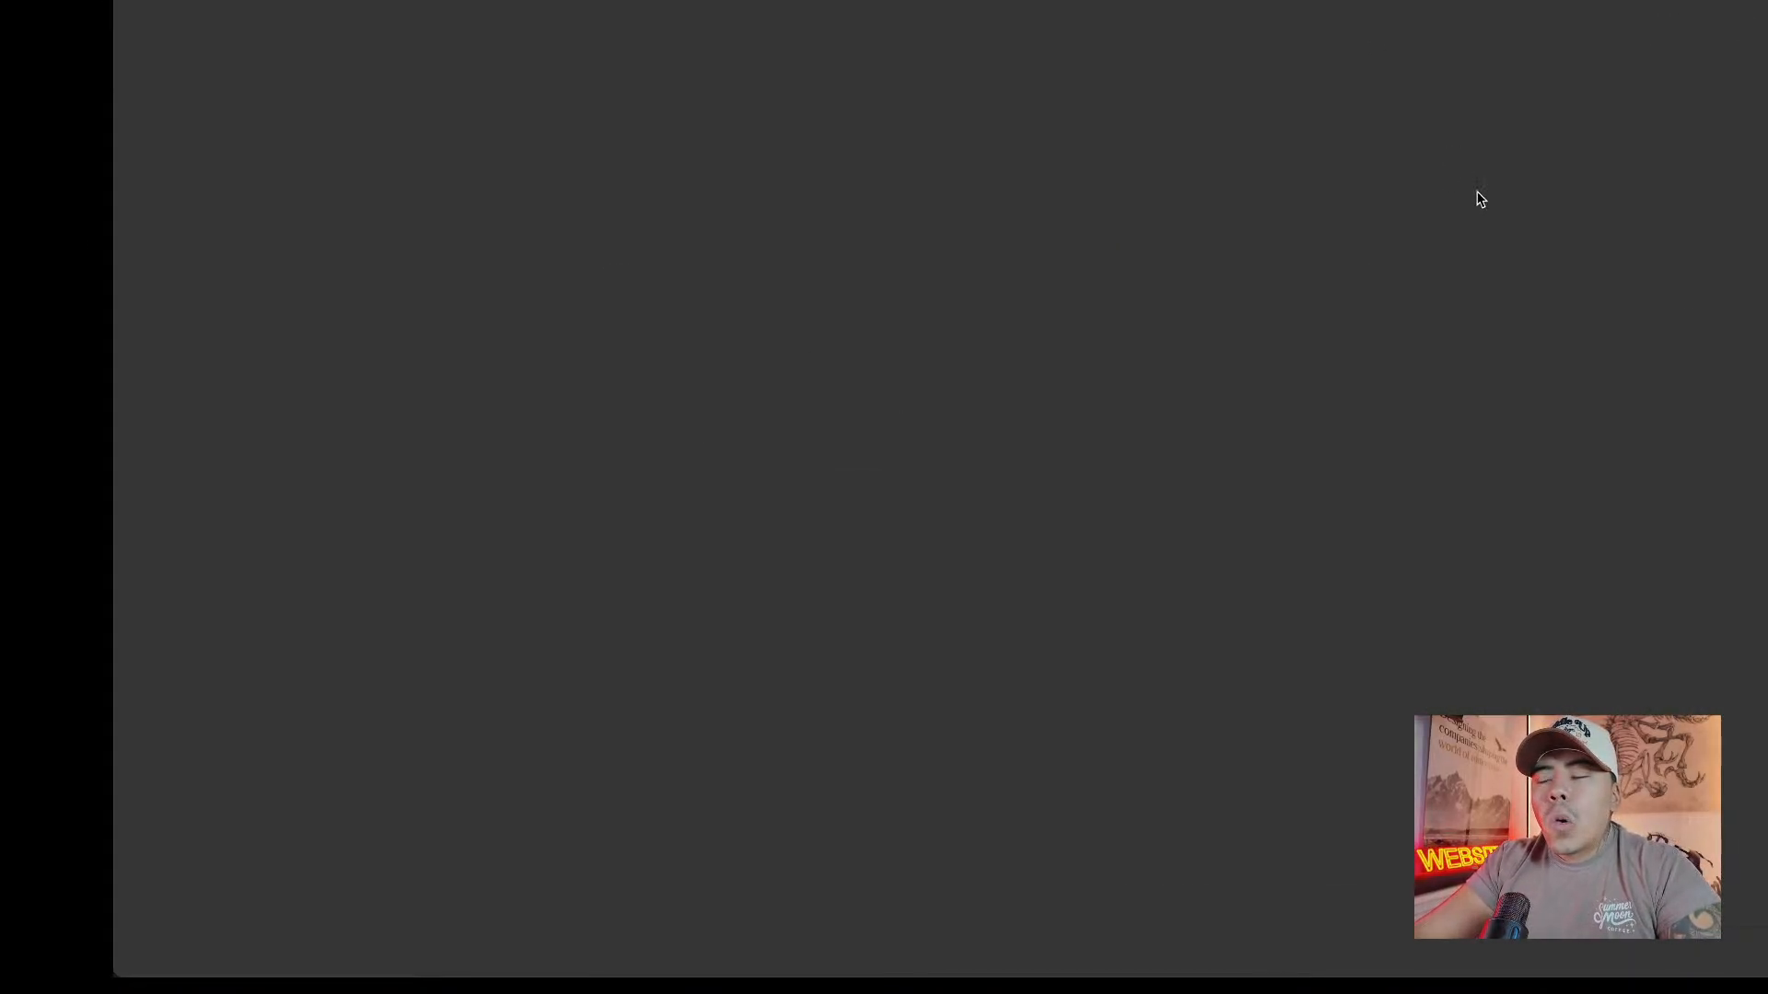
type("r")
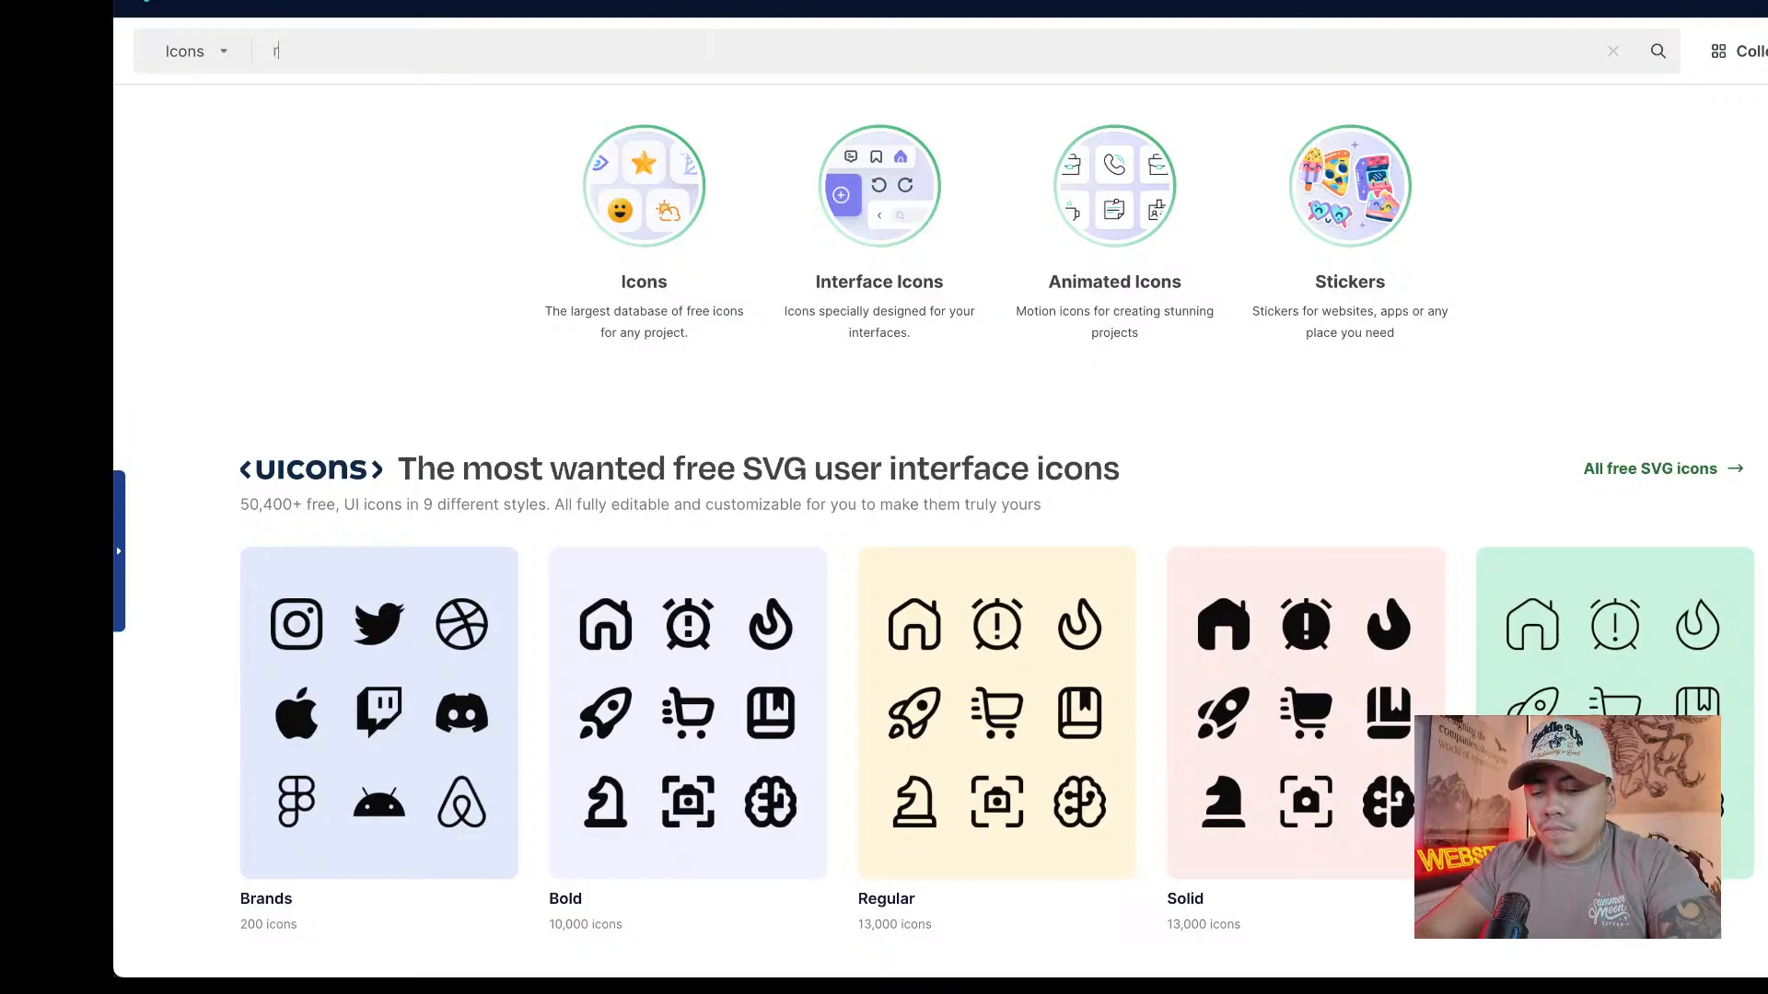
type("ight arrow")
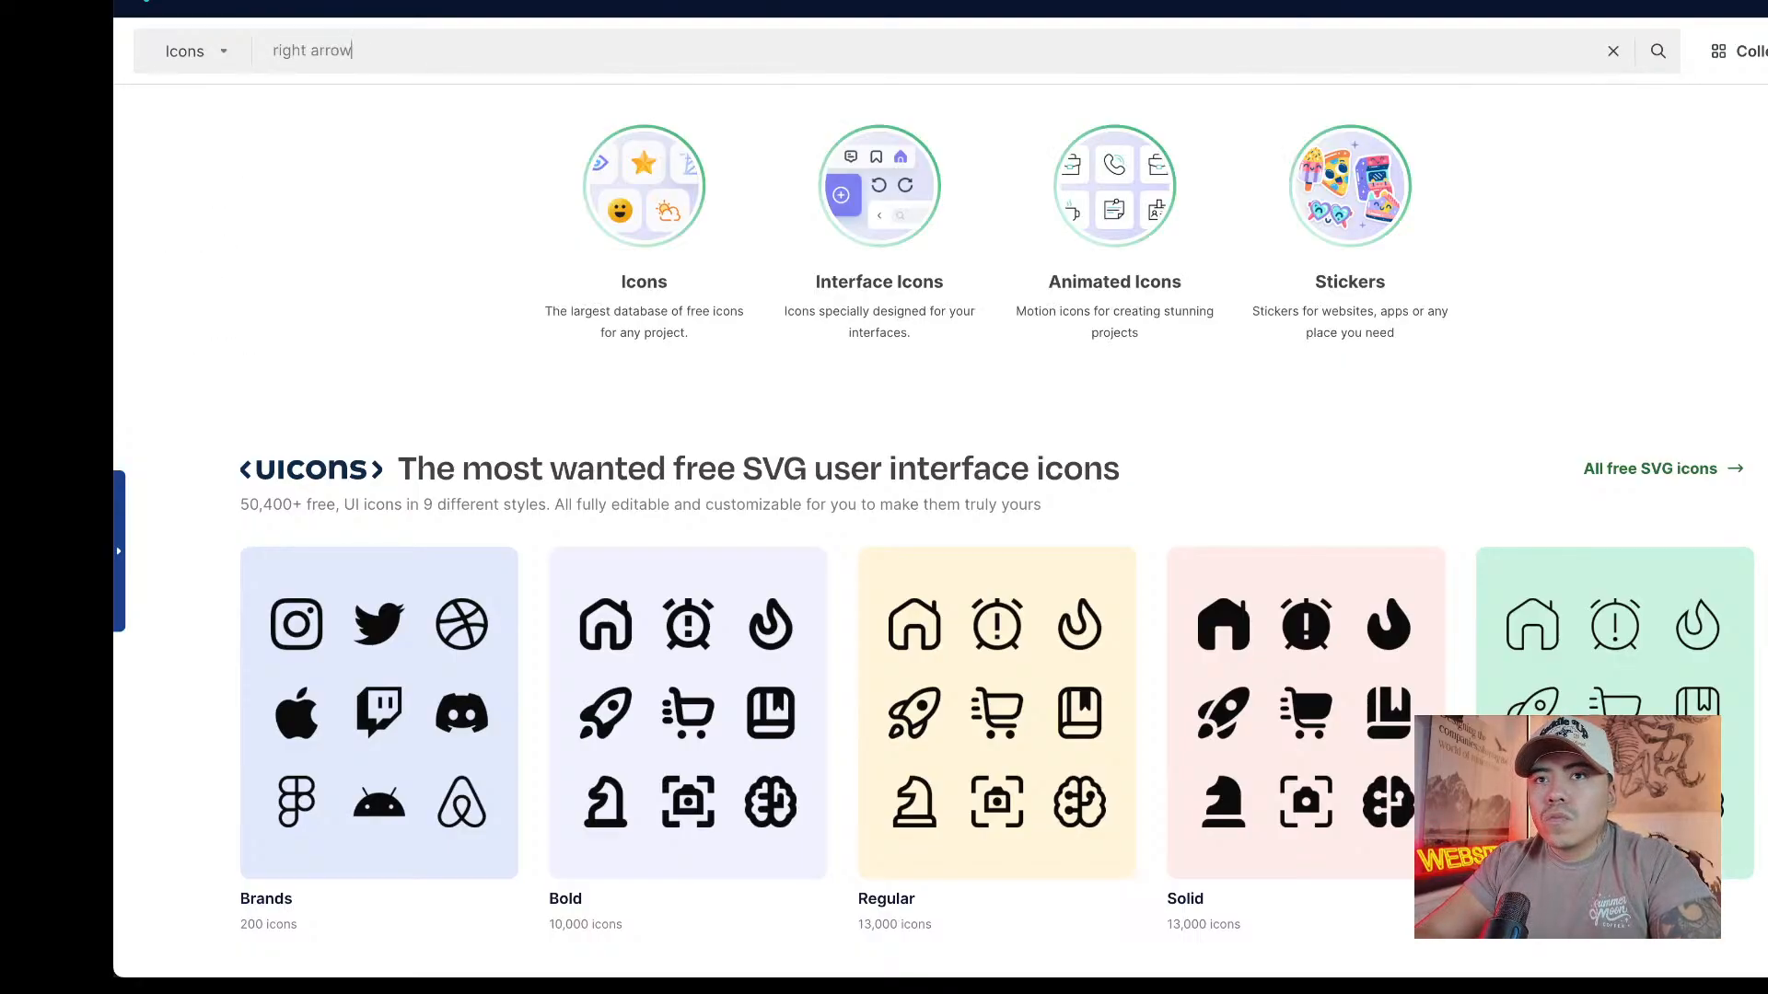
key("Return")
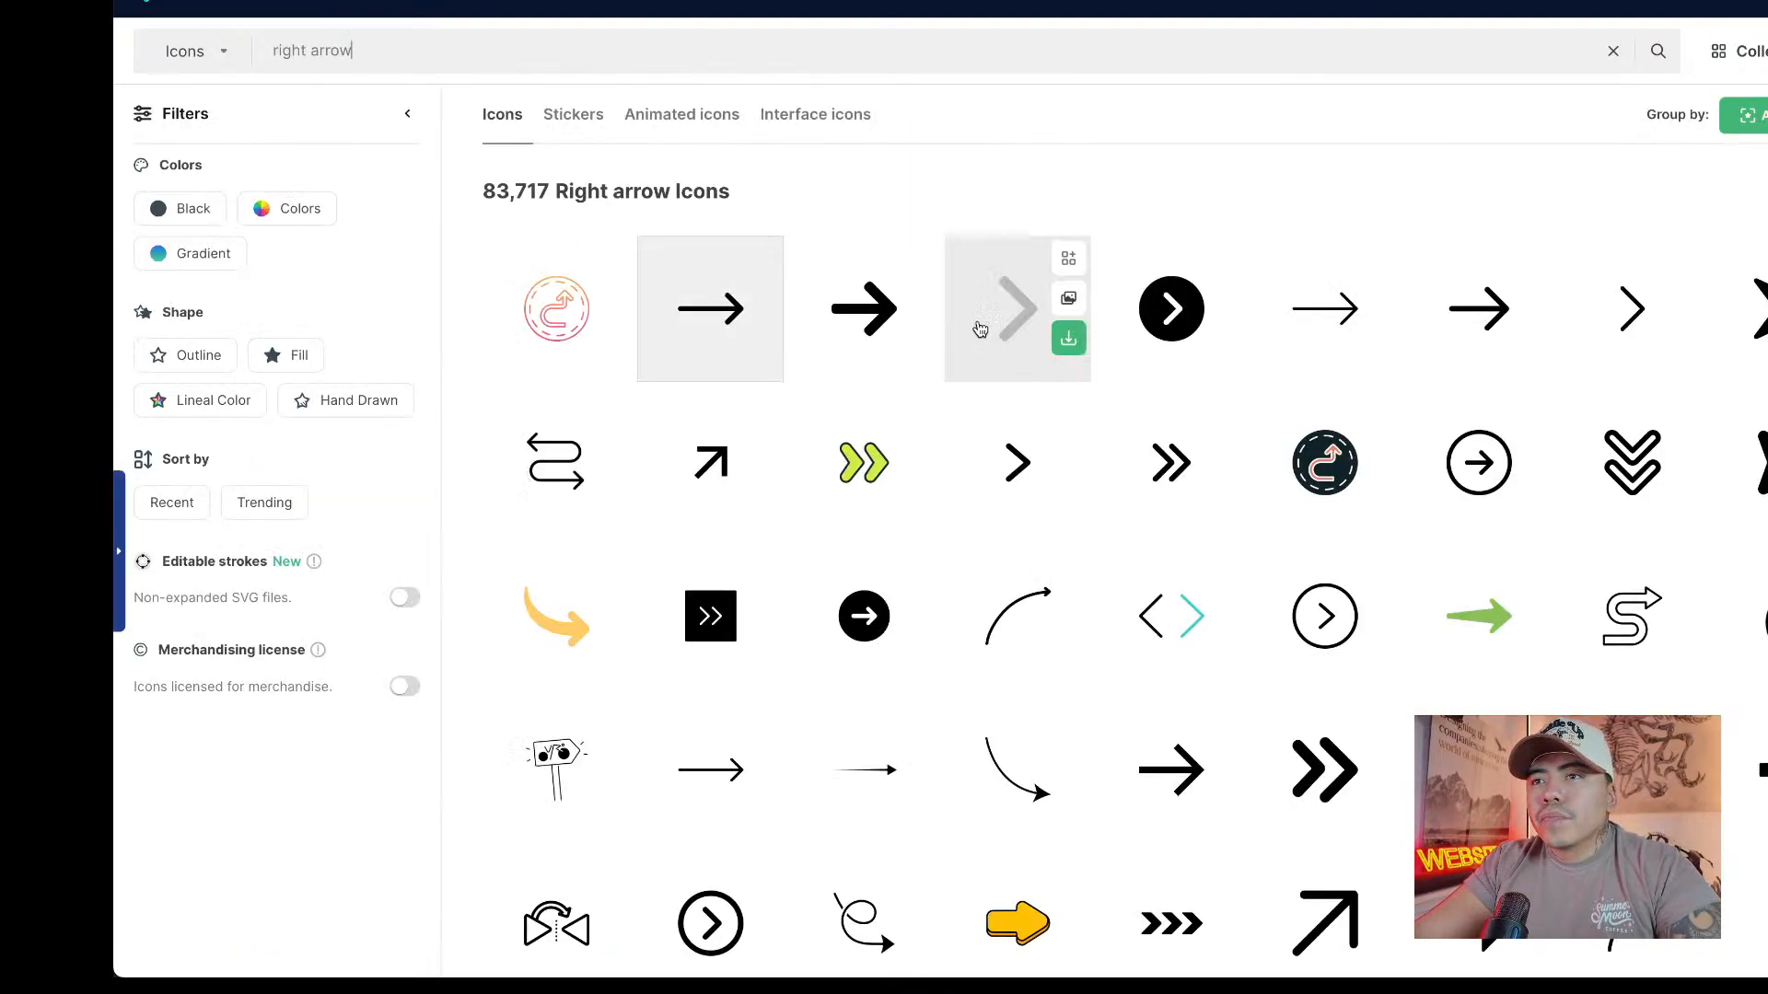
left_click(1029, 311)
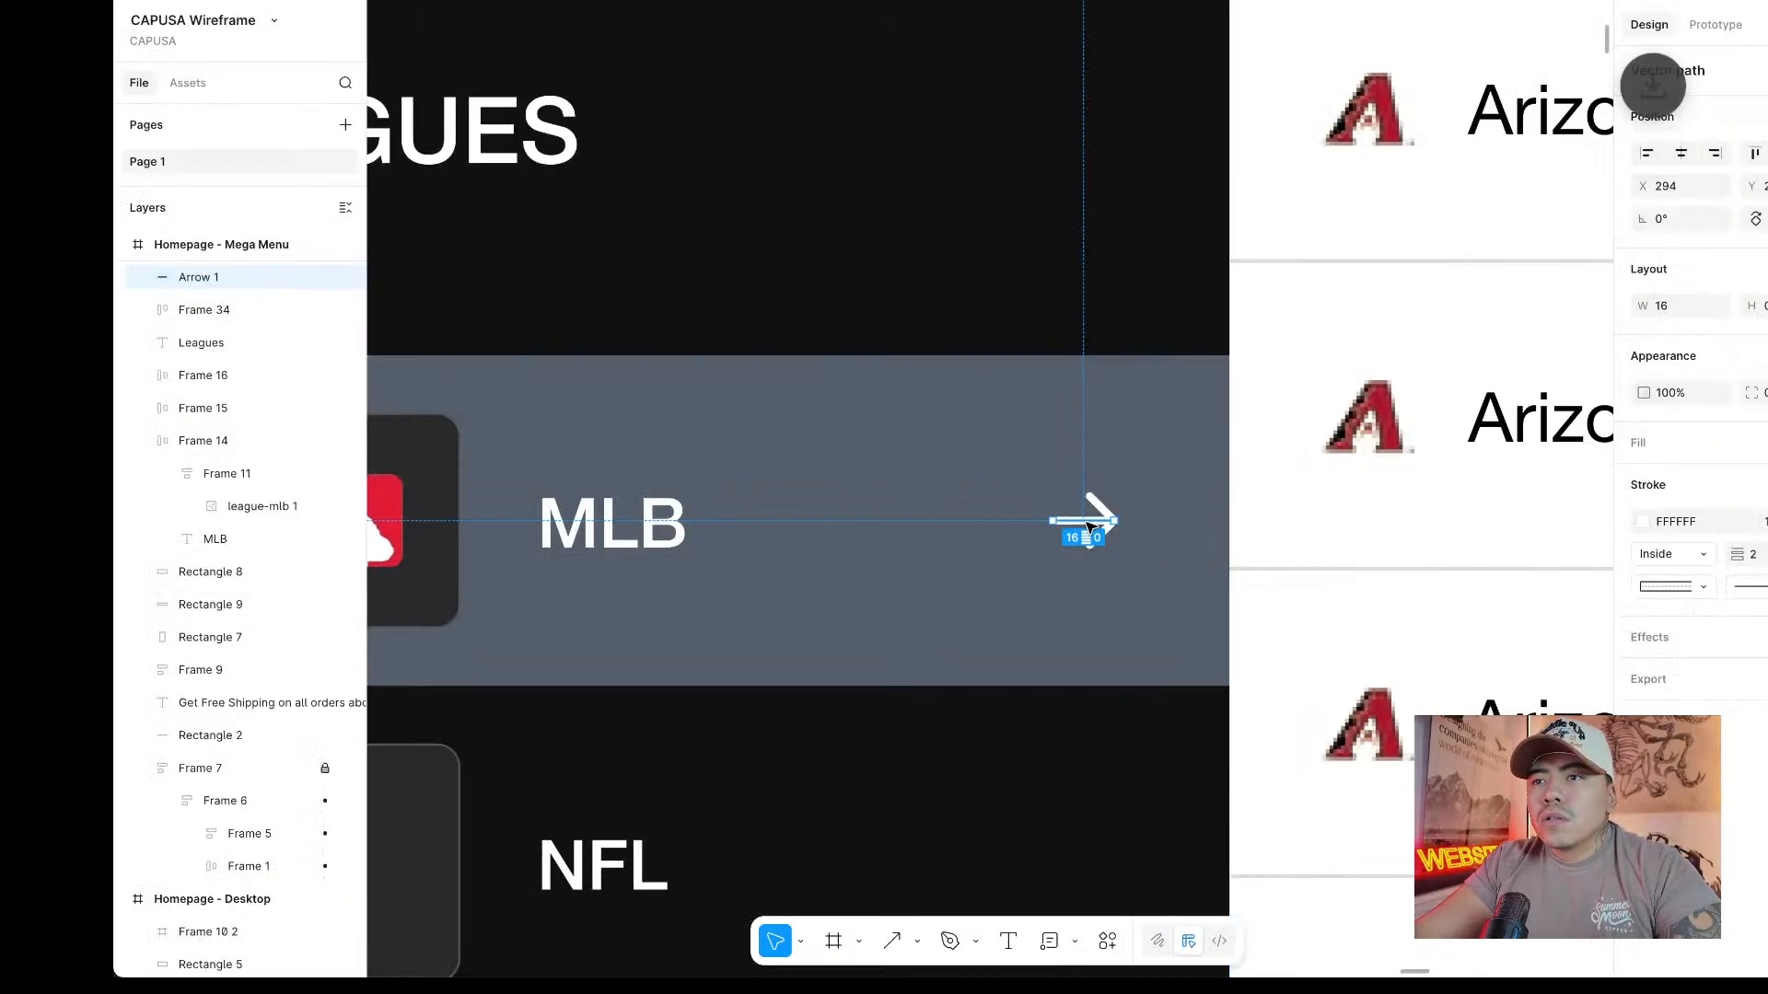
Import the downloaded right-arrow icon into the Homepage - Mega Menu frame and scale it to 16 px wide.
left_click_drag(1477, 8, 988, 285)
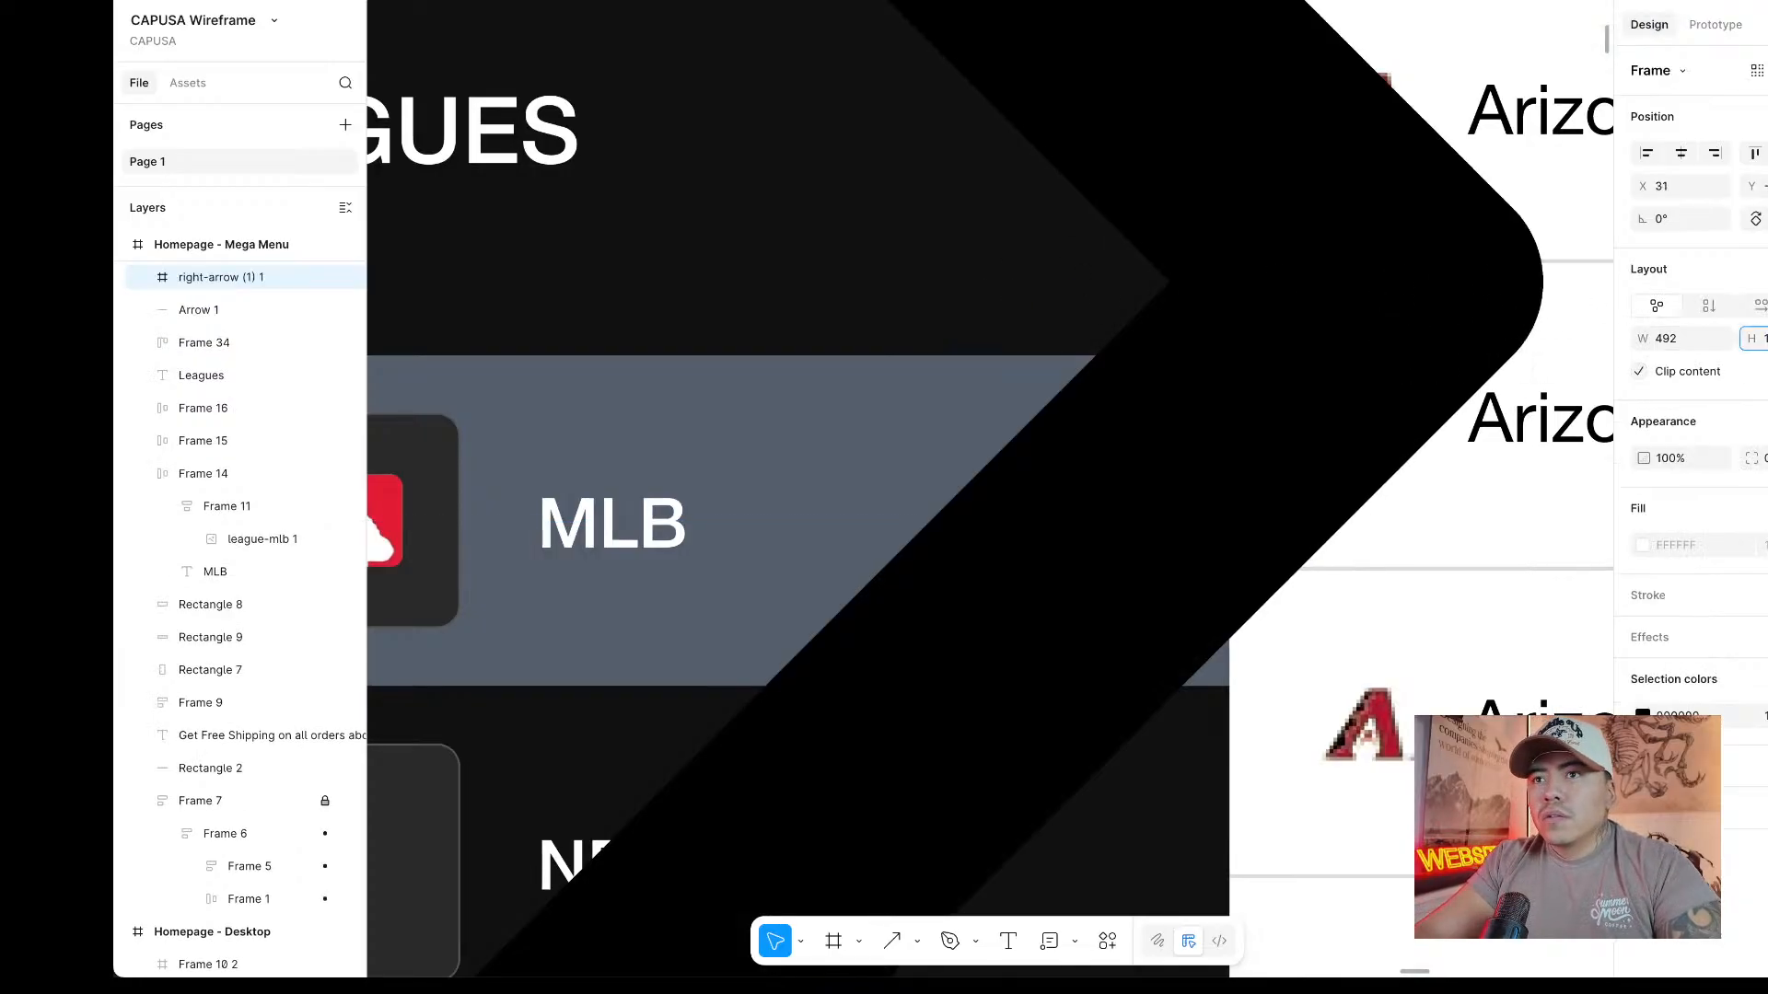
key("Return")
Move the chevron icon onto the drawn arrow in the MLB highlight, at X 298.
scroll(888, 173, "down", 5)
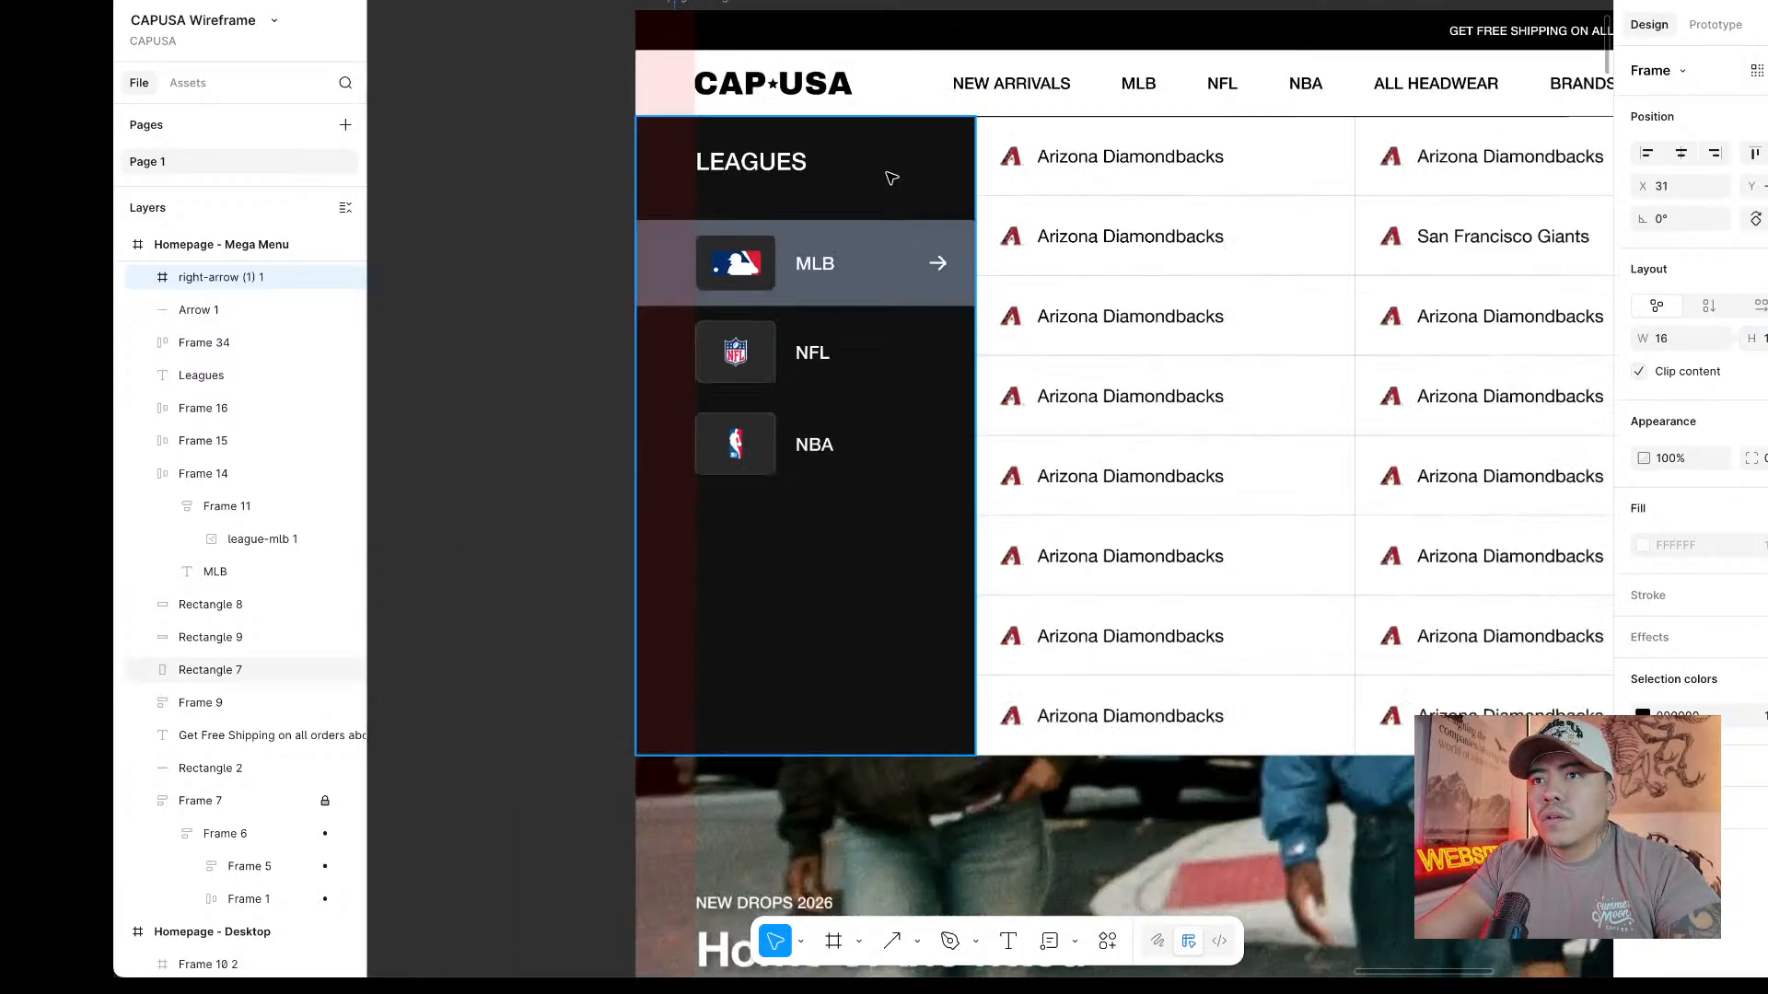
scroll(676, 29, "up", 2)
left_click_drag(663, 41, 1040, 322)
scroll(926, 348, "up", 6)
scroll(929, 349, "up", 3)
scroll(999, 322, "up", 3)
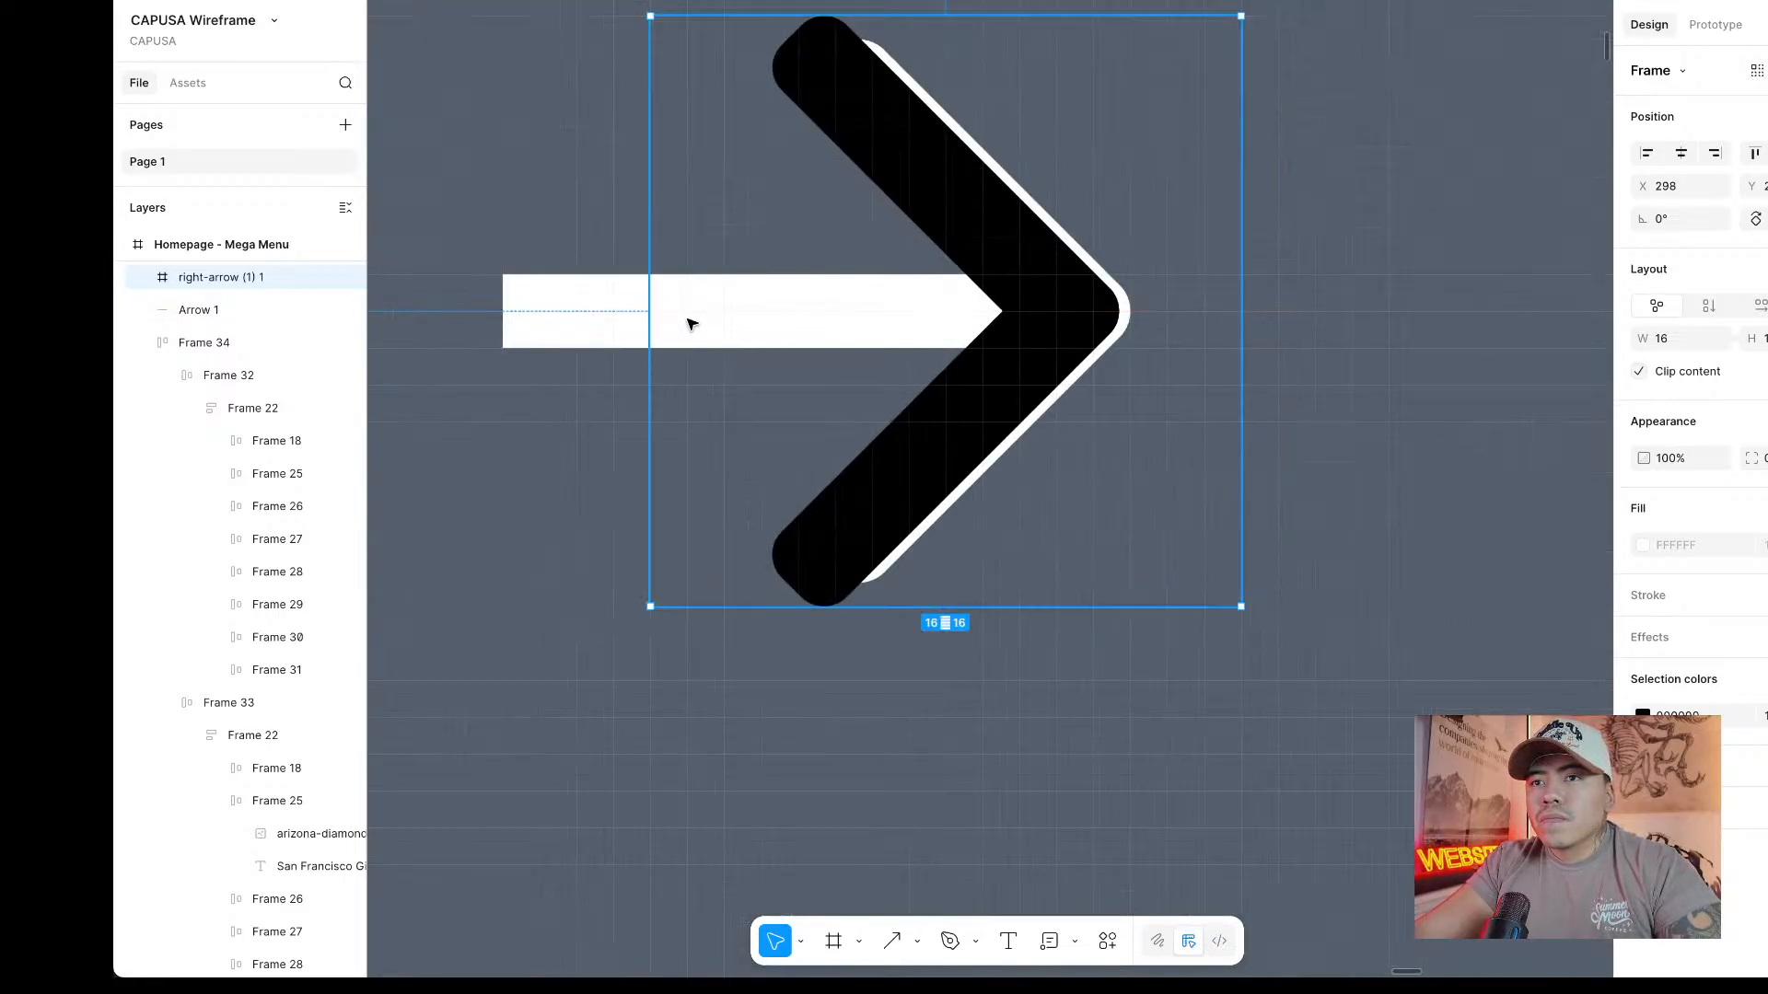
Delete the drawn arrow lying beneath the chevron icon in the MLB highlight.
left_click(581, 325)
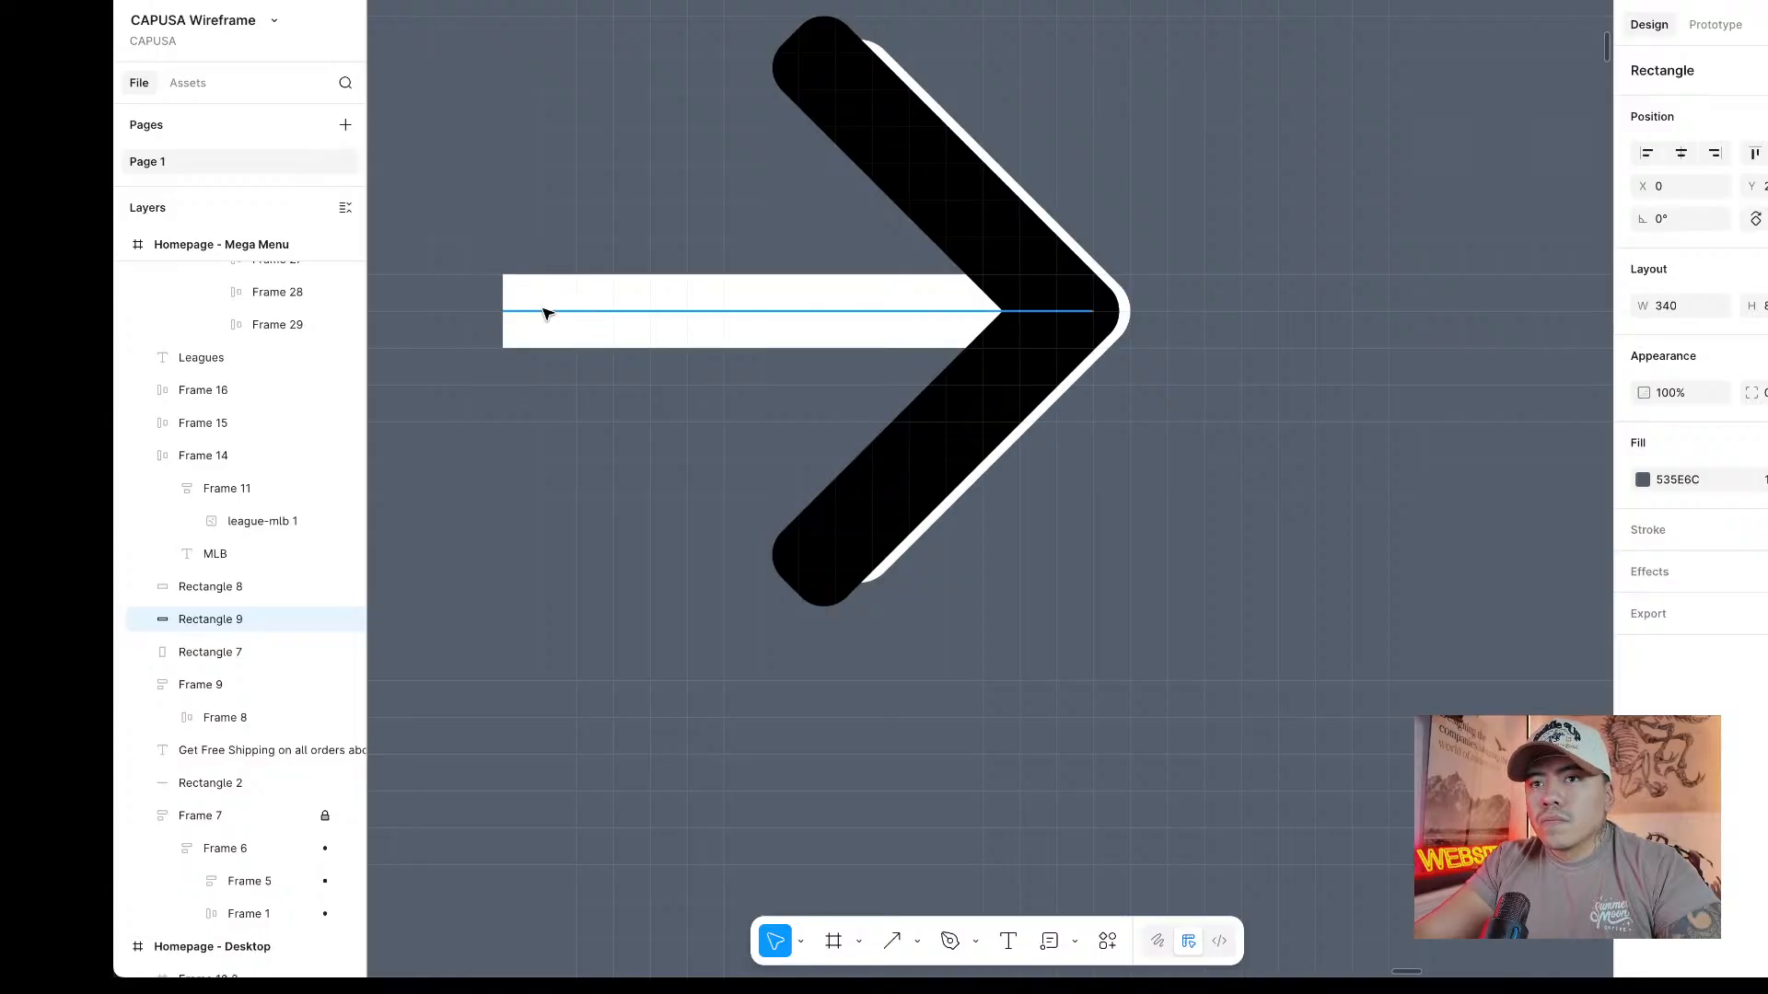
left_click(544, 308)
key("Delete")
Recolour the right-arrow chevron icon from its selection colour to white, FFFFFF.
left_click(1038, 308)
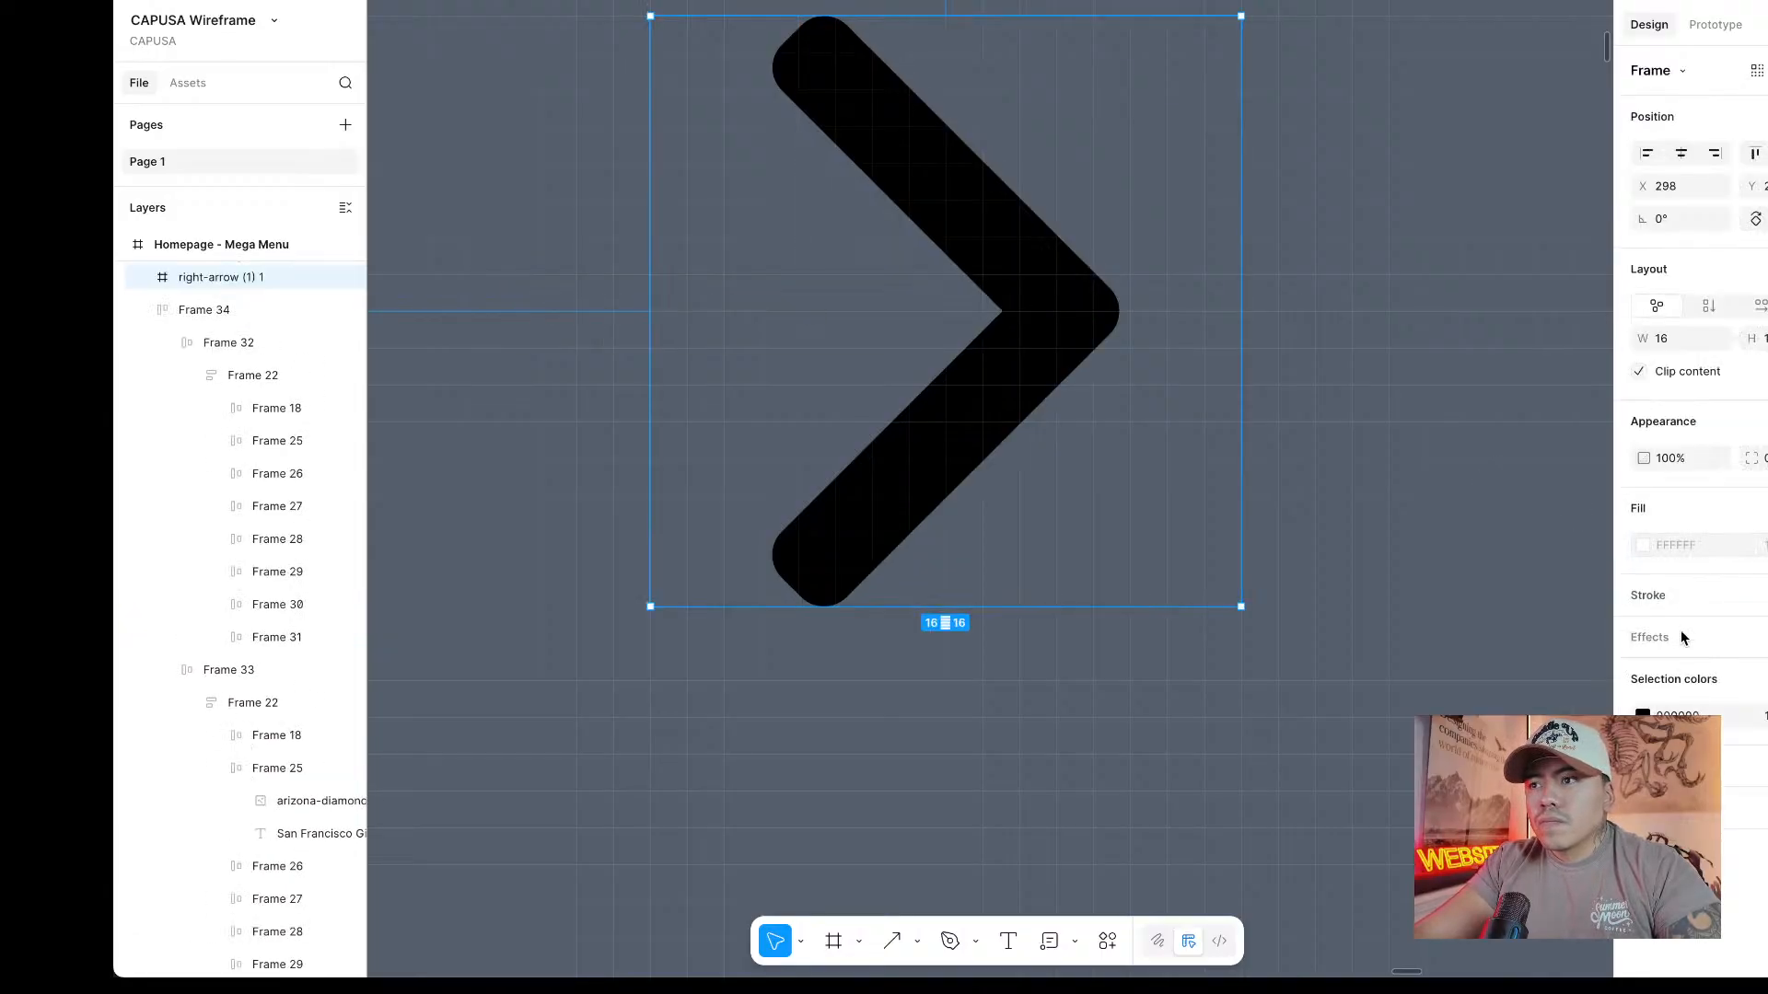
left_click(1641, 715)
left_click_drag(1527, 621, 1490, 602)
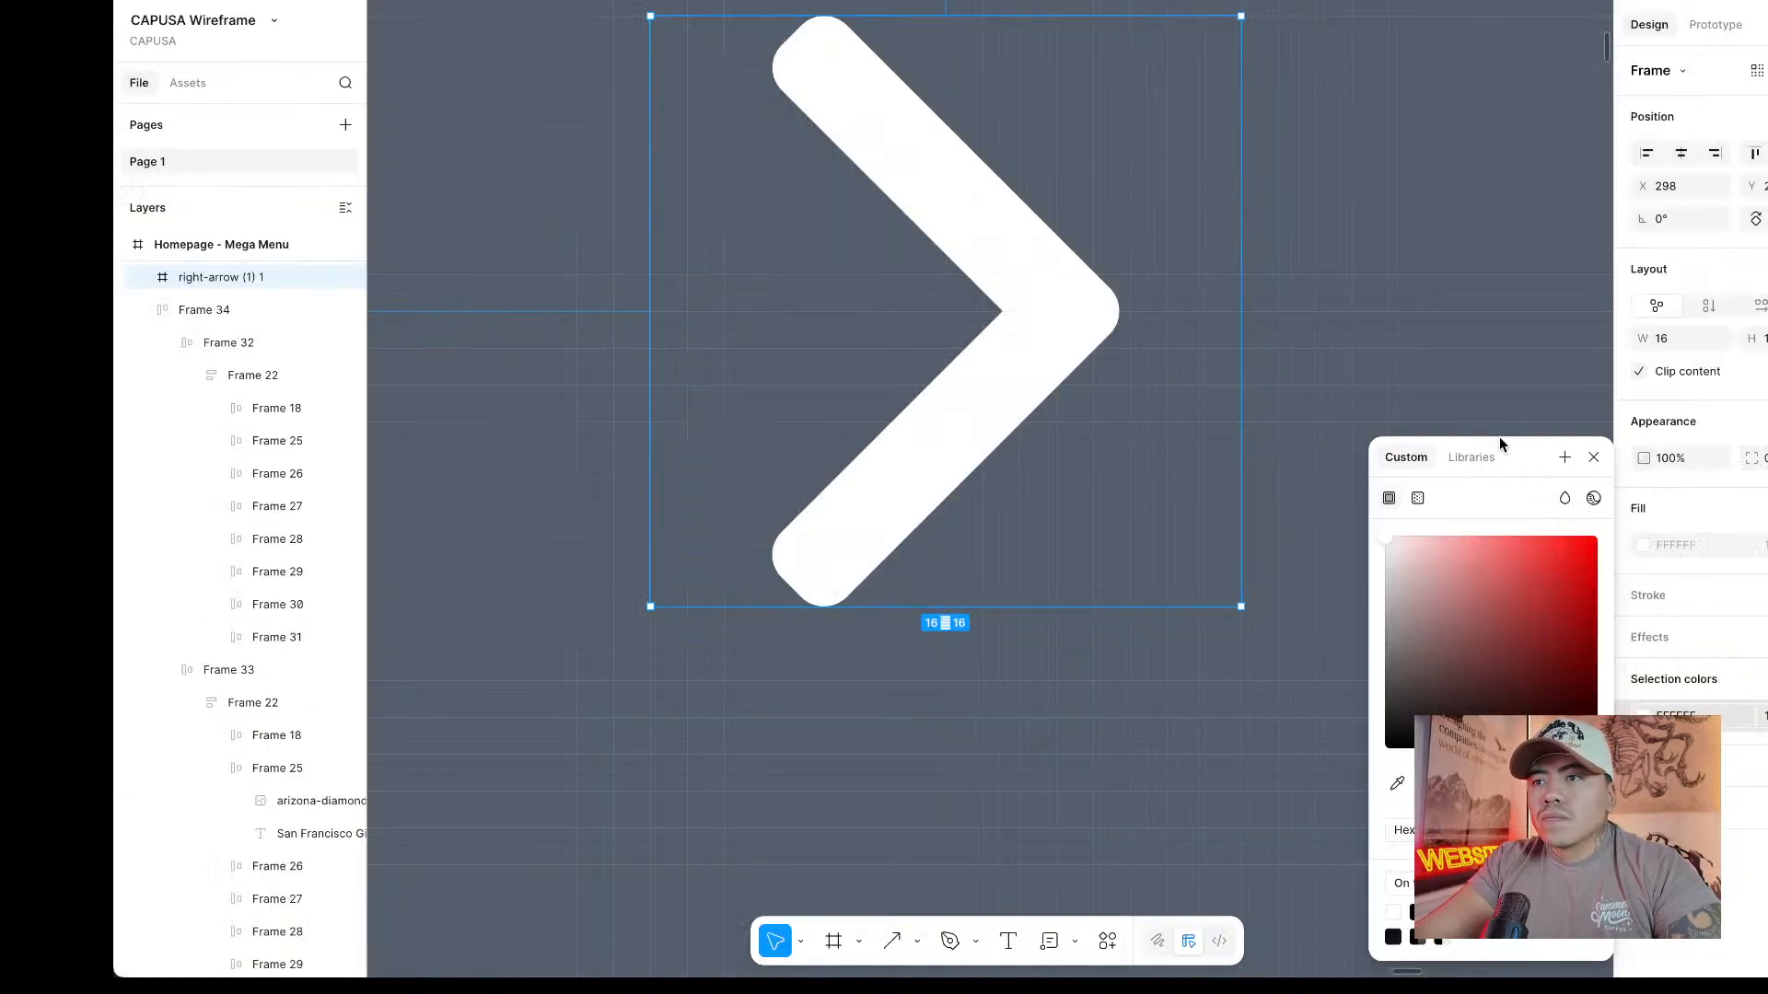
left_click(1595, 456)
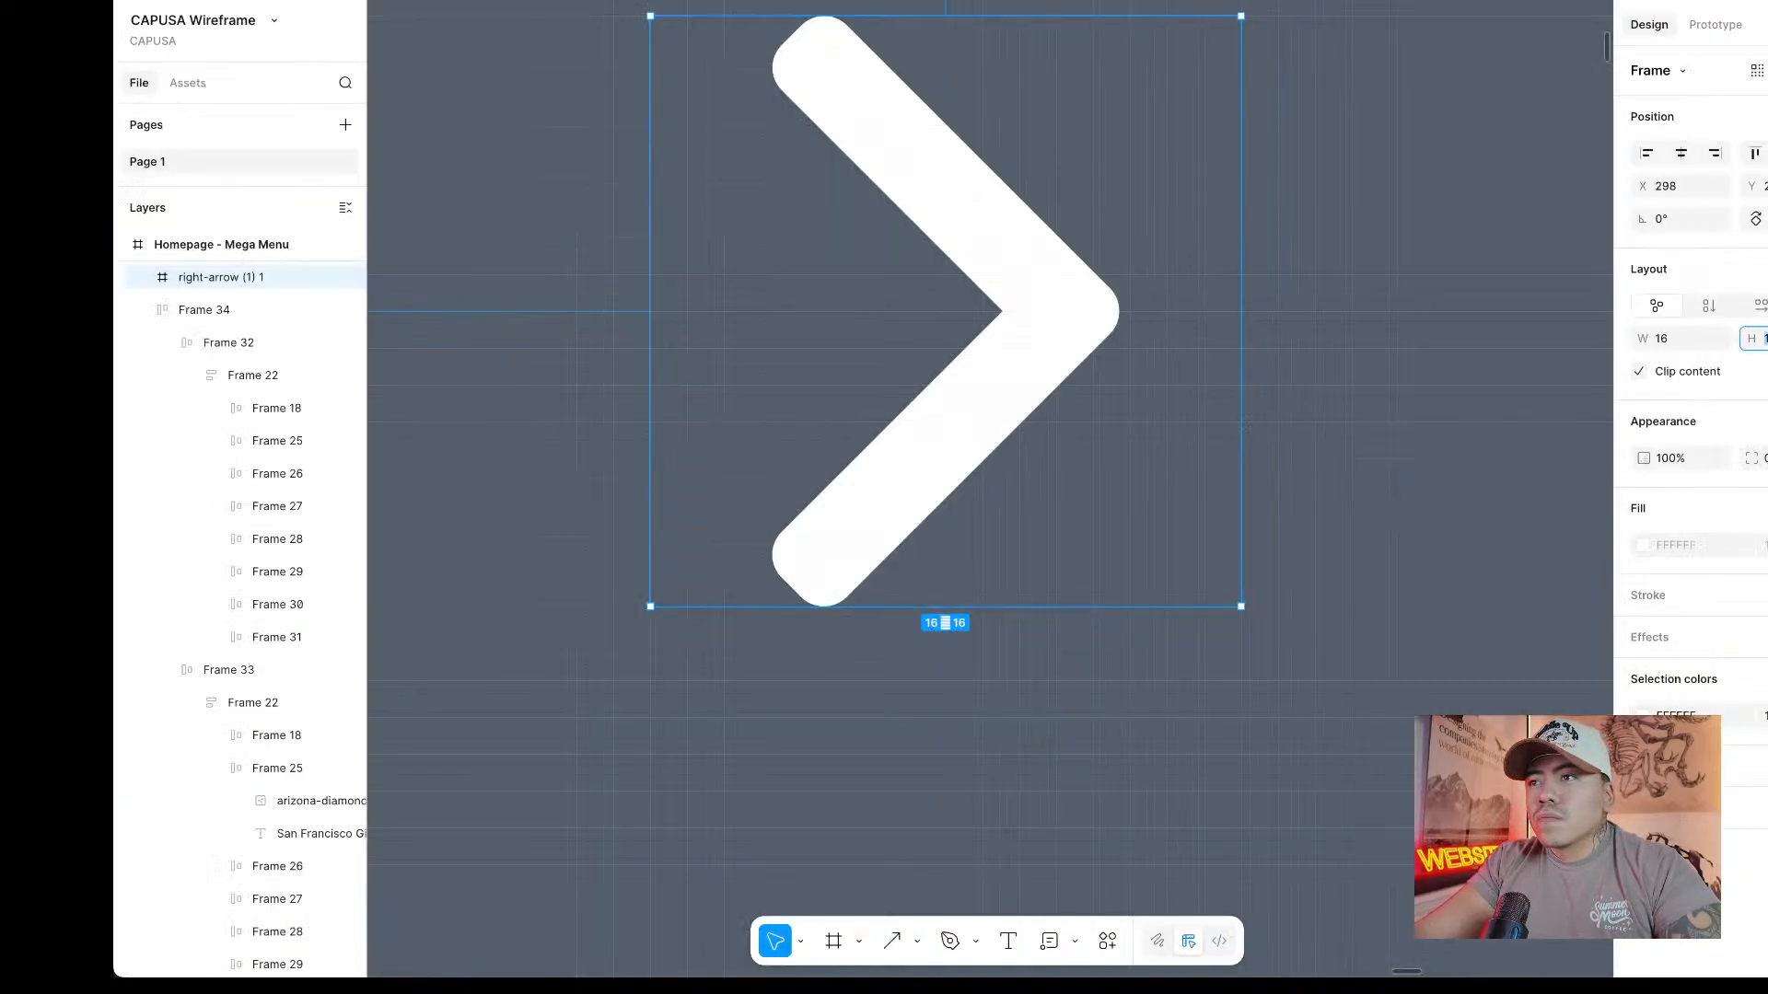
Scale the chevron icon to 12 by 12 px and nudge it down level with the MLB label, keeping it at X 298.
type("14")
key("Return")
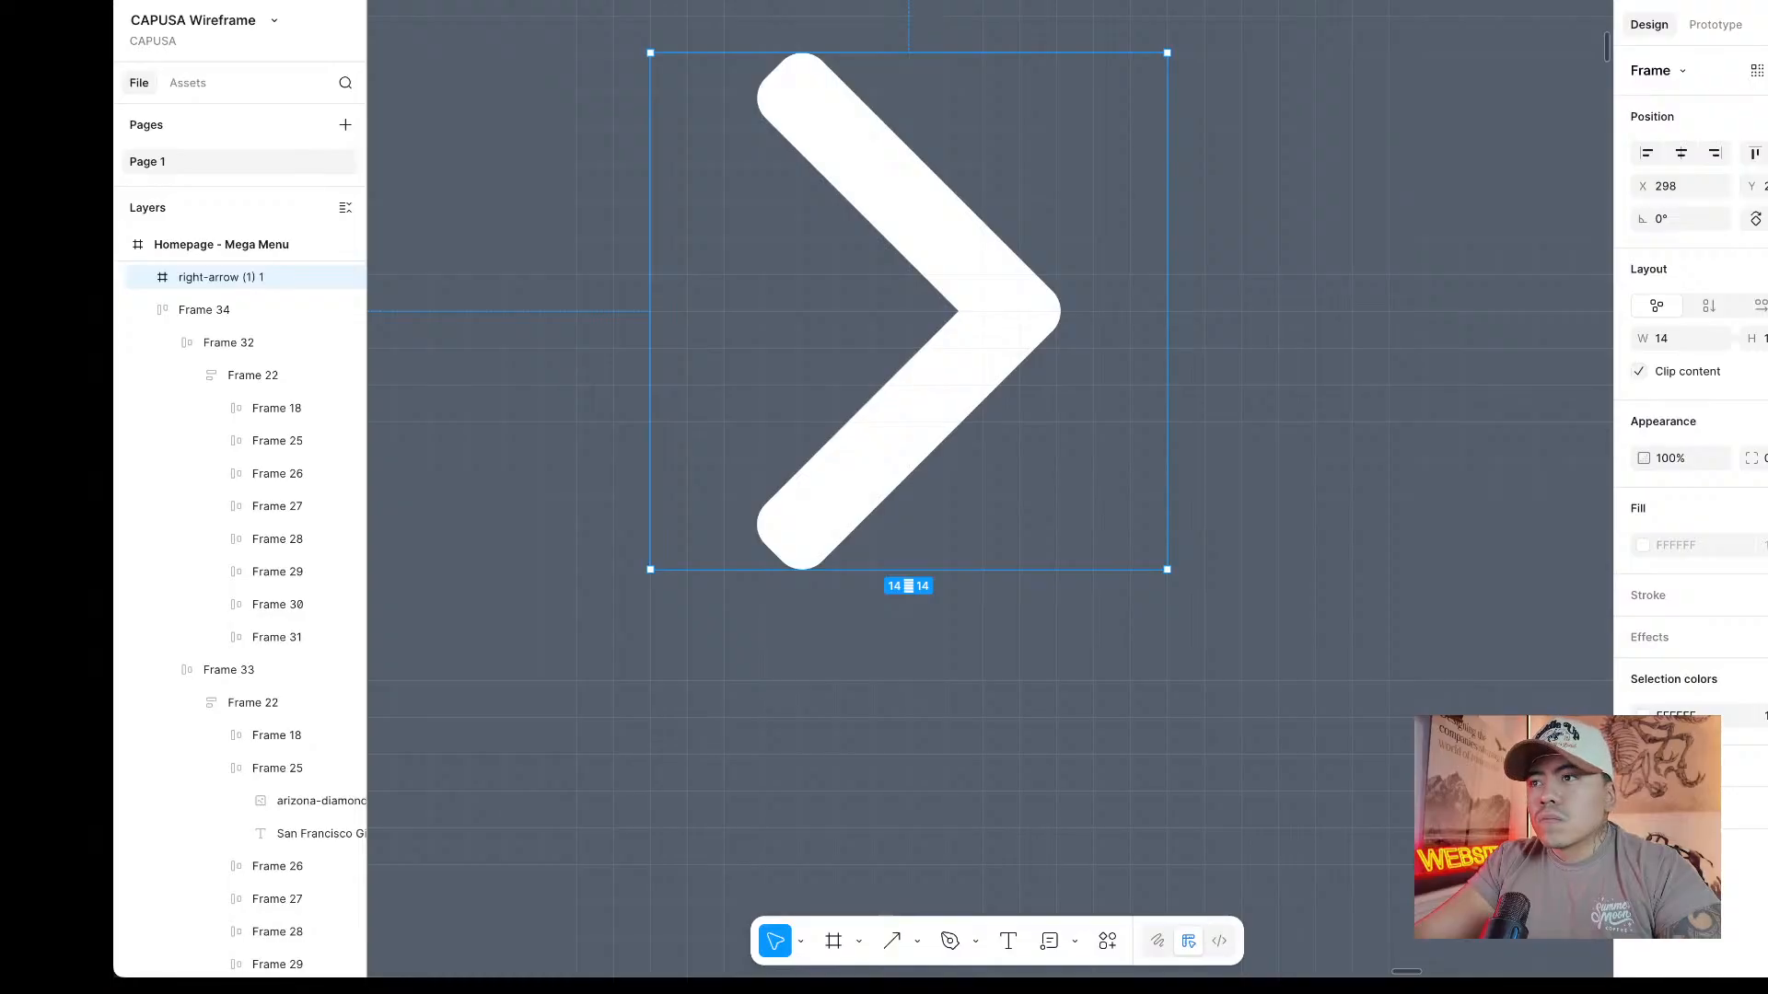
type("12")
key("Return")
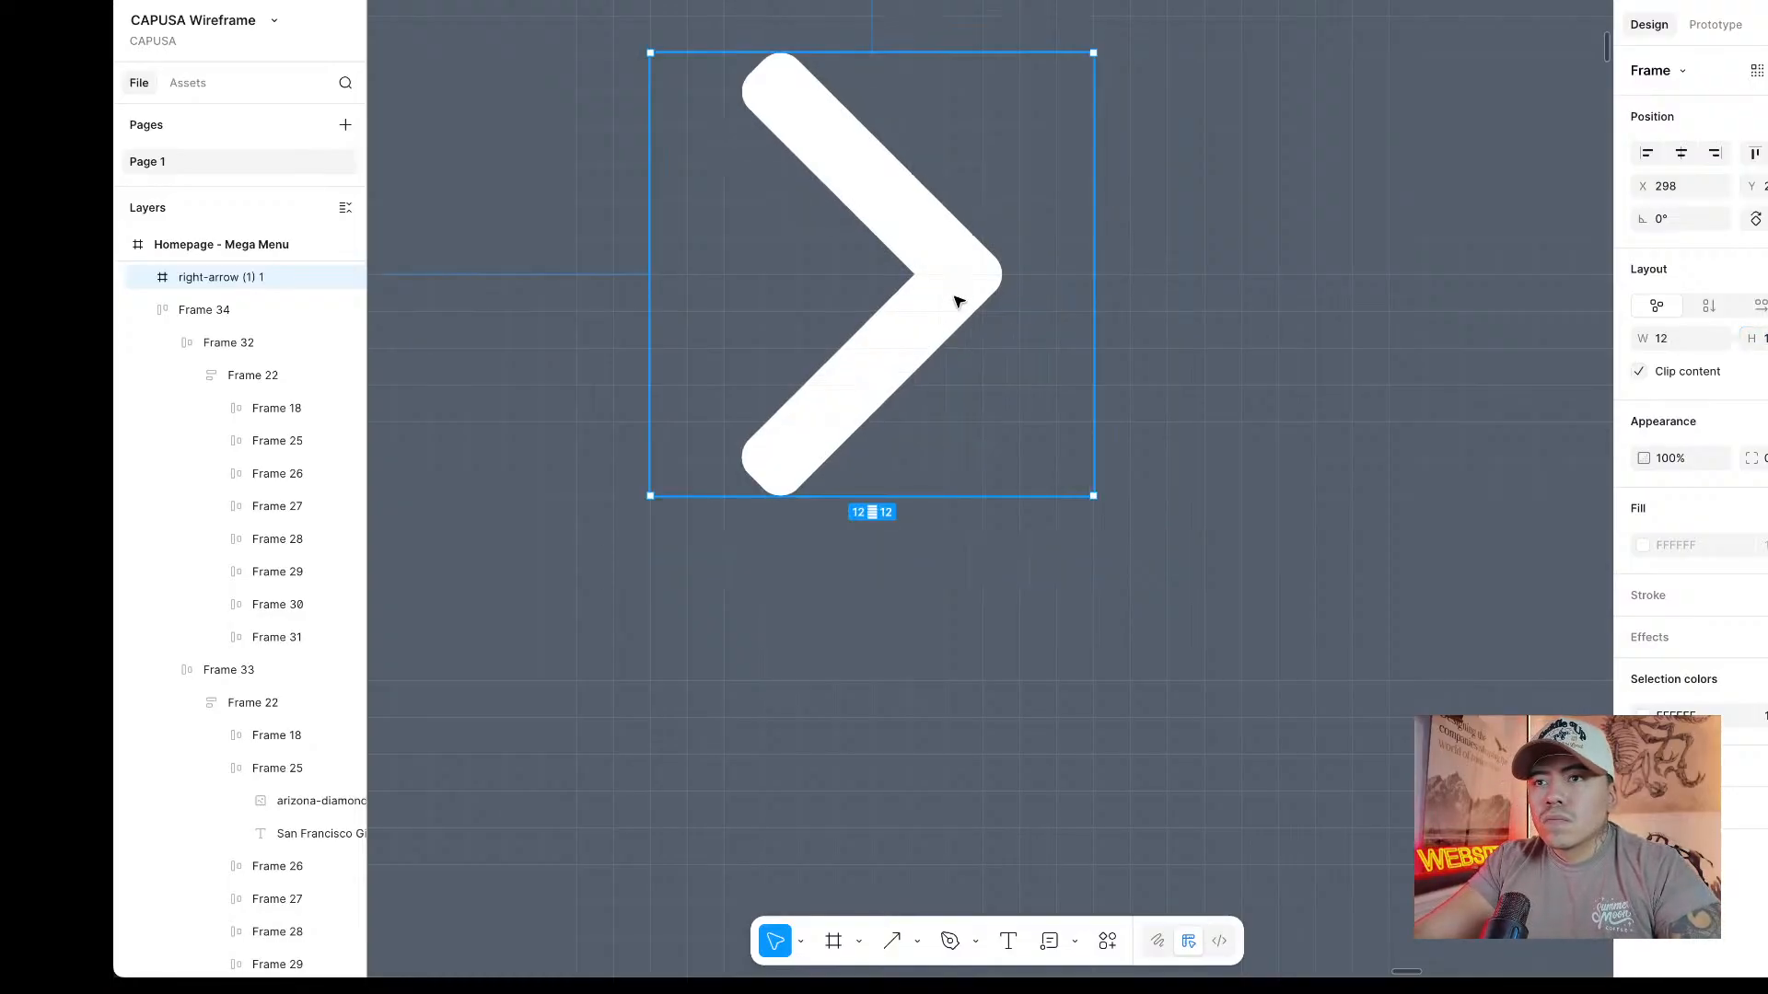
key("Down")
key("Right")
scroll(1165, 319, "down", 5)
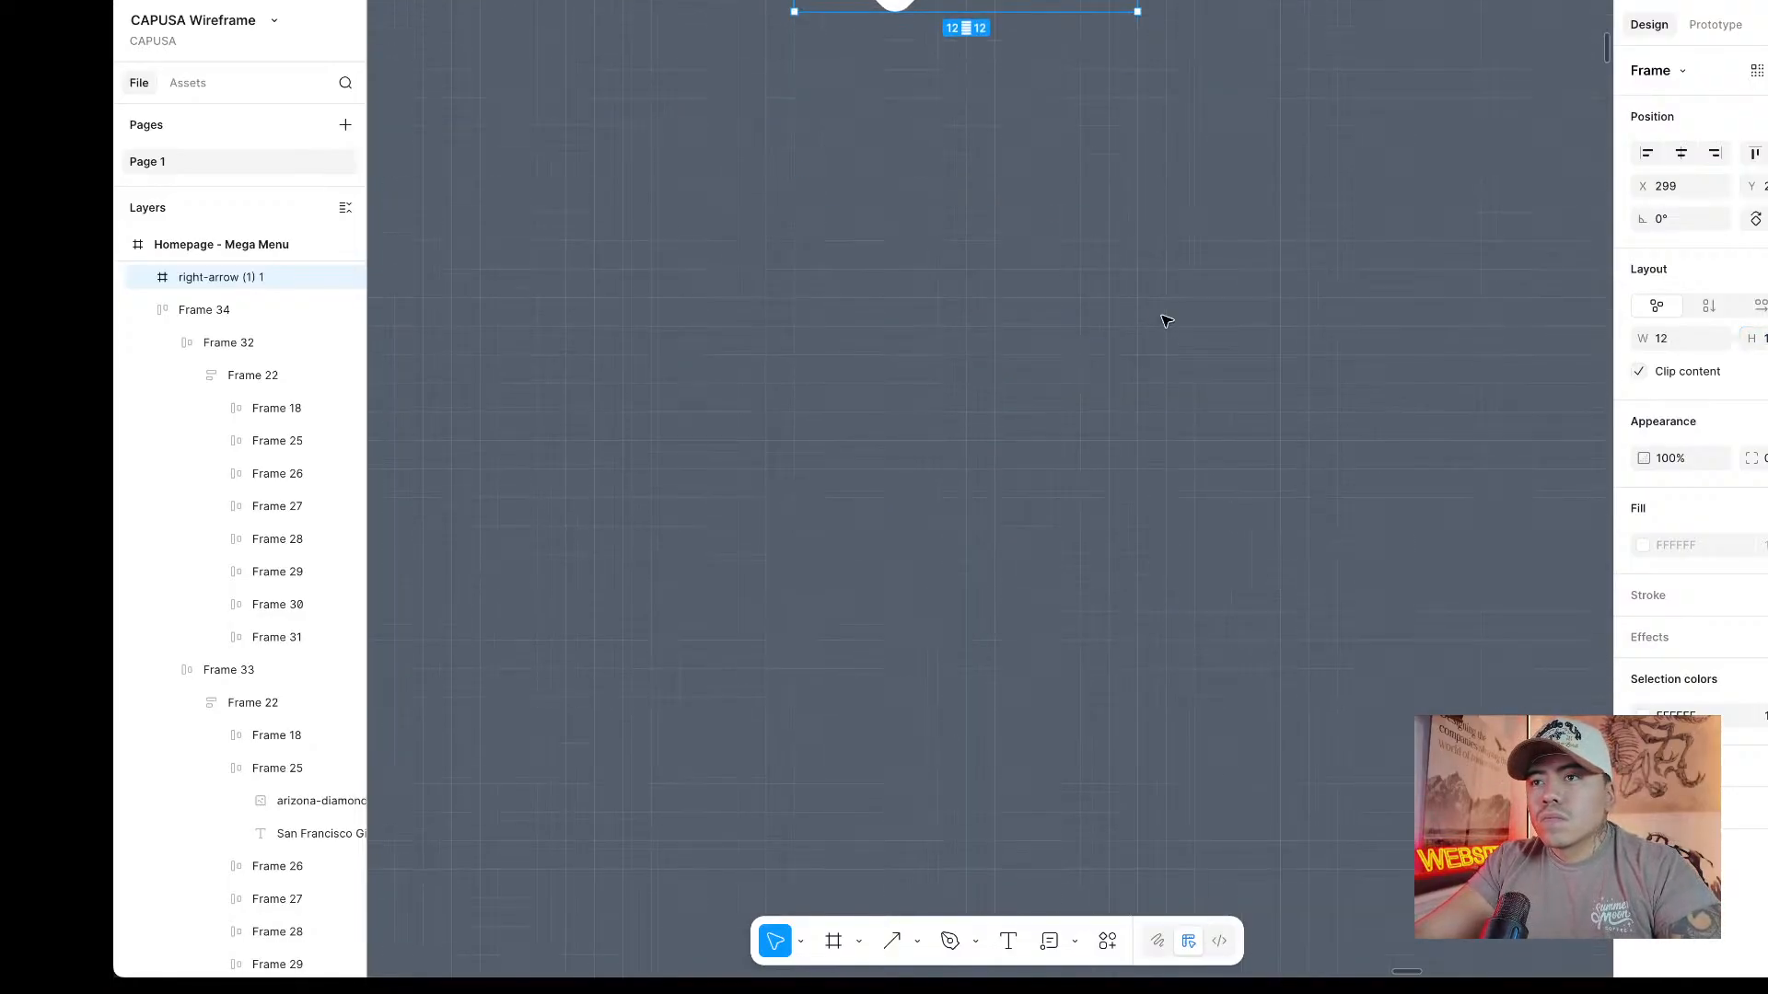
scroll(1165, 320, "down", 5)
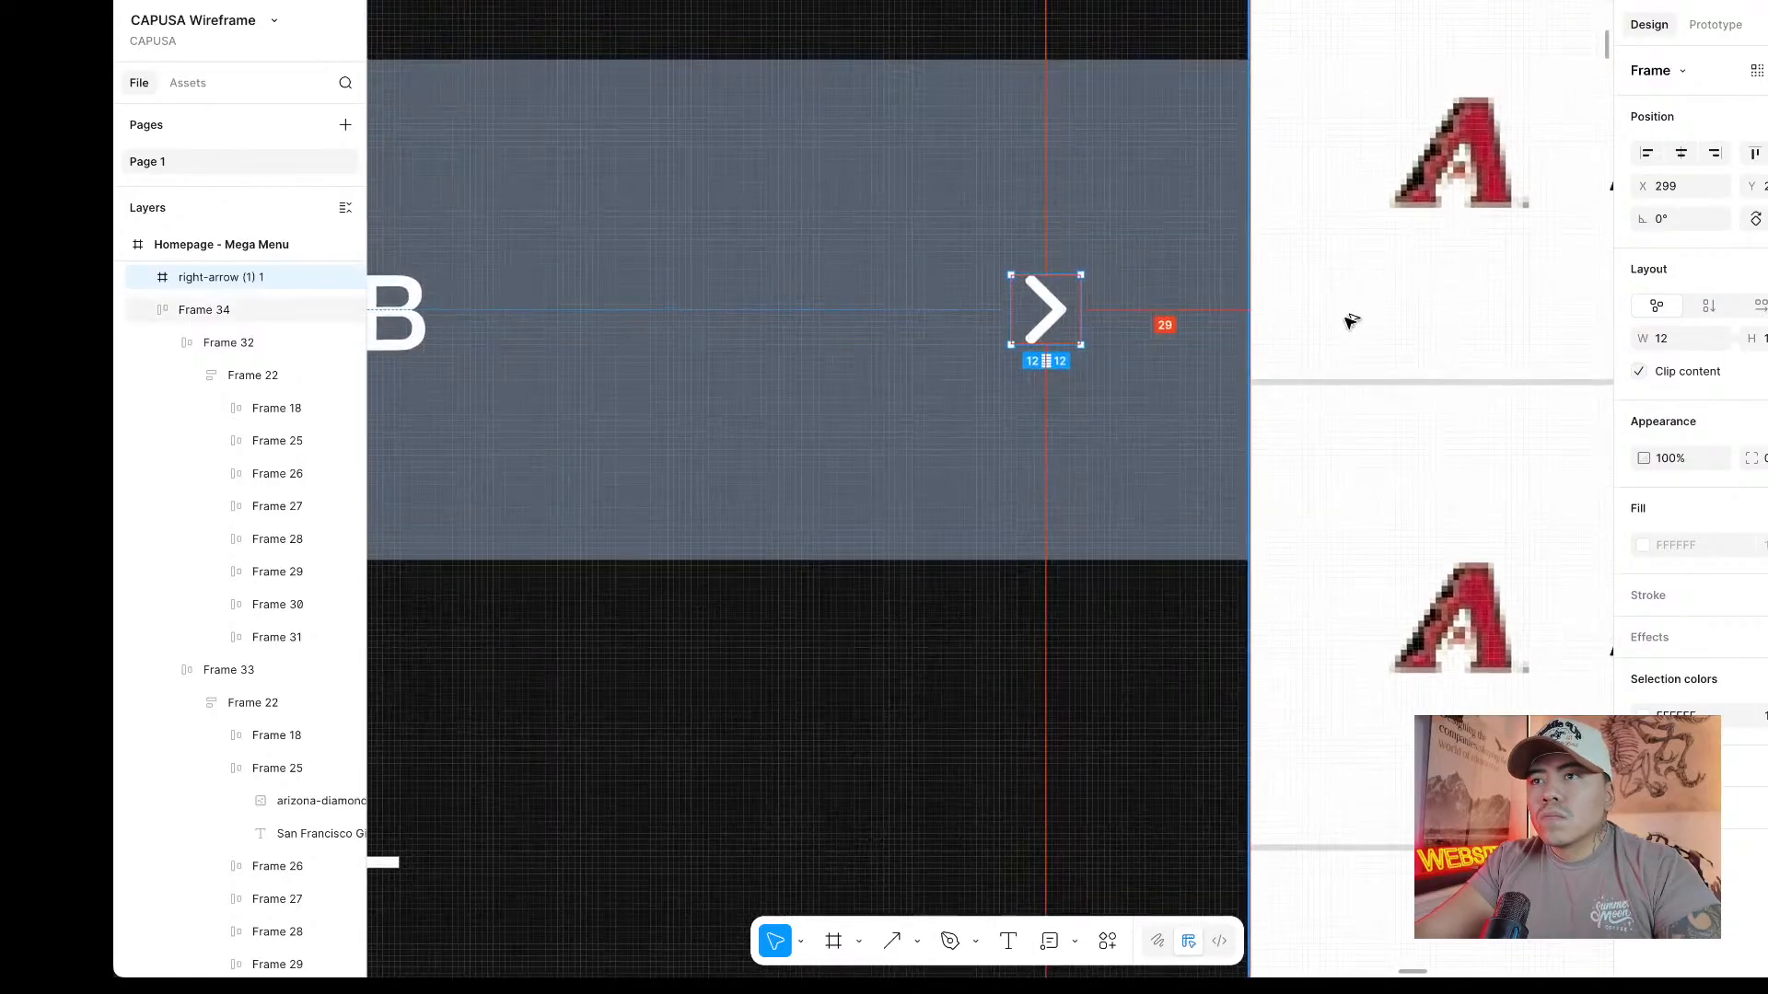
key("Left")
scroll(1351, 321, "right", 2)
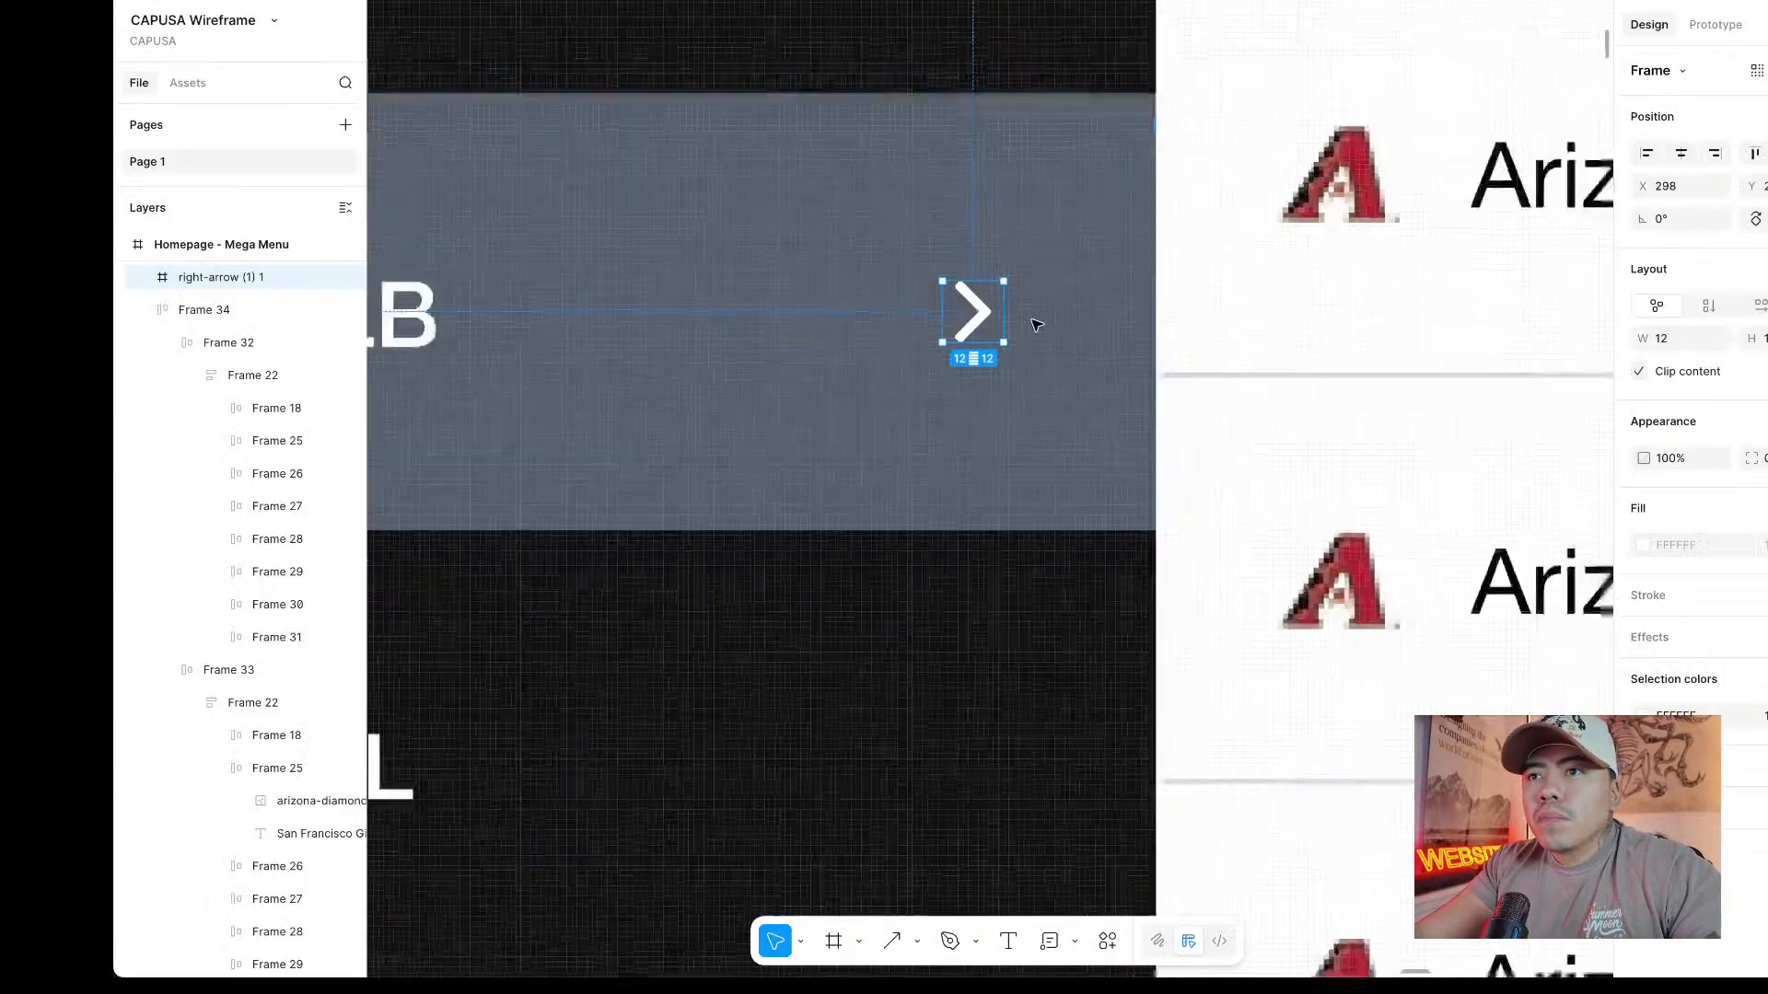
Review the whole Homepage - Mega Menu frame, checking the leagues sidebar, the chevron and the team grid.
scroll(1032, 321, "down", 6)
left_click(1124, 122)
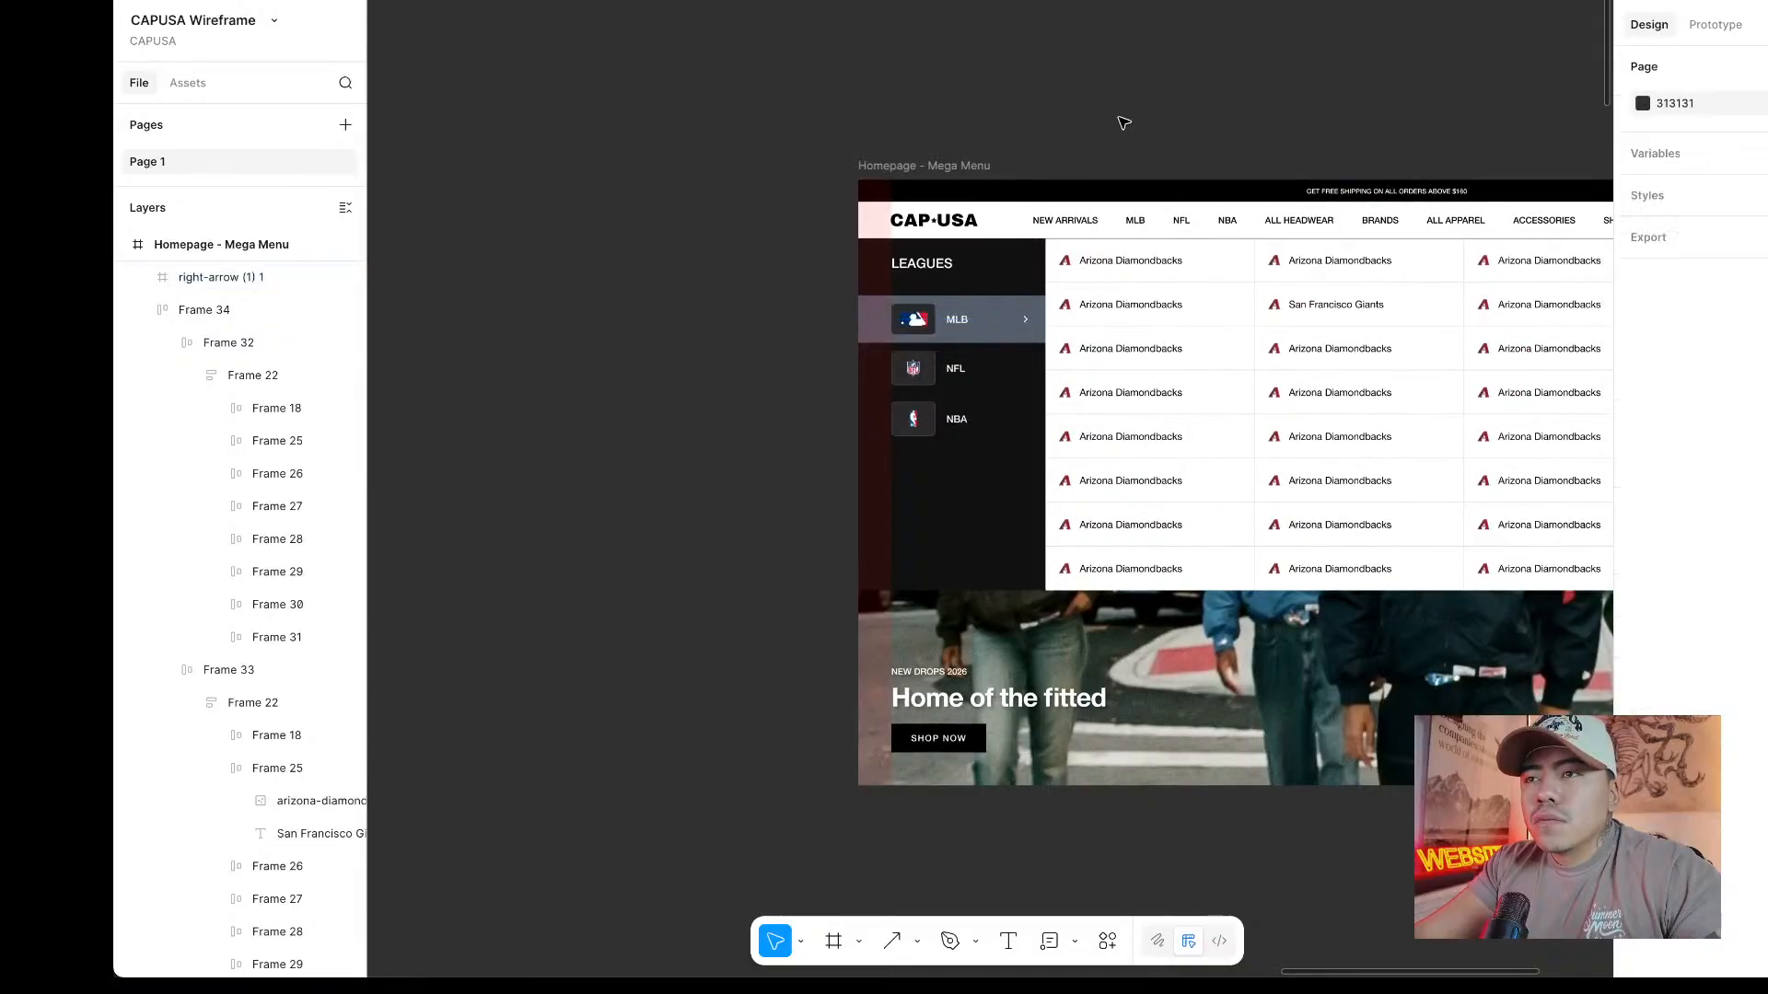
scroll(1123, 122, "right", 5)
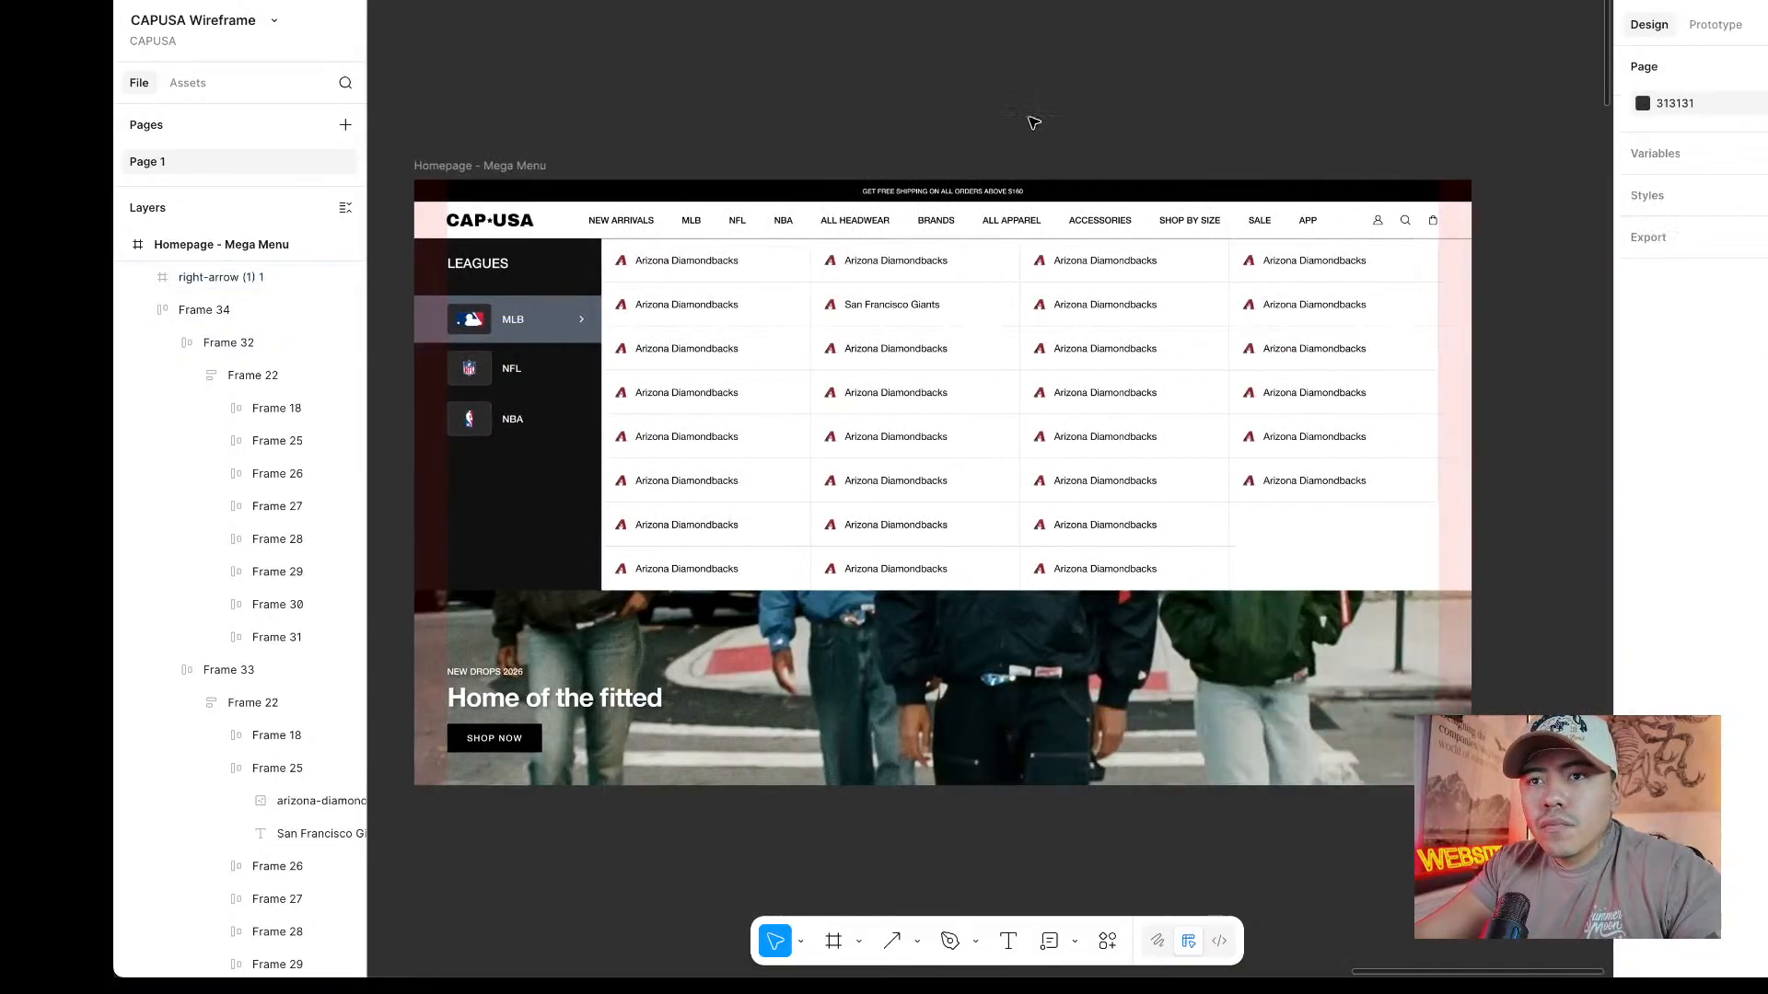
scroll(958, 198, "down", 3)
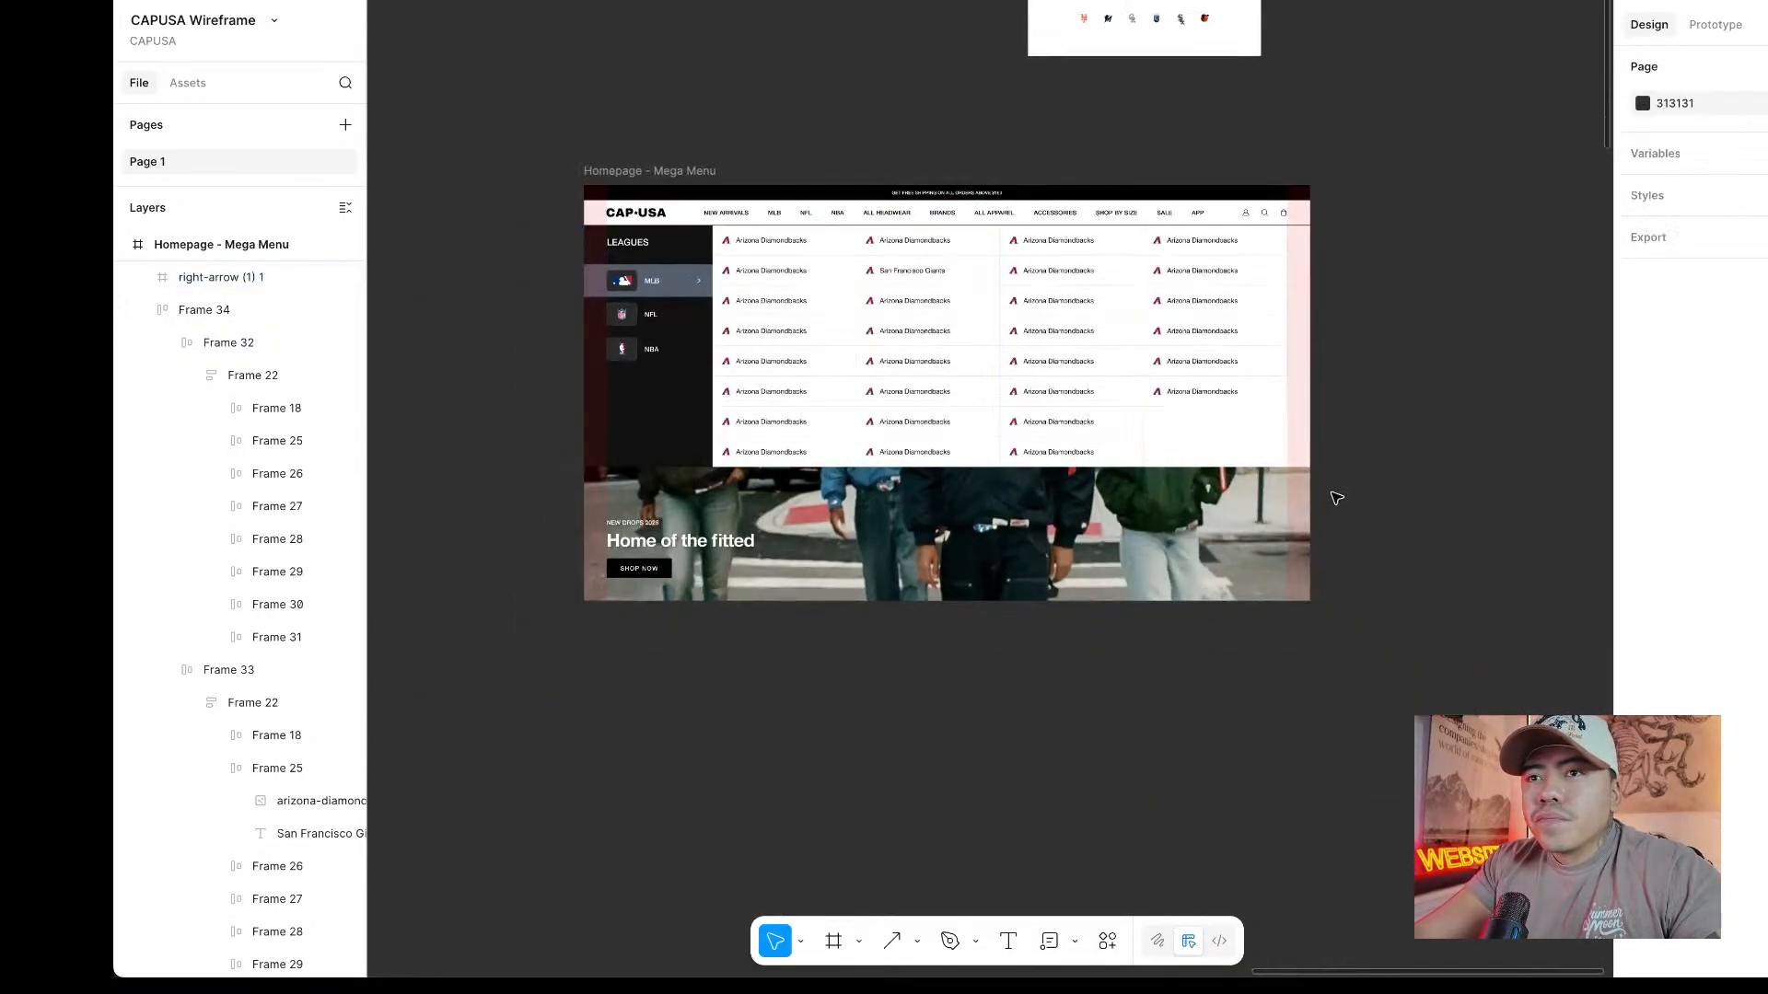
scroll(723, 197, "up", 3)
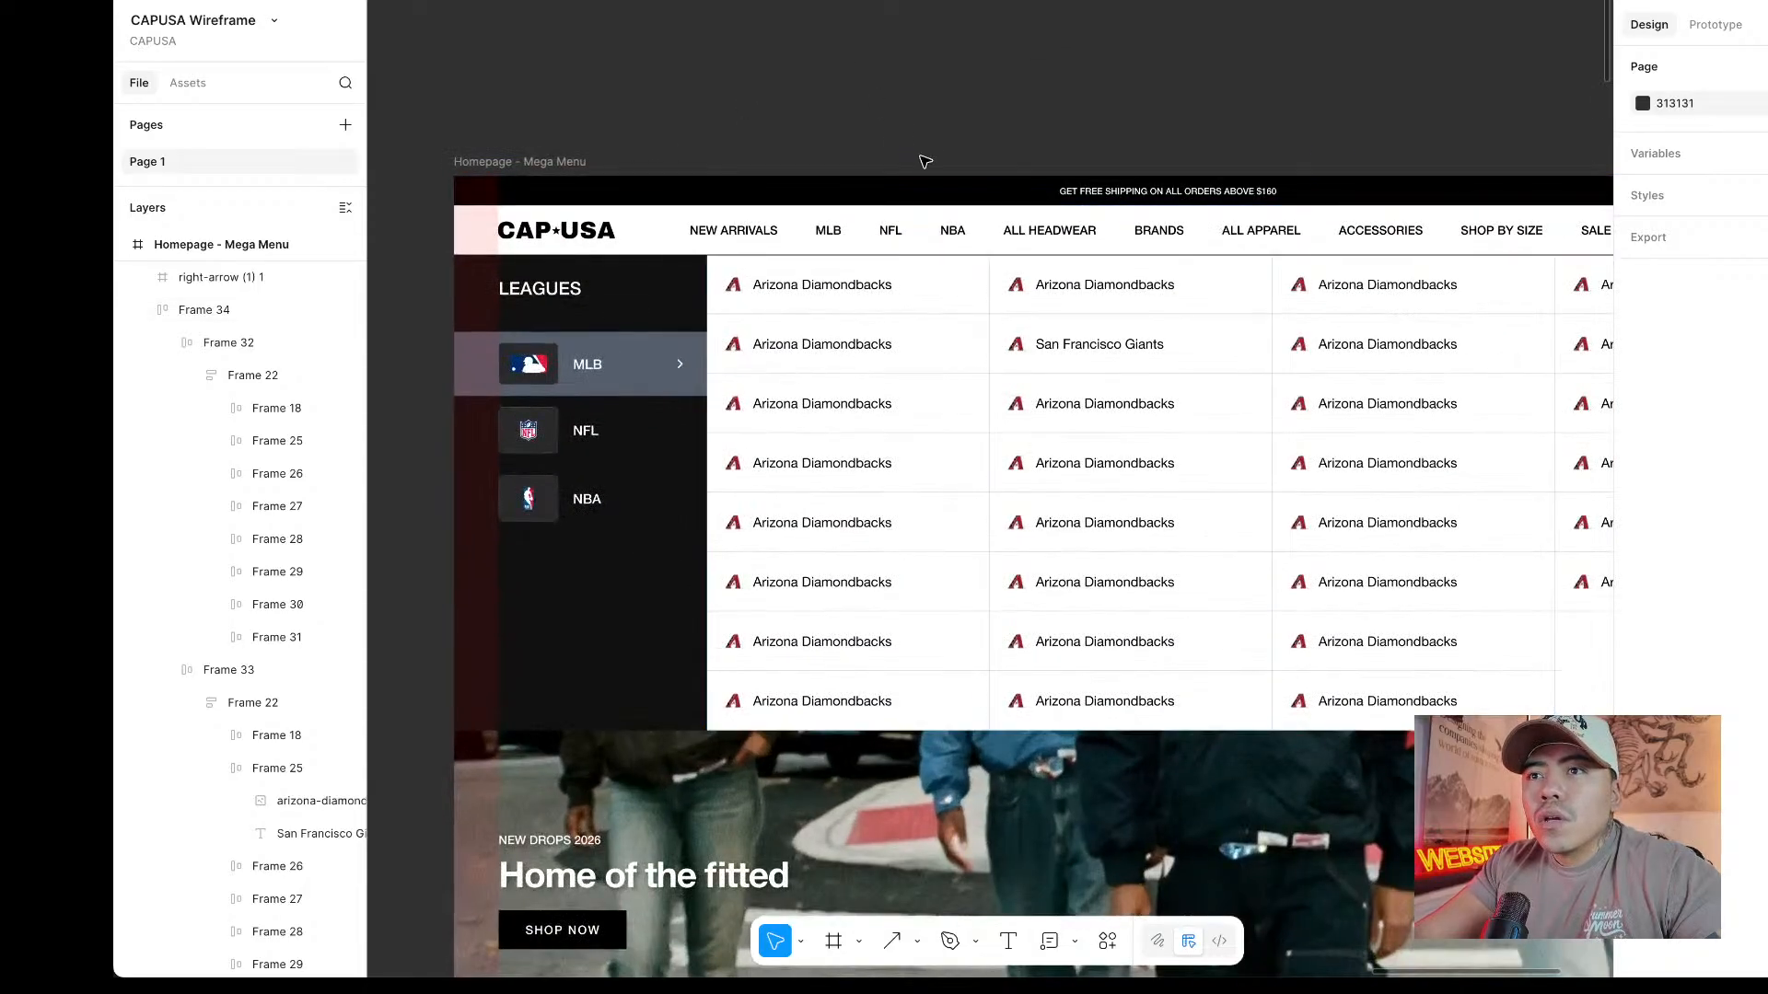
scroll(926, 162, "down", 2)
scroll(620, 528, "up", 3)
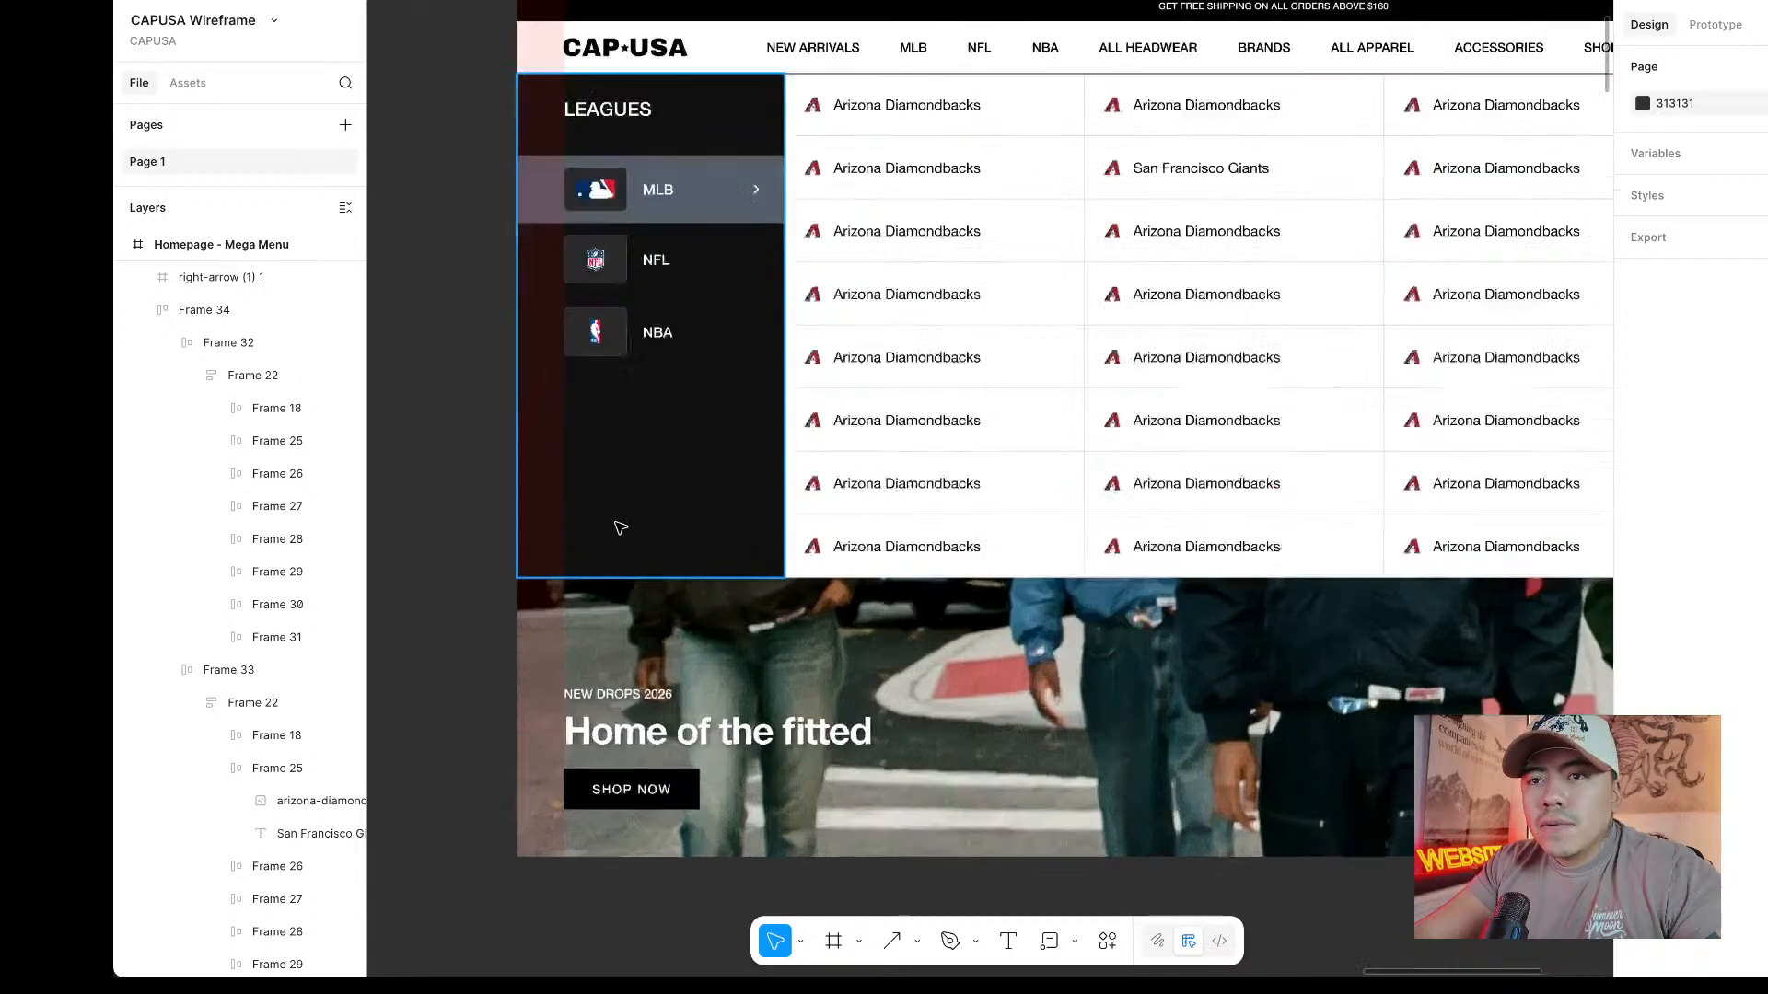
Add a white "View all" text label at the lower end of the dark leagues sidebar, below NBA.
scroll(611, 524, "up", 3)
scroll(671, 304, "down", 4)
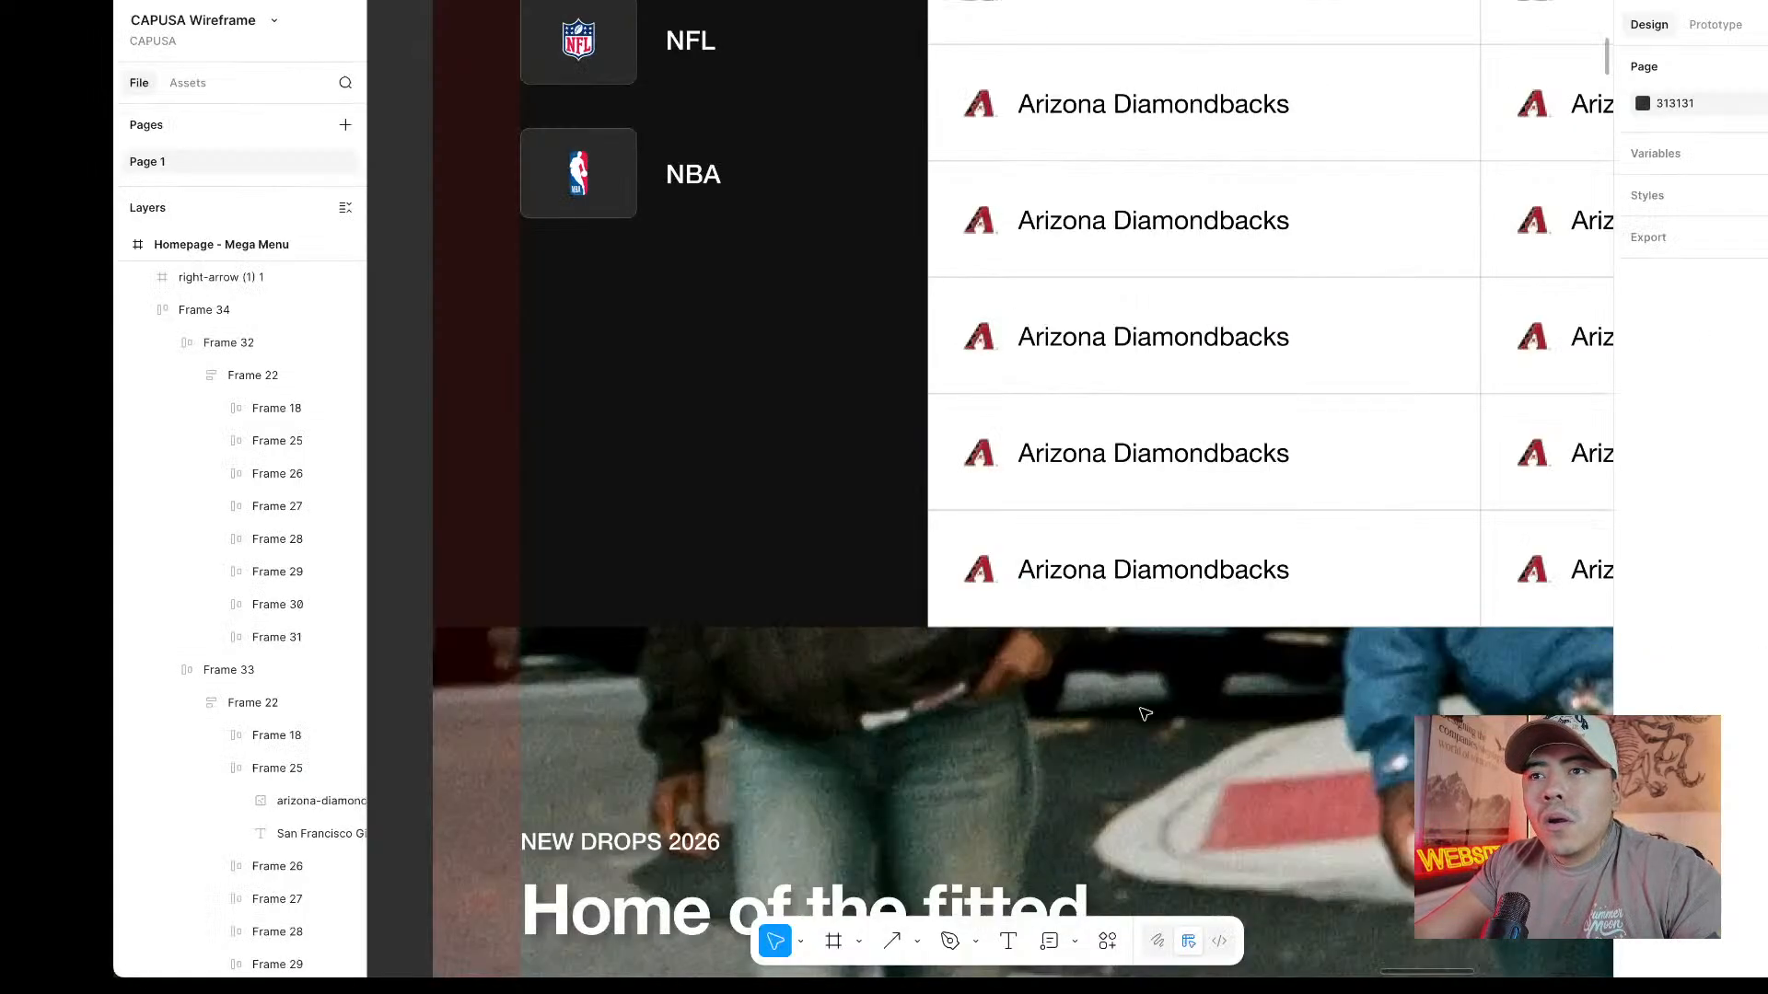
key("t")
left_click(529, 530)
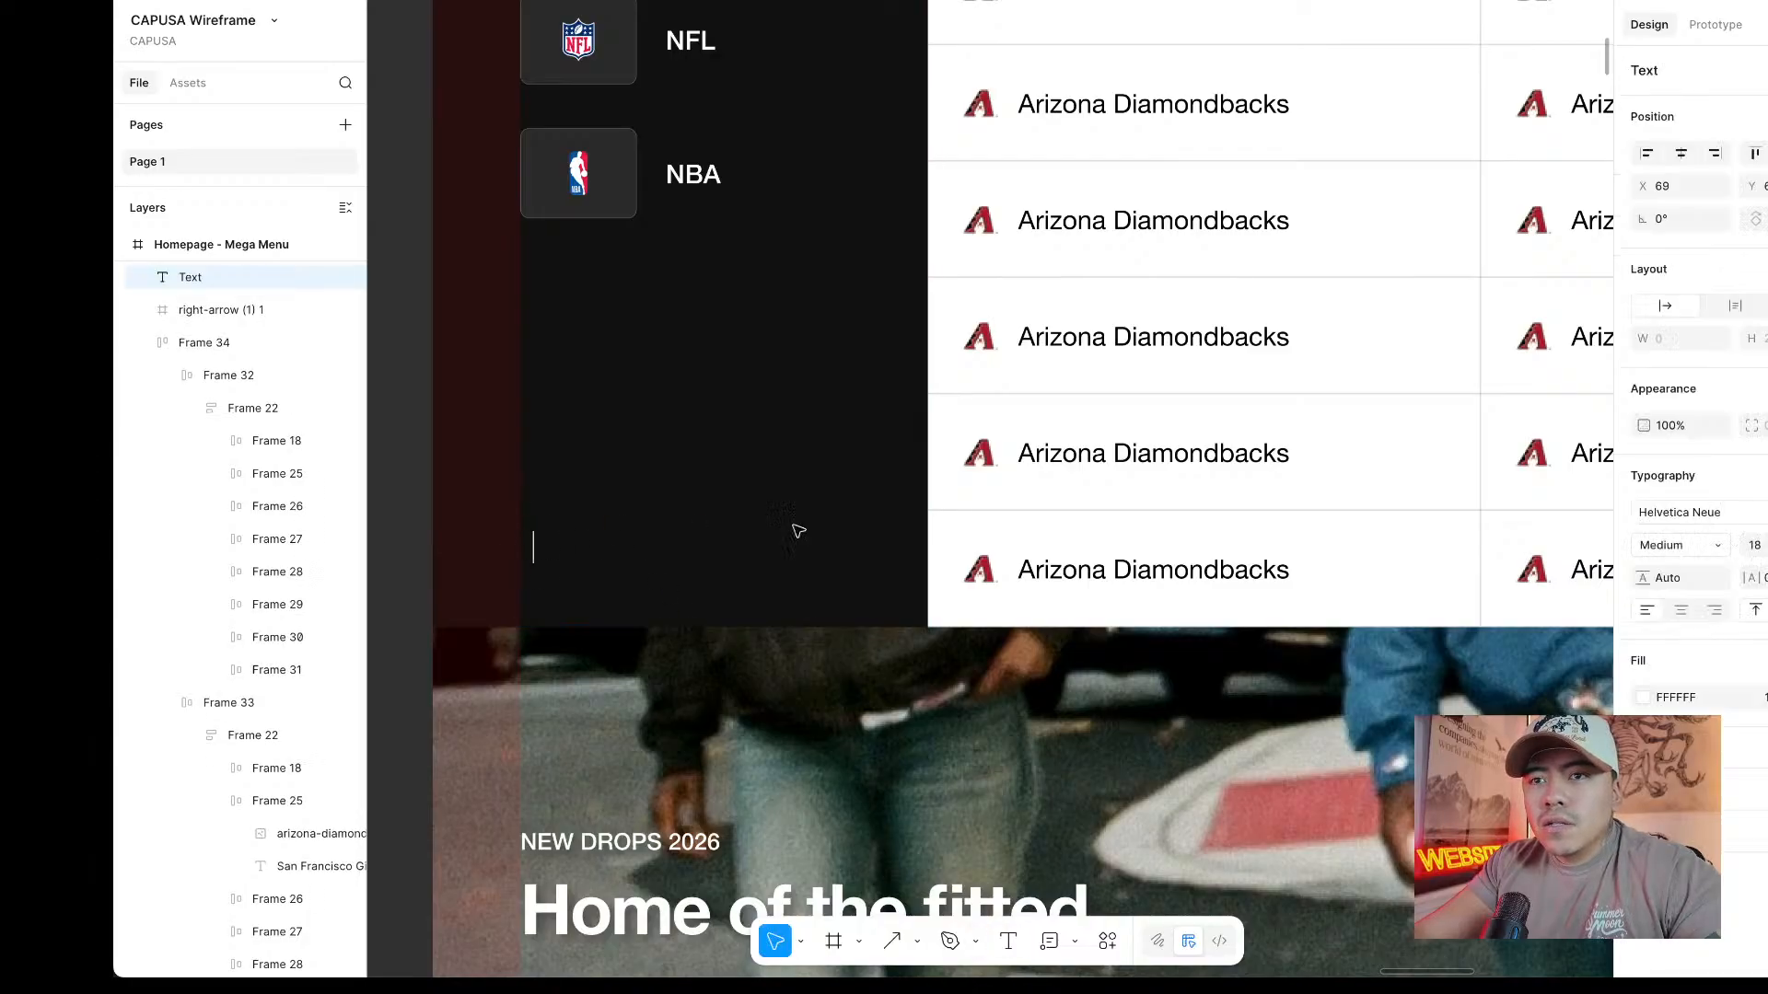
type("Visual")
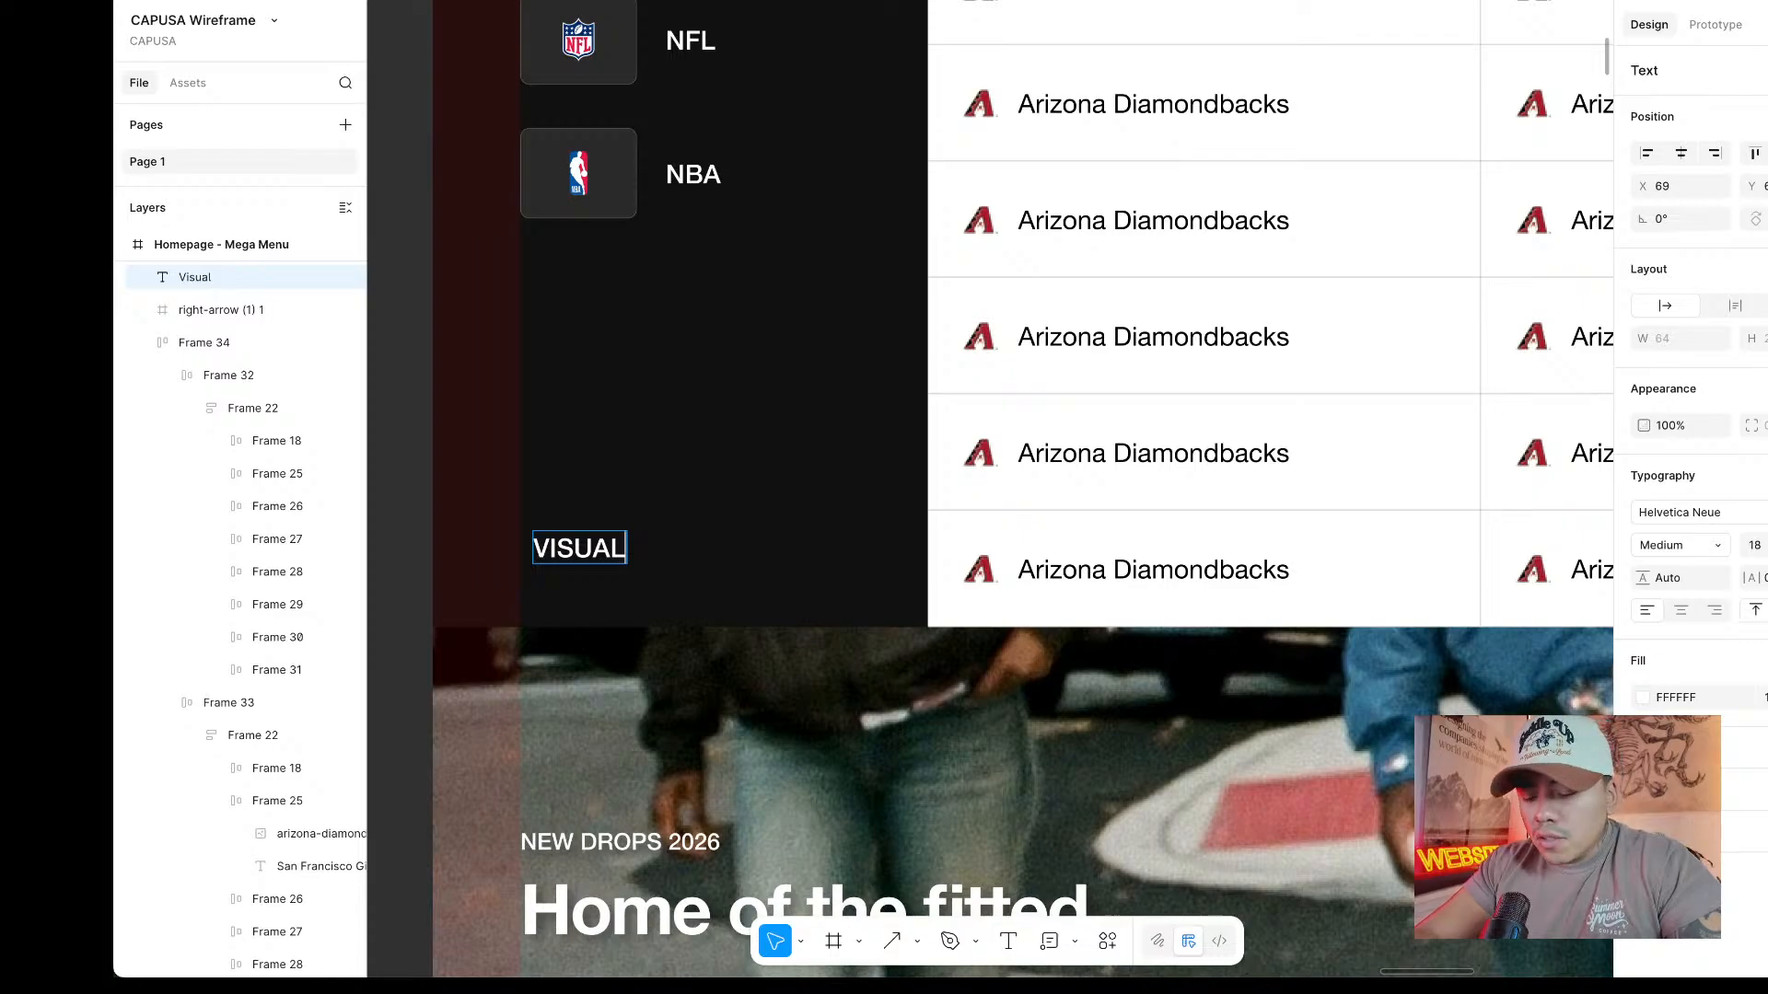
key("BackSpace")
key("BackSpace")
key("BackSpace")
key("BackSpace")
key("BackSpace")
type("ie")
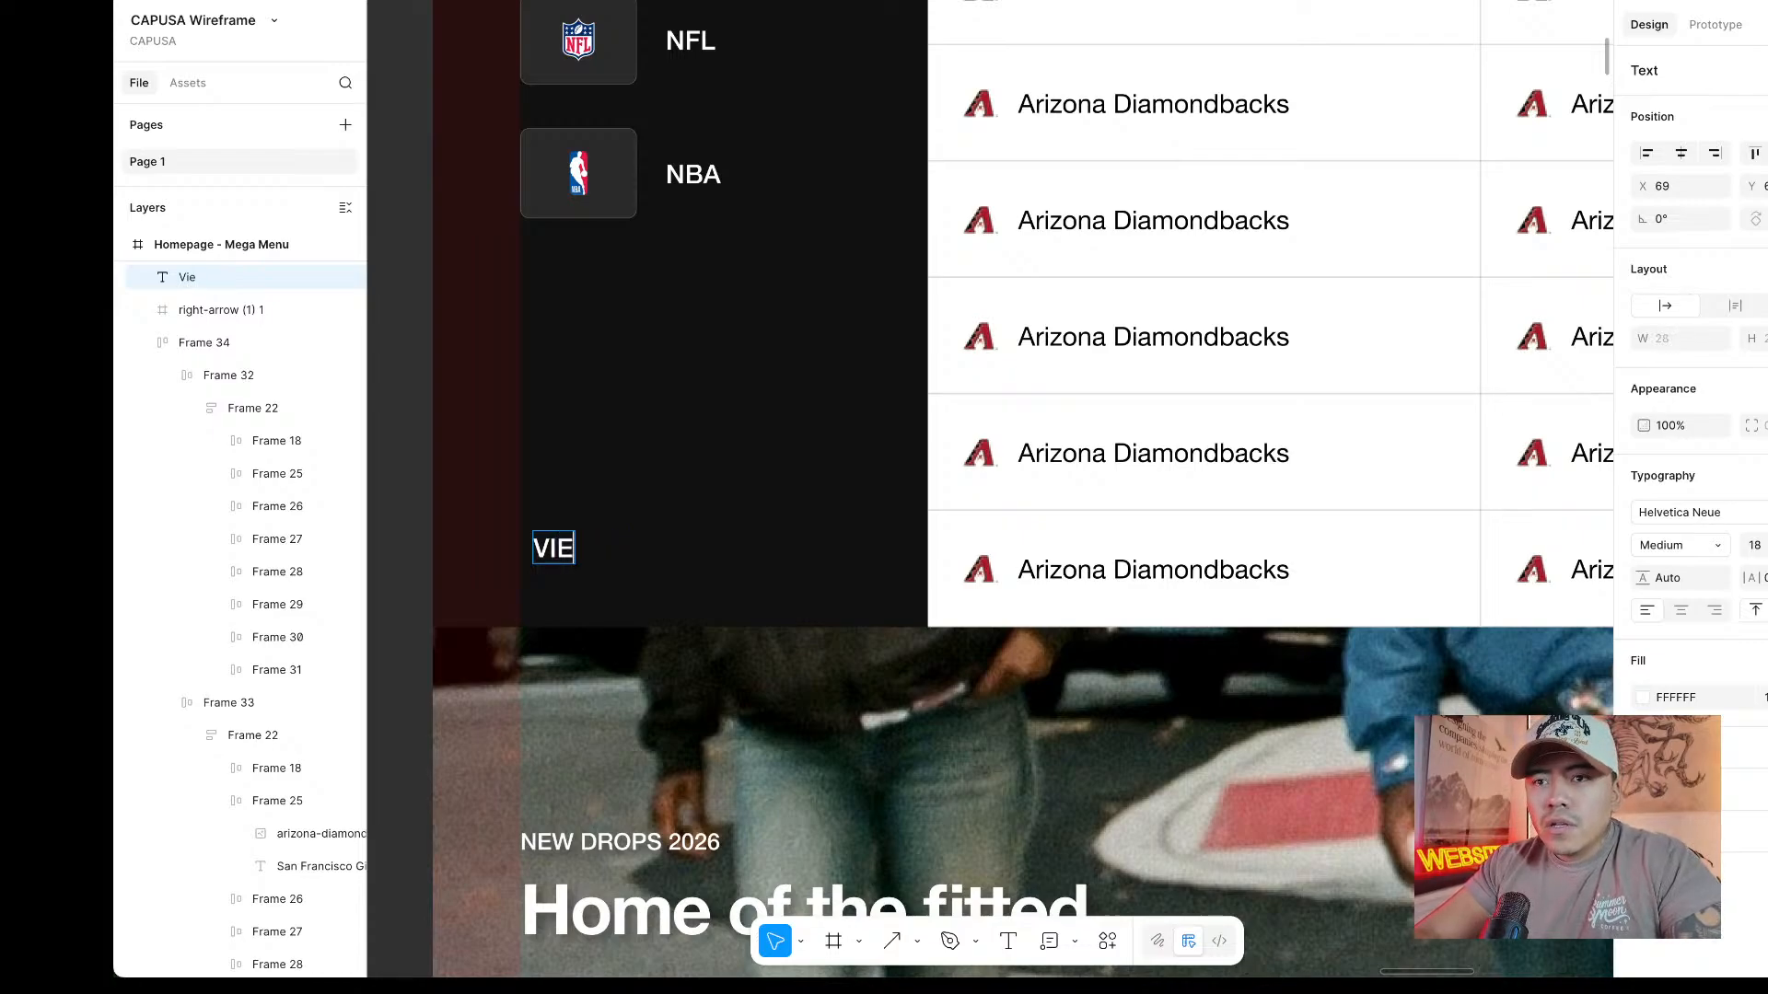
type("w all")
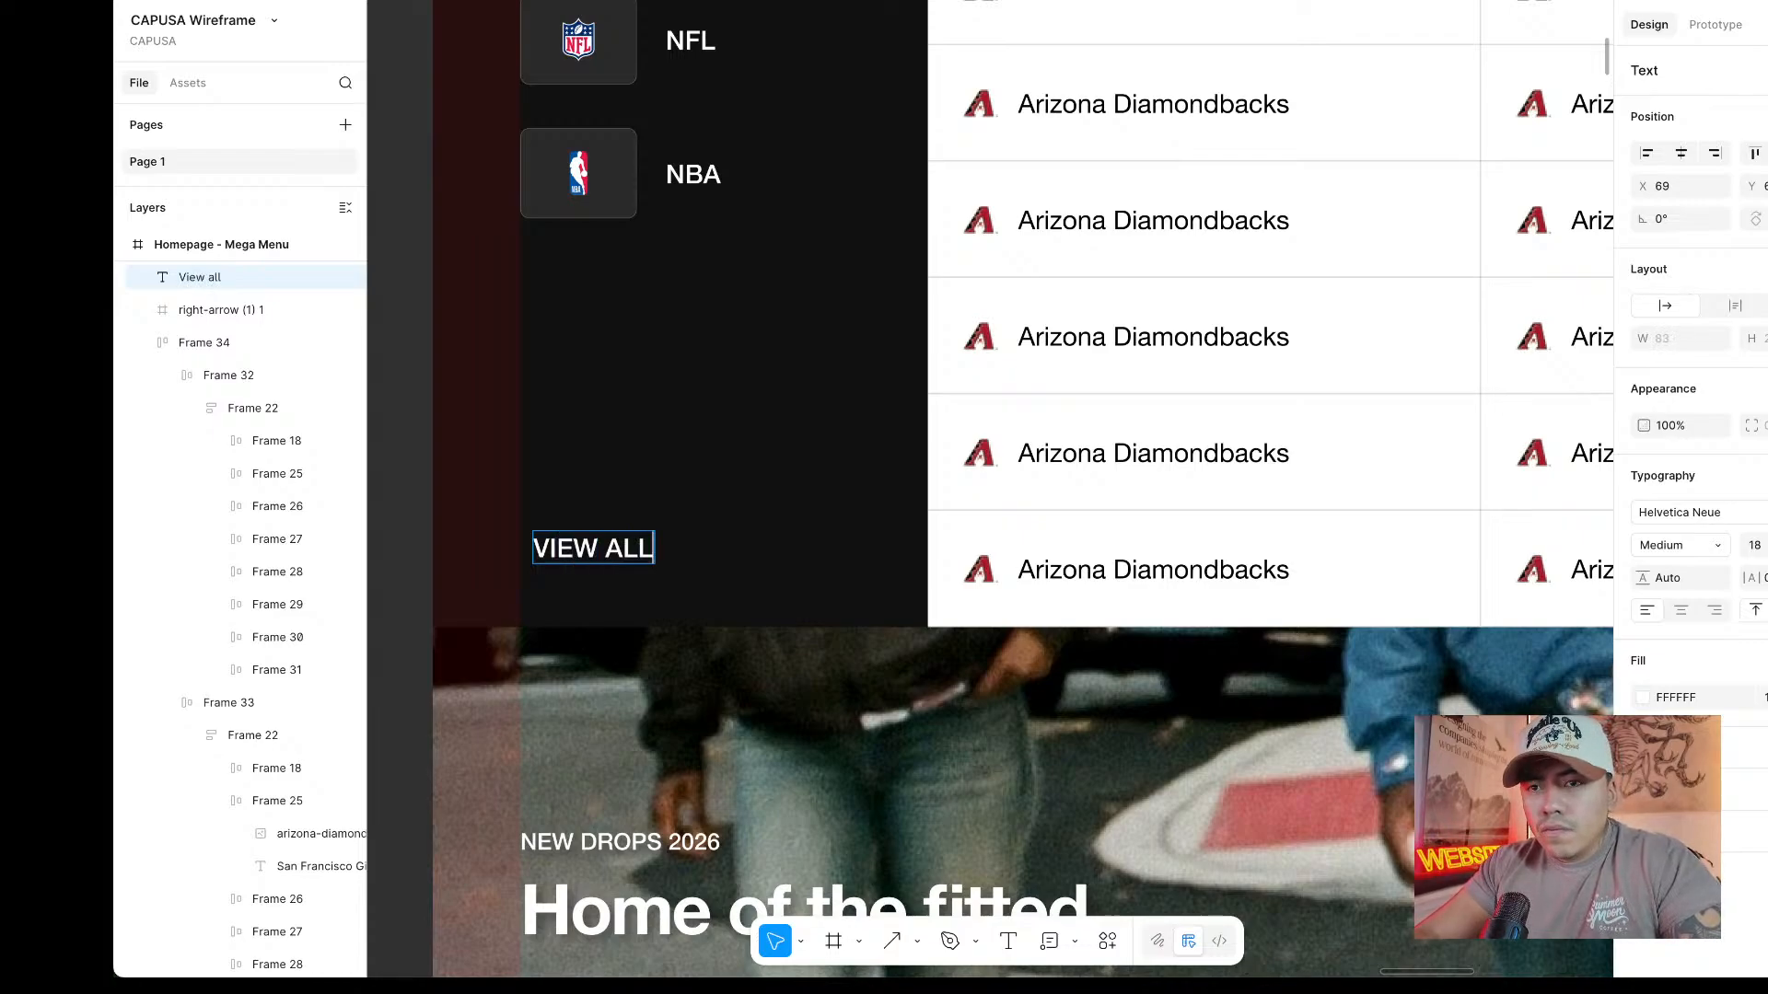
key("Escape")
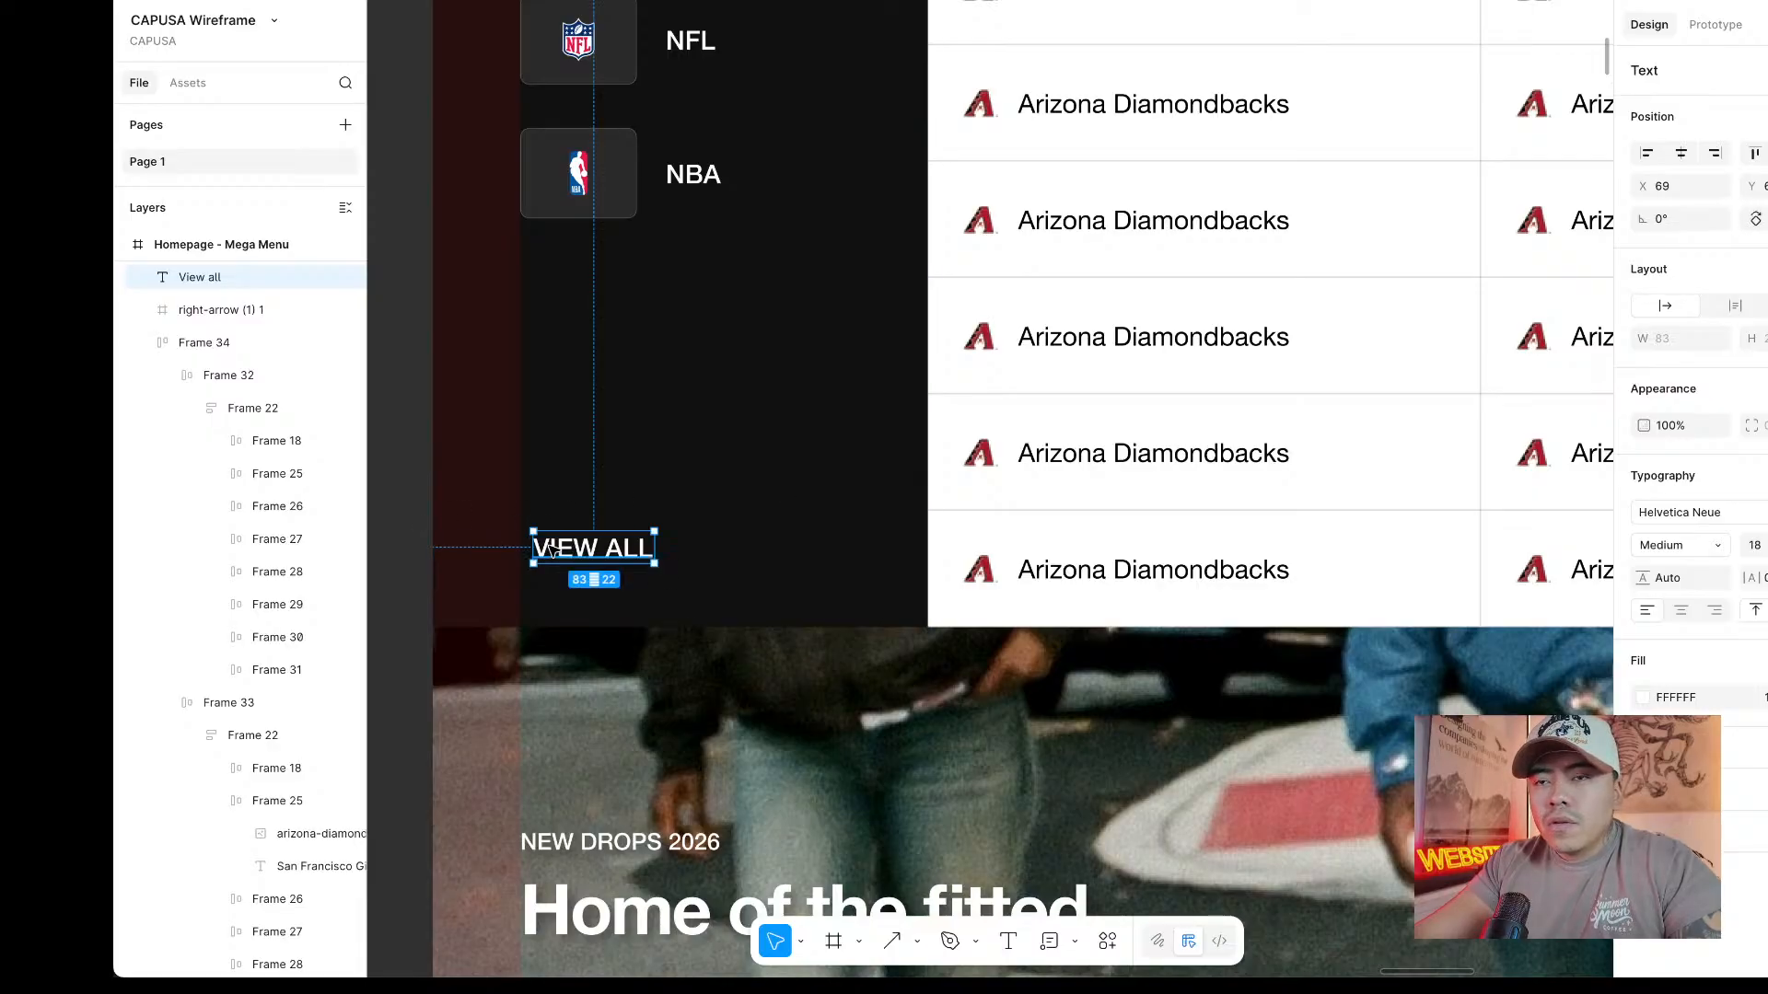
Set the VIEW ALL label's font size to 16 and move it toward the layout margin, to X 63.
left_click(1755, 545)
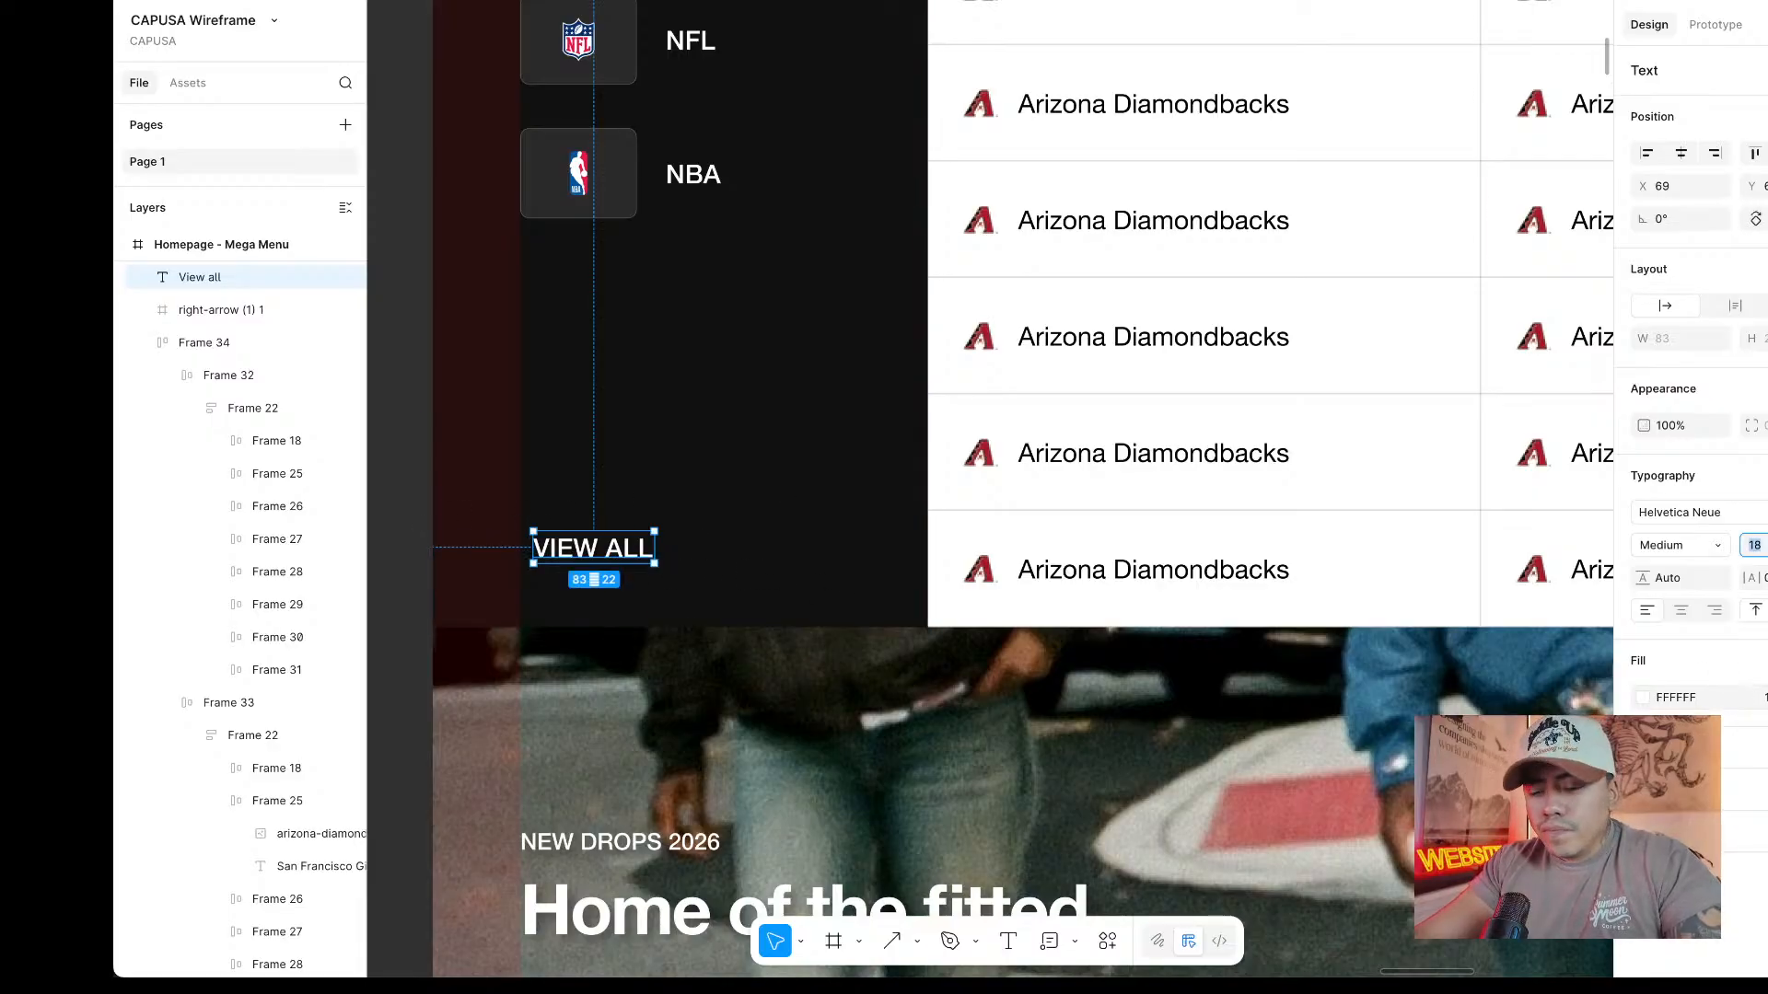
type("14")
key("Return")
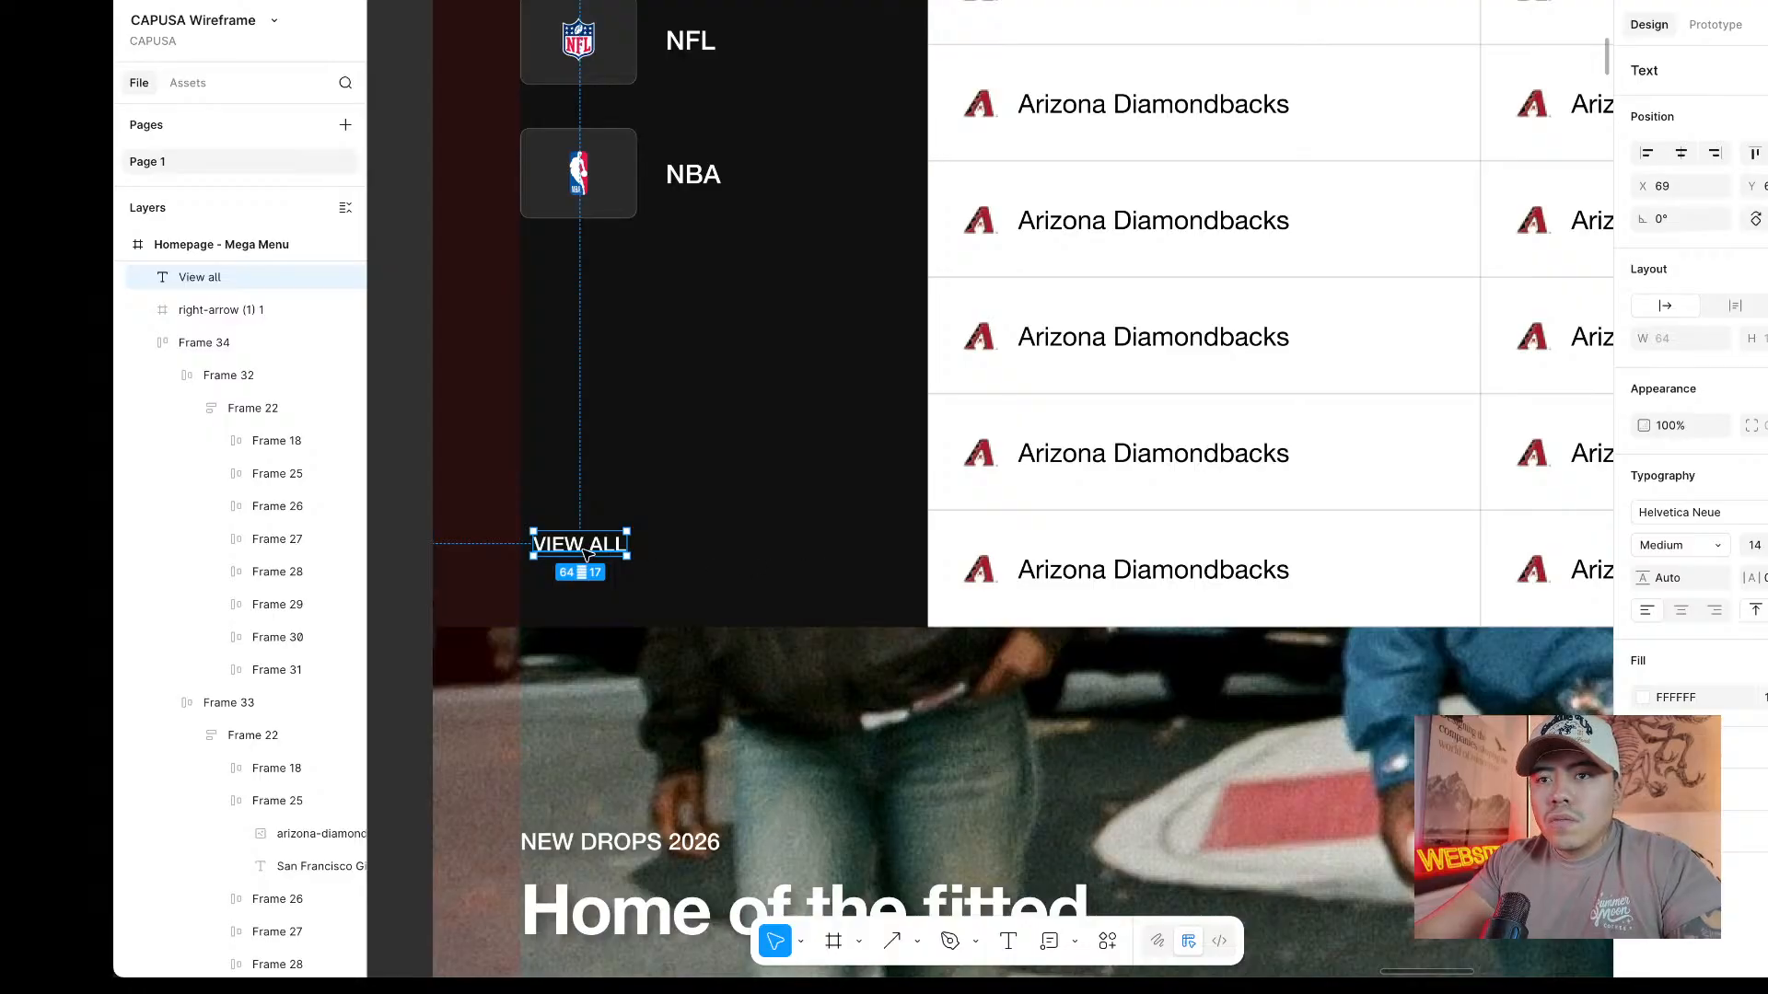
left_click_drag(586, 554, 575, 563)
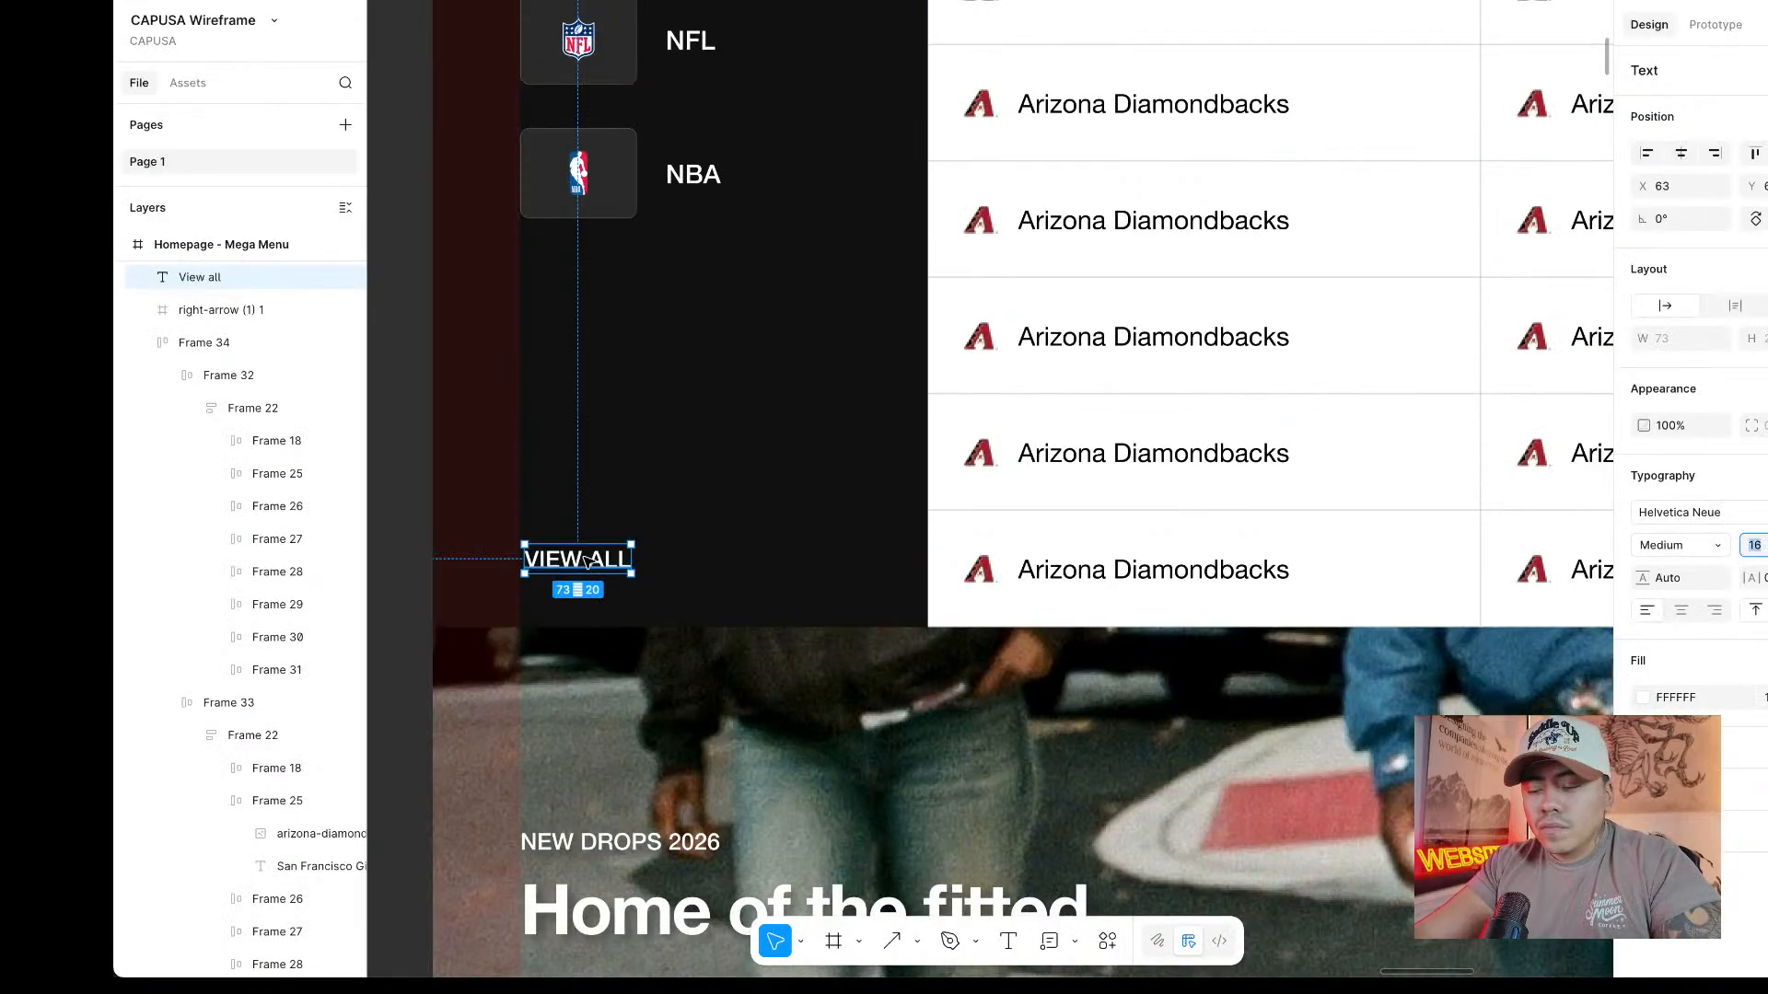
Draw a white horizontal arrow 16 px wide at X 294 in the sidebar, level with the VIEW ALL label.
scroll(853, 399, "up", 5)
scroll(905, 877, "down", 4)
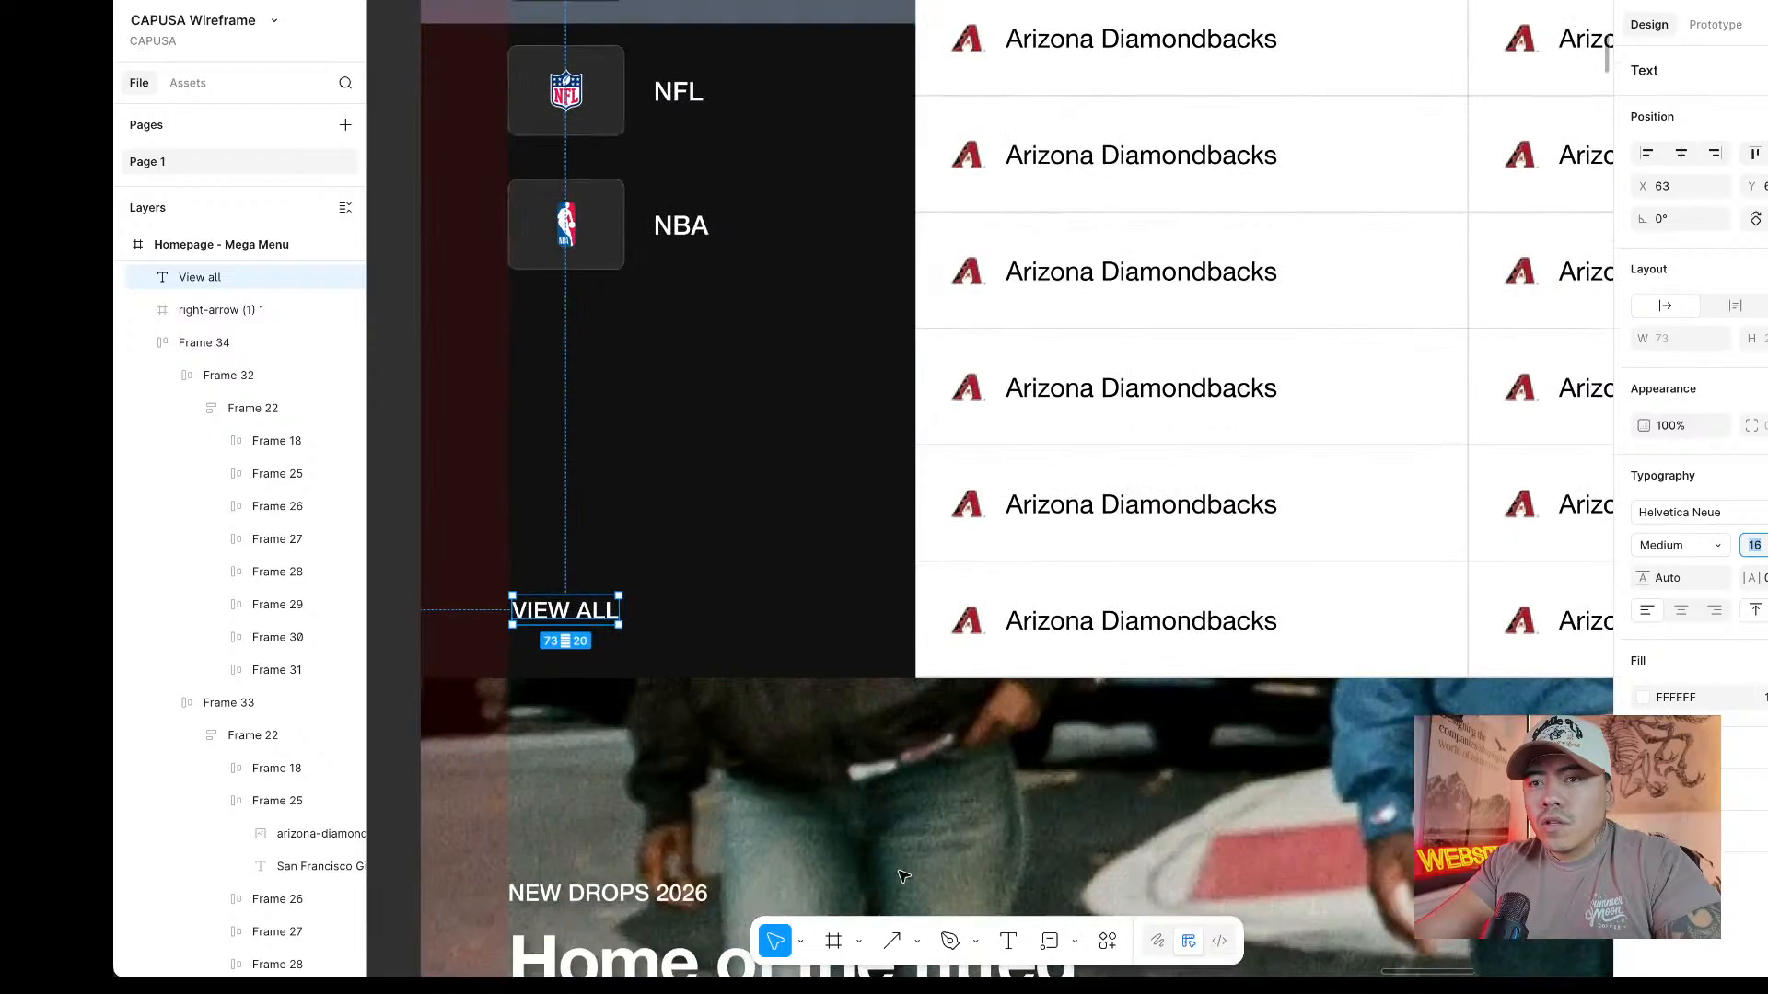
scroll(905, 876, "up", 1)
left_click(891, 942)
scroll(850, 531, "up", 5)
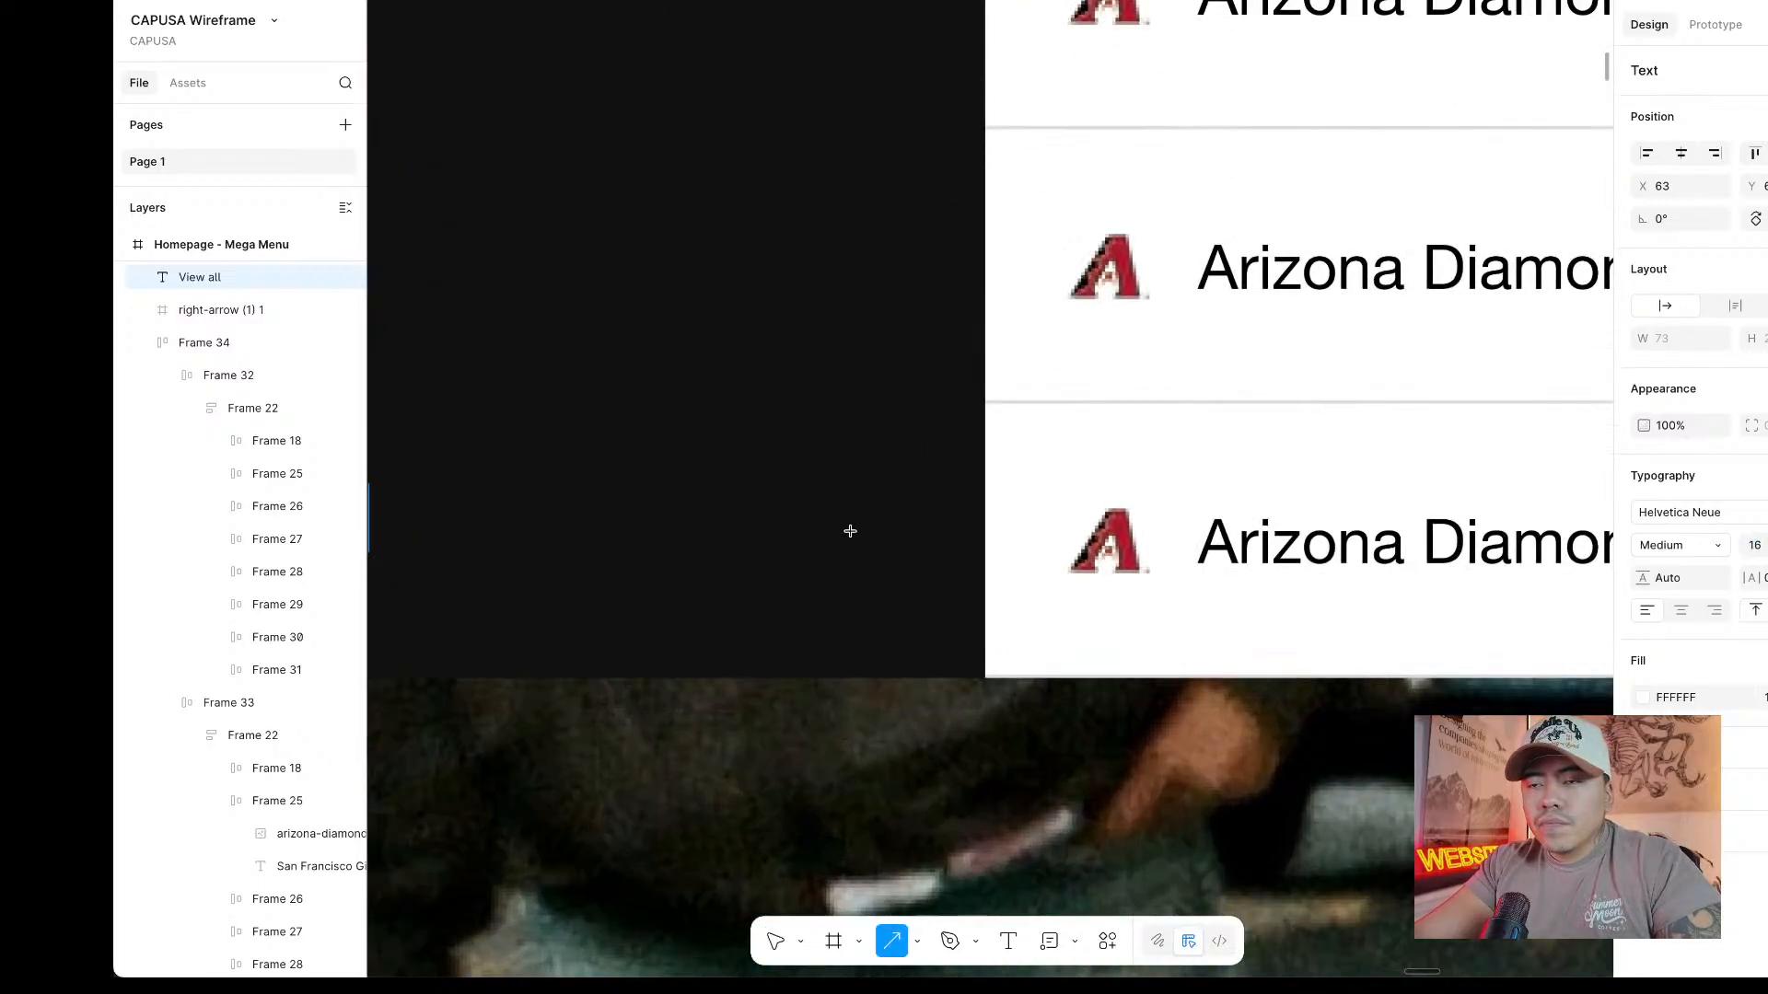
scroll(850, 532, "left", 5)
left_click_drag(1013, 553, 1101, 553)
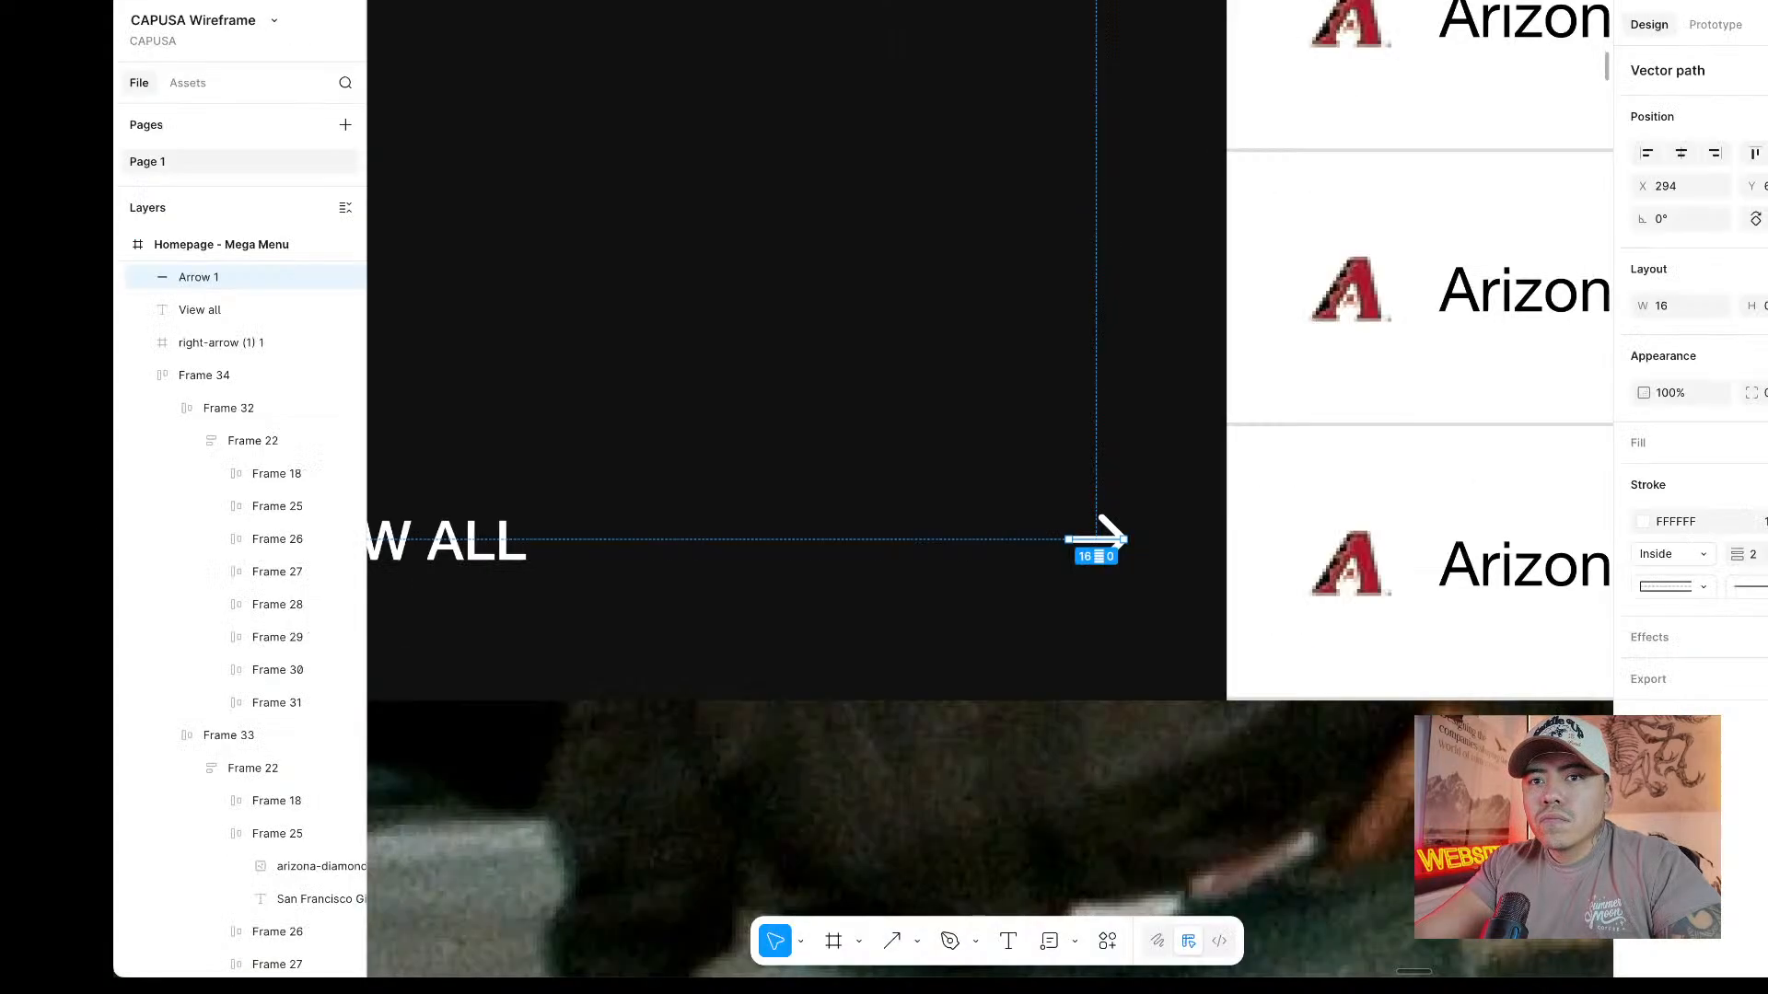
Shift the VIEW ALL label to X 60 so it lines up with the layout margin.
scroll(1059, 506, "left", 9)
scroll(1059, 506, "down", 3)
left_click(1215, 528)
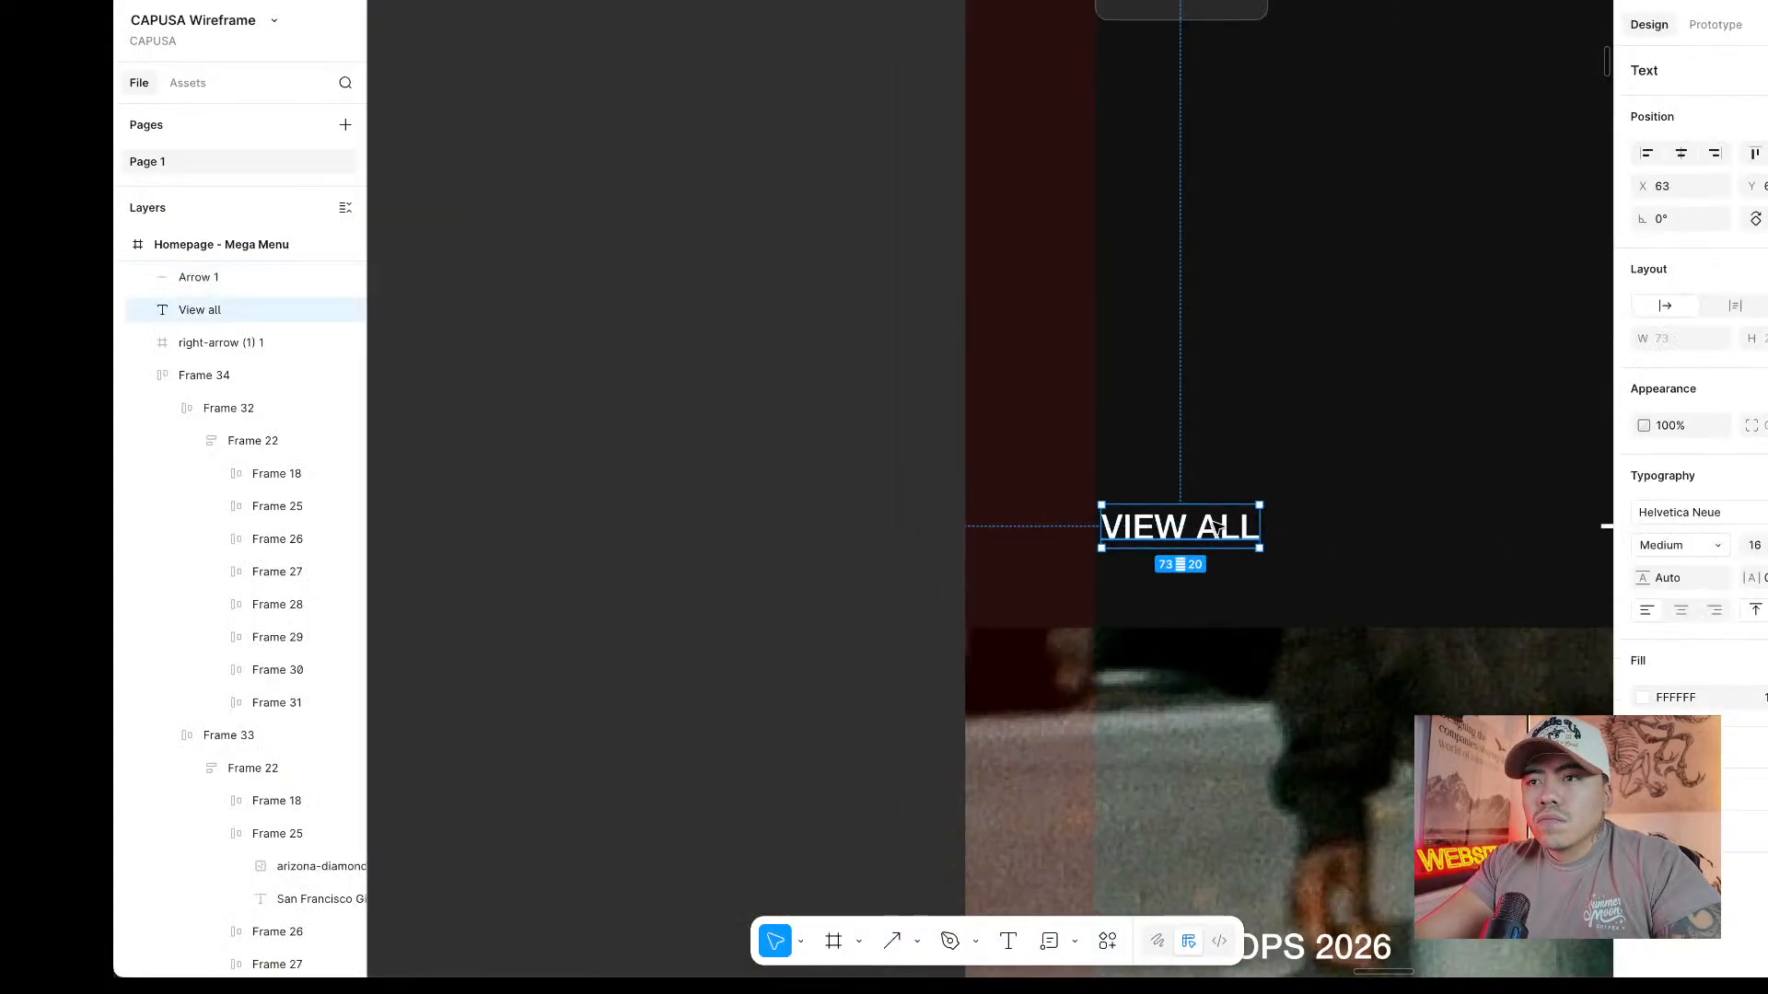
mouse_move(1186, 533)
left_mouse_down()
mouse_move(1172, 534)
mouse_move(1188, 531)
left_mouse_up()
scroll(1176, 533, "right", 3)
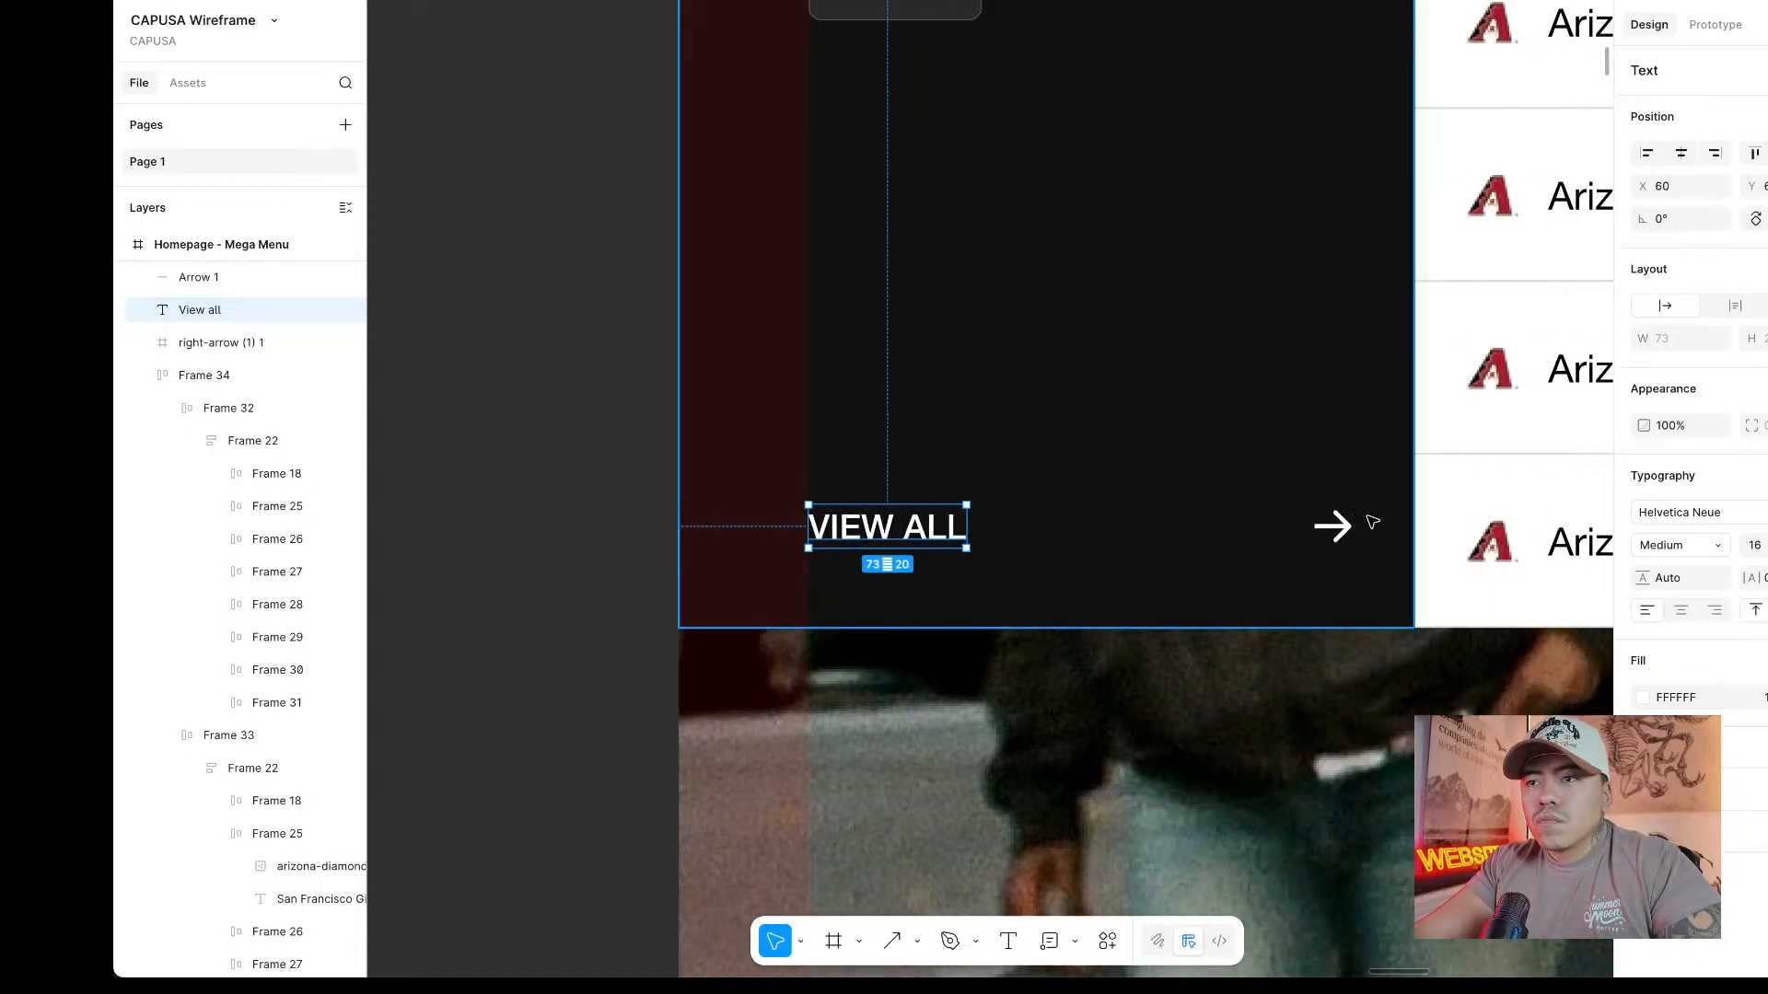
scroll(1371, 517, "right", 2)
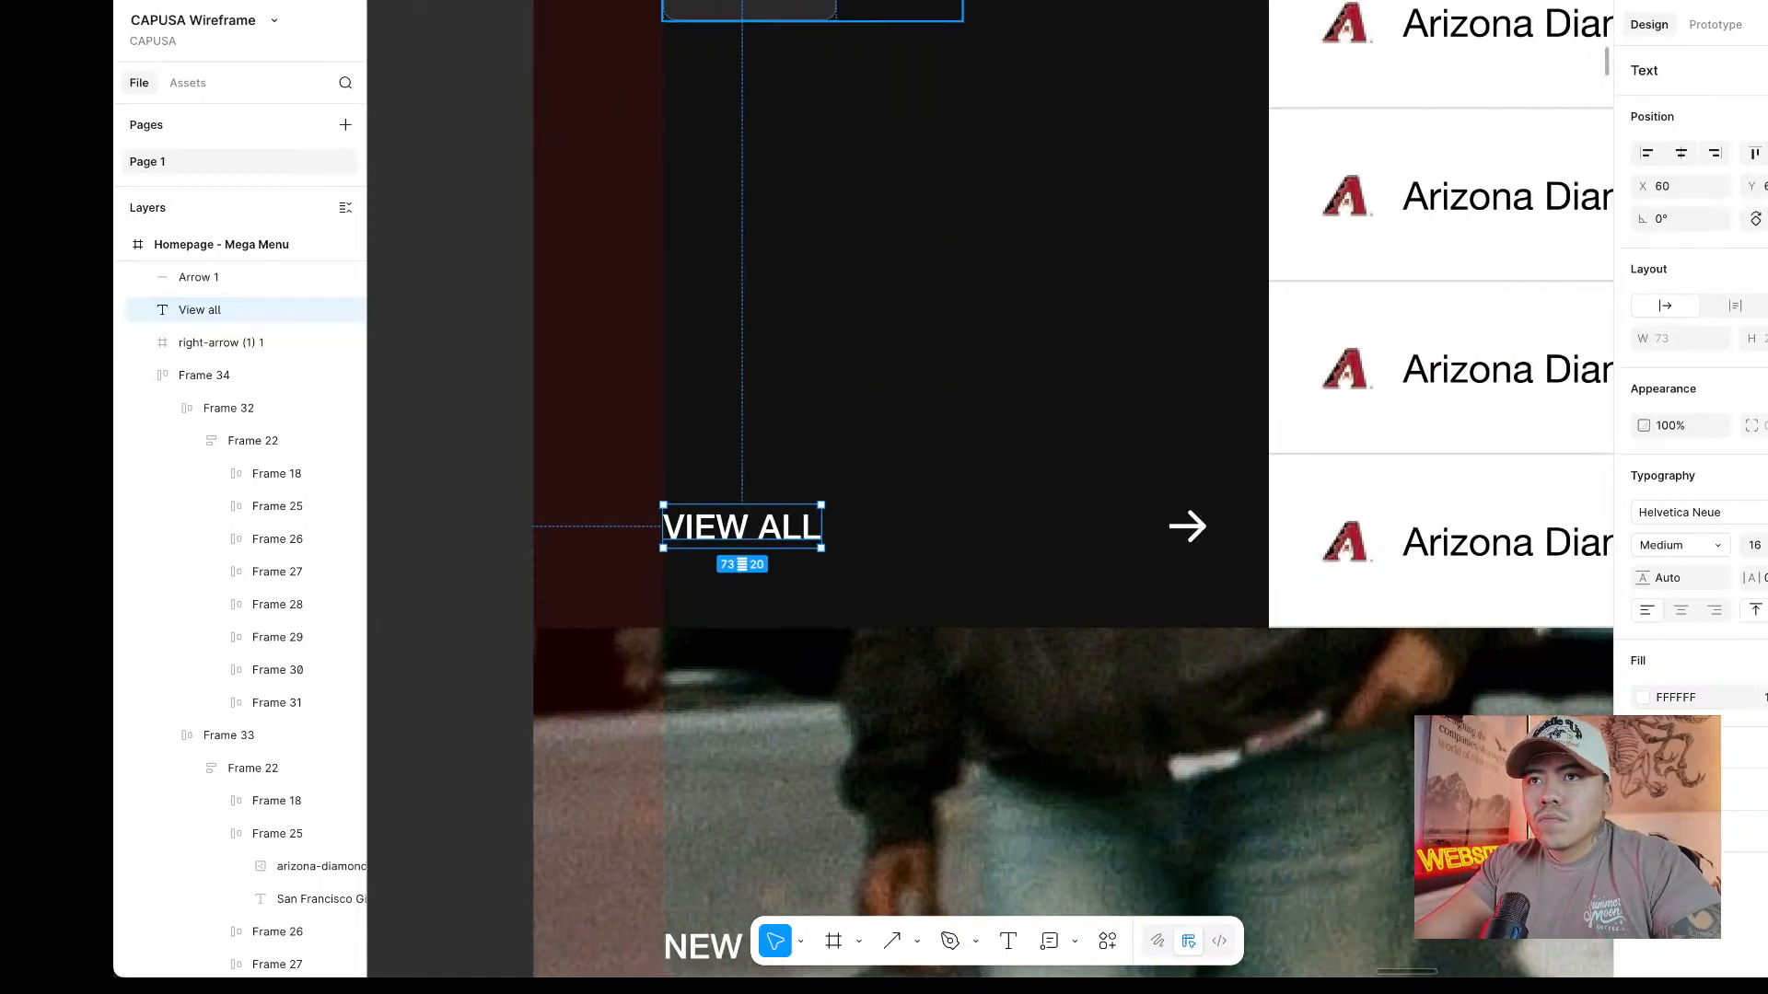
Set the VIEW ALL text's fill and the neighbouring arrow's stroke to 60% opacity.
left_click(1186, 525, "shift")
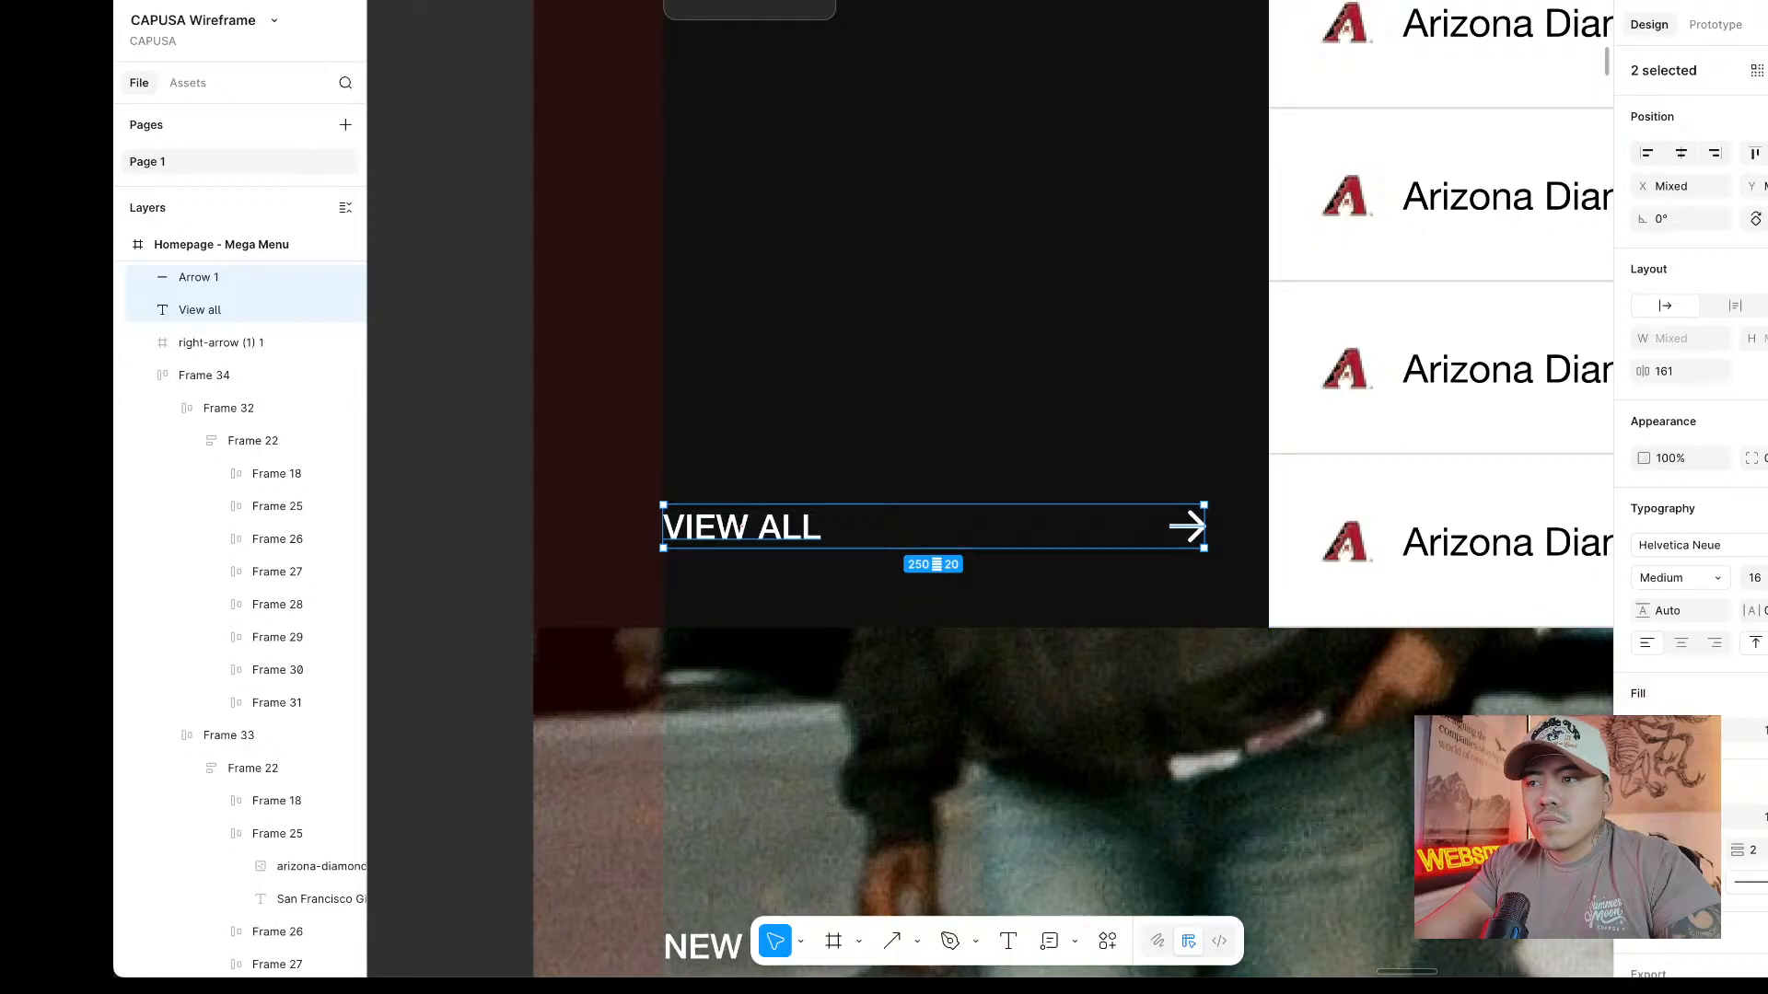
left_click(1762, 733)
type("60")
key("Return")
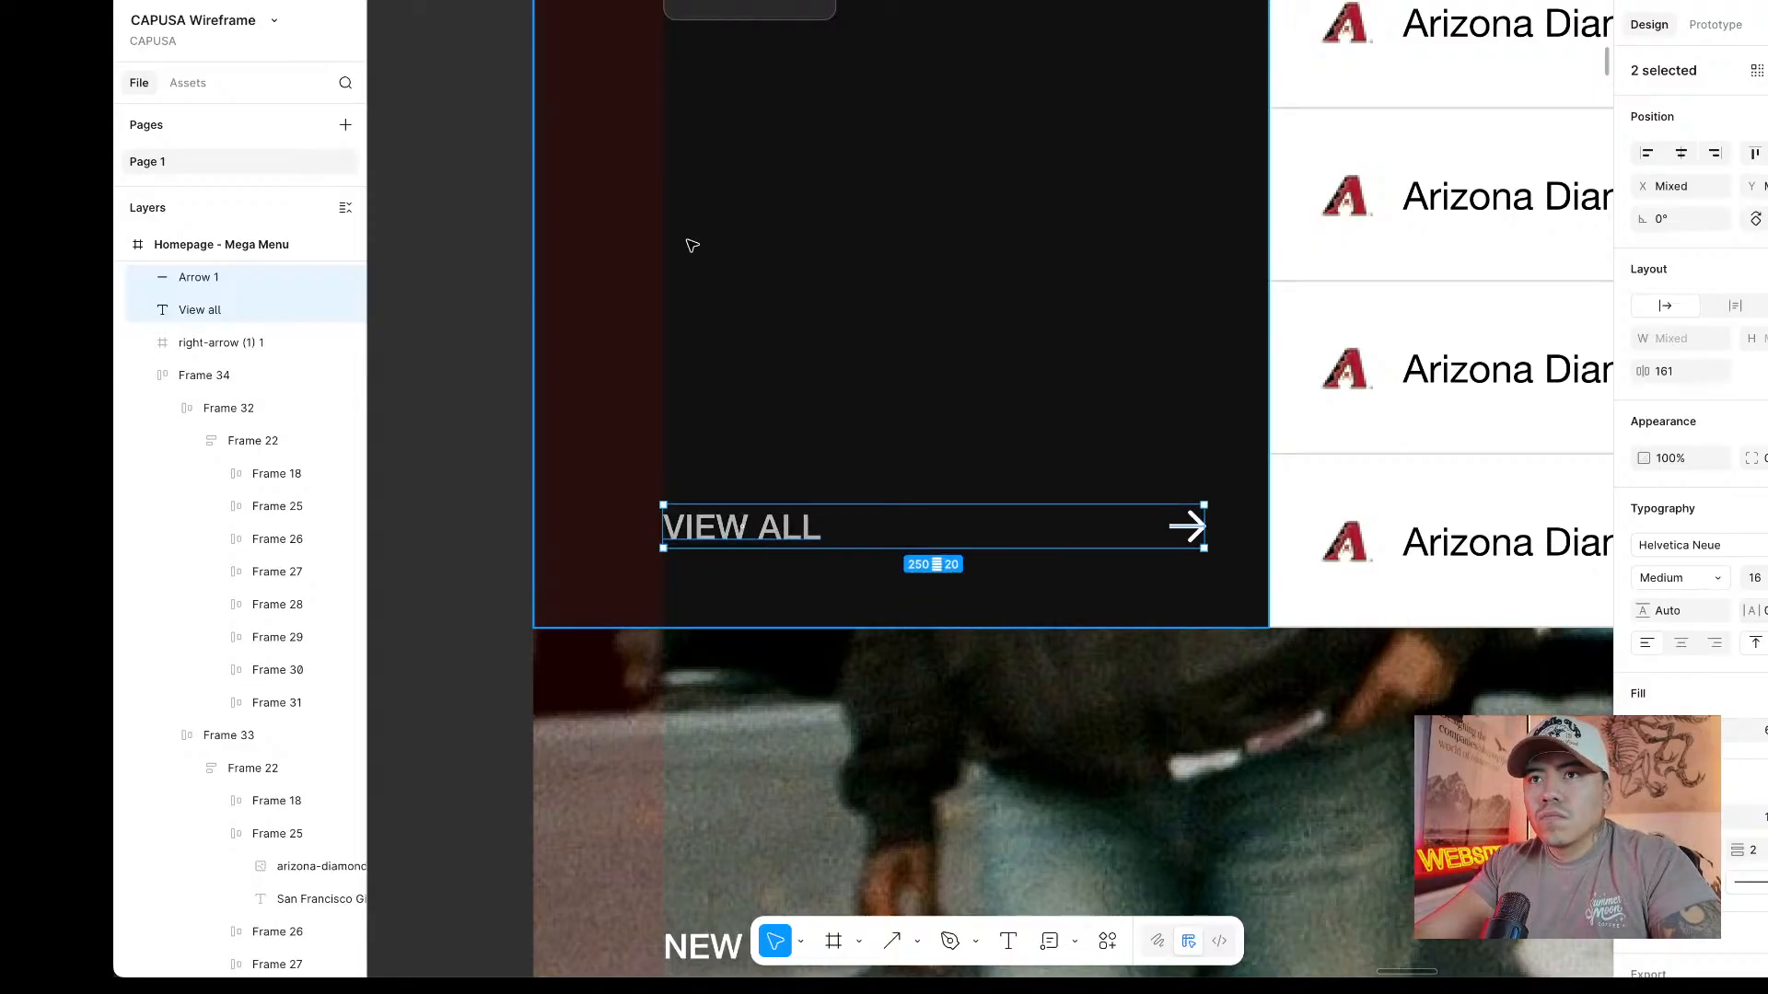
left_click(1762, 817)
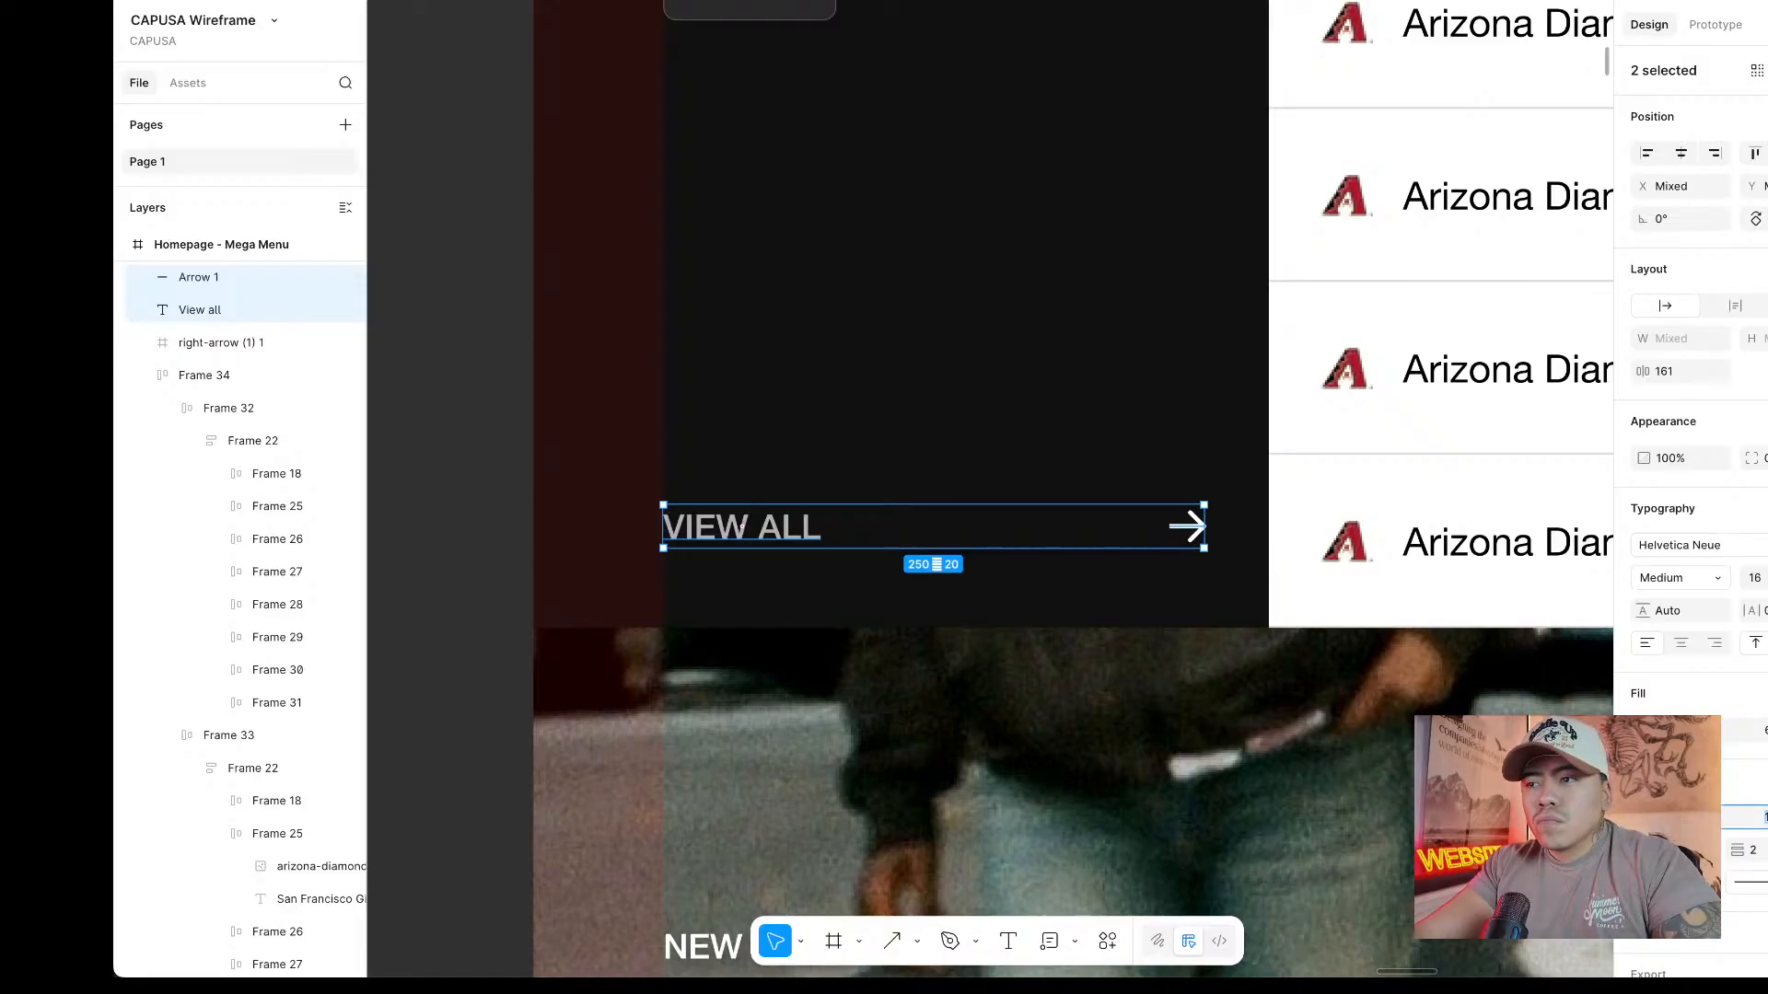
type("60")
key("Return")
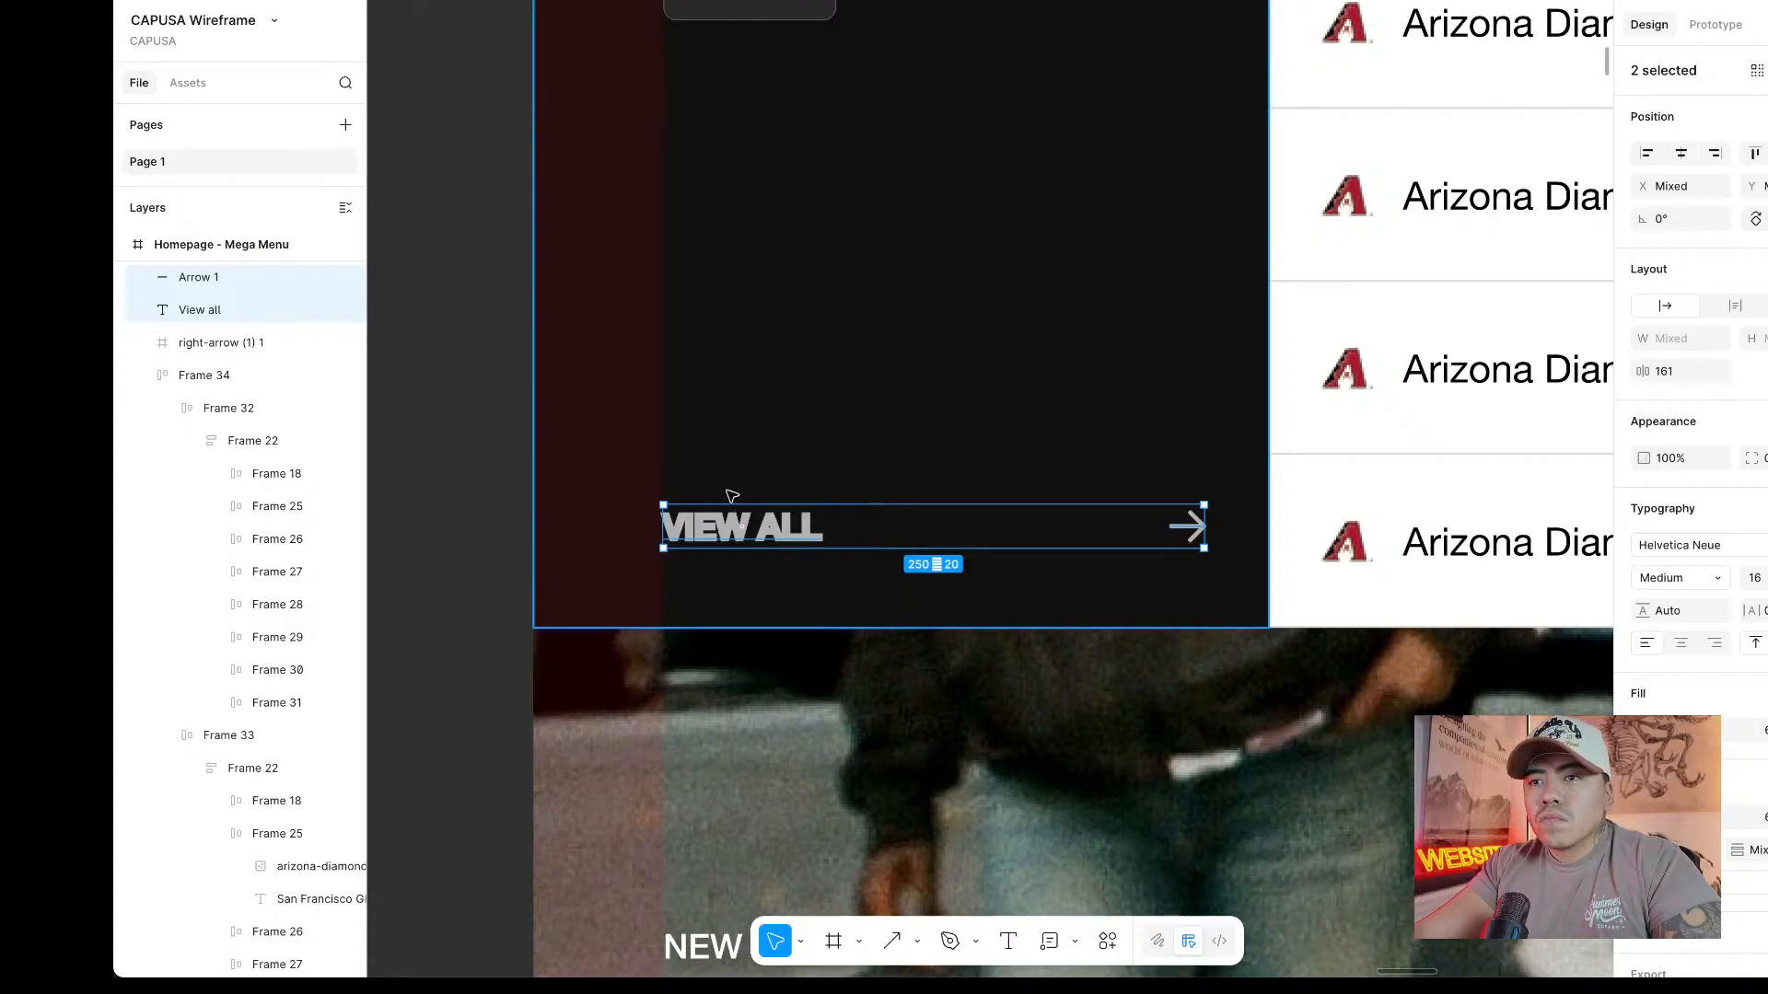
Reduce the VIEW ALL label's font size to 14.
left_click(737, 520)
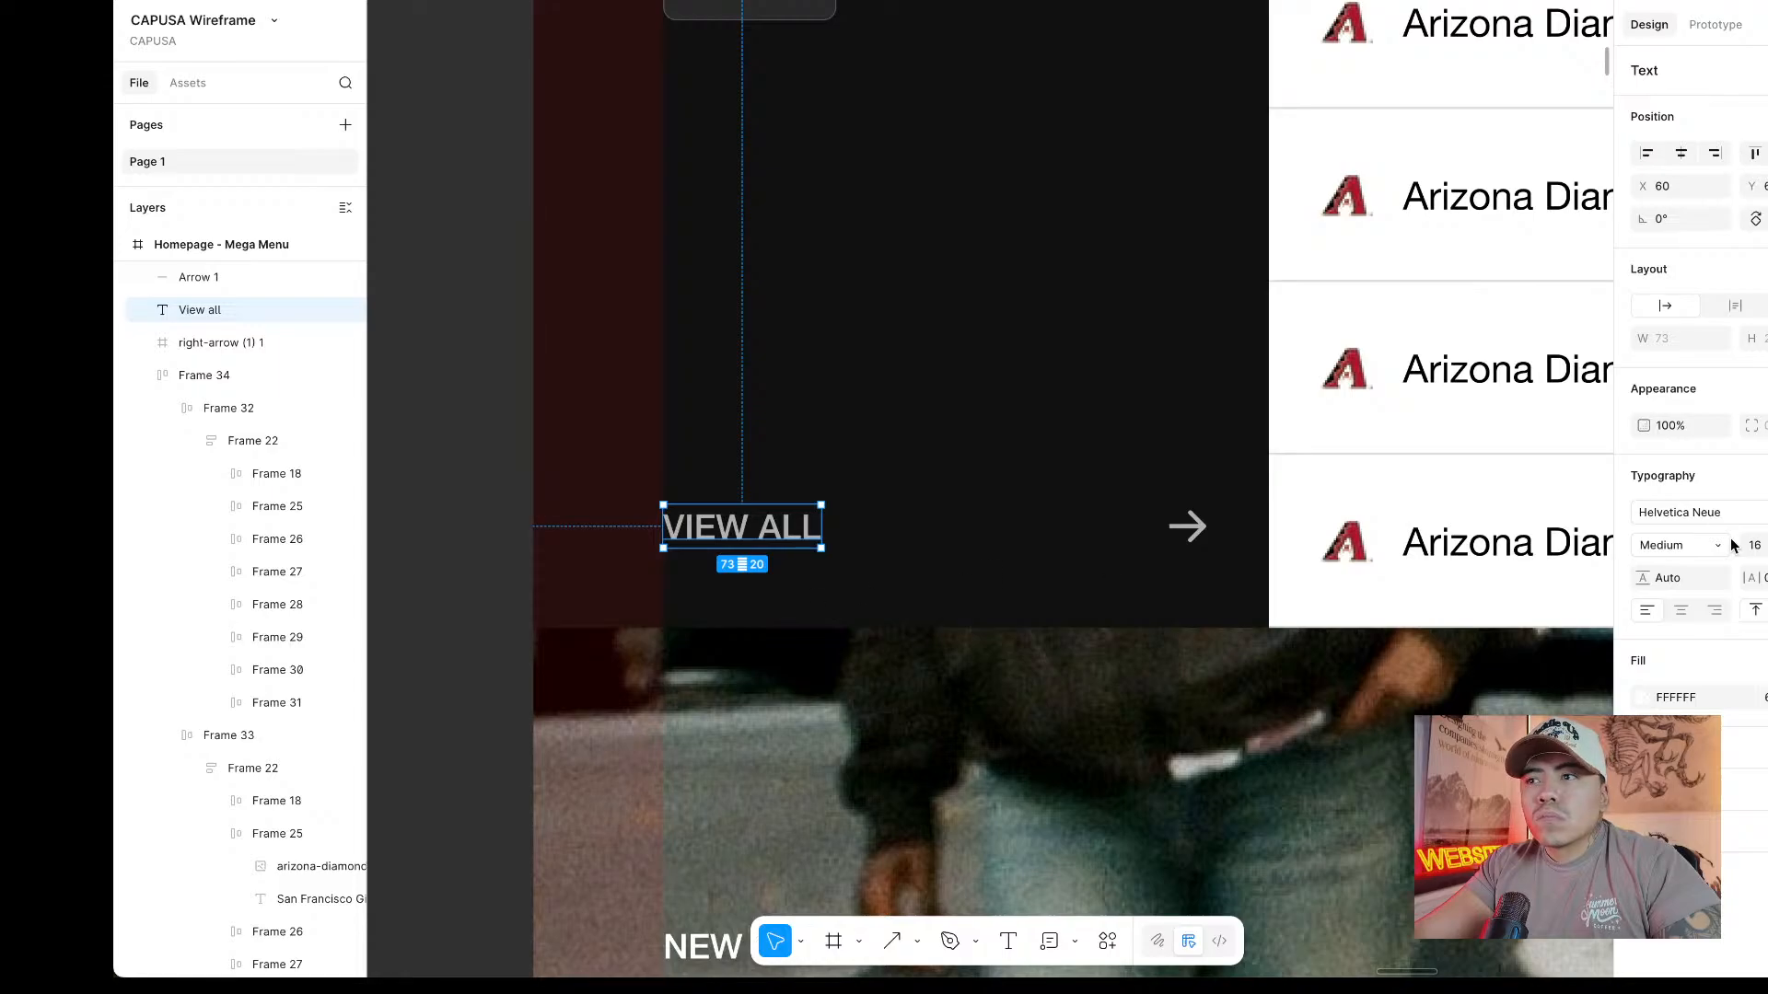
left_click(1755, 545)
type("14")
key("Return")
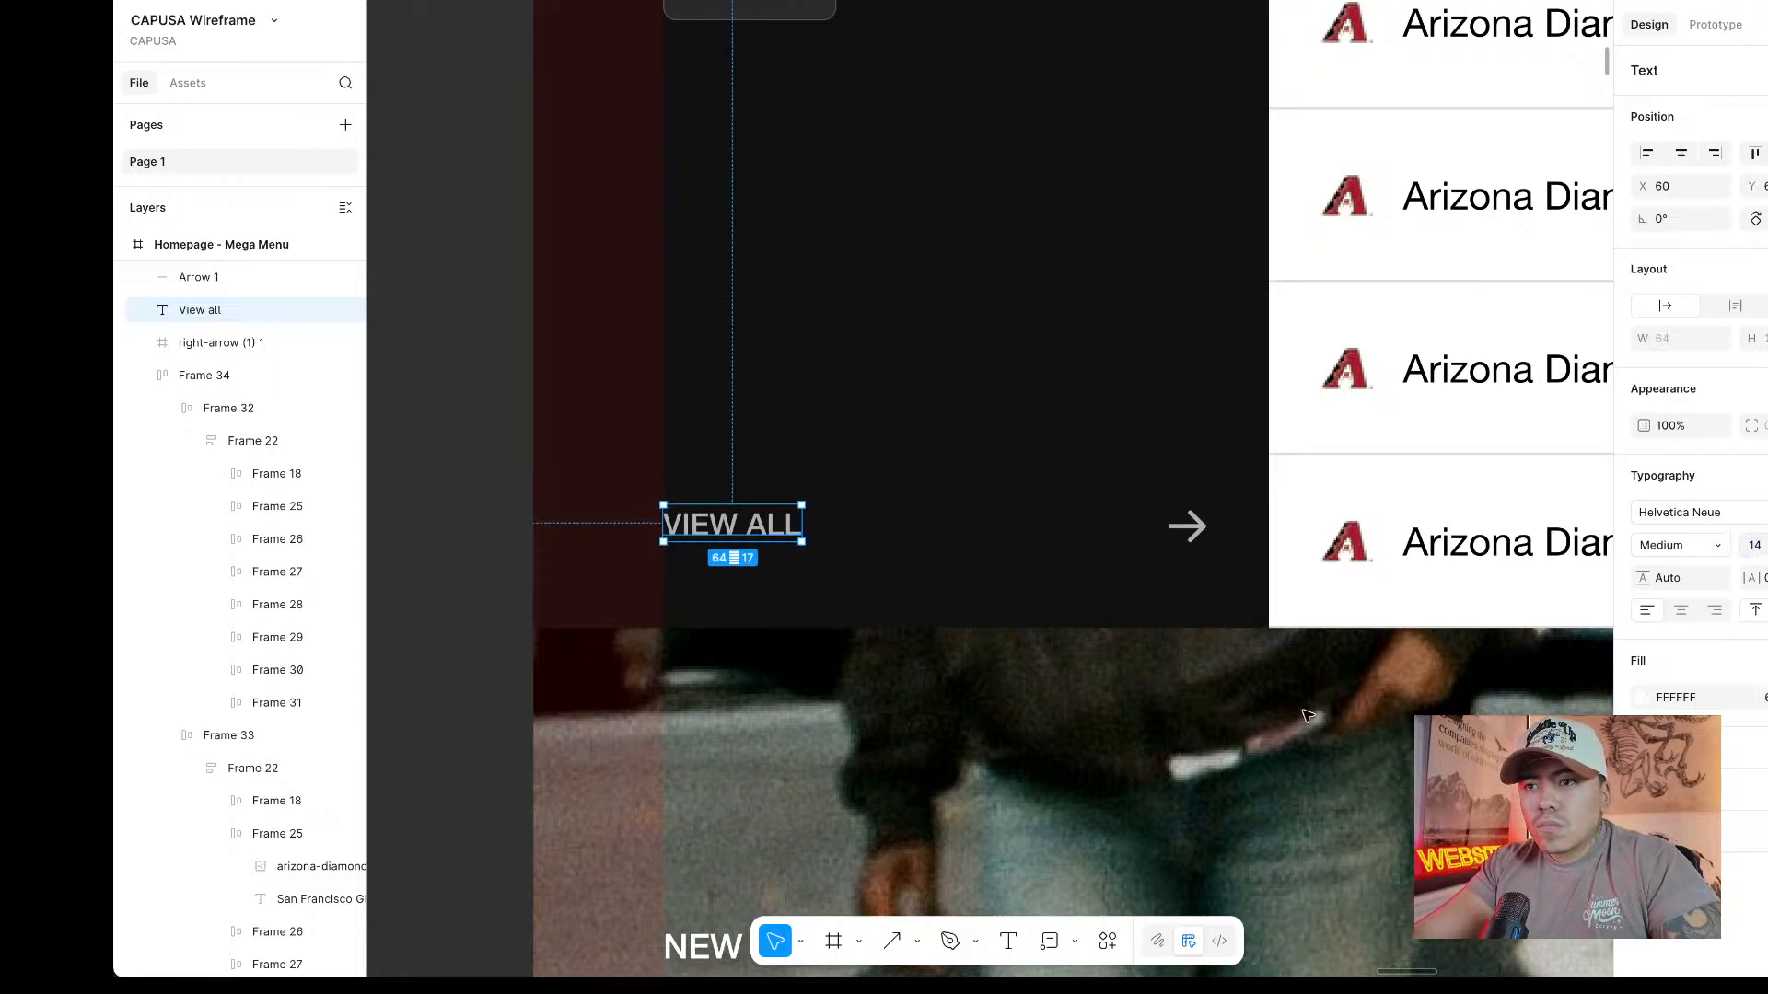
double_click(1187, 526)
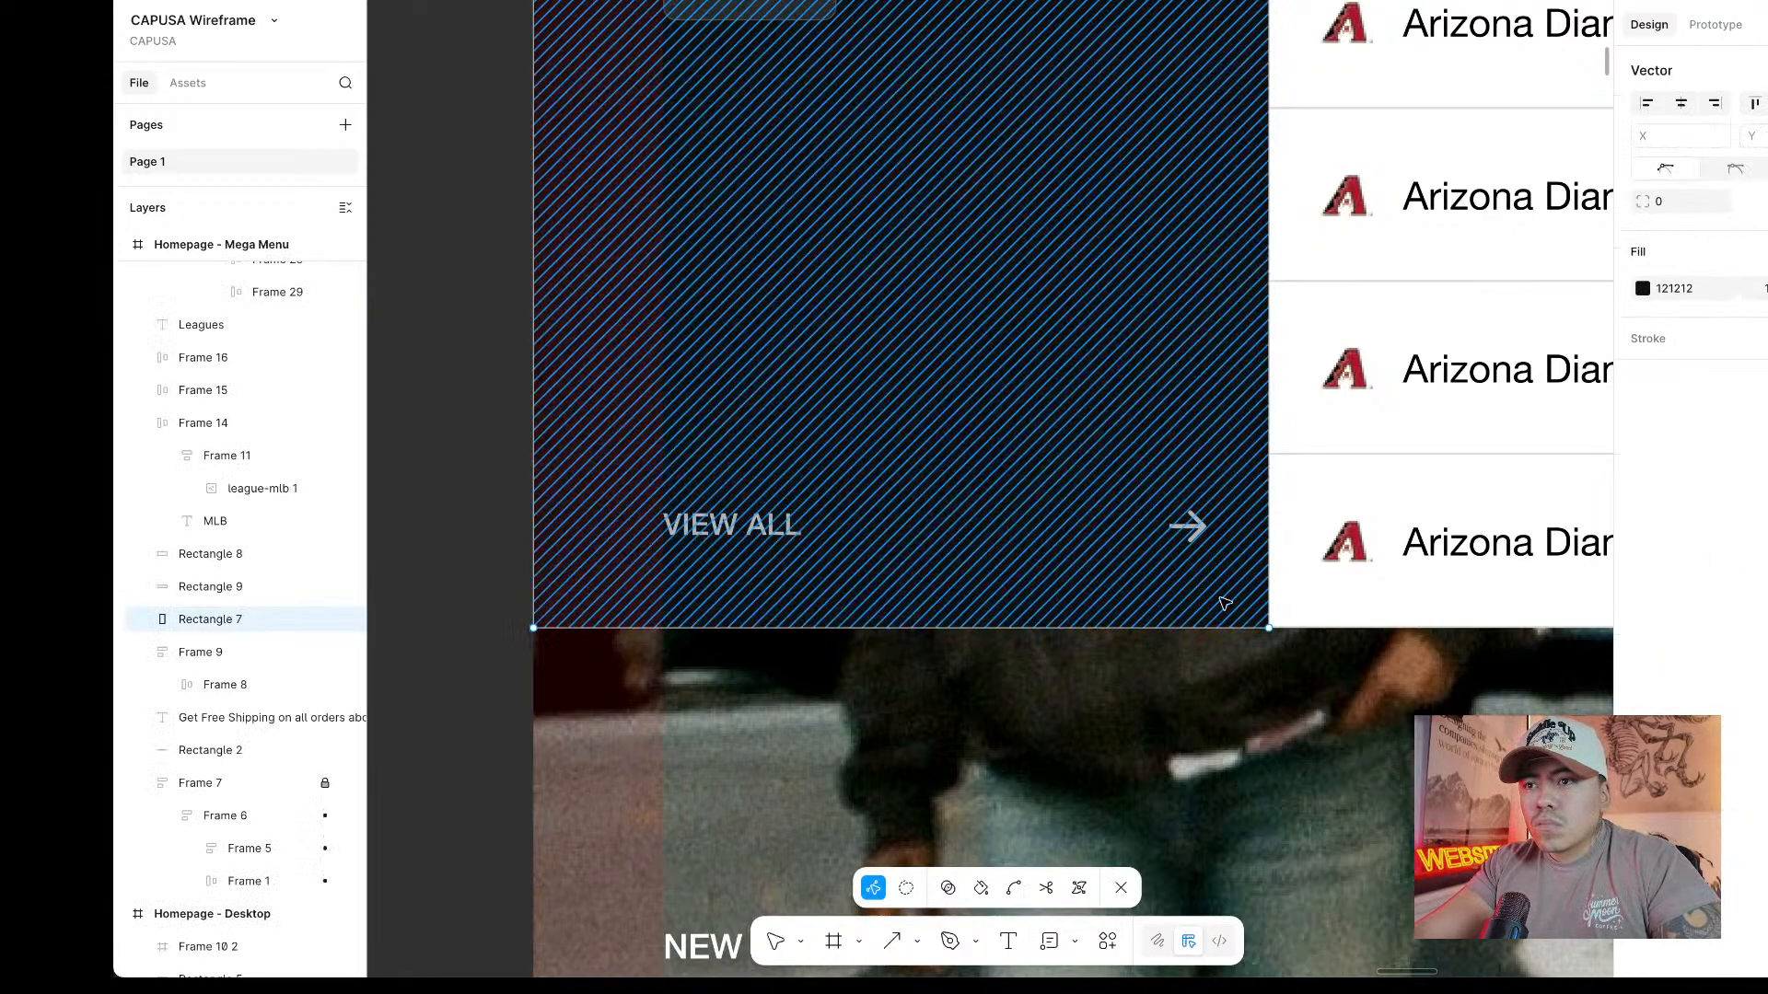
key("Escape")
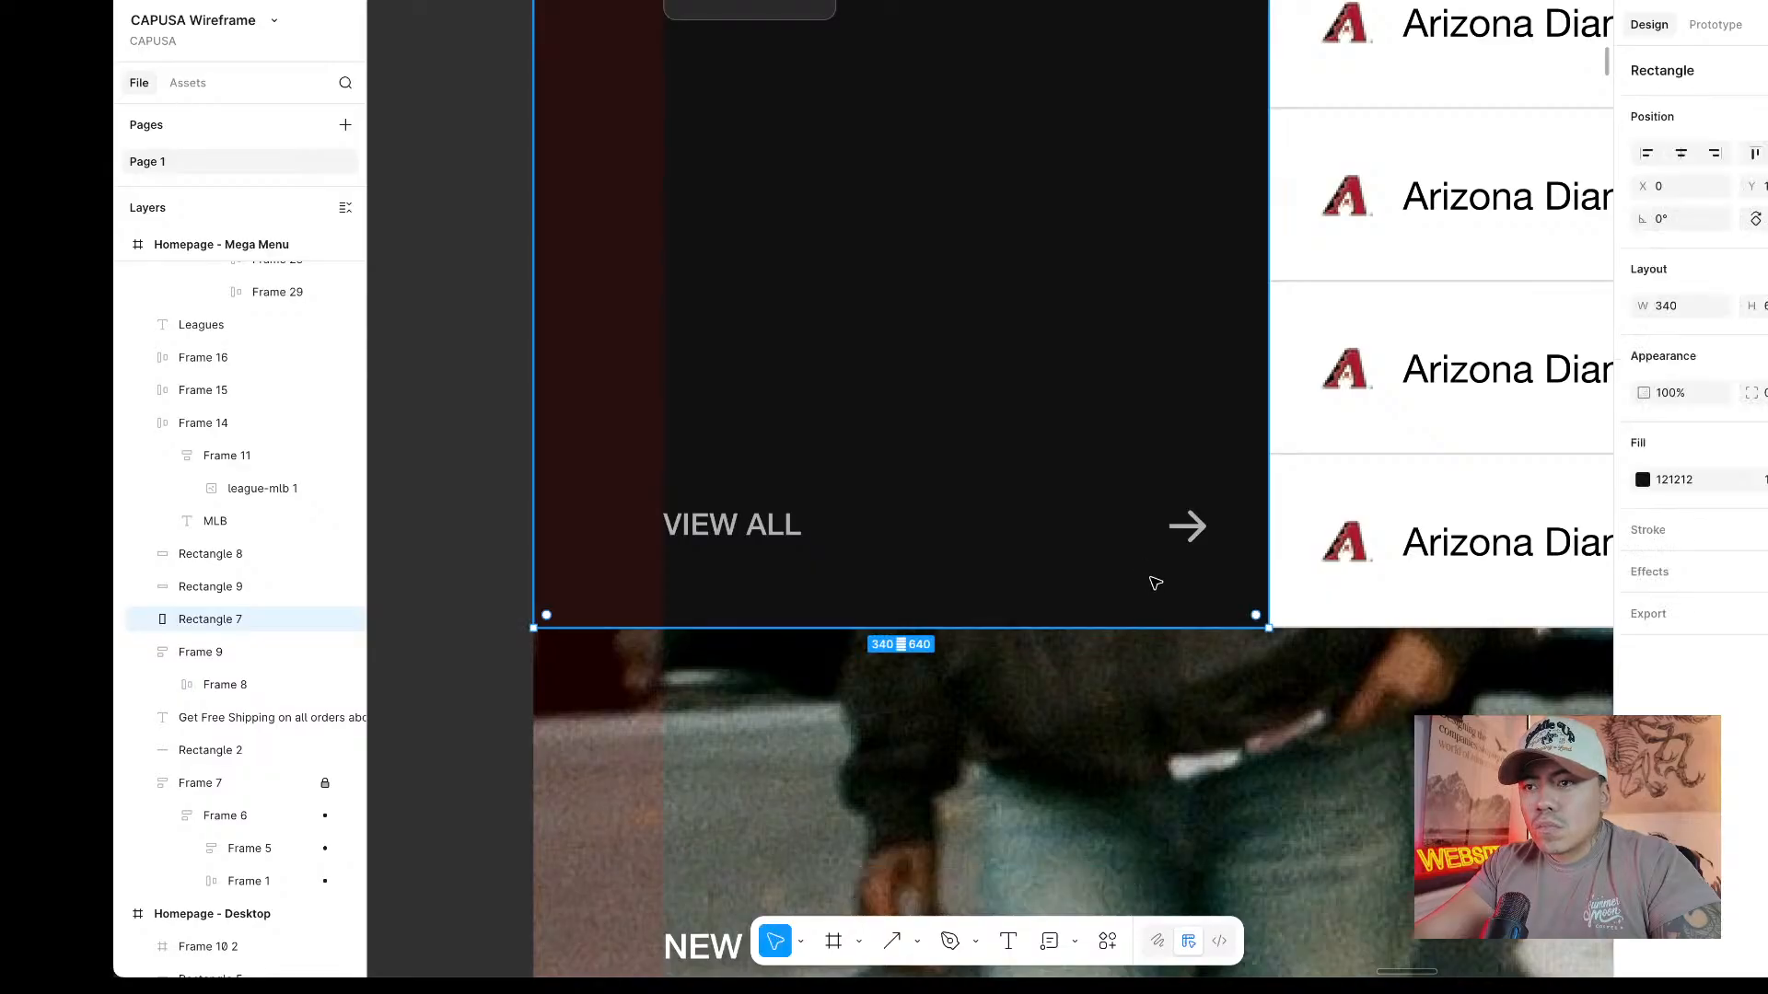
double_click(1192, 526)
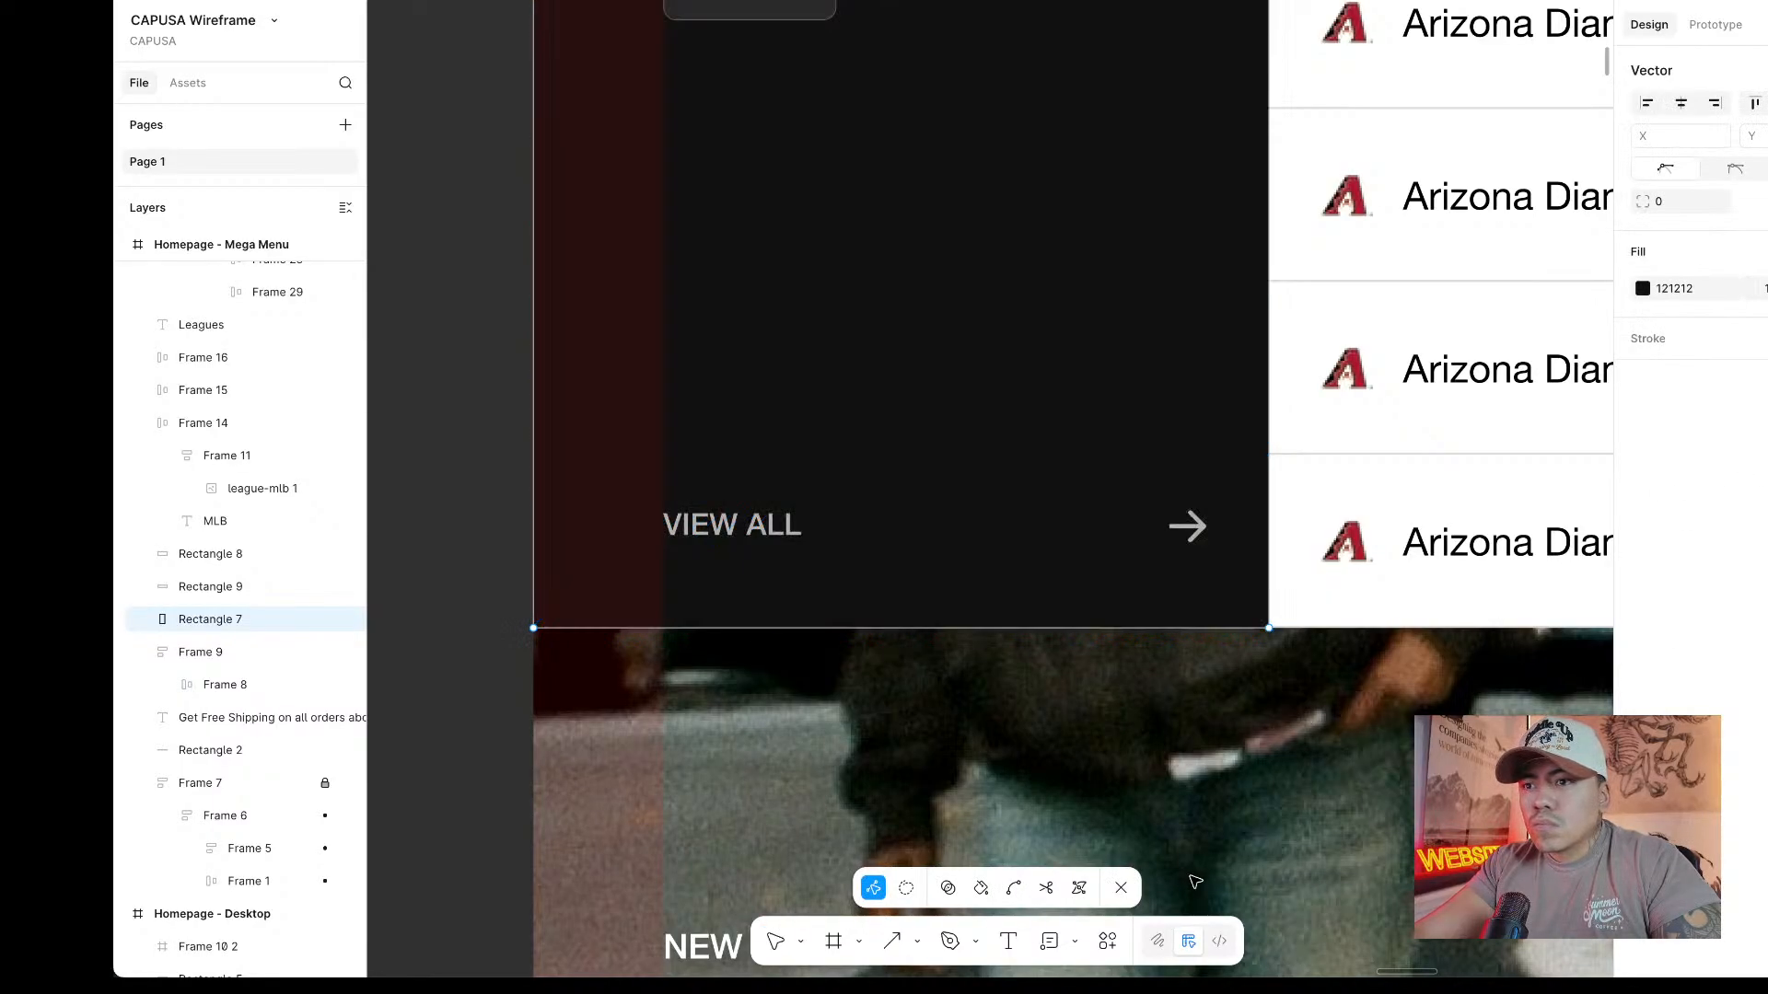
left_click(1121, 888)
Set the stroke weight of the arrow beside the VIEW ALL label to 1.5.
left_click(1189, 527)
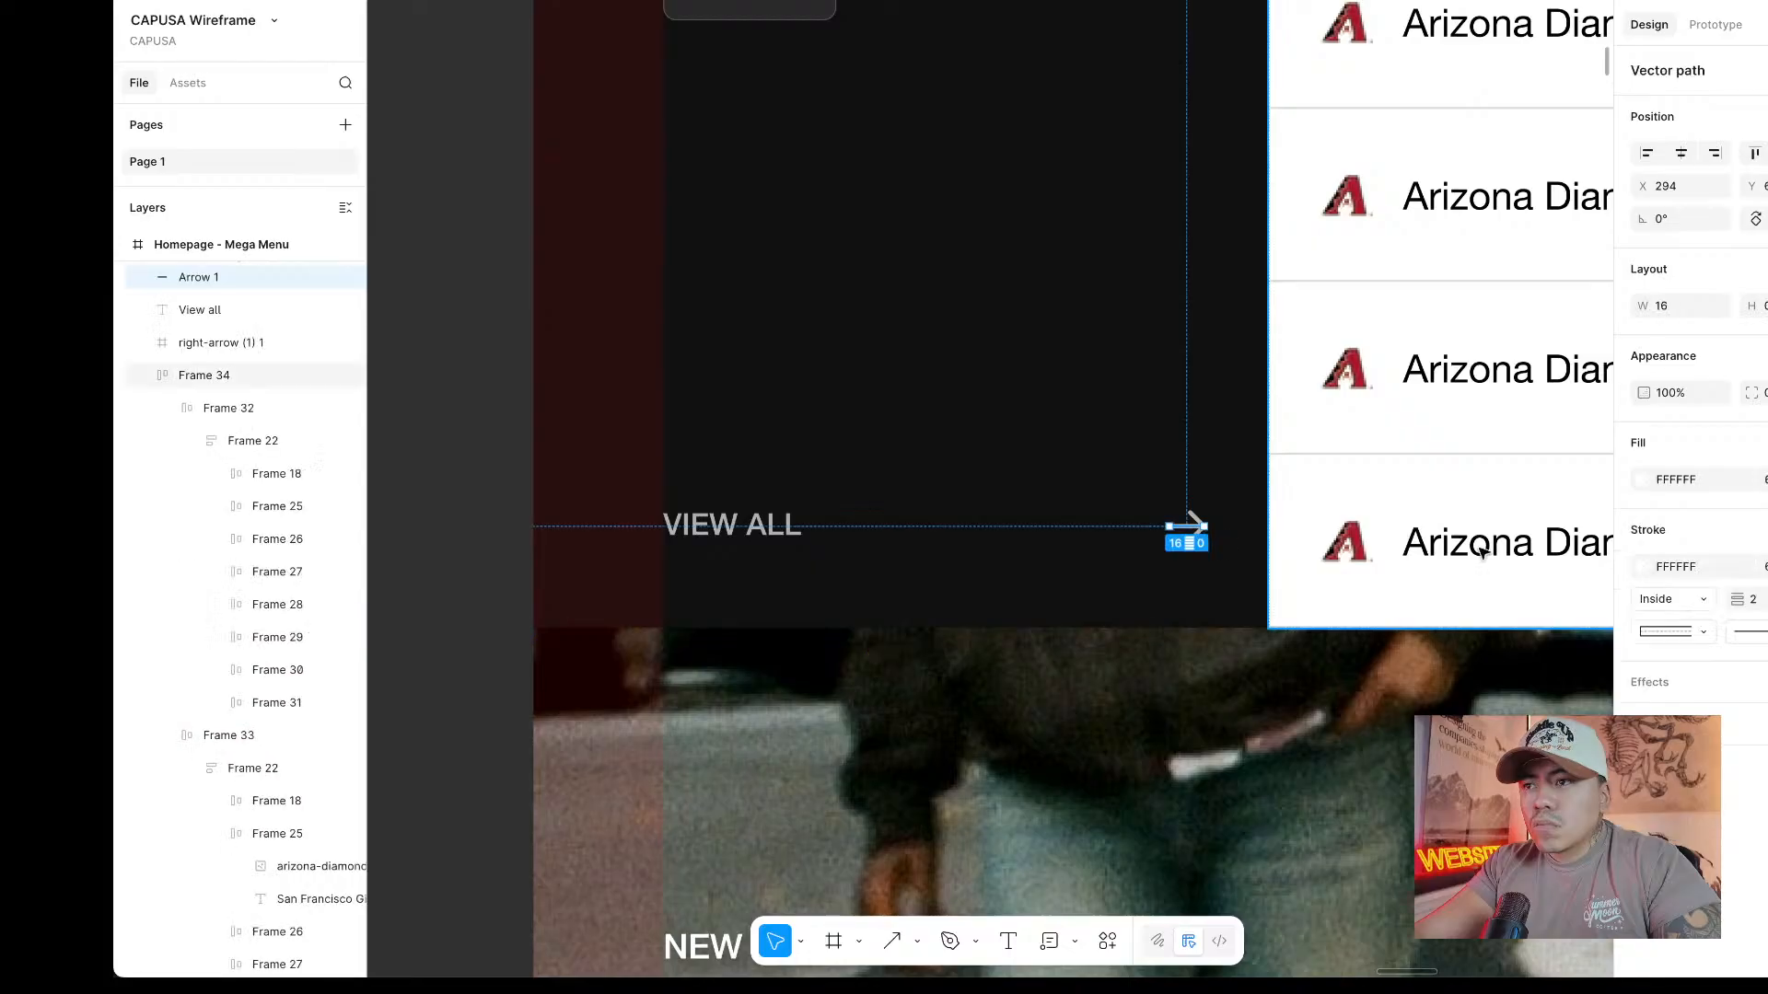
left_click(1752, 600)
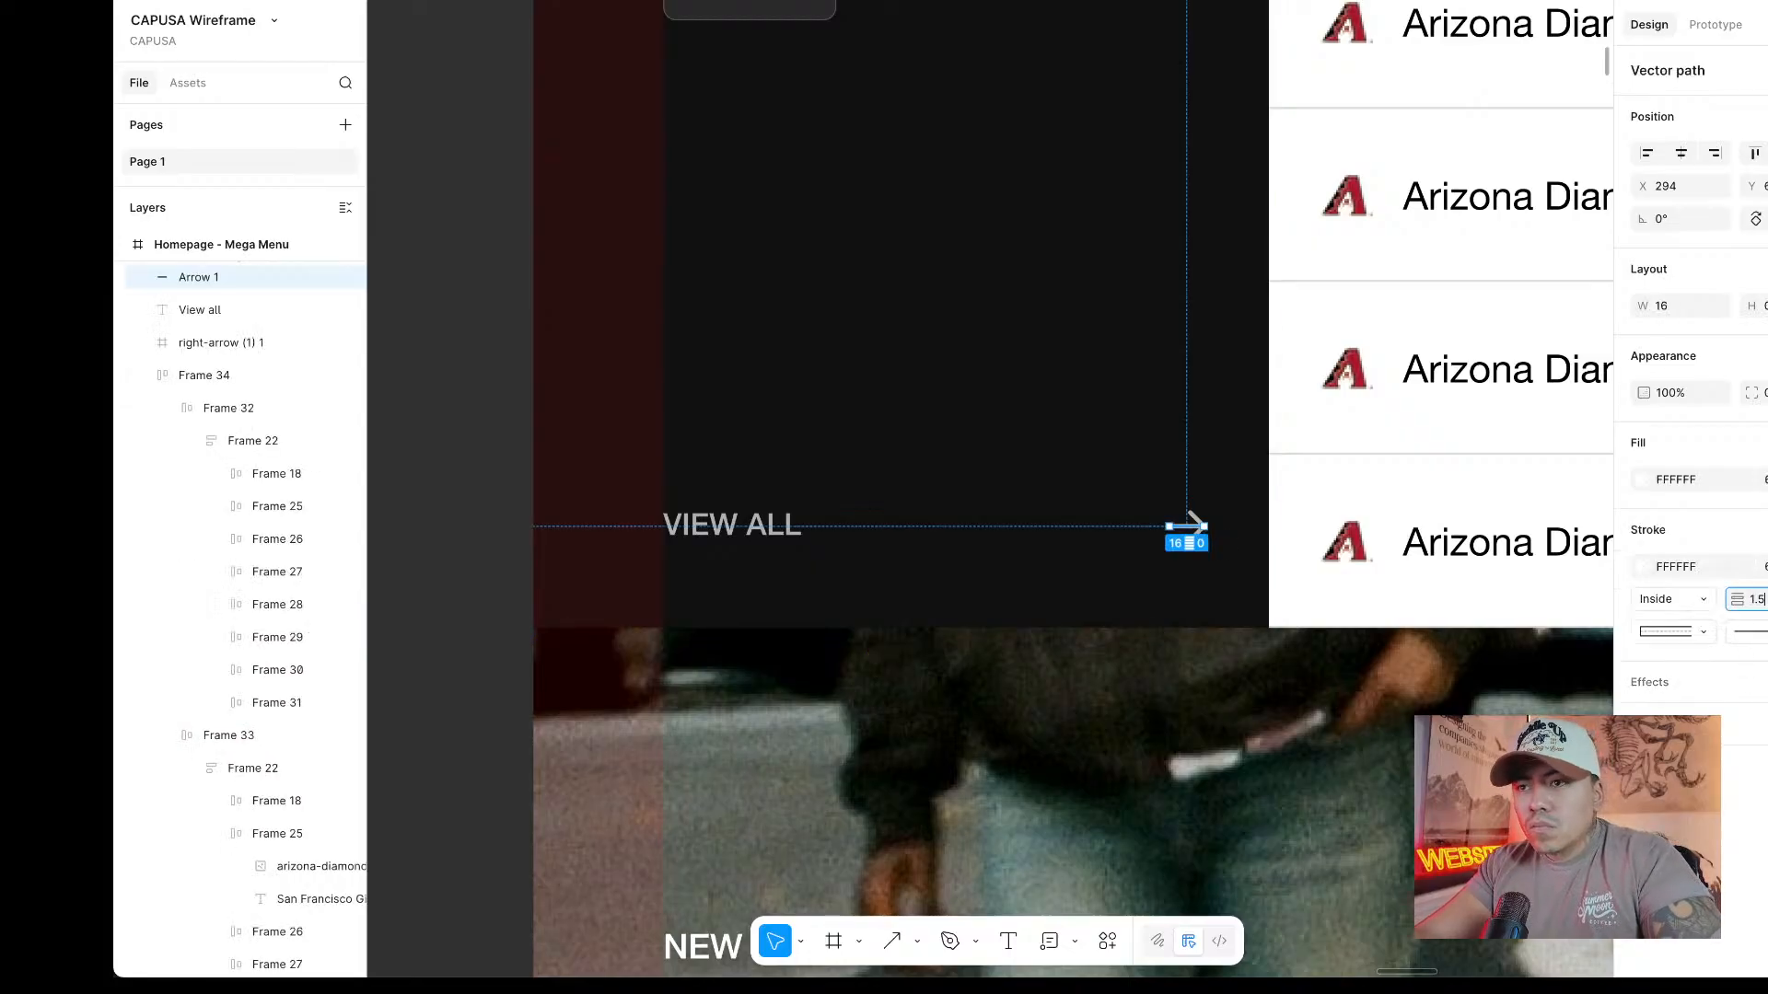
key("Return")
scroll(844, 470, "down", 2)
scroll(818, 226, "up", 3)
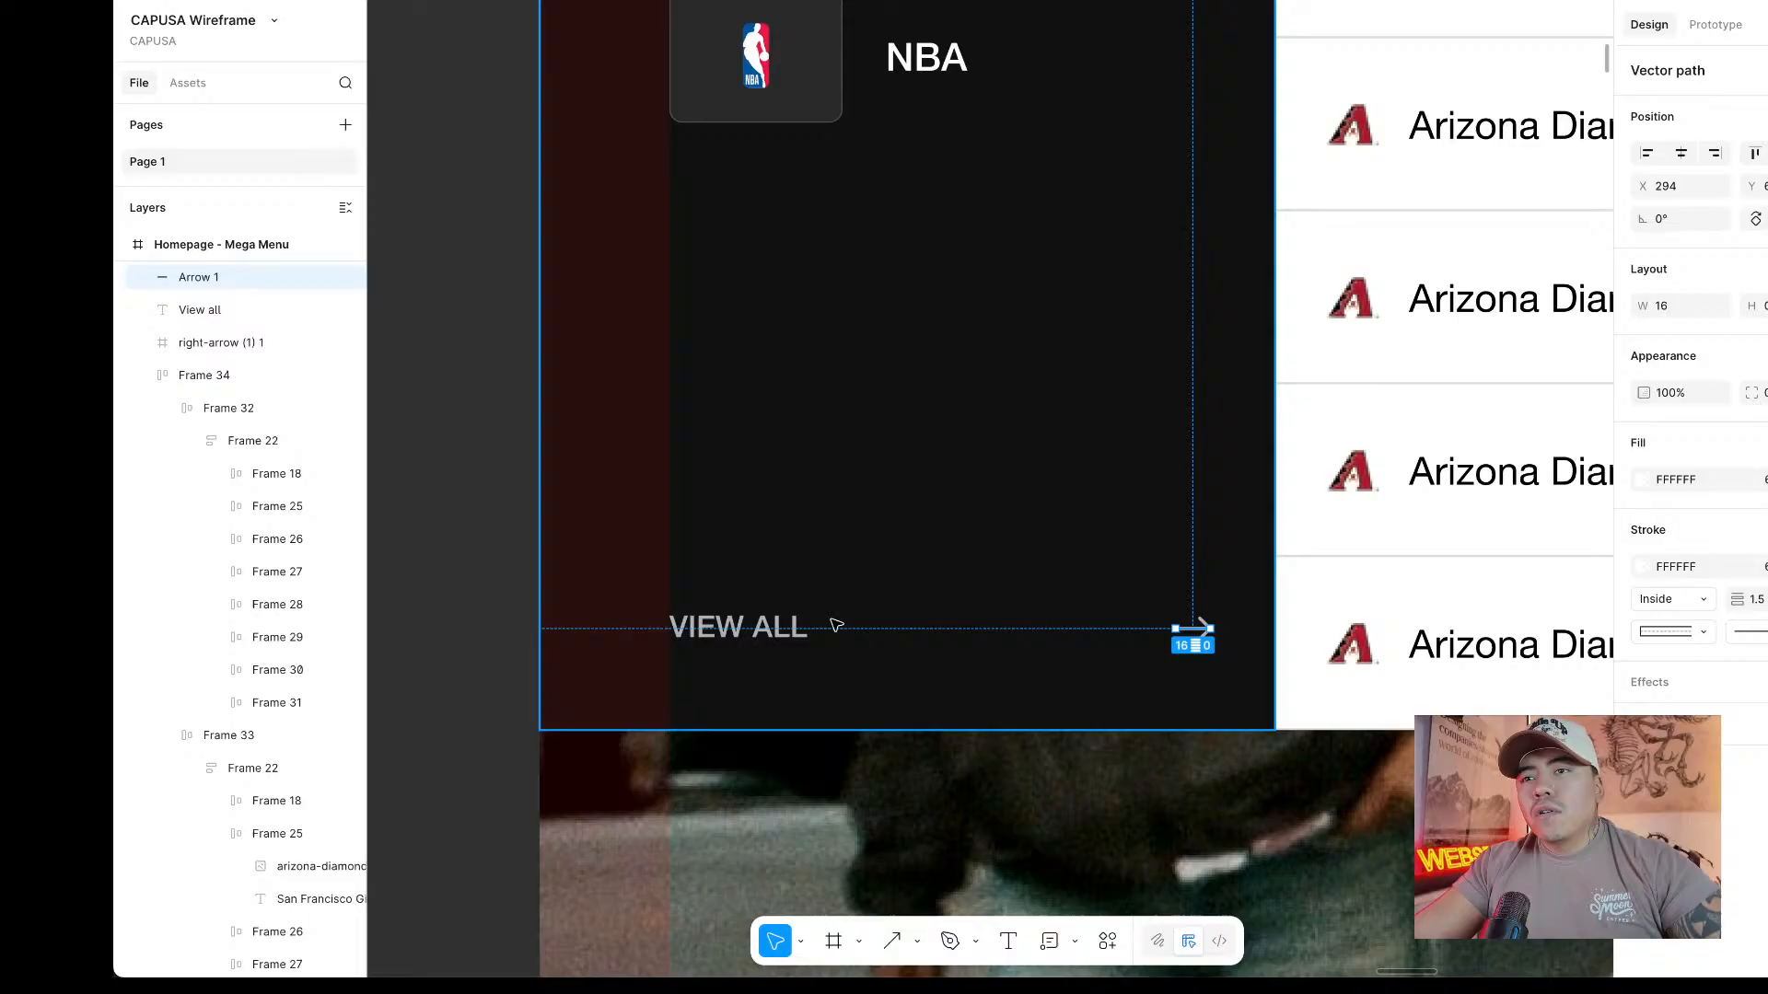
Extend the sidebar's VIEW ALL label text to read "View all leagues".
left_click(803, 628)
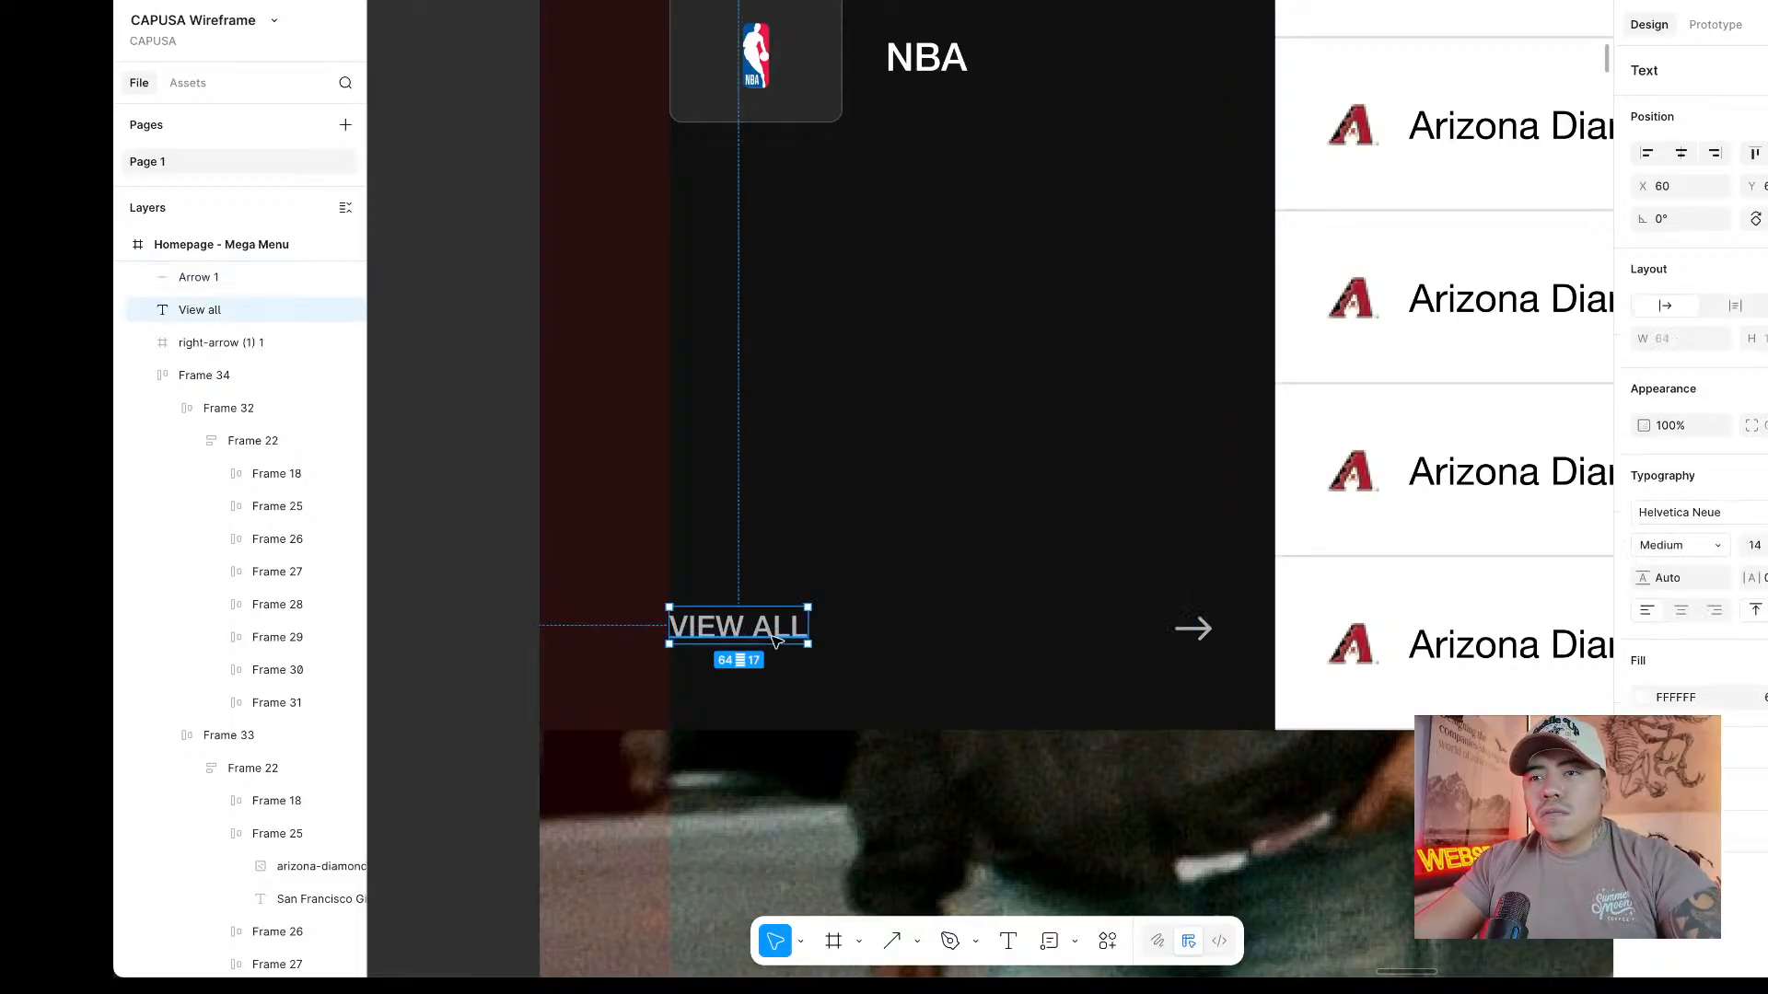
double_click(805, 628)
left_click(807, 629)
type("leage")
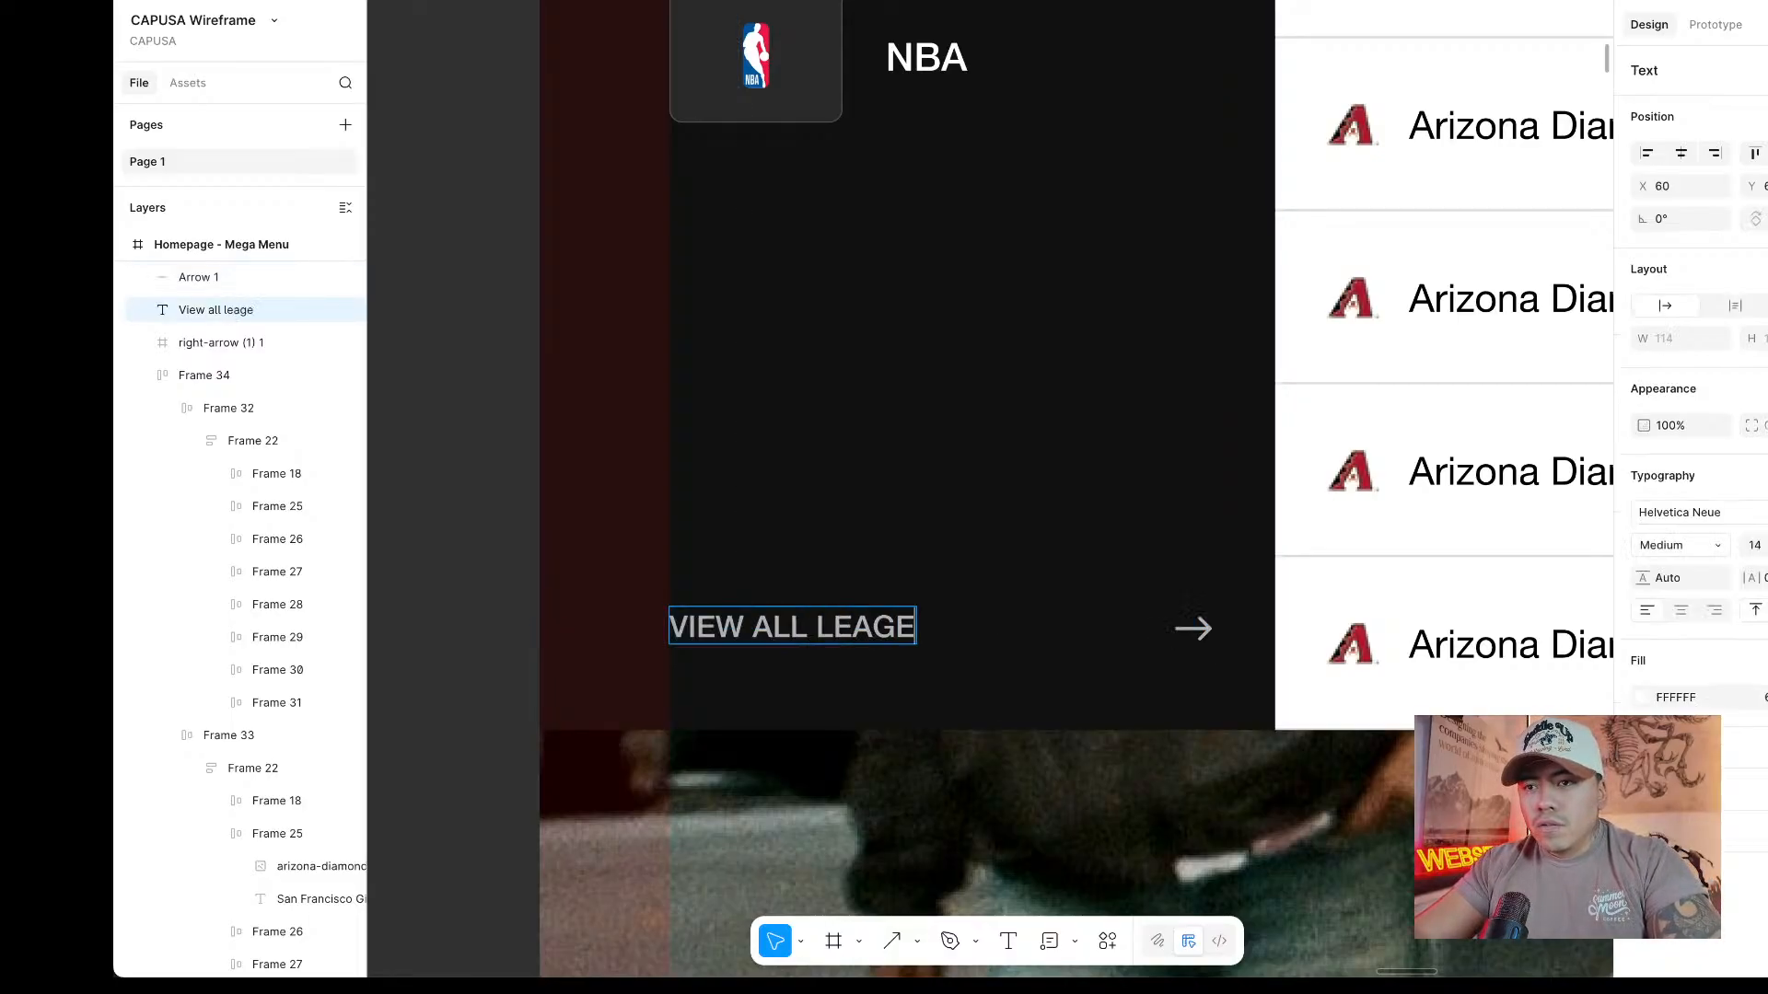
key("BackSpace")
type("ues")
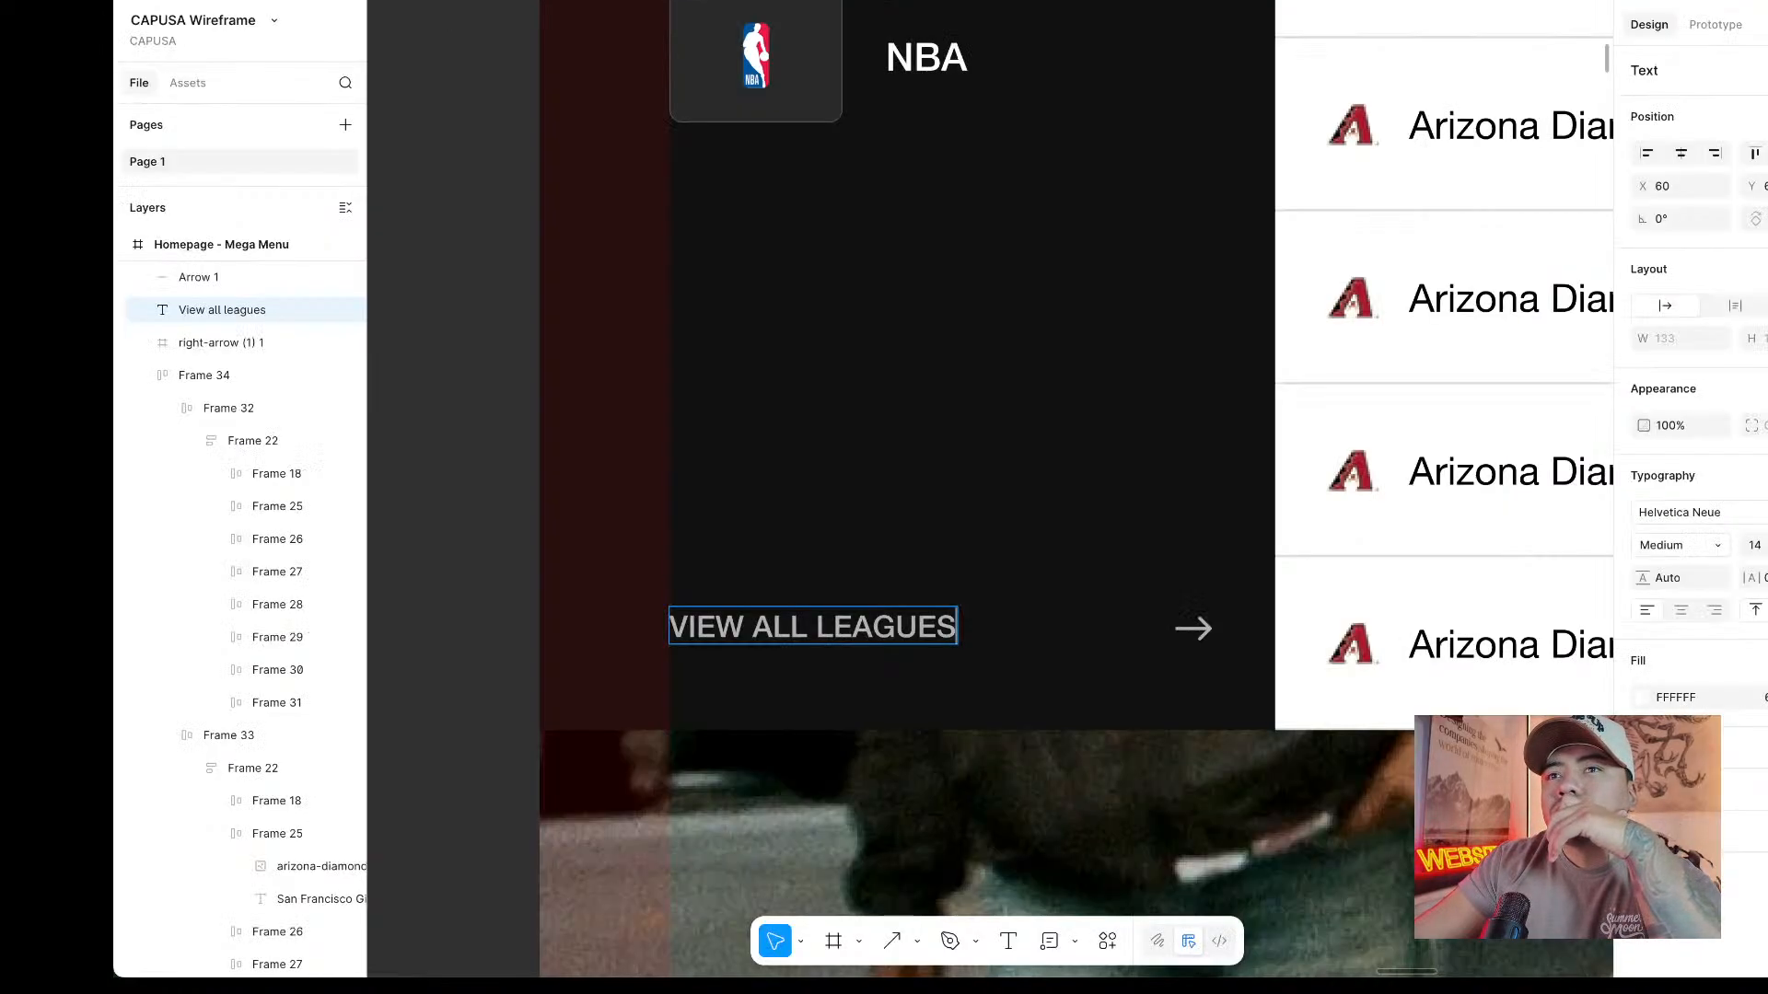
left_click(466, 262)
Widen the four-column team grid so it reaches the right edge of the Homepage - Mega Menu frame.
scroll(462, 237, "down", 5)
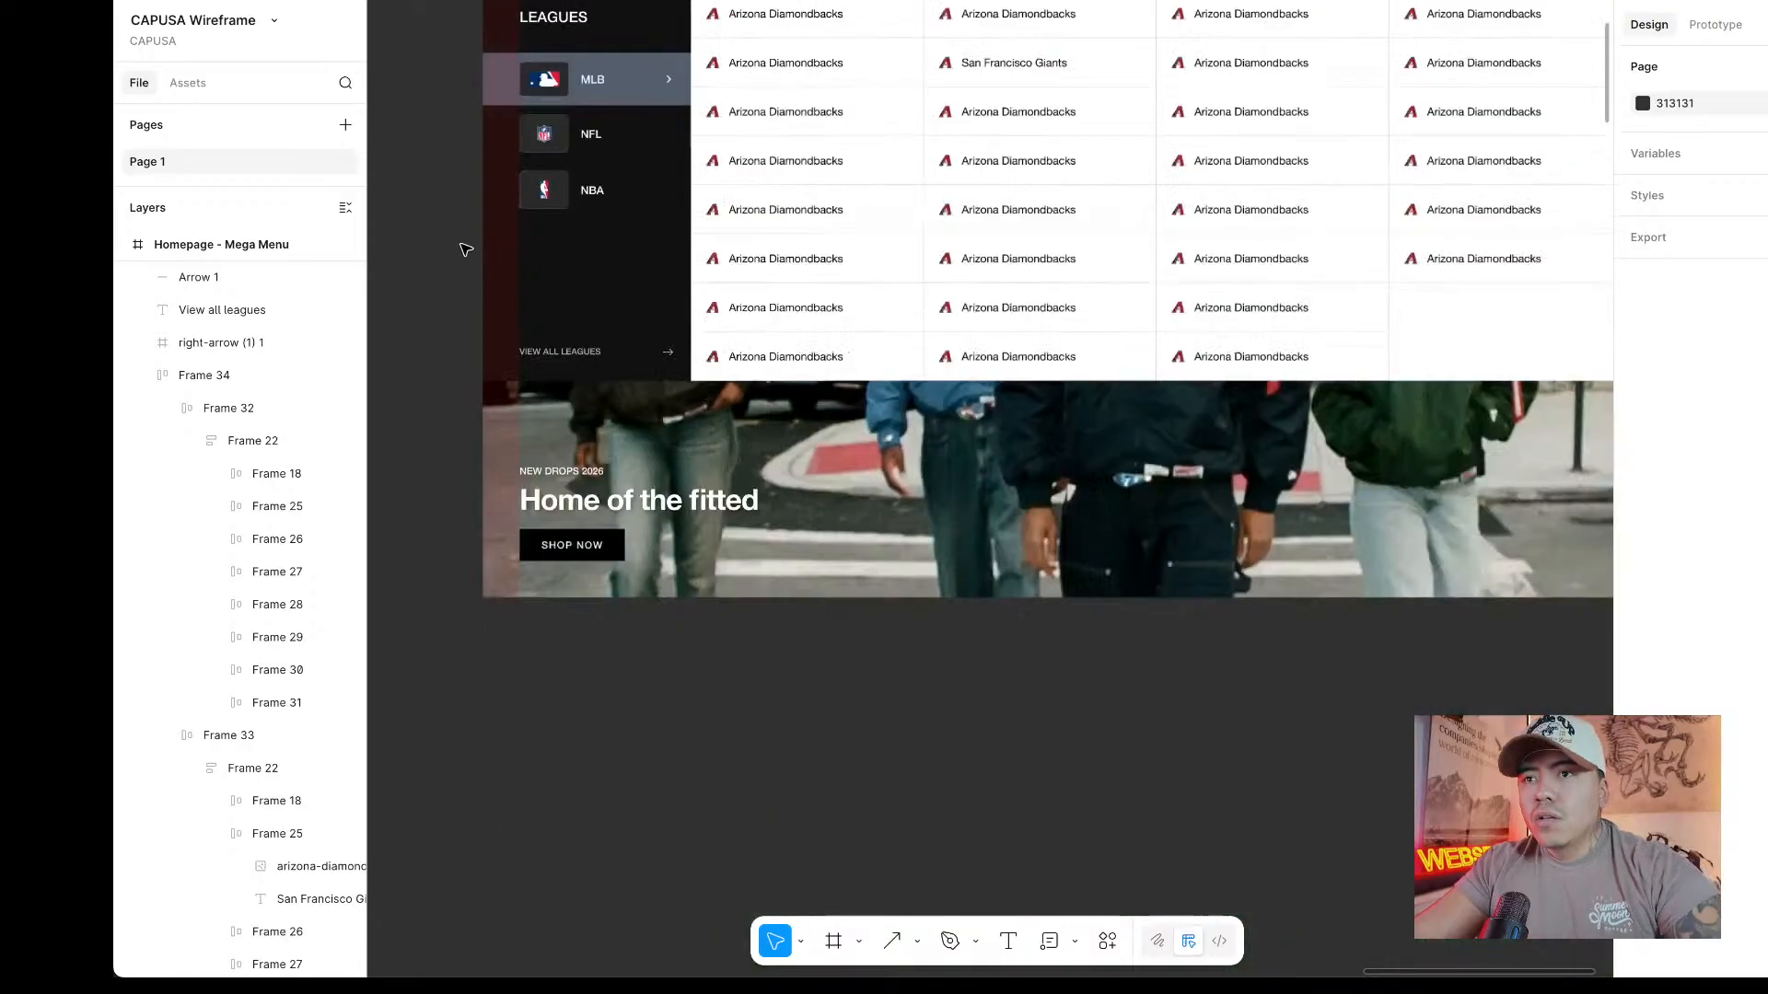
scroll(463, 241, "up", 3)
scroll(713, 193, "right", 2)
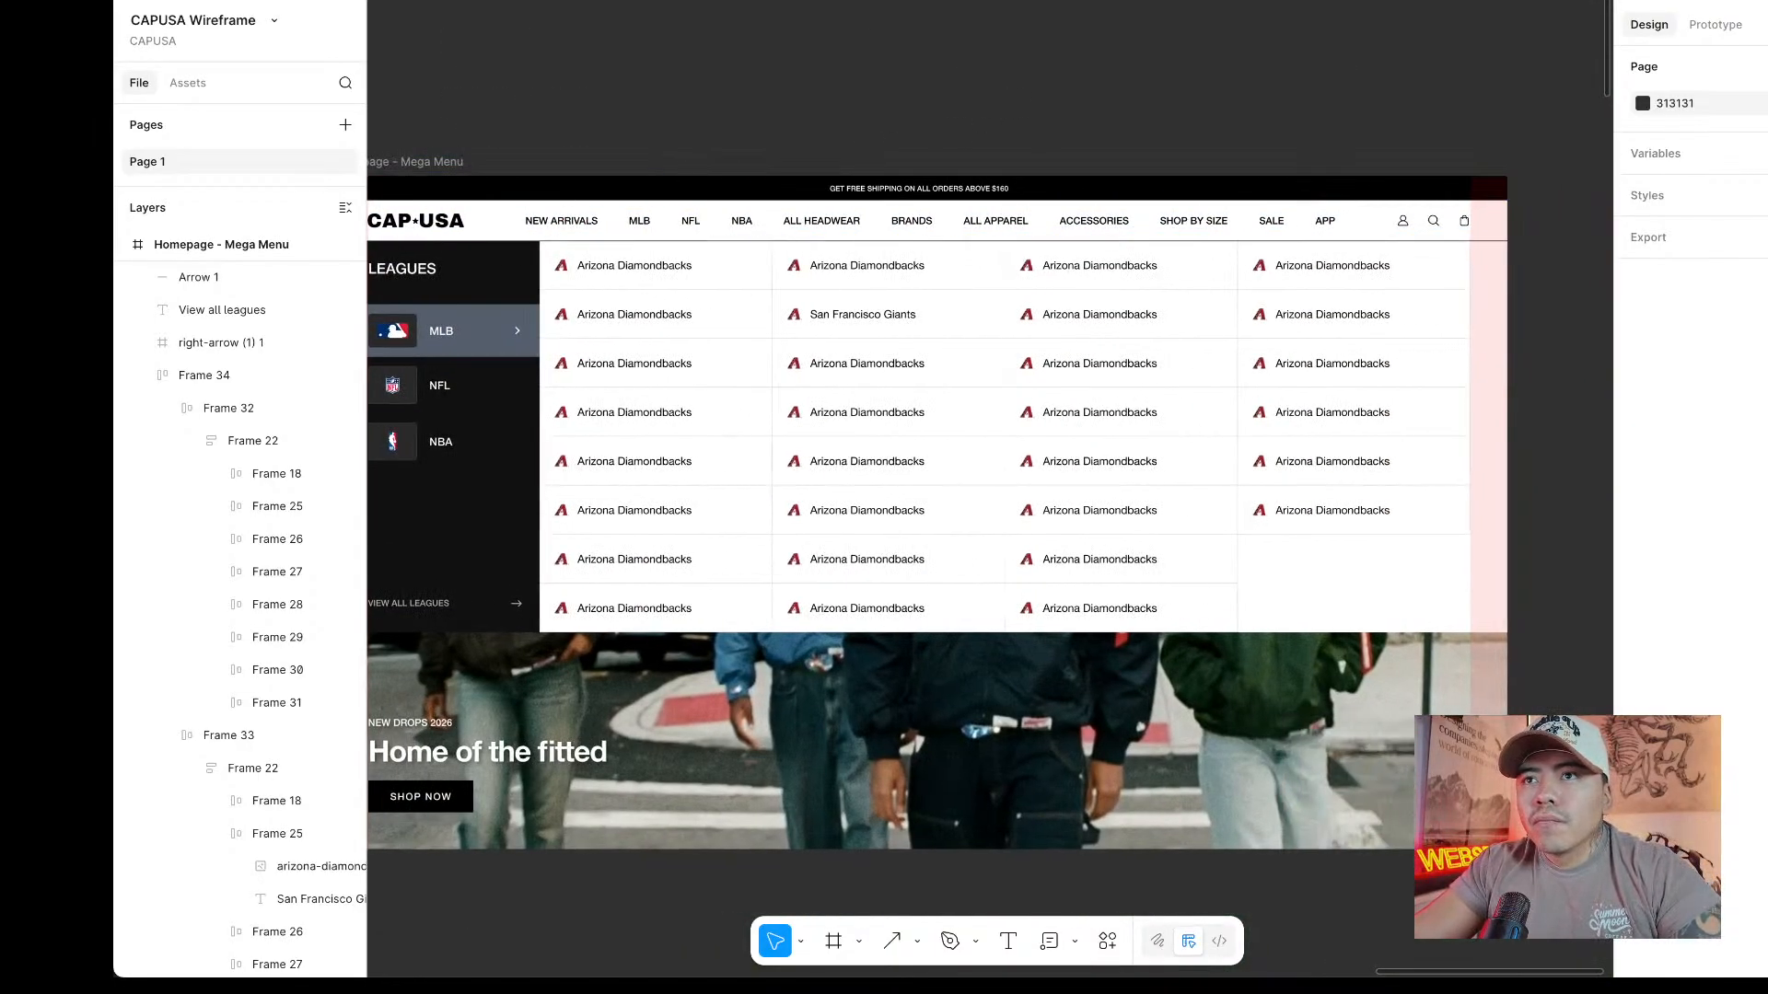
left_click(1460, 418)
left_click_drag(1465, 417, 1501, 418)
left_click(1581, 435)
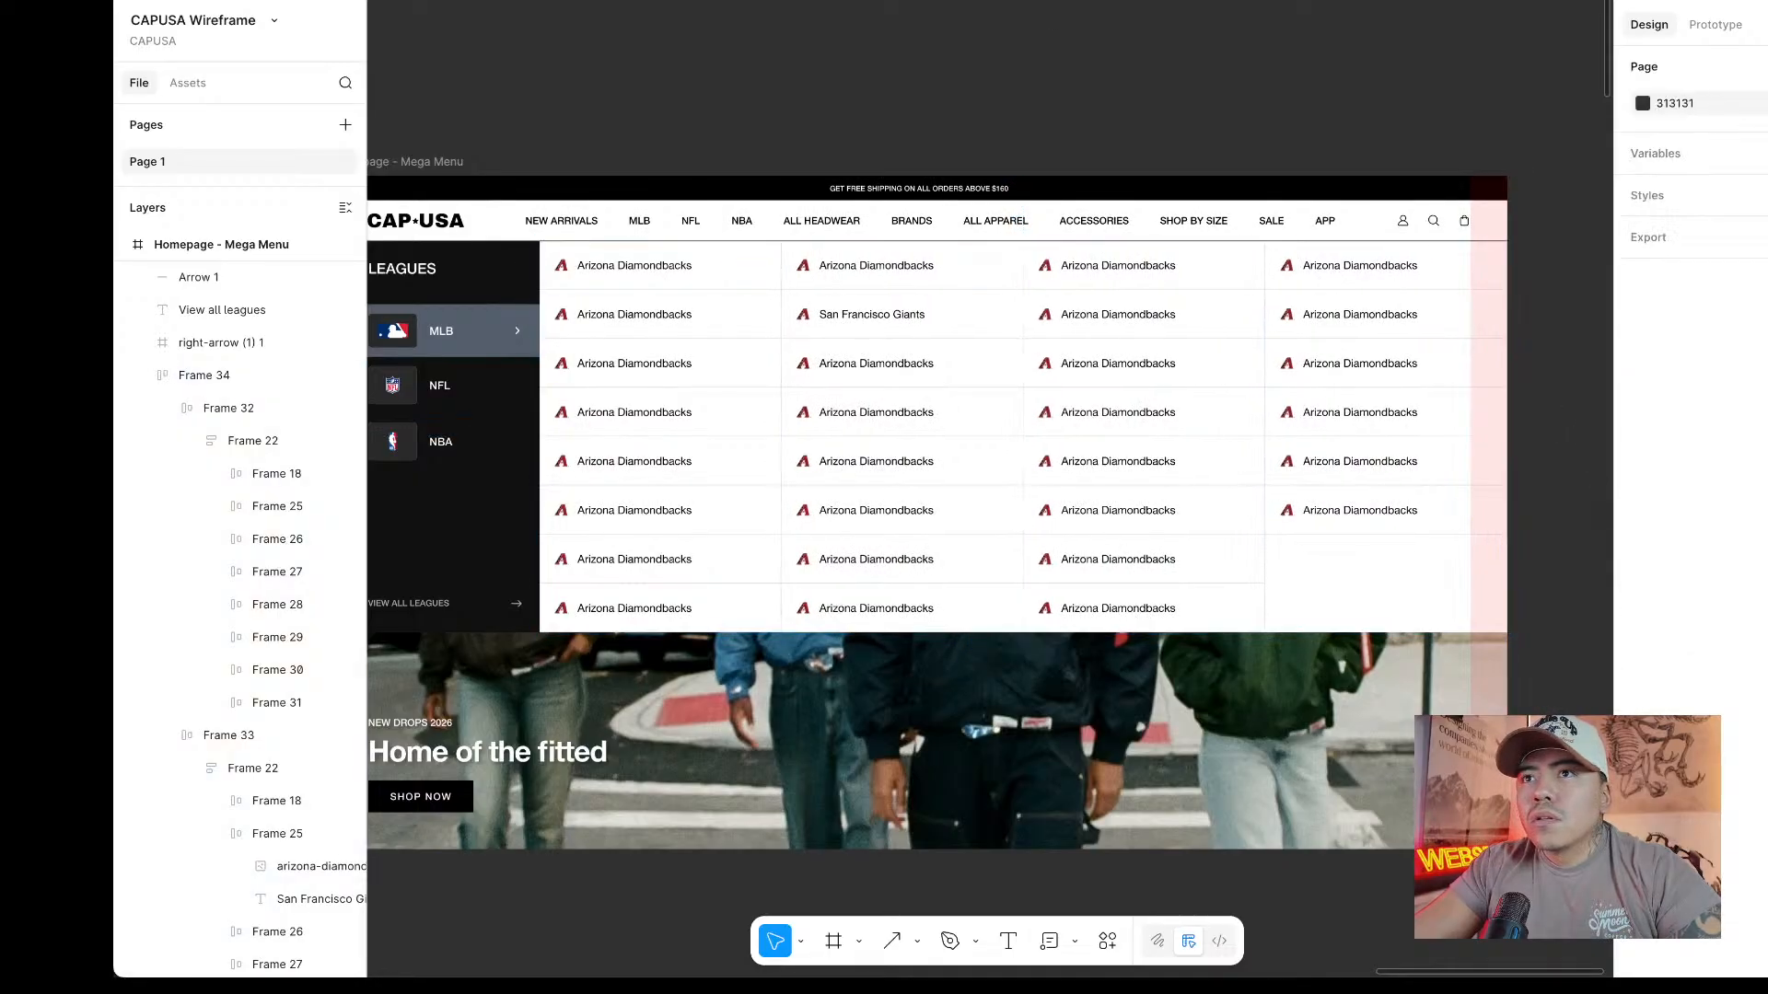
Preview the mega menu in presentation view and examine the team logos in the MLB Logos frame.
key("ctrl+Tab")
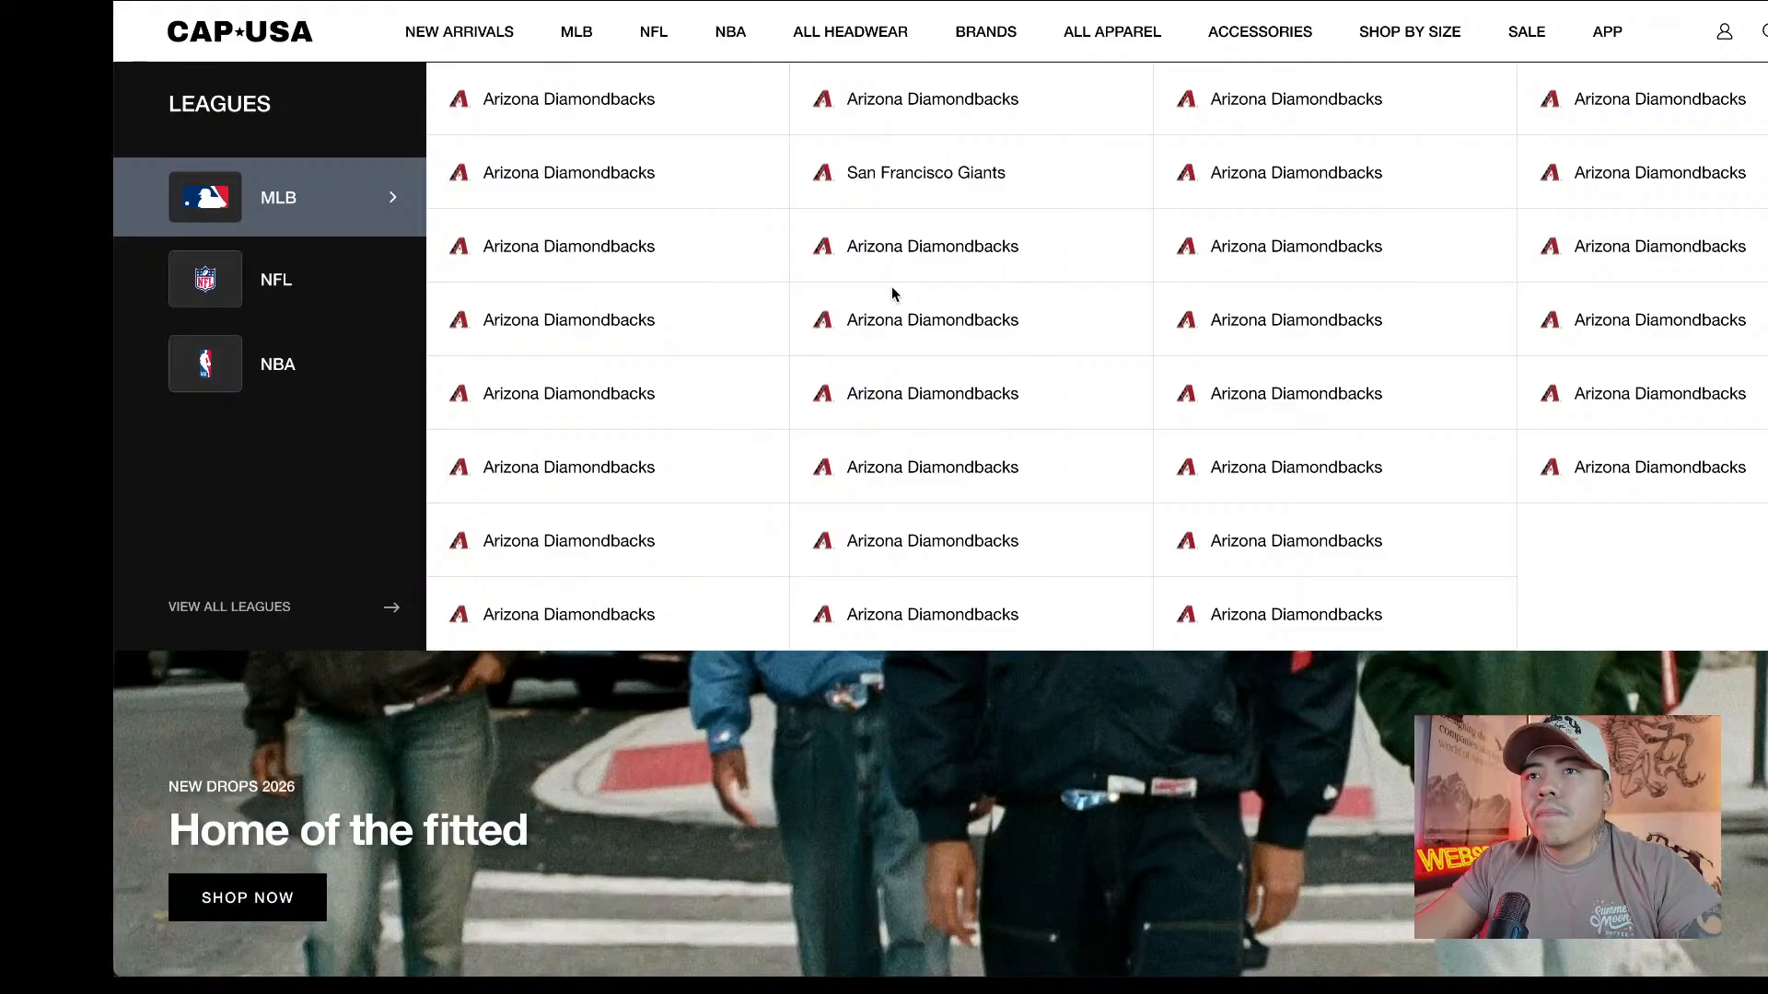
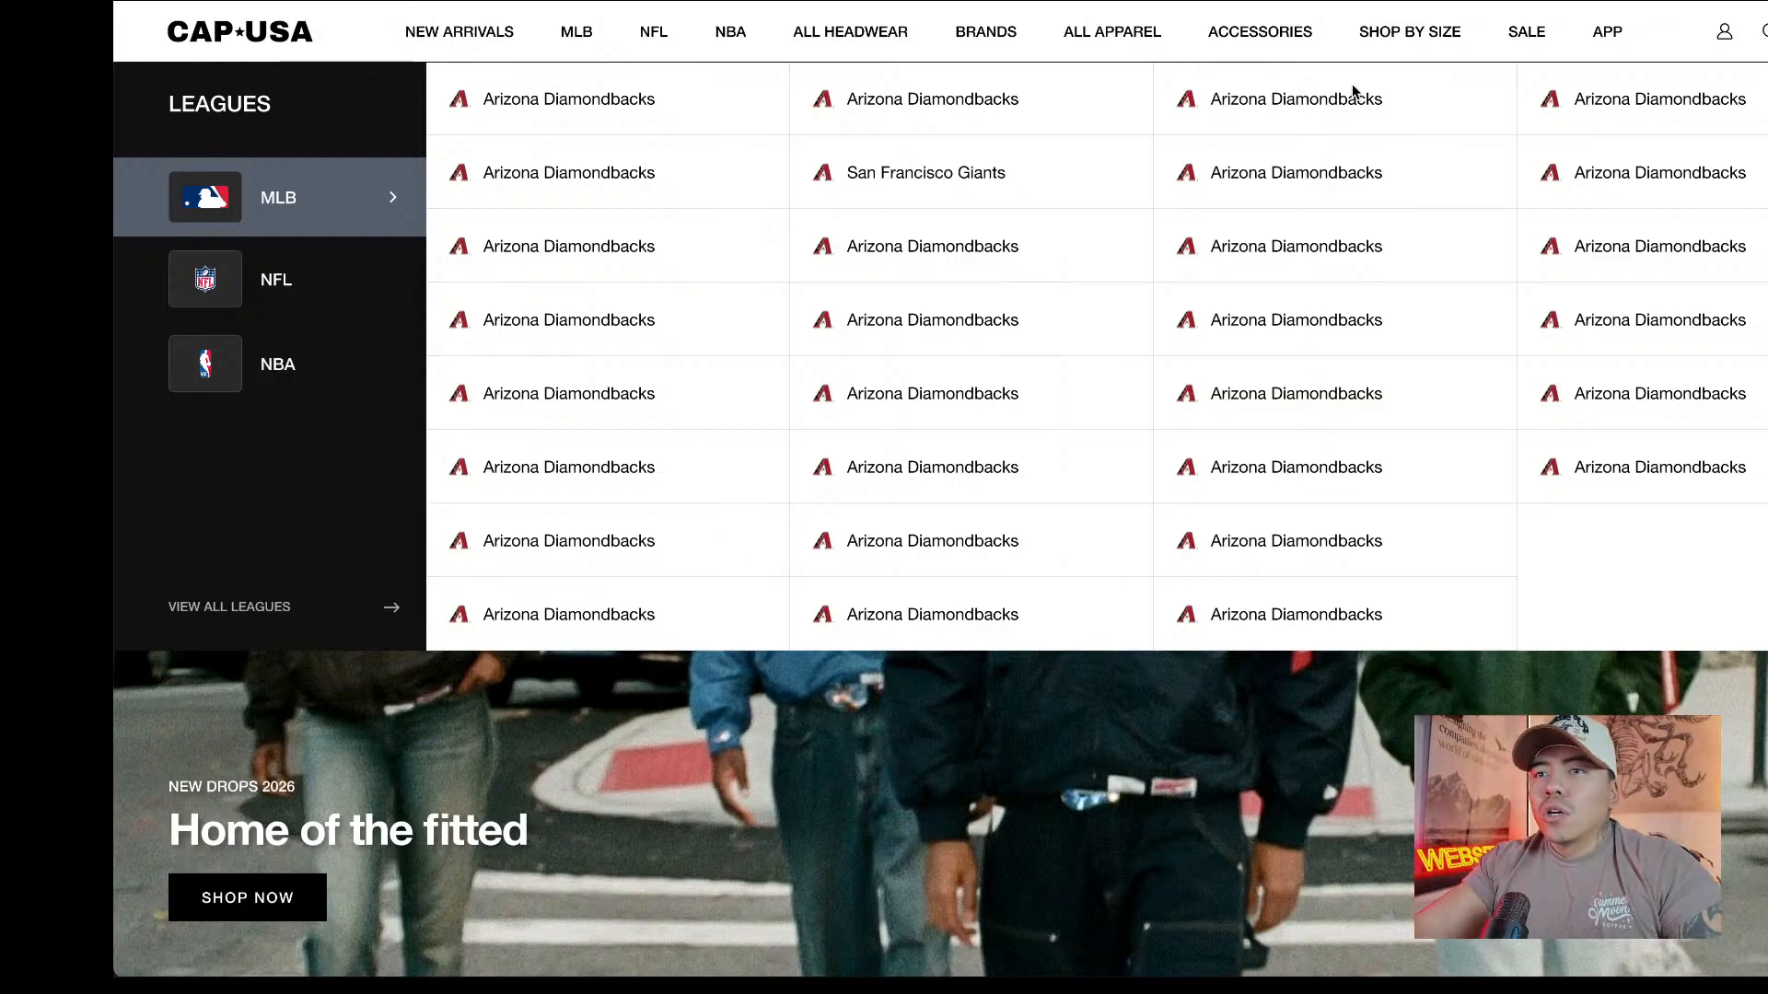
left_click(277, 2)
scroll(1279, 100, "down", 5)
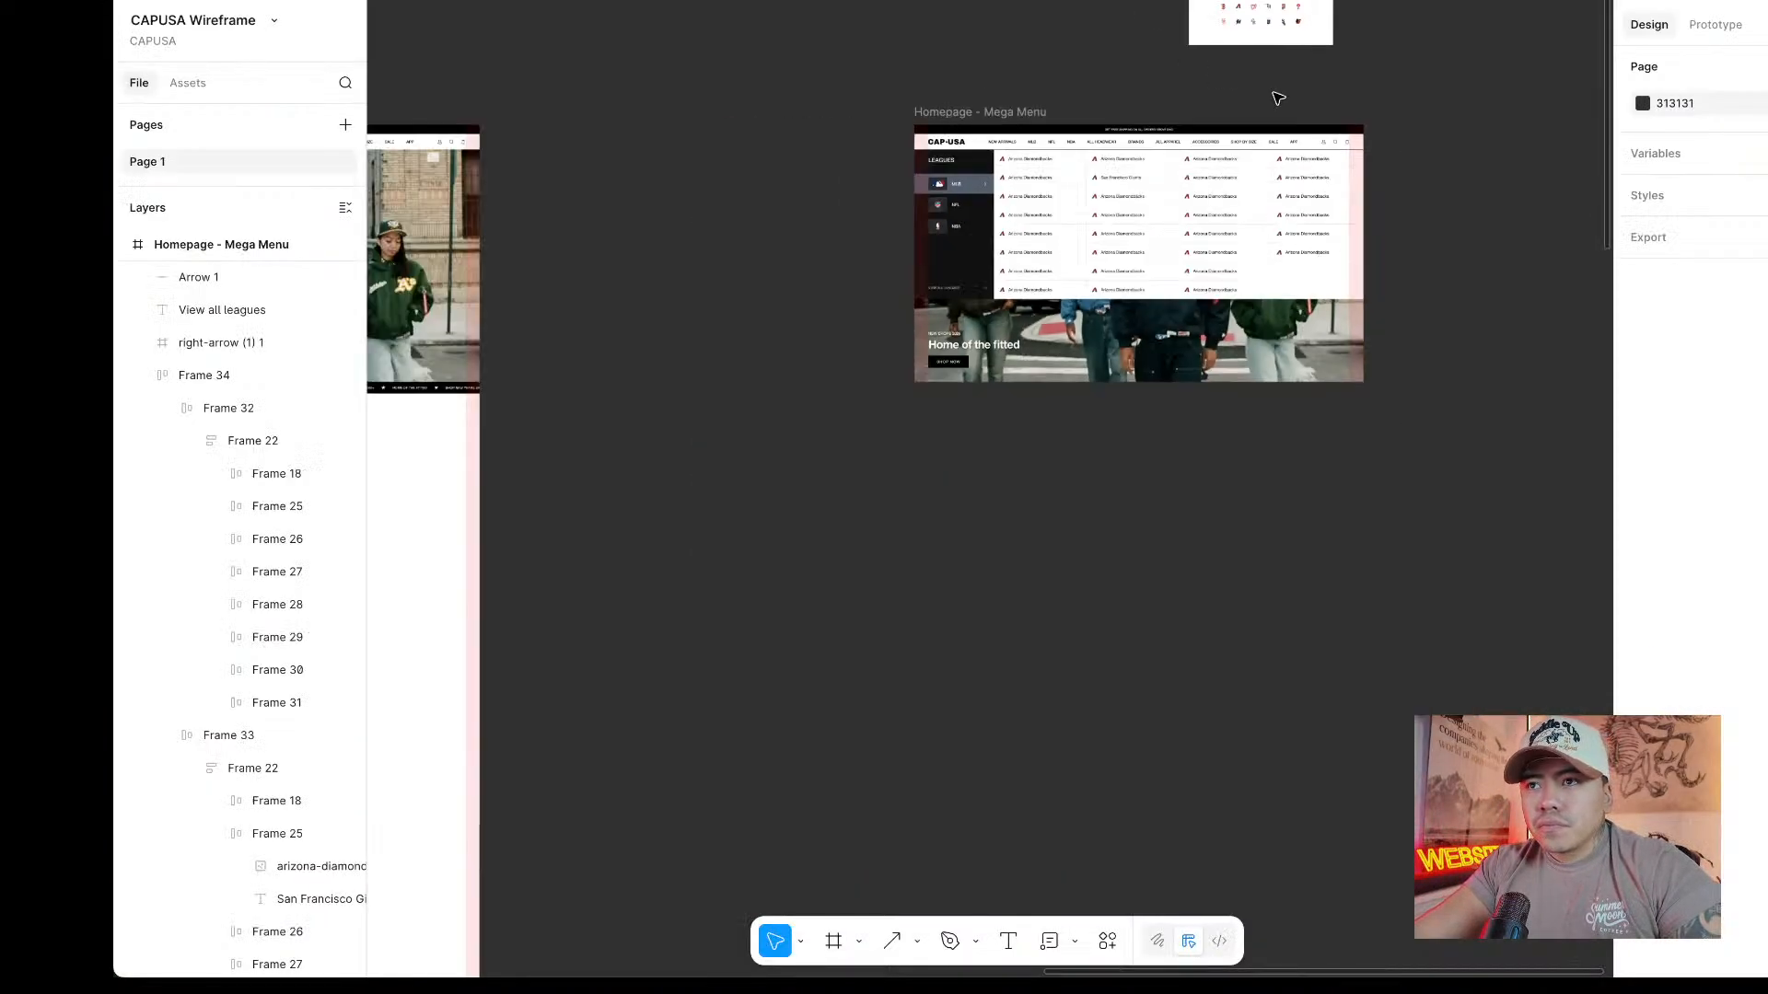
scroll(1283, 205, "up", 3)
scroll(1294, 230, "up", 8)
scroll(1284, 193, "up", 3)
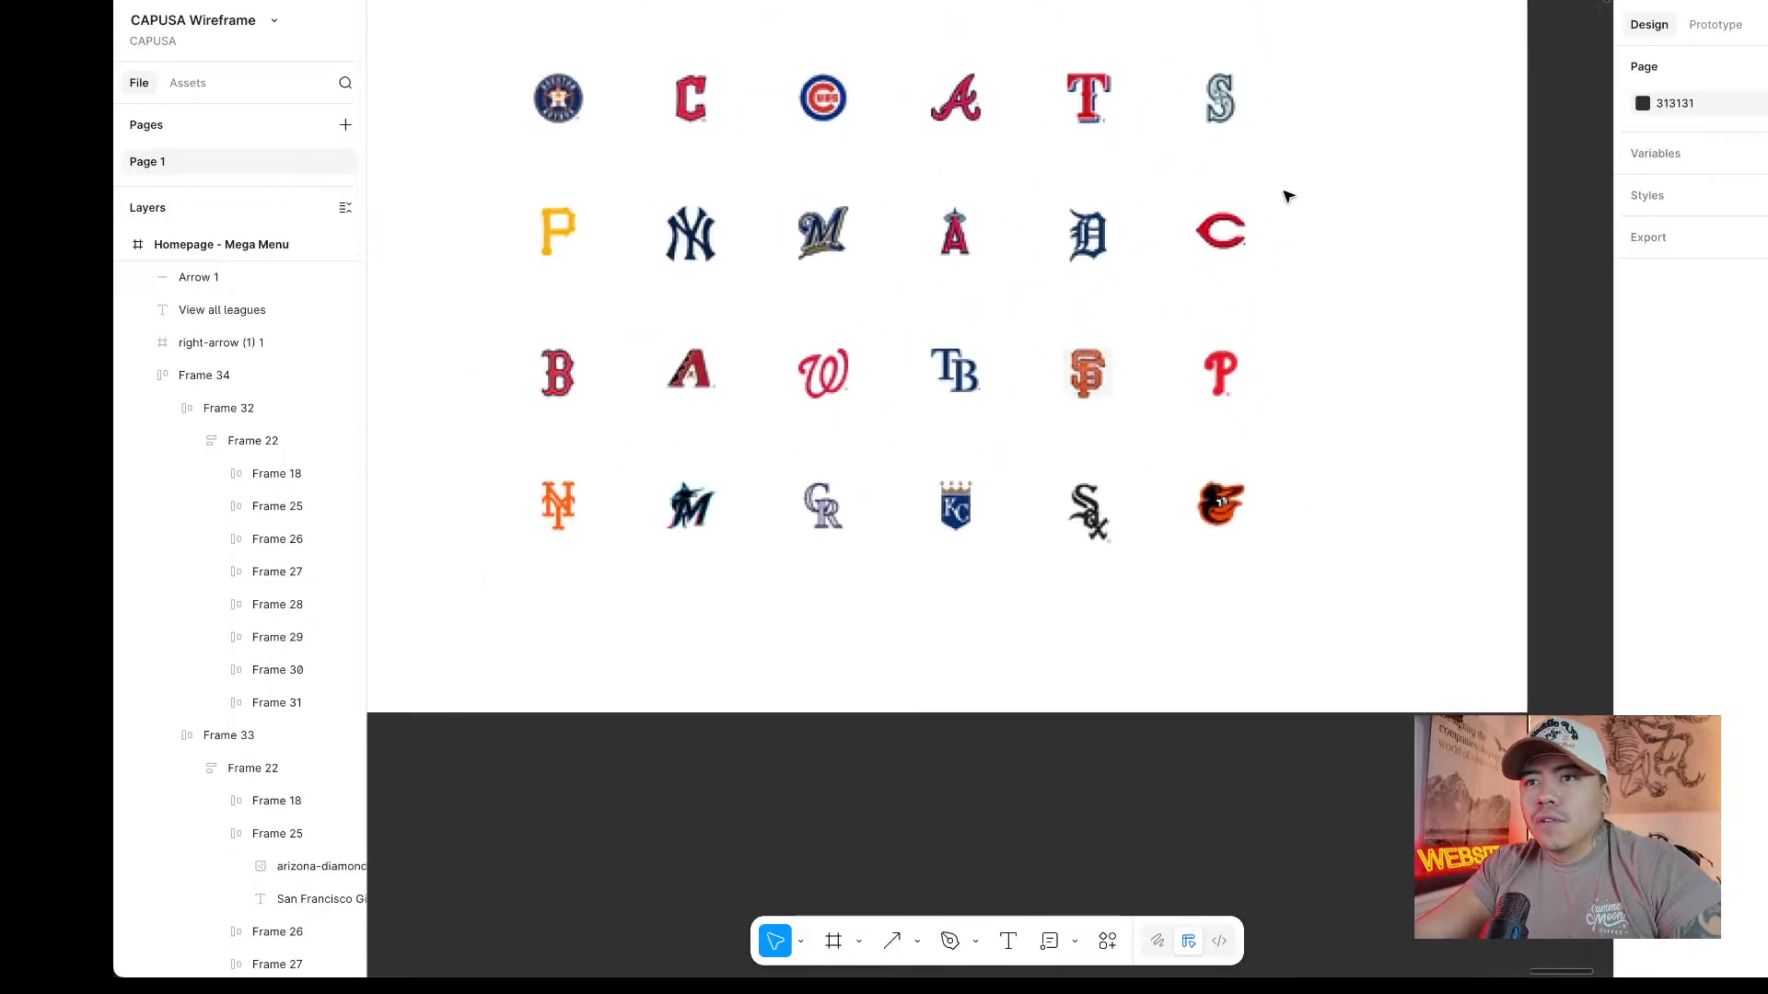
scroll(1283, 190, "down", 1)
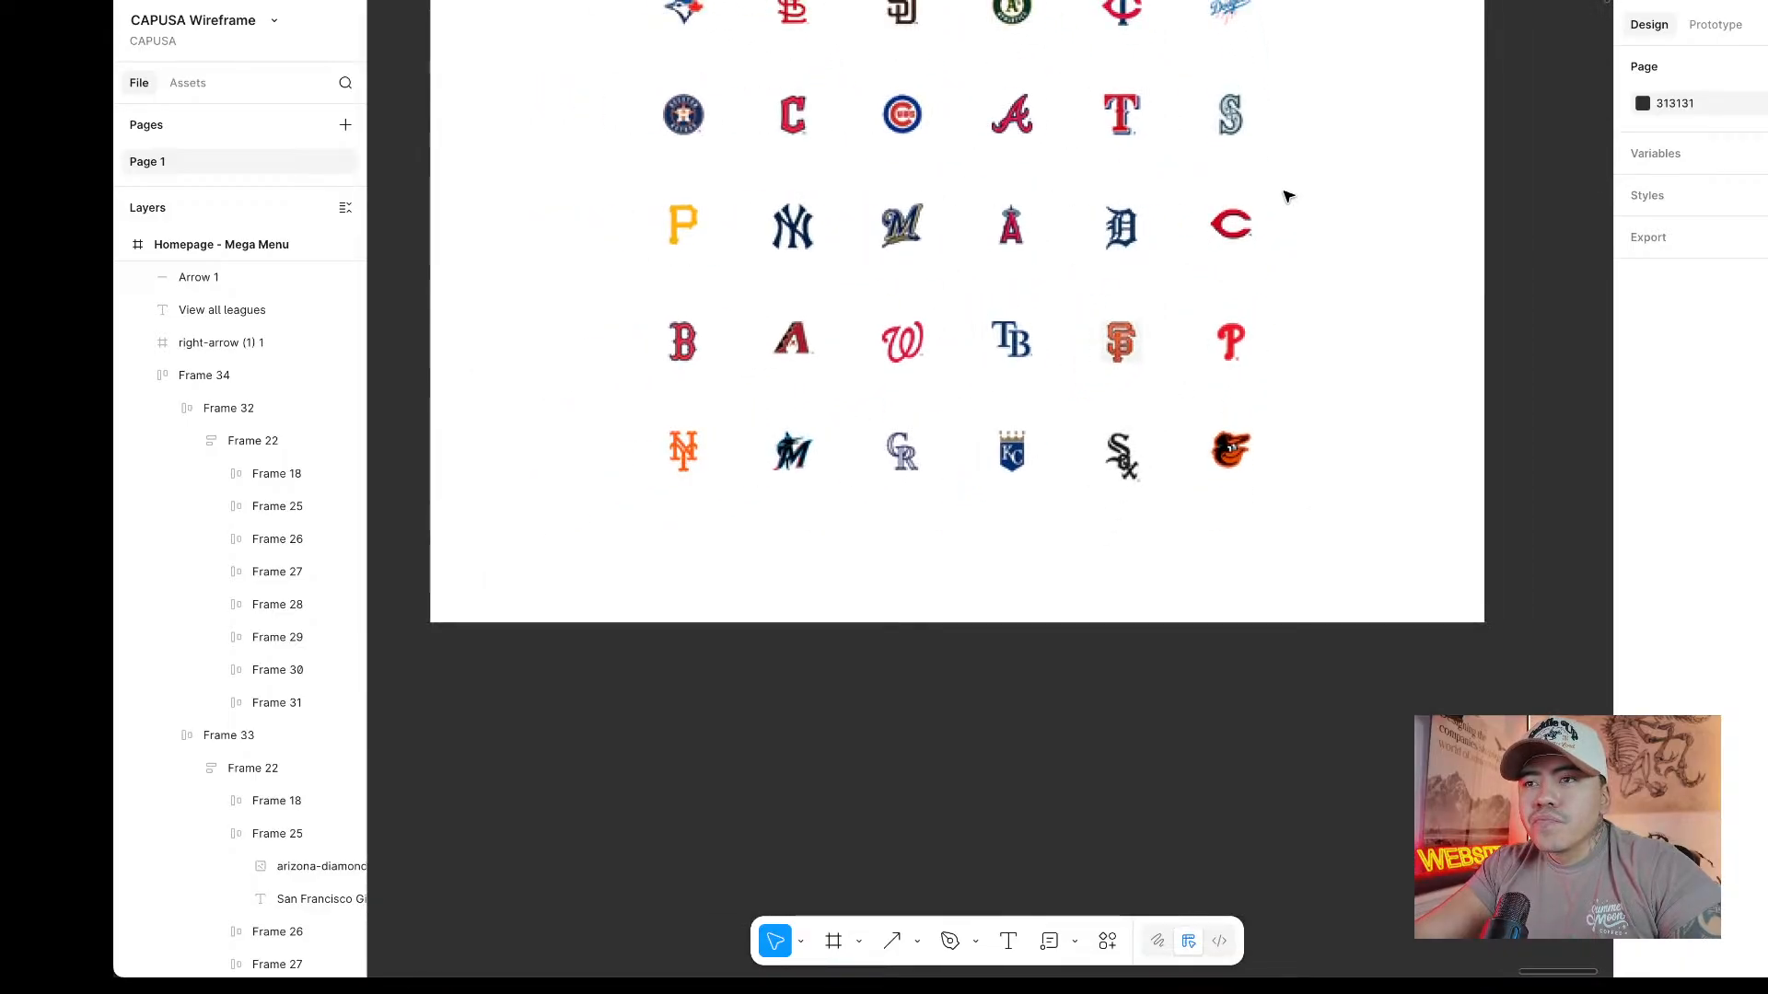
left_click(1133, 474)
scroll(1132, 474, "up", 2)
scroll(1188, 472, "down", 8)
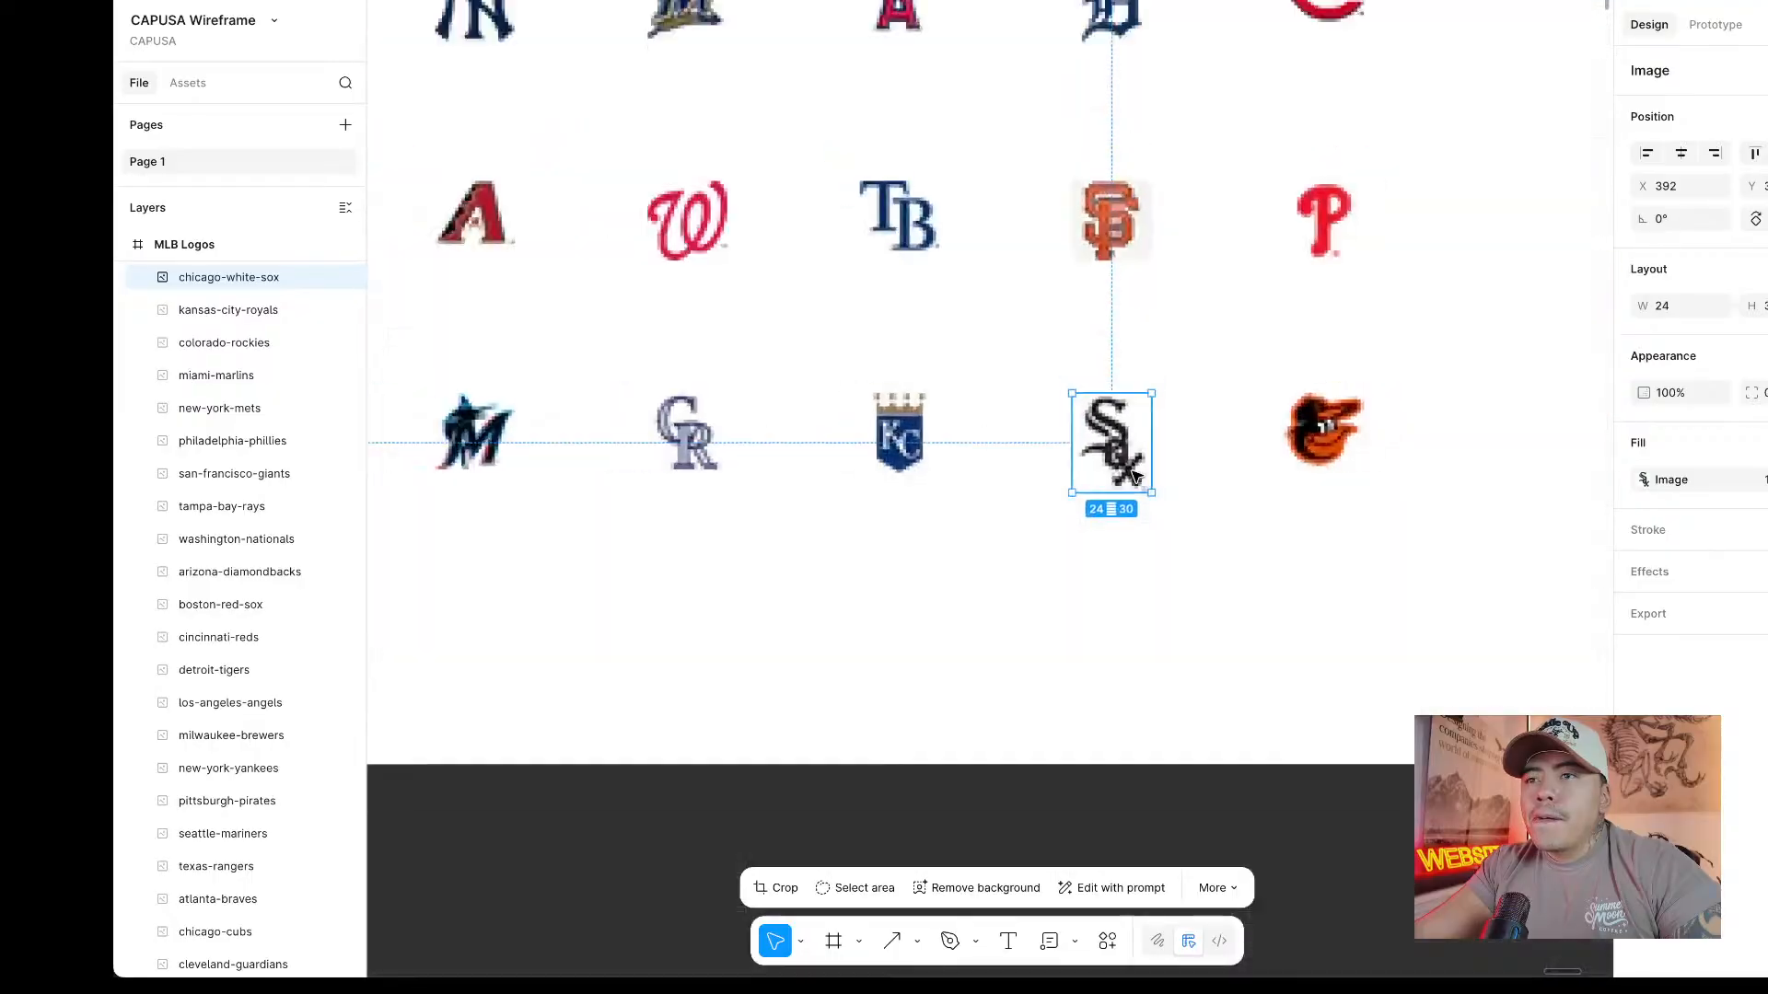
left_click(1211, 471)
scroll(1289, 465, "down", 5)
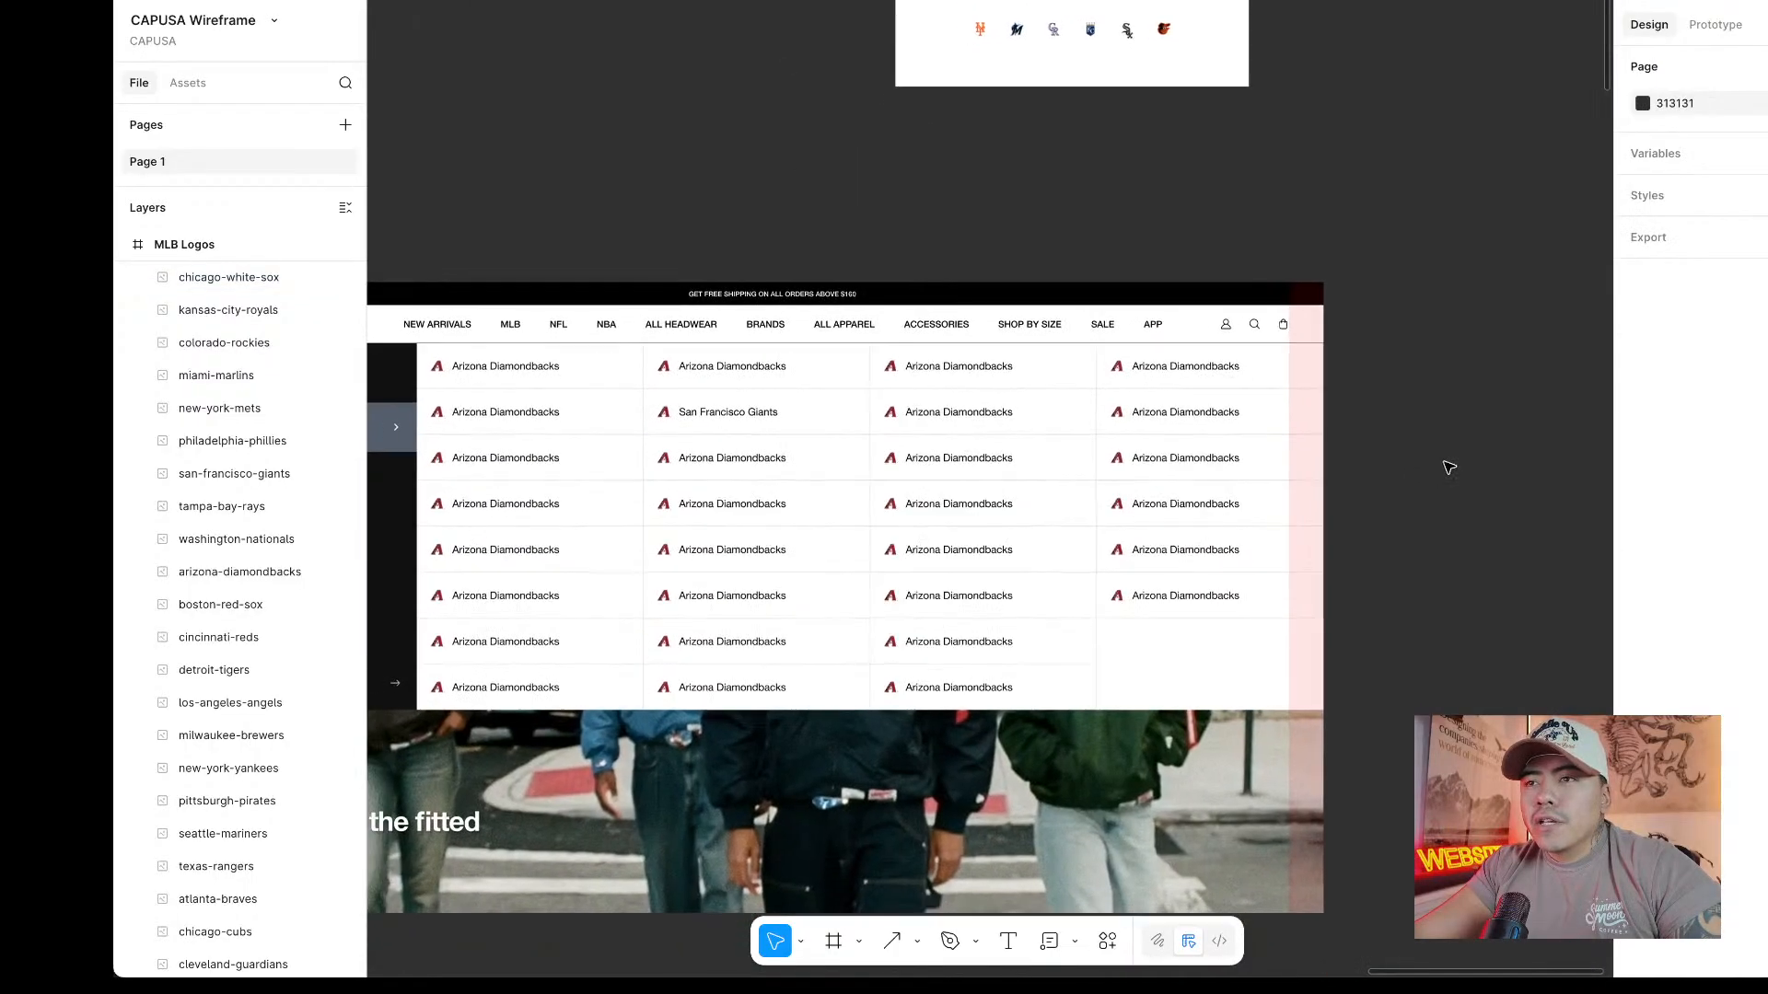
Look over the mega menu from the leagues sidebar to the last team column.
scroll(1431, 467, "left", 1)
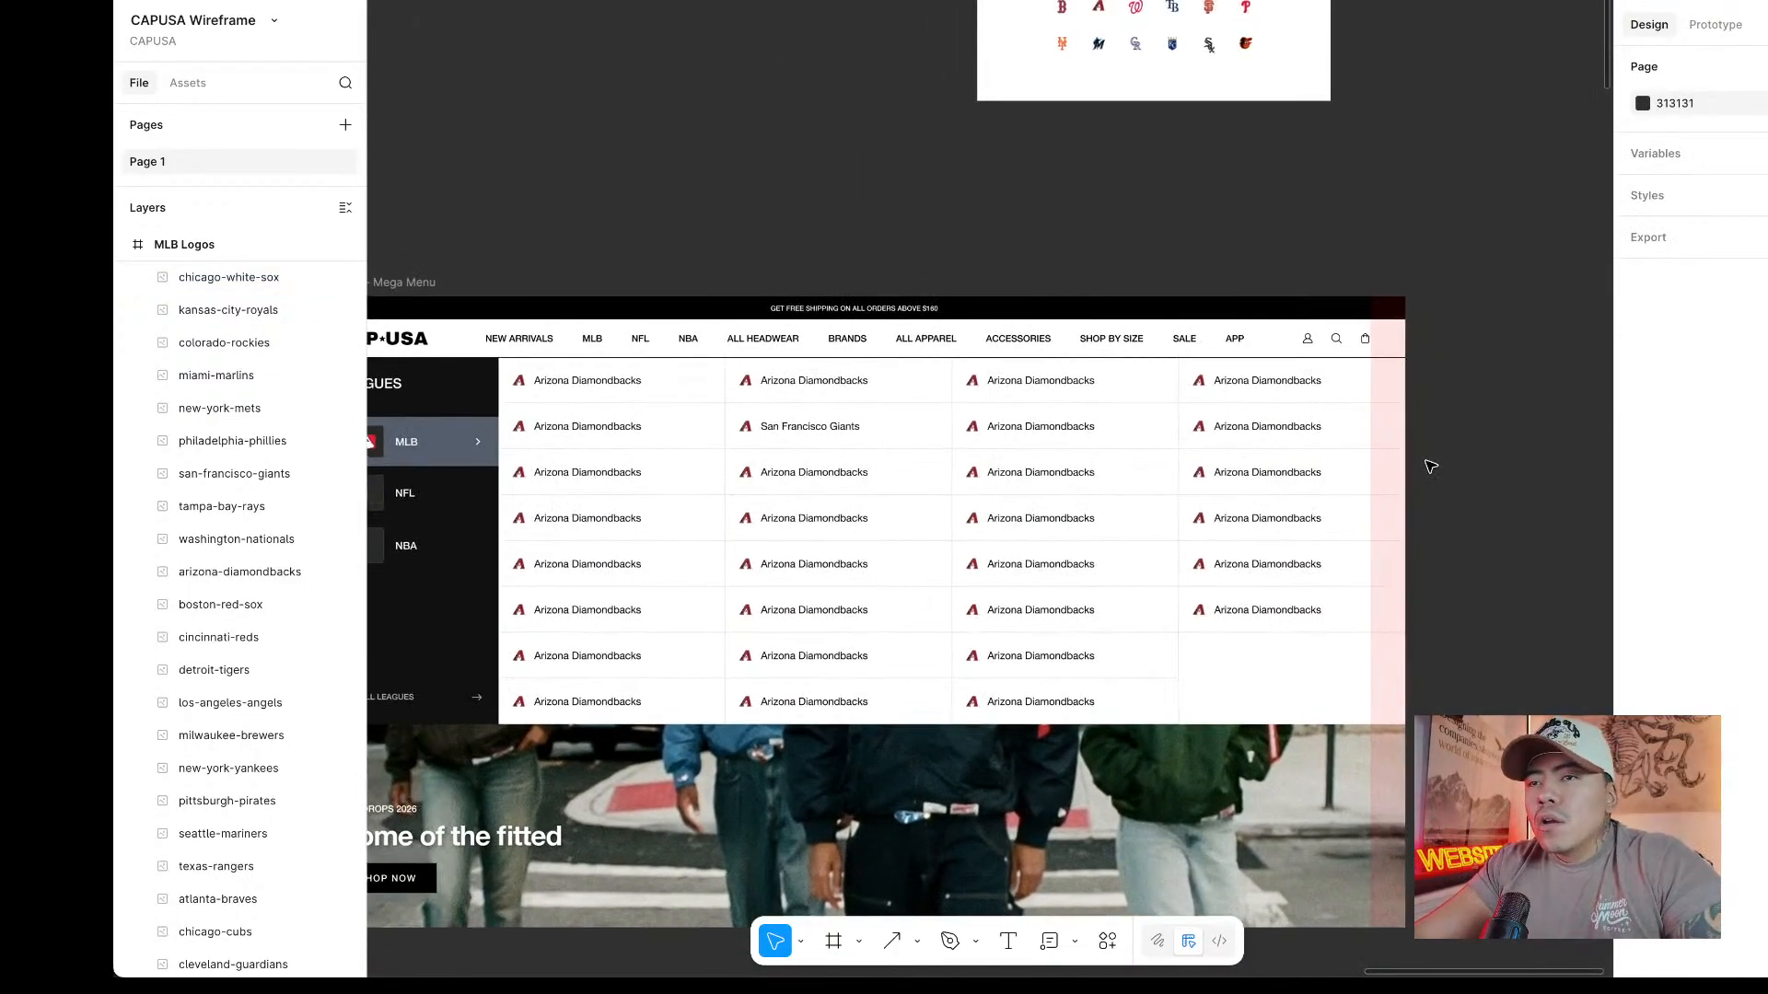
scroll(651, 481, "up", 3)
scroll(651, 481, "down", 3)
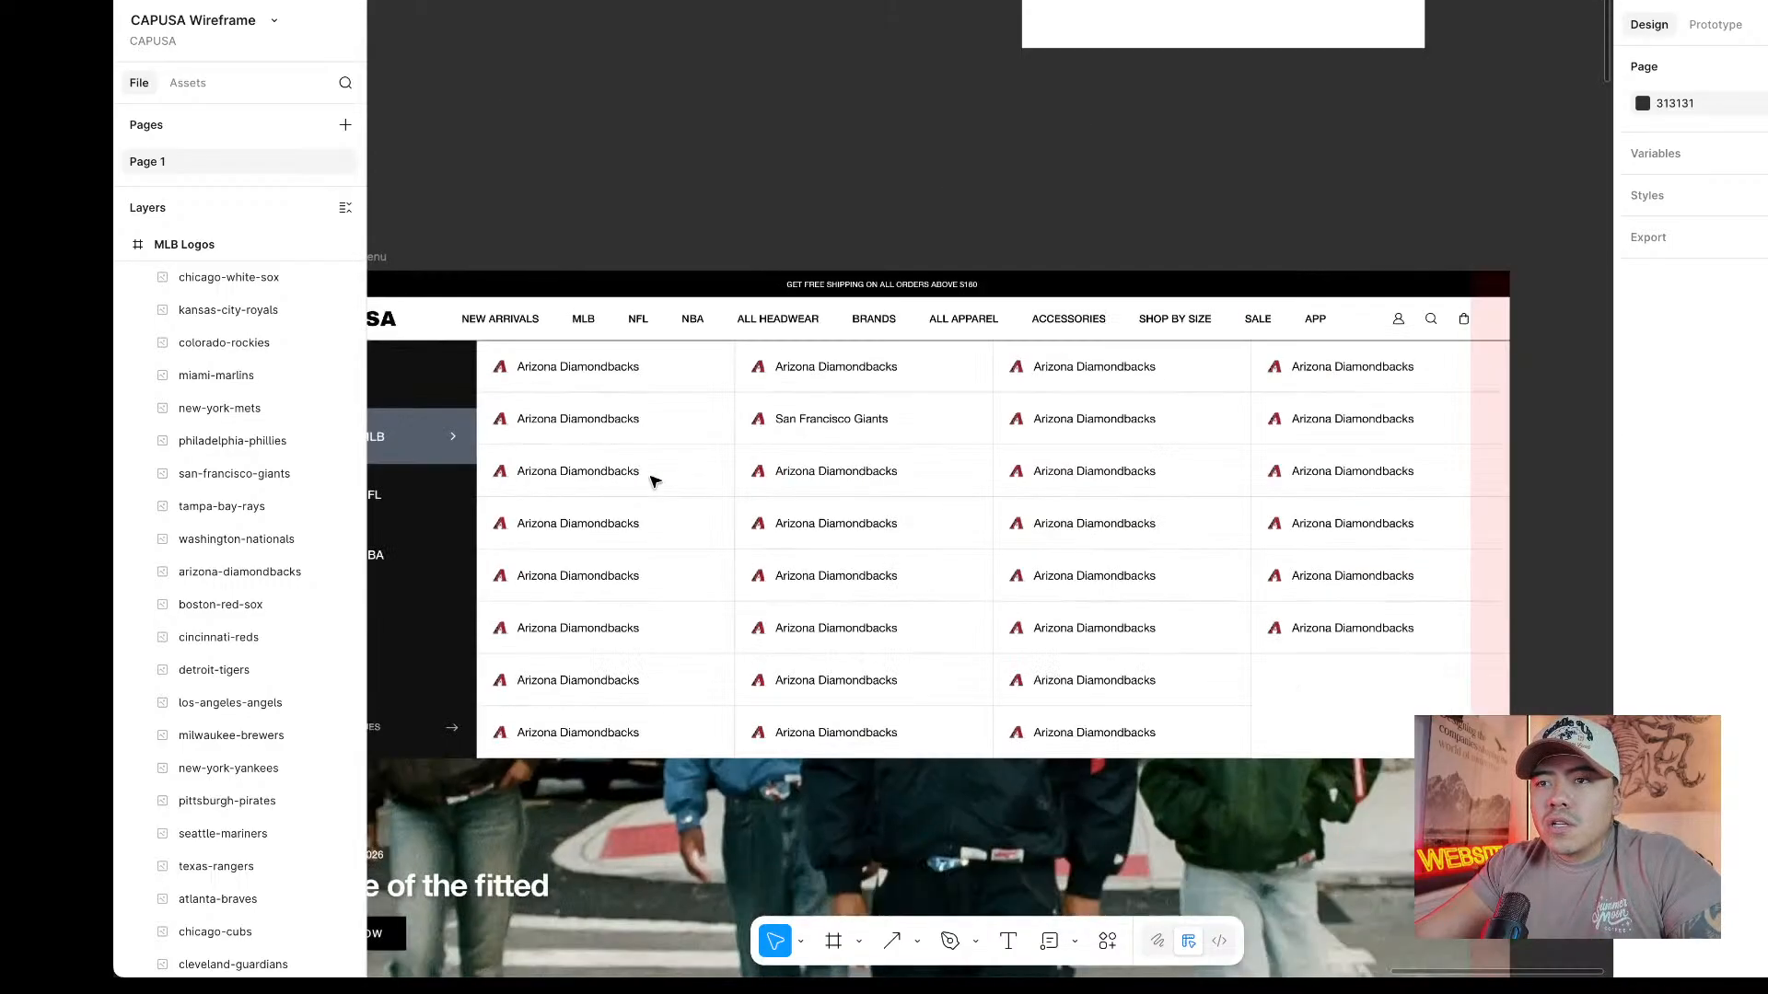
scroll(740, 207, "left", 2)
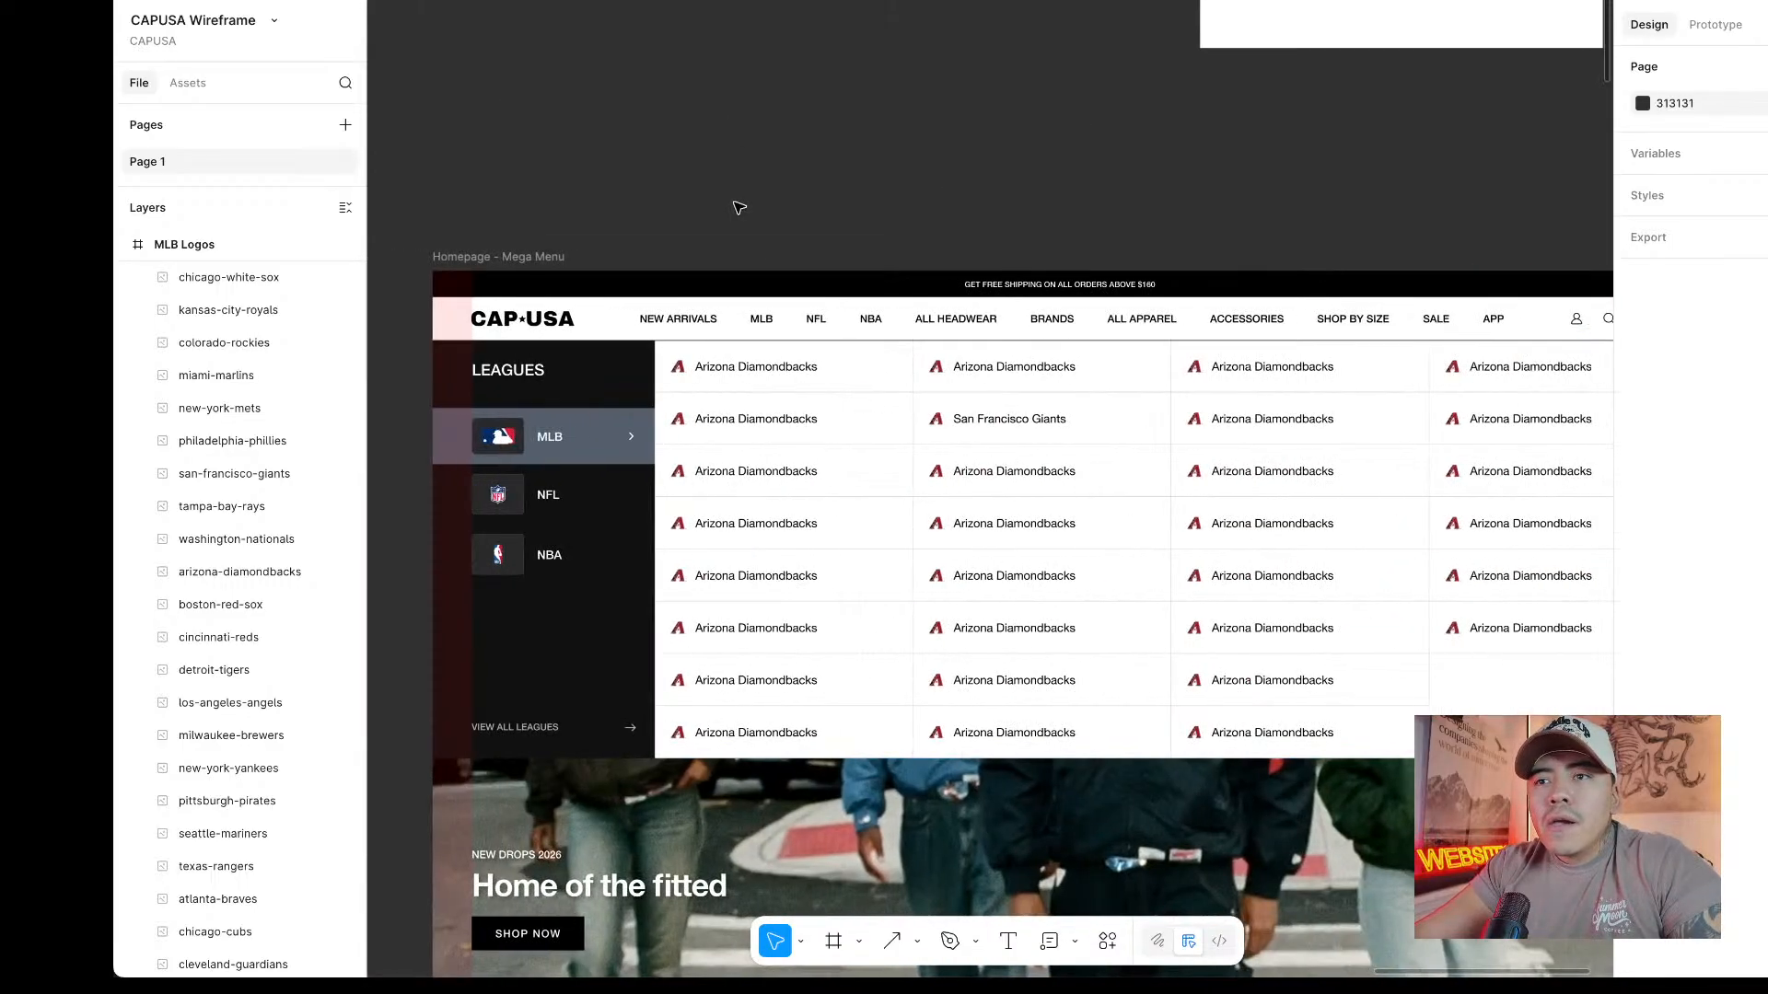
scroll(740, 203, "down", 2)
scroll(782, 193, "right", 6)
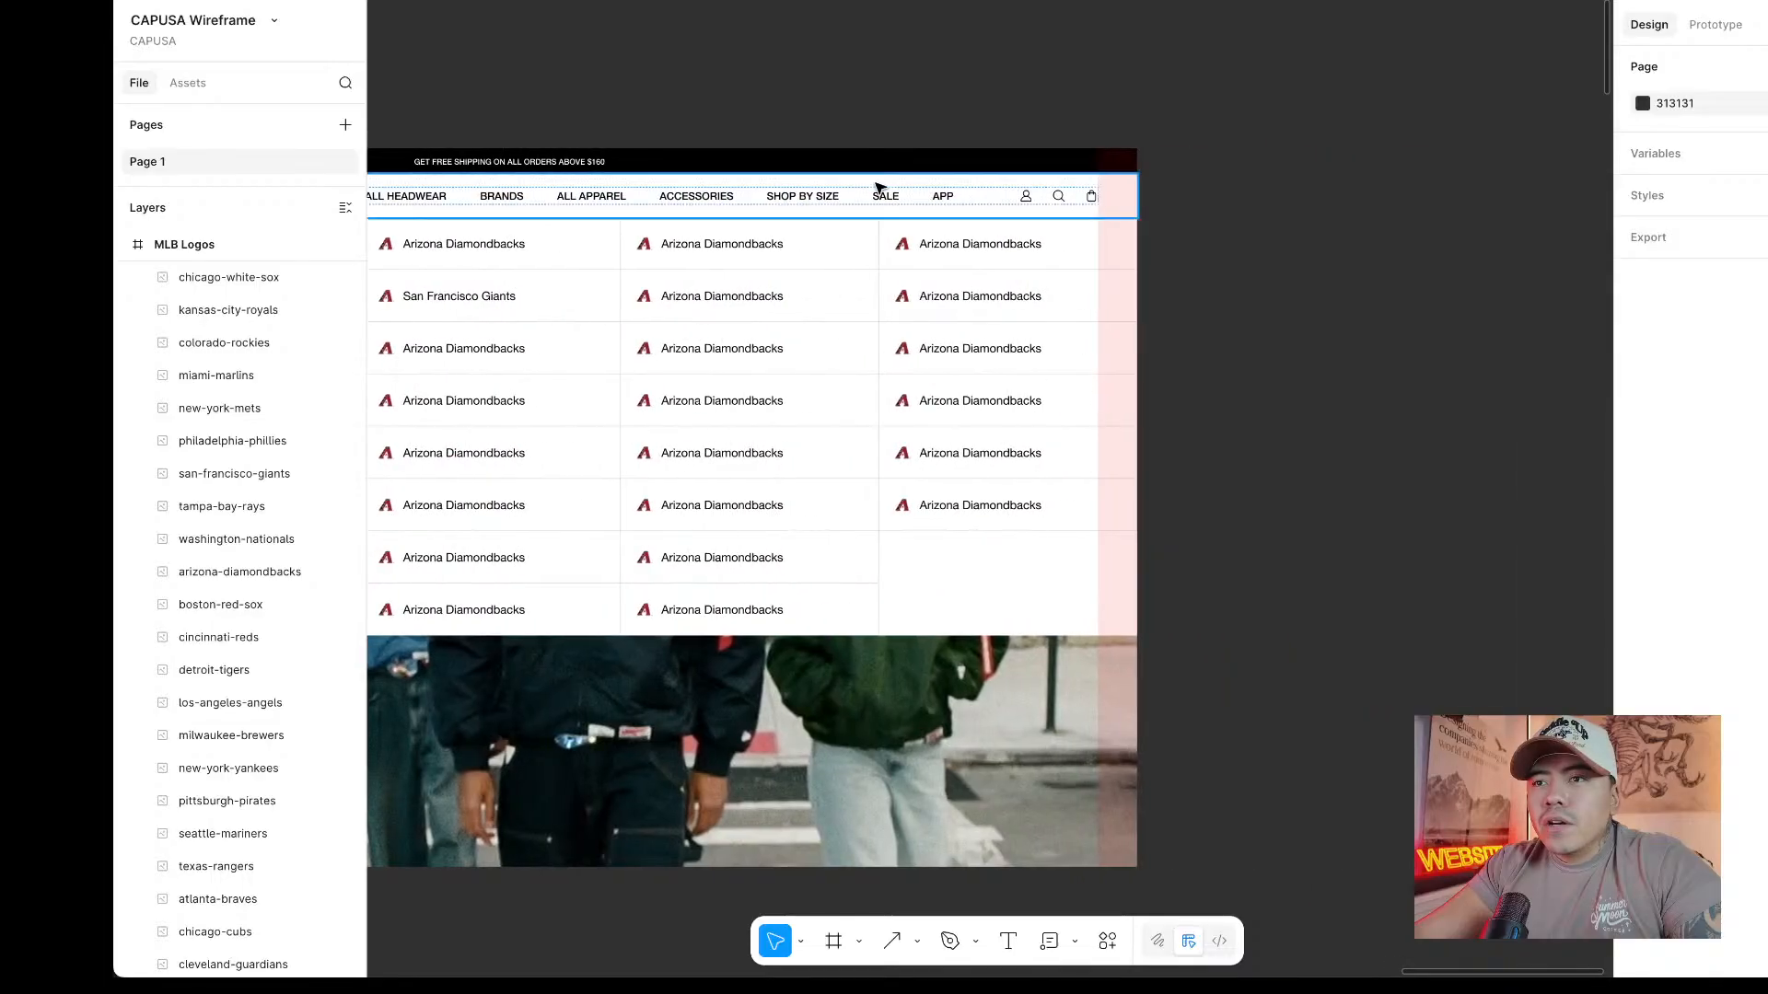
scroll(920, 230, "left", 6)
scroll(1128, 342, "down", 1)
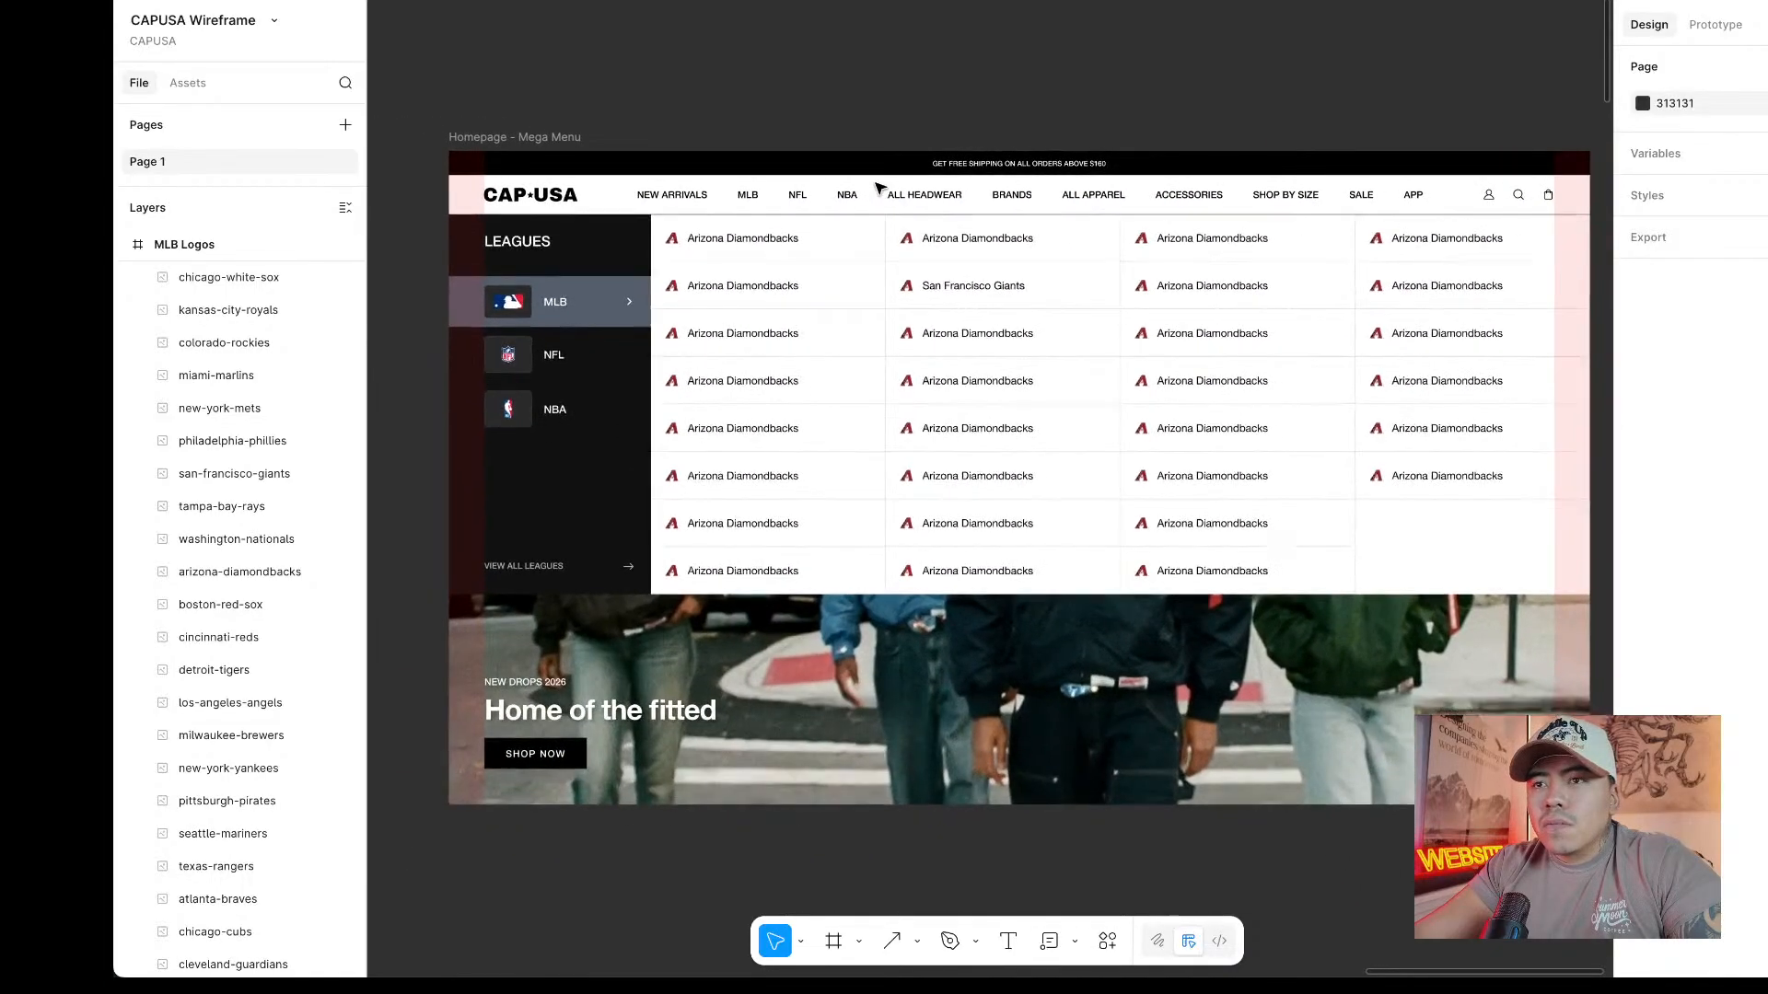
left_click(822, 246)
double_click(822, 246)
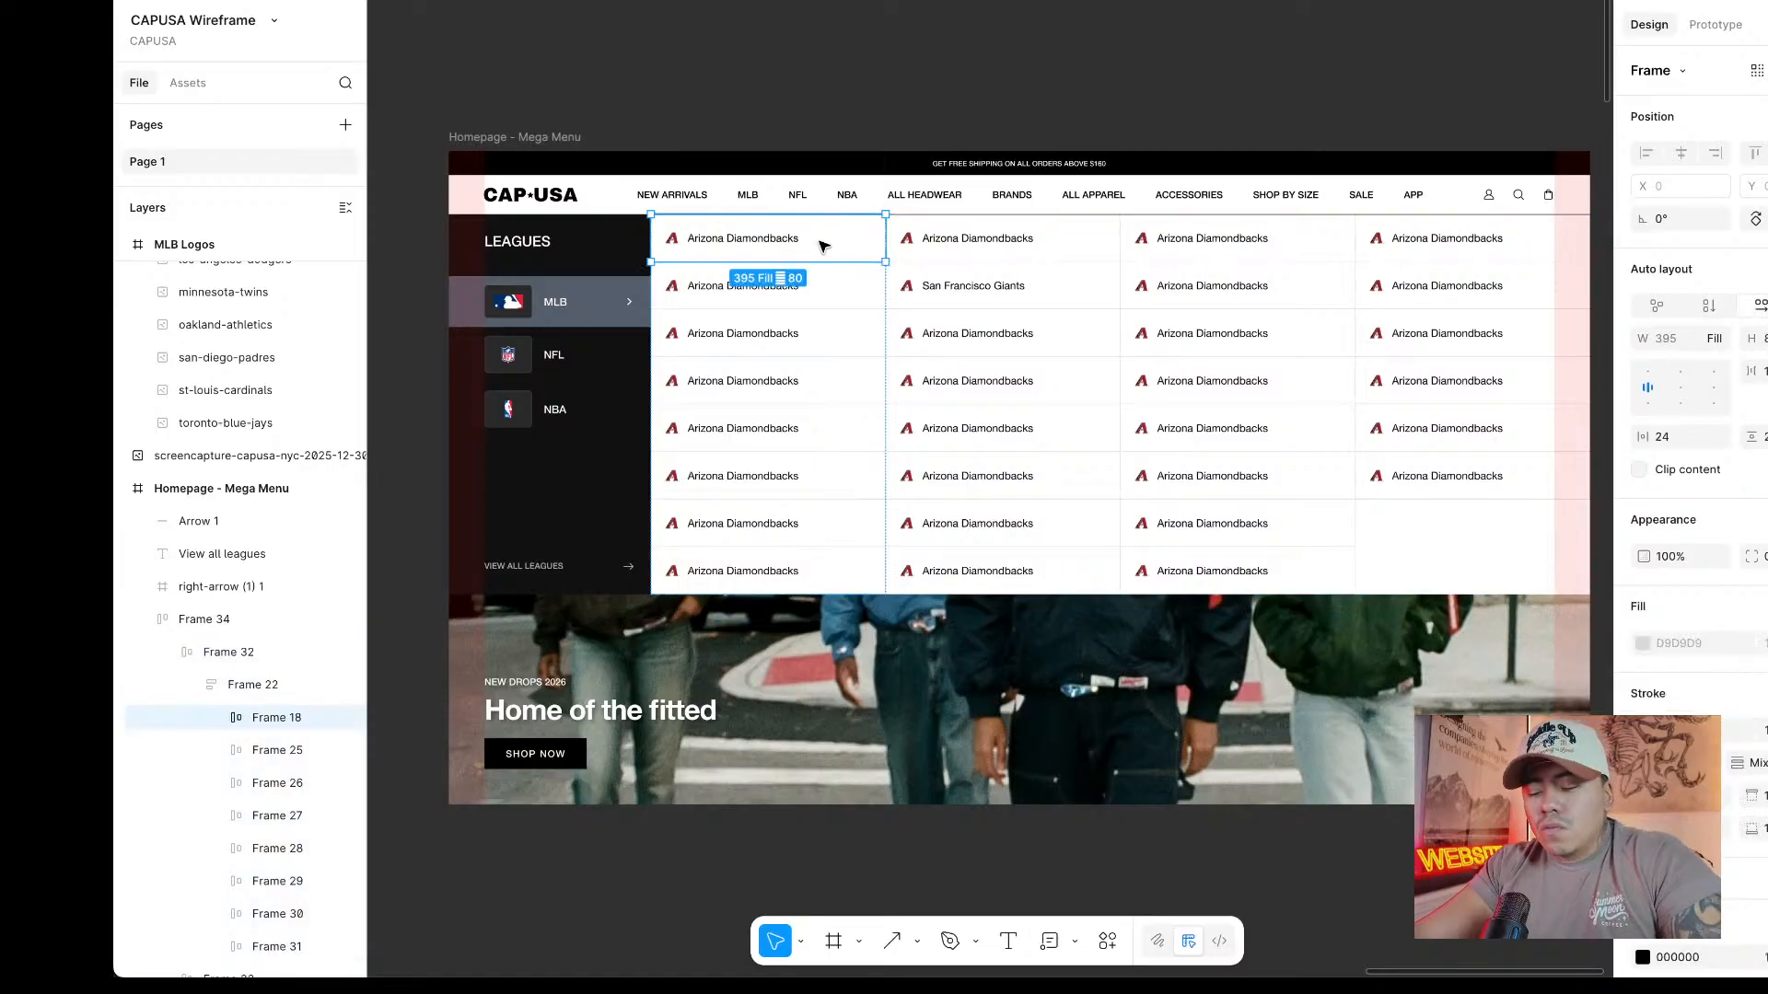
scroll(822, 245, "down", 3)
scroll(1074, 702, "right", 3)
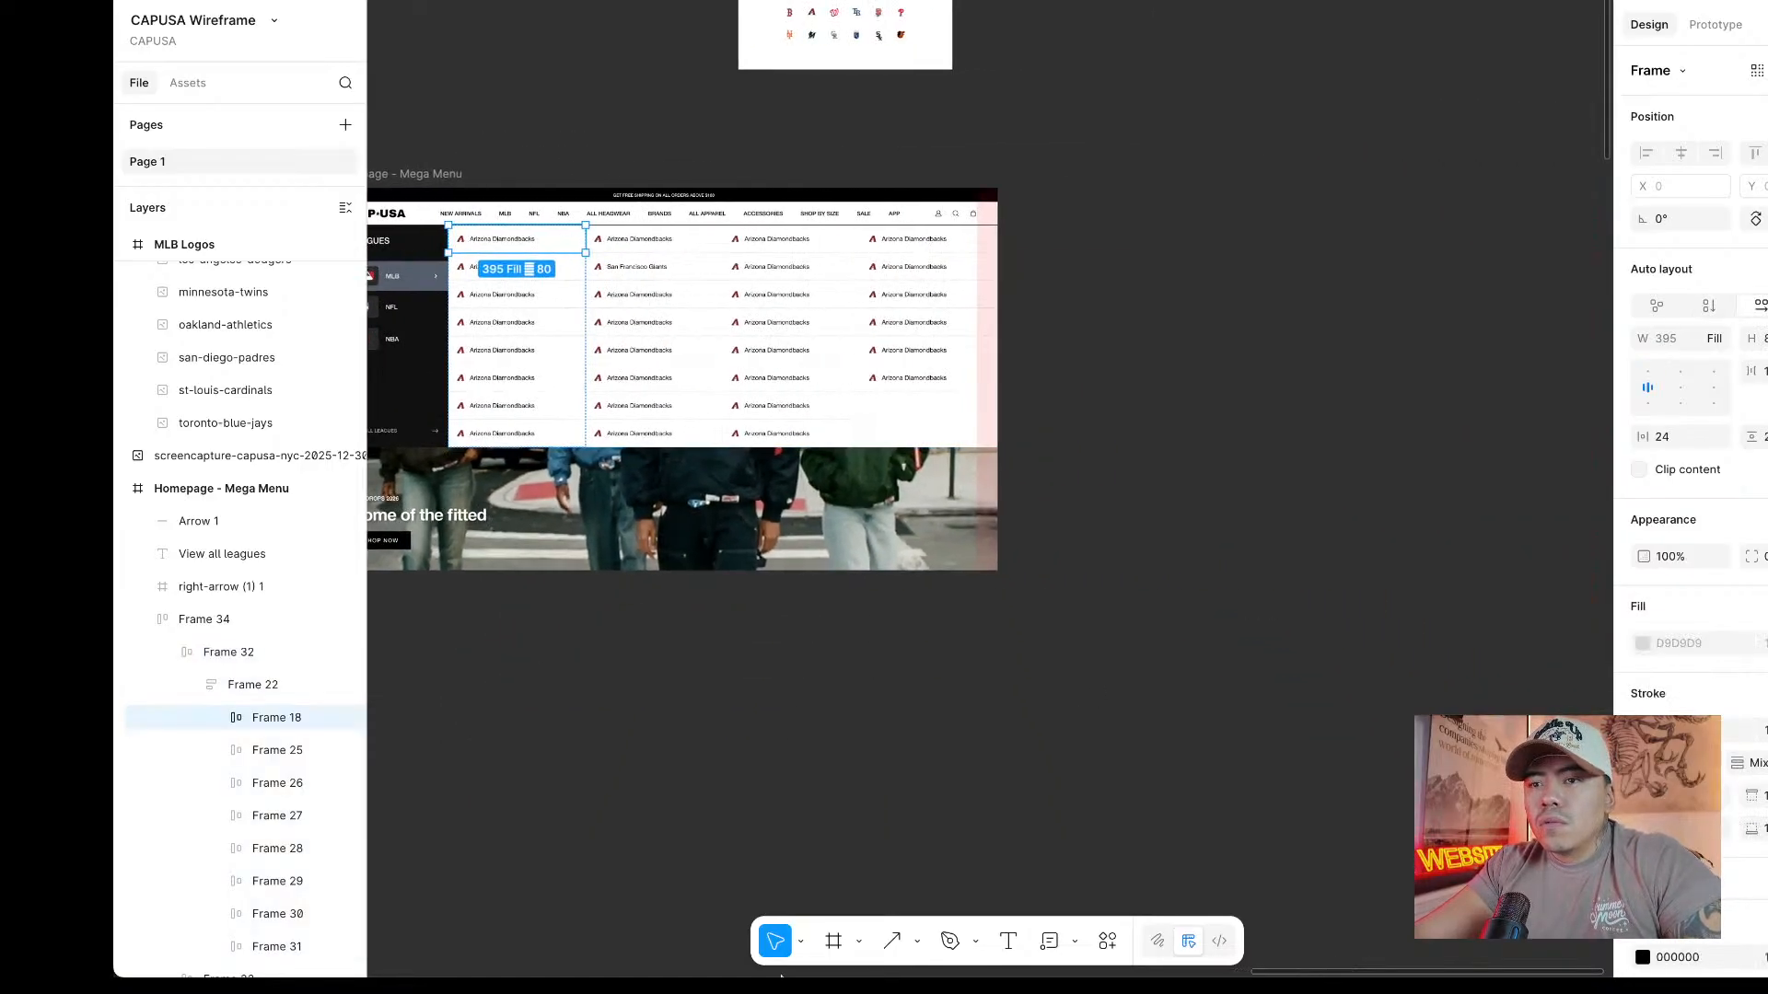
left_click(835, 941)
left_click(775, 941)
scroll(821, 837, "left", 5)
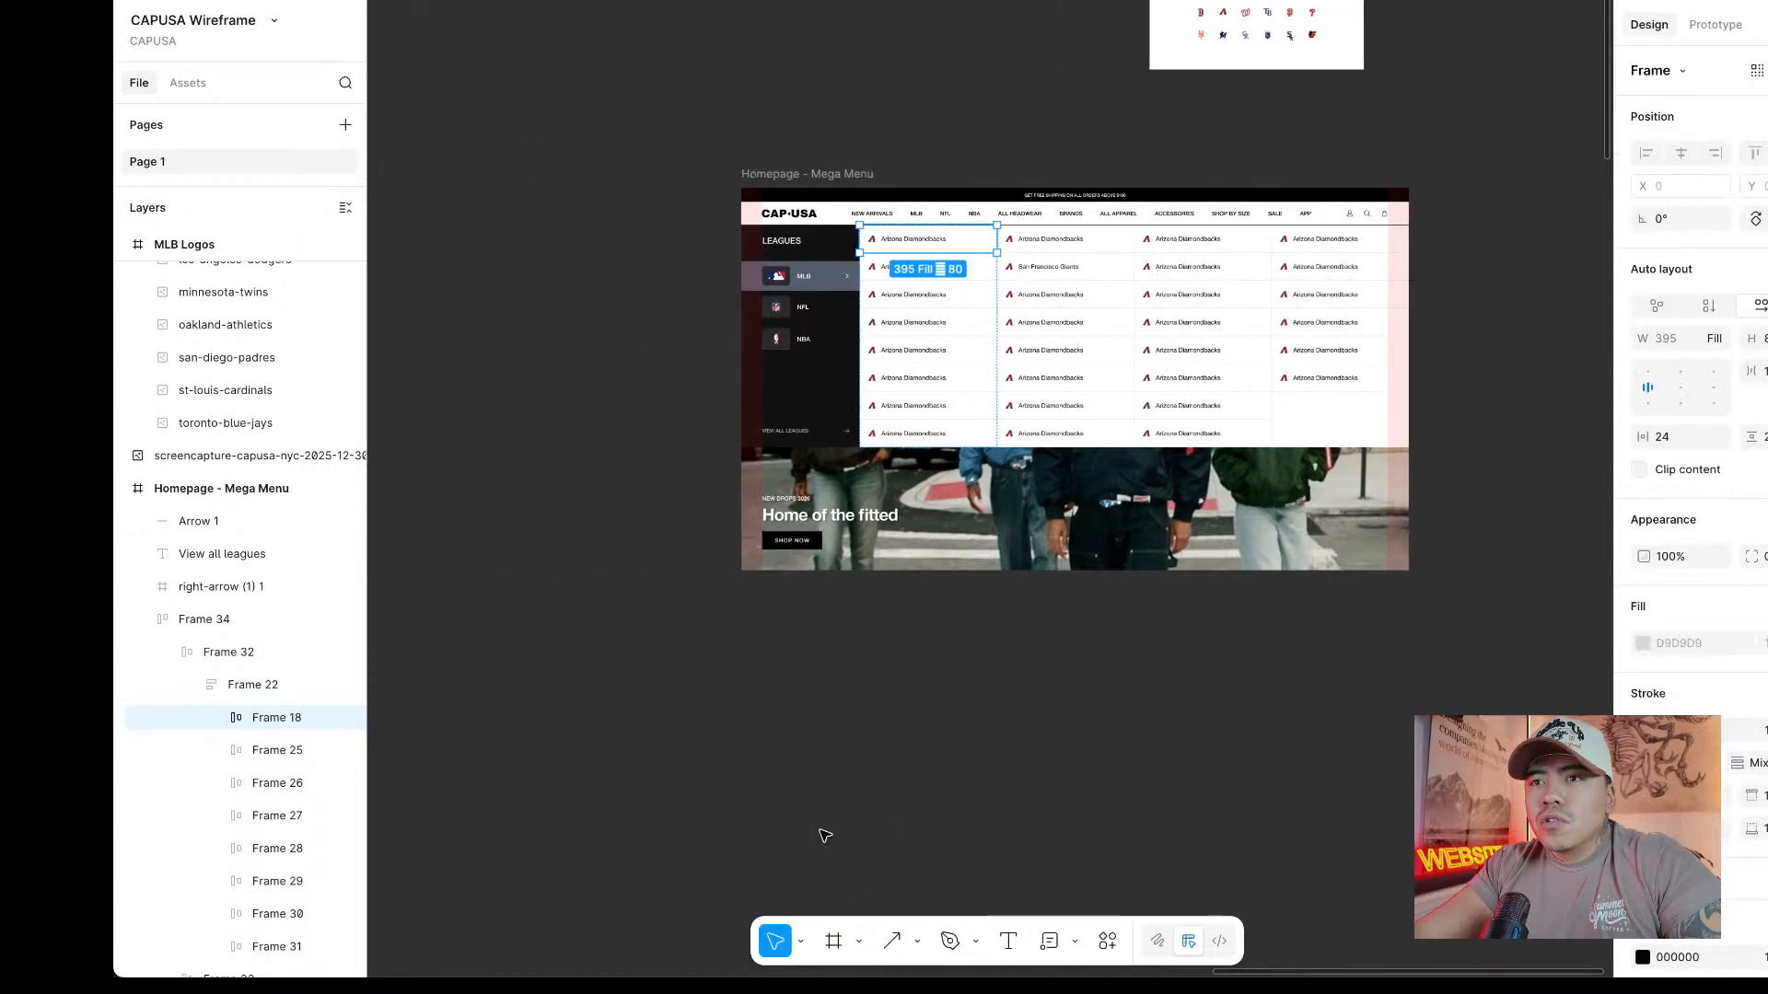
left_click(954, 752)
Duplicate the Homepage - Mega Menu frame, placing the copy beside the original at X 7699.
left_click(803, 188)
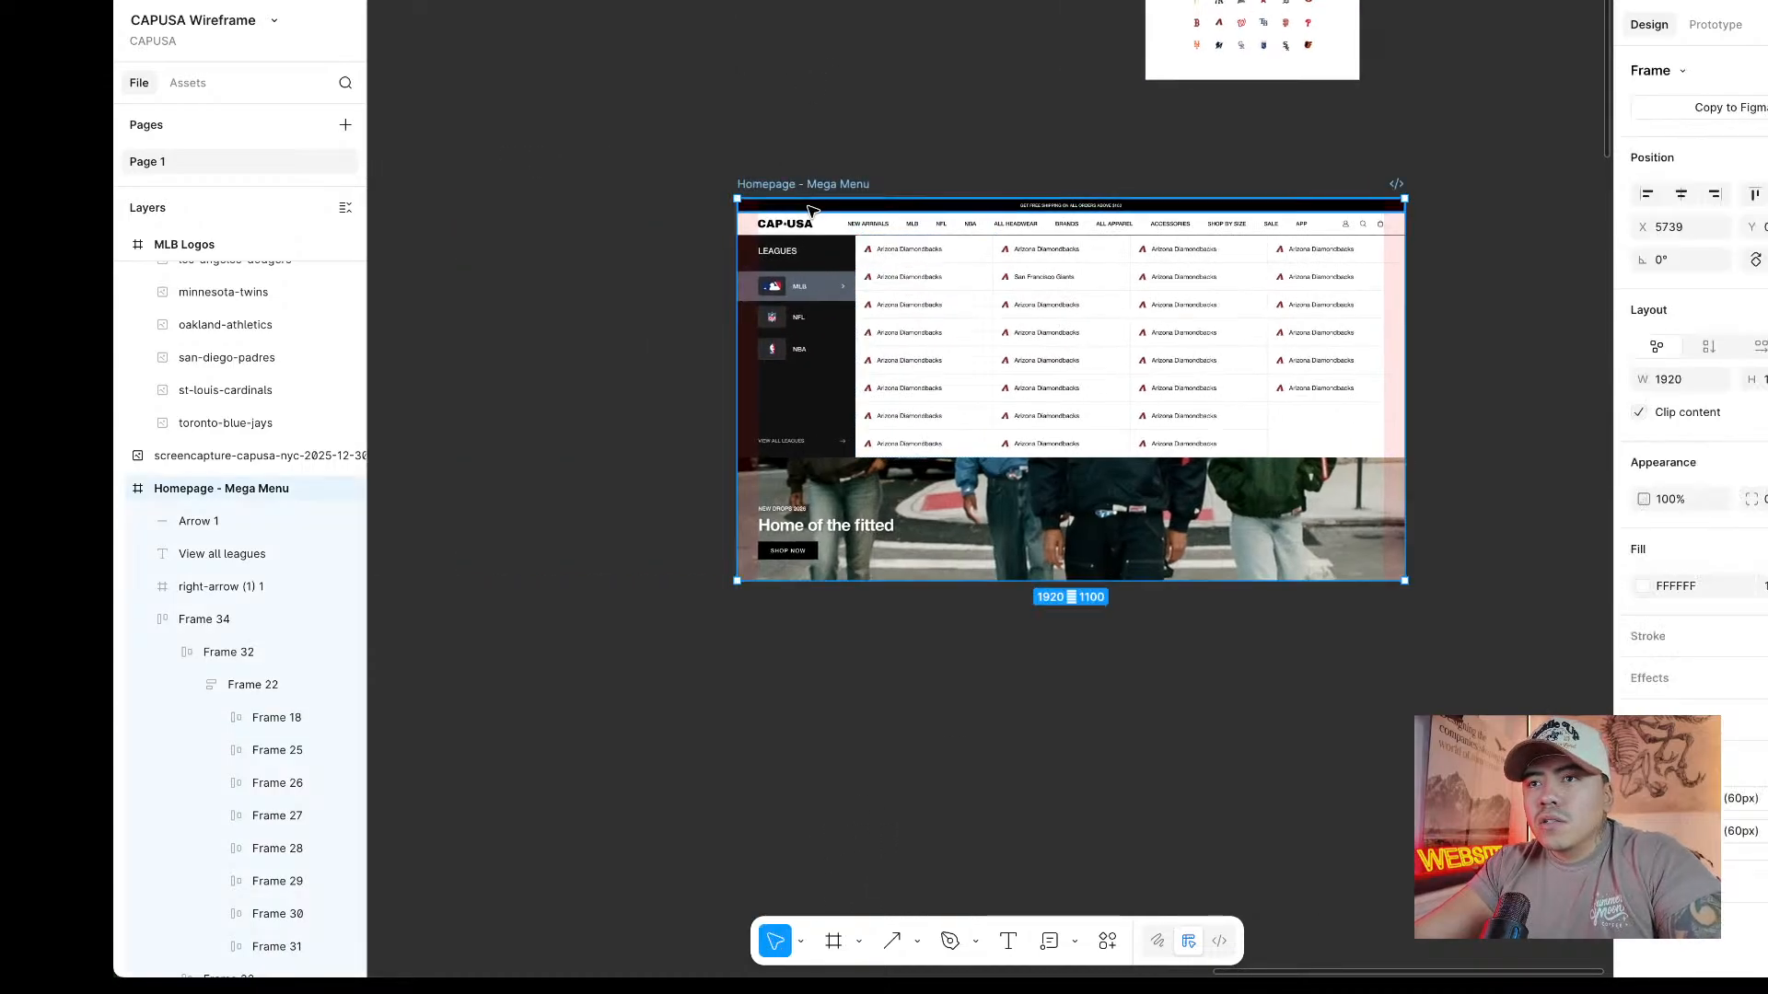
key("ctrl+d")
scroll(810, 201, "right", 8)
scroll(773, 194, "up", 10)
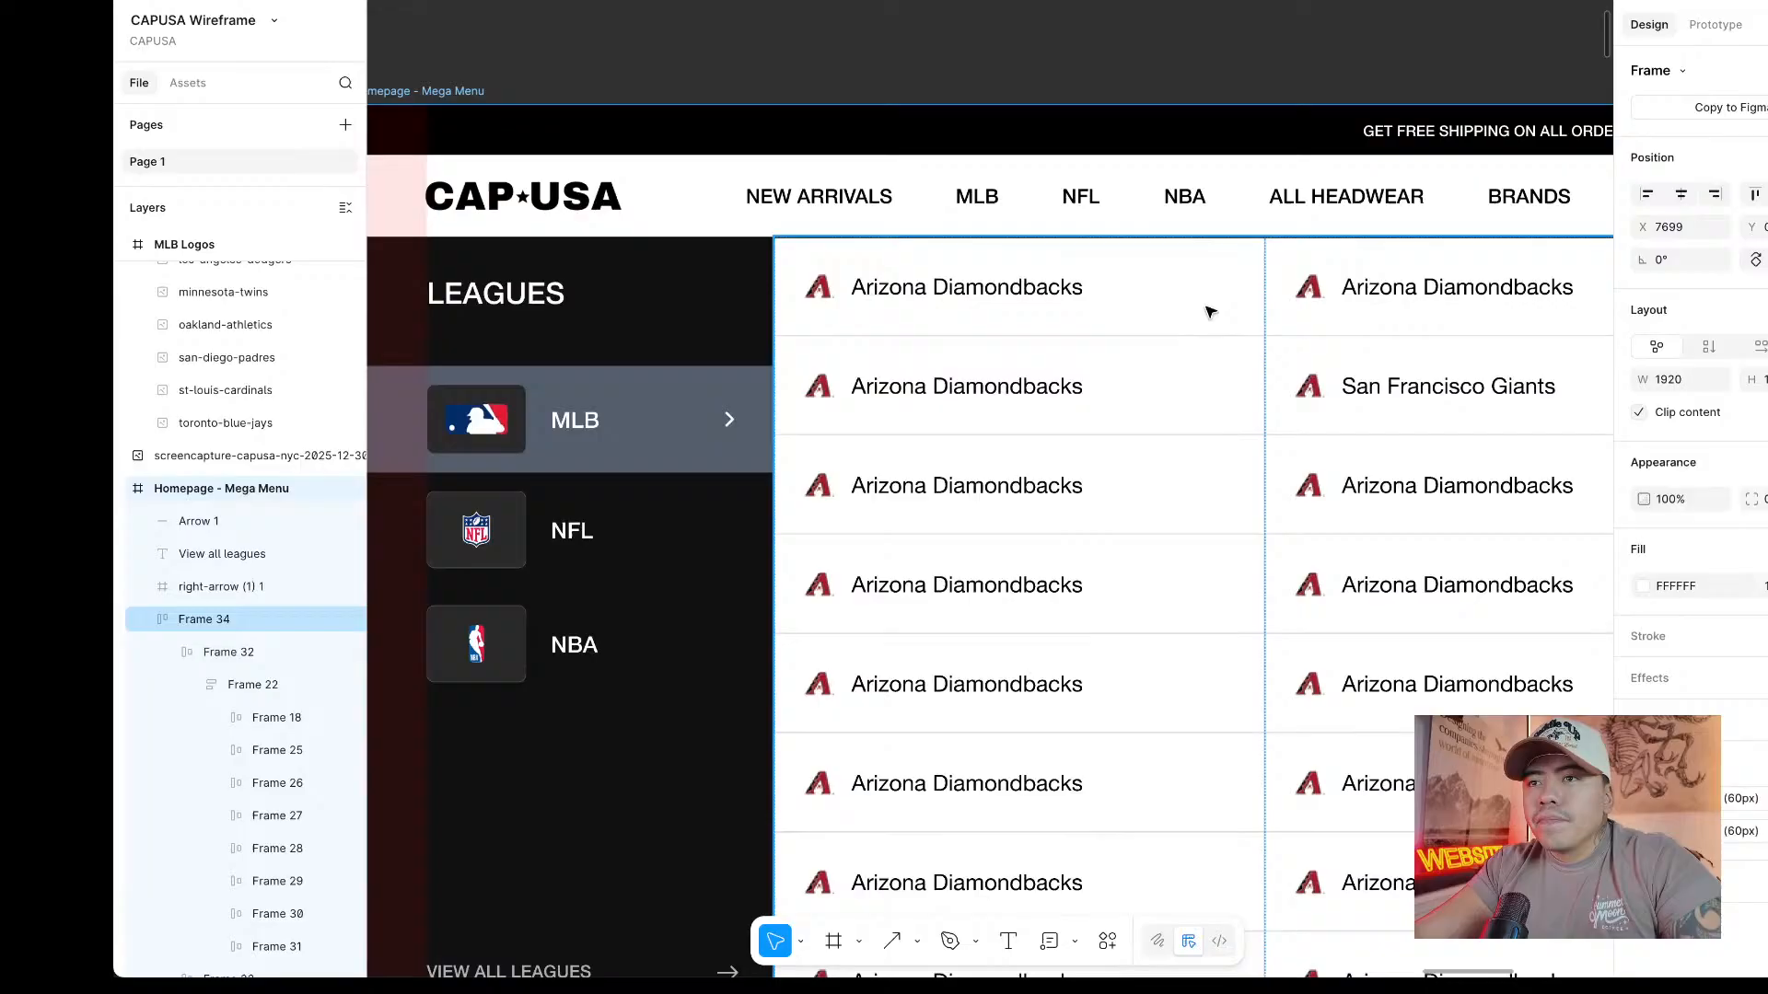
Try a black 000000 fill on the first team cell of the duplicated menu and open its text colour.
left_click(1209, 312)
left_click(1210, 309)
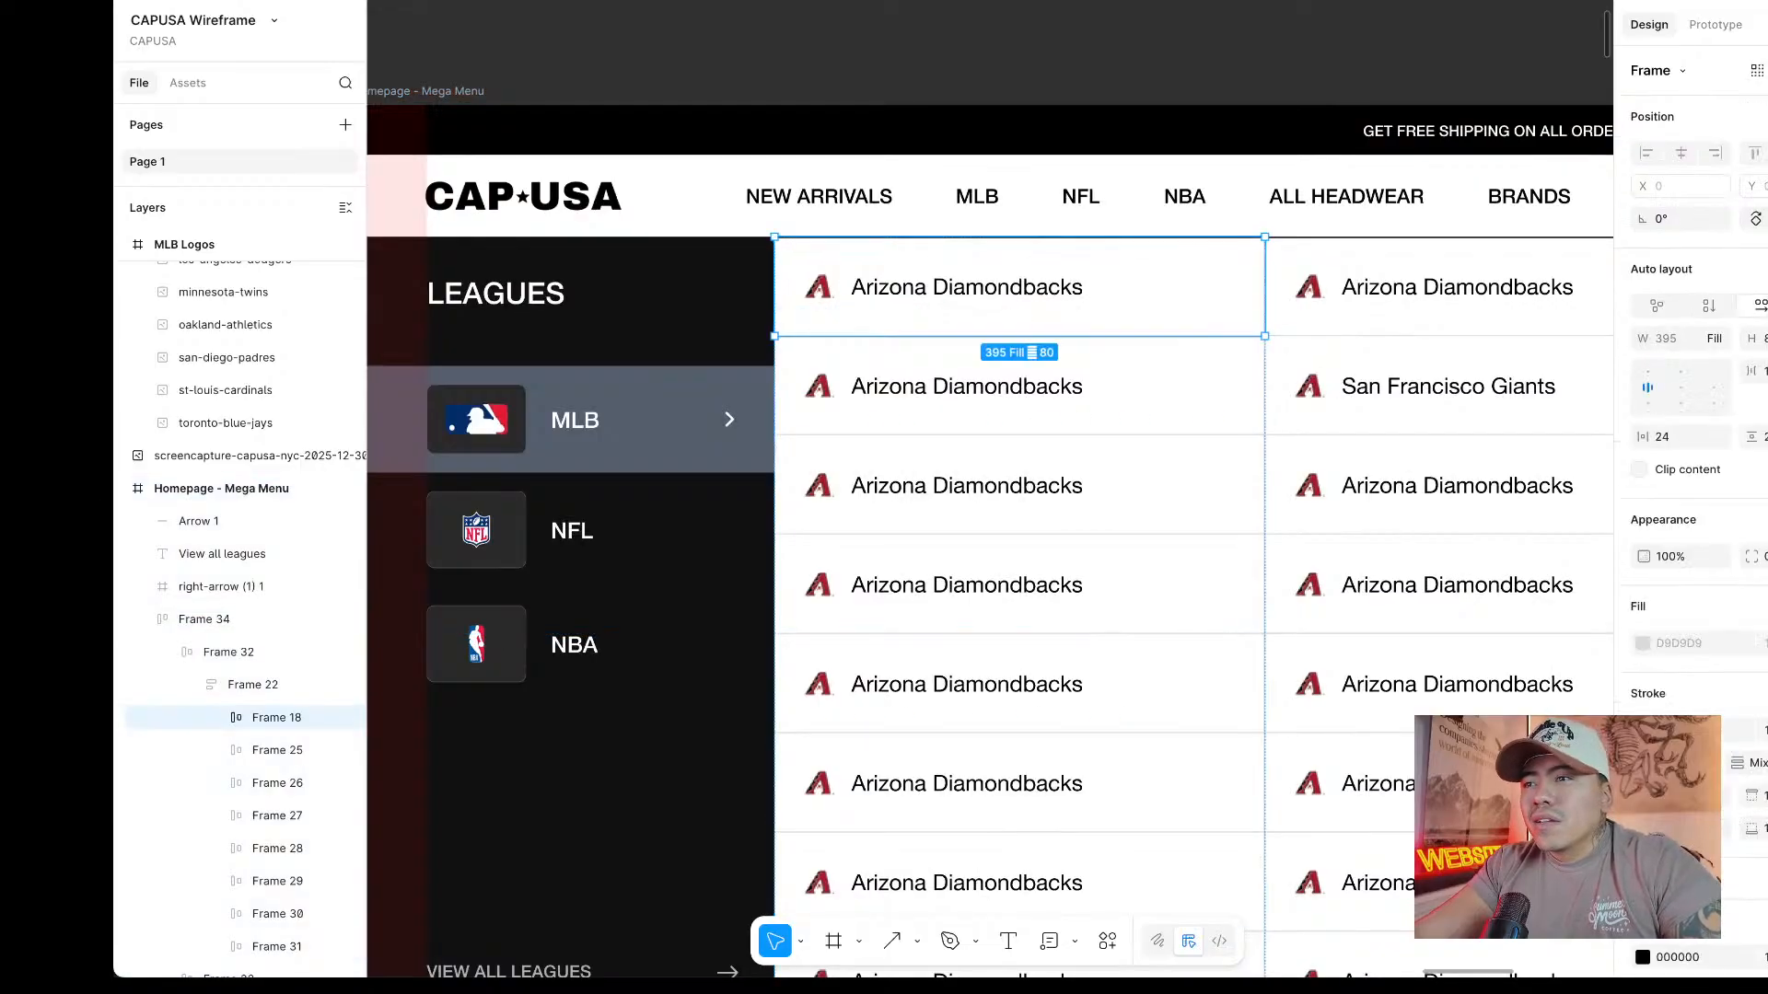
left_click(1754, 606)
left_click(1642, 643)
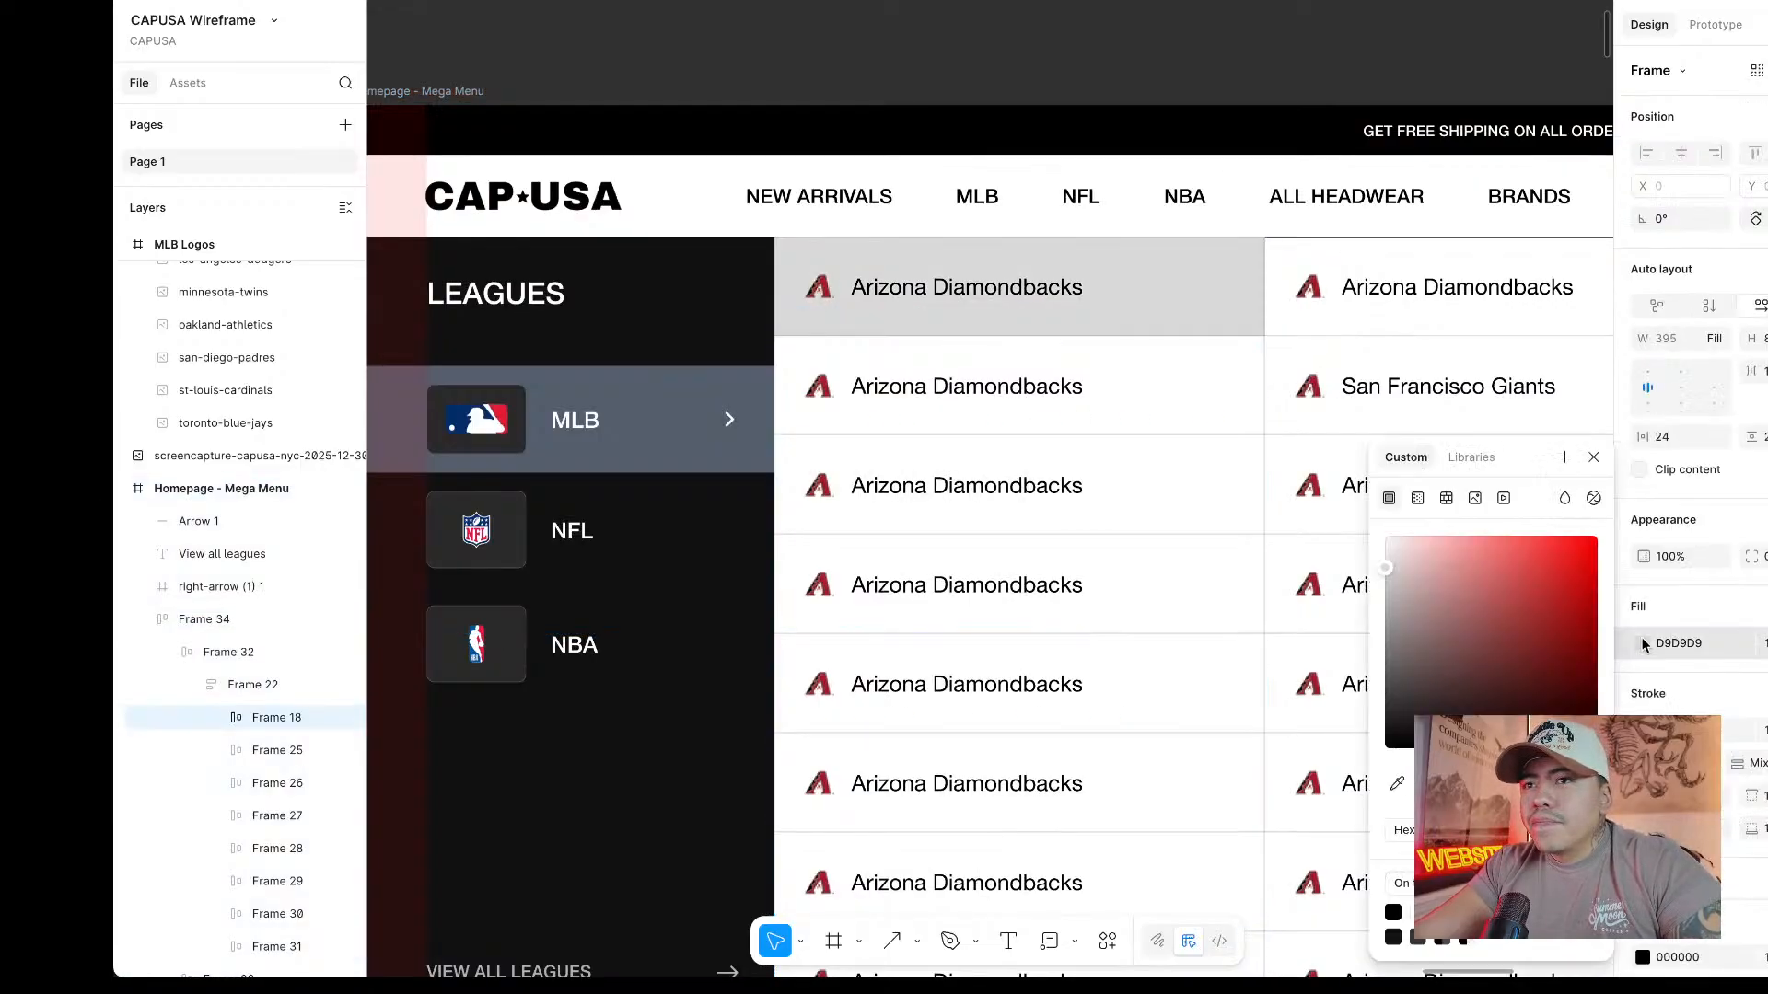
left_click_drag(1455, 645, 1358, 799)
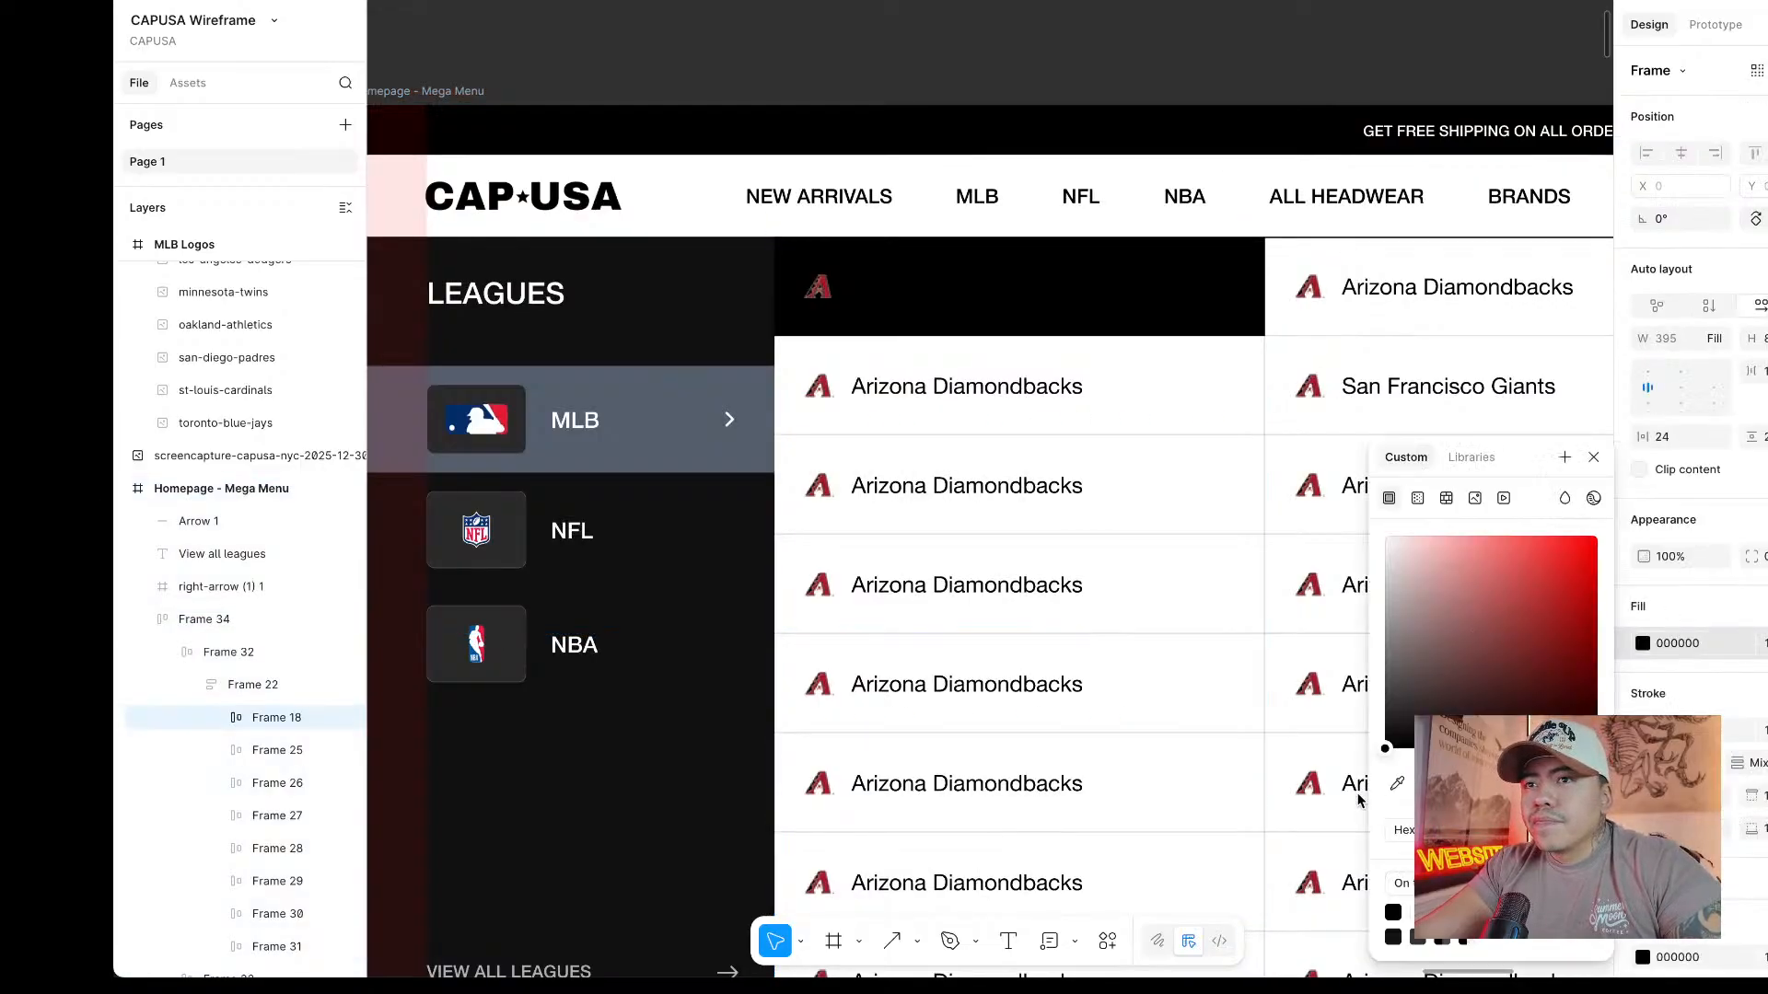
left_click(1019, 291)
left_click(1643, 701)
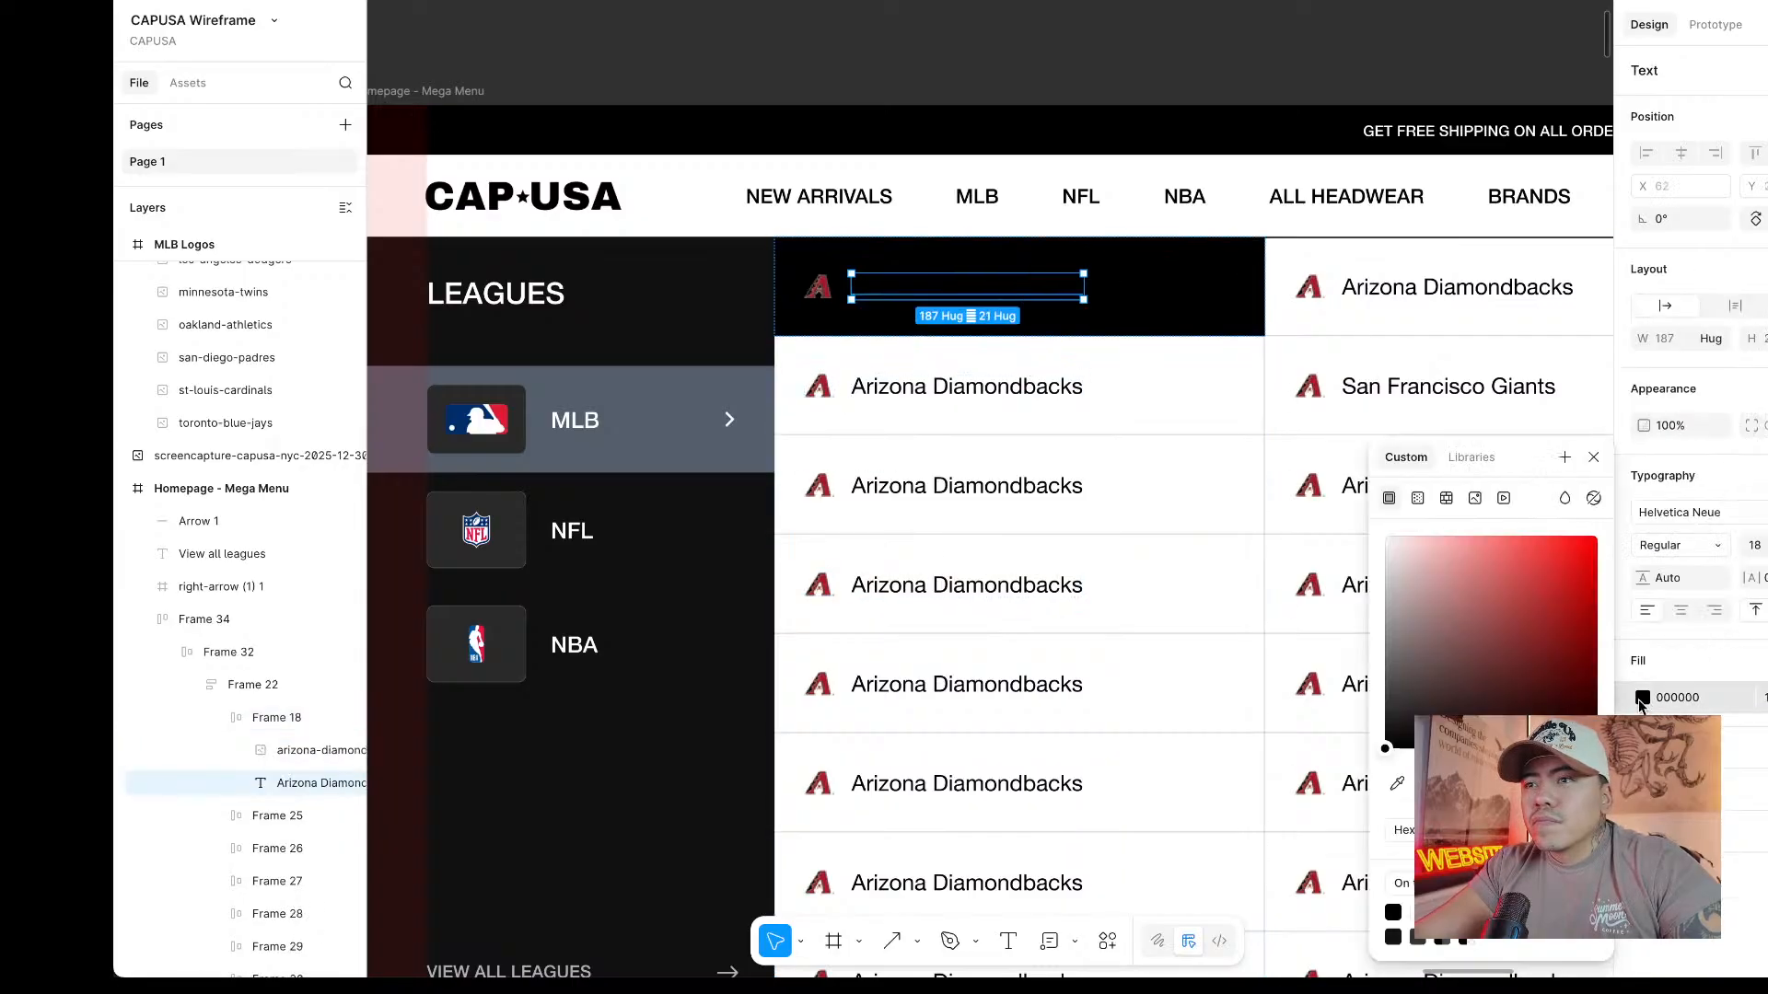
left_click(1593, 458)
Undo the fill changes on the first team cell of the duplicated menu.
key("ctrl+z")
key("ctrl+z")
scroll(1168, 406, "right", 4)
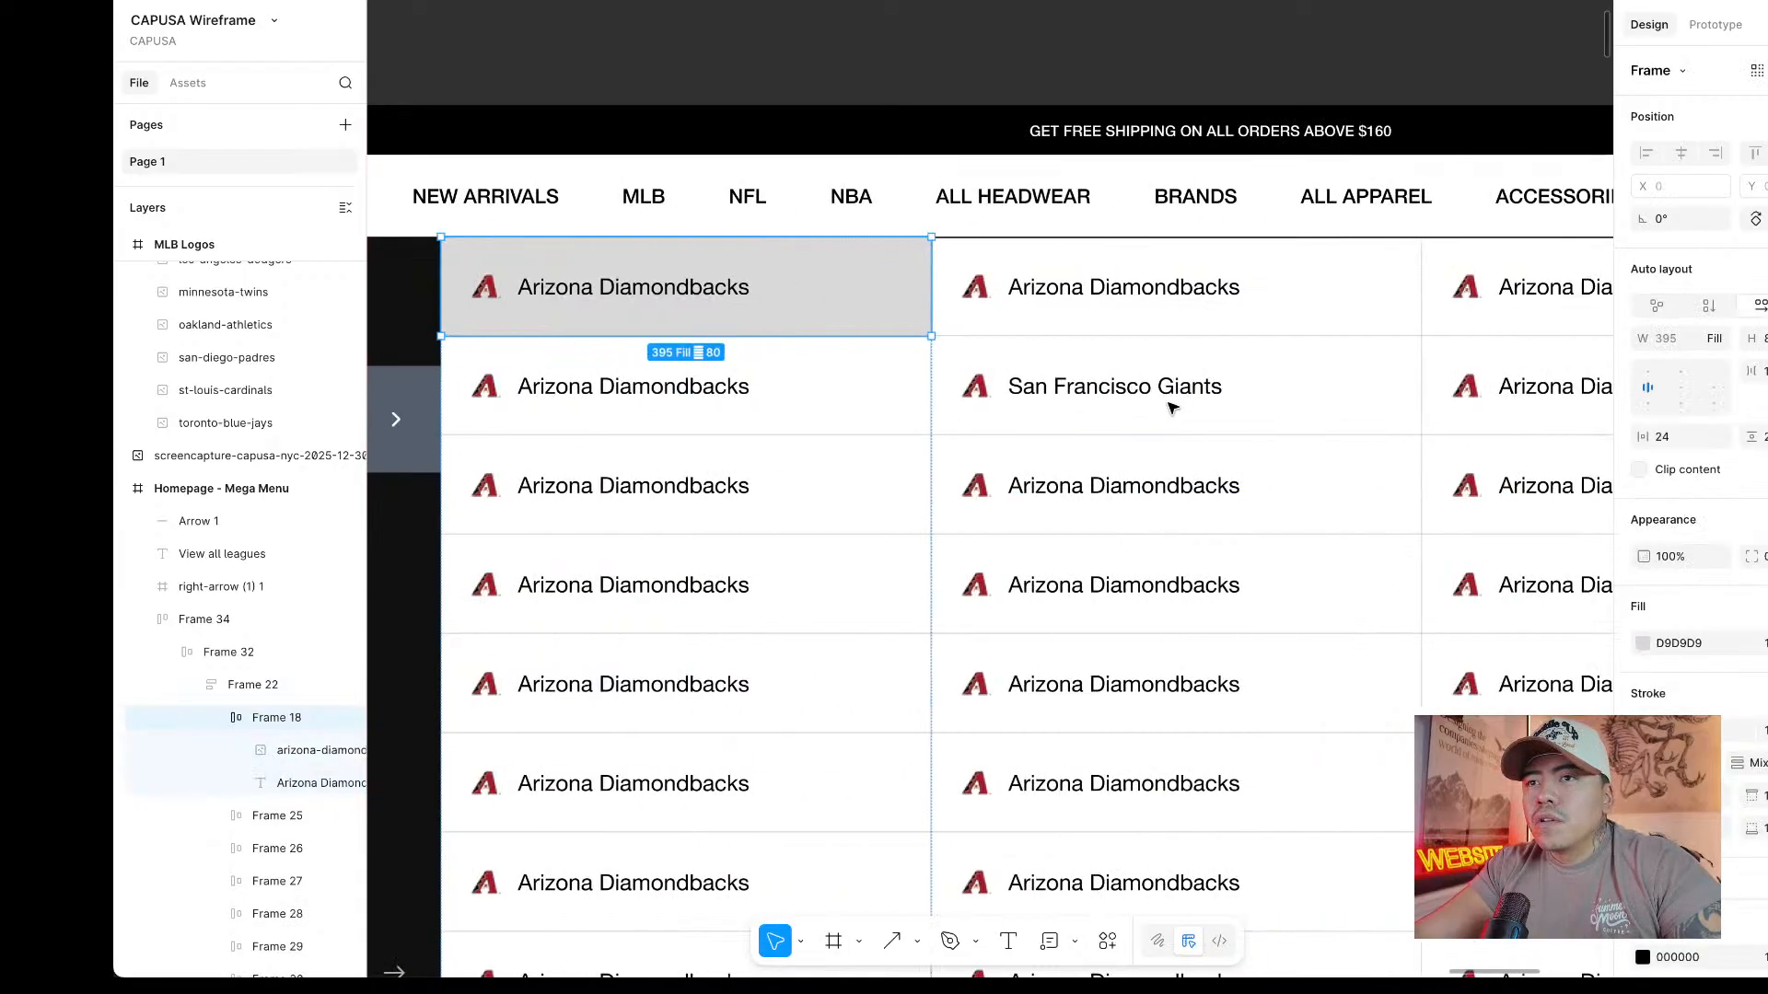
key("ctrl+z")
Give the third team cell in the second column of the duplicated menu a black 000000 fill.
scroll(1168, 396, "right", 5)
left_click(892, 527)
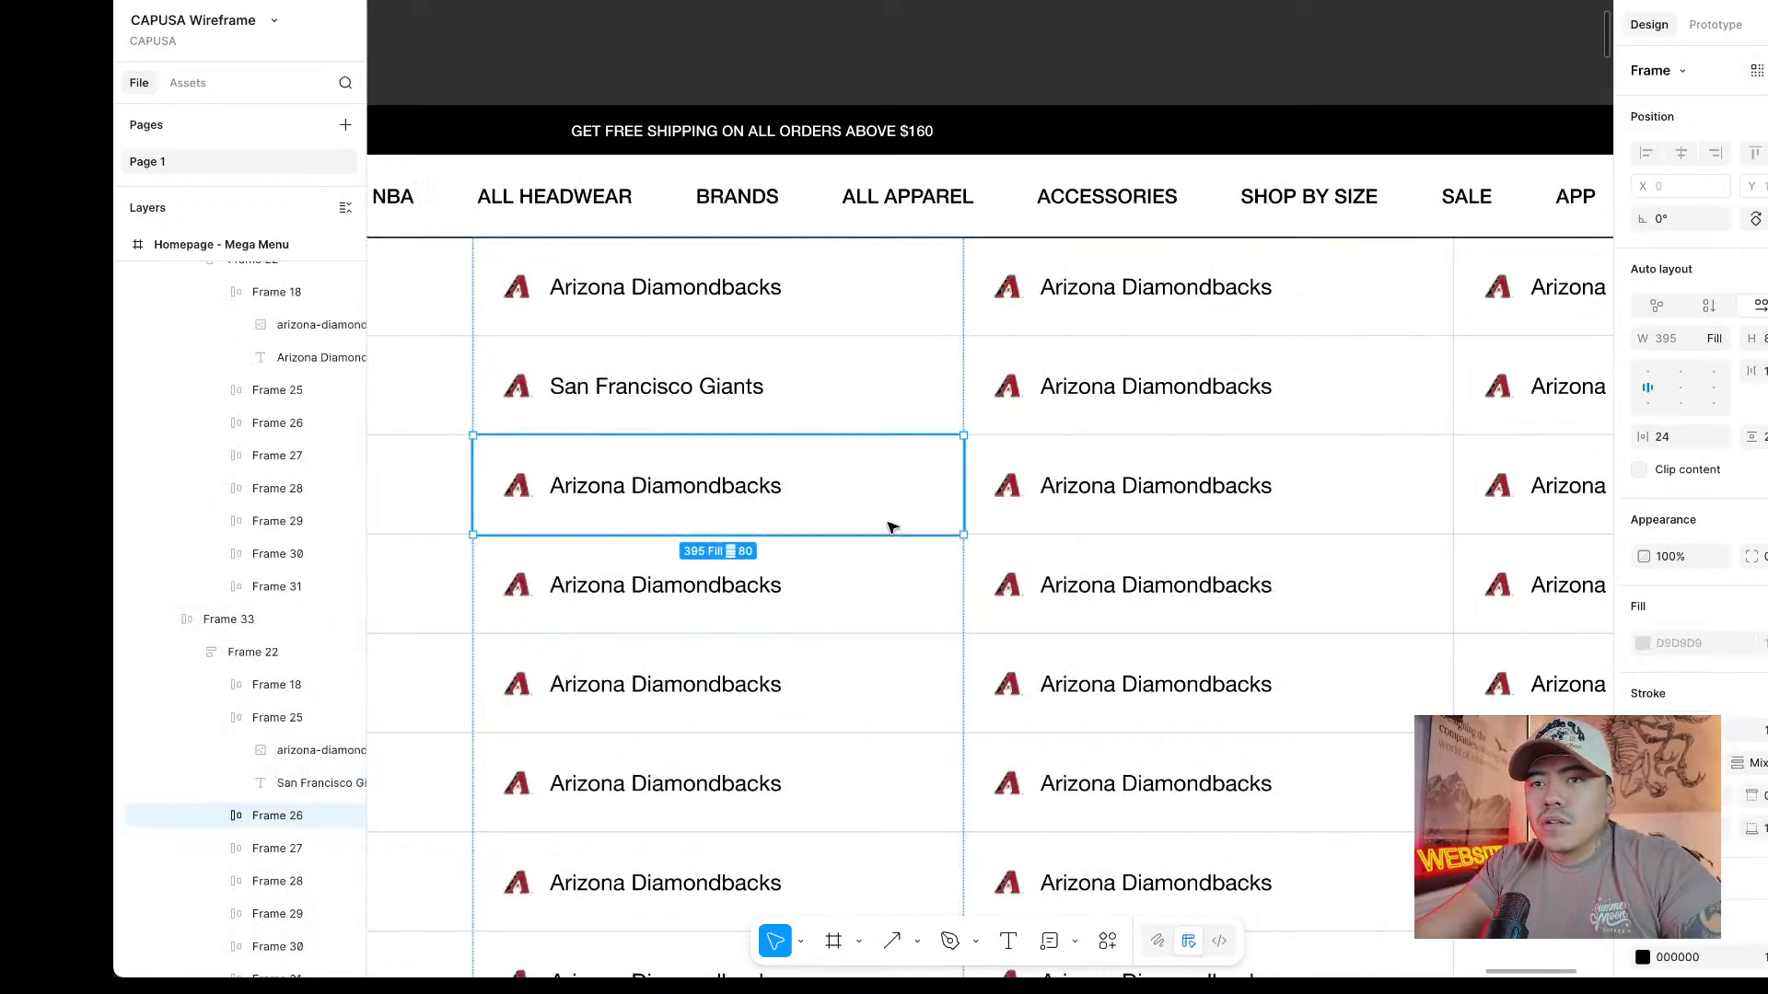
left_click(1767, 644)
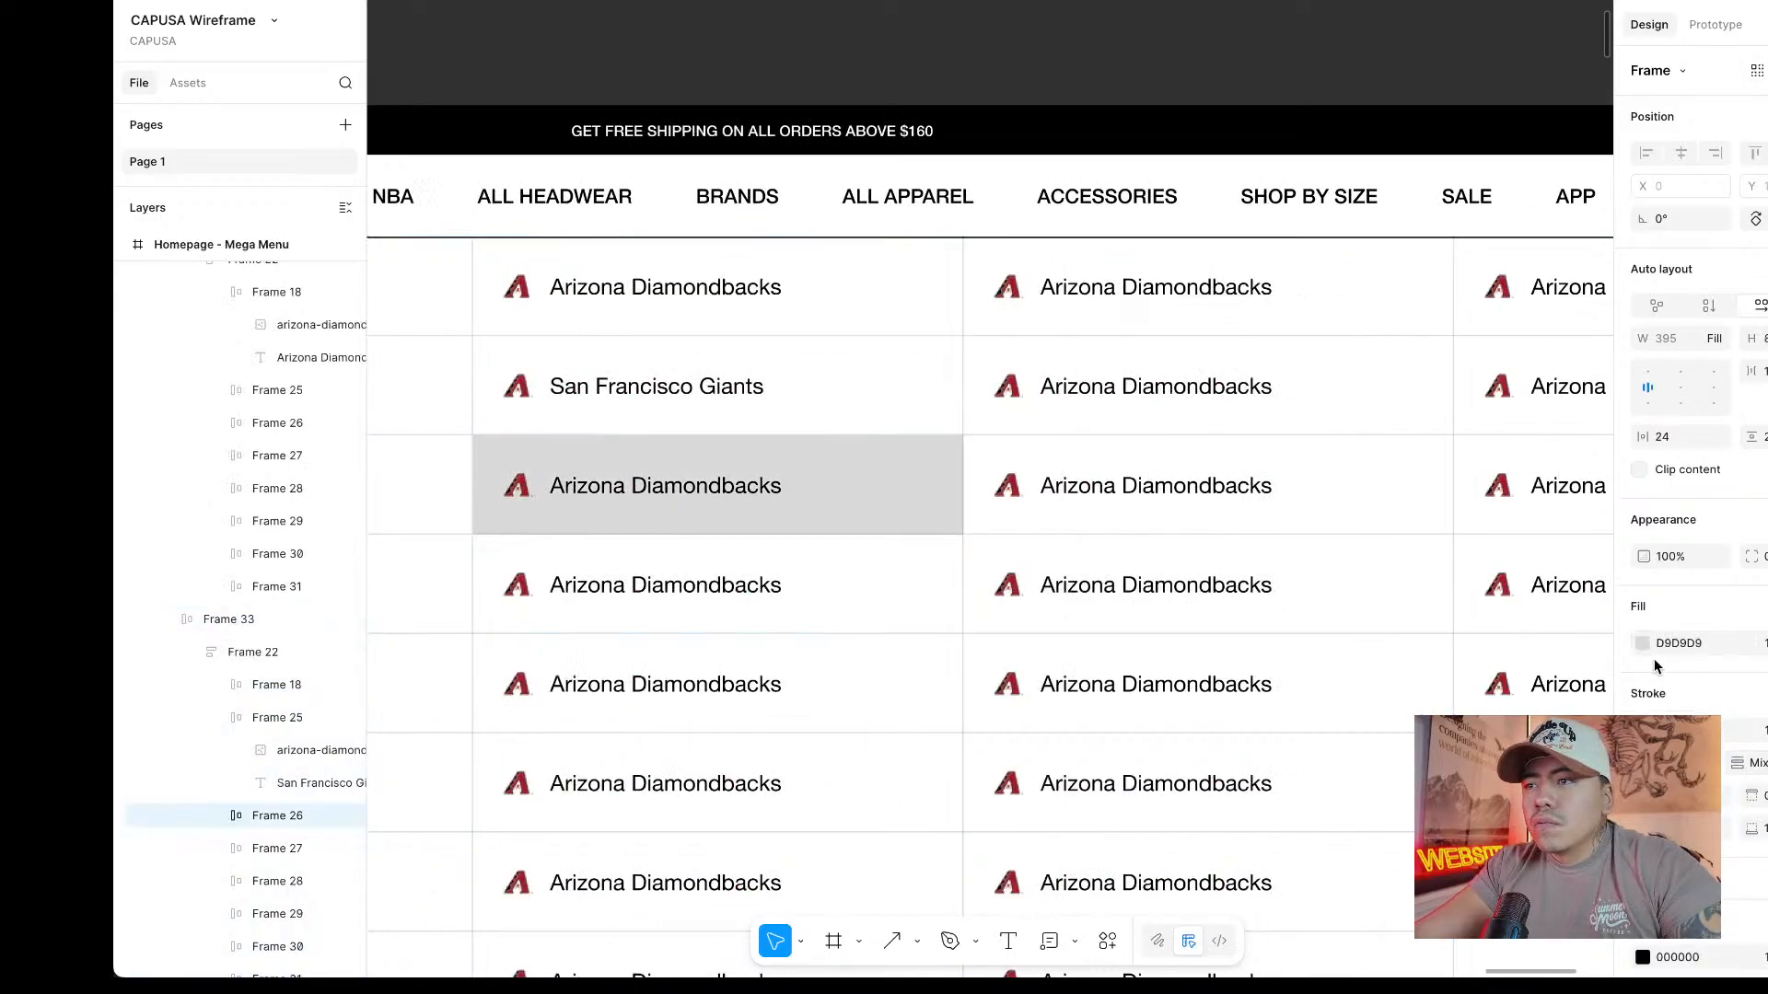
left_click(1643, 643)
left_click_drag(1526, 671, 1151, 884)
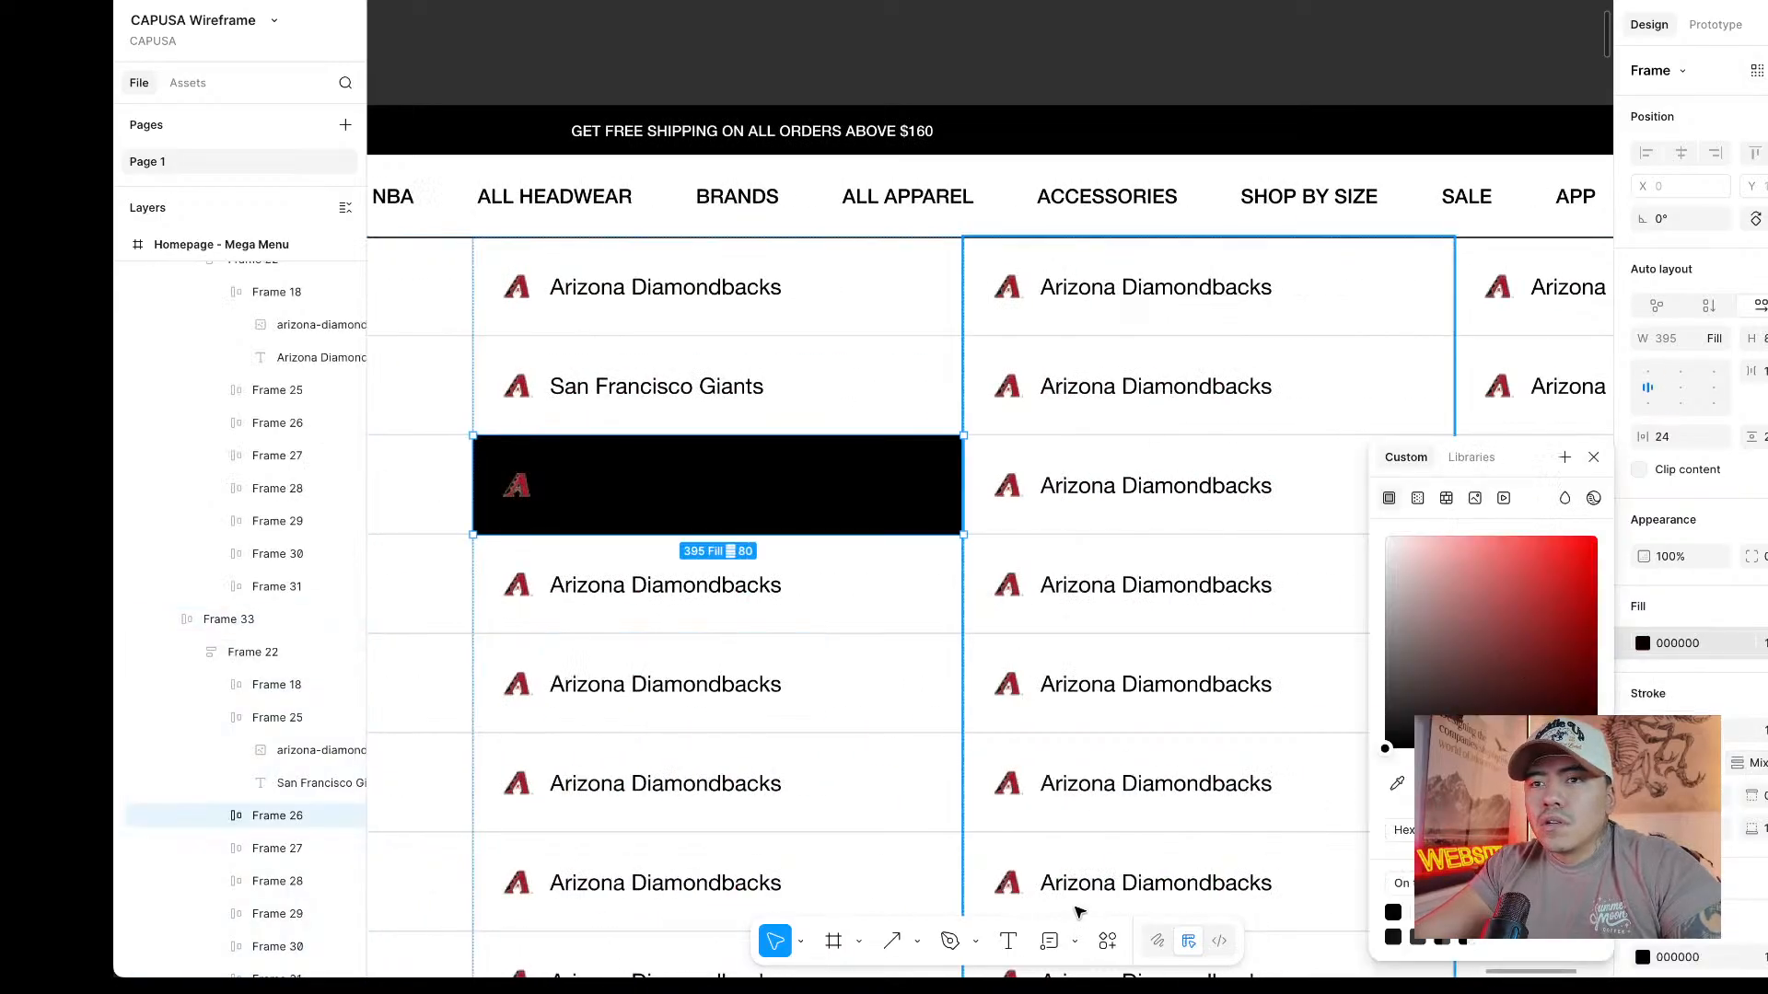
Set the team name text in the black cell to white FFFFFF.
double_click(720, 495)
left_click(1643, 698)
left_click_drag(1527, 694, 1019, 353)
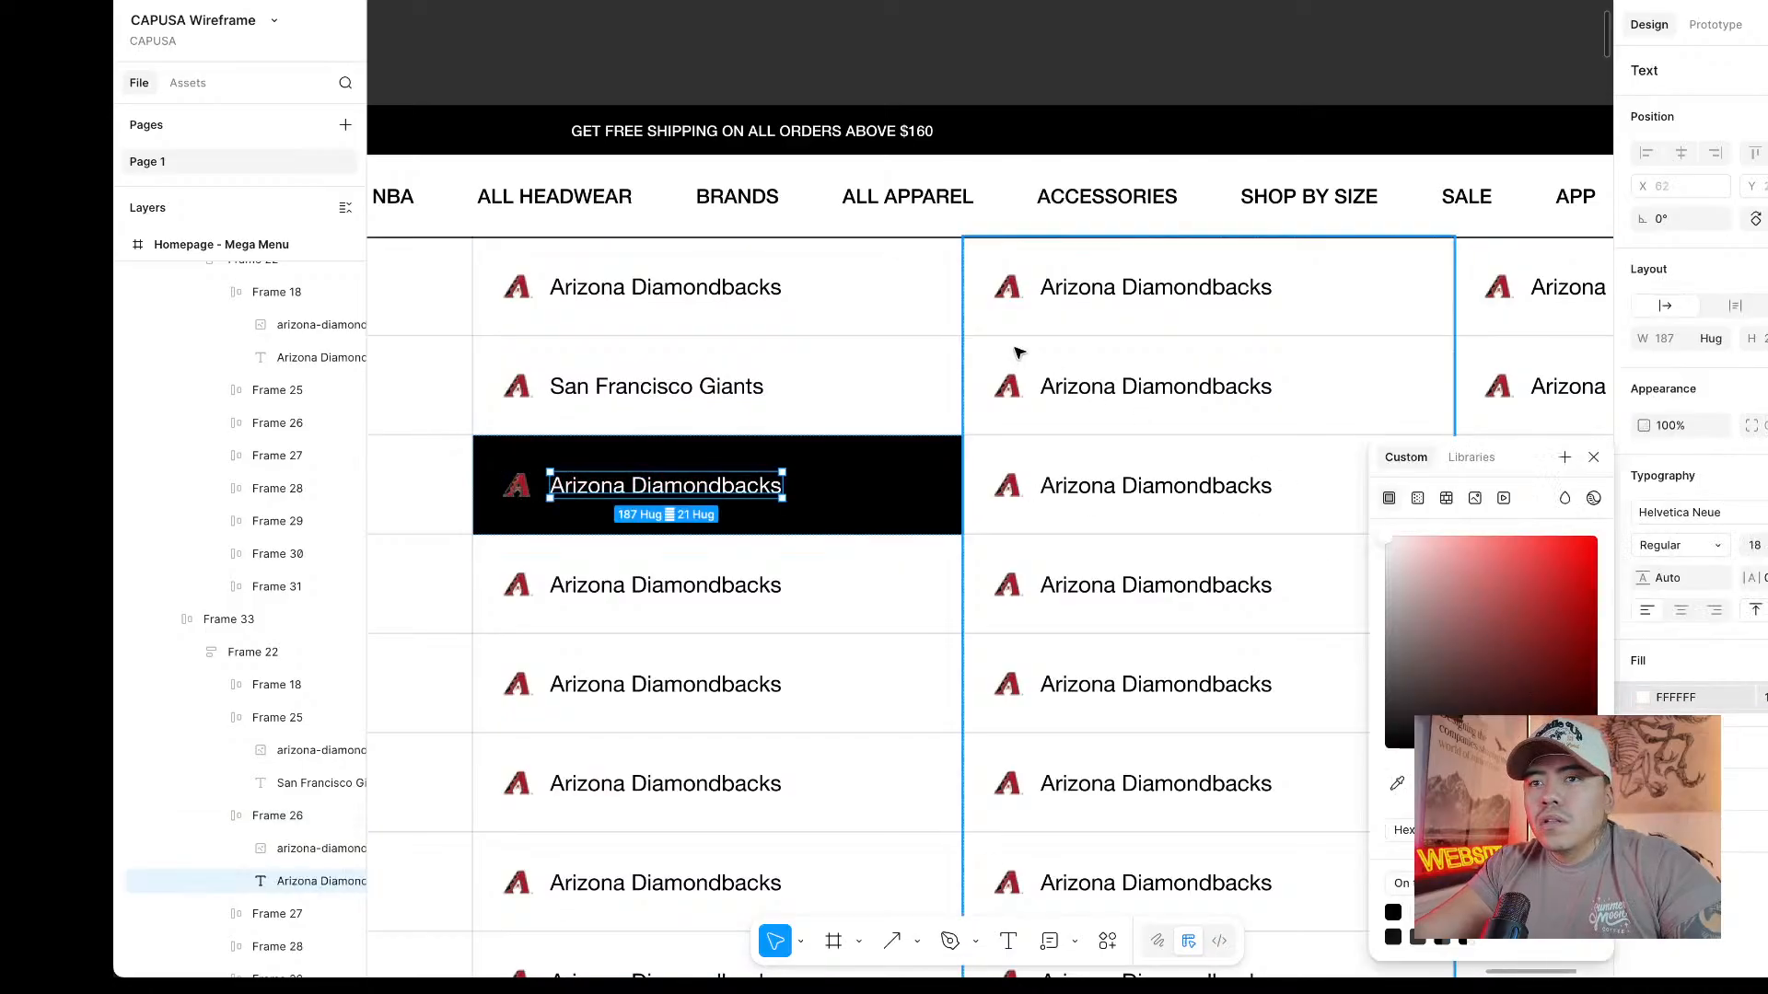
left_click(955, 66)
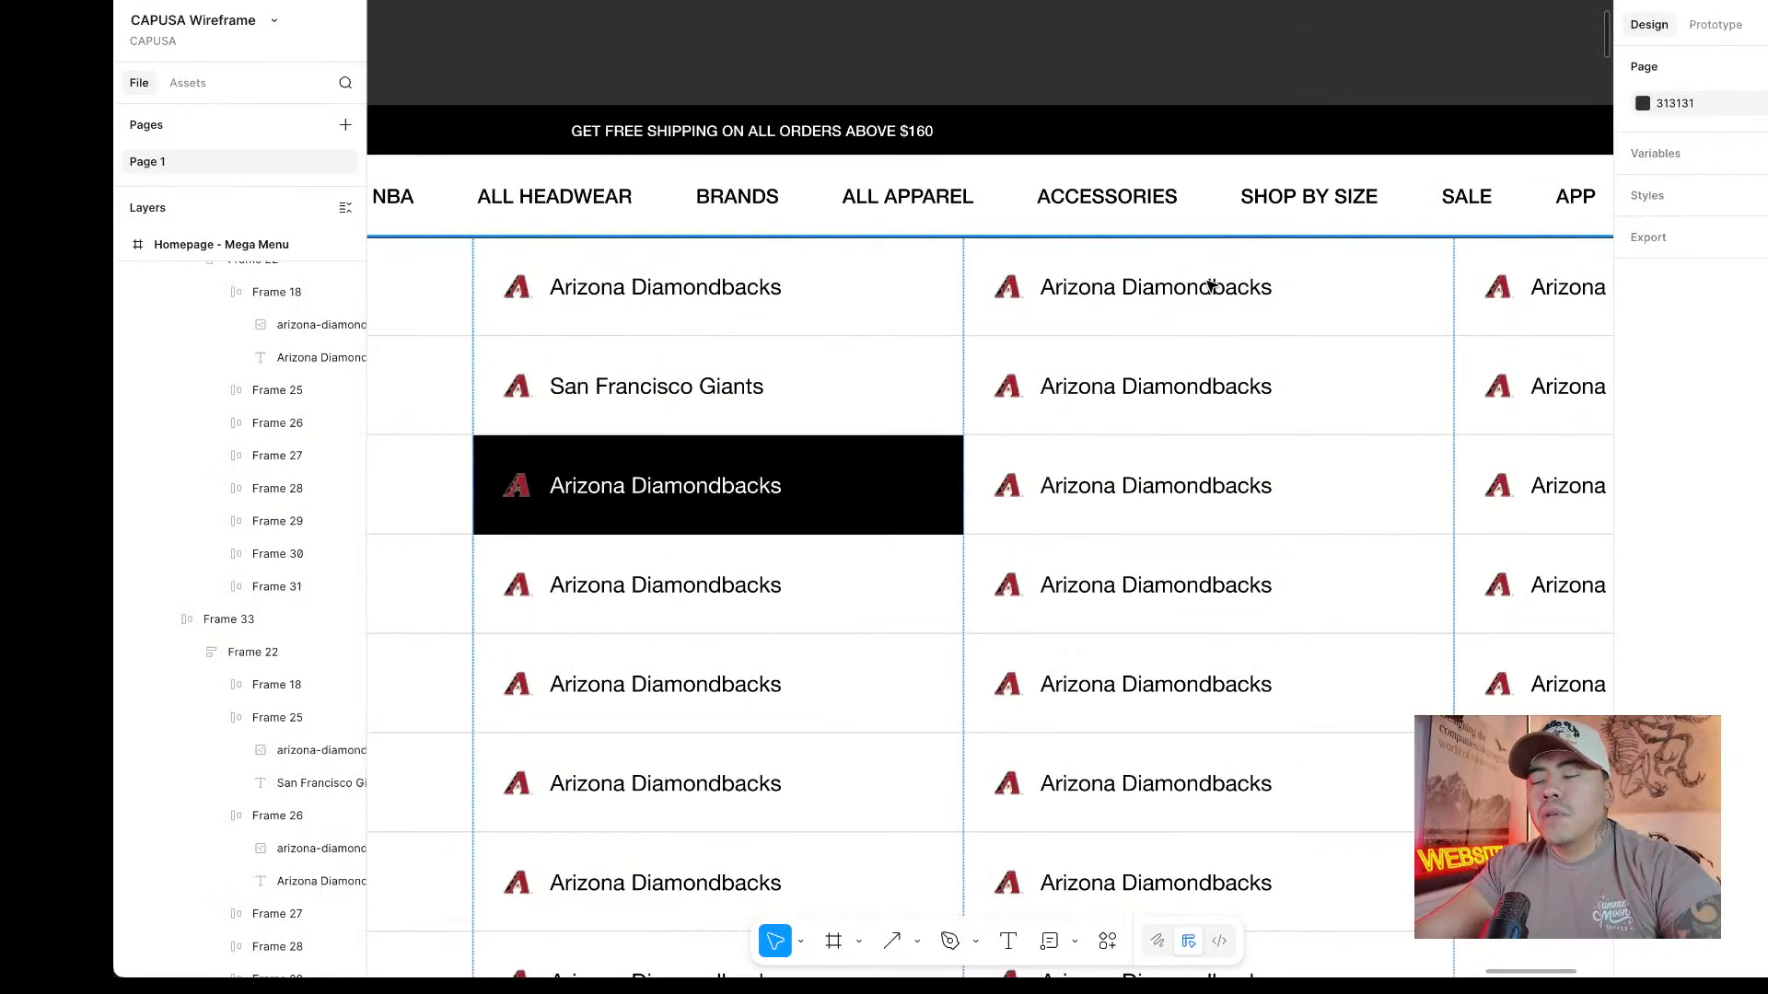
Match the highlighted team cell's fill to the leagues sidebar colour 121212.
scroll(1210, 284, "down", 10)
scroll(1142, 304, "left", 1)
scroll(1002, 355, "up", 2)
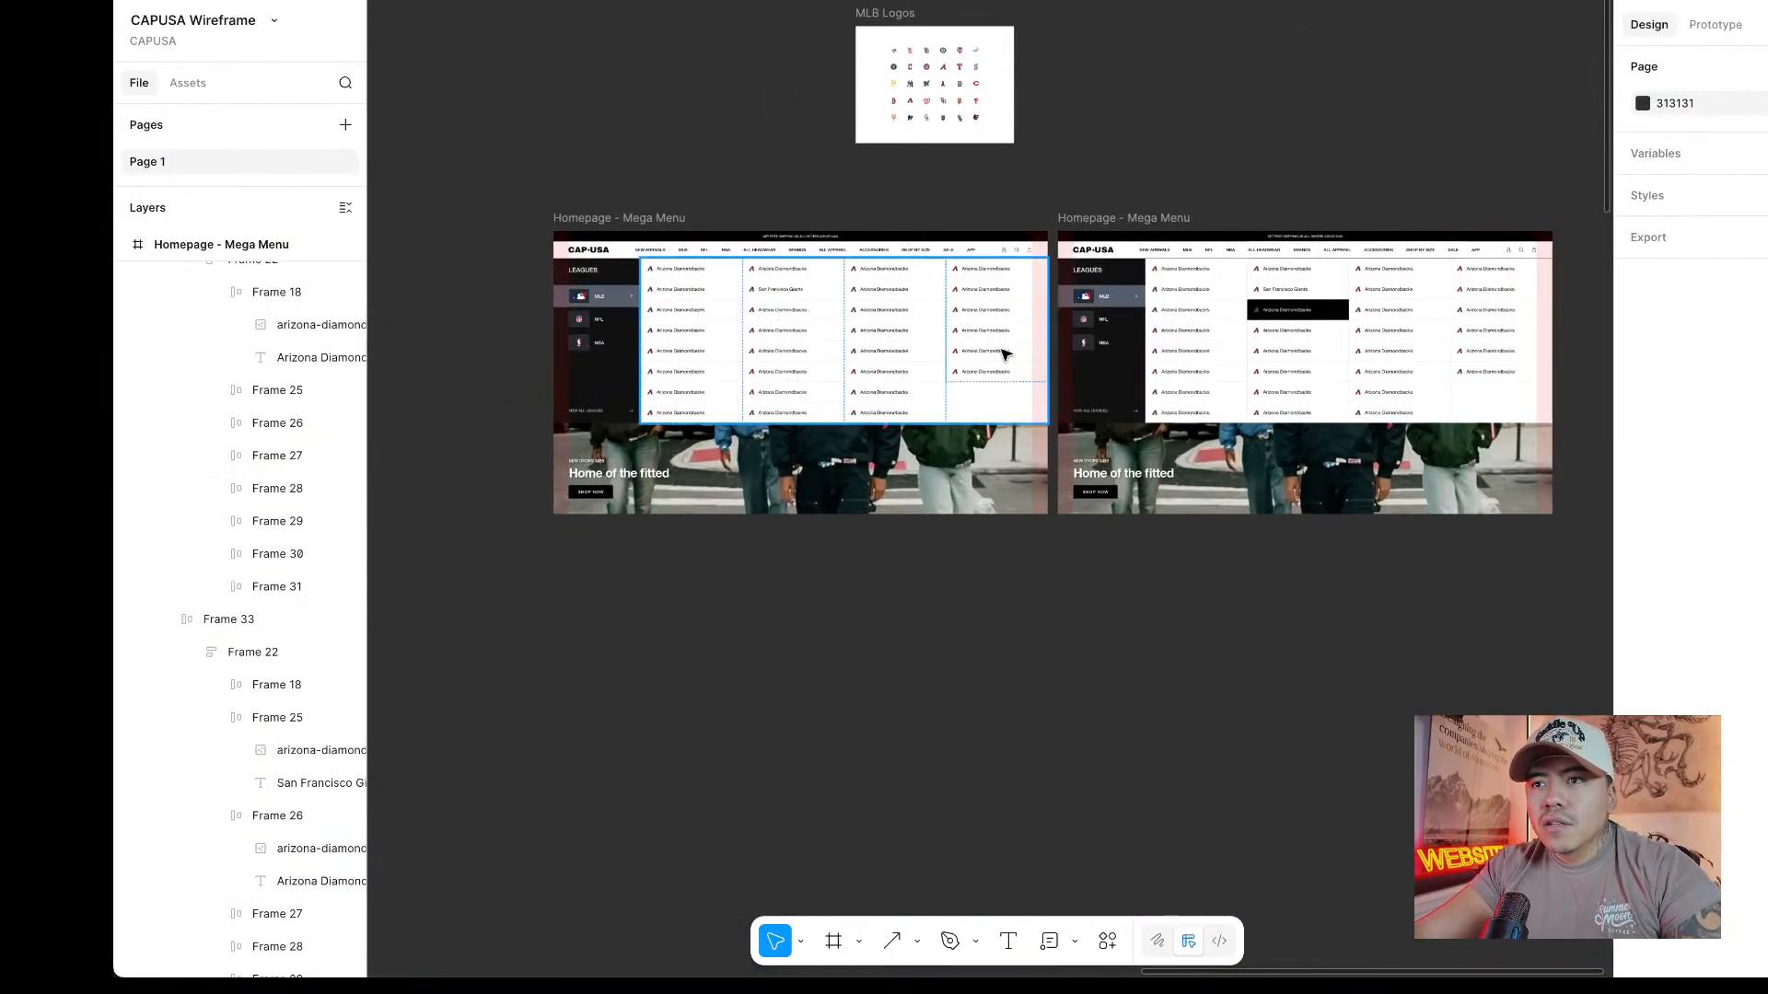
left_click(1103, 368)
scroll(1371, 338, "up", 5)
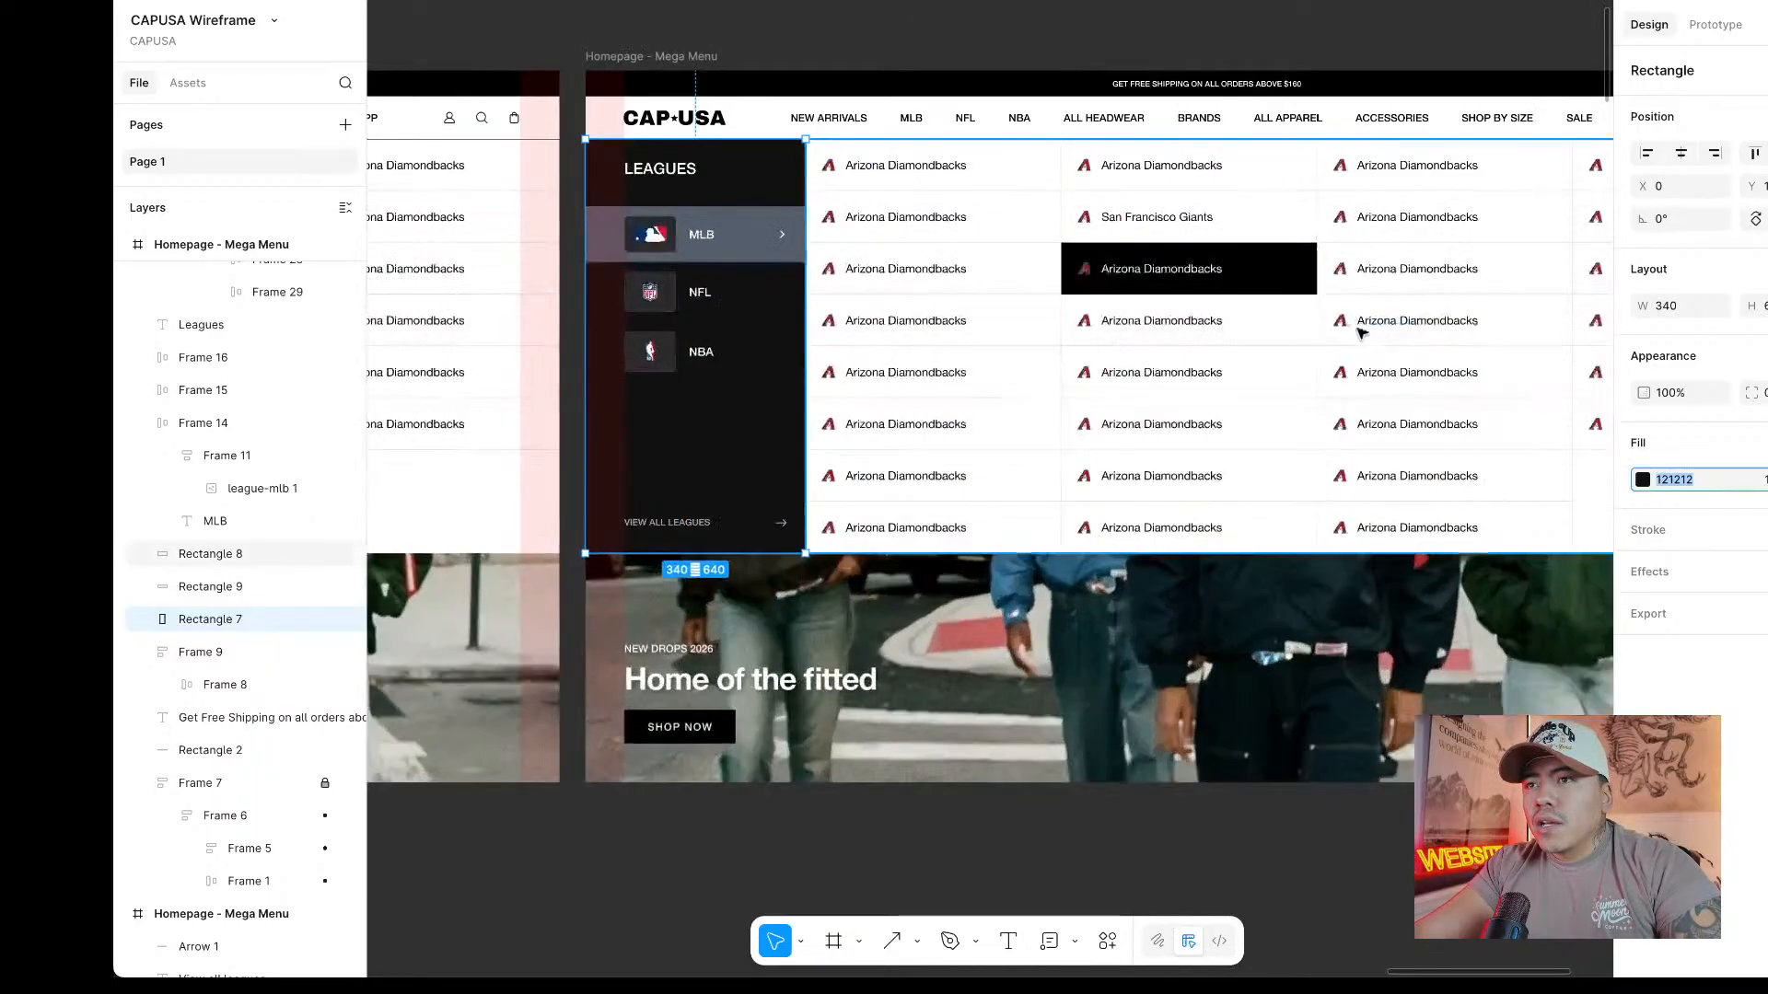
left_click(1289, 260)
double_click(1289, 260)
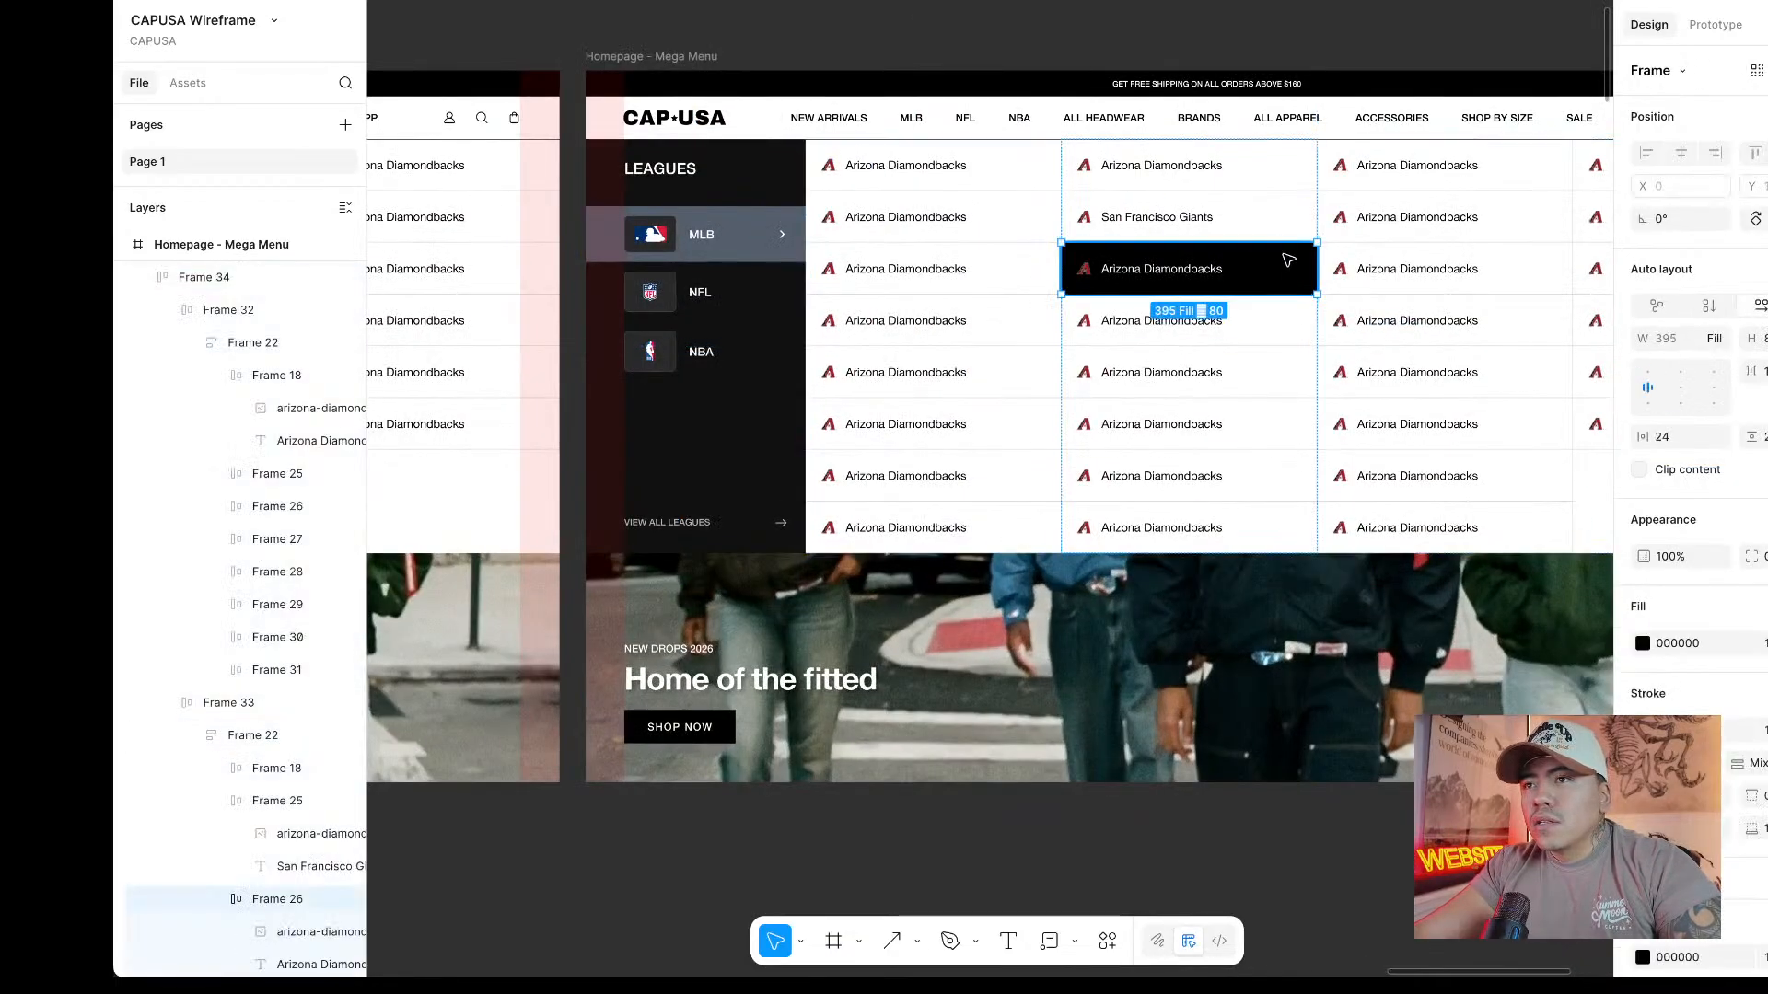
left_click(1711, 656)
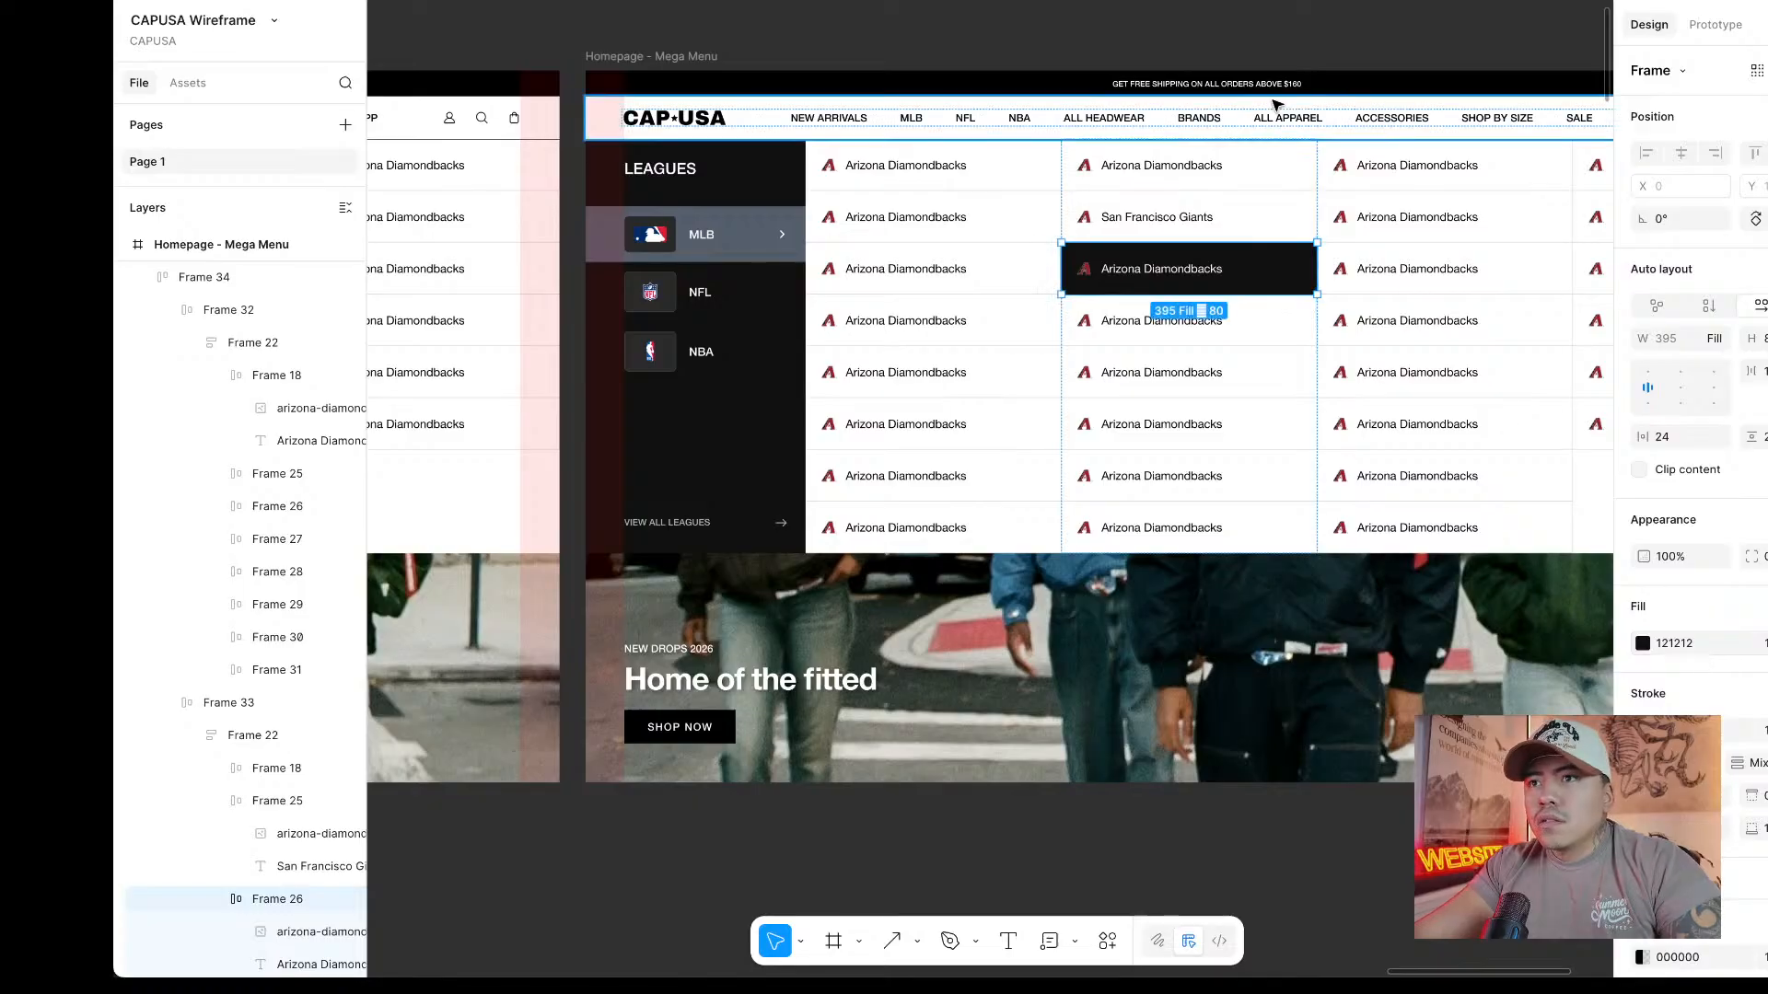
left_click(1271, 32)
Copy the MLB row's right arrow into the highlighted team cell, placing it after the team name.
key("ctrl+Tab")
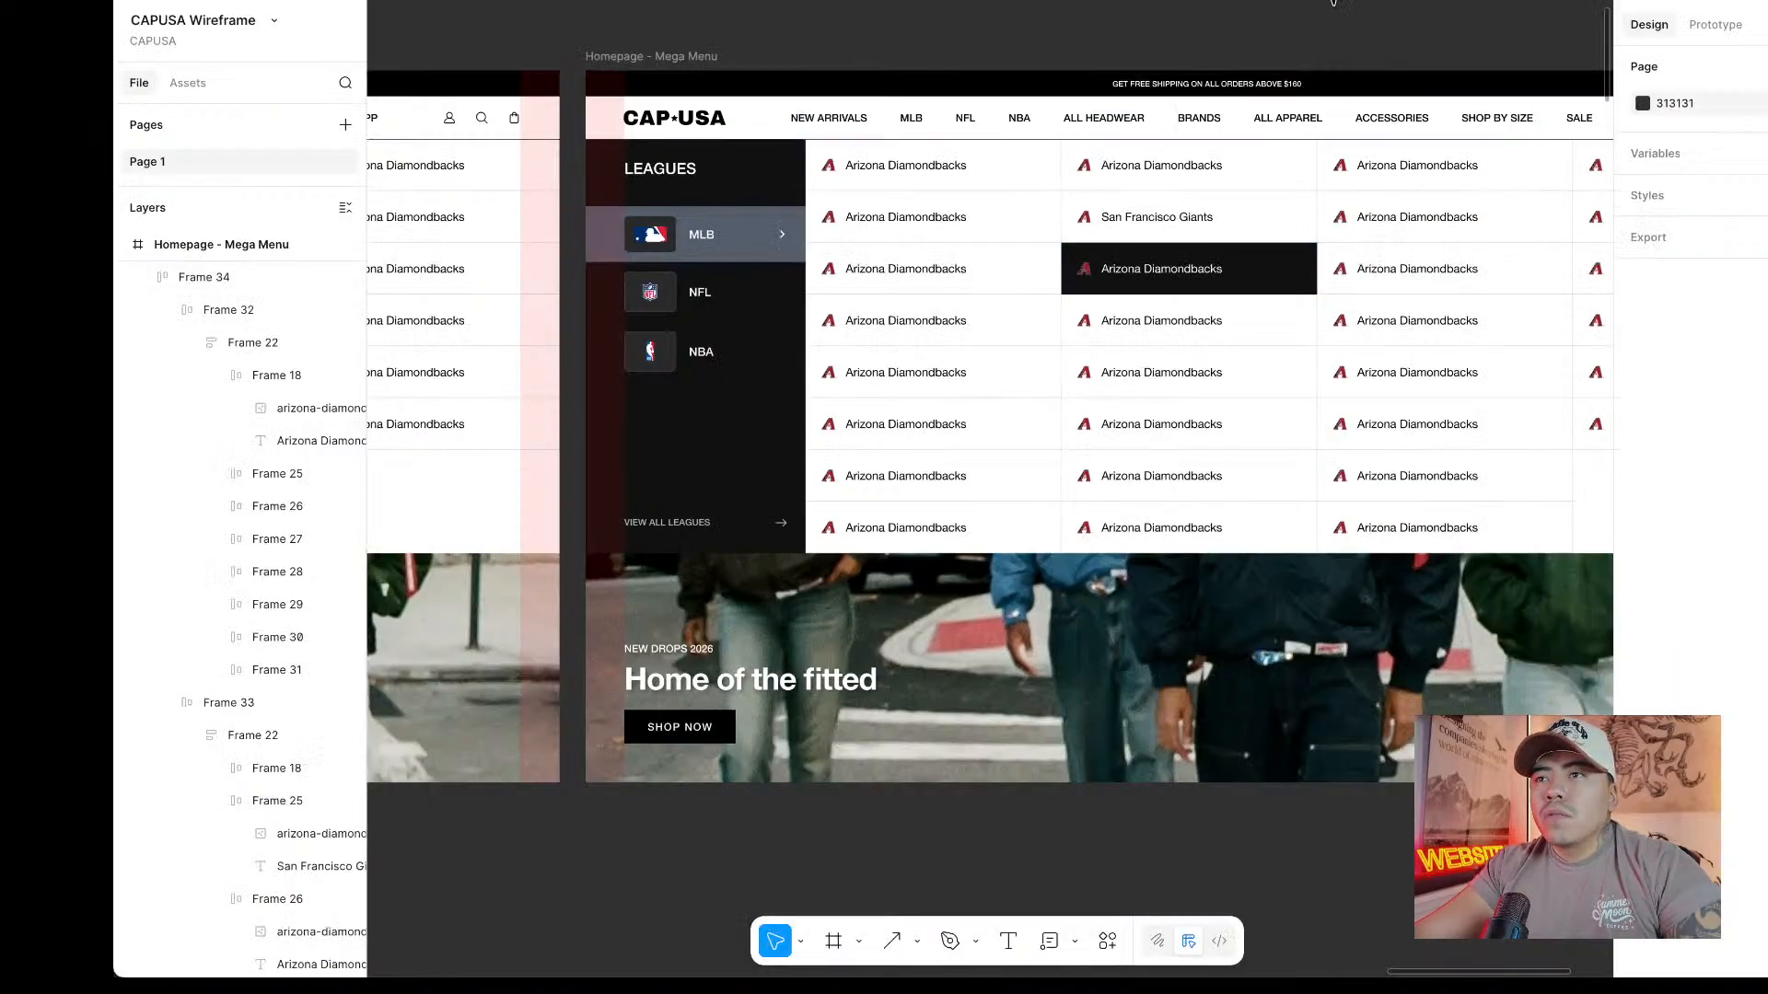
scroll(1362, 229, "up", 3)
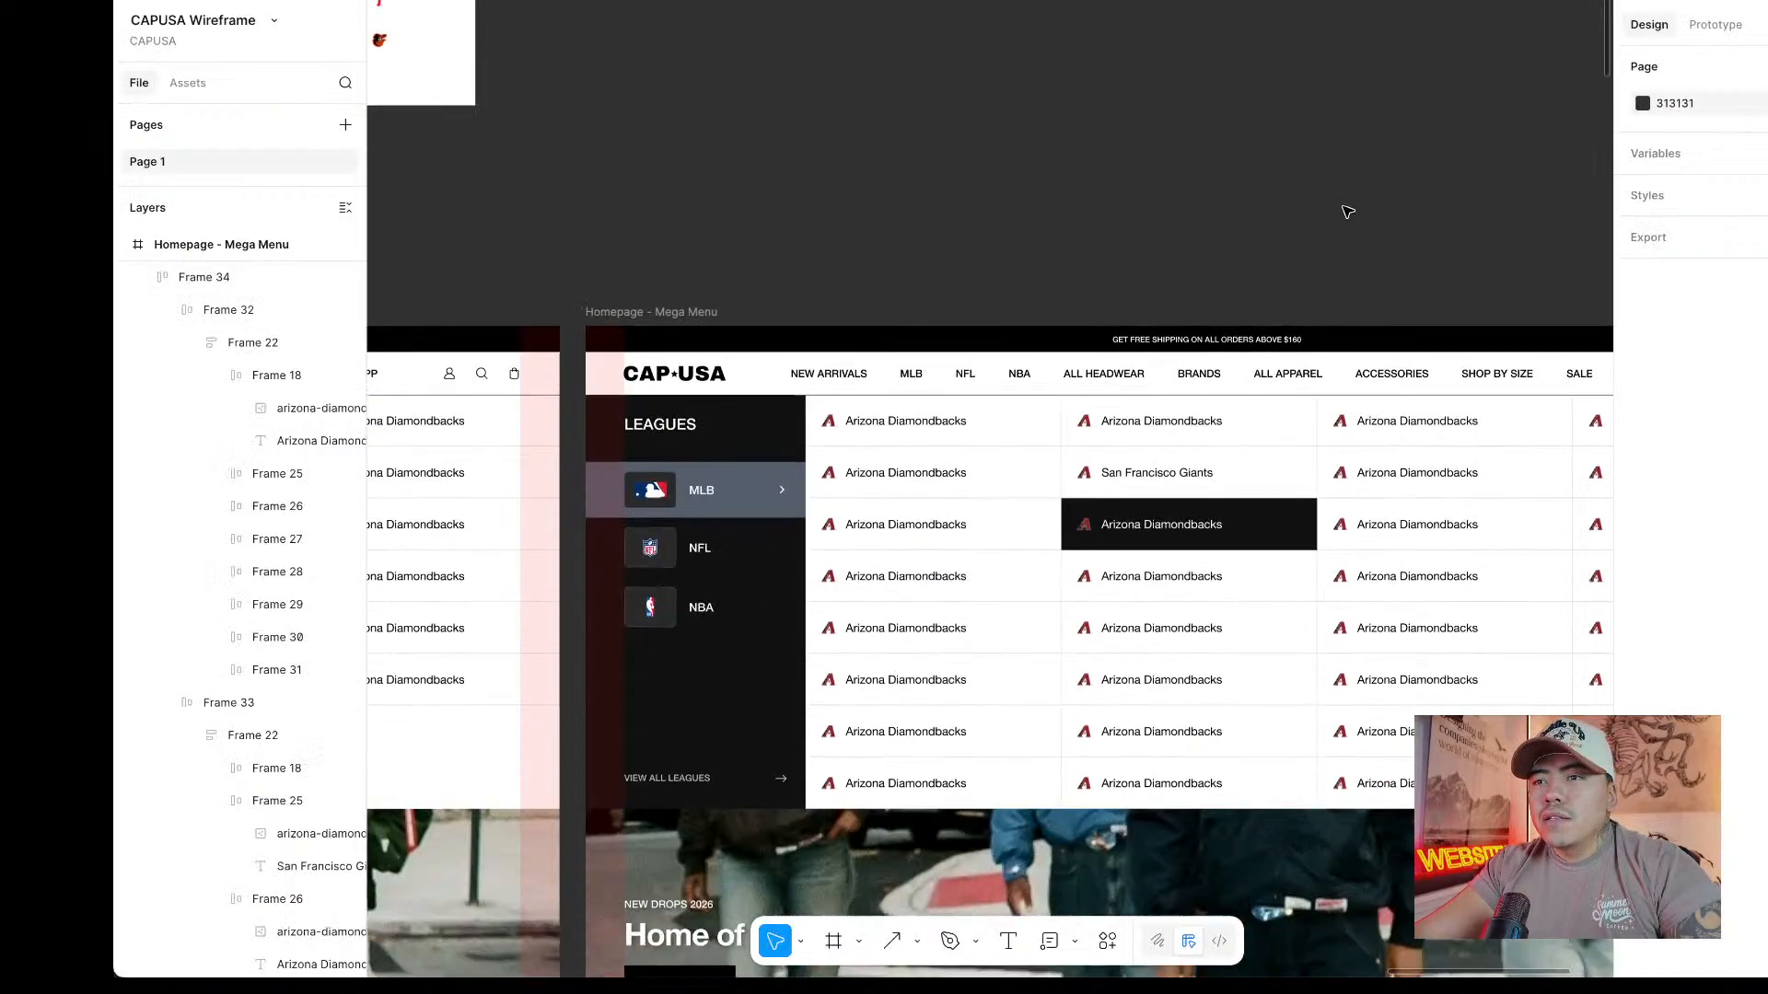
scroll(1372, 248, "down", 2)
scroll(1371, 292, "up", 1)
scroll(1371, 292, "up", 3)
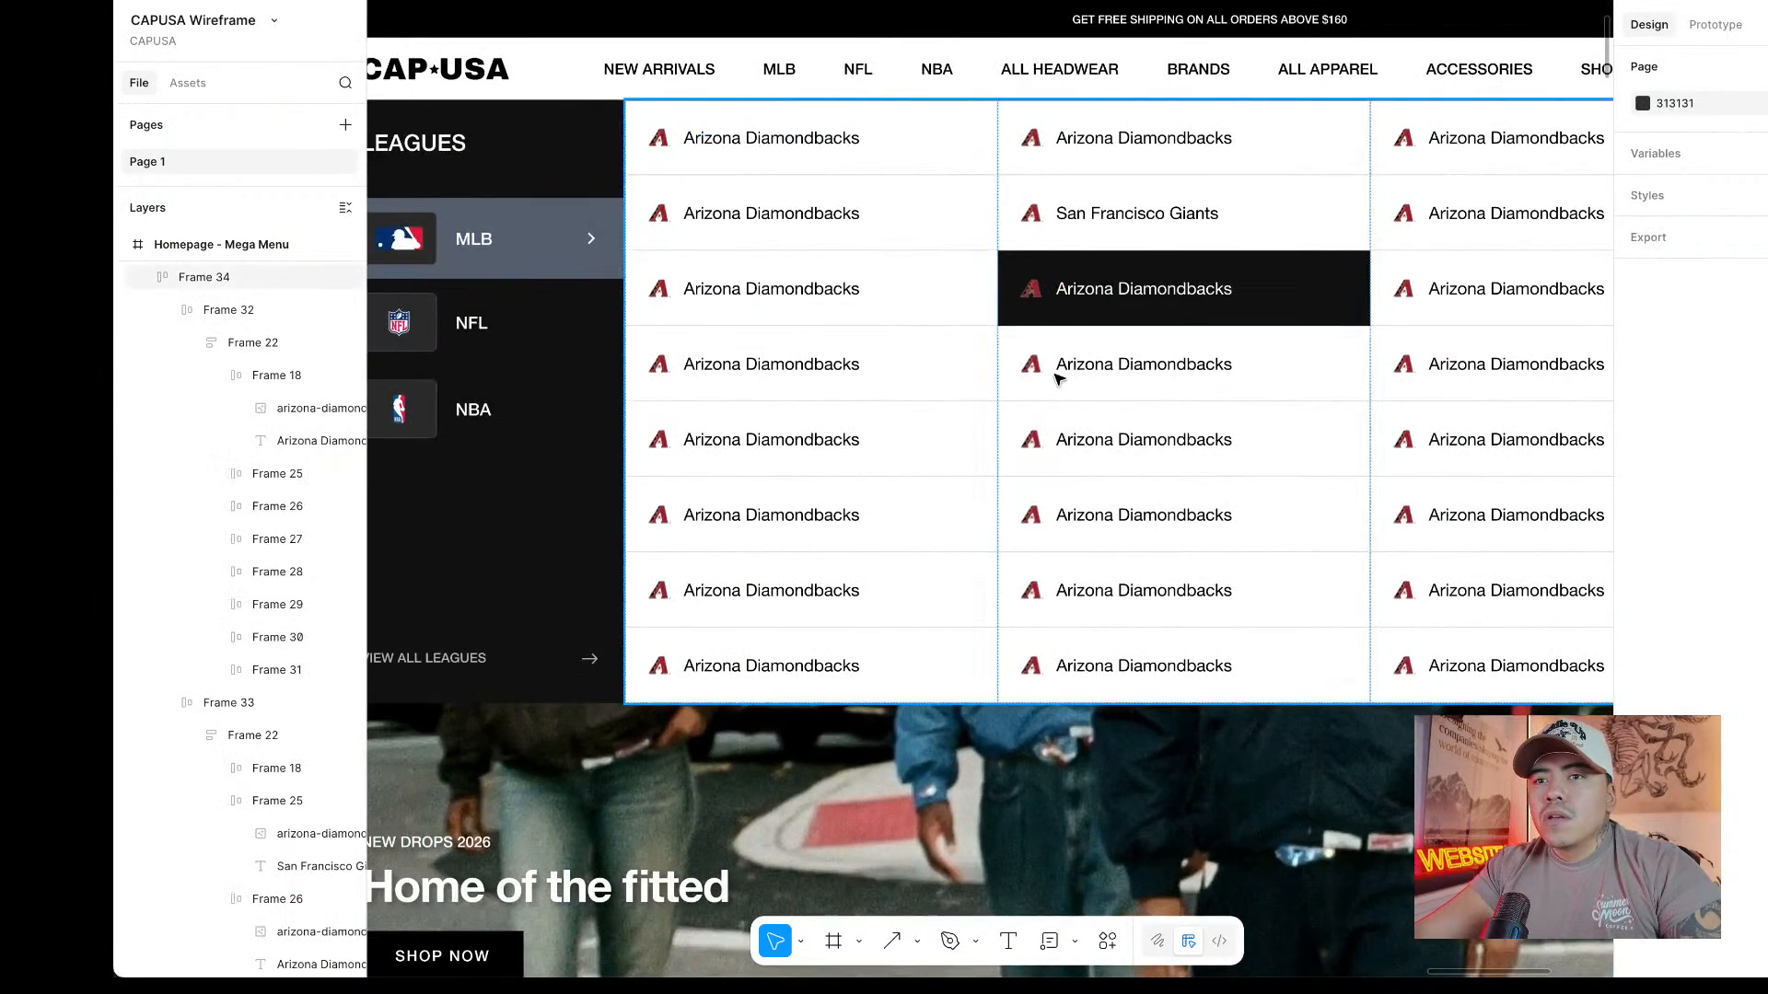
scroll(592, 187, "up", 4)
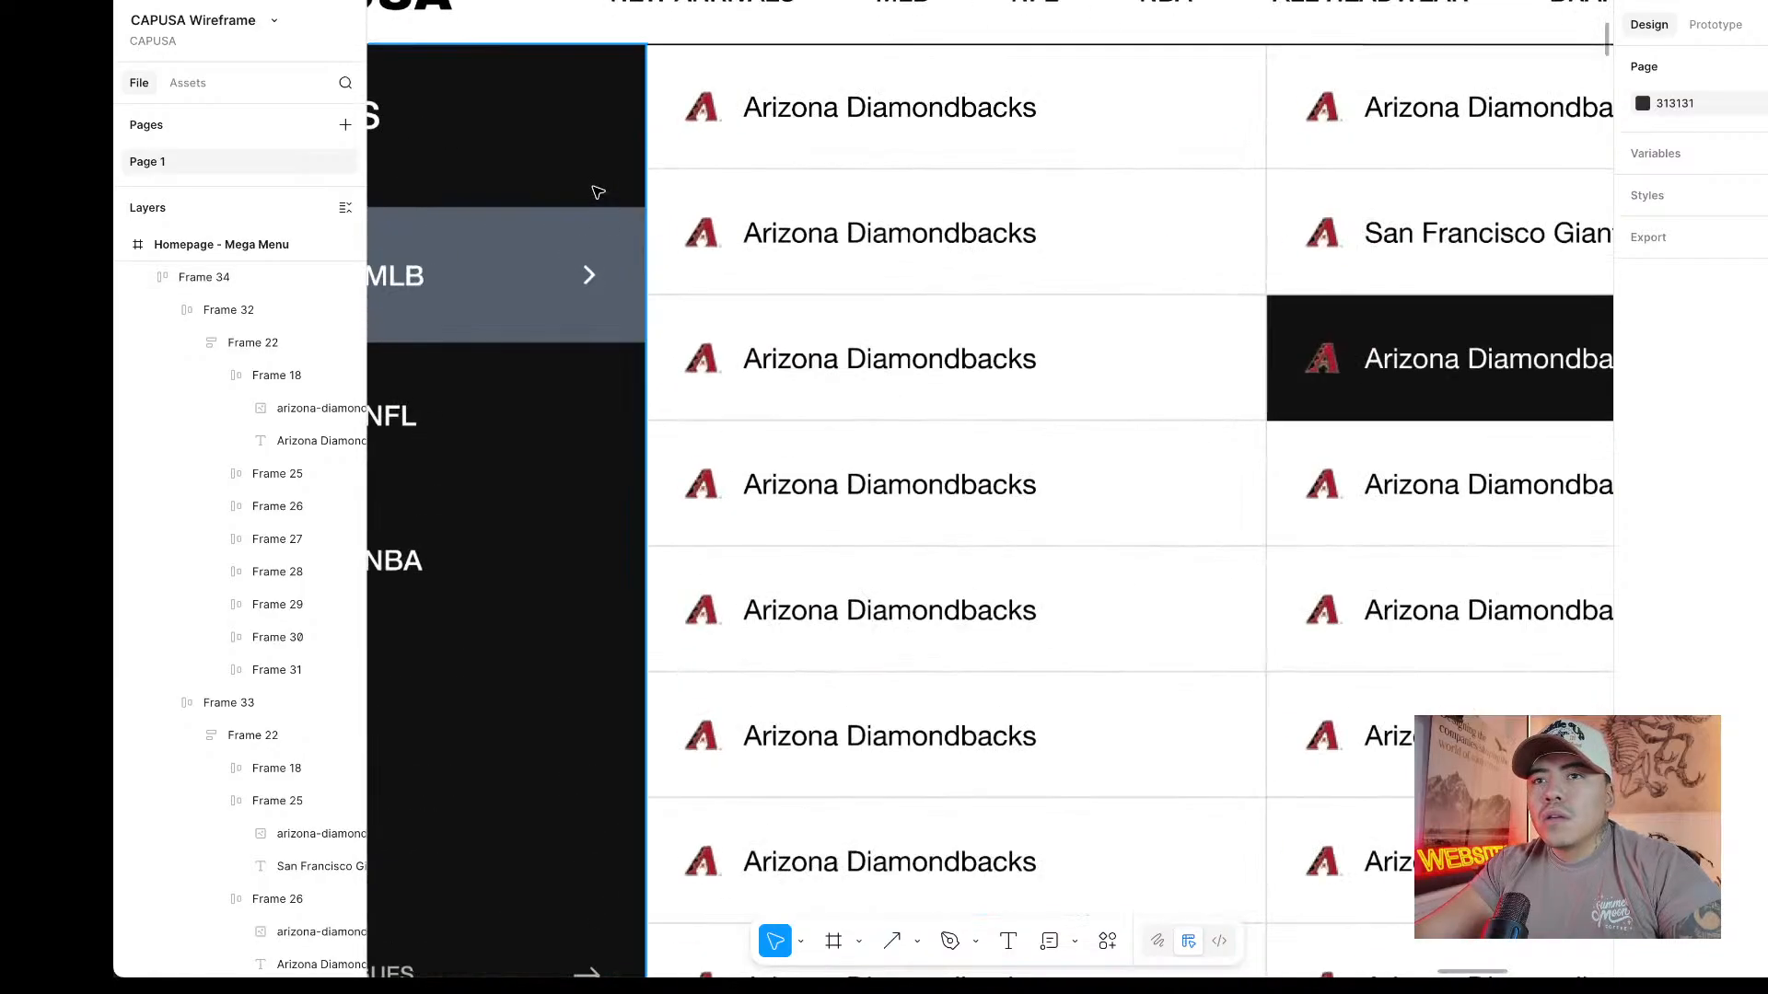
left_click(592, 272)
scroll(859, 294, "right", 5)
left_click(1145, 362)
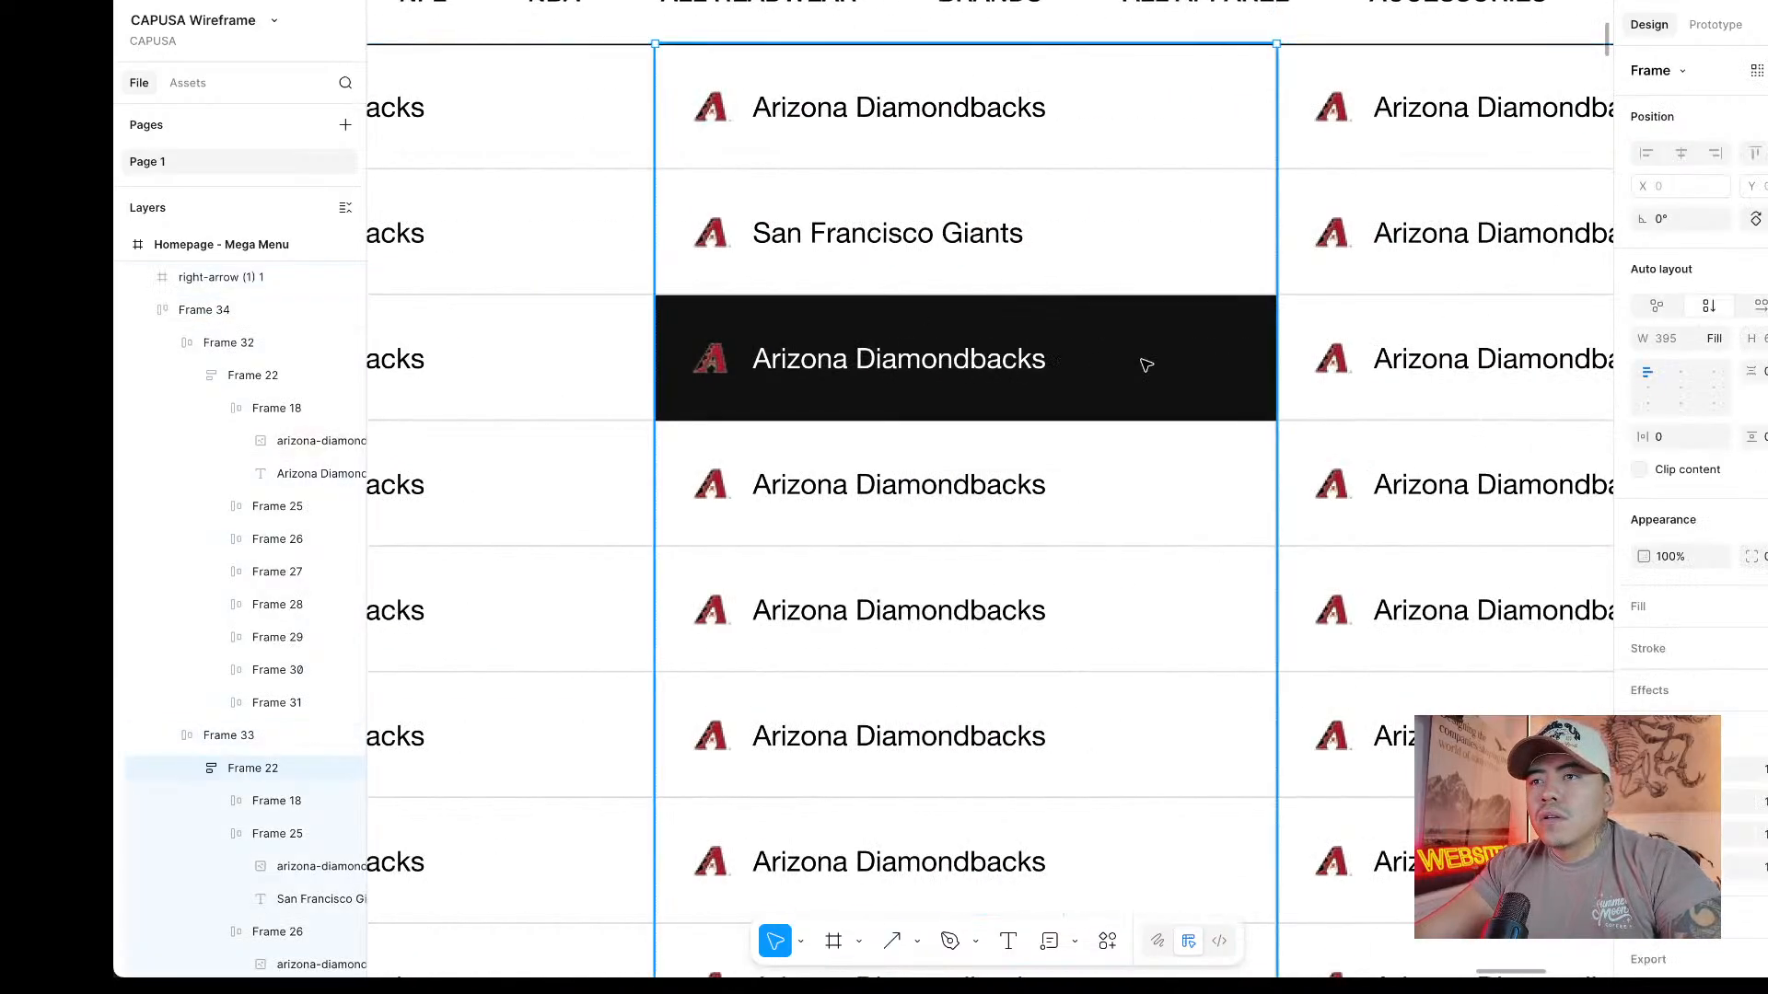
double_click(1147, 366)
scroll(1186, 366, "up", 5)
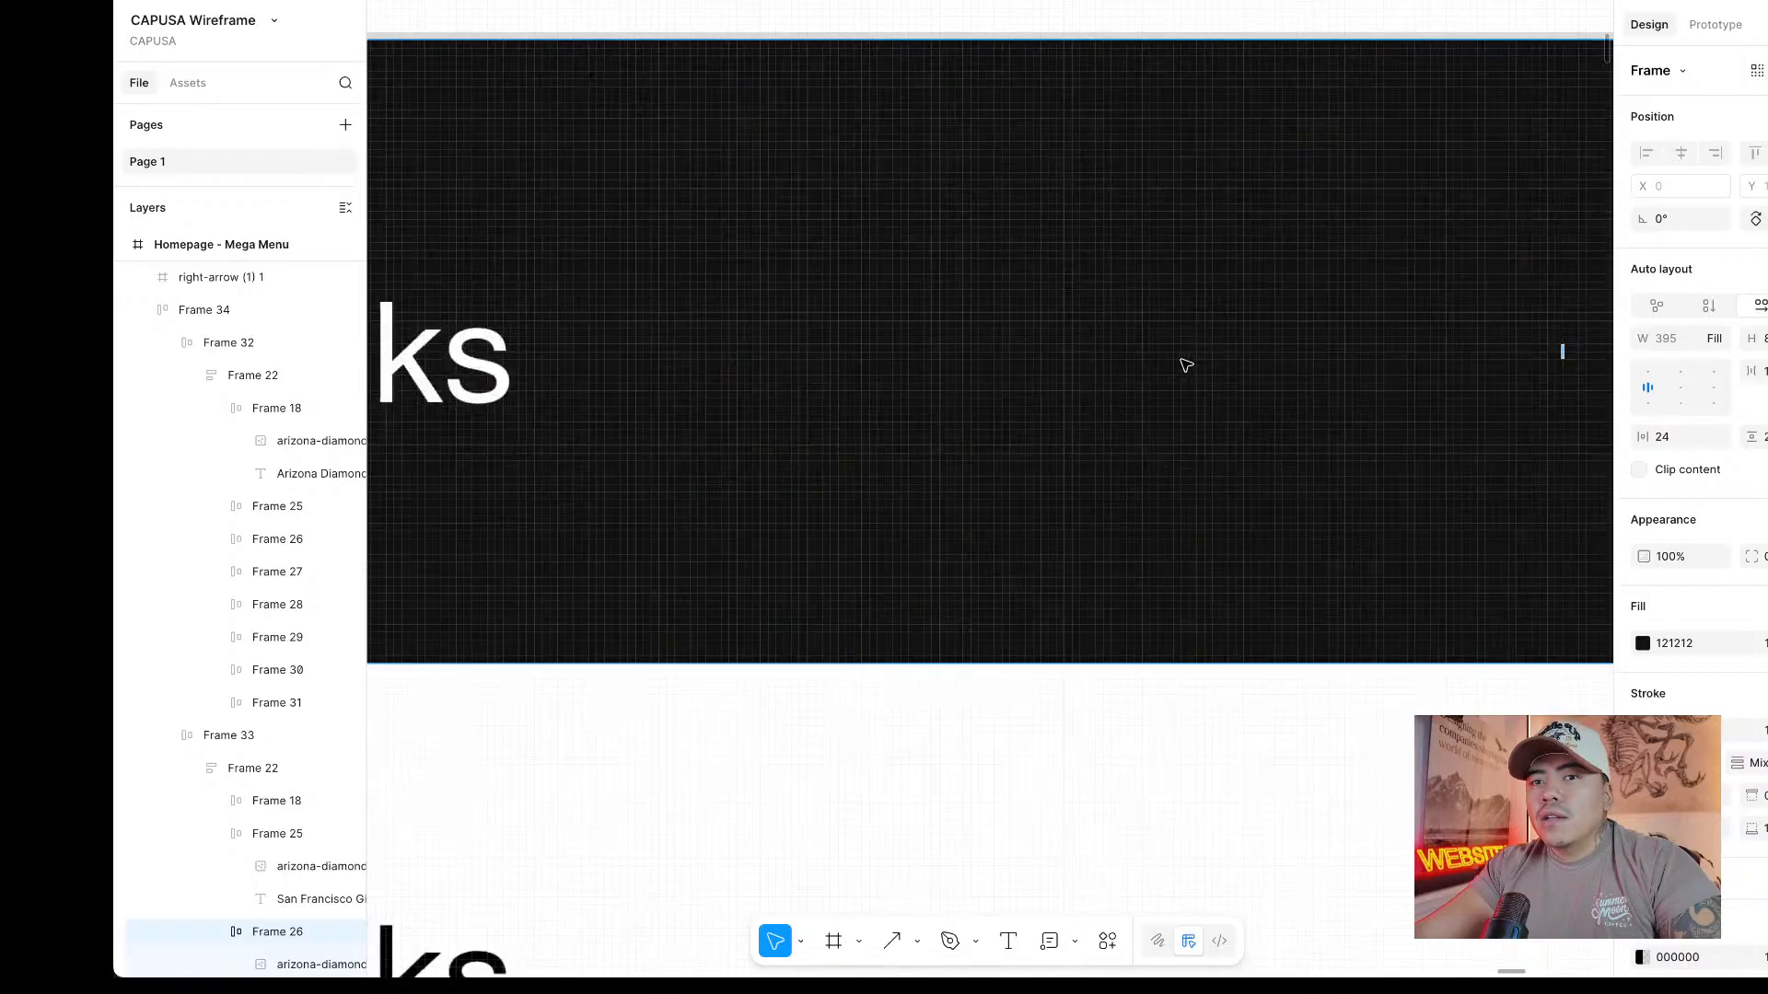
key("ctrl+v")
scroll(1186, 365, "down", 3)
scroll(776, 398, "down", 1)
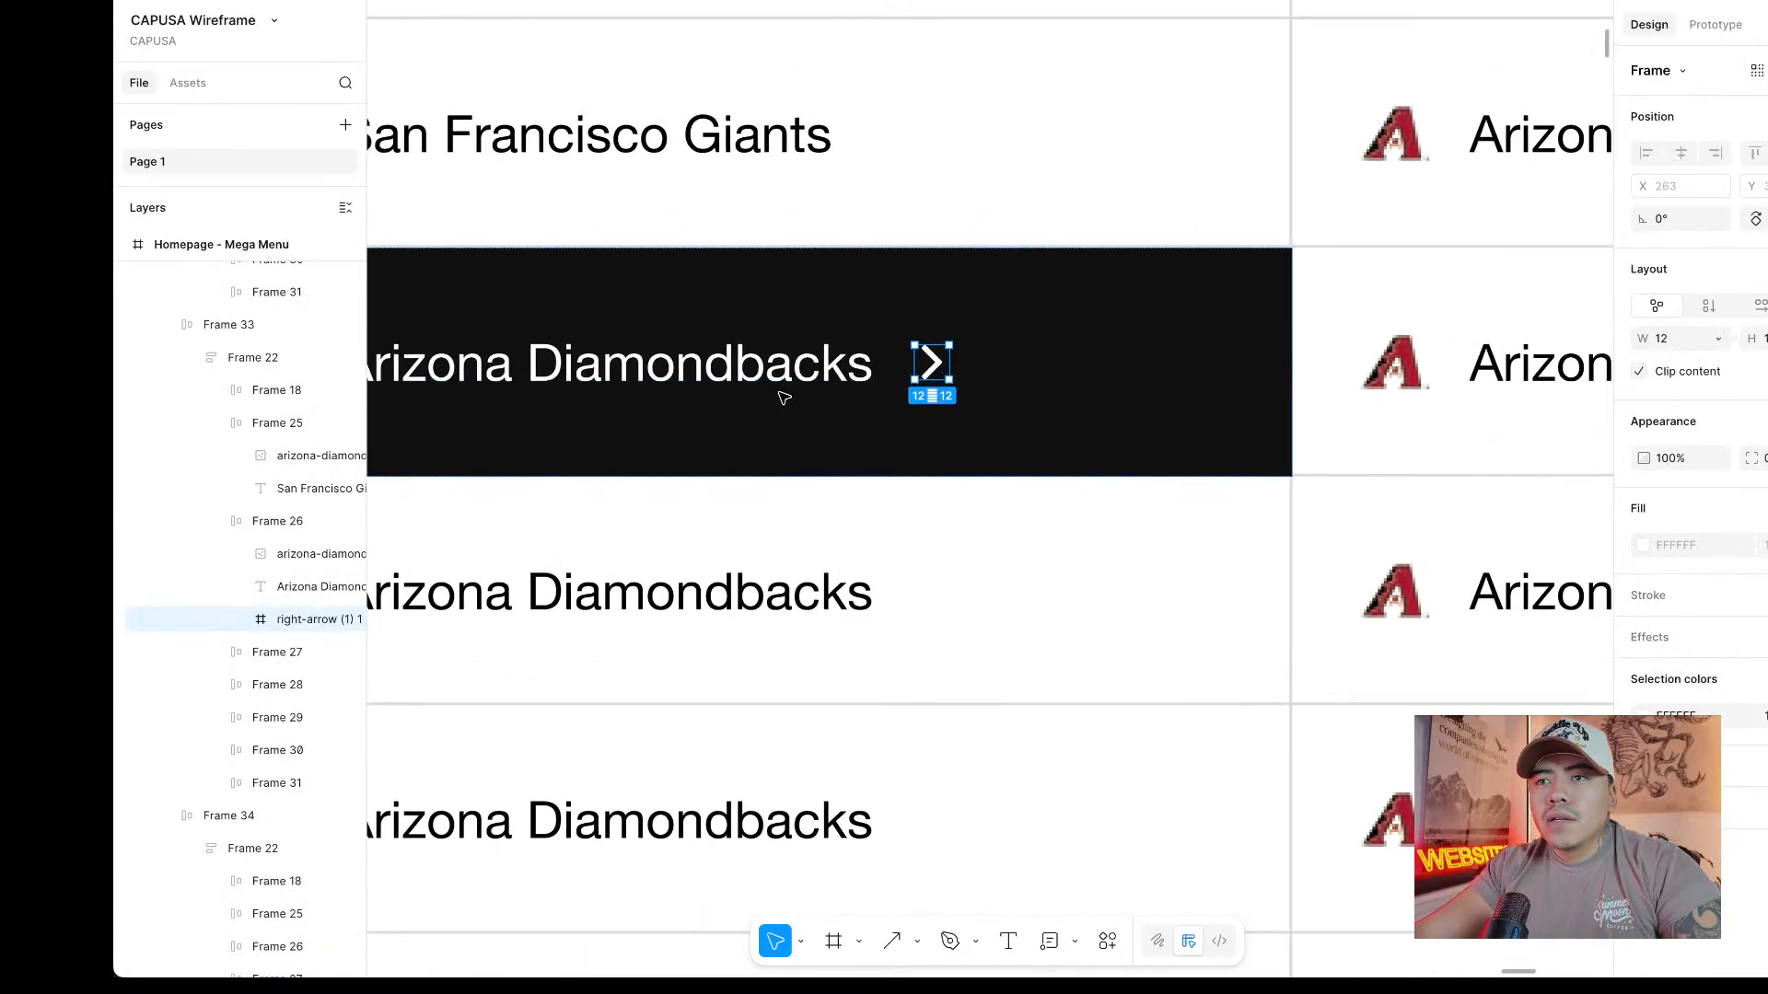
Wrap the highlighted cell's team logo and name together in their own auto layout frame.
scroll(782, 394, "left", 3)
left_click(607, 366)
left_click(477, 368, "shift")
right_click(643, 365)
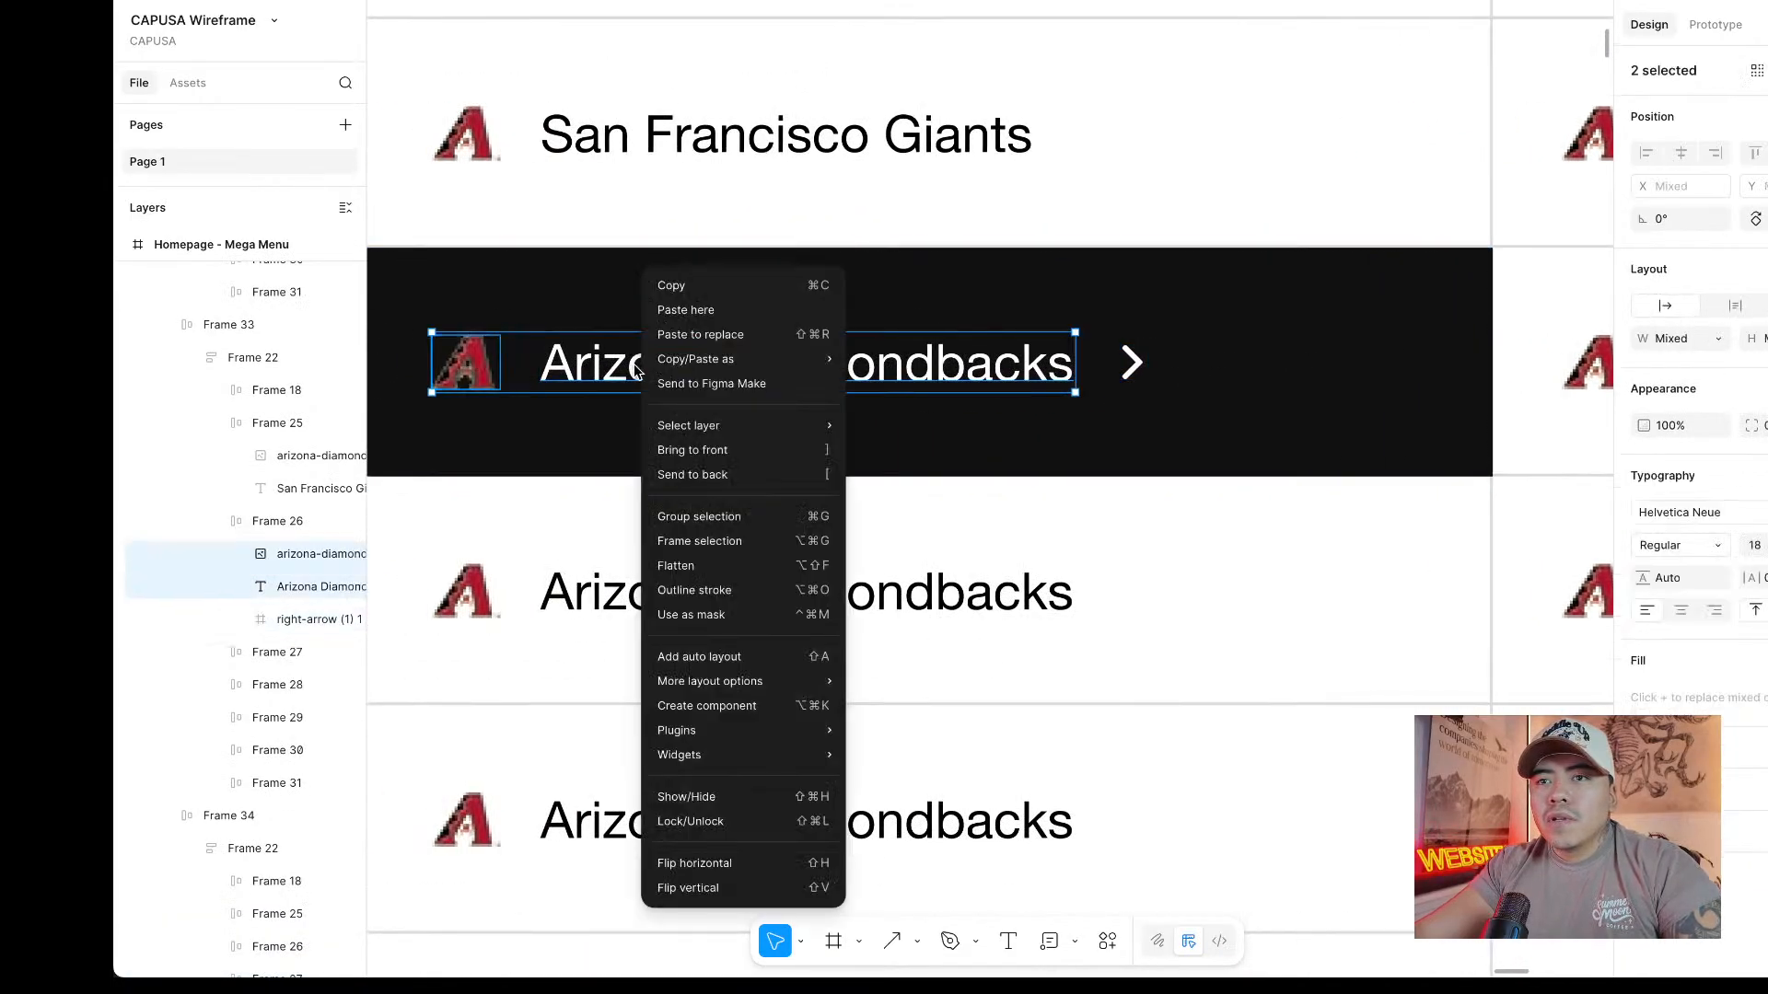
mouse_move(756, 686)
left_click(769, 655)
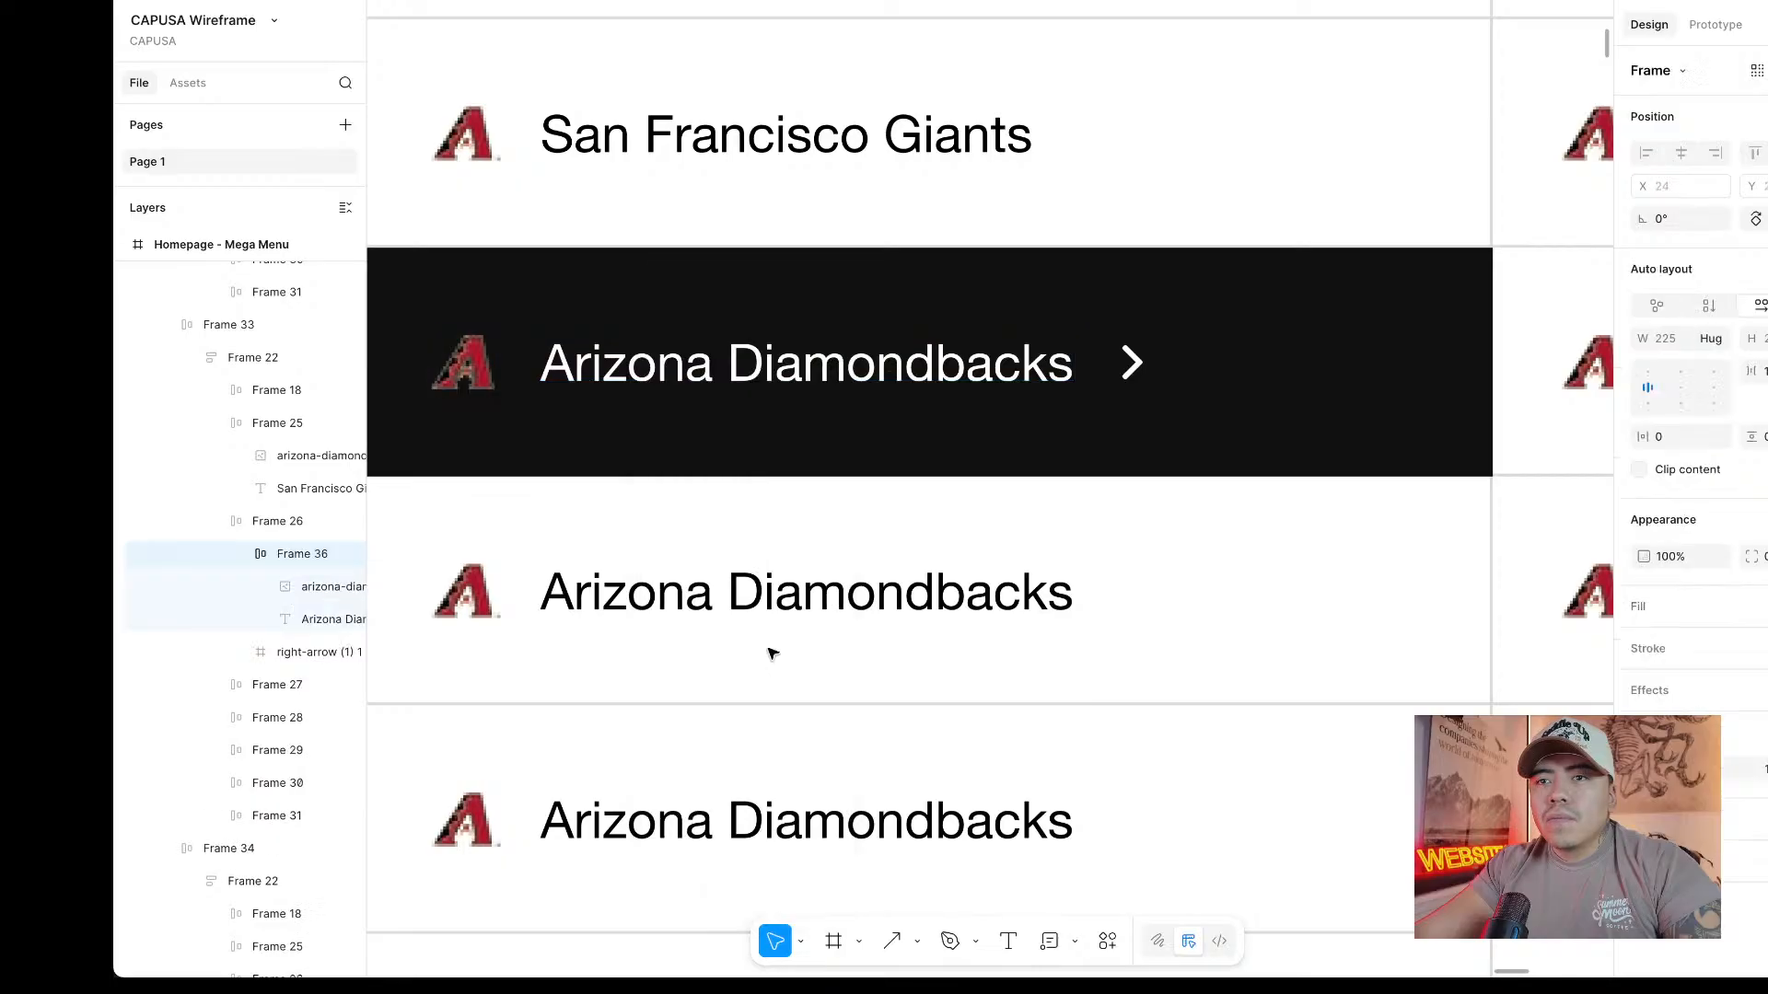
Set the highlighted cell's horizontal auto layout gap to Auto, pushing the arrow to the far edge.
left_click(1225, 373)
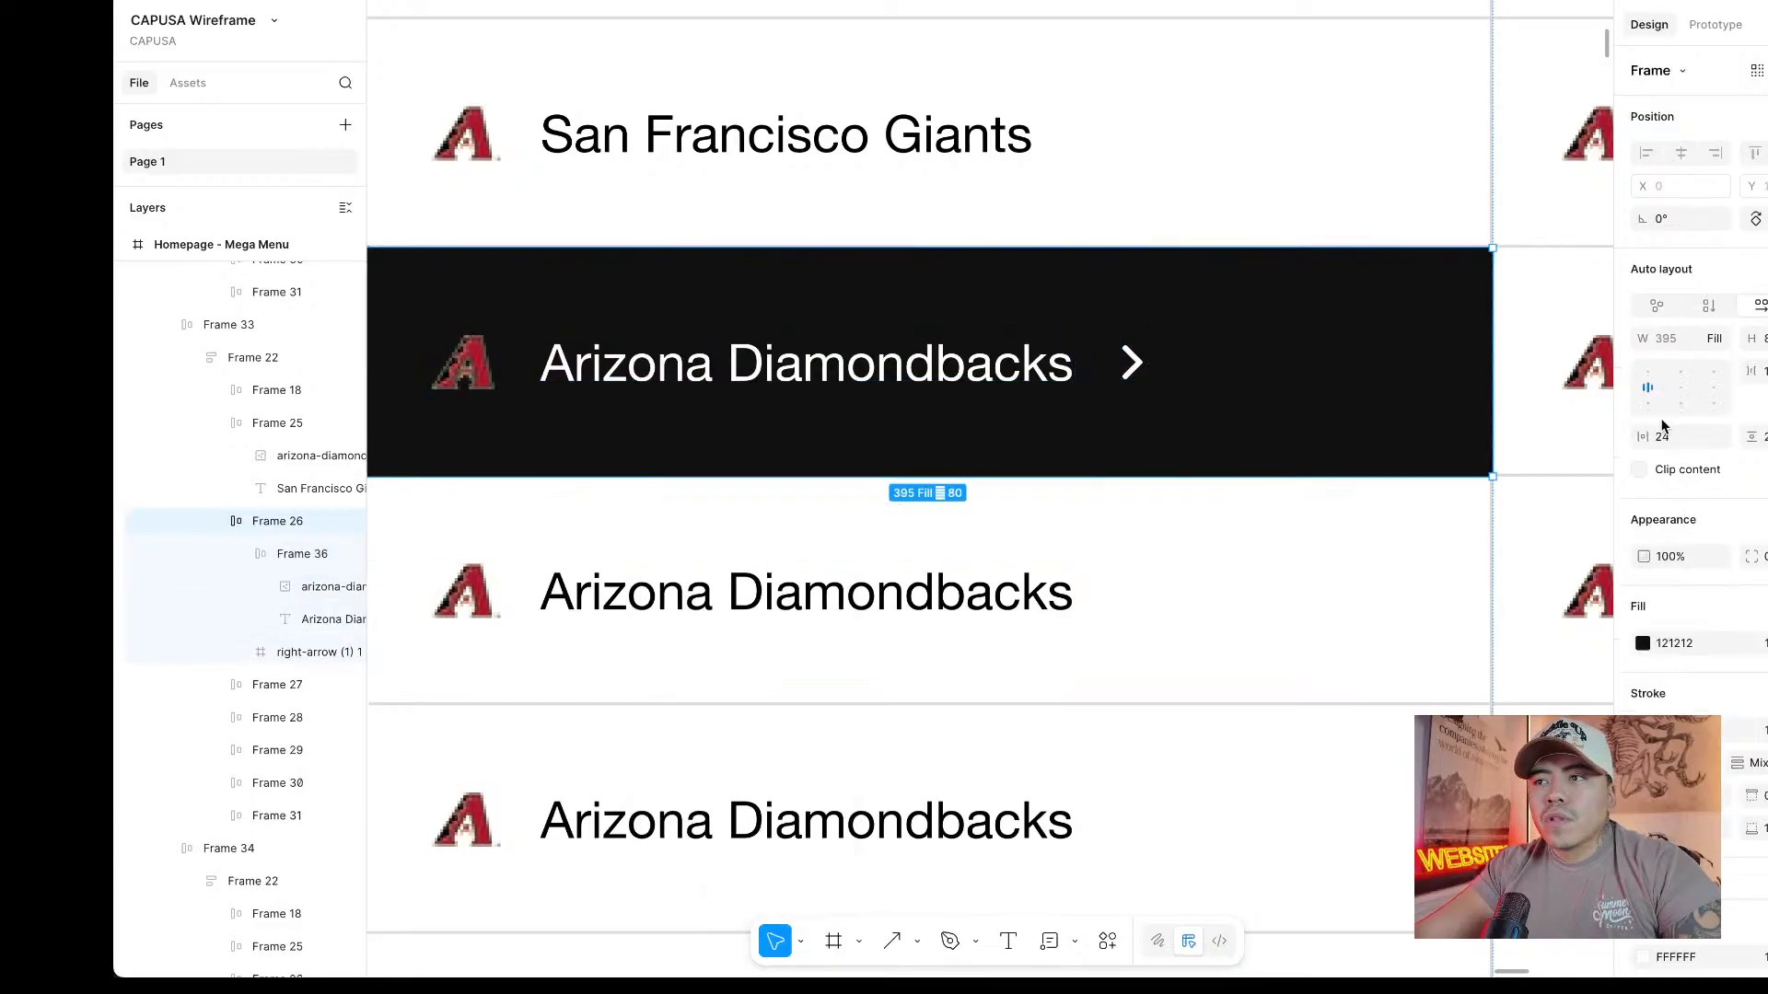
left_click(1765, 372)
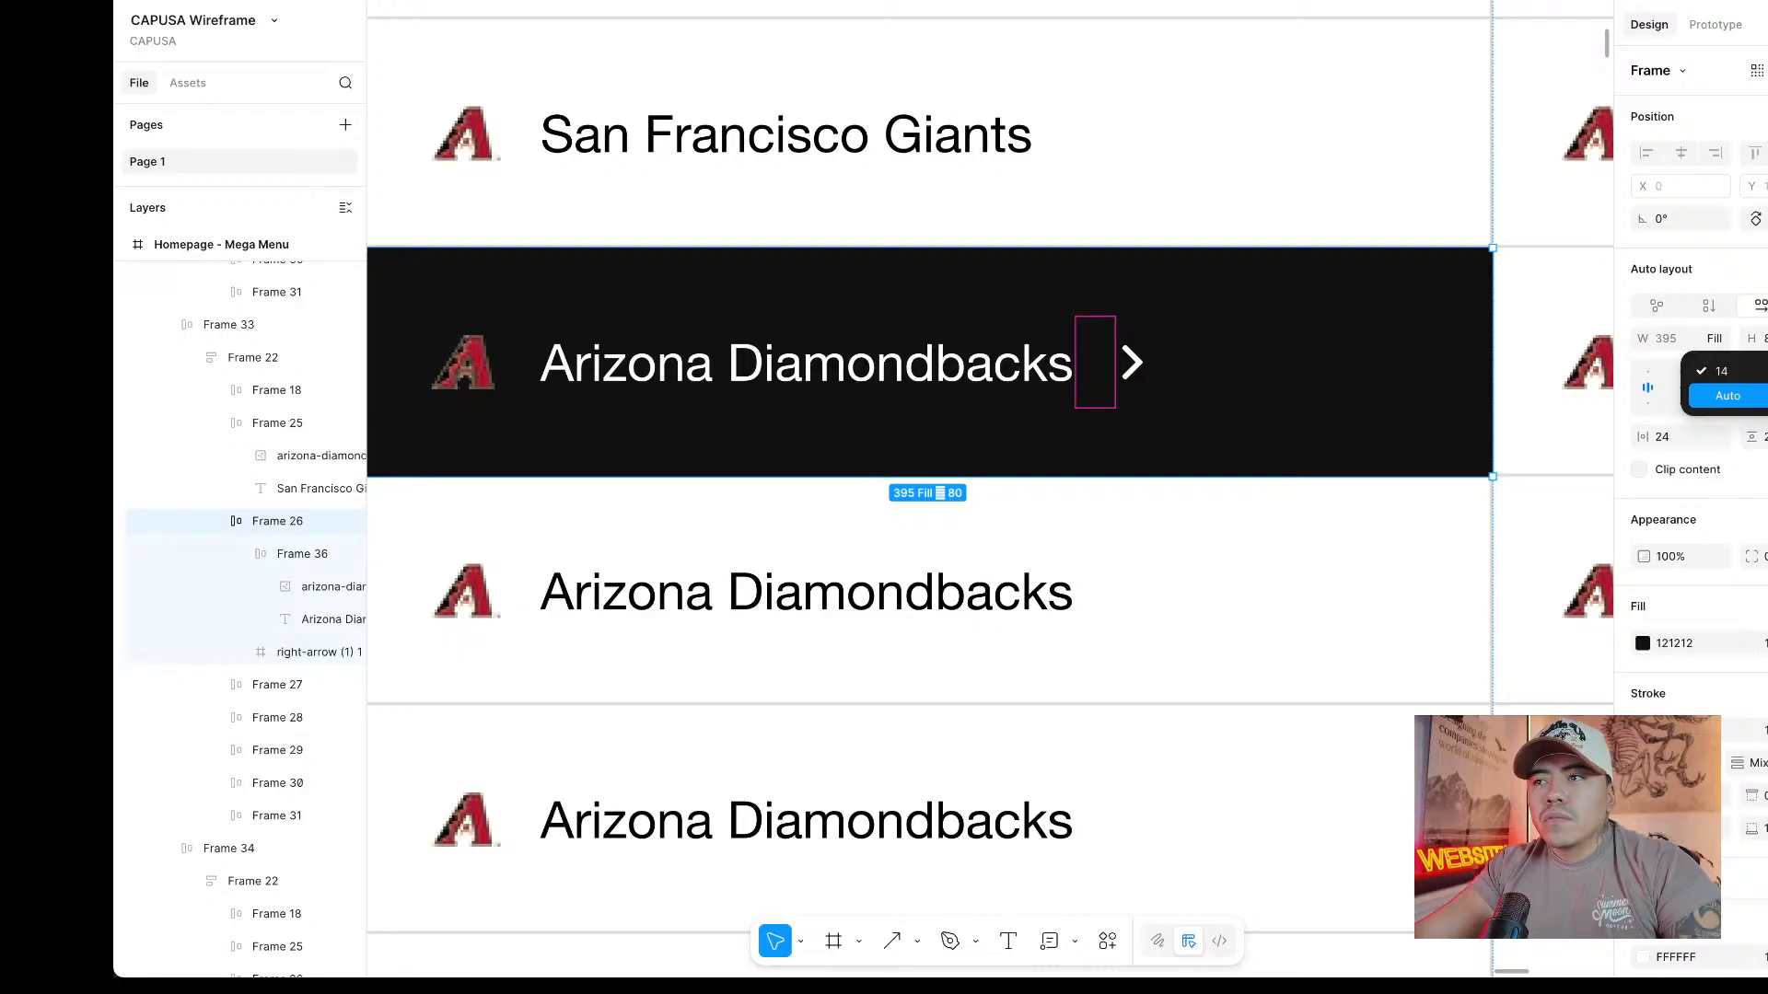
left_click(1764, 396)
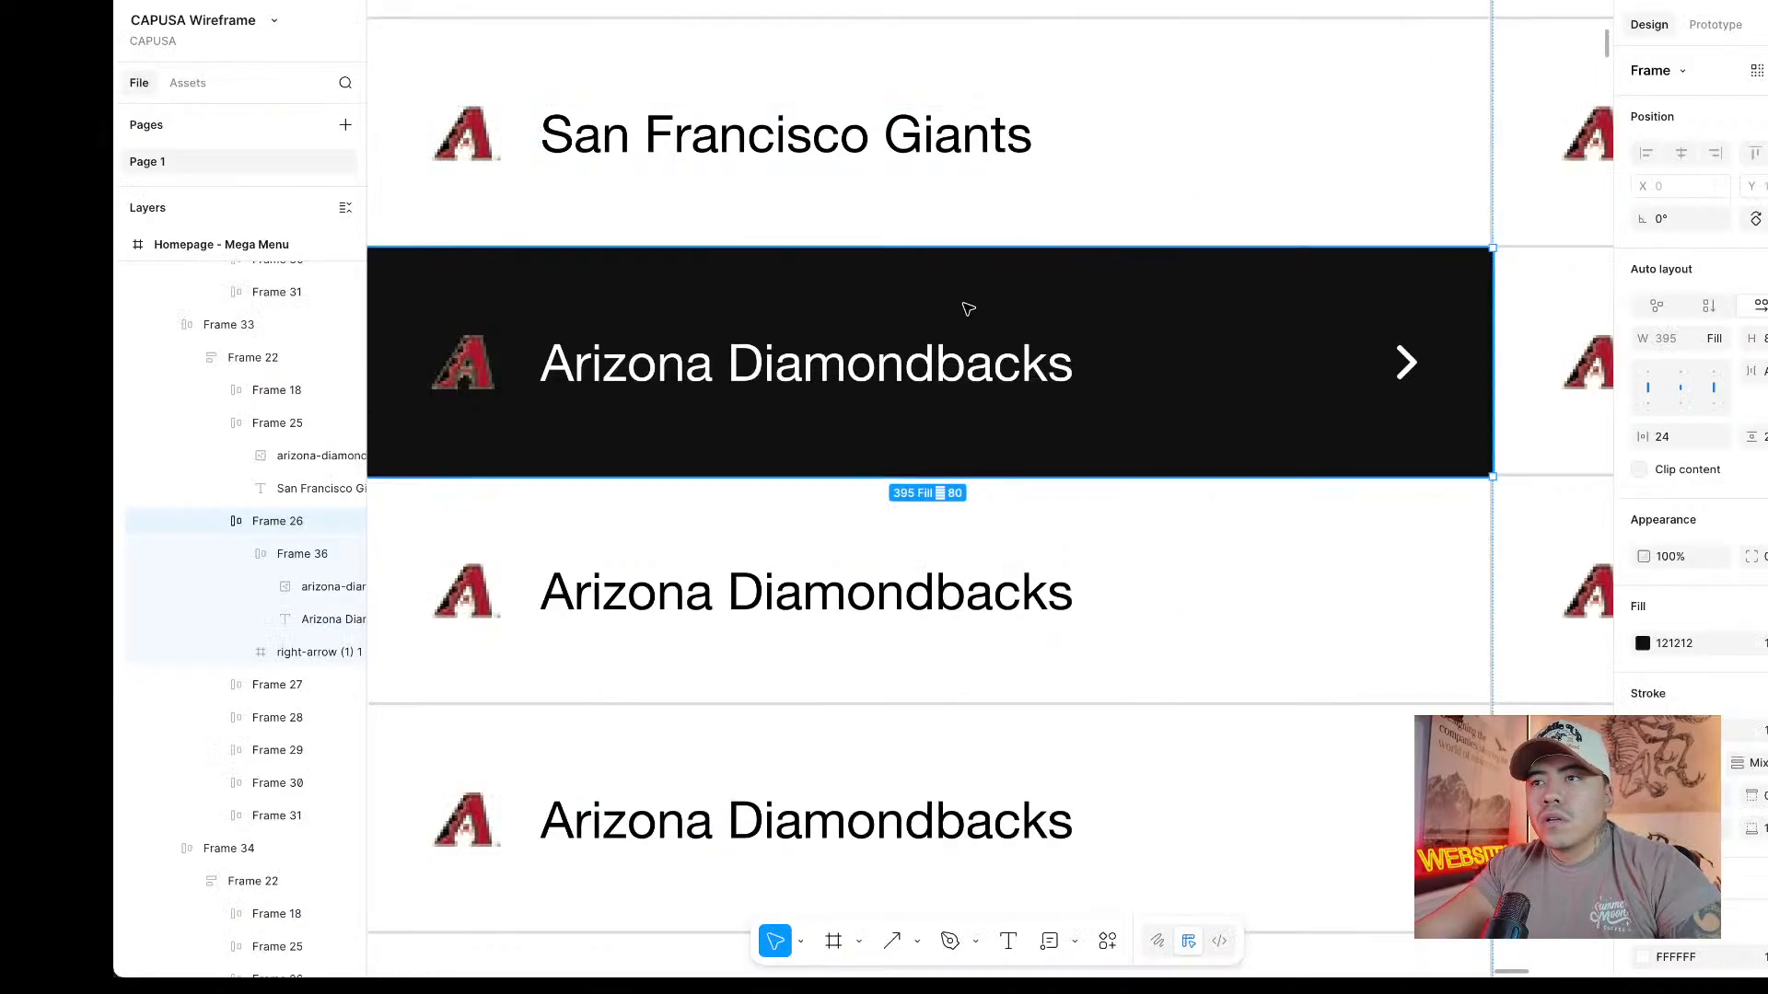
Look over the original and duplicated mega menu frames side by side.
scroll(967, 295, "down", 5)
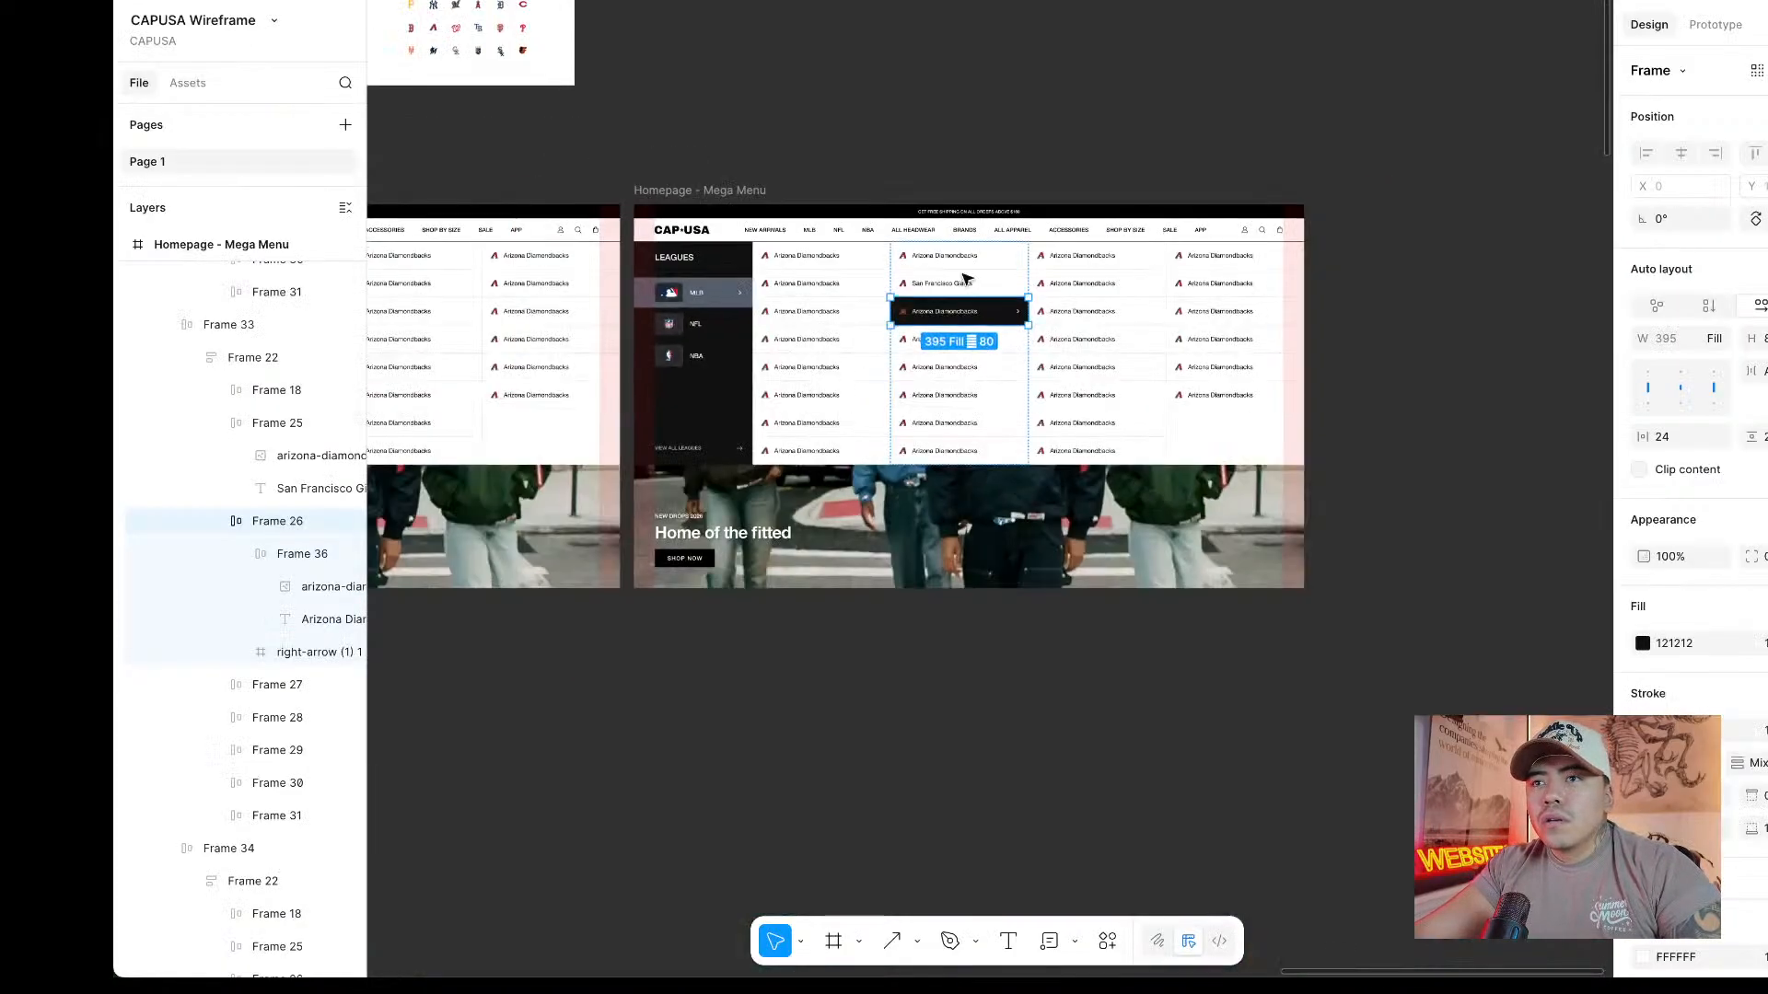
scroll(974, 184, "left", 3)
left_click(974, 147)
scroll(979, 150, "left", 7)
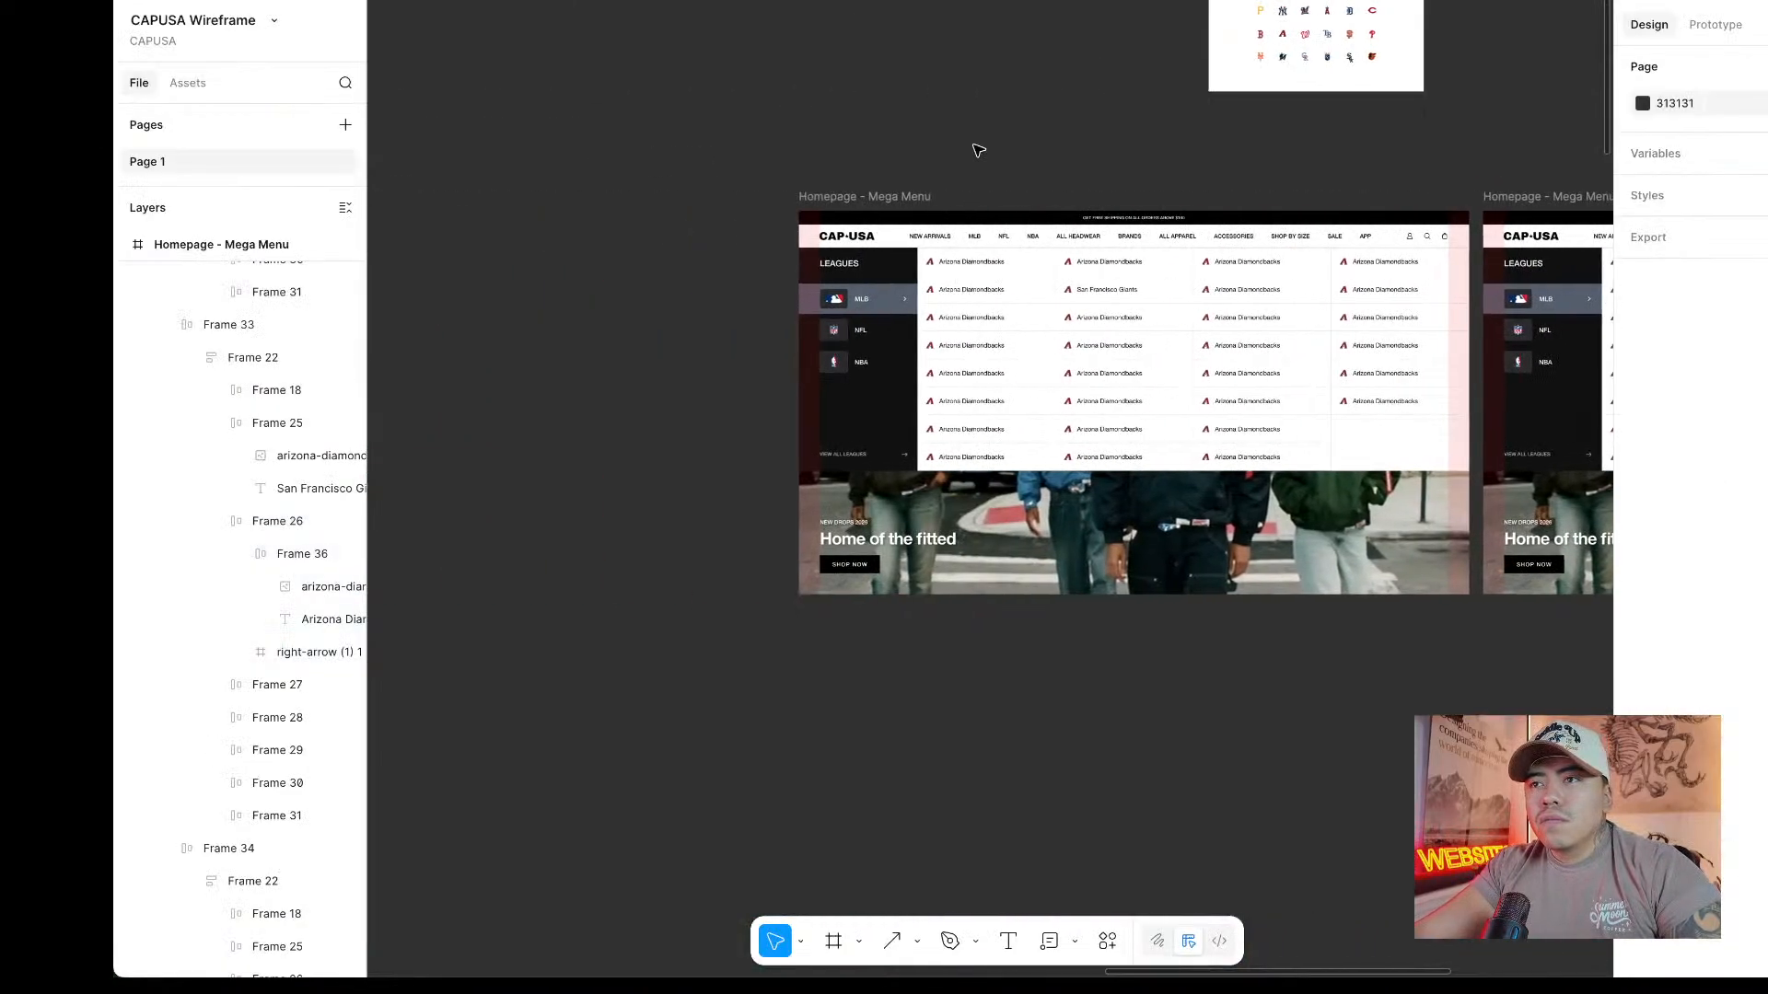
scroll(937, 227, "up", 5)
scroll(938, 228, "down", 5)
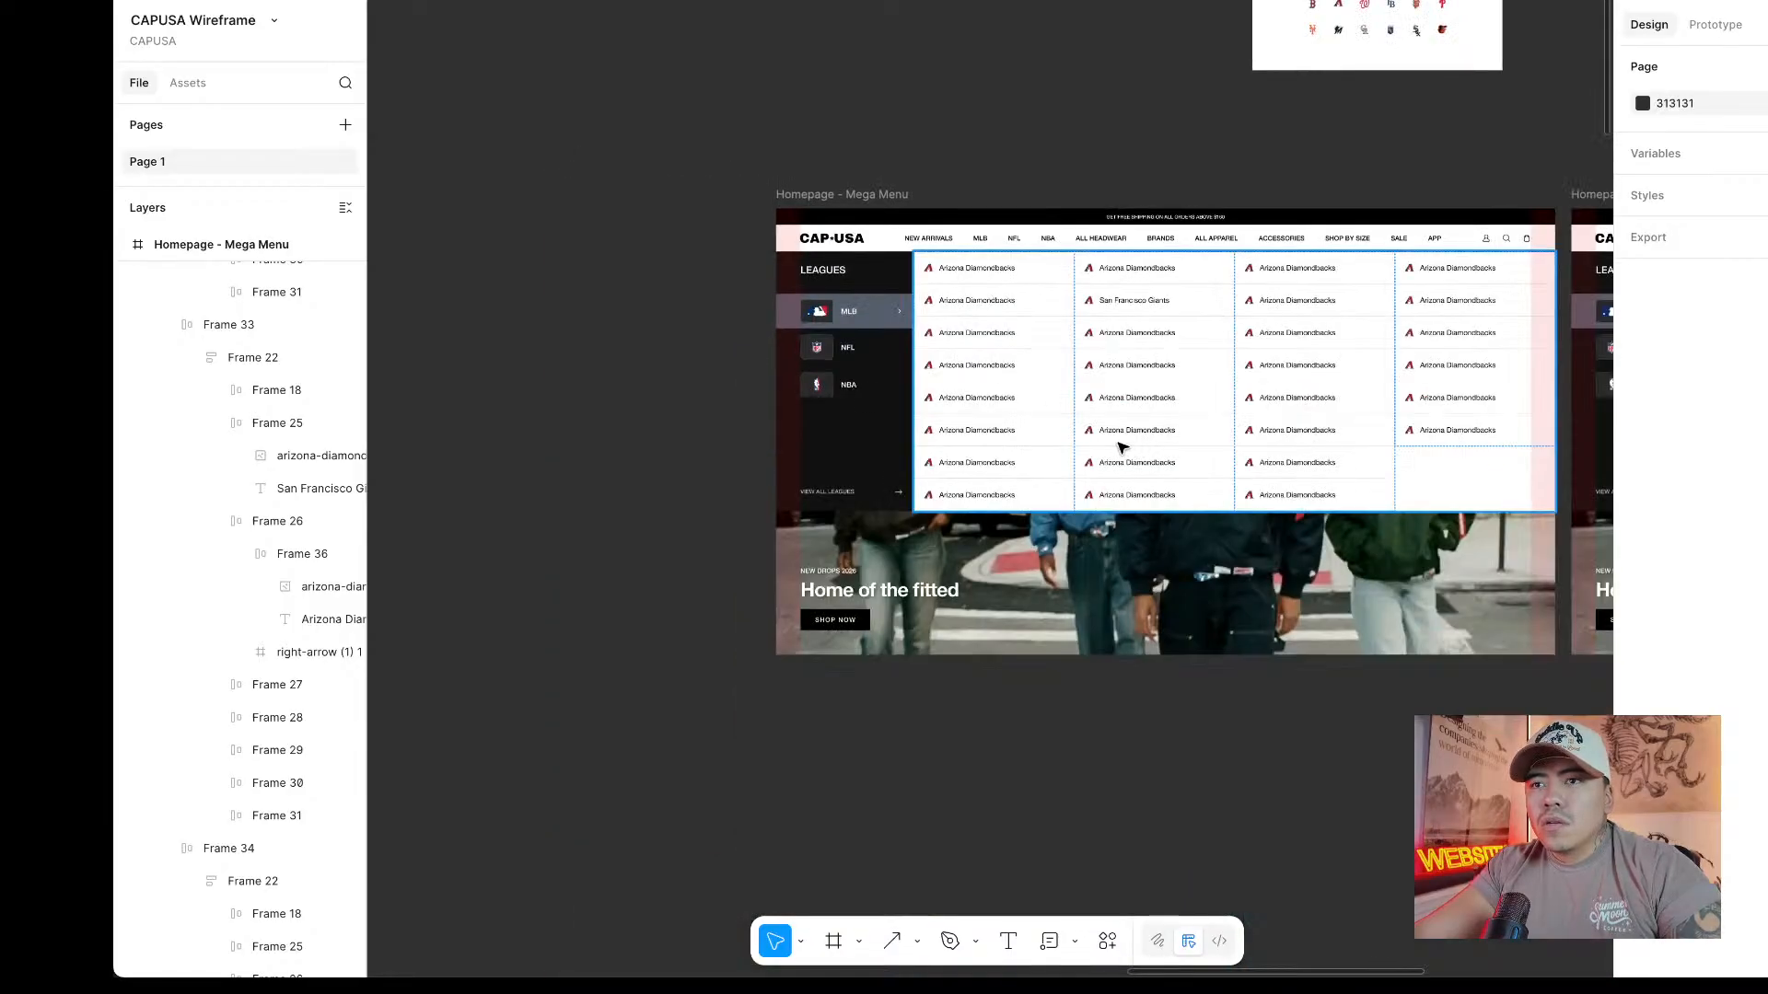
scroll(1120, 445, "up", 2)
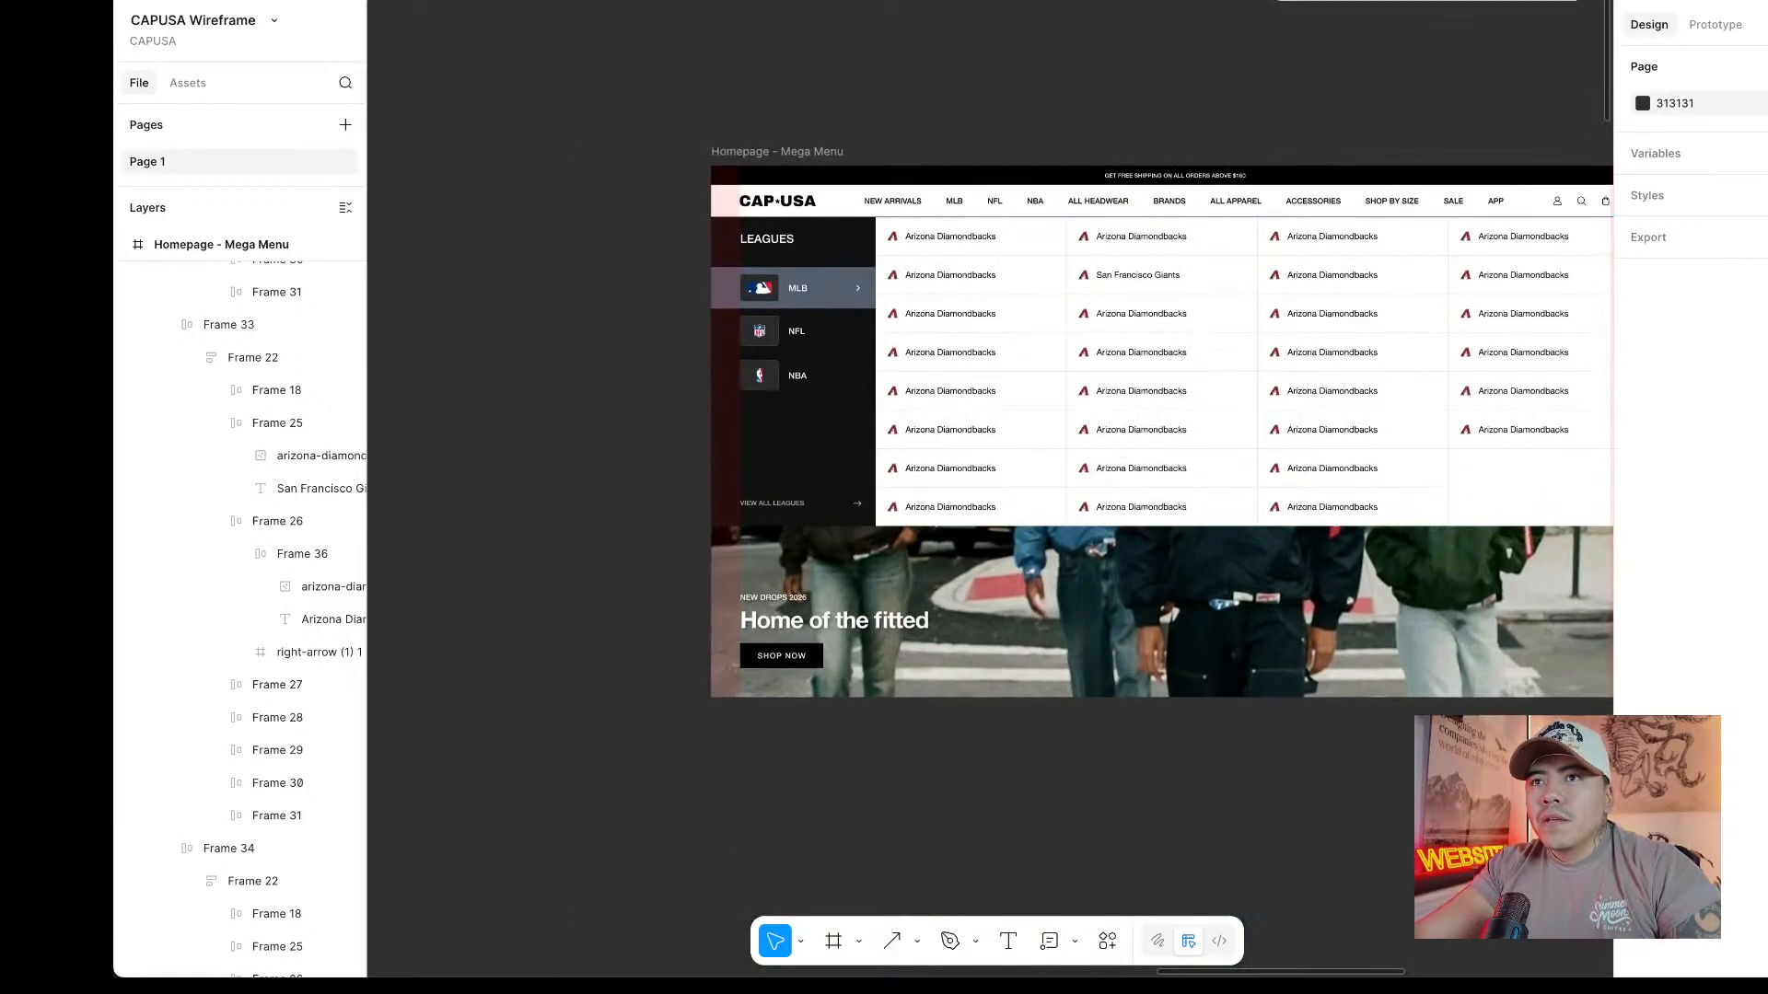
scroll(1280, 198, "right", 4)
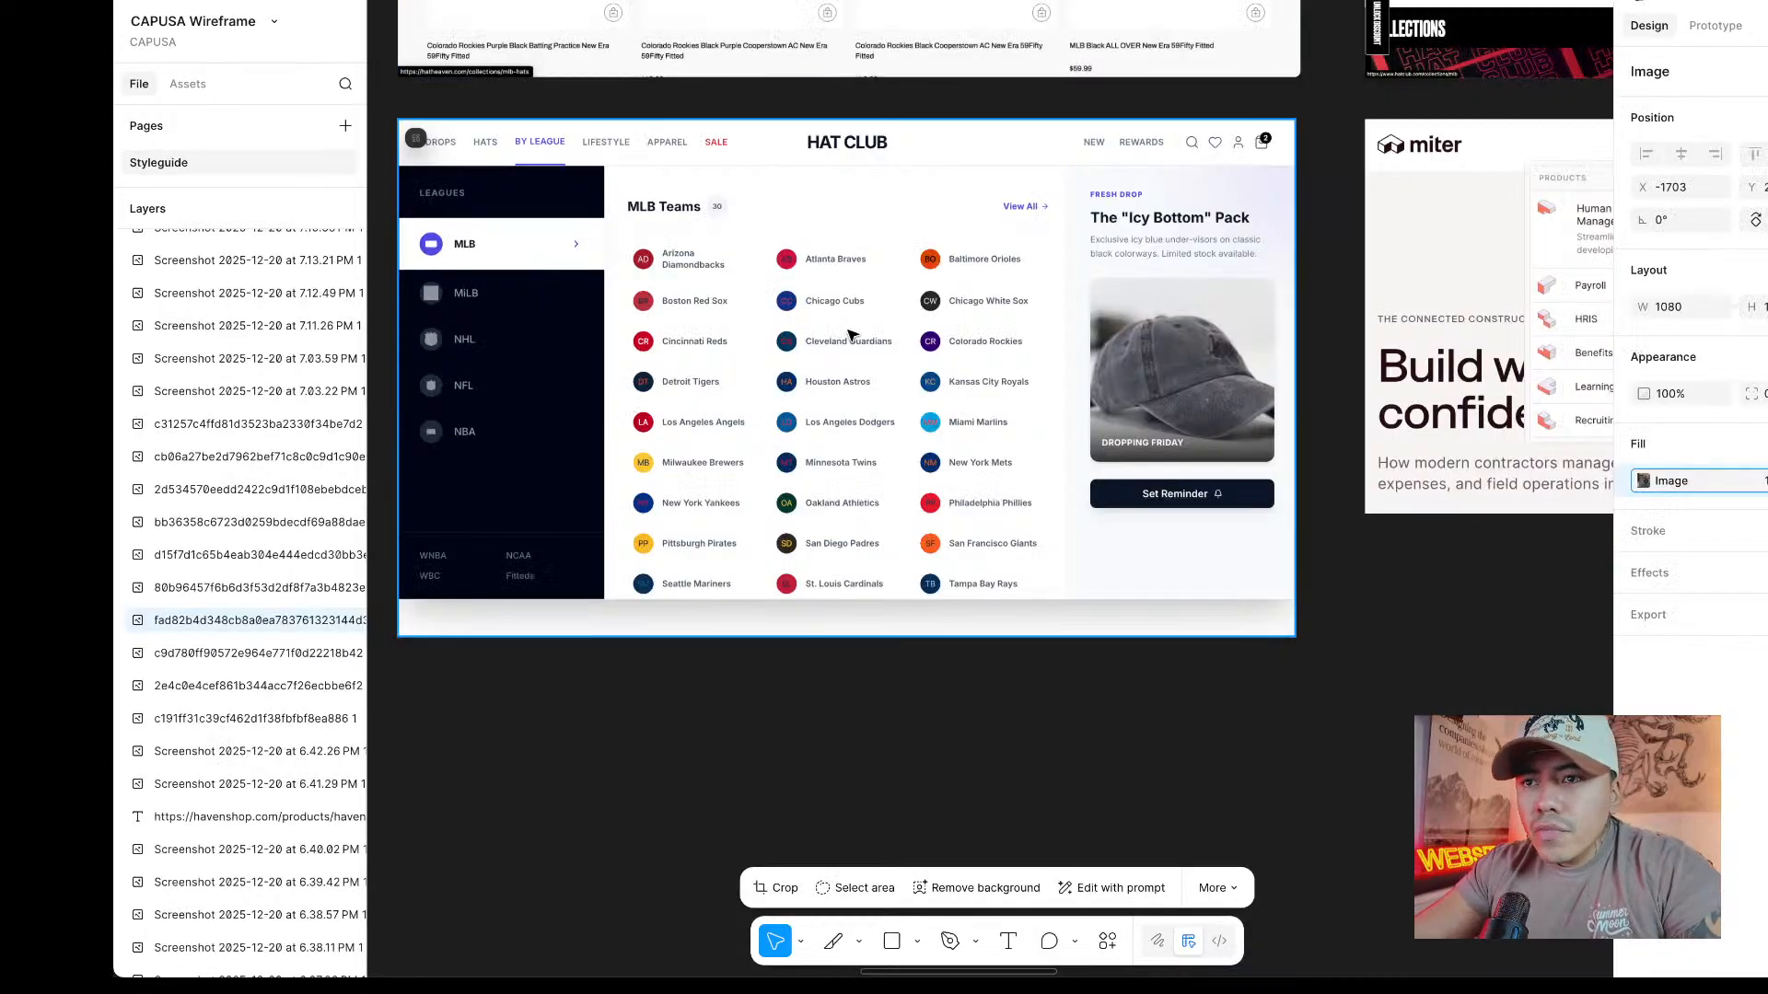
Examine the leagues sidebar and MLB team list in the Hat Club reference mockup on the Styleguide page.
scroll(848, 332, "up", 1)
scroll(832, 296, "left", 5)
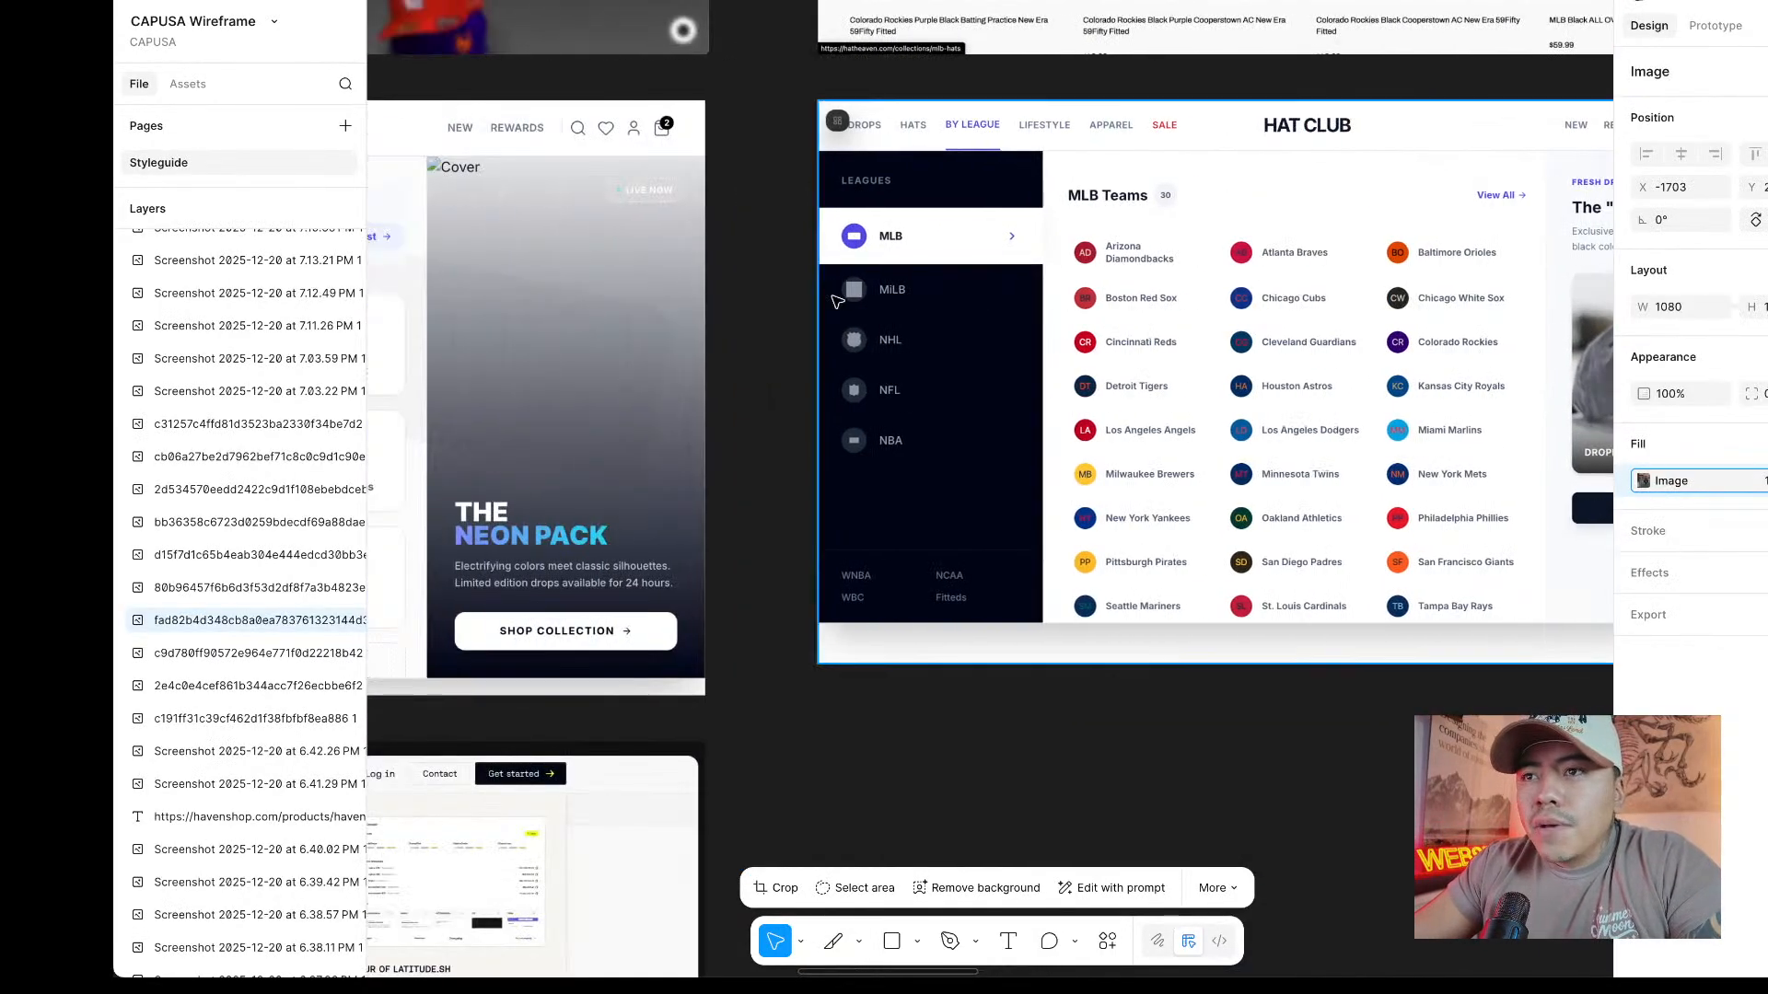
scroll(837, 301, "left", 5)
scroll(837, 301, "up", 2)
scroll(811, 341, "right", 7)
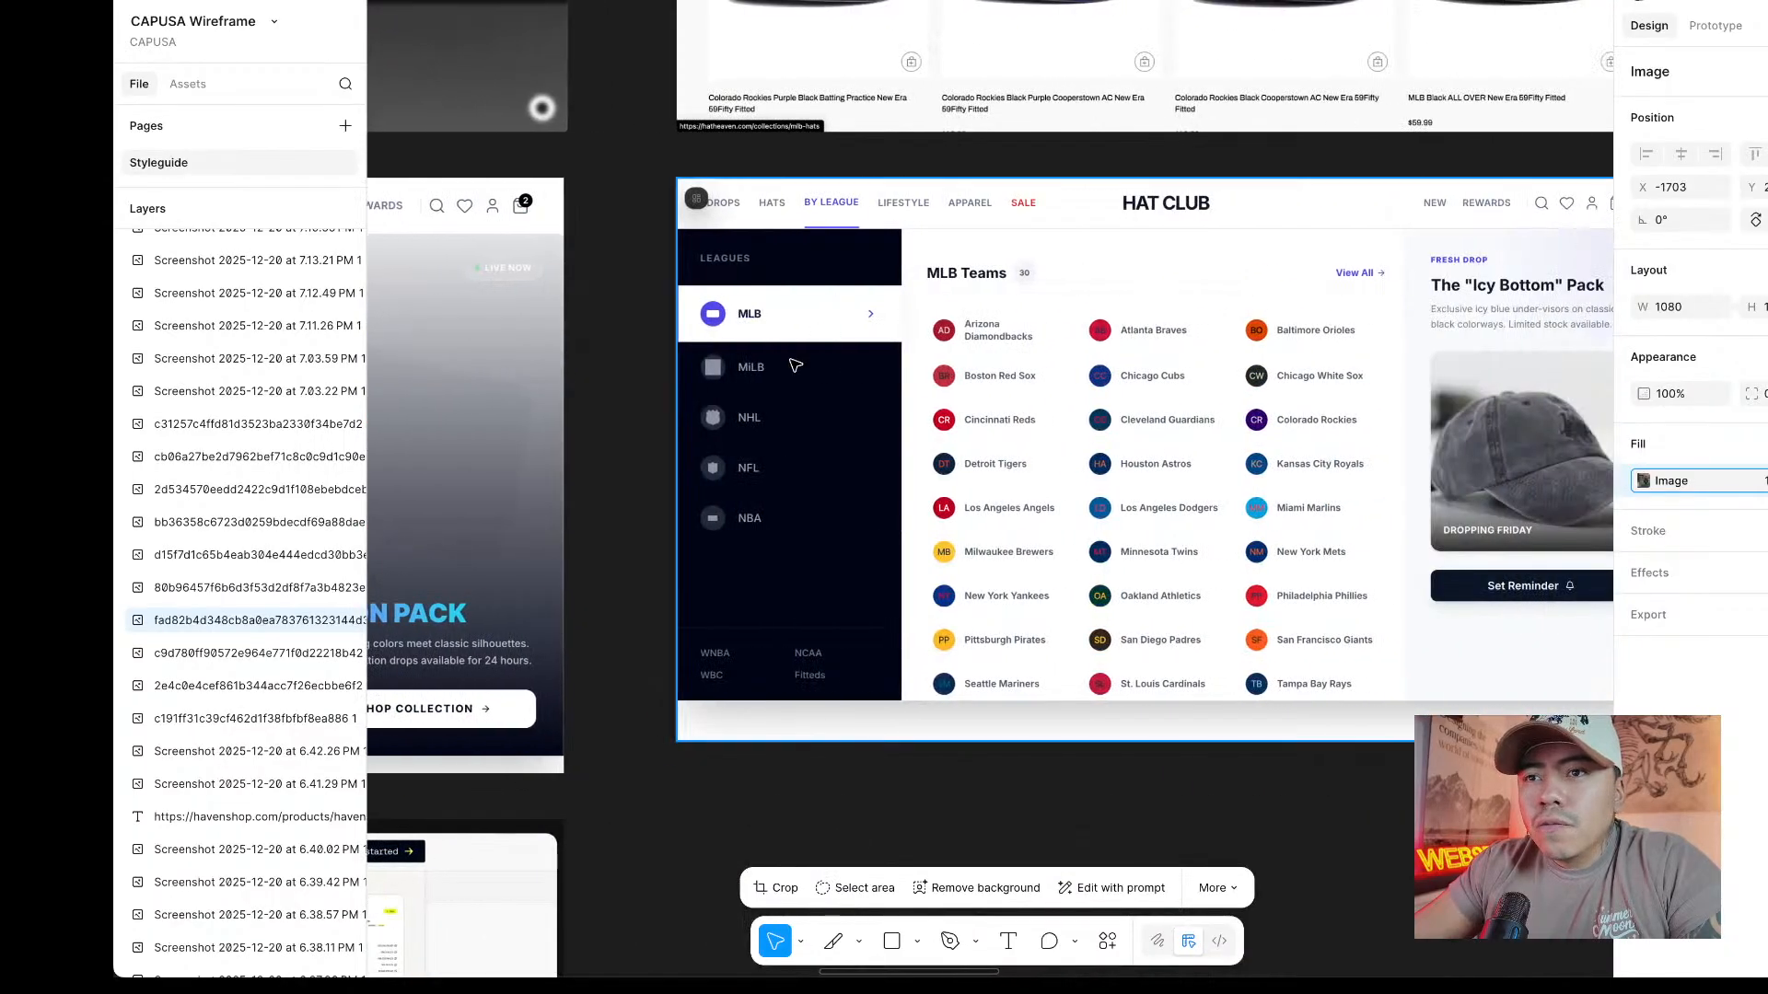
Compare the other reference mega menus, including the Hat Heaven, Hat Club and MLS team menus, for league and team layout.
scroll(795, 366, "up", 1)
scroll(795, 365, "up", 7)
scroll(796, 366, "left", 10)
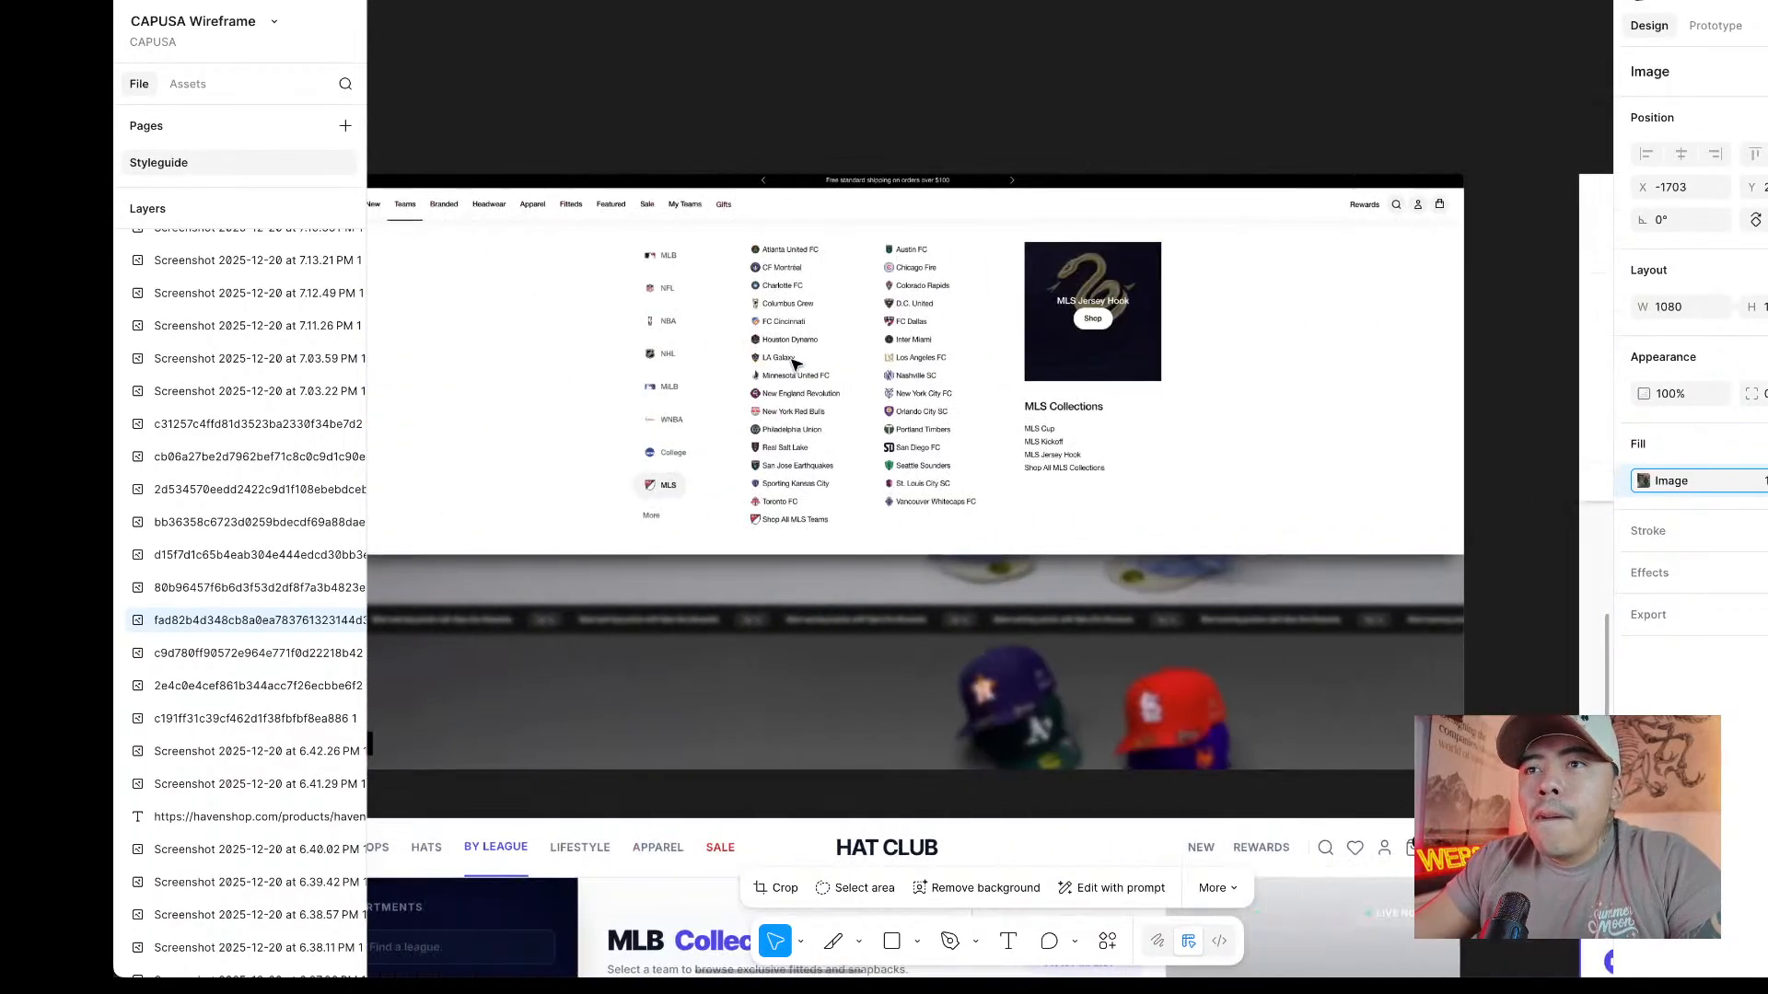
scroll(792, 364, "left", 2)
scroll(829, 350, "right", 10)
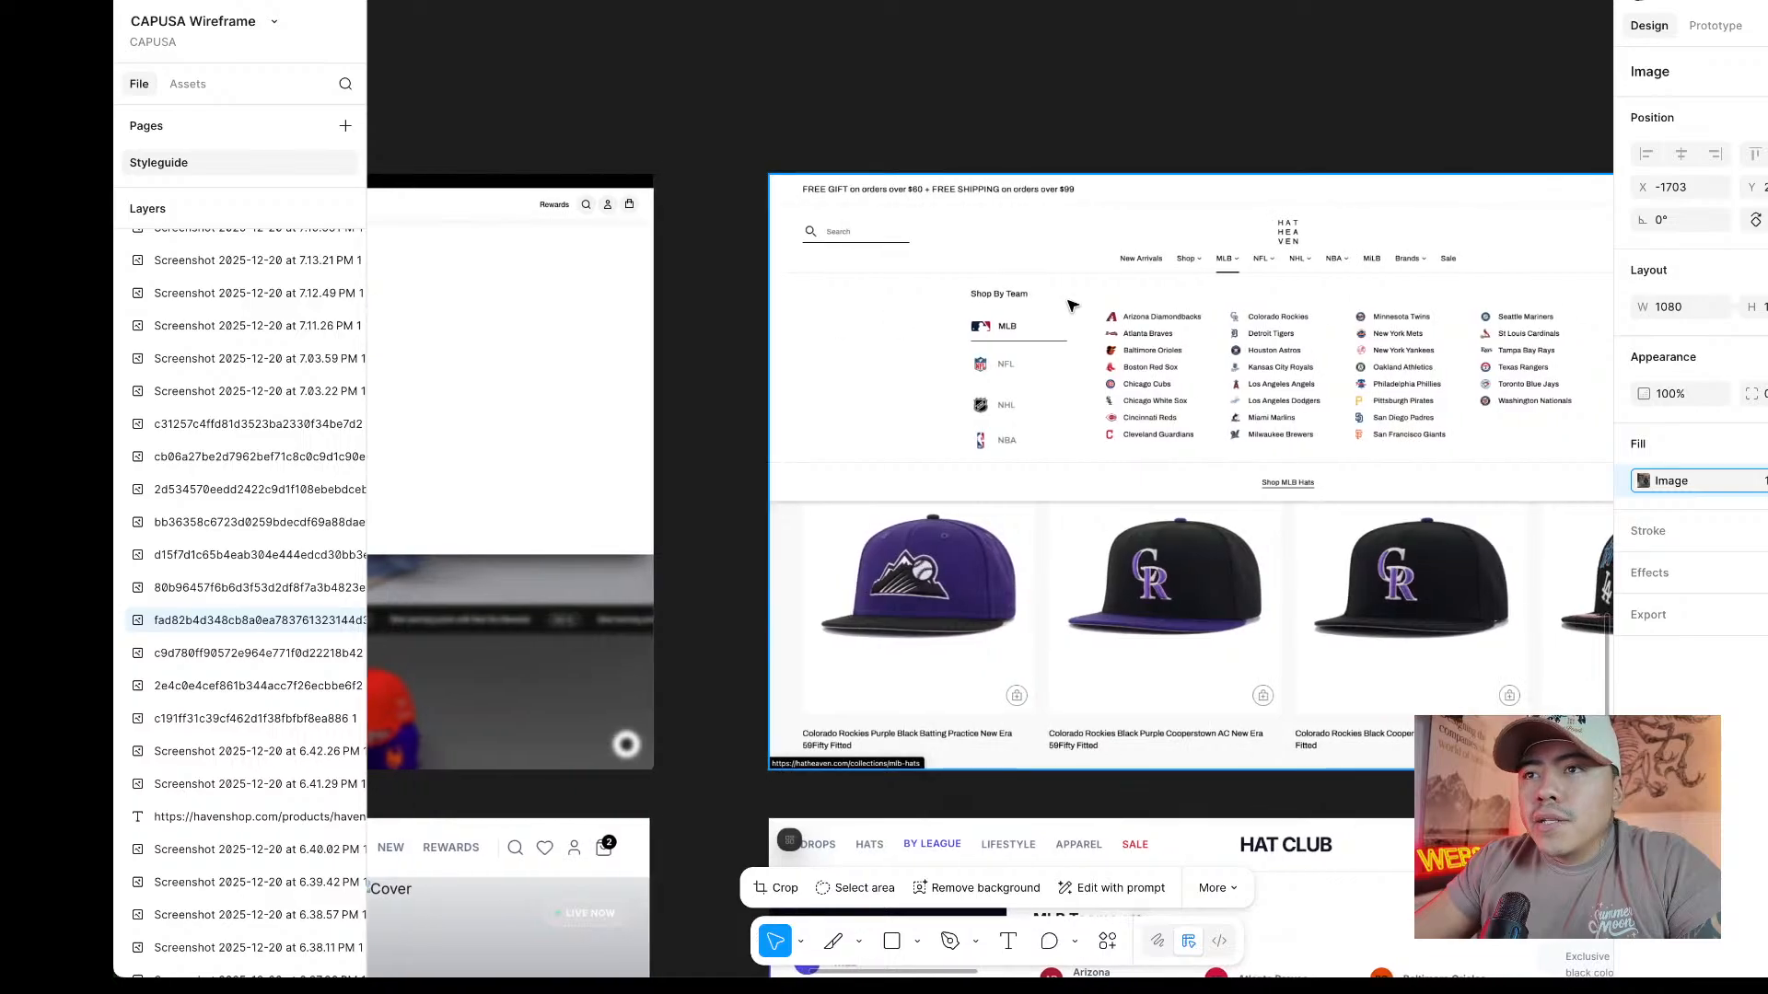
scroll(1072, 305, "up", 5)
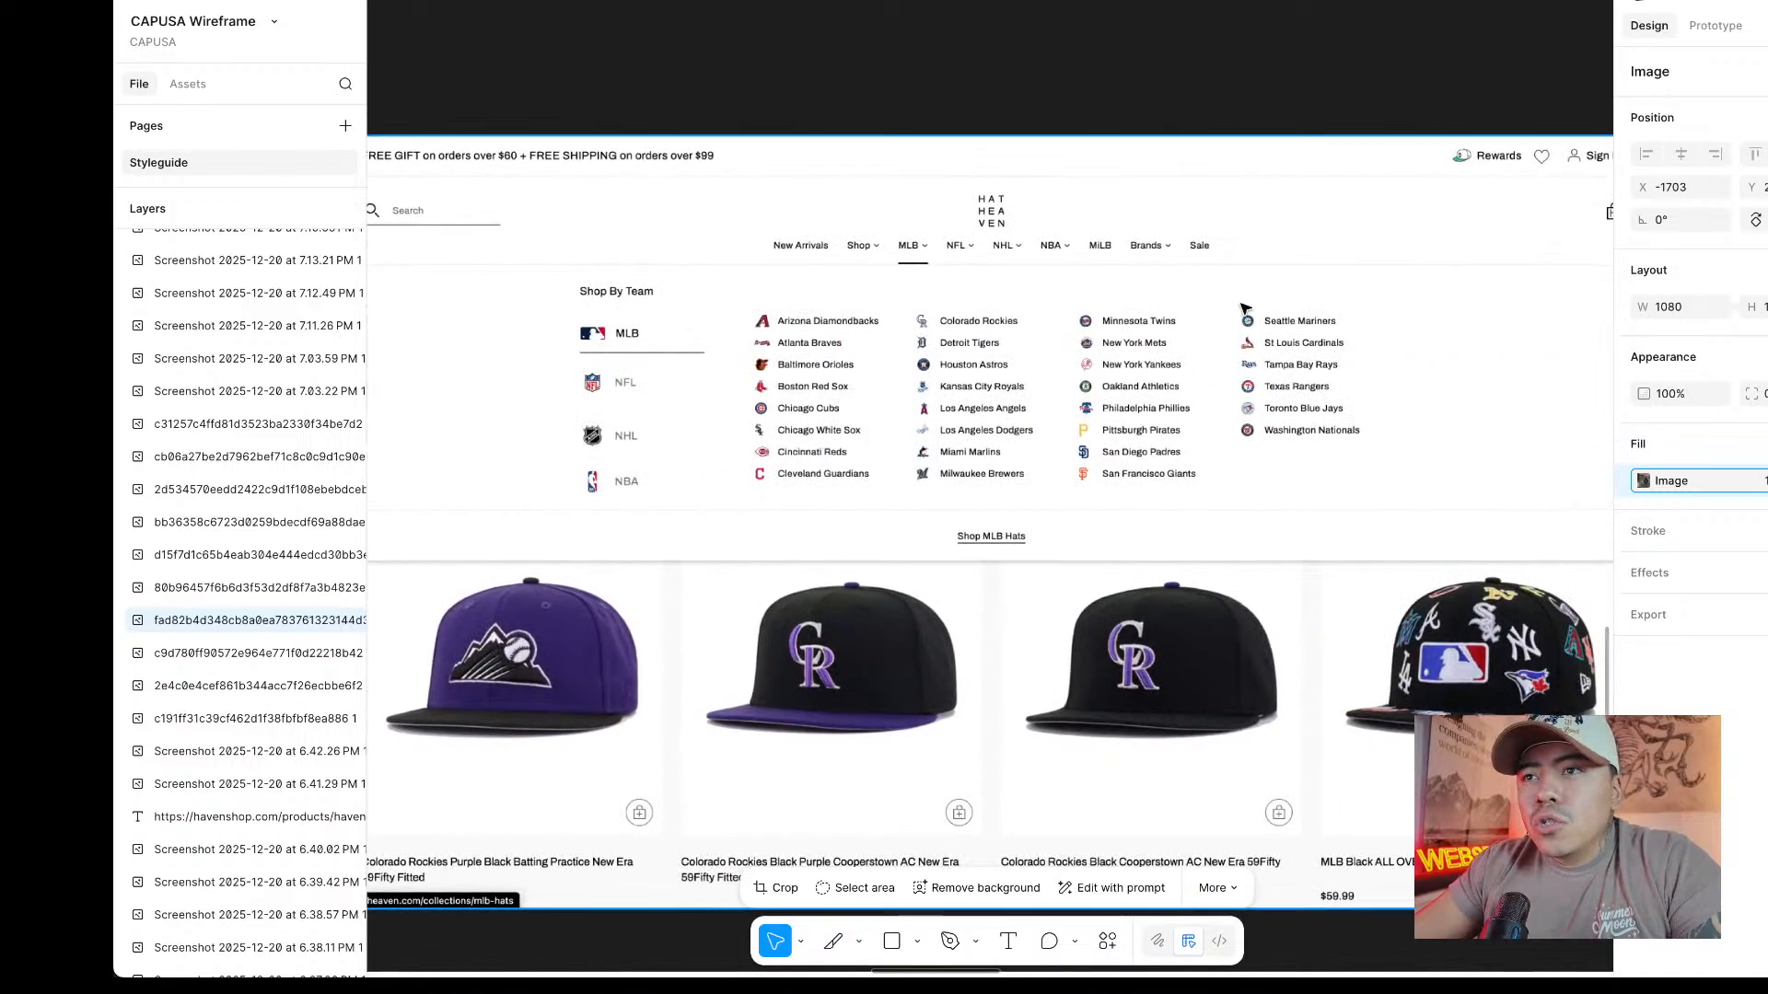
scroll(1230, 497, "right", 10)
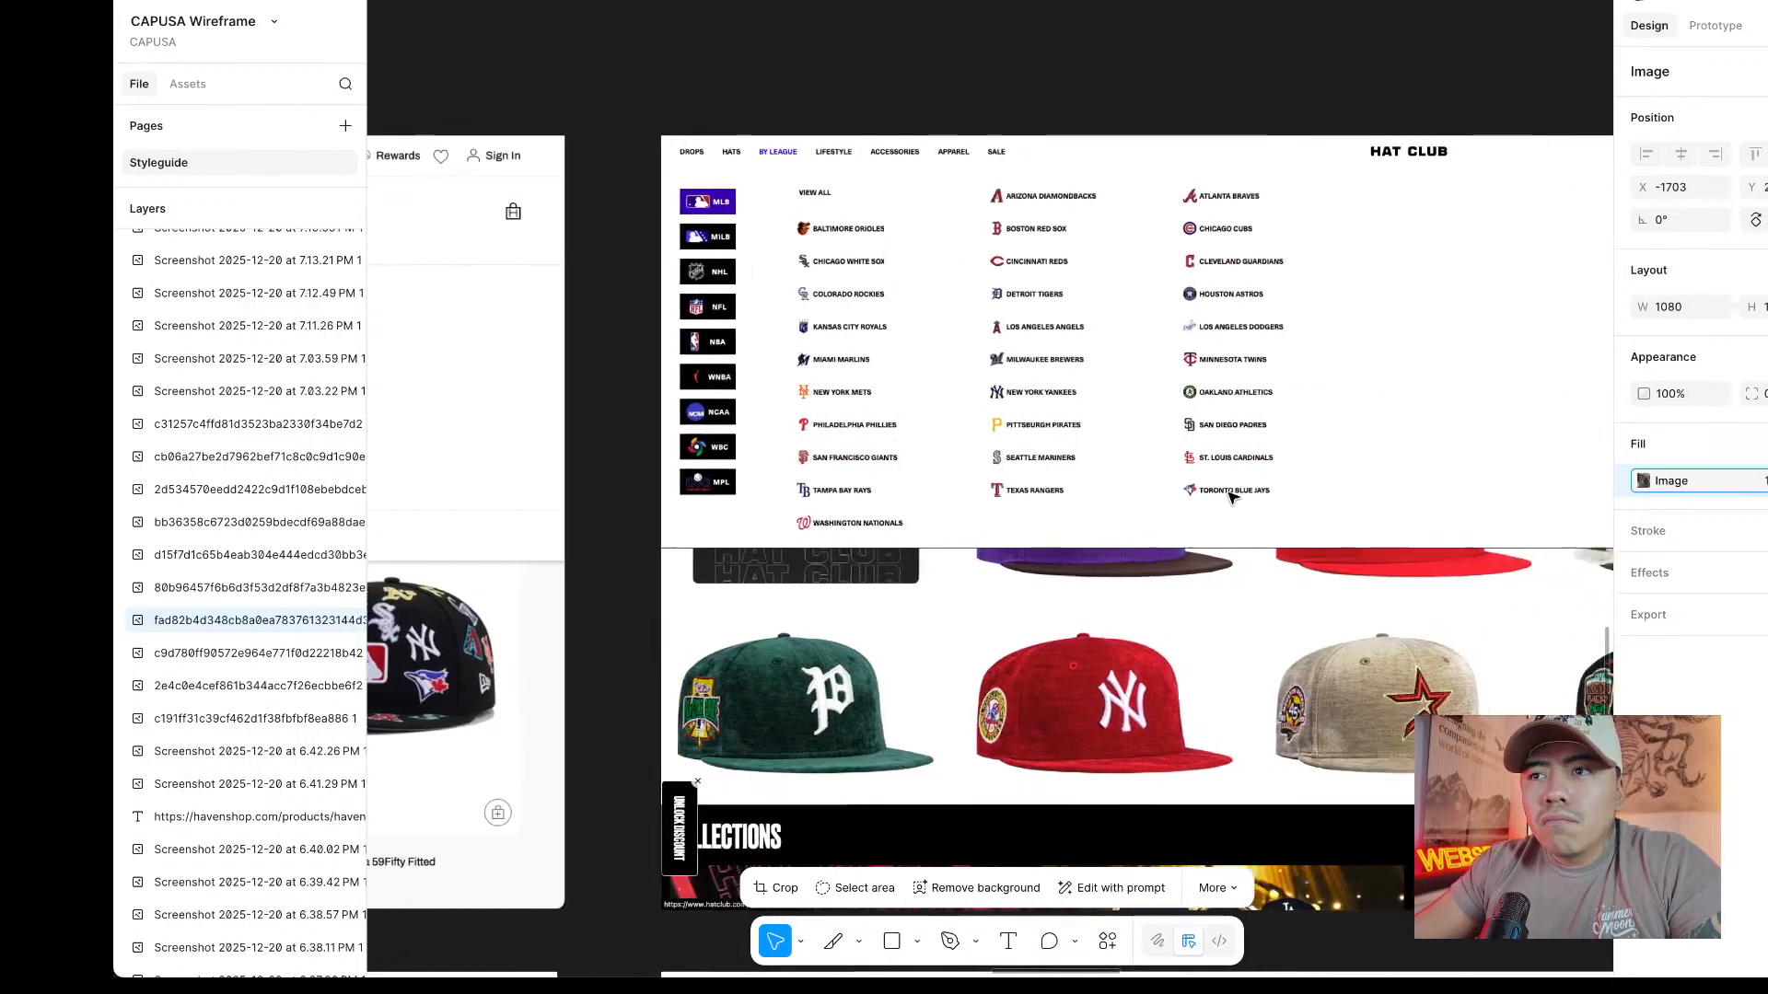
scroll(1230, 497, "right", 10)
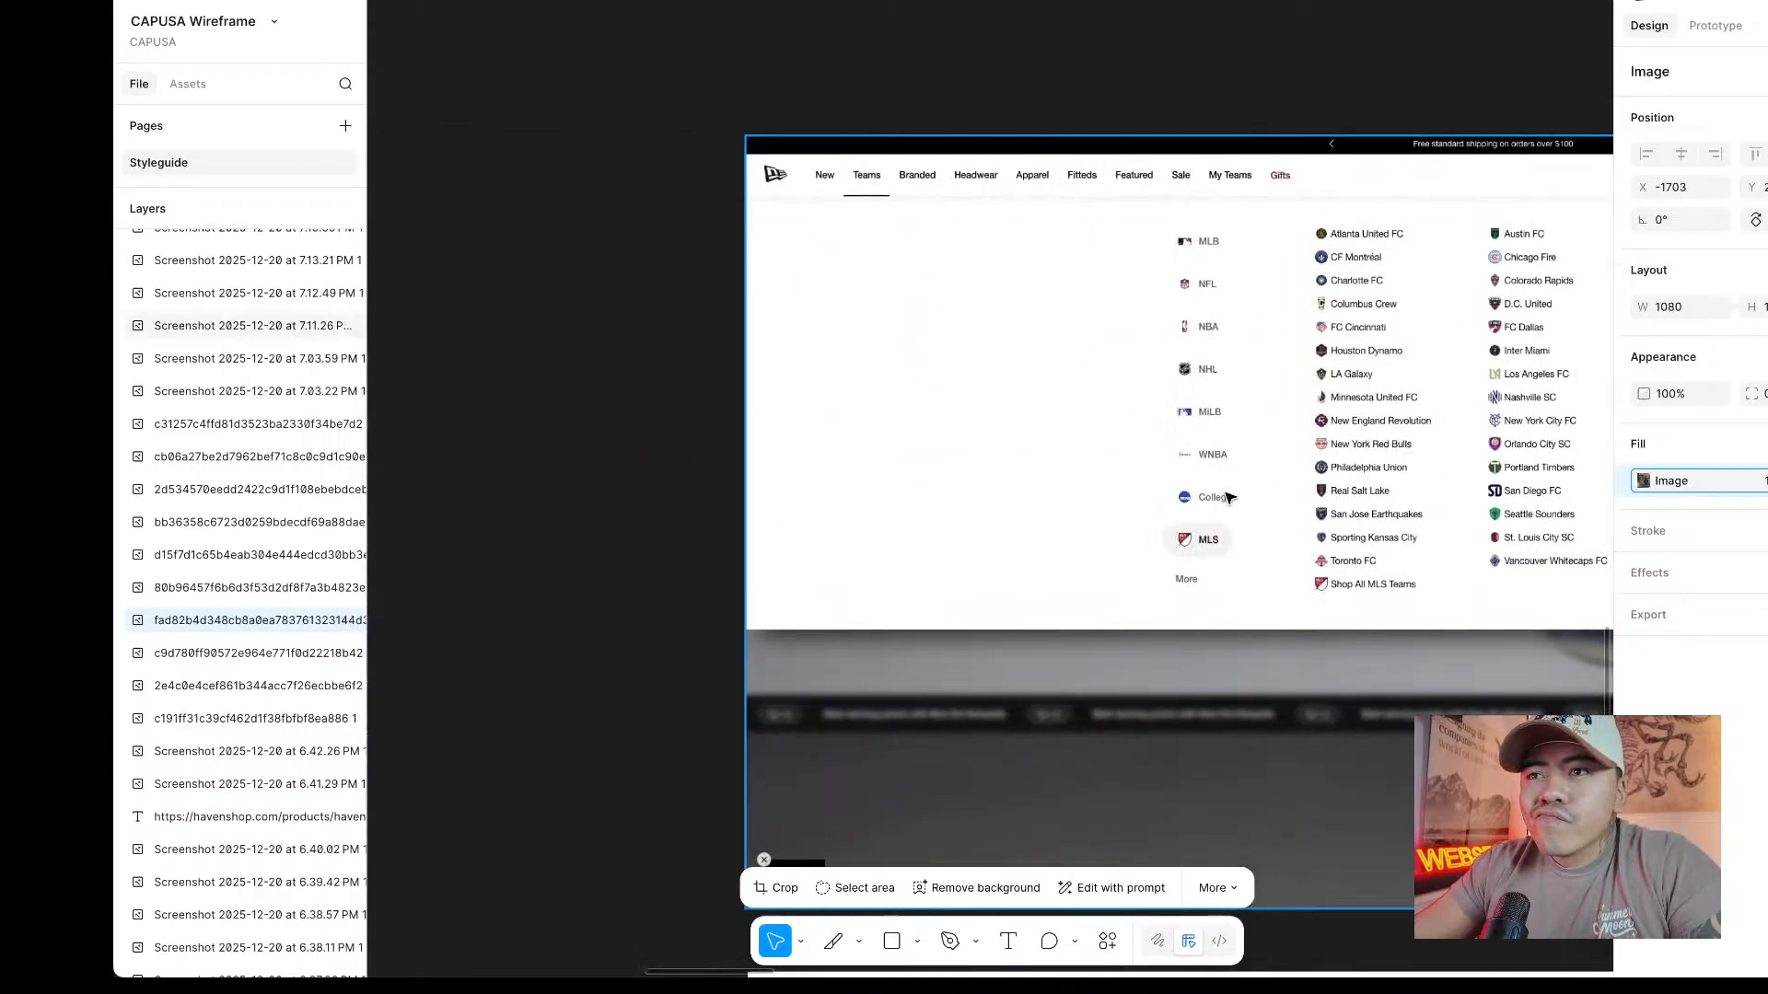
scroll(987, 330, "up", 5)
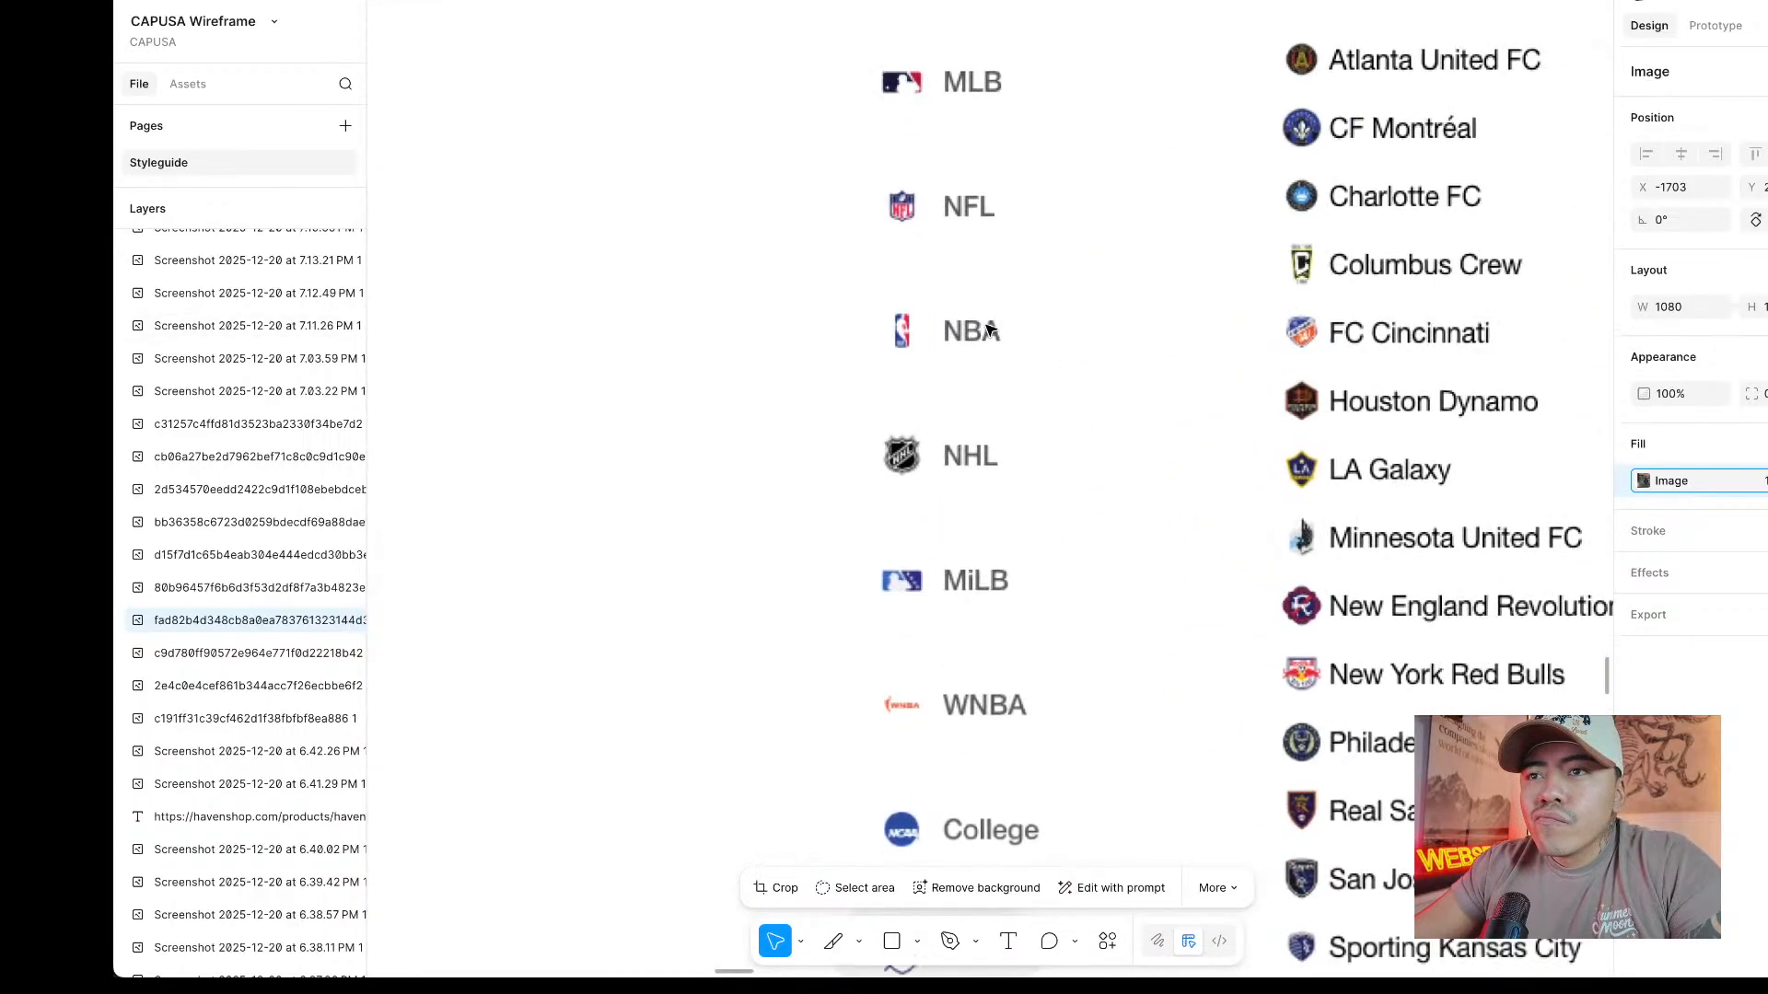
scroll(987, 329, "down", 5)
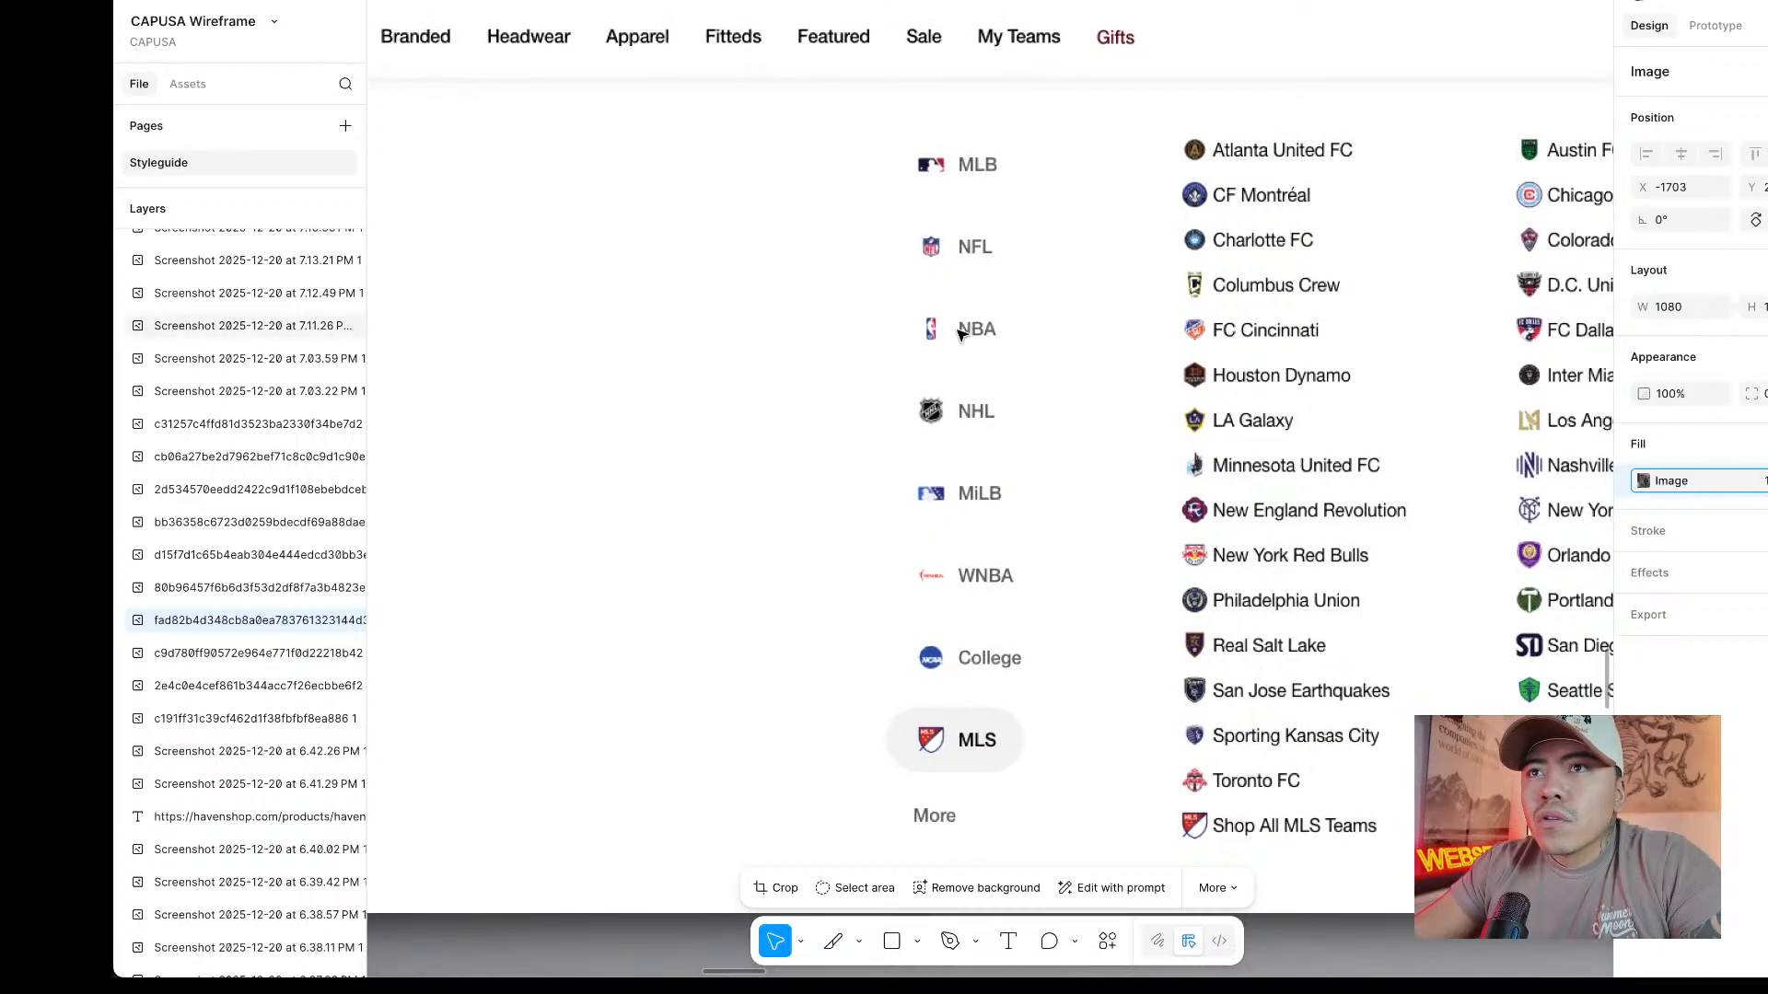
Open the CAP USA website in a new browser tab and examine its MLB, NFL, NBA, brands and headwear navigation menus.
key("super+t")
type("cap")
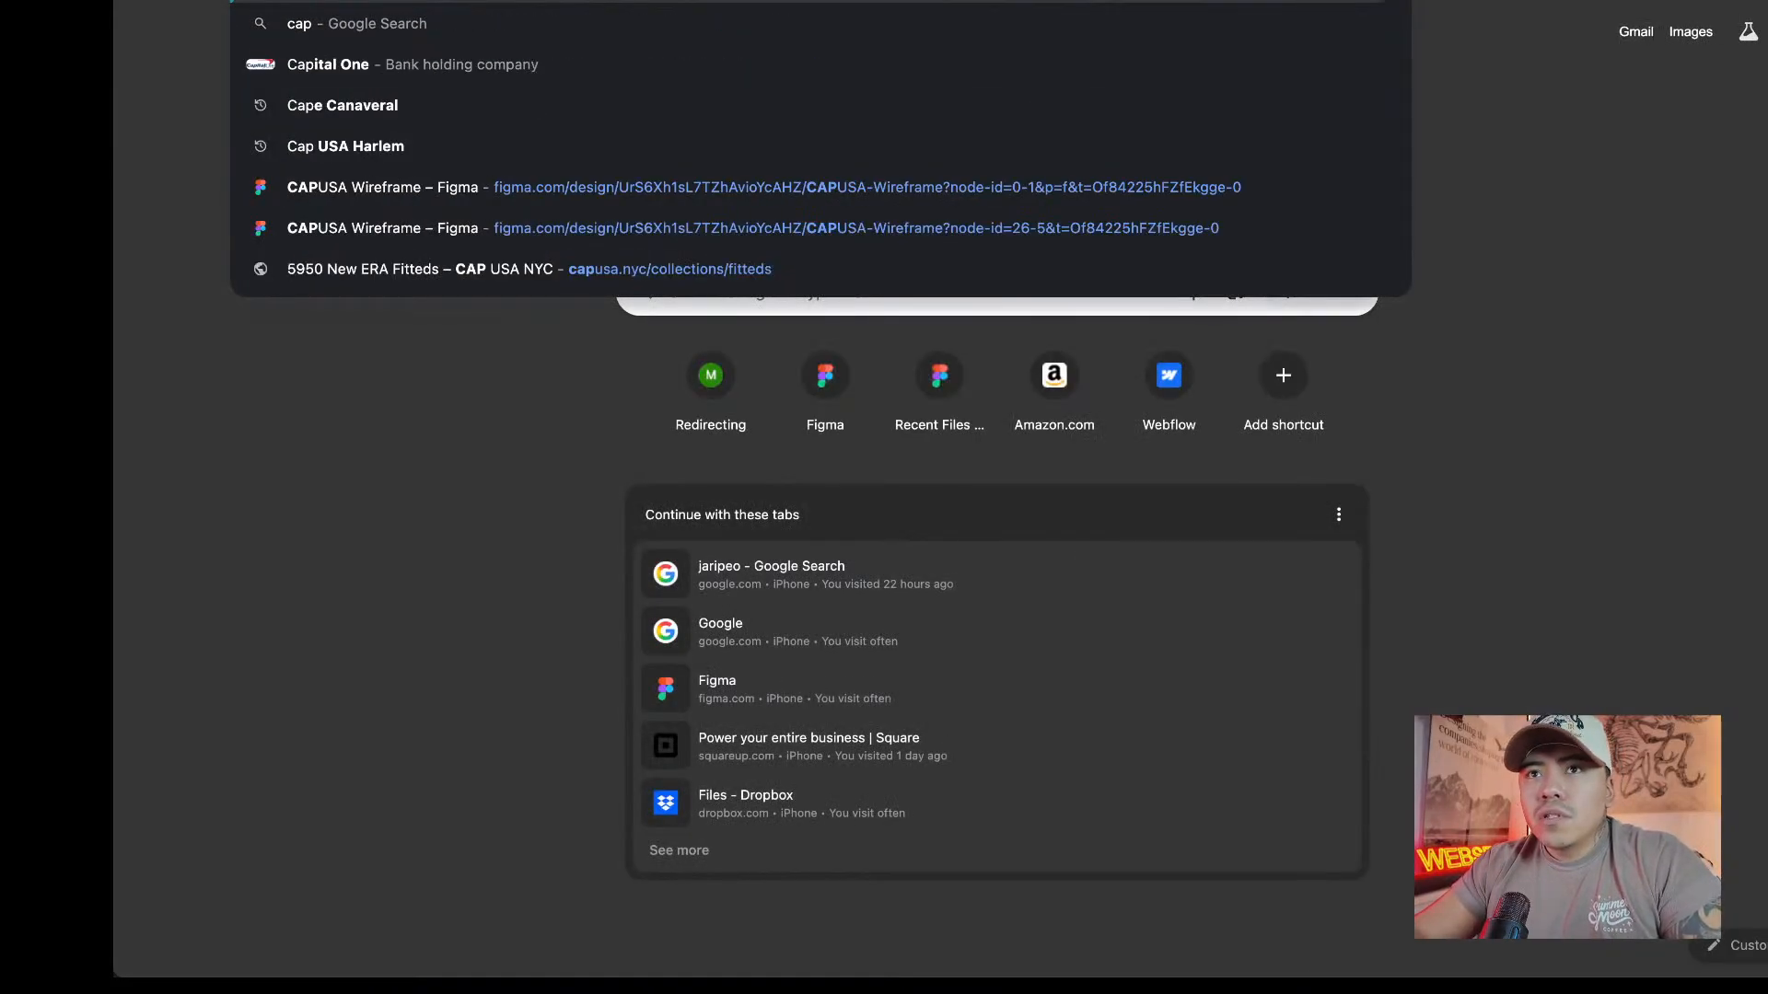
key("Return")
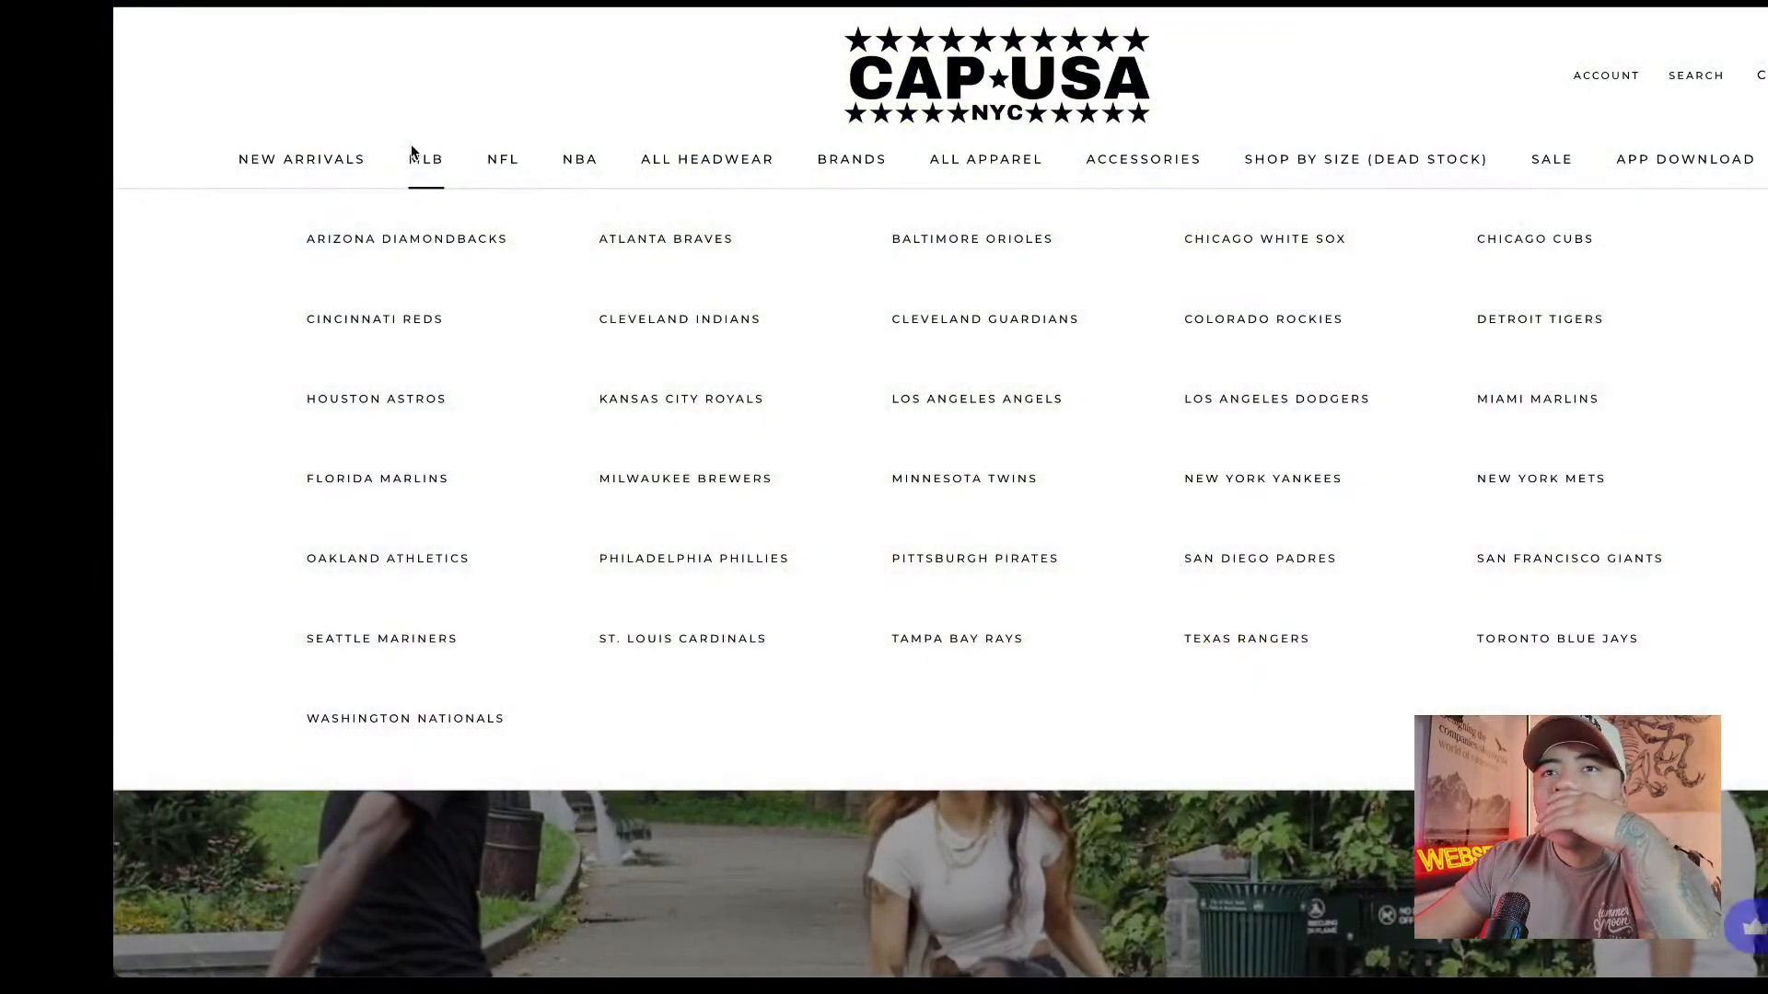
mouse_move(506, 171)
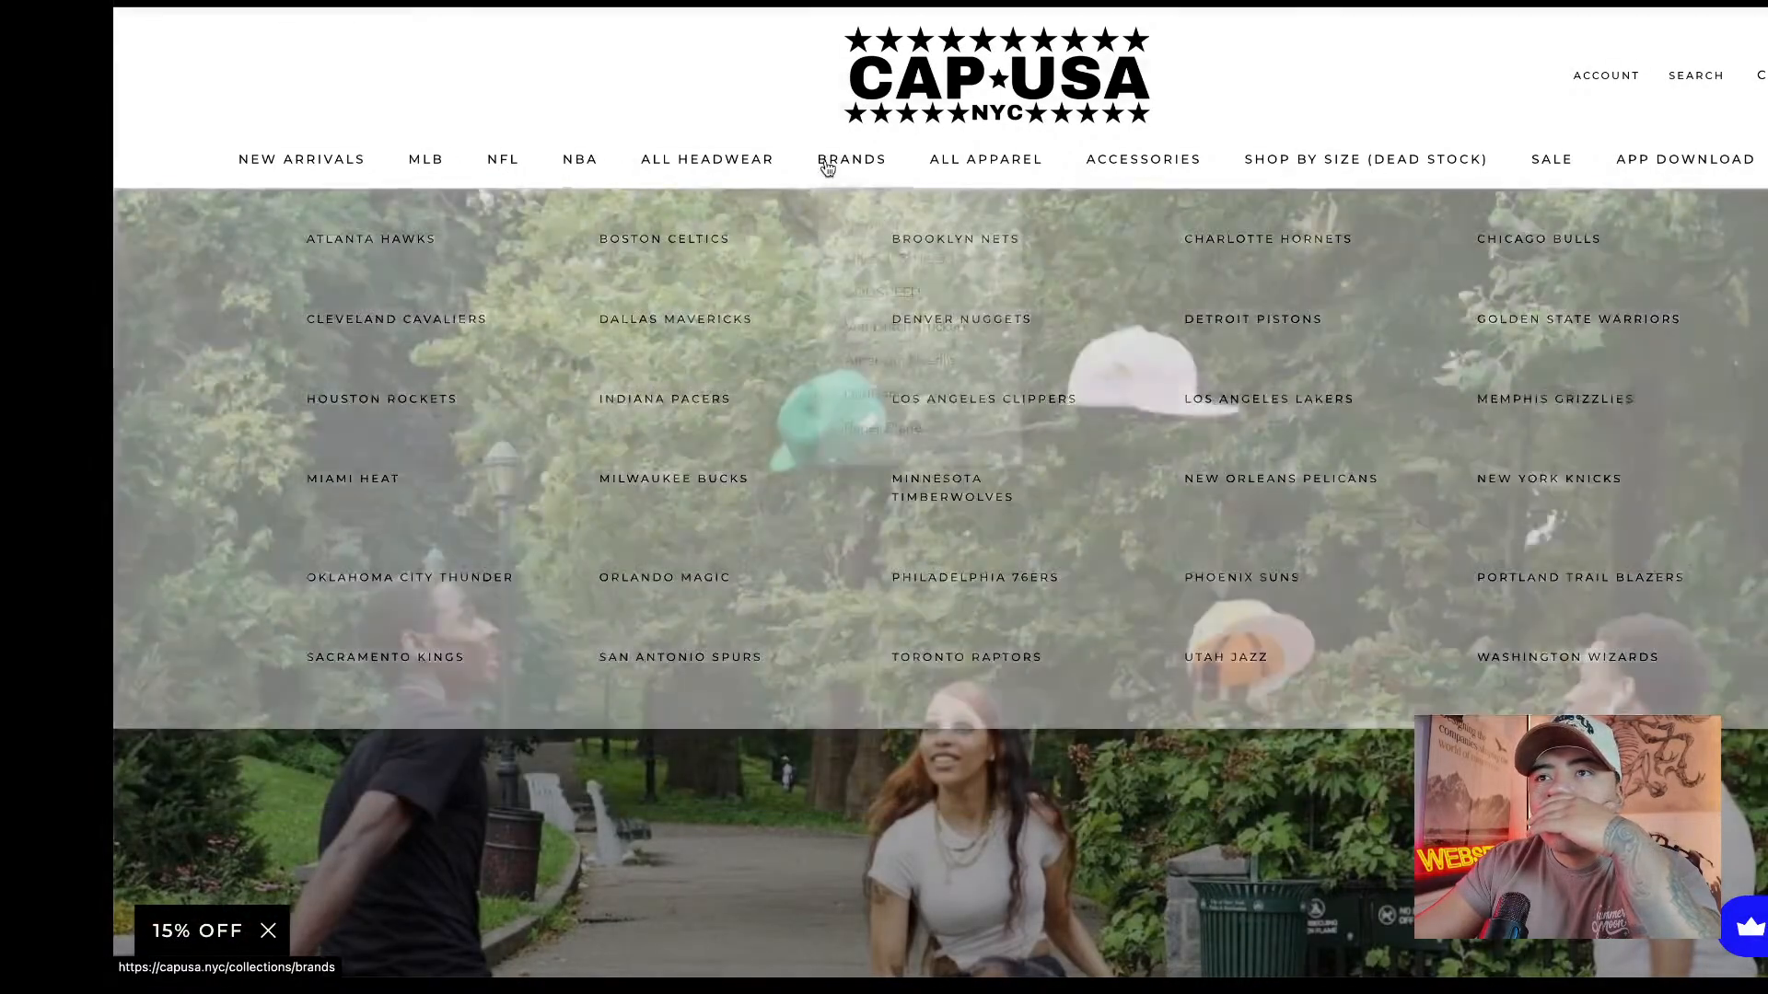
mouse_move(849, 167)
mouse_move(705, 168)
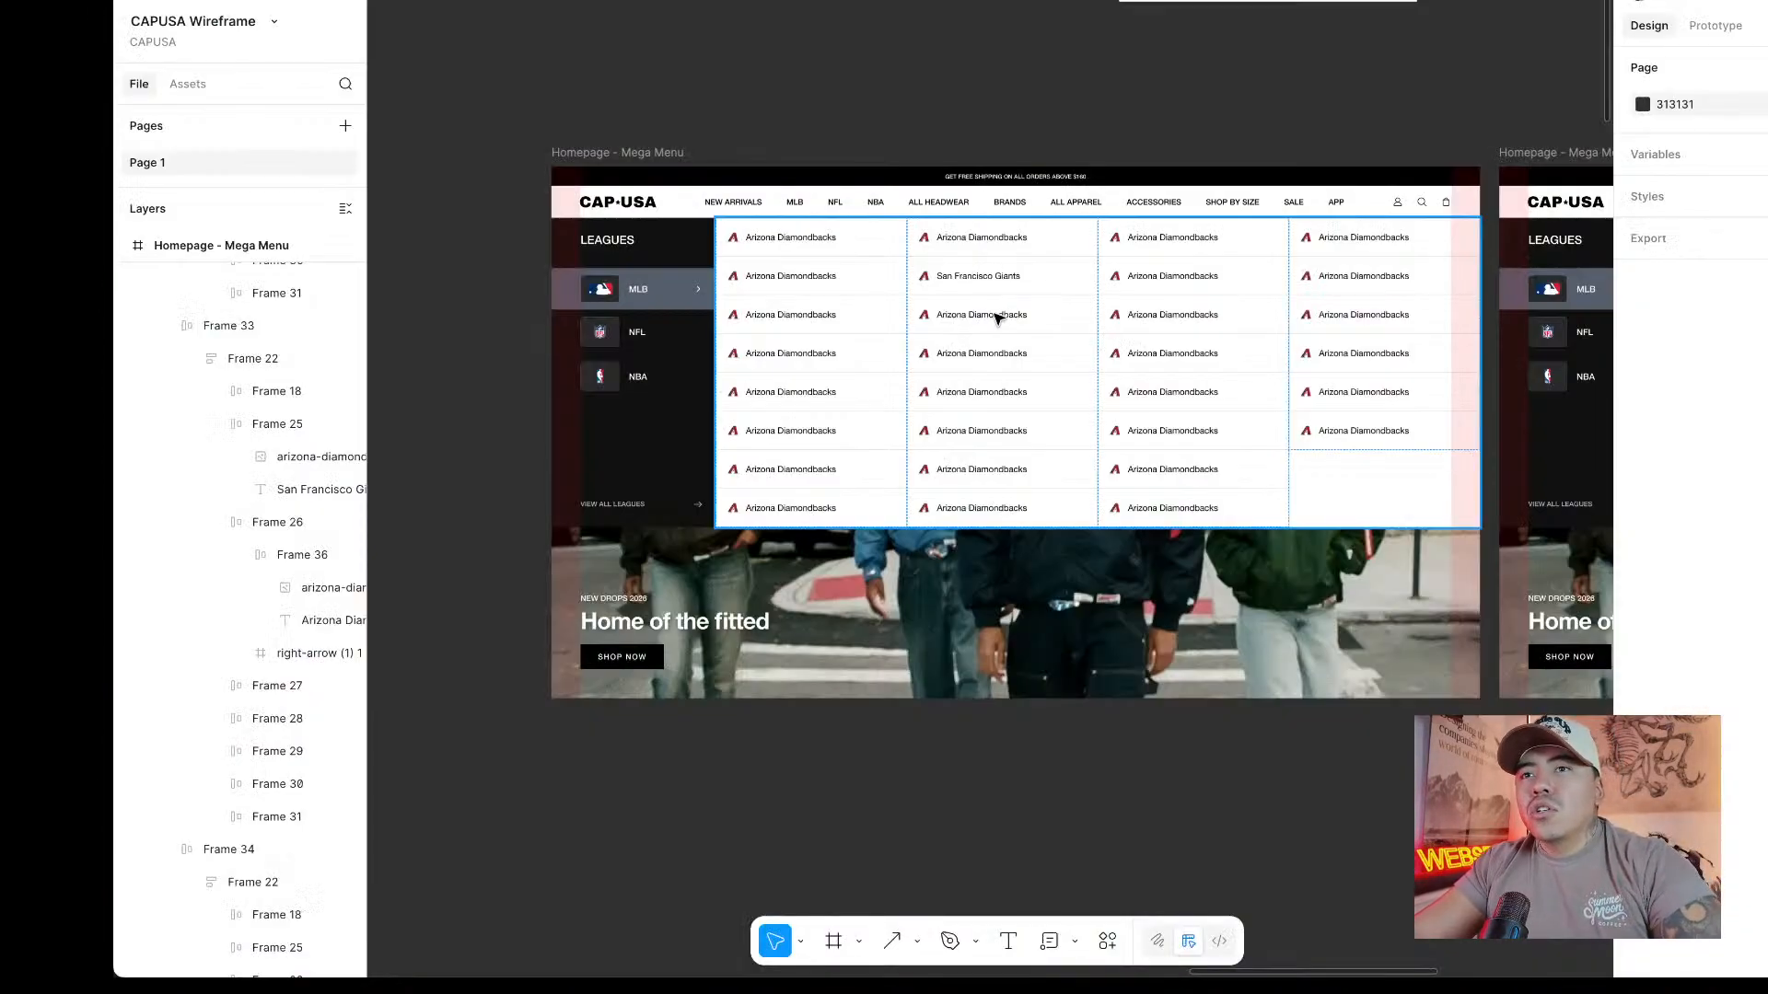
Wrap the MLB, NFL and NBA league items in the original mega menu frame's sidebar in one auto layout.
scroll(621, 441, "up", 5)
left_click(639, 292)
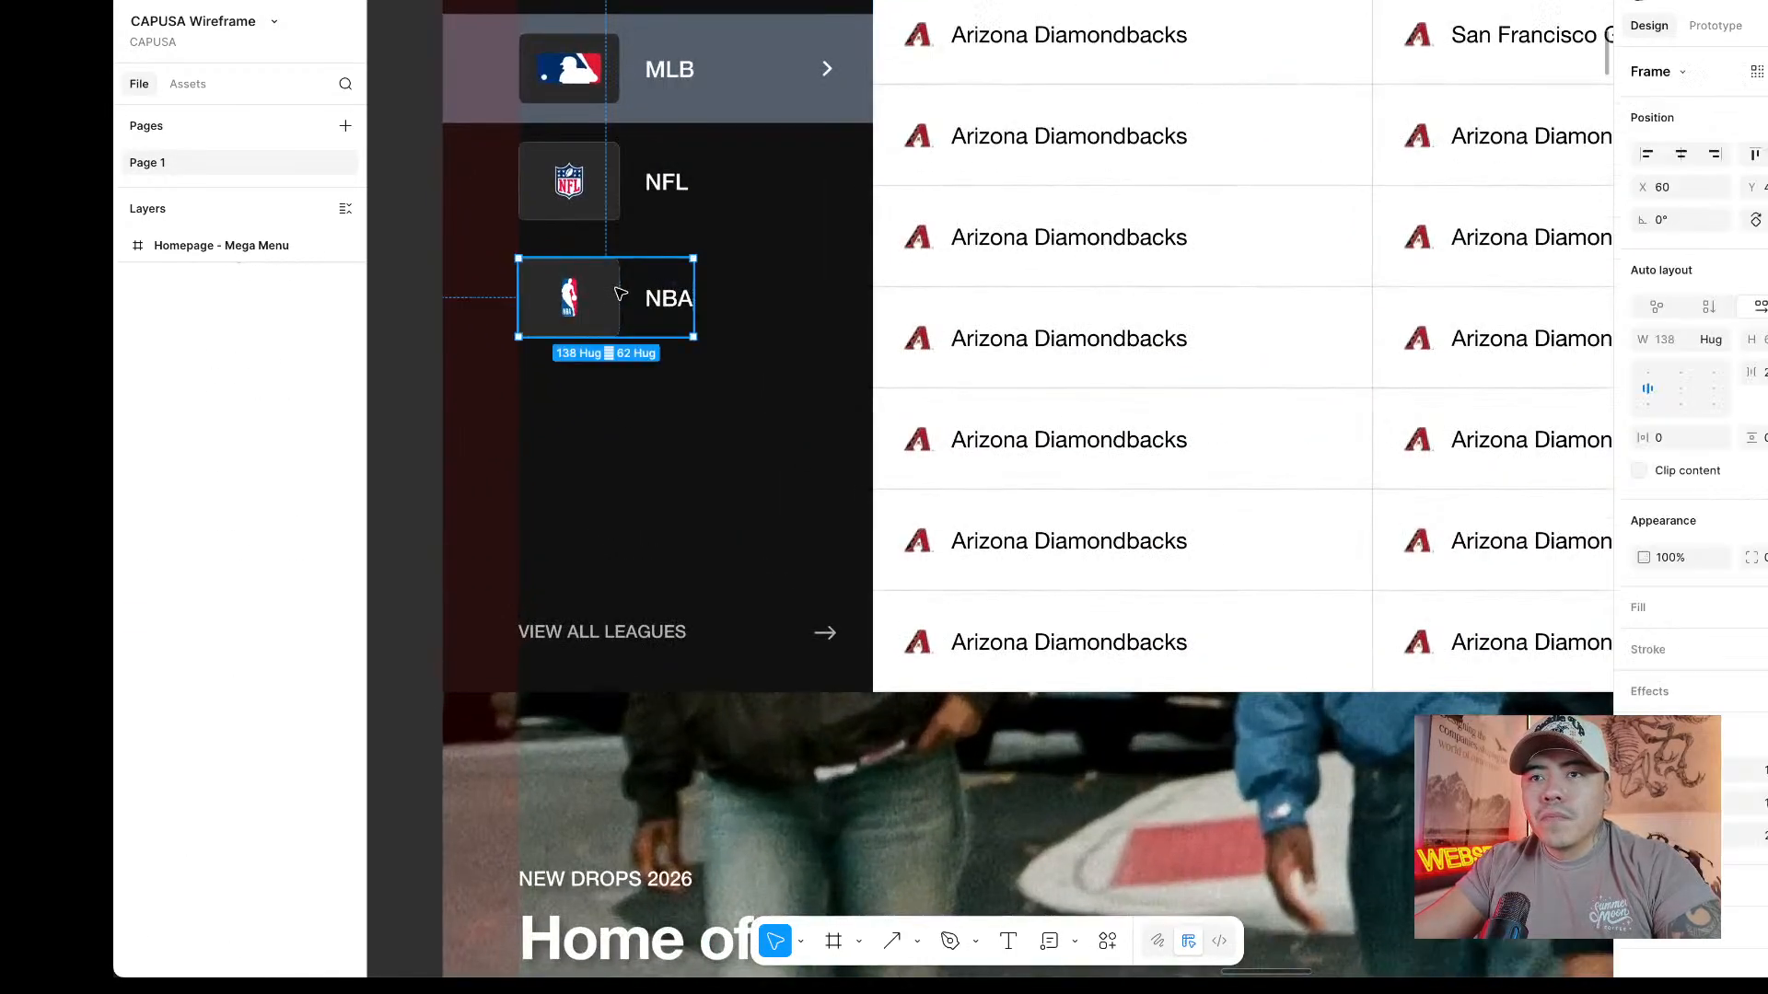
left_click(656, 197)
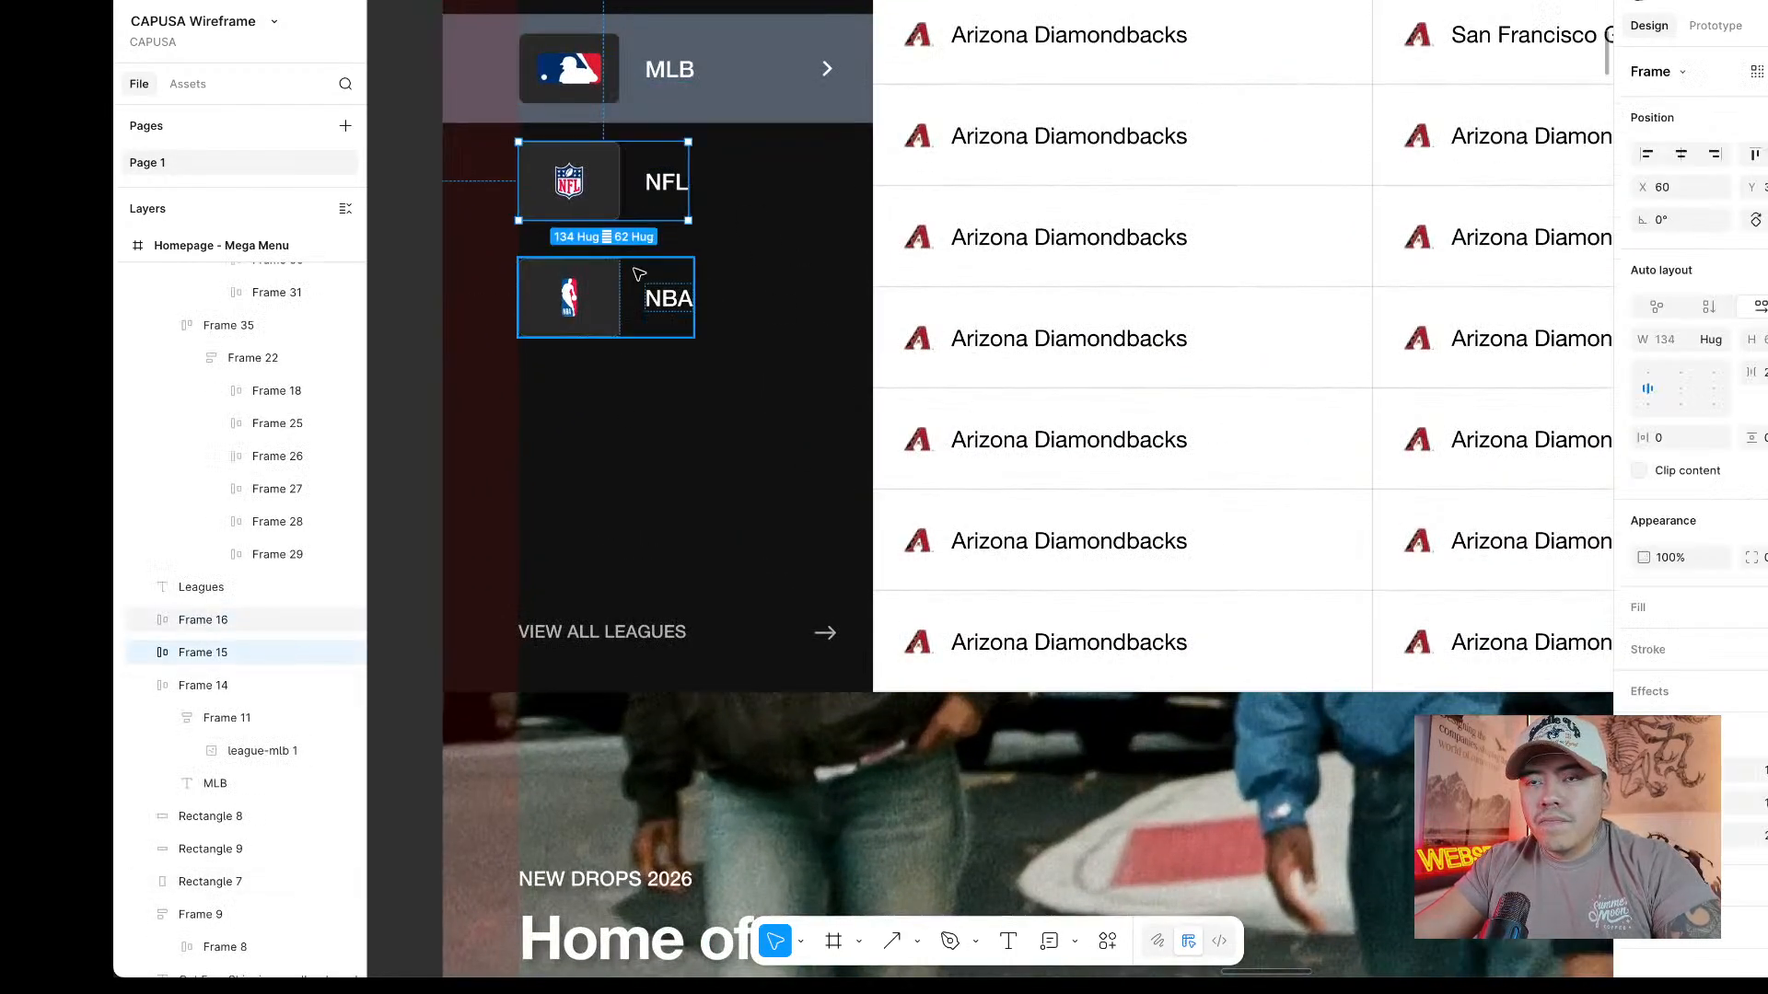
left_click(616, 318)
key("ctrl+d")
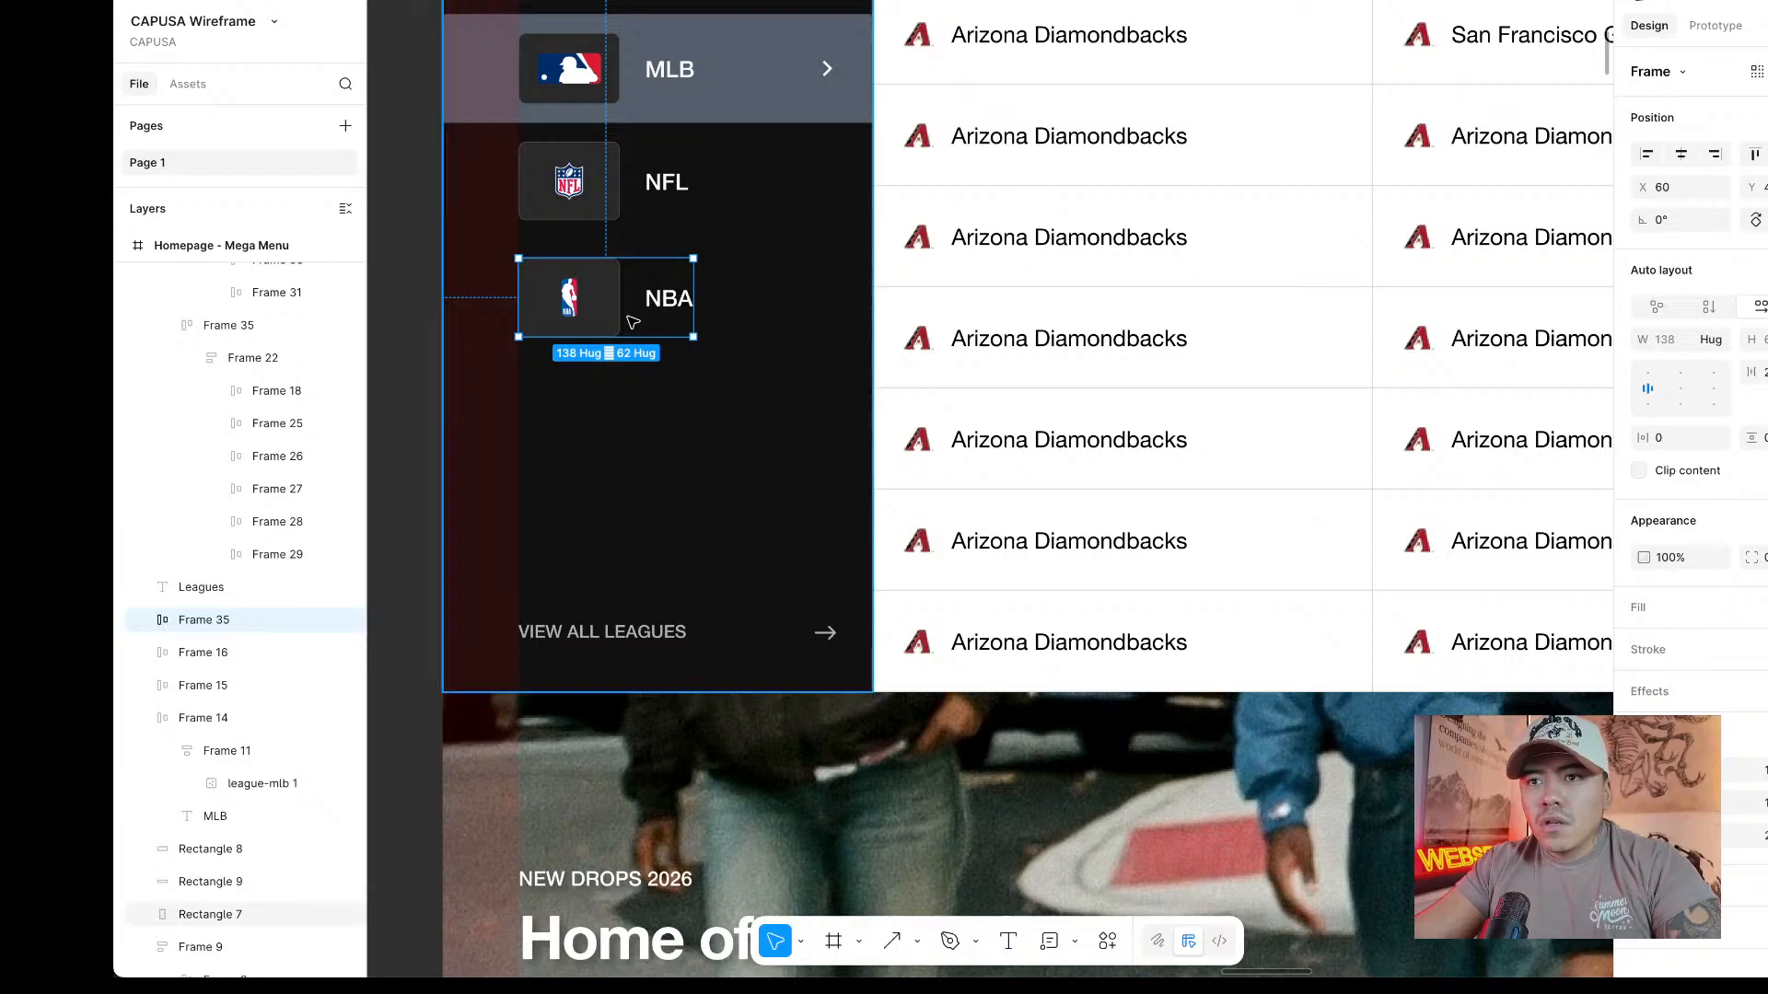
key("ctrl+z")
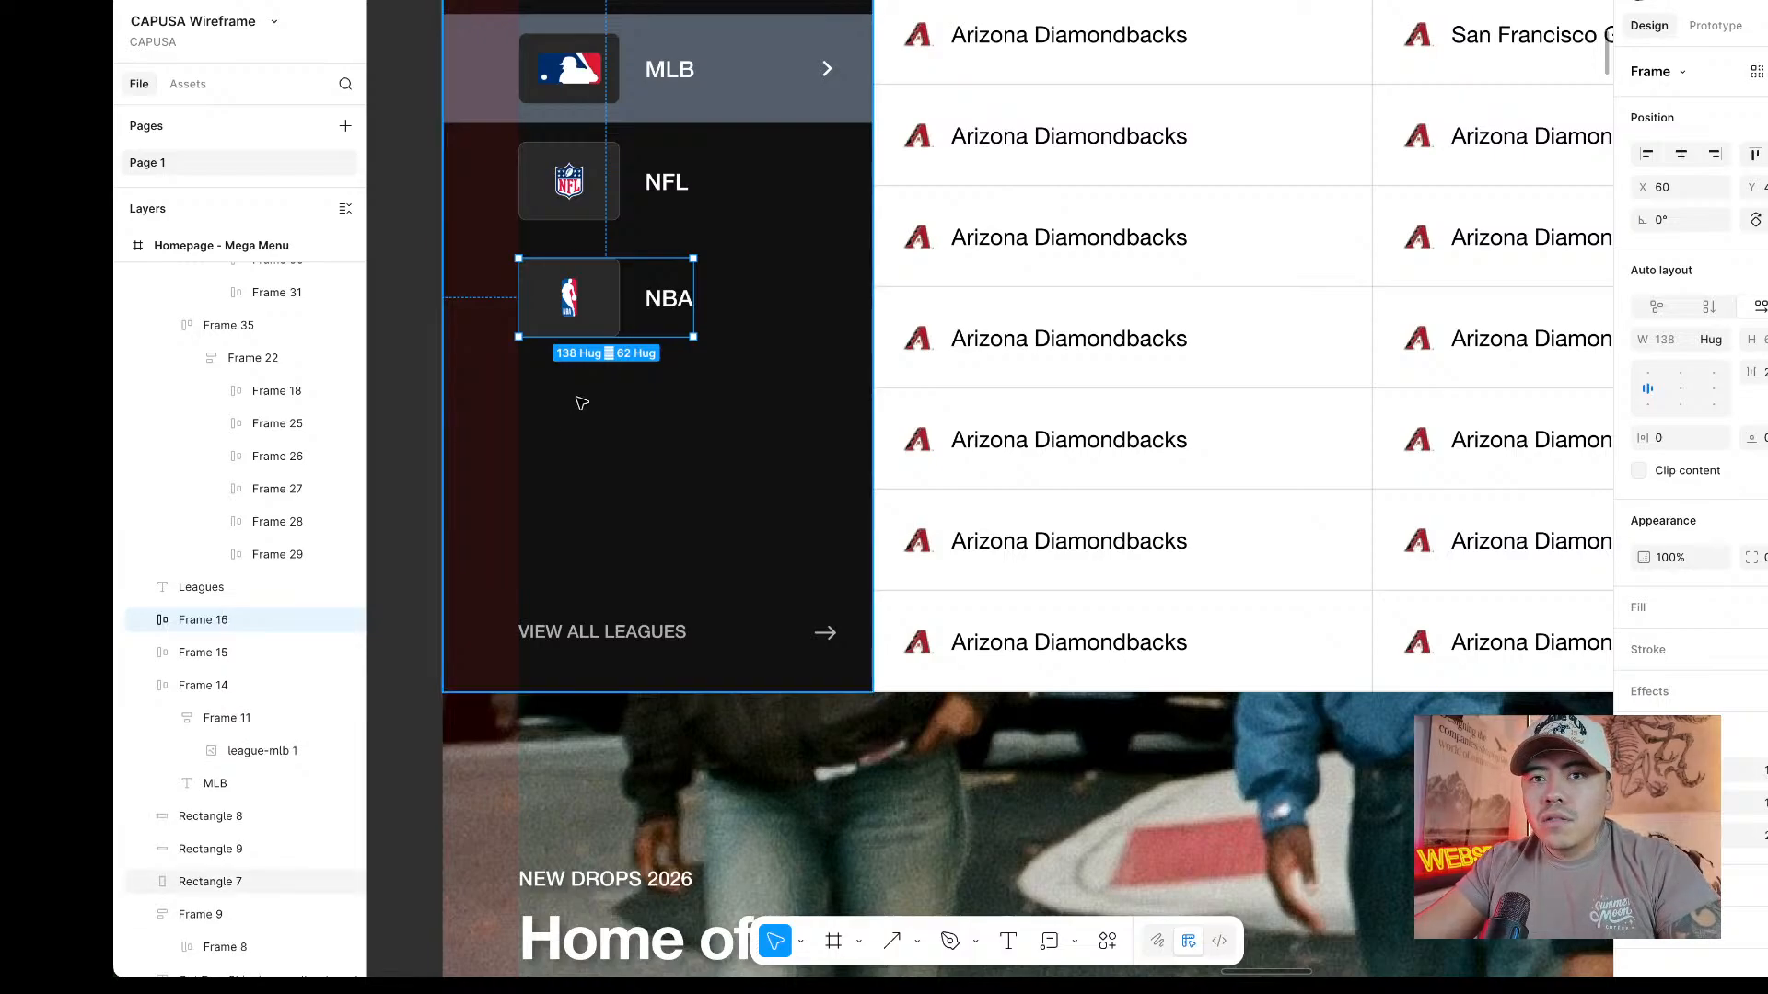
left_click(571, 184, "shift")
left_click(578, 69, "shift")
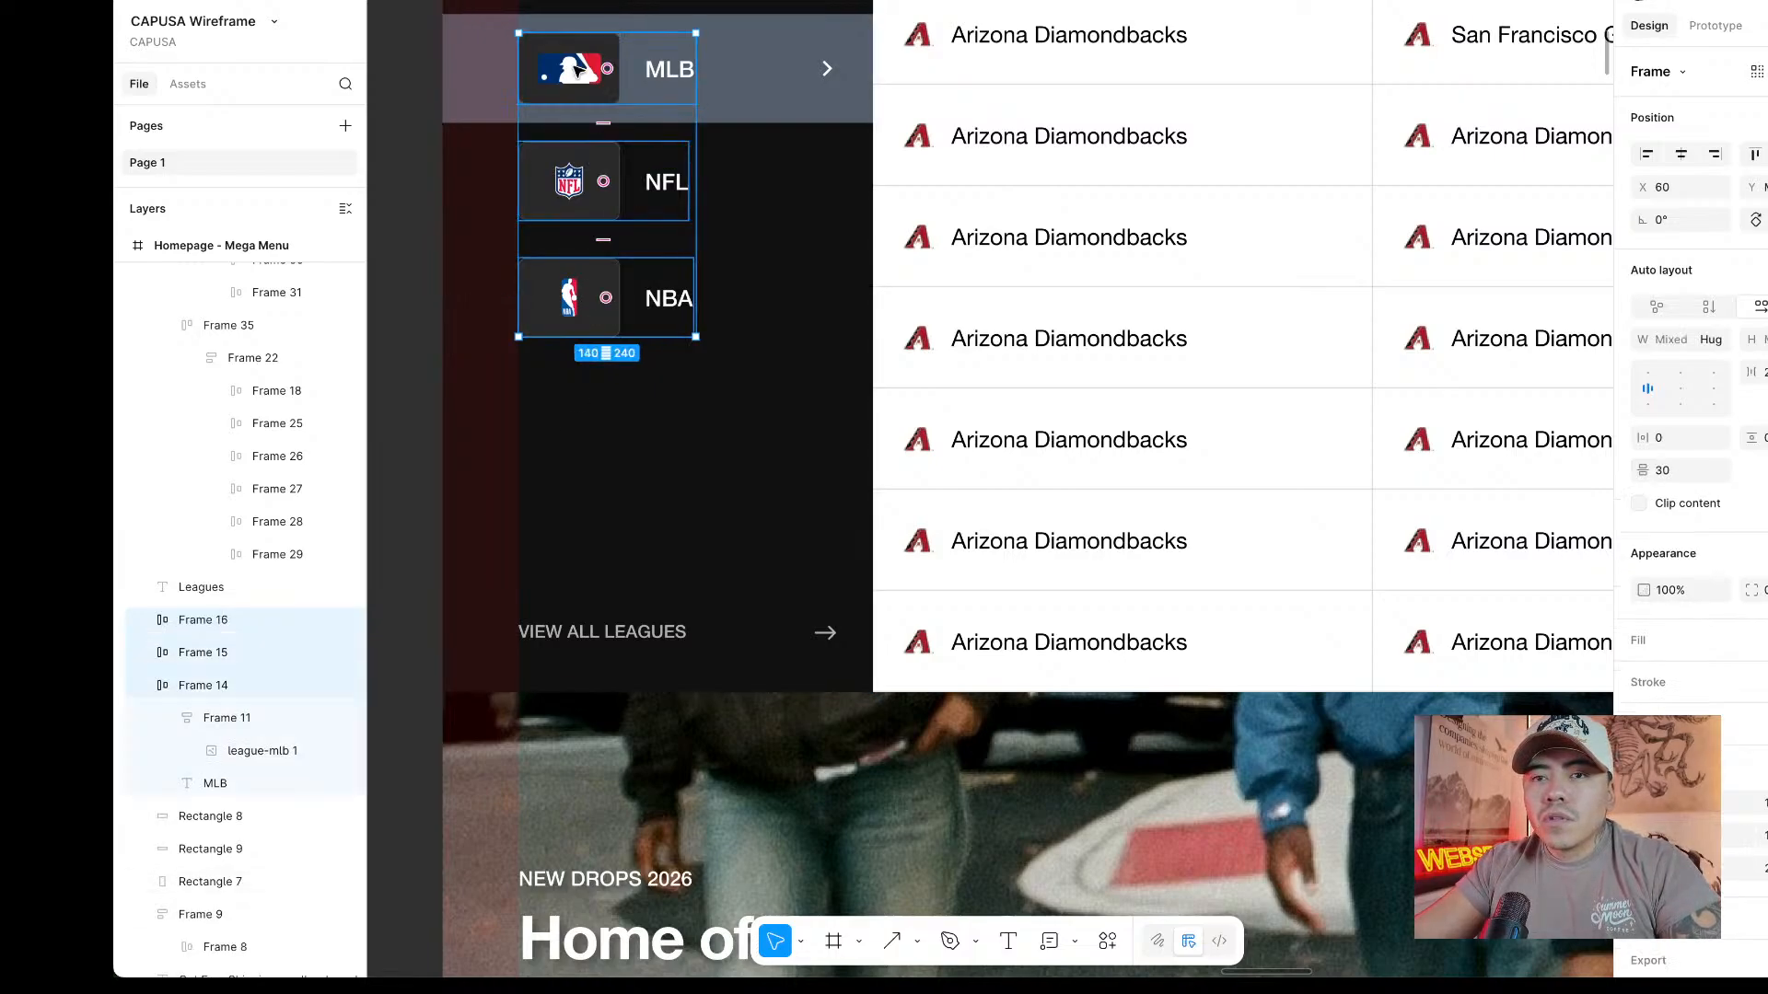
right_click(579, 69)
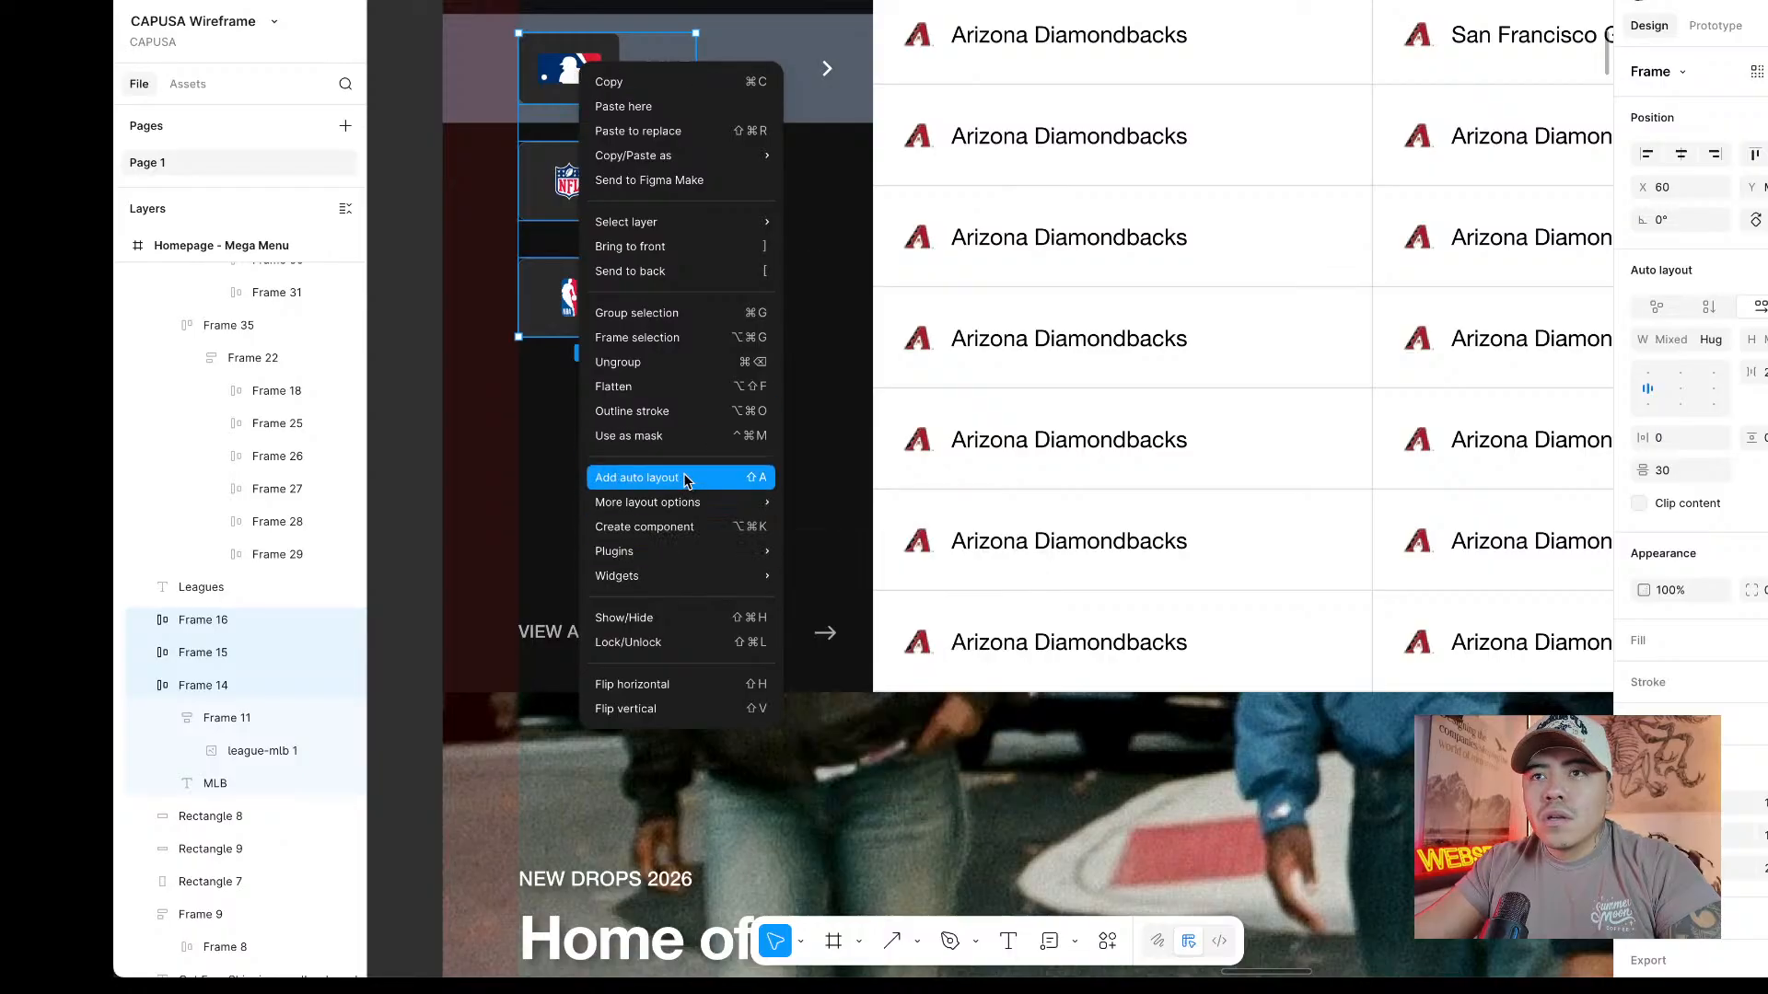
left_click(645, 477)
left_click(411, 421)
Duplicate the NBA item inside the original frame's leagues stack and change the copy's label to NHL.
double_click(596, 290)
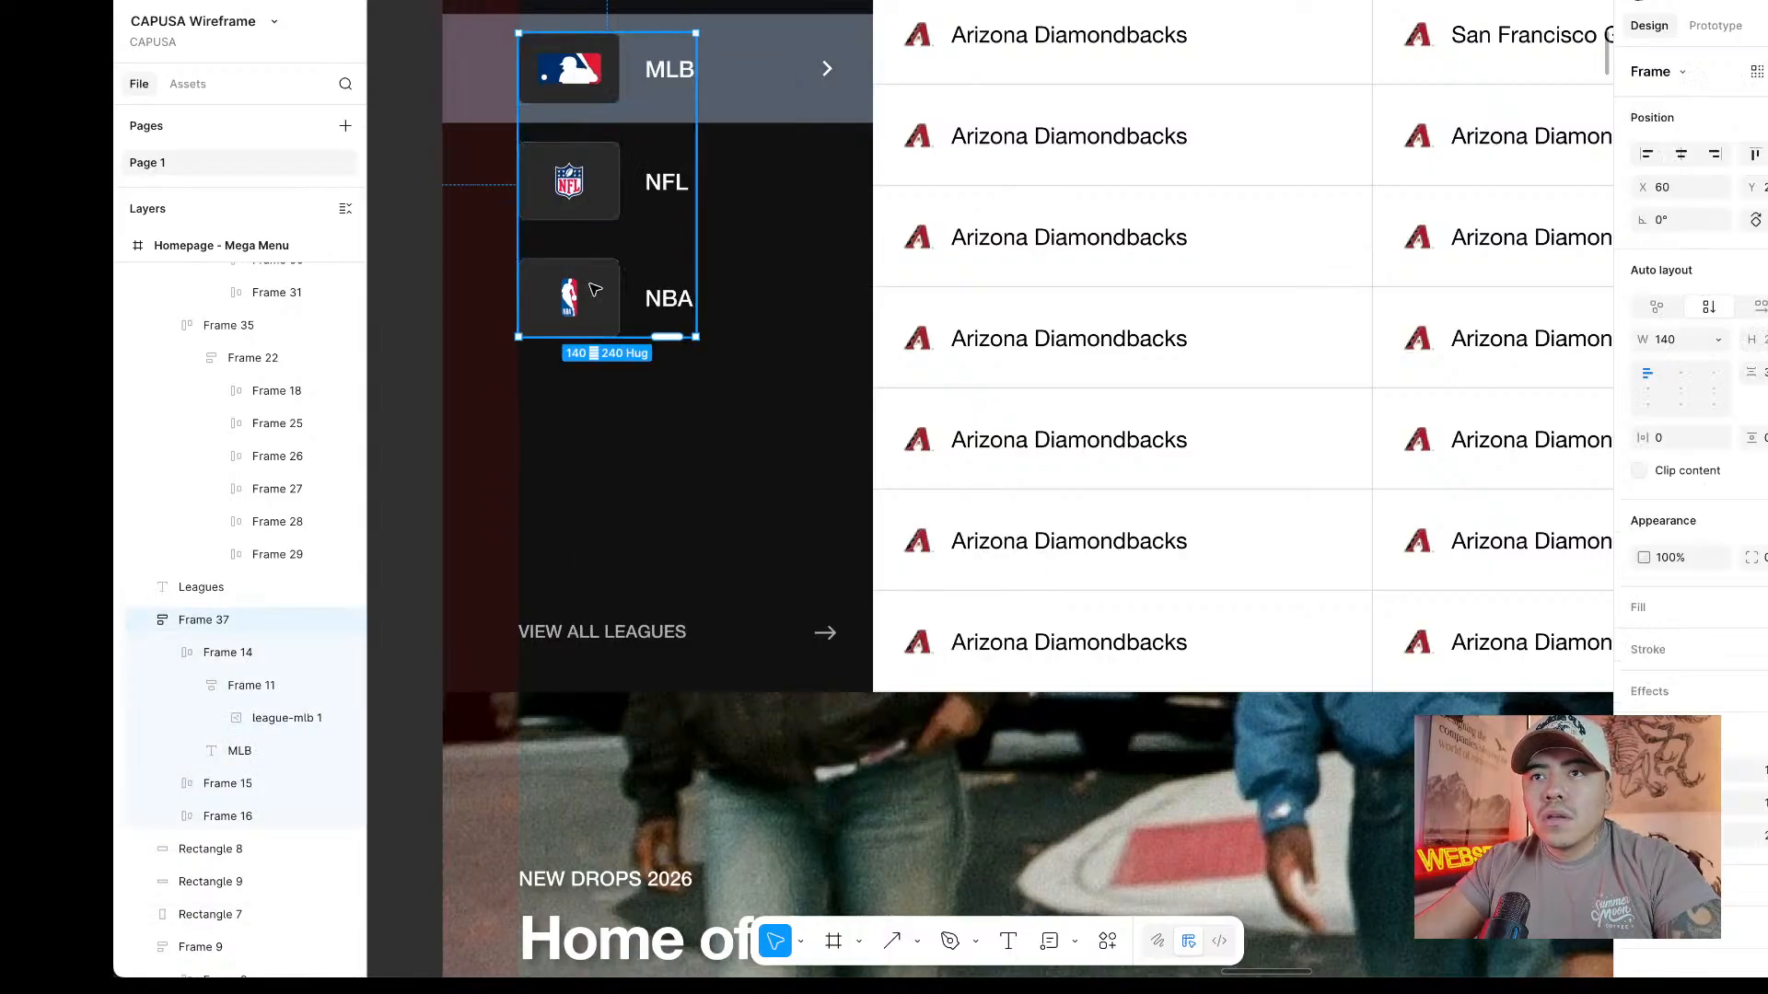
key("ctrl+d")
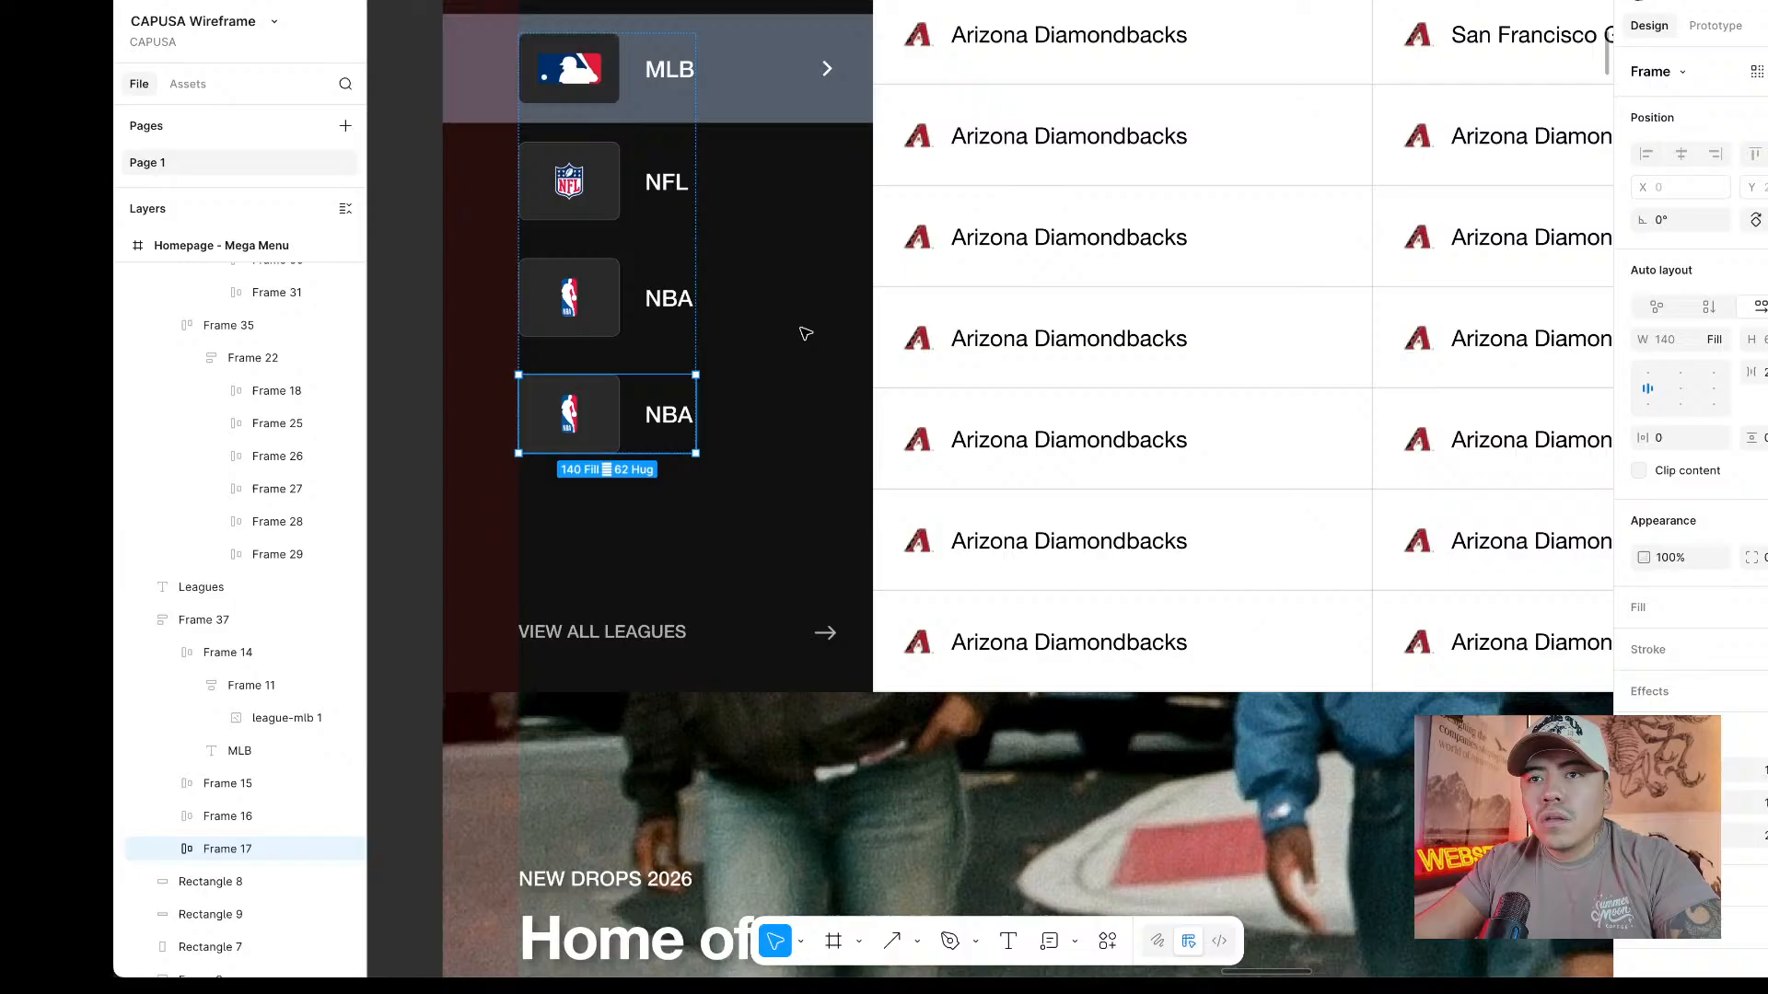
double_click(655, 421)
double_click(654, 419)
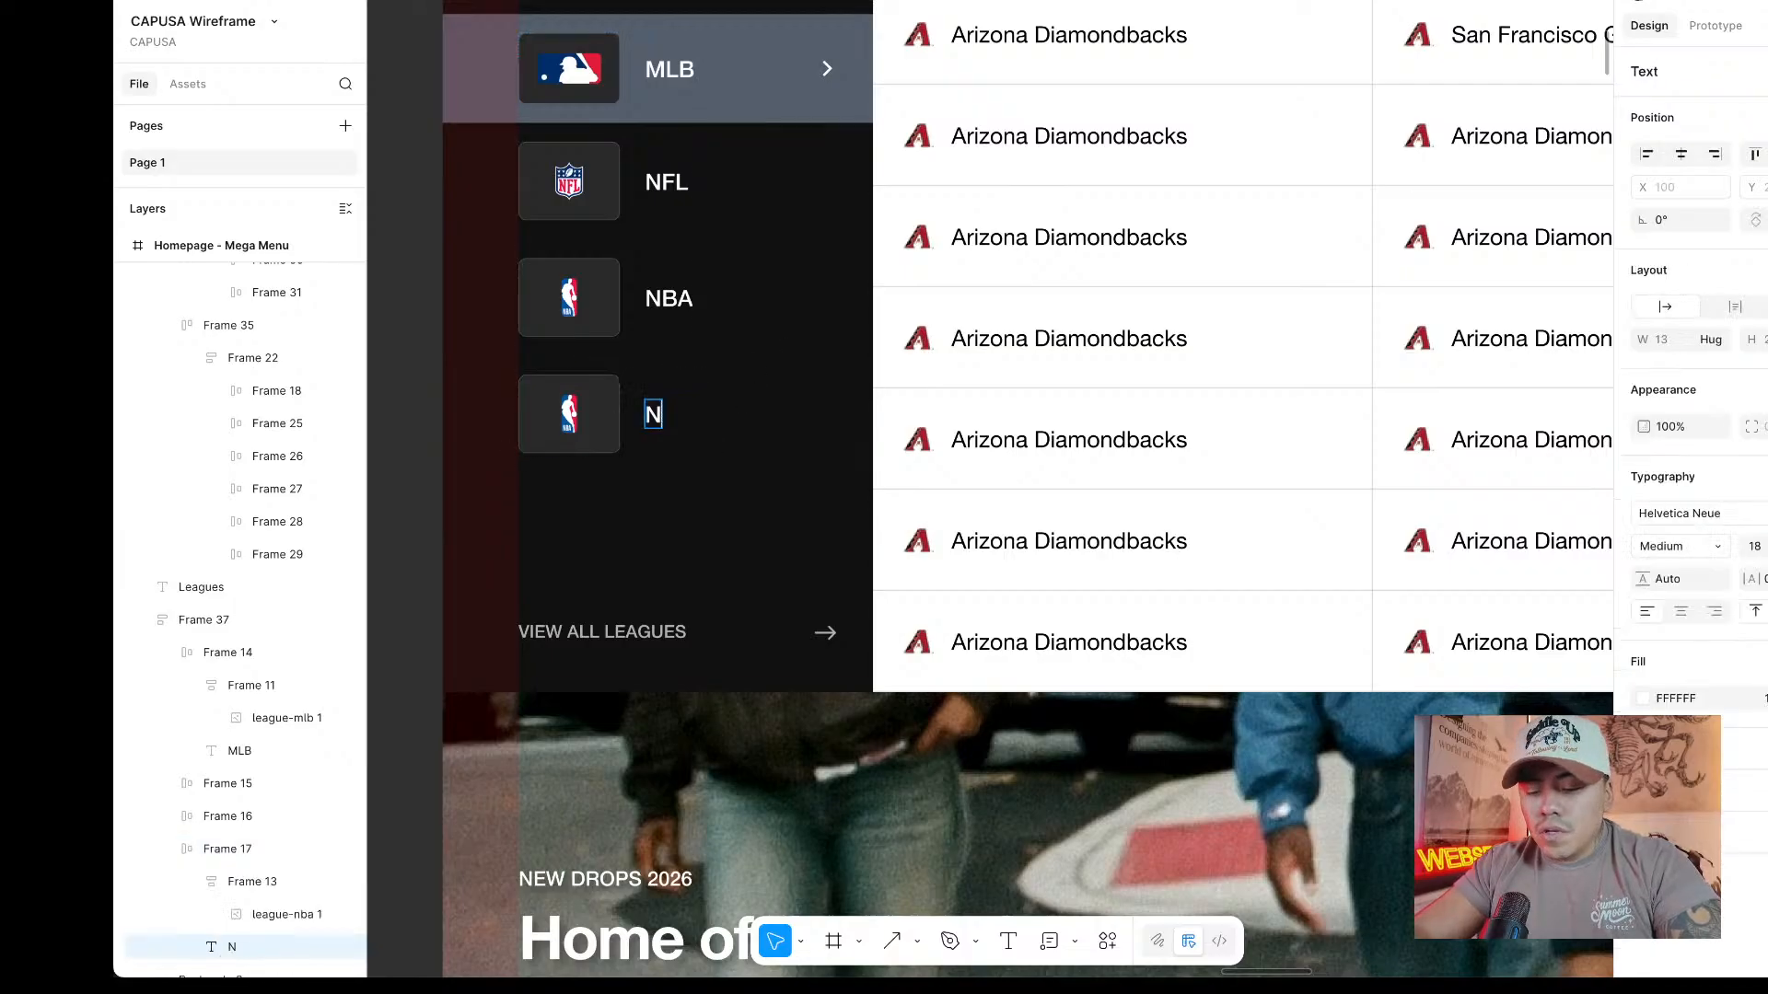
left_click(430, 367)
scroll(430, 366, "down", 2)
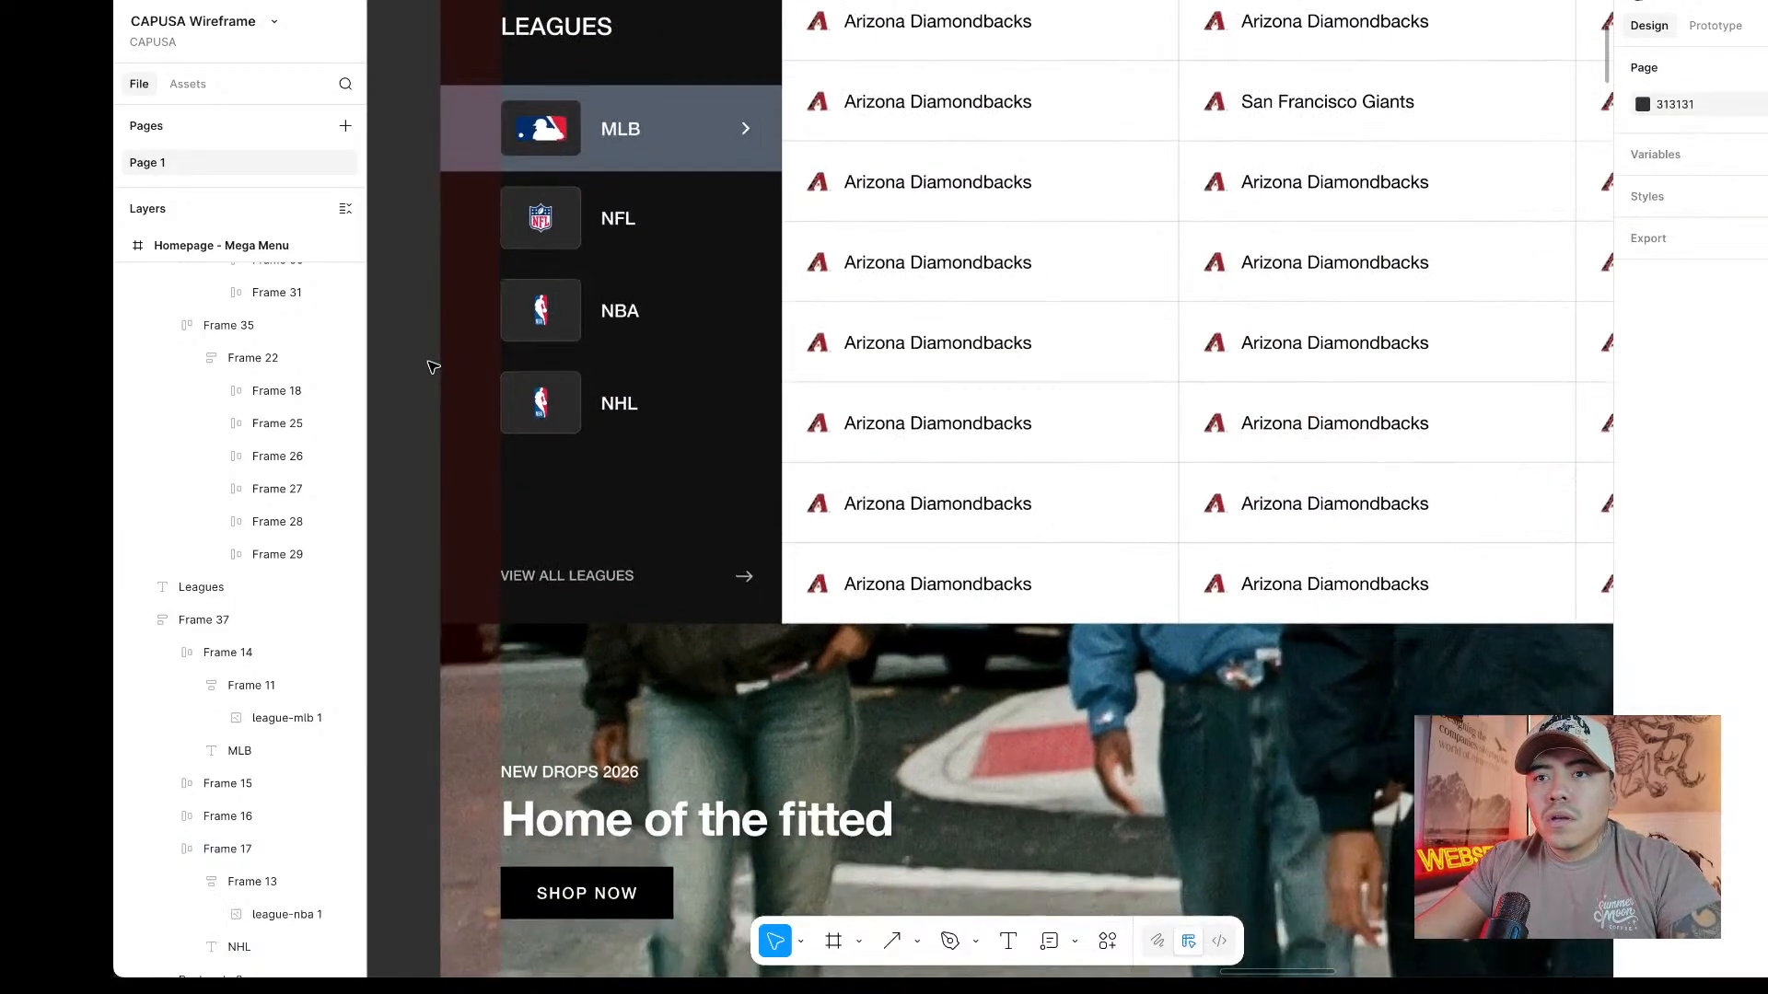
scroll(430, 366, "up", 2)
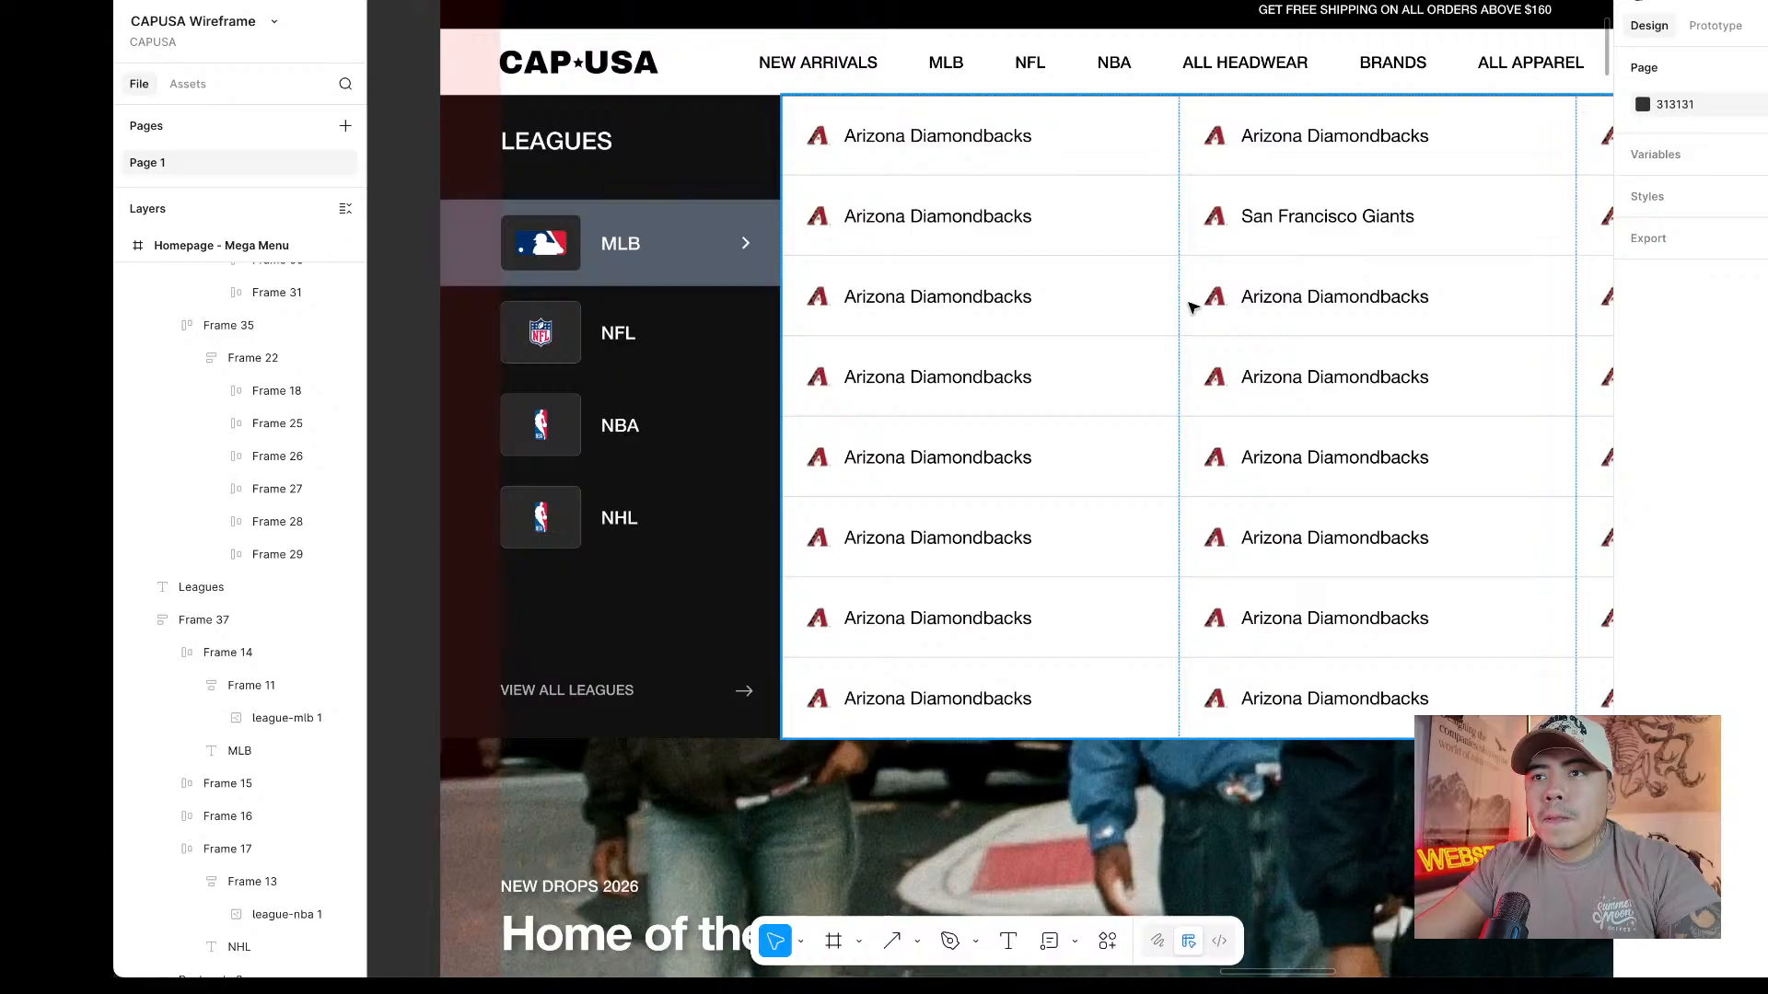
Combine the MLB, NFL and NBA items in the duplicated mega menu frame with the highlighted team cell into an auto layout.
scroll(1190, 306, "down", 5)
scroll(1190, 306, "right", 8)
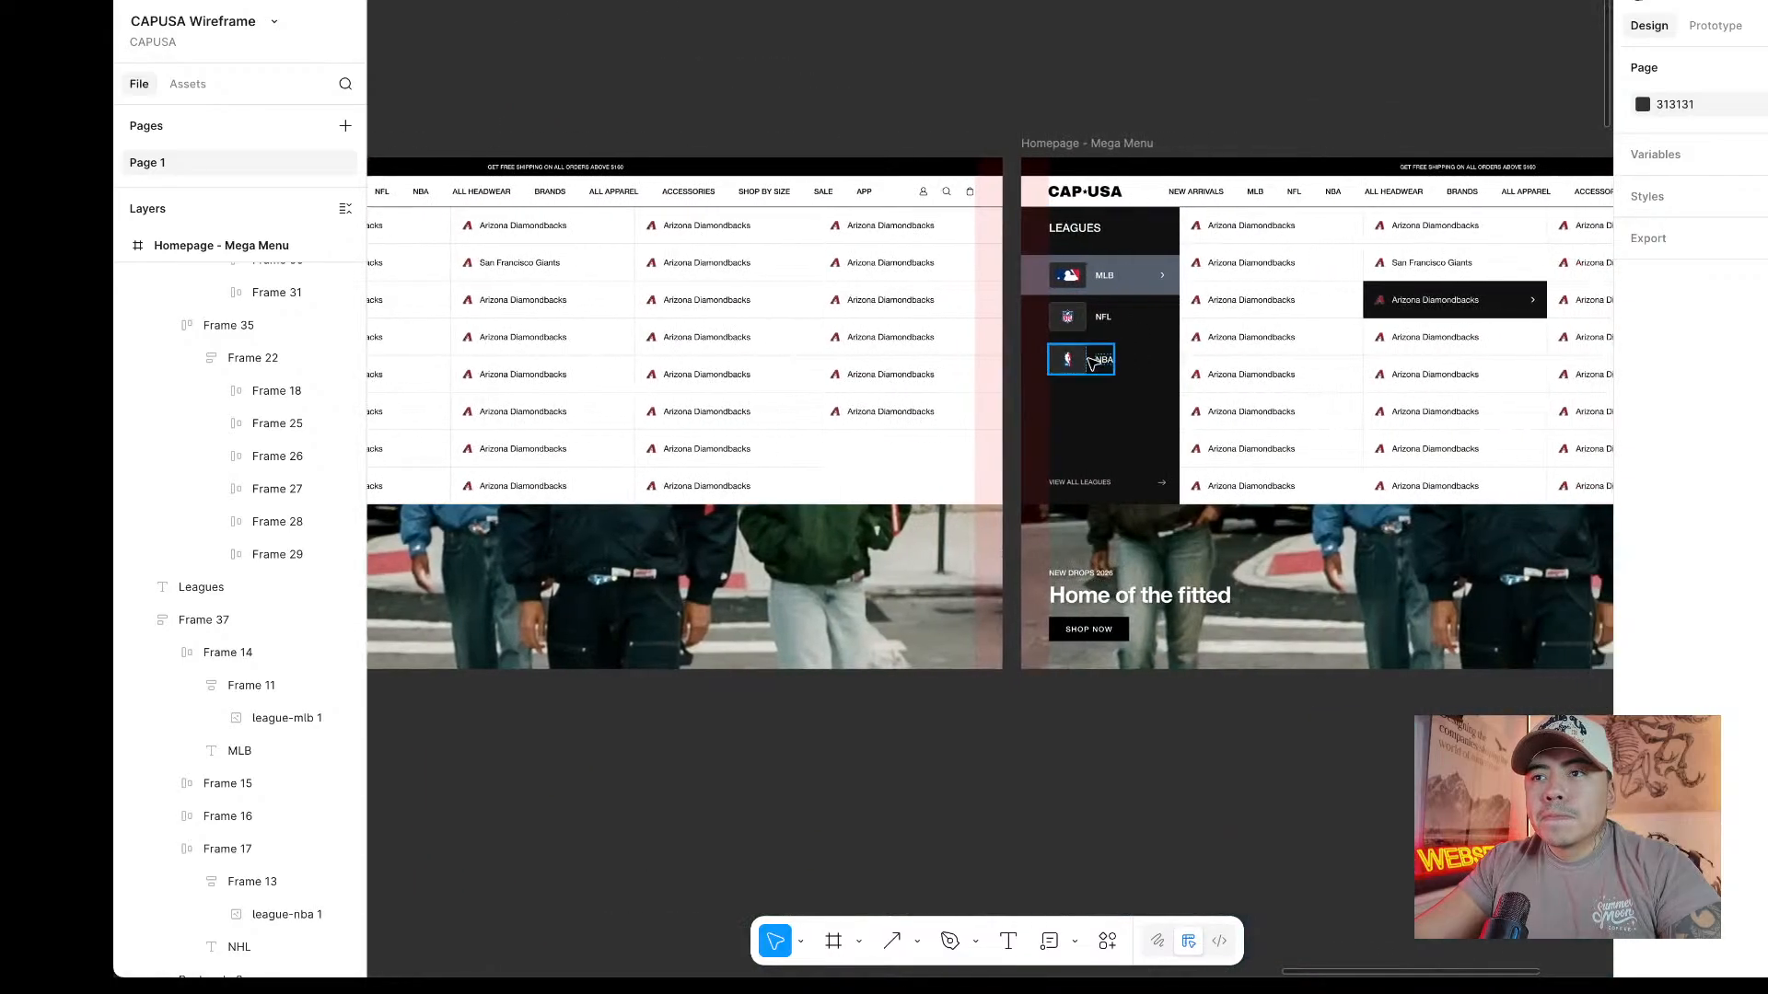
left_click(1094, 364)
left_click(1087, 316, "shift")
left_click(1089, 281, "shift")
right_click(1093, 276)
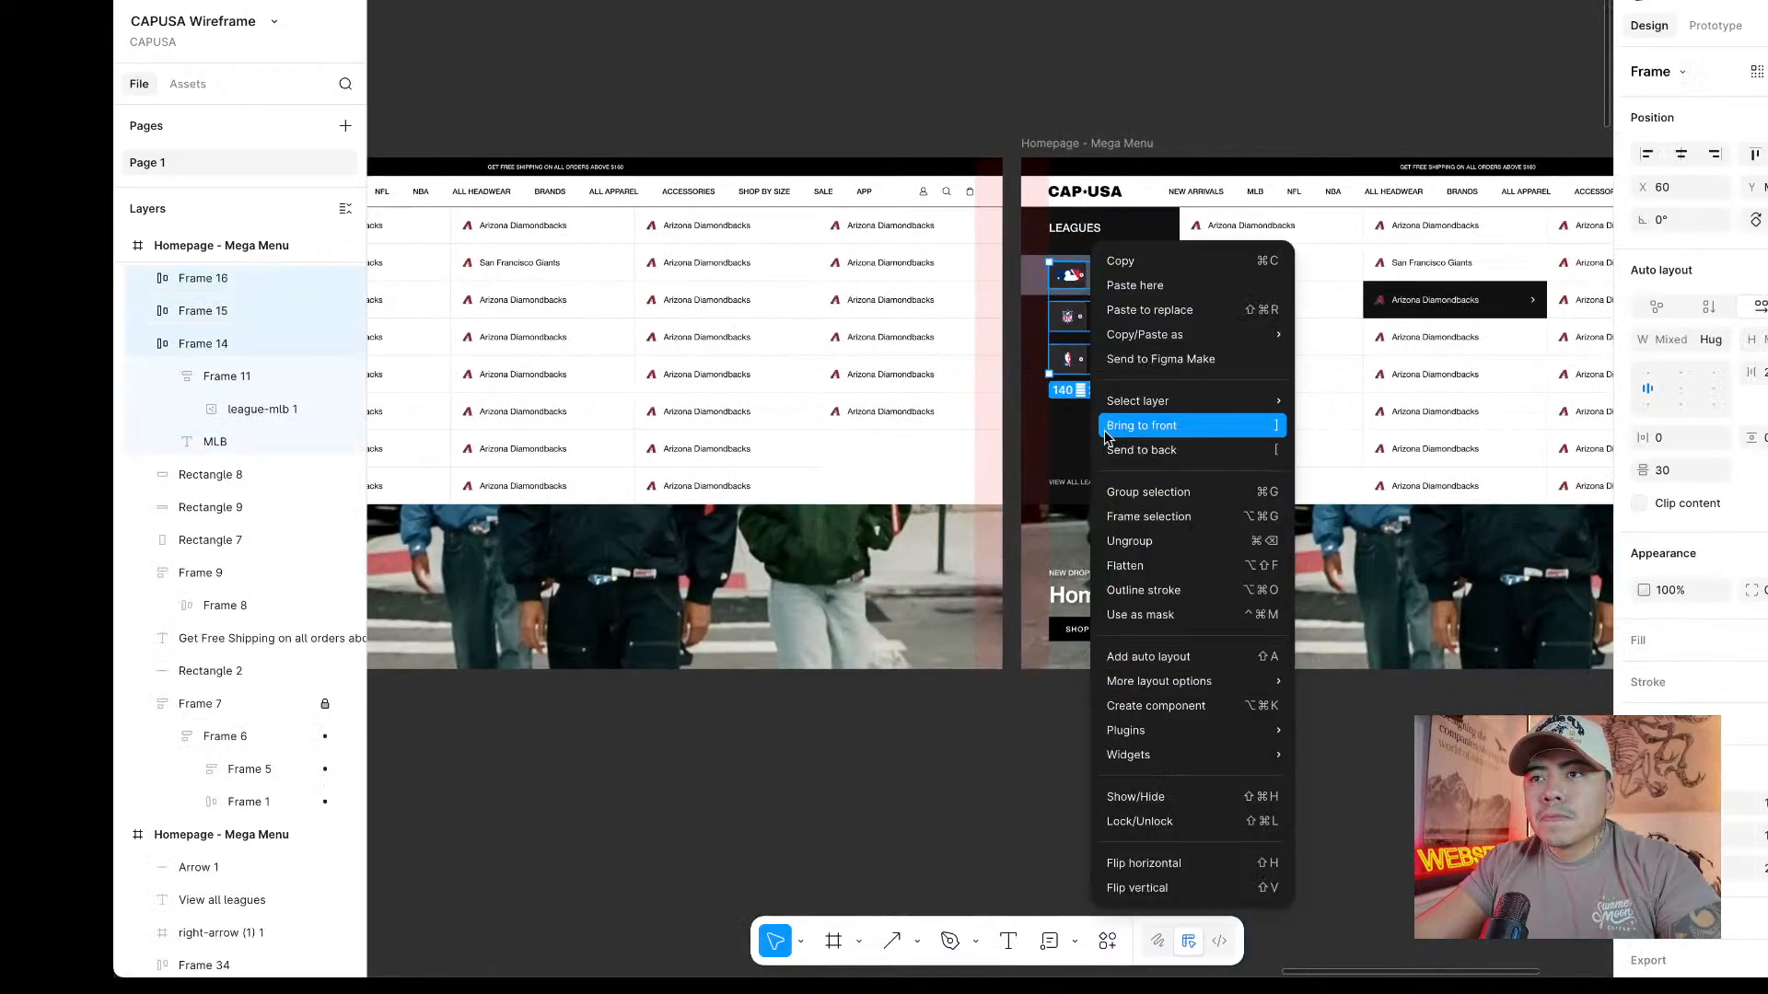
left_click(1201, 657)
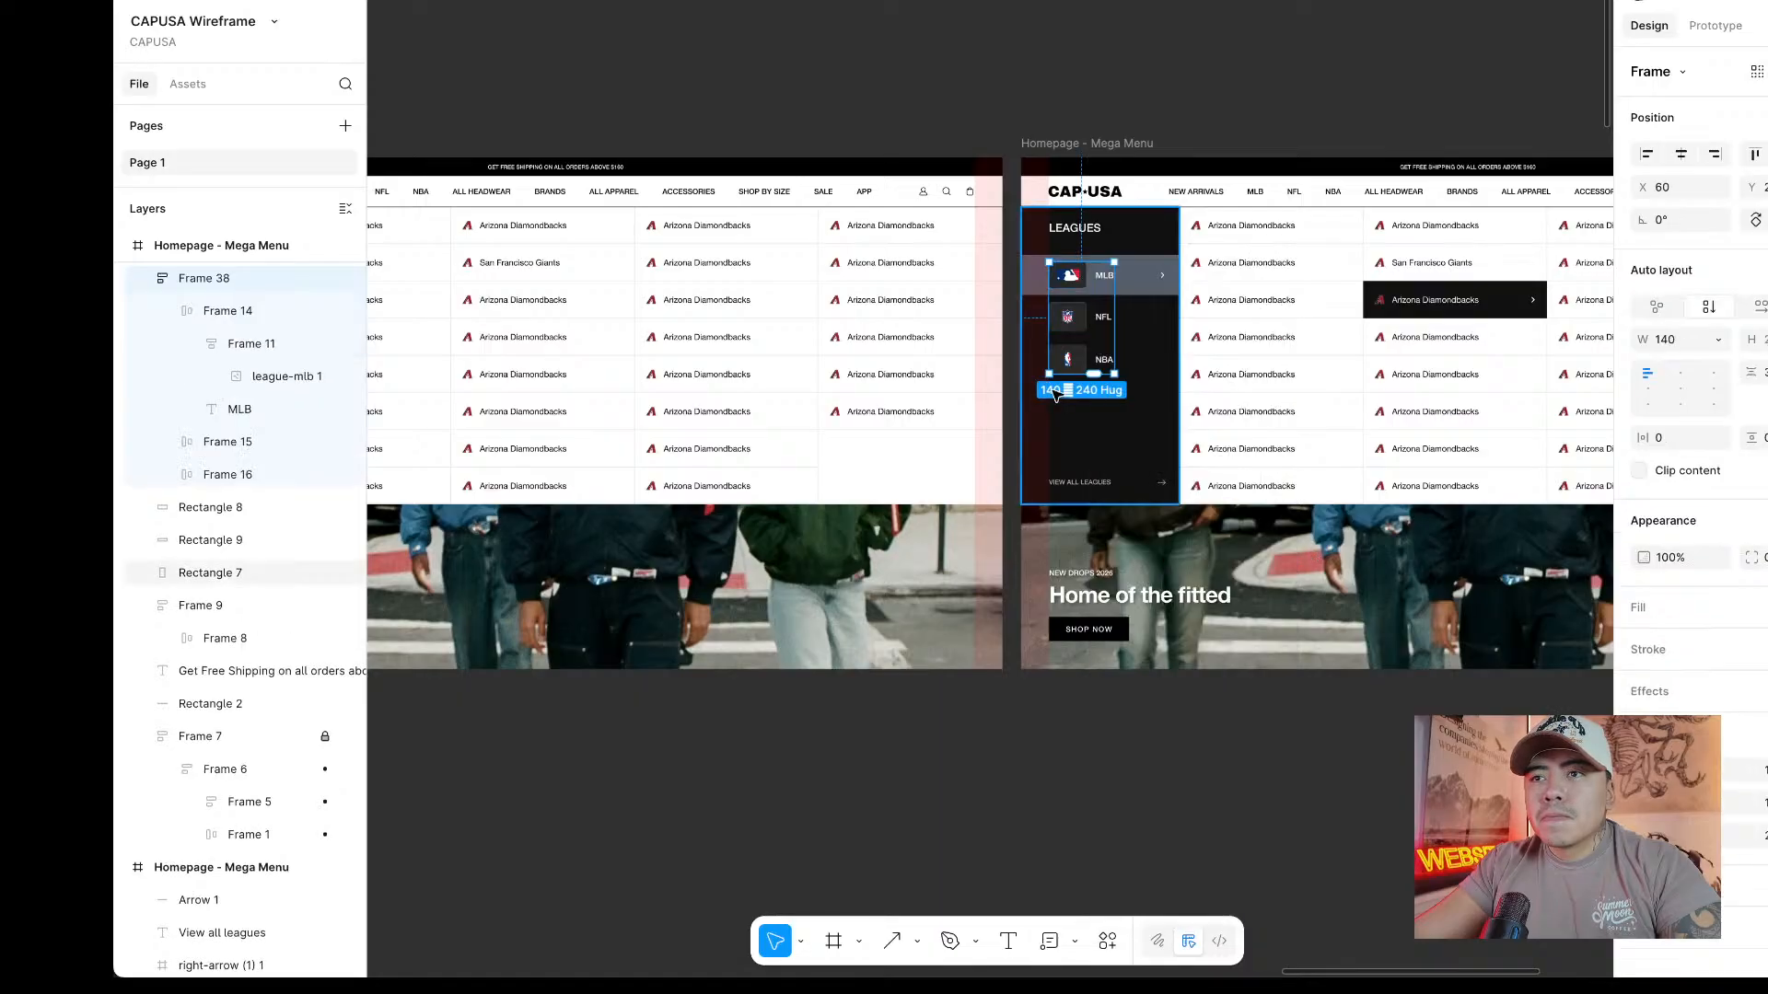
Add a fourth league item labelled NHL to the duplicated frame's leagues stack by duplicating its NBA item.
scroll(1056, 395, "left", 7)
scroll(865, 406, "right", 4)
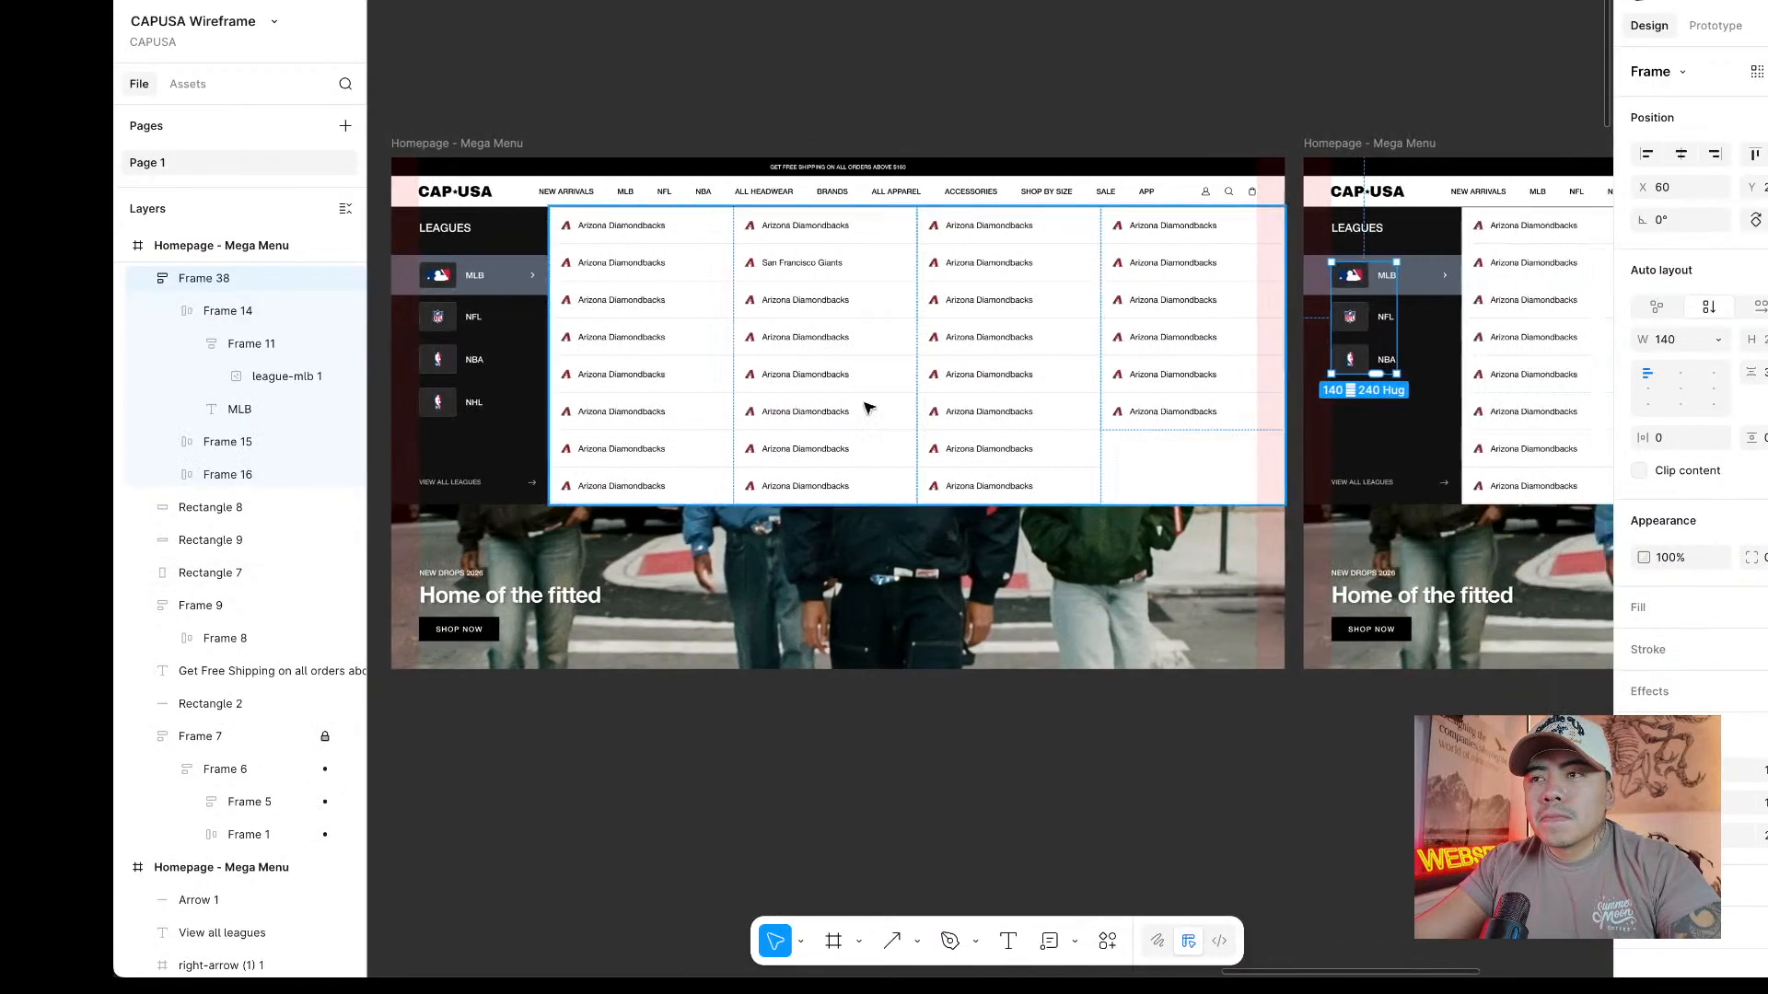
left_click(1382, 366)
key("ctrl+d")
scroll(1384, 402, "up", 5)
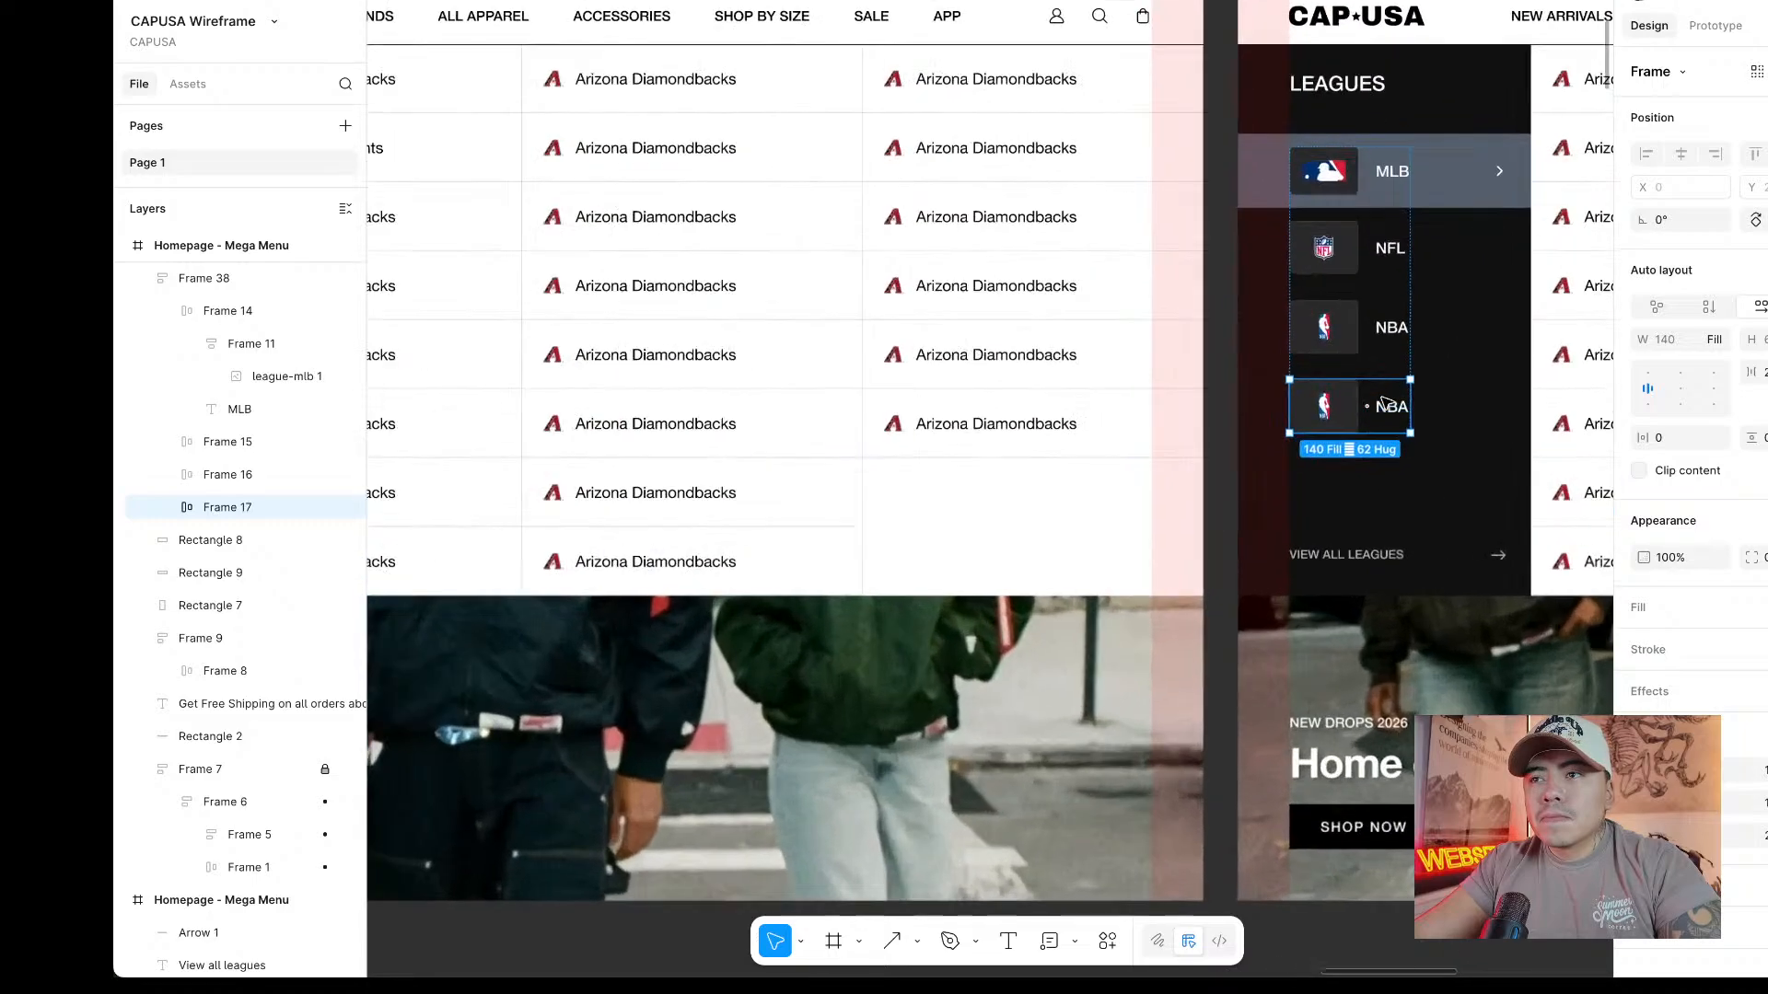
double_click(1389, 405)
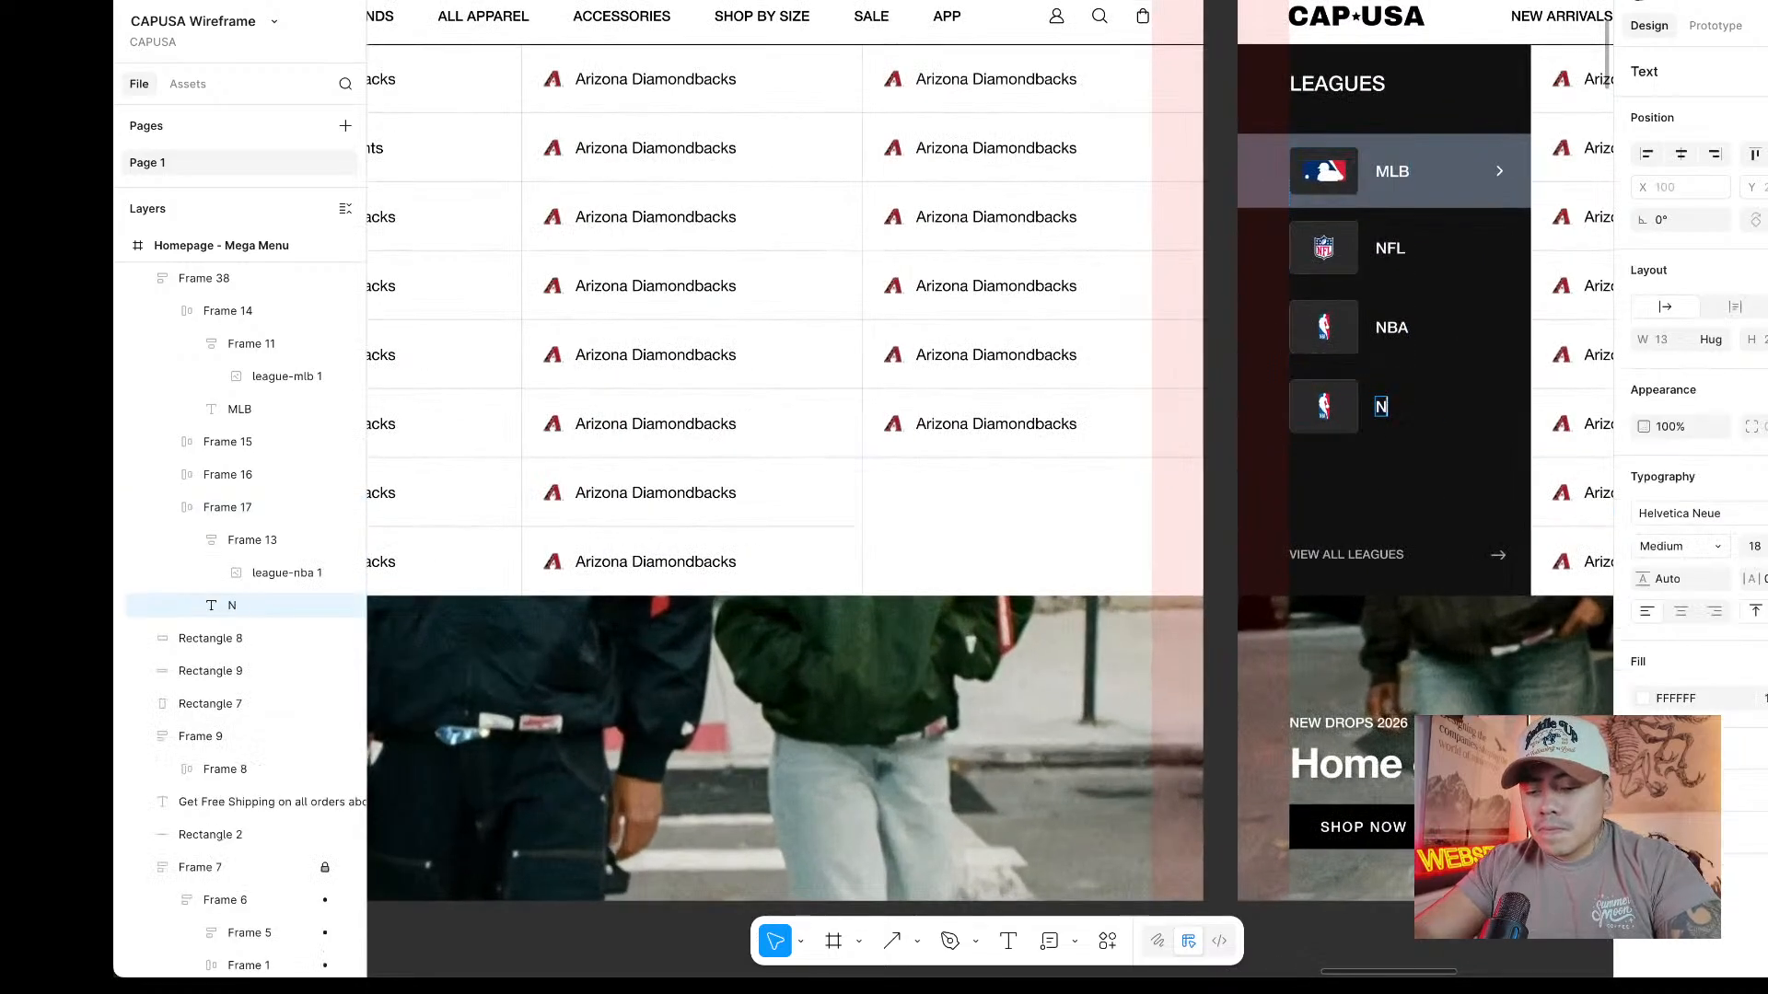
scroll(1212, 391, "down", 5)
left_click(1212, 157)
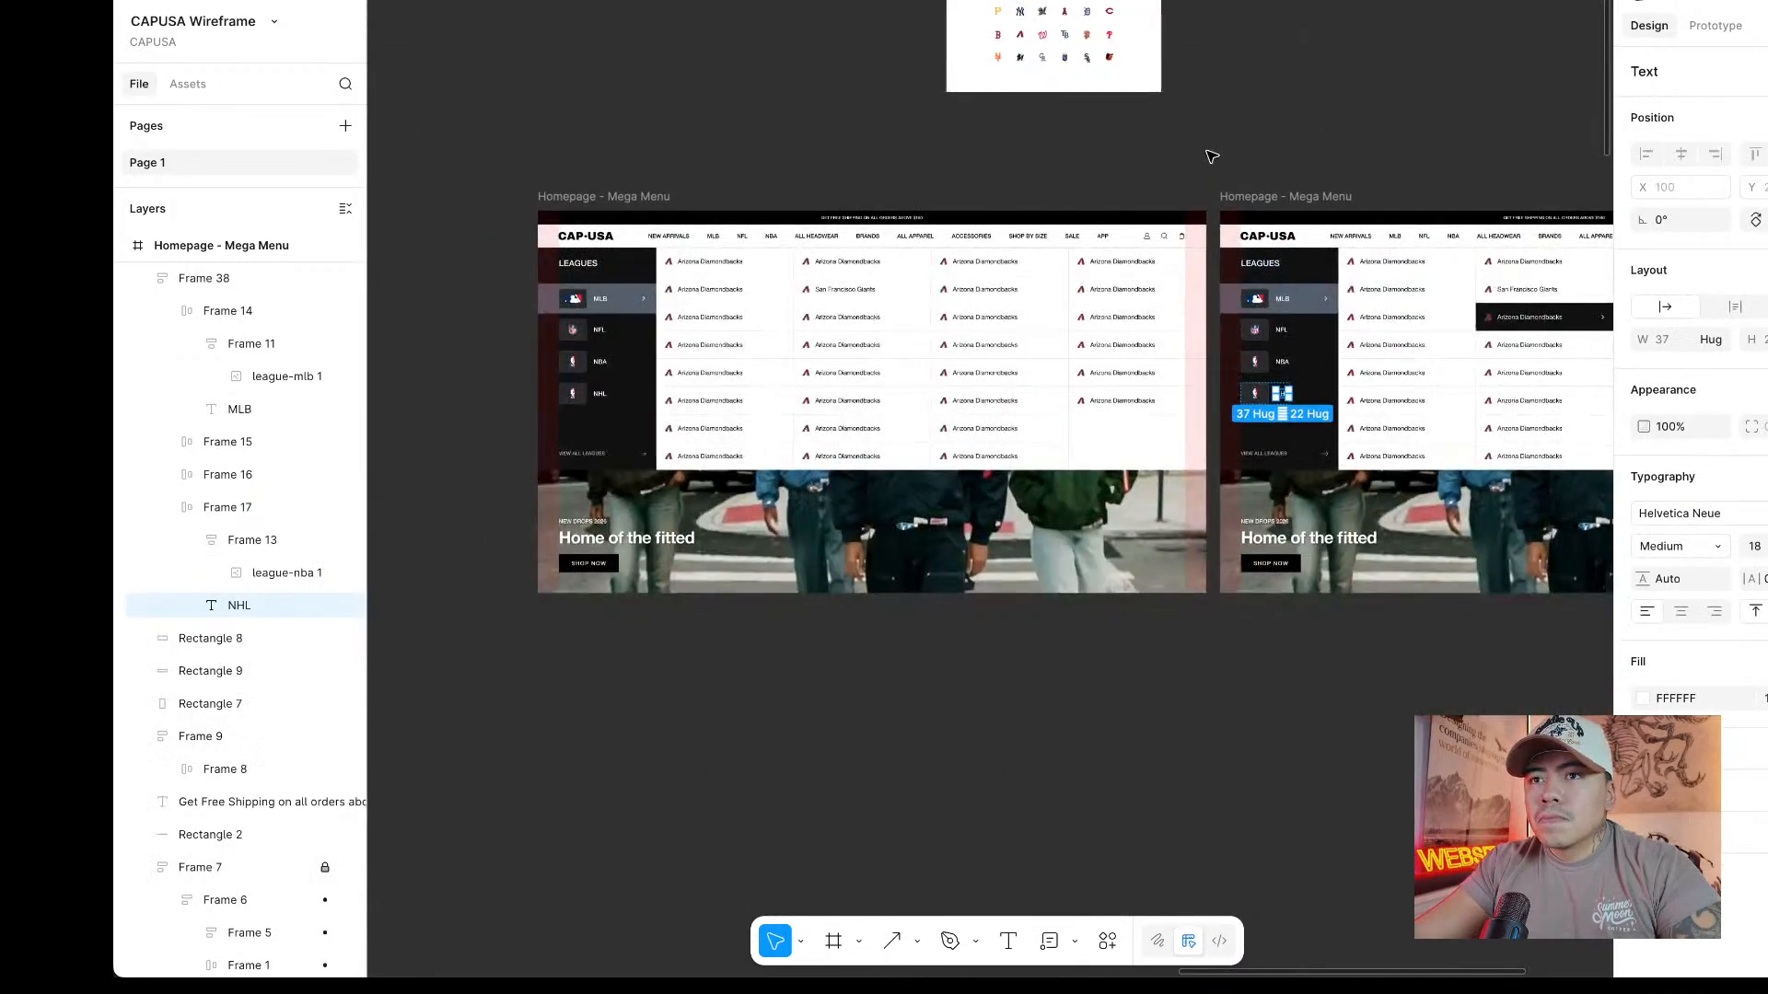
left_click(1213, 159)
scroll(1232, 179, "right", 7)
scroll(894, 192, "left", 7)
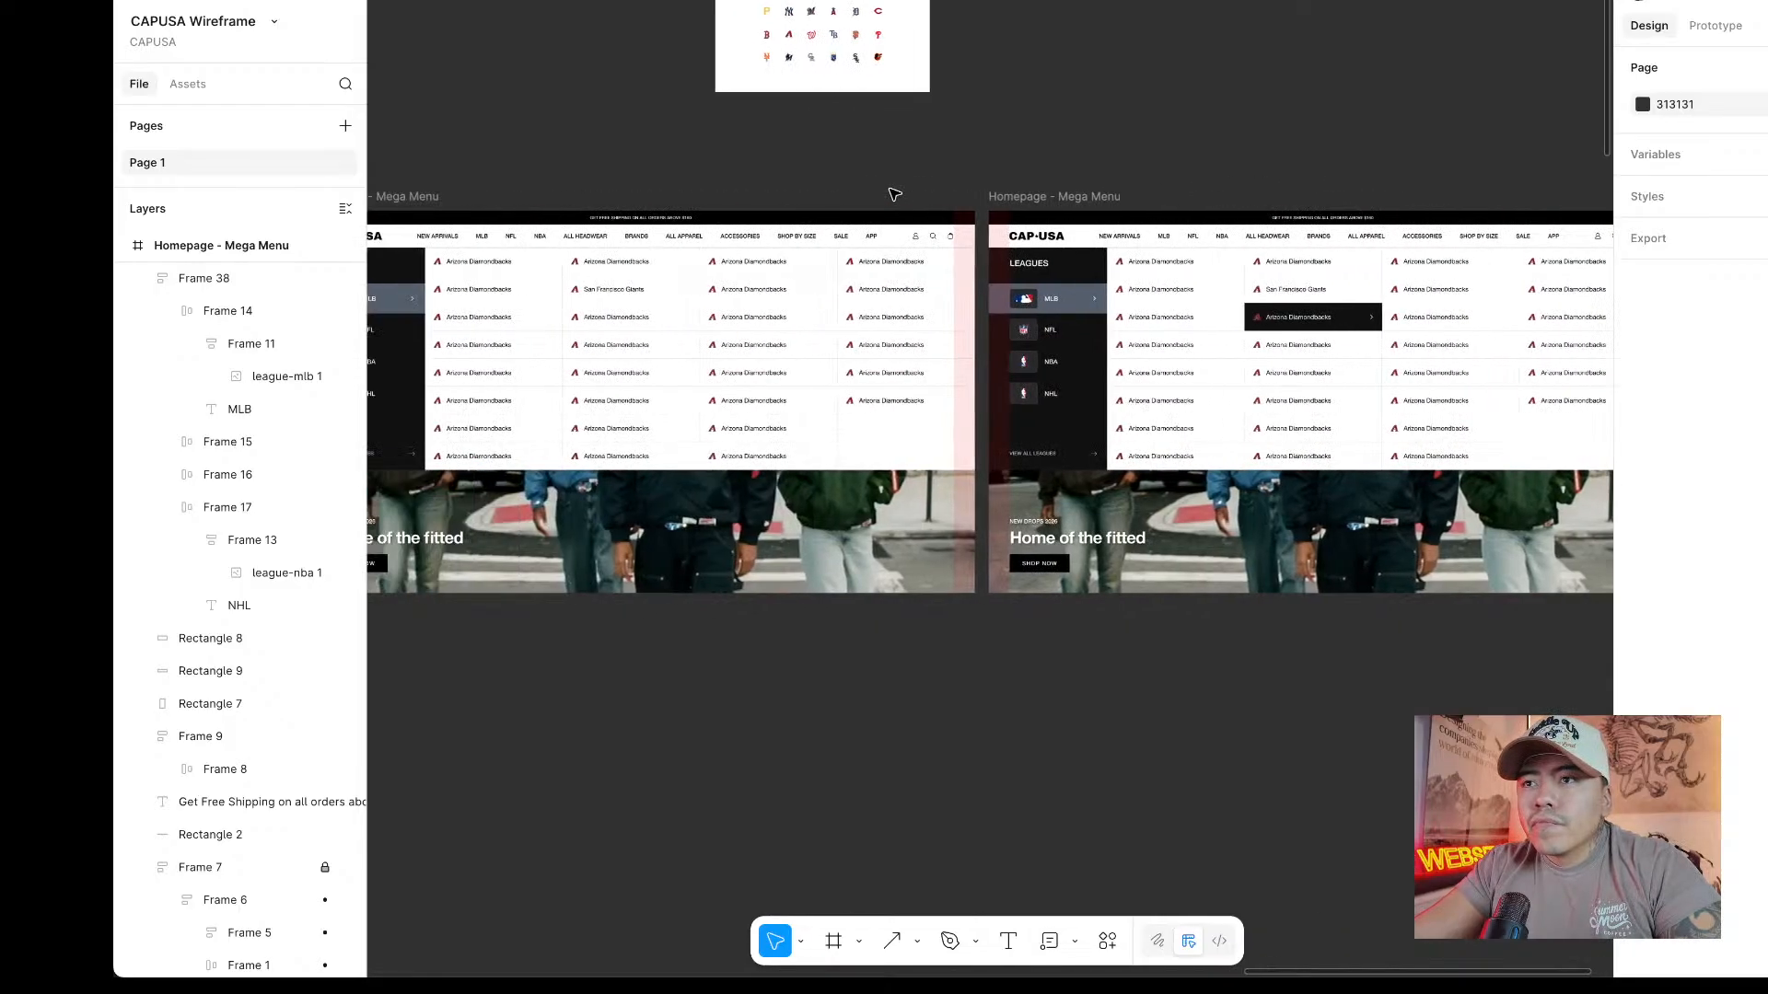
scroll(713, 207, "up", 5)
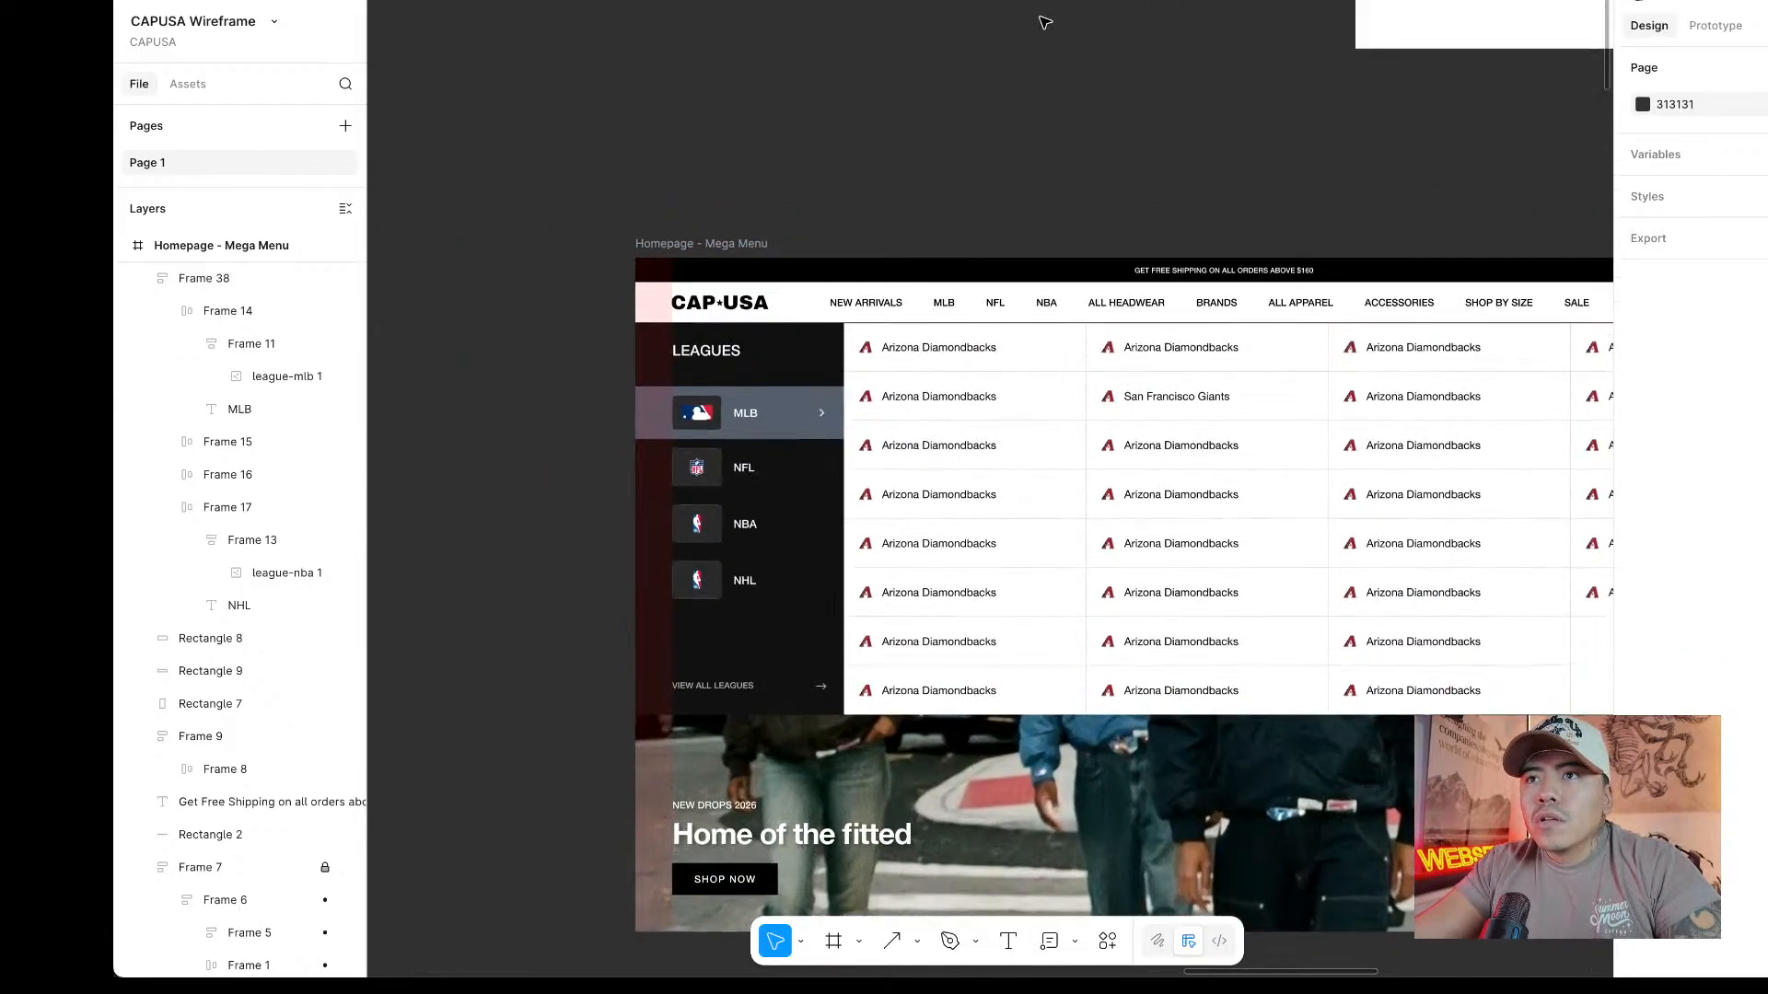
scroll(1140, 47, "up", 3)
scroll(1140, 47, "down", 3)
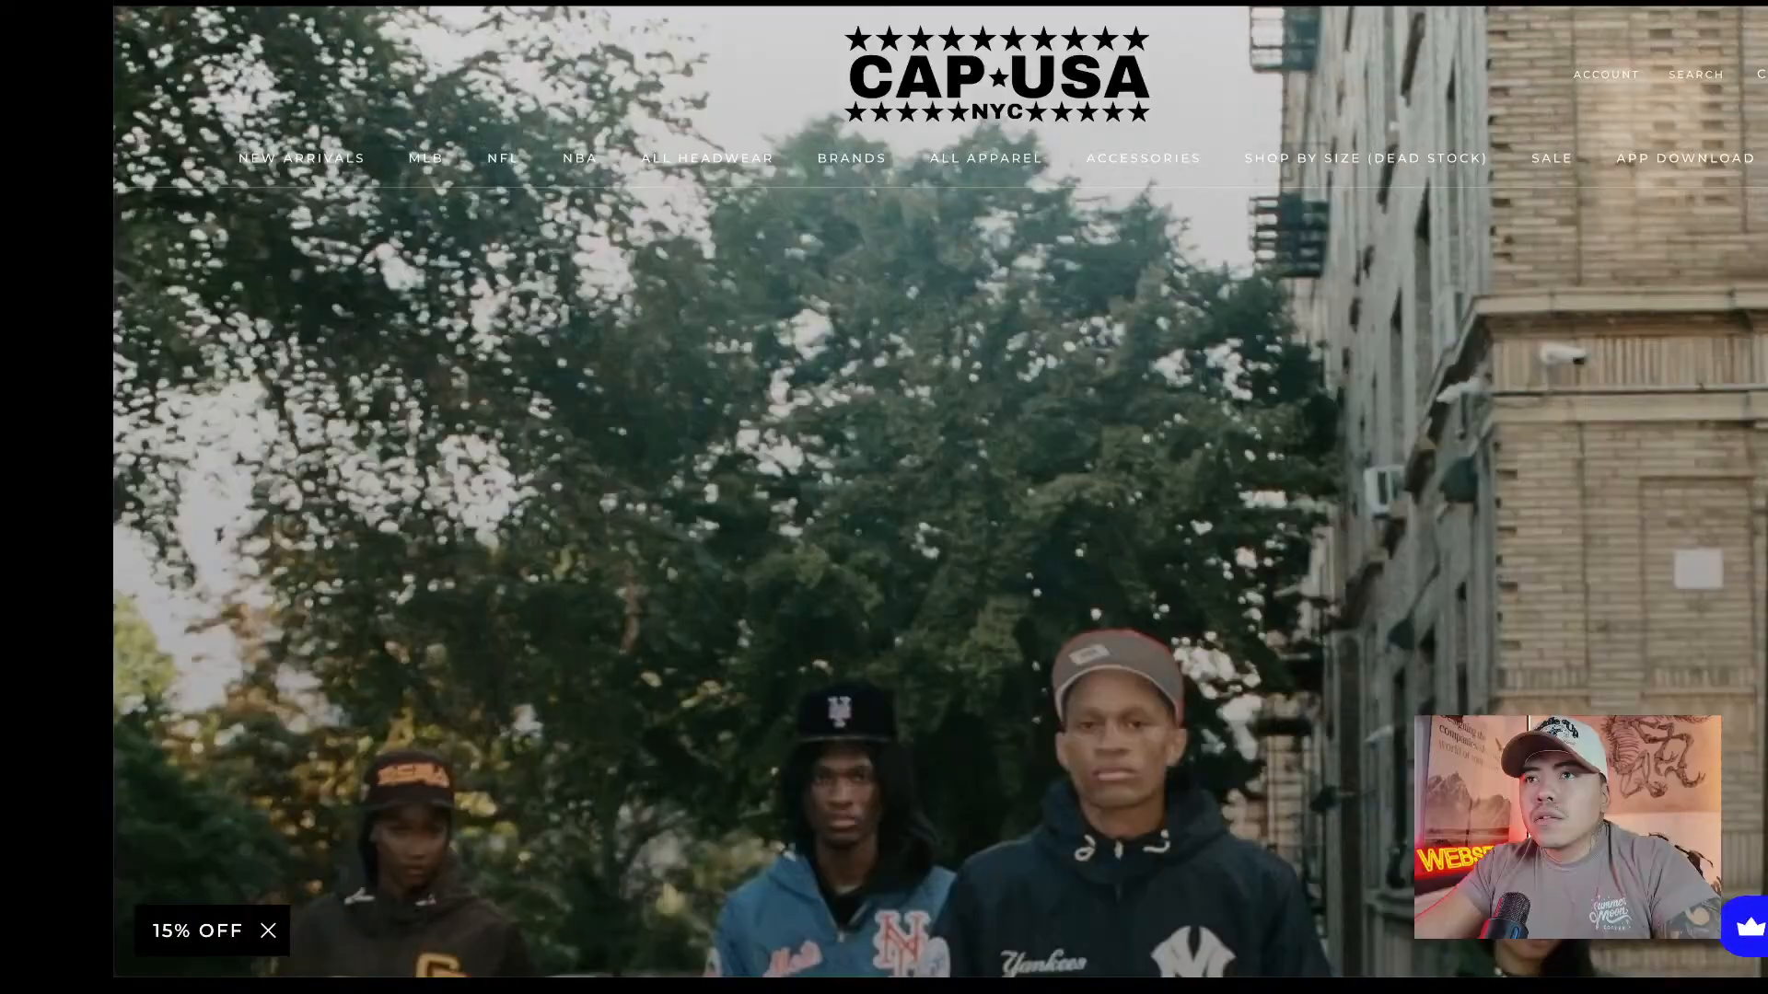
Switch to the Hat Heaven website in the browser and reveal its MLB mega menu with the league logos.
key("super+l")
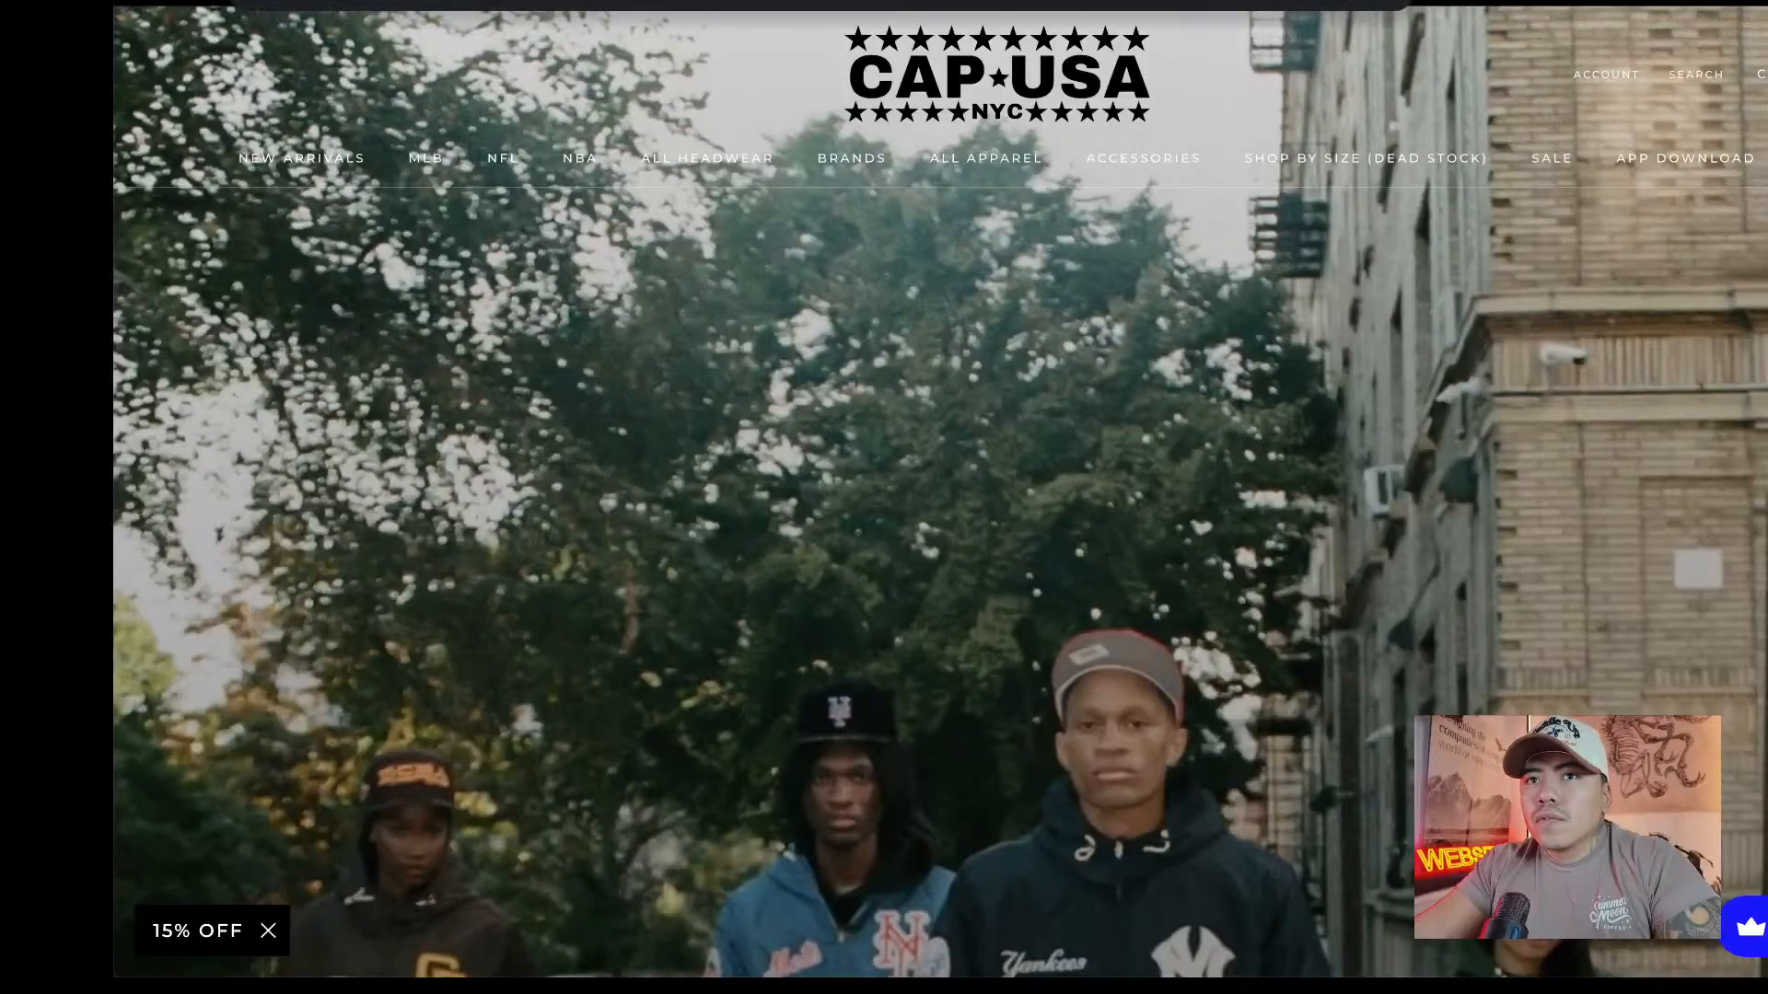
type("hathe")
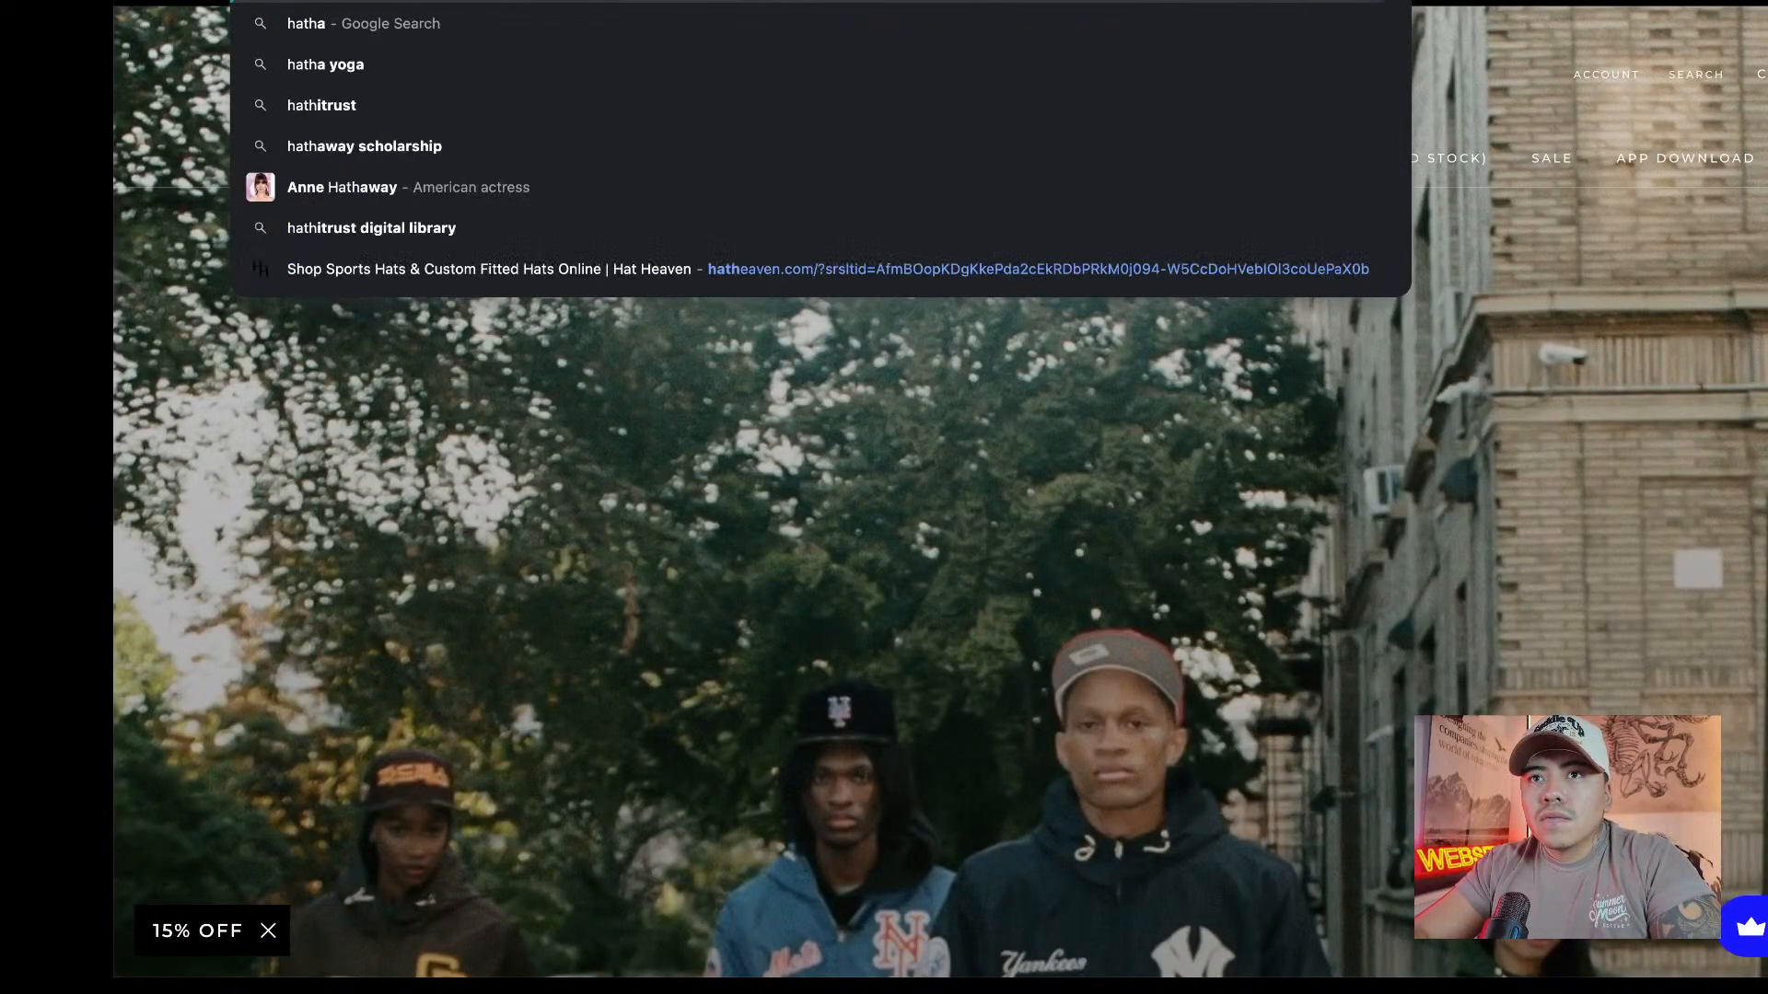
key("Return")
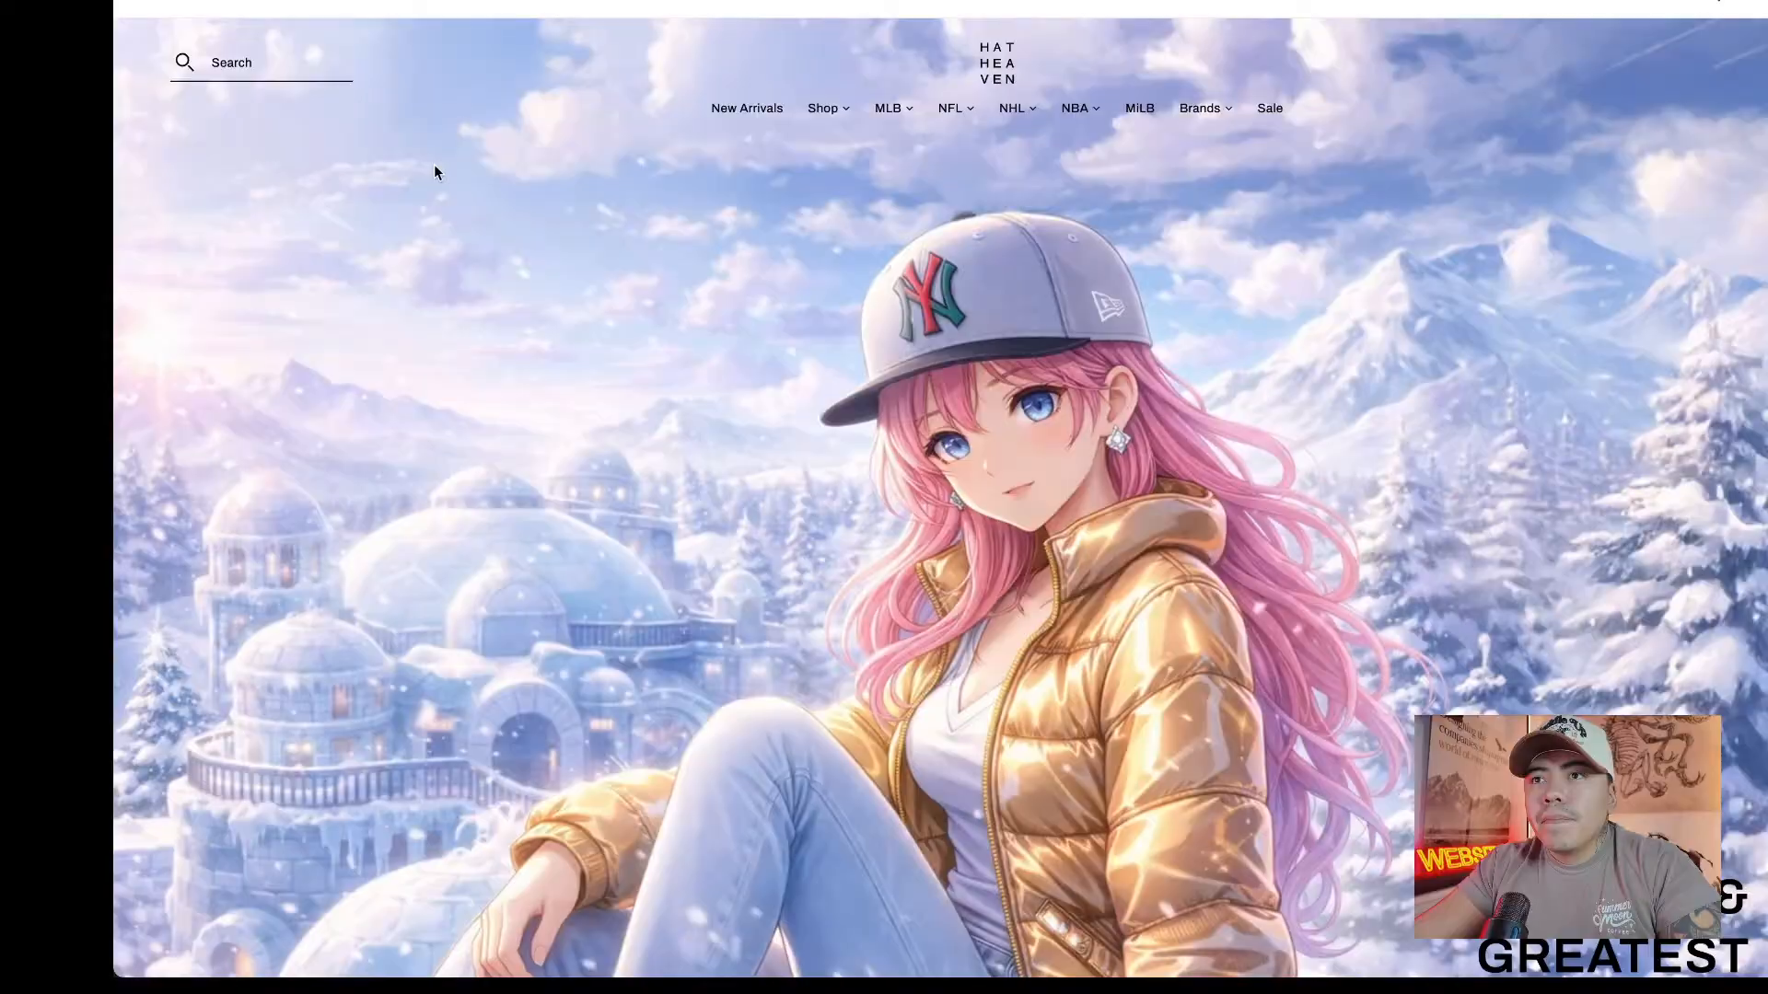
mouse_move(906, 109)
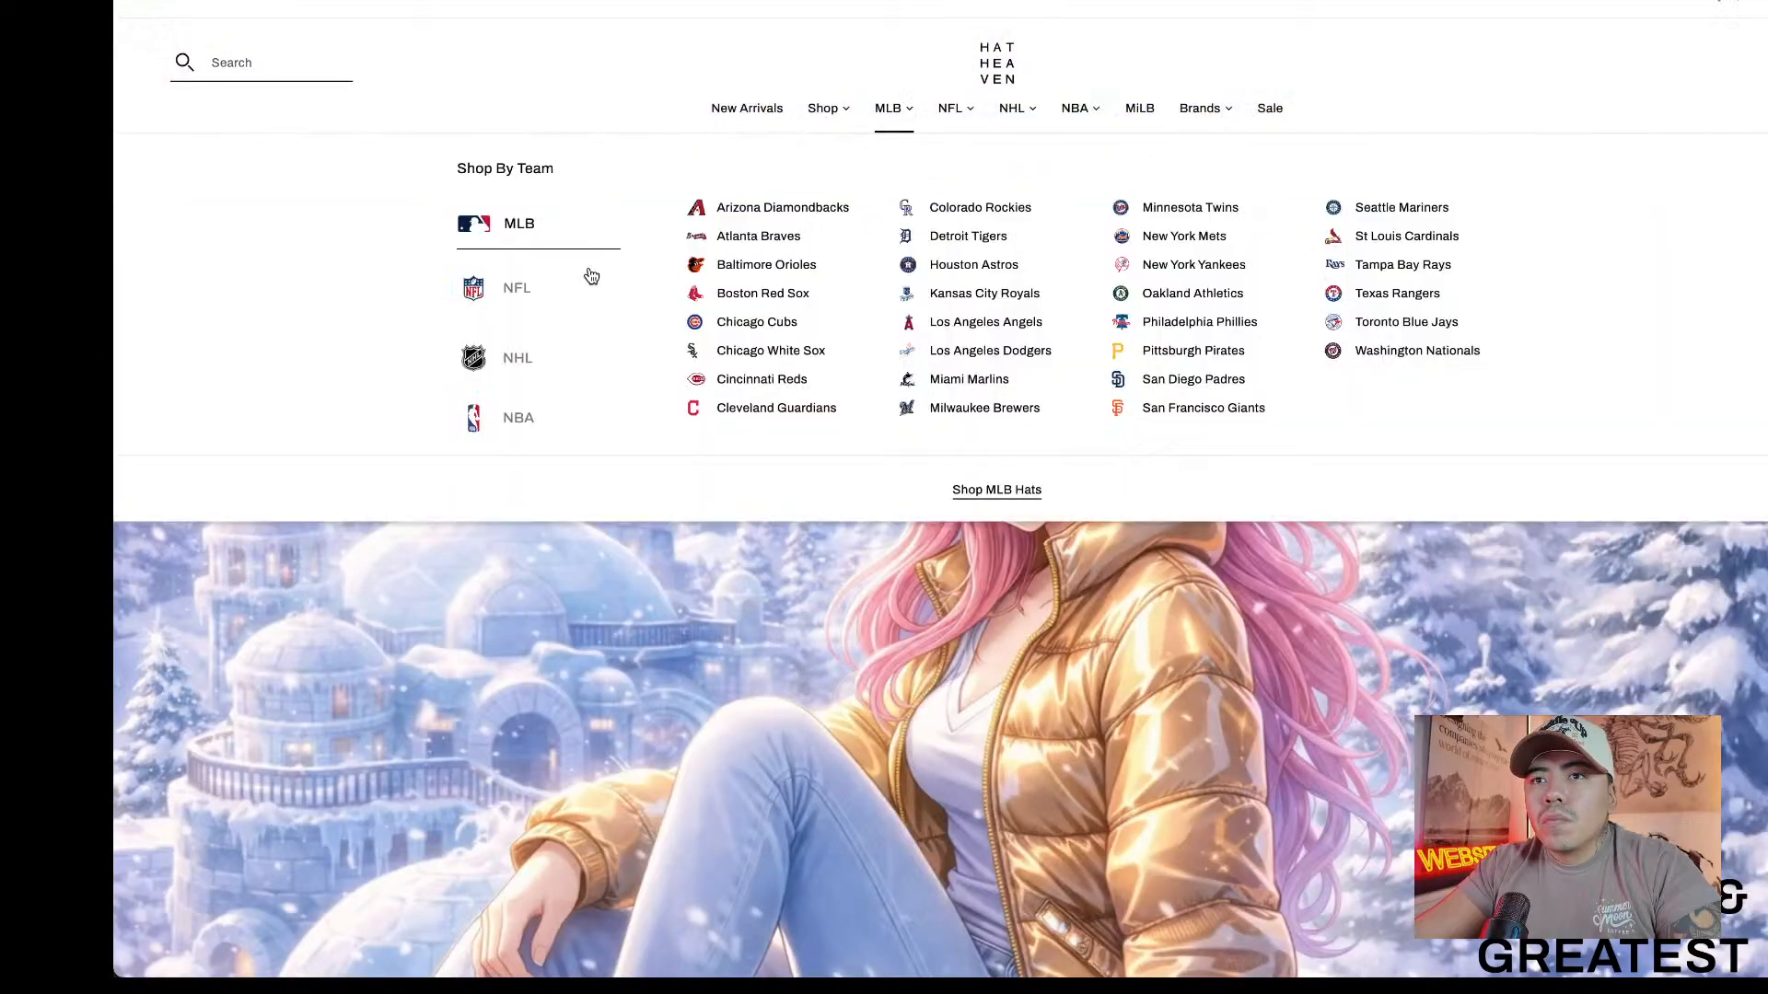
Try to save the NHL logo image from the Hat Heaven mega menu.
right_click(465, 342)
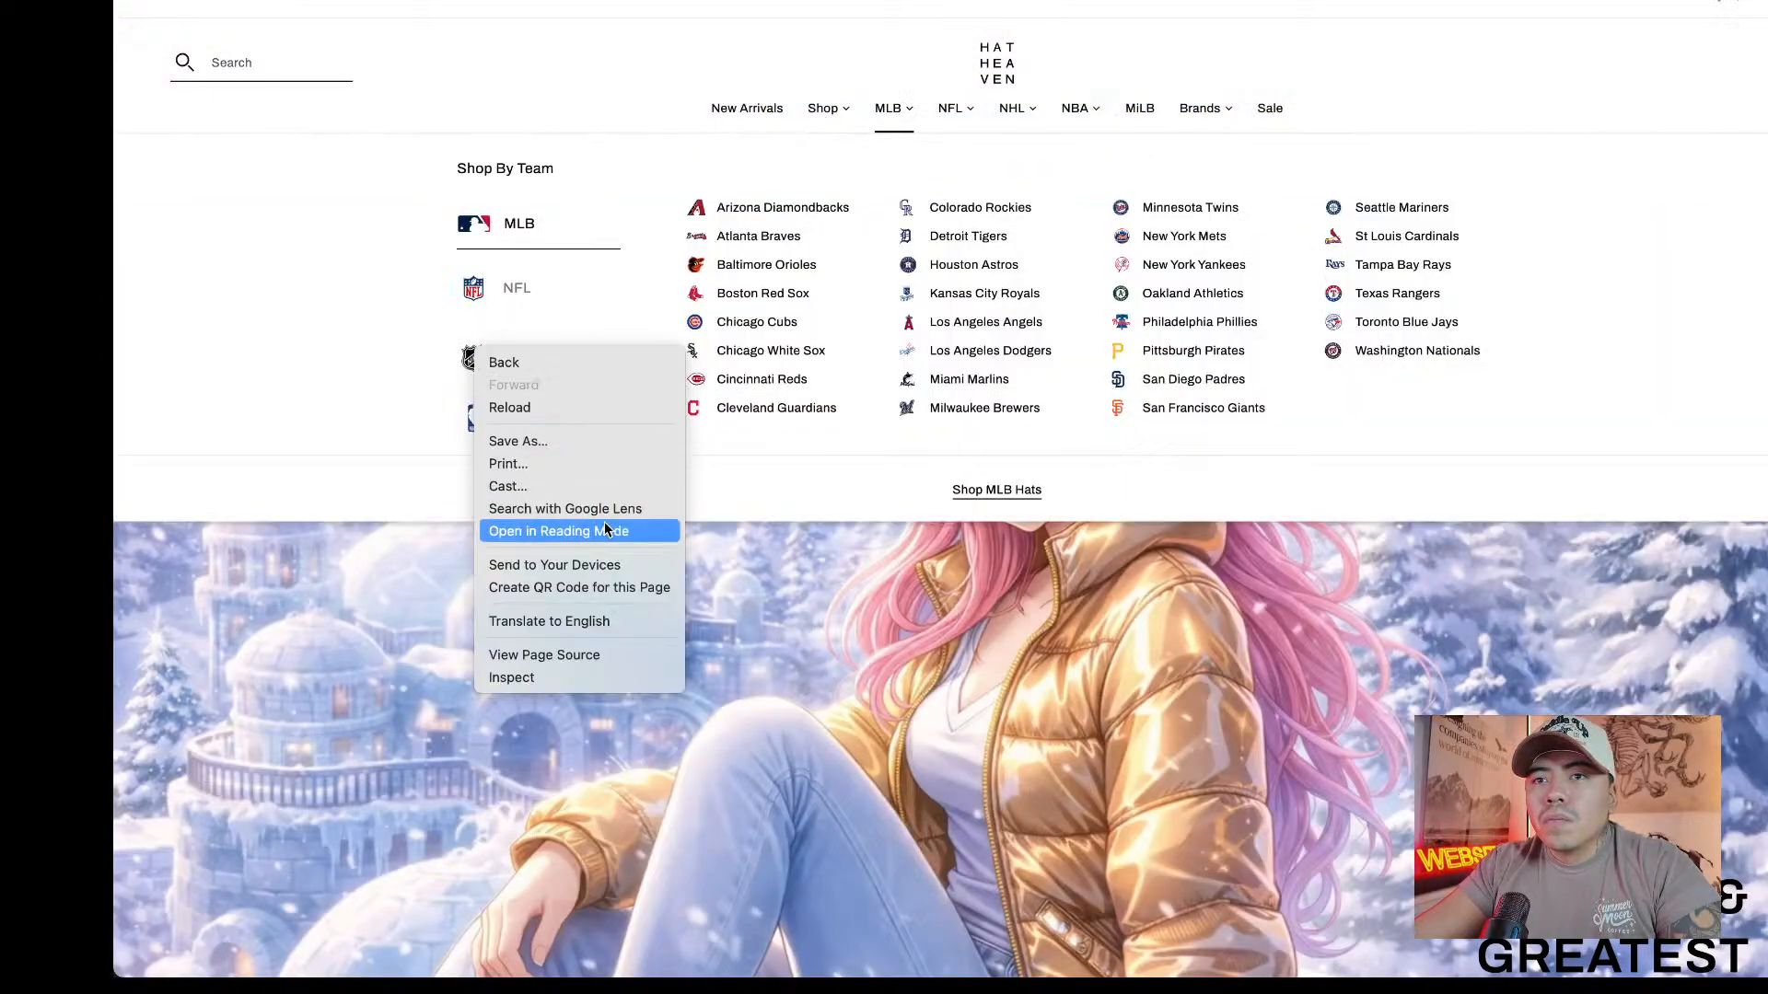
left_click(440, 344)
mouse_move(884, 113)
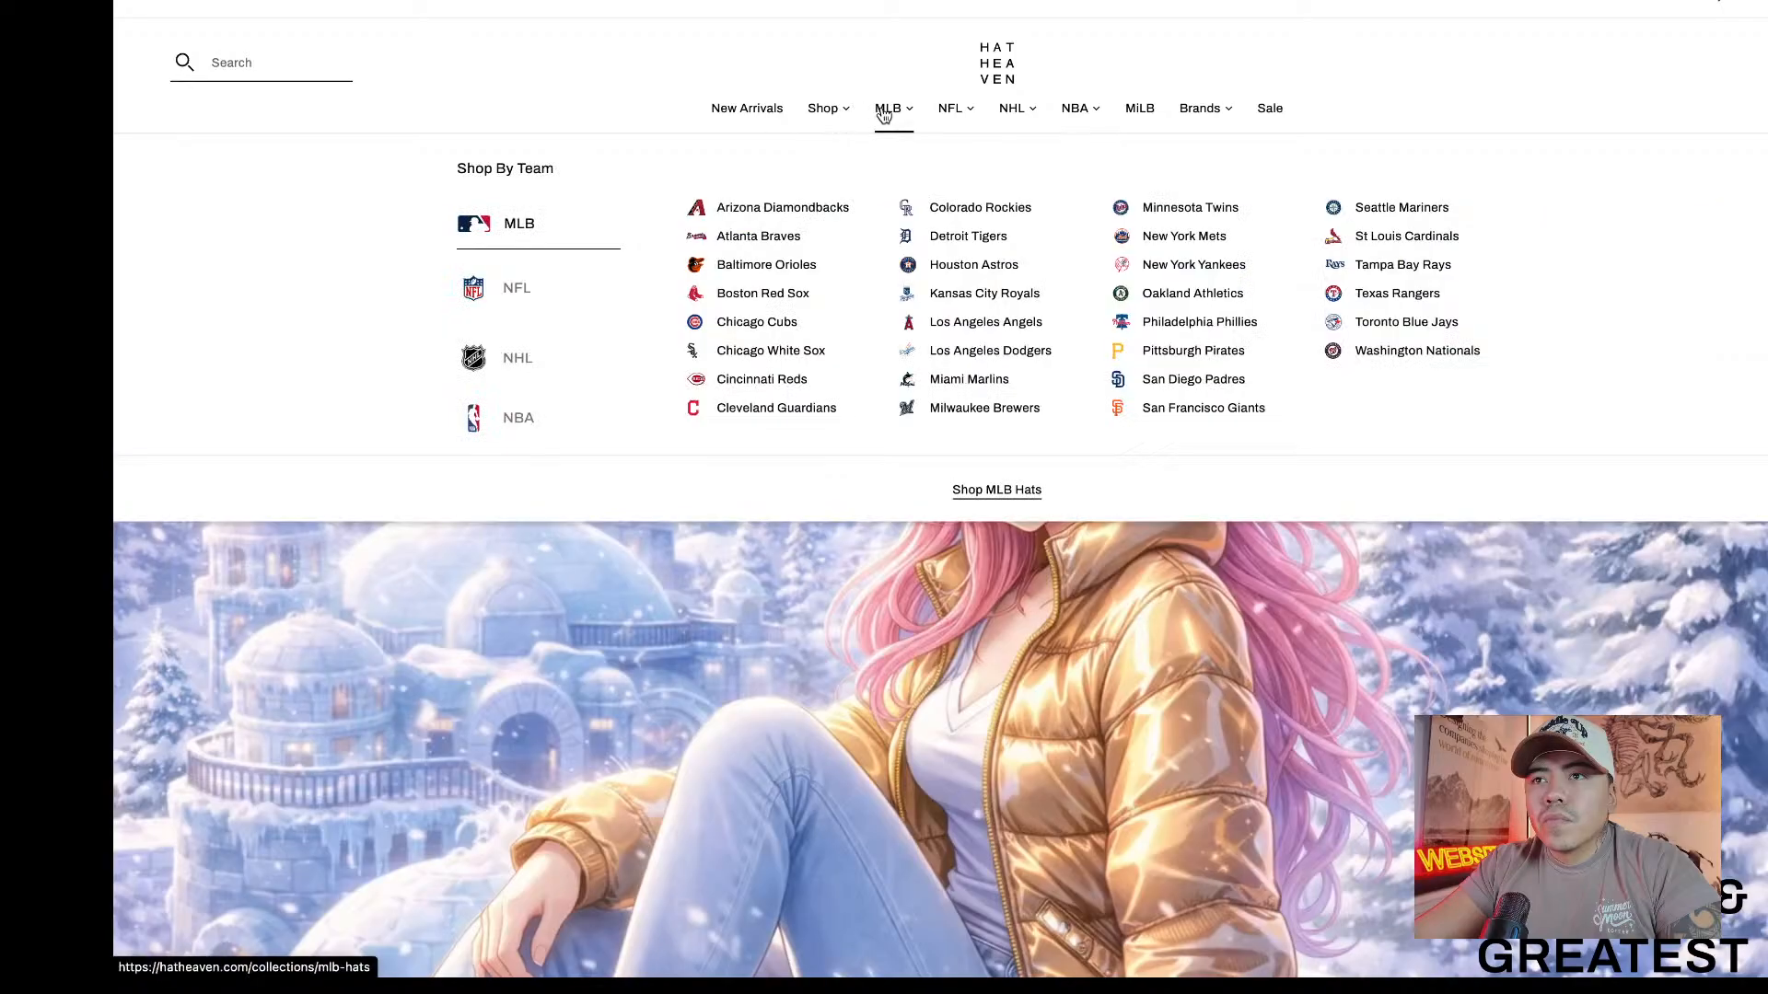
right_click(477, 368)
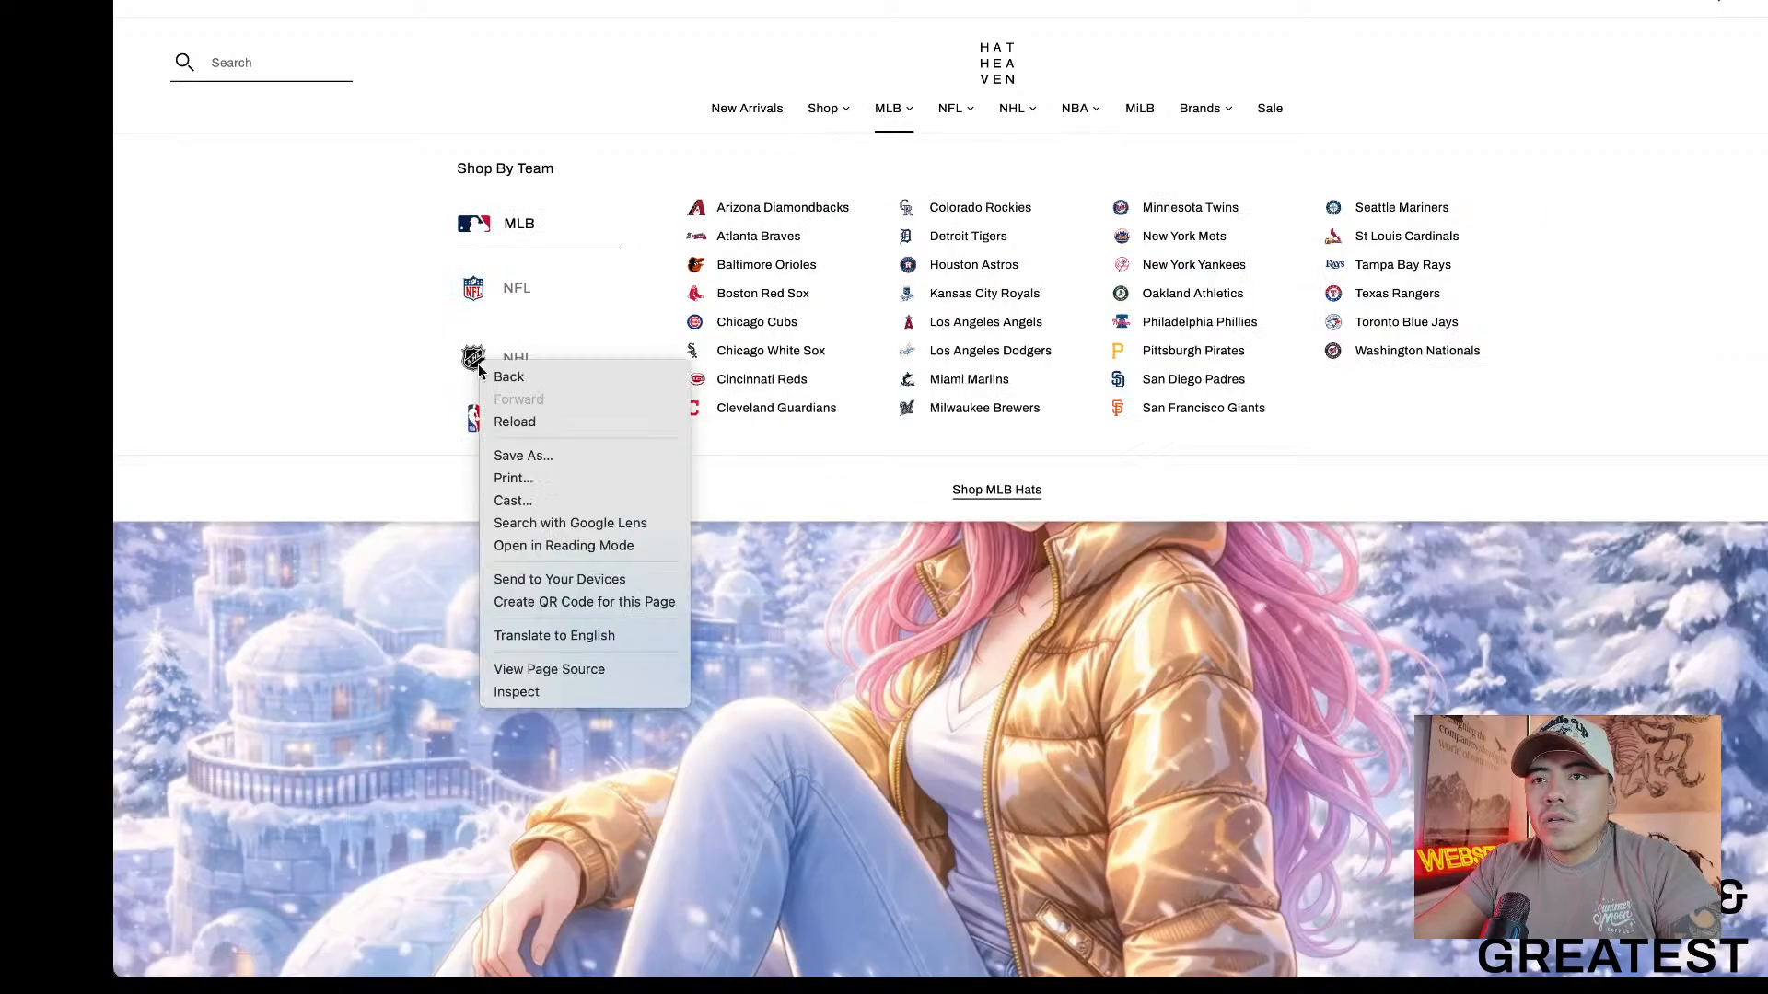
left_click(412, 365)
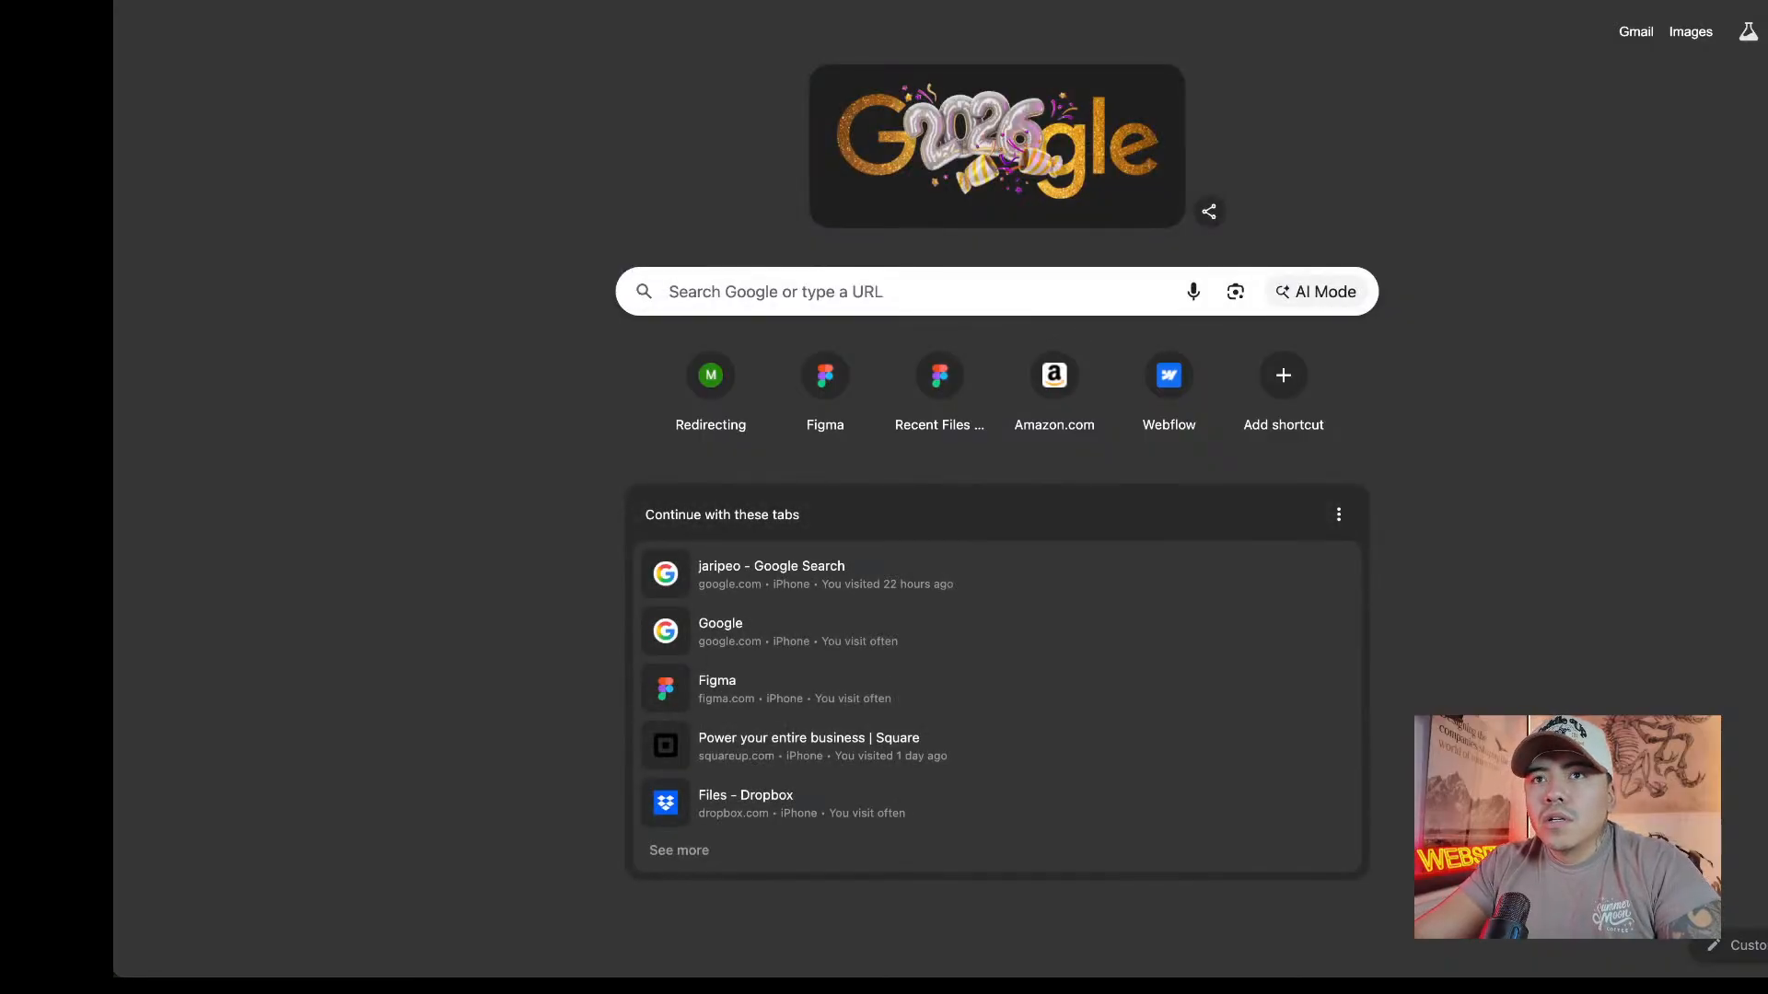
Open the New Era Cap website and check the NHL and More lists in its Teams mega menu.
left_click(1628, 35)
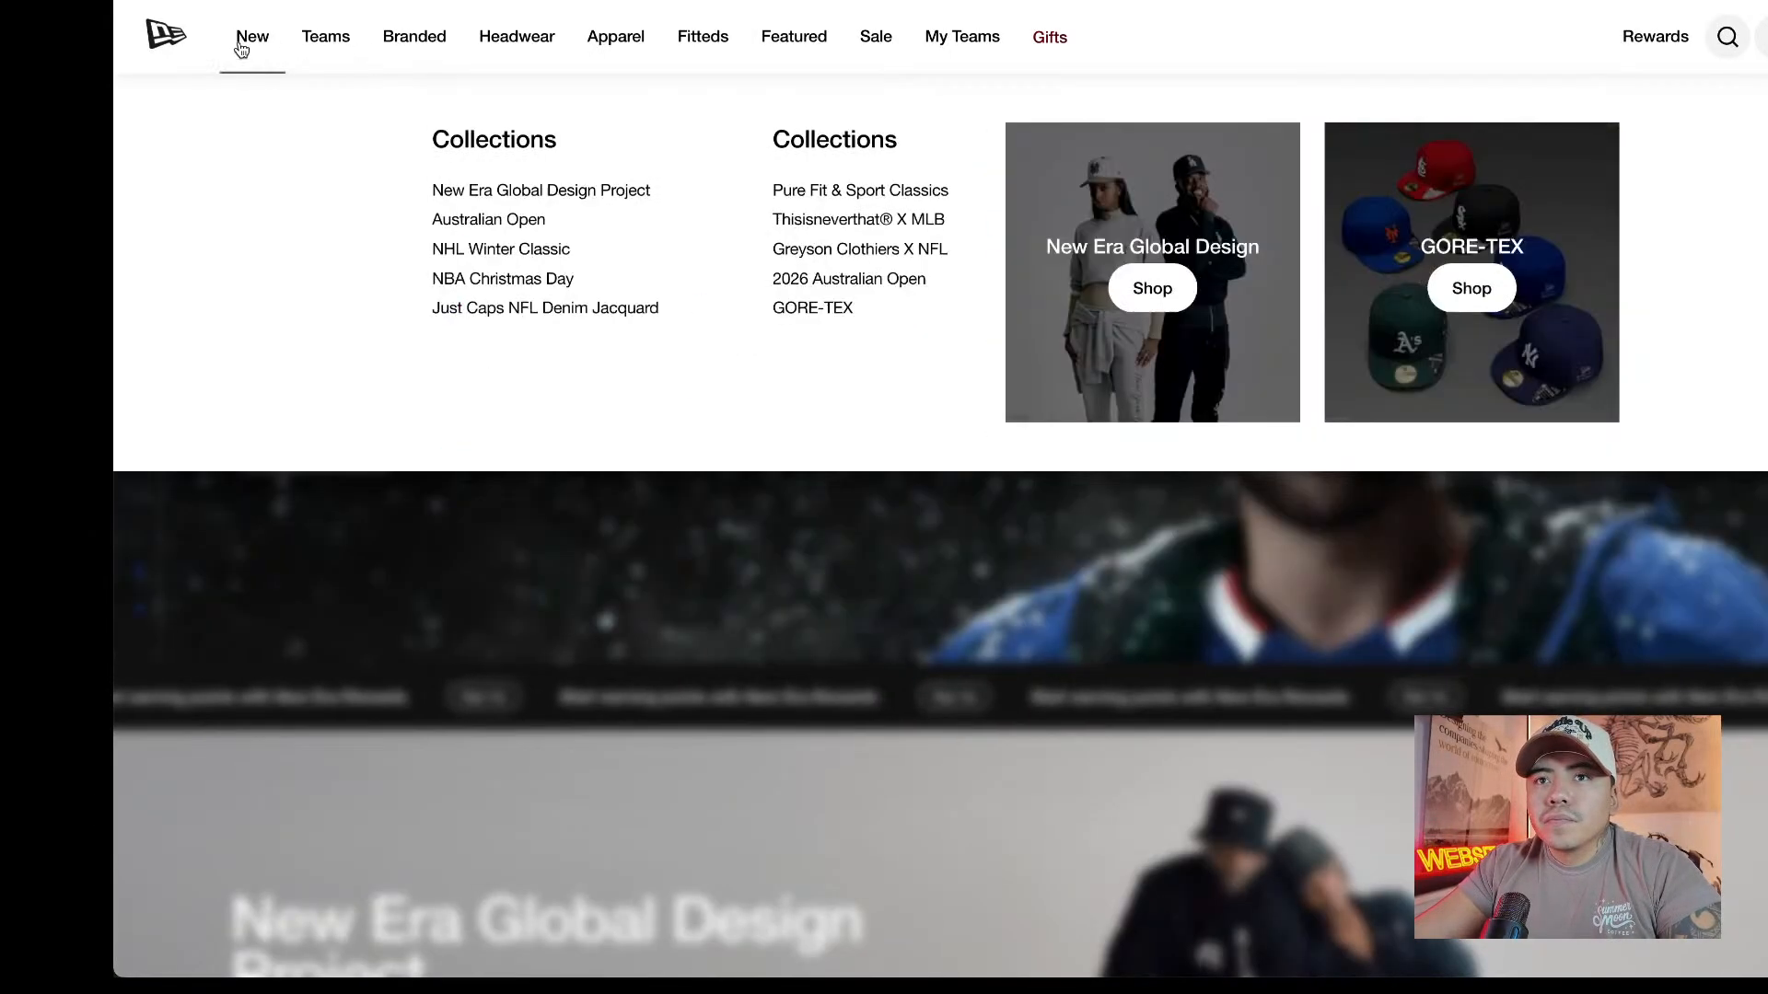
mouse_move(304, 47)
mouse_move(498, 393)
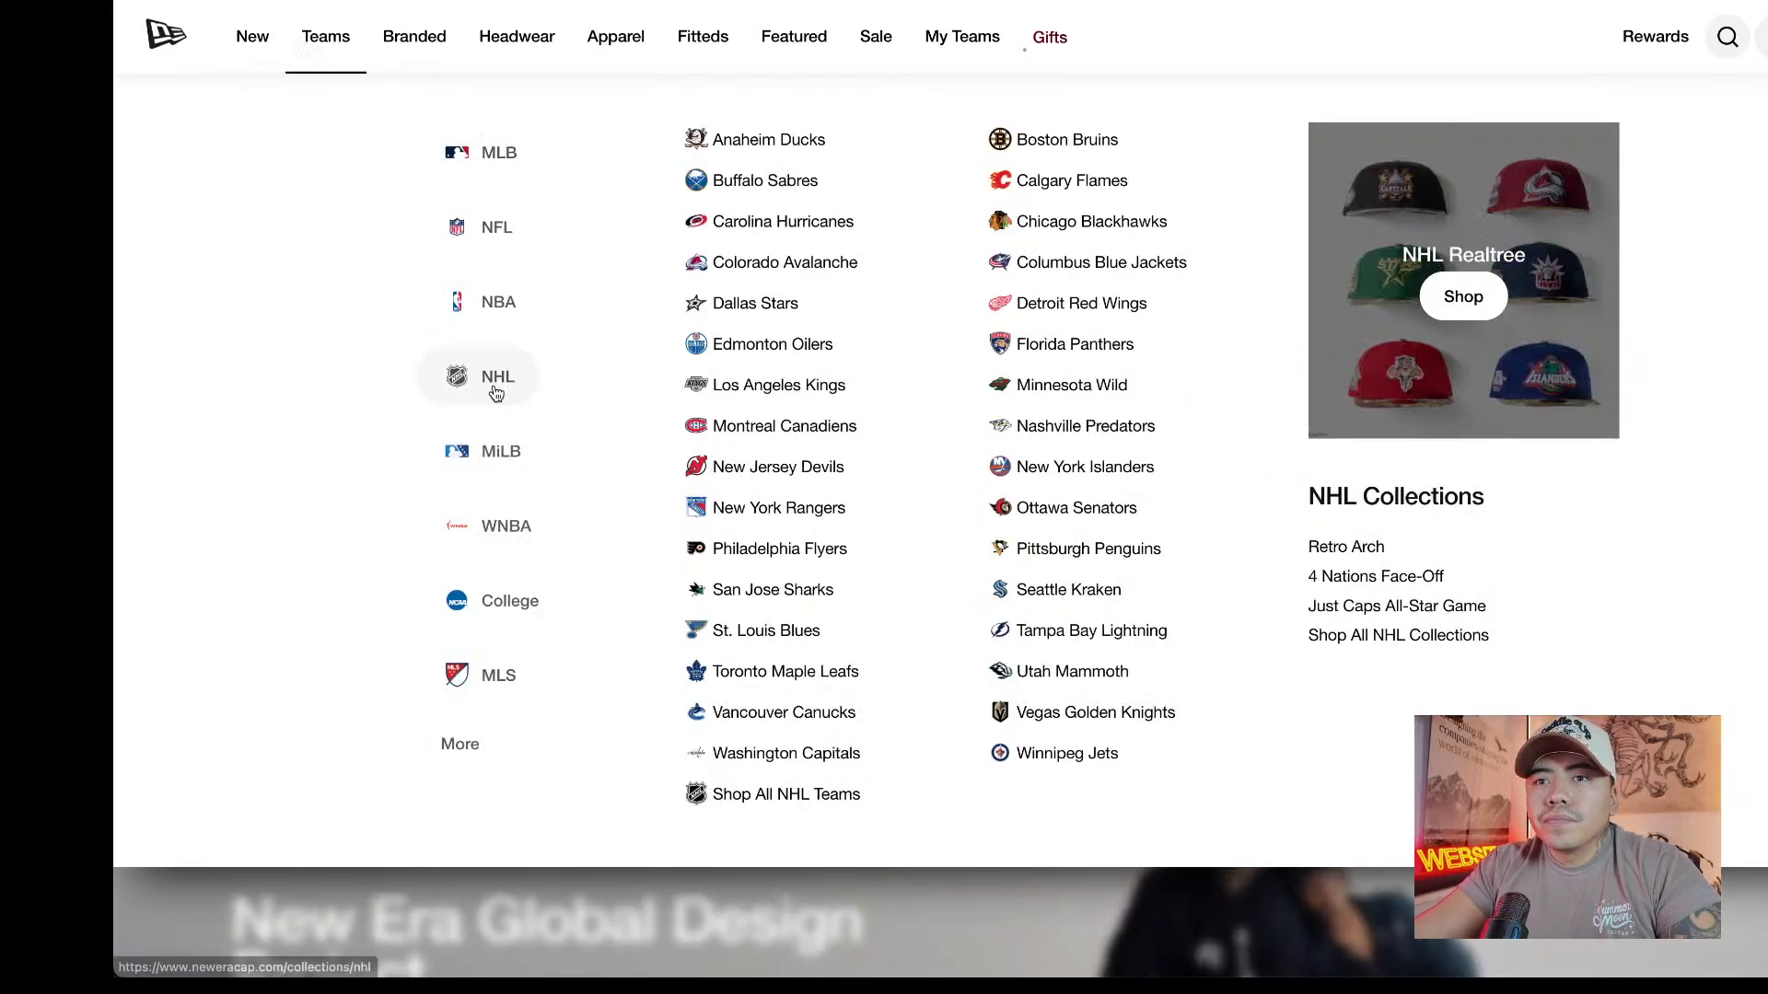
mouse_move(459, 741)
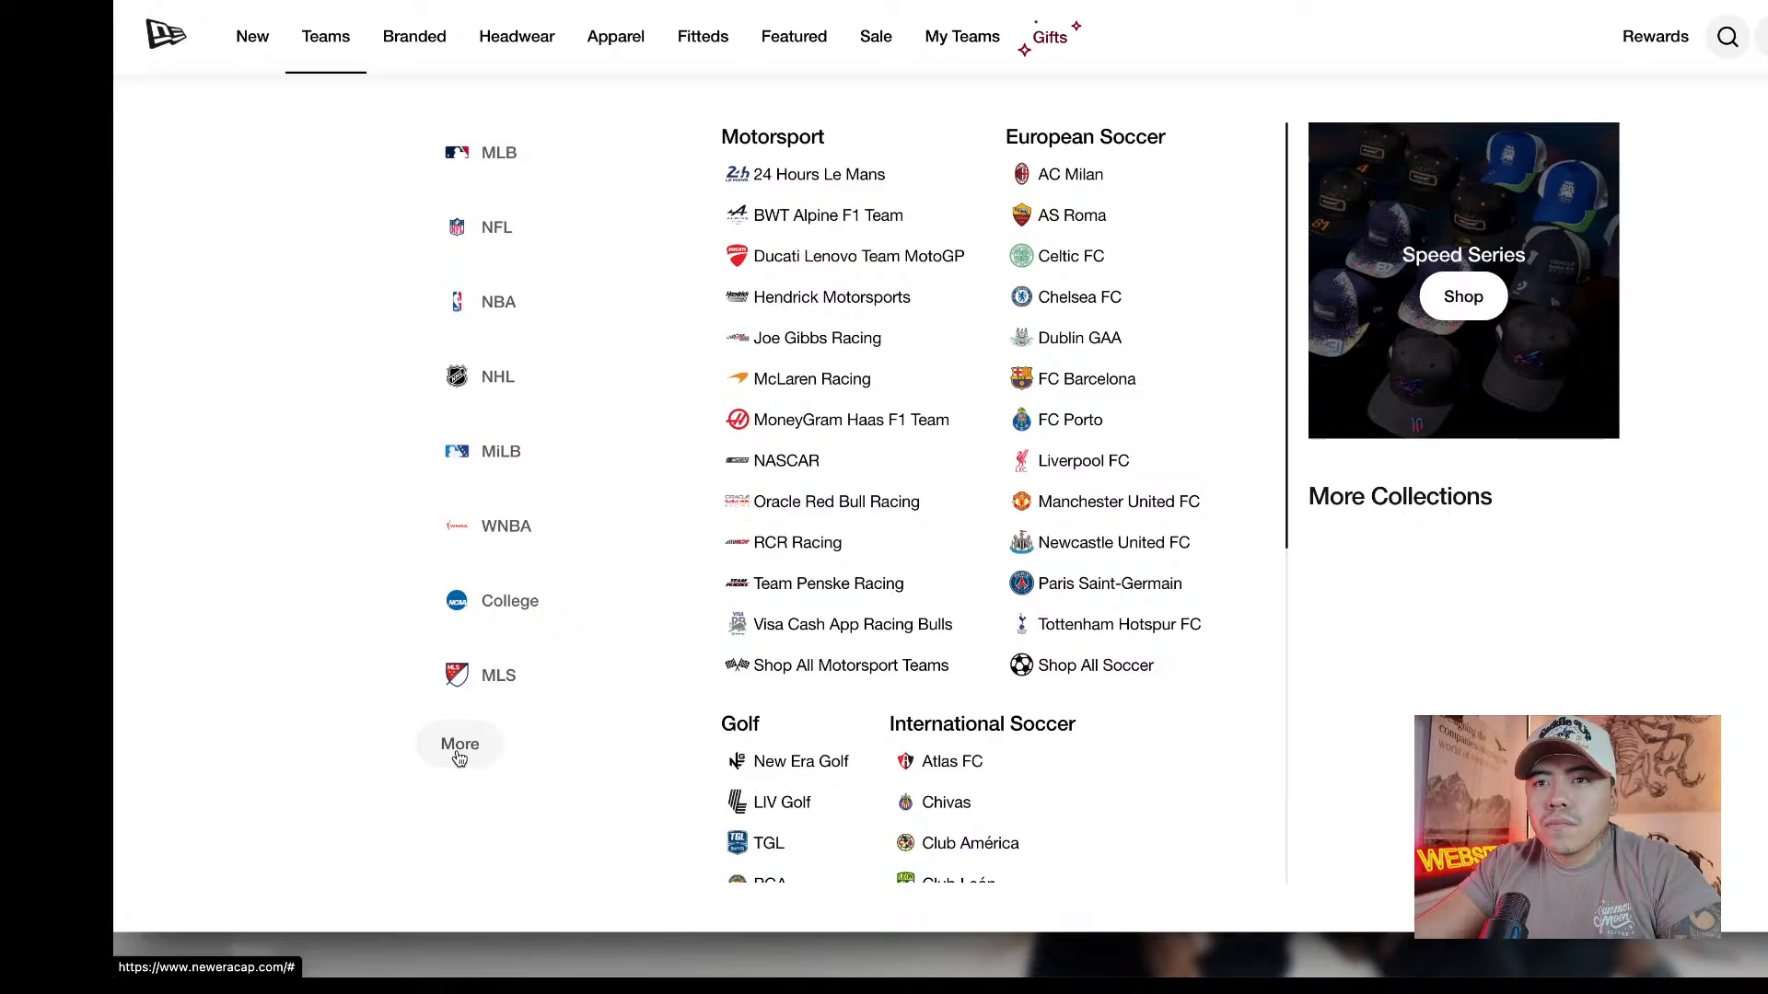
Open the NHL logo image from the Teams mega menu on its own and save it as NHL_LOGO in the MLB TEAMS folder.
right_click(451, 376)
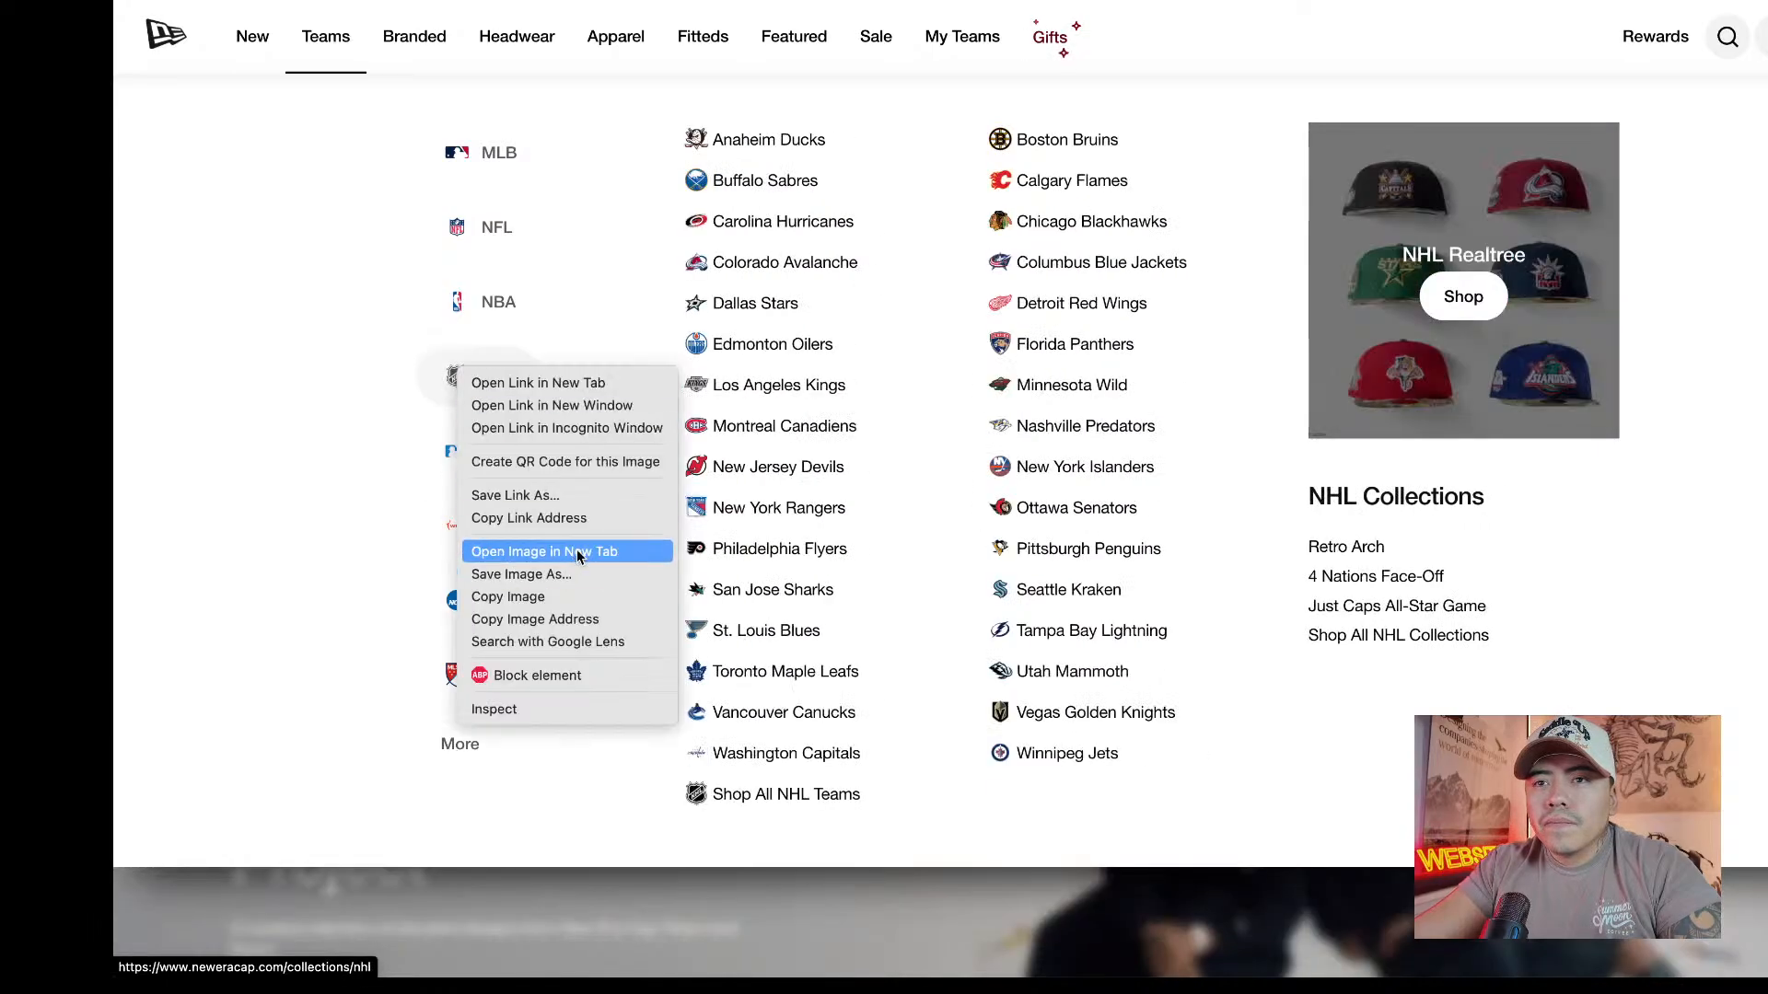
left_click(1647, 108)
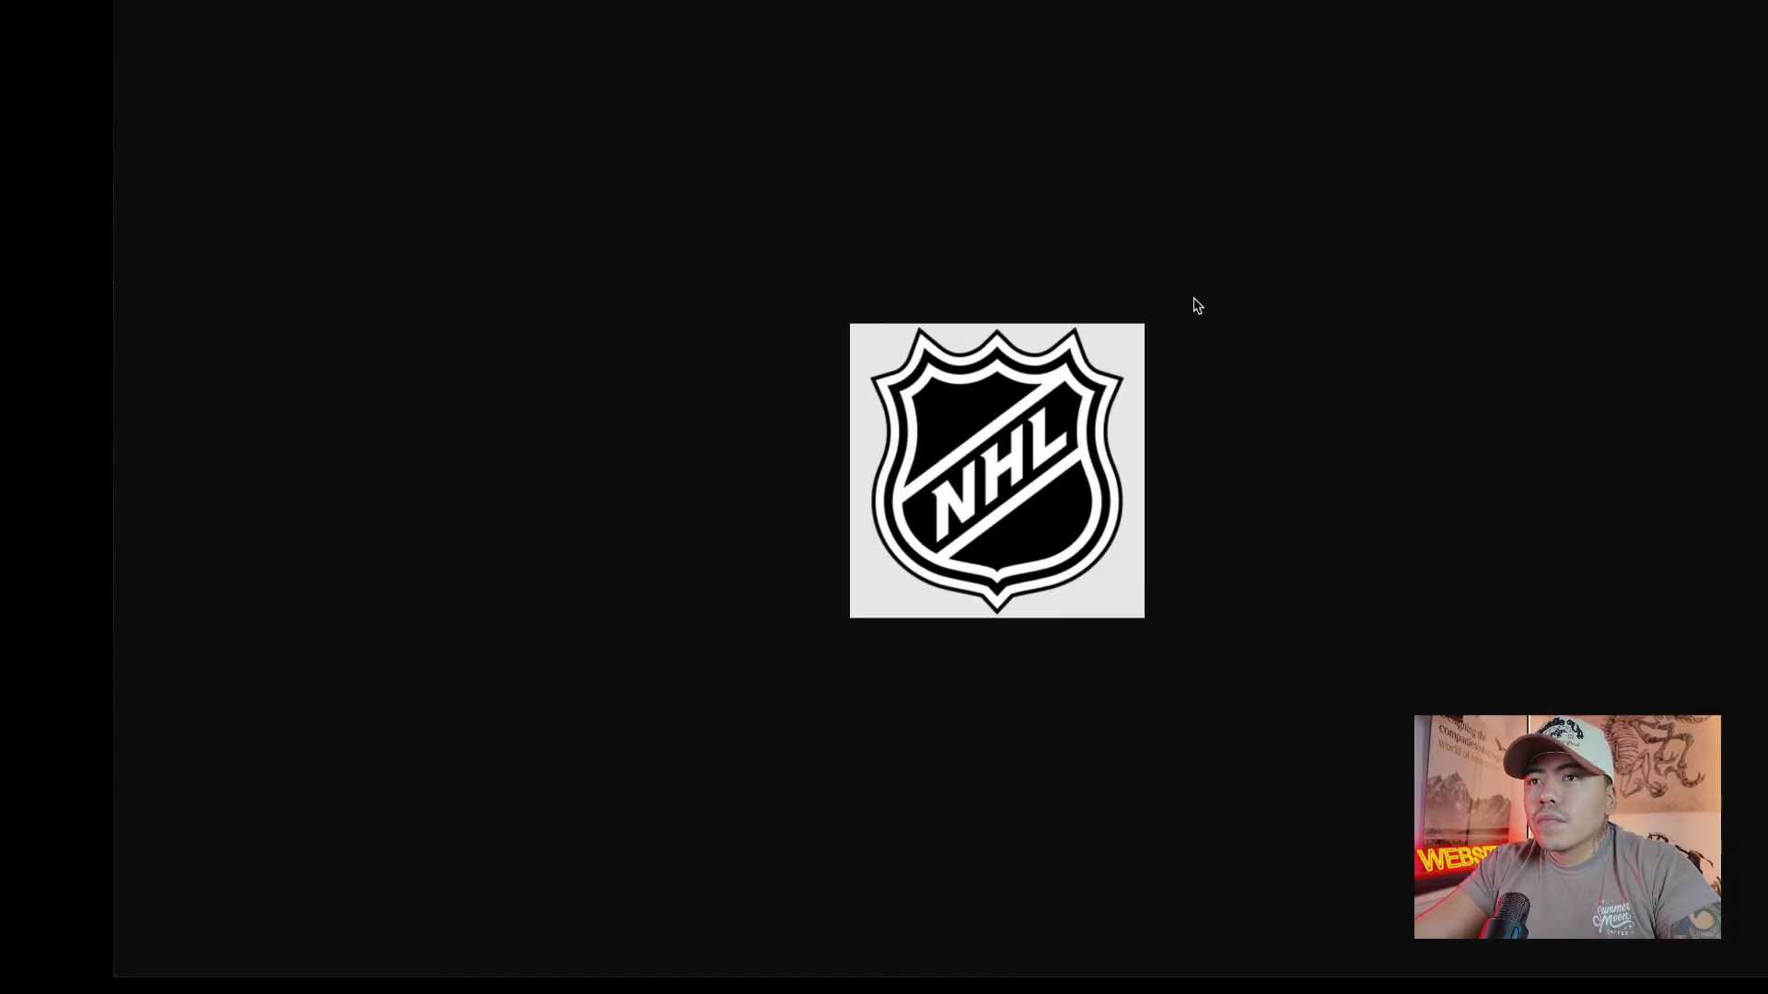
right_click(1098, 369)
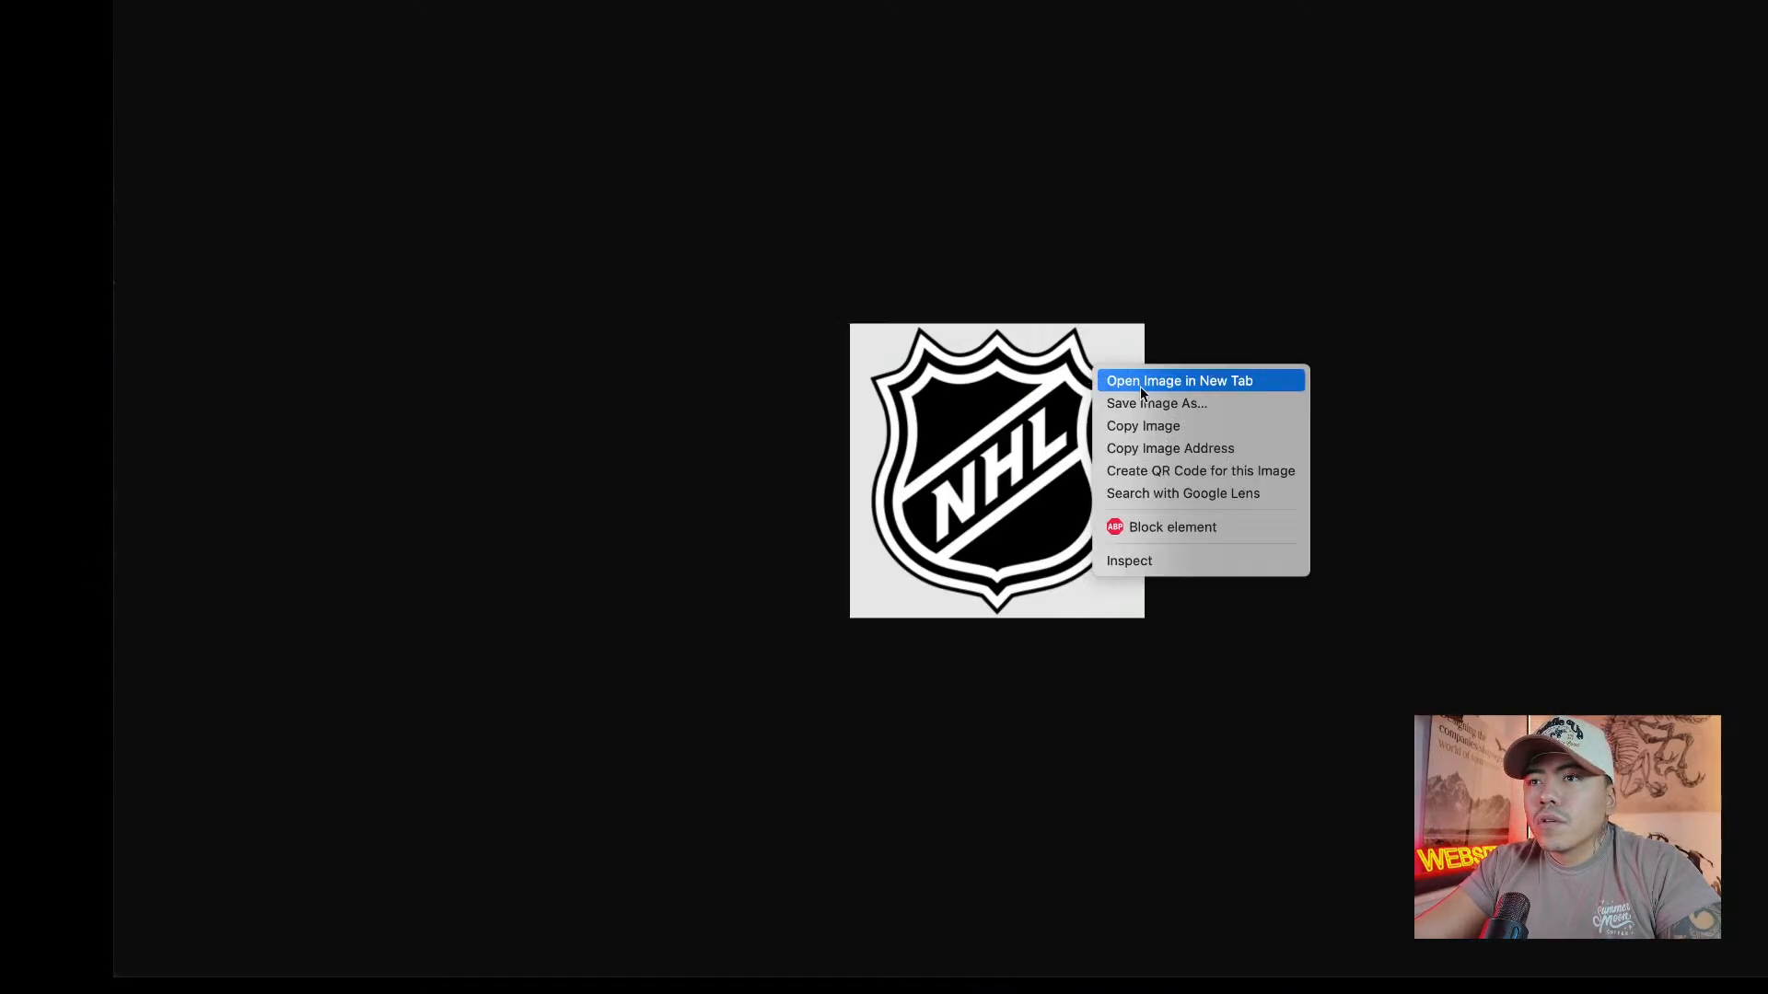
left_click(1152, 403)
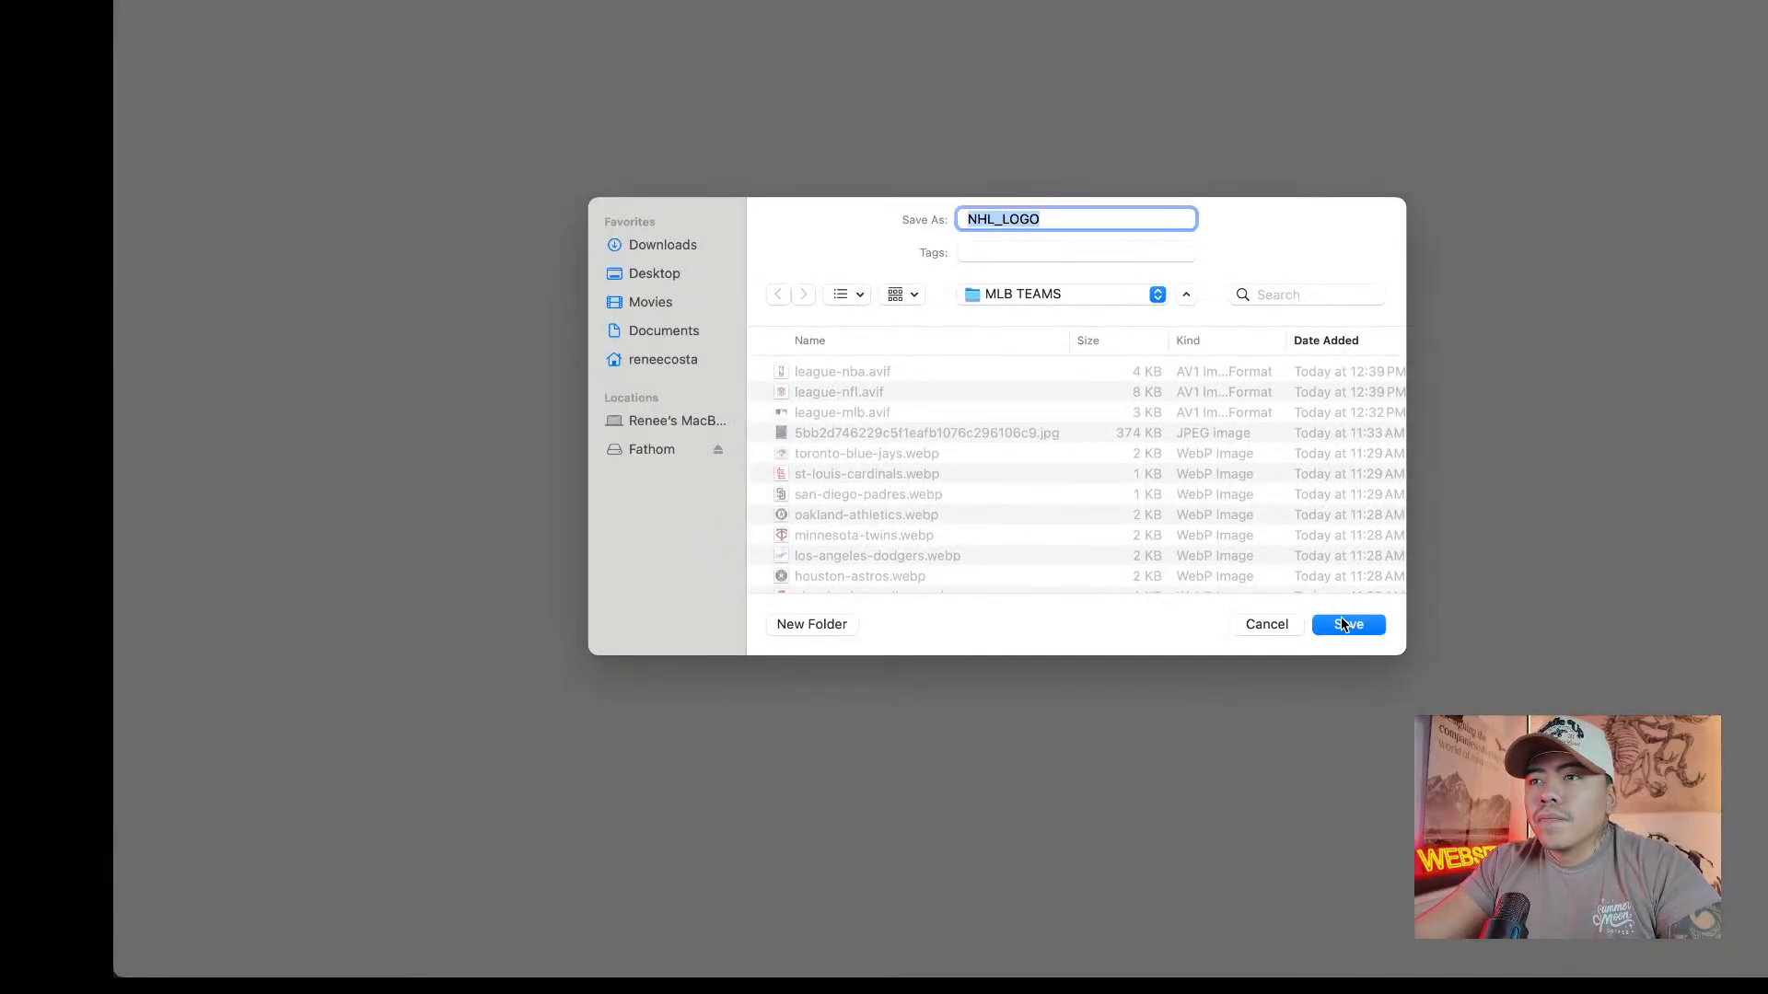
key("Return")
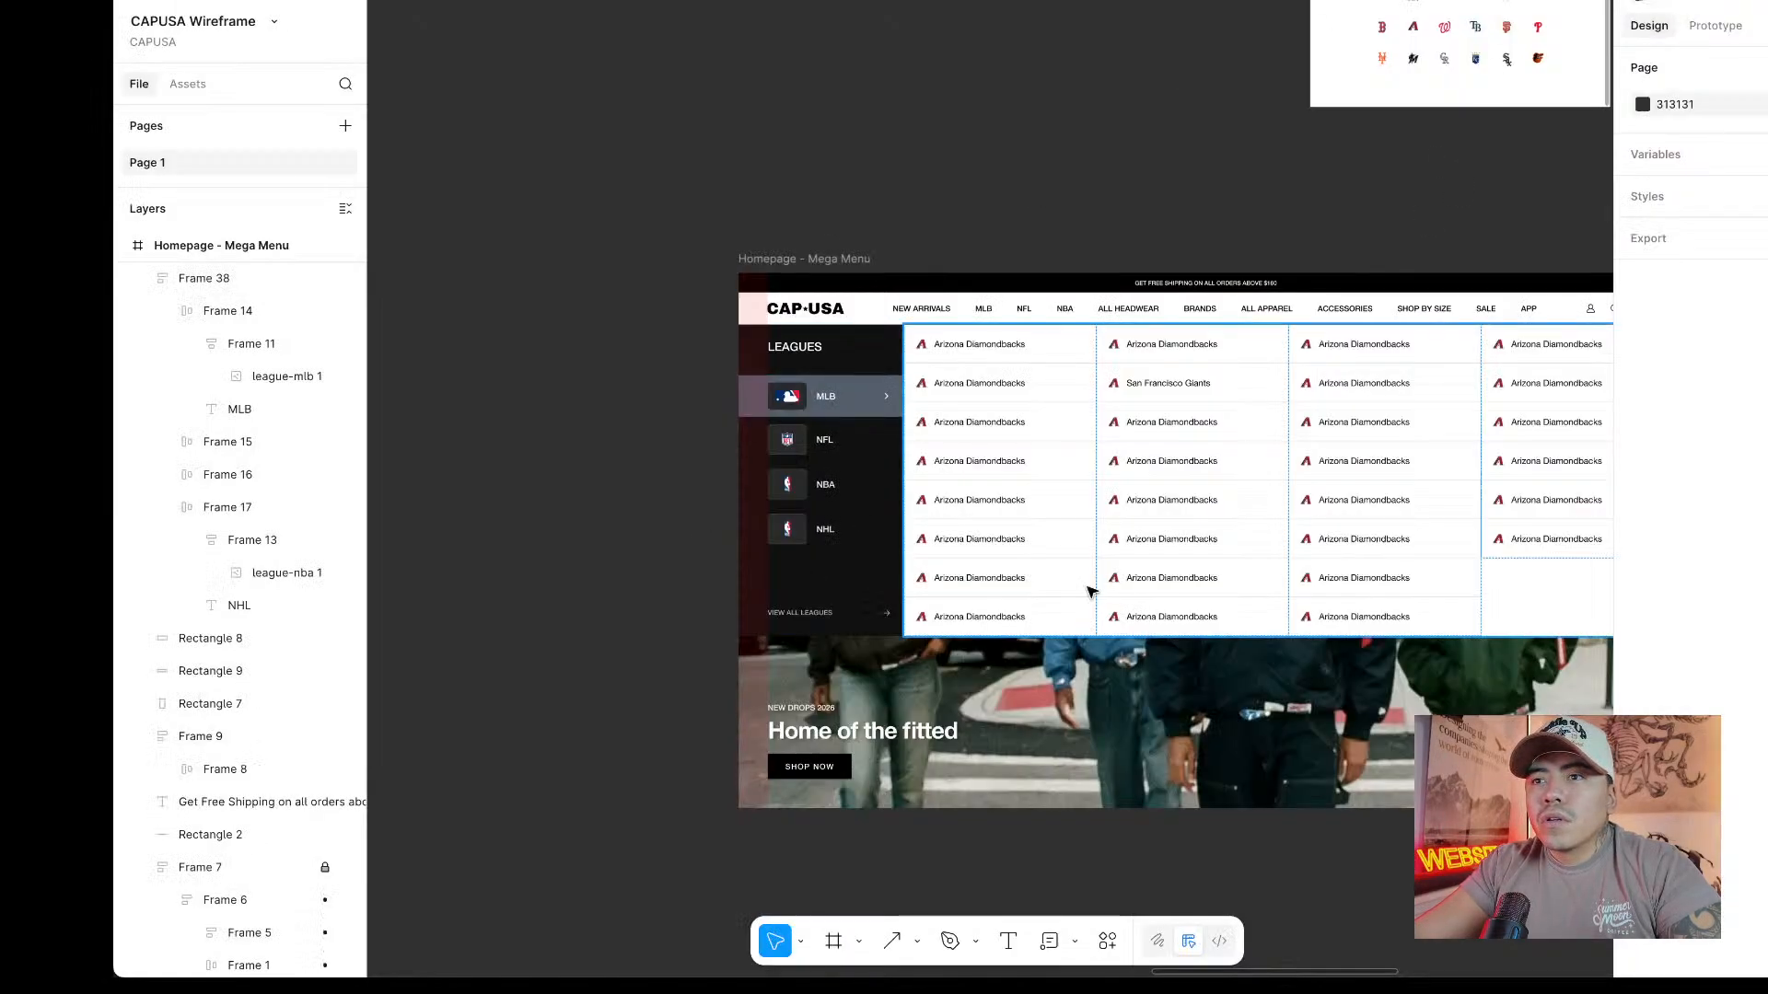
Place the downloaded NHL_LOGO.avif image over the hero photo in the CAPUSA Wireframe mega menu frame in Figma.
scroll(833, 661, "up", 3)
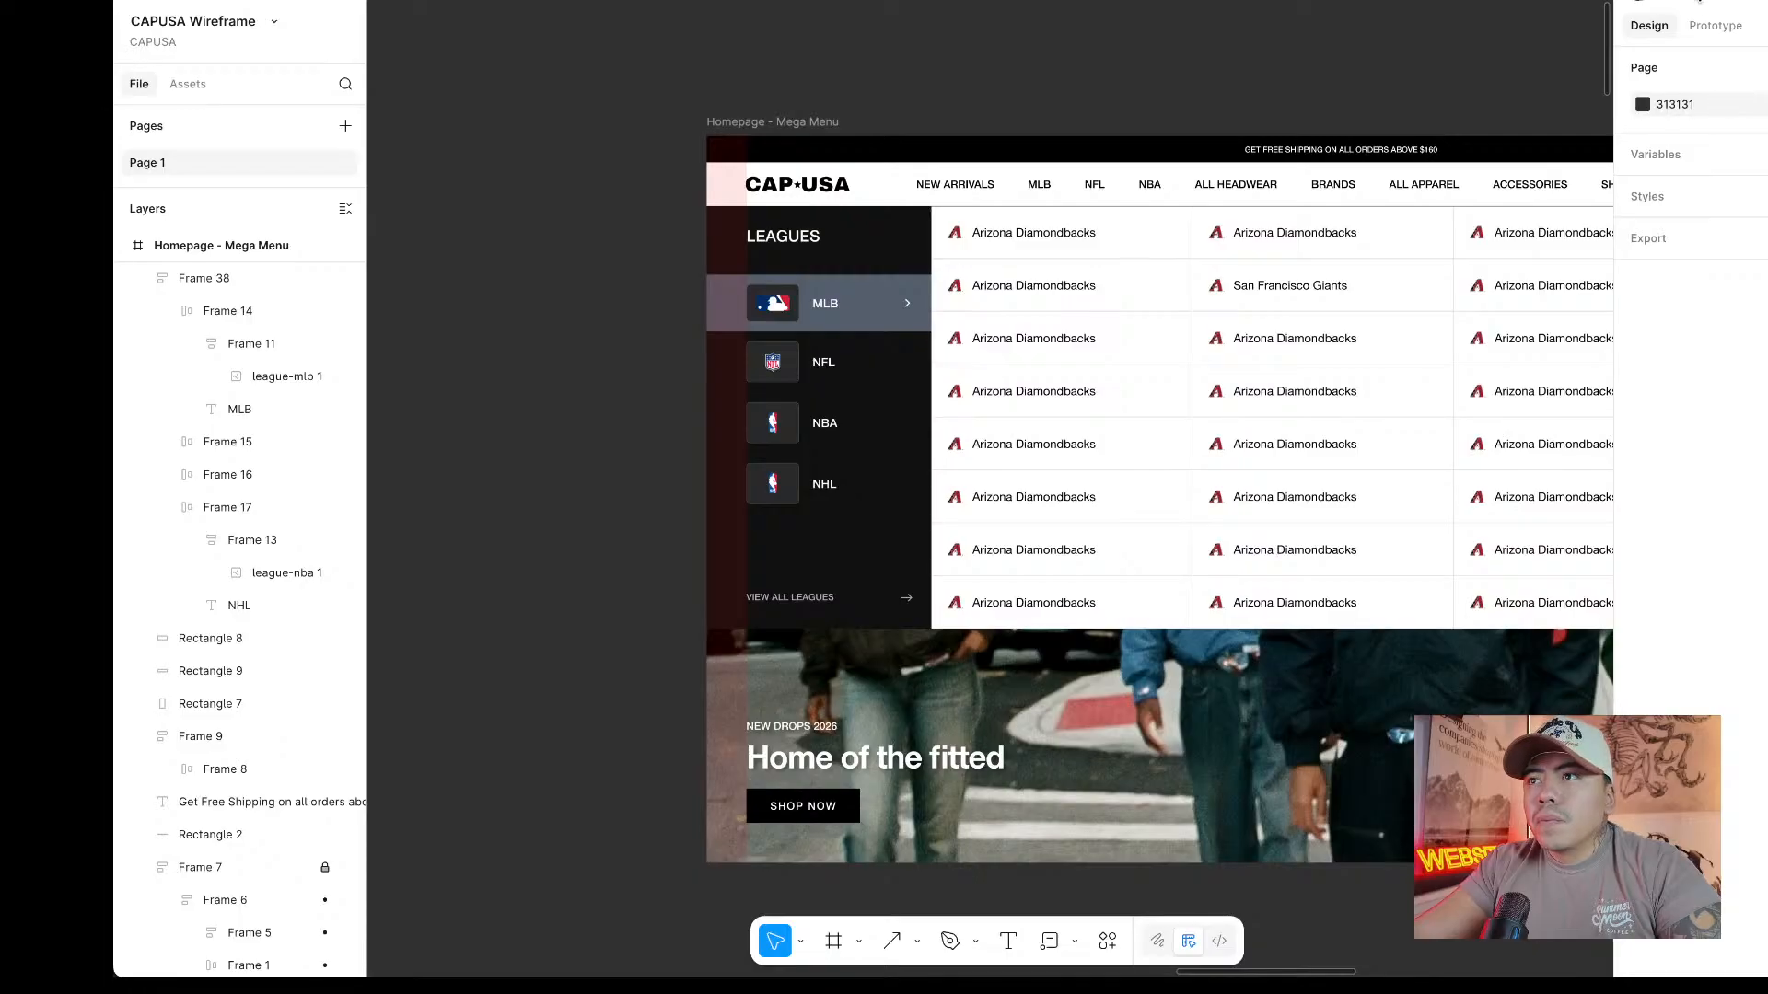
left_click(1656, 0)
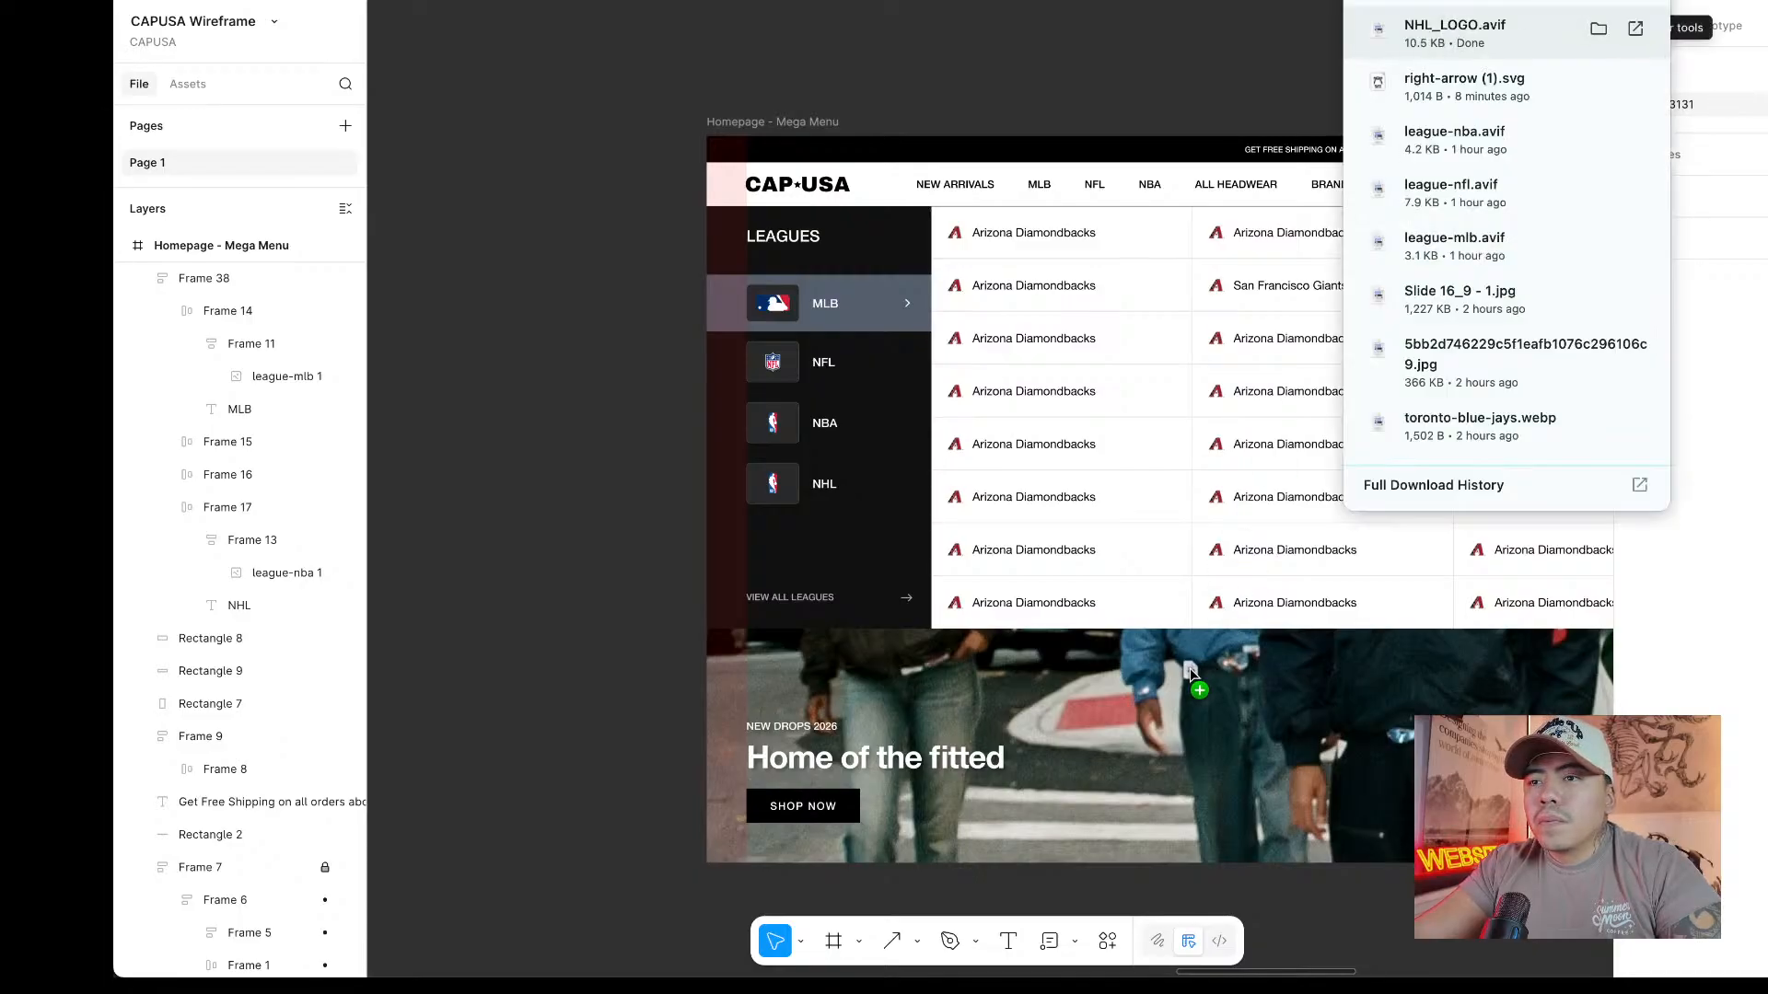
left_click_drag(1190, 672, 1153, 721)
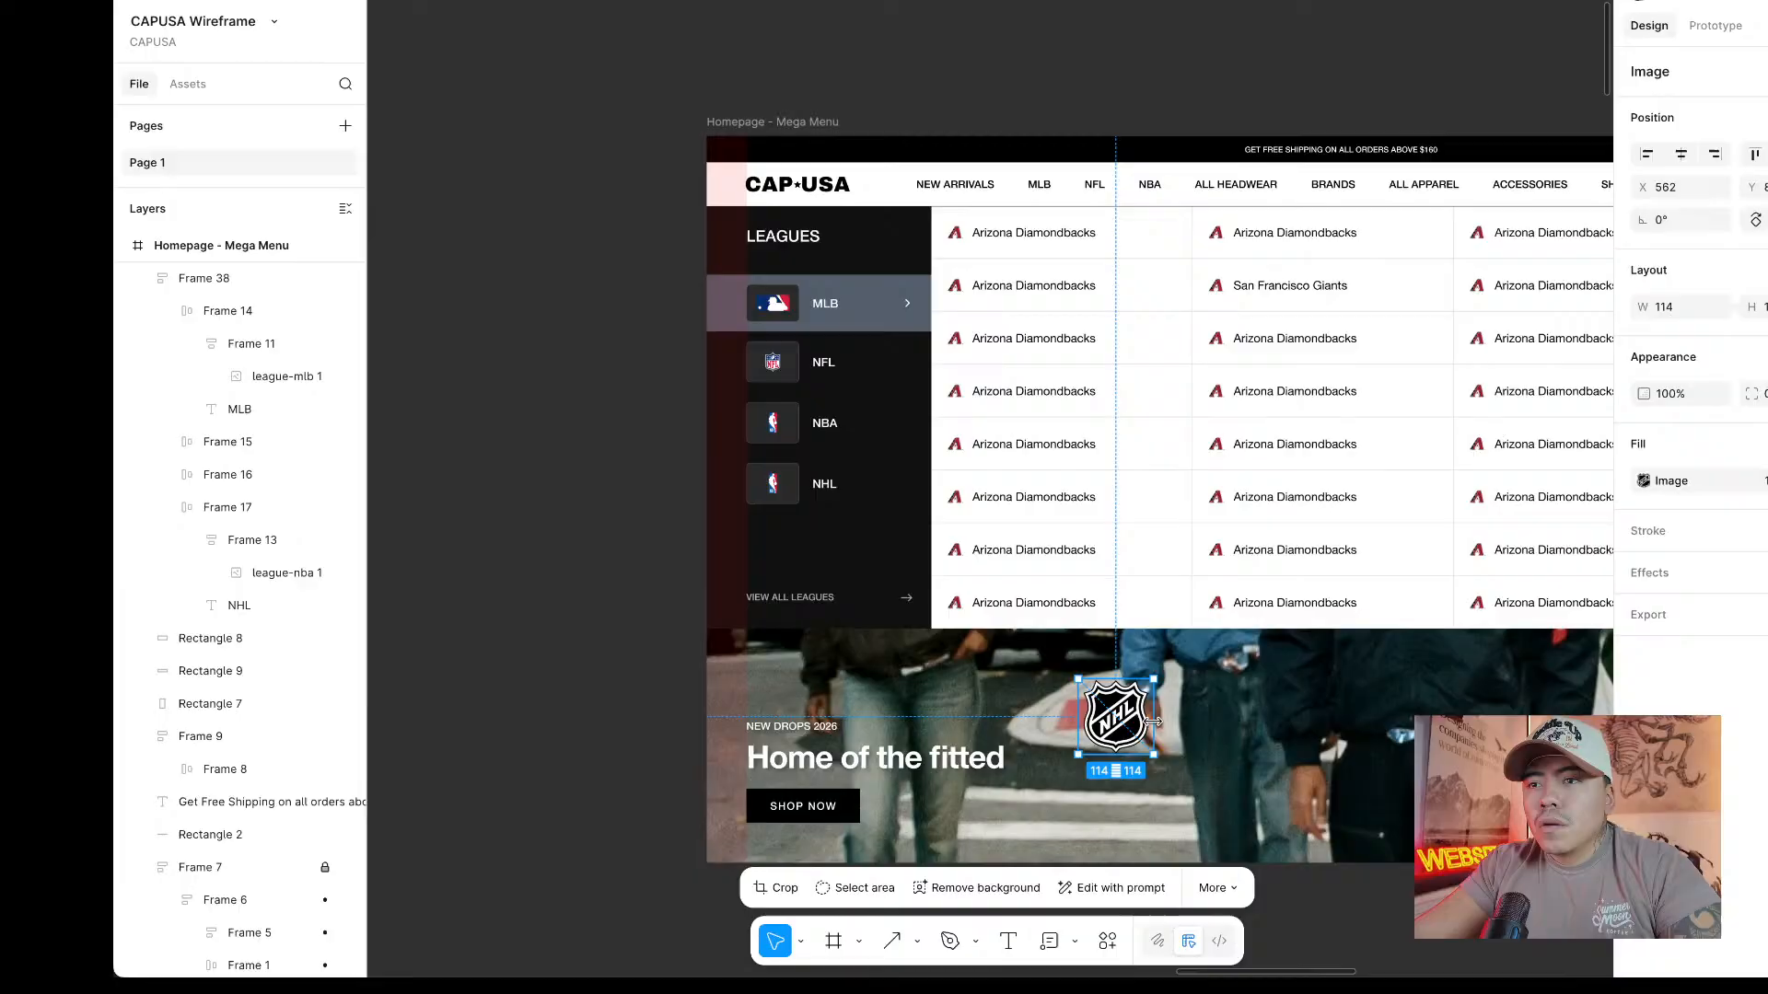
Check the size of the NFL logo and resize the placed NHL logo to 30 × 30.
left_click(774, 488)
double_click(773, 488)
double_click(774, 360)
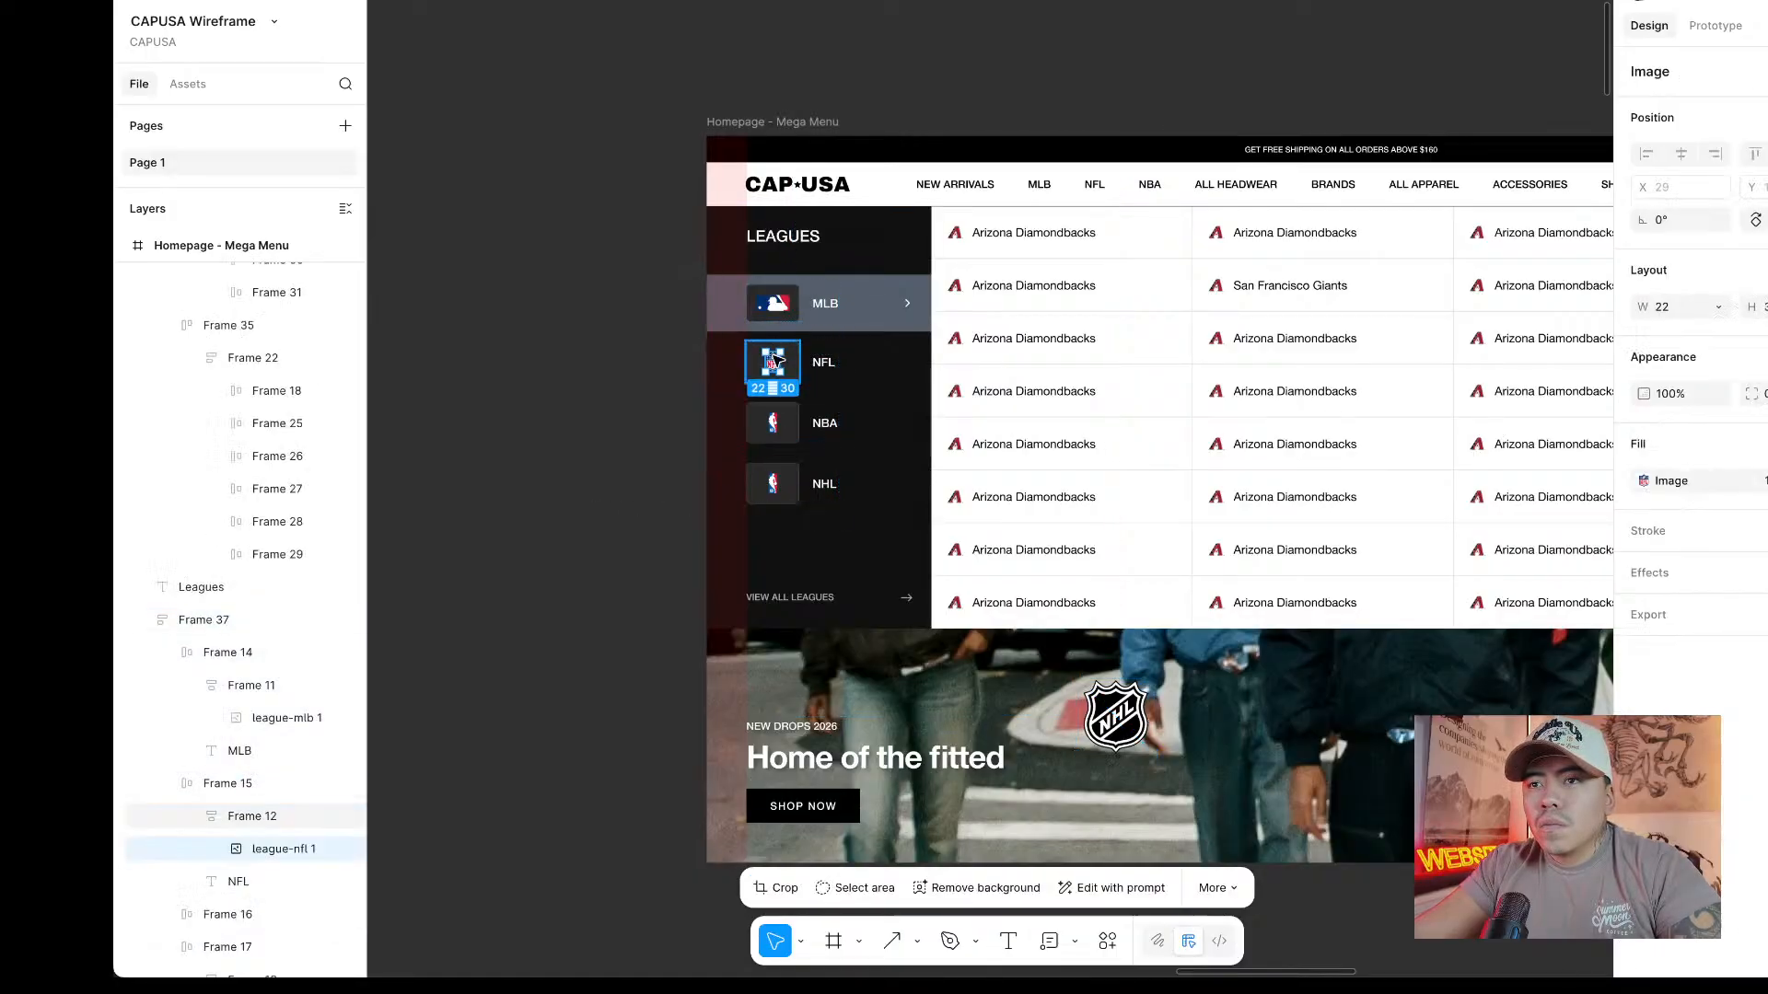
left_click(1116, 716)
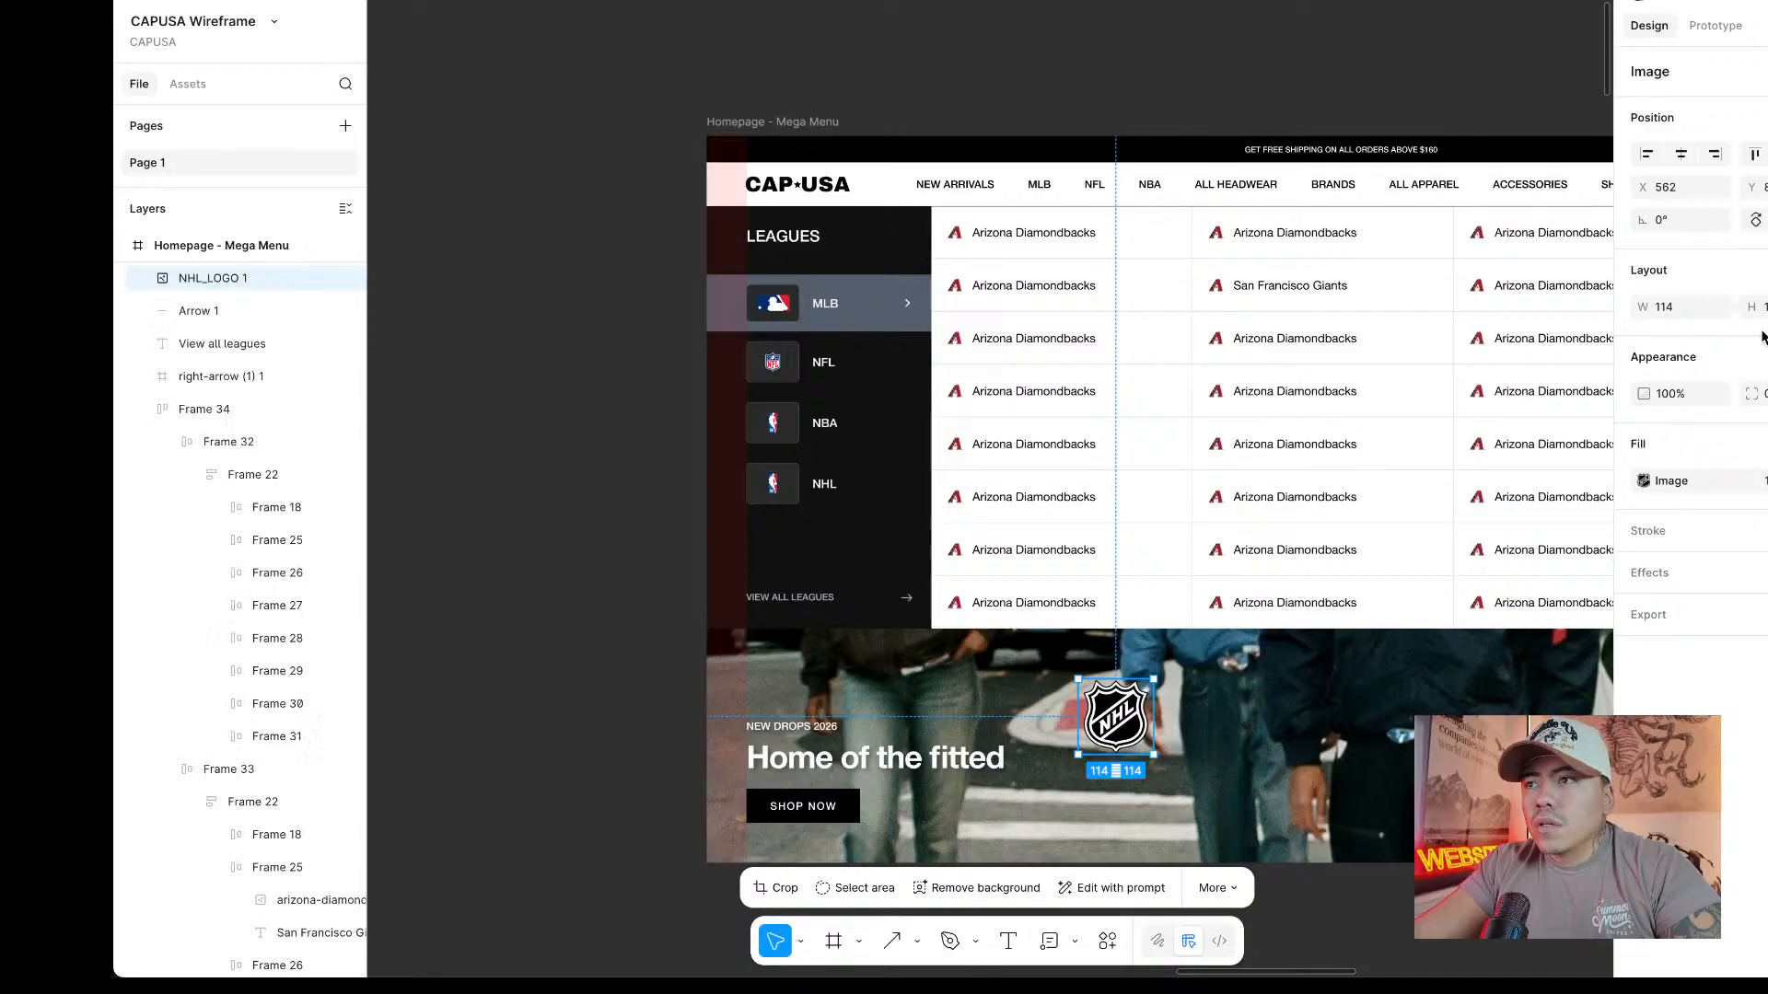
key("Return")
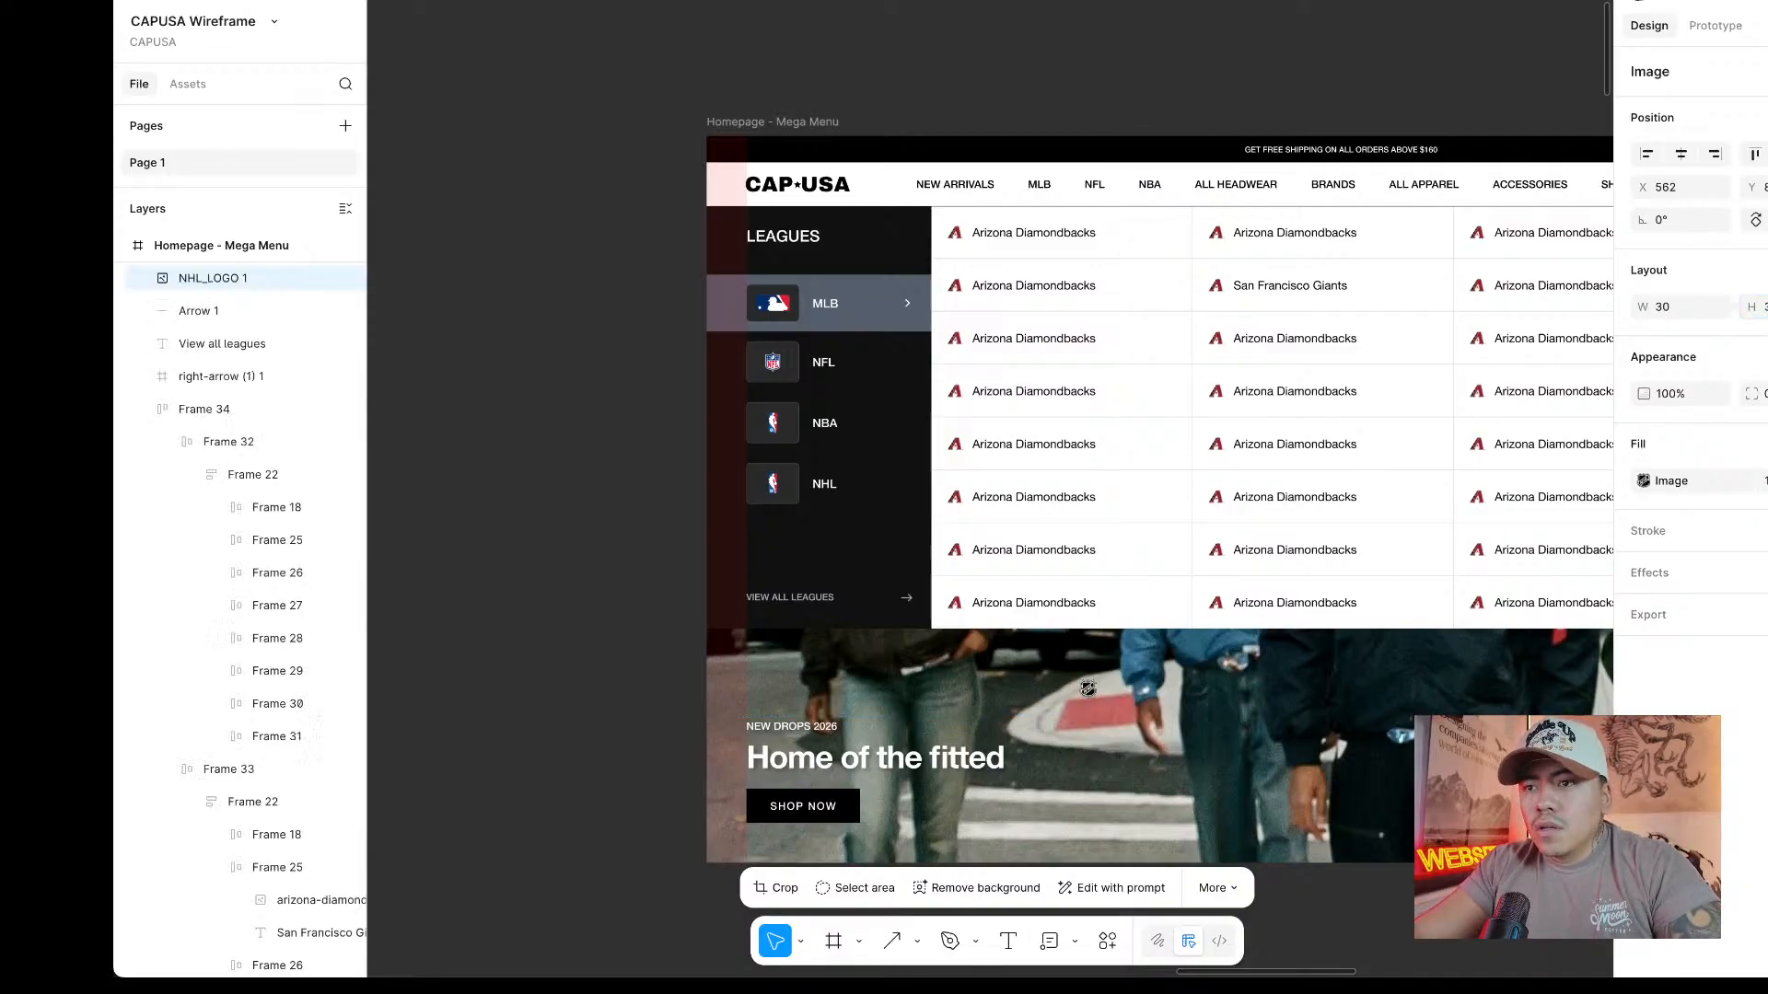
Replace the NBA logo in the NHL league item with the NHL logo and delete the loose copy over the hero photo.
scroll(1256, 556, "down", 1)
scroll(822, 425, "up", 2)
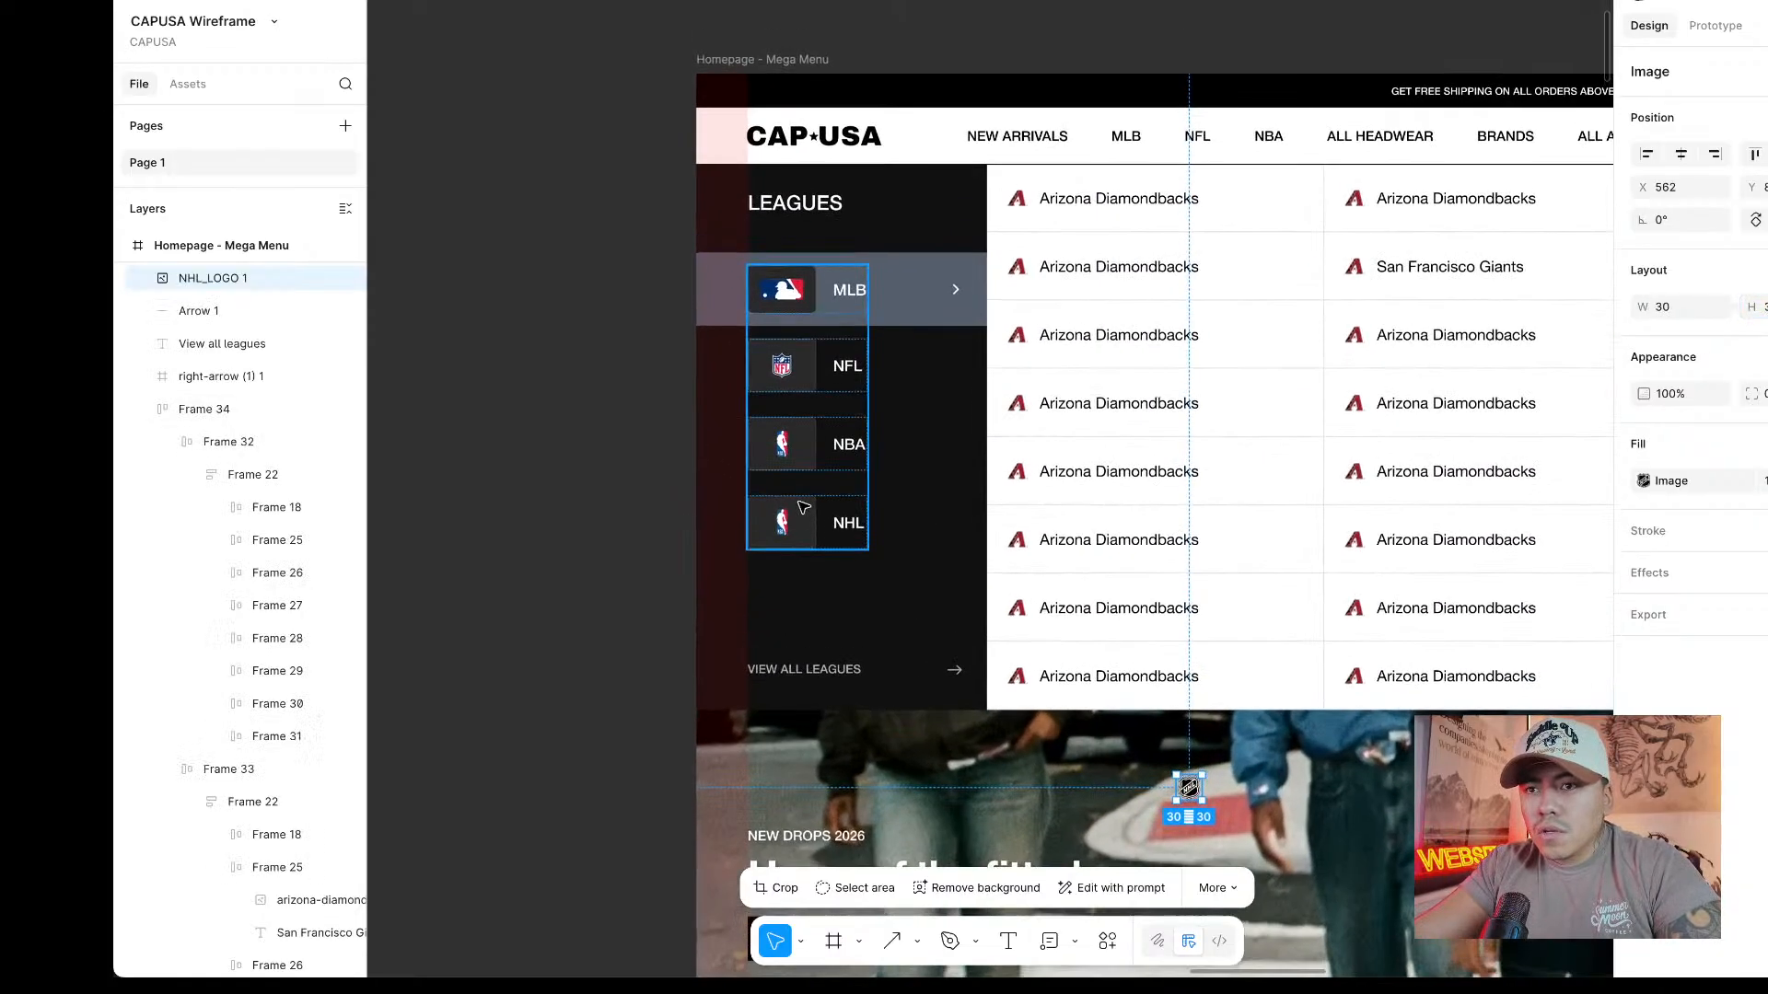
left_click(786, 531)
right_click(785, 531)
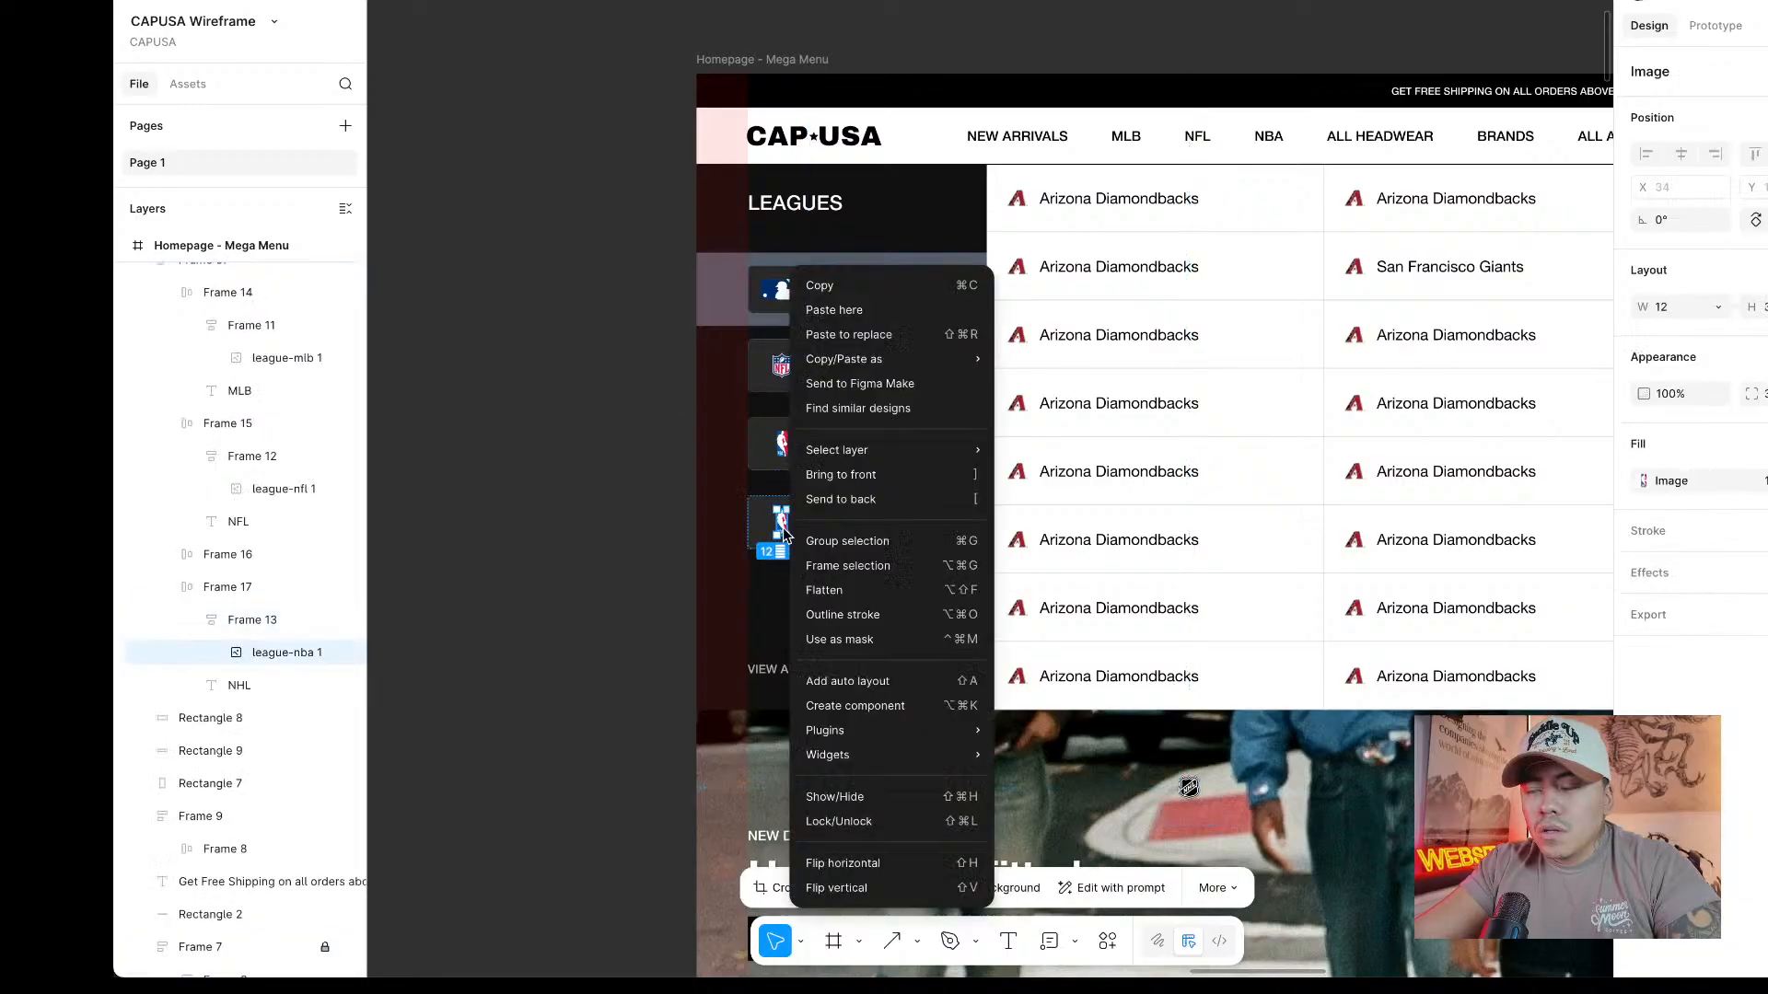
left_click(875, 334)
left_click_drag(1212, 829, 1197, 790)
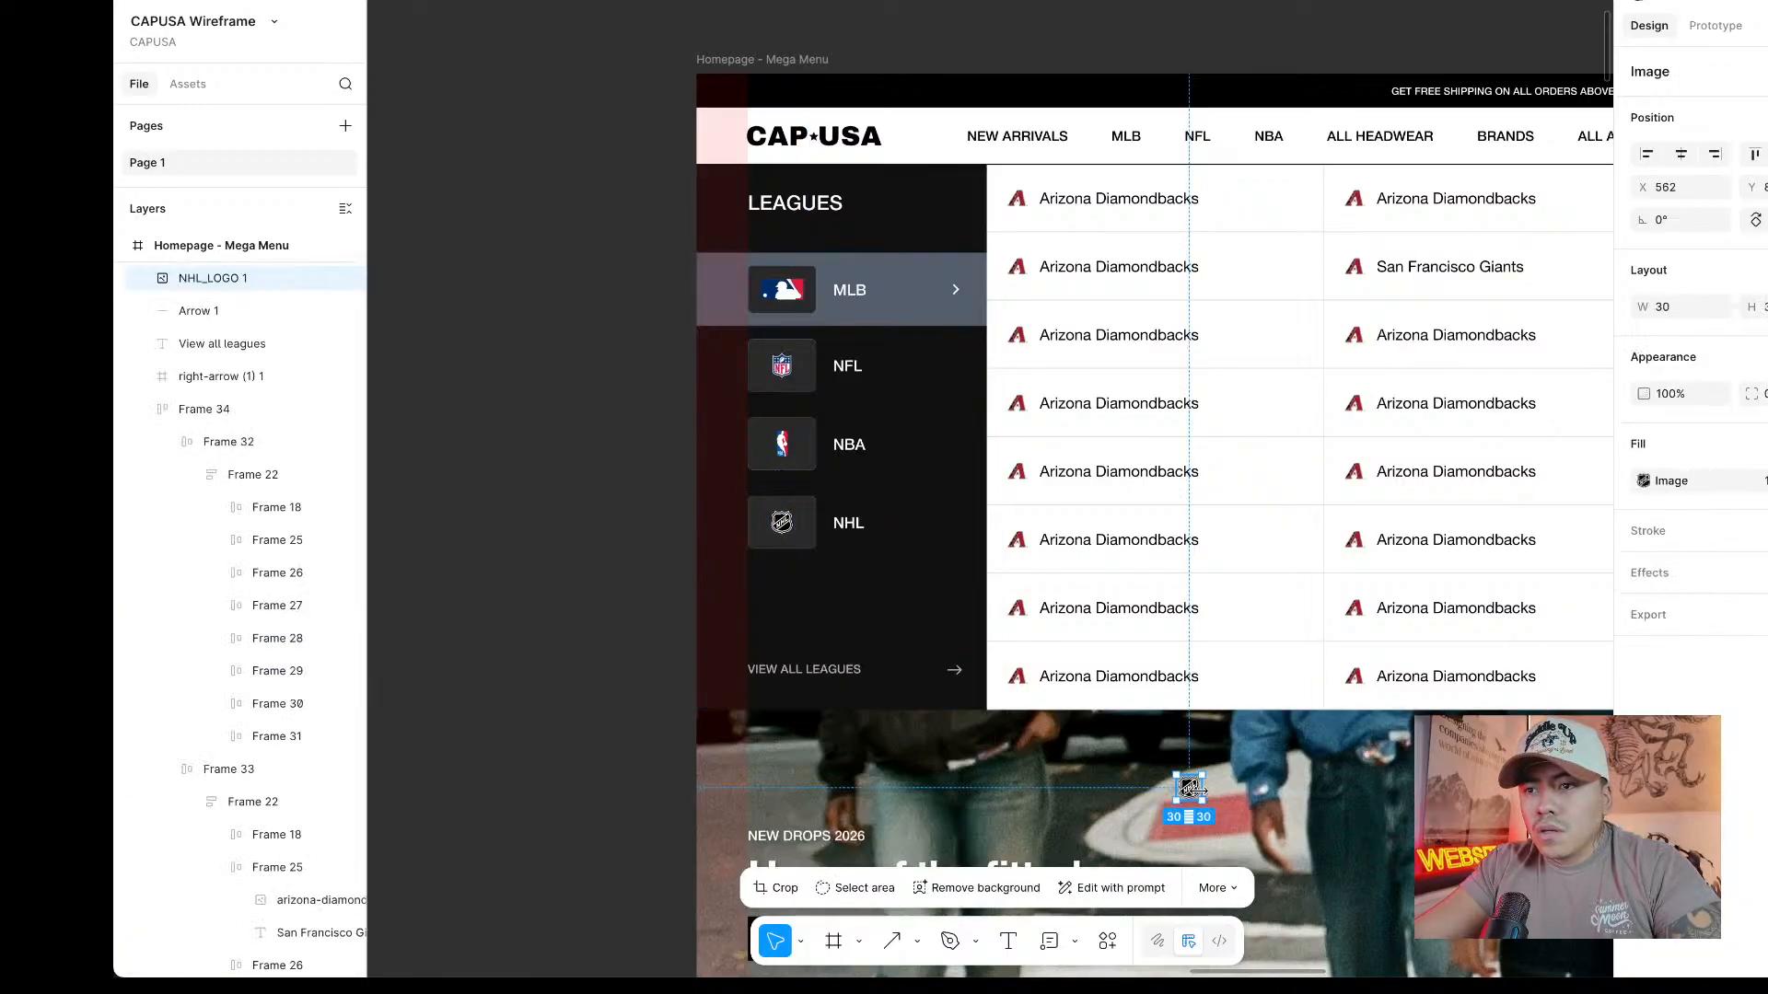
key("Delete")
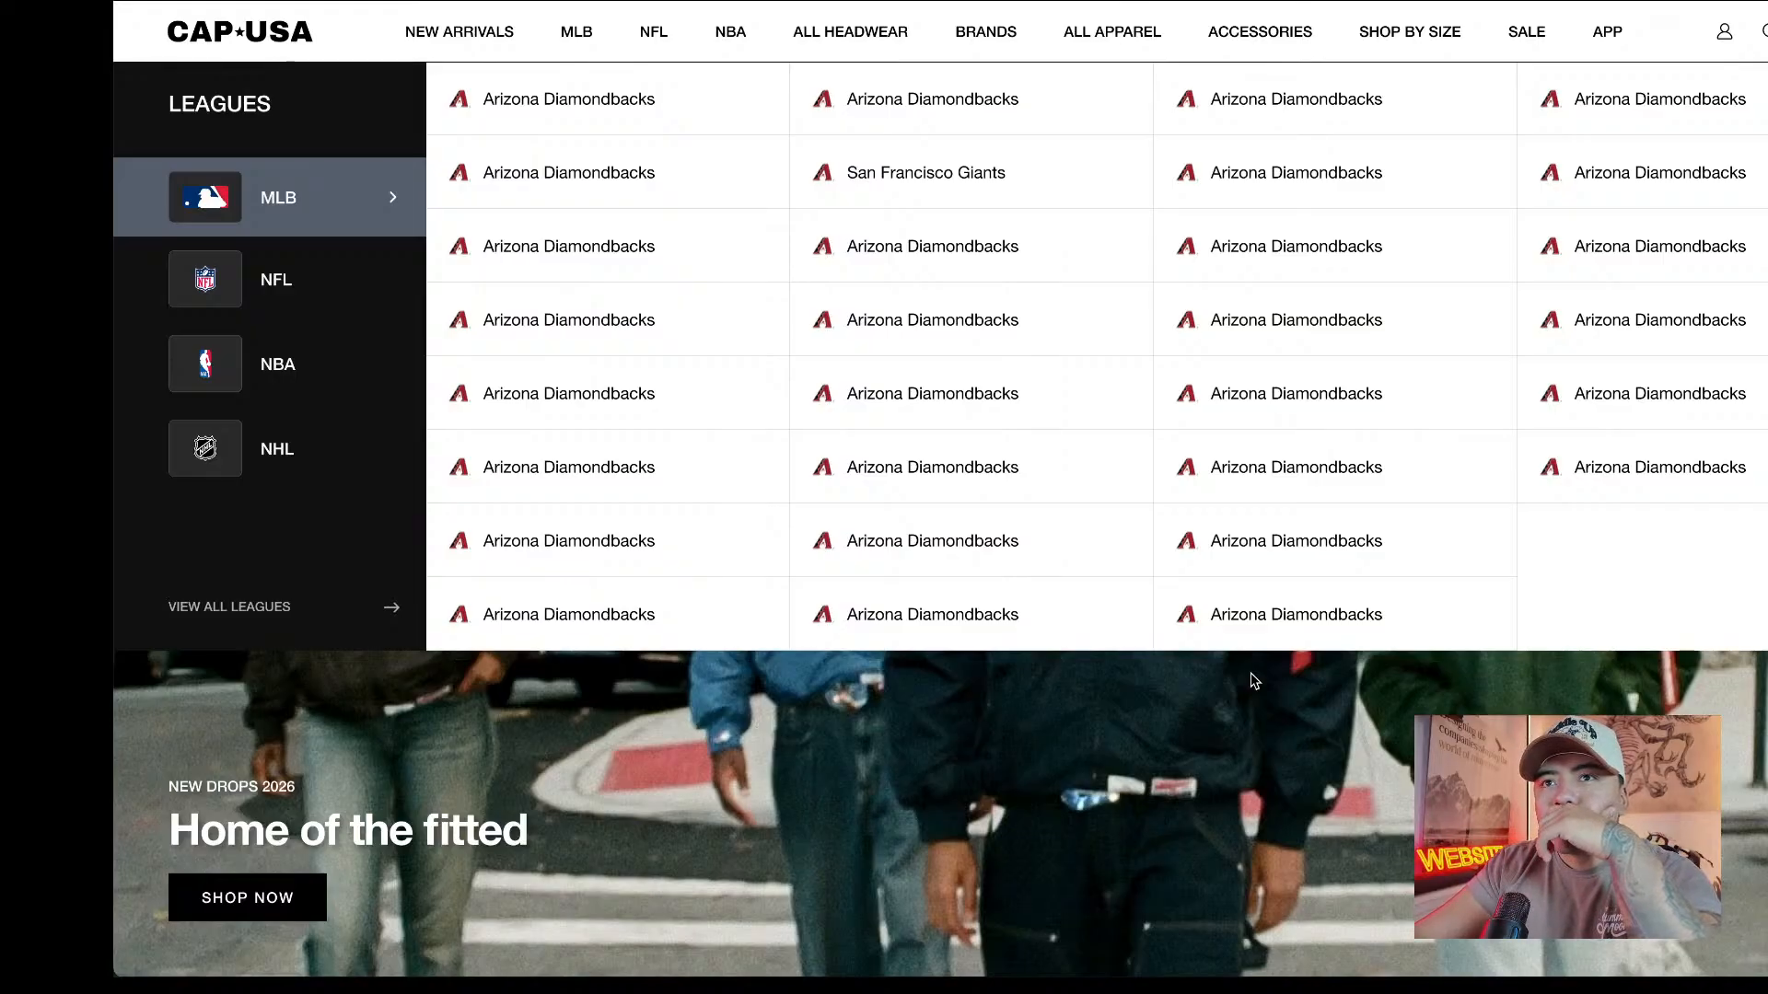
Inspect the mega menu frame's layers in the design file, collapsing the team grid Frame 34 and the leagues stack Frame 37.
left_click(388, 4)
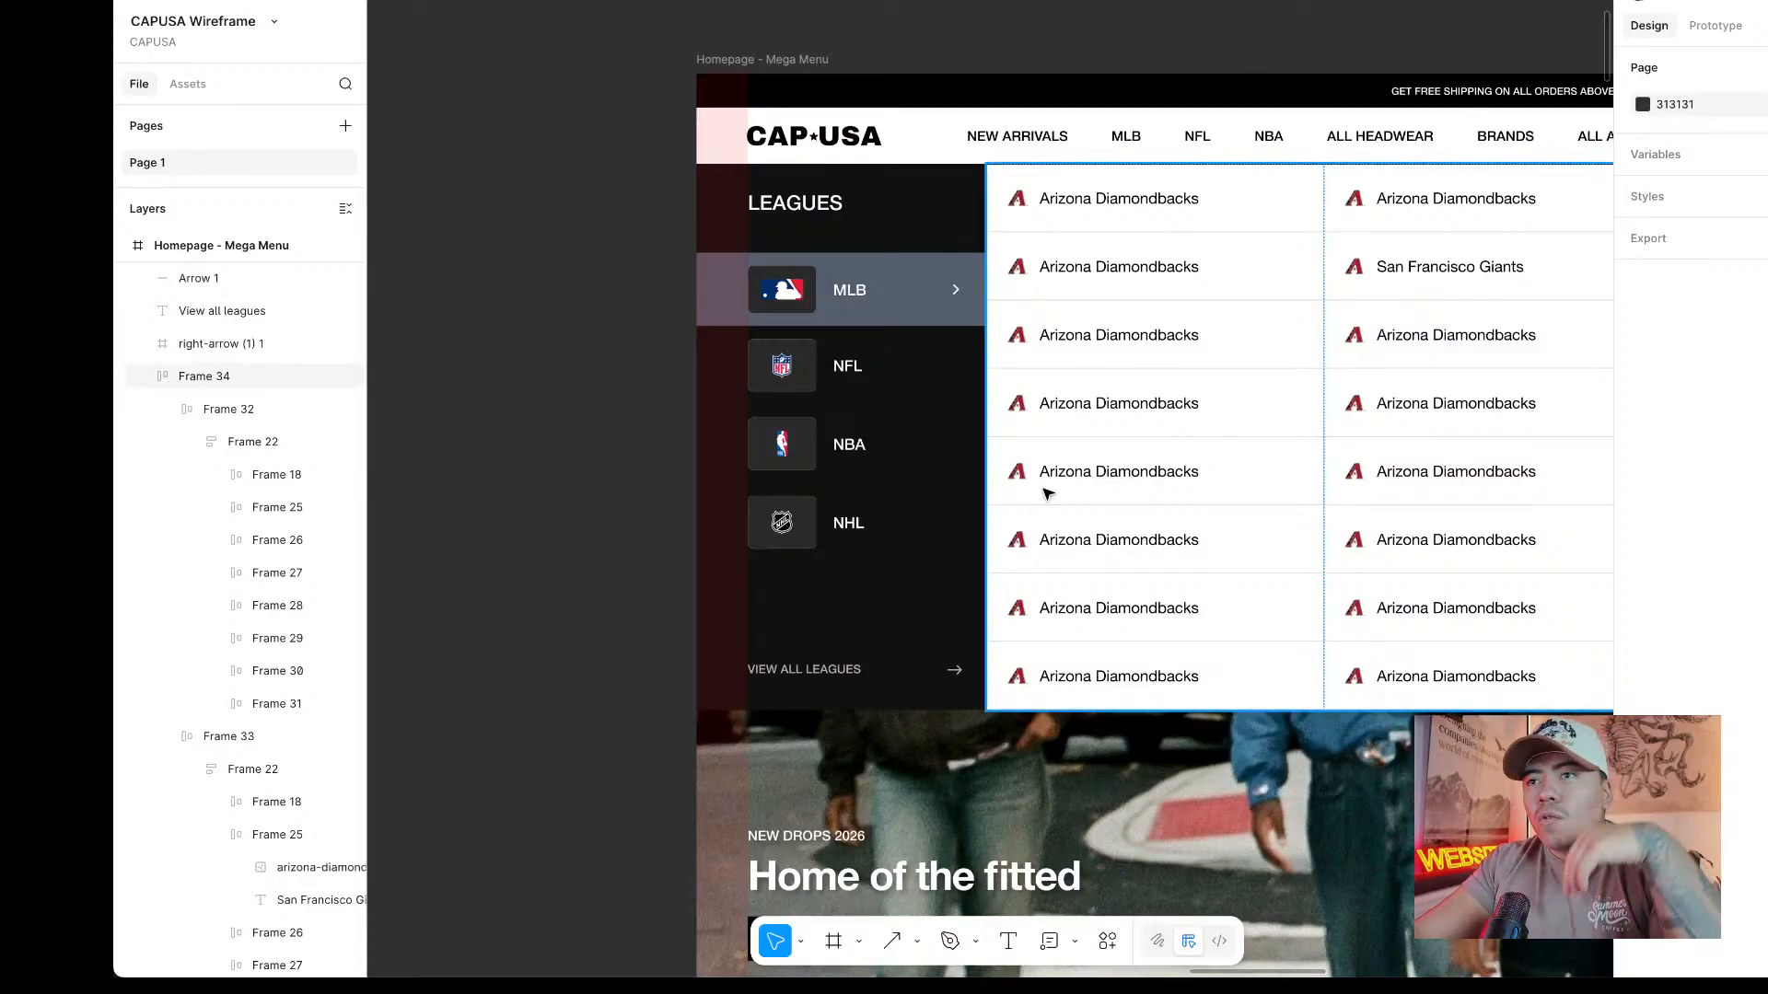
scroll(1048, 492, "right", 10)
left_click(1165, 660)
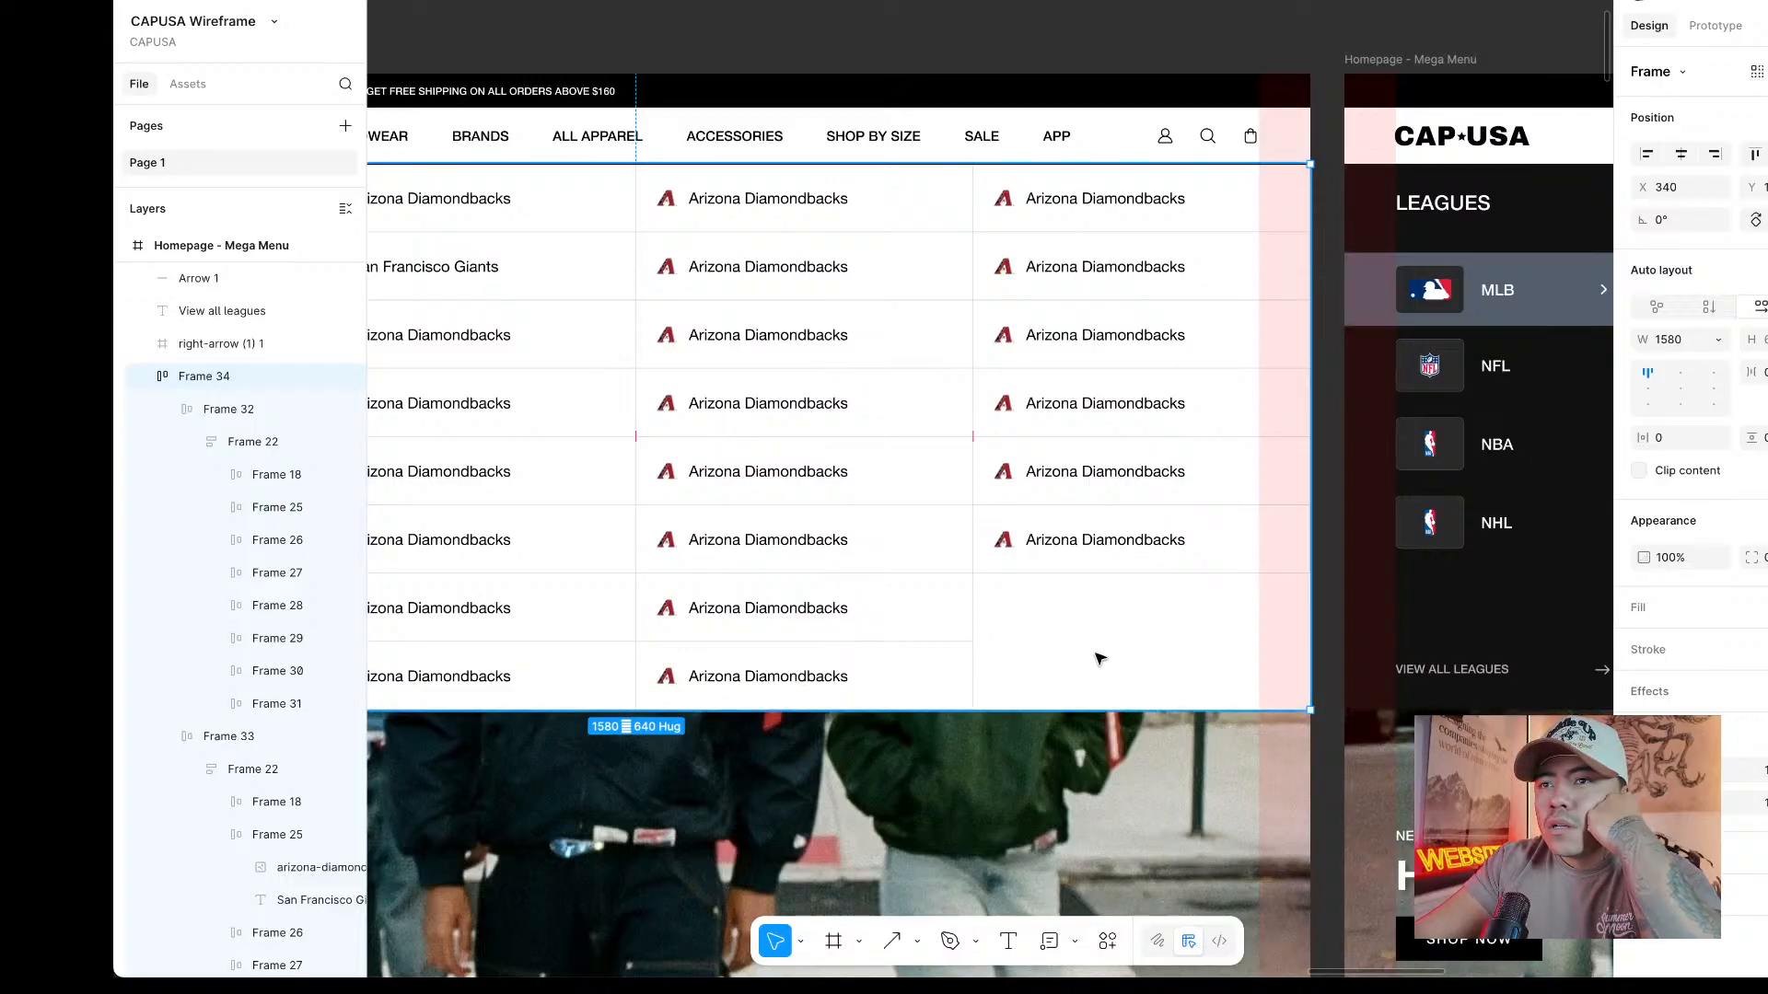
scroll(180, 612, "down", 10)
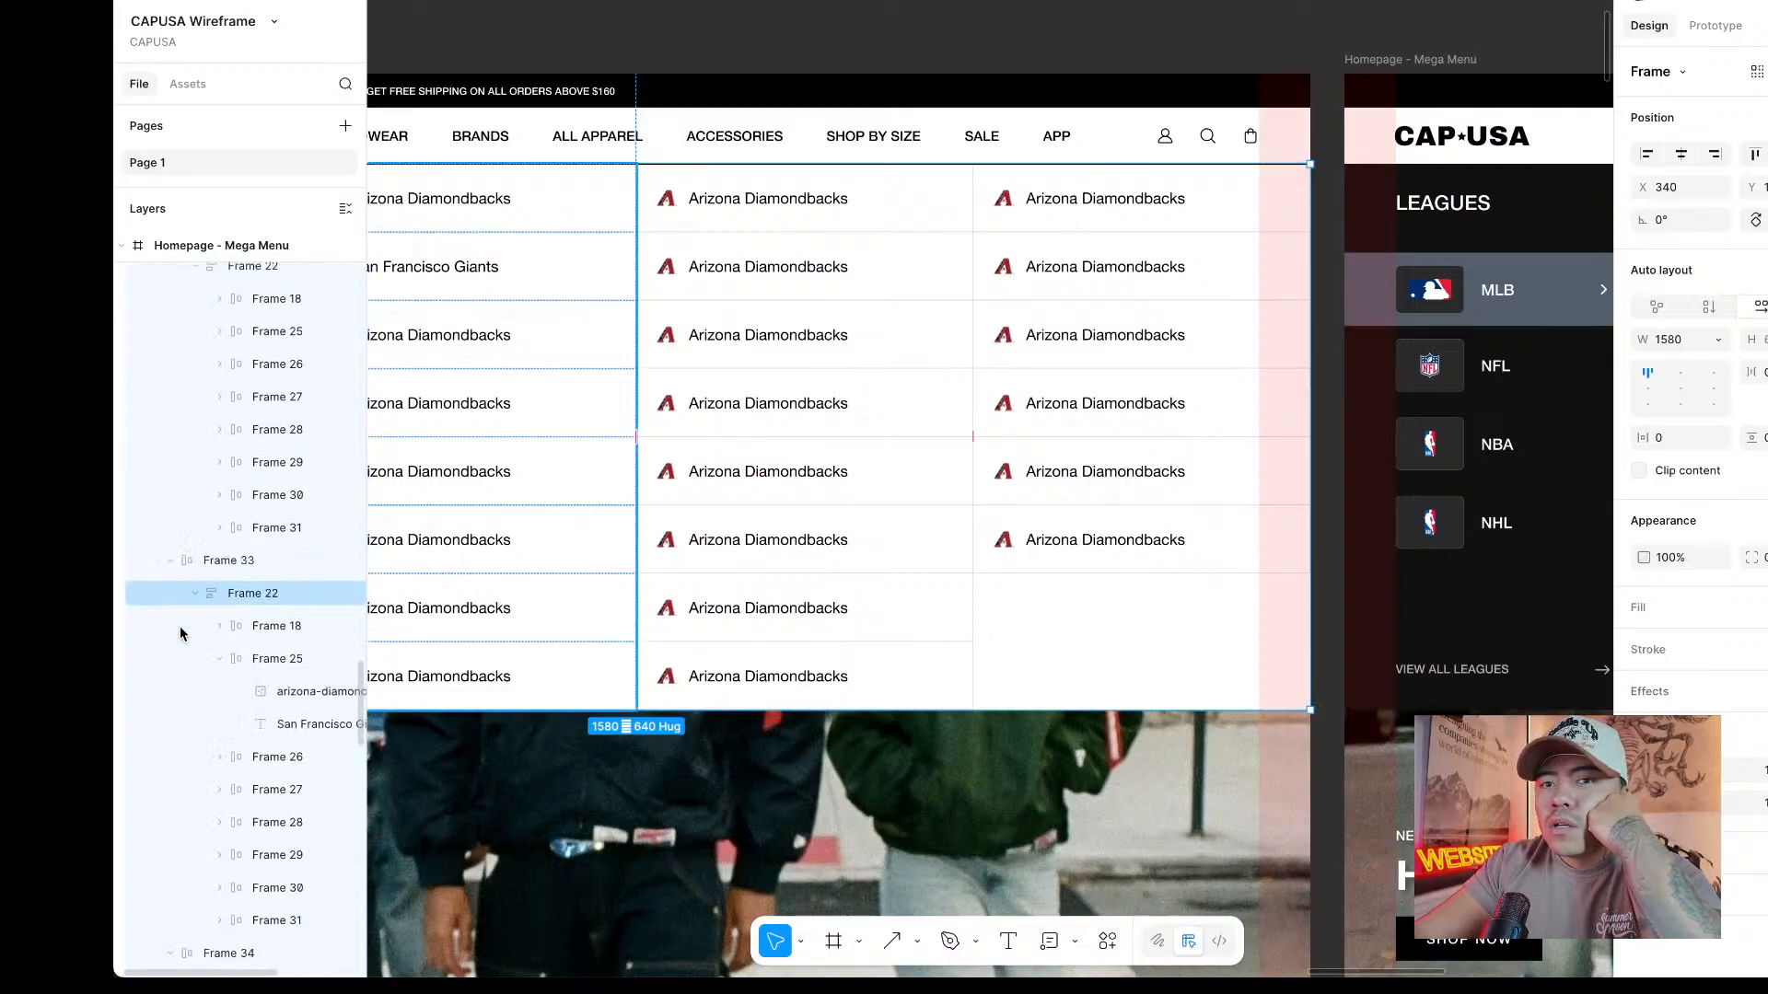
scroll(198, 635, "up", 10)
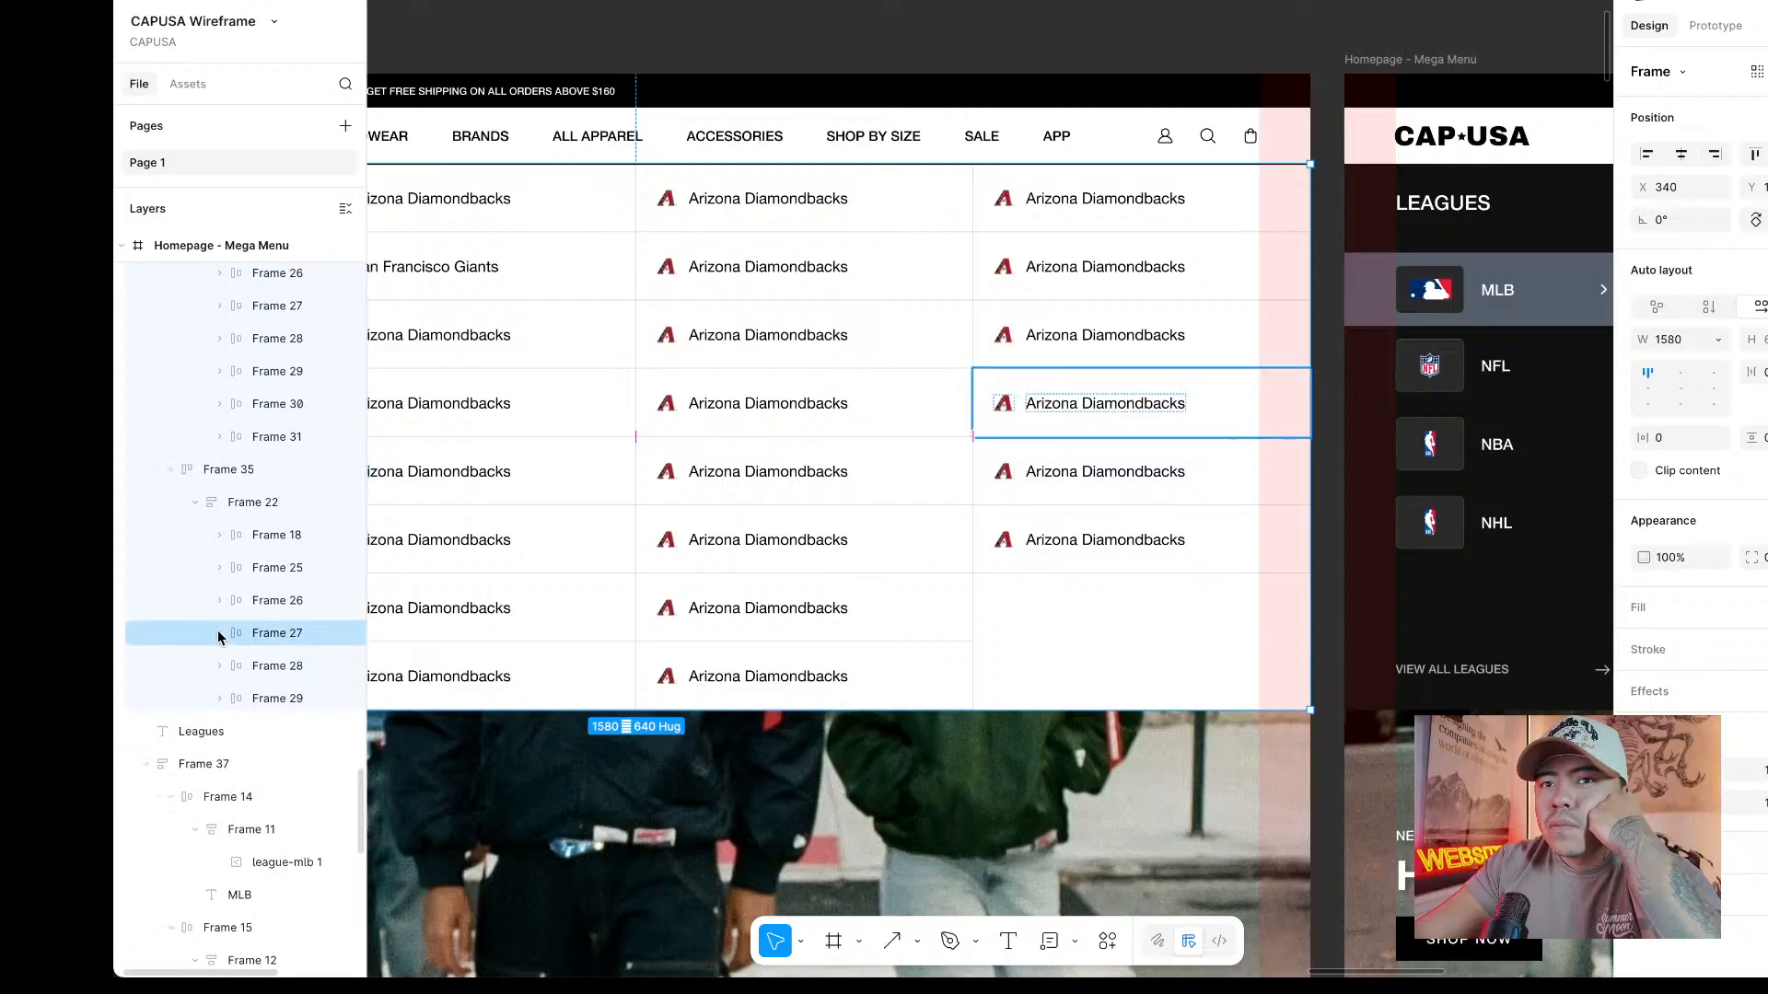
scroll(210, 640, "up", 5)
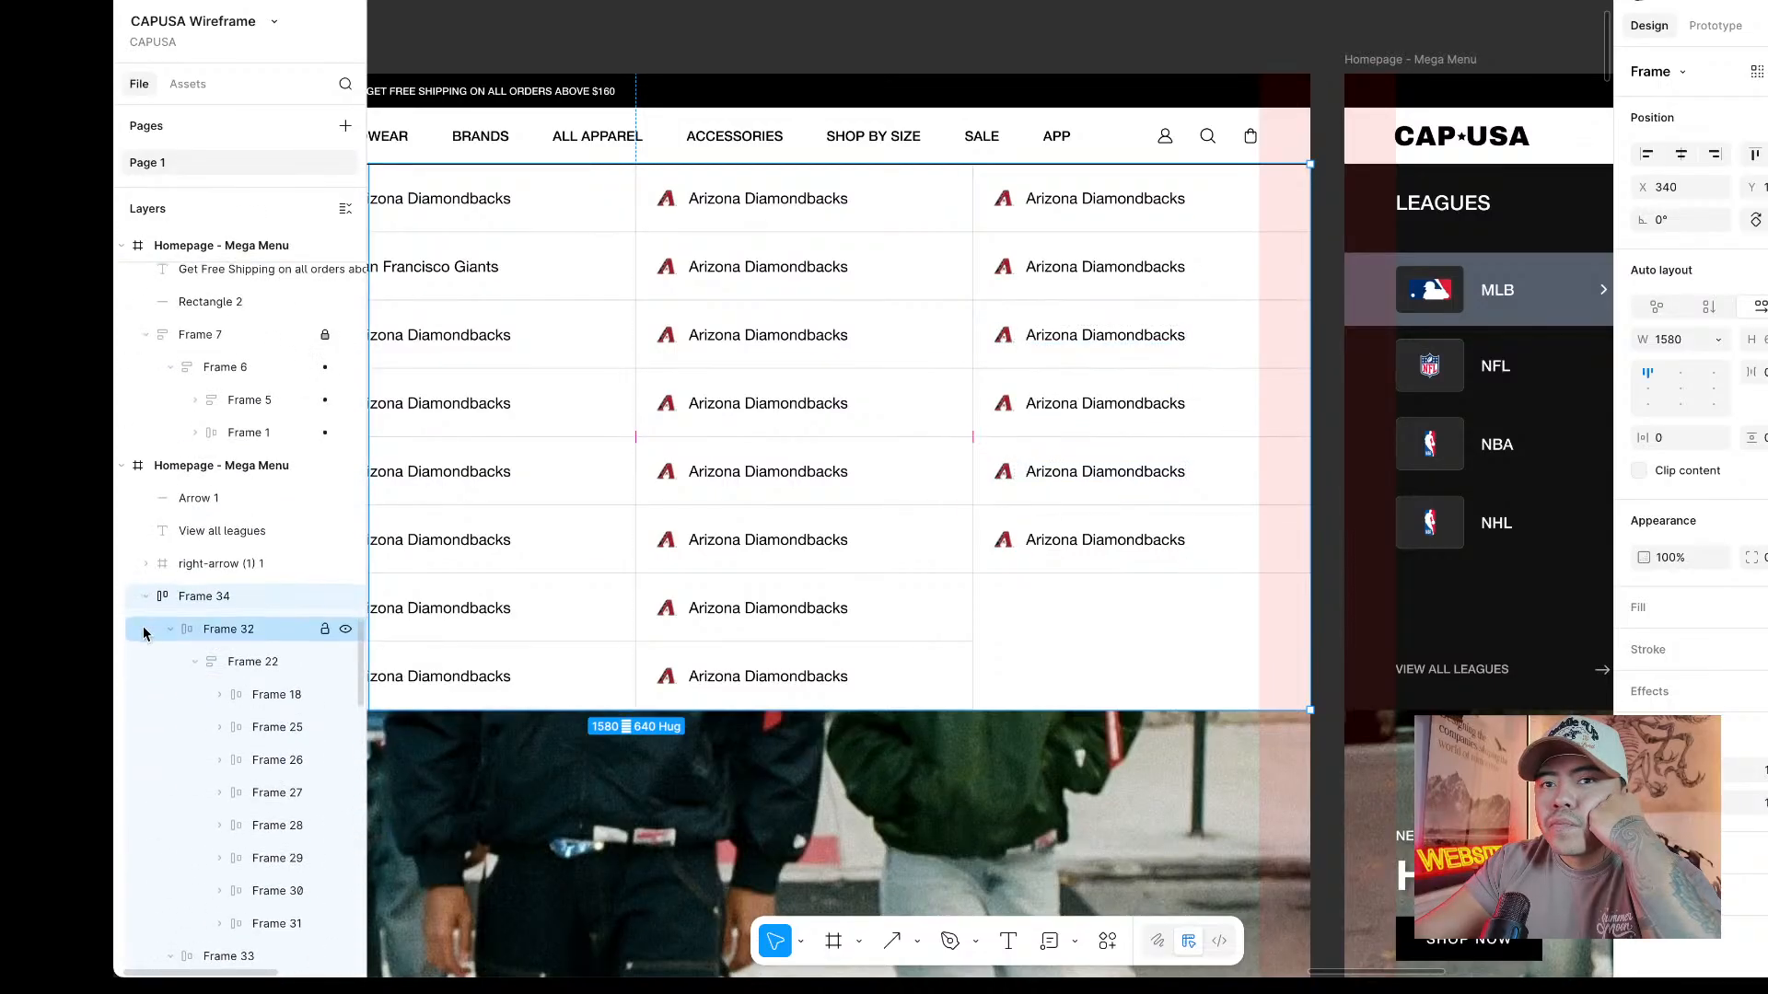
left_click(145, 593)
scroll(175, 737, "down", 1)
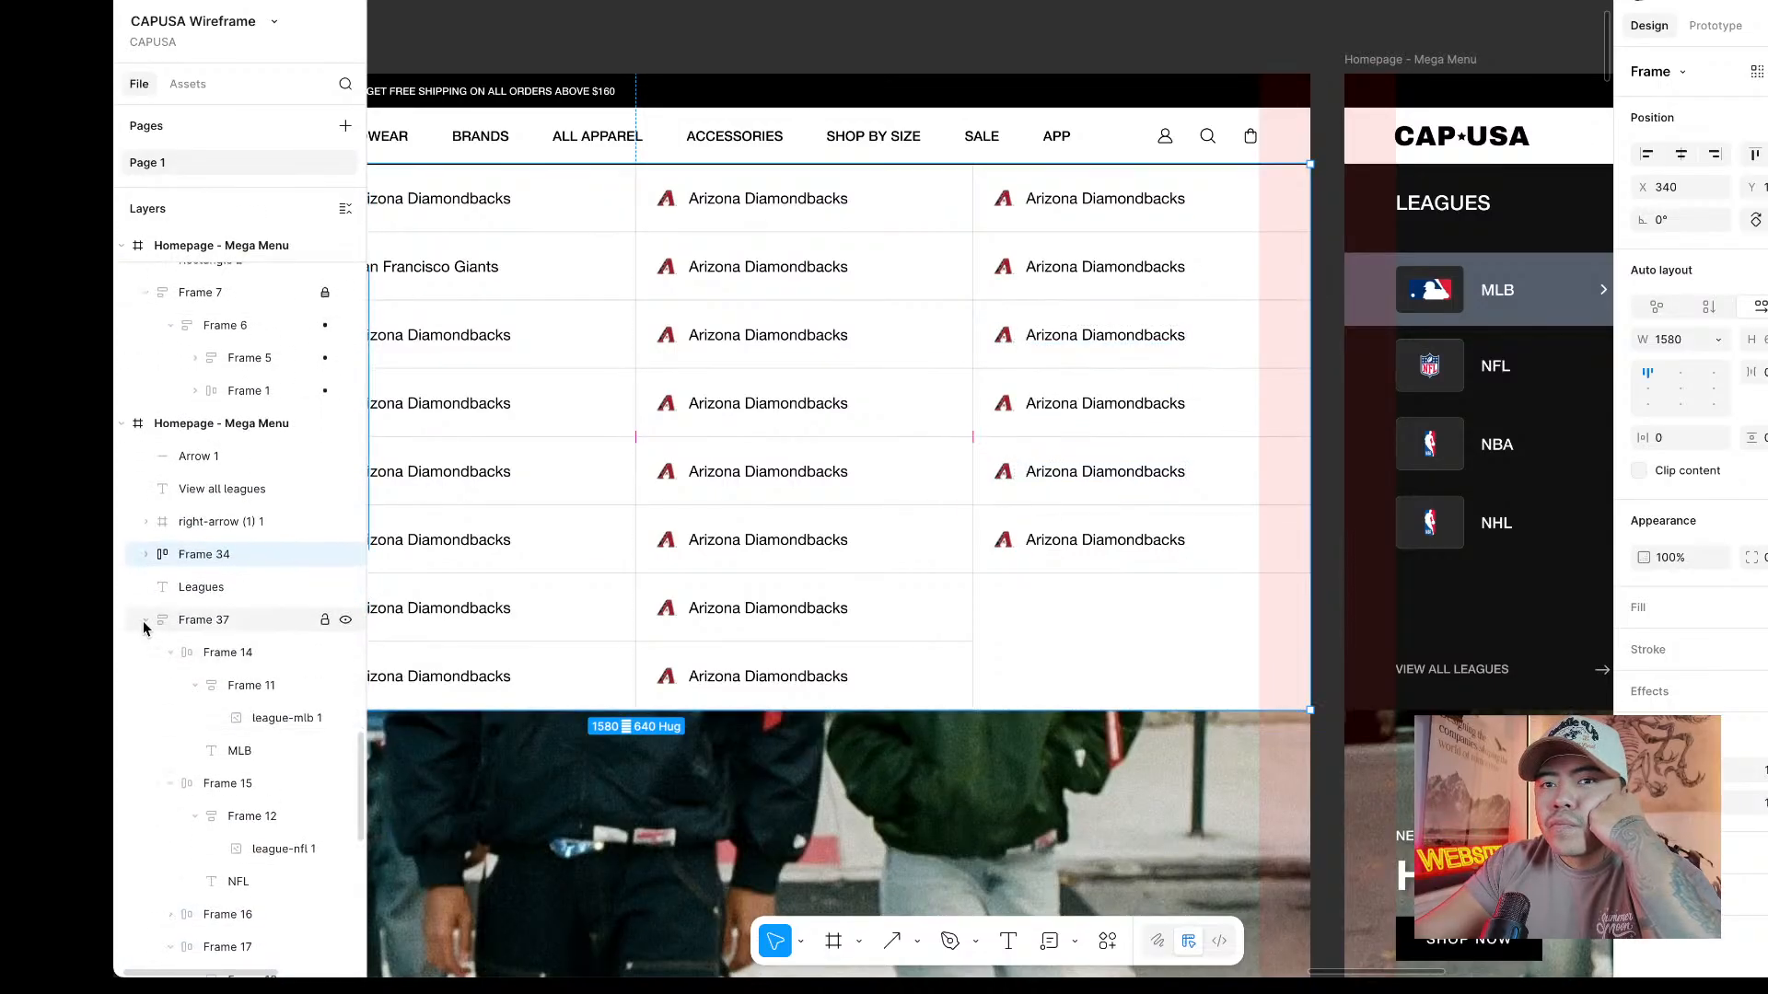
left_click(146, 620)
scroll(246, 640, "down", 5)
left_click(246, 698)
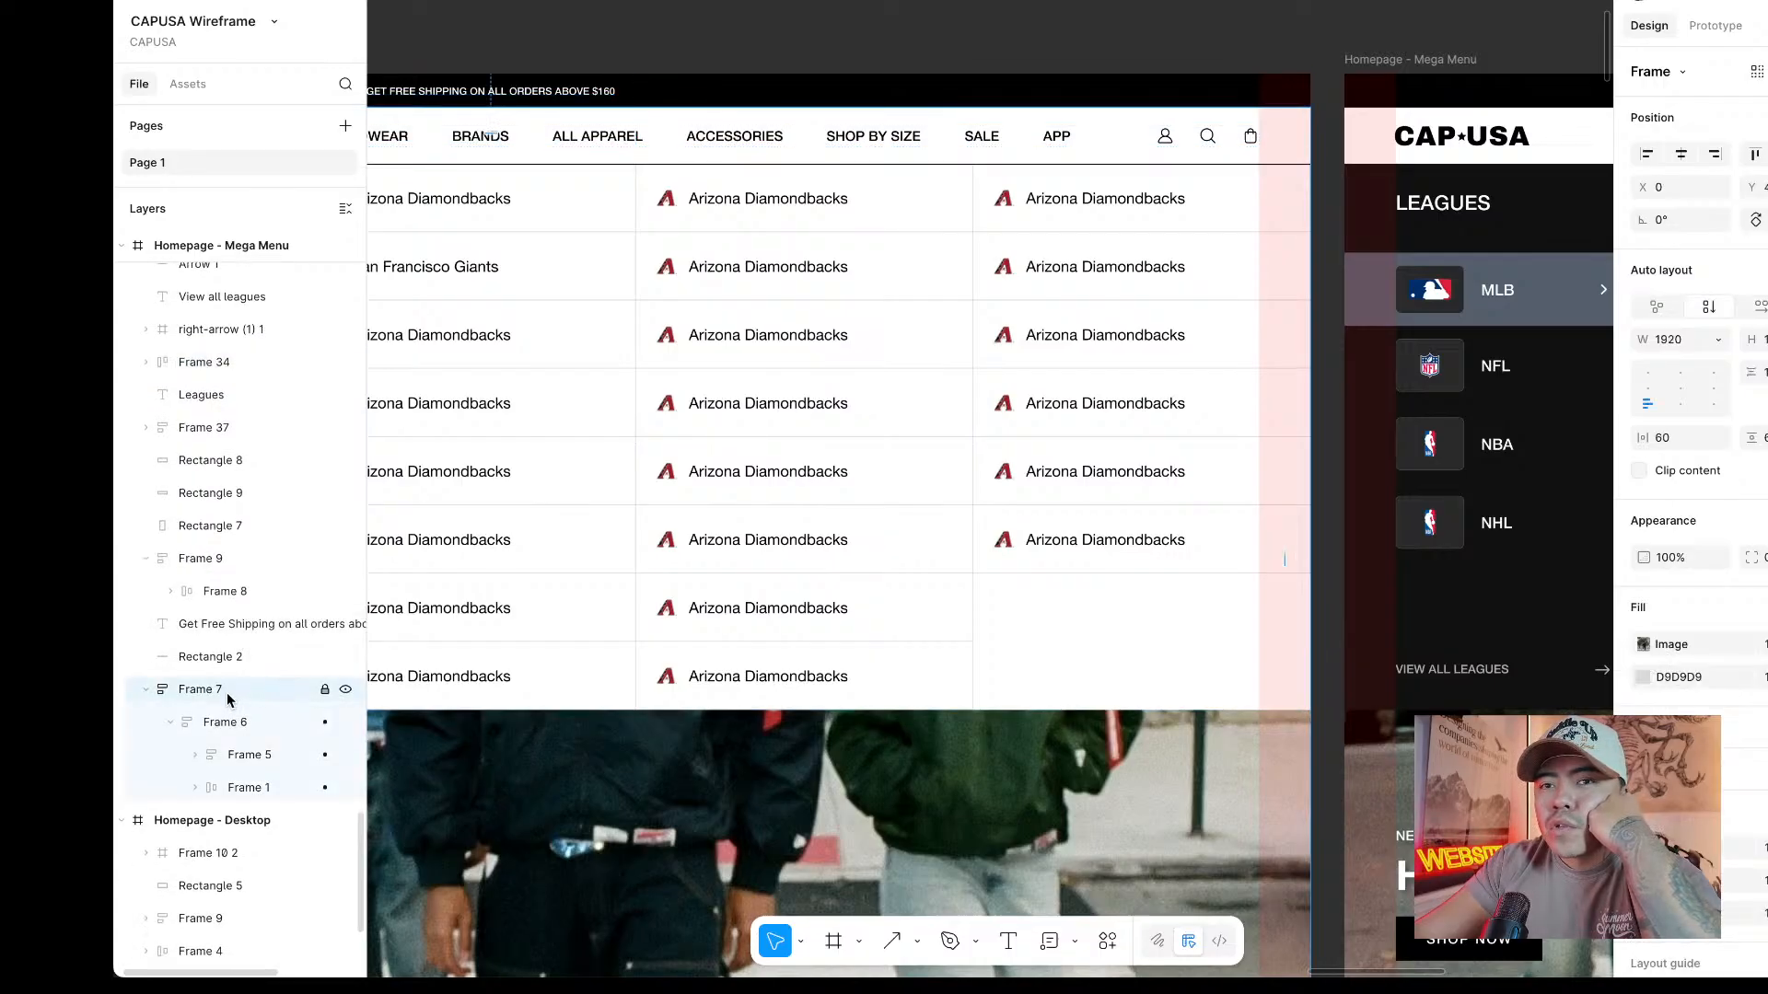
Expand the team grid Frame 34 and collapse its four column frames, Frame 32 to Frame 35.
left_click(1010, 663)
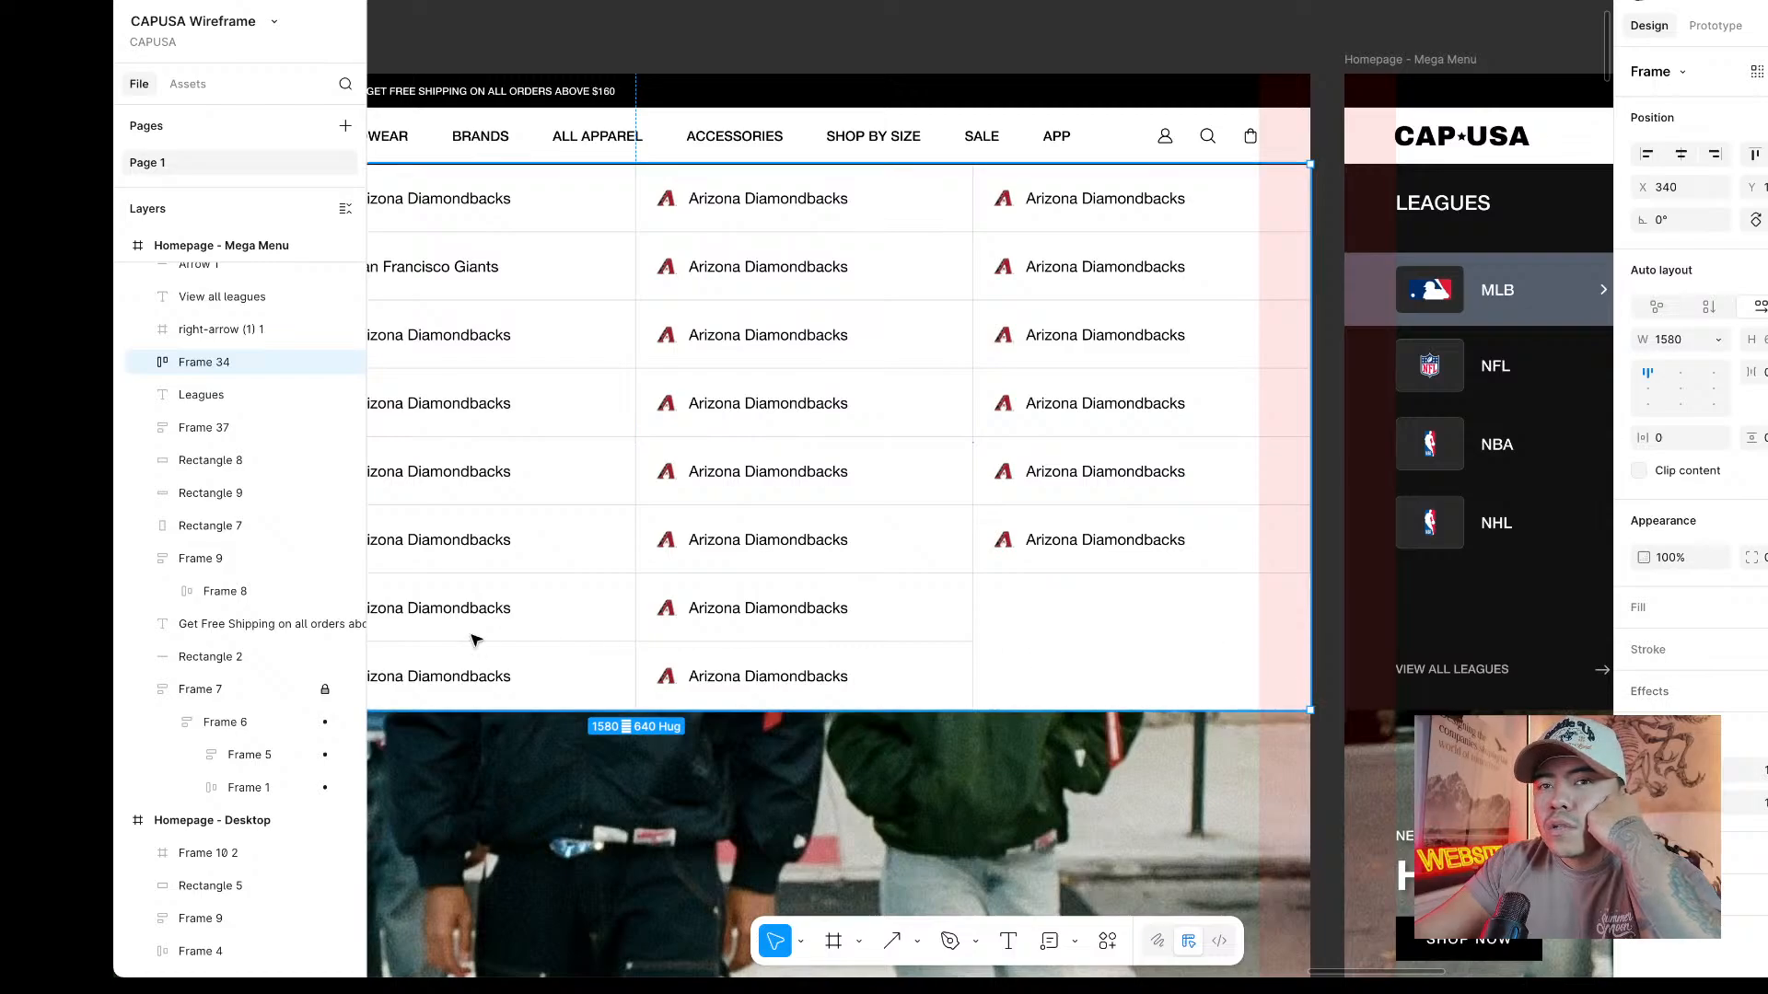
left_click(140, 364)
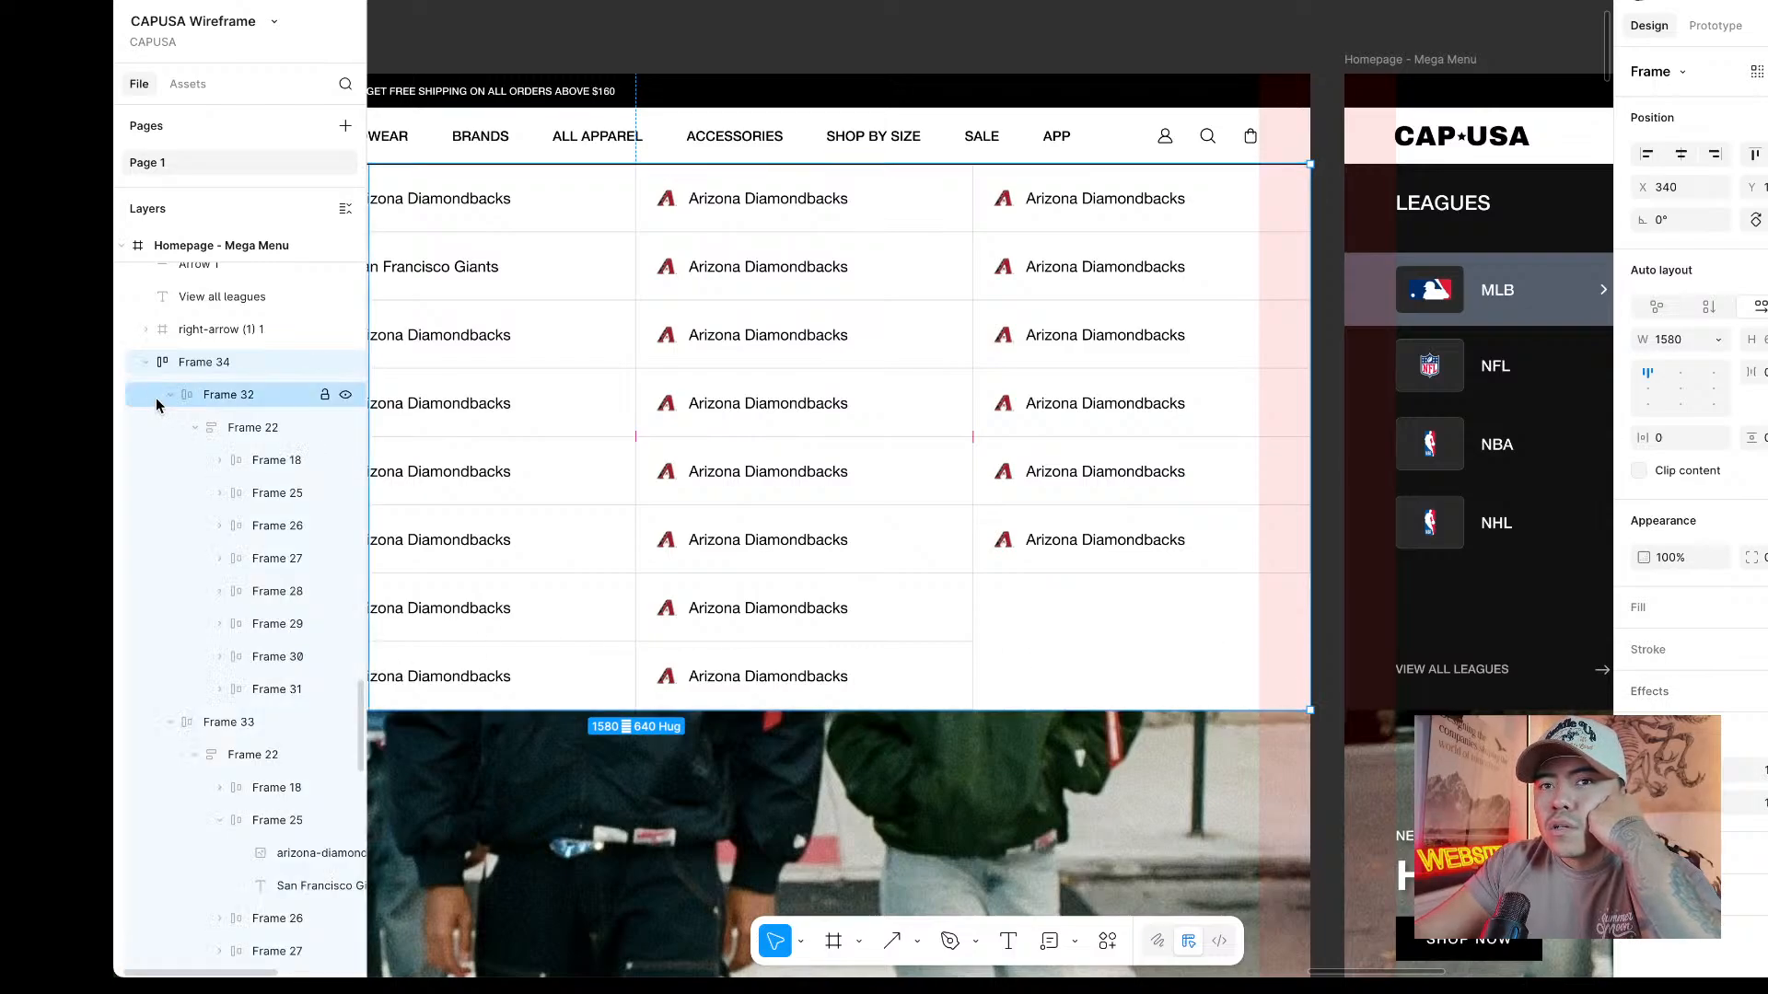
left_click(159, 396)
left_click(167, 396)
left_click(166, 429)
left_click(168, 461)
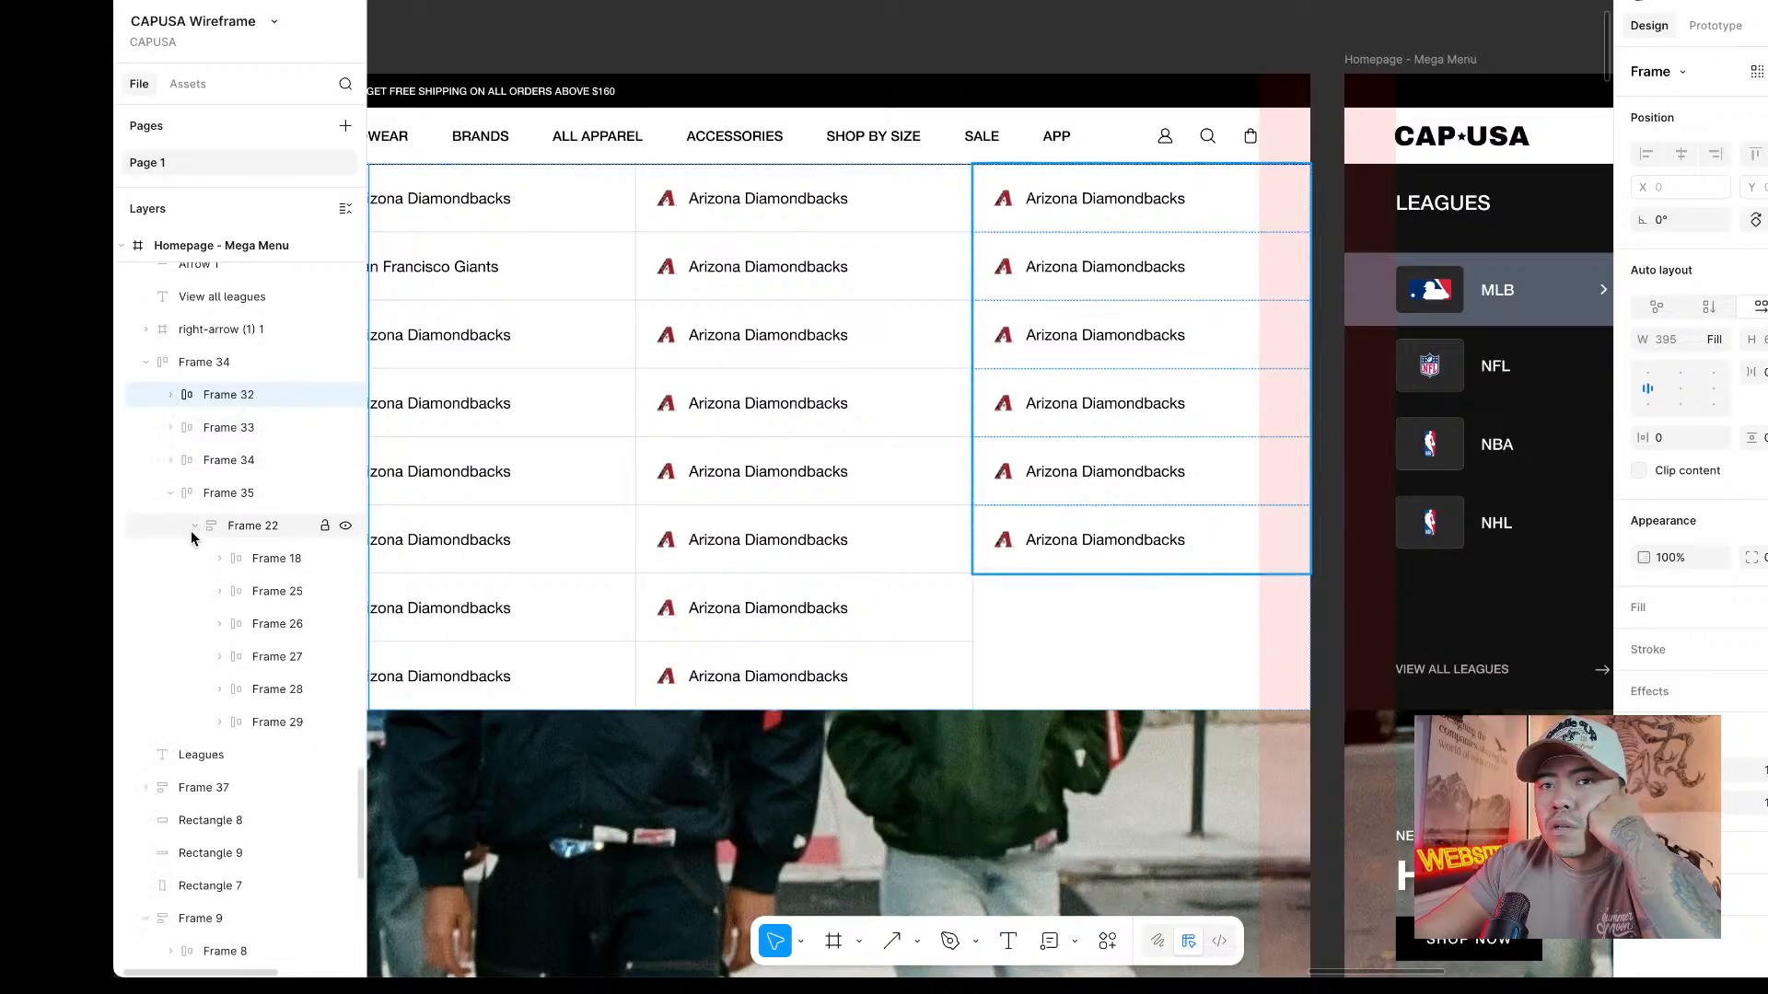
left_click(169, 494)
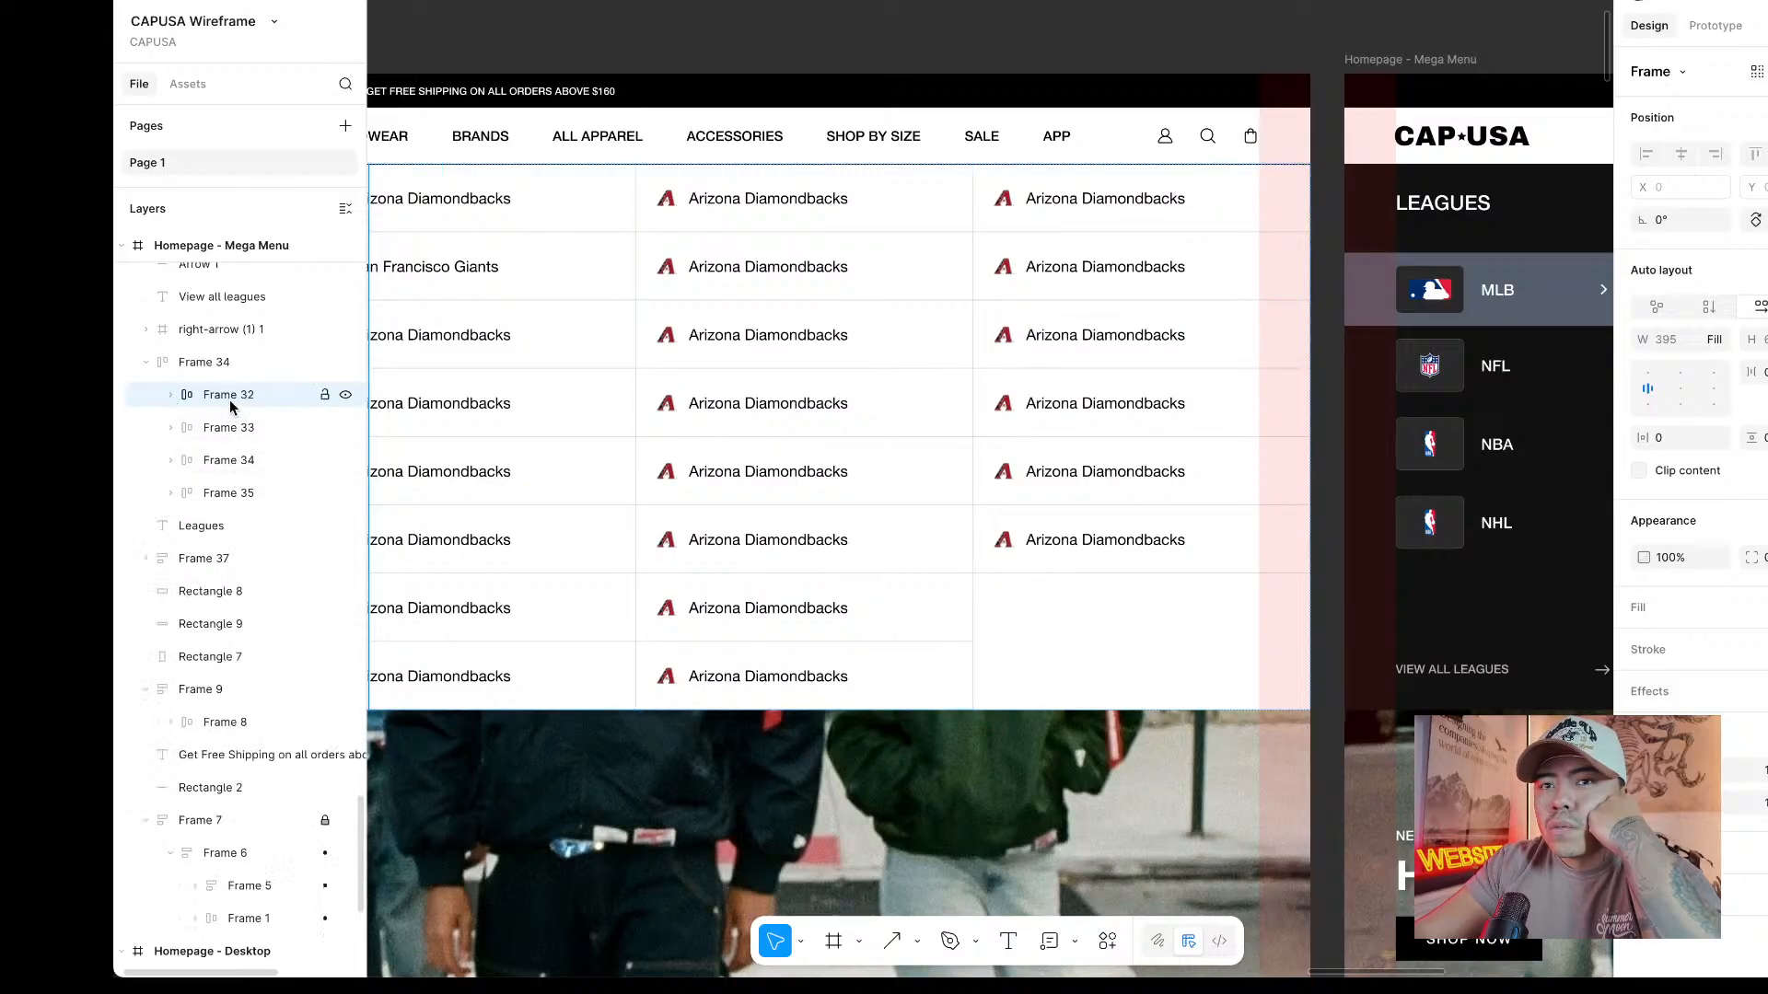
Collapse Frame 34 and hide the black stroke of the white background Rectangle 8 behind the team grid.
left_click(221, 372)
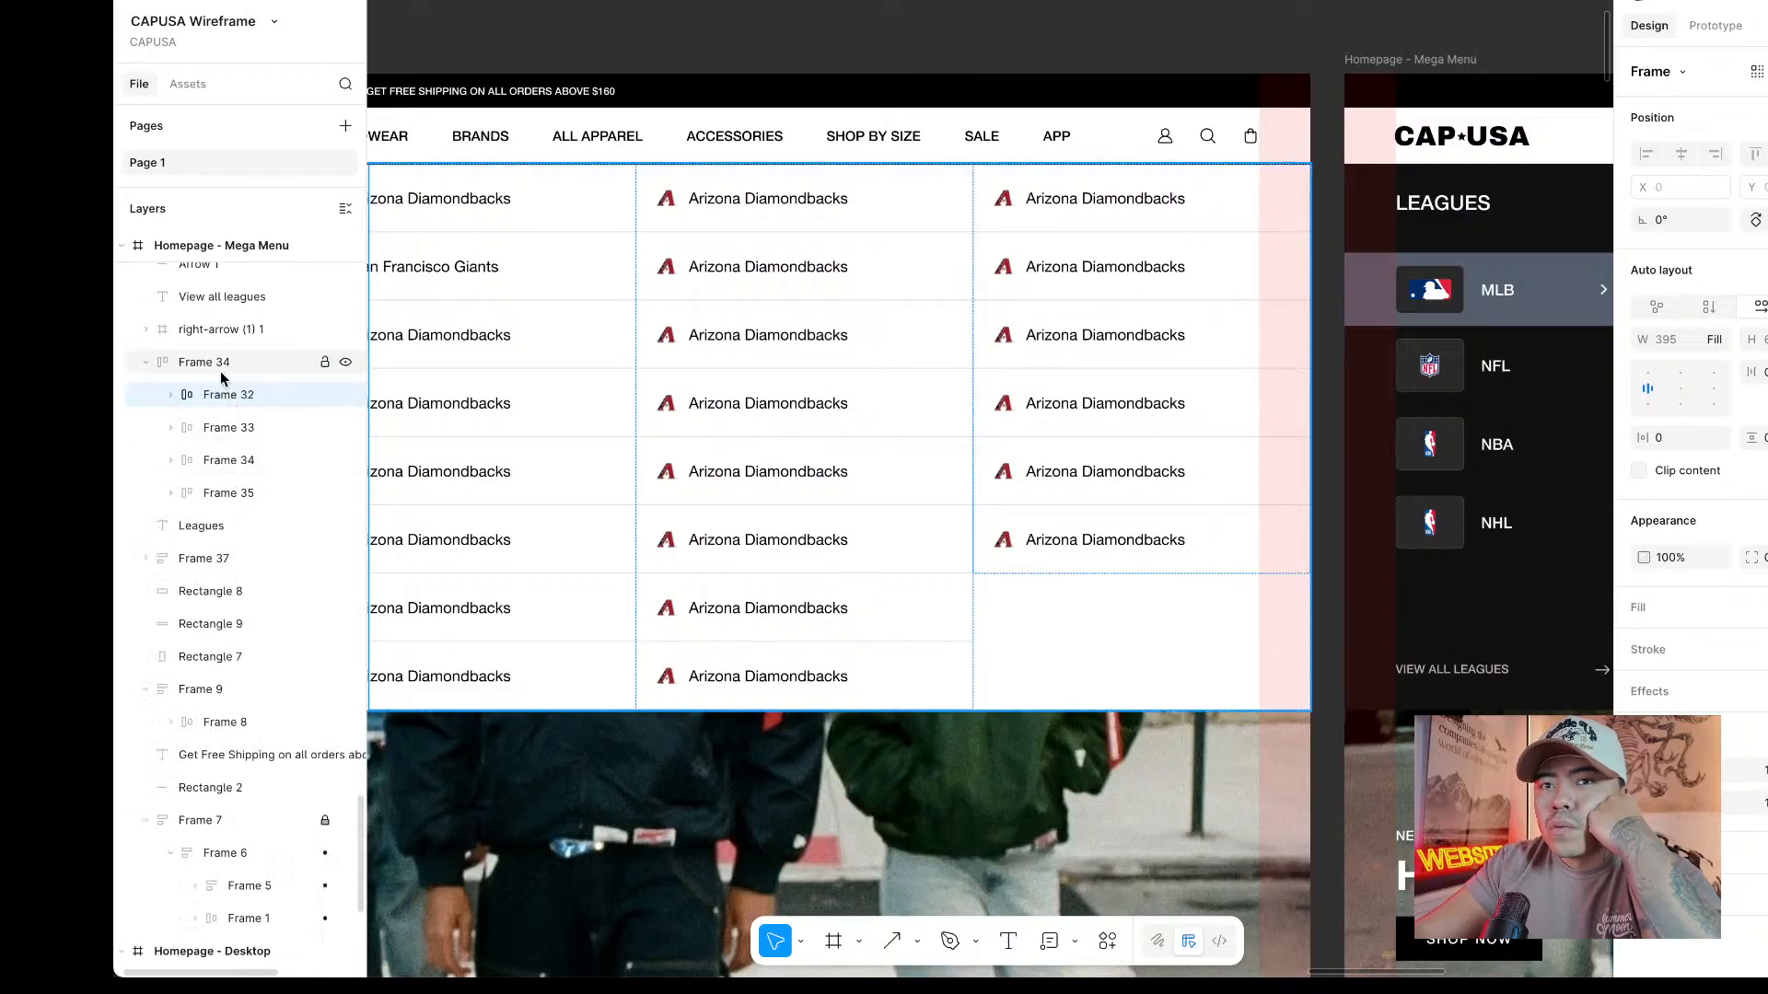
left_click(146, 362)
left_click(206, 460)
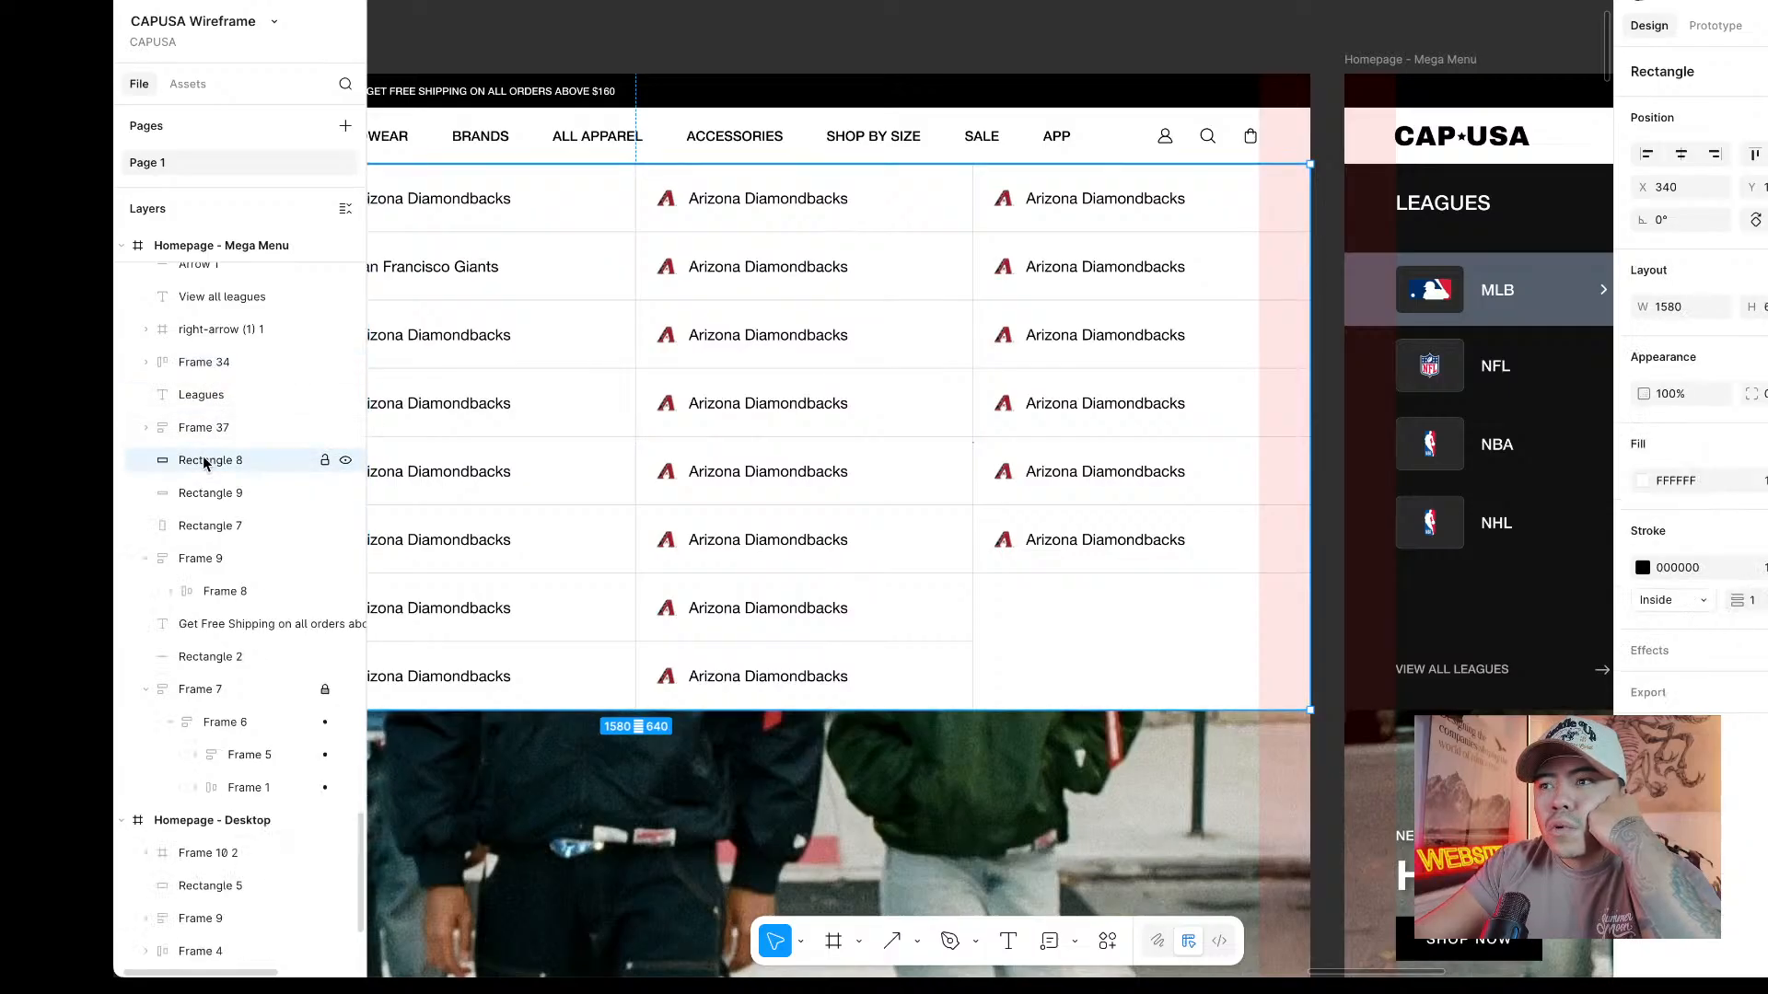
left_click(1767, 568)
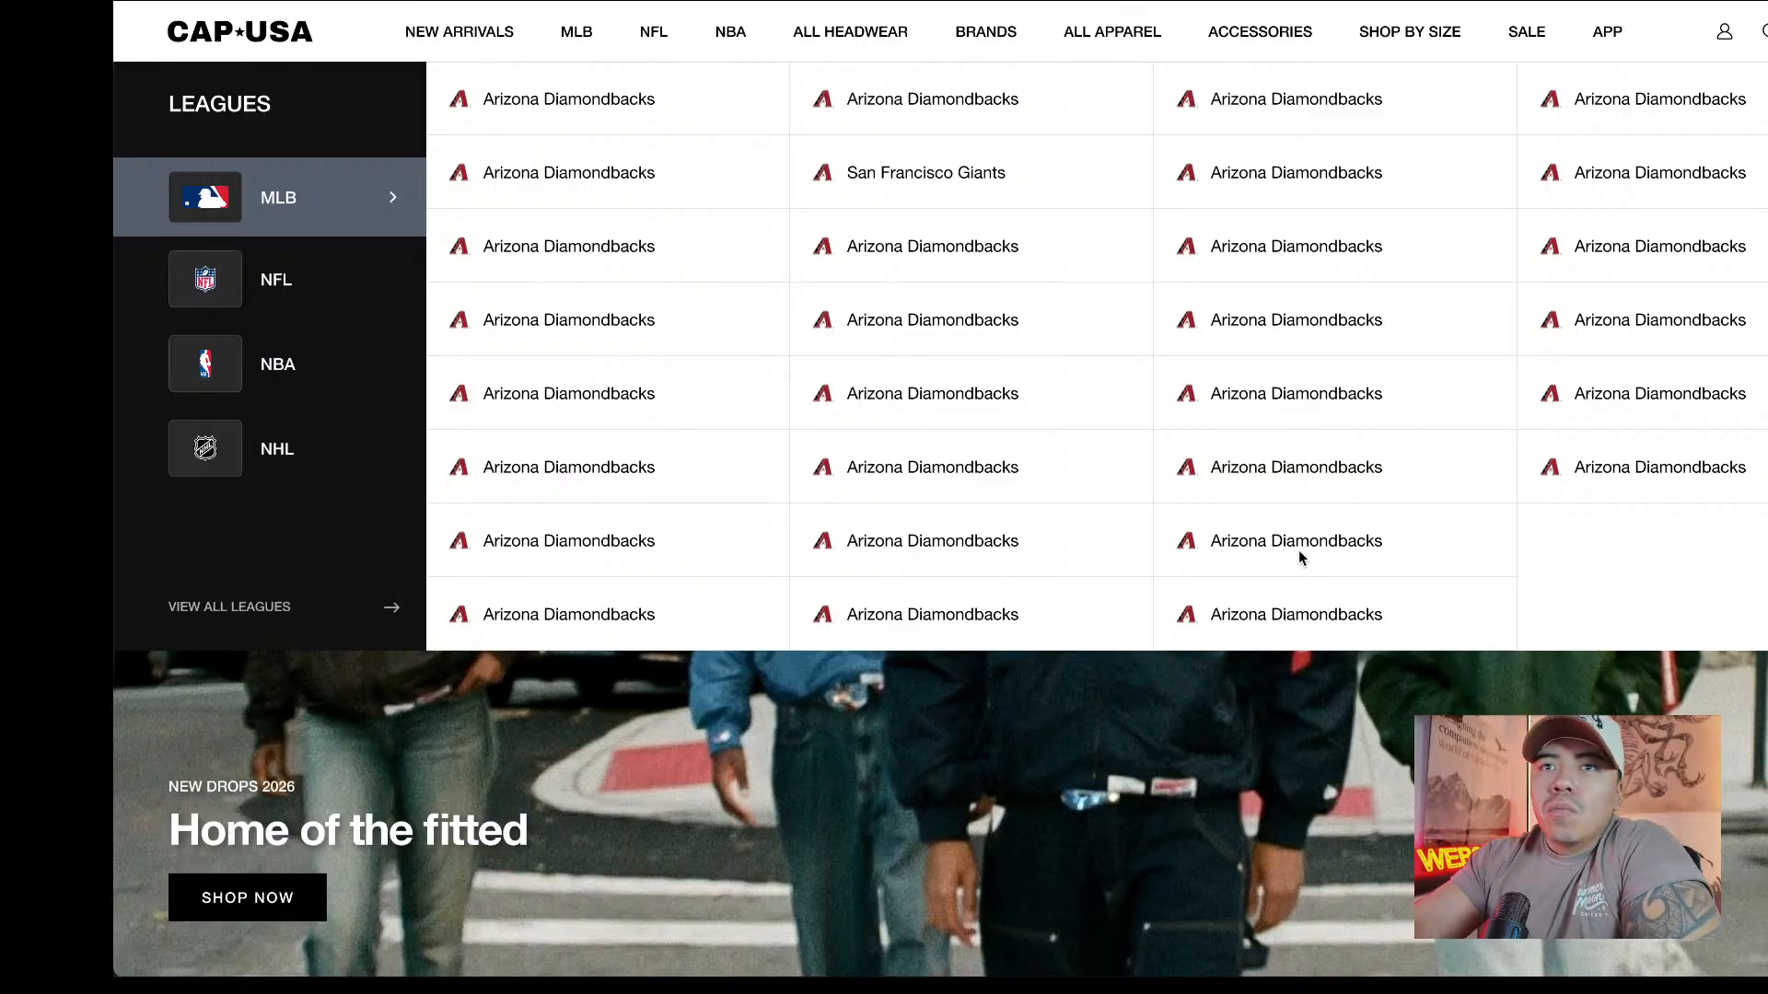
Compare the mega menu in the prototype preview with the design file, ending on the preview.
key("ctrl+shift+Tab")
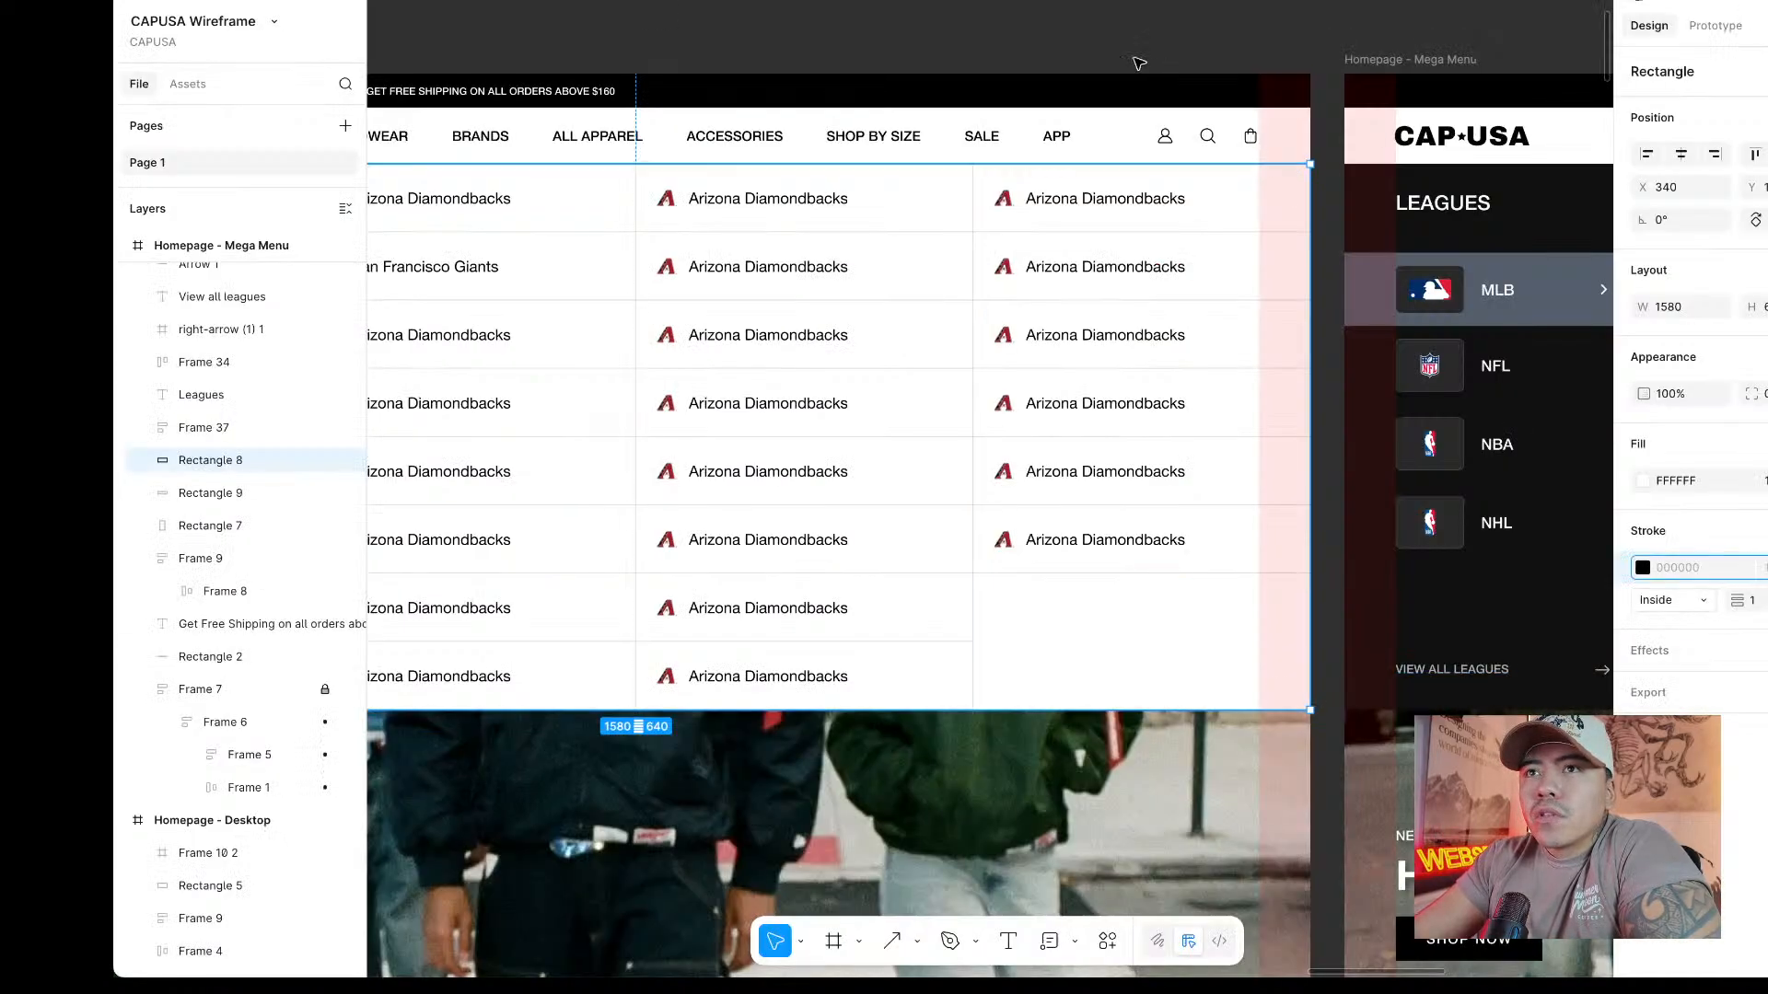
key("ctrl+Tab")
key("ctrl+shift+Tab")
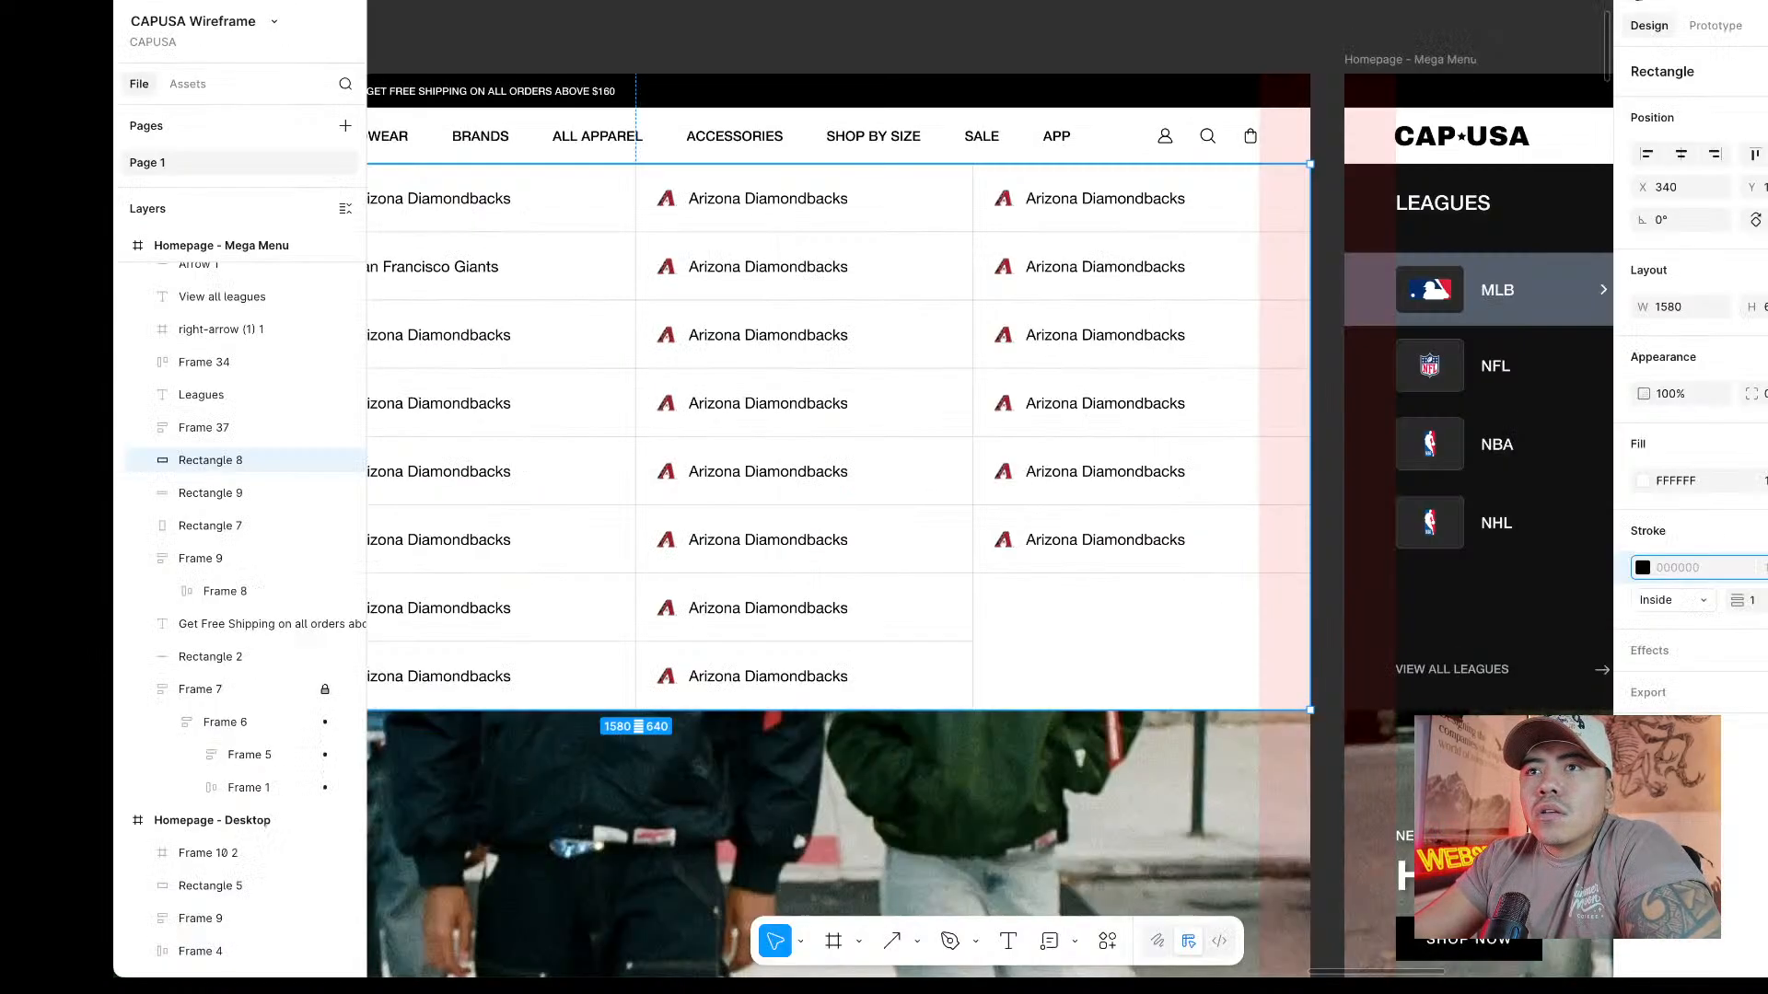
key("ctrl+Tab")
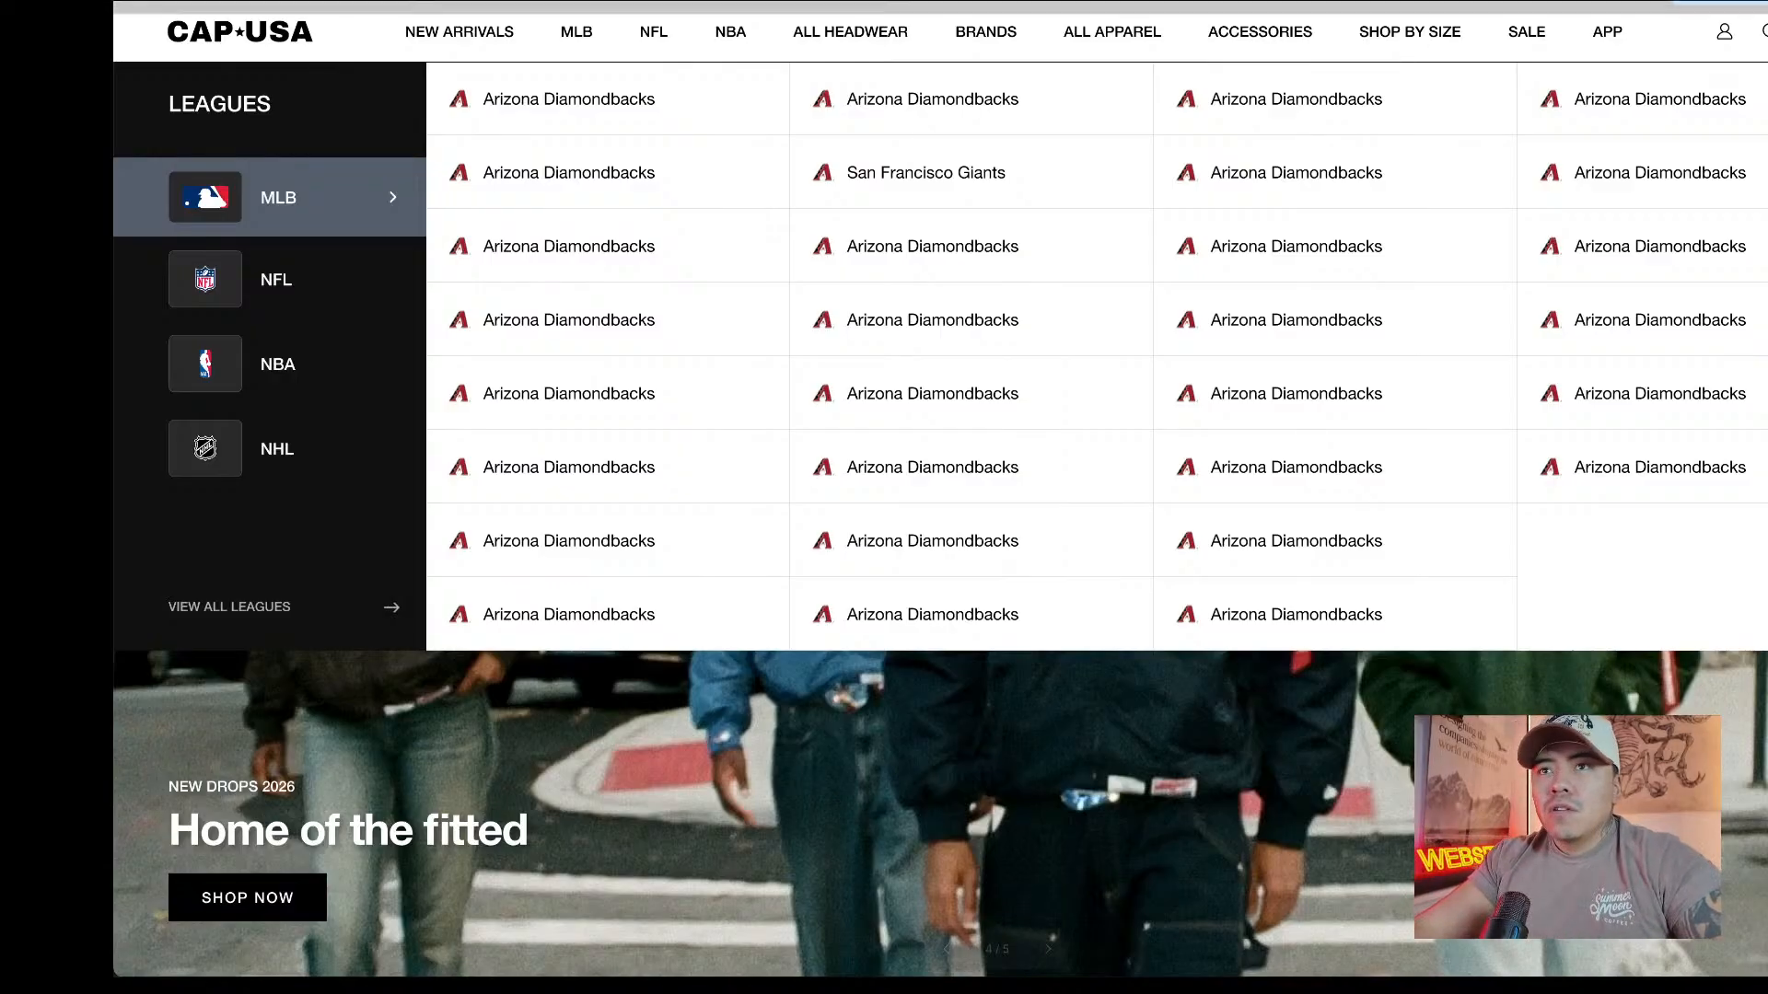
Return to the design file and delete the MLB and NFL items from the mega menu's navigation bar.
left_click(737, 2)
scroll(884, 152, "left", 6)
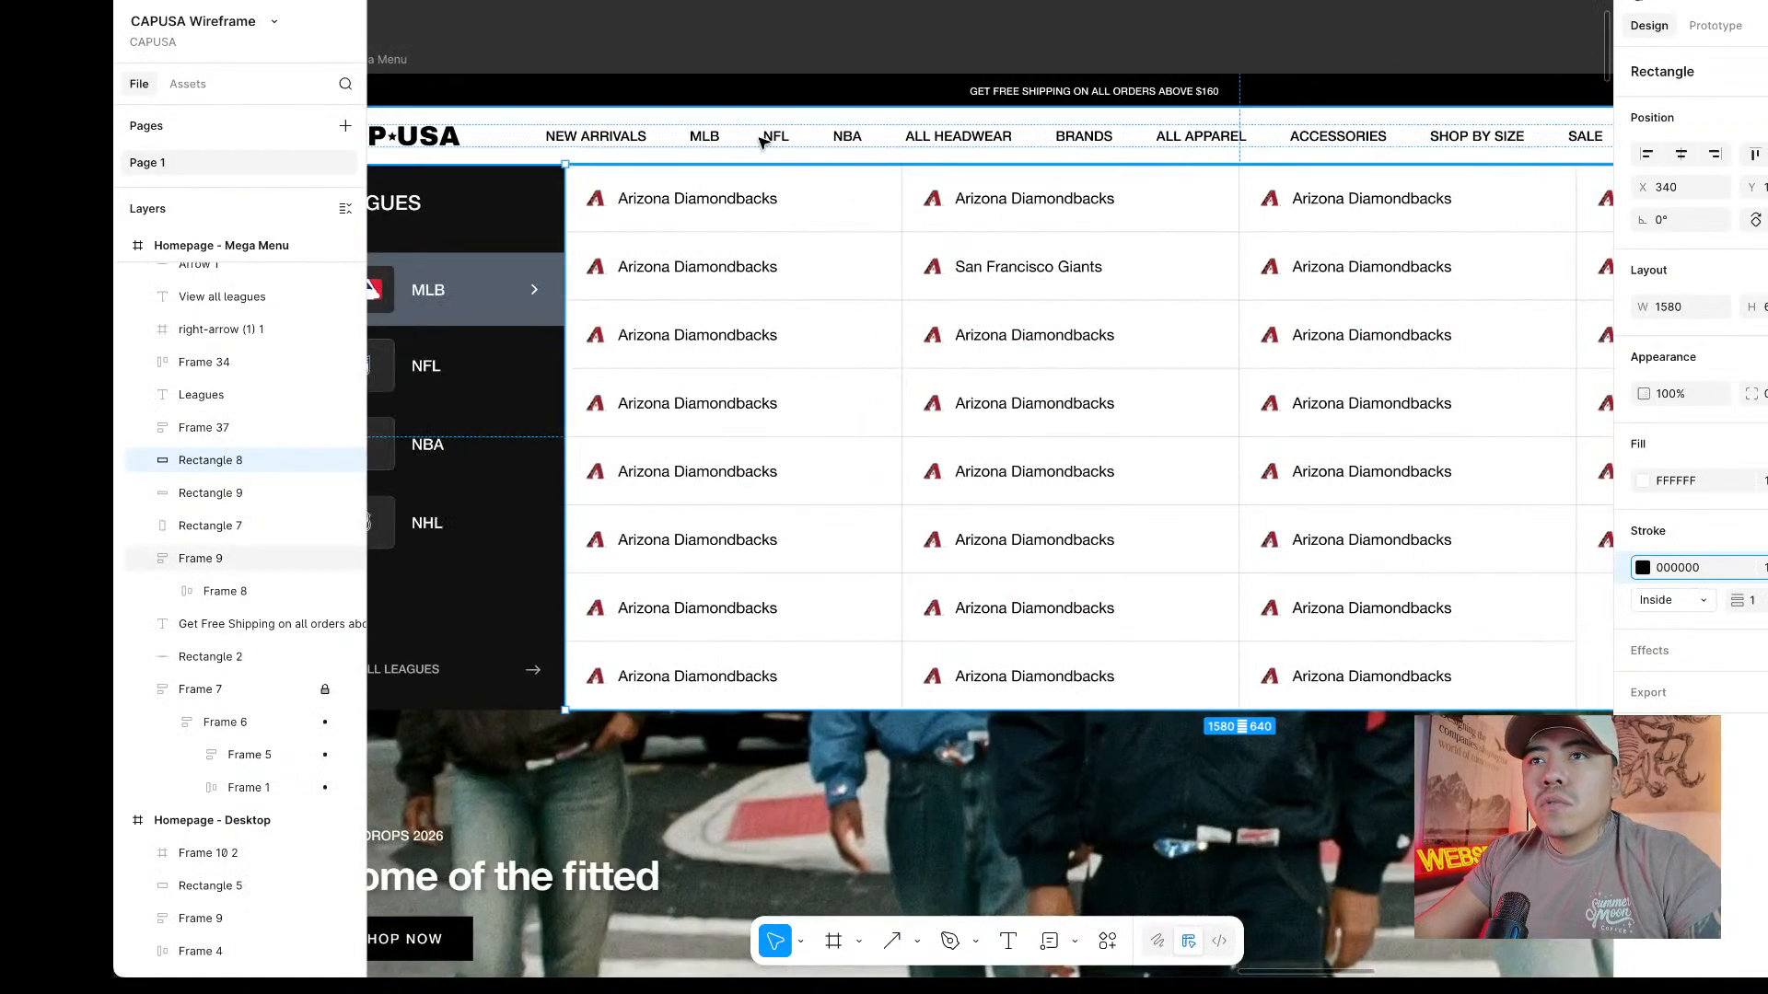
double_click(764, 141)
double_click(711, 139)
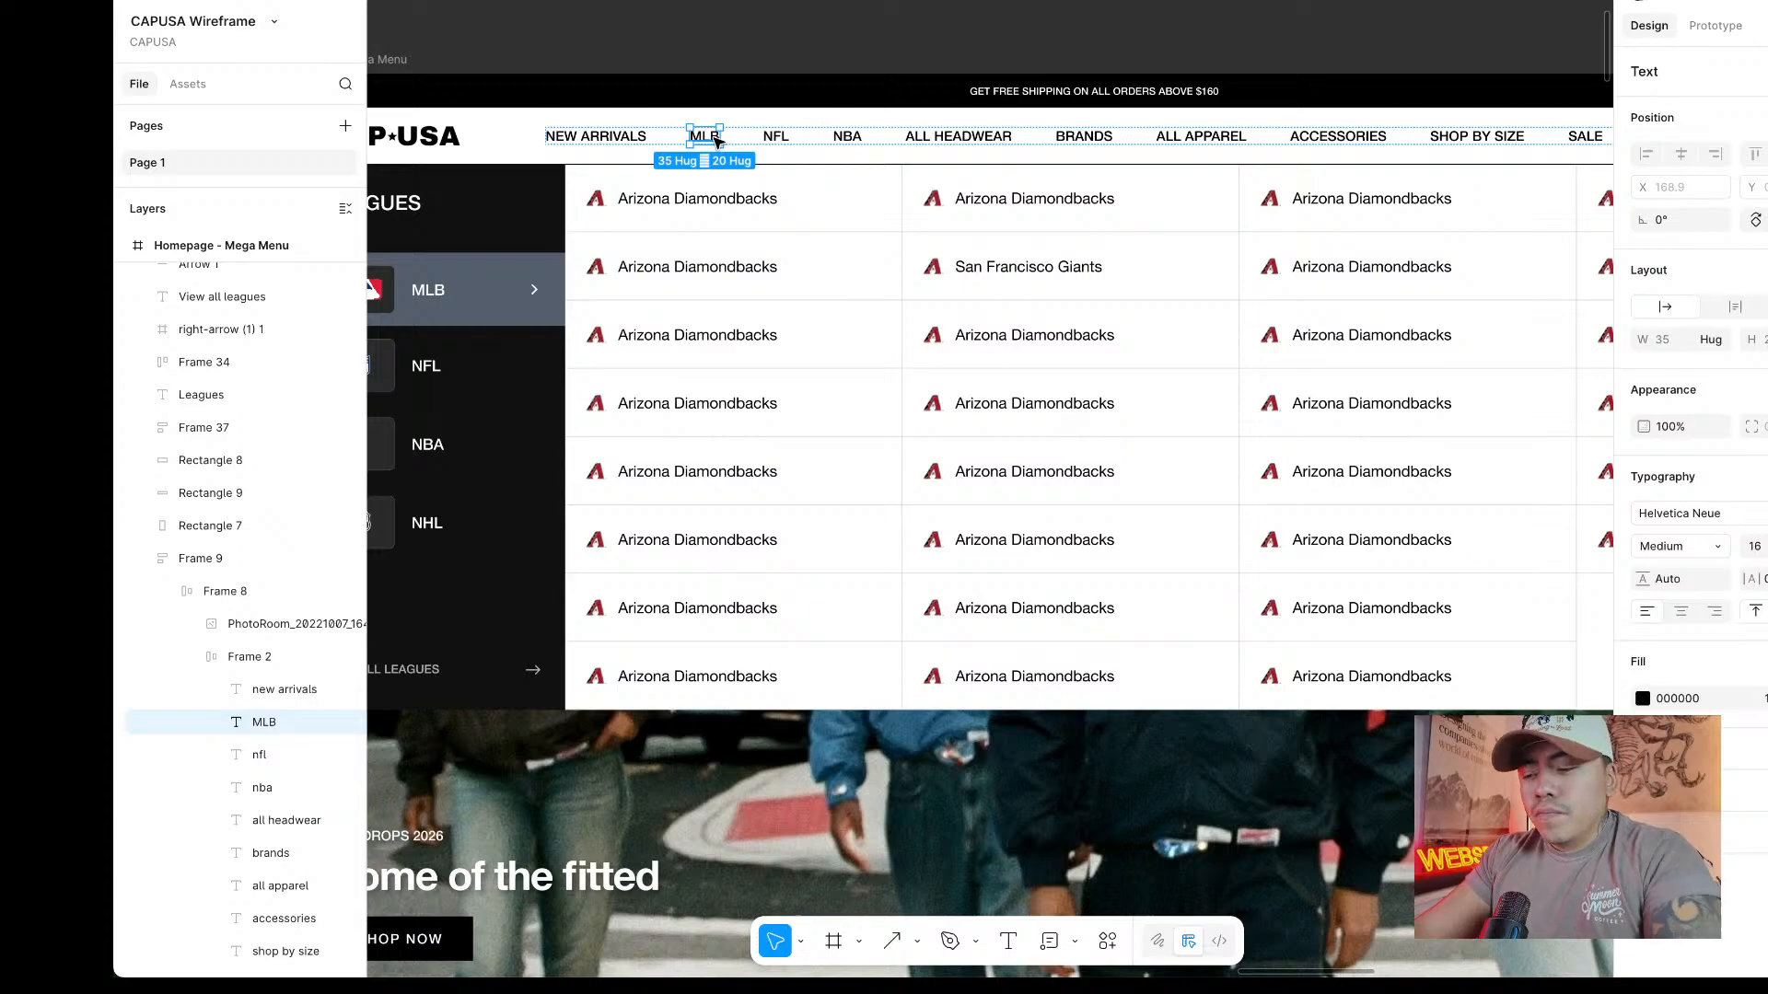
key("BackSpace")
double_click(718, 141)
double_click(717, 140)
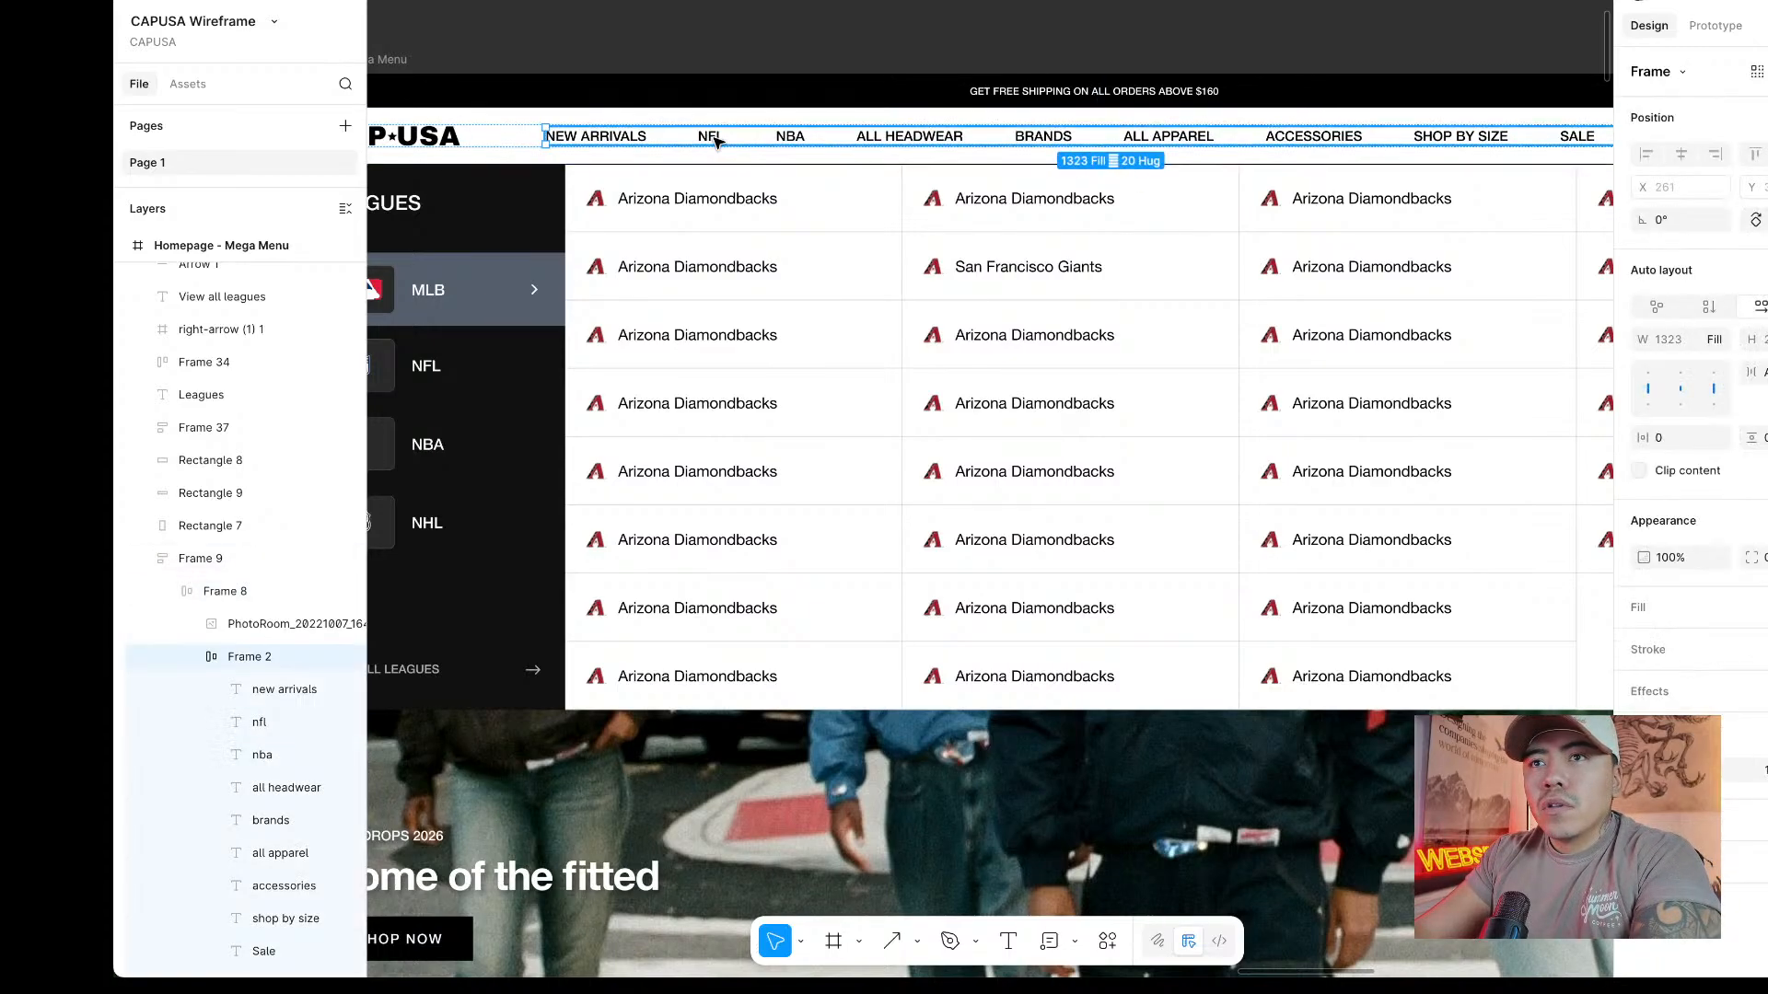
double_click(717, 141)
key("BackSpace")
Replace the NBA navigation item's text with LEAGUES.
double_click(717, 141)
double_click(718, 140)
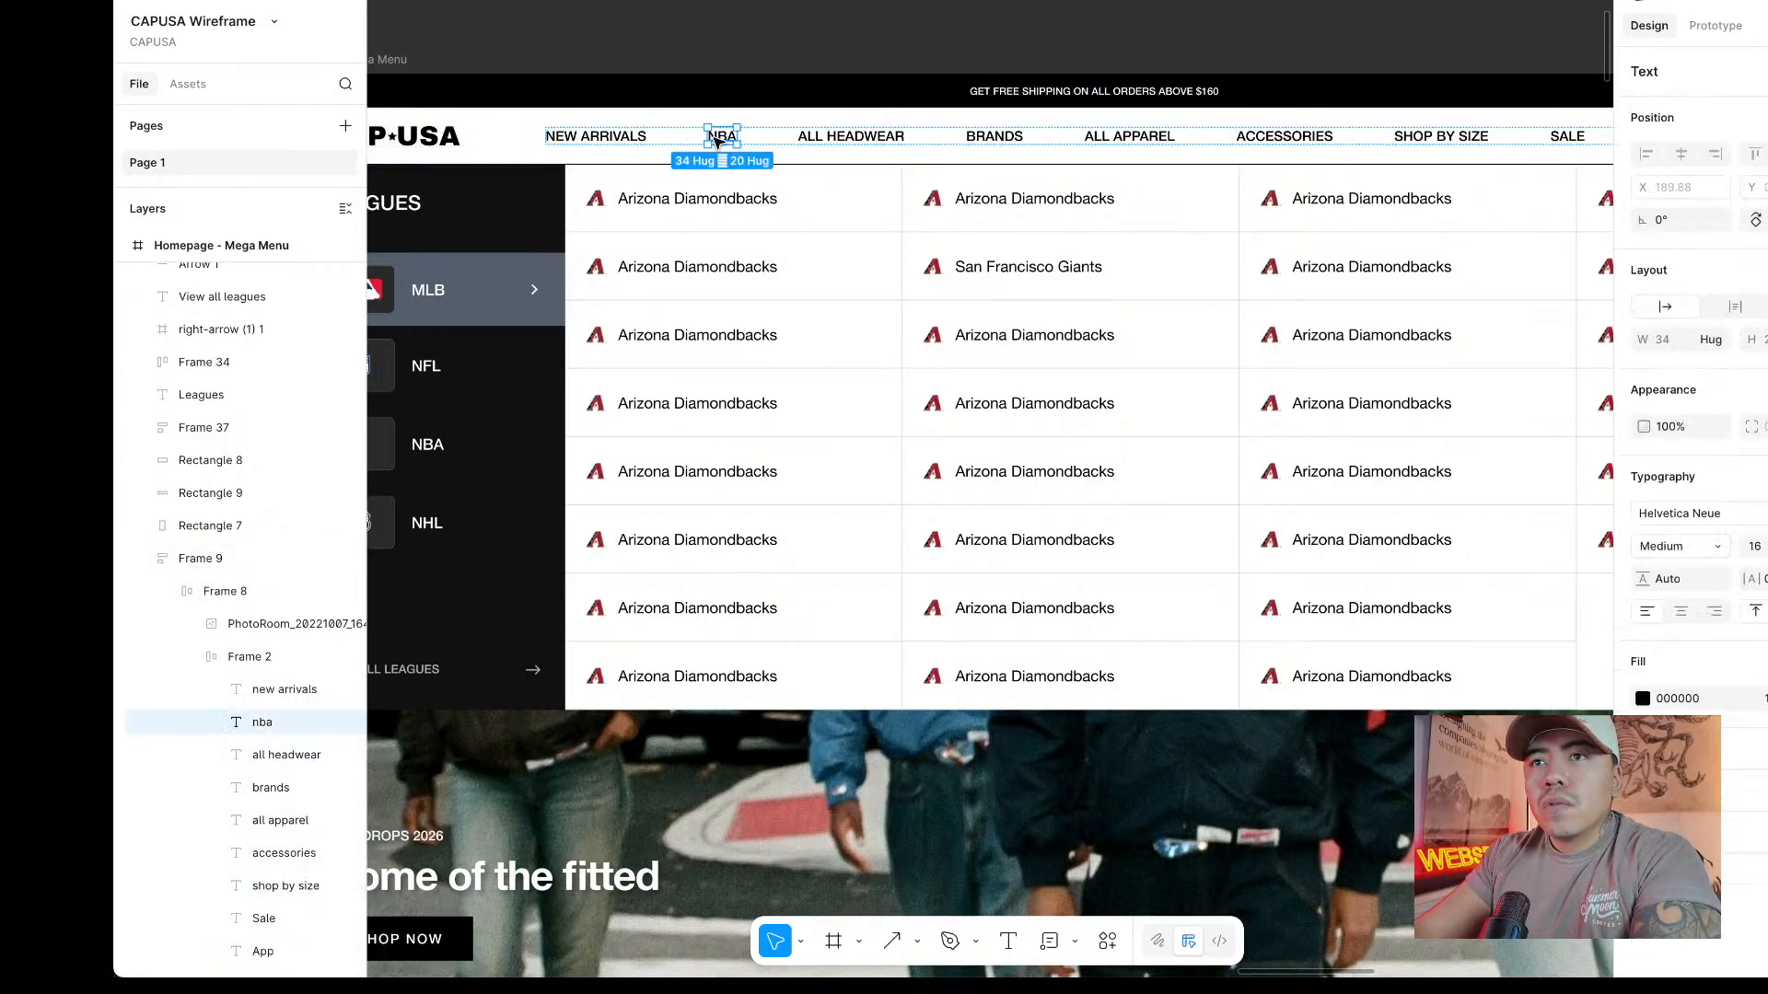
double_click(718, 141)
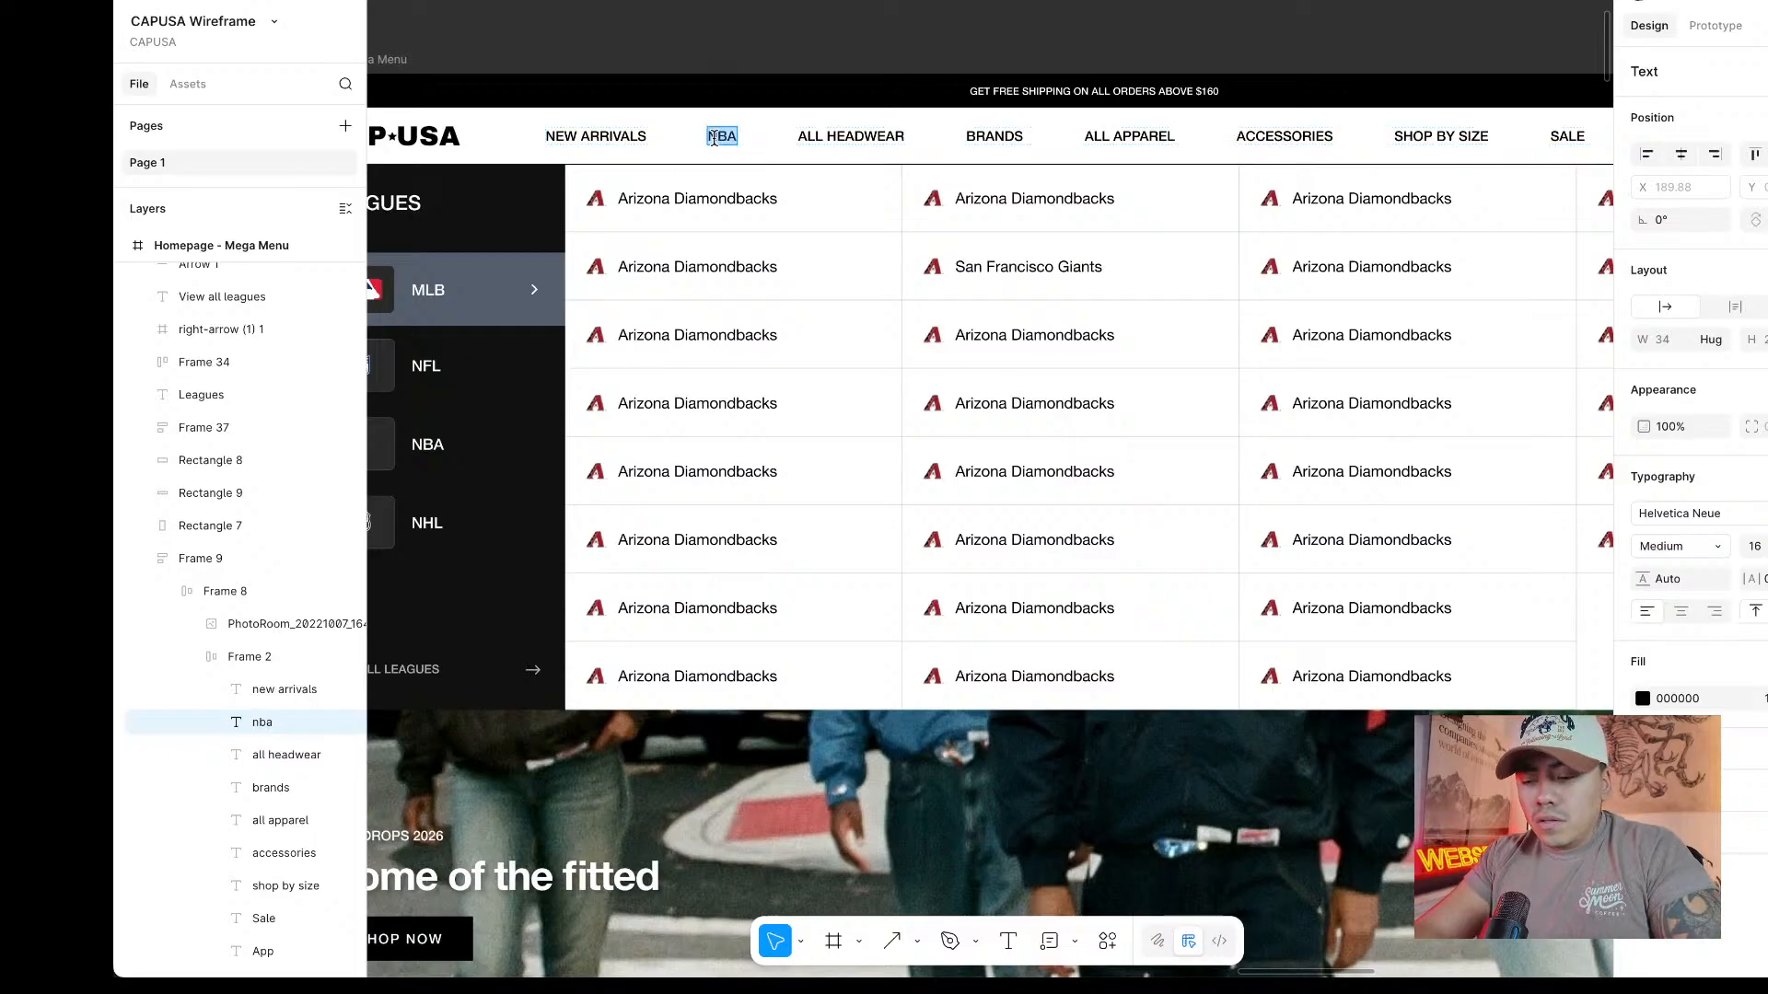
type("LEAGUES")
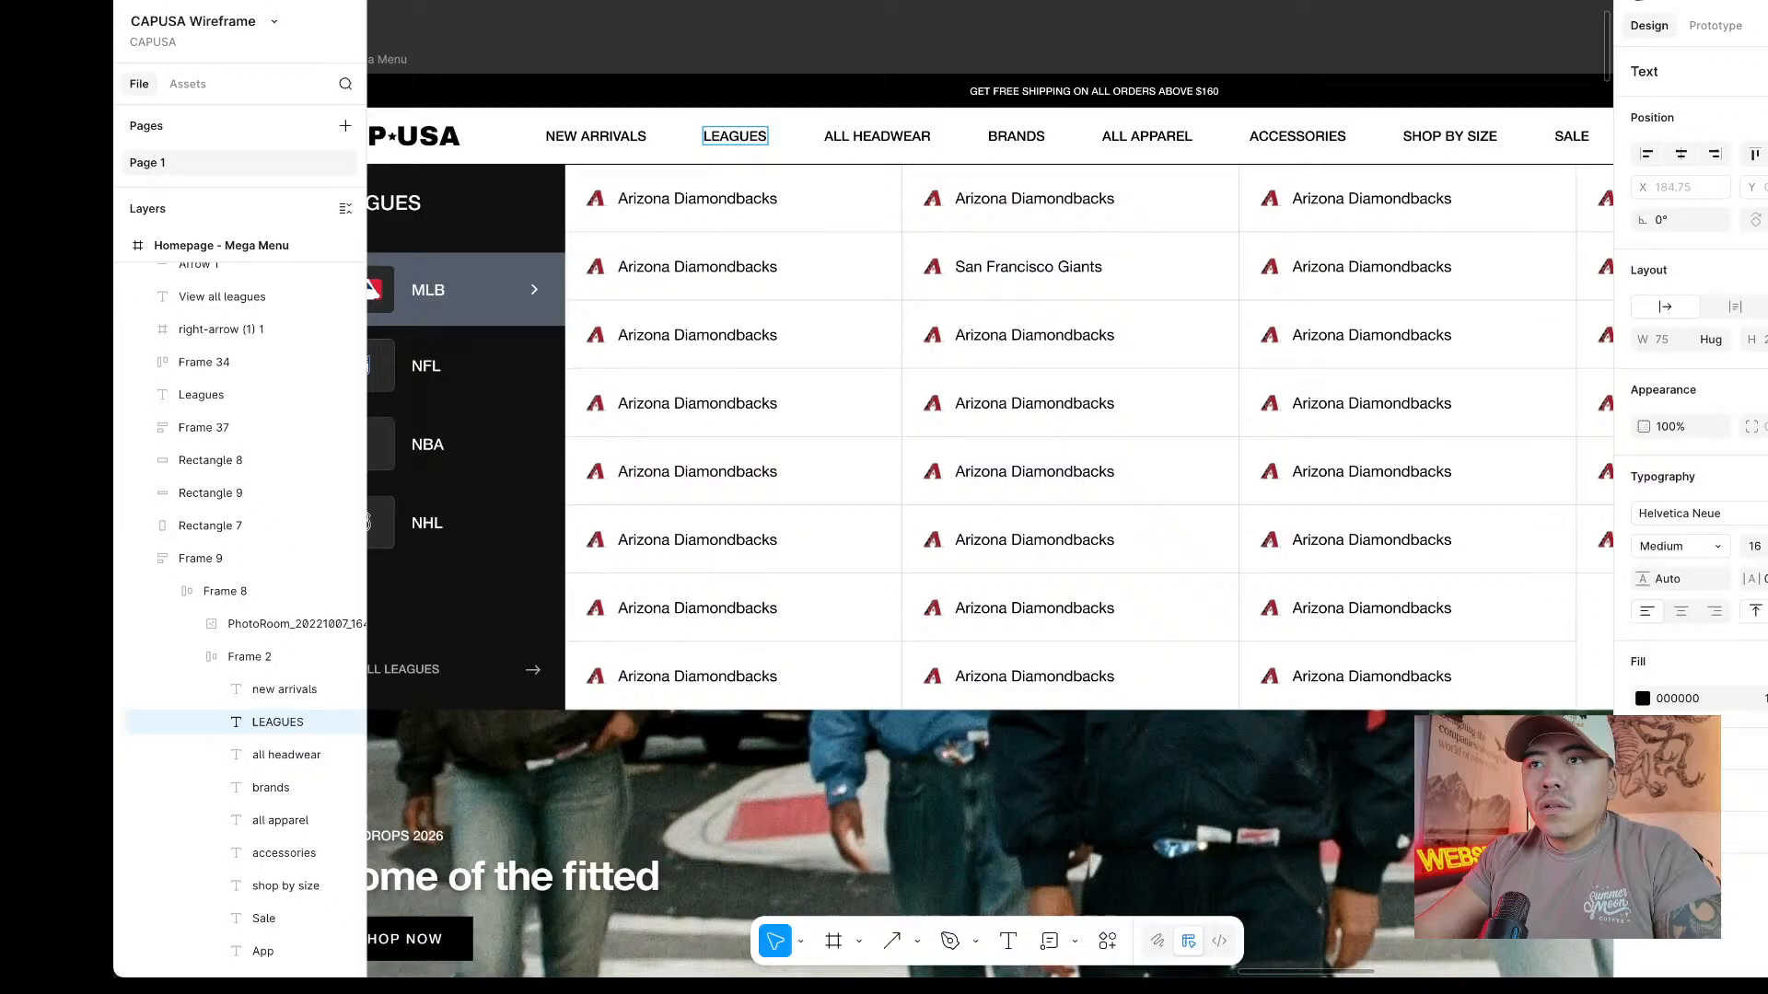
left_click(886, 6)
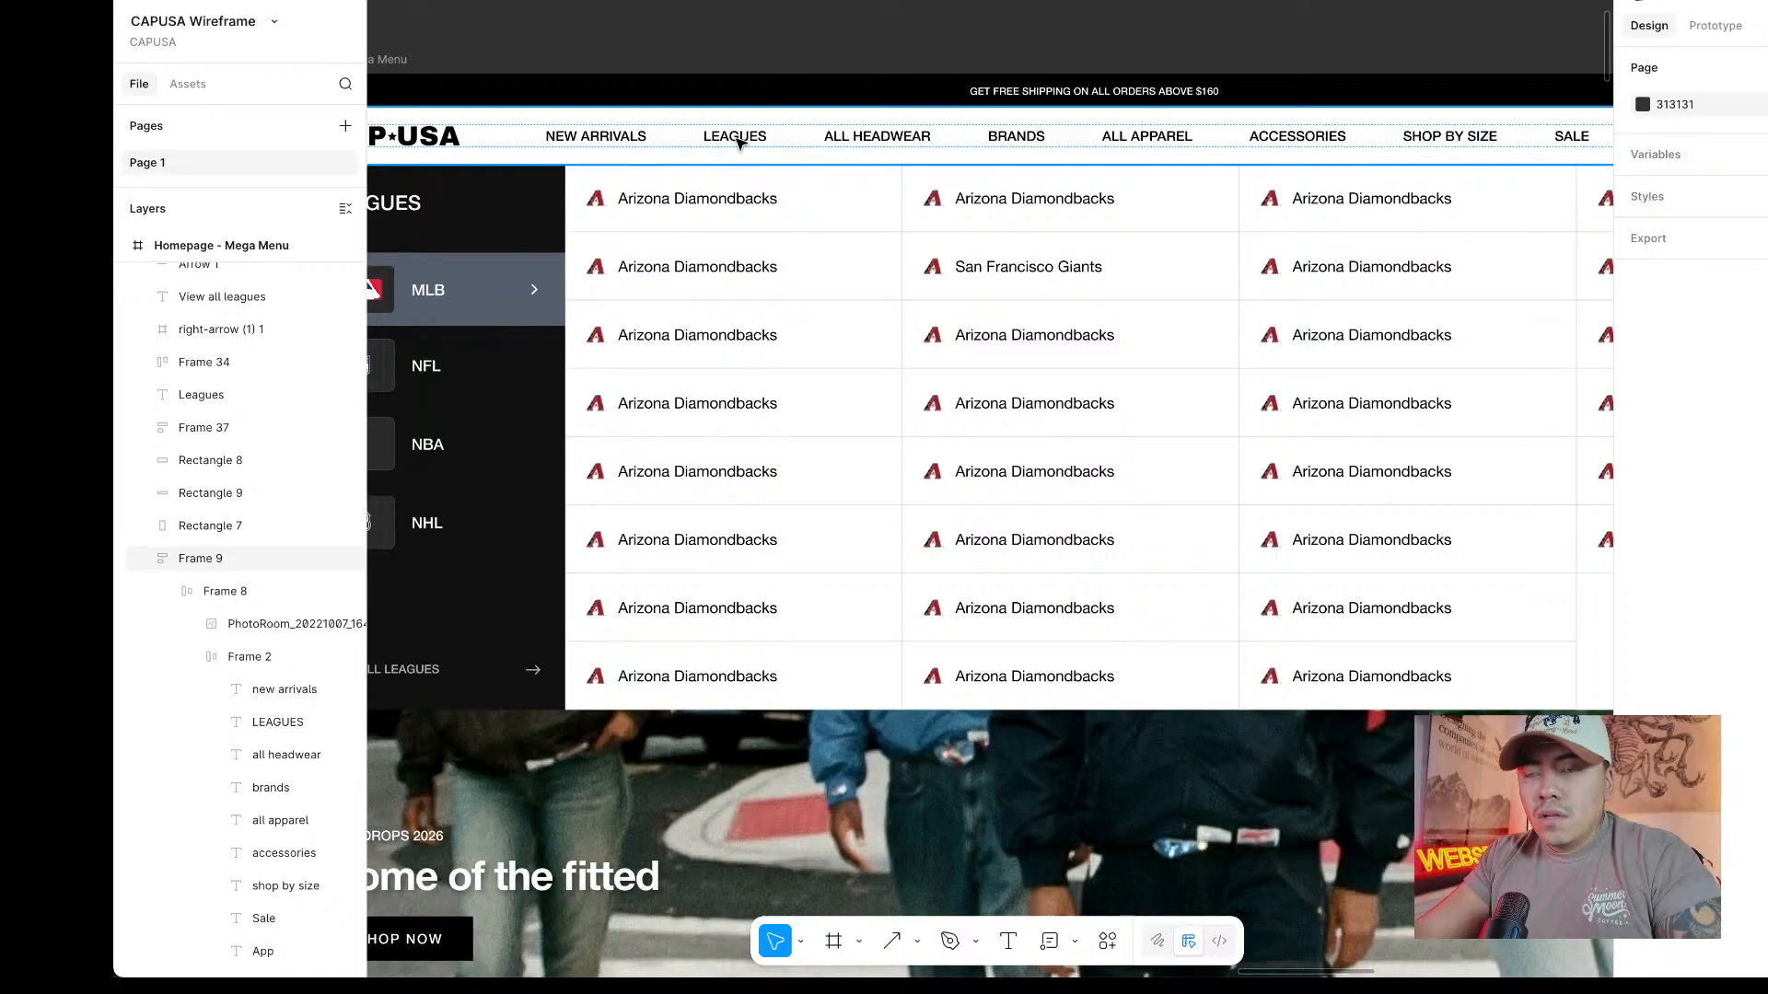
Examine the layers around the LEAGUES item, checking Frame 9 and toggling the visibility of Rectangle 2.
scroll(737, 138, "up", 3)
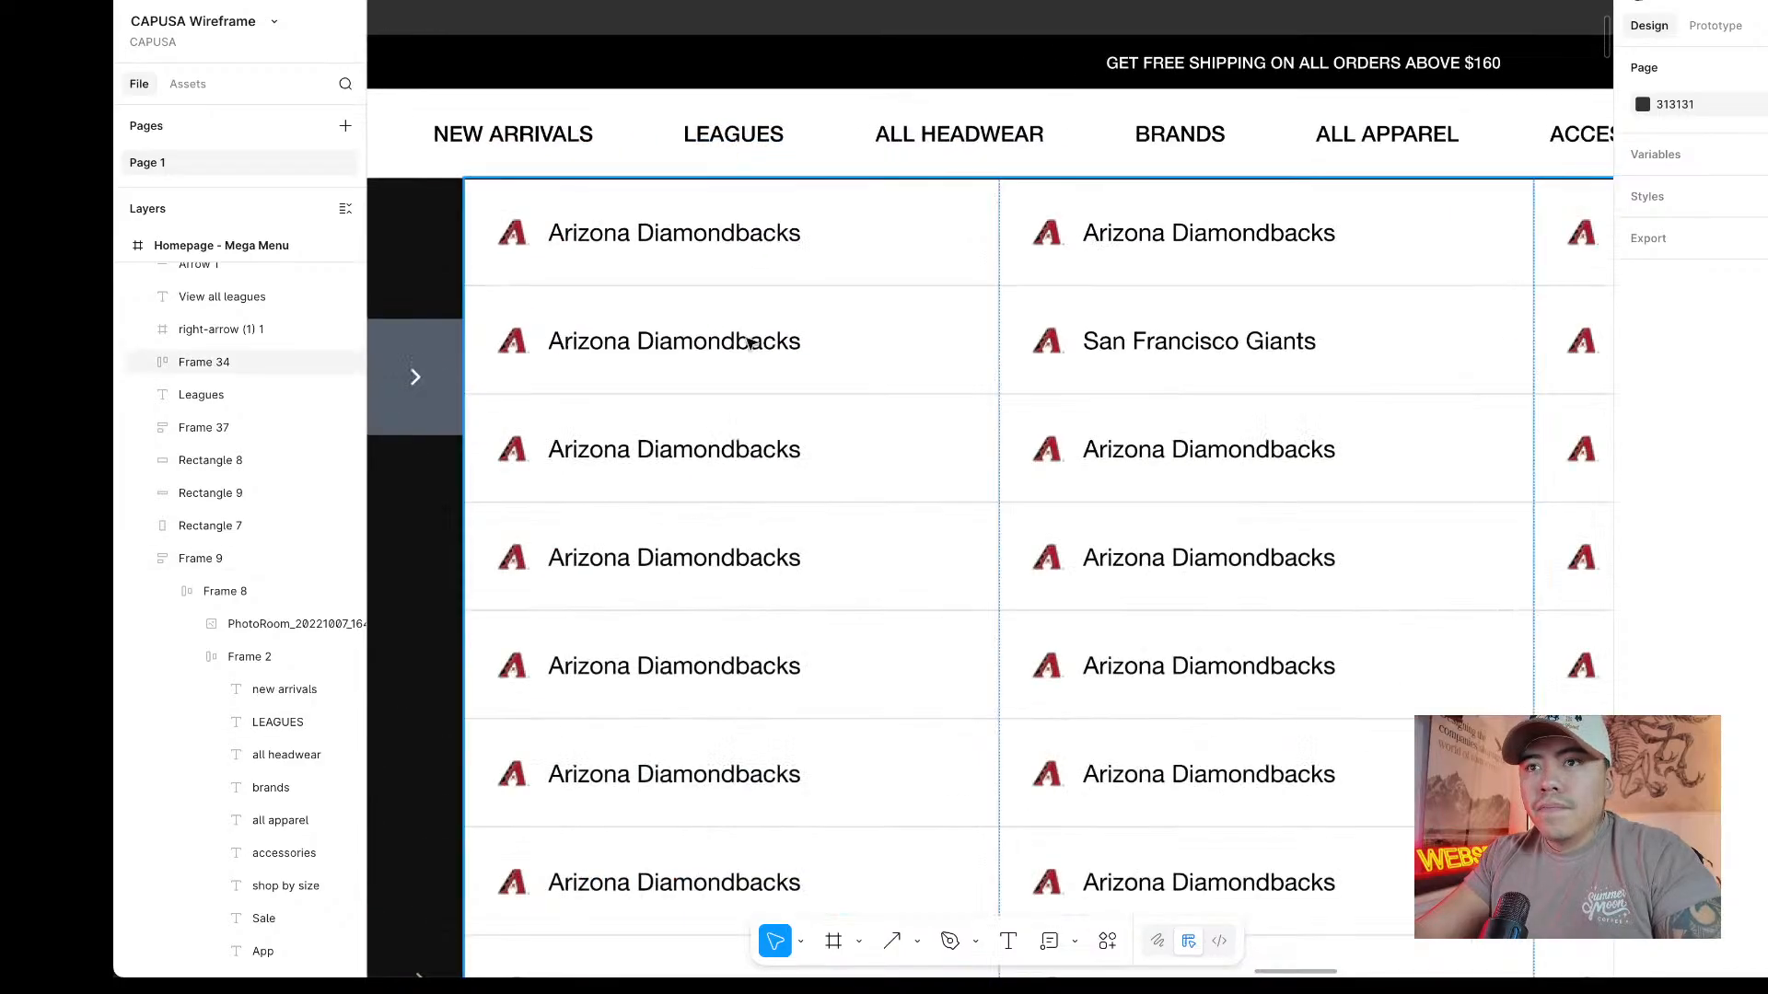
left_click(736, 134)
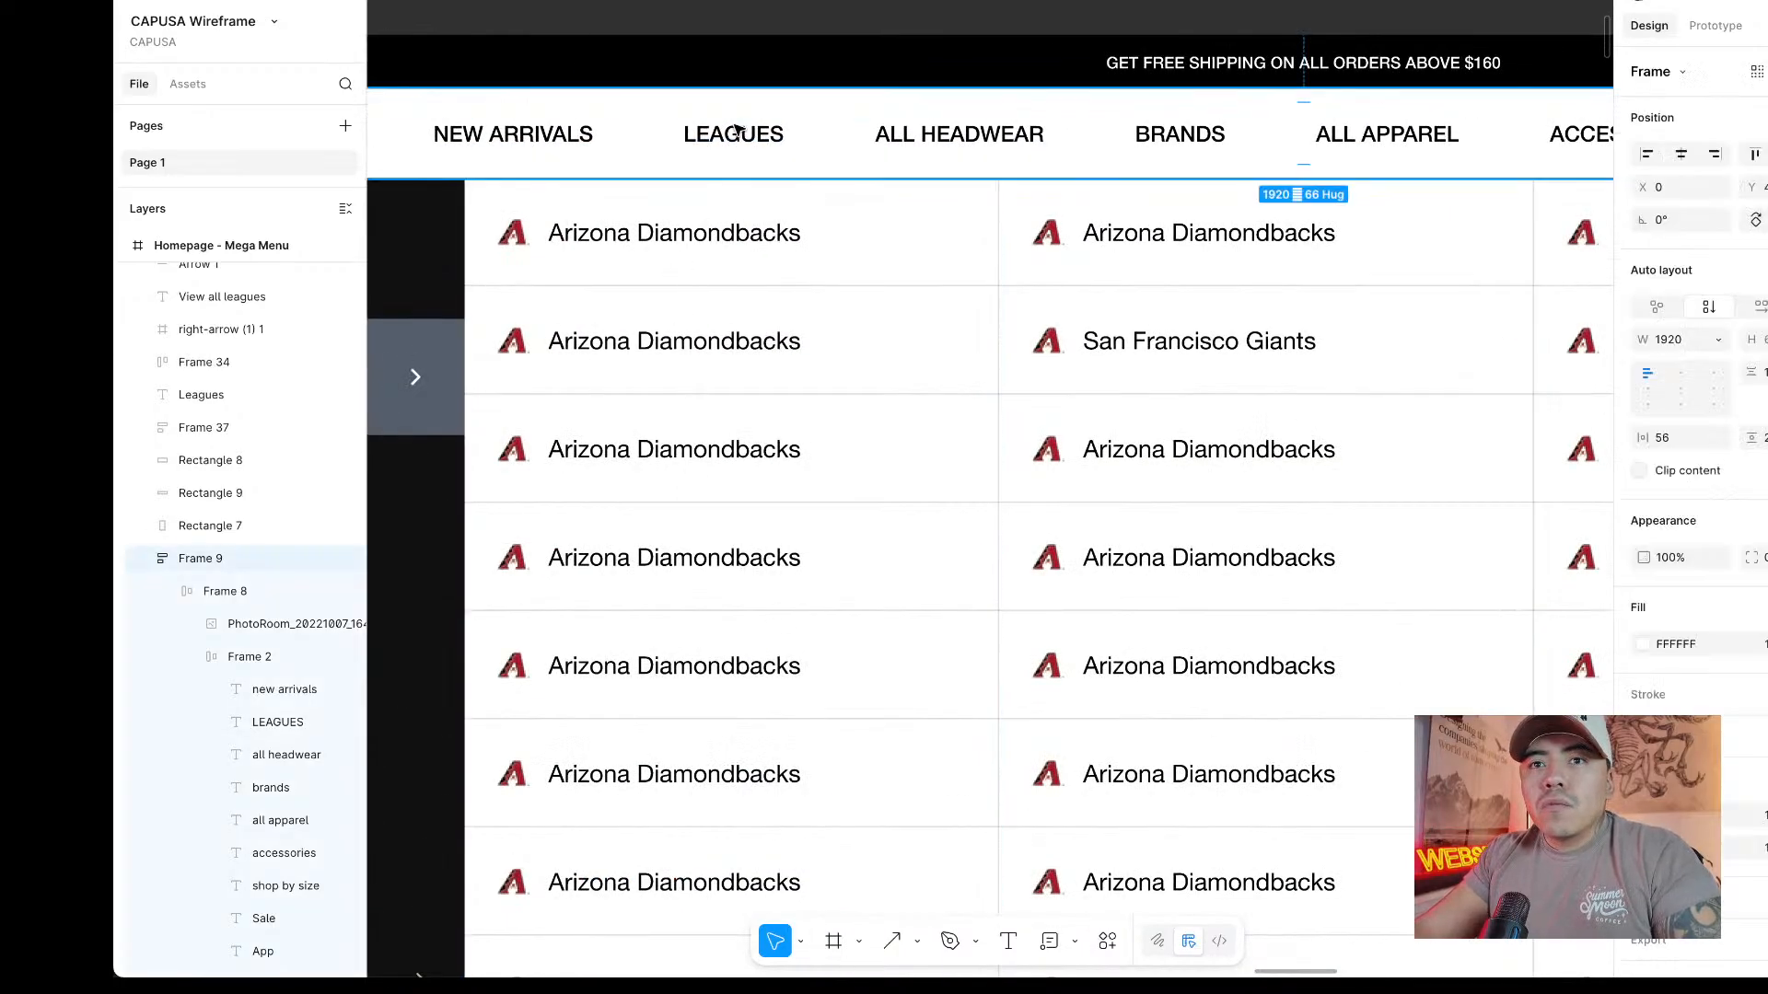
left_click(145, 559)
left_click(145, 559)
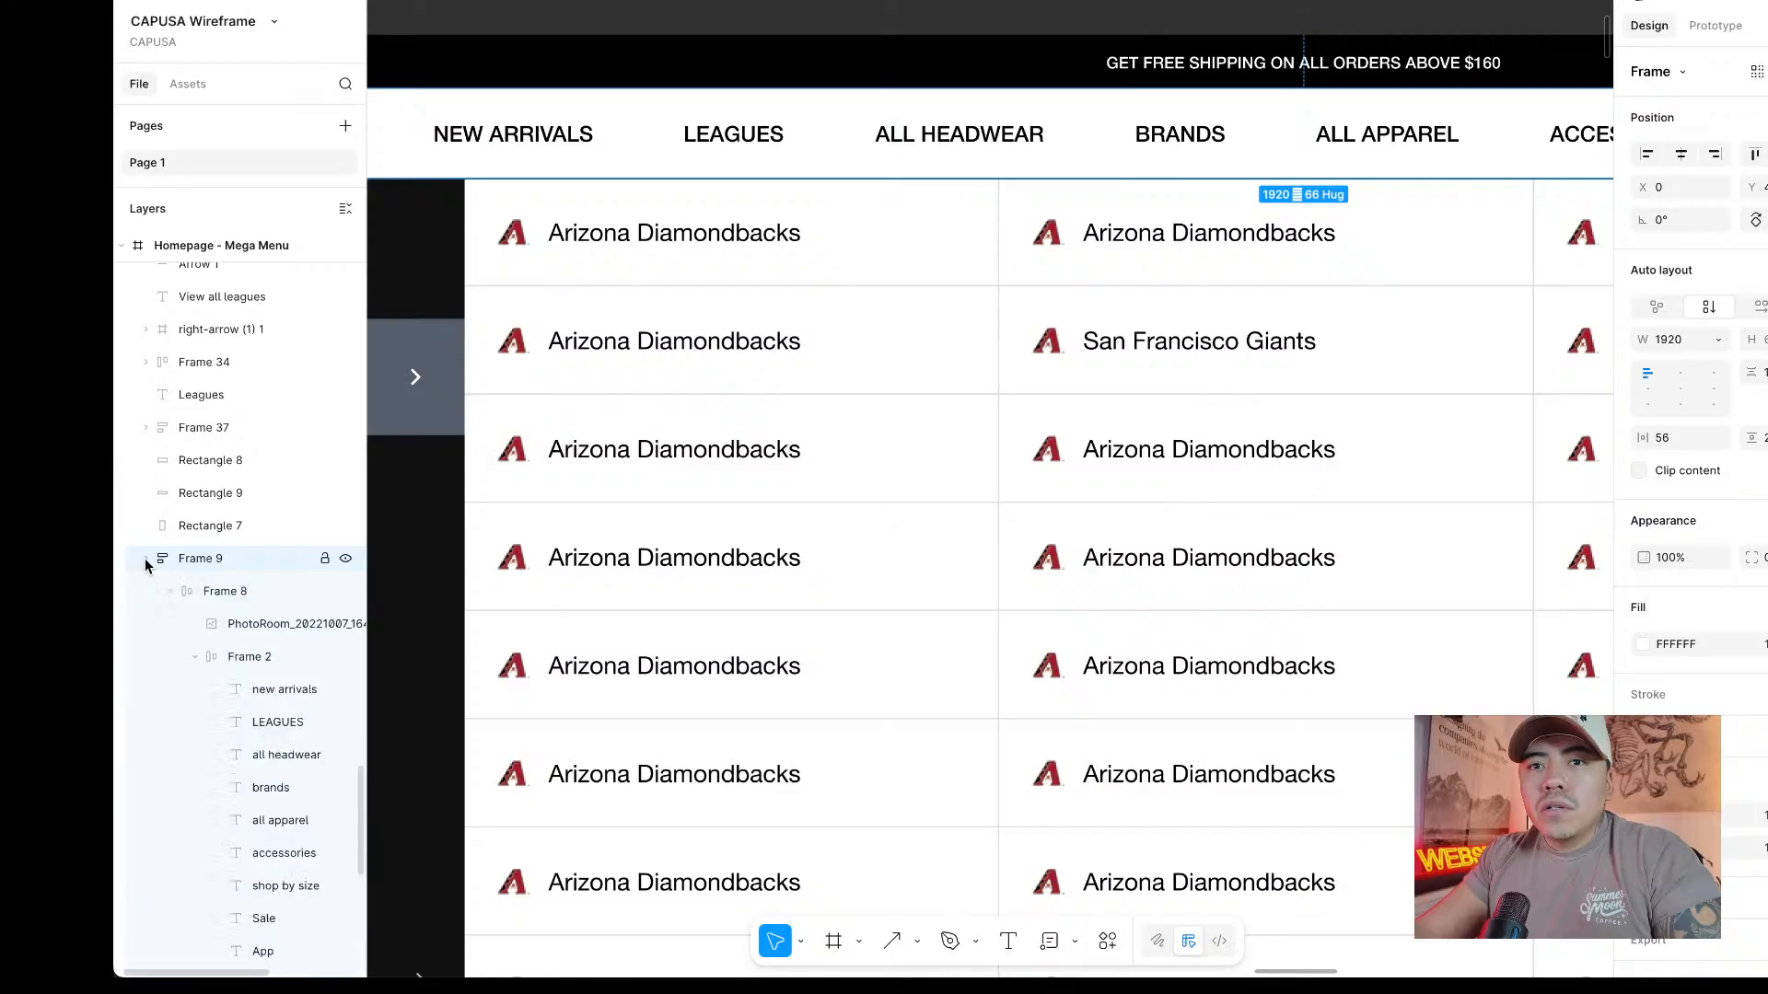
left_click(145, 559)
left_click(193, 626)
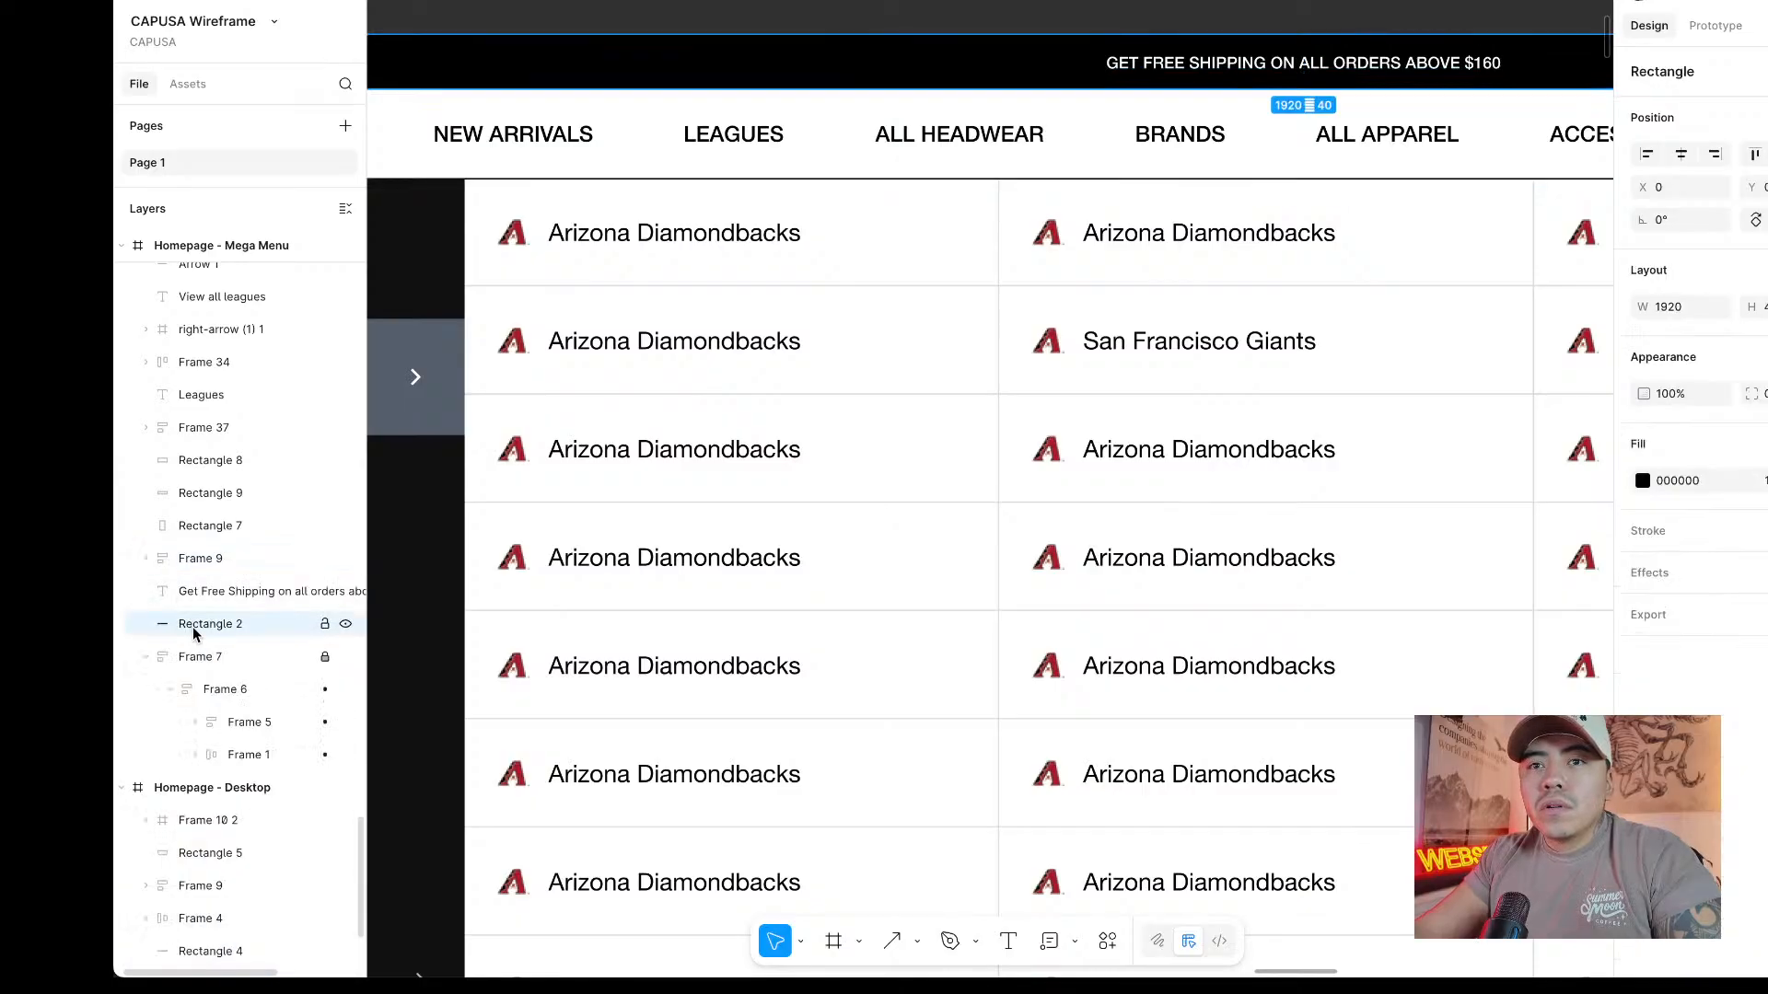
left_click(345, 624)
left_click(346, 625)
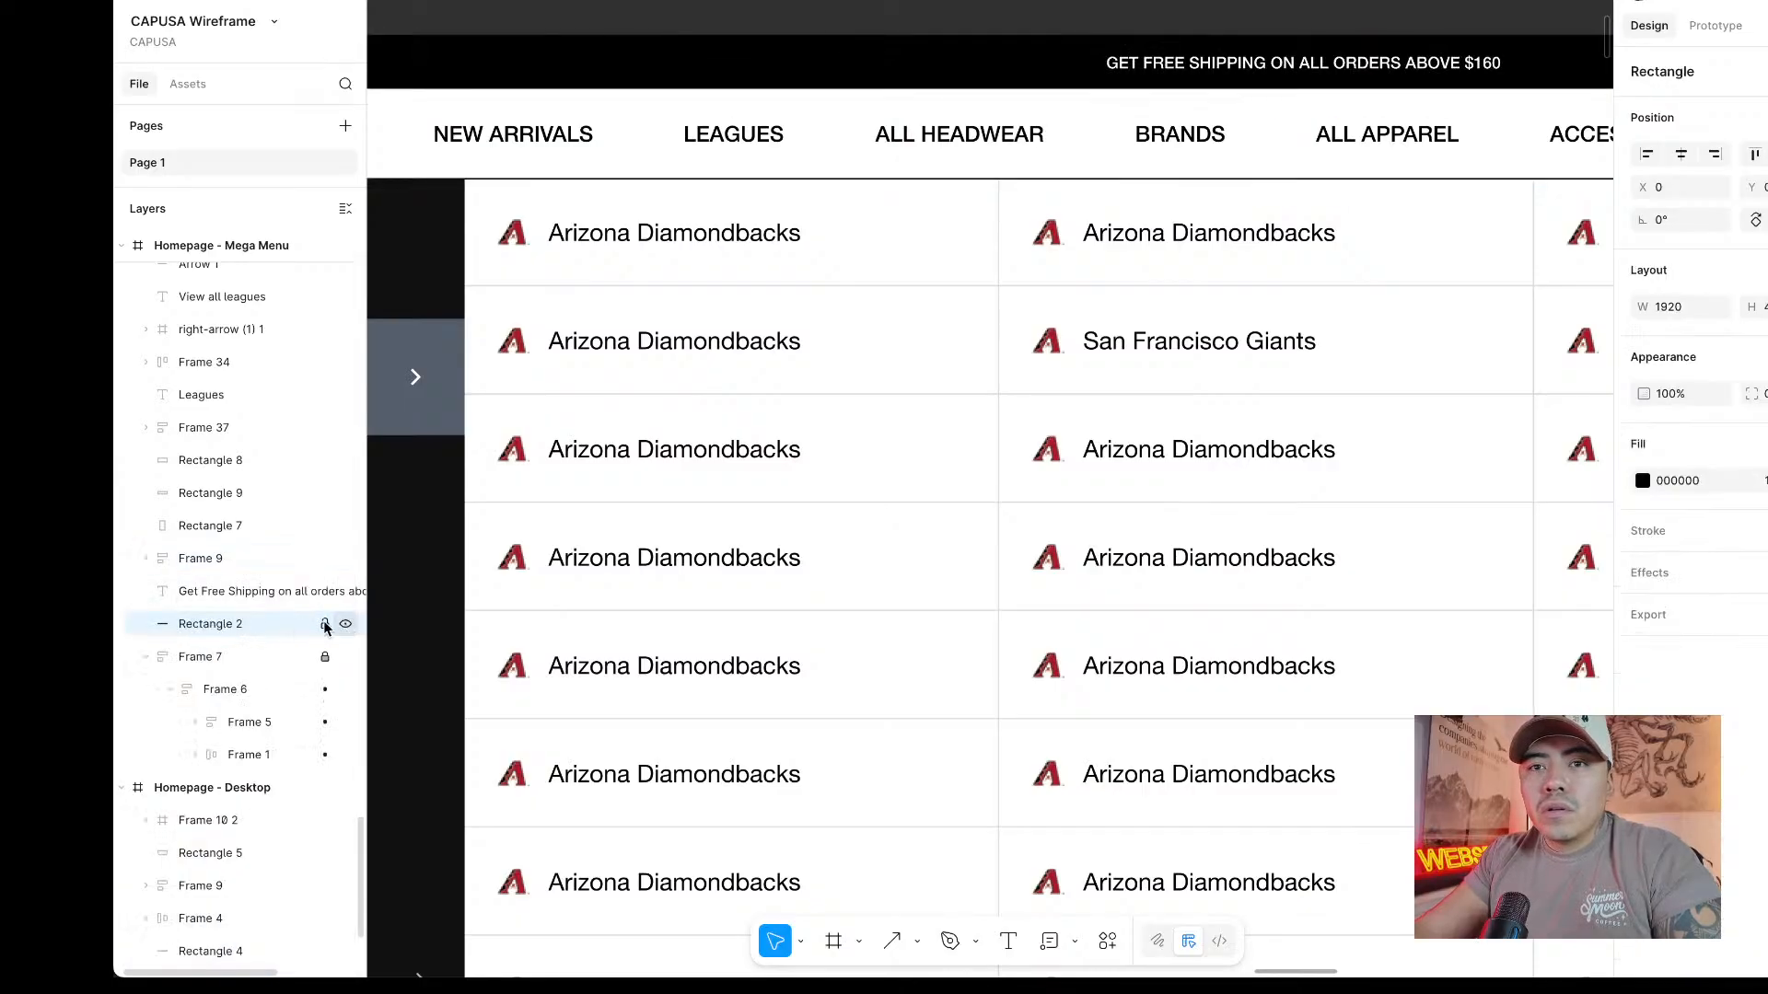
left_click(192, 558)
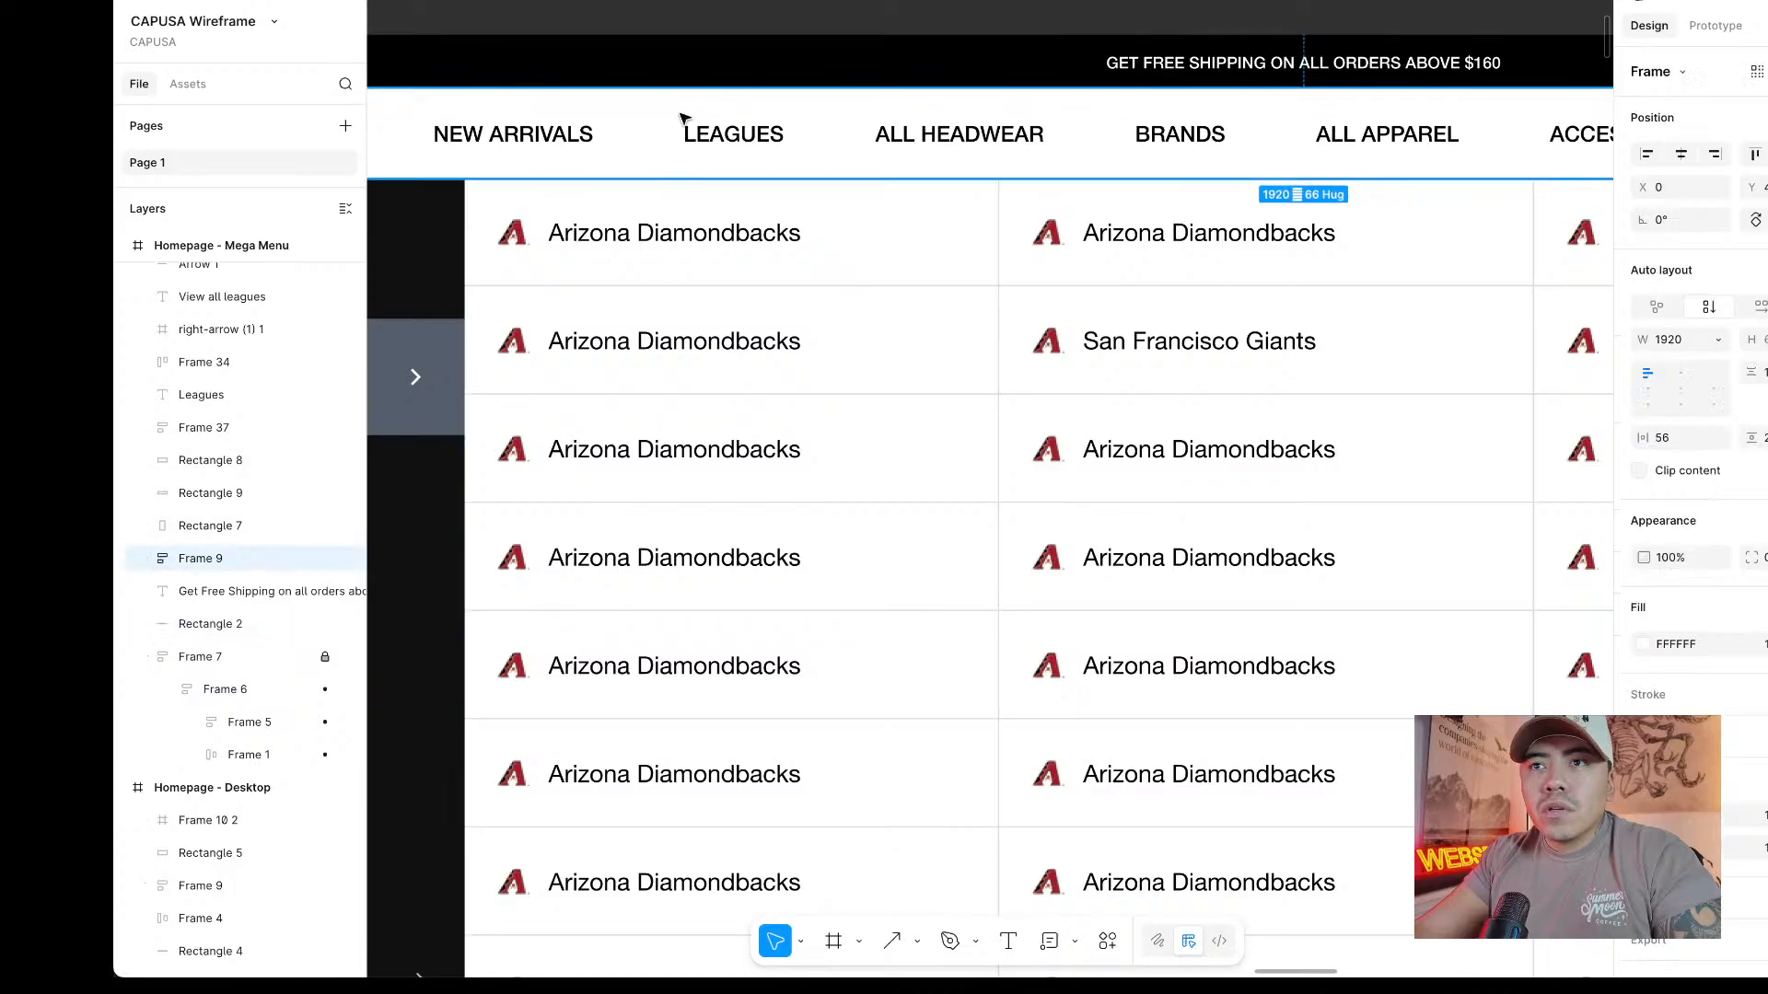
left_click(737, 131)
left_click(737, 131)
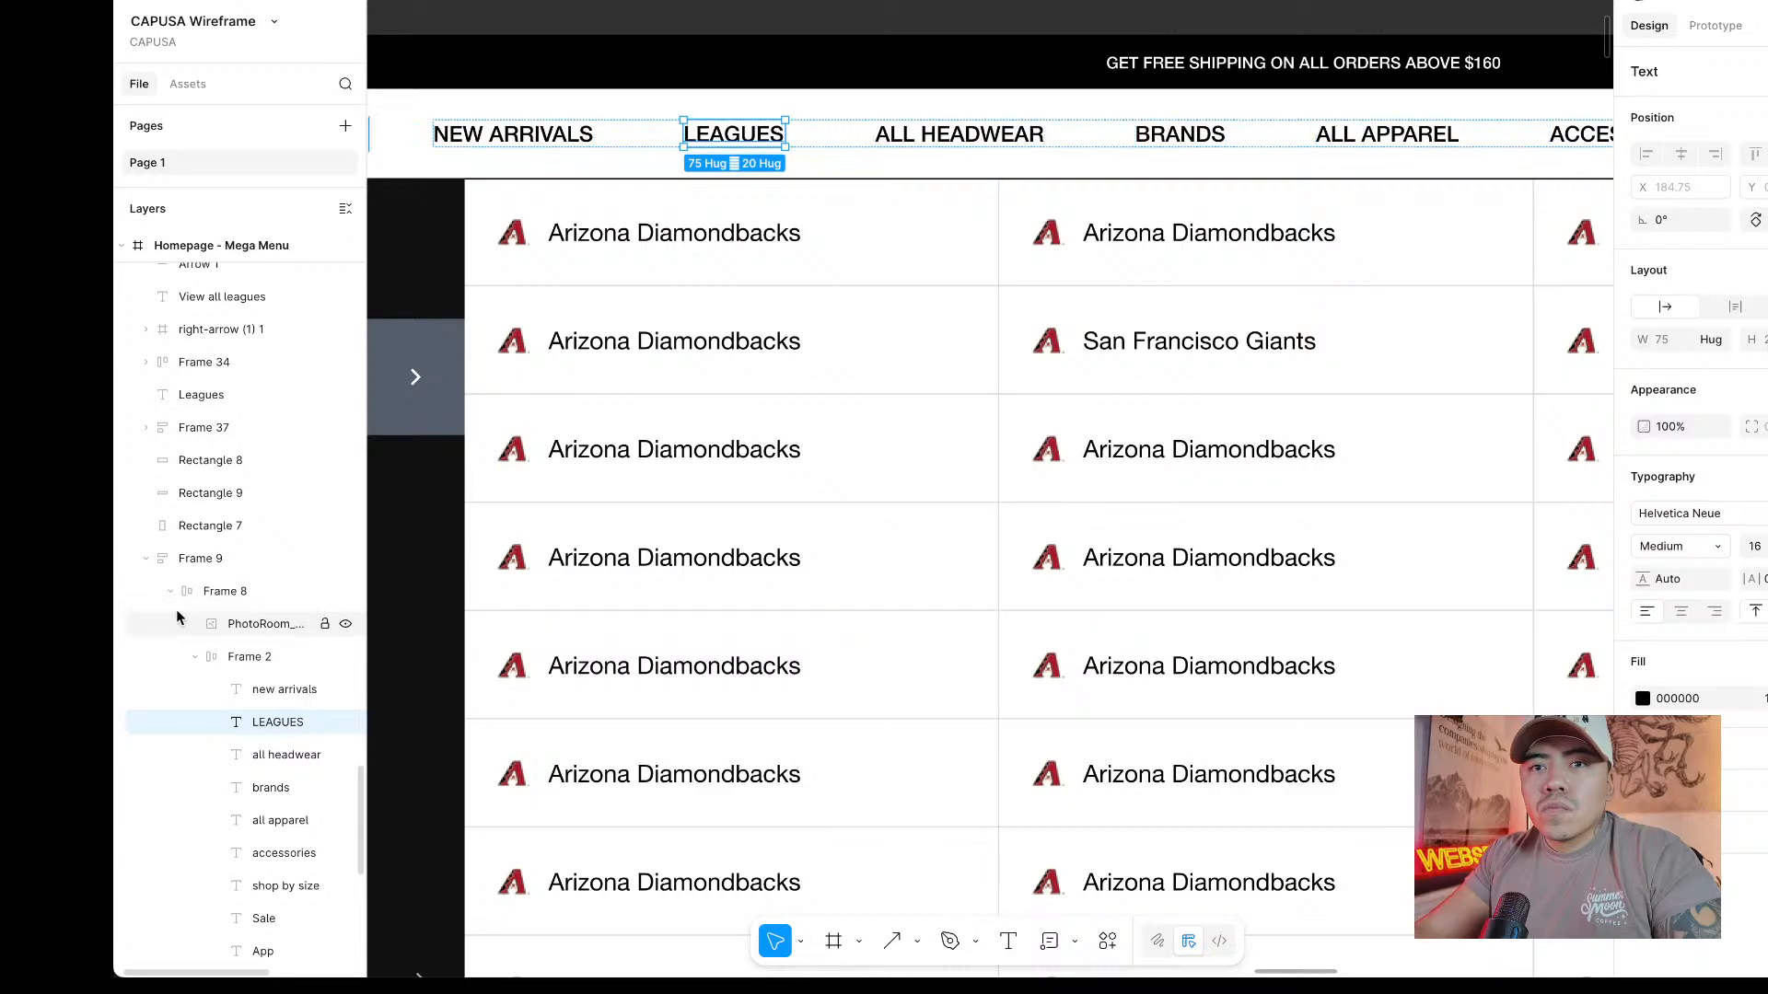
Collapse Frame 2 and Frame 8 in the navigation bar's layers, checking their child frames, and select Frame 9.
scroll(240, 598, "down", 5)
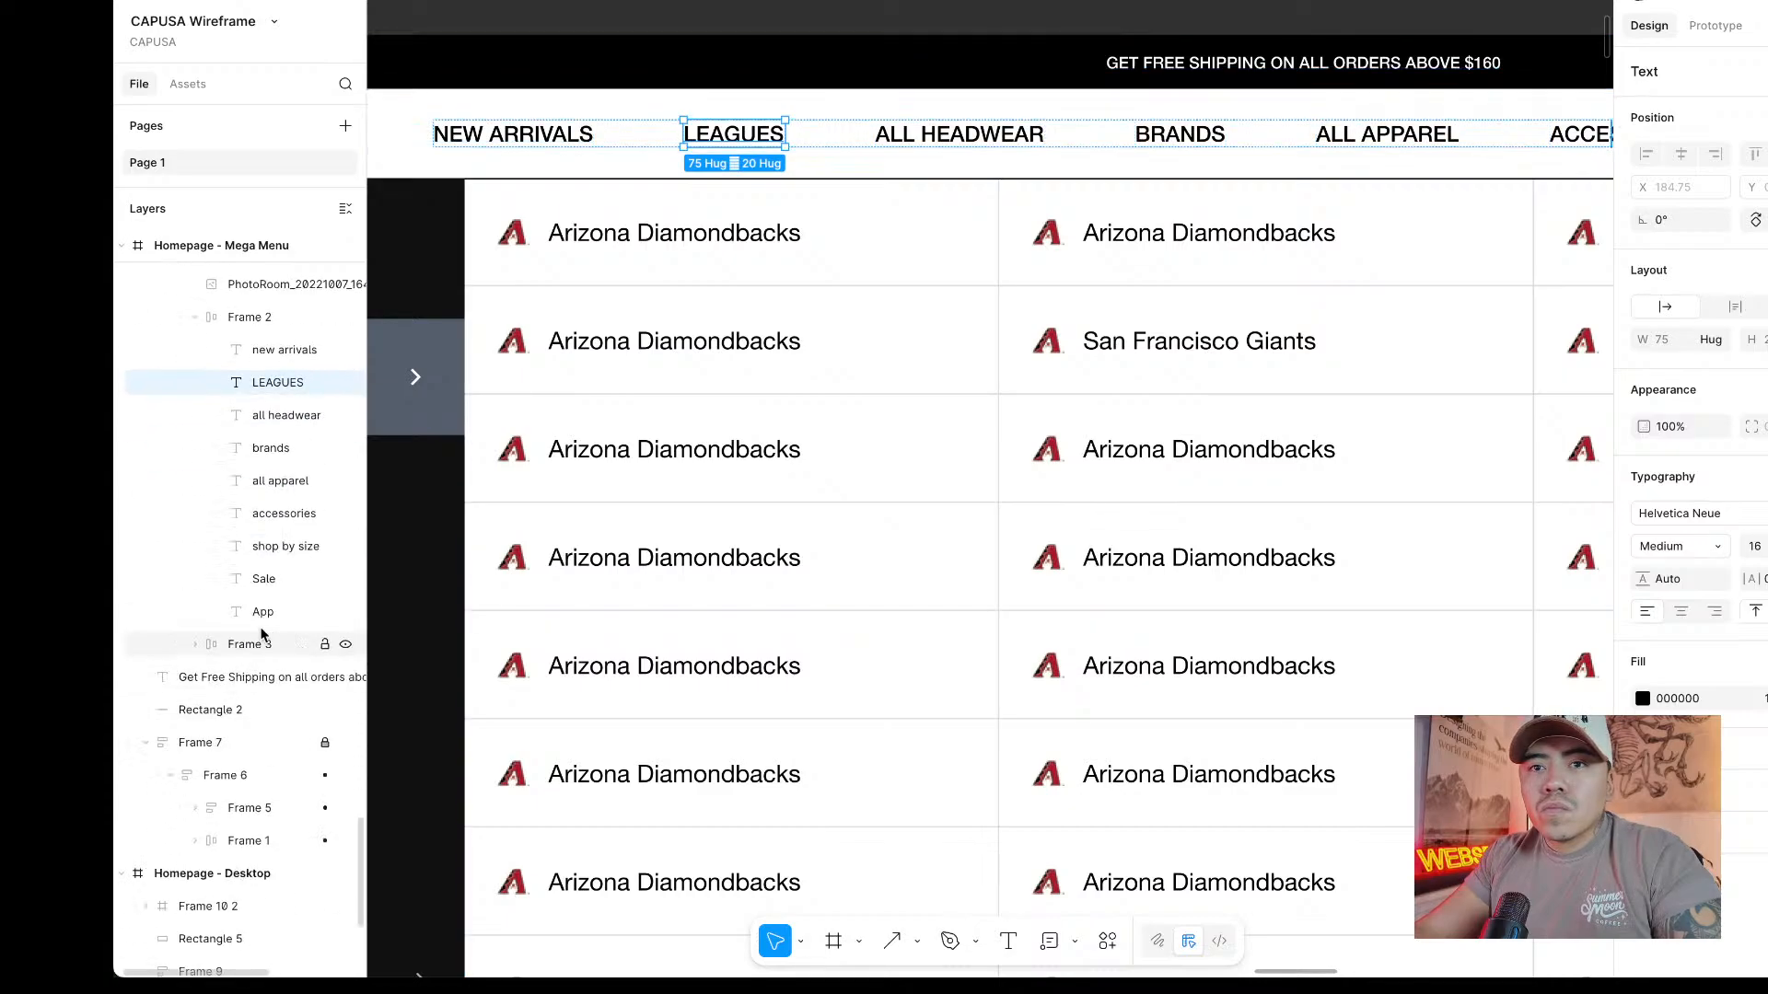
left_click(195, 448)
left_click(246, 447)
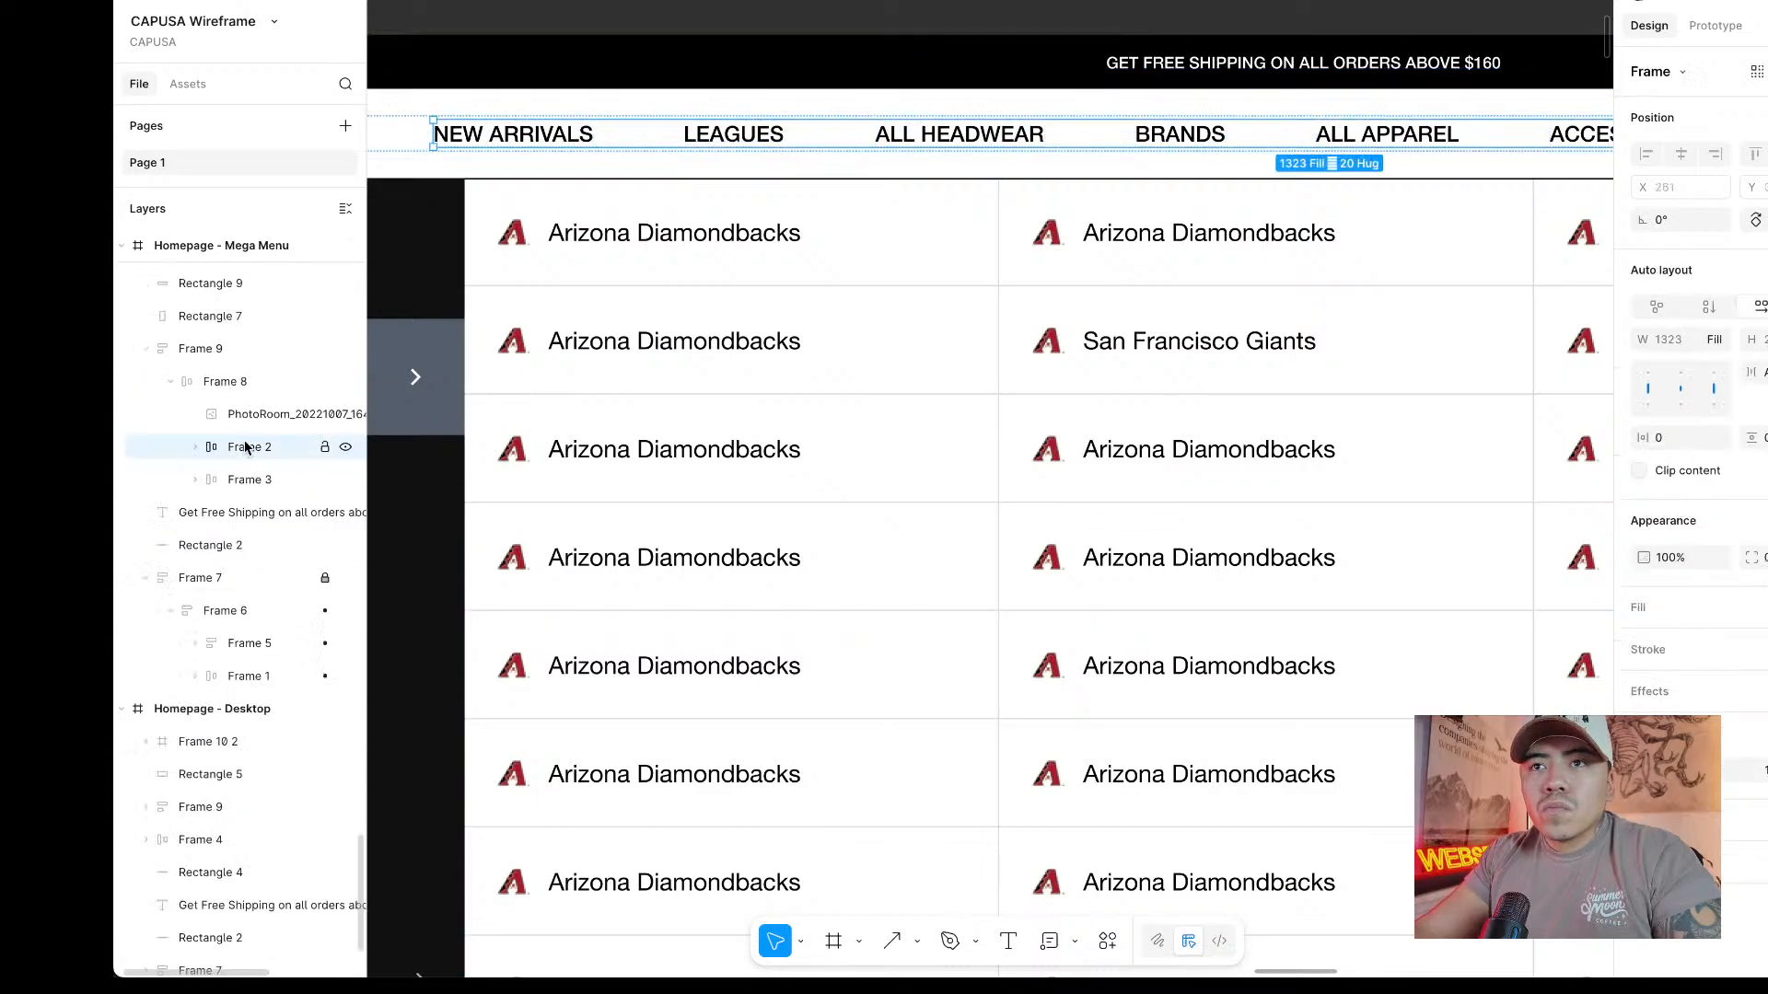
left_click(245, 479)
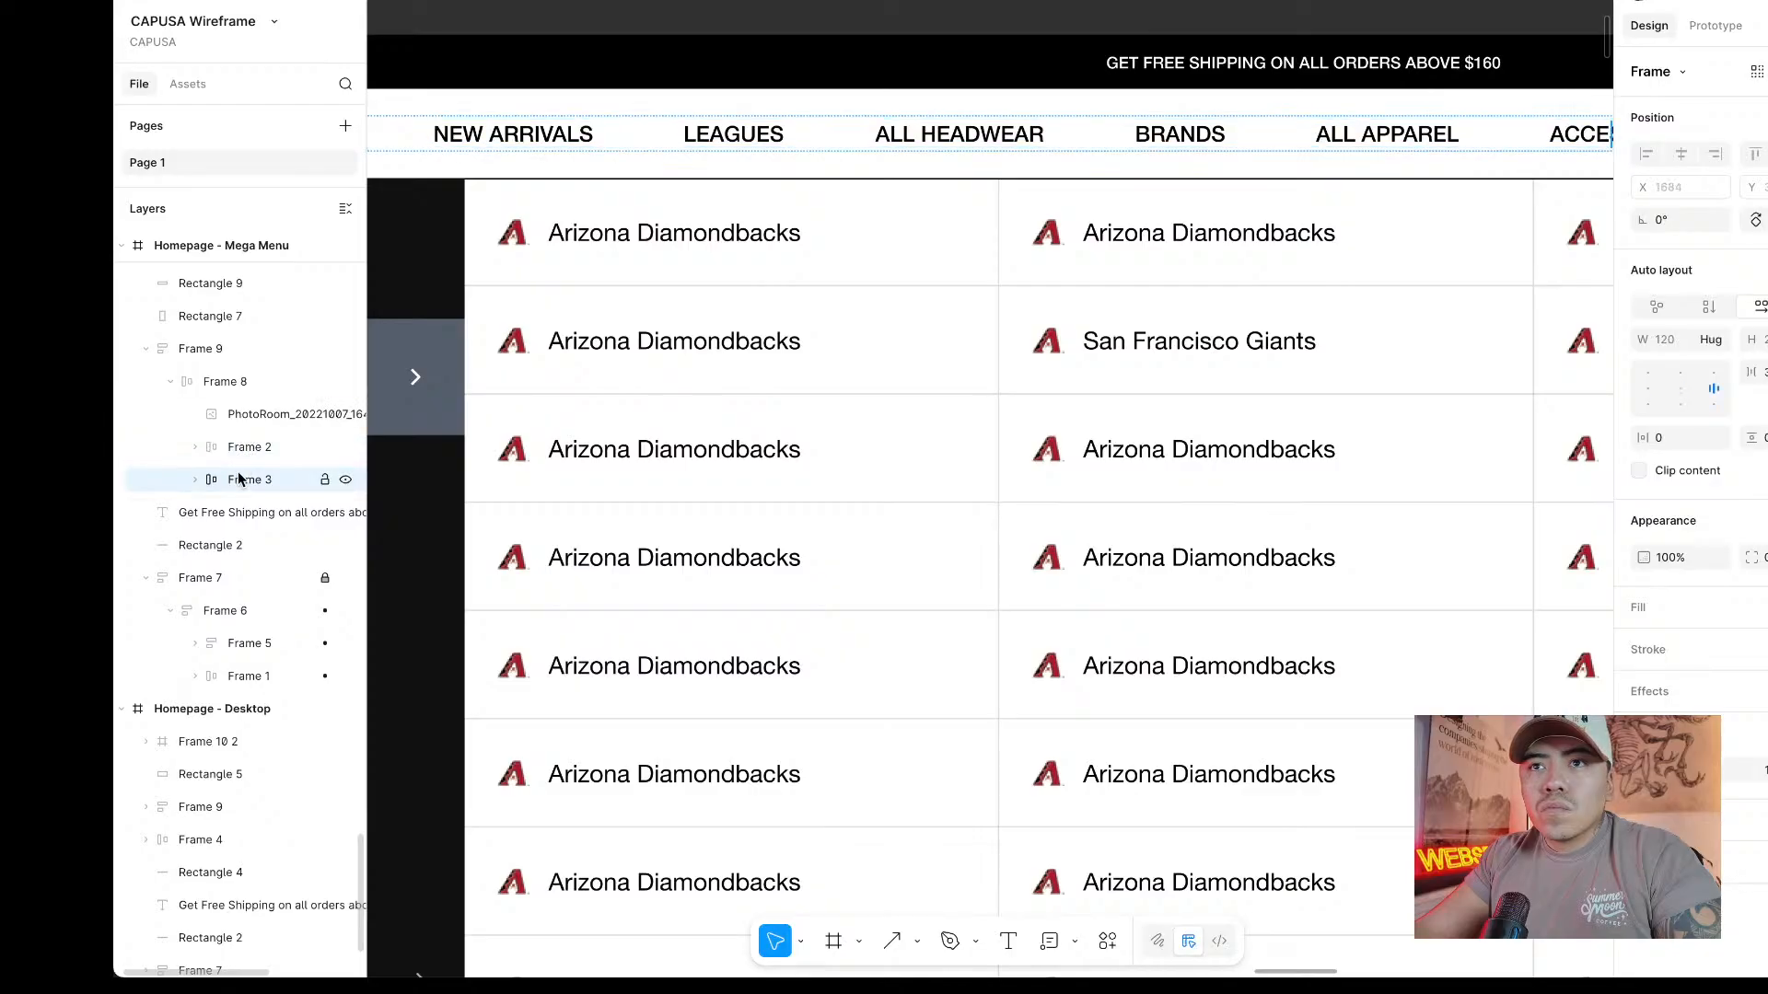
left_click(245, 416)
left_click(225, 381)
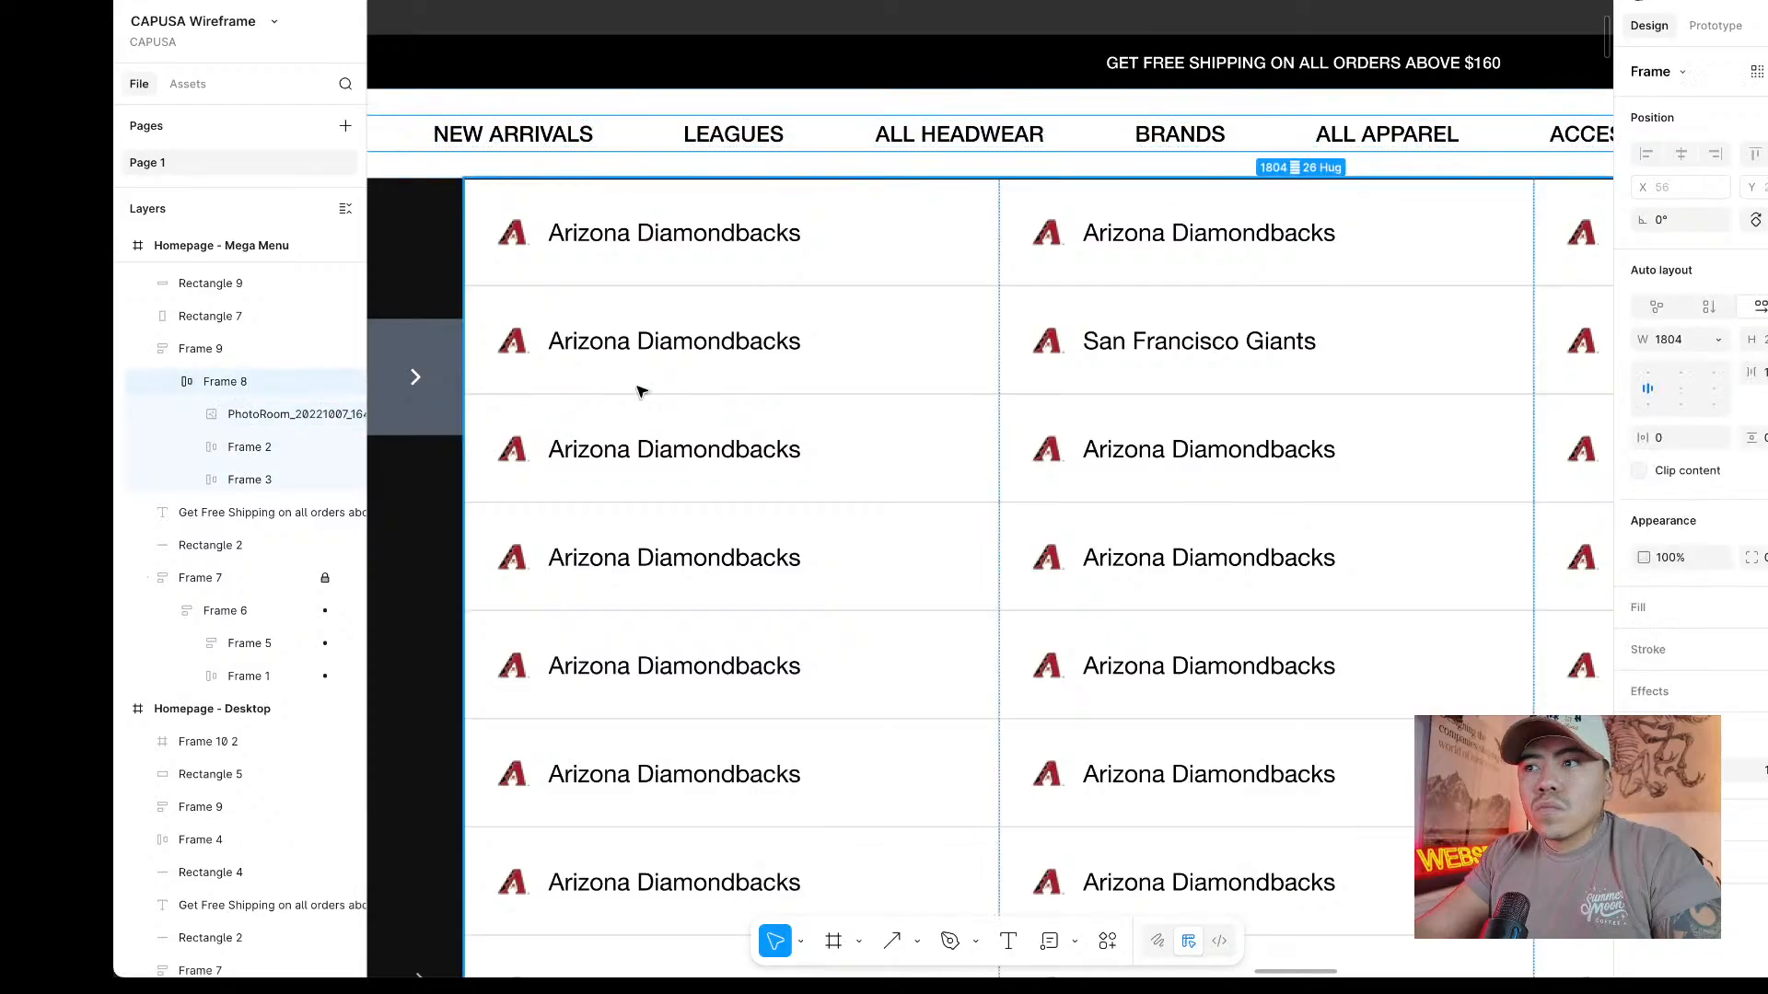
left_click(171, 381)
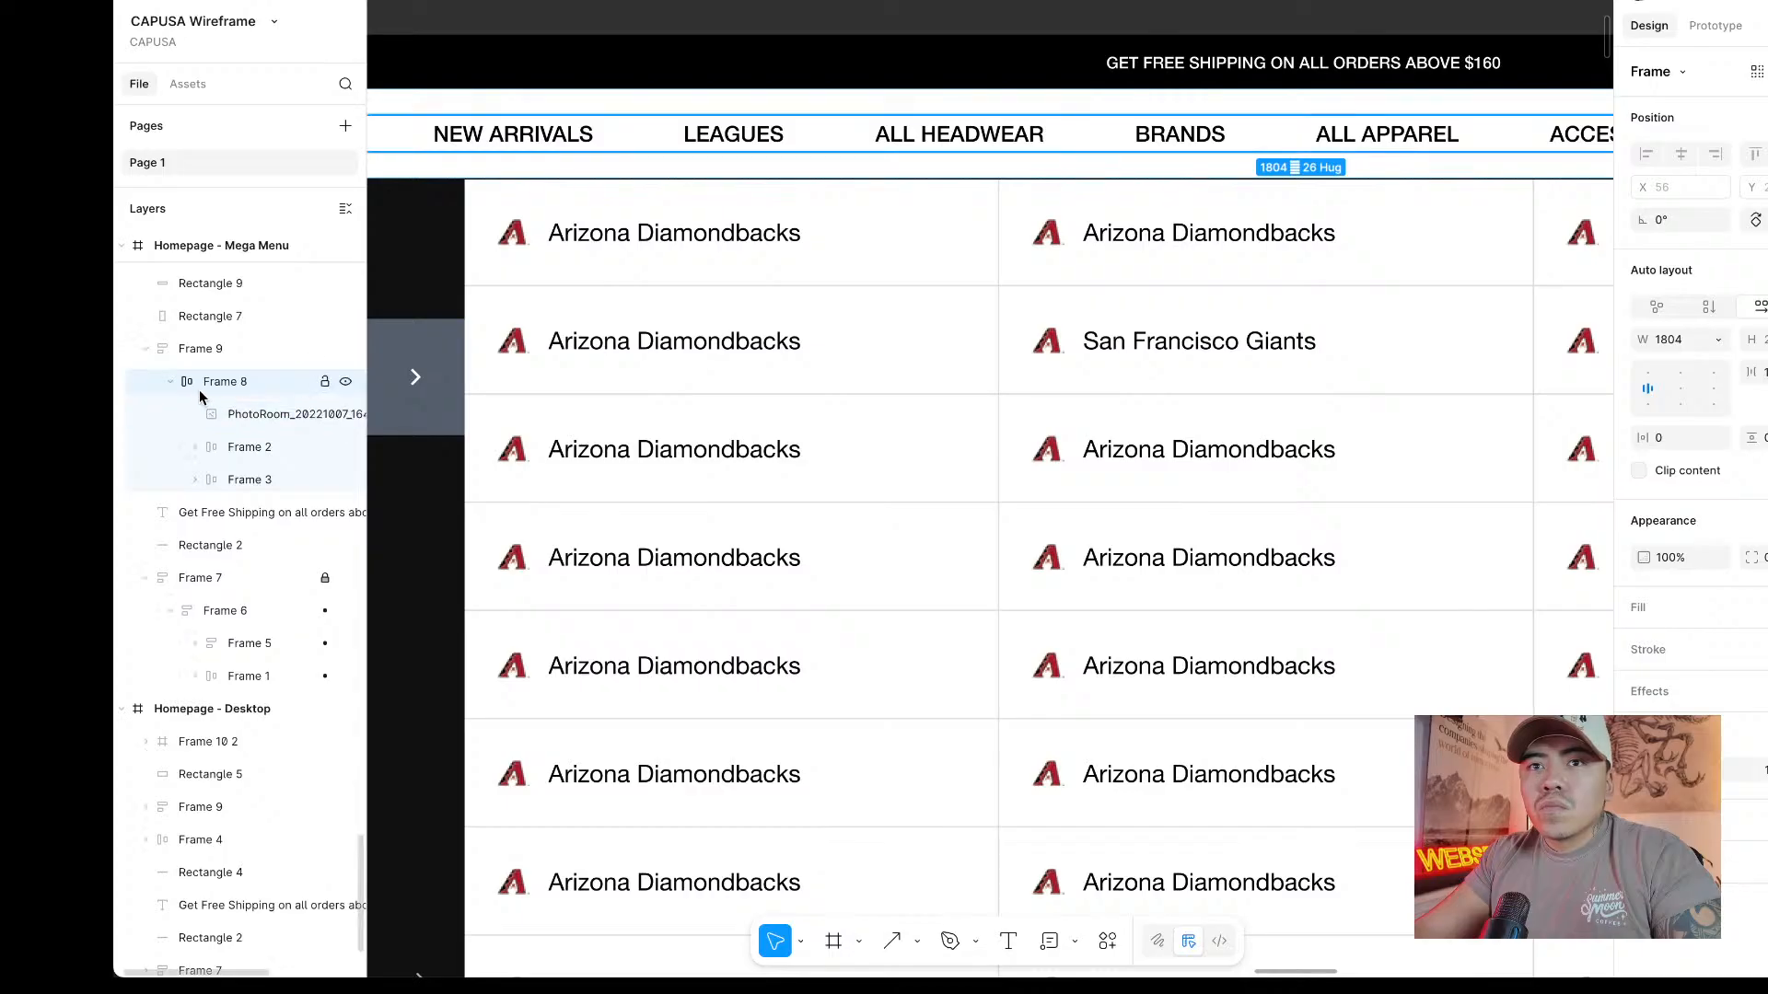
left_click(198, 349)
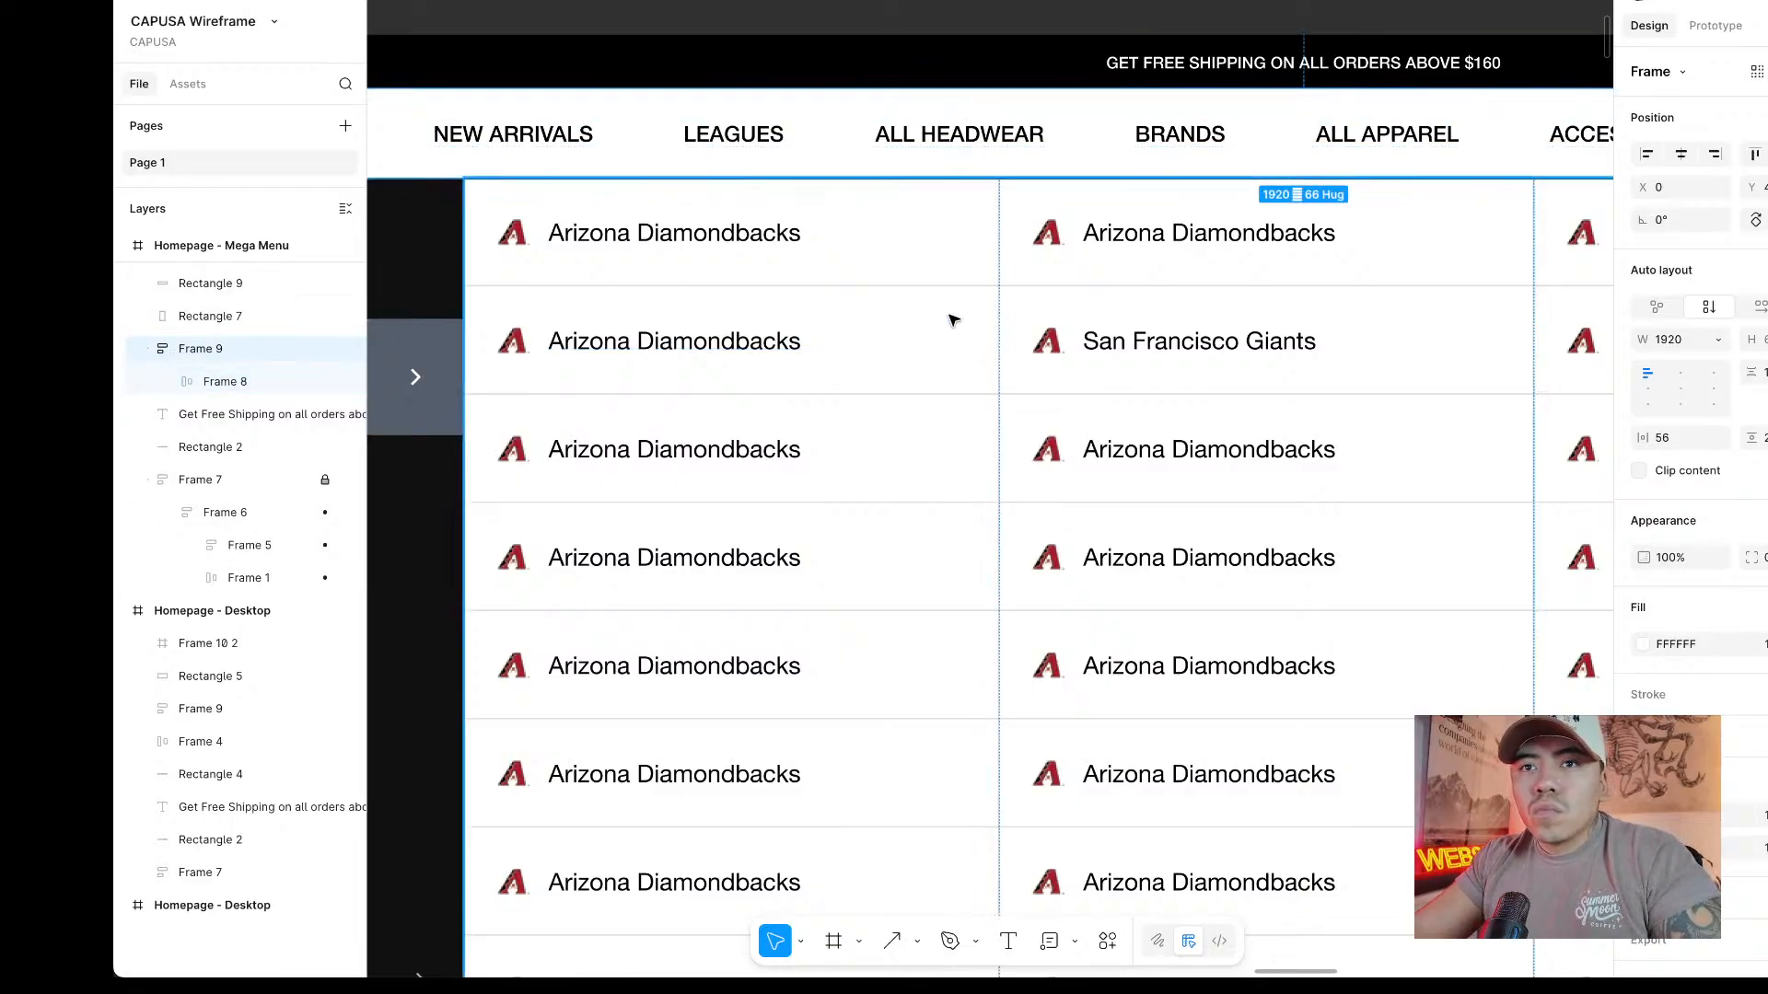
Try ungrouping the navigation bar's Frame 9 and undo it.
scroll(953, 319, "up", 2)
scroll(953, 320, "left", 4)
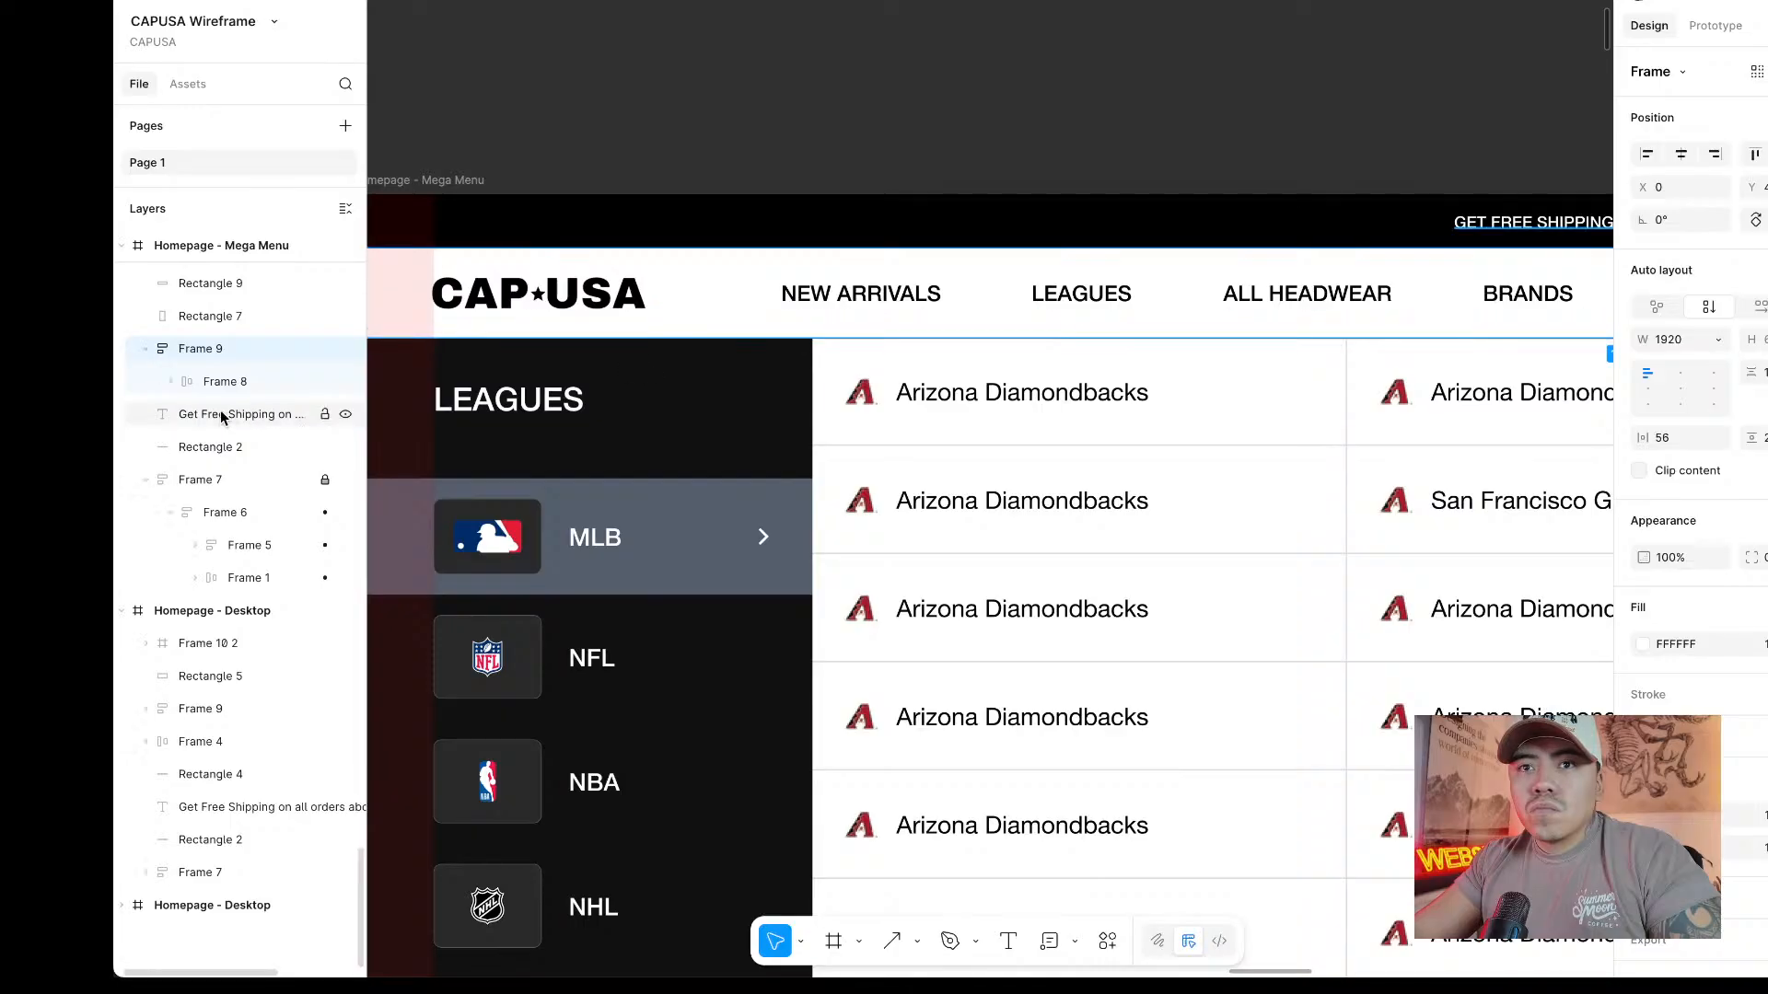
right_click(213, 357)
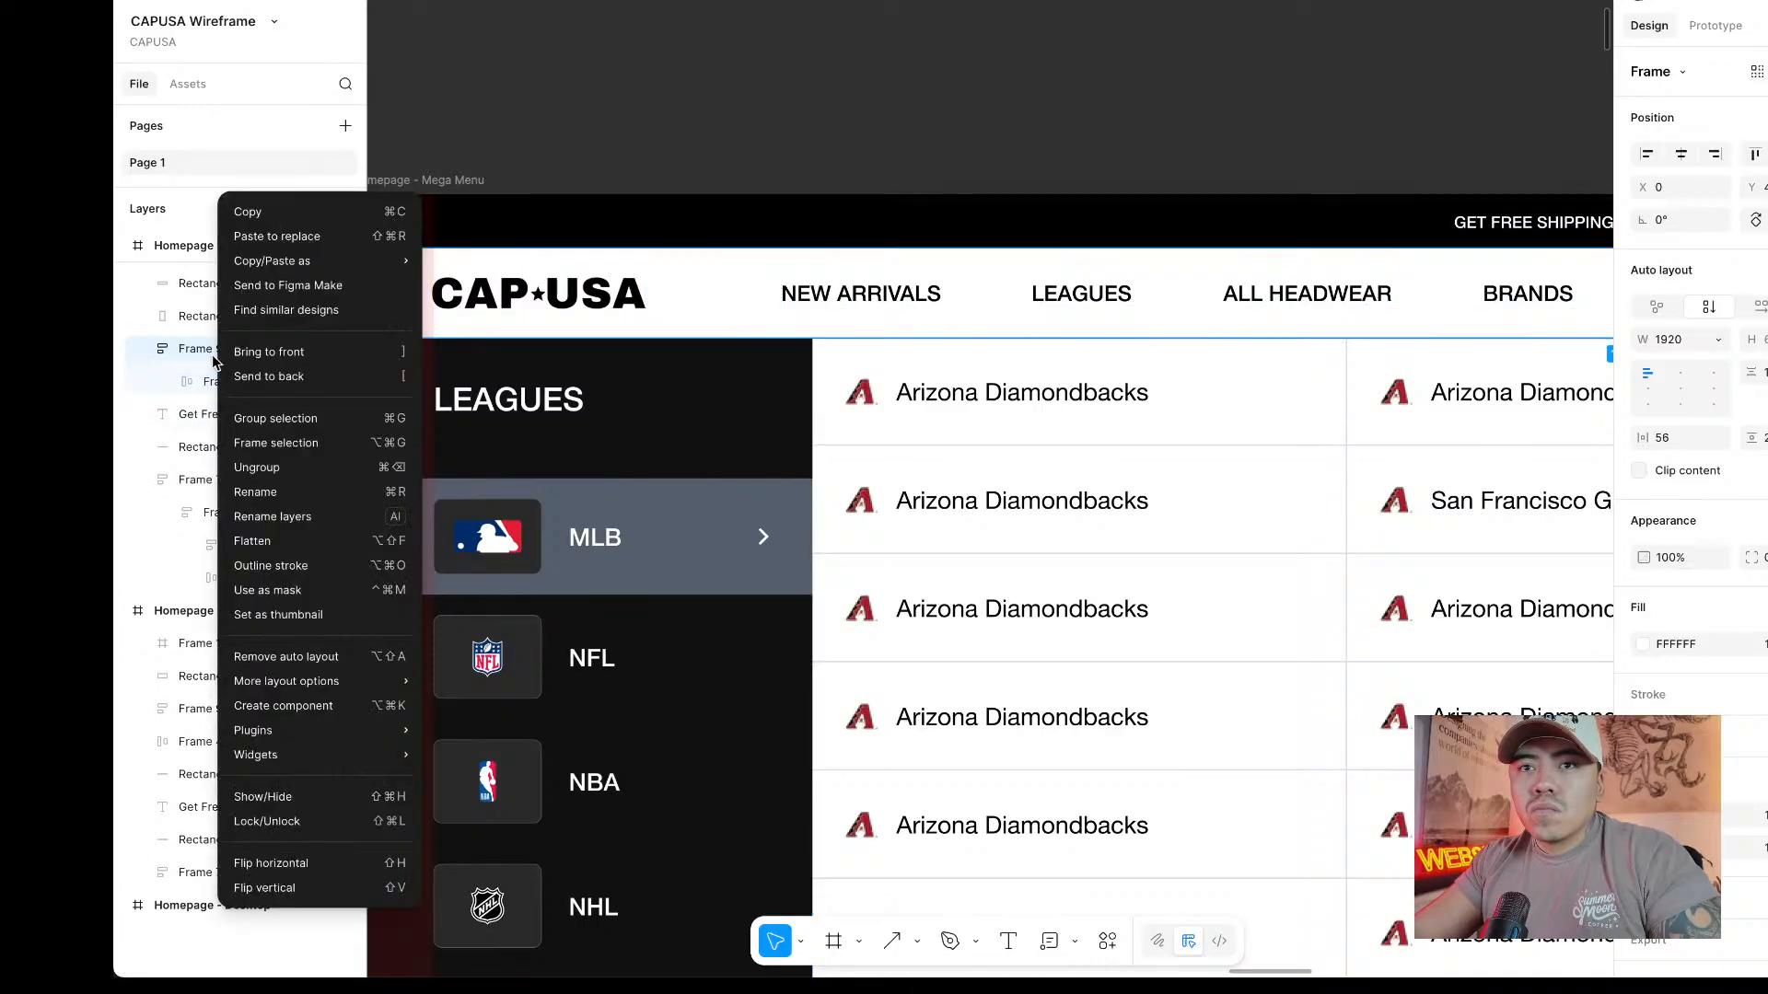
left_click(262, 469)
key("ctrl+z")
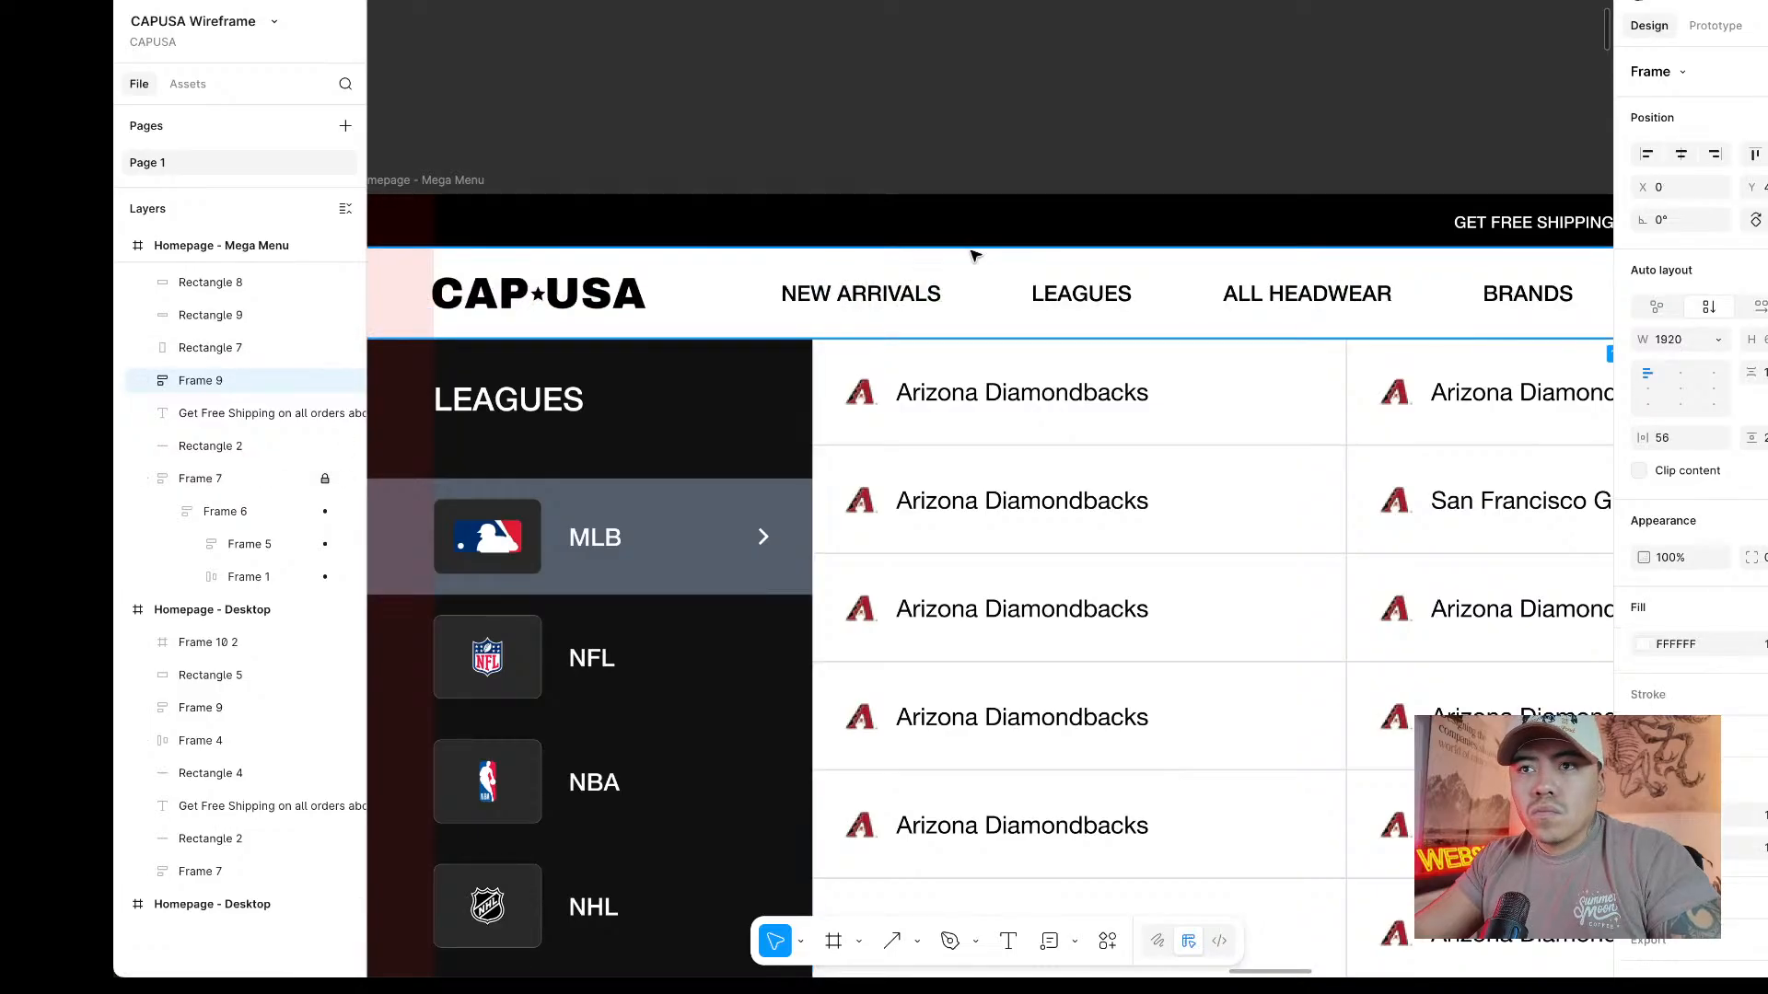
Remove auto layout from the navigation bar's Frame 9 and expand its layers.
right_click(995, 308)
left_click(1103, 677)
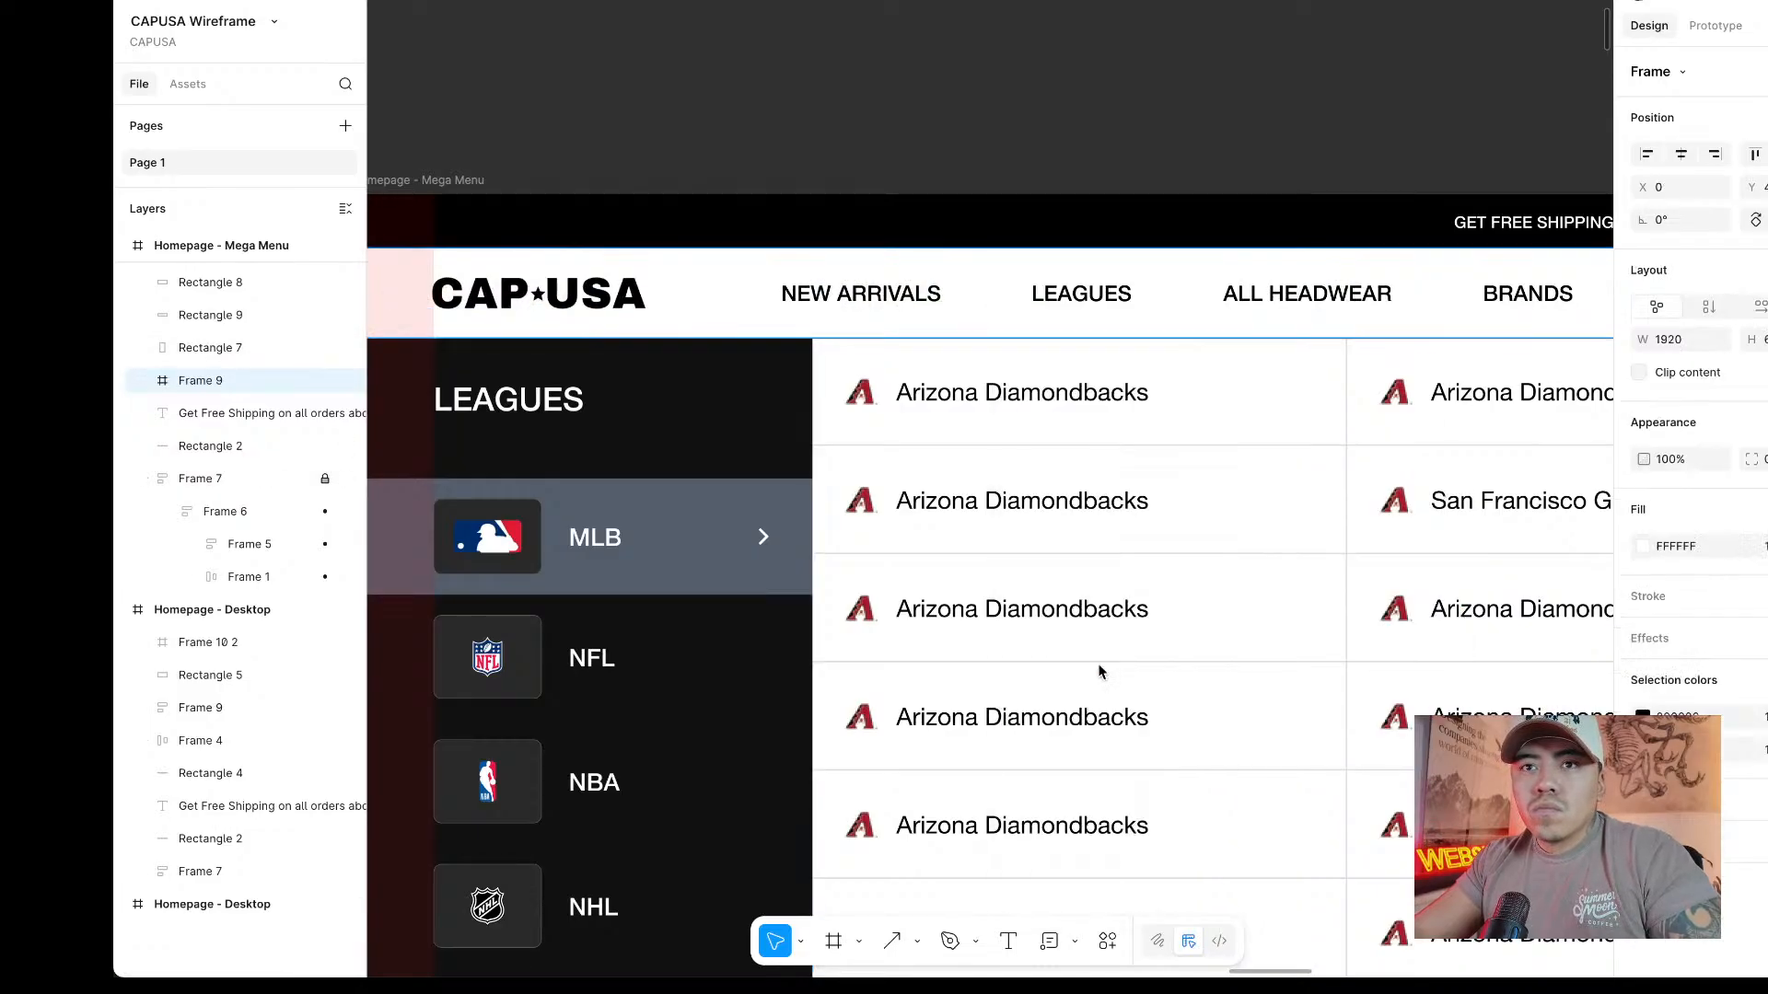
right_click(979, 316)
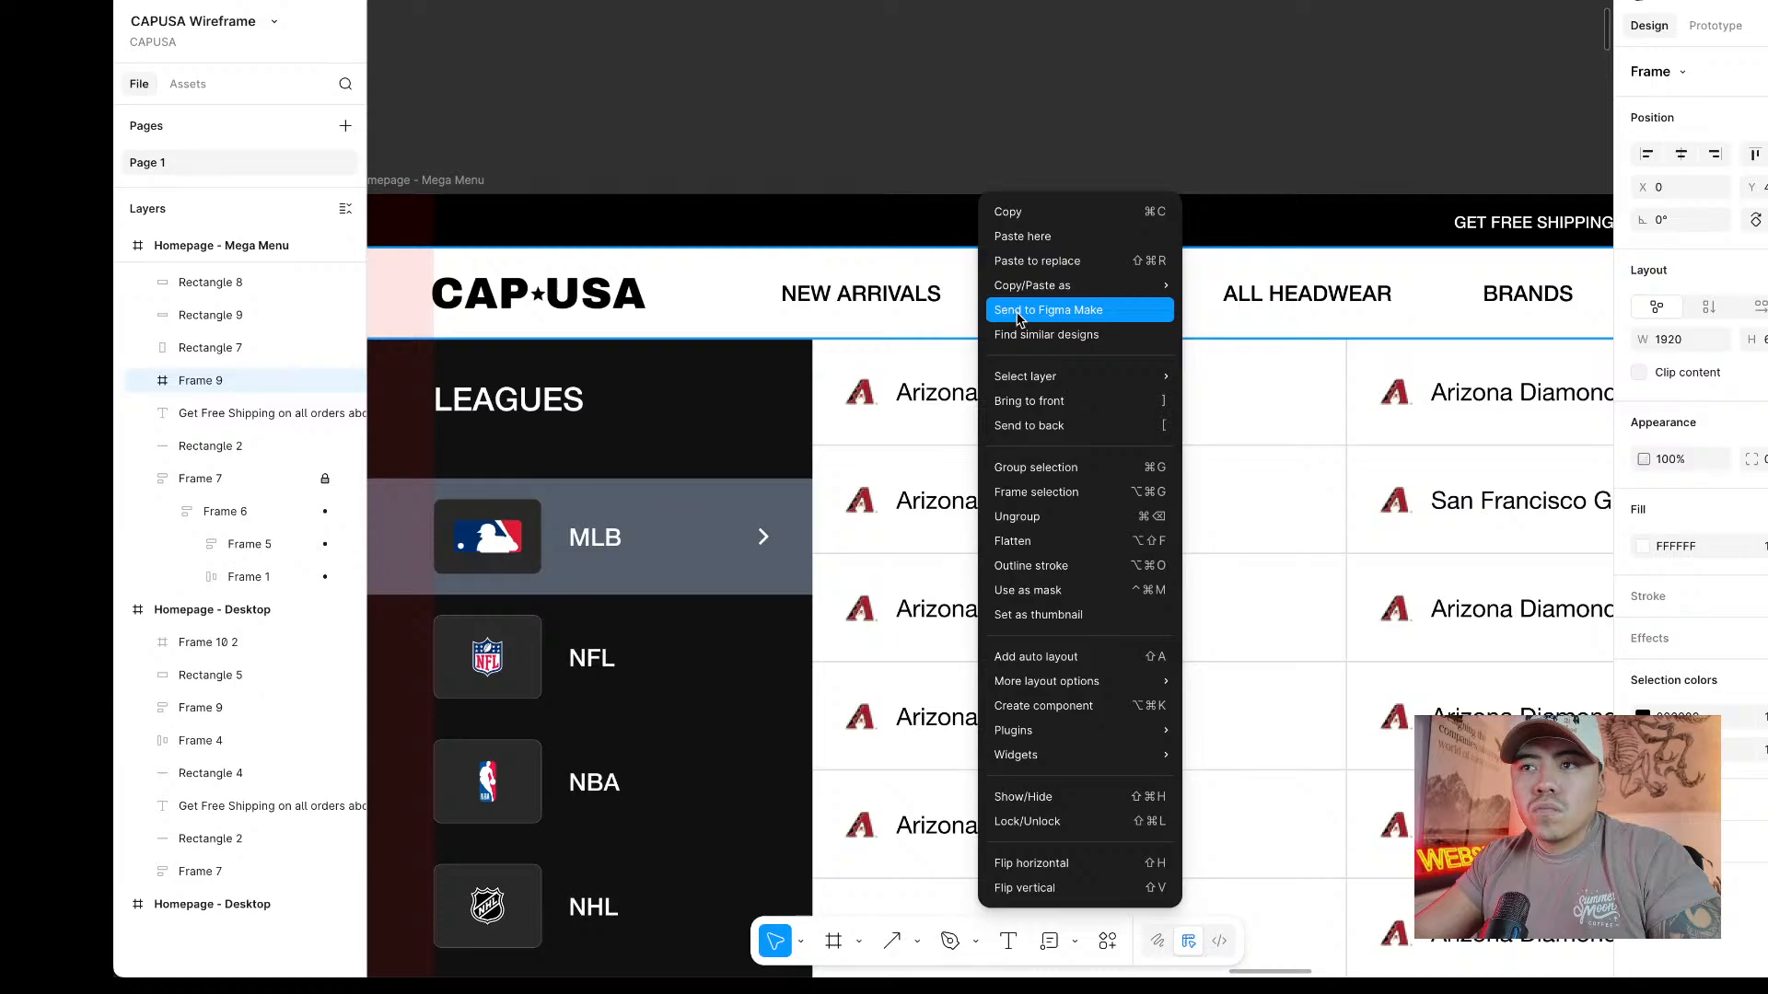
left_click(946, 102)
left_click(147, 380)
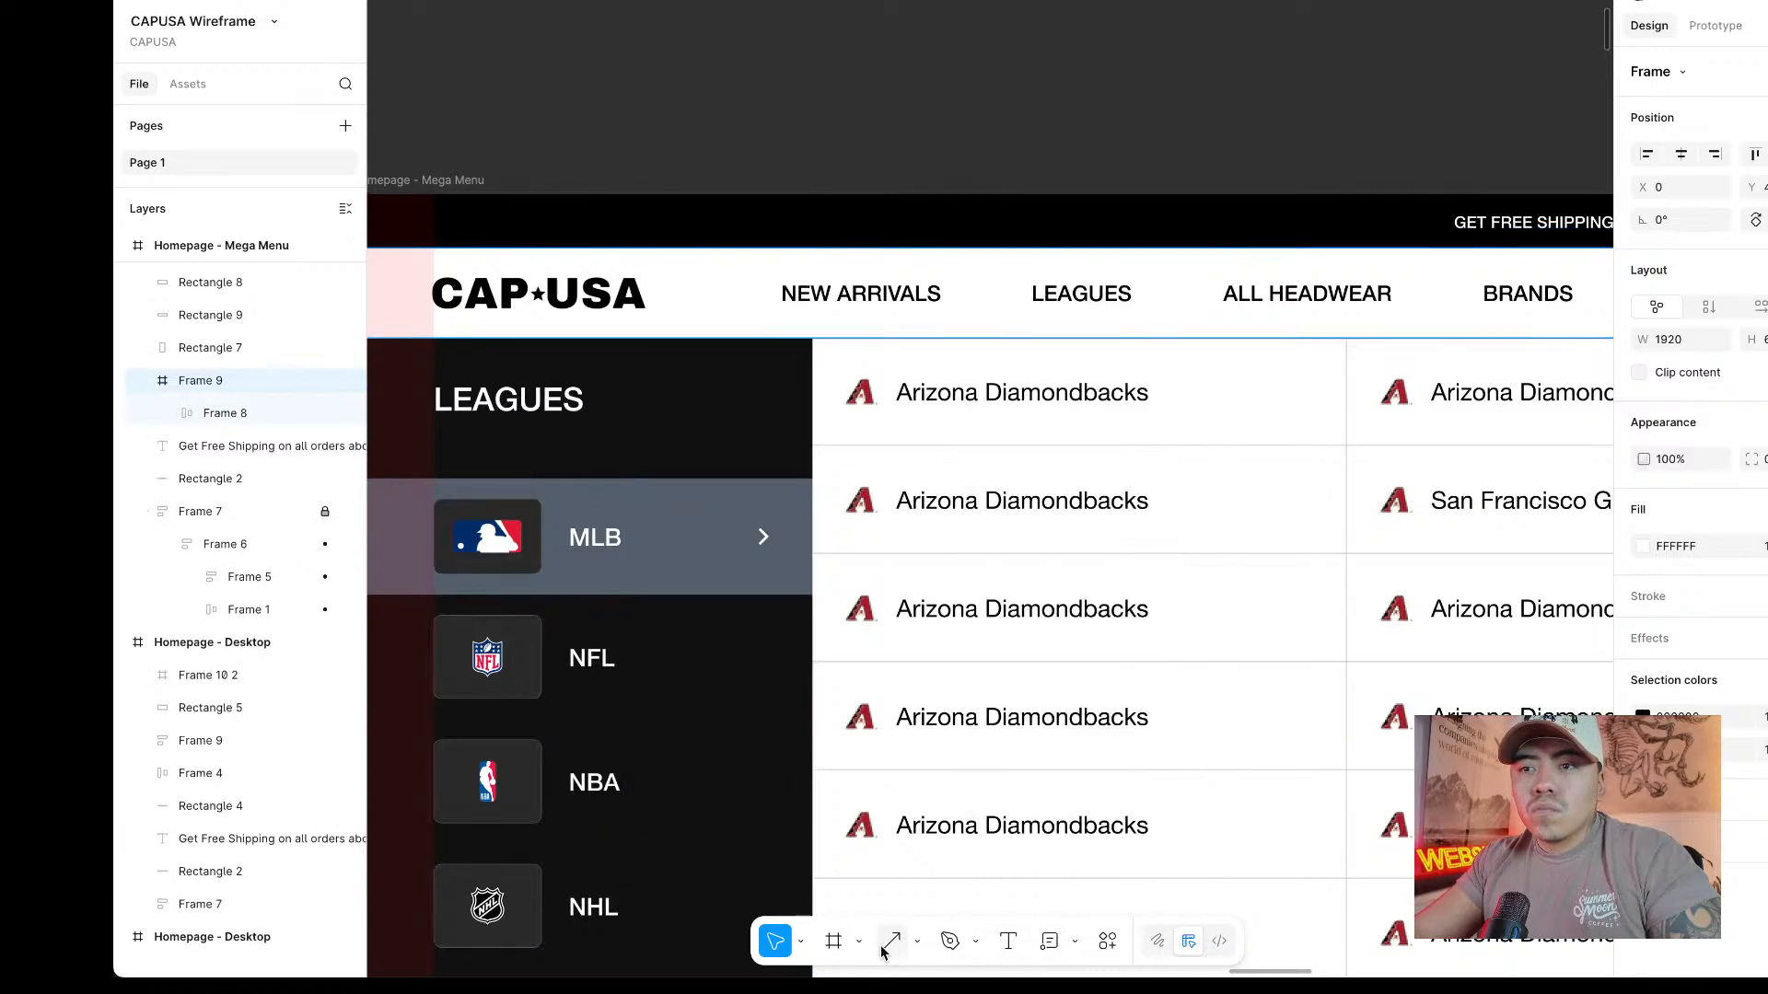
Draw a rectangle about 122 × 68 over the LEAGUES navigation item.
left_click(917, 941)
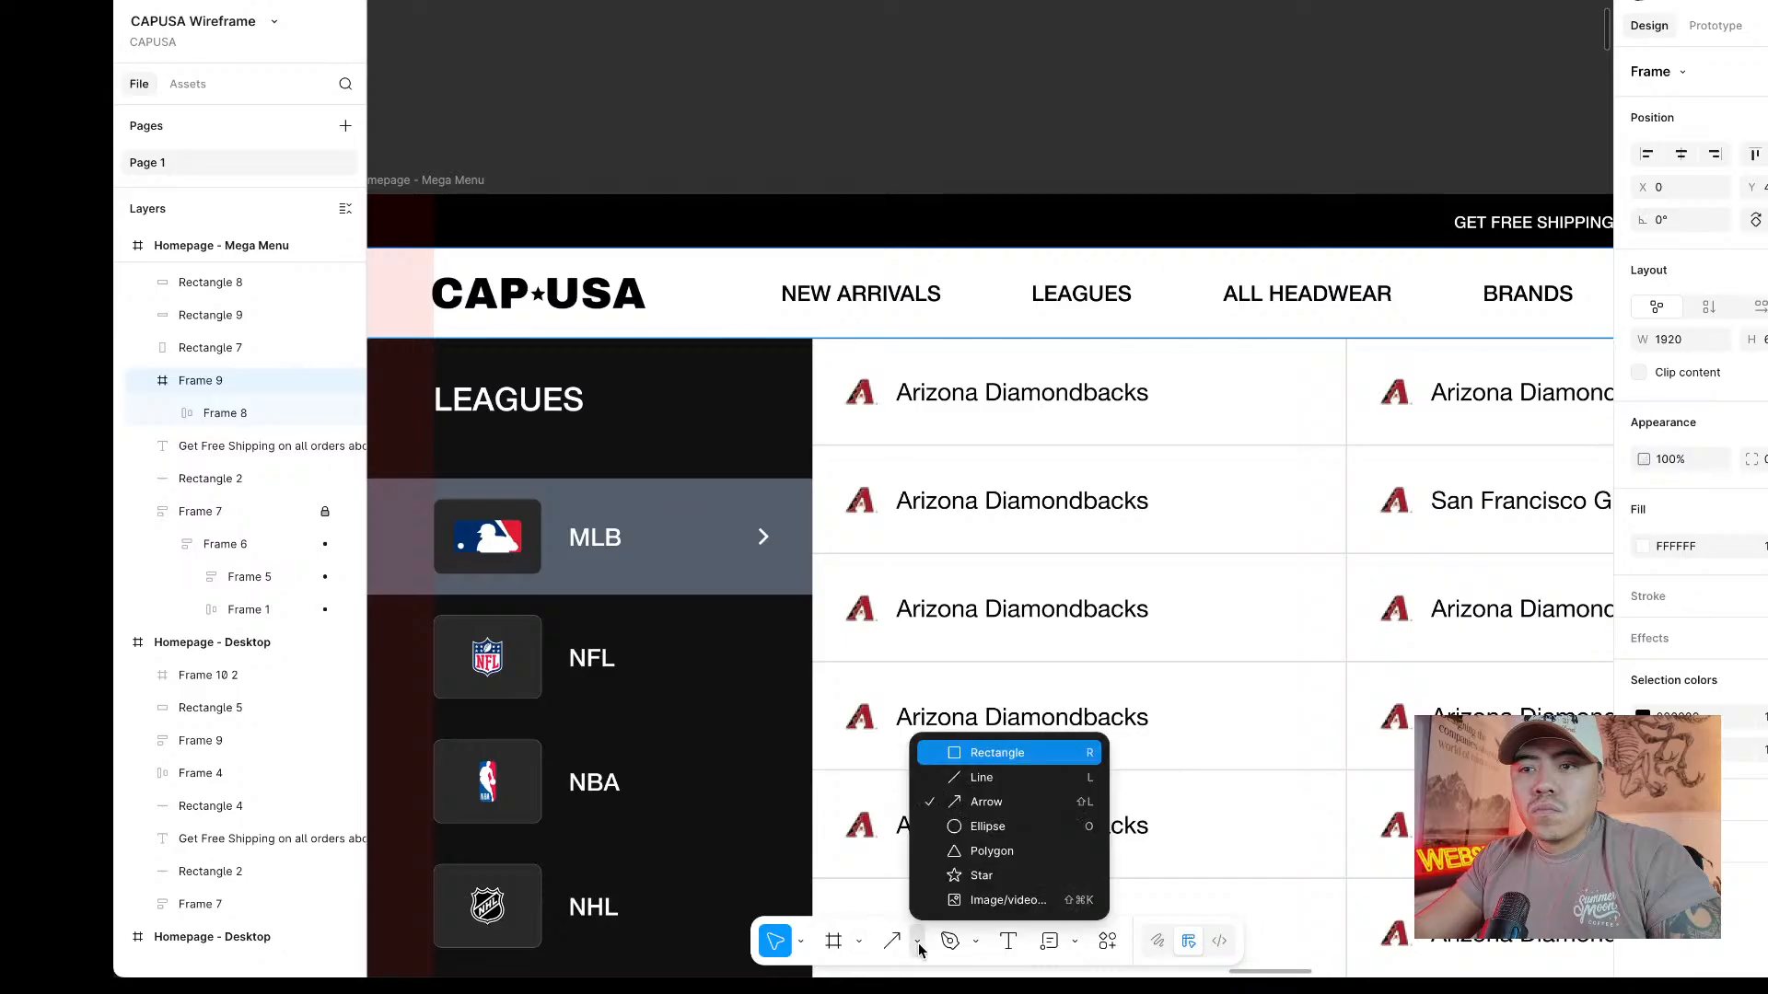
left_click(996, 760)
left_click_drag(997, 246, 1162, 338)
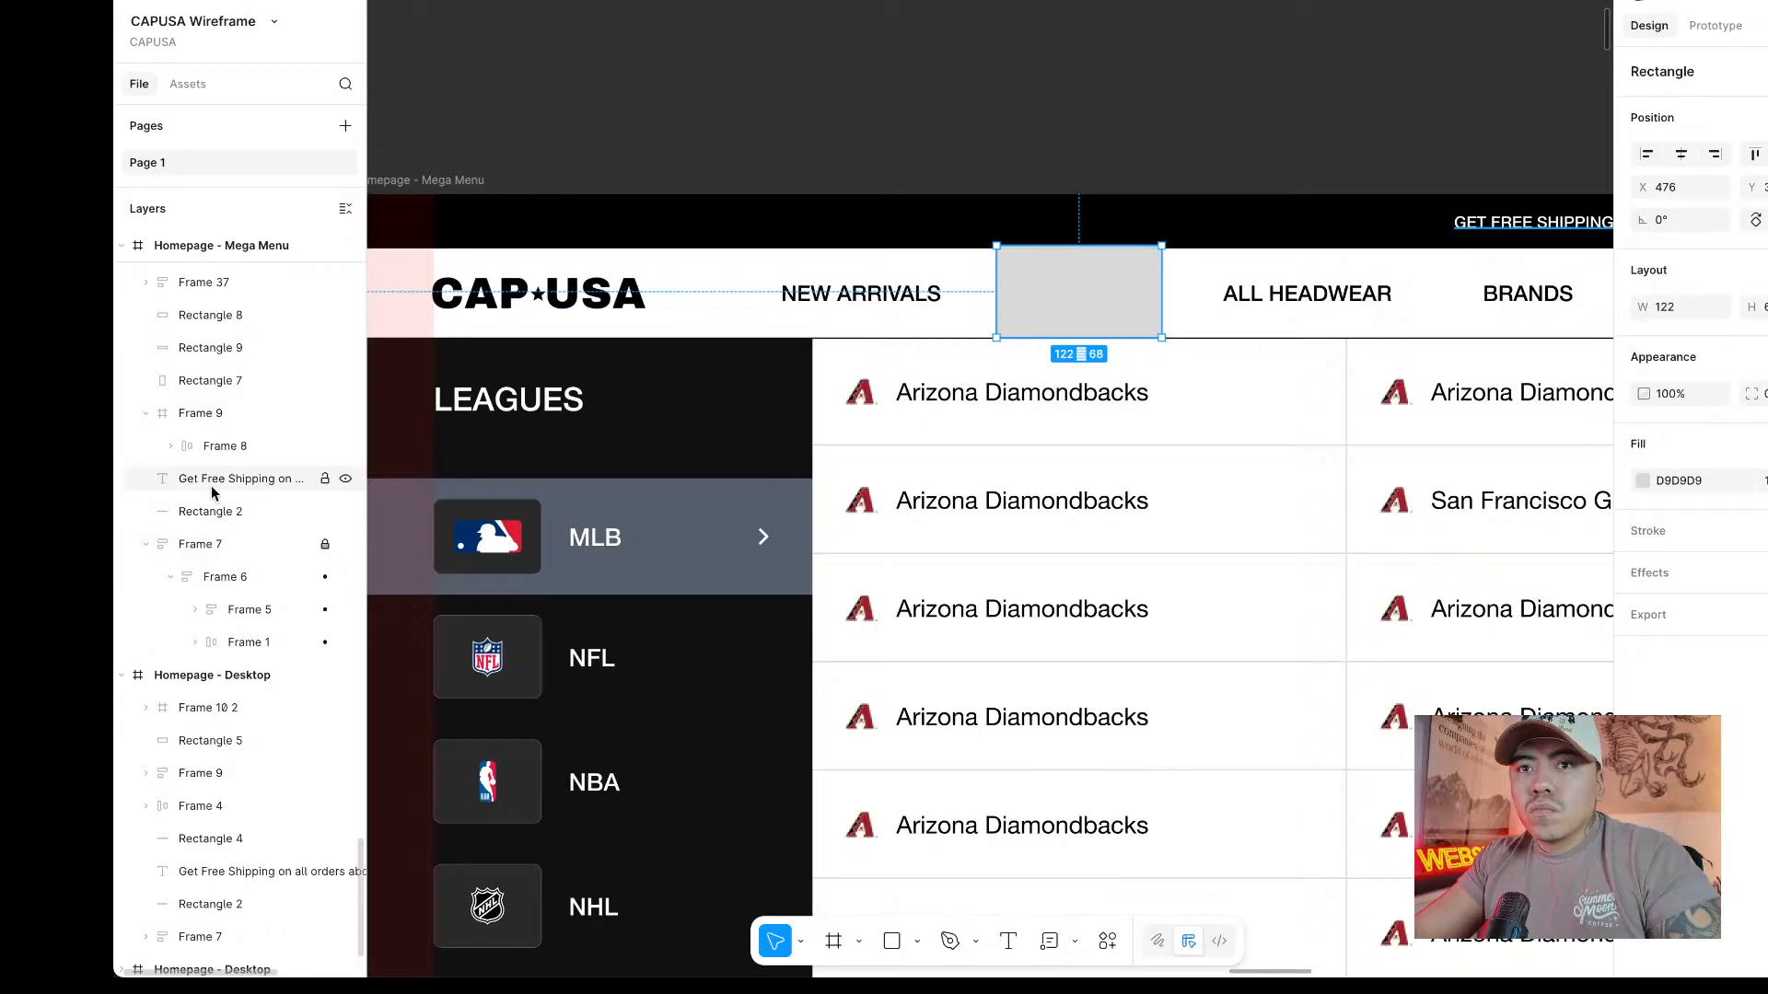
Move the new rectangle's layer into the navigation bar's Frame 9.
scroll(211, 497, "down", 10)
scroll(236, 516, "down", 5)
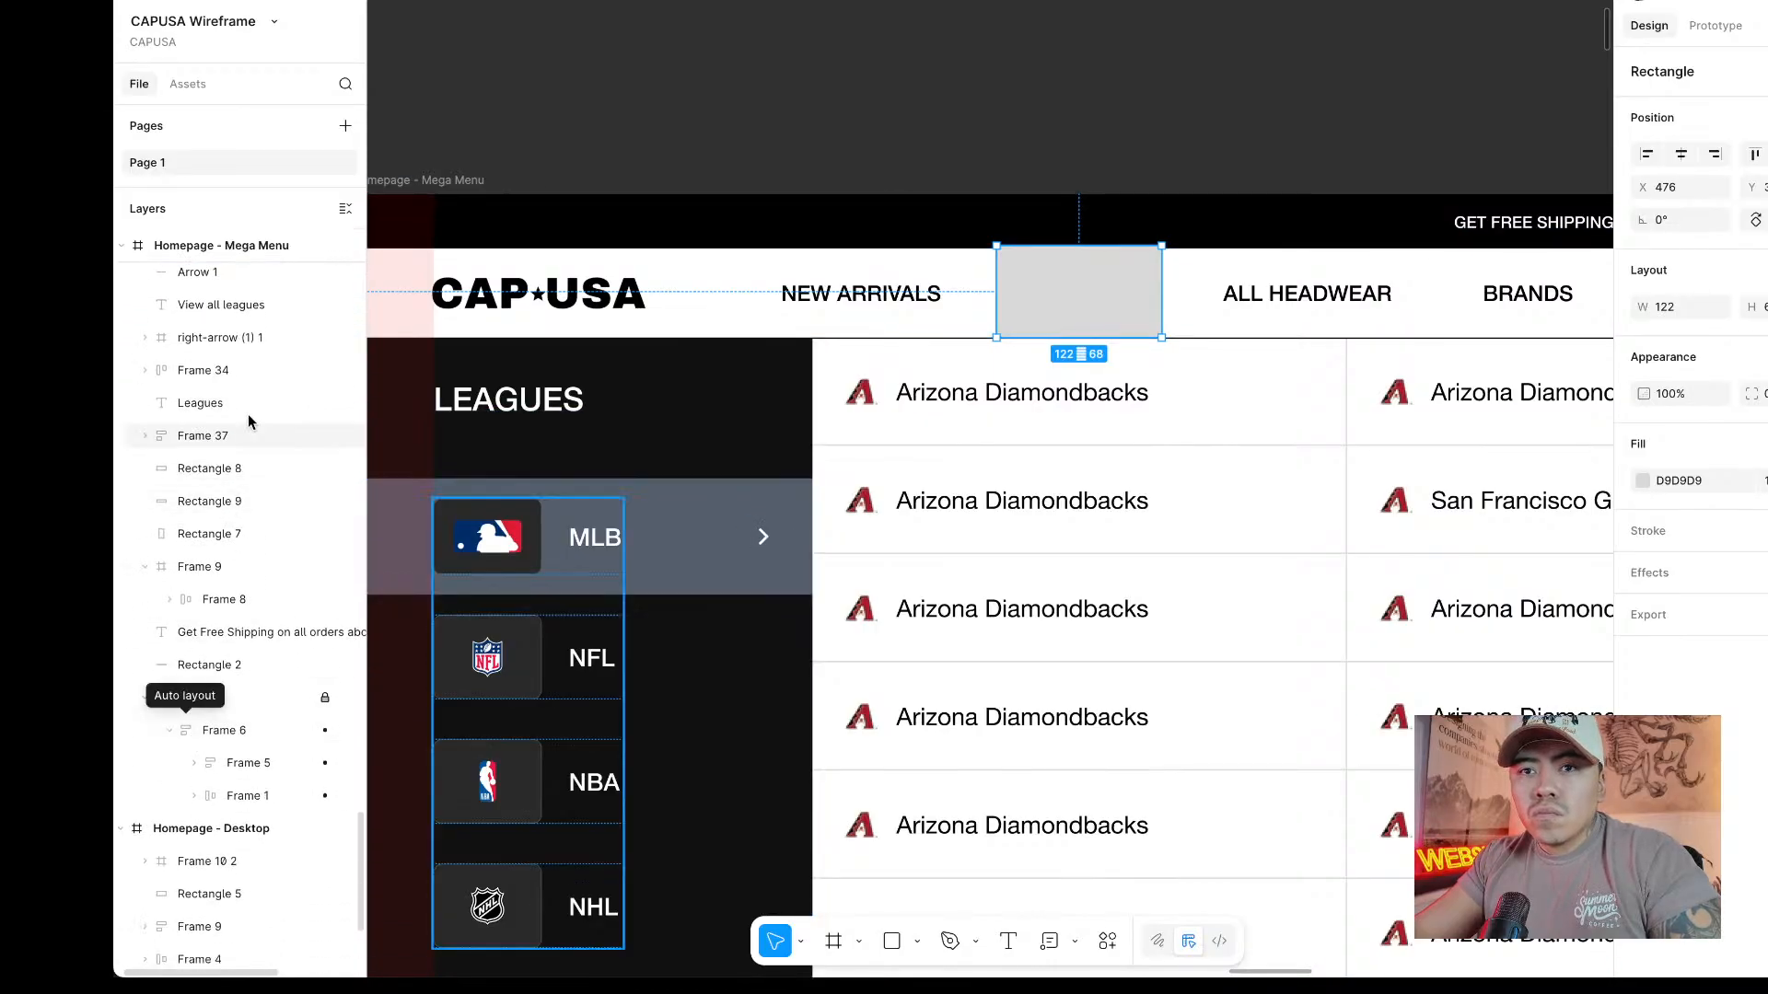
scroll(224, 295, "up", 2)
left_click_drag(237, 304, 260, 647)
Trim the rectangle's top edge to the navigation bar's top and place it behind Frame 8 in the layer order.
scroll(1202, 256, "up", 3)
scroll(1199, 254, "up", 10)
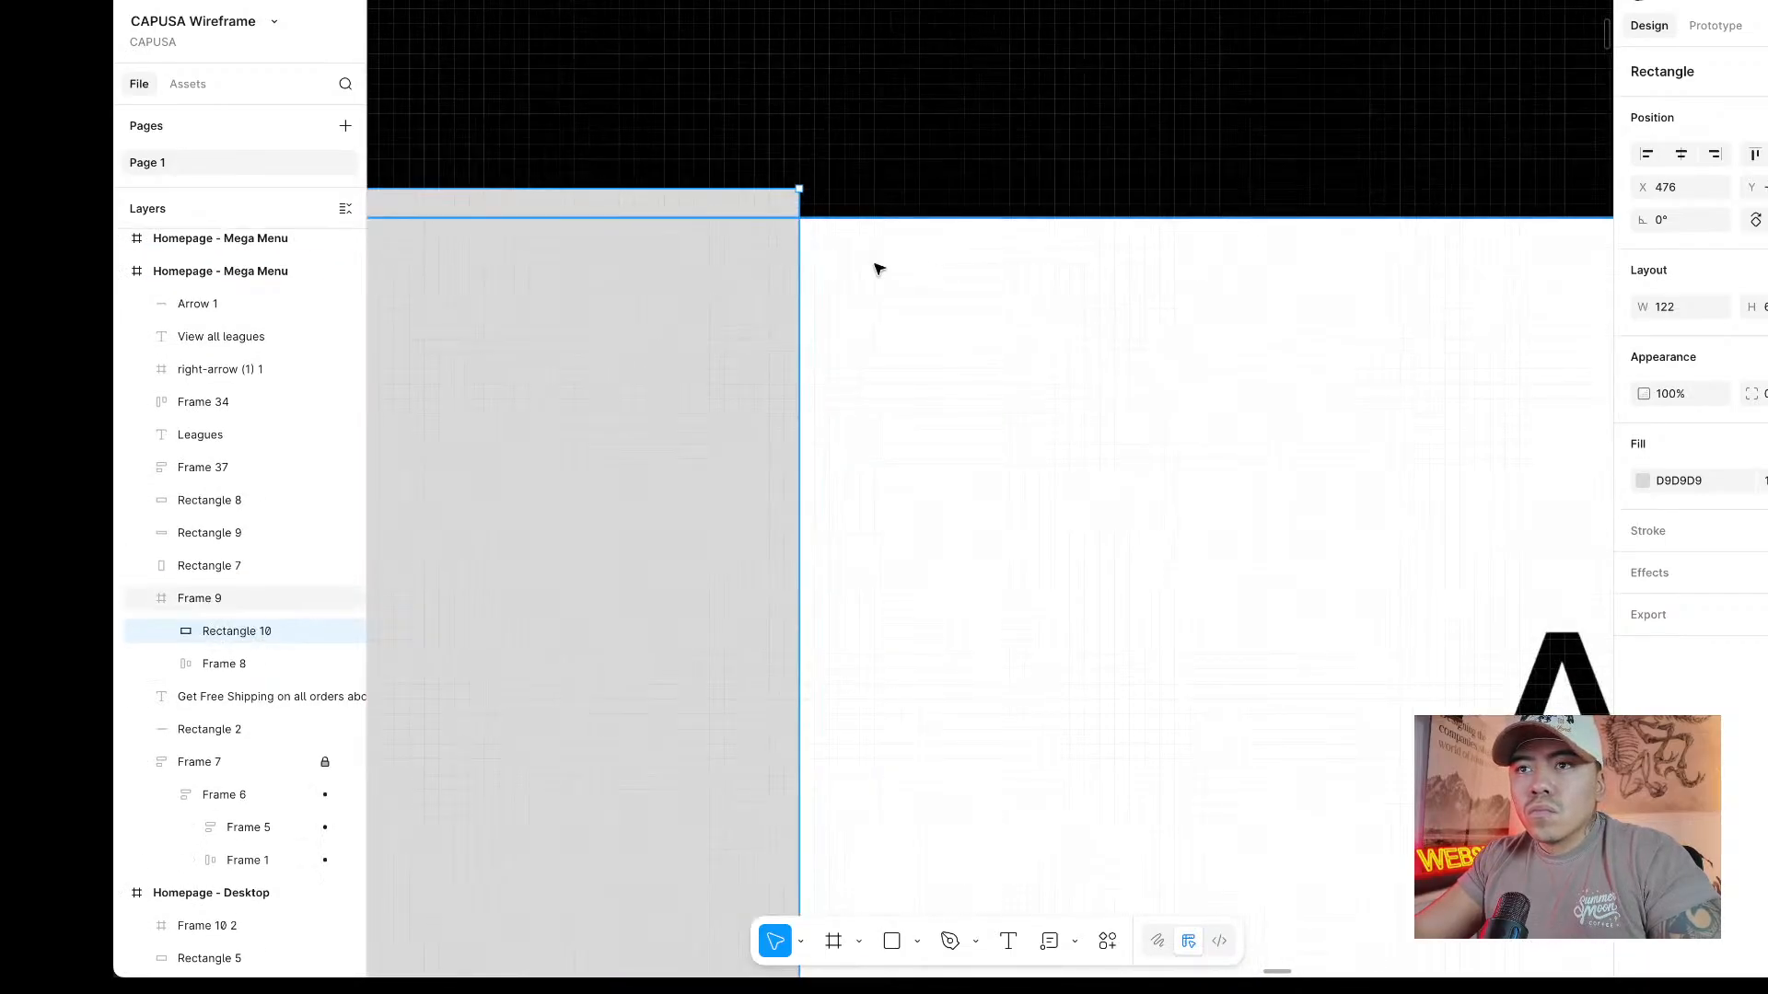
scroll(878, 267, "left", 5)
left_click_drag(912, 194, 952, 218)
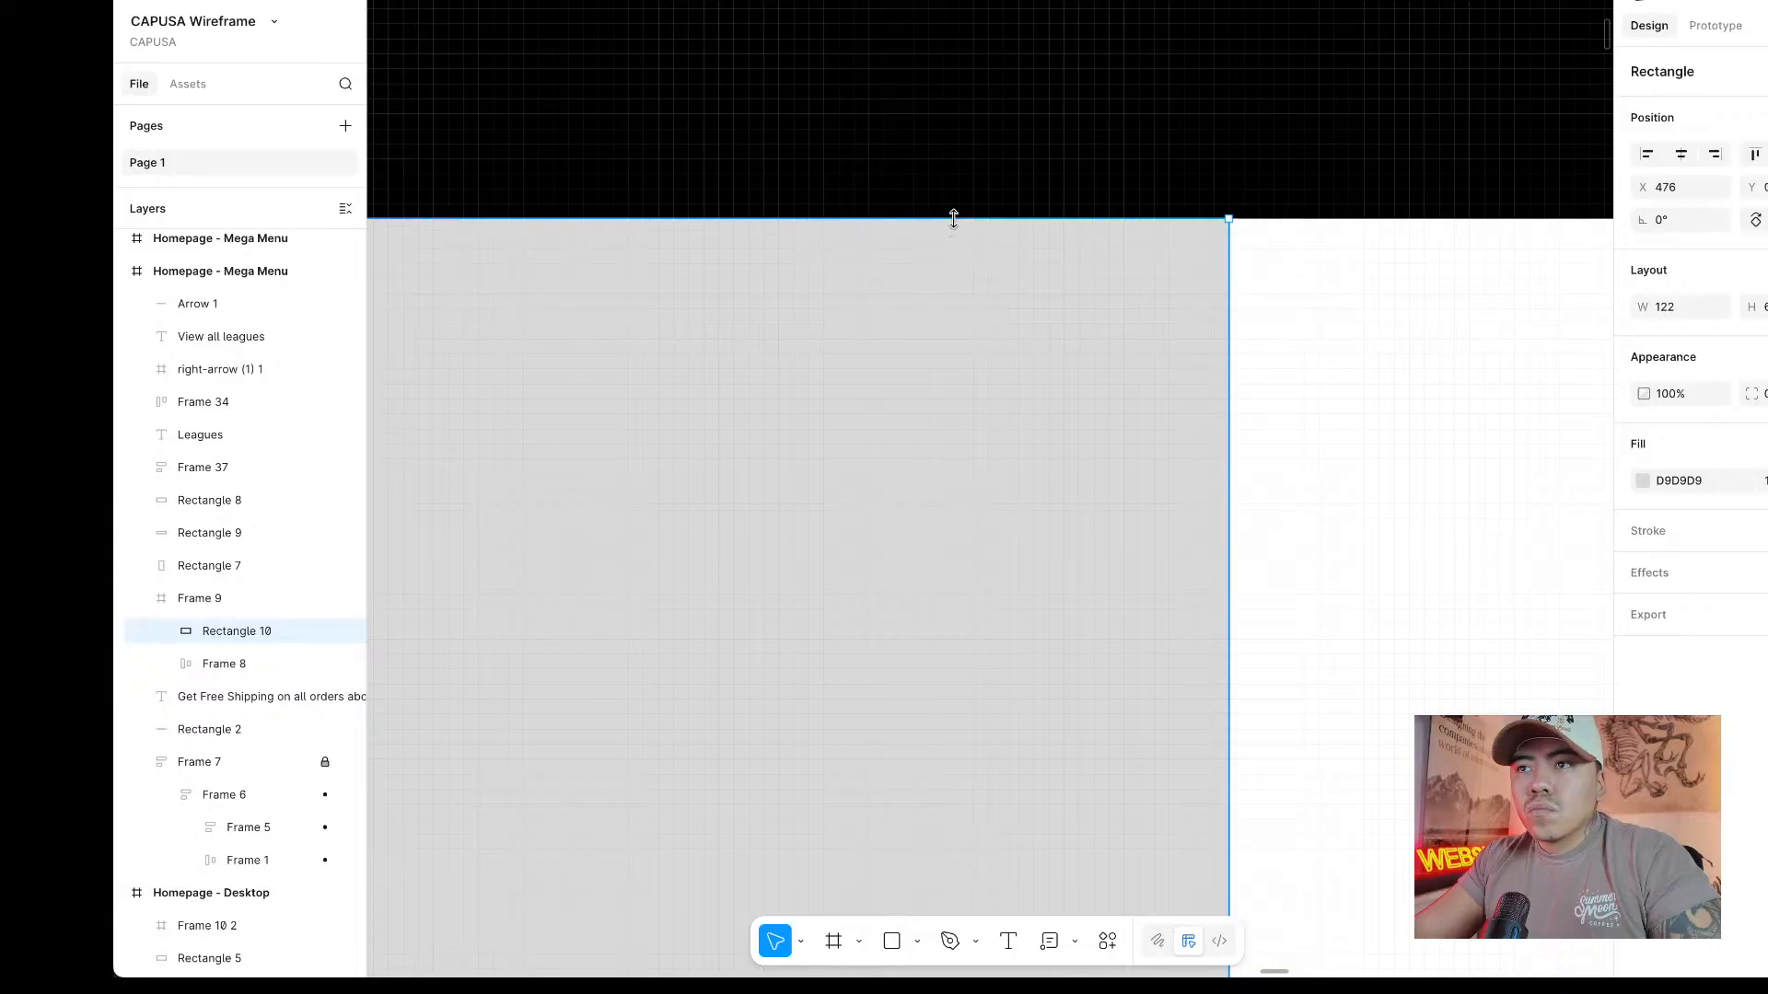
left_click_drag(228, 635, 228, 679)
Set the LEAGUES navigation text's fill to white, FFFFFF.
scroll(564, 609, "down", 5)
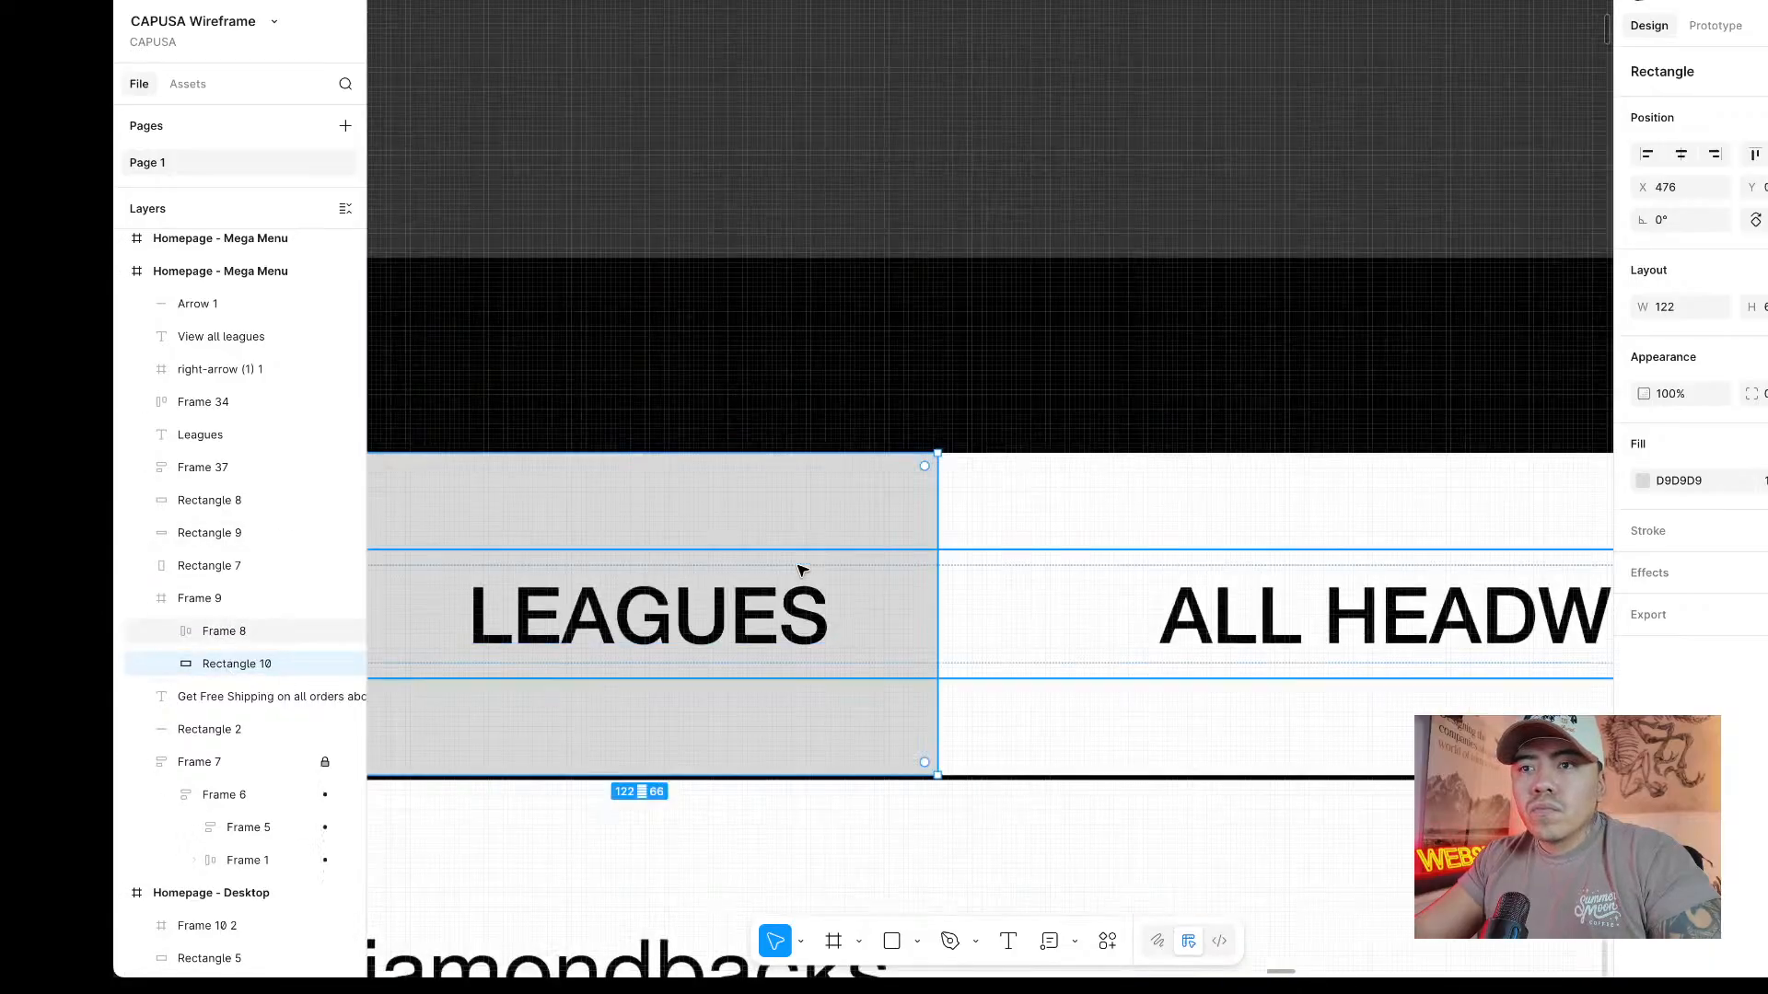
scroll(782, 549, "left", 4)
double_click(1104, 631)
left_click(1102, 631)
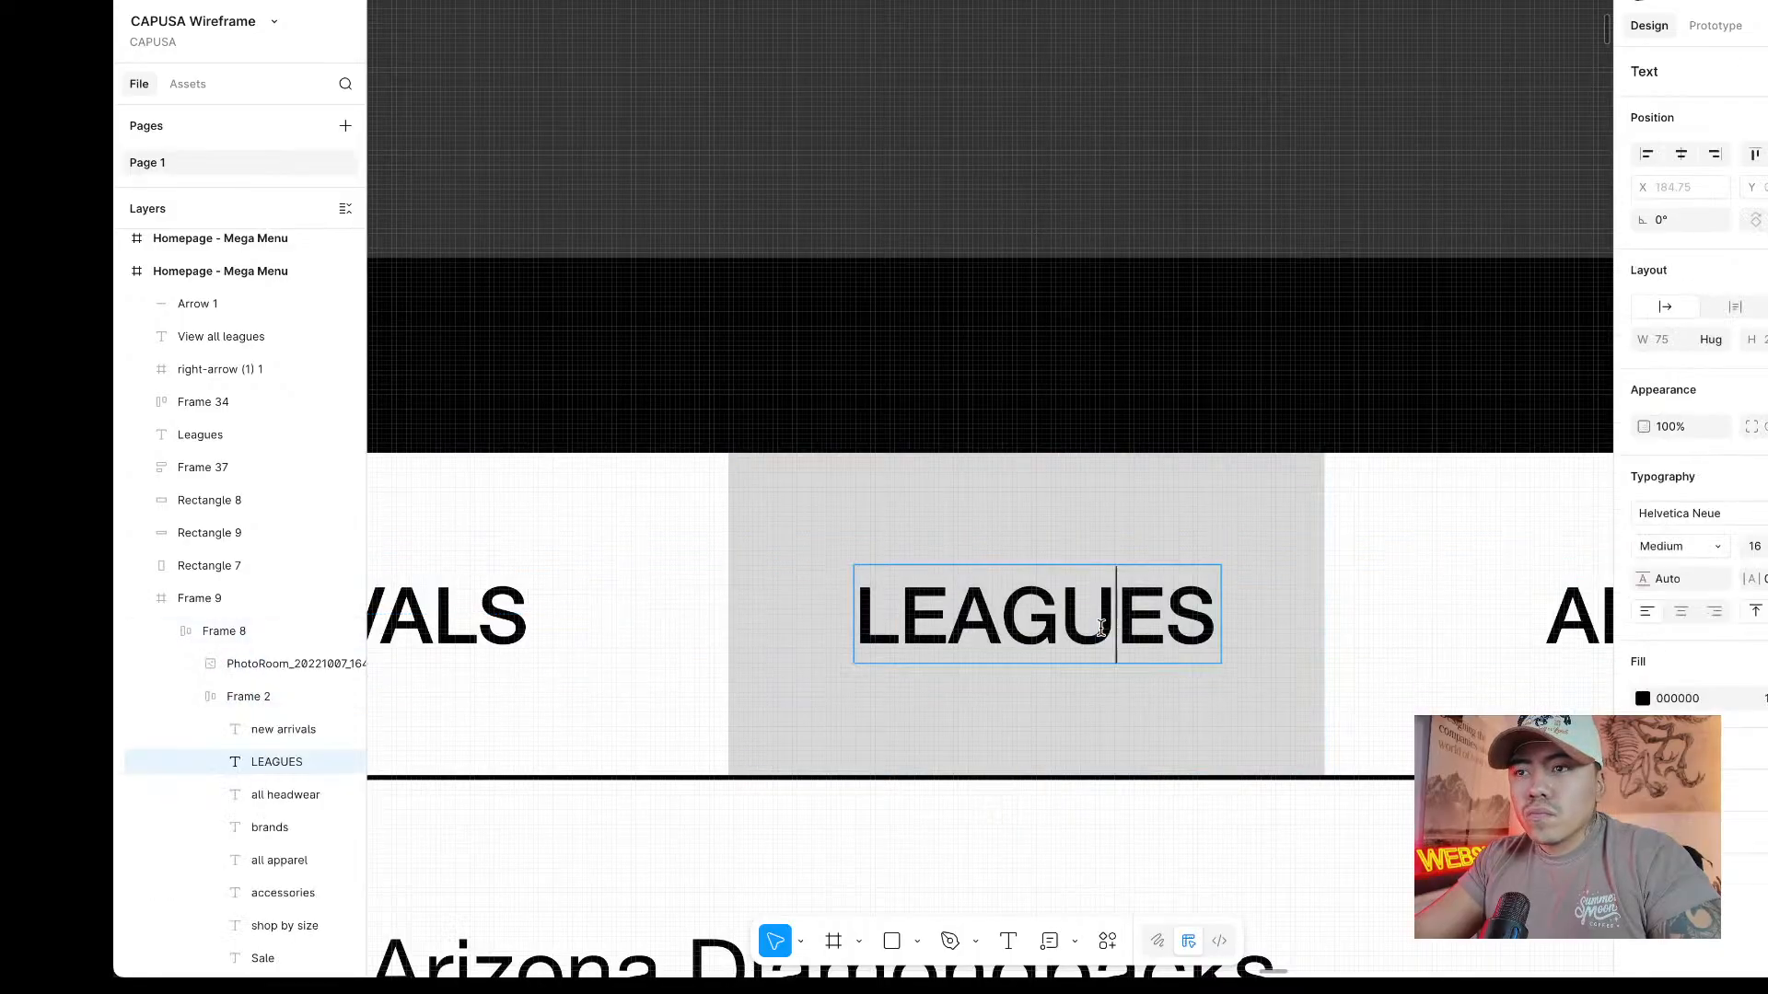
double_click(1102, 631)
left_click(1642, 699)
left_click_drag(1510, 677, 1149, 426)
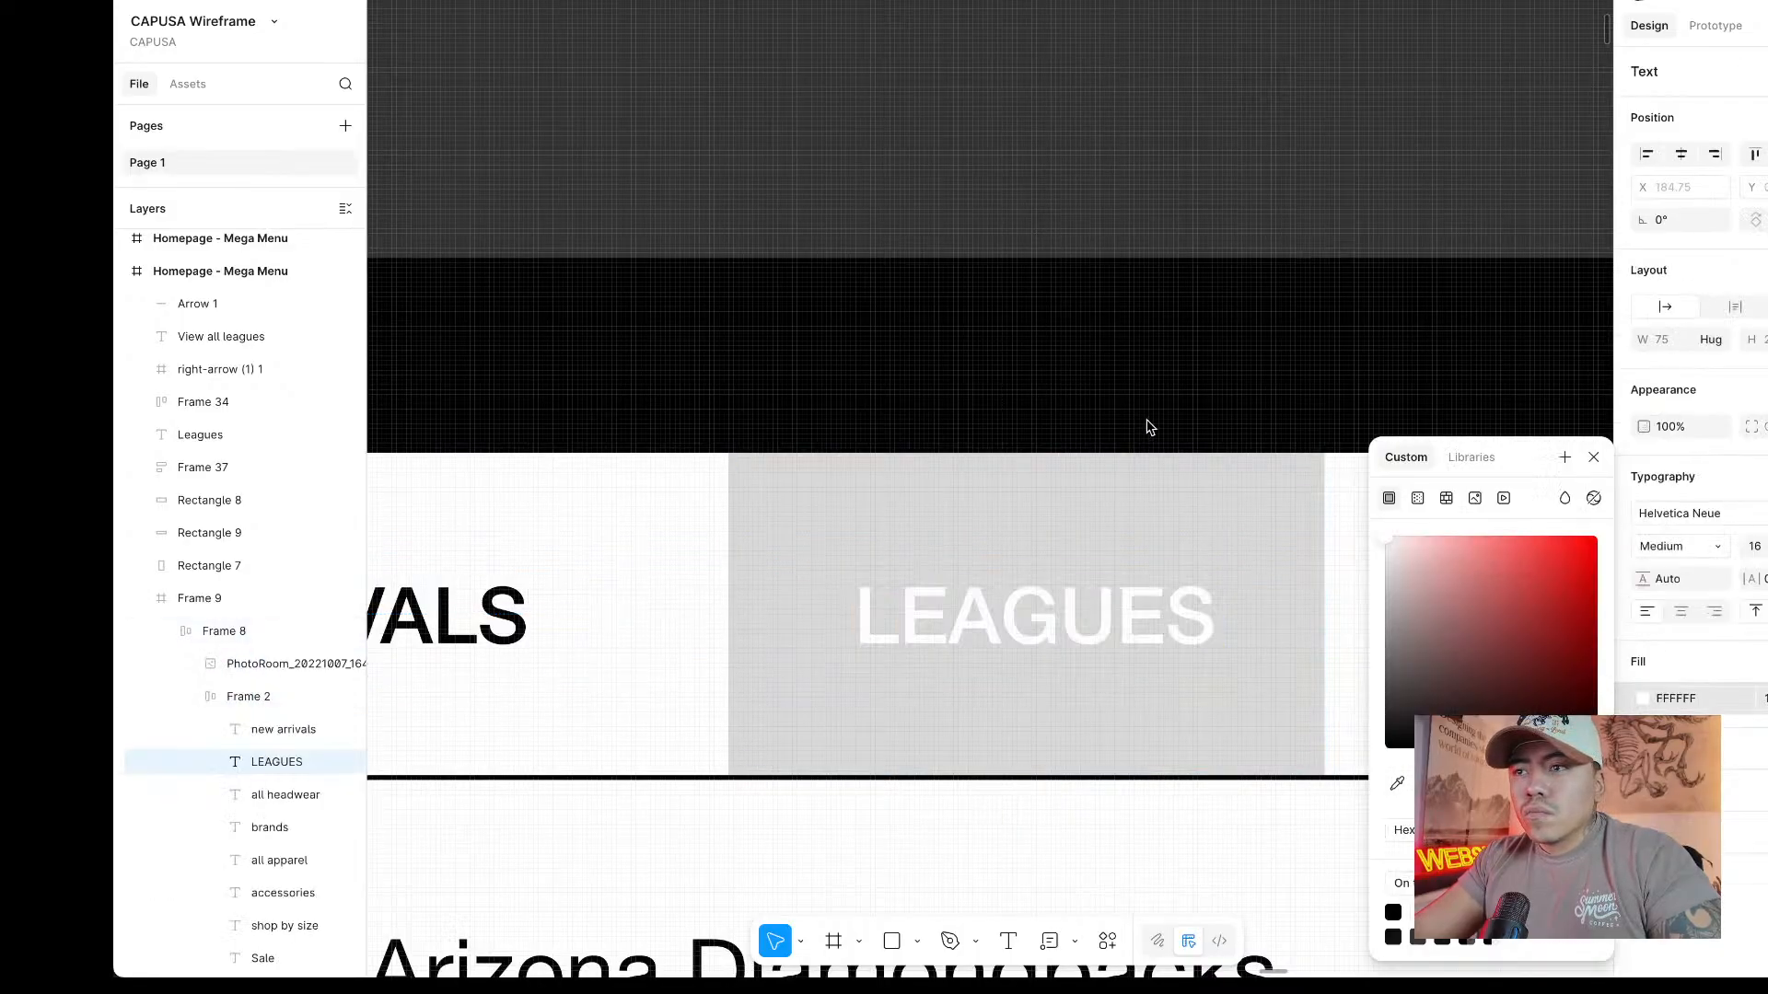
Set the LEAGUES highlight rectangle's fill to 121212, sampled from the dark leagues sidebar.
left_click(1154, 499)
left_click(1154, 499)
left_click(1643, 480)
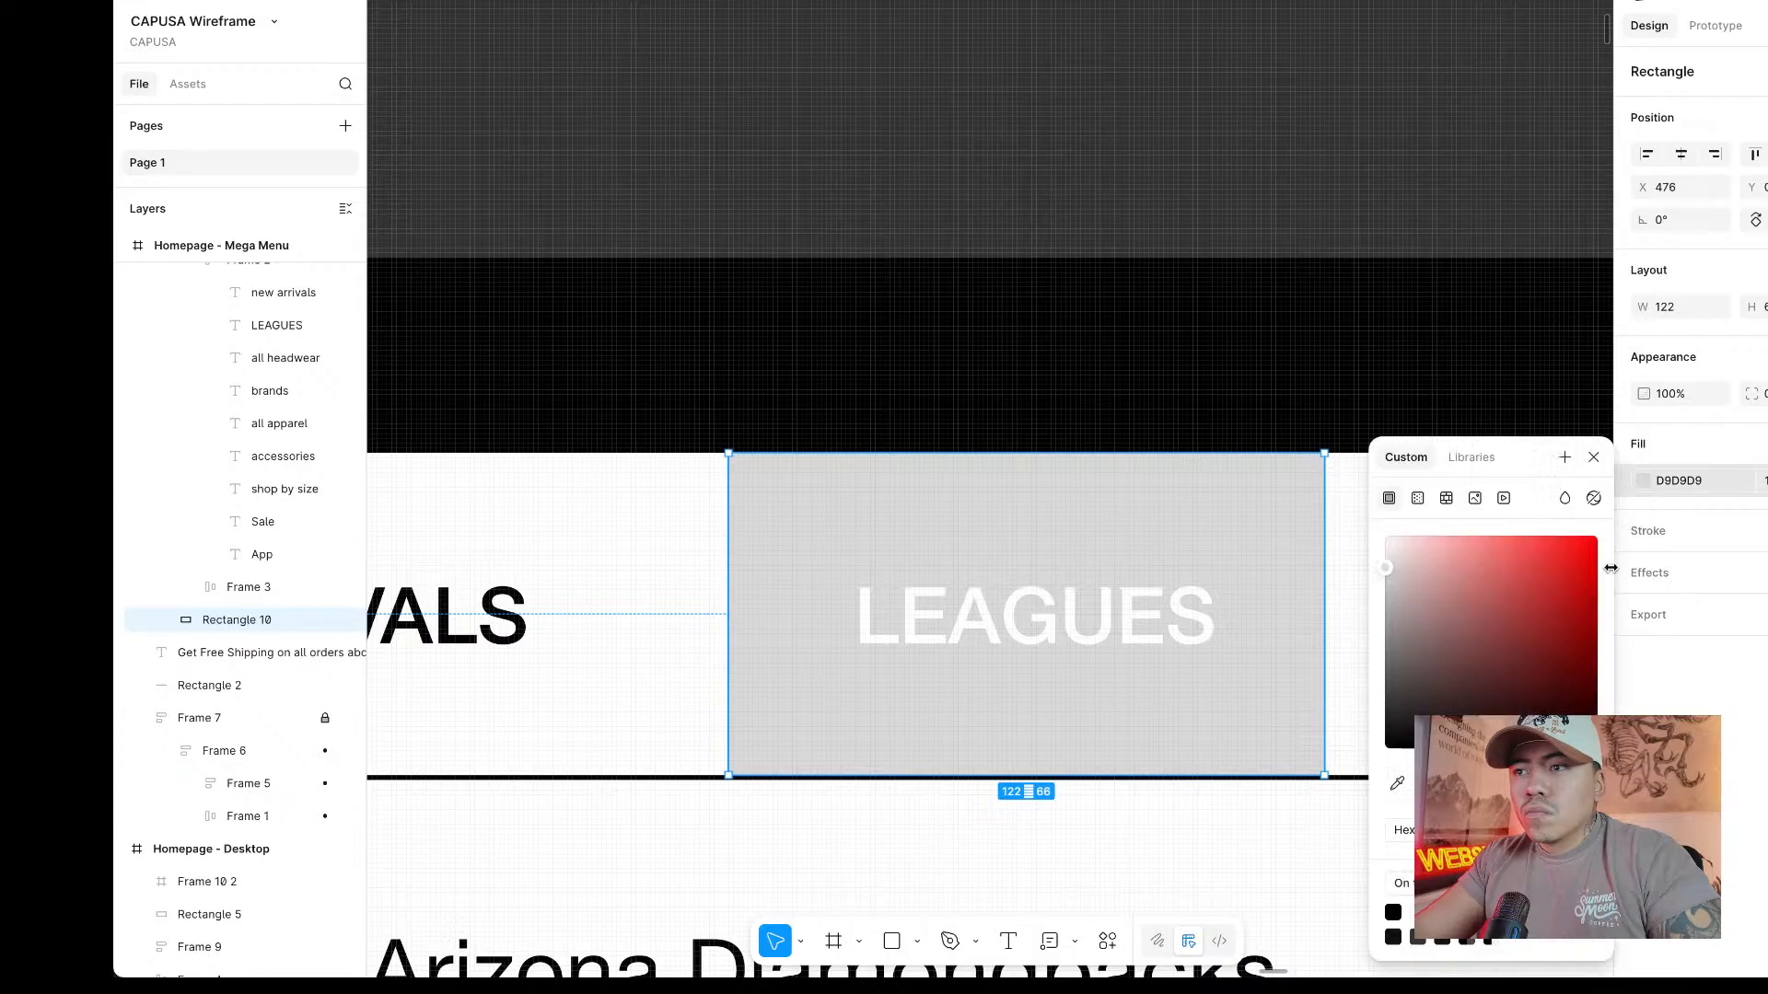
left_click(1397, 784)
scroll(1161, 782, "down", 5)
left_click(1047, 789)
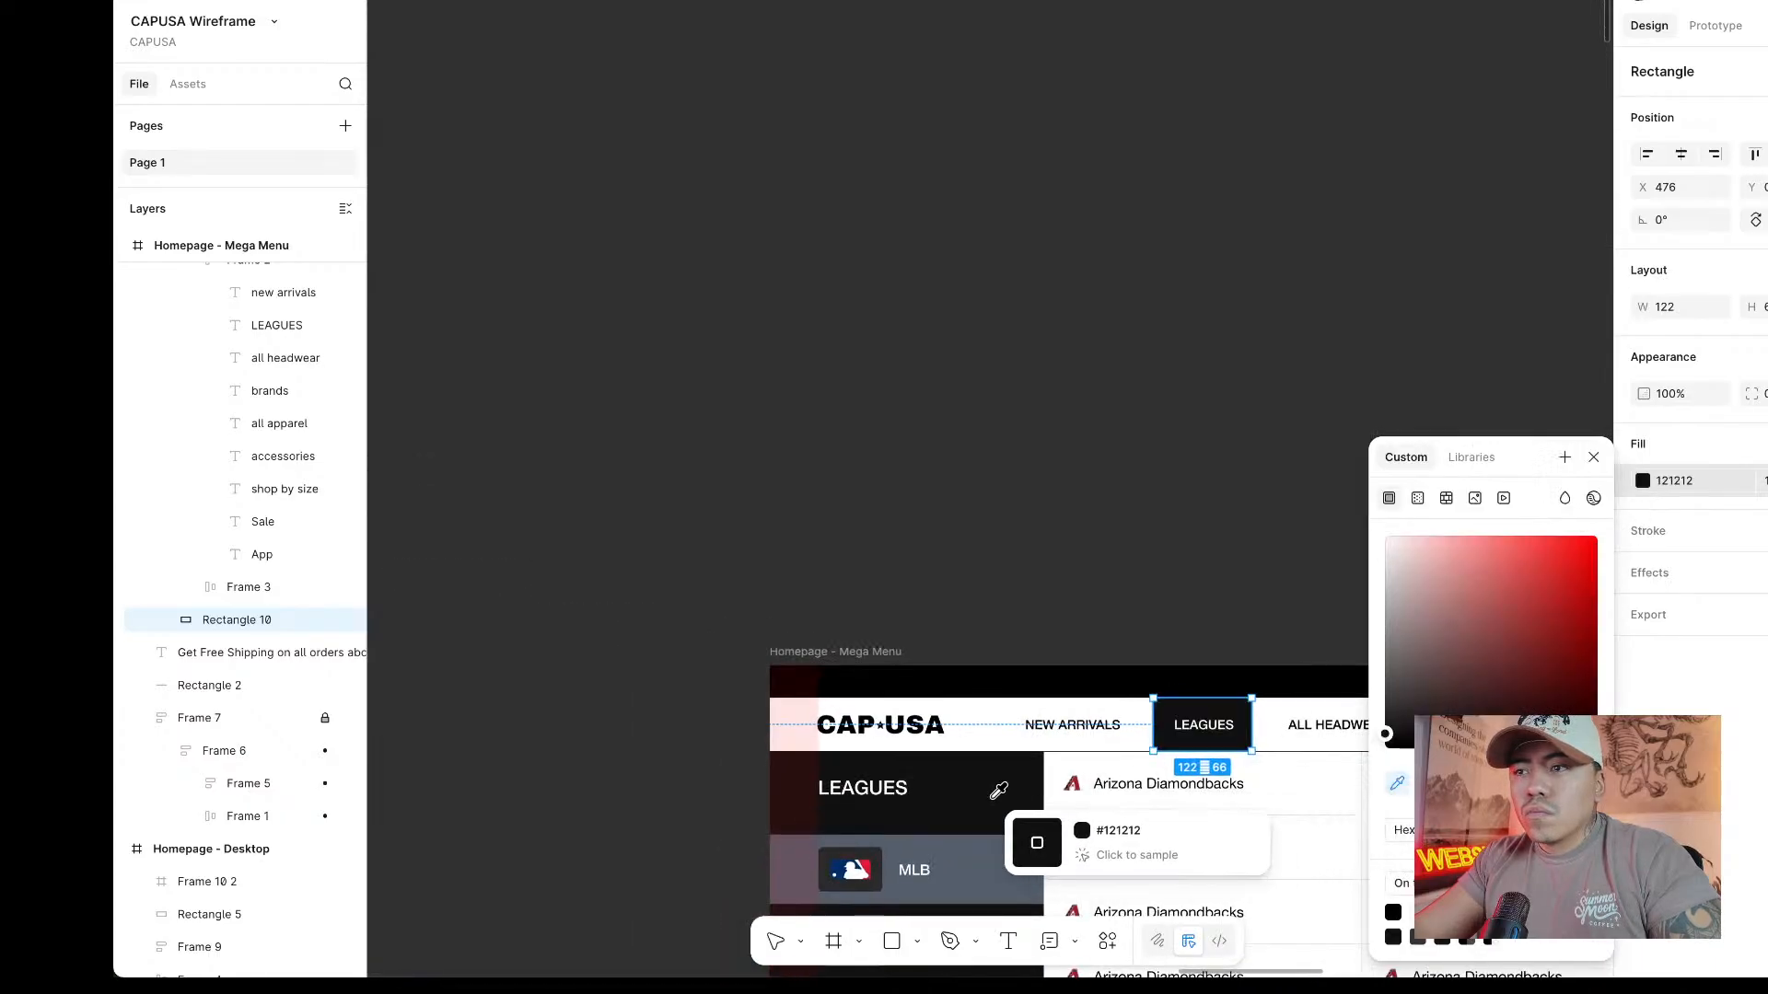
left_click(1197, 505)
scroll(1372, 435, "down", 3)
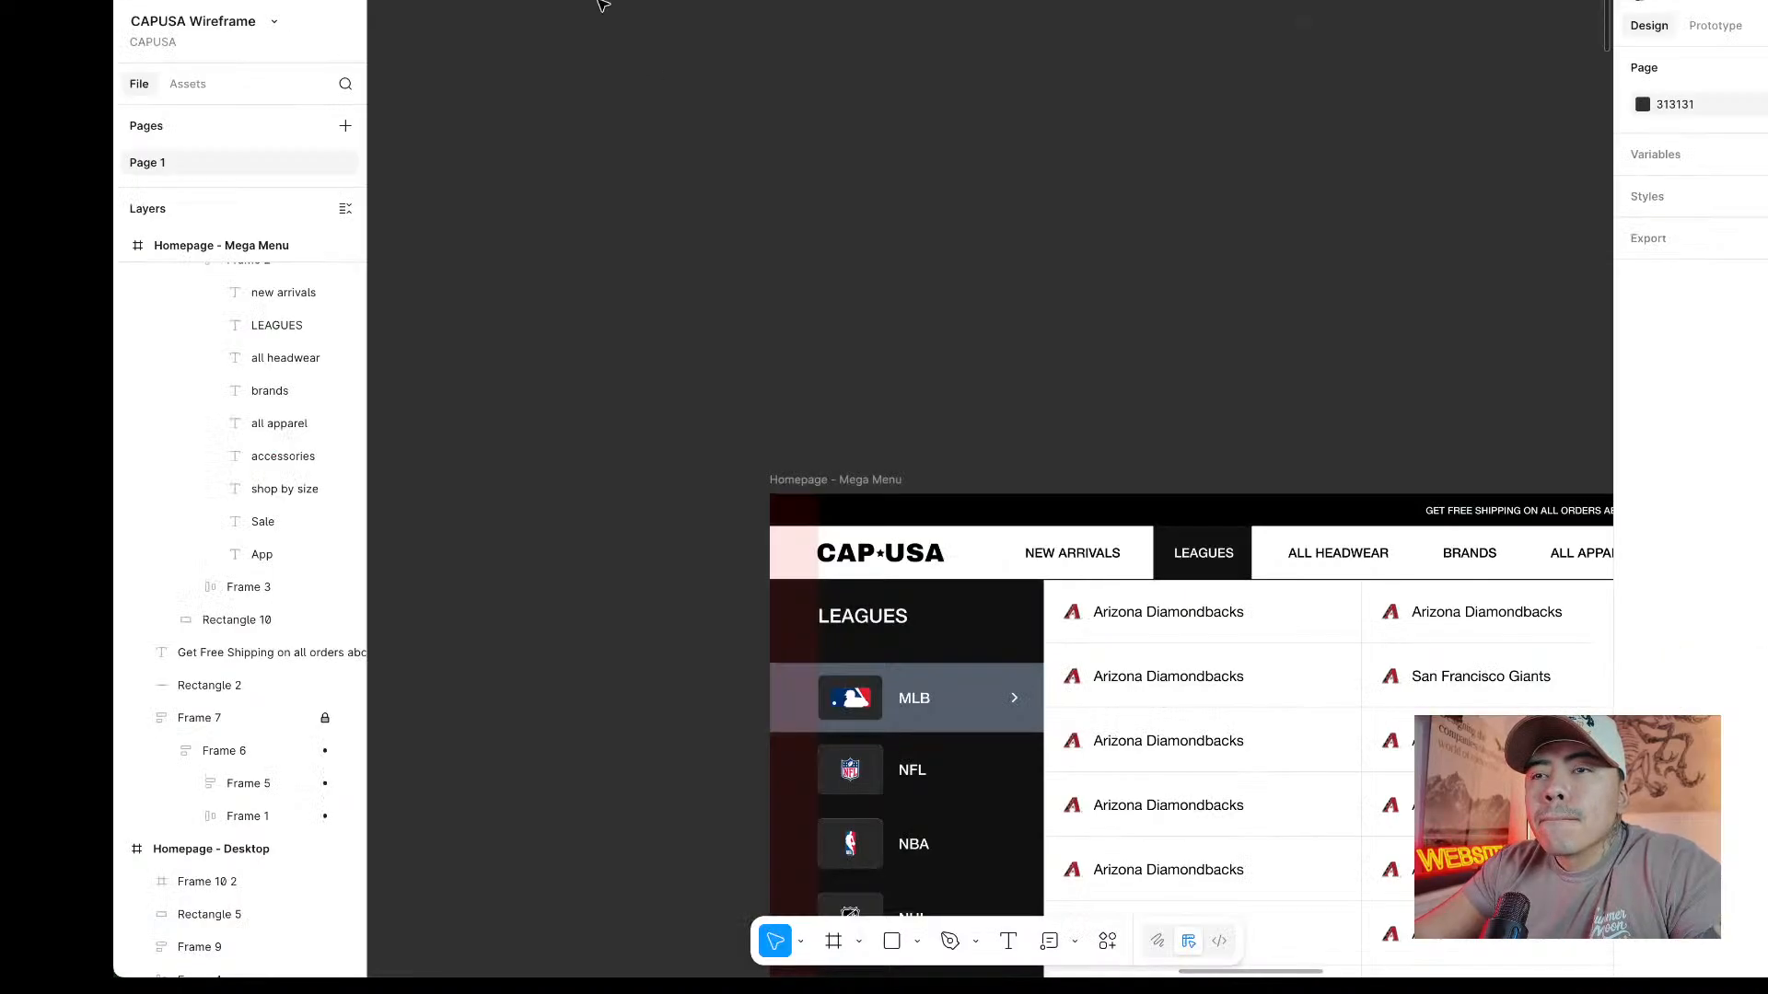
Shift the highlight rectangle horizontally to X 478 so it is centred behind the LEAGUES navigation text.
scroll(1303, 453, "up", 3)
scroll(1304, 453, "up", 2)
left_click(1167, 387)
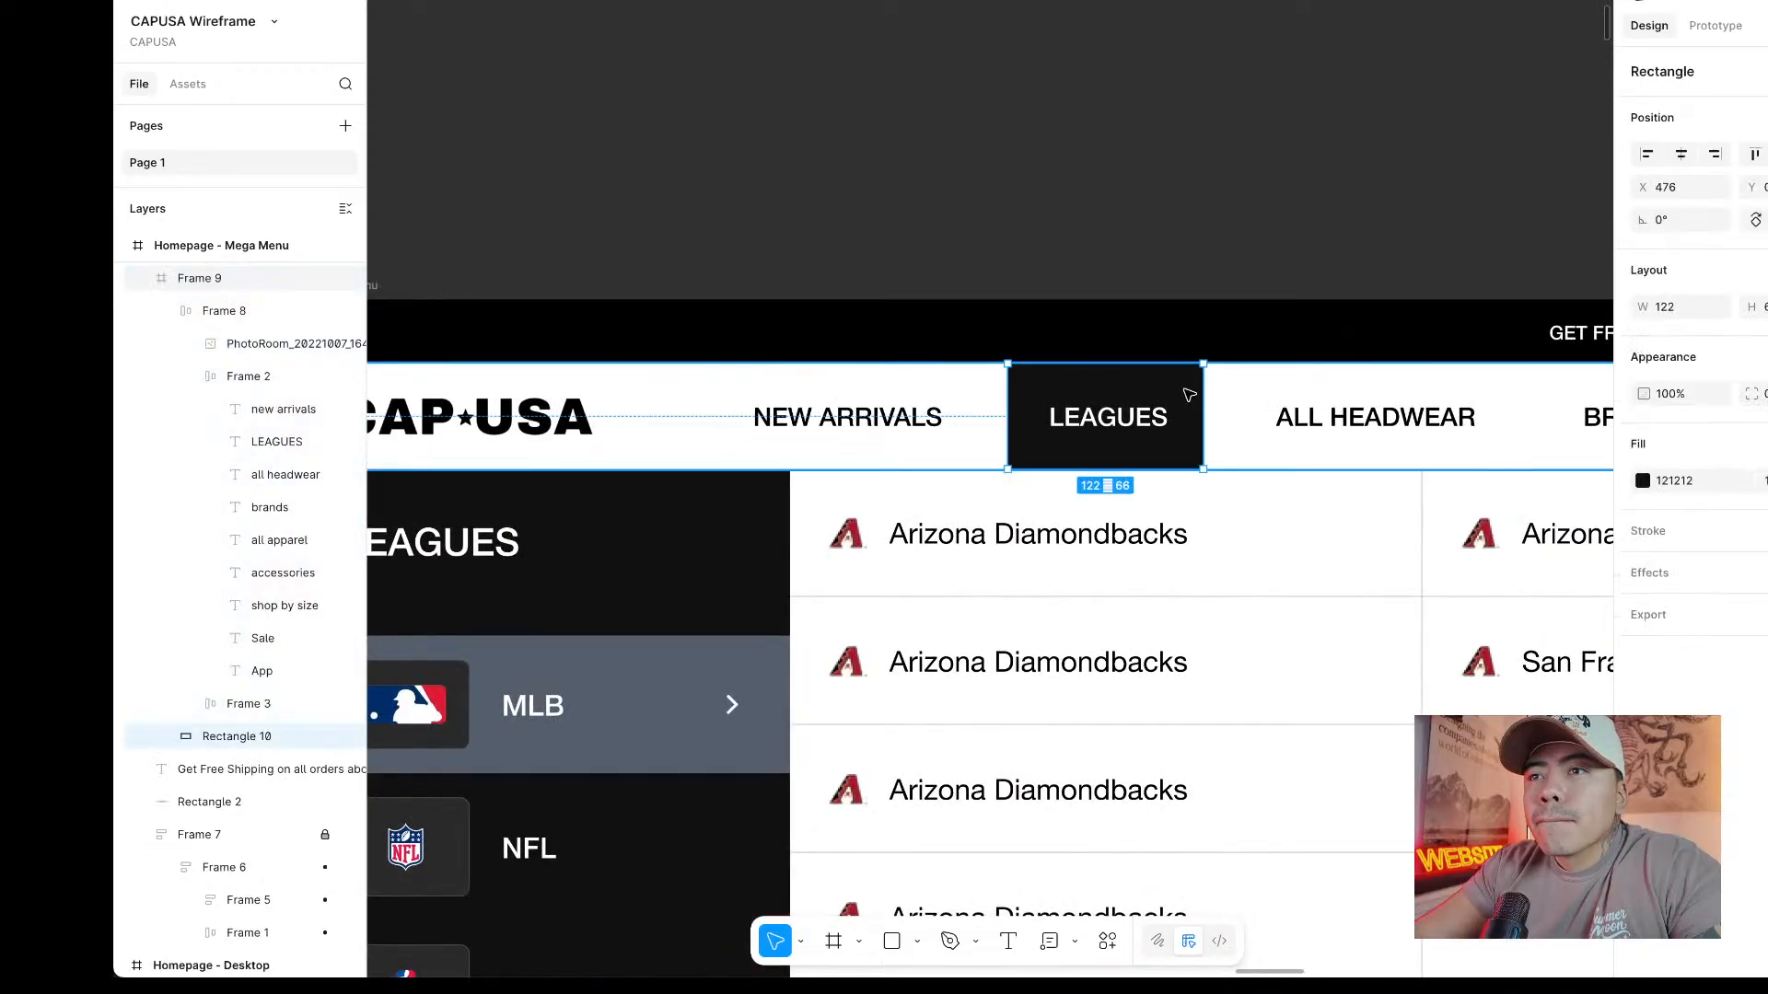
double_click(1168, 386)
left_click(1121, 888)
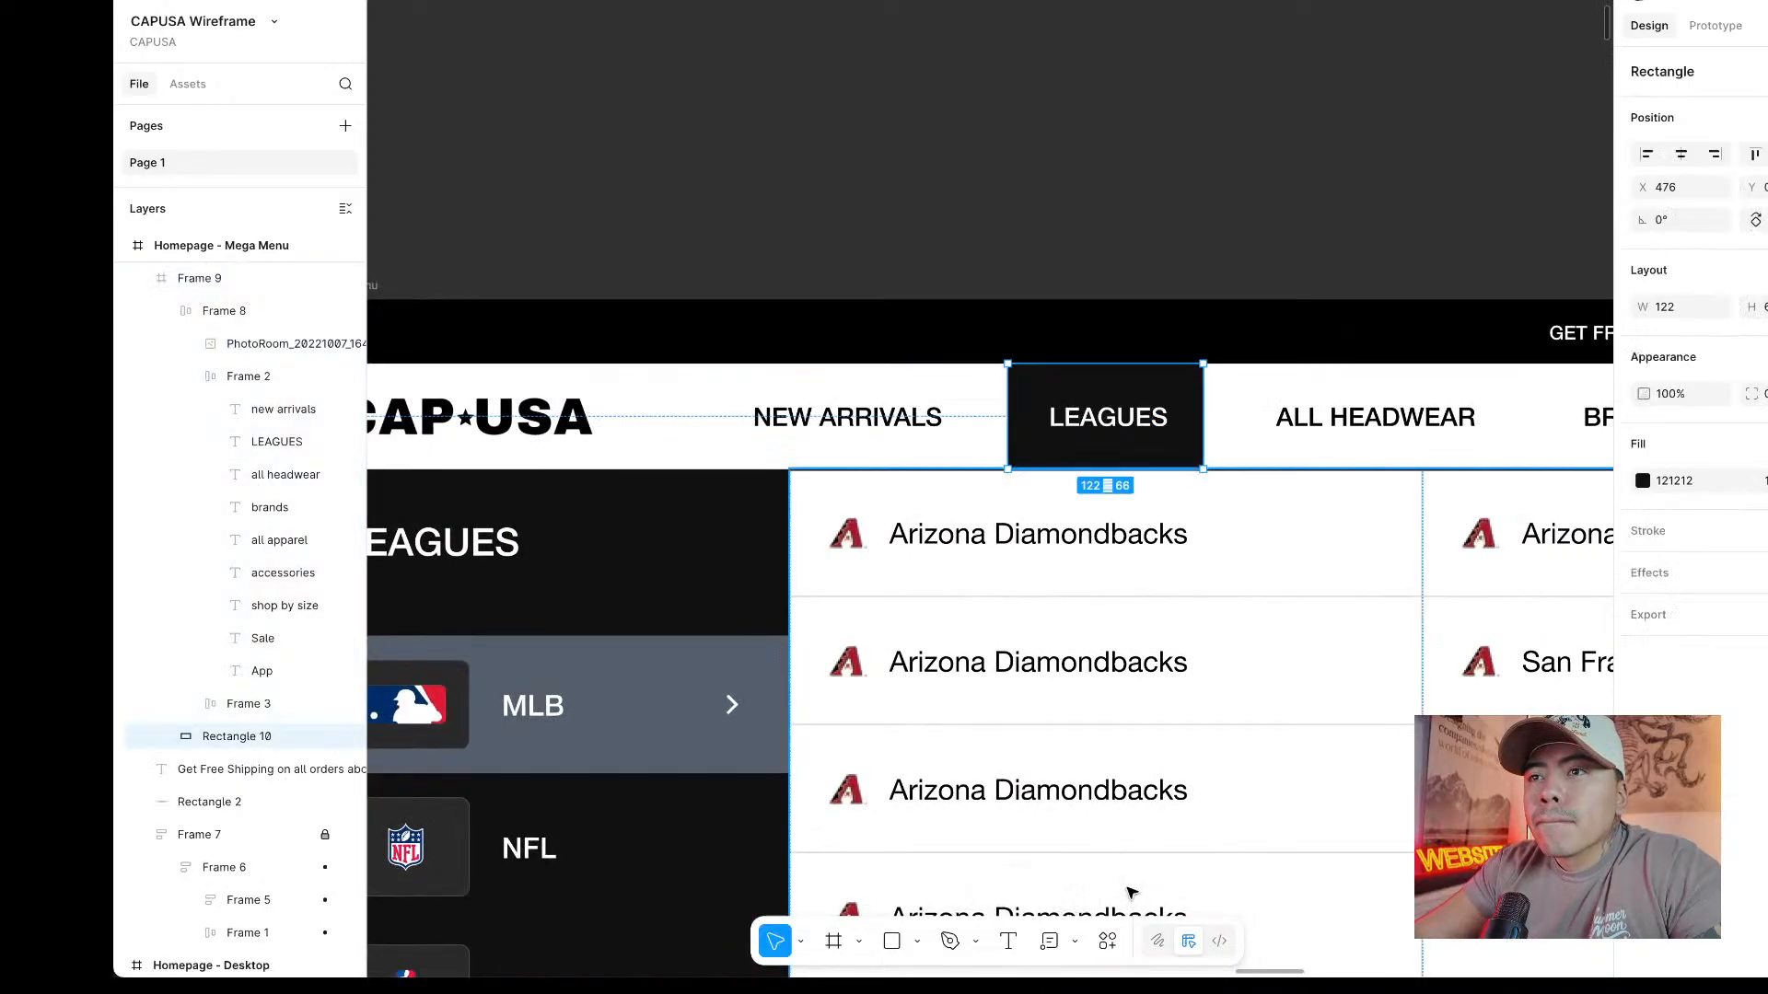
scroll(976, 428, "right", 3)
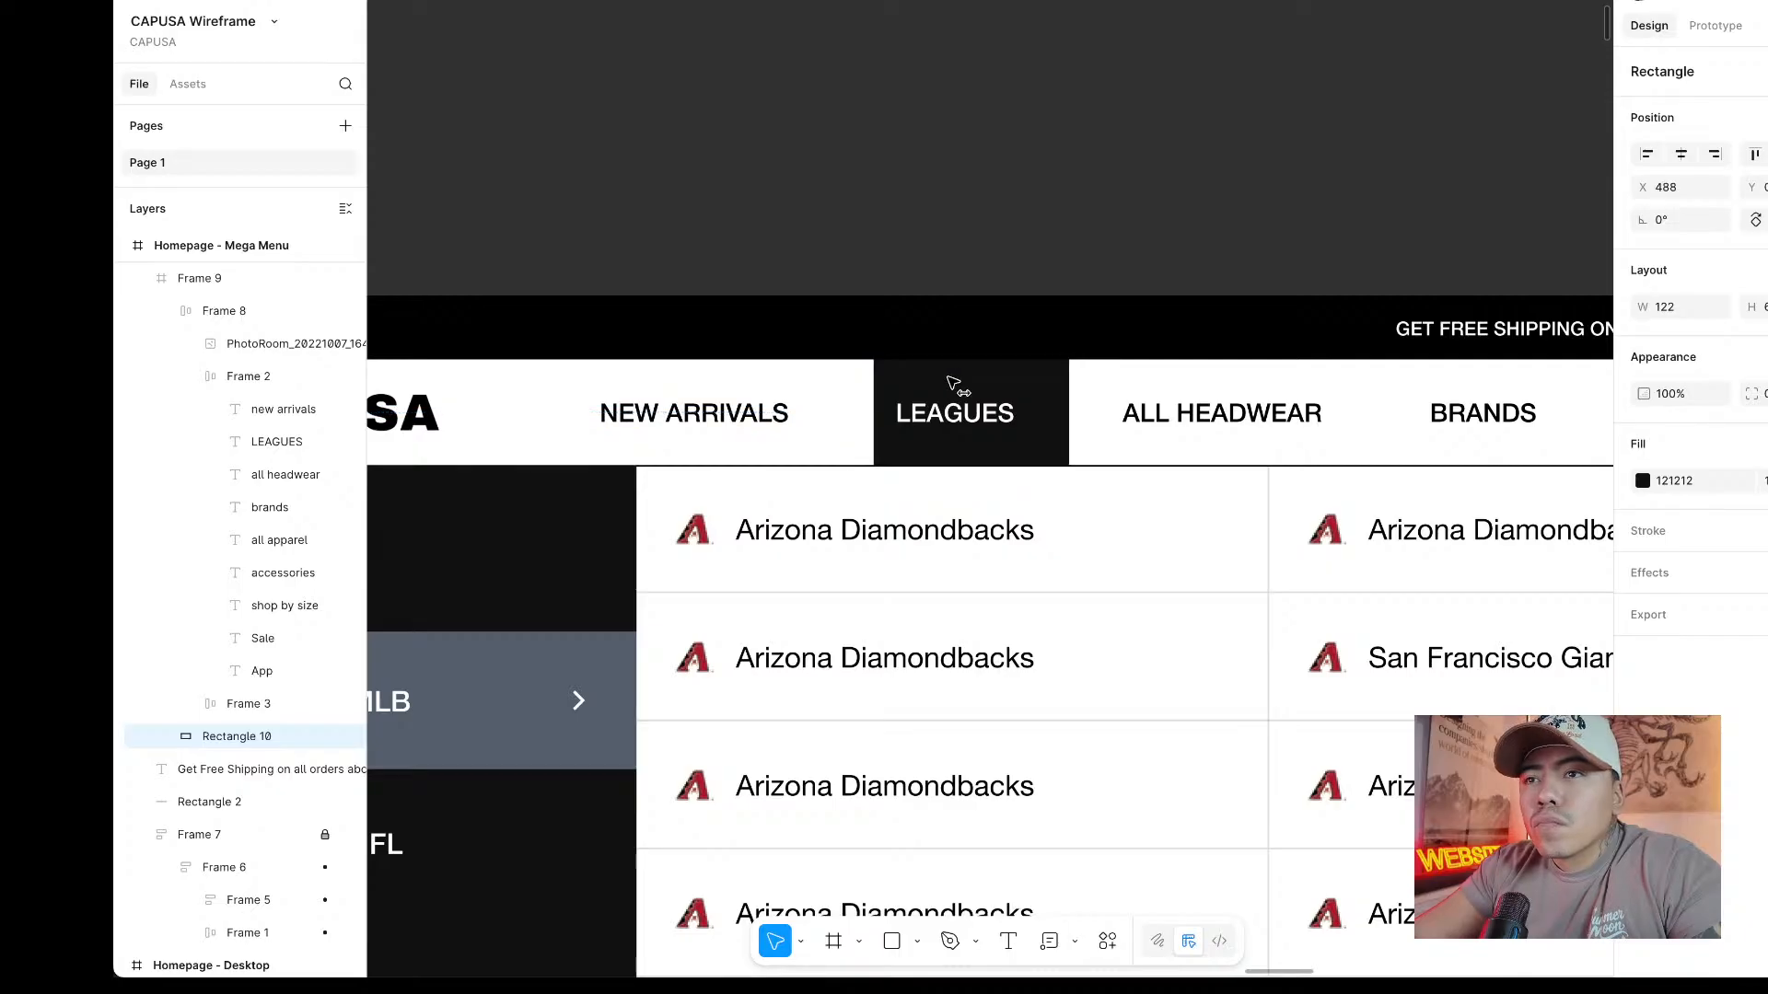
left_click_drag(934, 383, 937, 382)
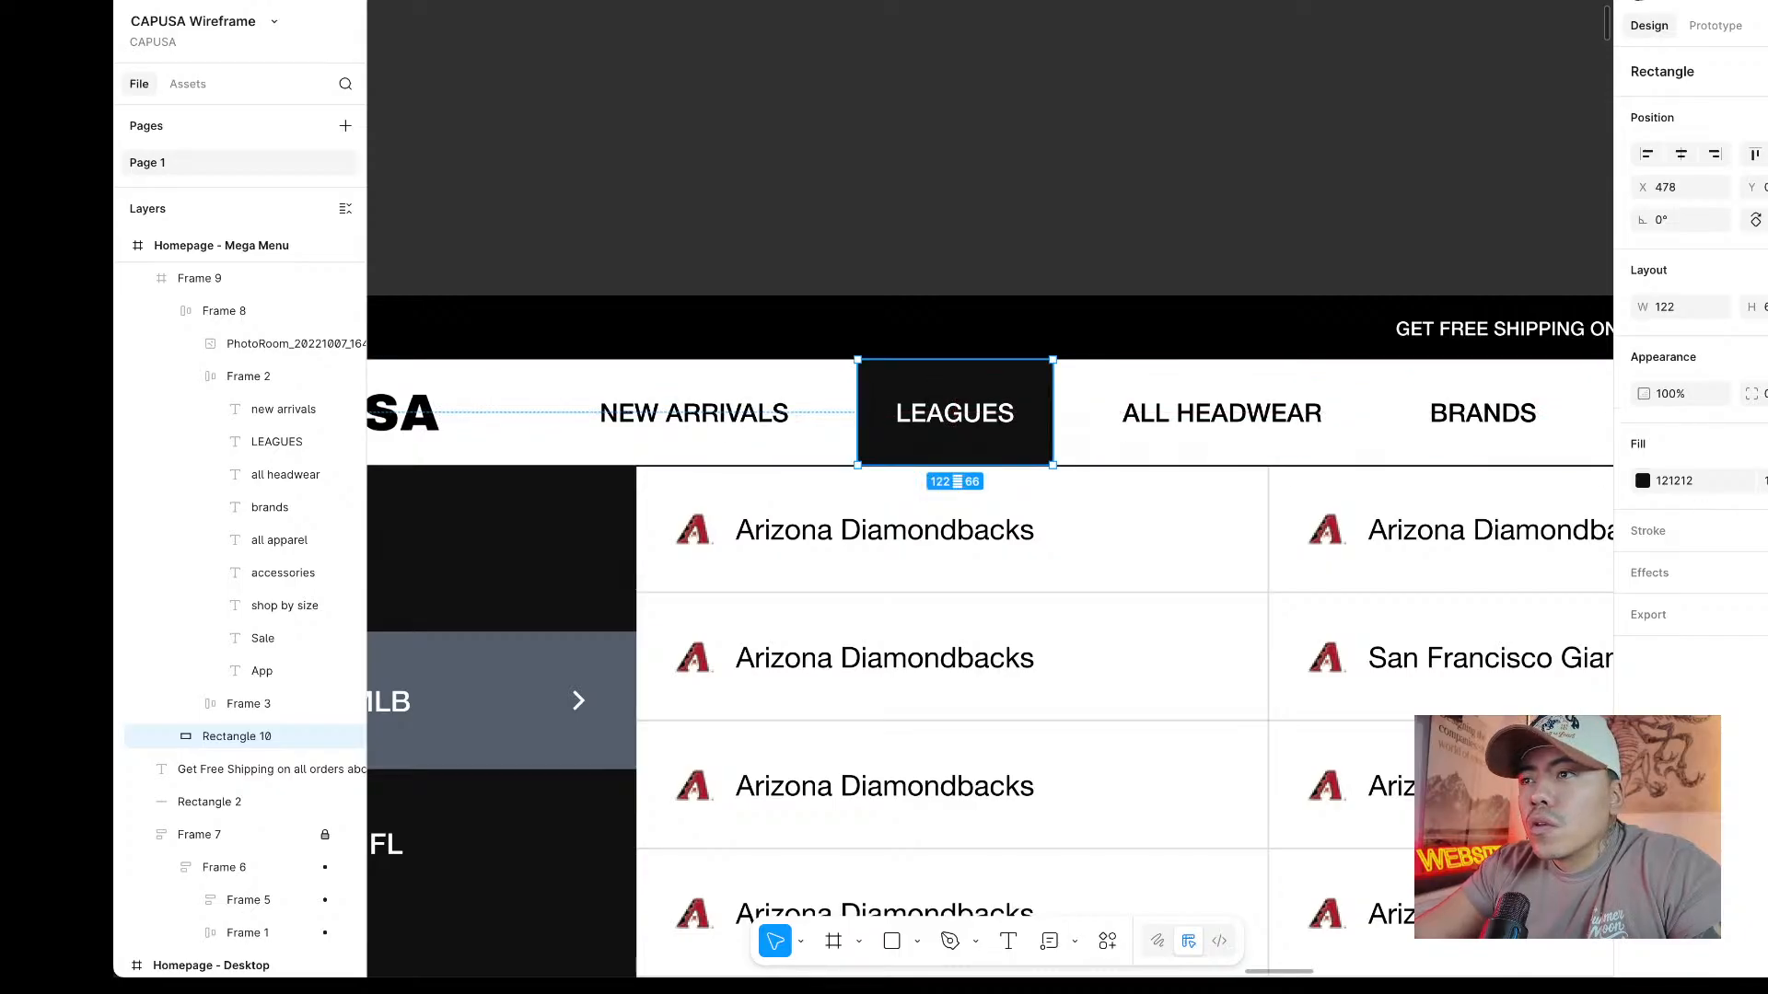
Lower the opacity of the LEAGUES highlight rectangle's 121212 fill to a light grey tint.
left_click(1766, 481)
type("2")
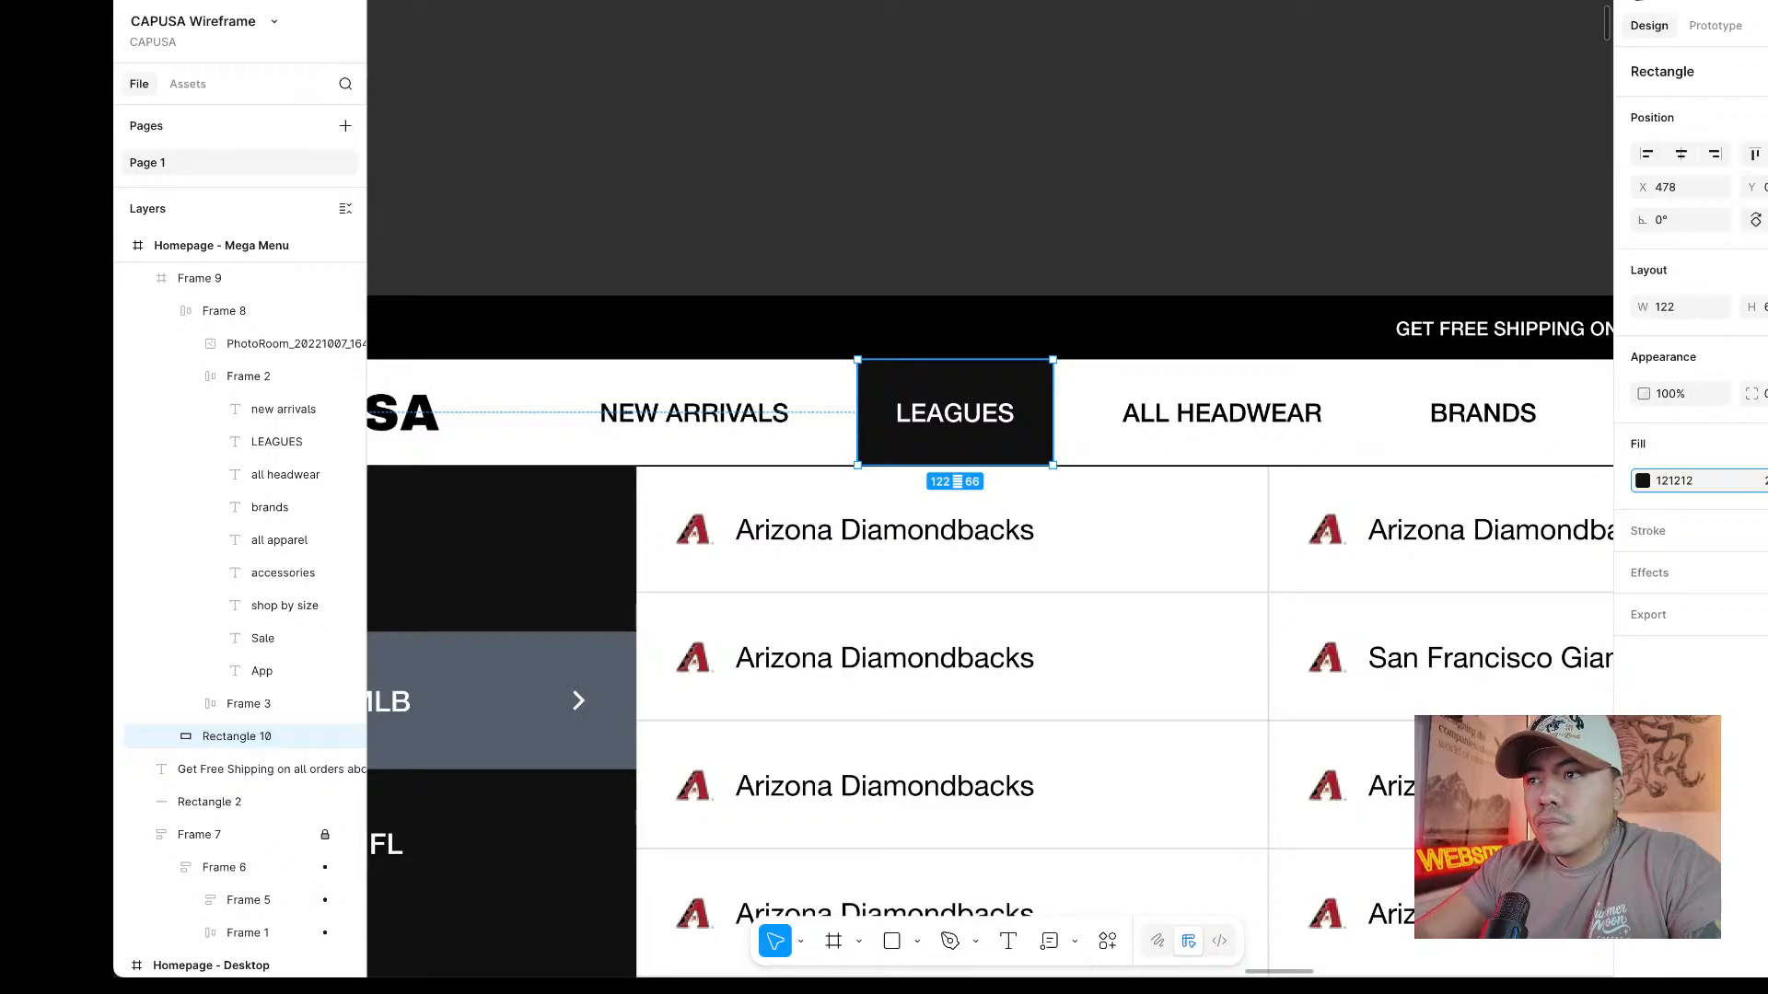
key("Return")
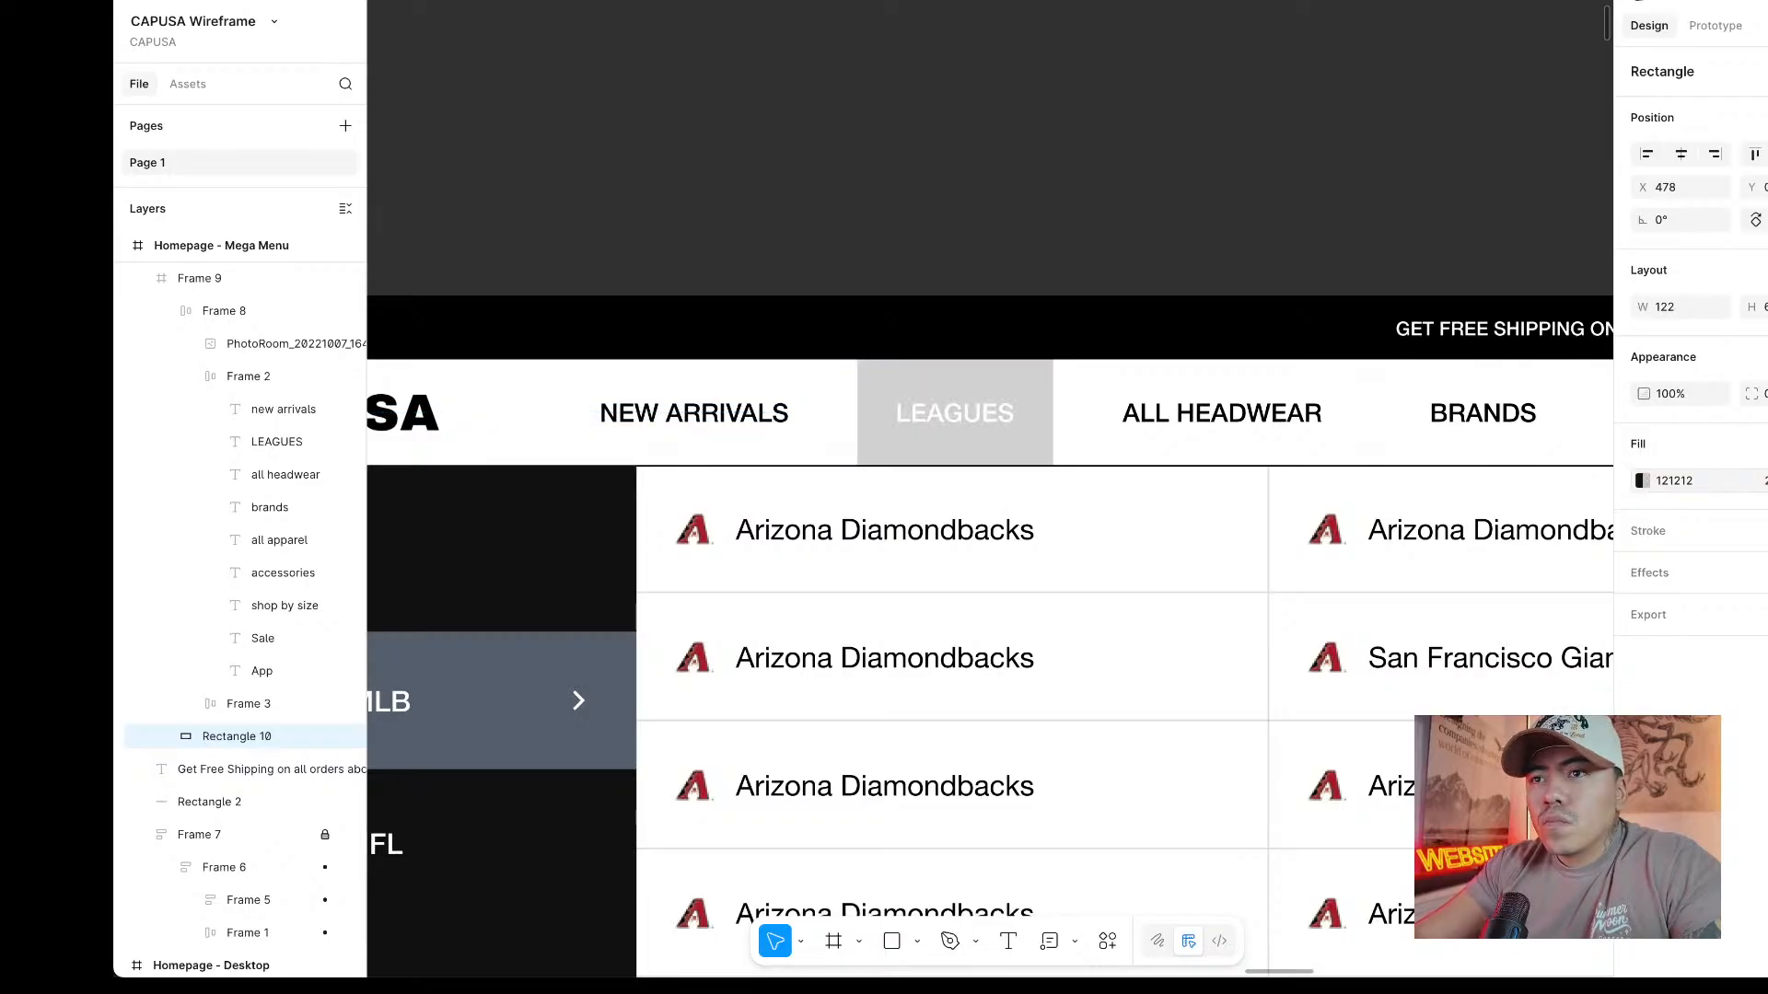
Set the LEAGUES navigation text's fill to black, 000000.
left_click(959, 411)
double_click(959, 412)
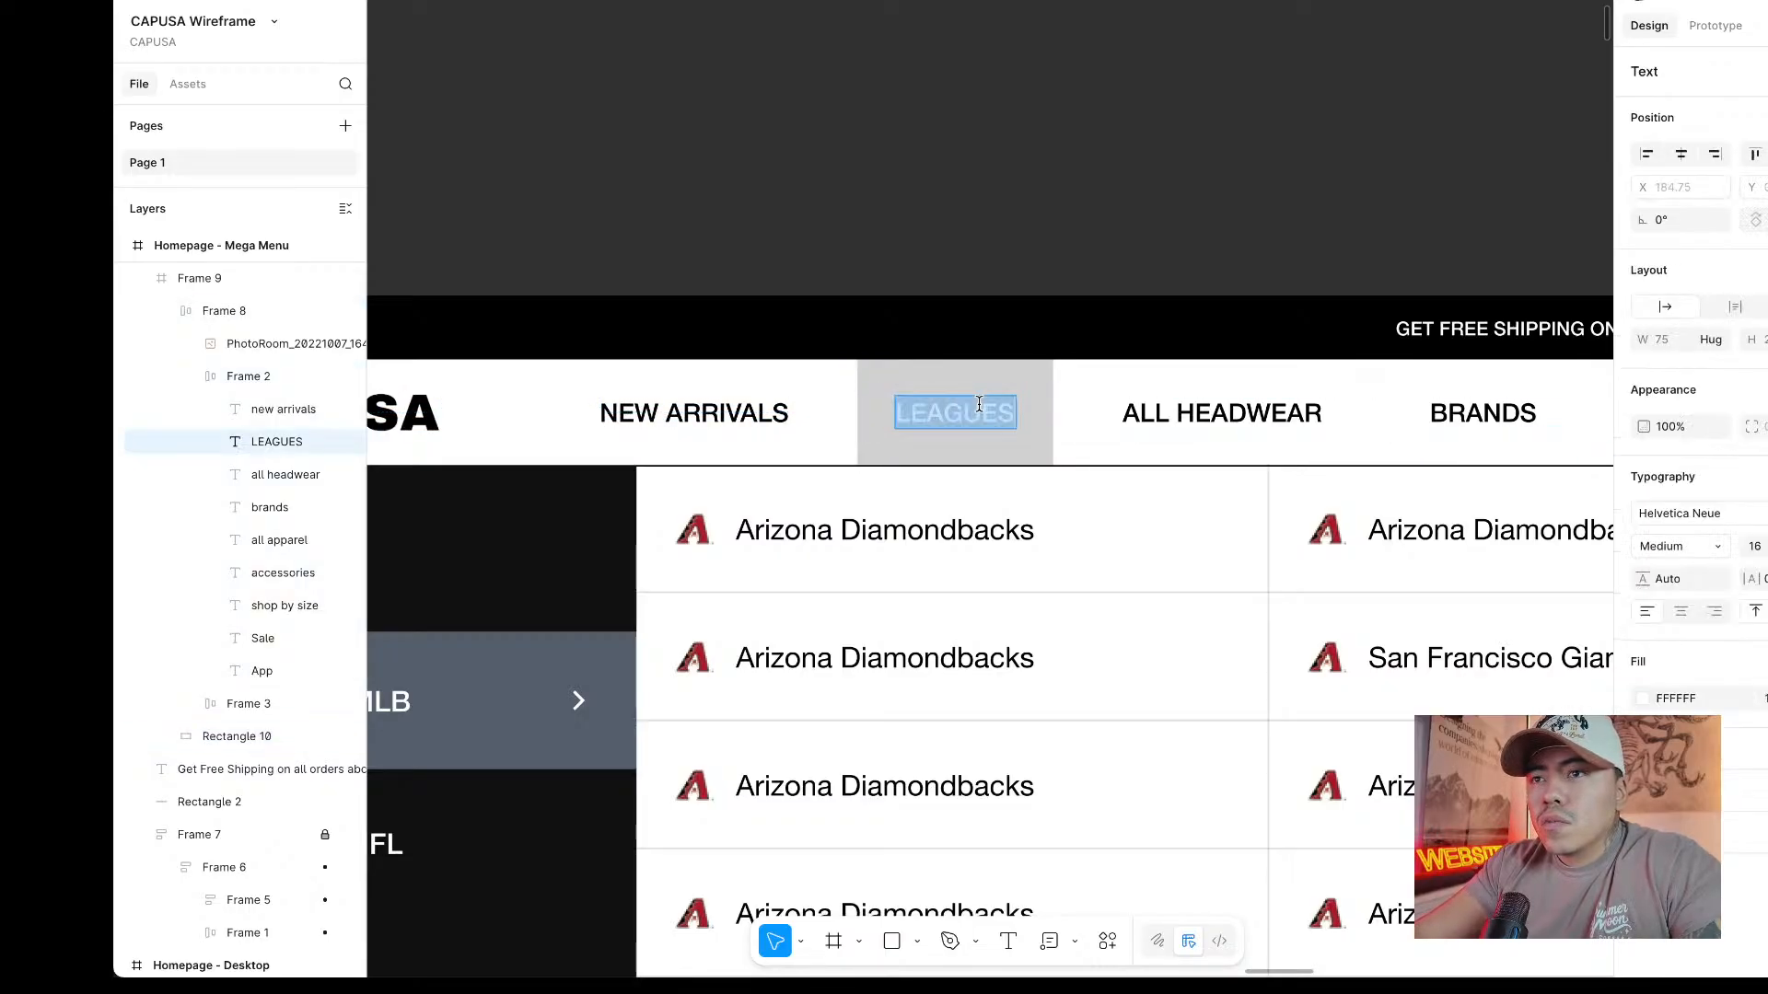
left_click(1646, 696)
key("Escape")
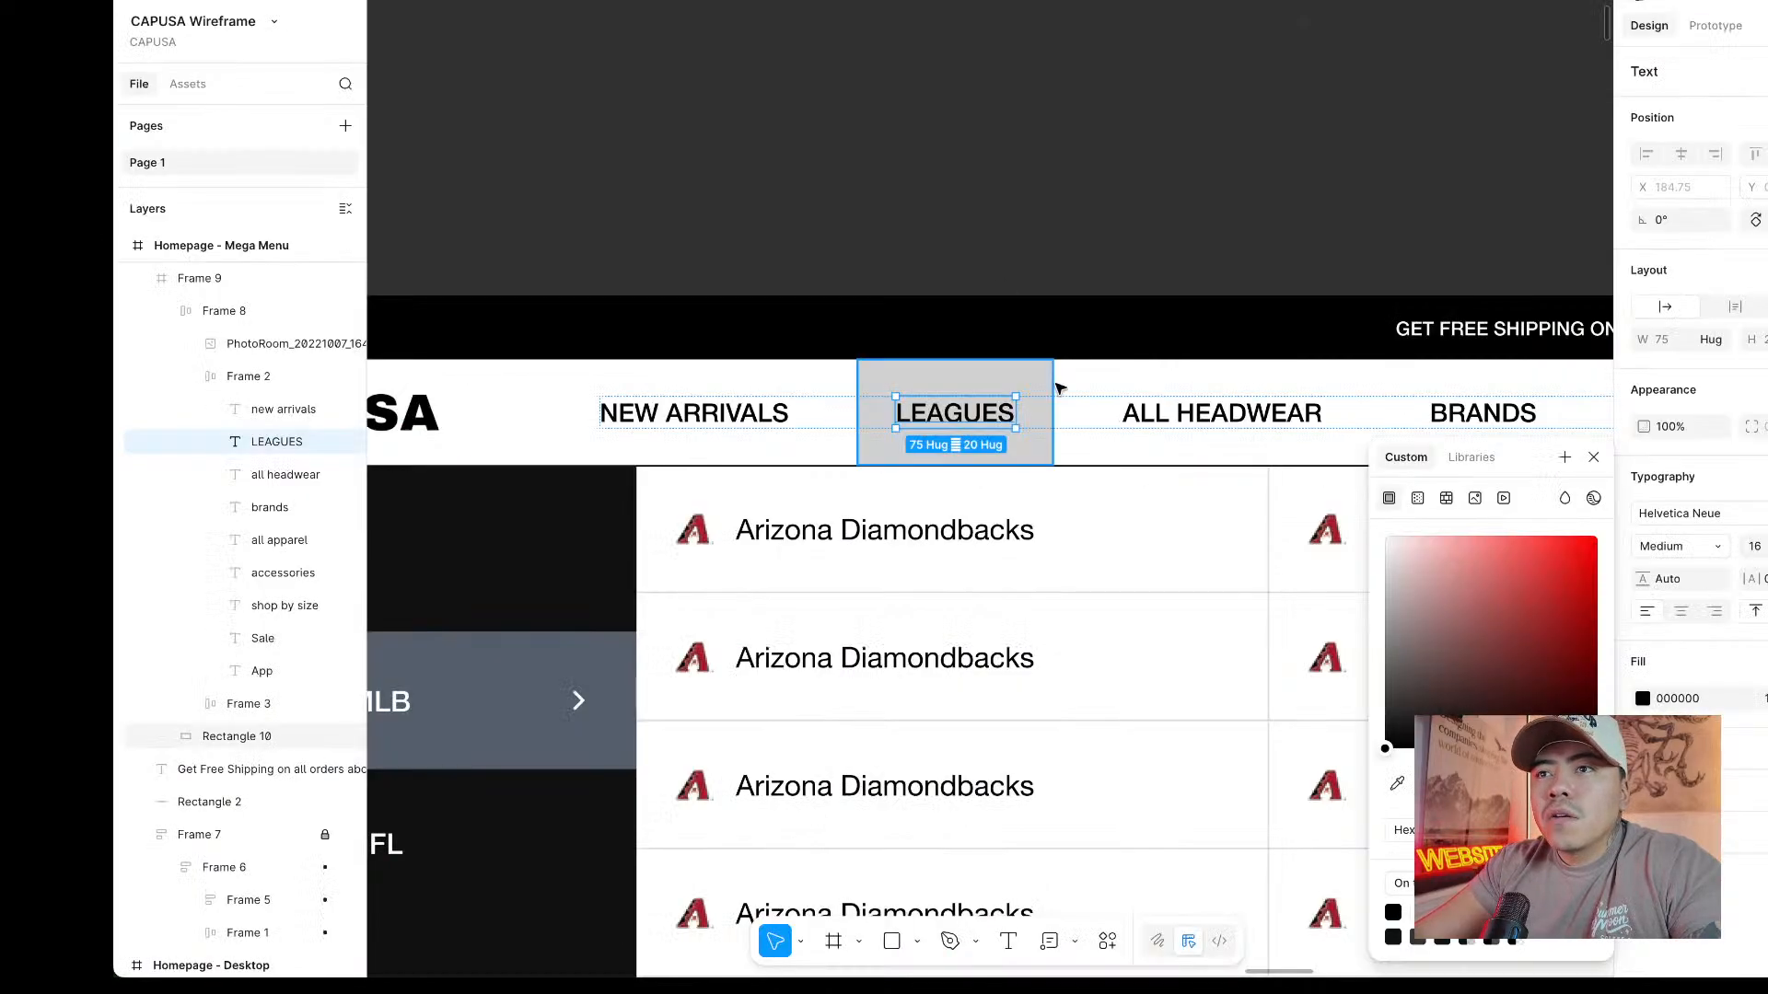
left_click(1152, 162)
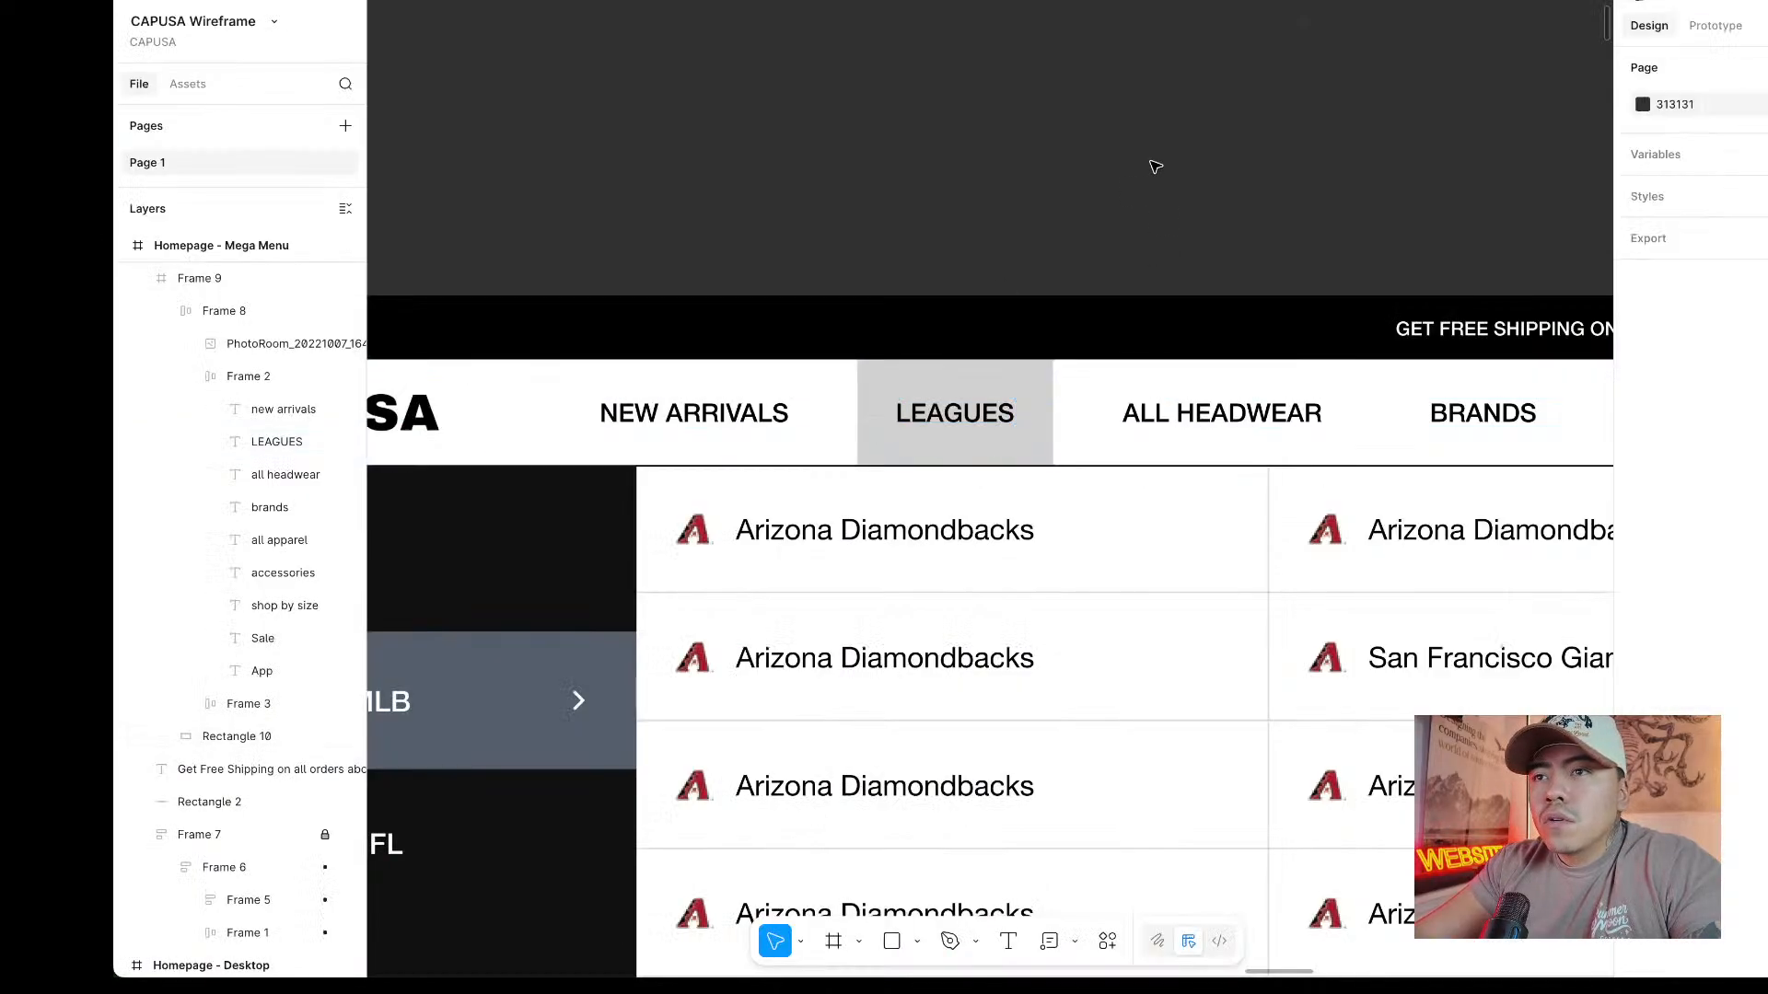
Reduce the LEAGUES highlight rectangle's fill opacity to 10% and finally to 6%.
left_click(1037, 383)
left_click(1764, 481)
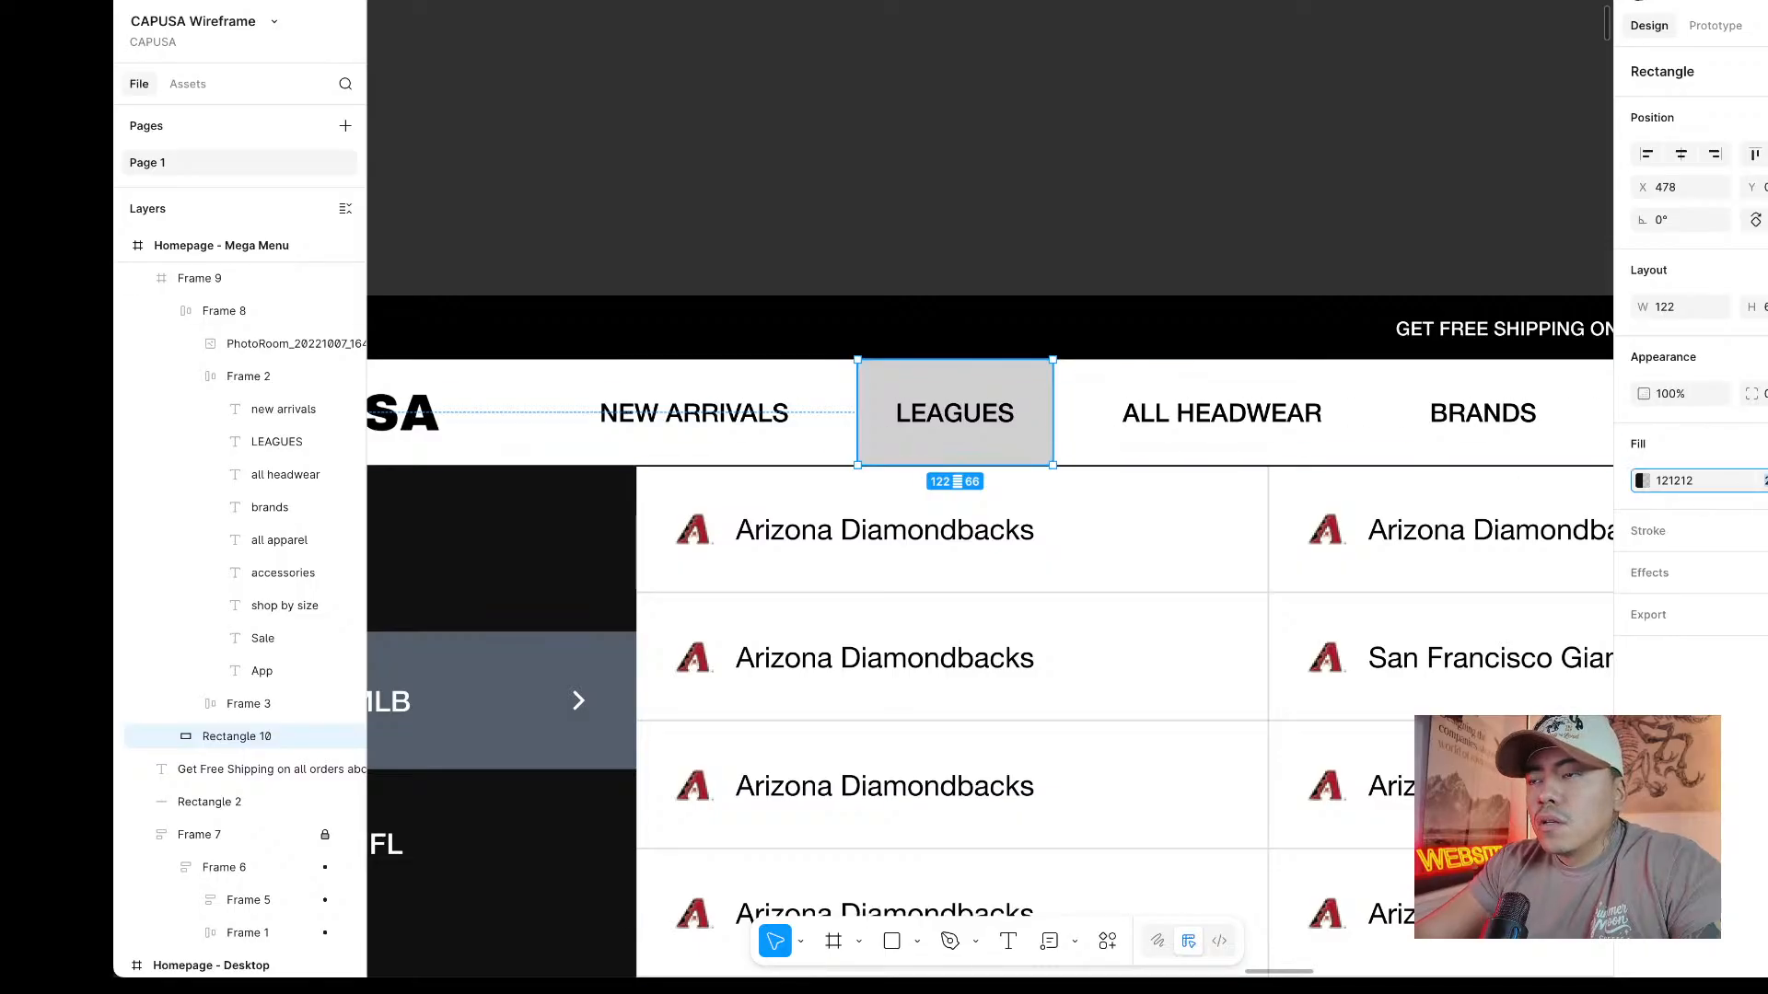
type("10")
key("Return")
left_click(1251, 221)
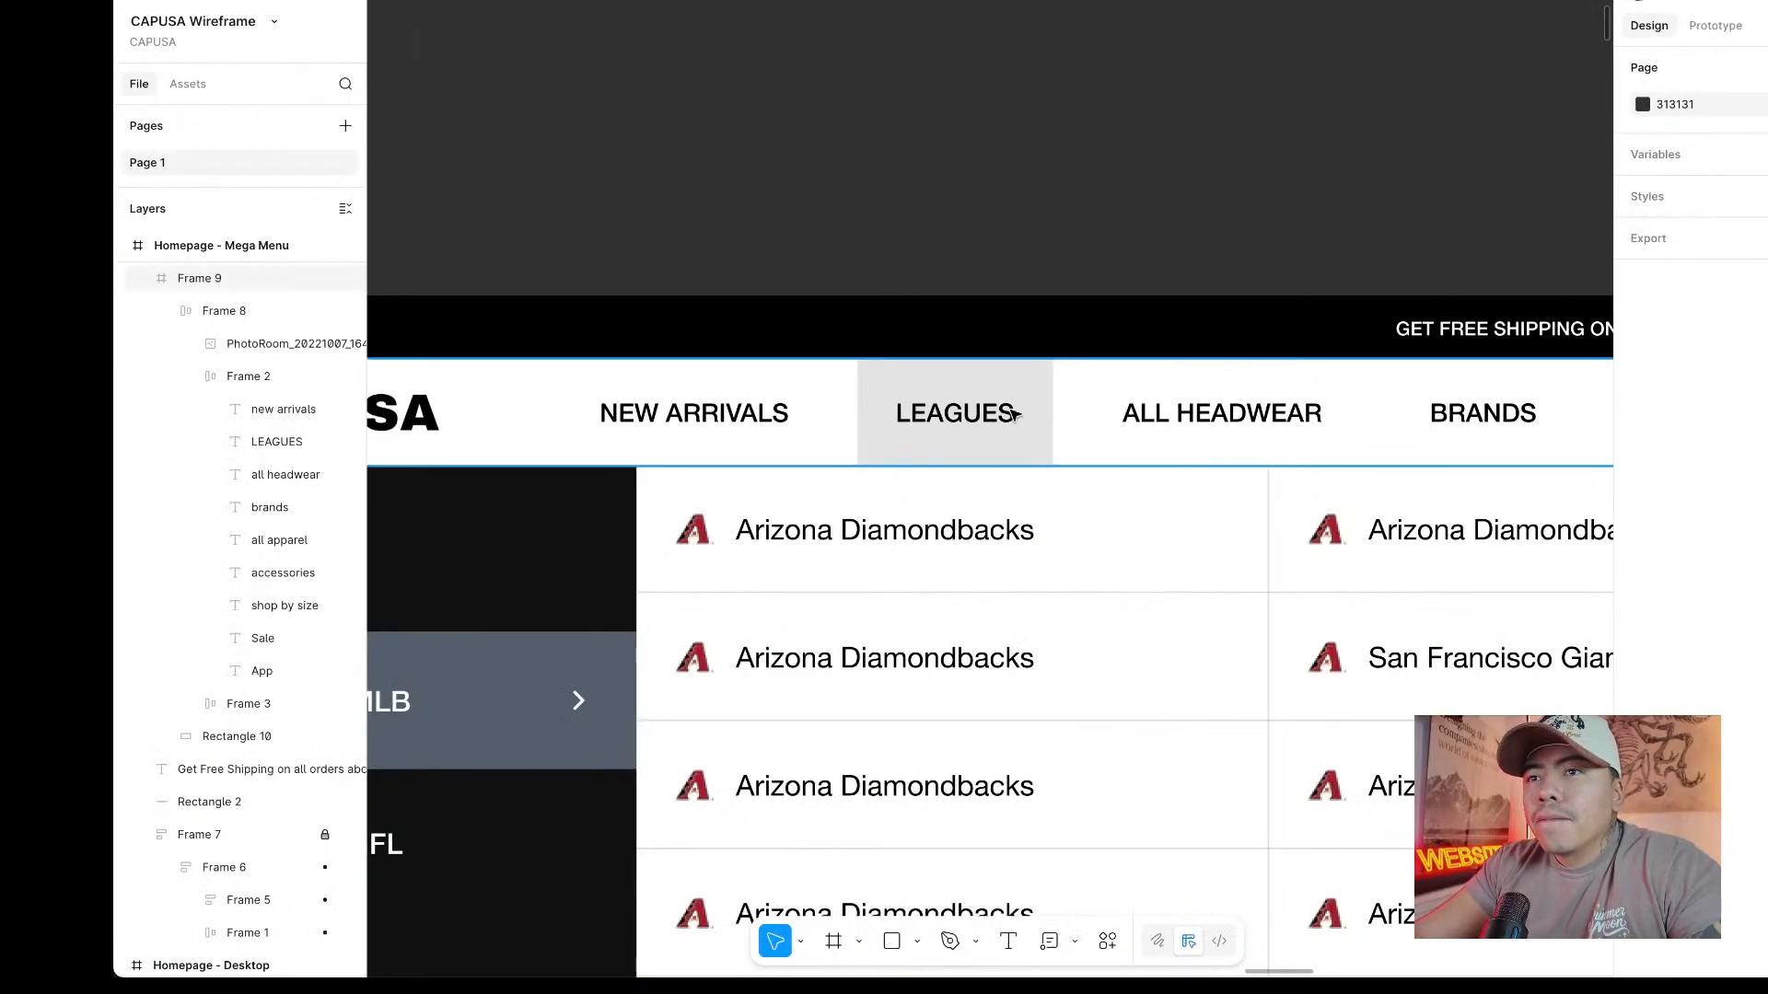
left_click(1013, 414)
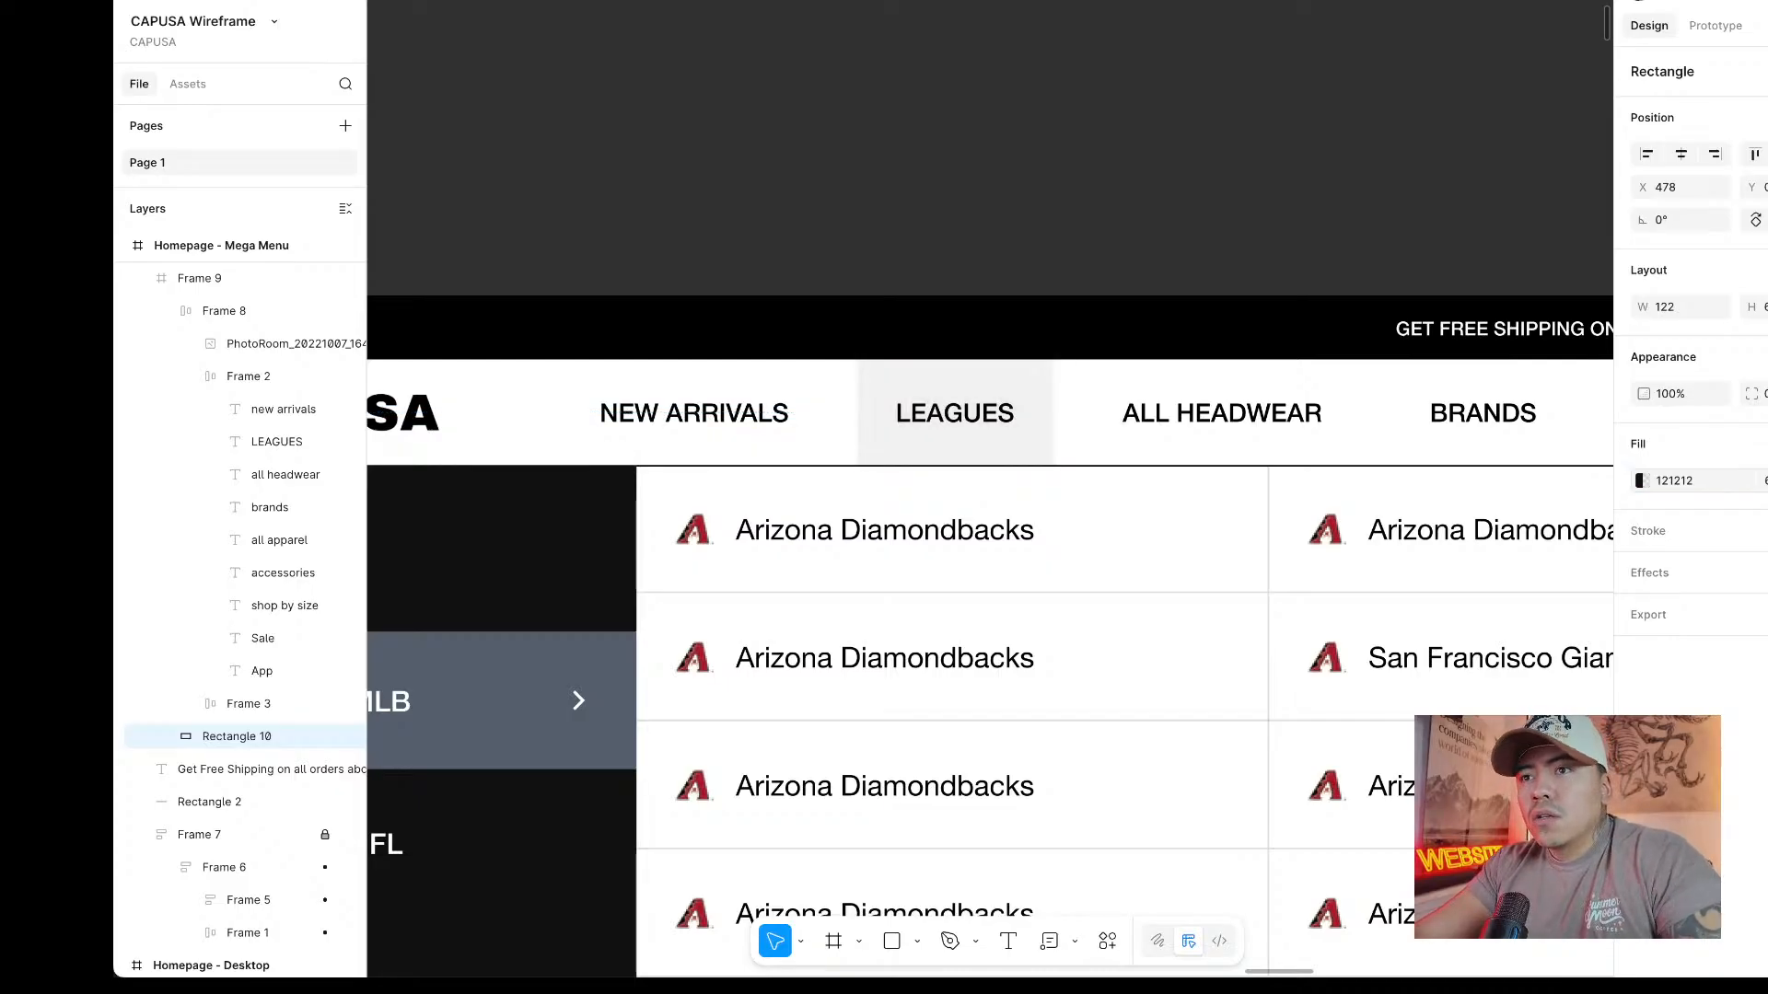
left_click(867, 222)
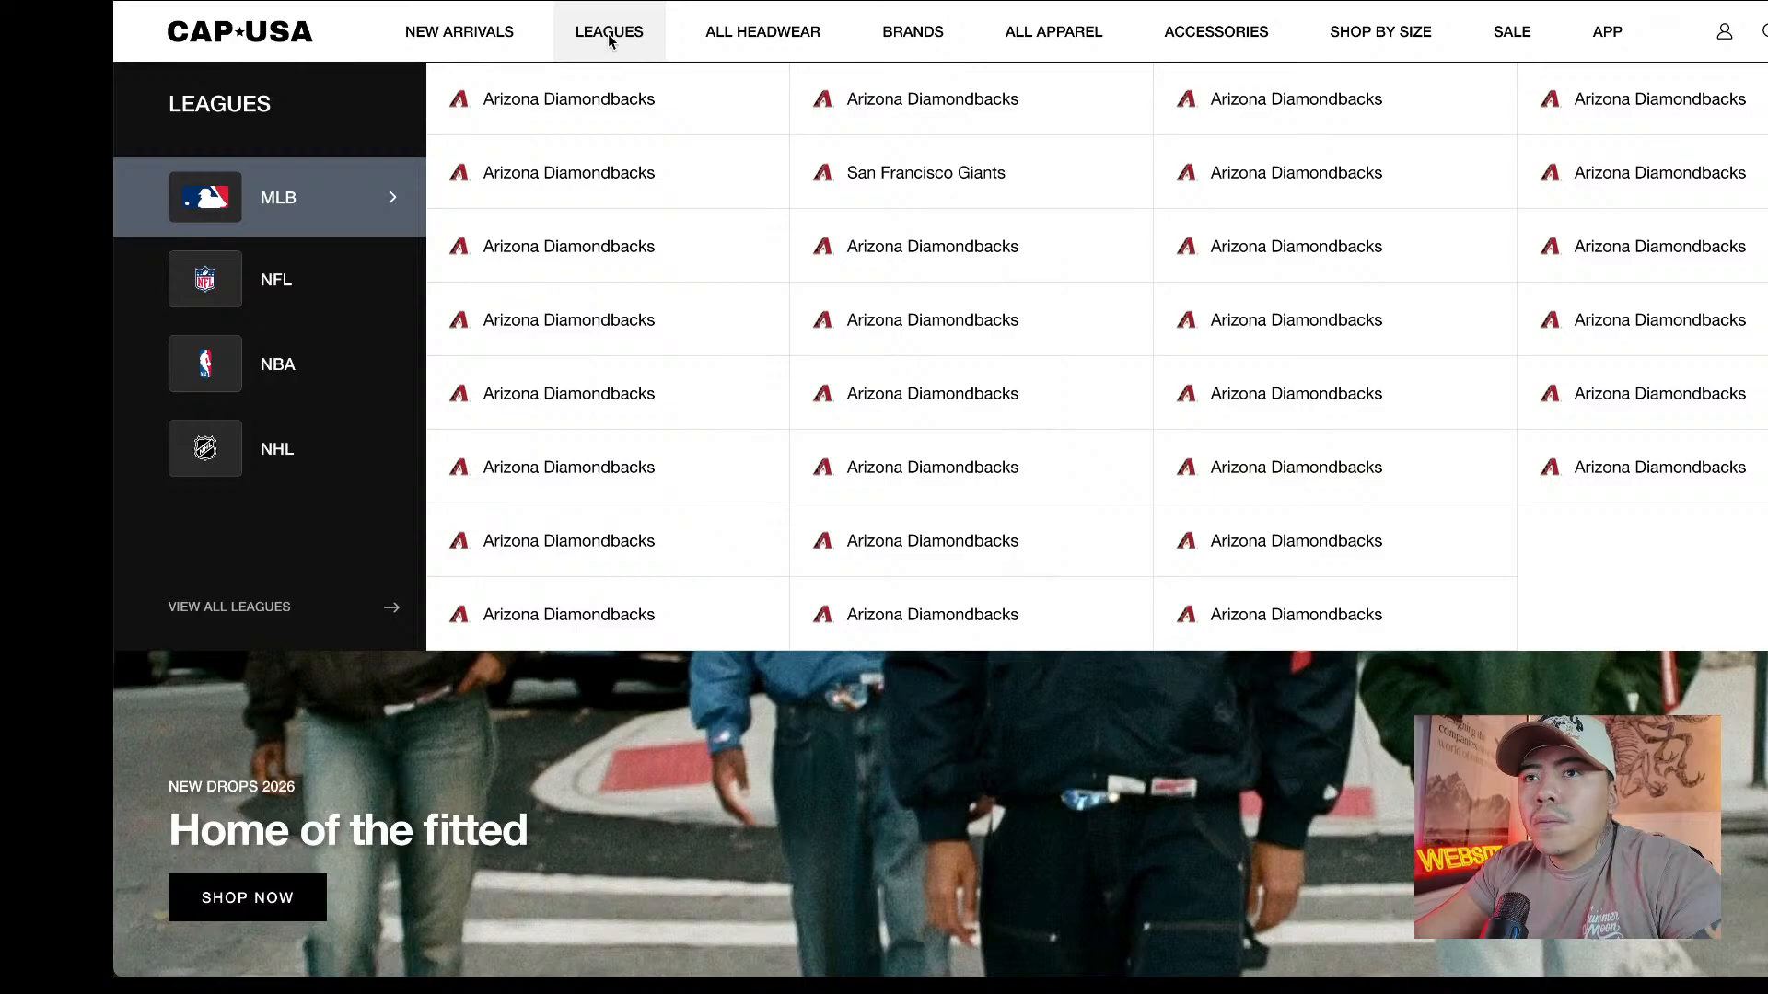
Review the mega menu in the full-screen preview and compare both Homepage - Mega Menu frames on the canvas.
left_click(949, 212)
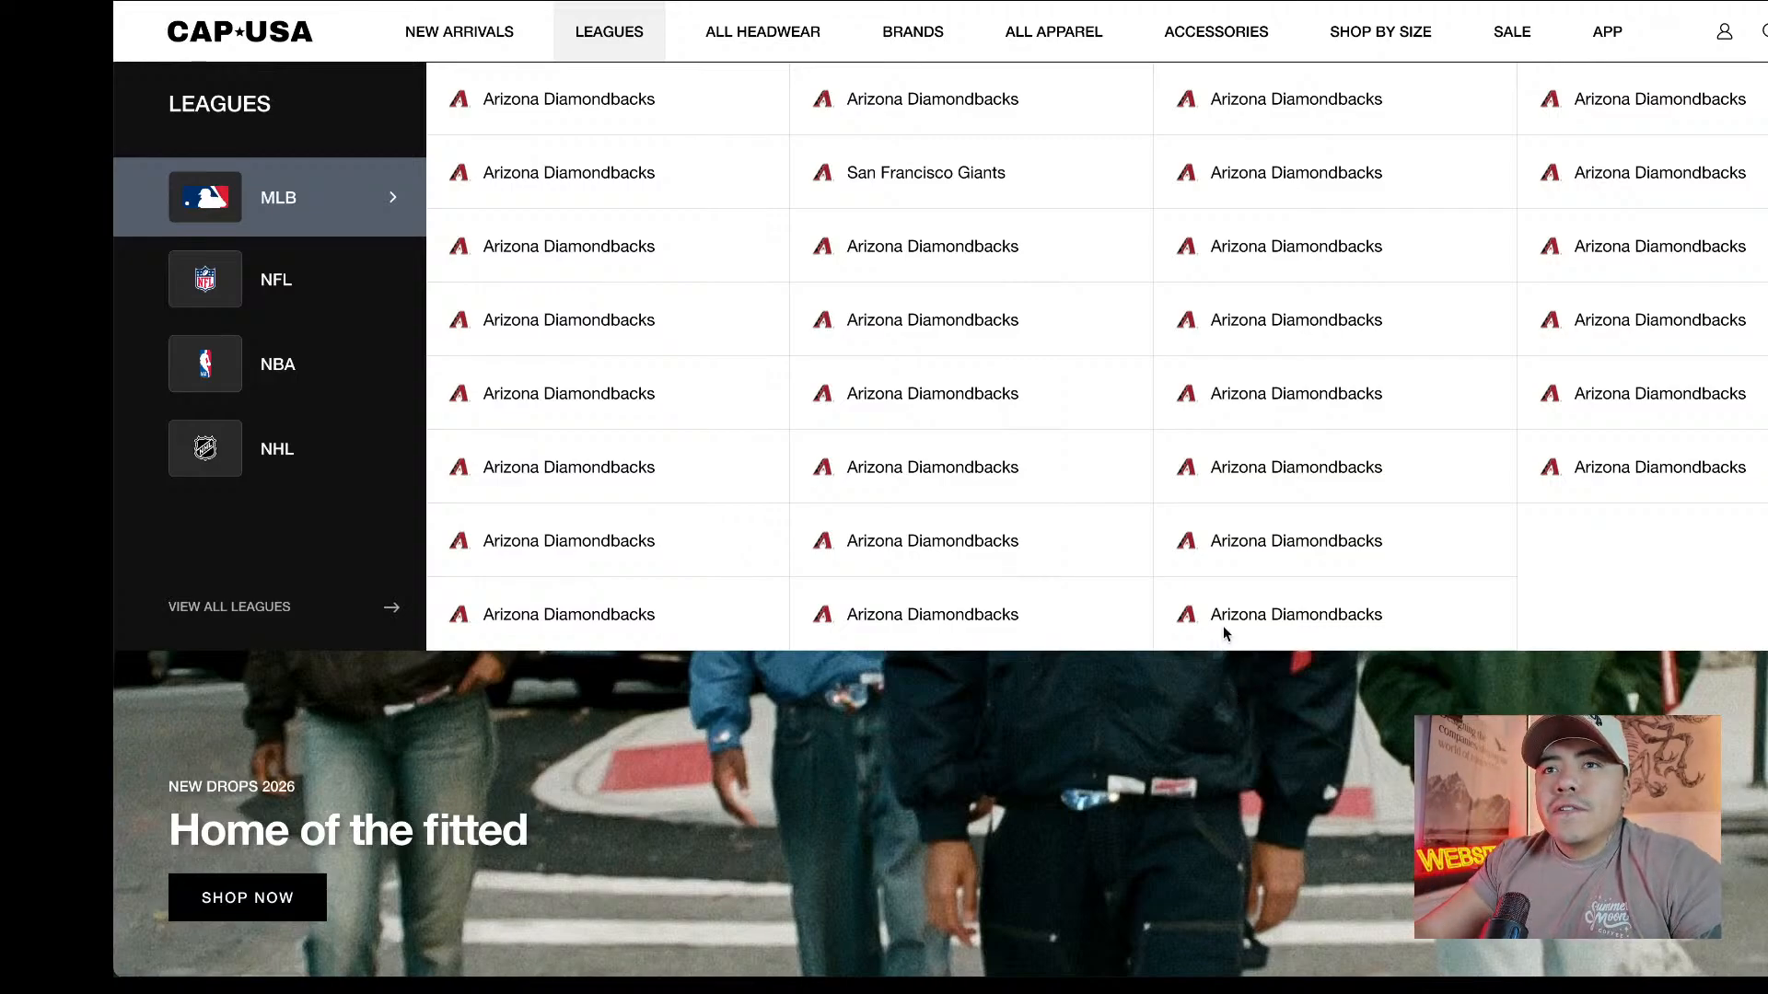
left_click(405, 3)
scroll(1199, 440, "down", 5)
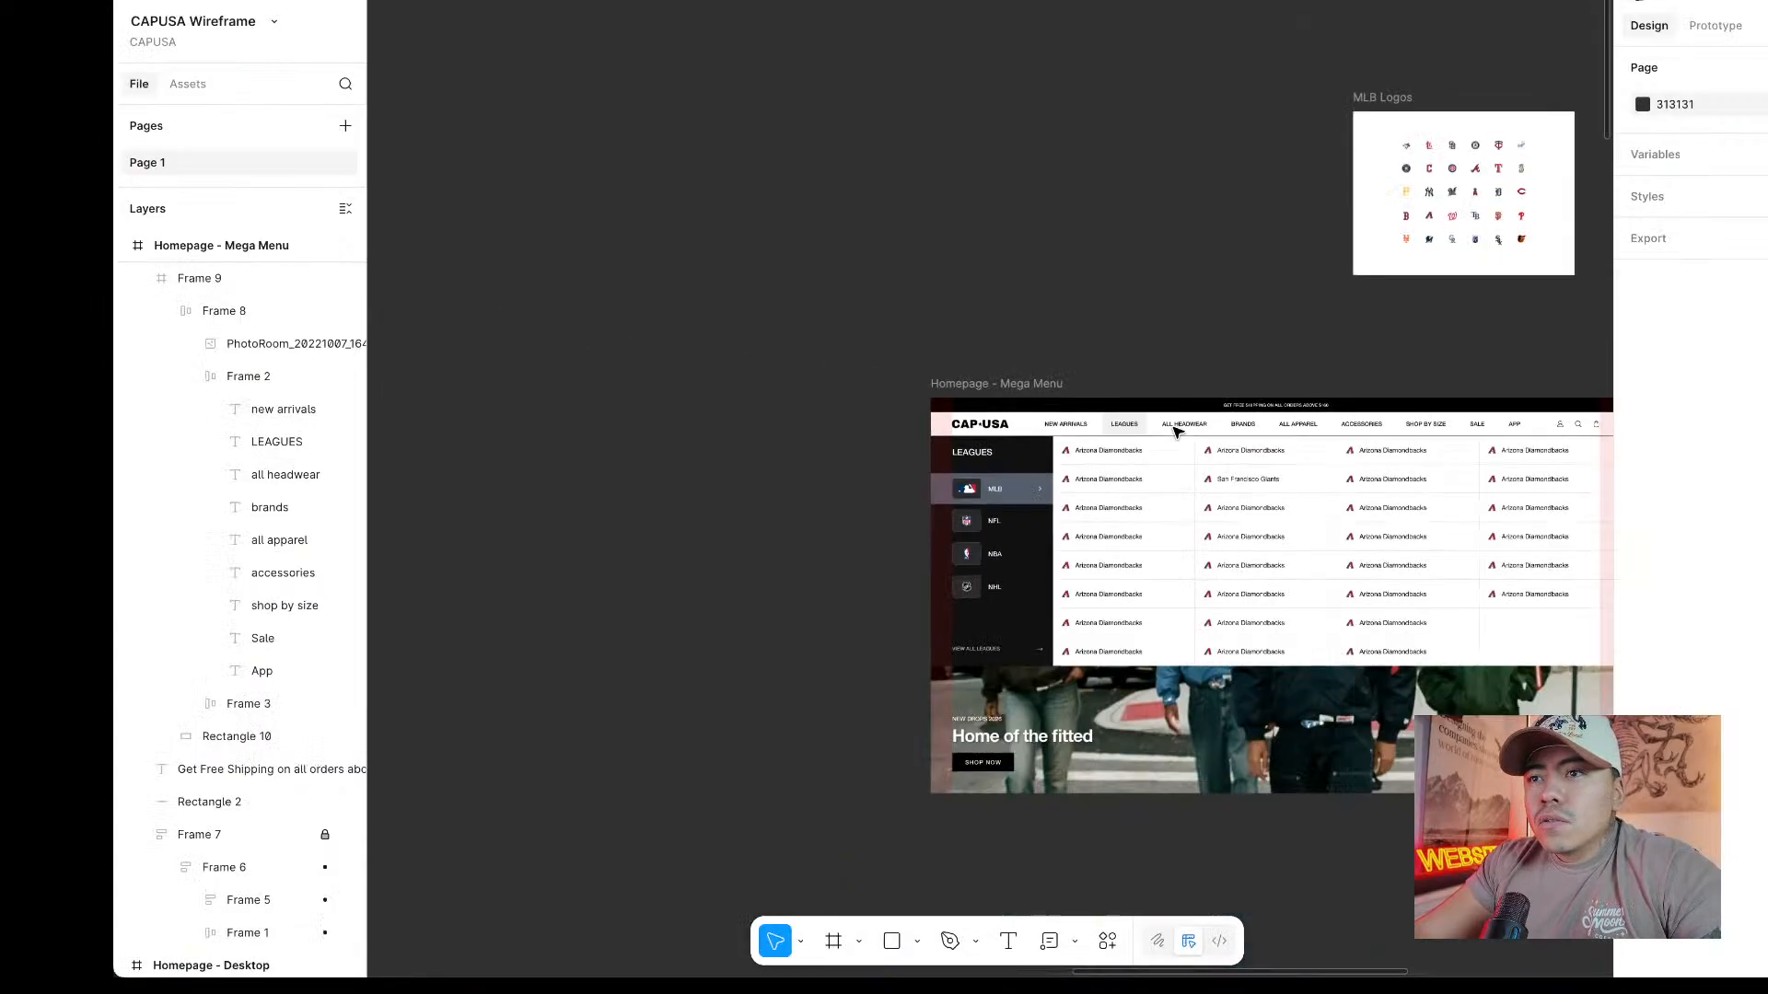
scroll(1216, 368, "right", 10)
scroll(1215, 369, "left", 4)
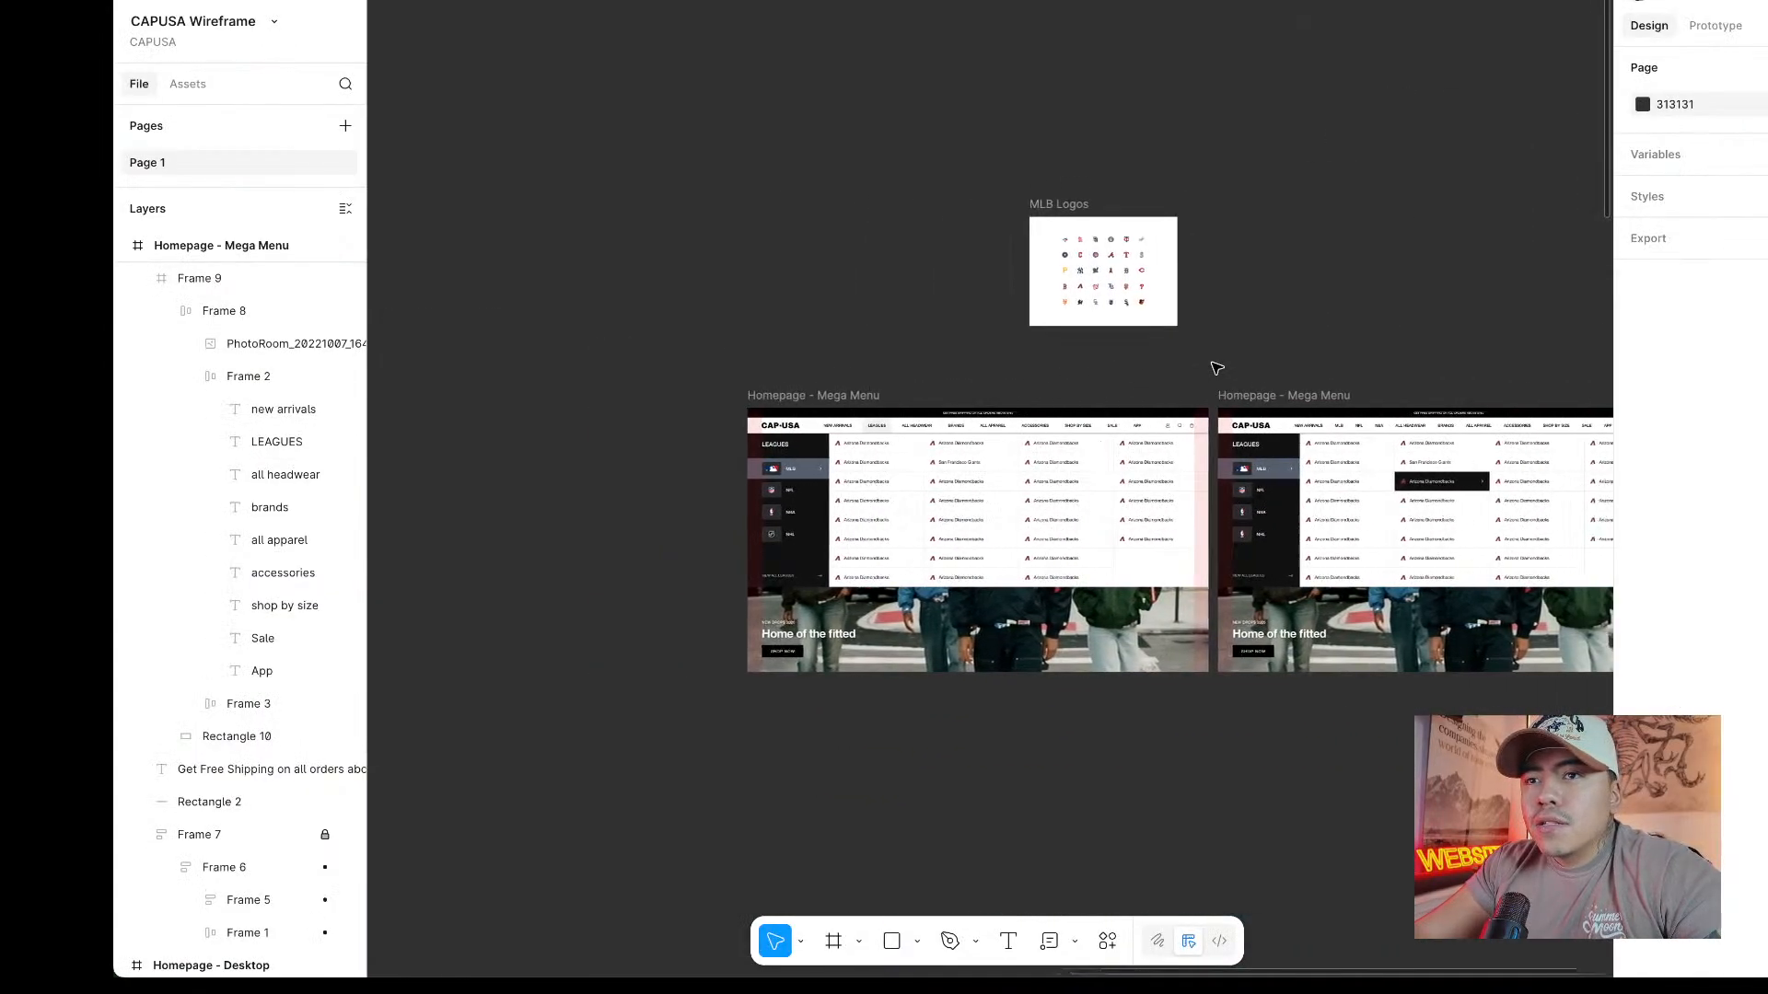
scroll(1014, 424, "up", 5)
scroll(1014, 423, "down", 3)
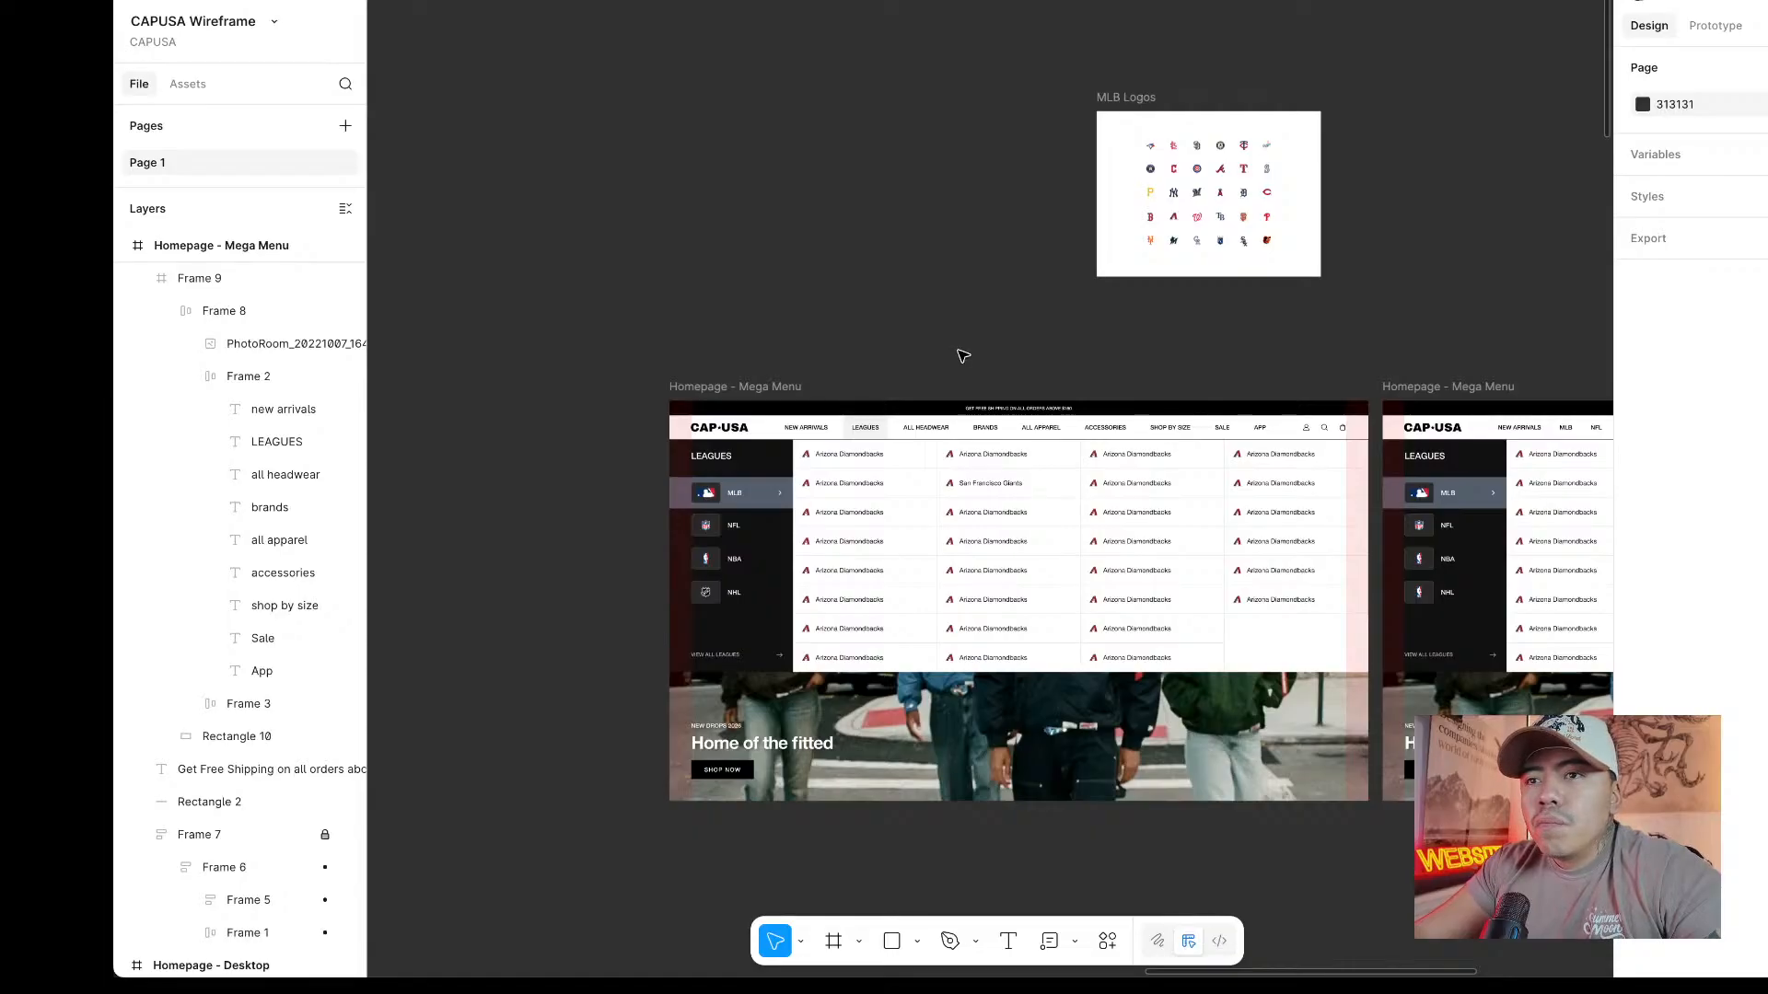
scroll(734, 411, "down", 2)
scroll(733, 411, "up", 5)
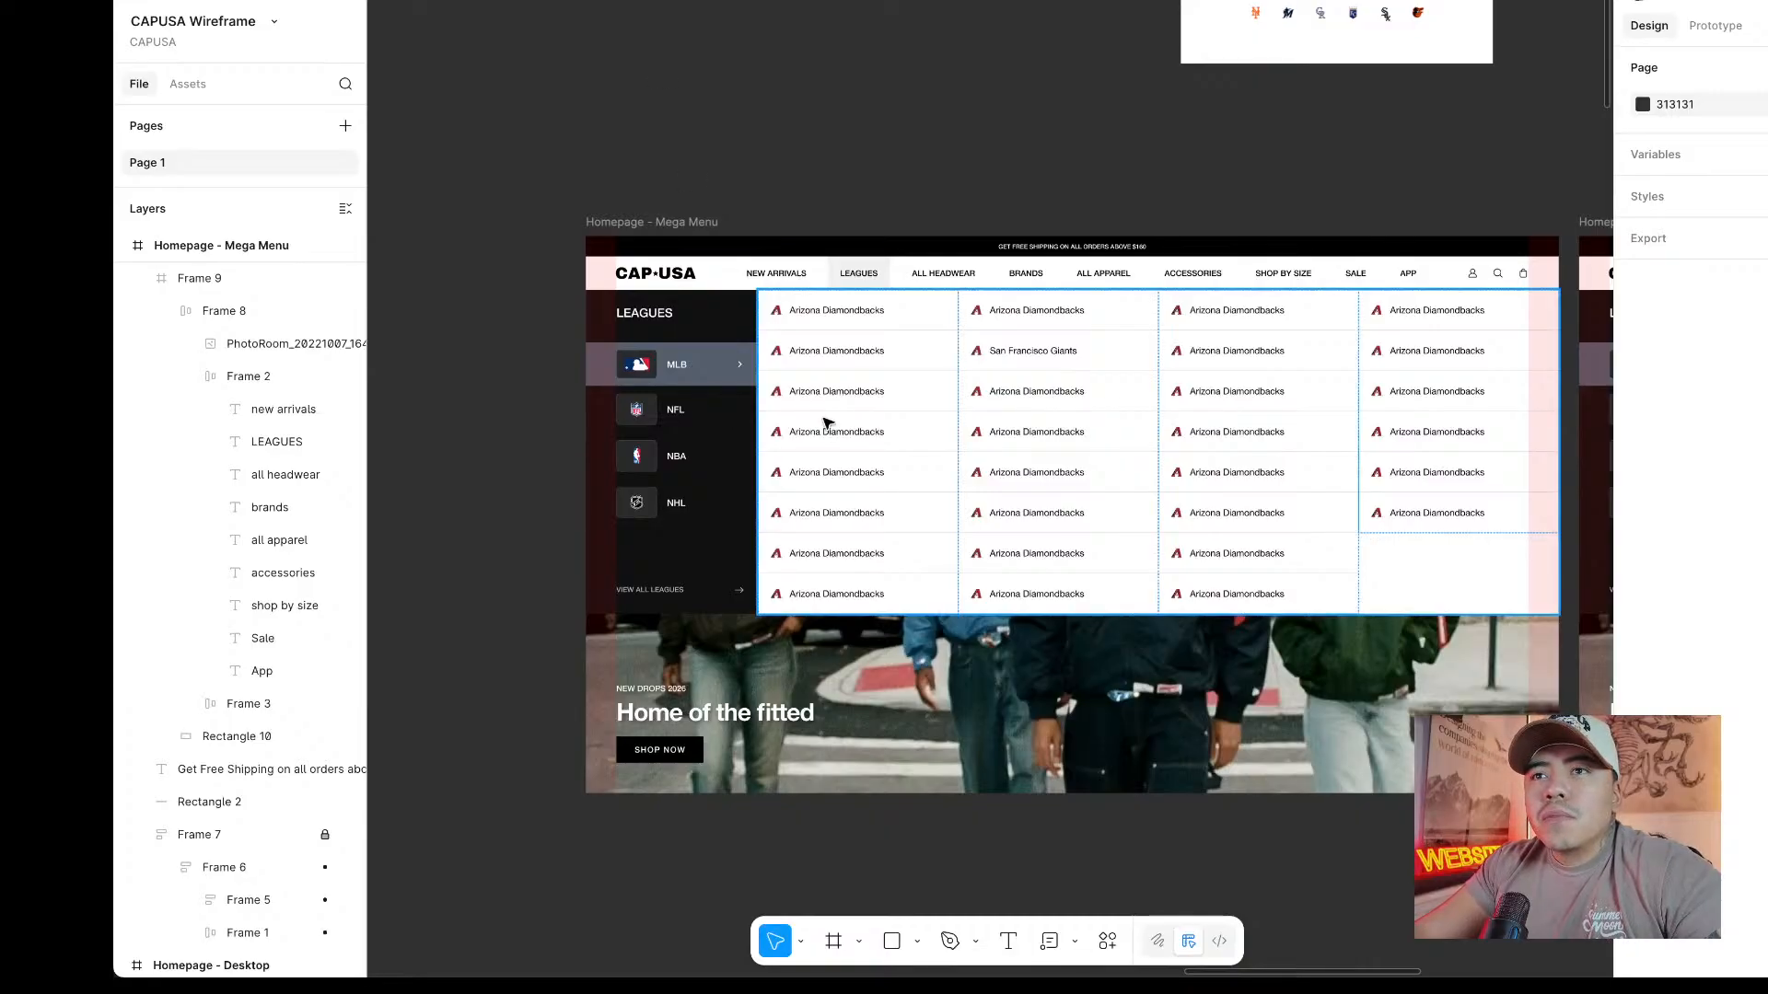
scroll(826, 423, "up", 2)
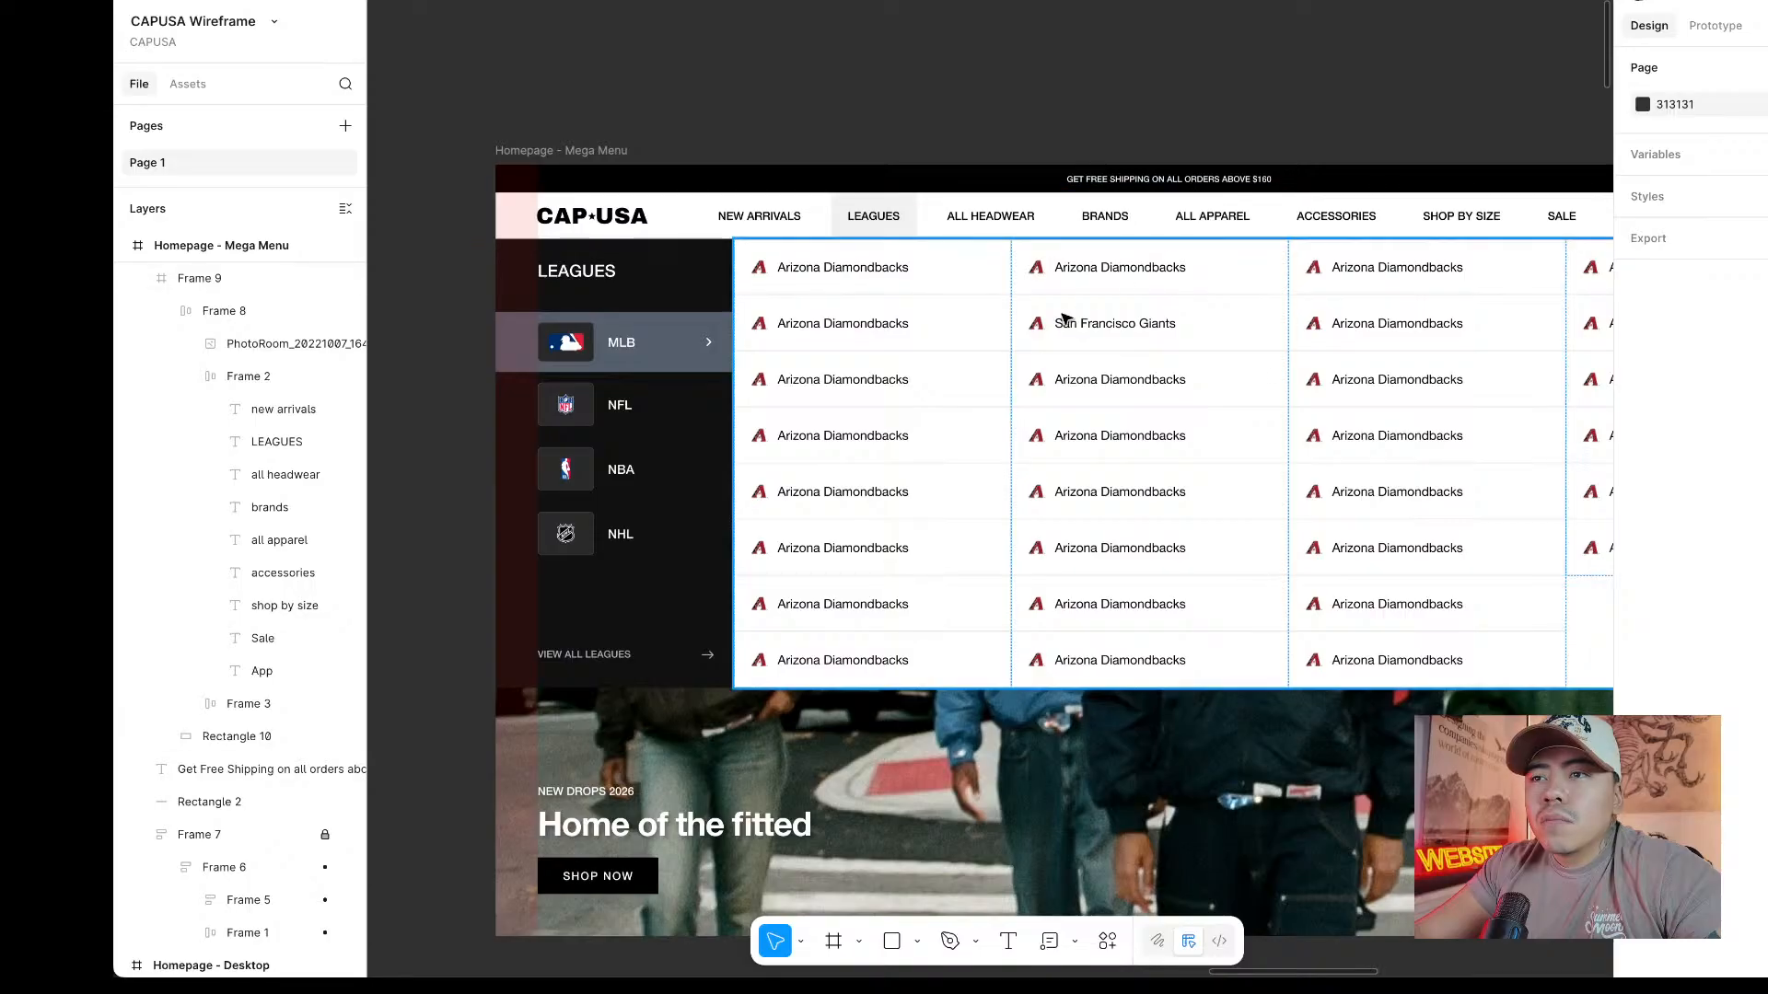
scroll(894, 319, "right", 4)
scroll(894, 320, "down", 1)
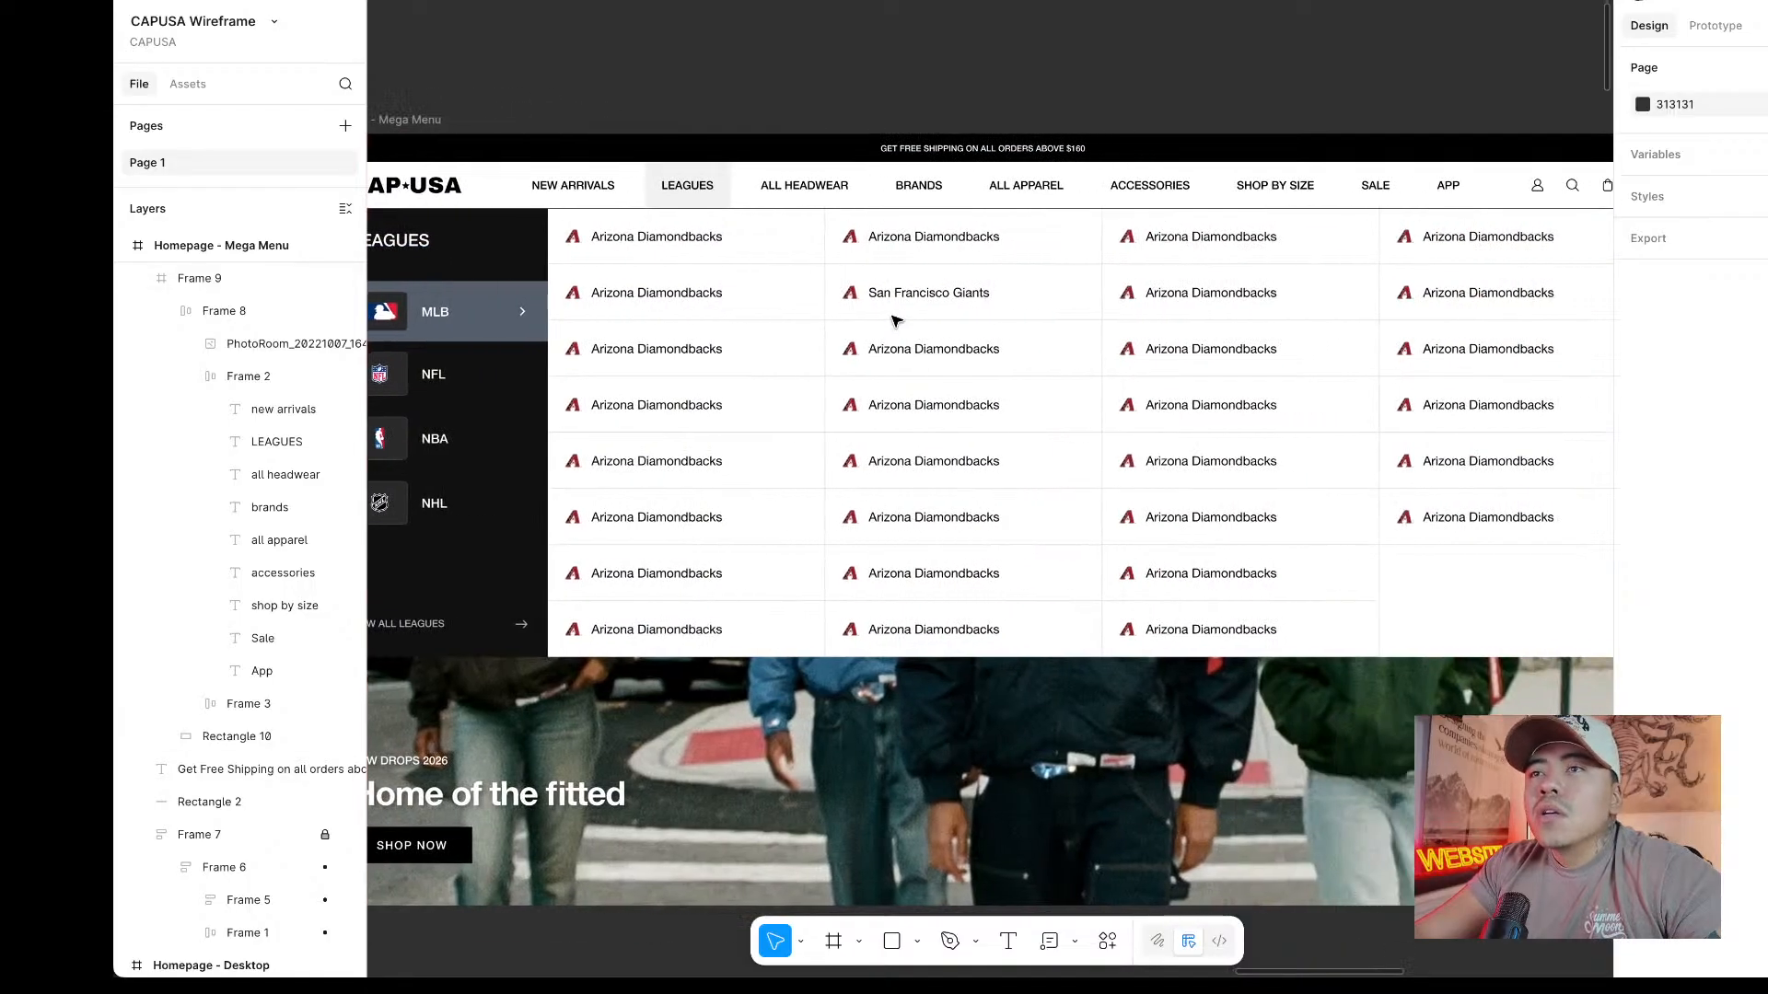
scroll(896, 320, "down", 5)
scroll(896, 320, "up", 5)
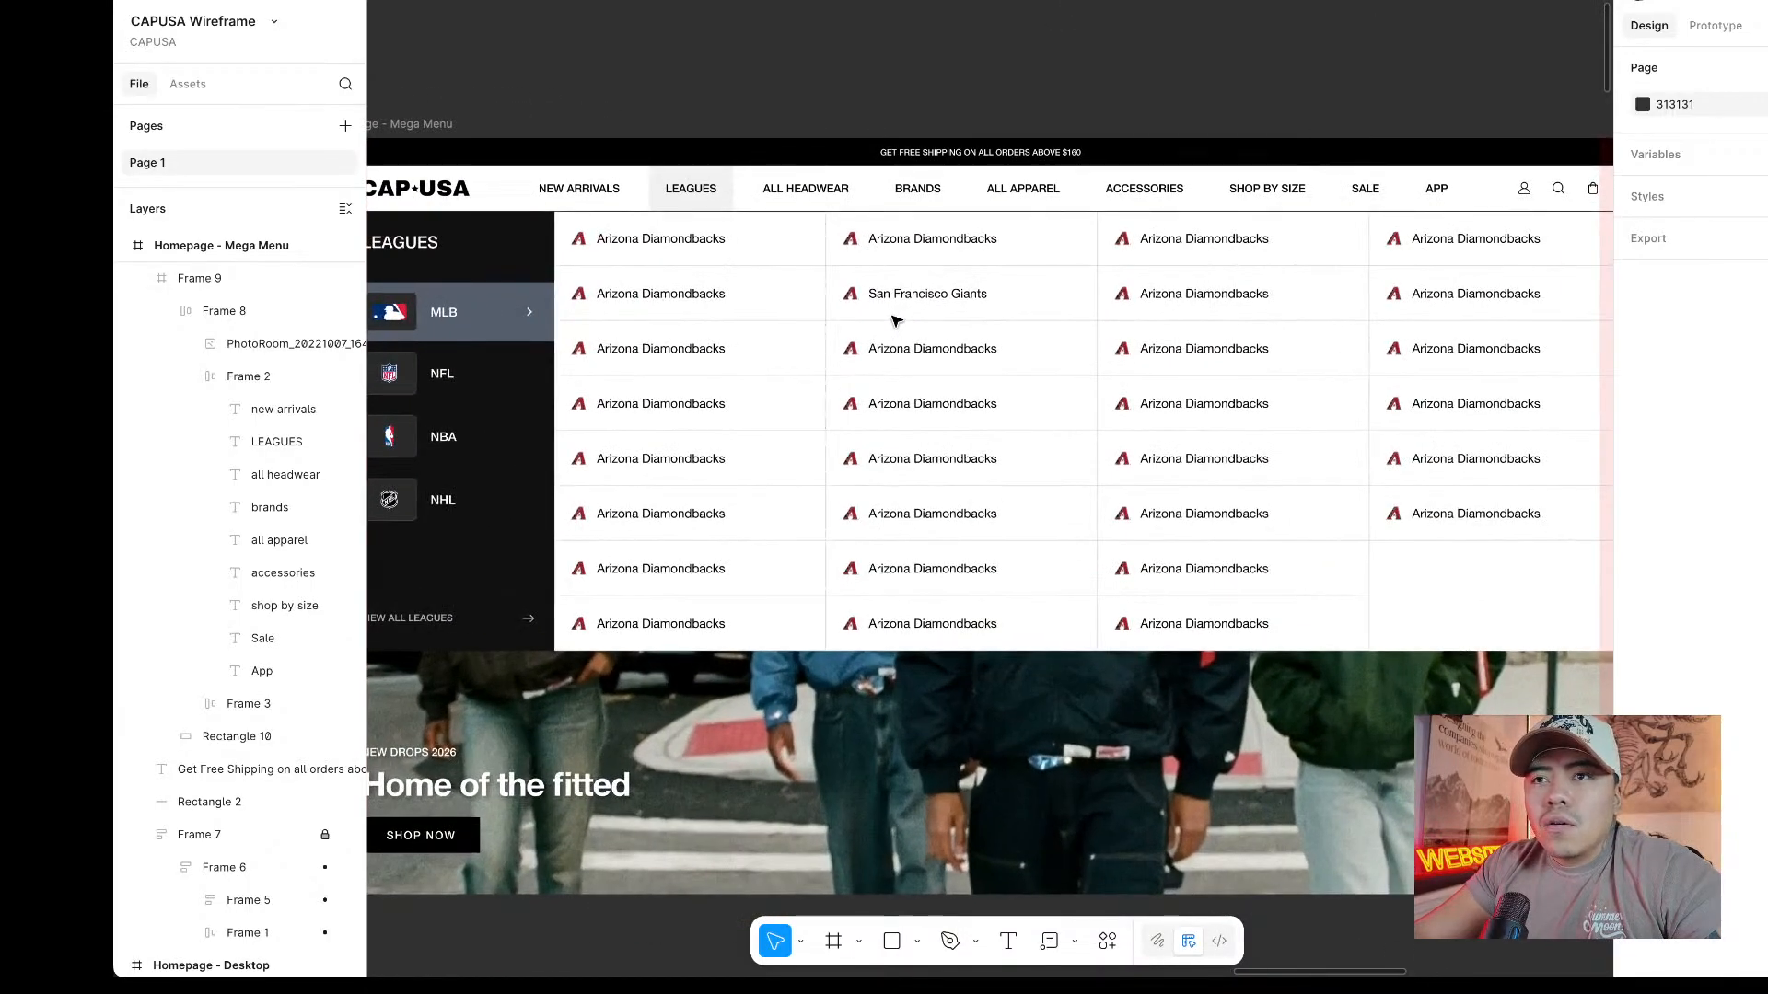
scroll(896, 319, "right", 4)
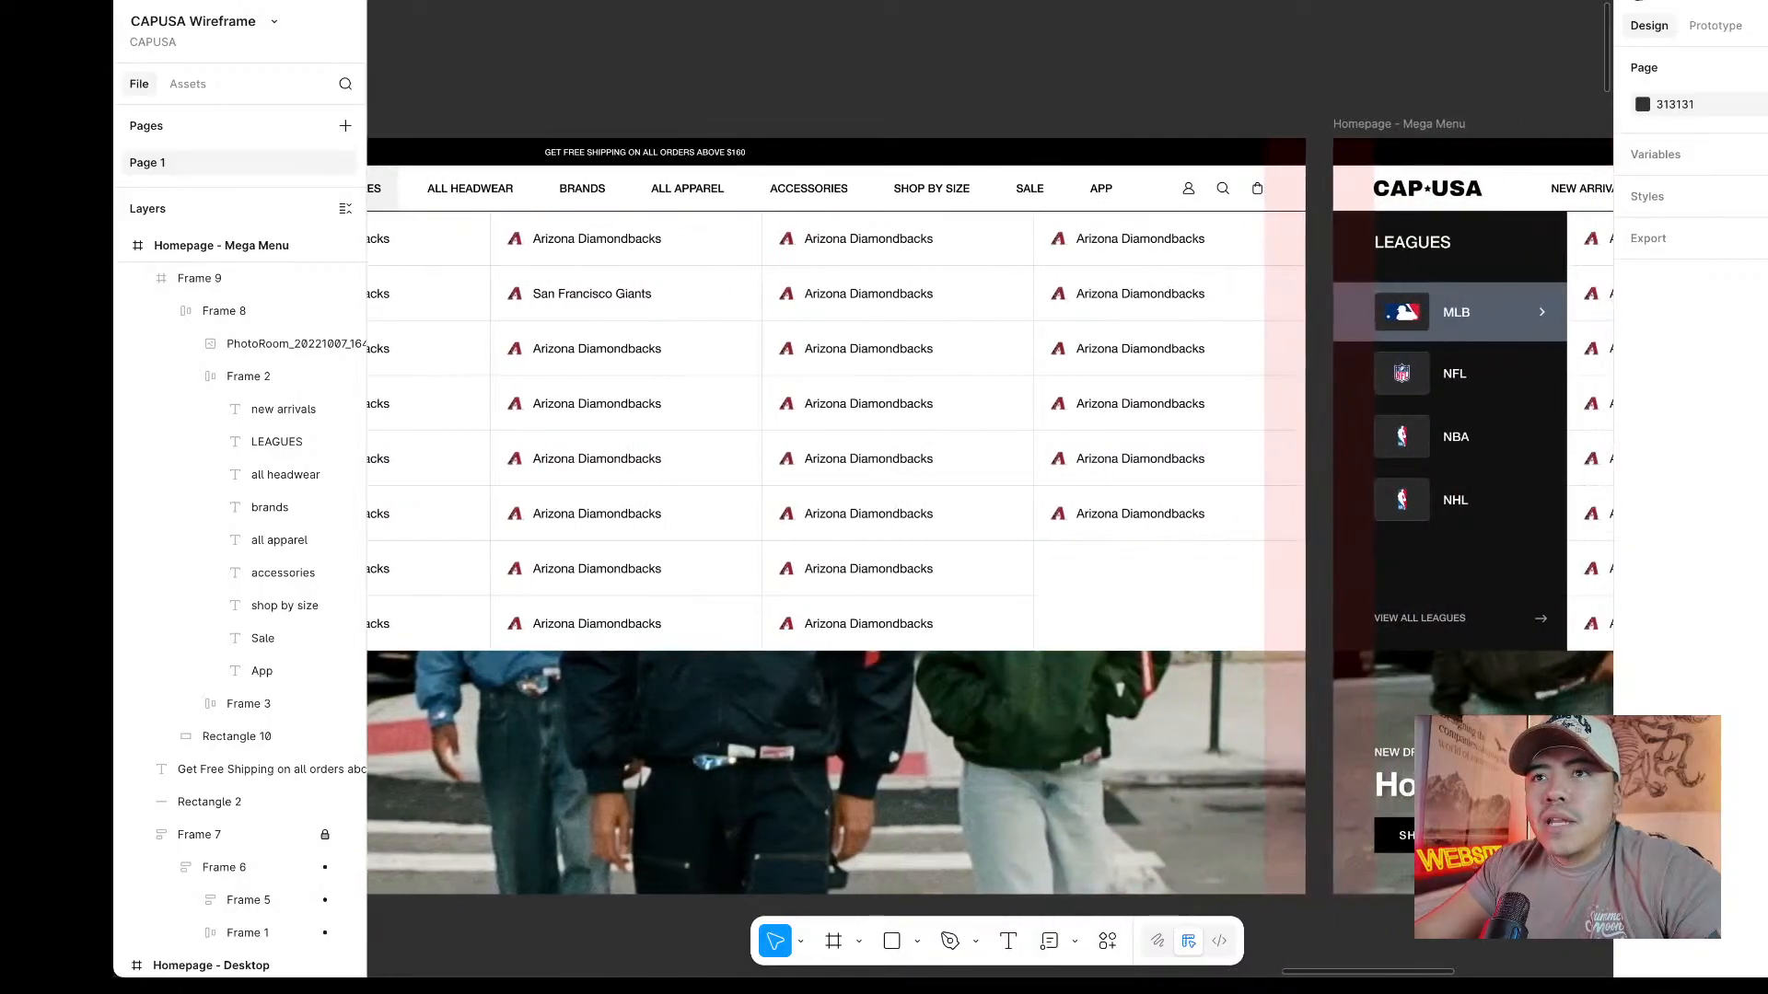